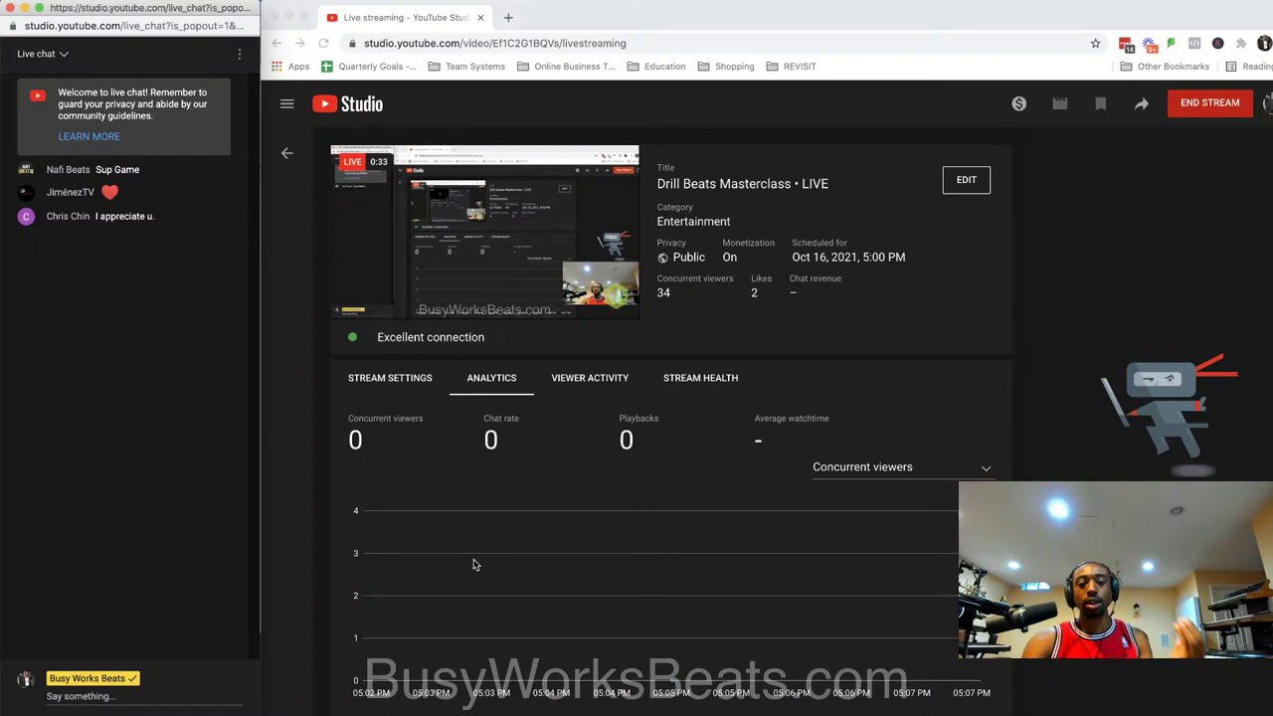
# - Switch to FL Studio and widen its window slightly toward the live chat
pyautogui.press('super+Tab')
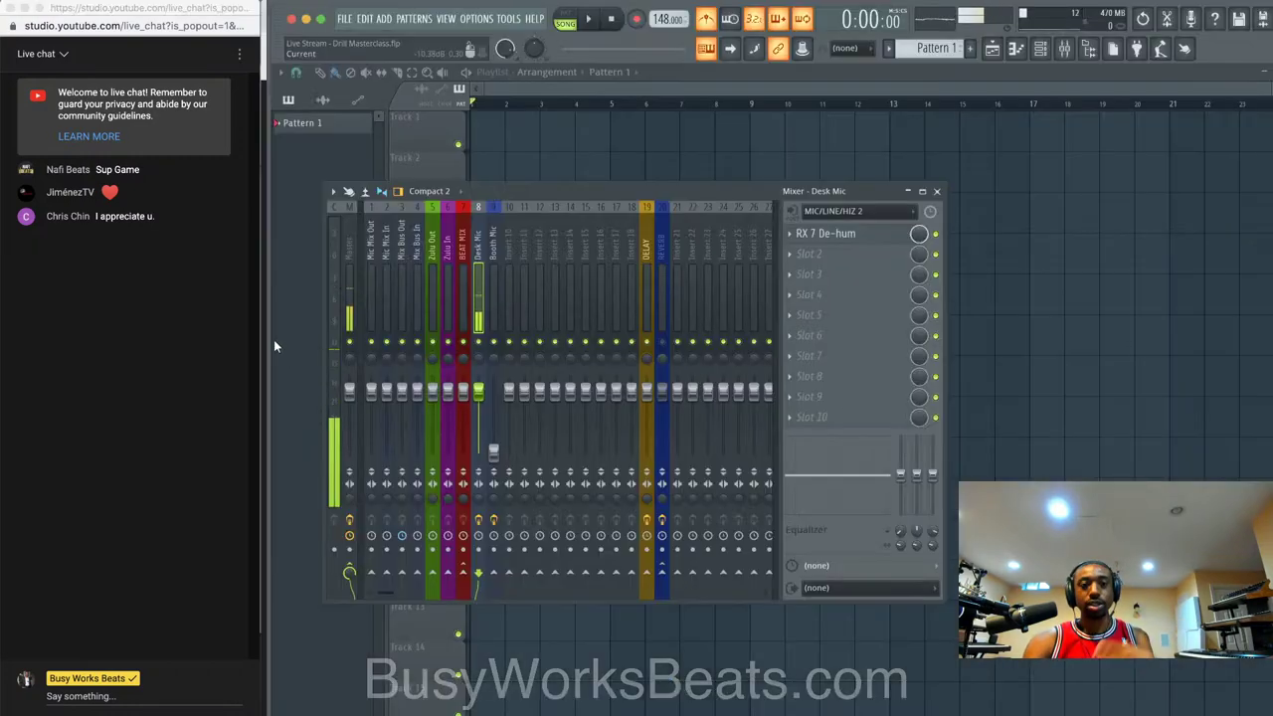
pyautogui.moveTo(270, 341); pyautogui.dragTo(265, 342)
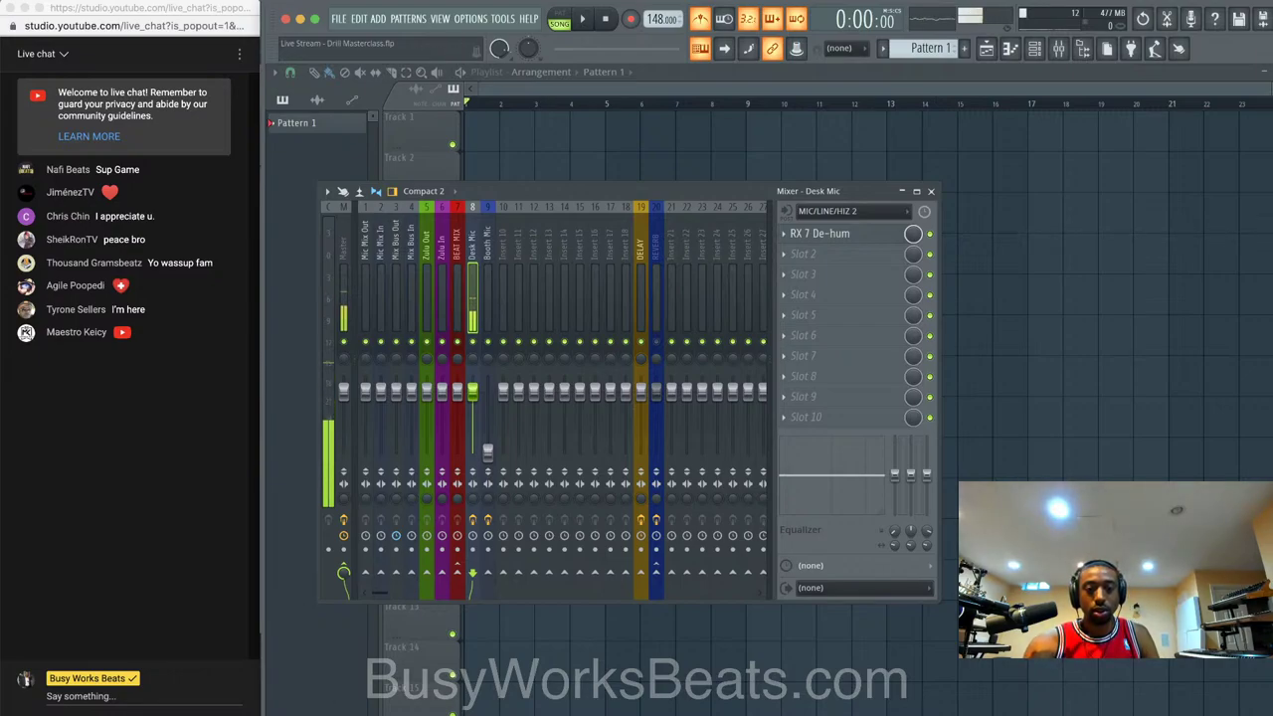
# - Switch to the browser and open nicolenixx.com in a new tab
pyautogui.press('super+Tab')
pyautogui.click(507, 17)
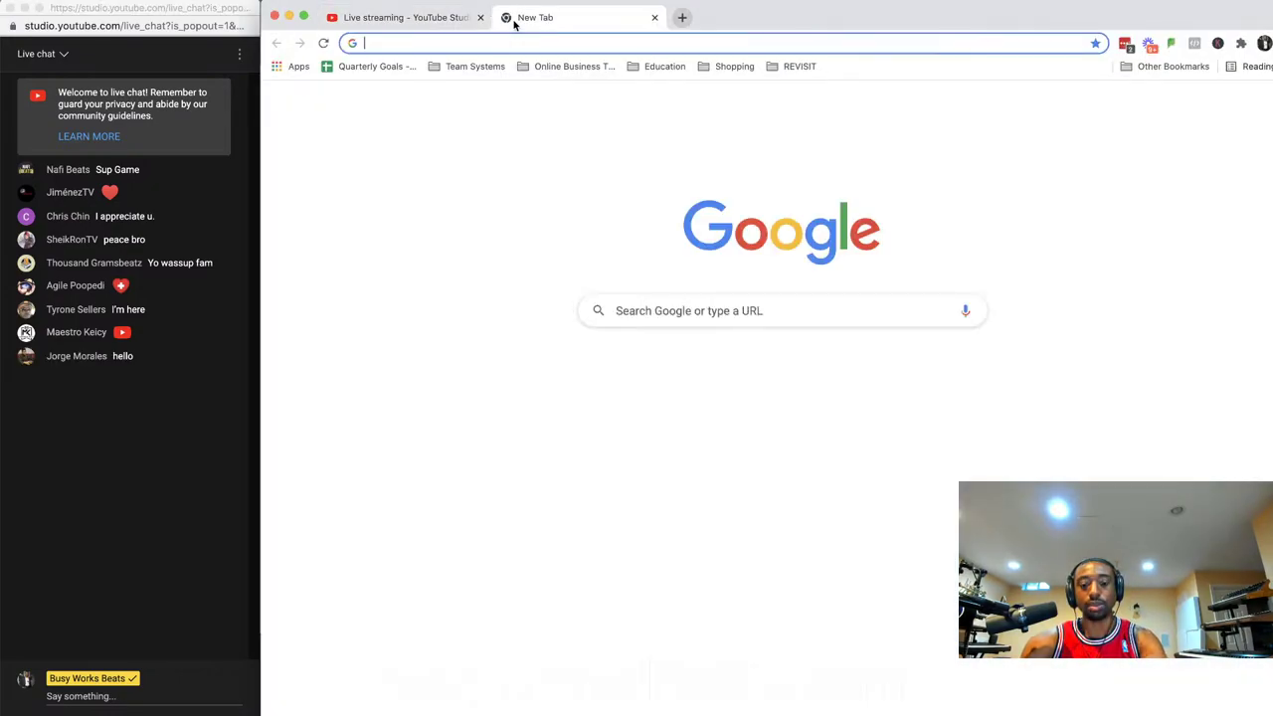
pyautogui.write('nicolenixx.com')
pyautogui.press('Return')
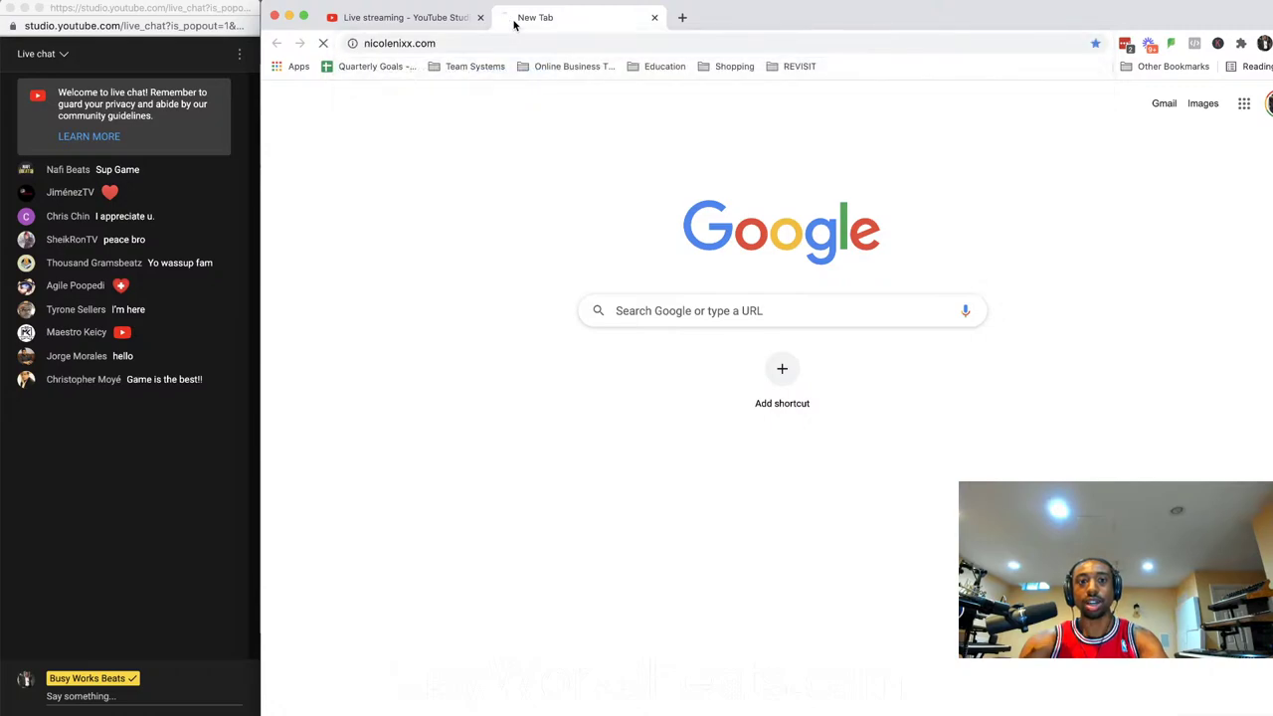
pyautogui.click(509, 40)
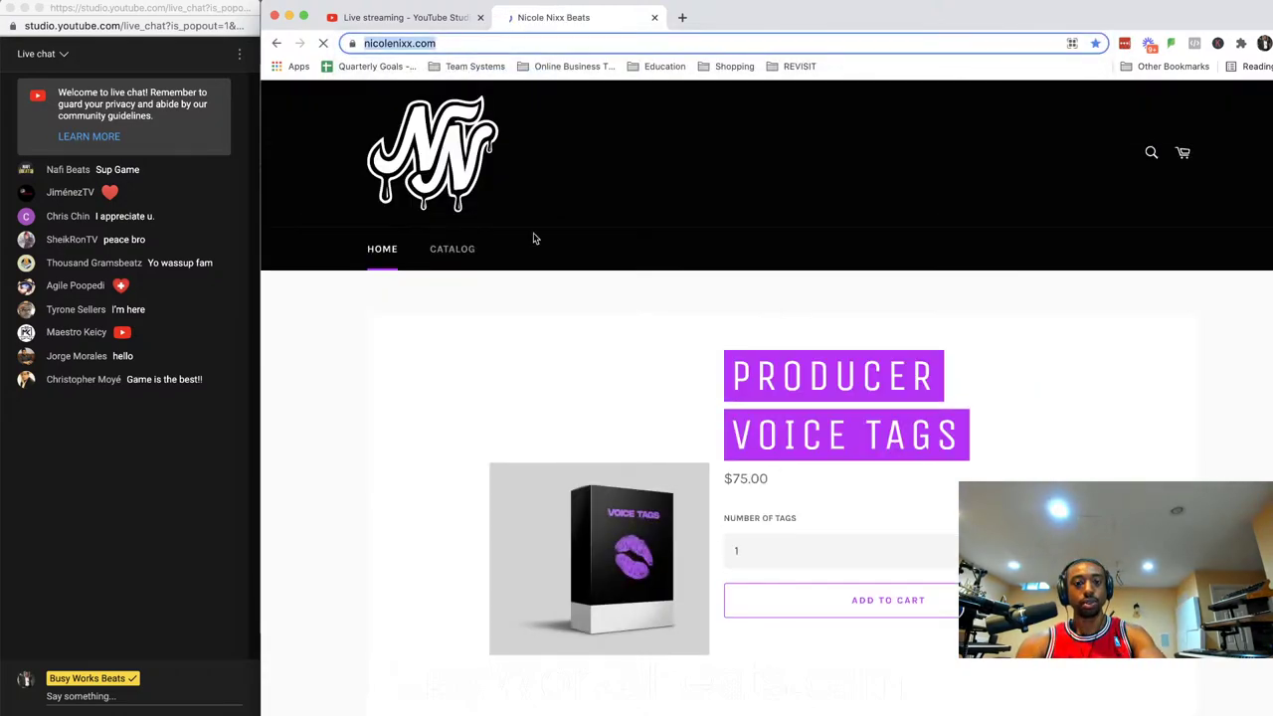
# - Play the Voice Tag Examples track embedded on the home page and pause it
pyautogui.scroll(-4, 534, 239)
pyautogui.click(413, 545)
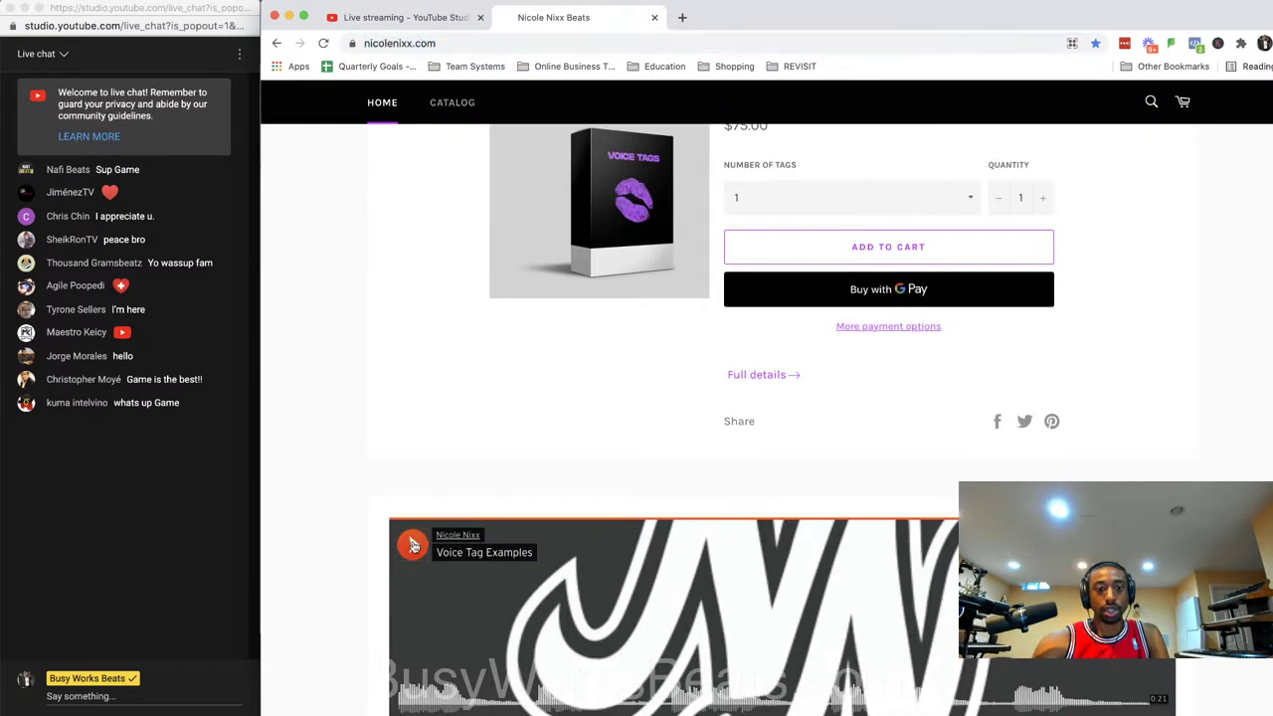
pyautogui.click(419, 553)
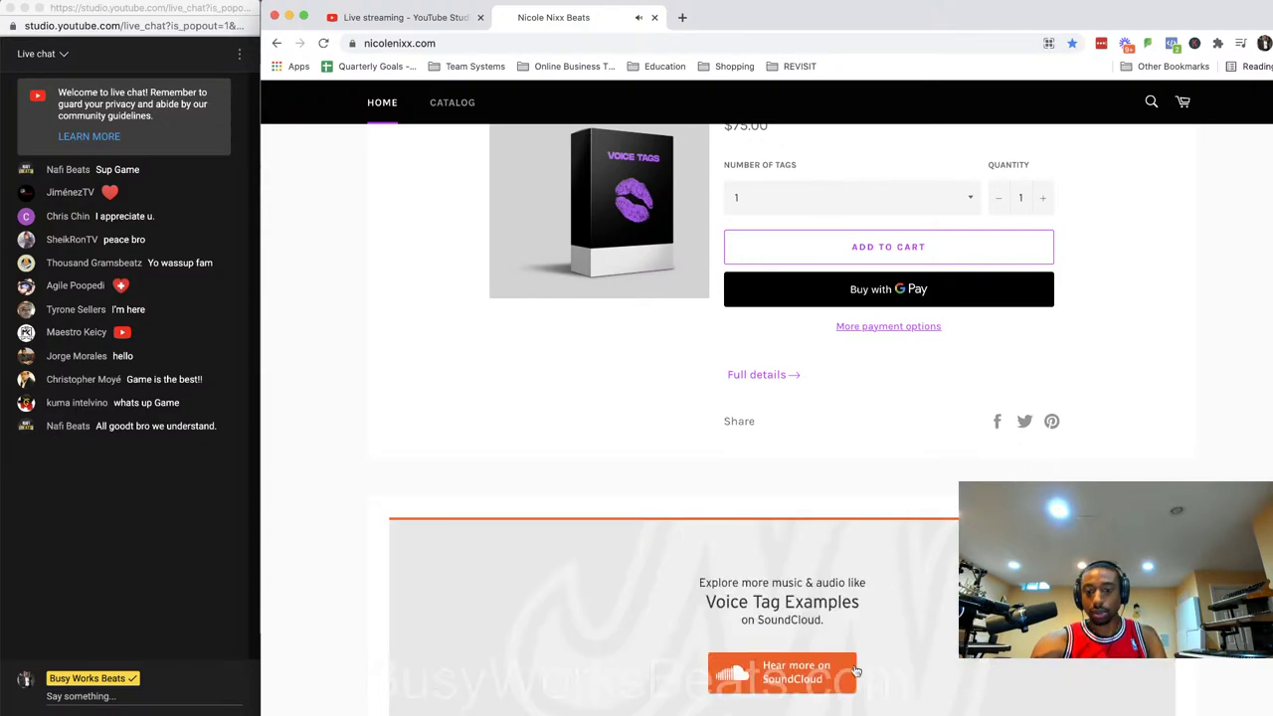
# - Switch to Loopback, examine the sources and monitors connected to Channels 1 & 2, and return to the voice tag page
pyautogui.press('super+Tab')
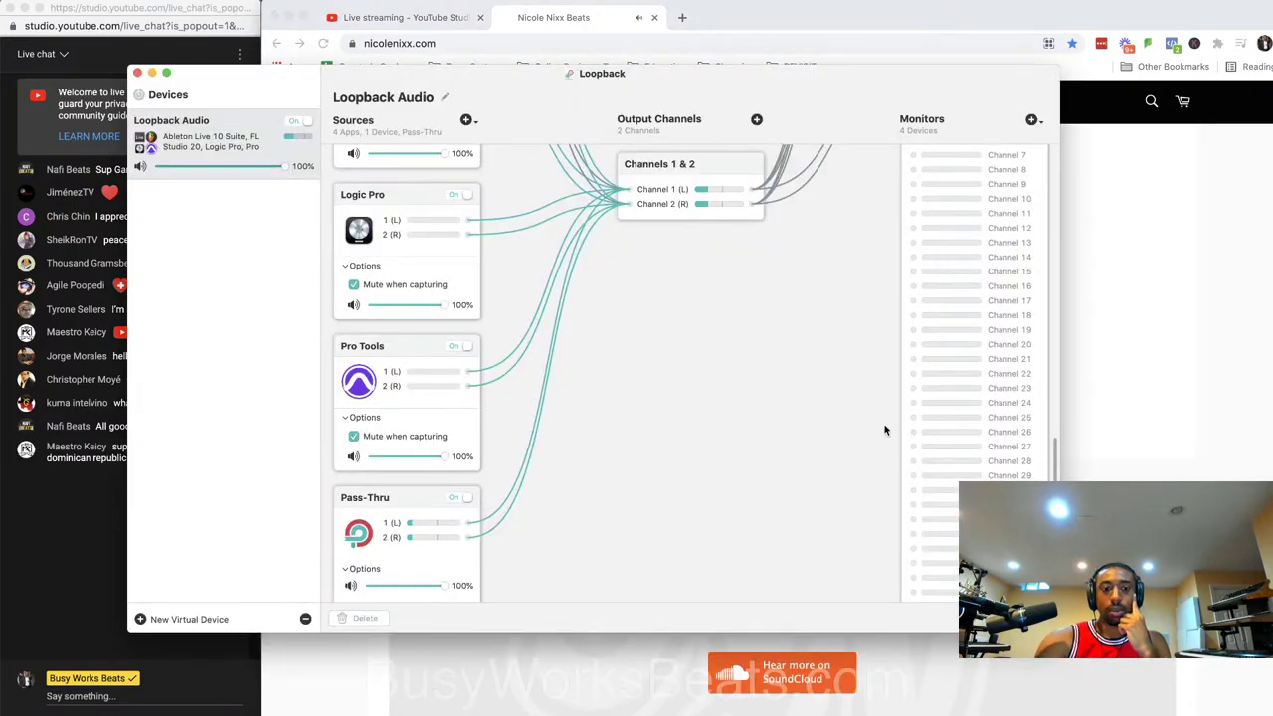
pyautogui.scroll(-3, 885, 431)
pyautogui.scroll(10, 885, 430)
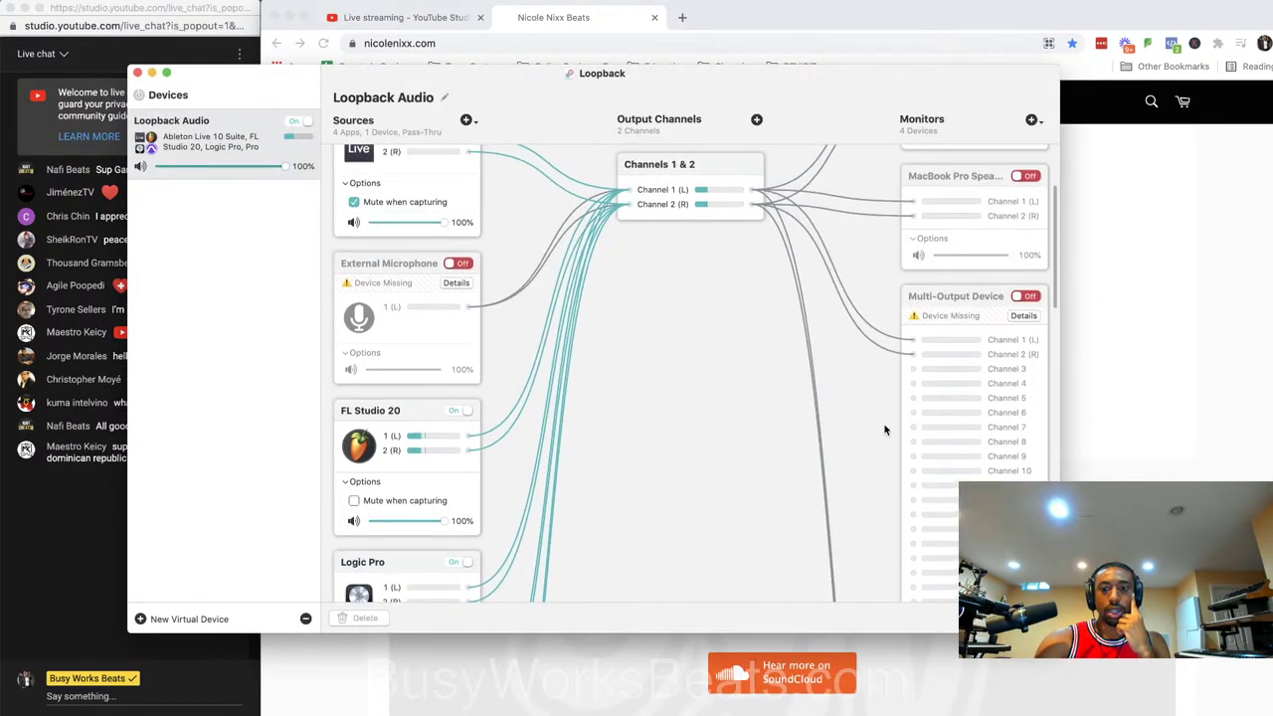
pyautogui.scroll(-6, 886, 430)
pyautogui.click(1214, 474)
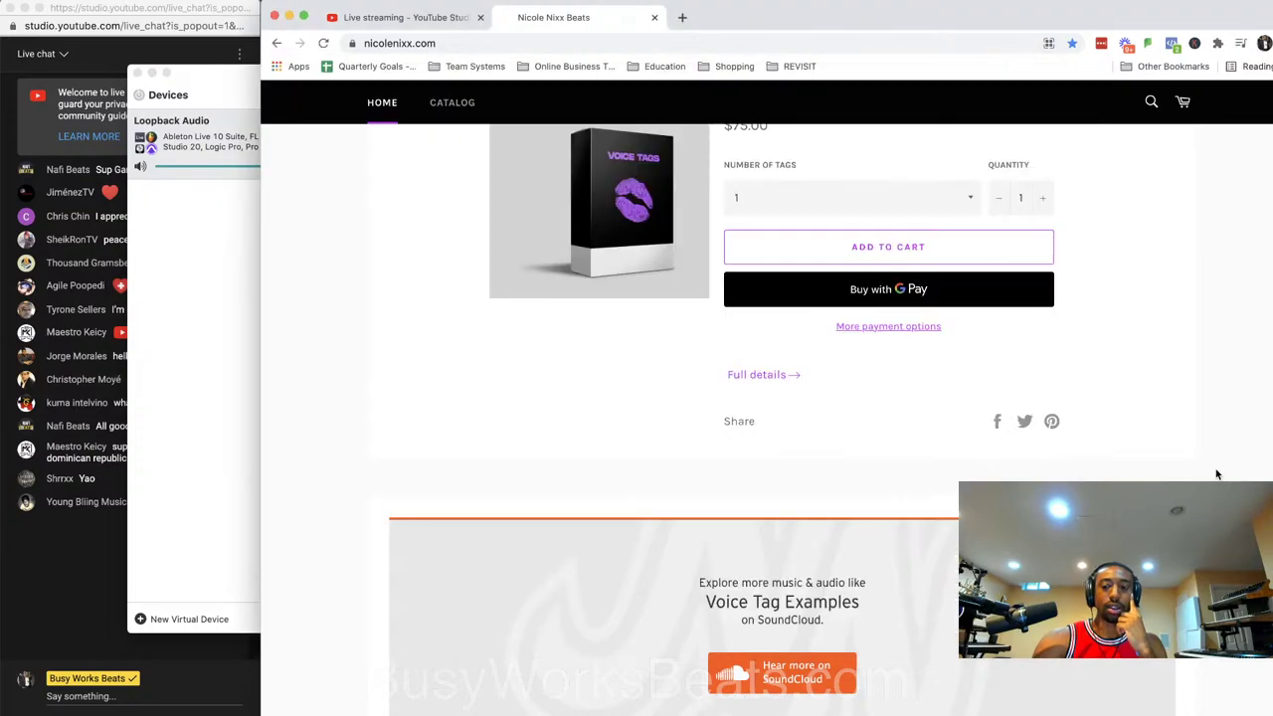
# - Replay the Voice Tag Examples track from its beginning, bring Loopback forward to check the levels, and minimize it
pyautogui.scroll(-1, 575, 534)
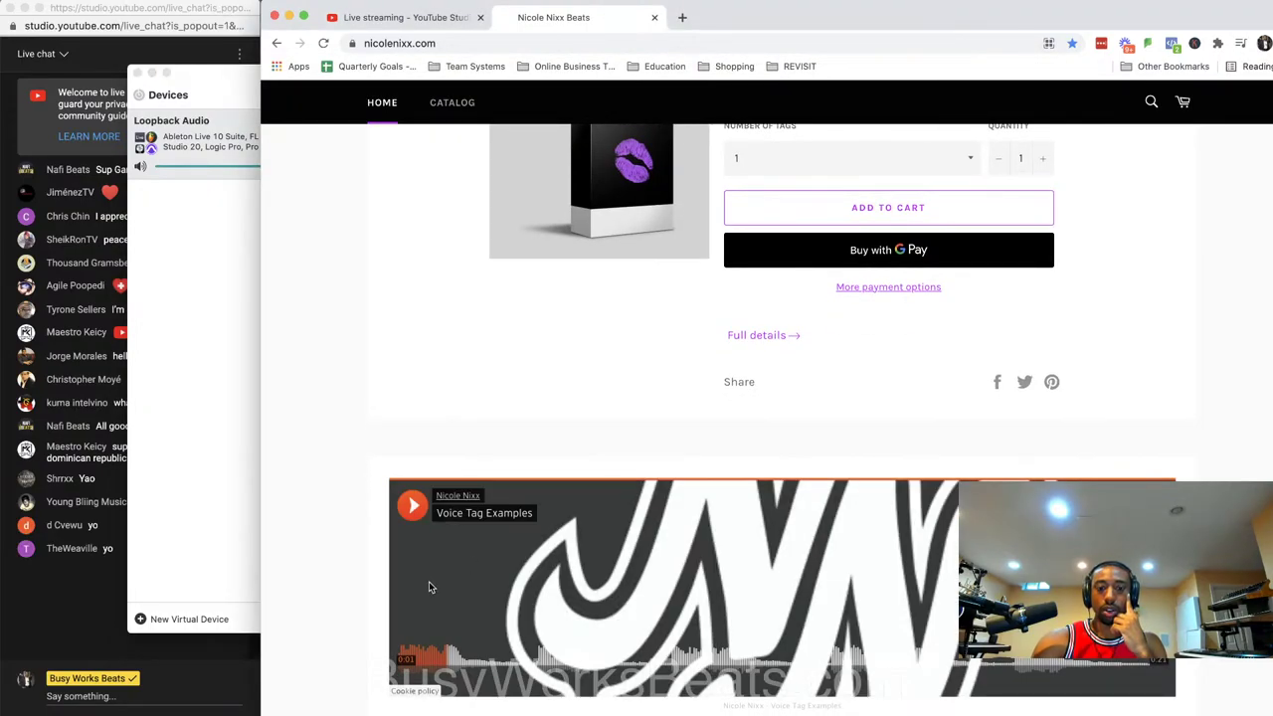
pyautogui.click(401, 649)
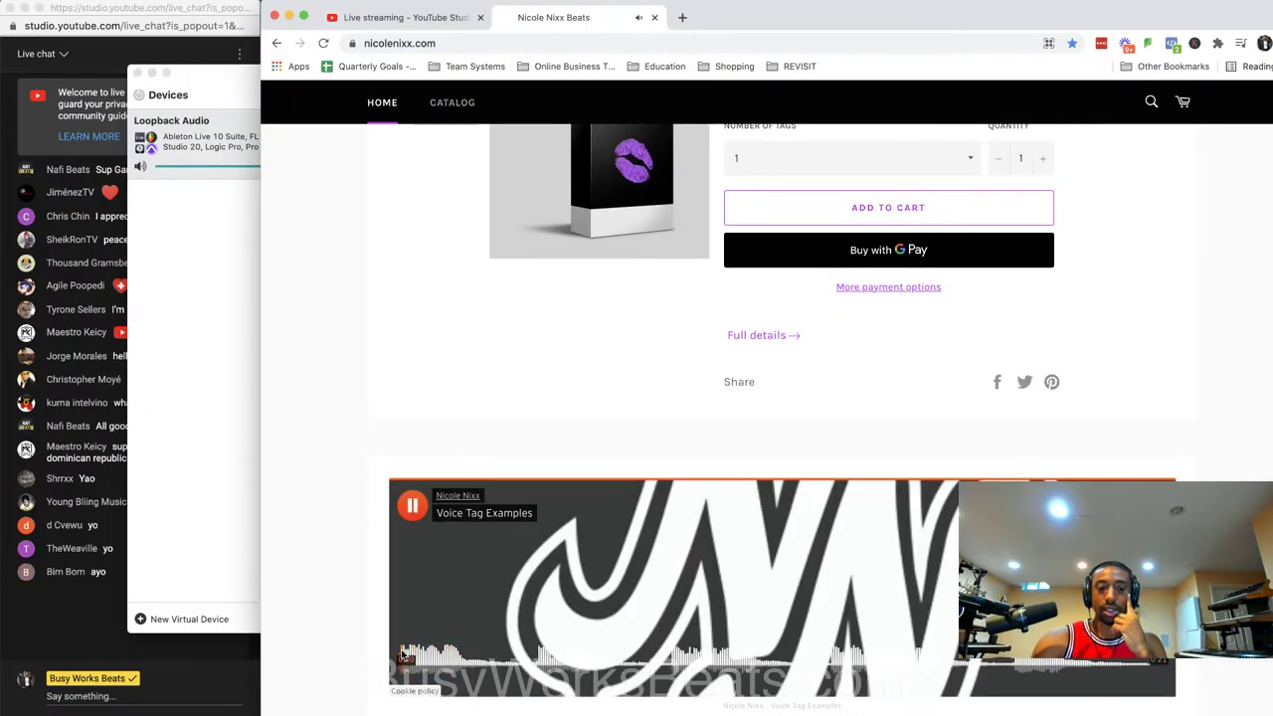
pyautogui.click(158, 433)
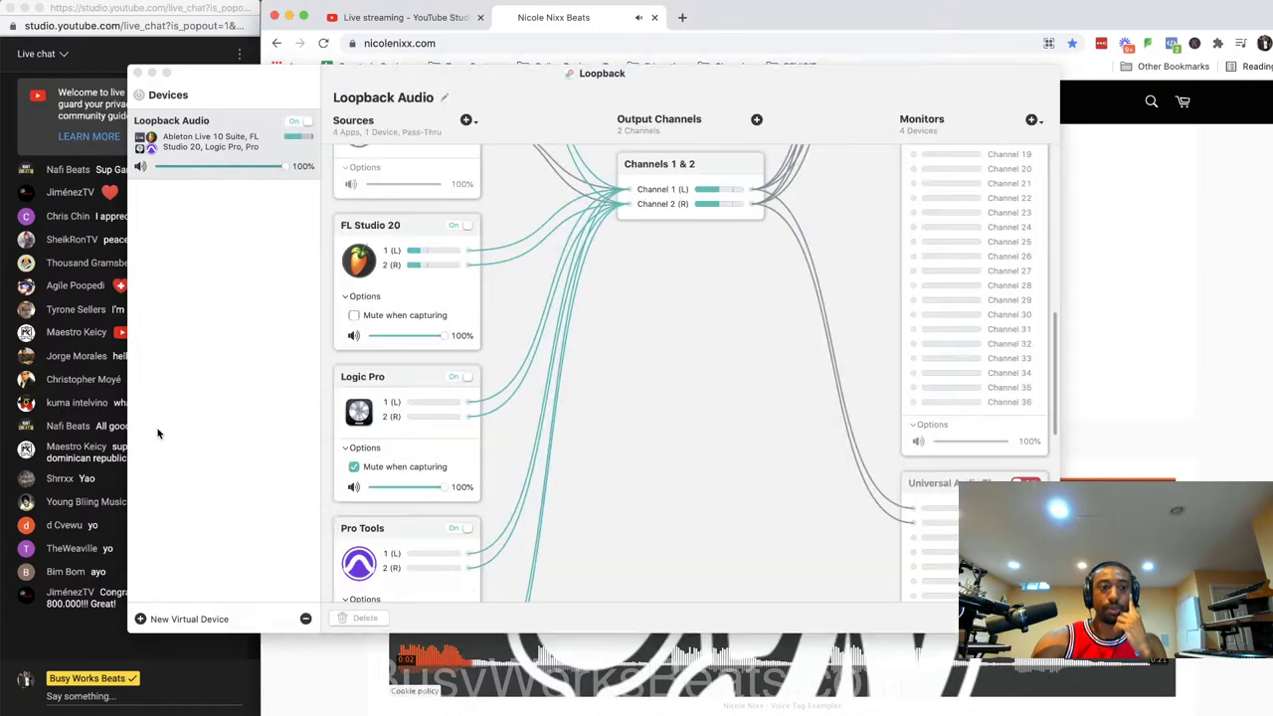
pyautogui.click(152, 74)
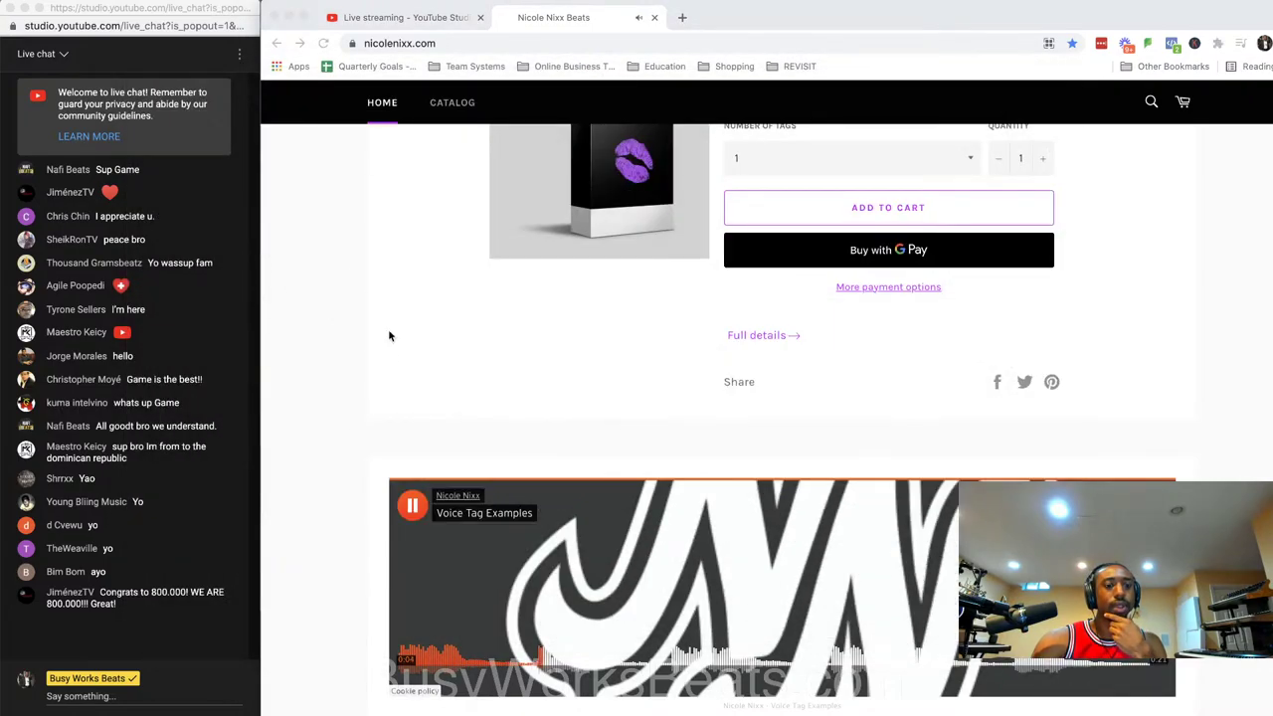
# - Post the message "can you hear those tags?" in the live chat
pyautogui.click(147, 702)
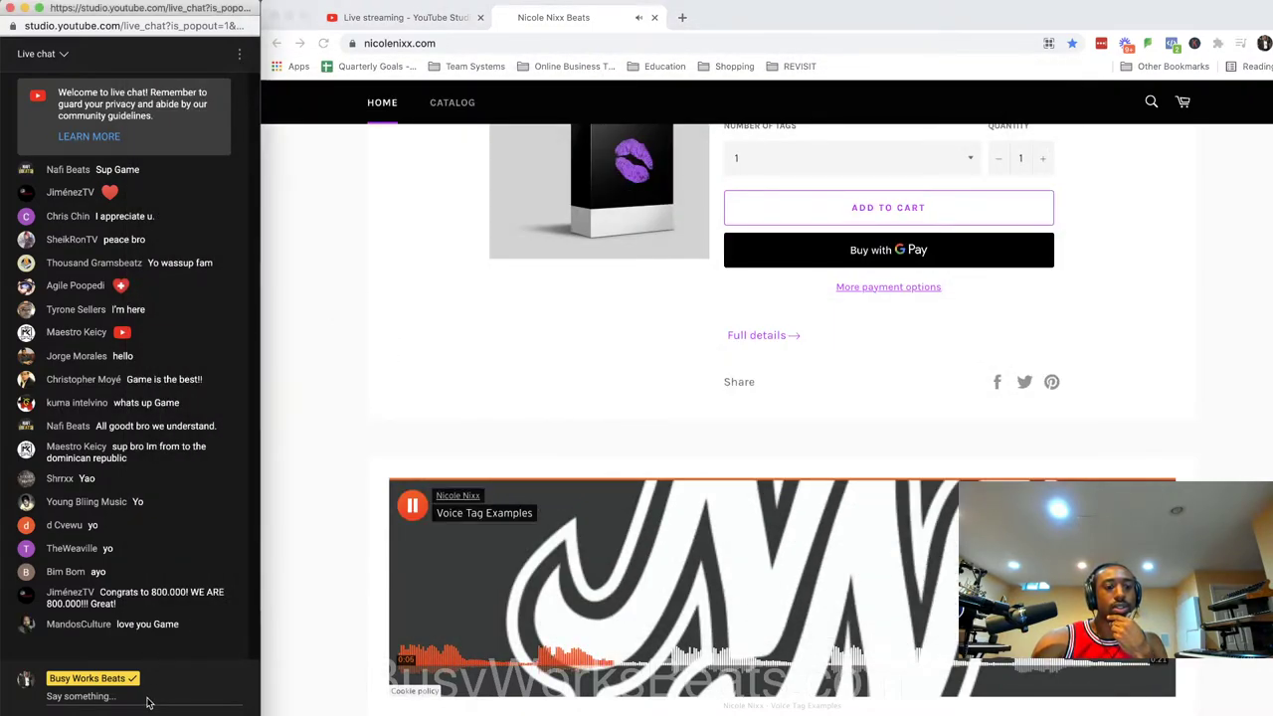
pyautogui.click(146, 697)
pyautogui.write('can ')
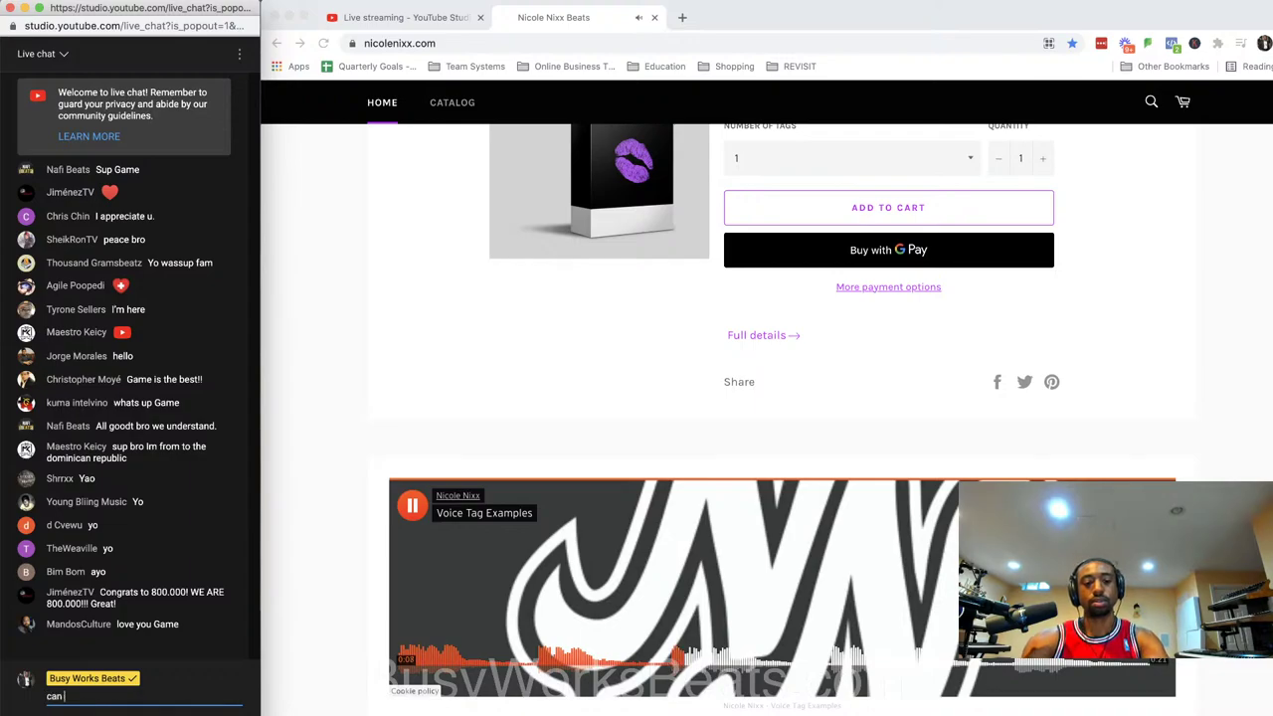
pyautogui.write('you hear those tags?')
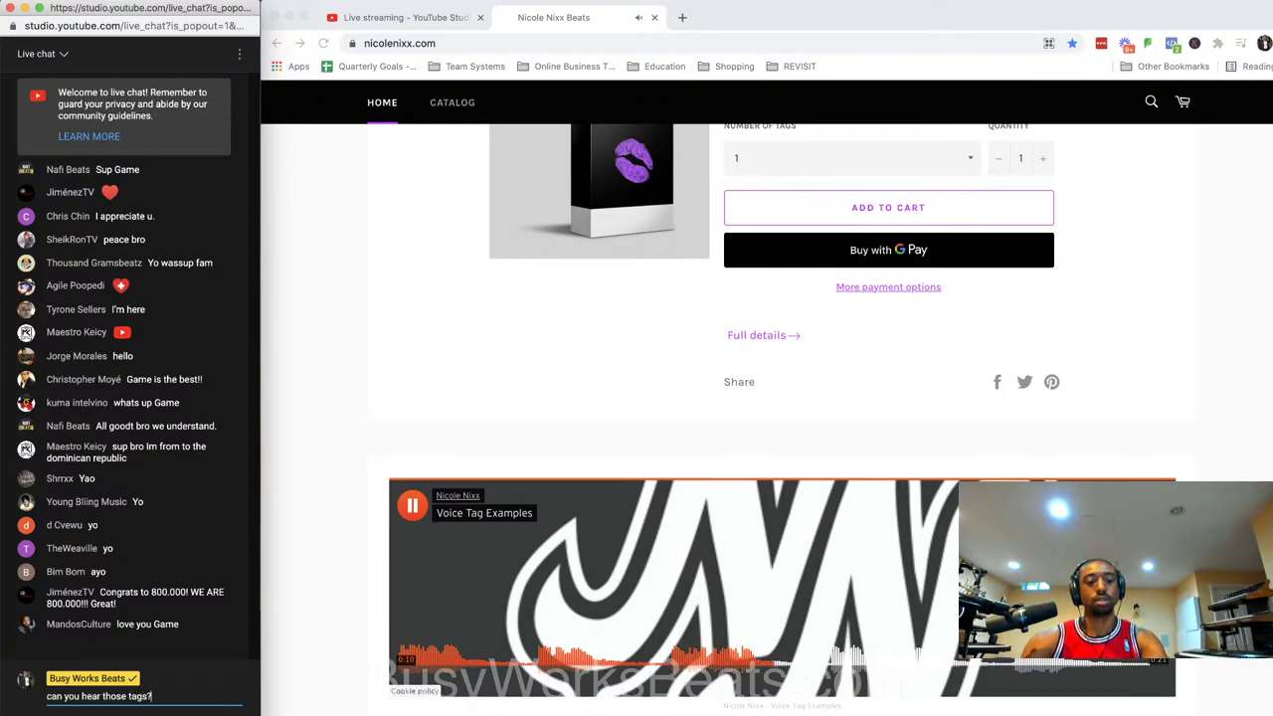
pyautogui.press('Return')
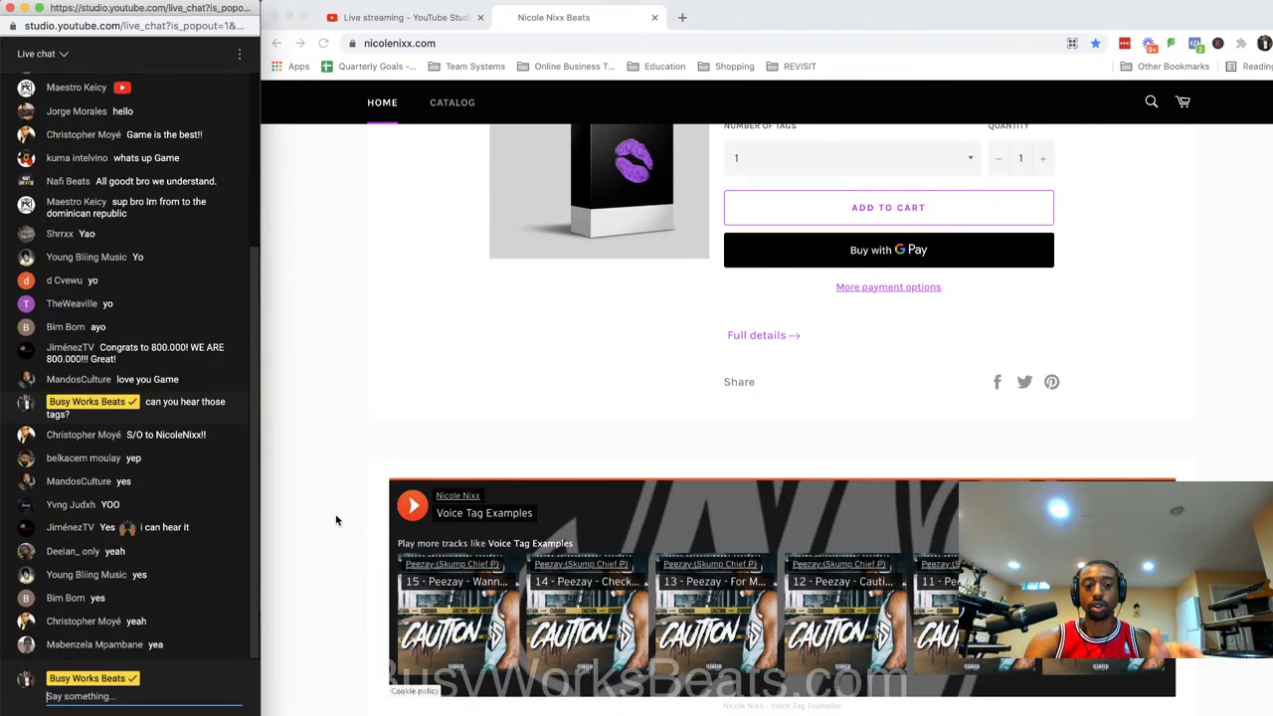
# - Switch to FL Studio and close the Mixer so that only the empty Playlist is shown
pyautogui.click(337, 521)
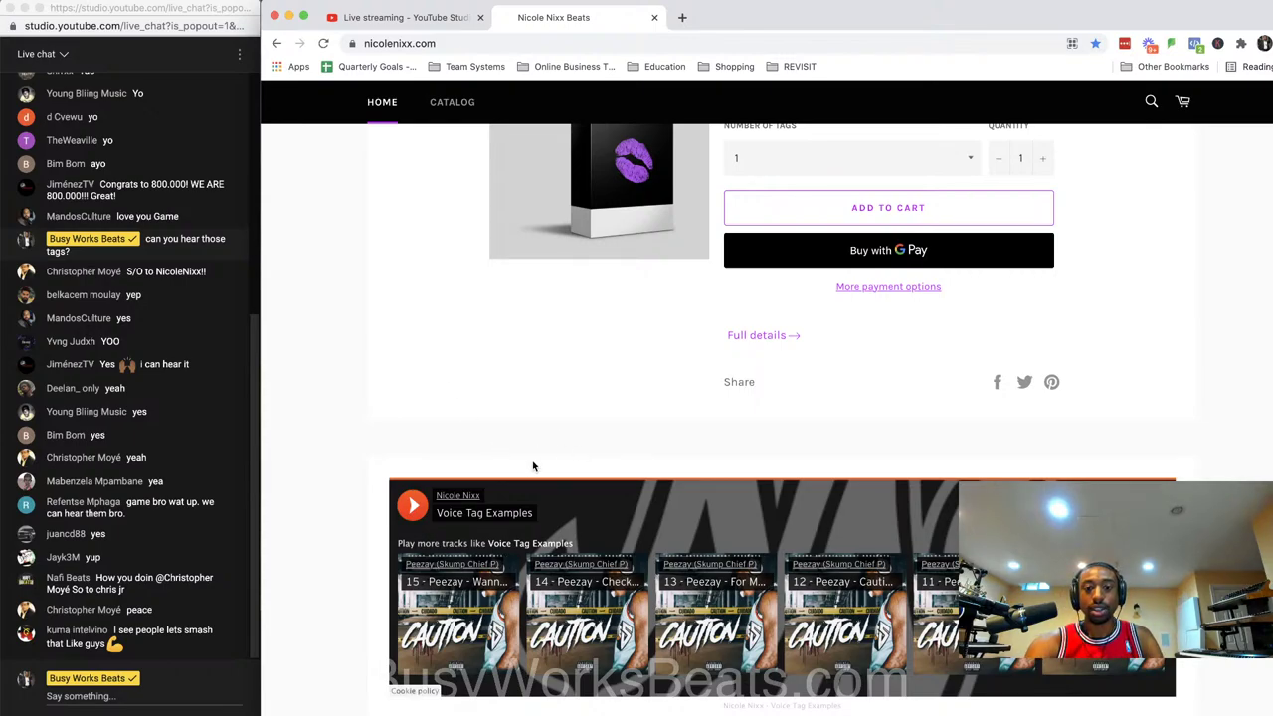
pyautogui.press('super+Tab')
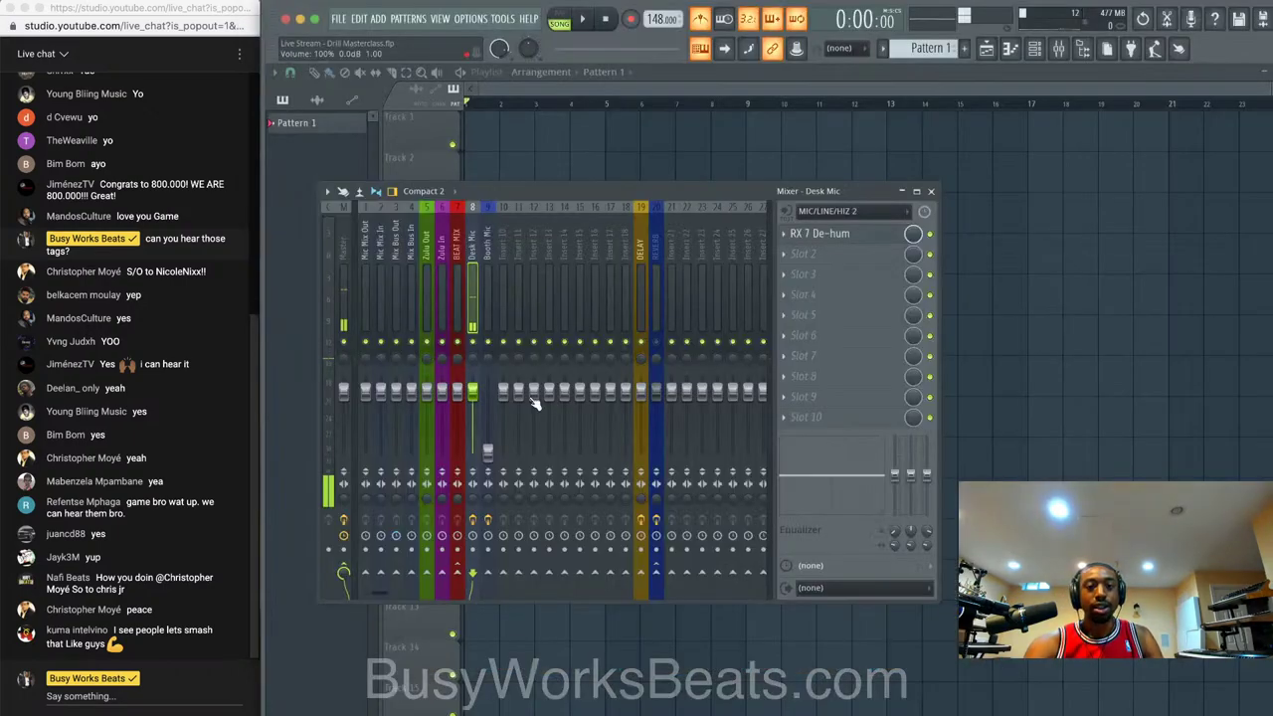
pyautogui.click(928, 193)
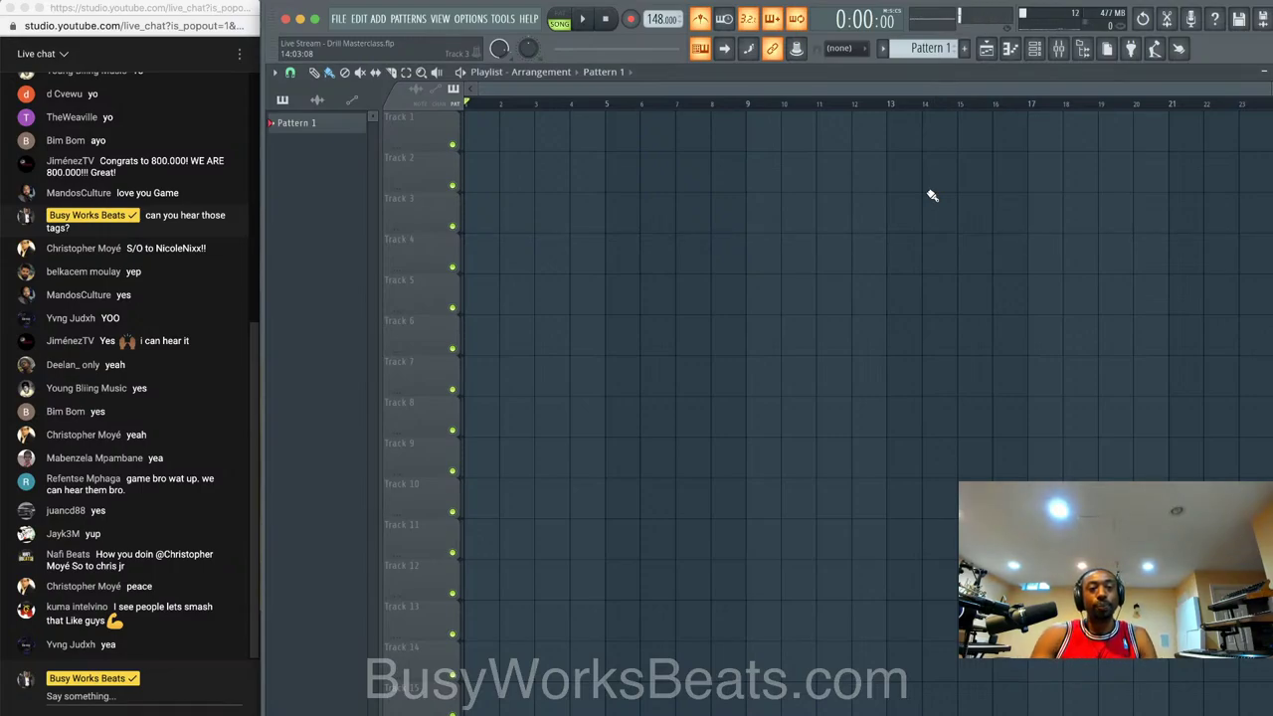
# - Switch back to the browser and open the live stream's edit settings in YouTube Studio to reach its description
pyautogui.press('super+Tab')
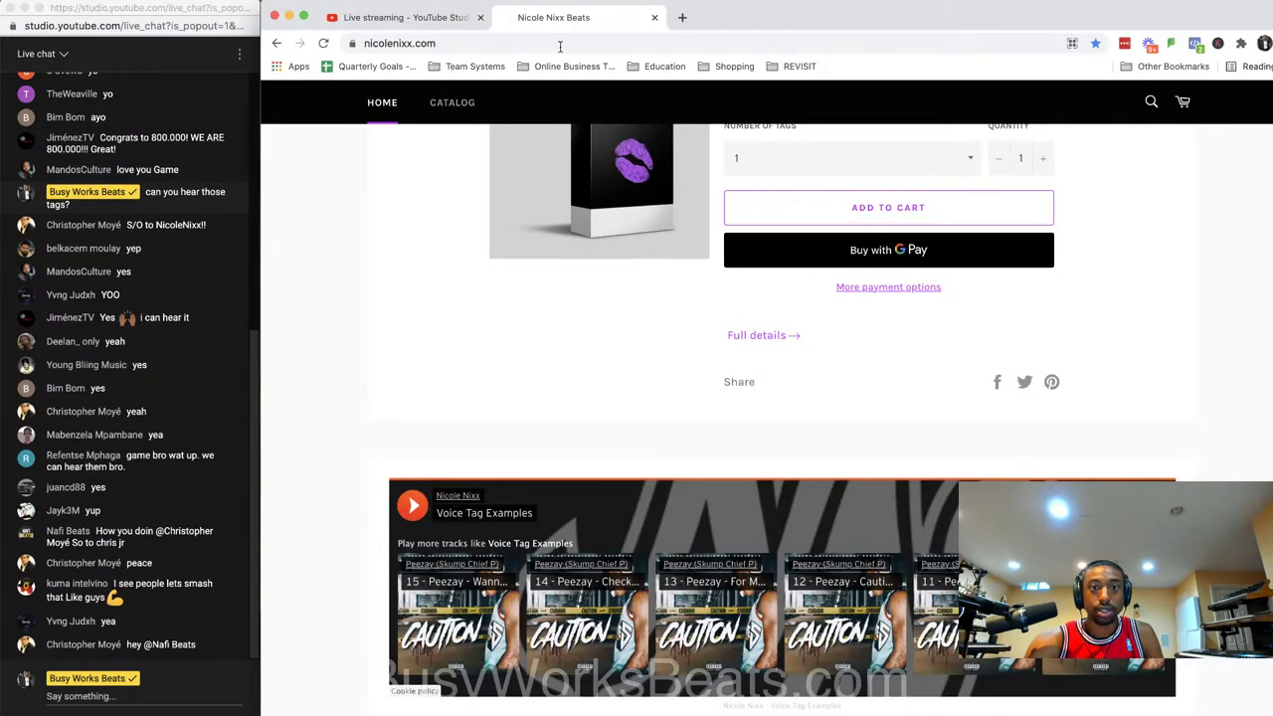
pyautogui.click(398, 16)
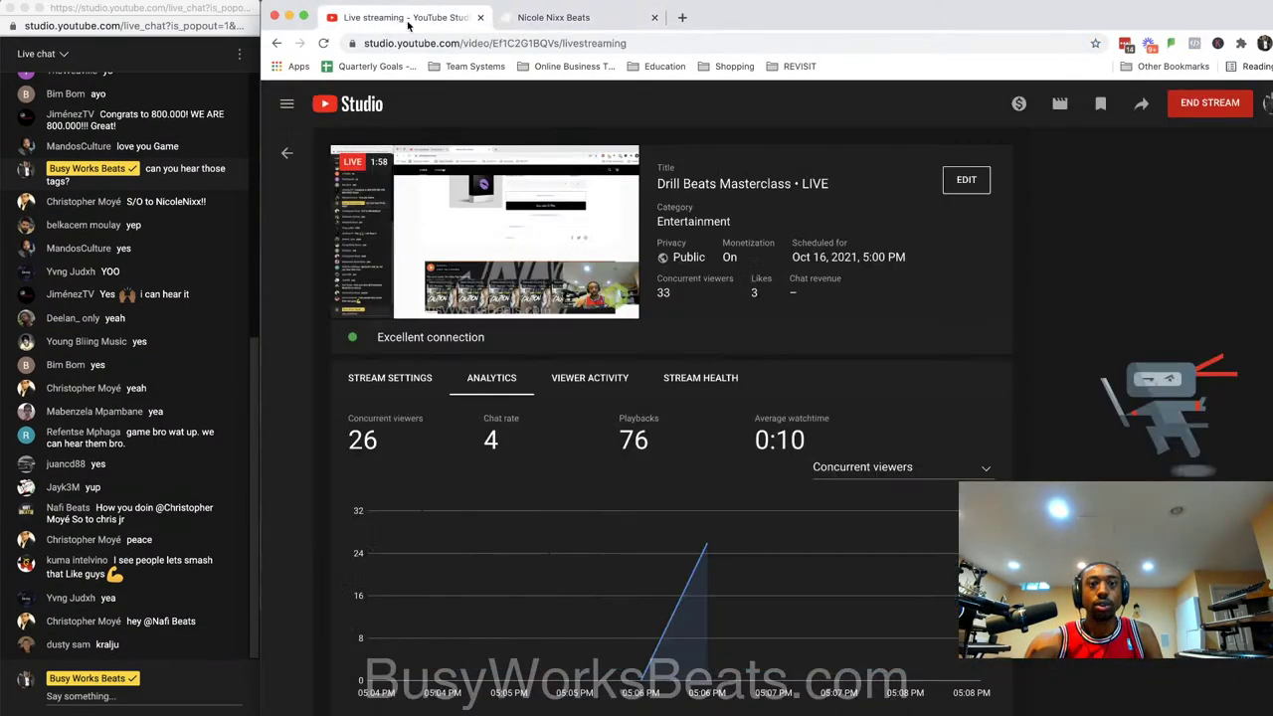
pyautogui.click(966, 179)
pyautogui.scroll(-2, 736, 418)
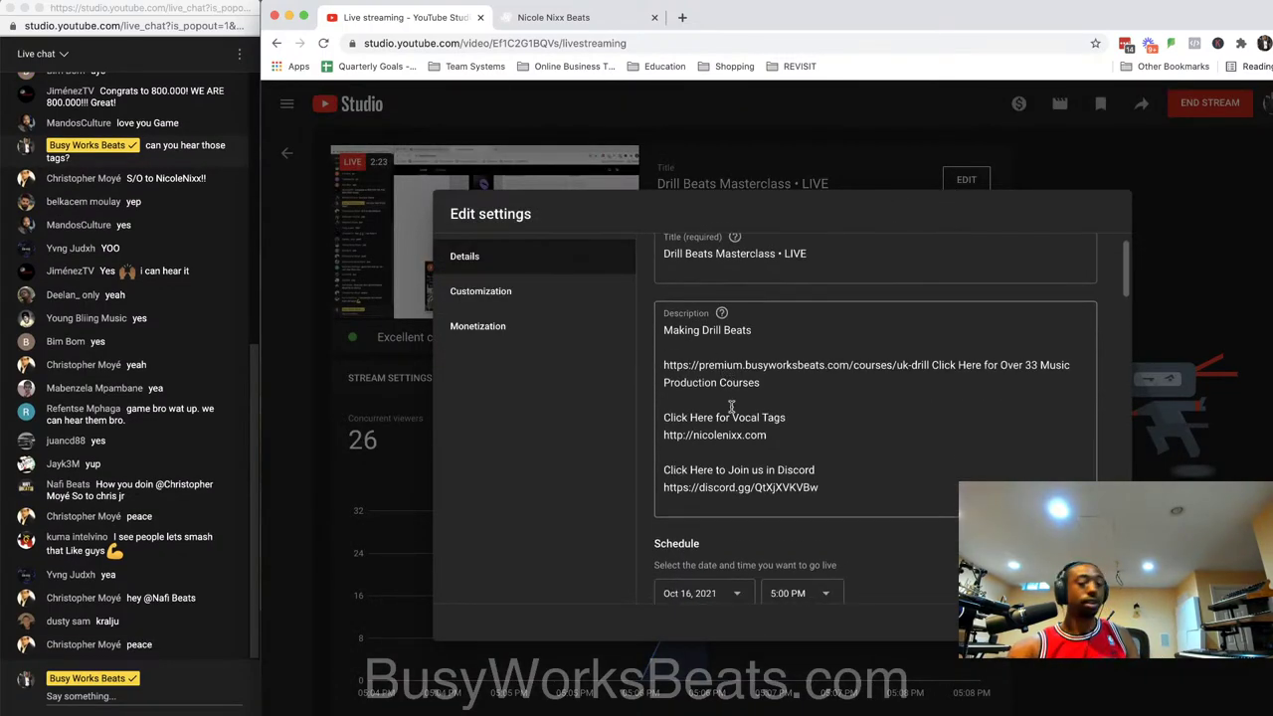
# - Open the Discord invite link from the stream description in a new tab to check it, and close that tab
pyautogui.moveTo(835, 442); pyautogui.dragTo(662, 442)
pyautogui.rightClick(665, 443)
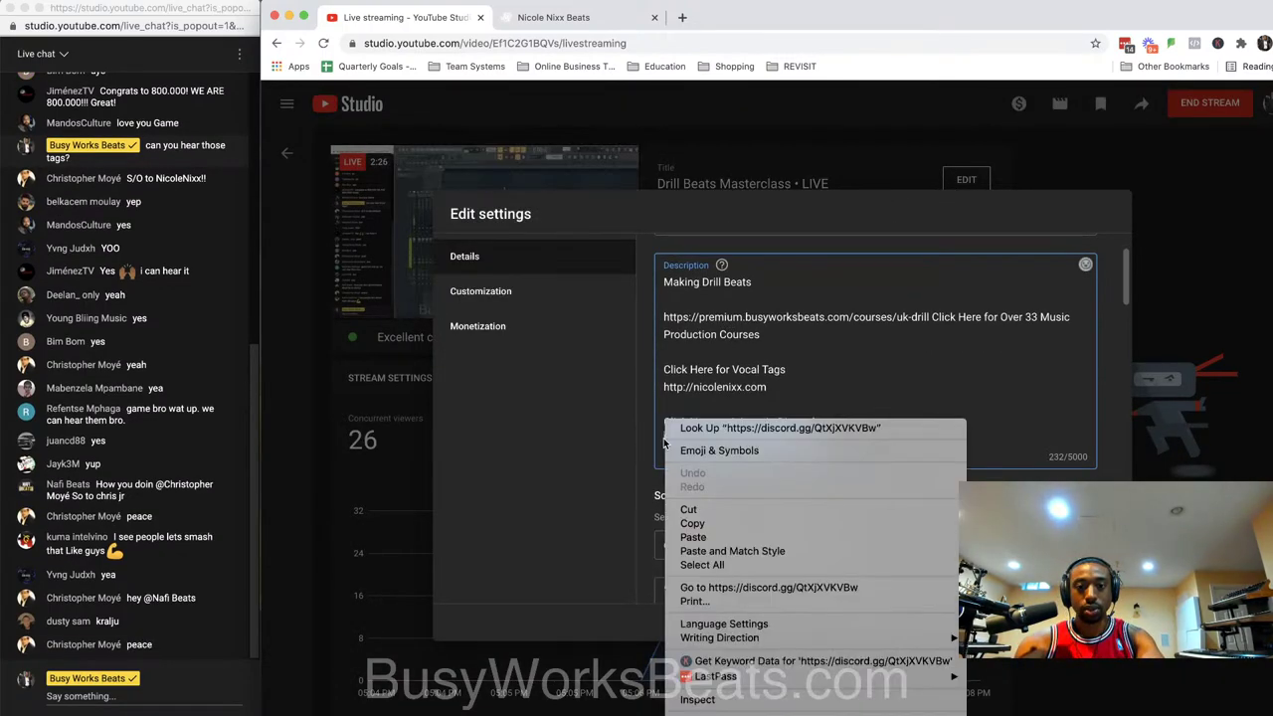
pyautogui.click(766, 587)
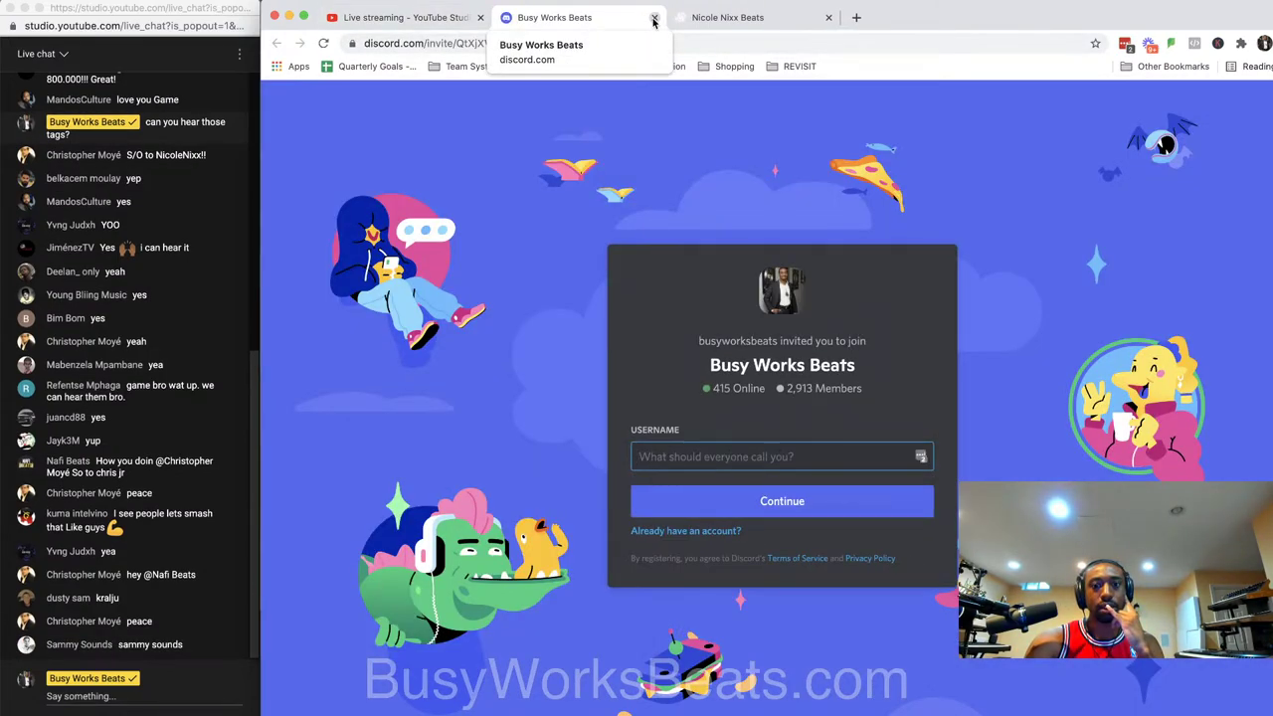
pyautogui.click(653, 17)
# - Copy the "Click Here to Join us in Discord" text with its invite link from the description and post it in the live chat
pyautogui.moveTo(834, 440); pyautogui.dragTo(666, 421)
pyautogui.click(149, 697)
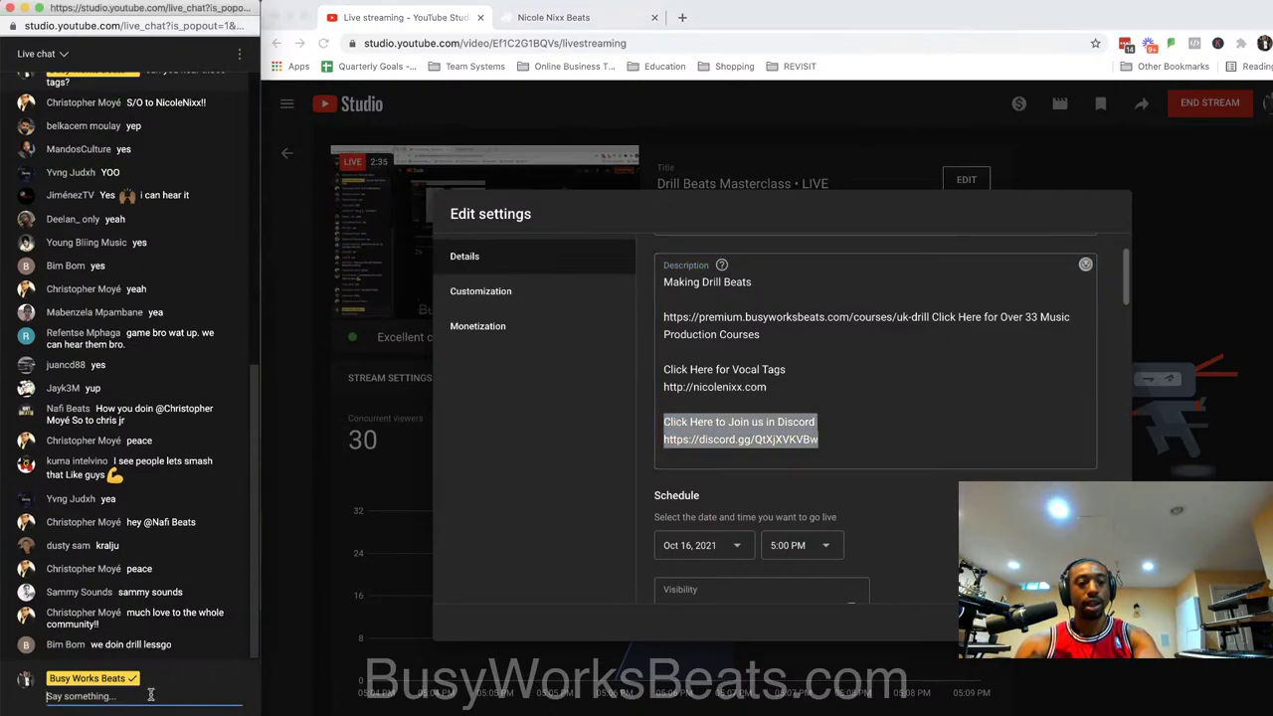
pyautogui.hotkey('ctrl', 'v')
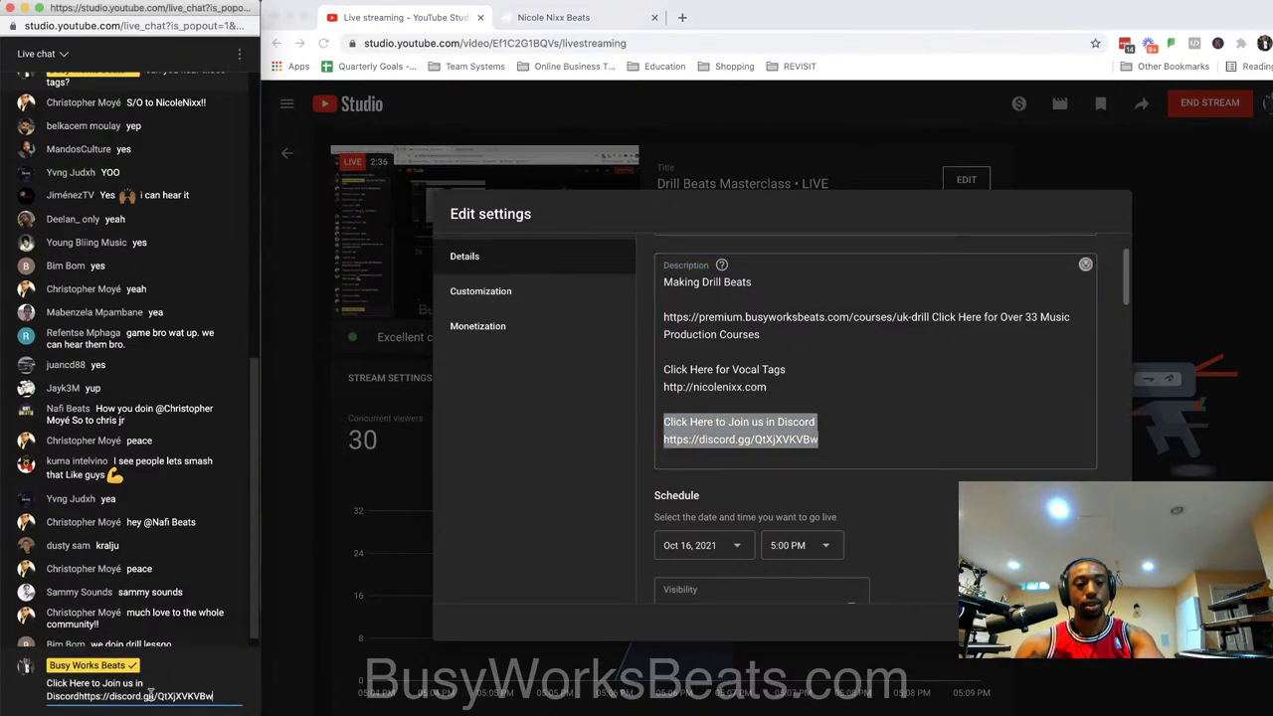
pyautogui.click(78, 696)
pyautogui.press('Return')
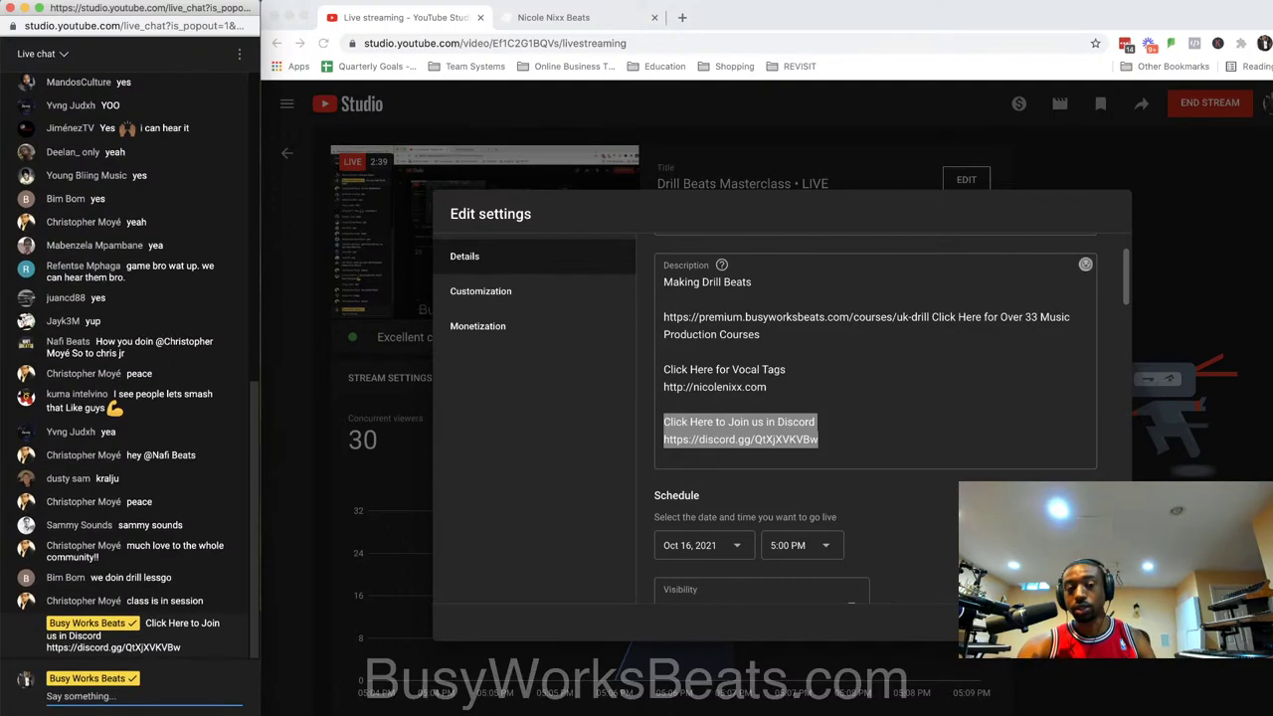
# - Pin the posted Discord invitation in the live chat and close the stream's edit settings
pyautogui.click(239, 574)
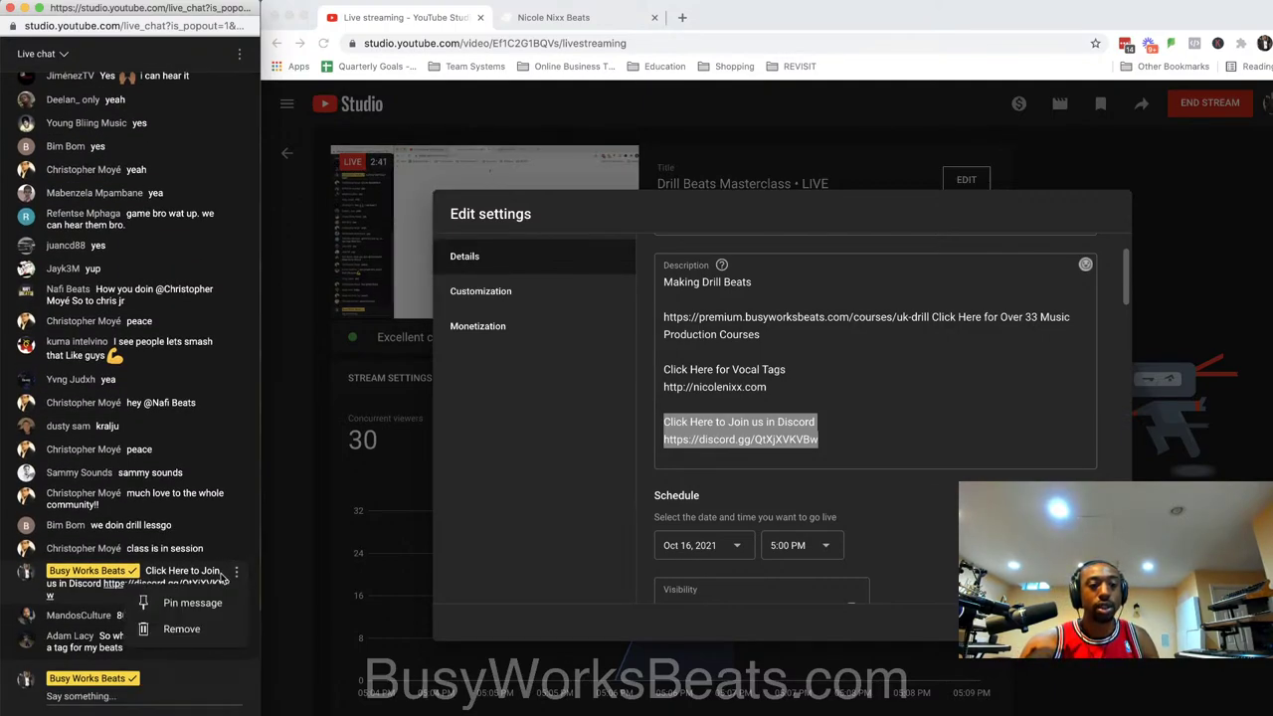
pyautogui.click(199, 603)
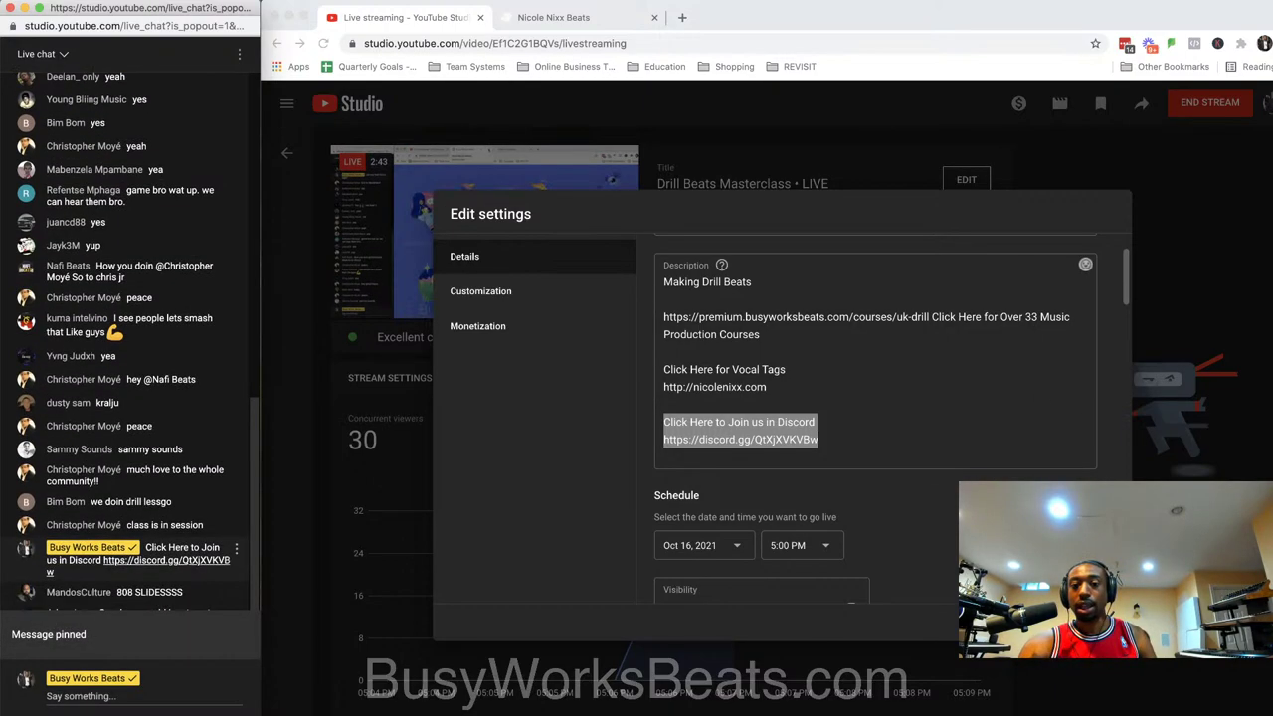
pyautogui.scroll(2, 1064, 352)
pyautogui.click(1097, 621)
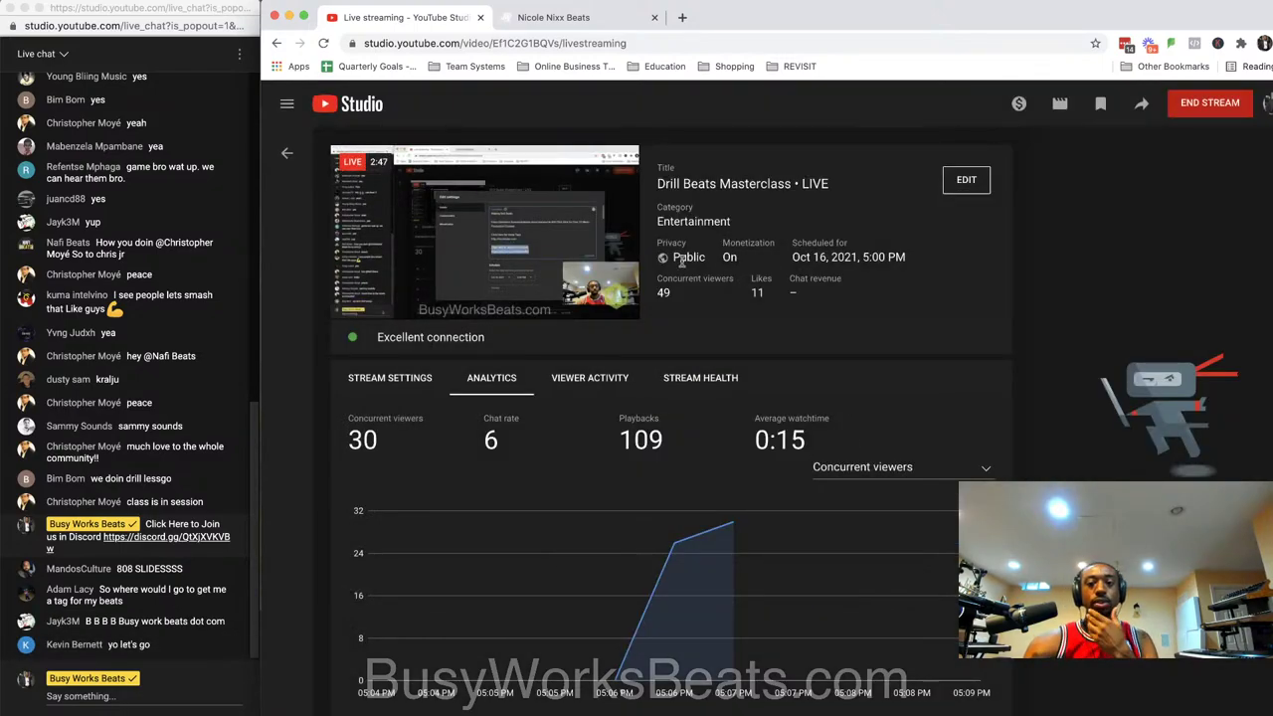
# - Copy the nicolenixx.com address from its open page and post it in the live chat followed by "Click Here for Vocal Tags"
pyautogui.click(585, 20)
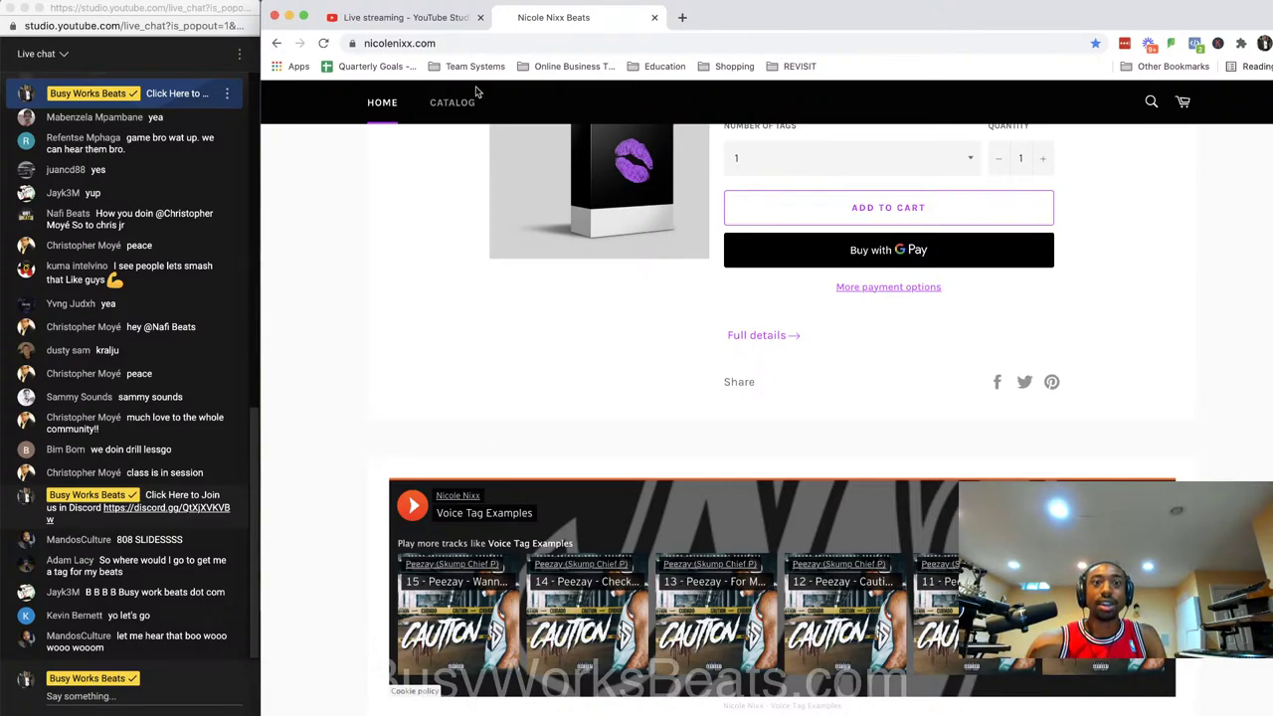
pyautogui.click(497, 43)
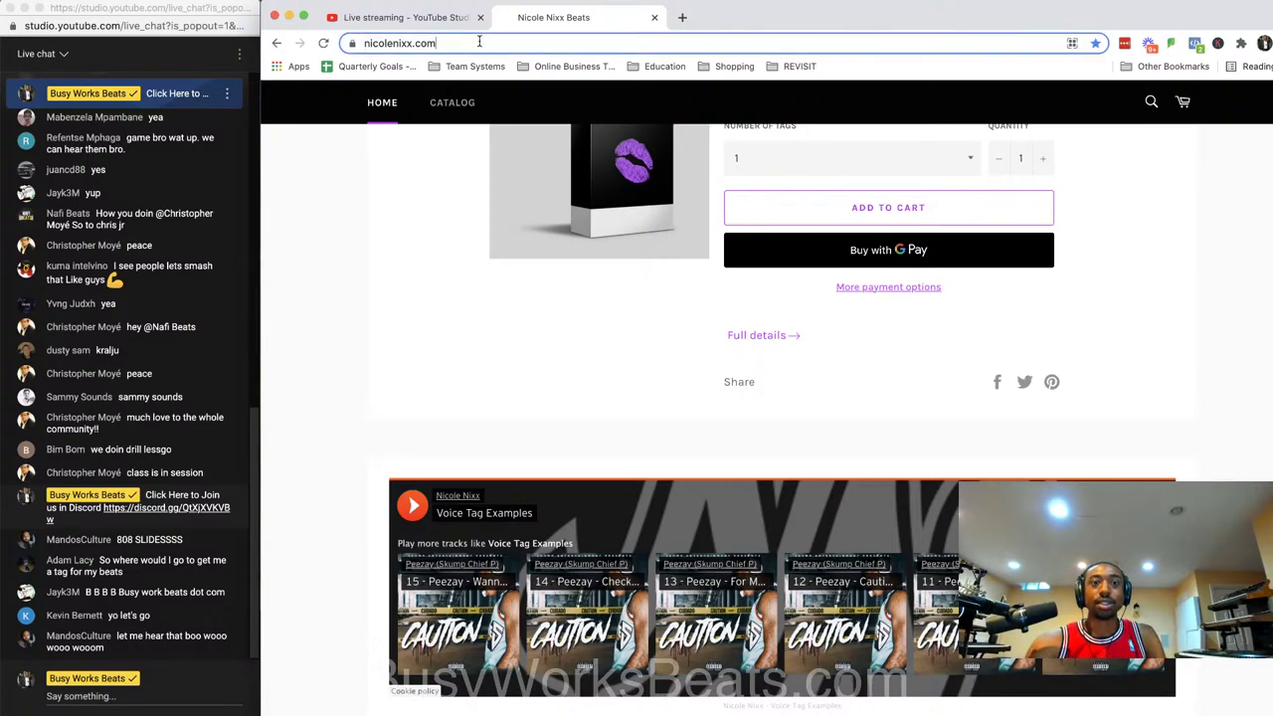
pyautogui.click(116, 693)
pyautogui.press('super+v')
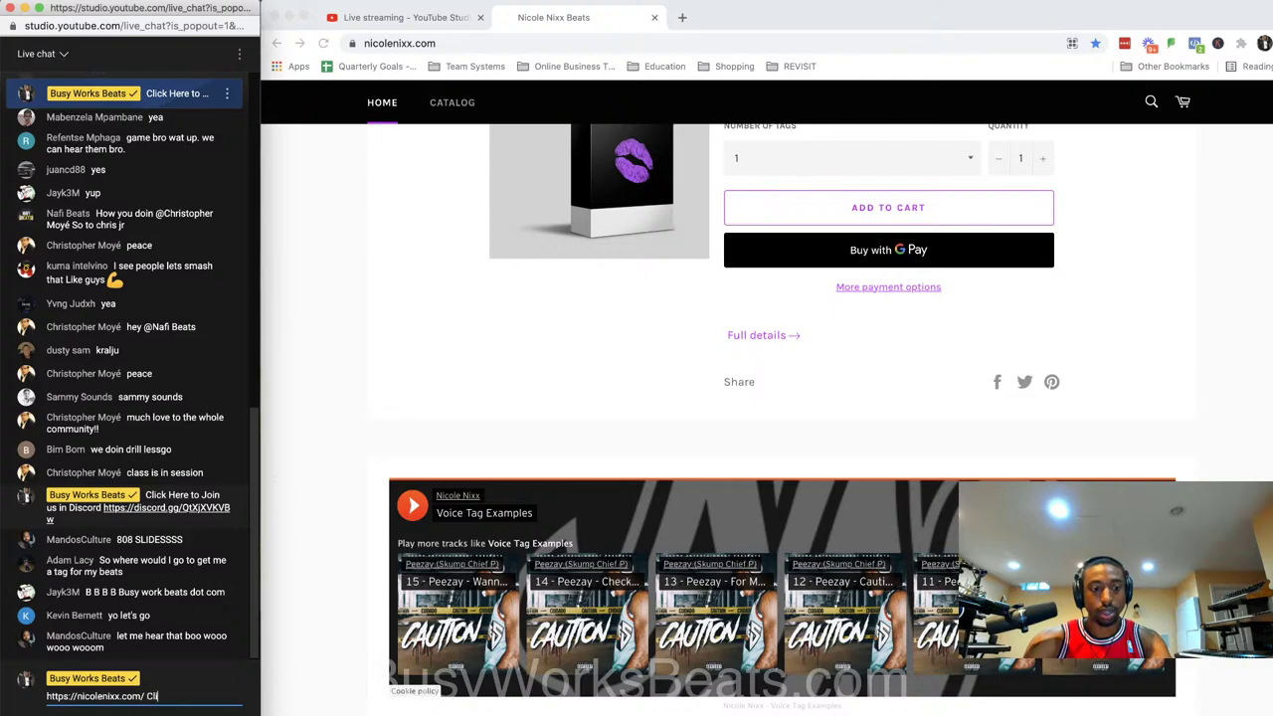
pyautogui.write('Click Here for Vocal')
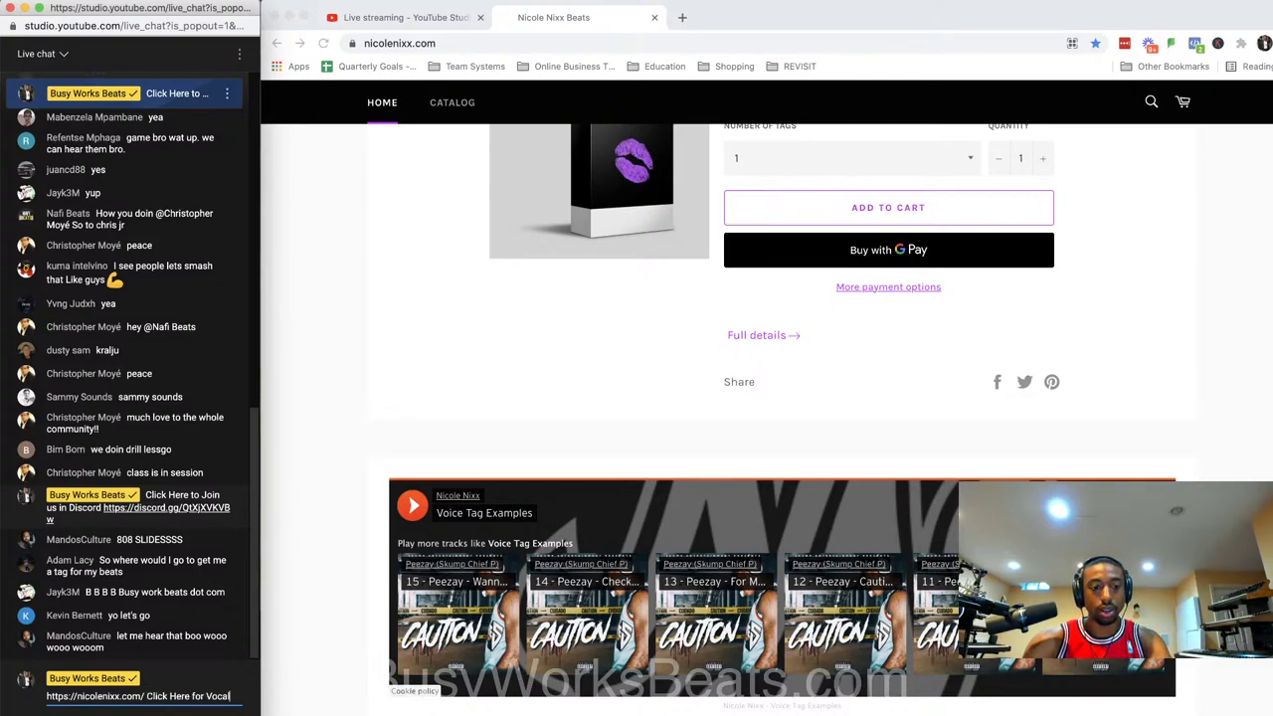
pyautogui.write(' Tags')
pyautogui.press('Return')
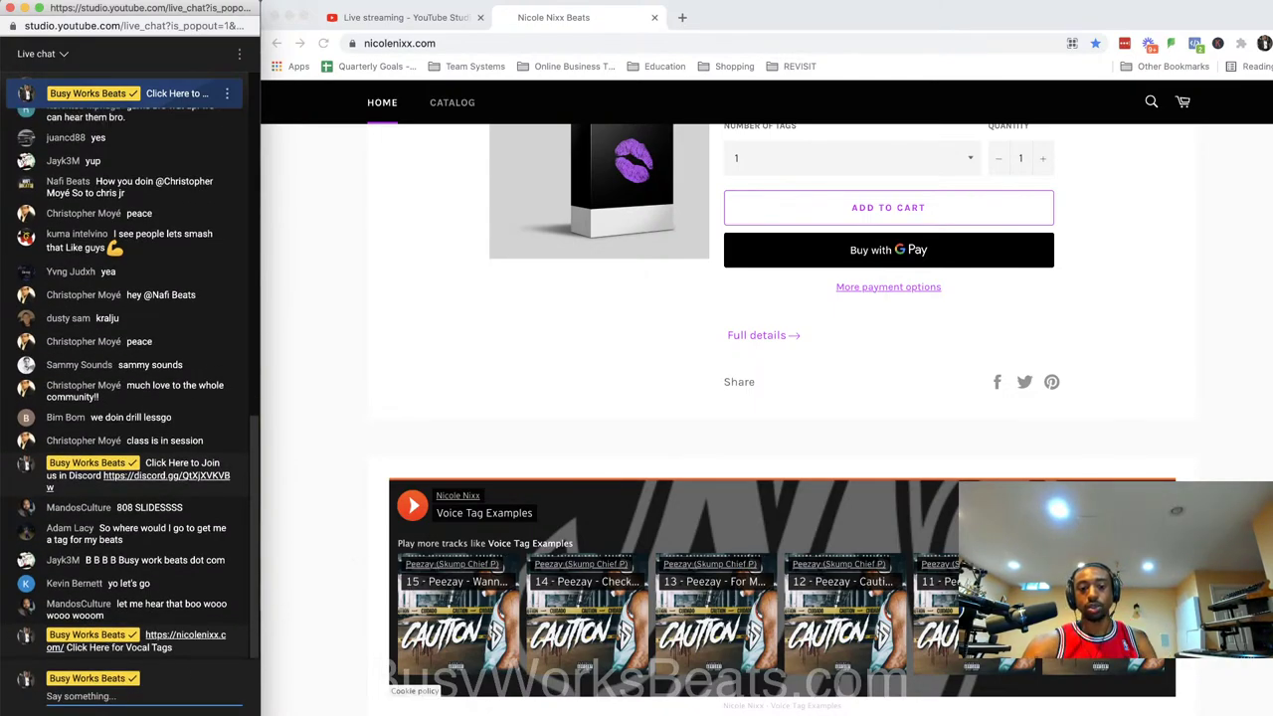
# - Switch to FL Studio and show the channel rack and the sample browser
pyautogui.press('super+Tab')
pyautogui.click(1034, 52)
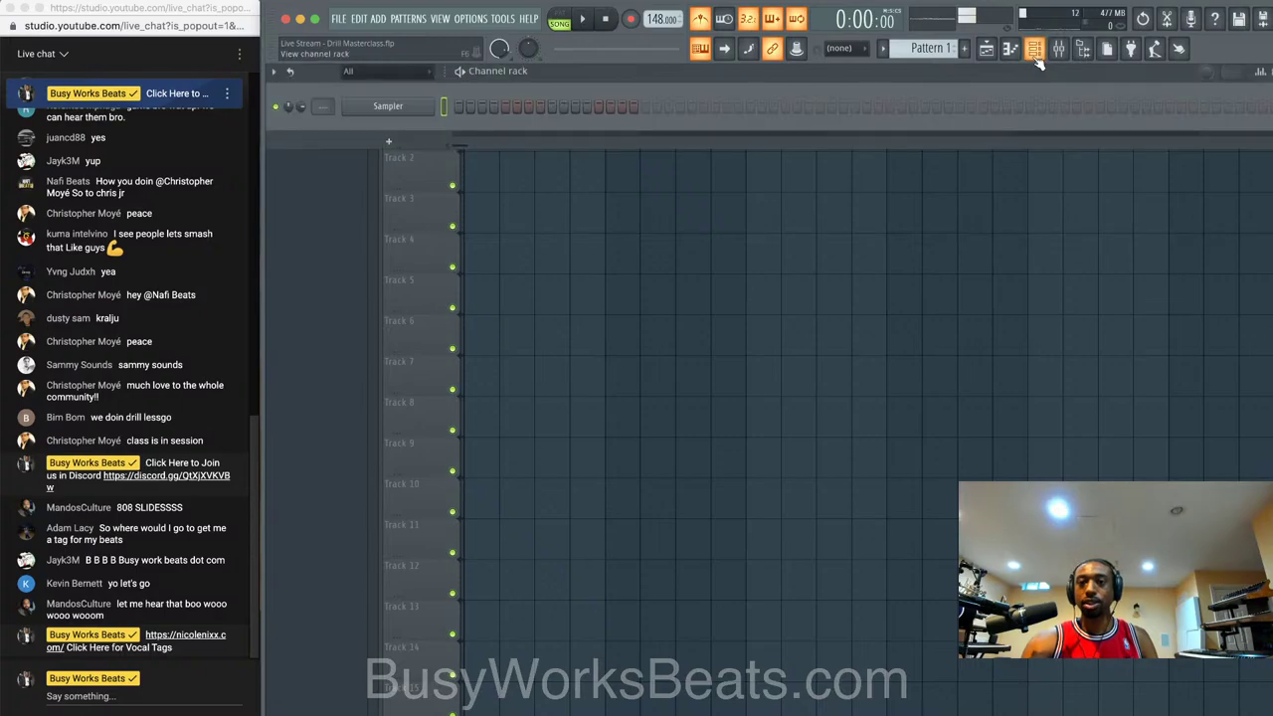
pyautogui.rightClick(420, 108)
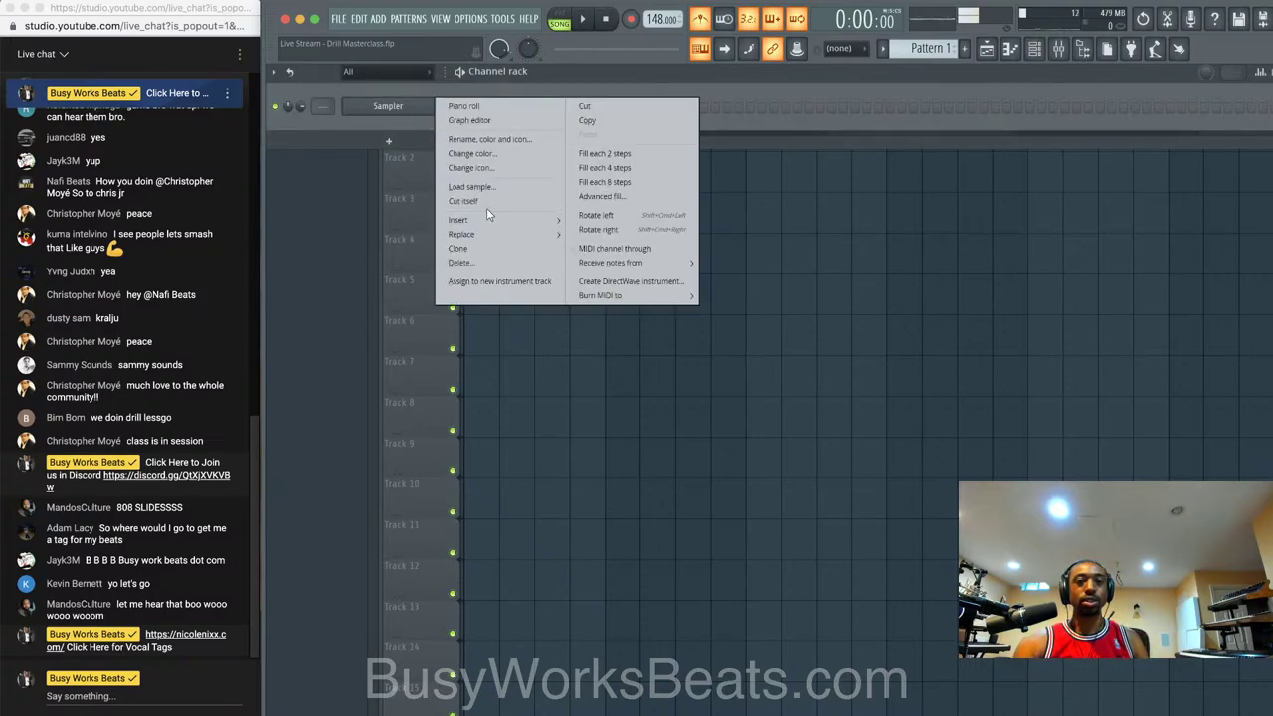
pyautogui.click(421, 115)
pyautogui.click(1086, 52)
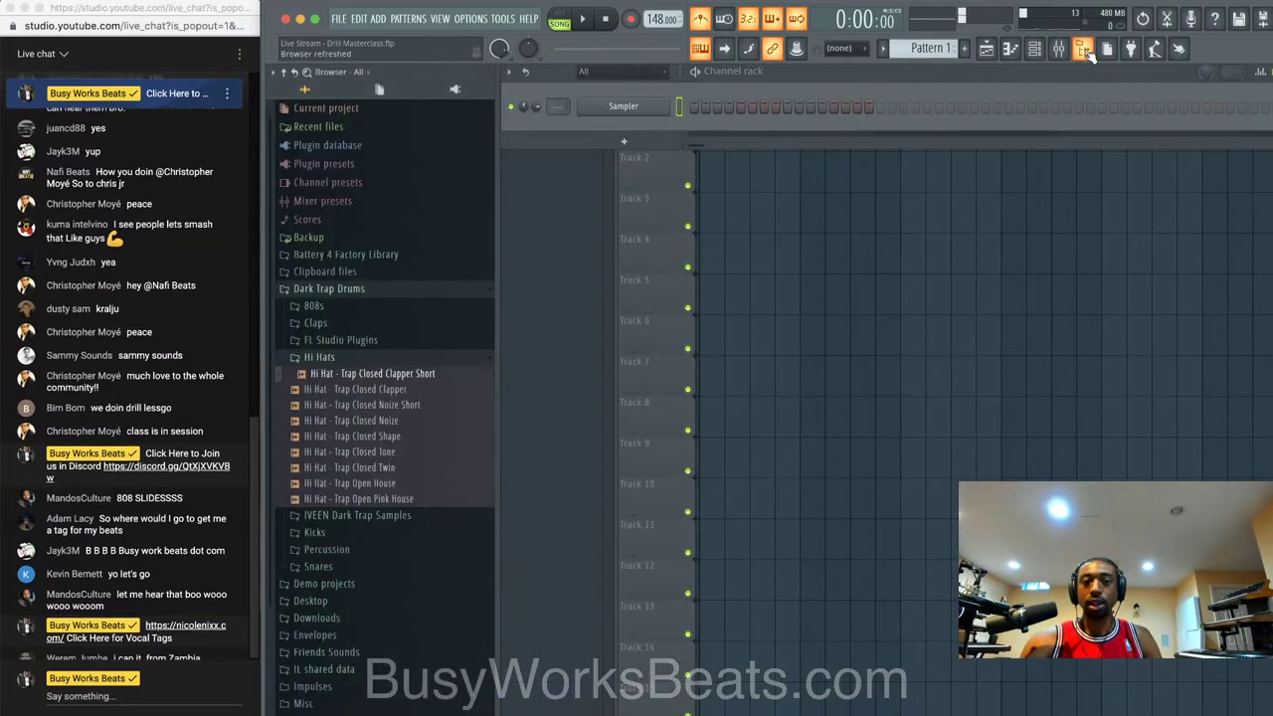
# - Audition the closed hi-hats in the Dark Trap Drums folder and open Hi Hat - Trap Closed Noize Short in a new channel
pyautogui.click(445, 371)
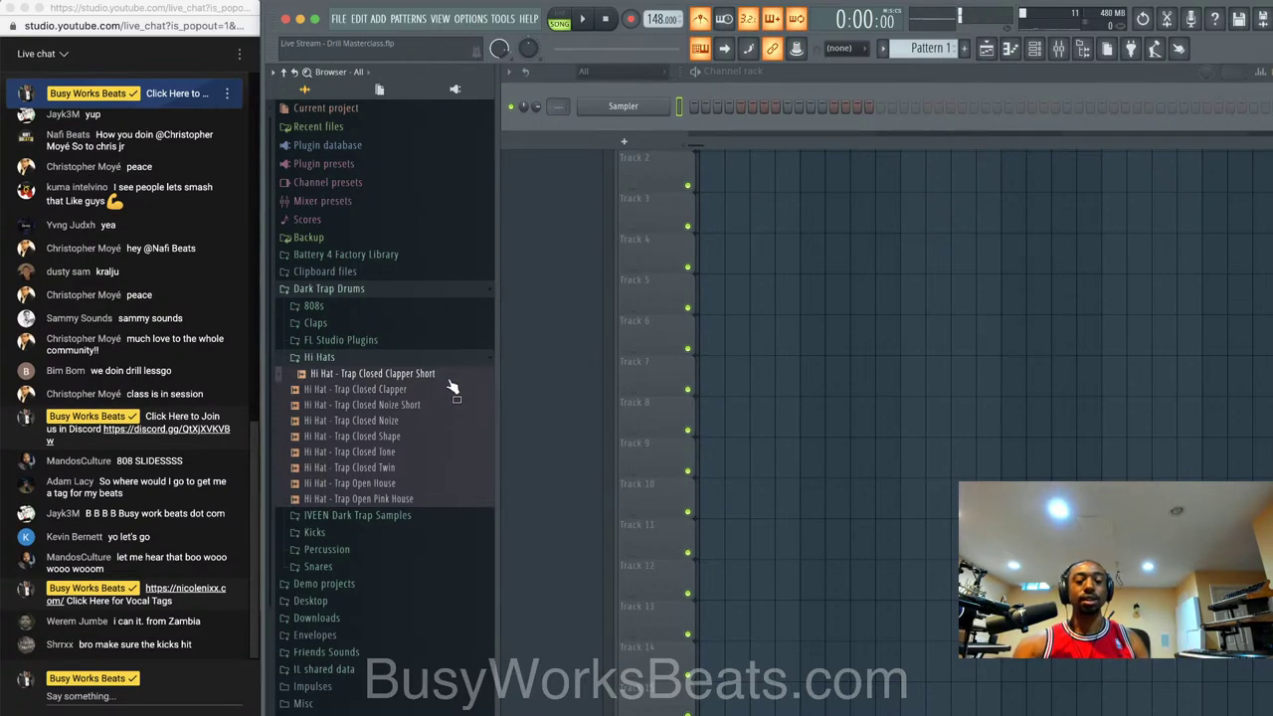
pyautogui.click(438, 390)
pyautogui.click(434, 406)
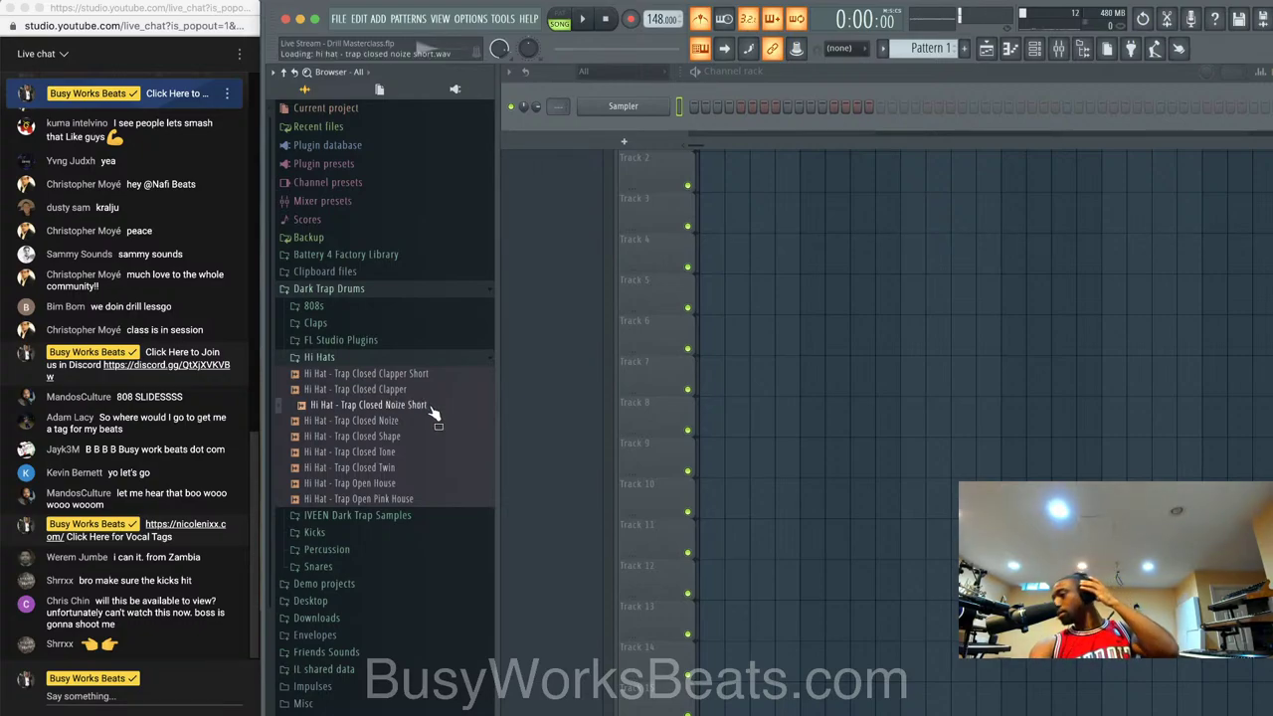
pyautogui.rightClick(431, 408)
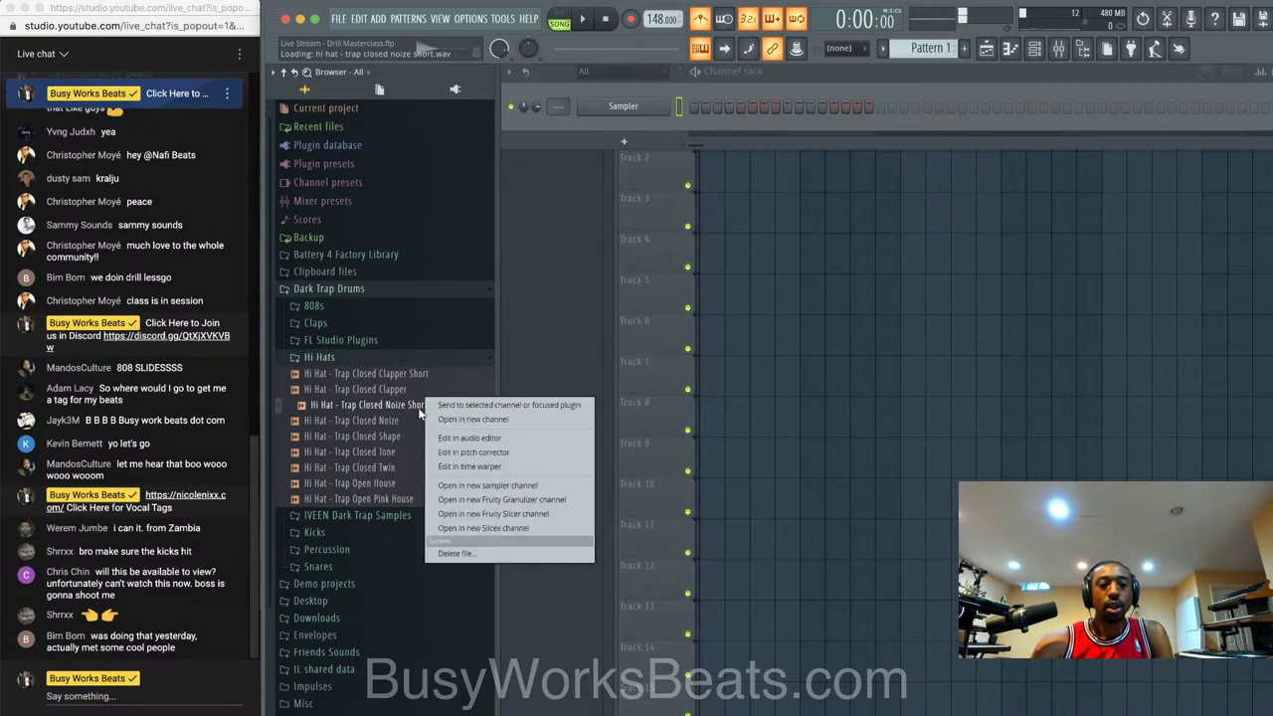
pyautogui.click(476, 421)
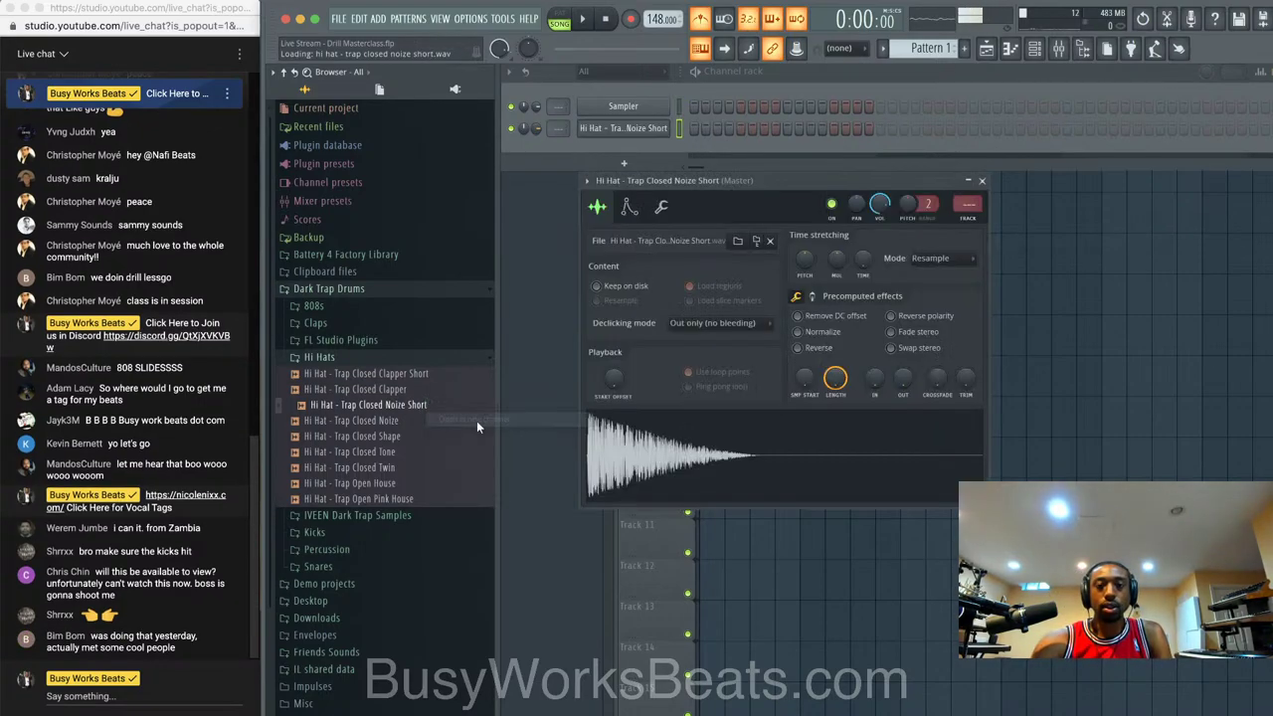
# - Delete the empty Sampler channel and route the hi-hat channel to mixer track 10
pyautogui.rightClick(659, 110)
pyautogui.press('d')
pyautogui.press('Return')
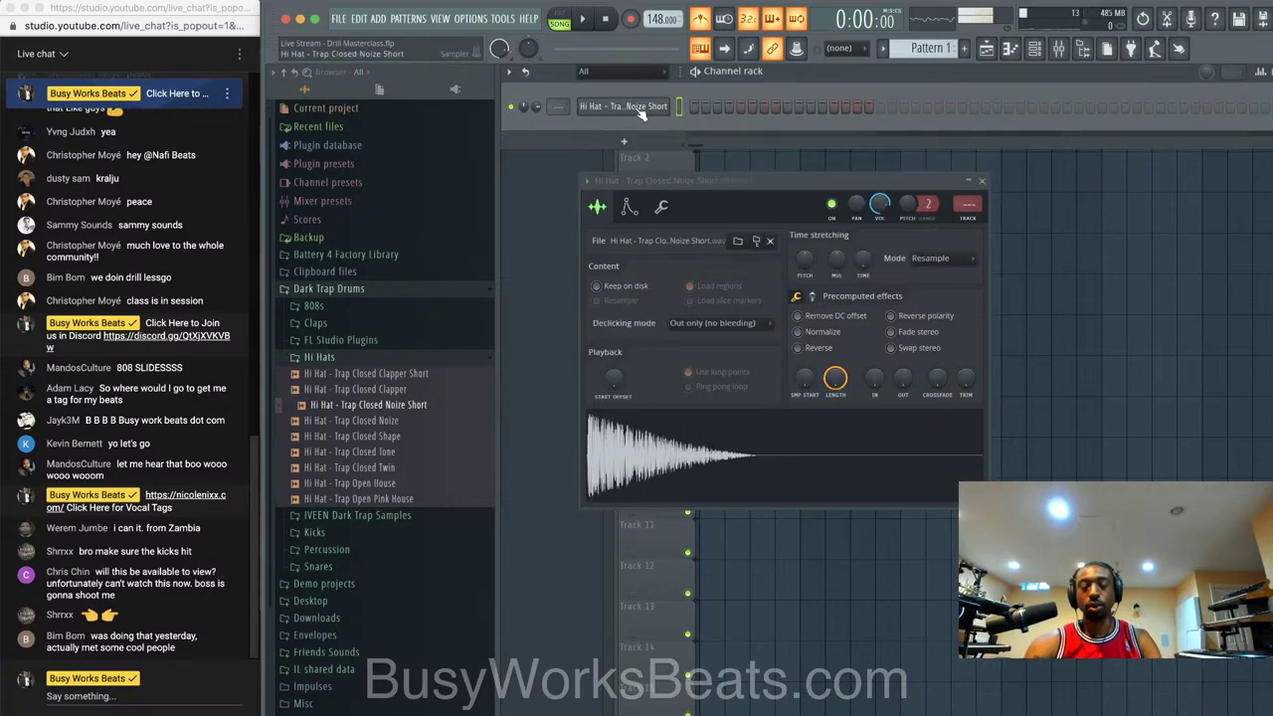
pyautogui.hotkey('ctrl', 'l')
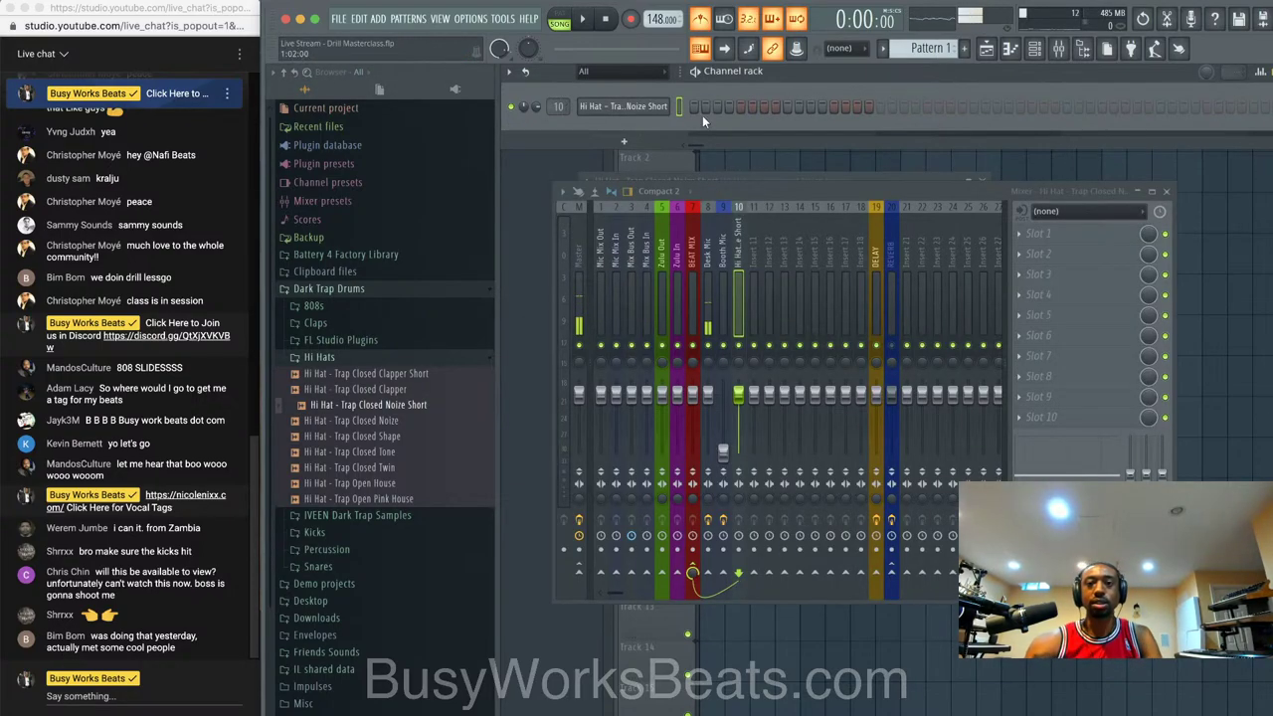
# - Set the tempo to 144 and program the hi-hat on steps 1, 4, 7, 9, 12, 15, 17, 20, 23, 25, 28 and 31
pyautogui.moveTo(658, 20); pyautogui.dragTo(658, 25)
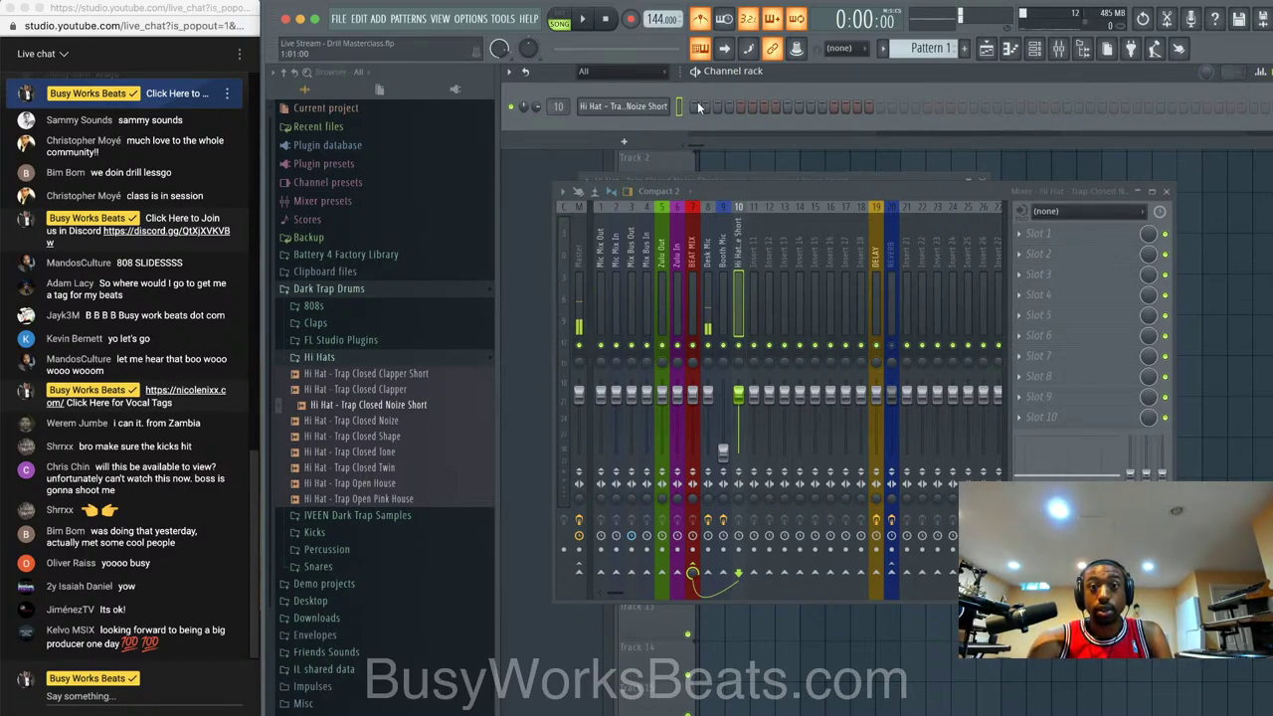
pyautogui.click(697, 105)
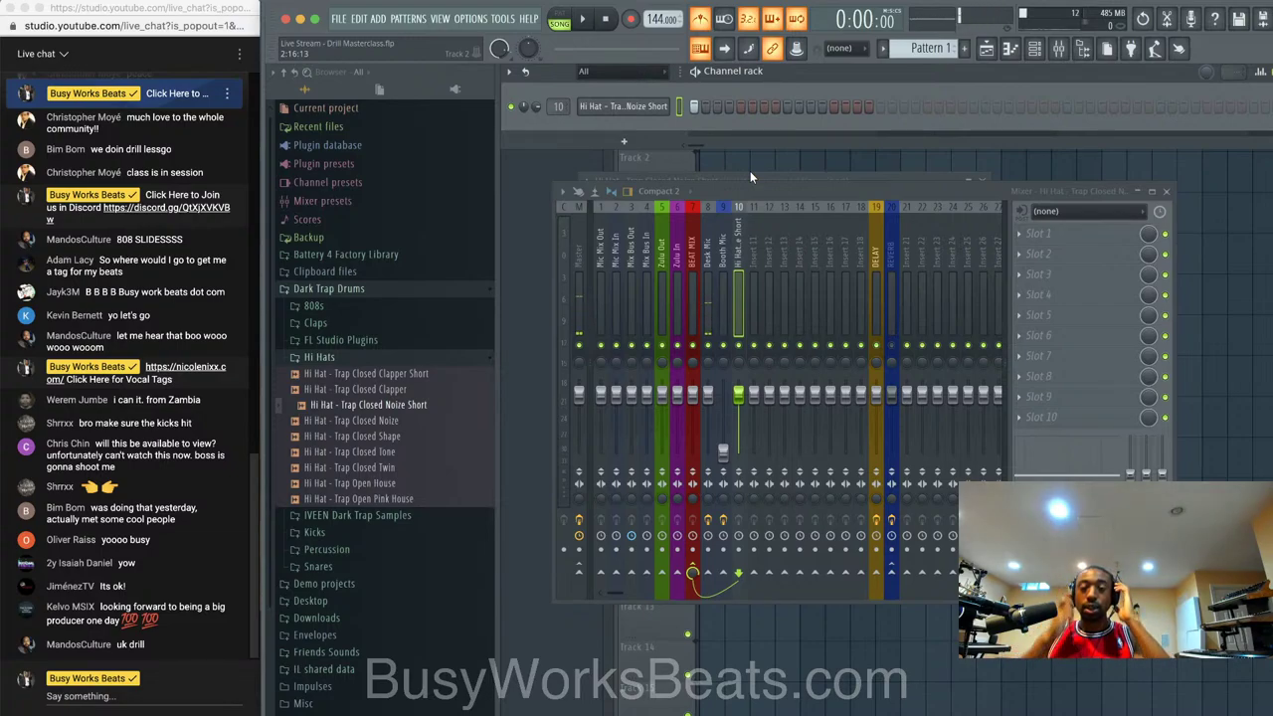
pyautogui.click(728, 107)
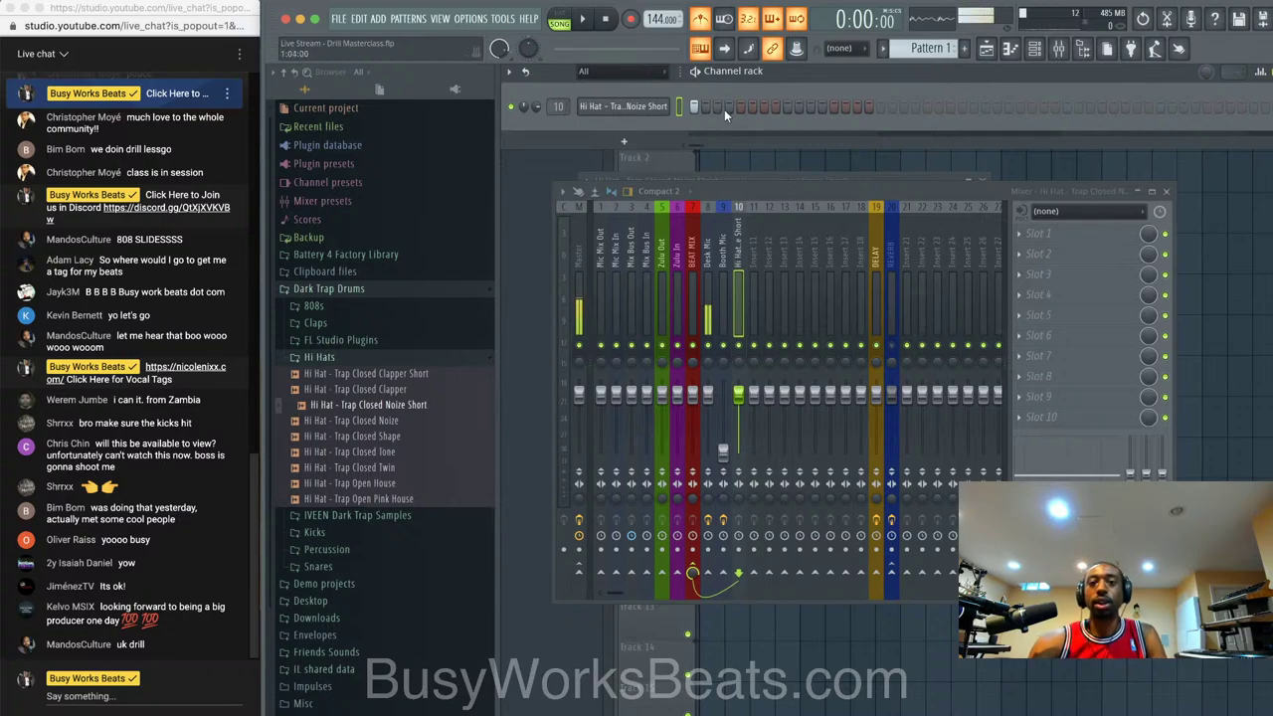
pyautogui.click(764, 107)
pyautogui.click(788, 106)
pyautogui.click(822, 107)
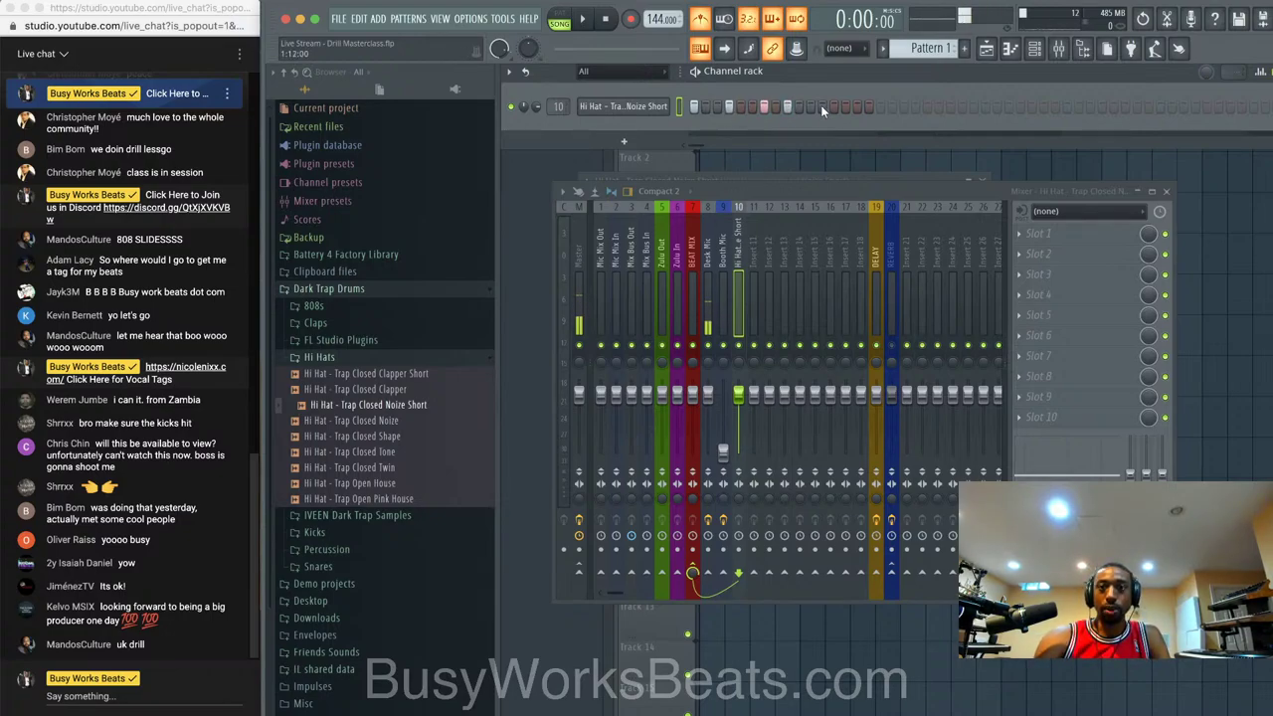
pyautogui.click(857, 106)
pyautogui.click(880, 106)
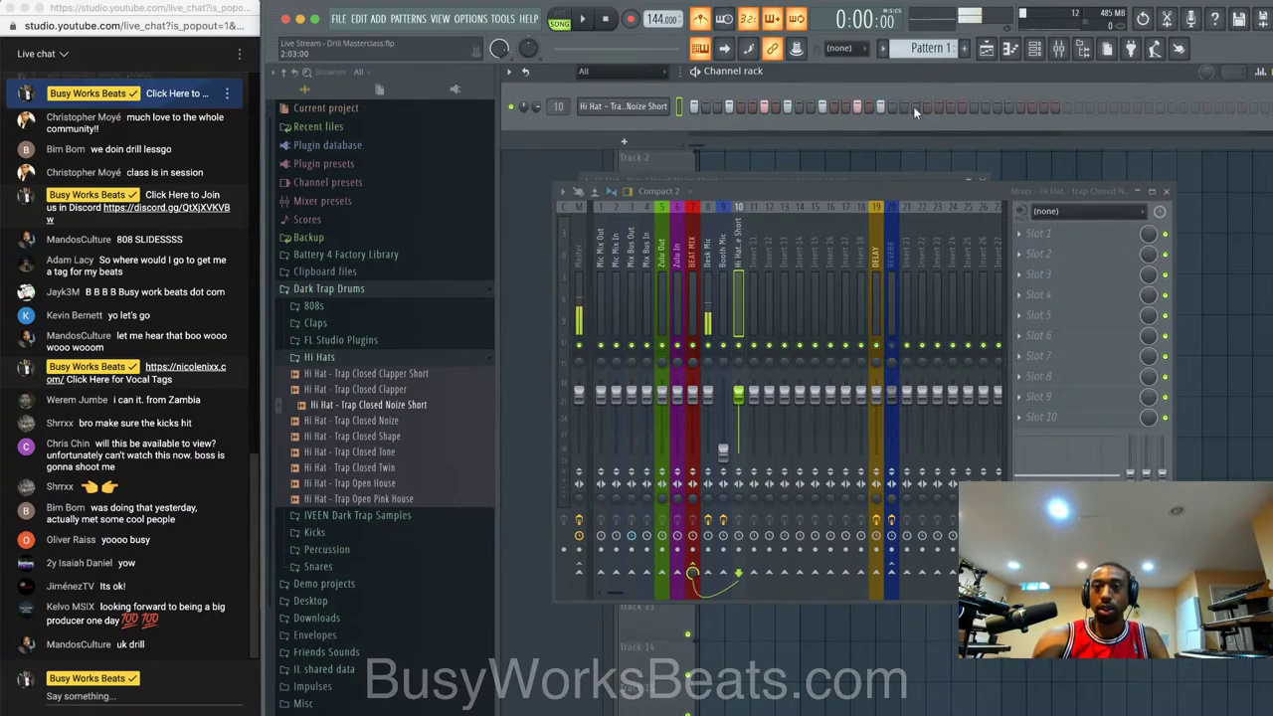
pyautogui.click(914, 107)
pyautogui.click(952, 107)
pyautogui.click(973, 106)
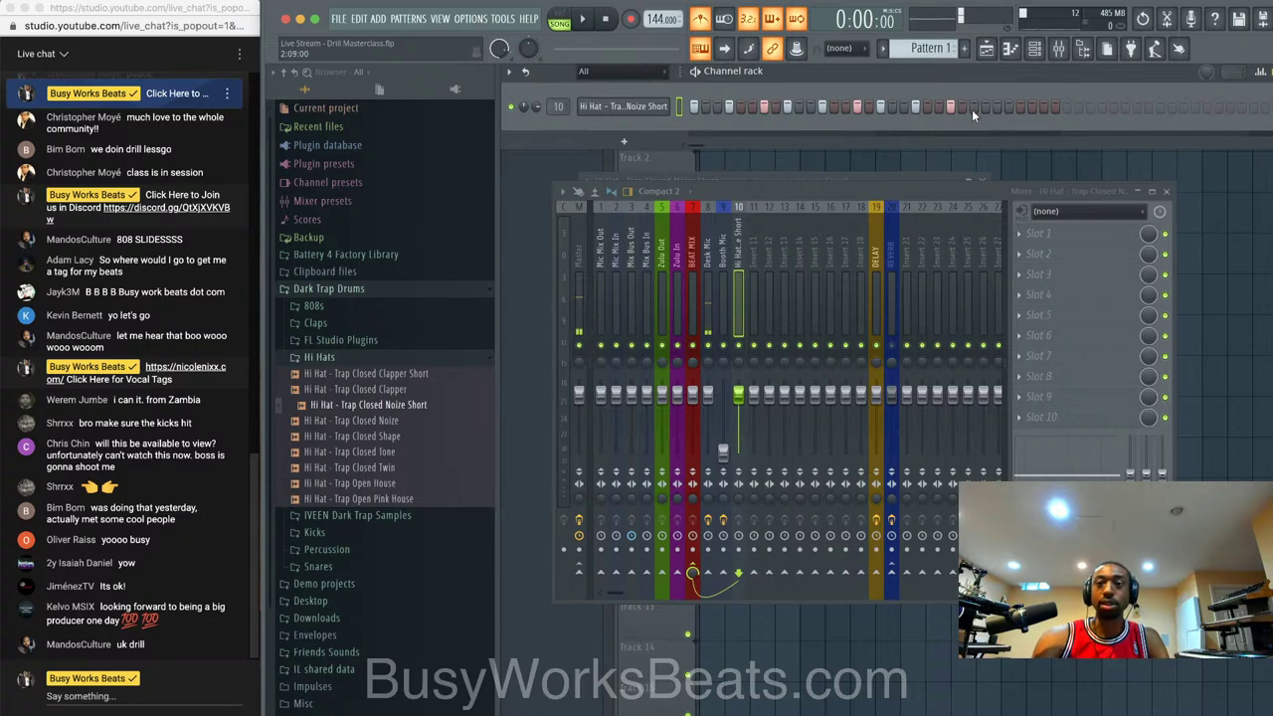
pyautogui.click(1008, 106)
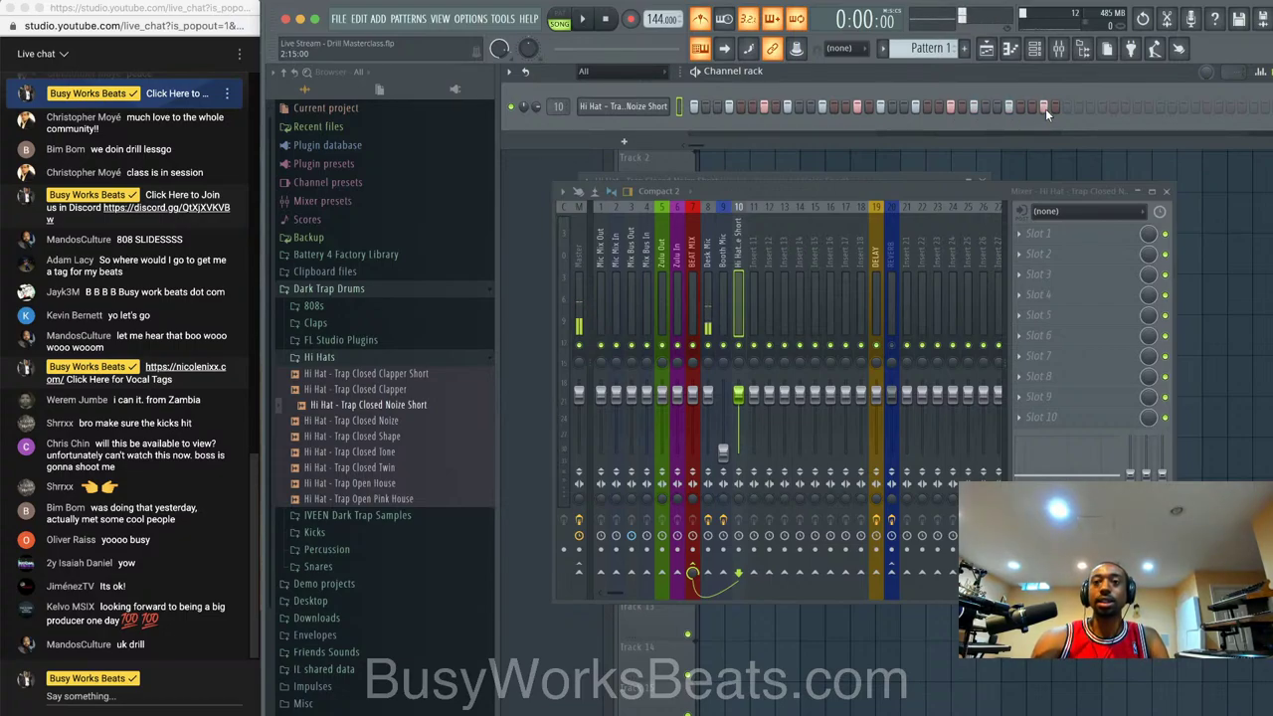
# - Switch playback to pattern mode, preview the hi-hats with the metronome turned off, and open the hi-hat's channel settings
pyautogui.click(561, 26)
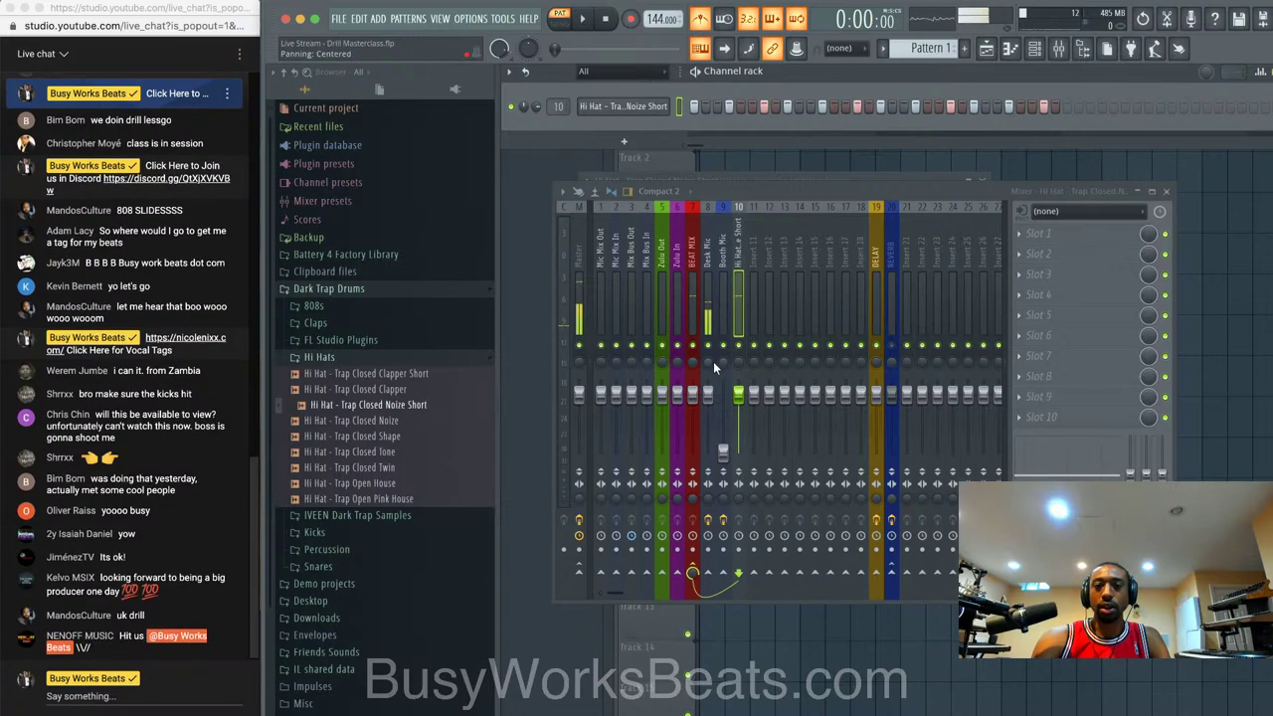
pyautogui.press('space')
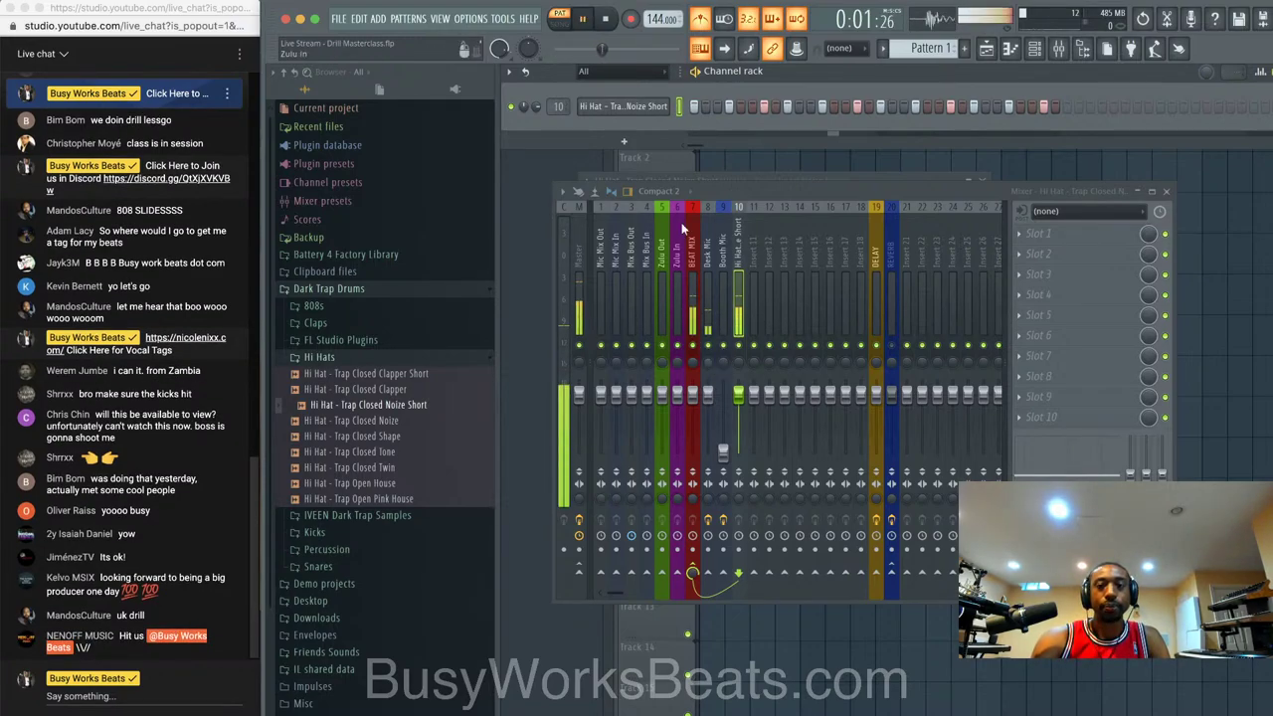
pyautogui.press('space')
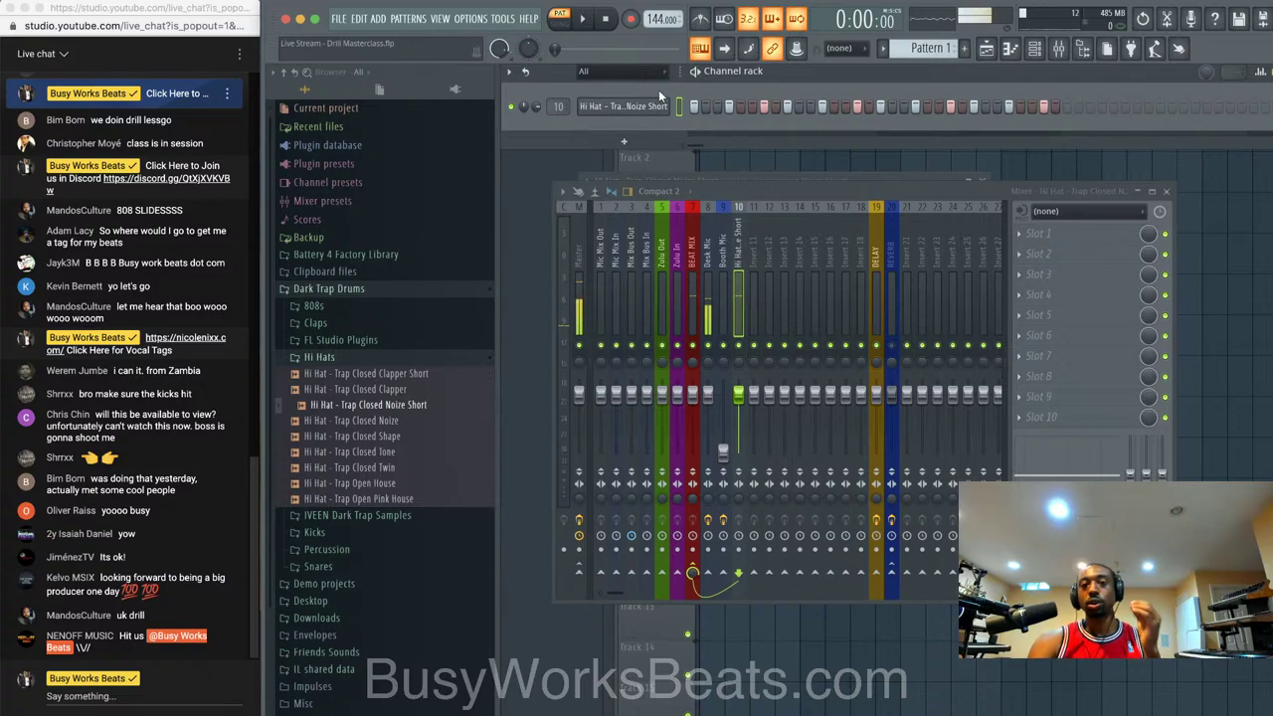
pyautogui.click(625, 107)
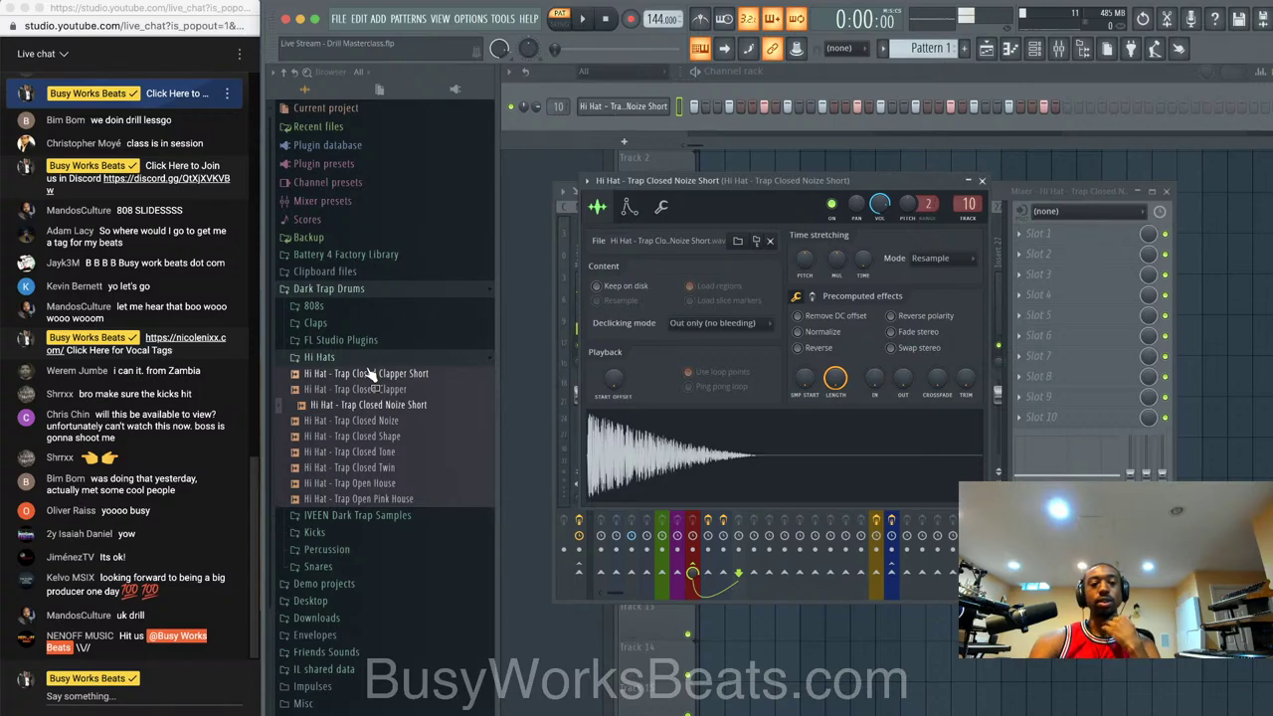
# - In YouTube Studio, extend the stream description's Discord invitation with text about getting the project files, and save the settings
pyautogui.press('super+Tab')
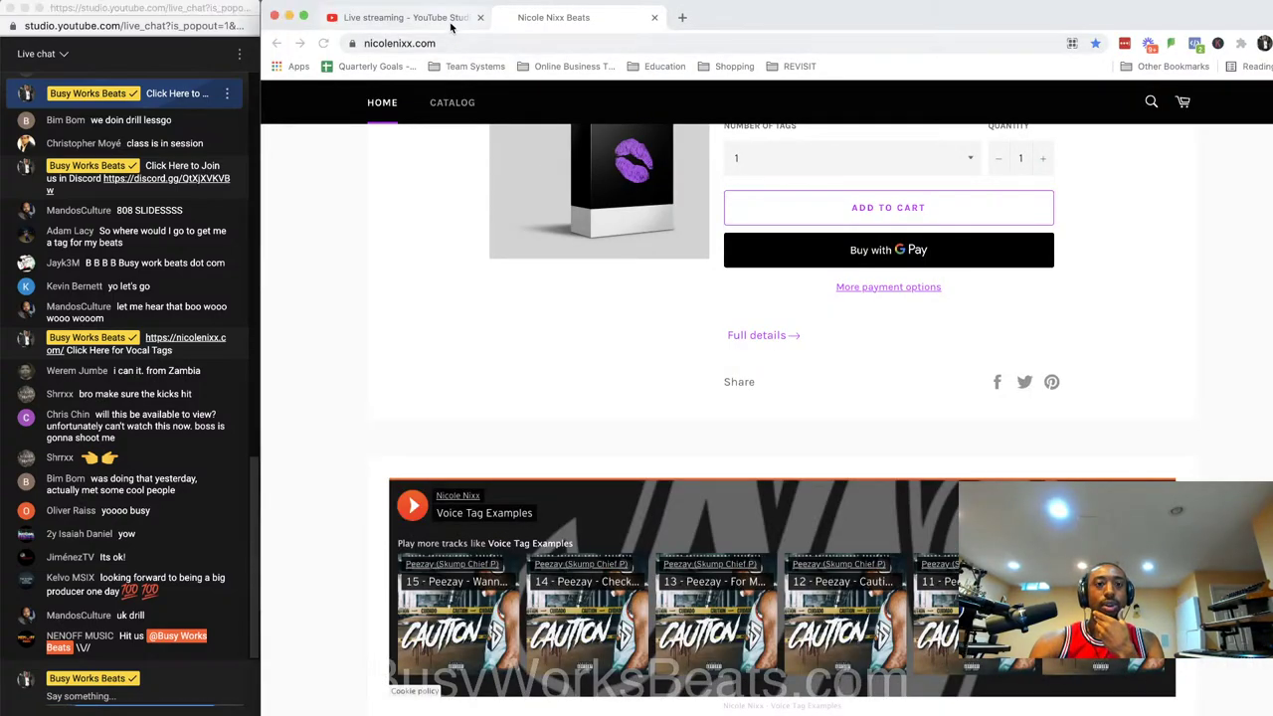
pyautogui.click(448, 18)
pyautogui.click(966, 180)
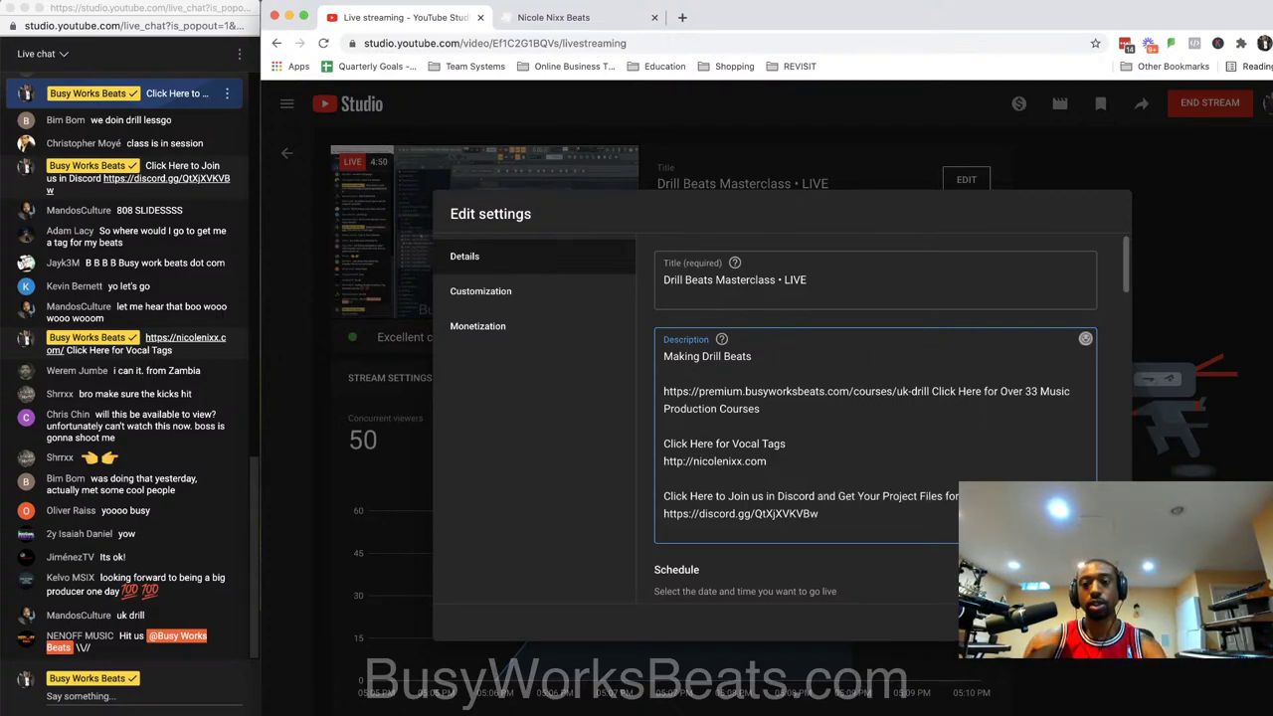
pyautogui.click(1096, 622)
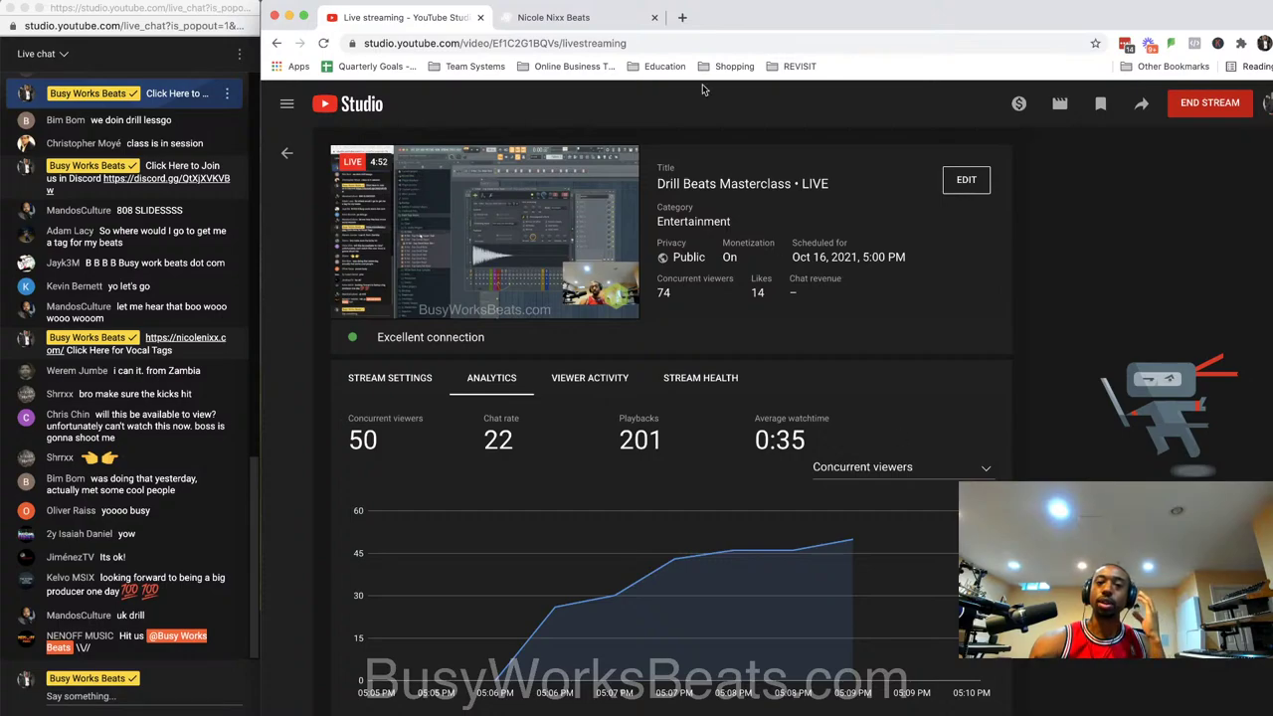
# - Return to FL Studio, trim the end of the hi-hat sample and set its quick fade-out to 60%, checking it by playback
pyautogui.click(289, 17)
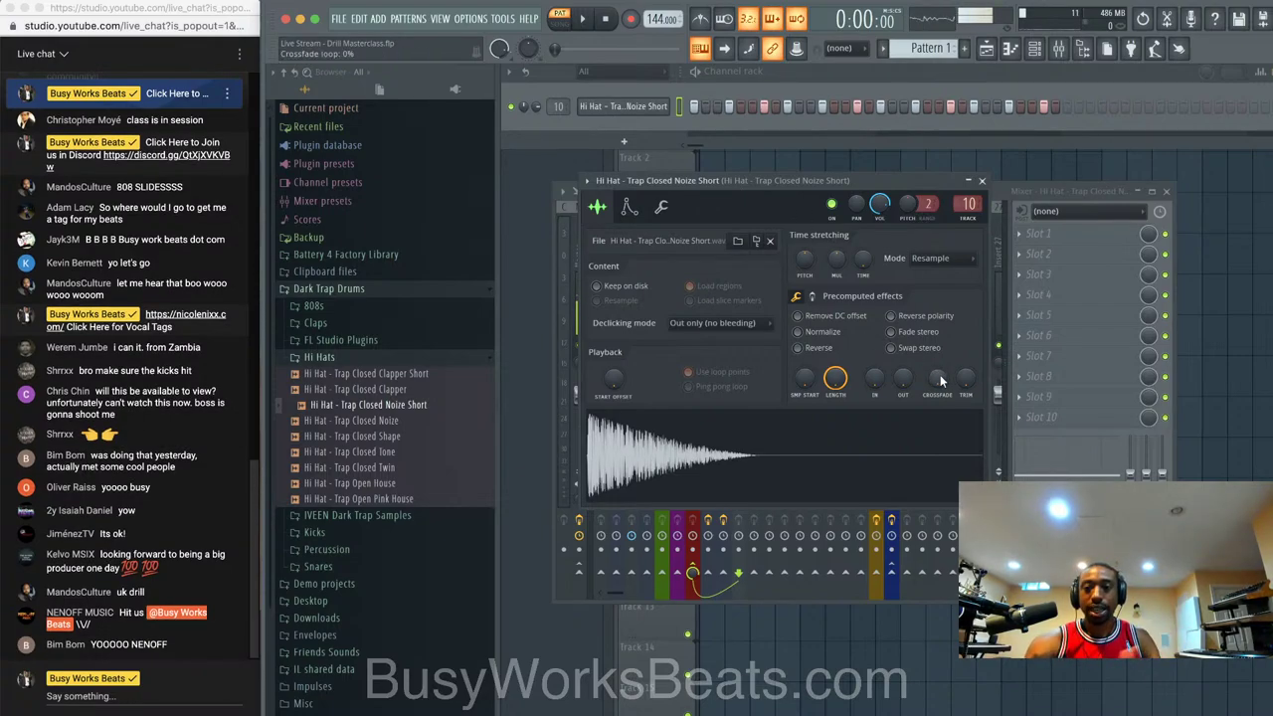
pyautogui.moveTo(964, 380); pyautogui.dragTo(963, 338)
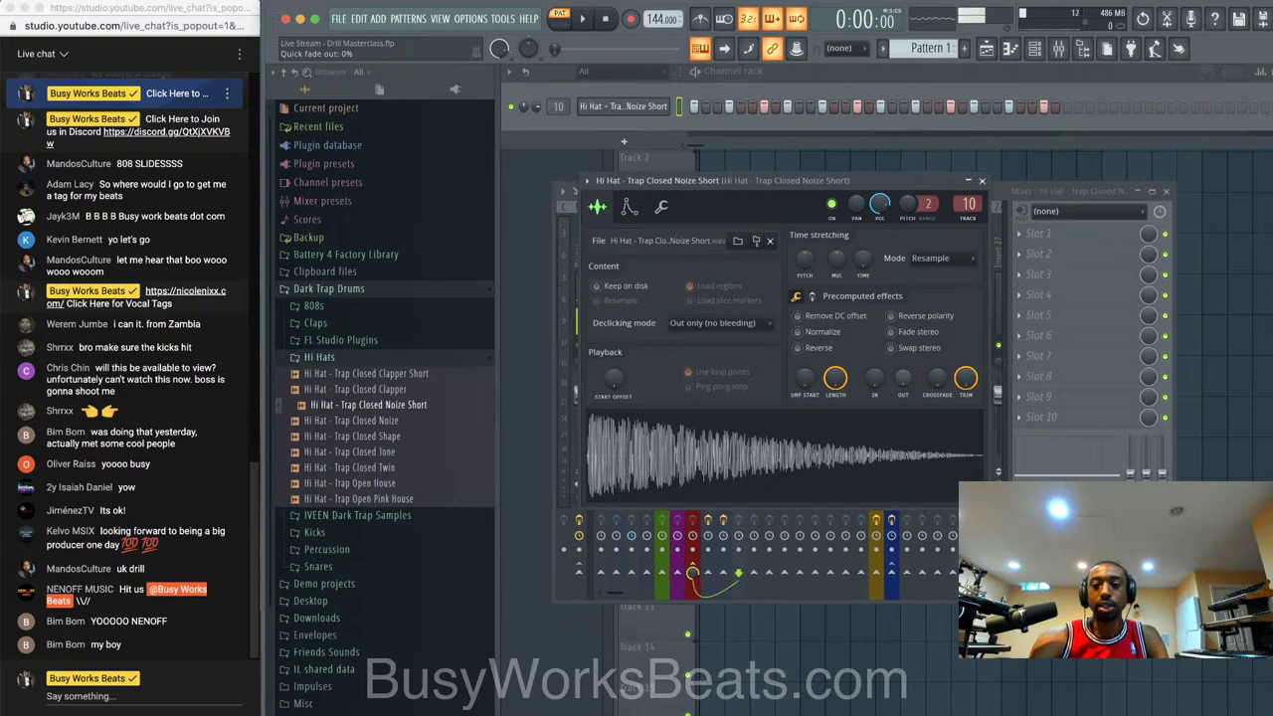
pyautogui.scroll(2, 910, 380)
pyautogui.press('space')
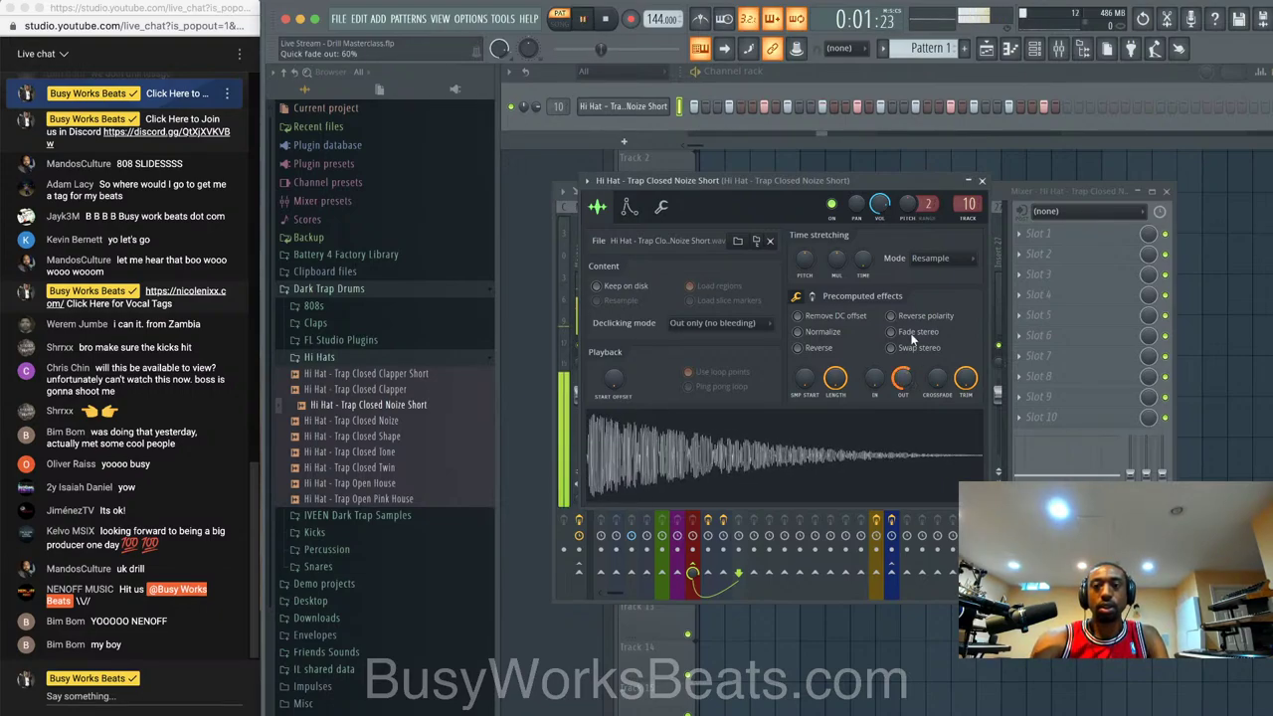
pyautogui.press('space')
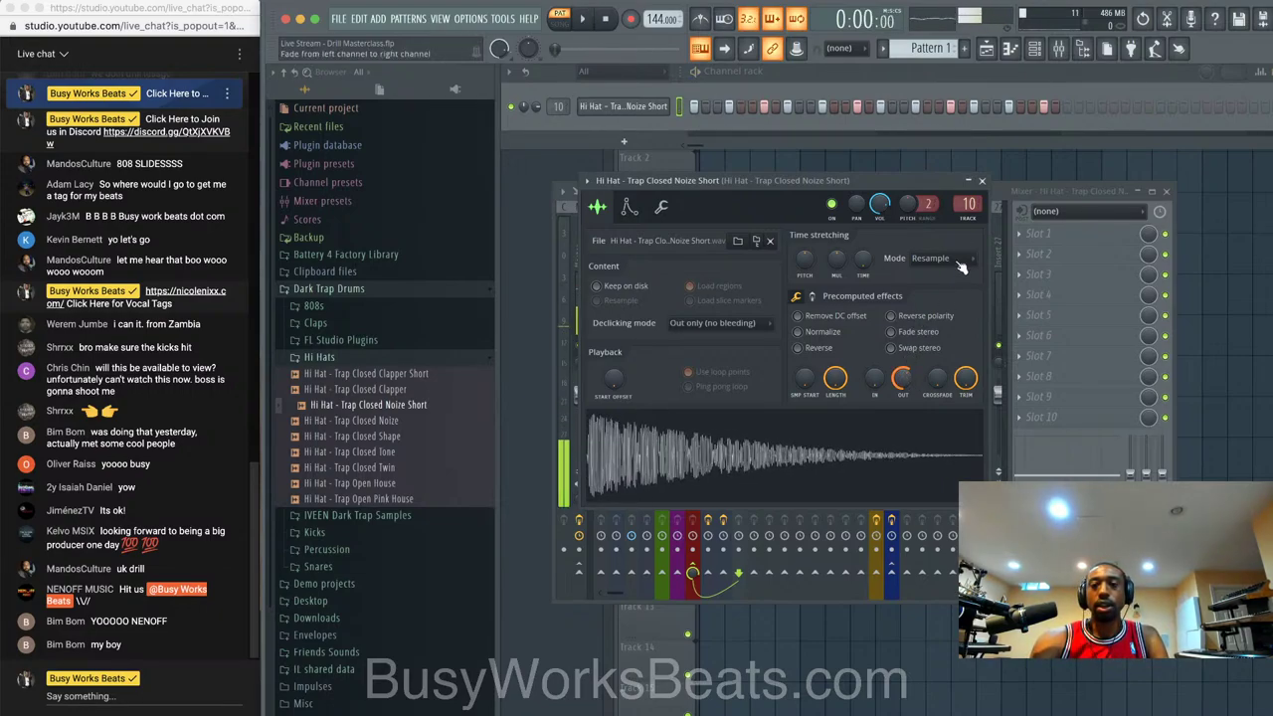
# - Close the hi-hat's channel settings and play back the pattern with the Desk Mic mixer track muted
pyautogui.click(982, 180)
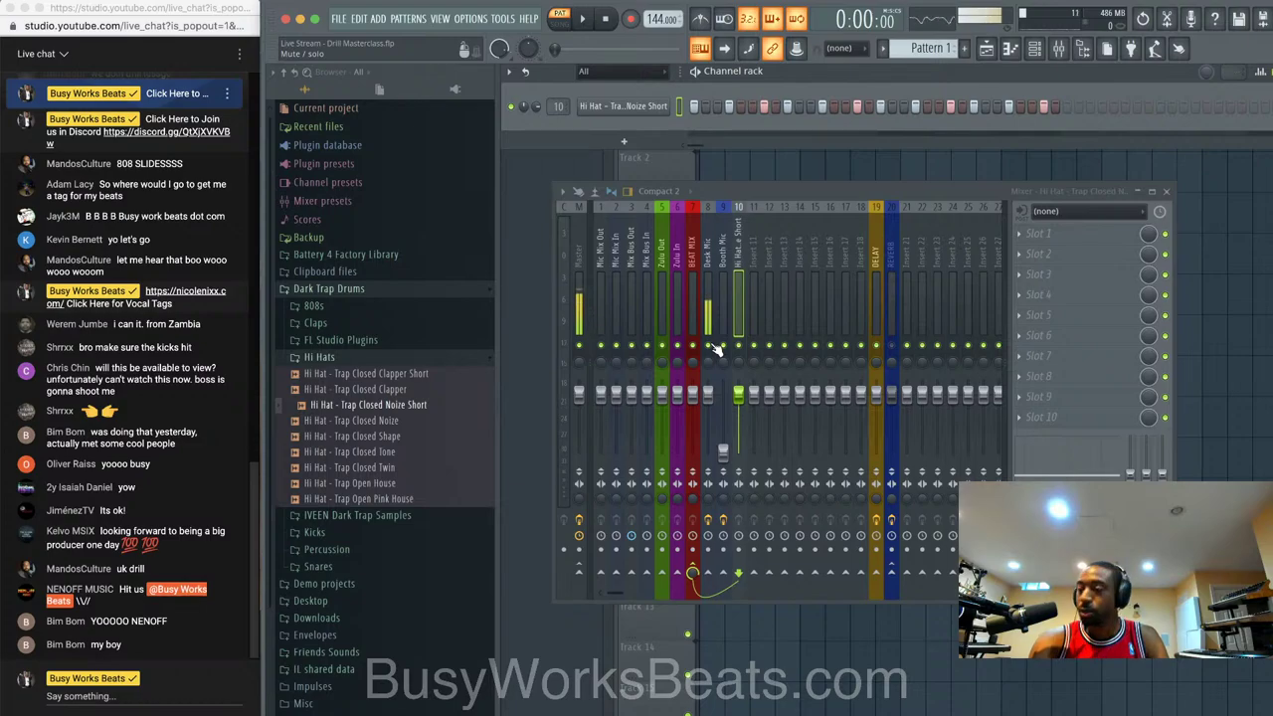
pyautogui.press('space')
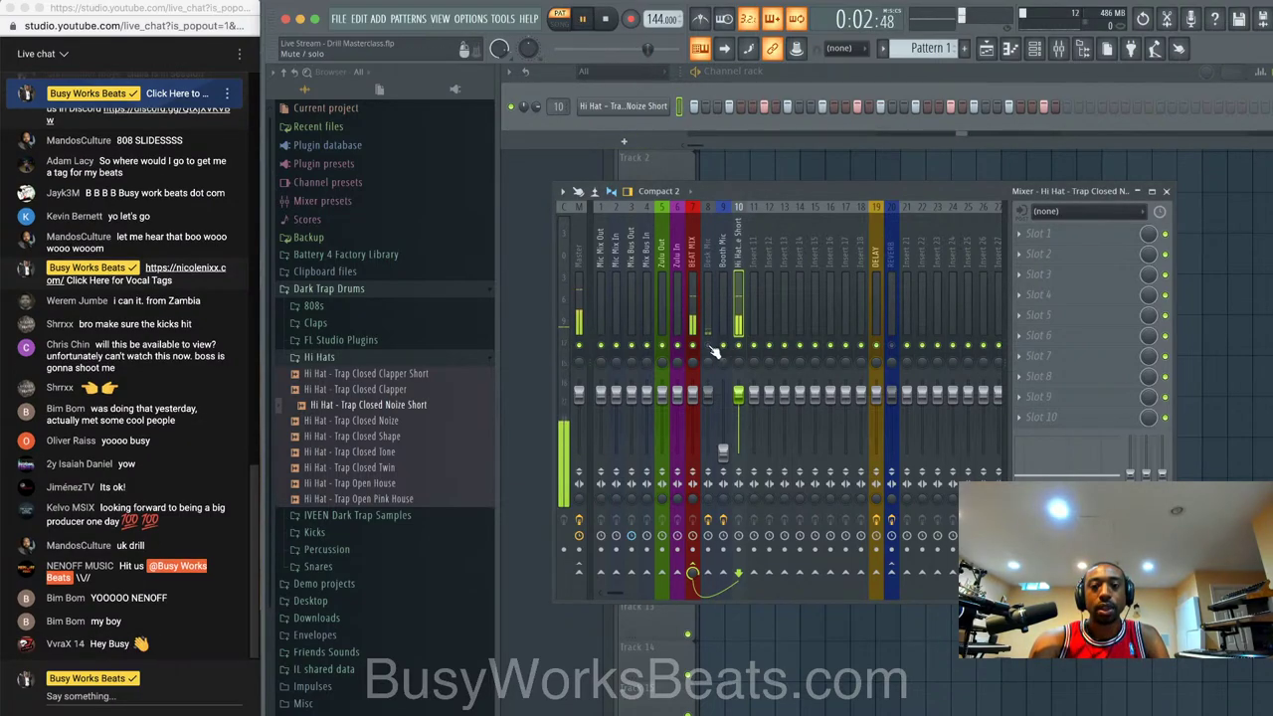
pyautogui.press('space')
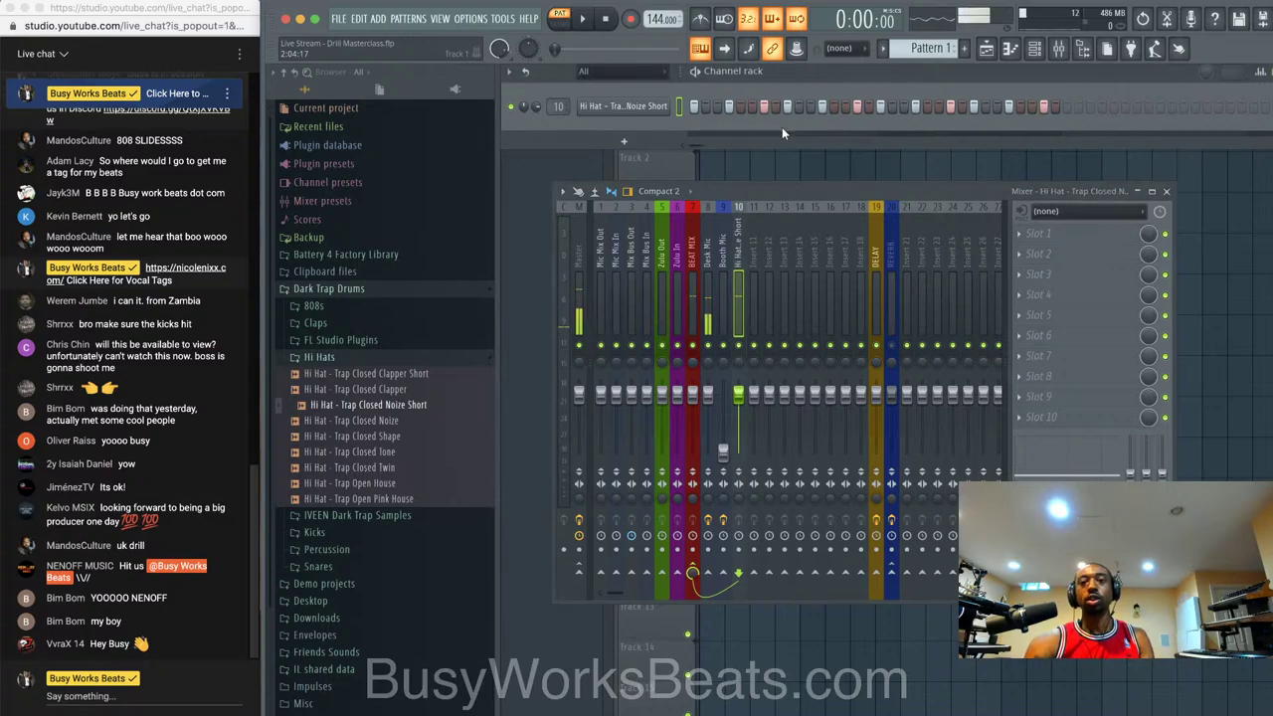
# - Place Pattern 1 twice in a row at the start of playlist Track 1 and make the second clip unique
pyautogui.click(786, 169)
pyautogui.click(709, 130)
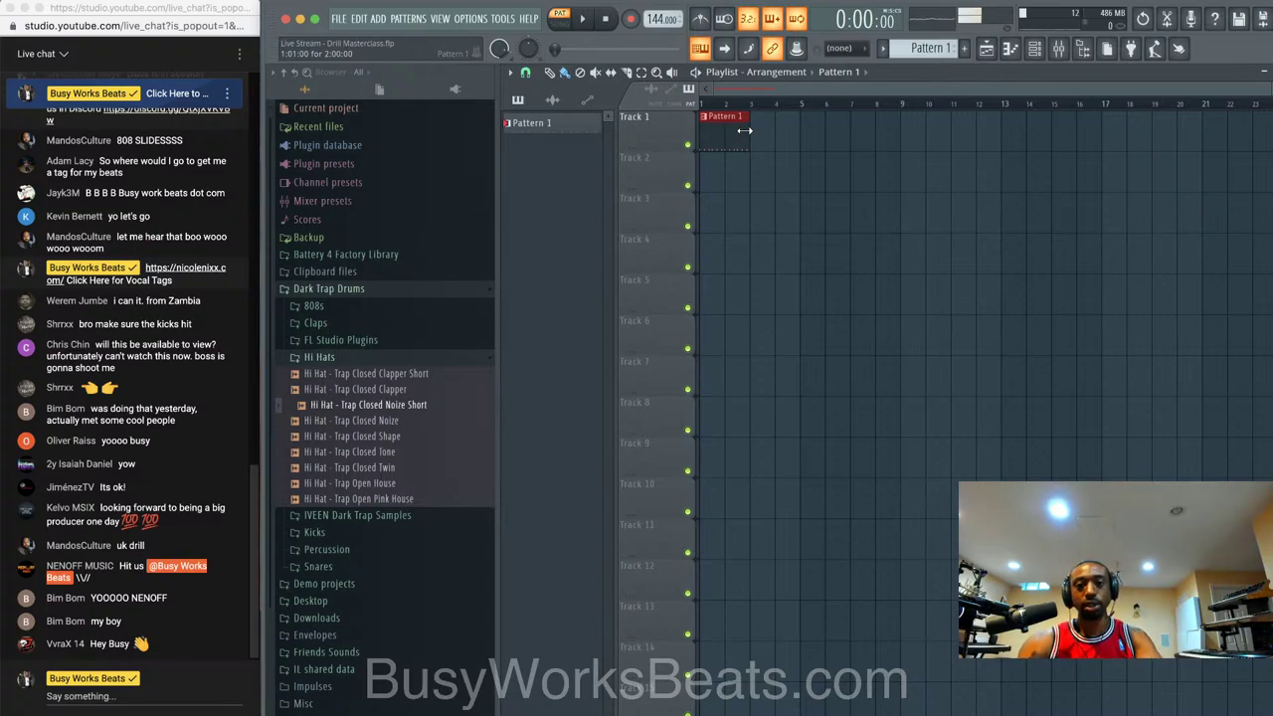
pyautogui.moveTo(785, 133); pyautogui.dragTo(779, 133)
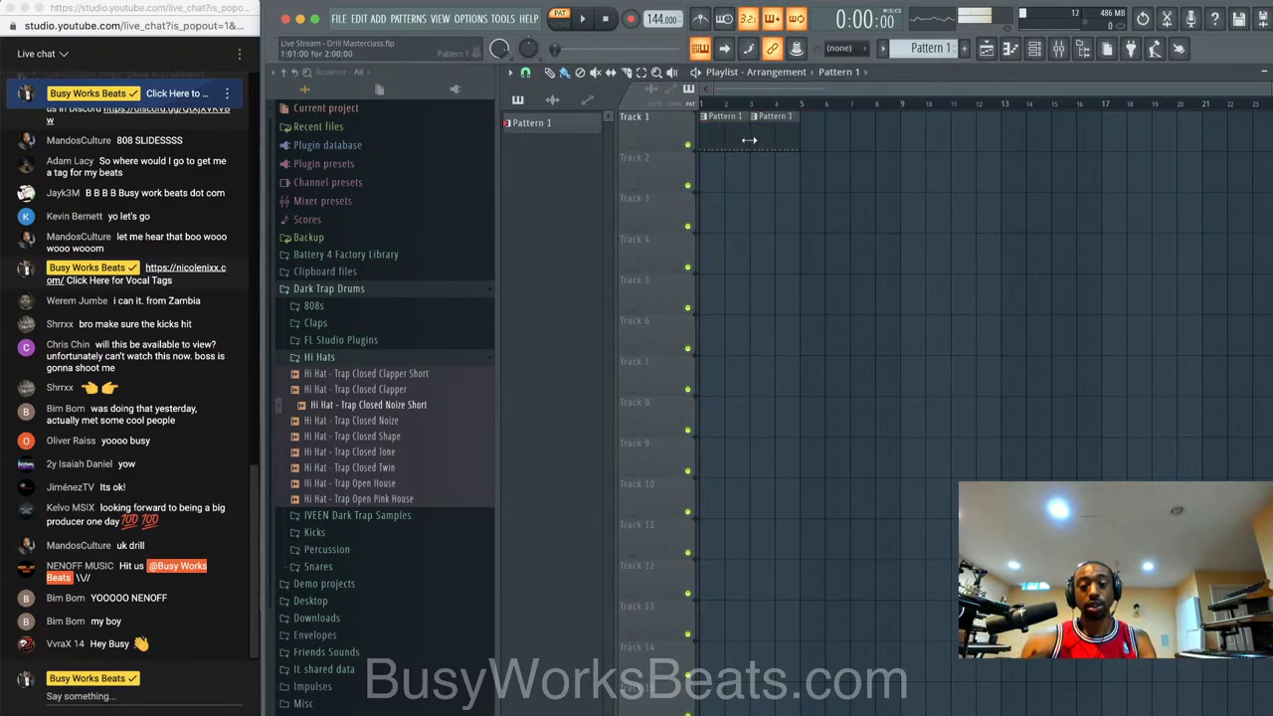
pyautogui.click(755, 117)
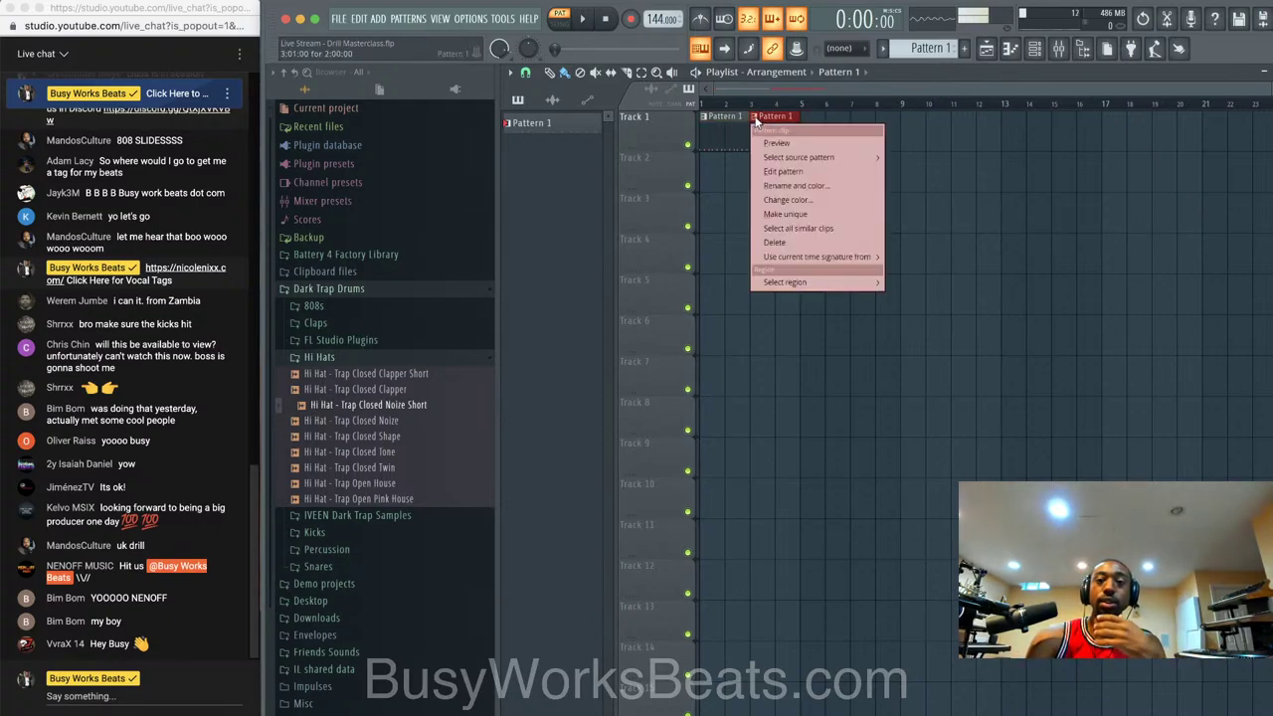
pyautogui.click(781, 213)
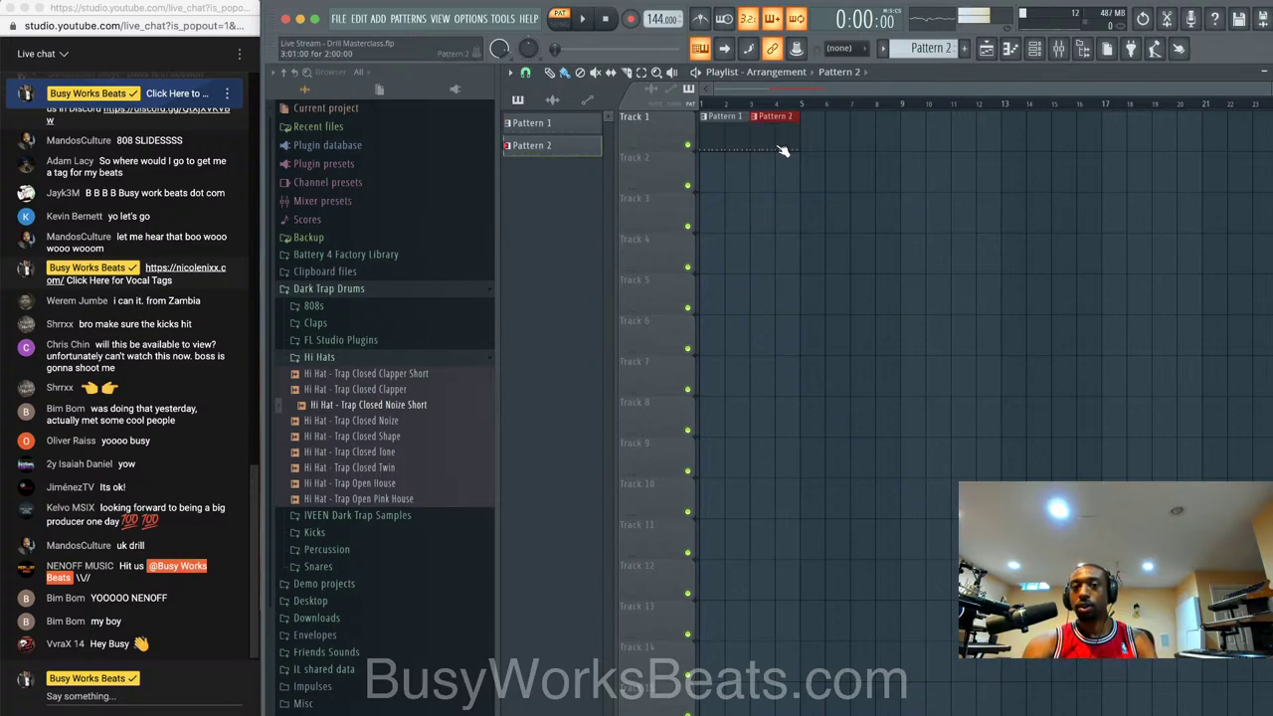
# - Open Pattern 2 in the channel rack and add hi-hat hits on steps 11 and 14, checking the rhythm by playback
pyautogui.doubleClick(782, 148)
pyautogui.click(1271, 69)
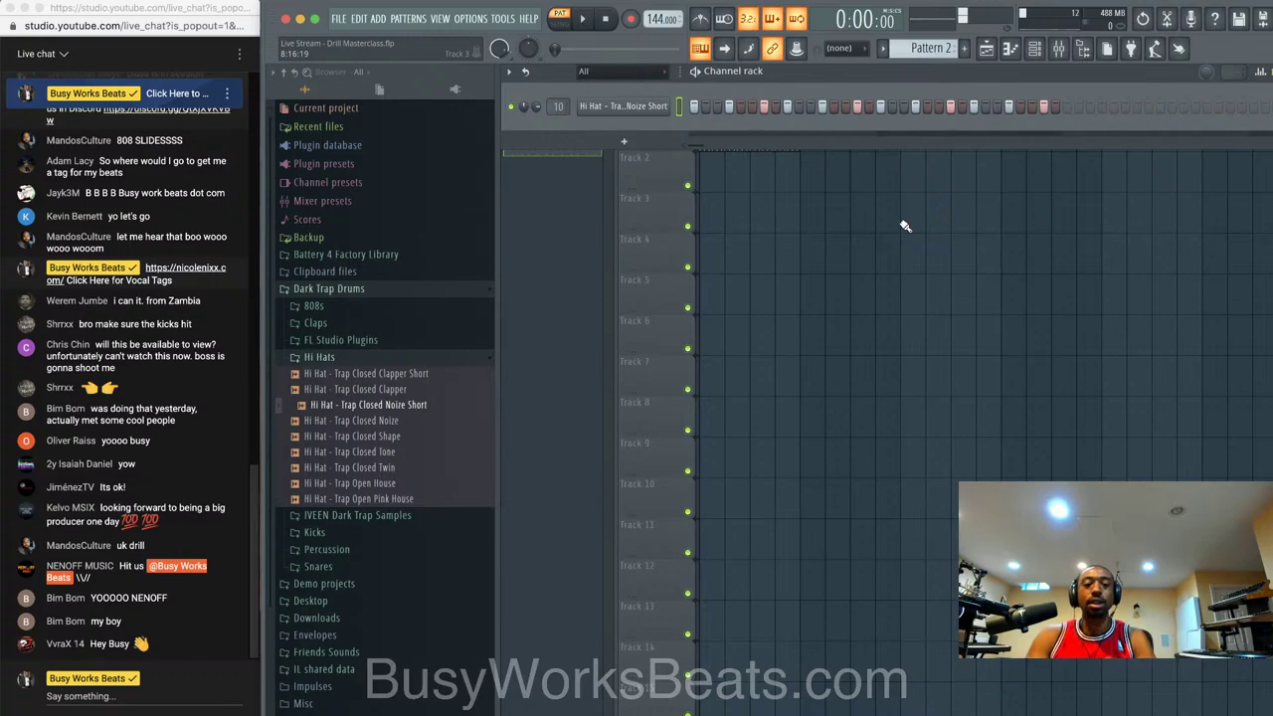
pyautogui.press('space')
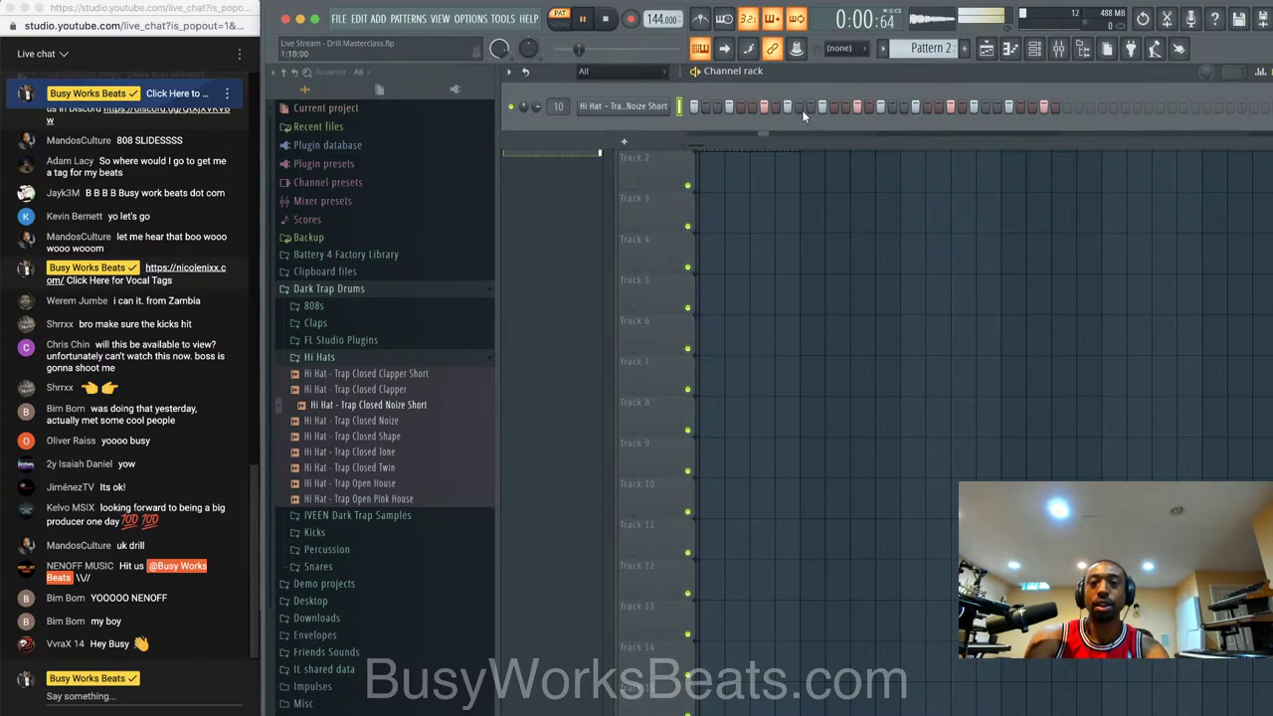
pyautogui.press('space')
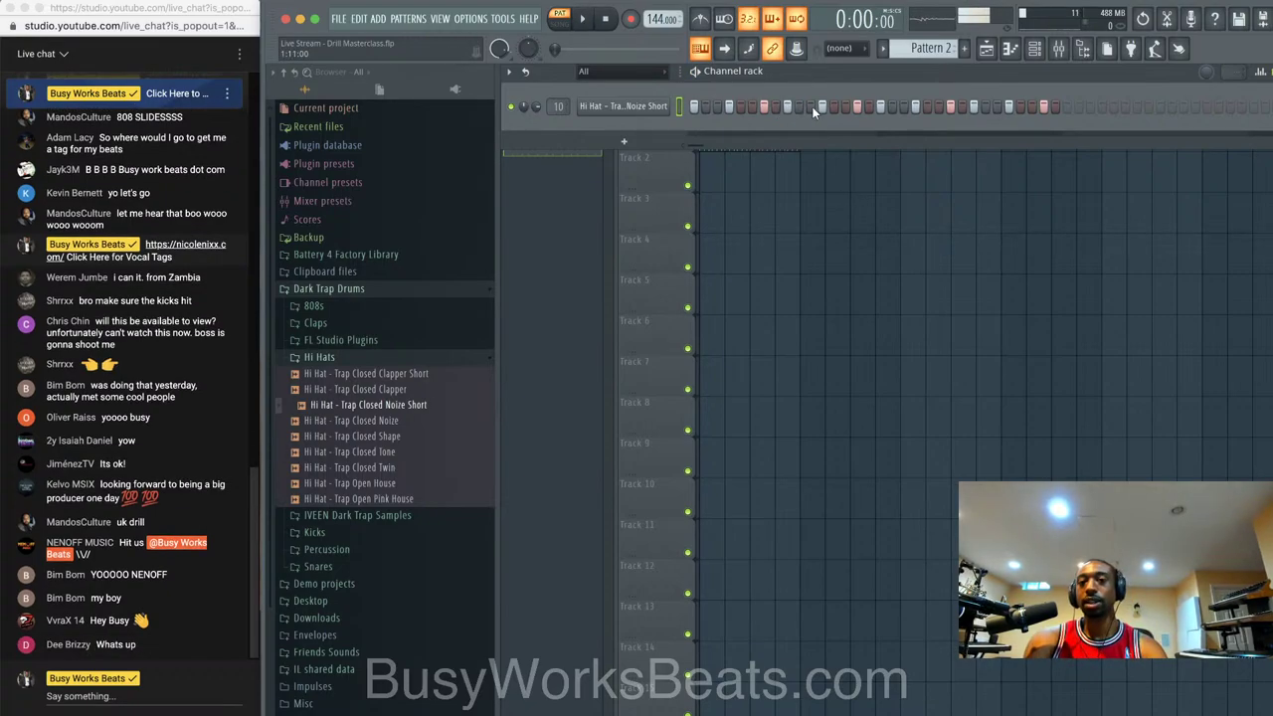
pyautogui.press('space')
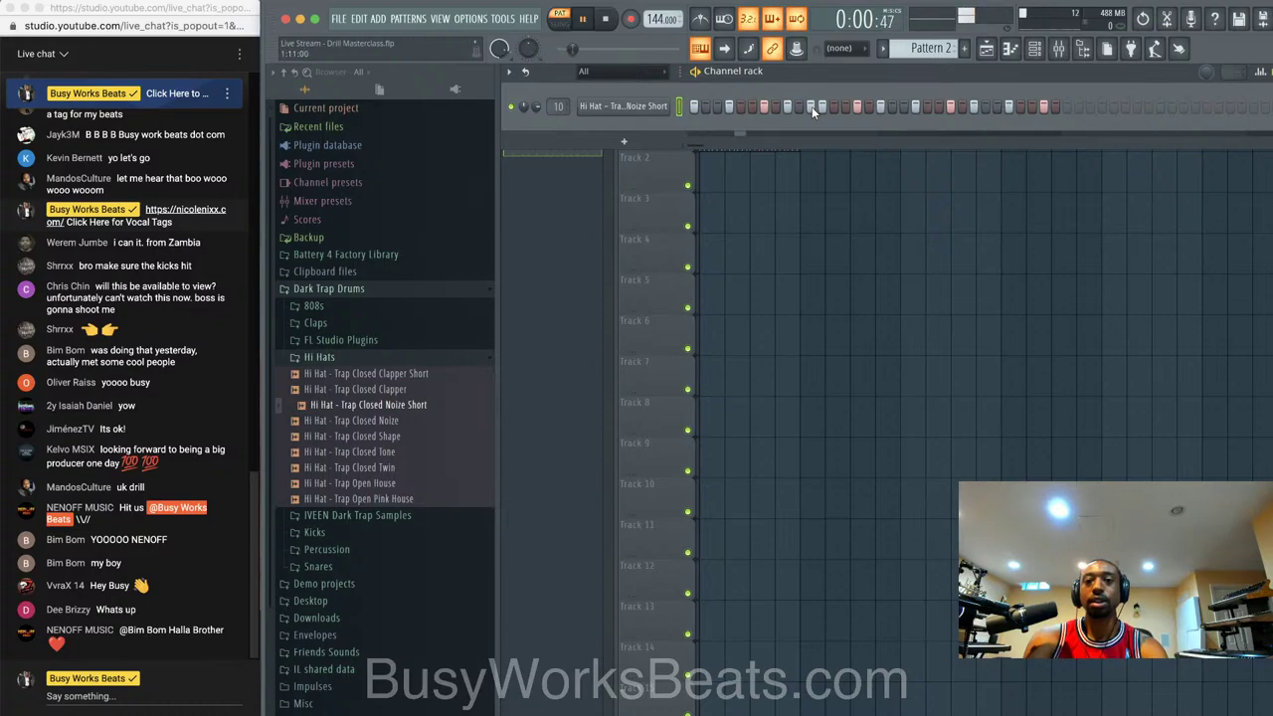
pyautogui.press('space')
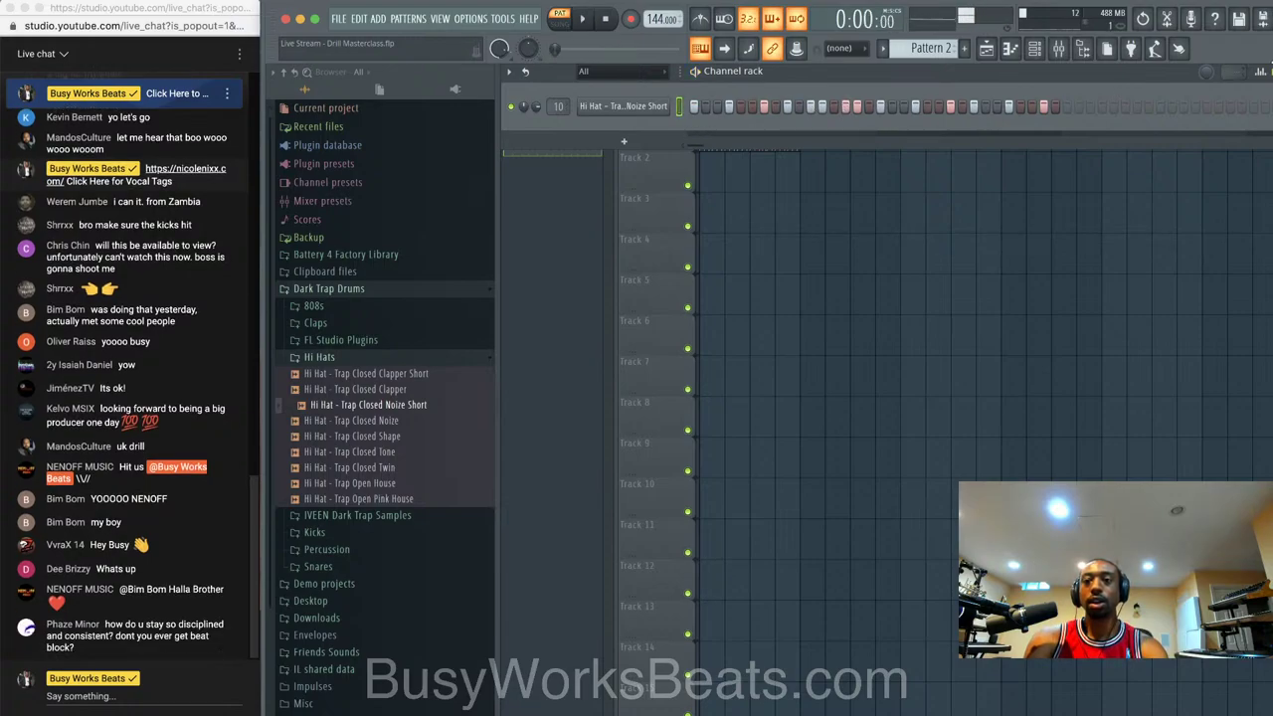
# - Lower the velocity of the hi-hat hits on steps 11 and 14 to about 49% in the graph editor and play the pattern
pyautogui.click(1261, 73)
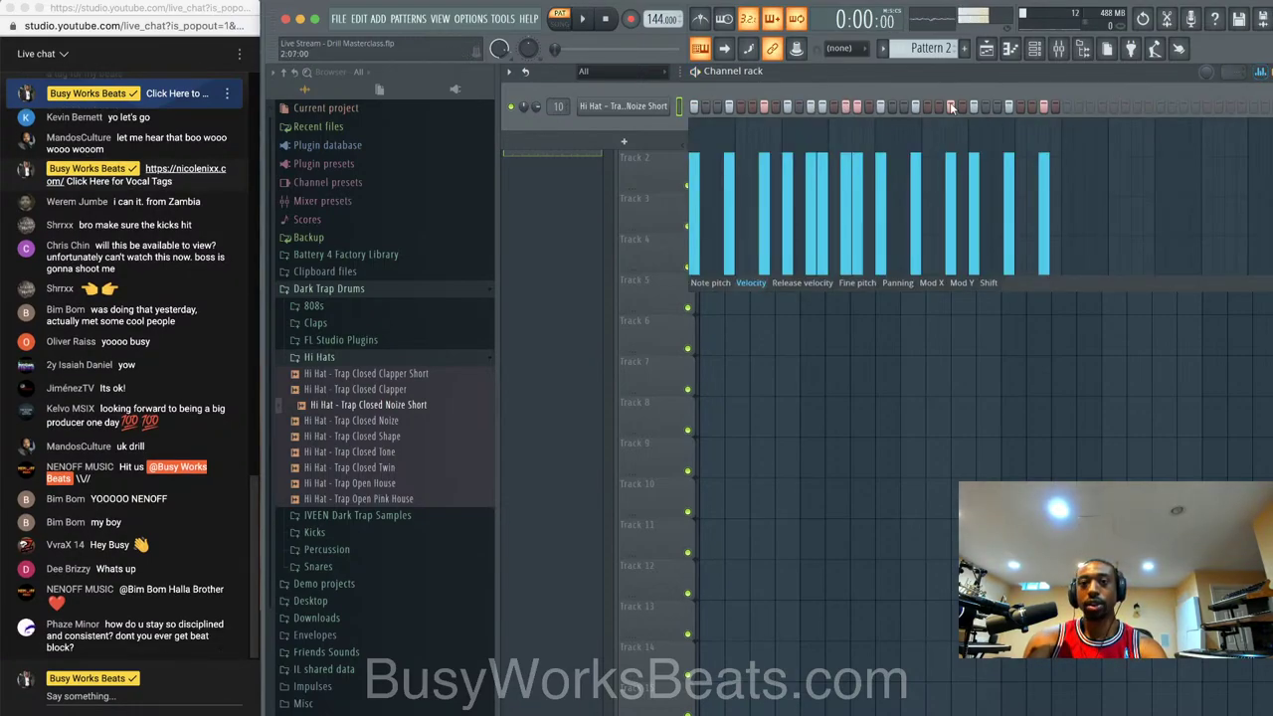
pyautogui.click(811, 200)
pyautogui.click(851, 205)
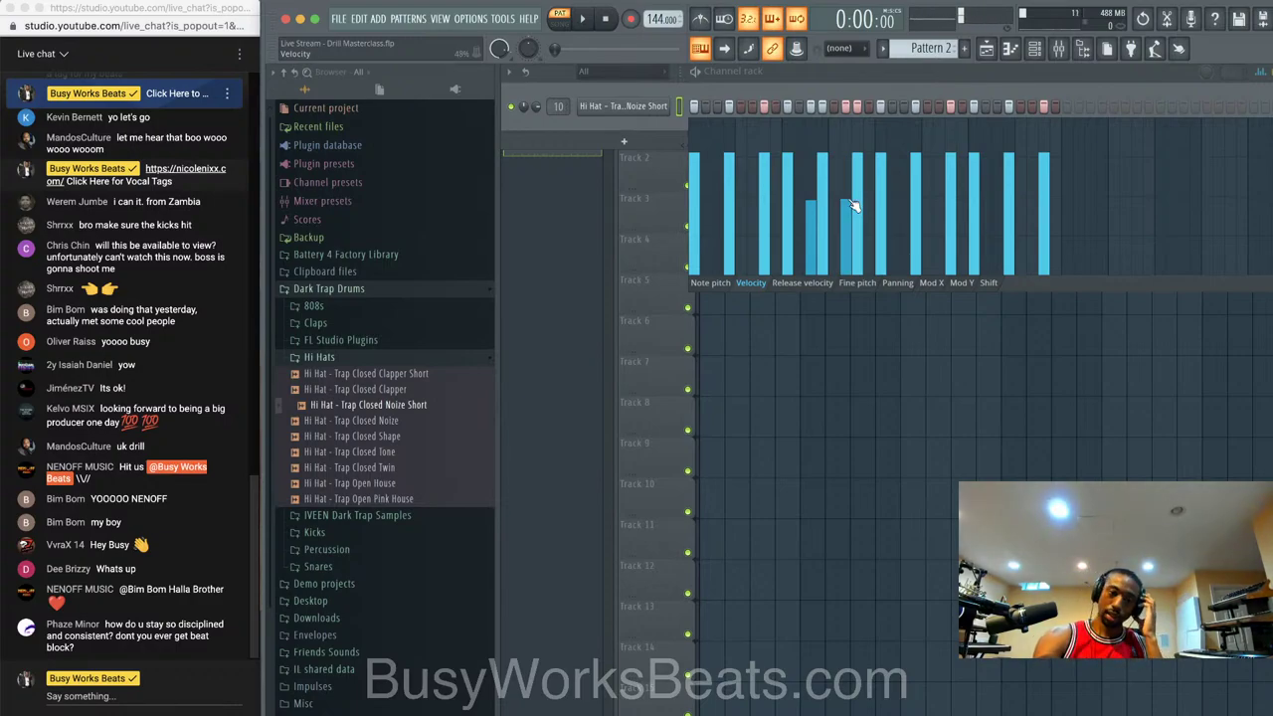
pyautogui.press('space')
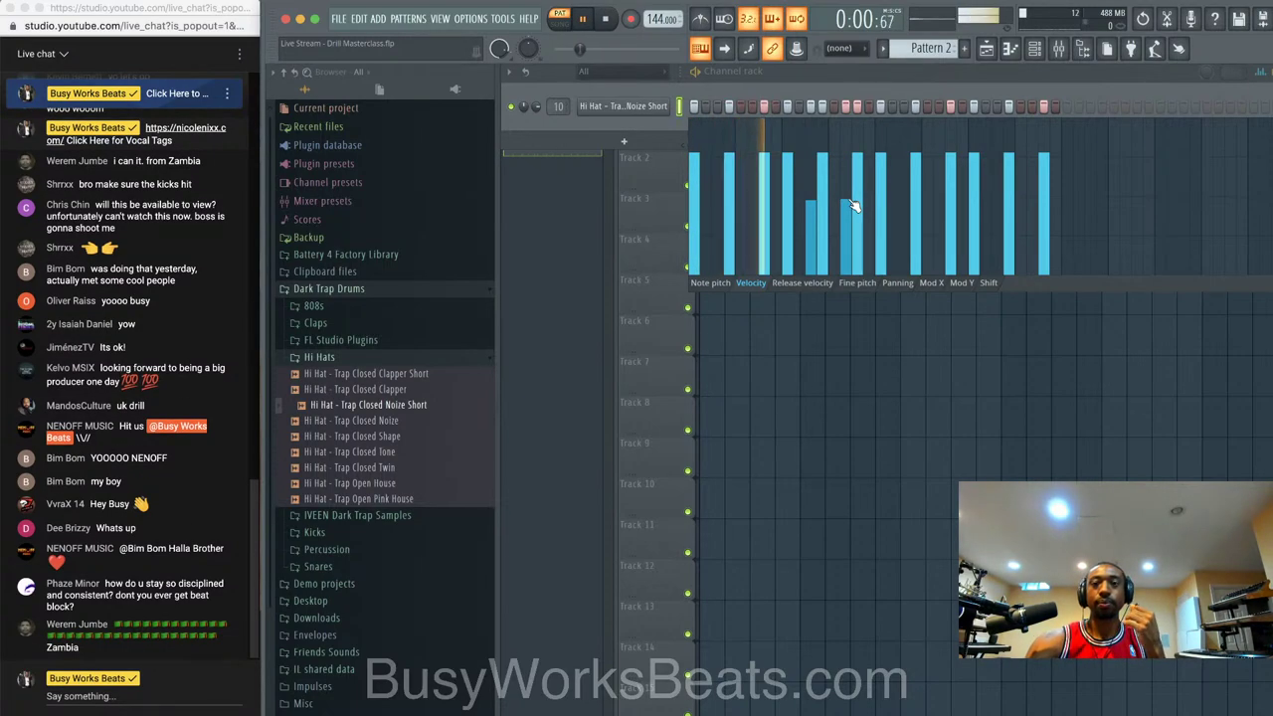
pyautogui.press('space')
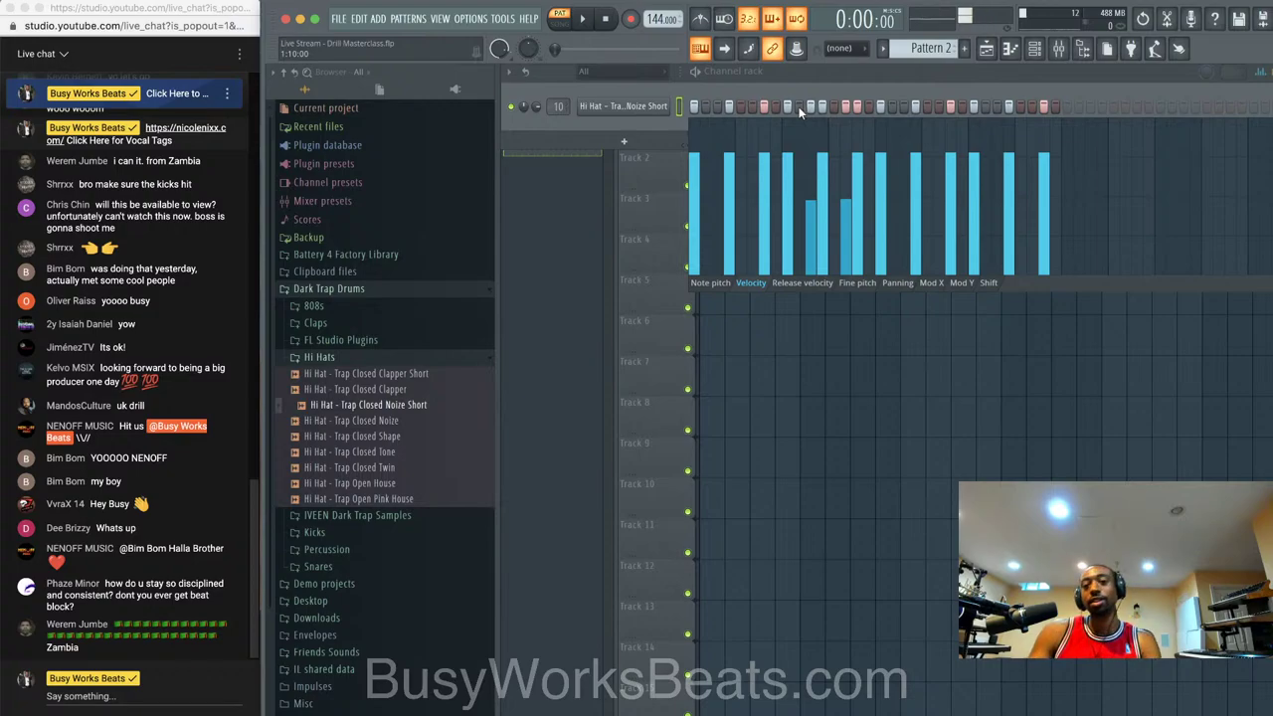
# - Open the hi-hat in the piano roll, lengthen the step 11 note to one full step, and chop it into a fast roll
pyautogui.rightClick(657, 107)
pyautogui.click(697, 105)
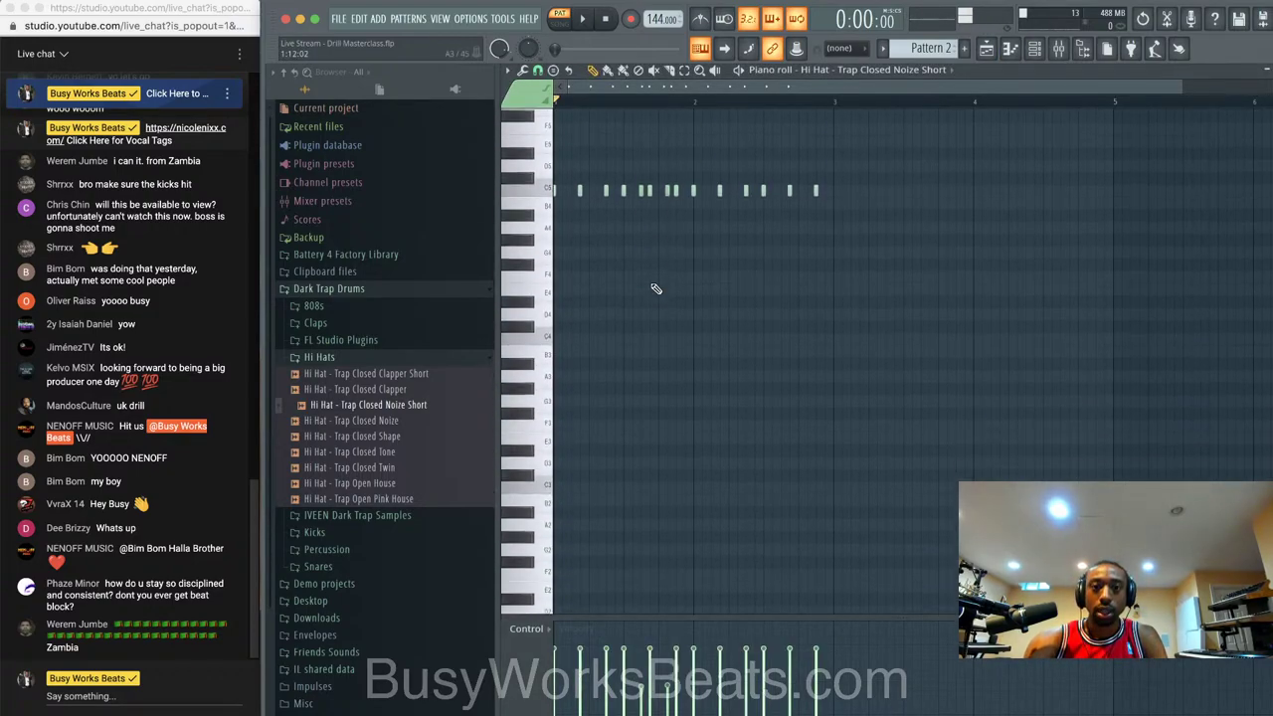
pyautogui.click(772, 192)
pyautogui.scroll(-2, 780, 200)
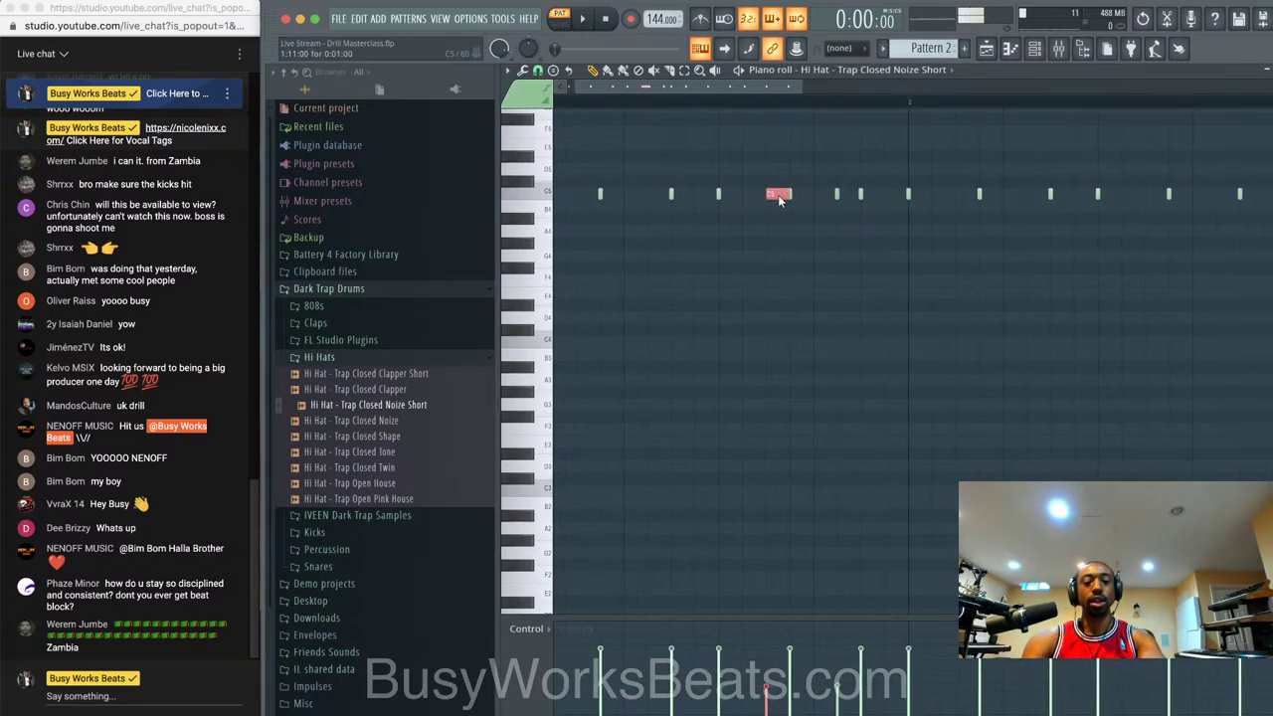
pyautogui.hotkey('alt', 'a')
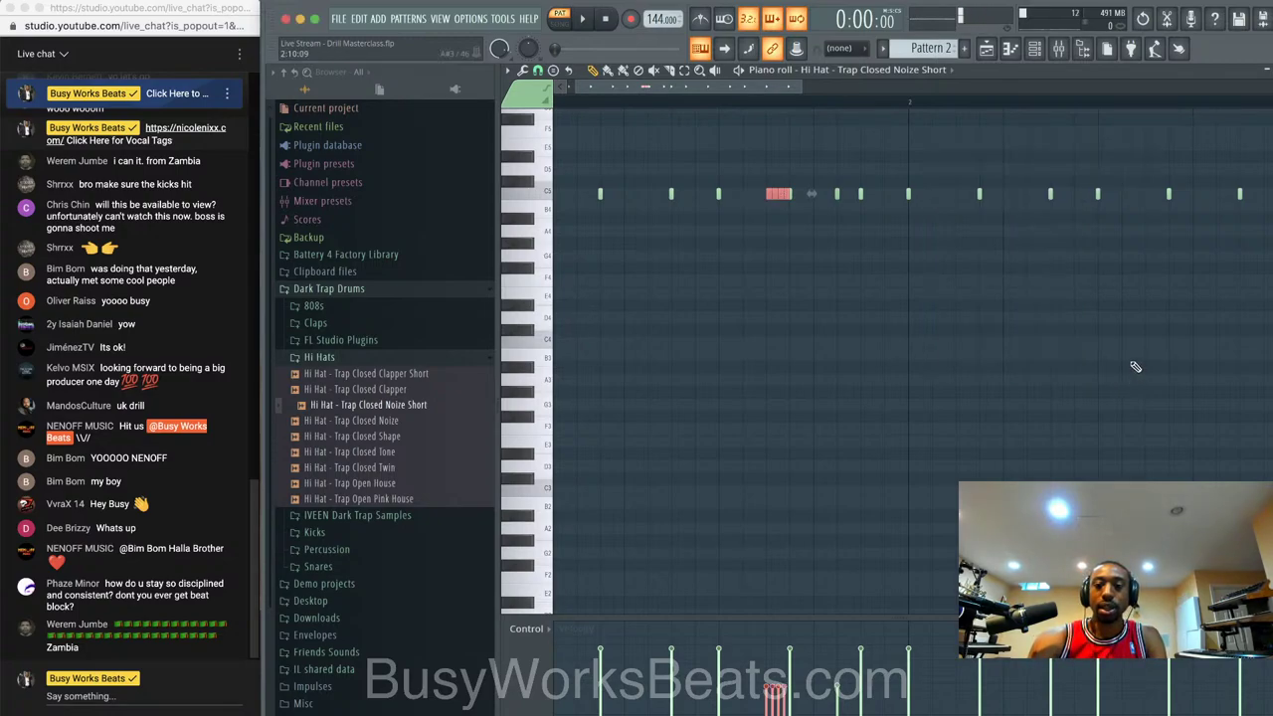
pyautogui.click(1124, 362)
# - Ramp the roll's note velocities upward, play the result back, and close the piano roll
pyautogui.moveTo(774, 708); pyautogui.dragTo(784, 690)
pyautogui.press('space')
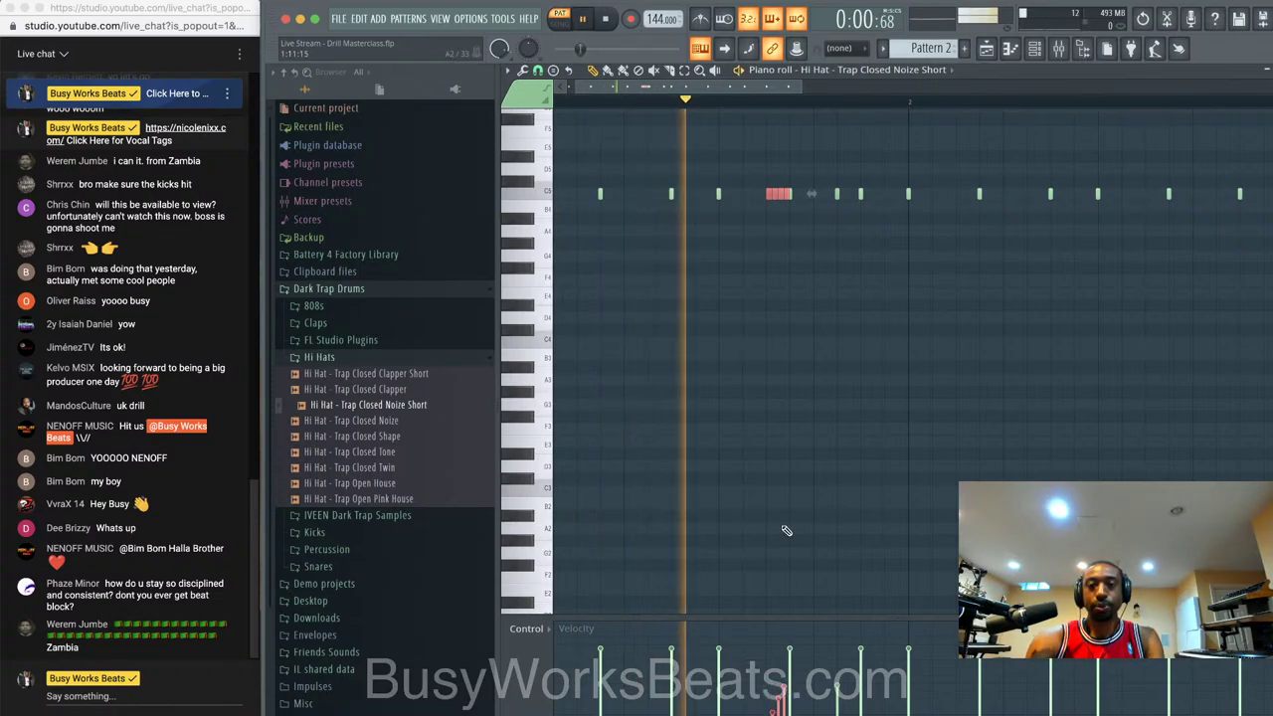
pyautogui.press('space')
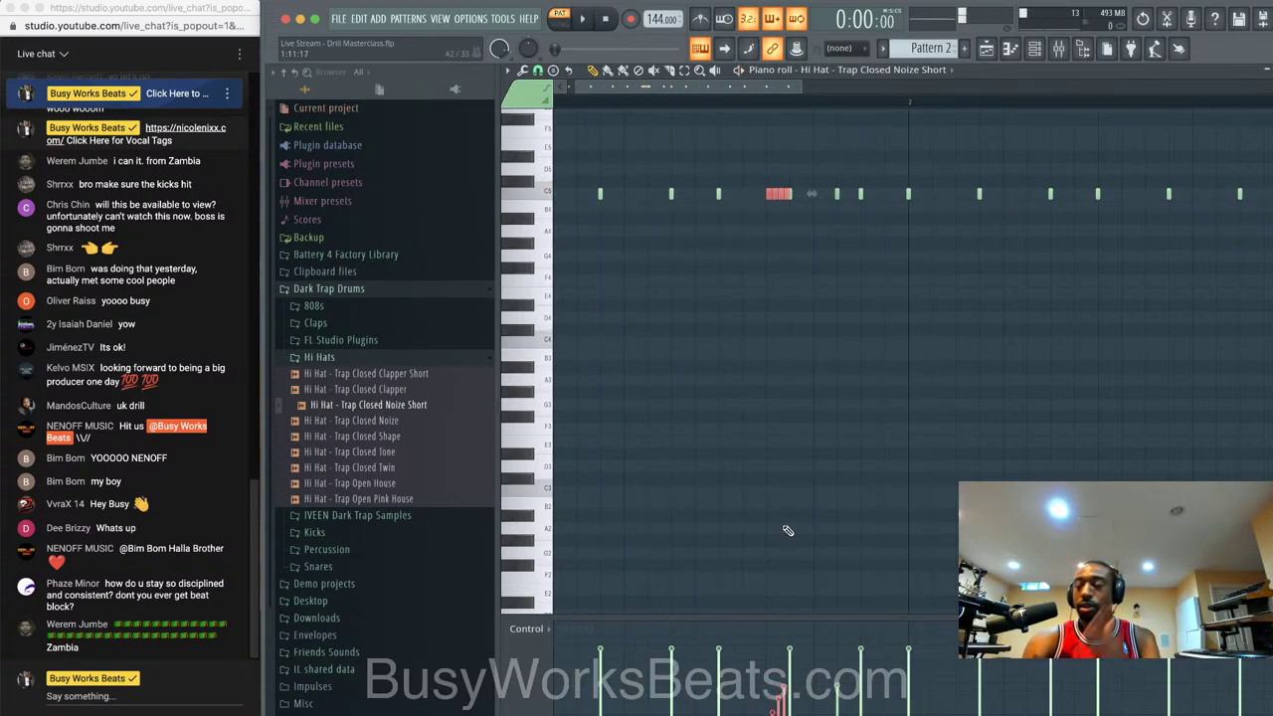
pyautogui.press('space')
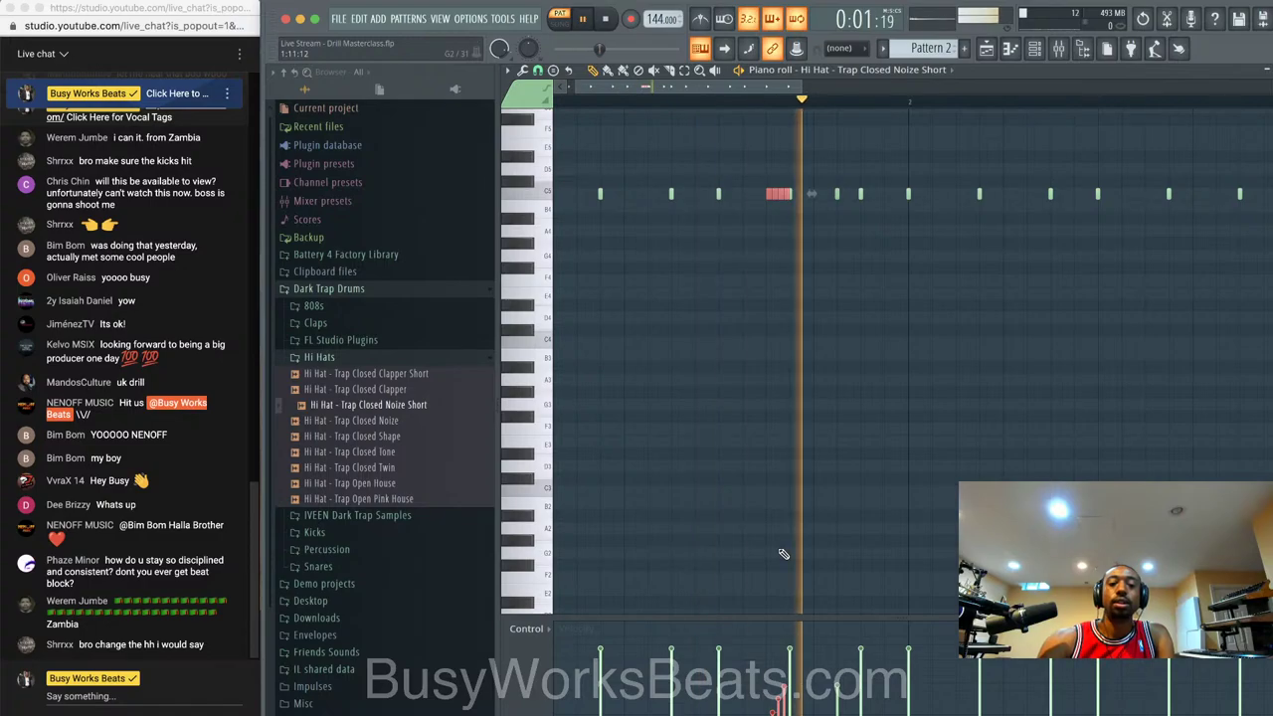
pyautogui.press('space')
pyautogui.press('space')
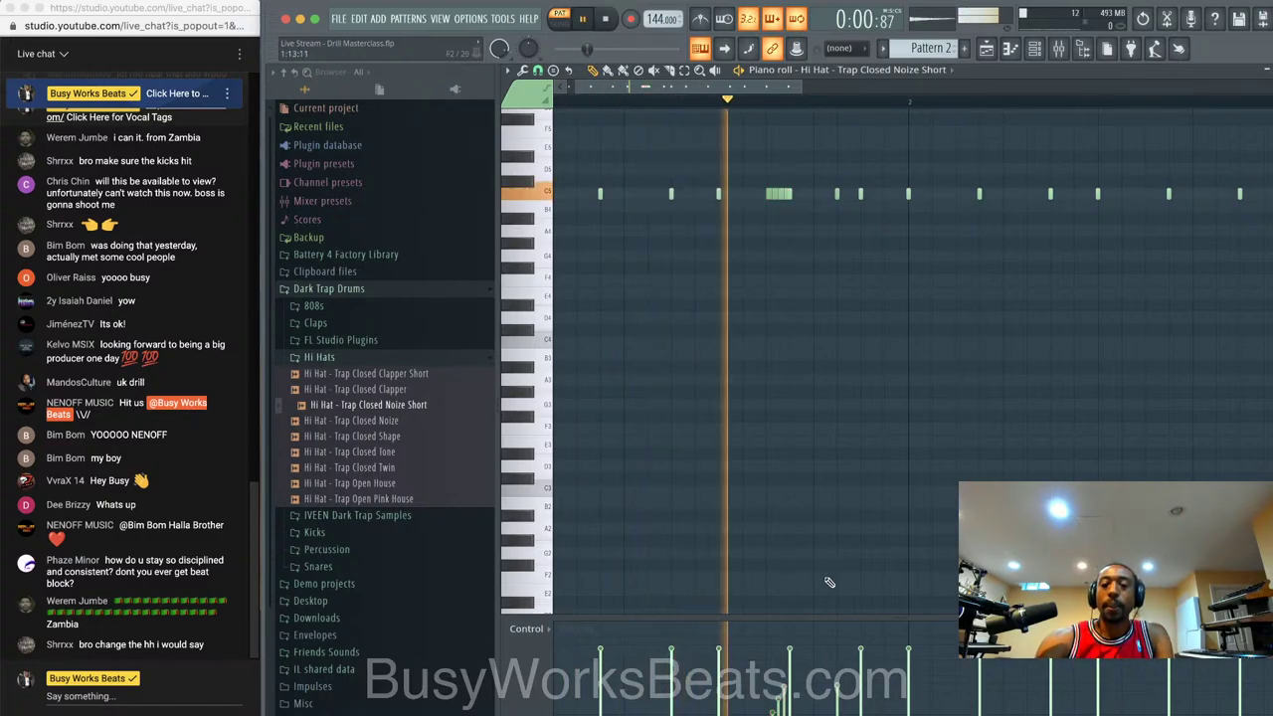
pyautogui.click(1264, 70)
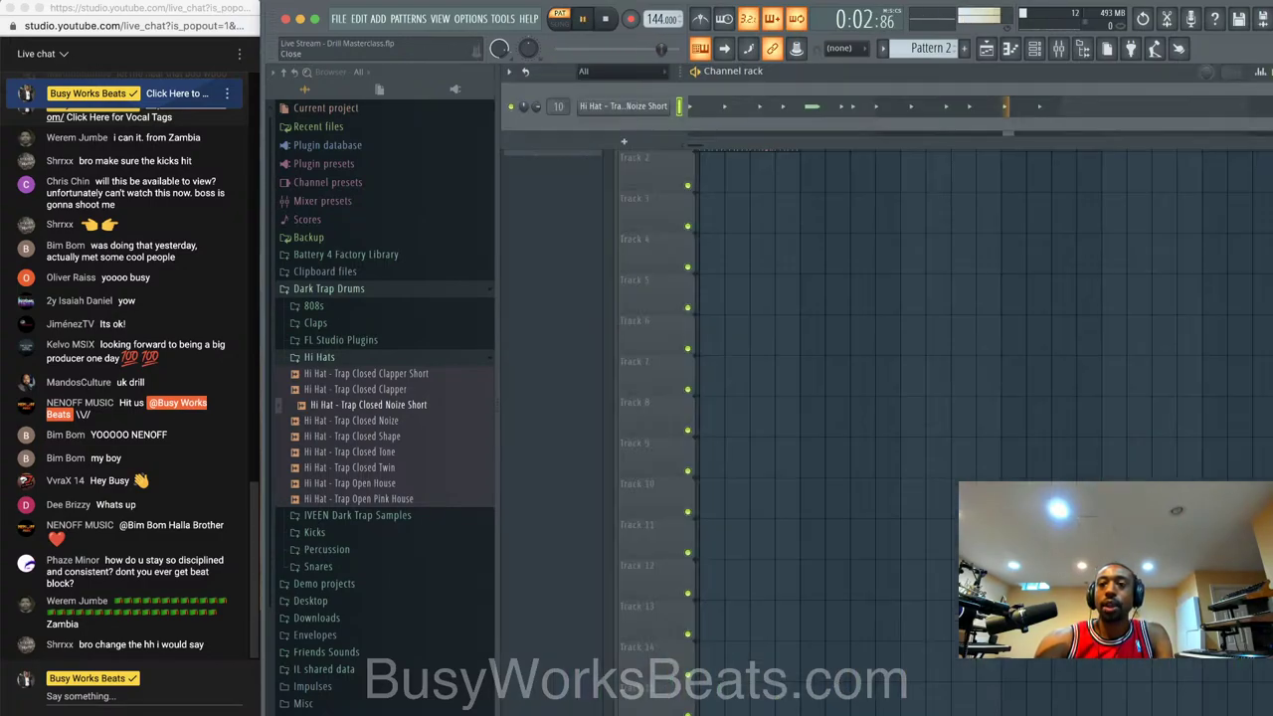
pyautogui.press('space')
# - Slightly lower the velocity of the hi-hat hits on steps 4, 12, 20 and 28, checking the groove by playback
pyautogui.click(1262, 72)
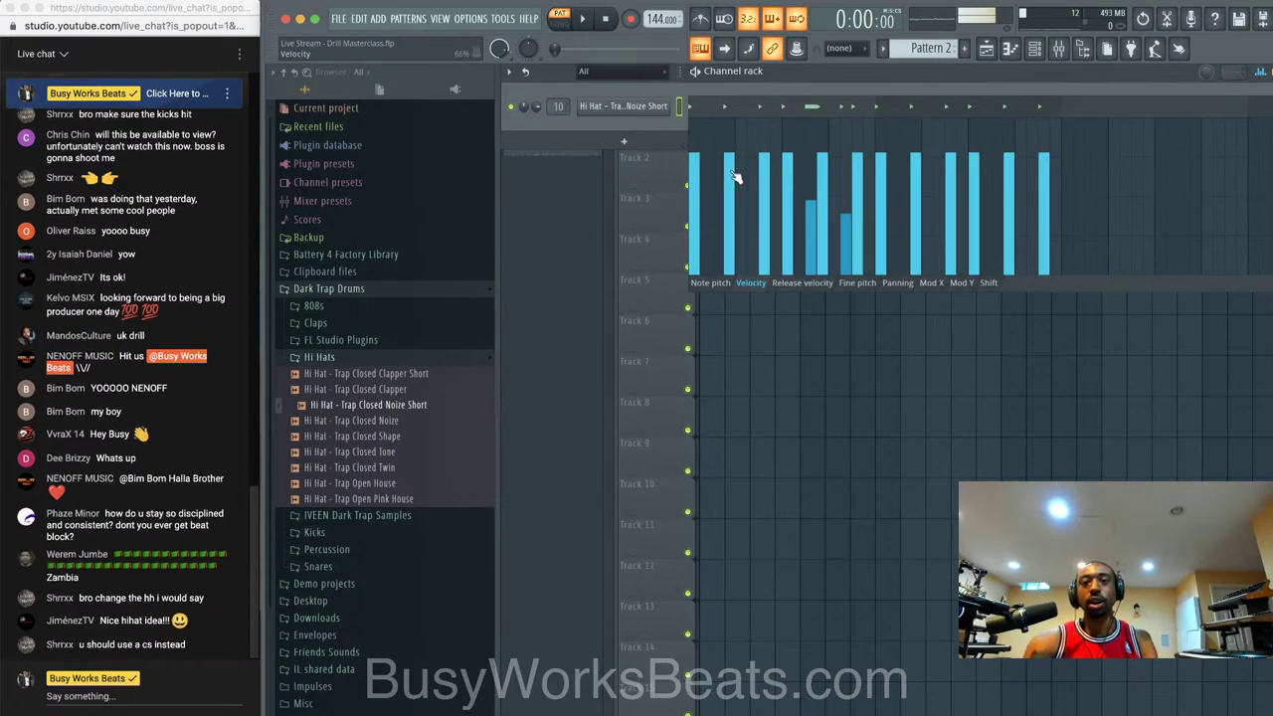
pyautogui.click(731, 178)
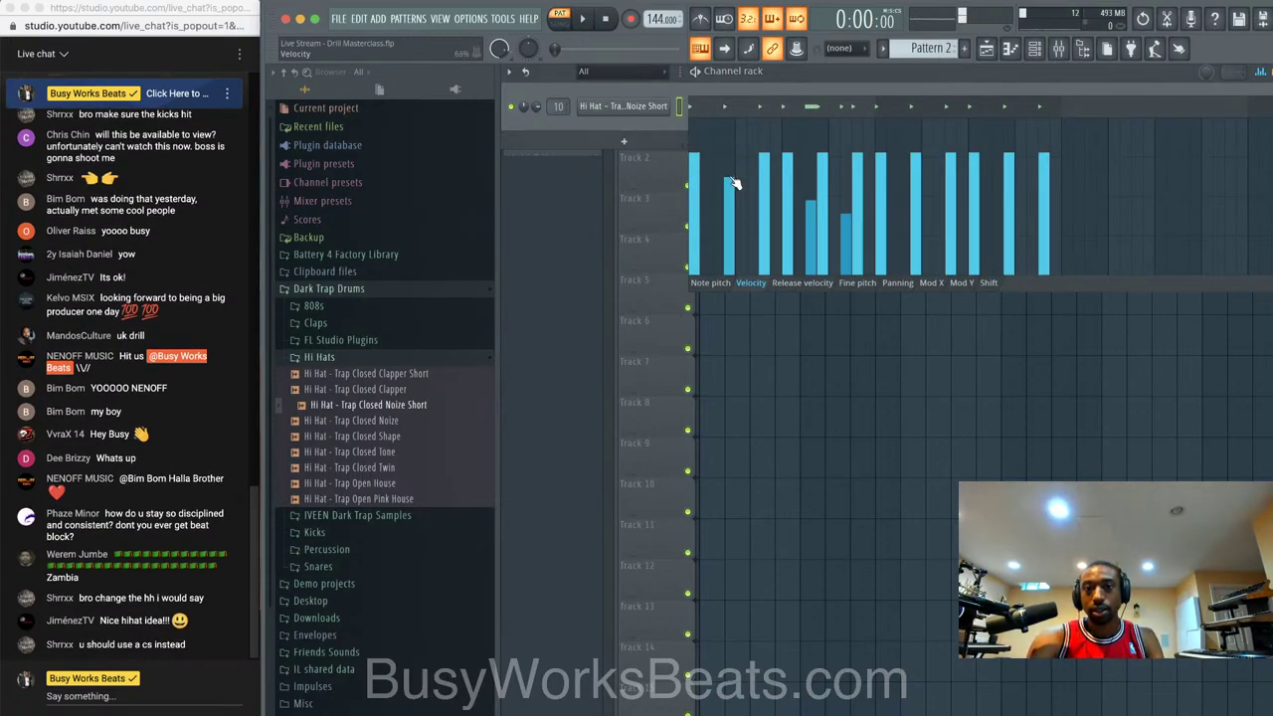
pyautogui.click(823, 166)
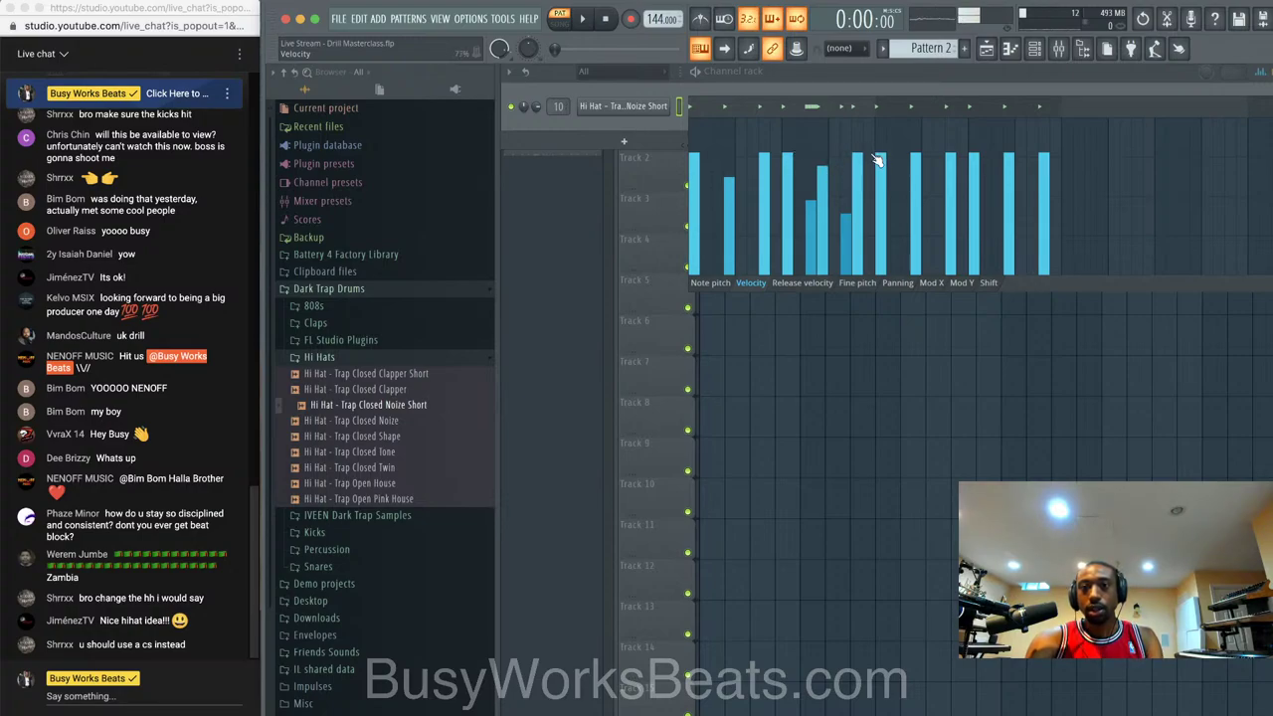
pyautogui.click(916, 174)
pyautogui.press('space')
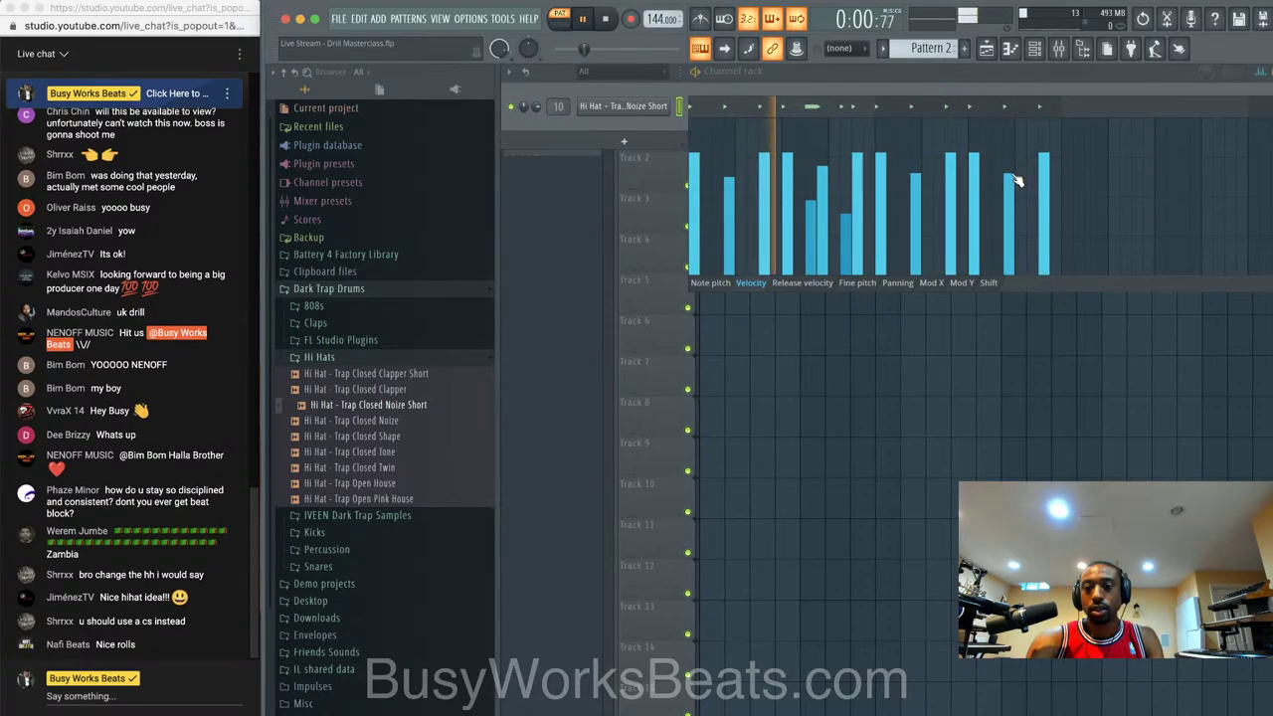
pyautogui.press('space')
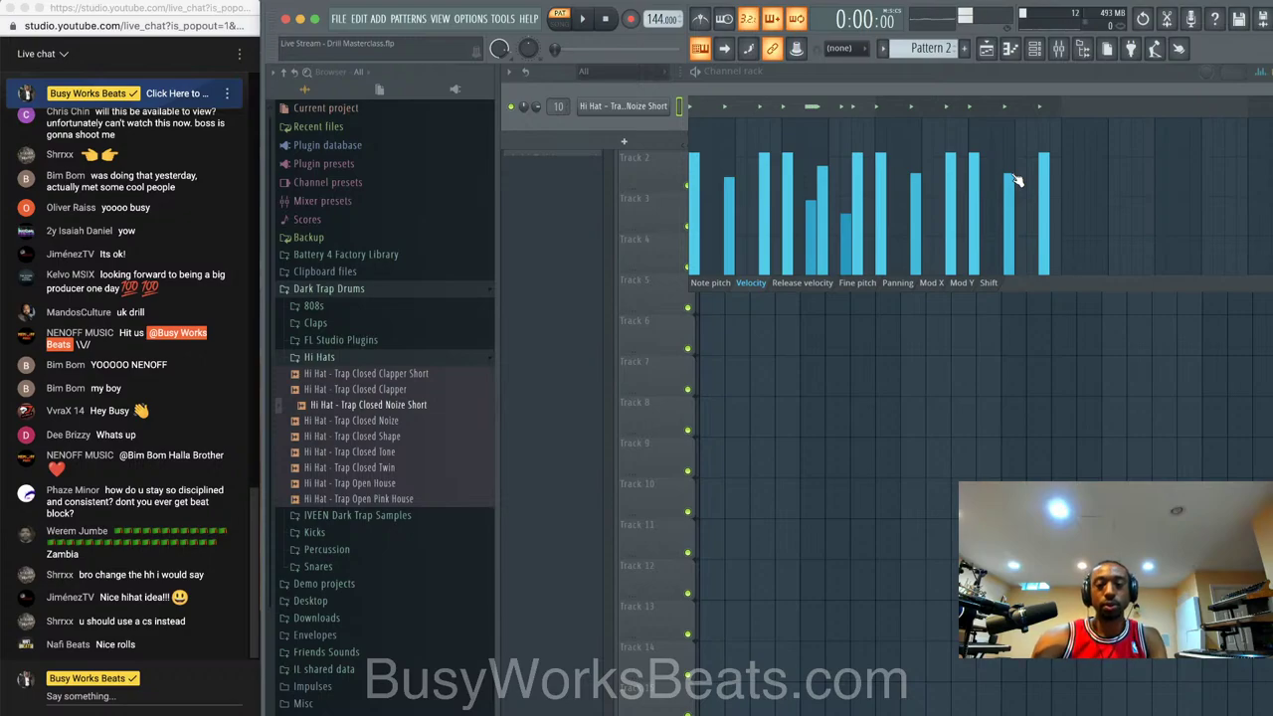
pyautogui.press('space')
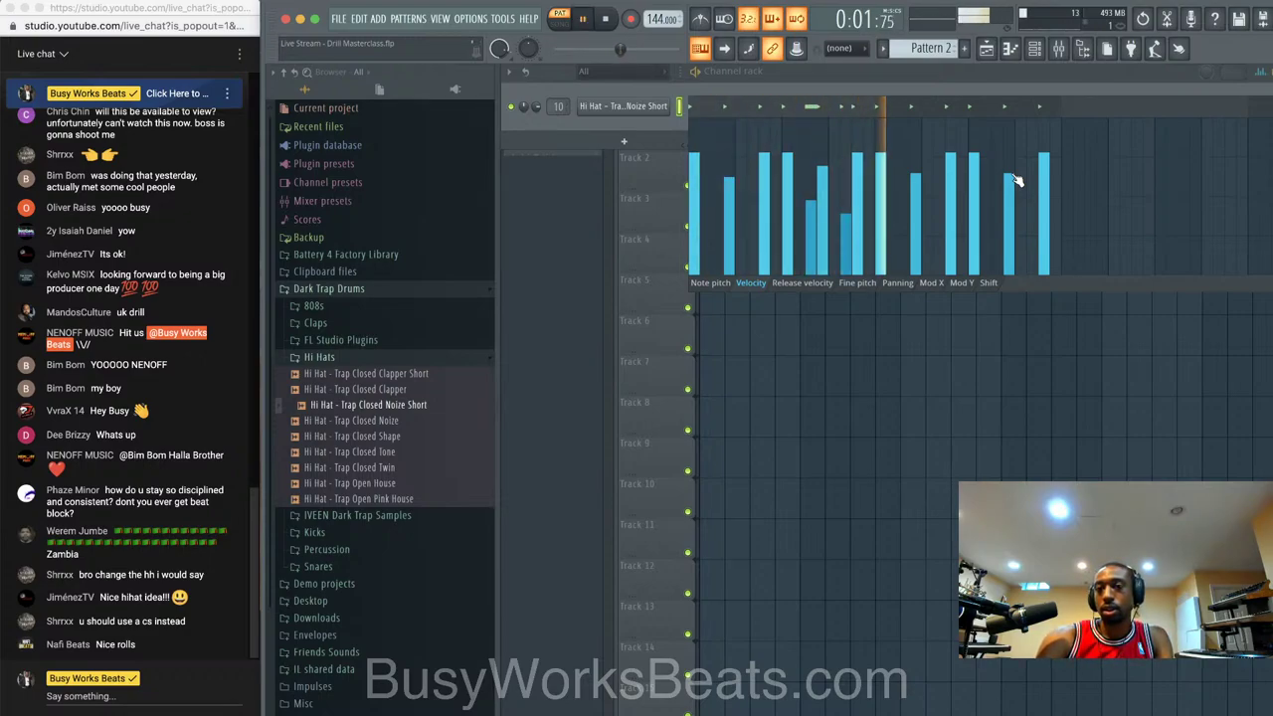
pyautogui.press('space')
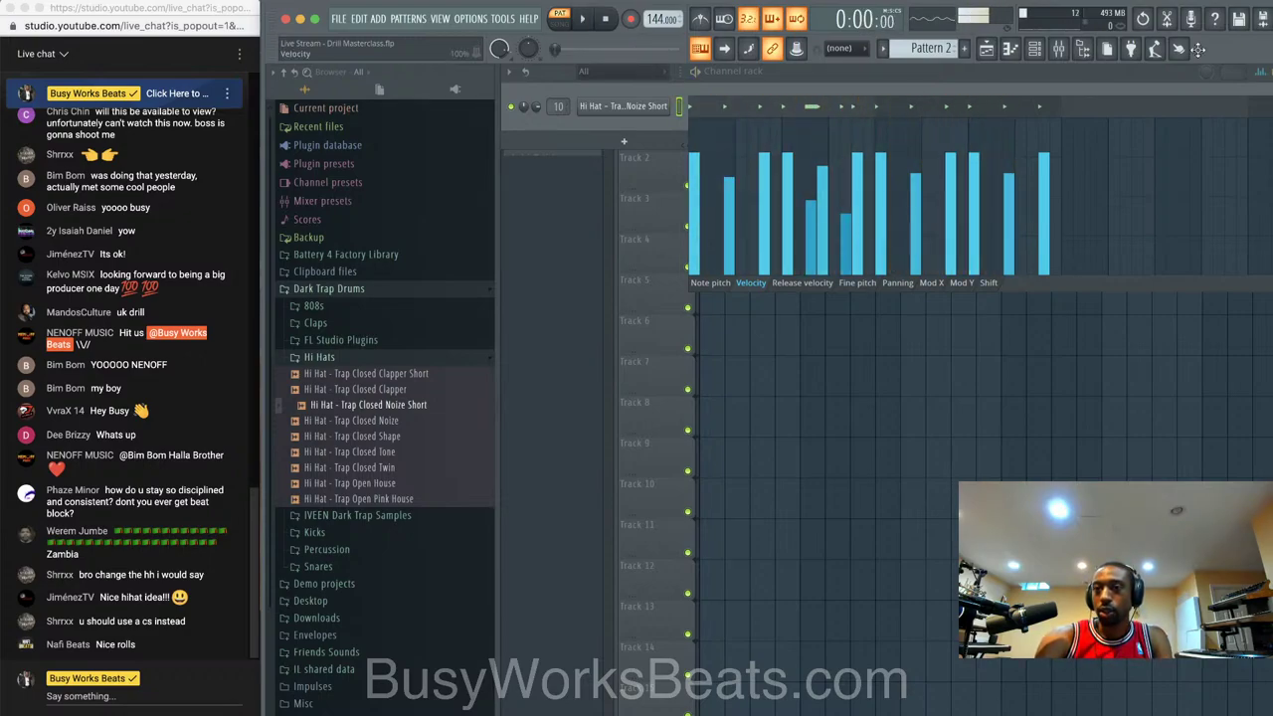
pyautogui.click(1264, 72)
# - Play both pattern clips through in song mode and check the Desk Mic track in the mixer
pyautogui.click(561, 20)
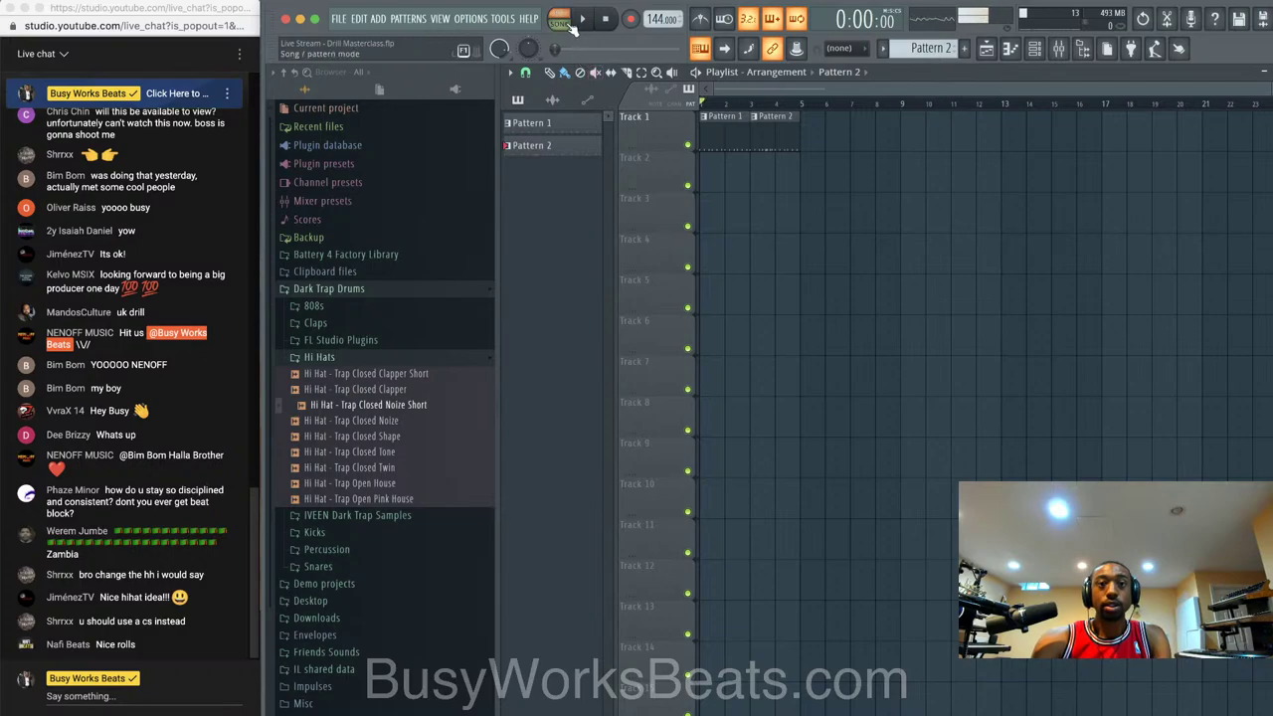
pyautogui.click(582, 18)
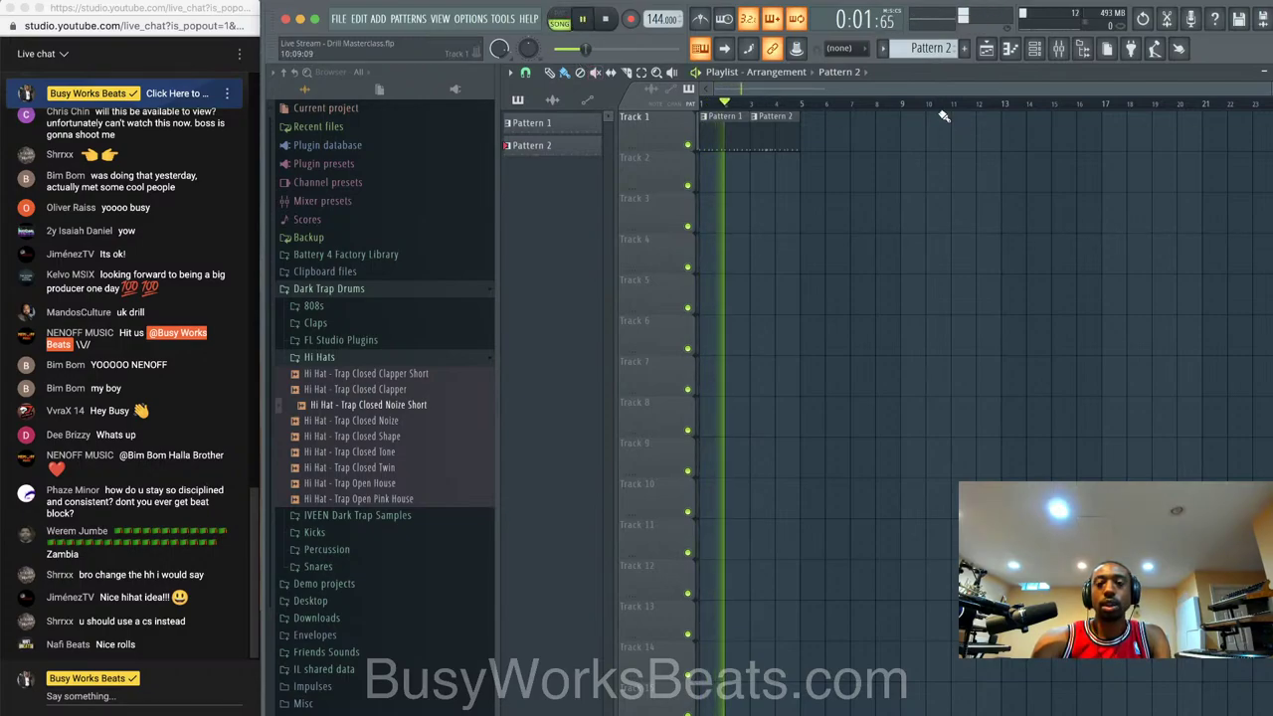
pyautogui.press('space')
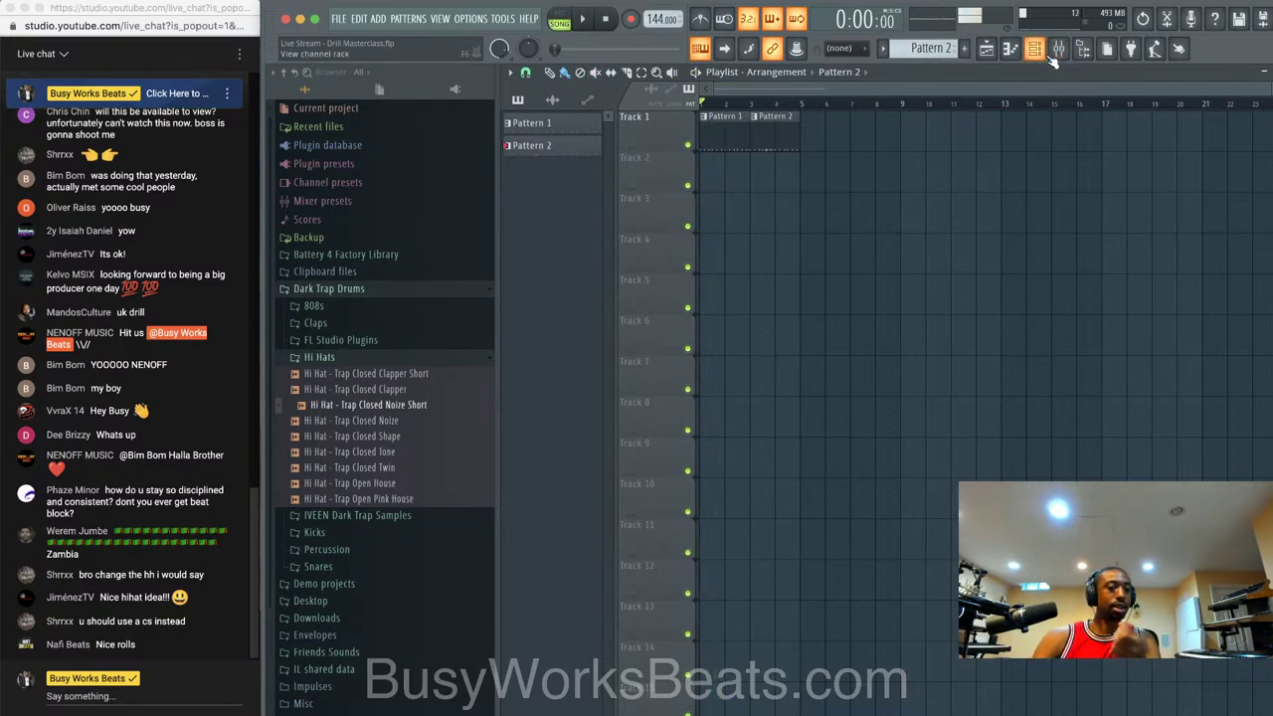
pyautogui.press('space')
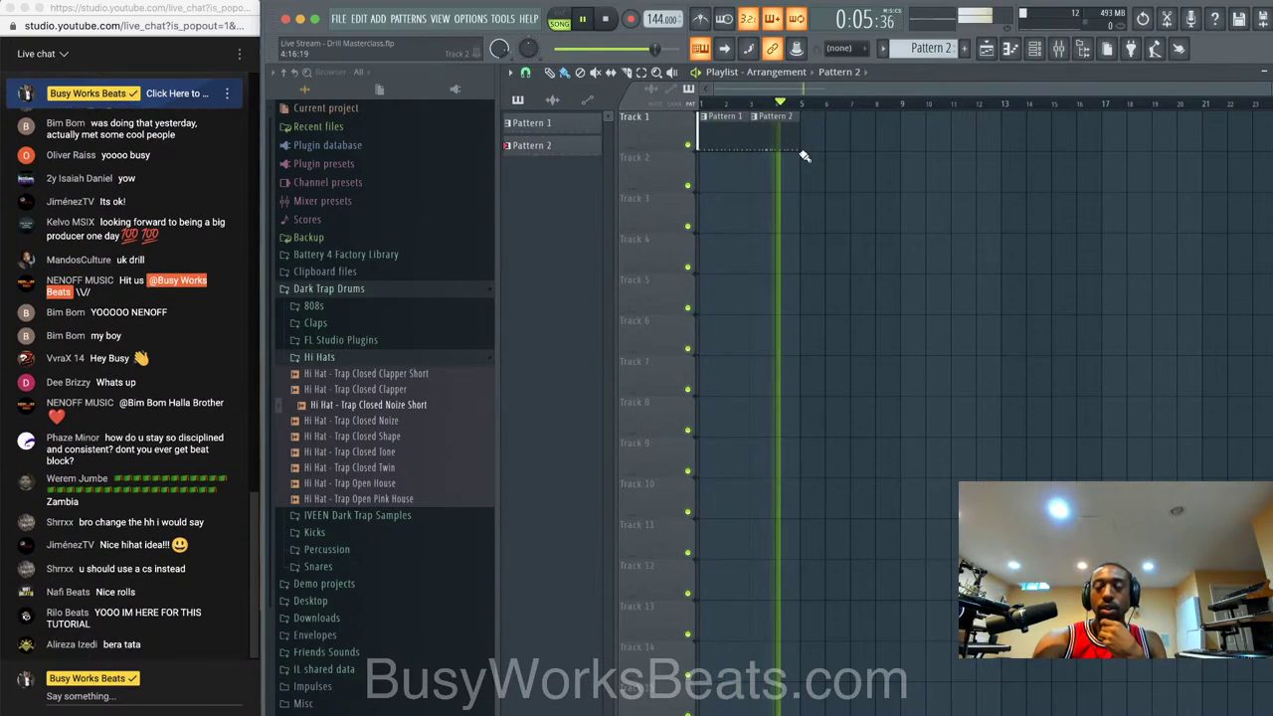
pyautogui.press('space')
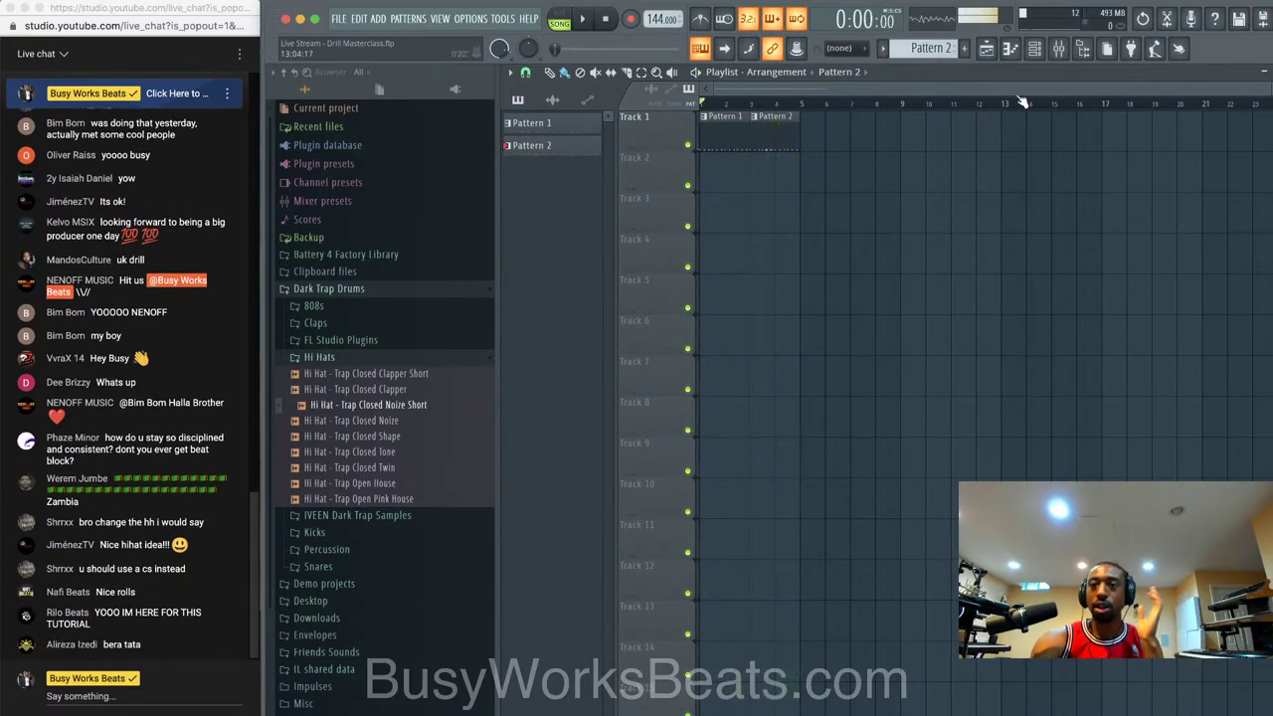
pyautogui.click(1060, 51)
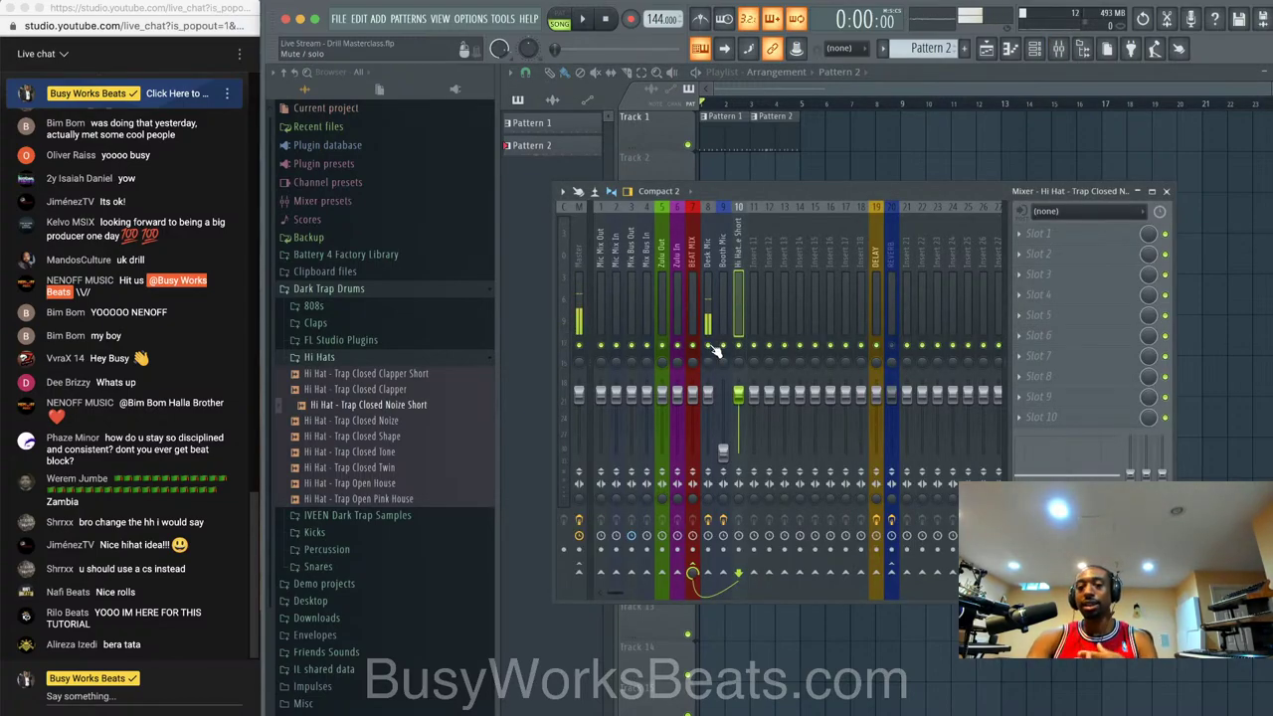
pyautogui.press('F9')
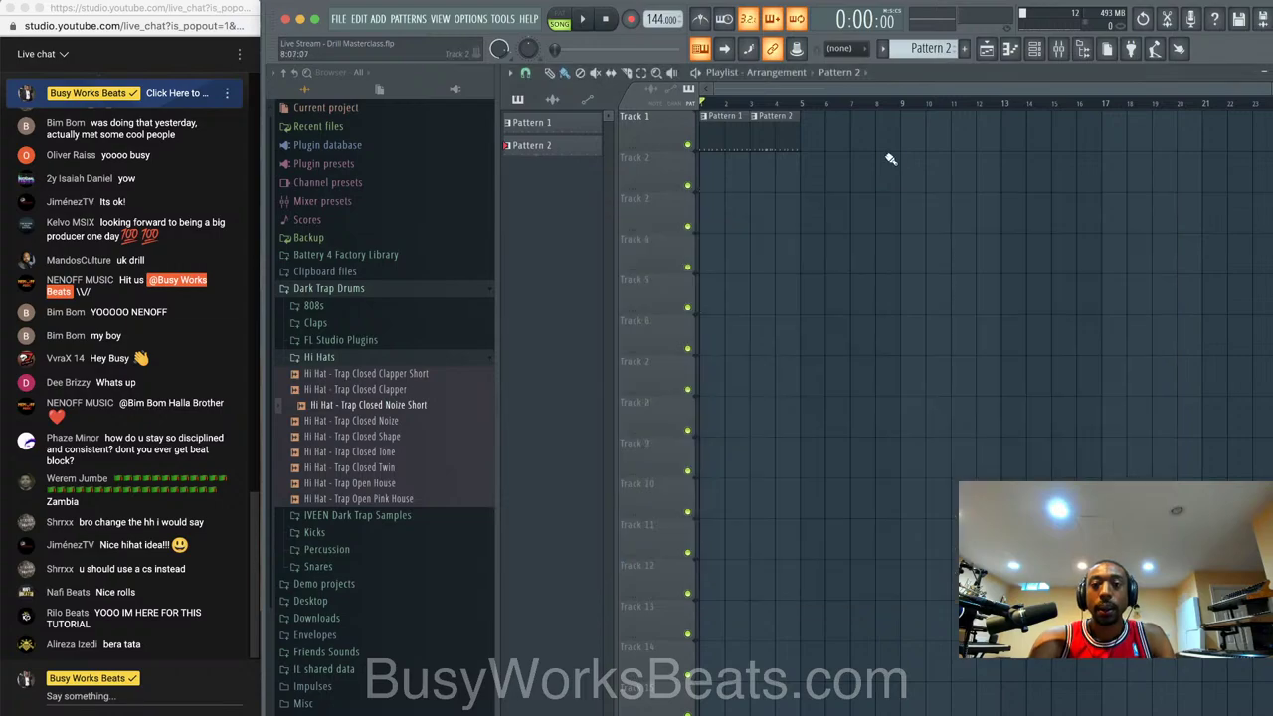
# - Play the arrangement from the start while checking the hi-hat track's level in the mixer, and close the mixer
pyautogui.press('space')
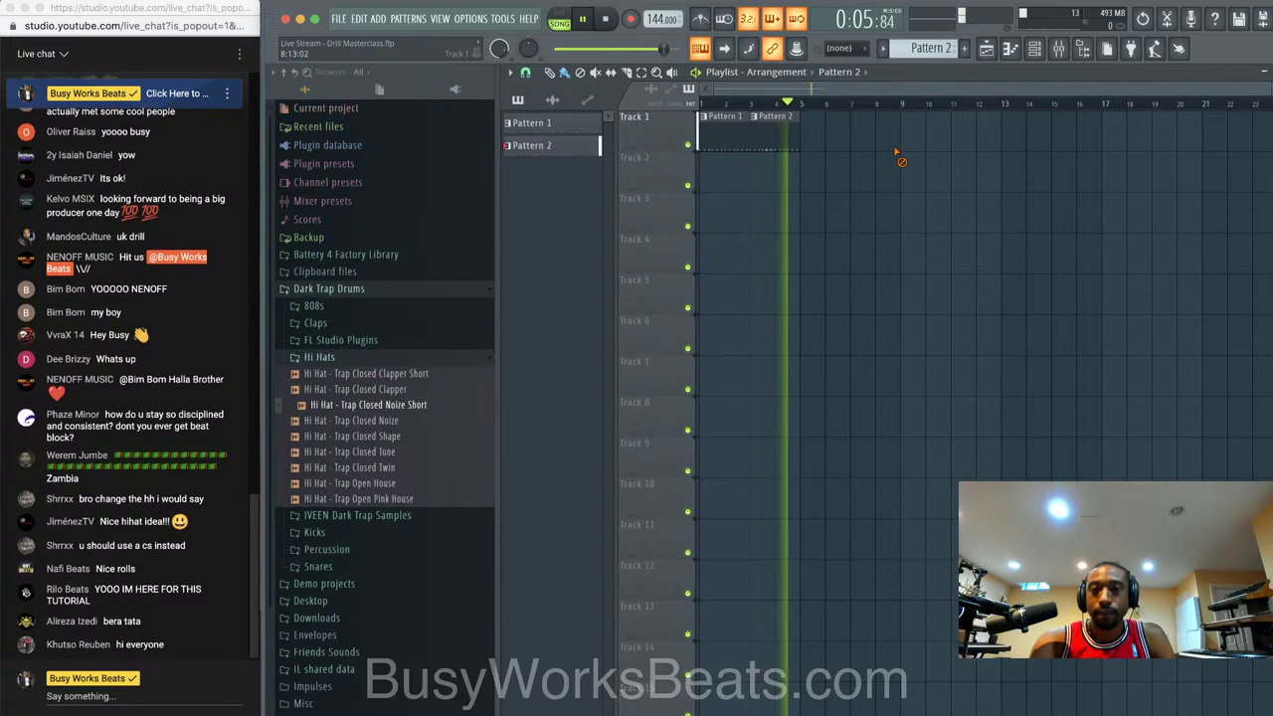
pyautogui.click(1059, 48)
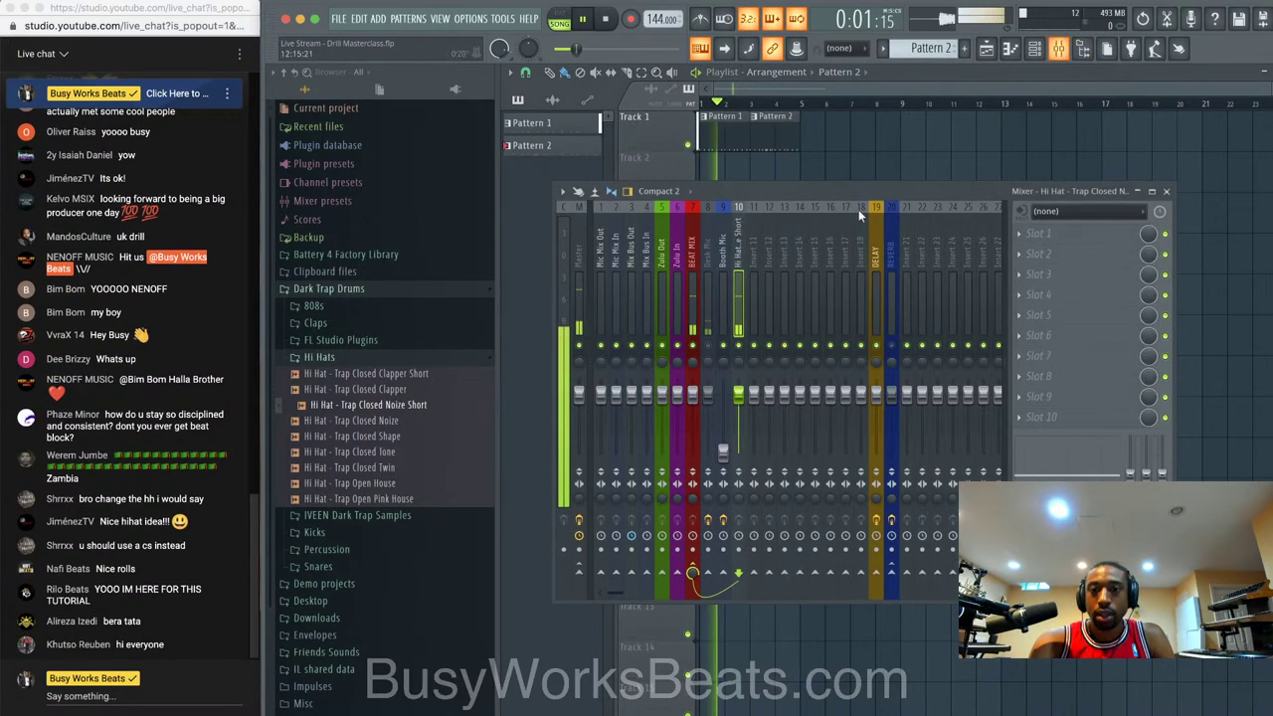
pyautogui.press('space')
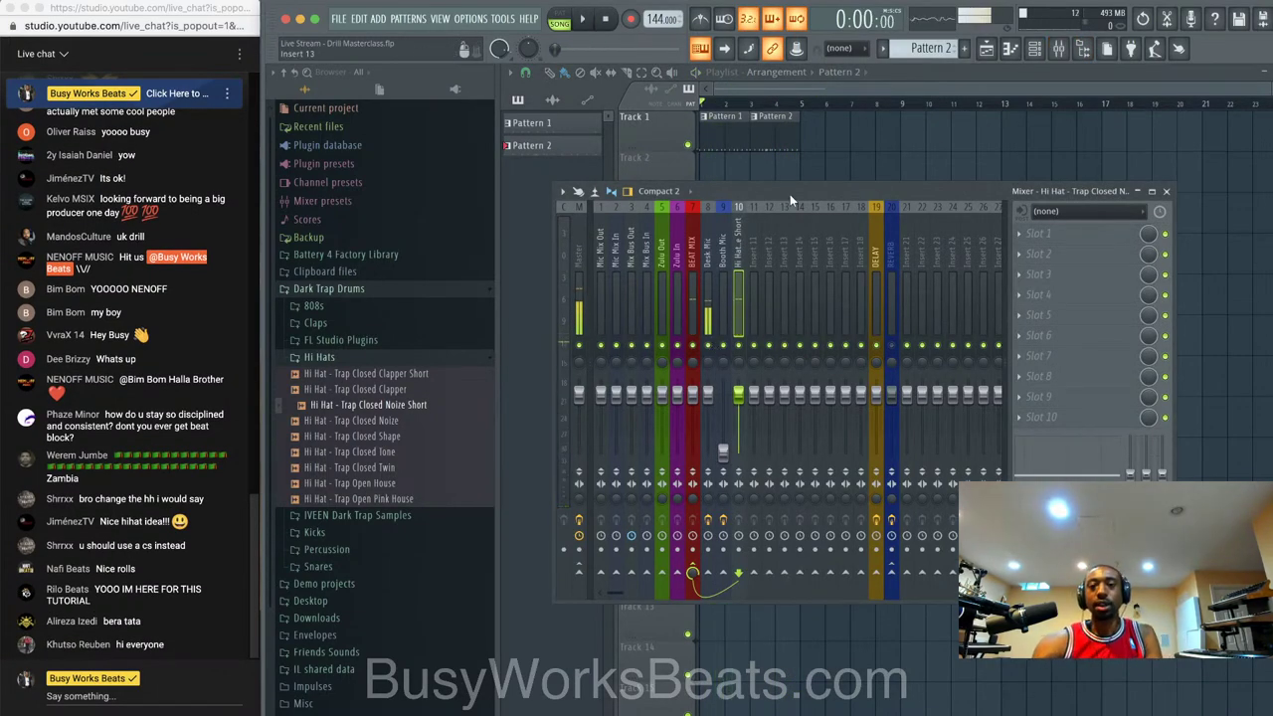
pyautogui.press('F9')
# - Save new versions of the project and duplicate the Pattern 1 and Pattern 2 clip pair three times along track 1, through bar 16
pyautogui.press('super+n')
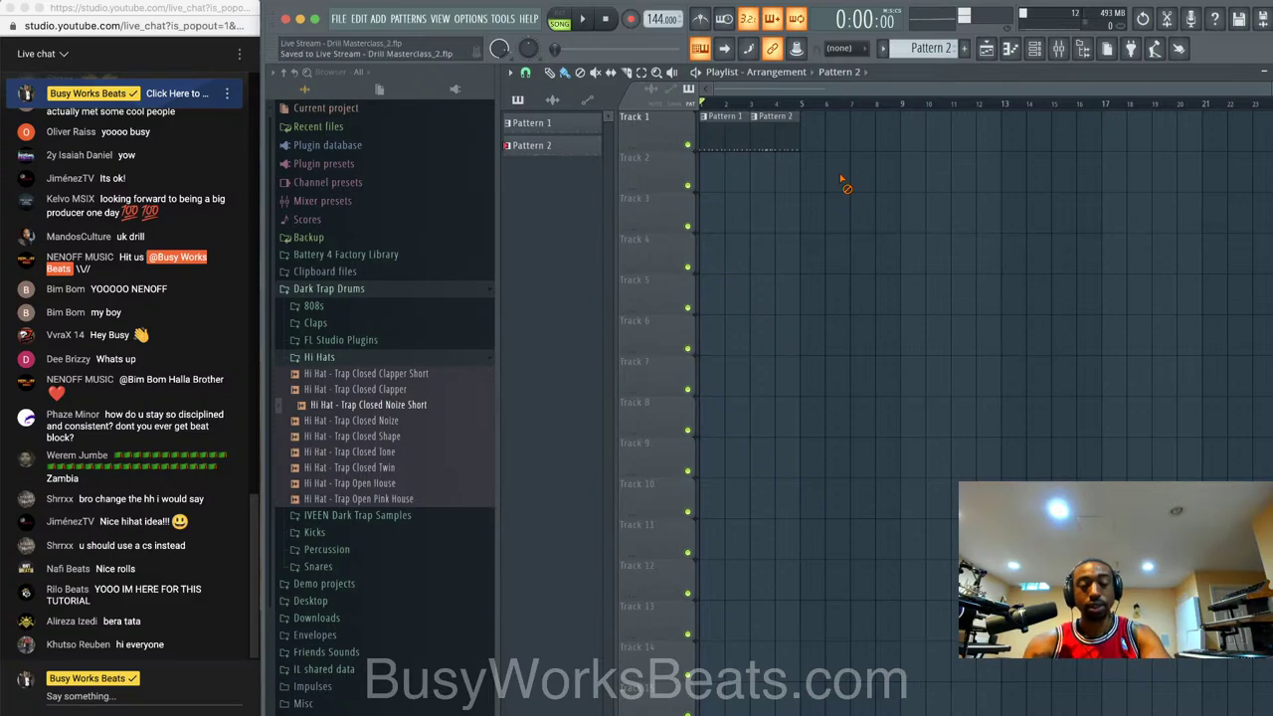
pyautogui.moveTo(813, 140); pyautogui.dragTo(698, 131)
pyautogui.press('super+n')
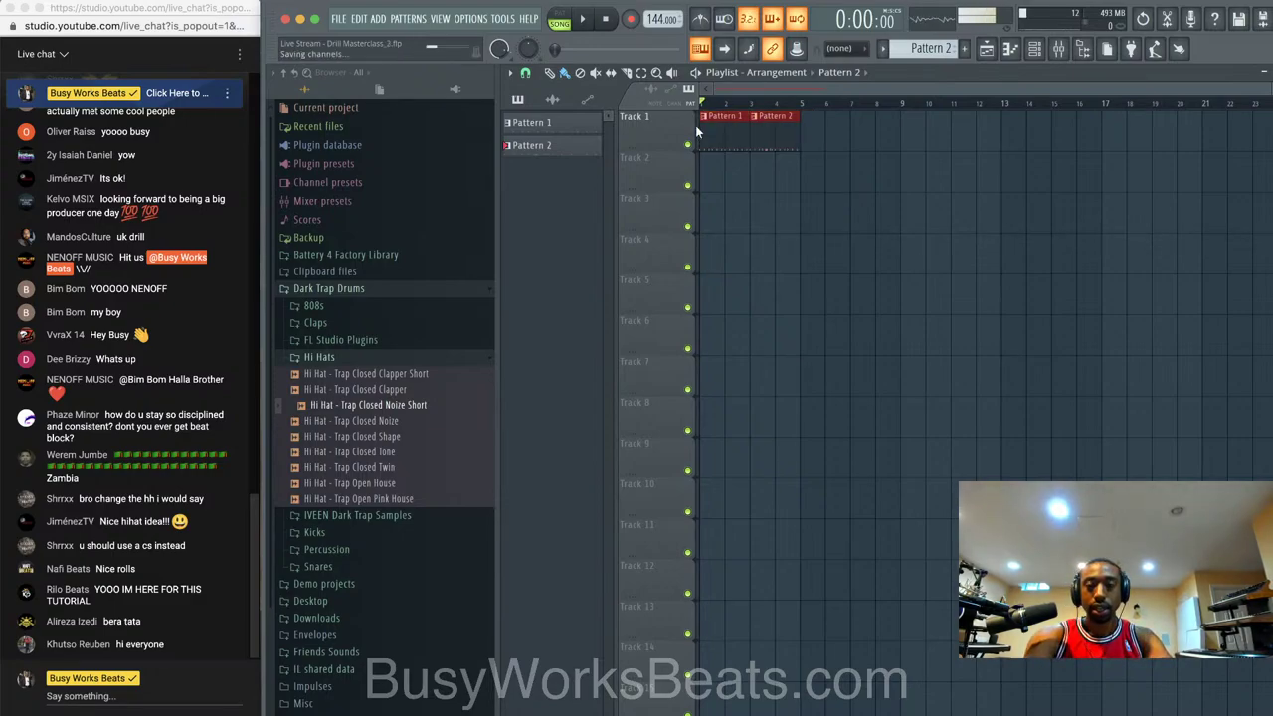
pyautogui.moveTo(789, 138); pyautogui.dragTo(713, 134)
pyautogui.hotkey('ctrl', 'b')
pyautogui.hotkey('ctrl', 'b')
pyautogui.hotkey('ctrl', 'b')
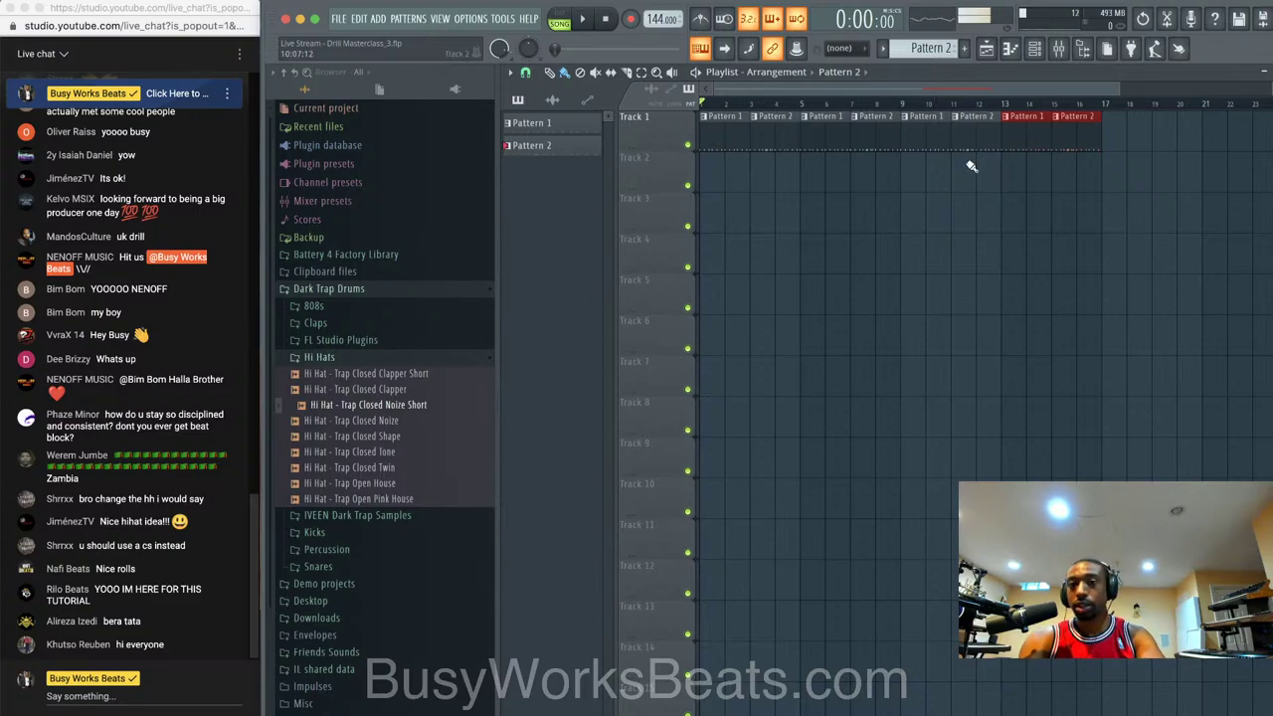
pyautogui.press('super+d')
# - Show the channel rack and switch to the empty Pattern 3
pyautogui.click(1034, 48)
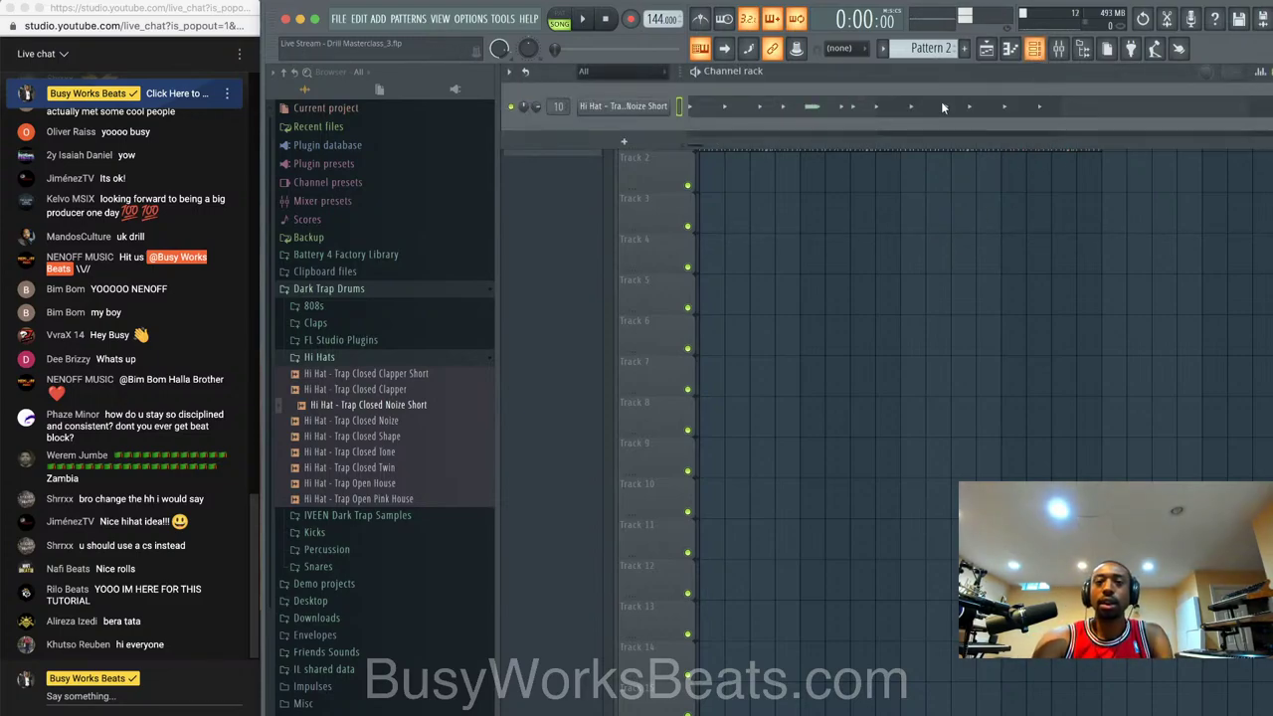
pyautogui.moveTo(931, 48); pyautogui.dragTo(931, 40)
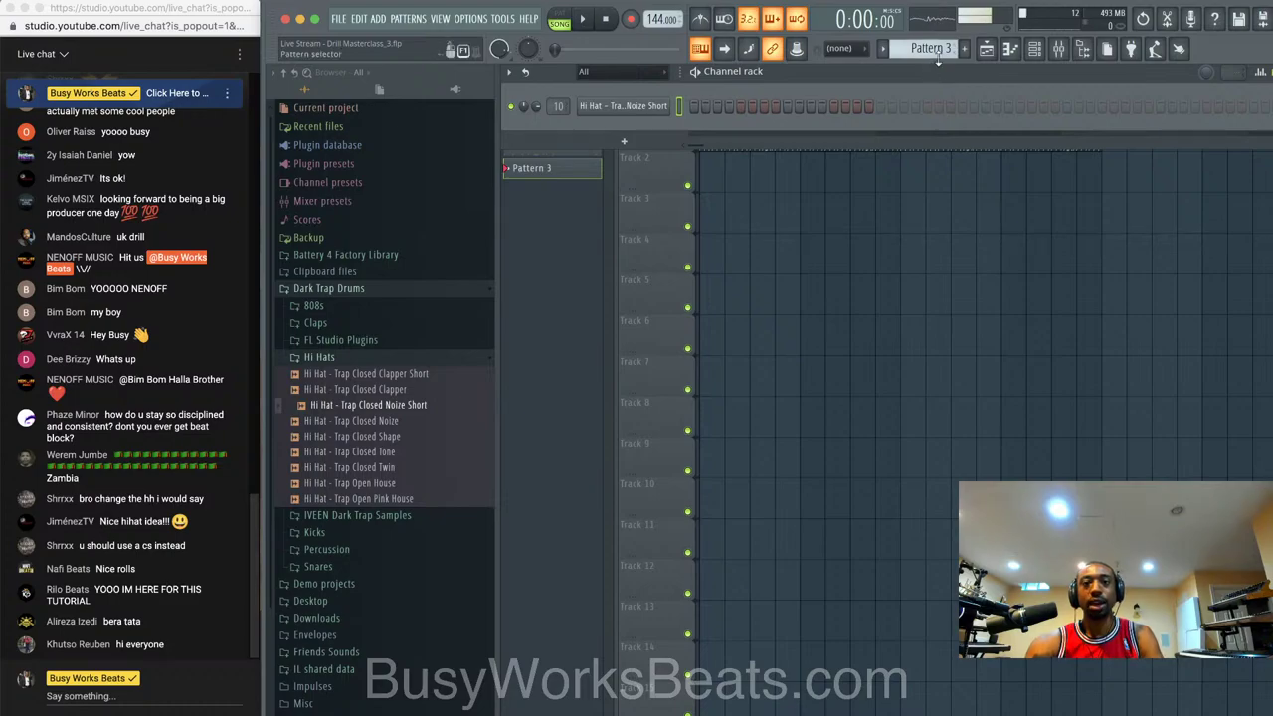
pyautogui.moveTo(927, 49); pyautogui.dragTo(927, 65)
pyautogui.scroll(2, 931, 48)
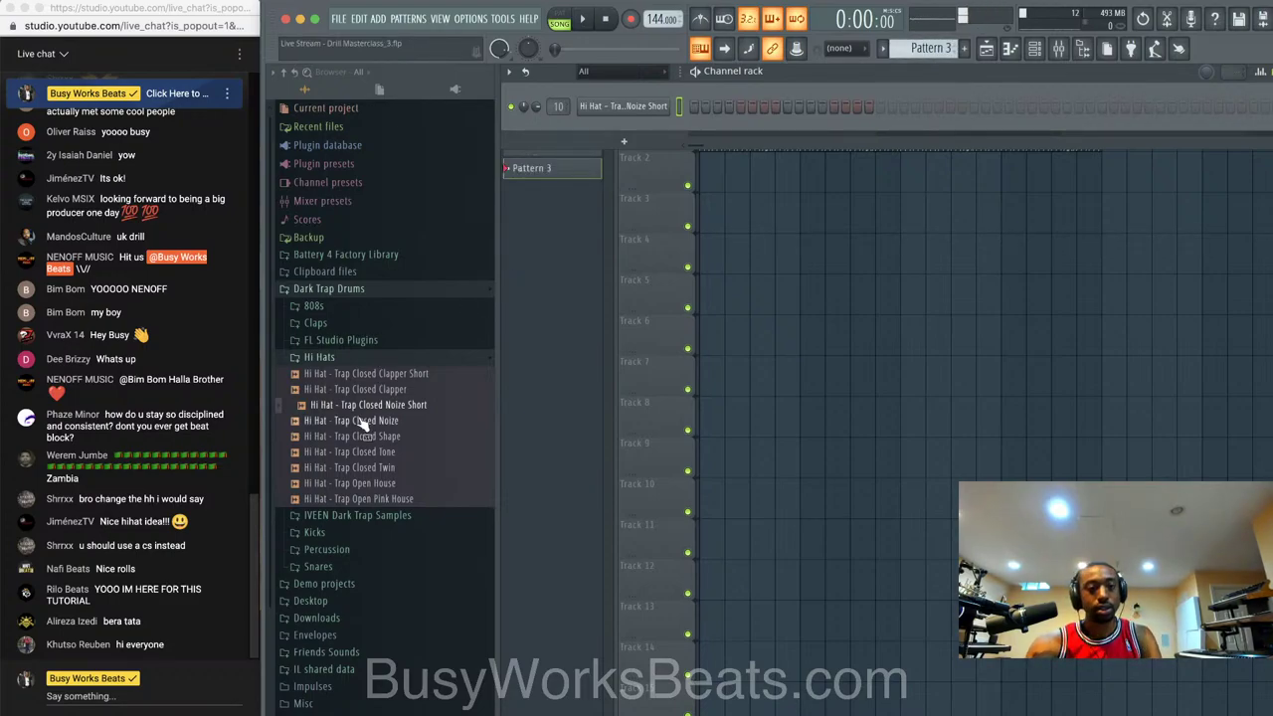
# - Collapse the Dark Trap Drums folder and open the Drill folder under Friends Sounds, AAA Drums FAST
pyautogui.click(368, 360)
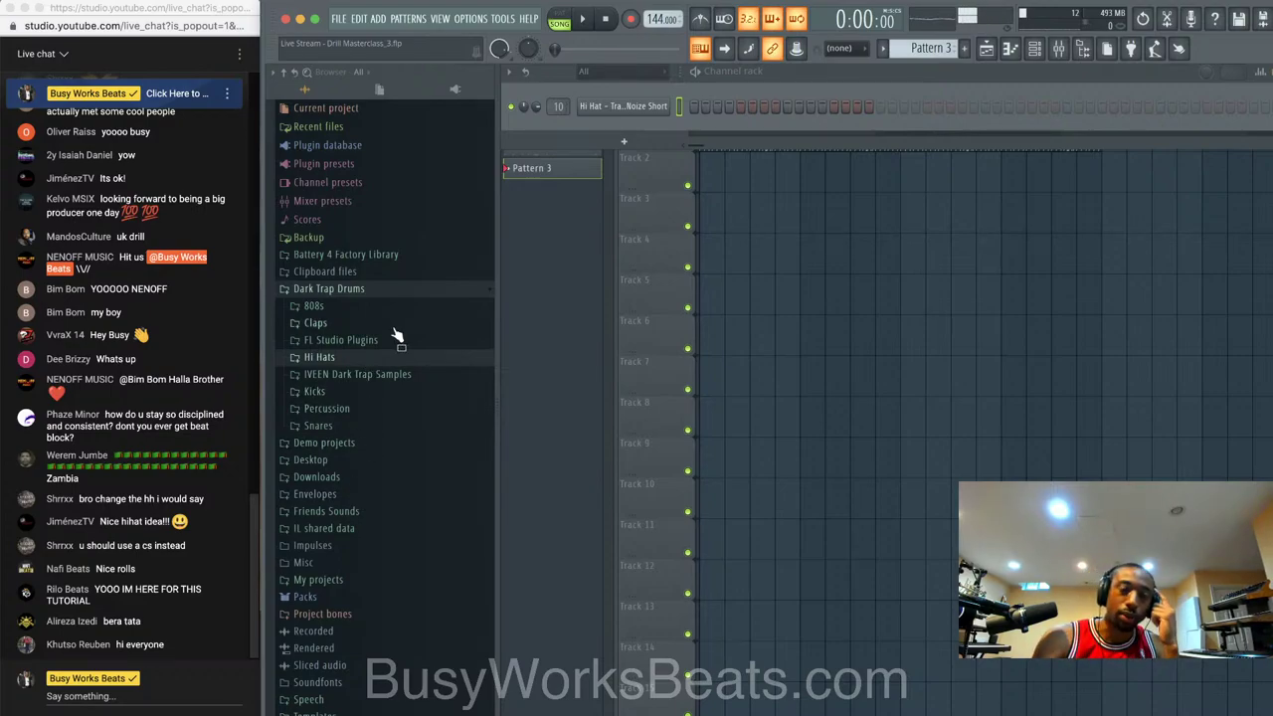
pyautogui.click(388, 290)
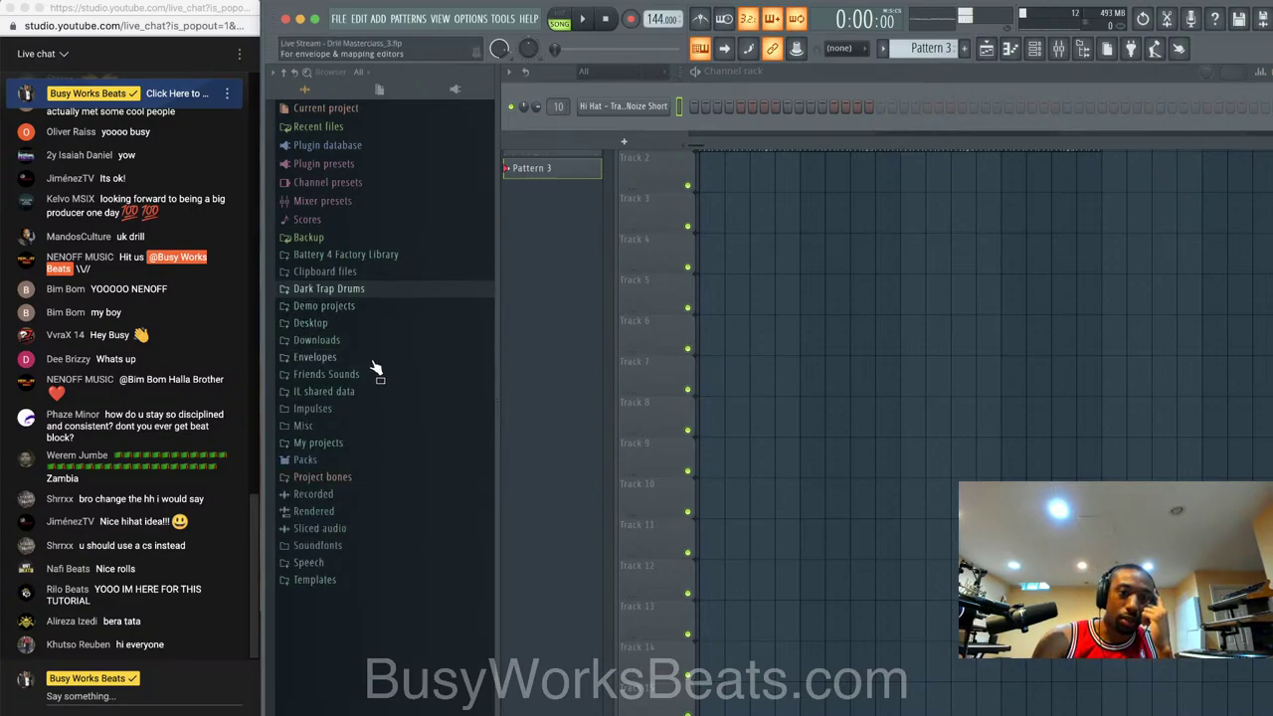
pyautogui.click(374, 372)
pyautogui.click(364, 426)
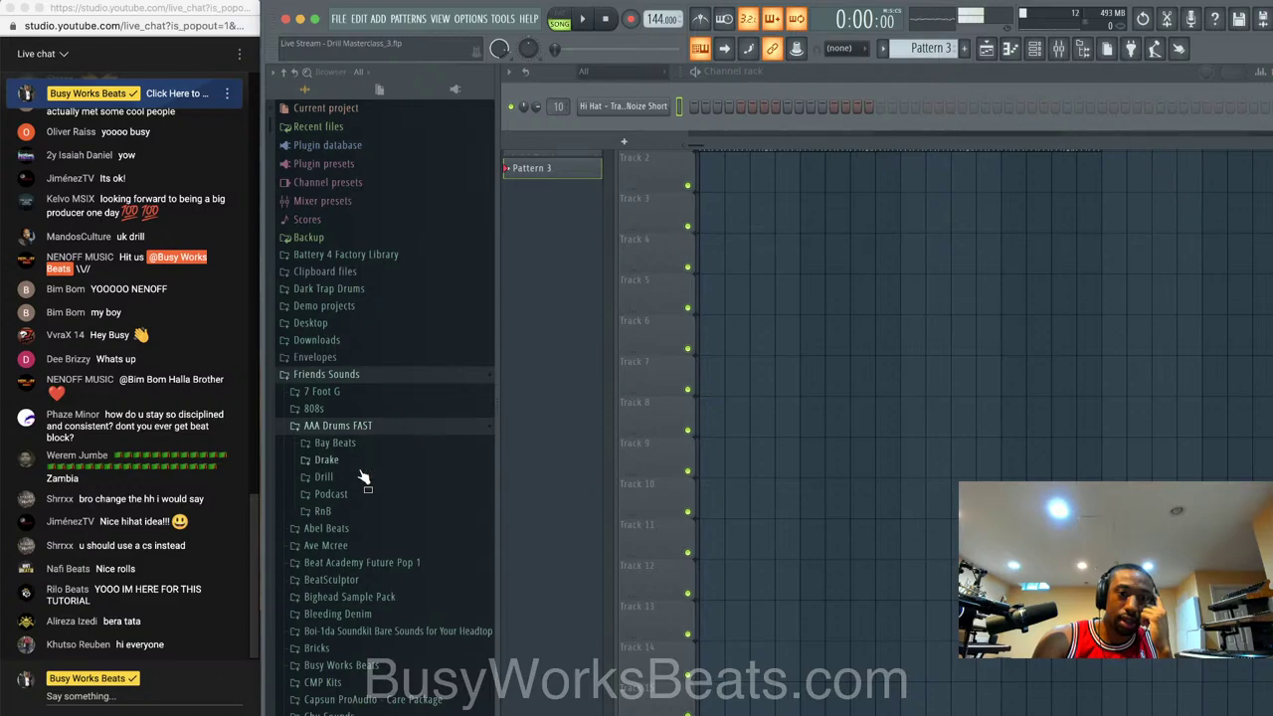
pyautogui.click(364, 479)
# - Audition the two snares in the Drill folder and load Drill Snare into a new channel
pyautogui.click(365, 494)
pyautogui.click(365, 508)
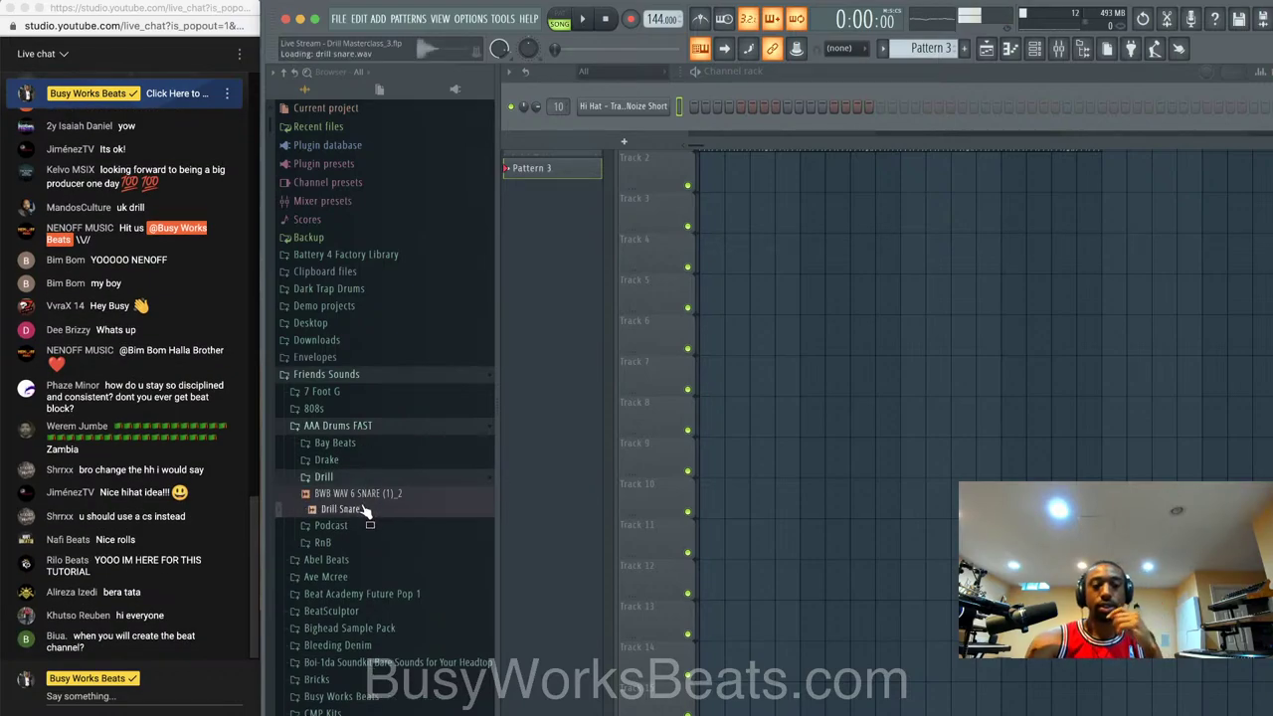
pyautogui.rightClick(365, 508)
pyautogui.click(408, 523)
pyautogui.click(395, 492)
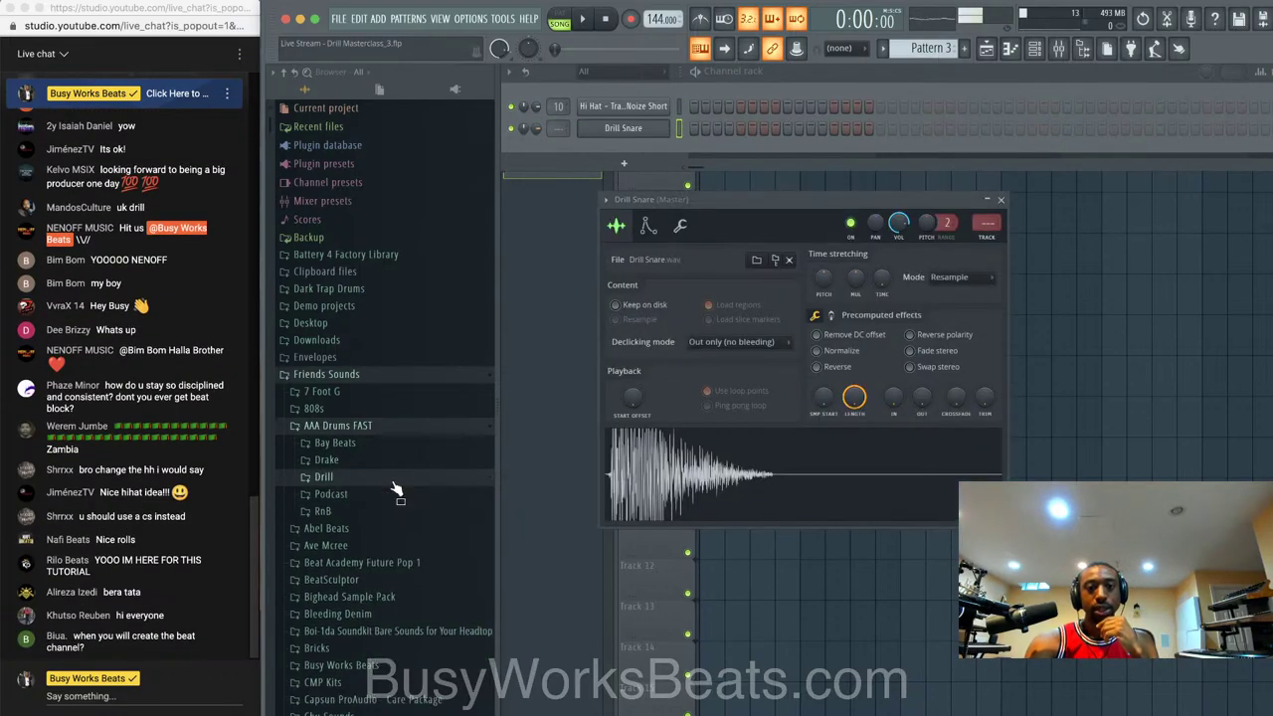
# - Trim the Drill Snare sample and route its channel to mixer track 11 with the channel volume lowered
pyautogui.moveTo(984, 397); pyautogui.dragTo(979, 384)
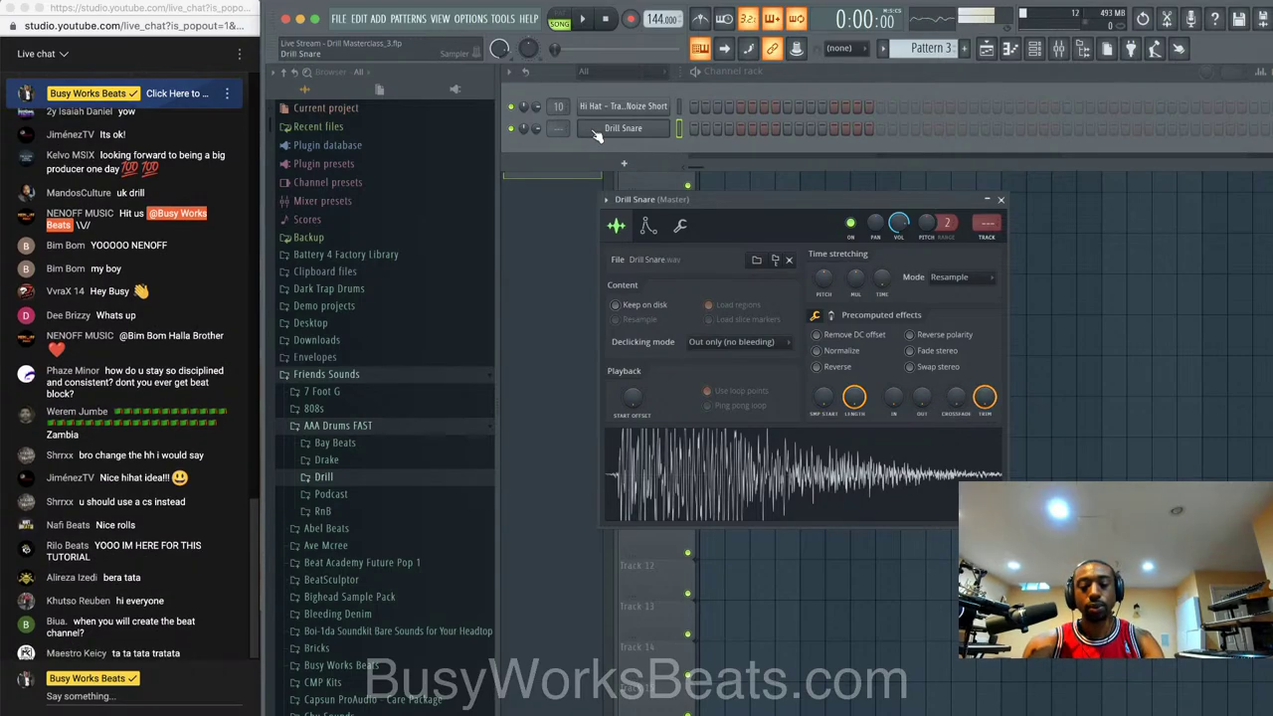
pyautogui.hotkey('ctrl', 'l')
pyautogui.moveTo(537, 130); pyautogui.dragTo(538, 149)
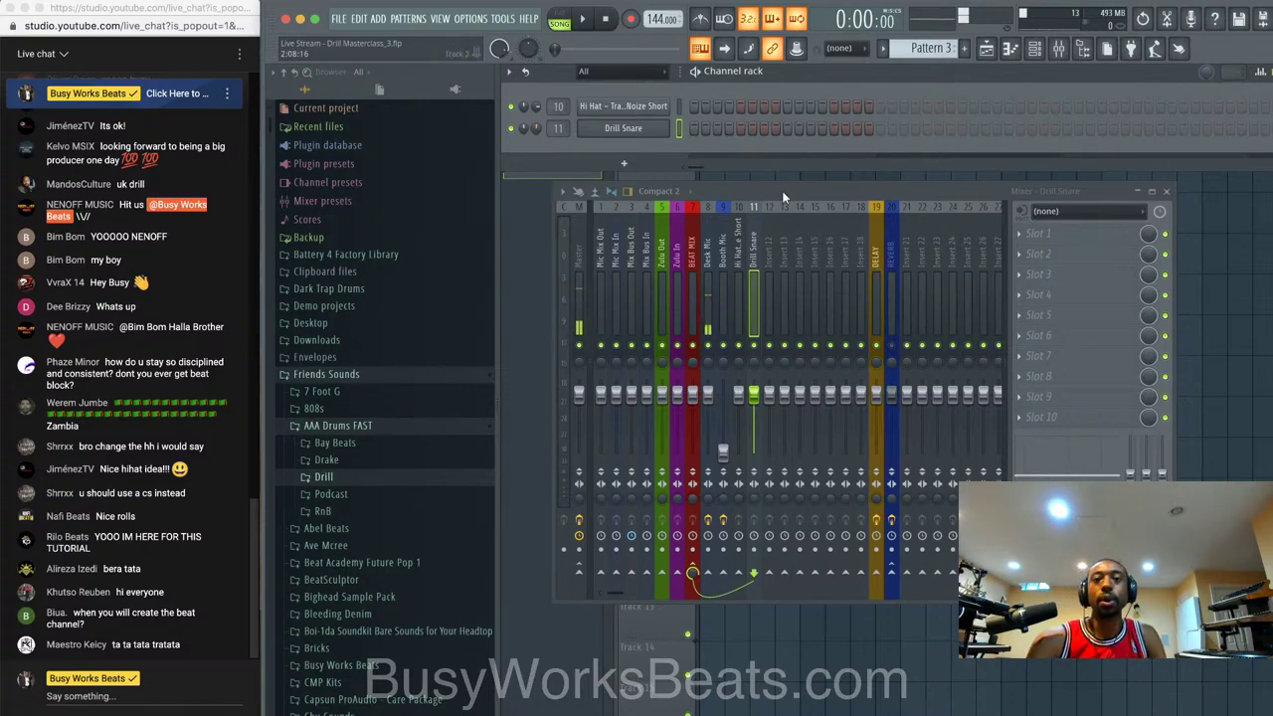
# - Place a Drill Snare hit on step 9 of Pattern 3 and turn on the metronome
pyautogui.click(787, 127)
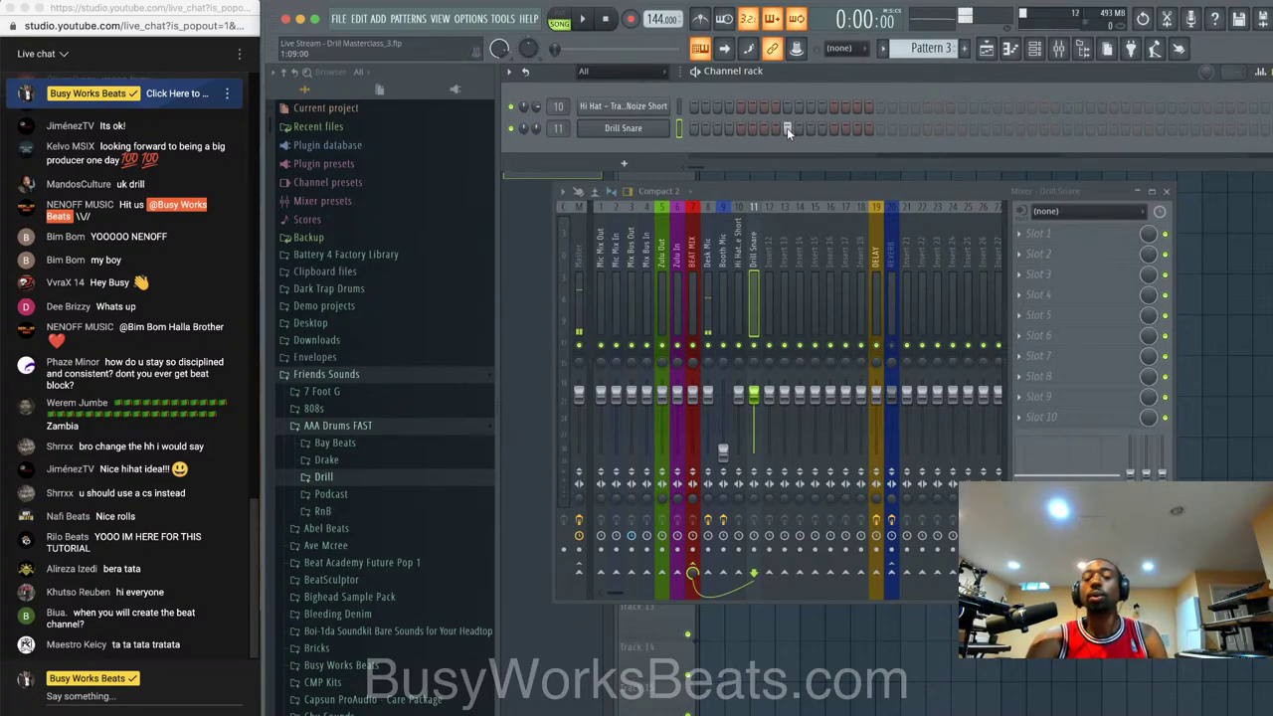
pyautogui.click(702, 20)
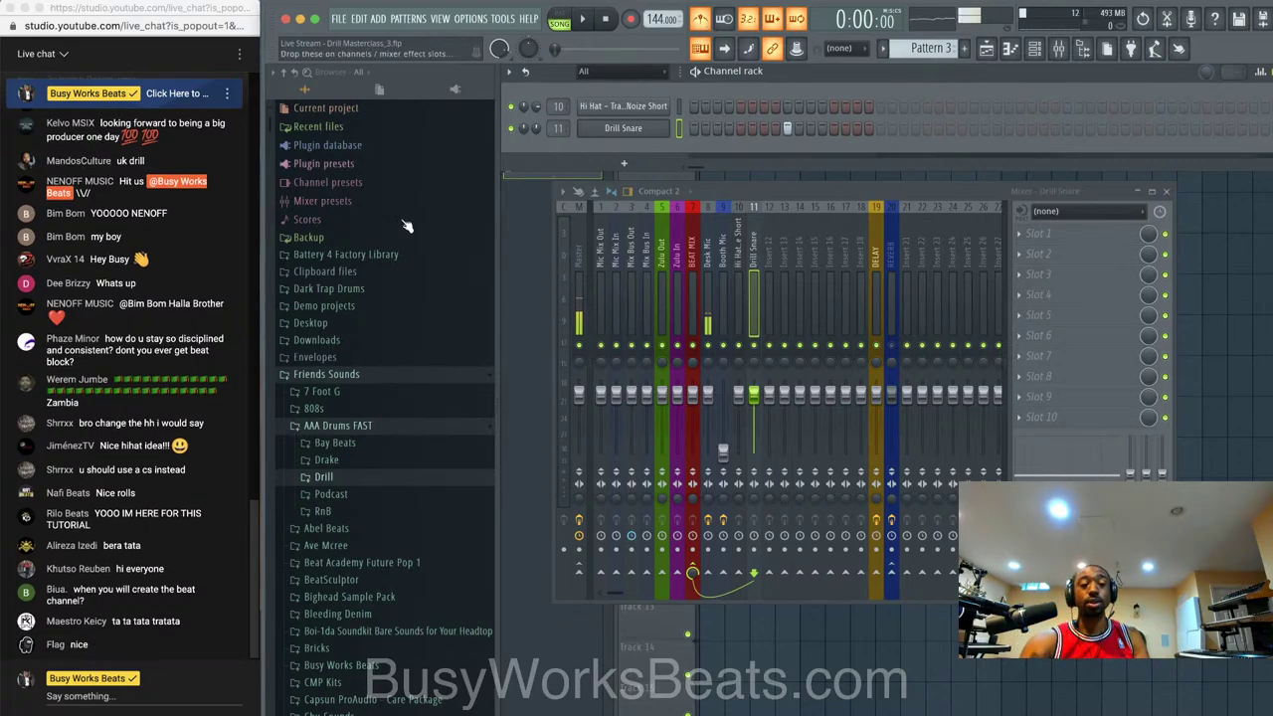
pyautogui.click(129, 693)
pyautogui.write('h')
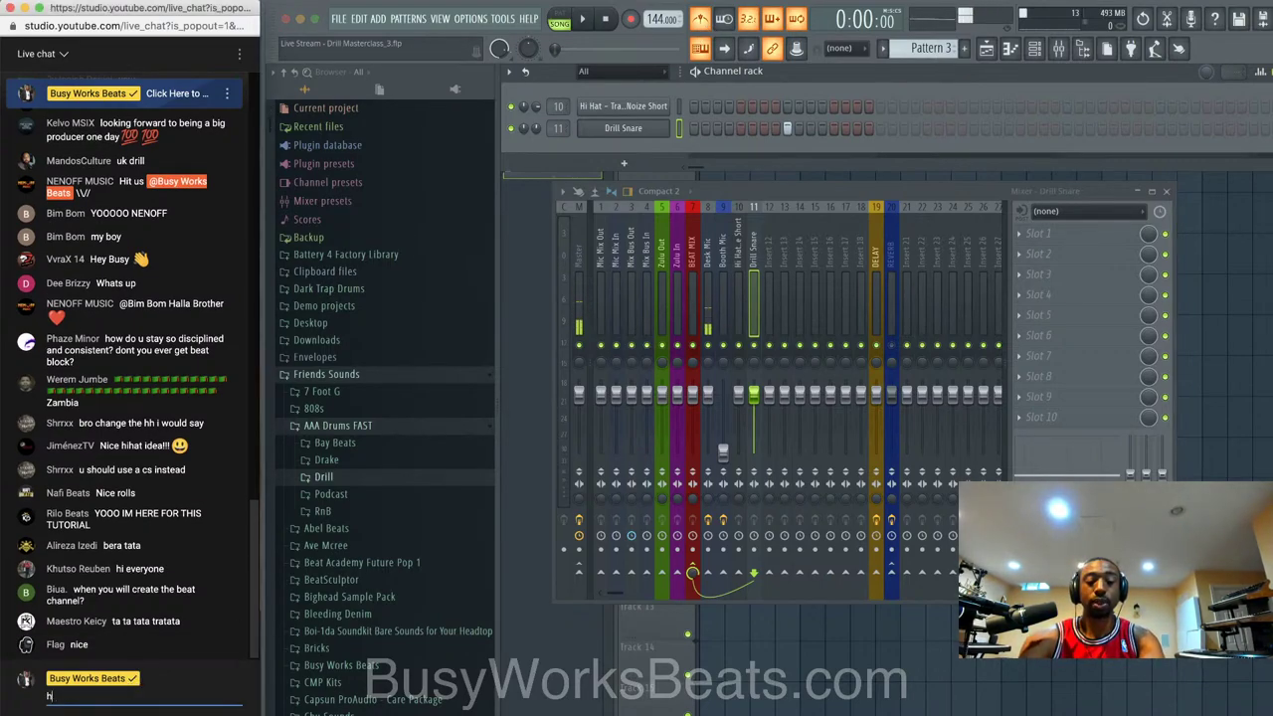
pyautogui.write('ttp://busyworksbeat')
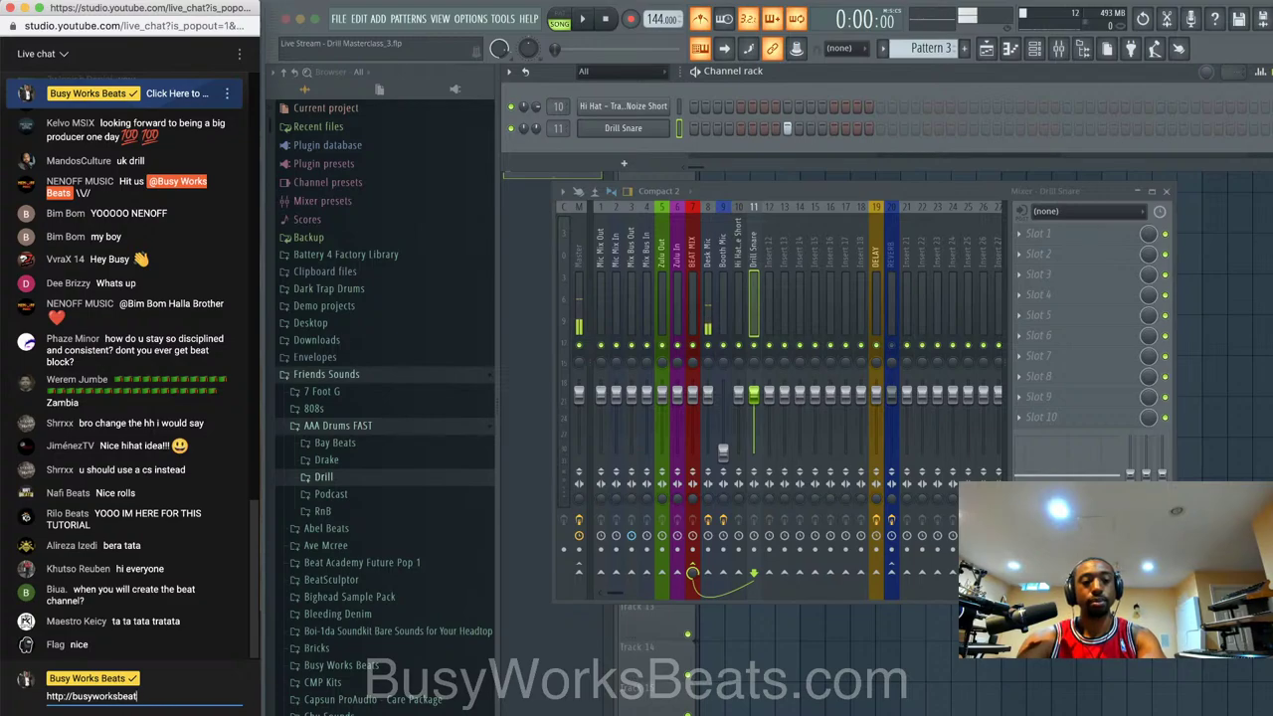
pyautogui.write('s.com/n')
pyautogui.press('BackSpace')
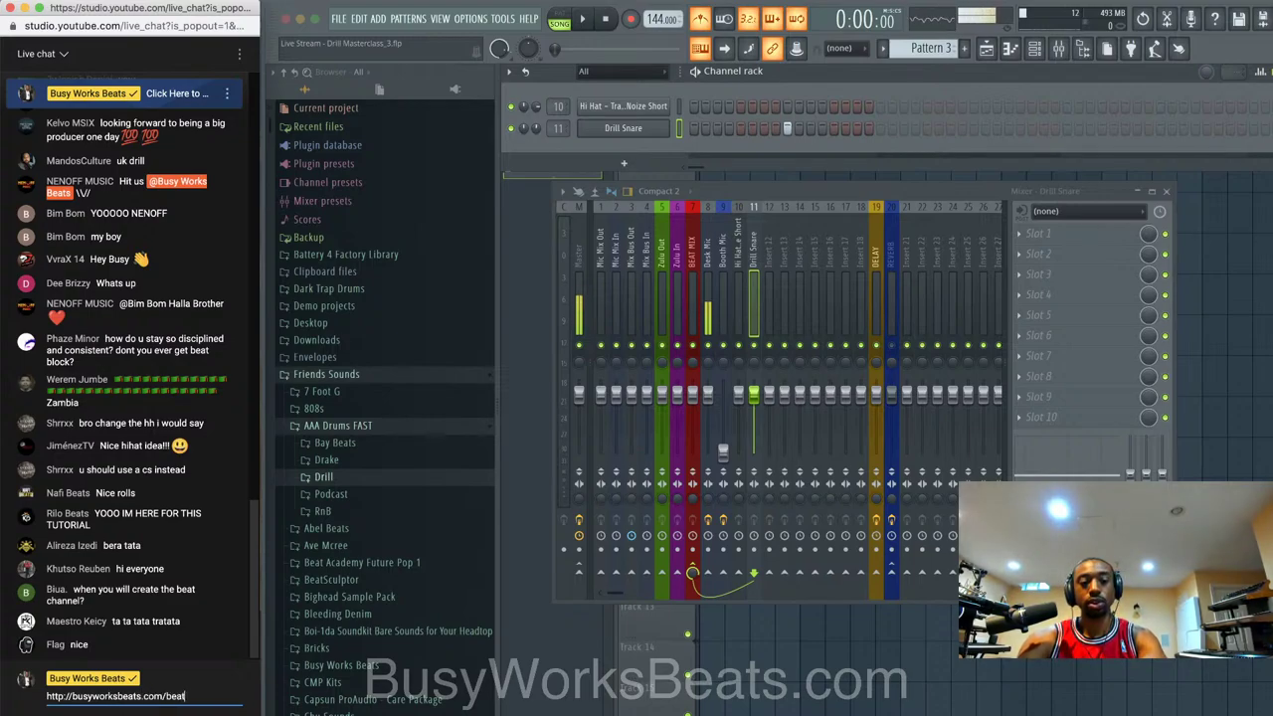
pyautogui.write('Clic')
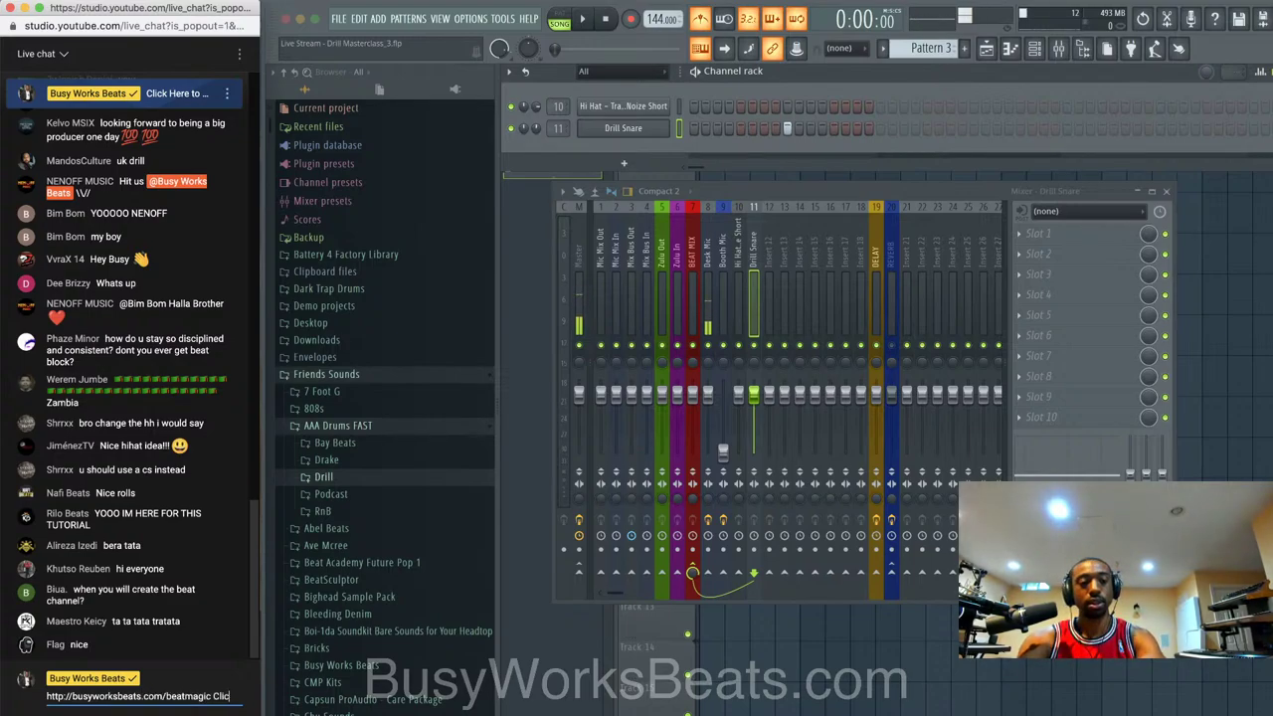
pyautogui.write('k Here for How to Make BEats')
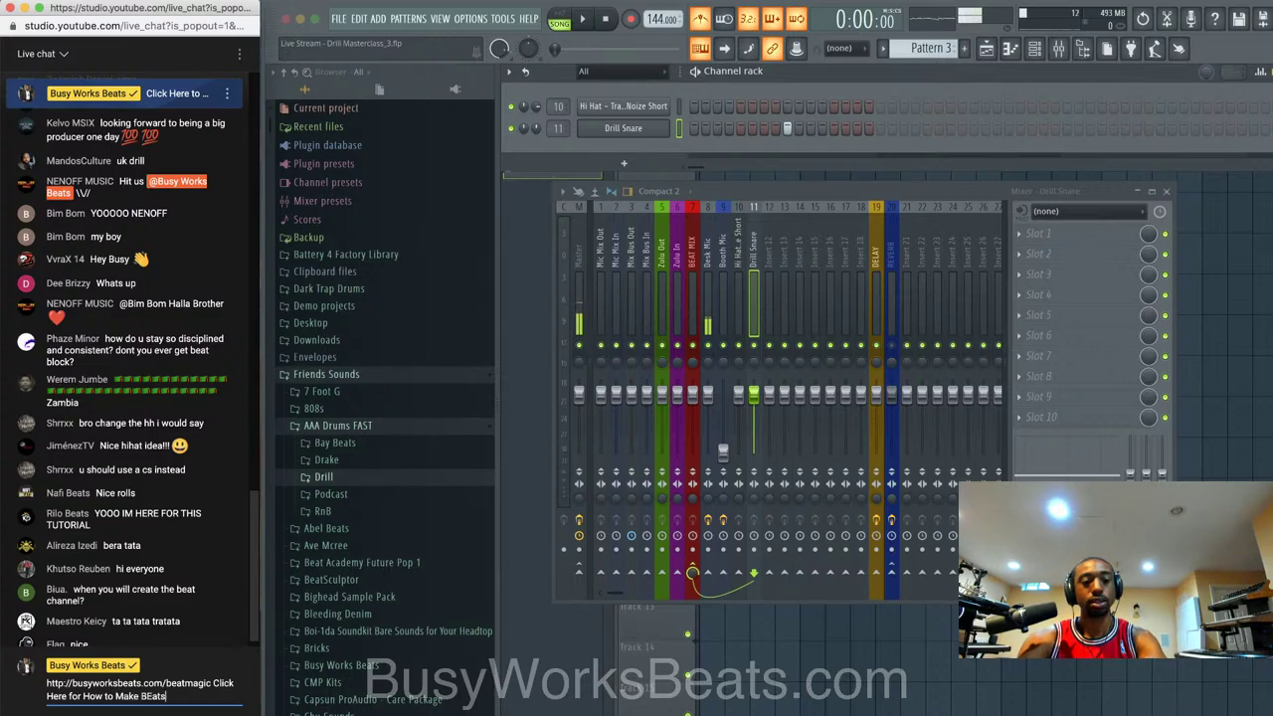
pyautogui.press('Return')
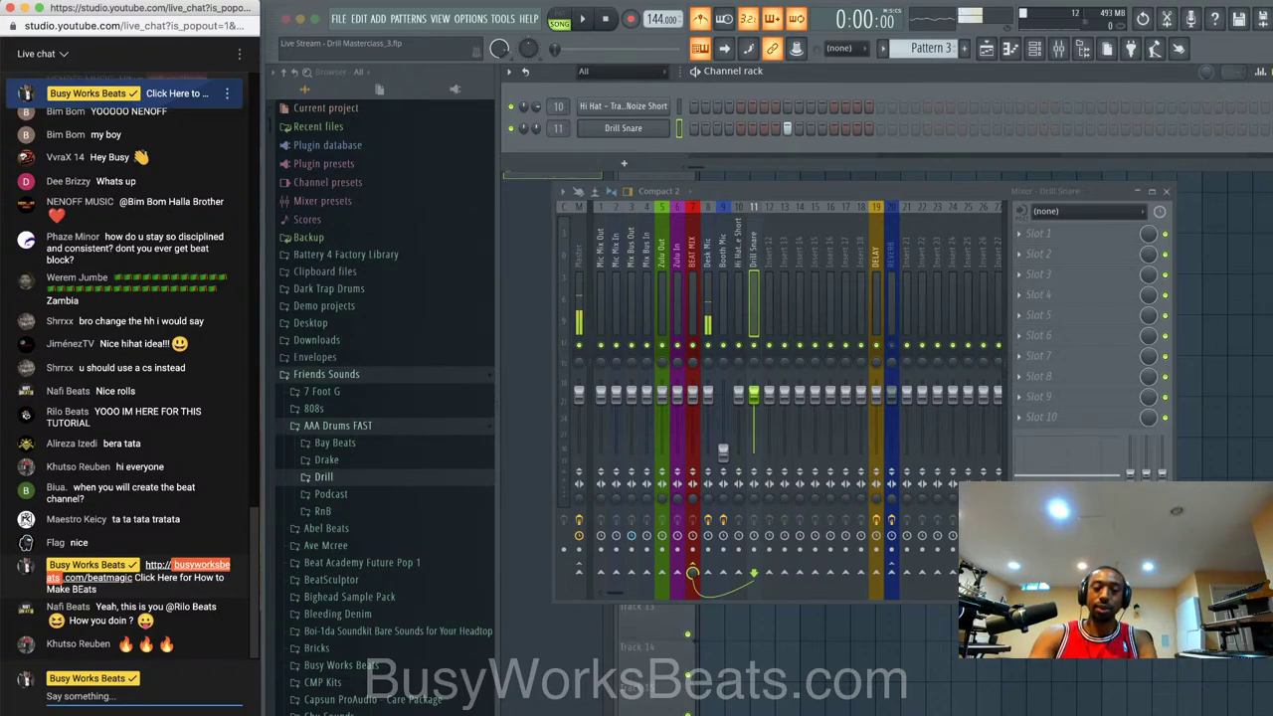
# - Switch to pattern mode and play Pattern 3 to hear the snare against the metronome
pyautogui.click(560, 20)
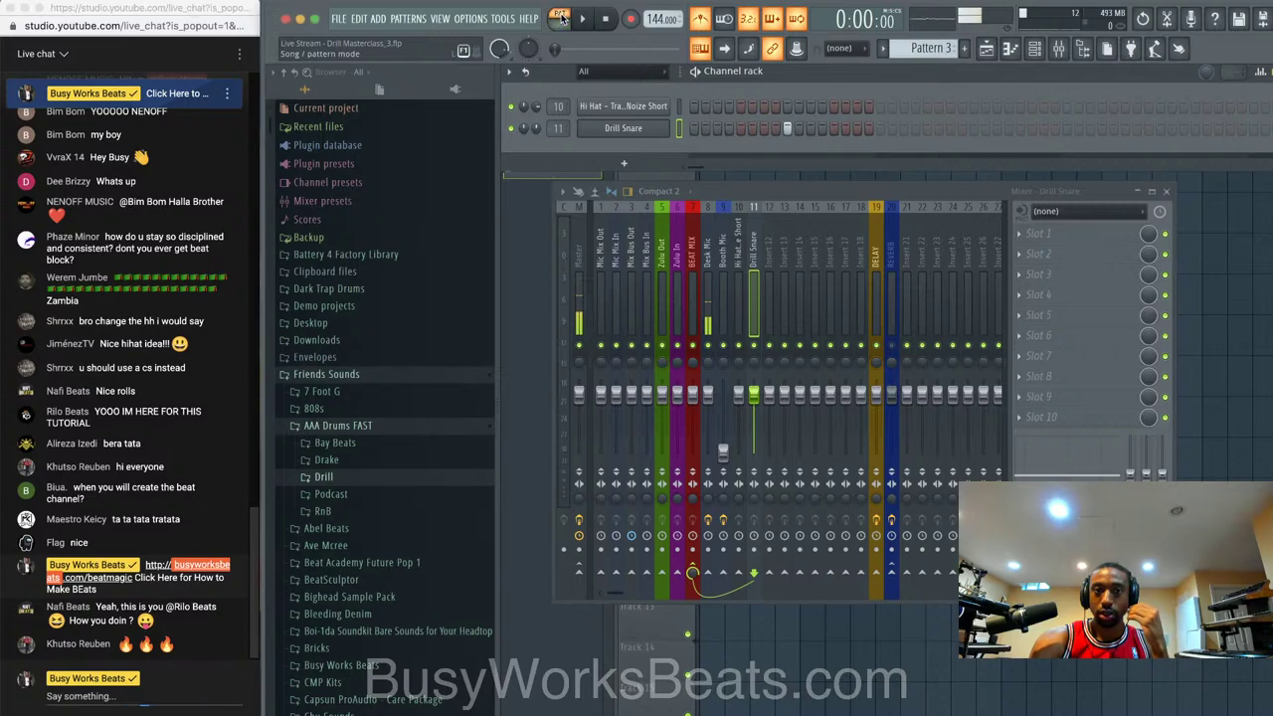
pyautogui.press('space')
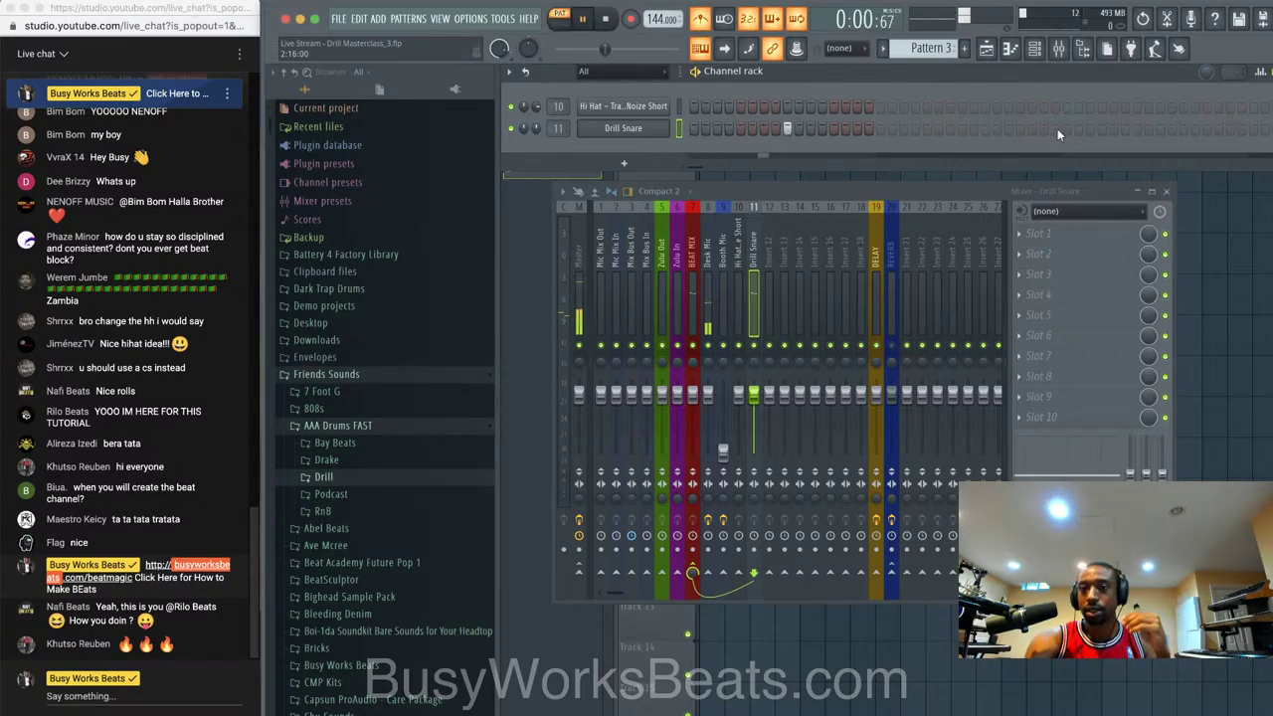
pyautogui.press('space')
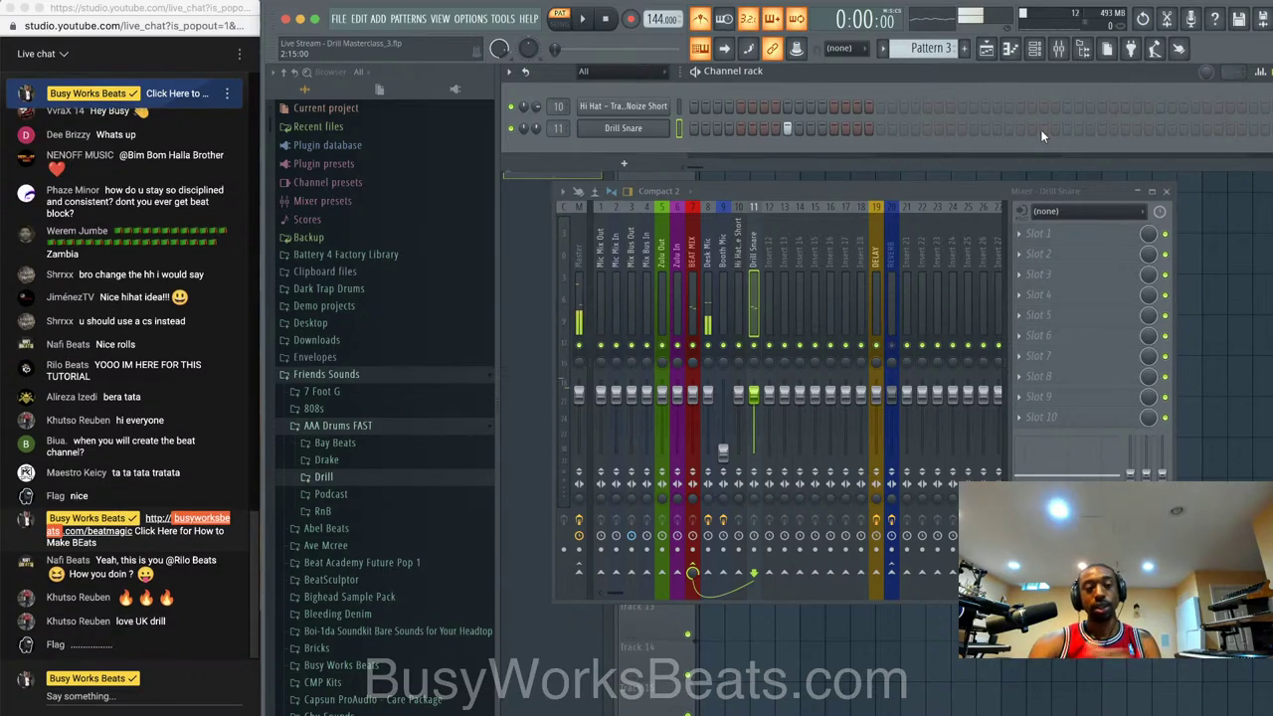
# - Try a second Drill Snare hit on step 33 and on step 37, listen to it, and remove it
pyautogui.click(1068, 129)
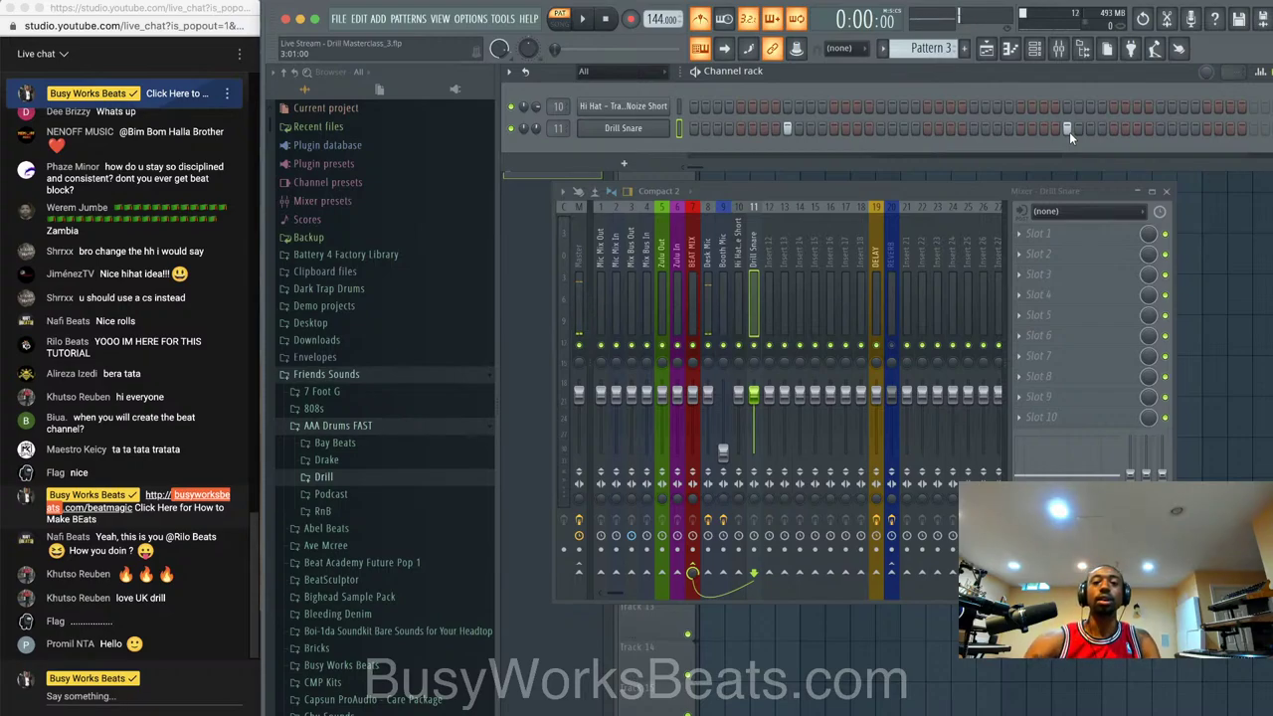
pyautogui.rightClick(1069, 132)
pyautogui.click(1113, 129)
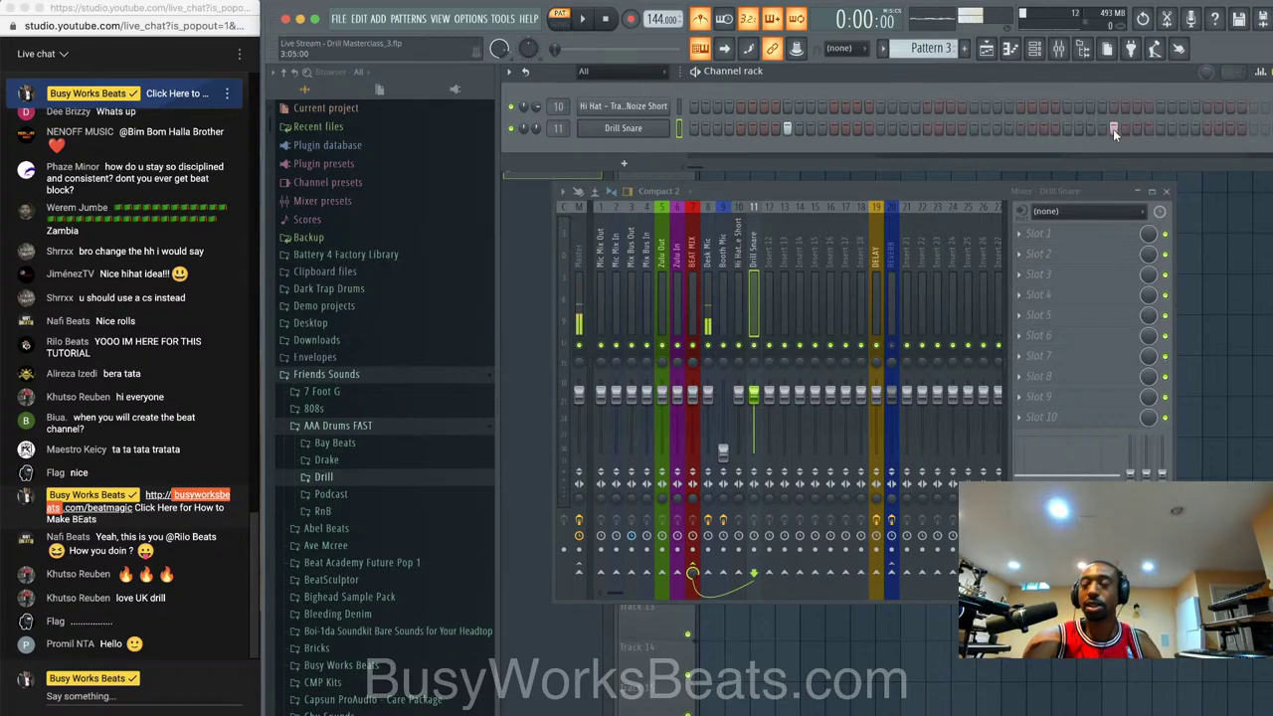
pyautogui.press('space')
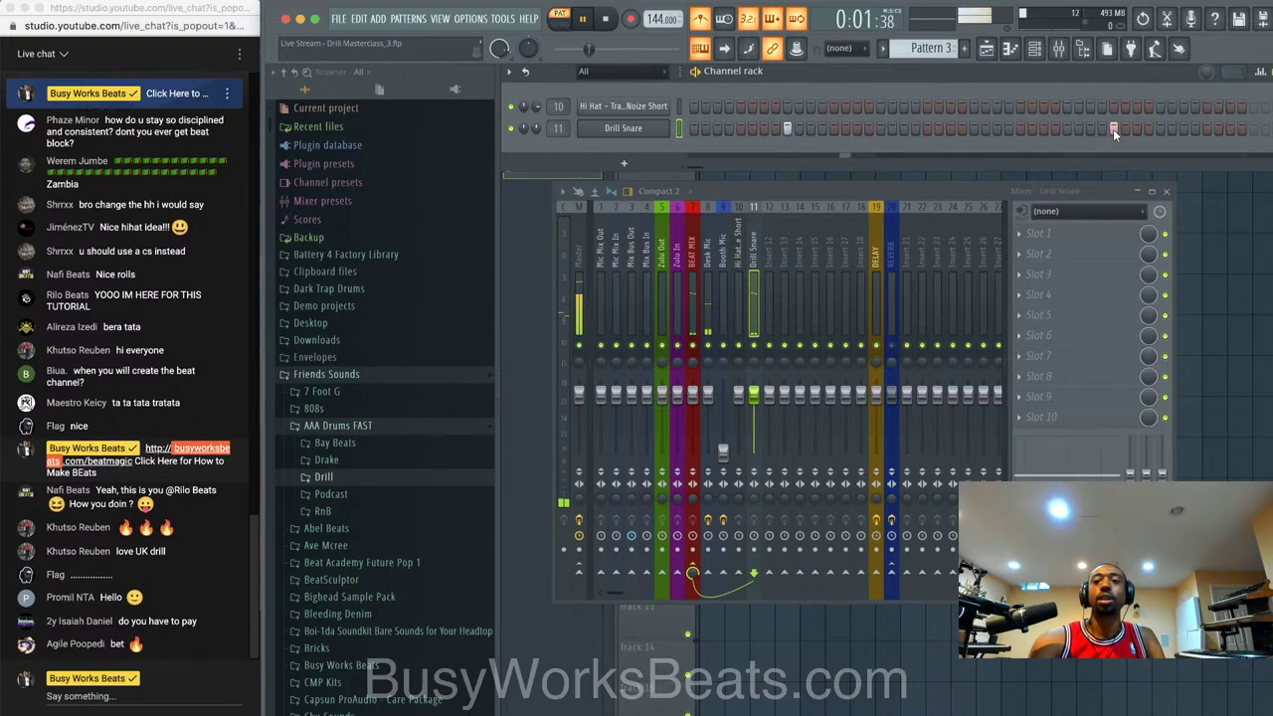
pyautogui.rightClick(1114, 130)
# - Place the second Drill Snare hit on step 29, play the loop briefly, and return to the playlist
pyautogui.click(1019, 128)
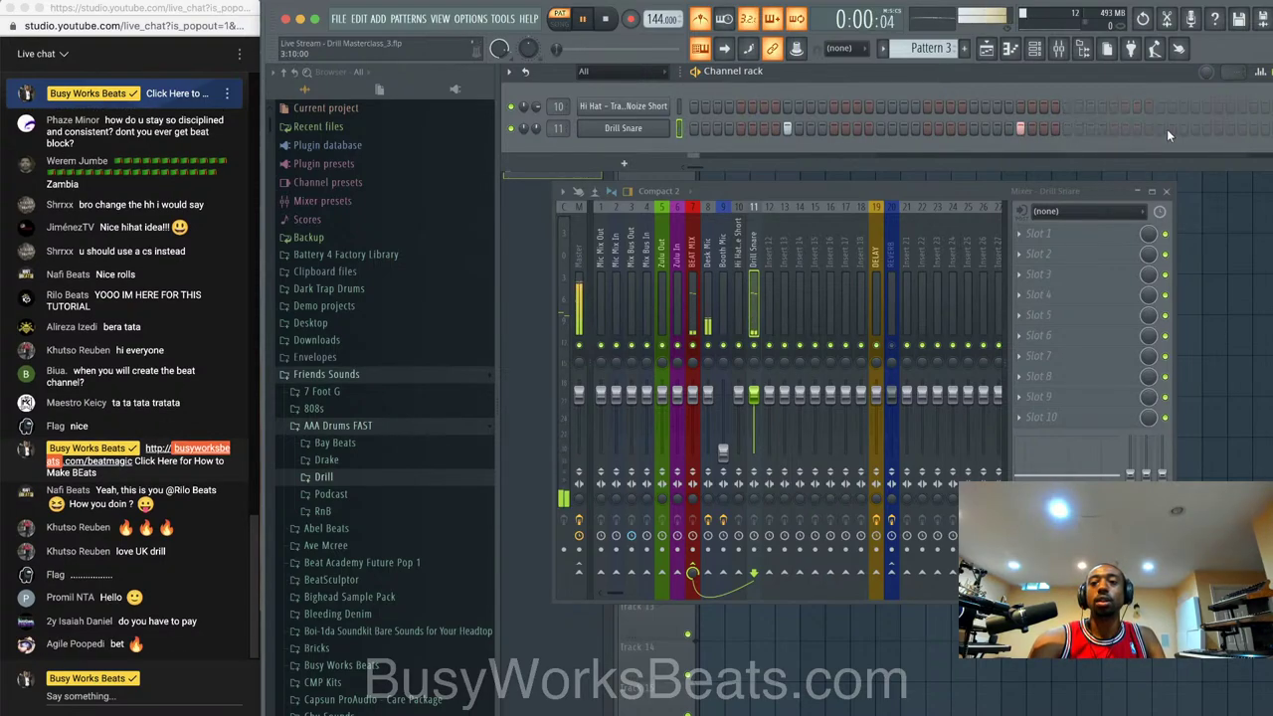
pyautogui.click(1205, 244)
pyautogui.press('space')
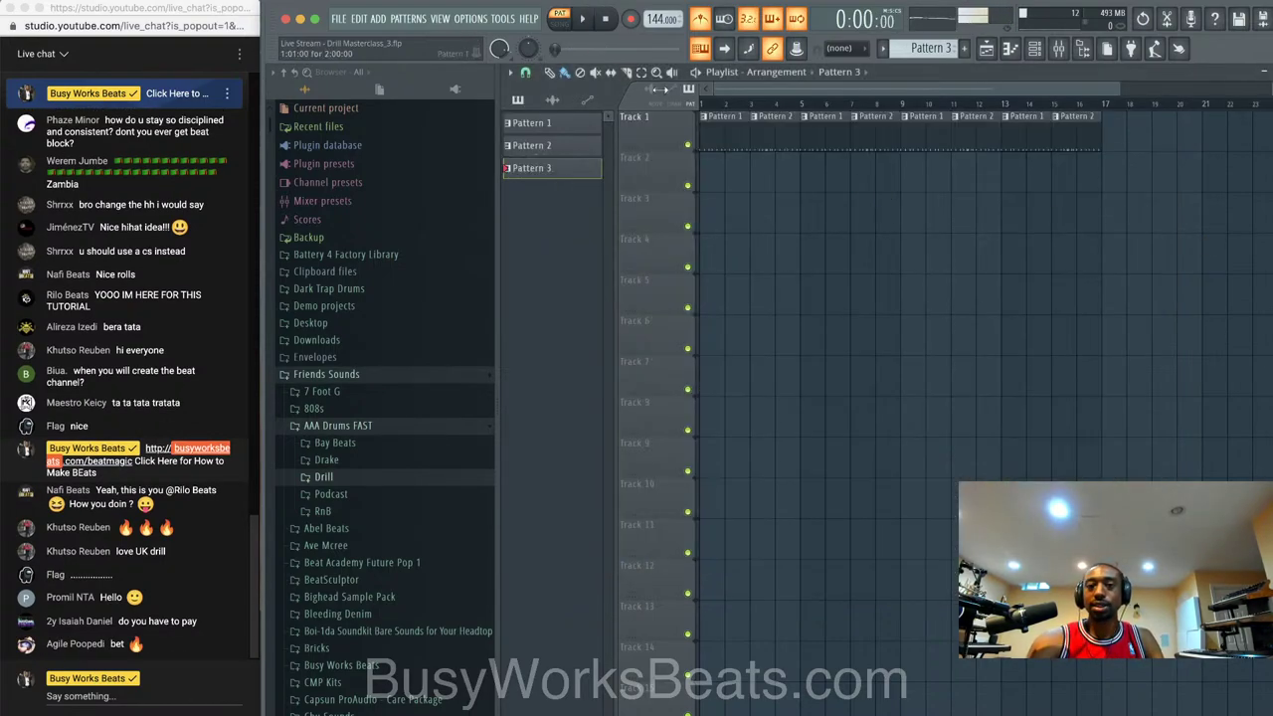
# - In song mode, place Pattern 3 clips on track 2 at bars 1 and 3, and make the second clip unique
pyautogui.click(559, 18)
pyautogui.click(718, 169)
pyautogui.click(774, 177)
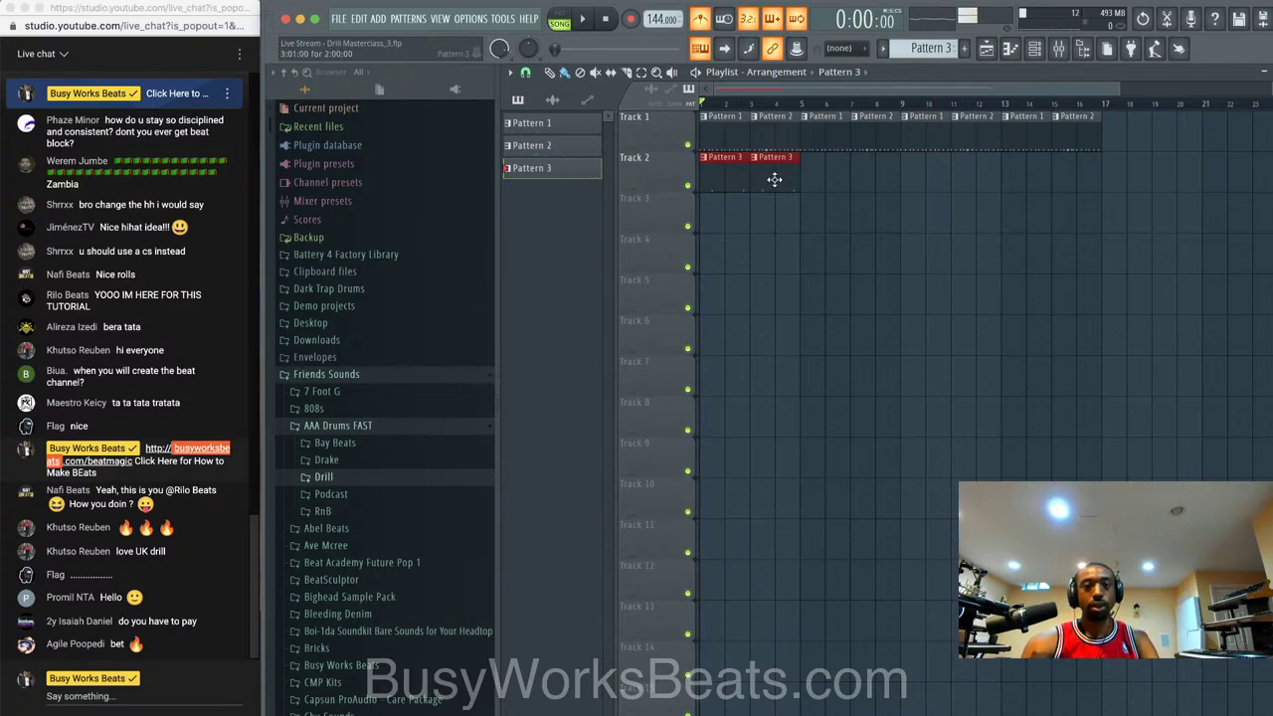
pyautogui.click(761, 169)
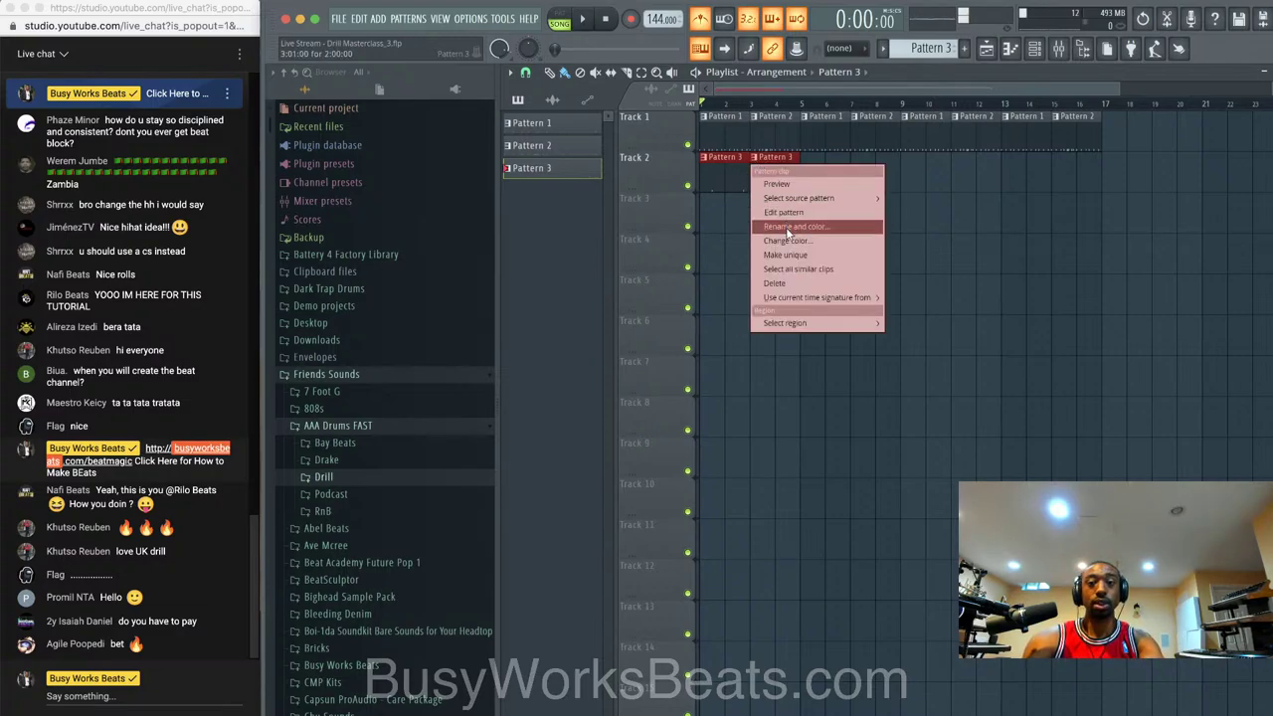
pyautogui.click(782, 255)
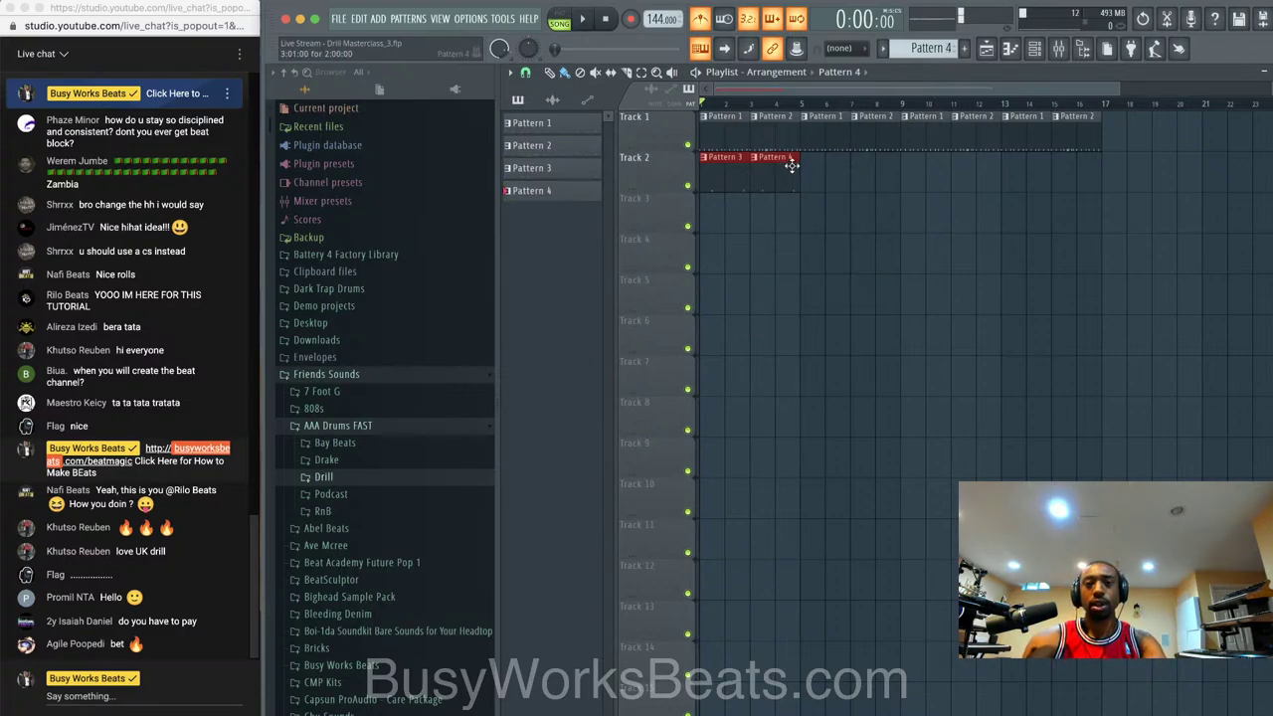
# - Repeat the Pattern 3 and Pattern 4 clip pair along track 2 until it ends at bar 17 like track 1
pyautogui.hotkey('ctrl', 'b')
pyautogui.hotkey('ctrl', 'b')
pyautogui.hotkey('ctrl', 'b')
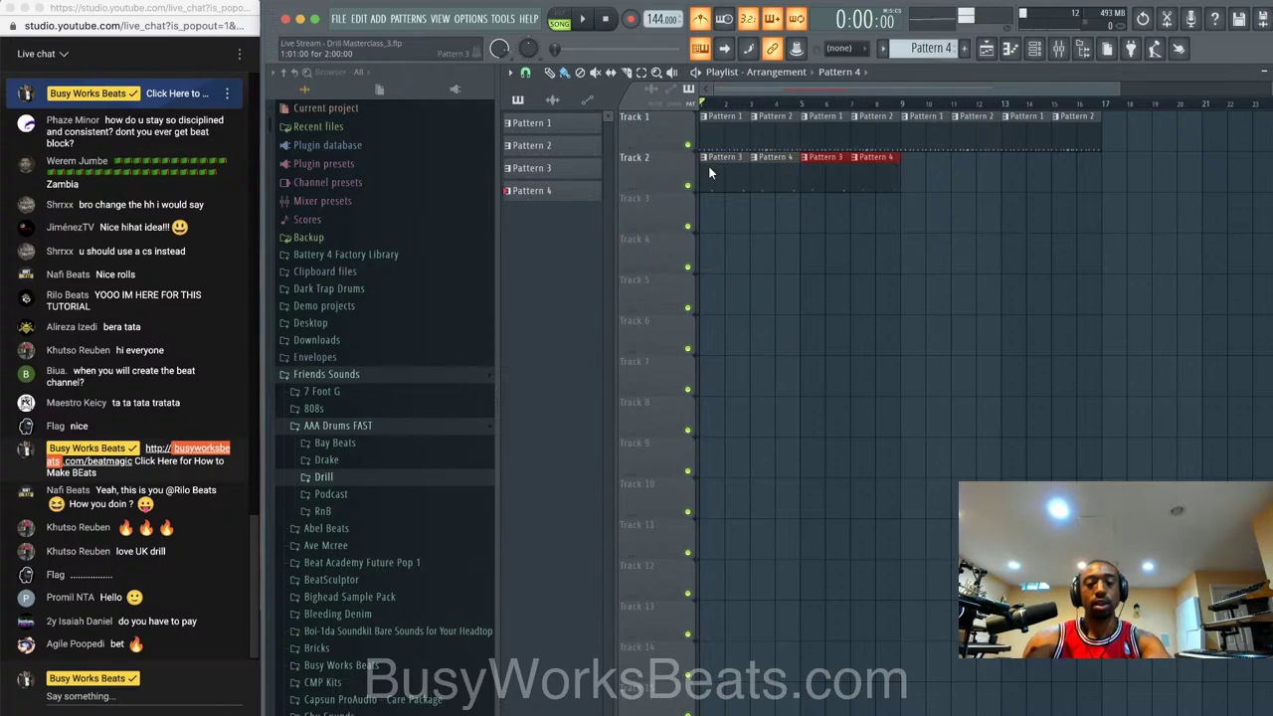
# - Set the playlist loop to bars 3 and 4, turn off the metronome, and show Pattern 4 in the channel rack
pyautogui.keyDown('ctrl'); pyautogui.click(764, 173); pyautogui.keyUp('ctrl')
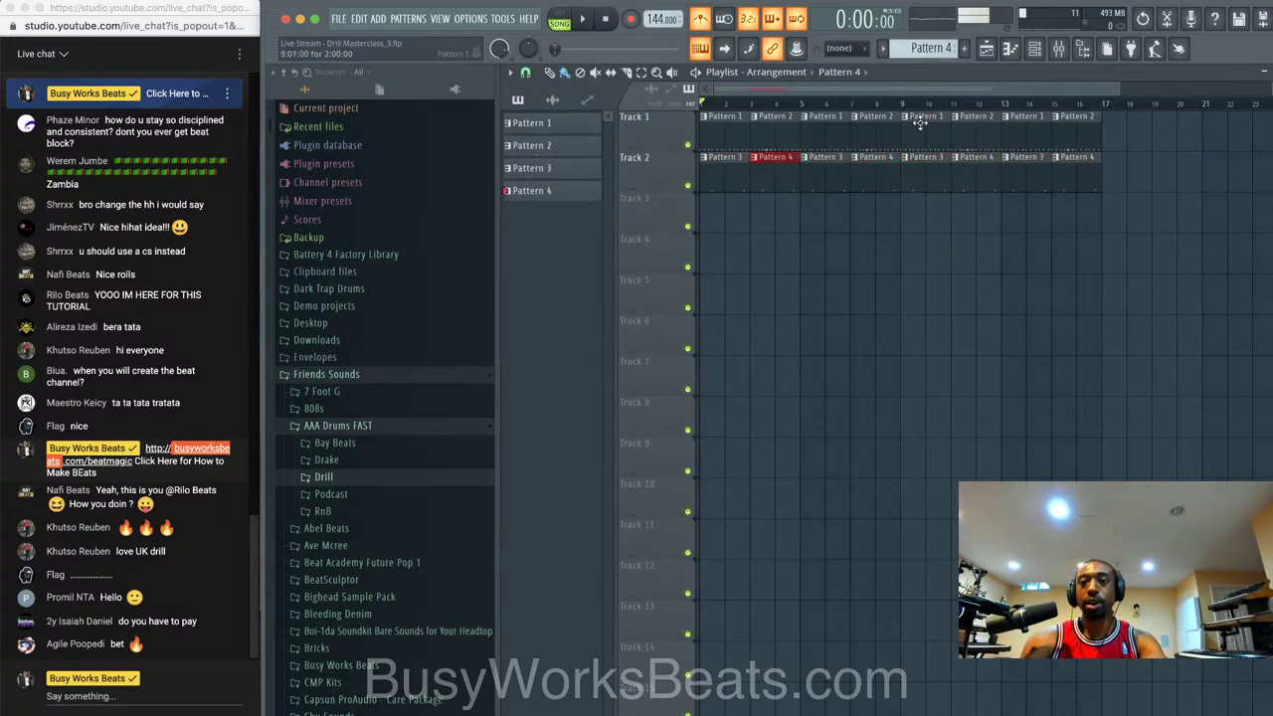
pyautogui.moveTo(764, 104); pyautogui.dragTo(800, 104)
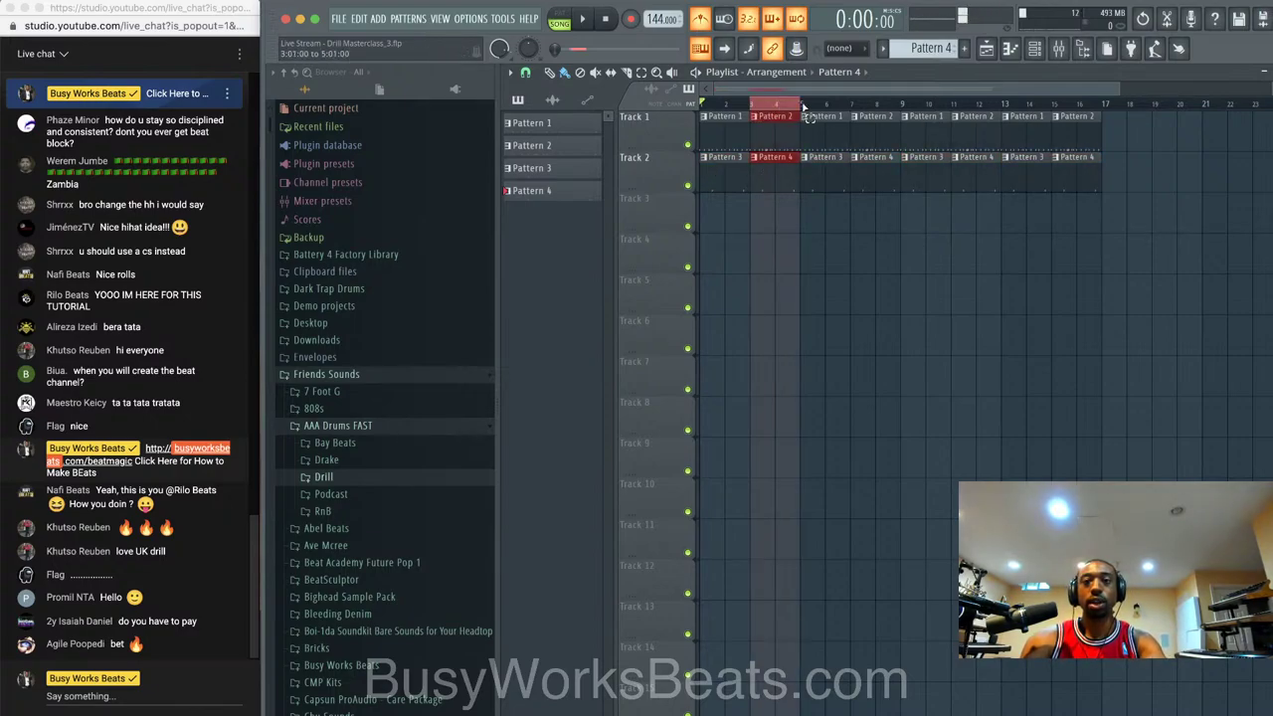
pyautogui.click(1035, 49)
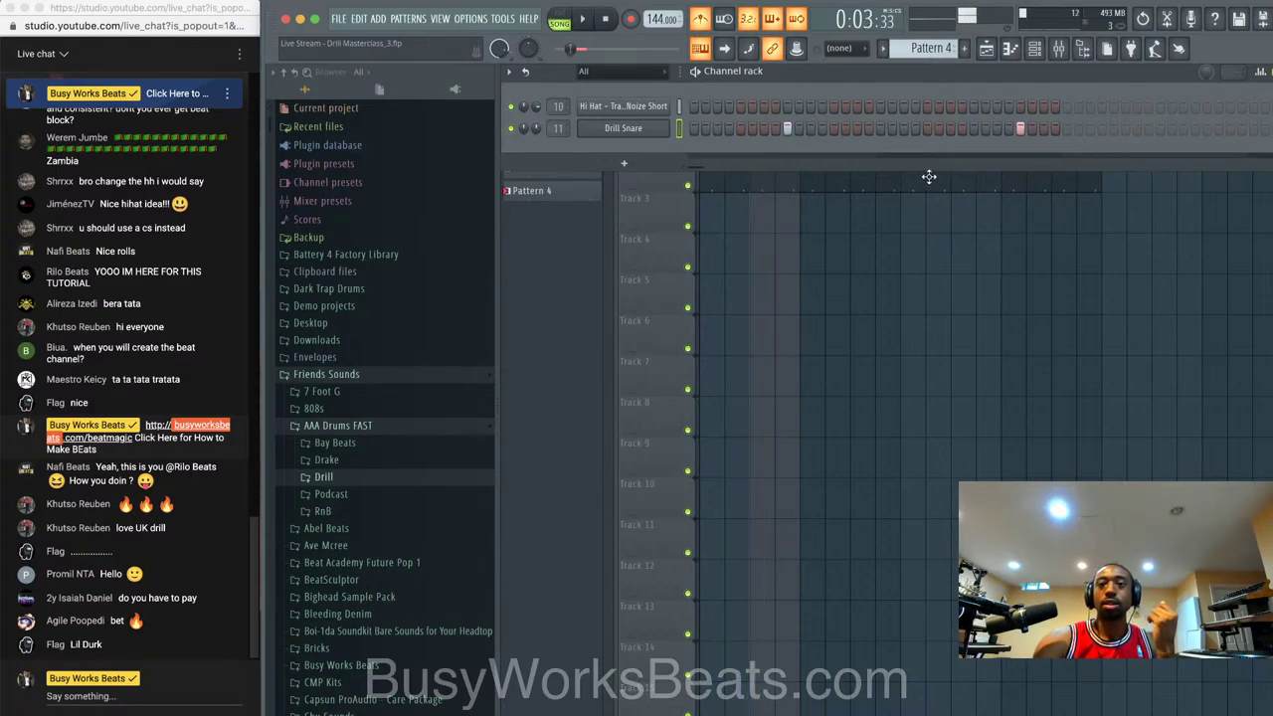
pyautogui.click(704, 24)
pyautogui.rightClick(846, 313)
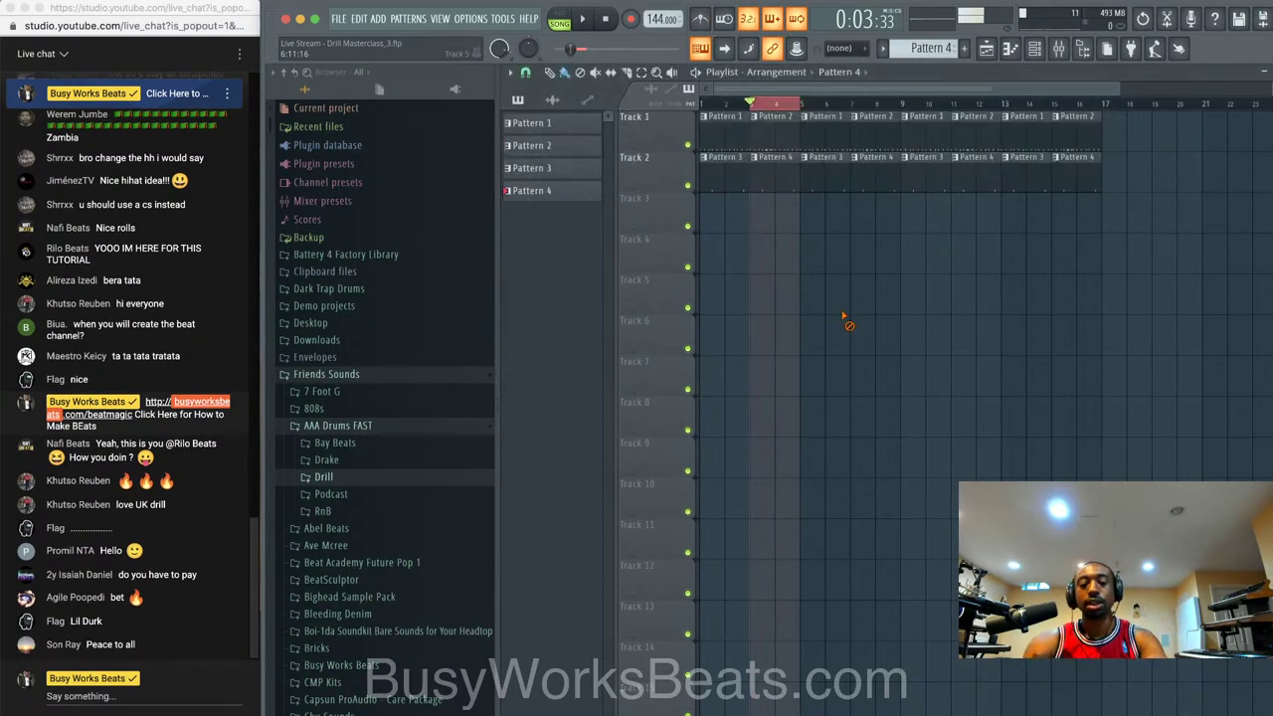
pyautogui.press('F6')
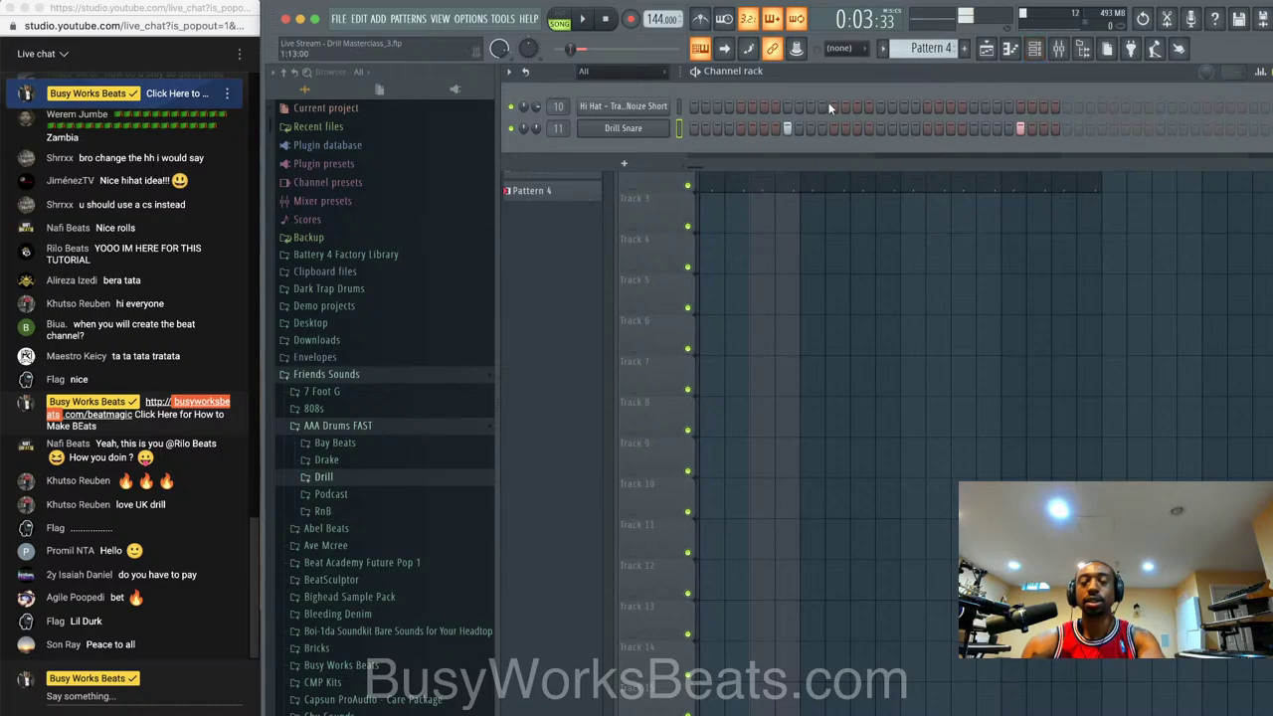
# - Try extra Drill Snare hits in Pattern 4 during playback, keep those on steps 12 and 15, and save the project
pyautogui.press('space')
pyautogui.click(822, 128)
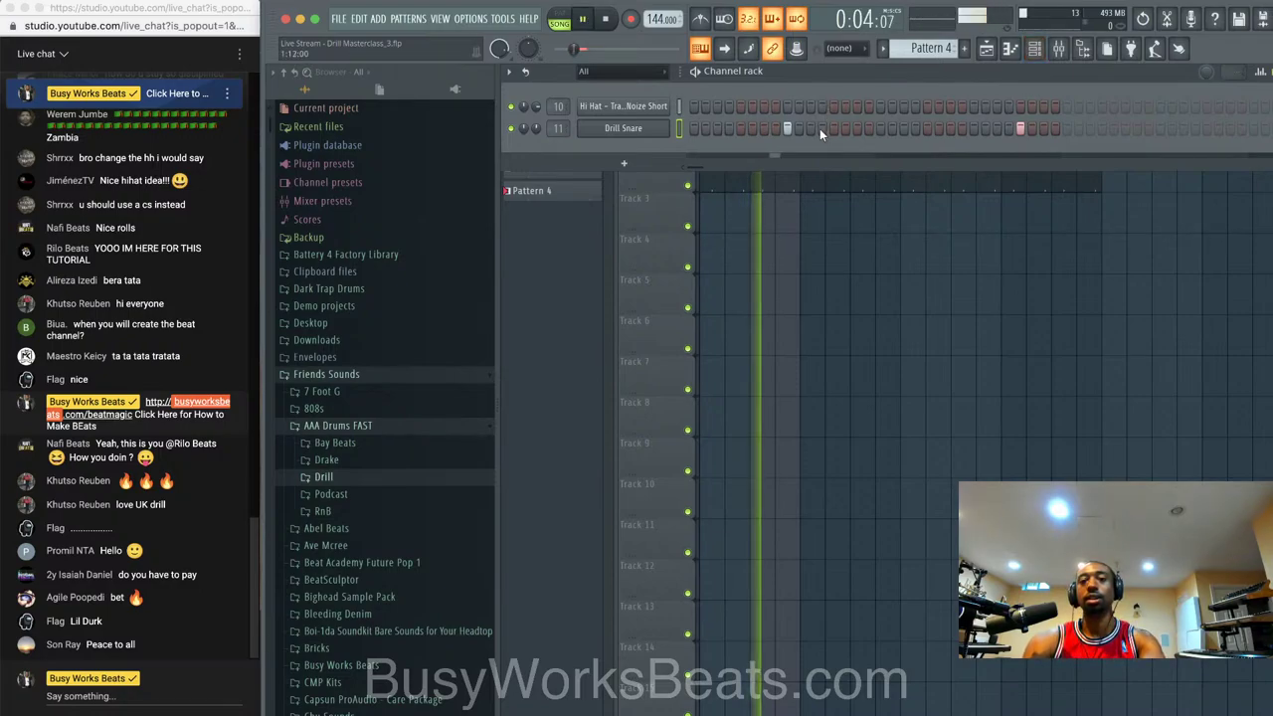
pyautogui.click(811, 128)
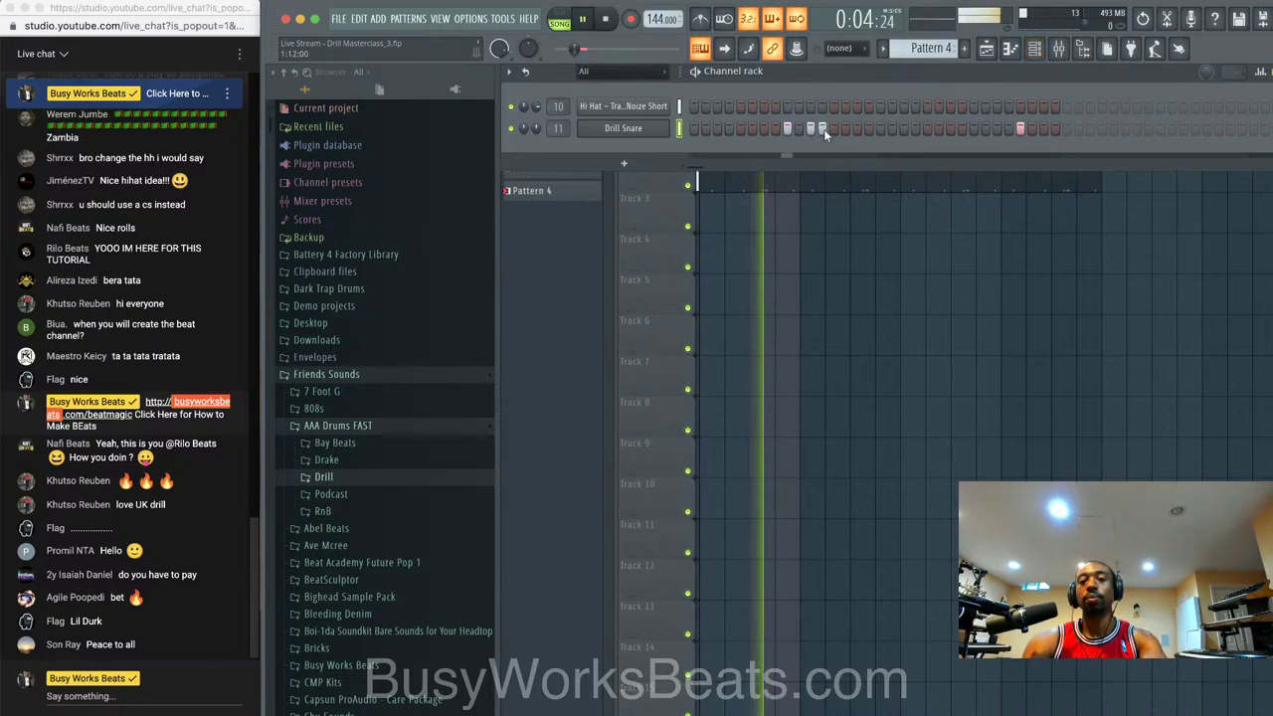
pyautogui.click(848, 129)
pyautogui.click(855, 129)
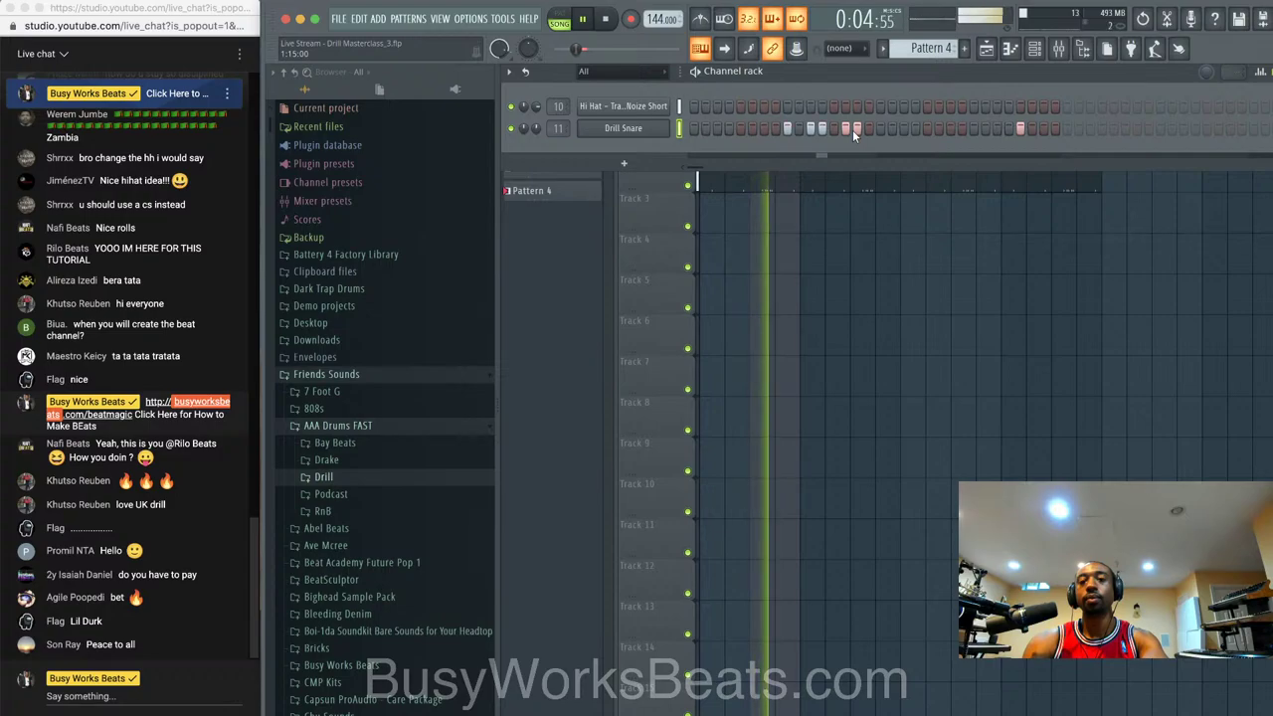
pyautogui.press('space')
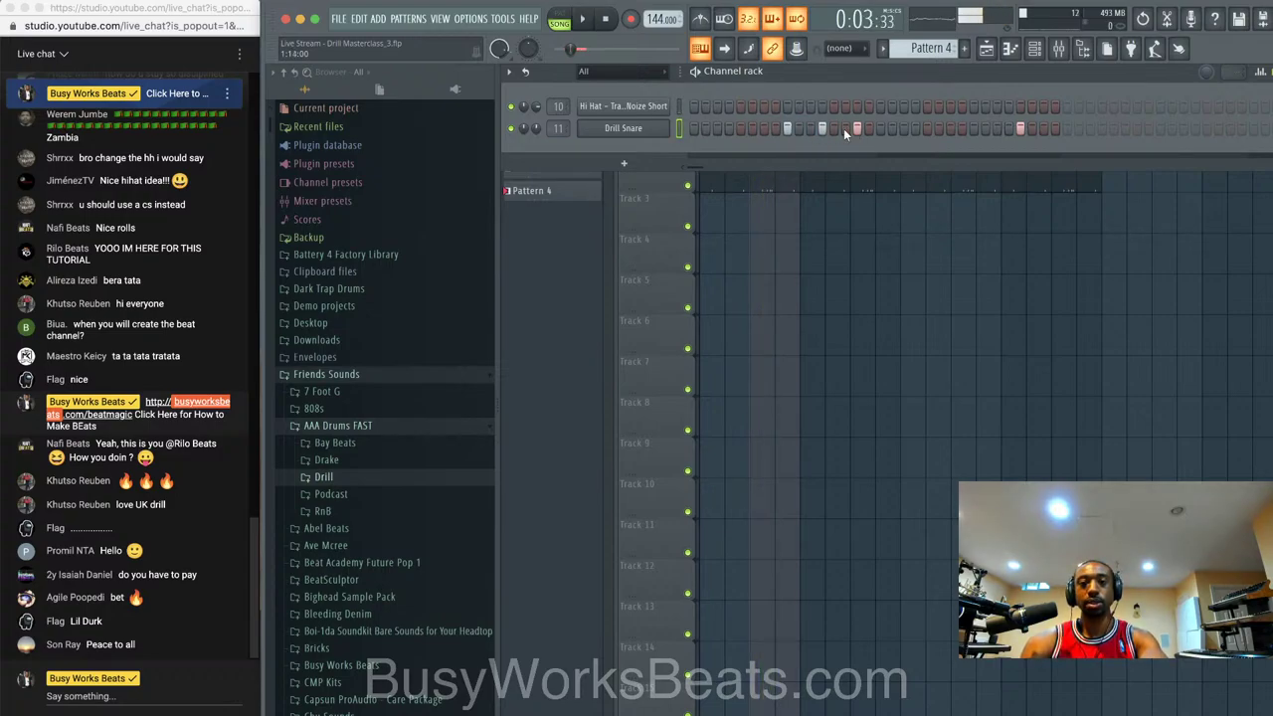
pyautogui.hotkey('ctrl', 's')
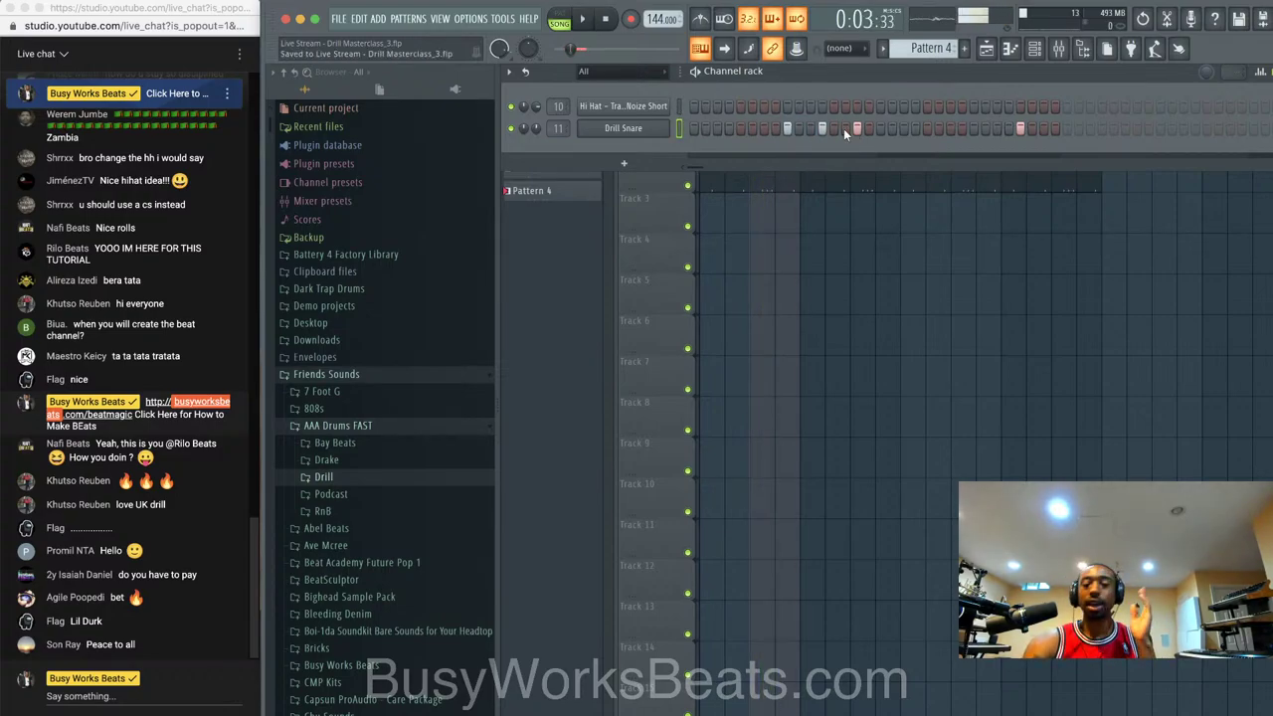
# - Lower the velocity of the Drill Snare hits on steps 12 and 15 and play the loop to check them
pyautogui.press('space')
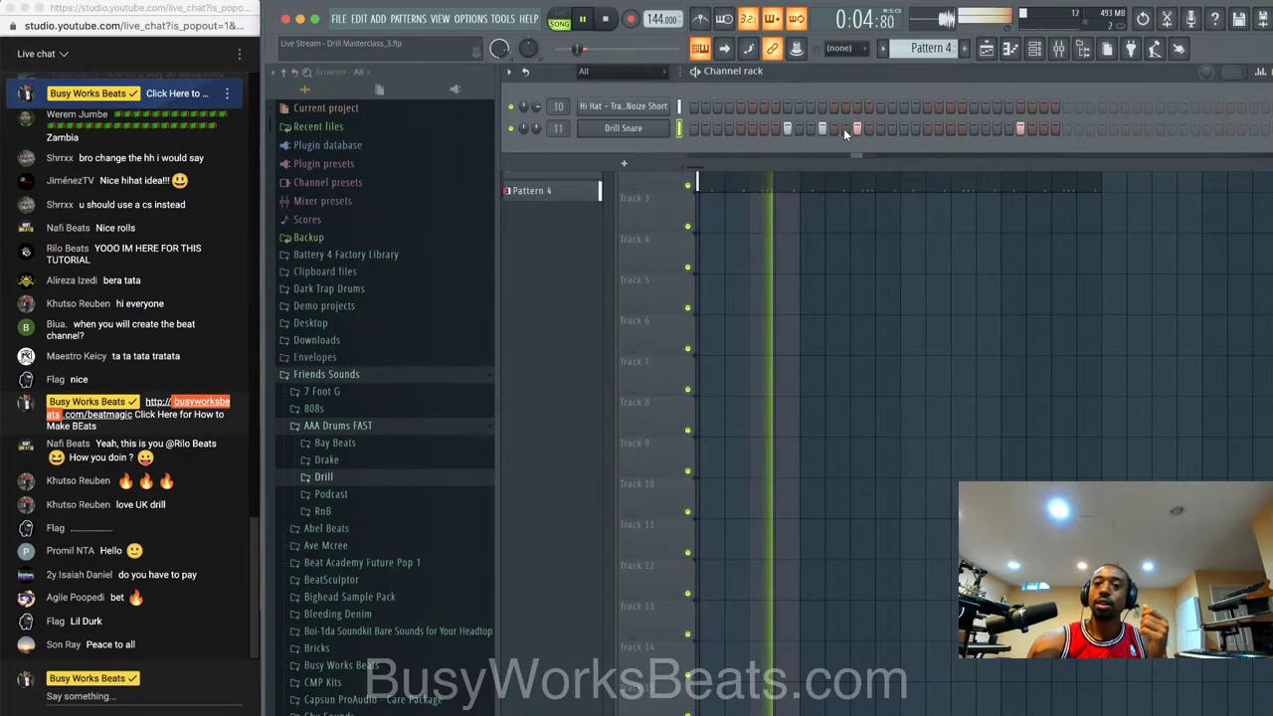
pyautogui.press('space')
pyautogui.click(1260, 72)
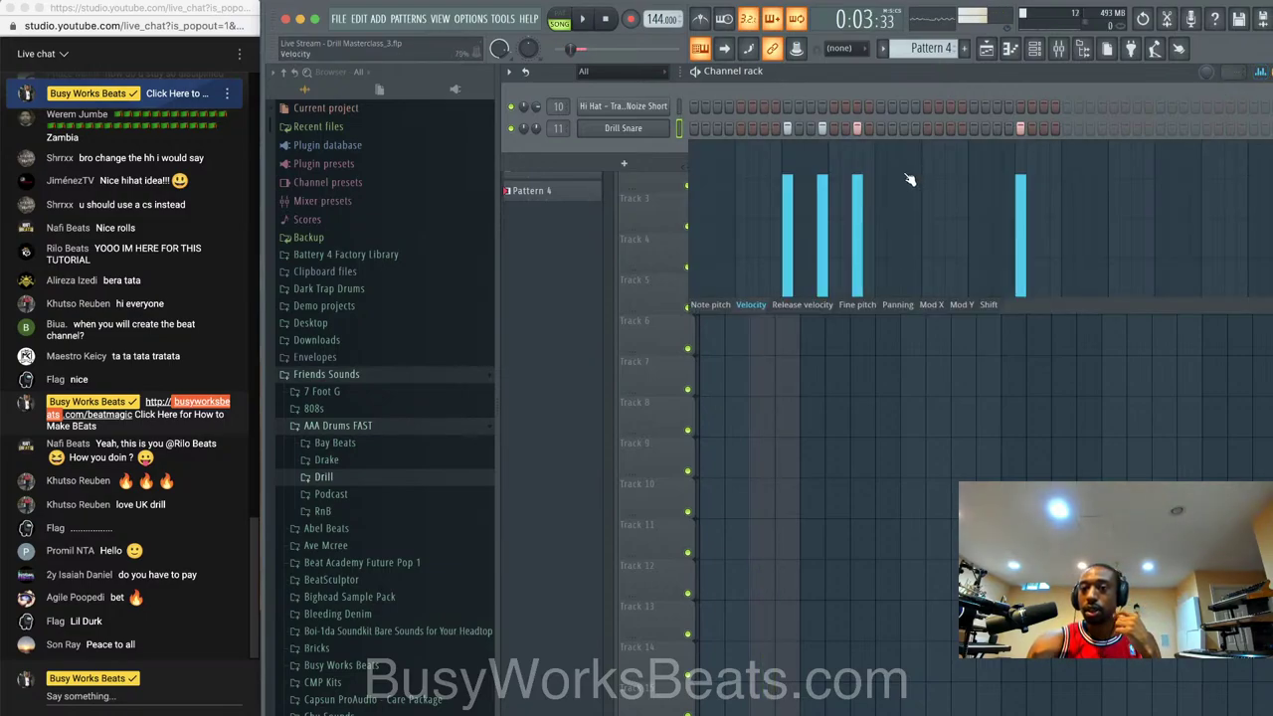
pyautogui.moveTo(830, 246); pyautogui.dragTo(864, 257)
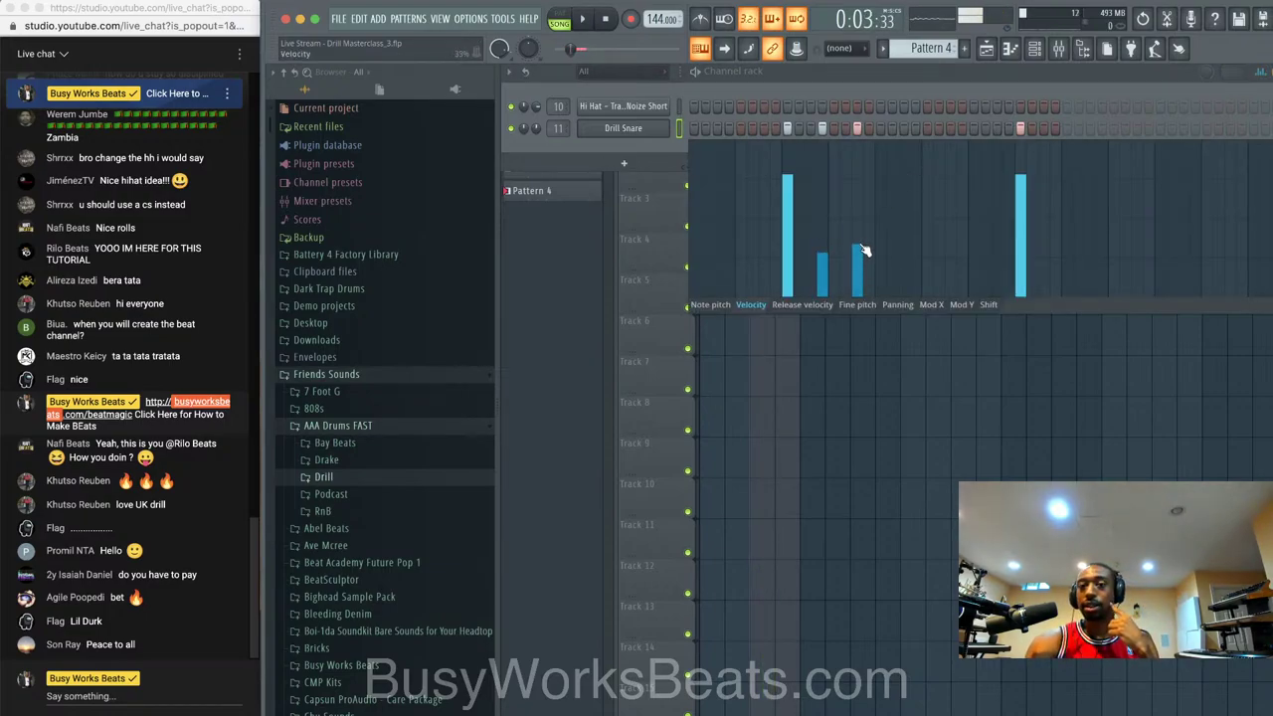
pyautogui.press('space')
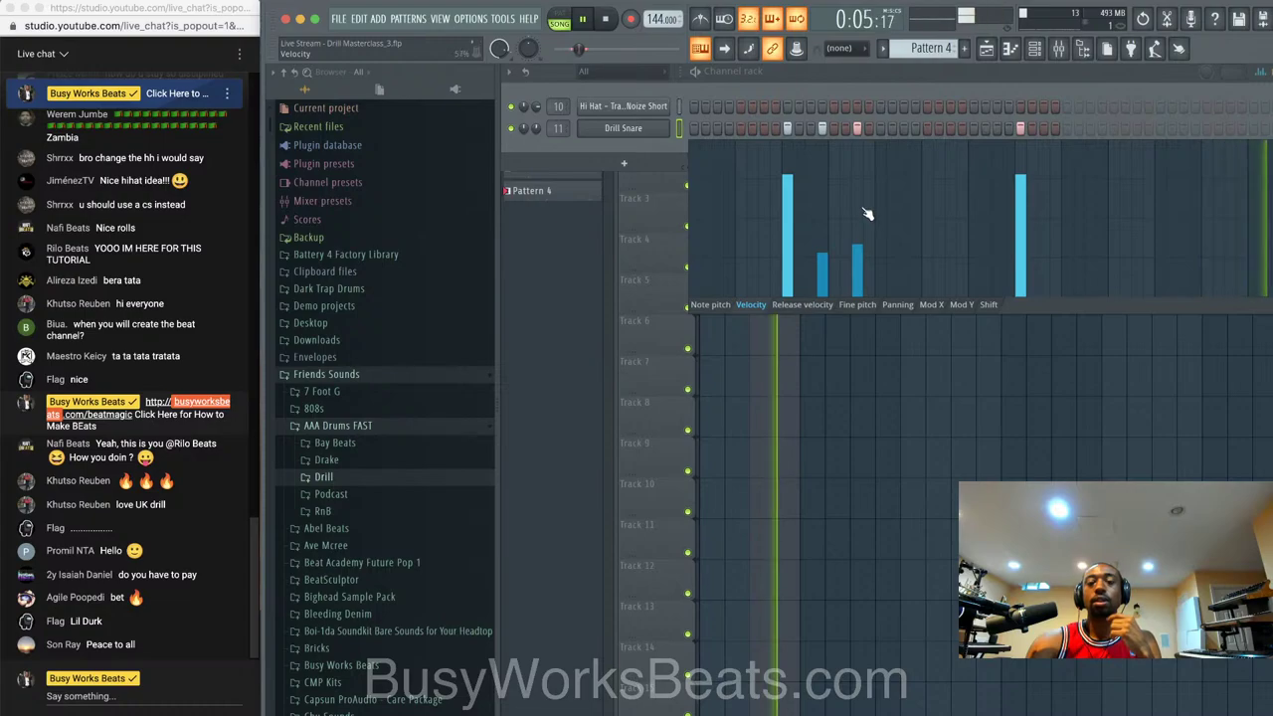
pyautogui.press('space')
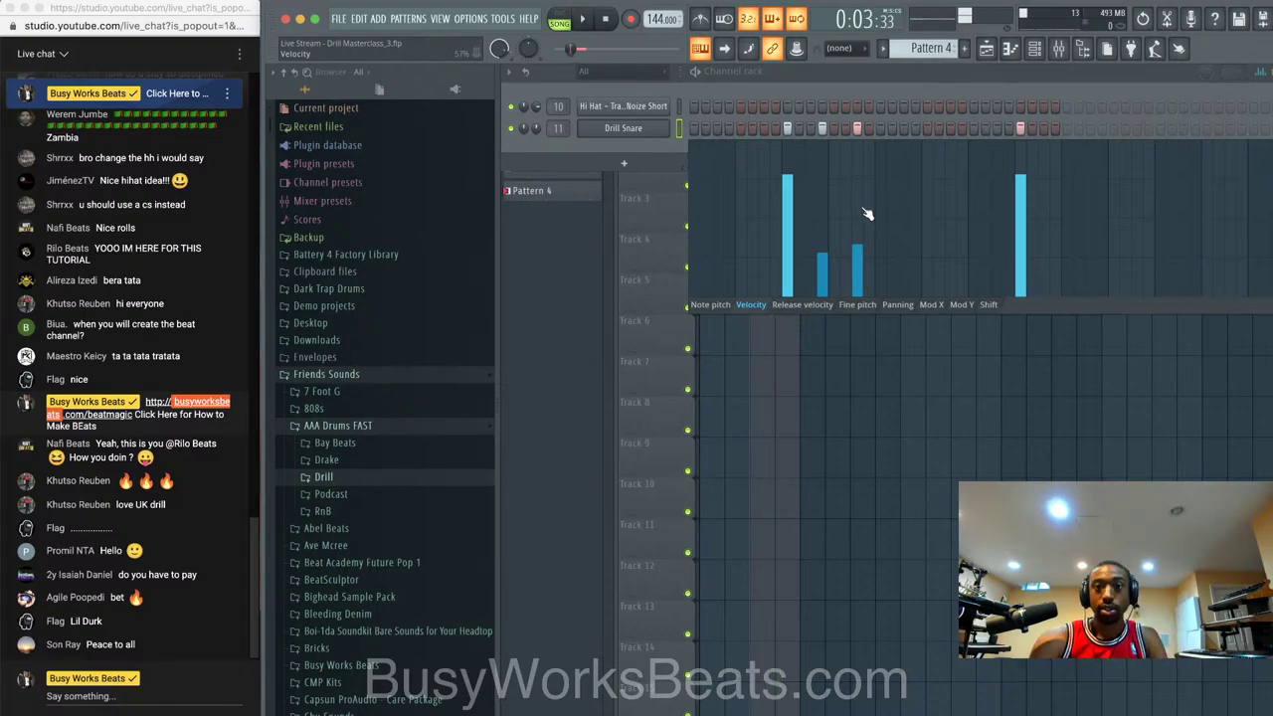
pyautogui.press('space')
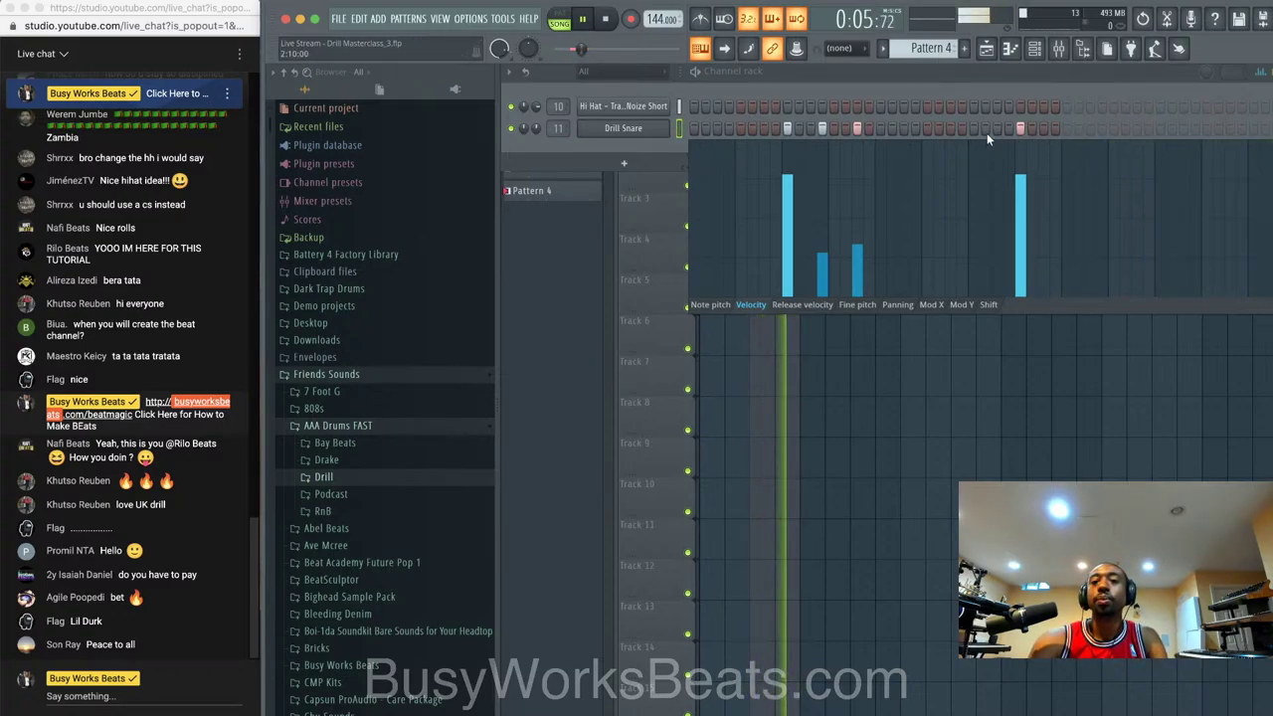
pyautogui.click(1261, 72)
pyautogui.press('space')
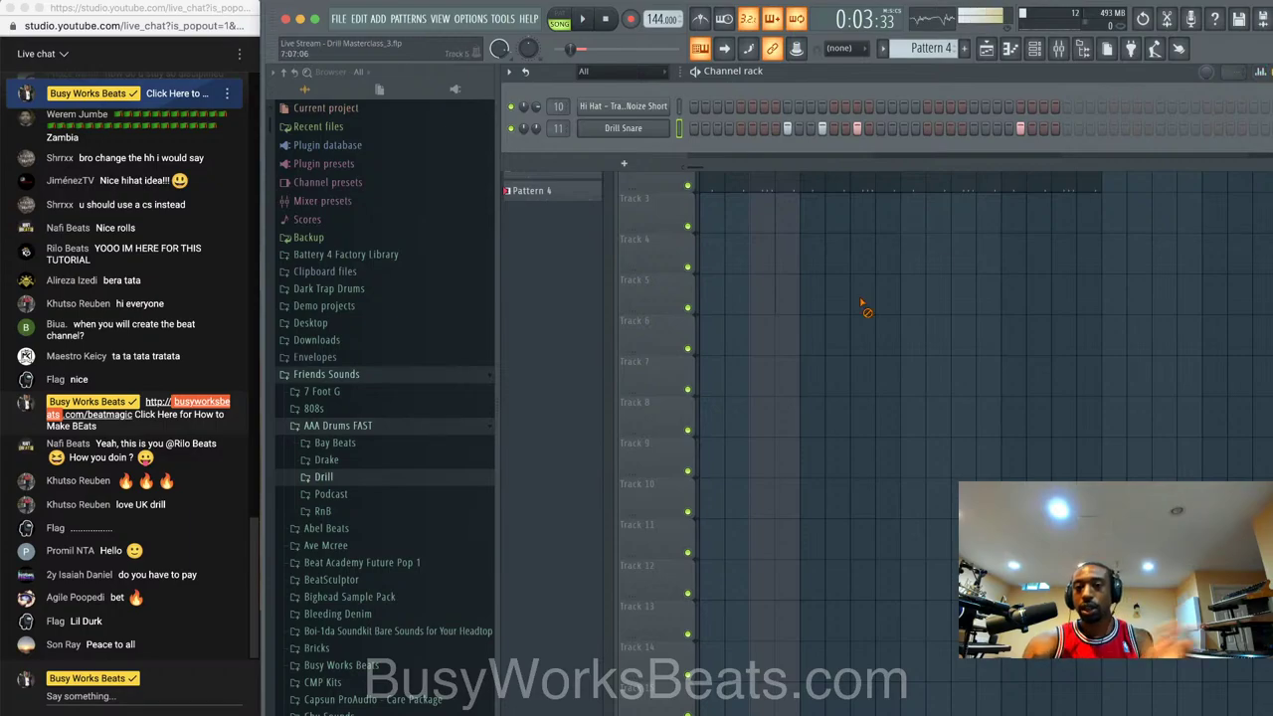
# - Clear the playlist loop selection and lower the hi-hat mixer track to 69% (-7.6 dB) during playback
pyautogui.click(814, 182)
pyautogui.rightClick(765, 105)
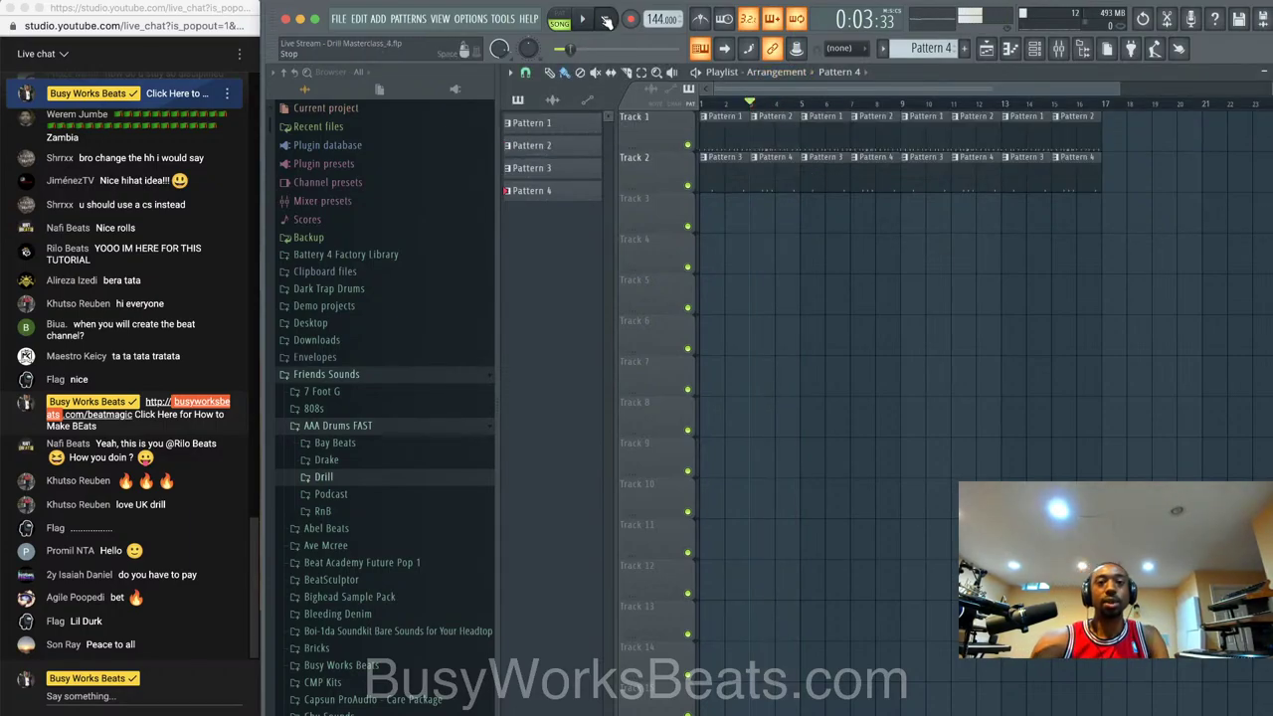
pyautogui.click(604, 19)
pyautogui.click(584, 18)
pyautogui.click(1059, 48)
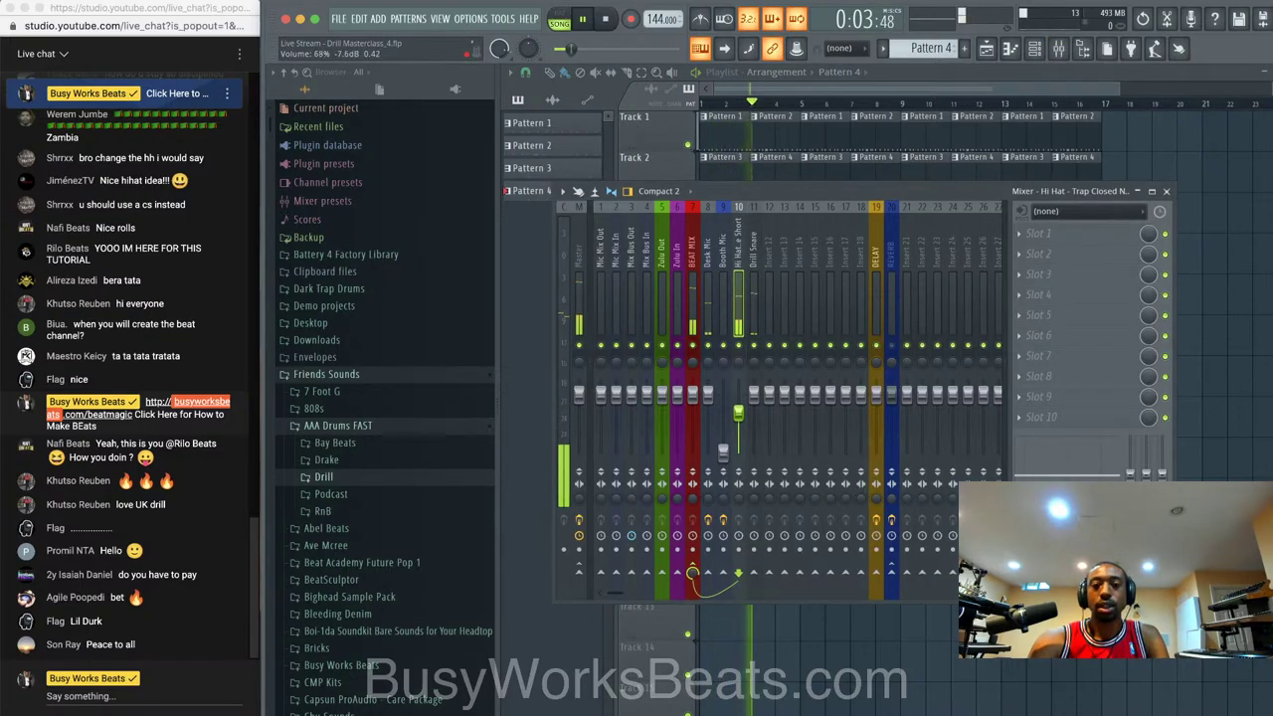
pyautogui.moveTo(739, 393); pyautogui.dragTo(739, 411)
pyautogui.press('F9')
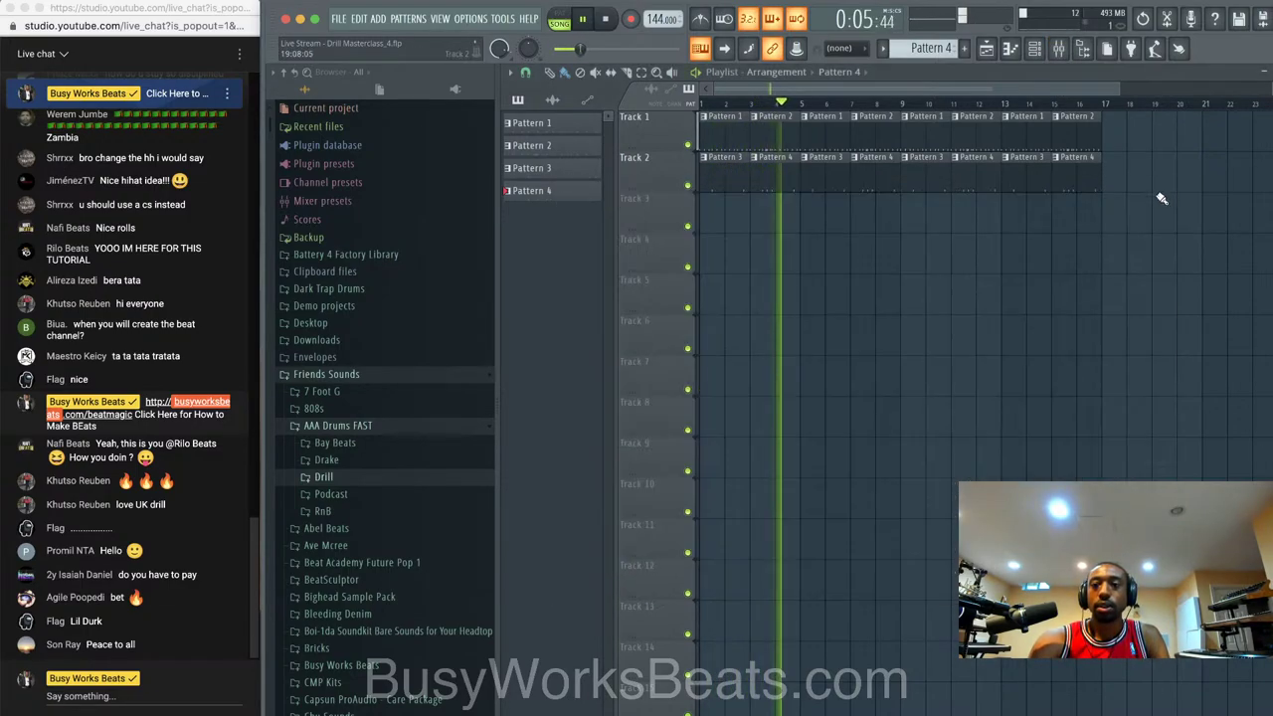
# - Open the channel rack, switch to the empty Pattern 5, and stop playback
pyautogui.click(1034, 51)
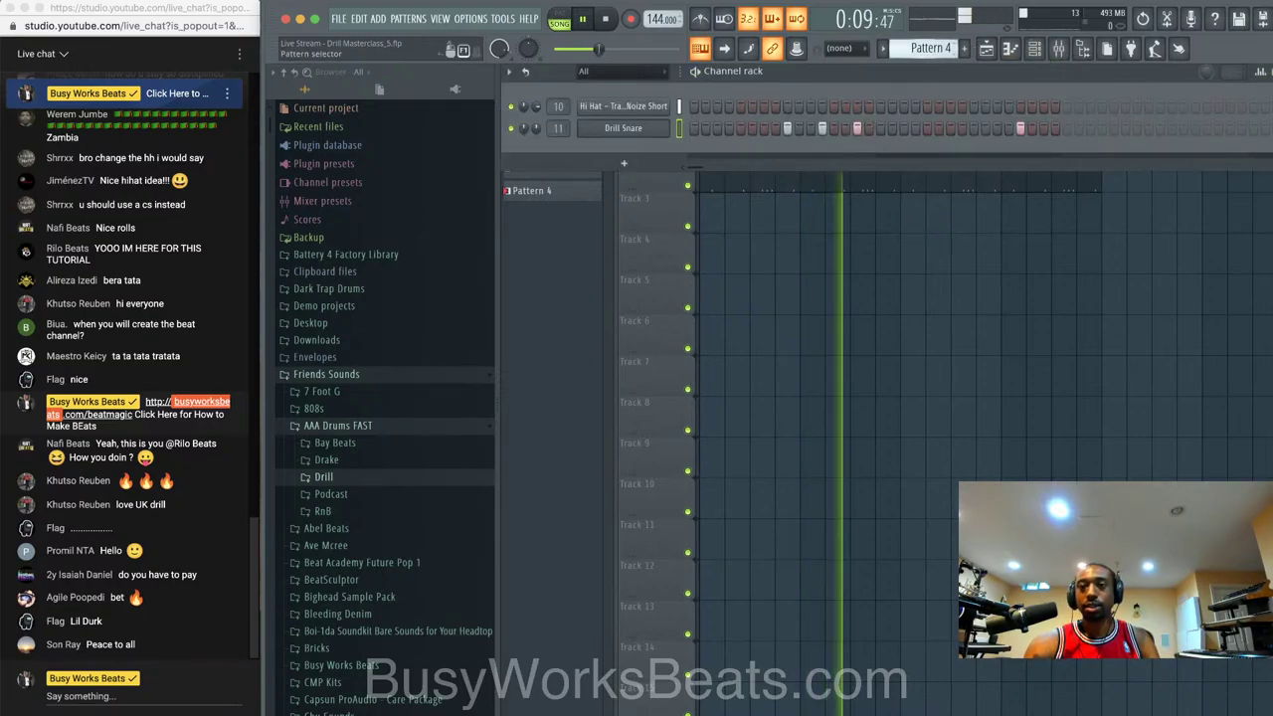
pyautogui.scroll(1, 925, 49)
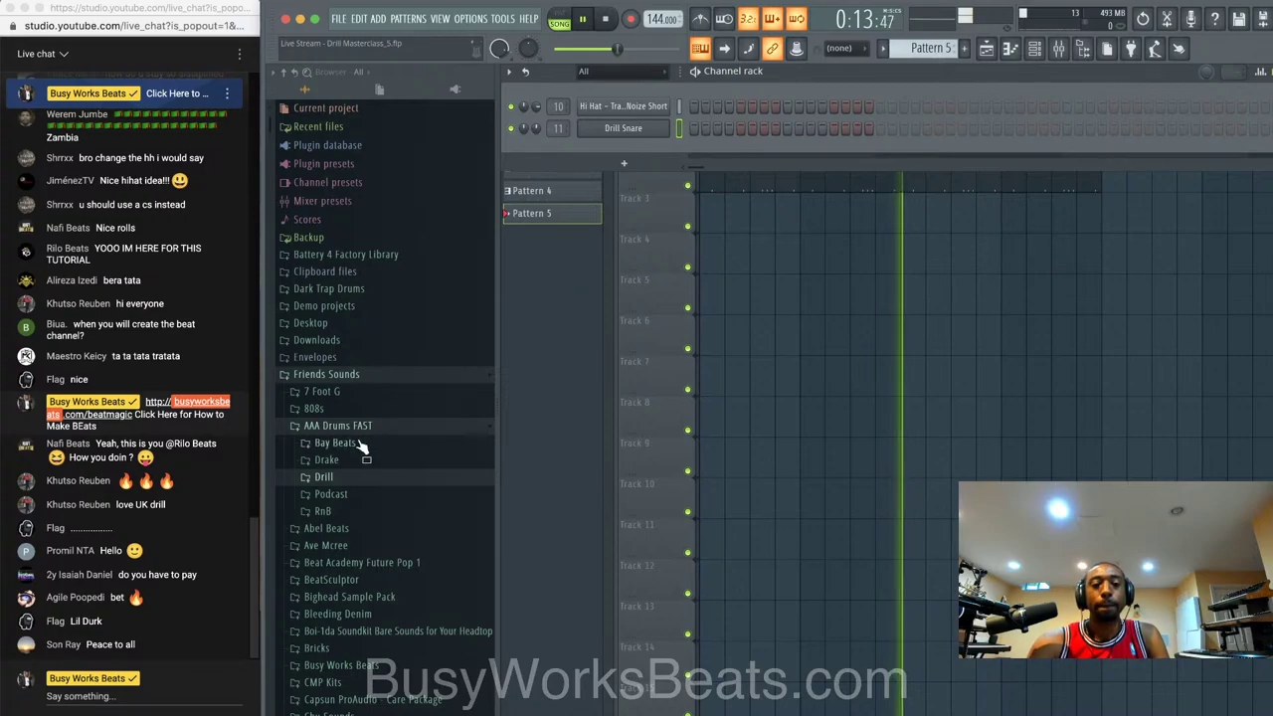
pyautogui.scroll(-1, 358, 455)
pyautogui.press('space')
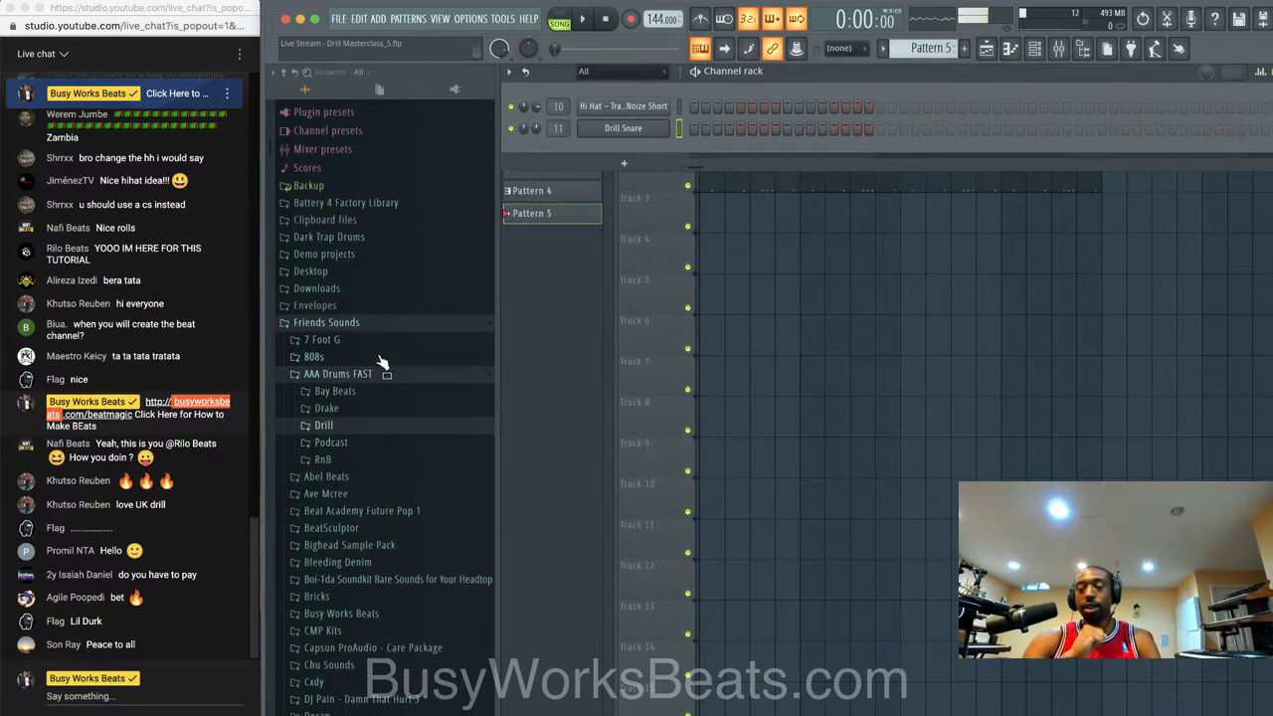
# - Audition the kicks in the Drake sample folder and load Kick Full into a new channel
pyautogui.click(368, 409)
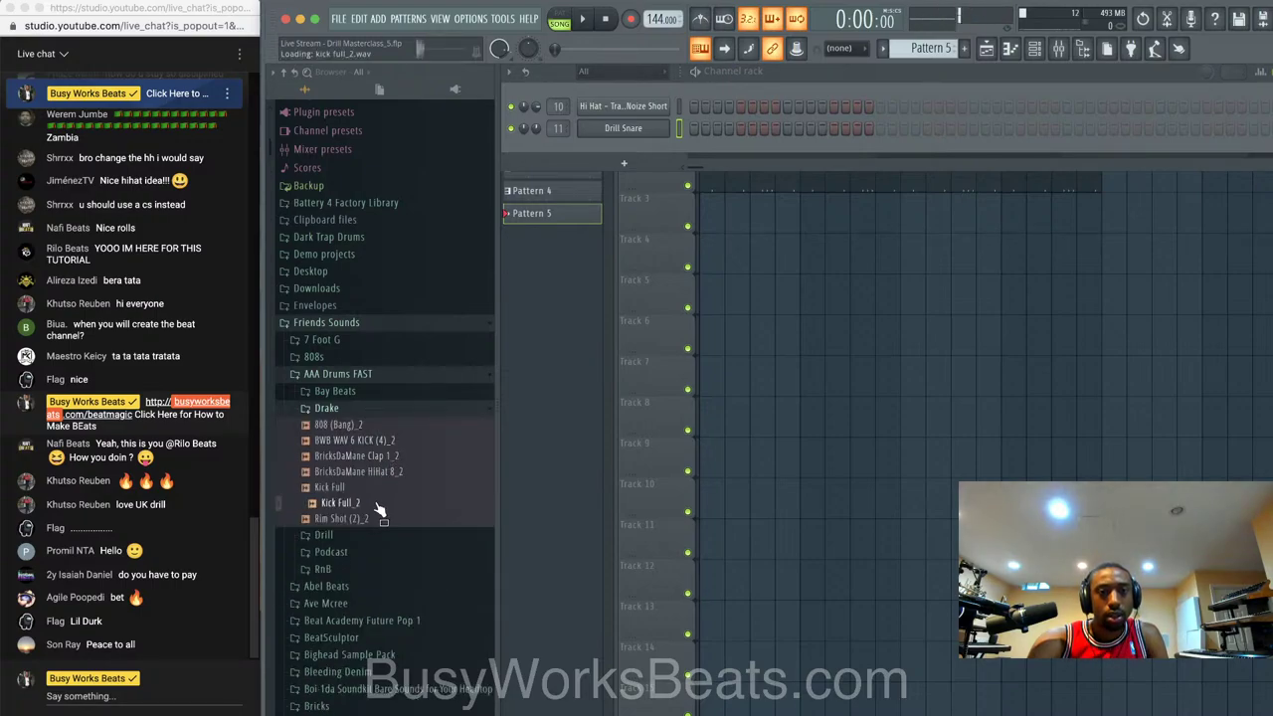
pyautogui.click(376, 488)
pyautogui.rightClick(378, 500)
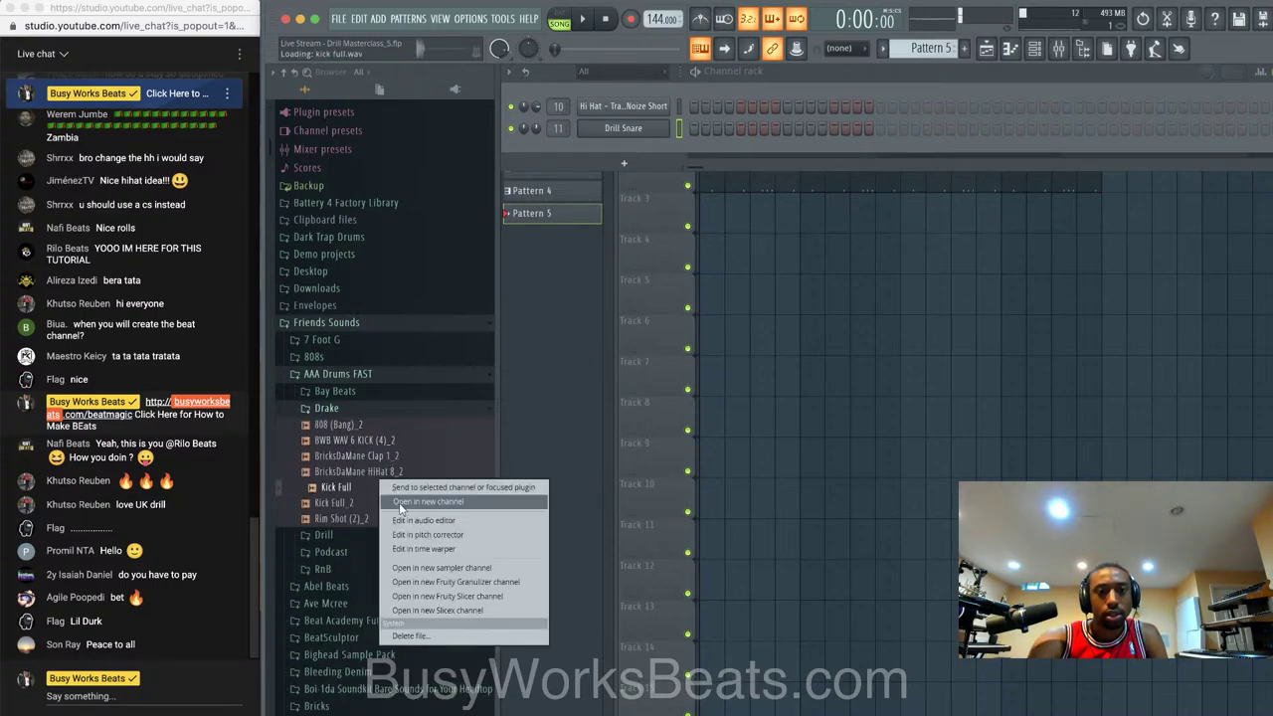
pyautogui.click(400, 506)
pyautogui.click(380, 408)
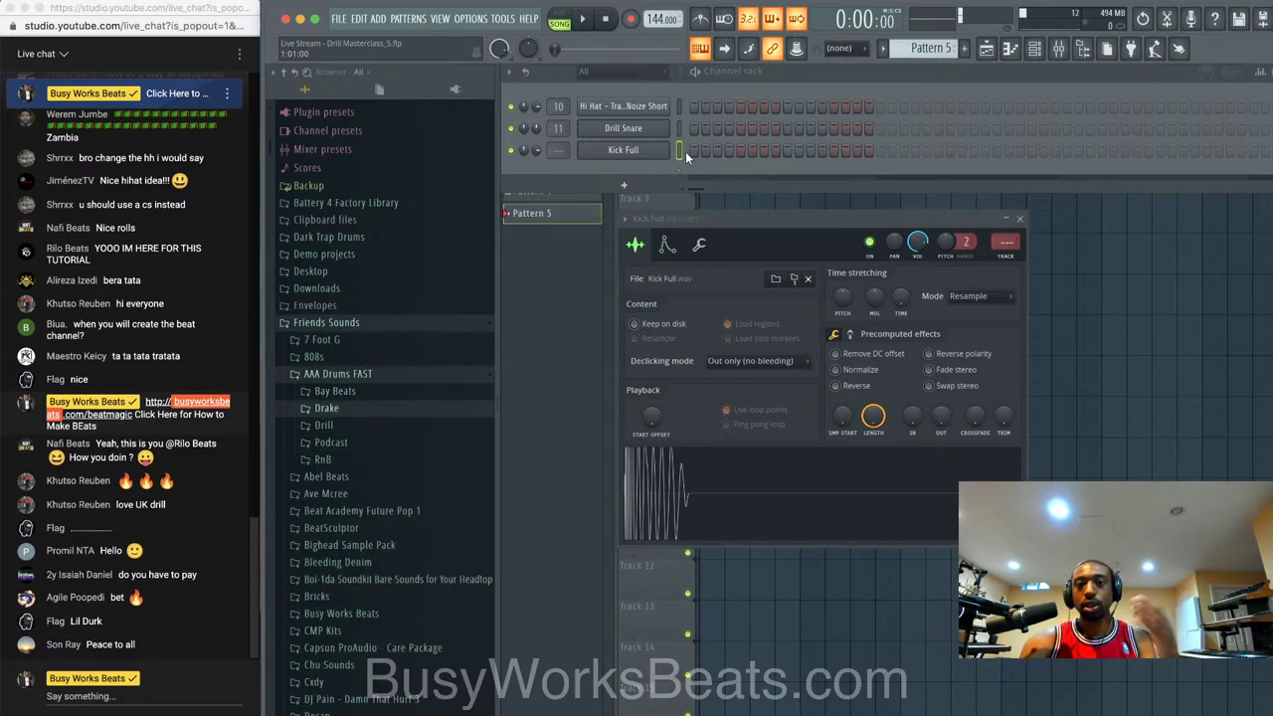
# - Route Kick Full to mixer track 12 and place Pattern 5, with a kick on step 1, at bar 1 of track 3
pyautogui.hotkey('ctrl', 'l')
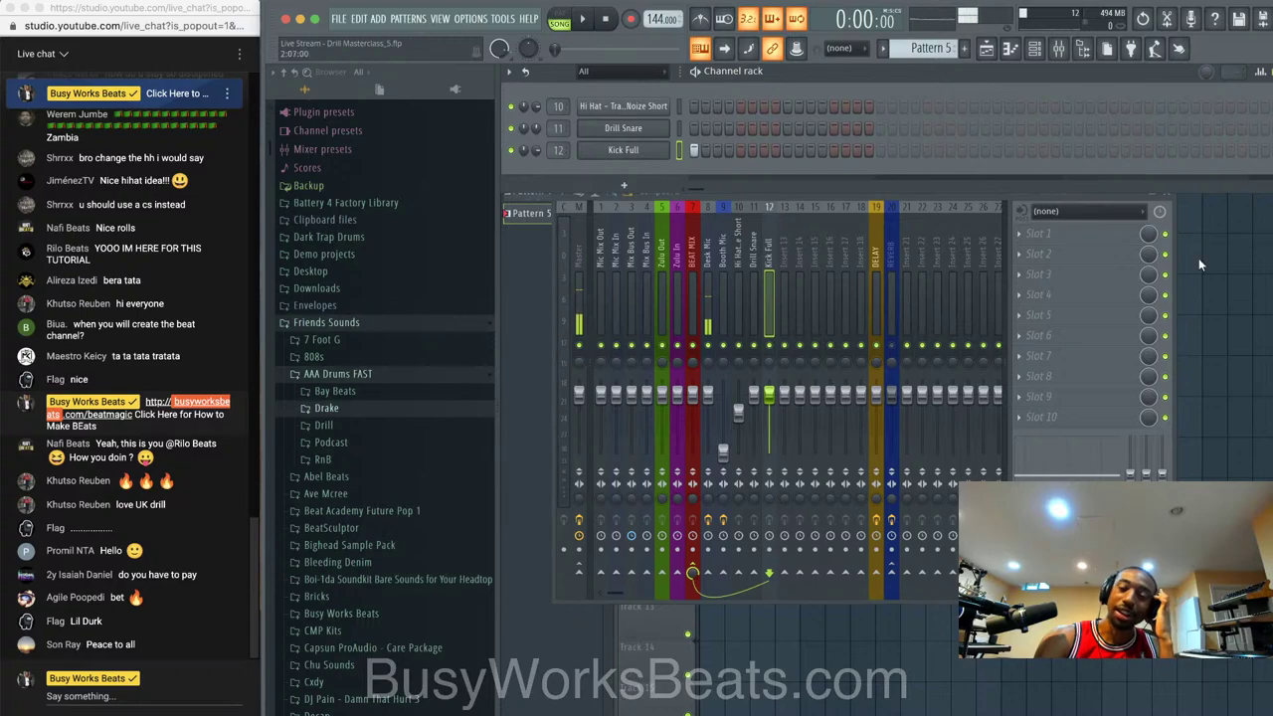
pyautogui.click(1253, 287)
pyautogui.click(711, 204)
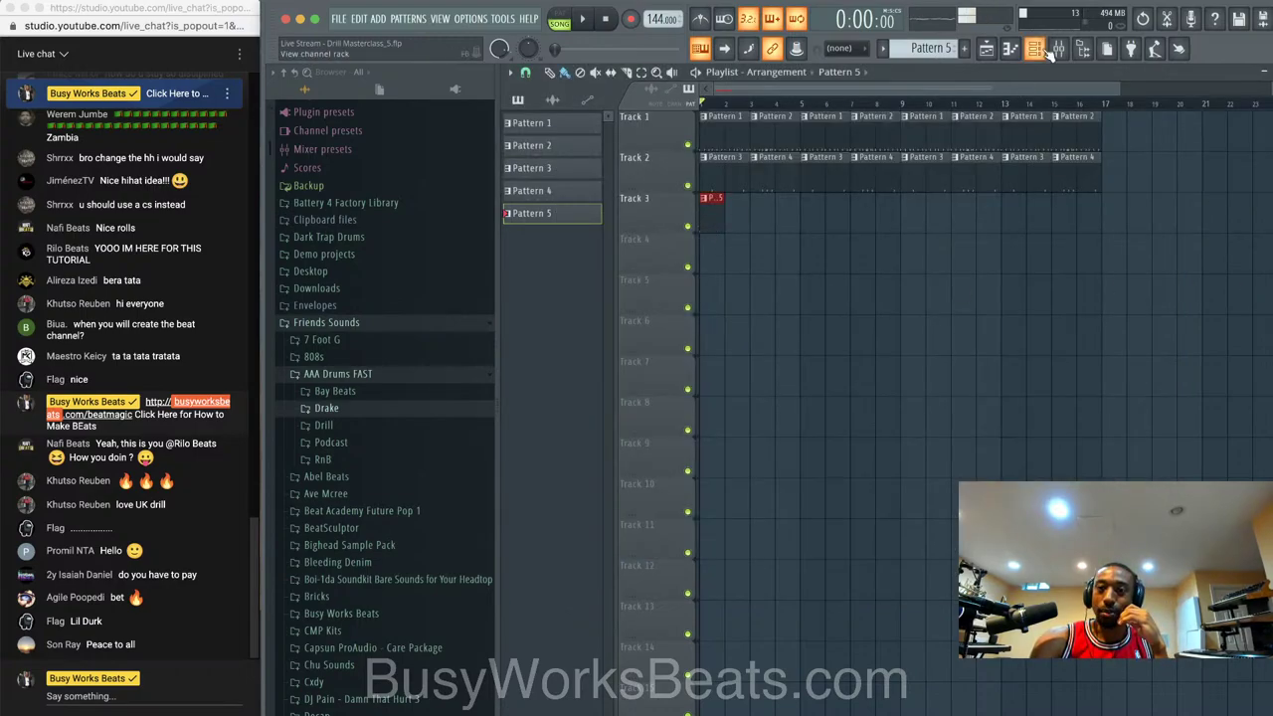
# - Play the song from the start to hear the kick together with the hi-hats and snare
pyautogui.press('F6')
pyautogui.press('space')
pyautogui.press('space')
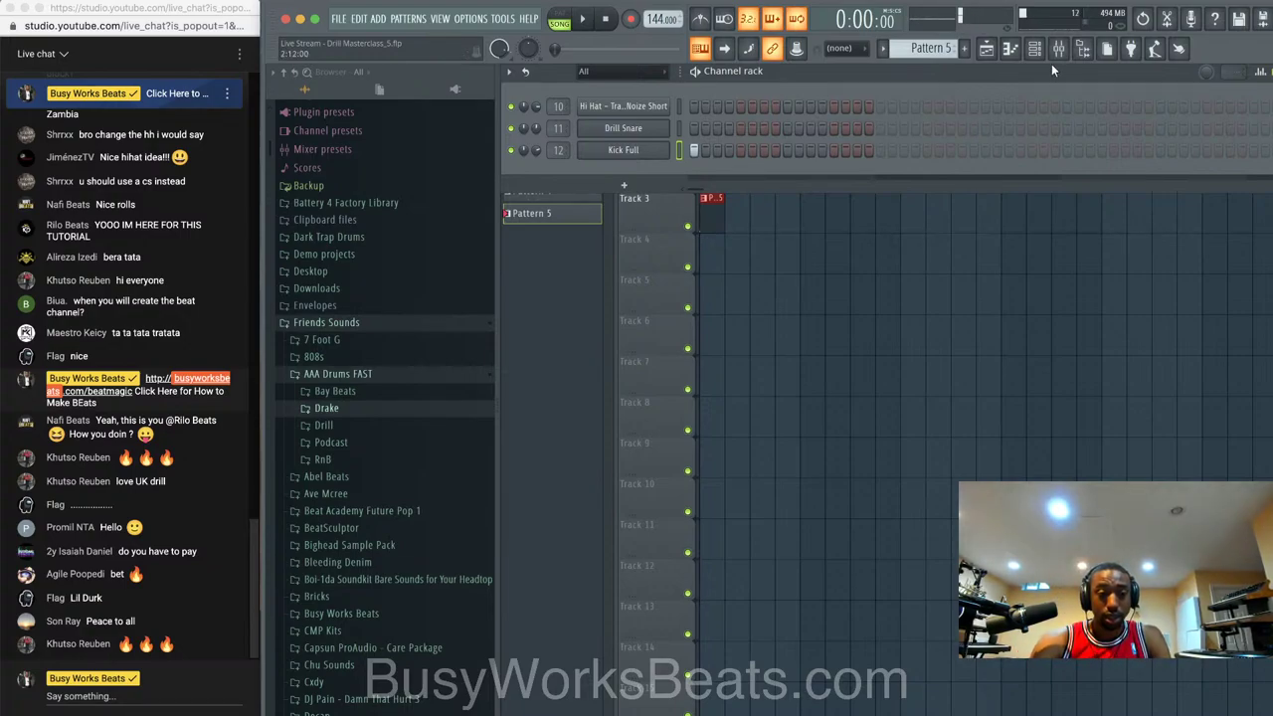
pyautogui.press('space')
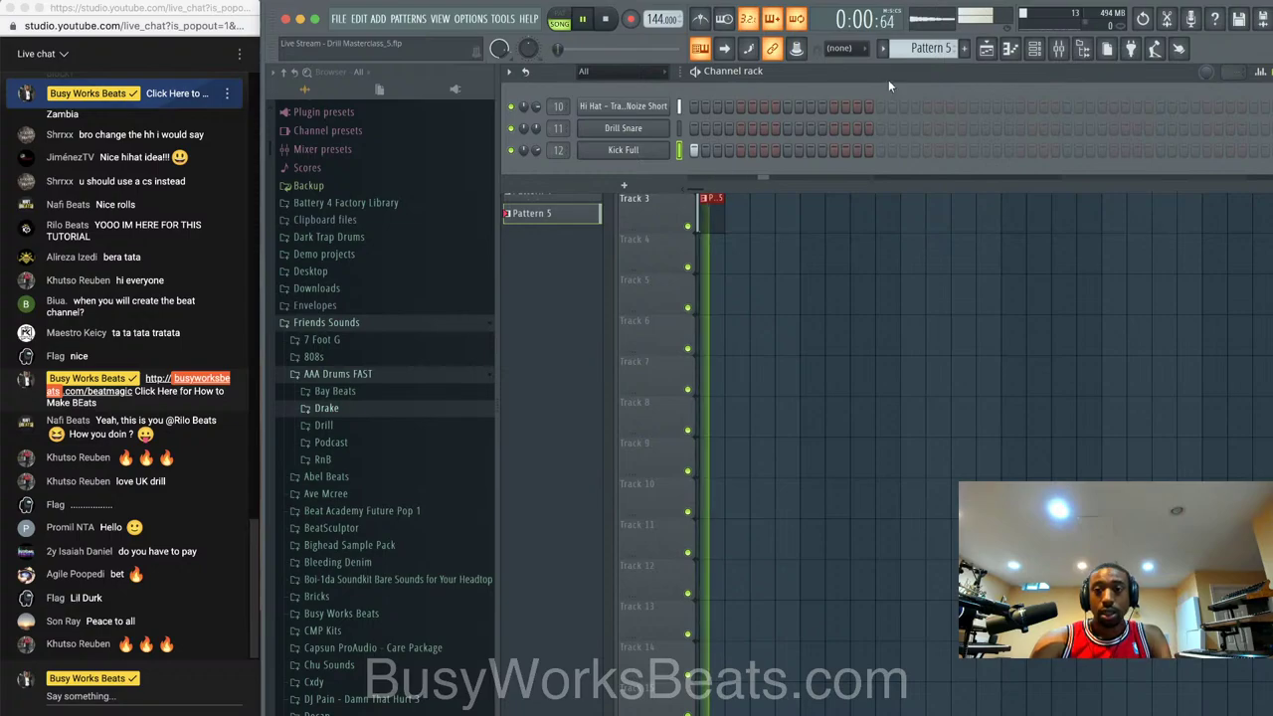
pyautogui.press('F6')
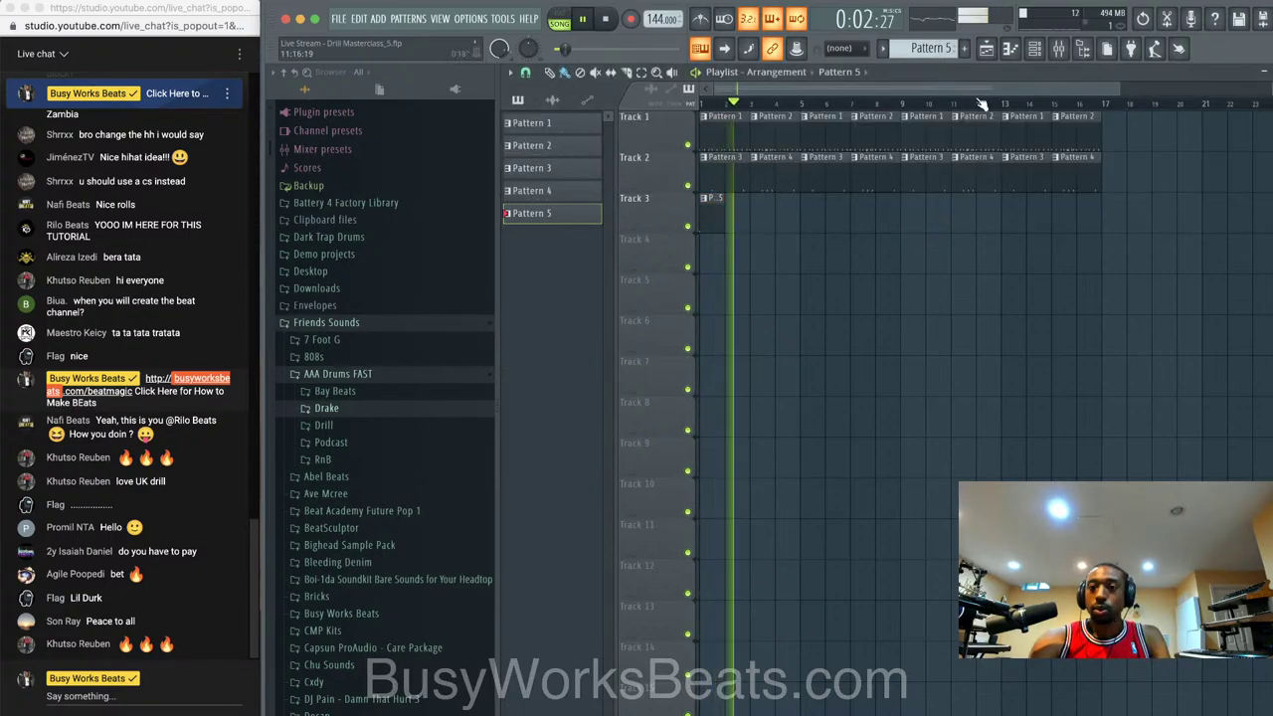
pyautogui.press('space')
# - Hide the browser and add Kick Full hits on steps 25 and 29 of Pattern 5
pyautogui.click(1034, 49)
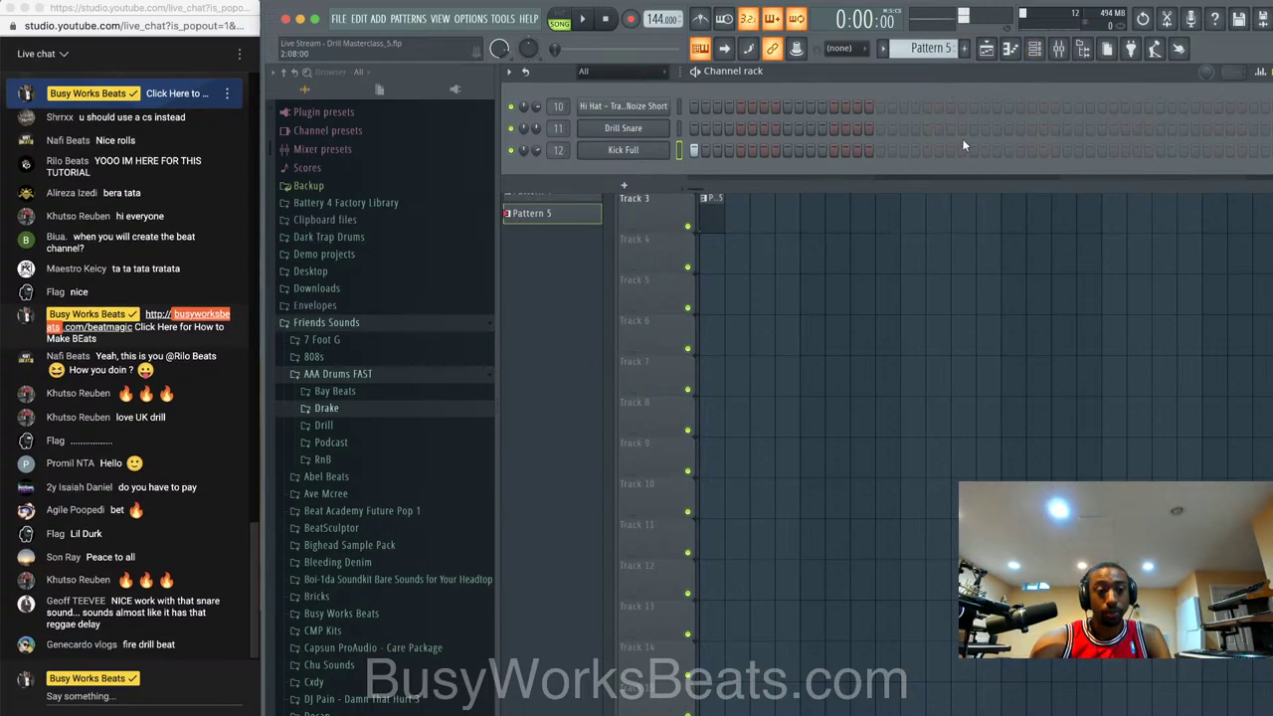
pyautogui.hotkey('alt', 'F8')
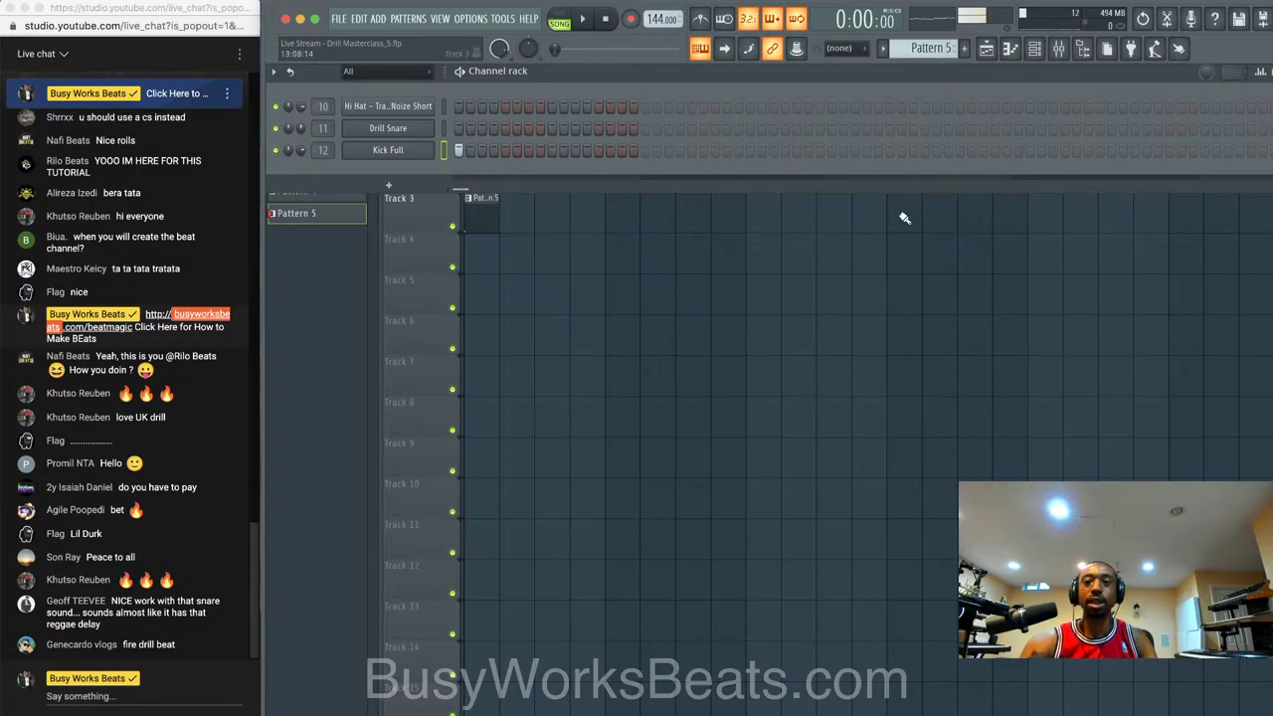
pyautogui.click(738, 151)
pyautogui.click(785, 151)
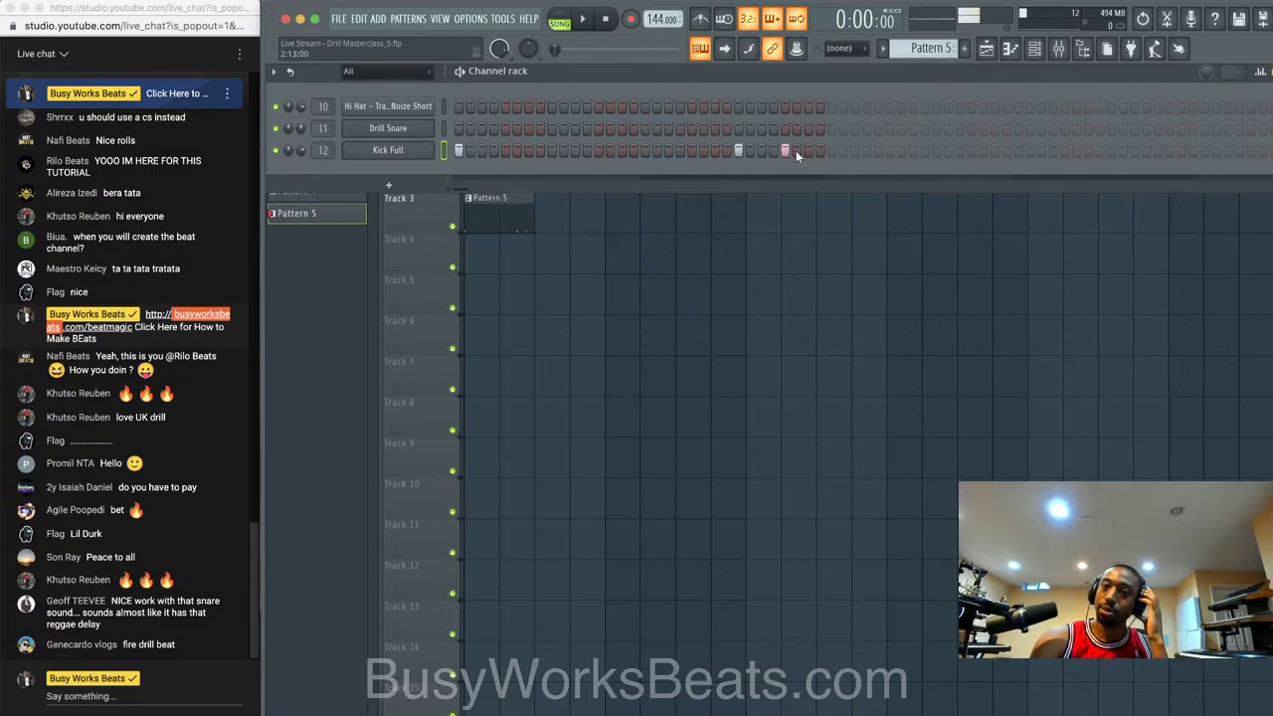
# - Add Kick Full hits on steps 33 and 61 of Pattern 5, timing the last one against song playback
pyautogui.click(829, 151)
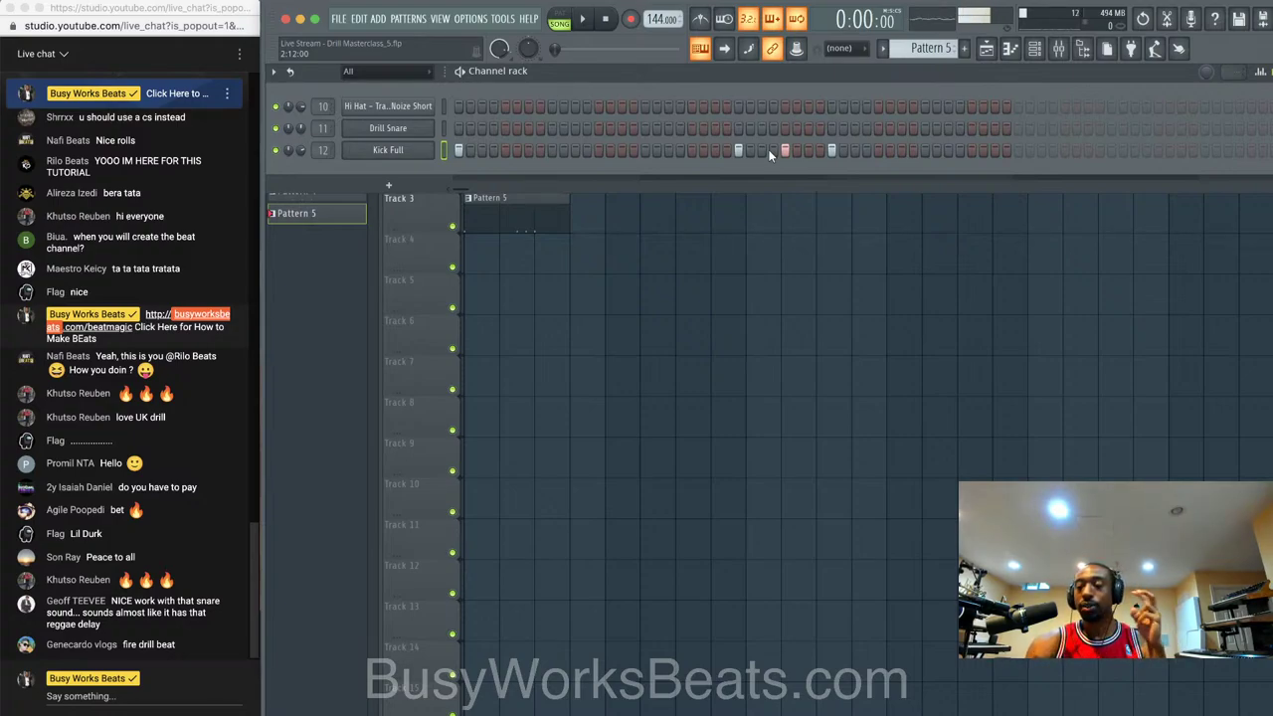
pyautogui.press('space')
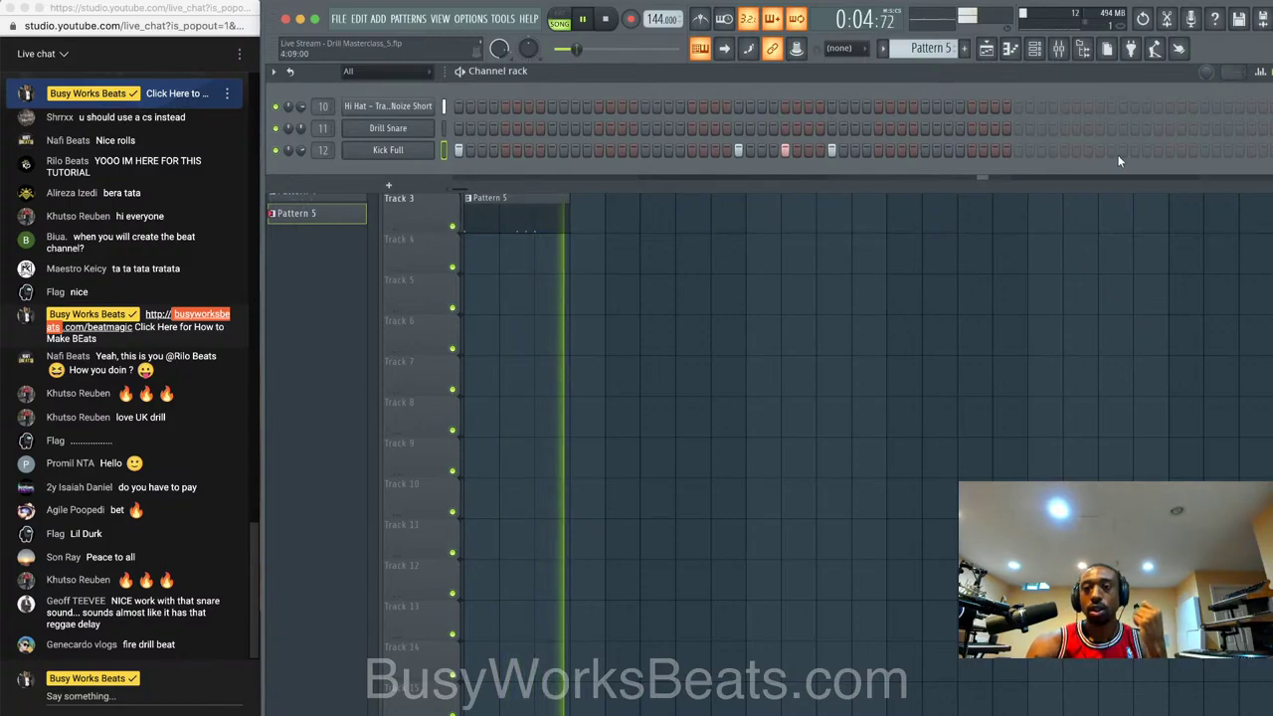
pyautogui.click(1158, 151)
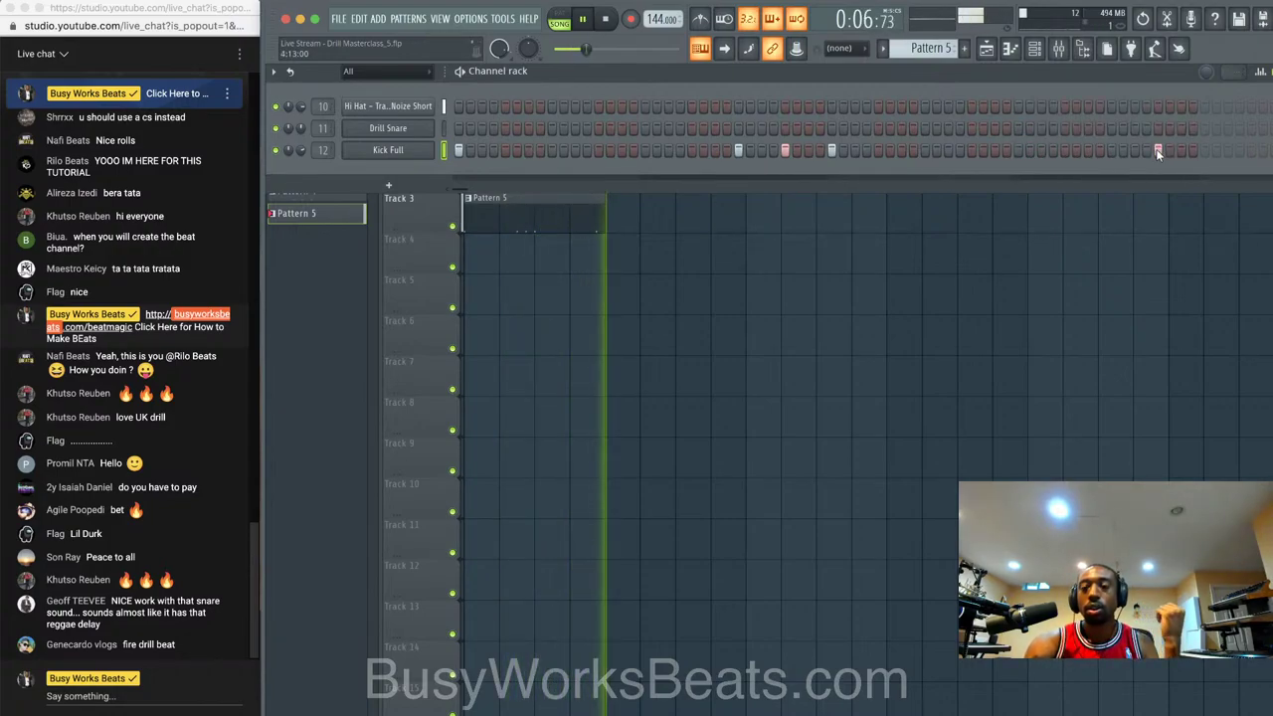
pyautogui.press('space')
# - Duplicate the Pattern 5 clip along track 3 to fill bars 1 to 16, and save new project versions up to Drill Masterclass_7
pyautogui.rightClick(799, 316)
pyautogui.click(634, 218)
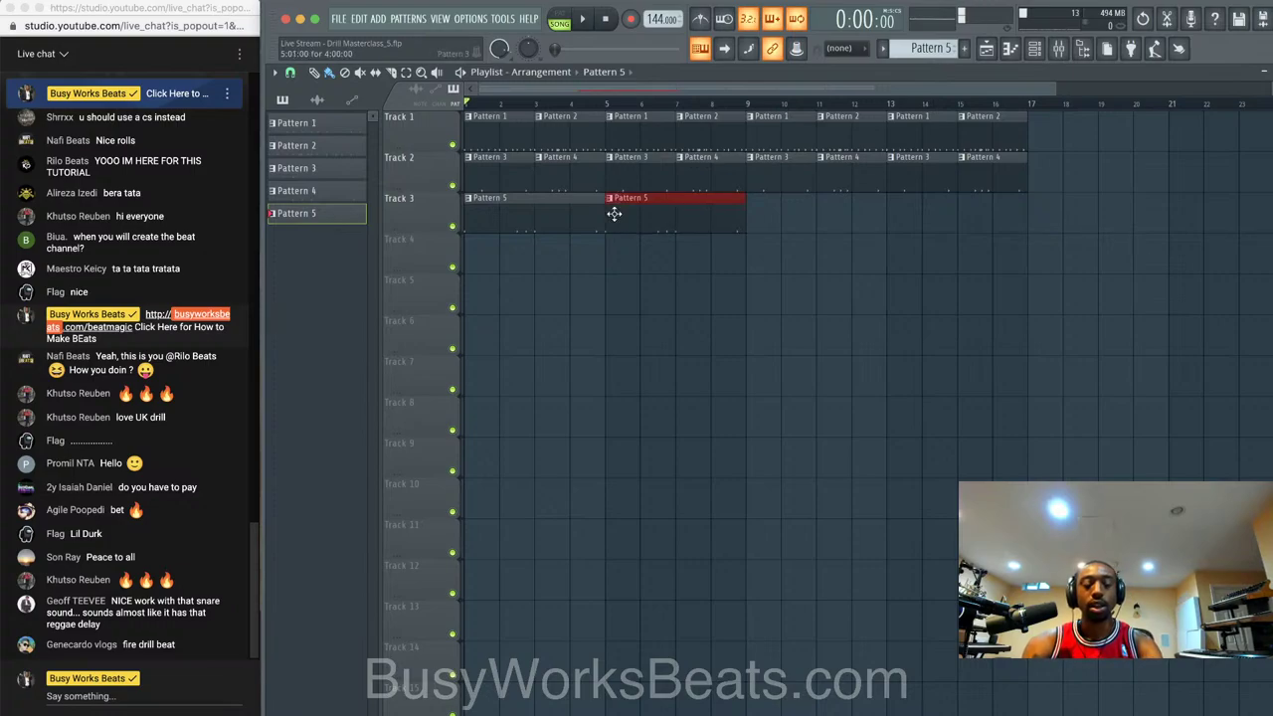
pyautogui.moveTo(695, 216); pyautogui.dragTo(532, 216)
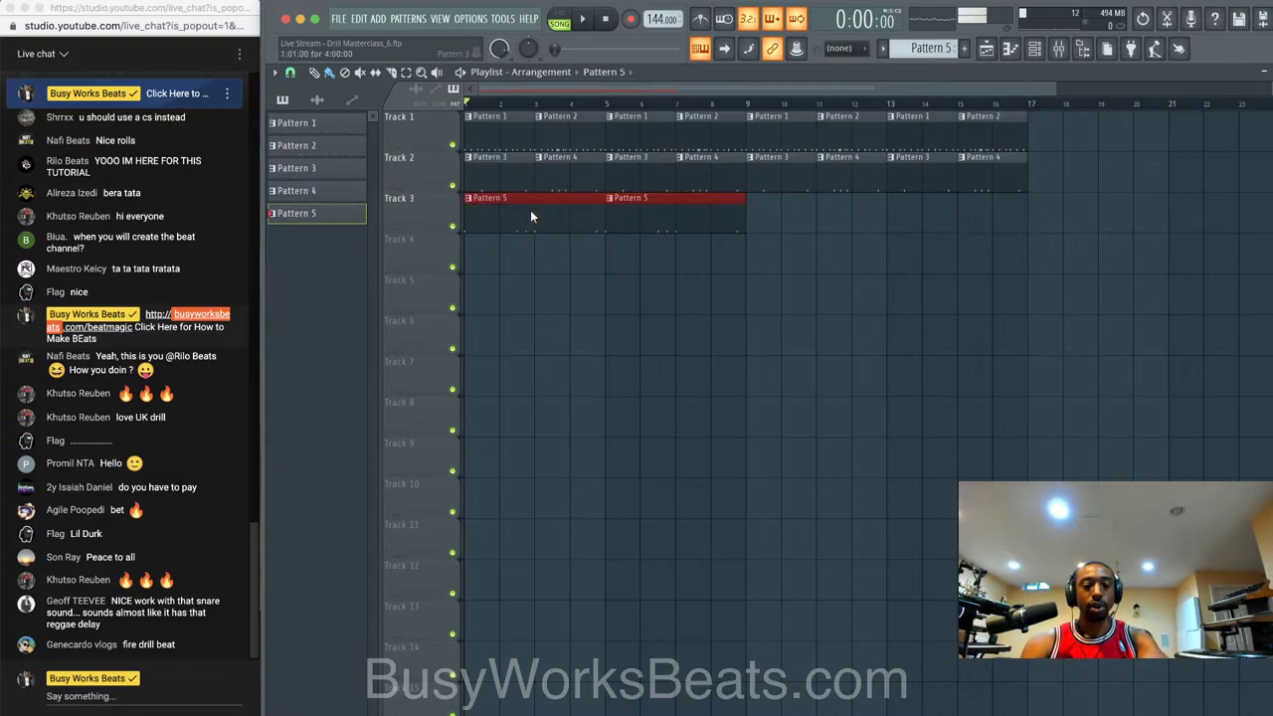
pyautogui.press('super+b')
pyautogui.press('super+s')
pyautogui.press('super+n')
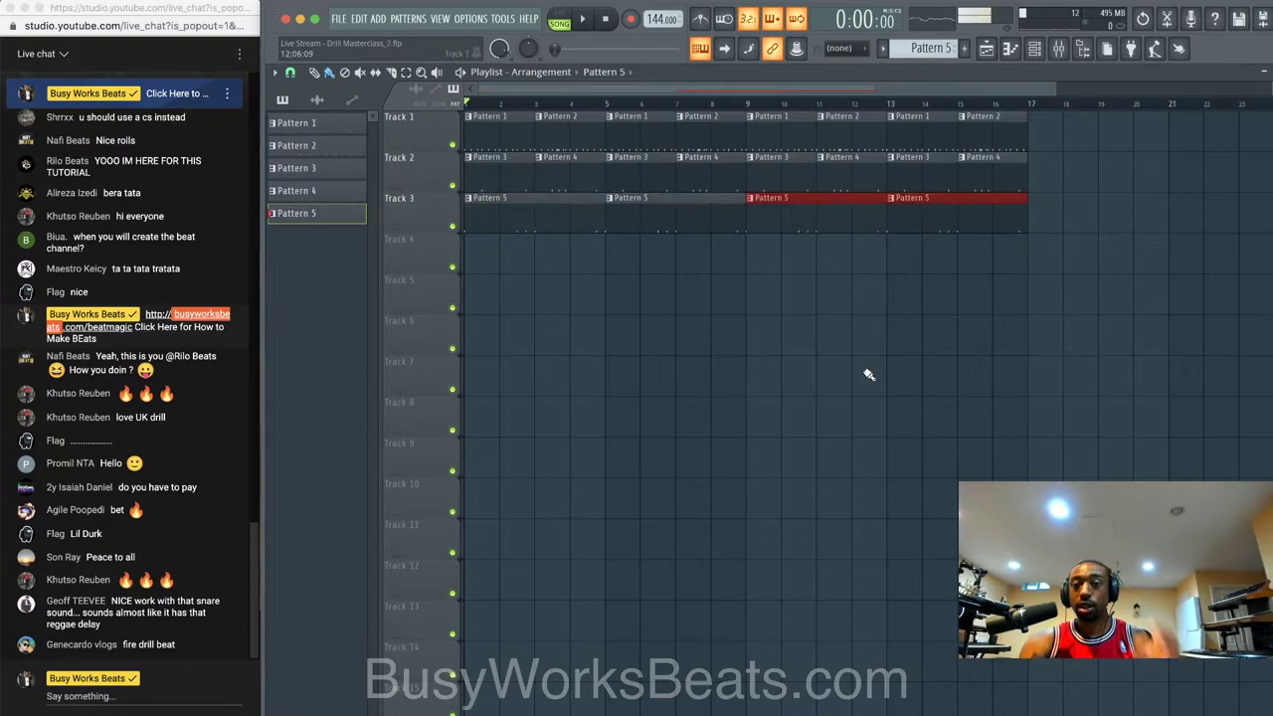
pyautogui.rightClick(866, 373)
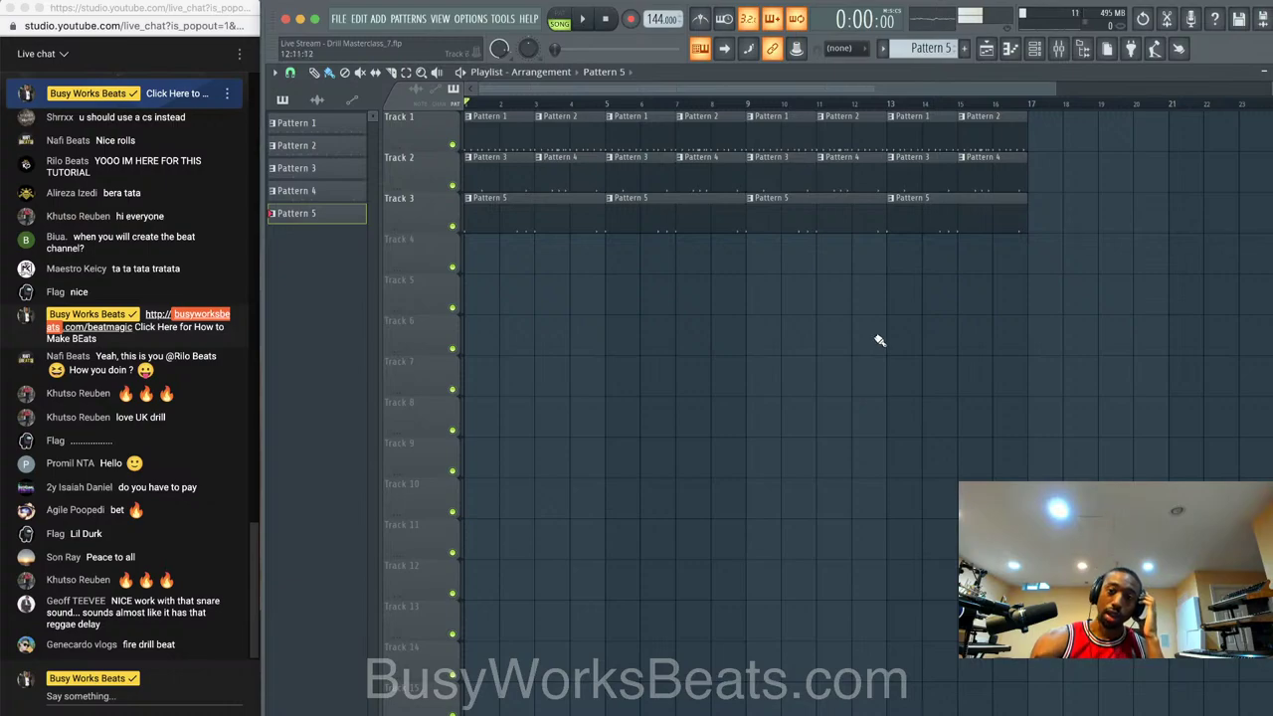
# - Play the arrangement from bar 1 with the channel rack shown to check the kick pattern, and save the project
pyautogui.press('space')
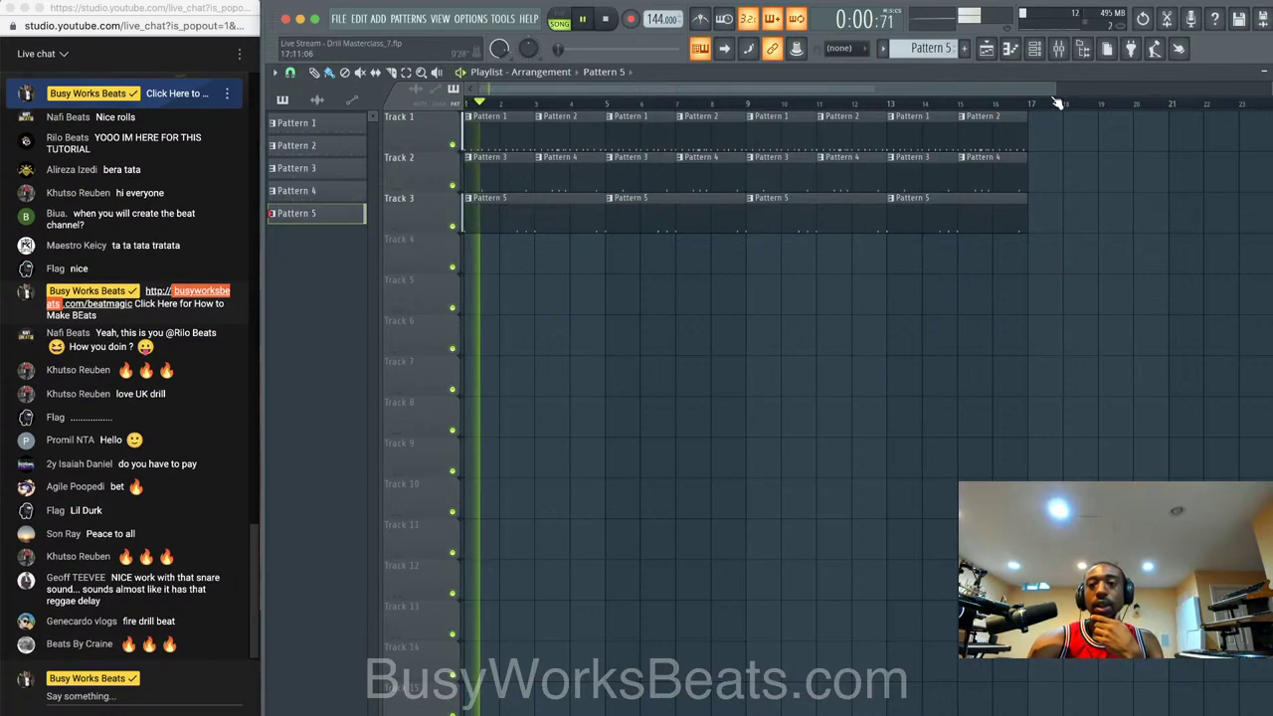
pyautogui.click(1035, 49)
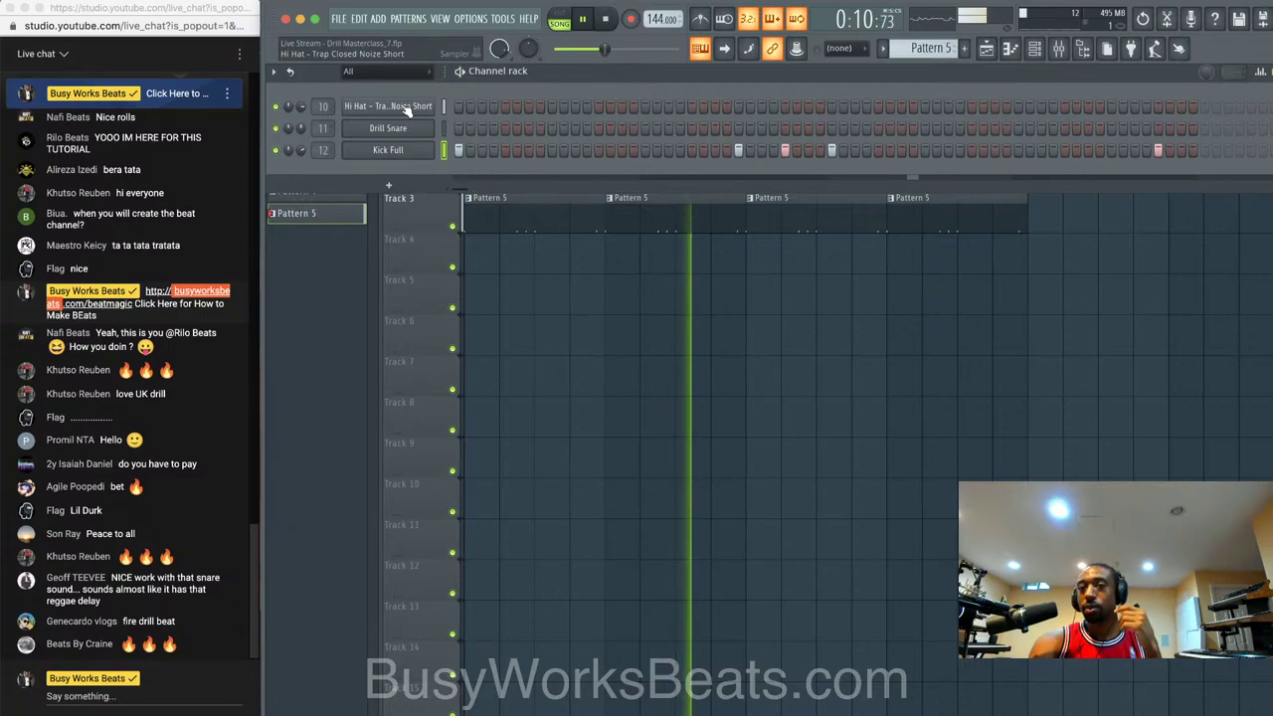
pyautogui.hotkey('ctrl', 's')
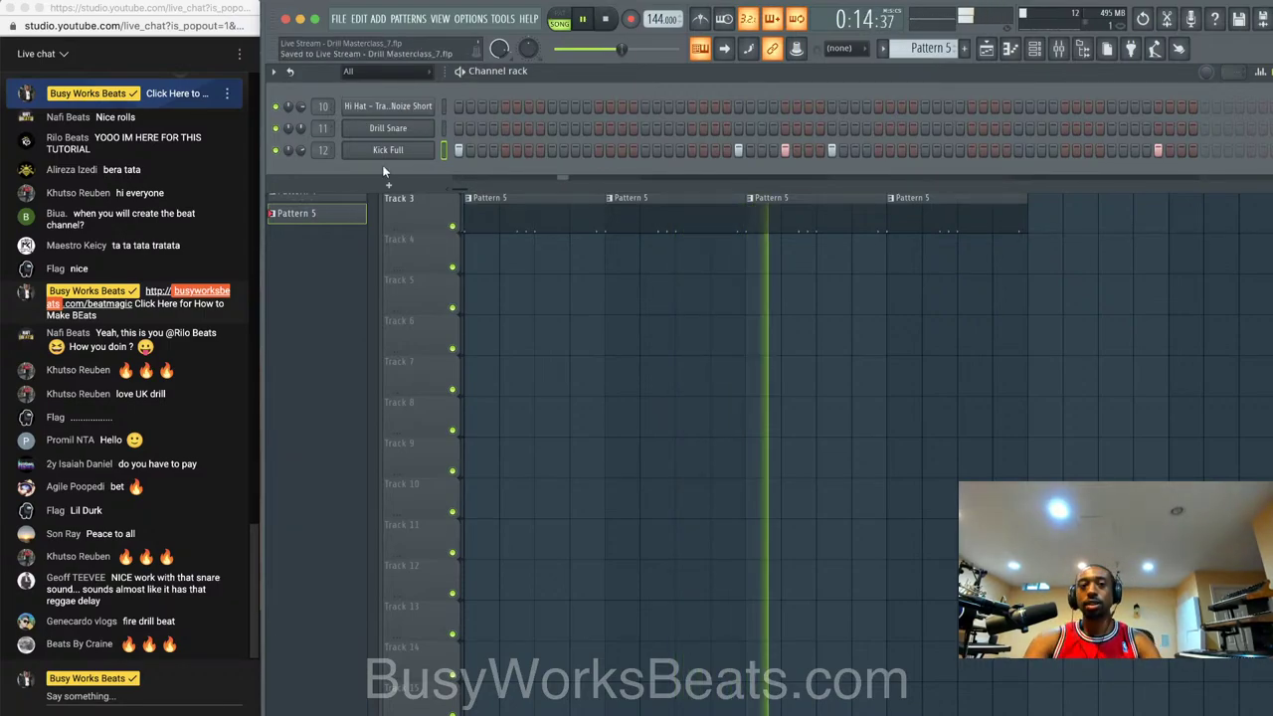
pyautogui.press('space')
# - Create the empty Pattern 6 and place it at bar 1 of track 4
pyautogui.press('1')
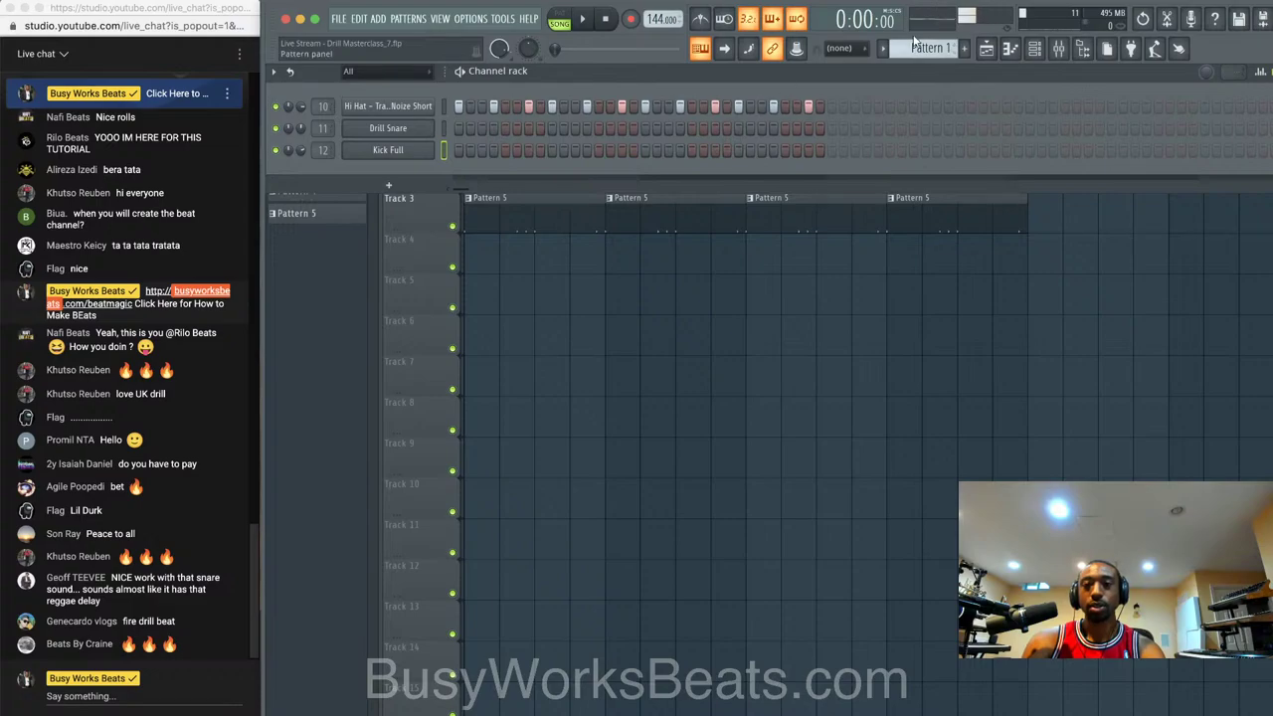
pyautogui.moveTo(931, 49); pyautogui.dragTo(950, 41)
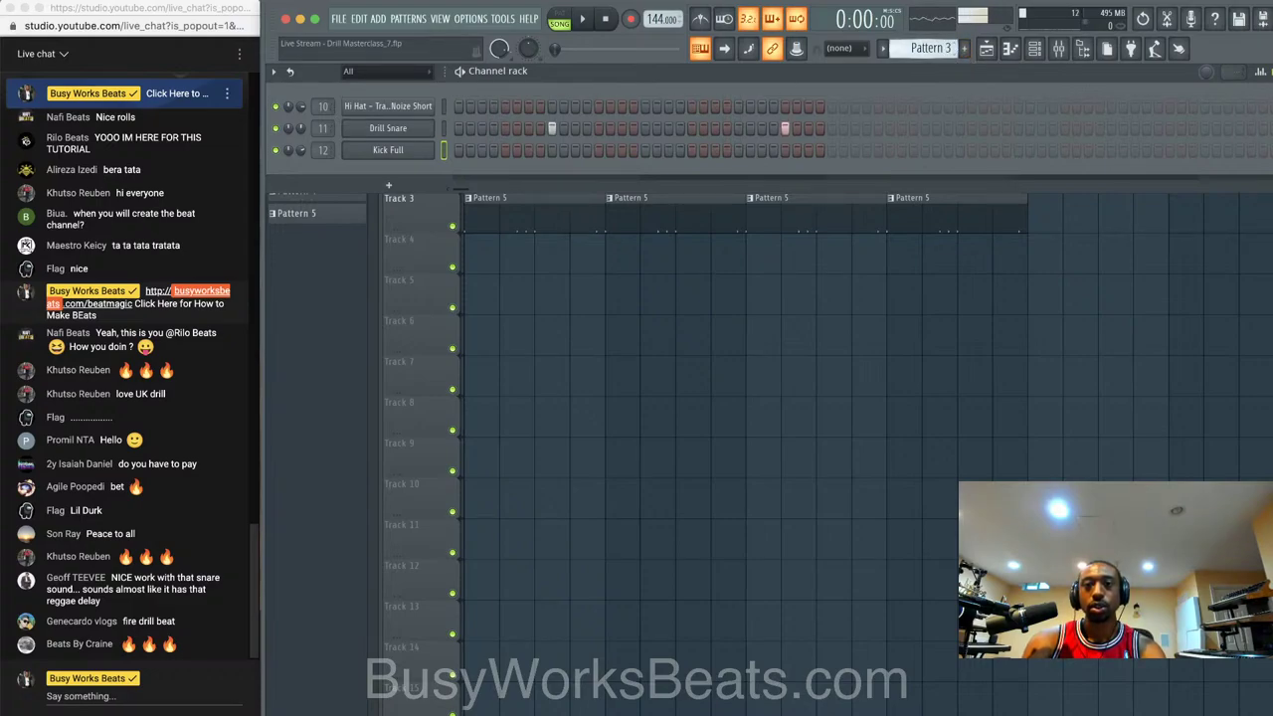
pyautogui.scroll(-2, 930, 48)
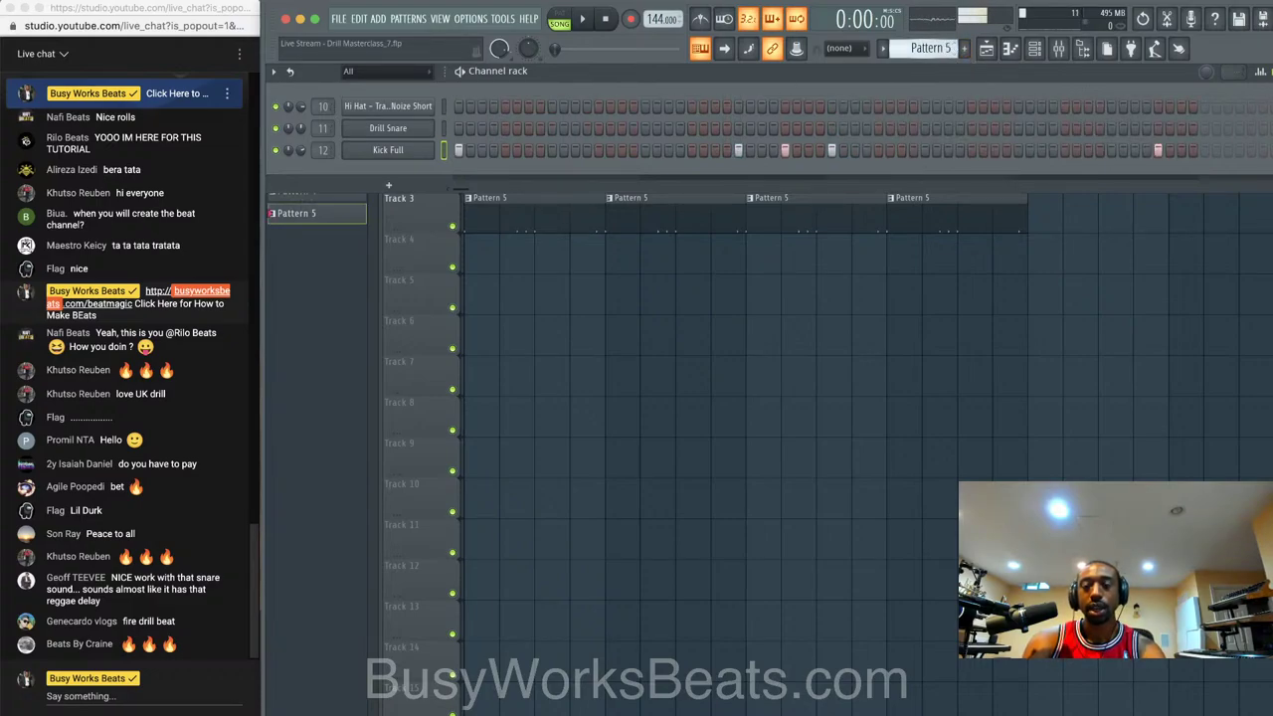
pyautogui.rightClick(423, 107)
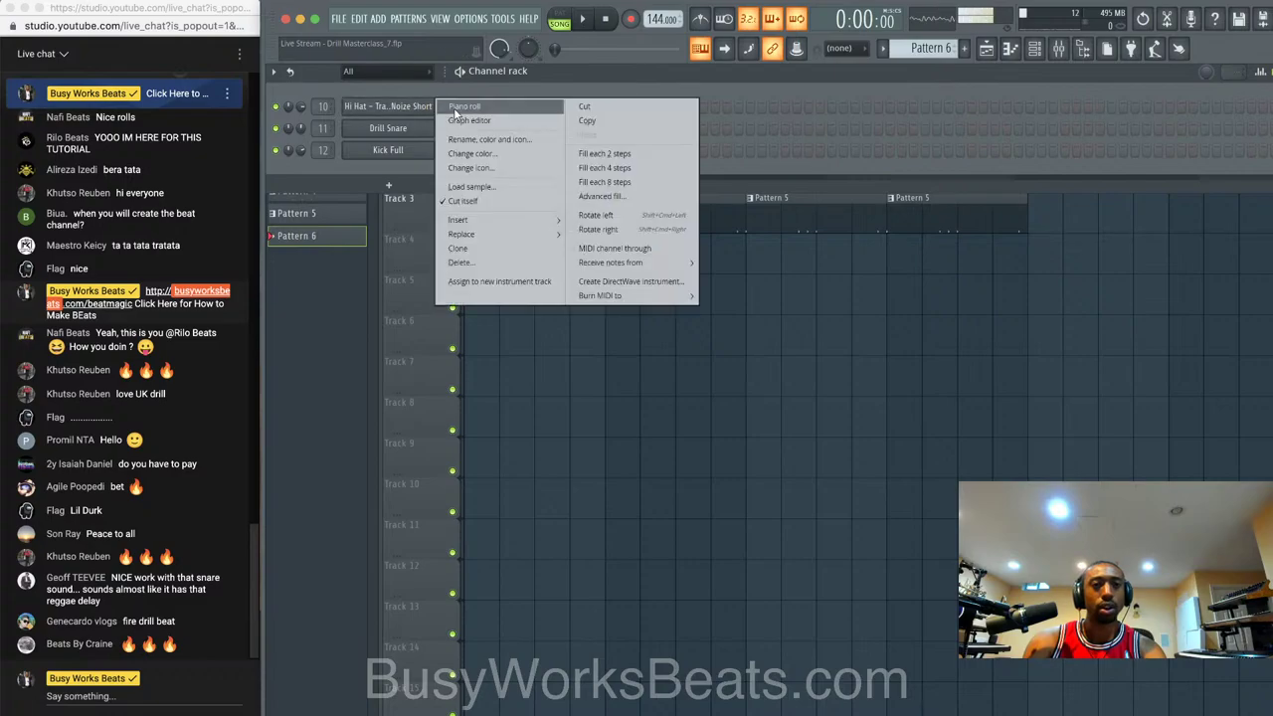
pyautogui.click(454, 107)
pyautogui.click(306, 343)
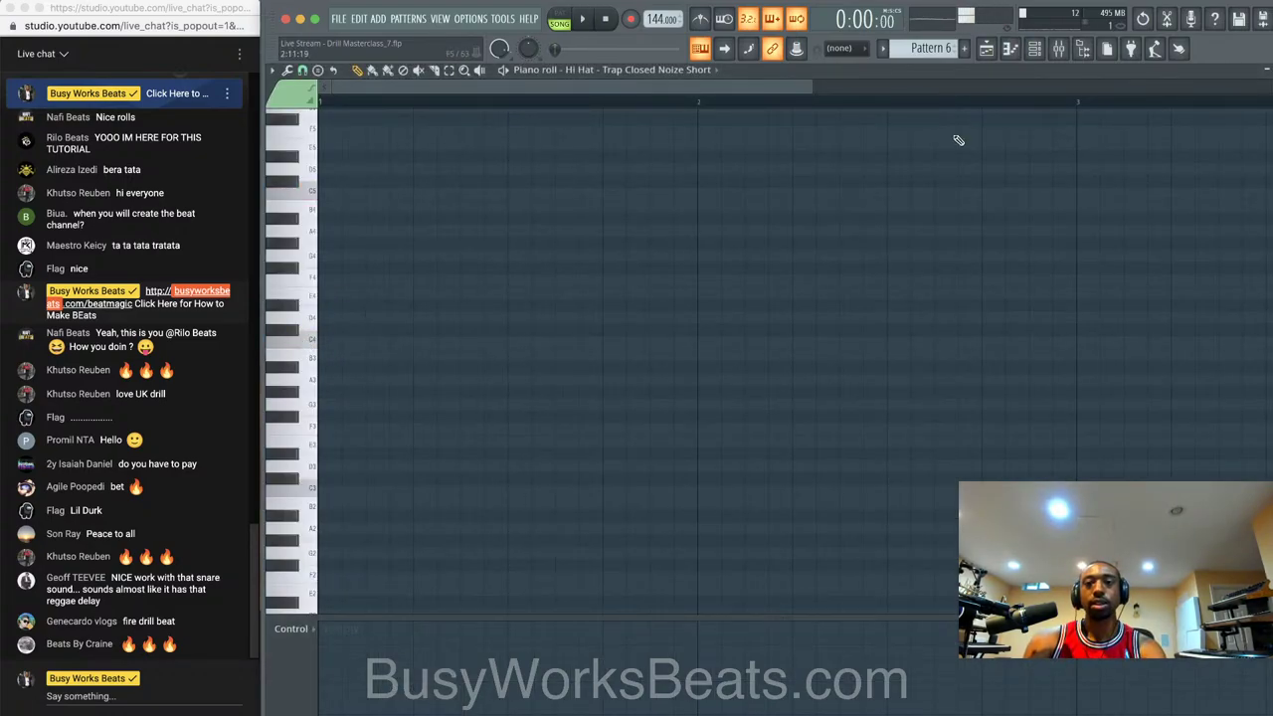
pyautogui.click(995, 62)
pyautogui.click(567, 238)
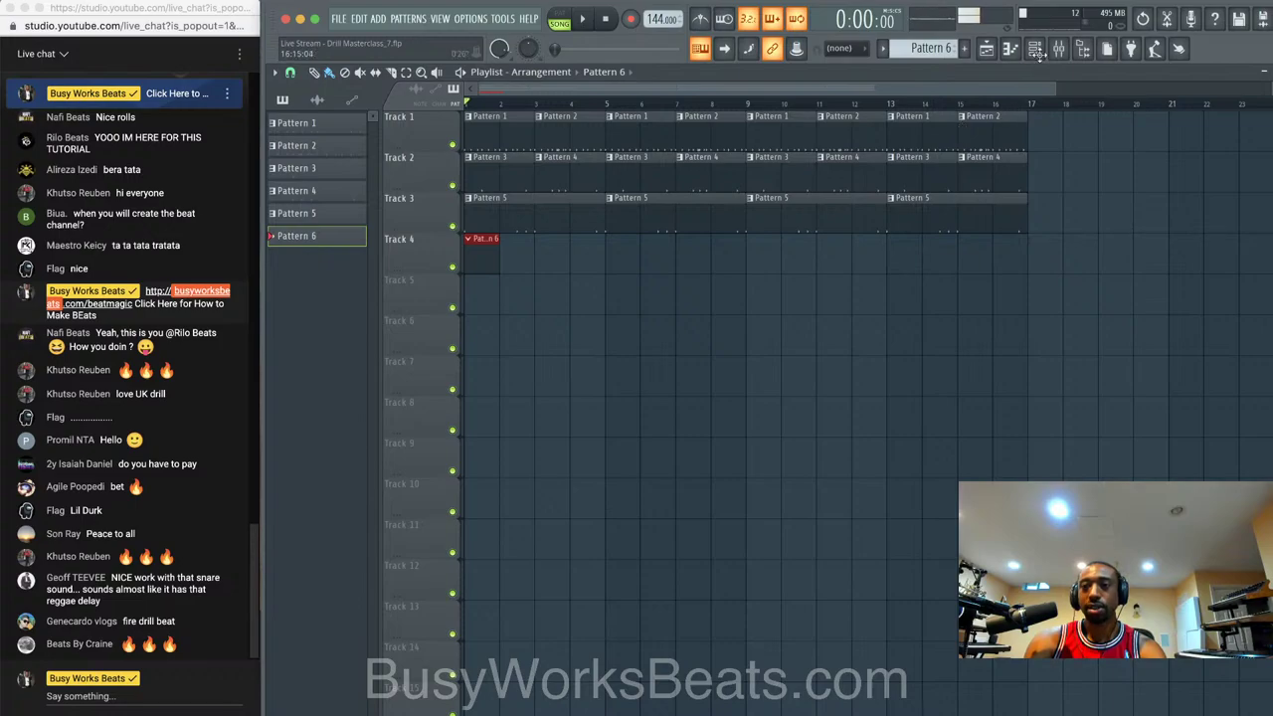
# - Open the piano roll of the Hi Hat - Trap Closed Noize Short channel for Pattern 6
pyautogui.press('F6')
pyautogui.rightClick(432, 107)
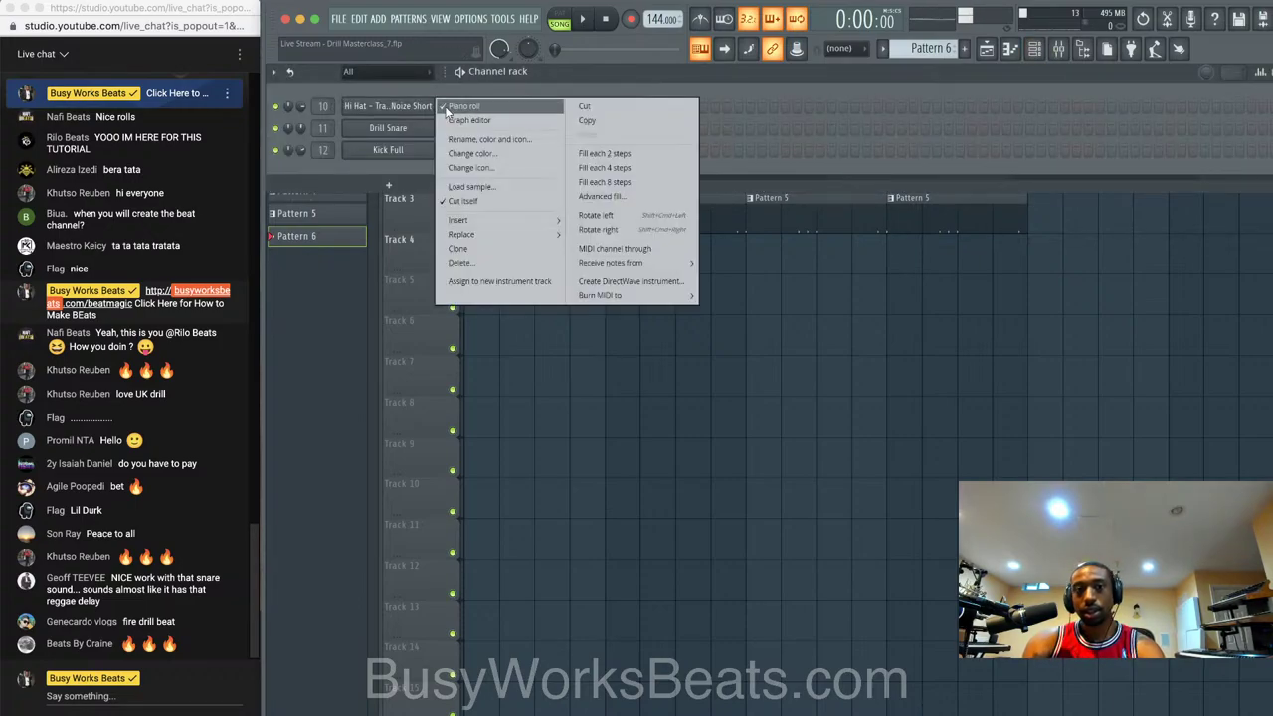
pyautogui.click(511, 358)
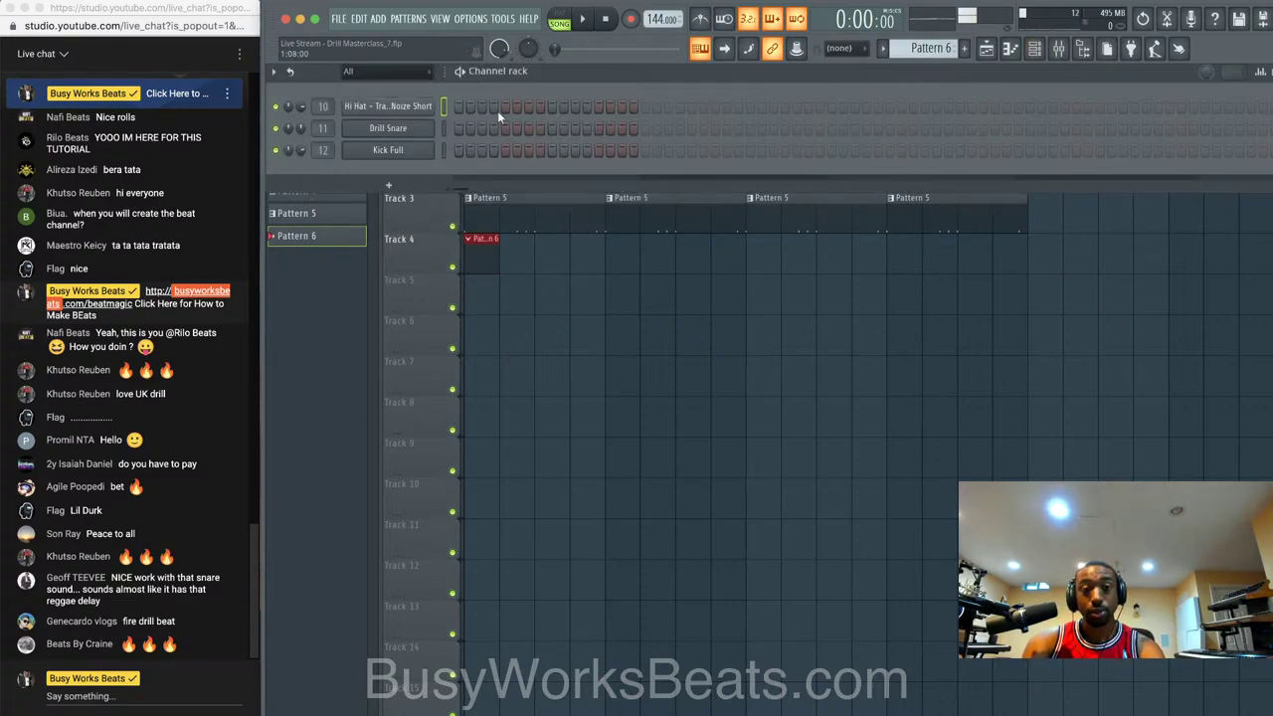
pyautogui.rightClick(432, 106)
pyautogui.click(434, 111)
pyautogui.rightClick(434, 109)
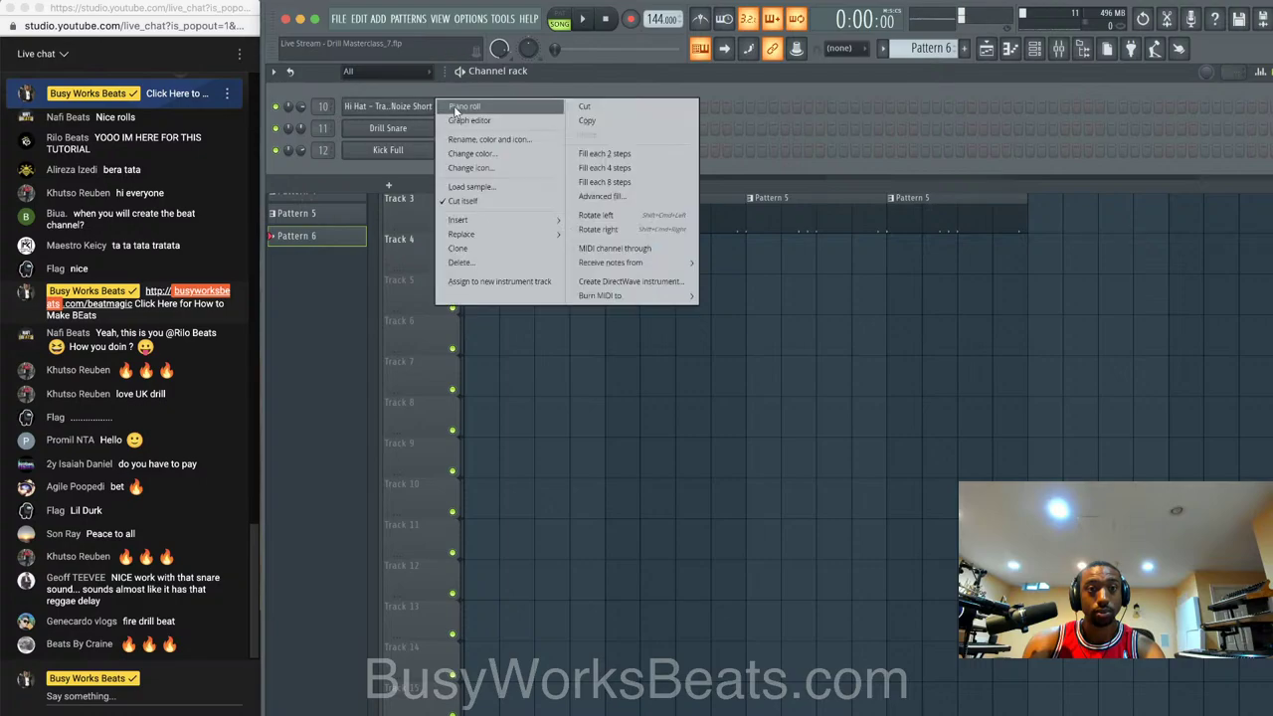
pyautogui.click(453, 108)
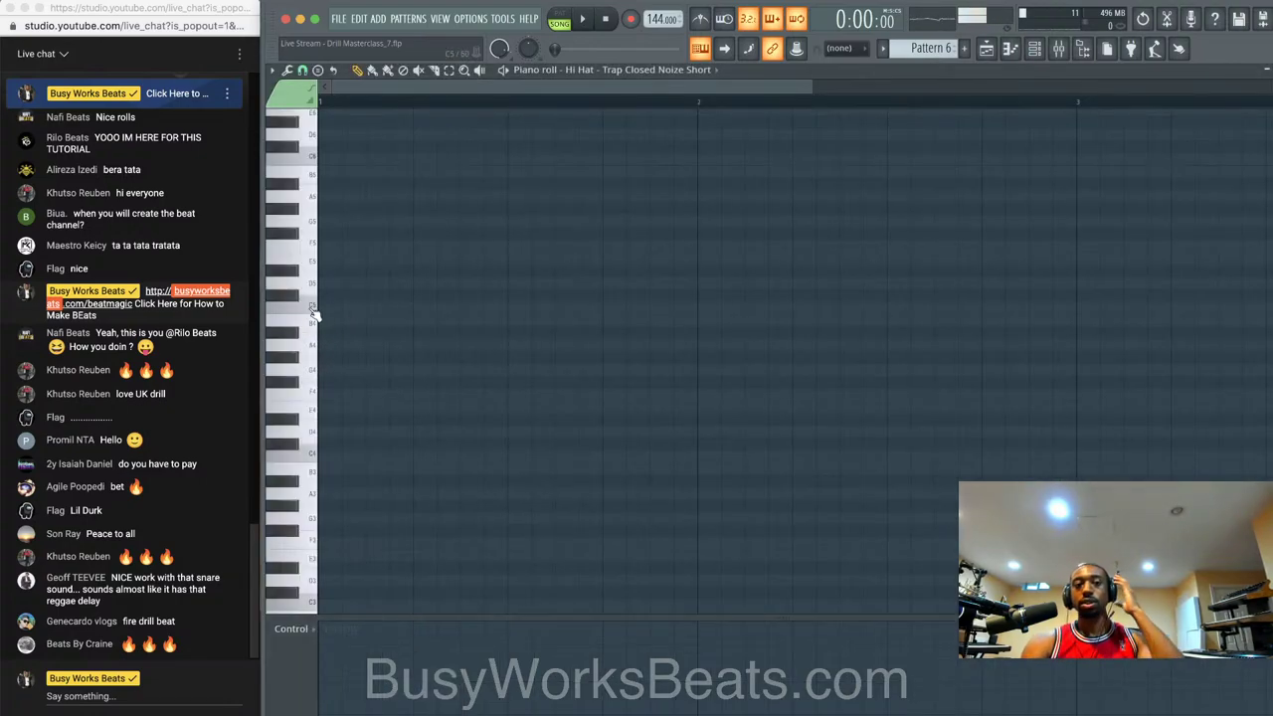
# - Audition the hi-hat sample at C5, C4 and F4 to compare lower pitches
pyautogui.click(313, 311)
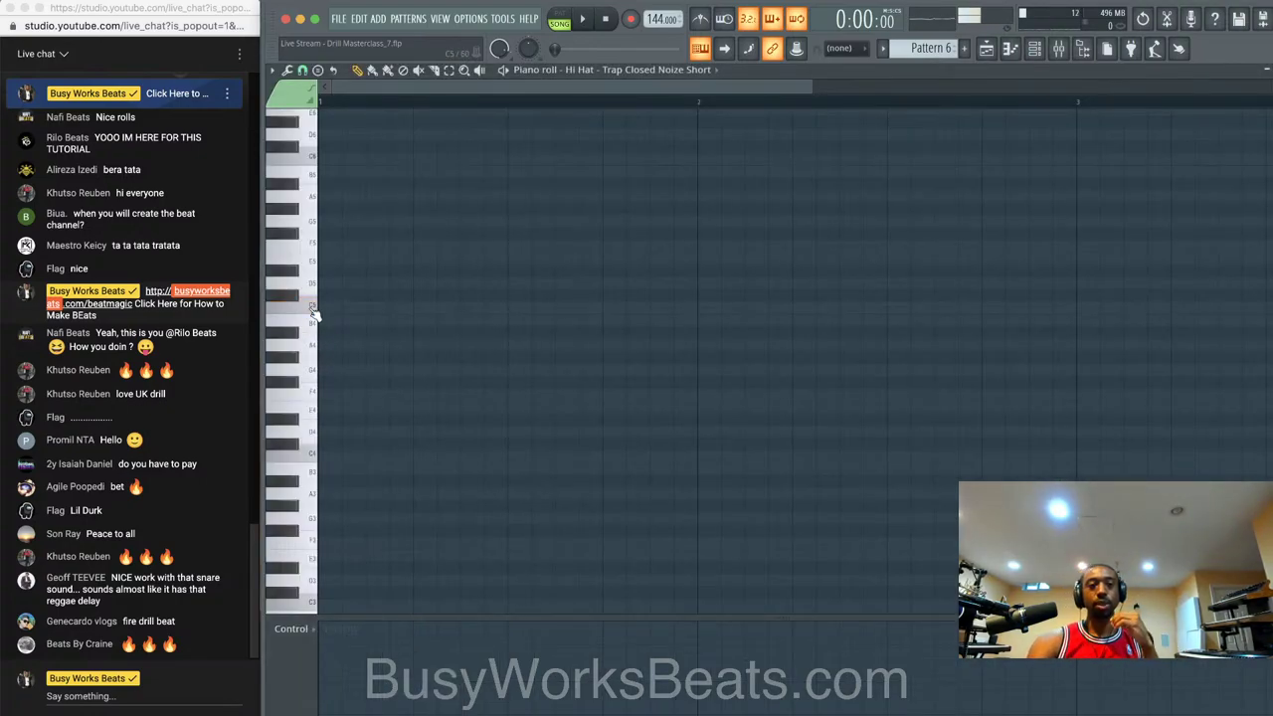
pyautogui.click(318, 442)
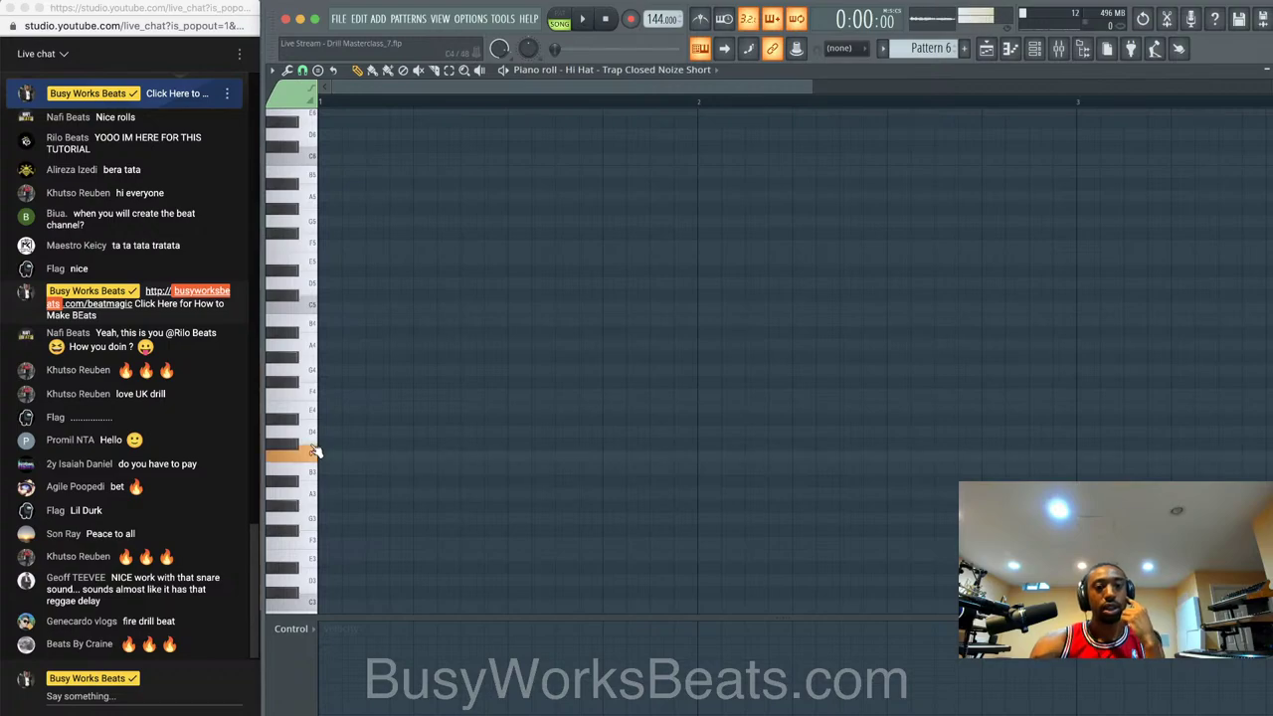
pyautogui.click(312, 375)
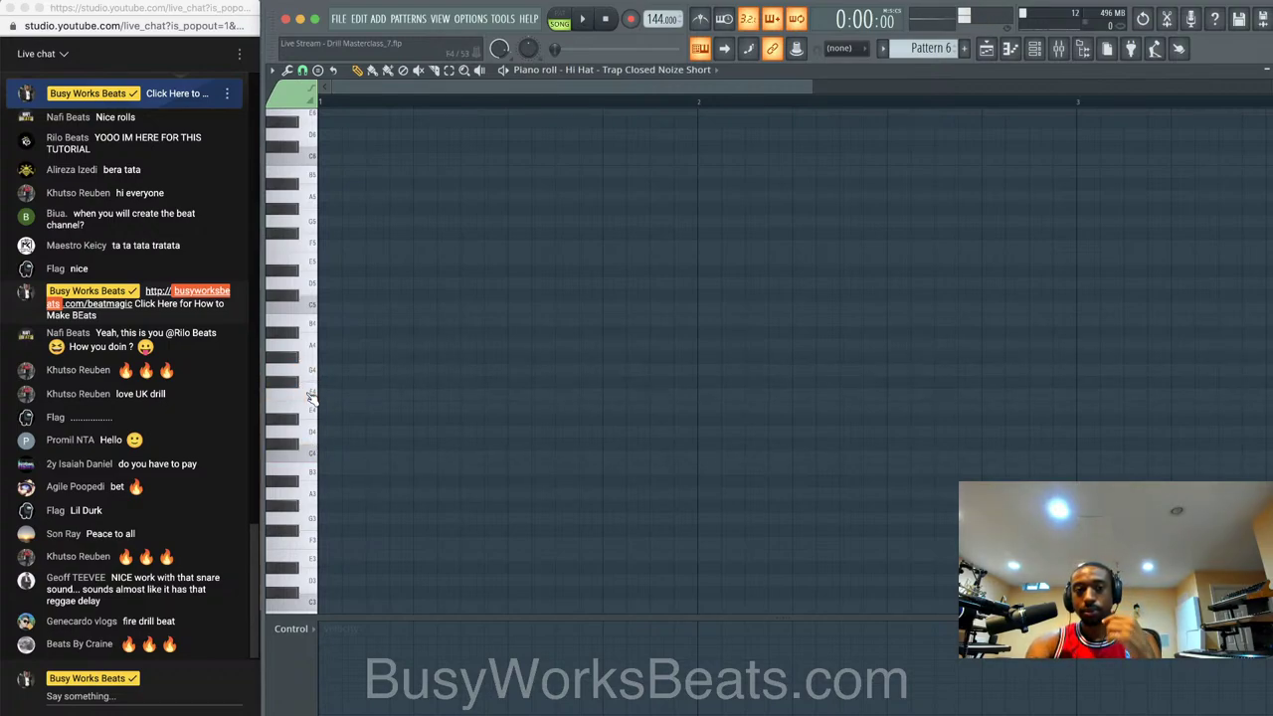
# - Draw one-step F4 hi-hat notes on steps 4, 5 and 7 of bar 1 while checking them in playback
pyautogui.press('space')
pyautogui.press('space')
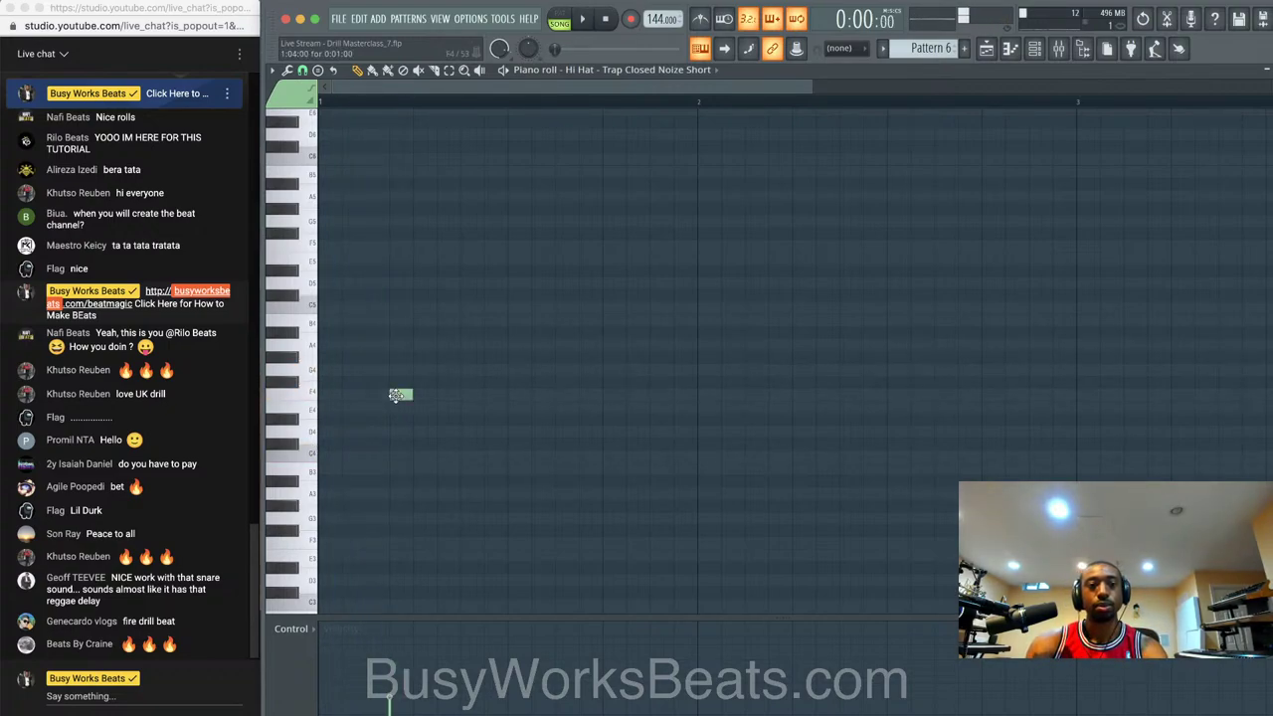
pyautogui.press('space')
pyautogui.moveTo(396, 395); pyautogui.dragTo(453, 395)
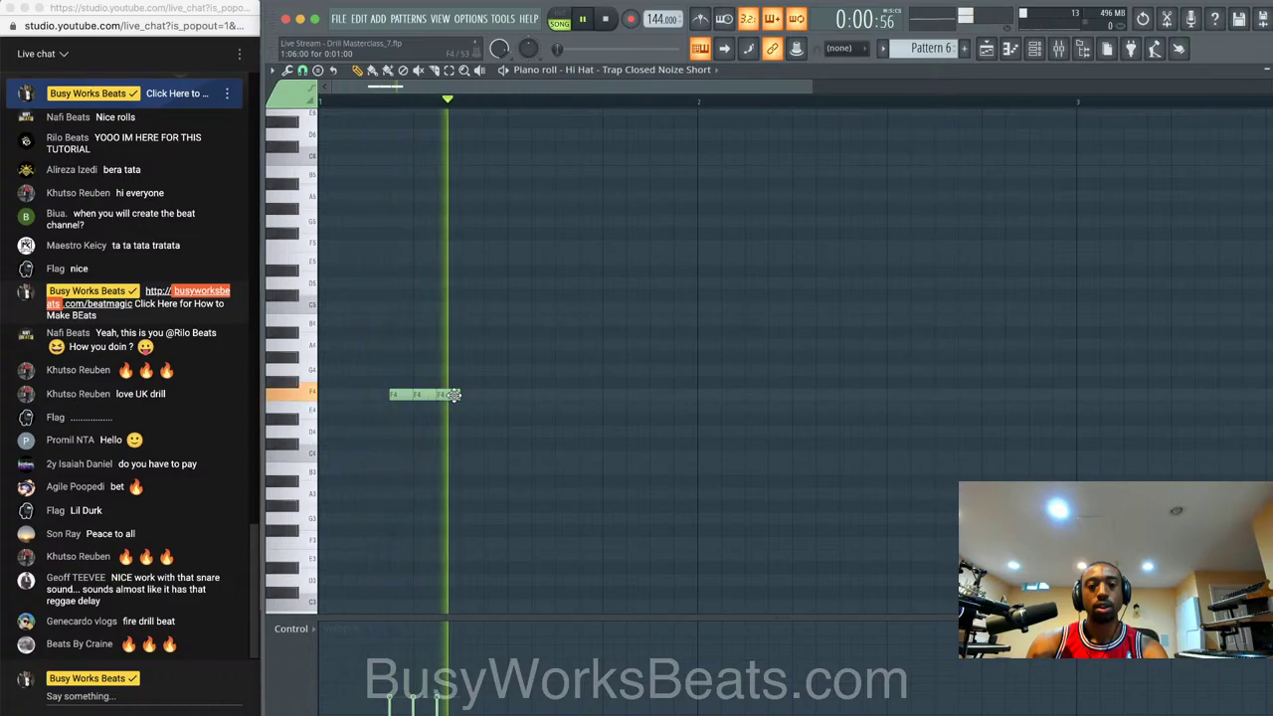
pyautogui.press('space')
pyautogui.rightClick(450, 395)
pyautogui.press('space')
pyautogui.click(474, 396)
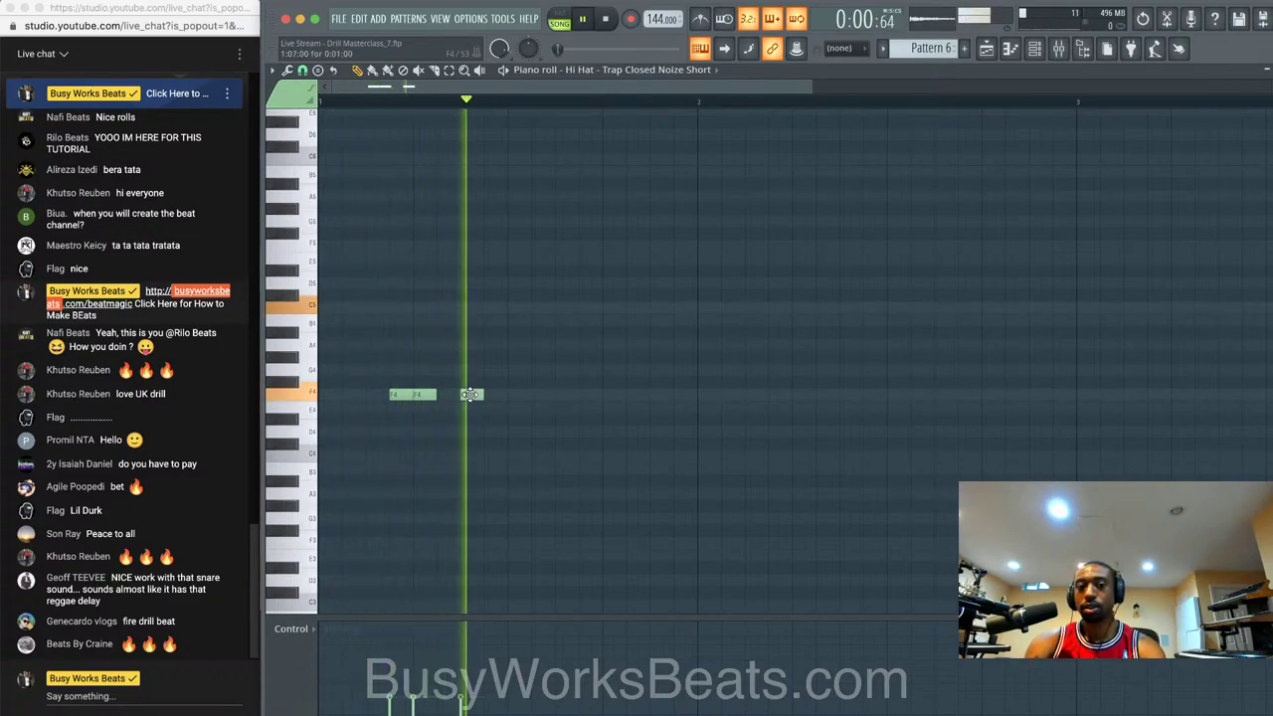
# - Fill the gap in the bar 1 hi-hat roll with an F4 note on step 6 and play it back
pyautogui.press('space')
pyautogui.moveTo(489, 395); pyautogui.dragTo(360, 398)
pyautogui.click(447, 395)
pyautogui.press('space')
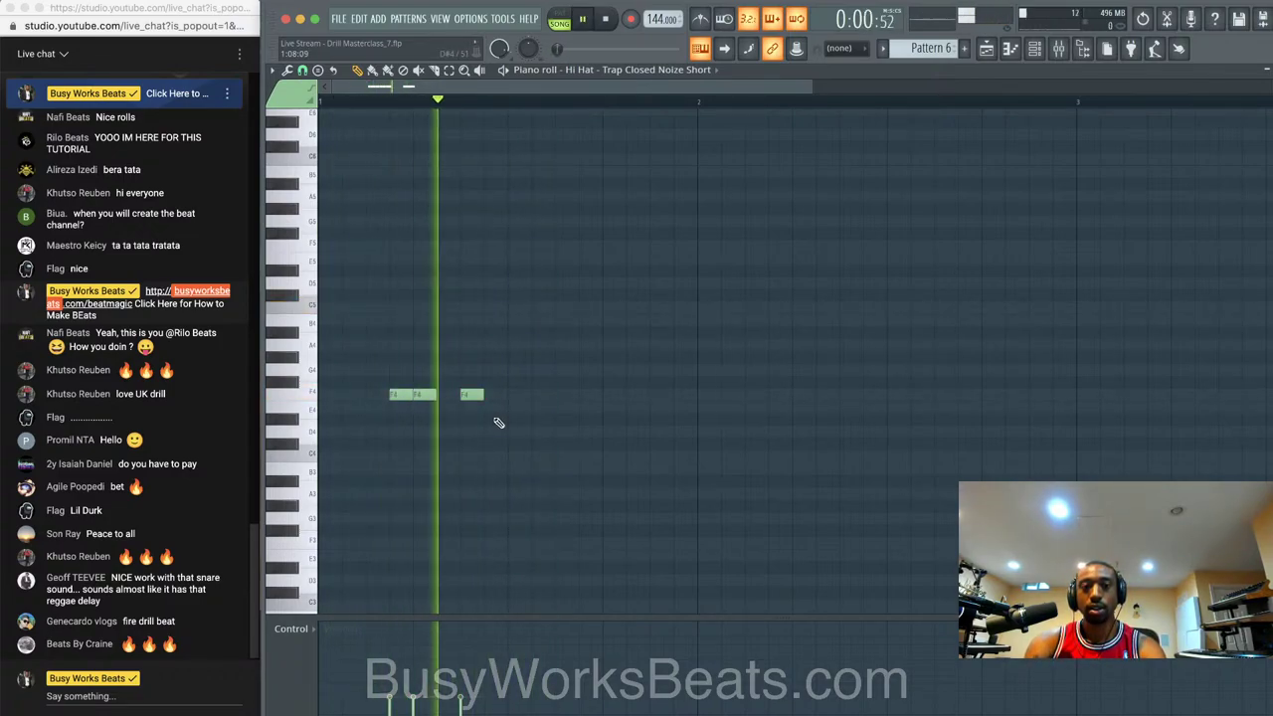
pyautogui.press('space')
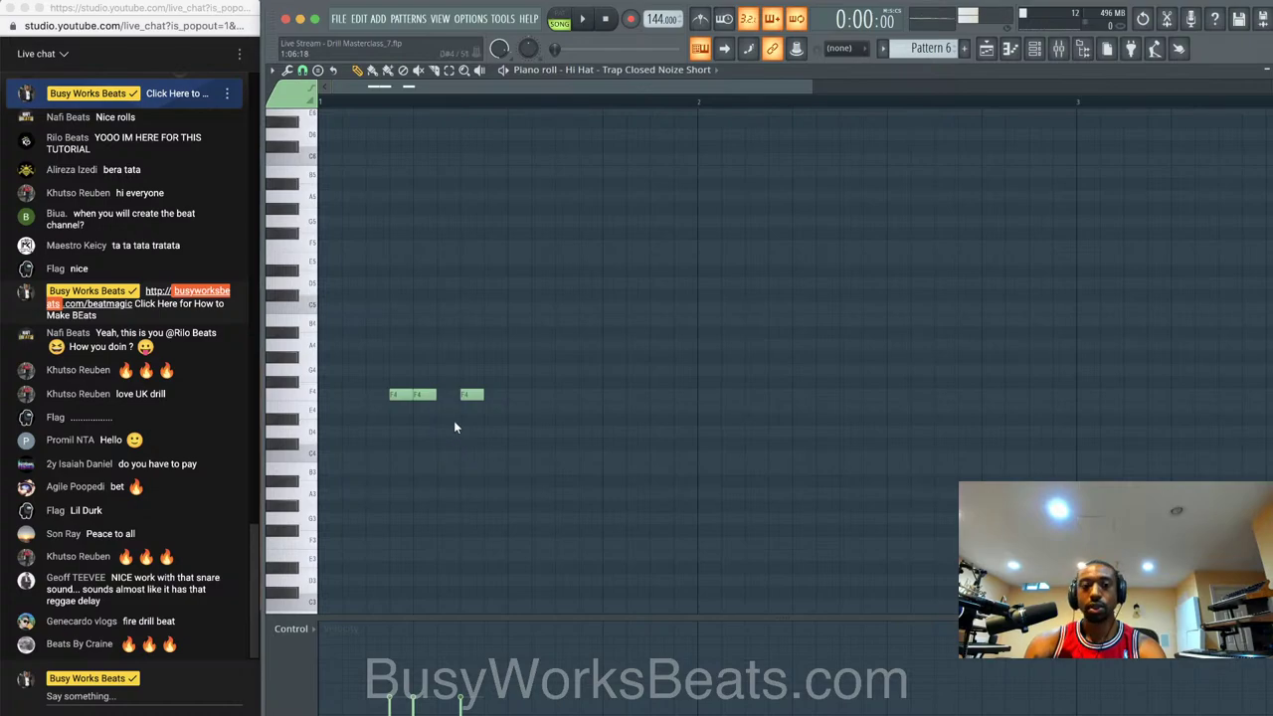
pyautogui.click(444, 395)
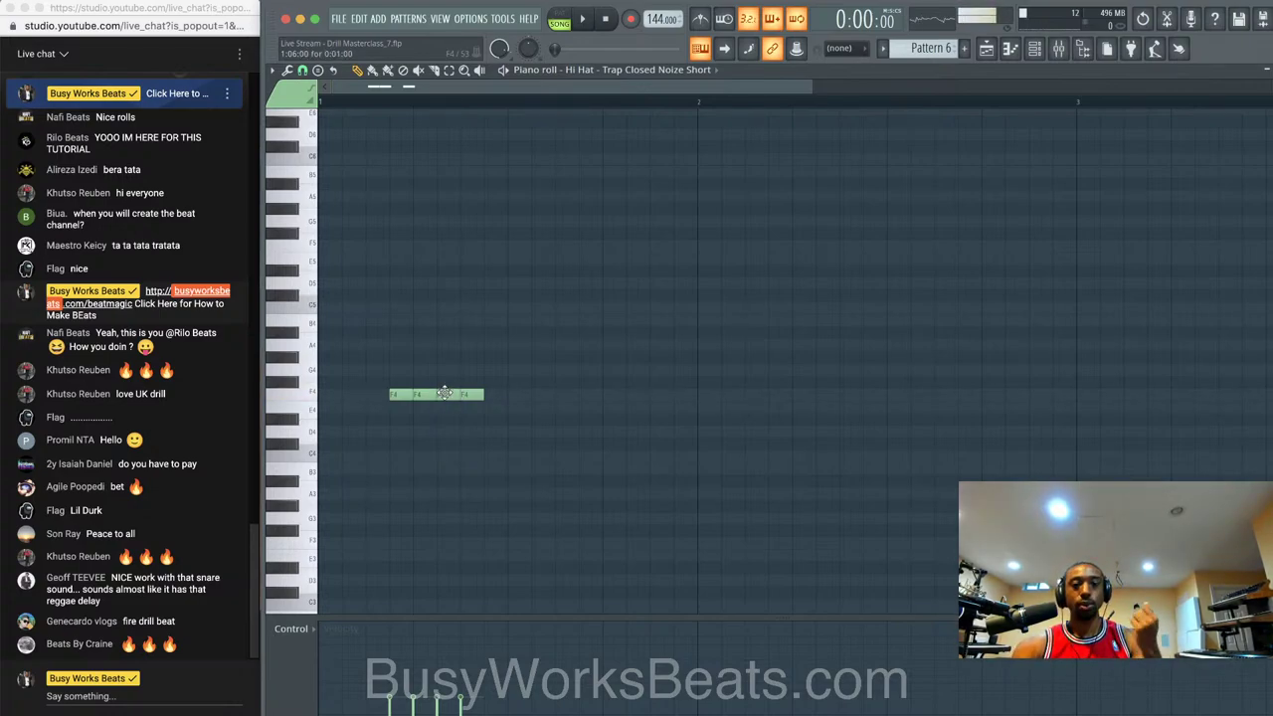
pyautogui.press('space')
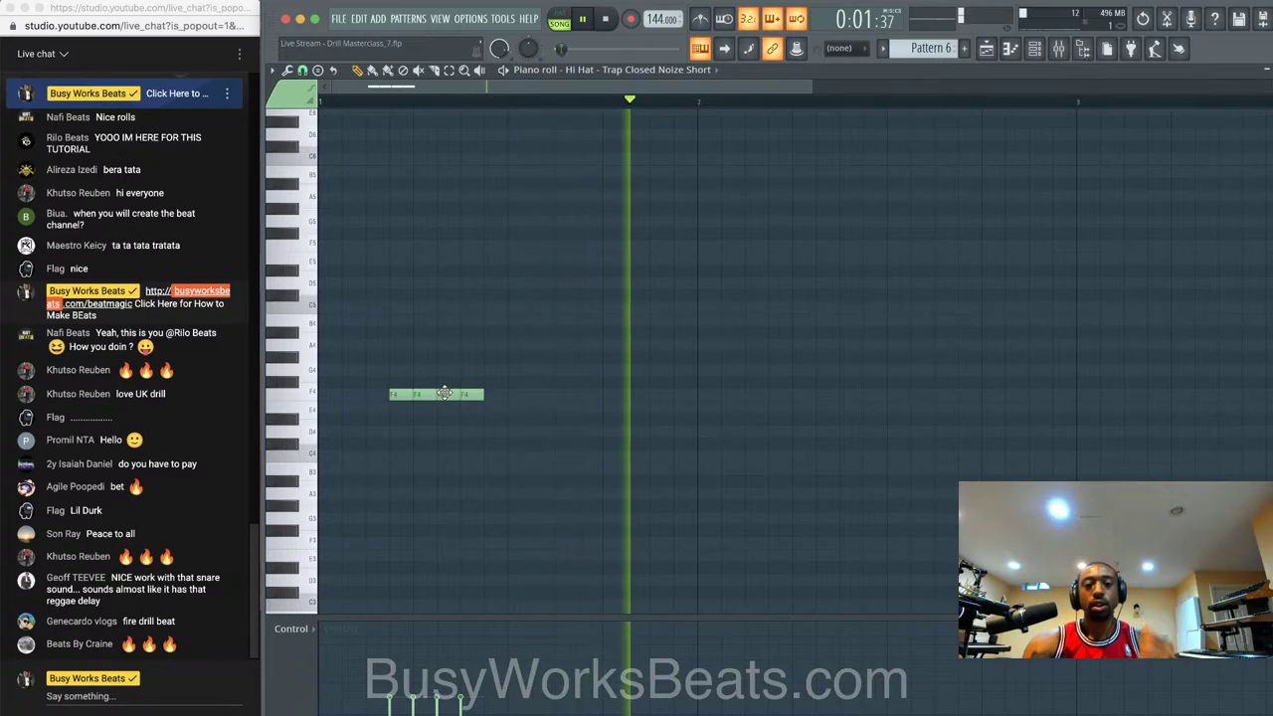
pyautogui.press('space')
# - Copy the four-note F4 group to step 7 of bar 2 and delete the copy's last two notes
pyautogui.hotkey('ctrl', 'a')
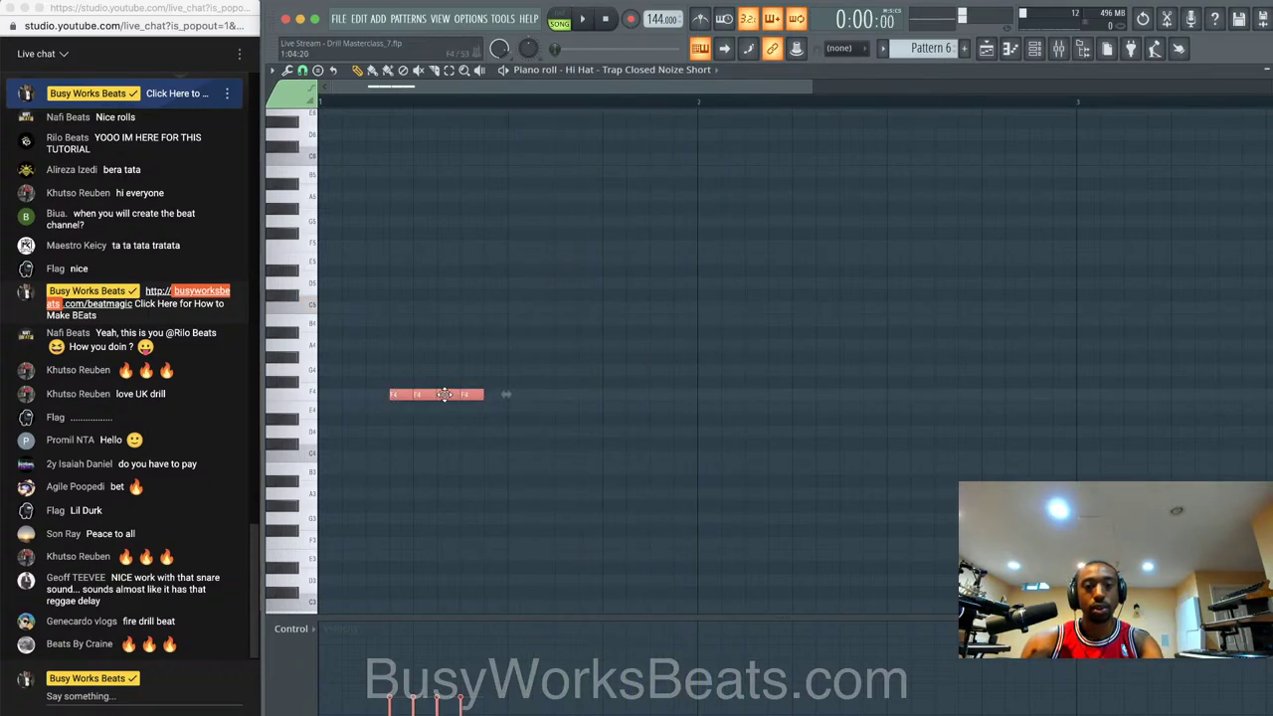
pyautogui.press('space')
pyautogui.moveTo(445, 395); pyautogui.dragTo(862, 406)
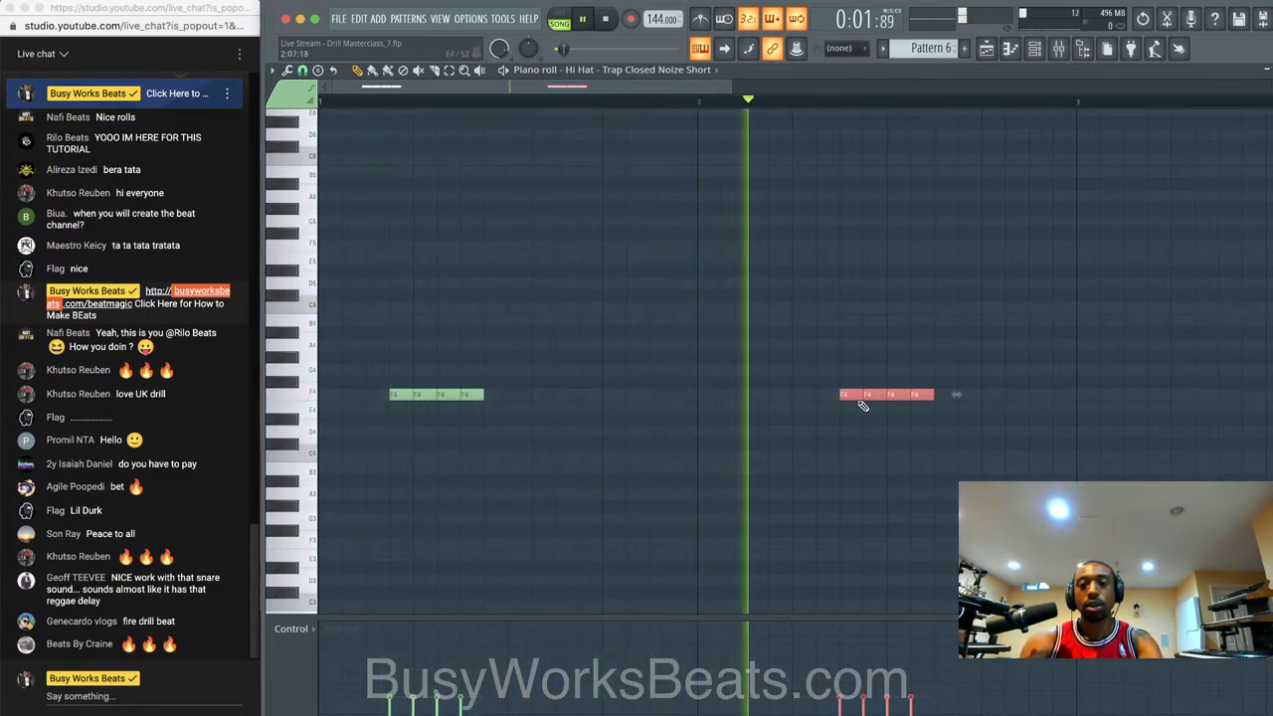
pyautogui.rightClick(898, 395)
pyautogui.rightClick(922, 396)
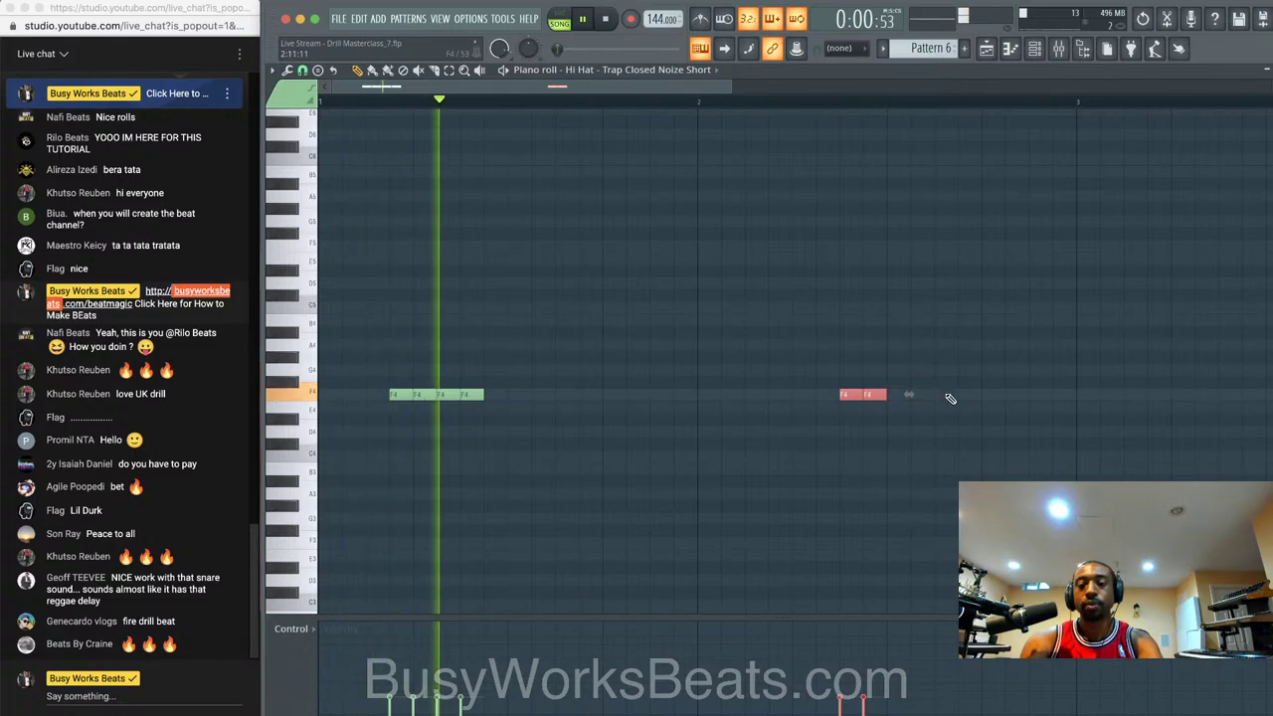
# - Add F4 hi-hat notes on steps 3, 4 and 6 of bar 3 and steps 6 and 7 of bar 4, checking them in playback
pyautogui.scroll(-3, 946, 399)
pyautogui.moveTo(938, 400)
pyautogui.mouseDown()
pyautogui.moveTo(355, 384)
pyautogui.moveTo(827, 395)
pyautogui.moveTo(814, 395)
pyautogui.mouseUp()
pyautogui.rightClick(845, 395)
pyautogui.press('super+d')
pyautogui.press('super+s')
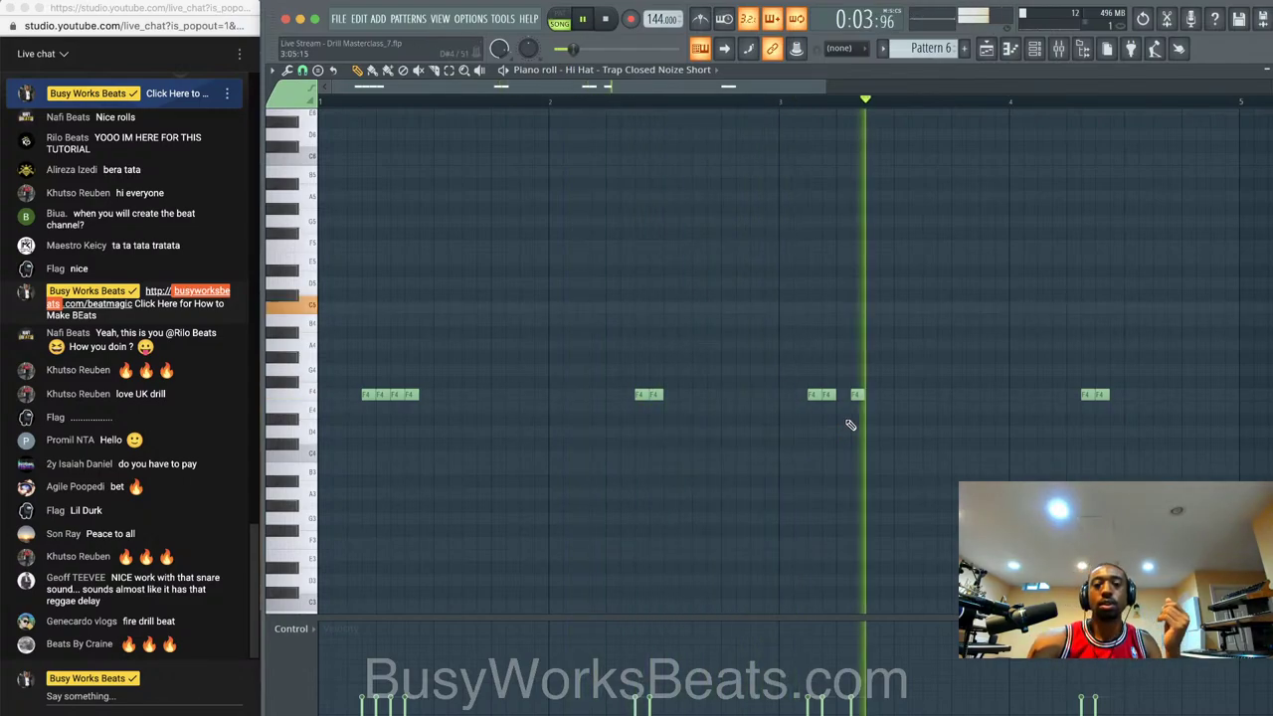
pyautogui.press('space')
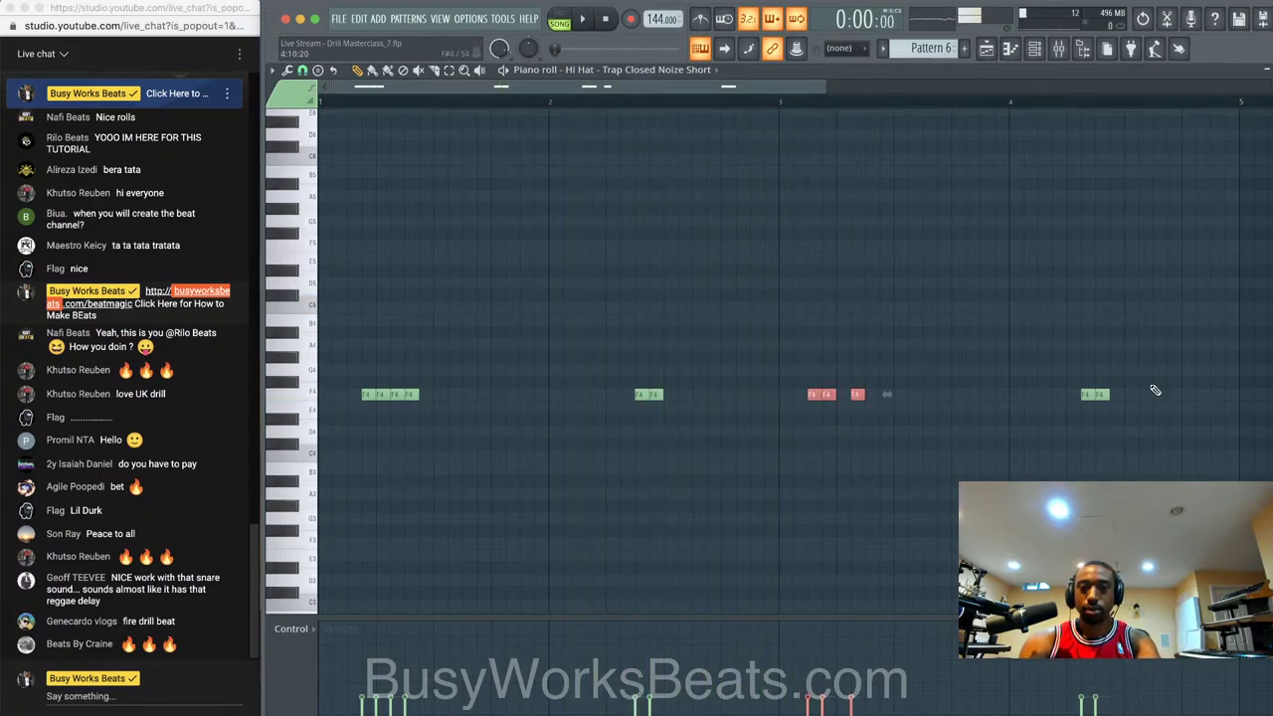
# - Play the hi-hat pattern and add one-step F4 notes on steps 9 and 10 of bar 4
pyautogui.moveTo(1152, 390); pyautogui.dragTo(1109, 410)
pyautogui.press('super+d')
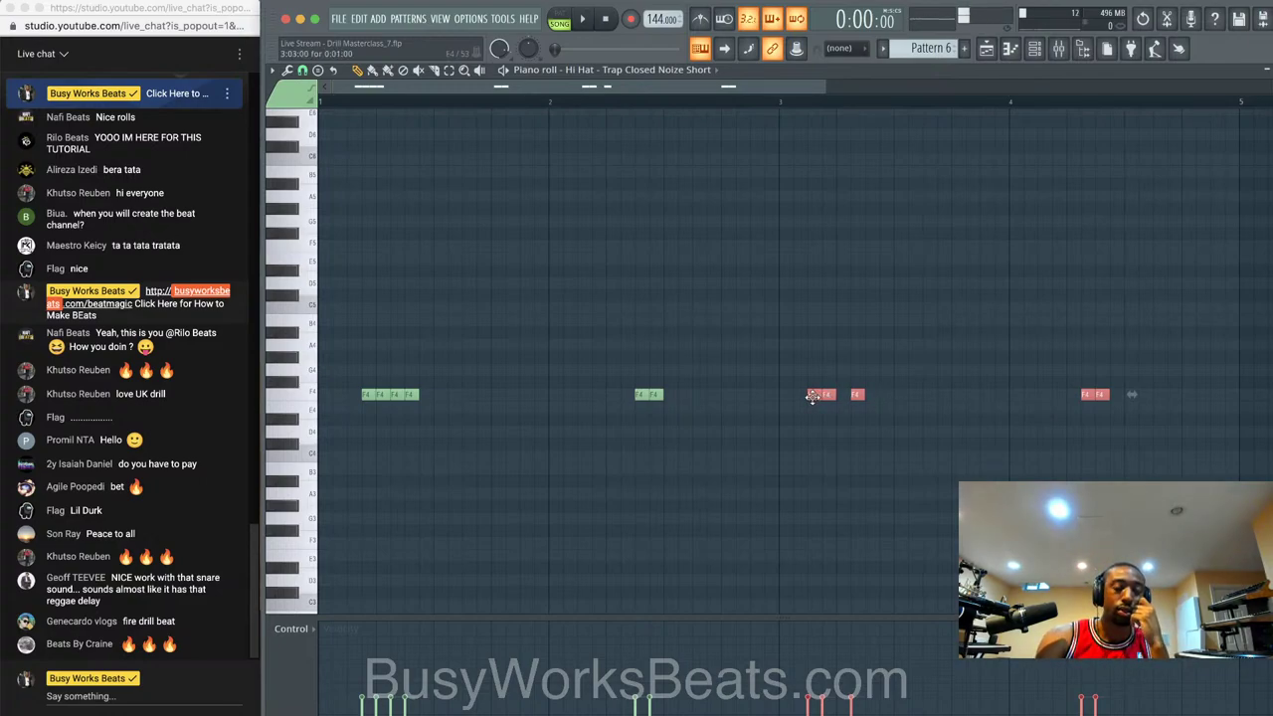
pyautogui.press('space')
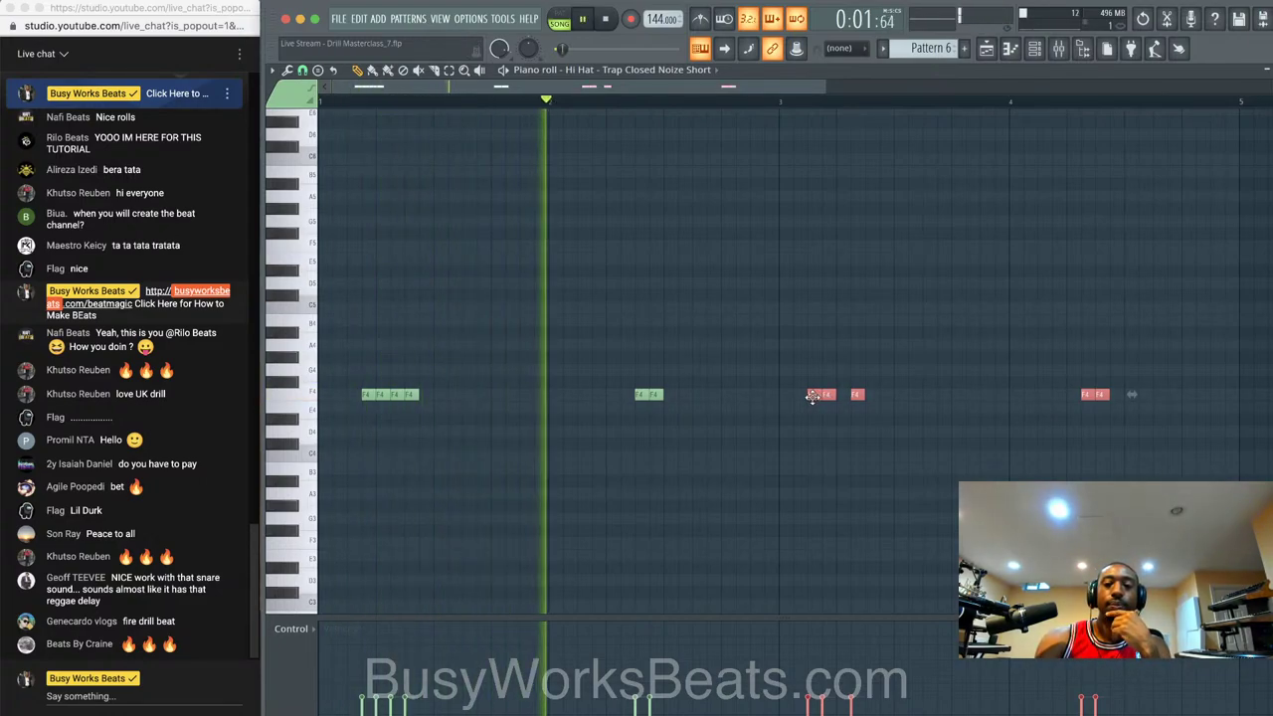
pyautogui.press('space')
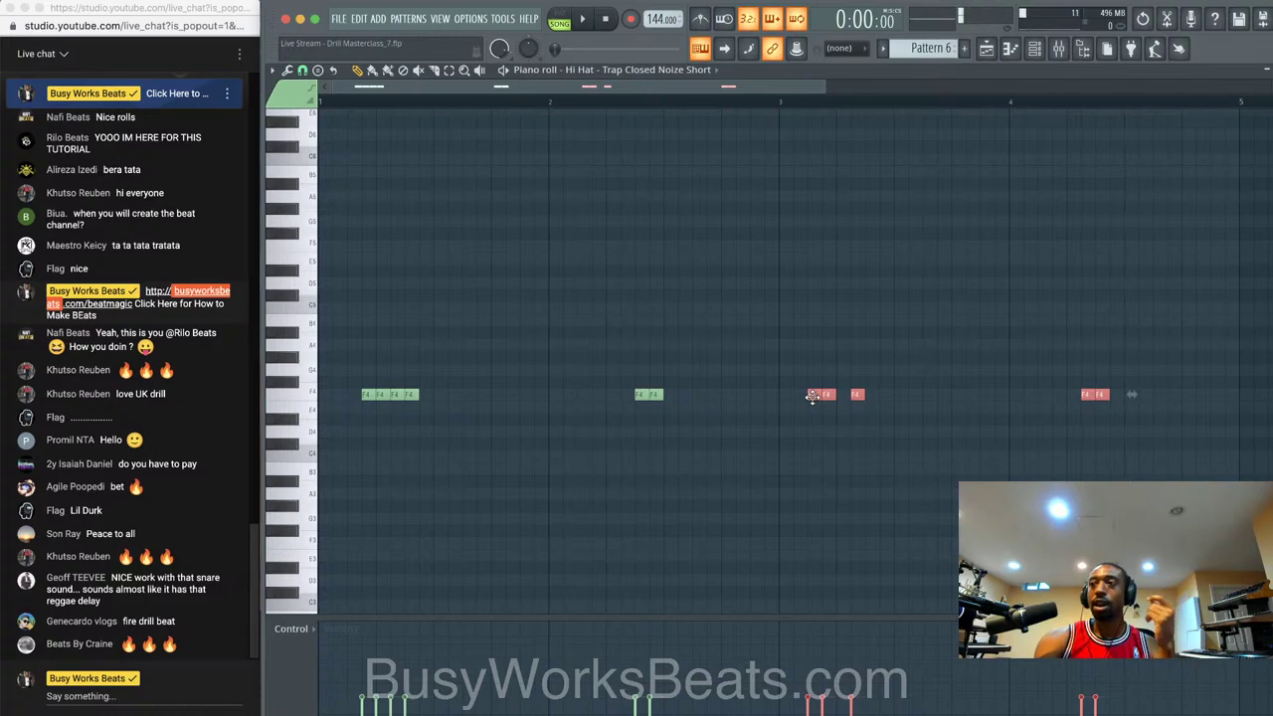
pyautogui.press('space')
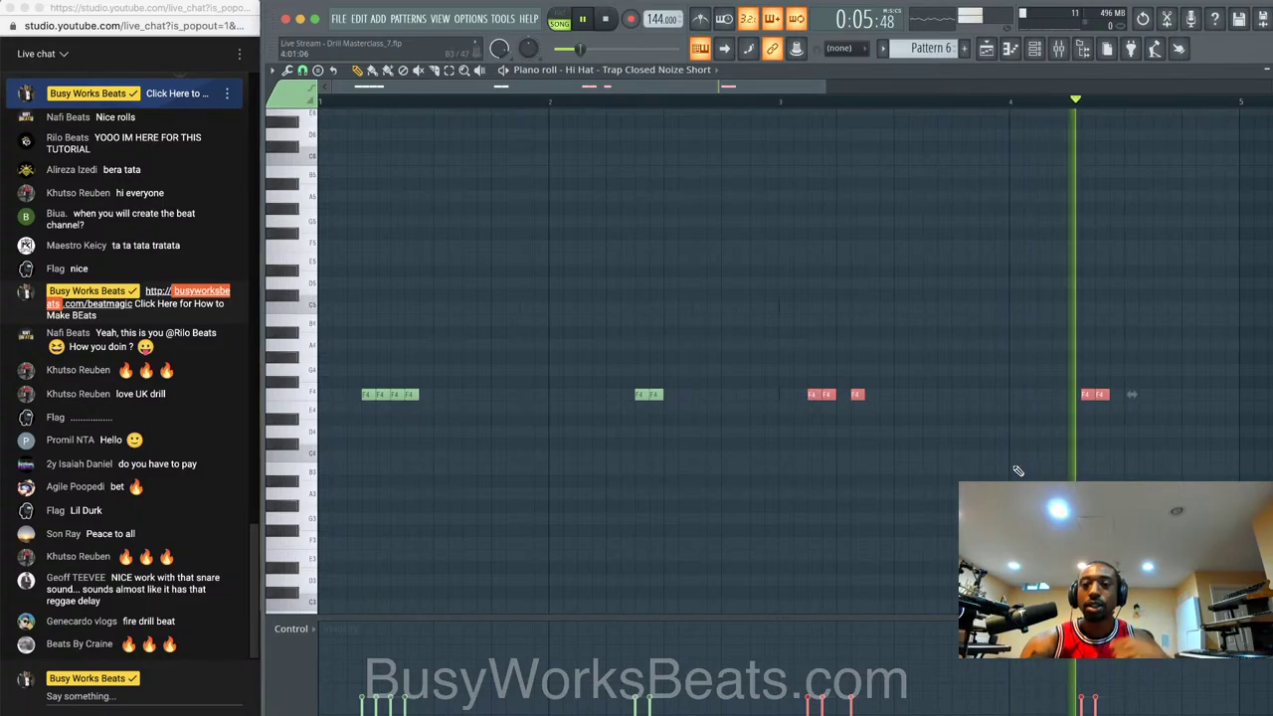
pyautogui.click(1132, 394)
pyautogui.click(1160, 394)
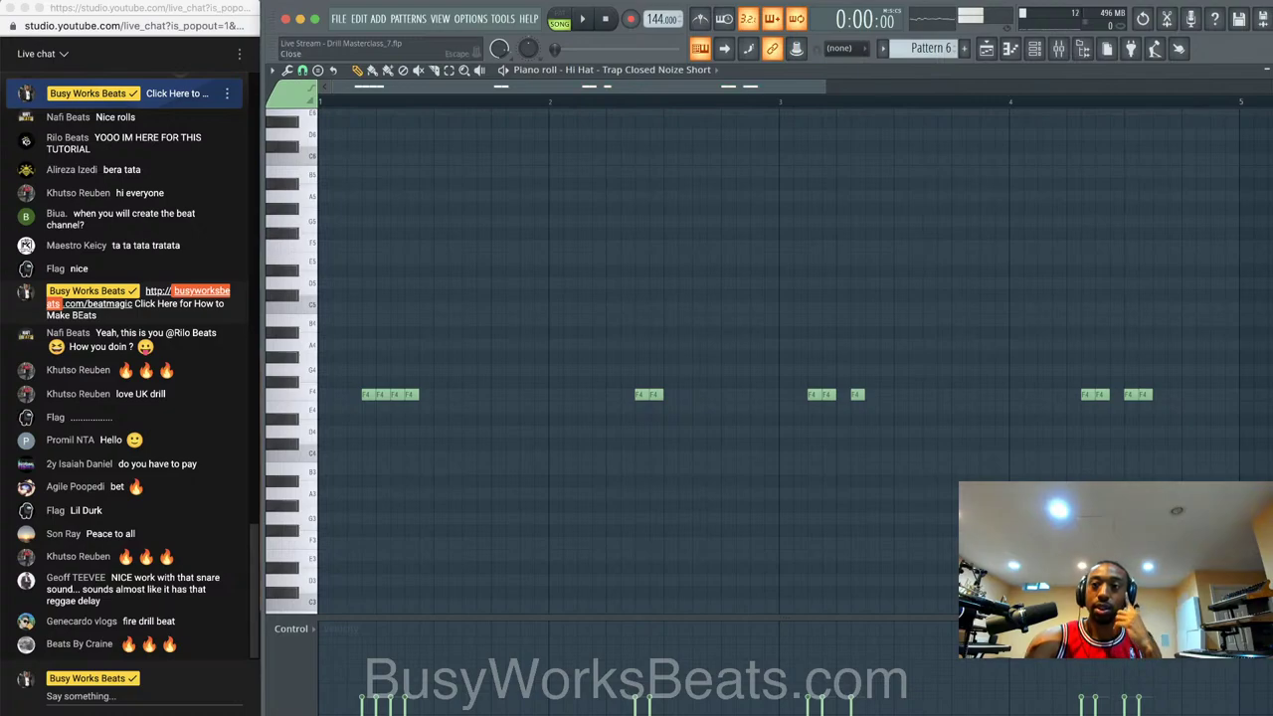
# - Duplicate the Pattern 6 clip three times along Track 4 of the playlist so it fills bars 1 to 16 during playback
pyautogui.press('F5')
pyautogui.press('space')
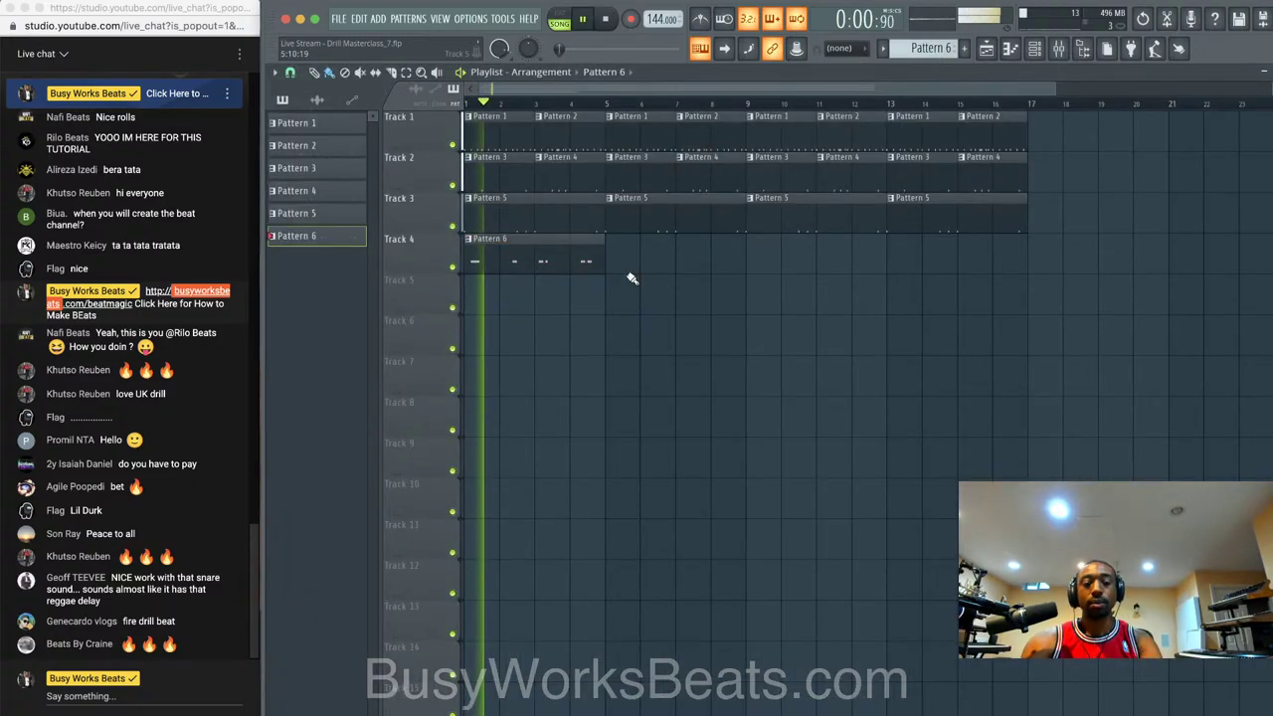
pyautogui.moveTo(627, 278); pyautogui.dragTo(565, 261)
pyautogui.hotkey('ctrl', 'b')
pyautogui.moveTo(696, 257); pyautogui.dragTo(830, 264)
pyautogui.keyDown('ctrl'); pyautogui.click(822, 316); pyautogui.keyUp('ctrl')
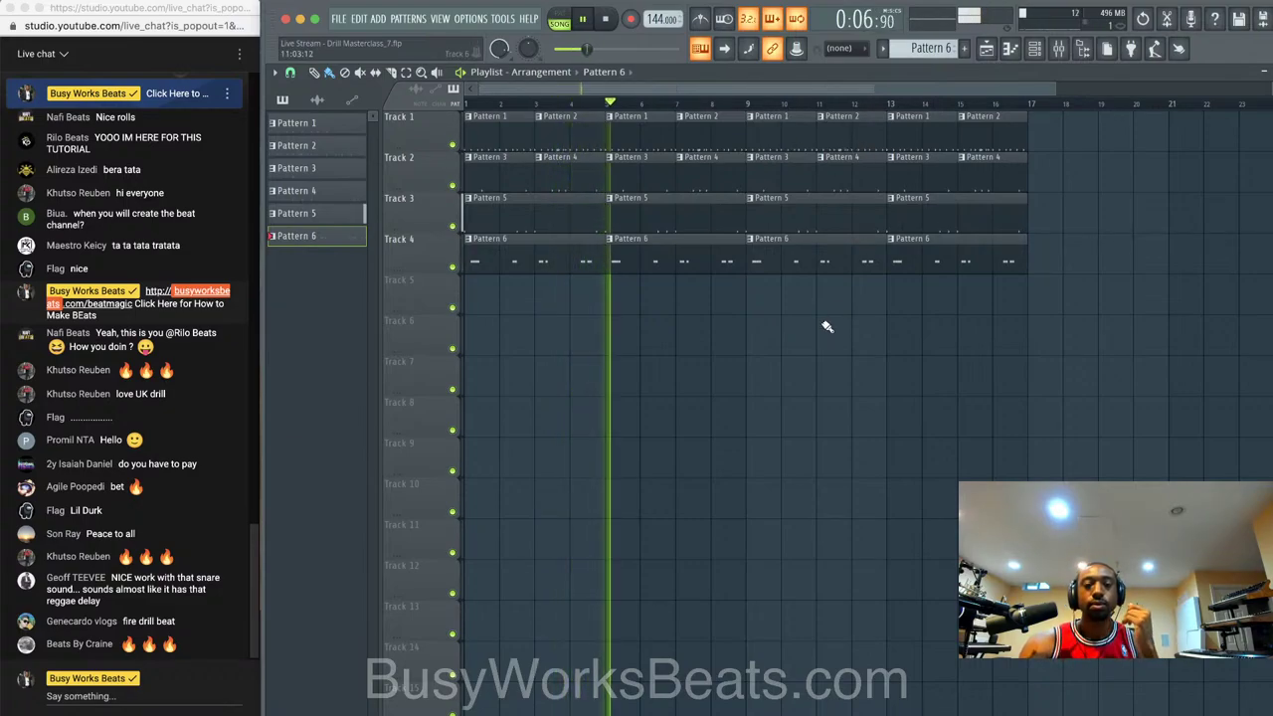
# - Shift the four F4 notes in bar 4 of Pattern 6 one step later and return to the playlist
pyautogui.doubleClick(586, 259)
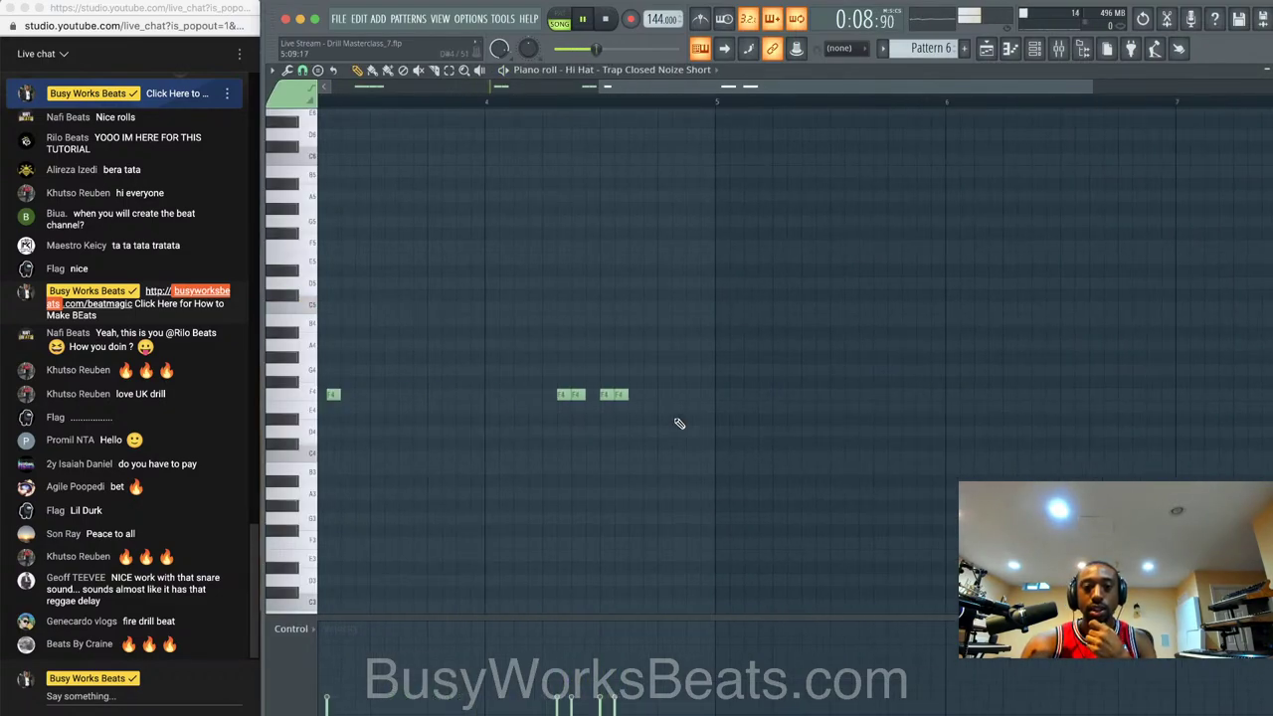
pyautogui.moveTo(682, 423); pyautogui.dragTo(585, 394)
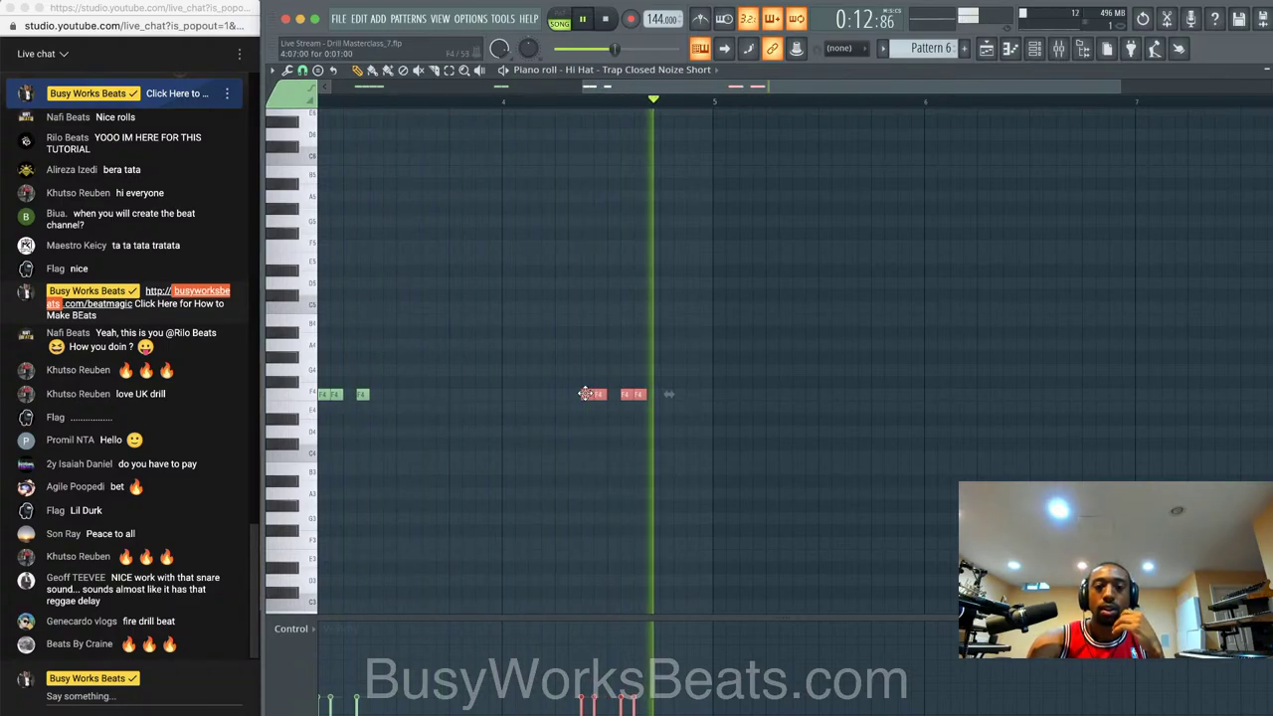
pyautogui.keyDown('super'); pyautogui.click(668, 467); pyautogui.keyUp('super')
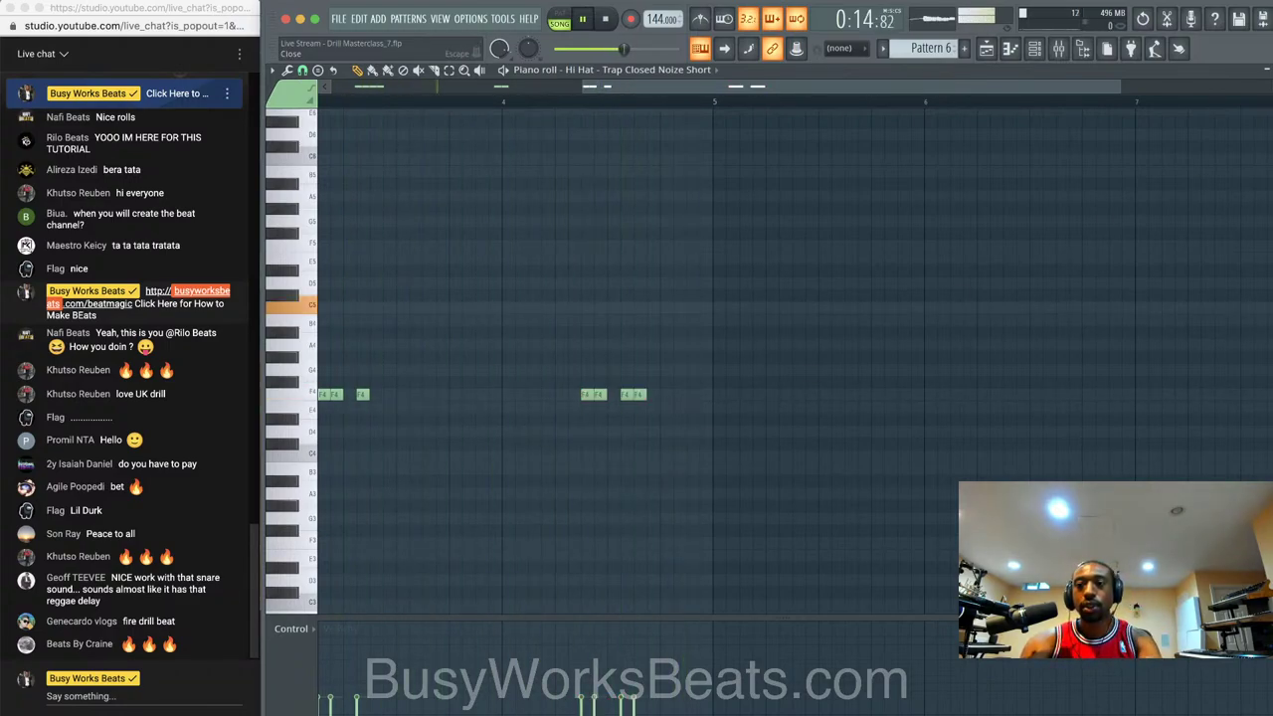
pyautogui.press('Escape')
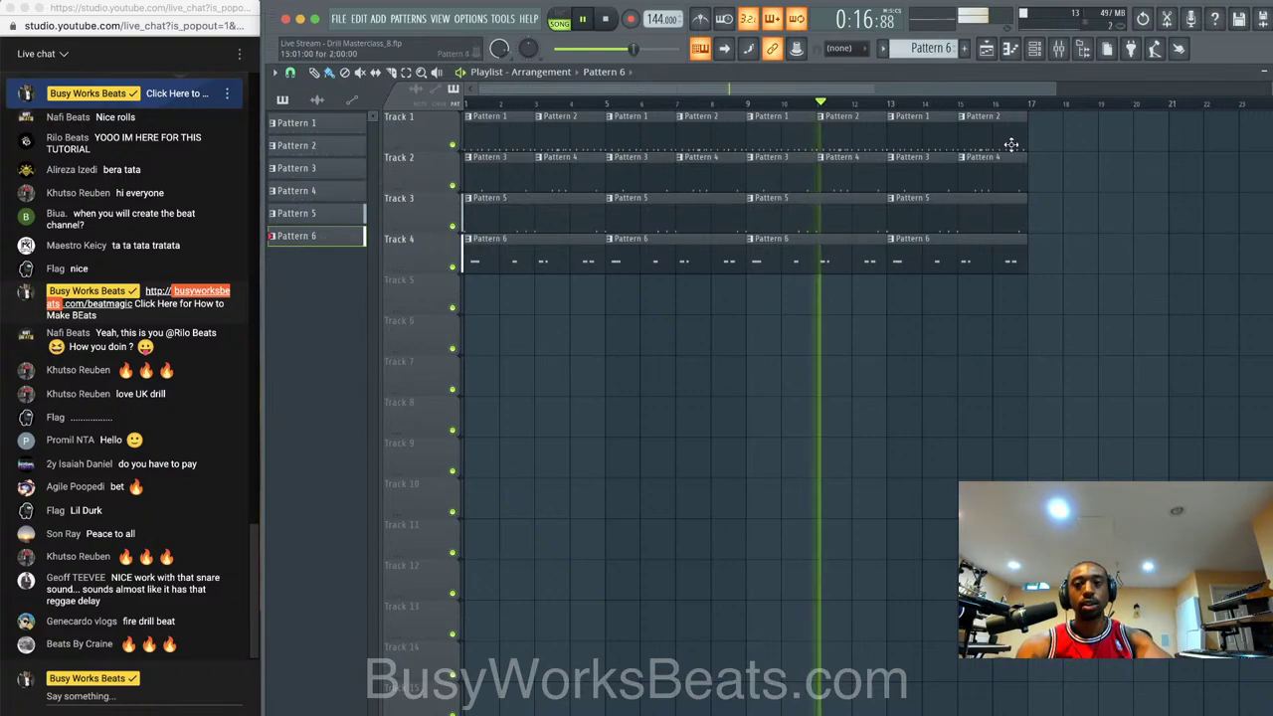
# - Create Pattern 7, stop playback and add an Ample Guitar M channel to the channel rack, closing its plugin window
pyautogui.press('F6')
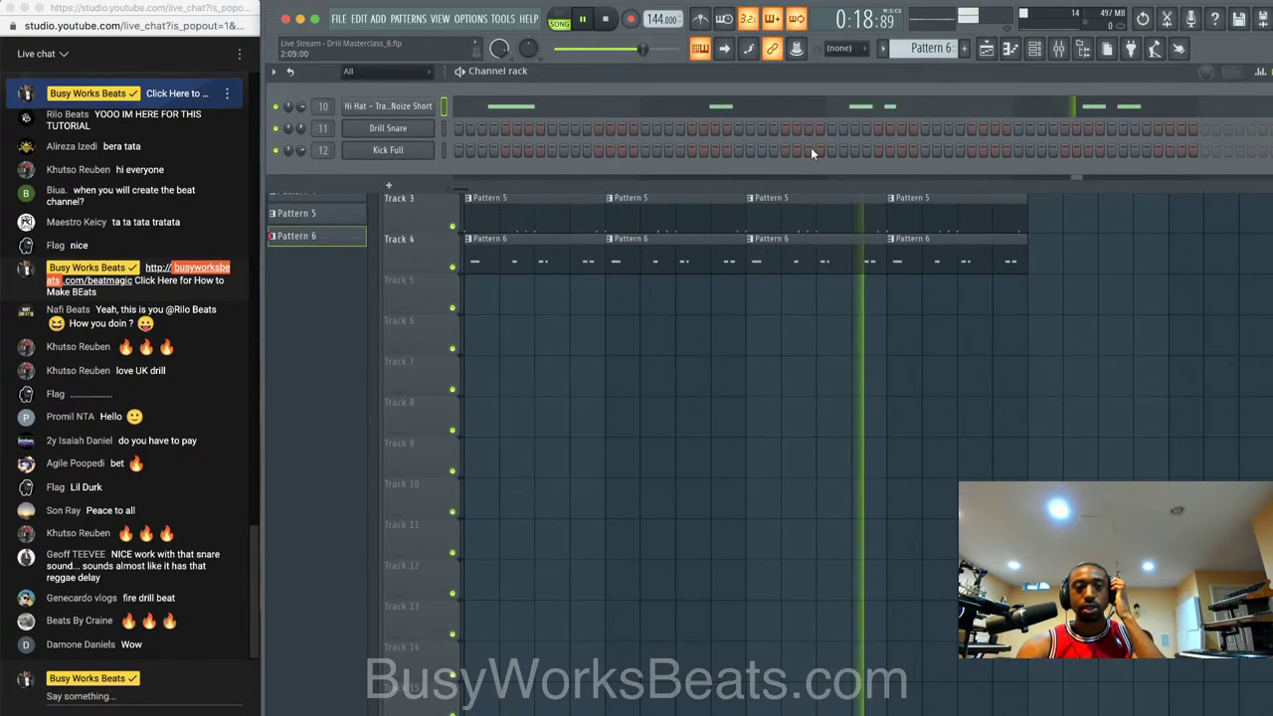
pyautogui.click(964, 49)
pyautogui.press('space')
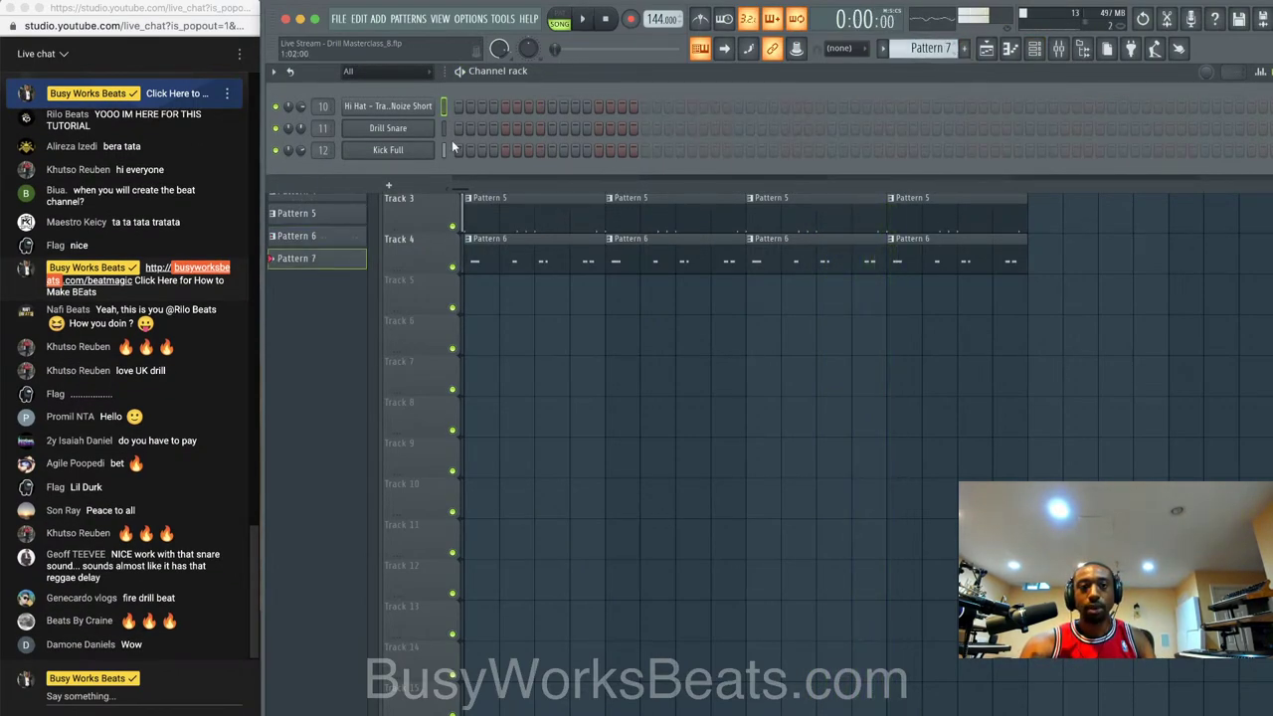
pyautogui.click(416, 188)
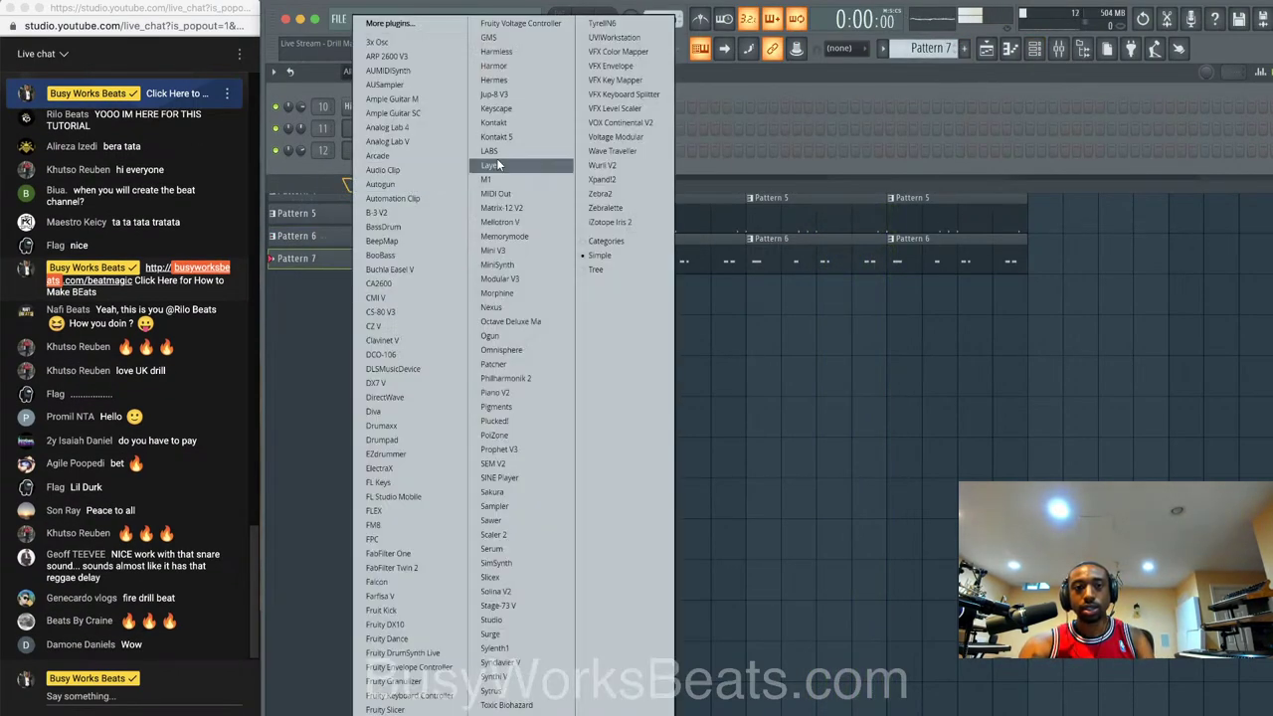
pyautogui.click(444, 101)
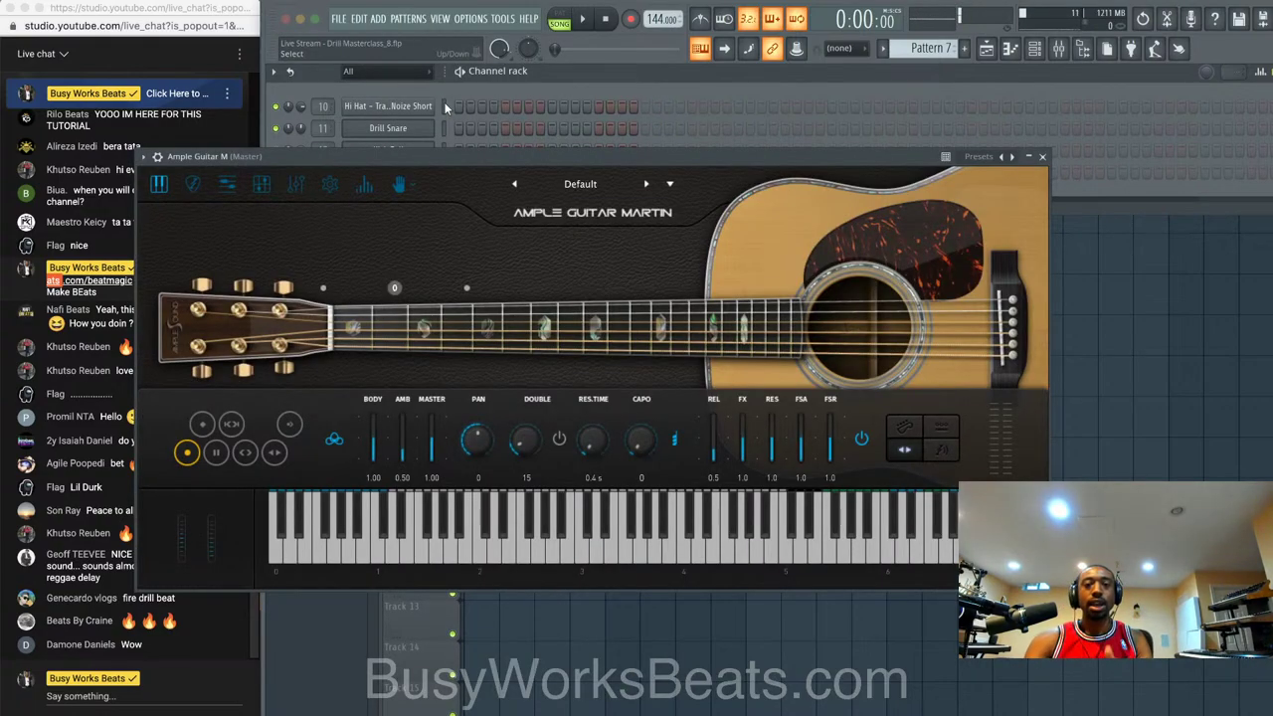
pyautogui.click(1043, 157)
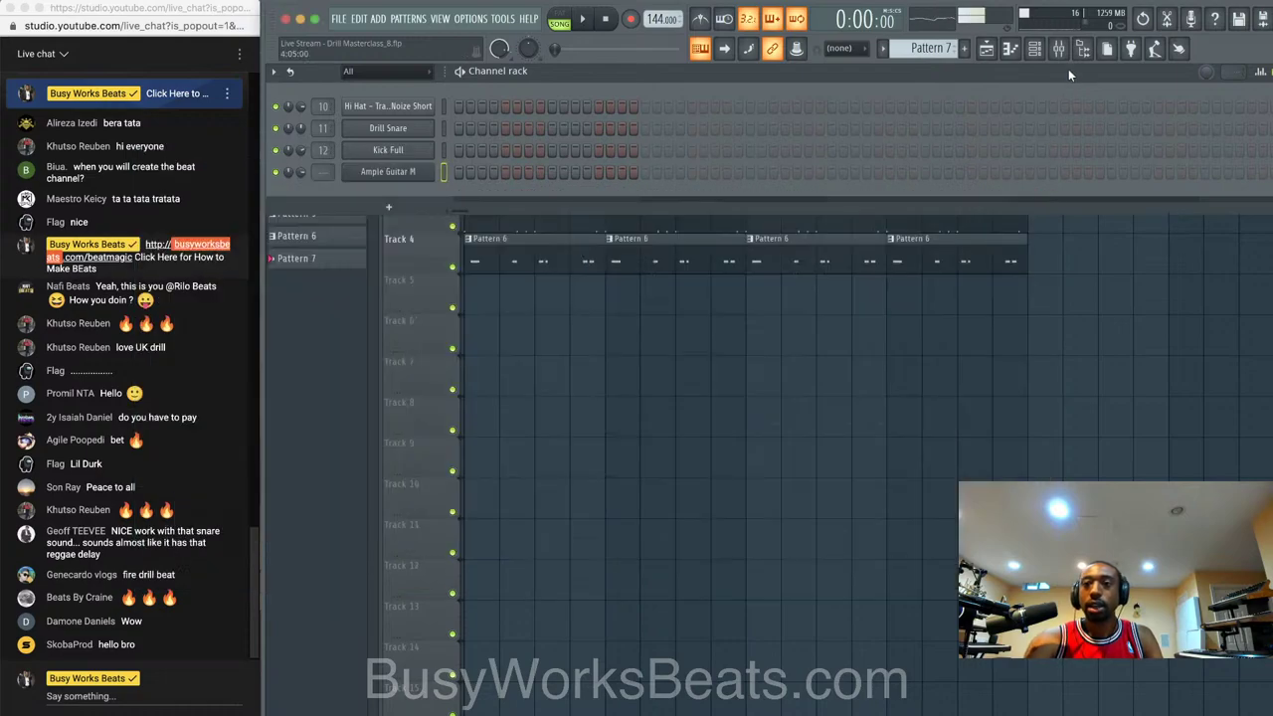
# - Open the sample browser and look through the sample pack folders
pyautogui.click(1084, 50)
pyautogui.scroll(-12, 364, 398)
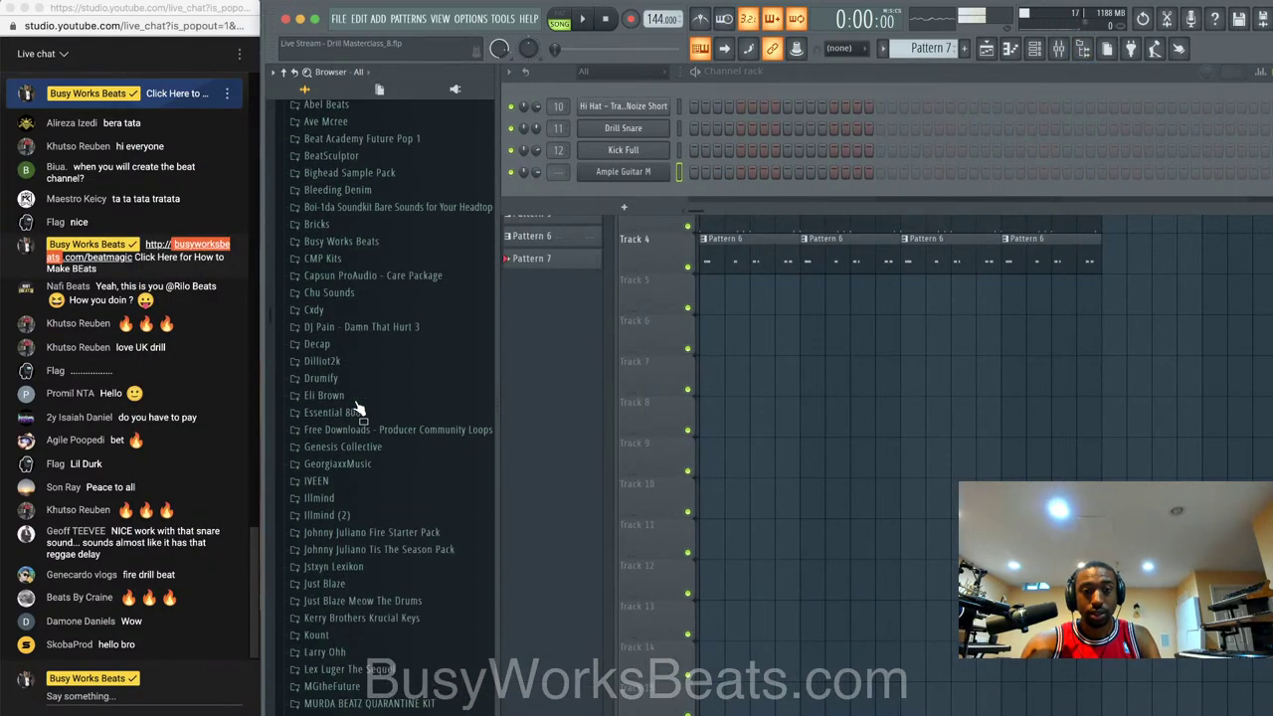
pyautogui.scroll(1, 160, 481)
pyautogui.scroll(-1, 166, 400)
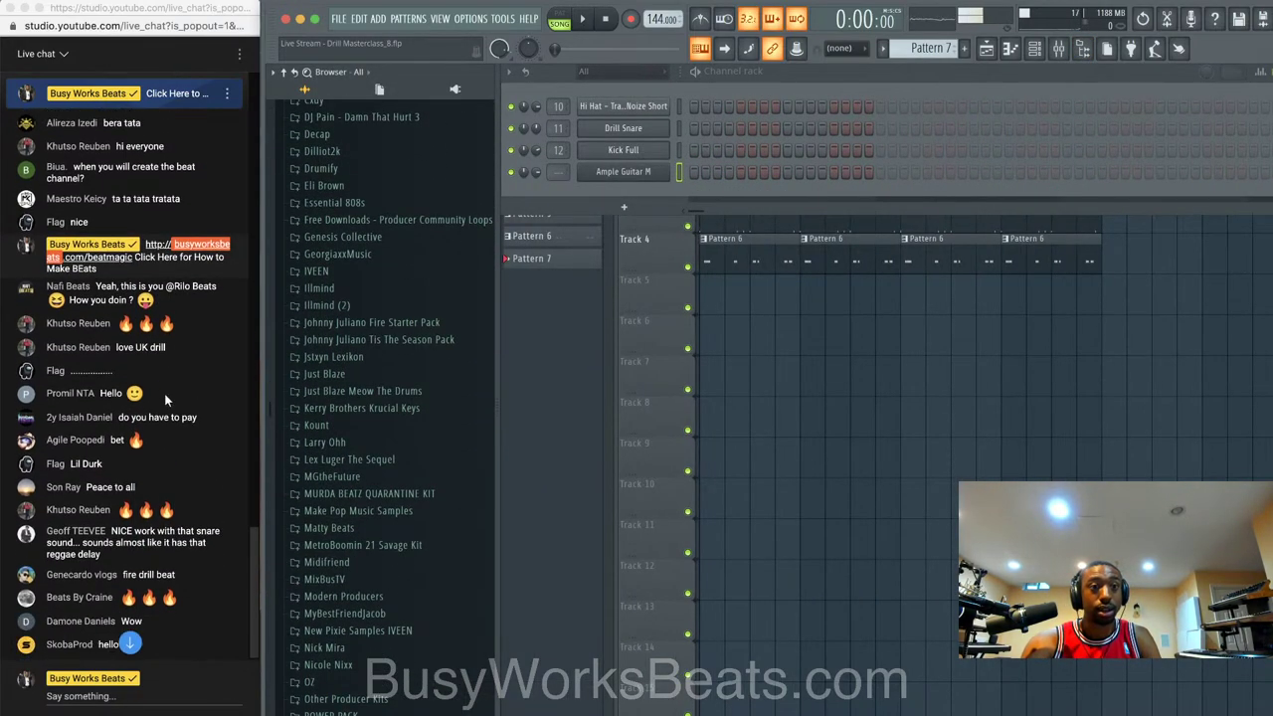
pyautogui.click(133, 701)
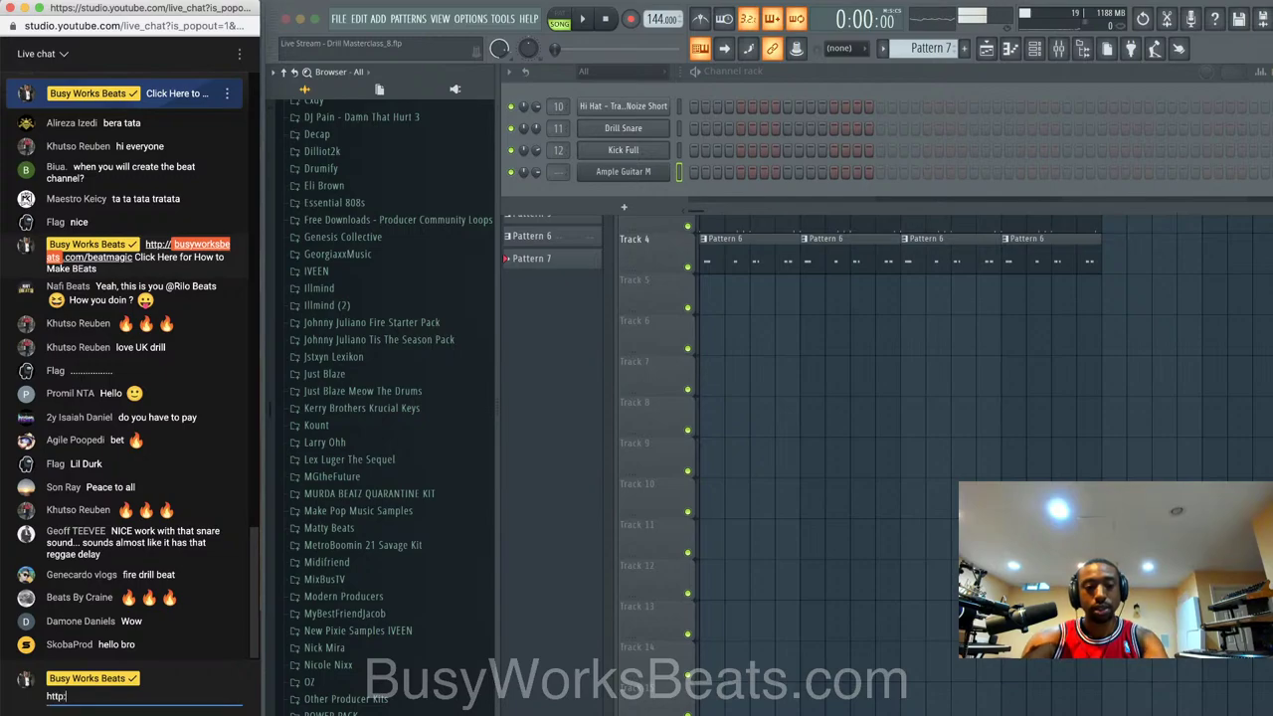
pyautogui.write('http://nicolenixx.com Click Here for')
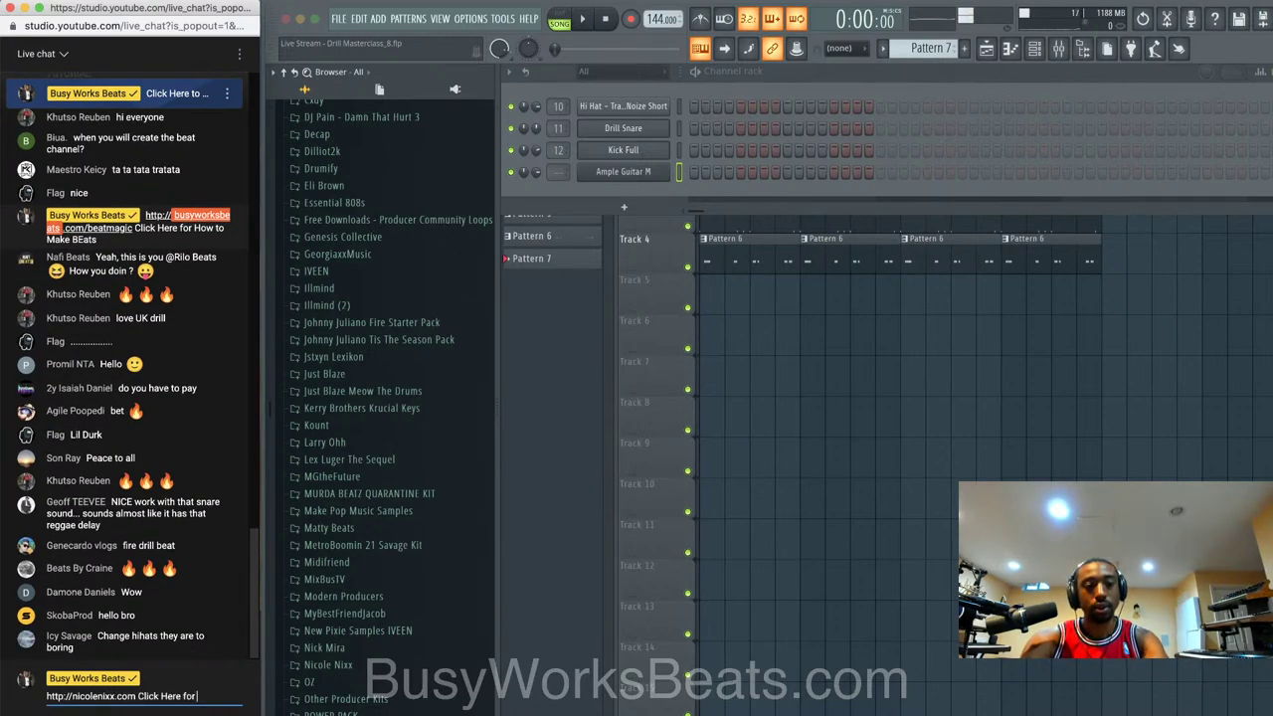
pyautogui.write(' Vocal Tags')
pyautogui.press('Return')
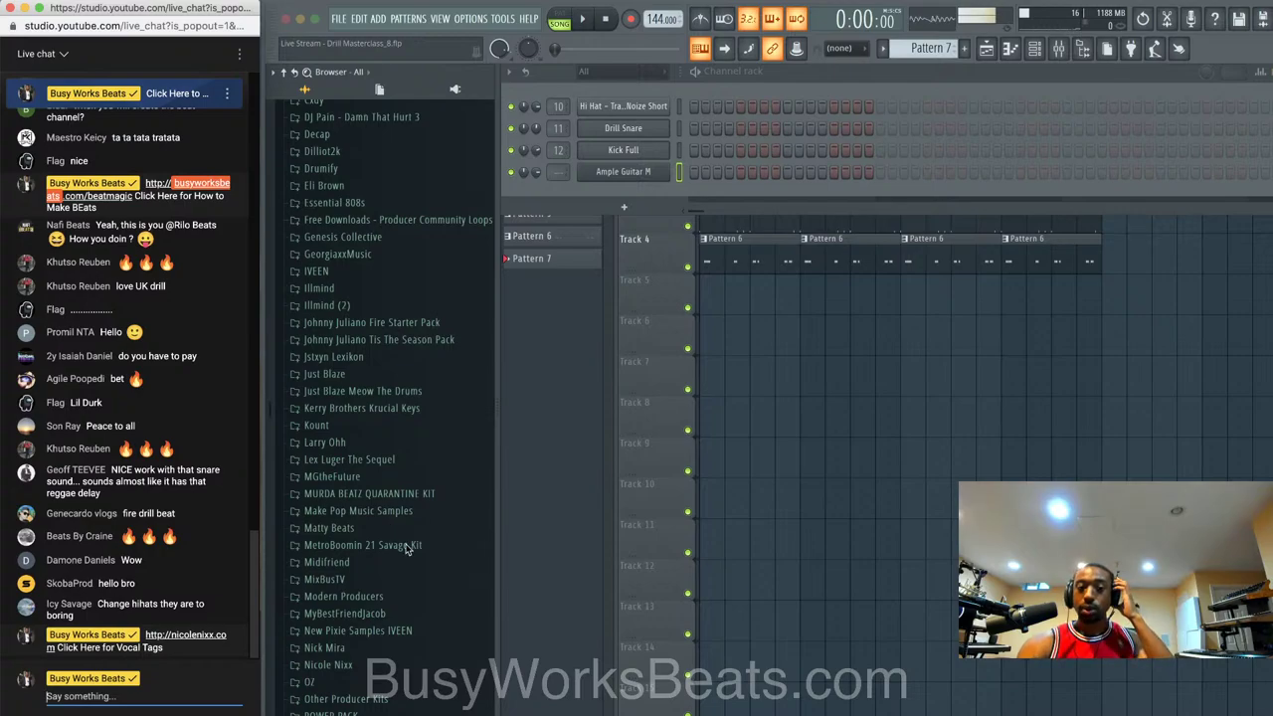
# - Find the Vocal Tags folder in the sample browser and expand its Nicole Nixx subfolder
pyautogui.scroll(-4, 409, 510)
pyautogui.scroll(-7, 409, 509)
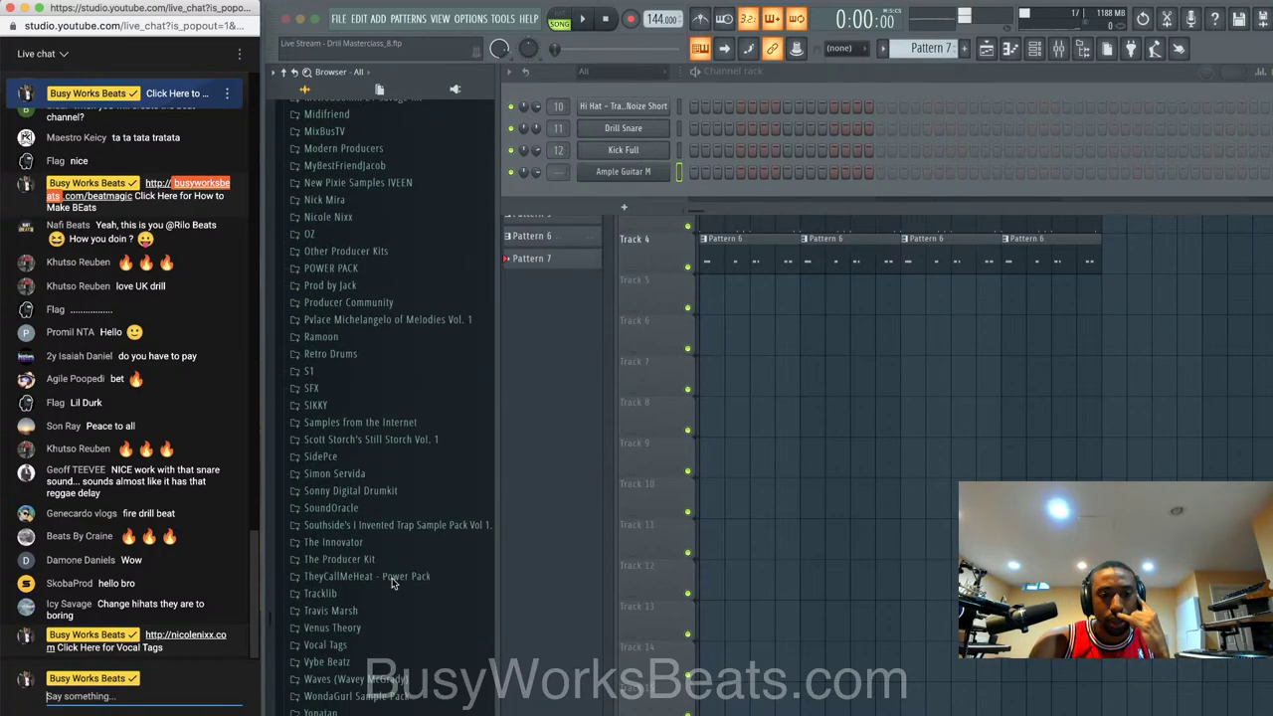
pyautogui.scroll(-1, 366, 667)
pyautogui.click(366, 577)
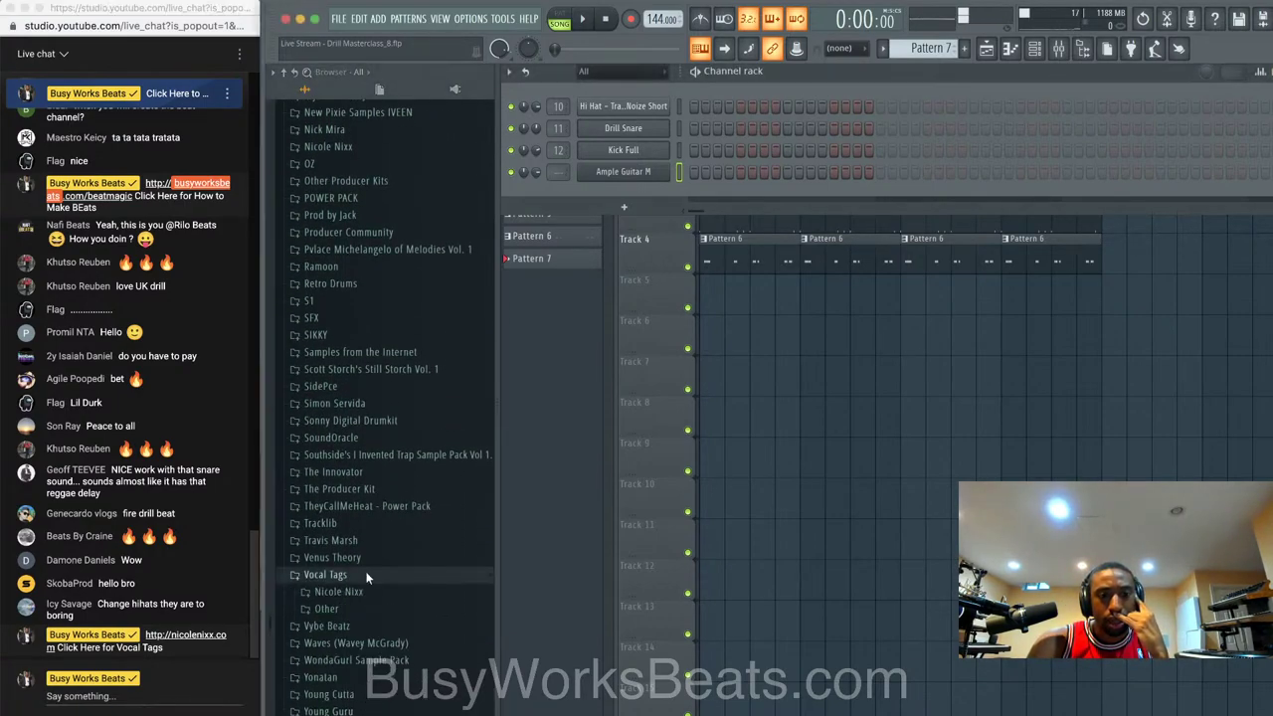
pyautogui.click(364, 591)
# - Preview the Busy (Nicole Nixx Tag) sample and try to place it on Track 6 of the playlist
pyautogui.press('space')
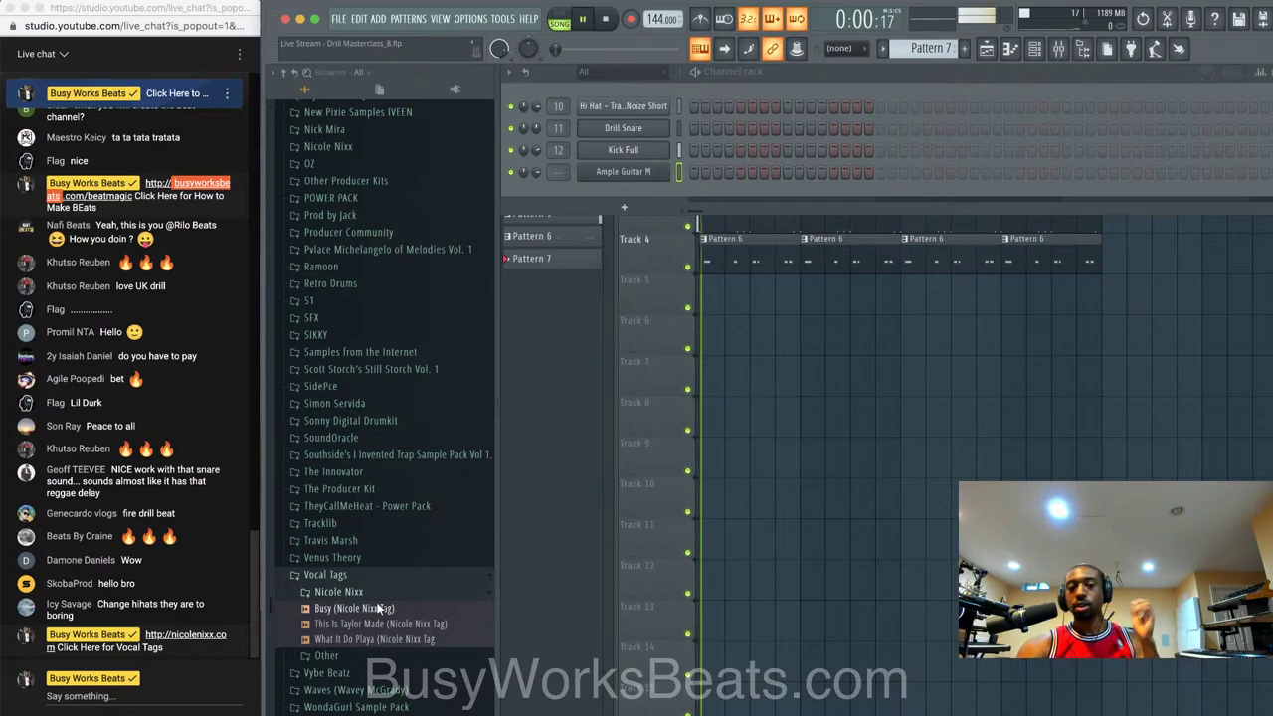
pyautogui.press('space')
pyautogui.press('space')
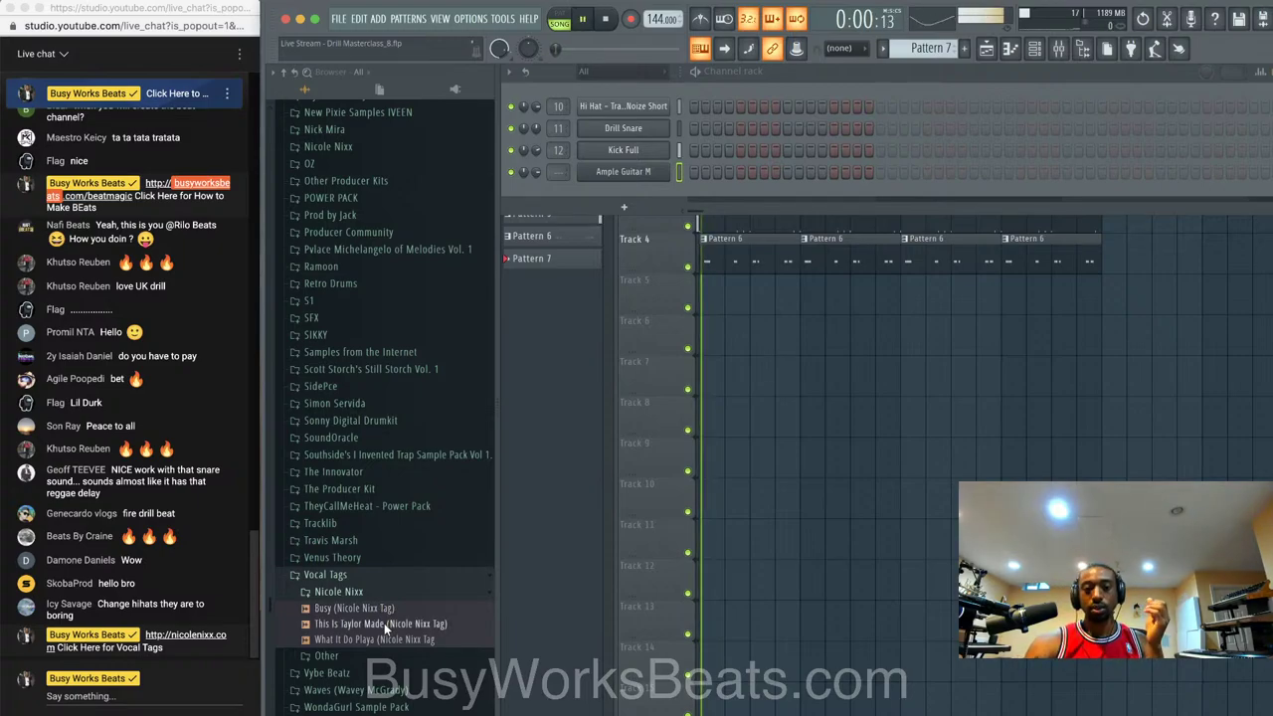
pyautogui.click(380, 608)
pyautogui.press('space')
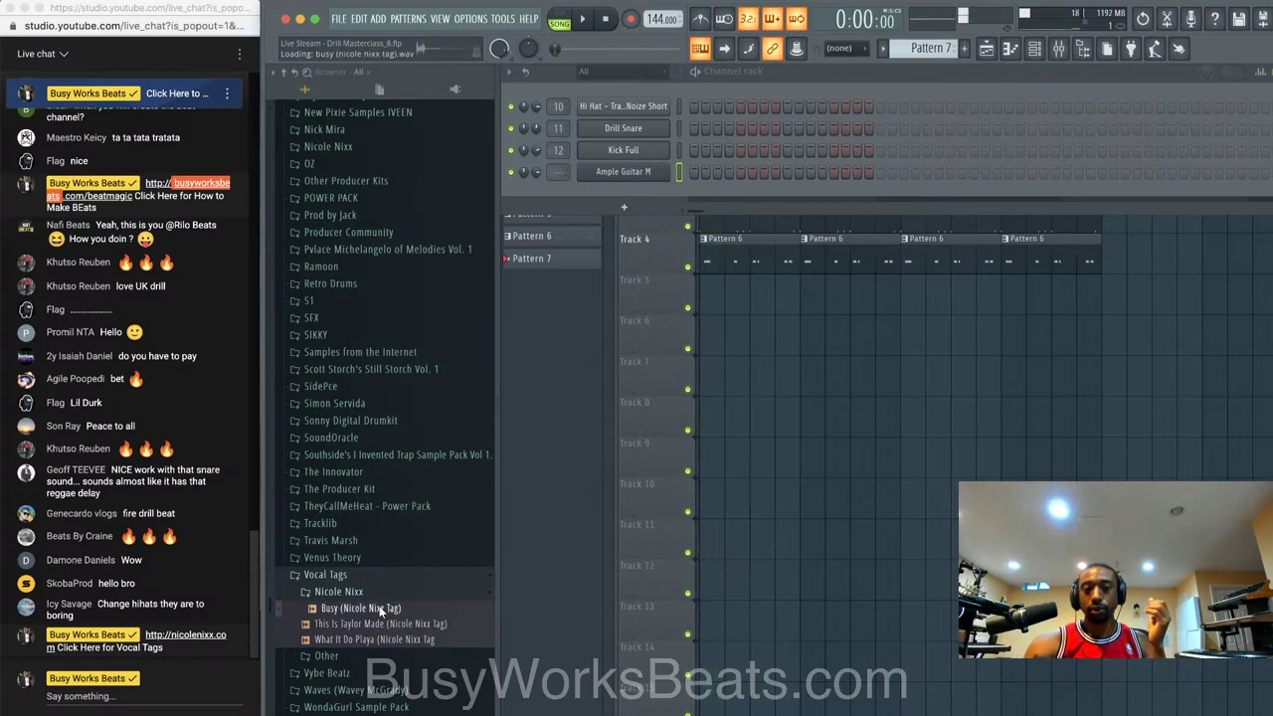
pyautogui.moveTo(380, 608); pyautogui.dragTo(744, 344)
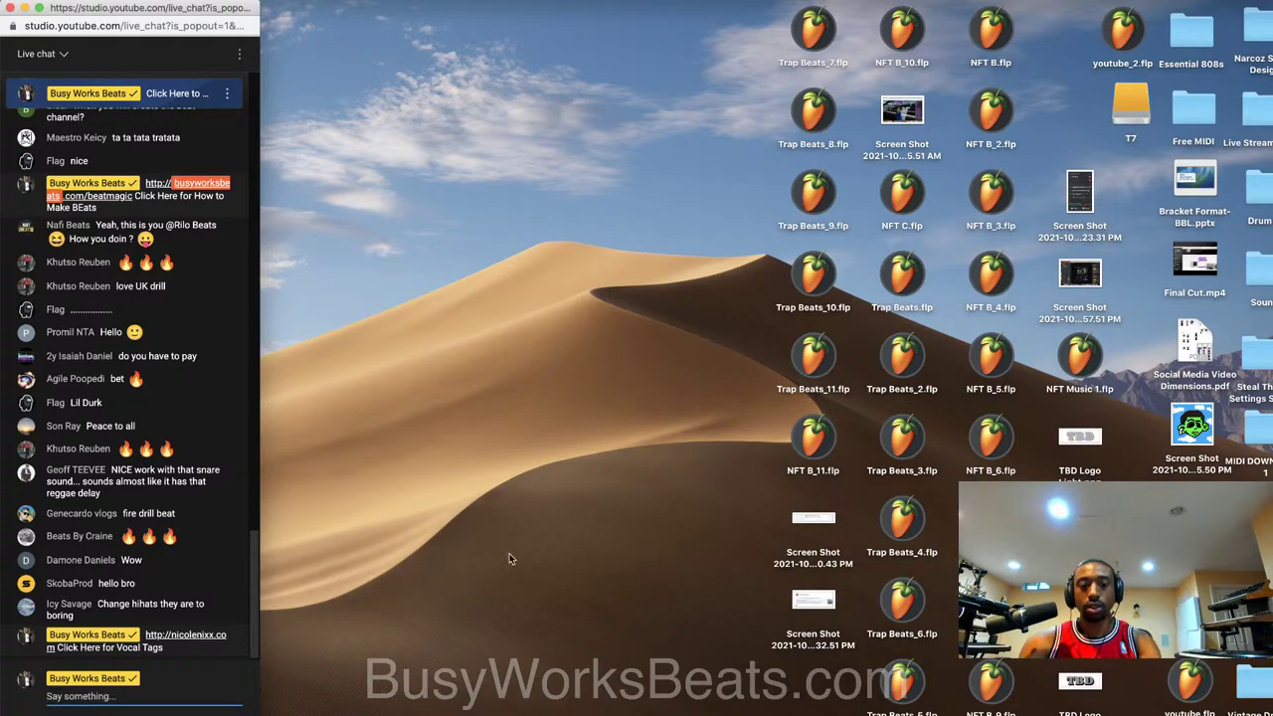
# - Relaunch FL Studio with Live Stream - Drill Masterclass_8.flp from T7/Projects/FL Studio/Tutorials and extend its window to meet the live chat
pyautogui.click(487, 715)
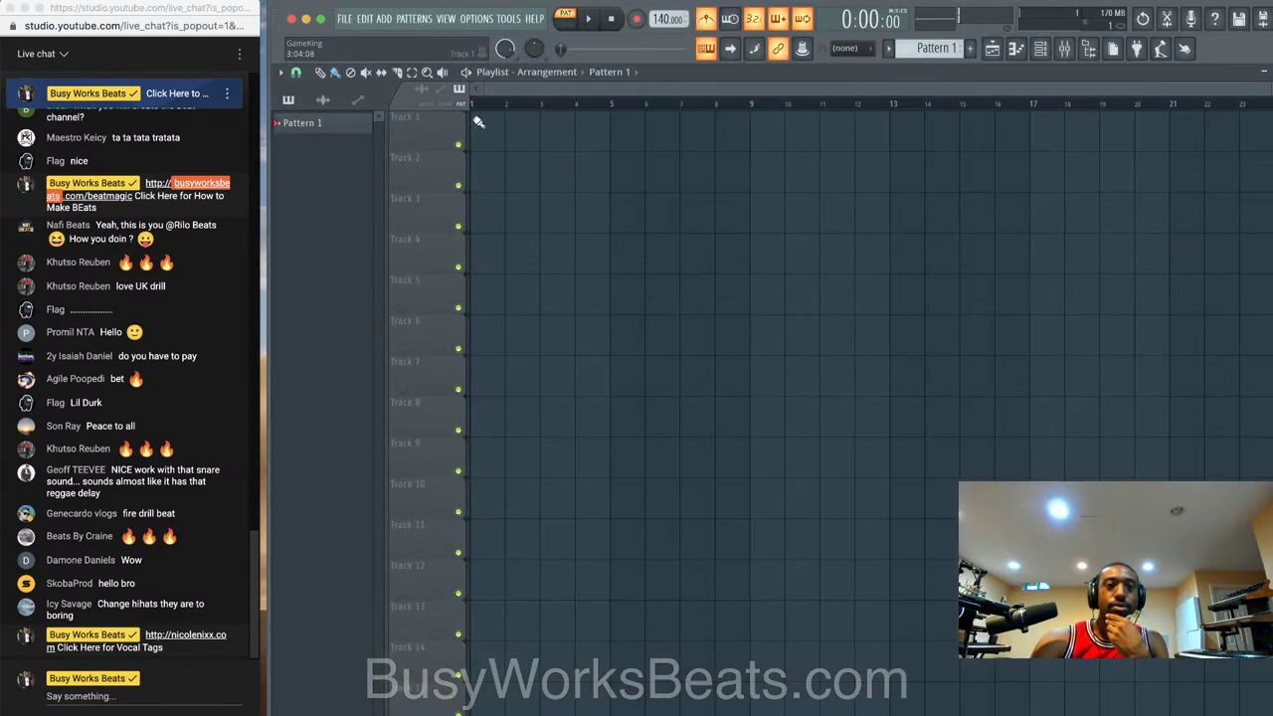
pyautogui.click(344, 18)
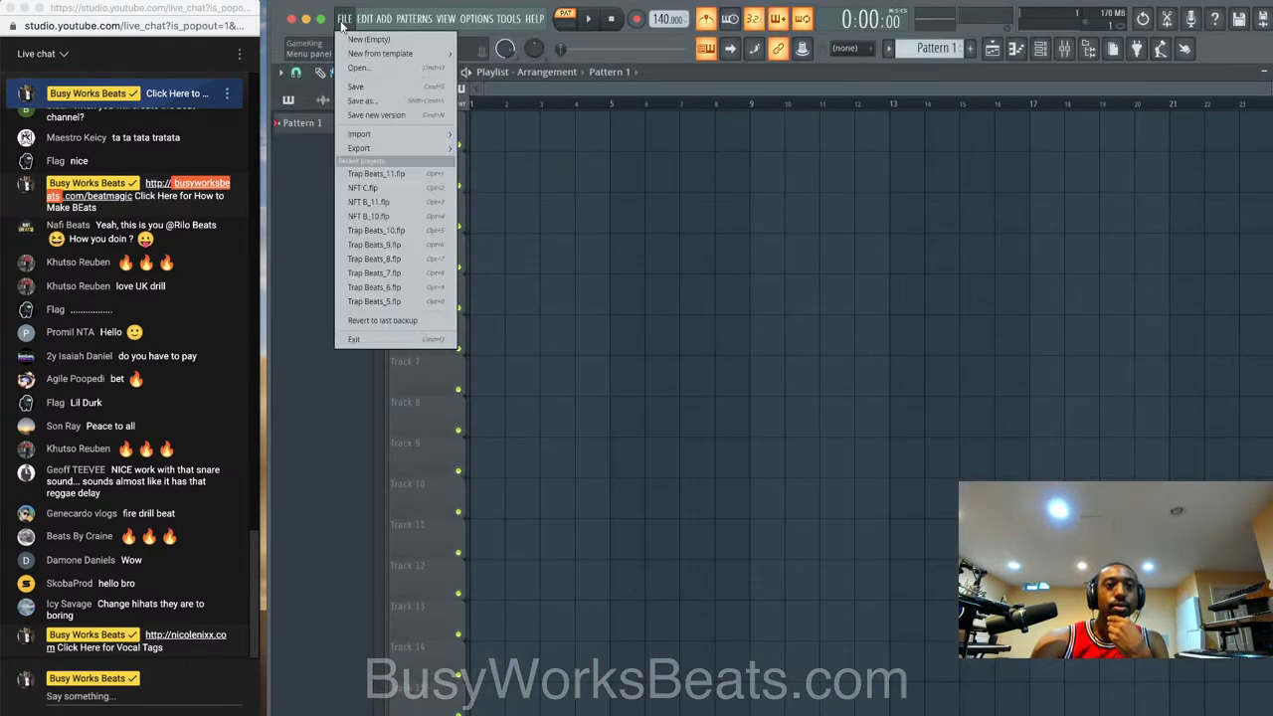
pyautogui.click(397, 68)
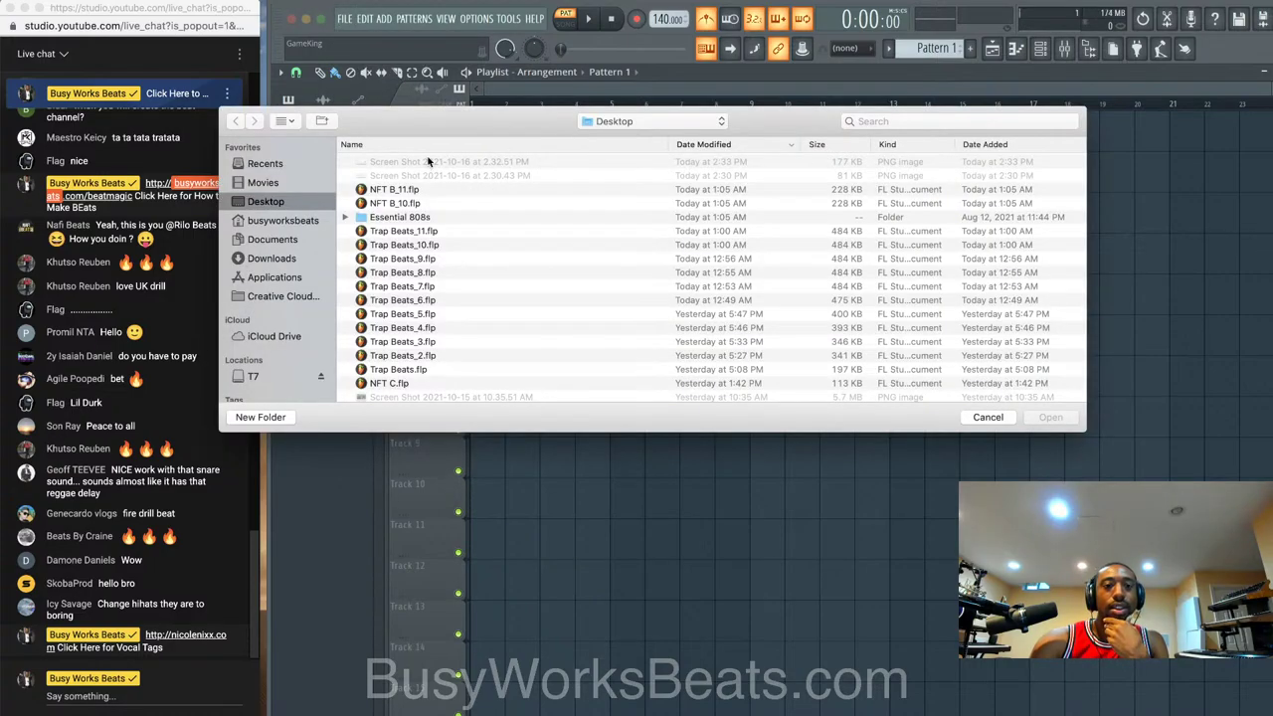
pyautogui.click(272, 374)
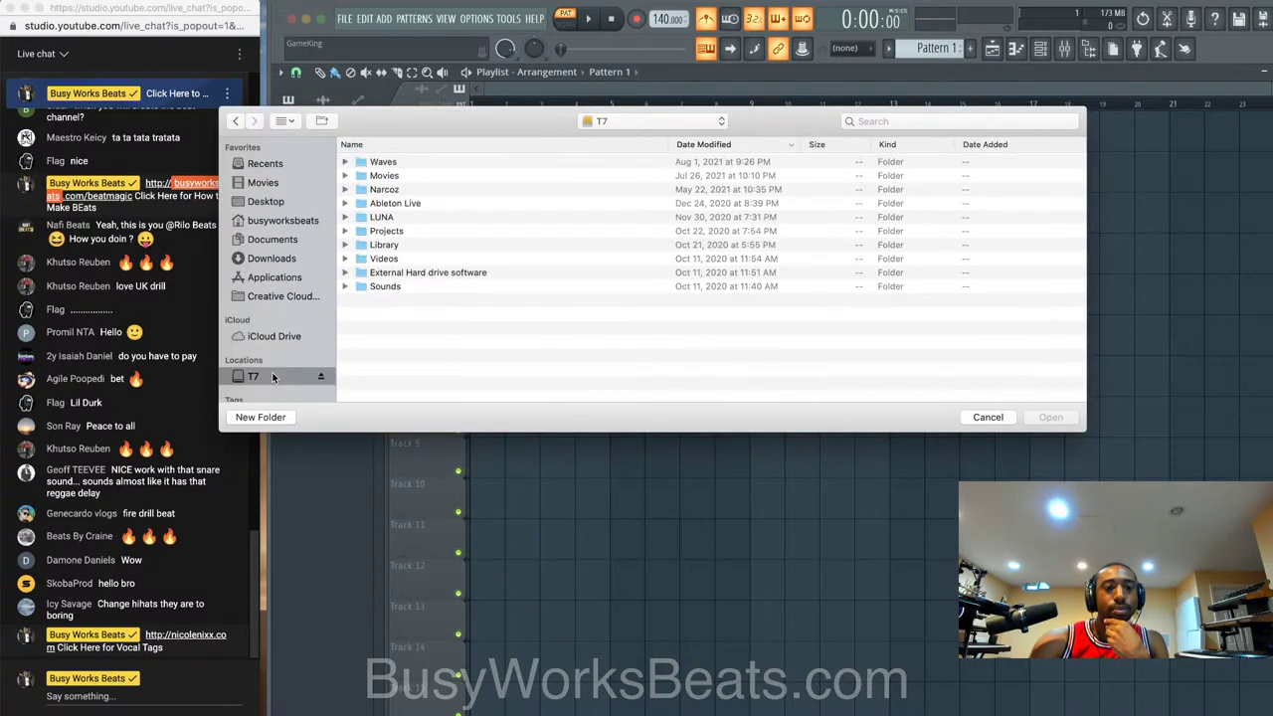
pyautogui.doubleClick(407, 236)
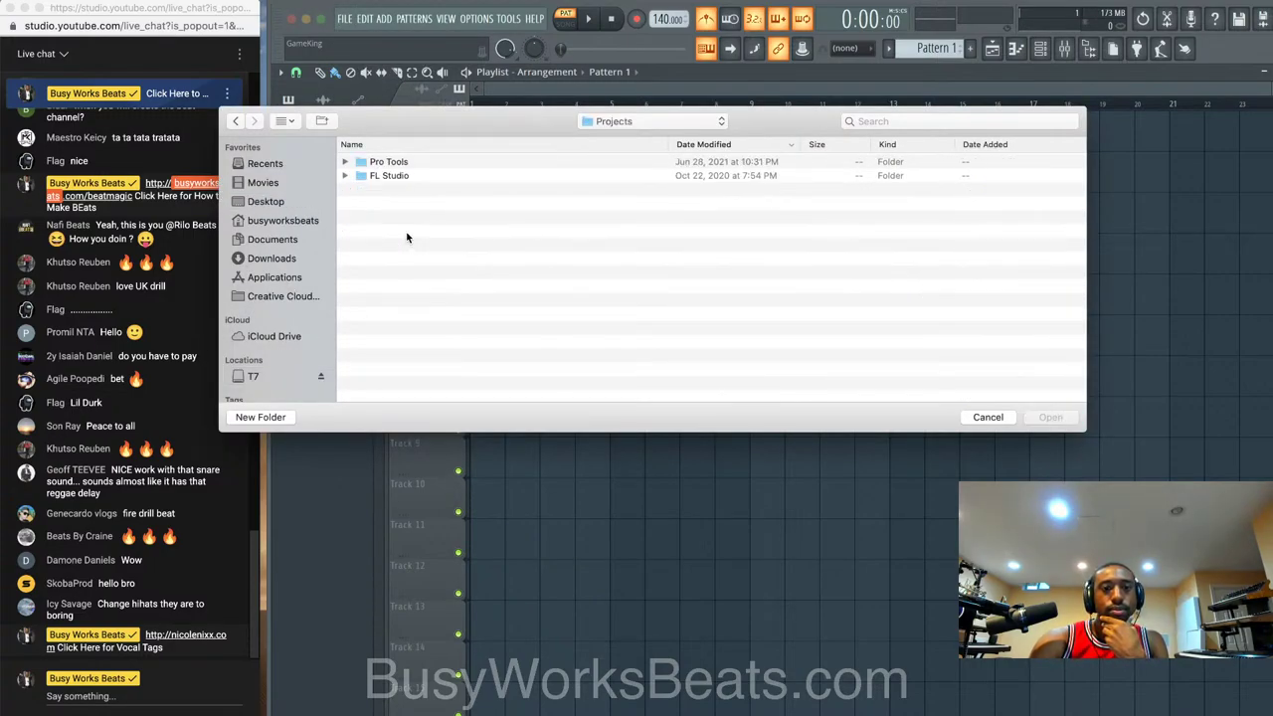
pyautogui.doubleClick(416, 176)
pyautogui.doubleClick(416, 162)
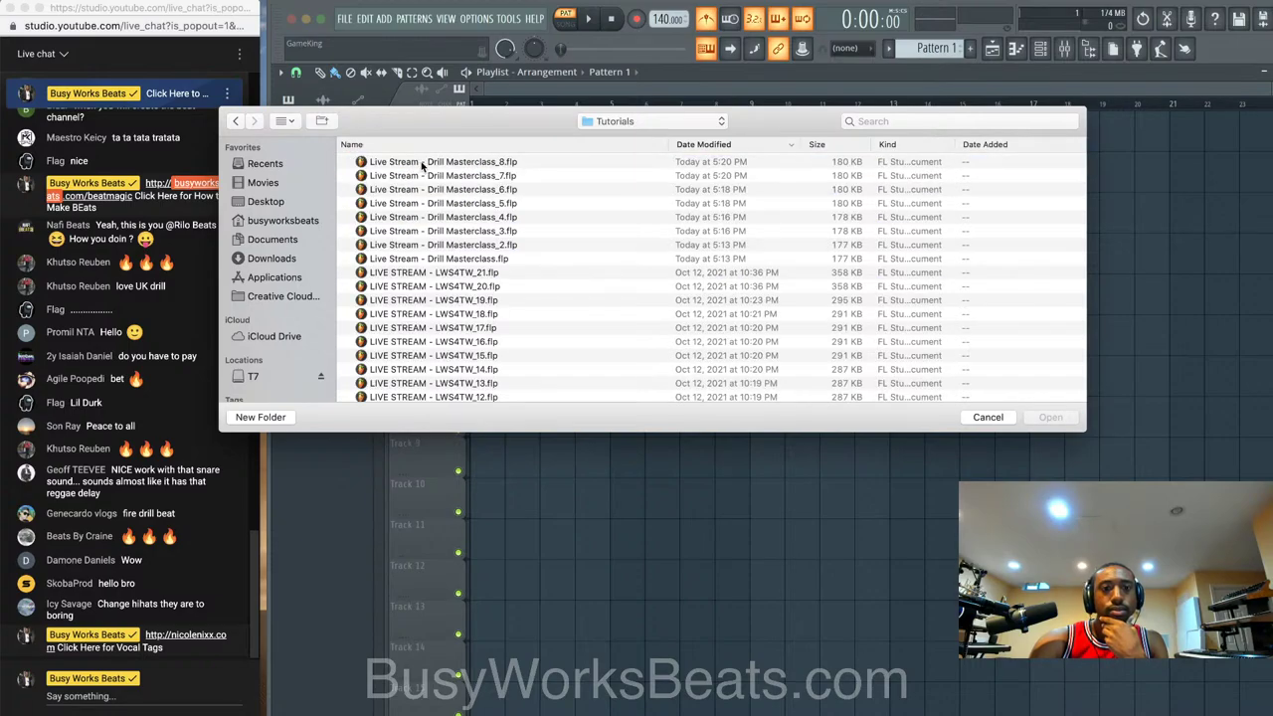
pyautogui.doubleClick(421, 162)
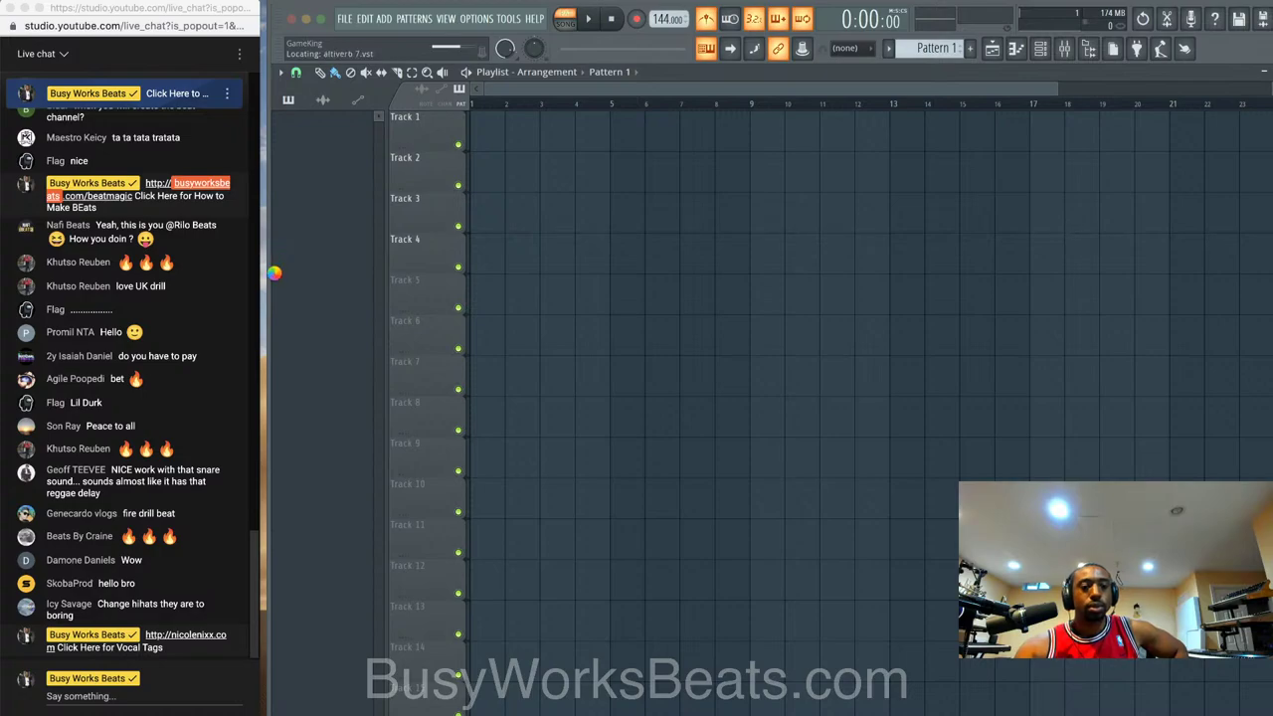
pyautogui.moveTo(269, 283); pyautogui.dragTo(256, 283)
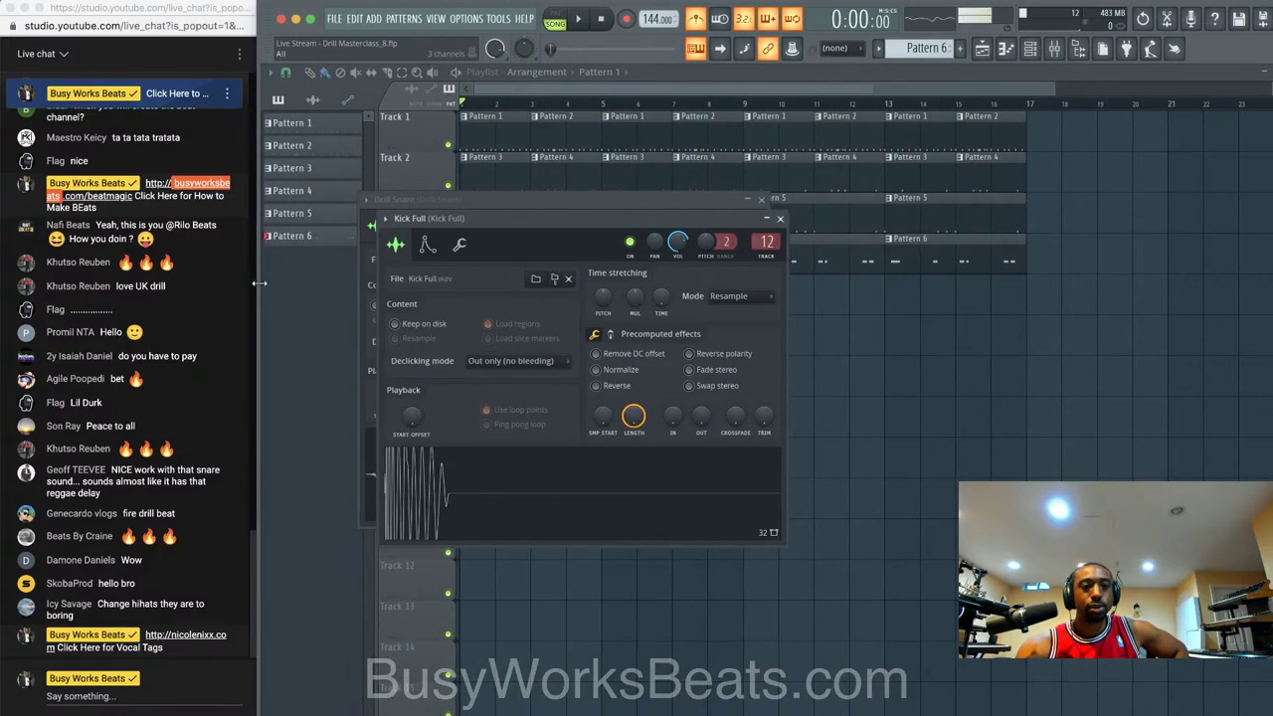
# - Close the Kick Full and Drill Snare channel windows and play back the opening bars of the arrangement
pyautogui.click(781, 219)
pyautogui.click(768, 208)
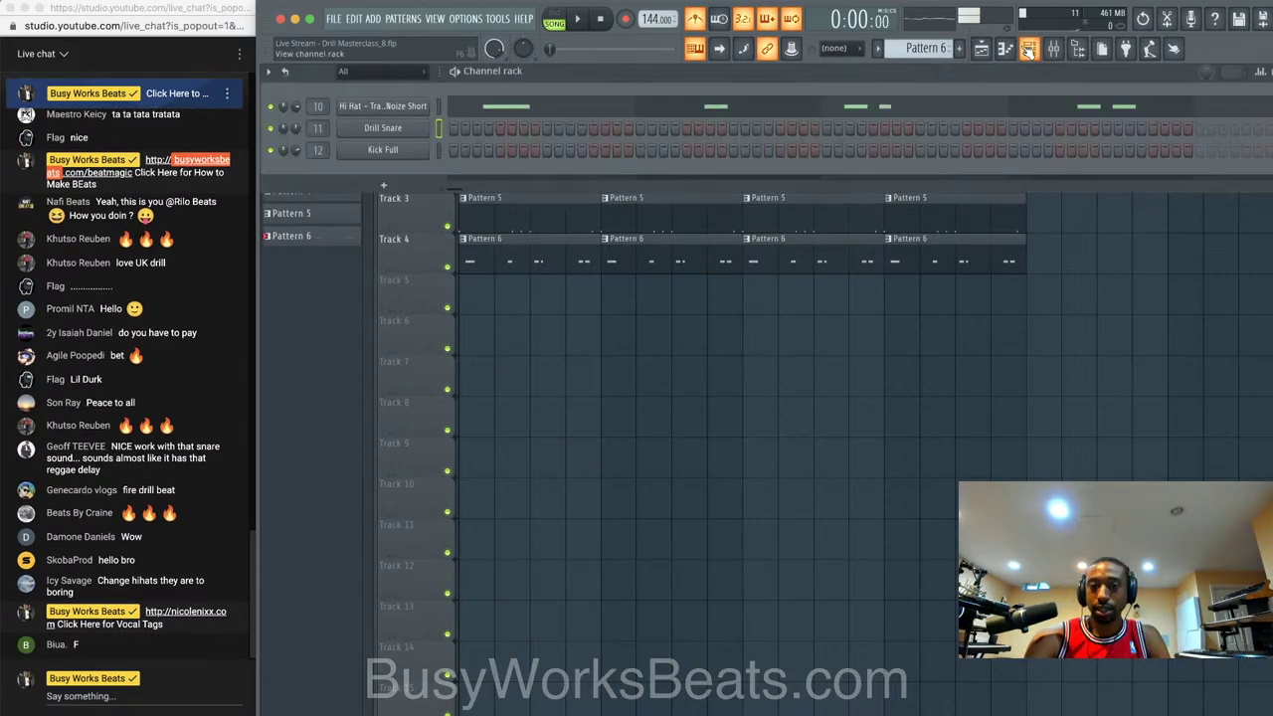
pyautogui.press('space')
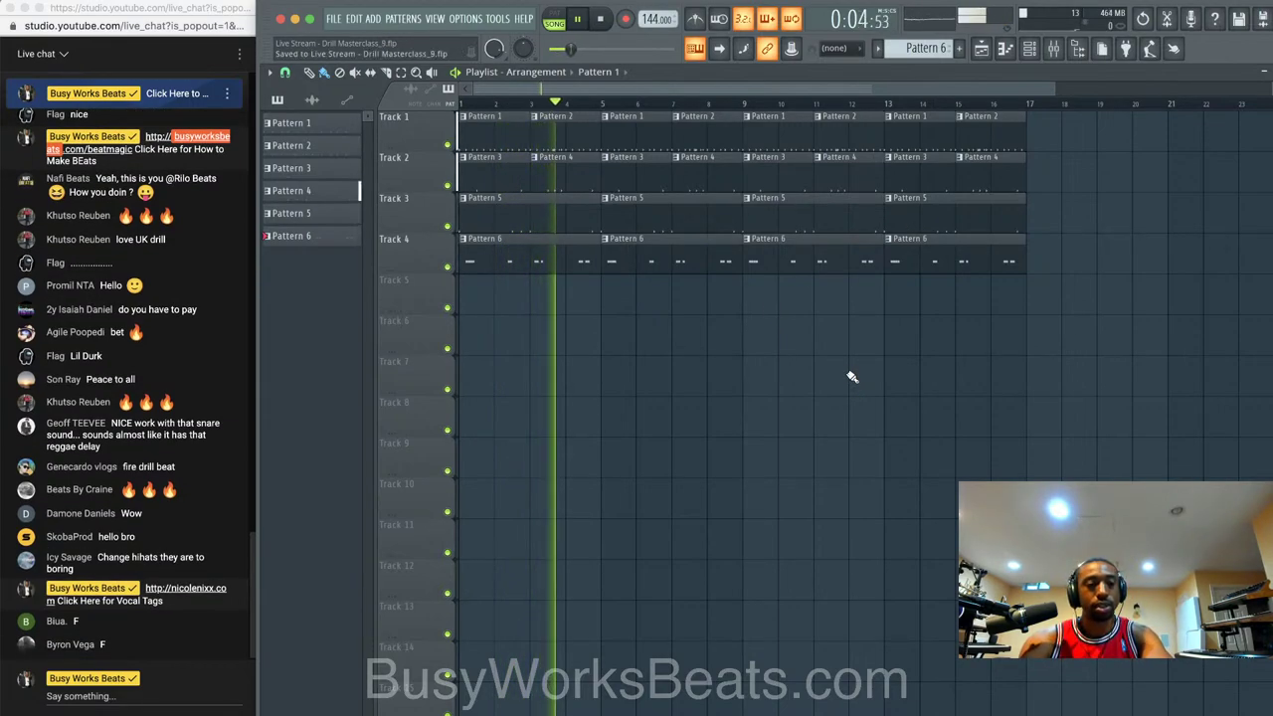
pyautogui.press('space')
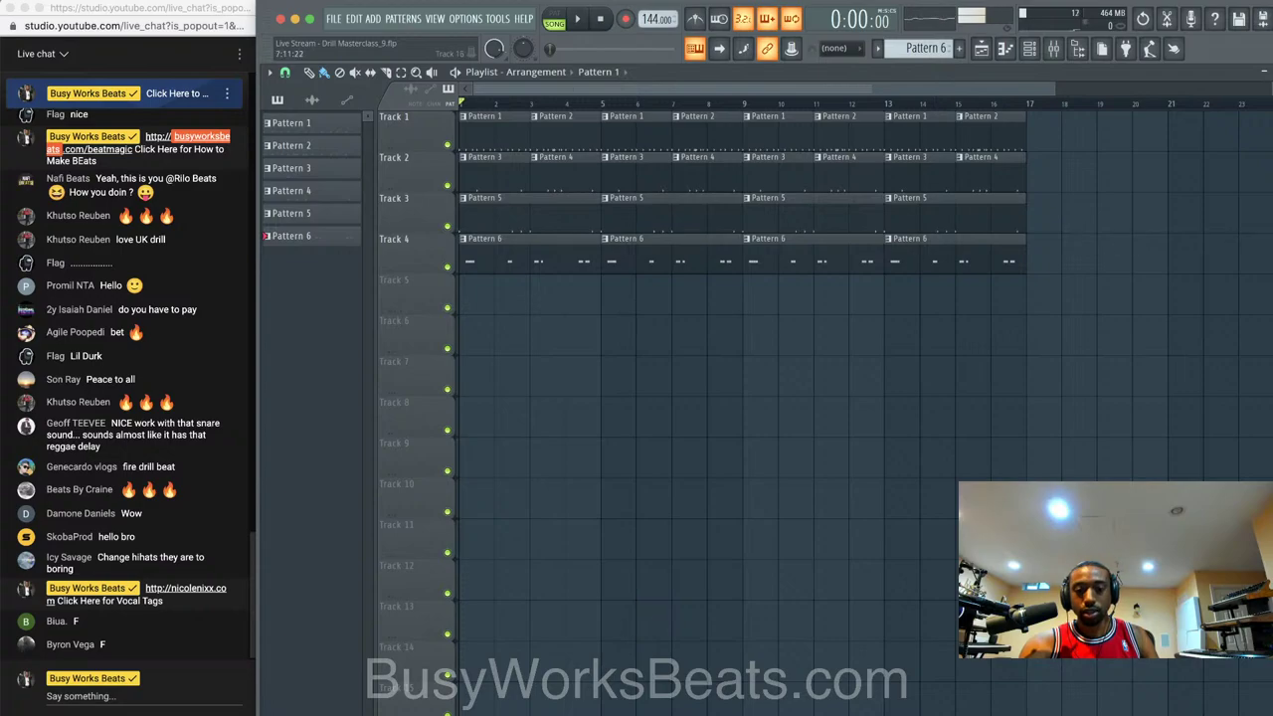
# - Switch to OBS to check the live stream's status and minimize its window
pyautogui.click(775, 712)
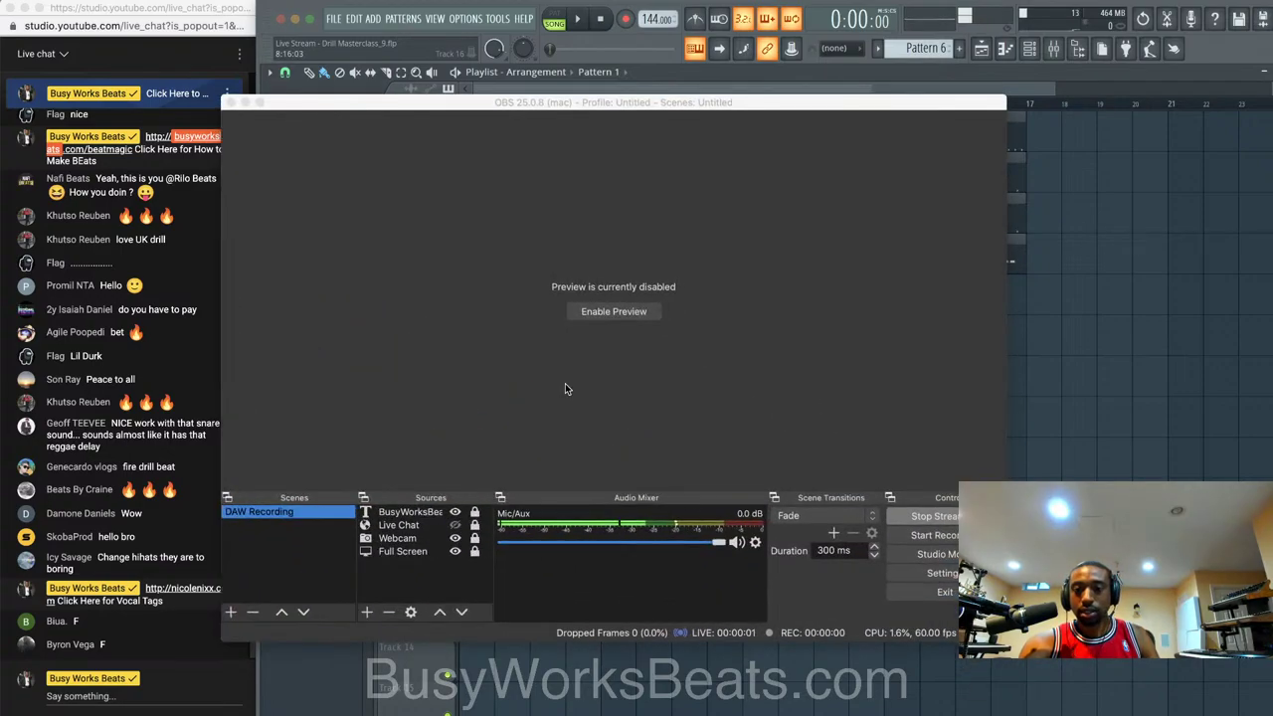
pyautogui.click(245, 103)
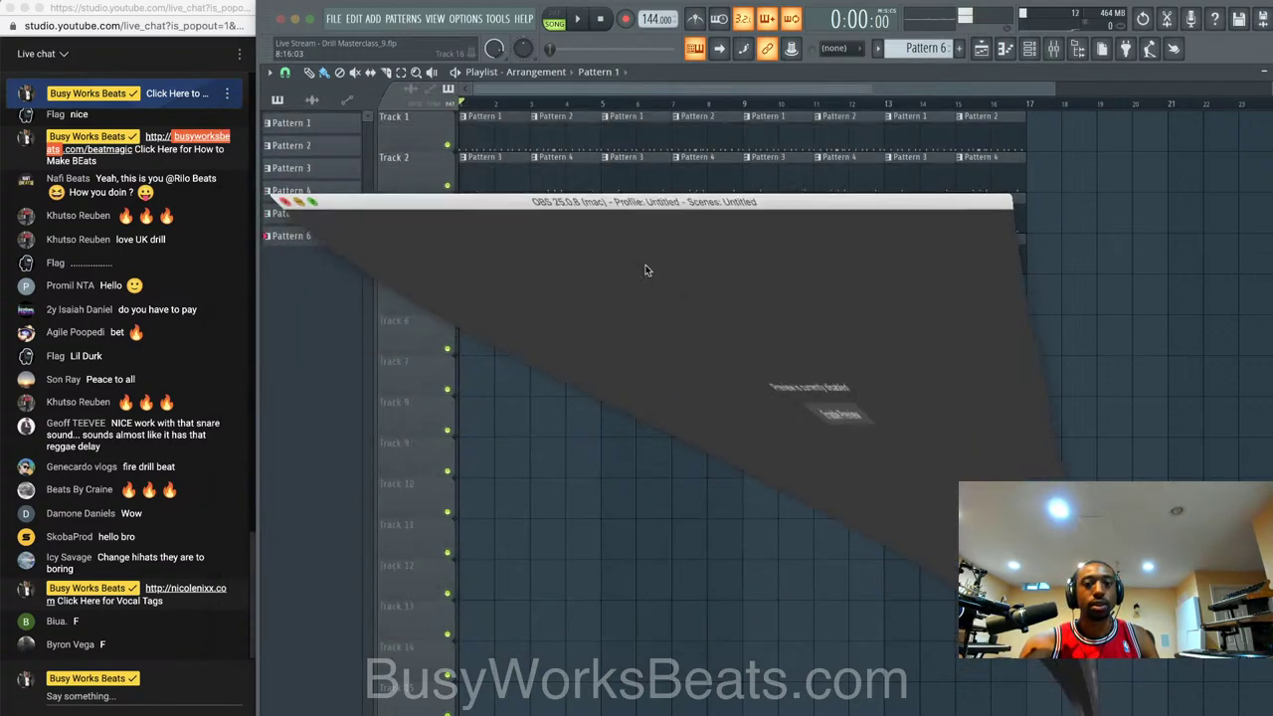
# - Show the sample browser and create Pattern 7 as a new empty pattern while the arrangement plays
pyautogui.click(1079, 50)
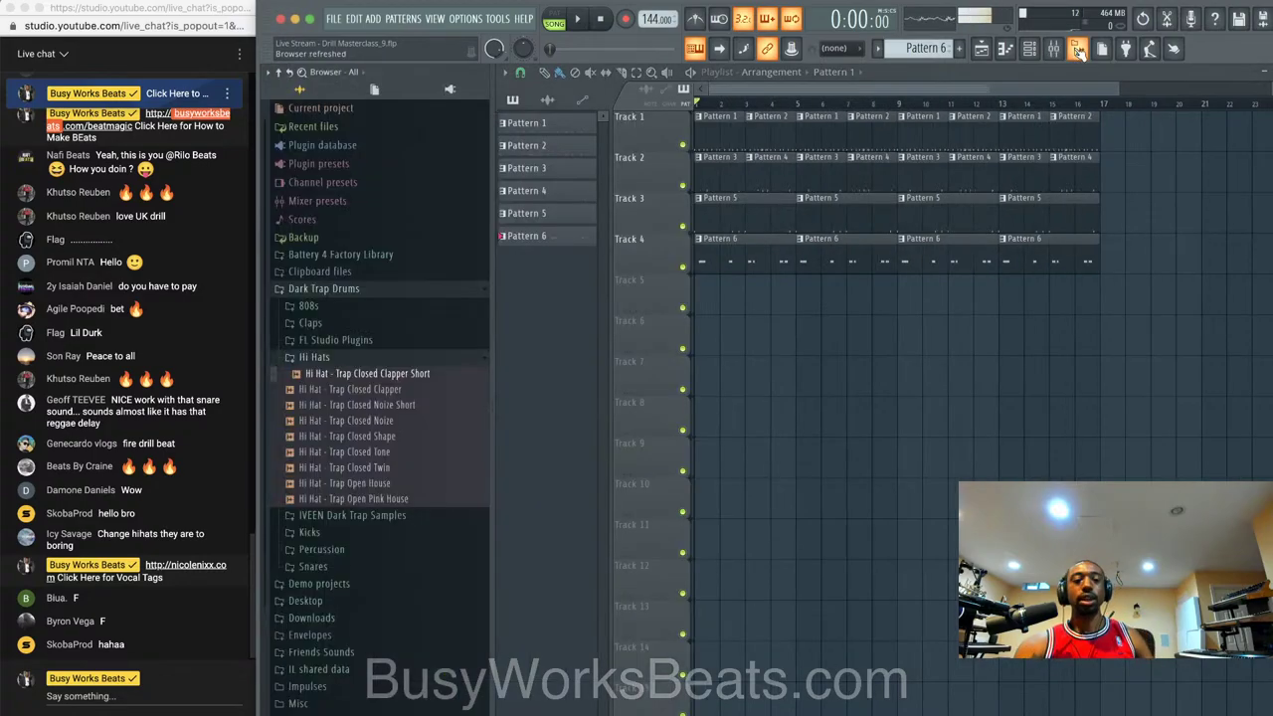
pyautogui.press('space')
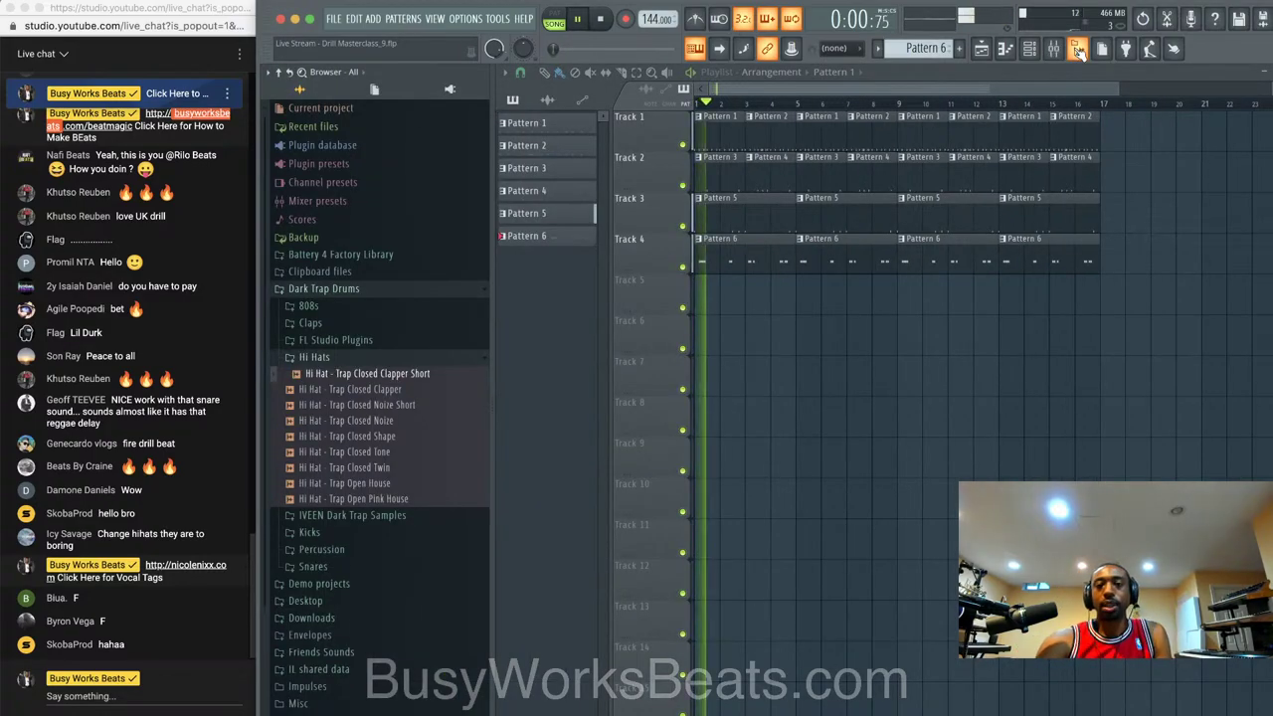
pyautogui.click(1007, 50)
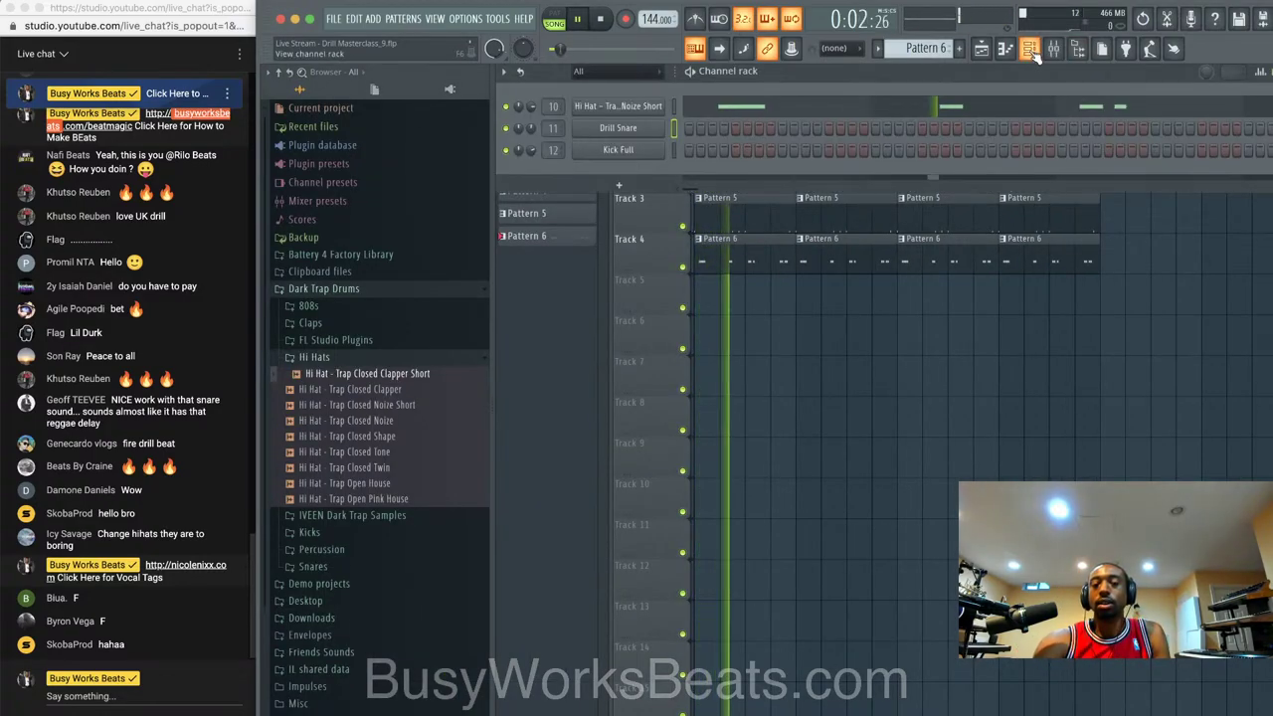
pyautogui.click(959, 49)
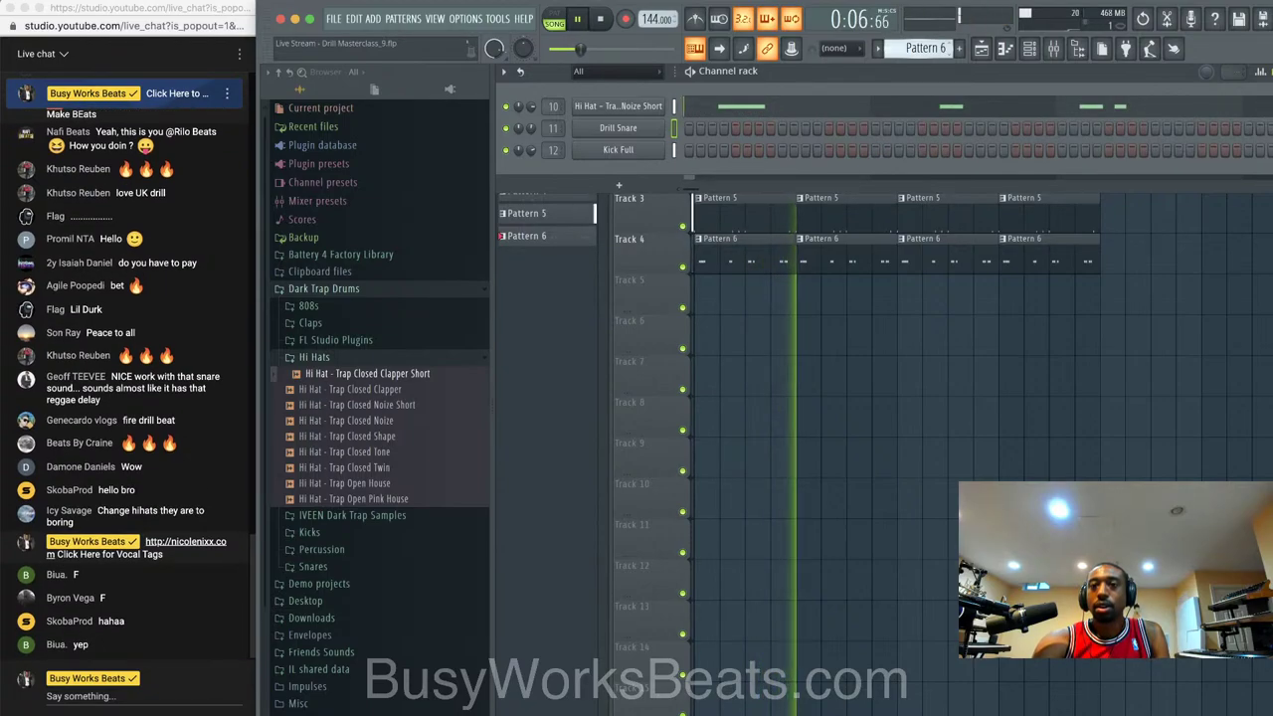
pyautogui.press('F6')
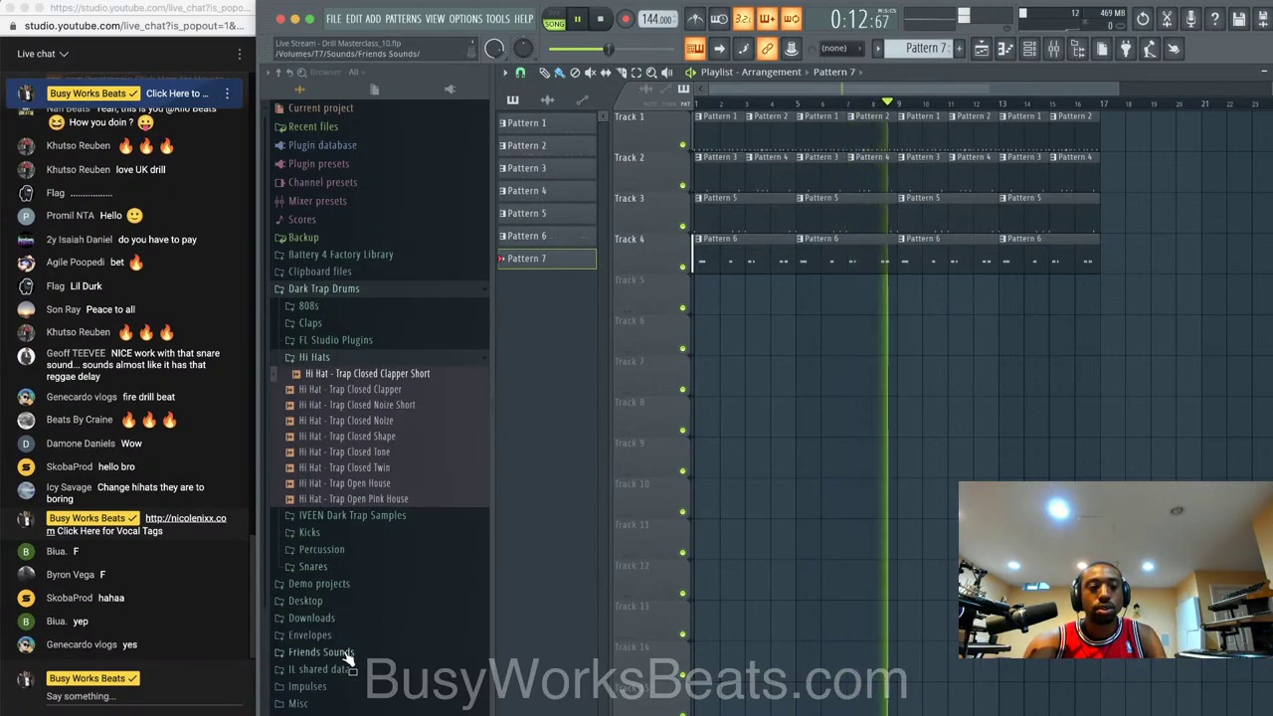
pyautogui.press('space')
pyautogui.click(1029, 50)
pyautogui.click(1030, 50)
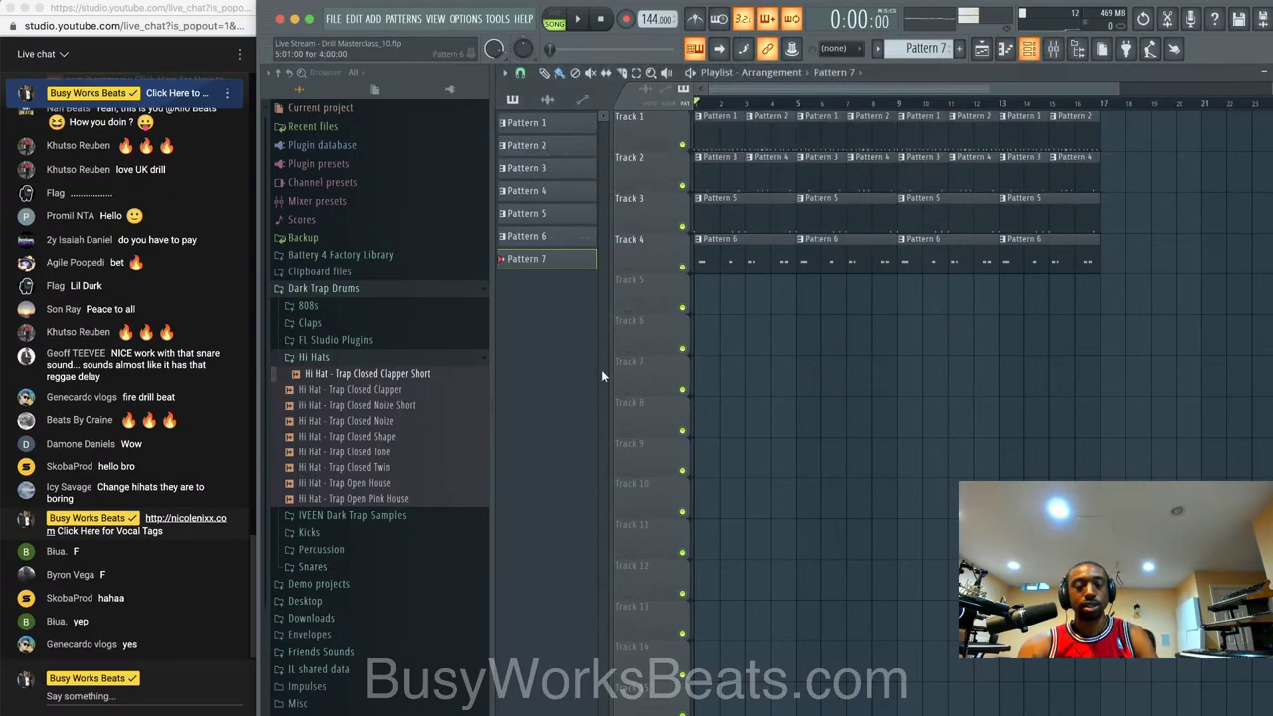
# - Place the Busy (Nicole Nixx Tag) sample from Friends Sounds/Vocal Tags/Nicole Nixx at bar 1 of Track 5 in the playlist
pyautogui.scroll(-3, 362, 604)
pyautogui.click(366, 550)
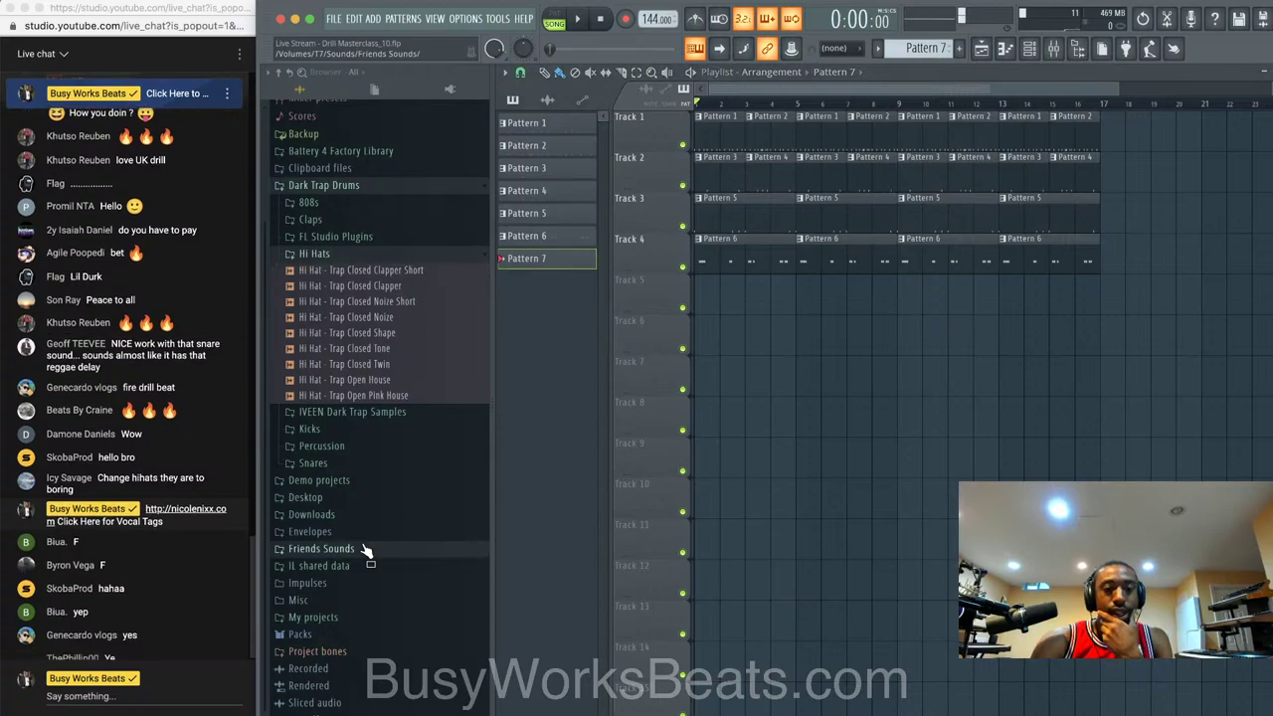
pyautogui.scroll(-15, 368, 579)
pyautogui.scroll(-8, 366, 578)
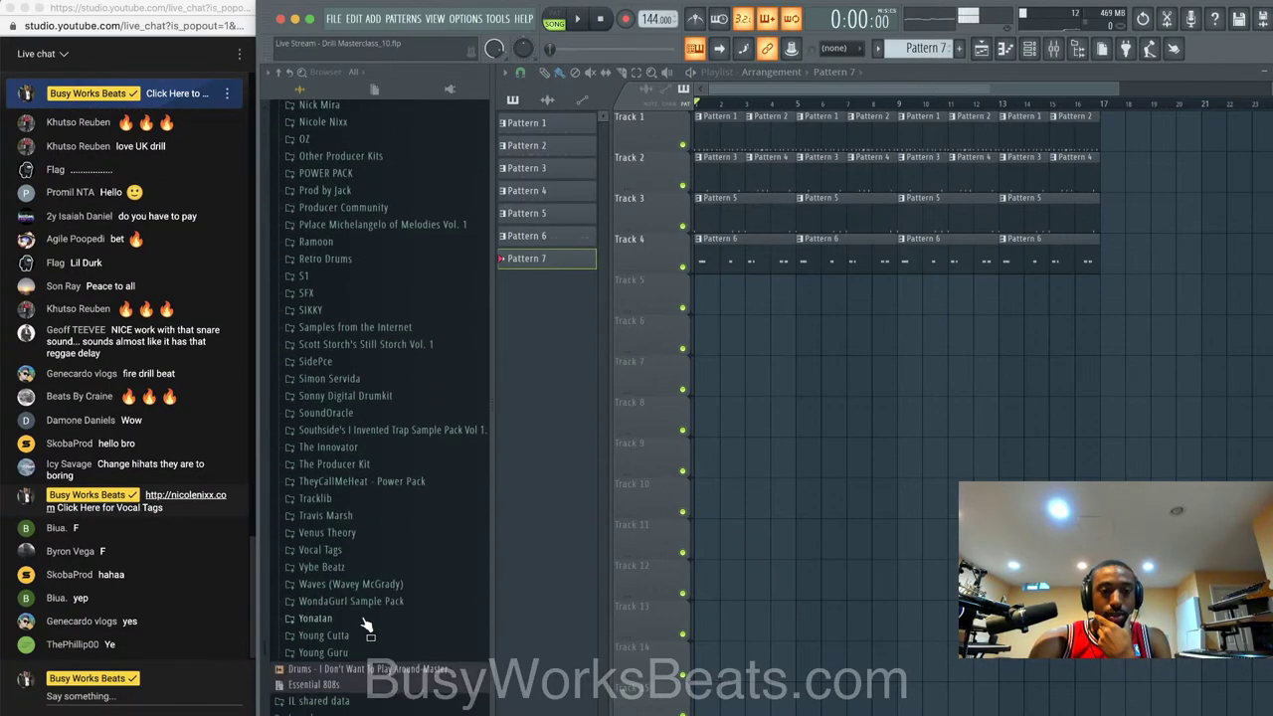
pyautogui.click(338, 550)
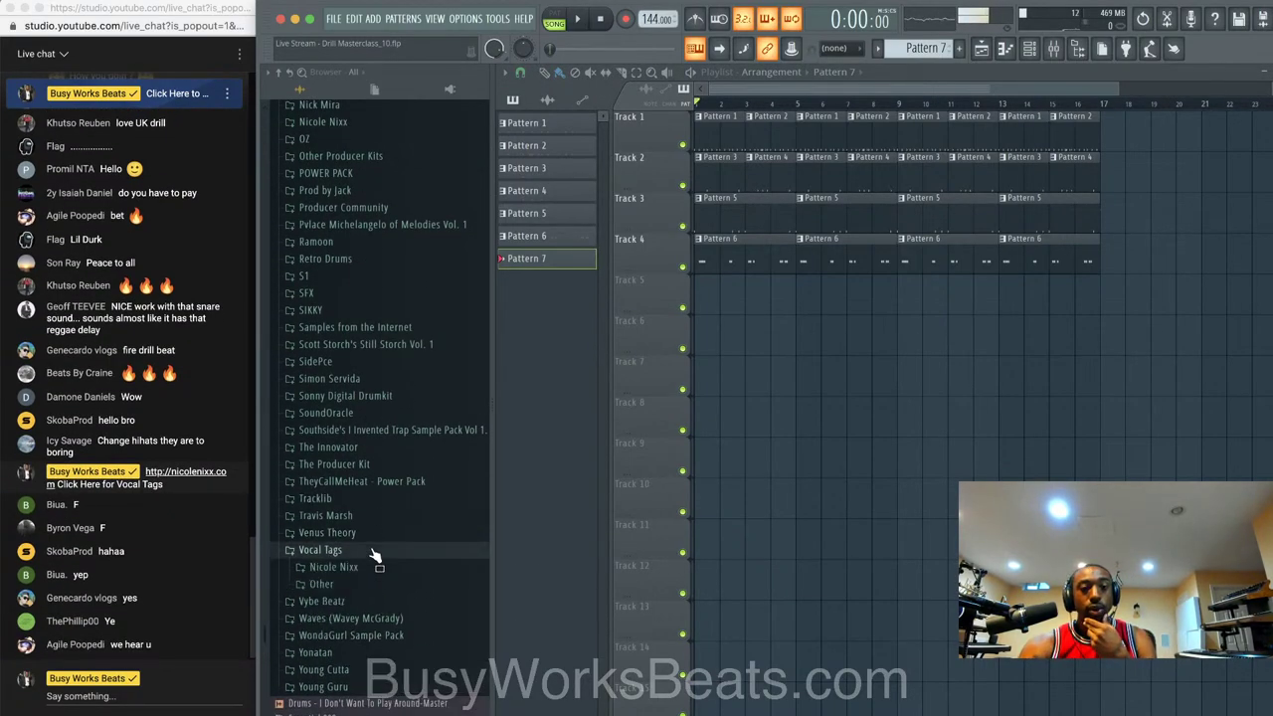
pyautogui.click(368, 566)
pyautogui.moveTo(355, 583); pyautogui.dragTo(704, 297)
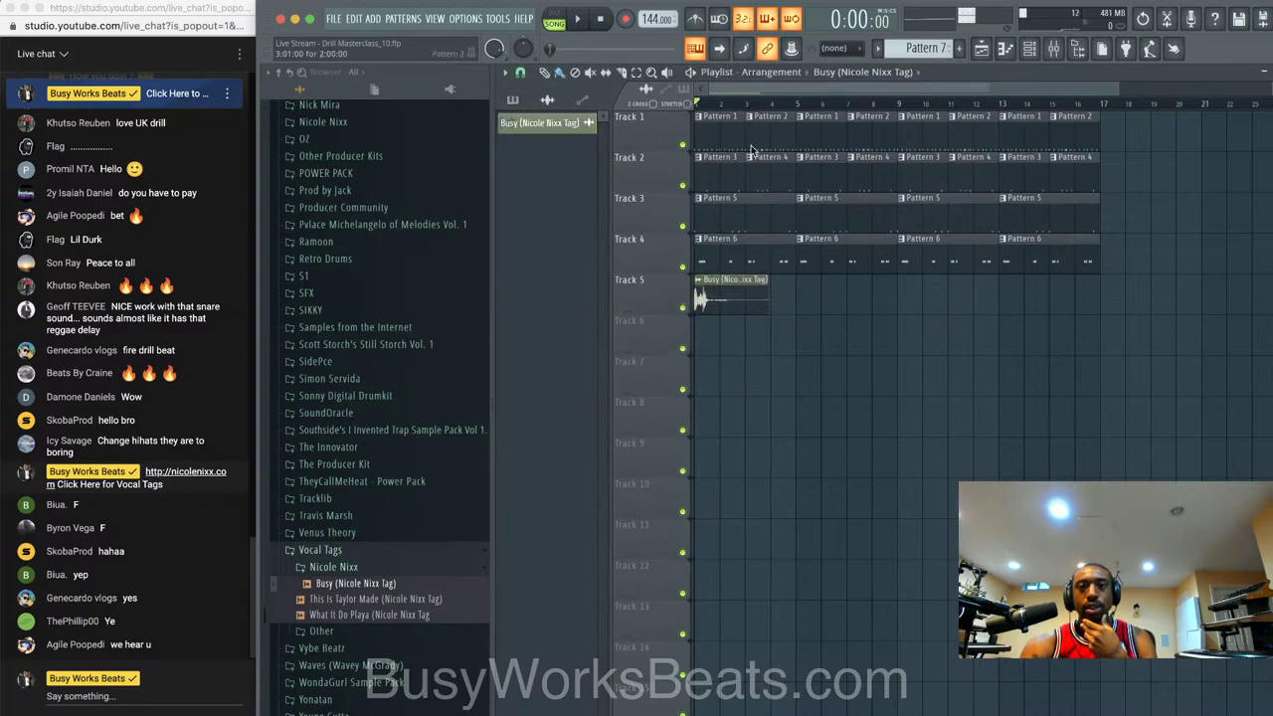
# - Show all channels in the channel rack and route the Busy (Nicole Nixx Tag) channel to mixer track 13
pyautogui.click(1030, 49)
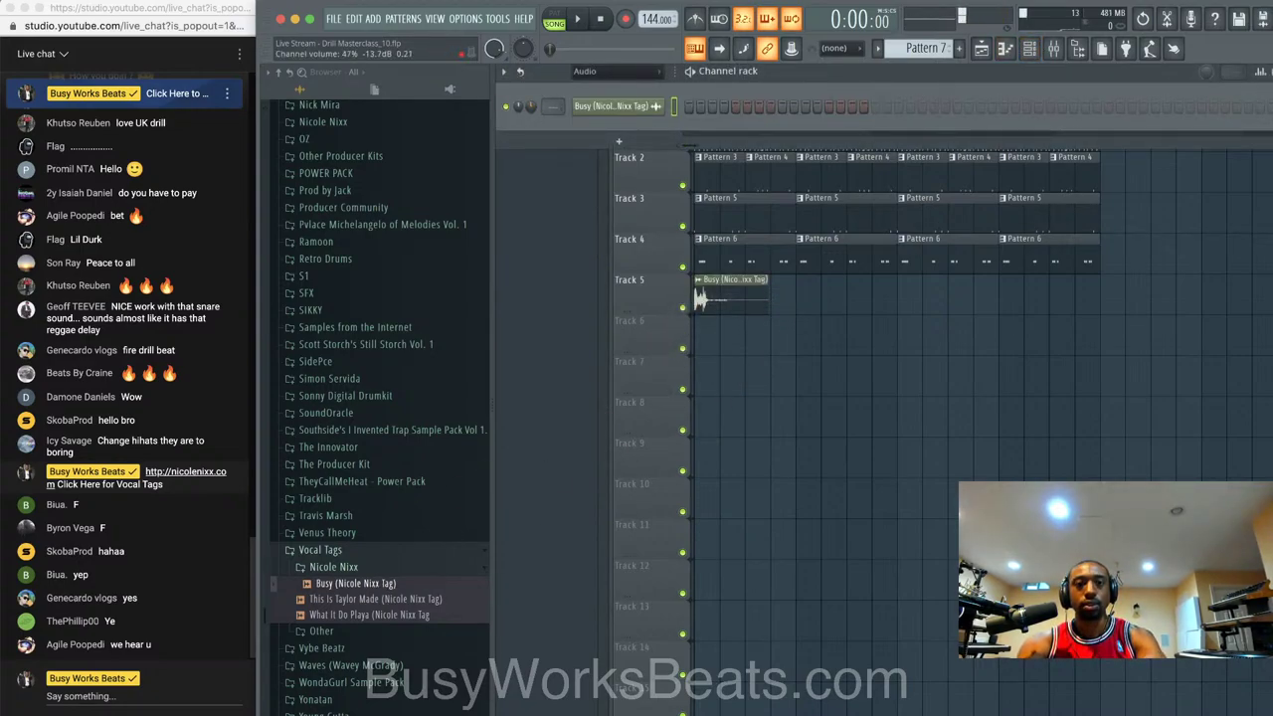
pyautogui.press('space')
pyautogui.click(619, 71)
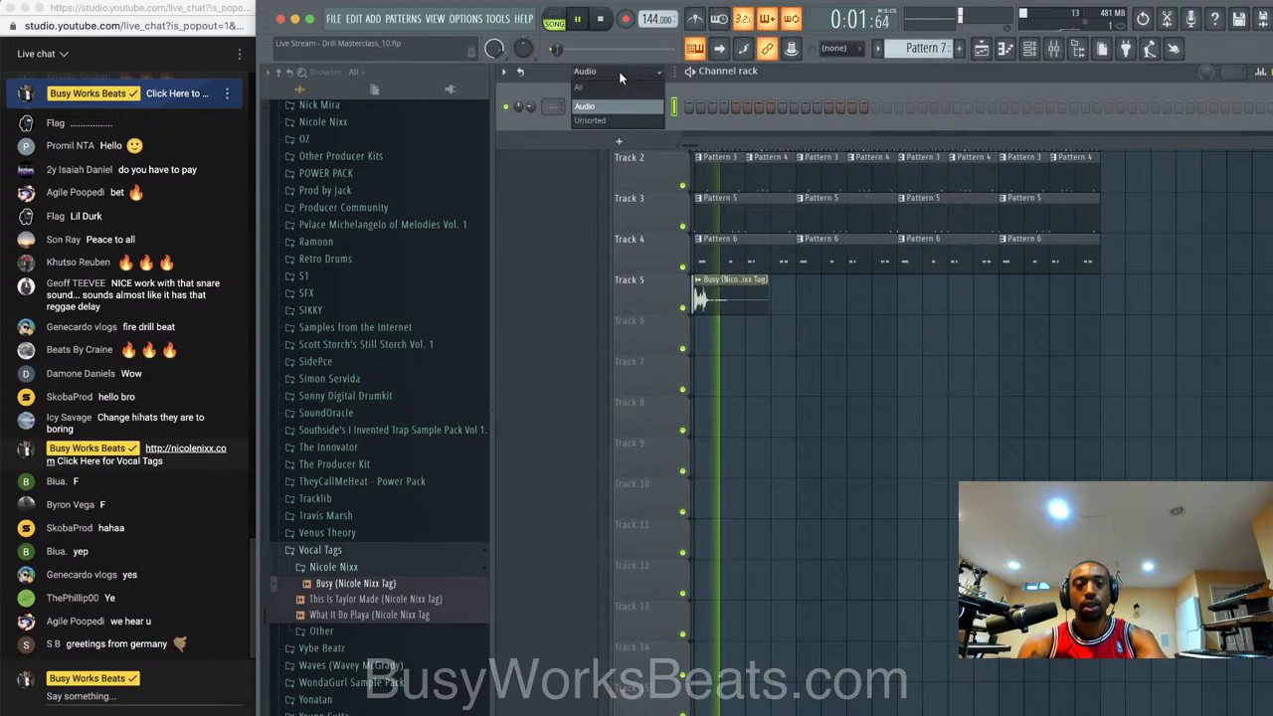
pyautogui.click(618, 81)
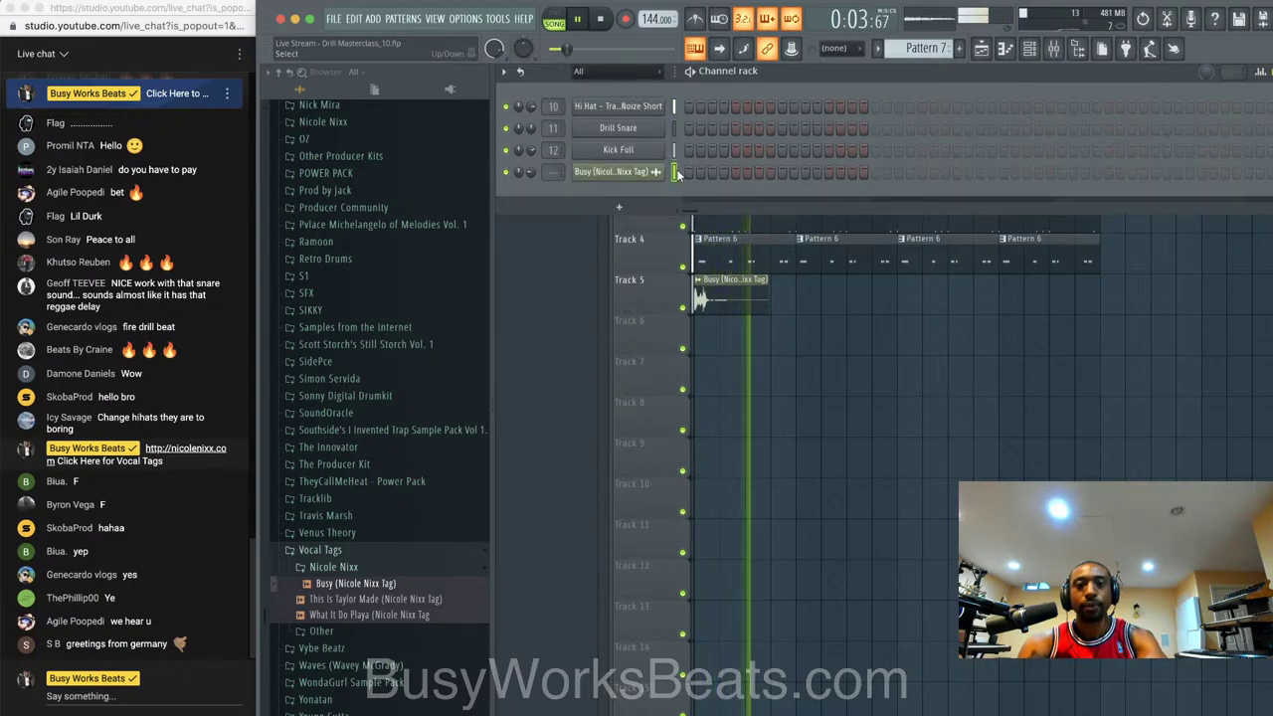
pyautogui.hotkey('ctrl', 'l')
pyautogui.press('space')
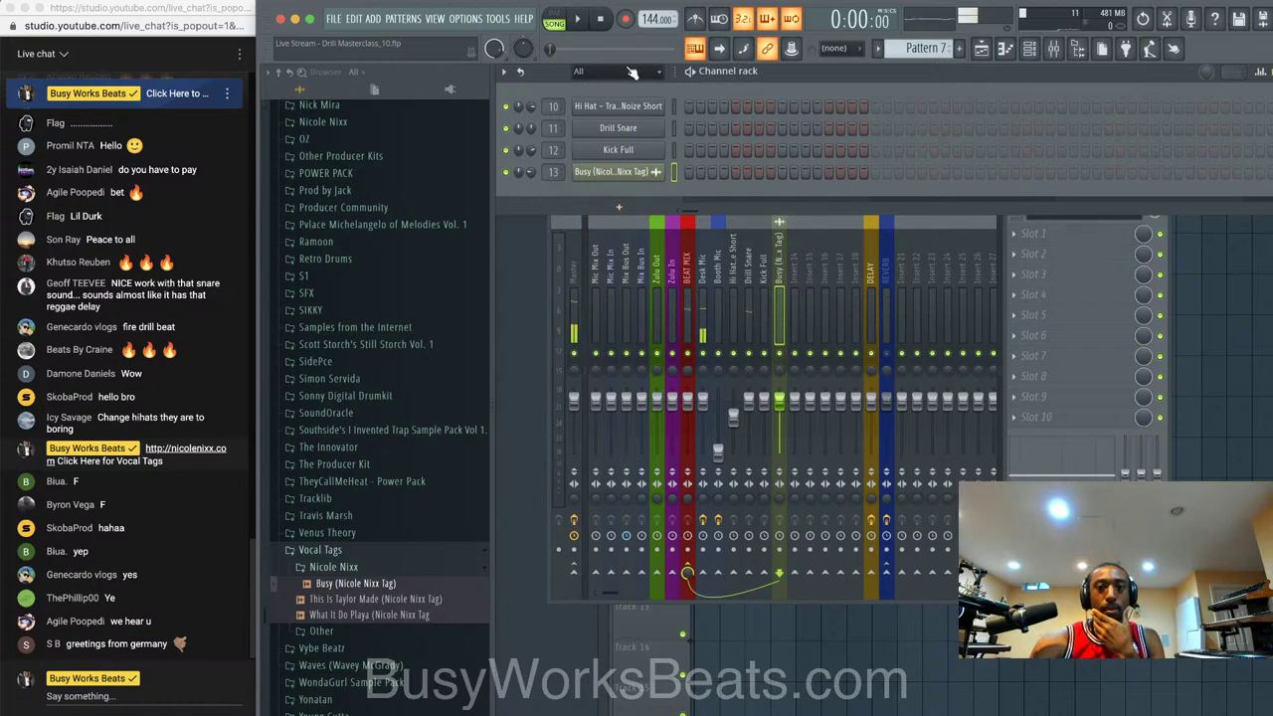
# - Hide the sample browser, add an Ample Guitar M instrument channel and audition a note on it
pyautogui.click(1078, 47)
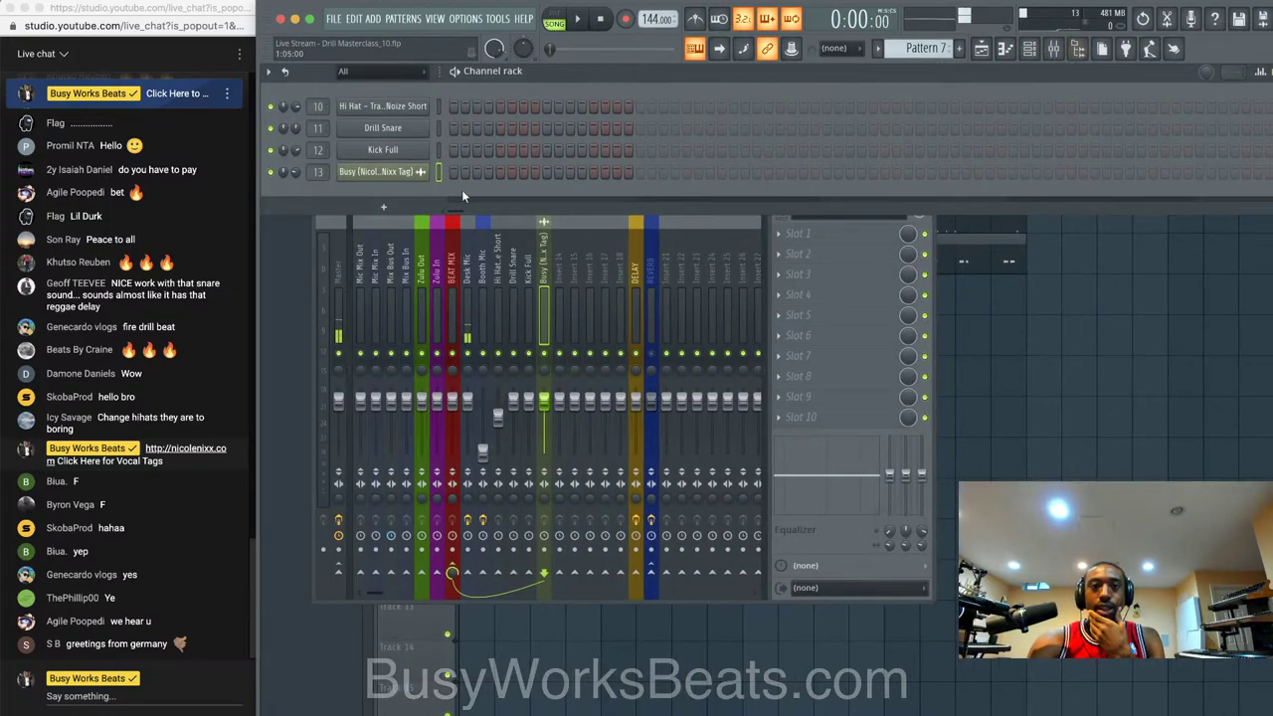
pyautogui.click(413, 209)
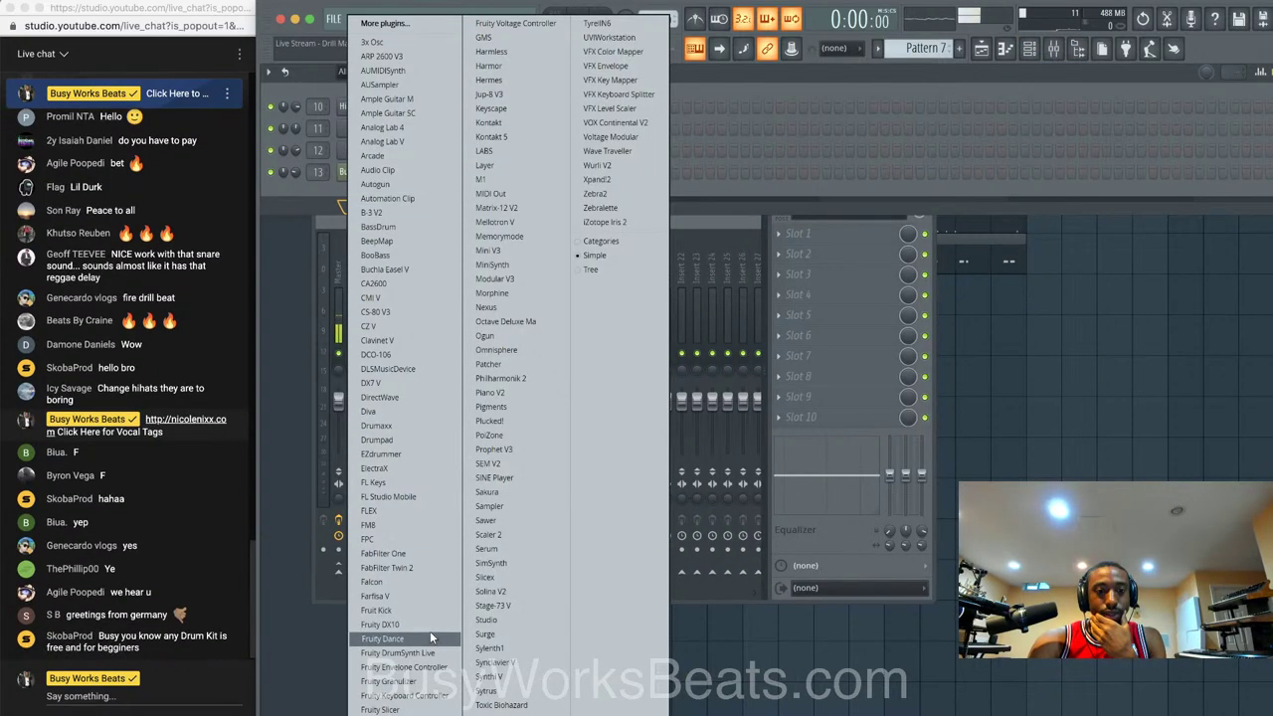
pyautogui.click(437, 99)
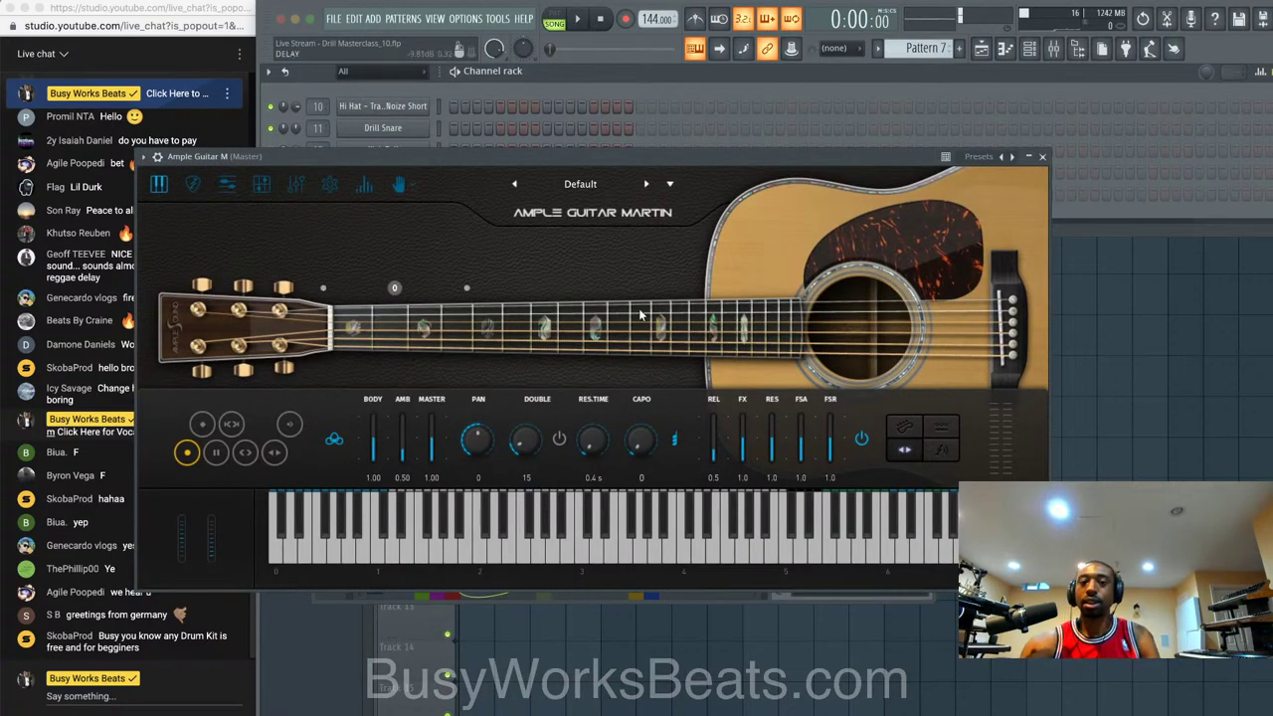
pyautogui.click(565, 539)
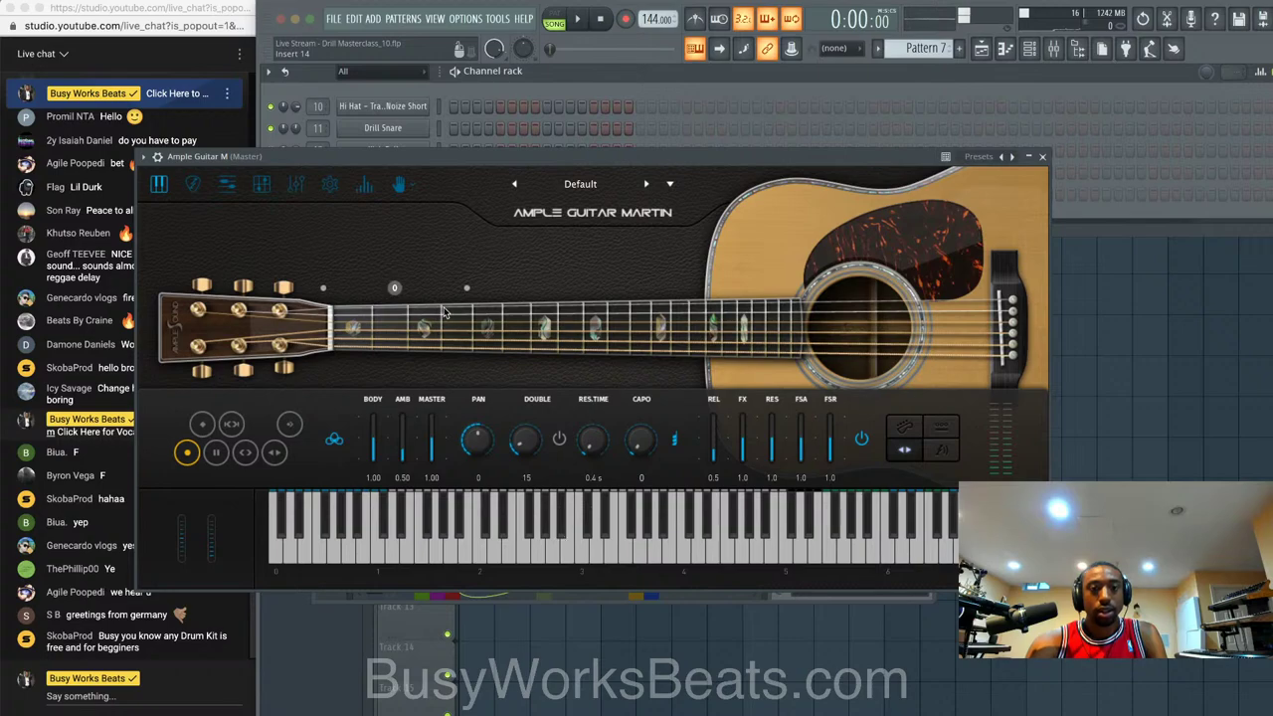
# - Review Ample Guitar M's built-in effects, including the EQ and Hall reverb, and close the plugin window
pyautogui.click(296, 187)
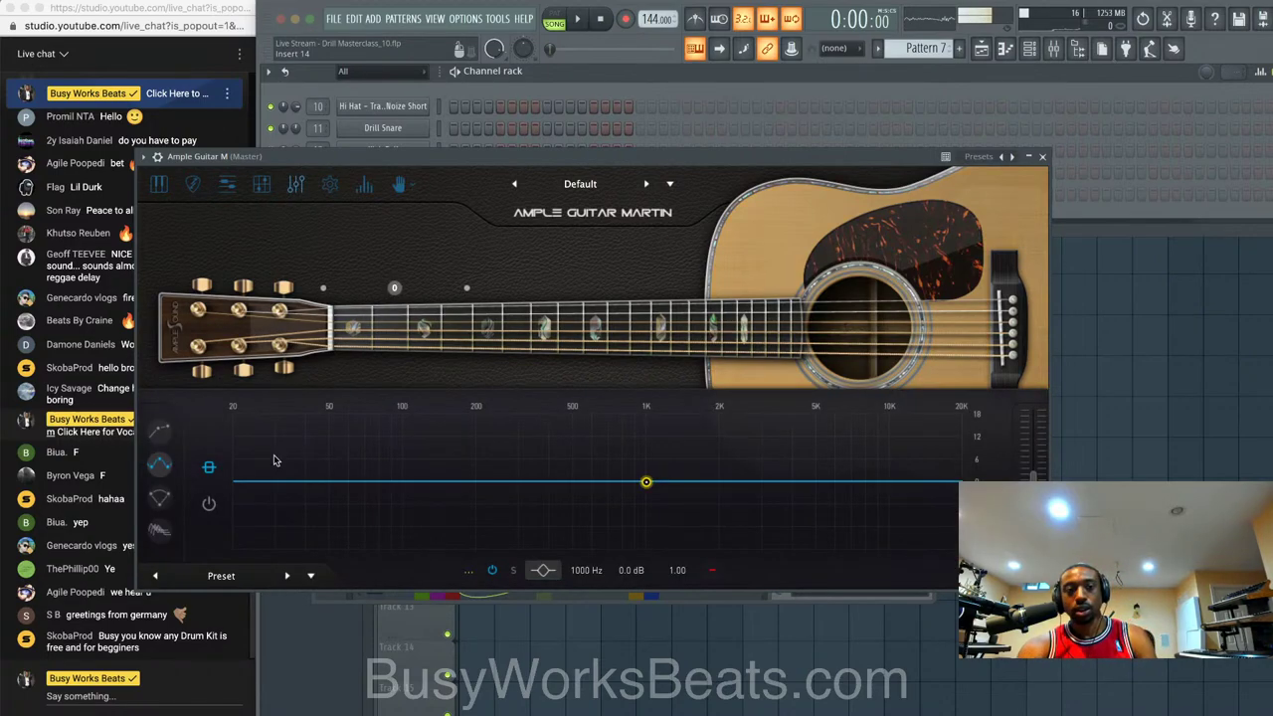
pyautogui.click(159, 505)
pyautogui.click(167, 532)
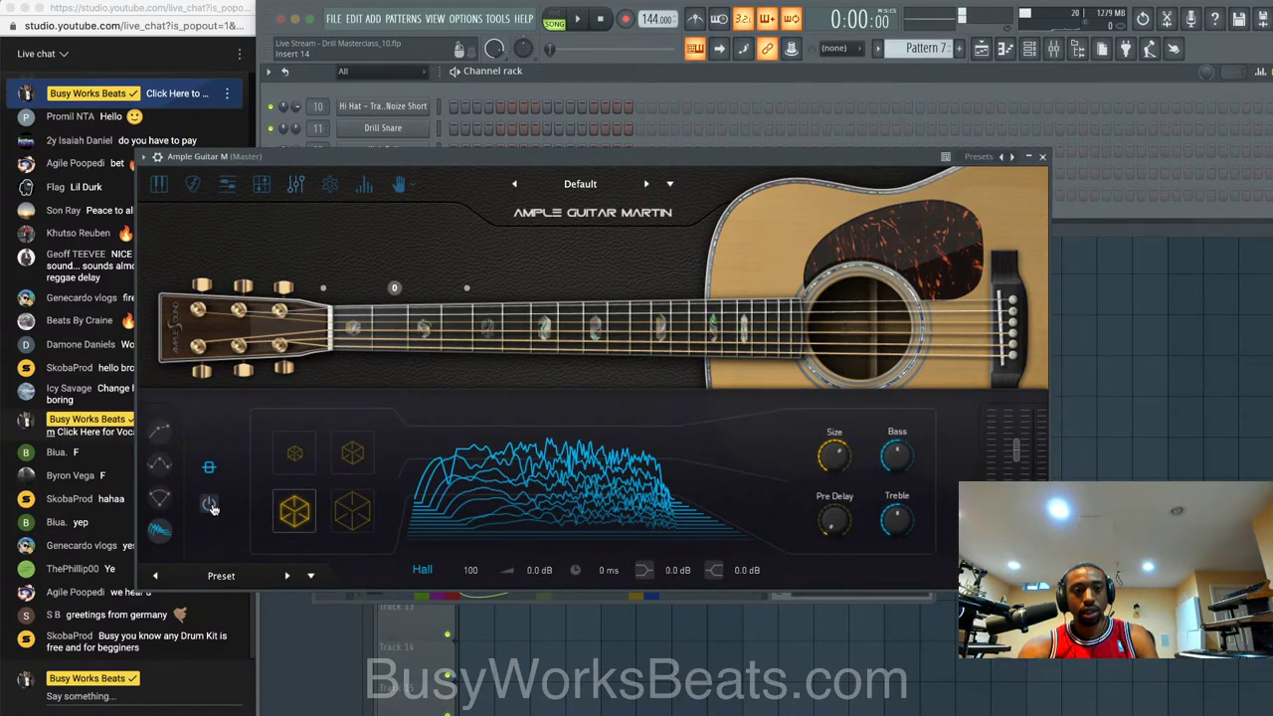
pyautogui.click(1041, 156)
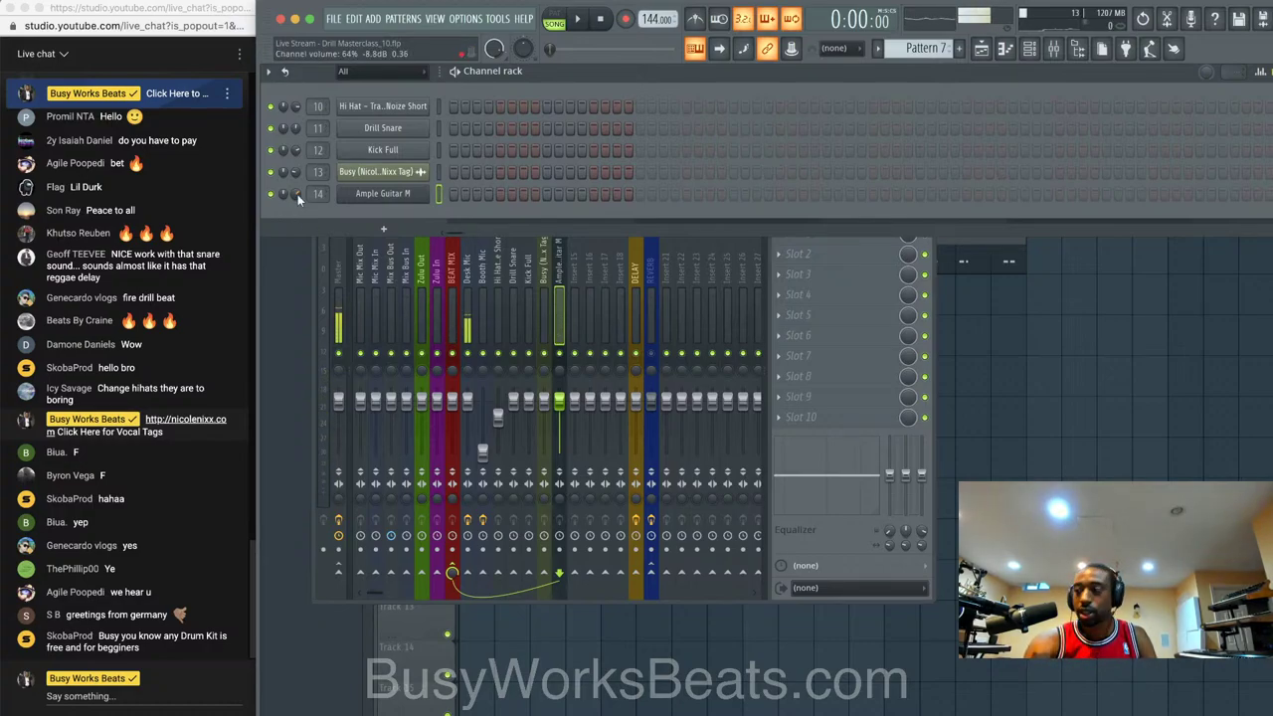
# - Play the arrangement with the vocal tag over its opening bars and bring the playlist to the front
pyautogui.press('space')
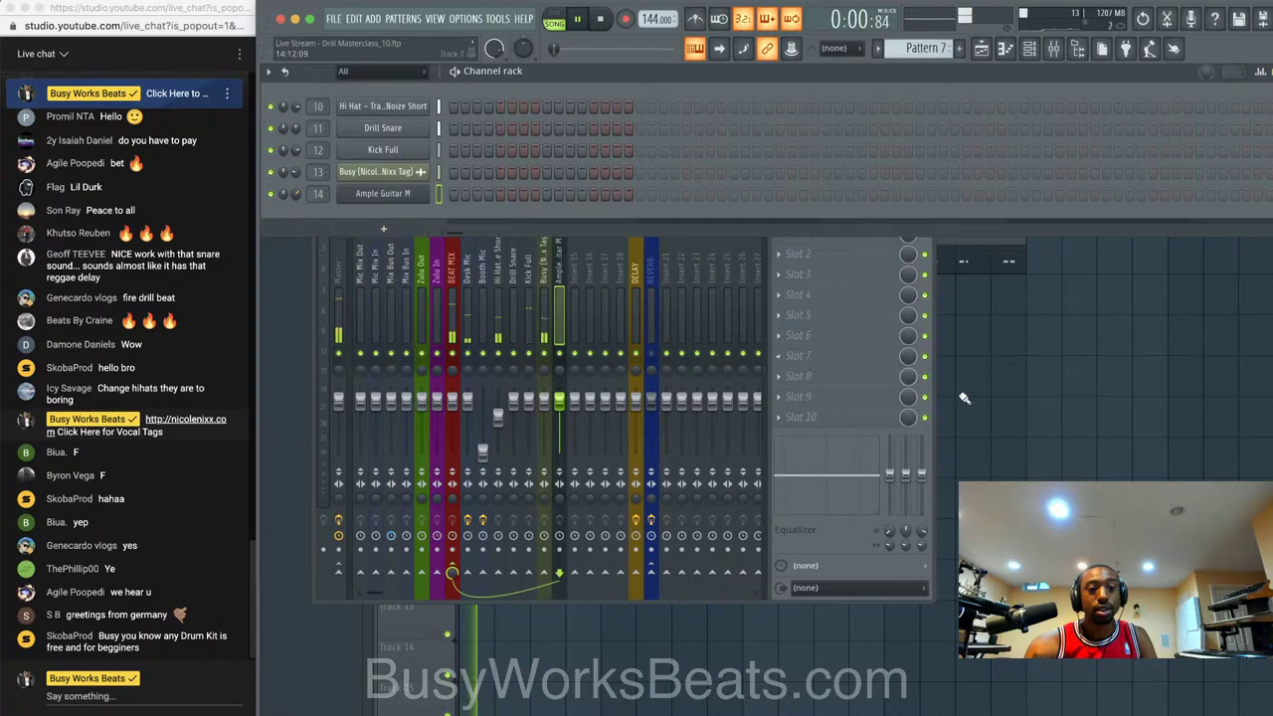
pyautogui.click(1035, 417)
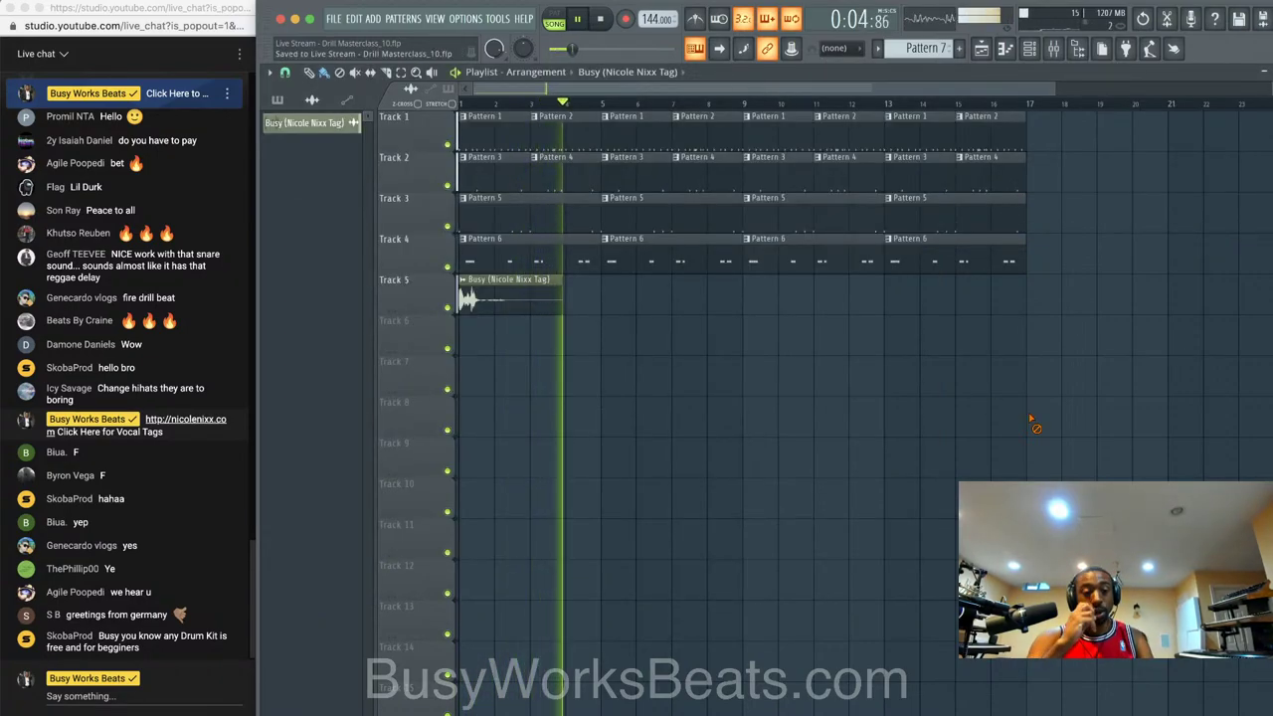
pyautogui.press('space')
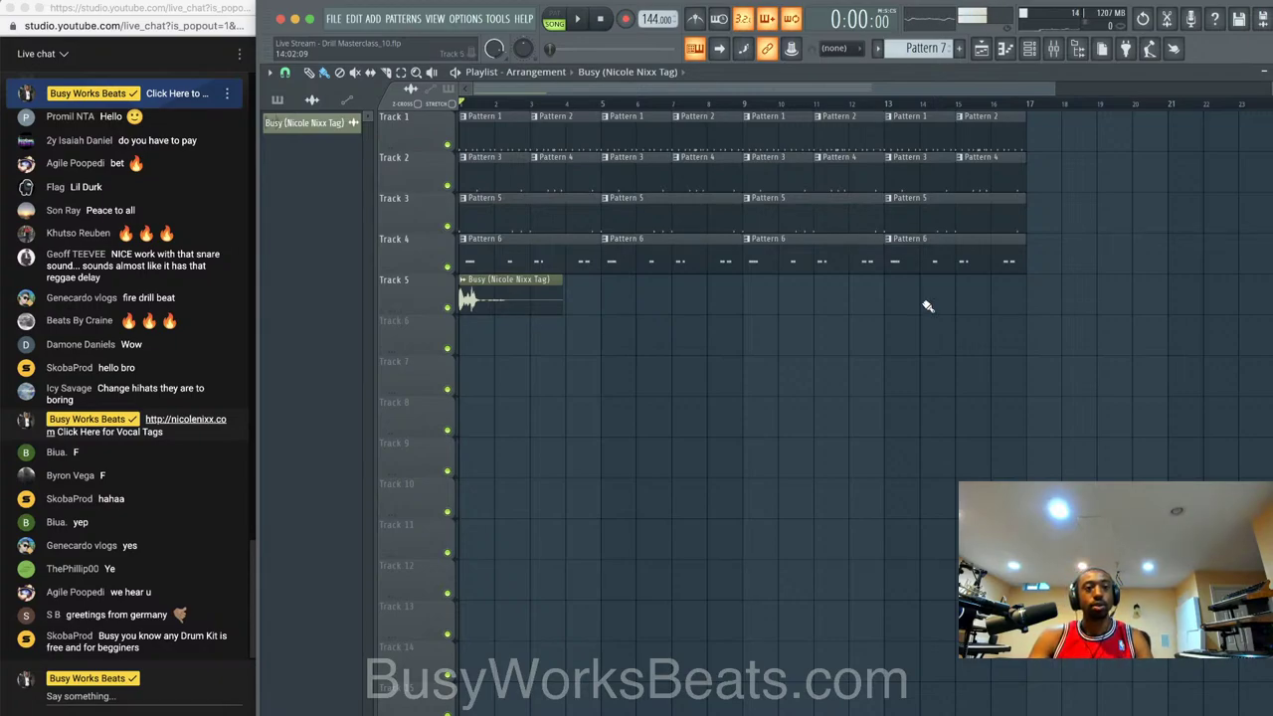
# - Remove the pinned Busy Works Beats message from the YouTube live chat
pyautogui.click(229, 95)
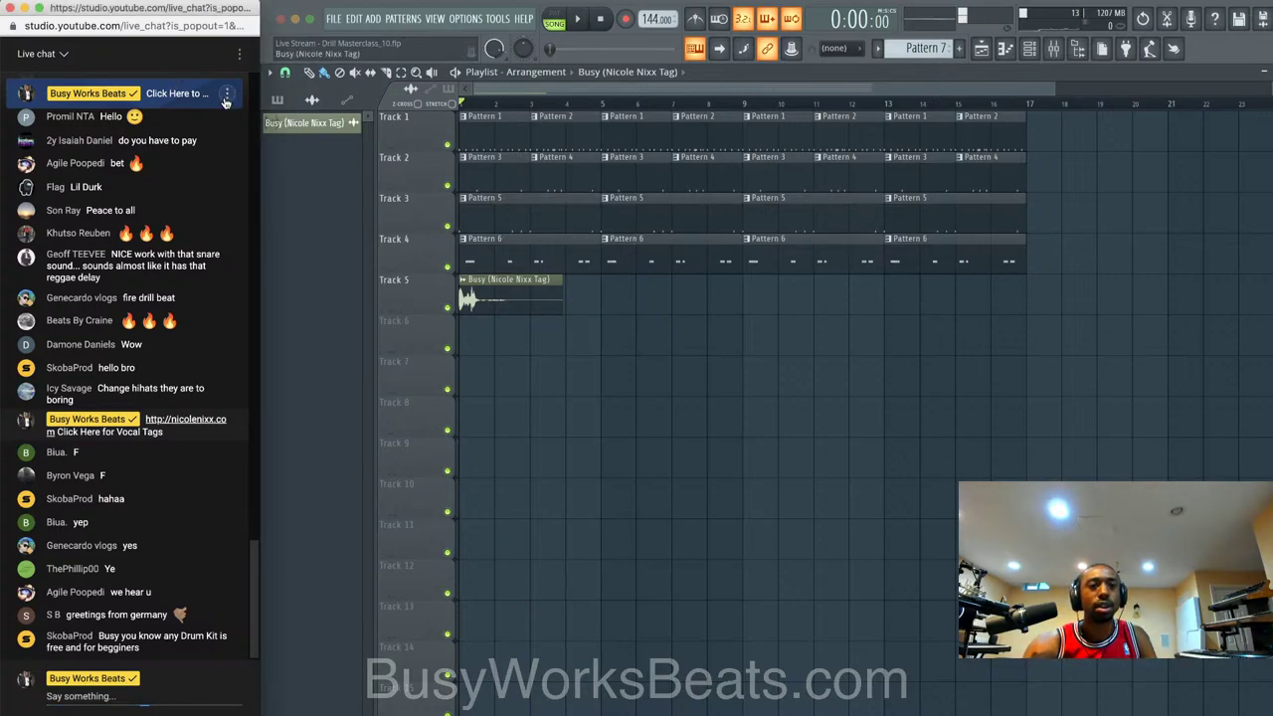
pyautogui.click(226, 97)
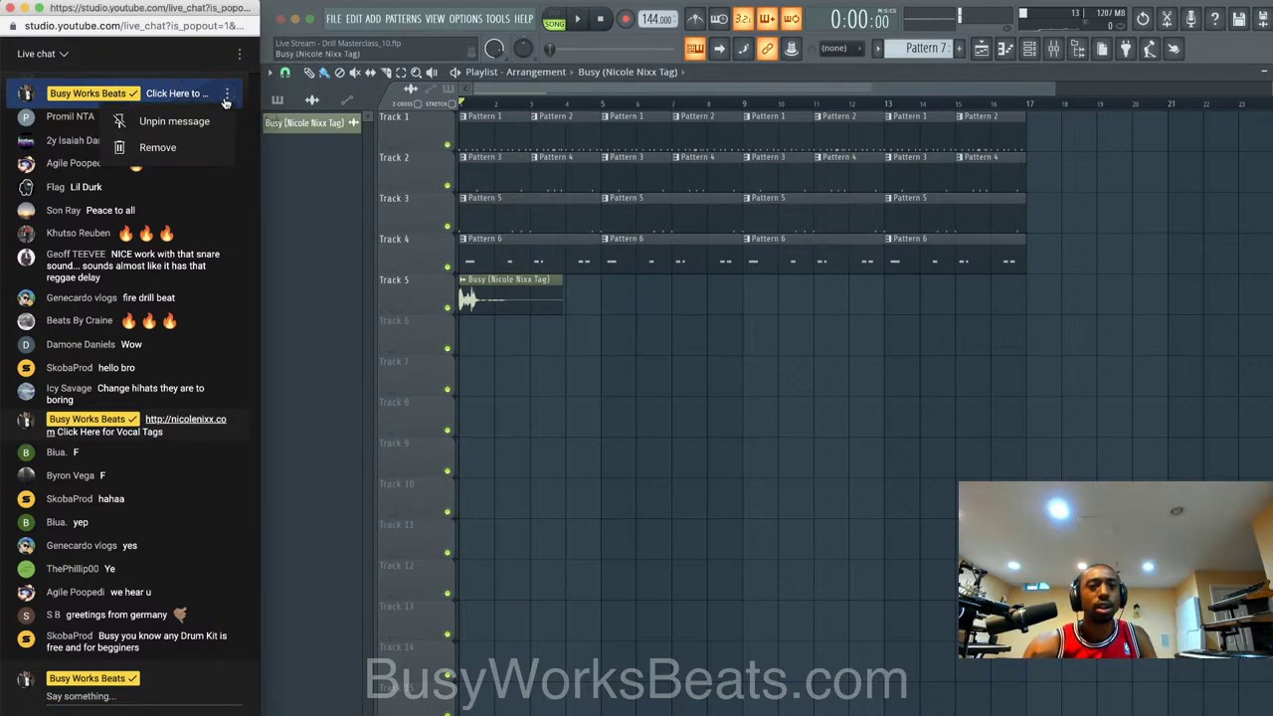
pyautogui.click(196, 151)
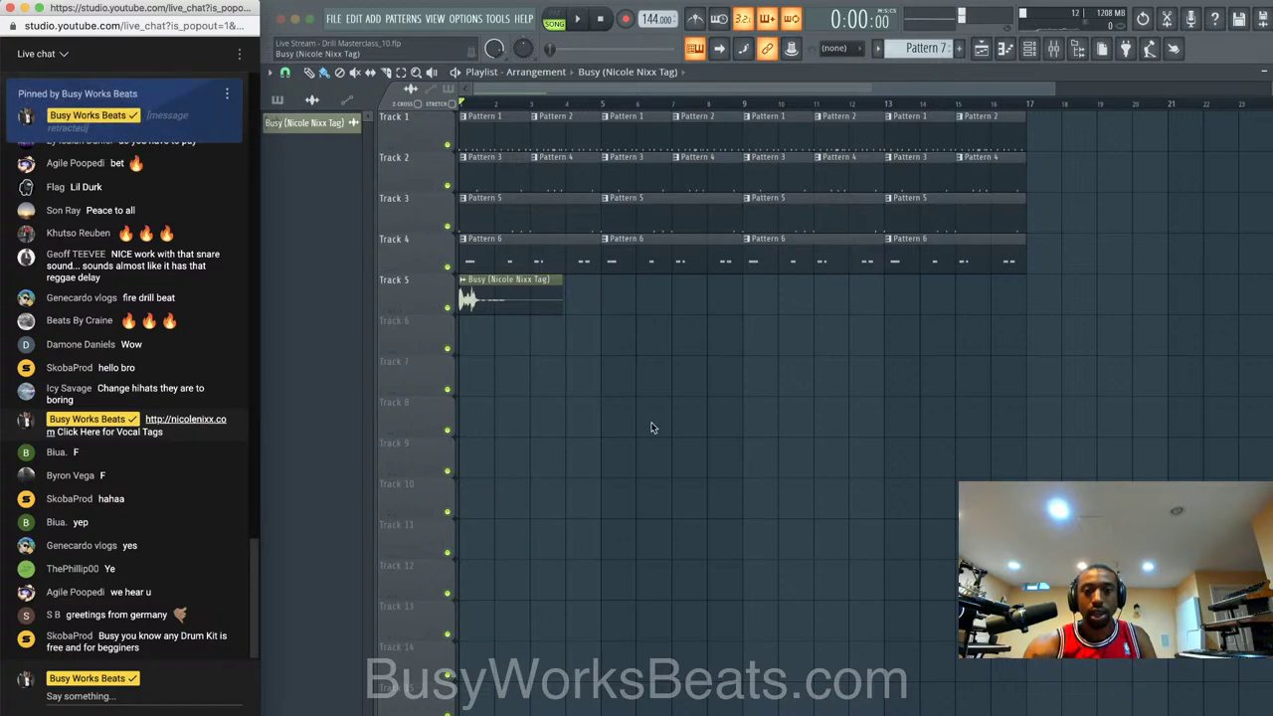
# - Switch to the YouTube Studio live streaming page, open the stream's settings and copy the Discord invite link from the description into the chat message
pyautogui.rightClick(314, 706)
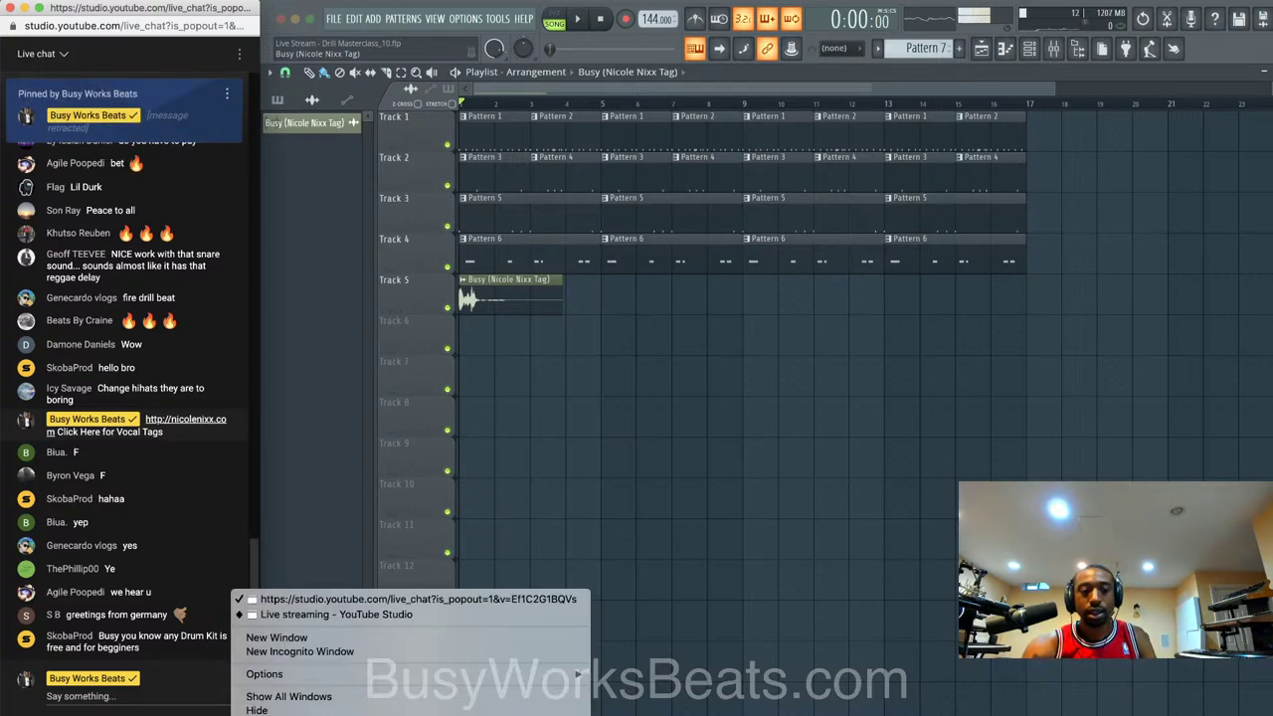
pyautogui.click(330, 613)
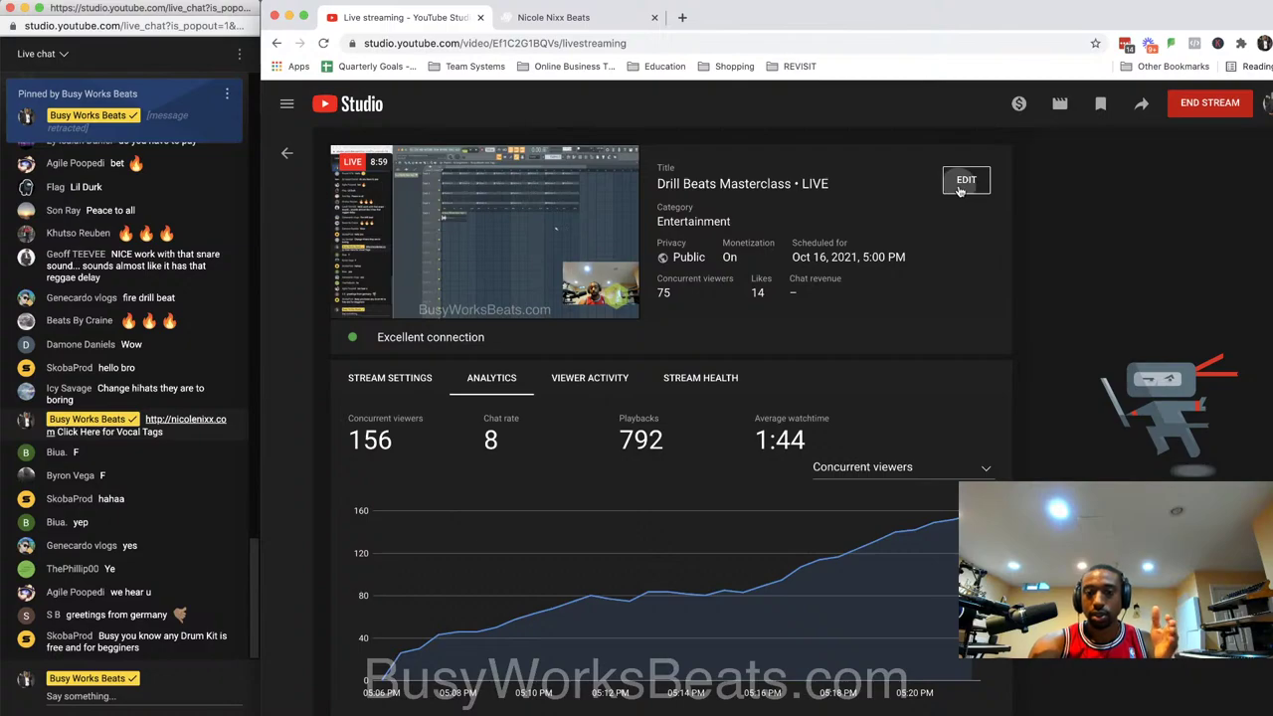
pyautogui.click(963, 186)
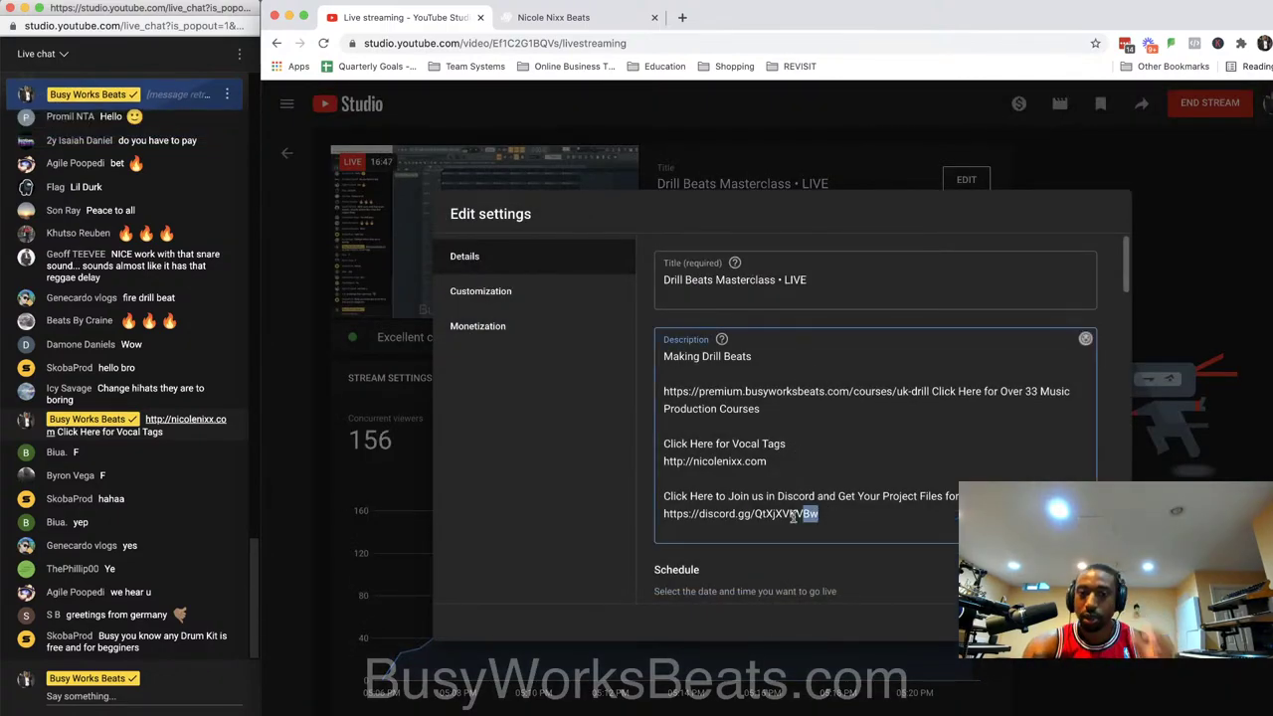
pyautogui.moveTo(819, 514); pyautogui.dragTo(665, 518)
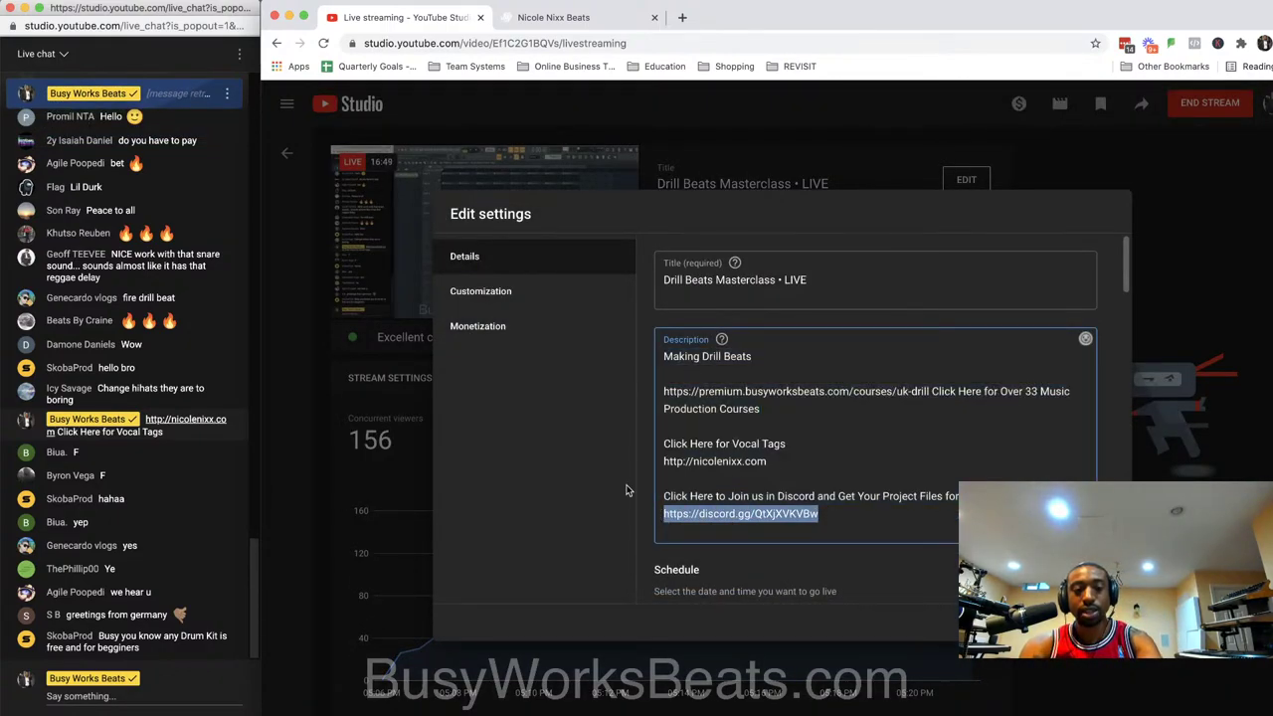
pyautogui.click(106, 696)
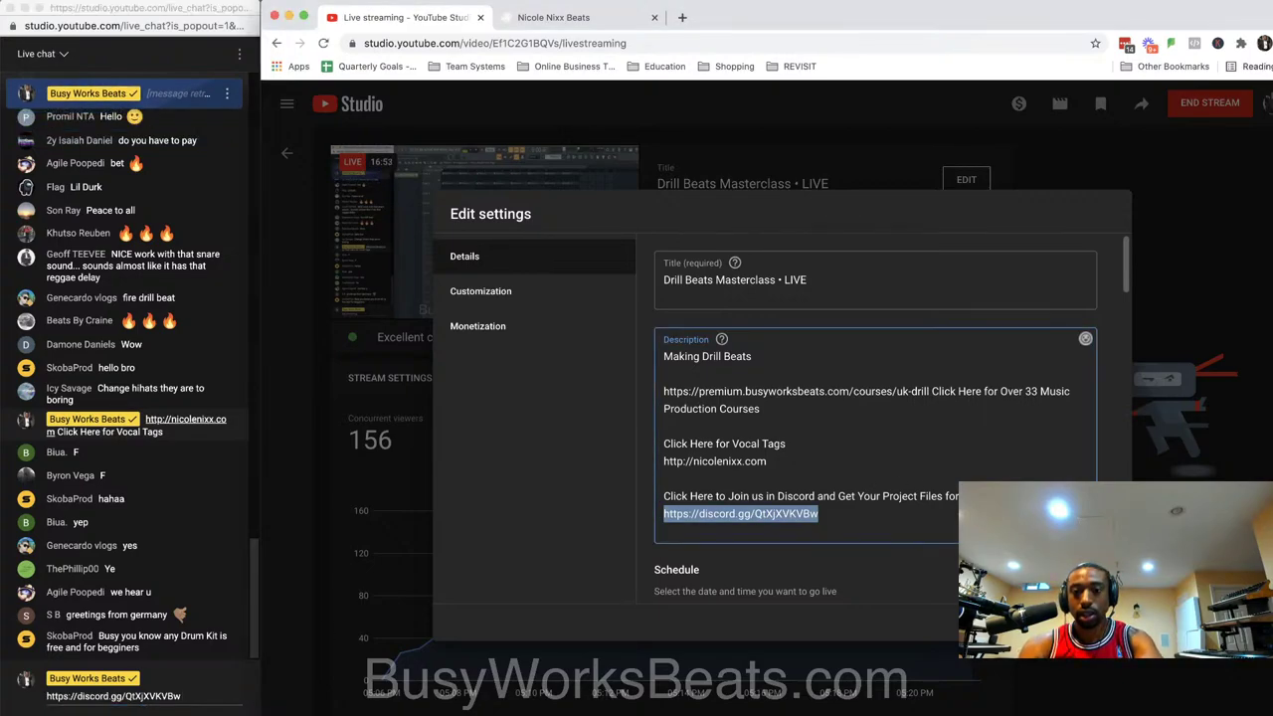
# - Add the description's "Click Here to Join us in Discord and Get Your Project Files for FREE" text after the link and post the chat message
pyautogui.moveTo(980, 496); pyautogui.dragTo(693, 503)
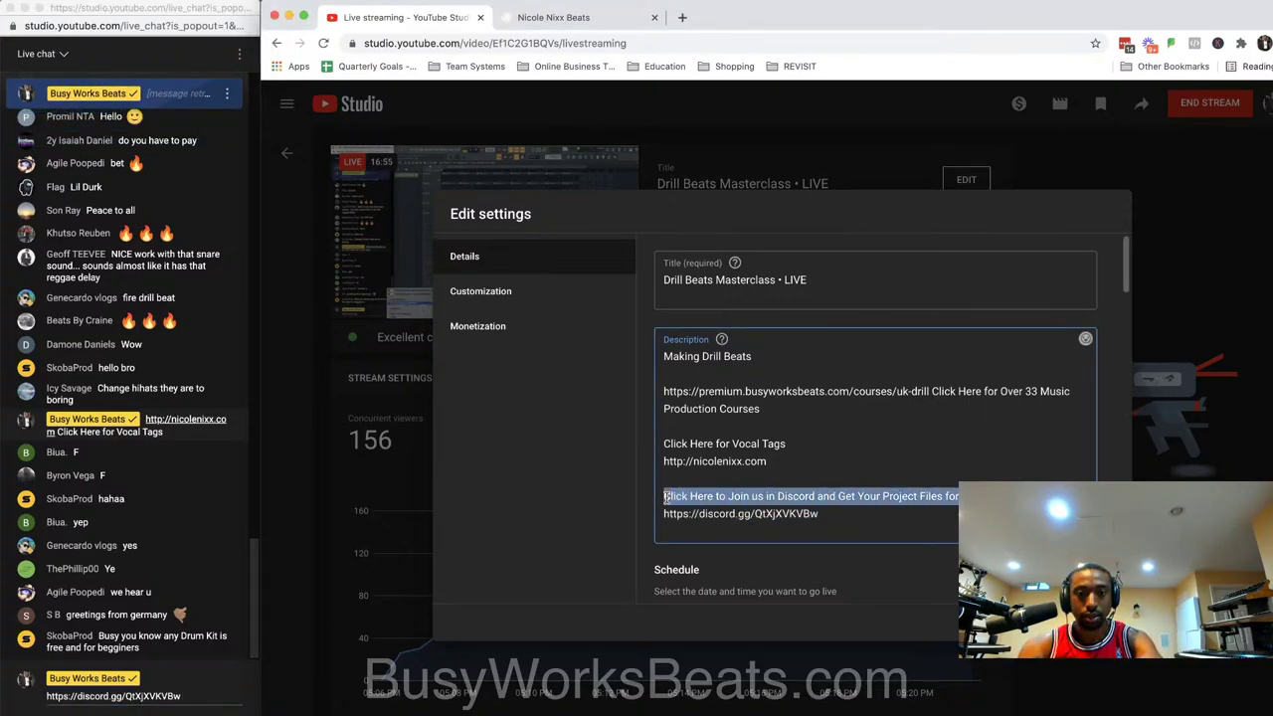
pyautogui.click(195, 694)
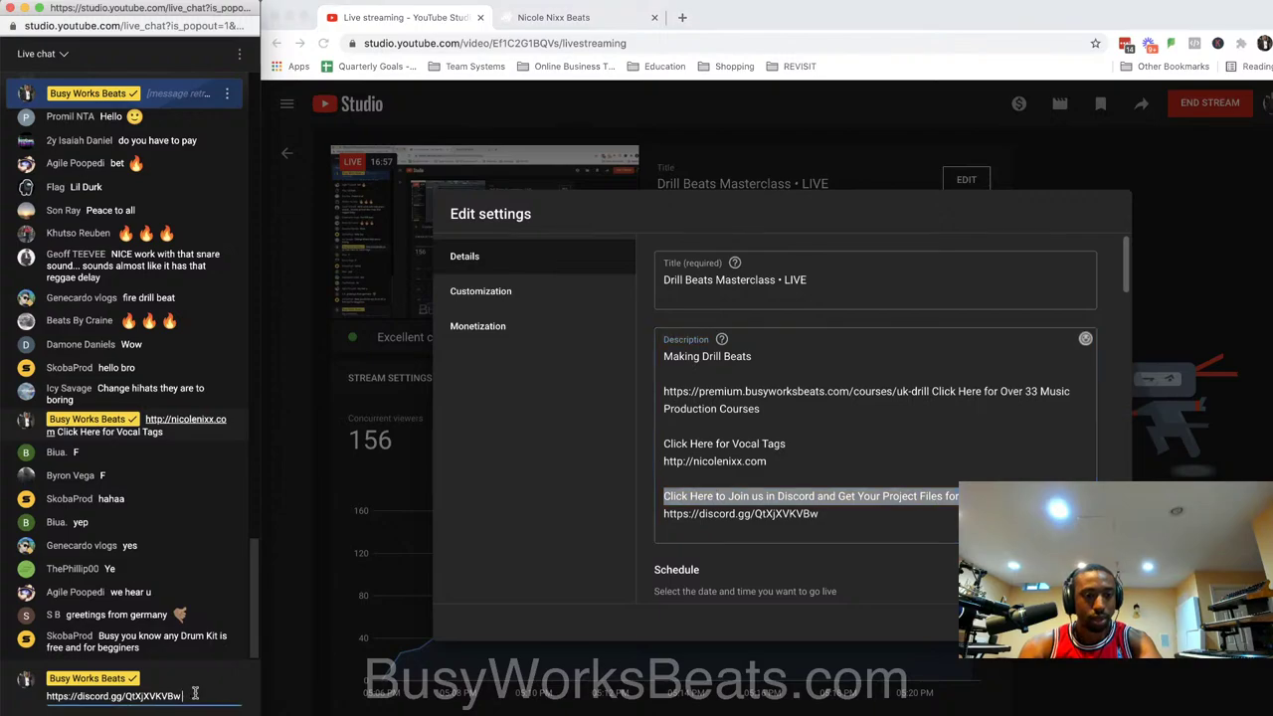
pyautogui.write('Click Here to Join us in Discord and Get Your Project Files for FREE')
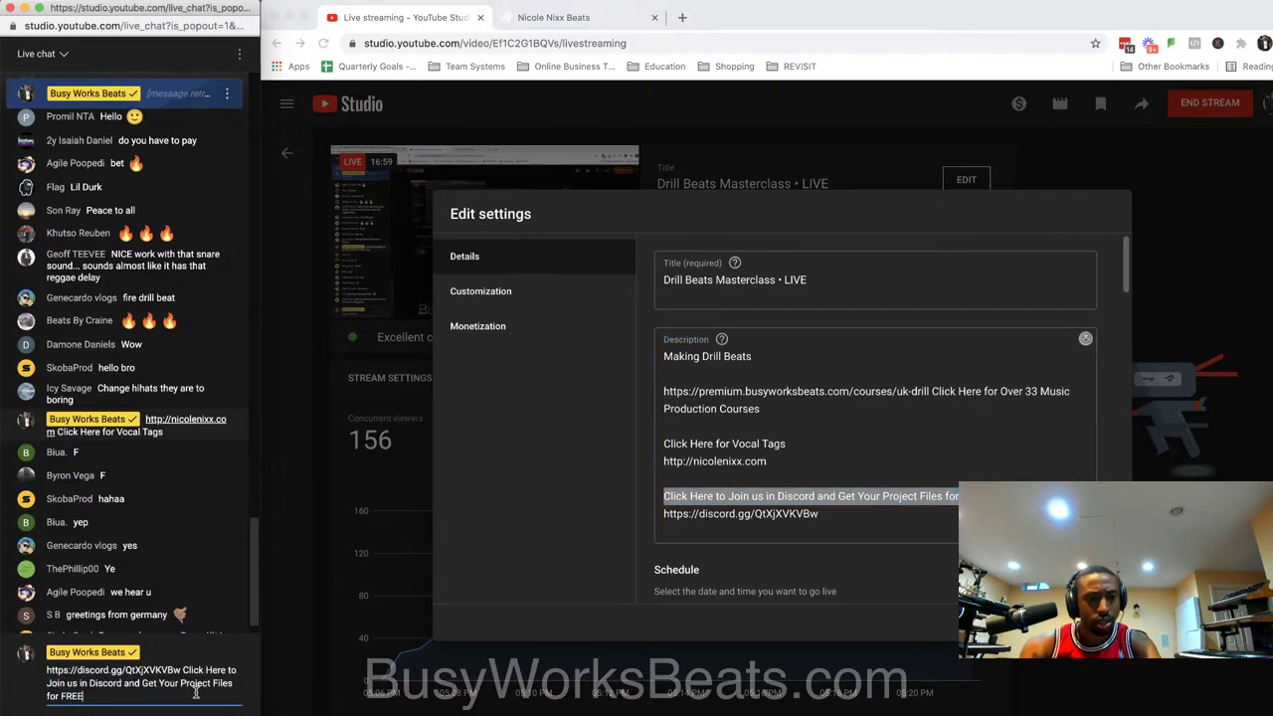
pyautogui.press('Return')
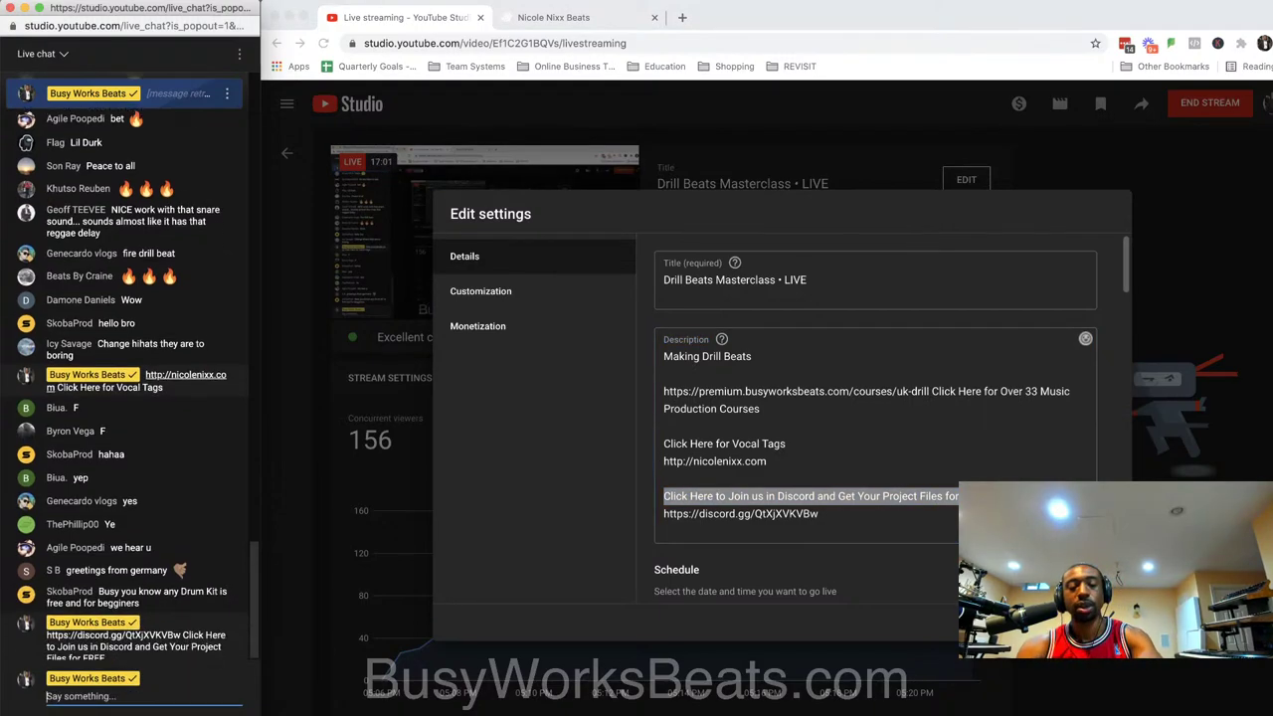
# - Replace the pinned chat message with the new Discord invite message and close the stream's edit settings
pyautogui.click(235, 603)
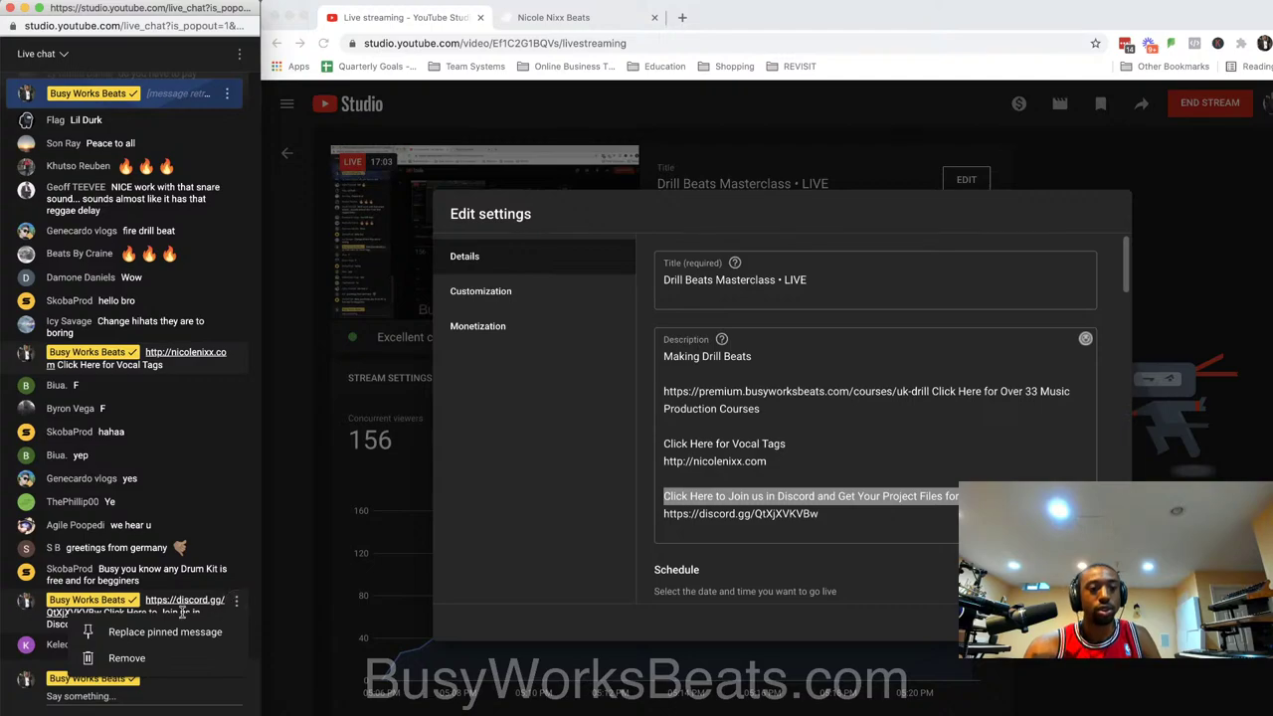
pyautogui.click(176, 633)
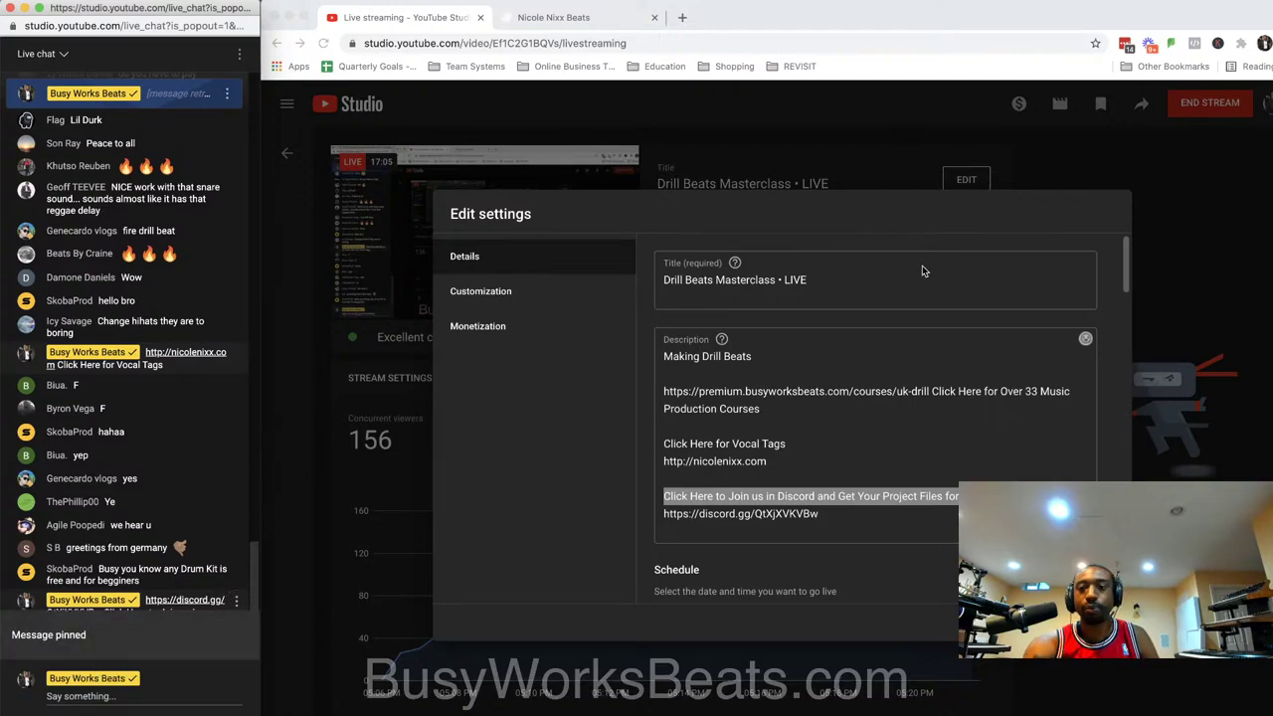
pyautogui.click(1097, 622)
pyautogui.press('Escape')
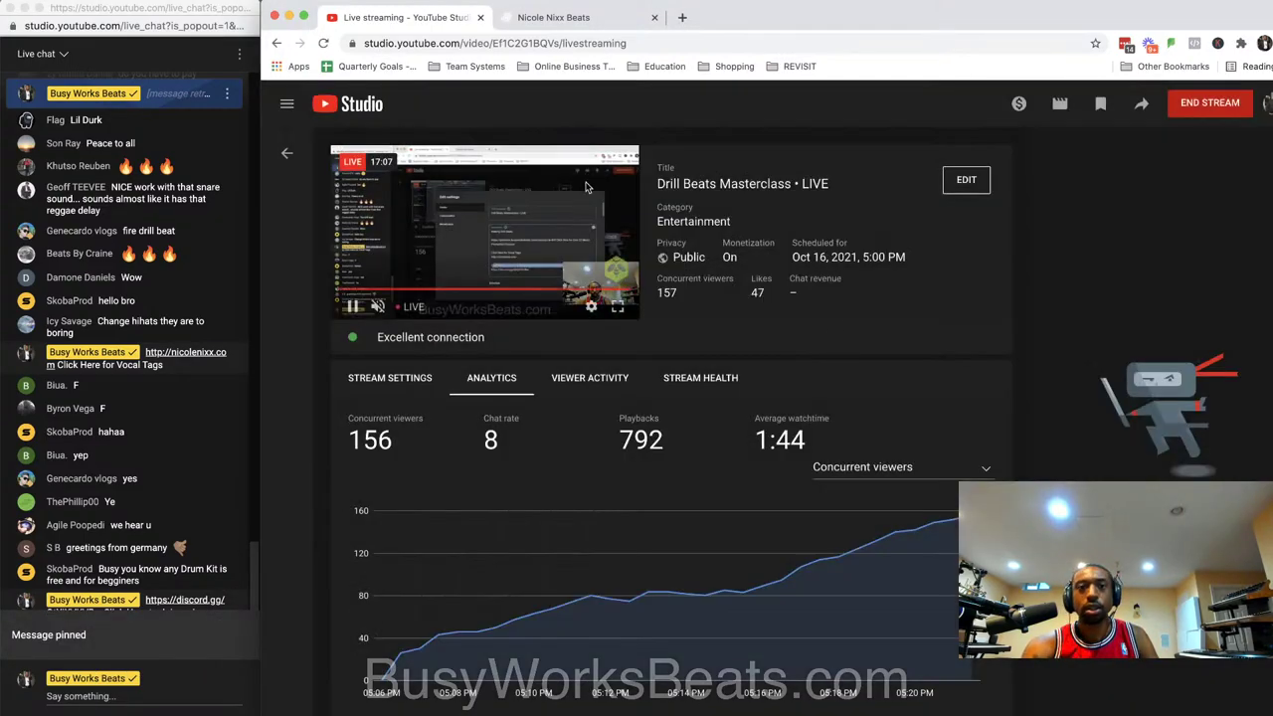
# - Play the Voice Tag Examples on the Nicole Nixx Beats site, post "Nicole Nixx for Vocal Tags" with a smiley in chat, and pause the playback
pyautogui.click(553, 17)
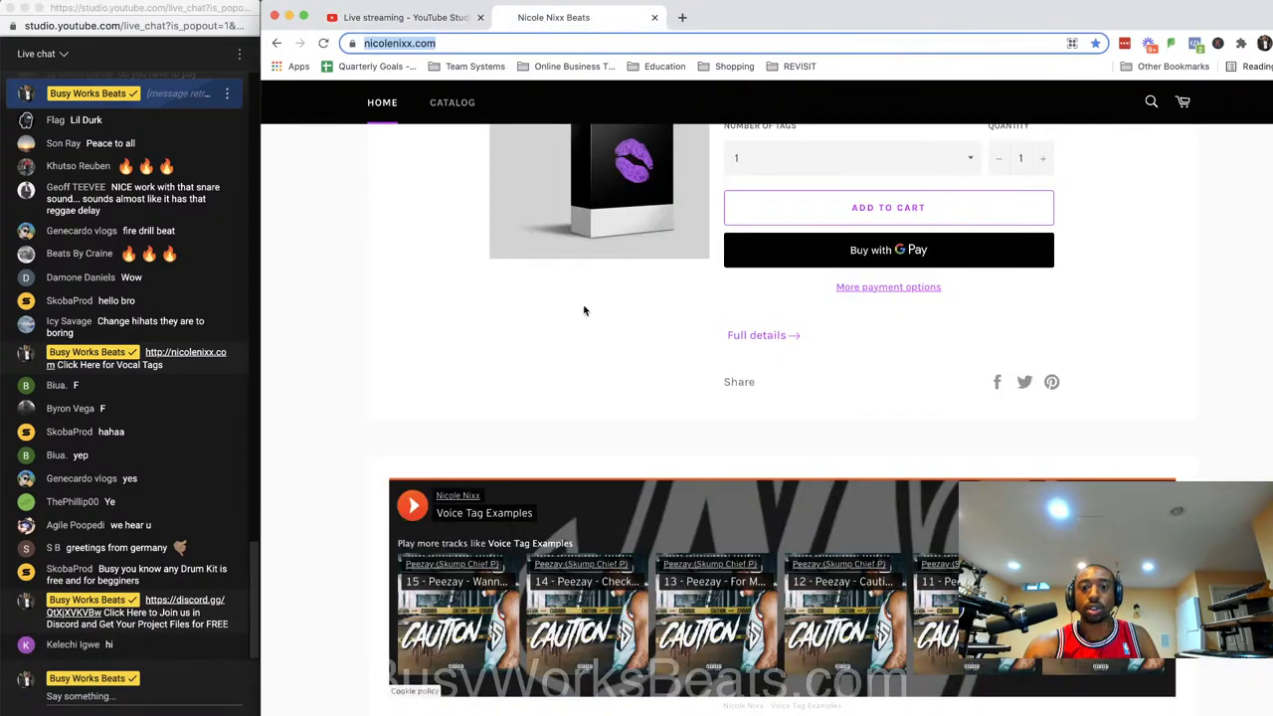
pyautogui.click(412, 504)
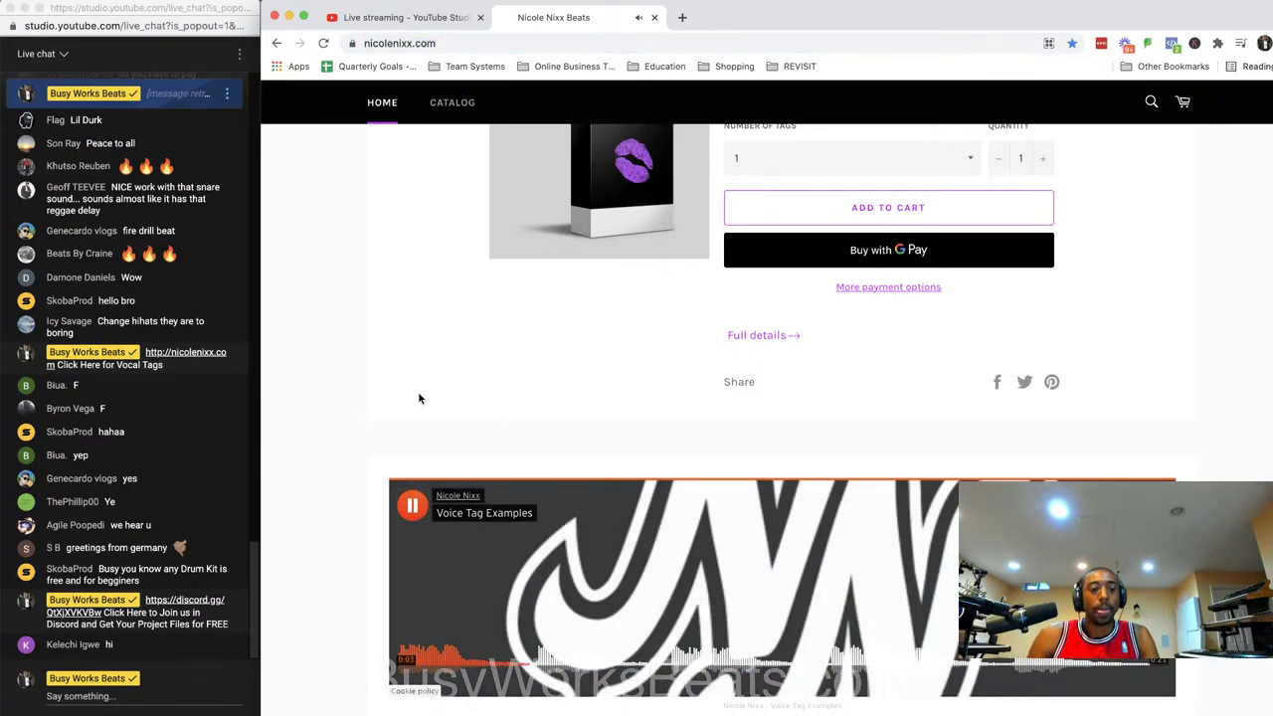
pyautogui.click(143, 698)
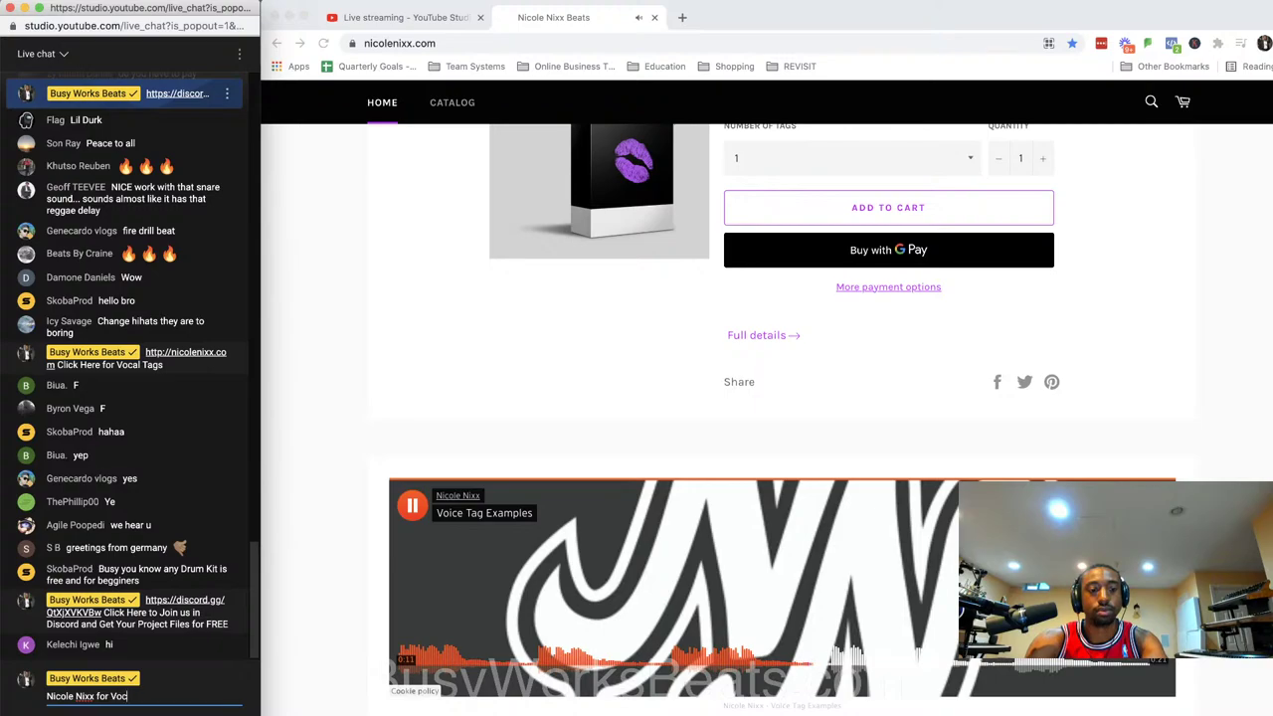
pyautogui.press('Return')
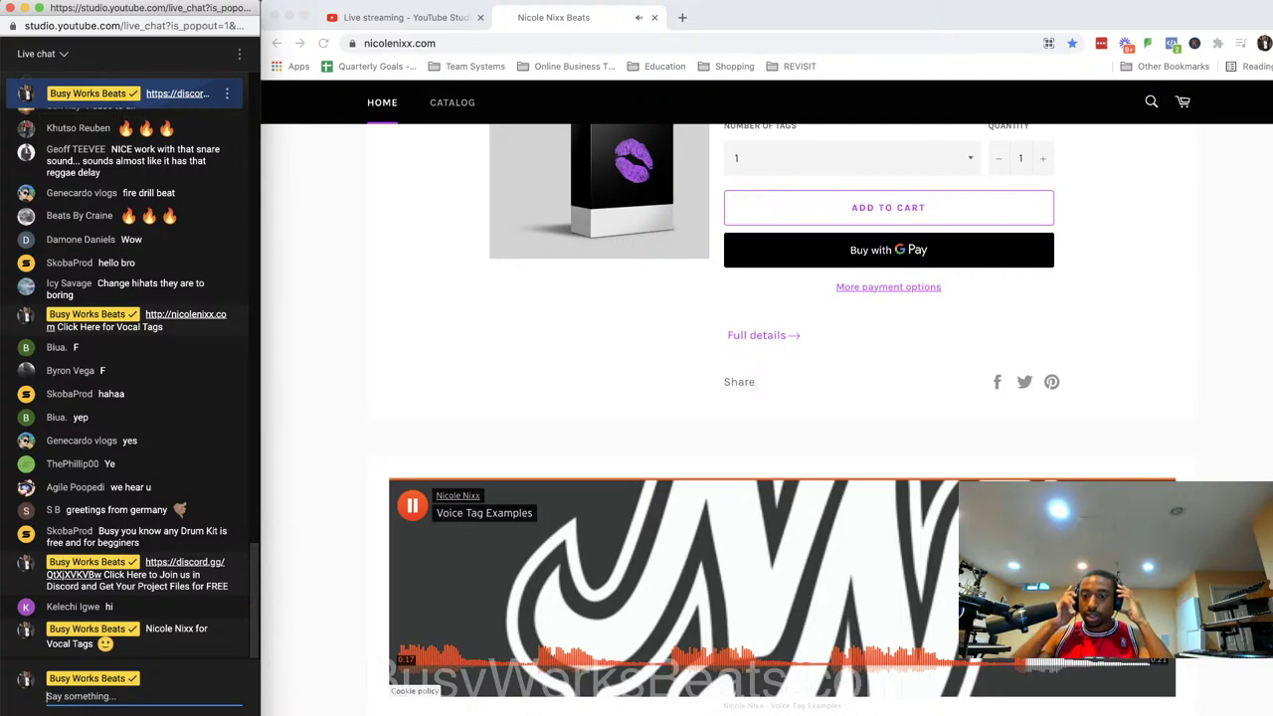
pyautogui.click(332, 457)
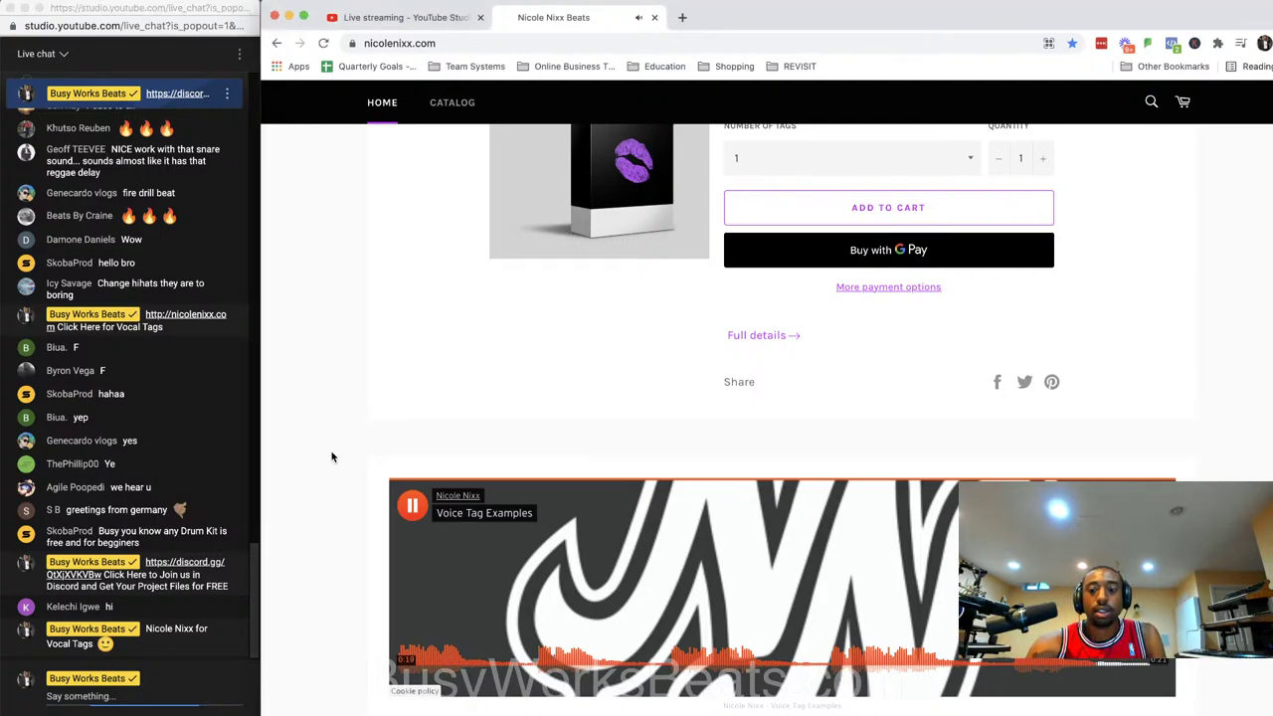
pyautogui.click(411, 505)
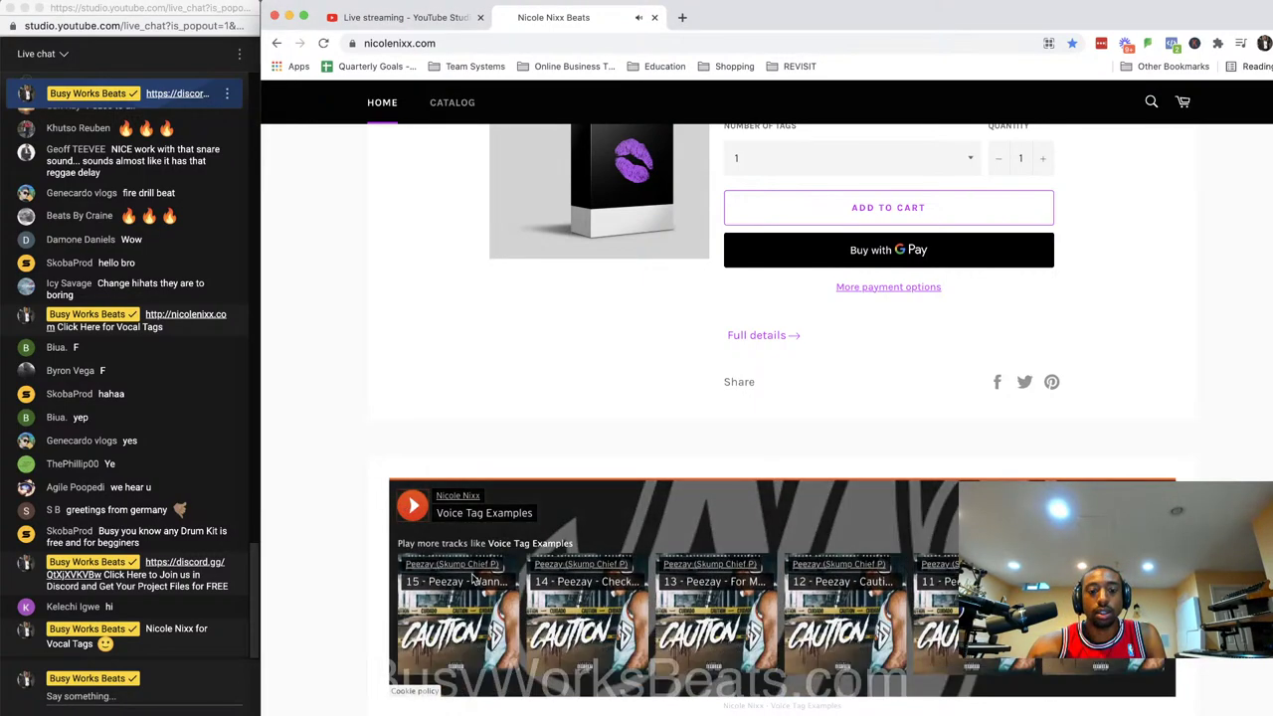
# - Switch to FL Studio, play the arrangement from the start with a brief look at the channel rack, and save the project
pyautogui.press('super+Tab')
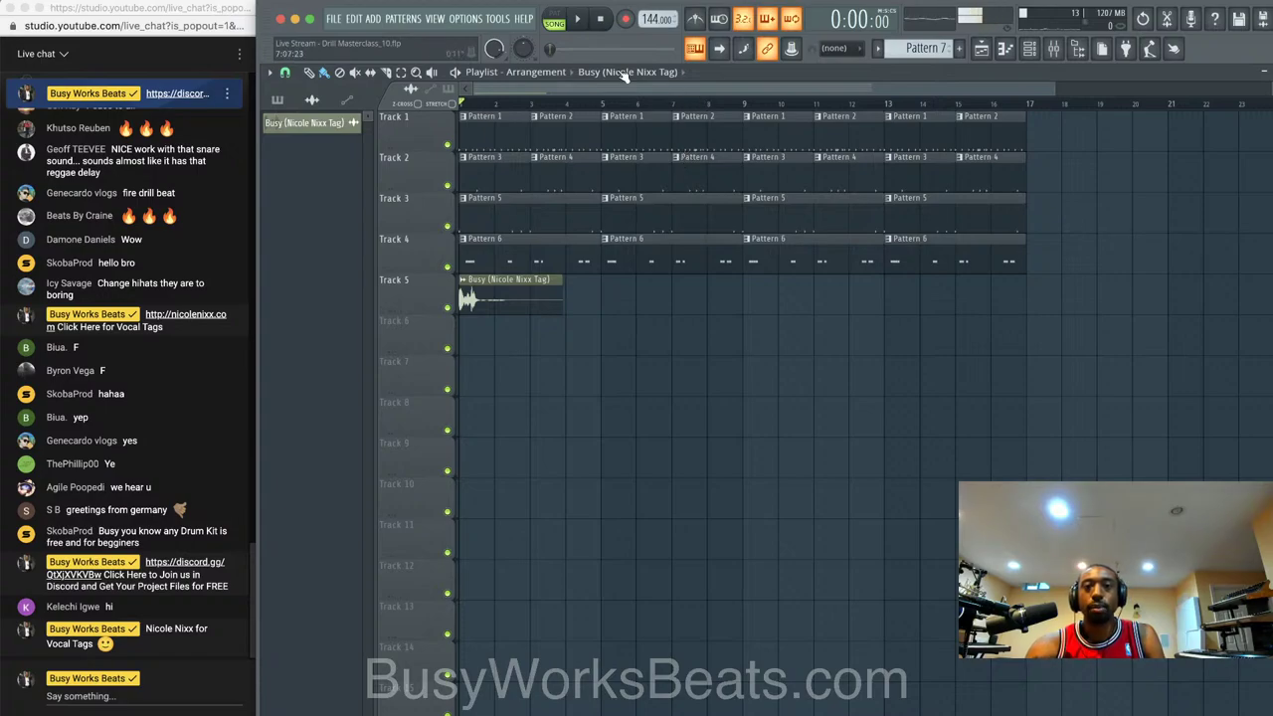
pyautogui.click(589, 26)
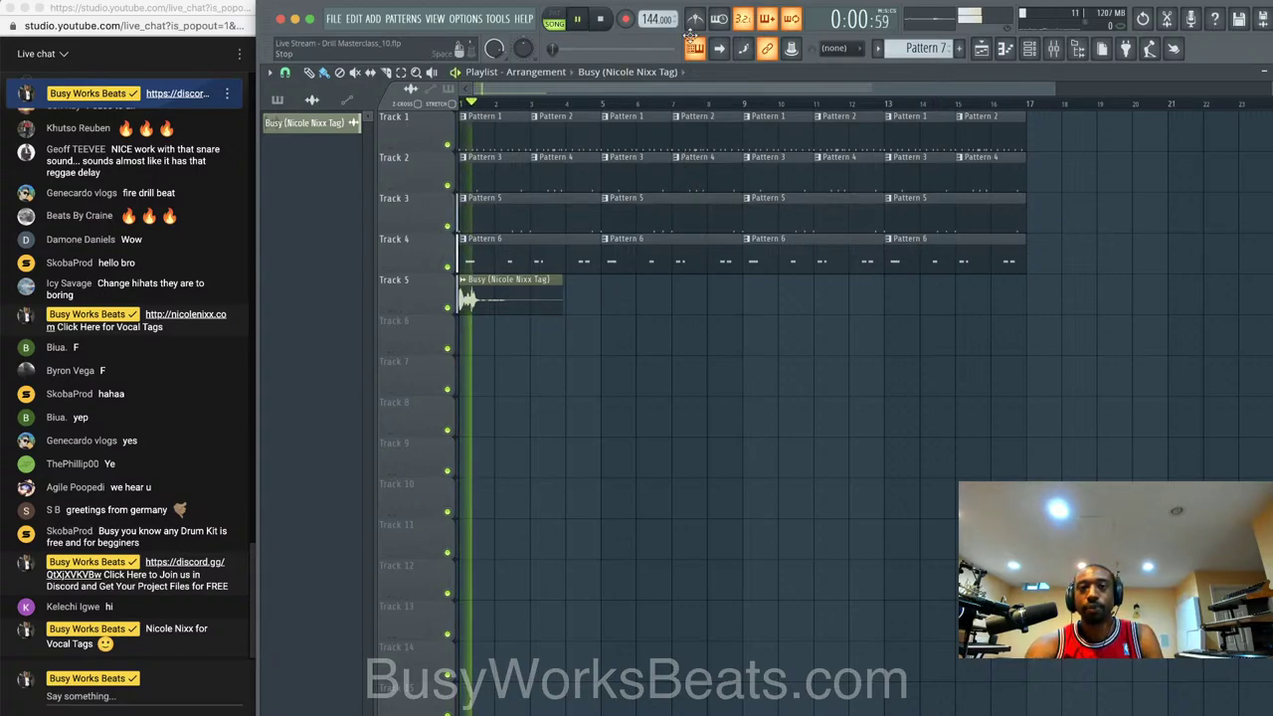
pyautogui.press('F6')
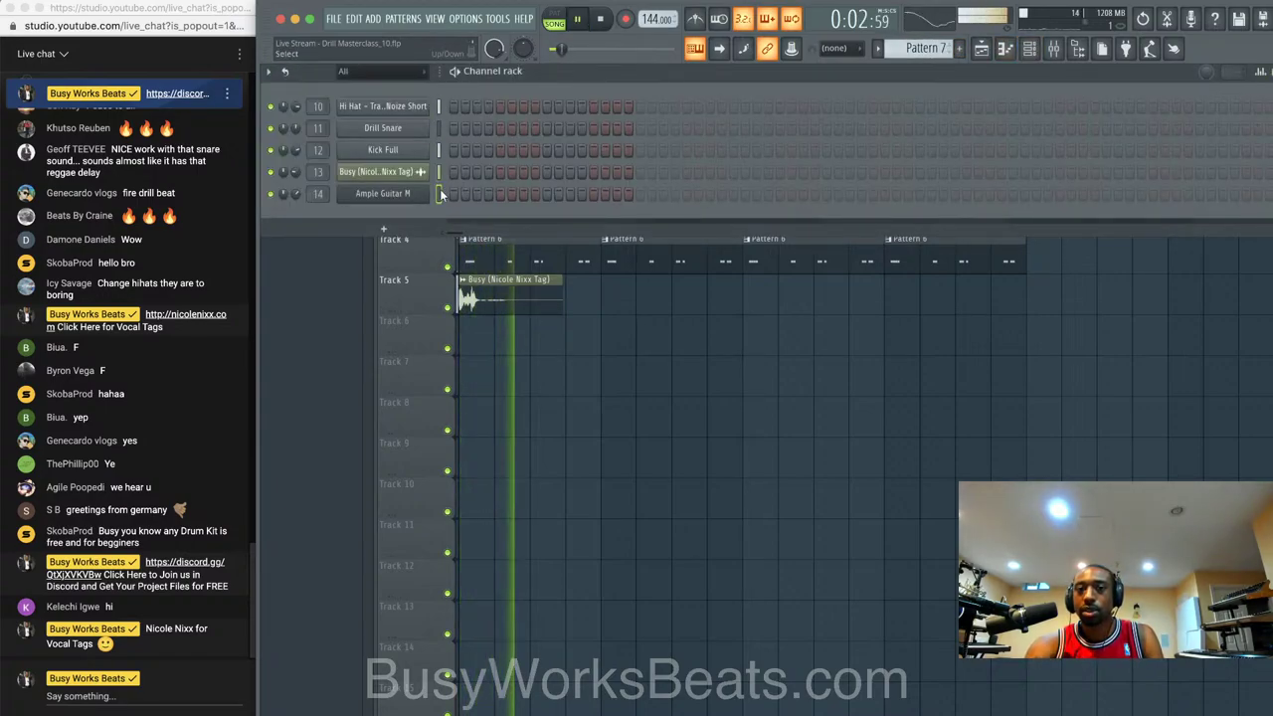
pyautogui.press('F6')
pyautogui.hotkey('ctrl', 's')
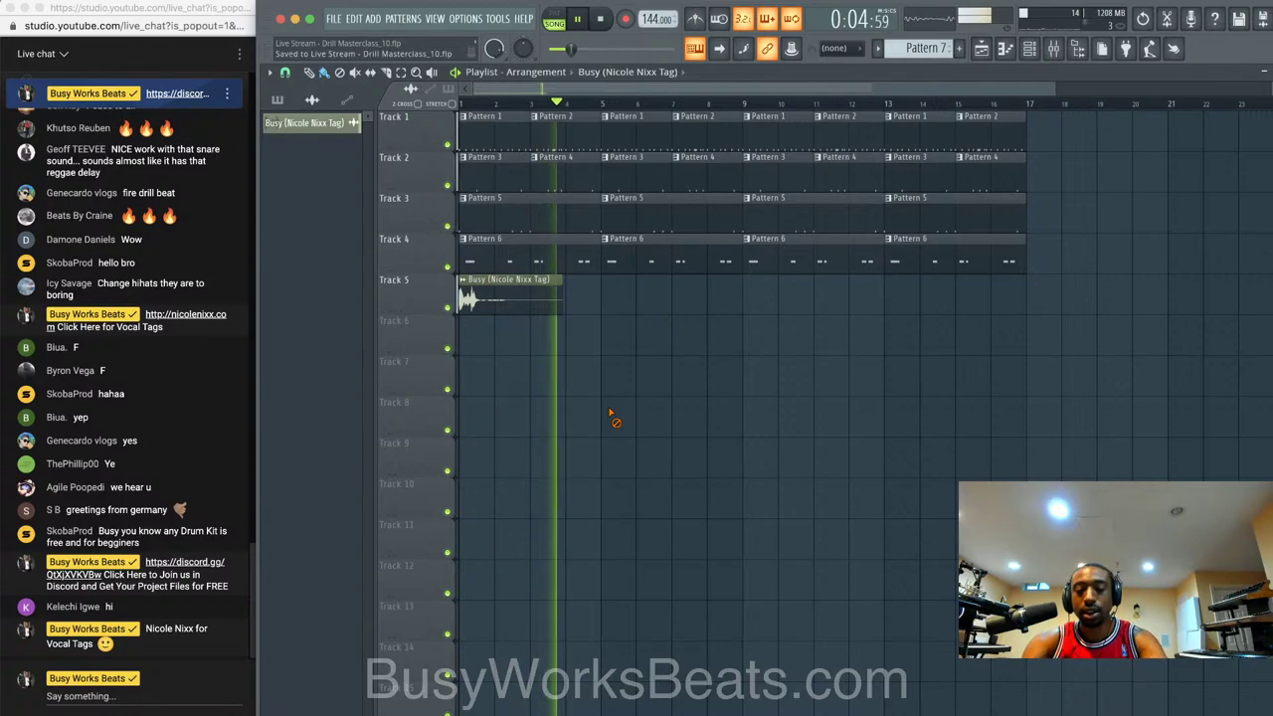
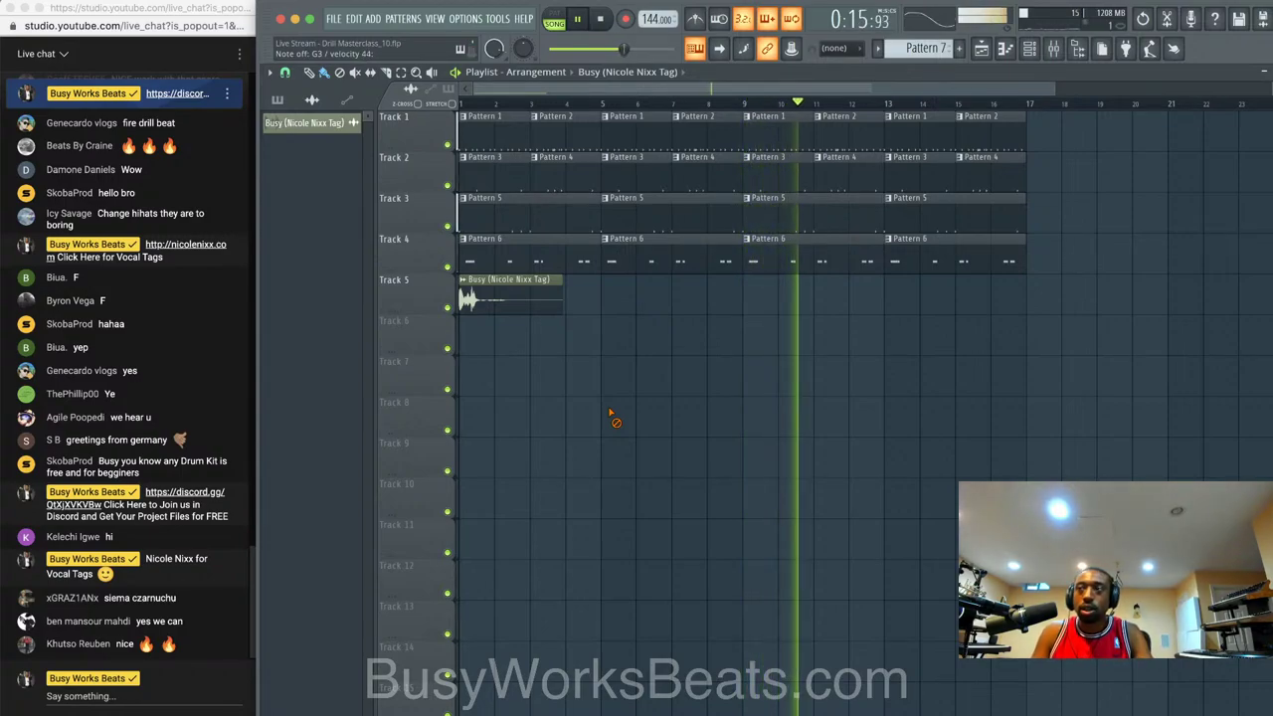
# - Stop playback and start recording Ample Guitar M notes into Pattern 7 over the arrangement
pyautogui.press('space')
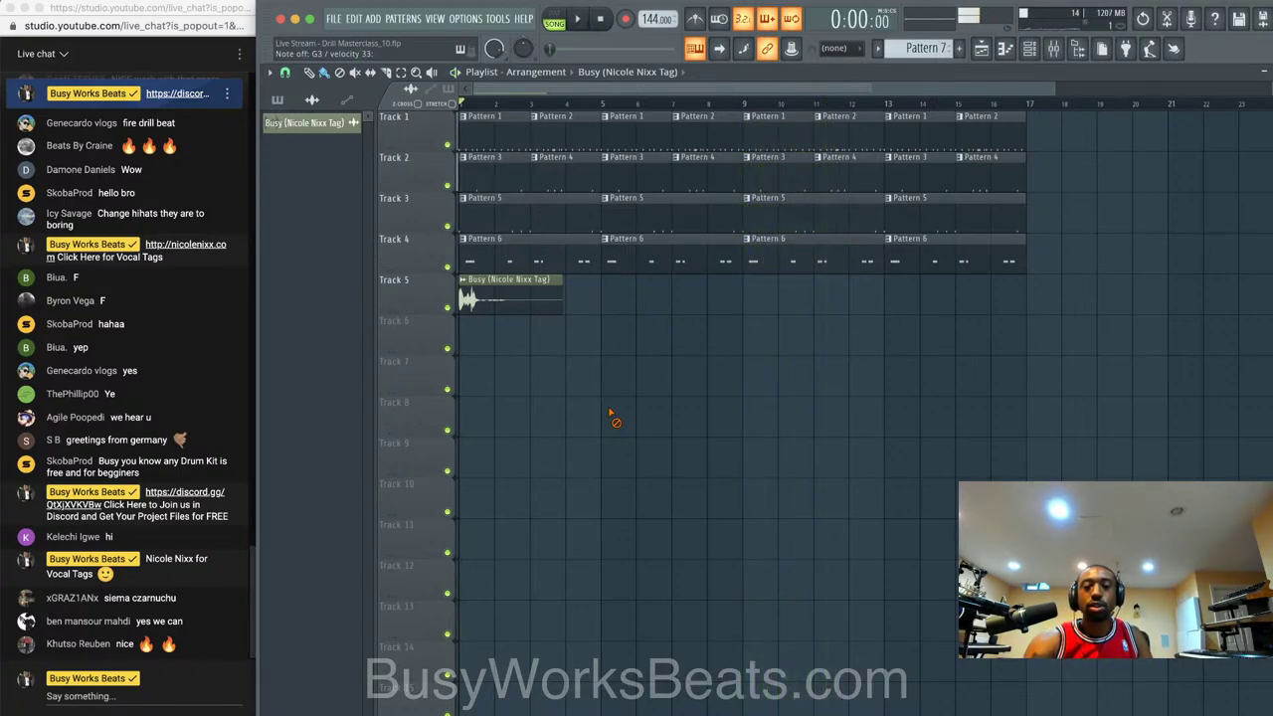
pyautogui.click(1031, 49)
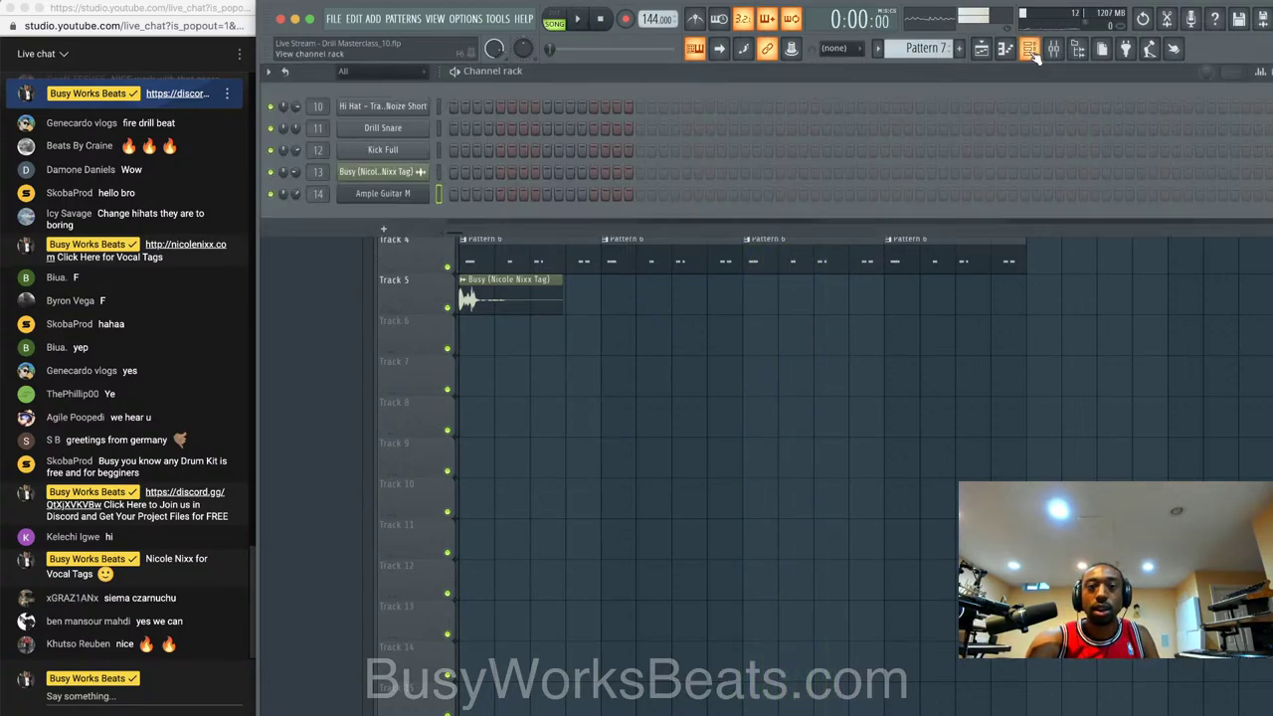
pyautogui.click(625, 19)
pyautogui.click(659, 453)
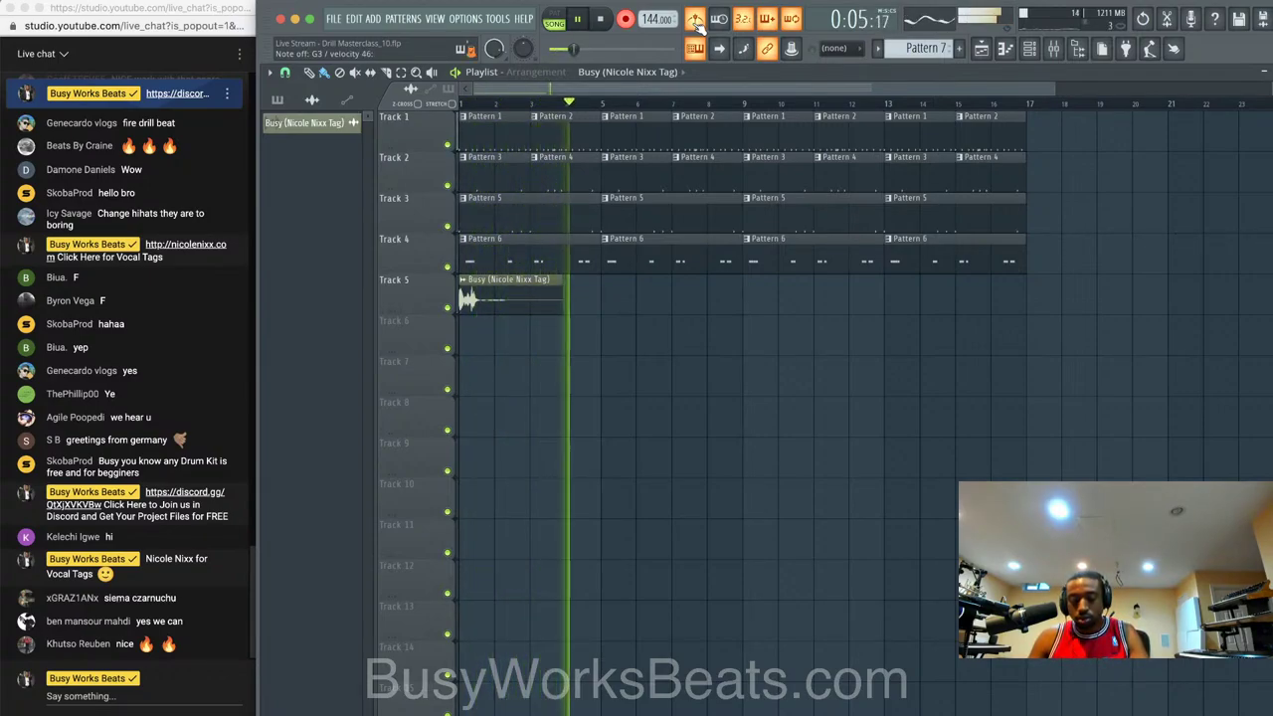
# - Discard the first guitar take and its Track 6 clip, and record a new eight-bar take into Pattern 7 with the metronome on
pyautogui.press('space')
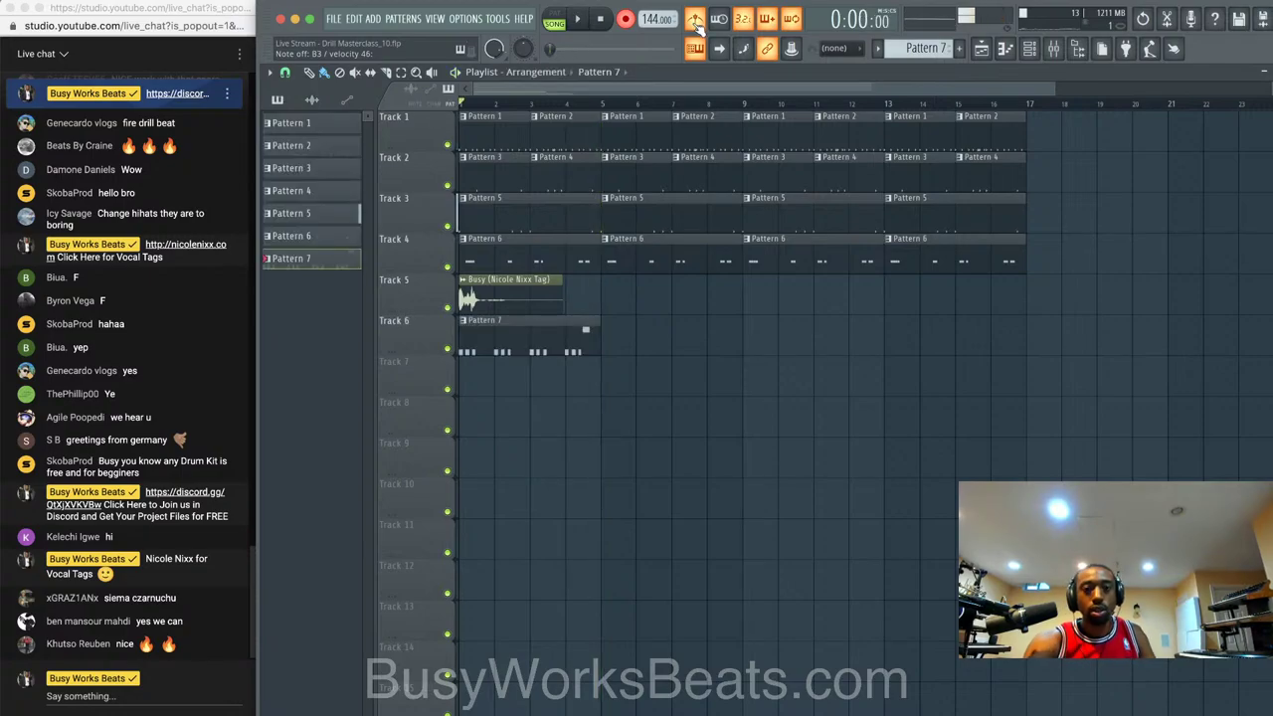
pyautogui.hotkey('ctrl', 'z')
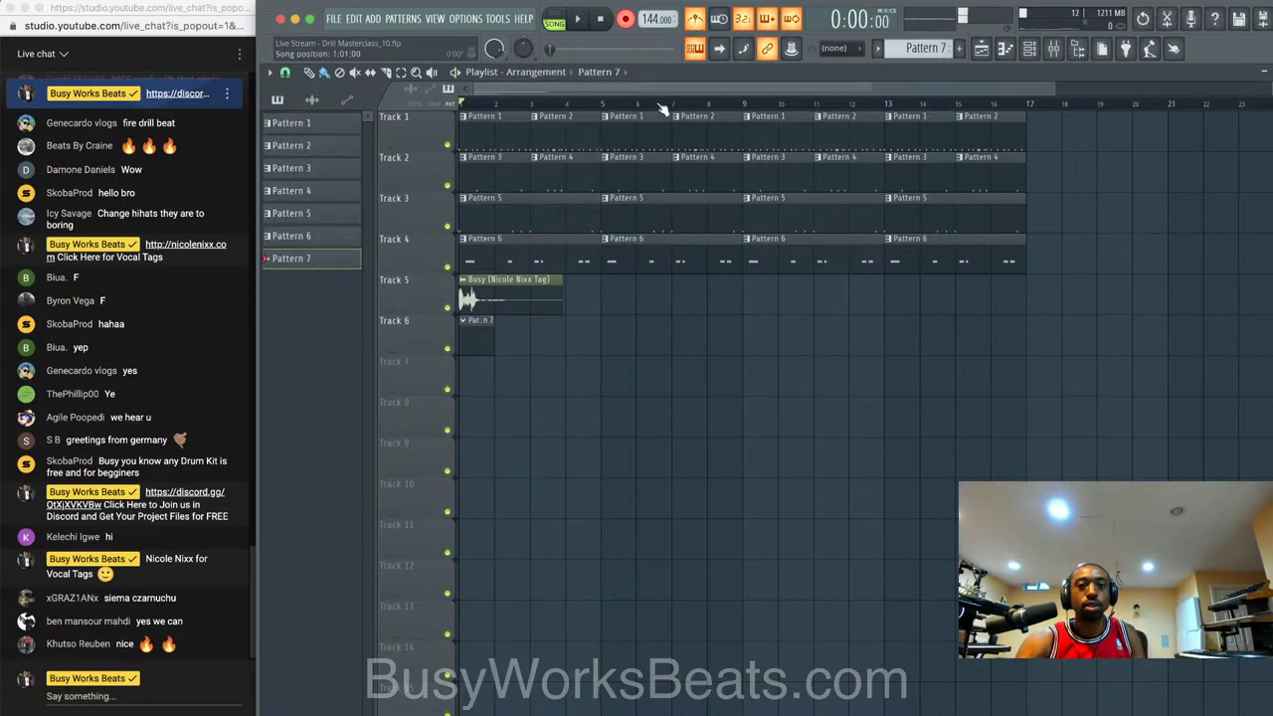
pyautogui.rightClick(488, 333)
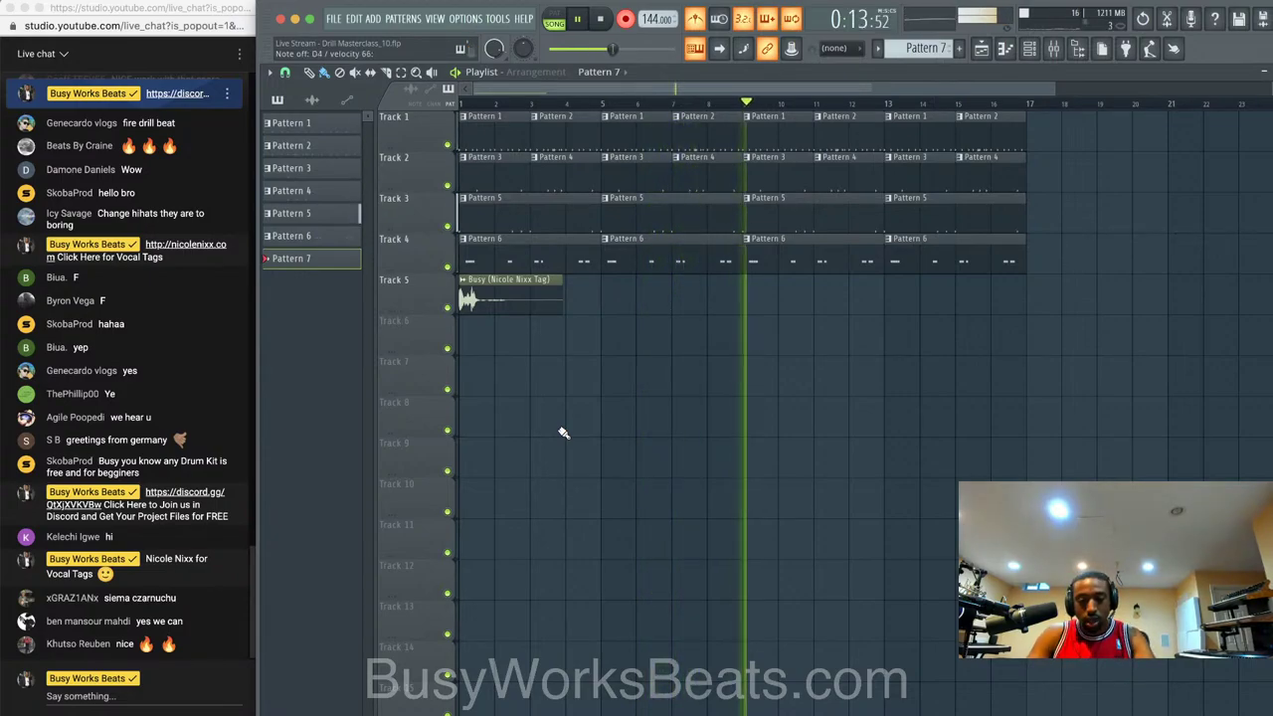
pyautogui.press('space')
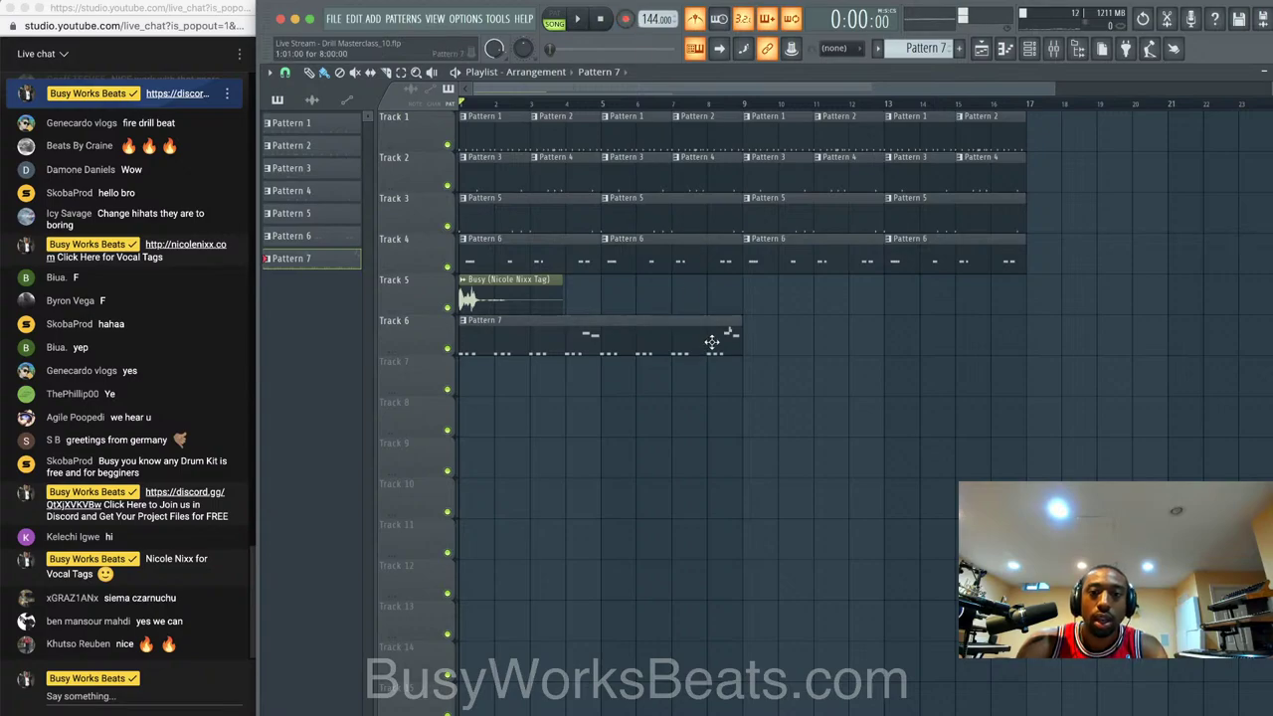
# - Try lowering the F4 note at the end of the Pattern 7 guitar part to D#4 and start playback
pyautogui.doubleClick(712, 343)
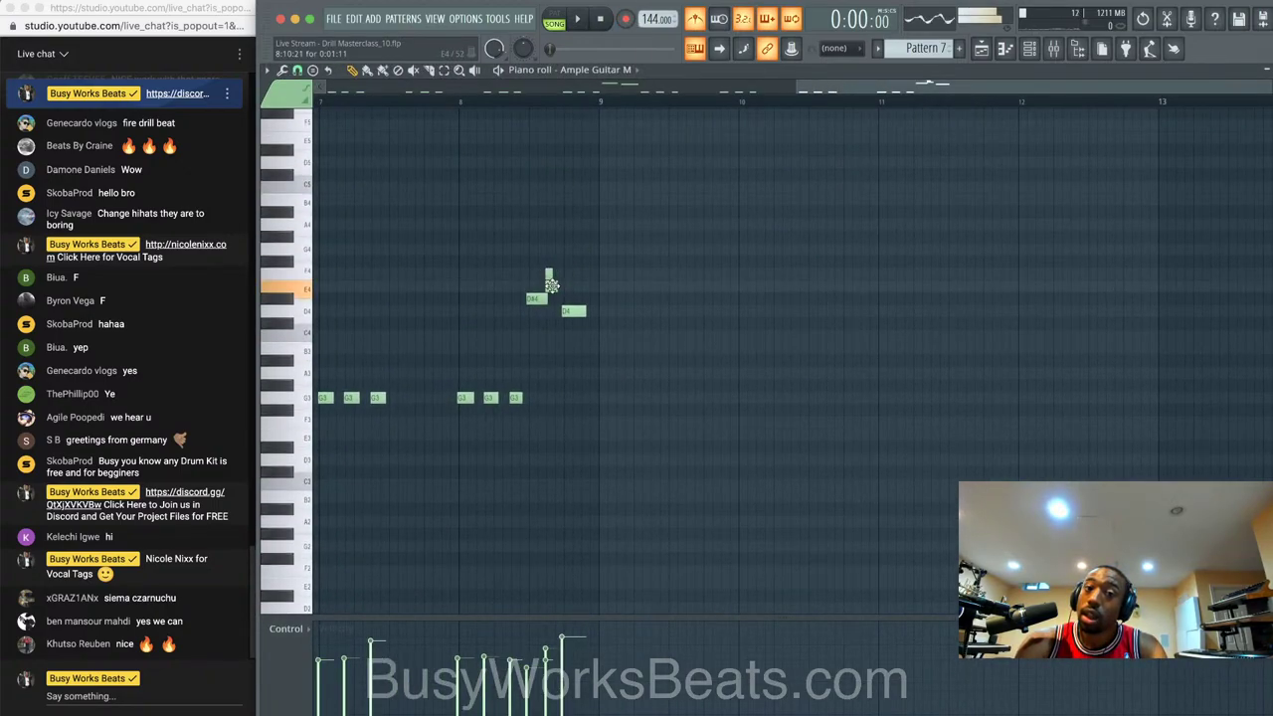
pyautogui.moveTo(551, 284); pyautogui.dragTo(551, 292)
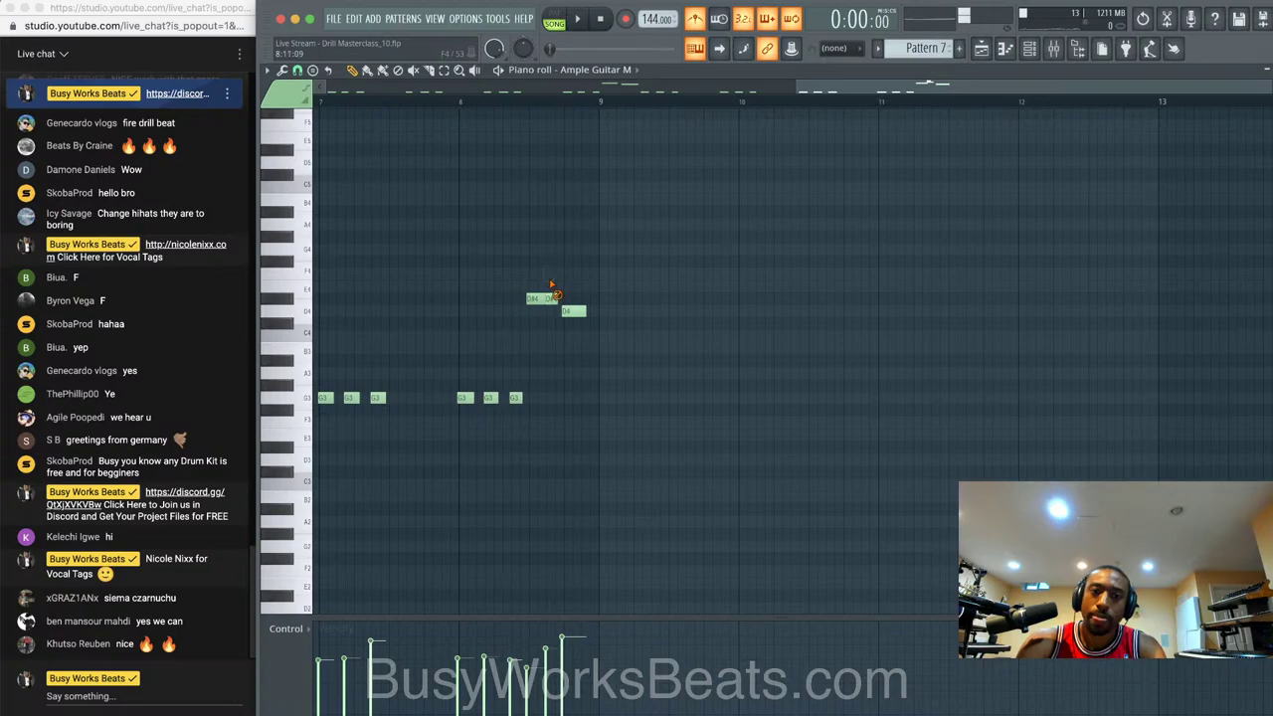
pyautogui.press('space')
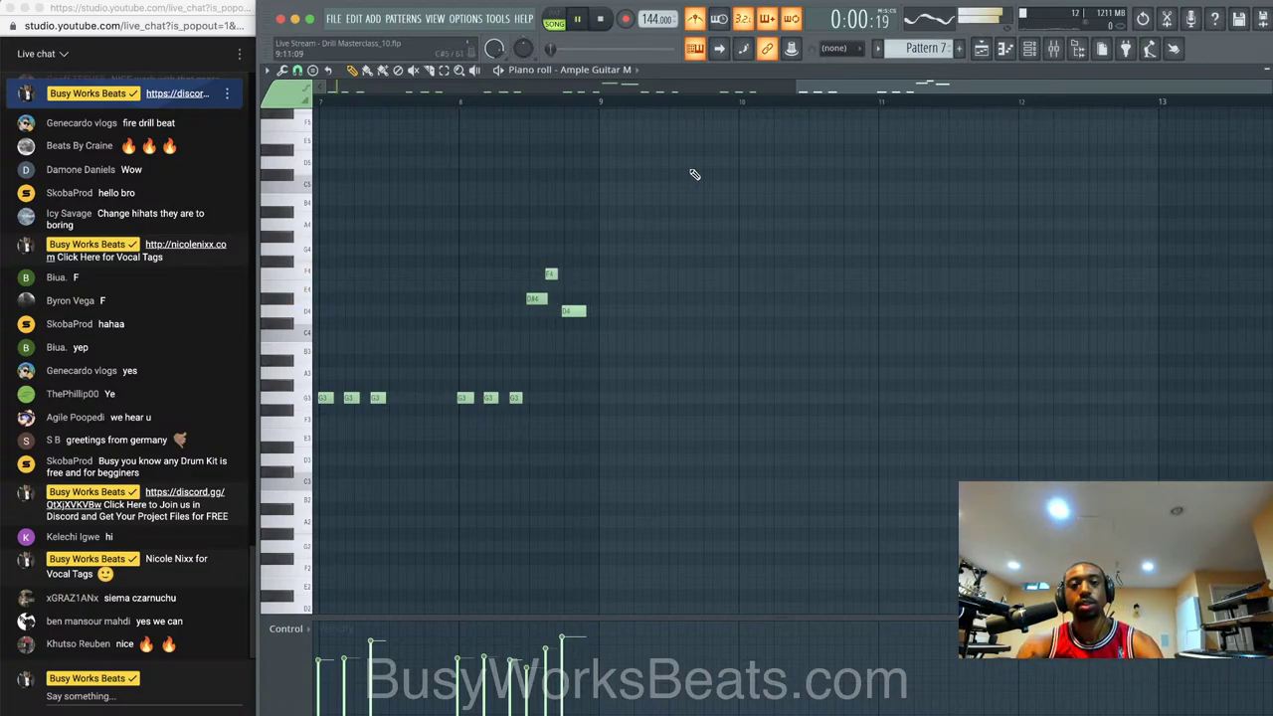
# - Bring up the channel rack during playback, save the project, and close the piano roll with playback stopped
pyautogui.click(1029, 51)
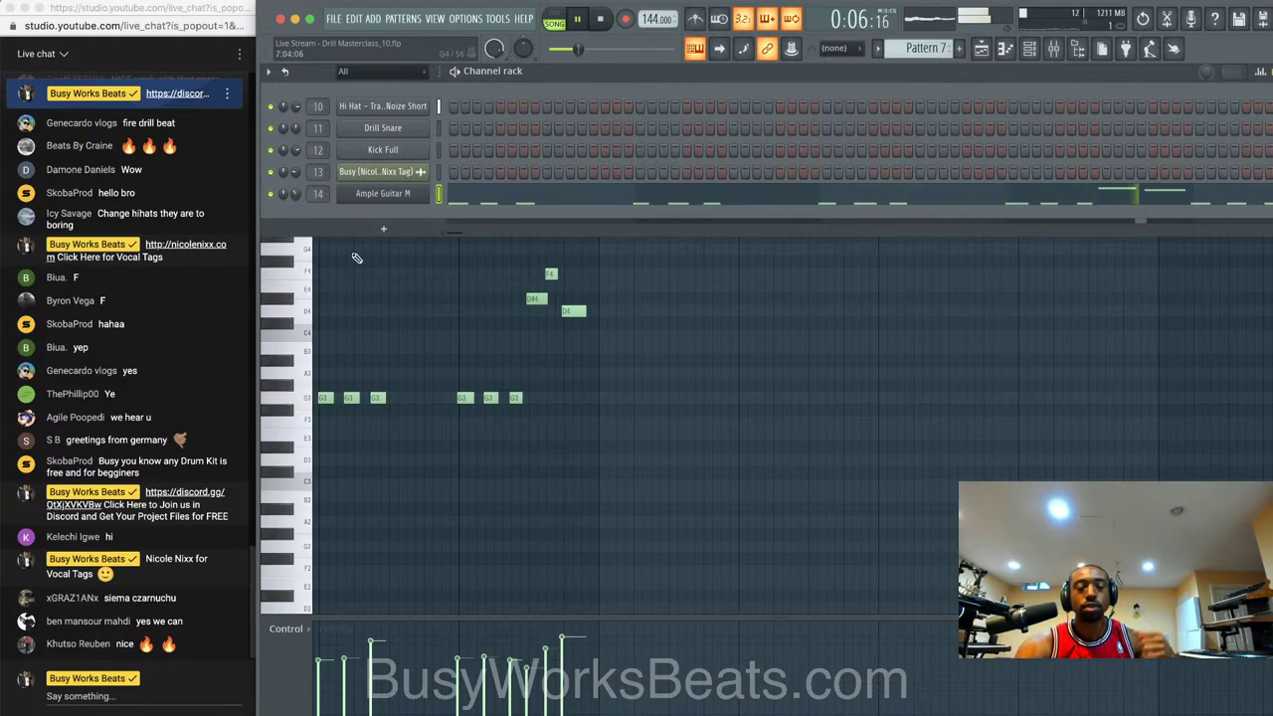
pyautogui.rightClick(391, 295)
pyautogui.hotkey('ctrl', 's')
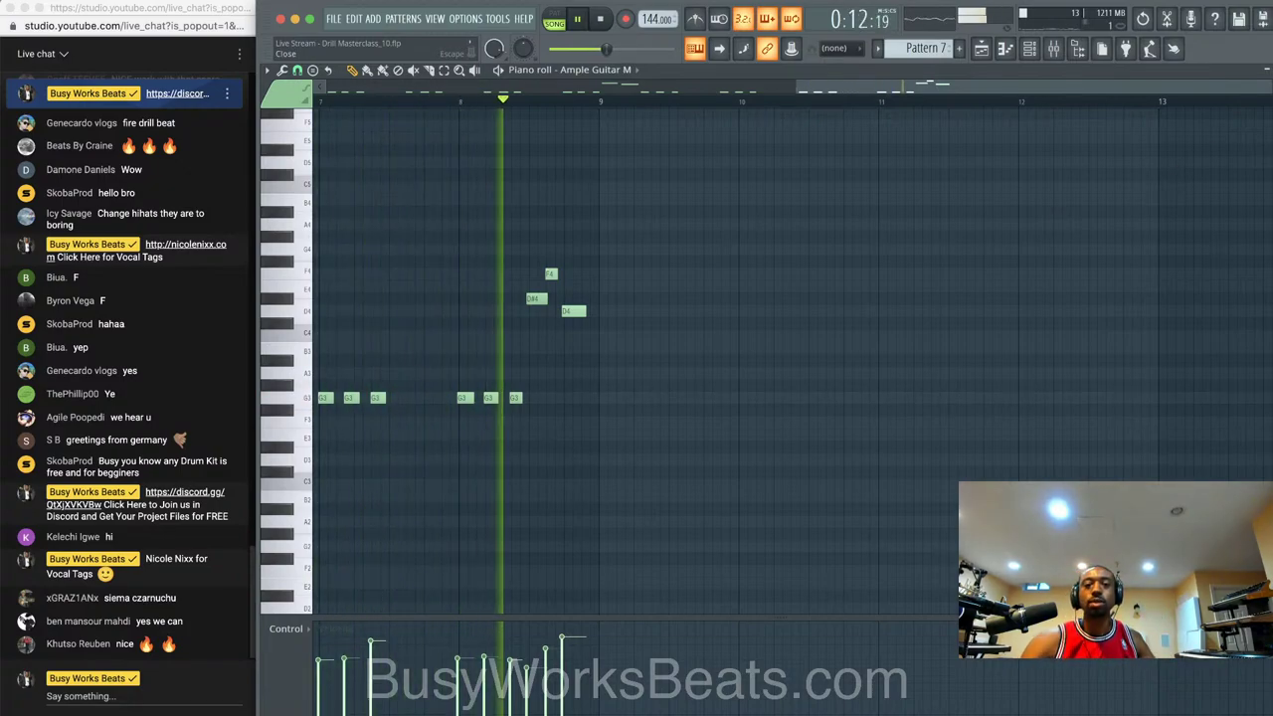
pyautogui.press('Escape')
pyautogui.press('space')
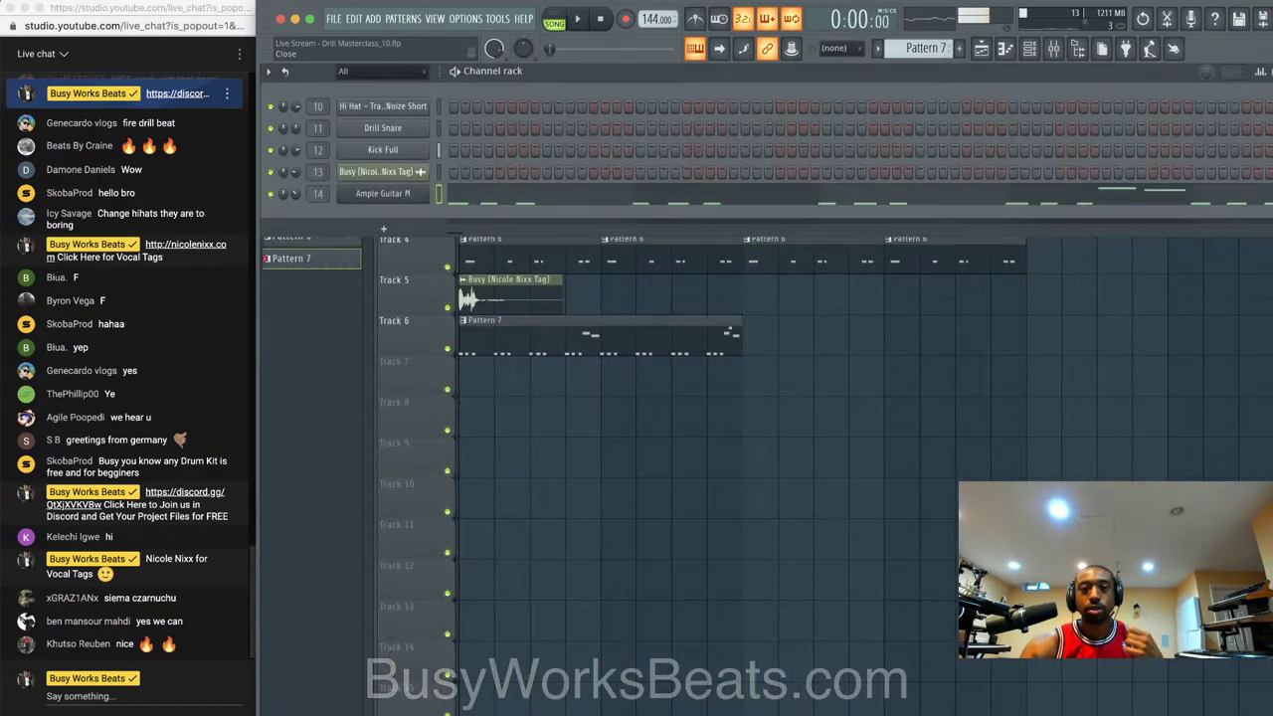
# - Add an Xpand!2 channel to the channel rack and route it to mixer insert 15
pyautogui.click(383, 229)
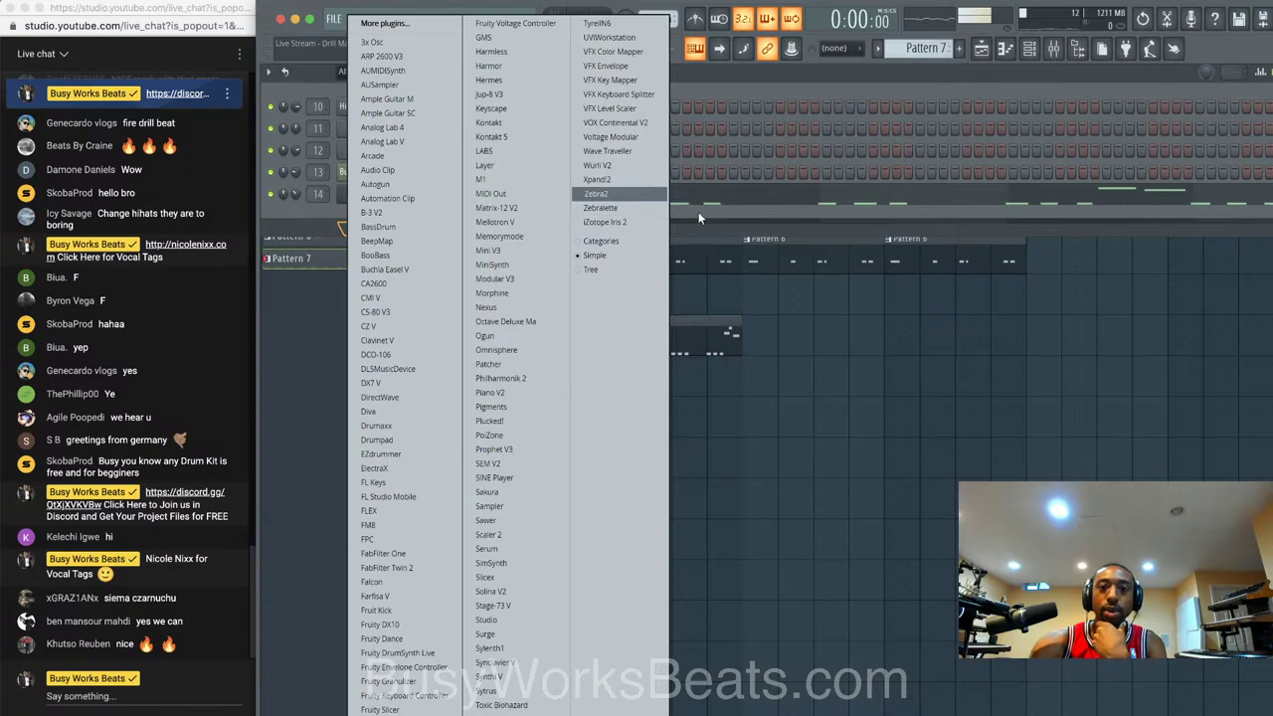
pyautogui.click(646, 179)
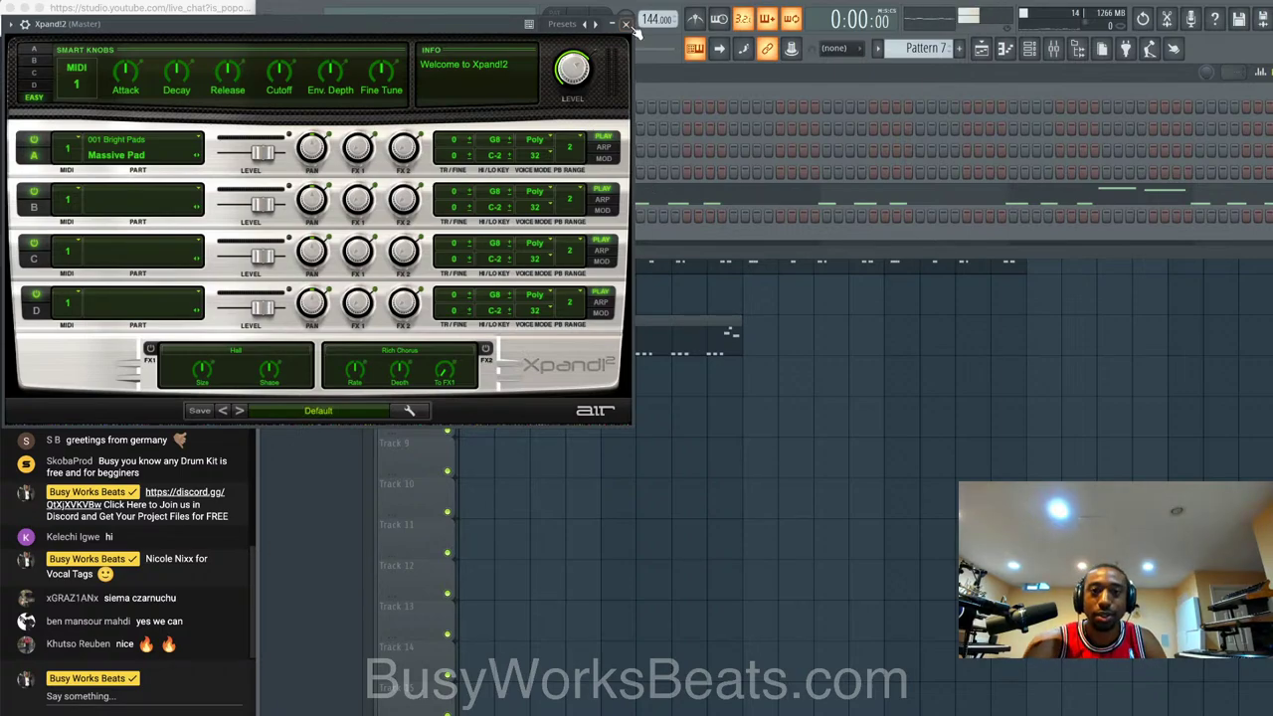
pyautogui.click(626, 23)
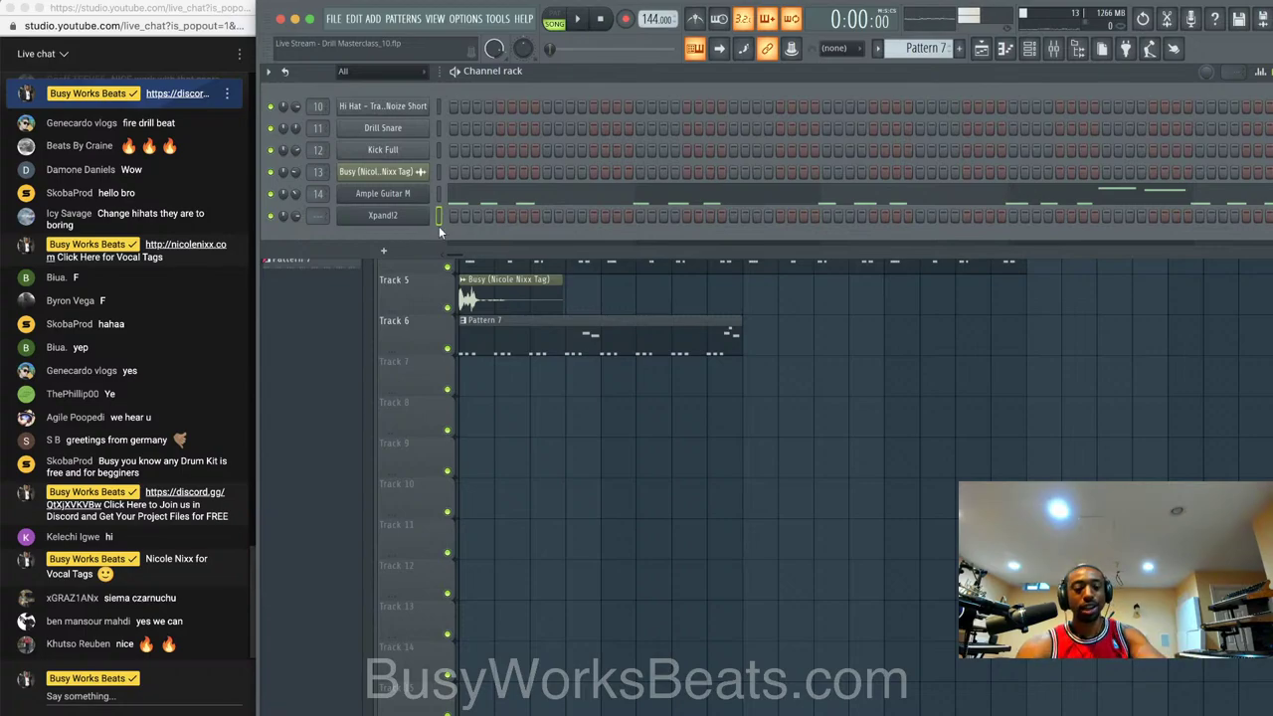
pyautogui.press('F9')
# - Load the "+01 12 String Acoustic" preset from the Guitars category in Xpand!2 and close the plugin
pyautogui.click(401, 221)
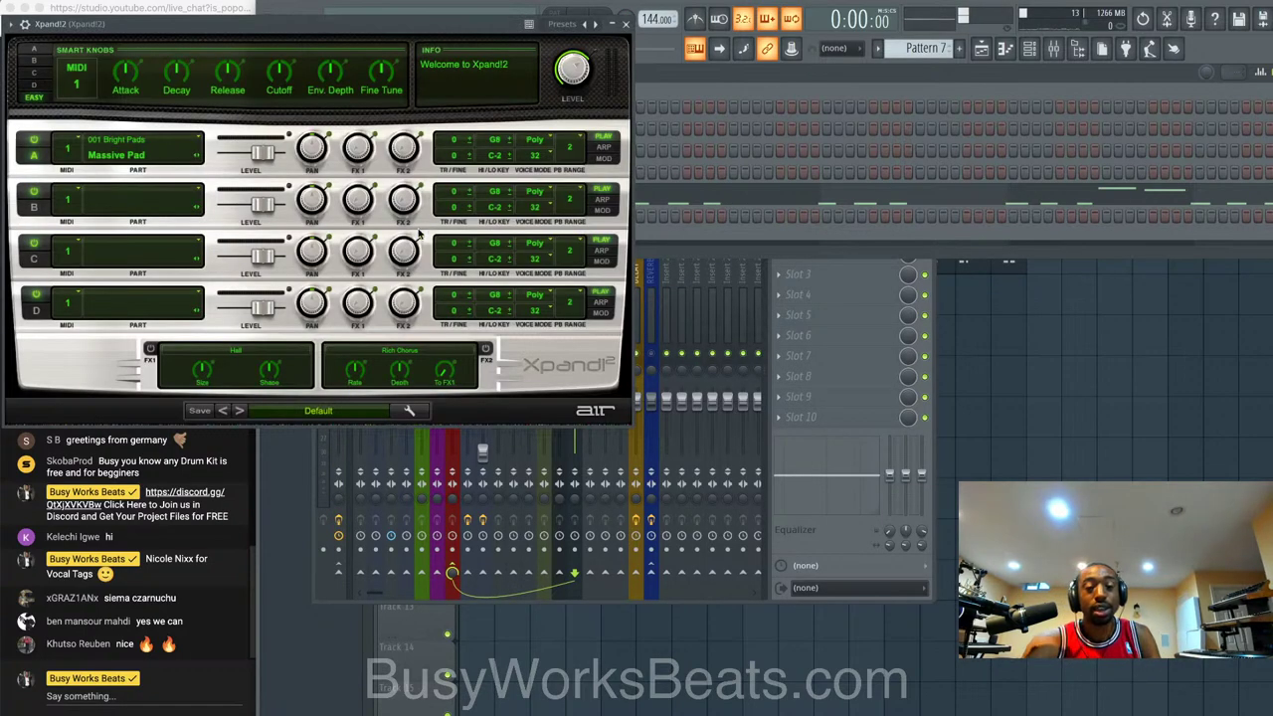
pyautogui.click(316, 412)
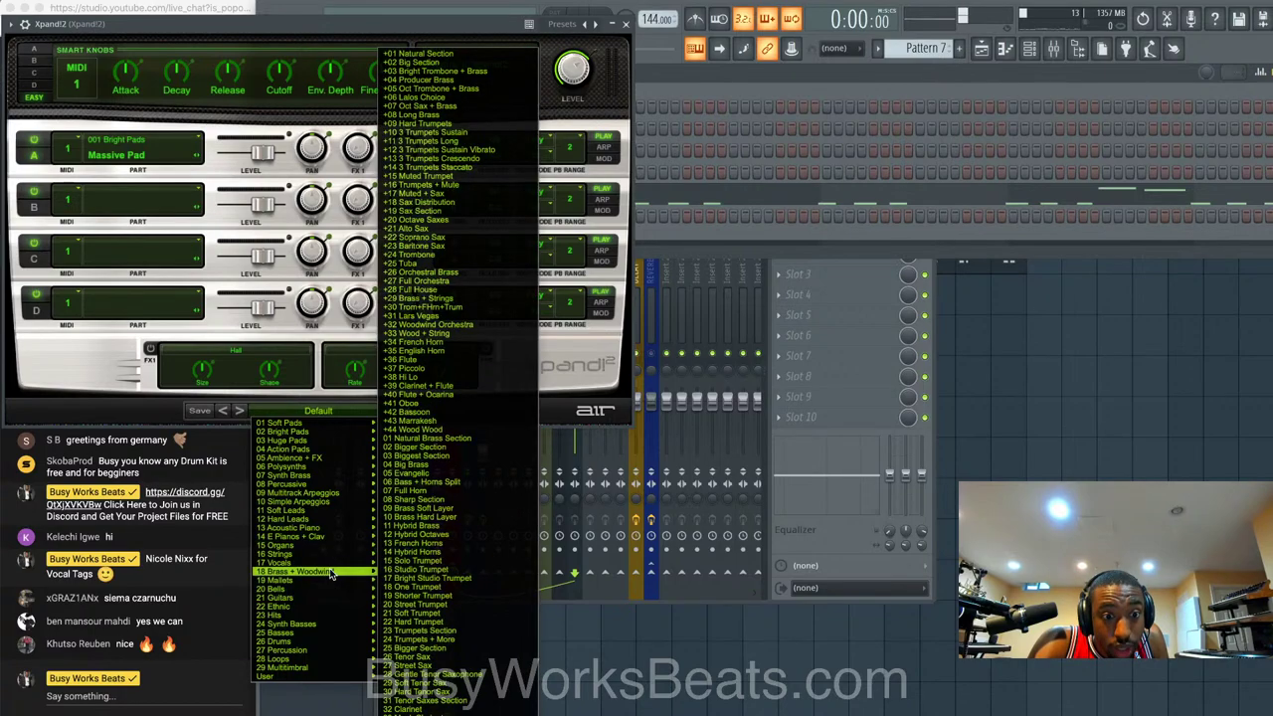
pyautogui.moveTo(377, 597)
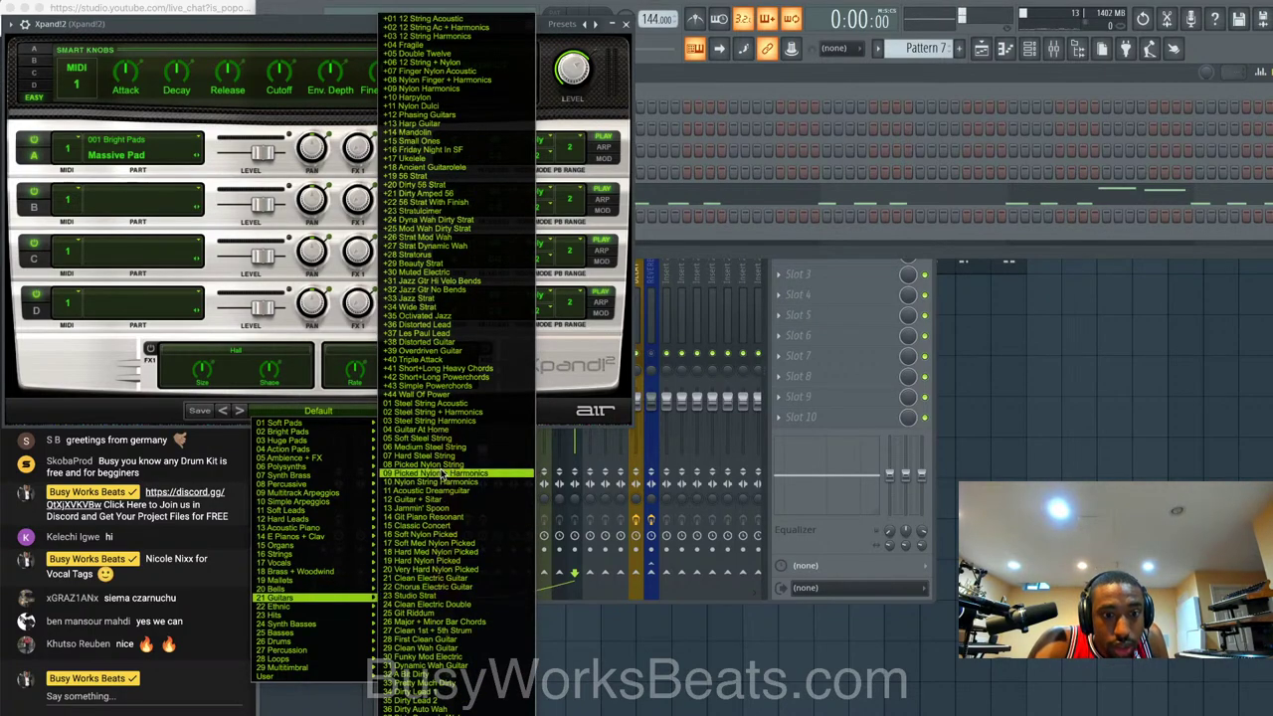
pyautogui.click(453, 21)
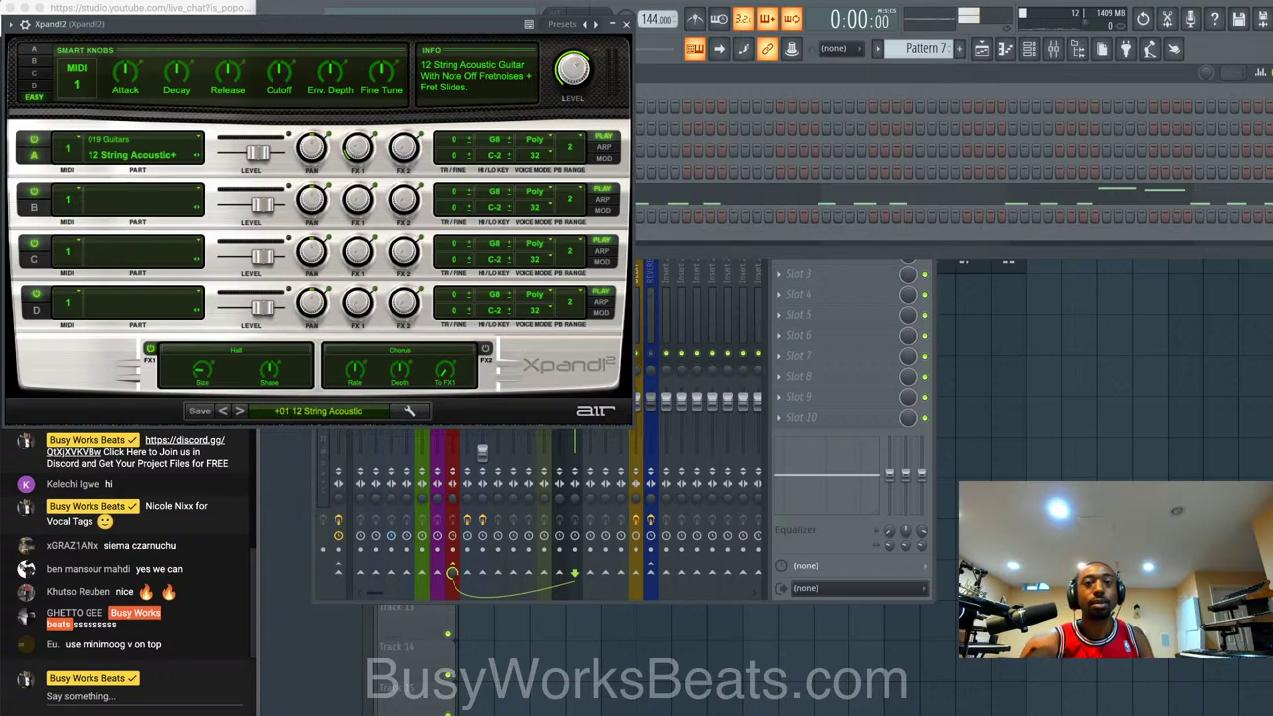
pyautogui.click(626, 24)
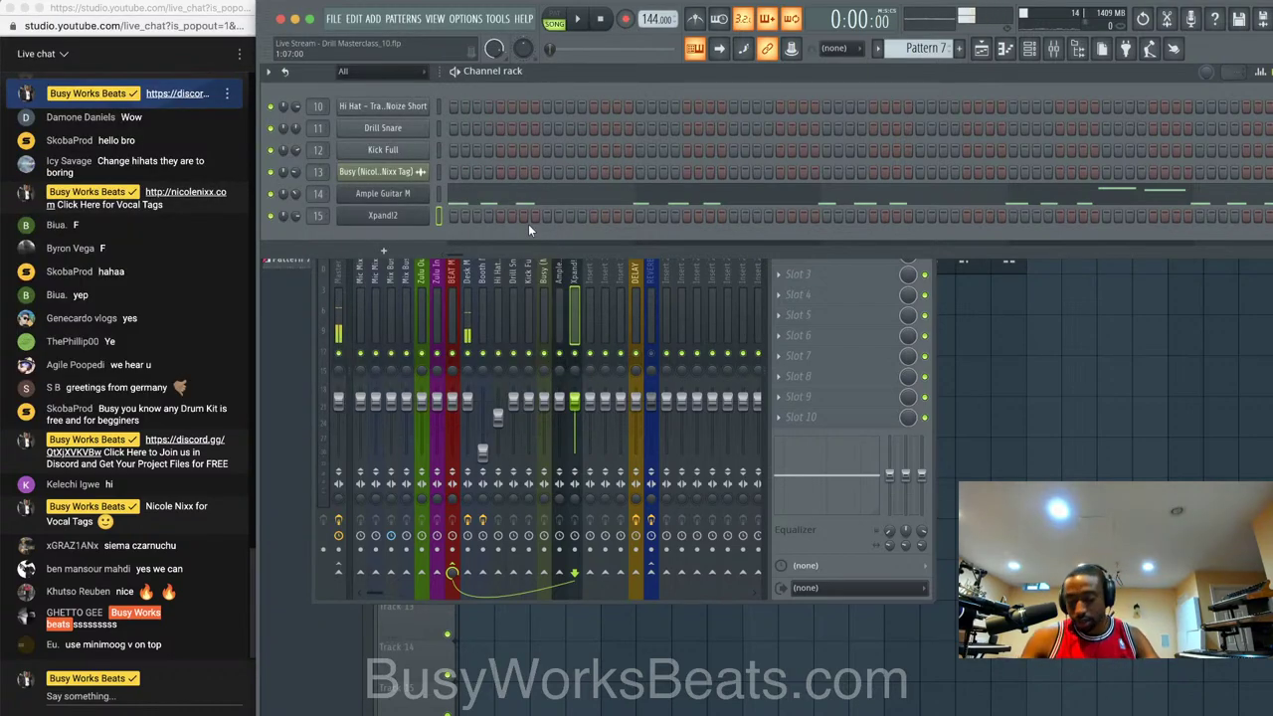
# - Play the arrangement from the start twice while trying out a melody on Xpand!2
pyautogui.press('space')
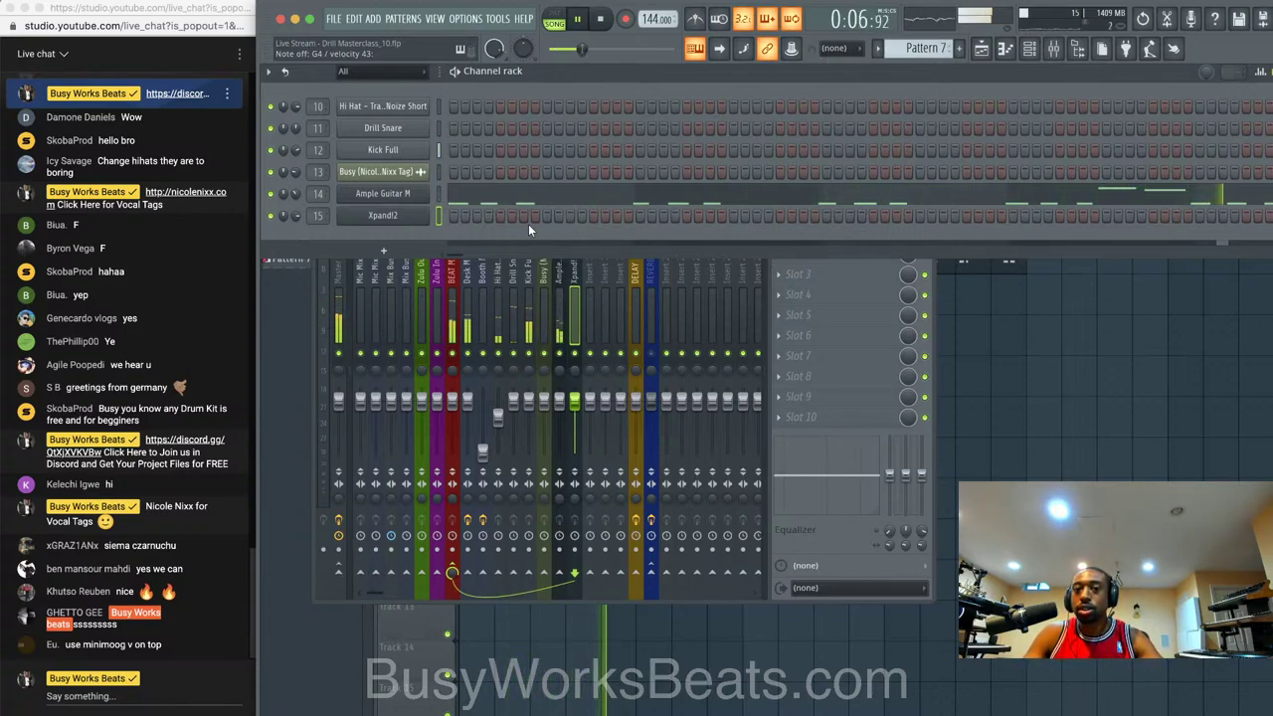
pyautogui.press('space')
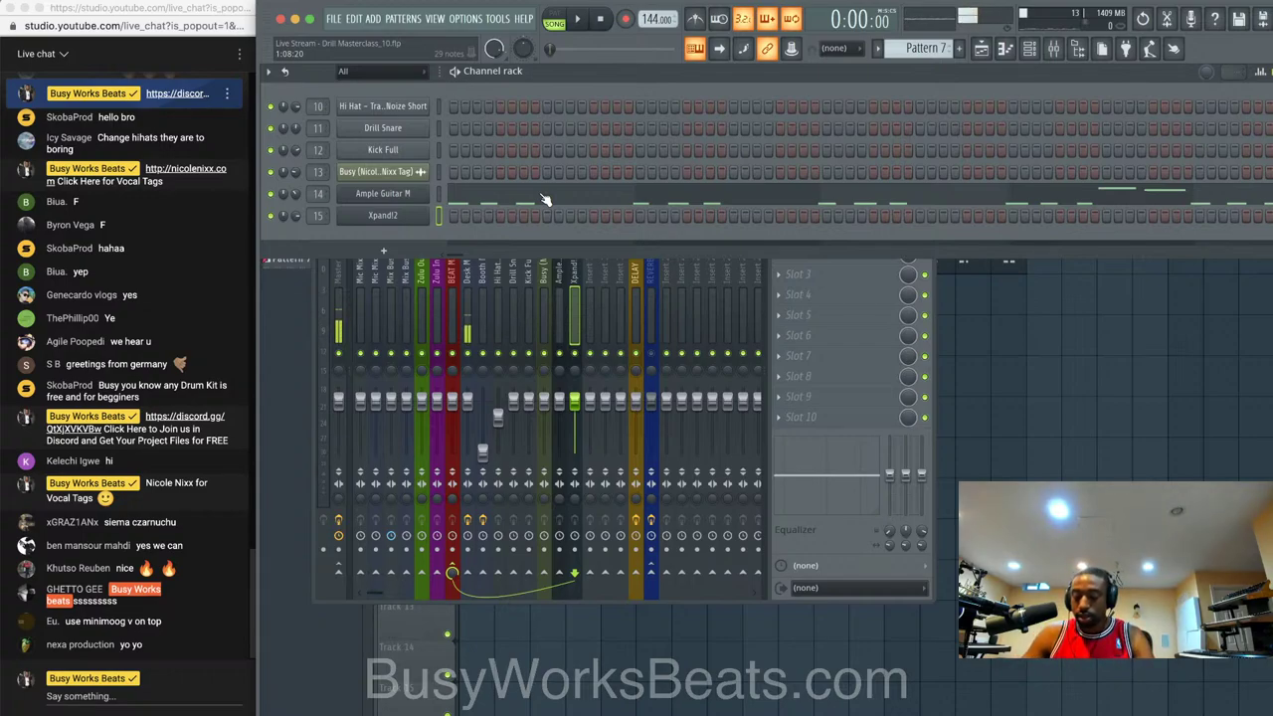
pyautogui.press('space')
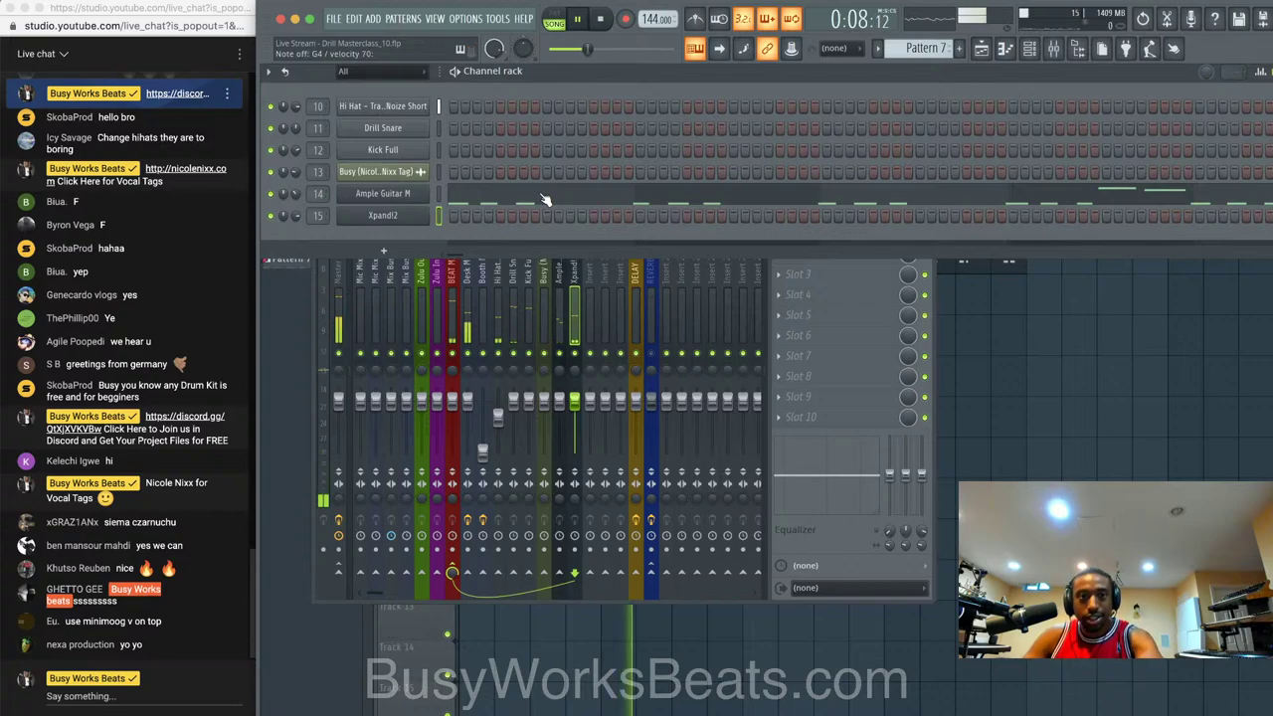
pyautogui.press('space')
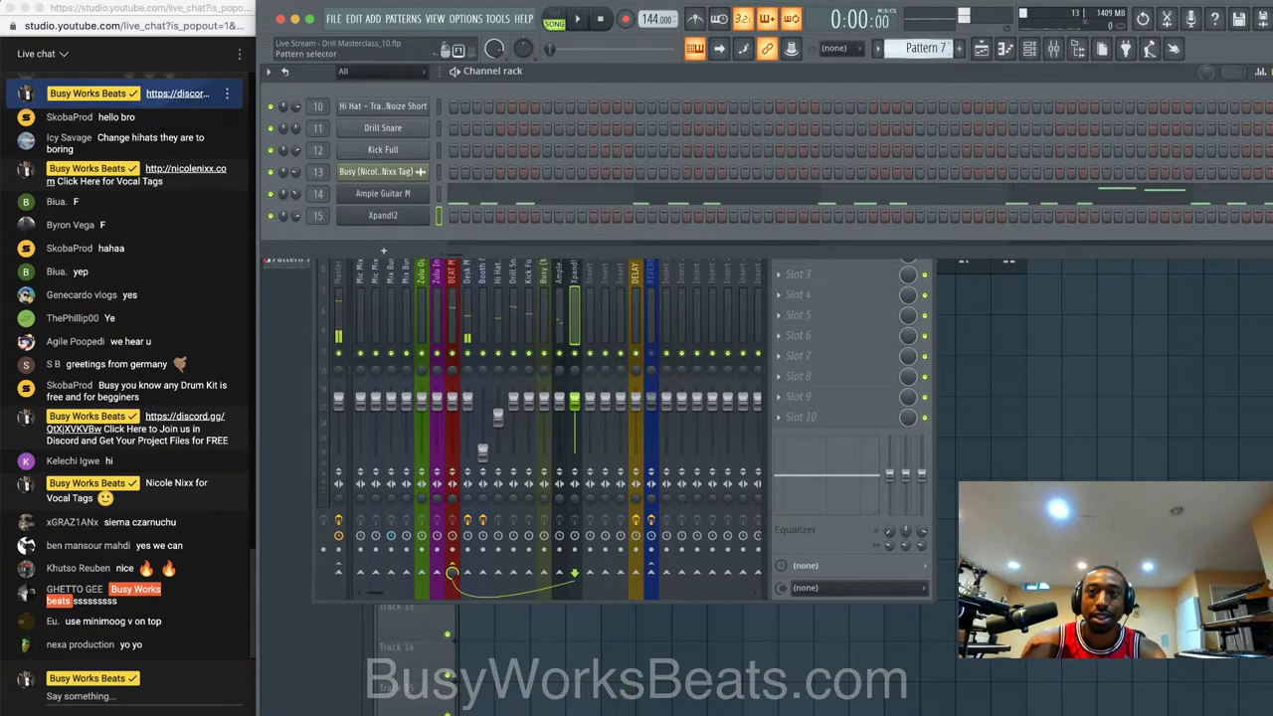
# - Create a new empty pattern, record an Xpand!2 melody take into it over the beat, and close the mixer
pyautogui.press('F4')
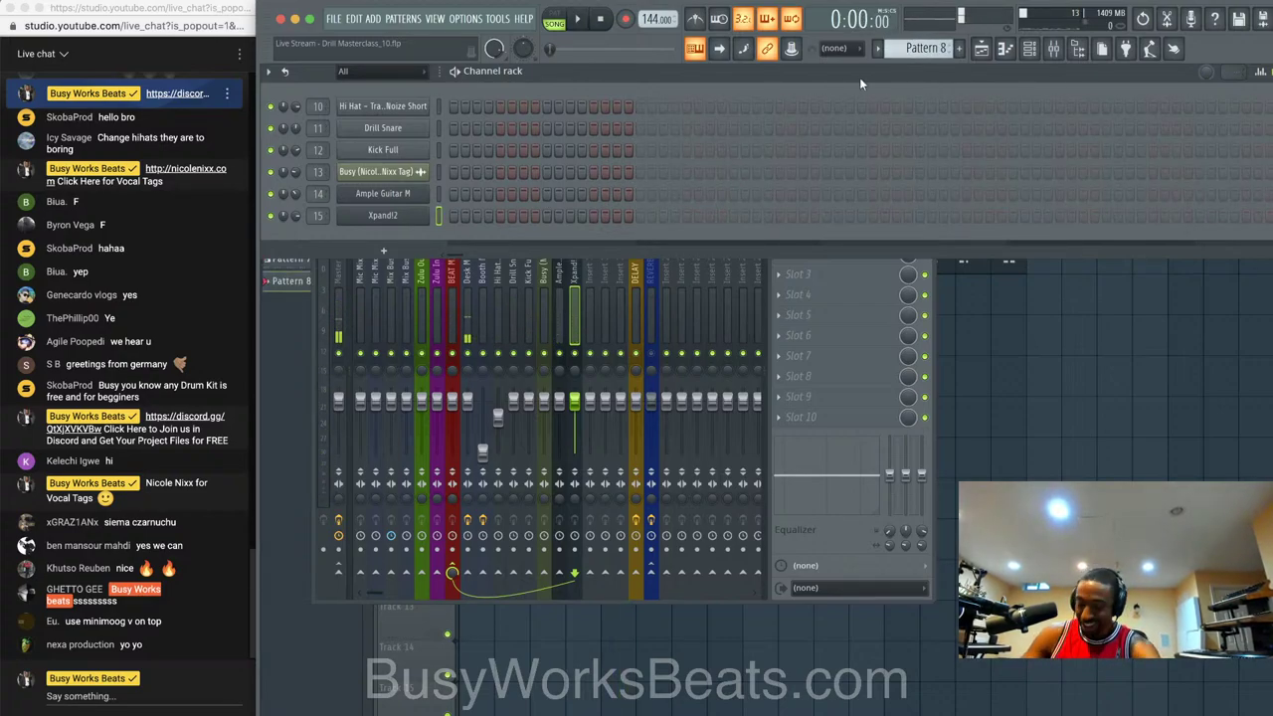
pyautogui.click(624, 19)
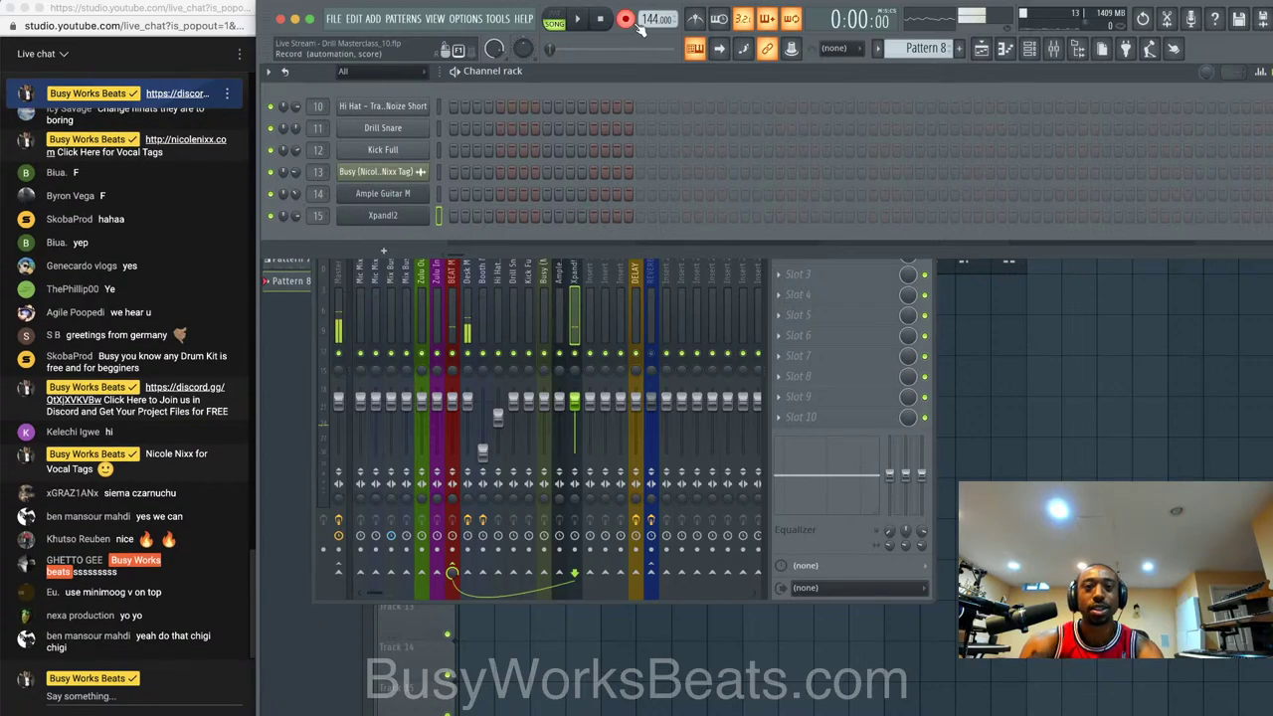
pyautogui.click(672, 457)
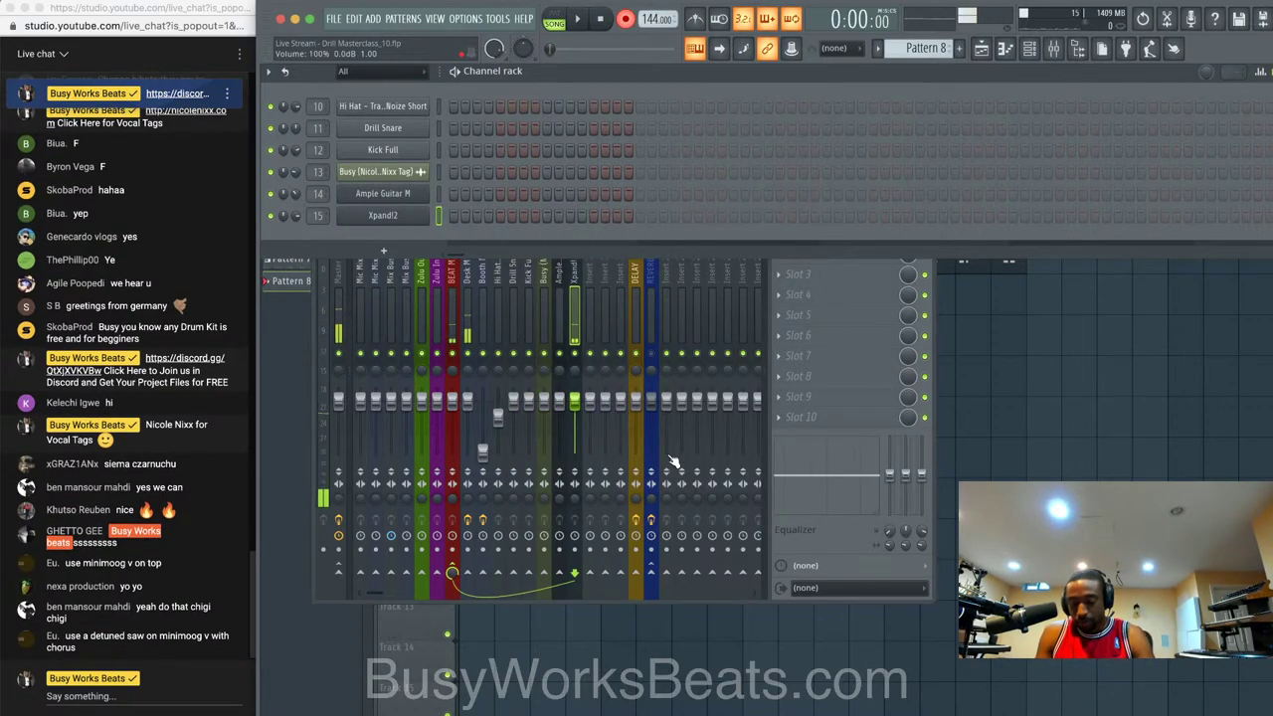
pyautogui.press('space')
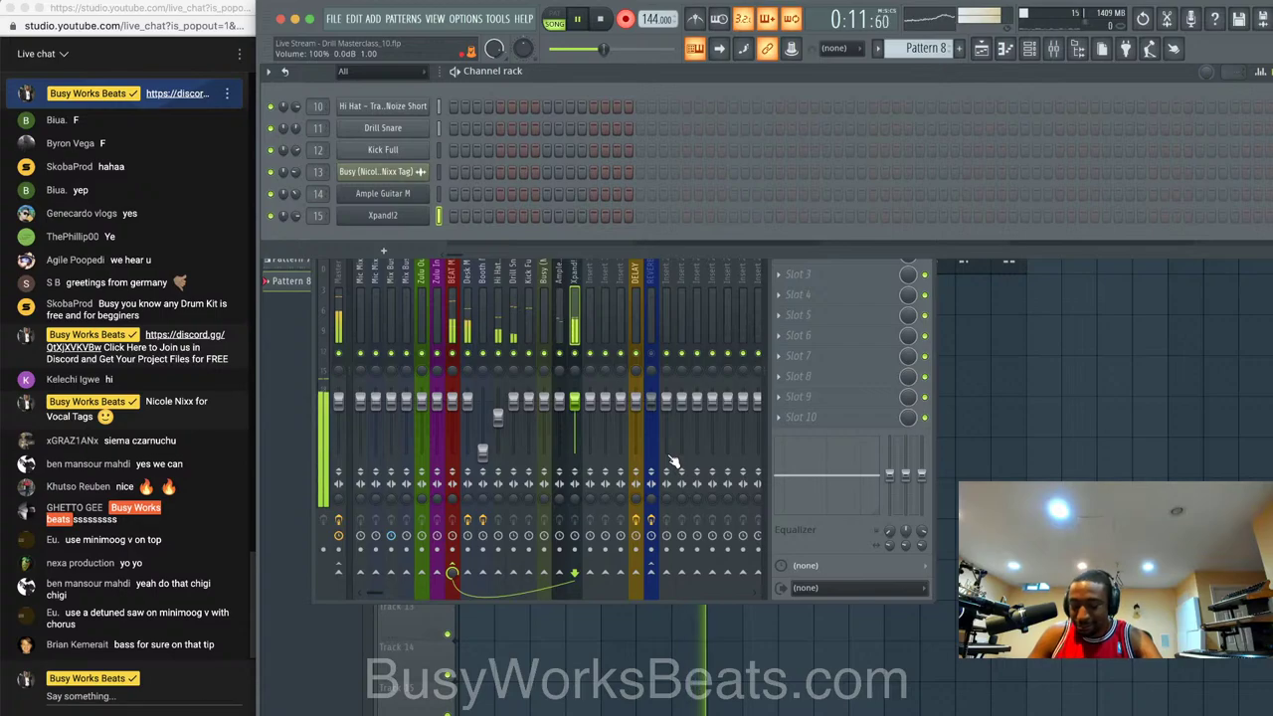
pyautogui.click(670, 458)
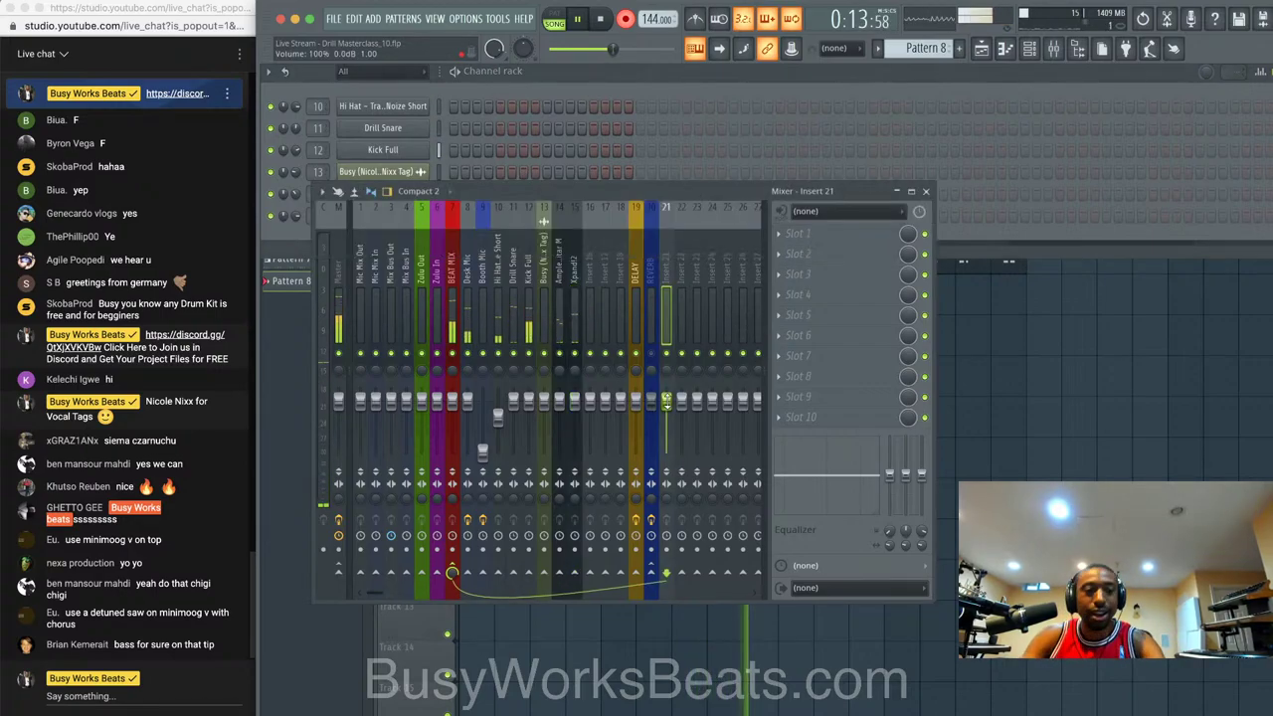
pyautogui.press('space')
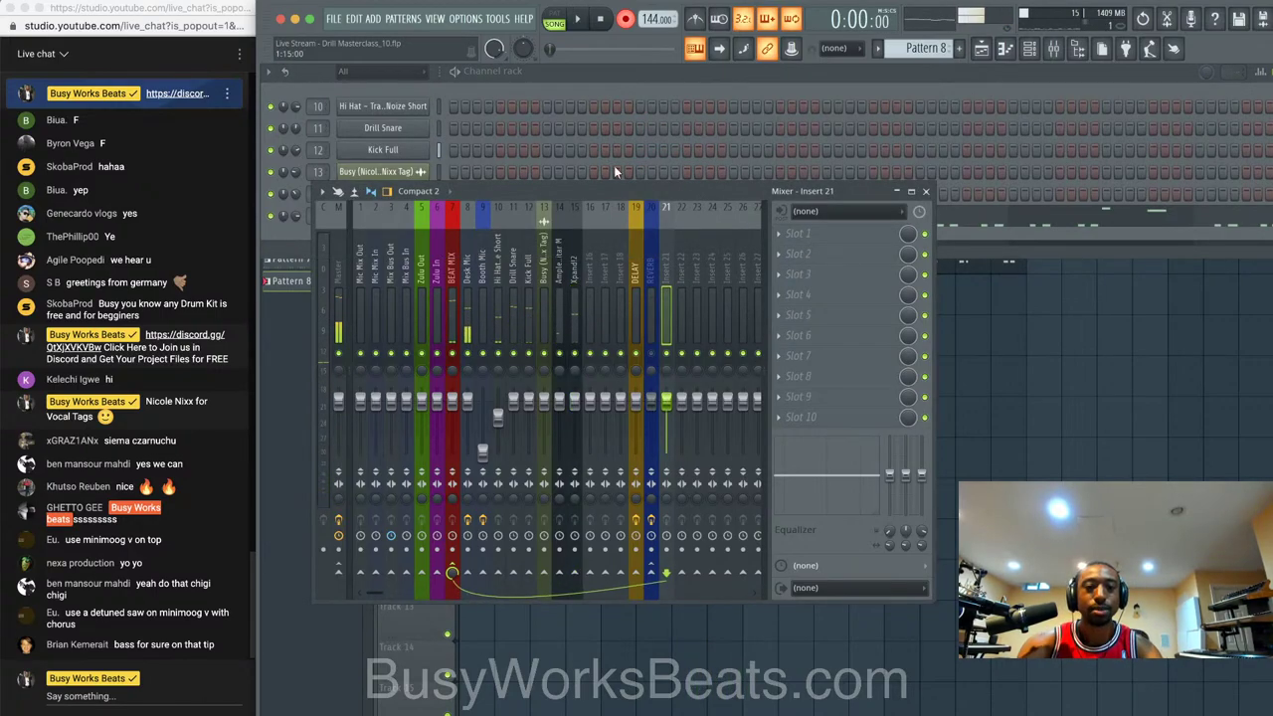
pyautogui.click(925, 192)
# - Open the recorded Xpand!2 take in the piano roll and briefly play it from the start
pyautogui.click(524, 216)
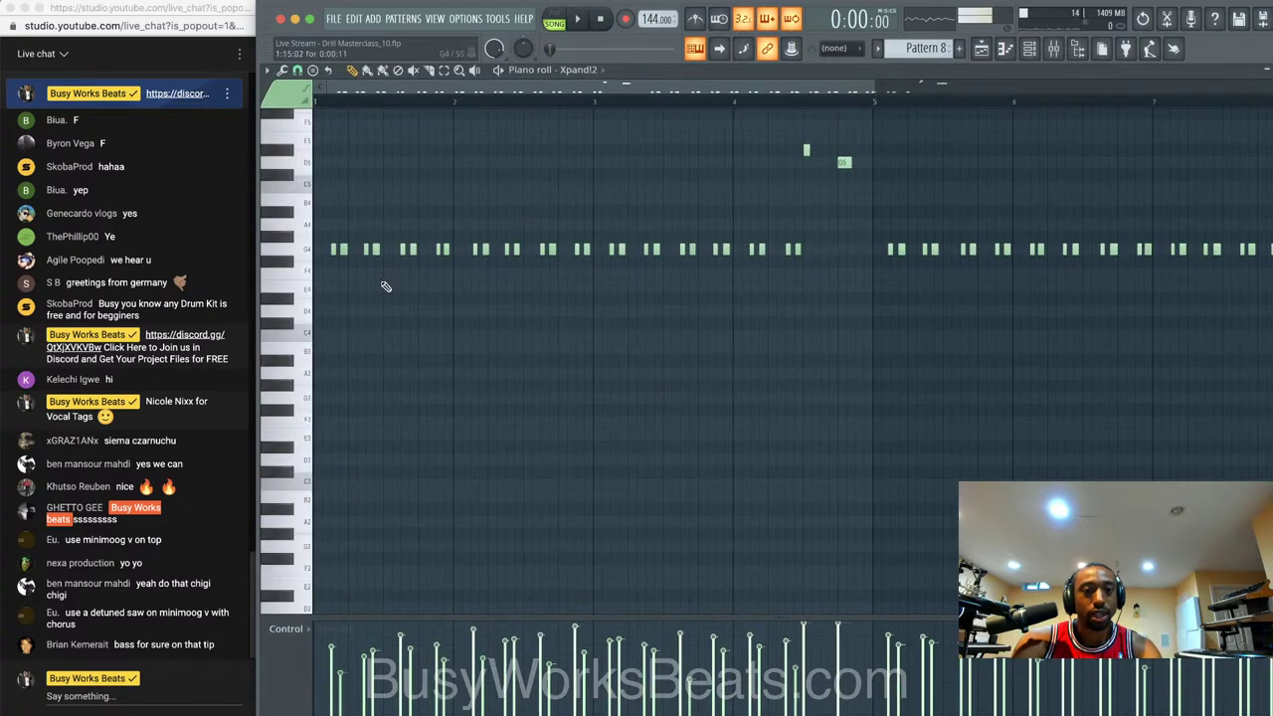
pyautogui.scroll(5, 386, 284)
pyautogui.scroll(1, 383, 284)
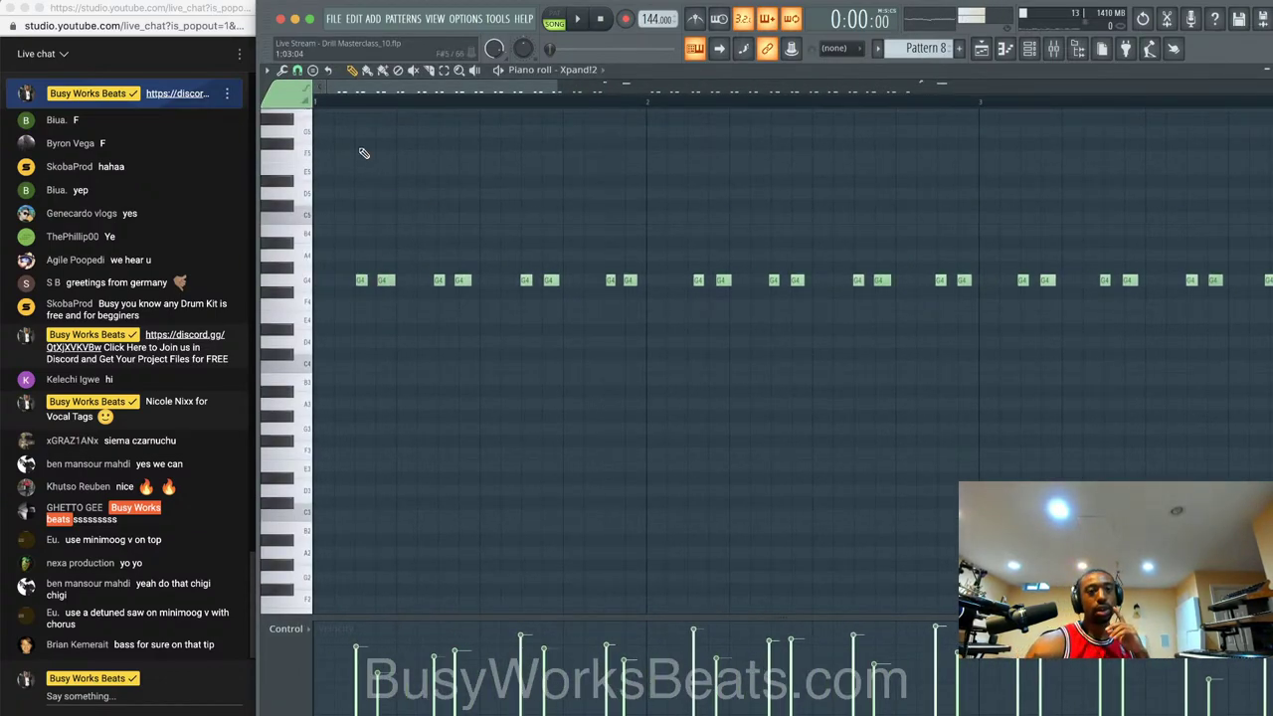
pyautogui.press('space')
pyautogui.press('space')
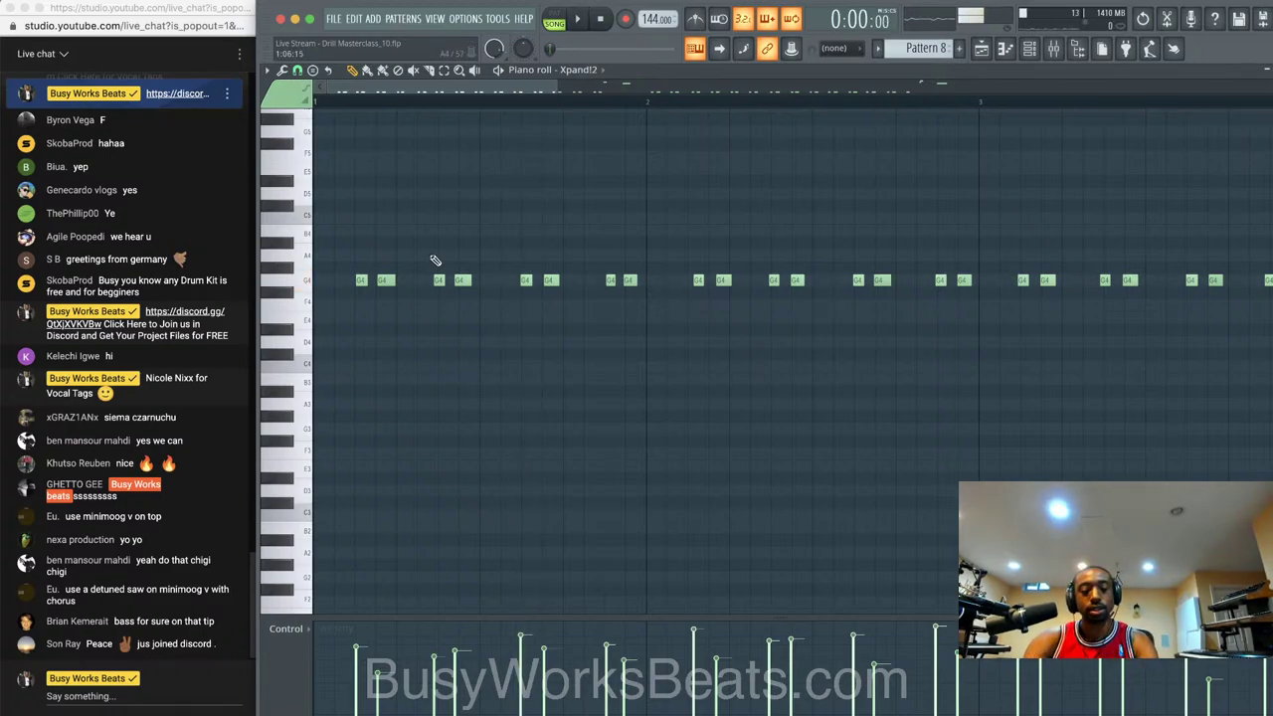
# - Try quantizing the Xpand!2 notes with the Default quantizer template, audition the result and undo it
pyautogui.hotkey('alt', 'q')
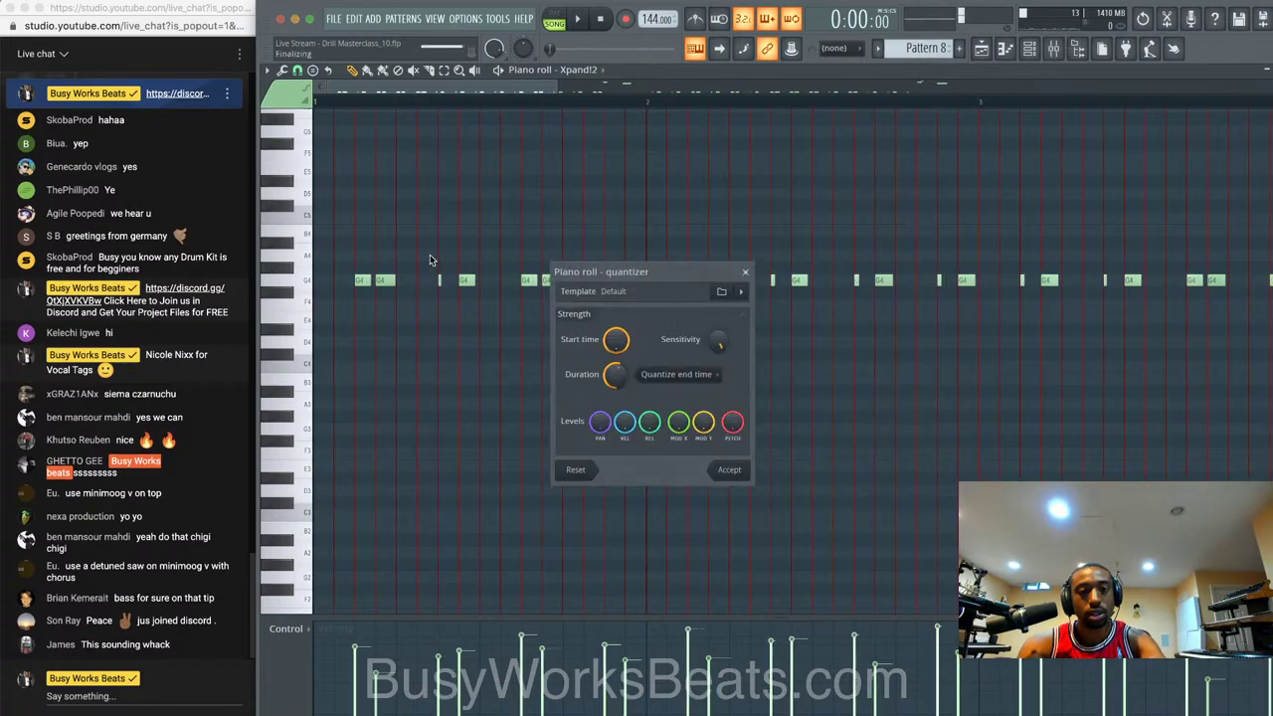
pyautogui.press('Return')
pyautogui.press('space')
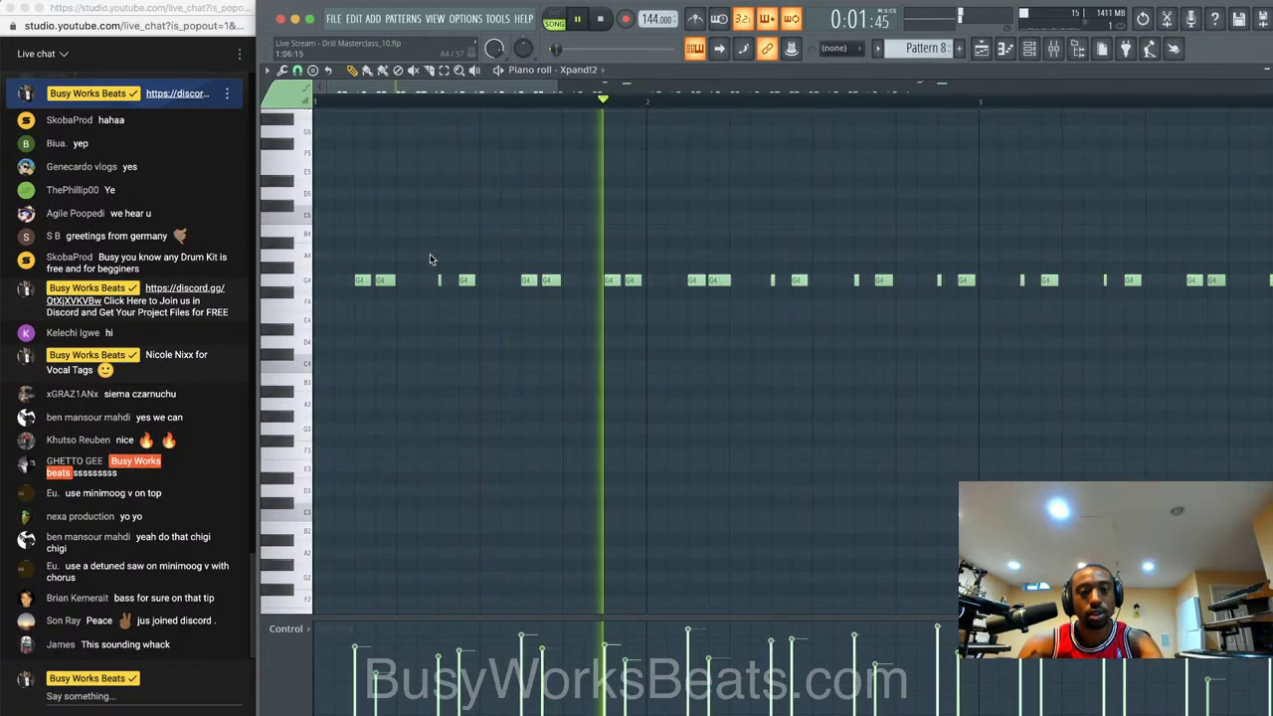
pyautogui.press('space')
pyautogui.hotkey('ctrl', 'z')
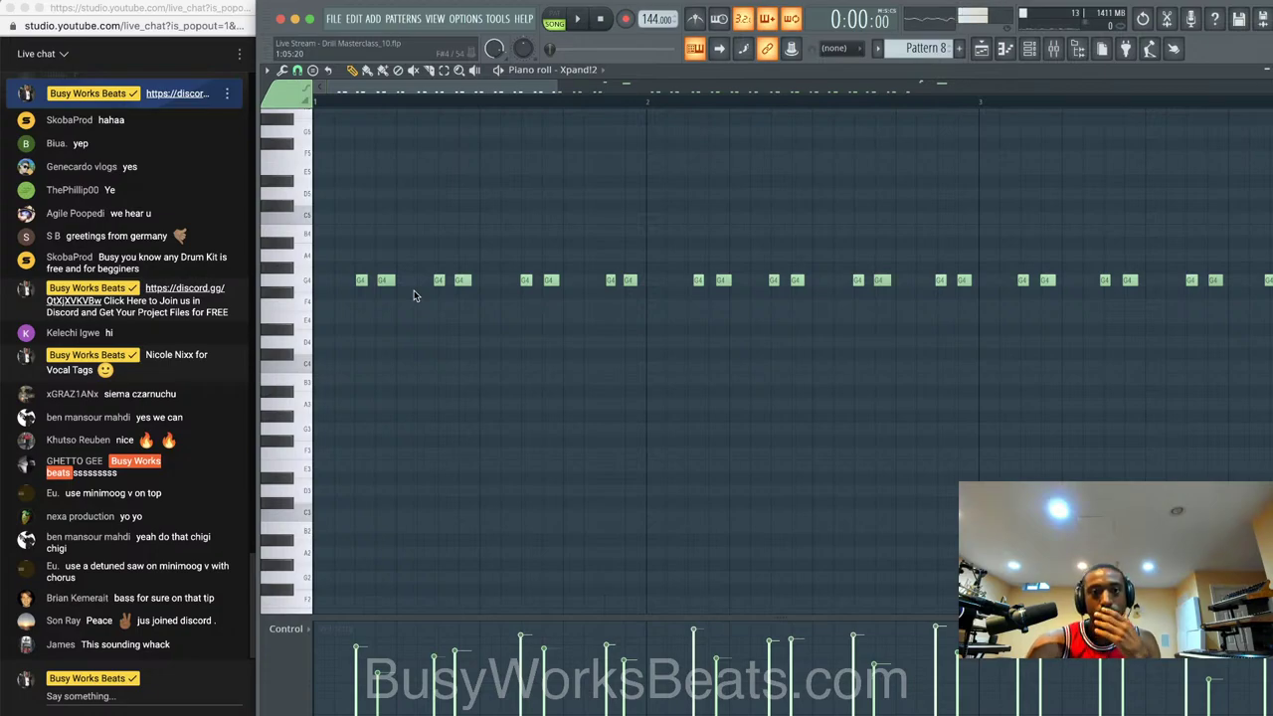
# - Play back the unquantized Xpand!2 melody with the beat to judge its timing
pyautogui.press('space')
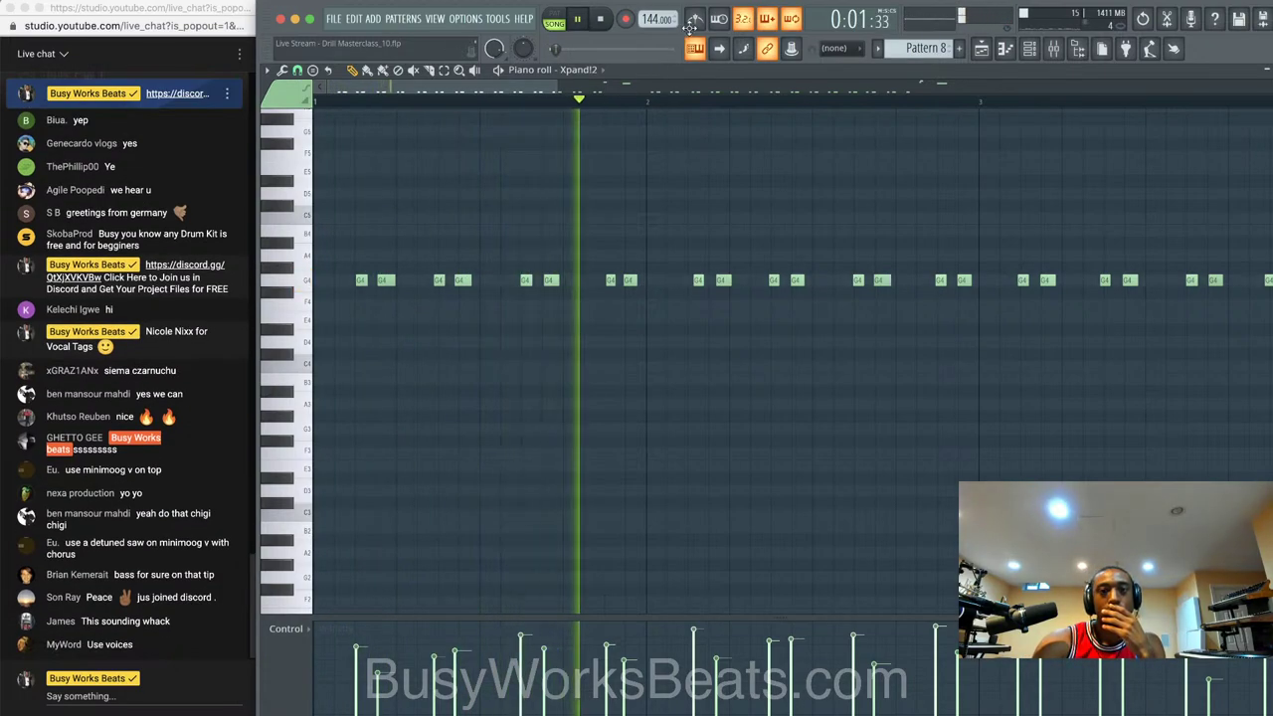
pyautogui.press('F6')
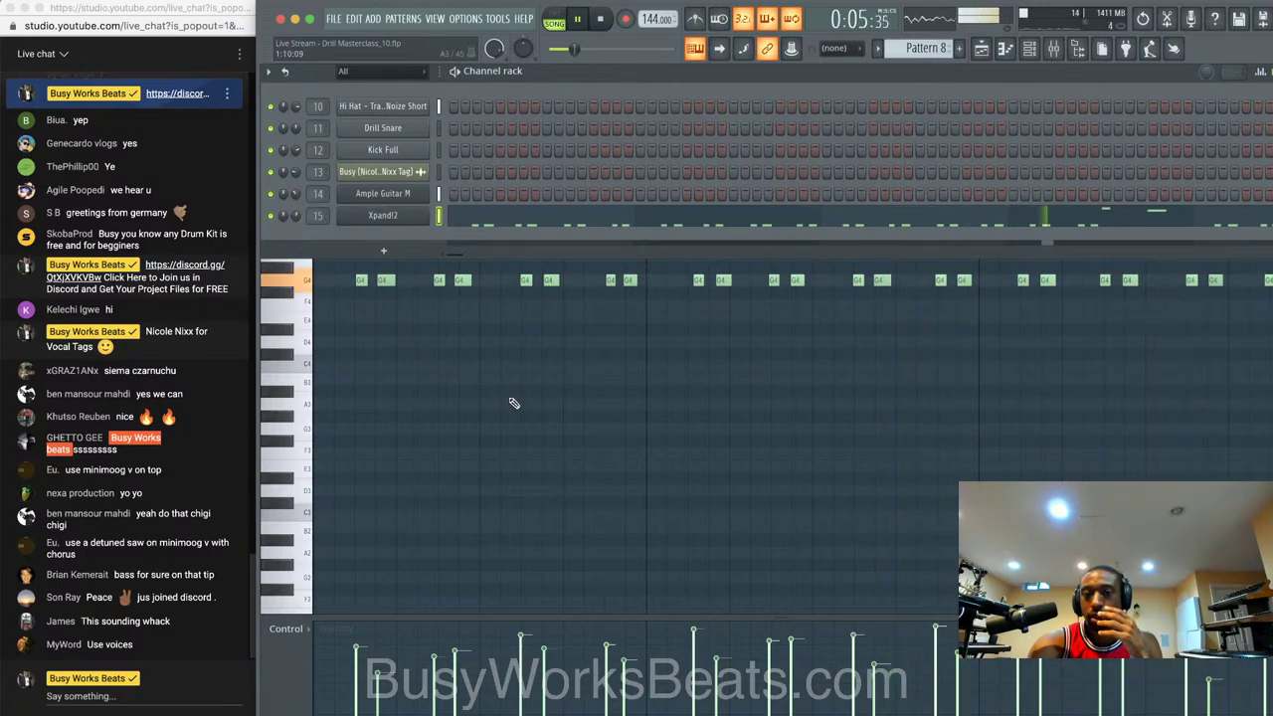
pyautogui.press('F6')
pyautogui.keyDown('ctrl'); pyautogui.scroll(-2, 517, 408); pyautogui.keyUp('ctrl')
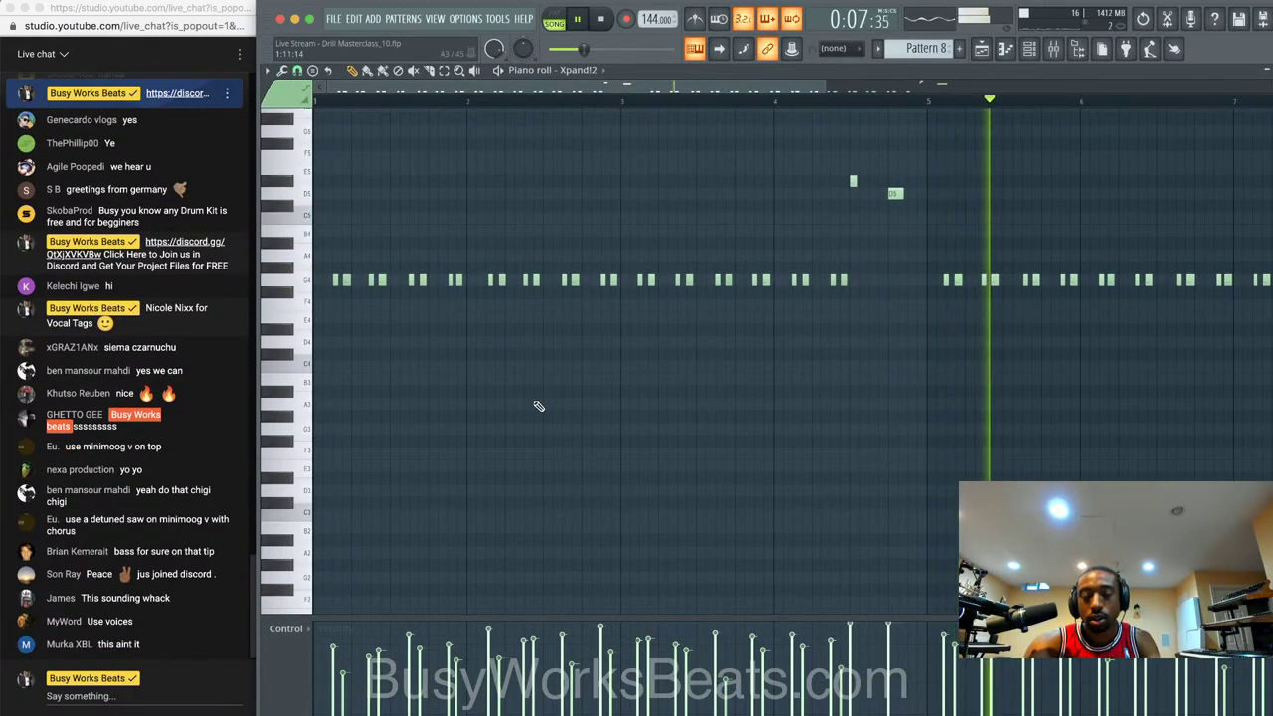
pyautogui.hotkey('alt', 'q')
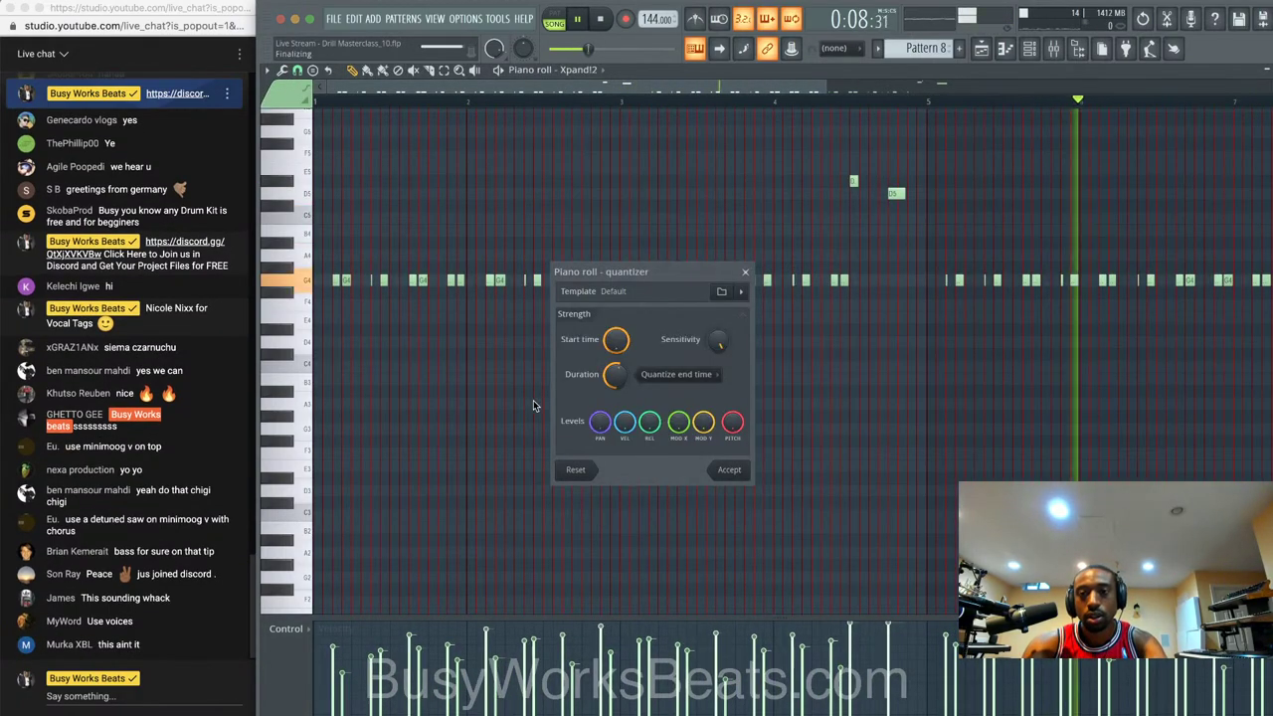
pyautogui.click(746, 272)
pyautogui.press('space')
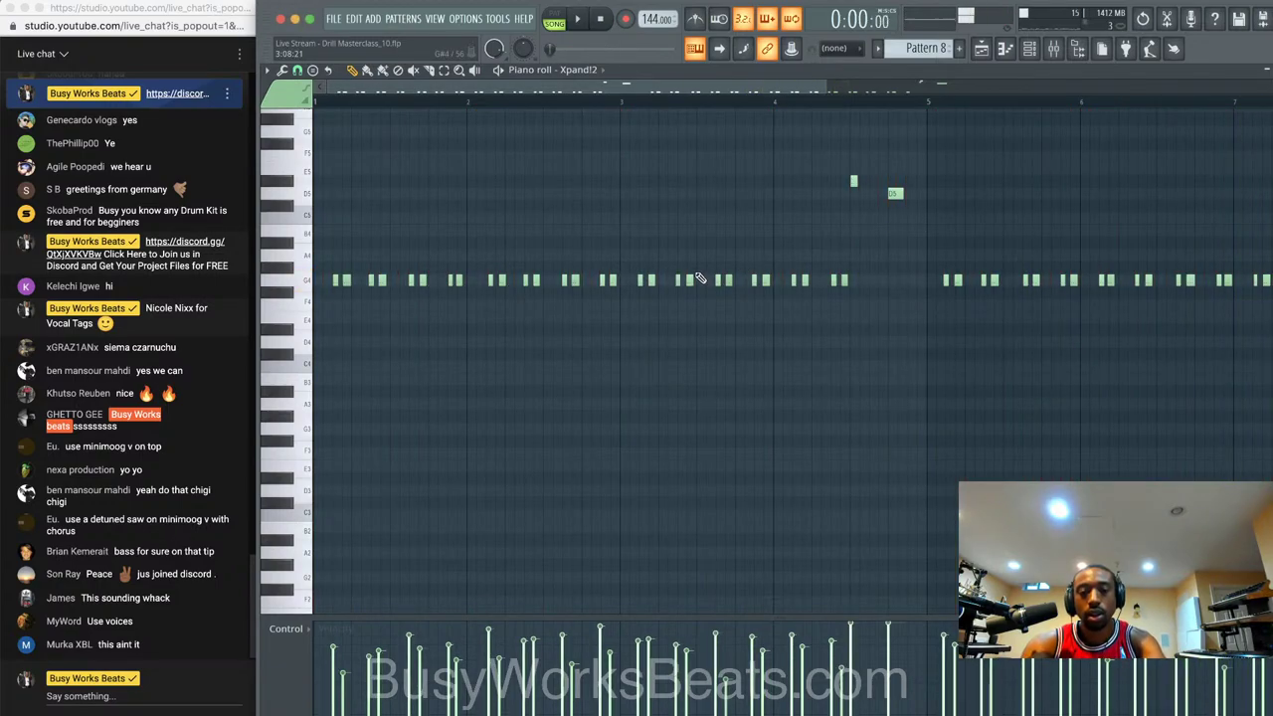
# - Quantize all Xpand!2 notes in Pattern 8 with the Default quantizer template and play back the result
pyautogui.hotkey('alt', 'q')
pyautogui.press('Return')
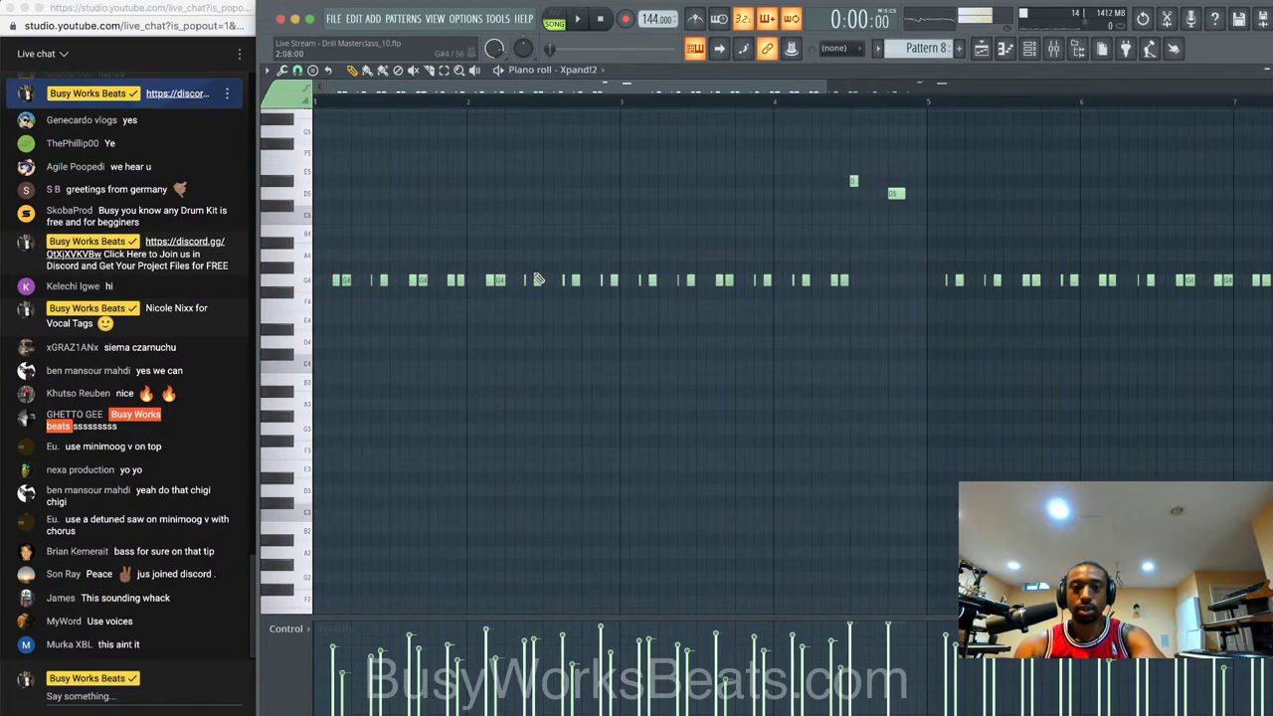
pyautogui.scroll(3, 518, 249)
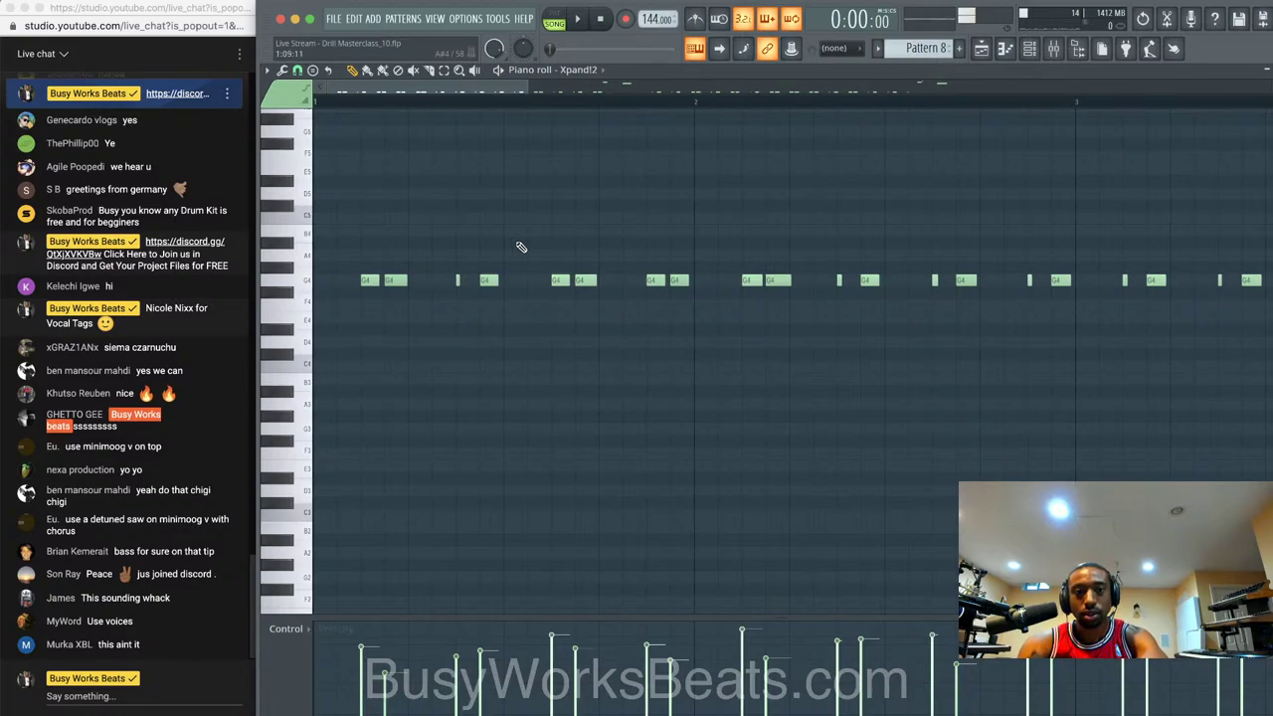
pyautogui.press('space')
pyautogui.scroll(-1, 643, 297)
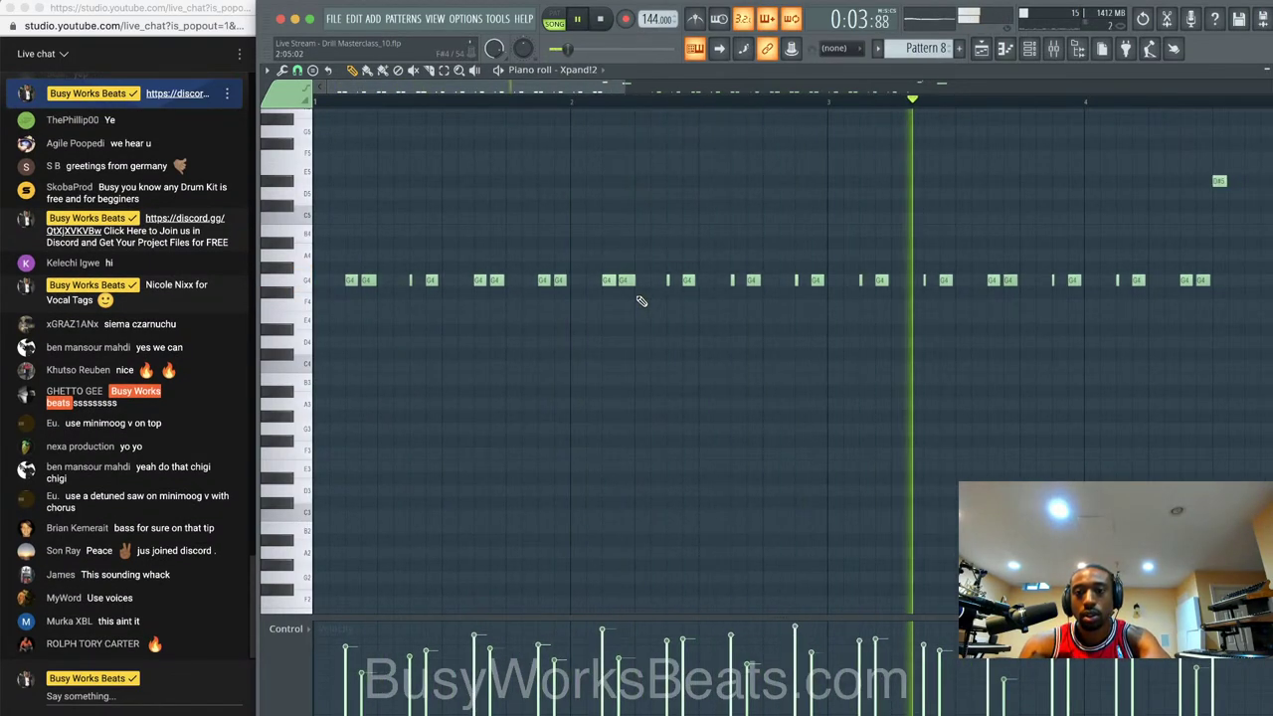
pyautogui.press('space')
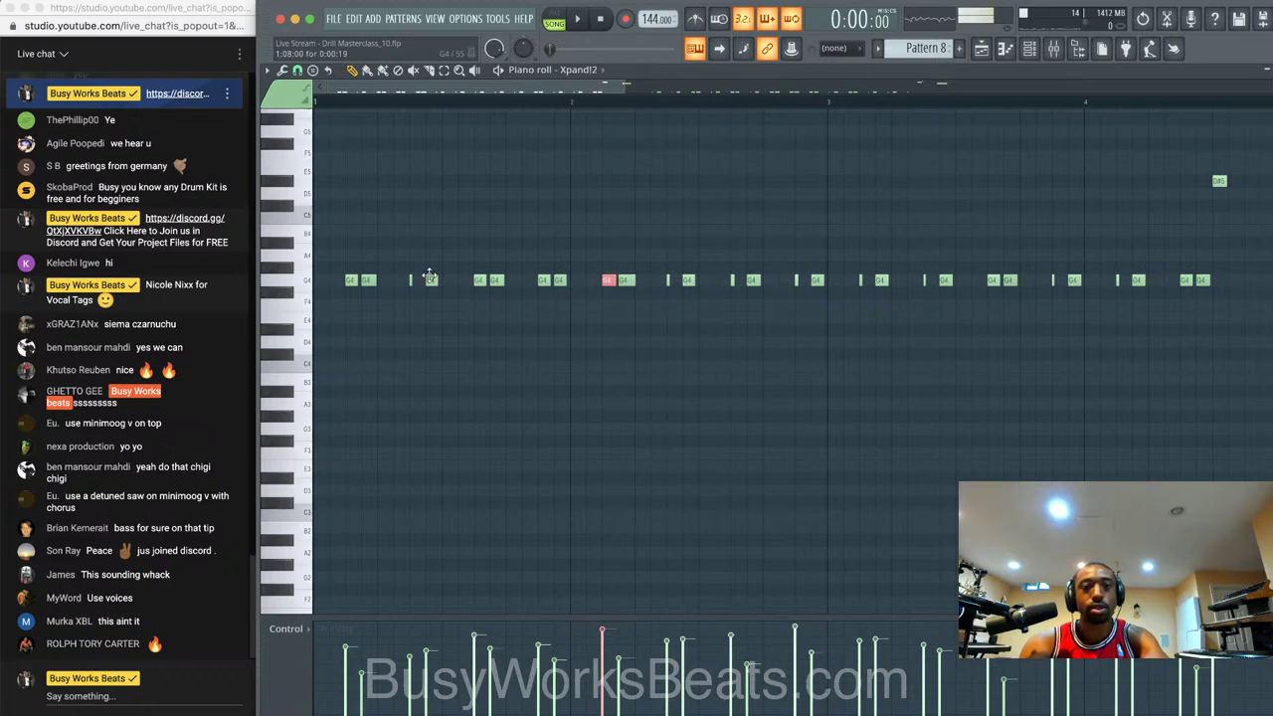
# - Select the longer first notes of the G4 pairs from bar 1 through bar 7 and shorten them to match the very short ones
pyautogui.click(350, 281)
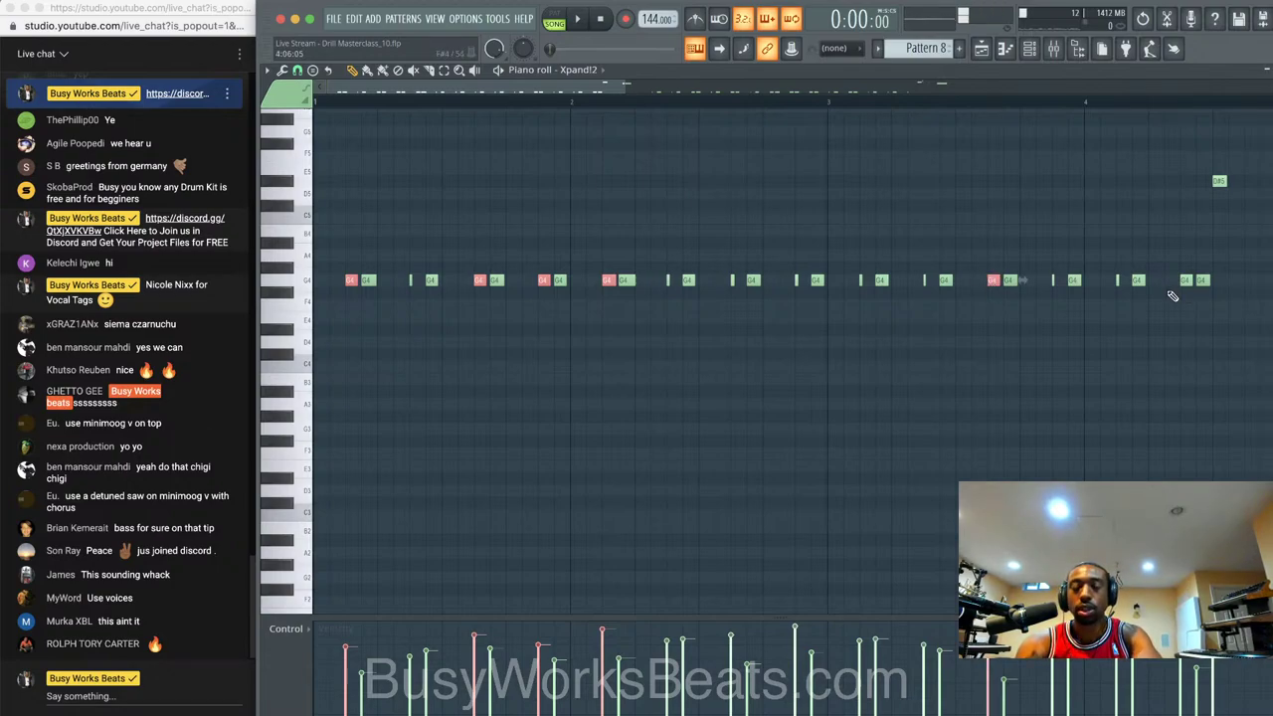
pyautogui.hscroll(3, 1179, 295)
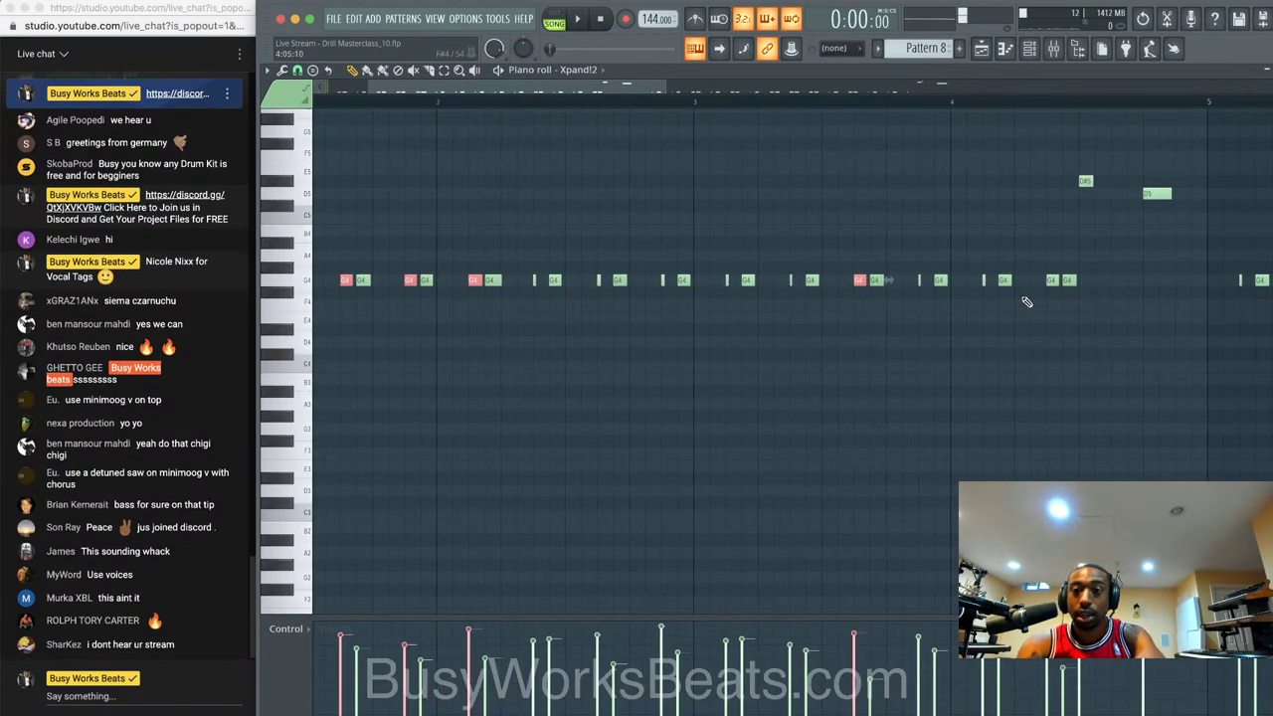
pyautogui.hscroll(10, 1052, 284)
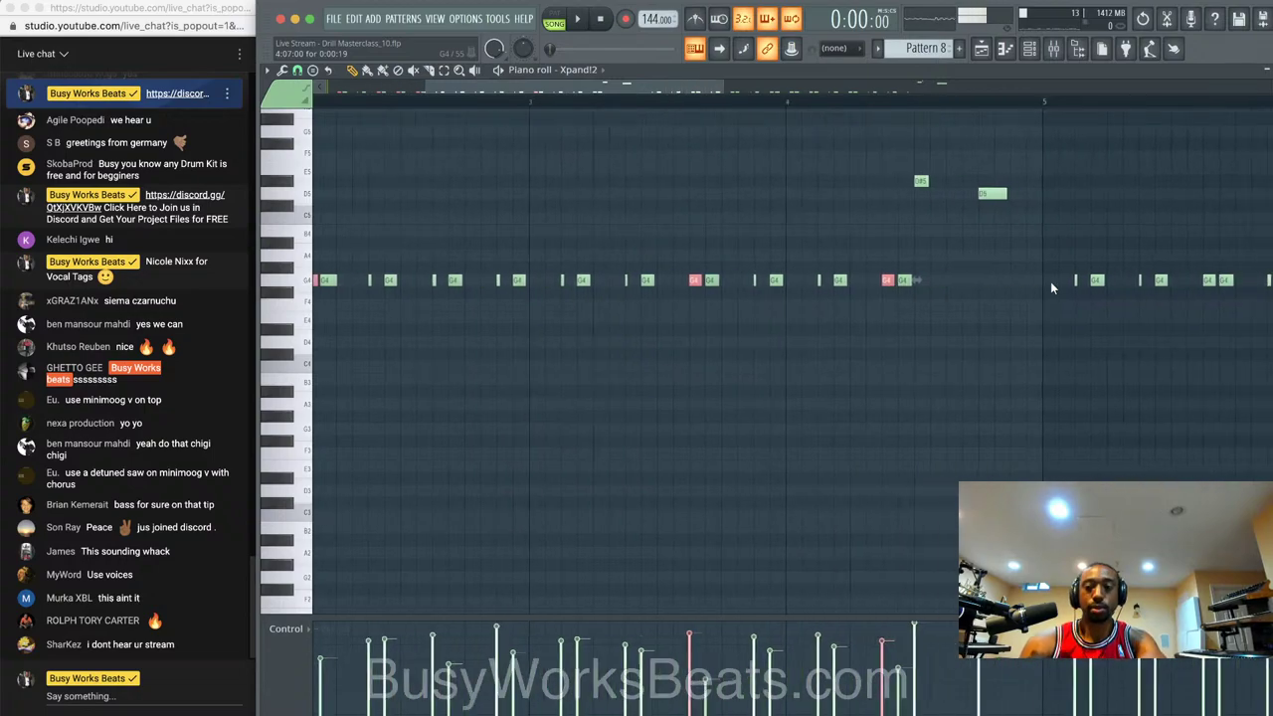
pyautogui.scroll(1, 1044, 295)
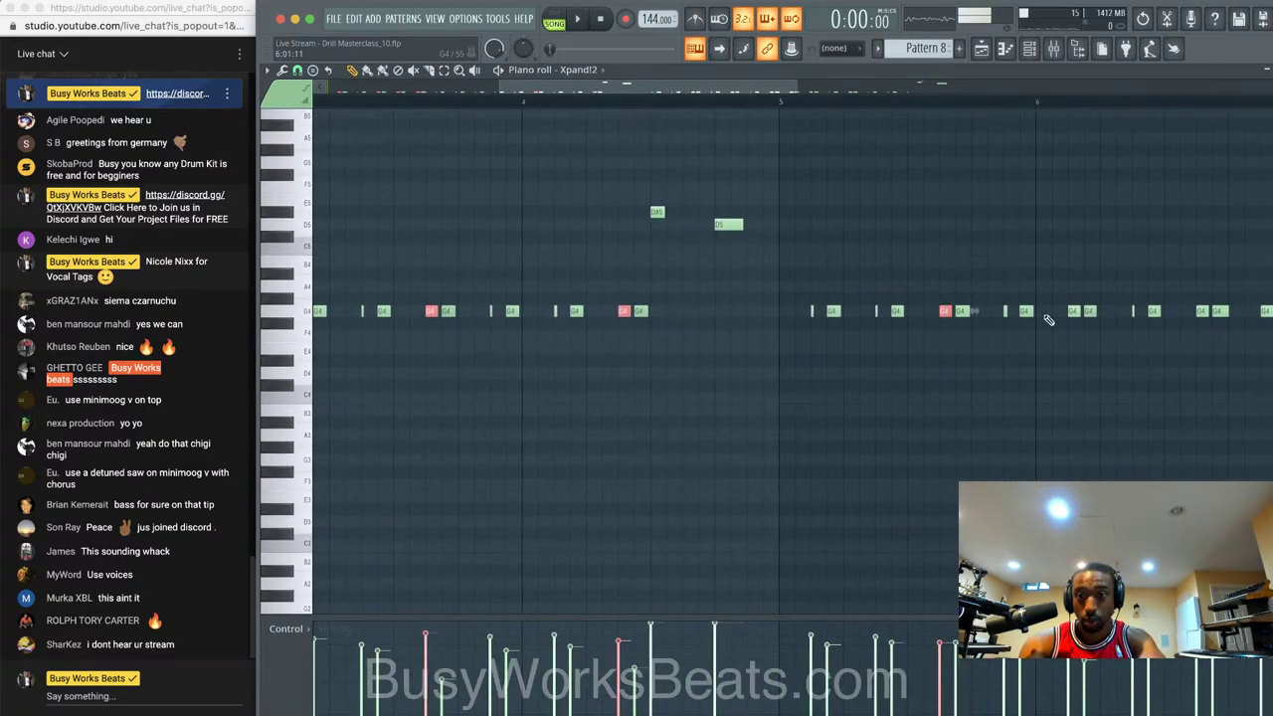
pyautogui.hscroll(4, 1078, 317)
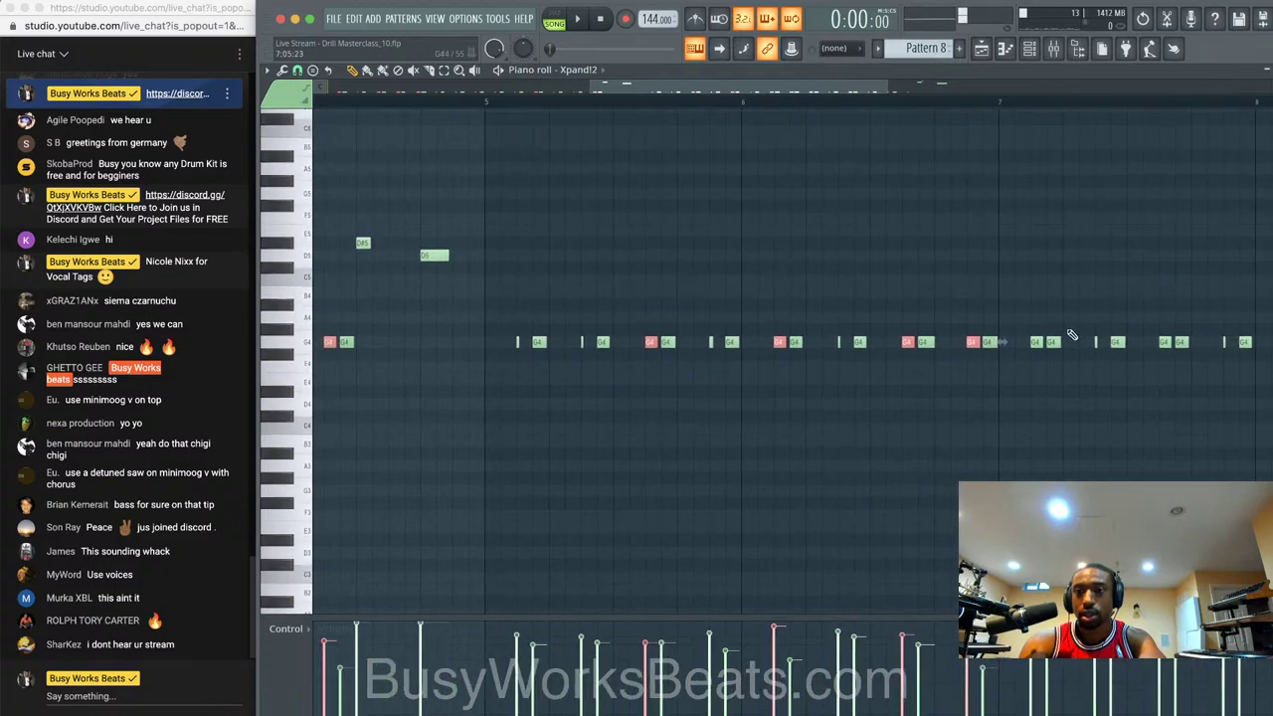
pyautogui.hscroll(-15, 1085, 328)
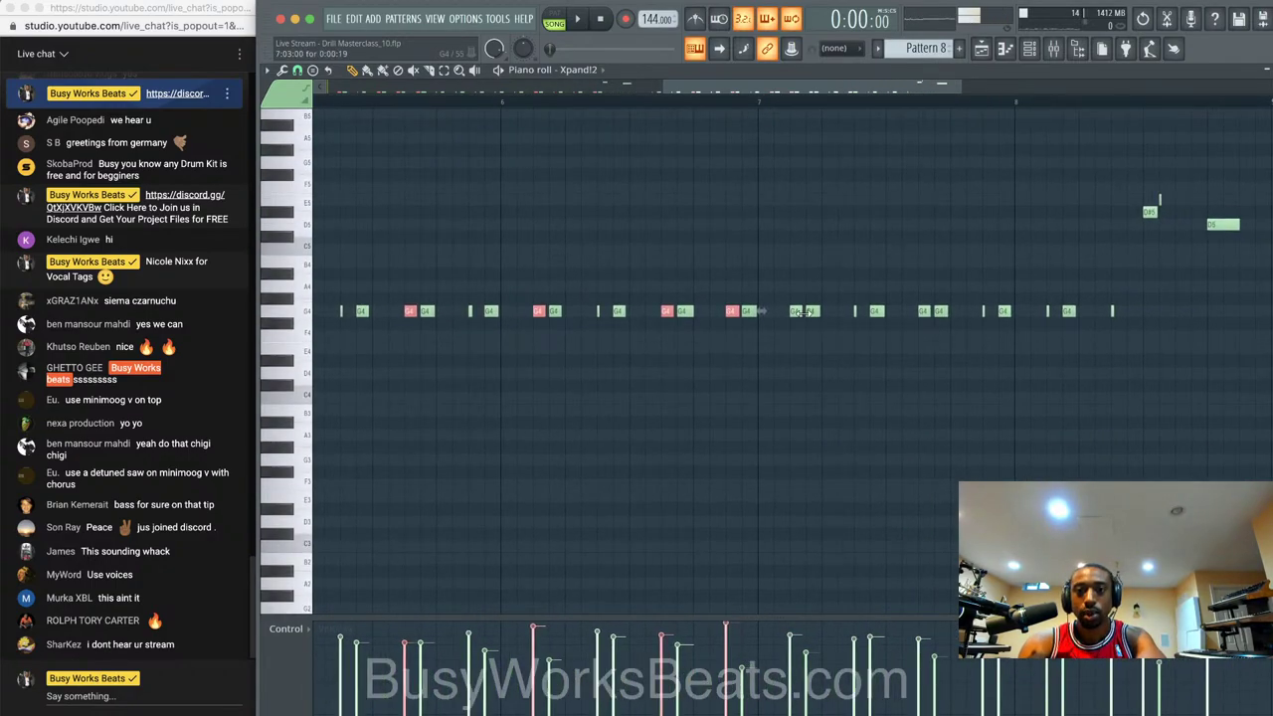
pyautogui.click(795, 312)
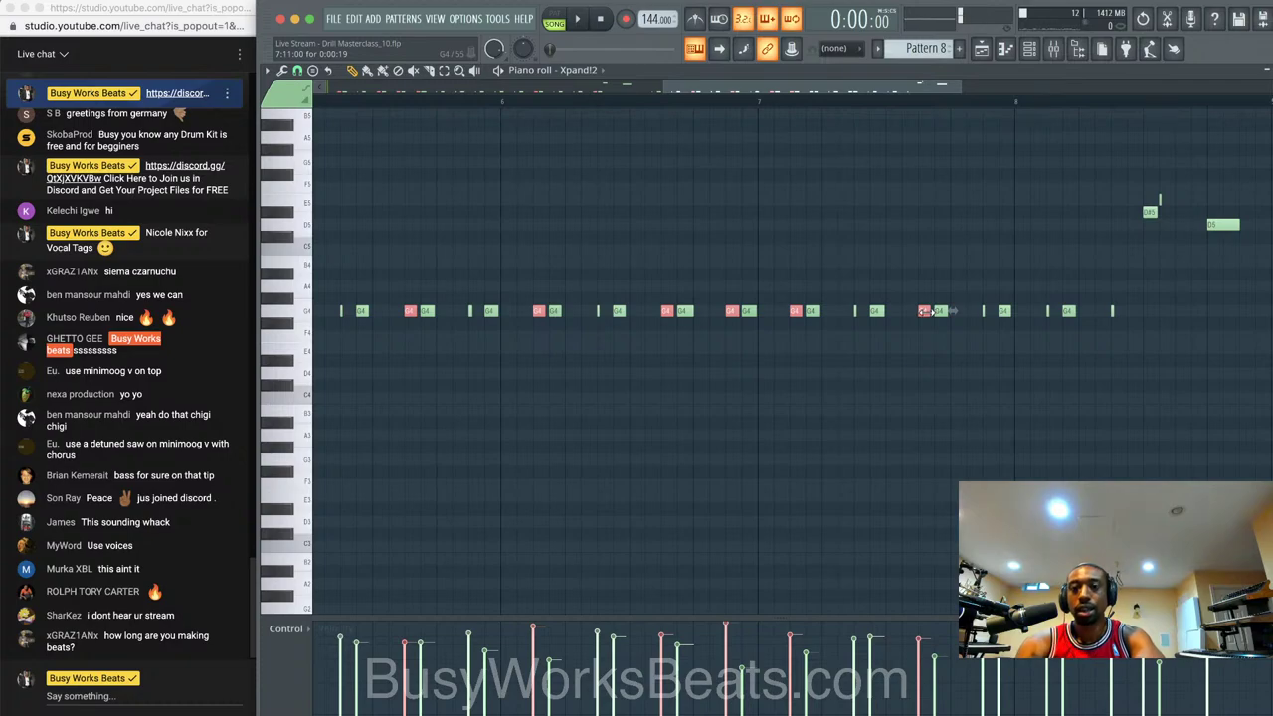
pyautogui.moveTo(924, 311); pyautogui.dragTo(917, 314)
# - Play back the shortened G4 notes and lengthen the D#5 note in bar 4 to match the following D5 note
pyautogui.press('space')
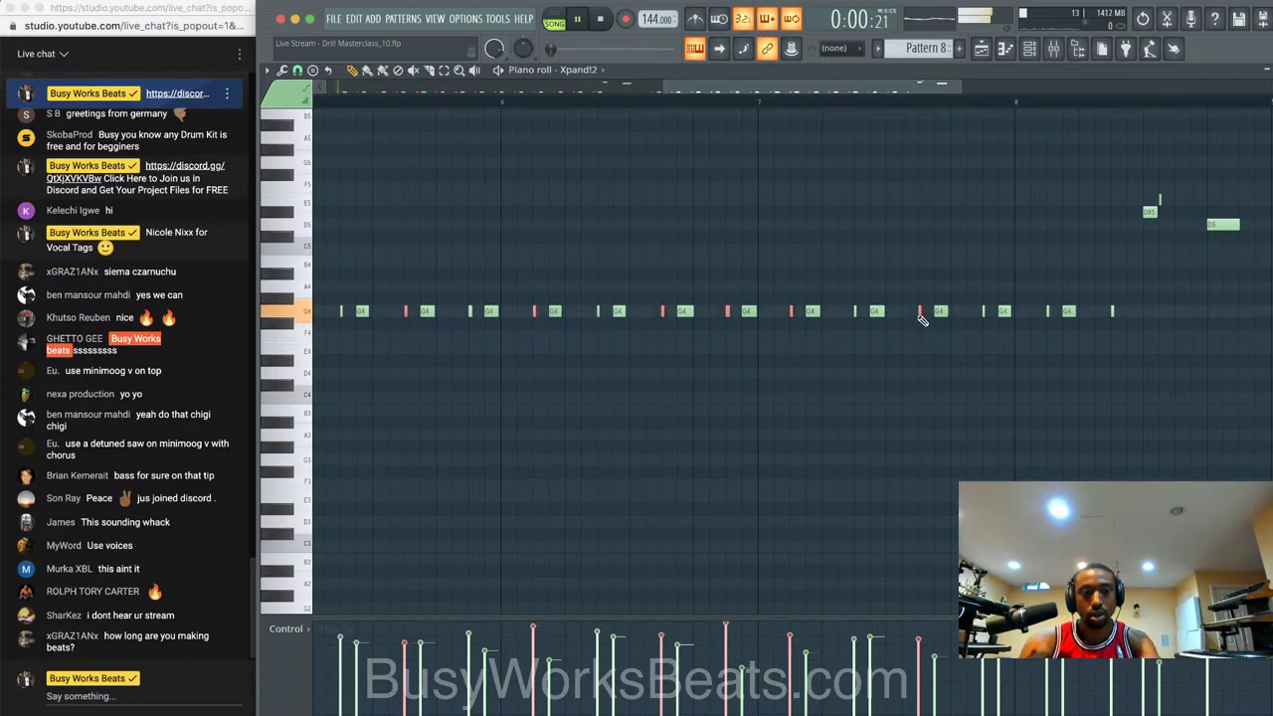
pyautogui.hscroll(-2, 702, 313)
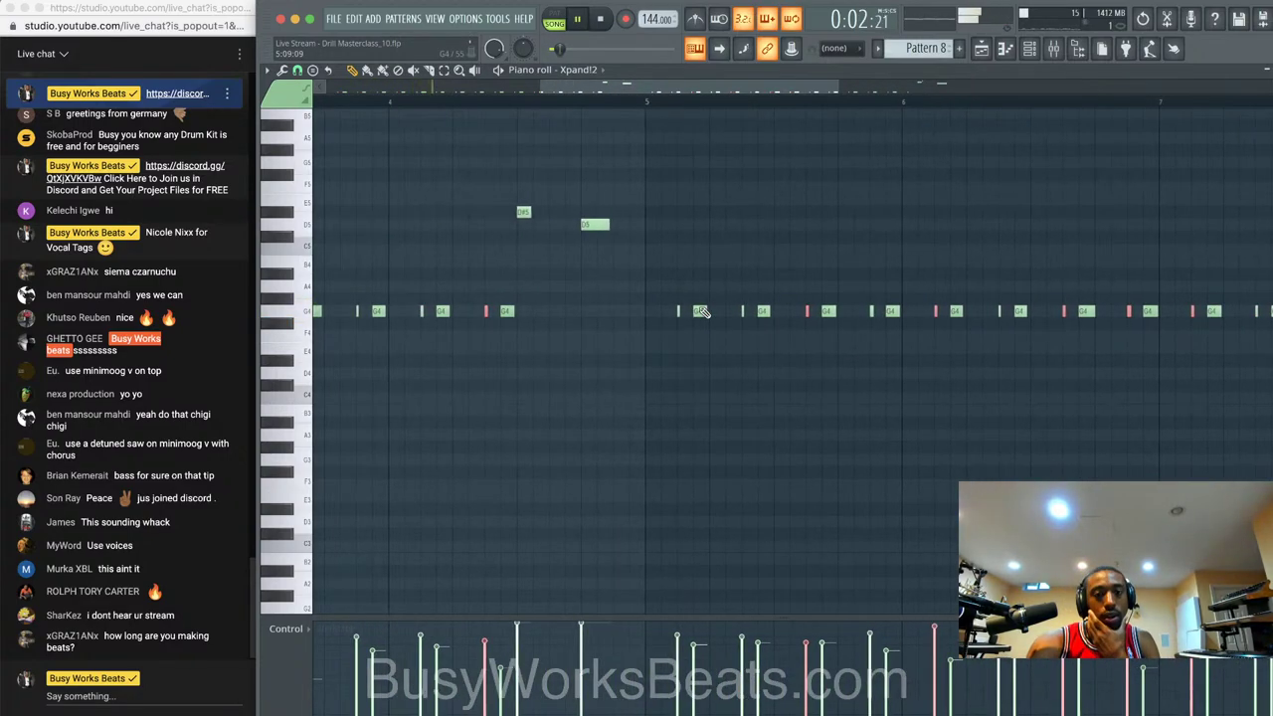
pyautogui.hscroll(-3, 653, 309)
pyautogui.rightClick(722, 191)
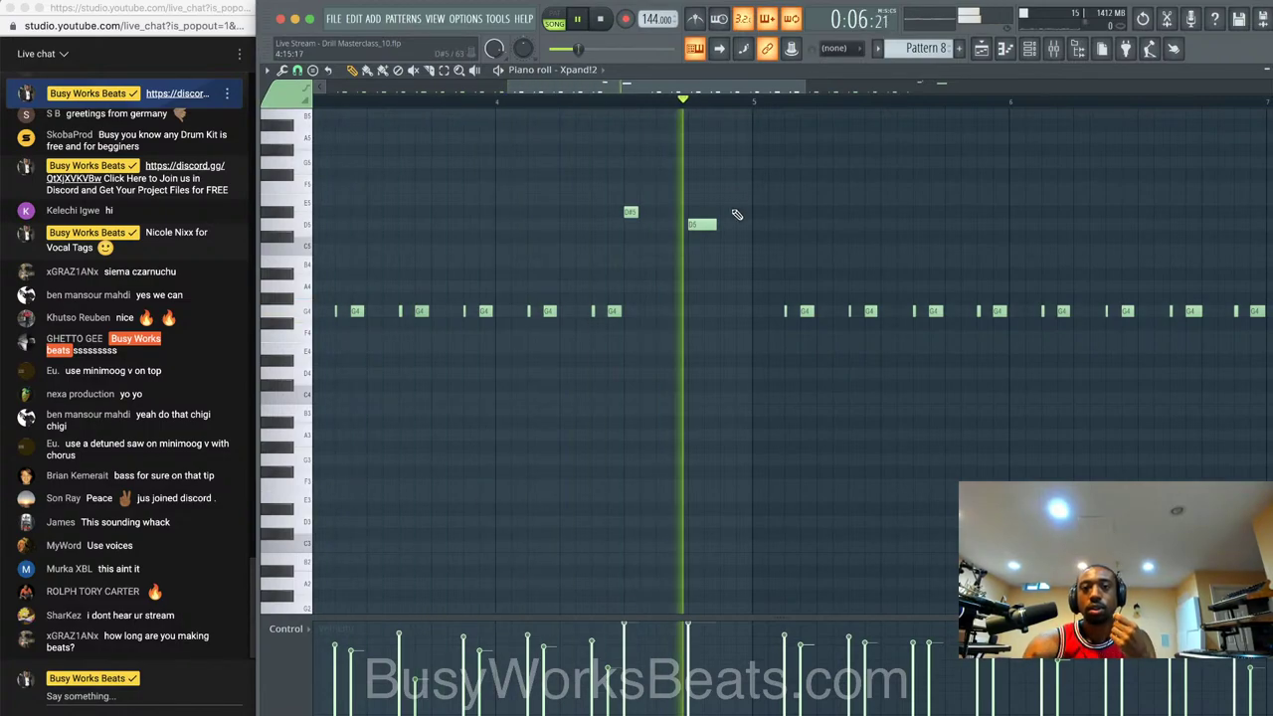
pyautogui.keyDown('ctrl'); pyautogui.scroll(-2, 981, 264); pyautogui.keyUp('ctrl')
pyautogui.press('space')
pyautogui.keyDown('ctrl'); pyautogui.scroll(2, 796, 231); pyautogui.keyUp('ctrl')
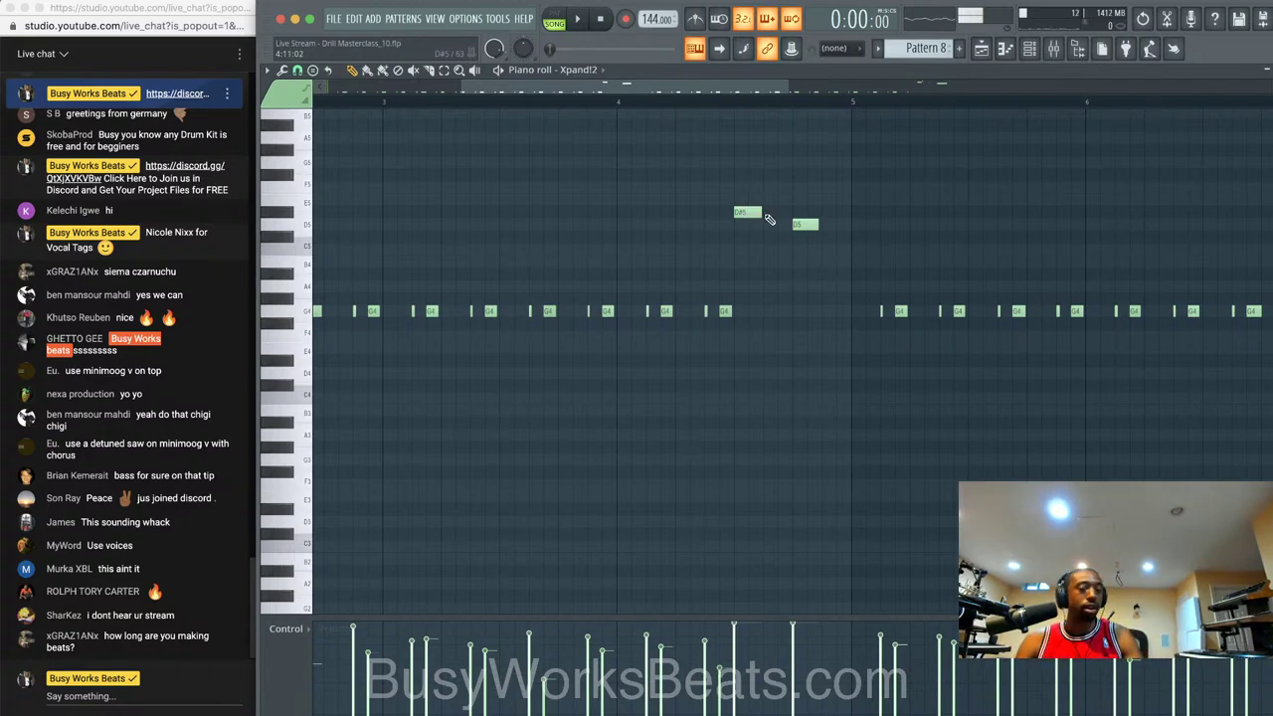
# - Chop the D#5 note in bar 4 into four equal repeats with the arpeggiator's time multiplier, and audition it
pyautogui.click(743, 214)
pyautogui.hotkey('alt', 'a')
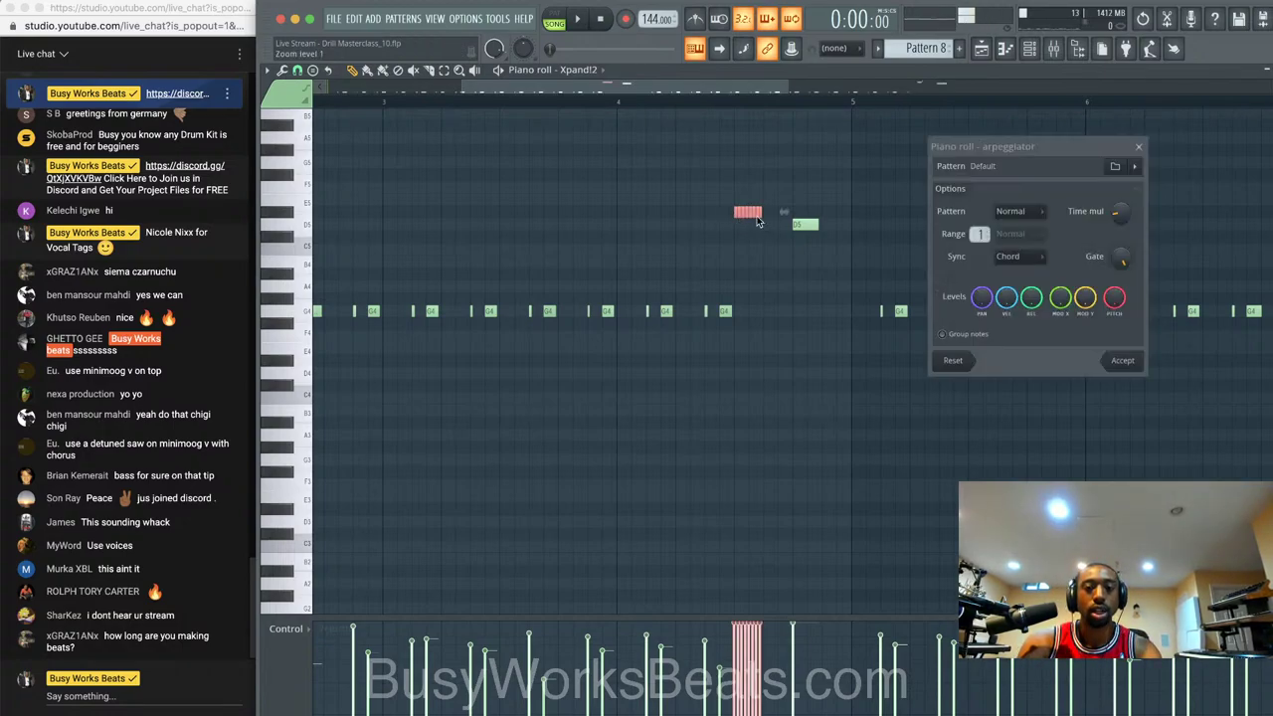
pyautogui.moveTo(1120, 212); pyautogui.dragTo(1120, 200)
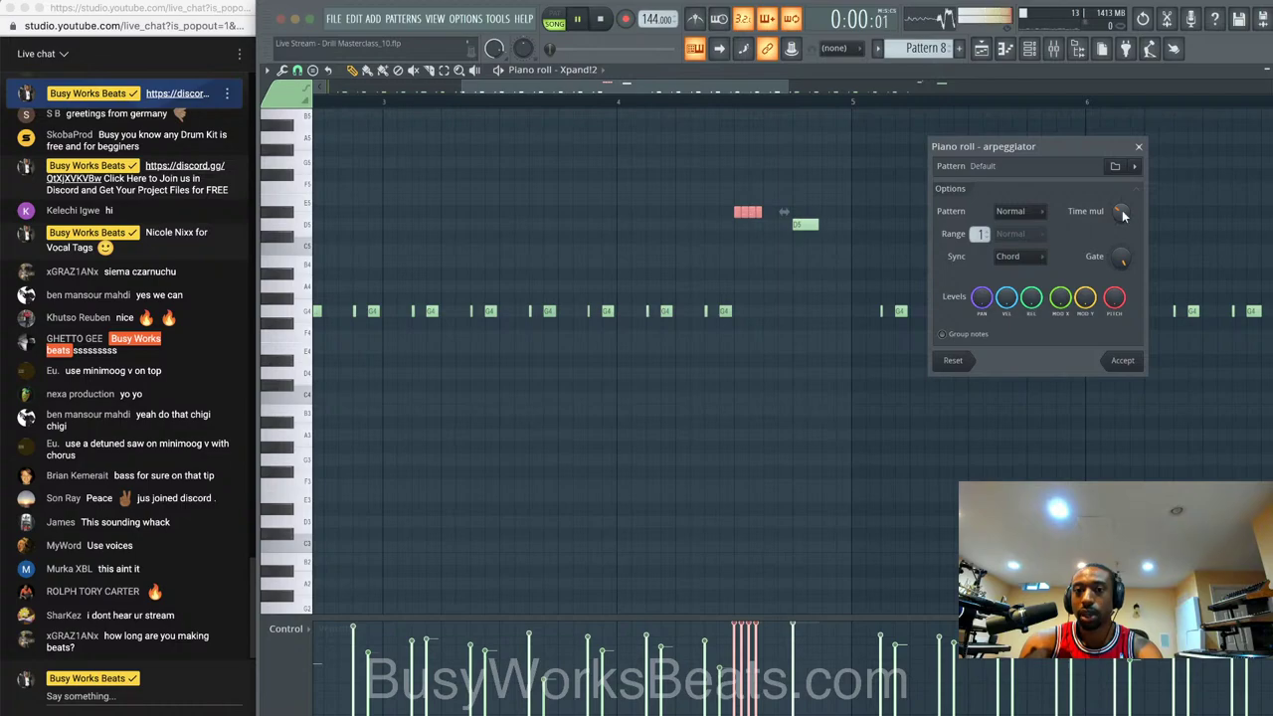
pyautogui.click(1124, 361)
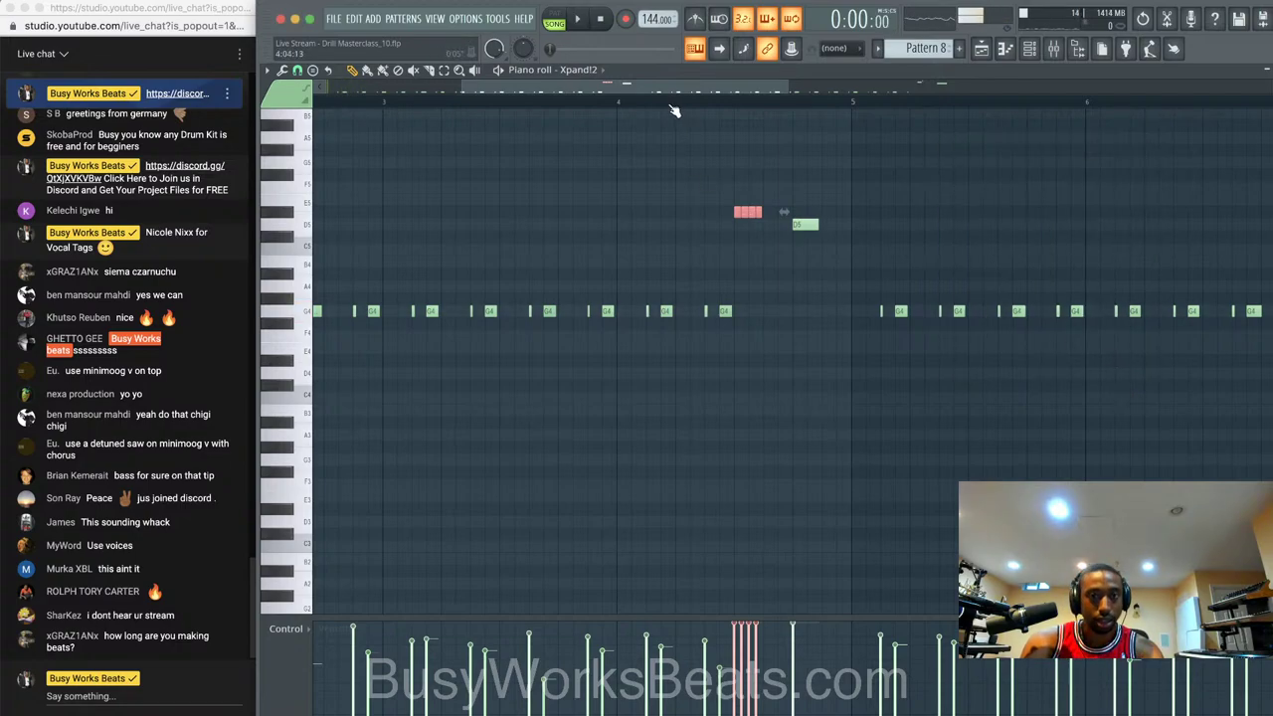
pyautogui.press('space')
pyautogui.press('space')
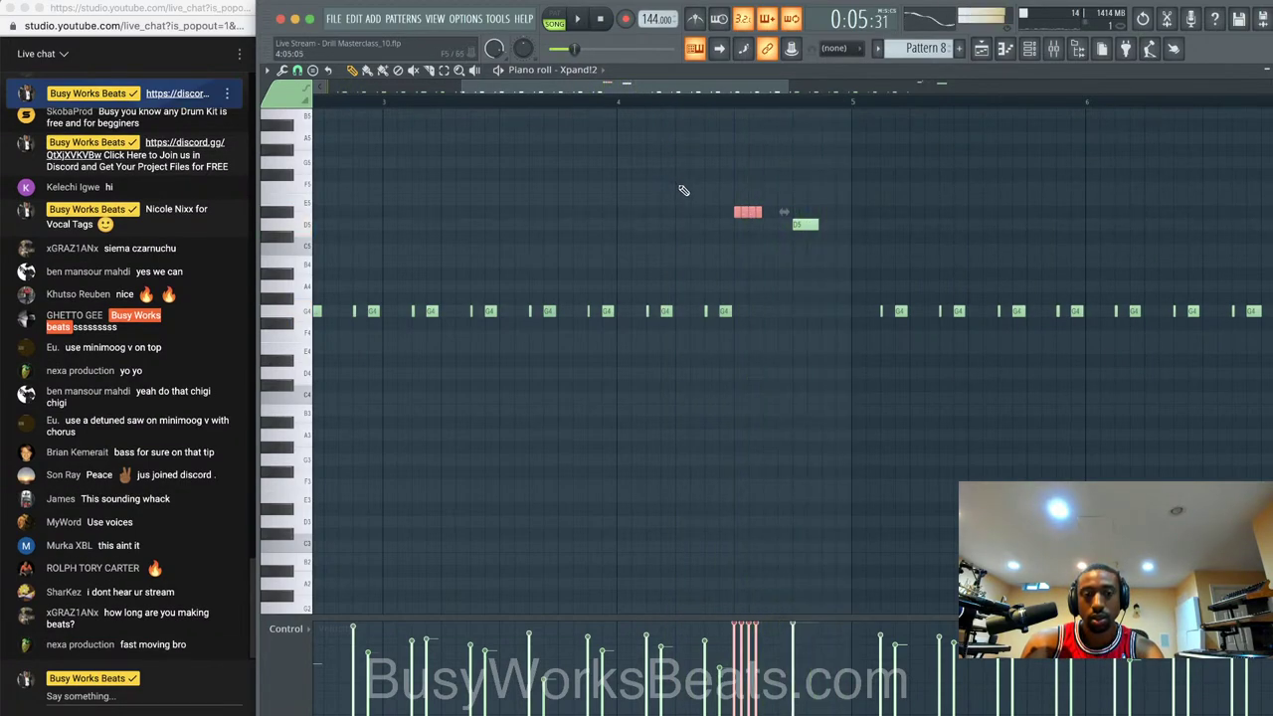
# - Chop the D5 note at the end of bar 4 into four repeats with the same arpeggiator settings, and audition it
pyautogui.click(803, 224)
pyautogui.hotkey('ctrl', 'k')
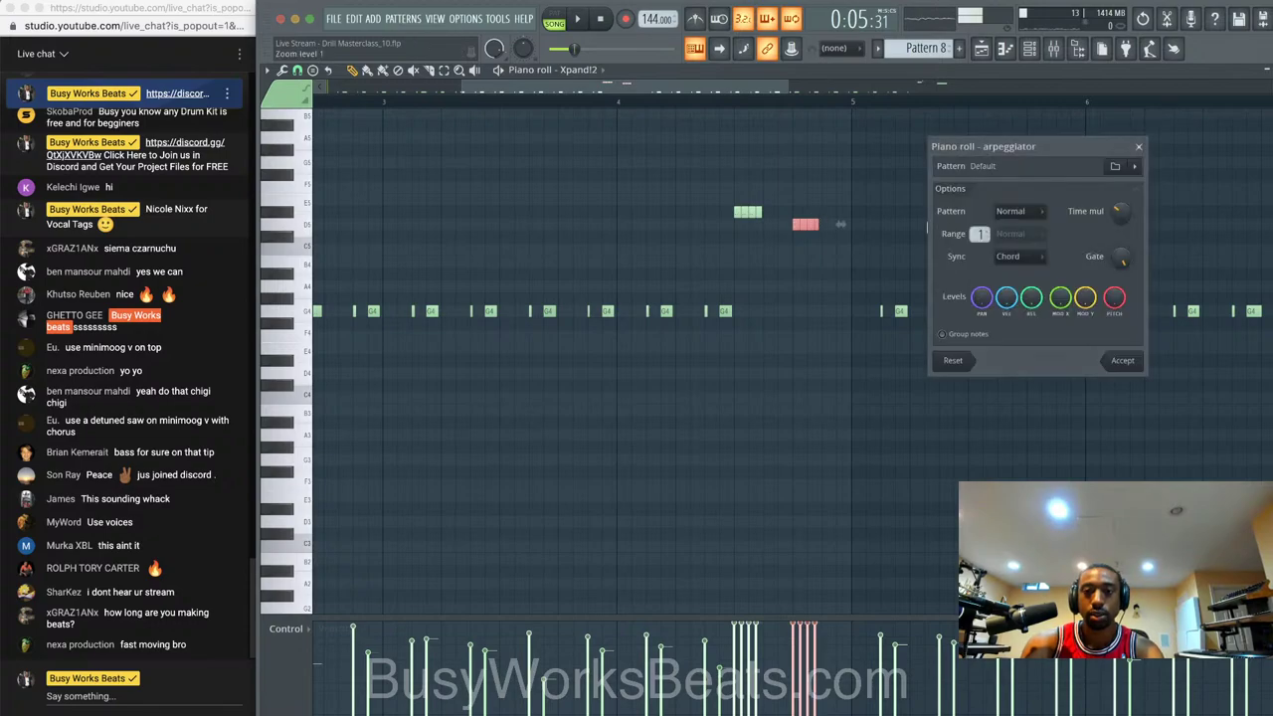
pyautogui.click(1123, 362)
pyautogui.press('space')
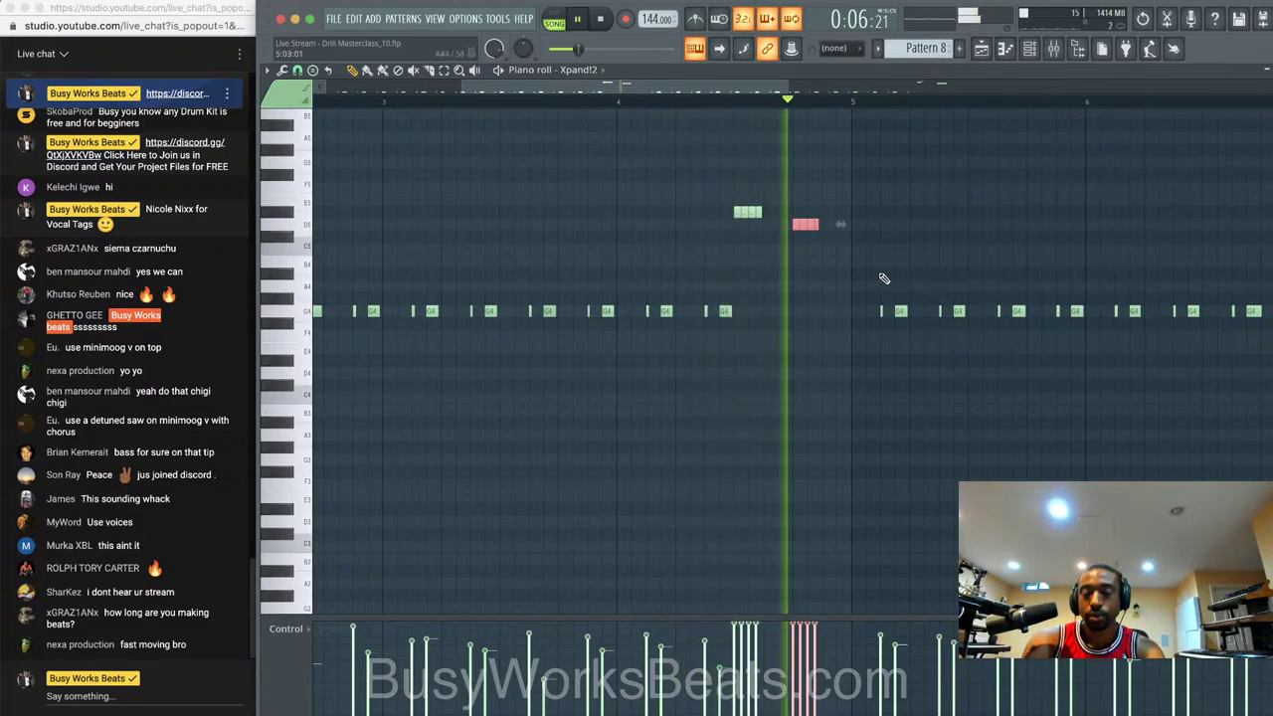
# - Lower the velocities of the chopped D#5 and D5 notes in bar 4 to about 77% and play the pattern again
pyautogui.press('space')
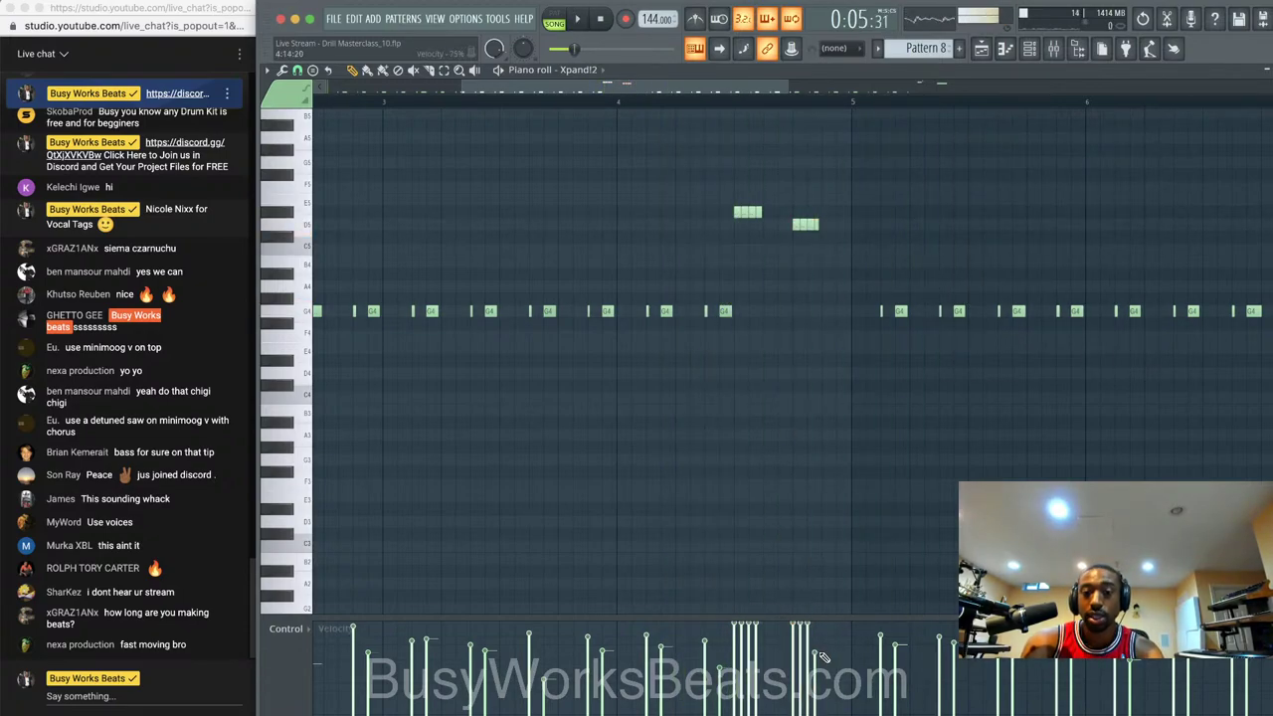
pyautogui.press('space')
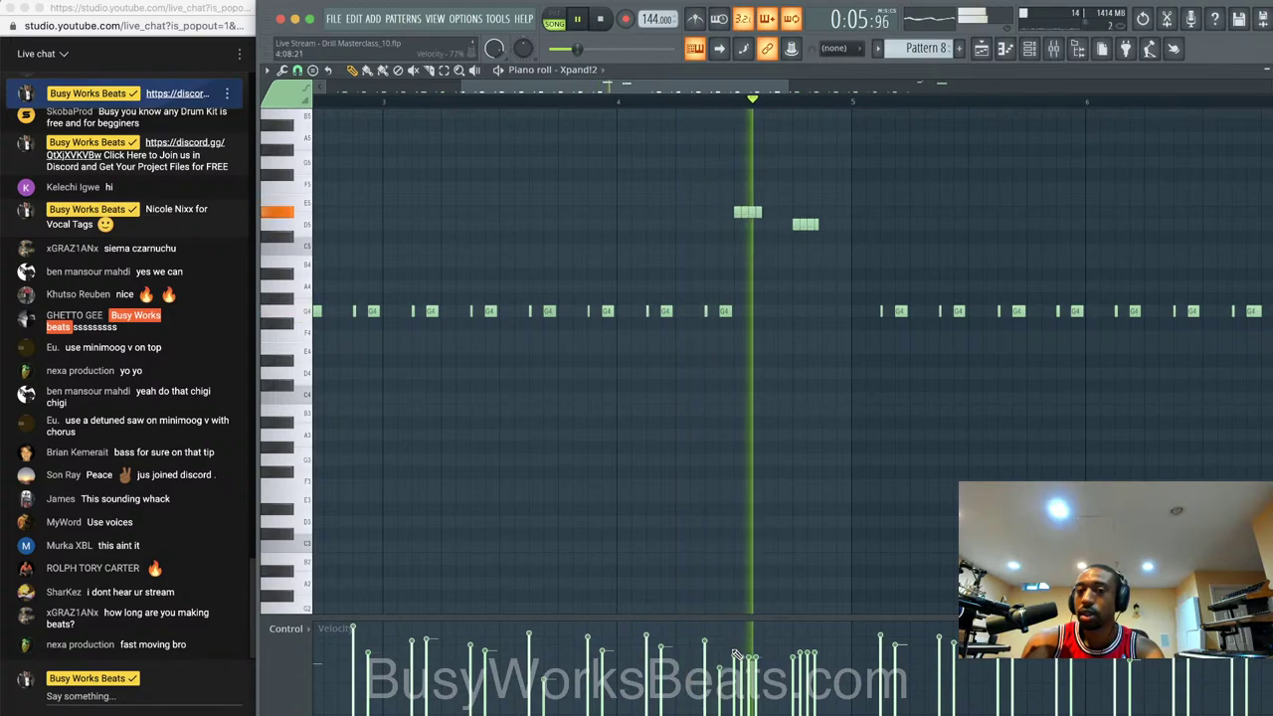
pyautogui.scroll(-3, 853, 497)
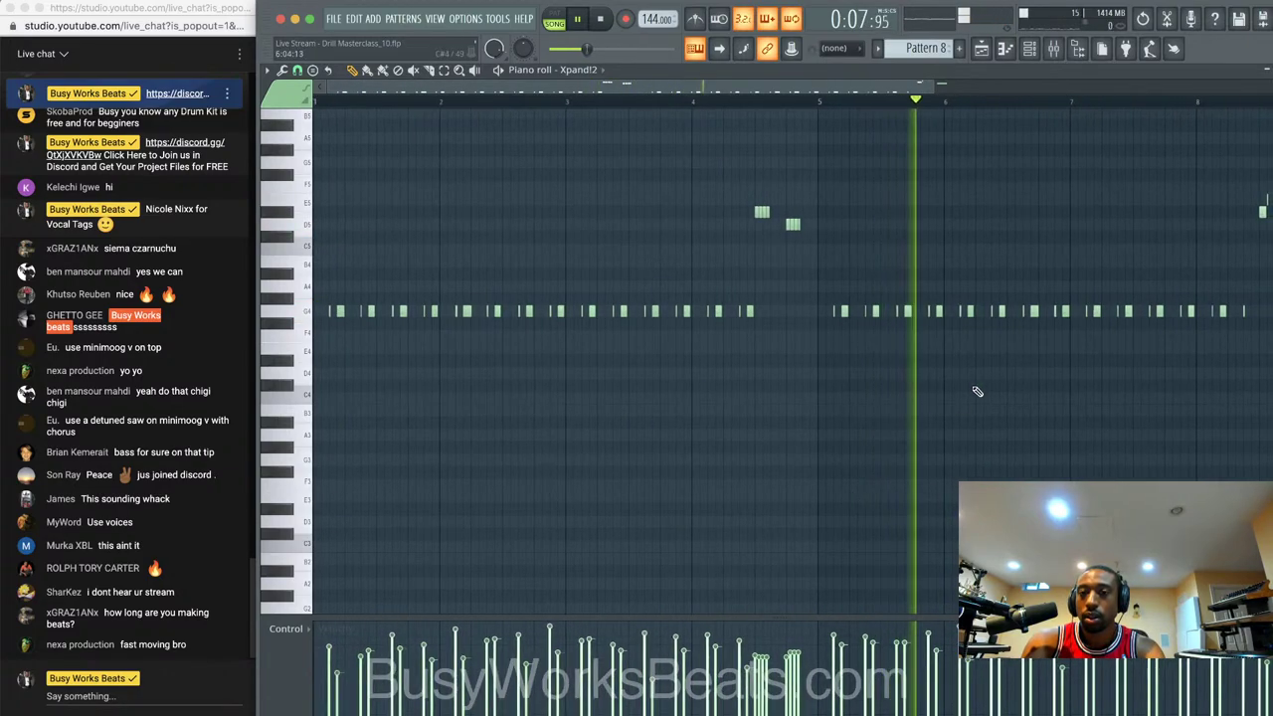
# - Lengthen the short E5 note near the end of bar 8 in Pattern 8, then stop playback and close the piano roll
pyautogui.scroll(2, 974, 387)
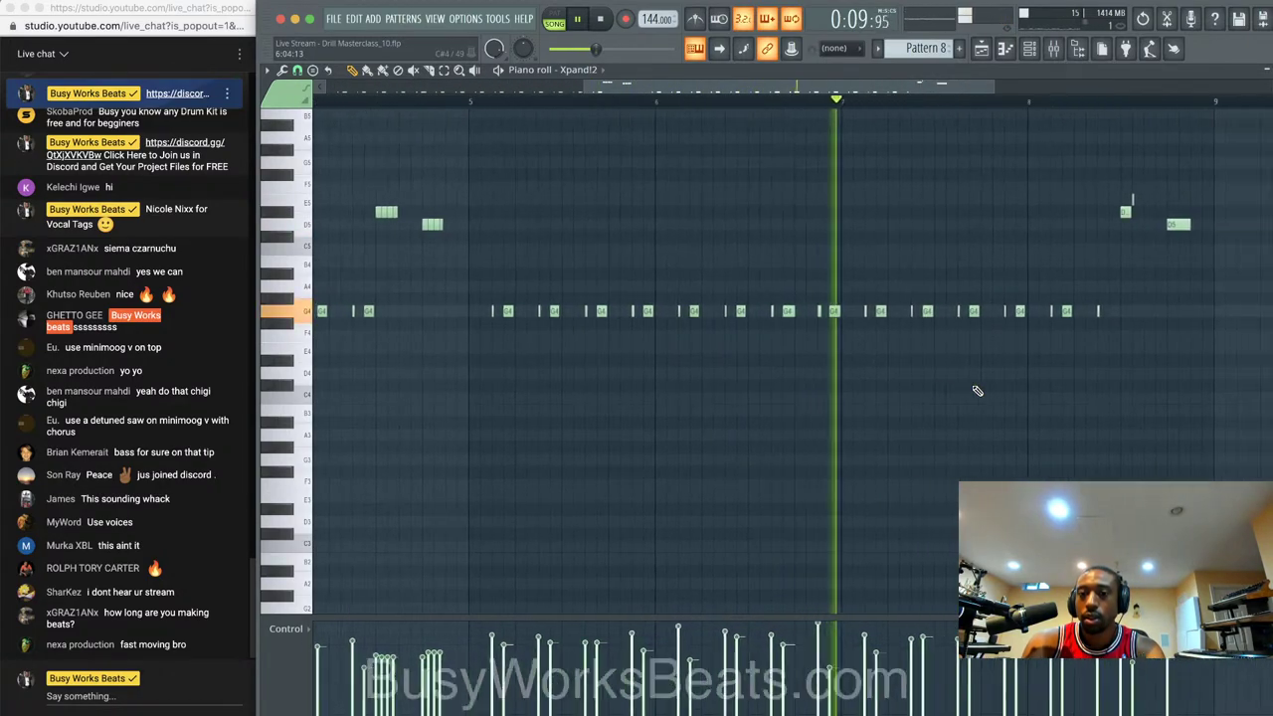
pyautogui.scroll(-1, 977, 390)
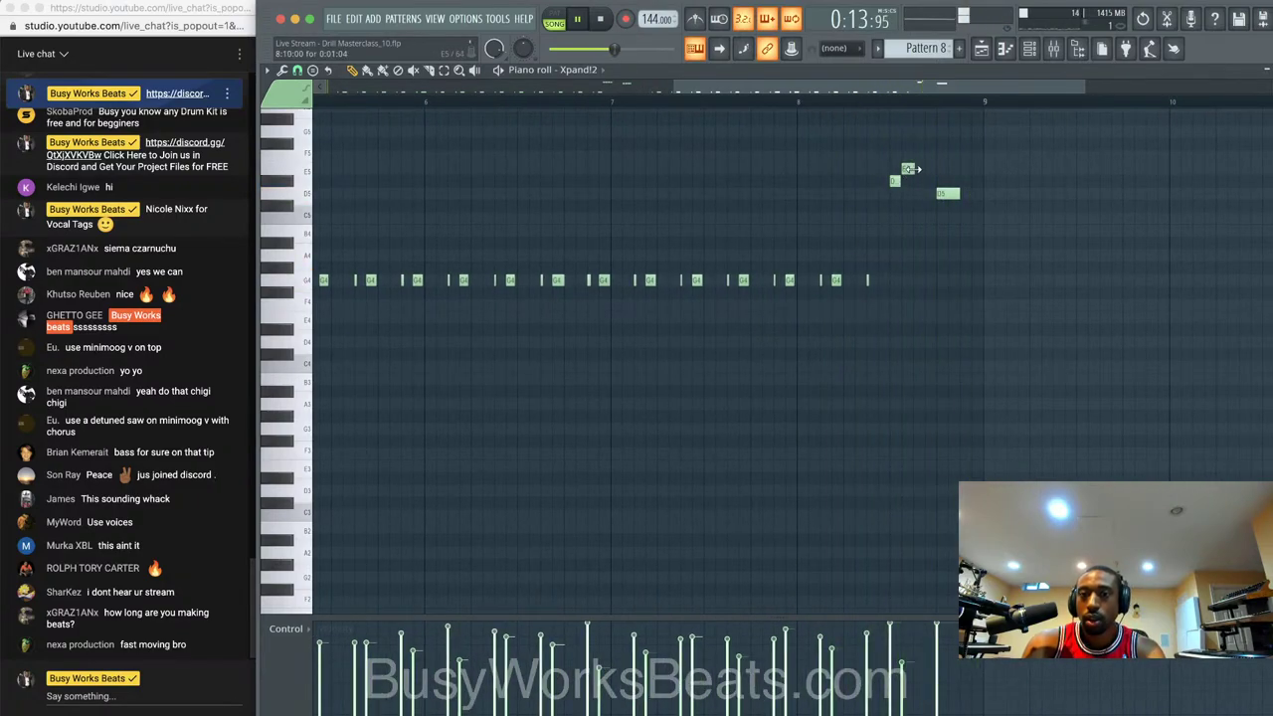
pyautogui.press('space')
pyautogui.click(1272, 70)
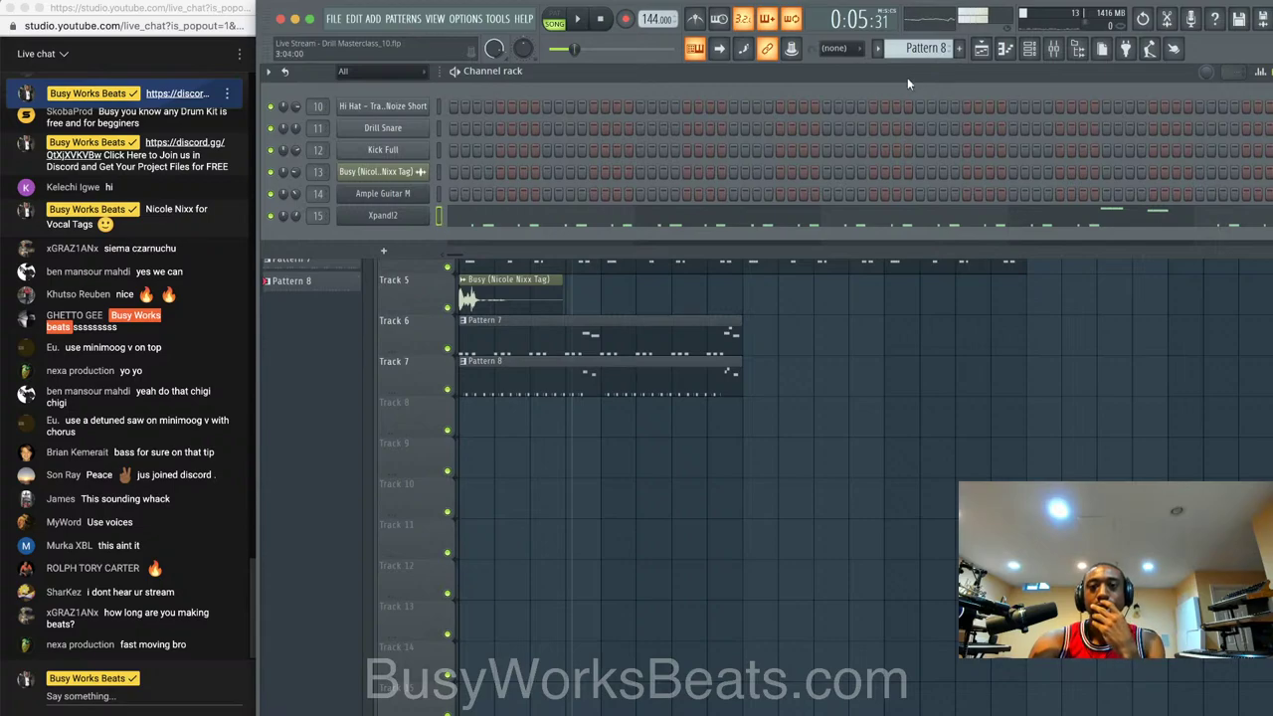
# - Select the empty Pattern 9 and save the project
pyautogui.moveTo(928, 50); pyautogui.dragTo(927, 41)
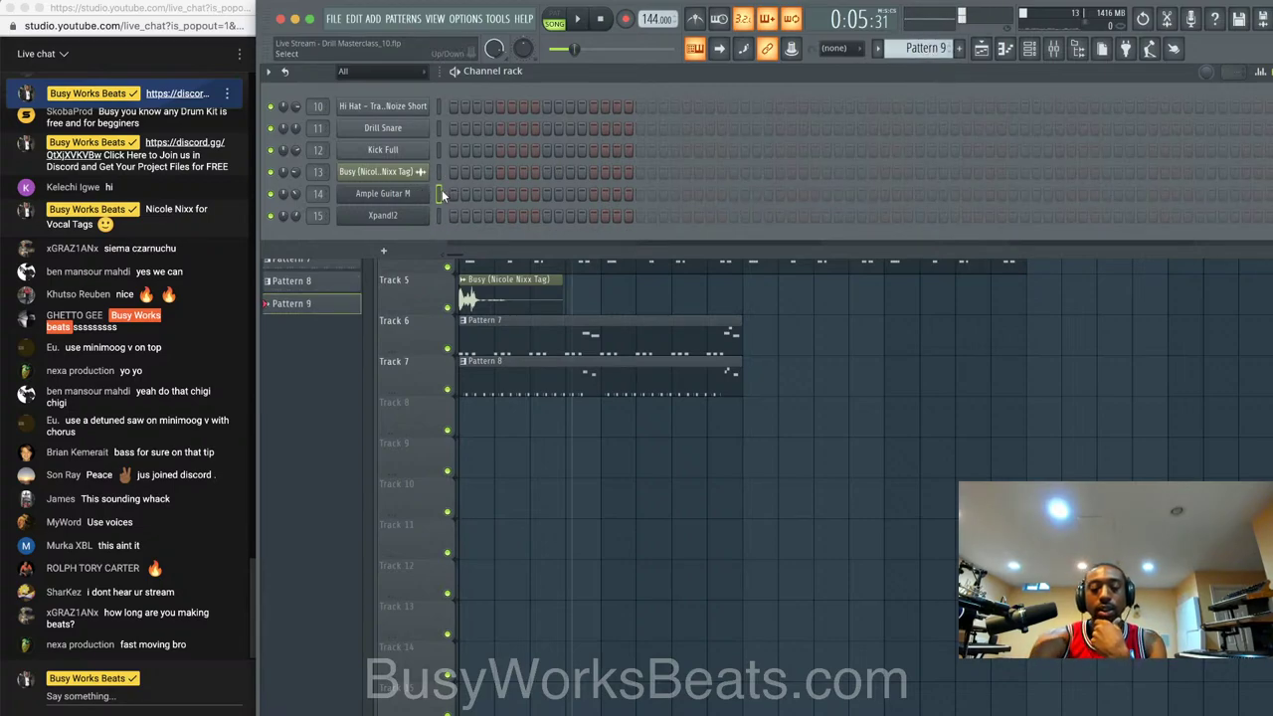
pyautogui.press('super+s')
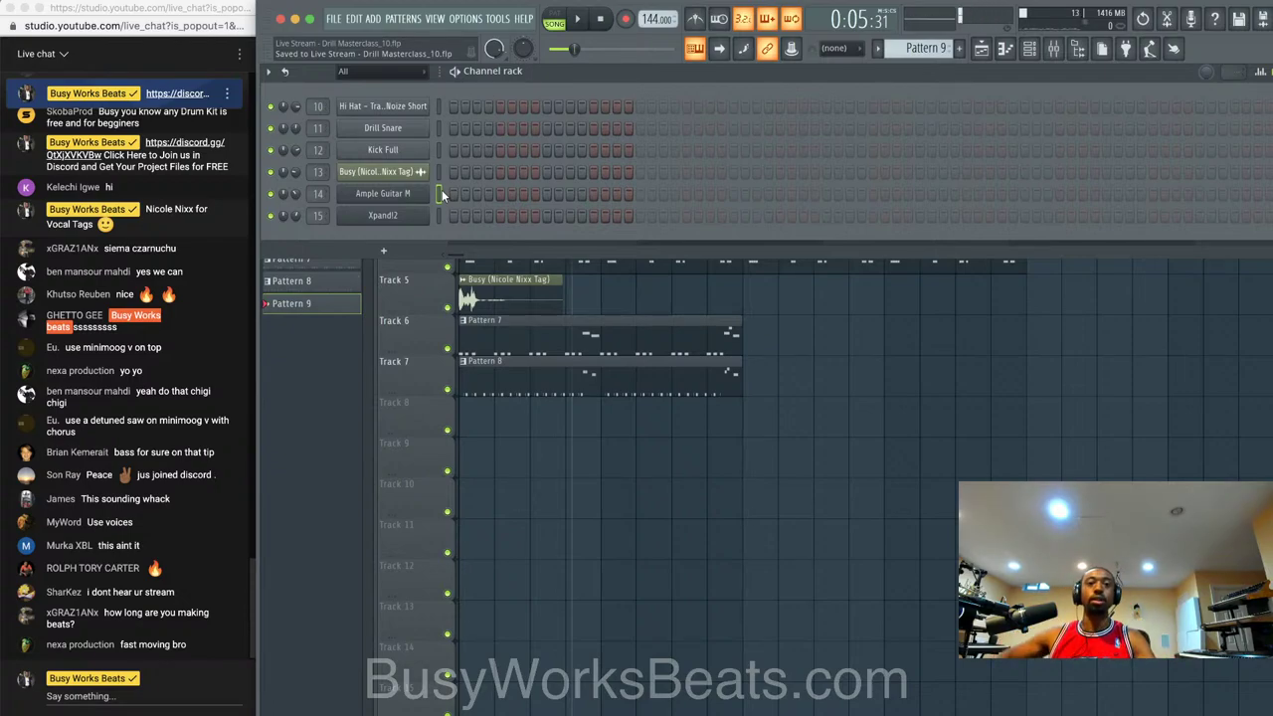
pyautogui.press('F6')
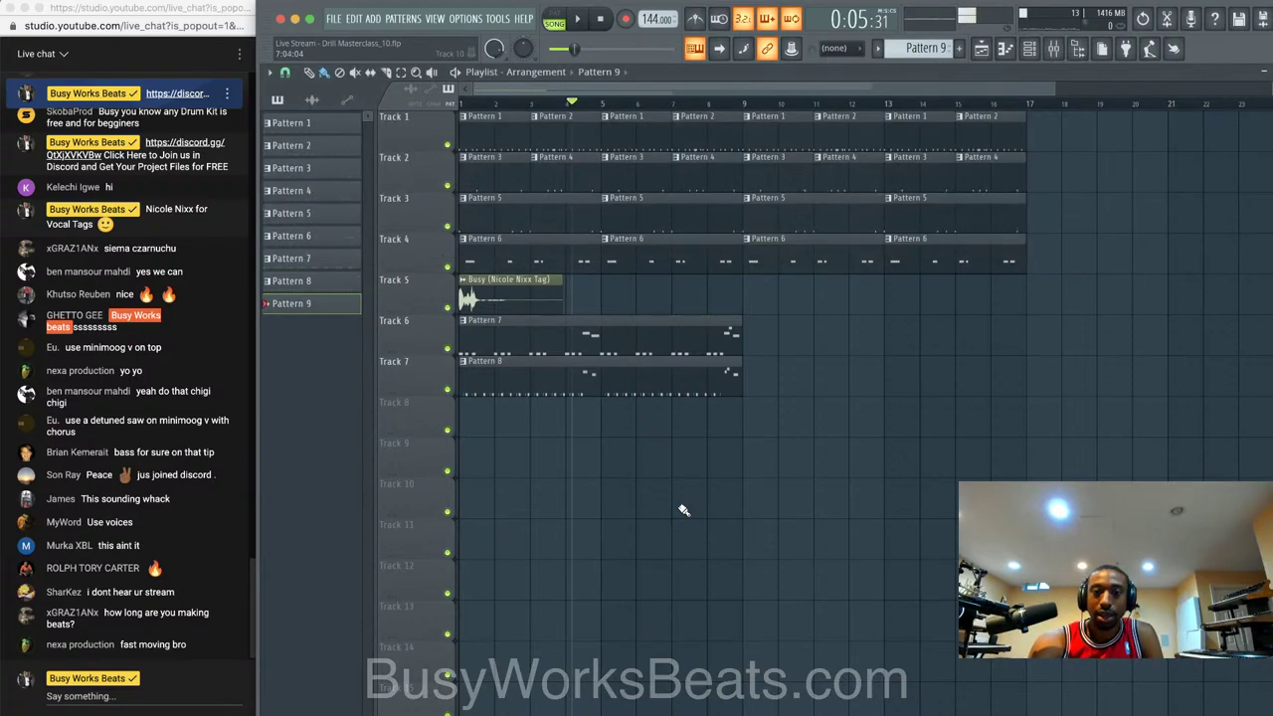
# - Play back the arrangement from bar 4 and stop it with the channel rack in view
pyautogui.press('space')
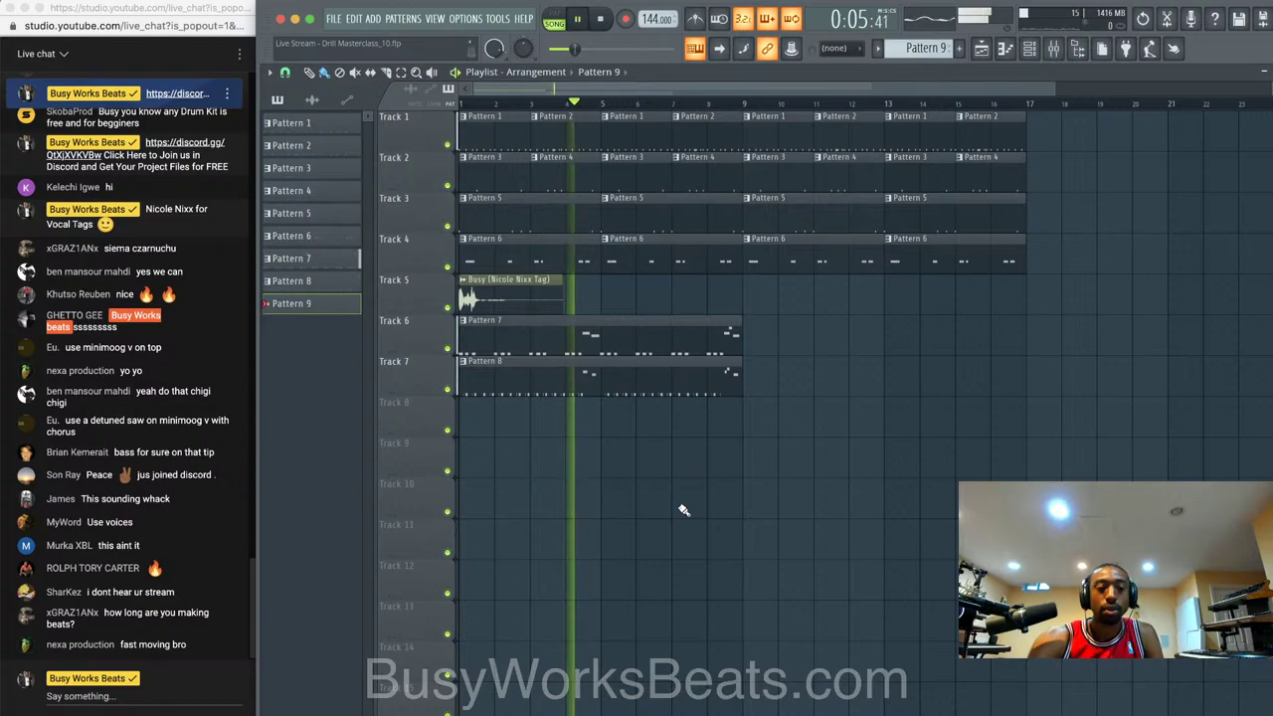
pyautogui.click(1032, 52)
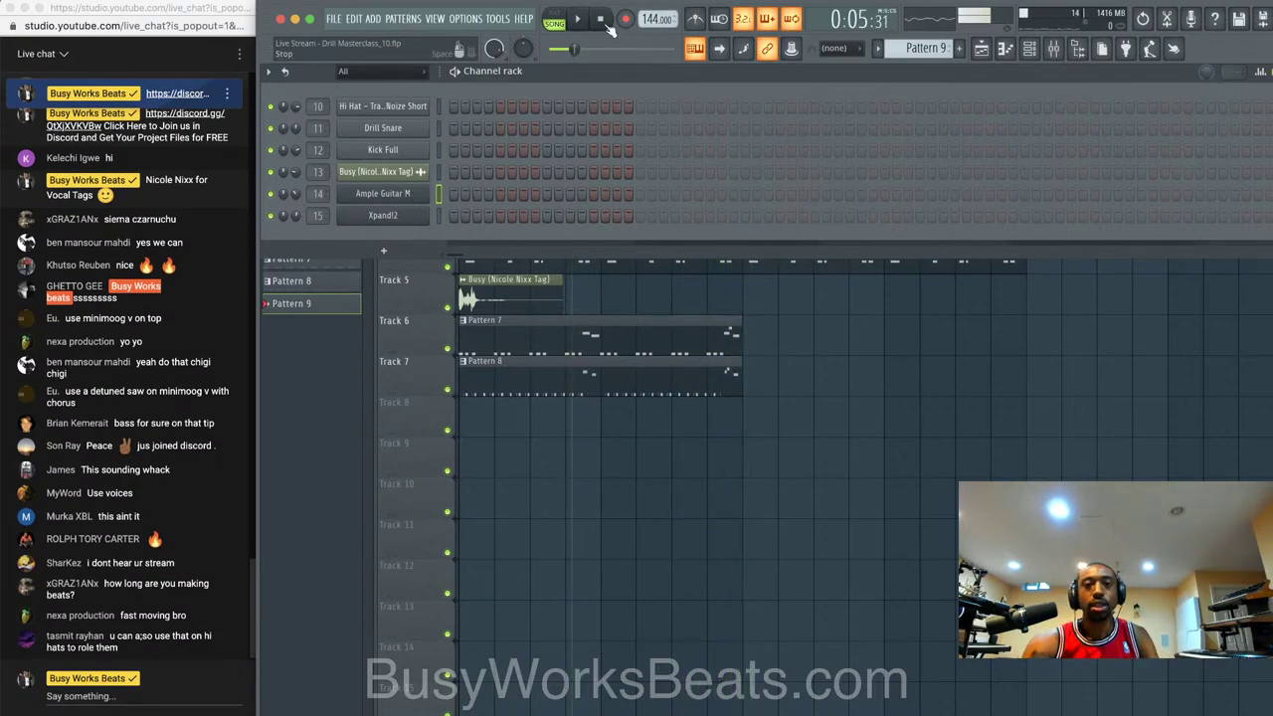
pyautogui.press('space')
# - Add an FL Keys channel, lower its channel volume to about 42% and route it to mixer track 16
pyautogui.click(384, 251)
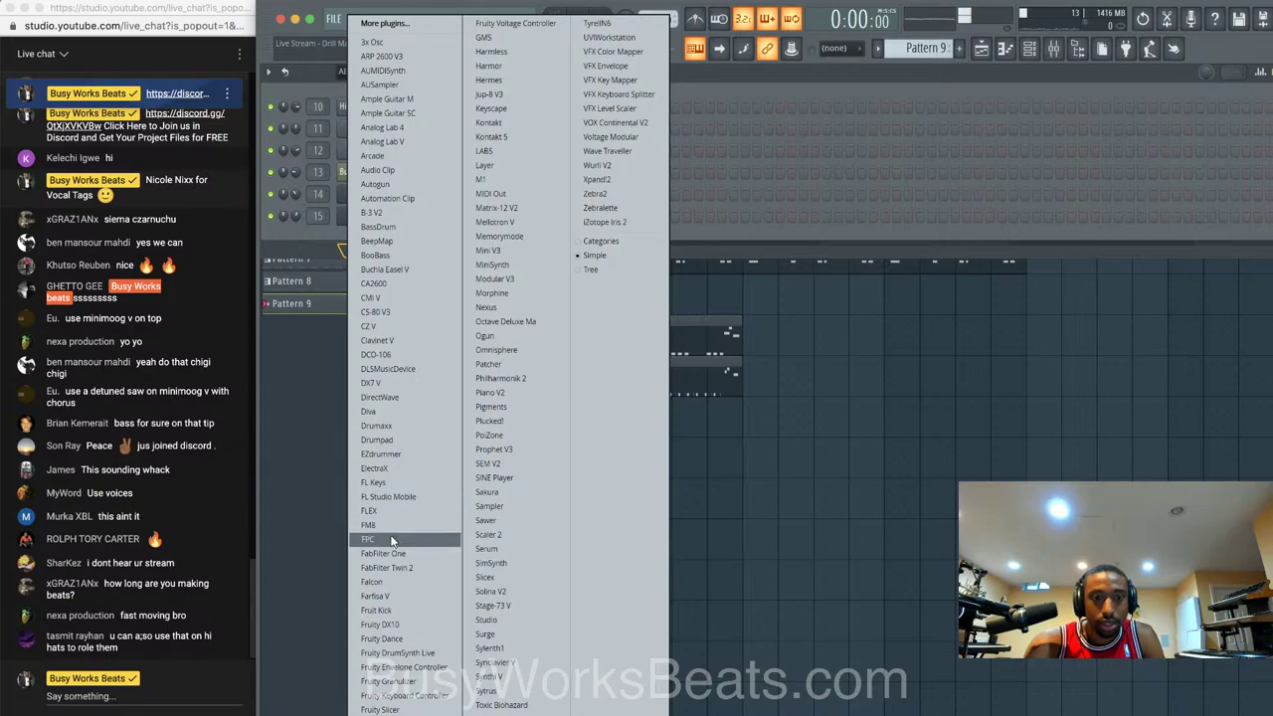
pyautogui.click(399, 483)
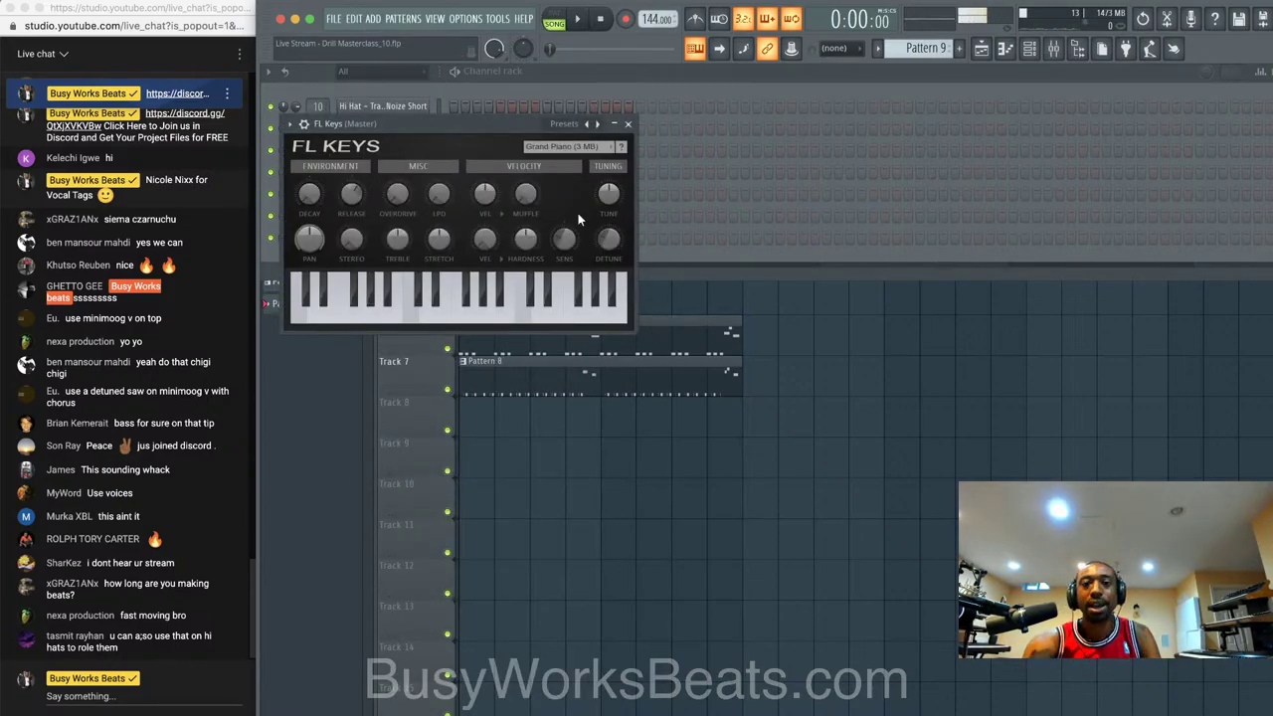
pyautogui.click(628, 124)
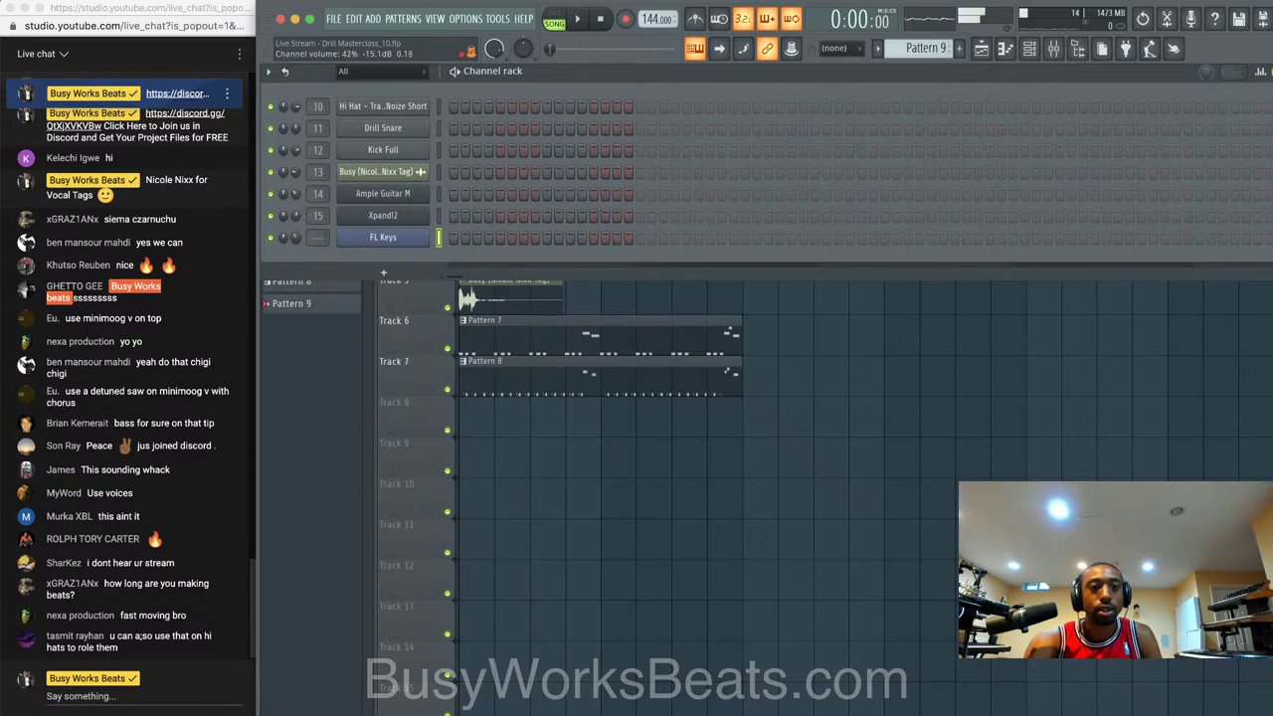
pyautogui.moveTo(296, 238); pyautogui.dragTo(297, 248)
pyautogui.press('F9')
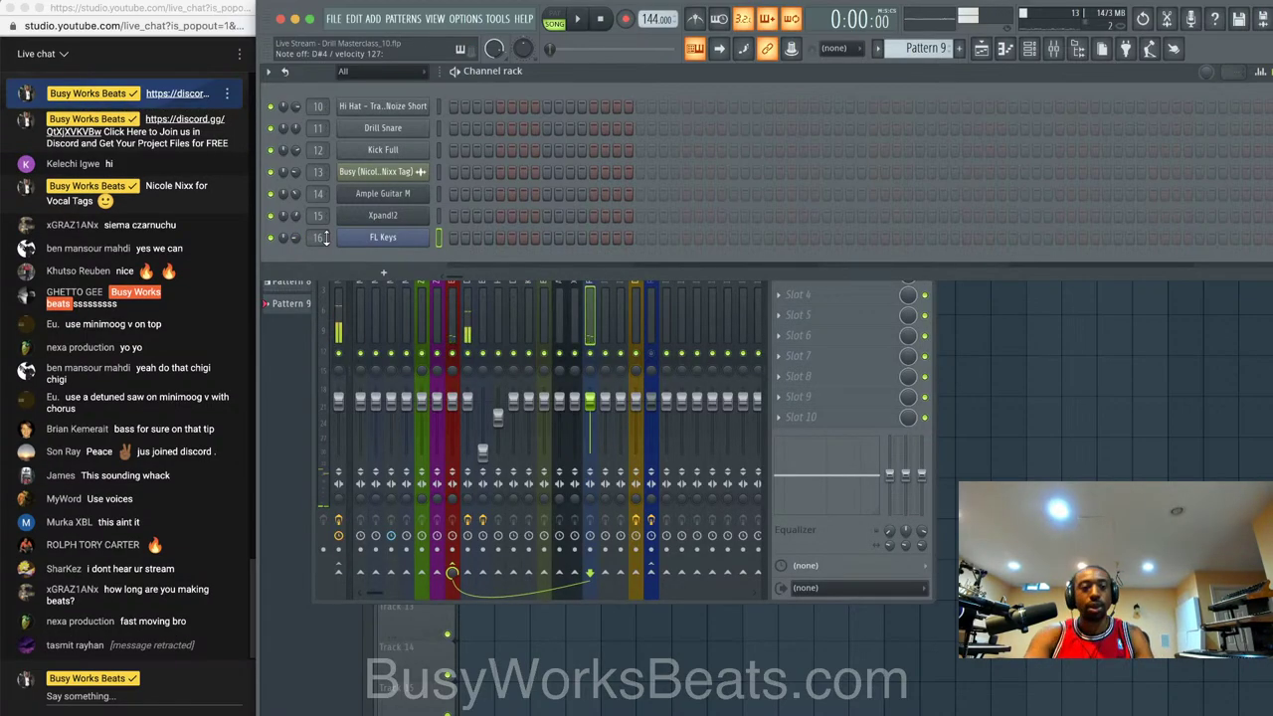
# - Play the beat and audition FL Keys notes over it
pyautogui.press('space')
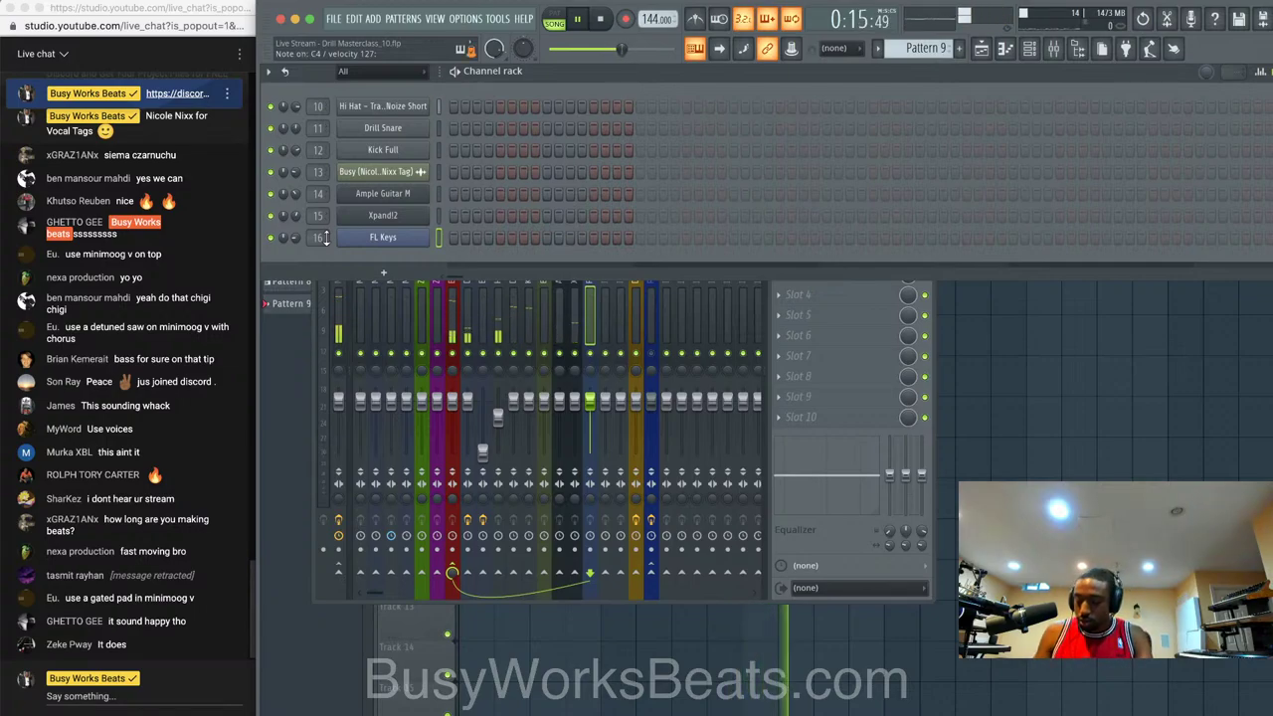
pyautogui.press('space')
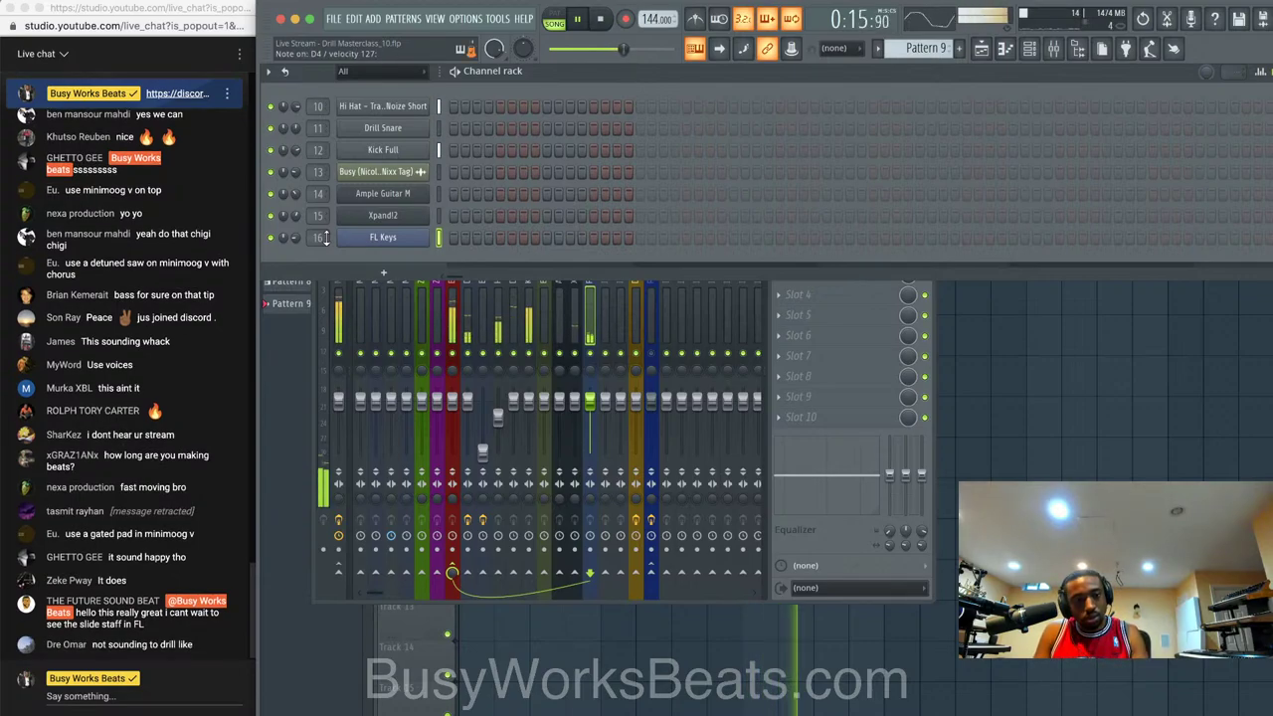
pyautogui.press('space')
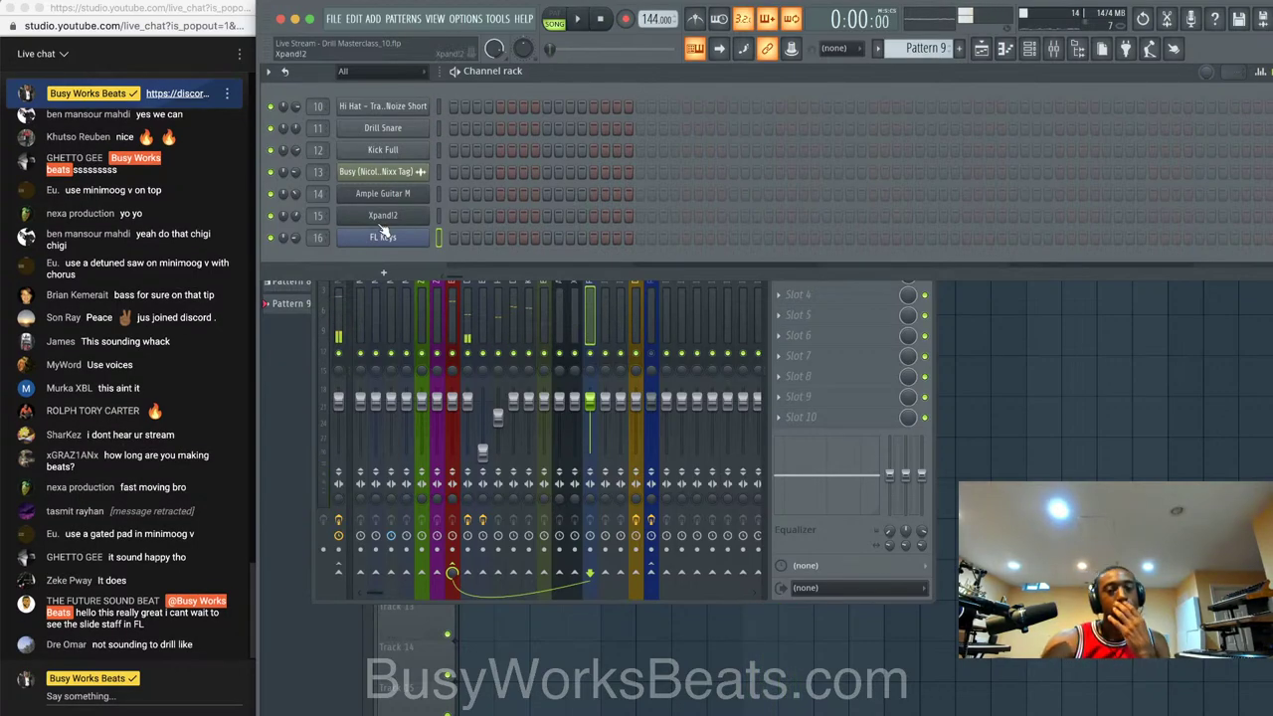
# - Delete the FL Keys channel from the channel rack
pyautogui.rightClick(399, 242)
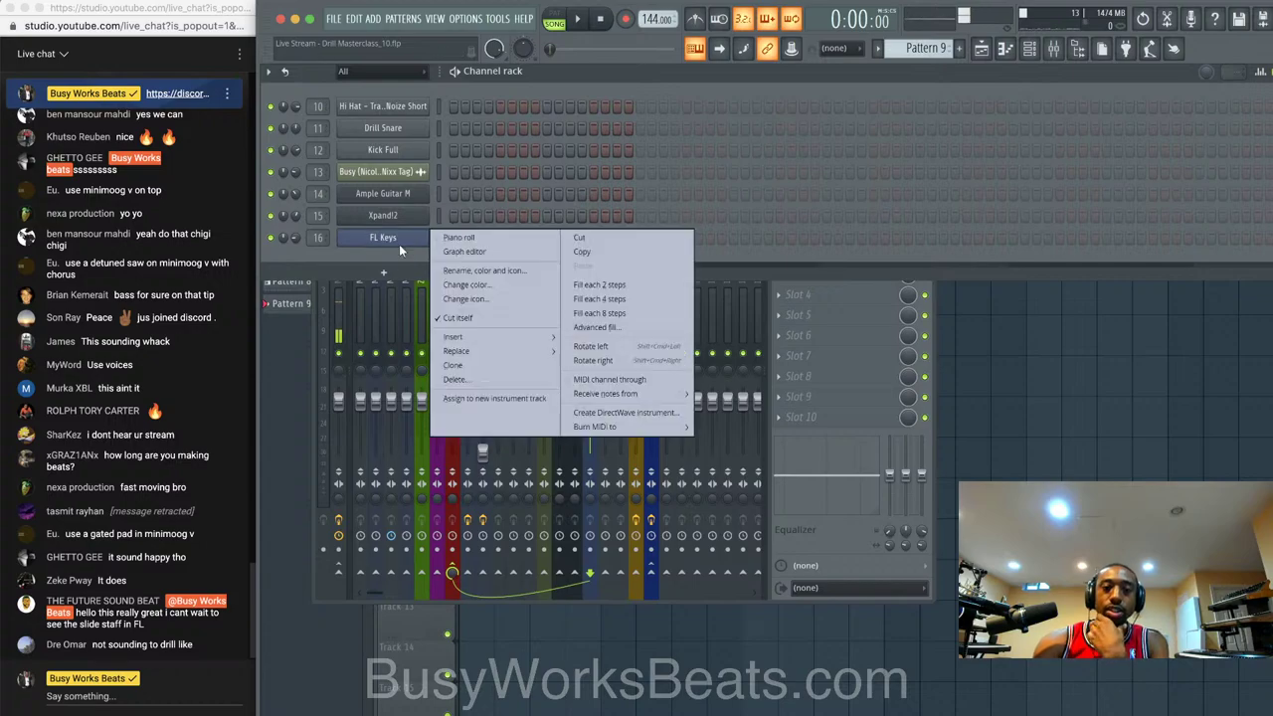
pyautogui.press('d')
pyautogui.press('Return')
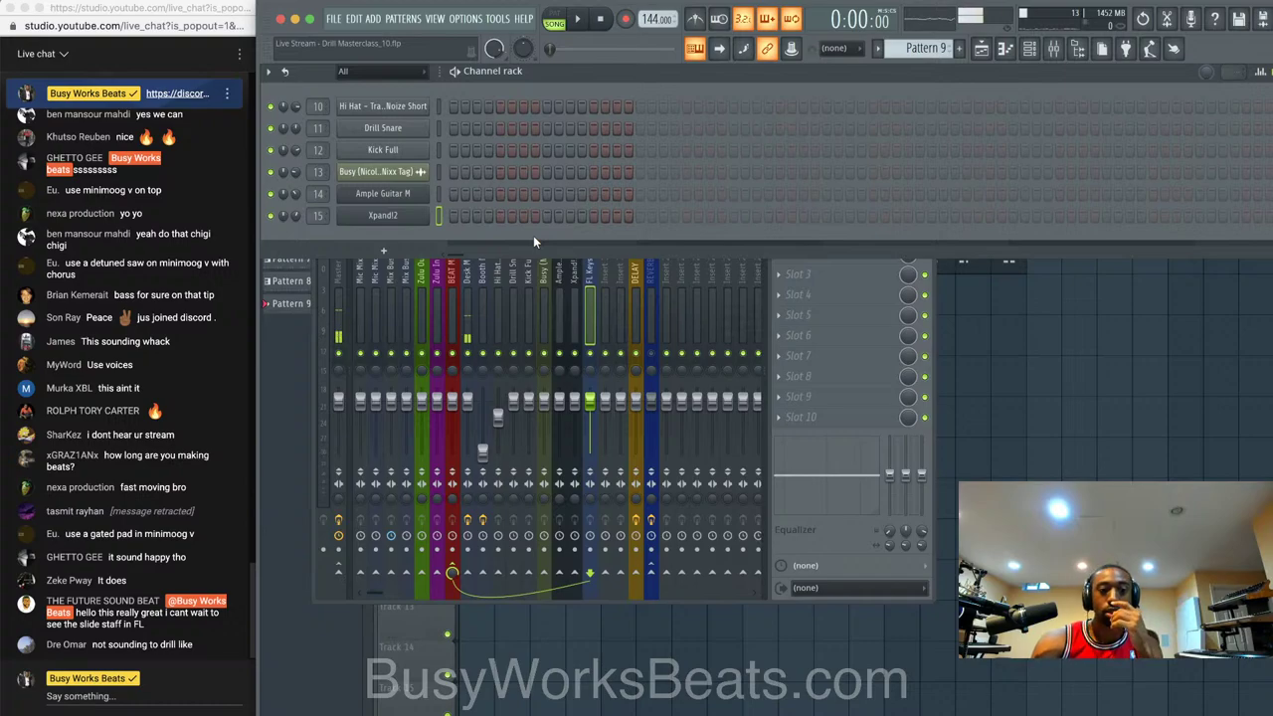
# - Lower the Ample Guitar M mixer track's volume slightly during playback and save the project as version 11
pyautogui.press('space')
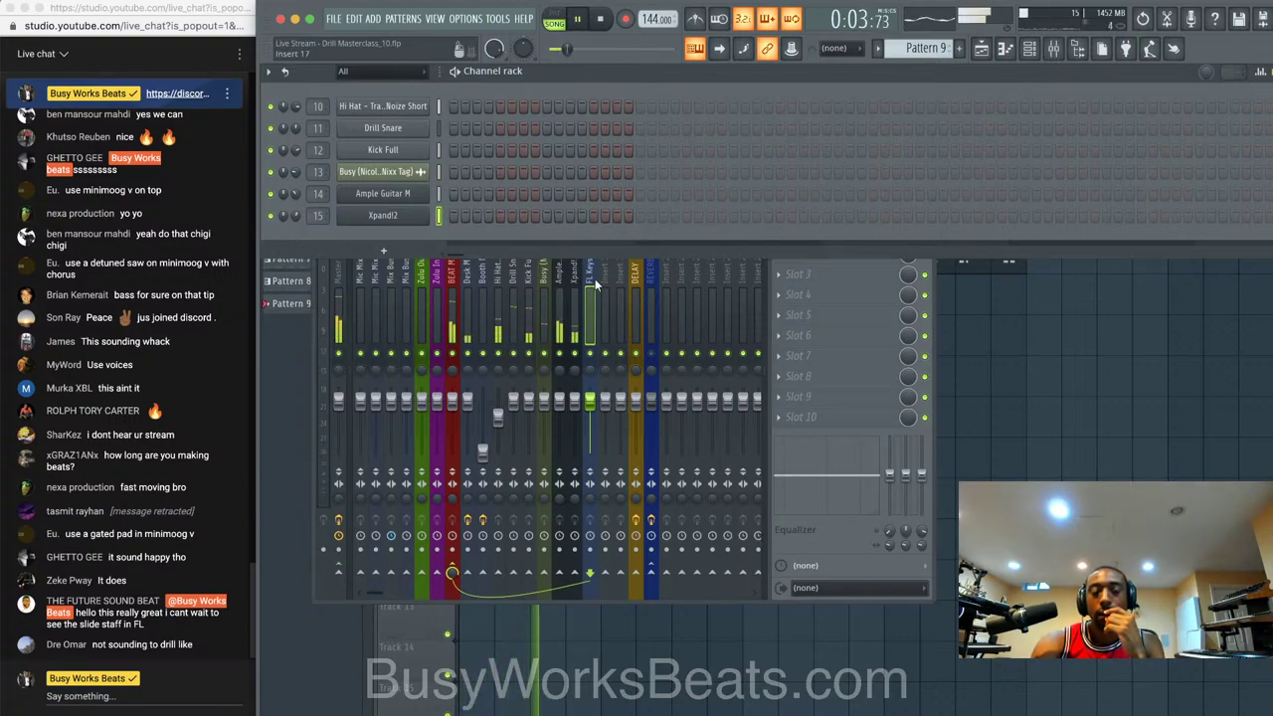
pyautogui.click(559, 295)
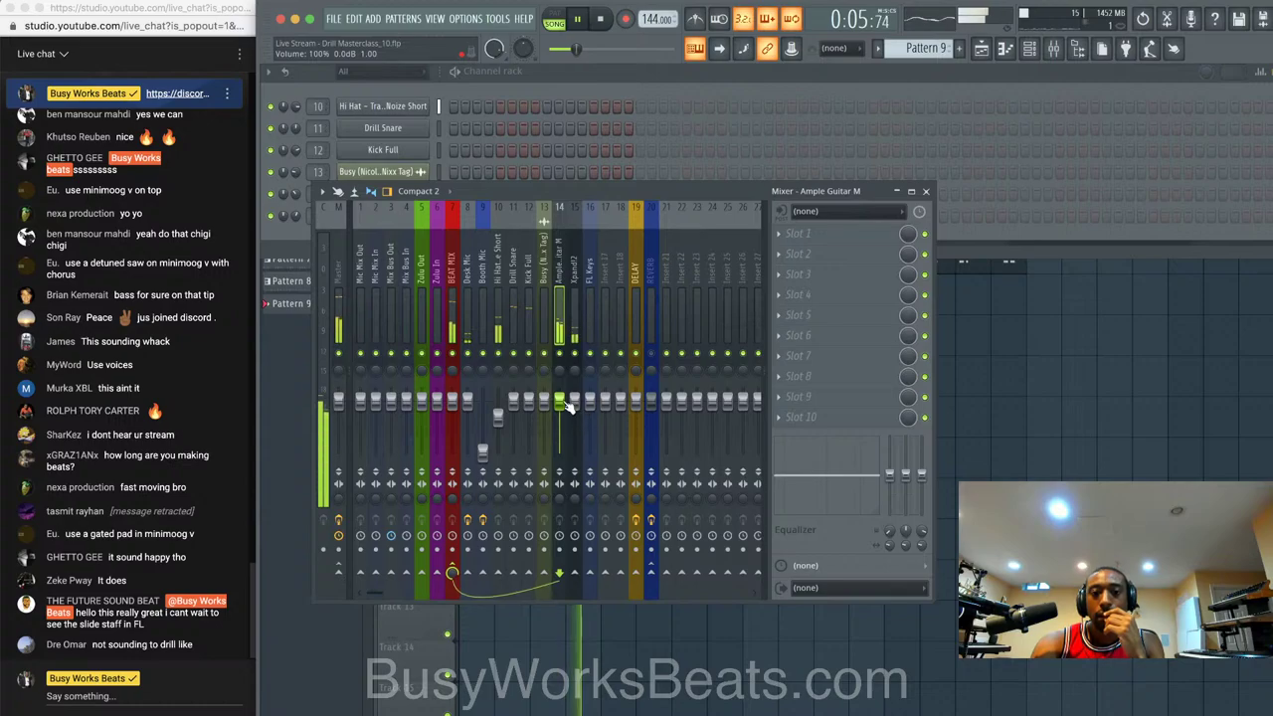
pyautogui.click(925, 192)
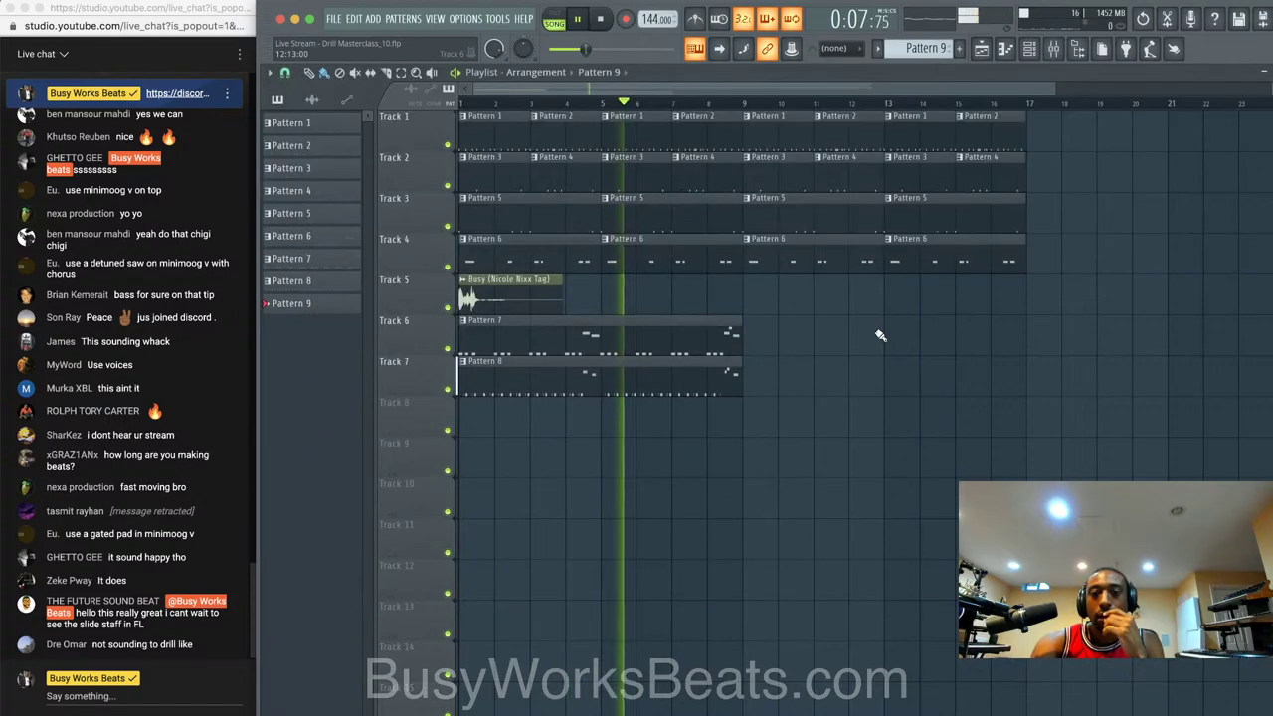
pyautogui.press('F6')
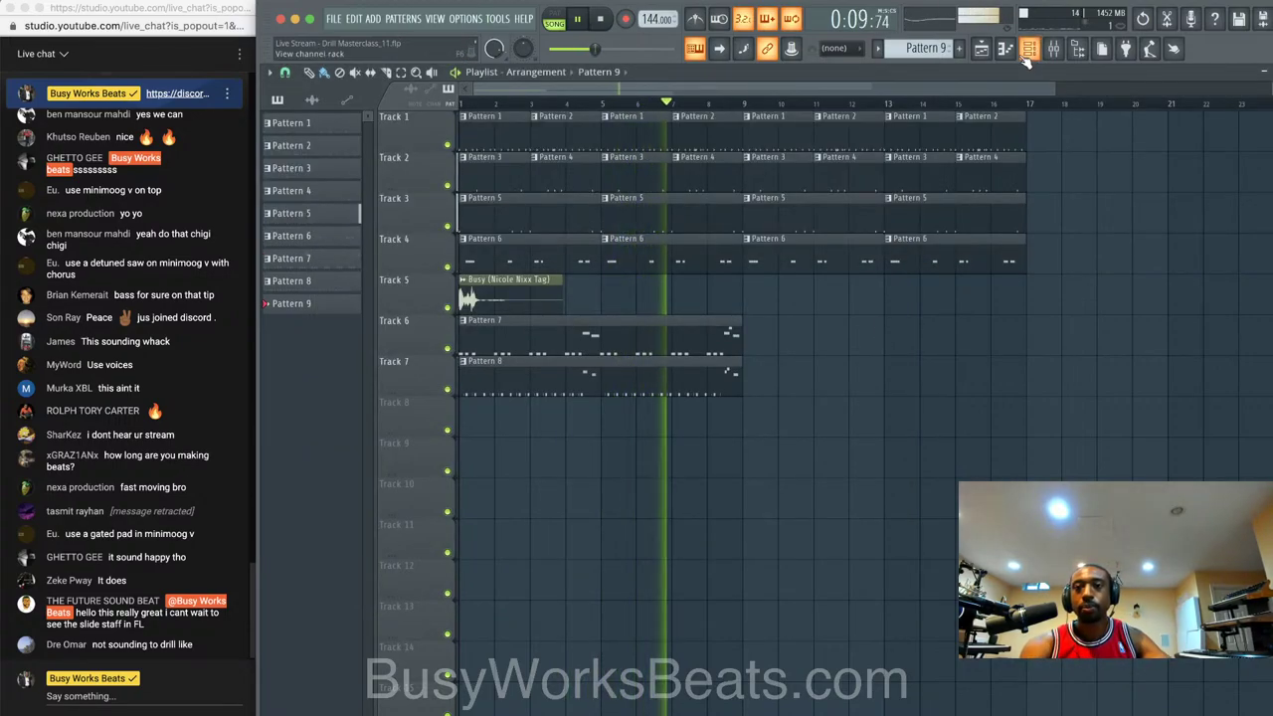
pyautogui.press('F6')
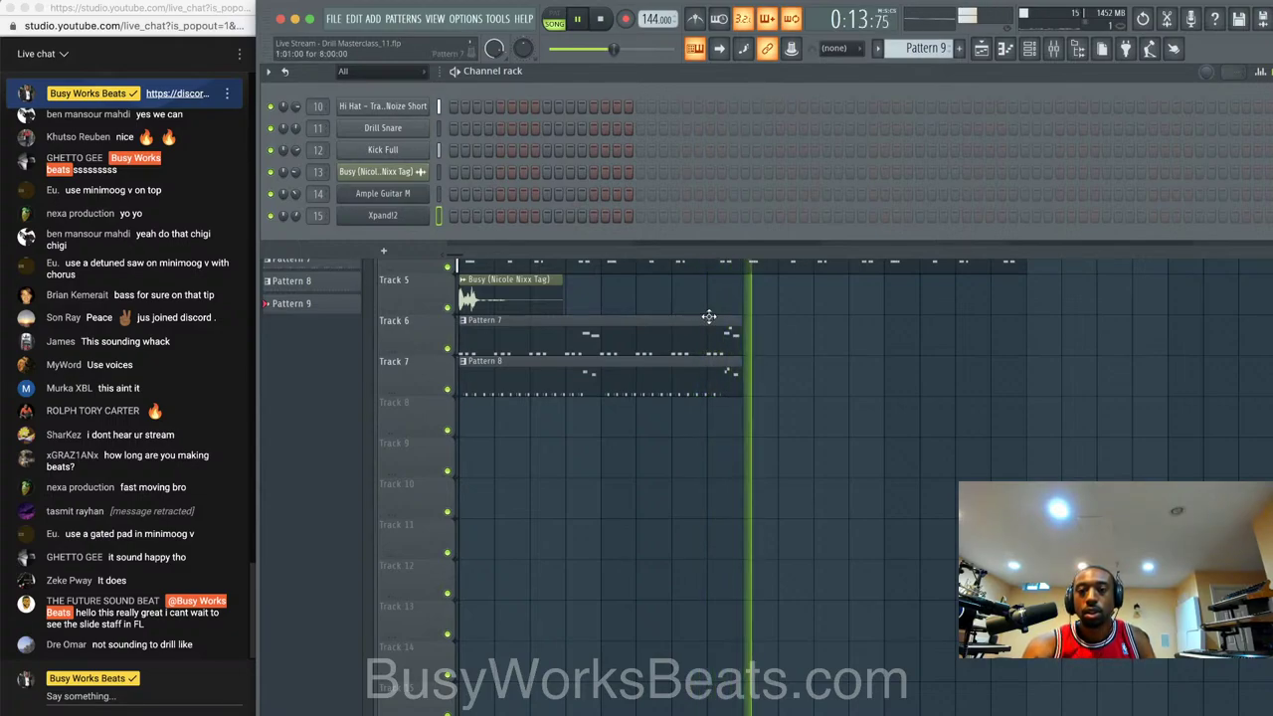
# - In Pattern 8, raise the E5 note near the end of bar 8 to F5 and shift it later to 8:11:00
pyautogui.doubleClick(721, 374)
pyautogui.press('space')
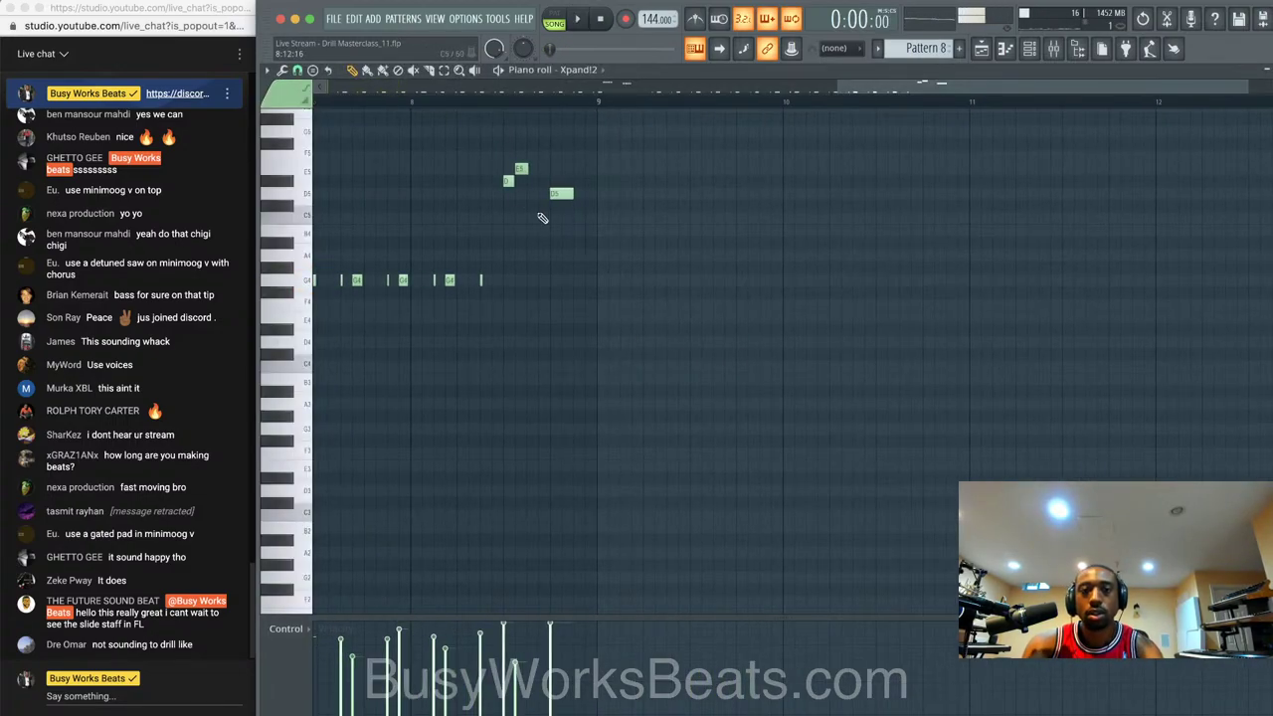
pyautogui.moveTo(507, 204); pyautogui.dragTo(520, 140)
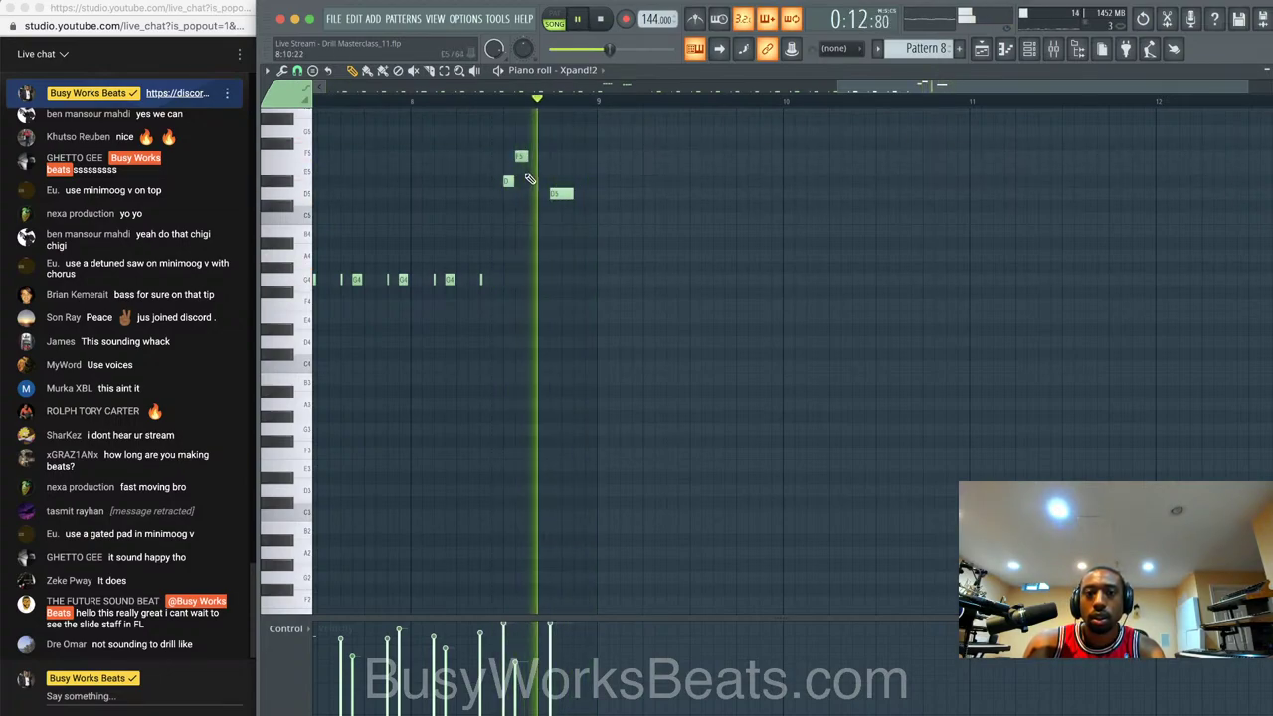
pyautogui.moveTo(517, 158); pyautogui.dragTo(529, 160)
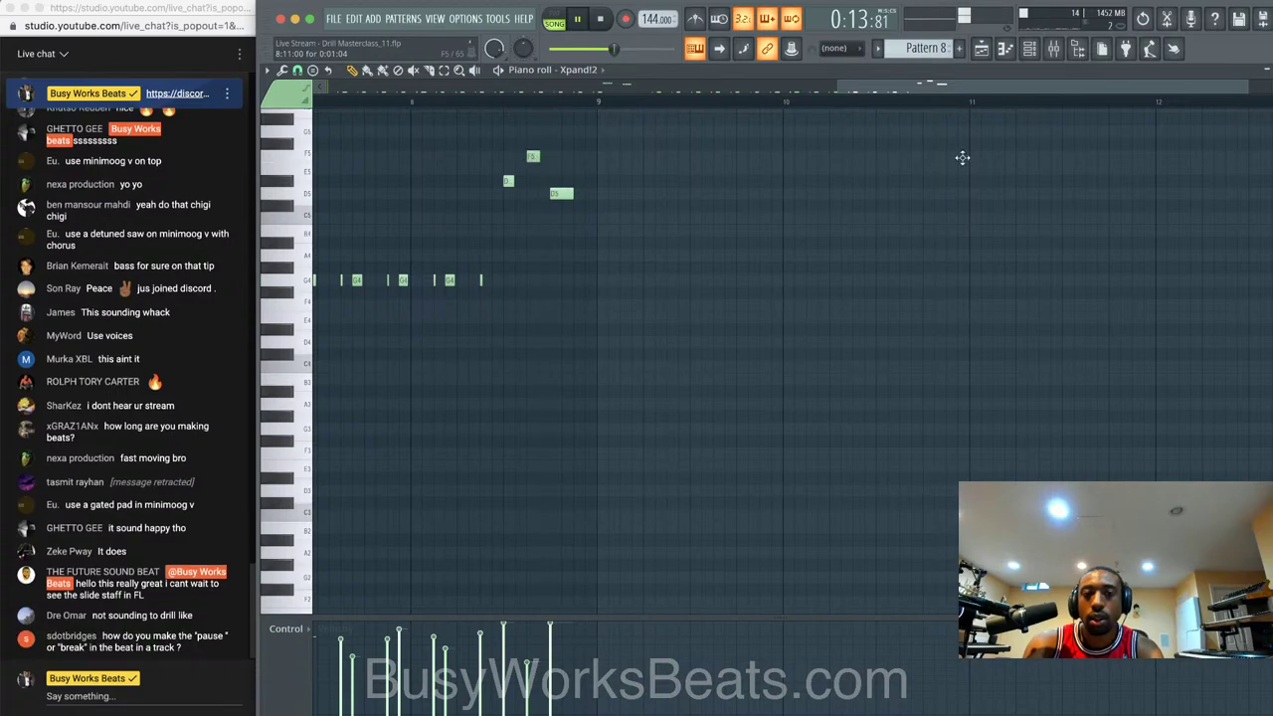
pyautogui.click(1272, 71)
pyautogui.click(1074, 358)
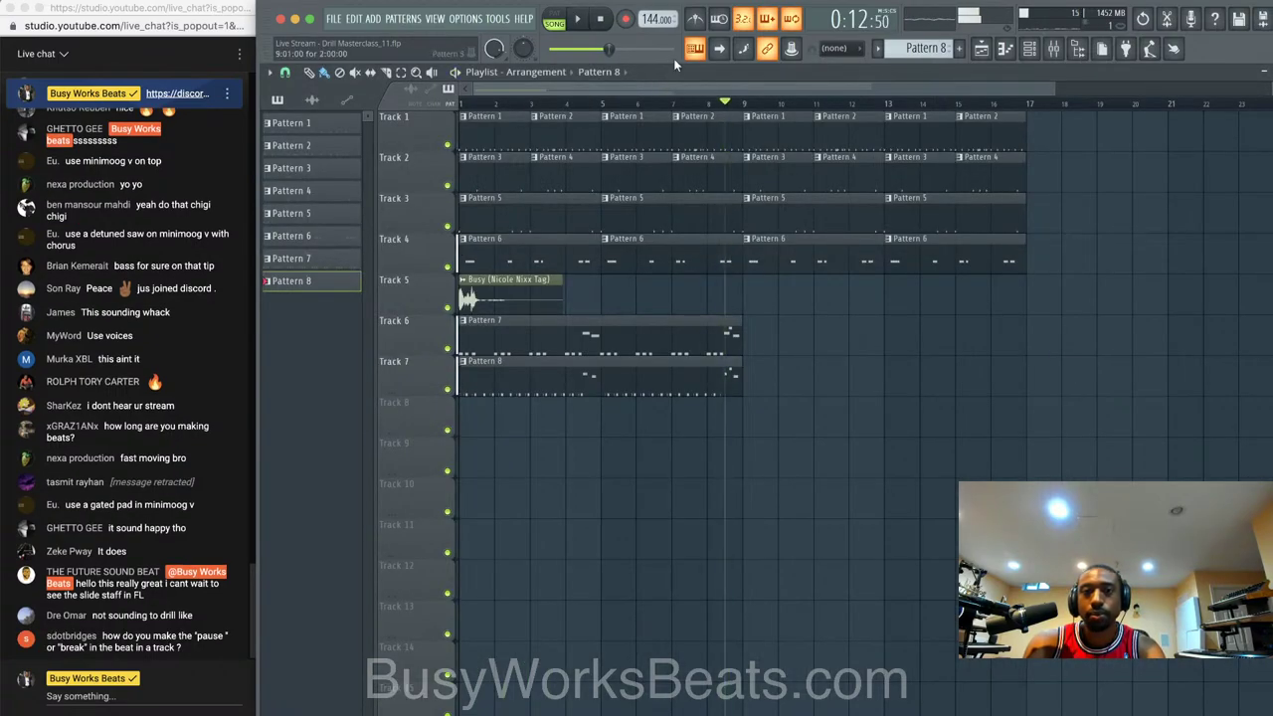
# - Move the Pattern 7 and Pattern 8 clips on tracks 6 and 7 to start at bar 9, and save the project as version 12
pyautogui.press('space')
pyautogui.moveTo(668, 312); pyautogui.dragTo(849, 377)
pyautogui.keyDown('super'); pyautogui.click(746, 439); pyautogui.keyUp('super')
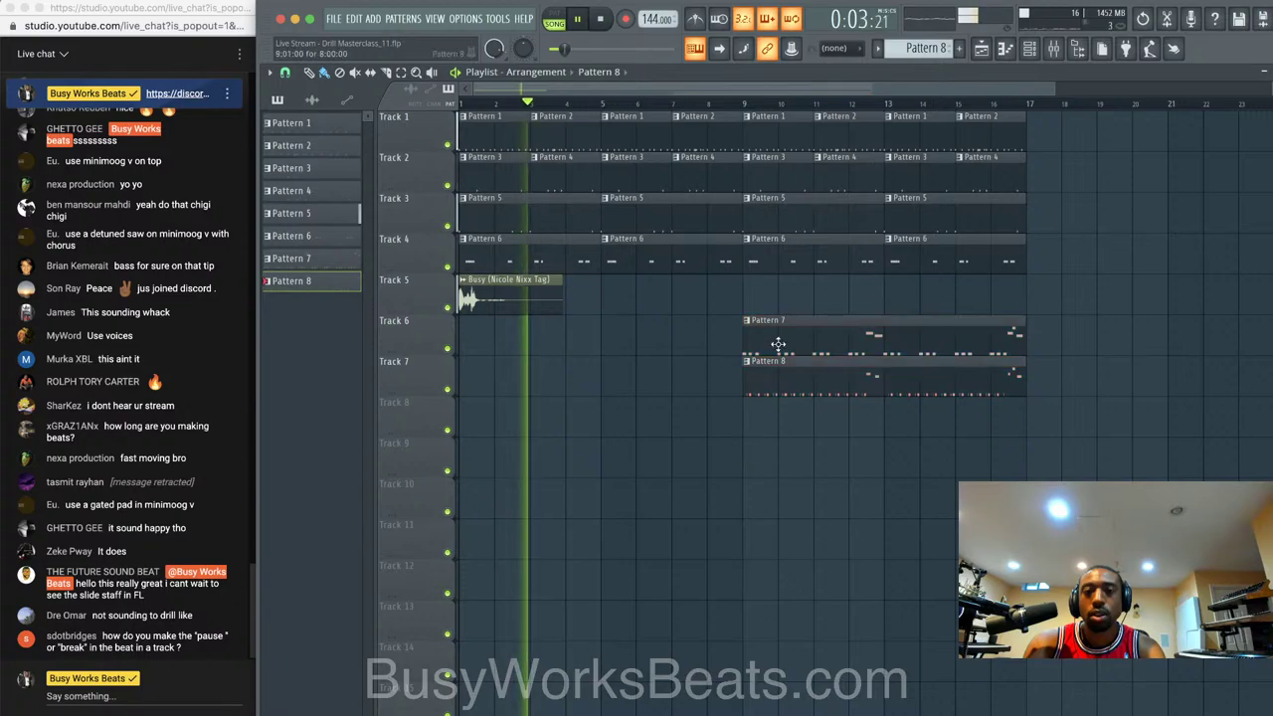
pyautogui.press('super+s')
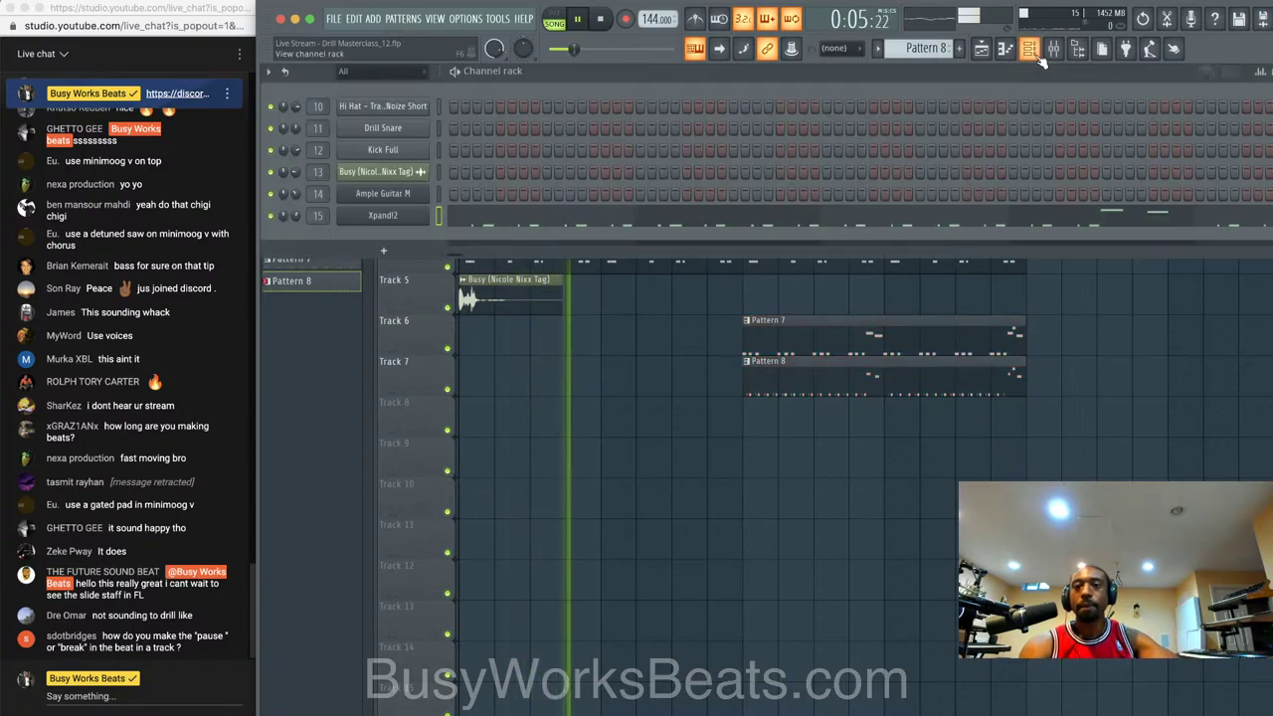
# - Add a second Xpand!2 channel and load its +01 Bigger Legato Strings preset
pyautogui.press('F6')
pyautogui.click(383, 250)
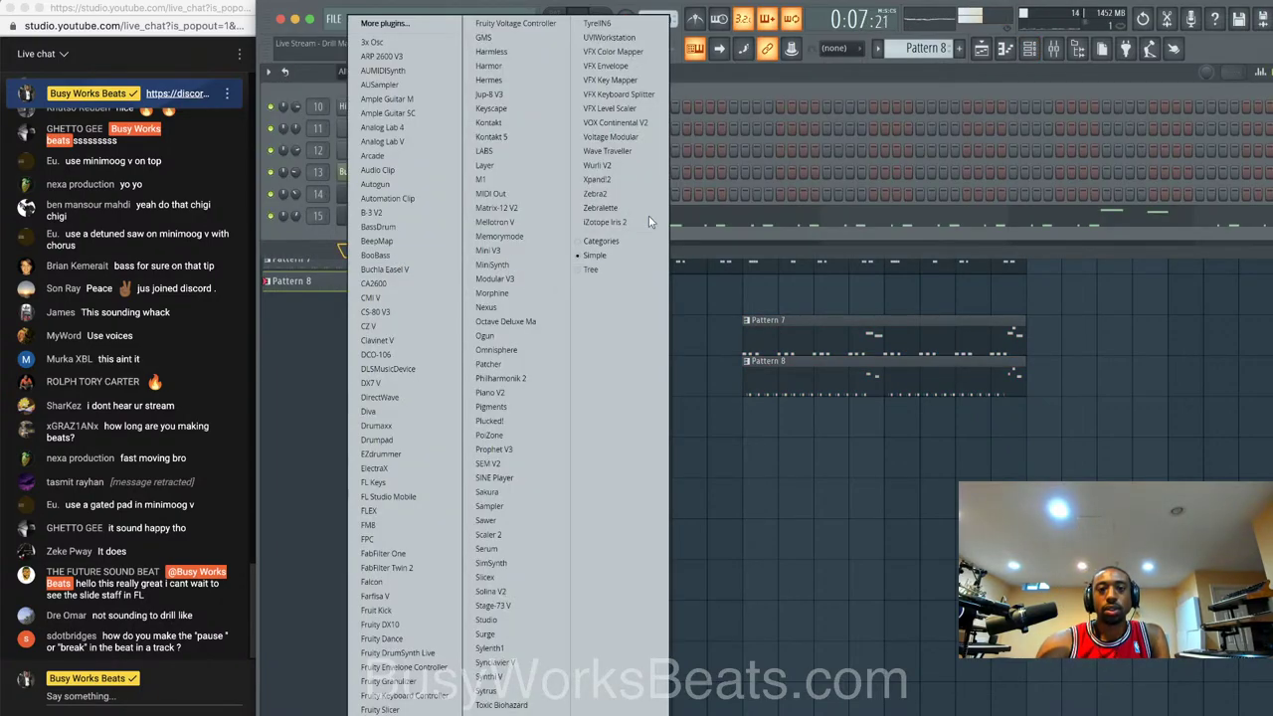
pyautogui.click(601, 179)
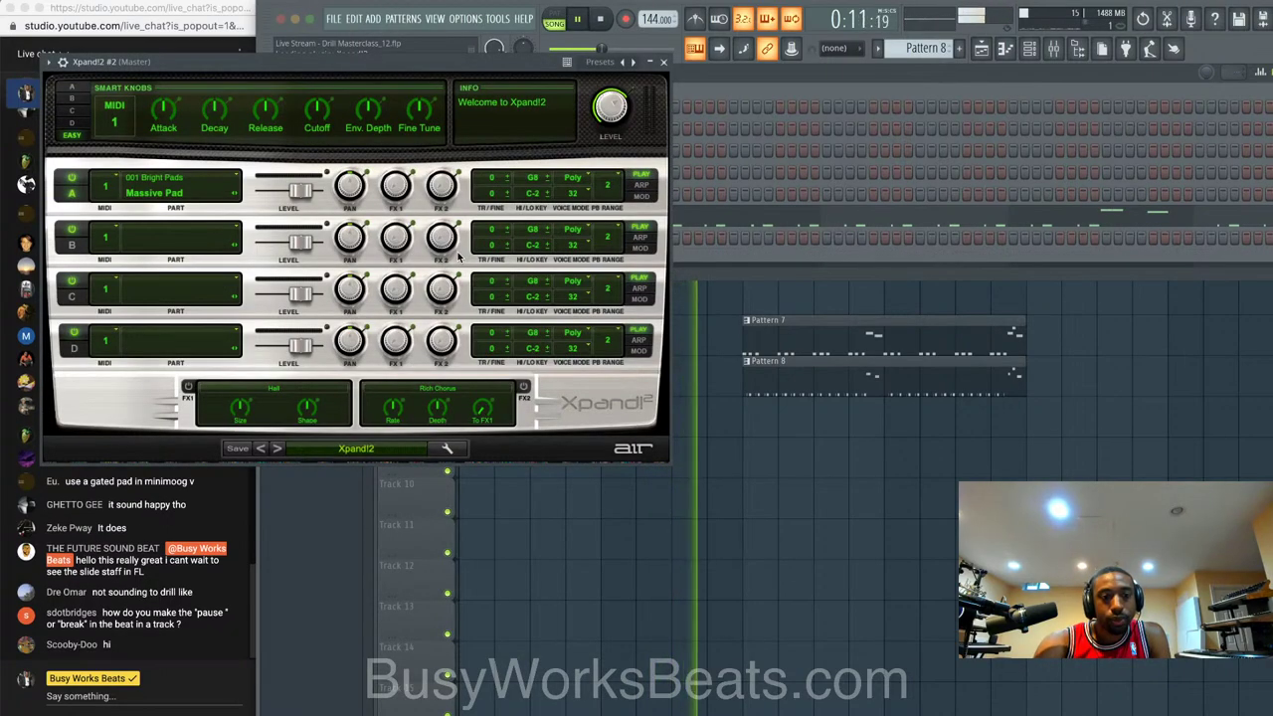
pyautogui.click(356, 448)
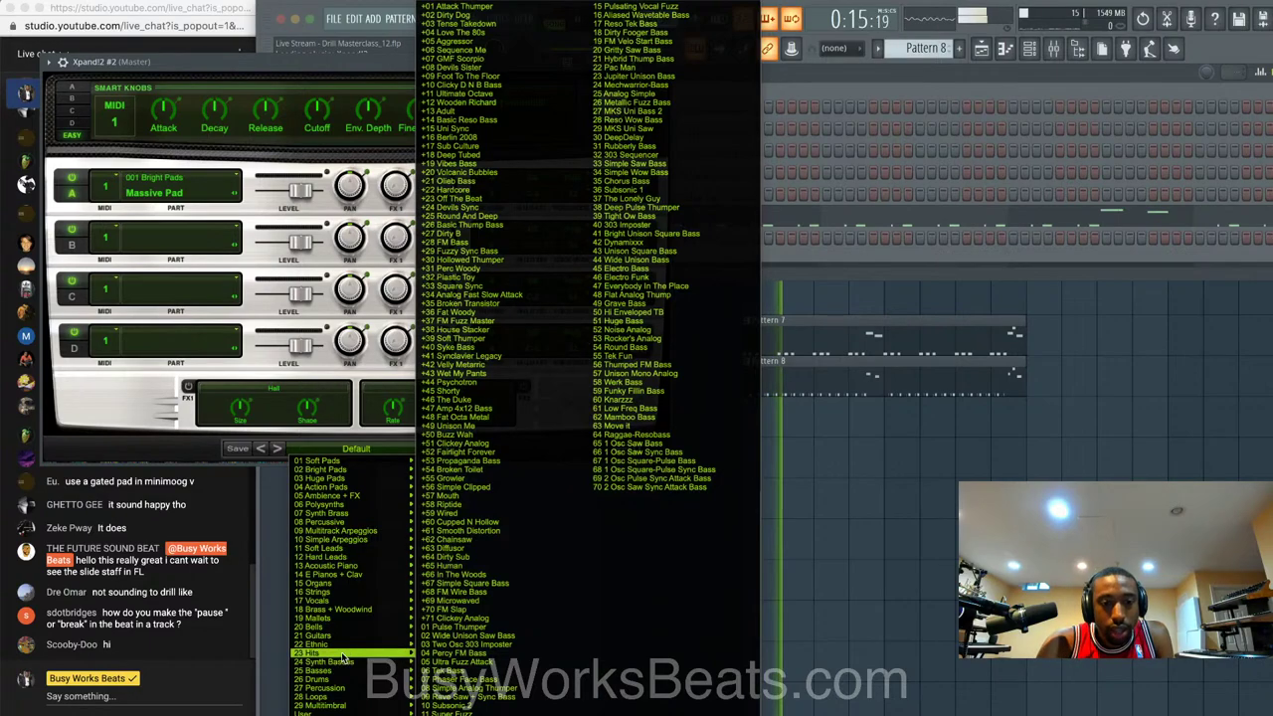
pyautogui.moveTo(341, 673)
pyautogui.moveTo(348, 592)
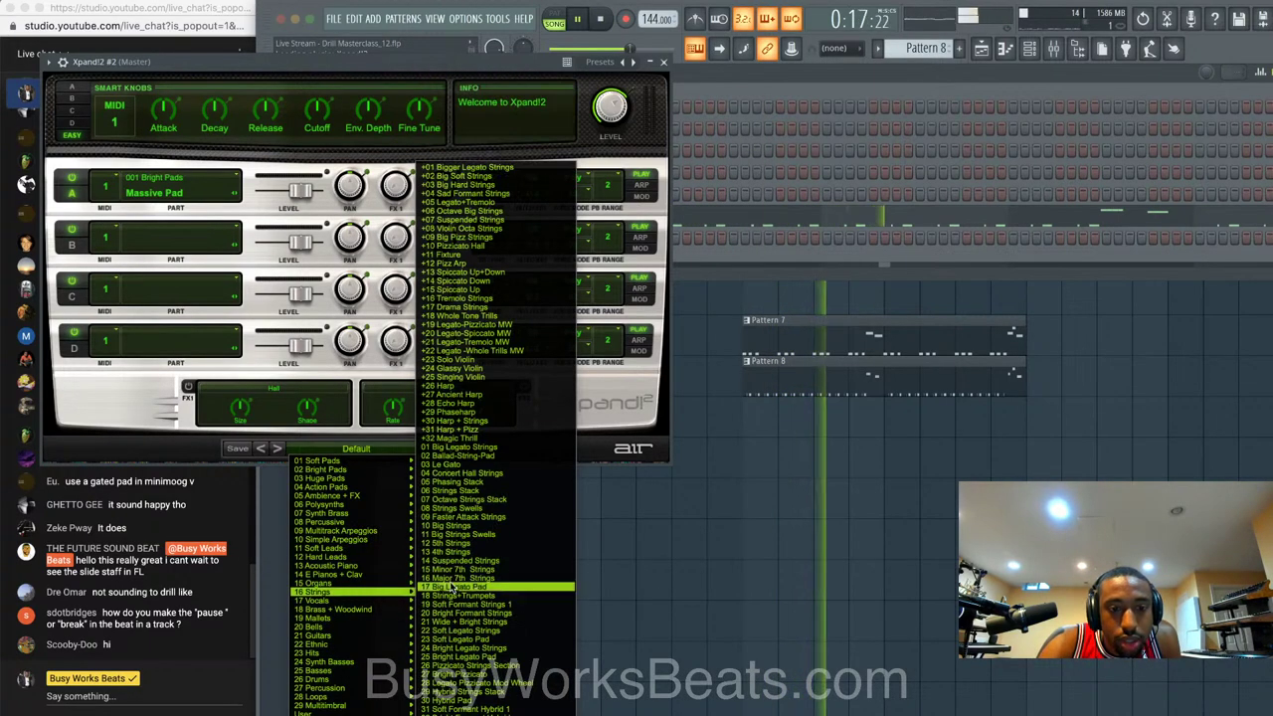
pyautogui.click(490, 168)
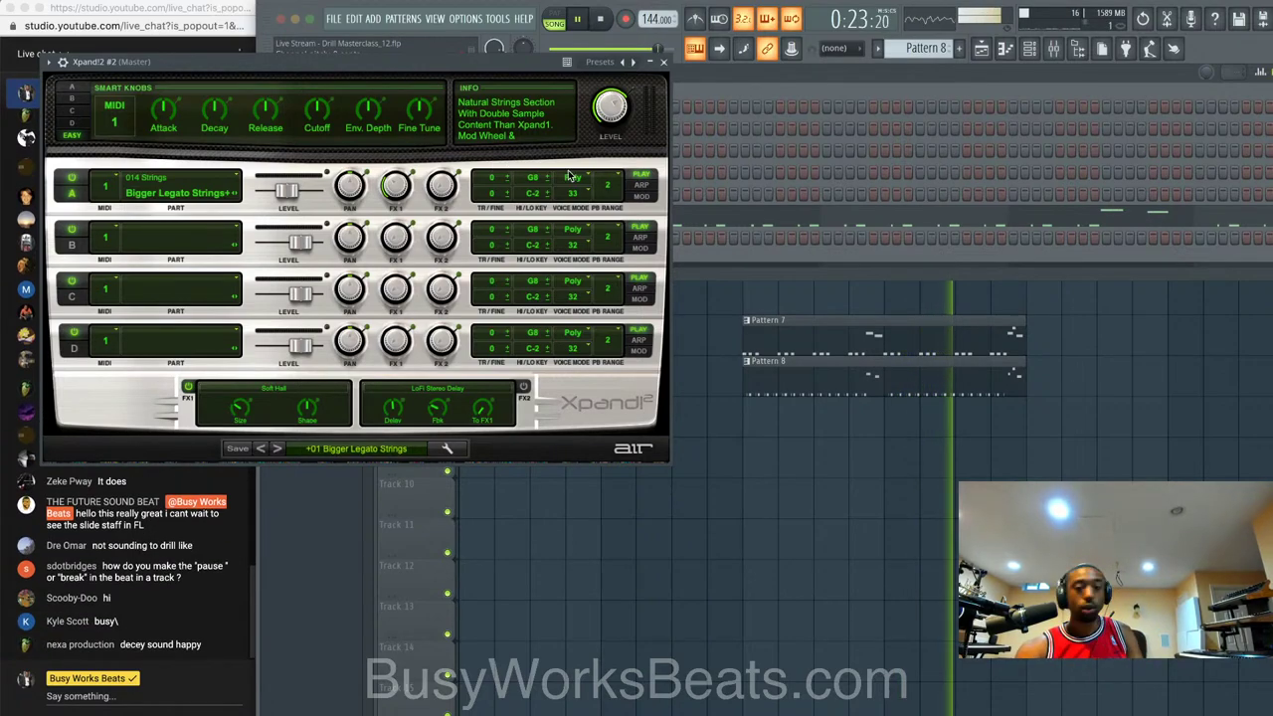
pyautogui.click(664, 62)
# - Route the second Xpand!2 to mixer track 17 at about 38% channel volume and switch to the empty Pattern 9
pyautogui.press('space')
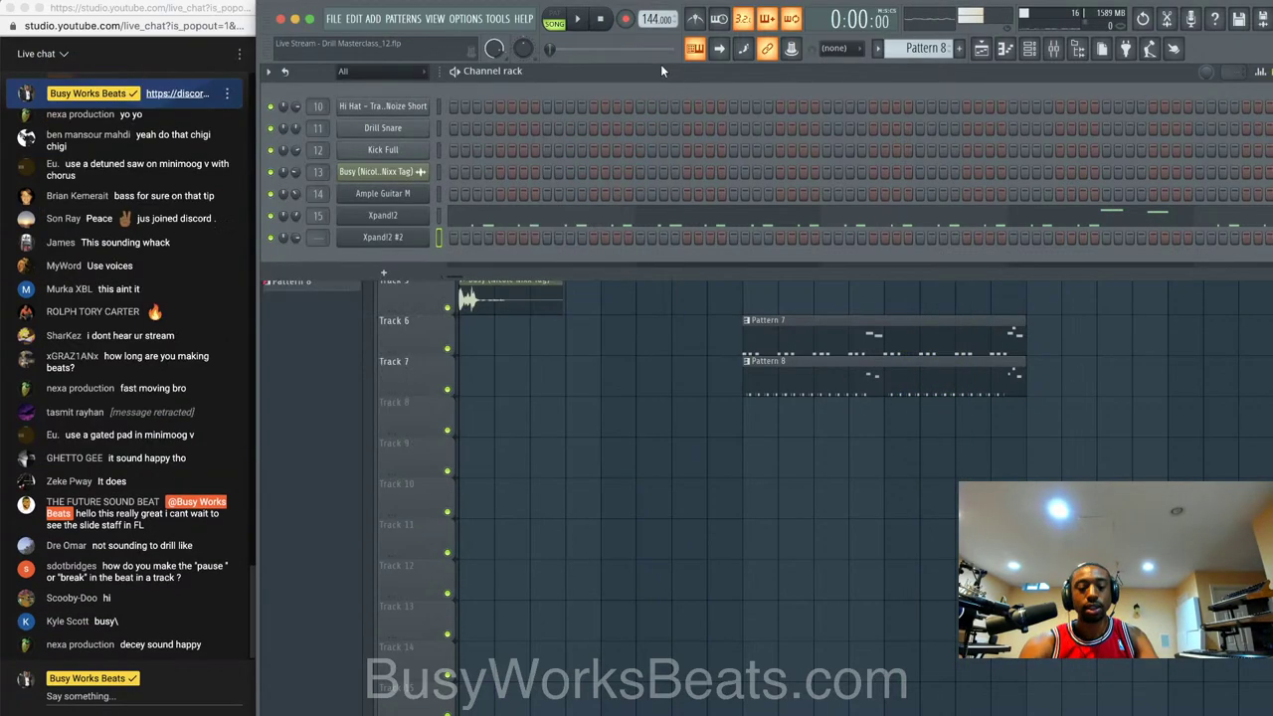
pyautogui.press('super+l')
pyautogui.click(959, 49)
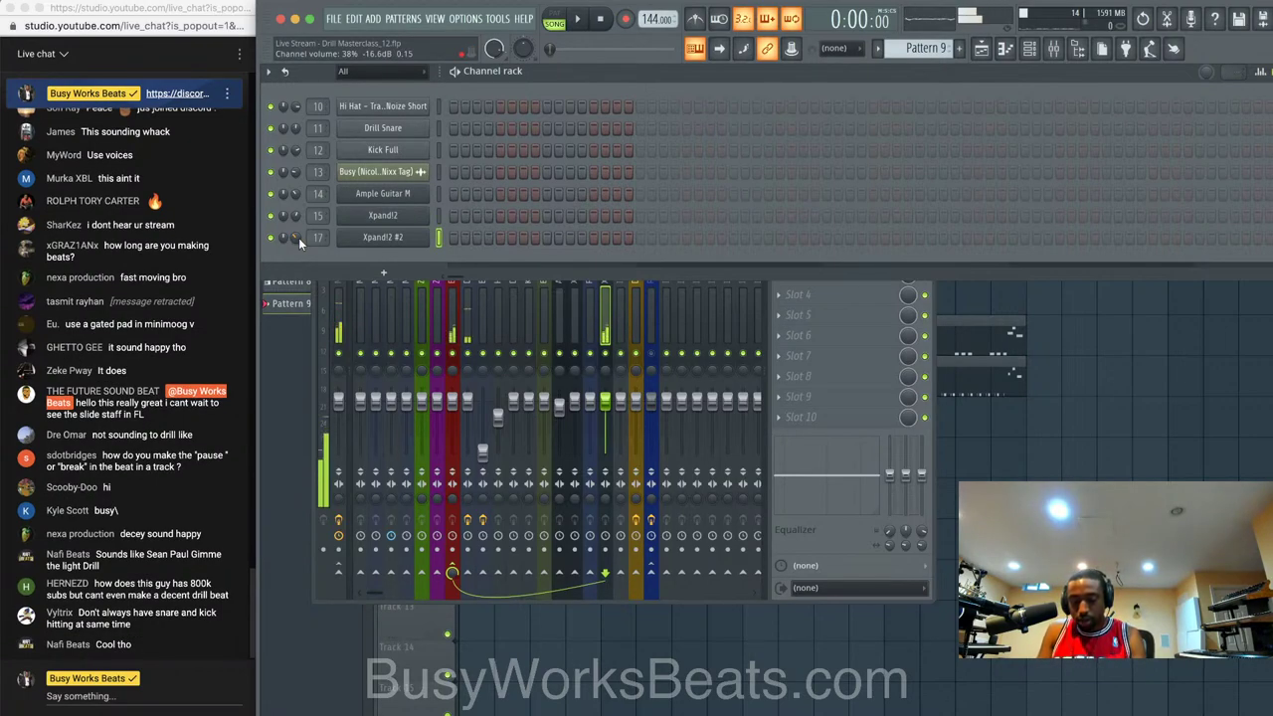
# - Place a Pattern 9 clip on track 8 at bar 9 and select bars 9 to 16 as the loop range
pyautogui.press('space')
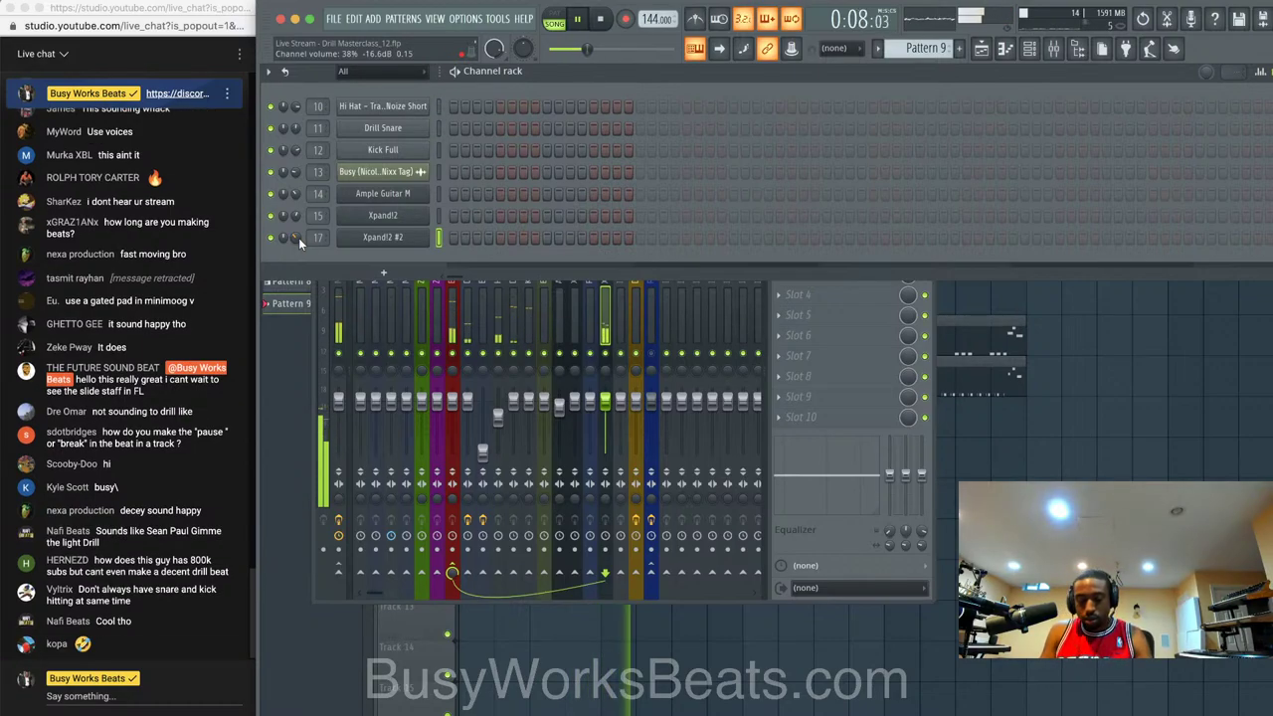
pyautogui.press('space')
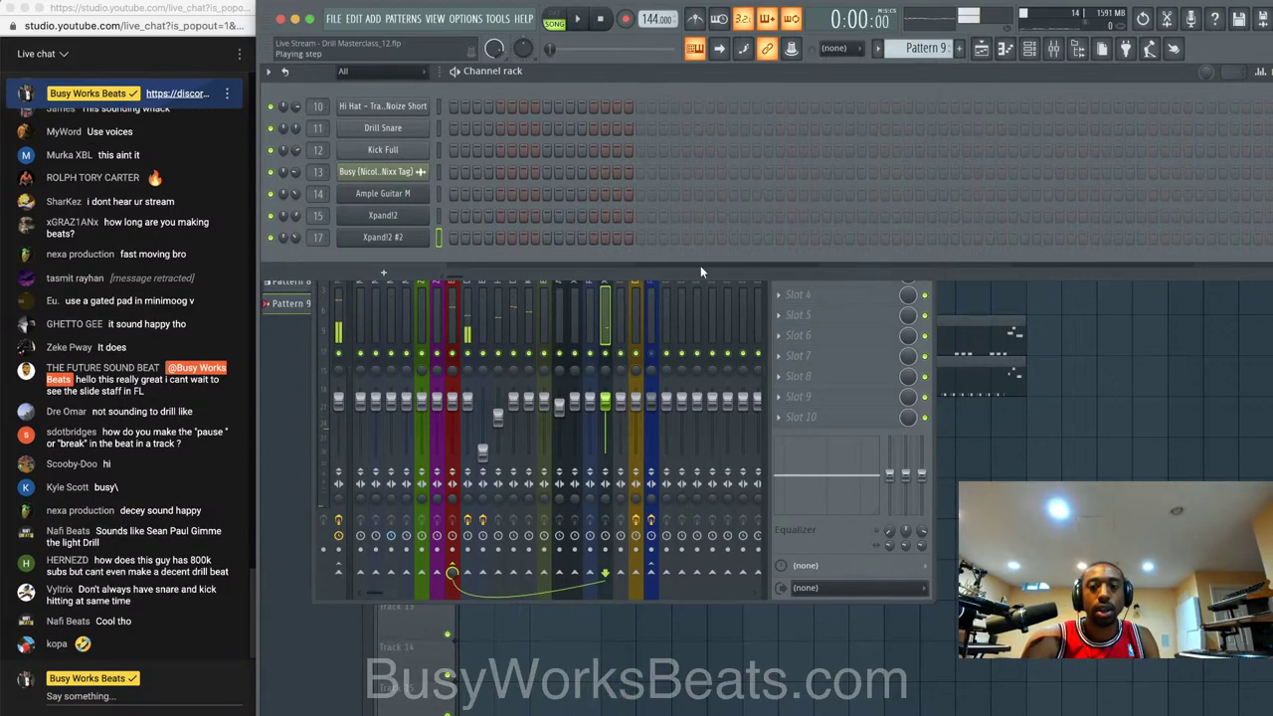
pyautogui.click(932, 452)
pyautogui.click(745, 412)
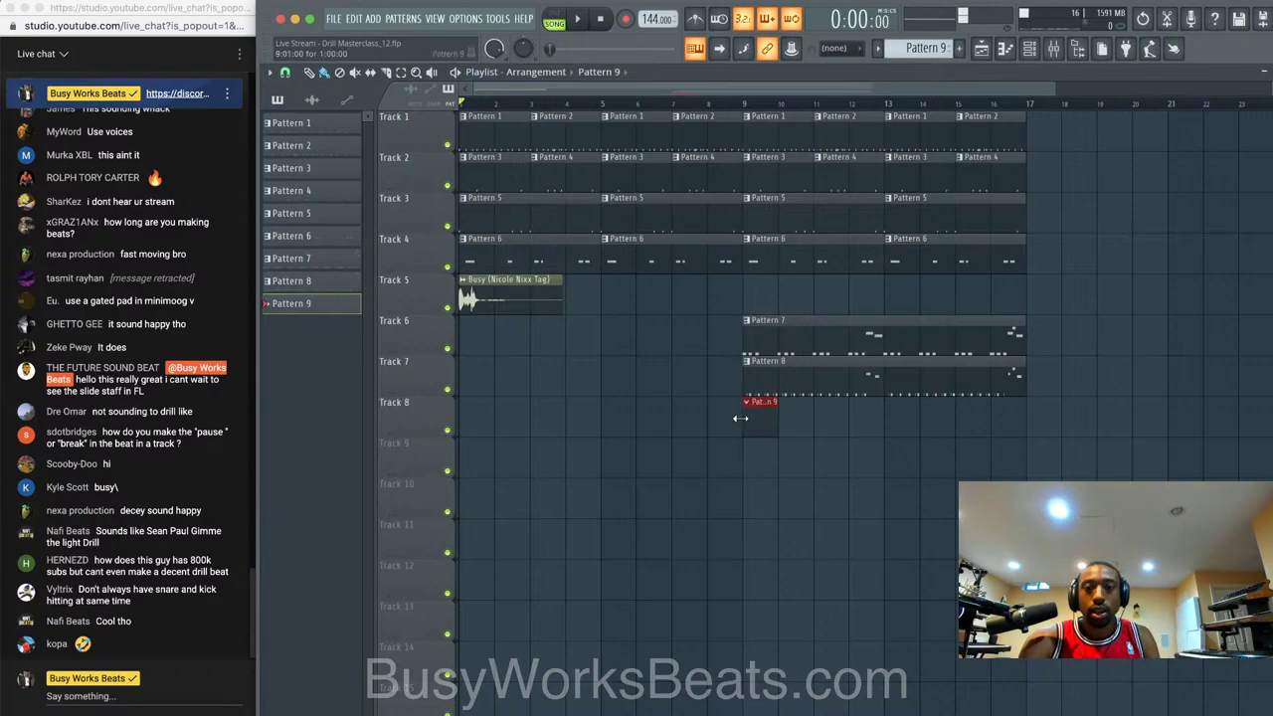
pyautogui.moveTo(753, 112); pyautogui.dragTo(1022, 115)
# - In Pattern 9, draw a one-bar chord of G3, G4, A#4 and D5 for the second Xpand!2 channel
pyautogui.click(1034, 52)
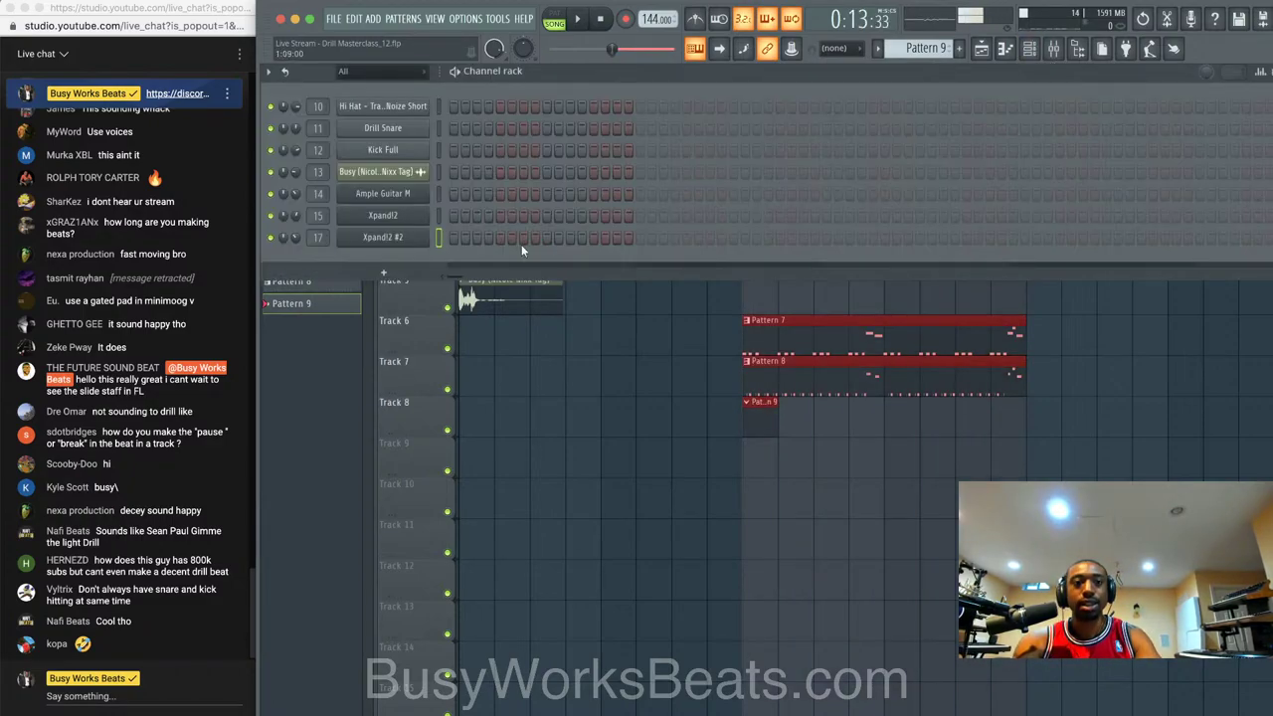
pyautogui.rightClick(427, 238)
pyautogui.click(447, 243)
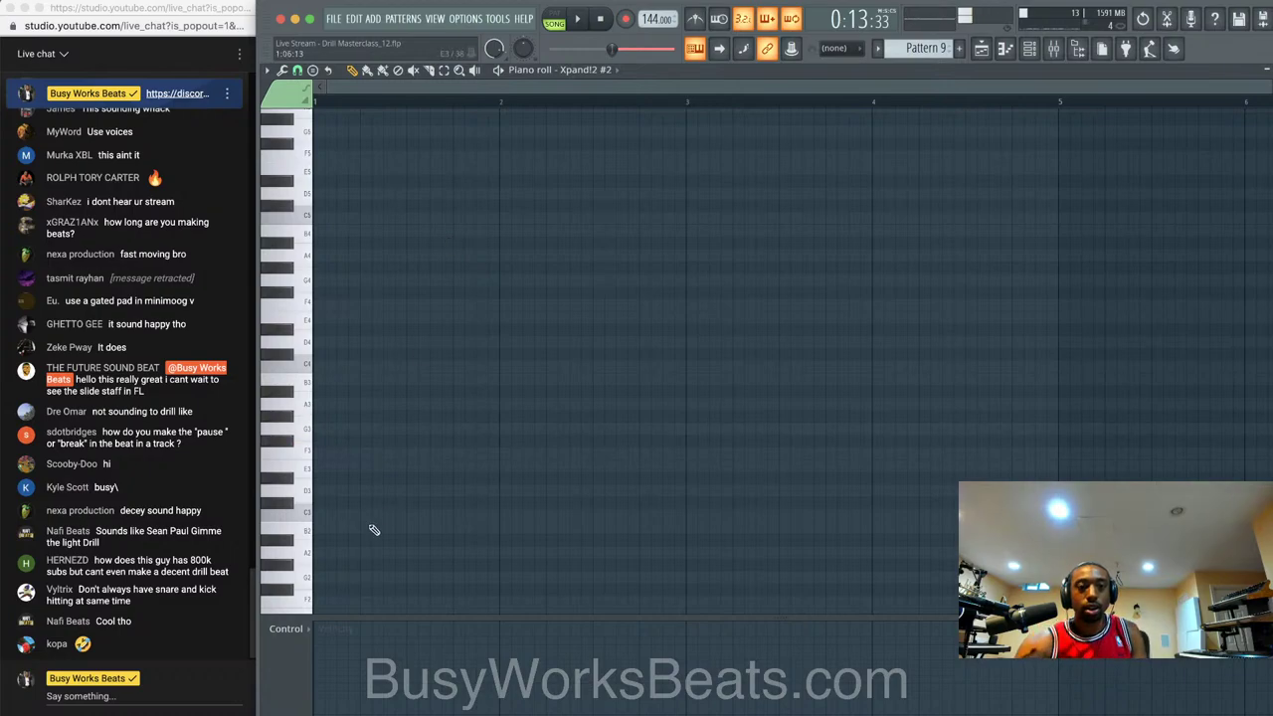
pyautogui.moveTo(333, 434); pyautogui.dragTo(502, 429)
pyautogui.click(311, 280)
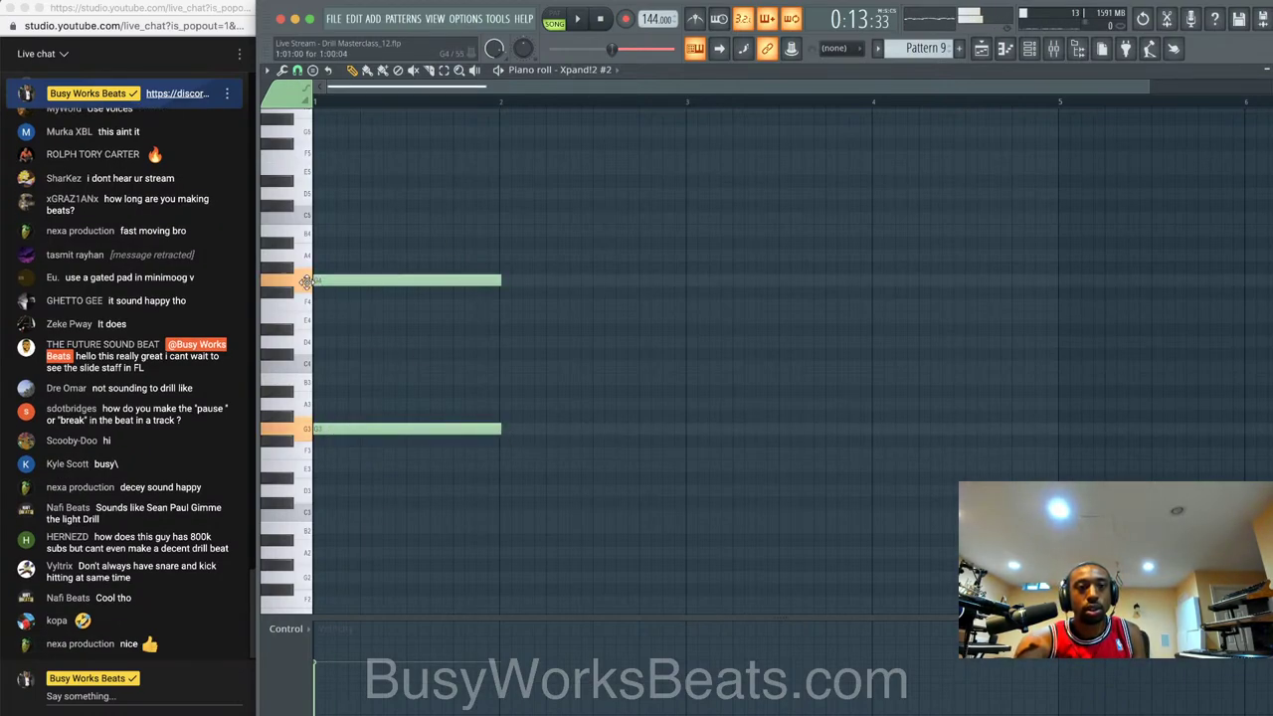
pyautogui.click(311, 243)
pyautogui.click(319, 194)
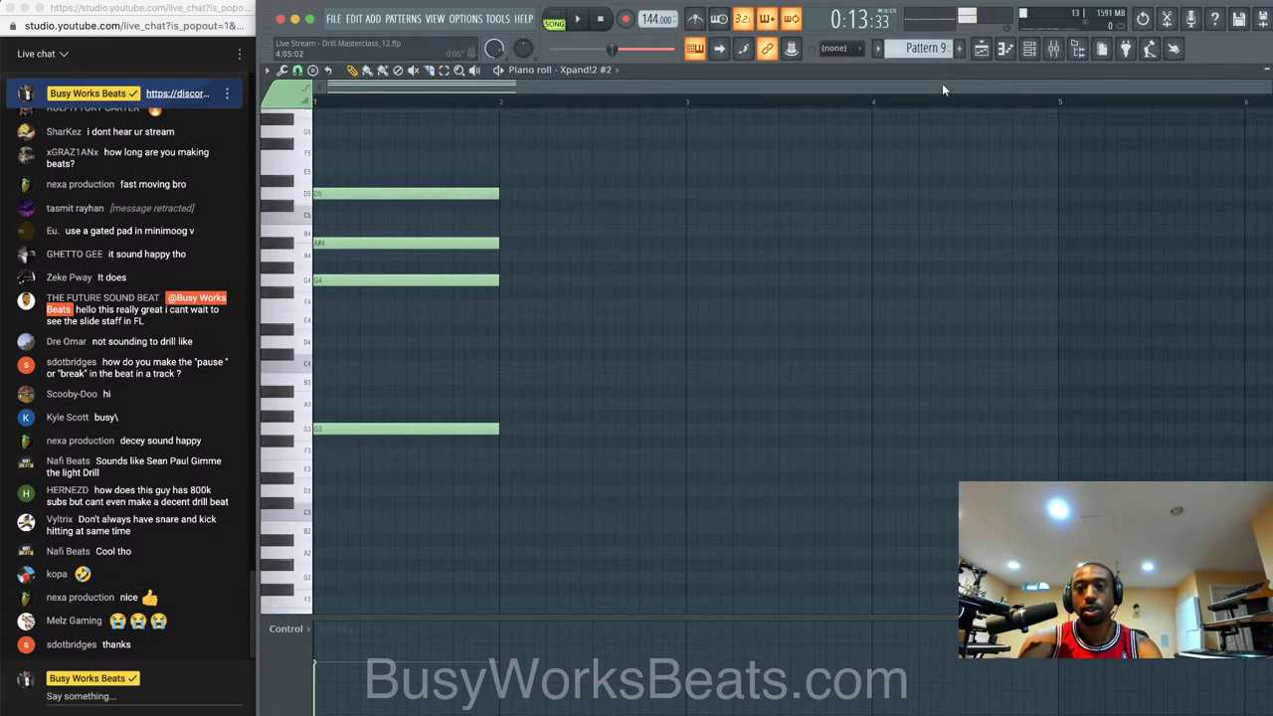
# - Play the looped section with the strings chord and lower the second Xpand!2 channel's volume
pyautogui.click(982, 49)
pyautogui.press('space')
pyautogui.click(1029, 49)
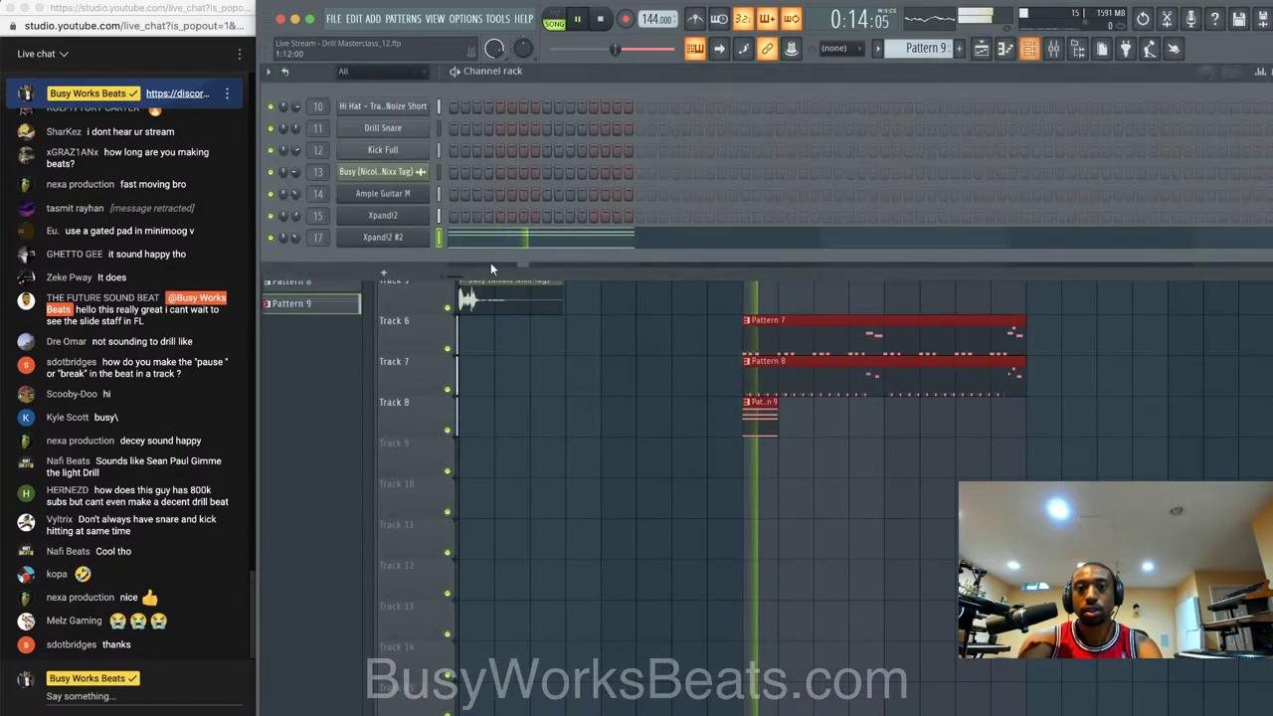
pyautogui.press('space')
pyautogui.moveTo(296, 239); pyautogui.dragTo(296, 261)
pyautogui.press('space')
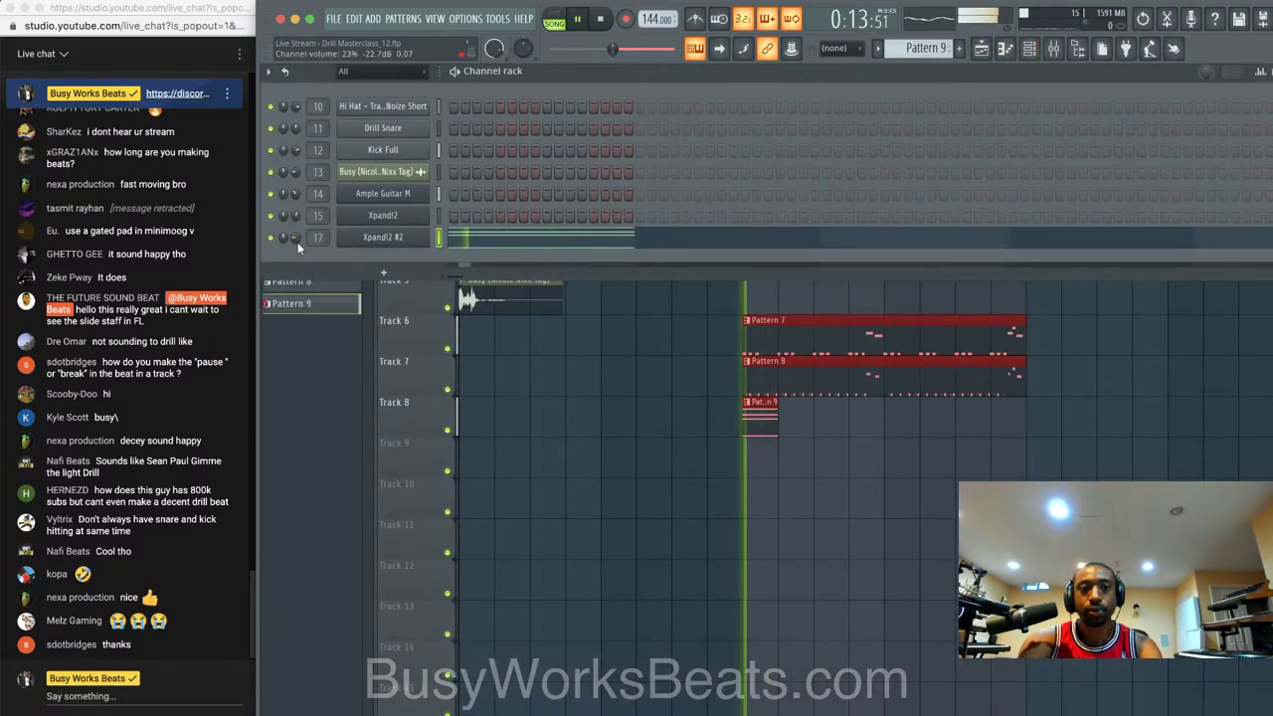
# - Add a one-bar G2 bass note beneath the strings chord in Pattern 9 and play it back
pyautogui.click(542, 237)
pyautogui.press('space')
pyautogui.moveTo(512, 163); pyautogui.dragTo(410, 504)
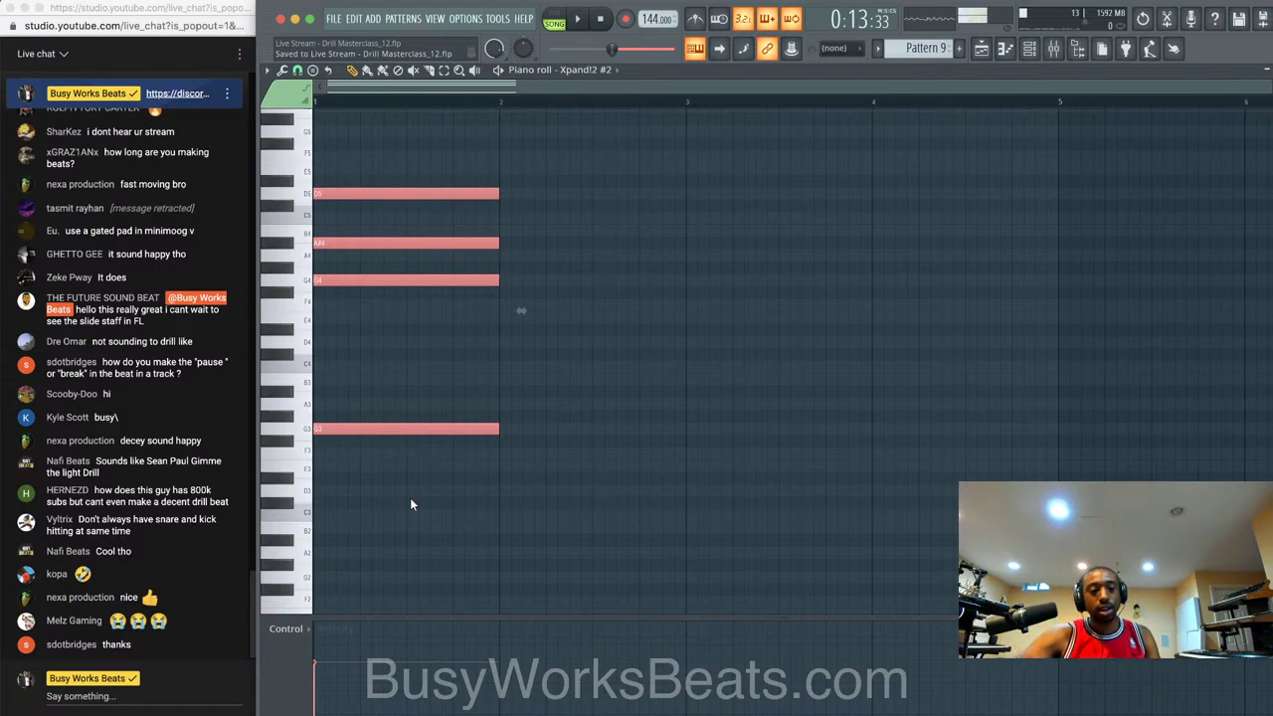
pyautogui.press('space')
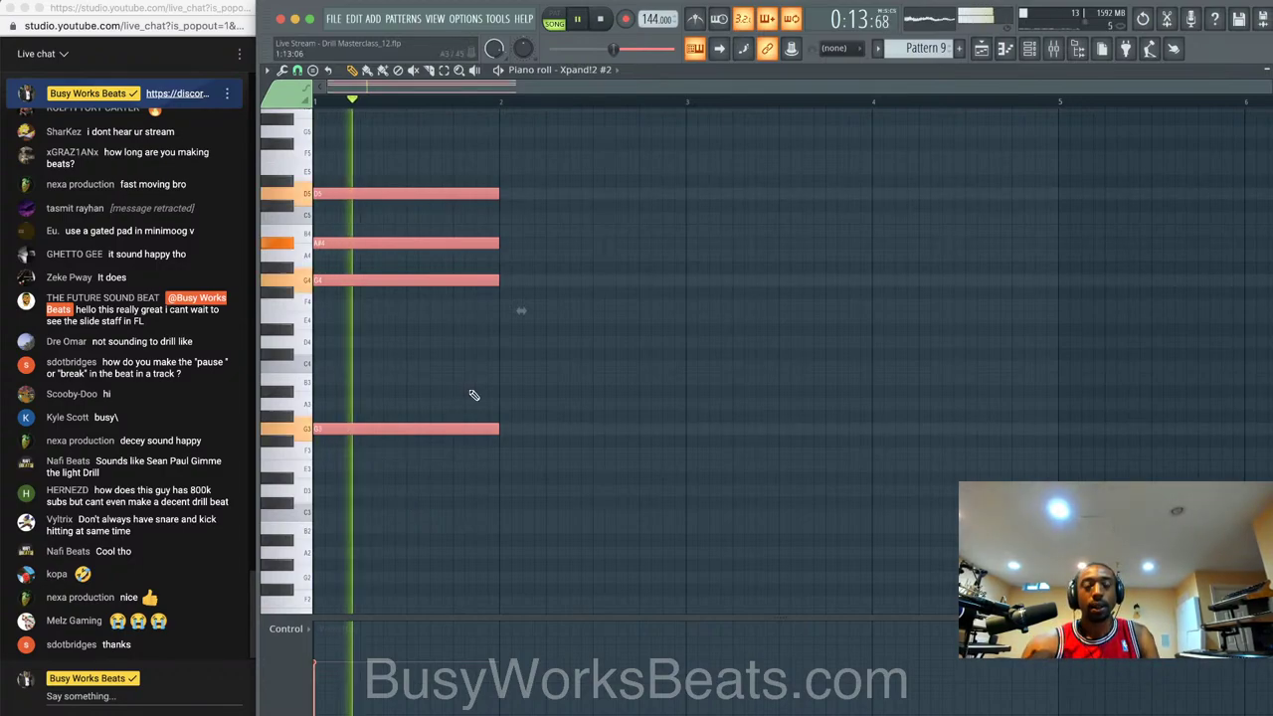
pyautogui.rightClick(573, 314)
pyautogui.press('space')
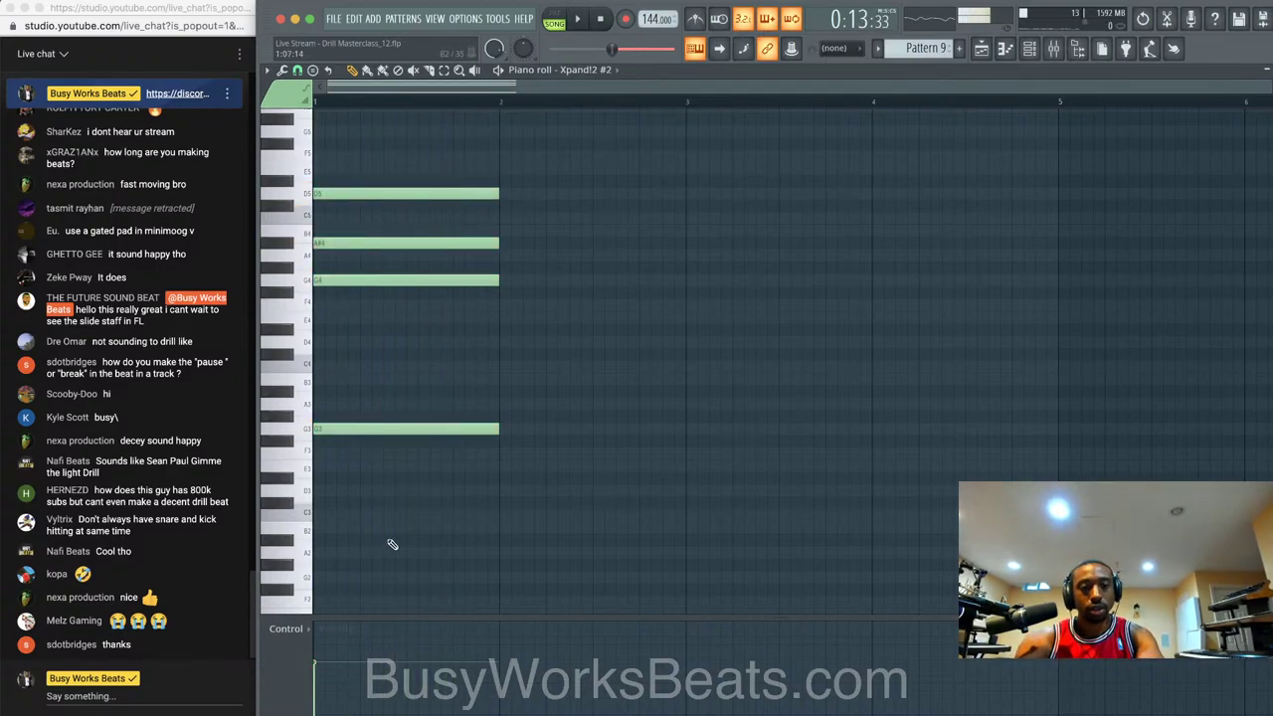
pyautogui.click(323, 578)
pyautogui.press('space')
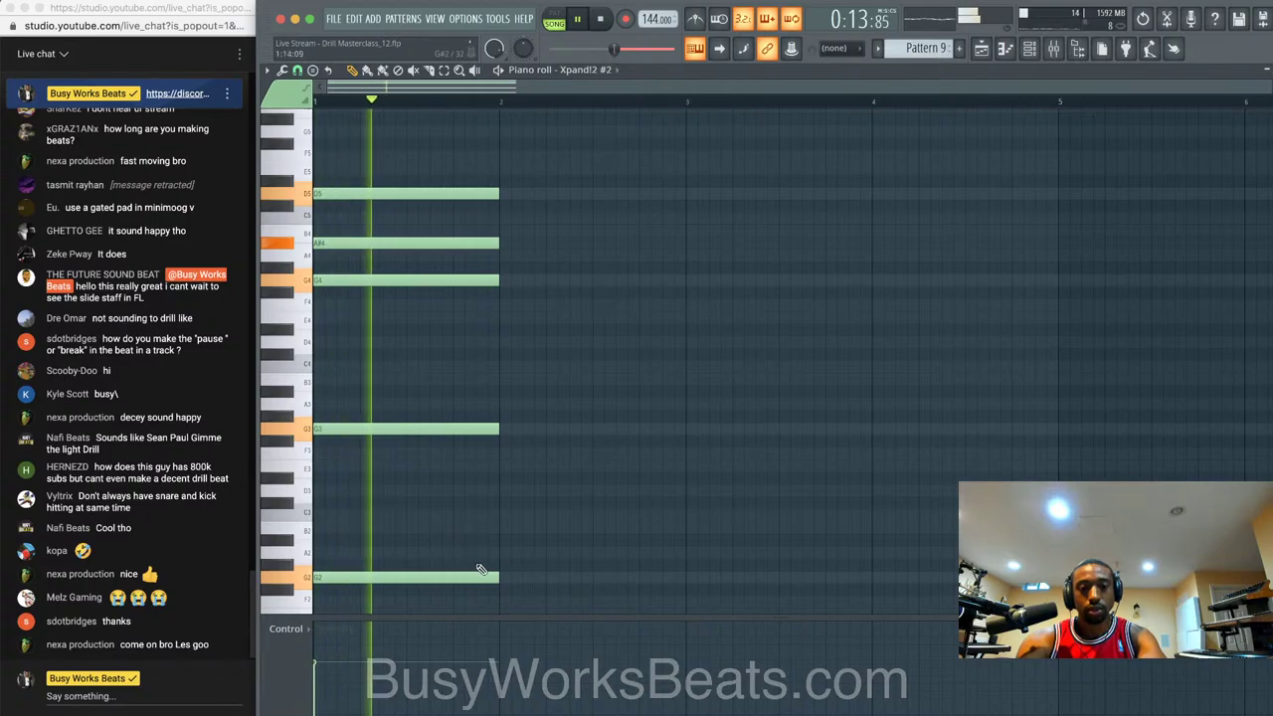
# - Mute the first Xpand!2 channel and lengthen all five strings chord notes in Pattern 9 to two bars
pyautogui.moveTo(502, 589); pyautogui.dragTo(484, 185)
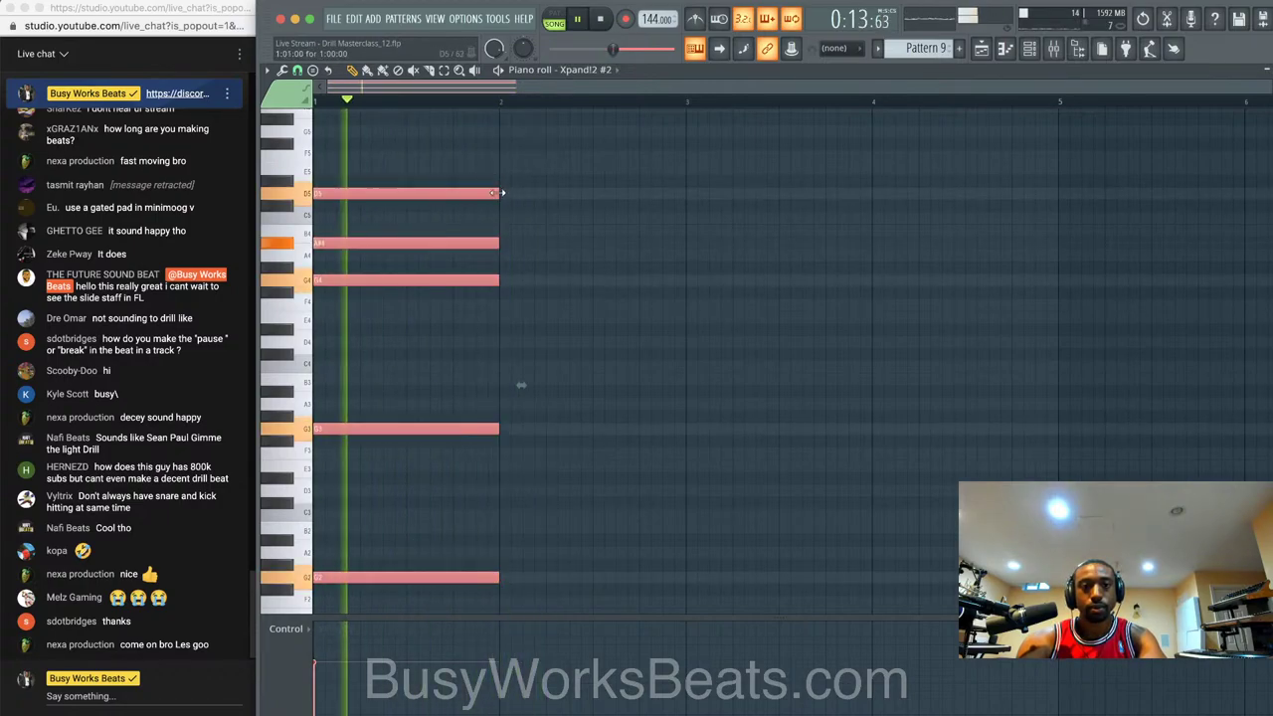
pyautogui.press('space')
pyautogui.click(1033, 50)
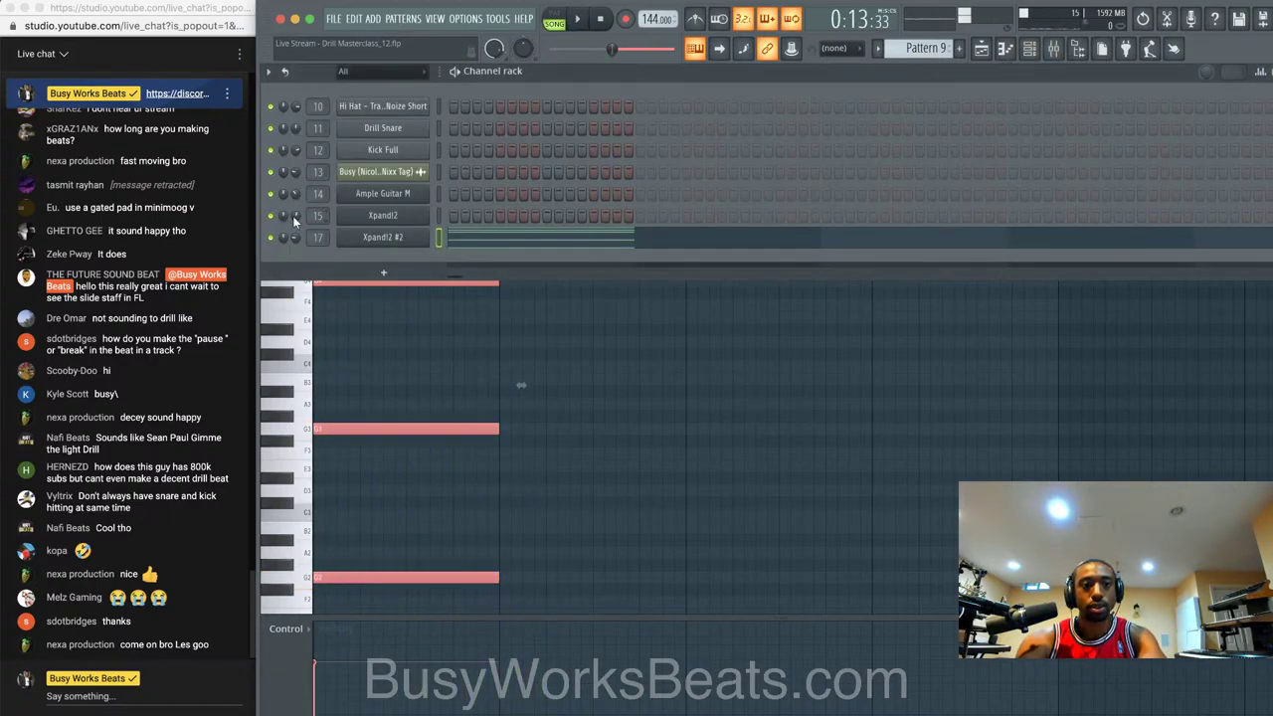
pyautogui.press('space')
pyautogui.keyDown('ctrl'); pyautogui.click(564, 362); pyautogui.keyUp('ctrl')
pyautogui.moveTo(502, 165); pyautogui.dragTo(462, 219)
pyautogui.keyDown('ctrl'); pyautogui.click(462, 213); pyautogui.keyUp('ctrl')
pyautogui.moveTo(485, 164); pyautogui.dragTo(686, 578)
pyautogui.click(717, 527)
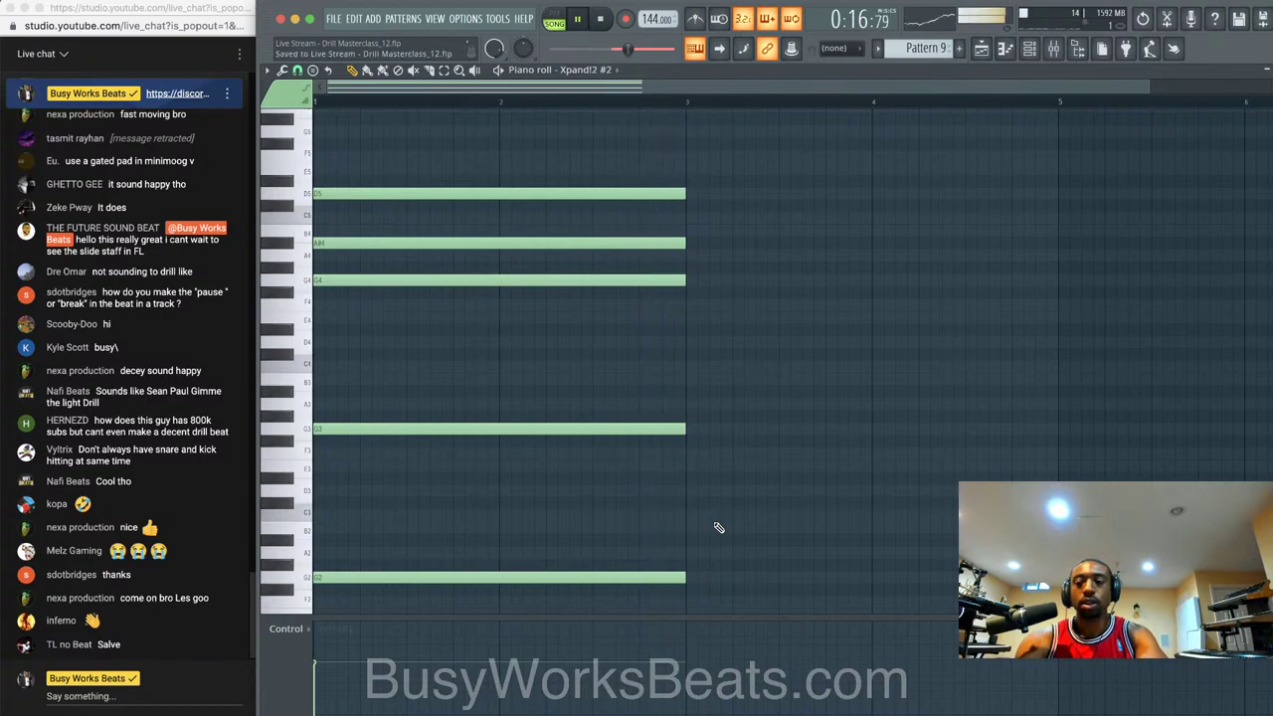
pyautogui.click(1271, 69)
pyautogui.press('space')
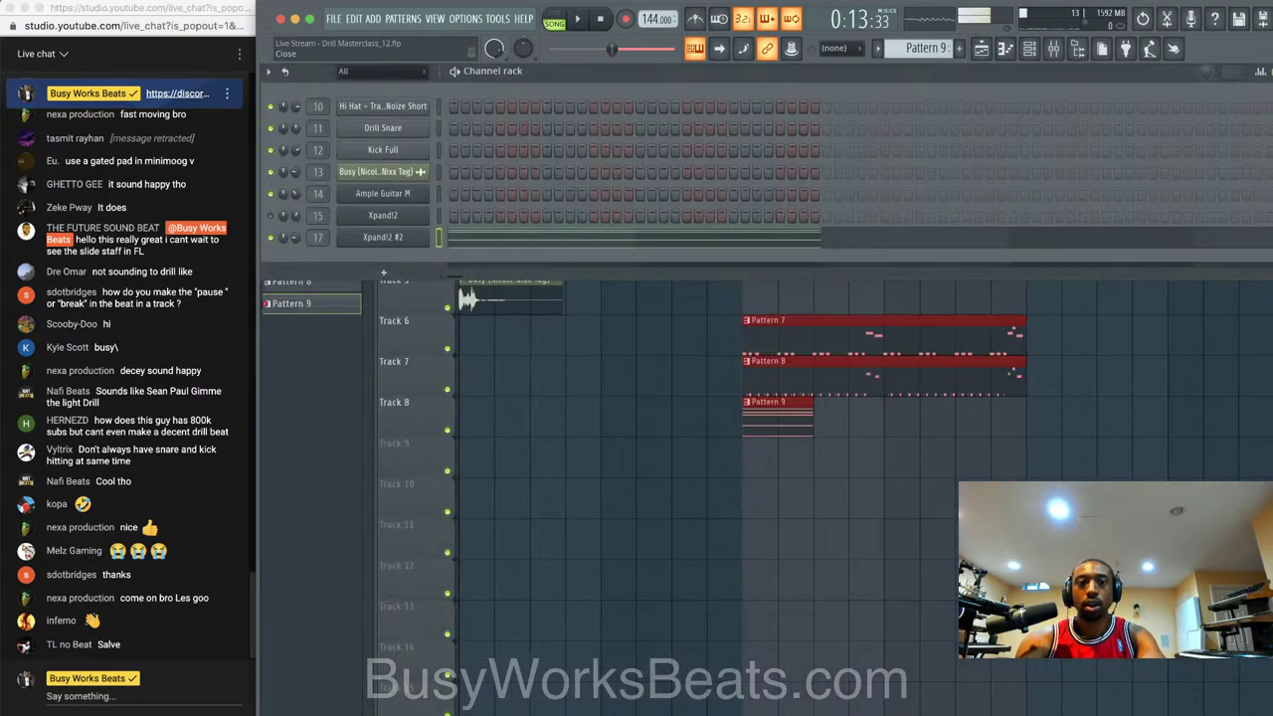
# - Add a SINE Player channel and load 01 Finckenstein High Strings from the Metropolis Ark 1 orchestra folder
pyautogui.click(383, 271)
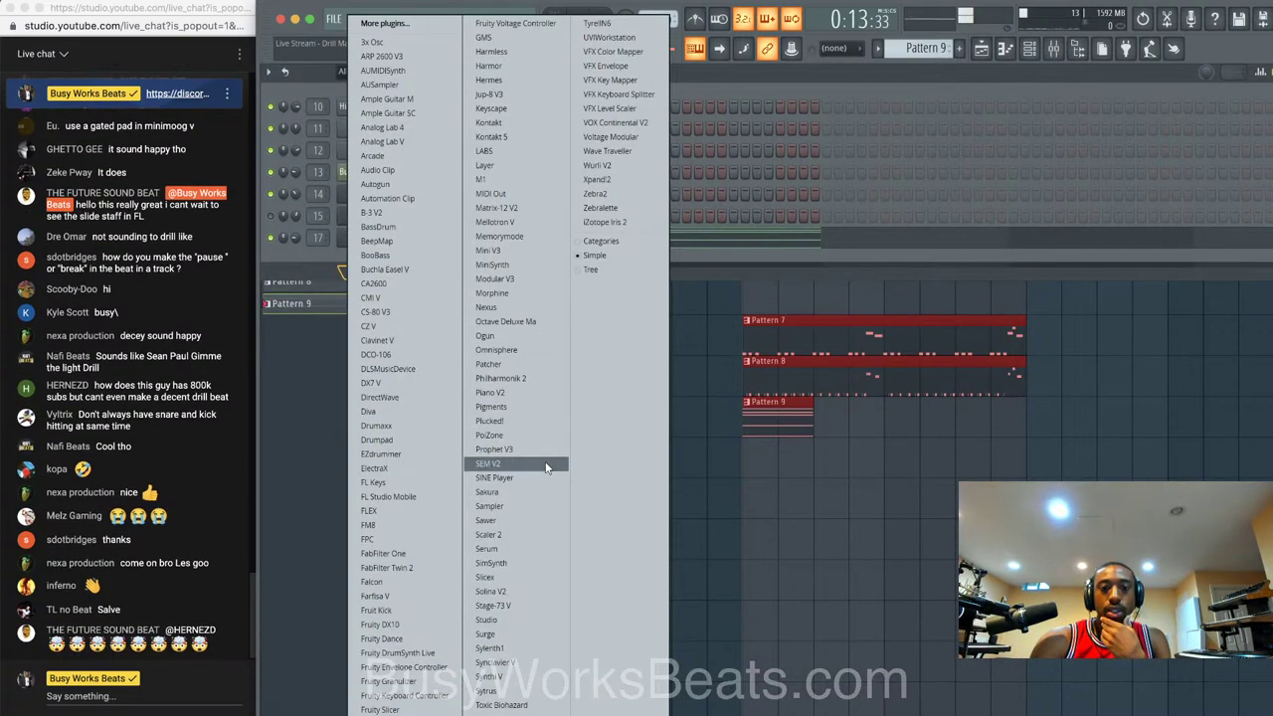
pyautogui.moveTo(538, 477); pyautogui.dragTo(536, 475)
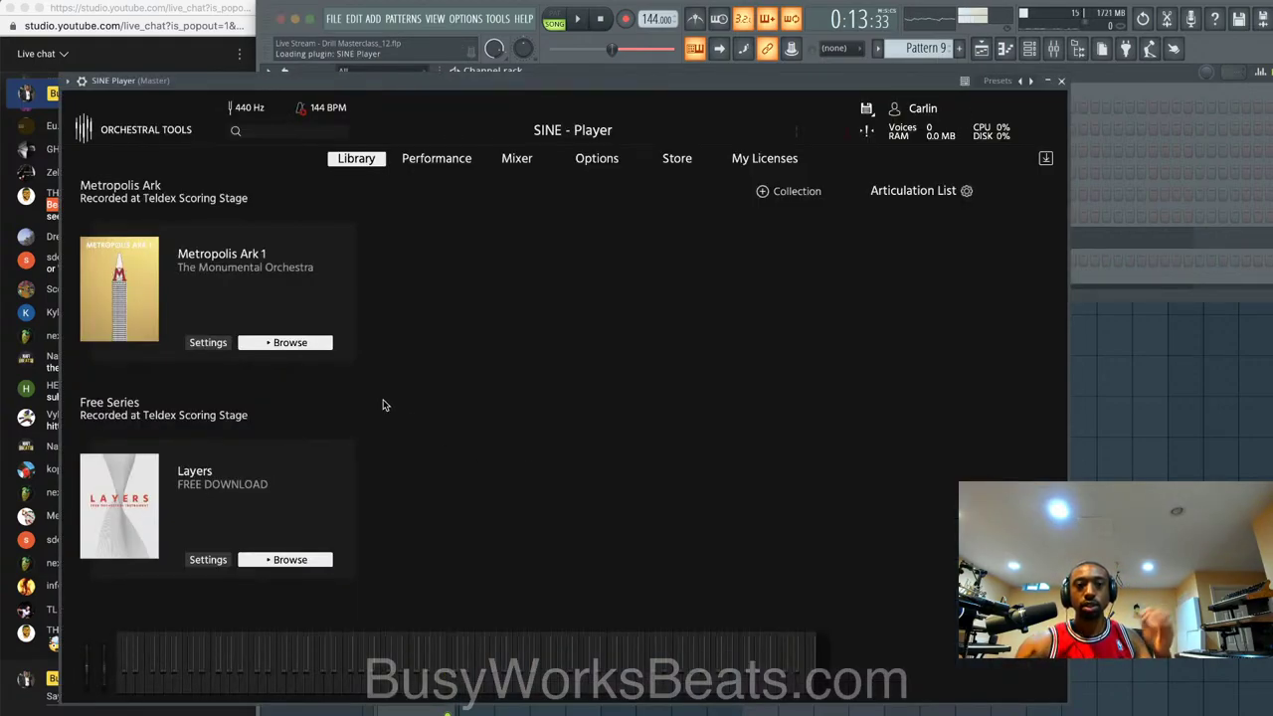
pyautogui.click(246, 343)
pyautogui.click(280, 418)
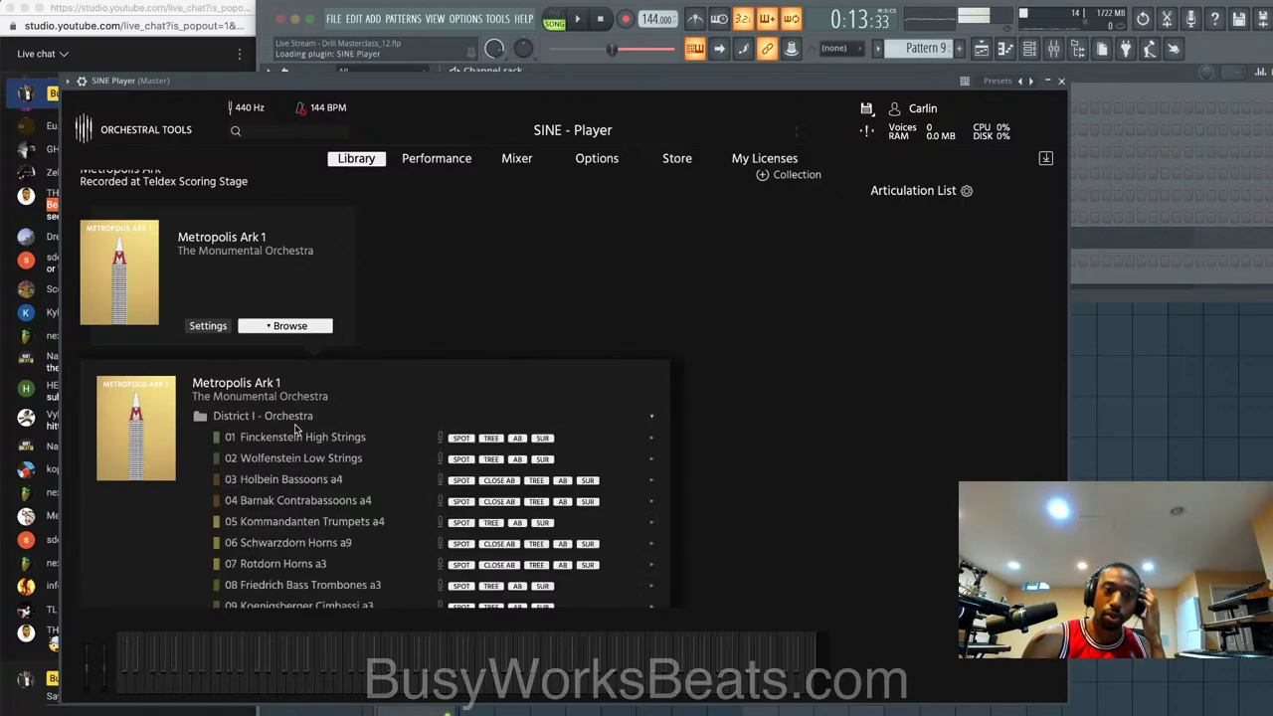
pyautogui.doubleClick(348, 445)
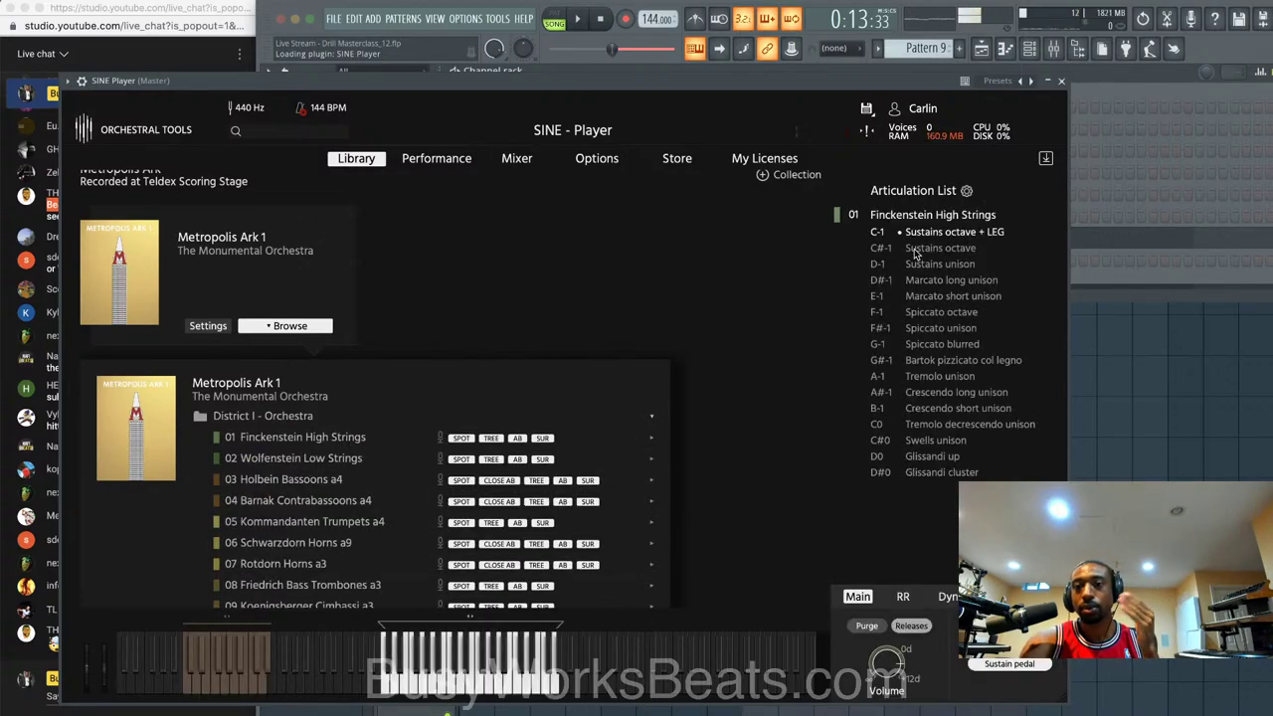
# - Route the SINE Player channel to mixer track 18 and check its loaded articulations
pyautogui.click(1062, 83)
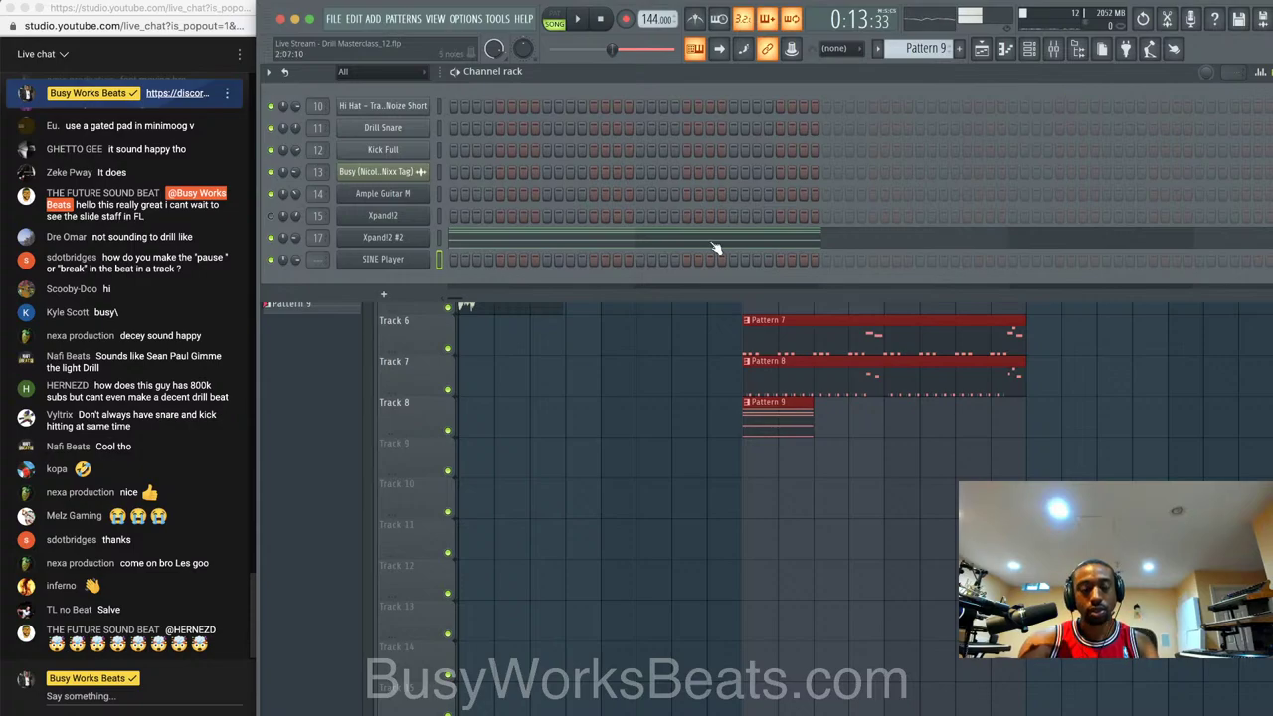
pyautogui.press('F9')
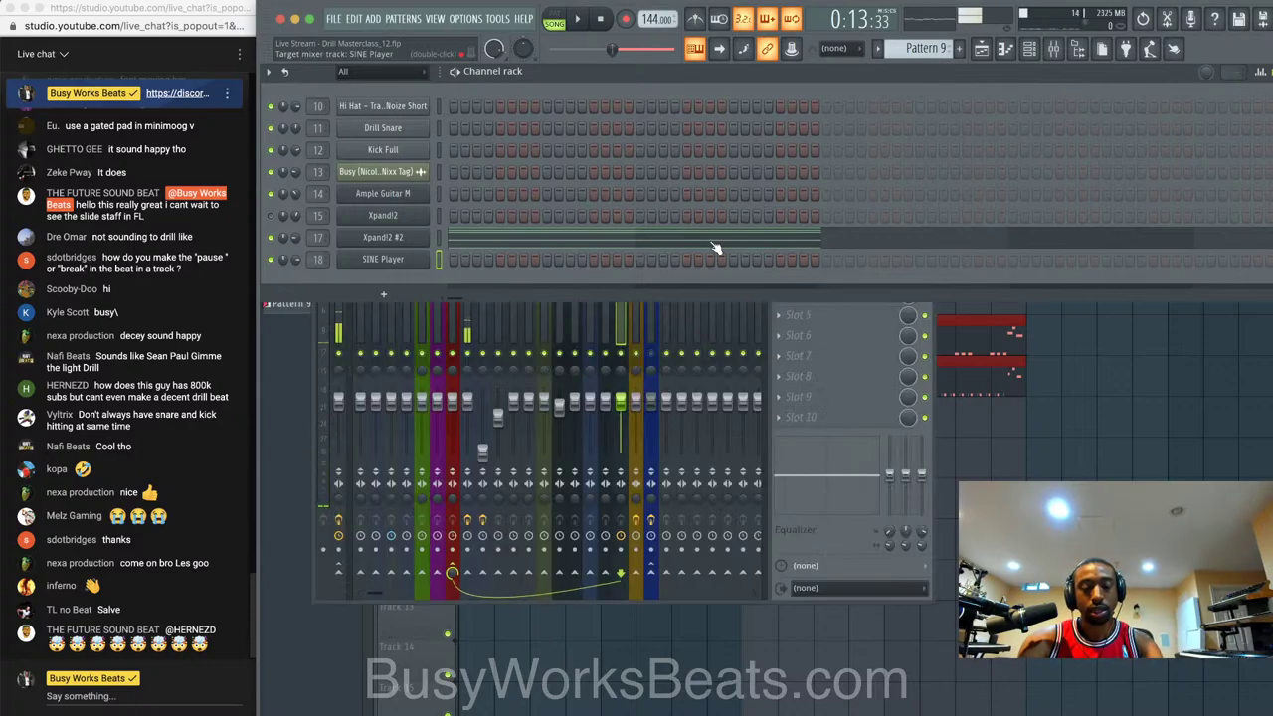
pyautogui.click(409, 261)
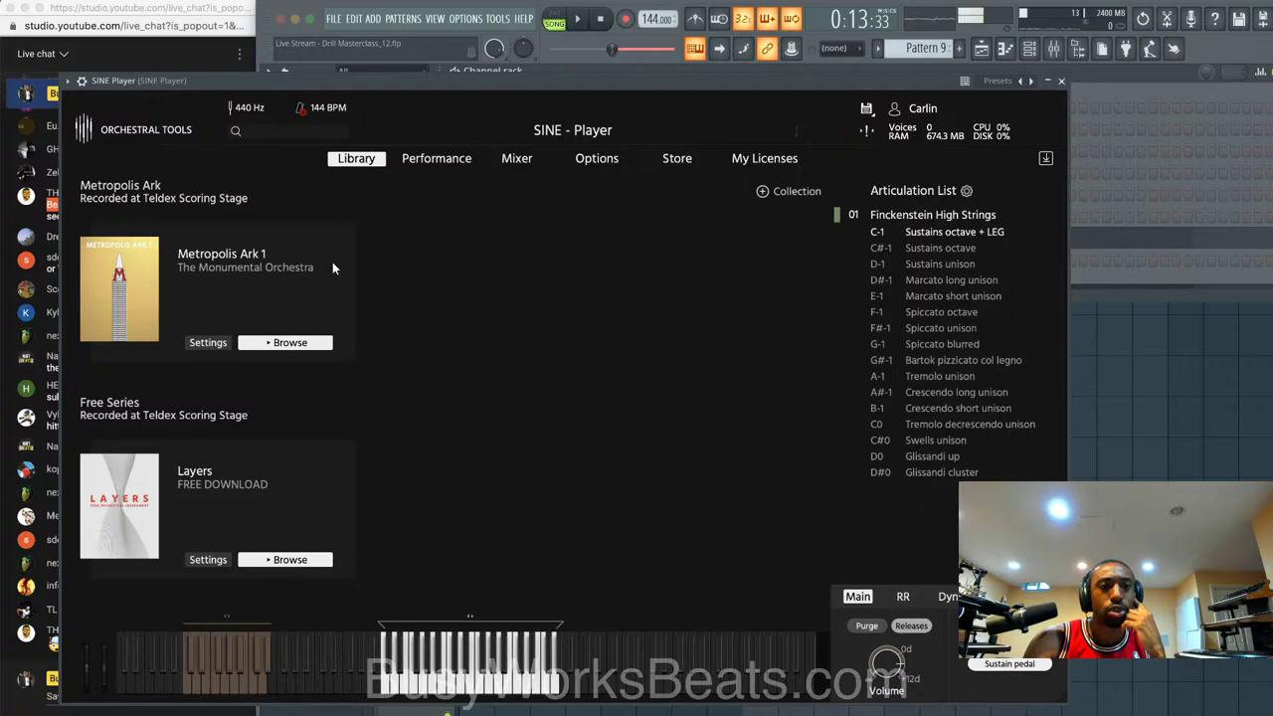
pyautogui.click(1061, 81)
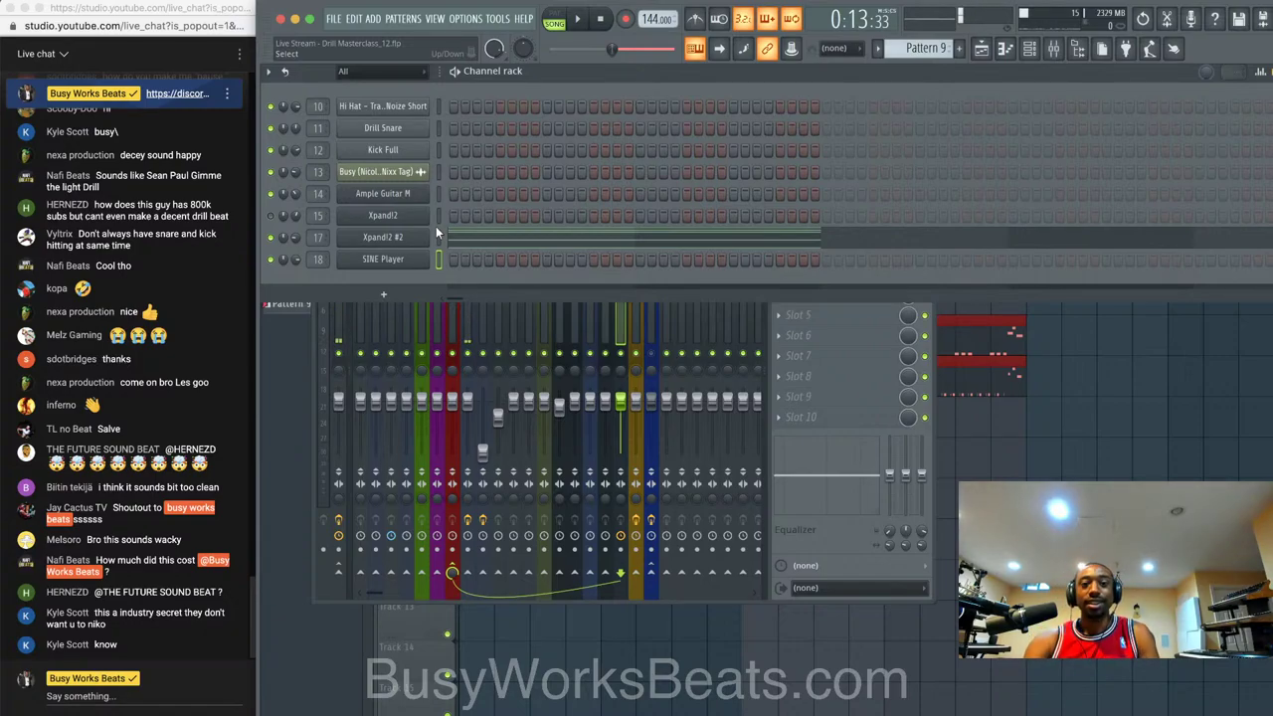
# - Audition the Bartok pizzicato col legno, Crescendo long unison and Glissandi up articulations of Finckenstein High Strings
pyautogui.click(405, 261)
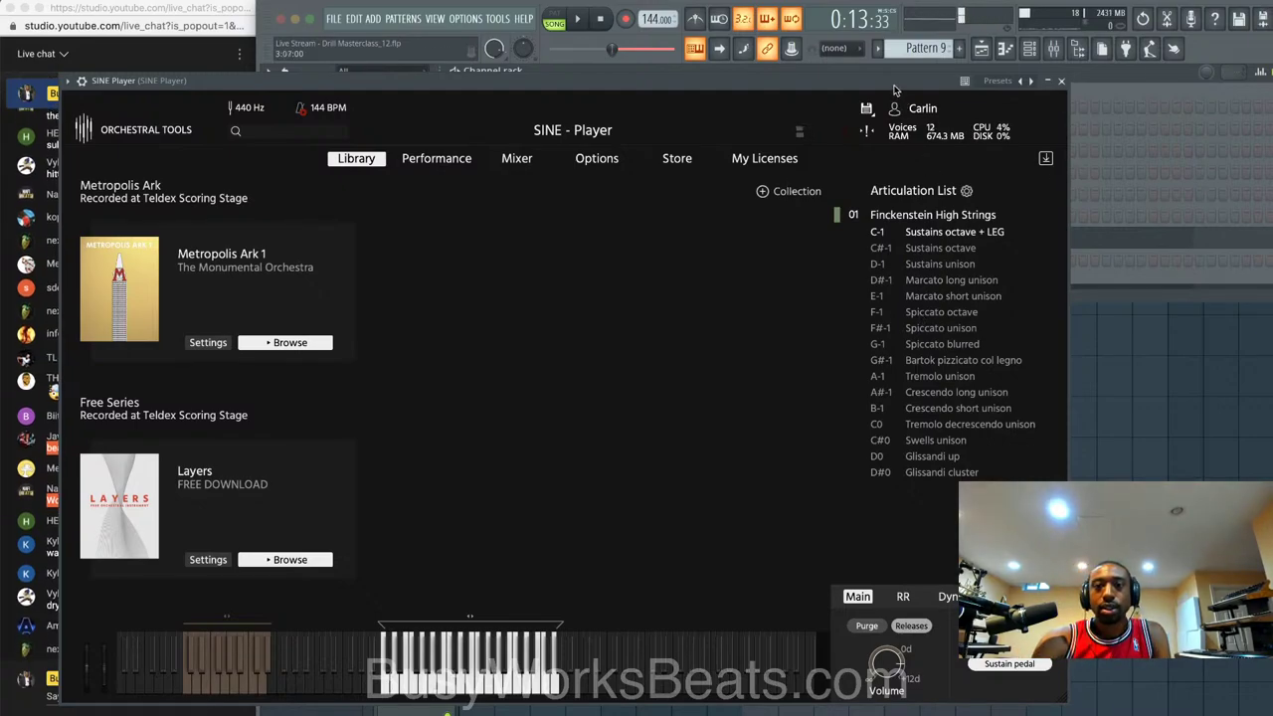
pyautogui.moveTo(897, 90); pyautogui.dragTo(1092, 86)
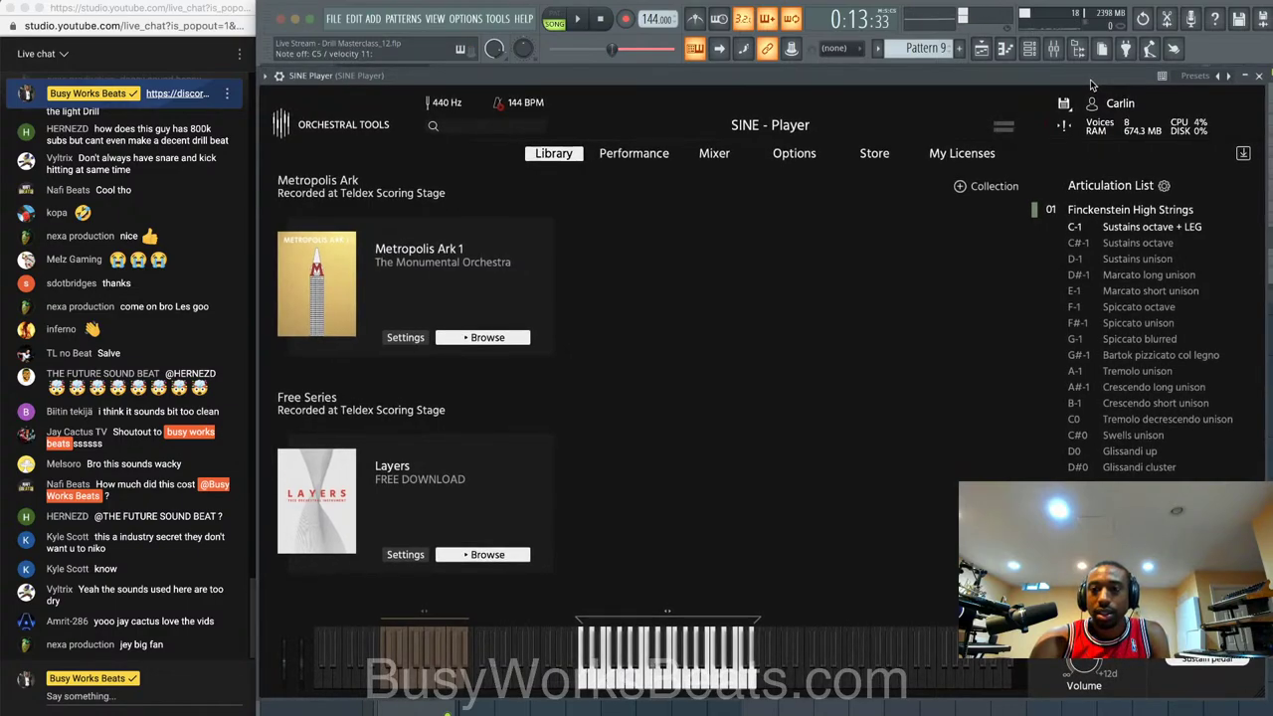
pyautogui.click(1155, 357)
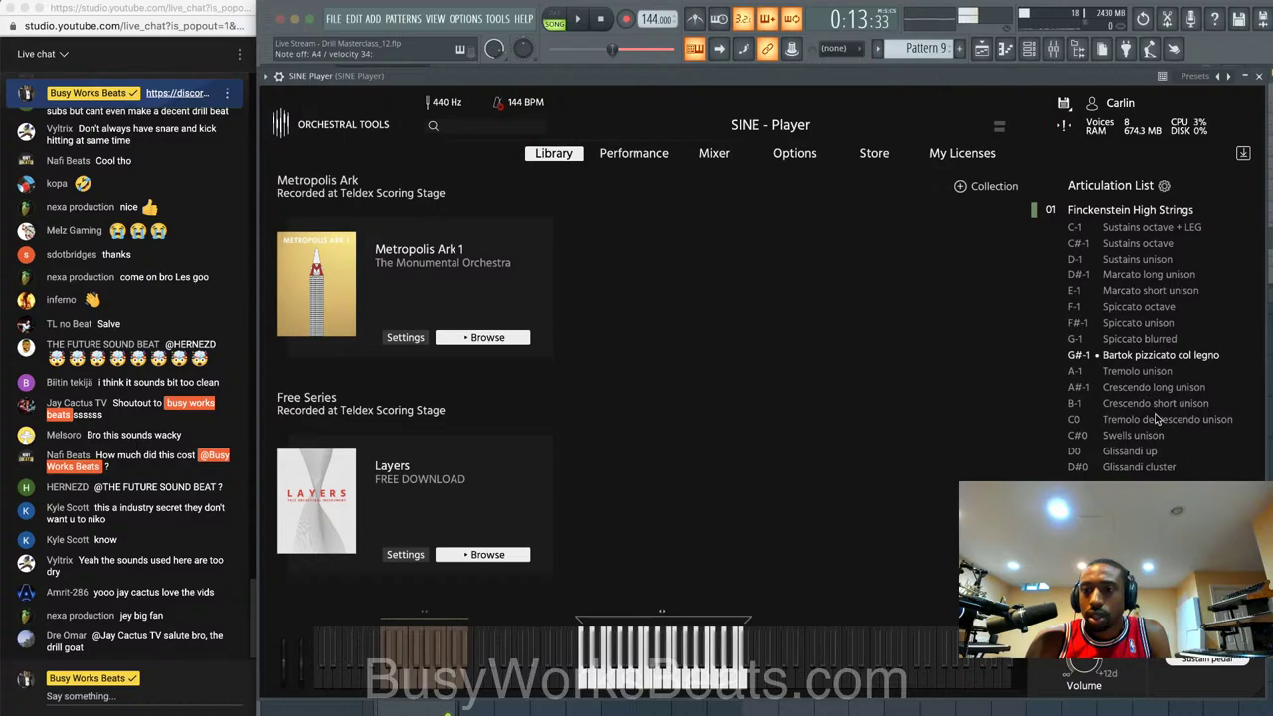
pyautogui.click(1149, 389)
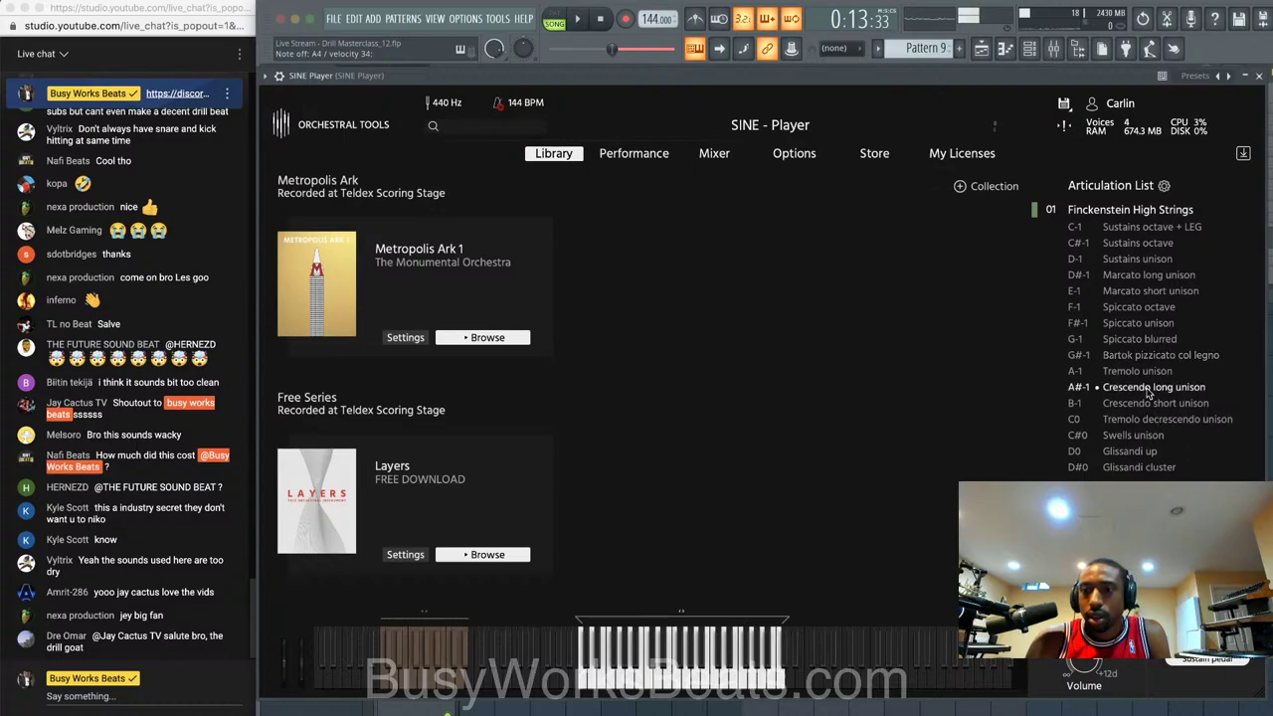
pyautogui.click(1140, 453)
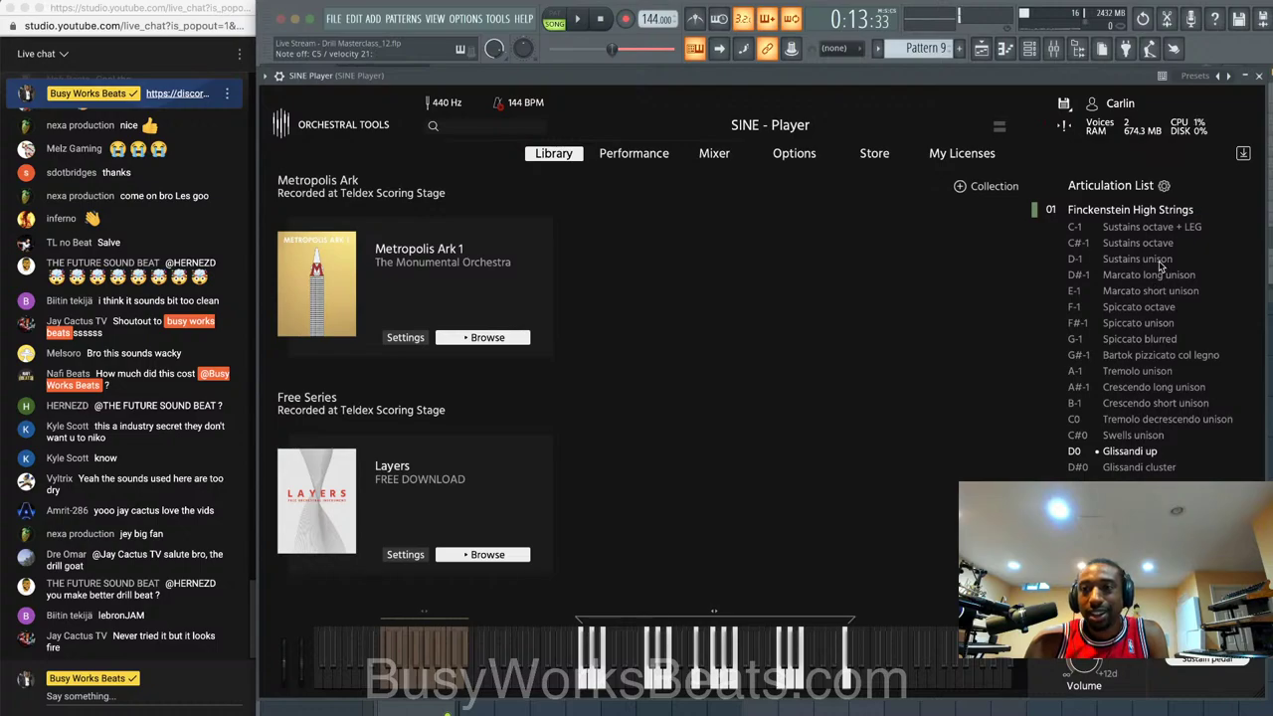
# - Audition the sustains, spiccato and marcato articulations of Finckenstein High Strings
pyautogui.click(1159, 246)
pyautogui.click(1158, 261)
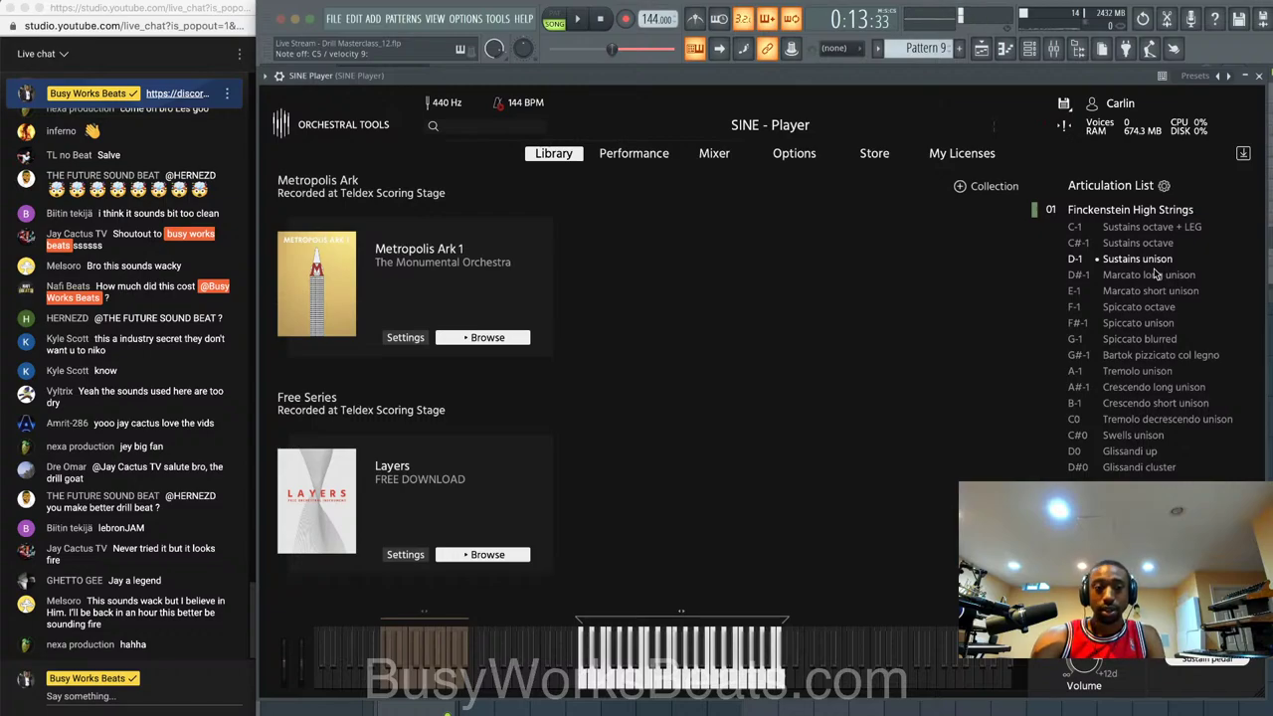
pyautogui.click(1152, 338)
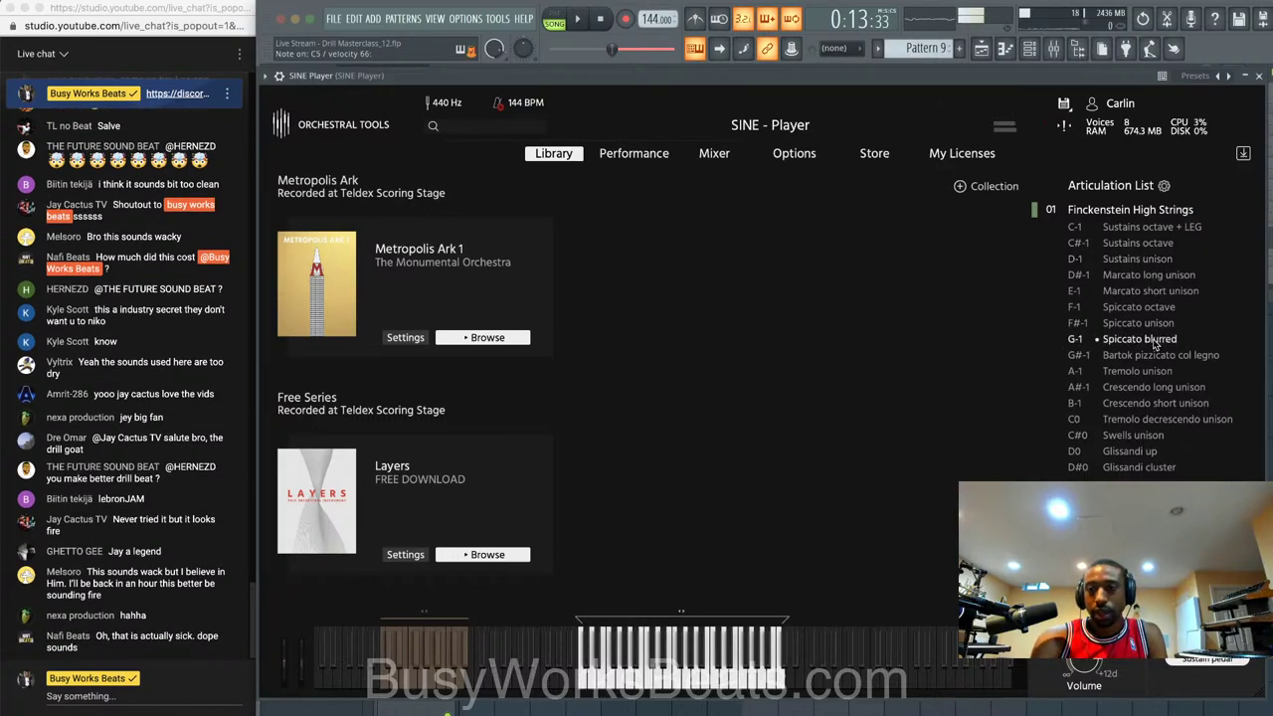
pyautogui.click(1154, 324)
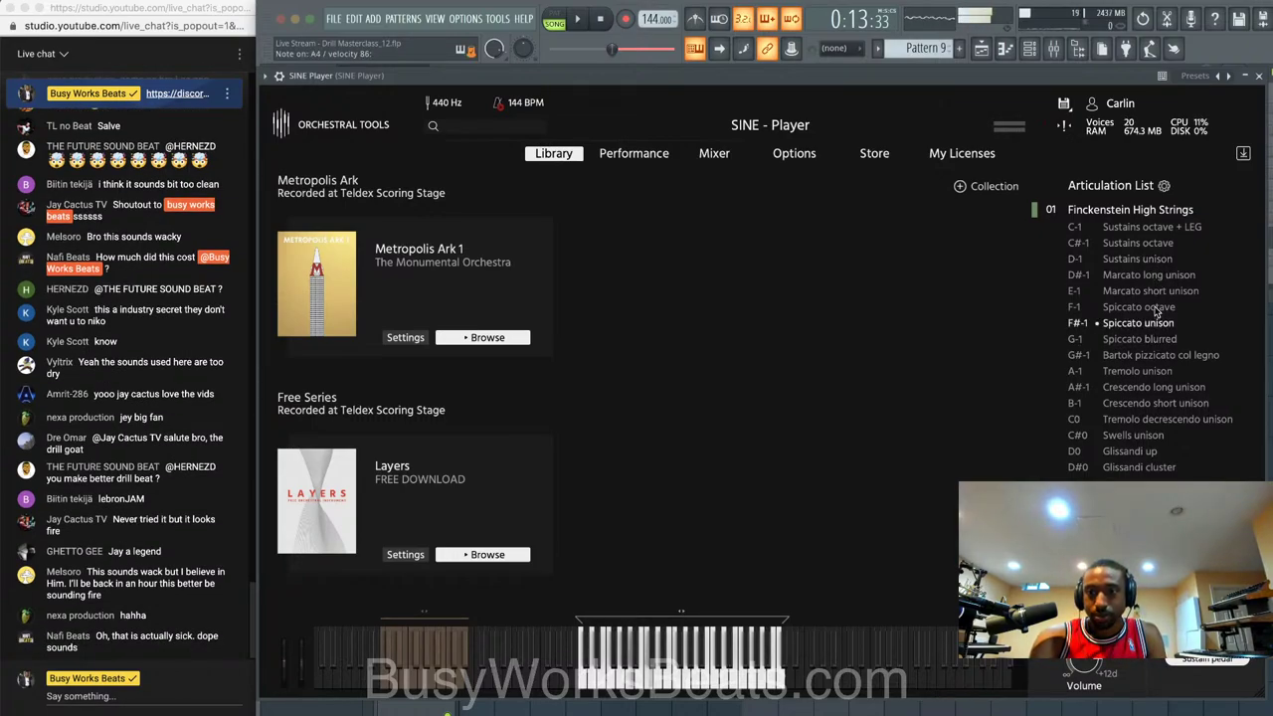
pyautogui.click(1156, 308)
pyautogui.click(1156, 292)
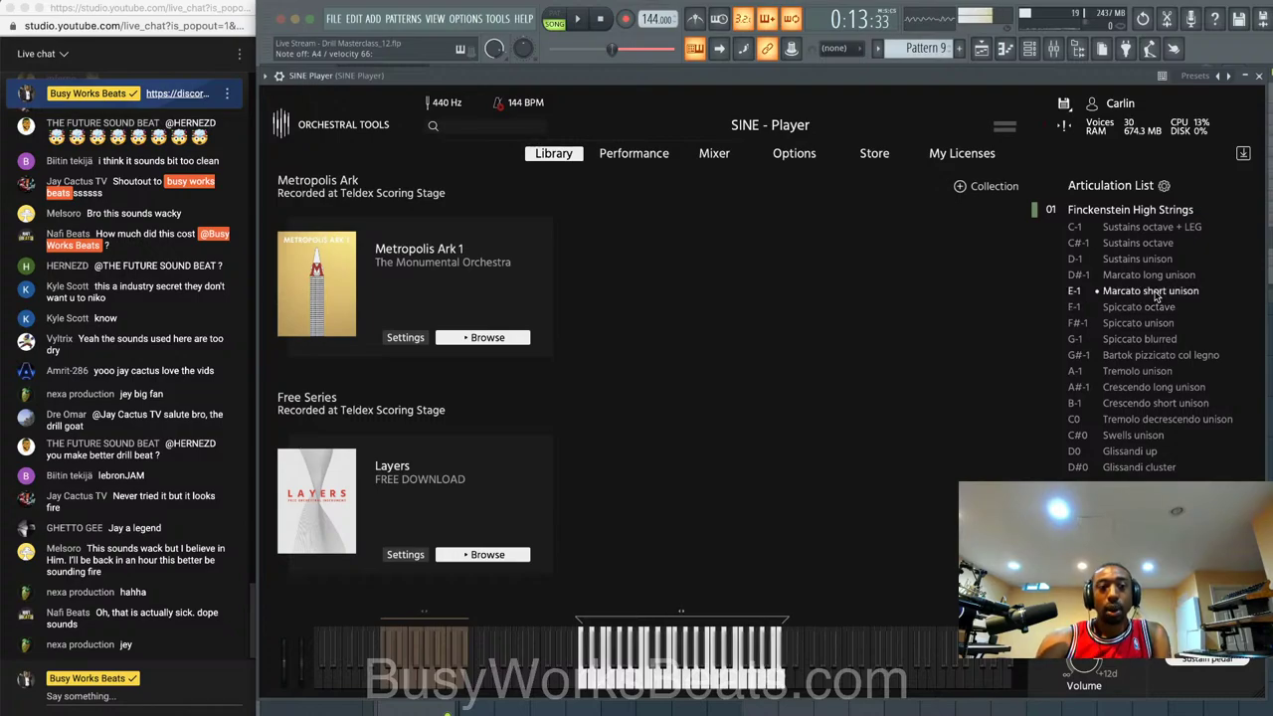
pyautogui.click(1159, 276)
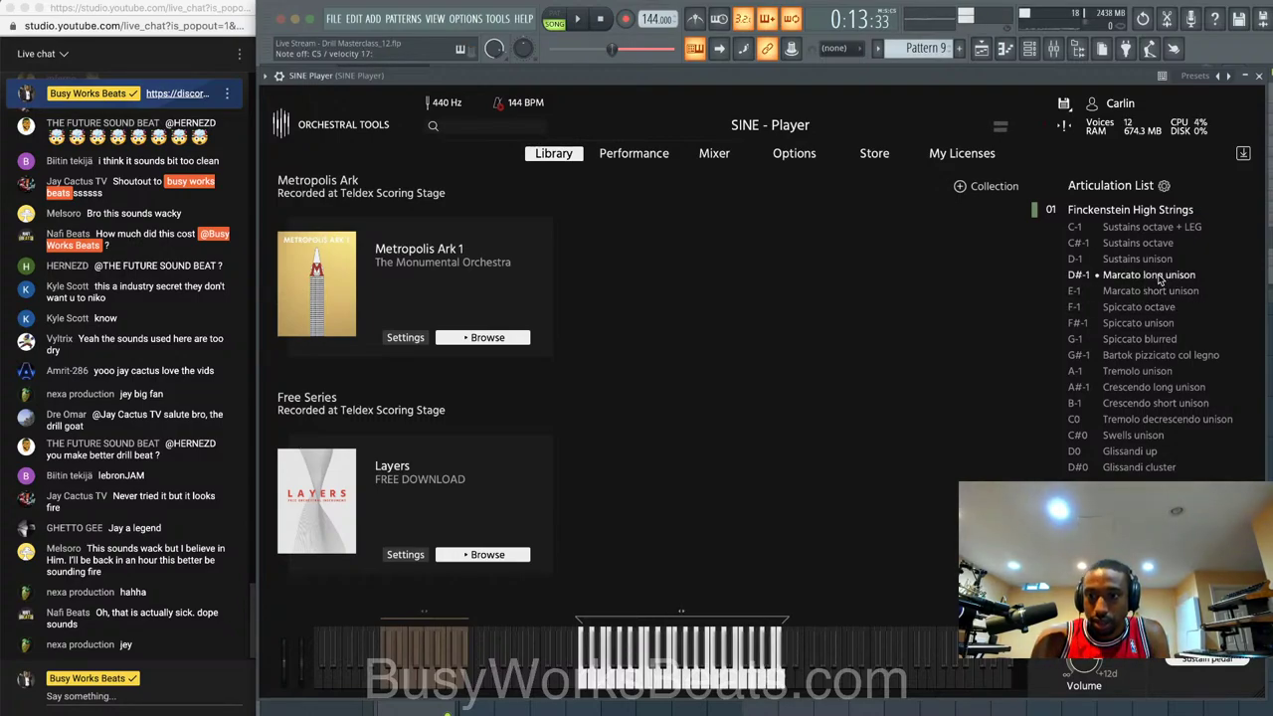
# - Audition the Bartok pizzicato col legno, Crescendo long unison and Swells unison articulations, then choose Sustains octave + LEG
pyautogui.click(1157, 358)
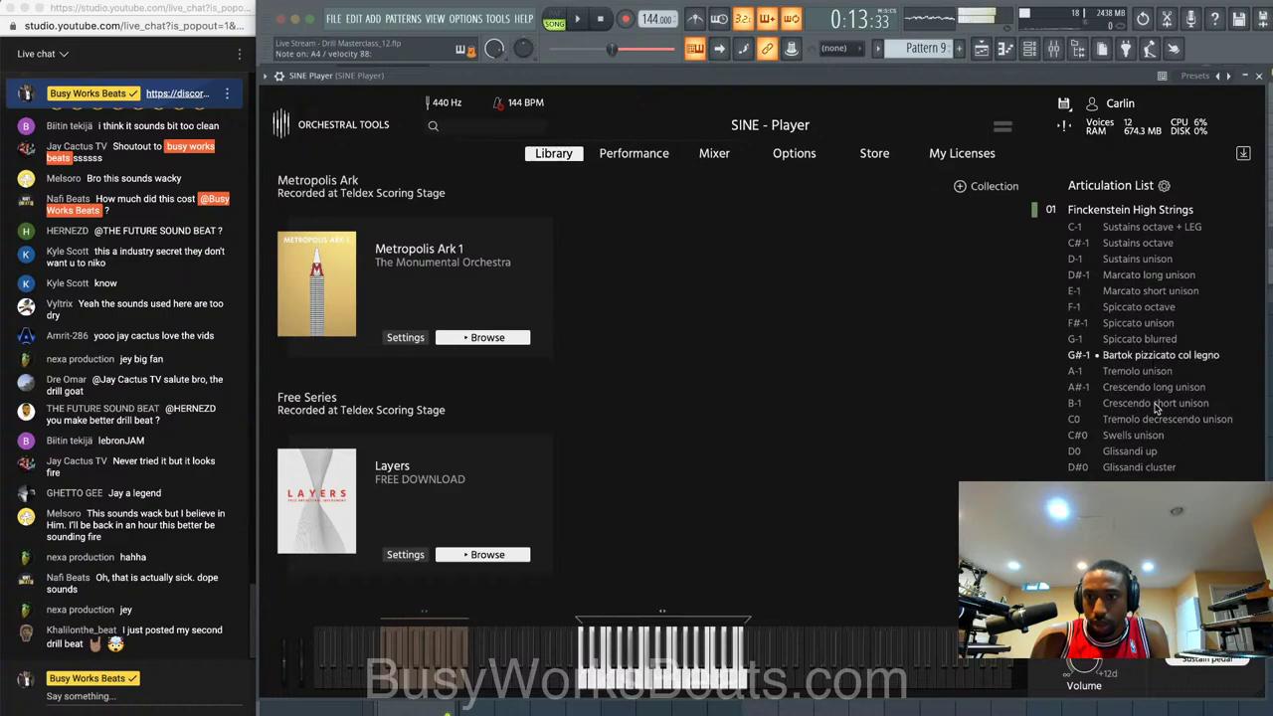
pyautogui.click(1158, 389)
pyautogui.click(1146, 437)
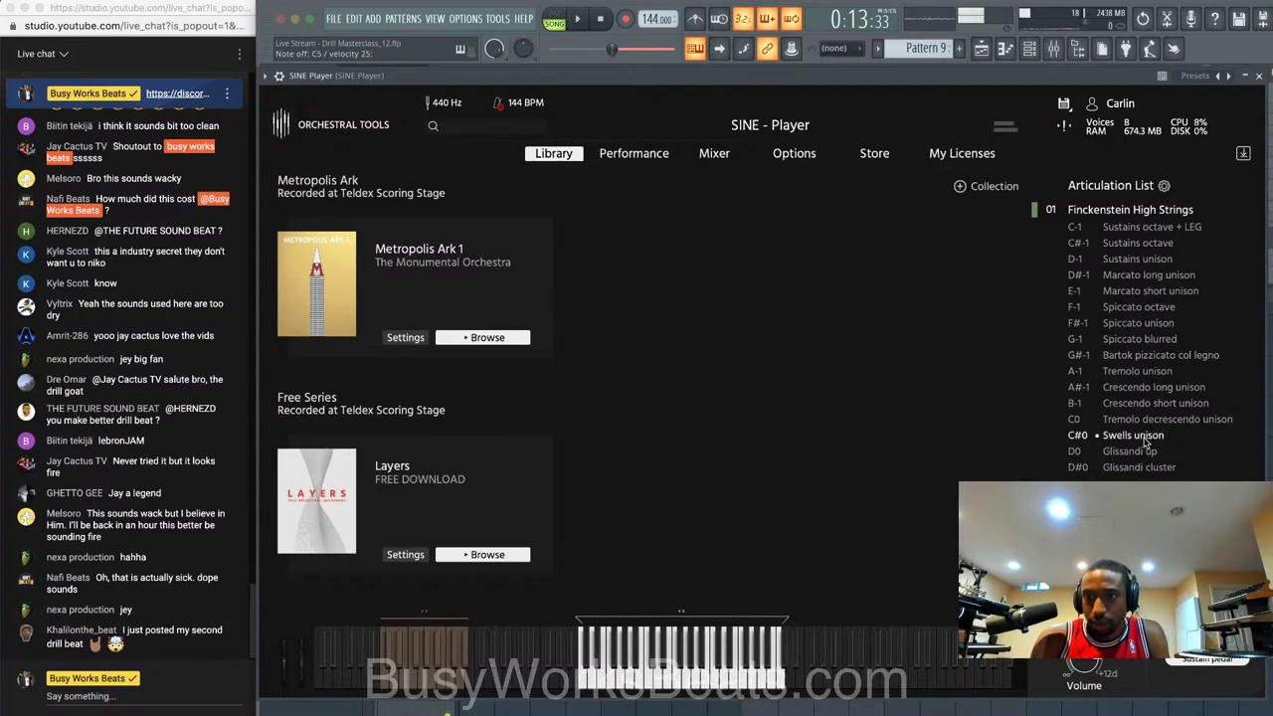
pyautogui.click(1134, 228)
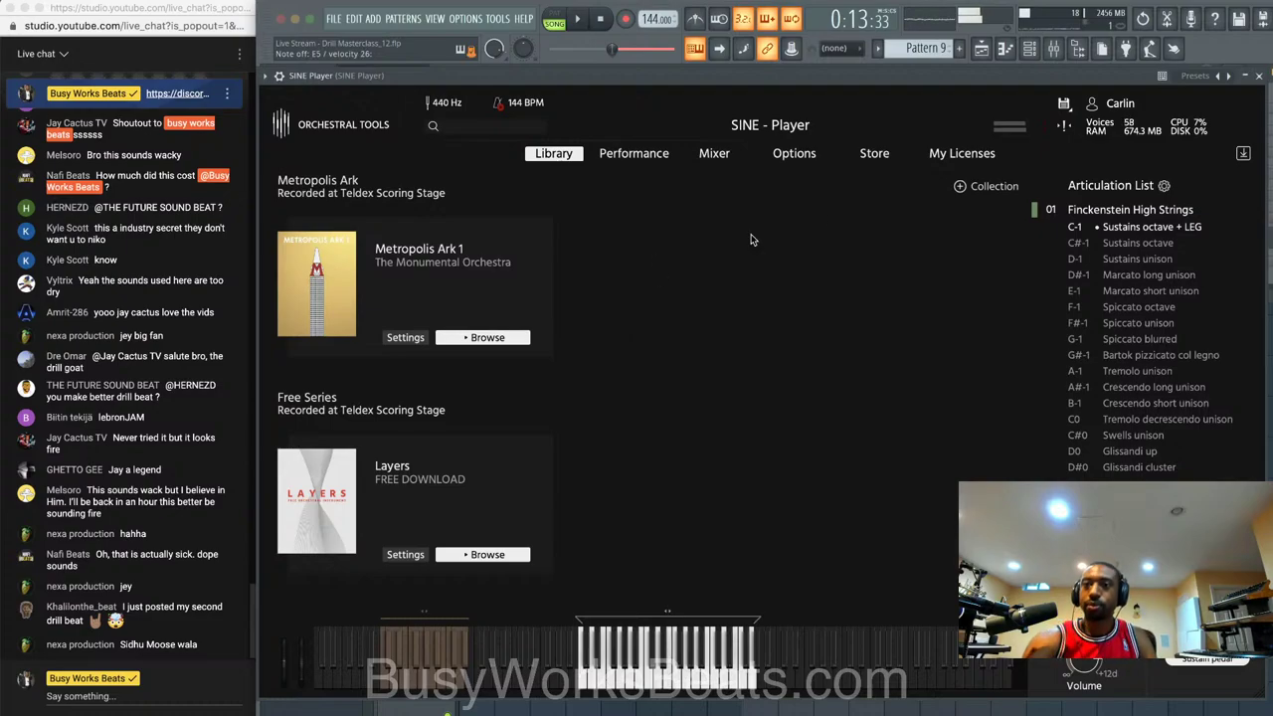
pyautogui.click(1260, 77)
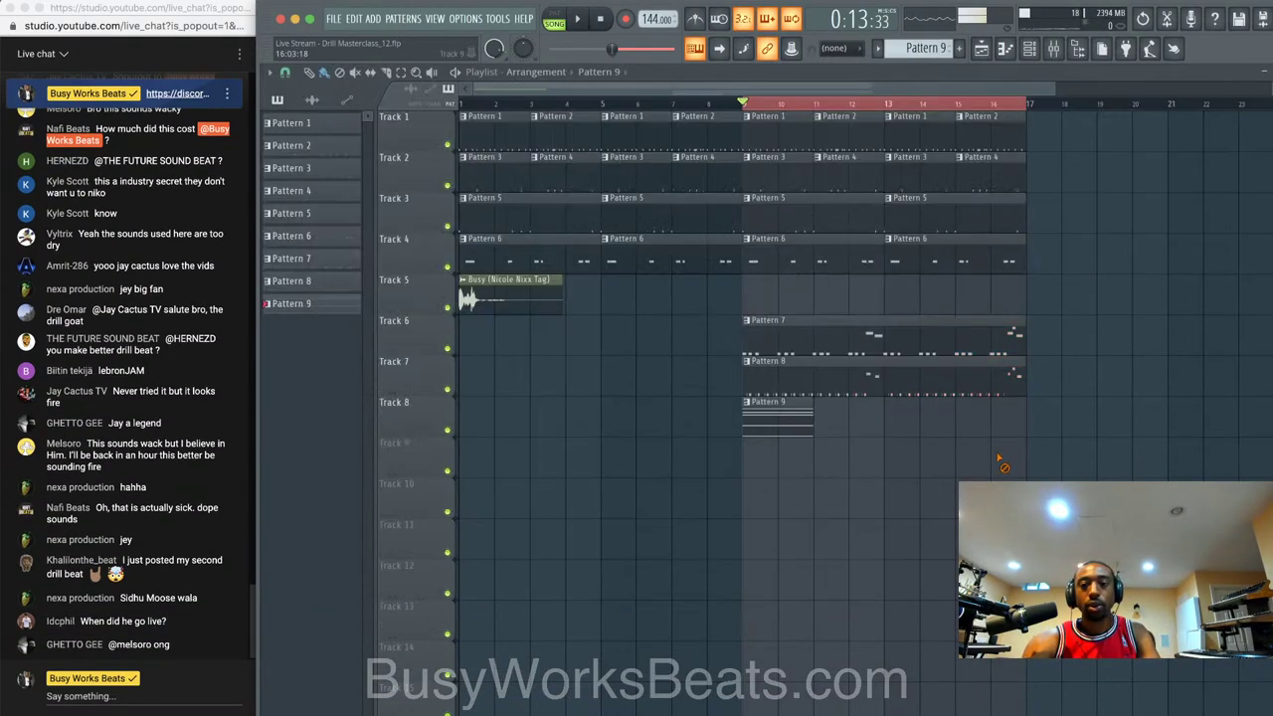
# - Play the selected playlist loop from bar 9 to rehearse the SINE Player strings part over the beat
pyautogui.click(939, 347)
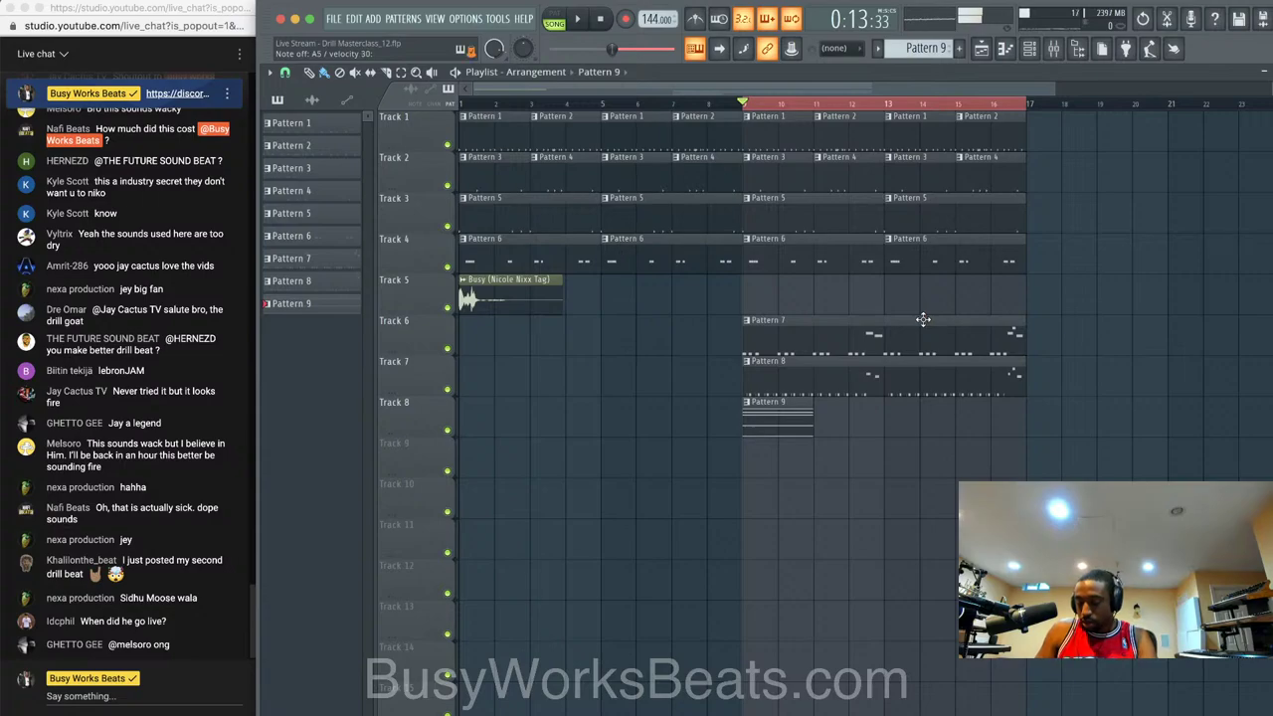
pyautogui.press('space')
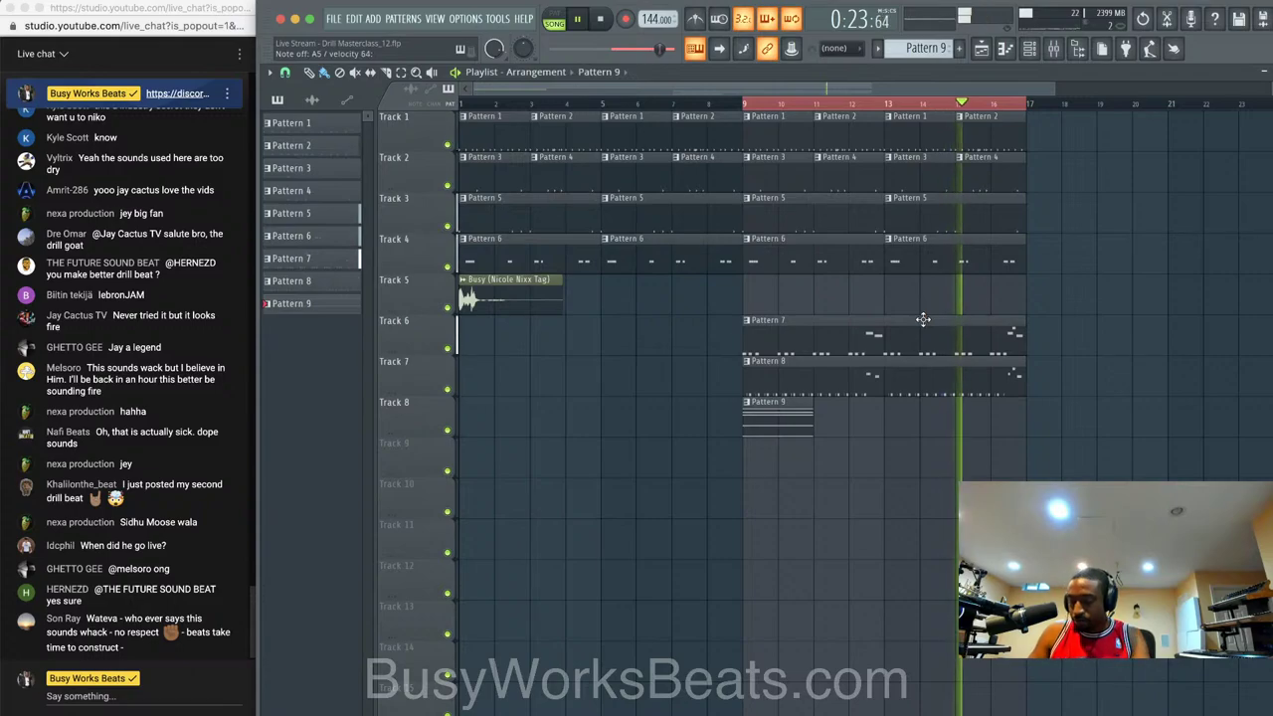
pyautogui.click(1030, 49)
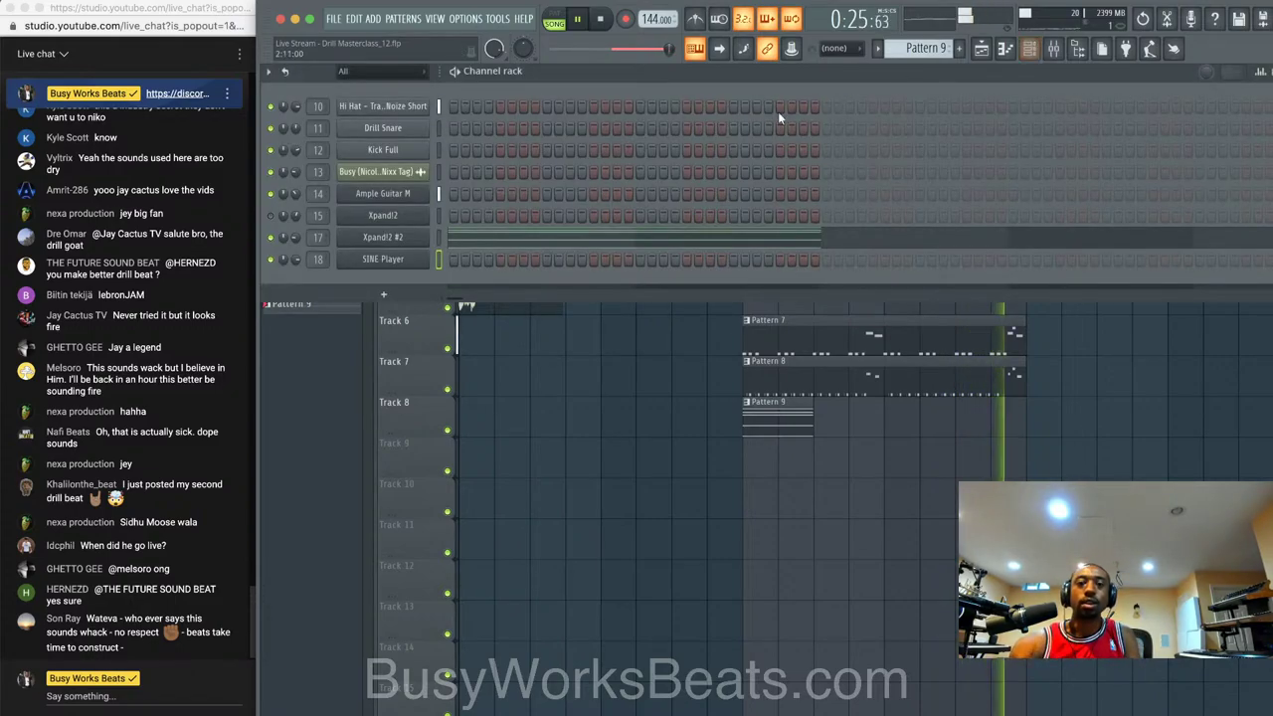
pyautogui.press('space')
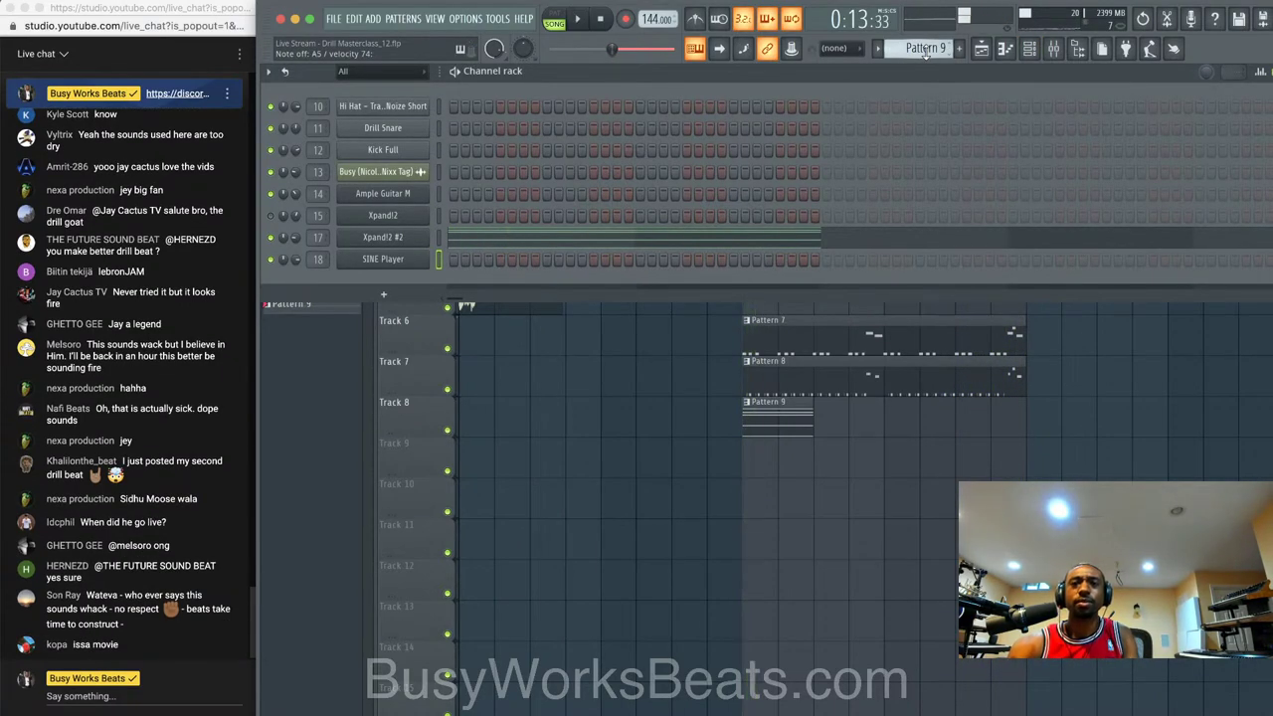
# - Create Pattern 10, record the SINE Player strings part into it as notes and automation, and save the project
pyautogui.moveTo(926, 53); pyautogui.dragTo(924, 46)
pyautogui.click(625, 19)
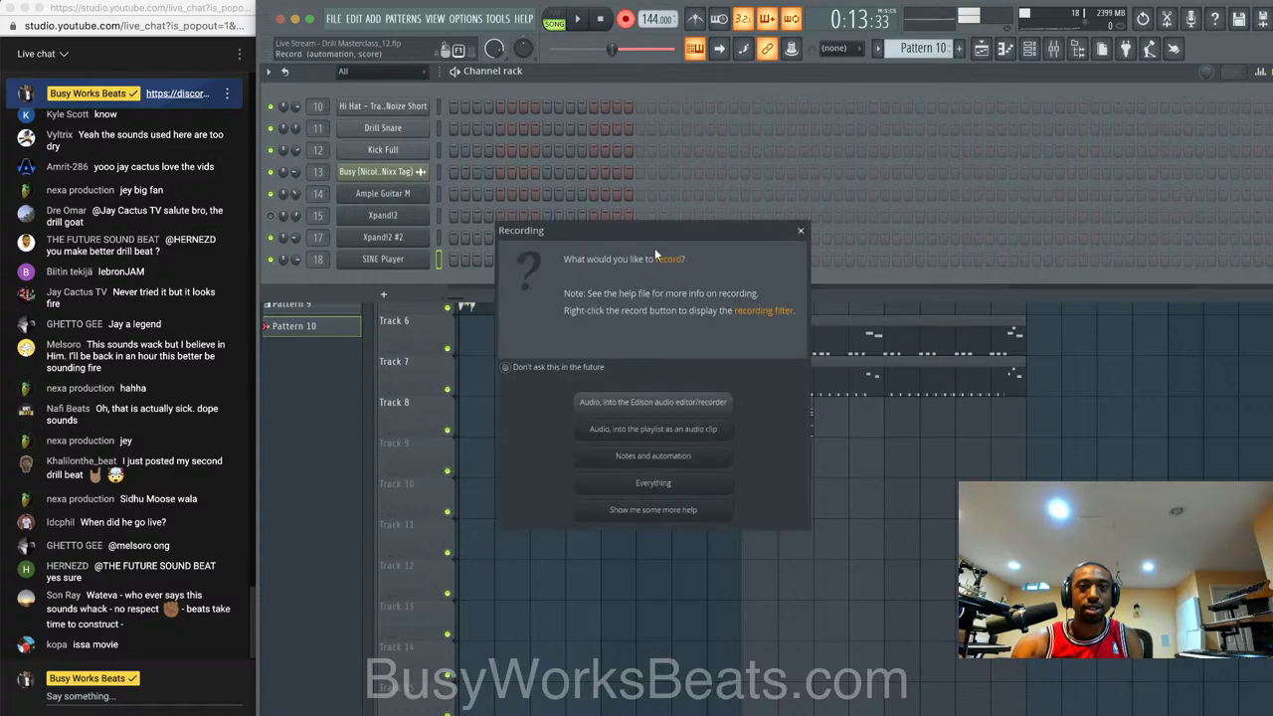
pyautogui.click(671, 454)
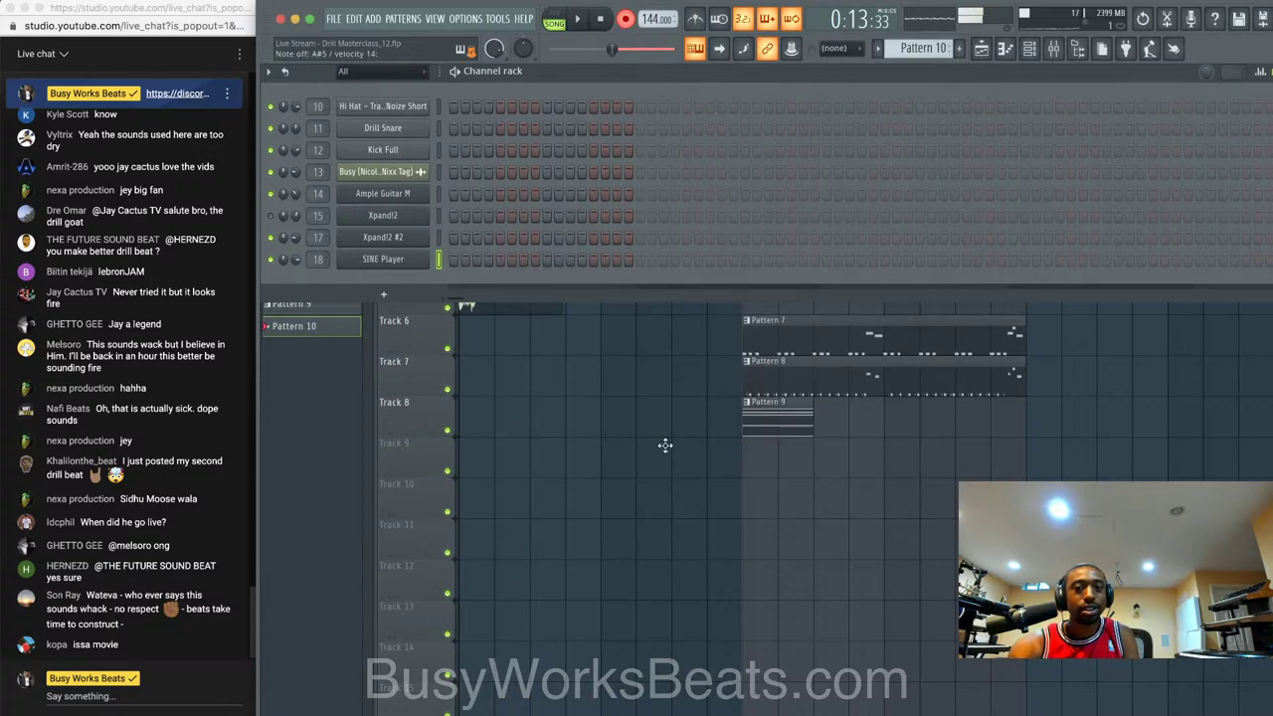
pyautogui.press('space')
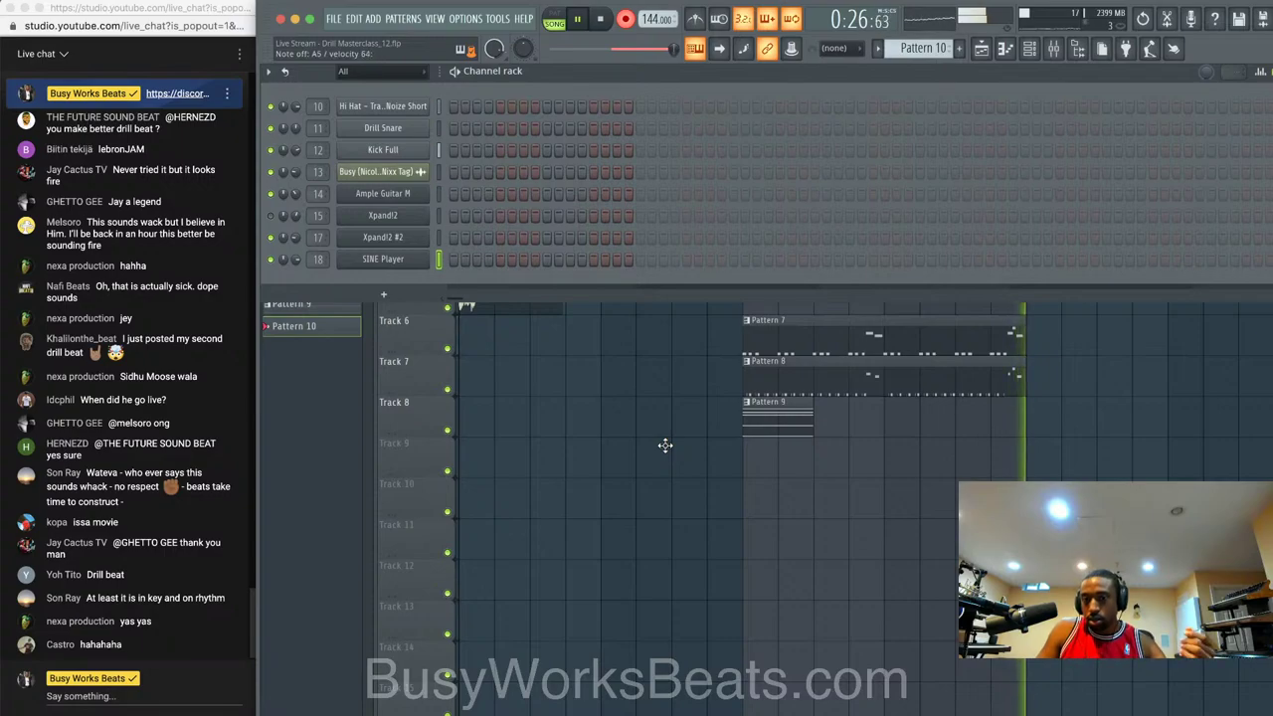
pyautogui.press('space')
pyautogui.press('super+s')
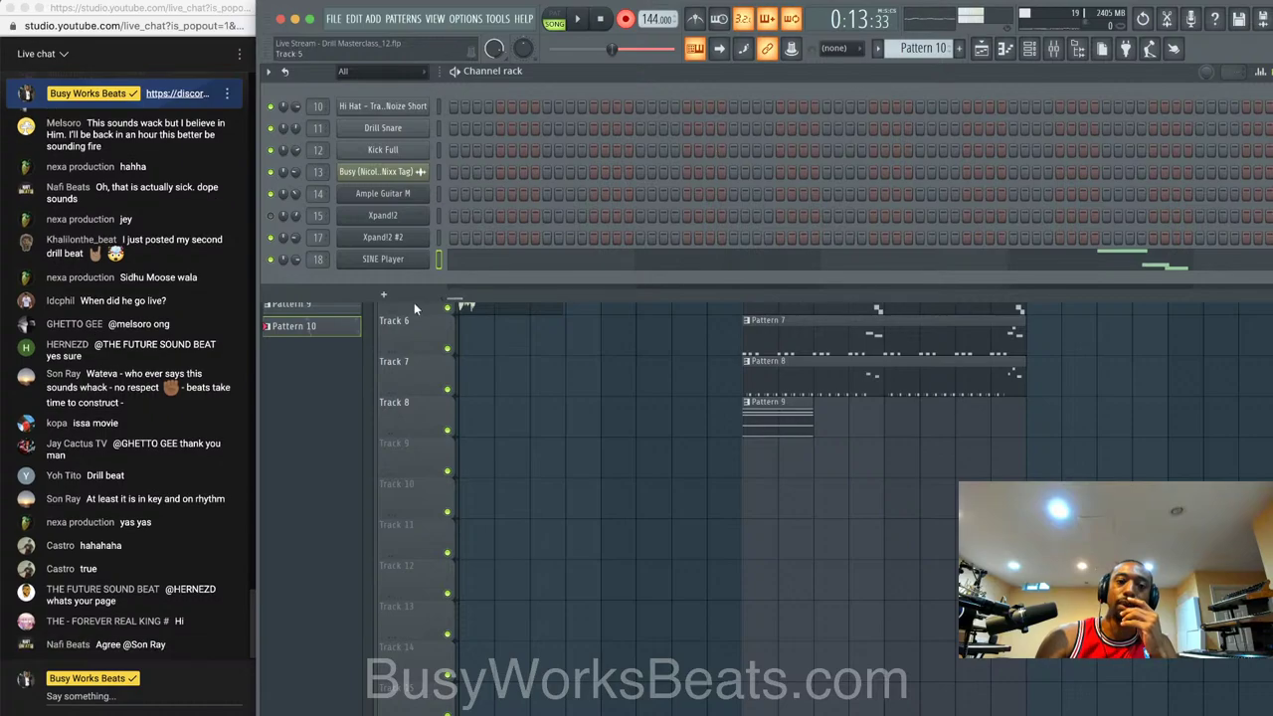
# - Add a Kontakt 5 channel and load 8DIO Majestica Strings 03 Legato from the 01 Strings instruments folder
pyautogui.click(385, 295)
pyautogui.click(539, 136)
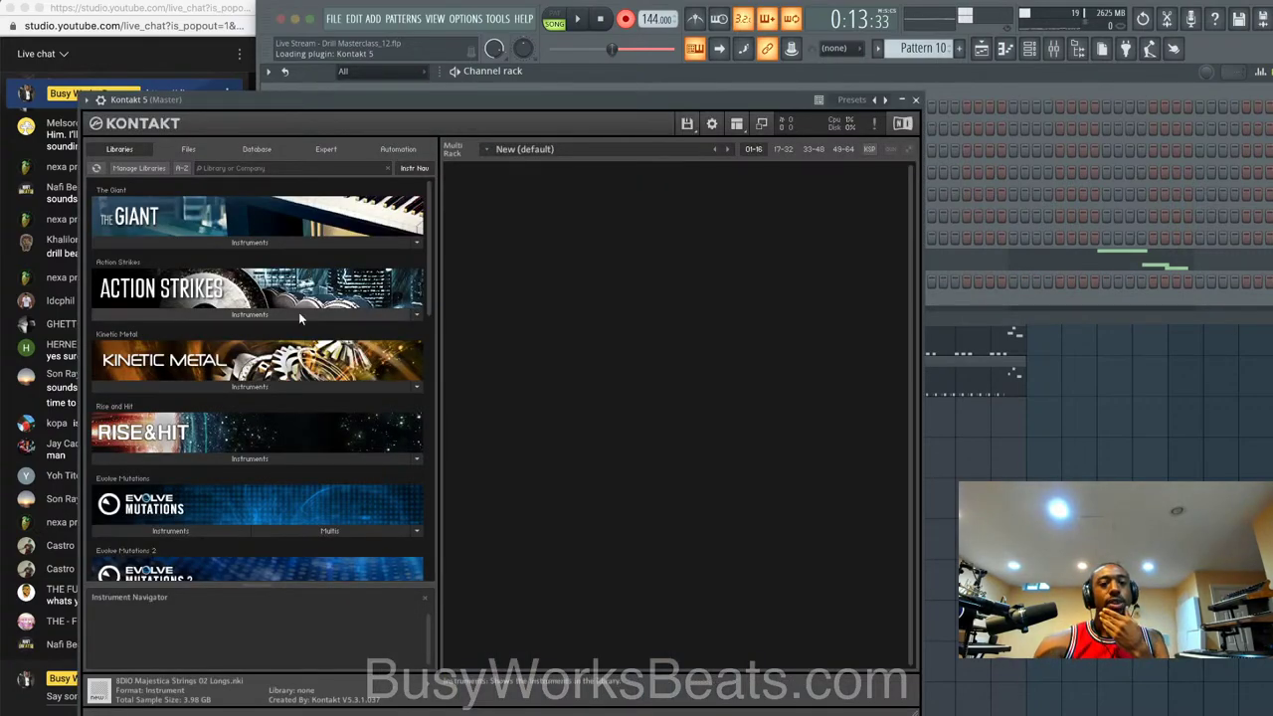
pyautogui.scroll(-10, 304, 298)
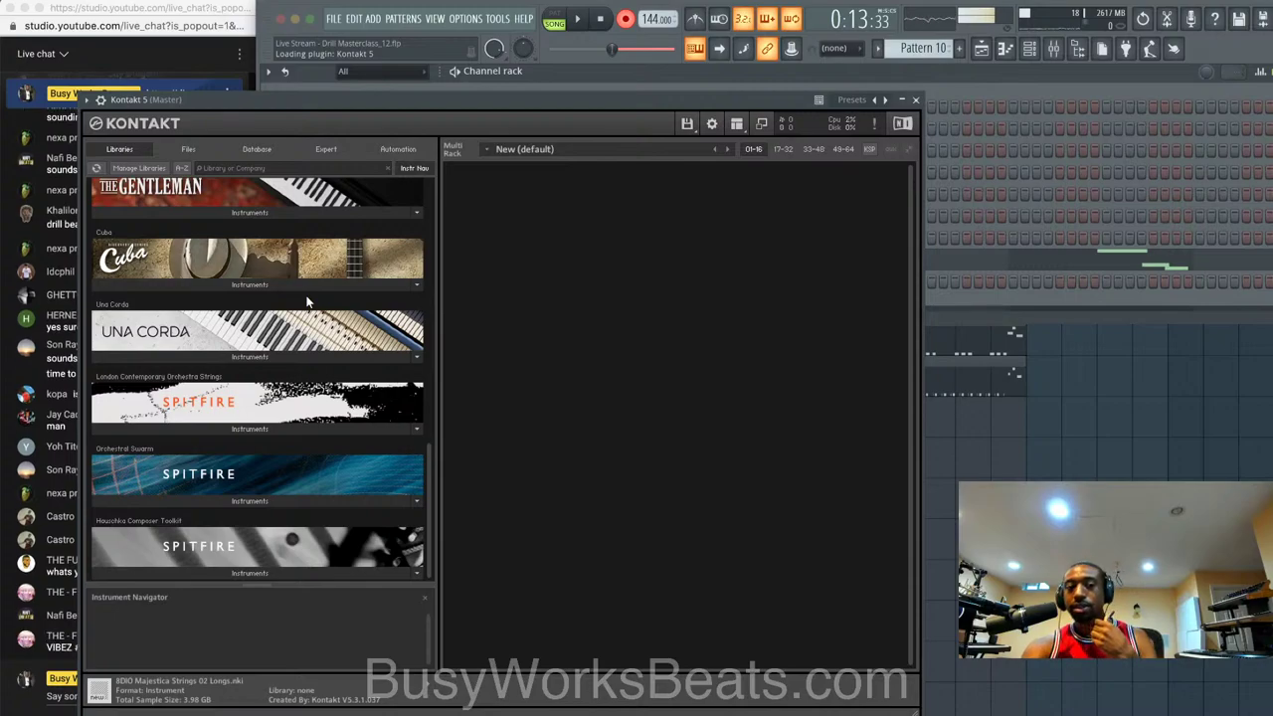
pyautogui.scroll(4, 307, 296)
pyautogui.scroll(-4, 299, 269)
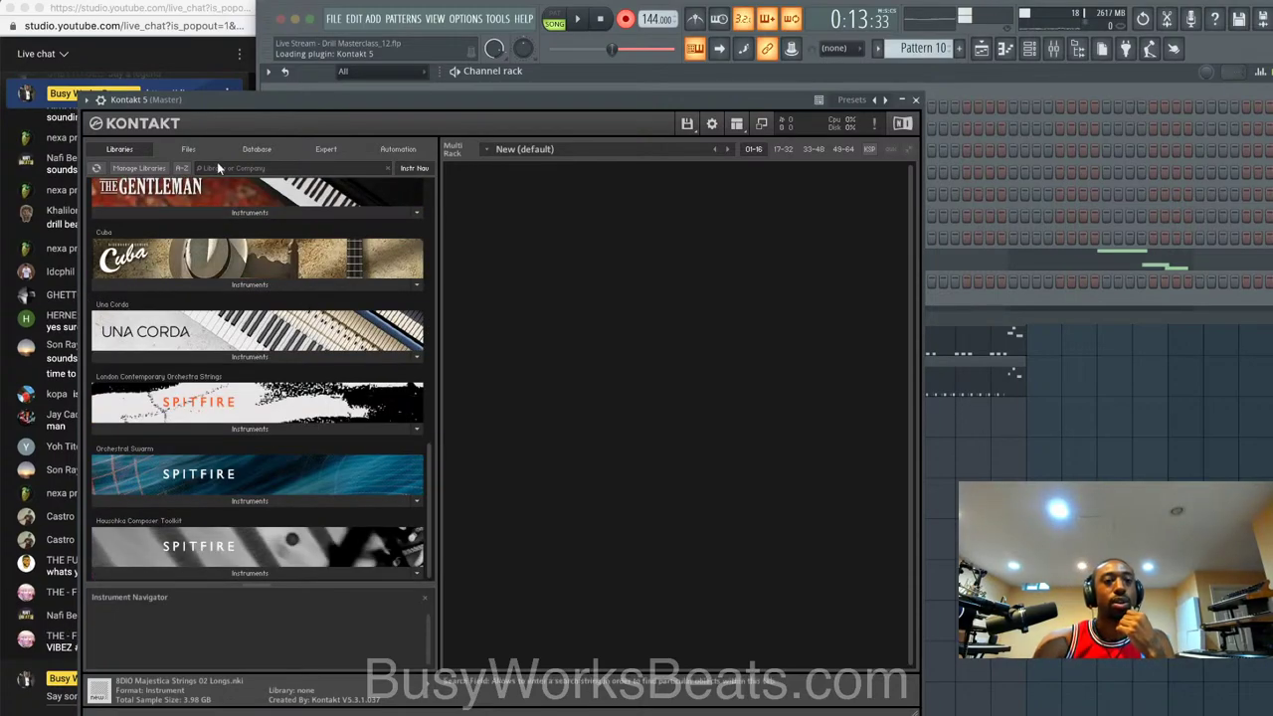
pyautogui.click(188, 149)
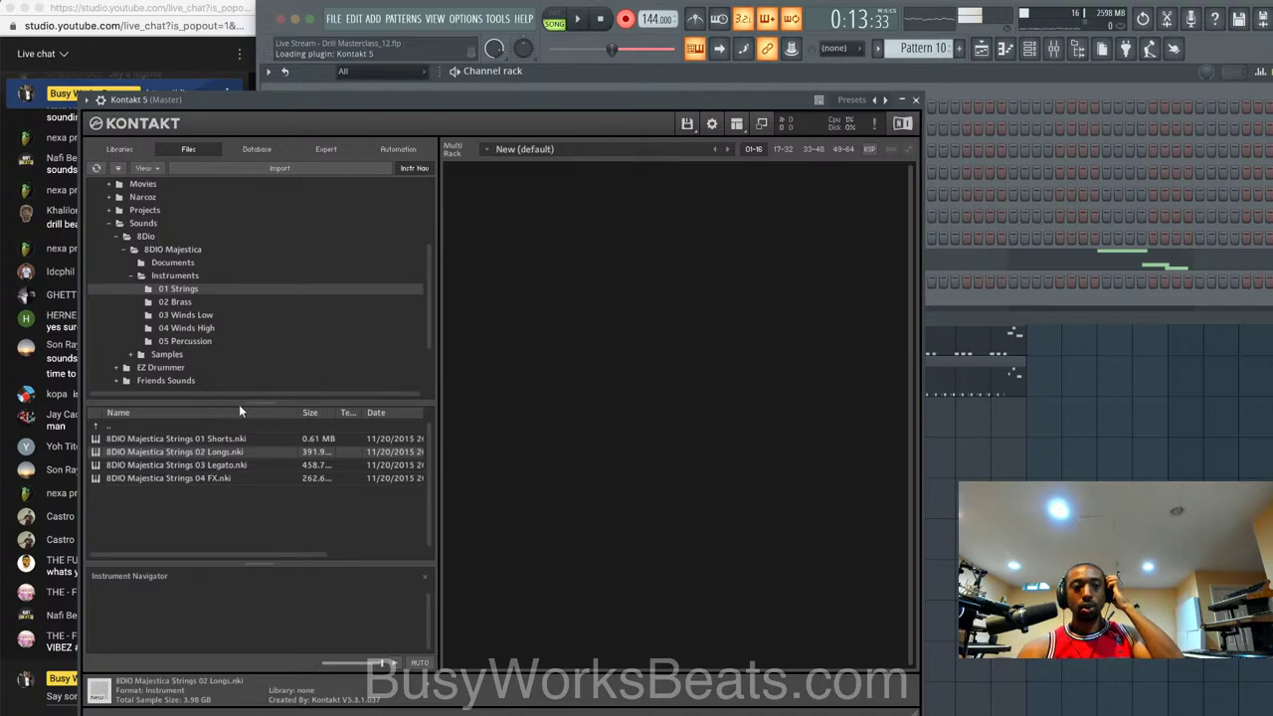
pyautogui.doubleClick(234, 465)
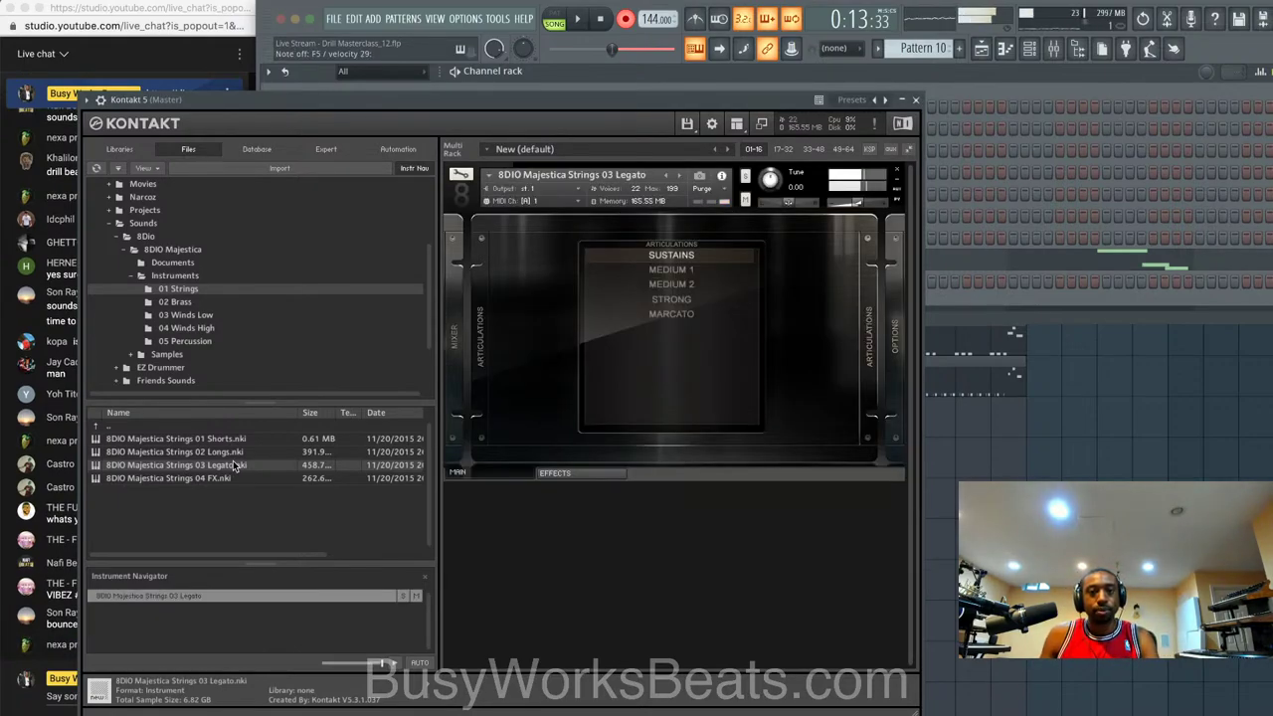
# - Audition the Medium 1 articulation of the Majestica legato strings, then choose Strong
pyautogui.click(671, 271)
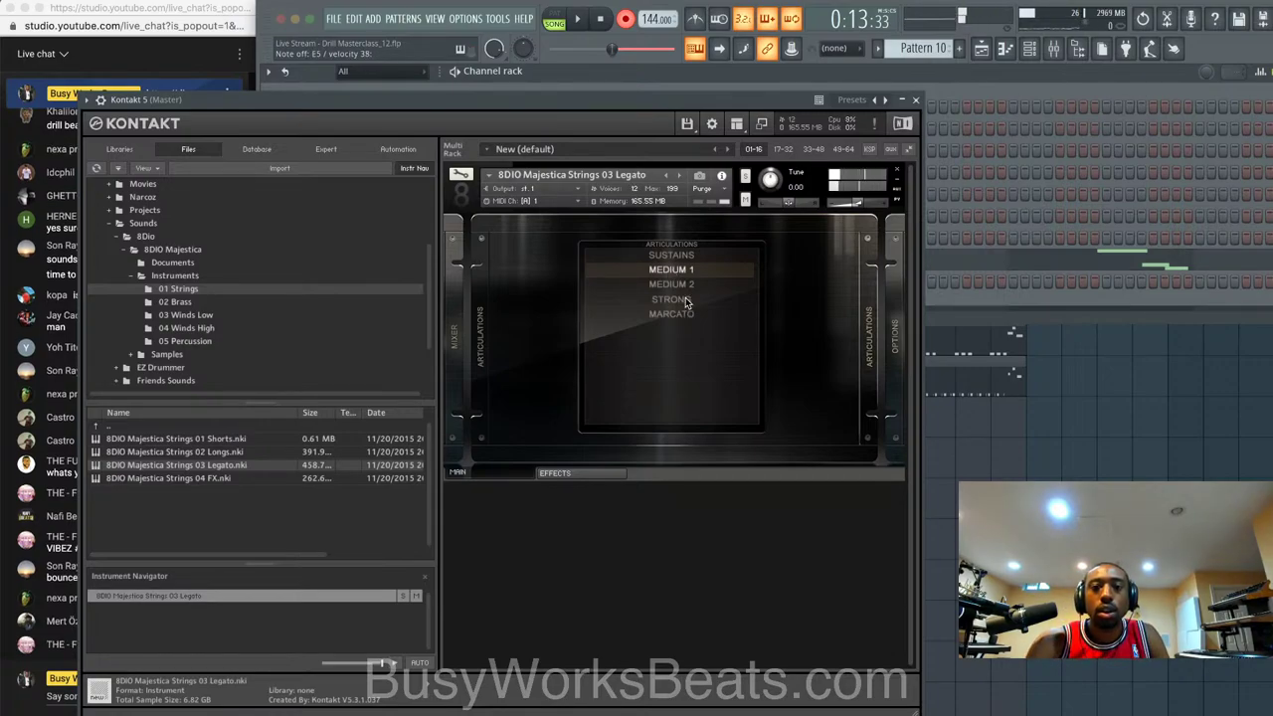
pyautogui.click(671, 299)
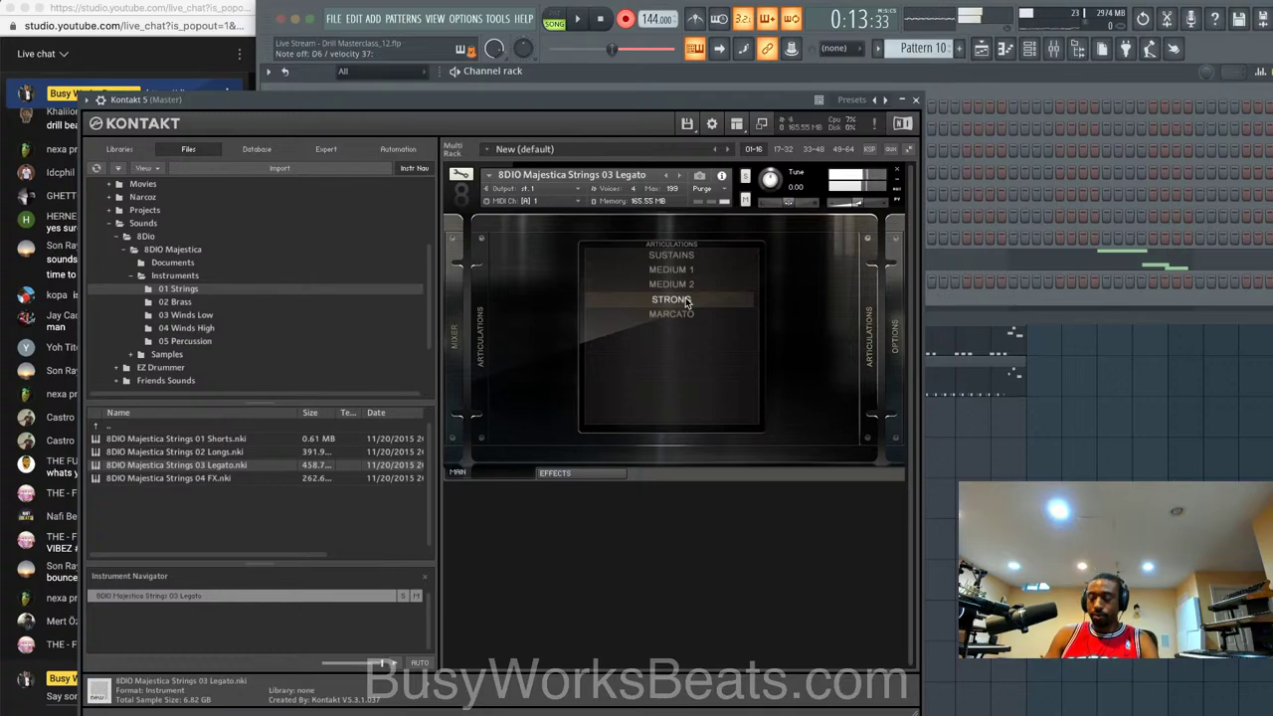
pyautogui.click(915, 100)
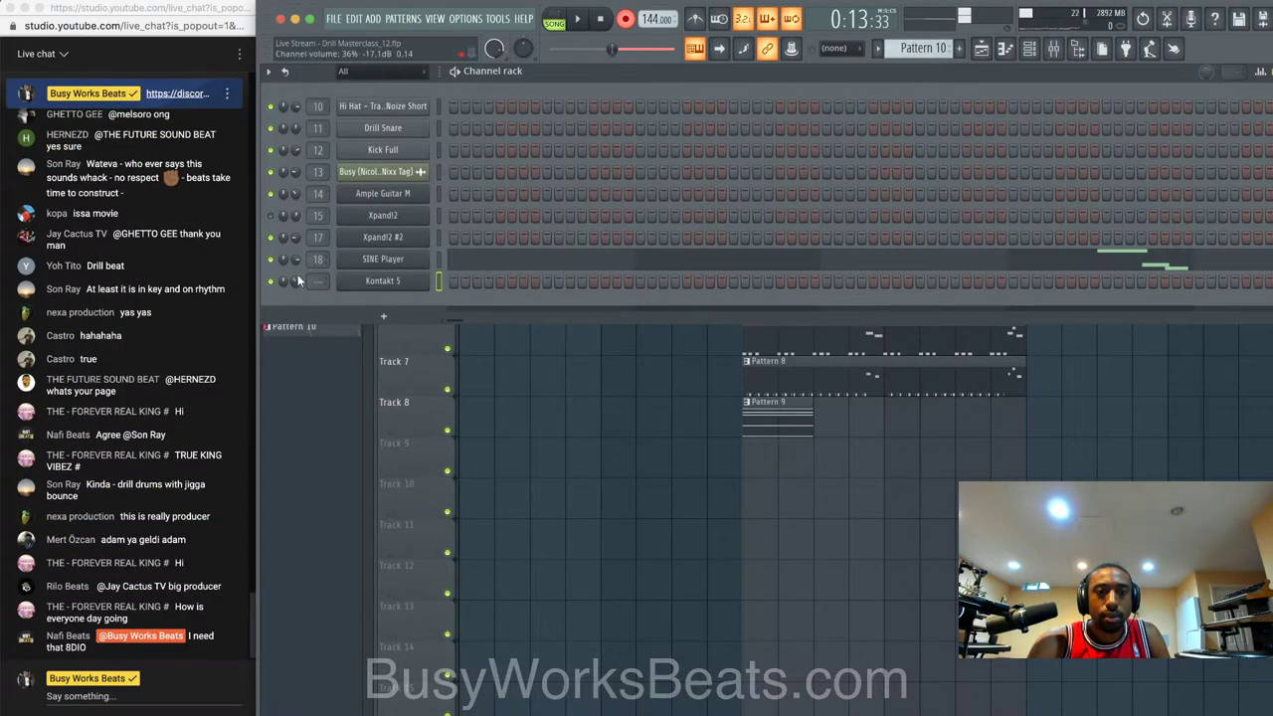
# - Play the loop with recording disabled and route the Kontakt 5 channel to mixer track 21
pyautogui.press('space')
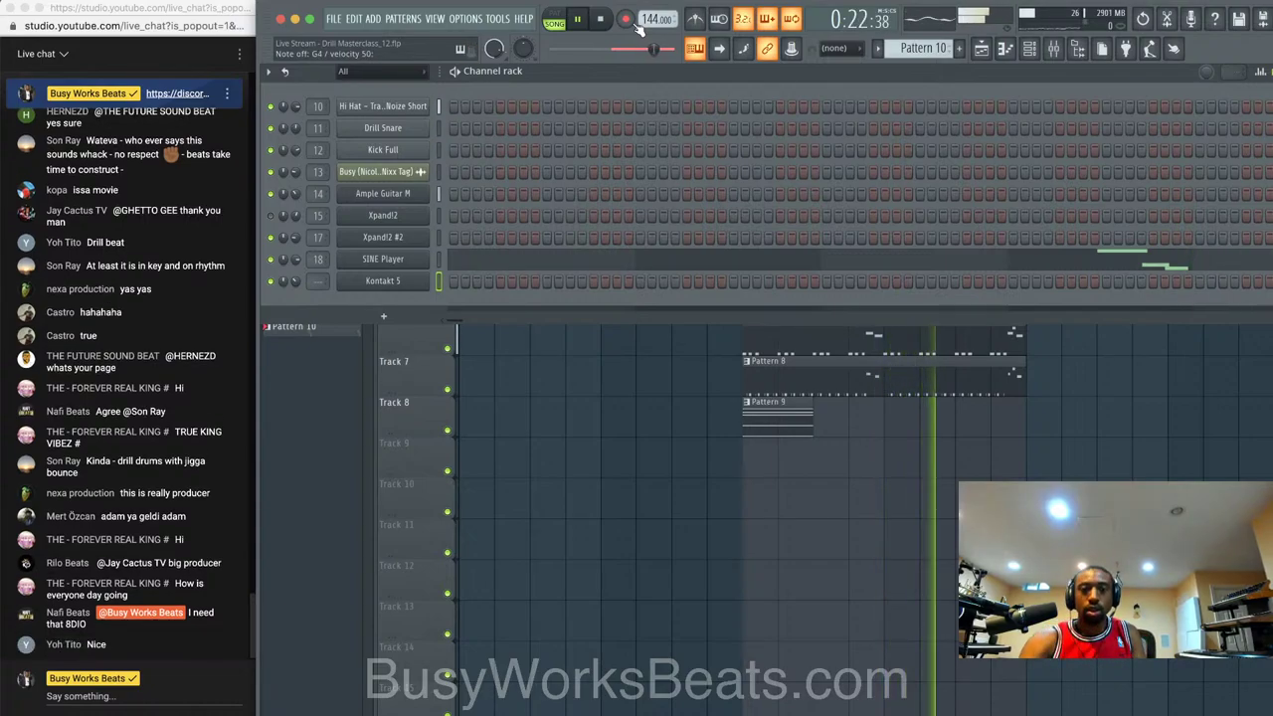
pyautogui.press('F9')
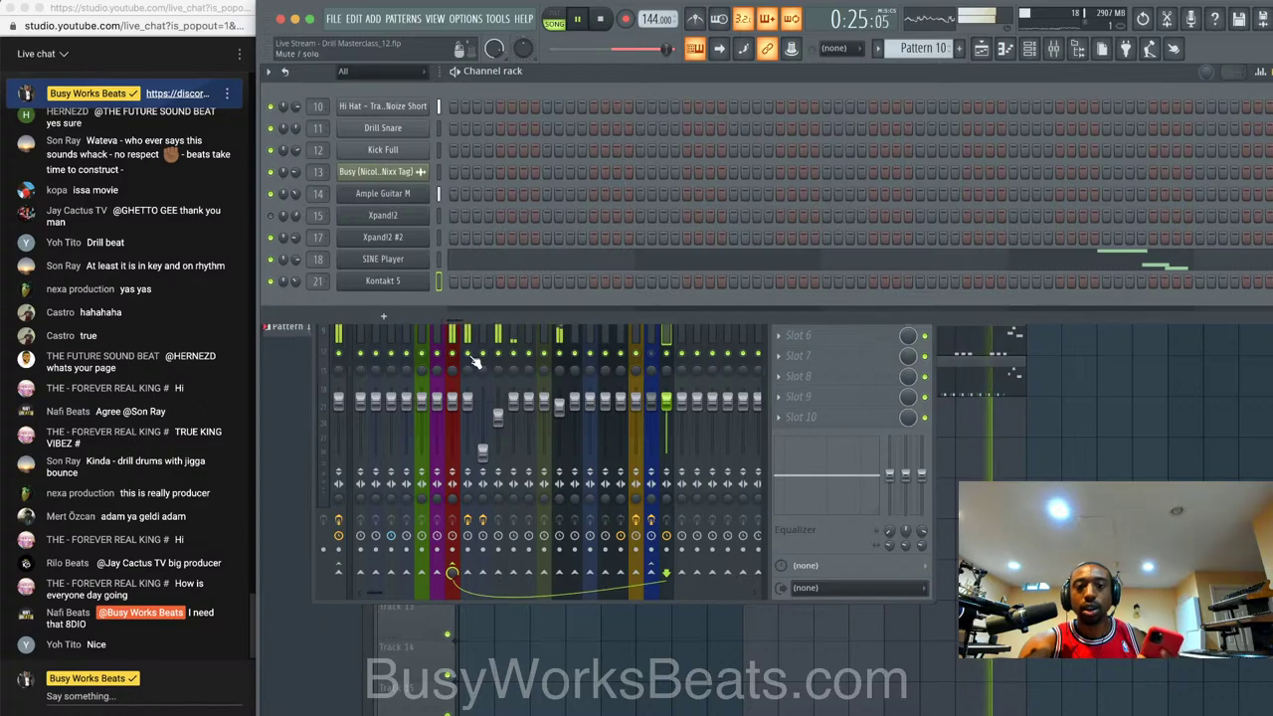
pyautogui.press('space')
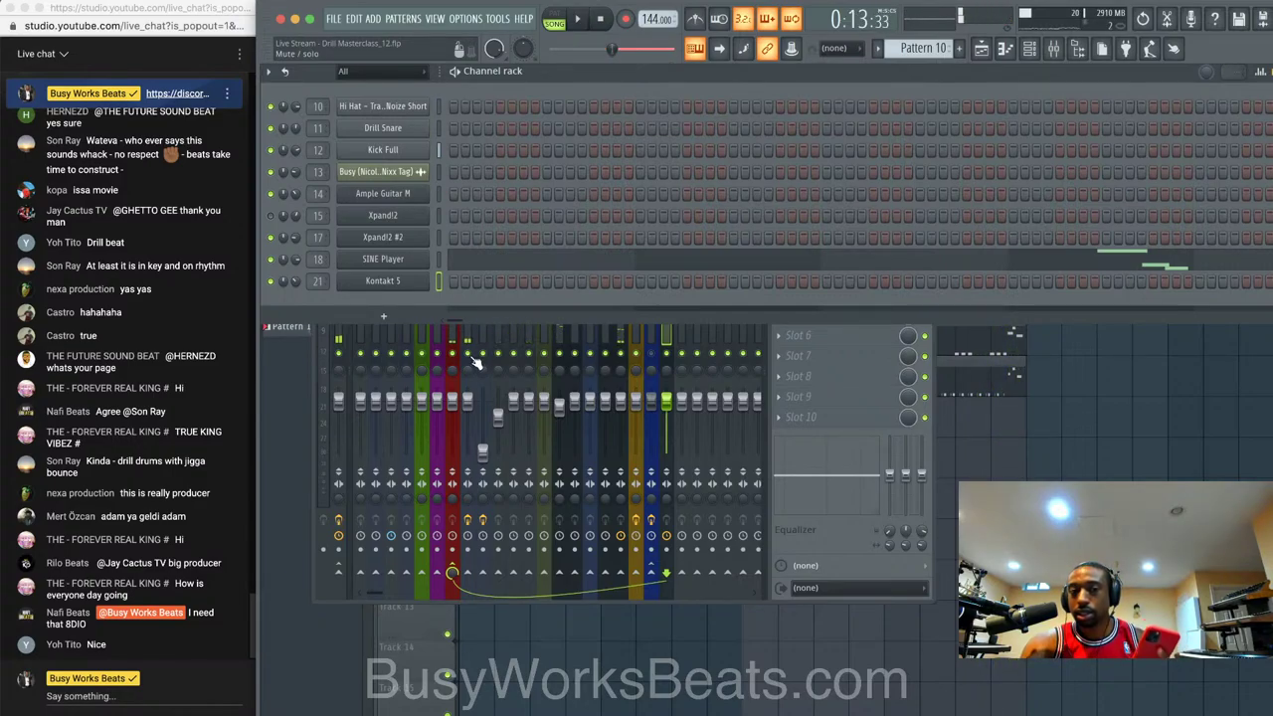
# - Post the vocal tag artist's name in the YouTube live chat and return to the FL Studio mixer
pyautogui.click(179, 690)
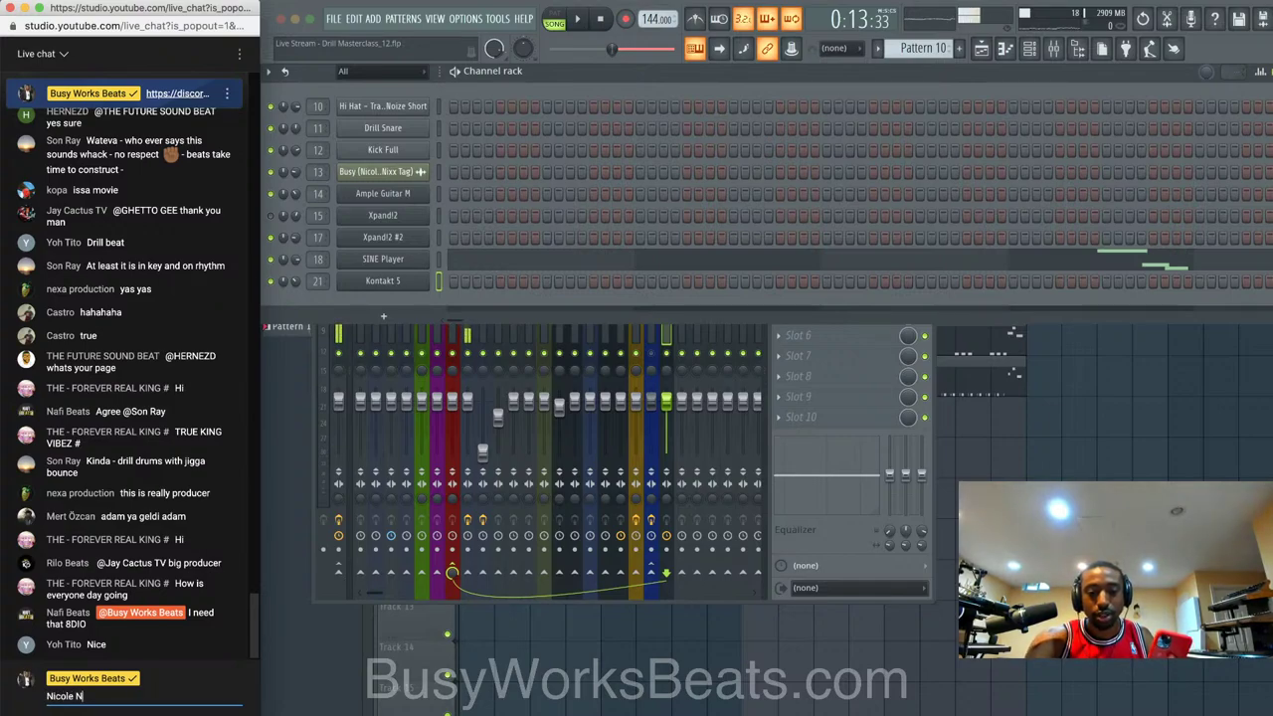
pyautogui.press('Return')
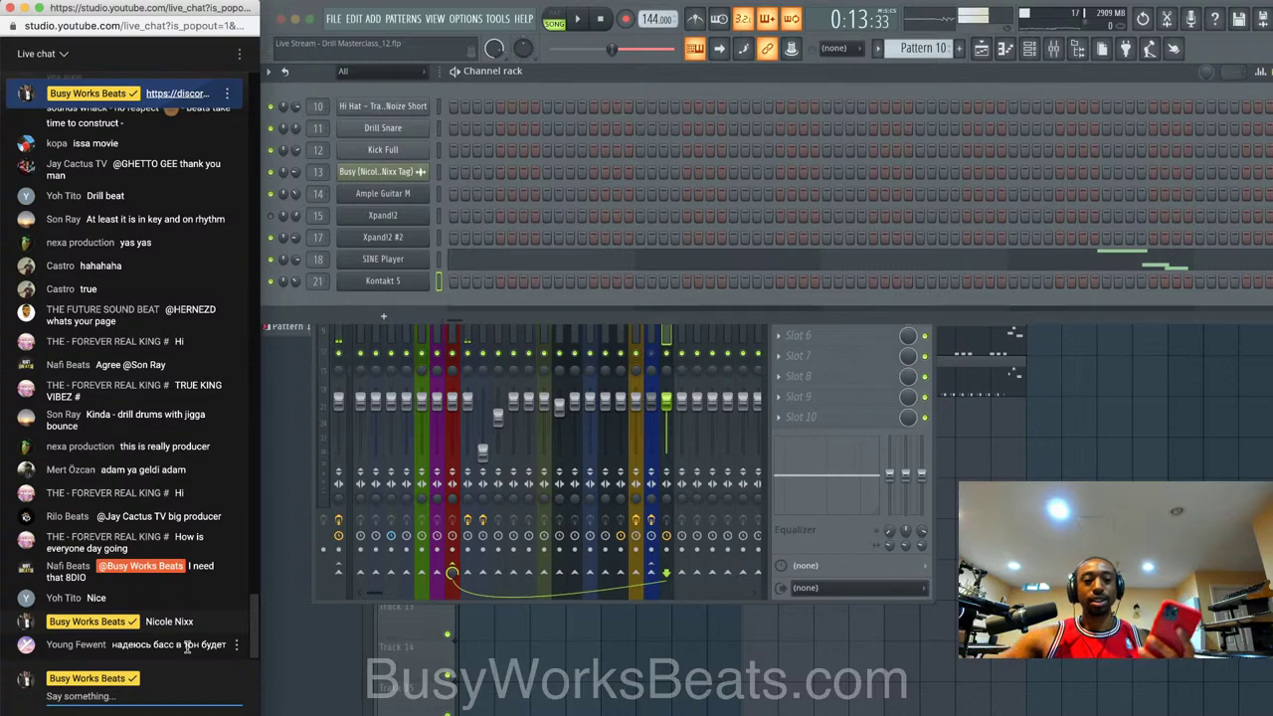
pyautogui.click(807, 542)
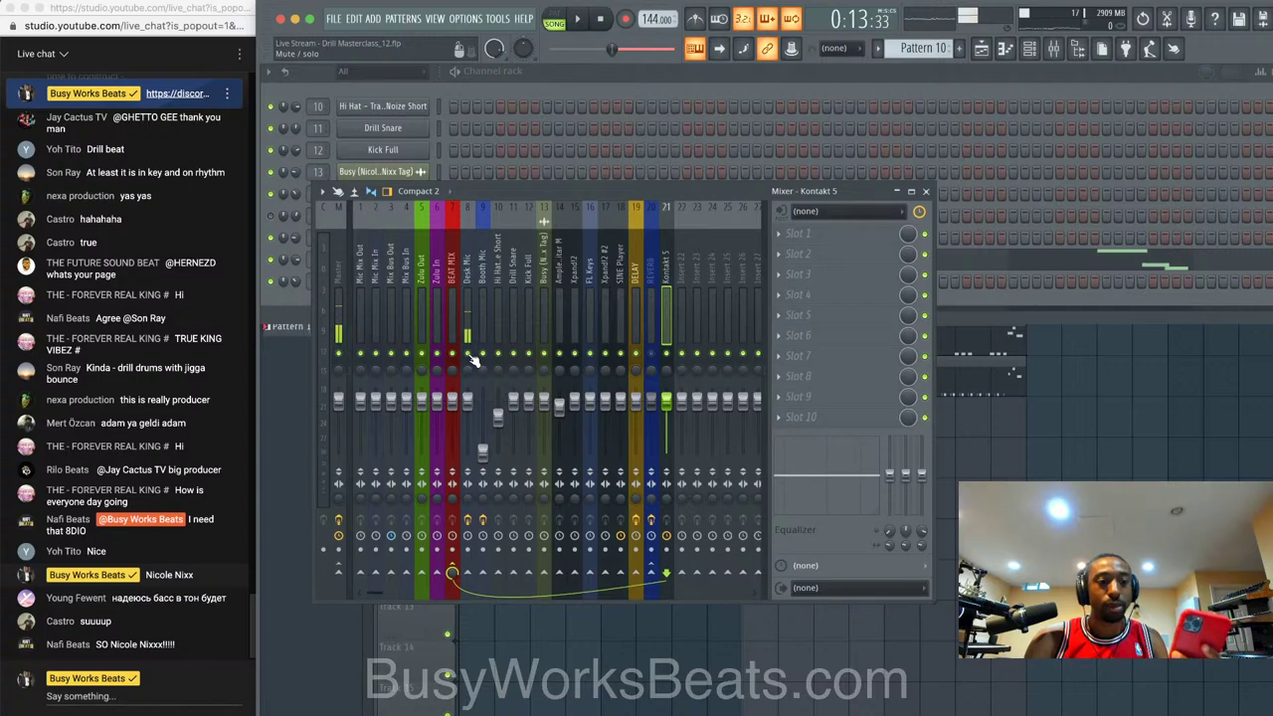
# - Play the loop, delete the Pattern 9 clip from Track 8 of the playlist, and show the channel rack
pyautogui.press('space')
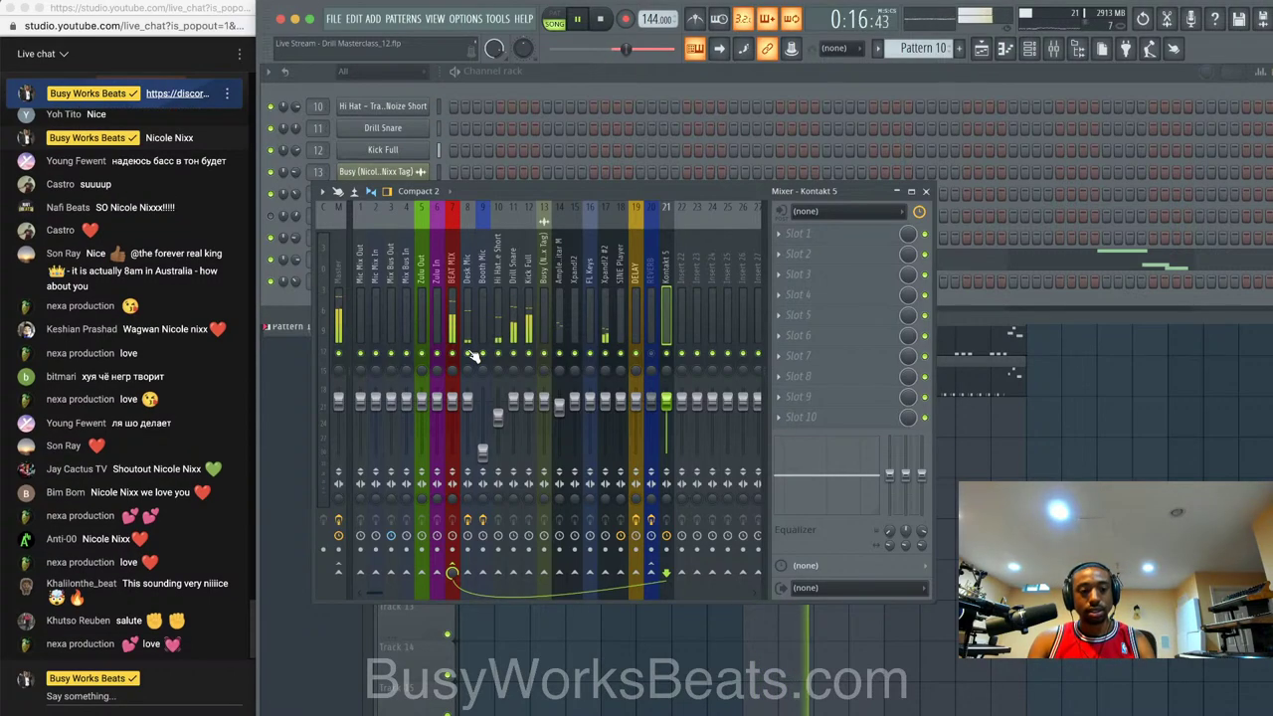
pyautogui.rightClick(1041, 480)
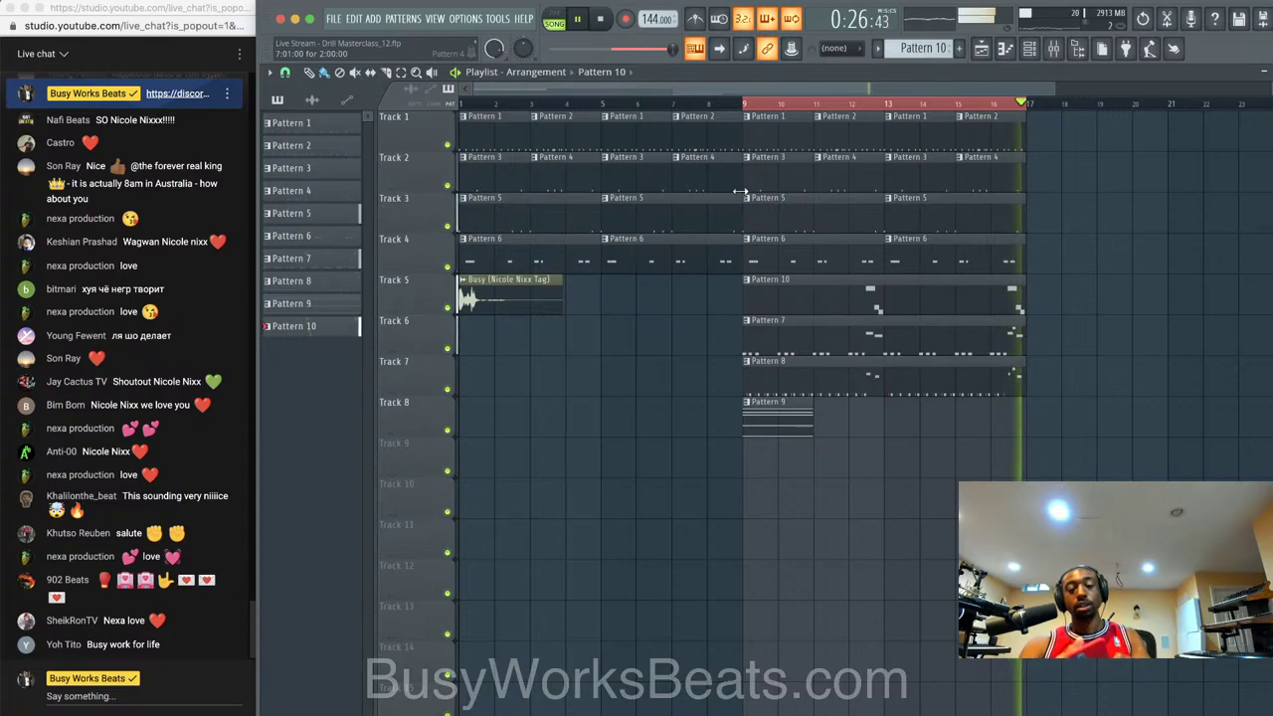
pyautogui.rightClick(805, 427)
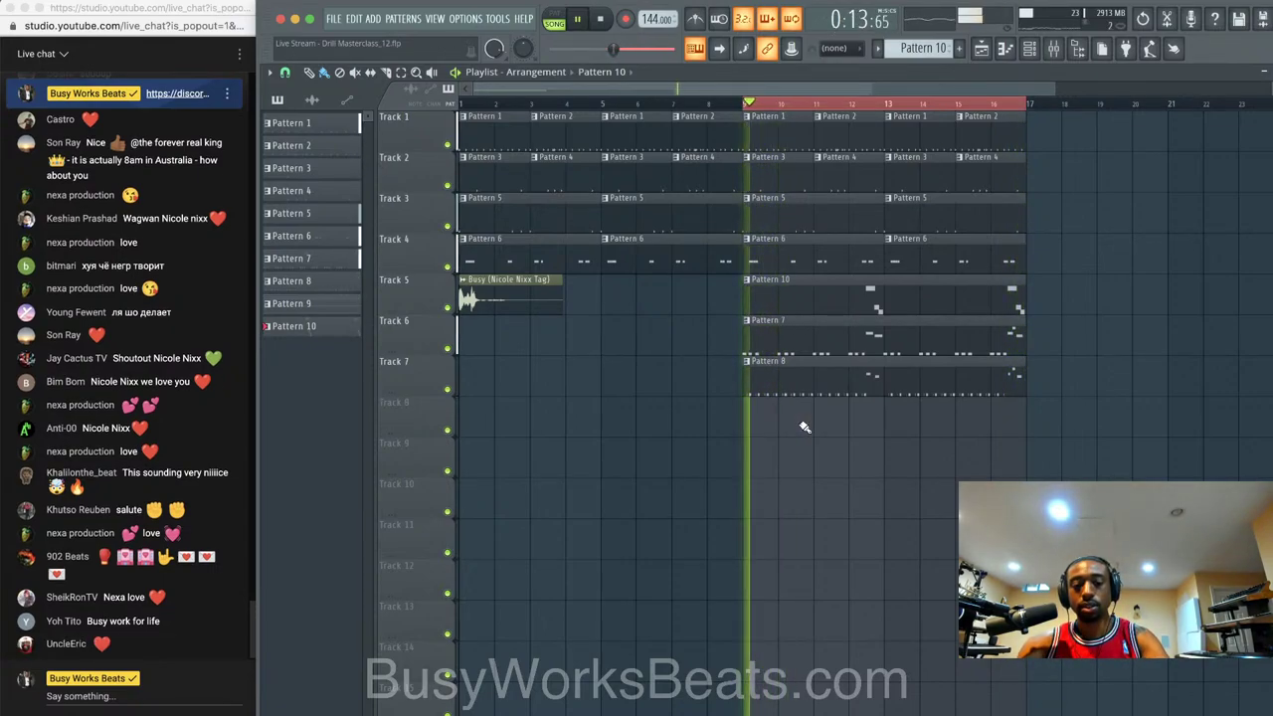
pyautogui.click(1034, 50)
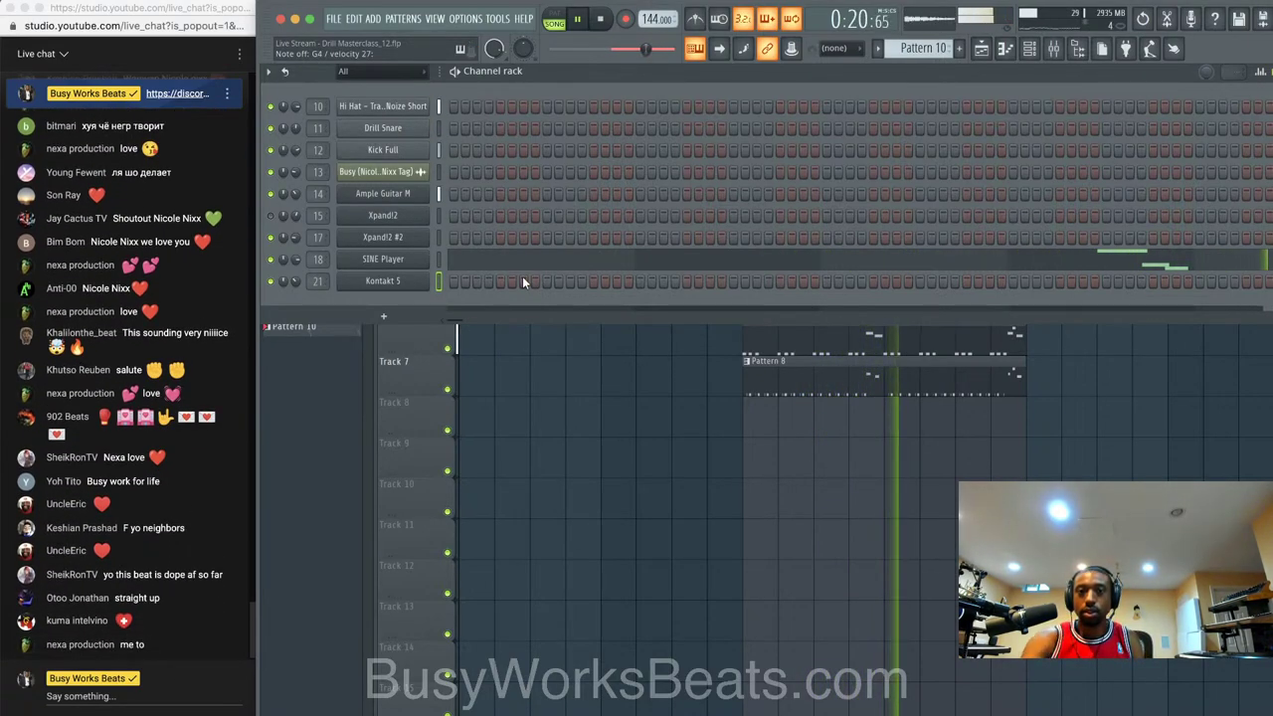
# - Stop playback, create the empty Pattern 11, and return to the channel rack
pyautogui.press('space')
pyautogui.press('F4')
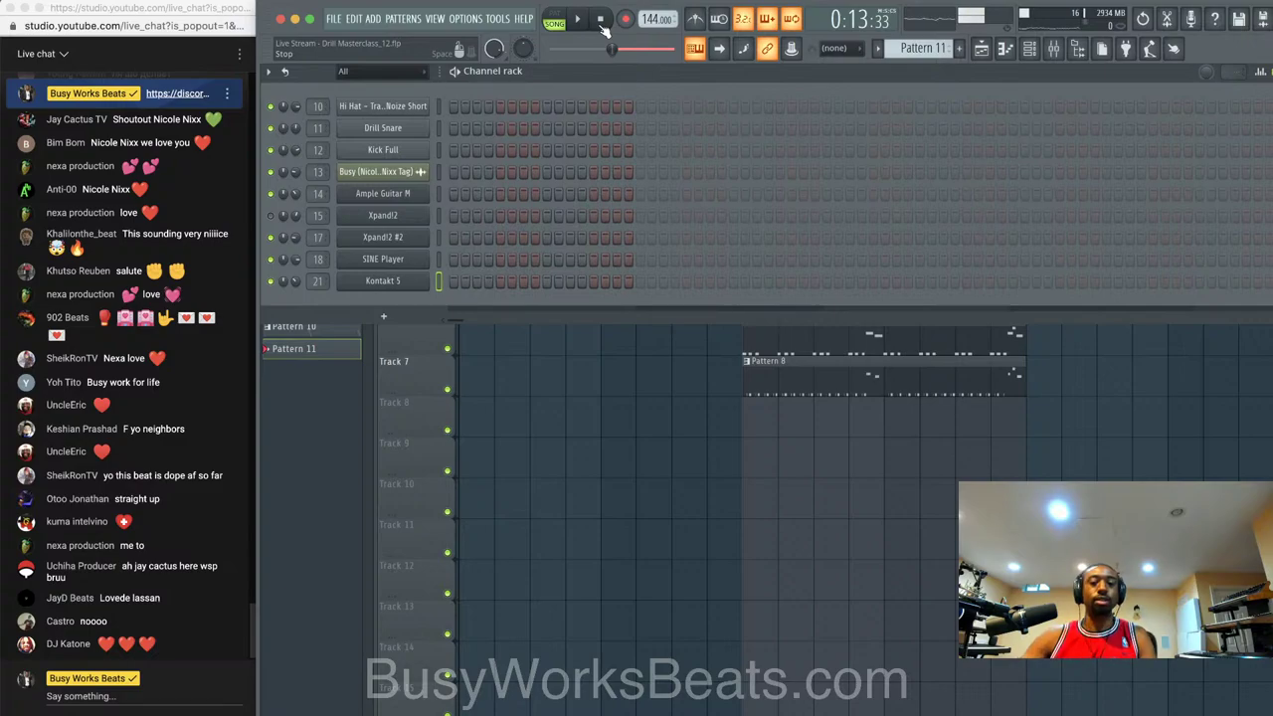
pyautogui.press('F6')
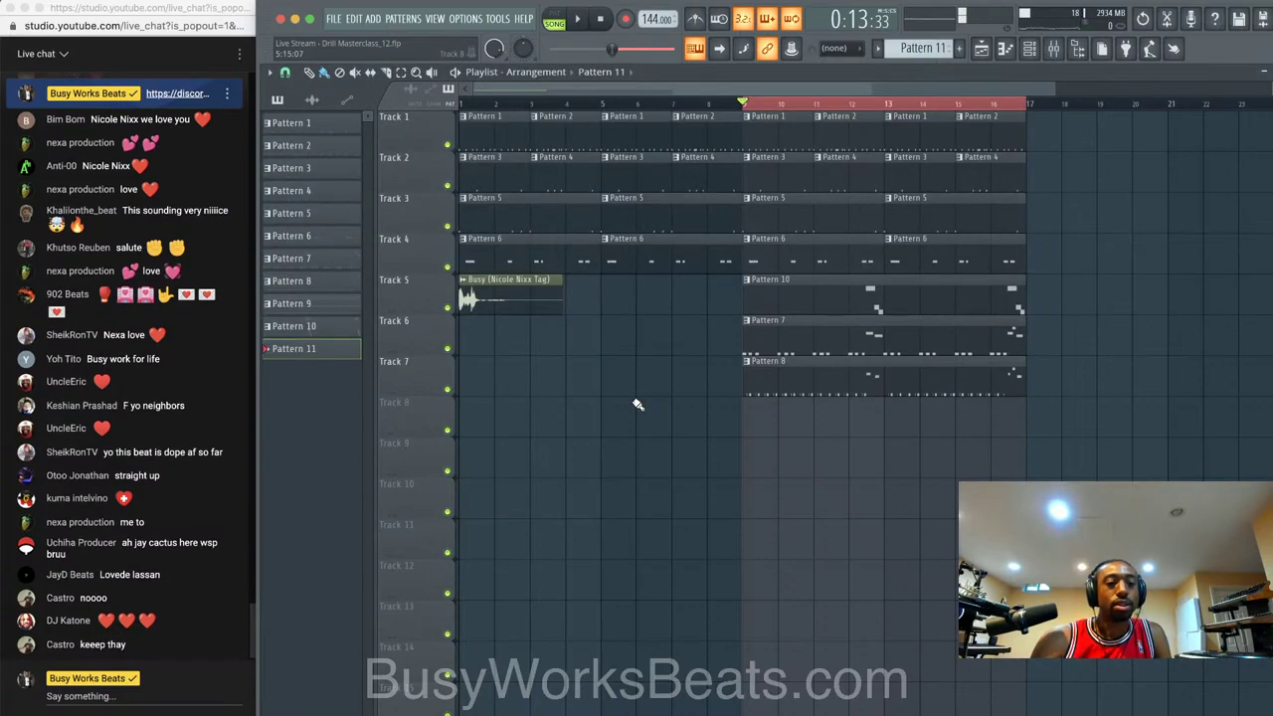
pyautogui.click(985, 54)
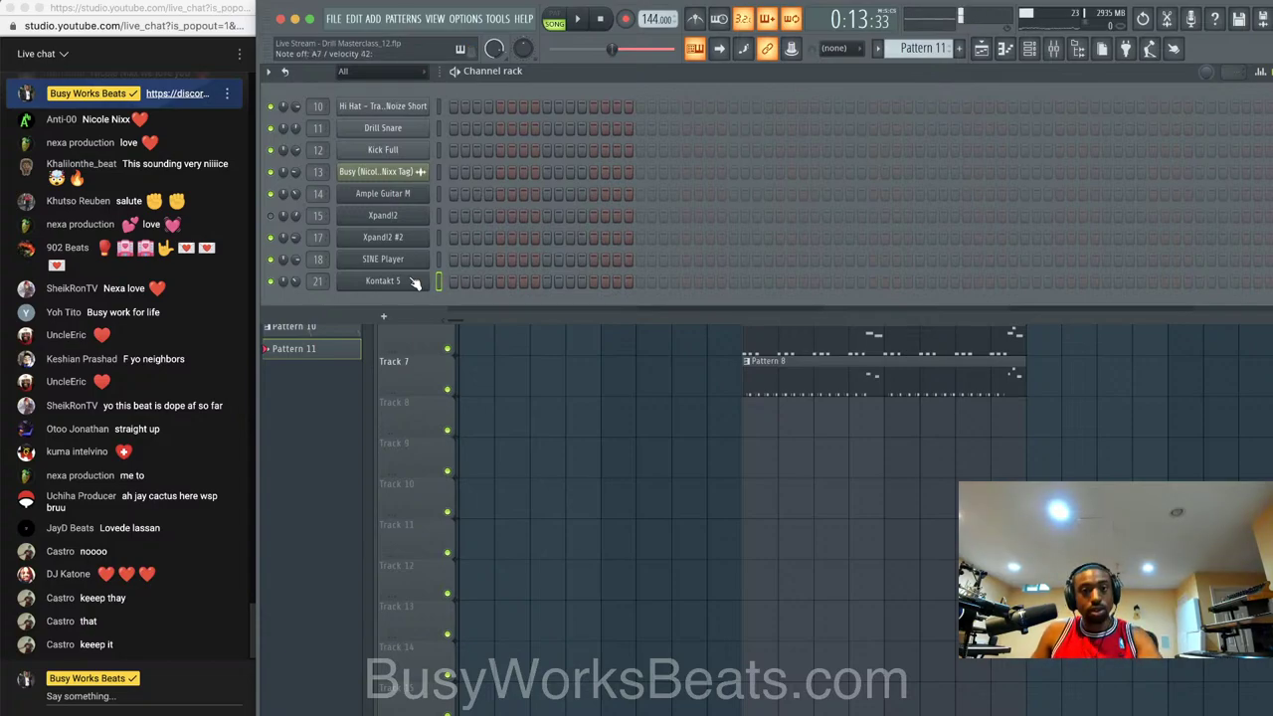
# - Play the loop from bar 9 while trying out the Kontakt 5 strings, then stop
pyautogui.press('space')
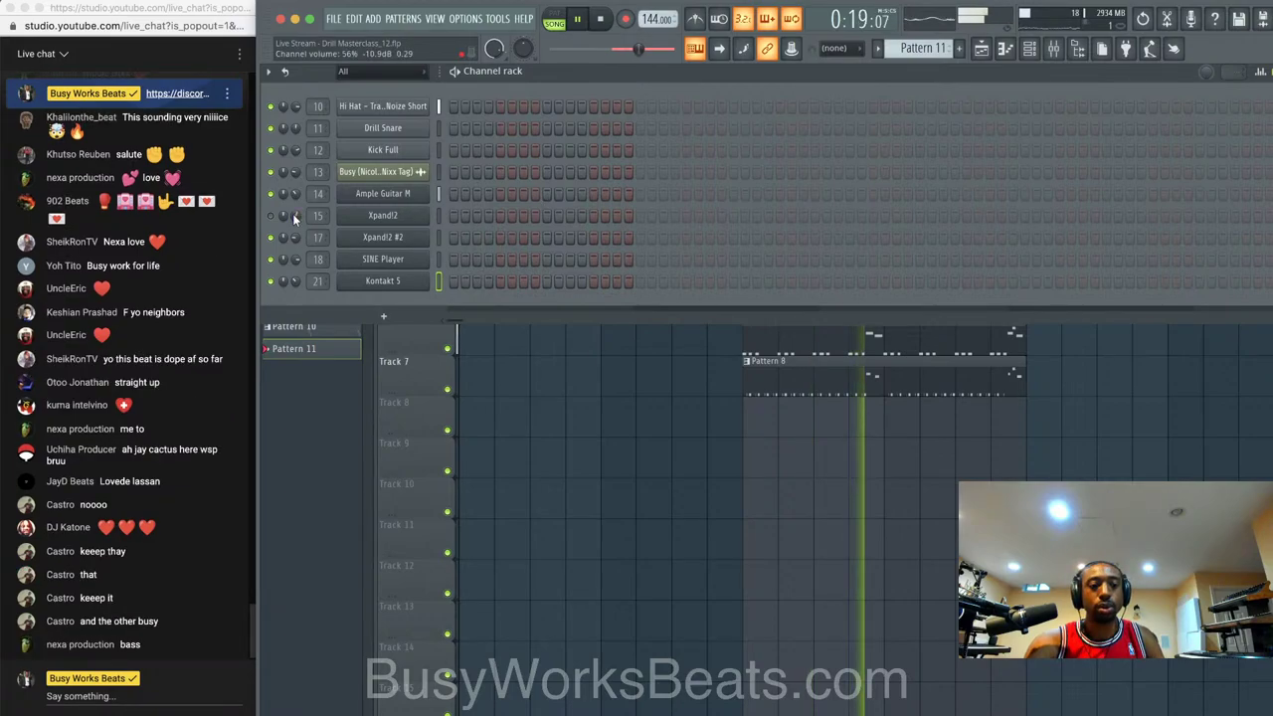
pyautogui.rightClick(528, 378)
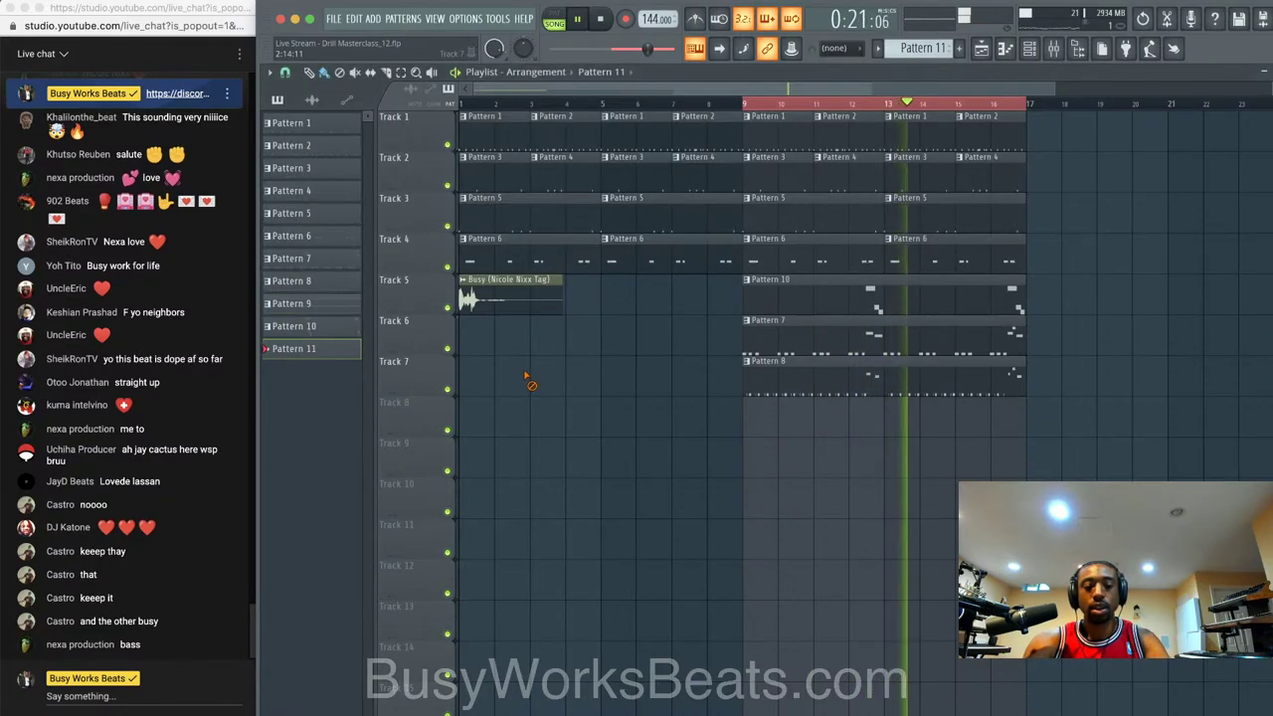
pyautogui.click(1041, 56)
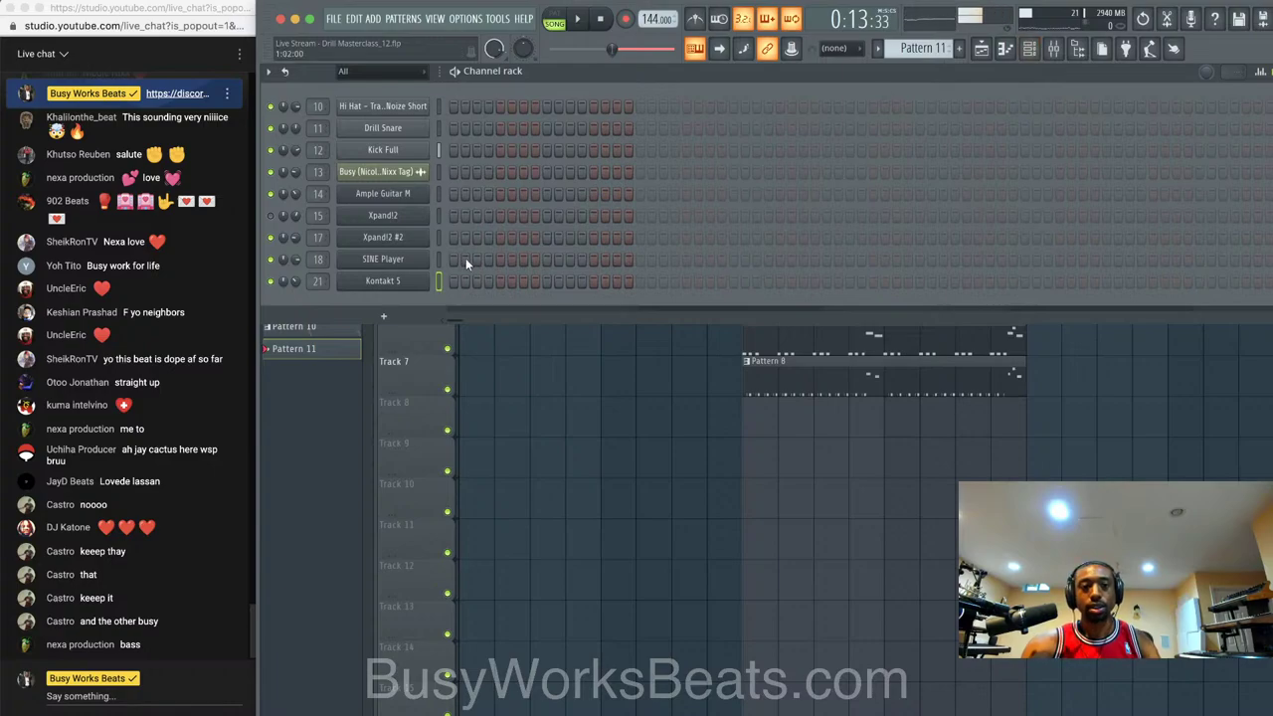
# - Load 8DIO Majestica Brass 01 Shorts from the 02 Brass folder into the Kontakt 5 rack
pyautogui.click(397, 317)
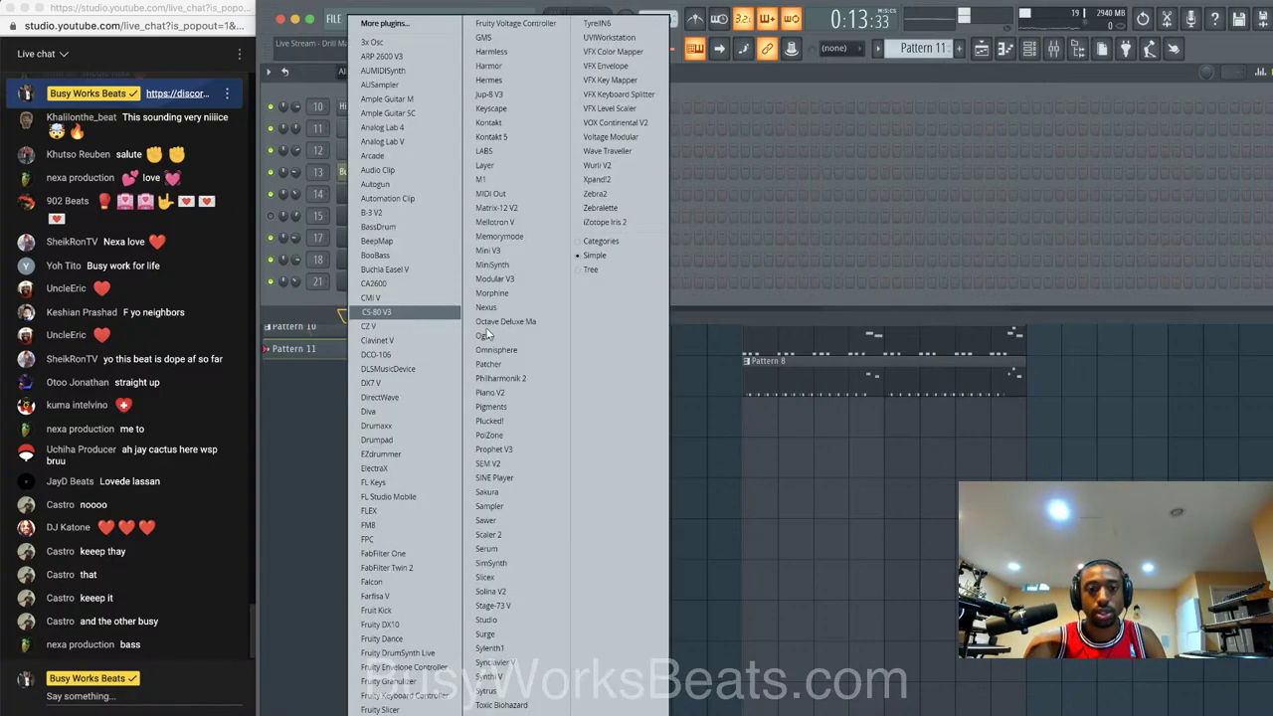
pyautogui.click(338, 297)
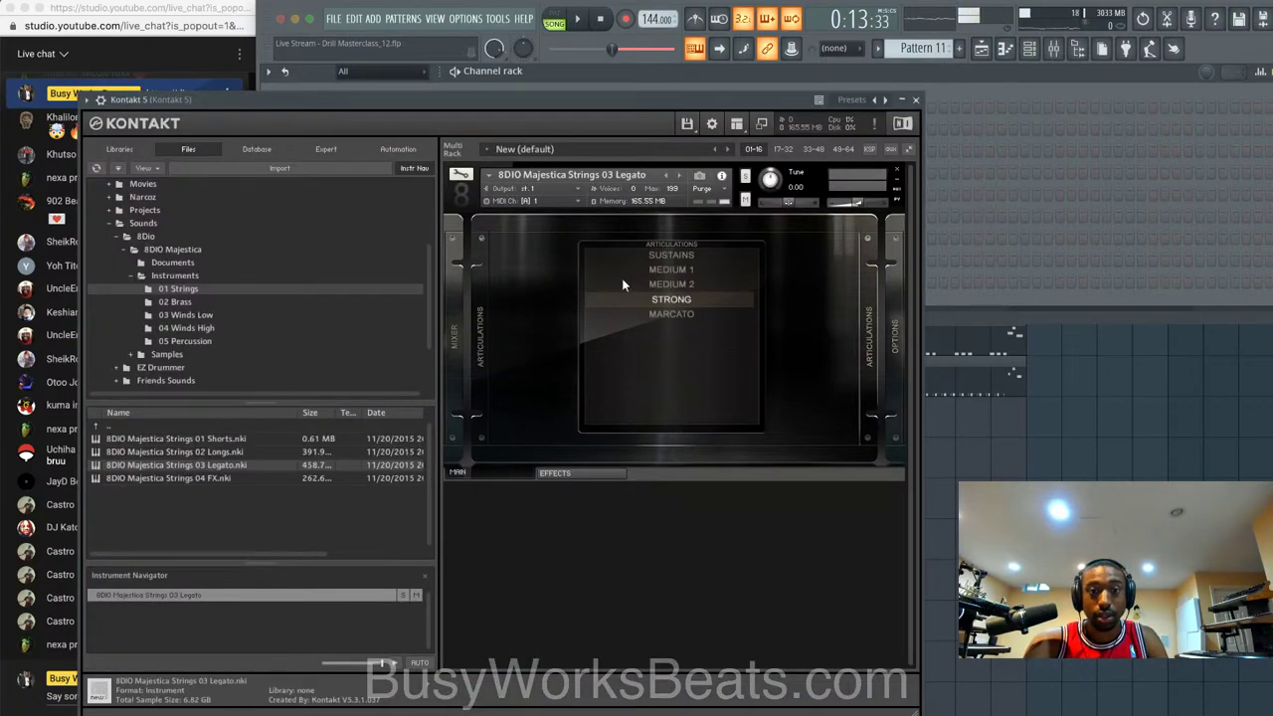
pyautogui.click(177, 302)
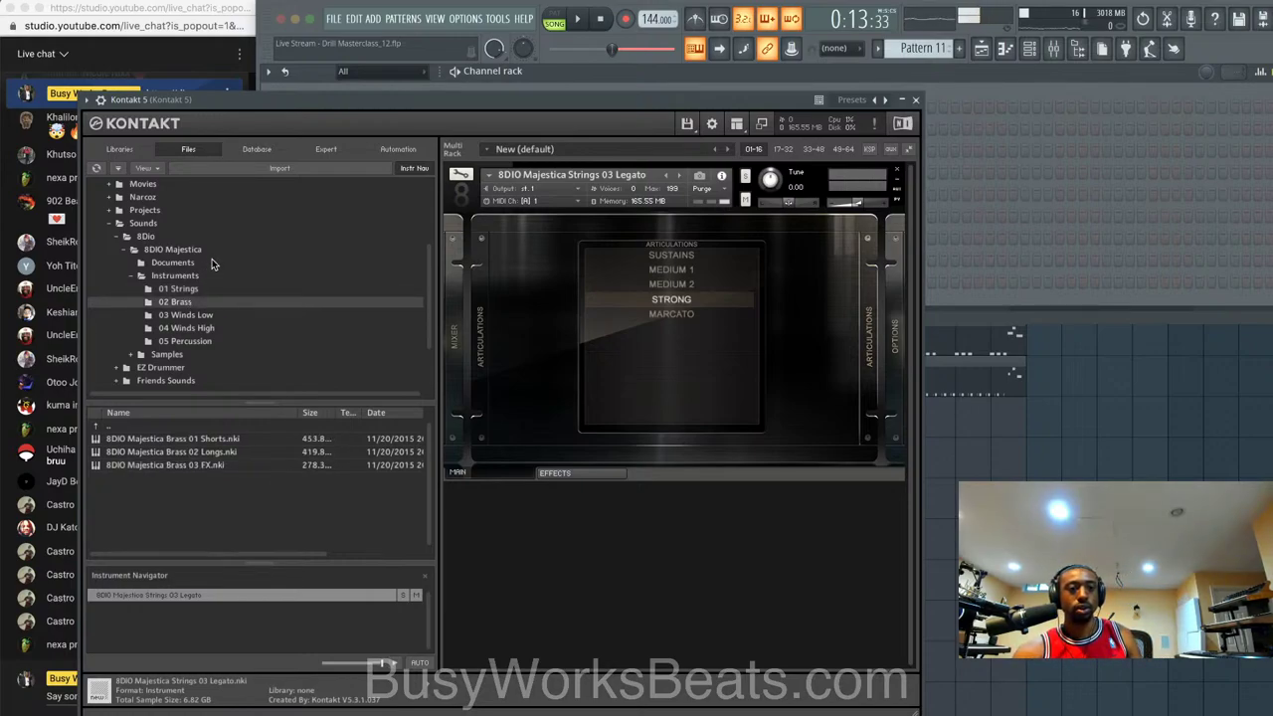
pyautogui.click(203, 441)
pyautogui.moveTo(581, 323); pyautogui.dragTo(647, 300)
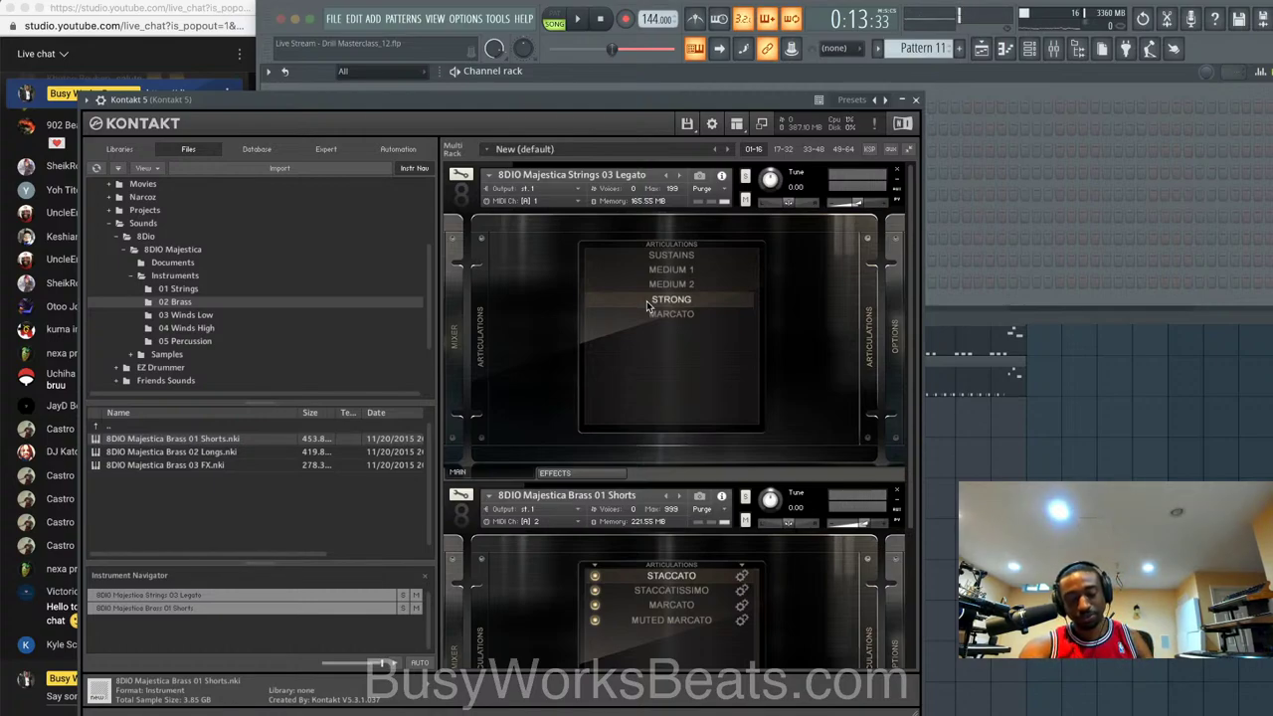
# - Remove Majestica Strings 03 Legato from Kontakt 5 without saving and set Brass 01 Shorts to receive on the omni MIDI channel
pyautogui.click(899, 173)
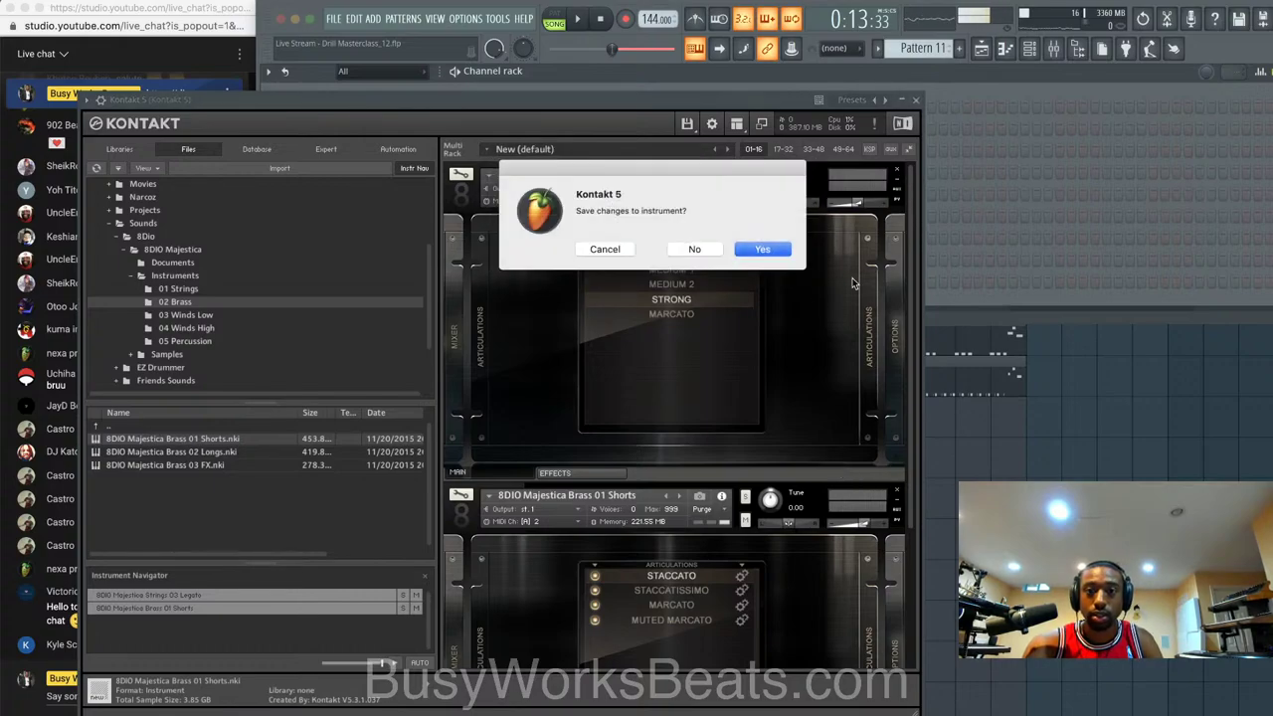
pyautogui.click(699, 250)
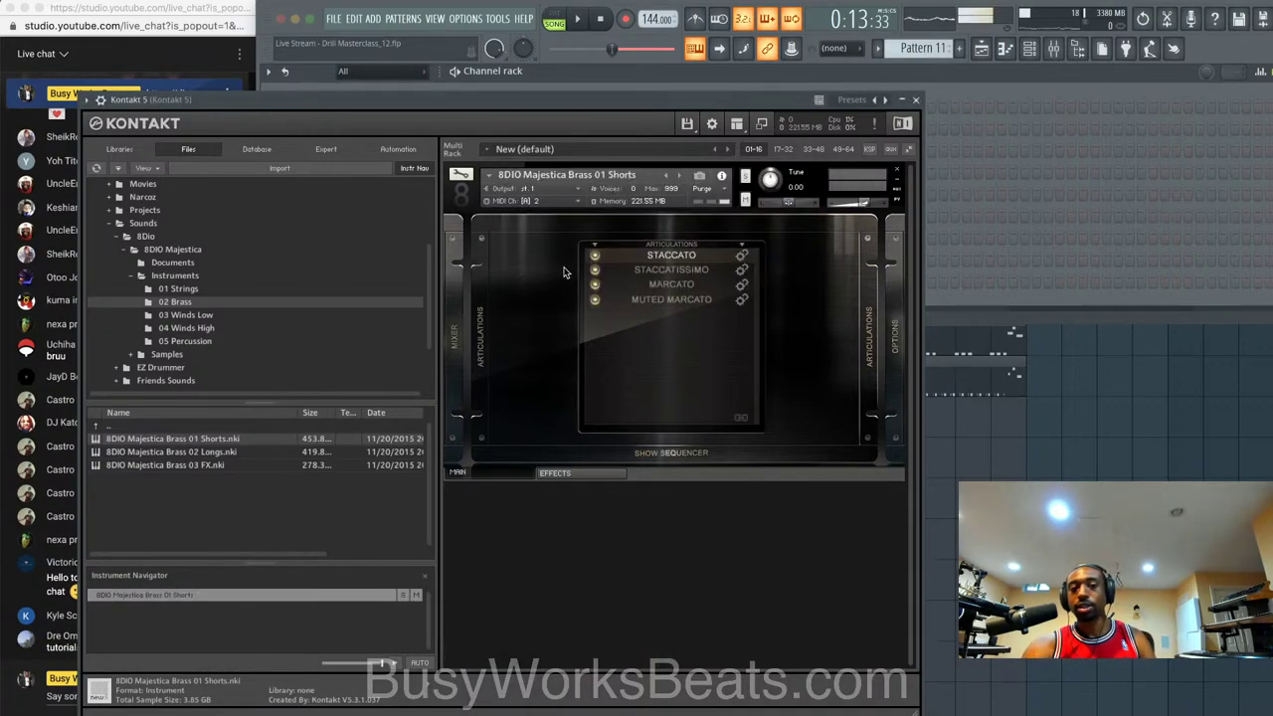
pyautogui.click(542, 200)
pyautogui.click(551, 217)
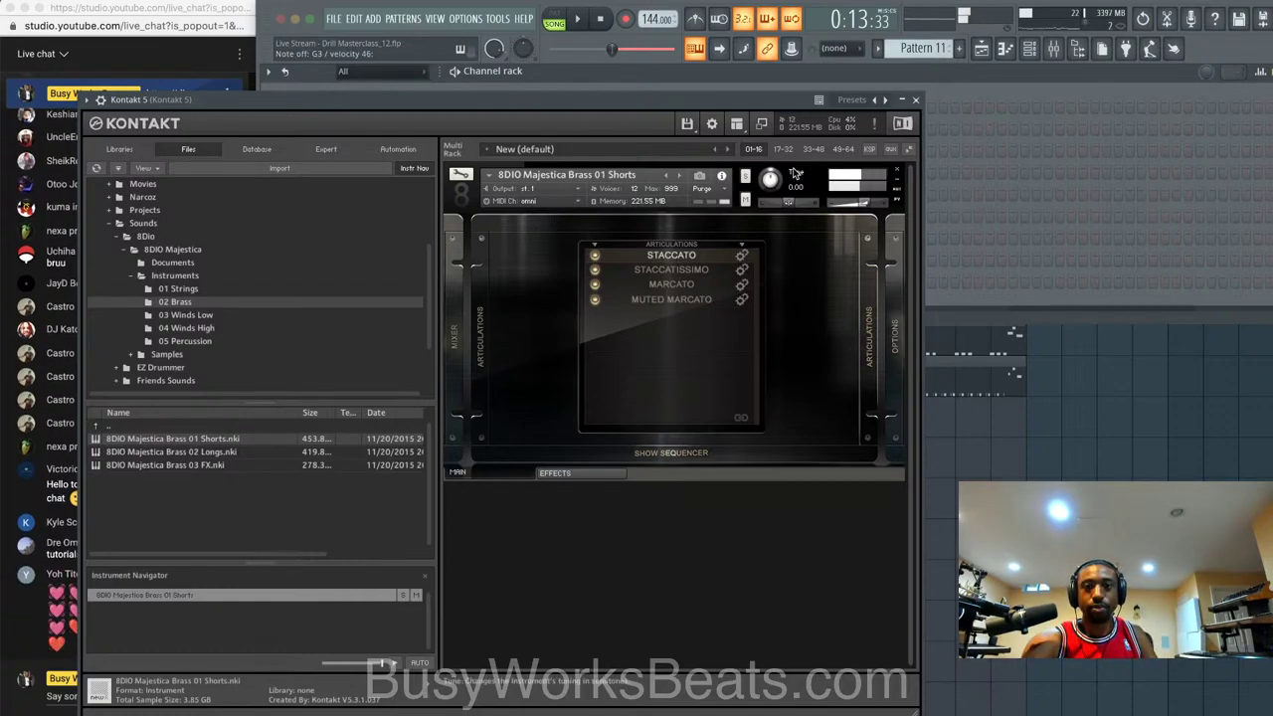
pyautogui.click(916, 100)
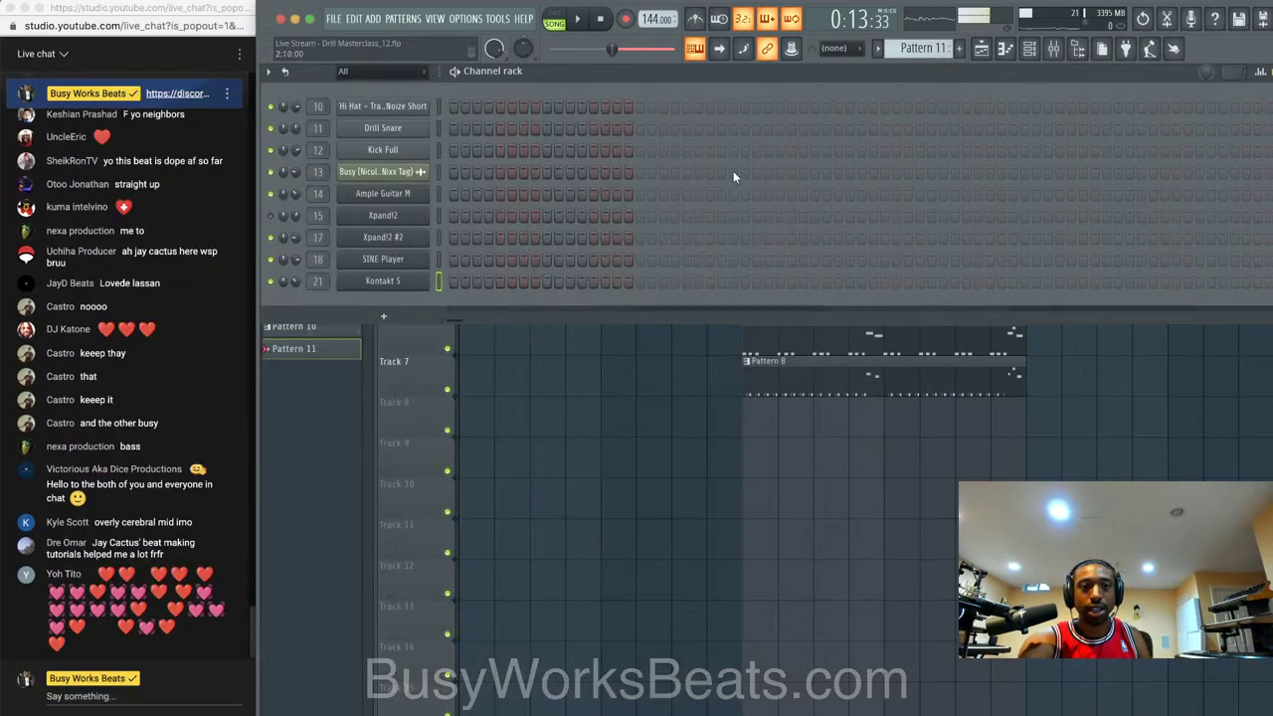
# - Audition the brass over the playing loop and add 8DIO Majestica Brass 02 Longs to the Kontakt 5 rack
pyautogui.press('space')
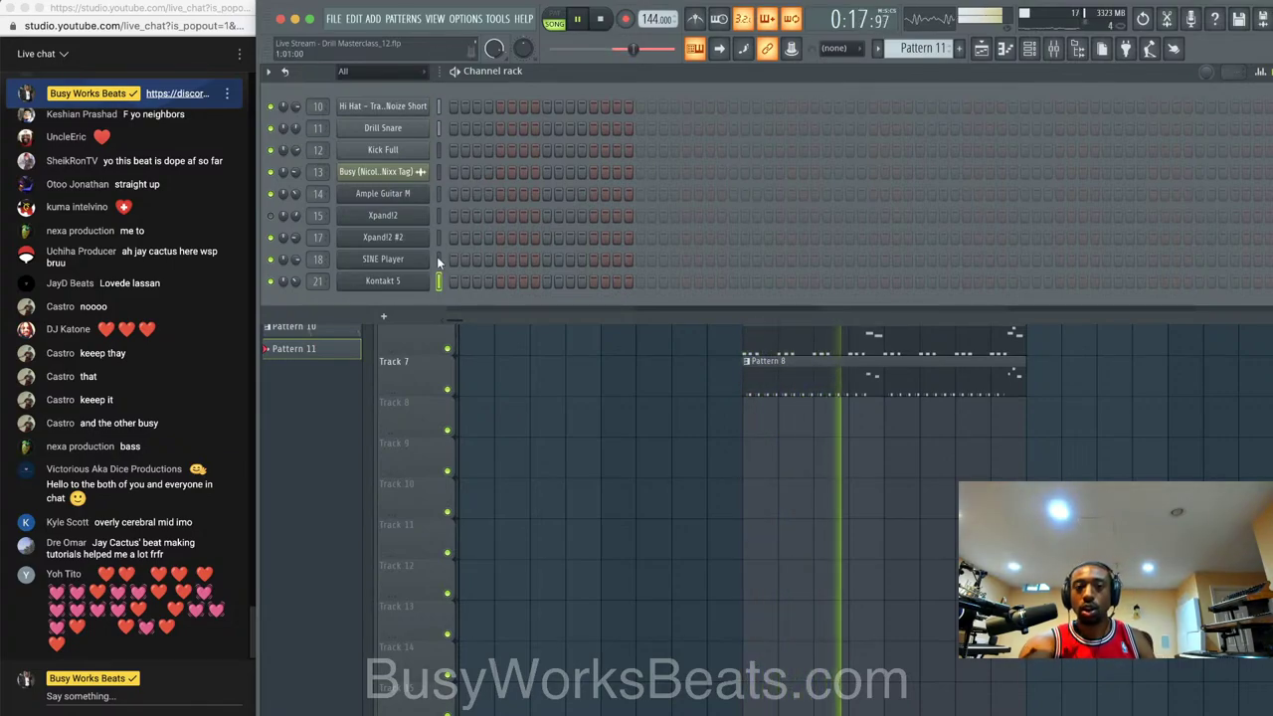
pyautogui.click(383, 282)
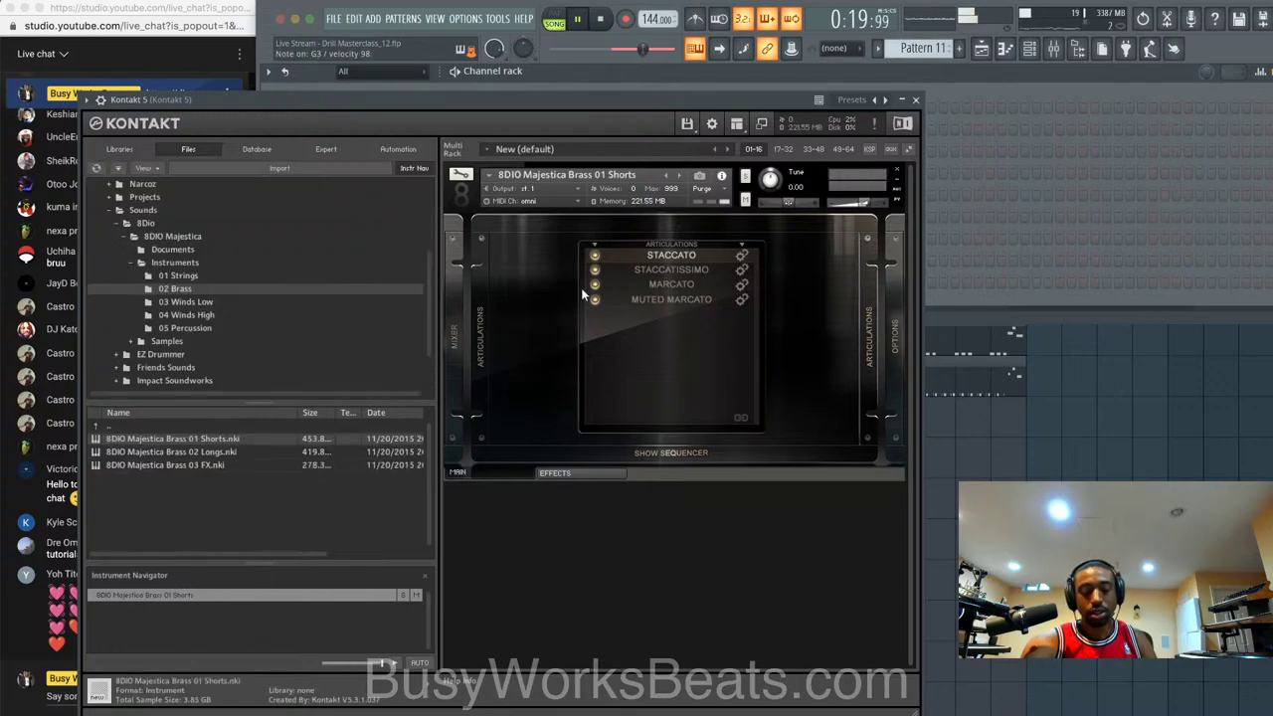
pyautogui.doubleClick(222, 448)
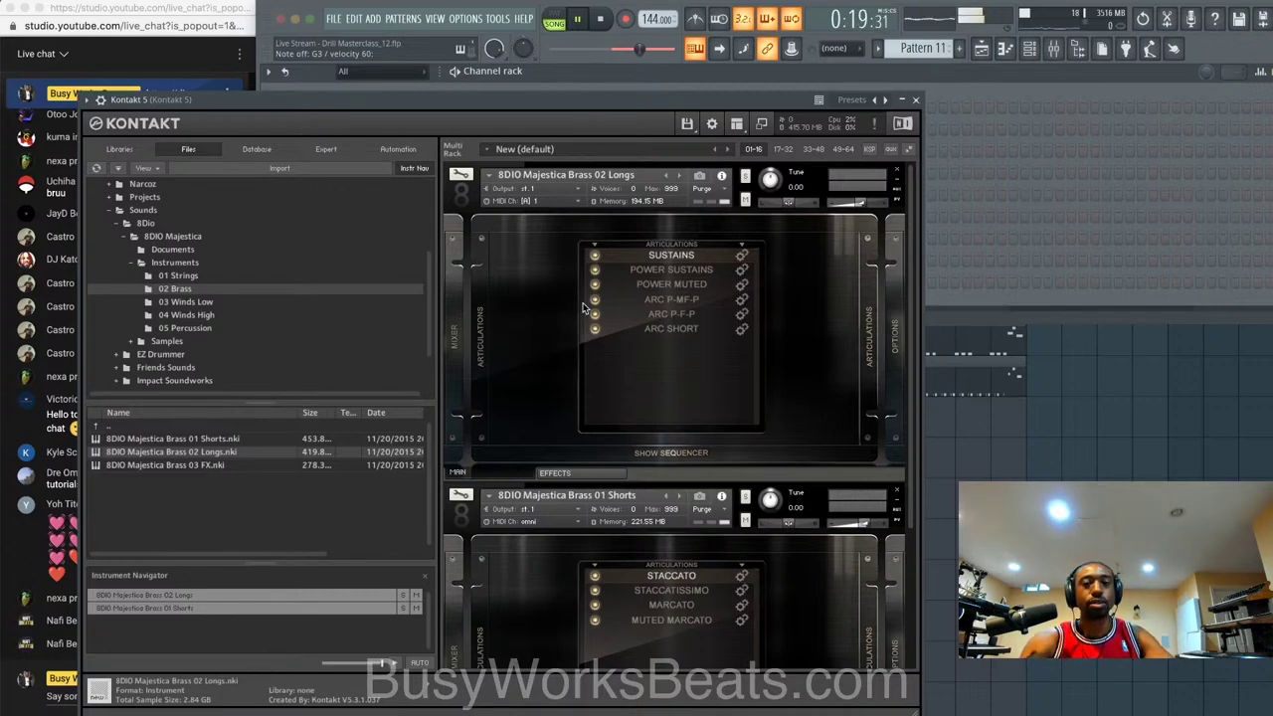
pyautogui.click(916, 100)
pyautogui.press('space')
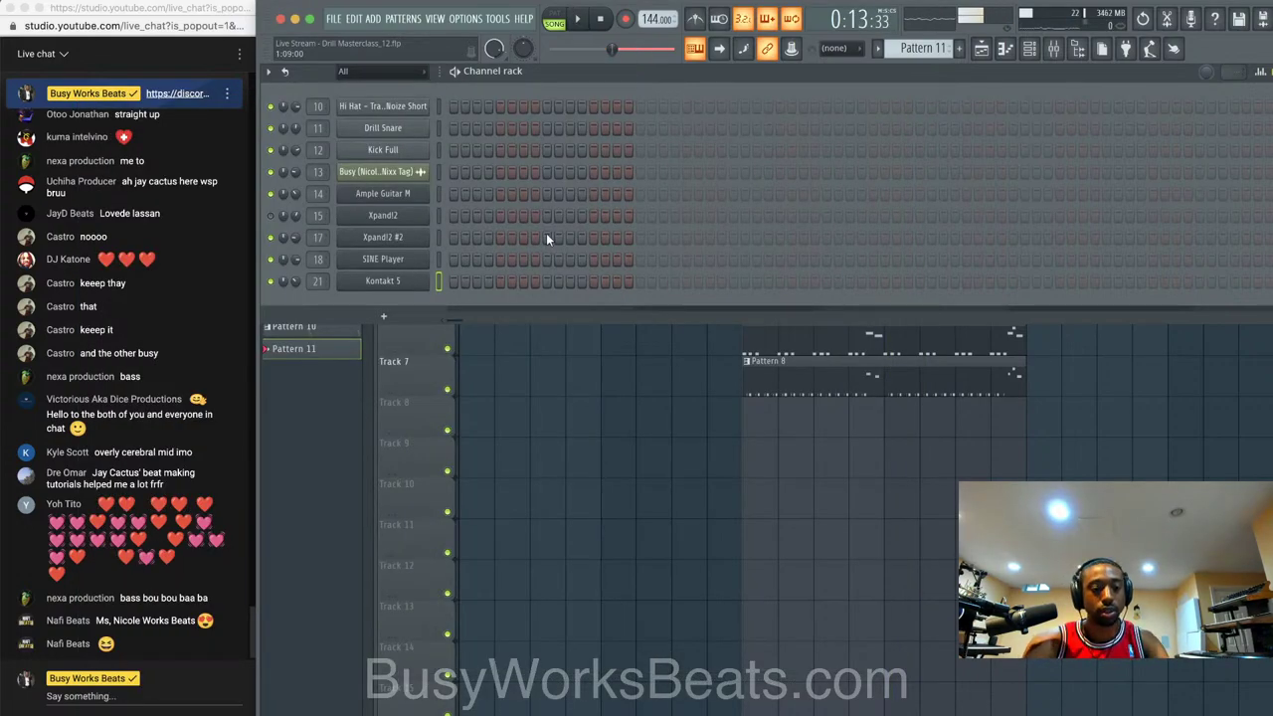
# - In Kontakt 5's piano roll for Pattern 11, draw G3 and G4 notes from bar 1, each one bar long
pyautogui.rightClick(419, 281)
pyautogui.click(447, 282)
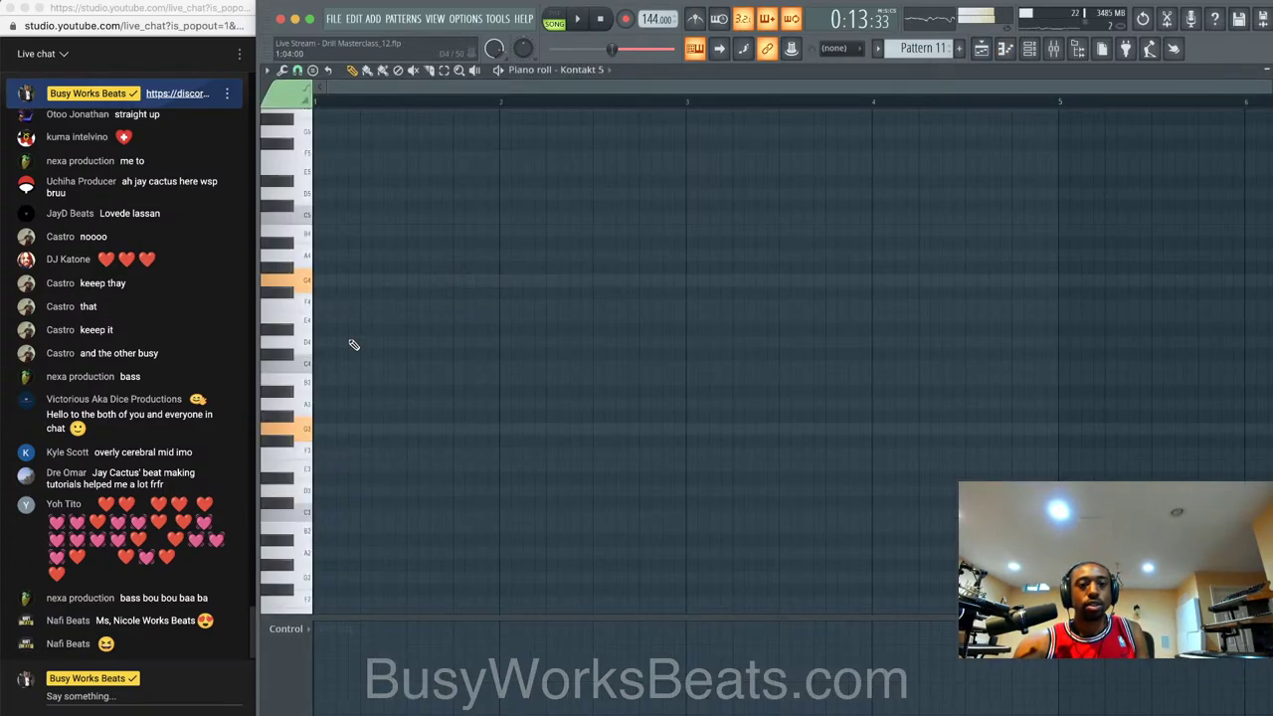
pyautogui.click(336, 429)
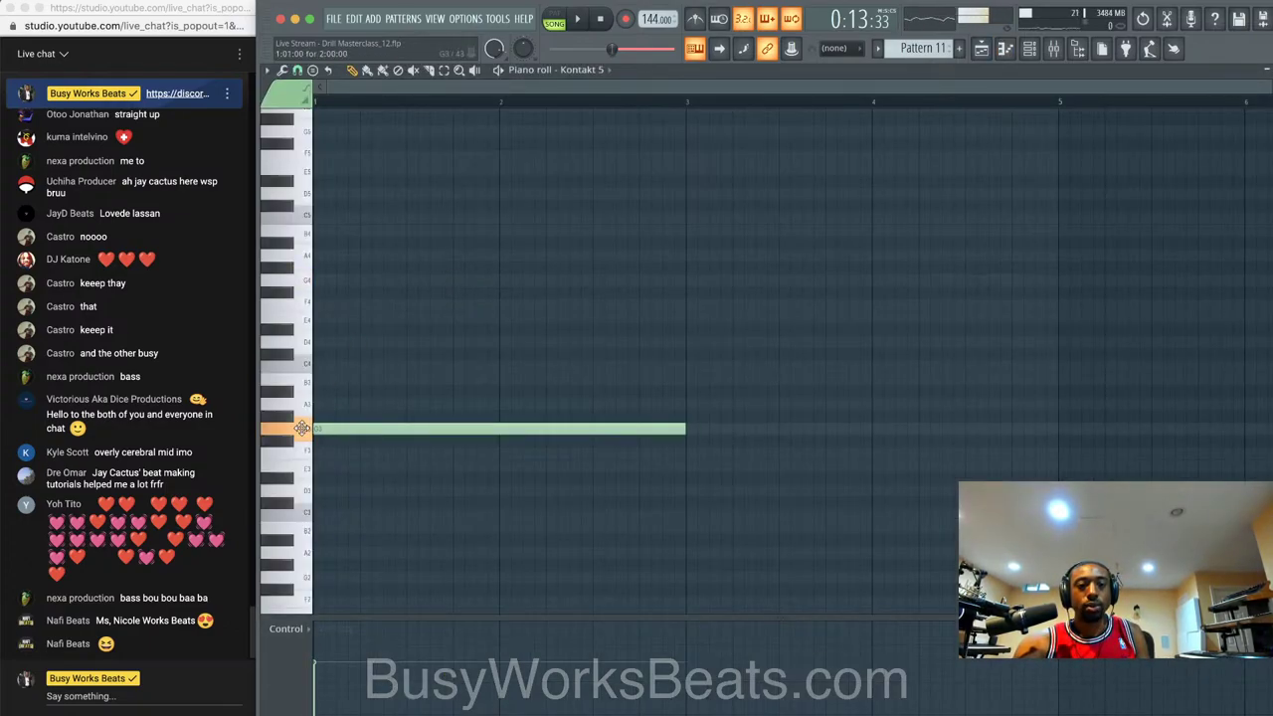
pyautogui.click(338, 281)
pyautogui.hotkey('ctrl', 'a')
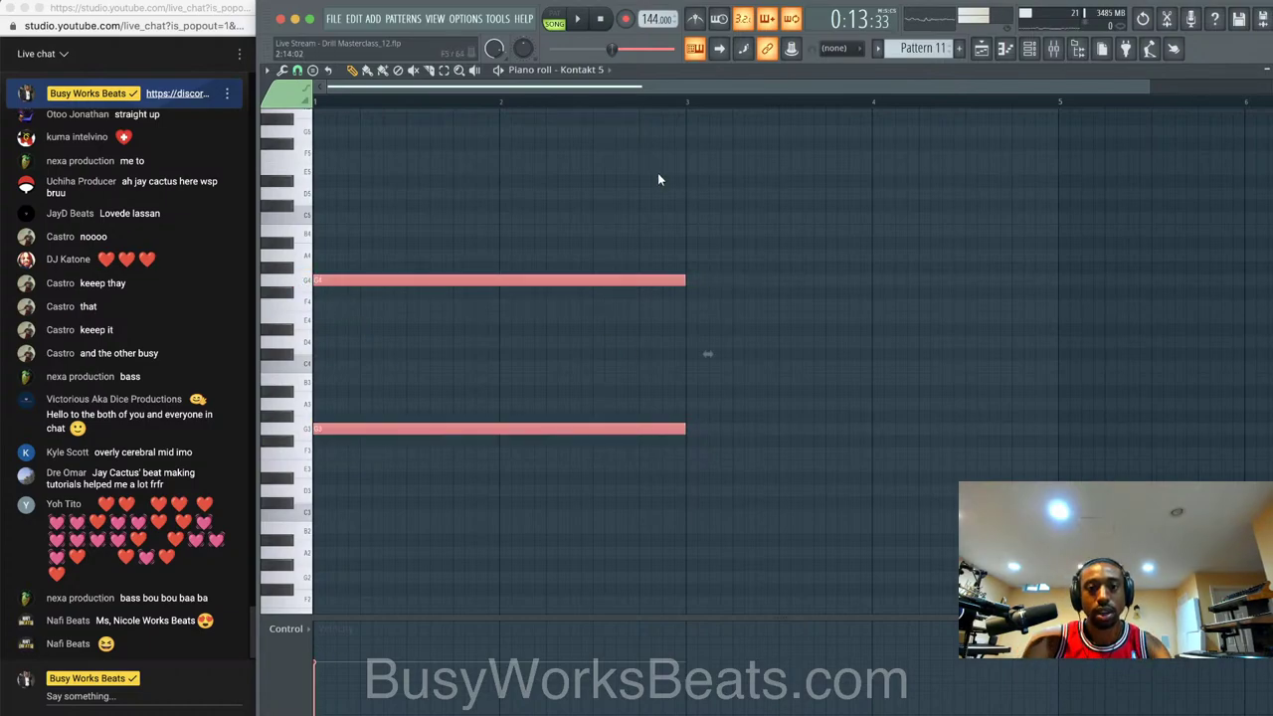
pyautogui.moveTo(685, 279); pyautogui.dragTo(499, 278)
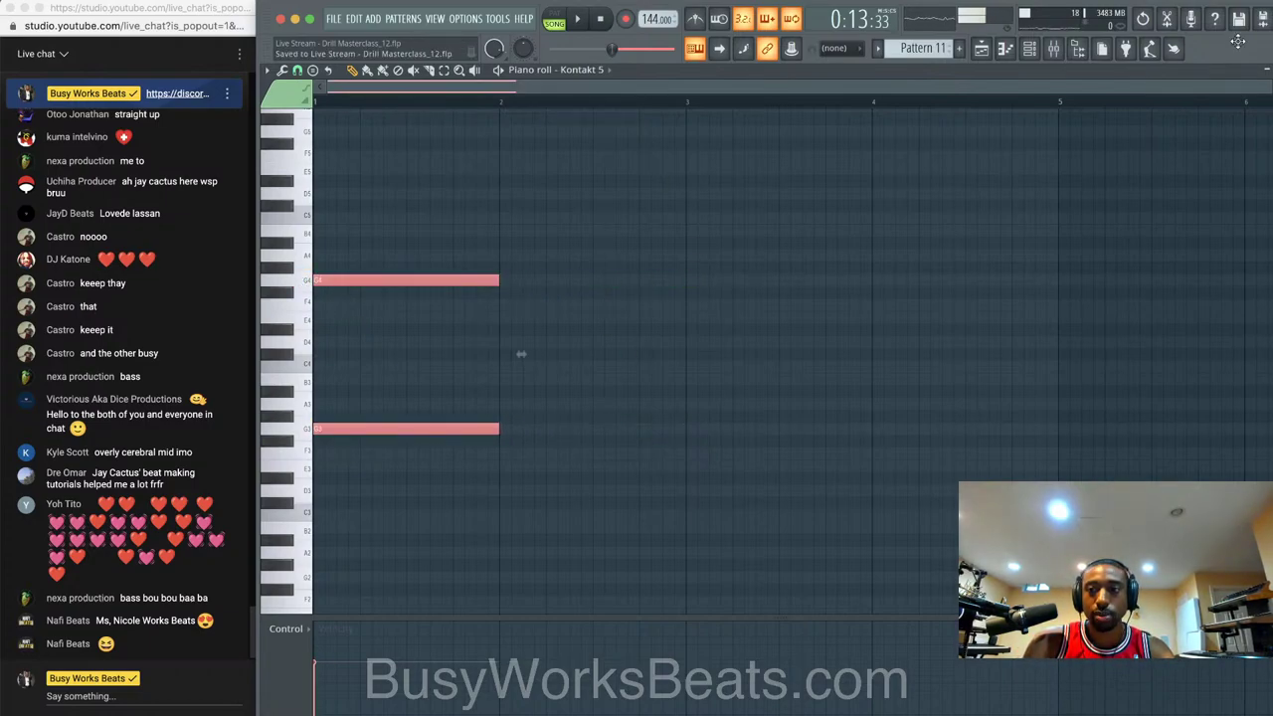
# - Place a Pattern 11 clip on playlist Track 8 at bar 9 and play the loop
pyautogui.press('Escape')
pyautogui.click(754, 436)
pyautogui.press('space')
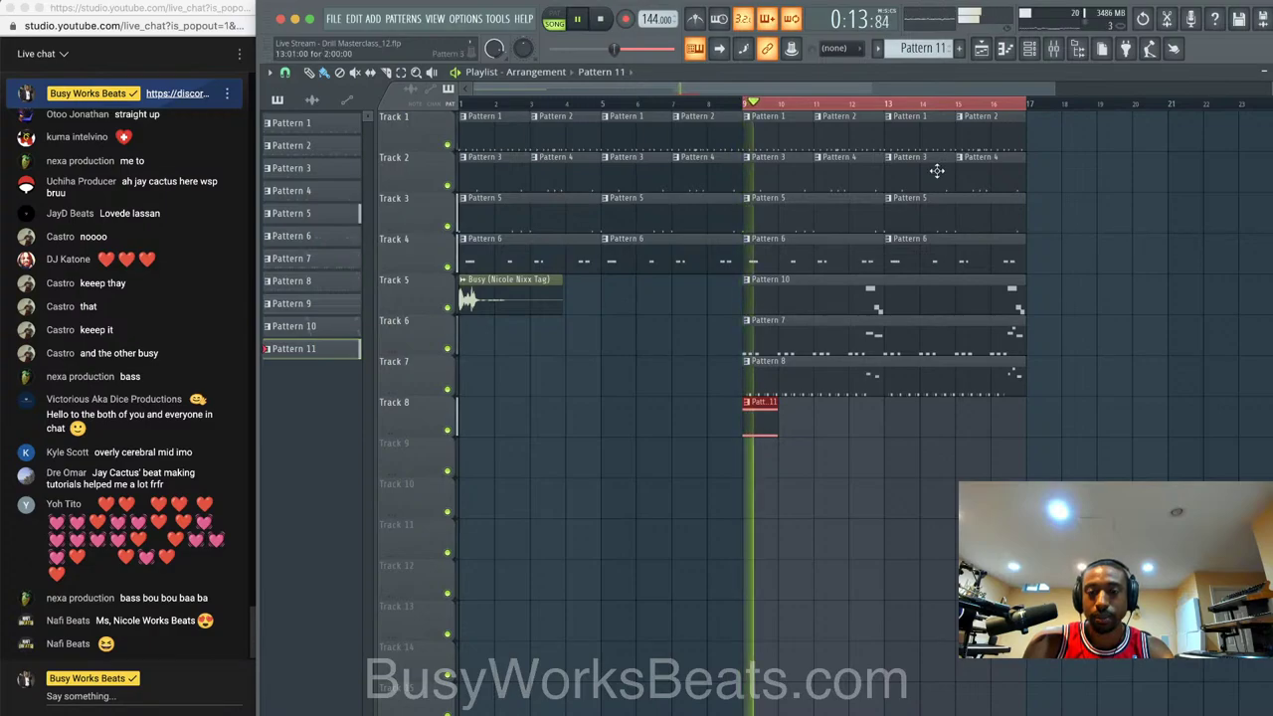
# - Shorten the G3 and G4 notes of Pattern 11 to one beat and replay the loop
pyautogui.click(1031, 50)
pyautogui.click(611, 282)
pyautogui.press('space')
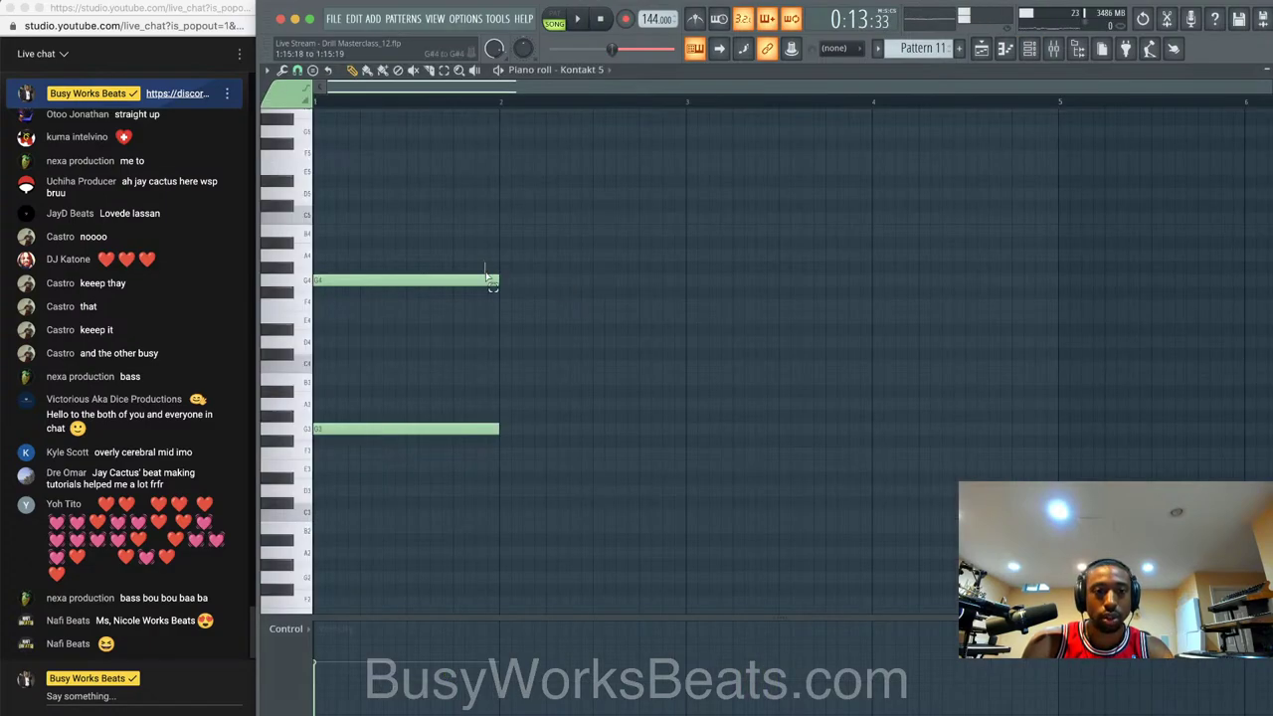
pyautogui.press('super+a')
pyautogui.moveTo(490, 427); pyautogui.dragTo(359, 428)
pyautogui.press('space')
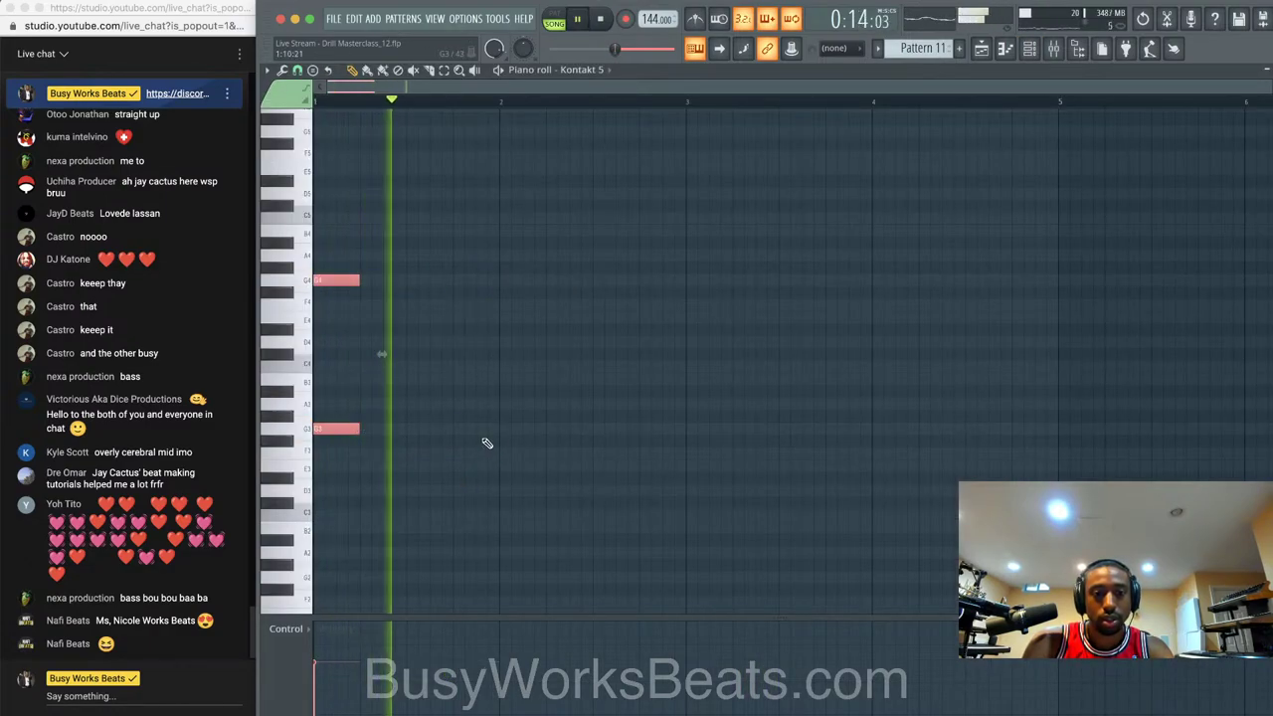
# - Transpose both brass notes down one octave to G2 and G3, then play the loop
pyautogui.hotkey('ctrl', 'd')
pyautogui.press('space')
pyautogui.hotkey('ctrl', 'Down')
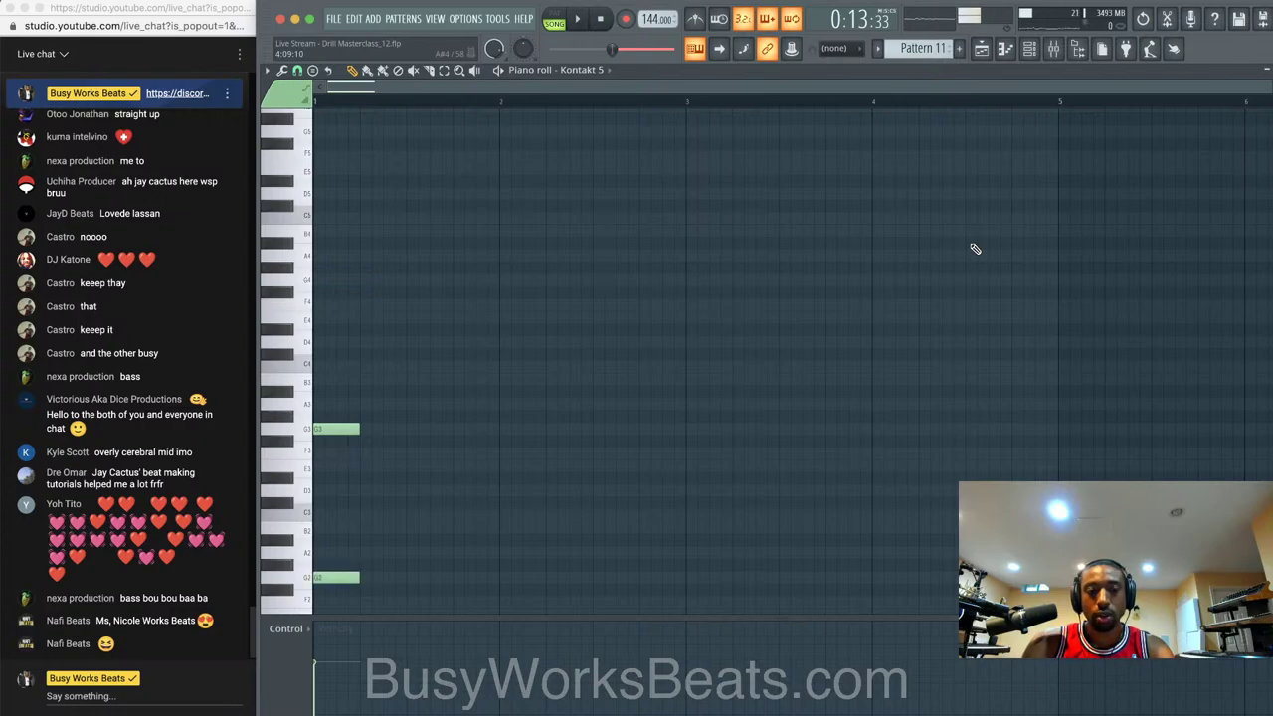
pyautogui.press('space')
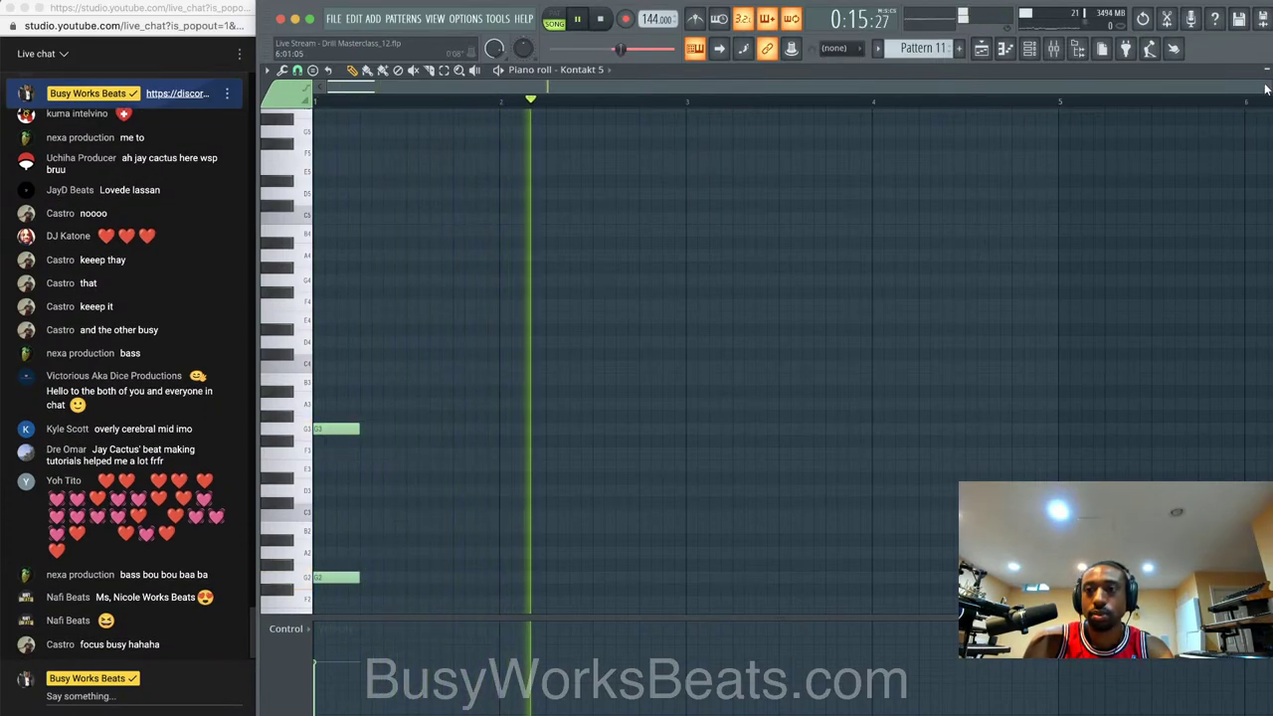
# - Try a one-beat C#3 brass note in bar 1 after the opening octave while the loop plays
pyautogui.press('space')
pyautogui.click(314, 566)
pyautogui.rightClick(314, 567)
pyautogui.press('space')
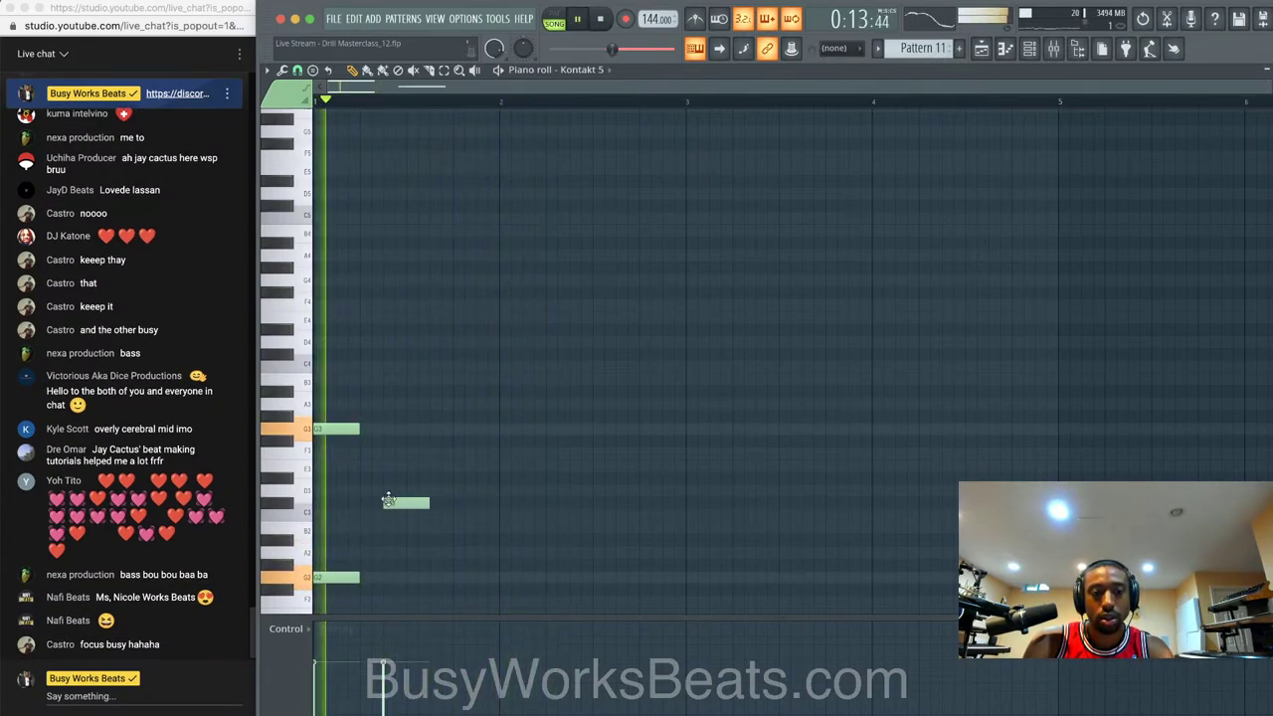
pyautogui.press('space')
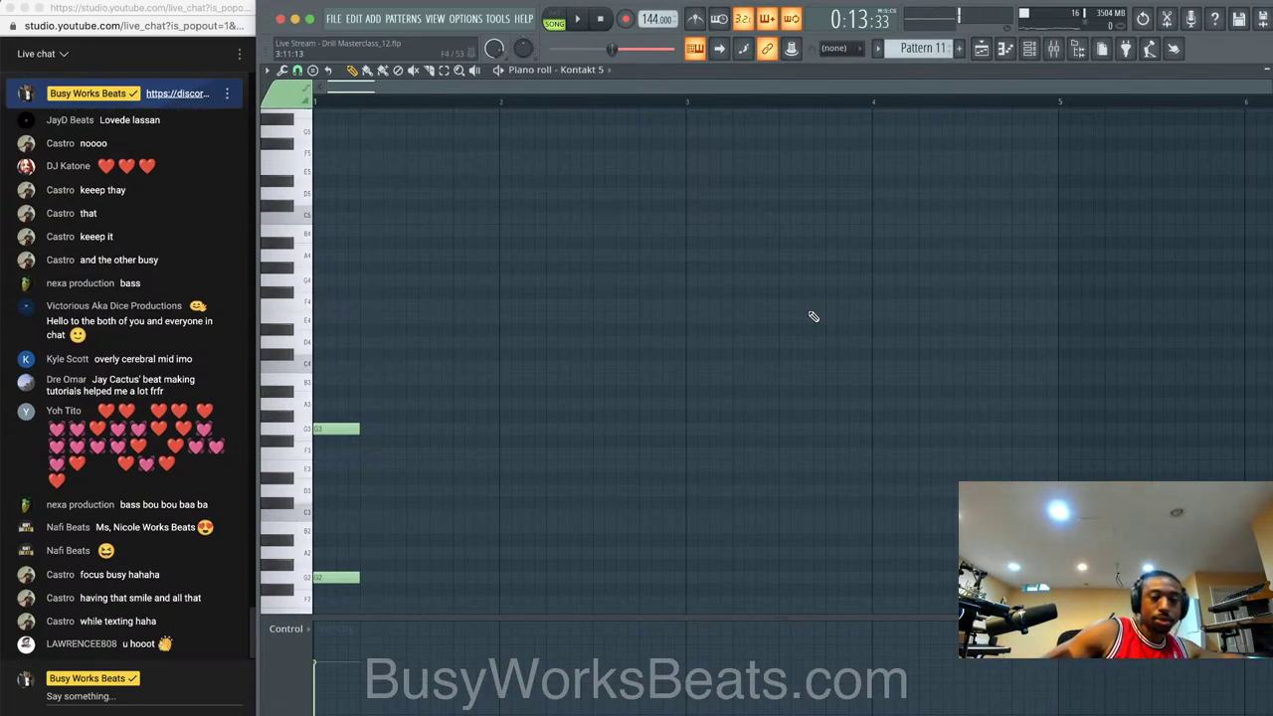
# - Add a one-beat G2 brass note on the last beat of bar 4 and check it with the loop
pyautogui.click(304, 582)
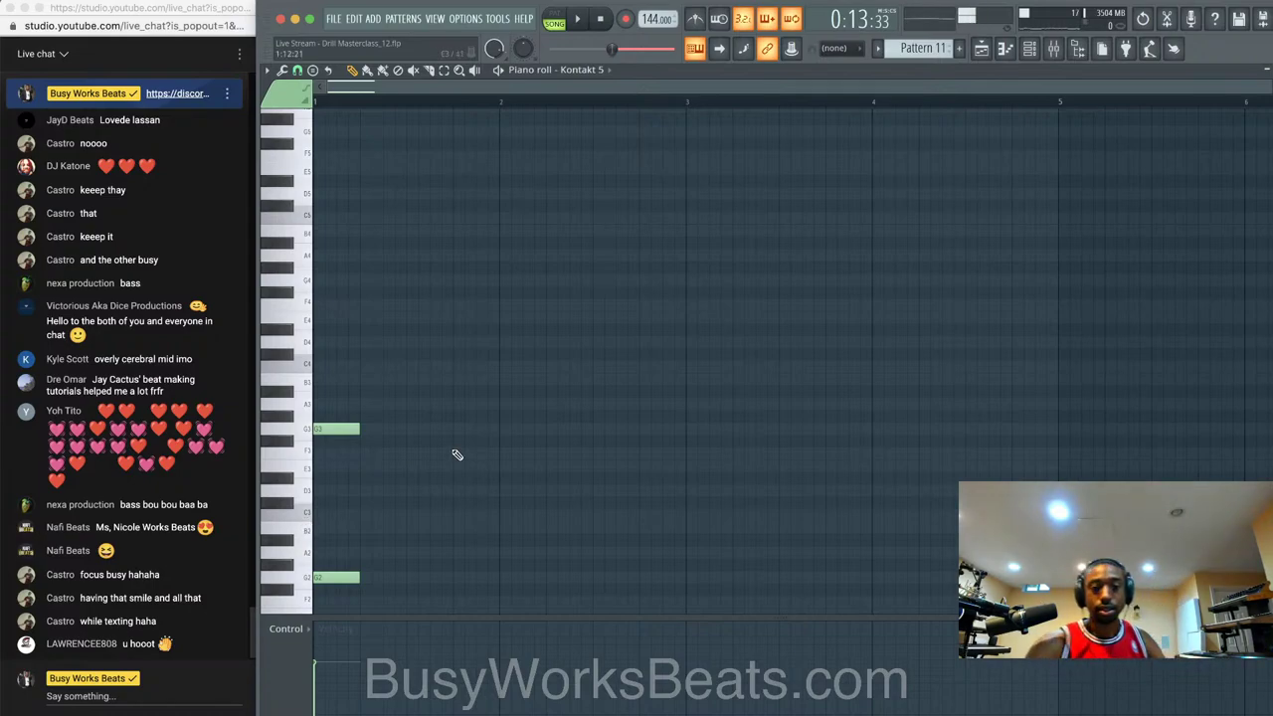
pyautogui.press('space')
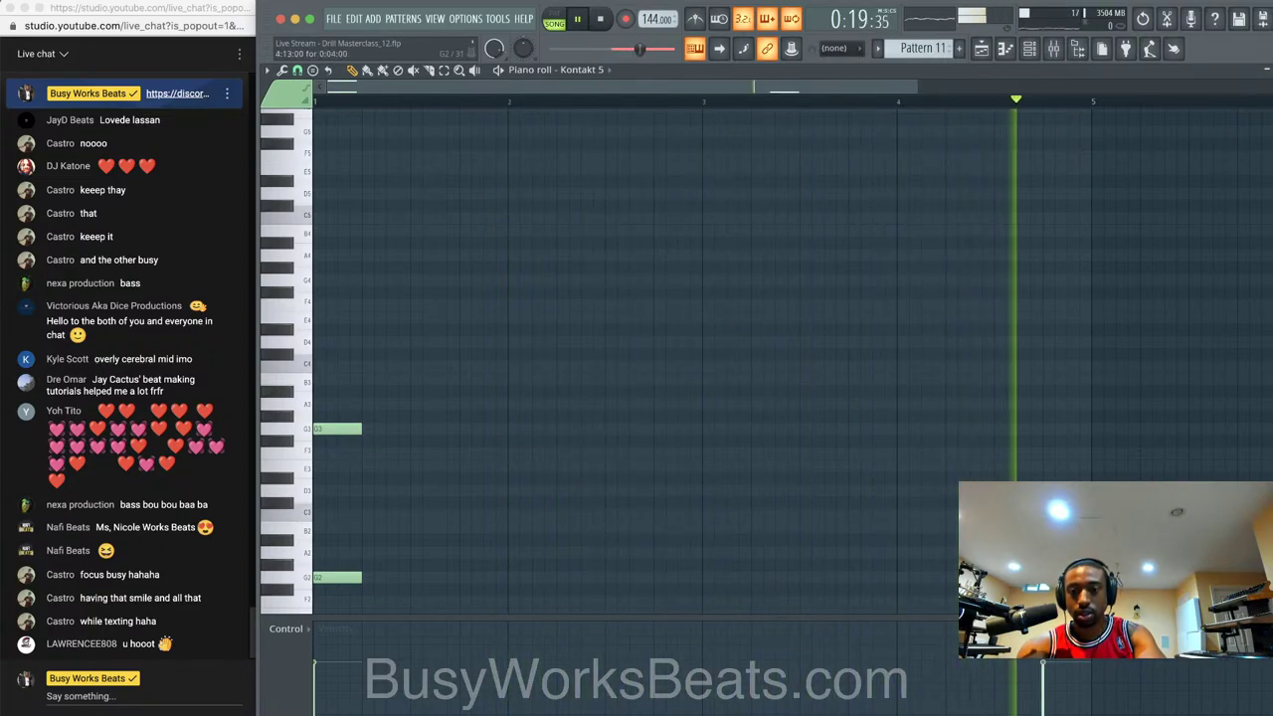
pyautogui.press('space')
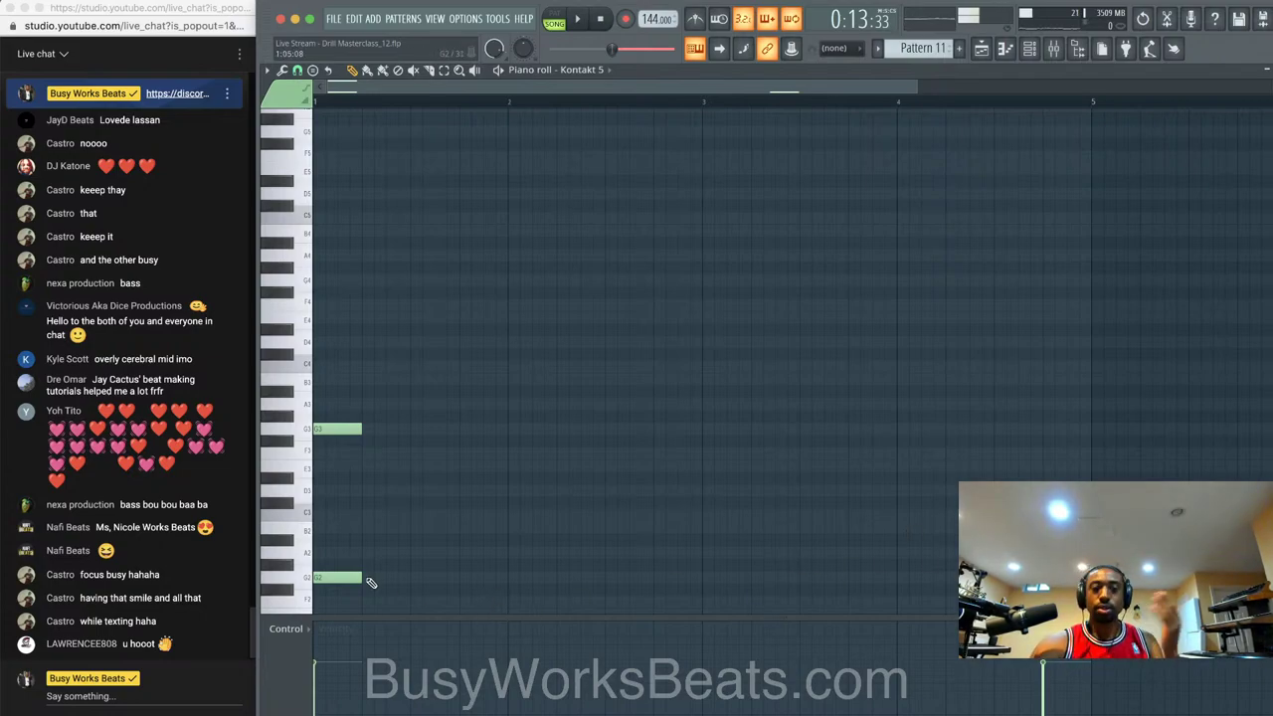
# - Audition D3, E3 and F3, then move the note at the end of bar 4 to C#3 and on to C3
pyautogui.click(309, 490)
pyautogui.click(309, 468)
pyautogui.click(312, 453)
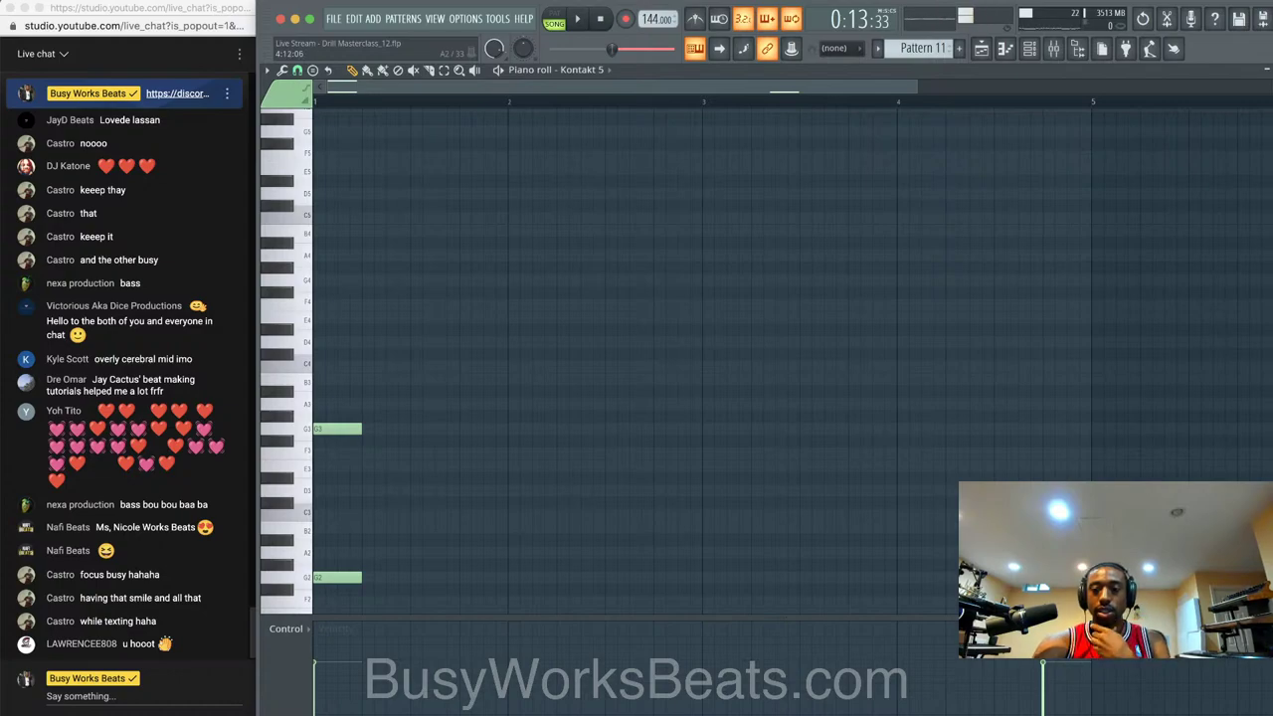
pyautogui.moveTo(1046, 552); pyautogui.dragTo(1047, 503)
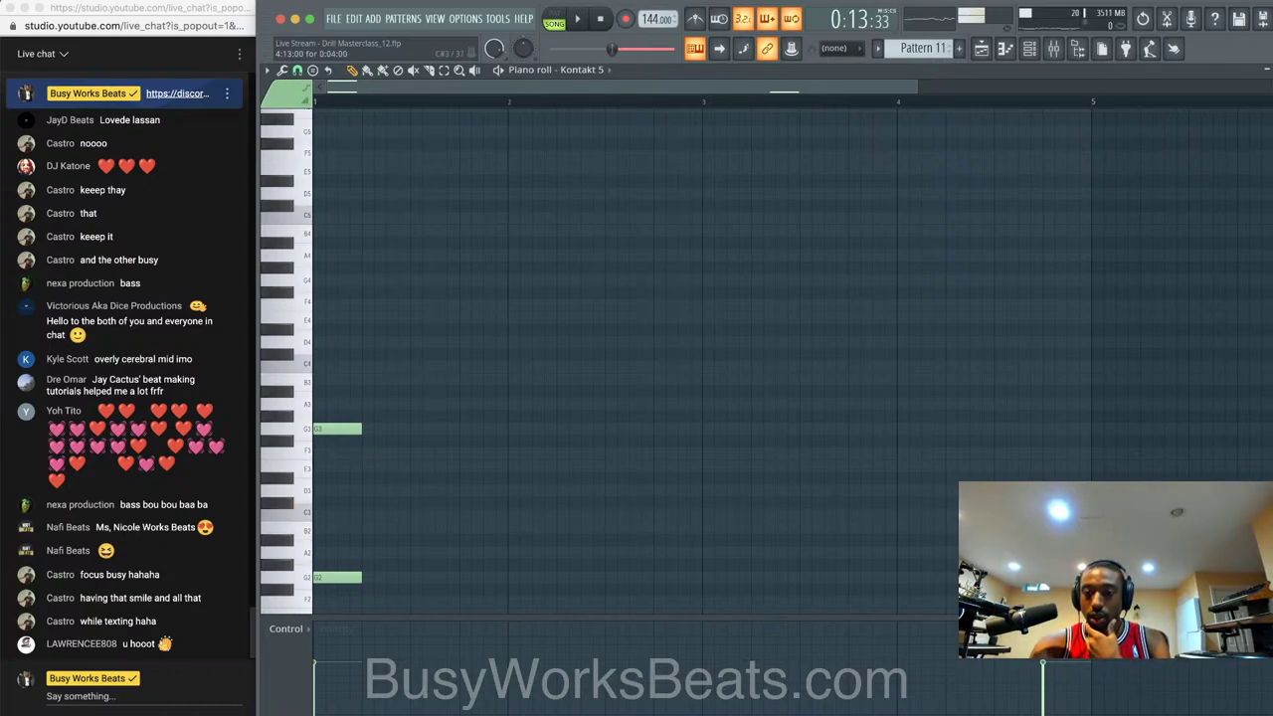
pyautogui.click(1047, 503)
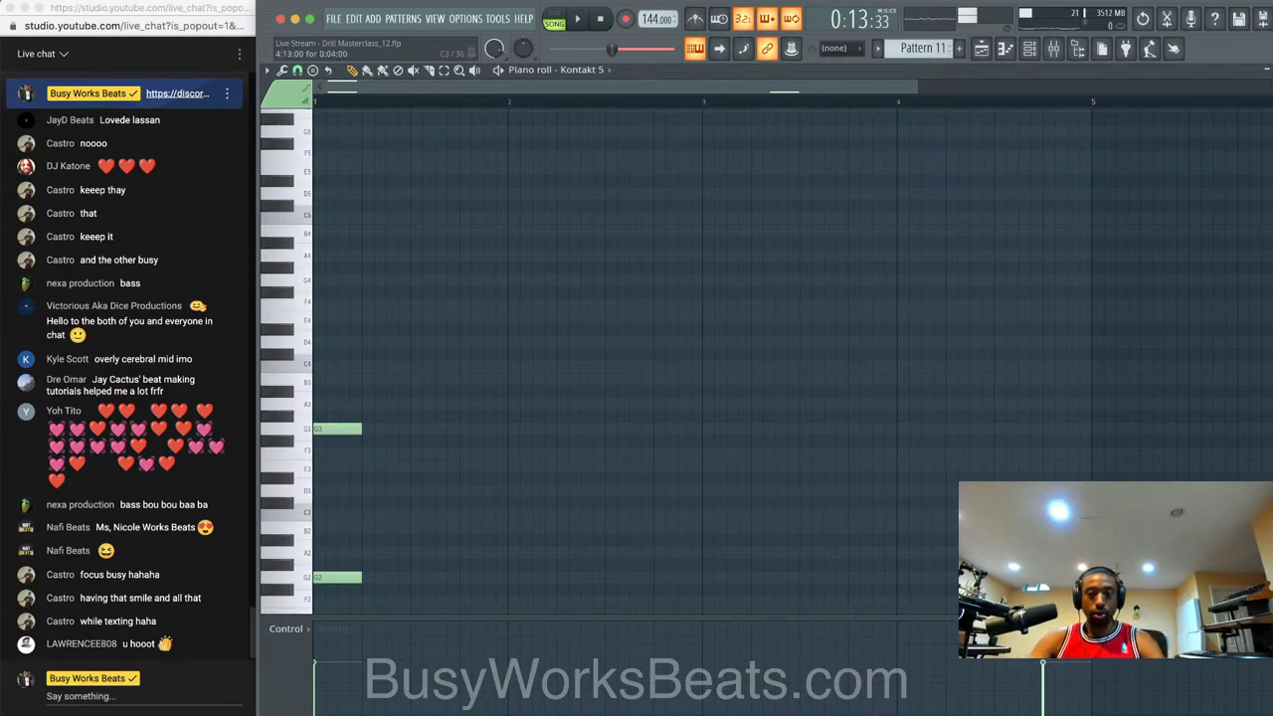
# - Stack E3, F3 and G3 above the brass notes on the last beat of bar 4
pyautogui.click(1048, 466)
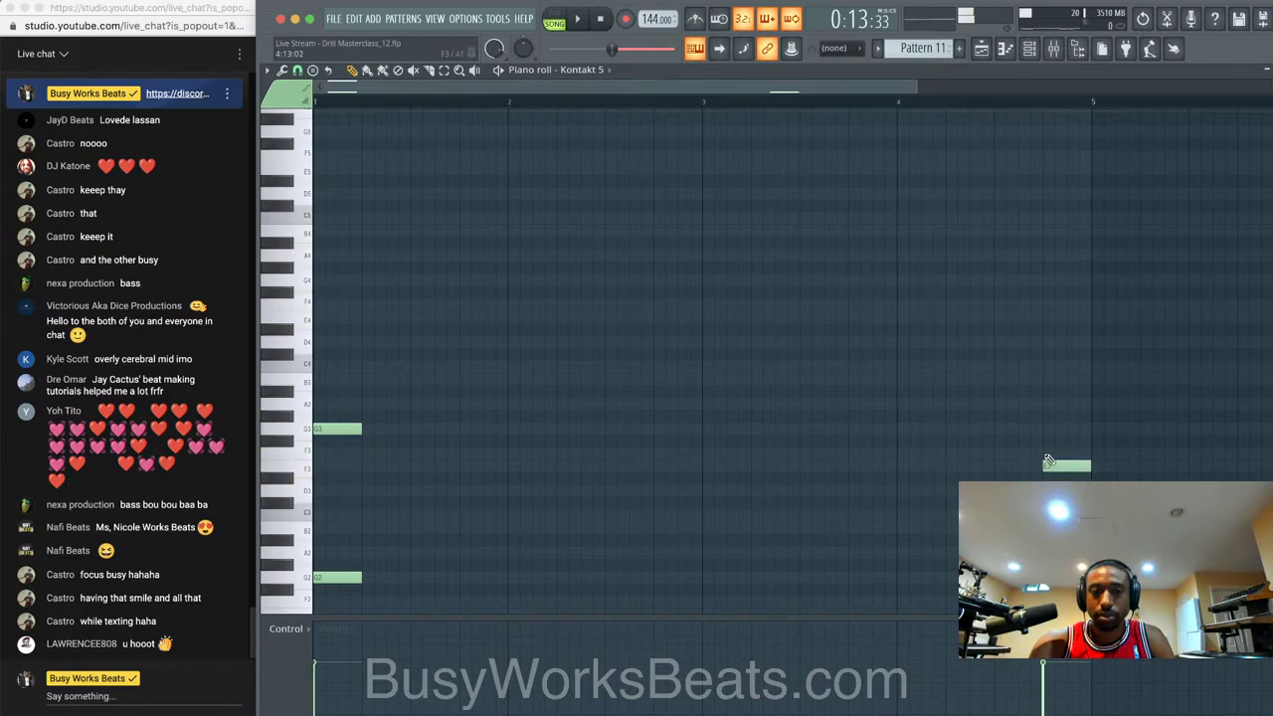
pyautogui.click(1049, 453)
pyautogui.click(1046, 428)
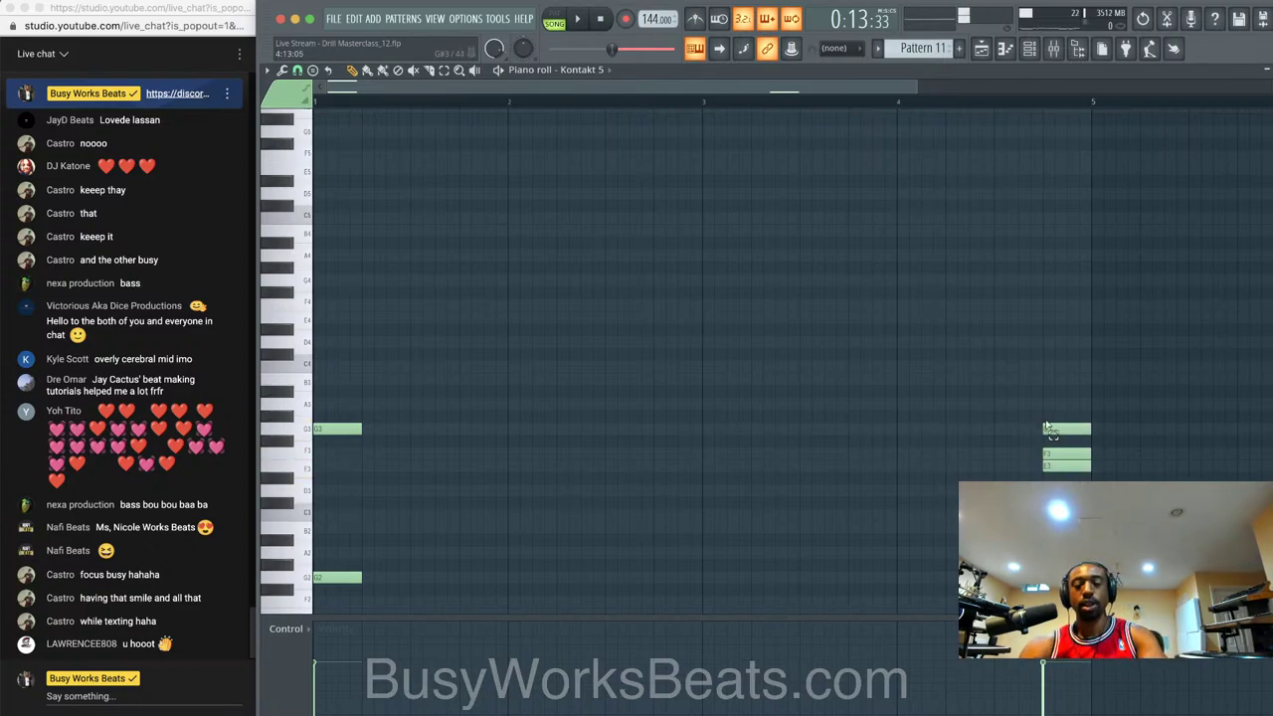
# - Select the bar 4 brass stack, strum it into a rising run with staggered starts and falling velocities, and play the loop
pyautogui.moveTo(1048, 411); pyautogui.dragTo(1041, 538)
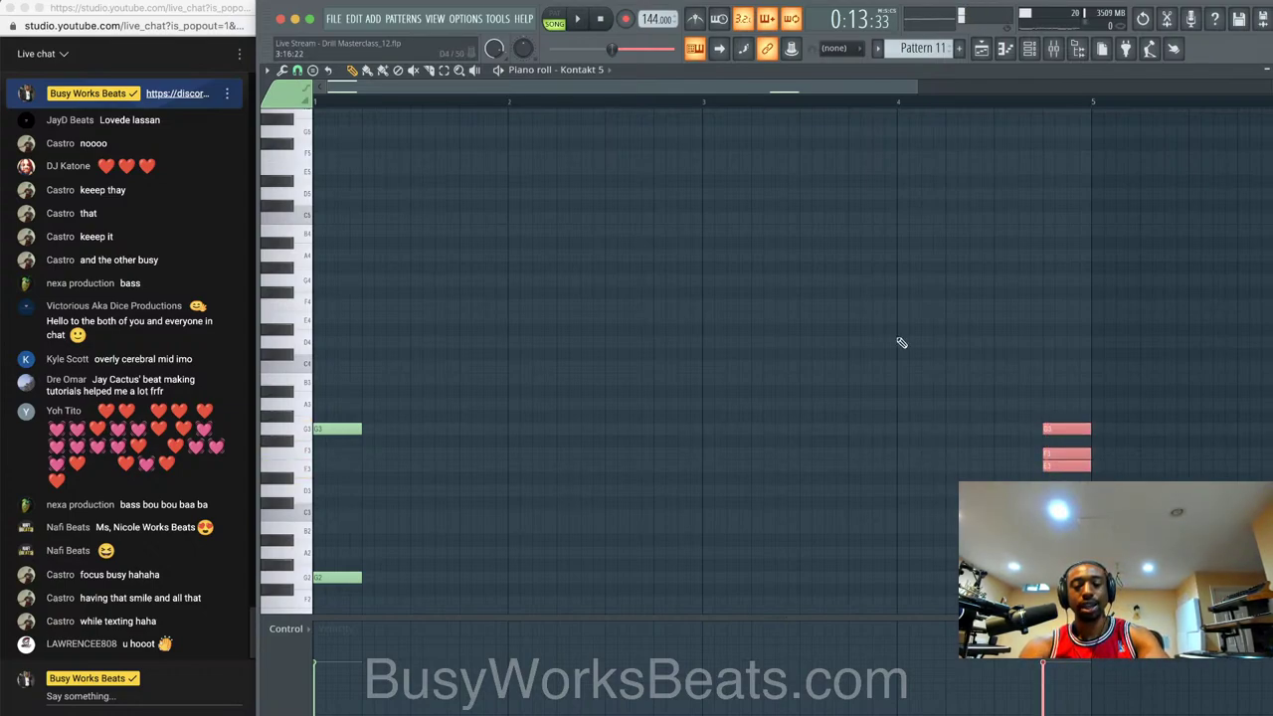
pyautogui.hotkey('alt', 's')
pyautogui.moveTo(685, 253); pyautogui.dragTo(684, 278)
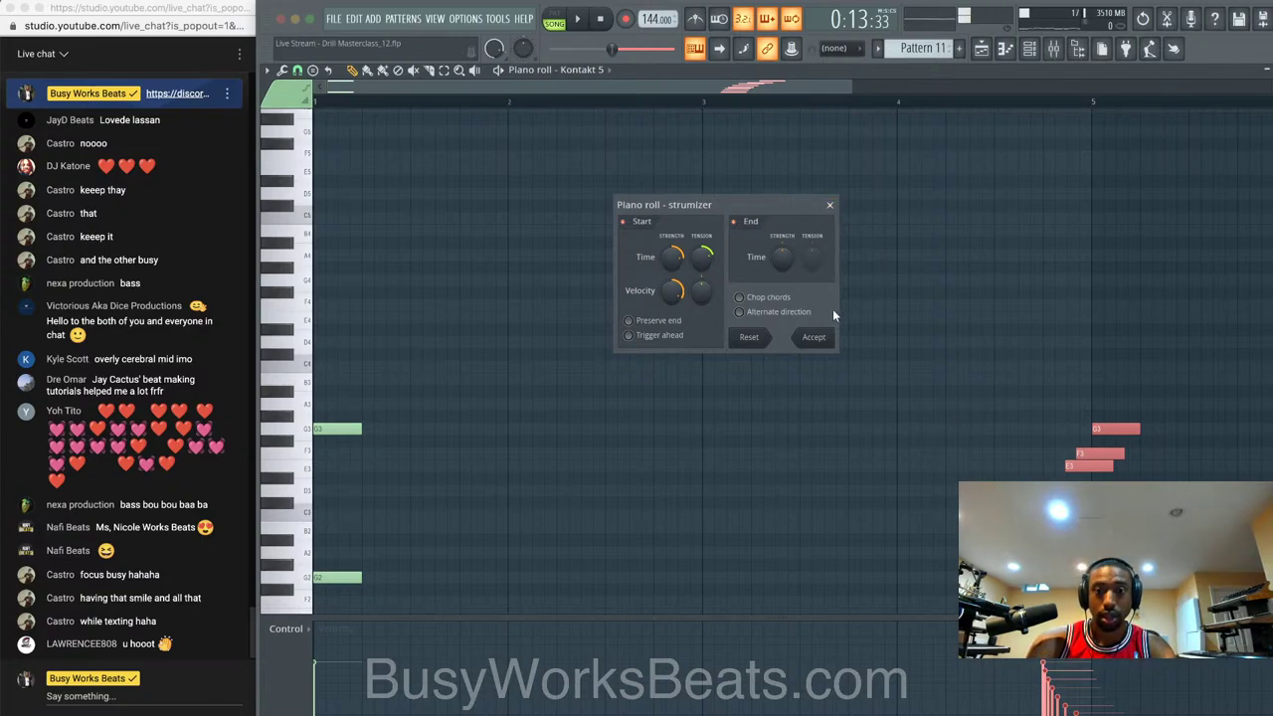
pyautogui.press('Return')
pyautogui.press('space')
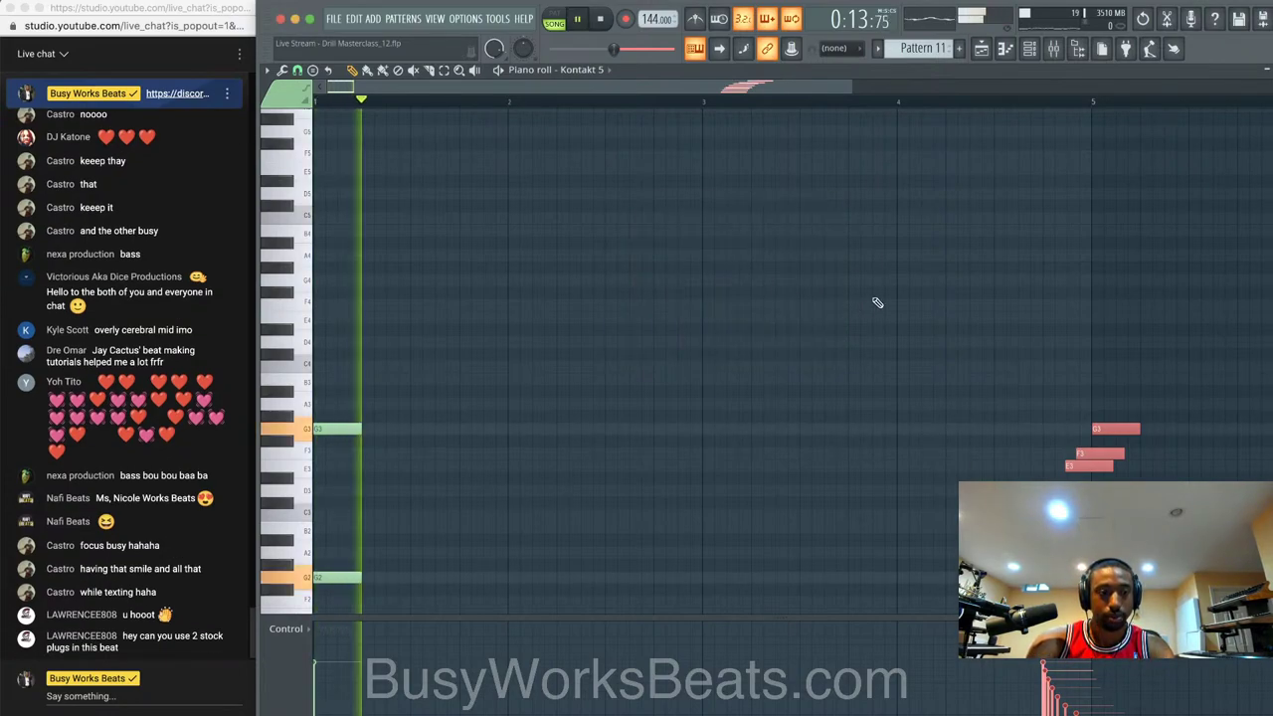
pyautogui.scroll(-1, 879, 303)
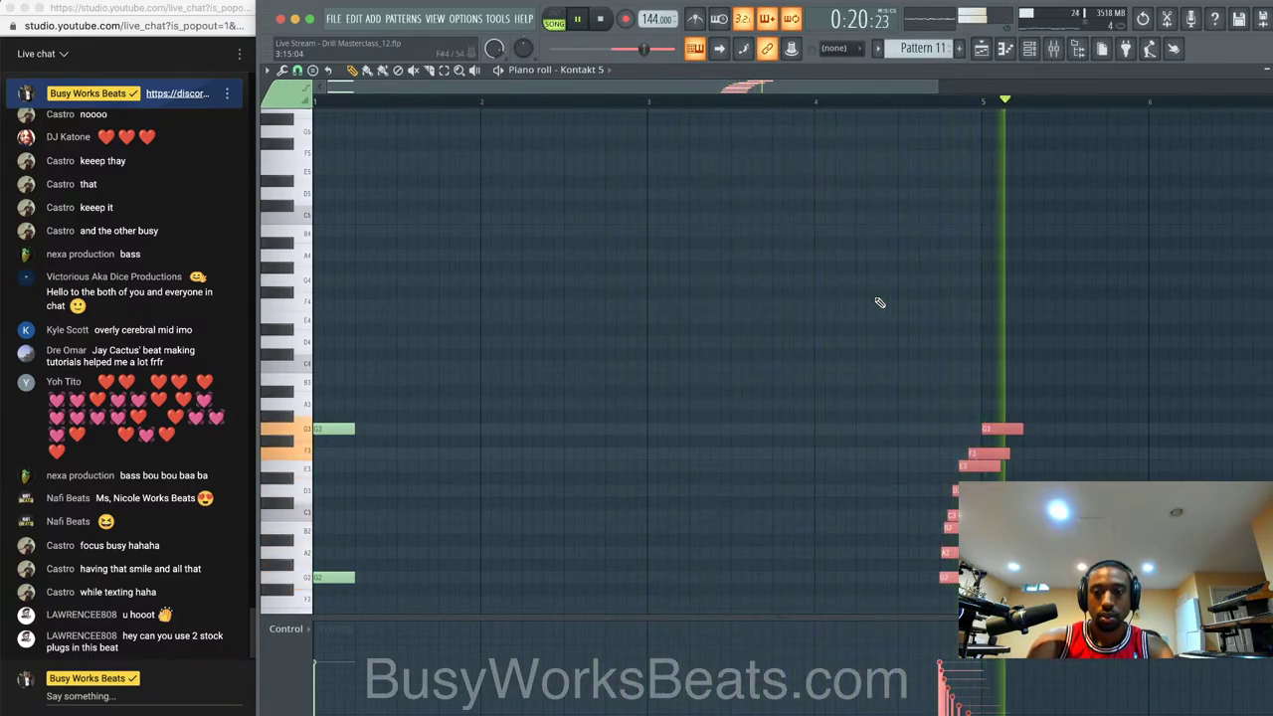
pyautogui.press('space')
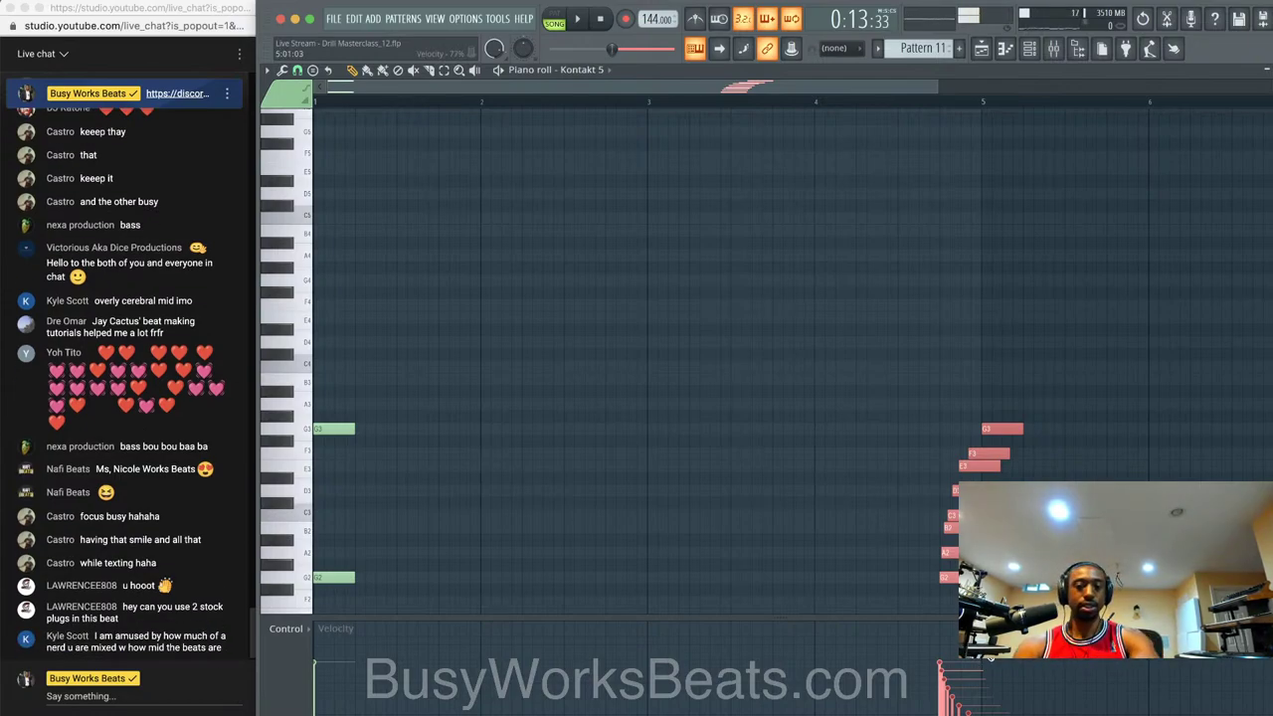
# - Reshape the run's velocities into a rising ramp, save the project and listen to the loop
pyautogui.moveTo(985, 652); pyautogui.dragTo(916, 715)
pyautogui.press('super+s')
pyautogui.press('space')
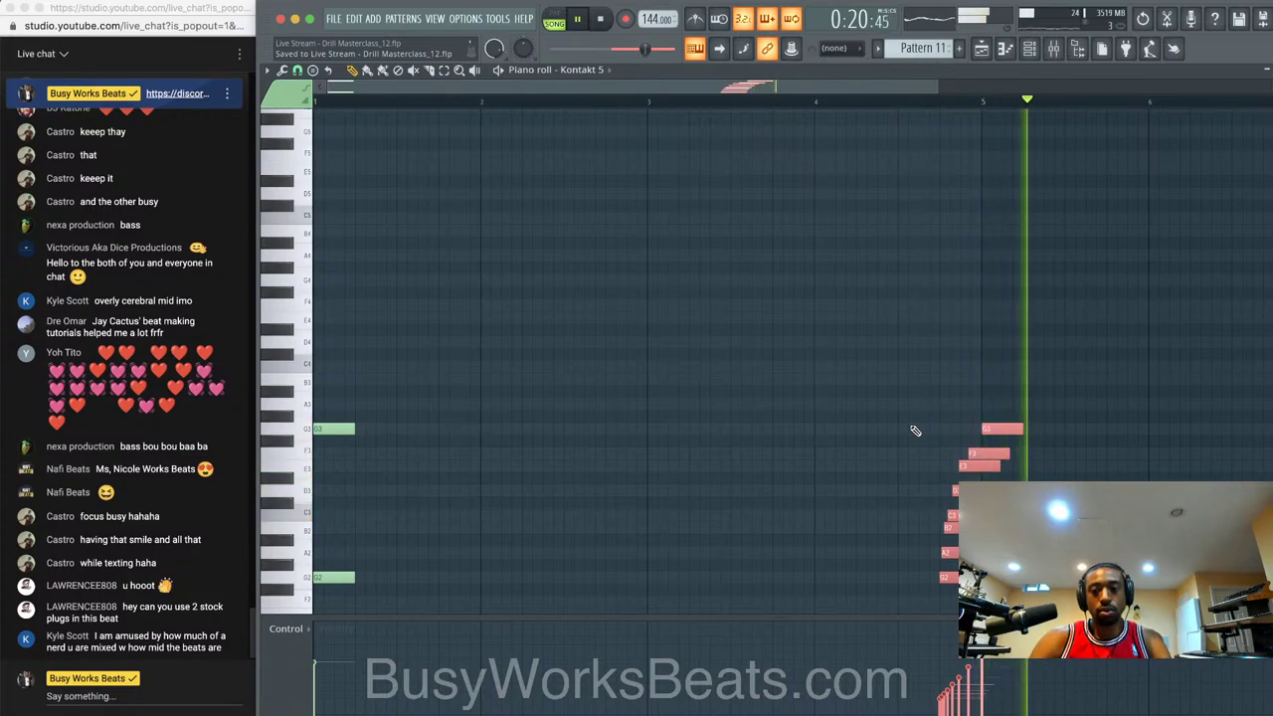
pyautogui.press('space')
# - Lower the velocities of the run's E3 and F3 notes, deselect them and play the loop
pyautogui.moveTo(991, 444); pyautogui.dragTo(978, 475)
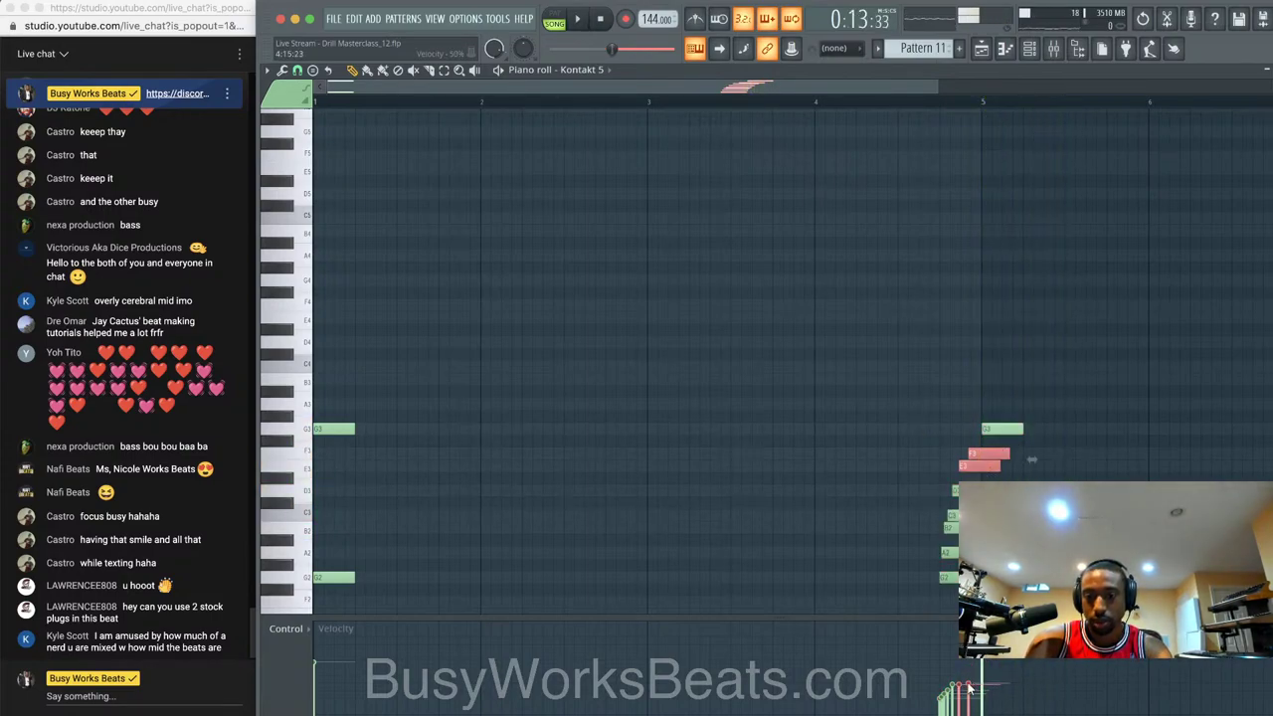
pyautogui.keyDown('super'); pyautogui.click(1075, 553); pyautogui.keyUp('super')
pyautogui.press('space')
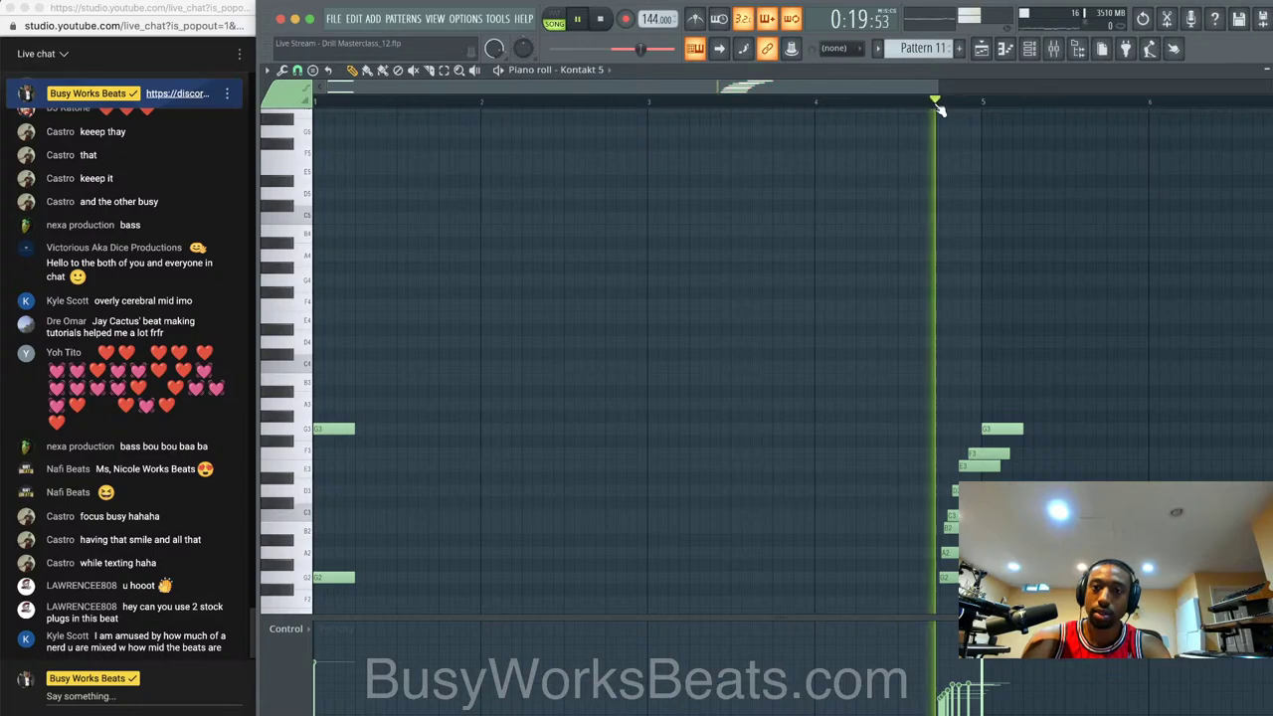
# - Shorten the run's final G3 at bar 5 to half a beat and play from just before the run
pyautogui.keyDown('super'); pyautogui.click(1002, 426); pyautogui.keyUp('super')
pyautogui.press('space')
pyautogui.moveTo(1021, 428); pyautogui.dragTo(1001, 428)
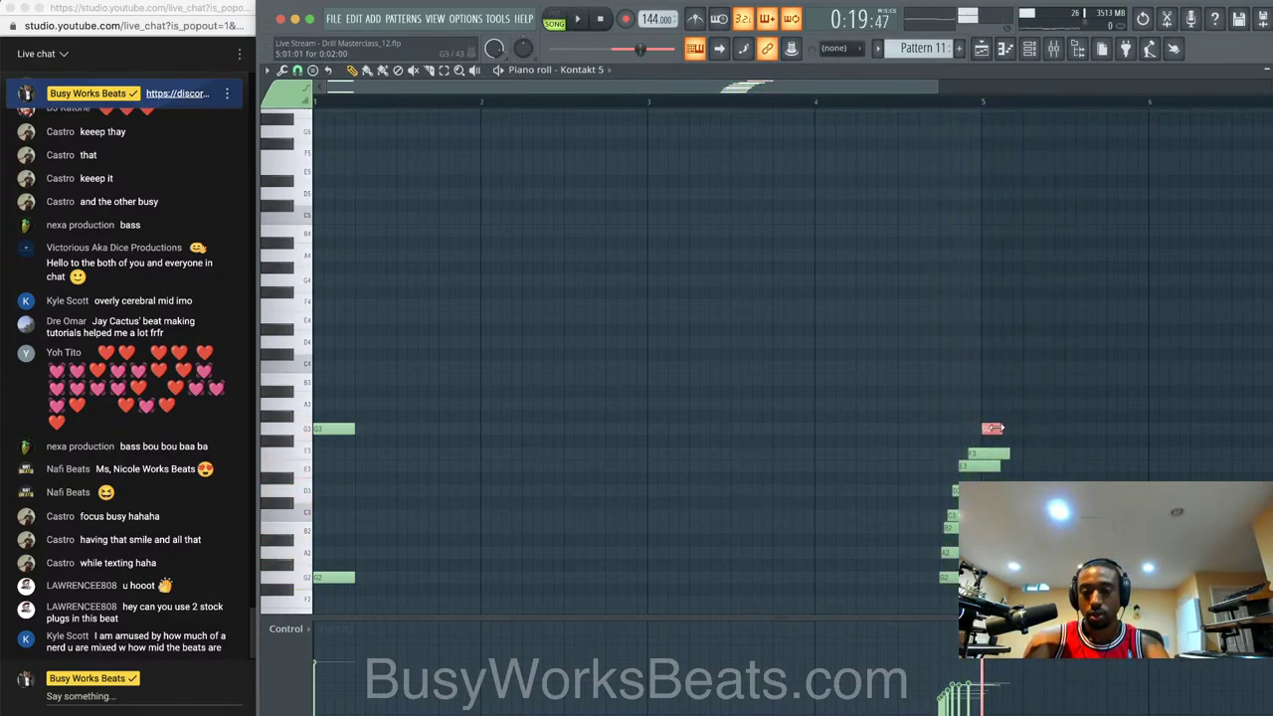
pyautogui.press('space')
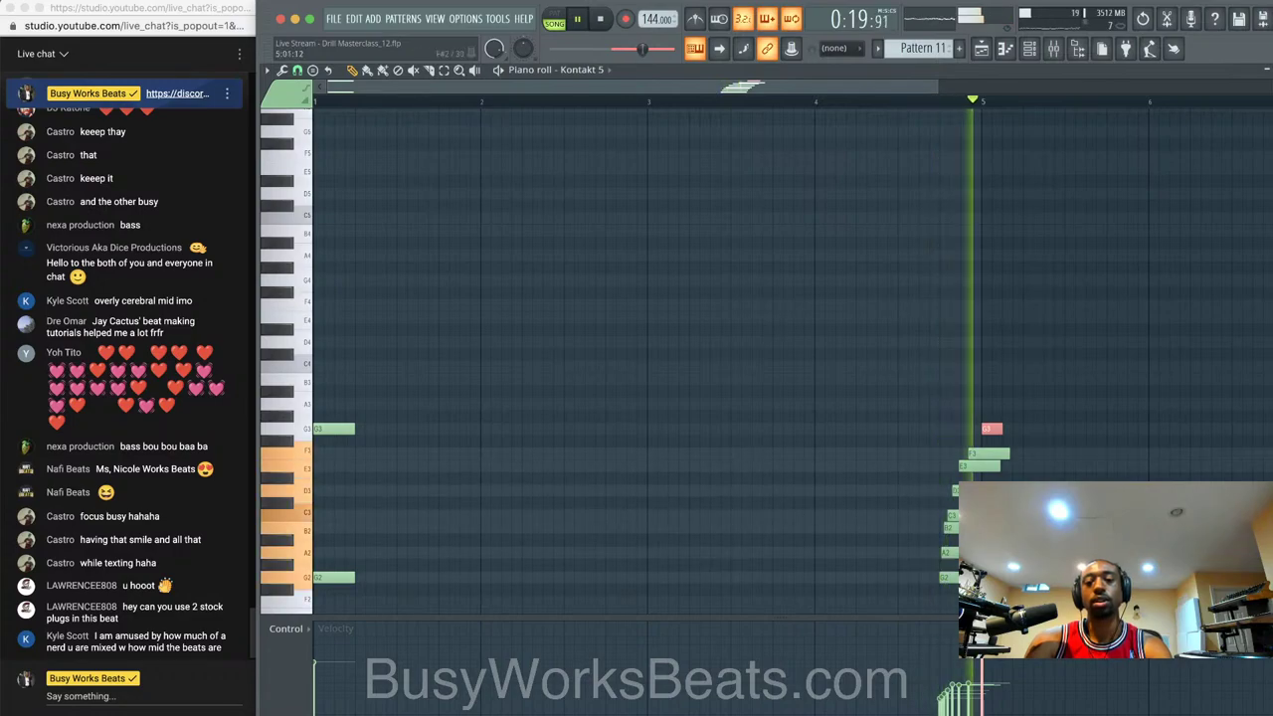
pyautogui.press('space')
# - Shorten all the run's notes before the final G3 to slightly under half a beat and check the playback
pyautogui.moveTo(968, 589); pyautogui.dragTo(990, 453)
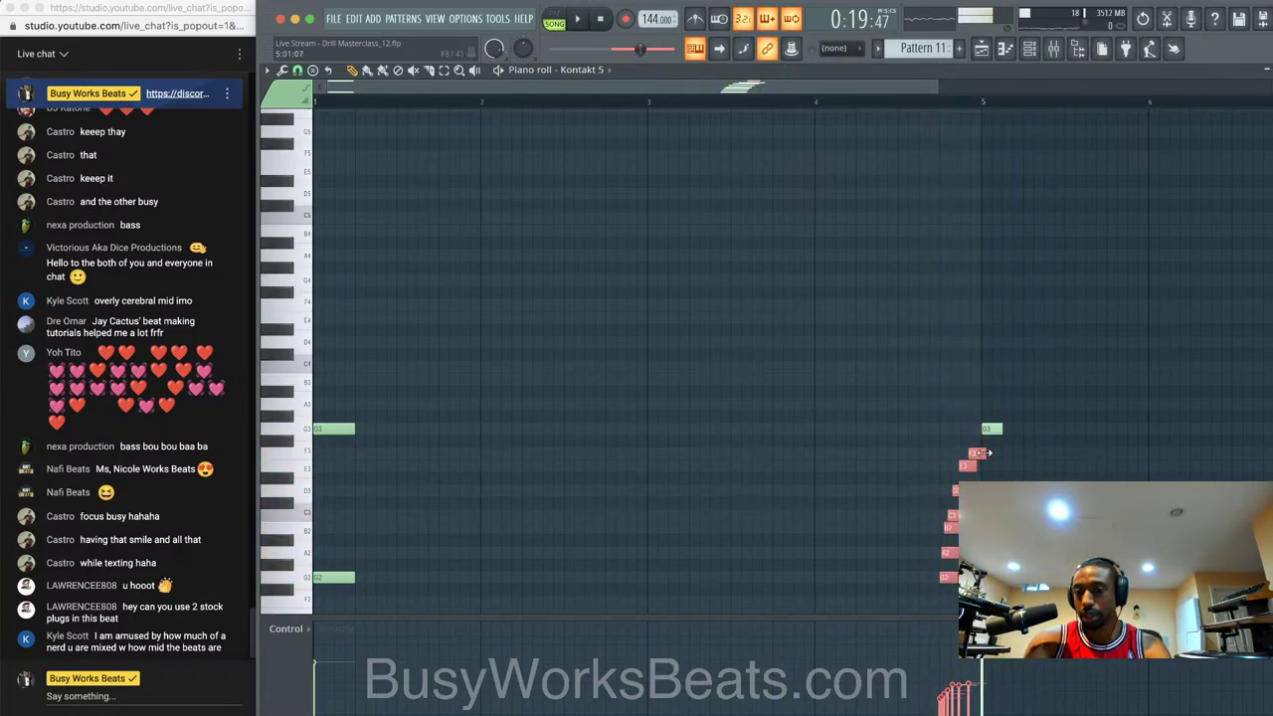
pyautogui.hotkey('ctrl', 'd')
pyautogui.press('space')
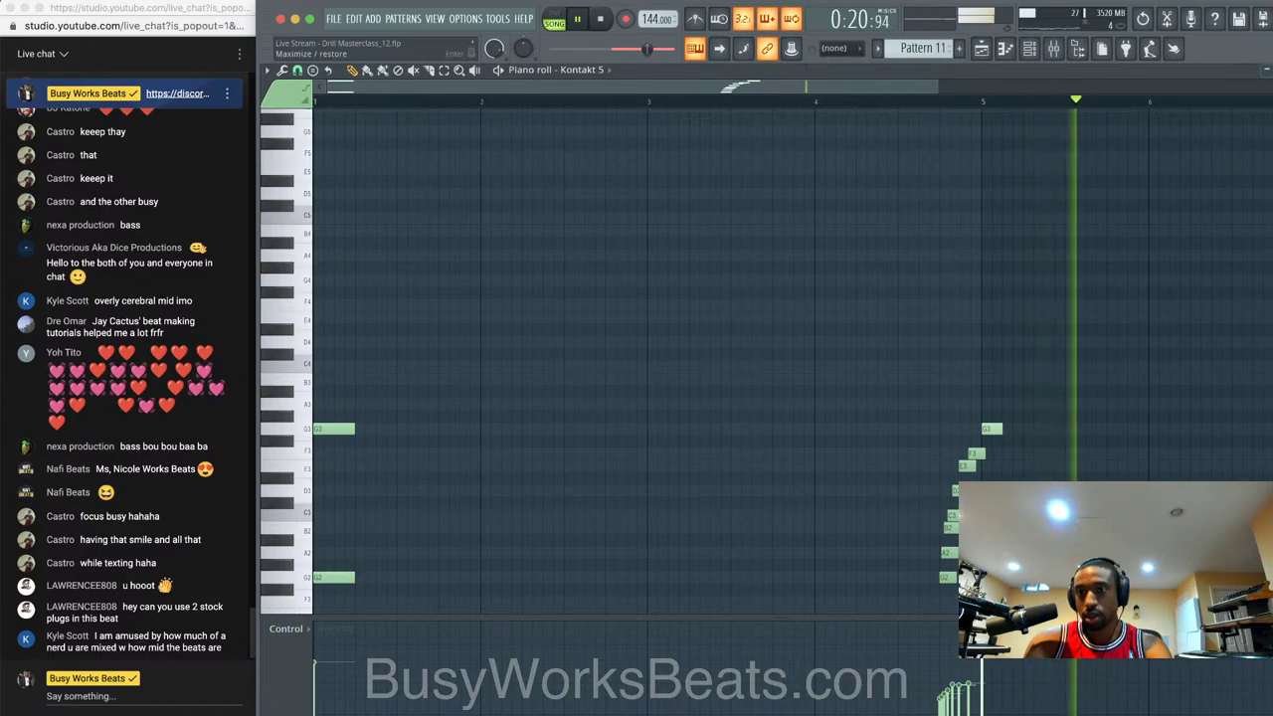
pyautogui.press('space')
# - Return to the playlist, save the project and play the arrangement from just before the brass run
pyautogui.press('Escape')
pyautogui.press('F6')
pyautogui.hotkey('ctrl', 's')
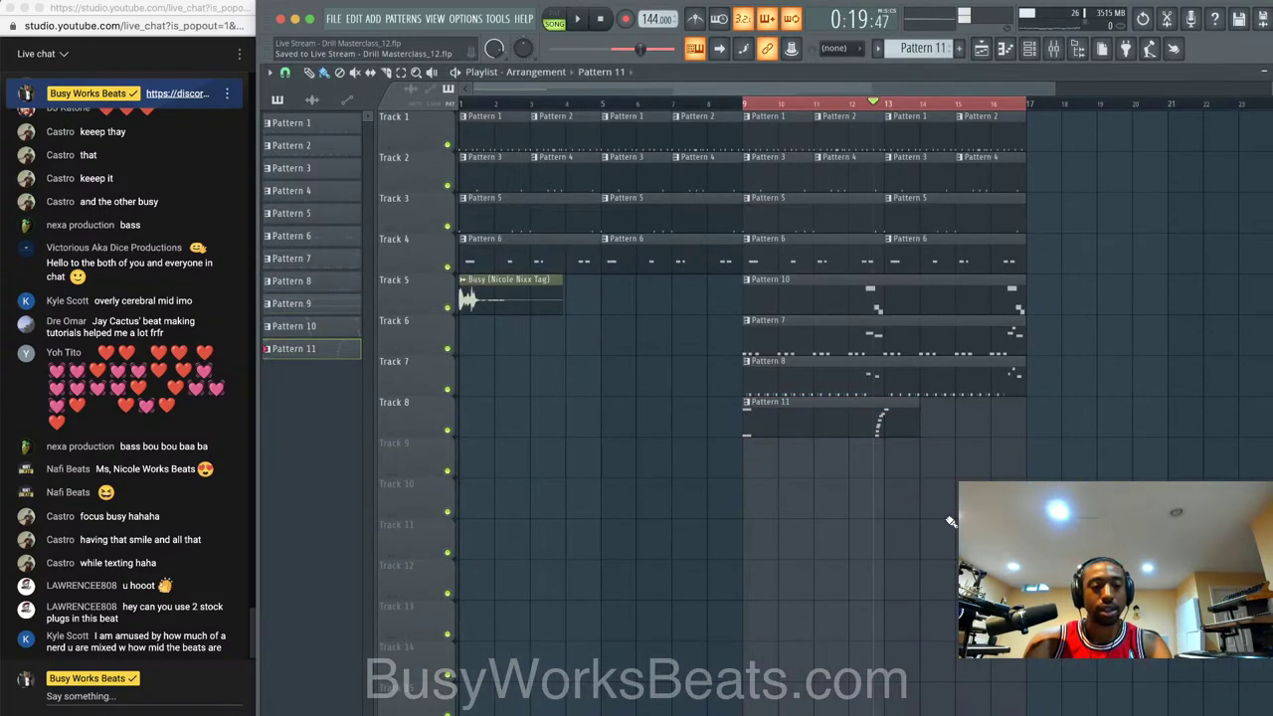
pyautogui.press('space')
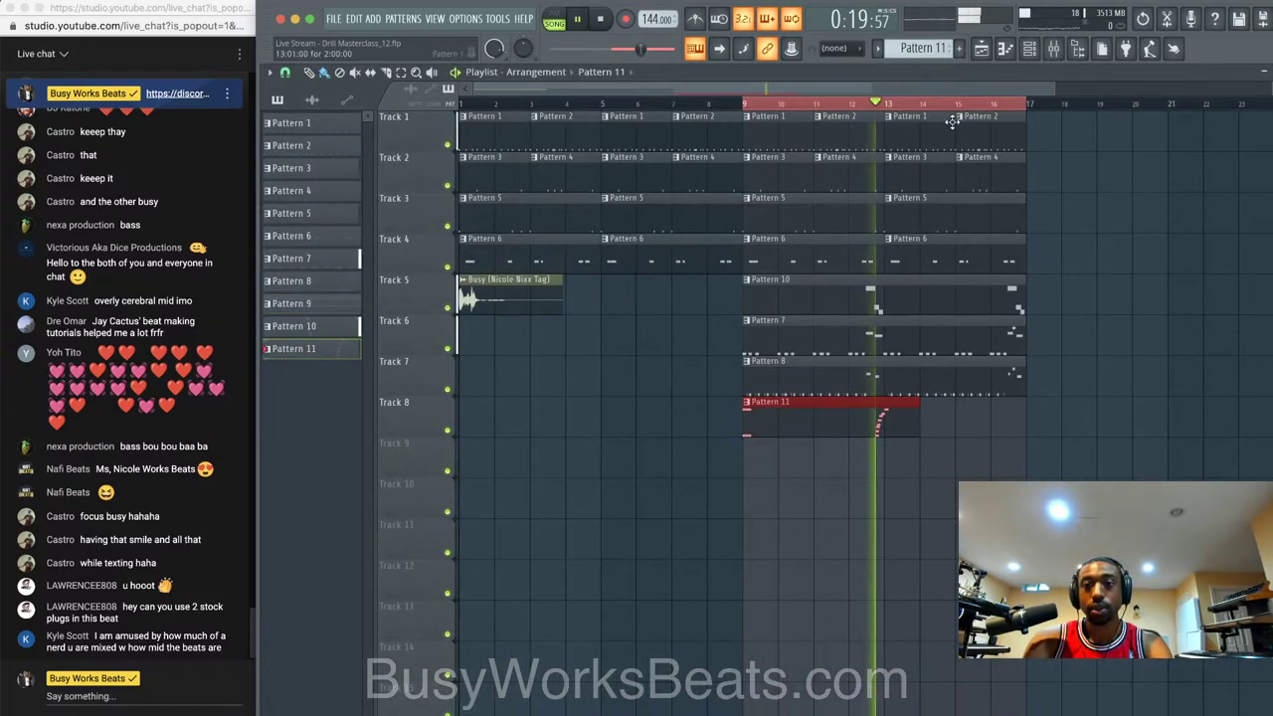
# - Check the Kontakt 5 channel in the channel rack while the arrangement plays
pyautogui.click(1029, 48)
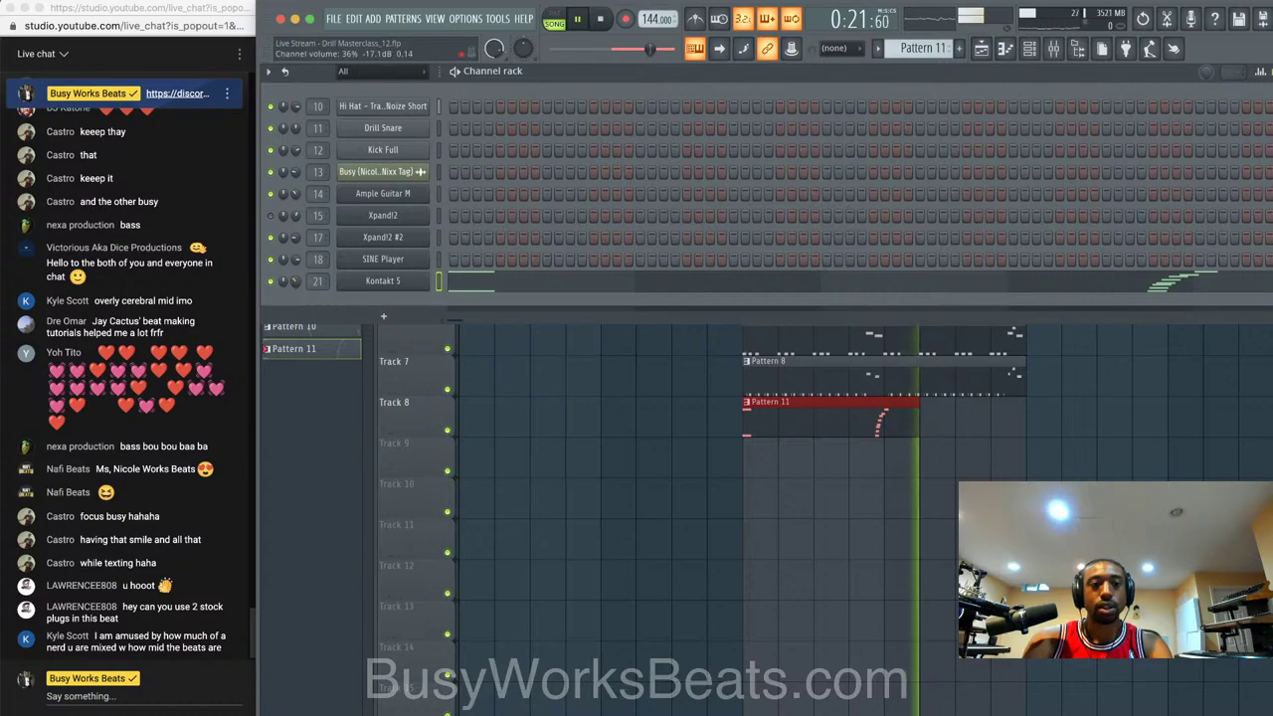
pyautogui.click(554, 441)
pyautogui.click(1003, 56)
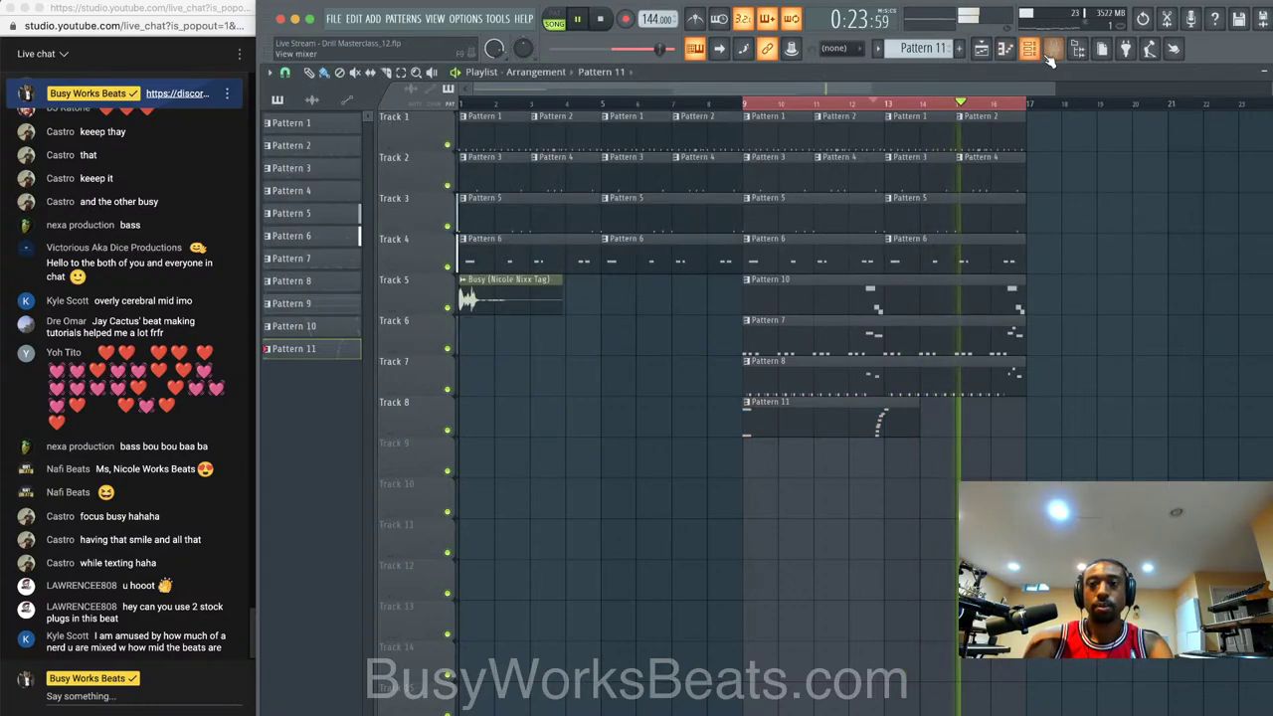
# - Load the TR5 Comprexxor into the first effect slot of the Ample Guitar M mixer track
pyautogui.click(1054, 48)
pyautogui.click(562, 273)
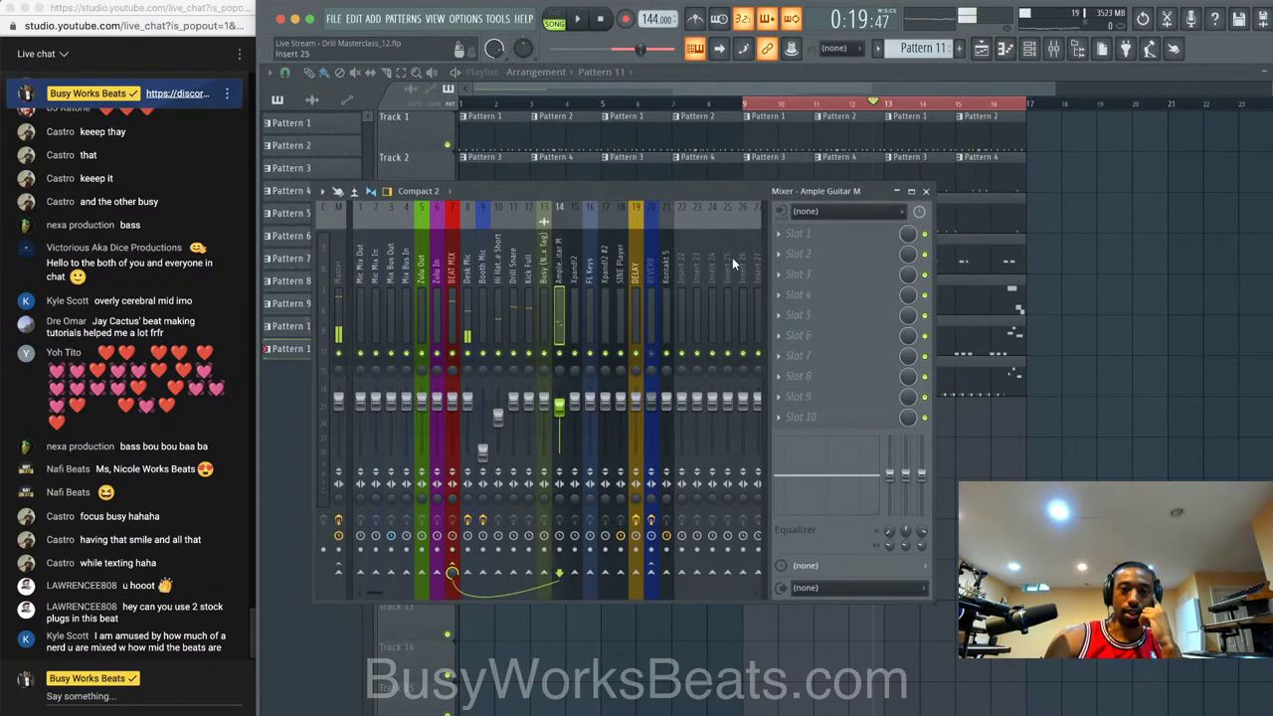
pyautogui.click(813, 235)
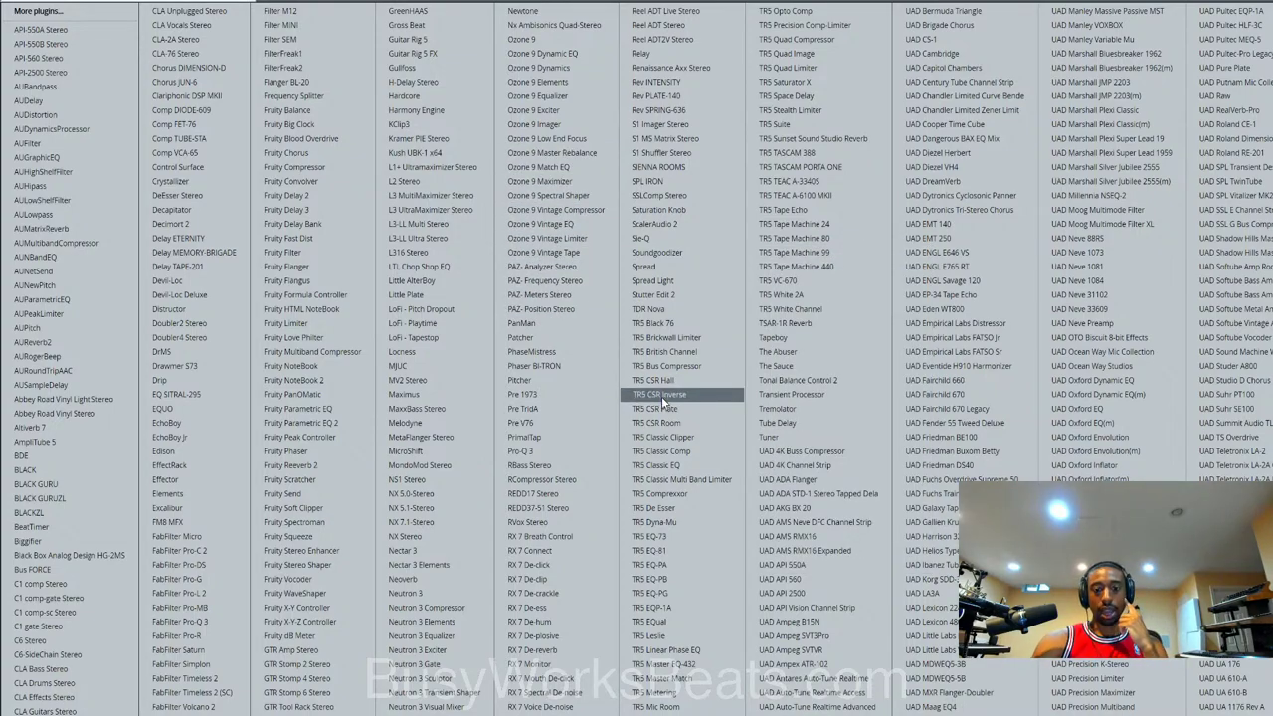
pyautogui.click(695, 495)
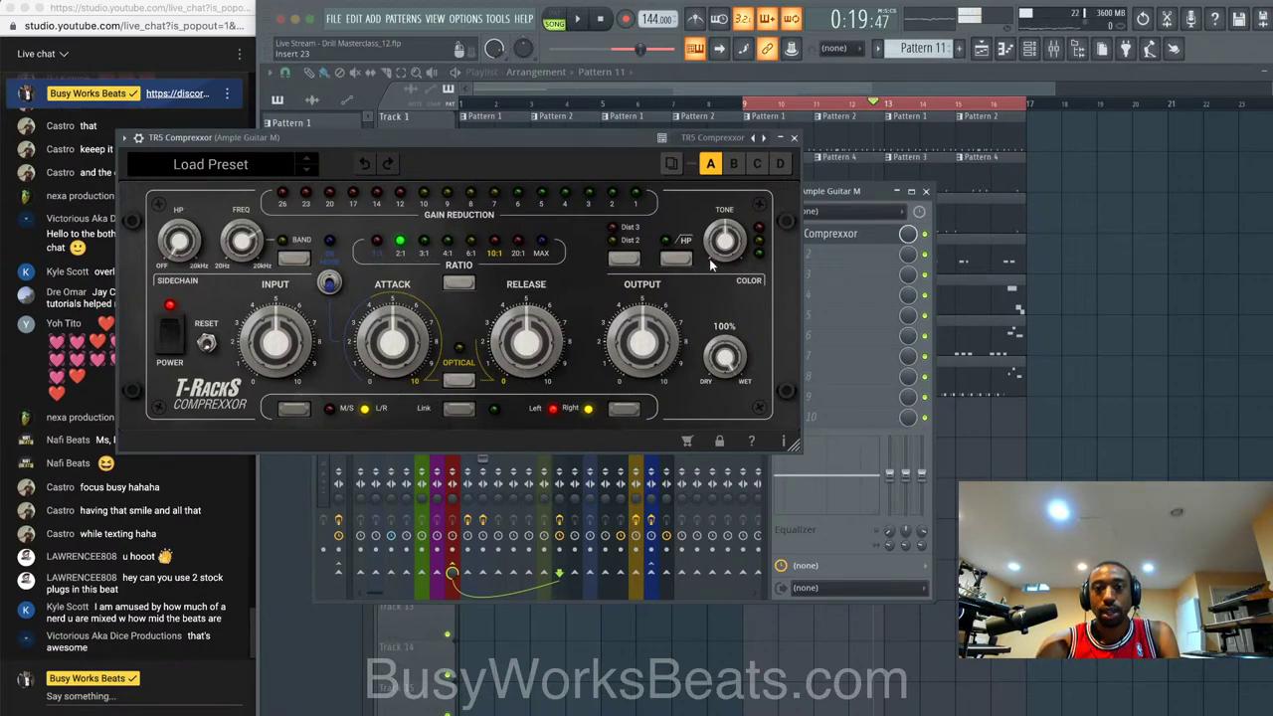
# - Set the guitar compressor's ratio to 4:1, attack to 3.6 and release to 5.6 while the loop plays
pyautogui.press('space')
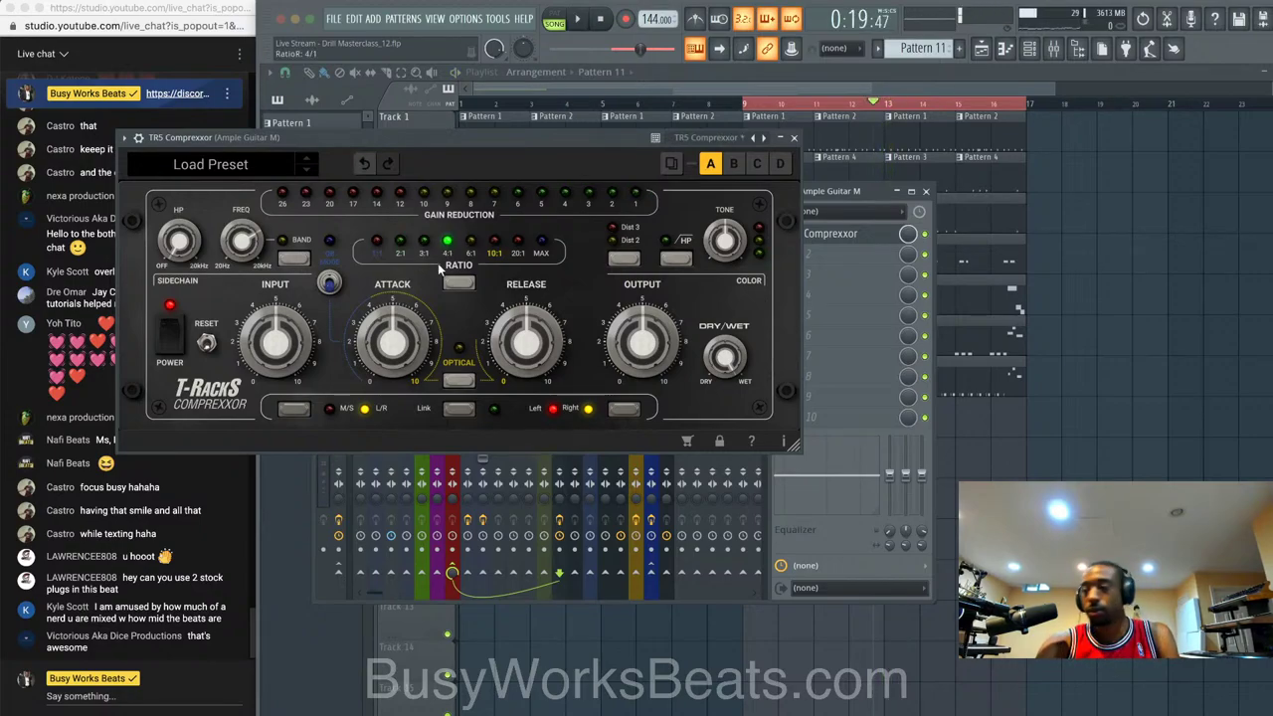
pyautogui.press('space')
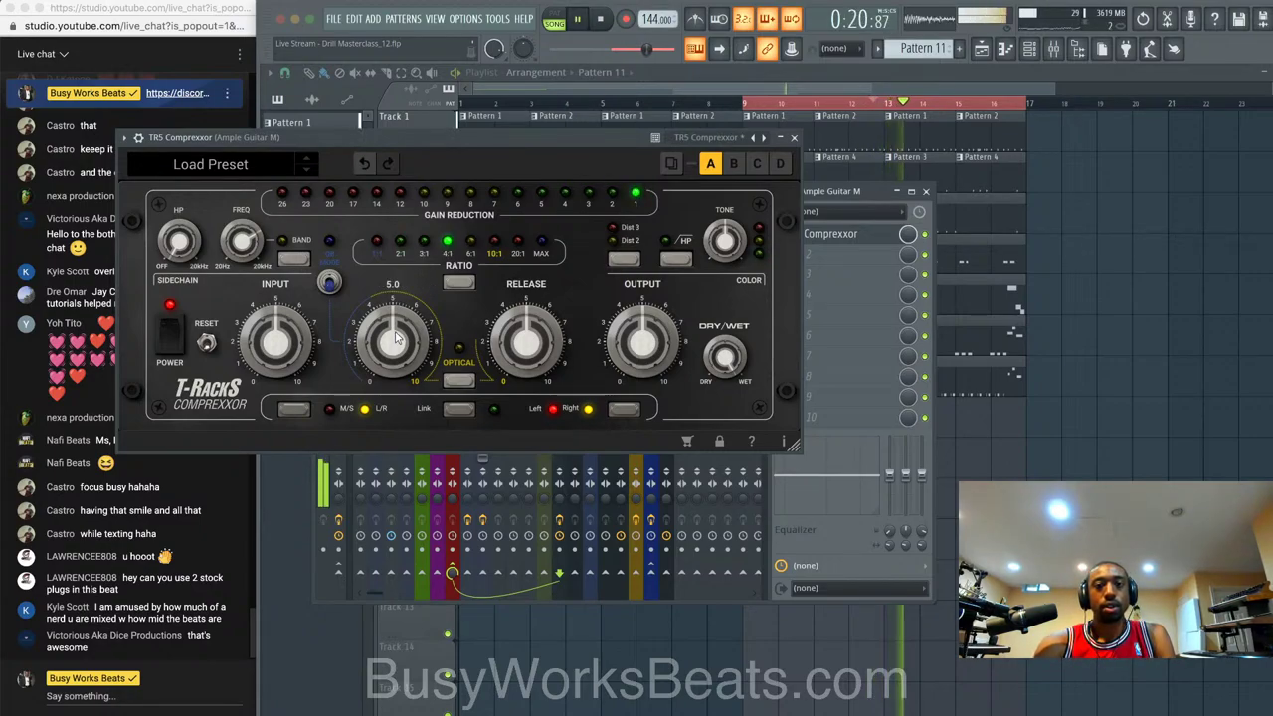
pyautogui.moveTo(522, 333)
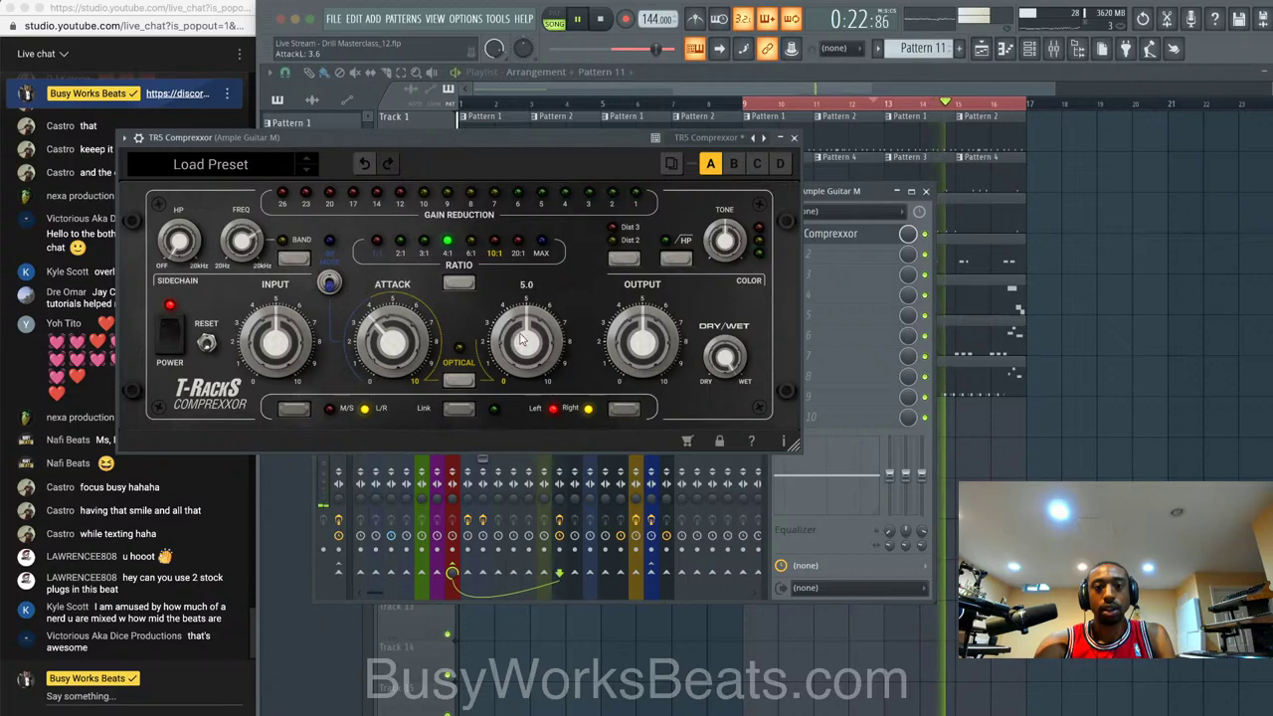
pyautogui.moveTo(520, 332); pyautogui.dragTo(522, 325)
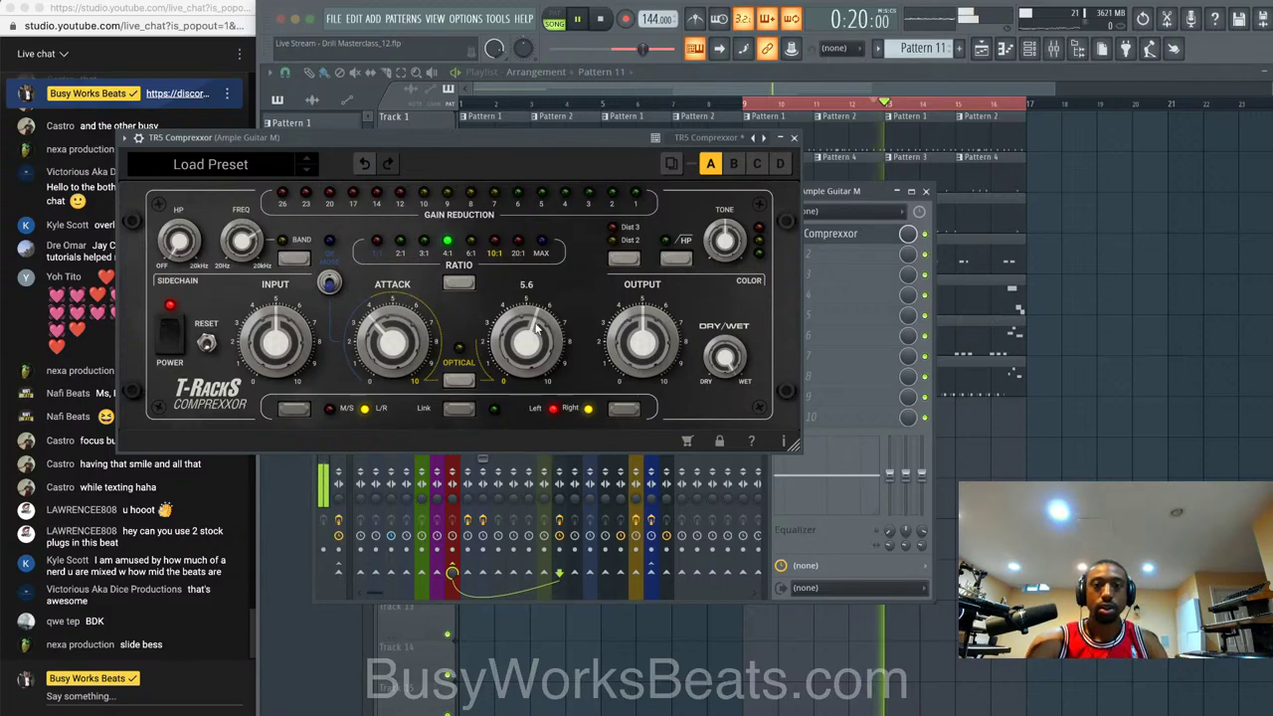
# - Raise the guitar compressor's input slightly, set its output to 3.9, and close the plugin and mixer
pyautogui.moveTo(274, 343); pyautogui.dragTo(274, 339)
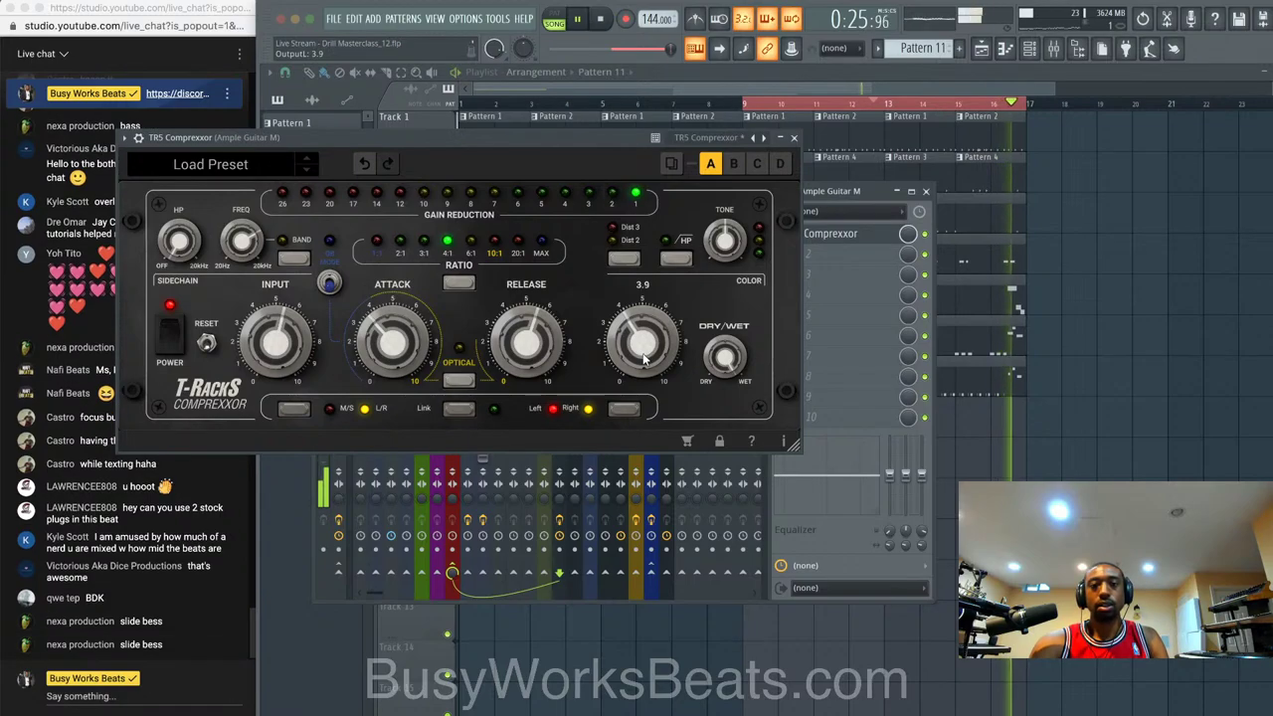
pyautogui.click(795, 139)
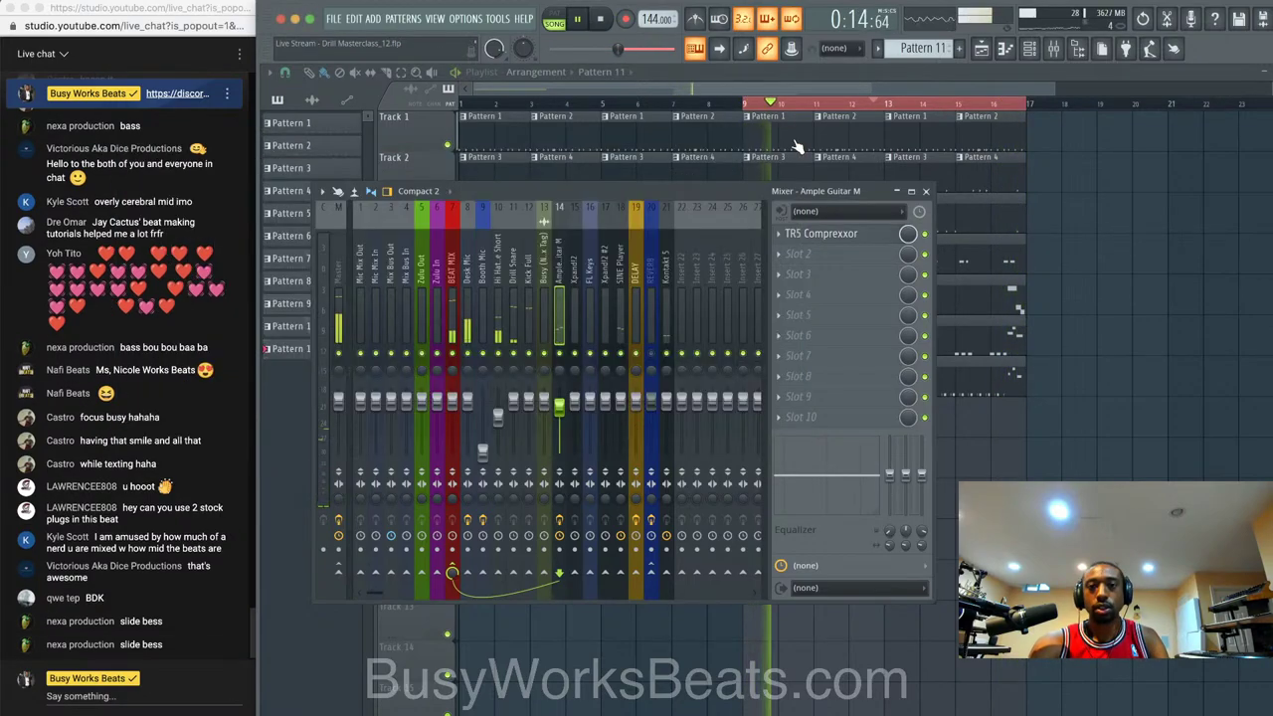
pyautogui.click(927, 191)
# - Save the project as new version Live Stream - Drill Masterclass_13.flp and play the arrangement from the start without the loop selection
pyautogui.hotkey('ctrl', 'n')
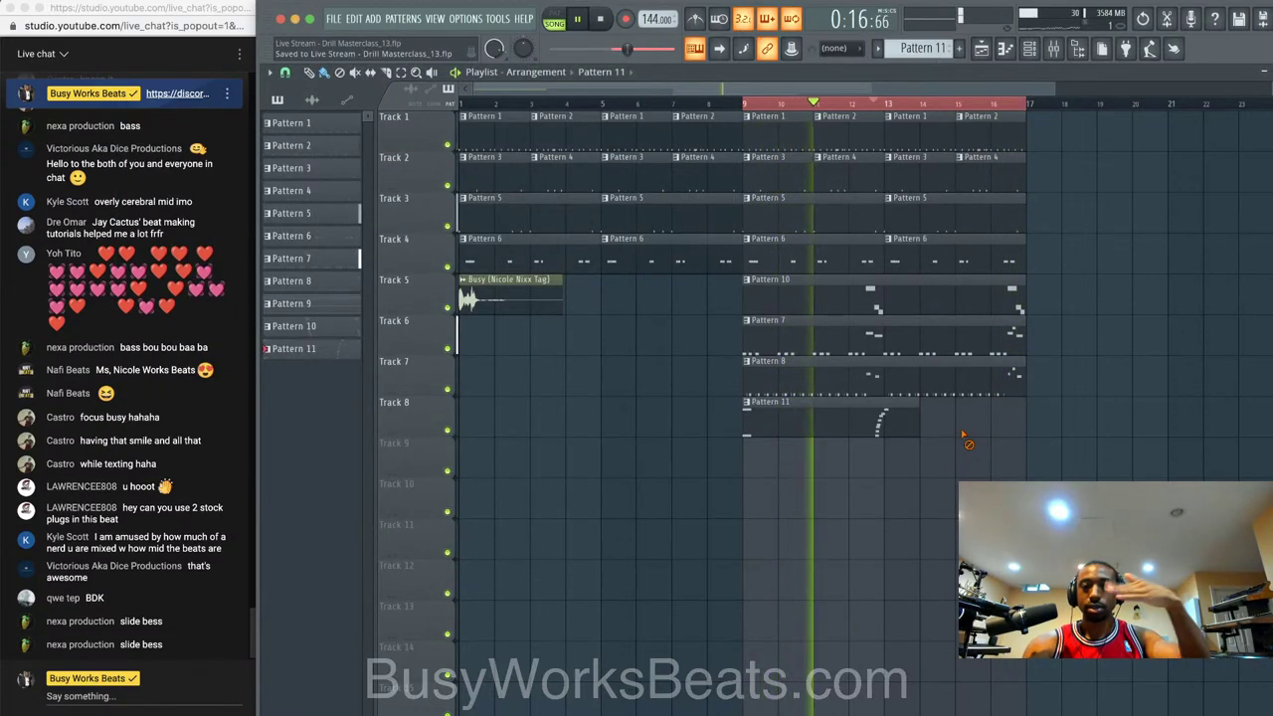
pyautogui.press('space')
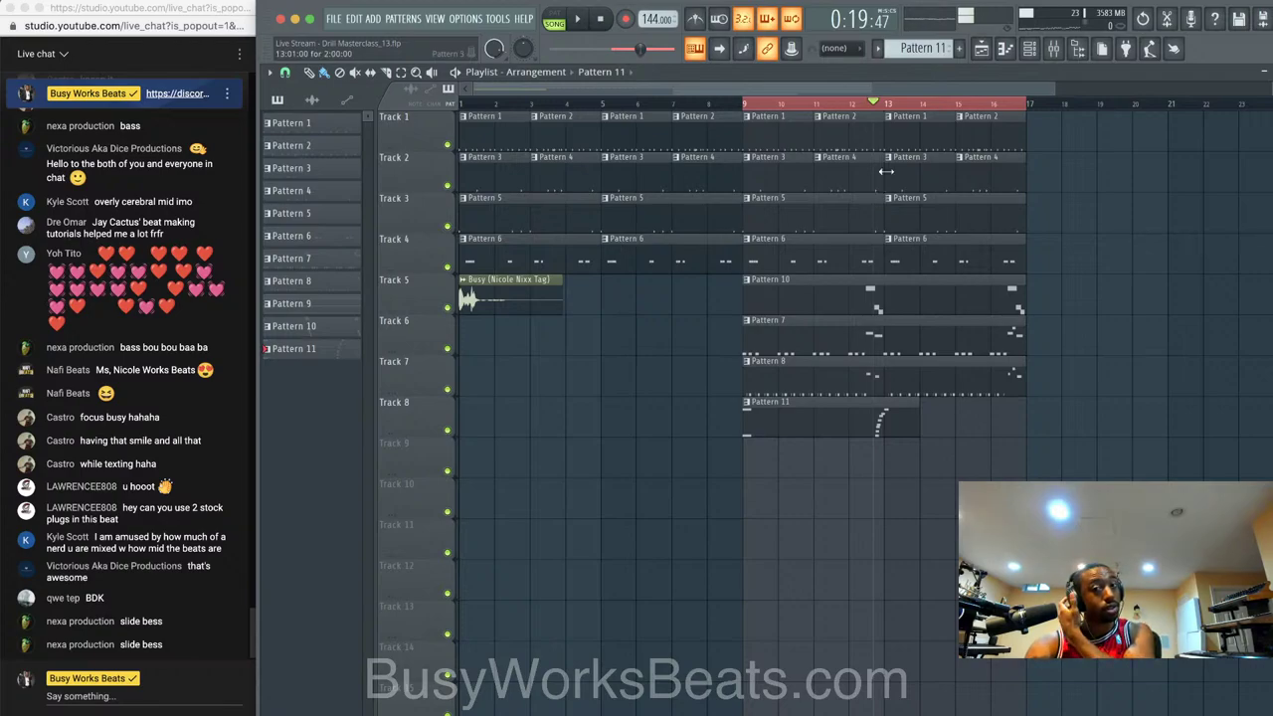
pyautogui.doubleClick(953, 105)
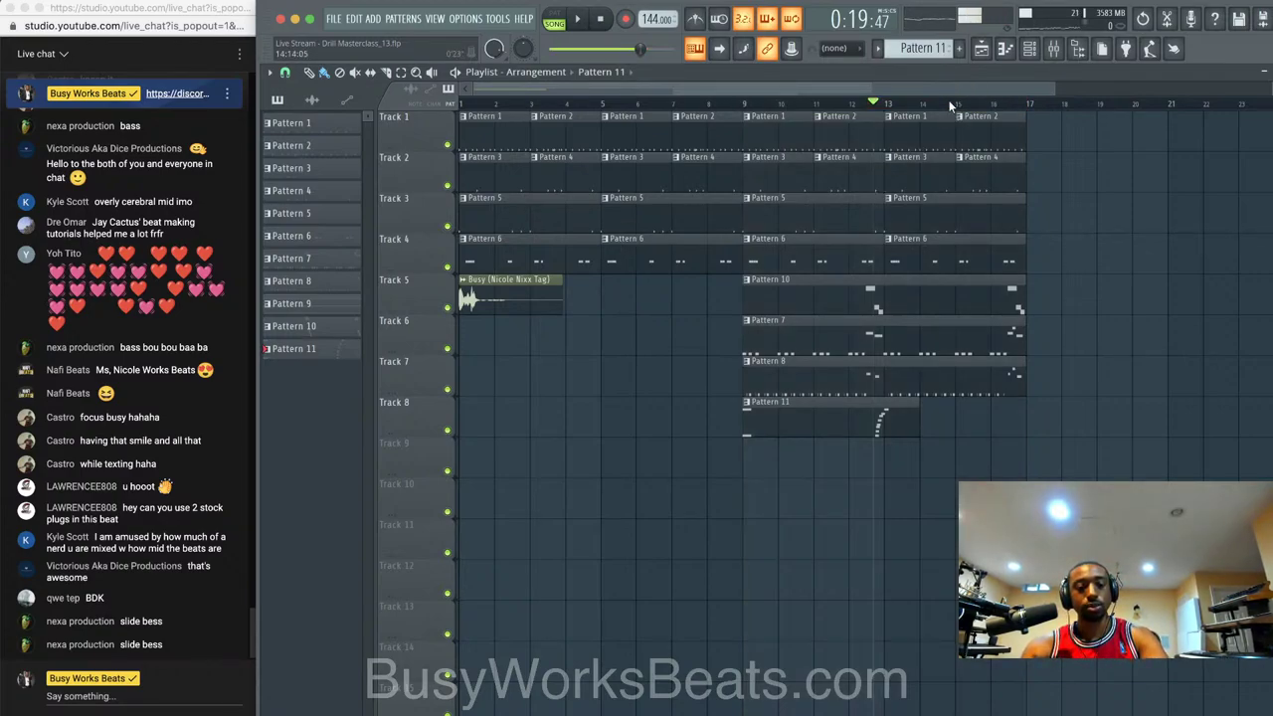
pyautogui.press('space')
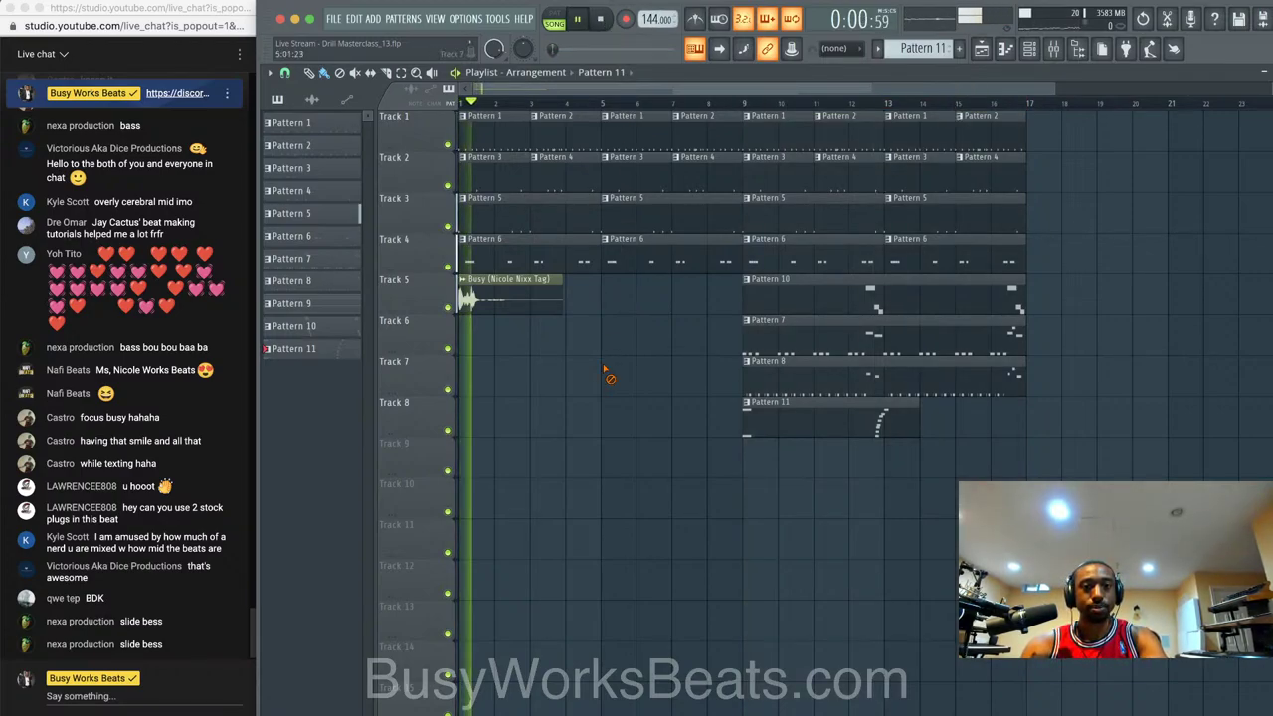
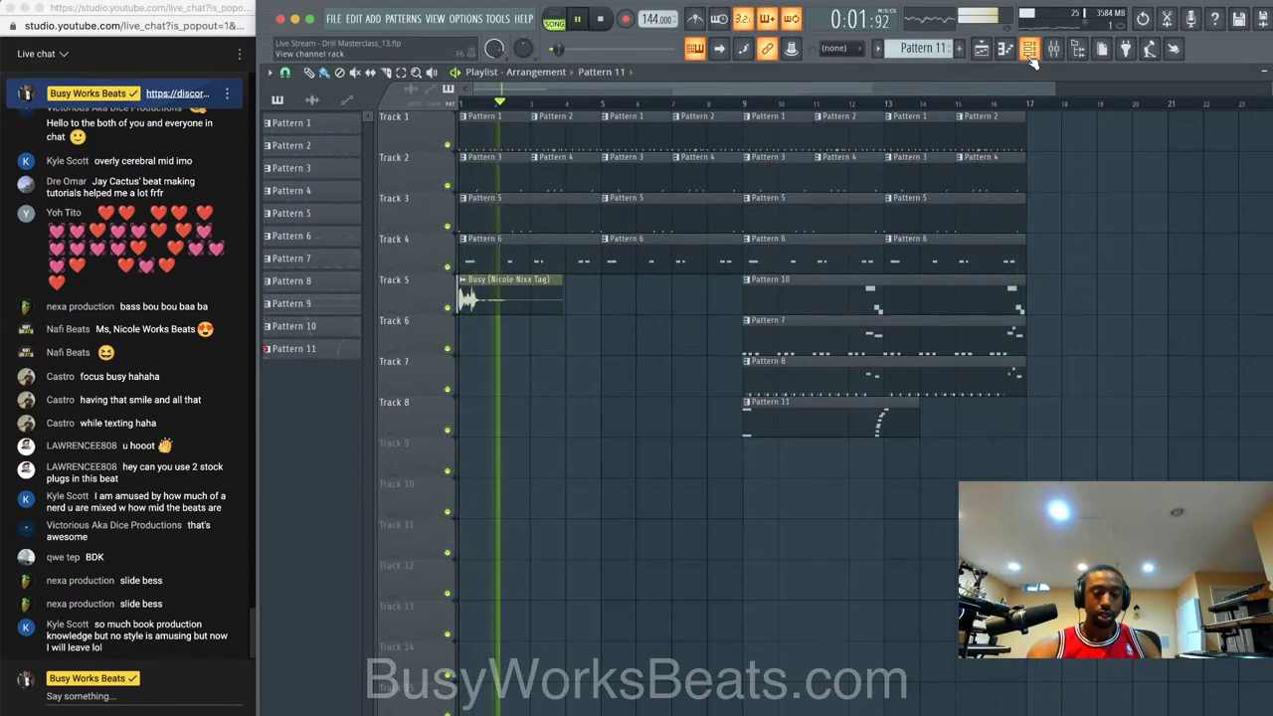
# - Stop playback and add an Omnisphere instrument channel below Kontakt 5 in the channel rack
pyautogui.click(1030, 52)
pyautogui.press('space')
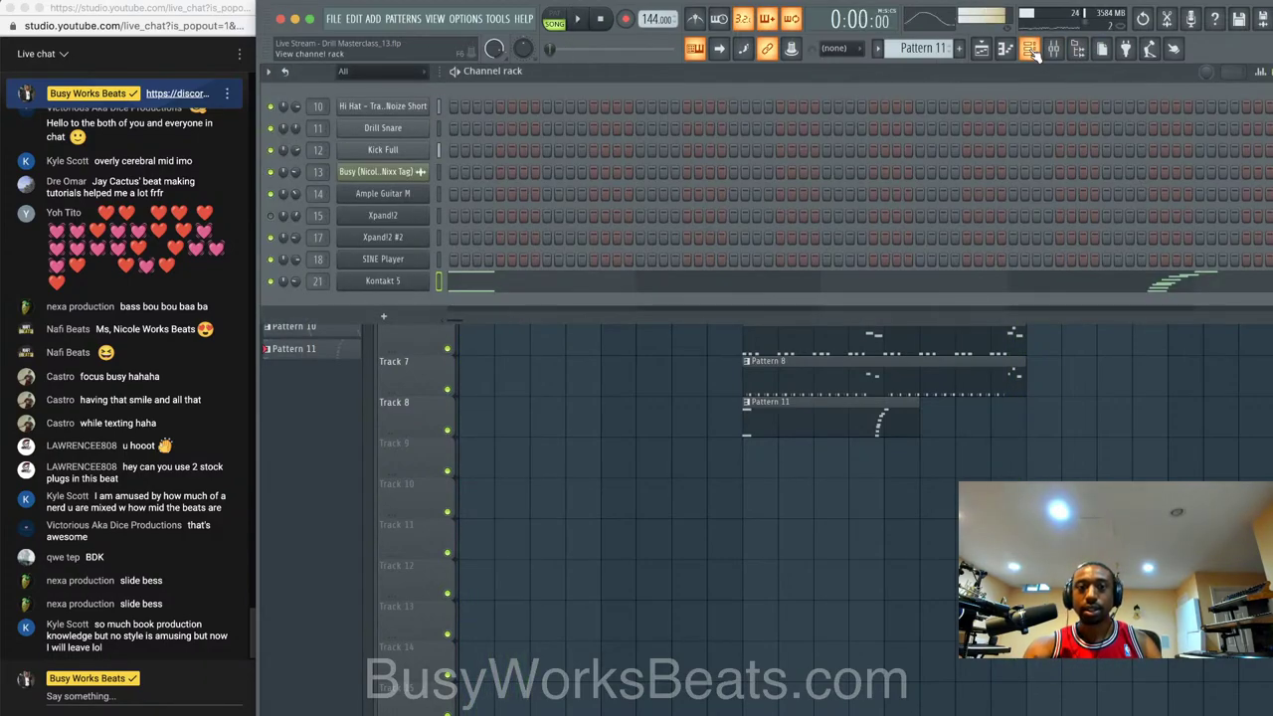
pyautogui.click(378, 325)
pyautogui.click(1030, 52)
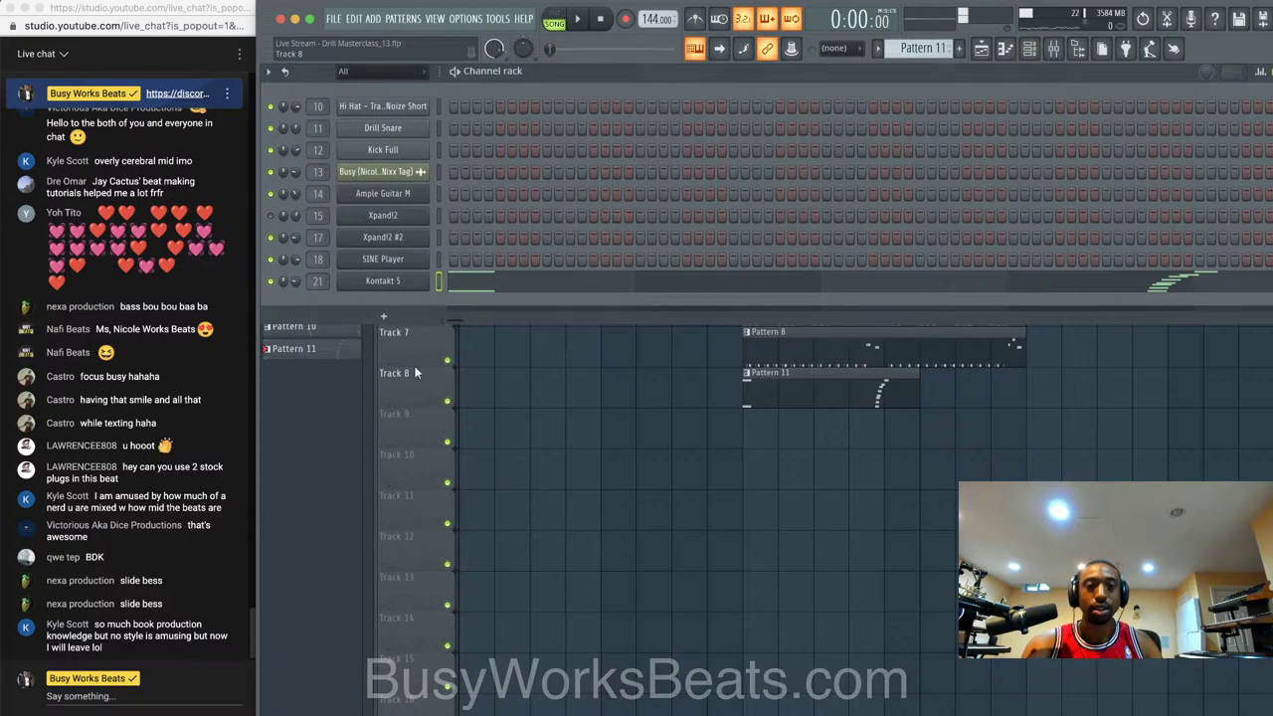
pyautogui.click(408, 321)
pyautogui.click(518, 350)
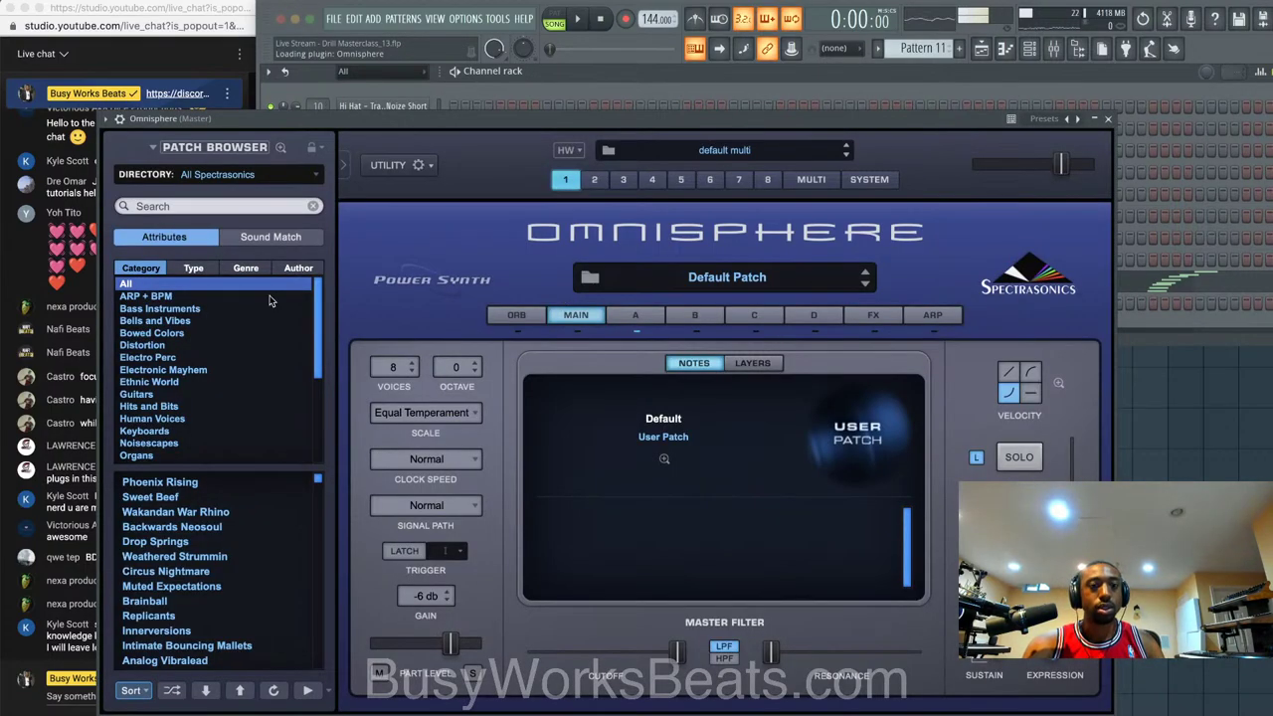
# - Filter the Omnisphere patches to the Synth Poly category and search them for juno
pyautogui.scroll(-5, 252, 394)
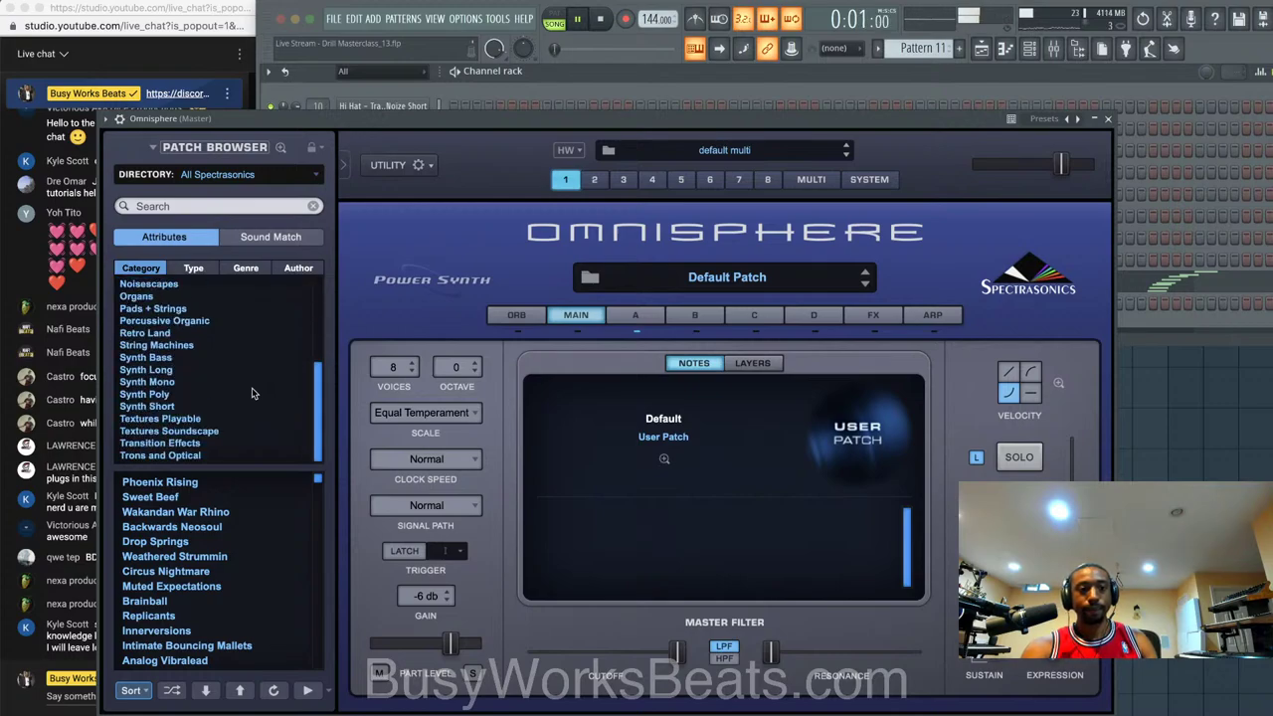
pyautogui.click(165, 395)
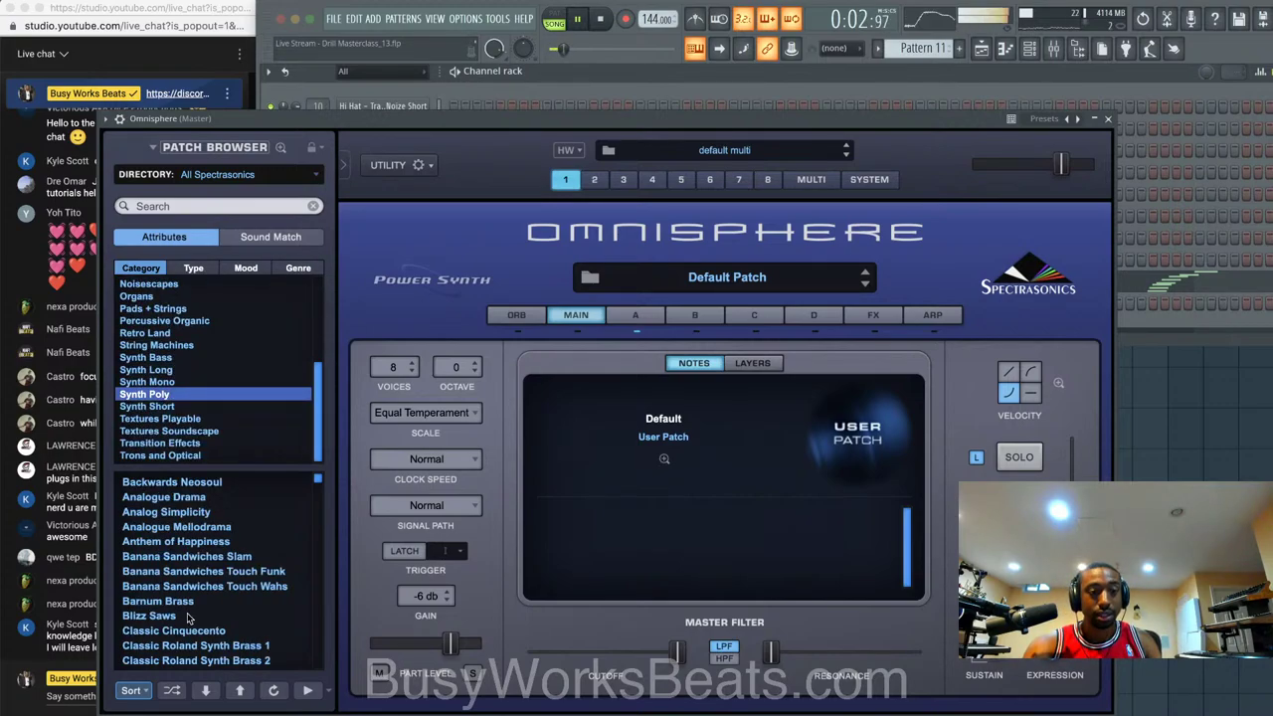
pyautogui.scroll(-3, 189, 619)
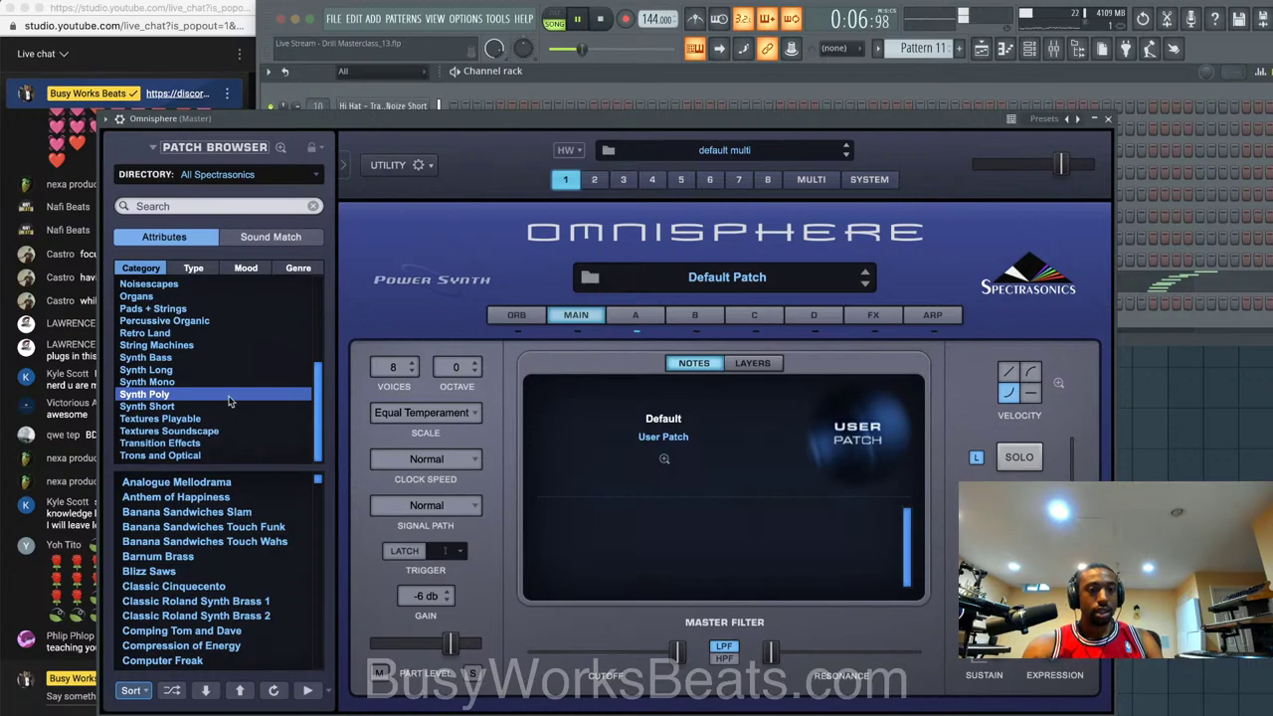
pyautogui.click(250, 206)
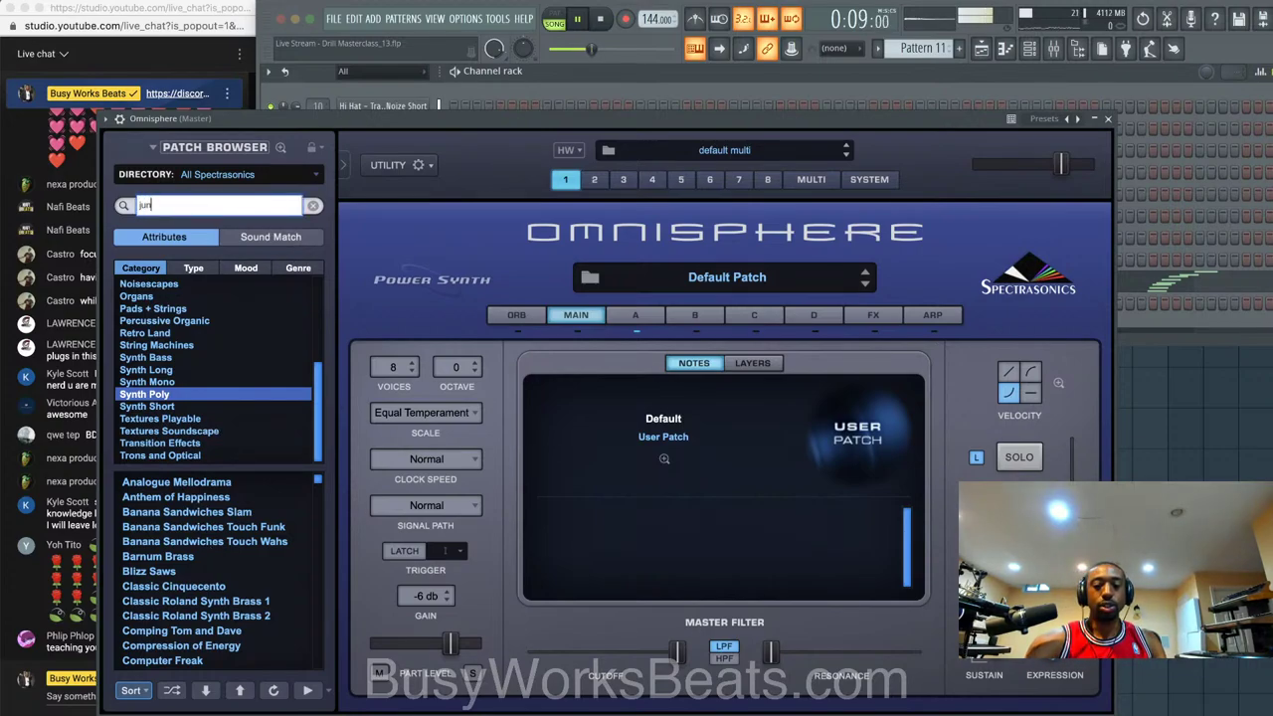
pyautogui.press('Return')
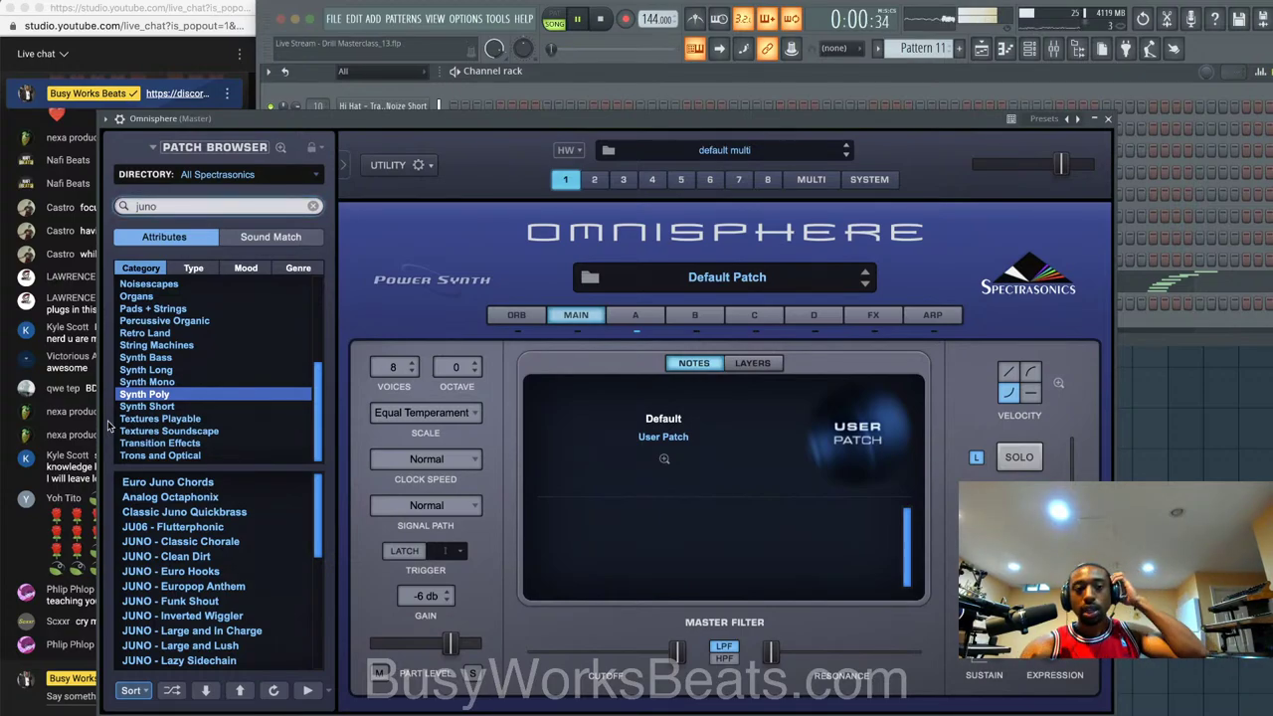
# - Audition Euro Juno Chords, load the Classic Juno Quickbrass patch instead, and close the Omnisphere window
pyautogui.click(170, 483)
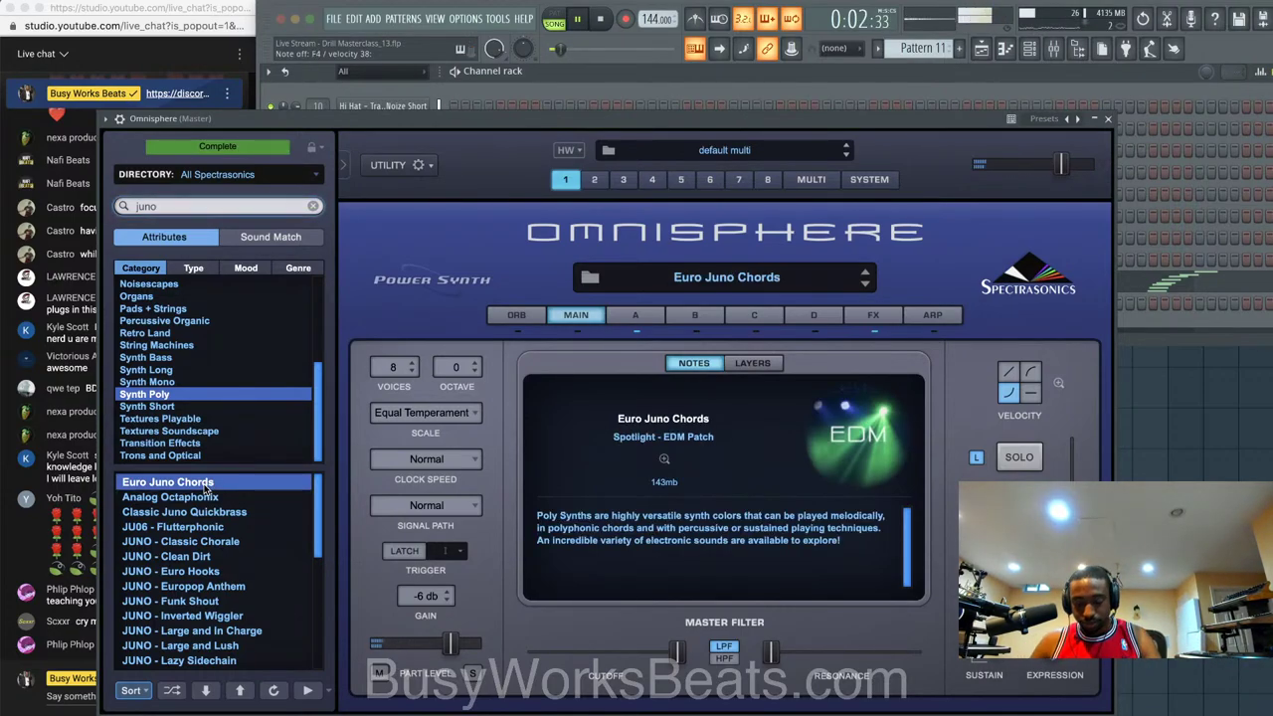
pyautogui.click(189, 511)
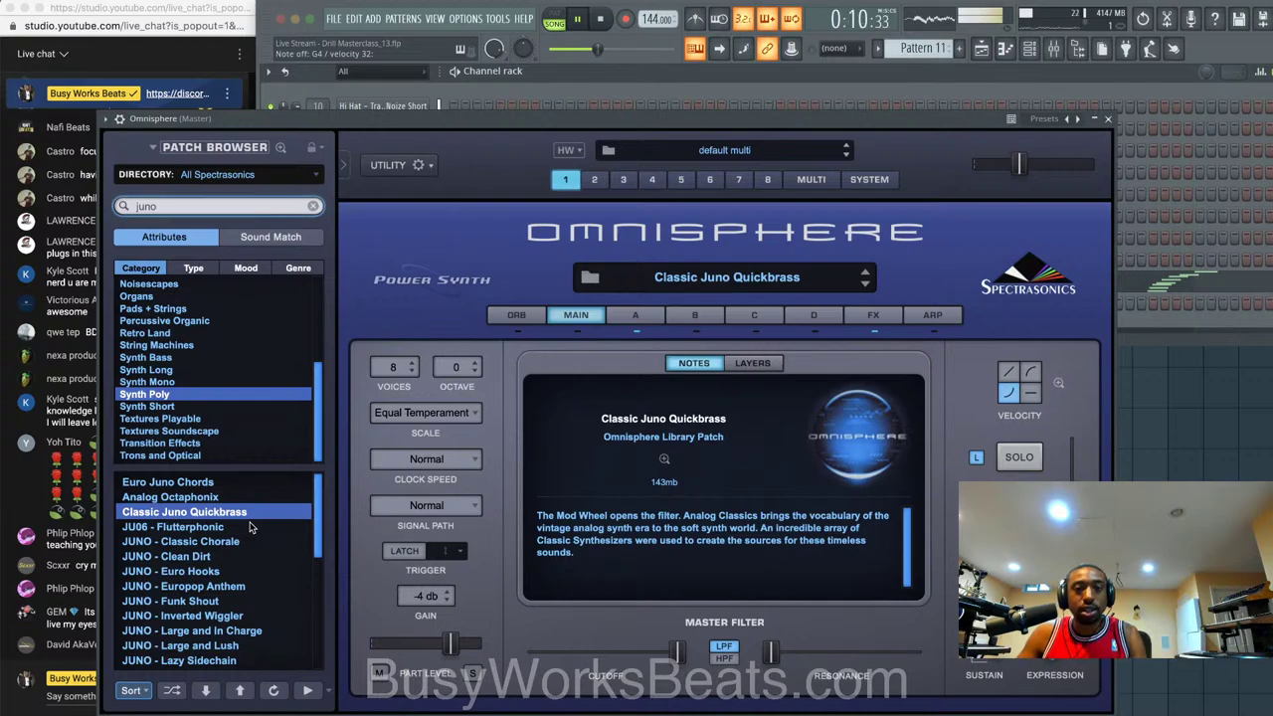
pyautogui.click(1111, 120)
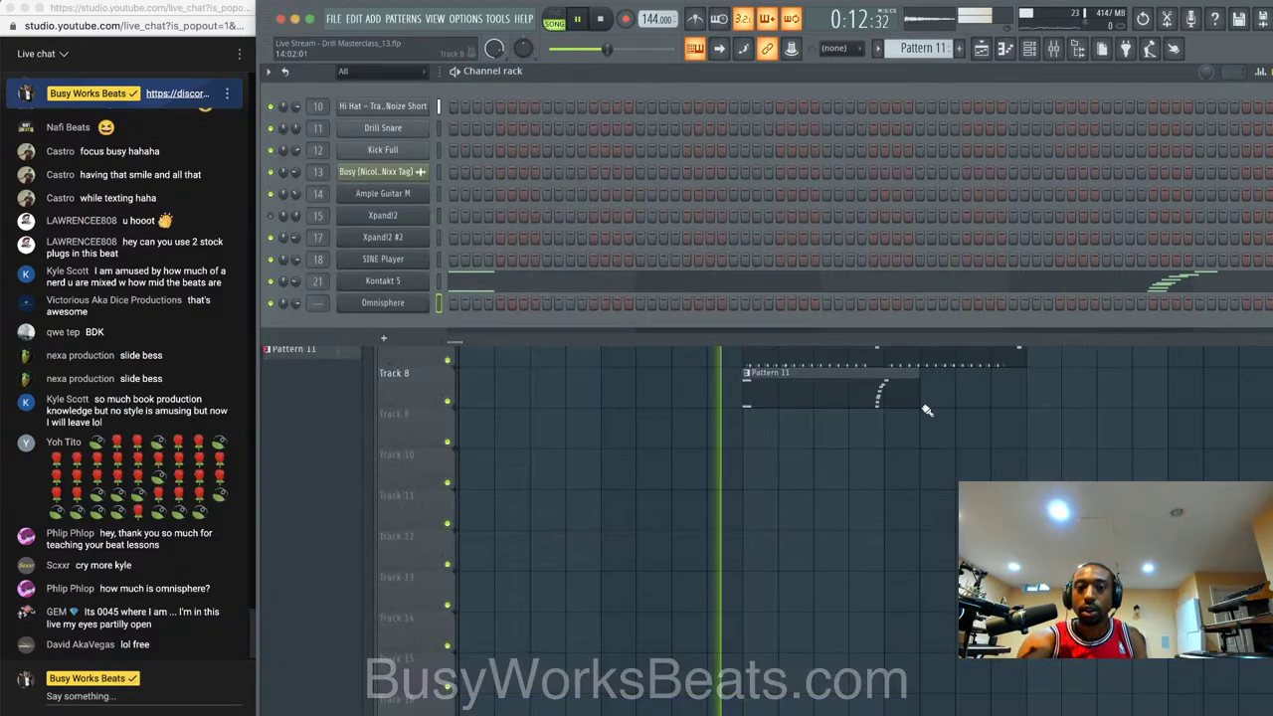
# - Route the Omnisphere channel to mixer track 22 and create a new empty pattern for its melody
pyautogui.press('F9')
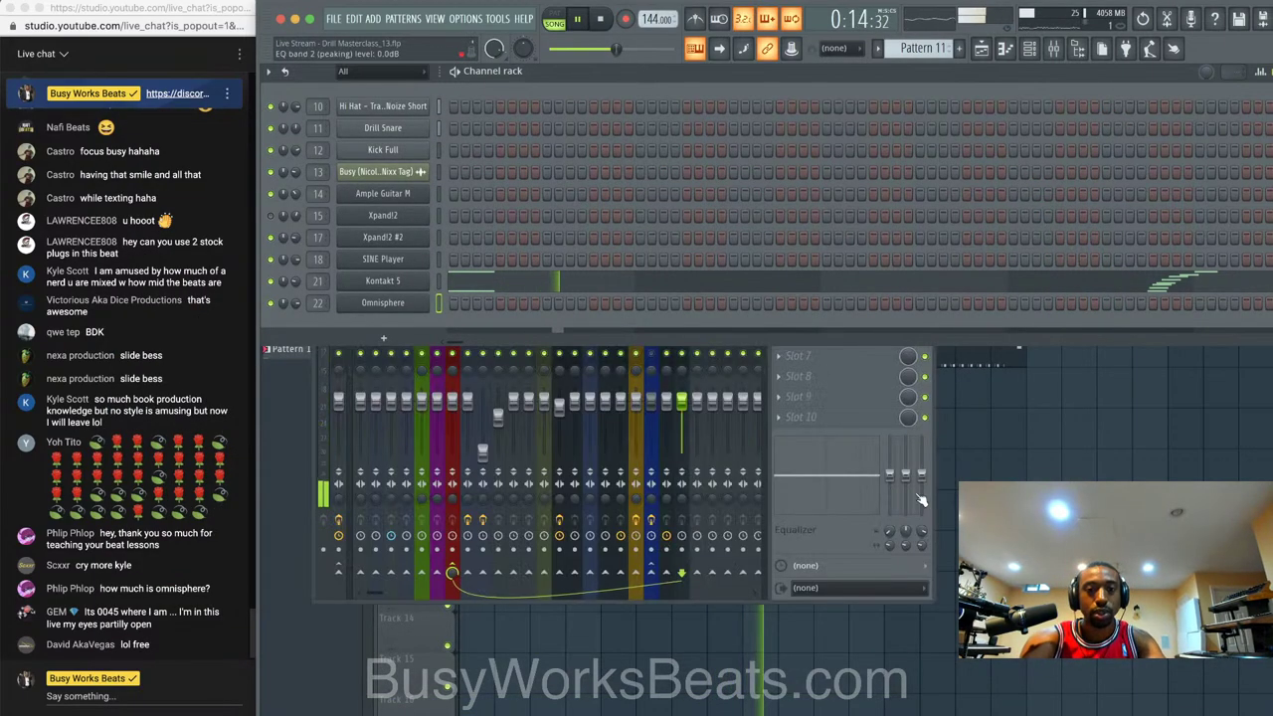
pyautogui.press('F5')
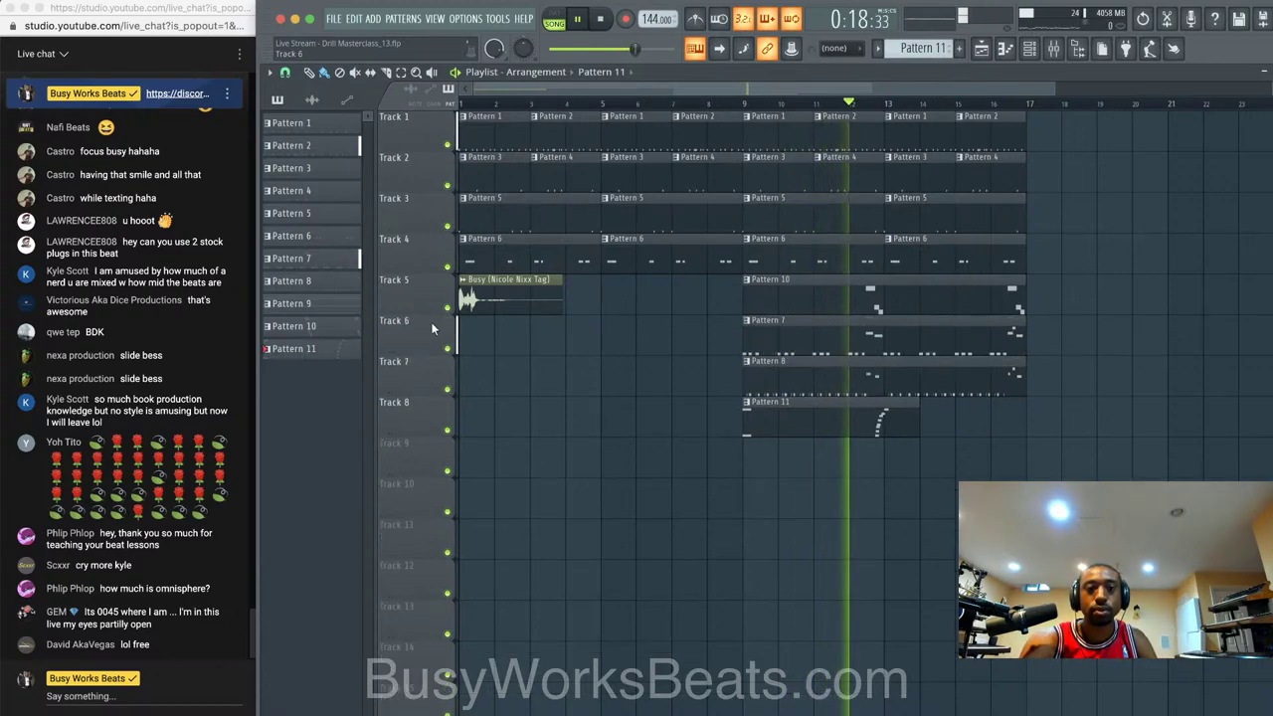
pyautogui.press('F6')
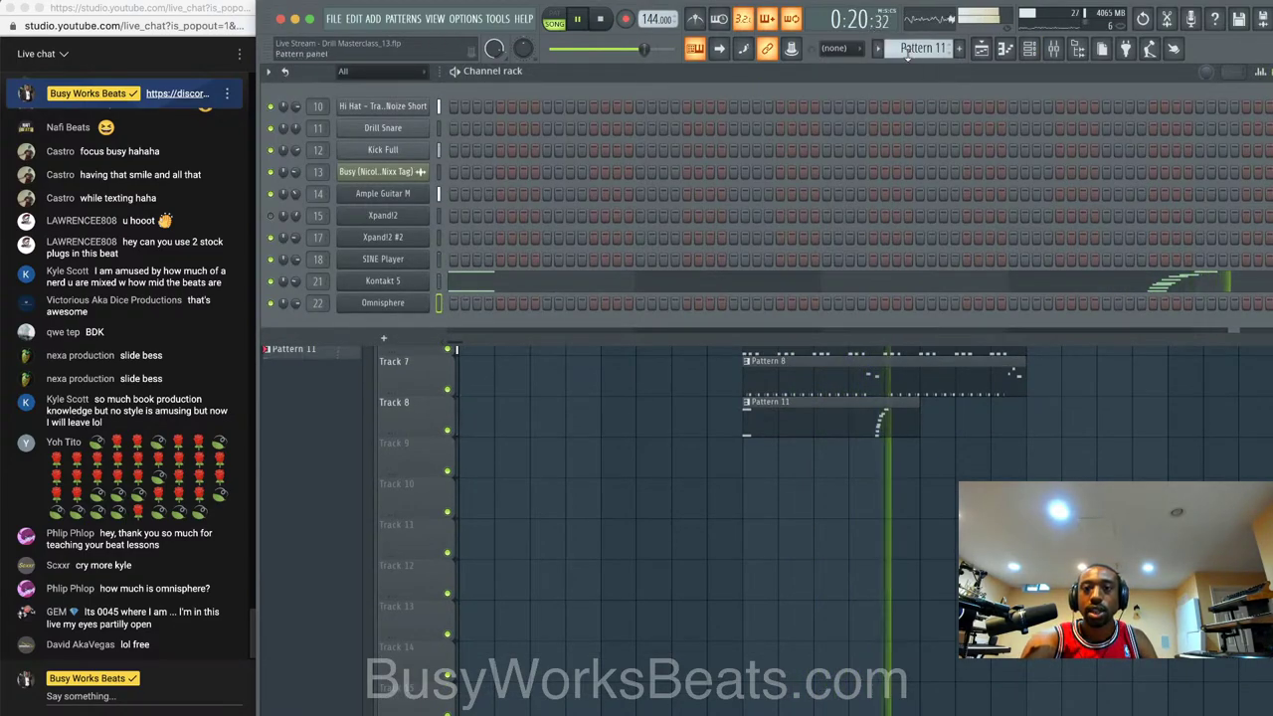
pyautogui.click(924, 47)
pyautogui.click(1004, 58)
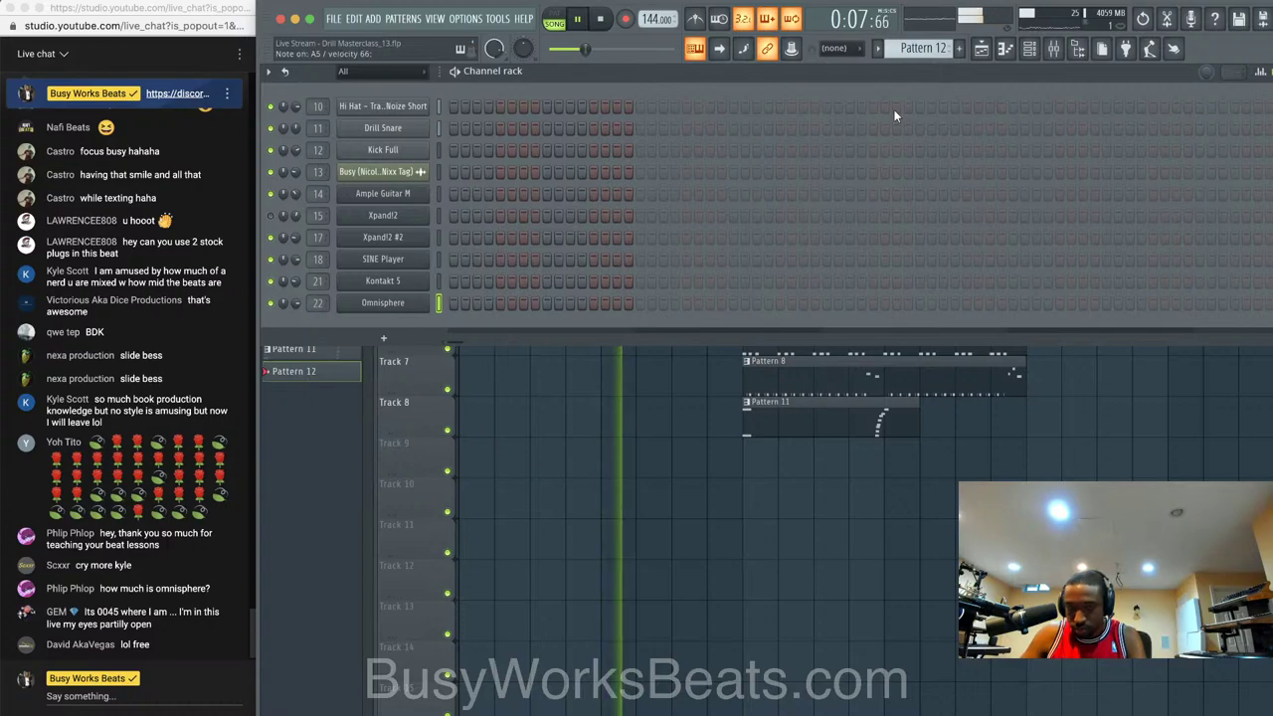
# - Record an Omnisphere melody into Pattern 12 over the first eight bars of the arrangement
pyautogui.press('space')
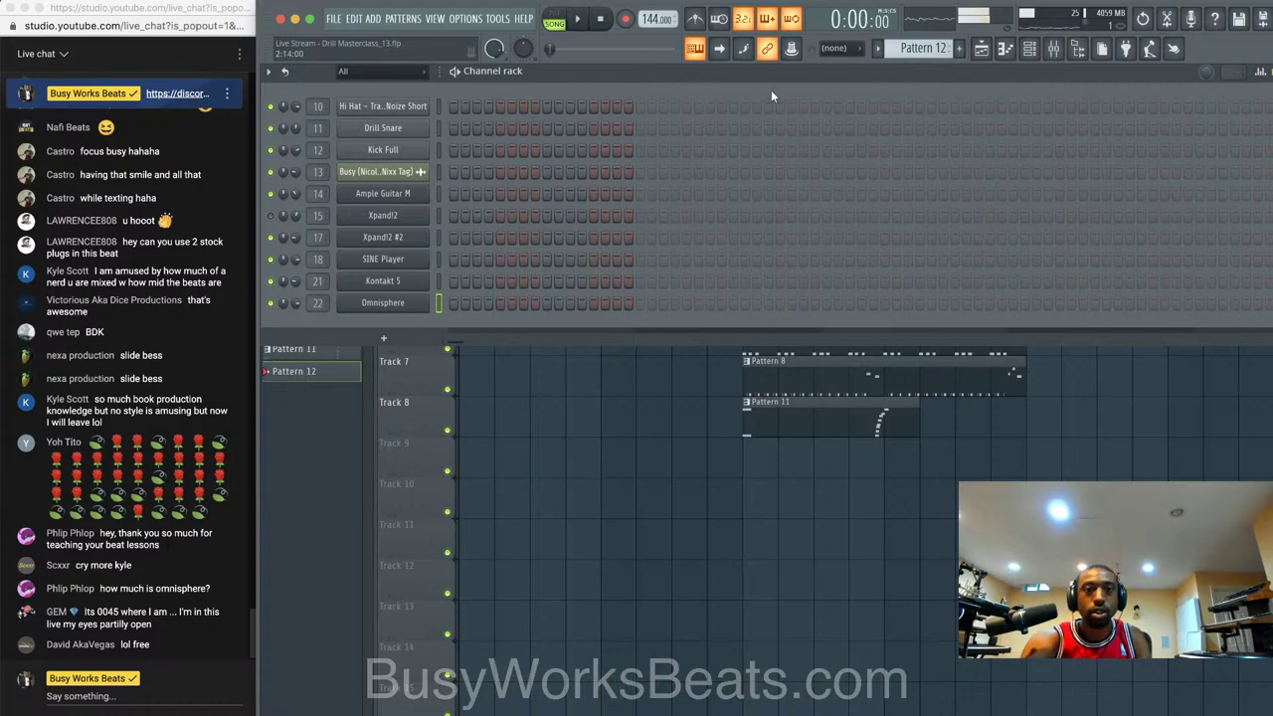
pyautogui.click(623, 20)
pyautogui.click(654, 449)
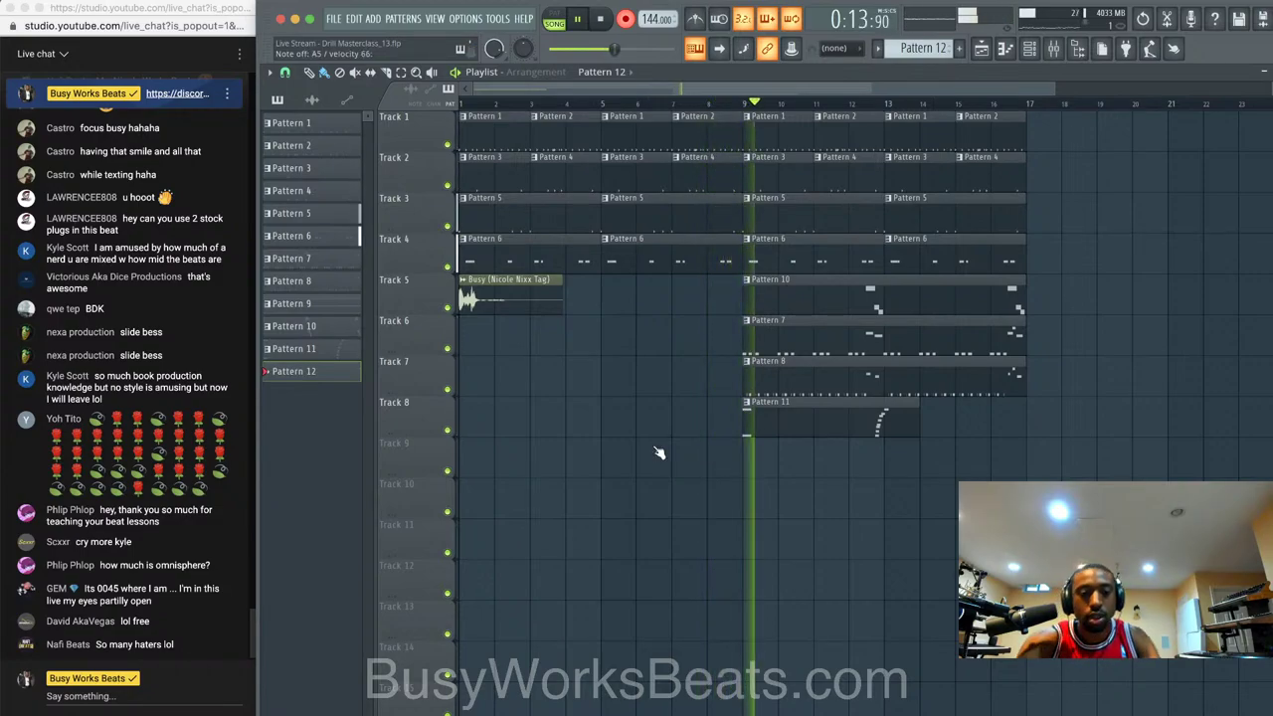
pyautogui.press('space')
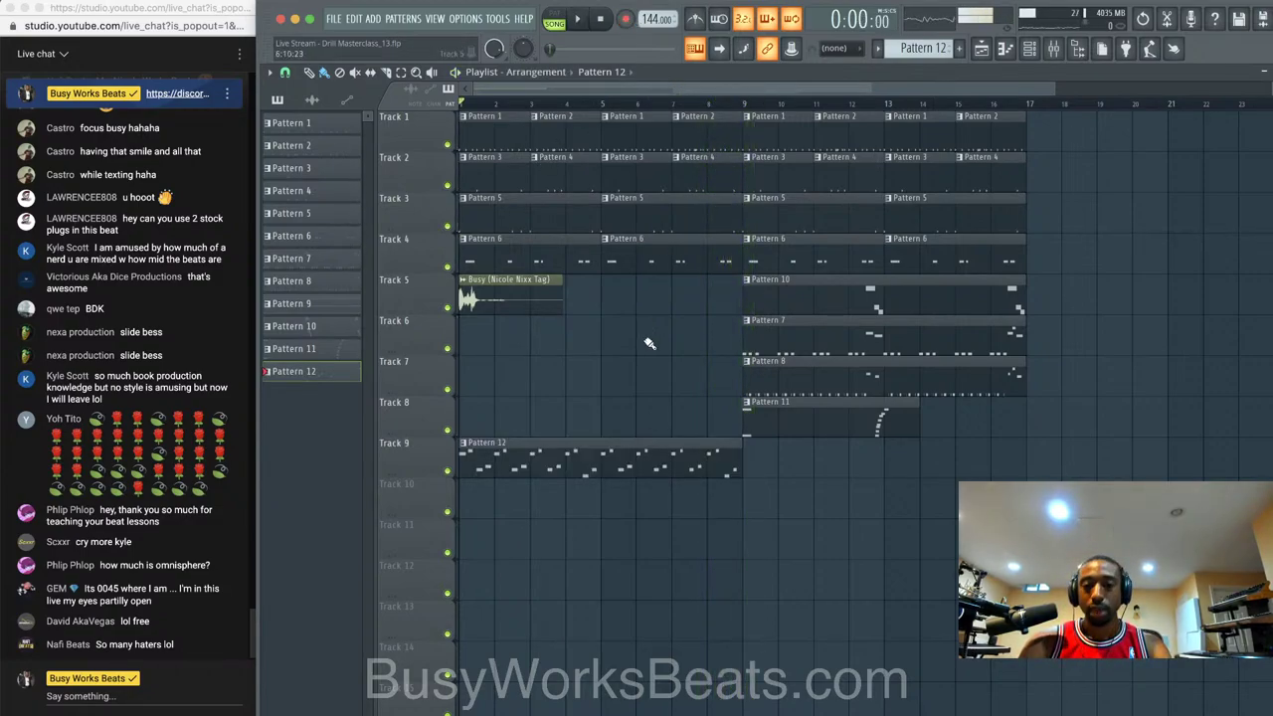
# - Open the recorded Pattern 12 melody in the piano roll and quantize its notes with the Default template
pyautogui.doubleClick(611, 458)
pyautogui.hotkey('alt', 'q')
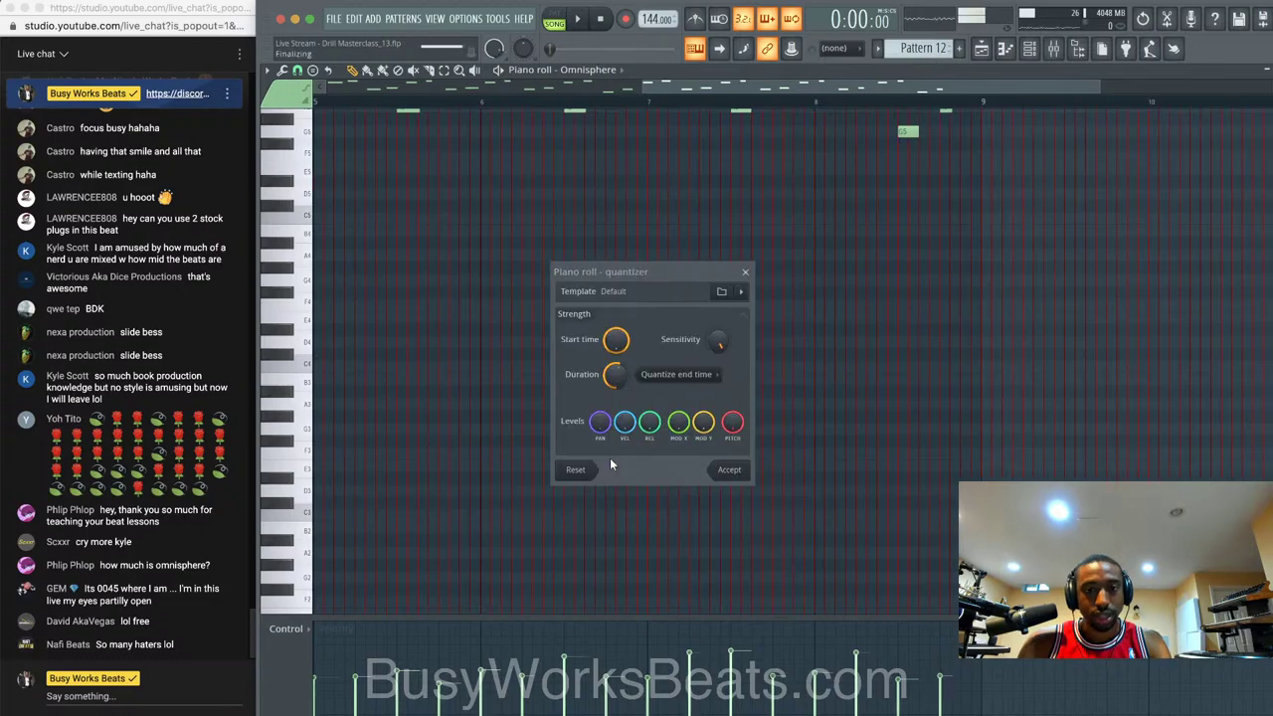
pyautogui.press('Return')
pyautogui.scroll(8, 890, 311)
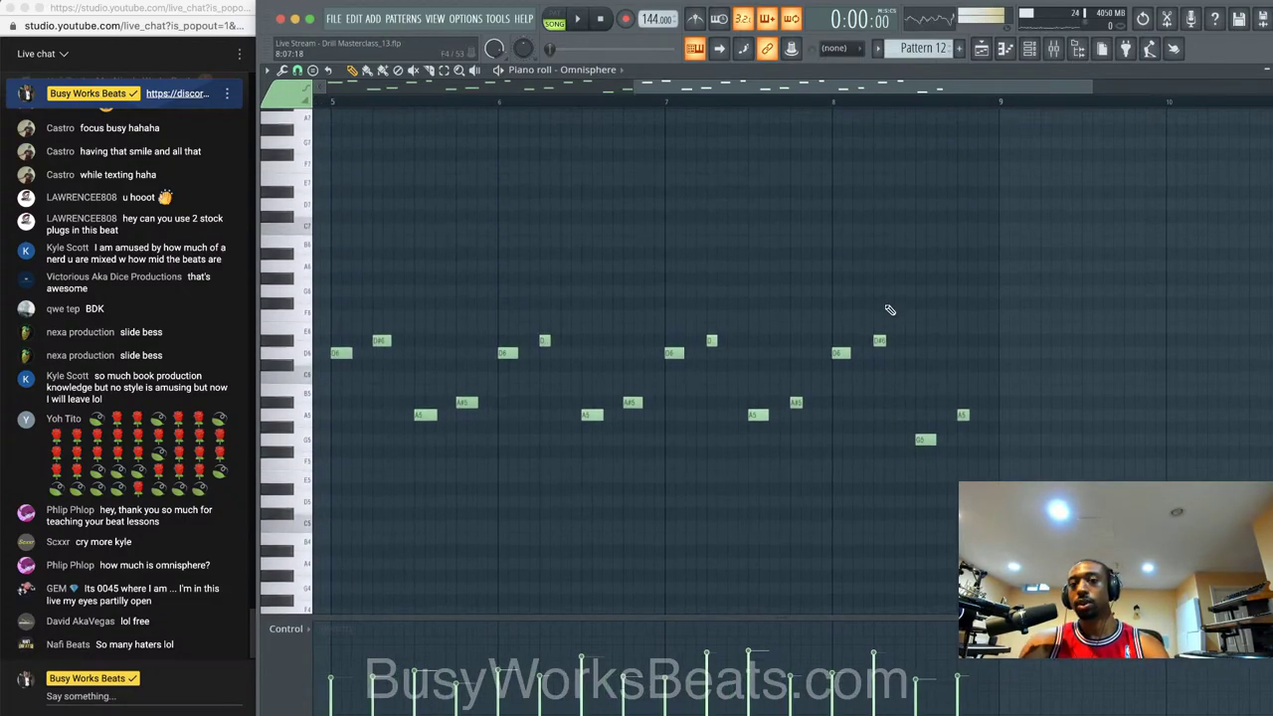
pyautogui.hscroll(-7, 683, 243)
pyautogui.scroll(-3, 686, 229)
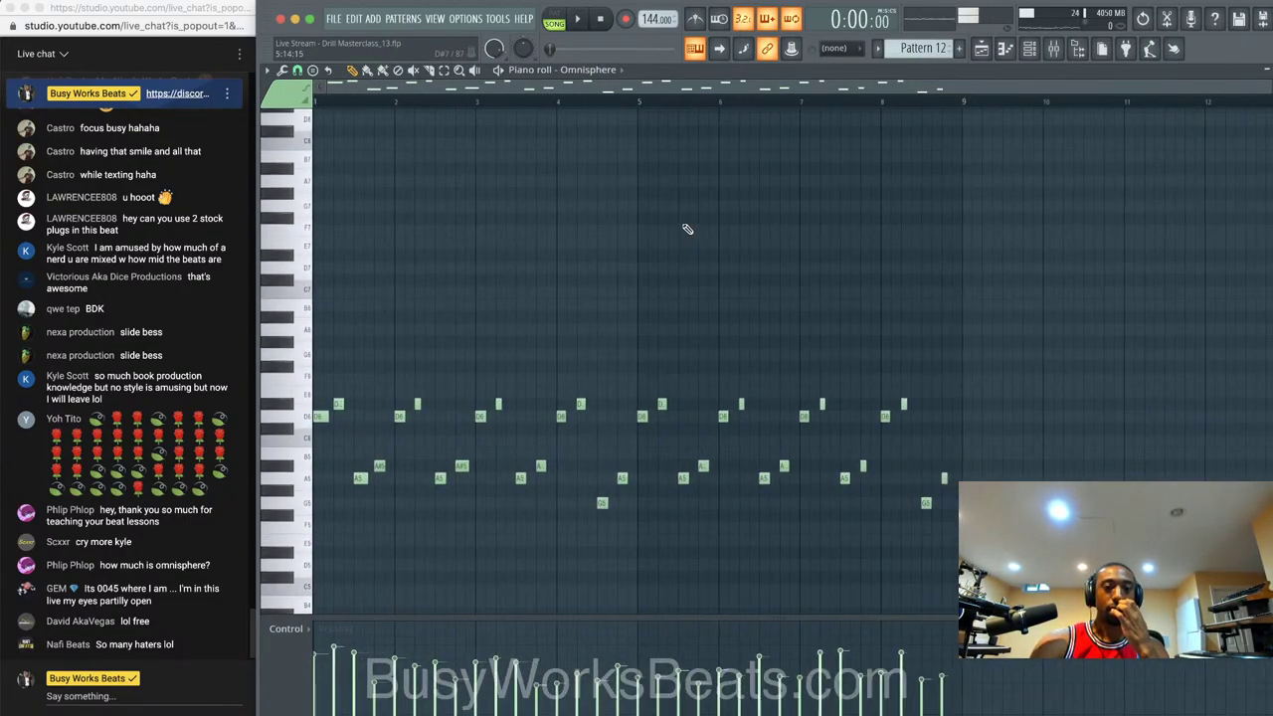
# - Try flipping the Omnisphere melody horizontally in the piano roll and listen to it in the arrangement
pyautogui.click(269, 71)
pyautogui.click(282, 69)
pyautogui.click(282, 69)
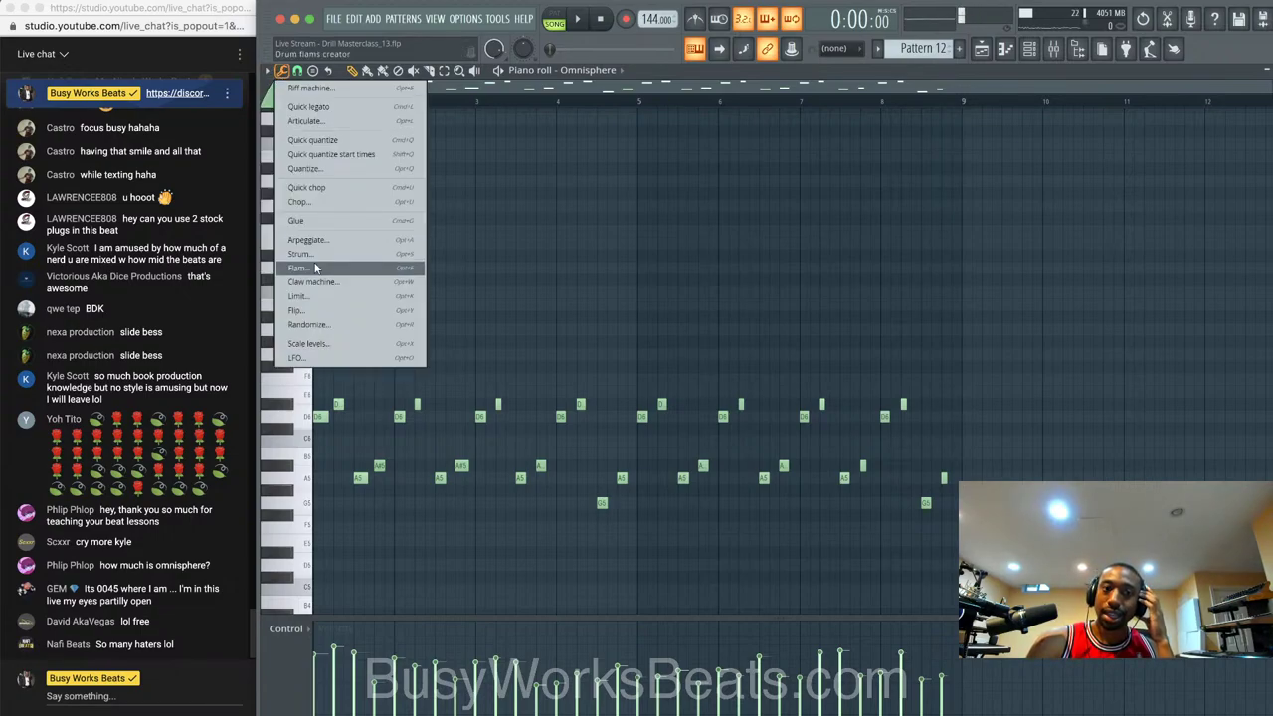
pyautogui.click(313, 314)
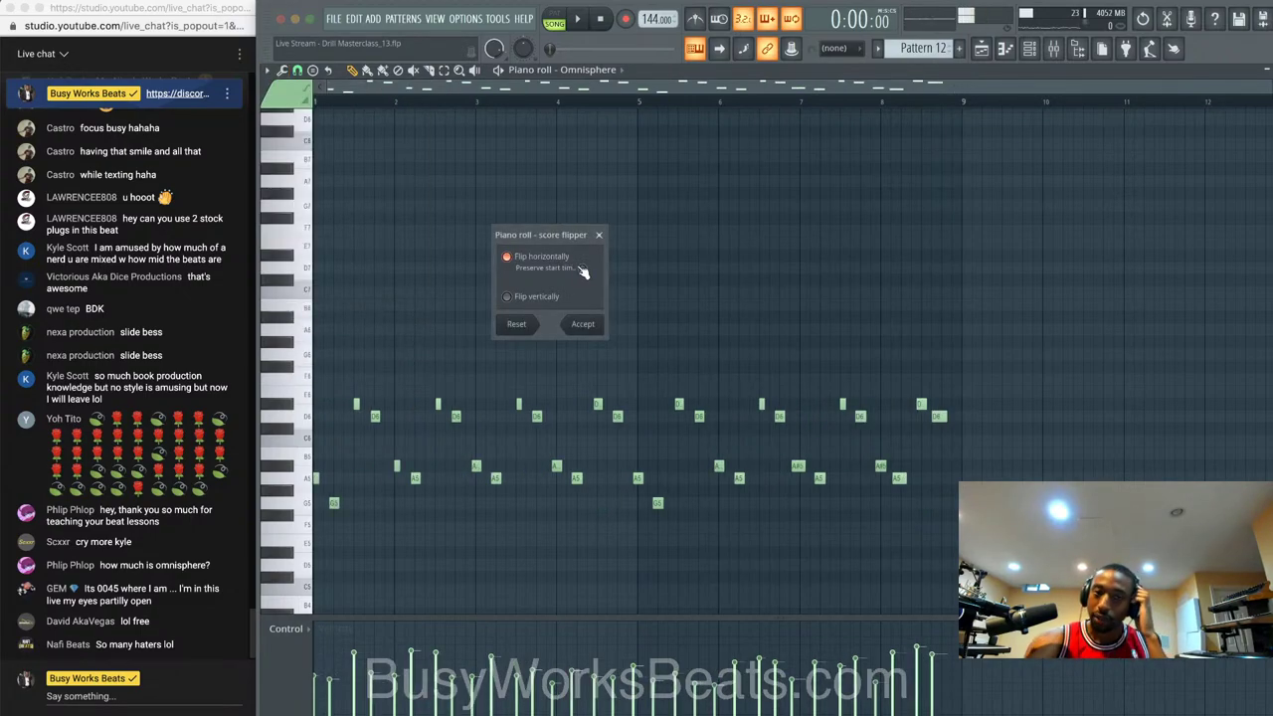
pyautogui.press('space')
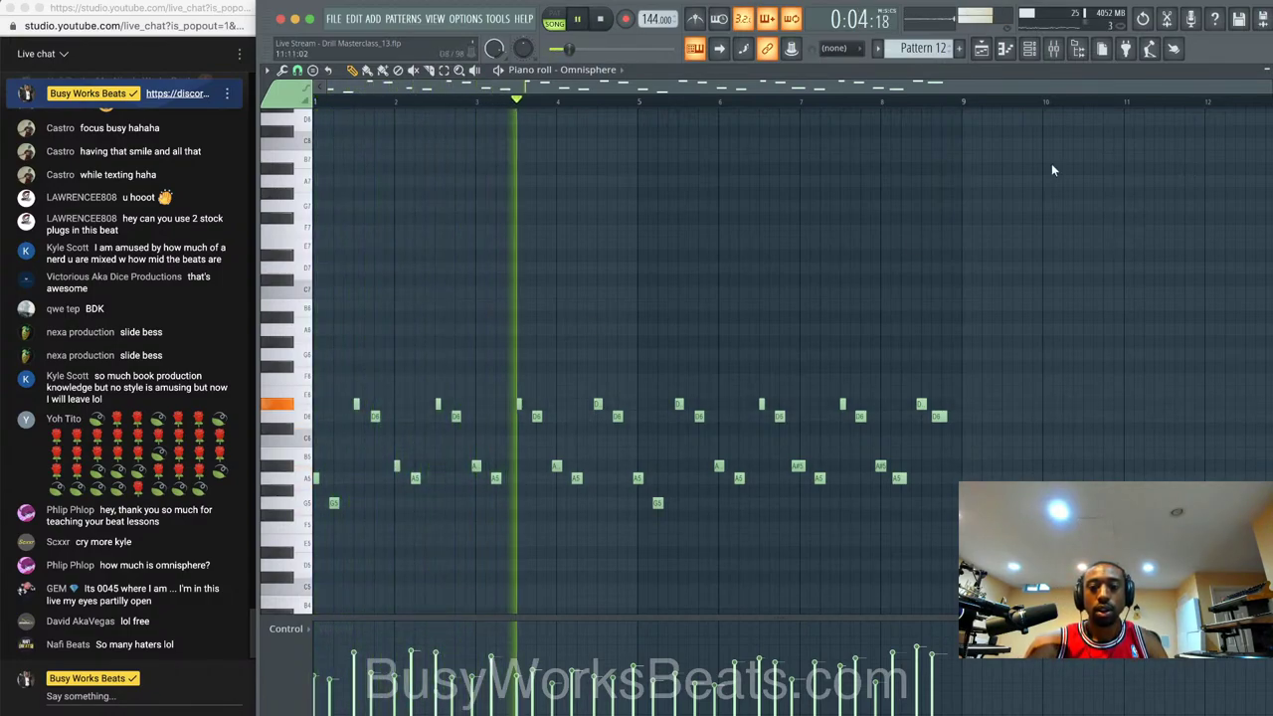
pyautogui.press('space')
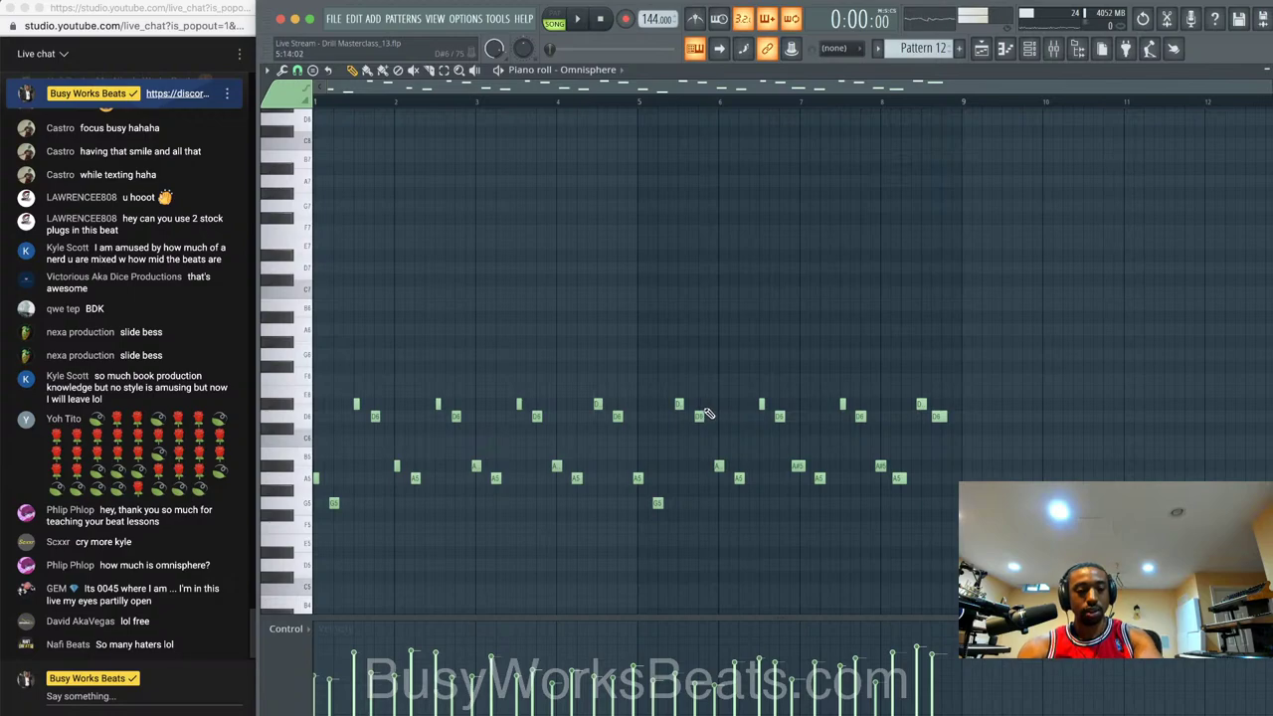
# - Undo the horizontal flip and quantize the melody again with bars 1 to 8 as the time selection
pyautogui.hotkey('ctrl', 'a')
pyautogui.scroll(2, 411, 504)
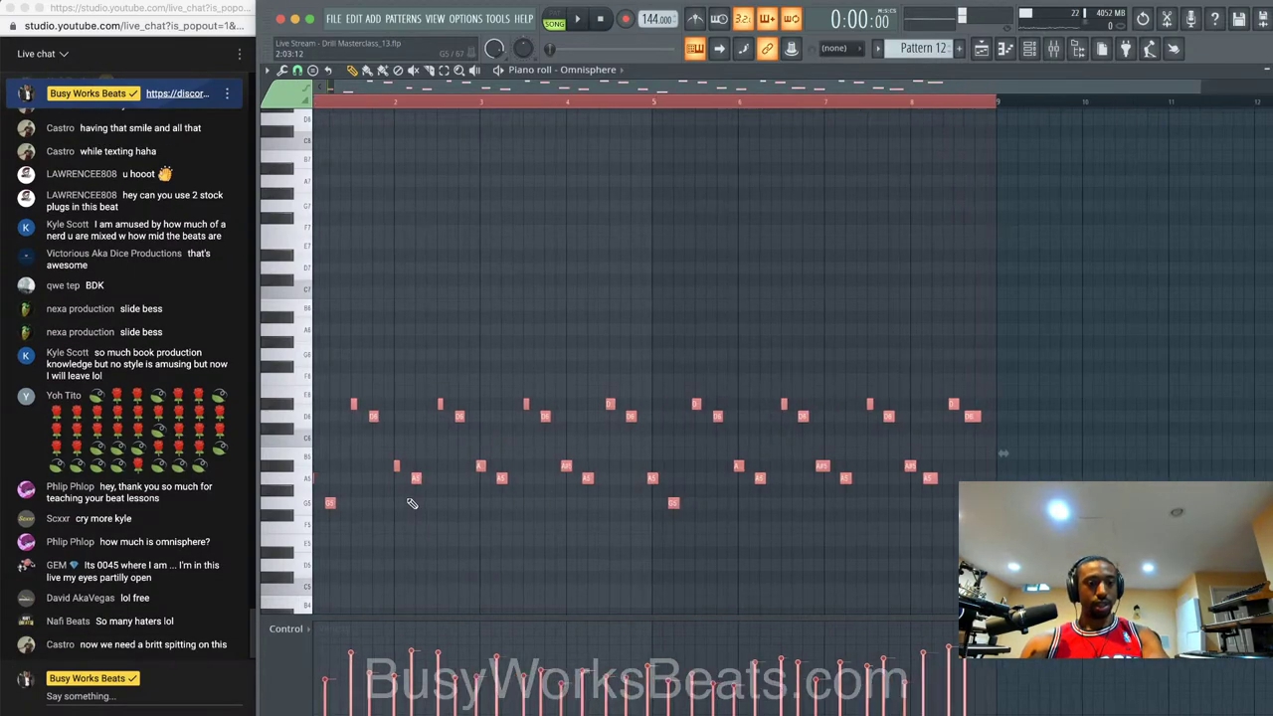
pyautogui.hotkey('ctrl', 'z')
pyautogui.hscroll(-1, 530, 456)
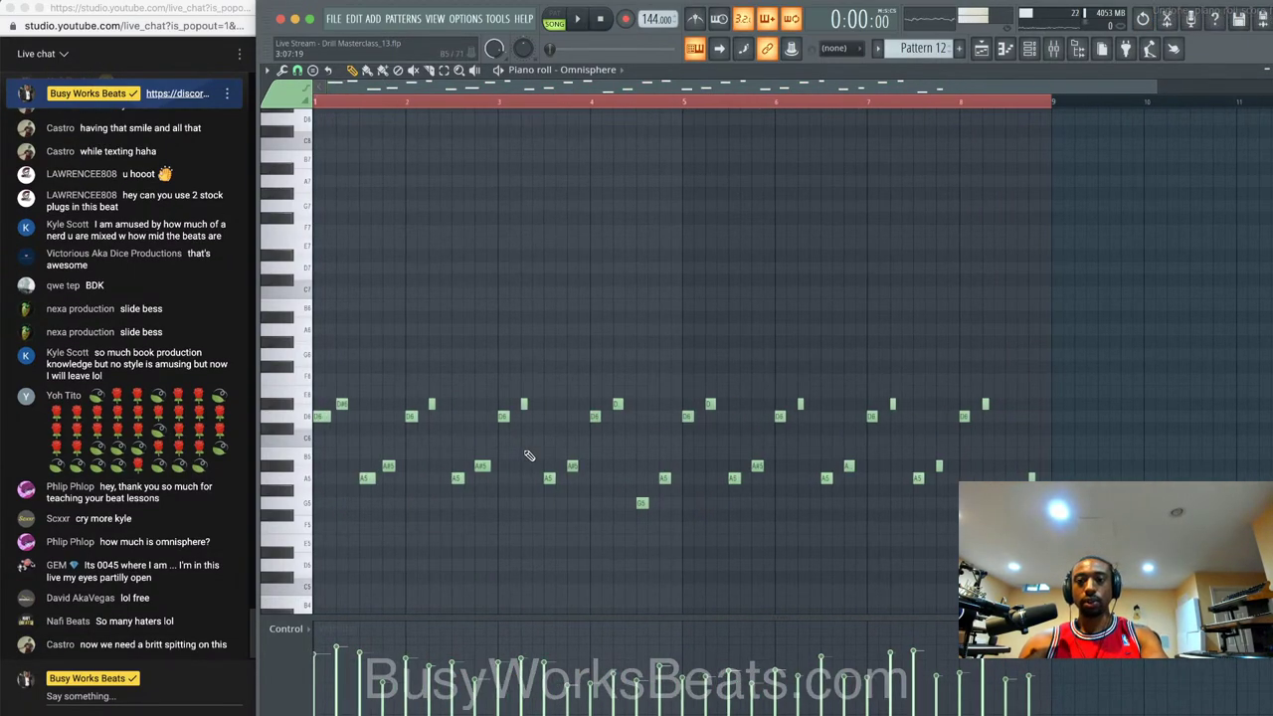
pyautogui.hotkey('alt', 'q')
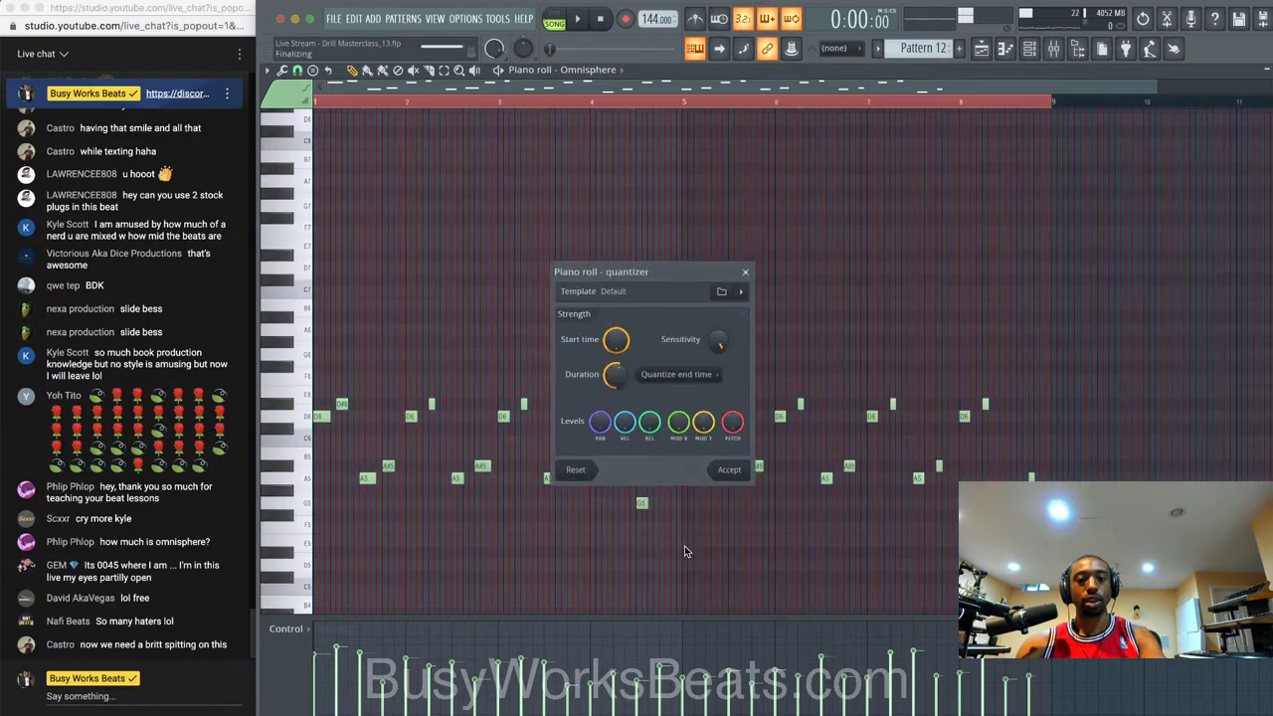
pyautogui.press('Return')
# - Try flipping the melody horizontally within the eight-bar time selection, listen to it, and undo the flip
pyautogui.click(283, 69)
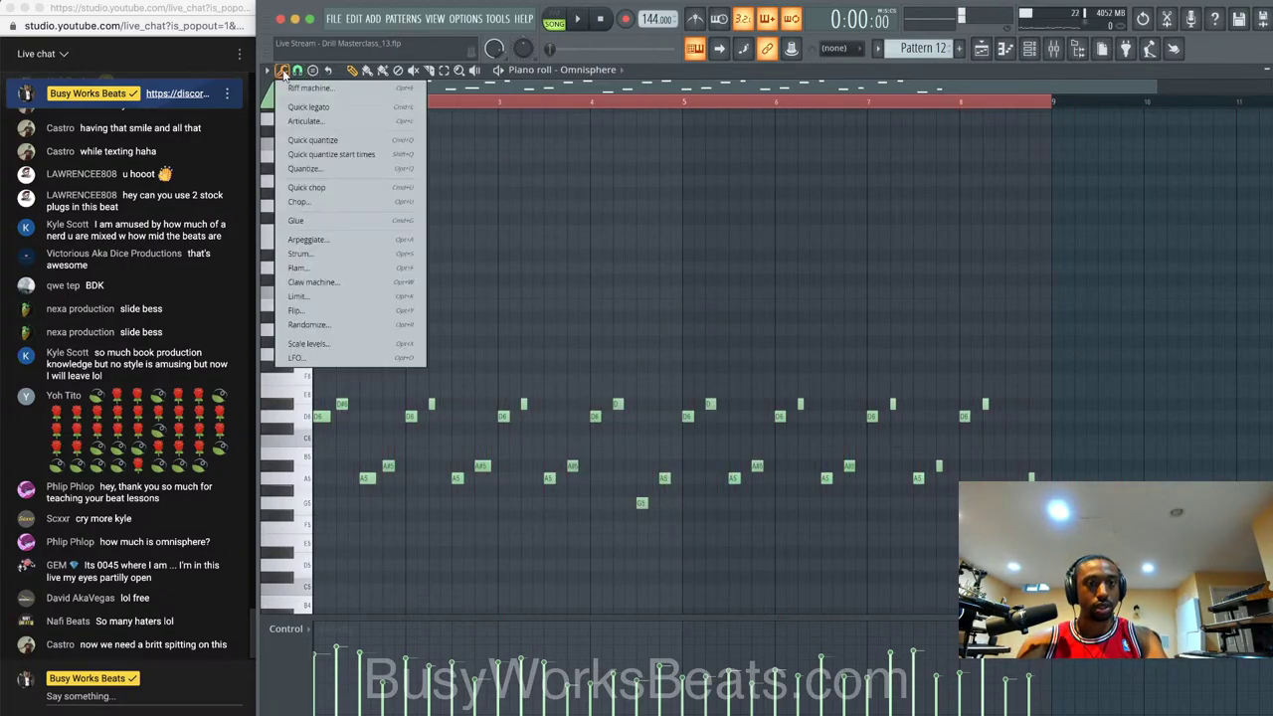
pyautogui.click(339, 310)
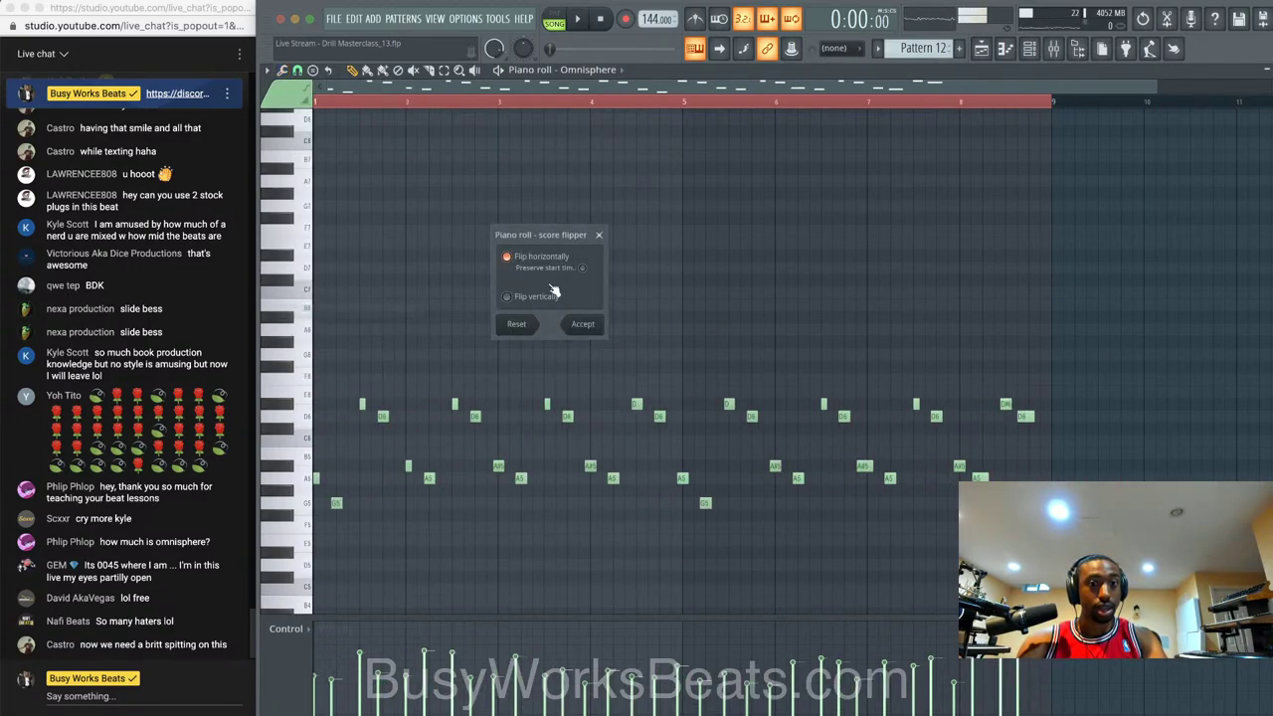
pyautogui.click(583, 324)
pyautogui.press('space')
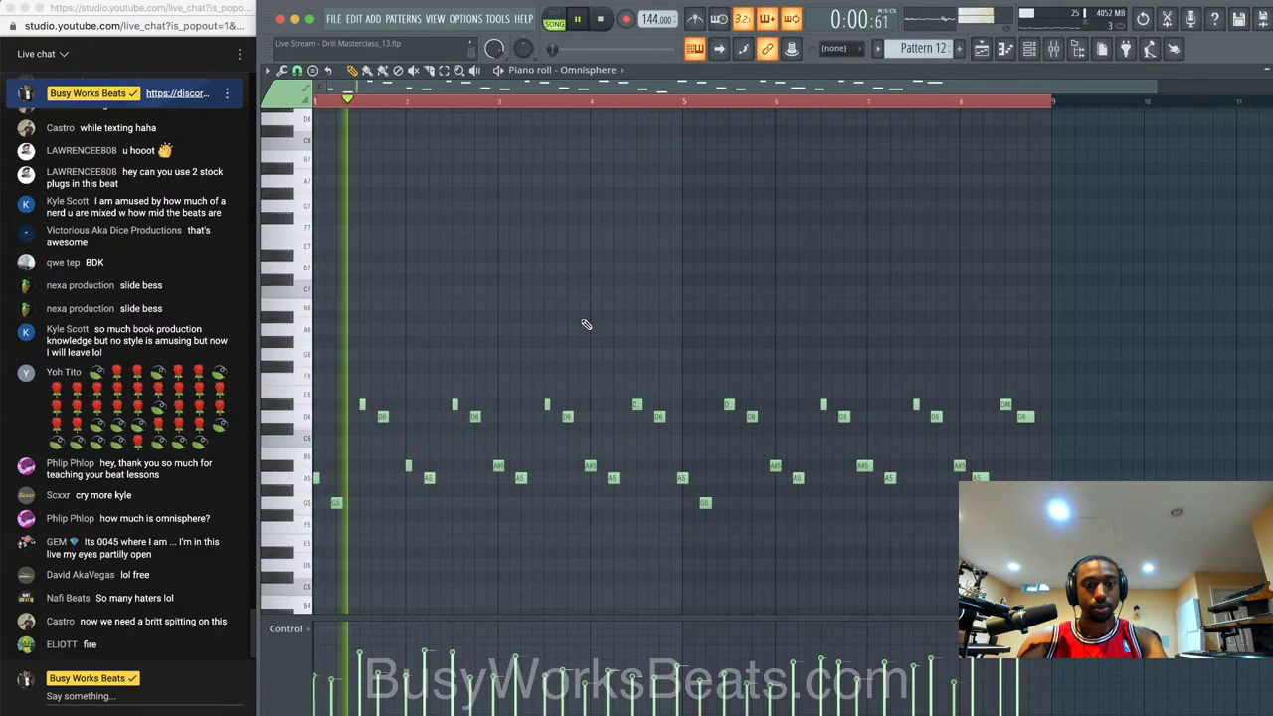
pyautogui.press('space')
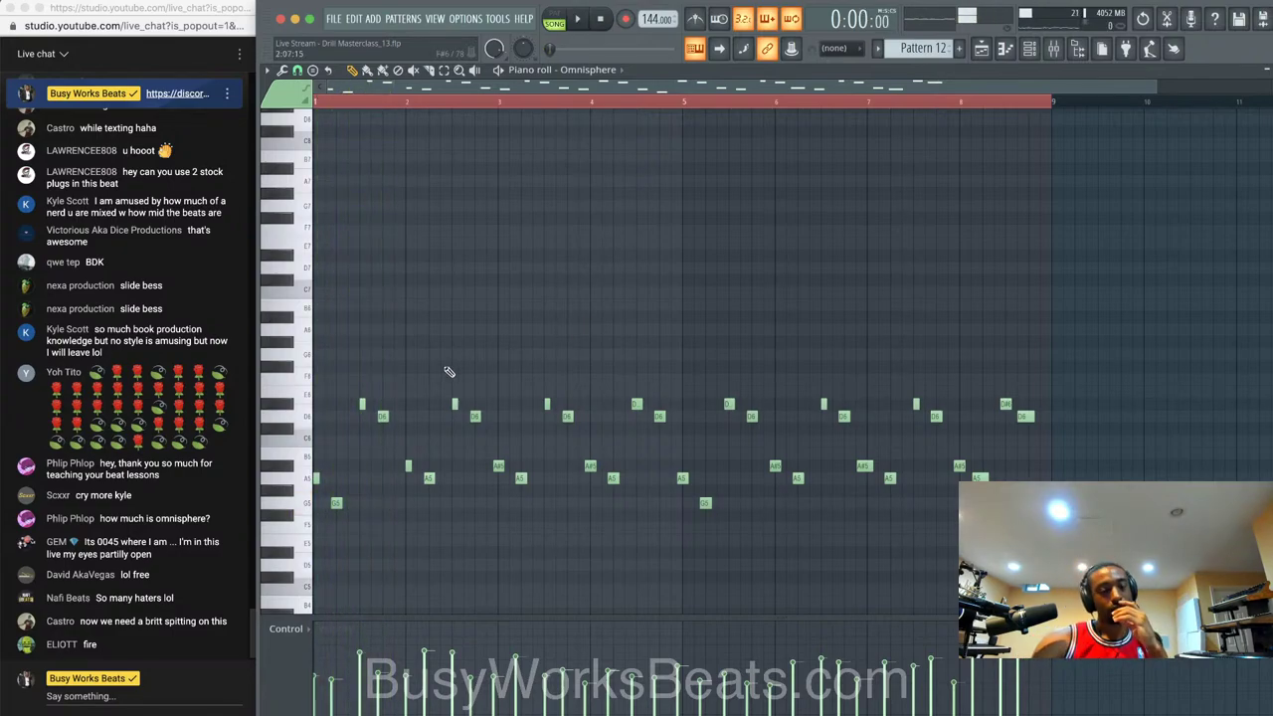
pyautogui.press('super+z')
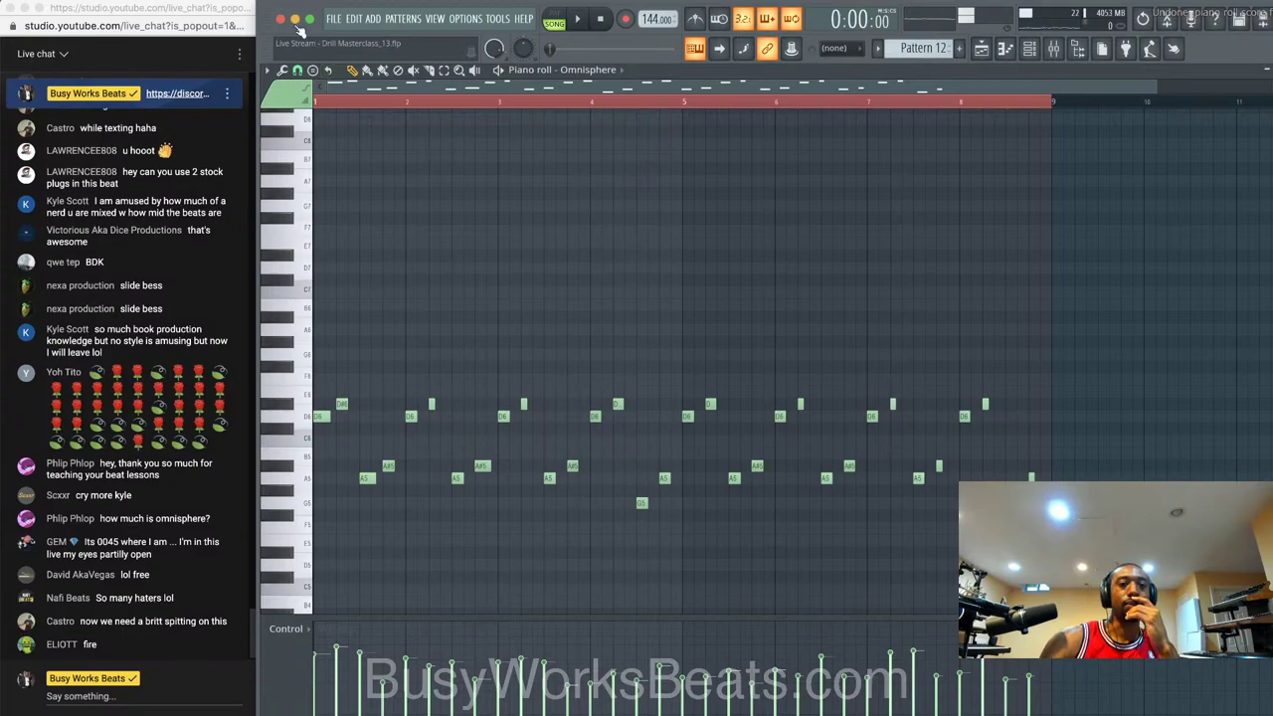
# - Flip the Pattern 12 melody horizontally with start times preserved, listen to it, and return to the playlist
pyautogui.click(282, 70)
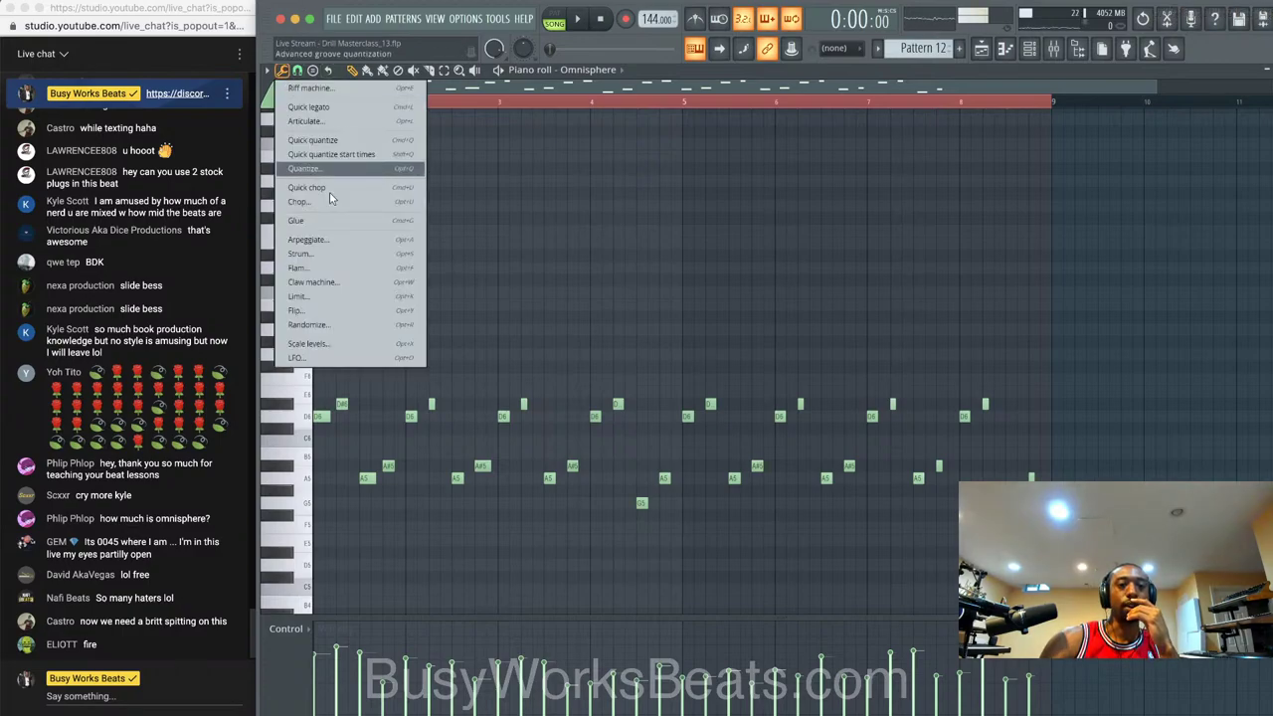
pyautogui.click(342, 309)
pyautogui.moveTo(581, 268); pyautogui.dragTo(580, 274)
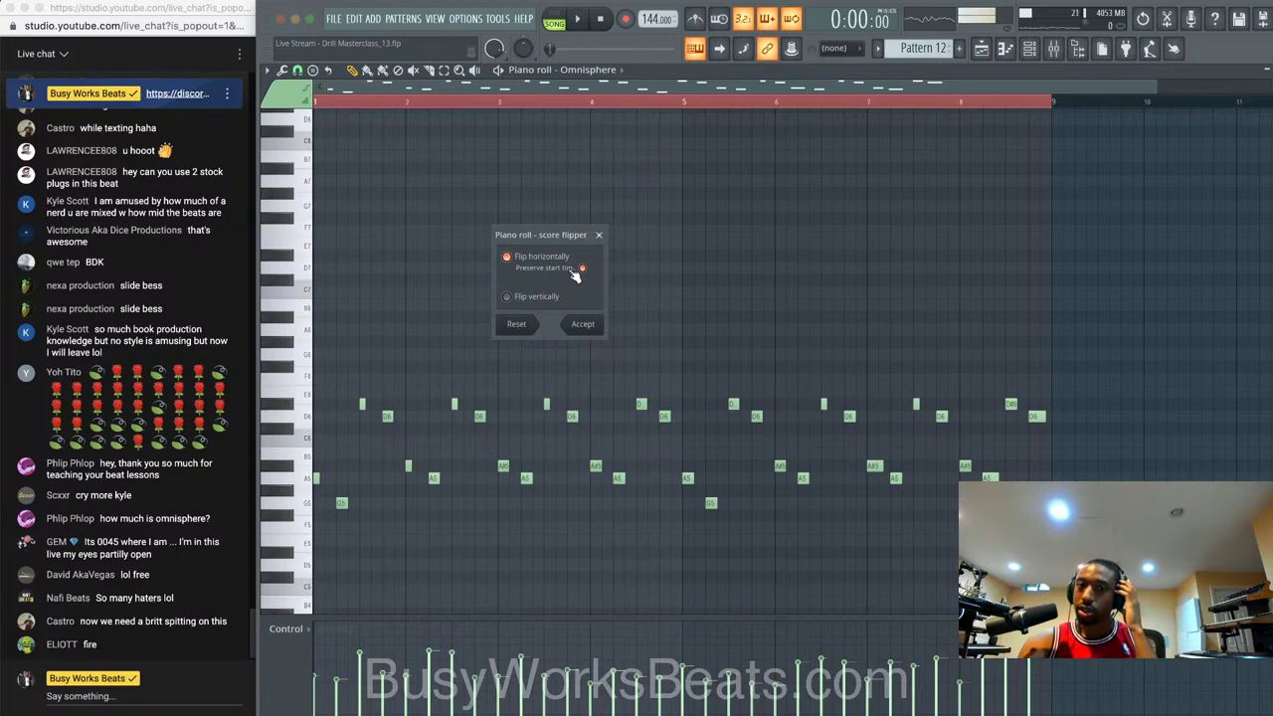
pyautogui.click(583, 323)
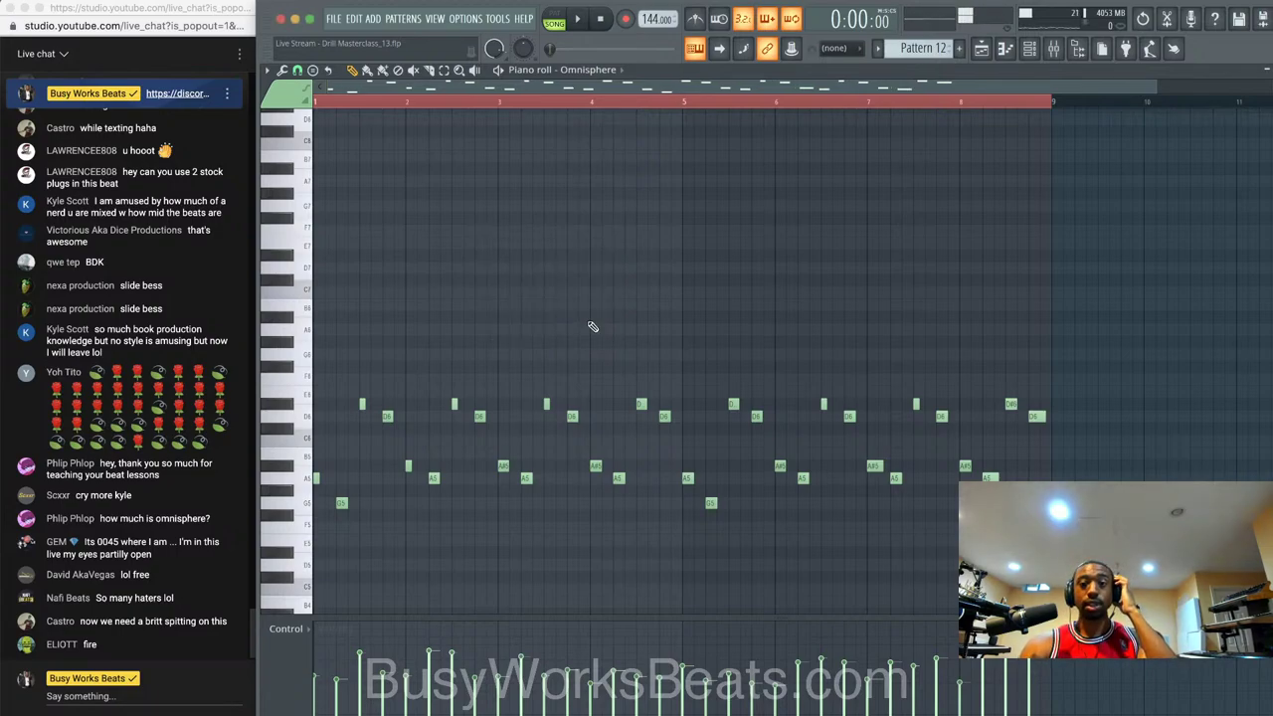
pyautogui.press('space')
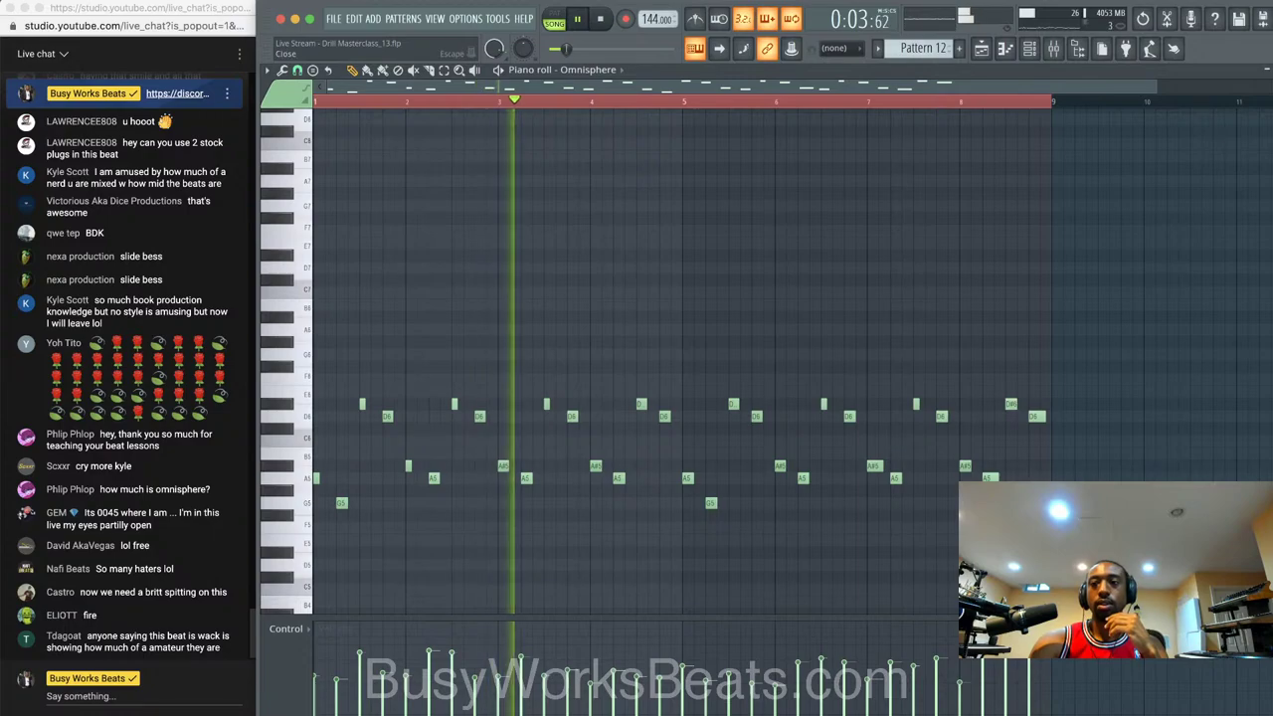
pyautogui.press('Escape')
pyautogui.press('space')
pyautogui.press('Escape')
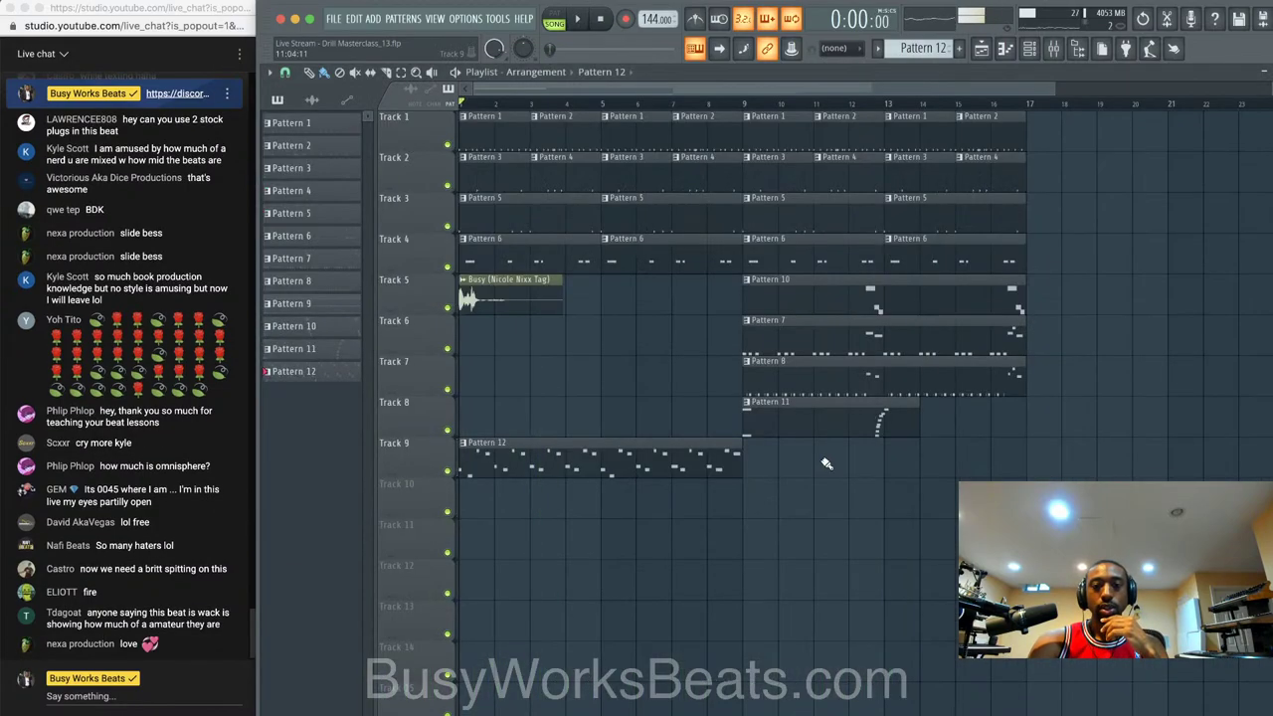
# - Try to consolidate Track 9 from the track start by rendering it to a 16-bit stereo WAV file
pyautogui.rightClick(436, 455)
pyautogui.click(629, 591)
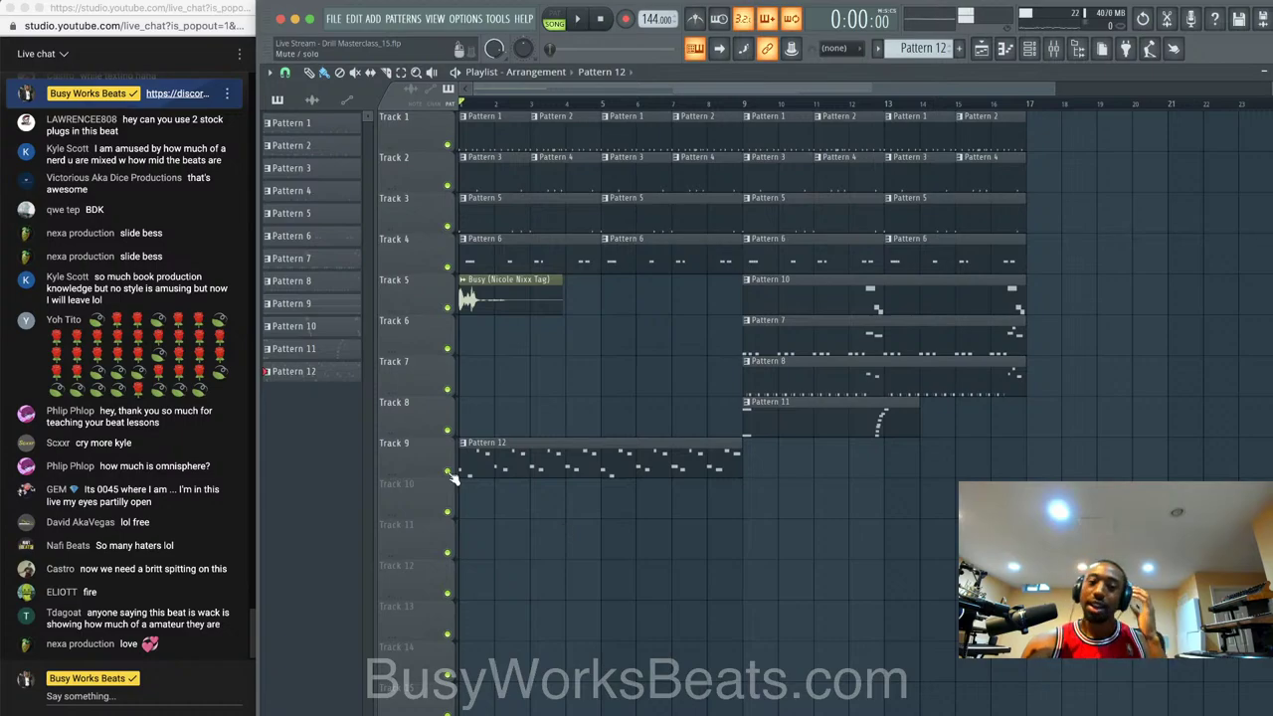
pyautogui.rightClick(418, 447)
pyautogui.moveTo(504, 645)
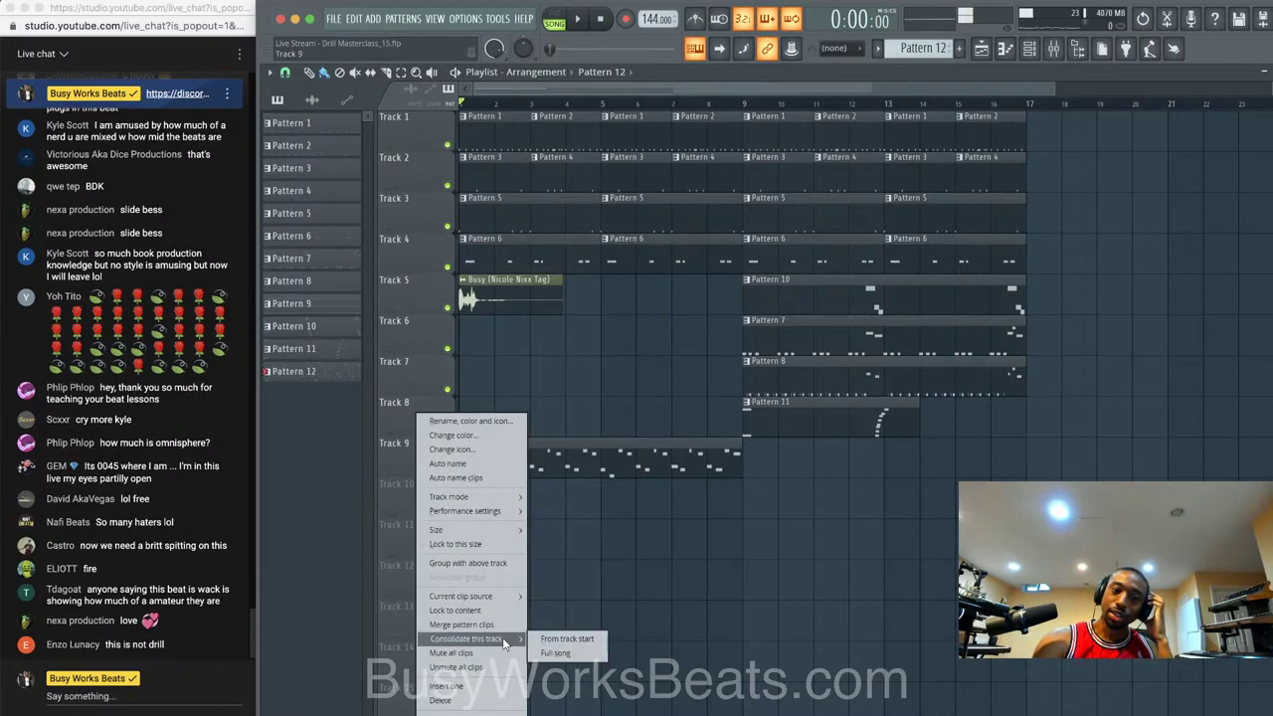
pyautogui.click(586, 640)
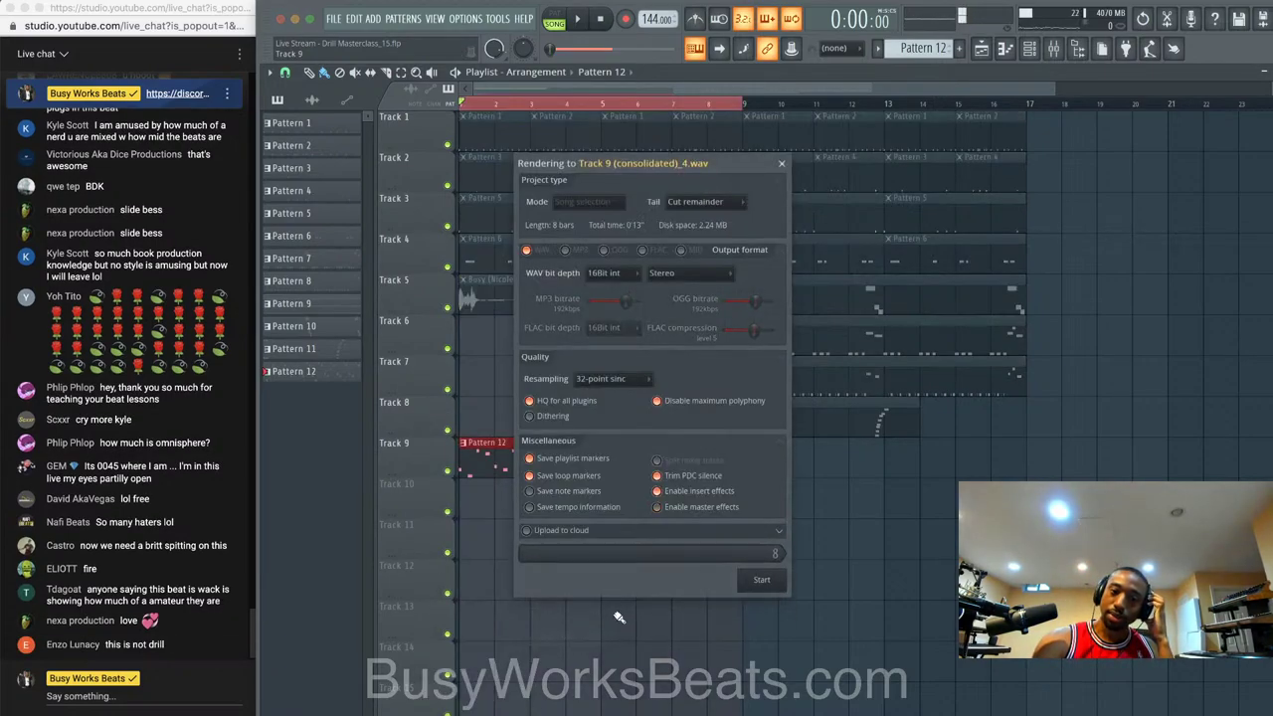
pyautogui.click(763, 581)
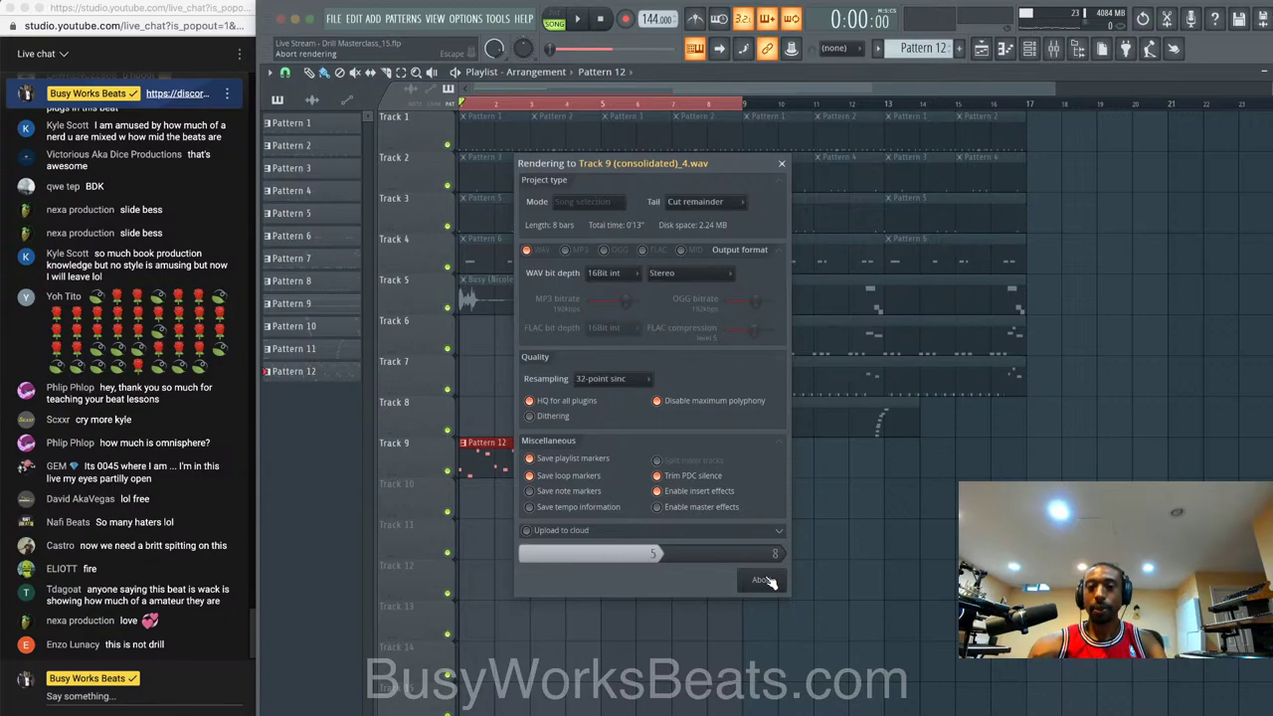
# - Return to FL Studio and open Live Stream - Drill Masterclass_15.flp from the FL Studio projects' Tutorials folder on the T7 drive
pyautogui.press('super+Tab')
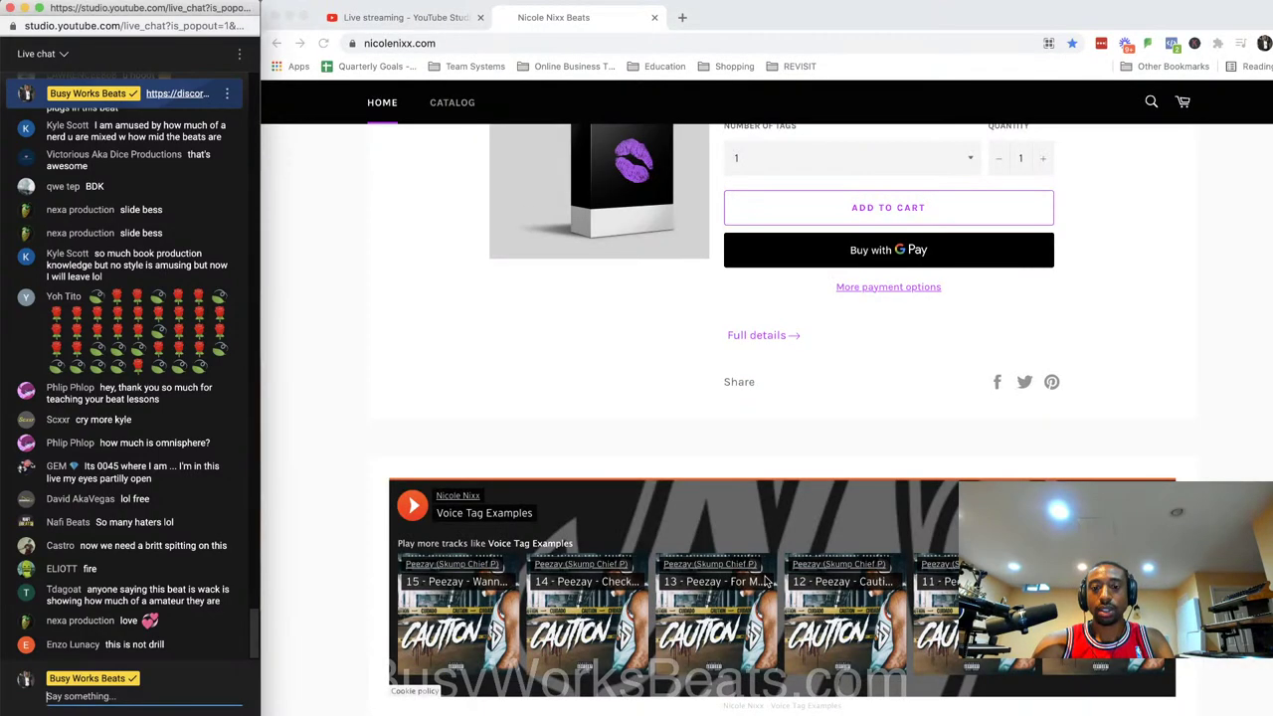
pyautogui.click(559, 335)
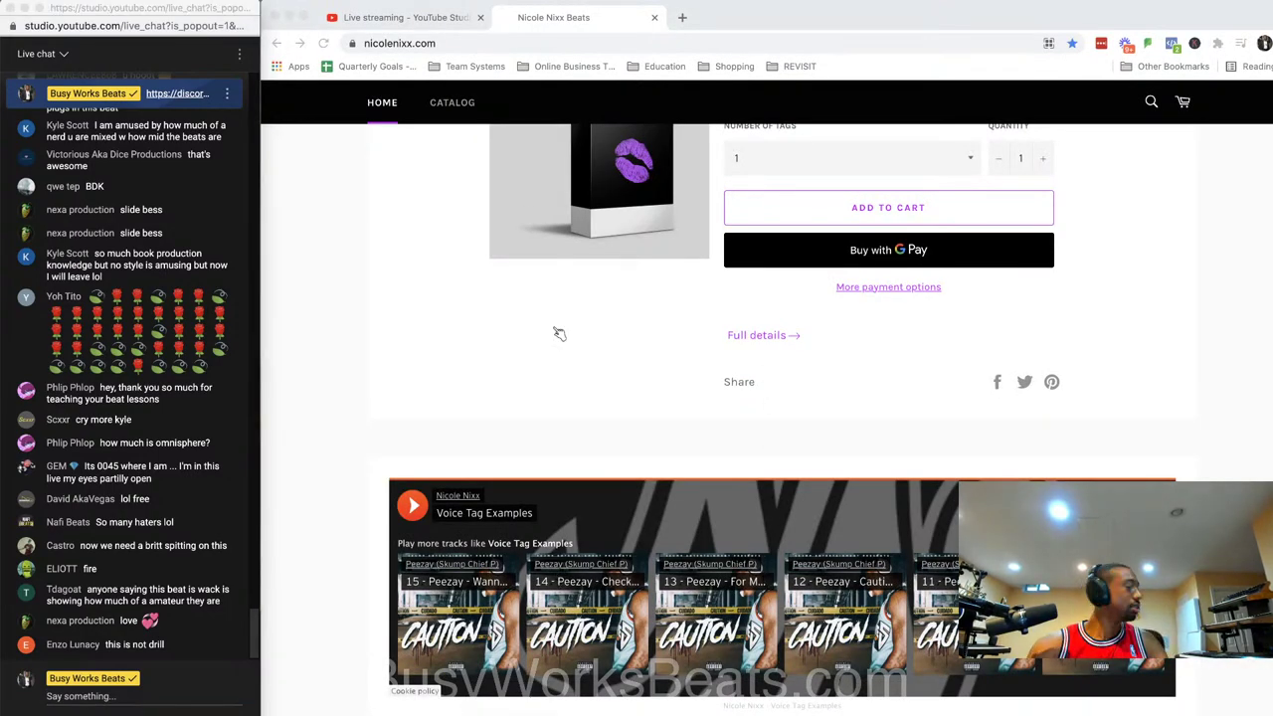
pyautogui.press('super+Tab')
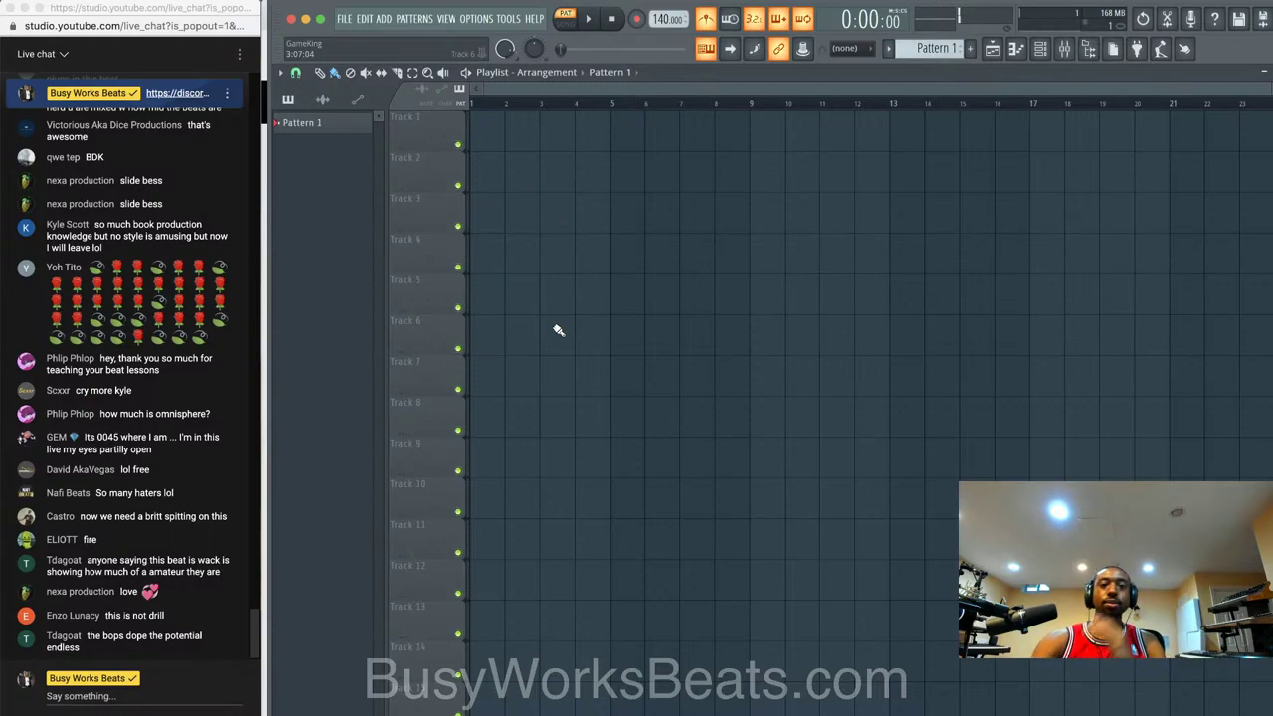
pyautogui.click(344, 19)
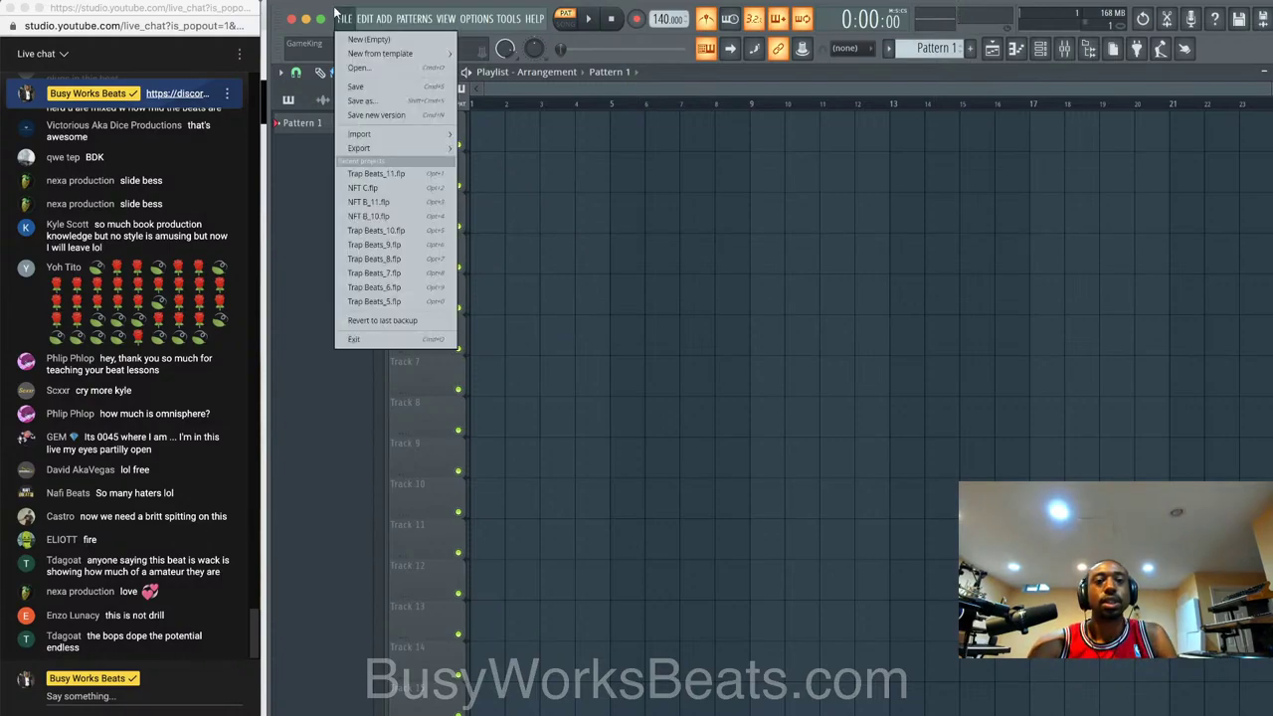
pyautogui.click(385, 68)
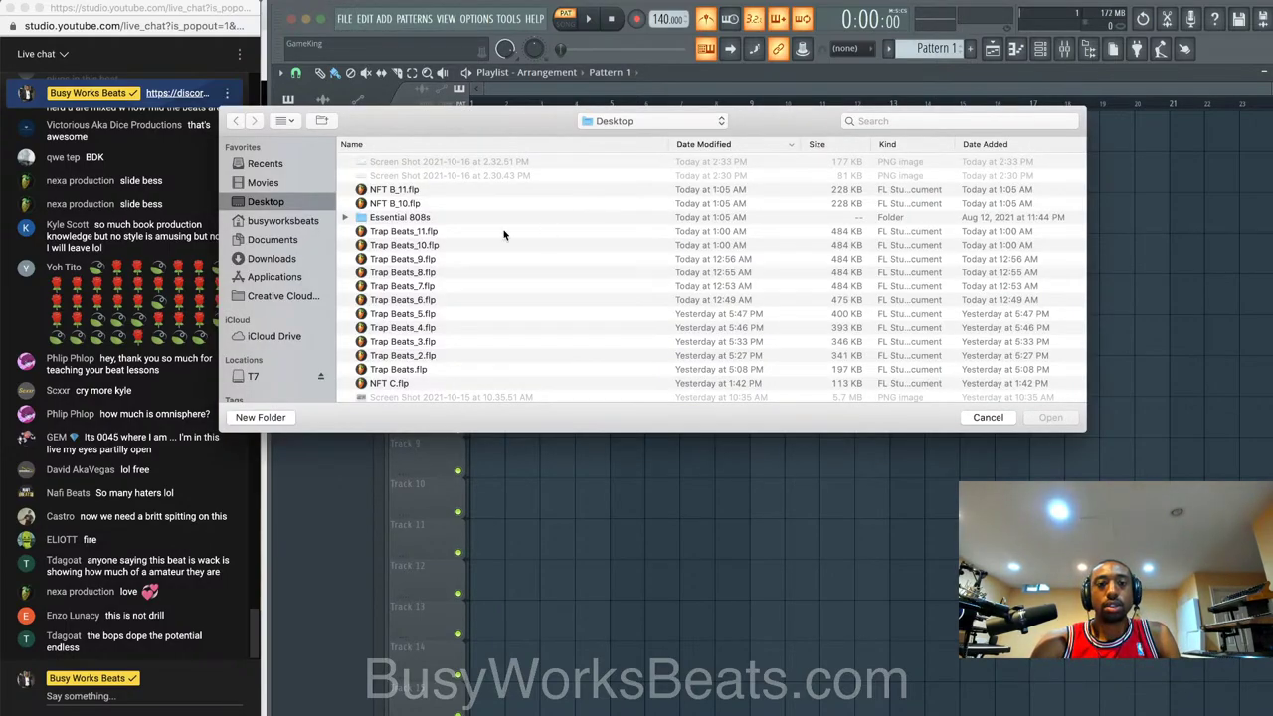
pyautogui.click(286, 258)
pyautogui.click(262, 376)
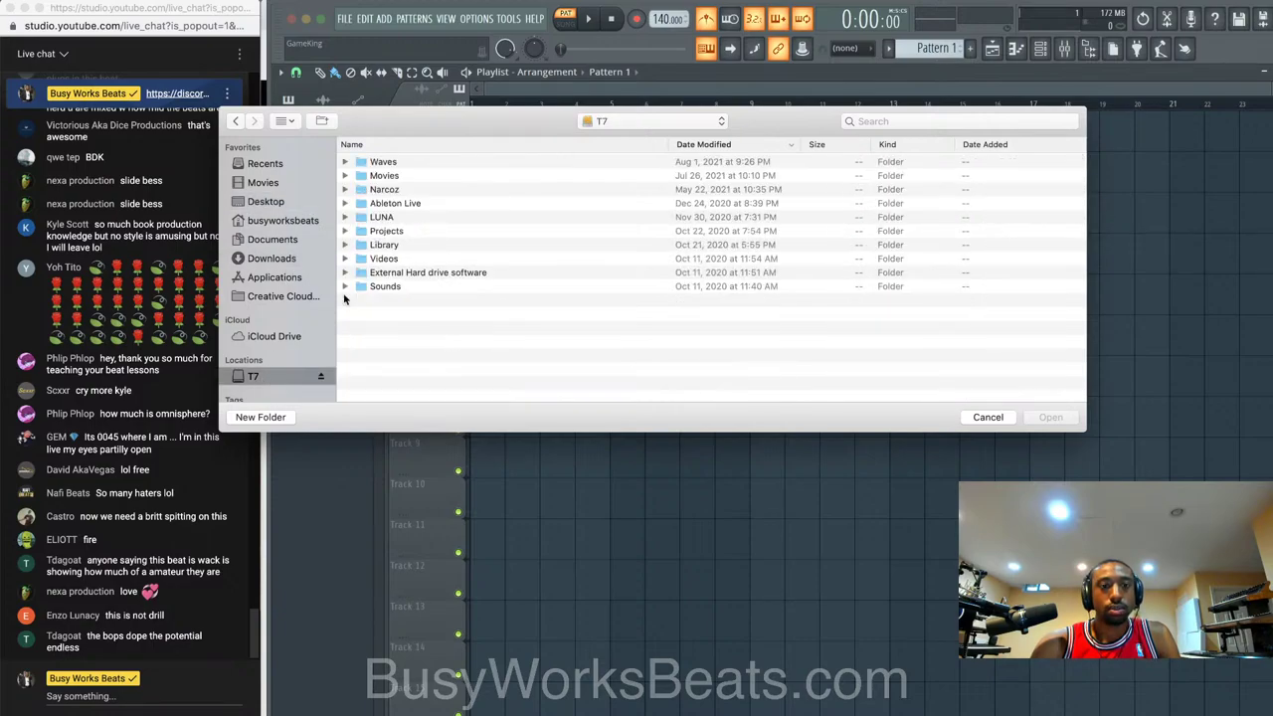
pyautogui.click(408, 233)
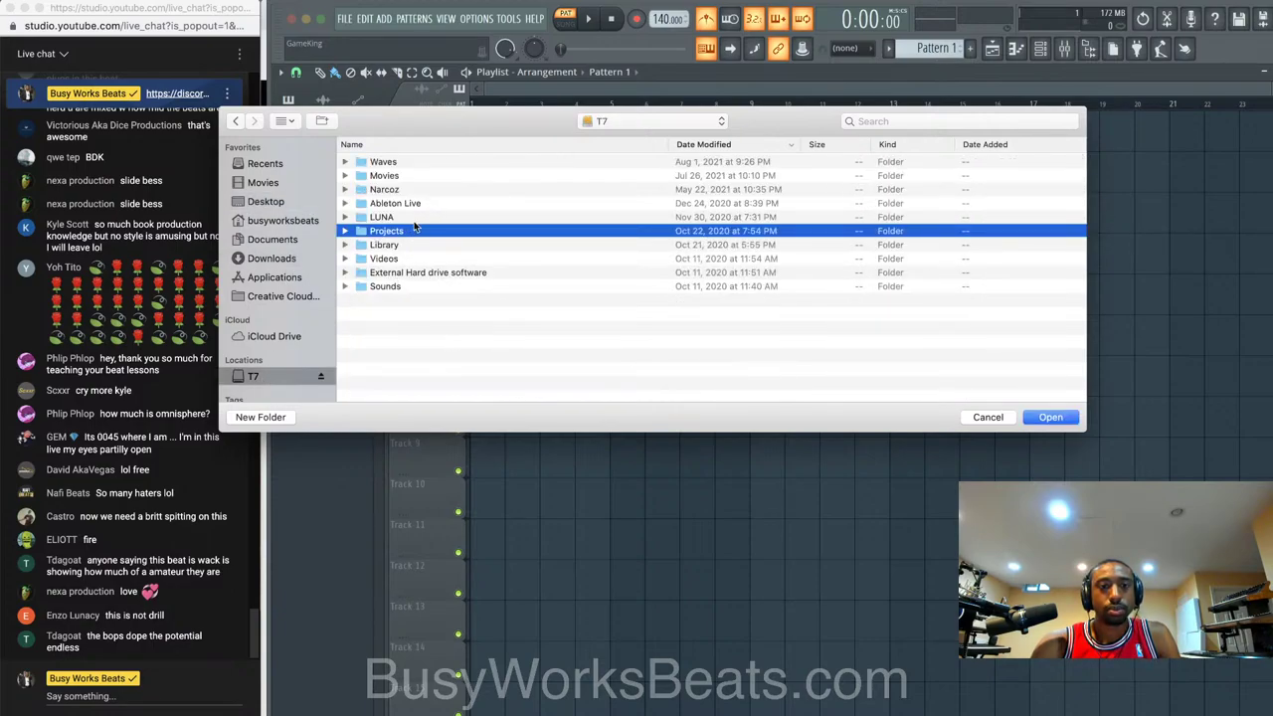
pyautogui.doubleClick(406, 235)
pyautogui.click(418, 176)
pyautogui.doubleClick(418, 177)
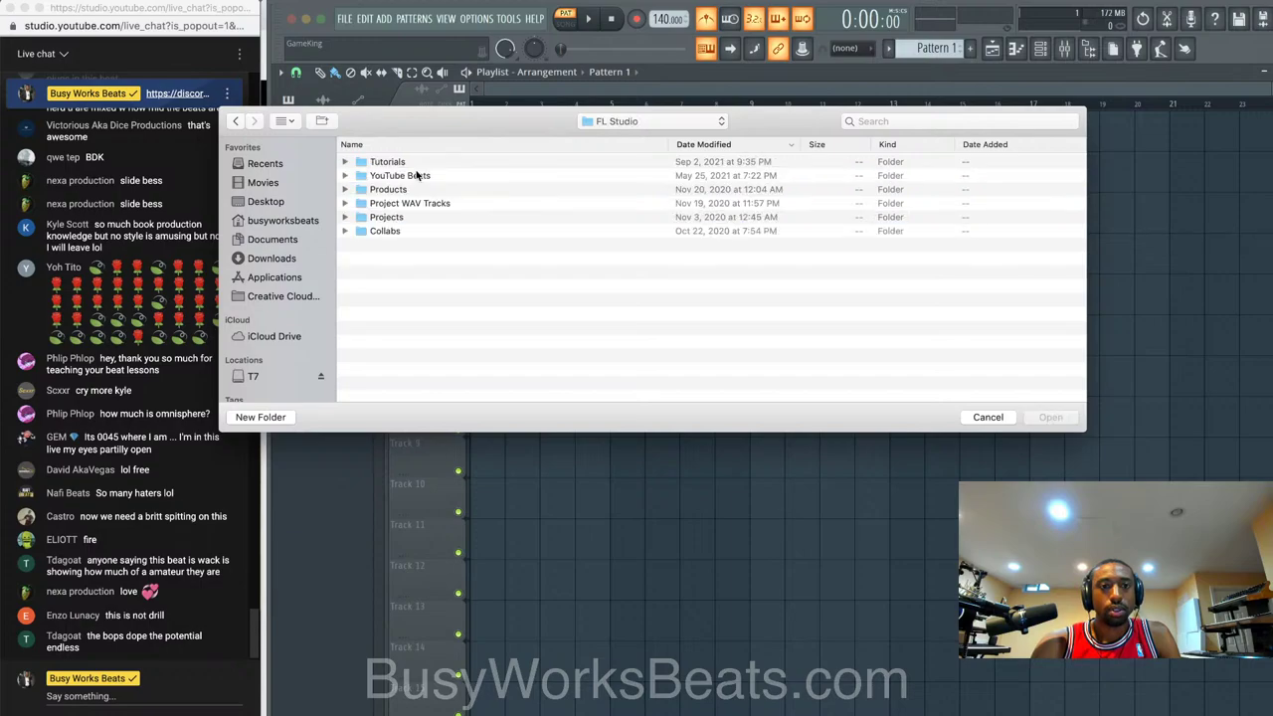
pyautogui.doubleClick(418, 164)
pyautogui.click(419, 164)
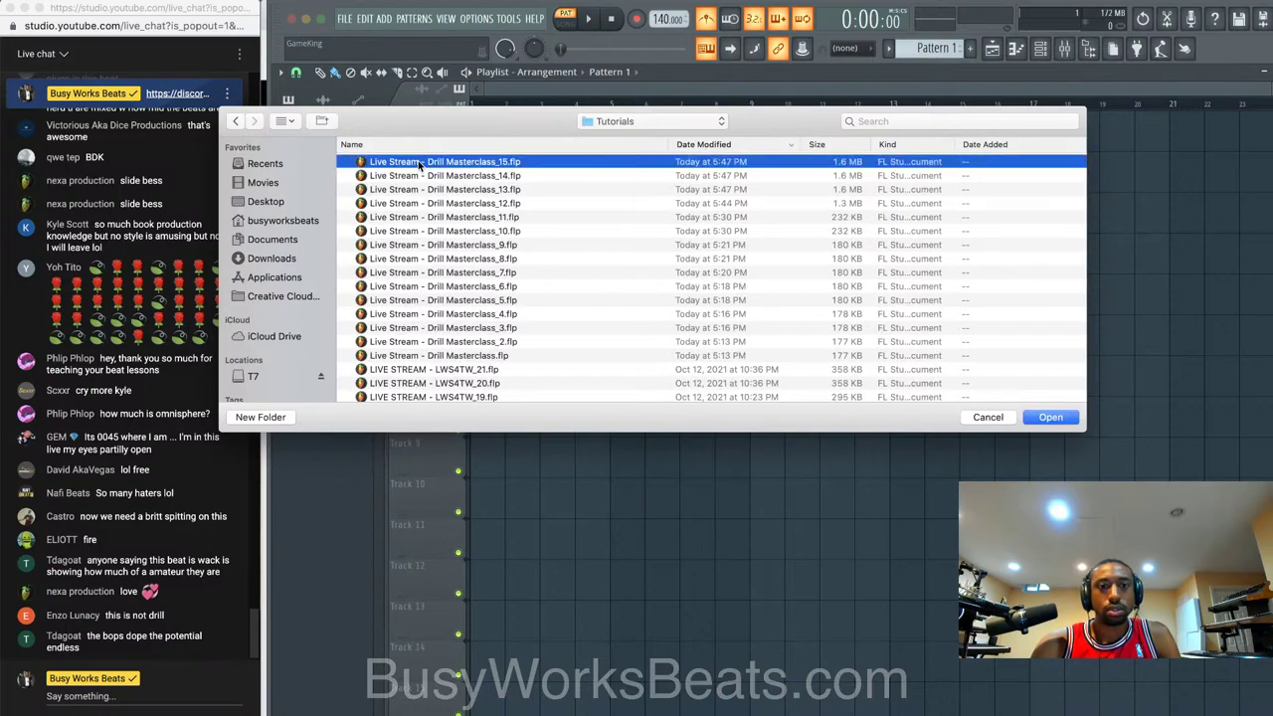
pyautogui.doubleClick(419, 164)
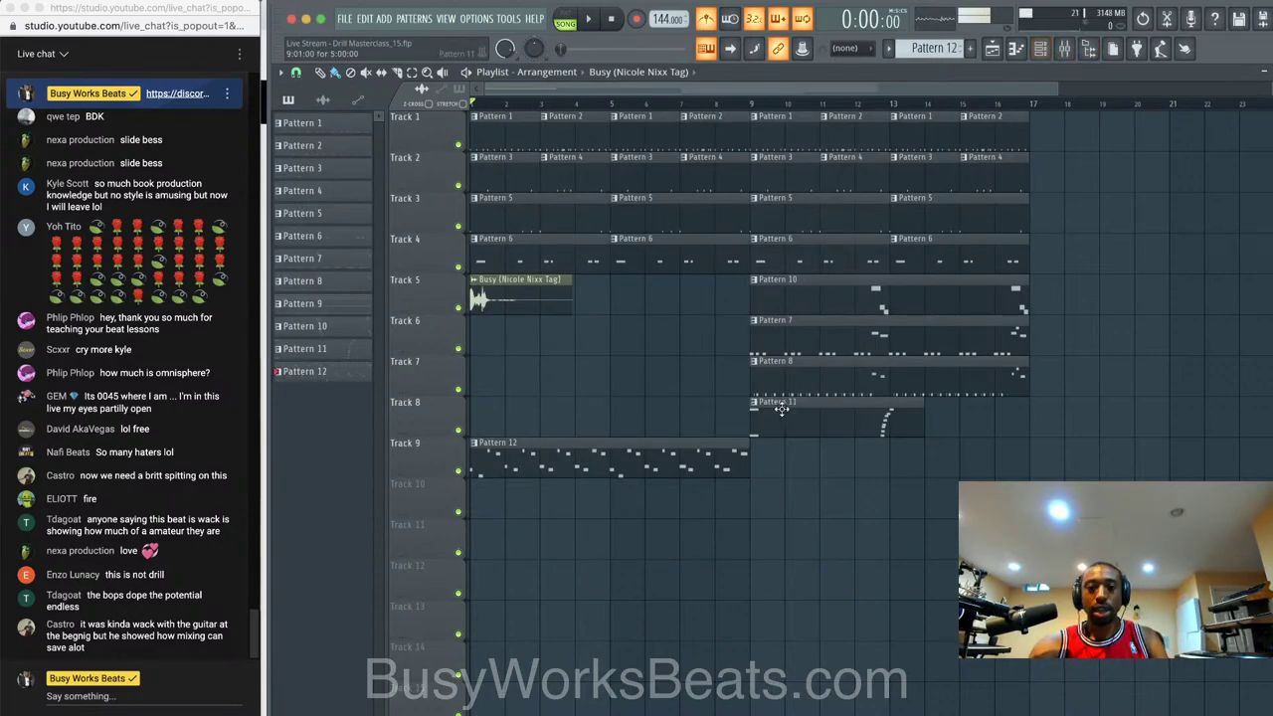
# - Check the audio device settings, then play the start of the arrangement briefly with Pattern 12 selected
pyautogui.click(450, 18)
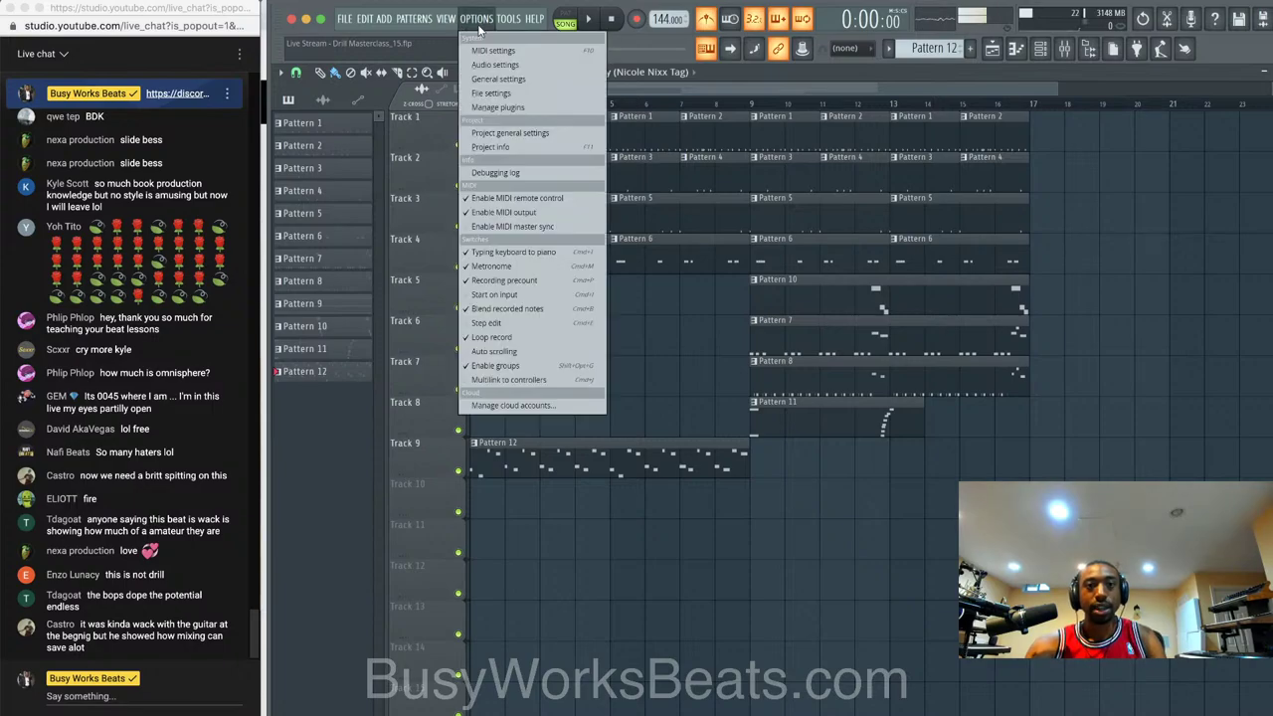
pyautogui.click(492, 59)
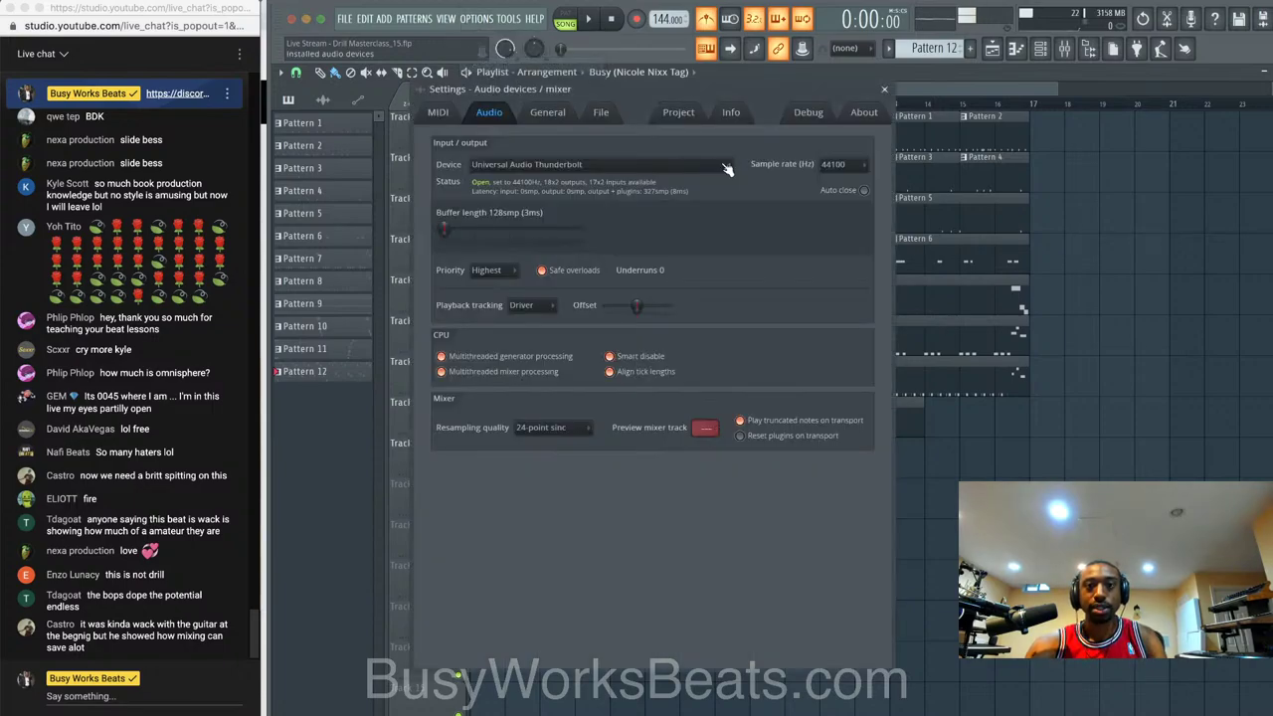
pyautogui.click(883, 90)
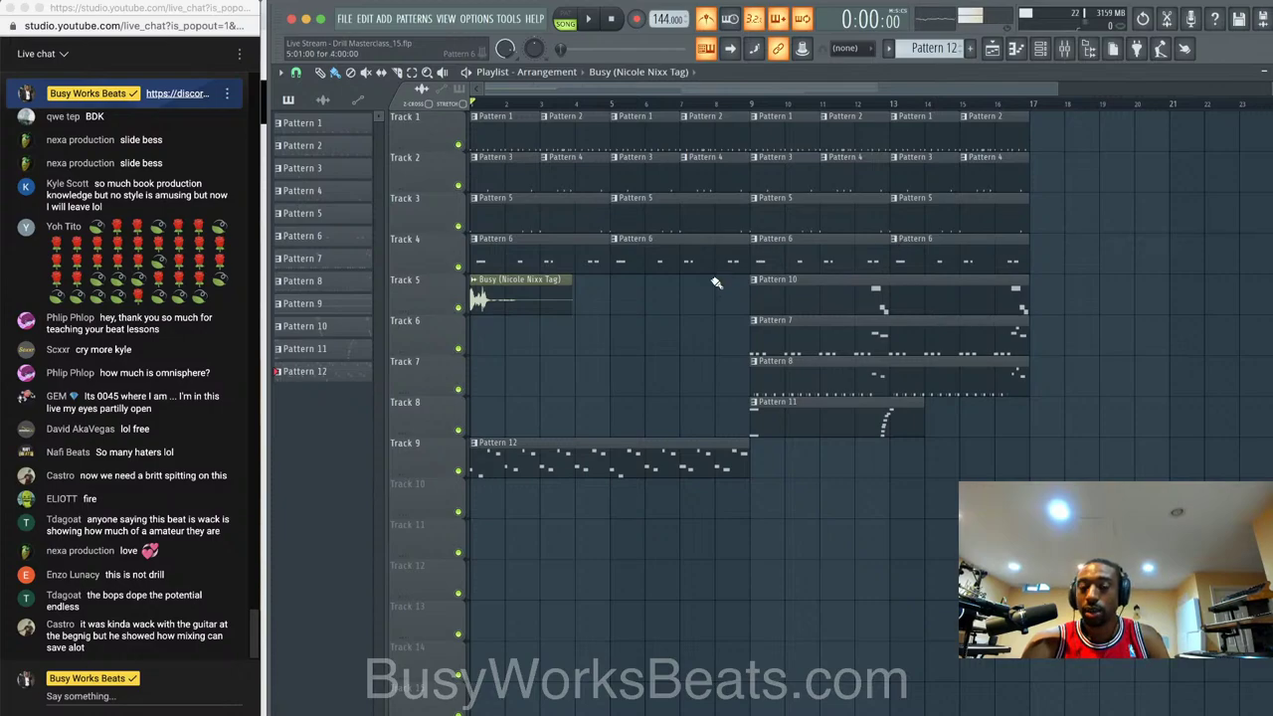
pyautogui.click(491, 445)
pyautogui.press('space')
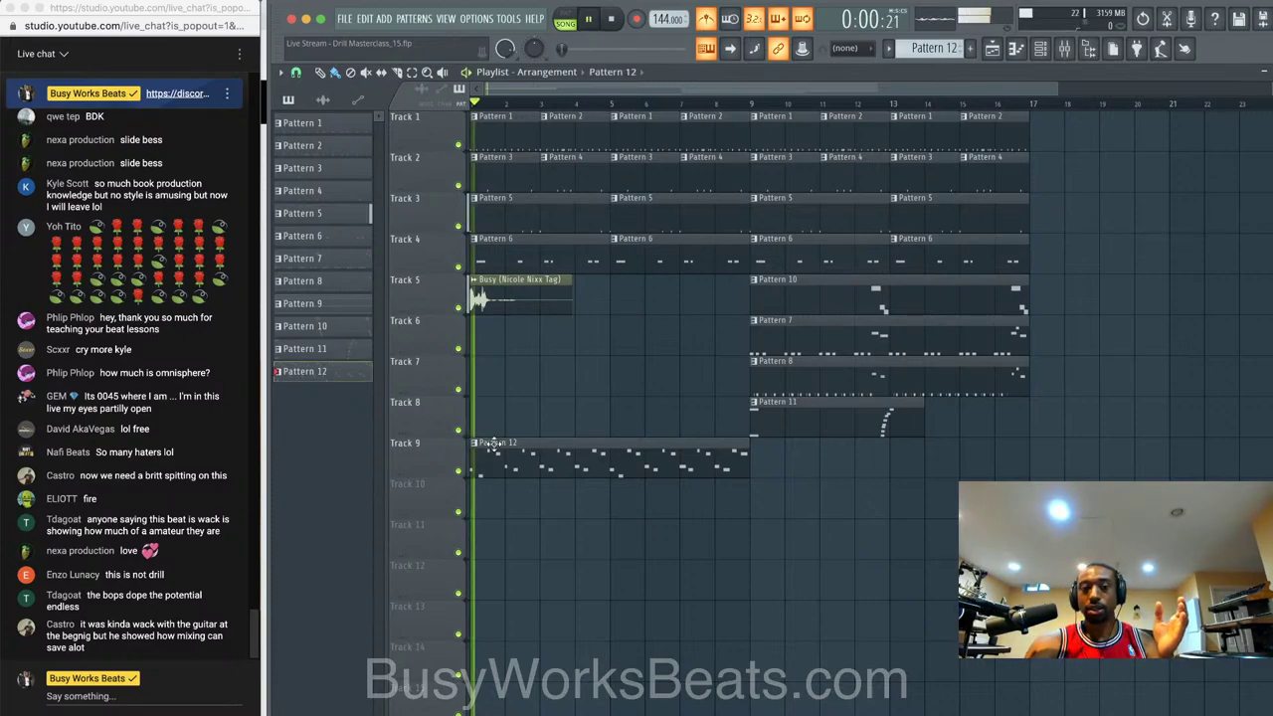
pyautogui.press('space')
pyautogui.rightClick(430, 445)
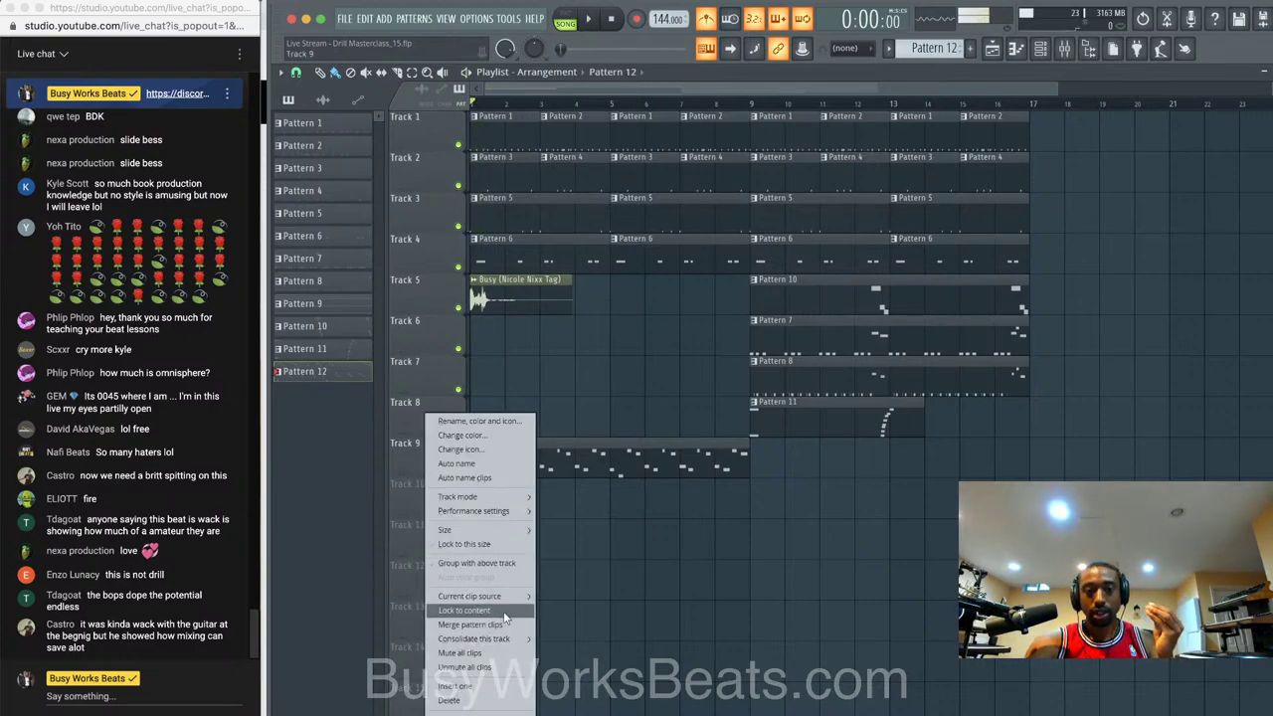
pyautogui.moveTo(512, 639)
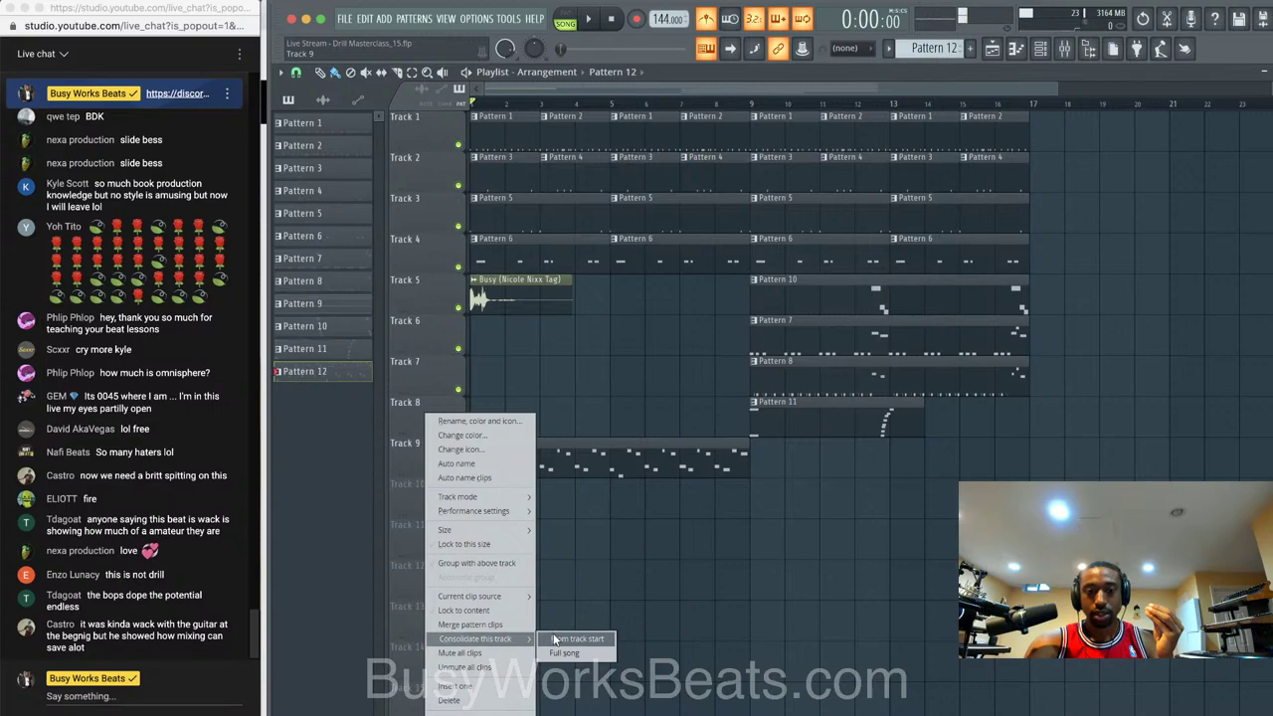
pyautogui.click(557, 639)
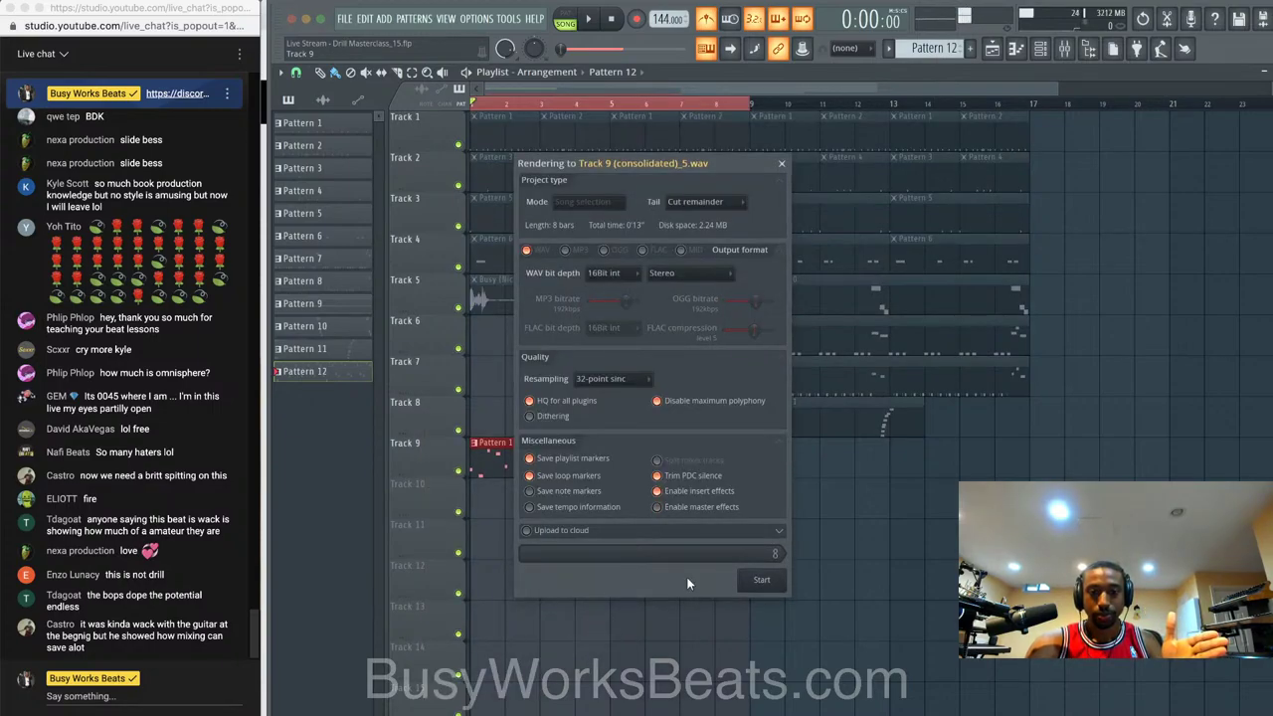
pyautogui.click(782, 166)
# - Consolidate Track 9 from the track start to a WAV clip, muting the Desk Mic mixer track only during the render
pyautogui.click(1065, 49)
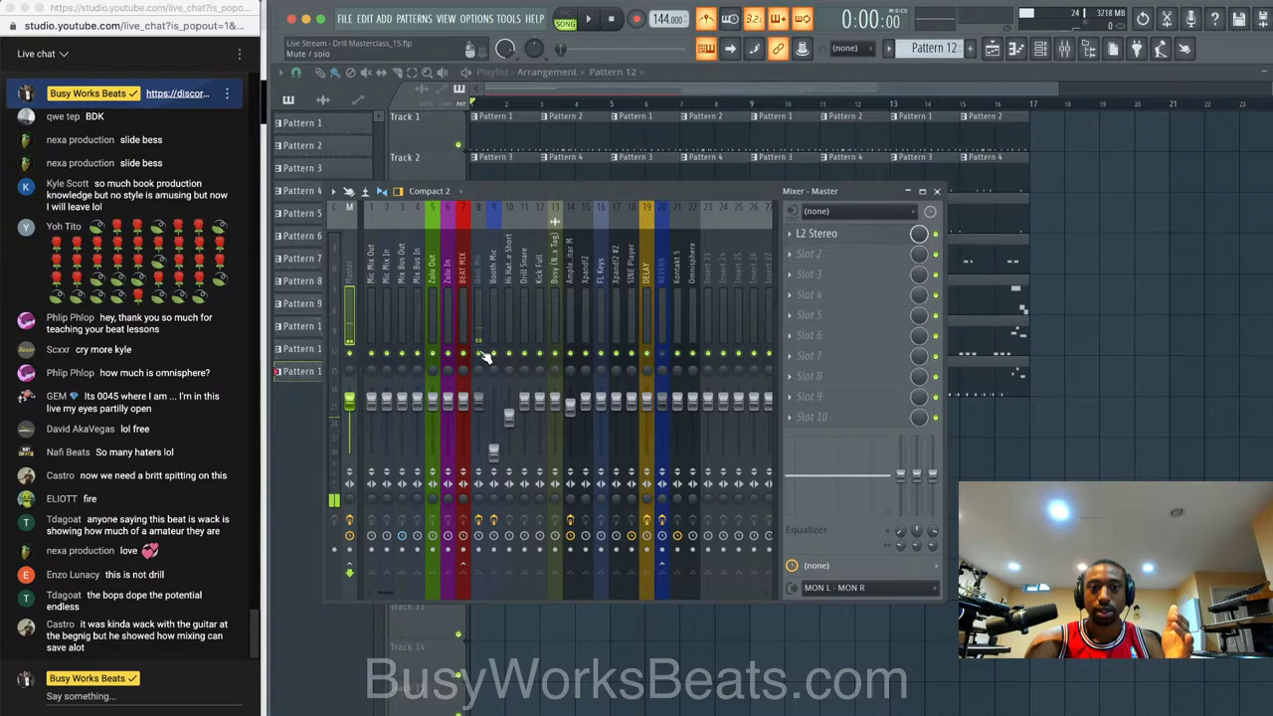
pyautogui.press('F9')
pyautogui.rightClick(452, 470)
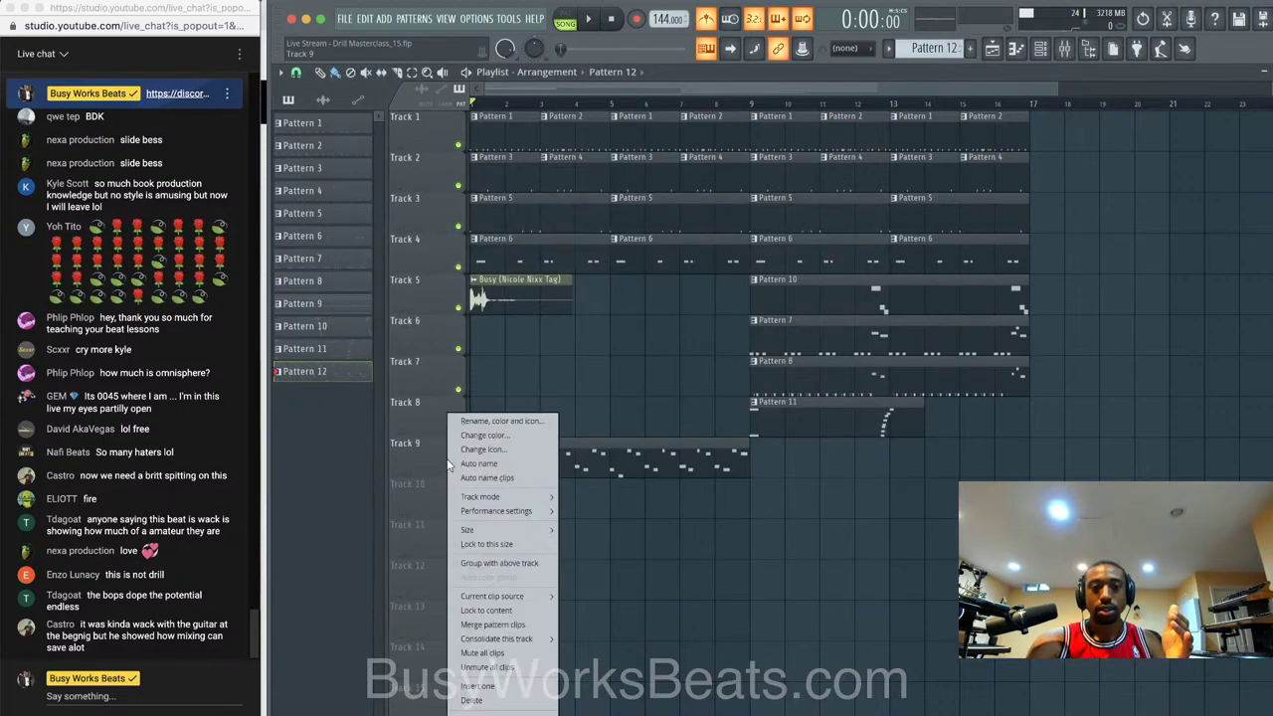
pyautogui.click(585, 638)
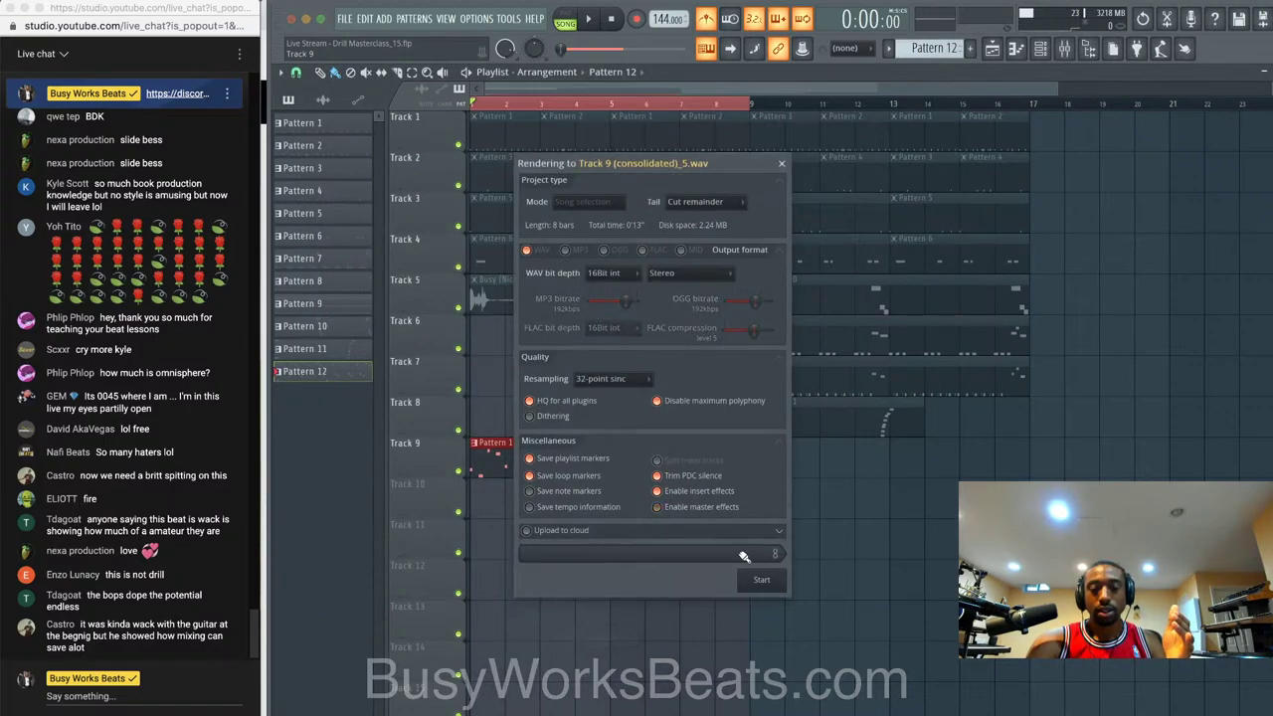
pyautogui.click(763, 582)
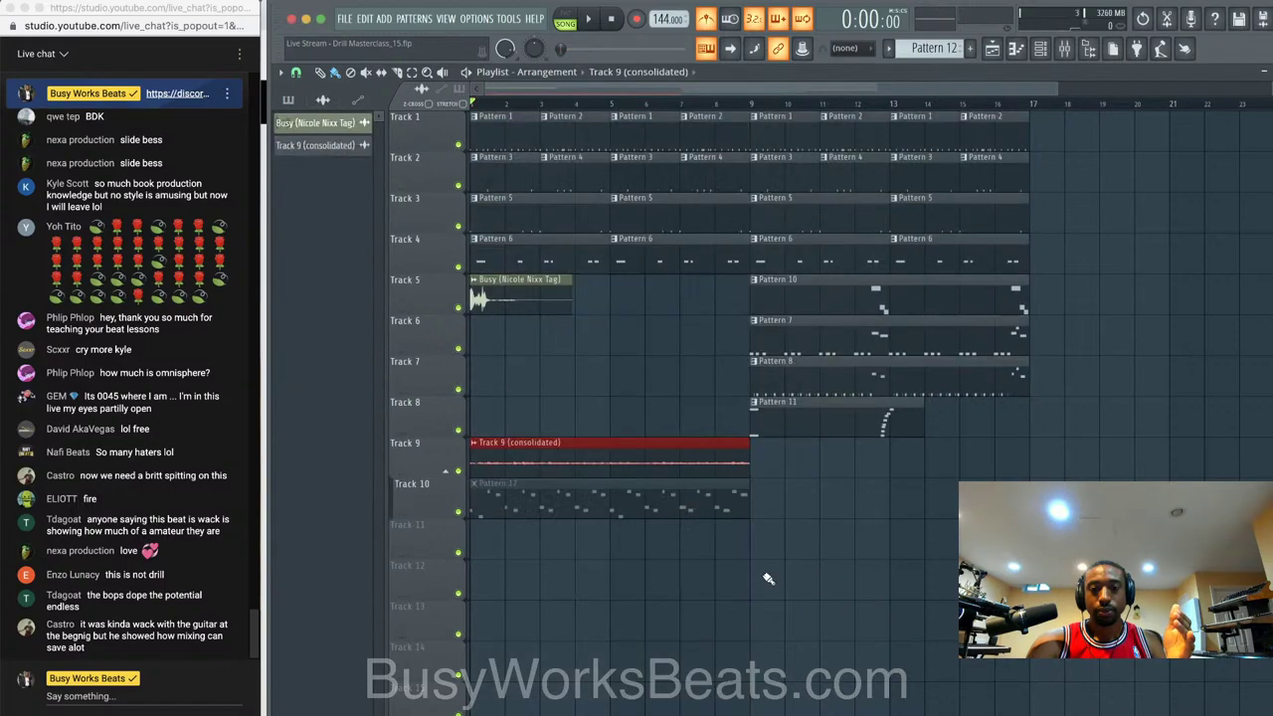
pyautogui.click(1066, 50)
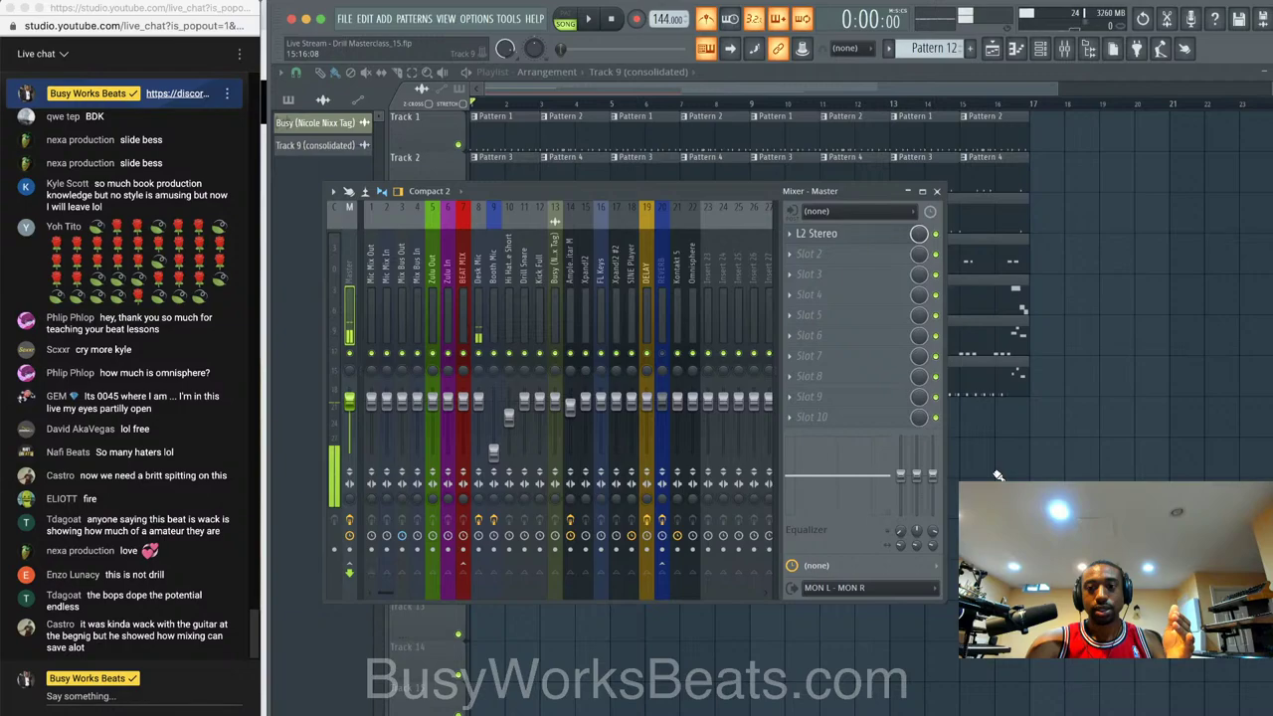
pyautogui.press('F9')
# - Reverse the Track 9 (consolidated) audio clip in its channel settings and play the arrangement
pyautogui.rightClick(475, 453)
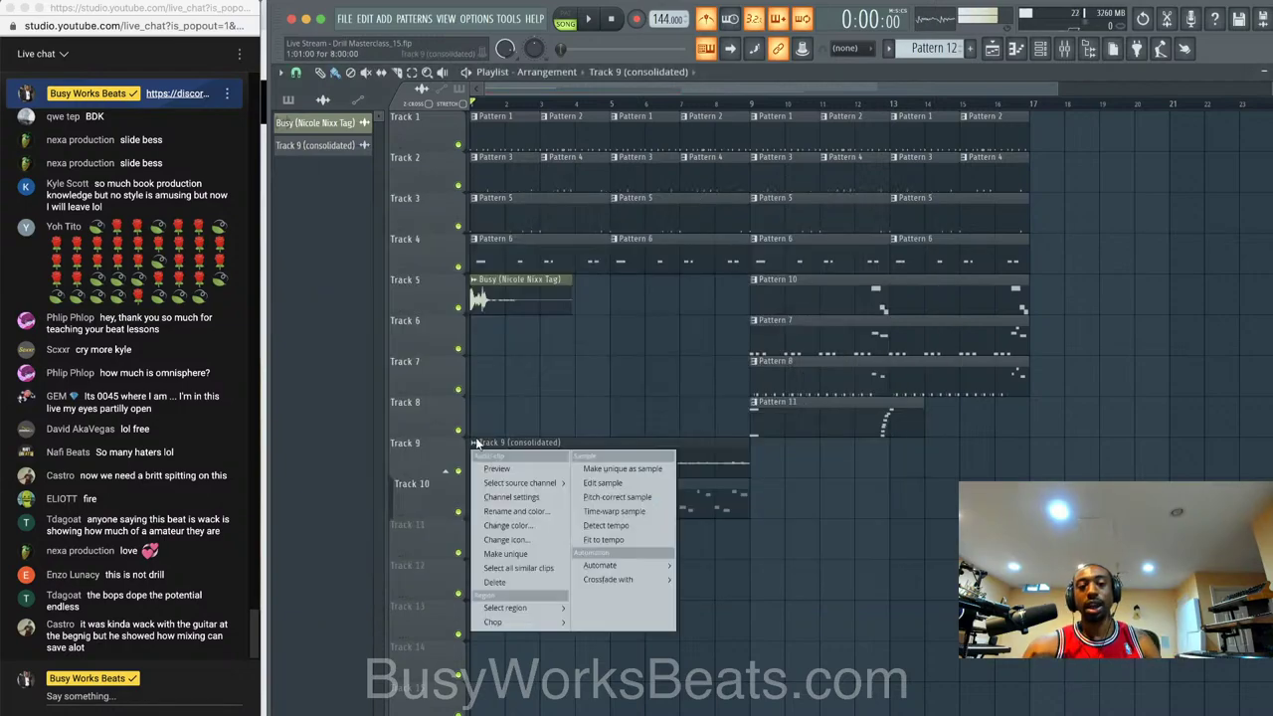
pyautogui.click(509, 498)
pyautogui.click(611, 368)
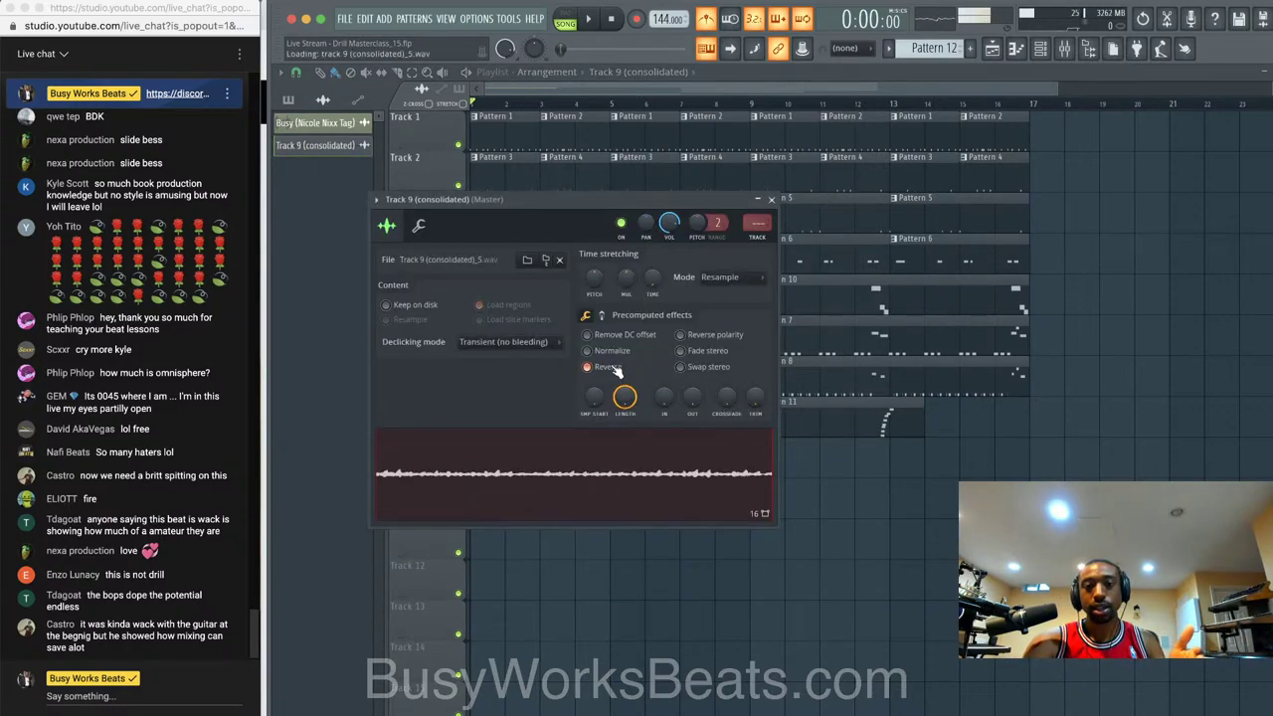
pyautogui.click(771, 199)
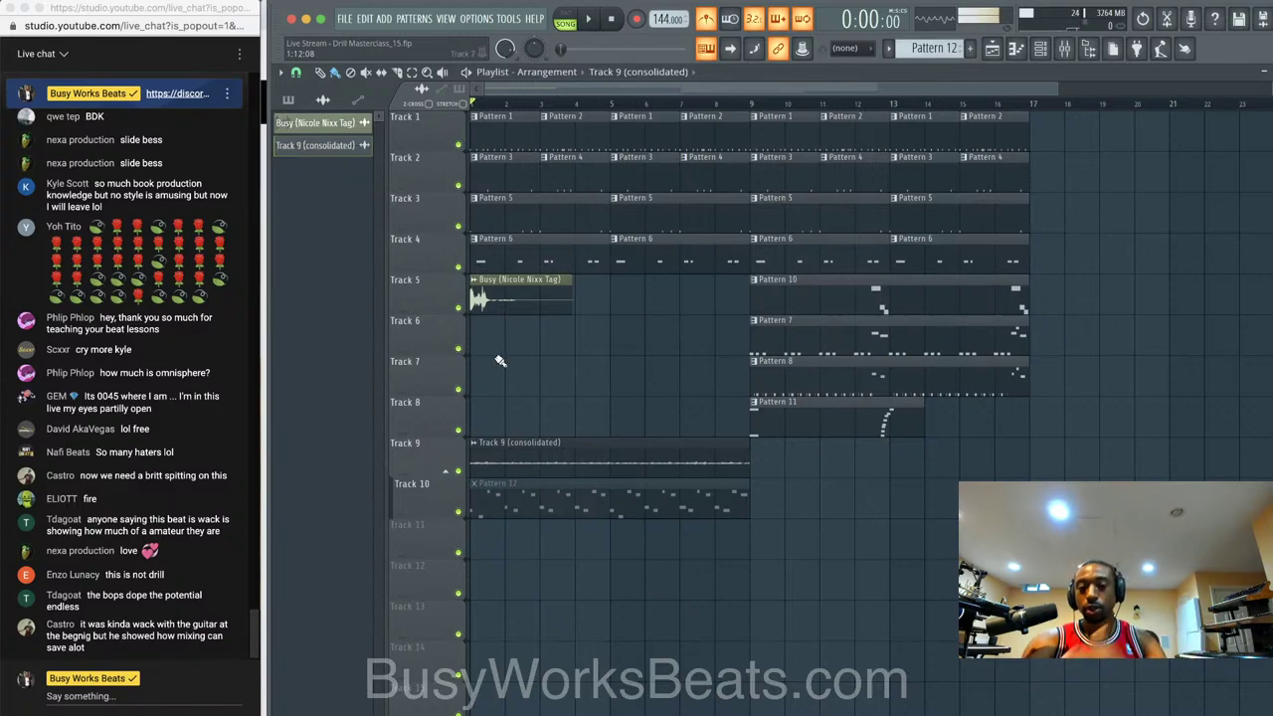
pyautogui.press('space')
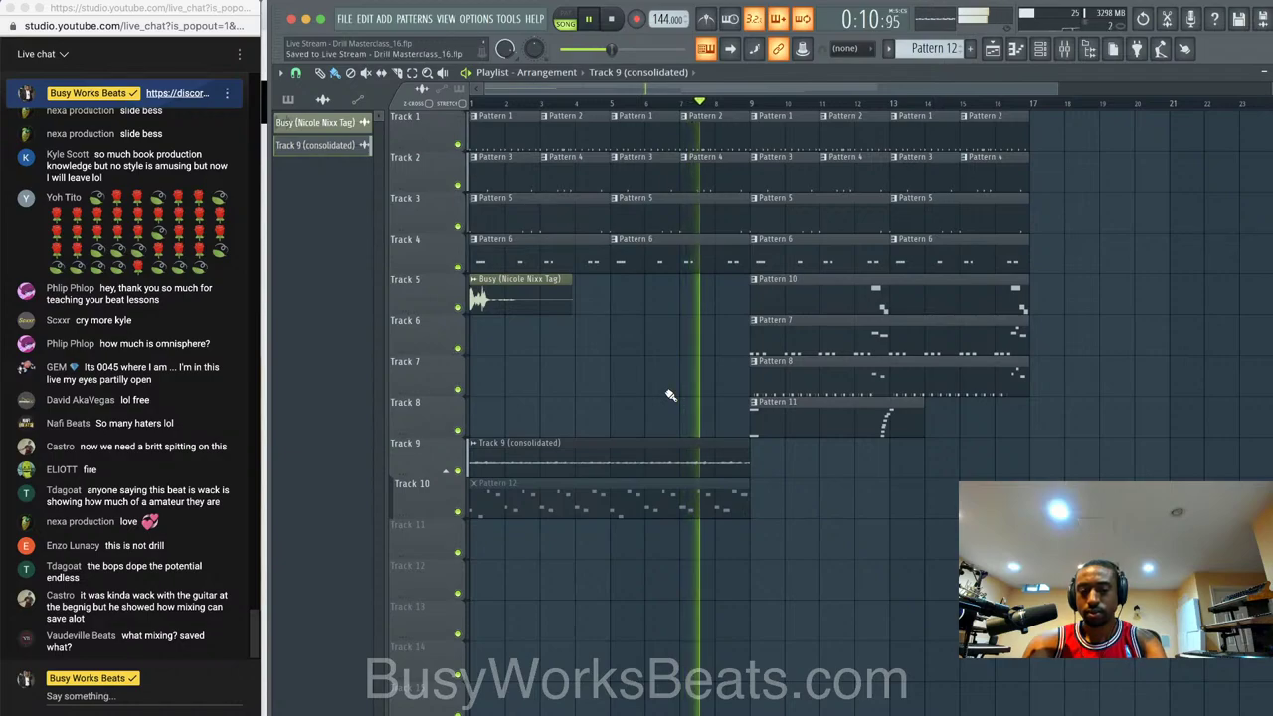
# - Duplicate the Track 9 (consolidated) clip so the copy starts at bar 9, bring up the Channel rack and stop playback
pyautogui.moveTo(720, 467); pyautogui.dragTo(925, 447)
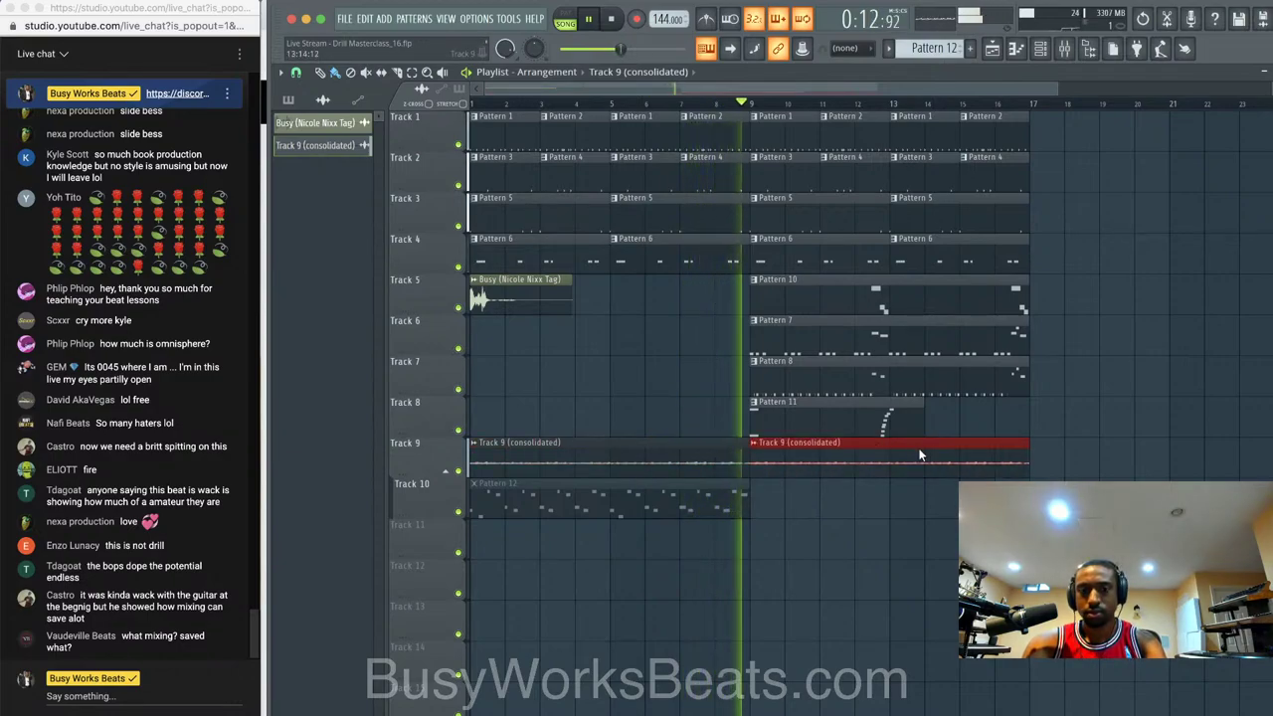
pyautogui.click(1039, 48)
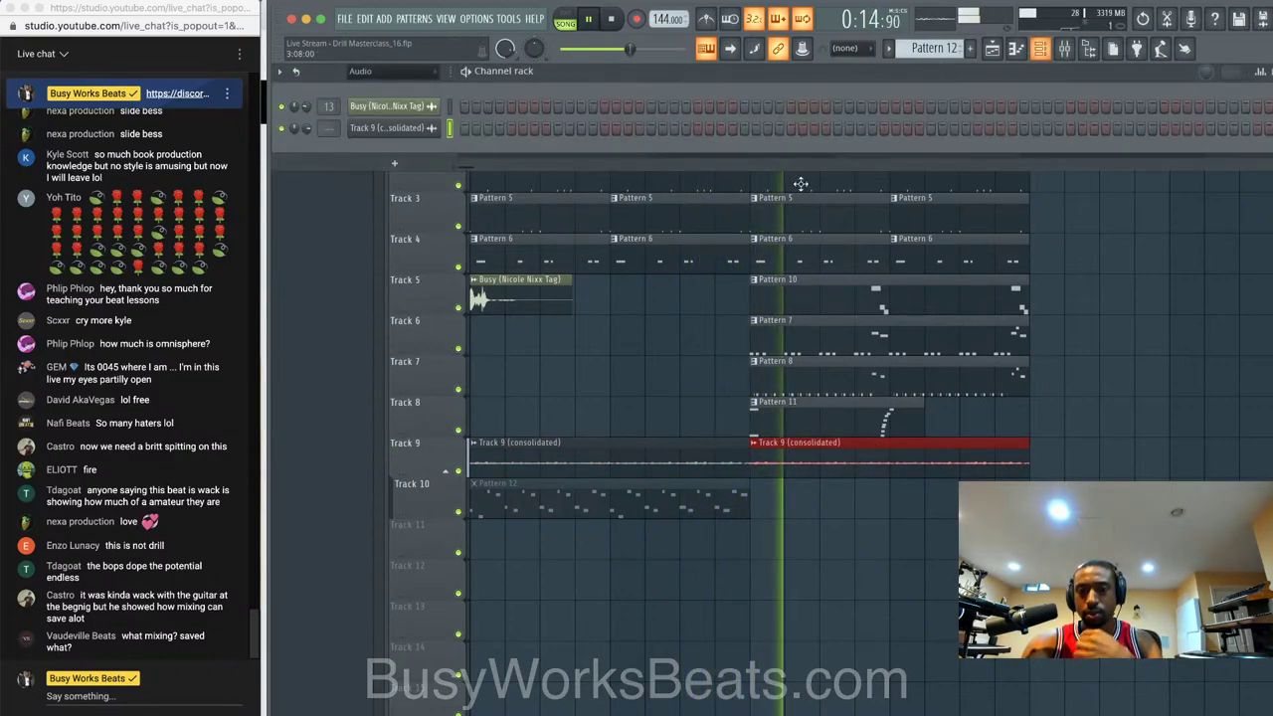
pyautogui.press('space')
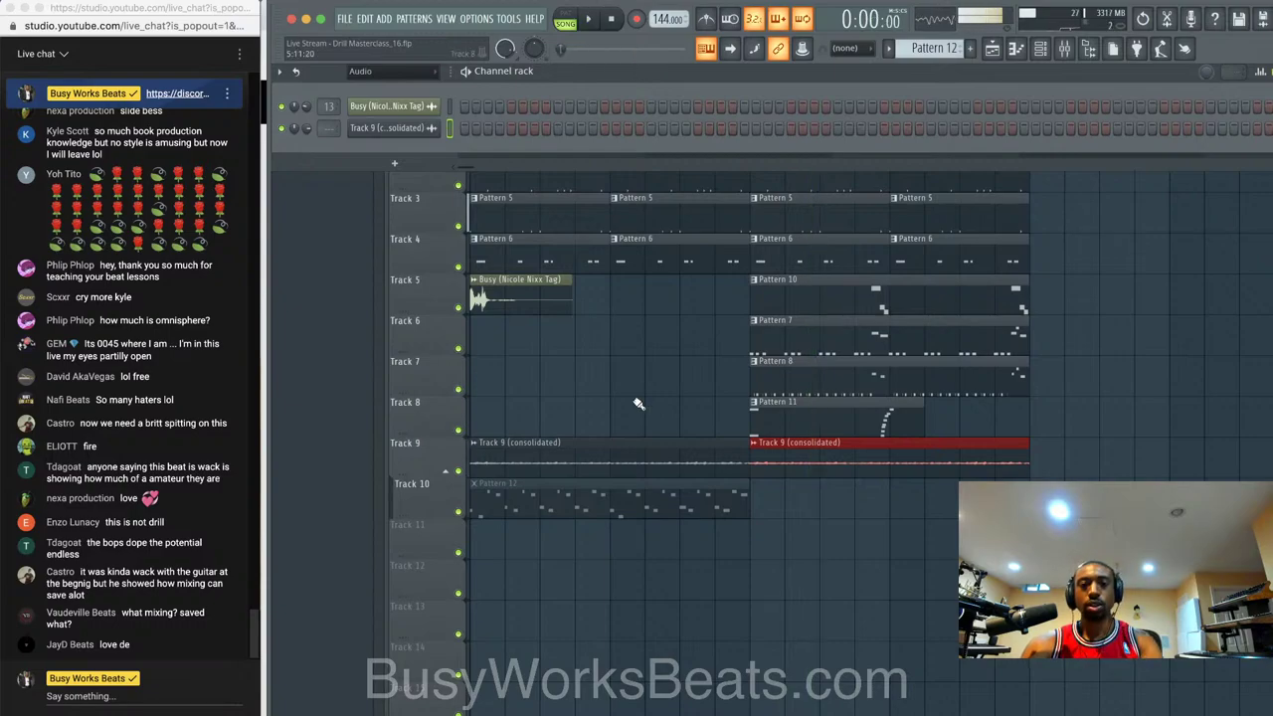
# - Set the playlist snap to 1/4 beat for fine editing at the start of the Track 9 clip
pyautogui.scroll(3, 682, 504)
pyautogui.moveTo(884, 447); pyautogui.dragTo(599, 468)
pyautogui.scroll(4, 599, 466)
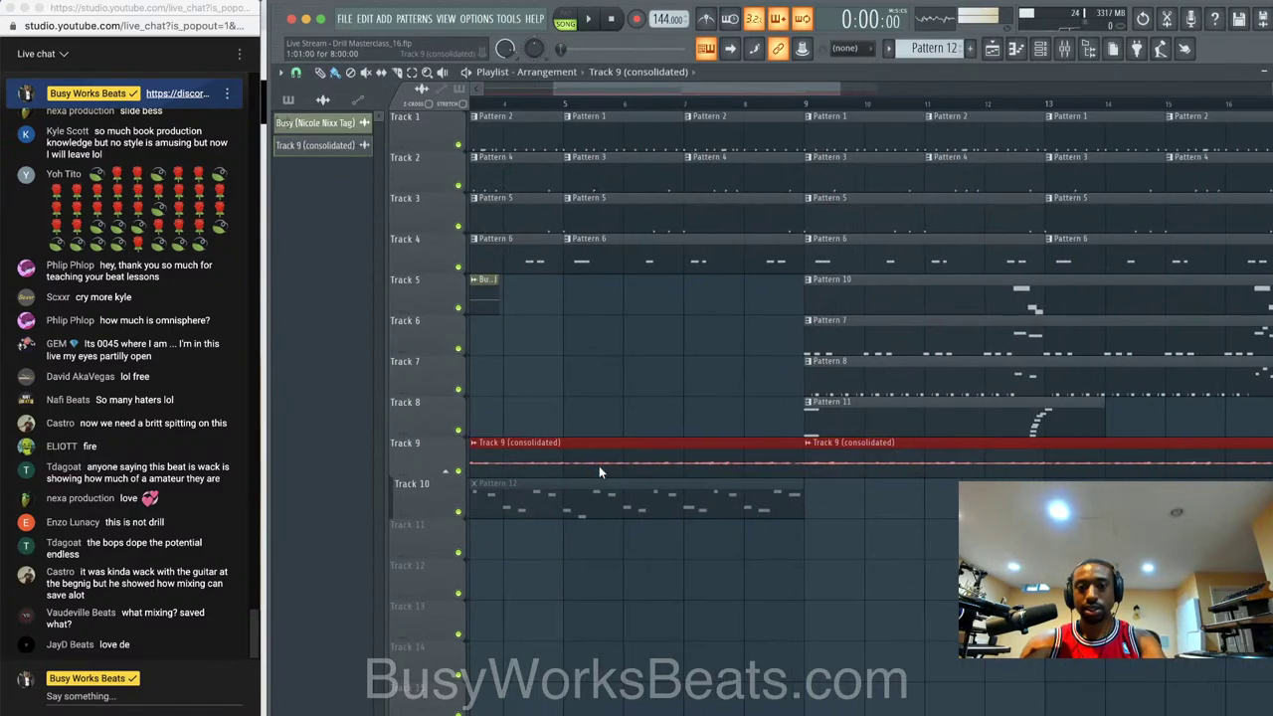
pyautogui.hscroll(-3, 599, 466)
pyautogui.click(295, 73)
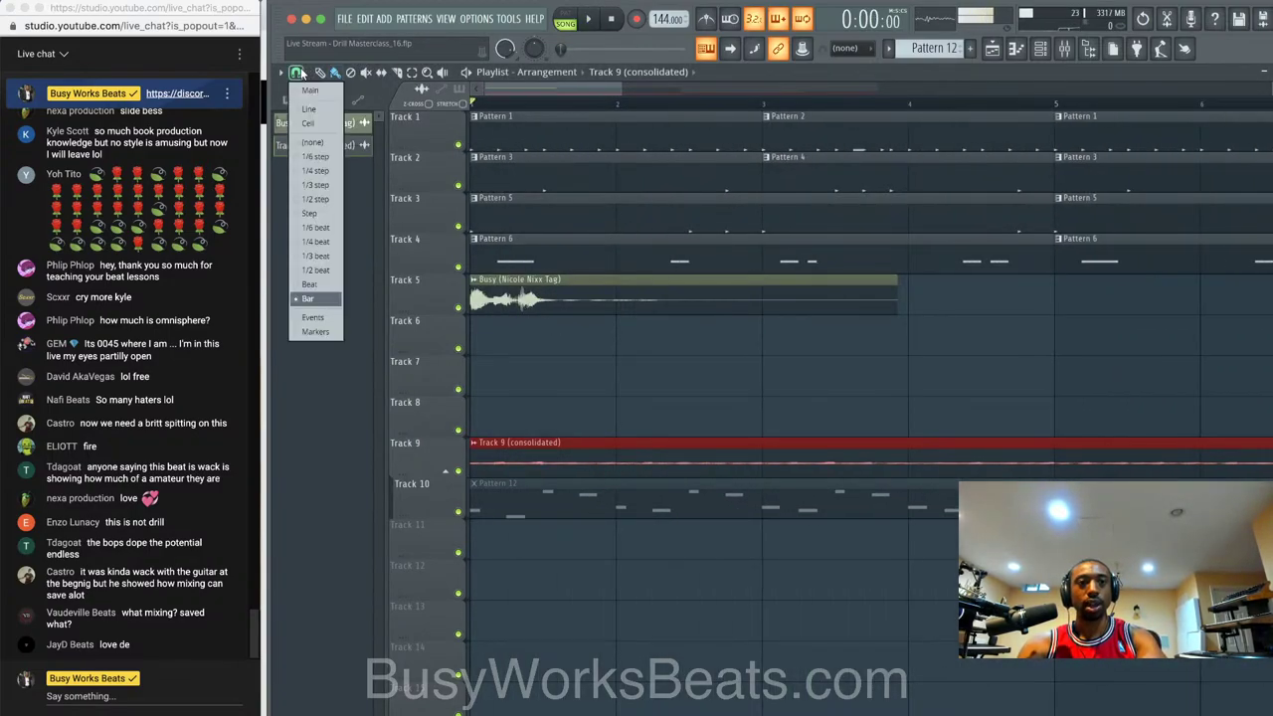
pyautogui.click(329, 244)
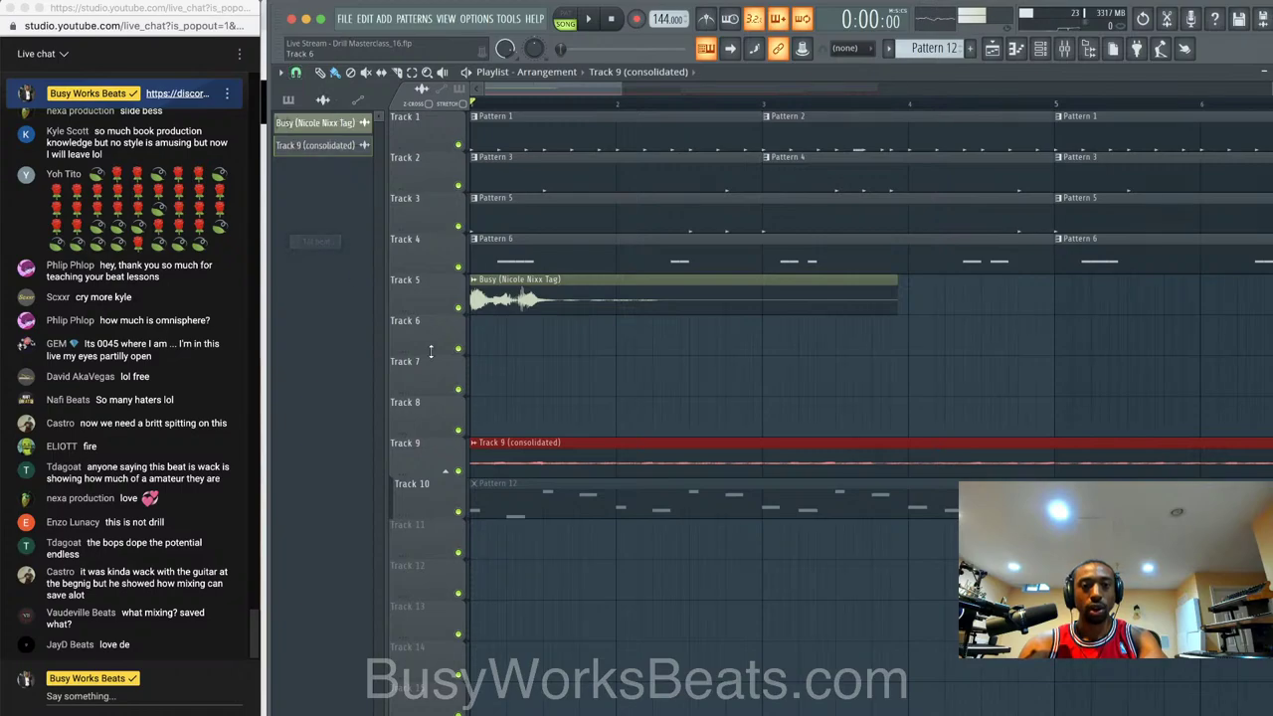
# - Increase Track 9's height in the playlist to enlarge the consolidated clip's waveform, and switch to the Draw tool
pyautogui.scroll(4, 520, 458)
pyautogui.scroll(2, 524, 462)
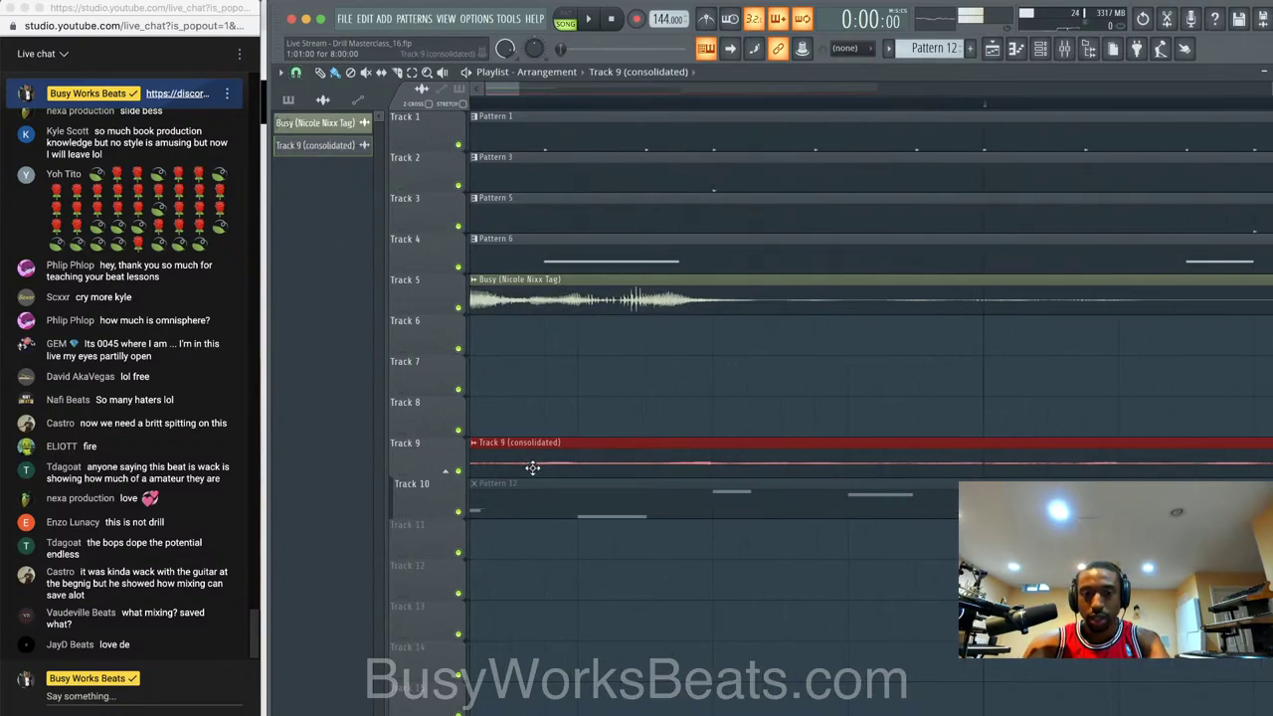
pyautogui.moveTo(427, 477); pyautogui.dragTo(427, 560)
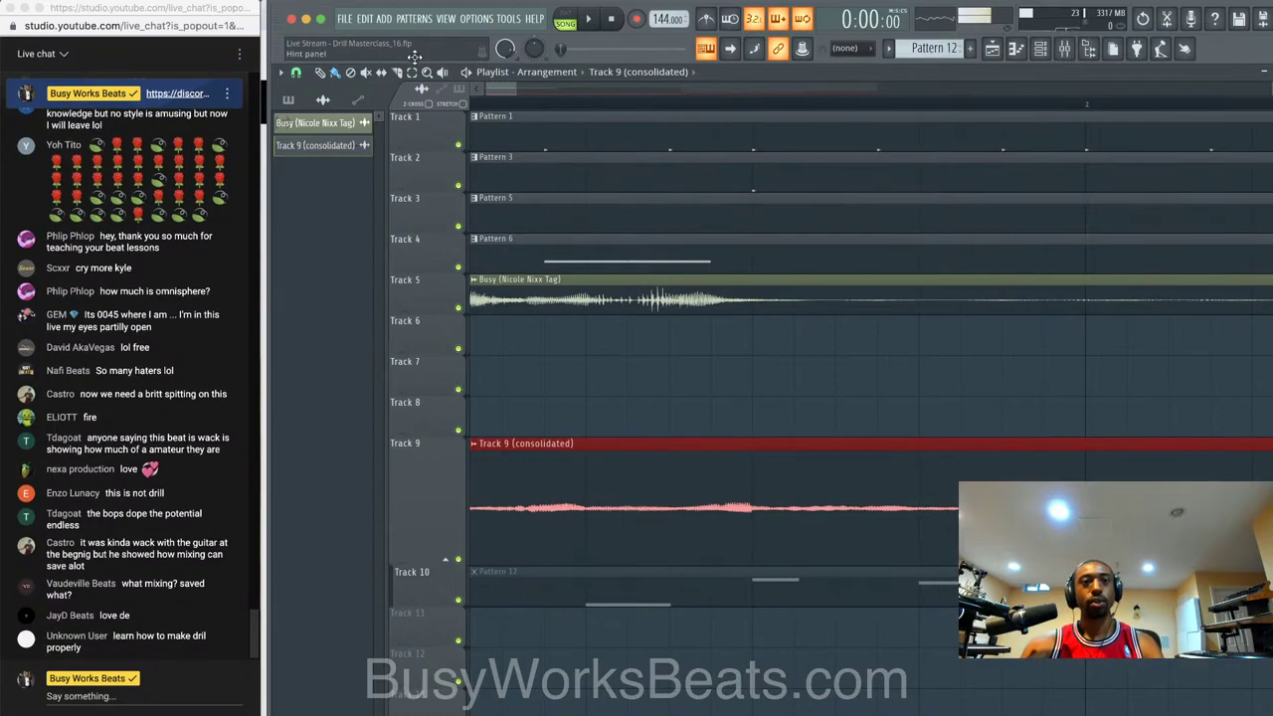
pyautogui.click(384, 74)
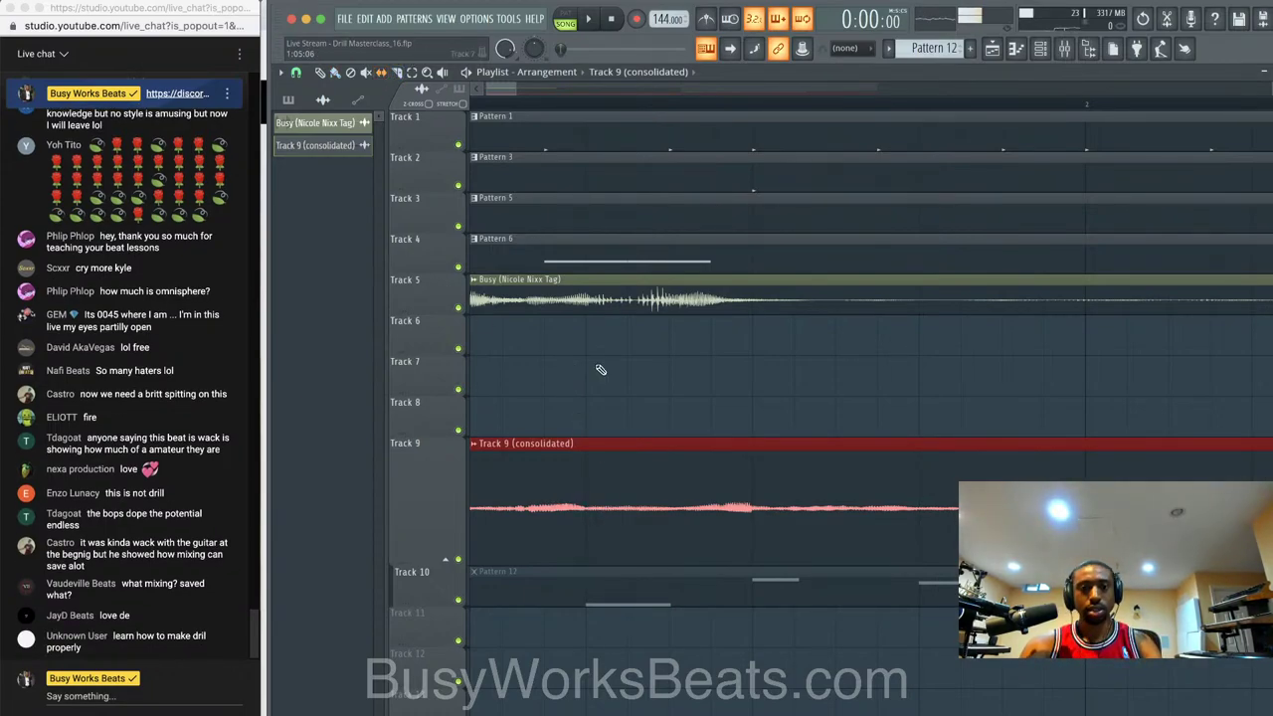
pyautogui.click(324, 76)
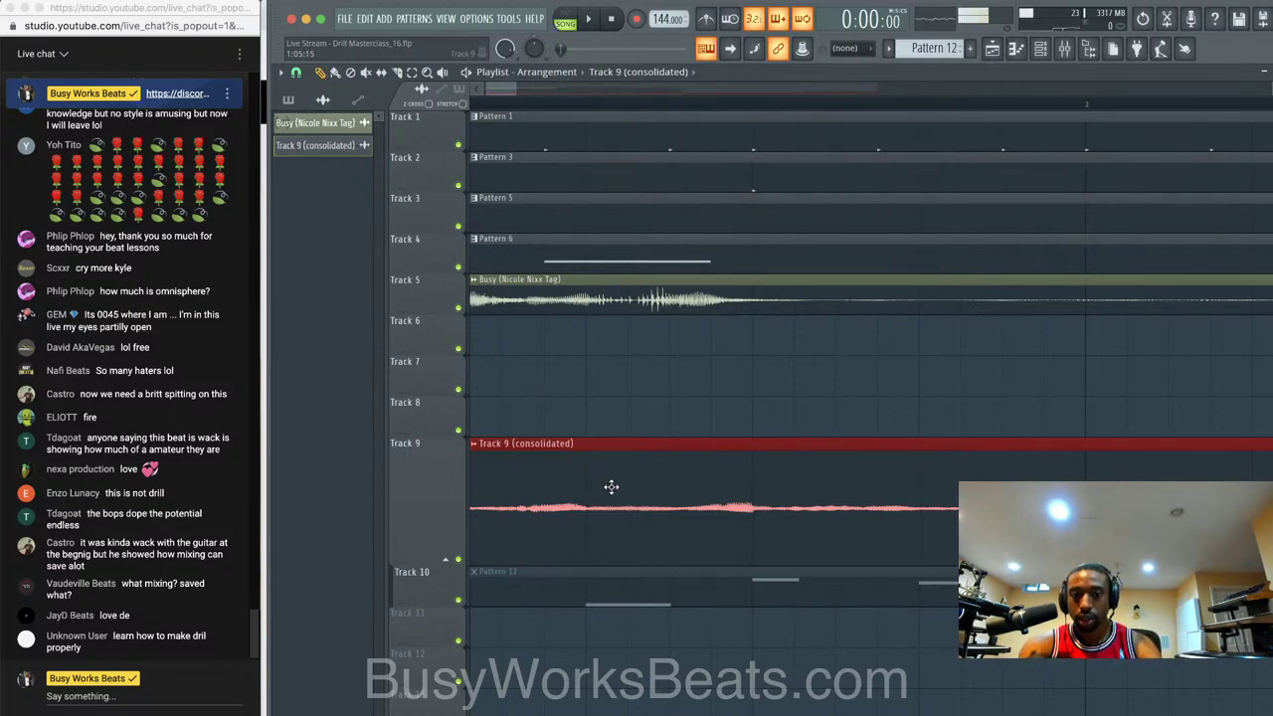
pyautogui.scroll(2, 708, 513)
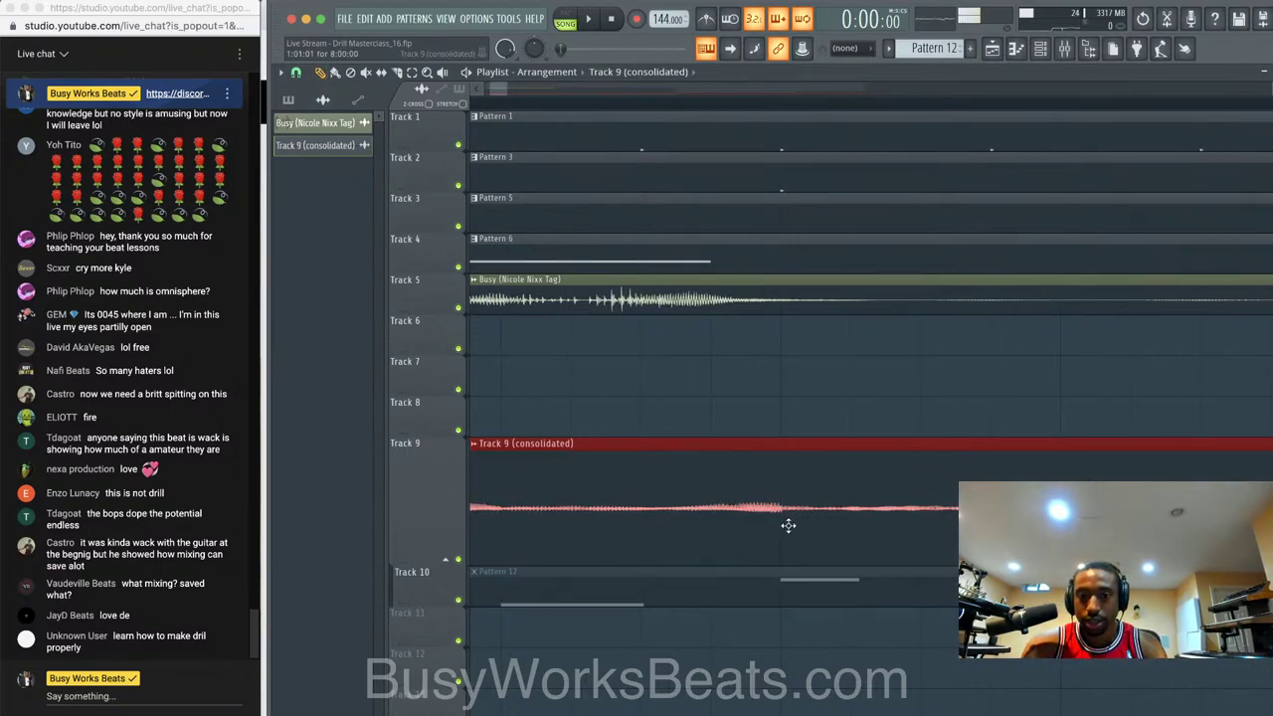
pyautogui.moveTo(428, 559); pyautogui.dragTo(428, 629)
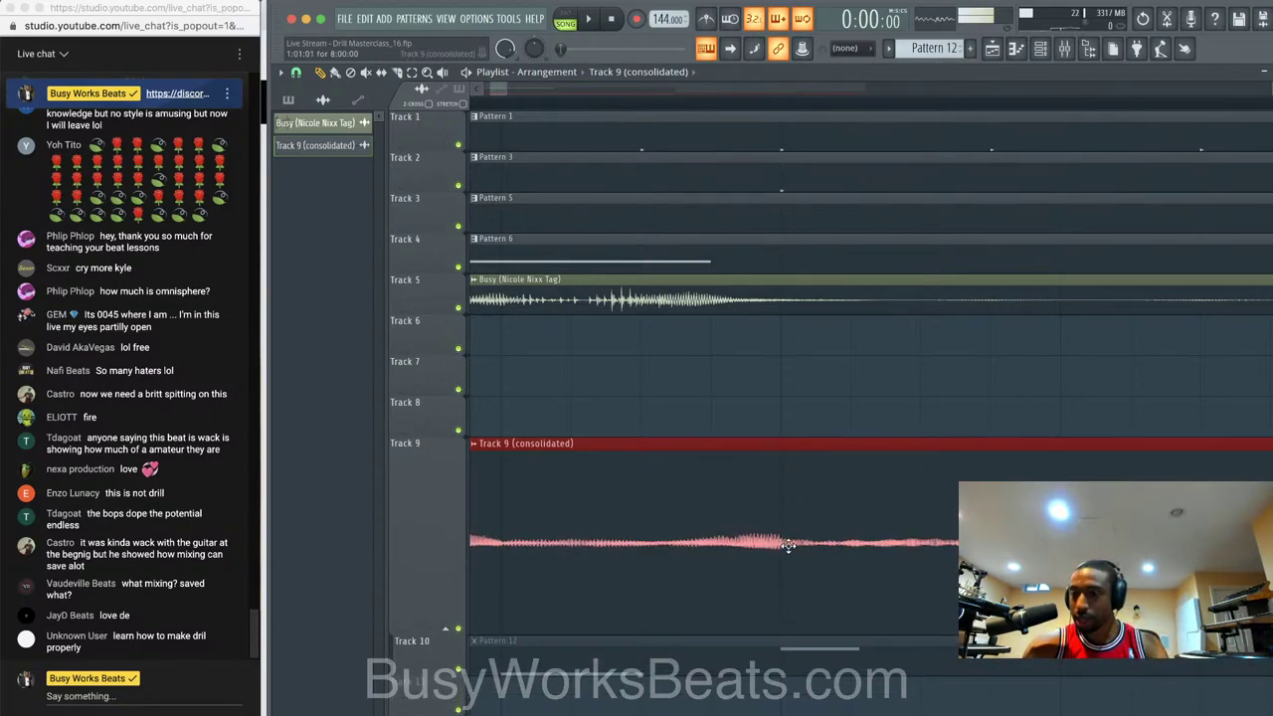
# - Play the start of the arrangement briefly and delete the Track 9 (consolidated) copy at bar 9
pyautogui.press('space')
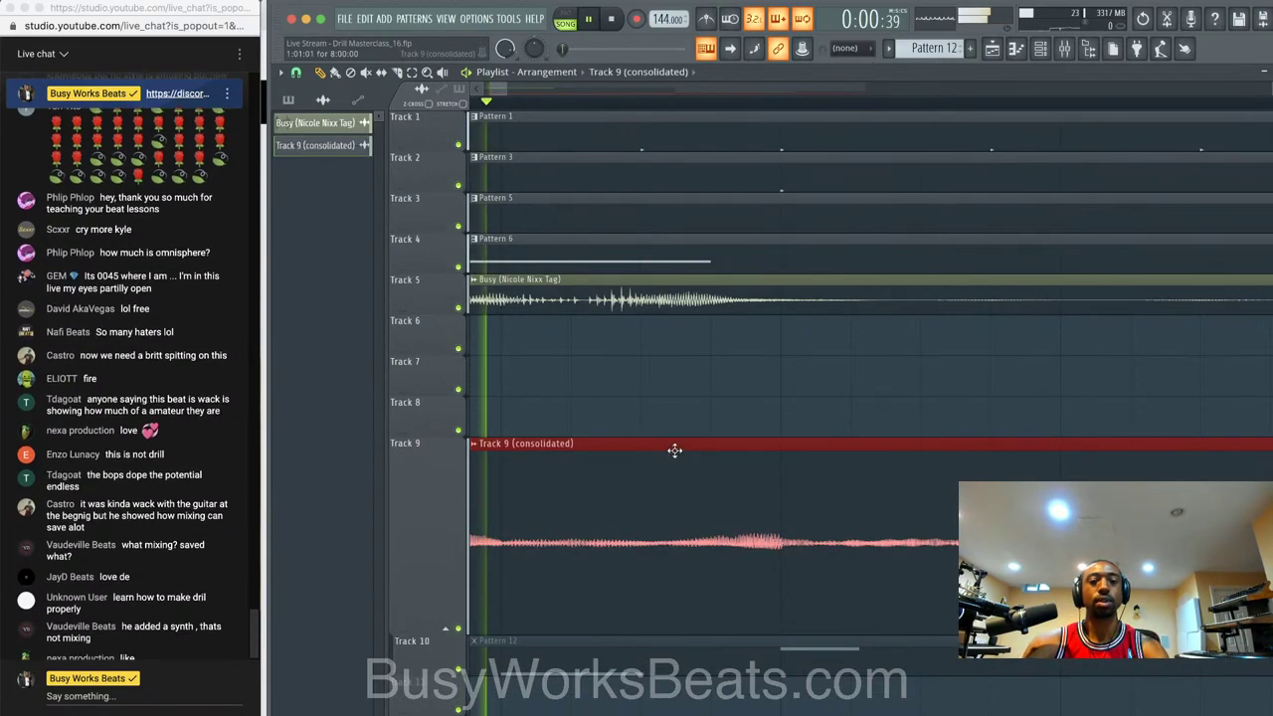
pyautogui.scroll(-3, 627, 328)
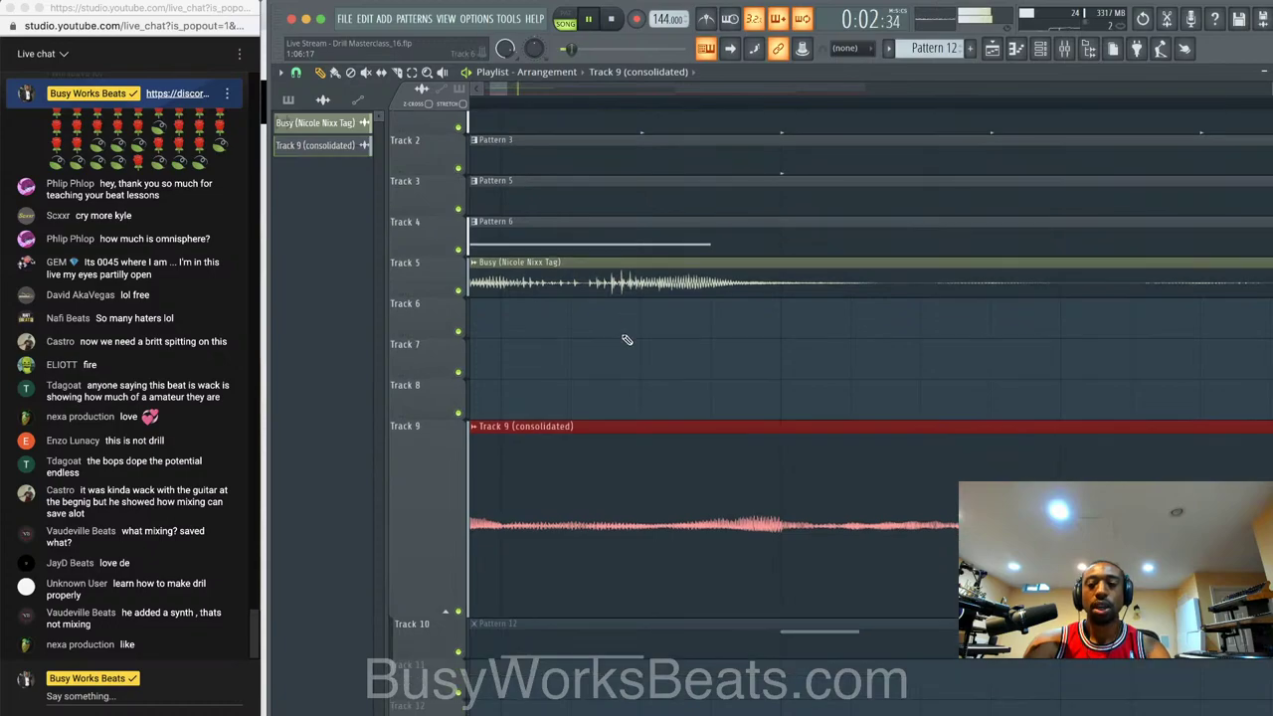
pyautogui.press('space')
pyautogui.scroll(-5, 622, 335)
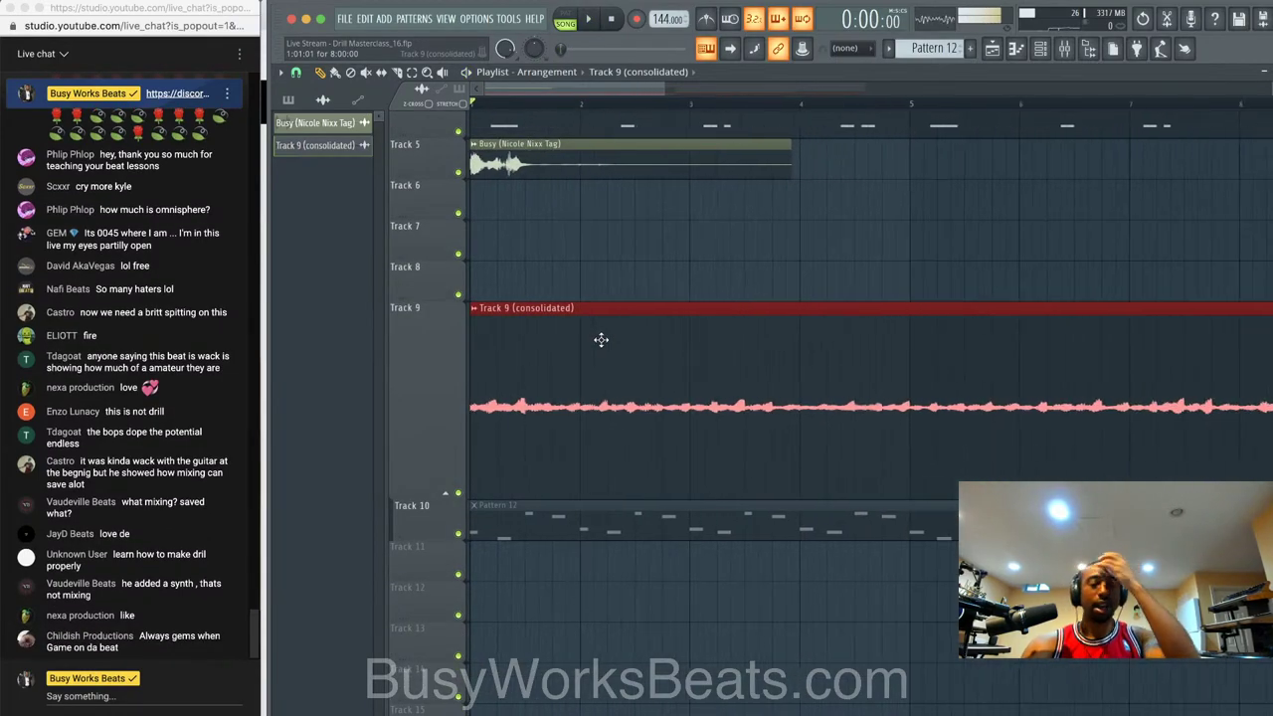
pyautogui.scroll(-4, 600, 339)
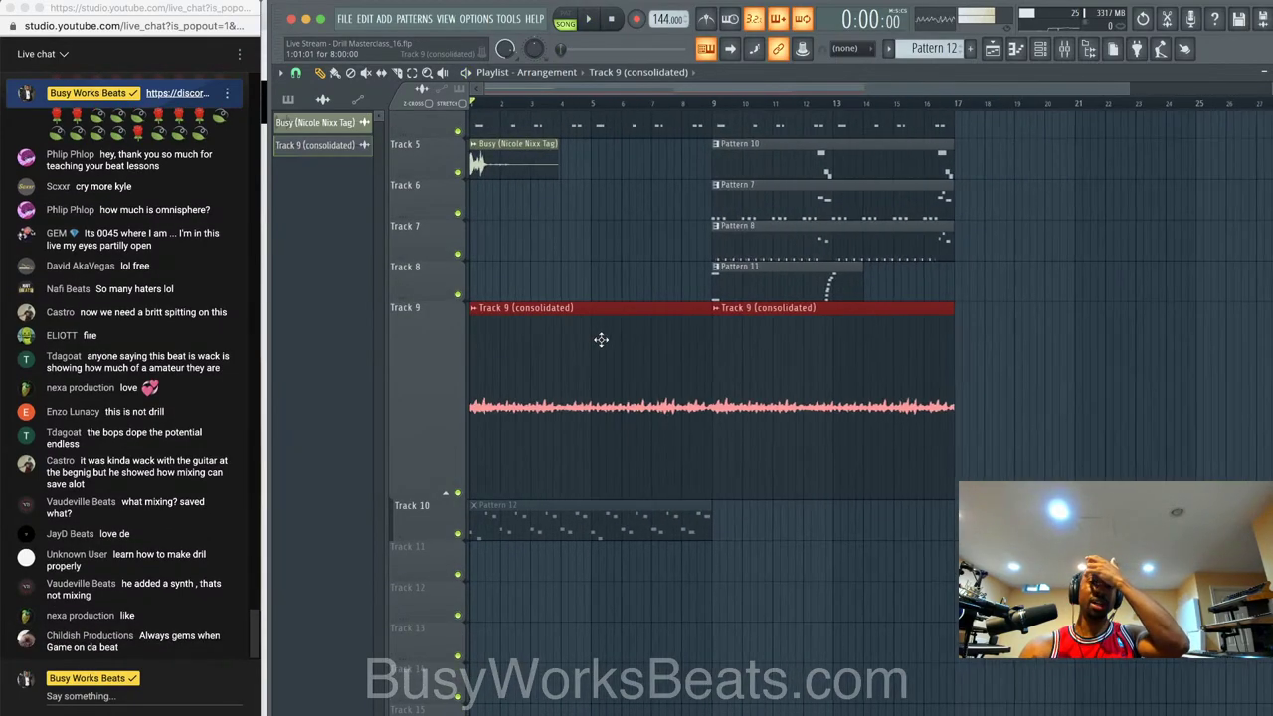
pyautogui.rightClick(765, 329)
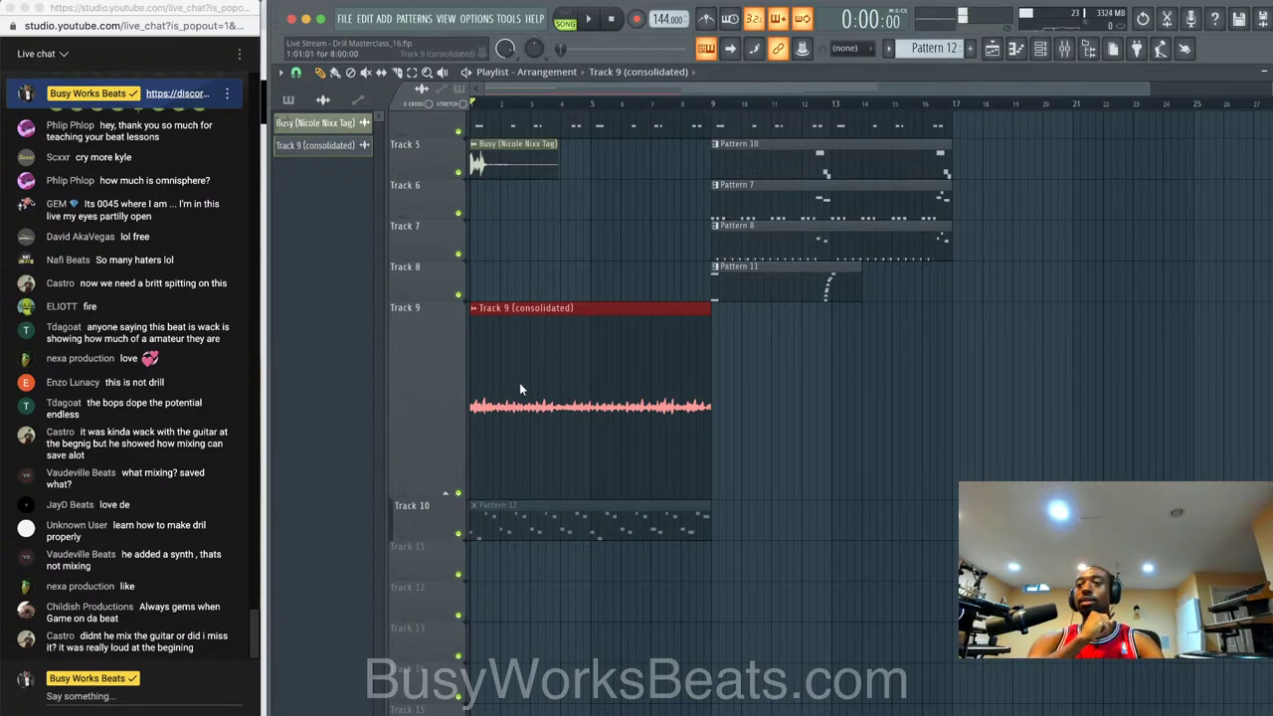
# - Nudge the remaining Track 9 (consolidated) clip slightly later to start at 1:01:03, checking its timing during playback
pyautogui.scroll(4, 519, 388)
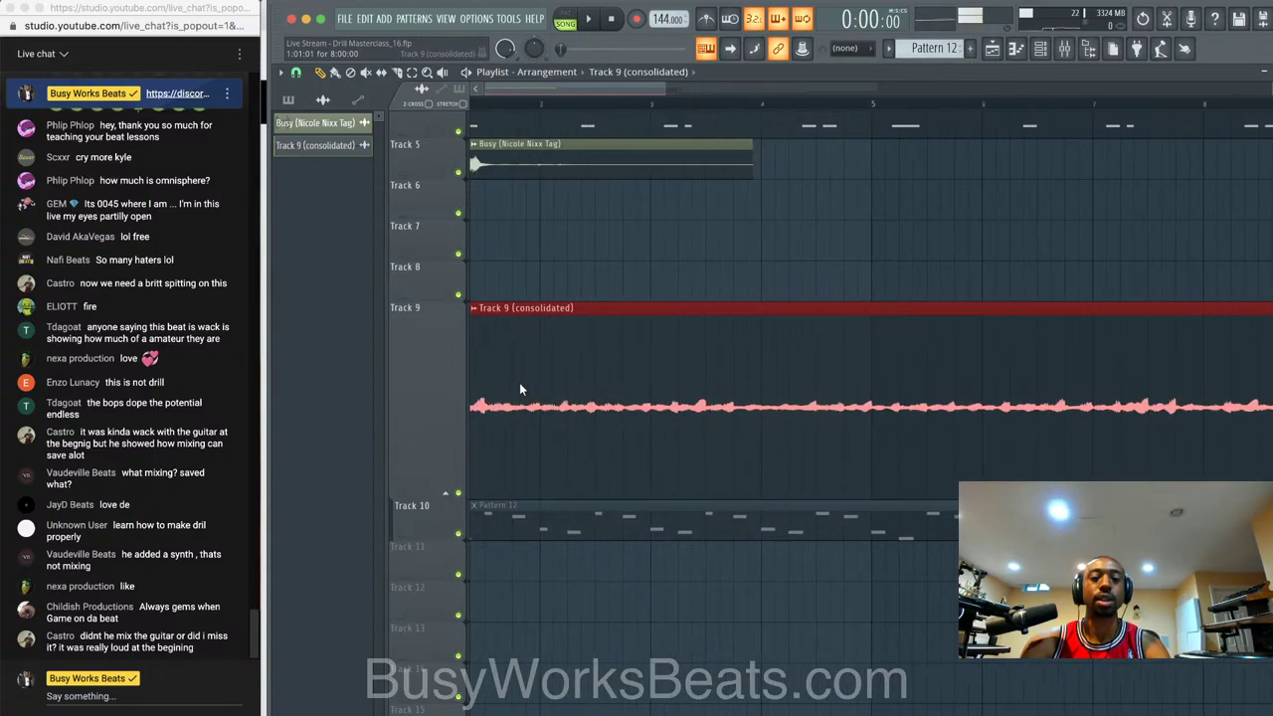
pyautogui.scroll(-1, 519, 388)
pyautogui.press('space')
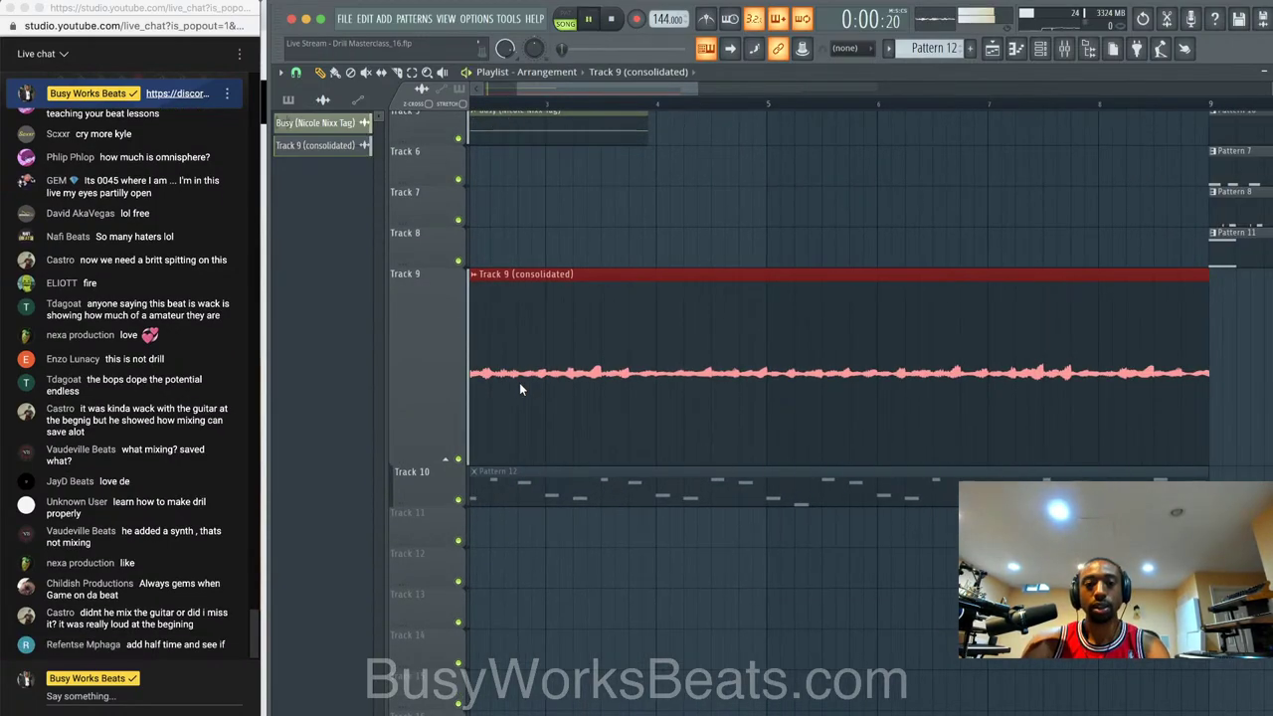
pyautogui.scroll(-1, 519, 386)
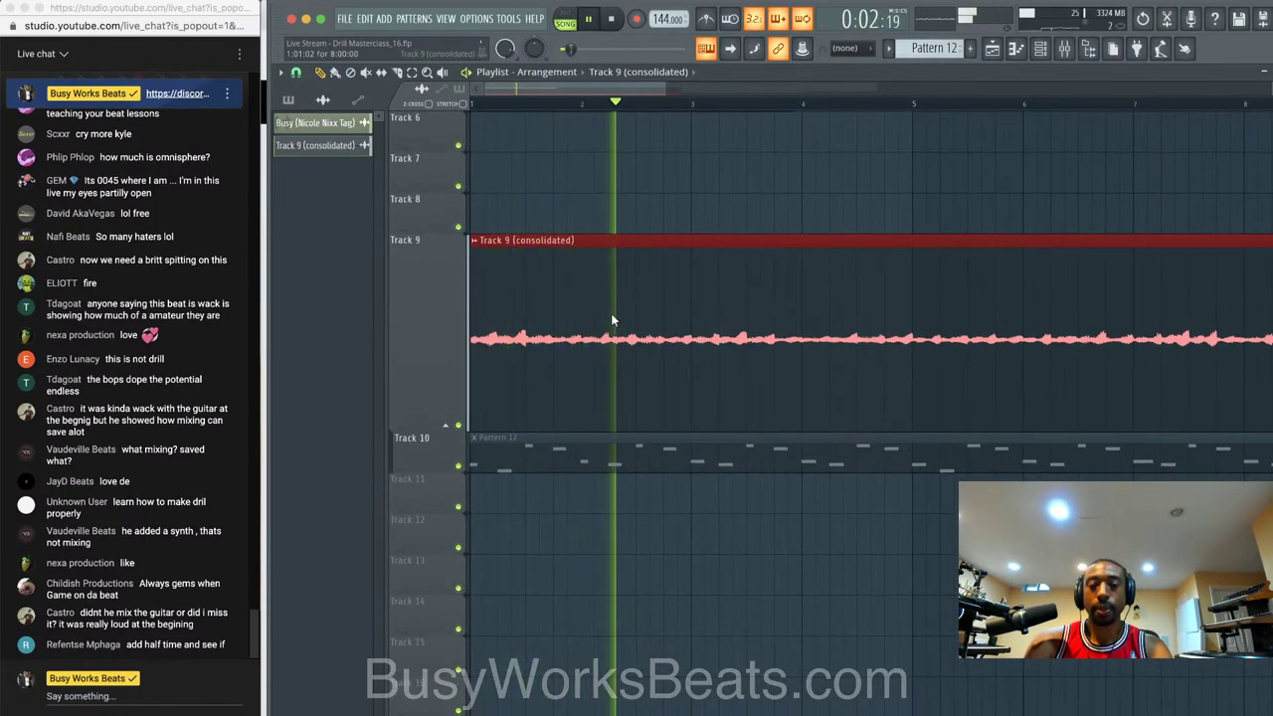
pyautogui.hscroll(2, 611, 320)
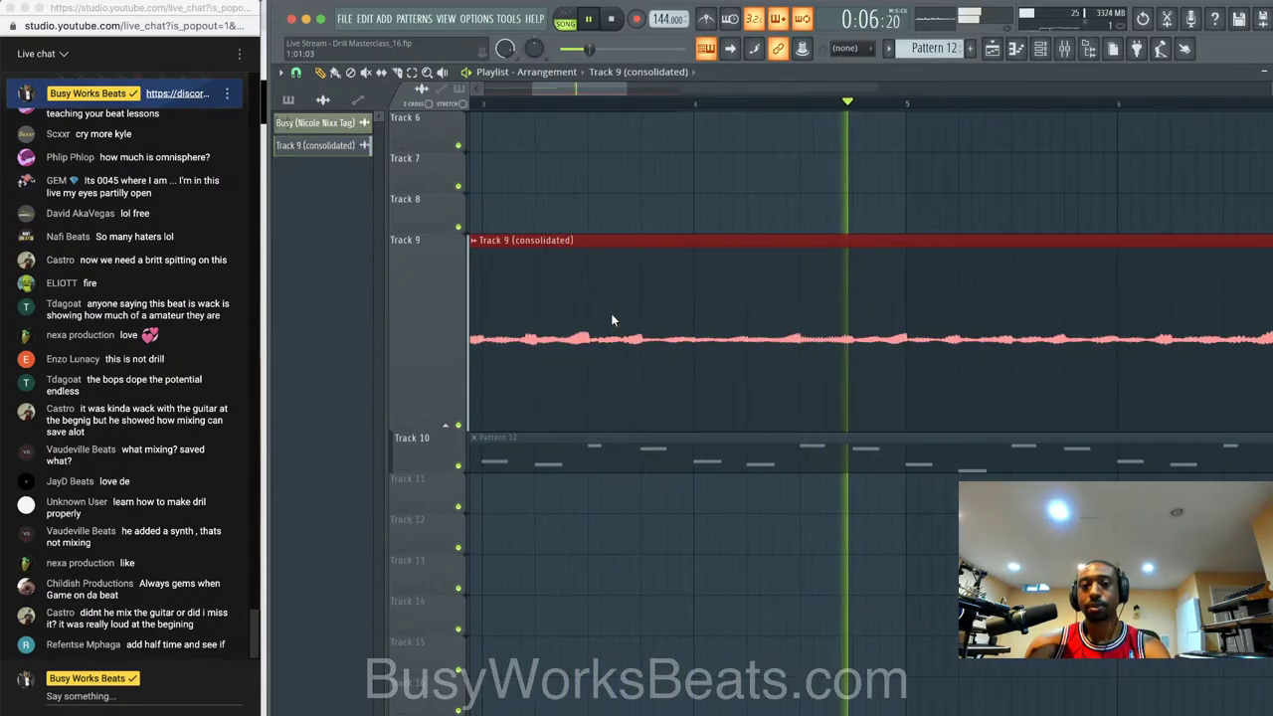
pyautogui.scroll(-3, 670, 318)
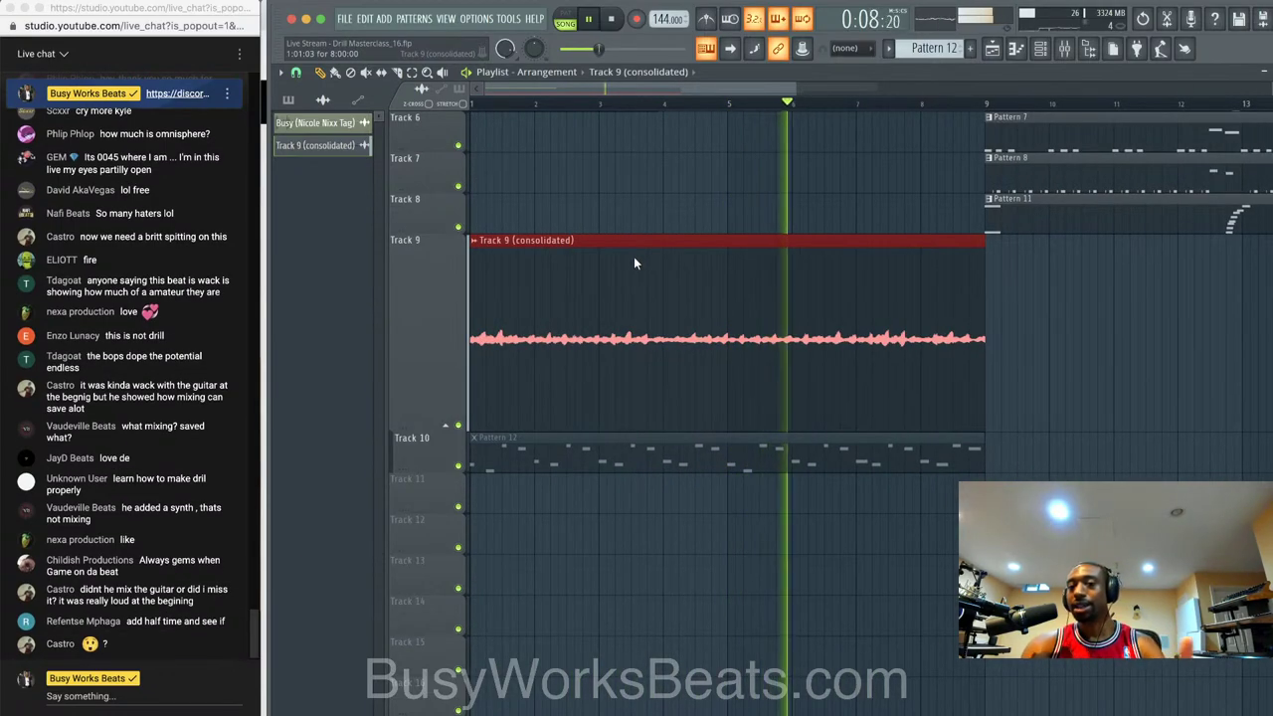
pyautogui.scroll(-2, 679, 239)
pyautogui.scroll(-1, 678, 240)
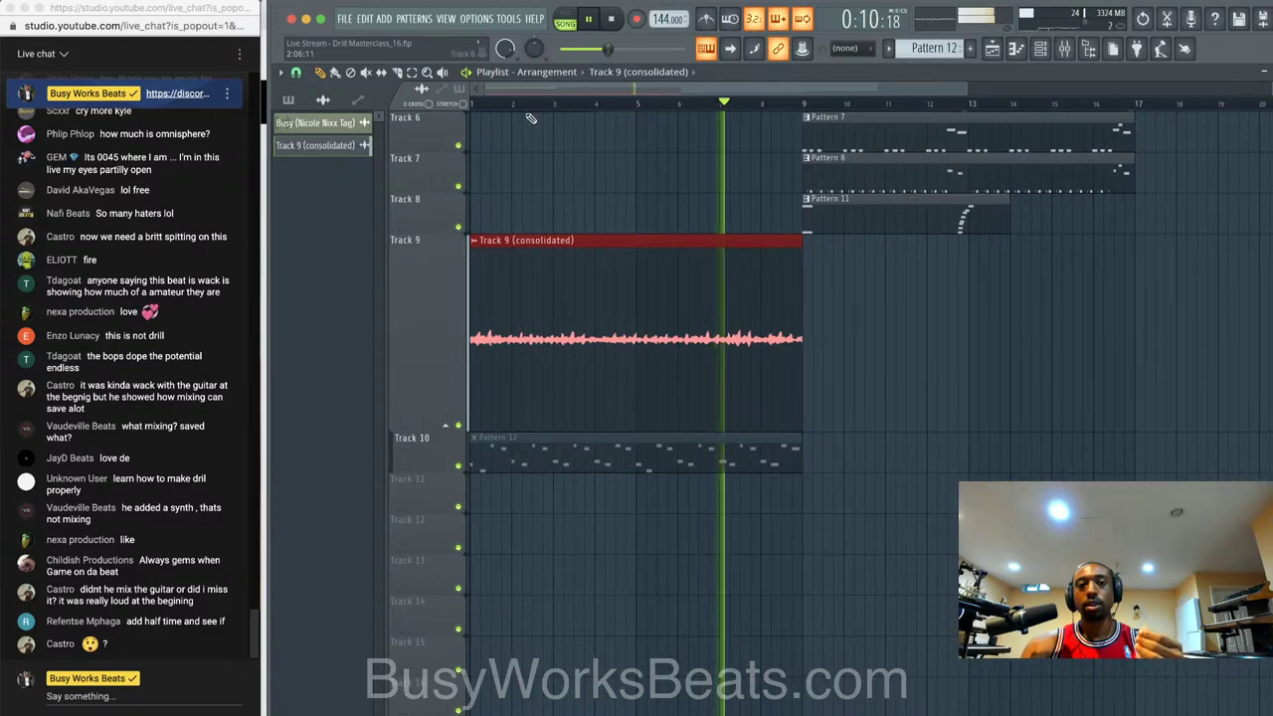
# - Set the playlist snap to Bar and trim the overhang of the Track 9 (consolidated) clip at bar 9
pyautogui.click(801, 346)
pyautogui.press('super+z')
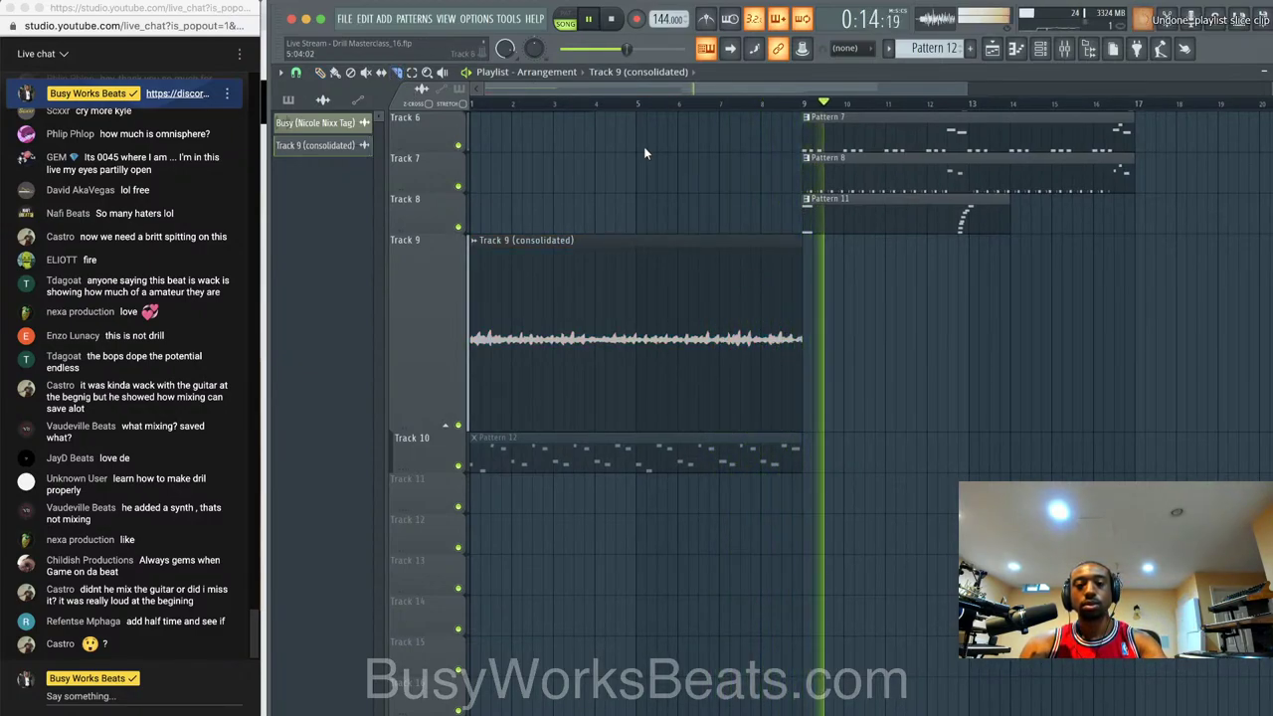
pyautogui.press('space')
pyautogui.click(297, 75)
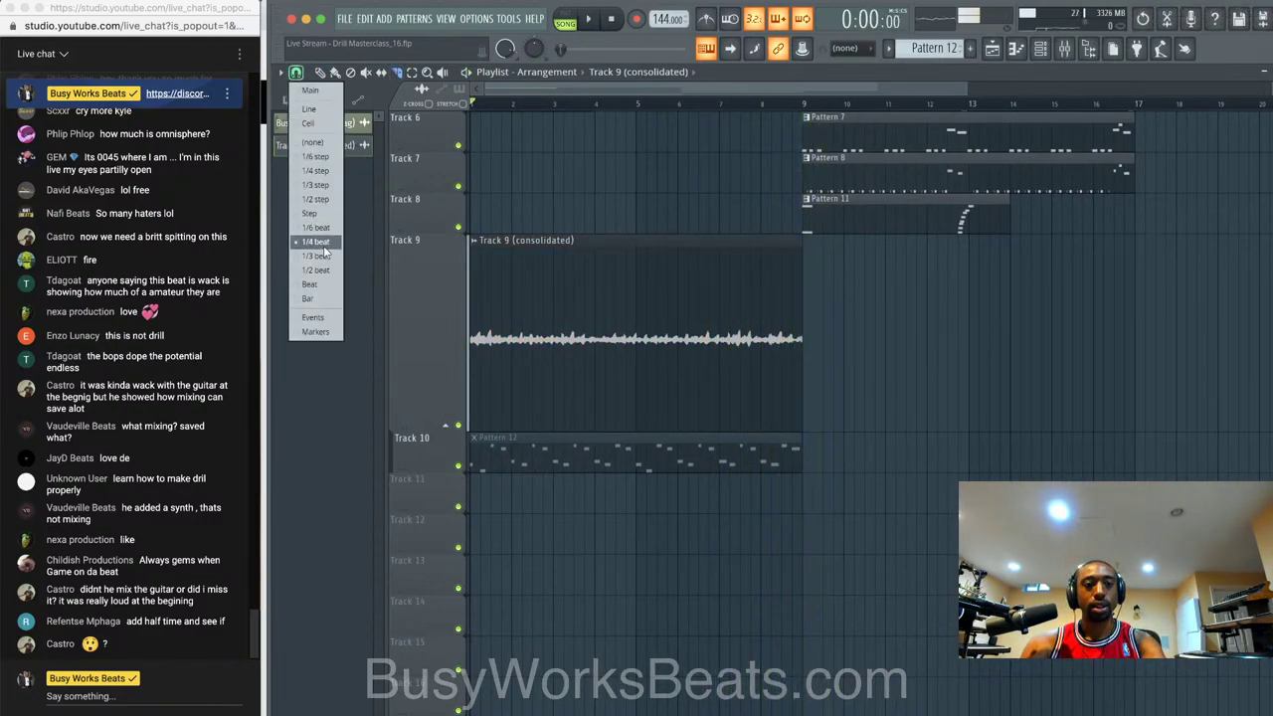
pyautogui.click(321, 297)
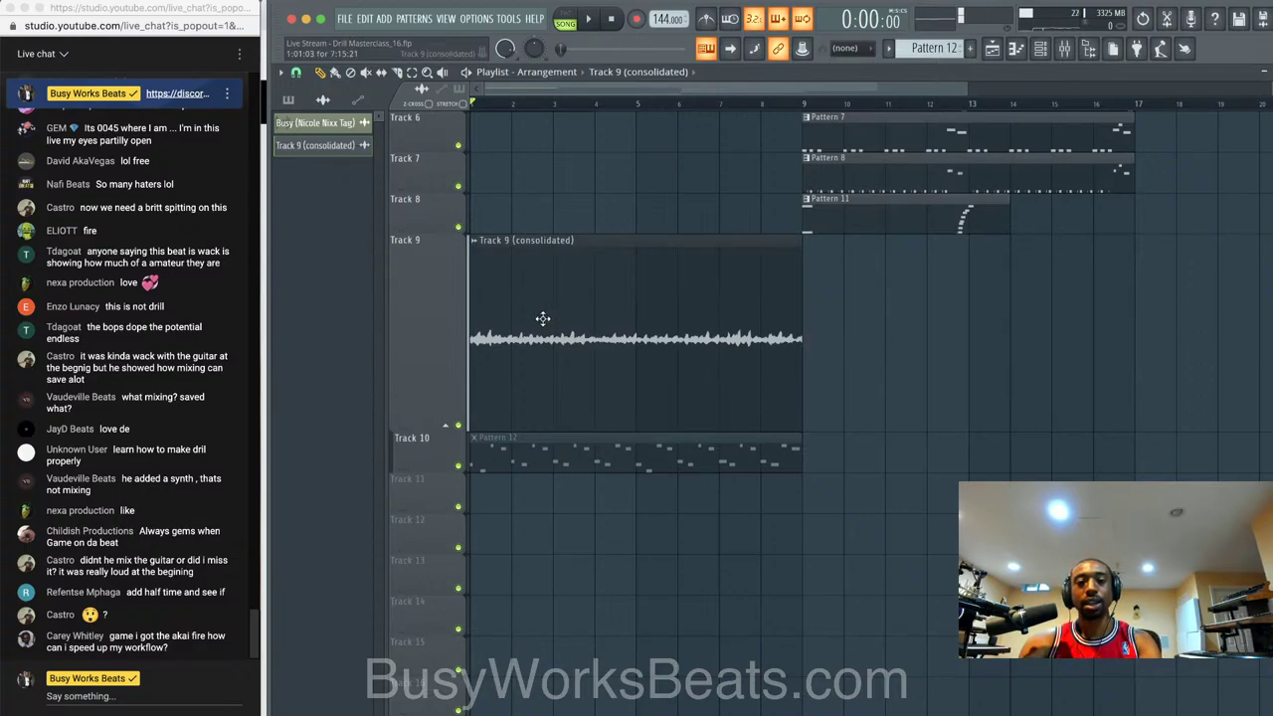
# - Duplicate the trimmed Track 9 (consolidated) clip to bar 9 and save the project
pyautogui.moveTo(542, 319); pyautogui.dragTo(866, 328)
pyautogui.press('super+s')
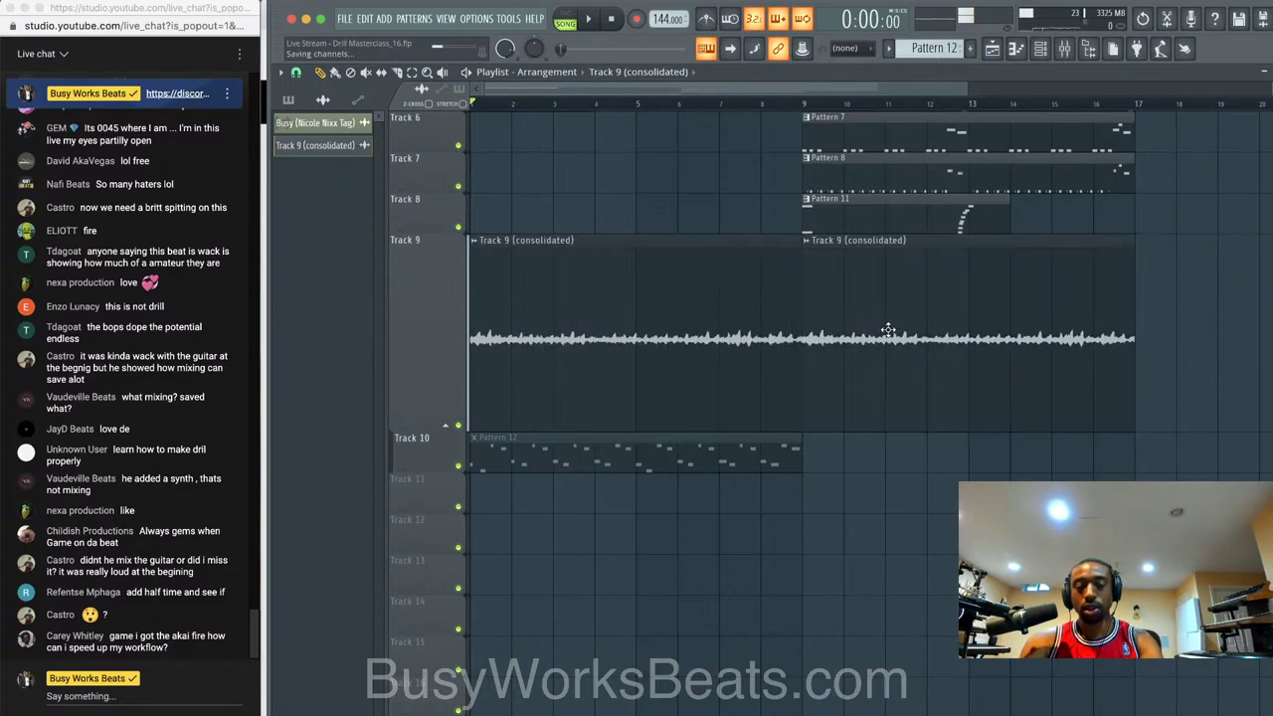
pyautogui.scroll(-2, 835, 370)
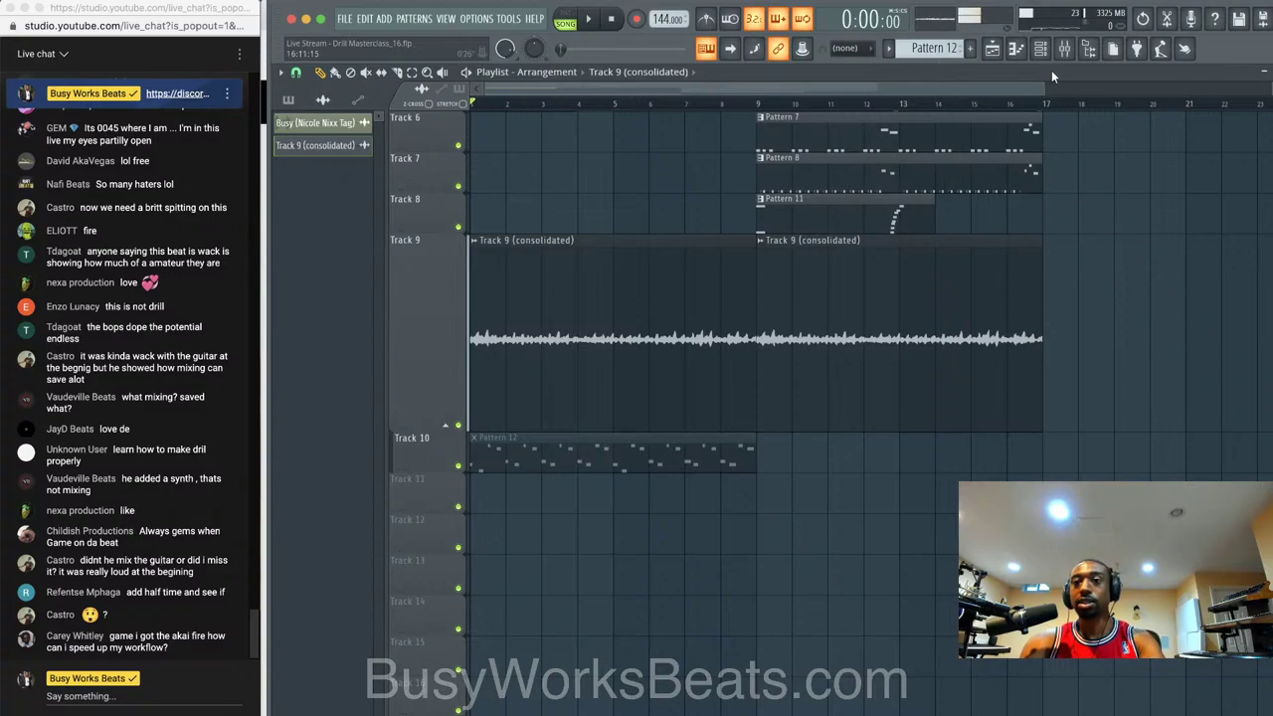
# - Replace Altiverb 7 with ValhallaVintageVerb on the REVERB mixer track and adjust the reverb's EQ LowCut
pyautogui.click(1064, 50)
pyautogui.press('space')
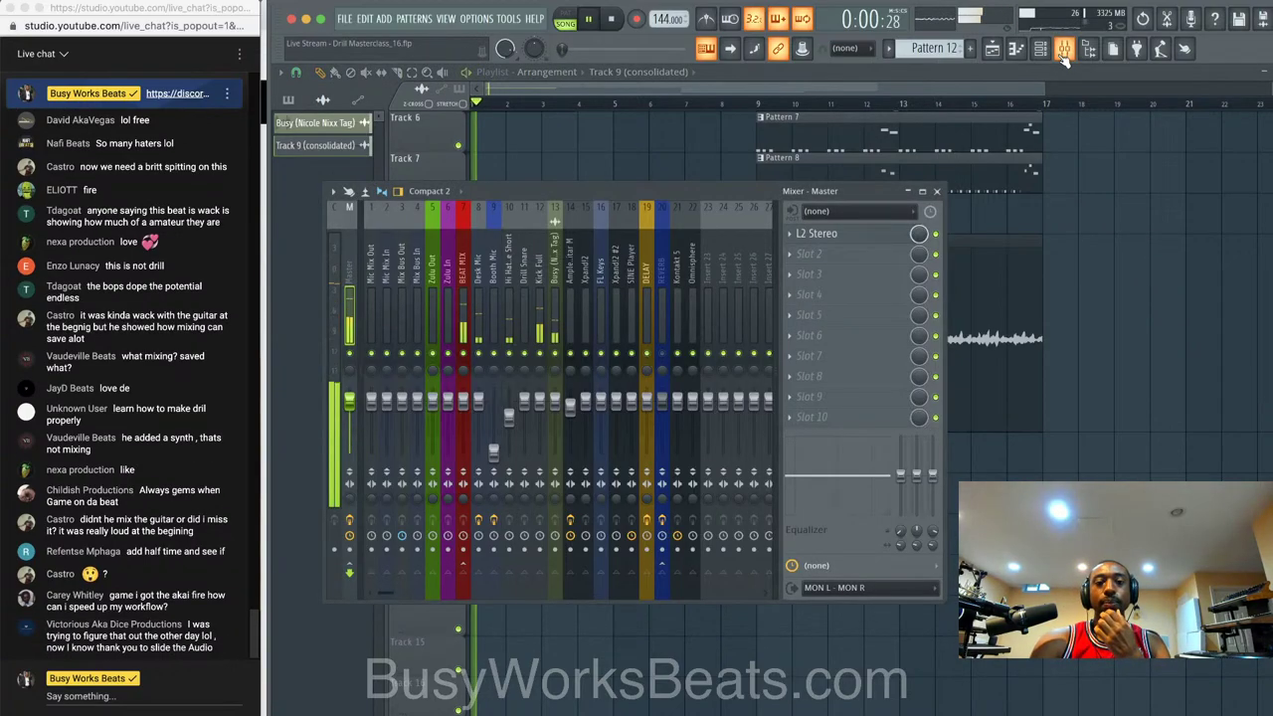
pyautogui.press('space')
pyautogui.click(663, 272)
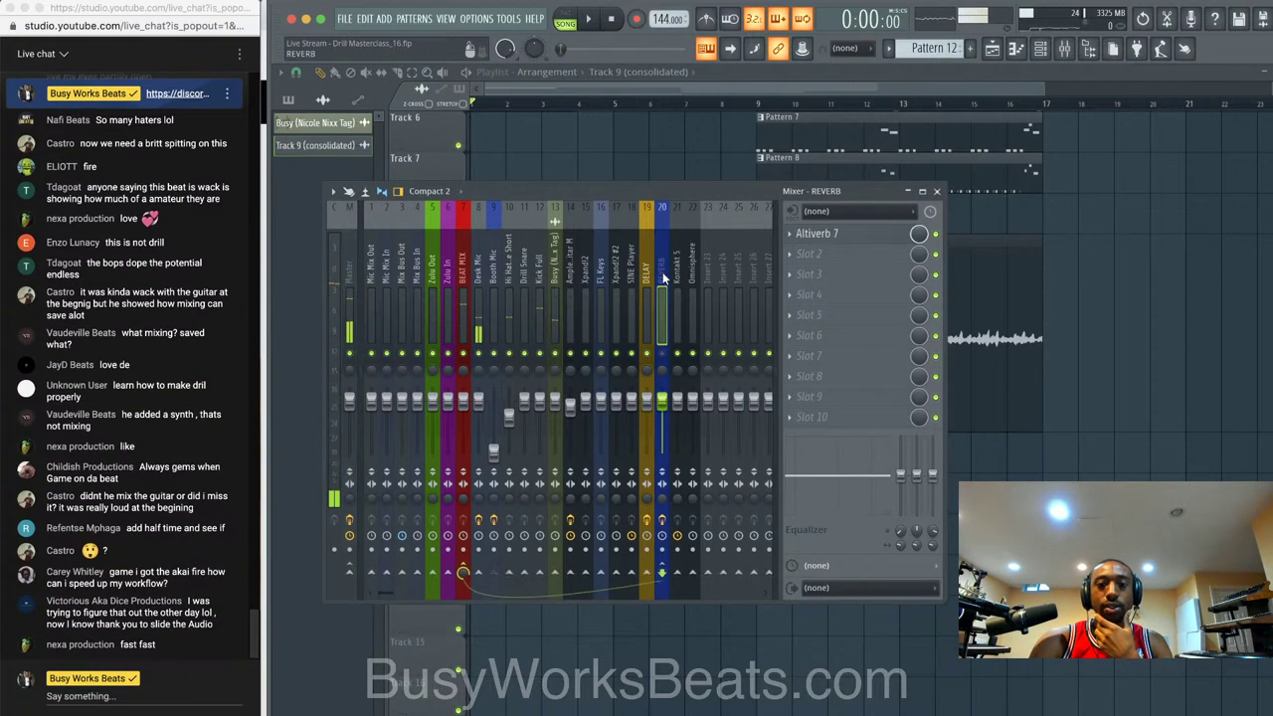
pyautogui.click(804, 234)
pyautogui.moveTo(818, 254)
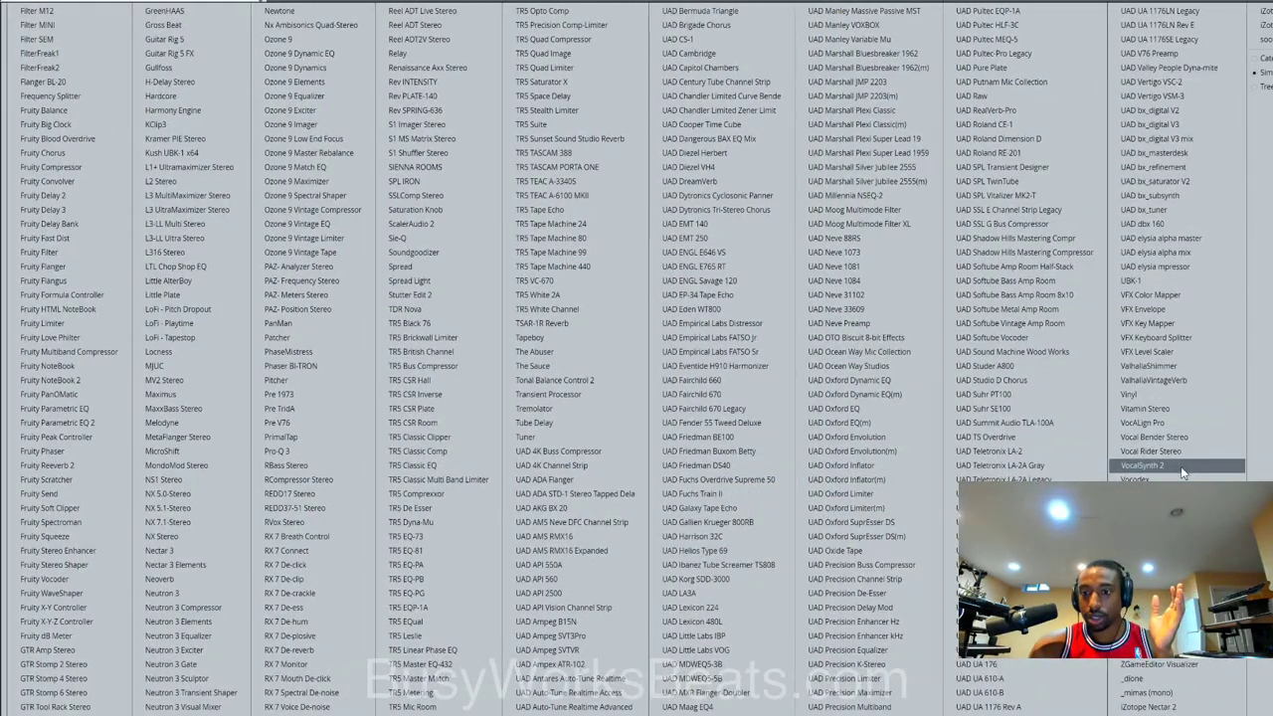
pyautogui.click(1185, 379)
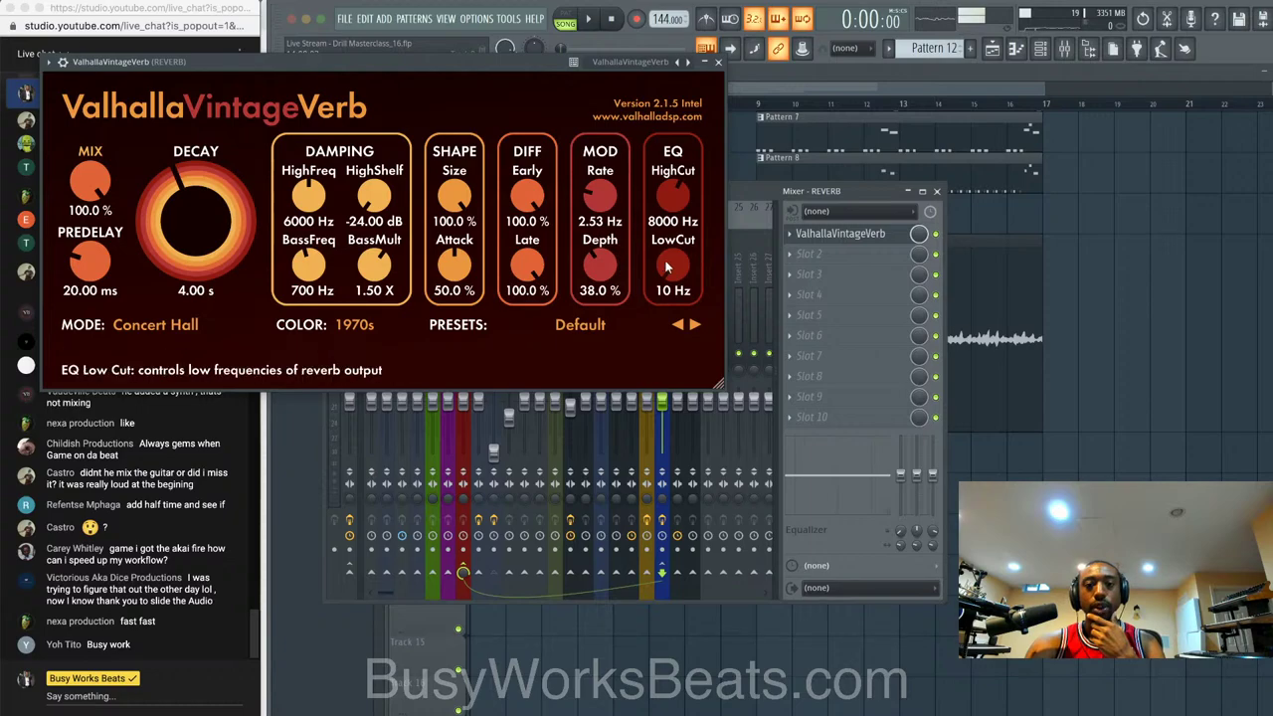
pyautogui.moveTo(666, 267); pyautogui.dragTo(586, 214)
pyautogui.click(719, 62)
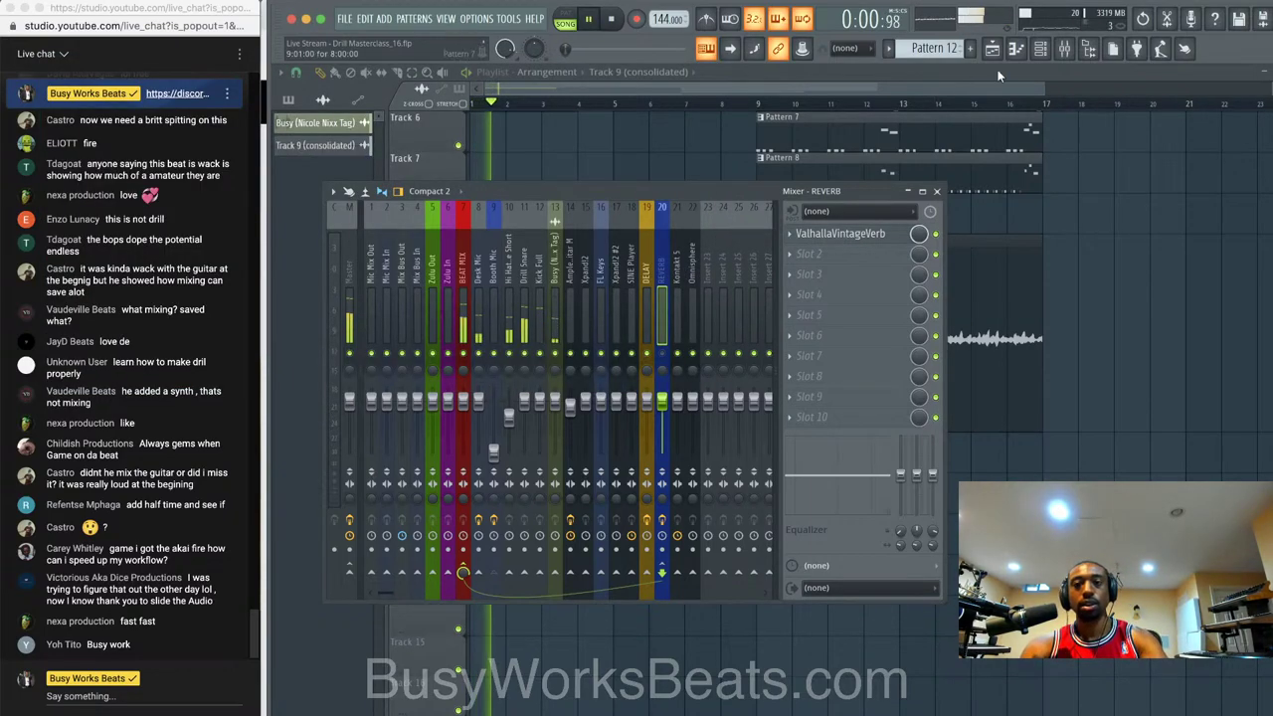
# - Rename the Track 9 (consolidated) channel to MELODY and route it to free mixer track 23
pyautogui.press('F6')
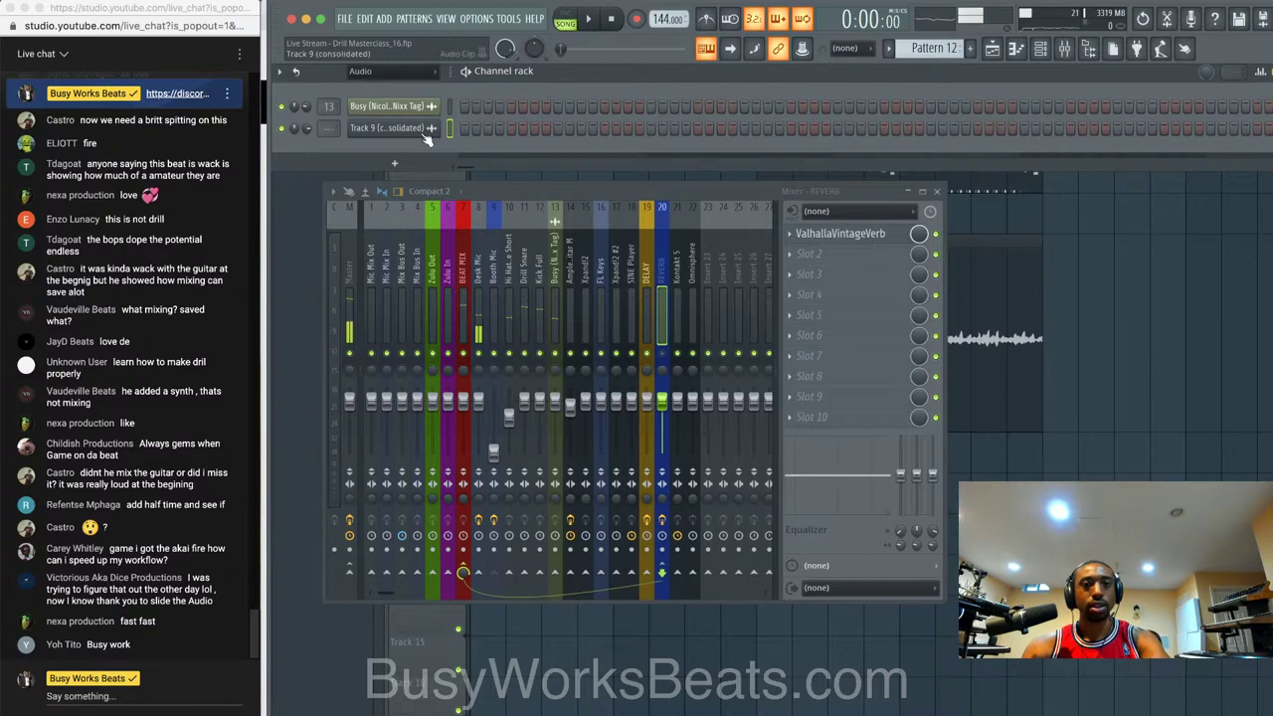
pyautogui.rightClick(428, 137)
pyautogui.click(485, 150)
pyautogui.write('MELODY')
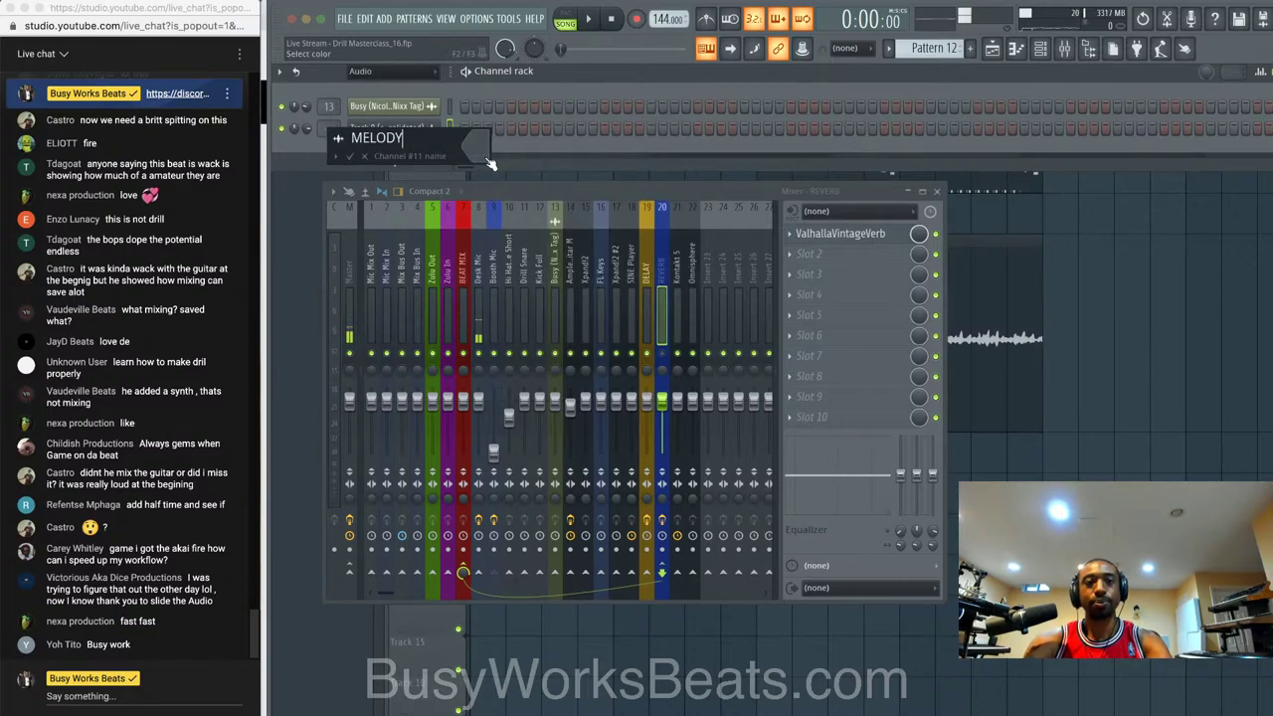
pyautogui.press('Return')
pyautogui.hotkey('ctrl', 'l')
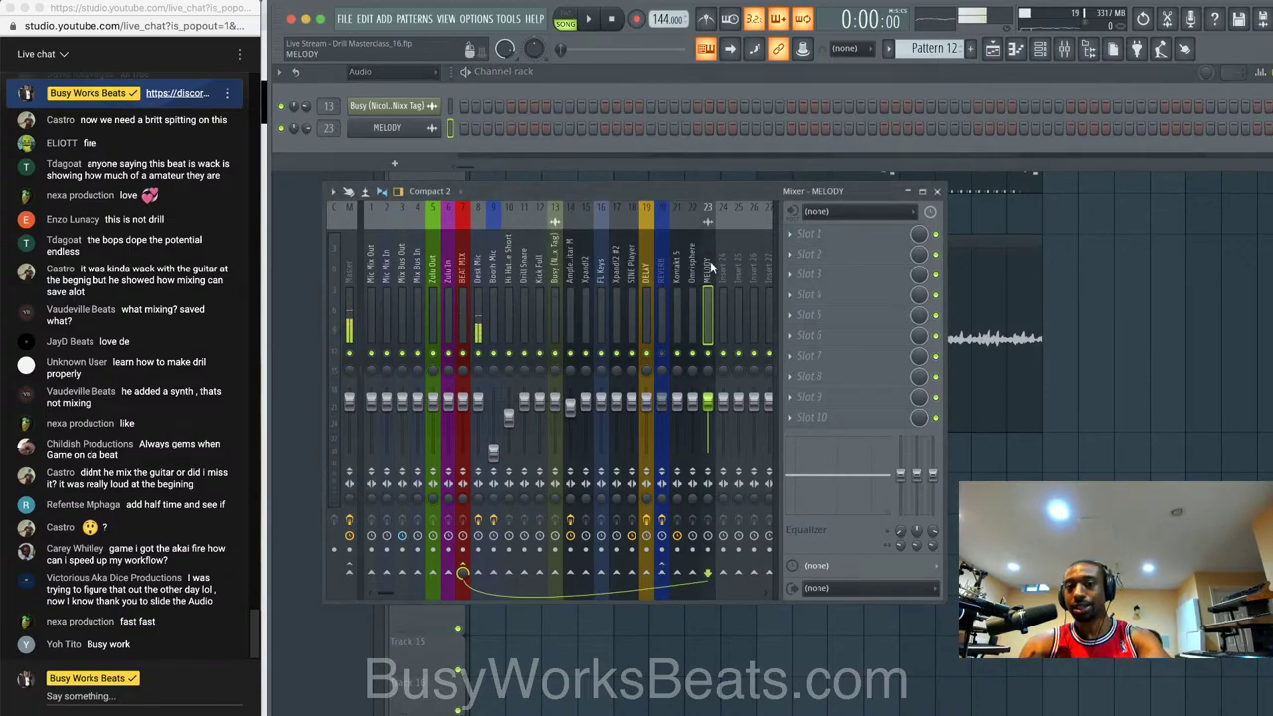
# - Send the MELODY mixer track to REVERB and set the send level to about 81% while auditioning the song
pyautogui.click(662, 572)
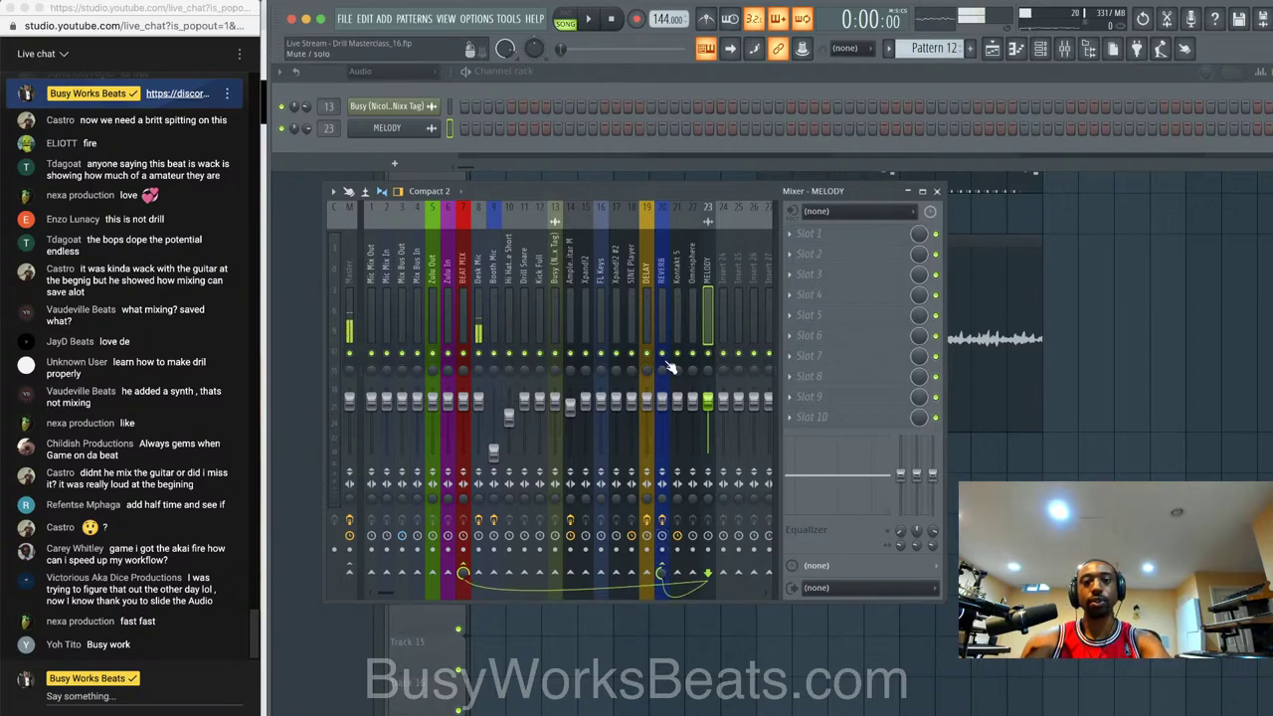
pyautogui.press('space')
pyautogui.press('space')
pyautogui.press('space')
pyautogui.moveTo(665, 575); pyautogui.dragTo(664, 557)
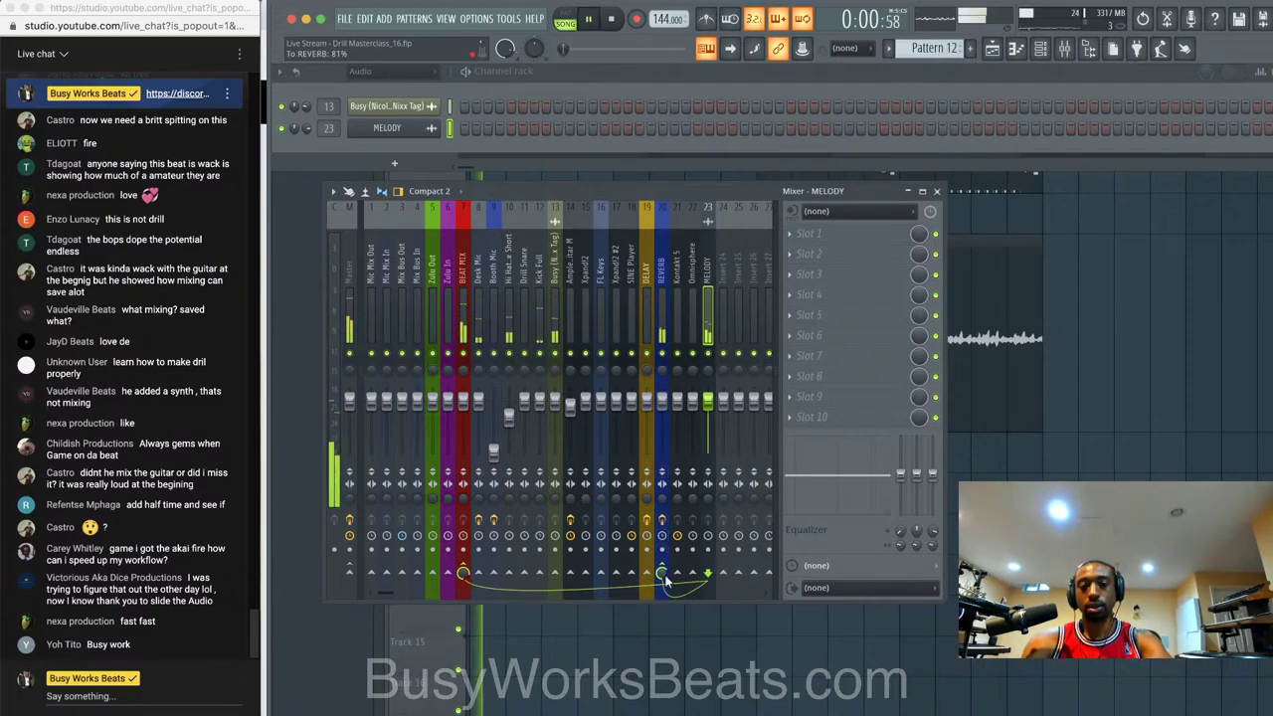
pyautogui.press('F5')
pyautogui.press('space')
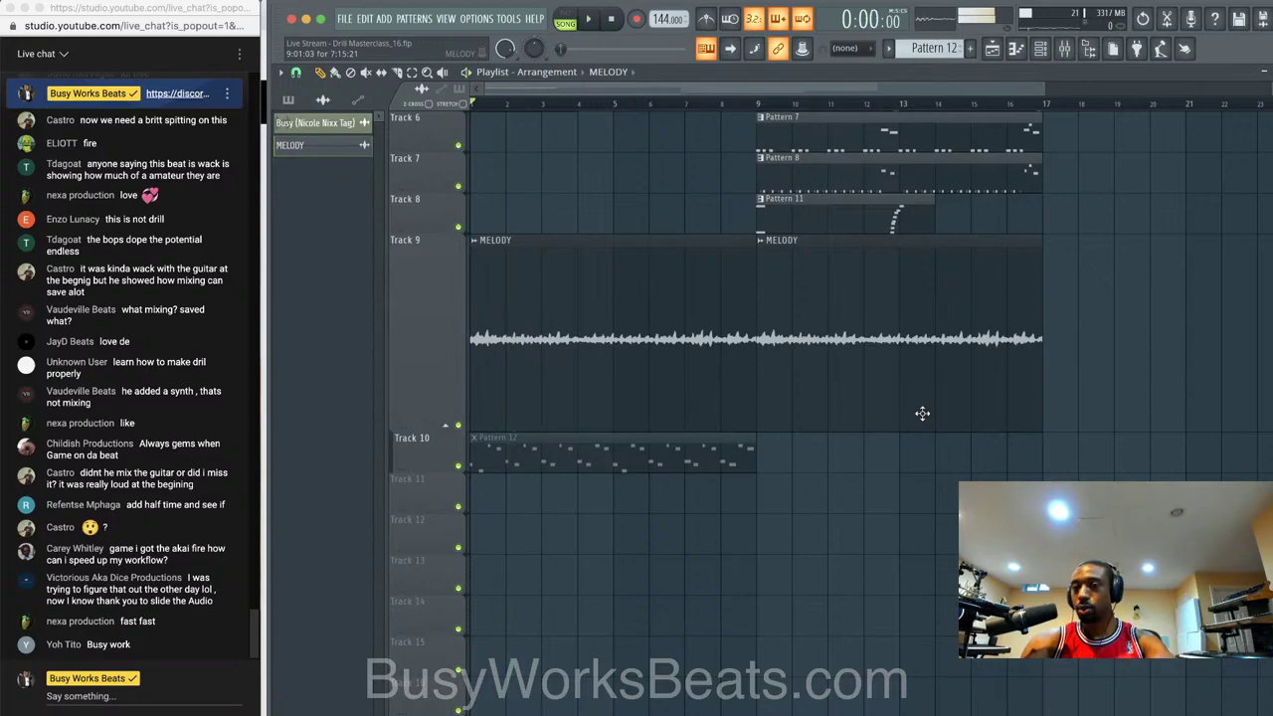
# - Add Ozone 9 Dynamics after ValhallaVintageVerb on the REVERB track, show all bands and set it to Mid/Side mode
pyautogui.click(1063, 50)
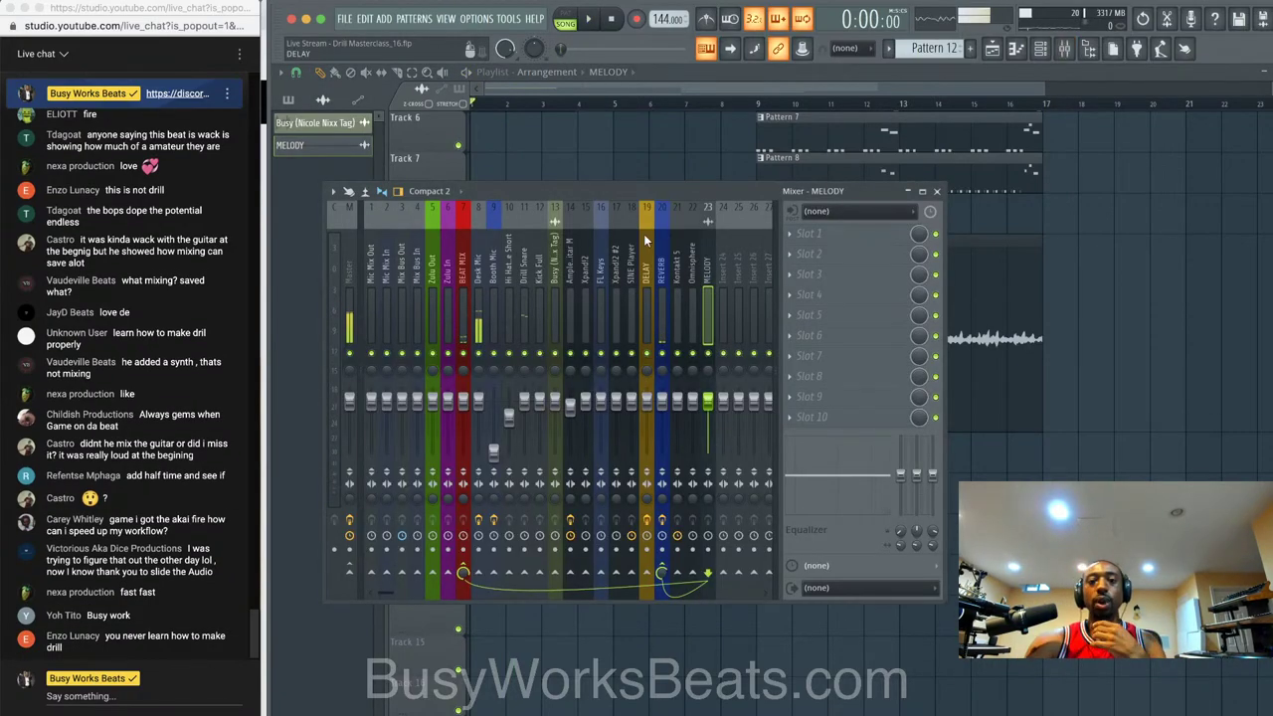
pyautogui.click(664, 264)
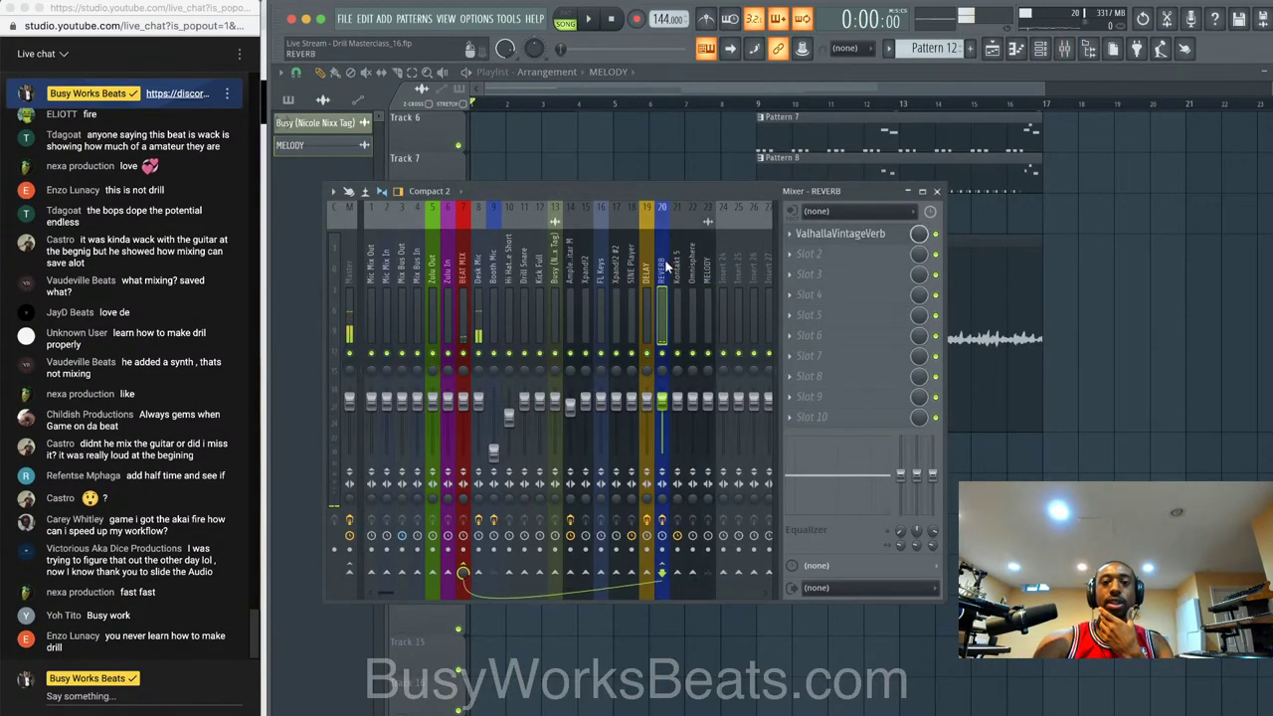
pyautogui.click(834, 258)
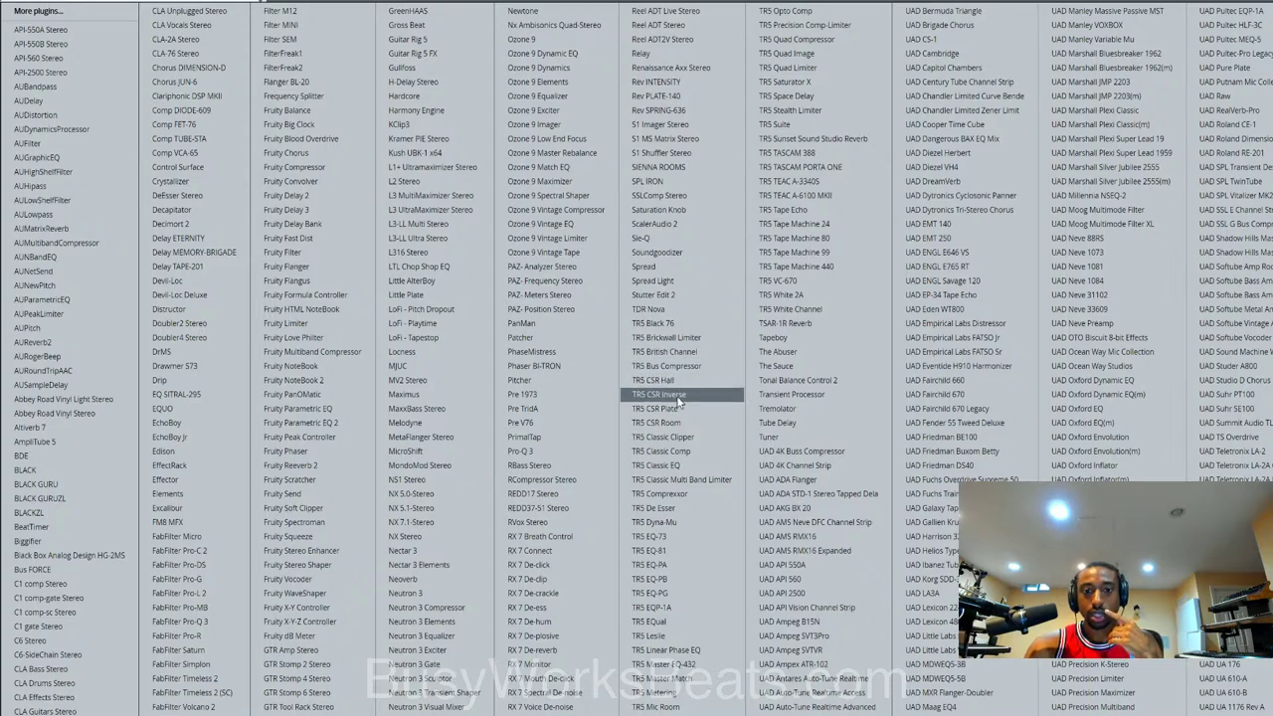
pyautogui.click(574, 72)
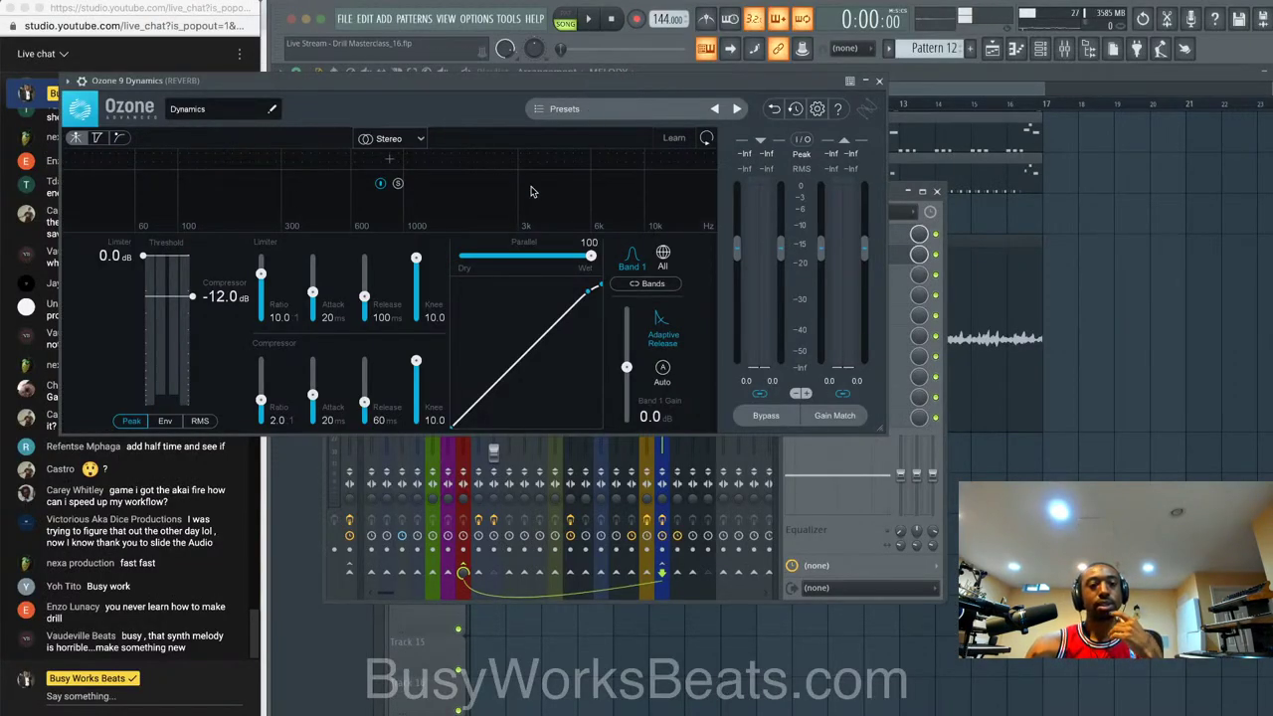
pyautogui.click(665, 261)
pyautogui.click(393, 138)
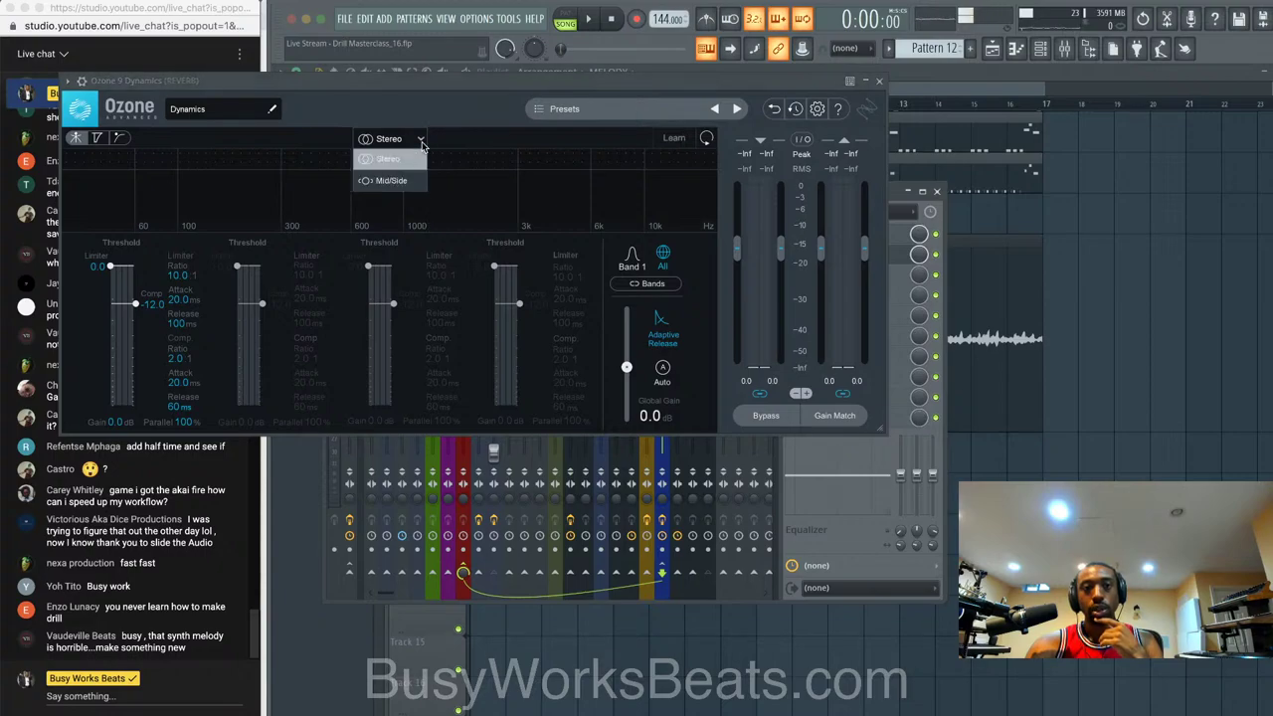
pyautogui.click(396, 165)
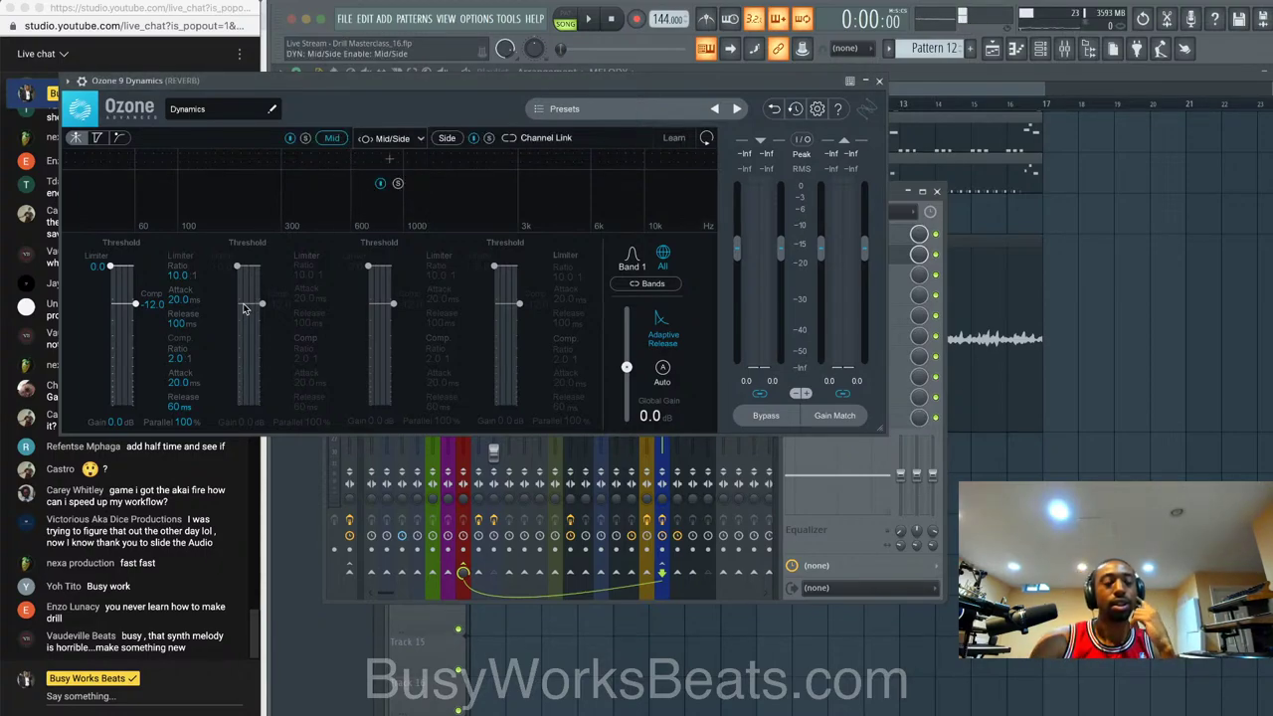
pyautogui.click(85, 699)
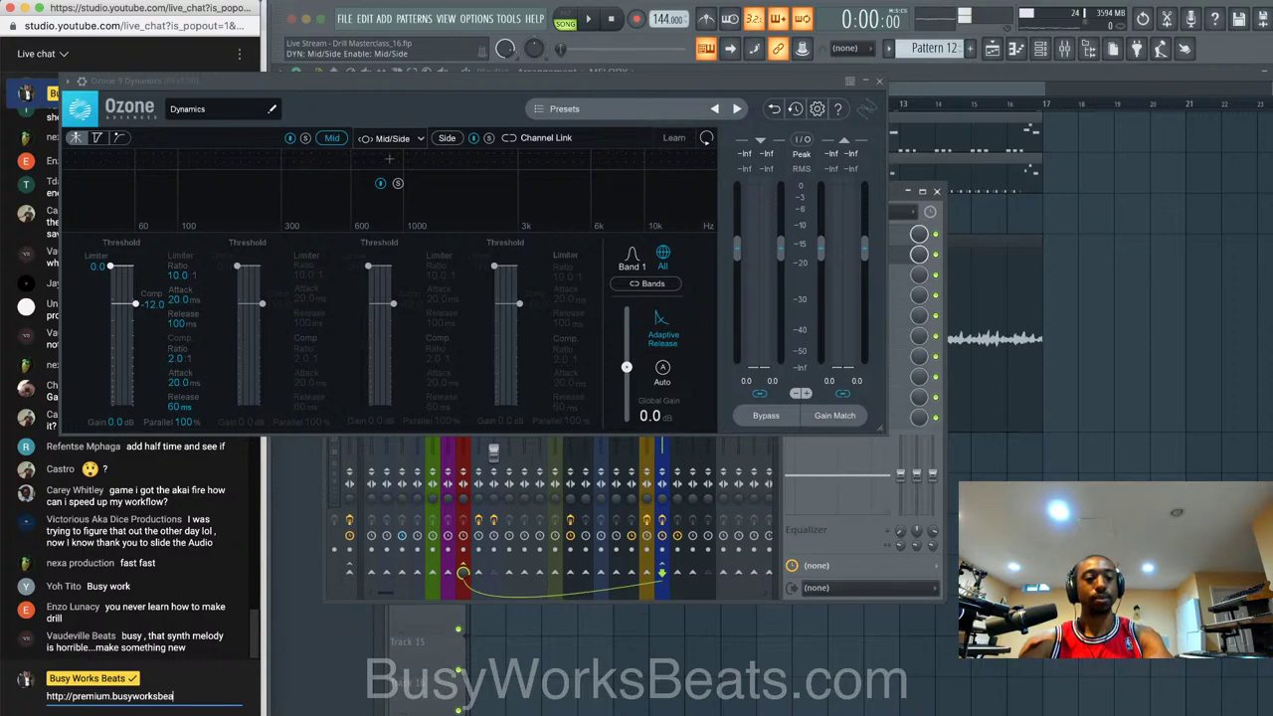
pyautogui.write('ere fo')
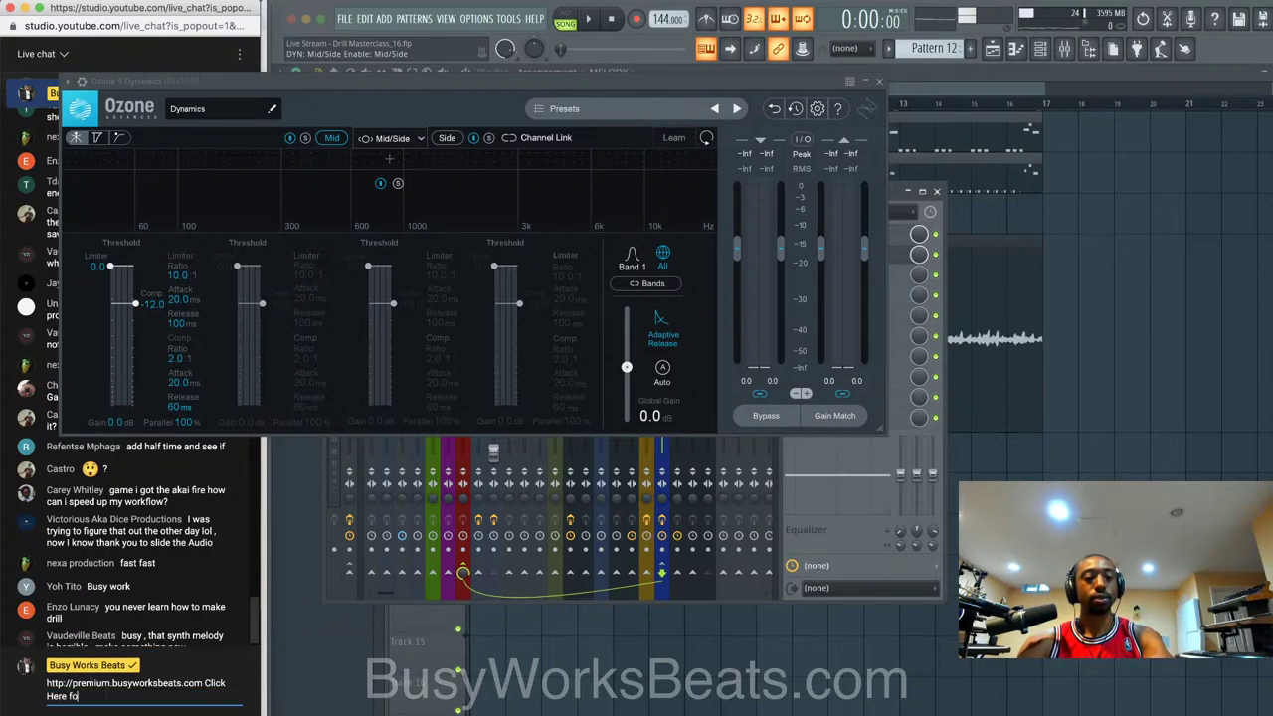
pyautogui.write('r the FREE DR')
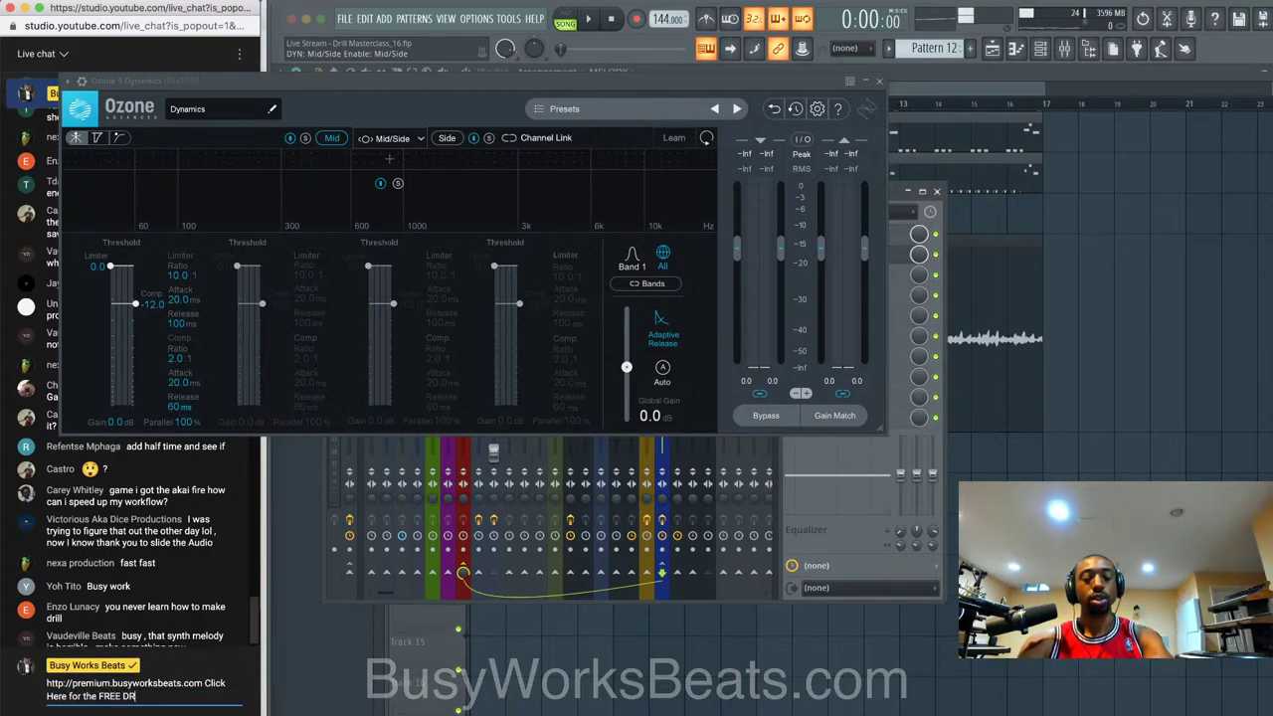
pyautogui.write('ILL Beat')
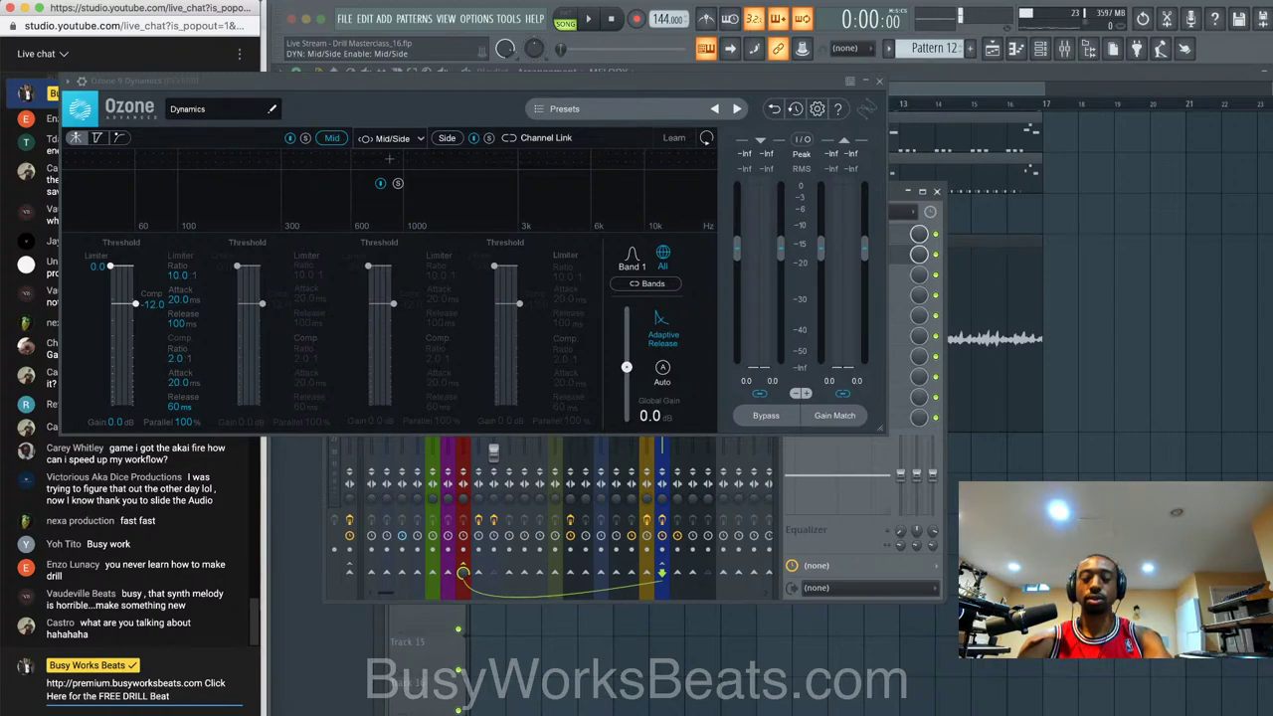
pyautogui.write(' Course')
pyautogui.press('Return')
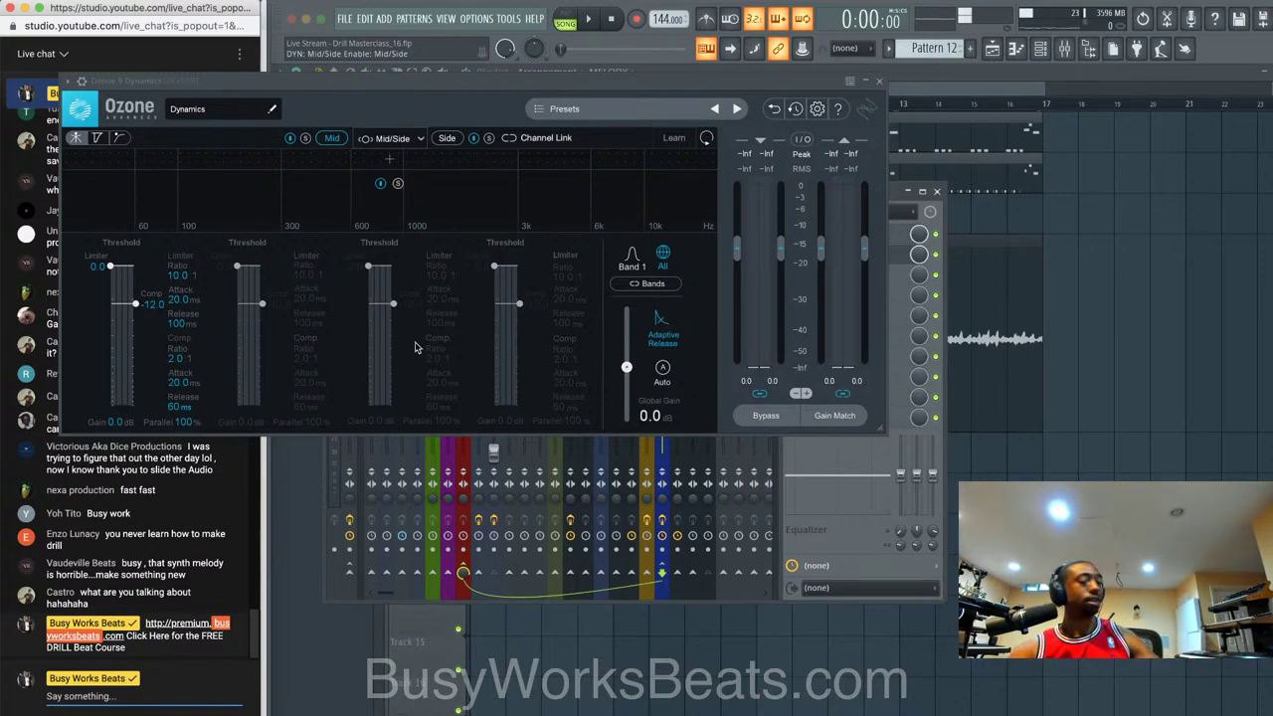
# - Lower the REVERB track's Ozone 9 Dynamics compressor threshold to about -52.1 dB during playback and save the project as a new version
pyautogui.click(334, 145)
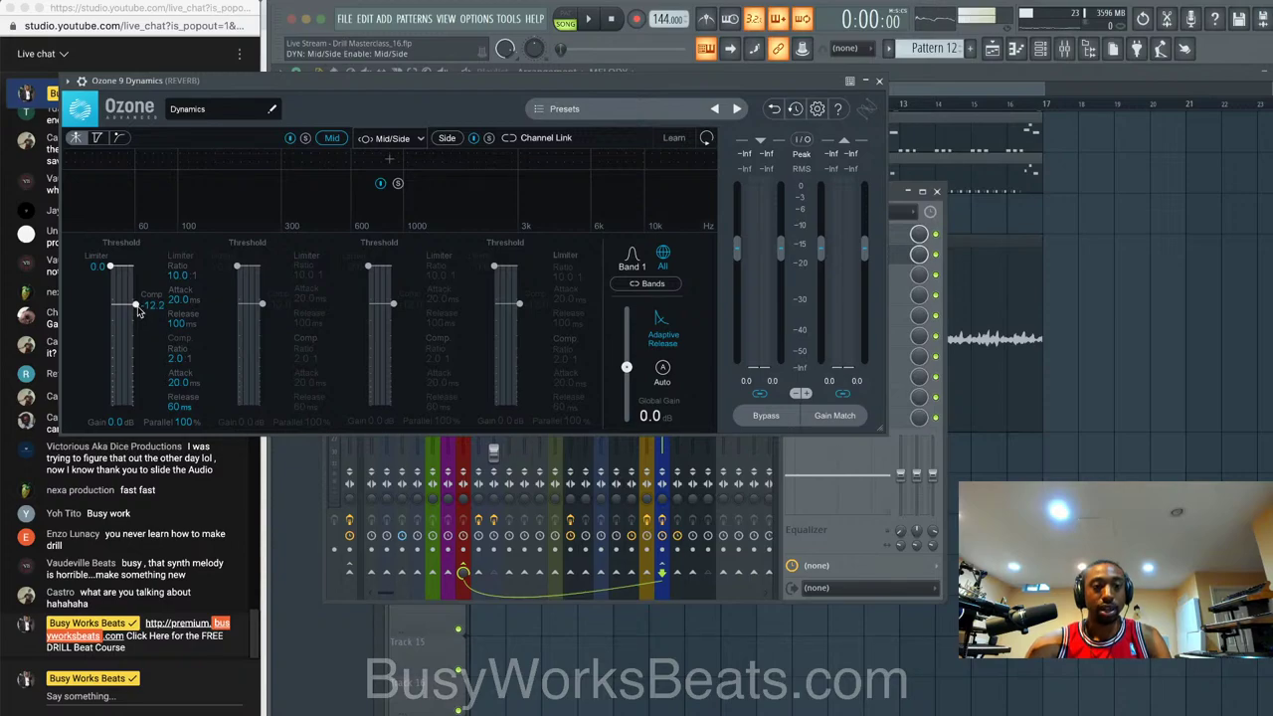
pyautogui.moveTo(138, 308); pyautogui.dragTo(142, 361)
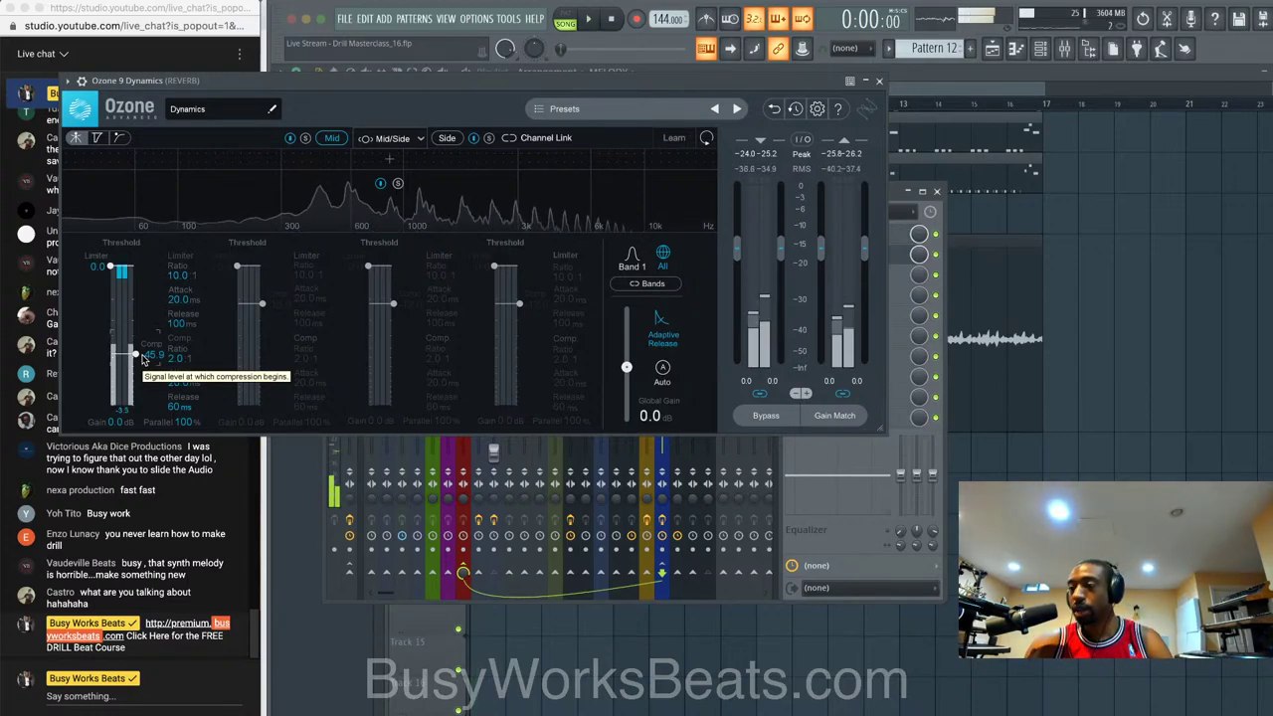
pyautogui.press('space')
pyautogui.moveTo(142, 359); pyautogui.dragTo(142, 365)
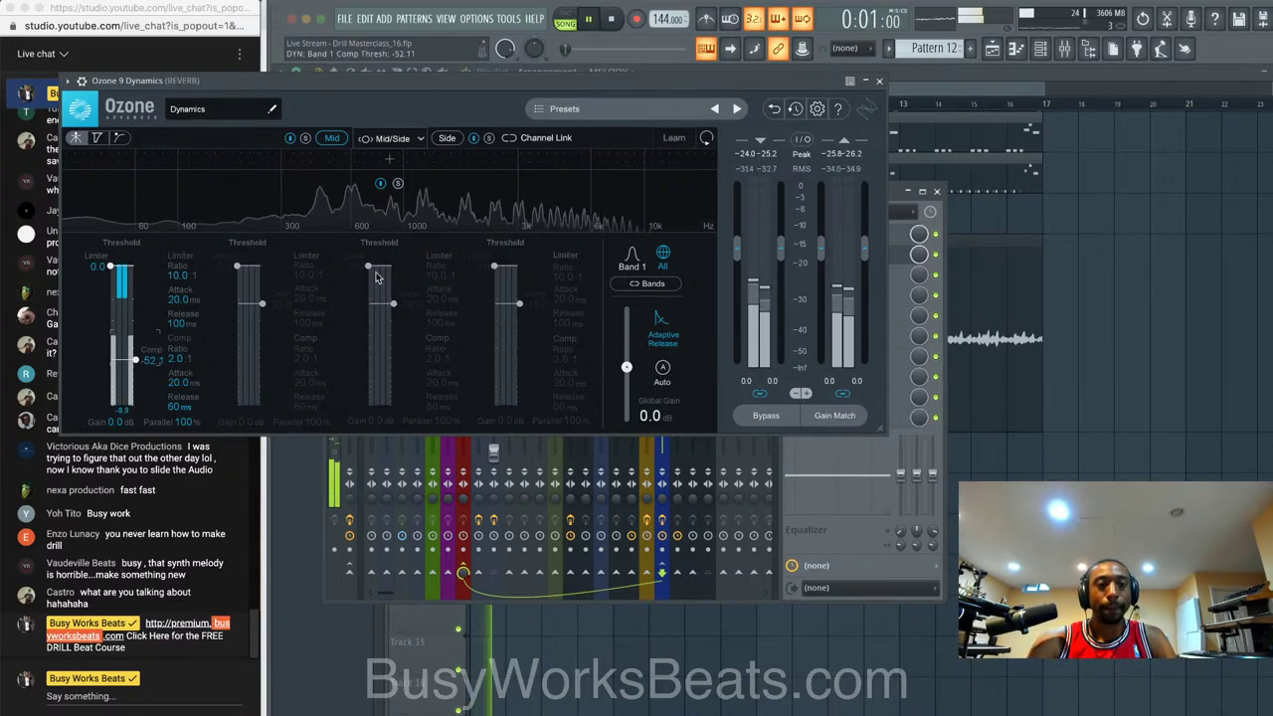
pyautogui.click(880, 82)
pyautogui.click(937, 191)
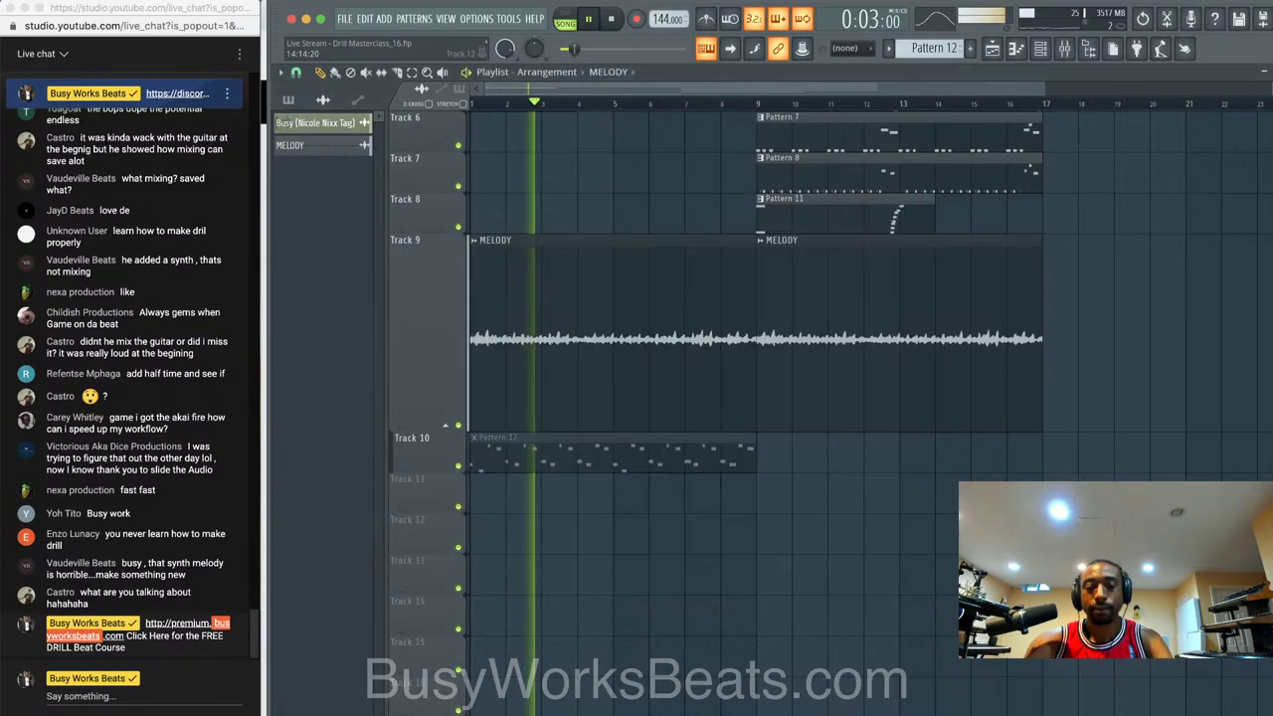
pyautogui.press('super+n')
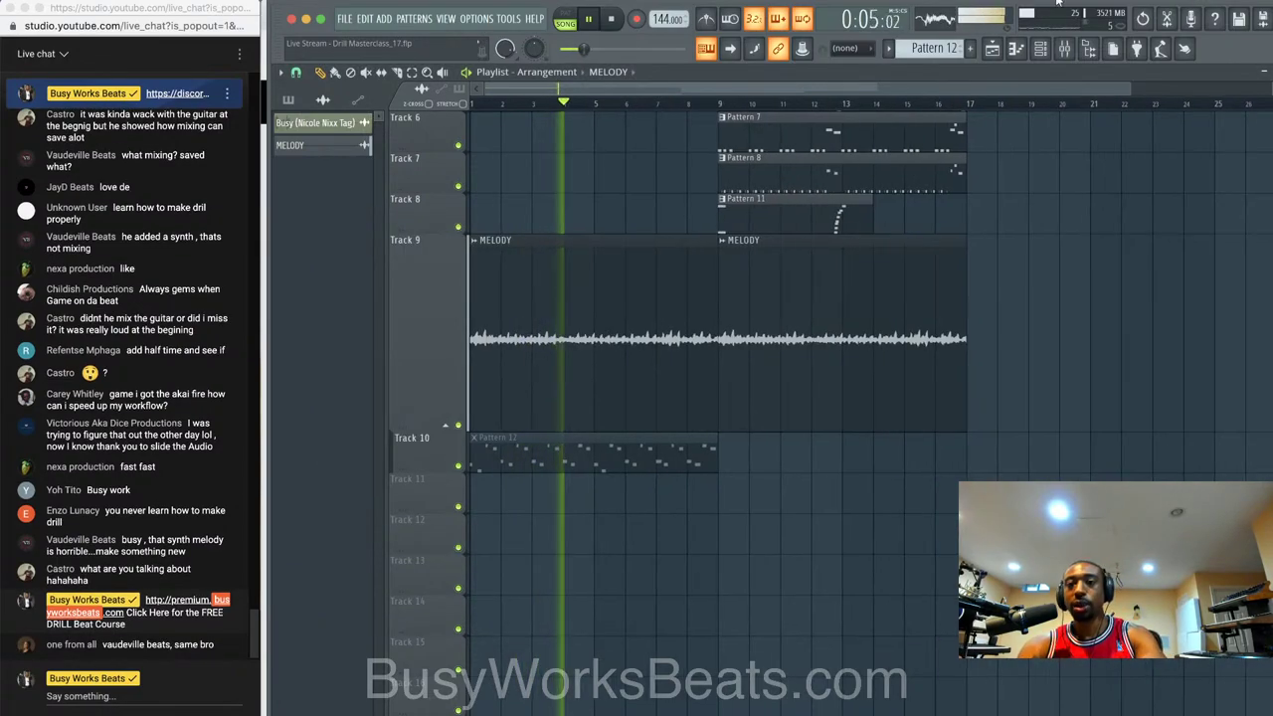
pyautogui.press('space')
# - Add Gross Beat to the MELODY mixer track, load the Momentary preset and choose the 1/2 Speed time effect
pyautogui.click(1065, 50)
pyautogui.click(711, 273)
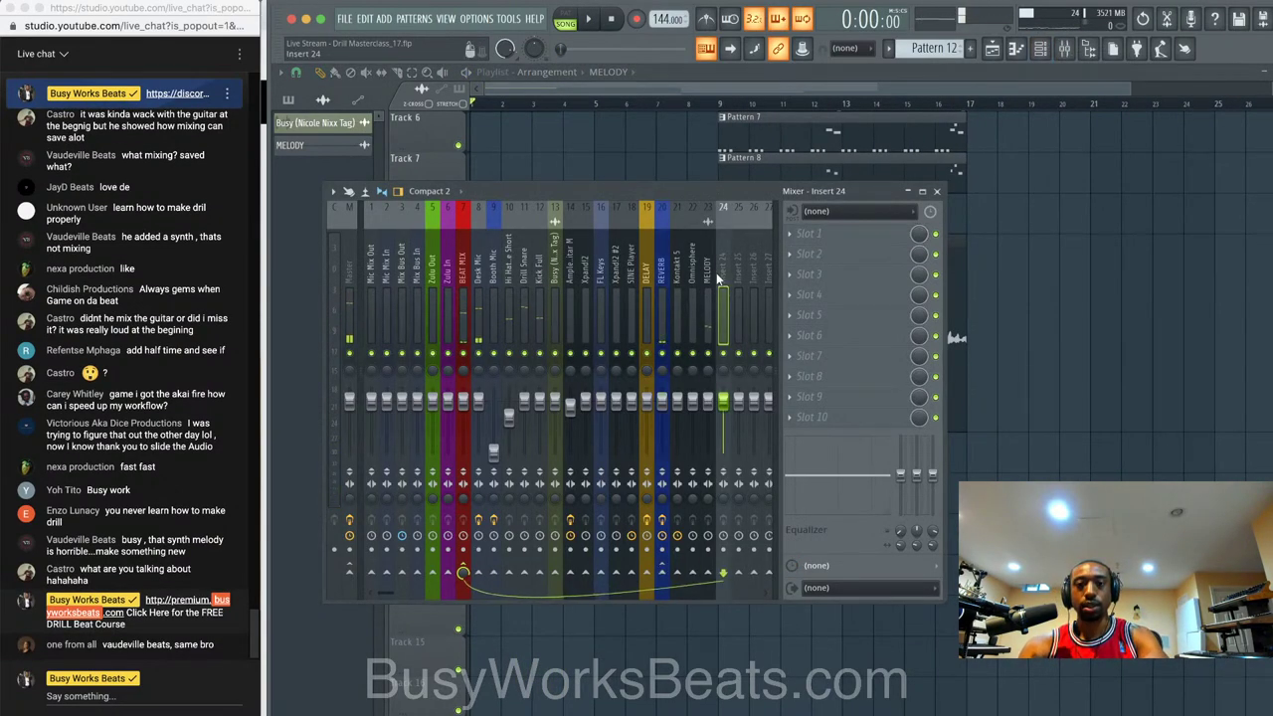
pyautogui.click(818, 255)
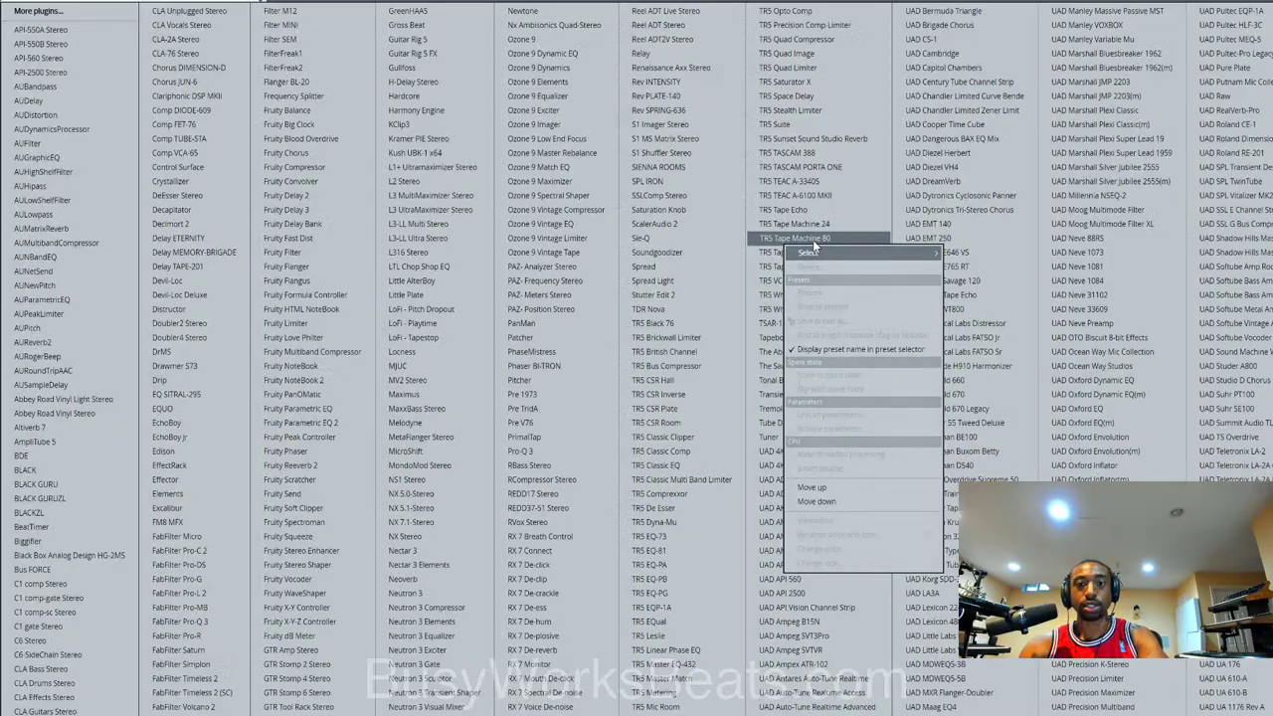
pyautogui.click(454, 33)
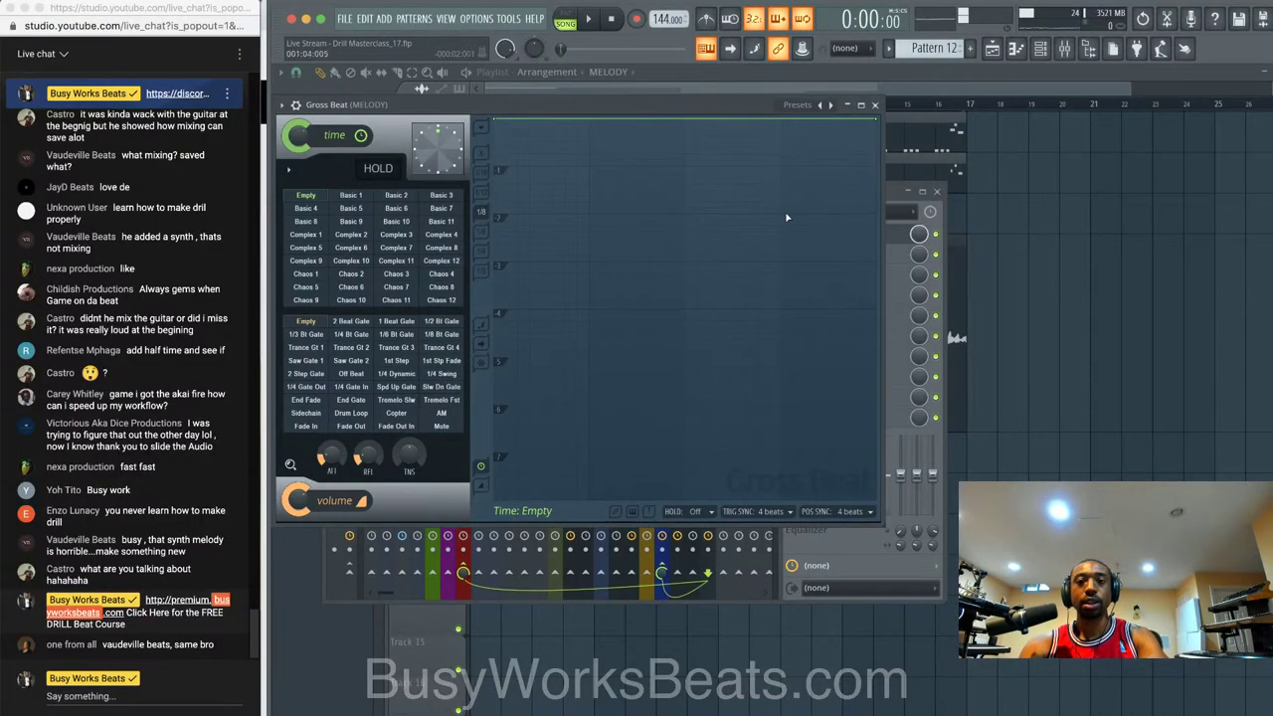
pyautogui.click(802, 108)
pyautogui.click(827, 145)
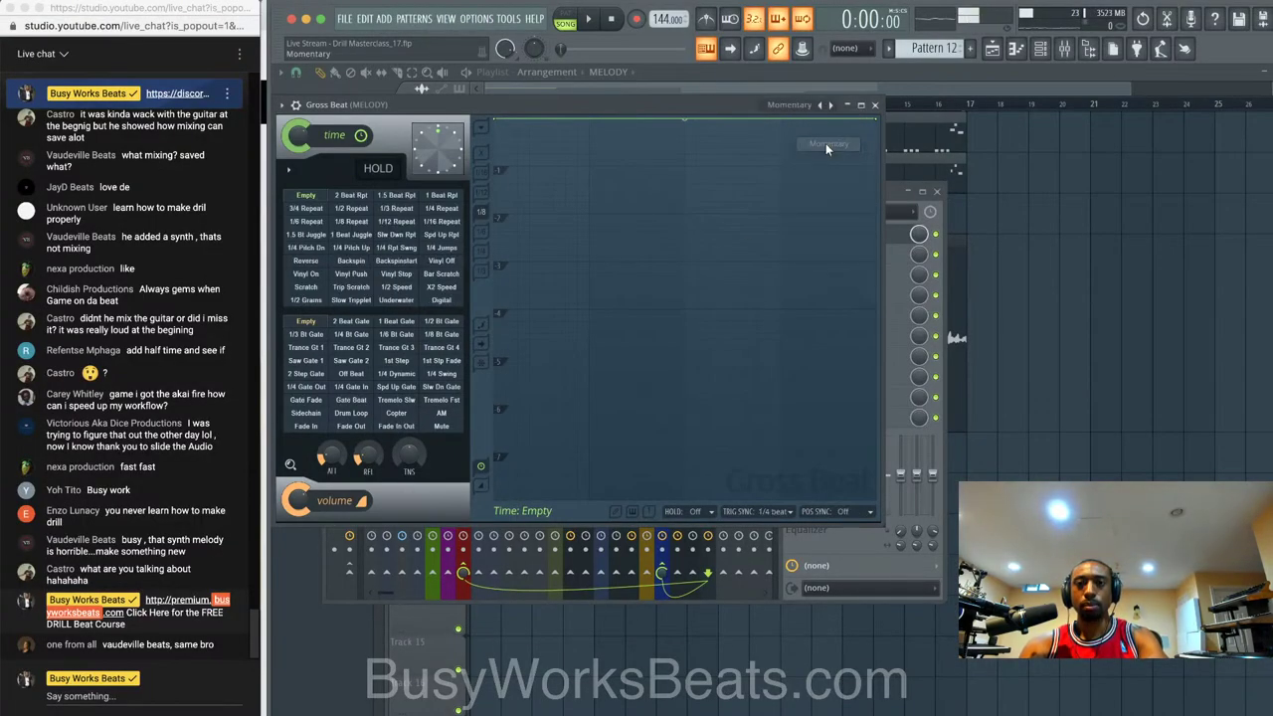
pyautogui.click(395, 288)
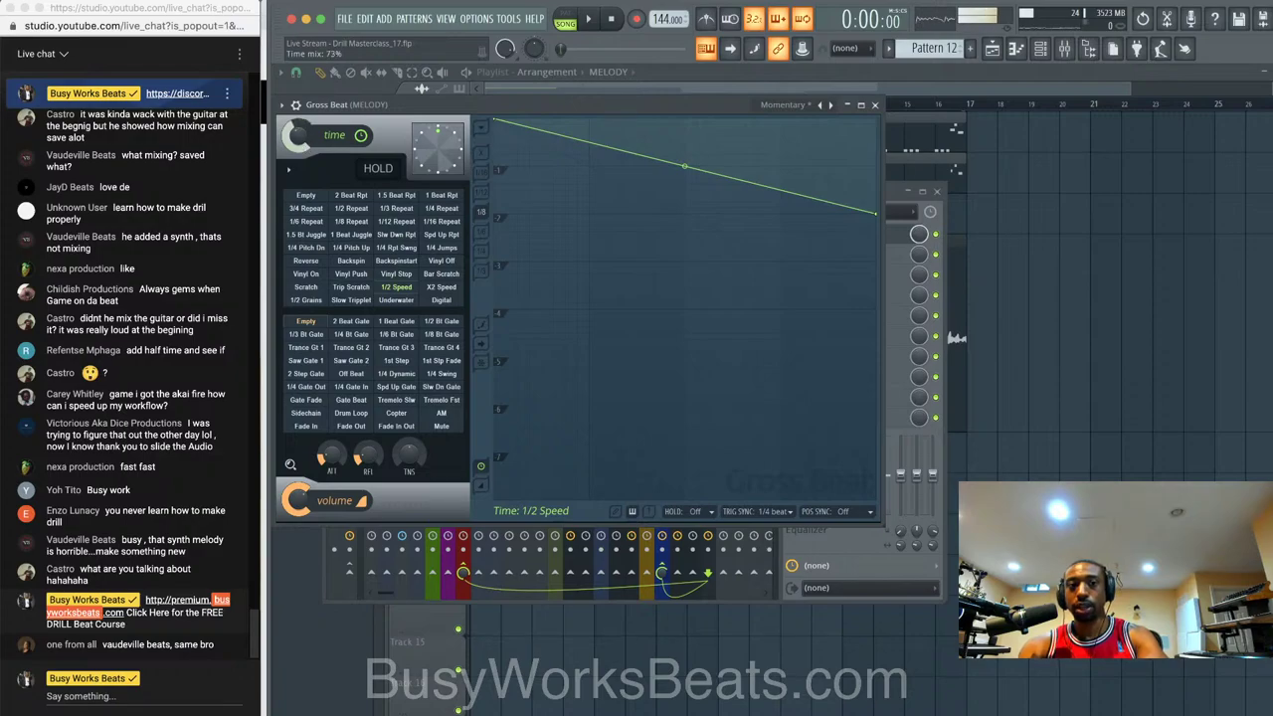
# - Play the song to audition the MELODY track with Gross Beat's half-speed effect, and return to the playlist
pyautogui.press('space')
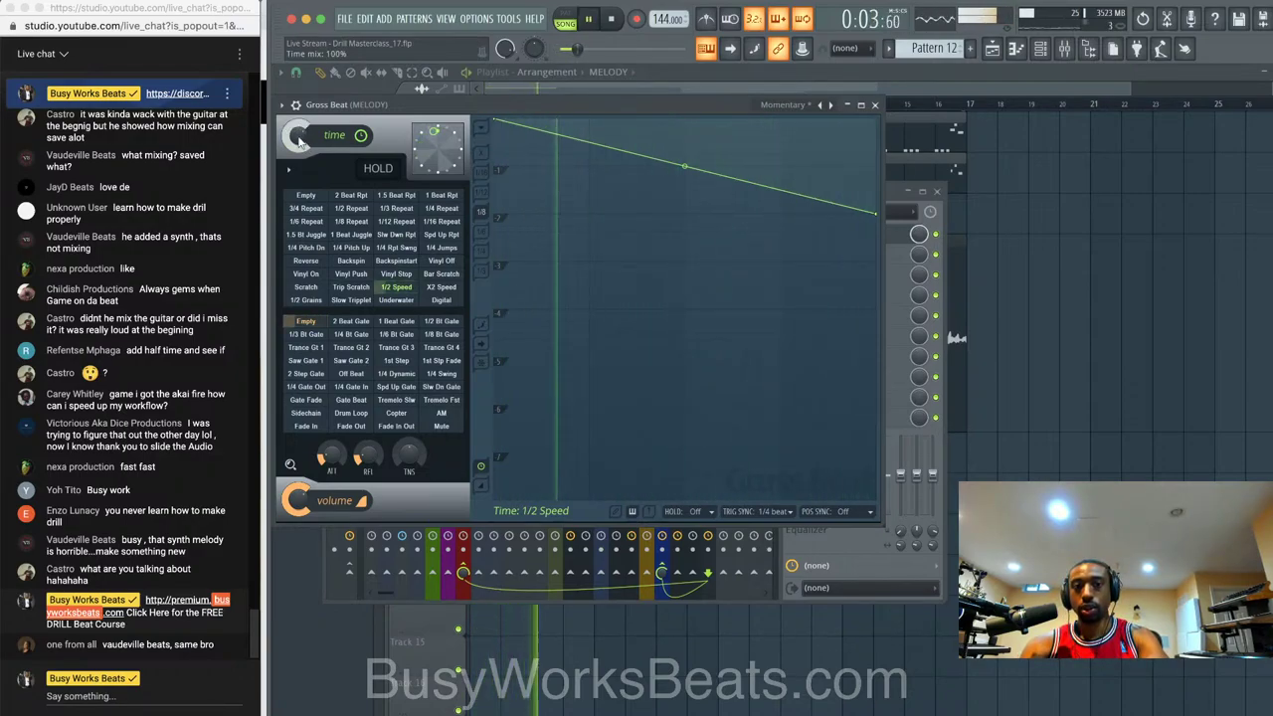
pyautogui.click(875, 104)
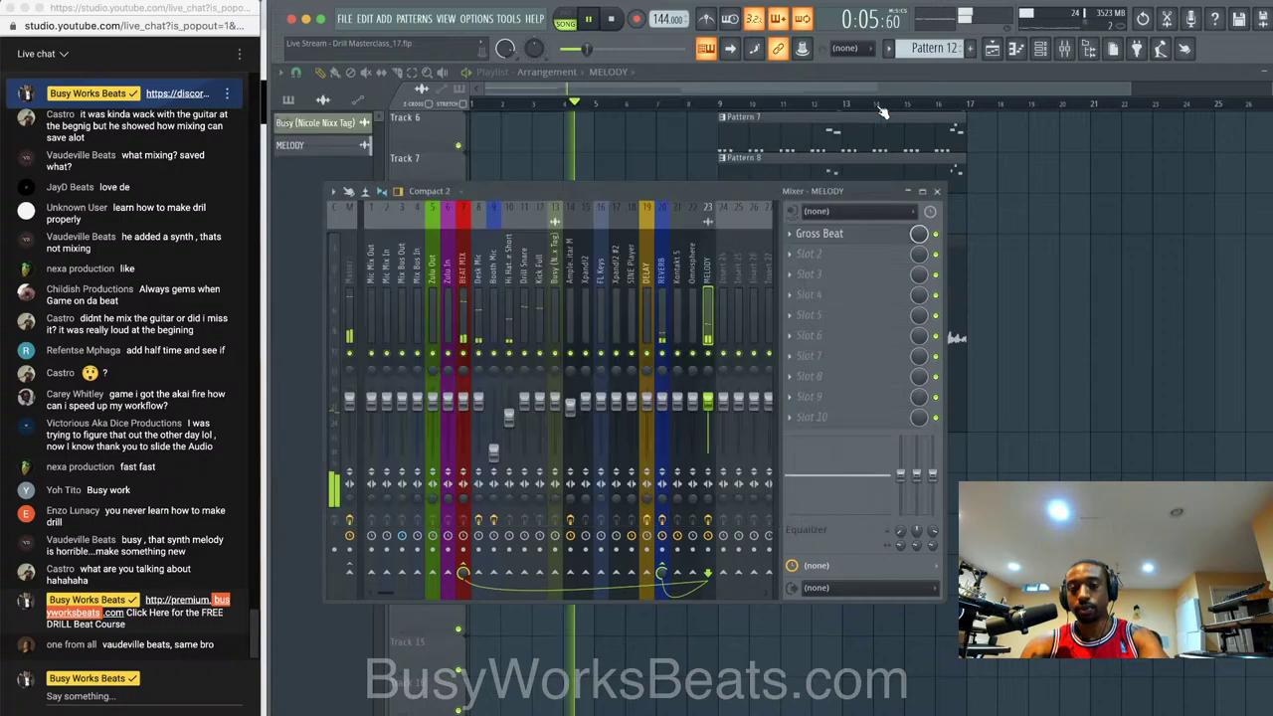
pyautogui.click(936, 191)
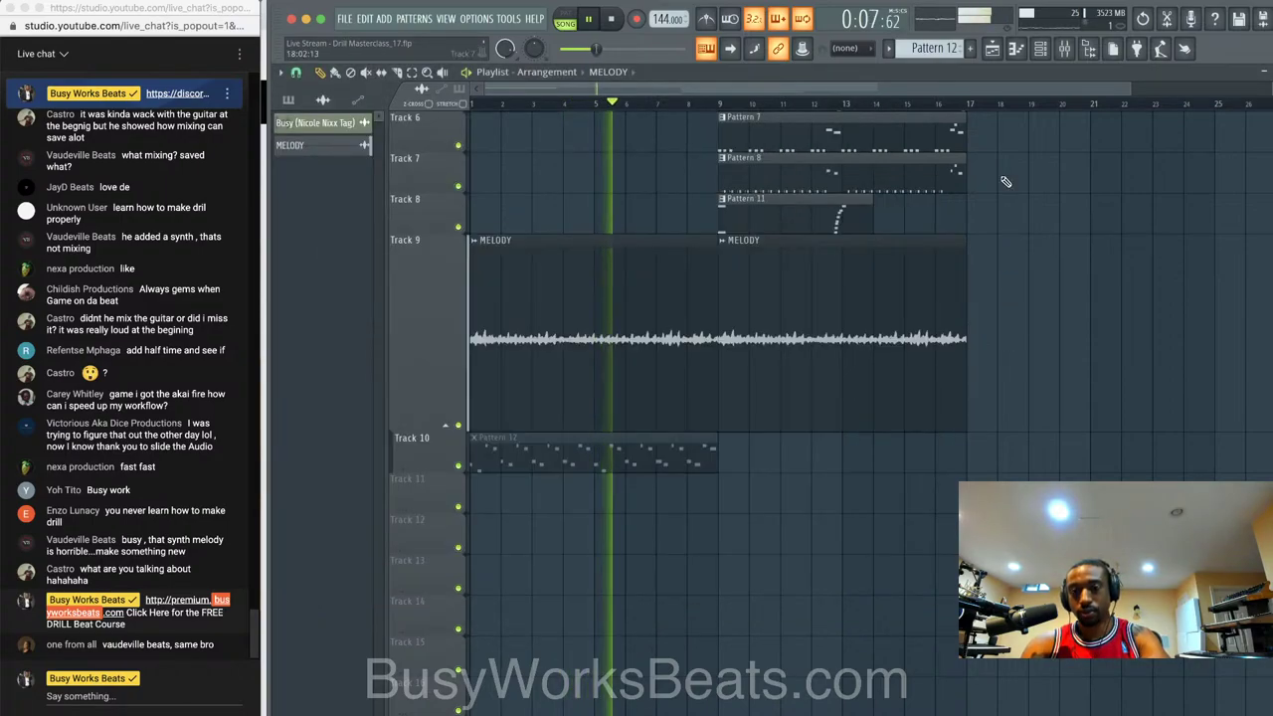
pyautogui.press('space')
pyautogui.click(1064, 50)
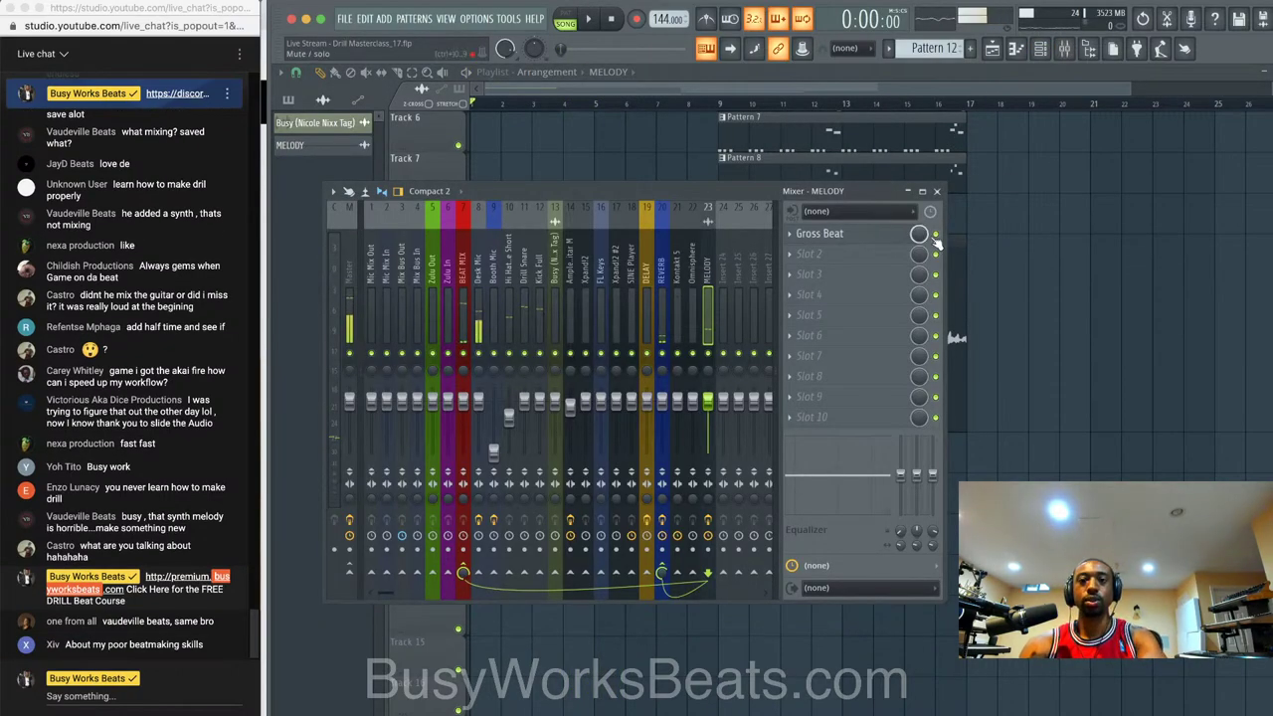
pyautogui.press('F9')
# - Set the MELODY clip's time-stretching mode to Stretch with a pitch shift of -1200 cents and play it back
pyautogui.click(495, 240)
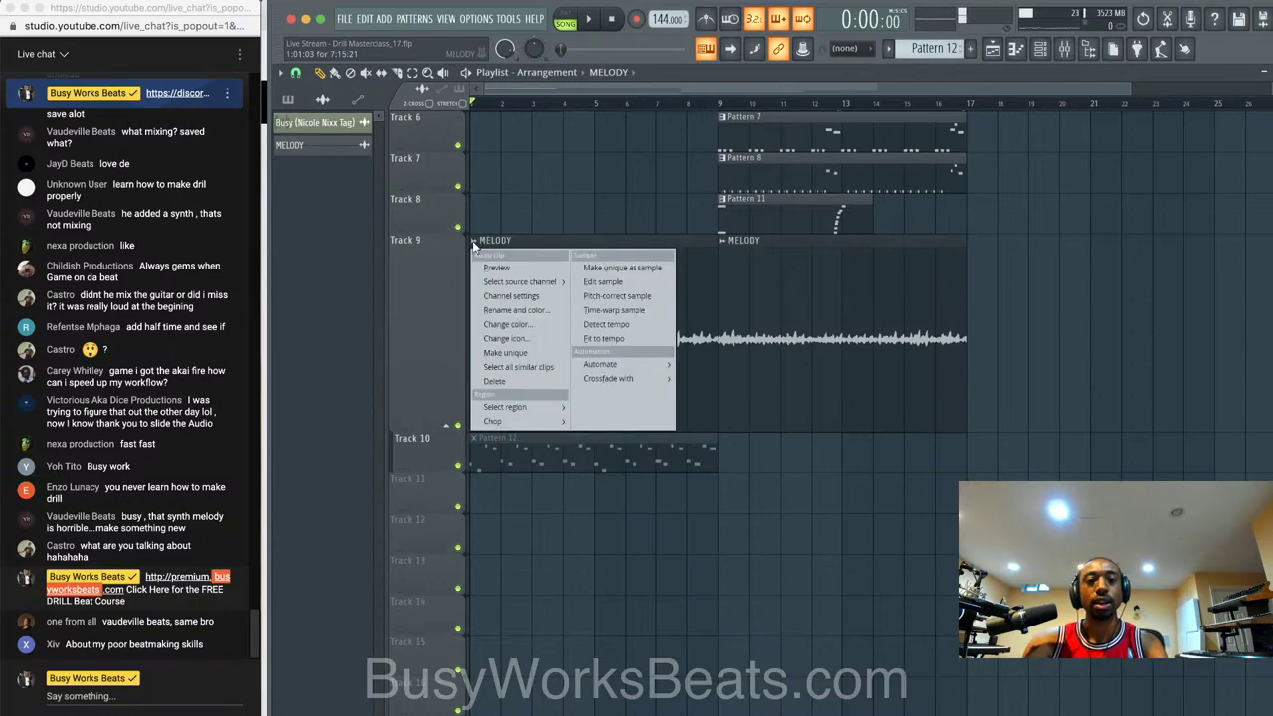
pyautogui.click(507, 298)
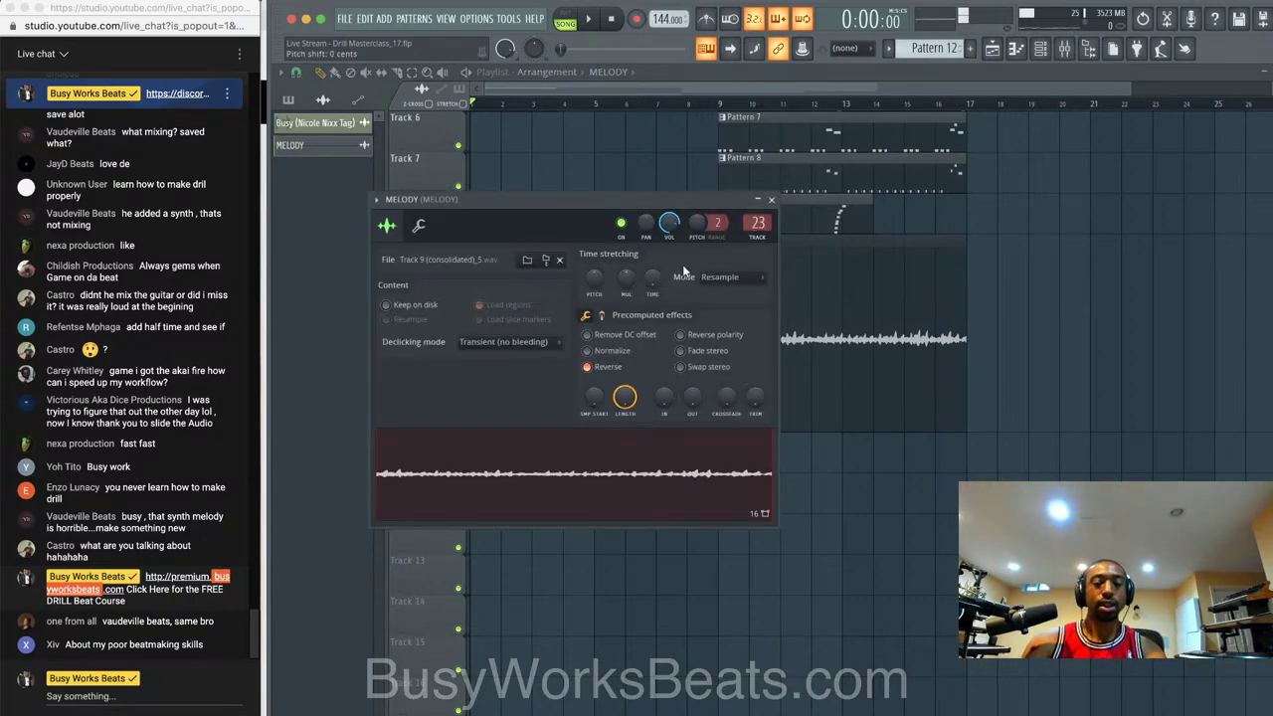
pyautogui.click(708, 277)
pyautogui.click(717, 316)
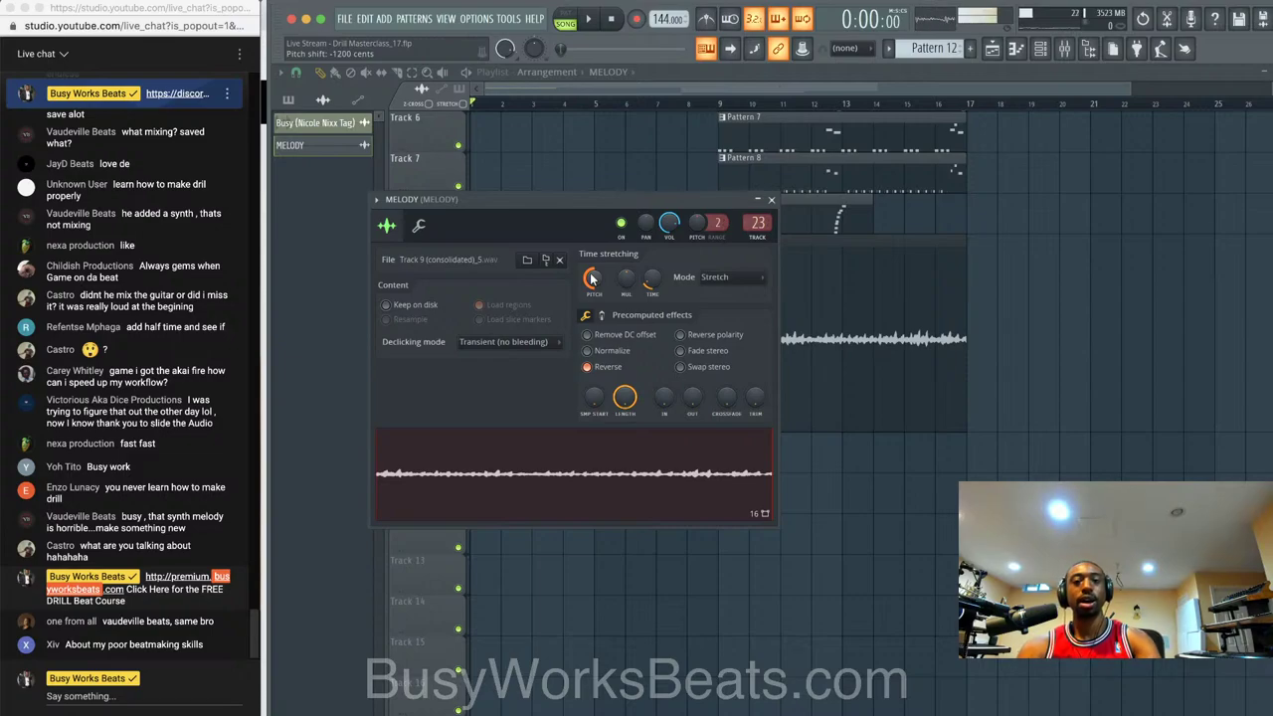
pyautogui.click(771, 199)
pyautogui.press('space')
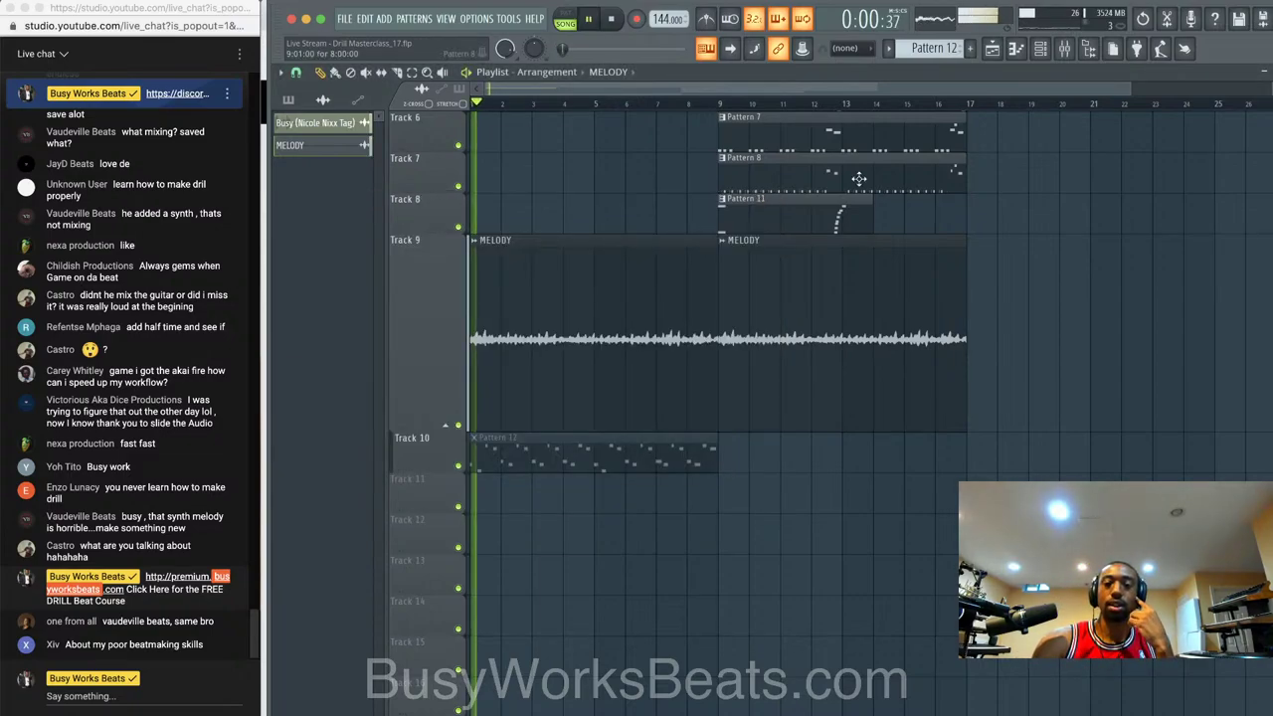
# - Save the project as a new version and toggle Gross Beat on the MELODY mixer track during playback
pyautogui.click(1064, 49)
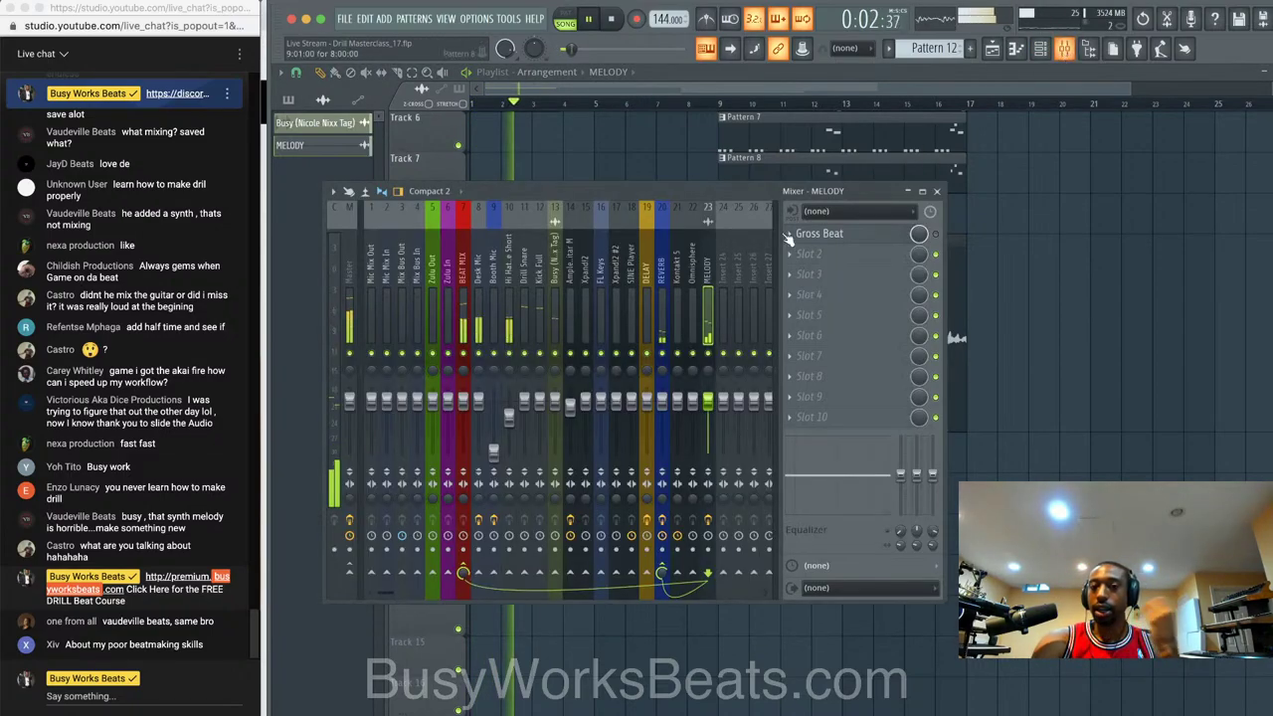
pyautogui.rightClick(1025, 332)
pyautogui.press('super+n')
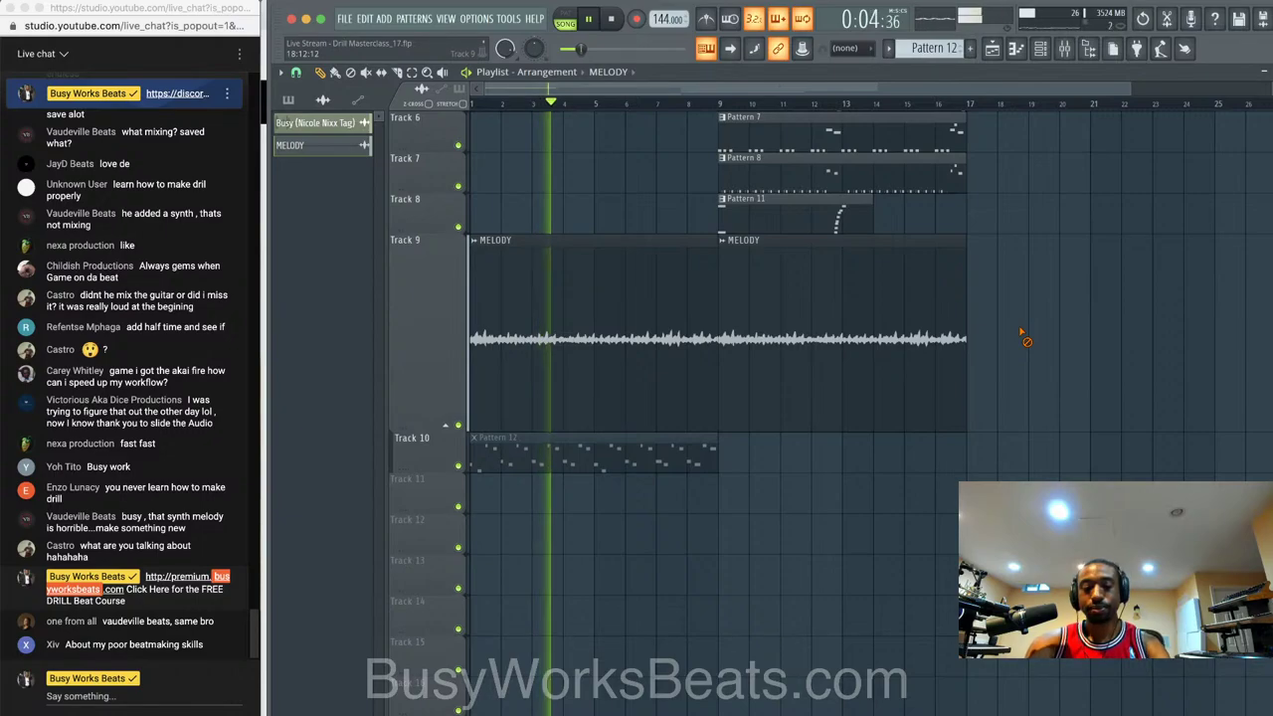
pyautogui.click(1074, 49)
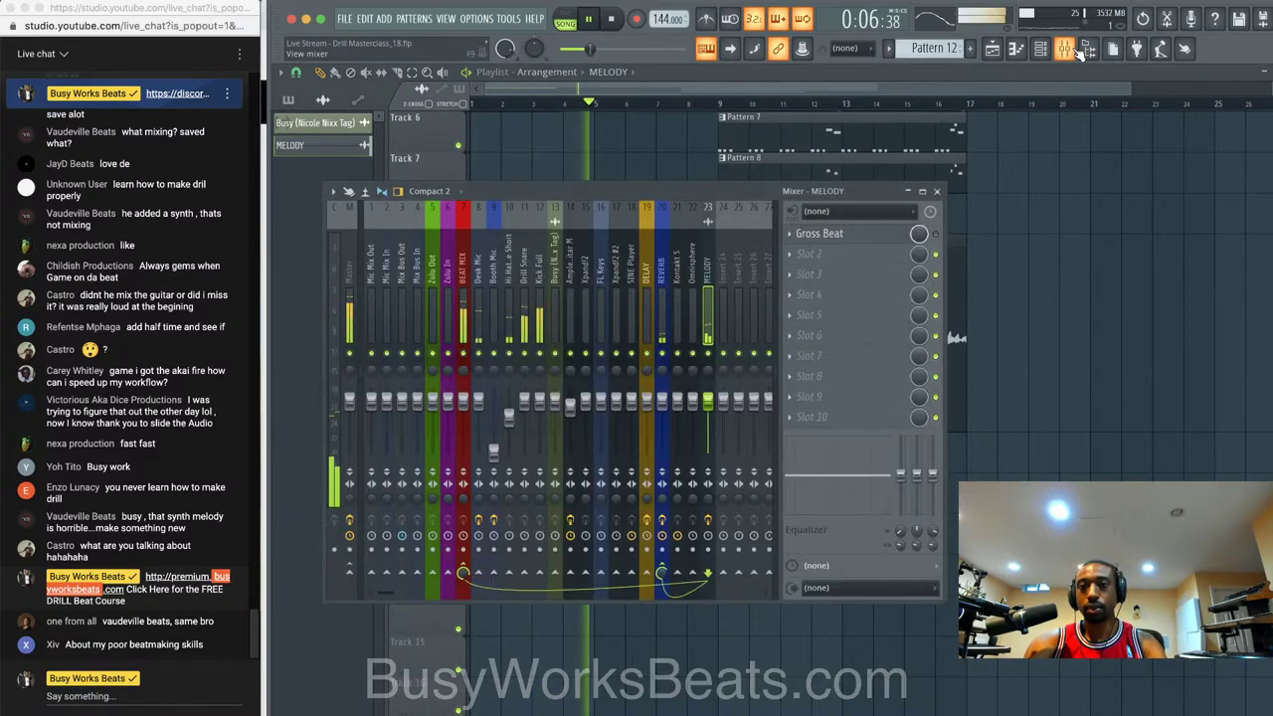
pyautogui.click(935, 235)
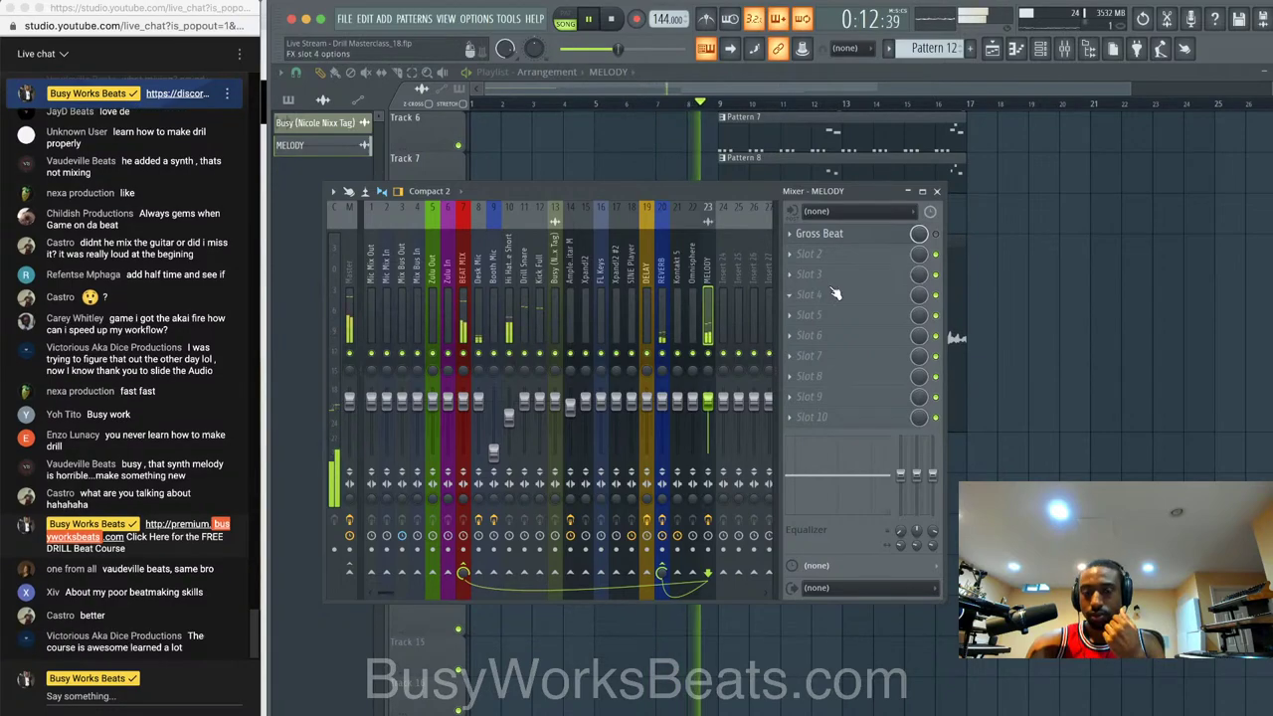
# - Stop playback, check the MELODY track's effect slots in the mixer and return to the playlist
pyautogui.press('F9')
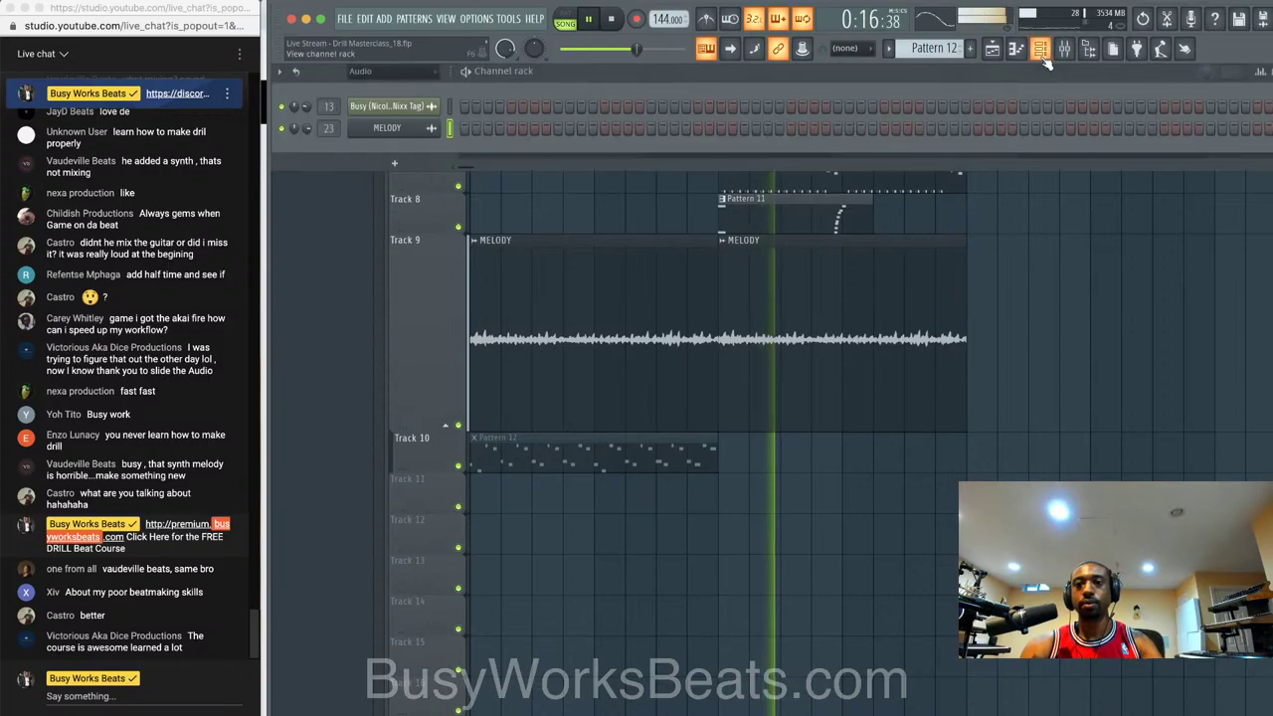
pyautogui.press('F6')
pyautogui.press('space')
pyautogui.click(1064, 47)
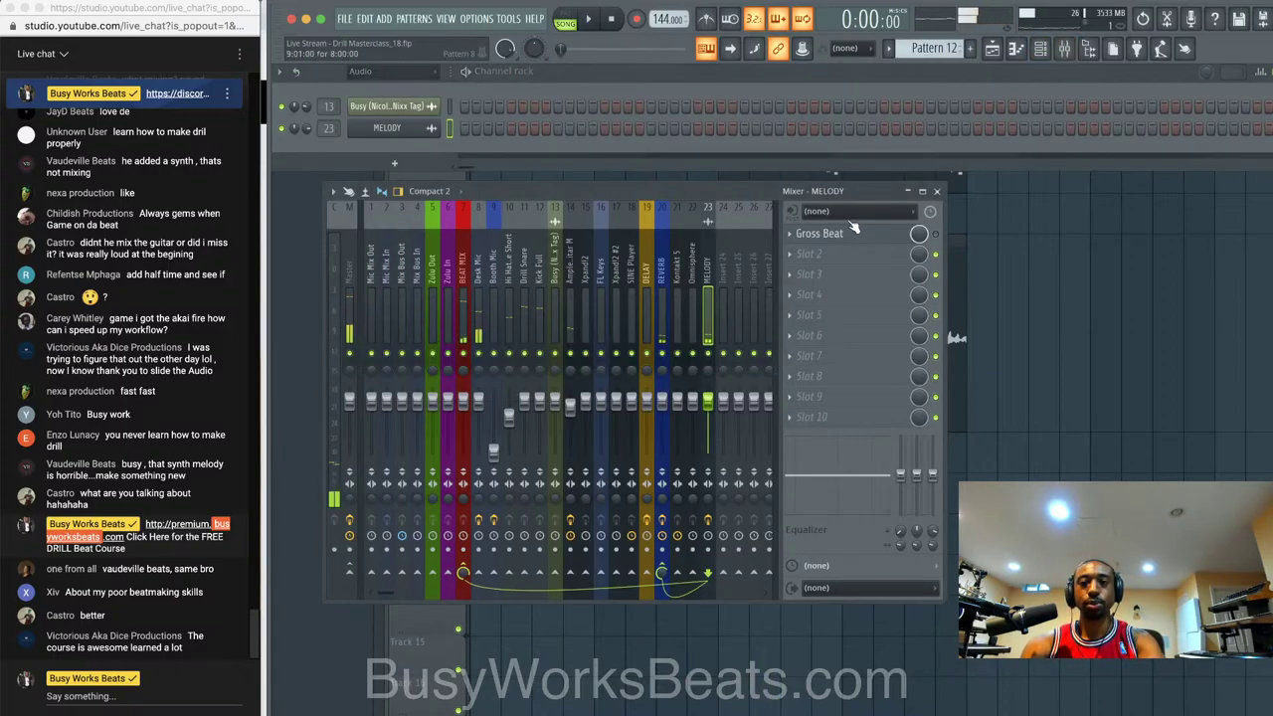
pyautogui.click(1064, 344)
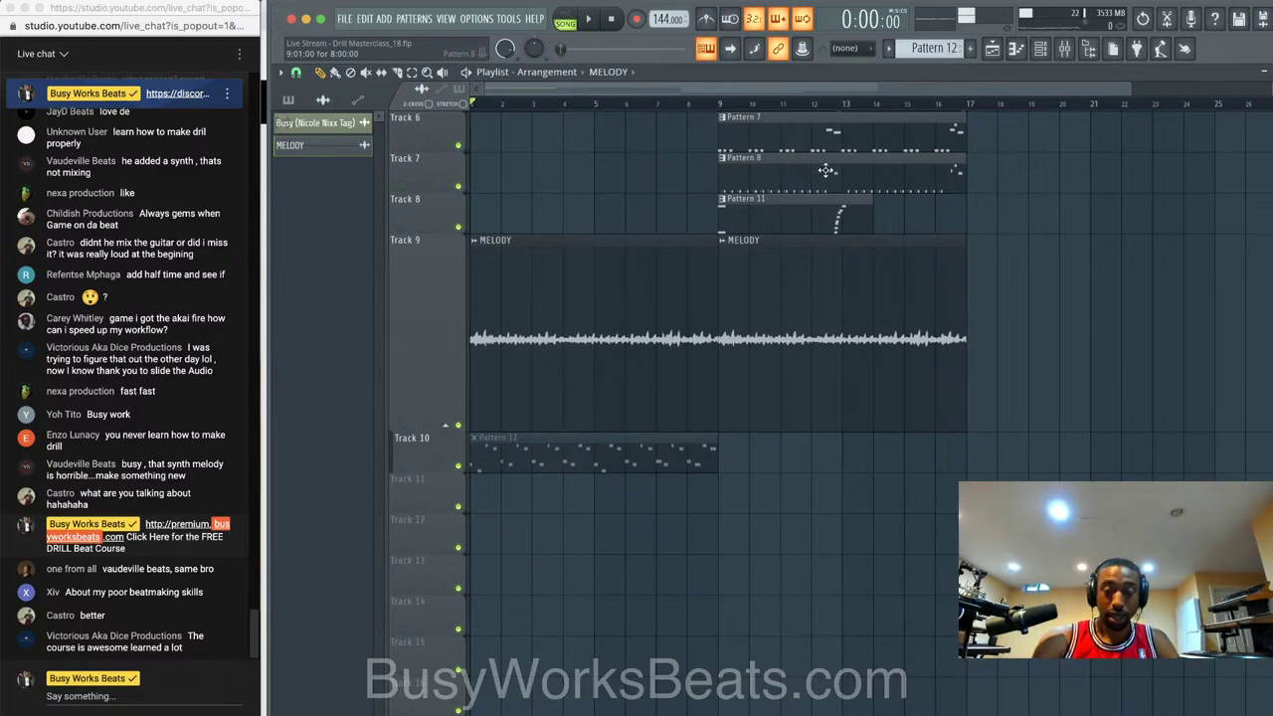
# - Play the song from the start and display all channels in the channel rack
pyautogui.press('space')
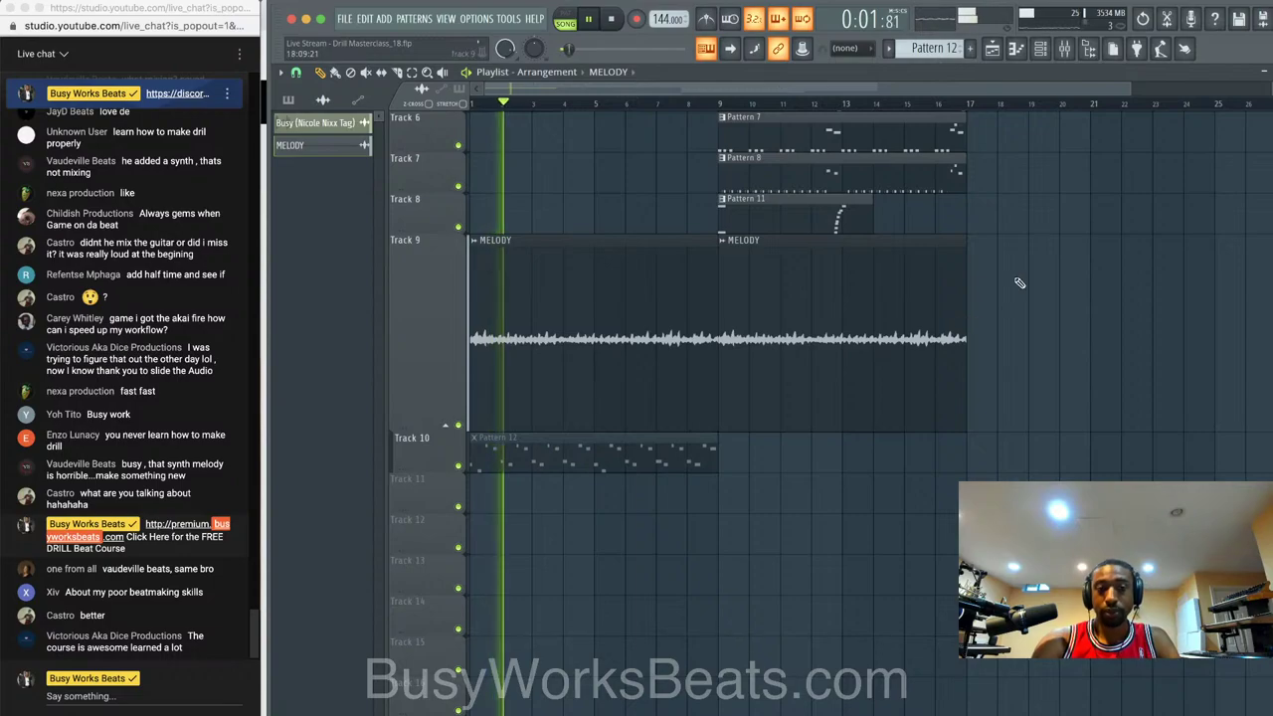
pyautogui.press('F6')
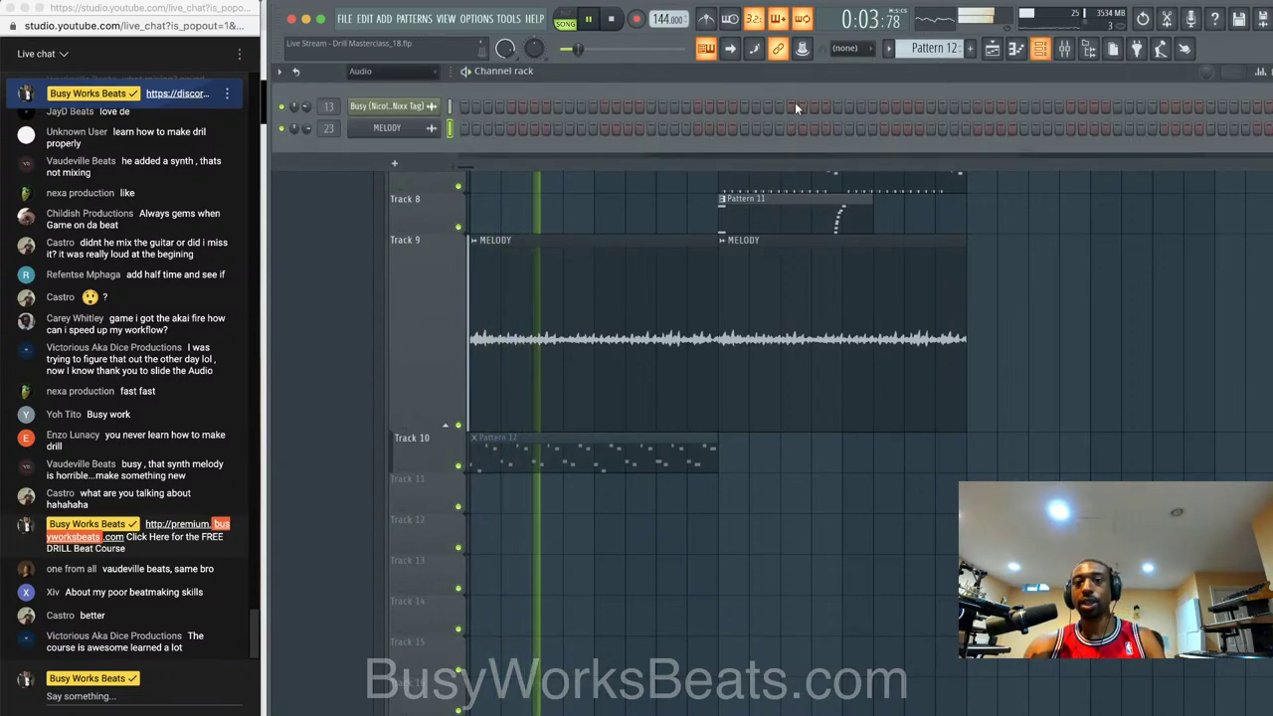
pyautogui.click(410, 72)
pyautogui.click(410, 90)
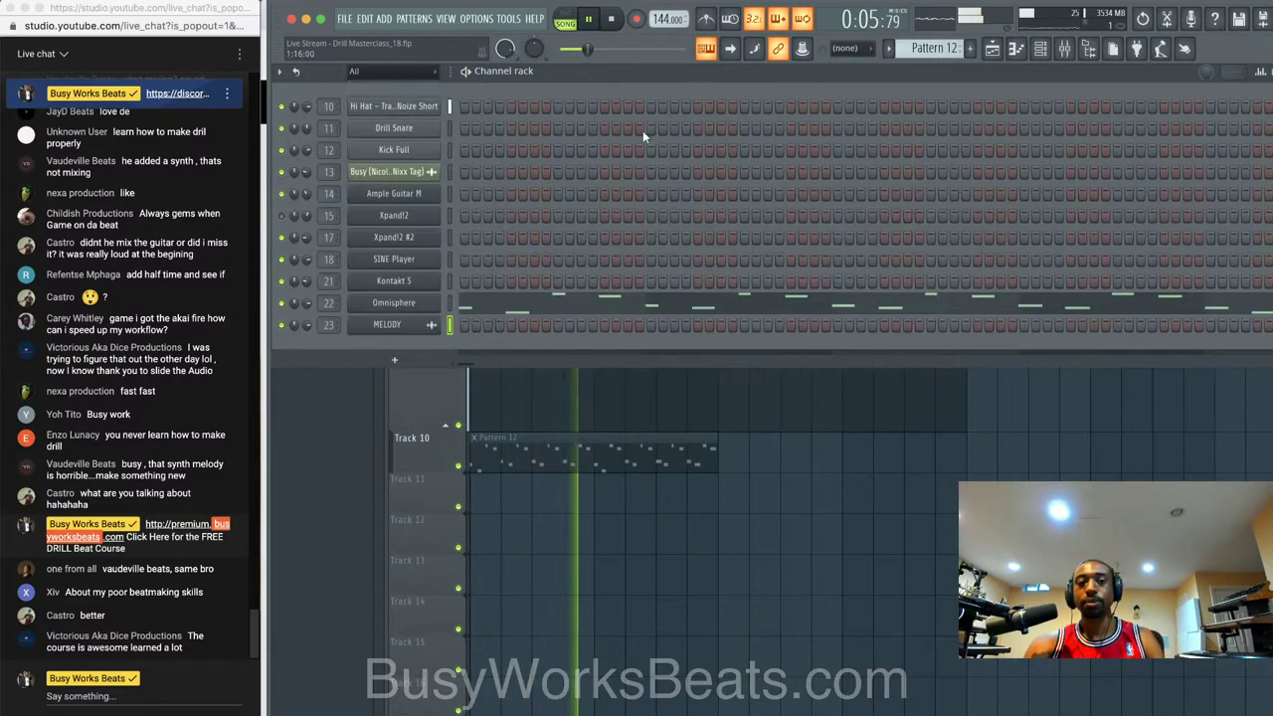
# - Slightly lower the MELODY, Drill Snare and Kick Full mixer faders while the song plays
pyautogui.click(1065, 50)
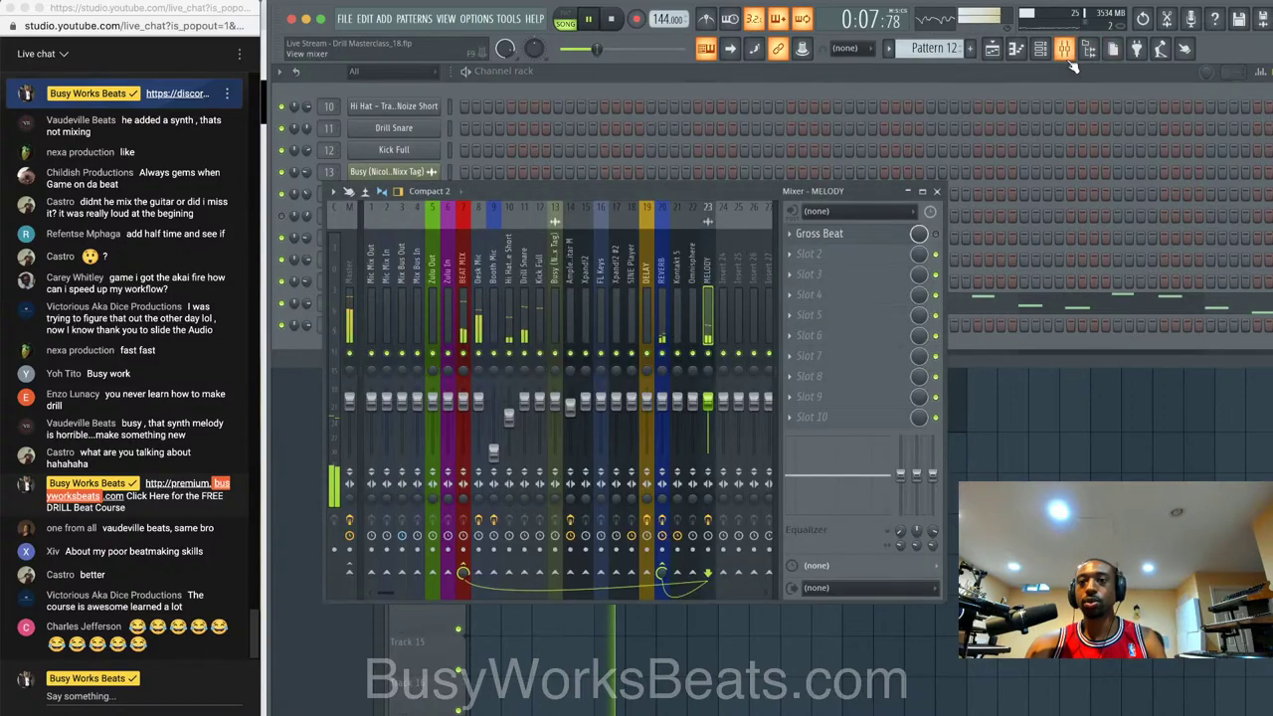
pyautogui.moveTo(708, 402); pyautogui.dragTo(709, 409)
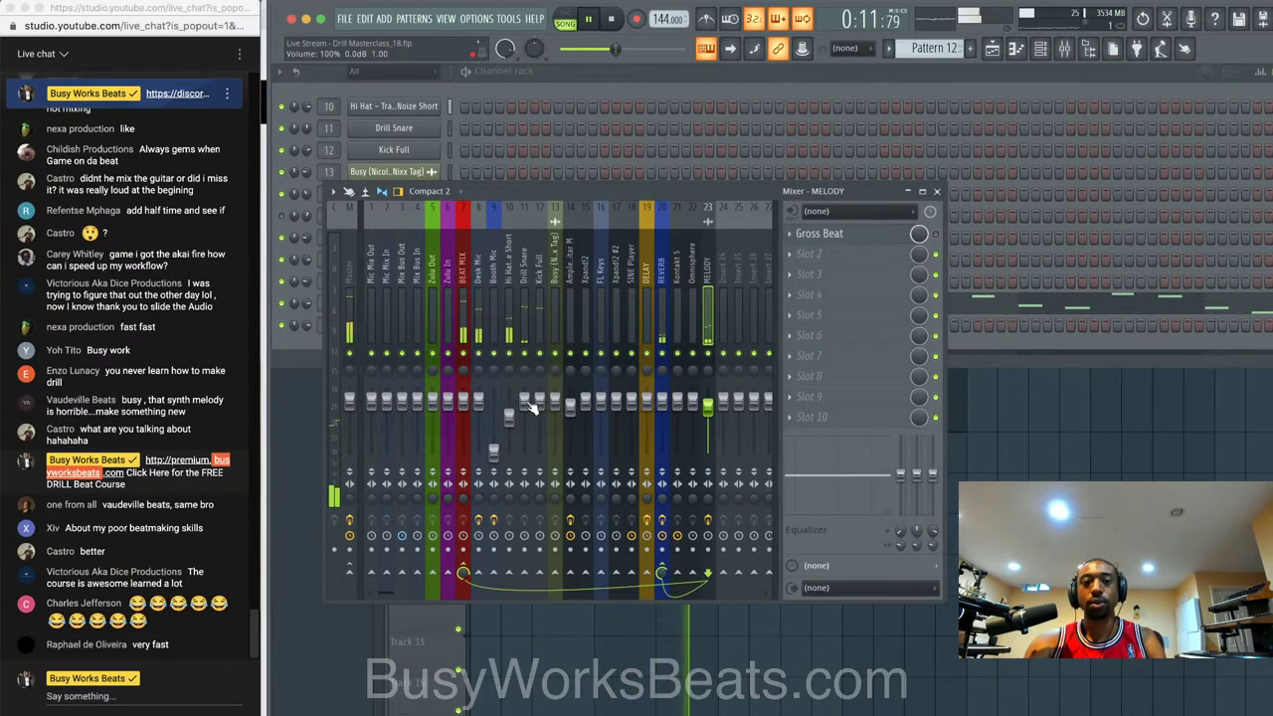
pyautogui.moveTo(539, 402); pyautogui.dragTo(539, 408)
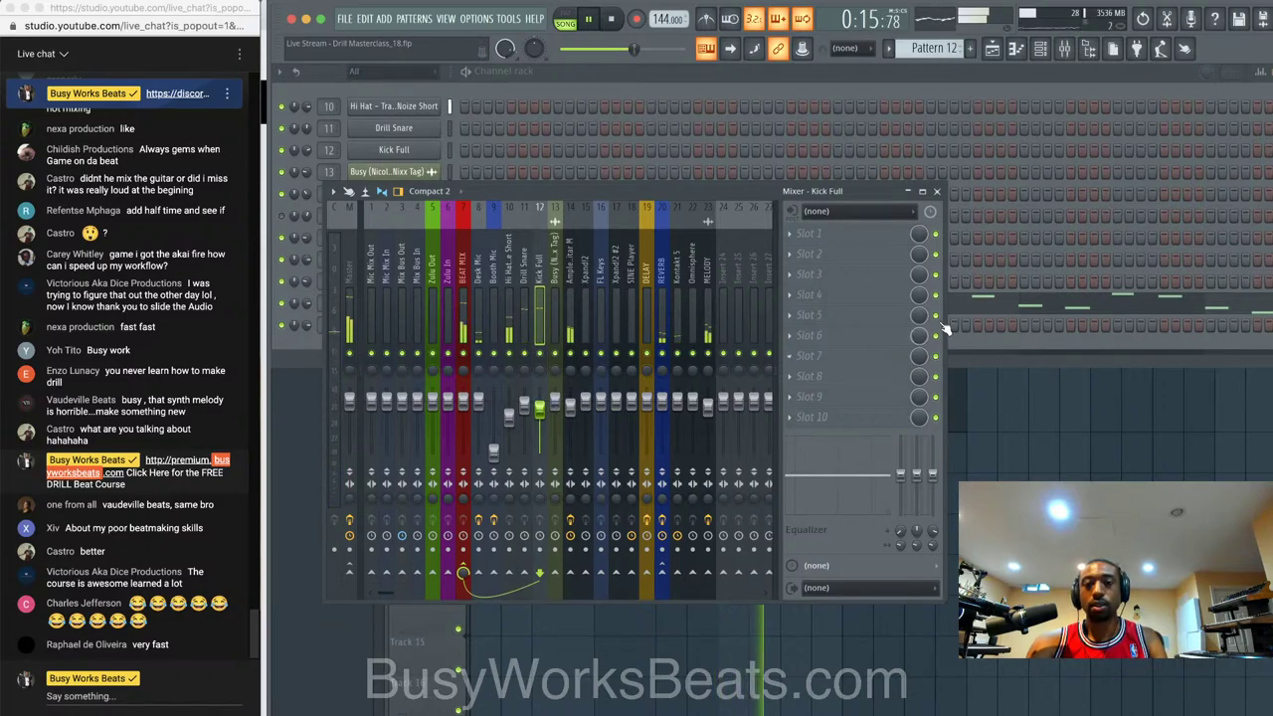
pyautogui.click(936, 191)
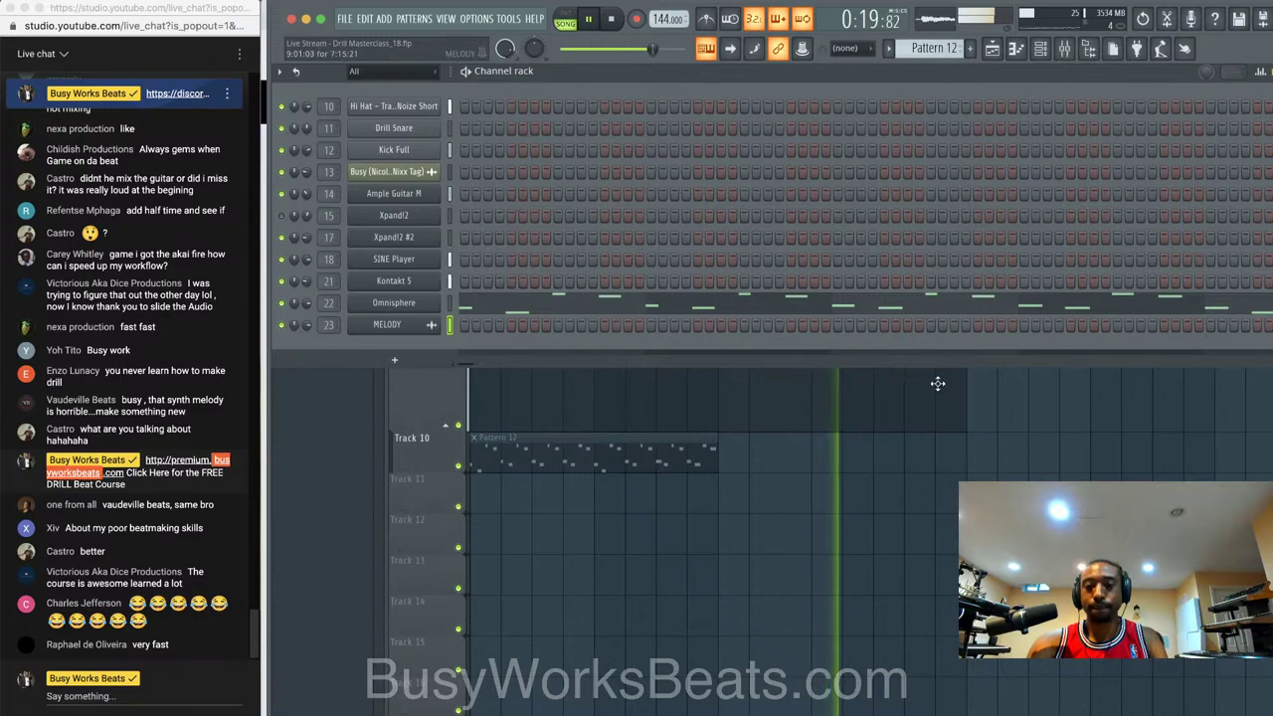
# - Listen to the rest of the song while reviewing the playlist's upper tracks, and stop playback
pyautogui.rightClick(918, 497)
pyautogui.scroll(3, 911, 401)
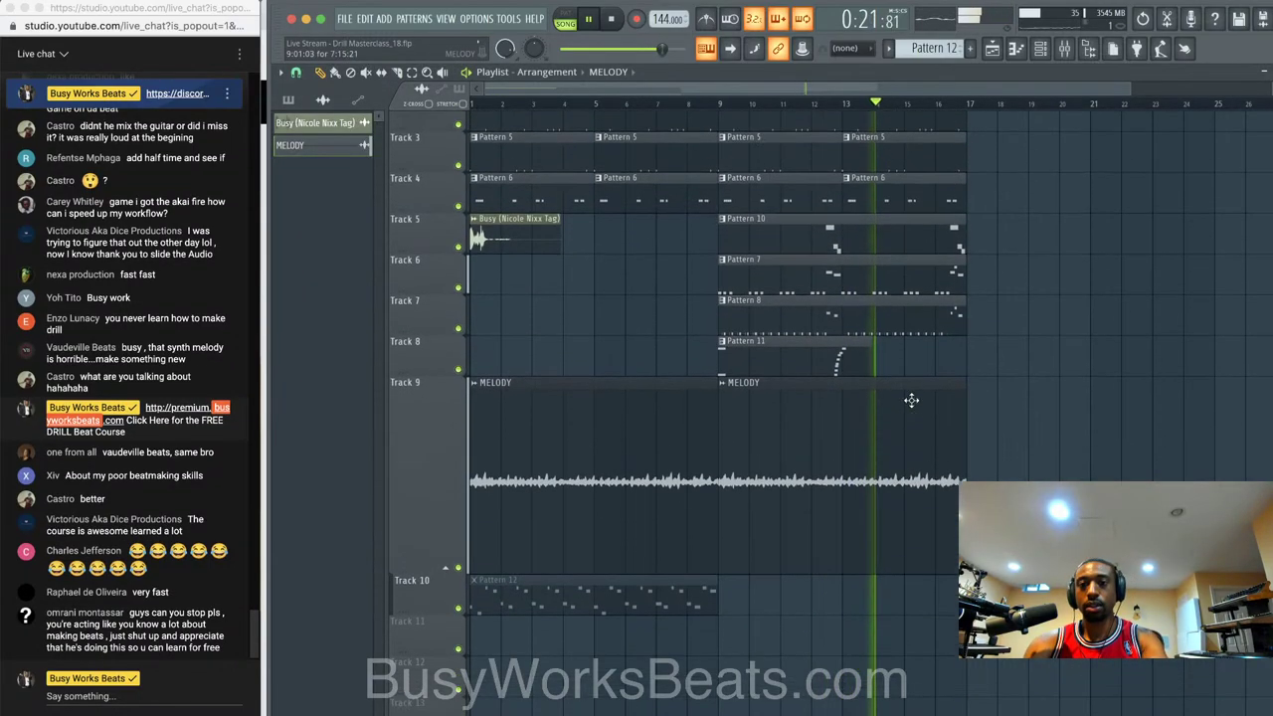
pyautogui.scroll(1, 913, 401)
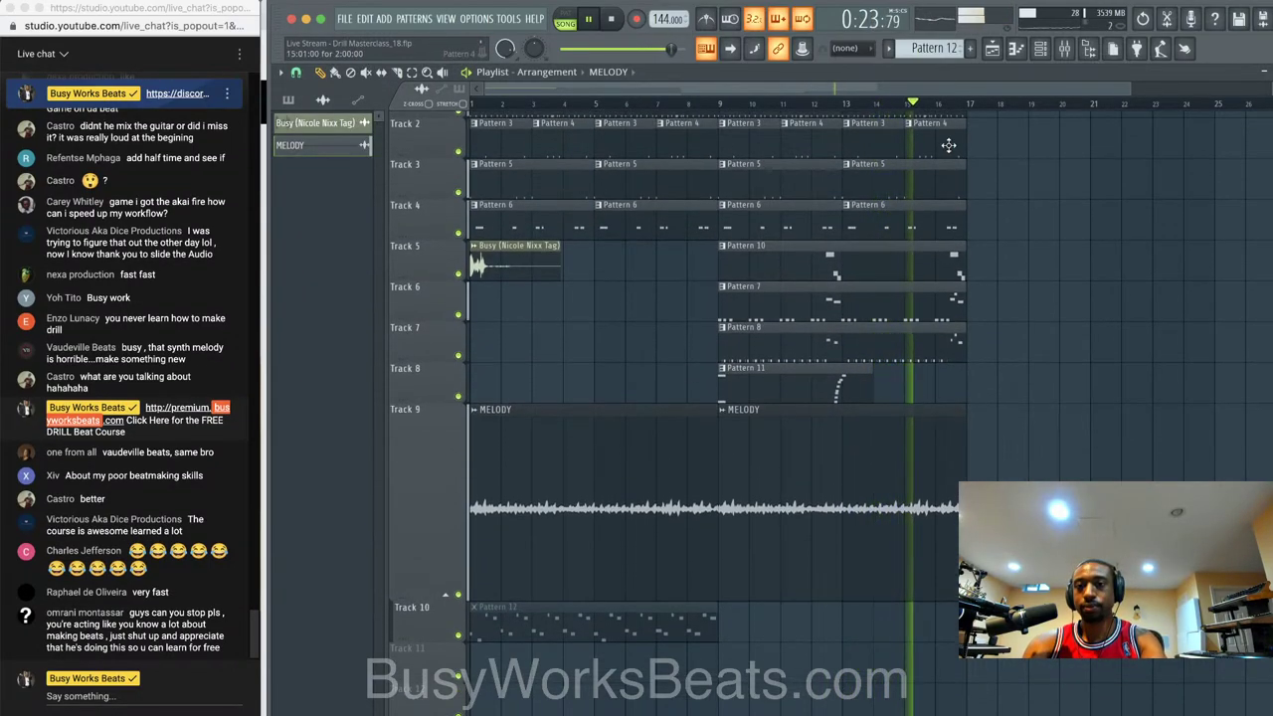
pyautogui.press('space')
# - Replace the Ample Guitar M channel's instrument with Ample Guitar SC
pyautogui.click(1041, 52)
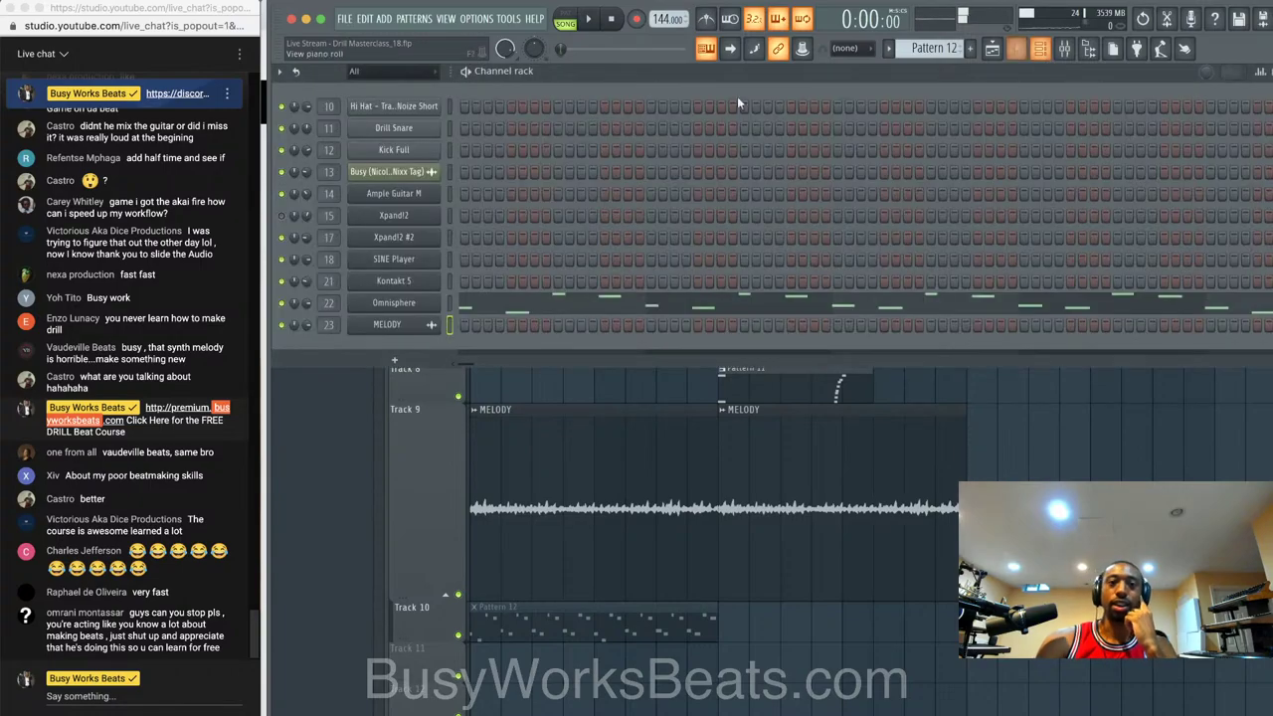
pyautogui.rightClick(446, 192)
pyautogui.moveTo(485, 304)
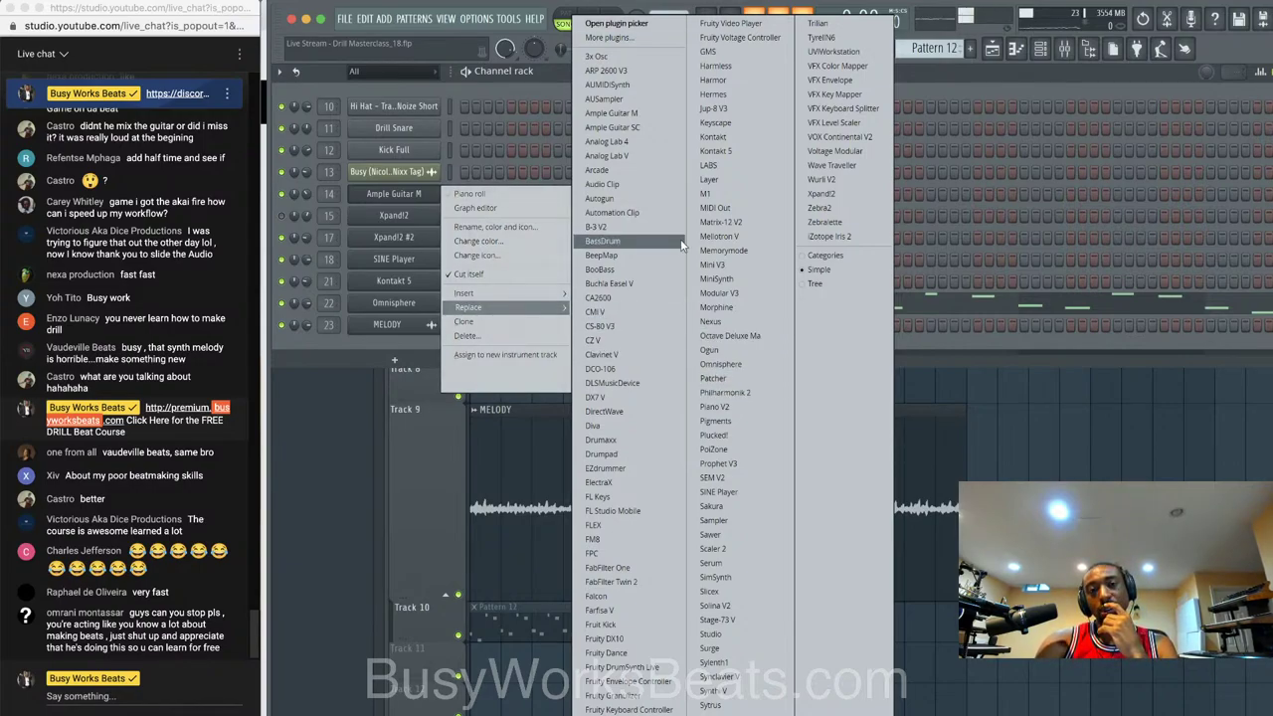
pyautogui.click(658, 130)
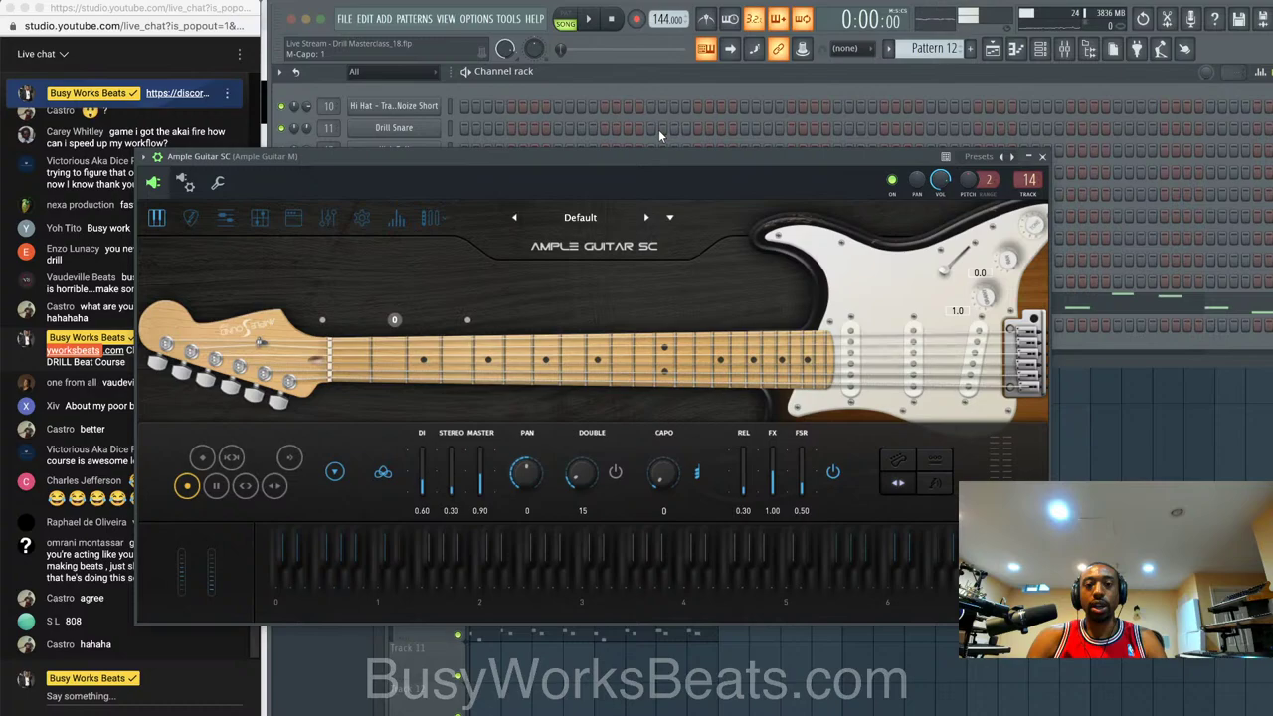
# - Look through Ample Guitar SC's amp, EQ, delay and reverb pages, and close the plugin
pyautogui.click(294, 219)
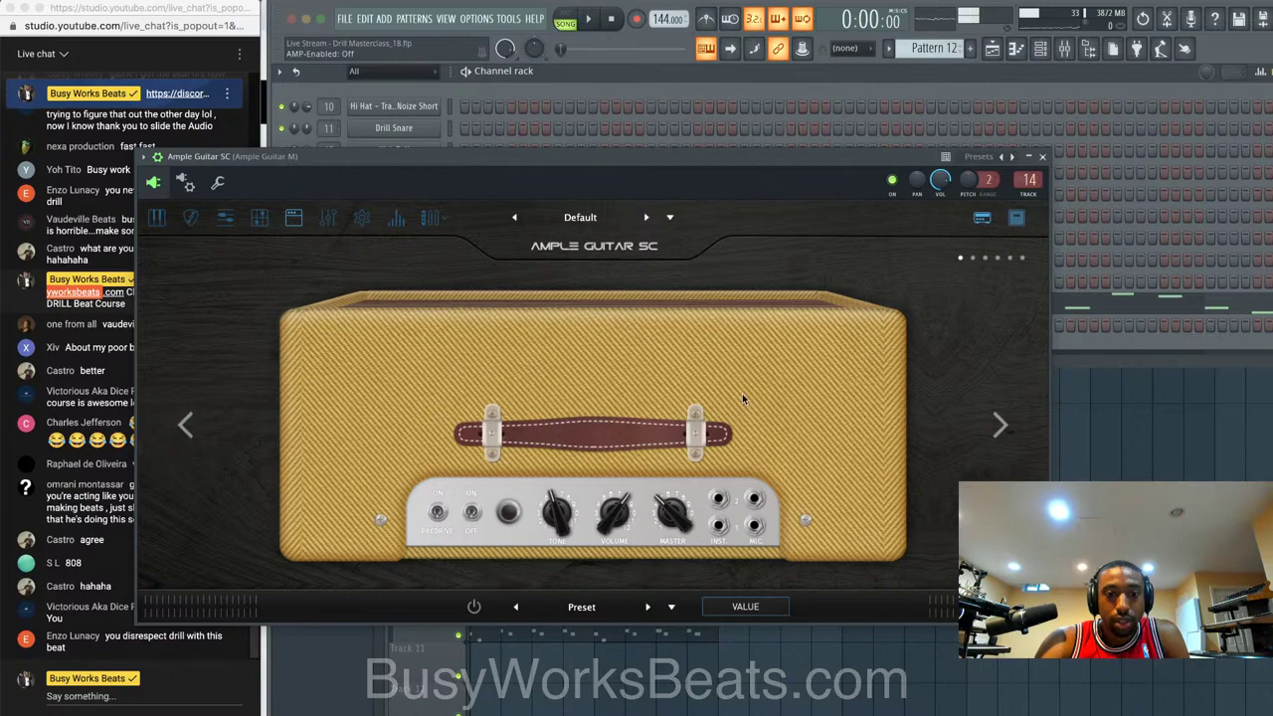
pyautogui.click(329, 219)
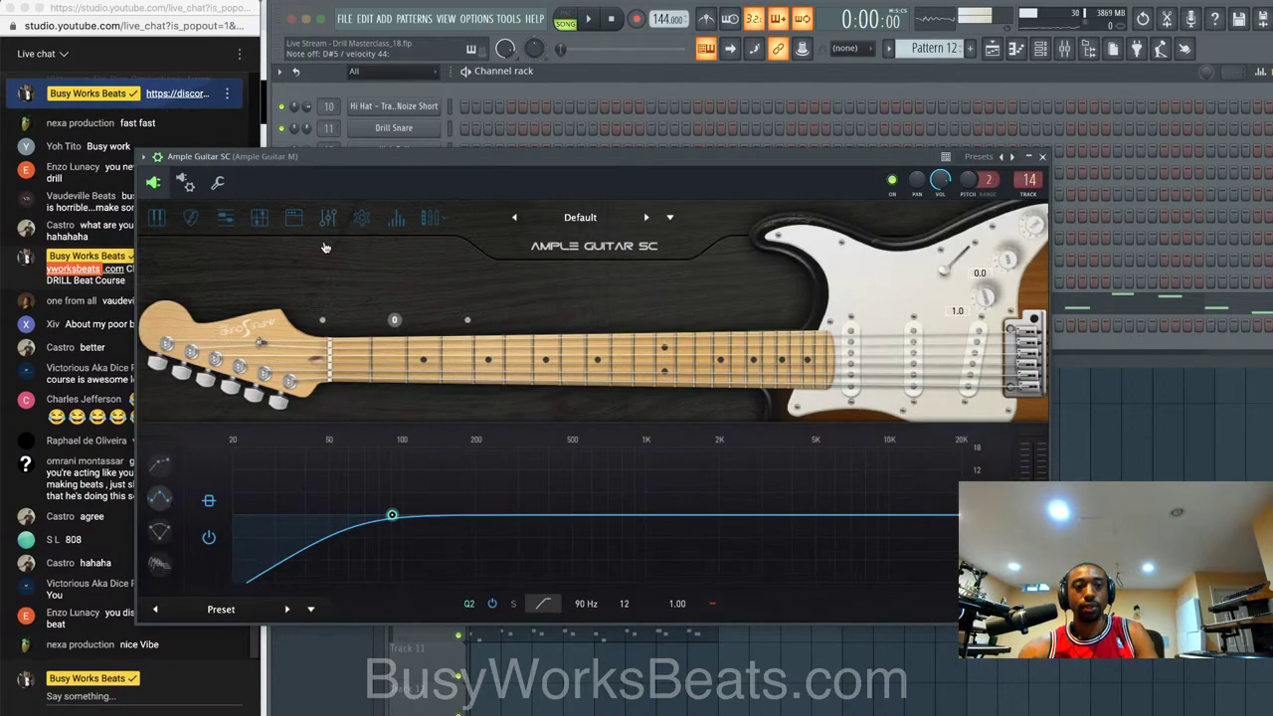
pyautogui.click(168, 539)
pyautogui.click(168, 565)
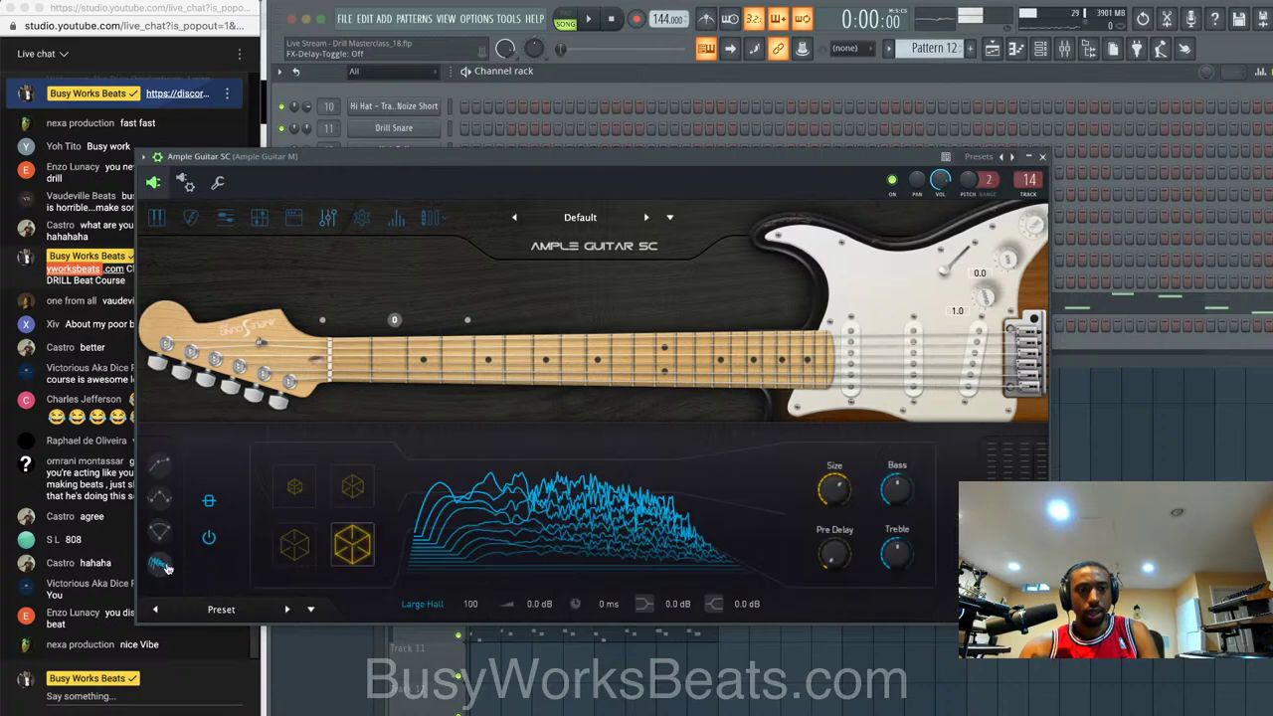
pyautogui.click(1042, 156)
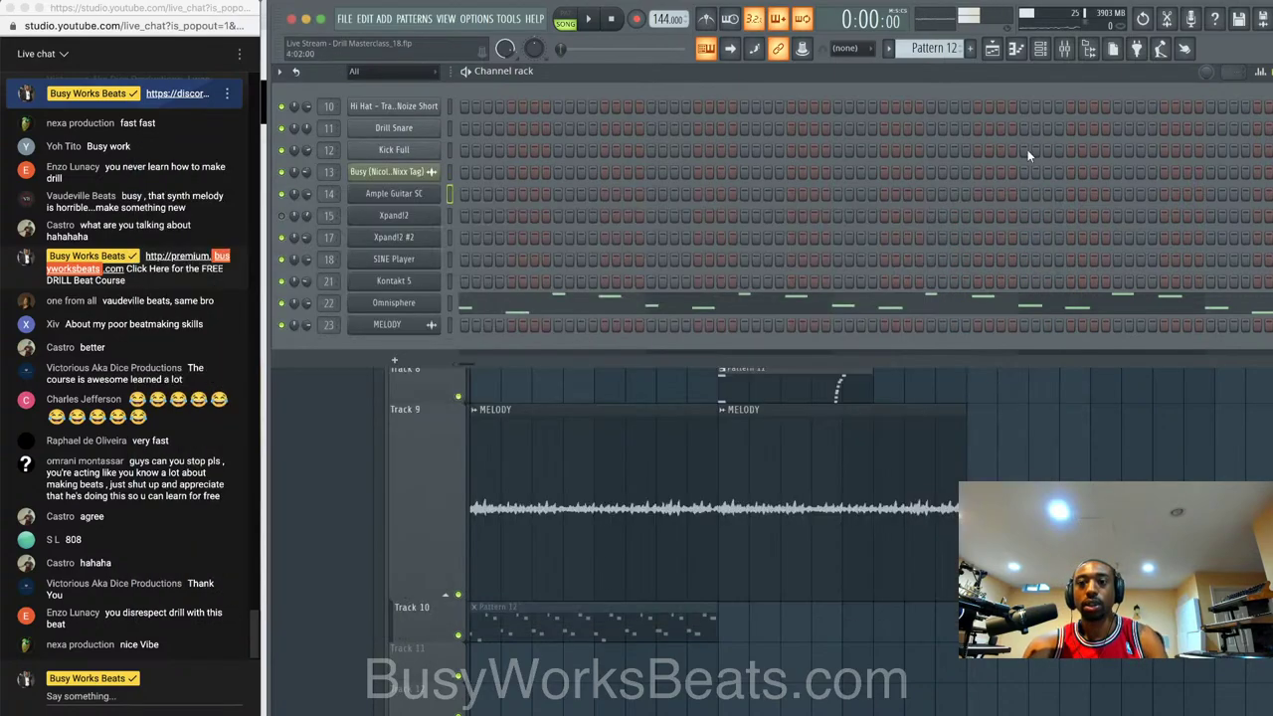
# - Load UAD Diezel VH4 ahead of TR5 Comprexxor on the guitar's mixer track, decline the purchase offer and close the plugin
pyautogui.click(1064, 47)
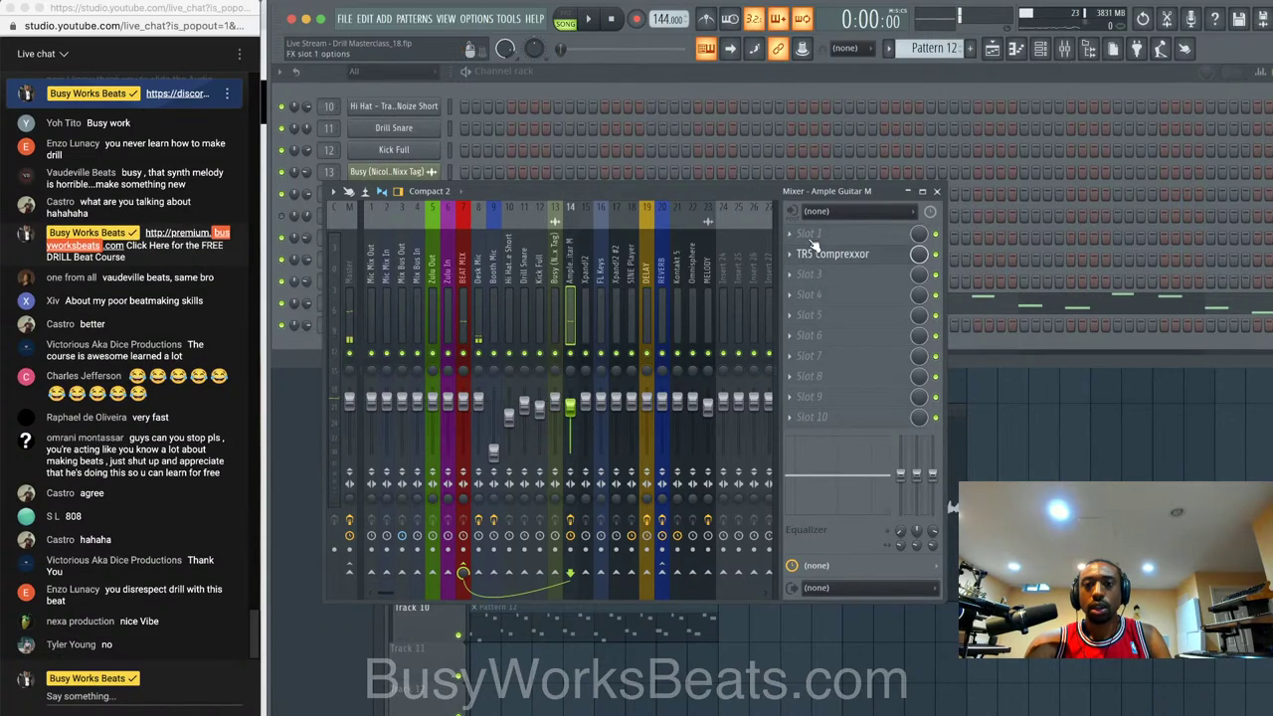
pyautogui.click(808, 236)
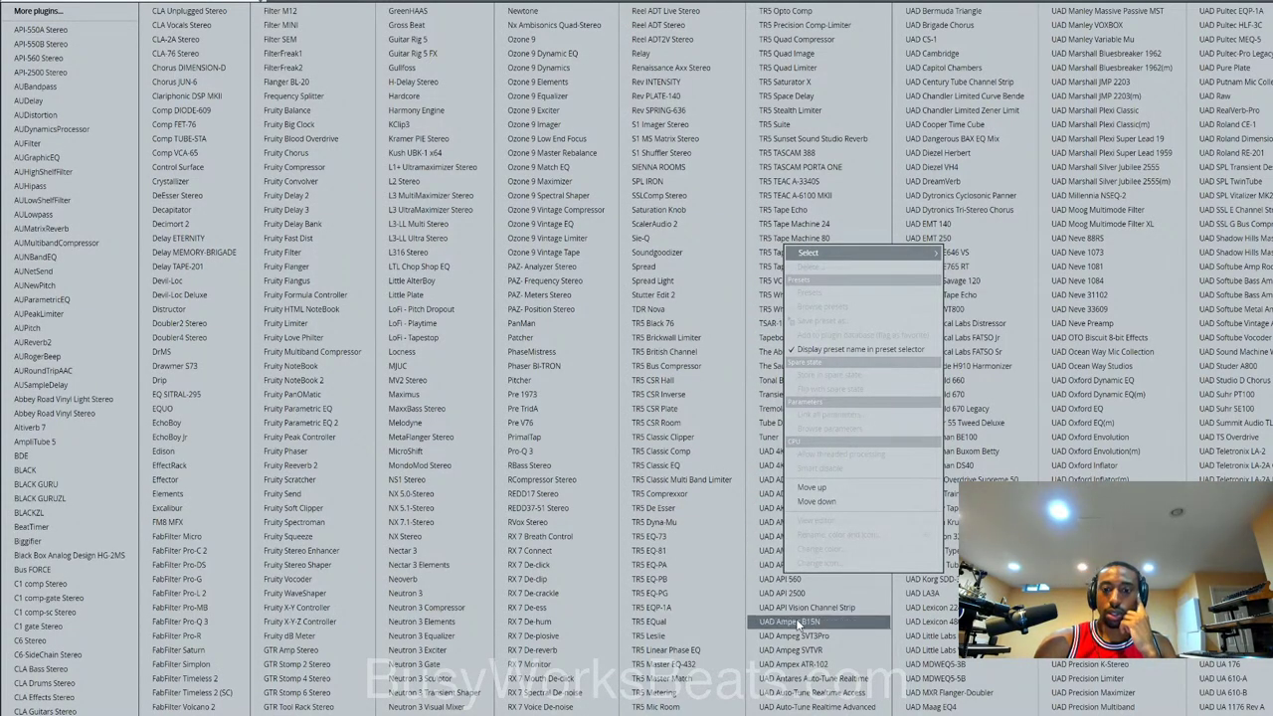
pyautogui.click(976, 177)
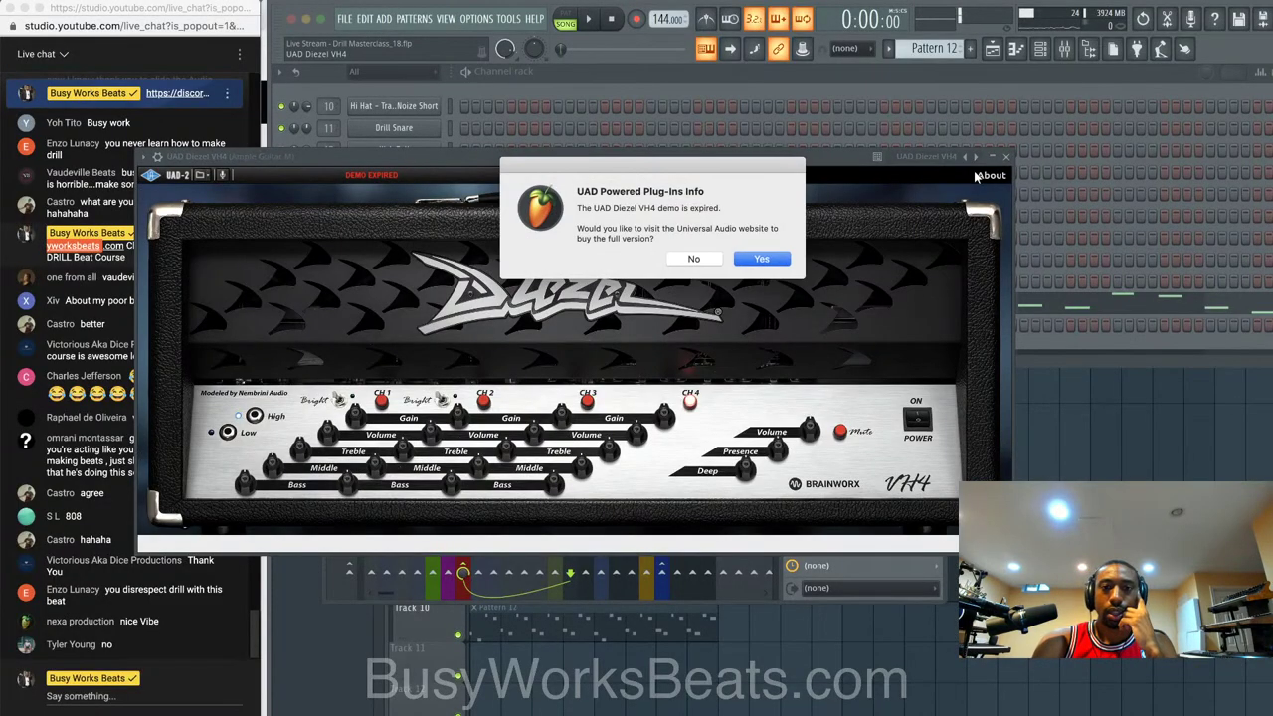
pyautogui.click(694, 258)
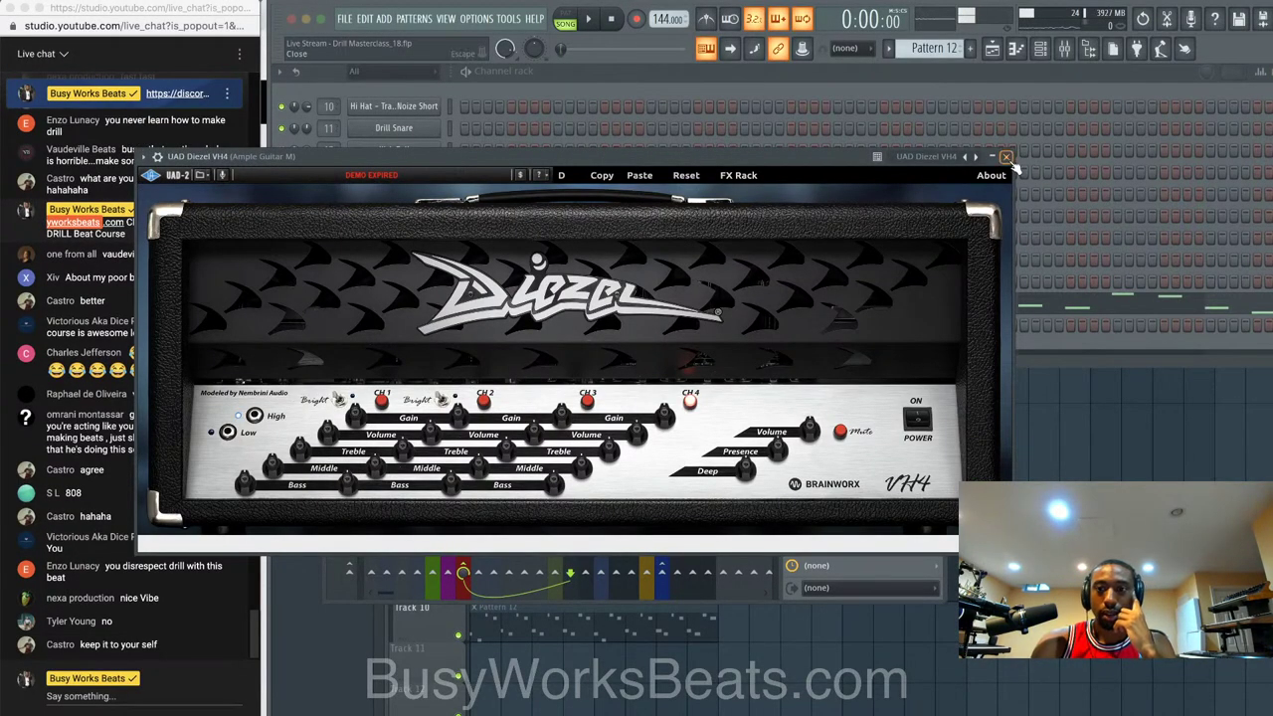
pyautogui.click(1005, 156)
# - Replace the guitar track's UAD Diezel VH4 with UAD Diezel Herbert, decline the purchase offer and close the plugin
pyautogui.click(806, 233)
pyautogui.click(803, 249)
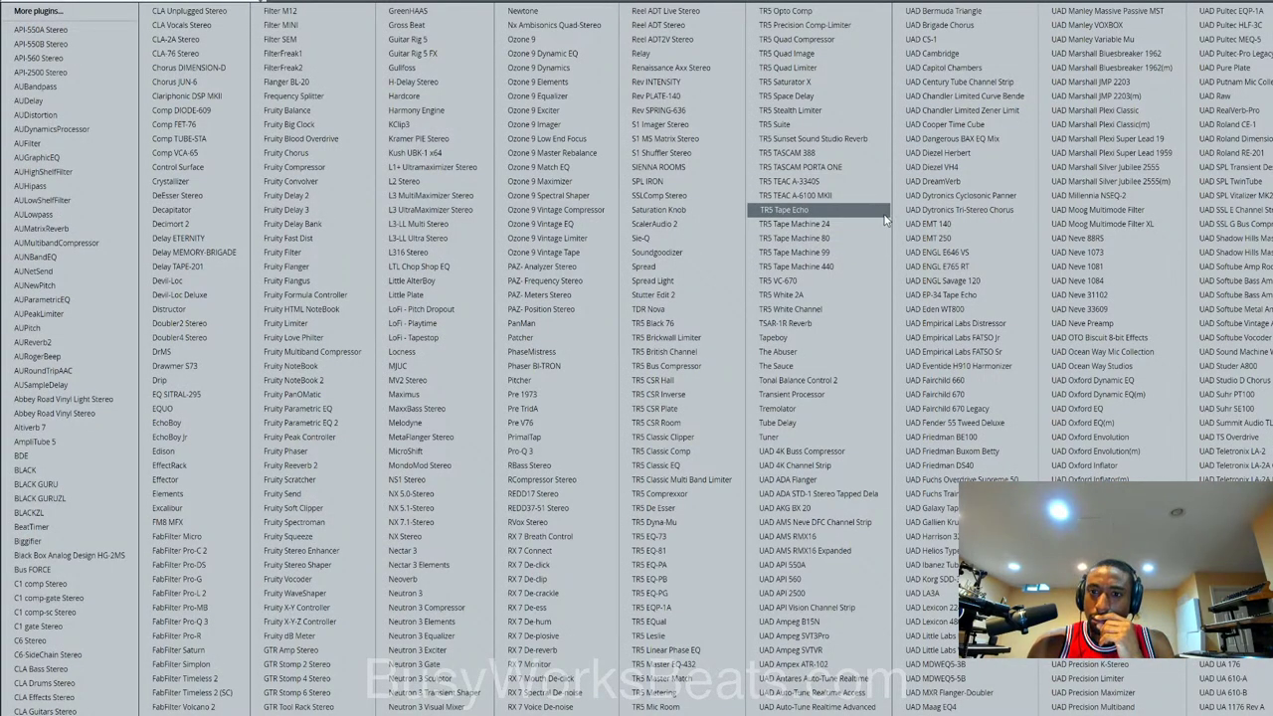
pyautogui.click(985, 155)
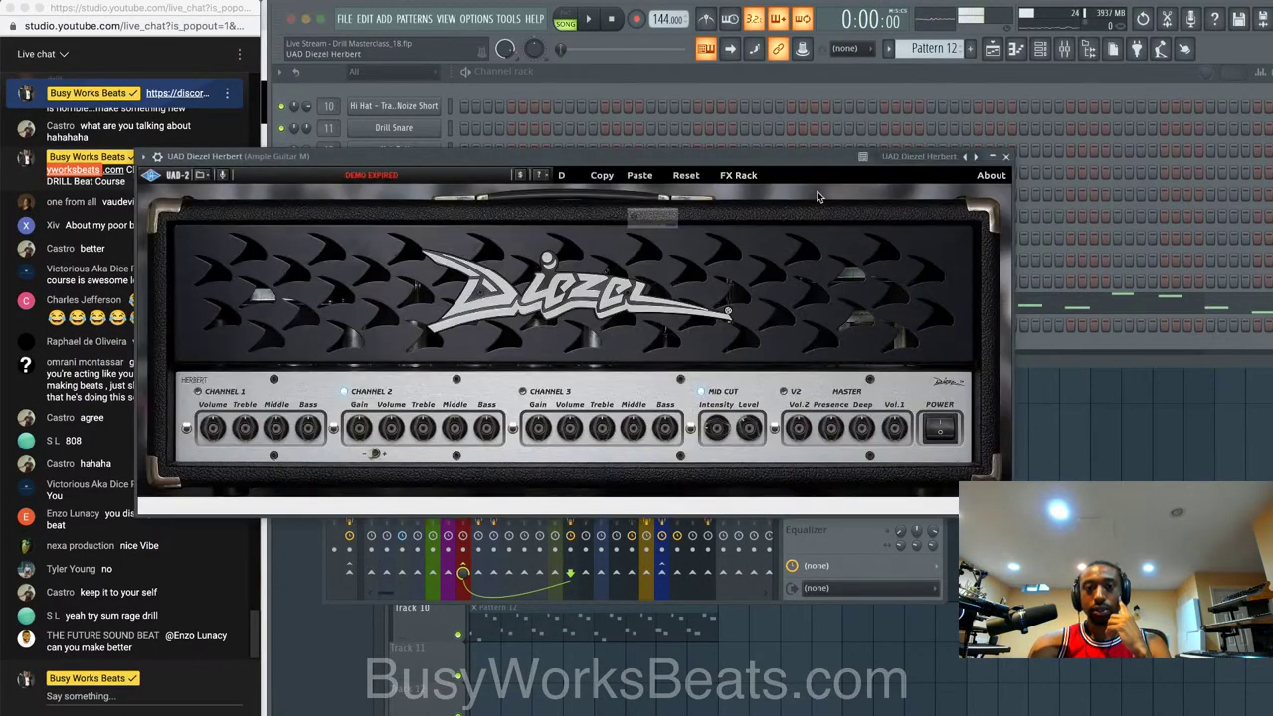
pyautogui.click(704, 258)
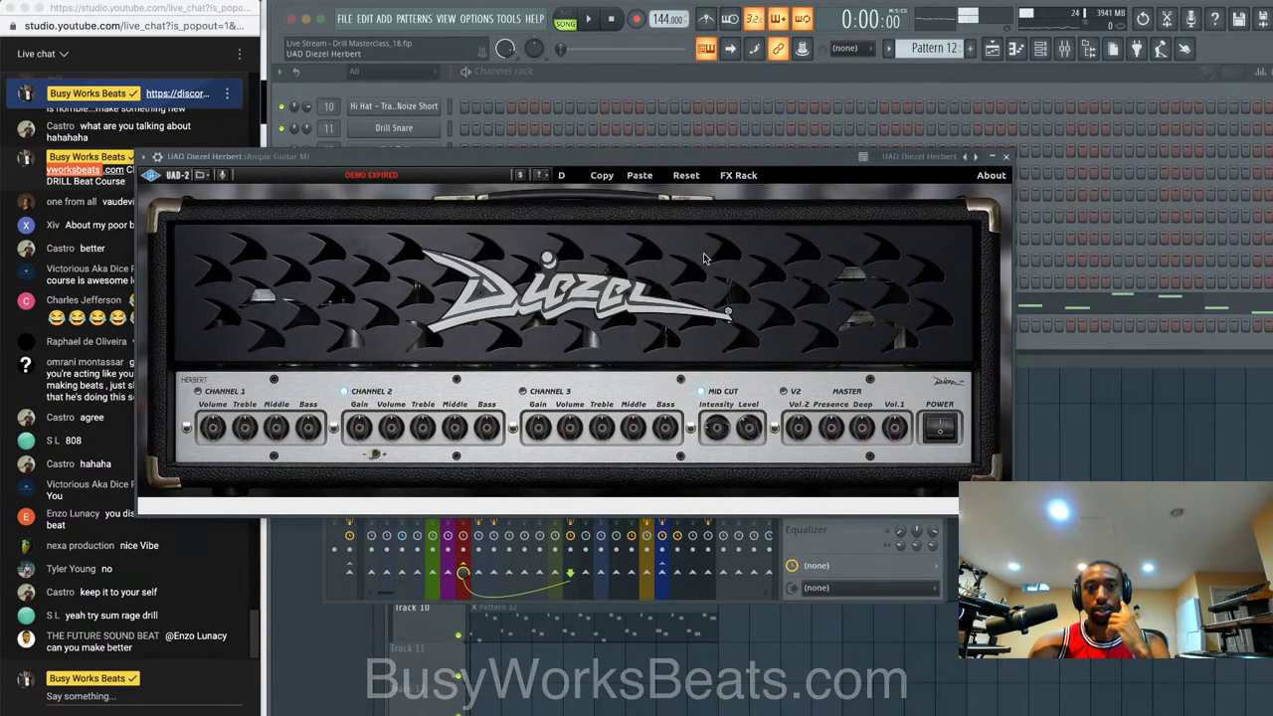
pyautogui.click(1007, 156)
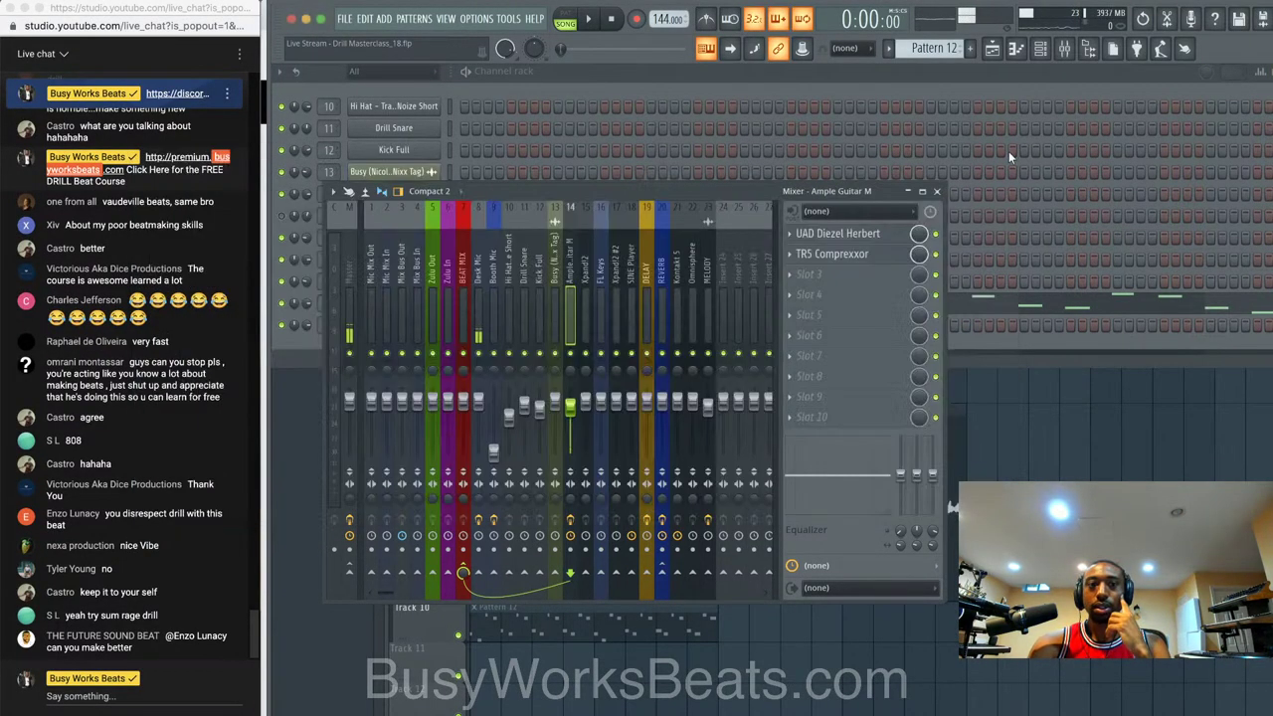
# - Replace UAD Diezel Herbert with Guitar Rig 5 in the guitar track's first effect slot and close its window
pyautogui.click(792, 235)
pyautogui.moveTo(817, 255)
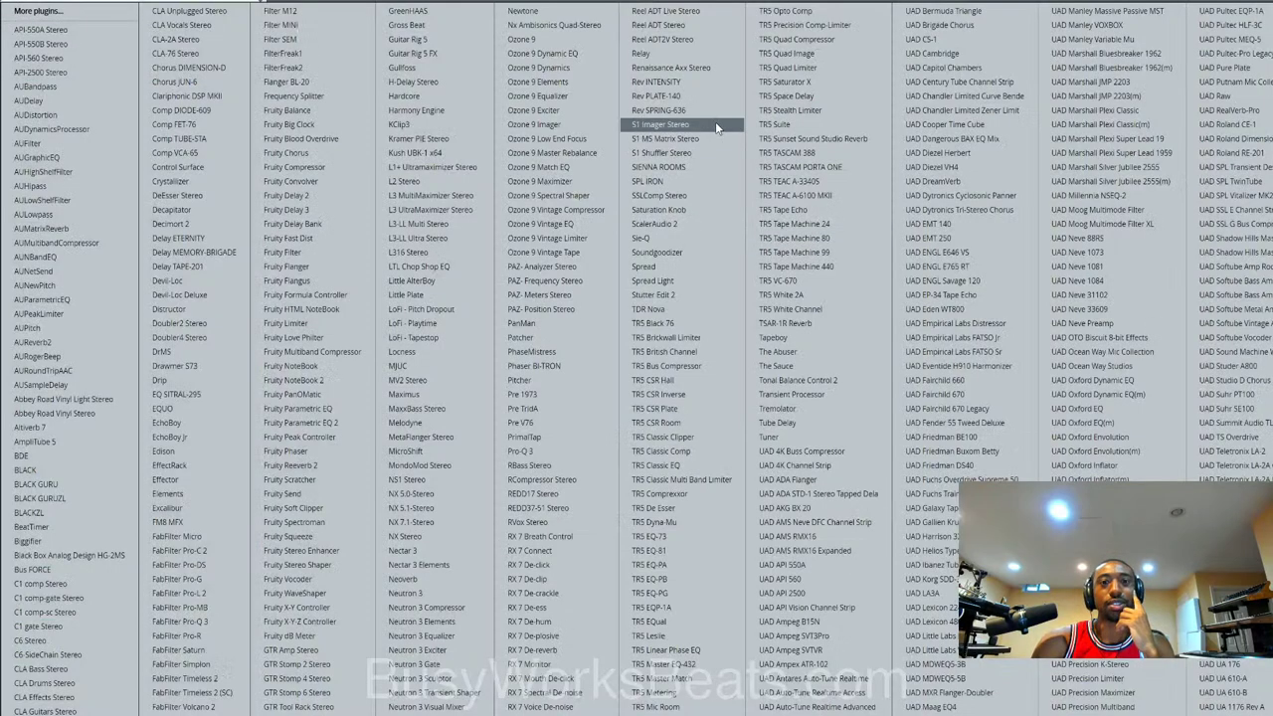
pyautogui.click(469, 38)
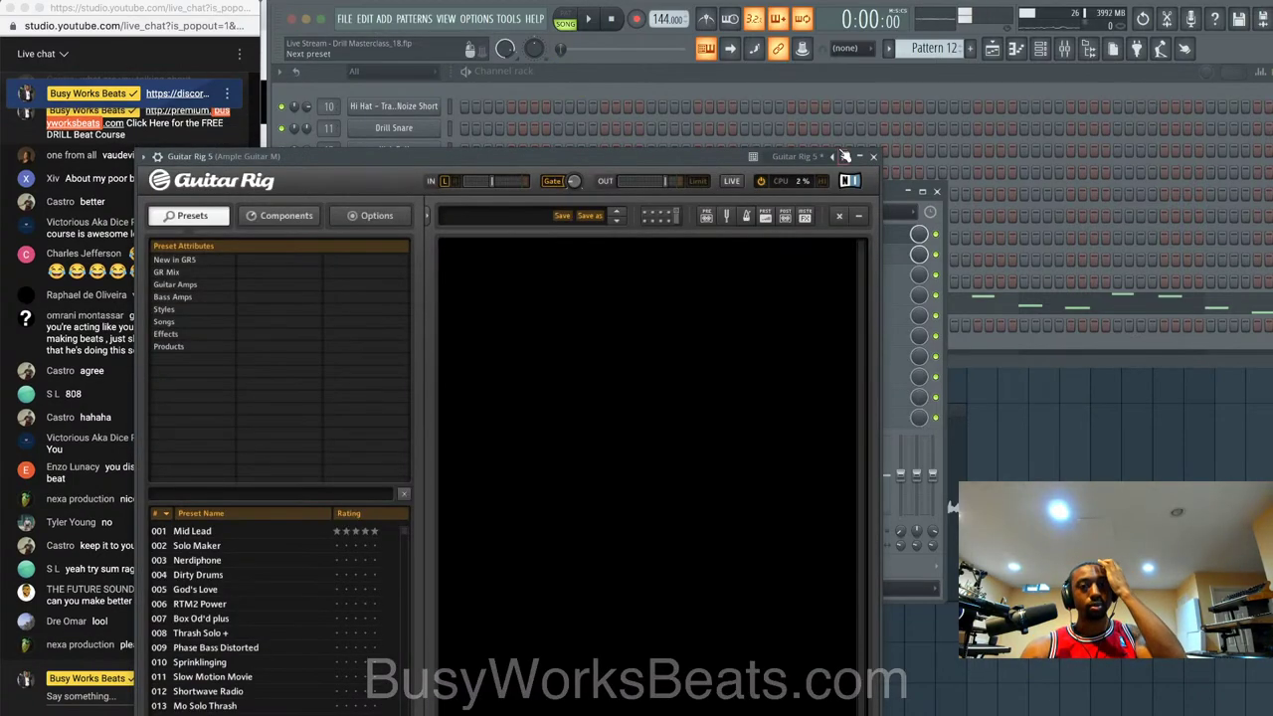
pyautogui.click(875, 156)
# - Replace TR5 Comprexxor in the guitar mixer track's second effect slot with AmpliTube 5
pyautogui.click(808, 257)
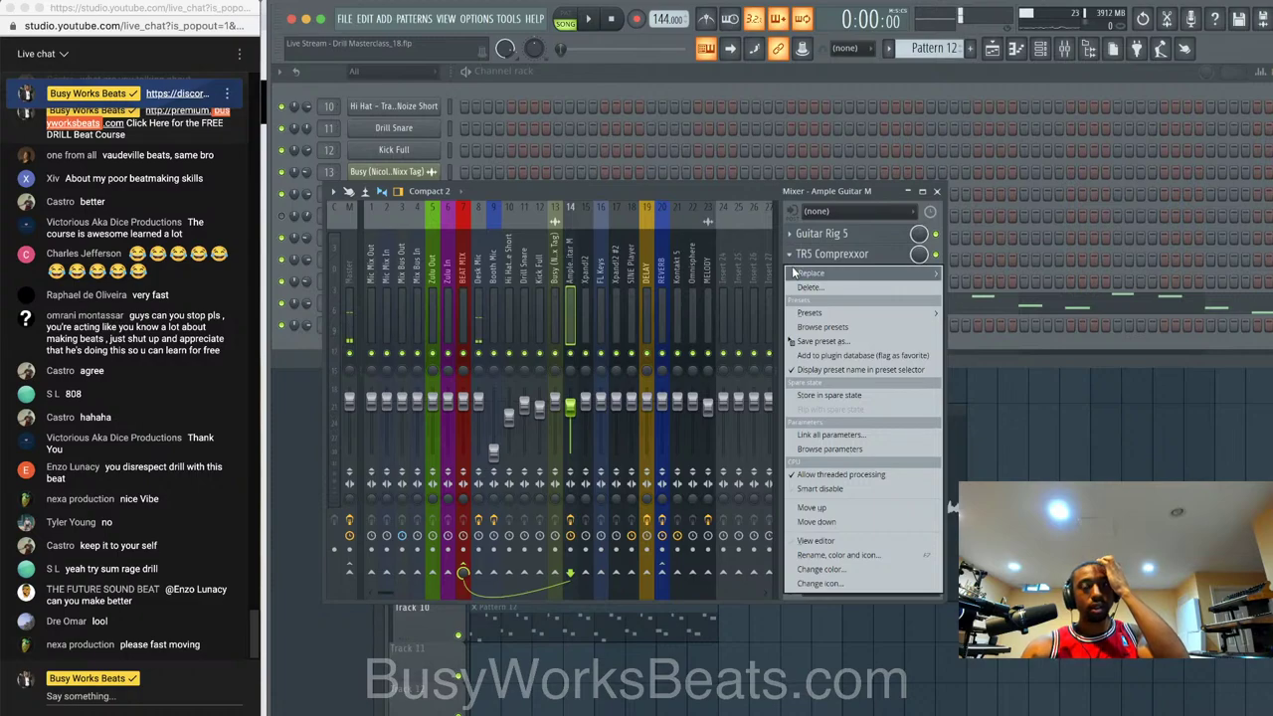
pyautogui.click(801, 272)
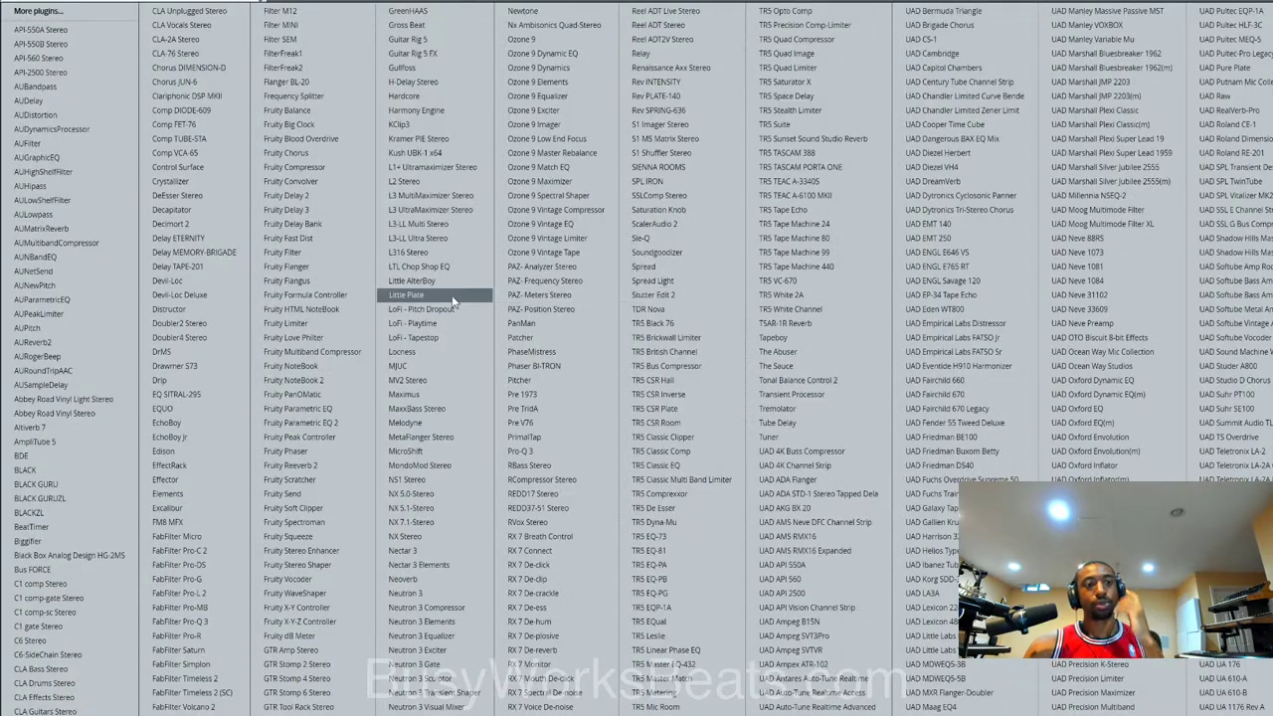
pyautogui.click(98, 450)
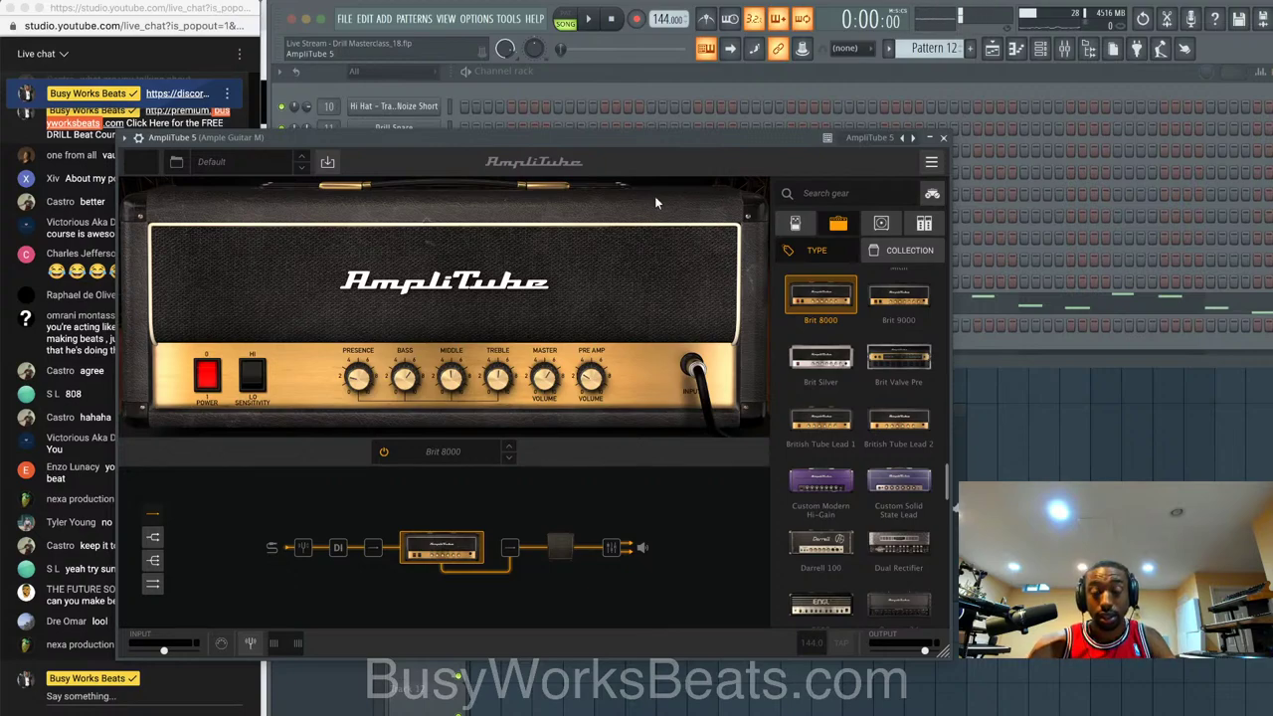
# - Look through AmpliTube 5's high-gain and bass amp models in the gear browser
pyautogui.scroll(-10, 913, 366)
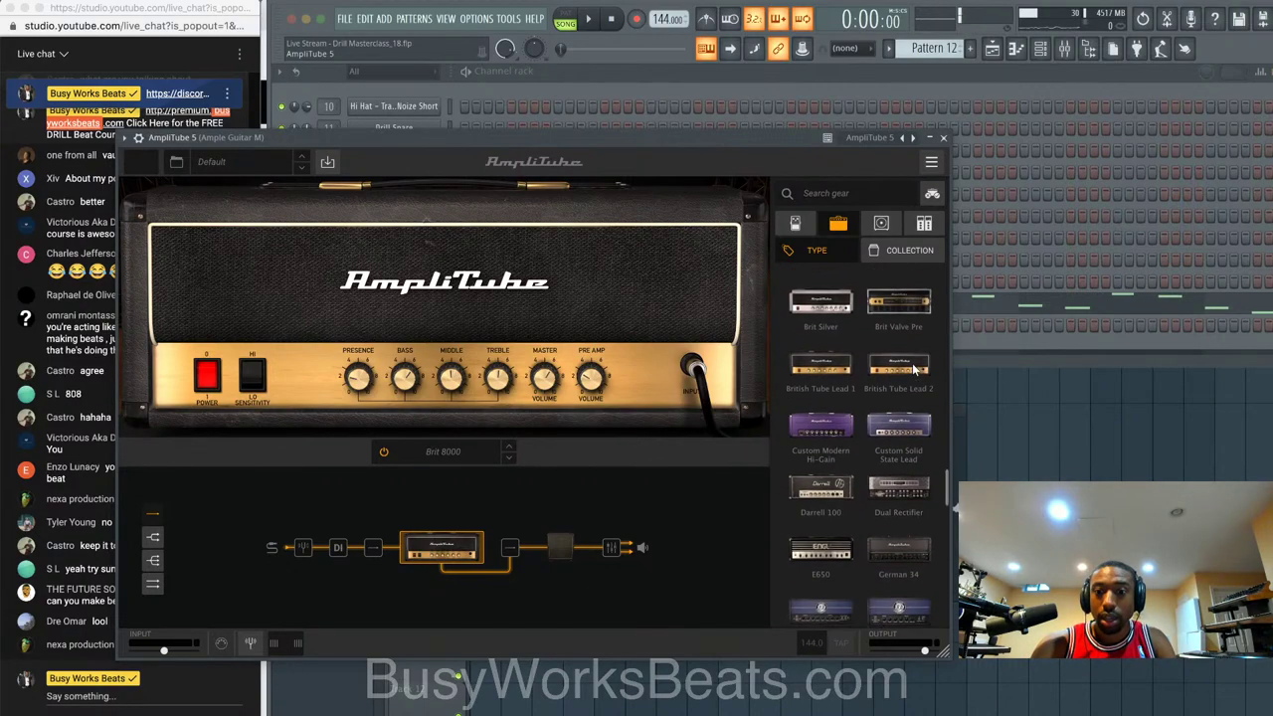
pyautogui.scroll(-5, 912, 363)
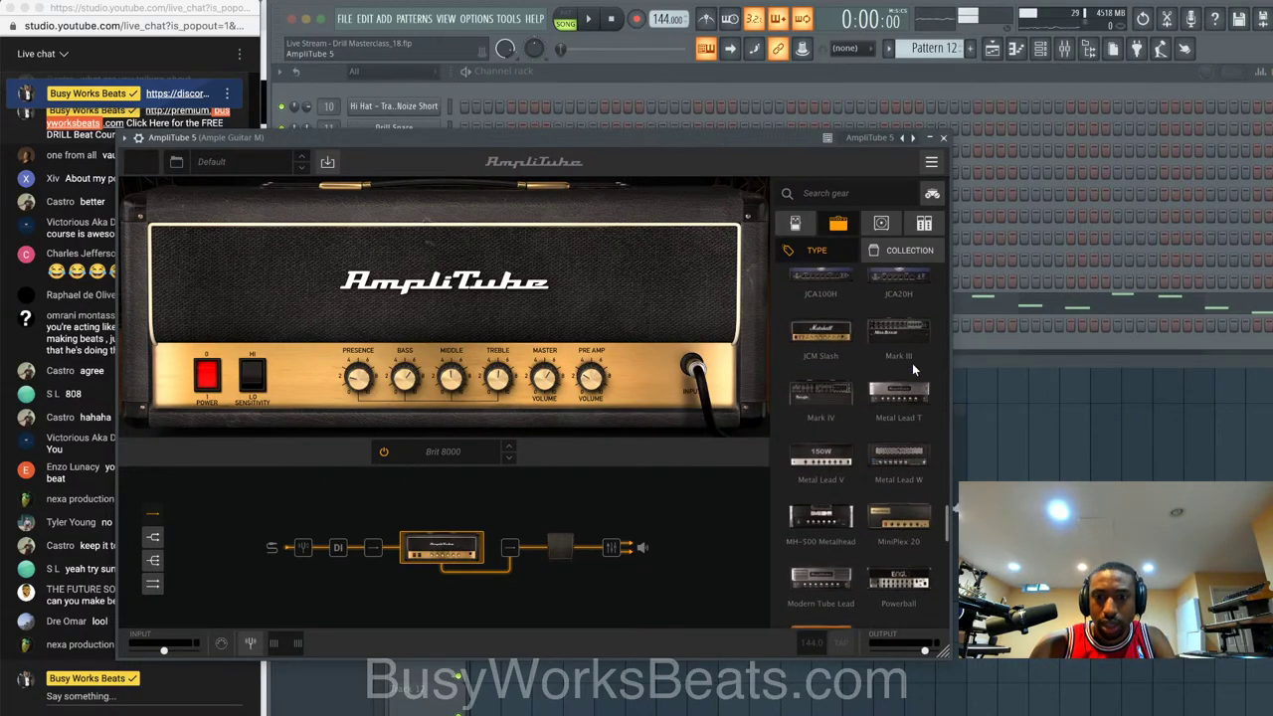
pyautogui.scroll(-5, 908, 397)
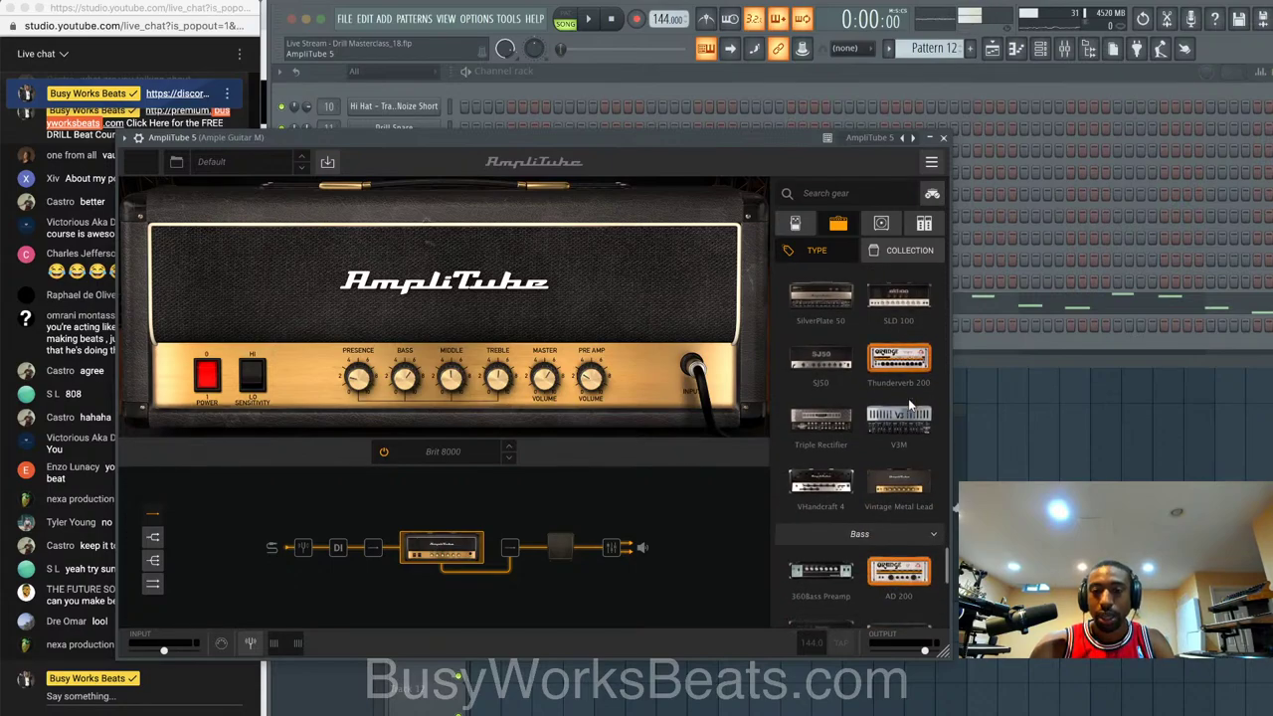
pyautogui.scroll(-5, 908, 398)
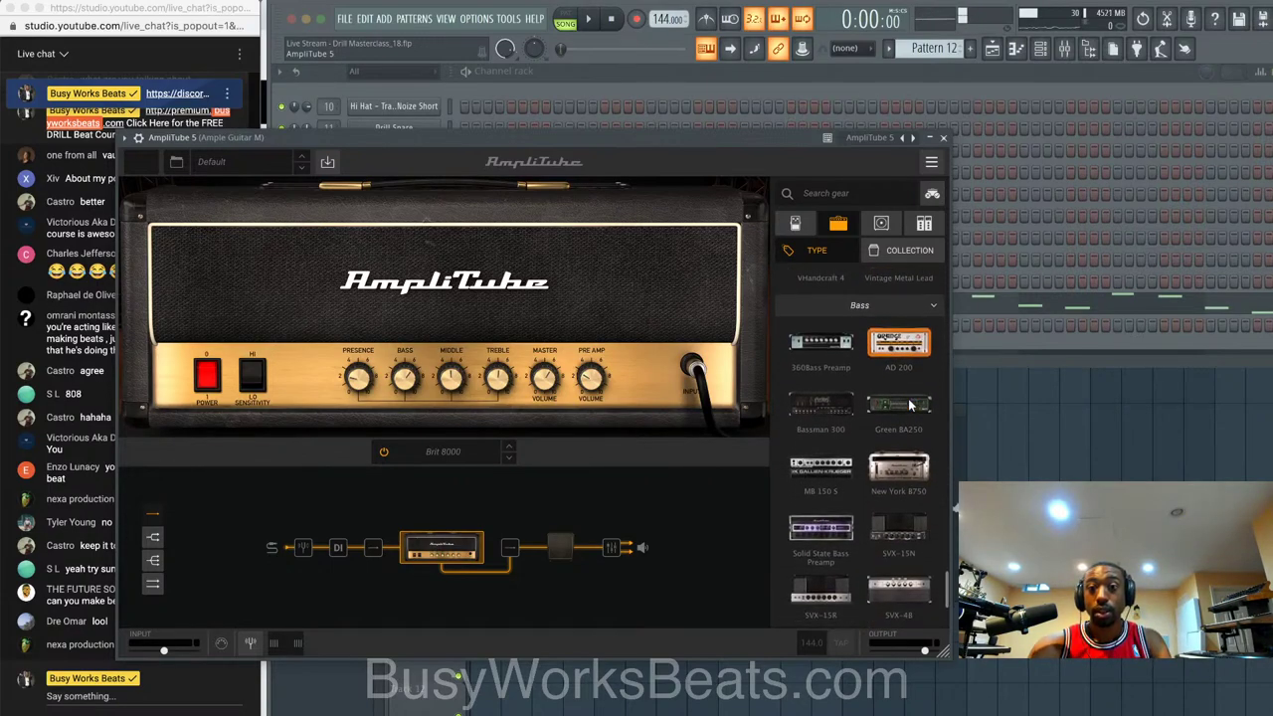
pyautogui.scroll(10, 908, 403)
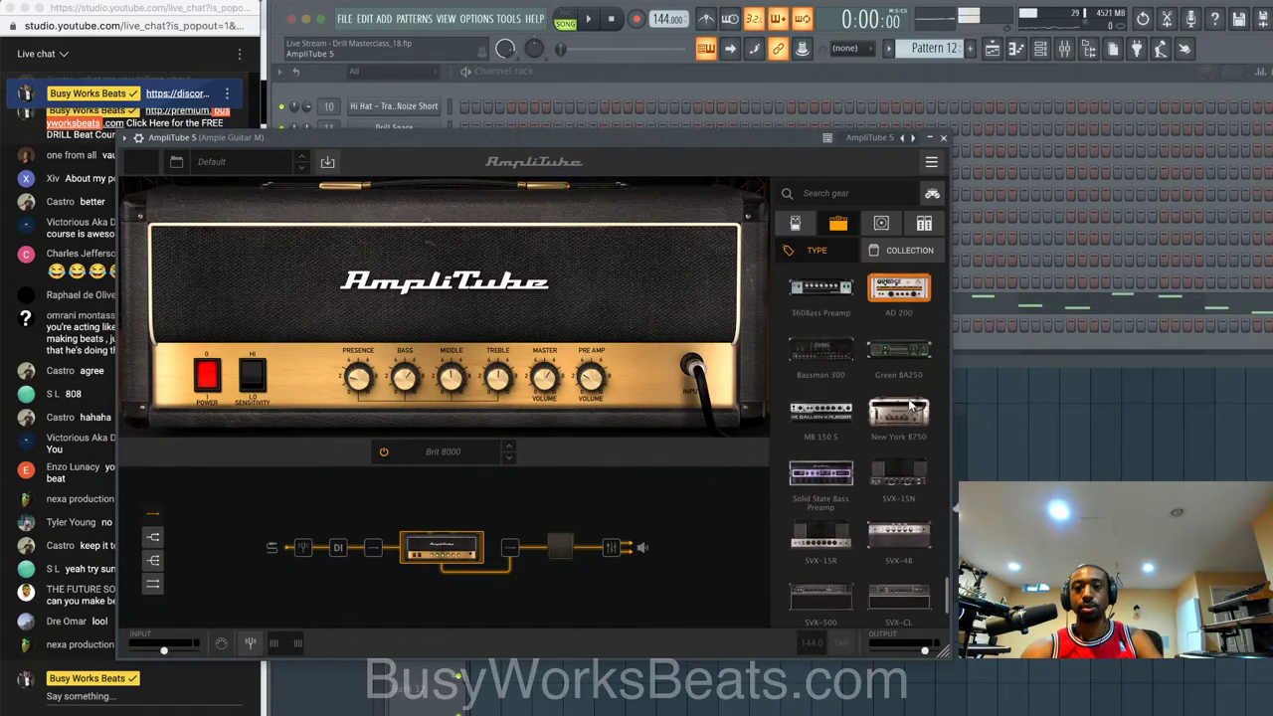
pyautogui.scroll(6, 908, 403)
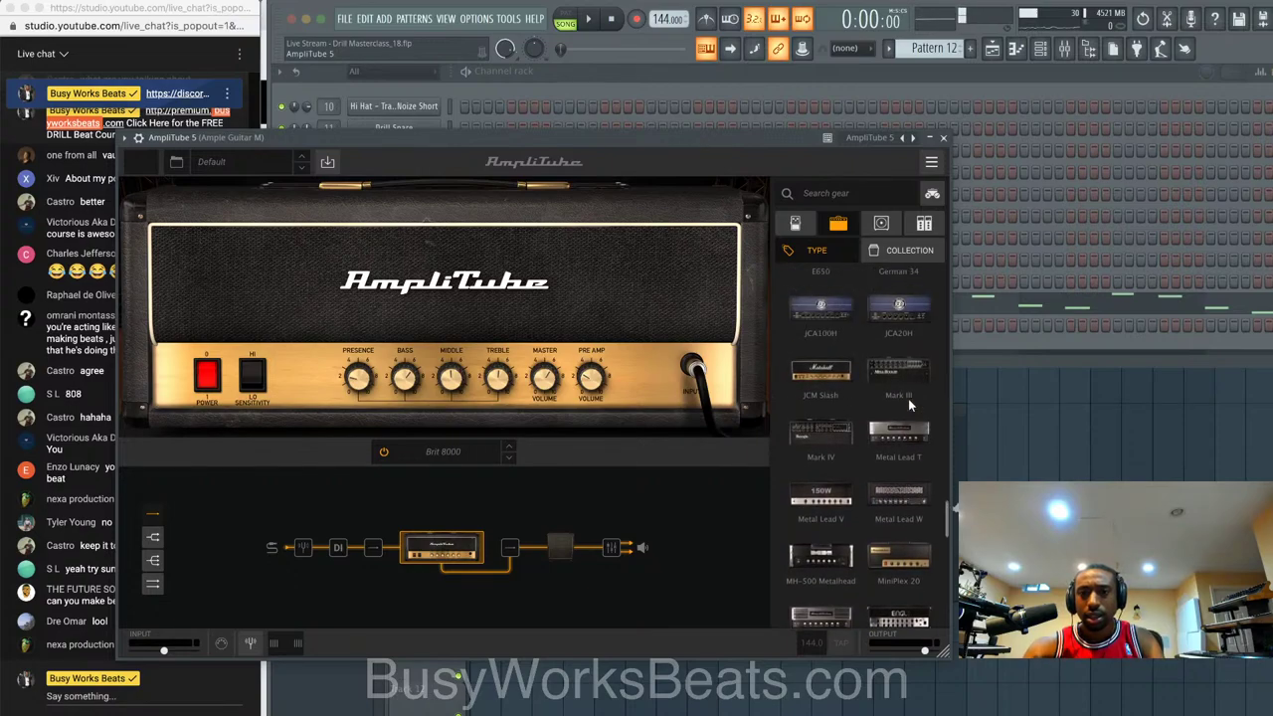
pyautogui.scroll(1, 908, 403)
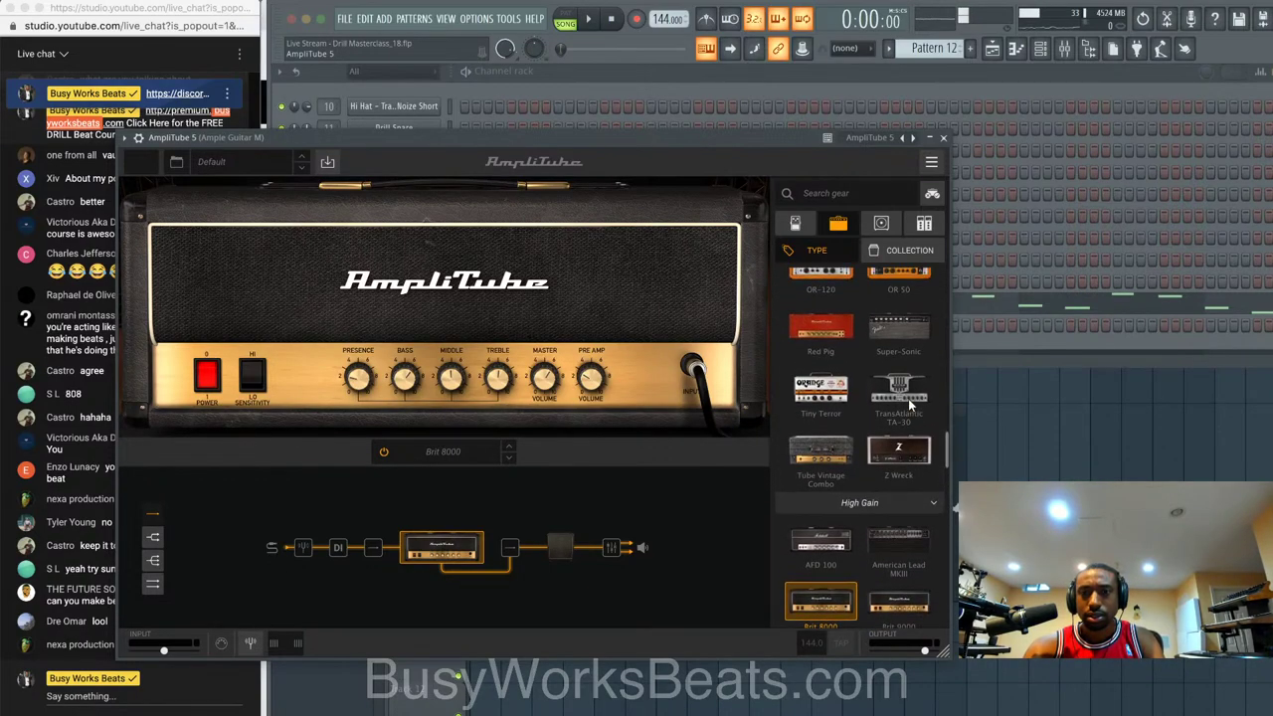
pyautogui.scroll(-1, 900, 413)
pyautogui.scroll(-2, 855, 497)
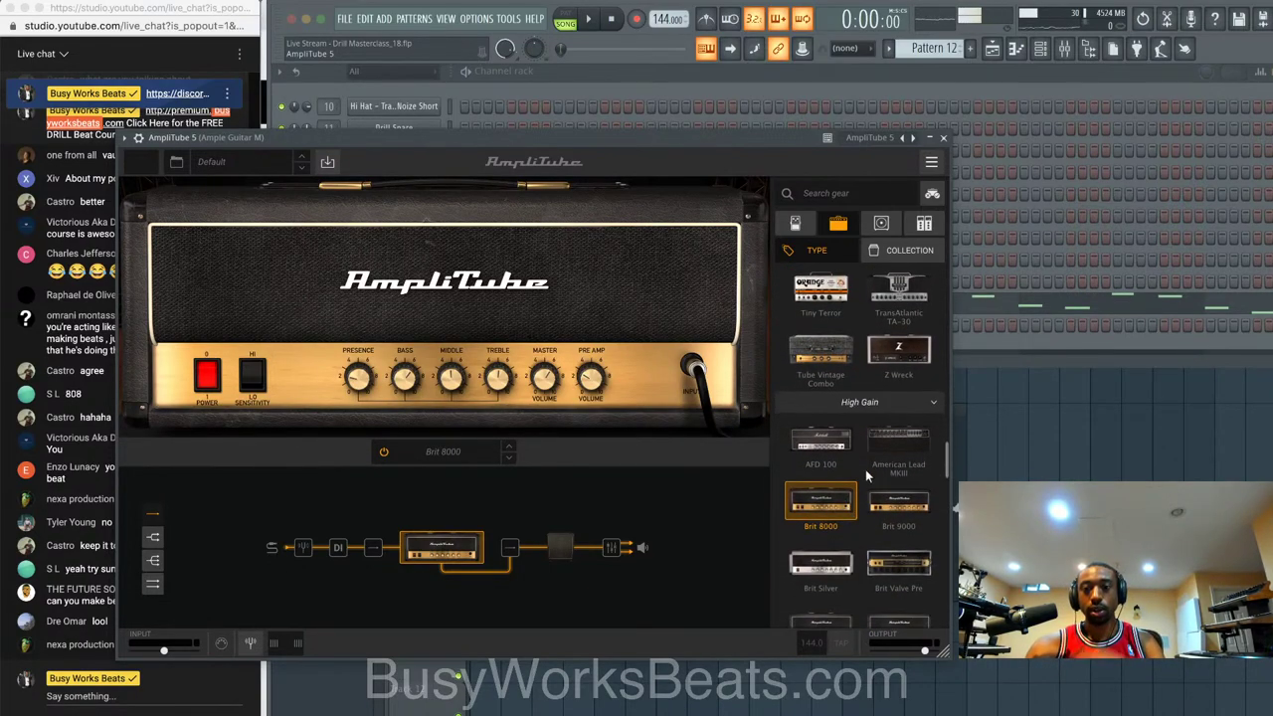
# - Load the 80's preset from AmpliTube 5's factory presets and close the plugin
pyautogui.click(277, 160)
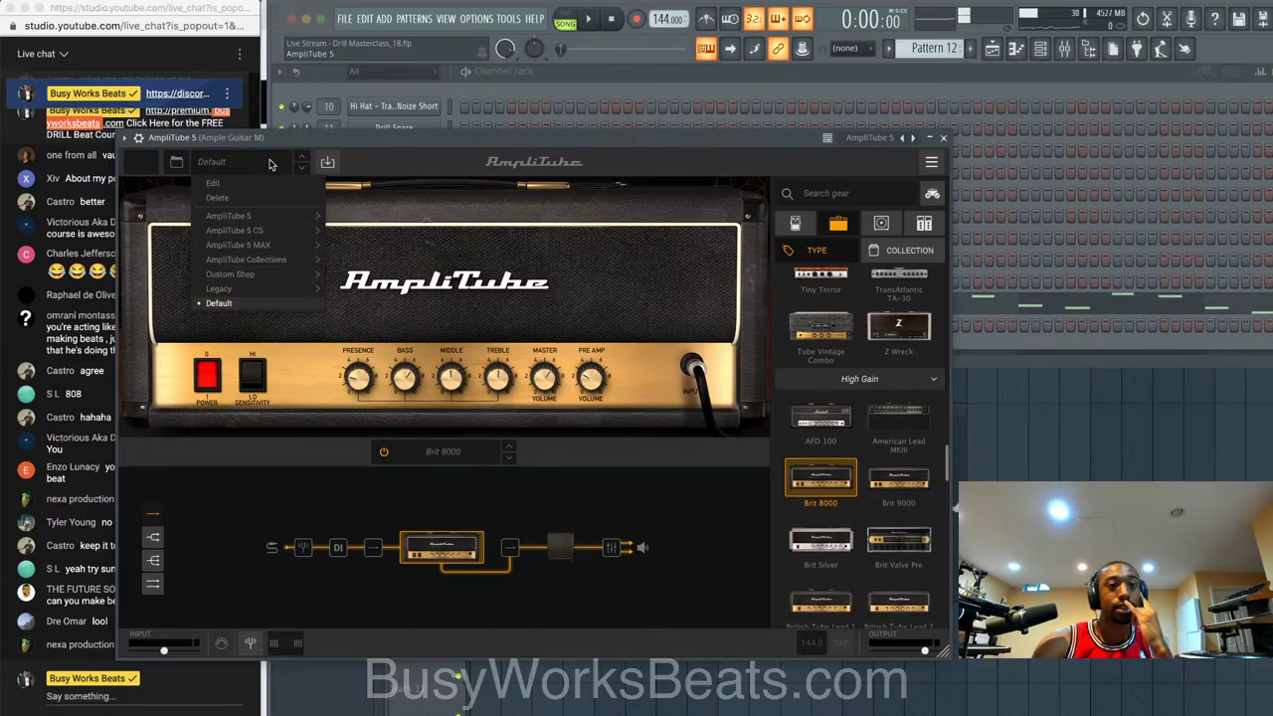
pyautogui.moveTo(275, 232)
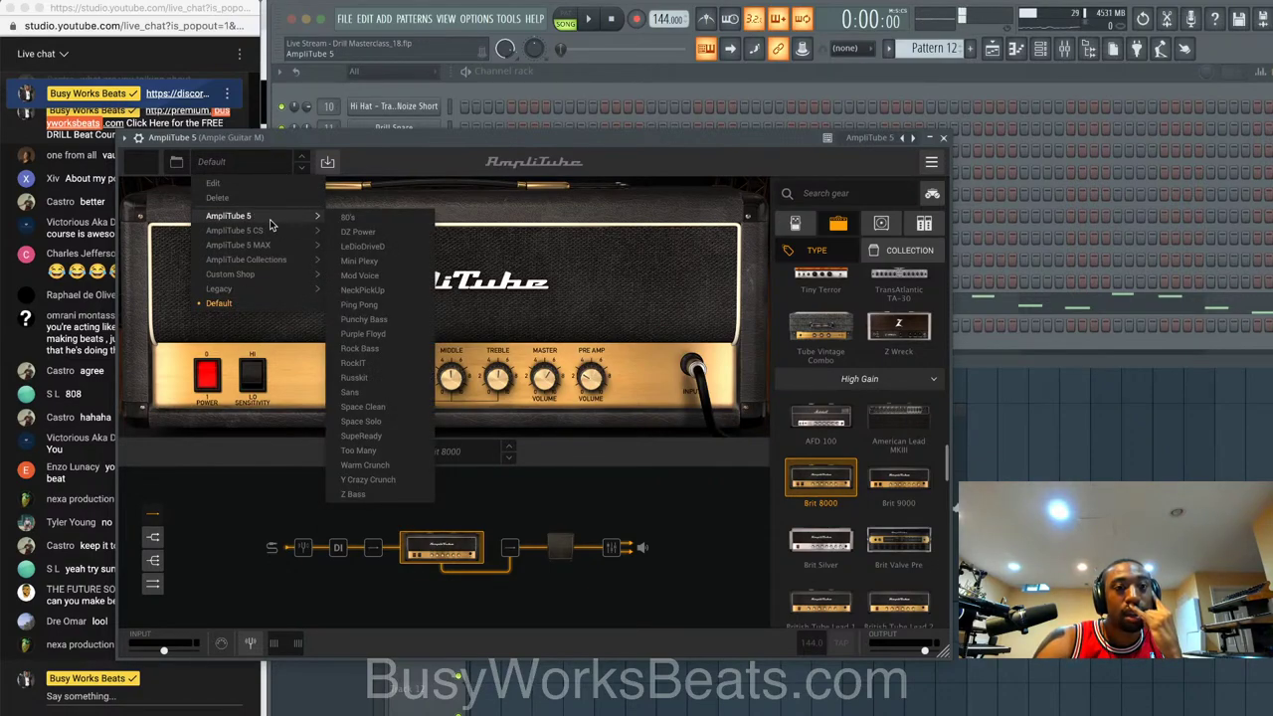
pyautogui.click(348, 217)
pyautogui.click(942, 137)
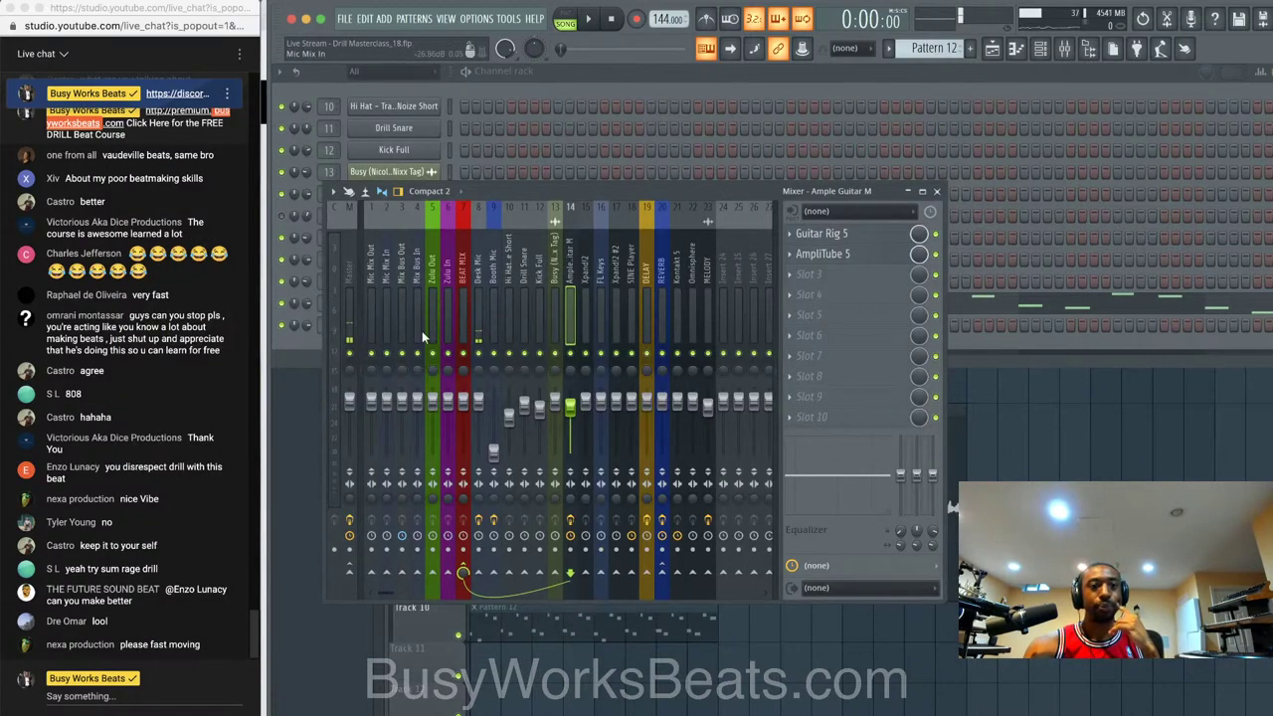
# - Lower the Ample Guitar M track's fader to 32% and loop the playlist over bars 9 through 16, checking the mixer during playback
pyautogui.moveTo(582, 418); pyautogui.dragTo(582, 448)
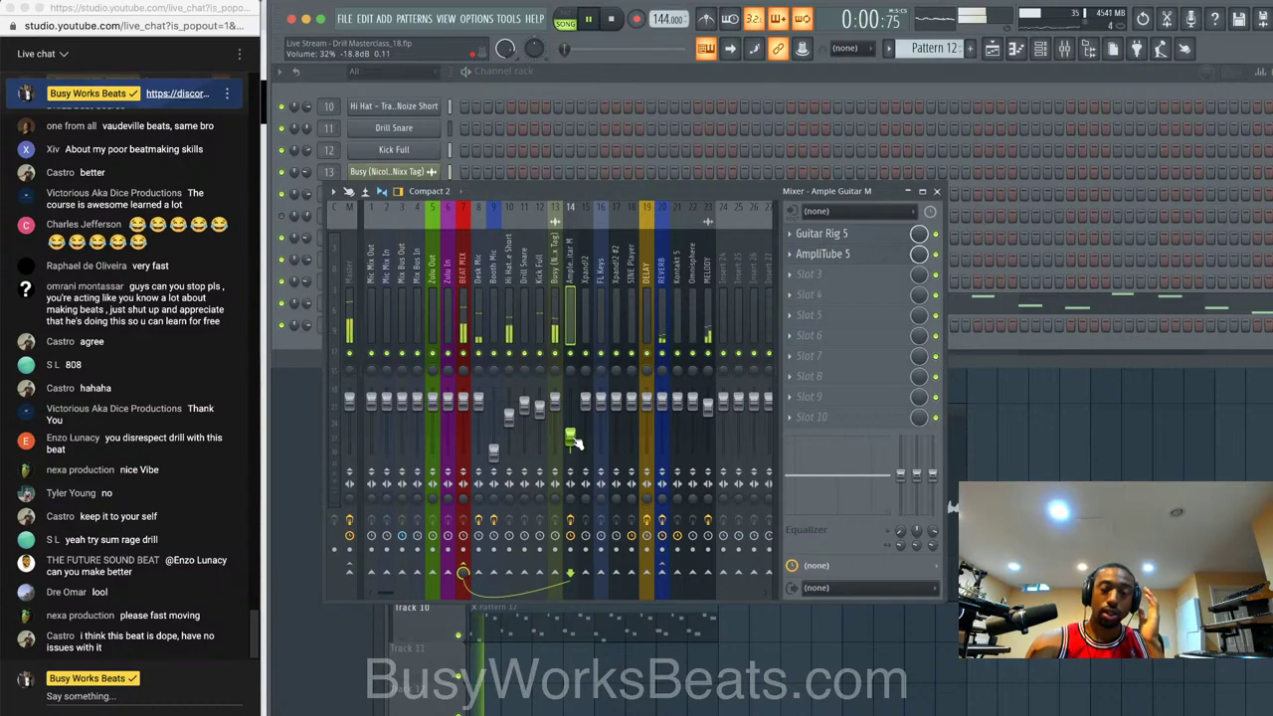
pyautogui.press('F5')
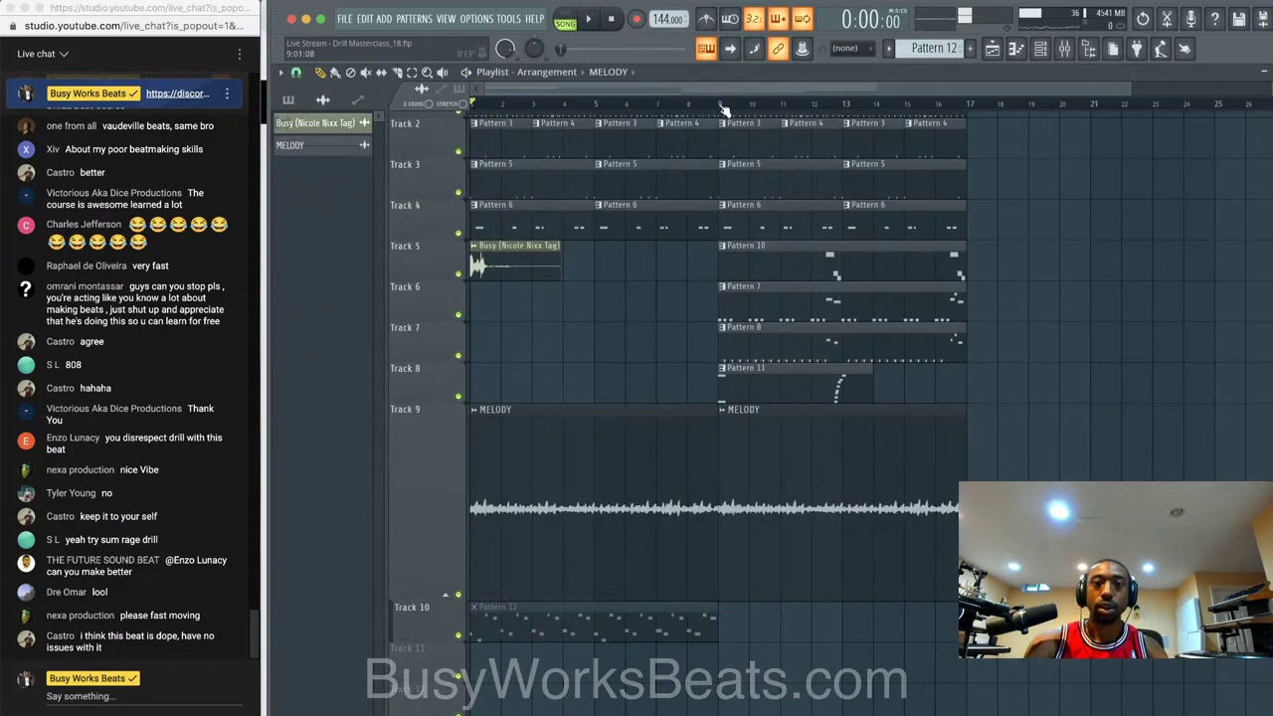
pyautogui.moveTo(723, 106); pyautogui.dragTo(957, 117)
pyautogui.press('space')
pyautogui.click(1072, 49)
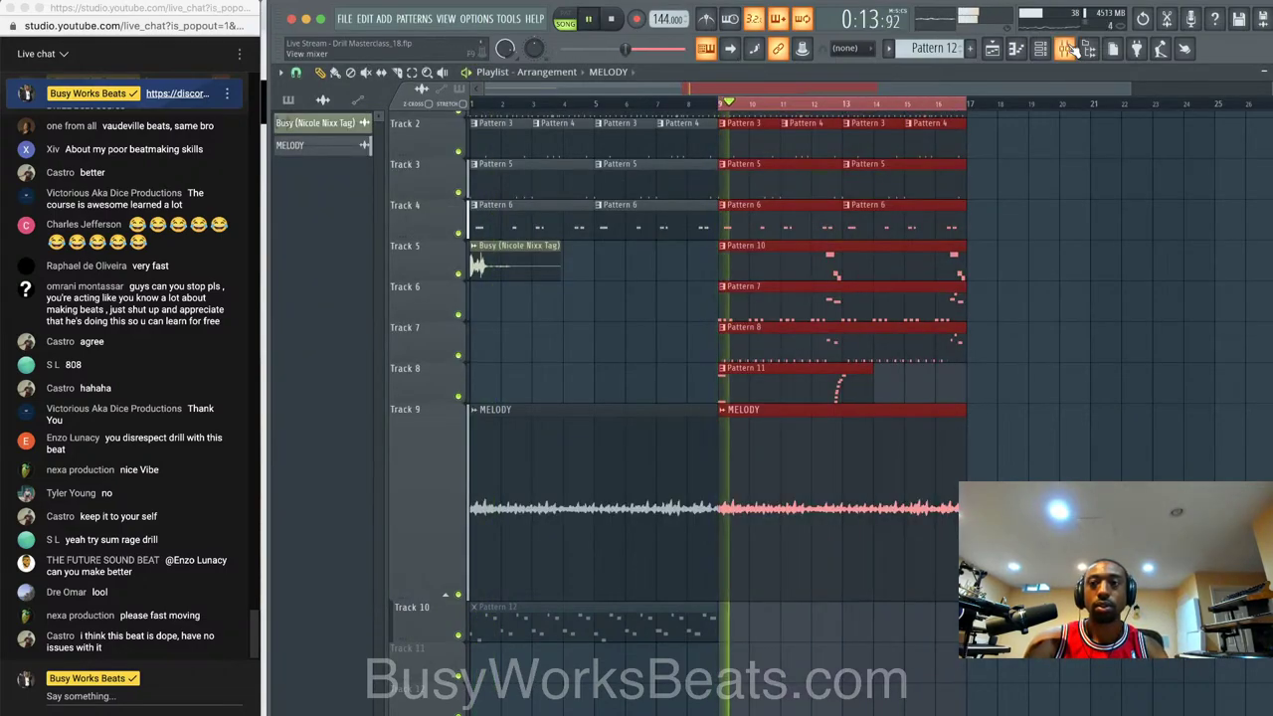
pyautogui.click(1067, 49)
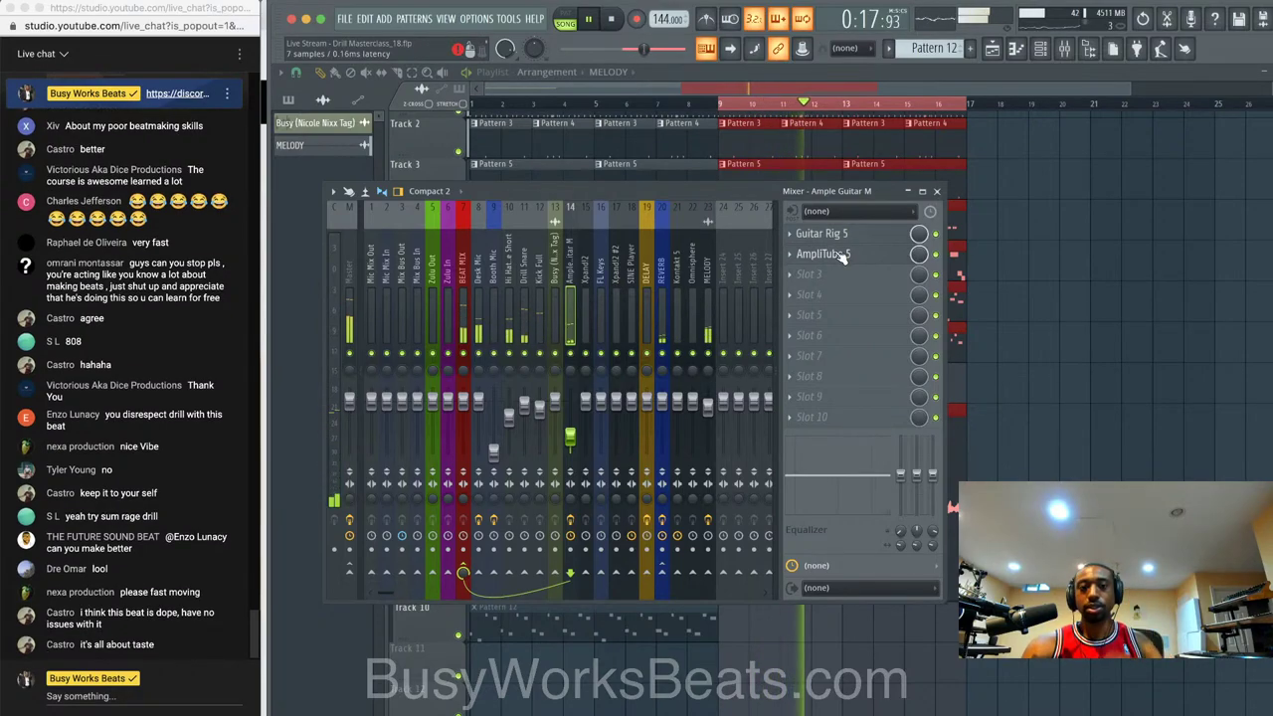
pyautogui.click(936, 191)
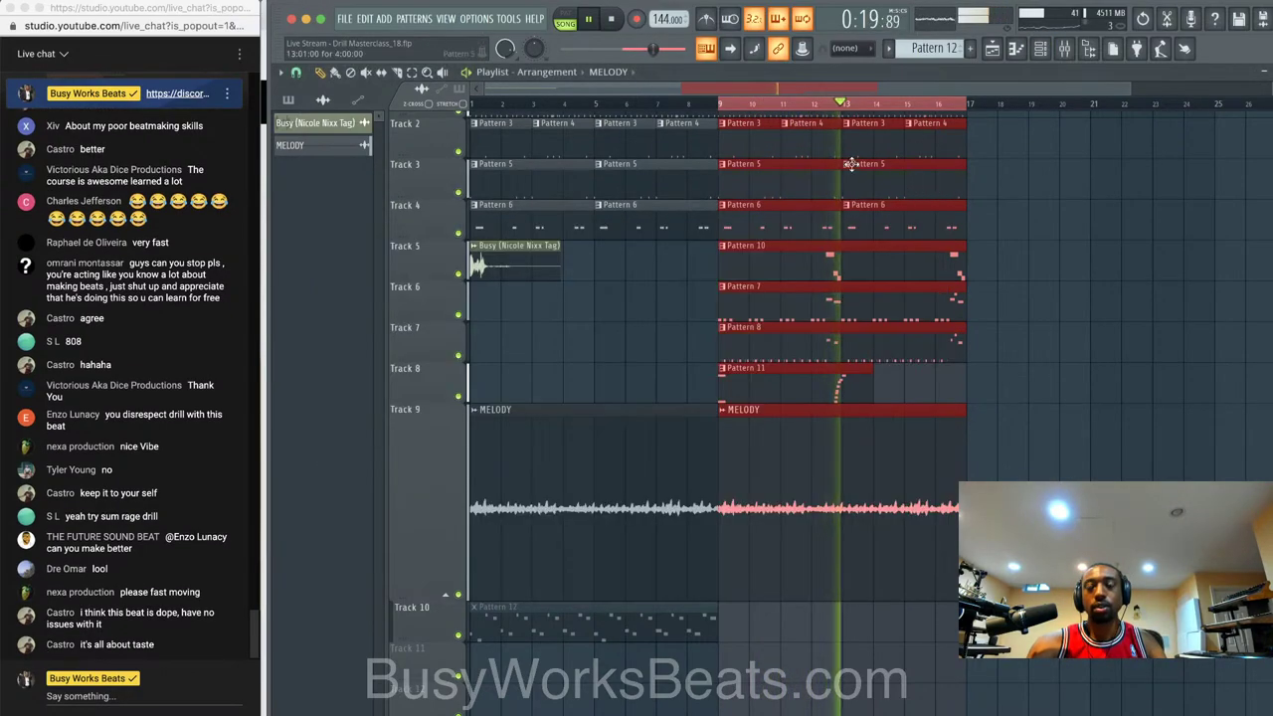
# - Examine Pattern 7's Ample Guitar SC notes in the piano roll while playing the looped section
pyautogui.scroll(1, 851, 164)
pyautogui.press('space')
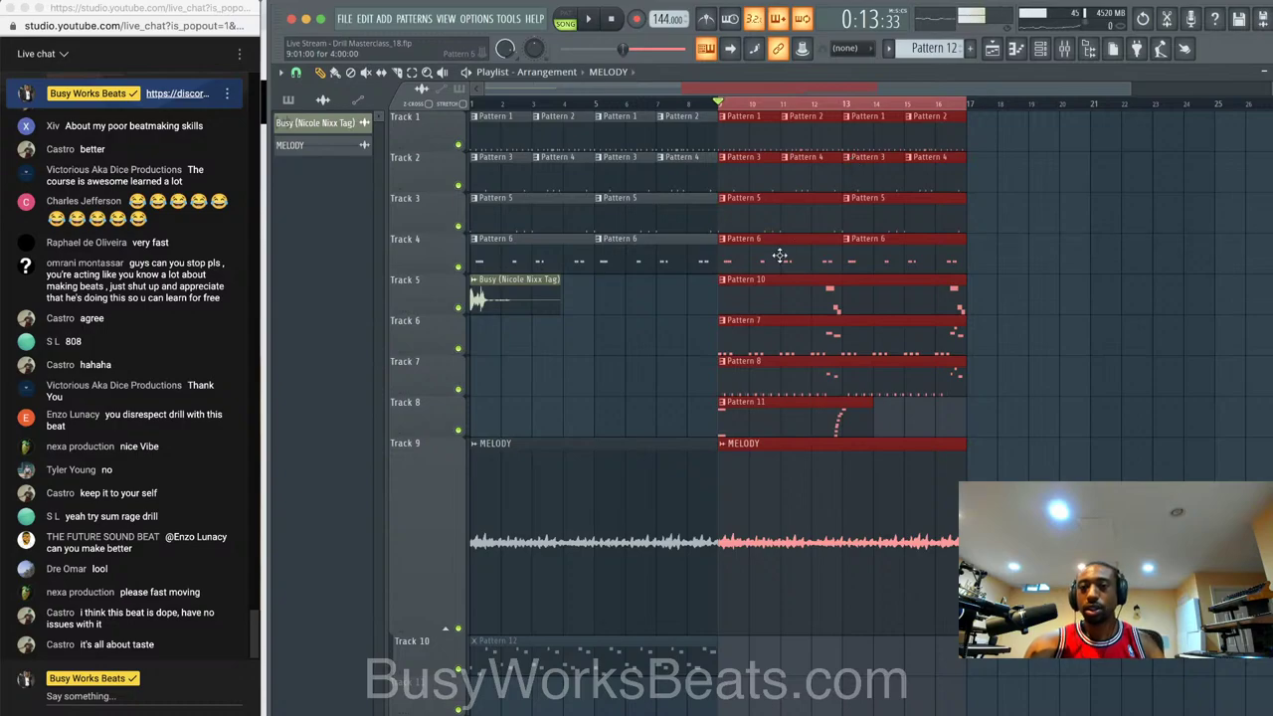
pyautogui.press('space')
pyautogui.doubleClick(761, 325)
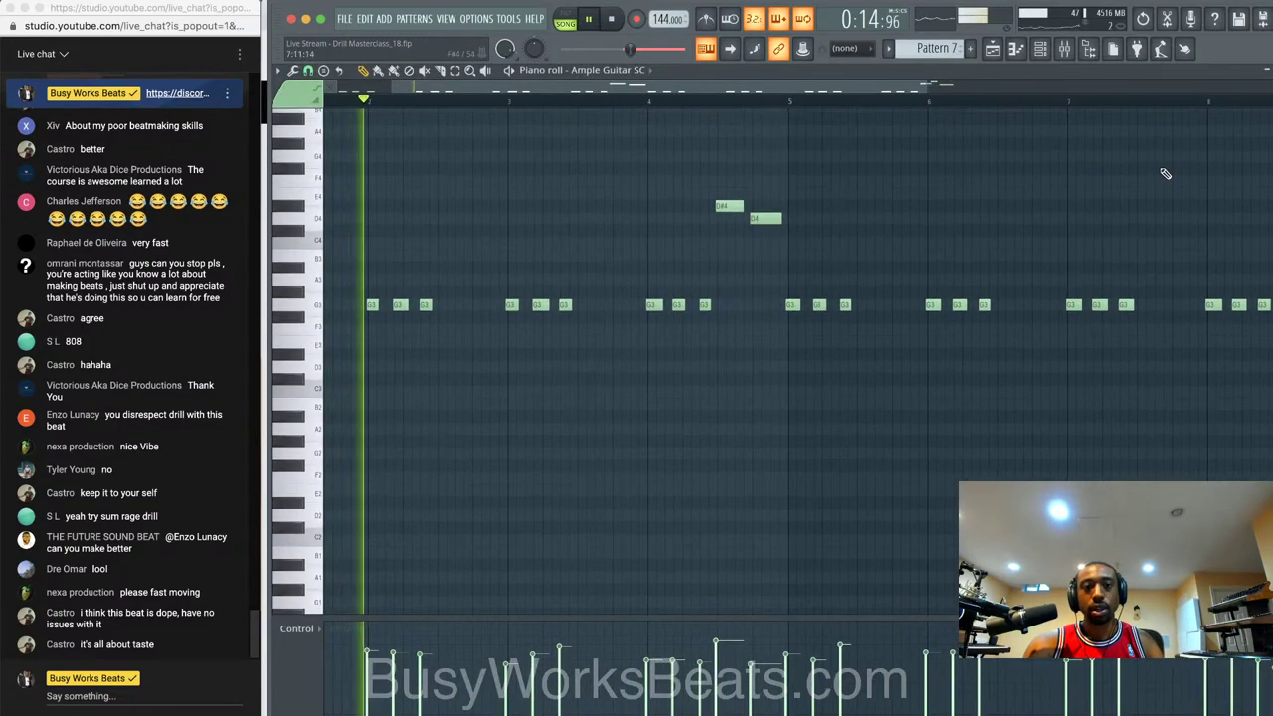
pyautogui.click(1270, 70)
pyautogui.press('space')
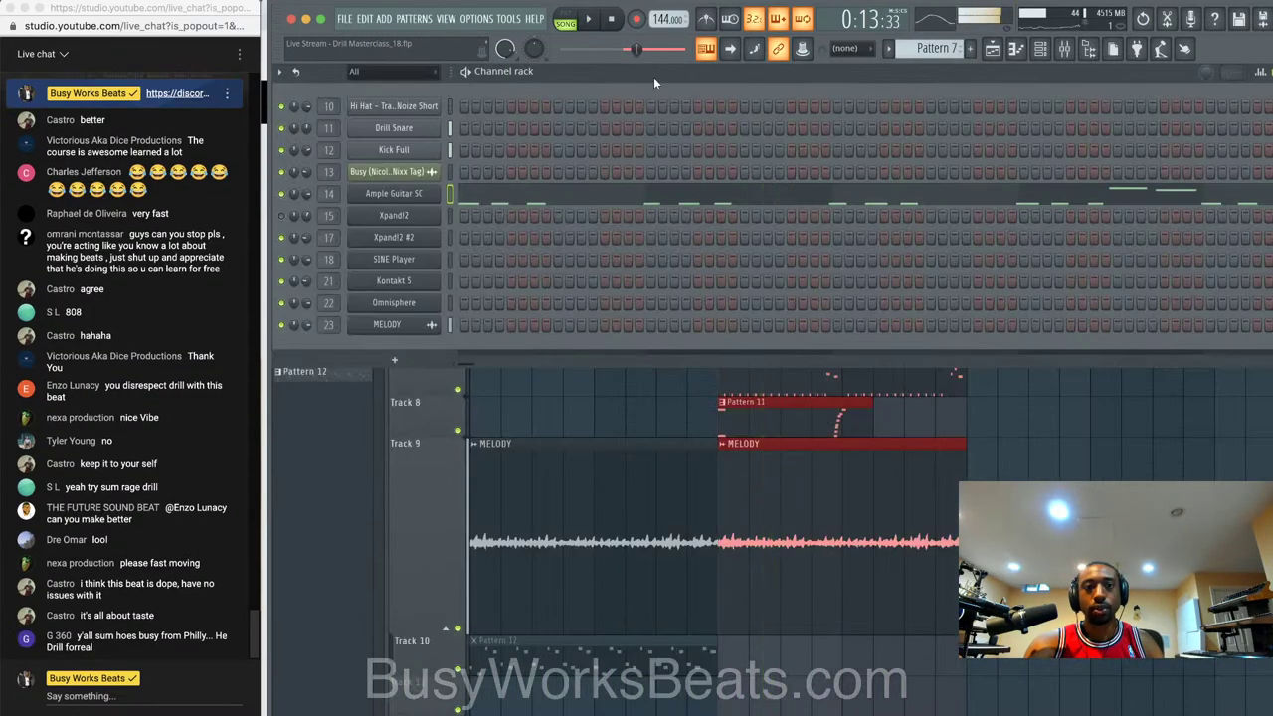
# - Set Ample Guitar SC's fine time shift to 0:03, start playback and close the channel window
pyautogui.click(393, 193)
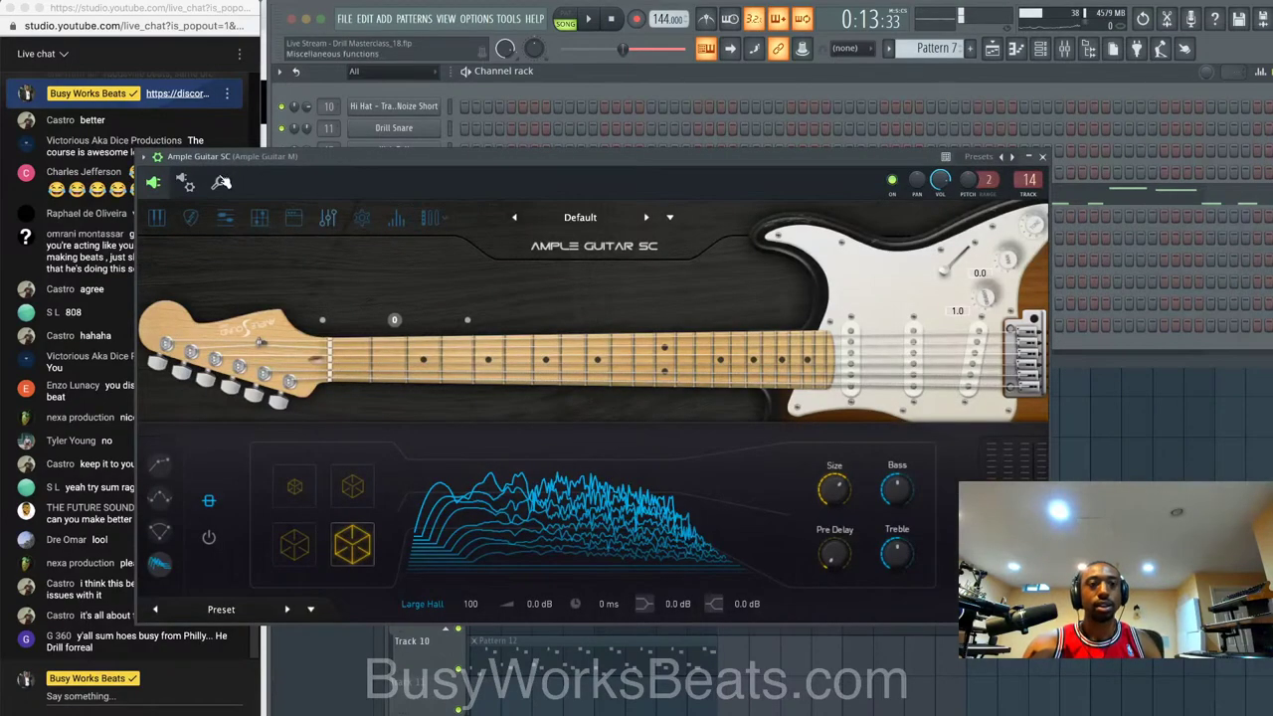
pyautogui.click(216, 182)
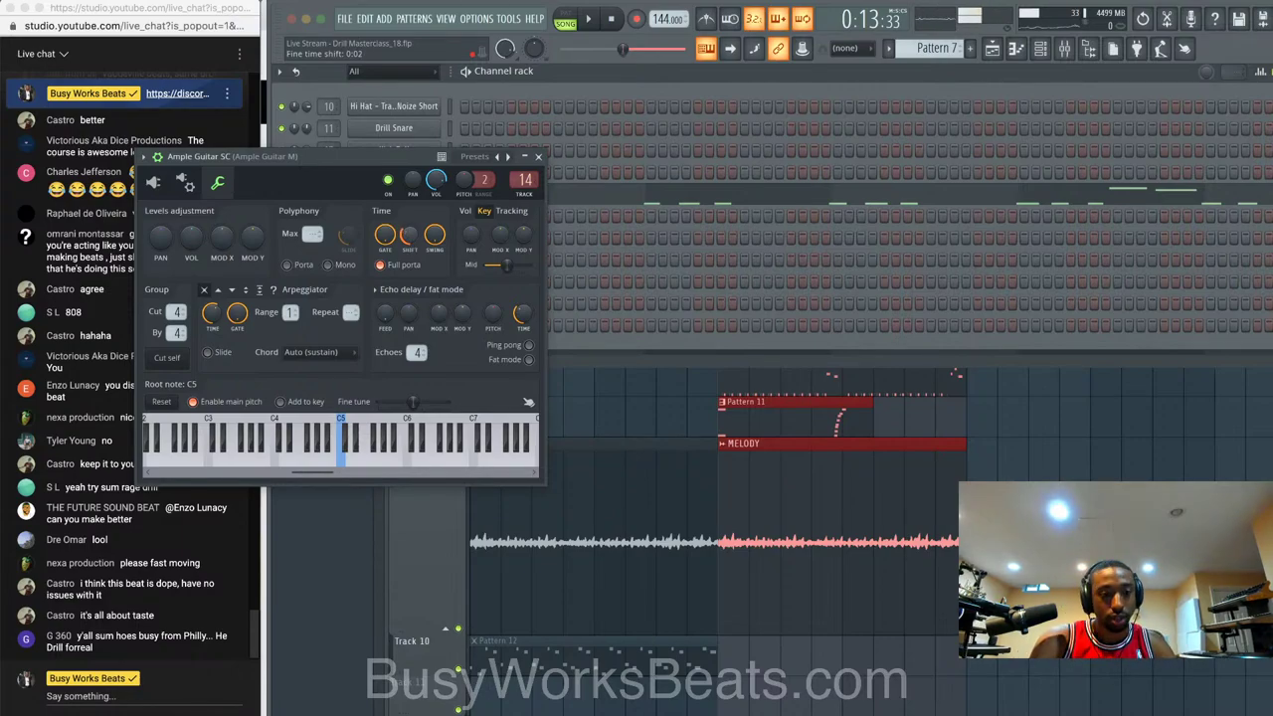
pyautogui.moveTo(414, 236); pyautogui.dragTo(415, 233)
pyautogui.press('space')
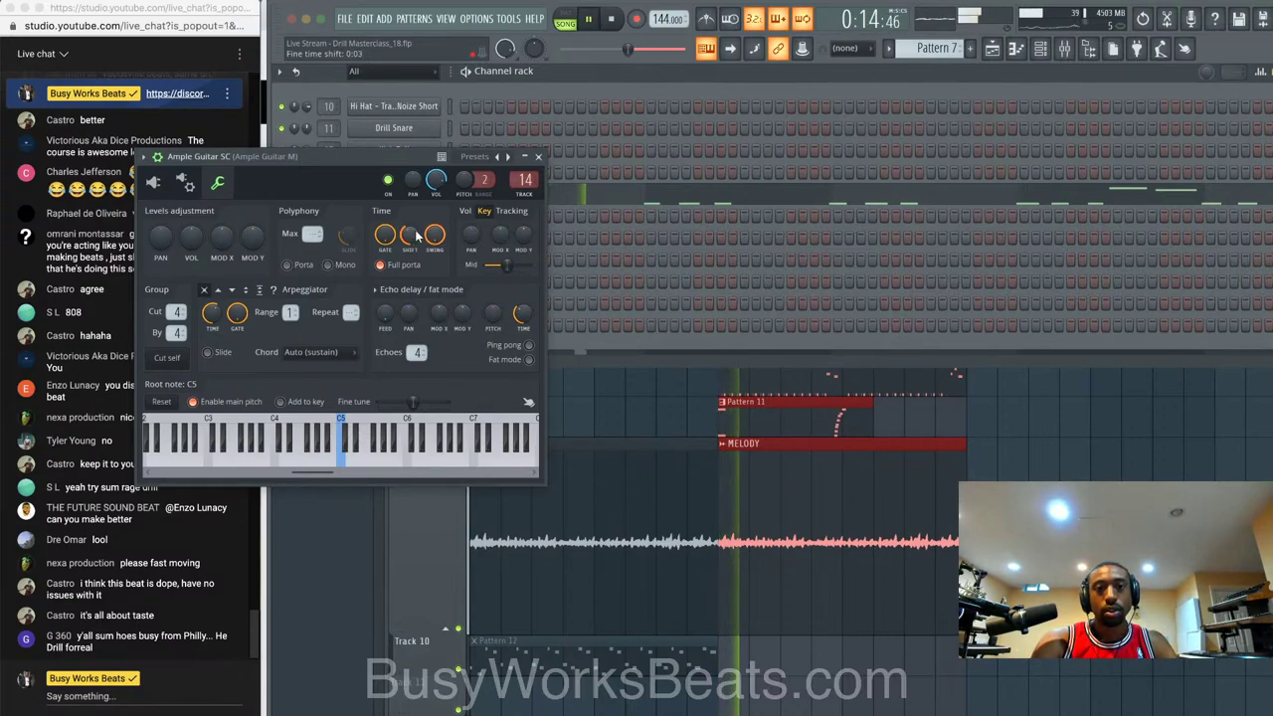
pyautogui.click(539, 156)
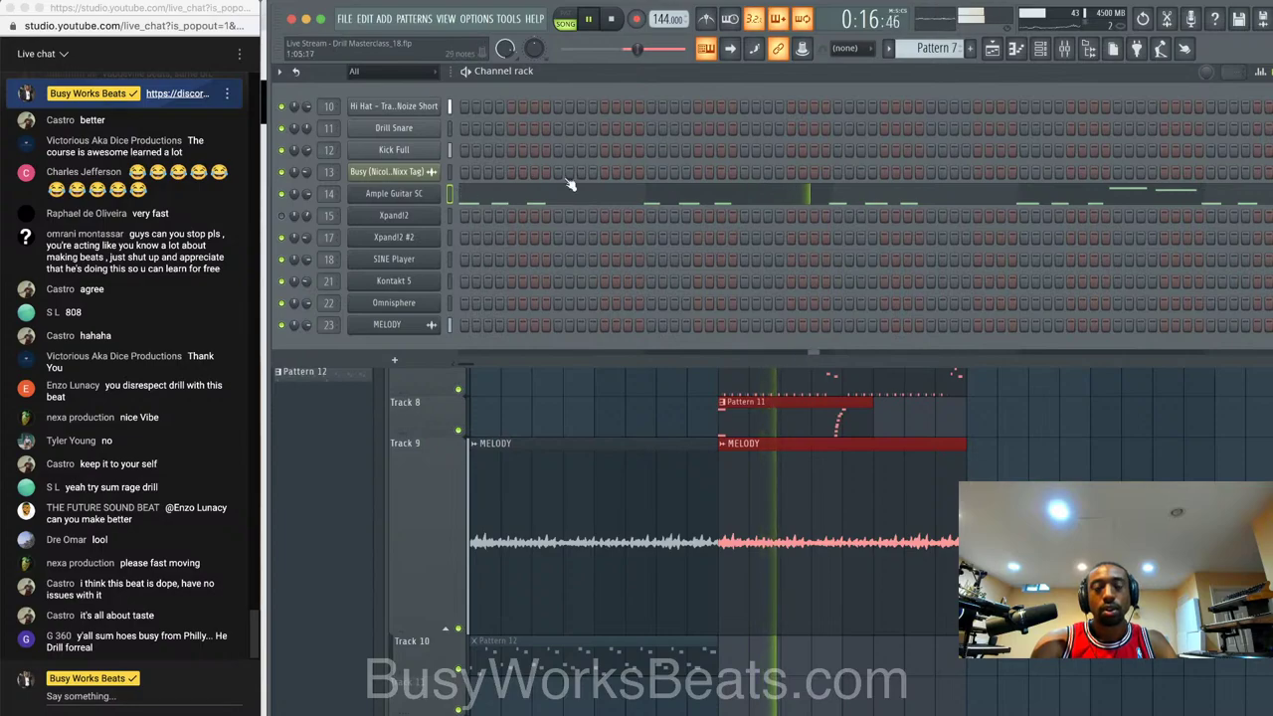
# - Listen to the looped section while checking the guitar's mixer levels and its notes in the piano roll
pyautogui.press('F9')
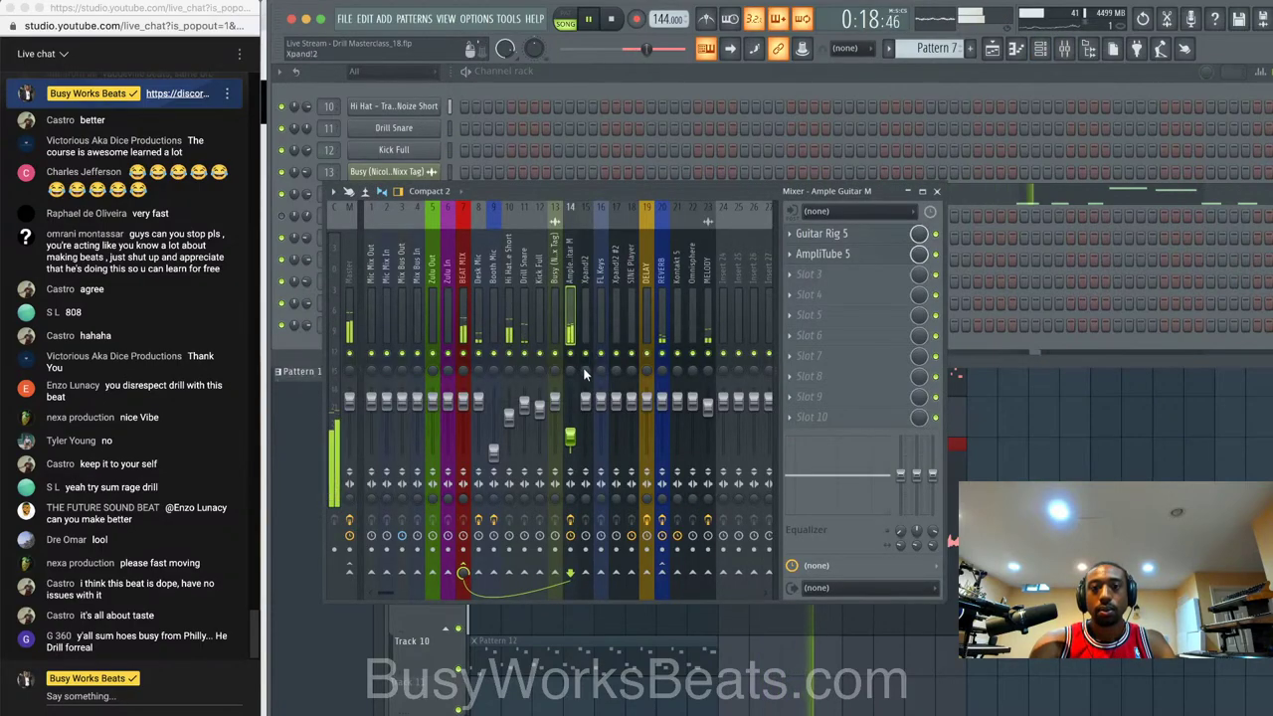
pyautogui.click(965, 196)
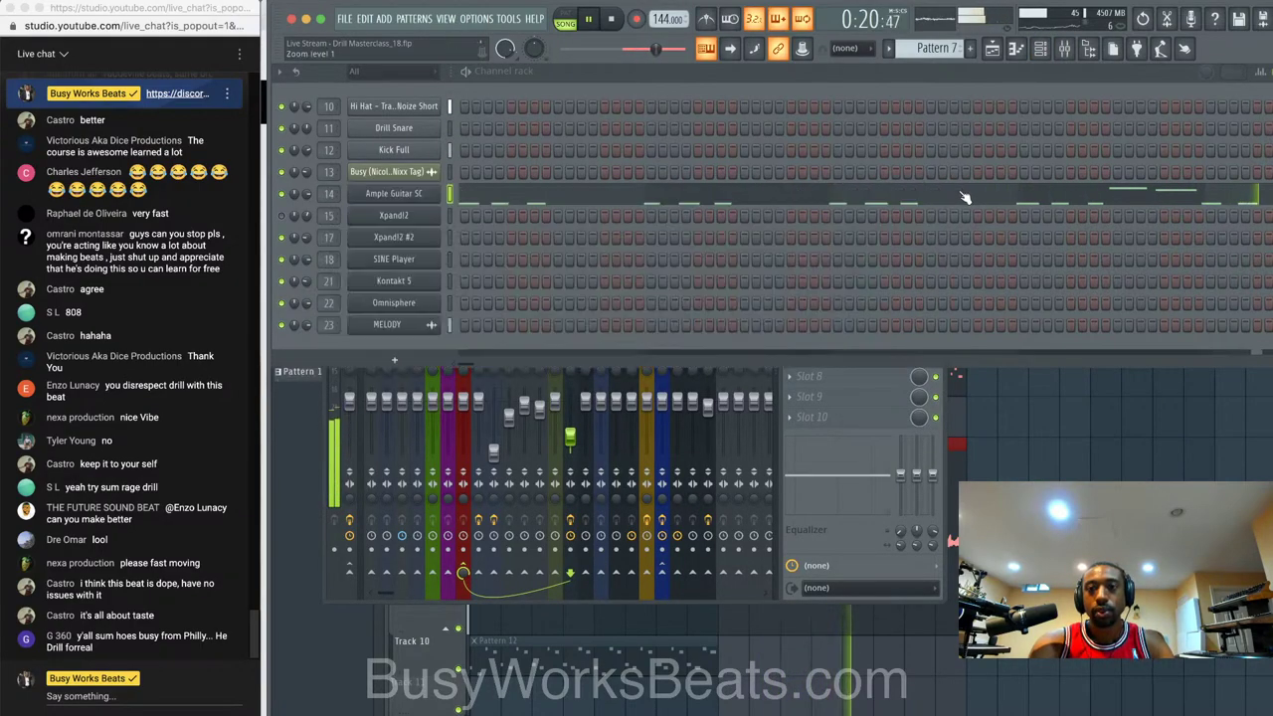
pyautogui.click(965, 197)
pyautogui.press('space')
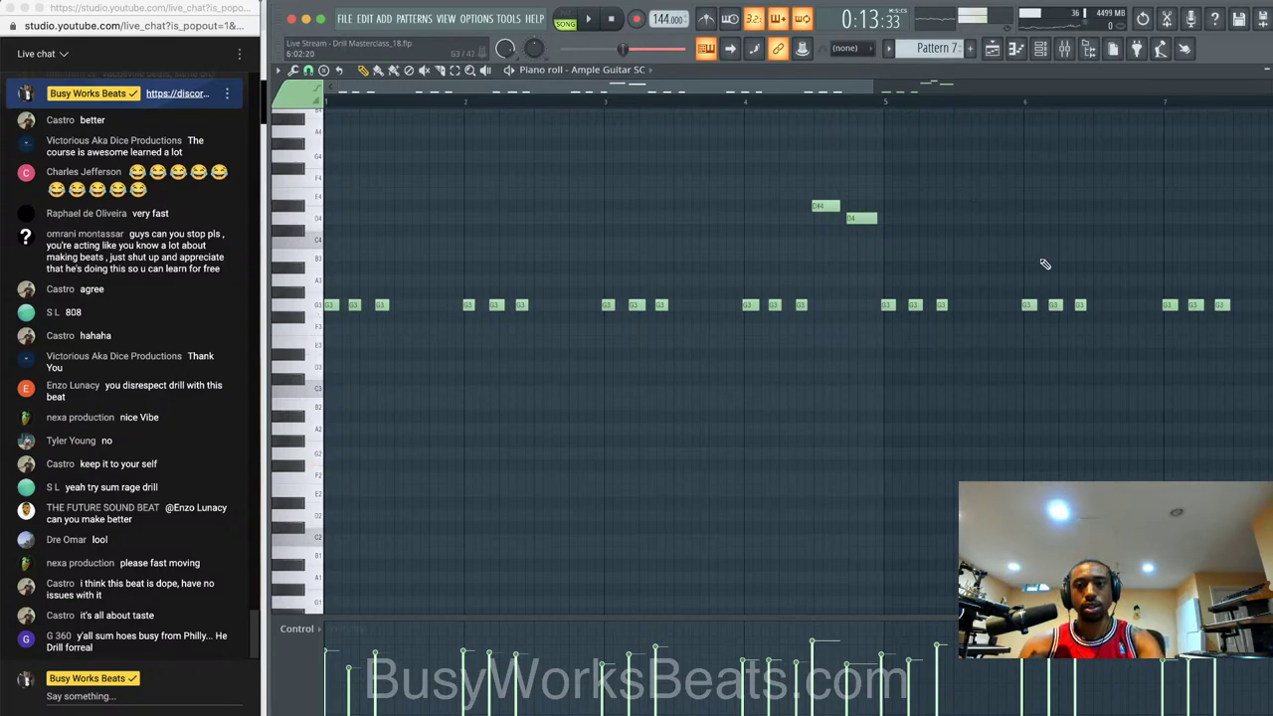
pyautogui.press('space')
pyautogui.click(1272, 71)
pyautogui.press('space')
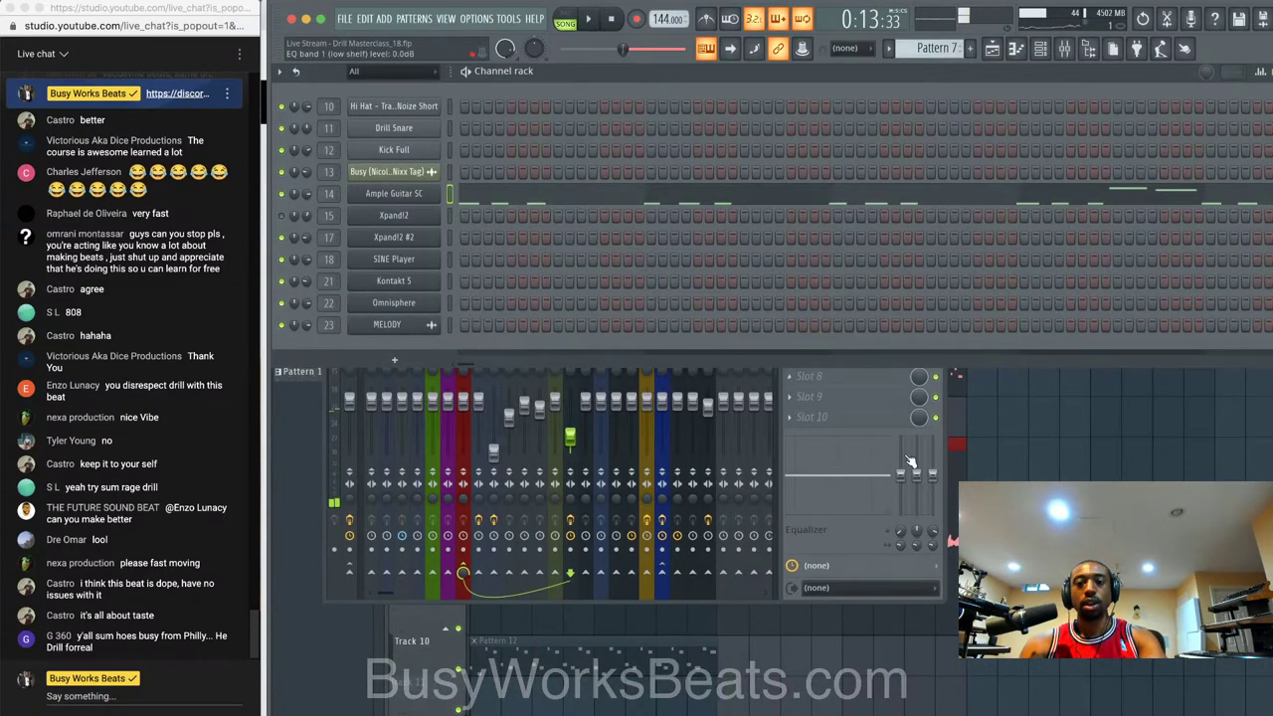
# - Bypass Guitar Rig 5 on the guitar's mixer track and play the looped section
pyautogui.click(868, 430)
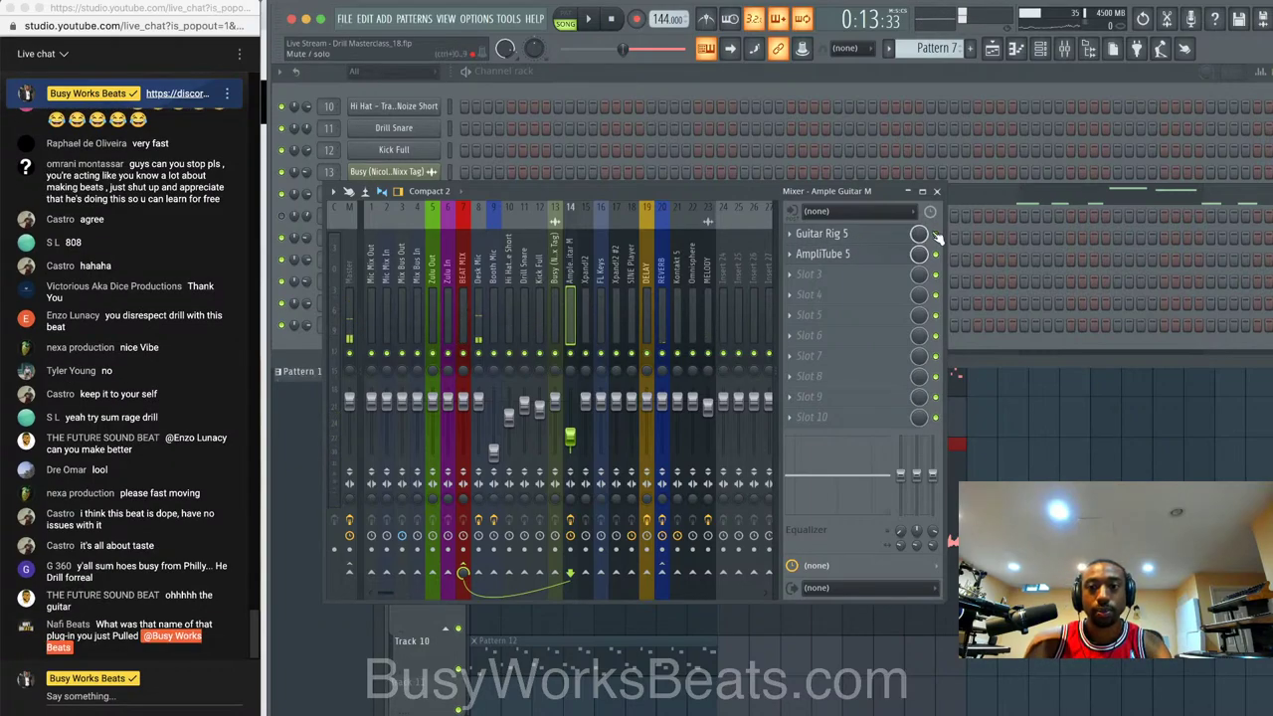
pyautogui.press('space')
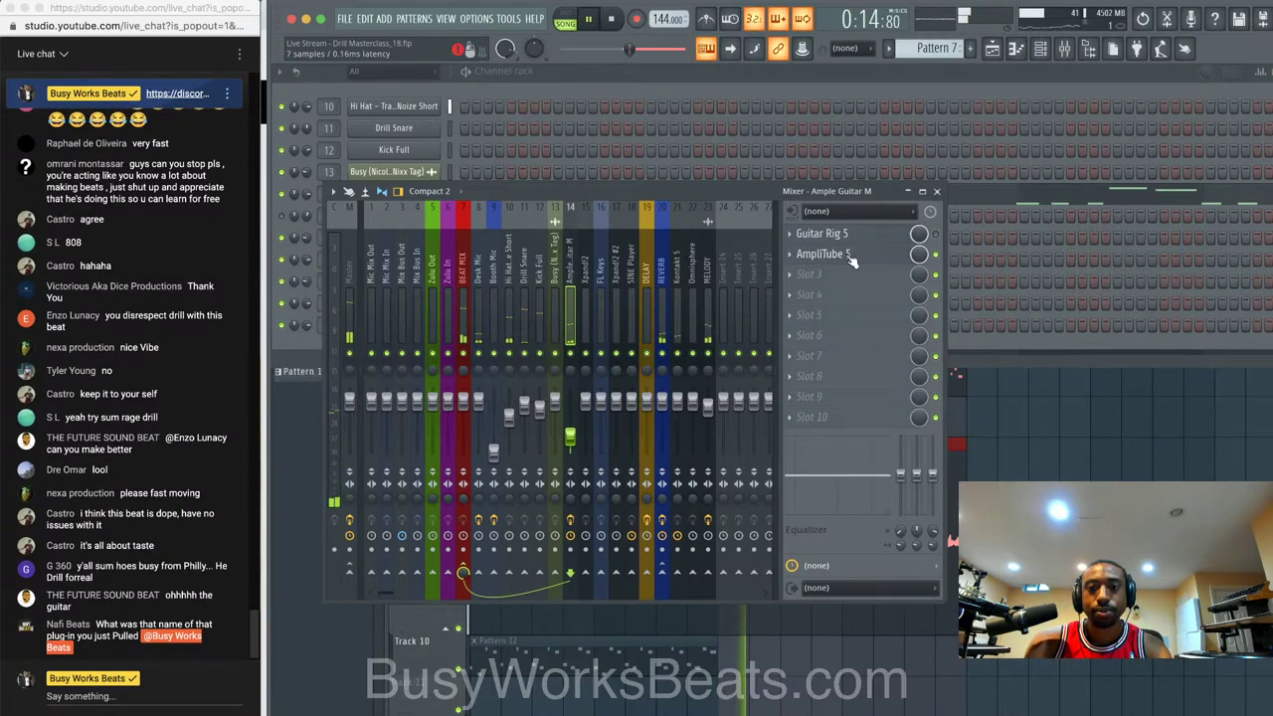
# - Open AmpliTube 5 on the guitar track, stop playback and switch the plugin to the DZ Power preset
pyautogui.click(823, 254)
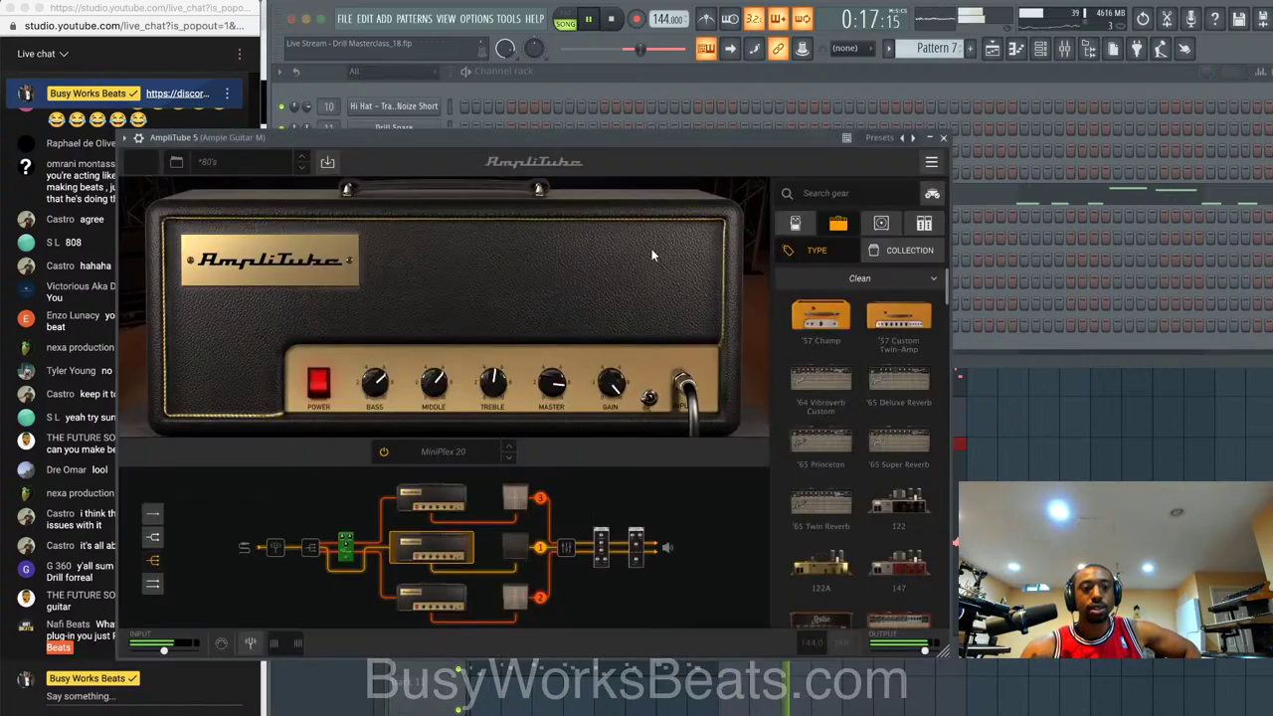
pyautogui.press('space')
pyautogui.moveTo(459, 147); pyautogui.dragTo(603, 135)
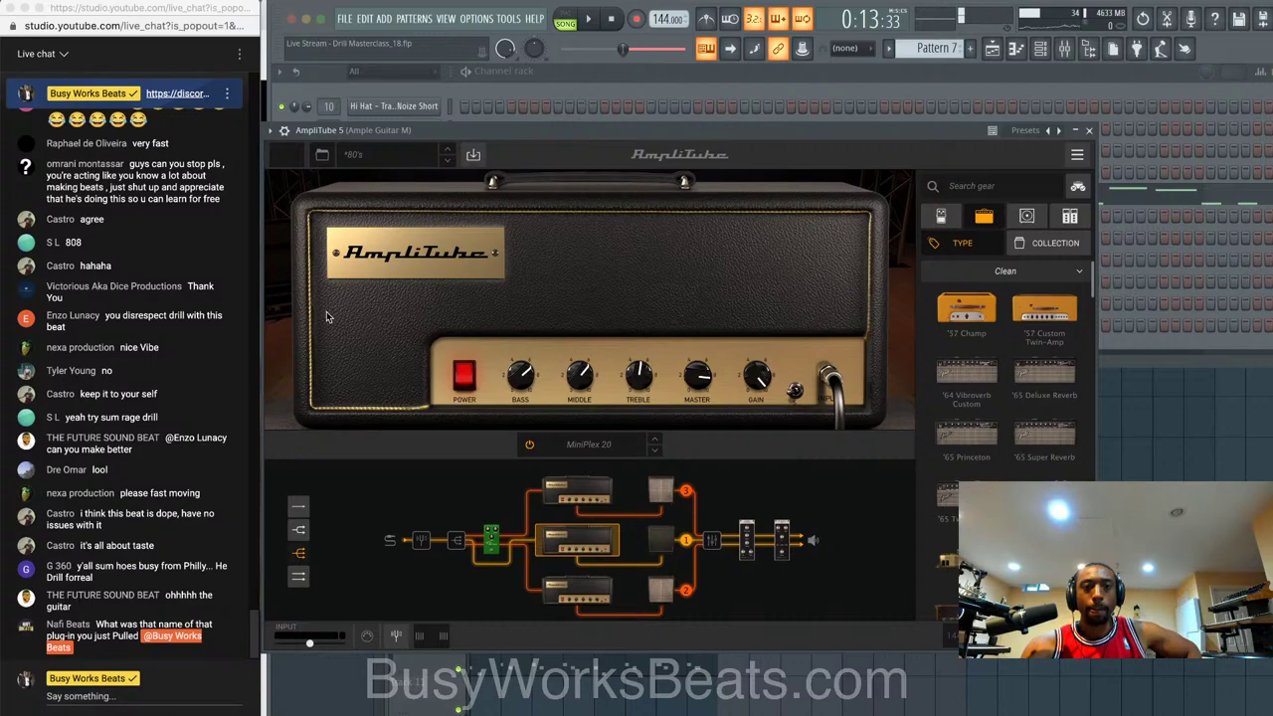
pyautogui.click(446, 162)
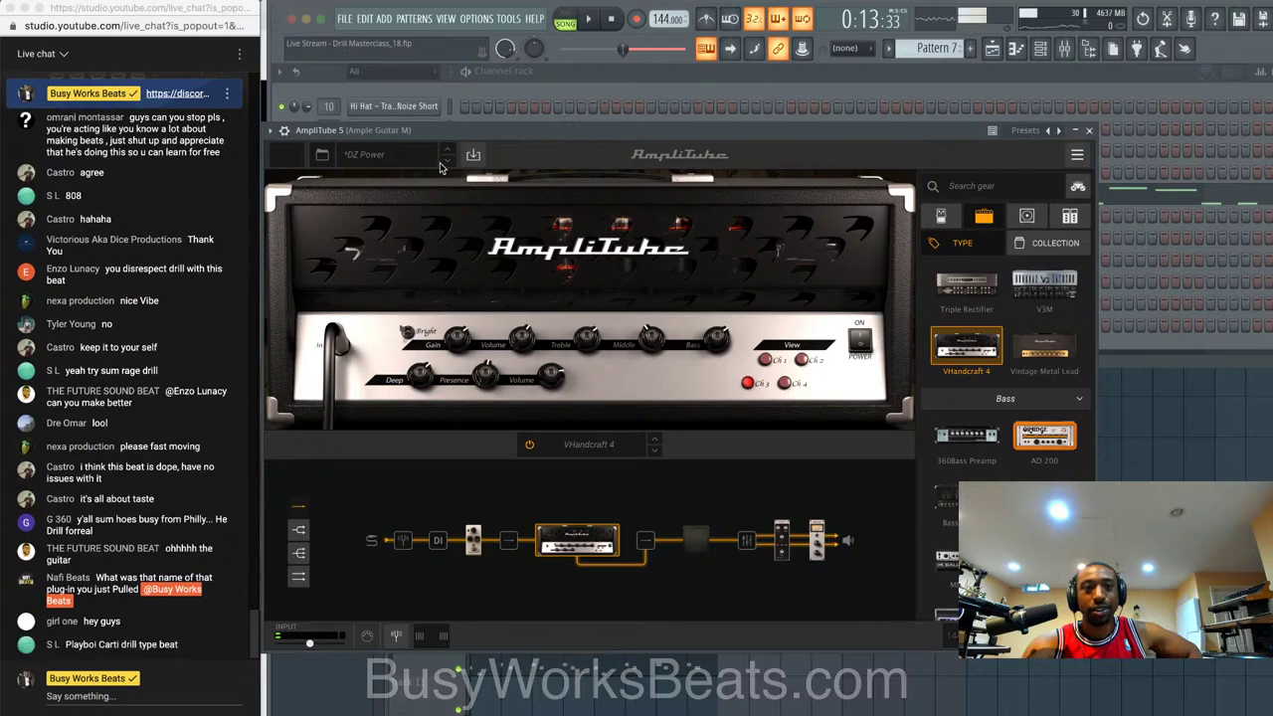
# - Browse the amp models in the gear list, play the looped section through the DZ Power preset and close AmpliTube 5
pyautogui.scroll(2, 1044, 479)
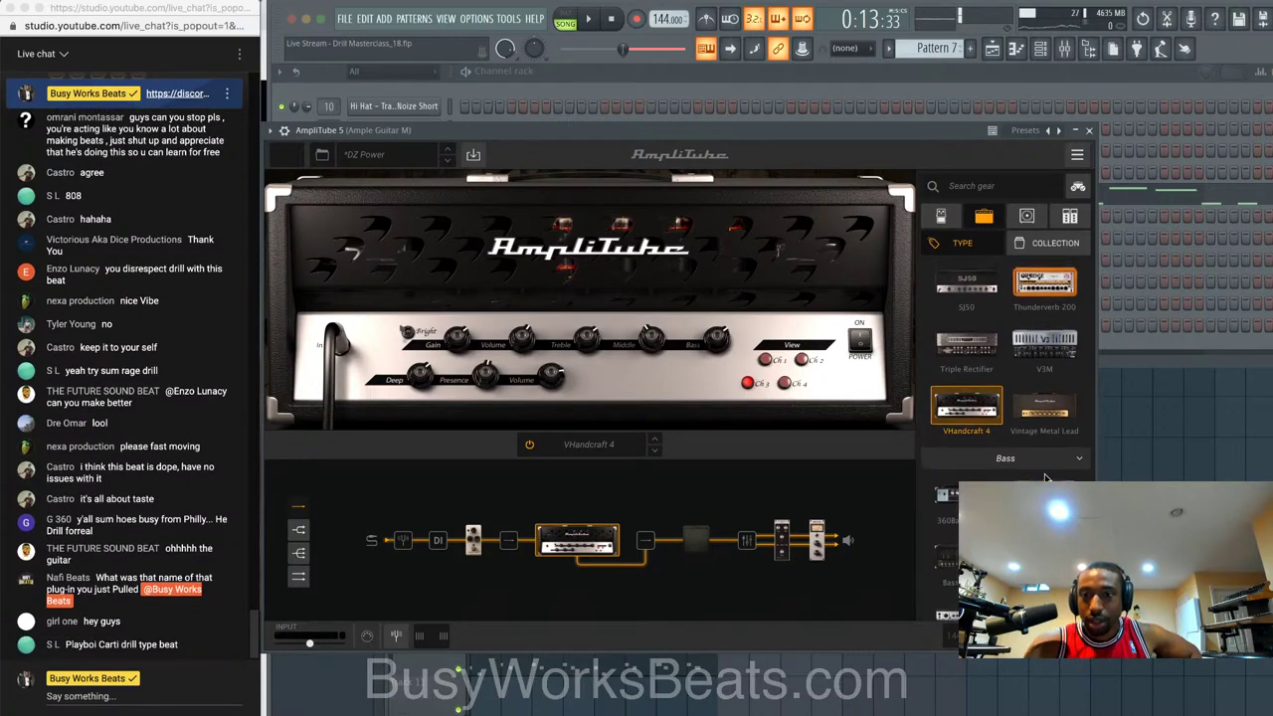
pyautogui.scroll(1, 1017, 403)
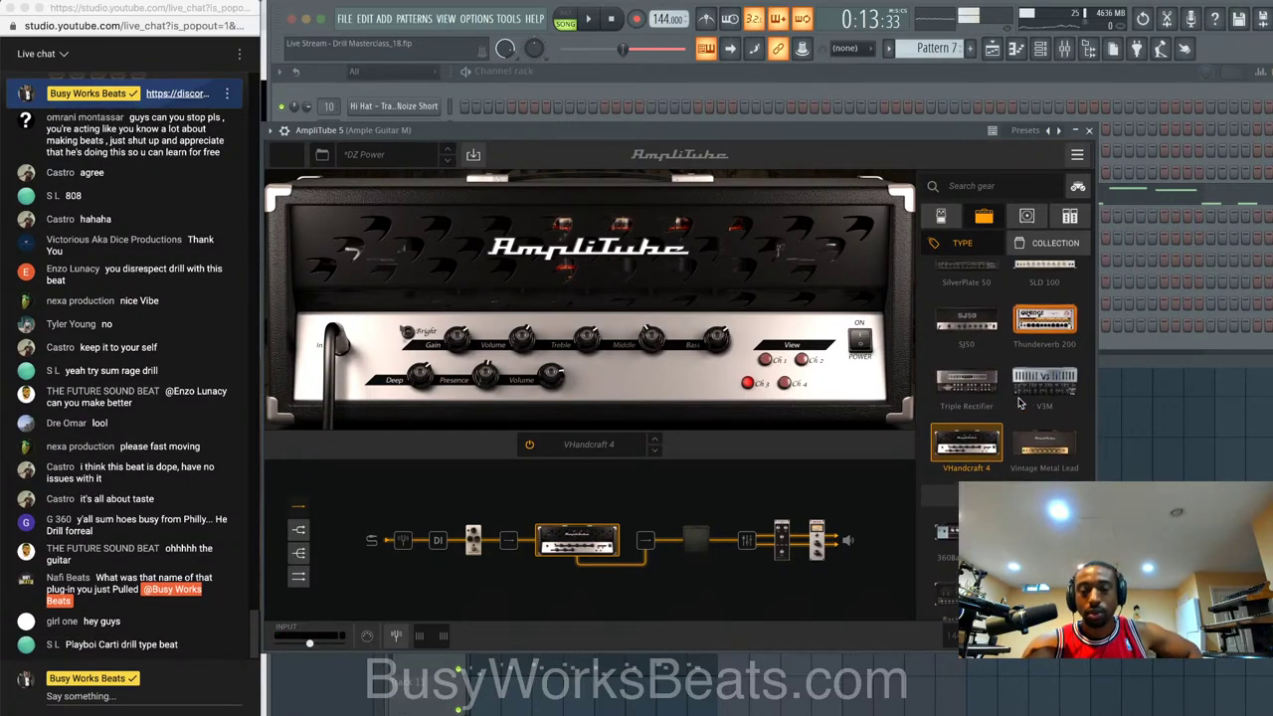
pyautogui.press('space')
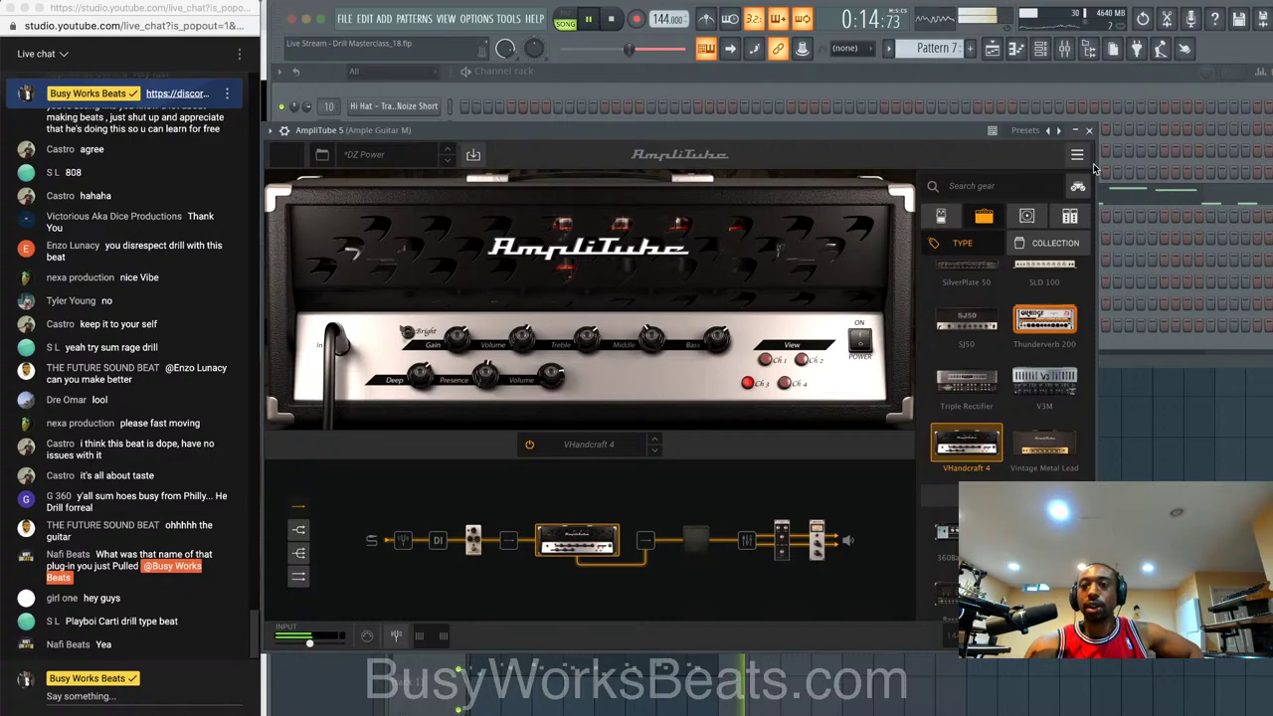
pyautogui.click(1088, 130)
pyautogui.press('space')
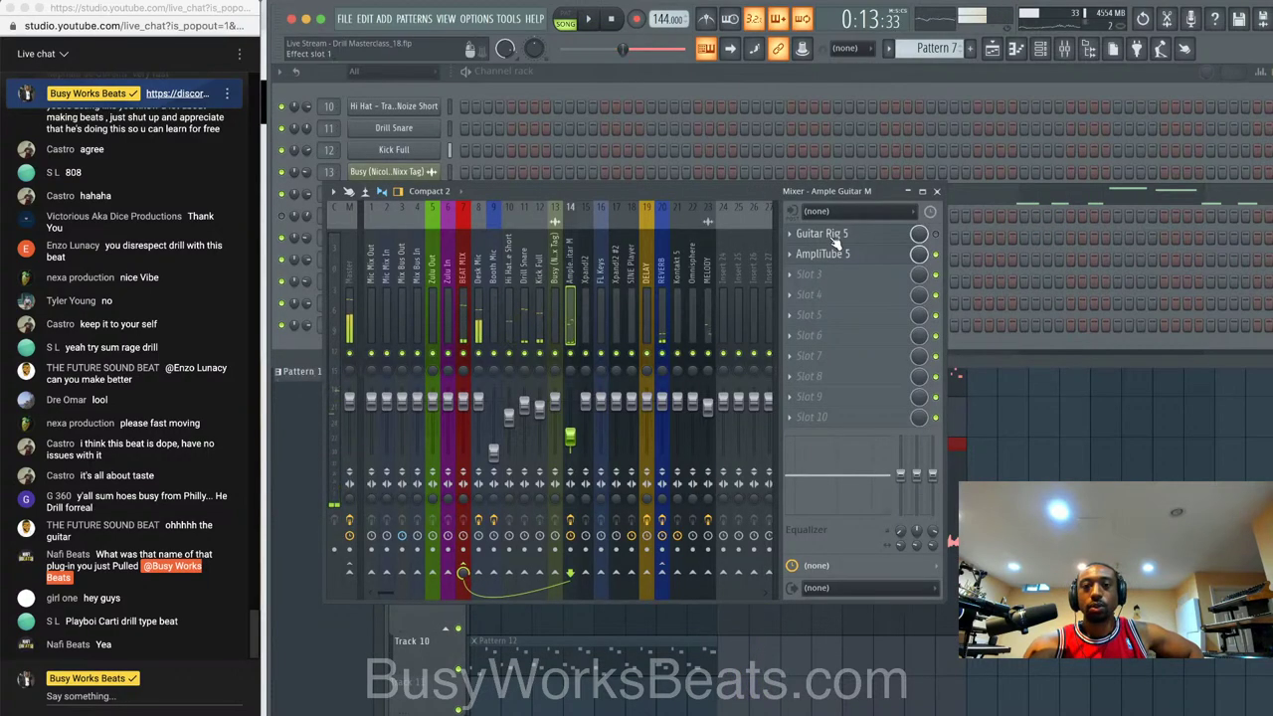
# - Reopen AmpliTube 5 on the guitar track and inspect the Parametric EQ and White 2A modules in its signal chain
pyautogui.click(822, 254)
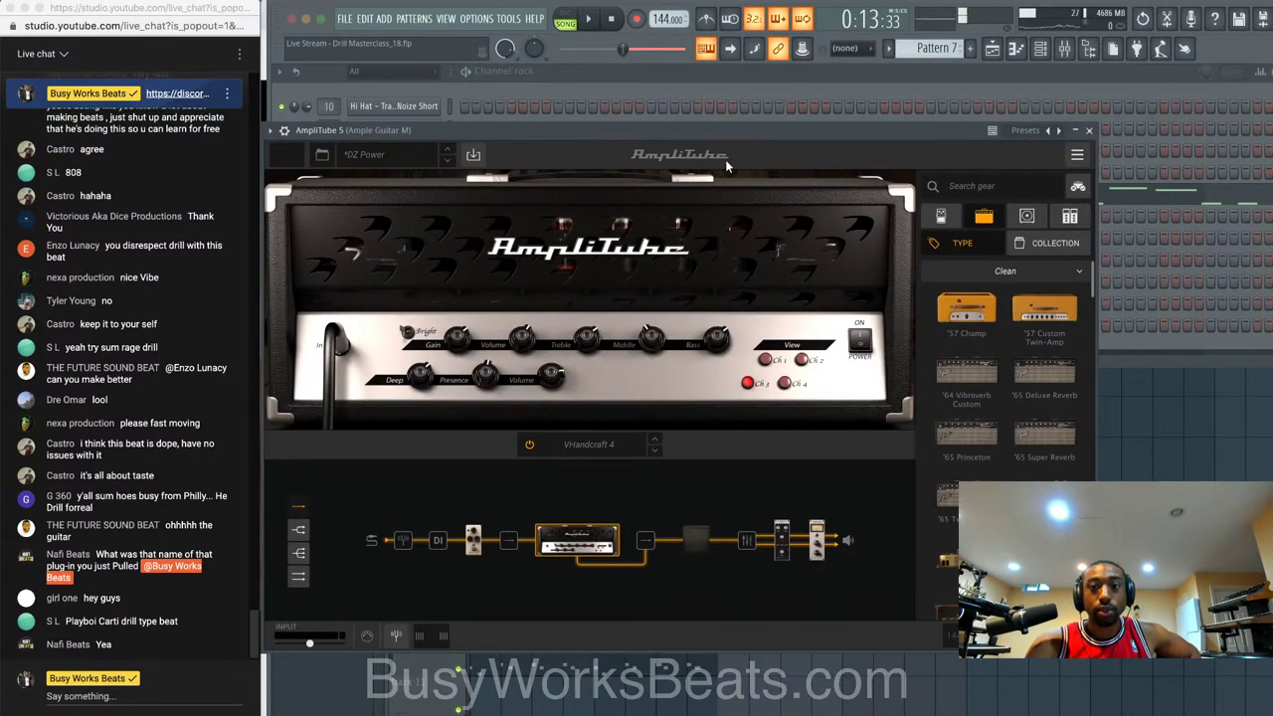
pyautogui.click(782, 550)
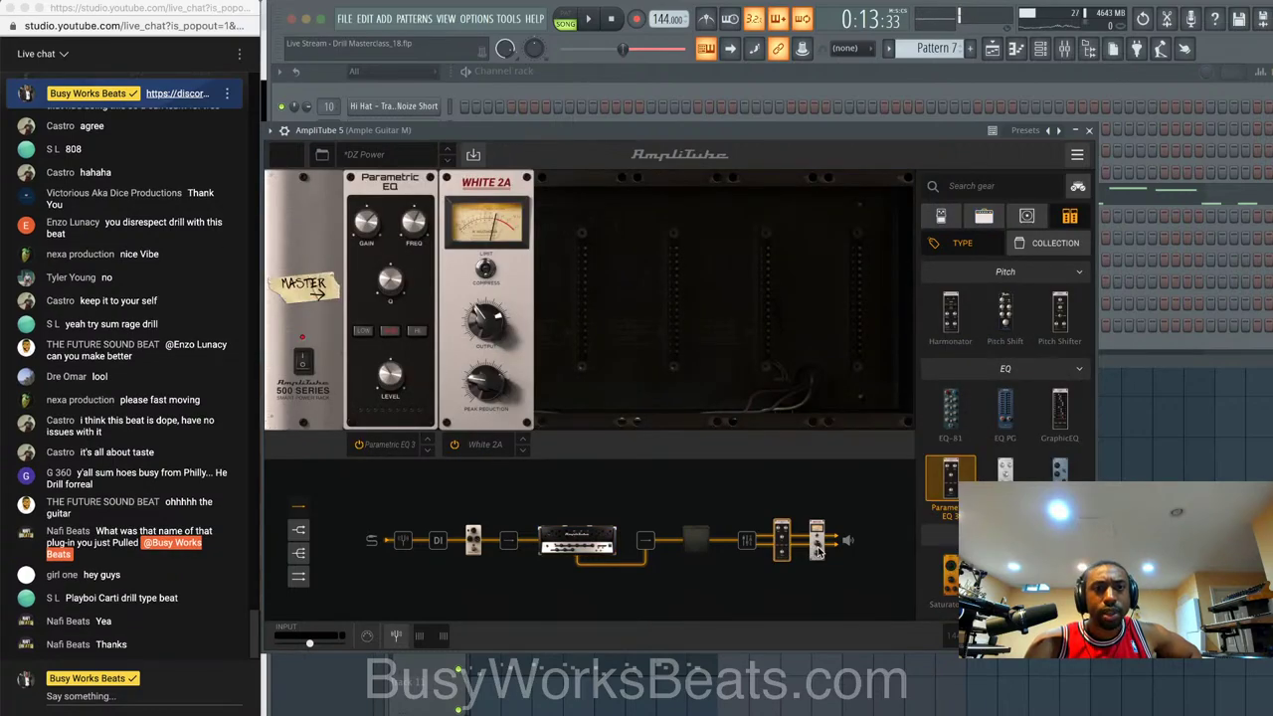
pyautogui.click(817, 547)
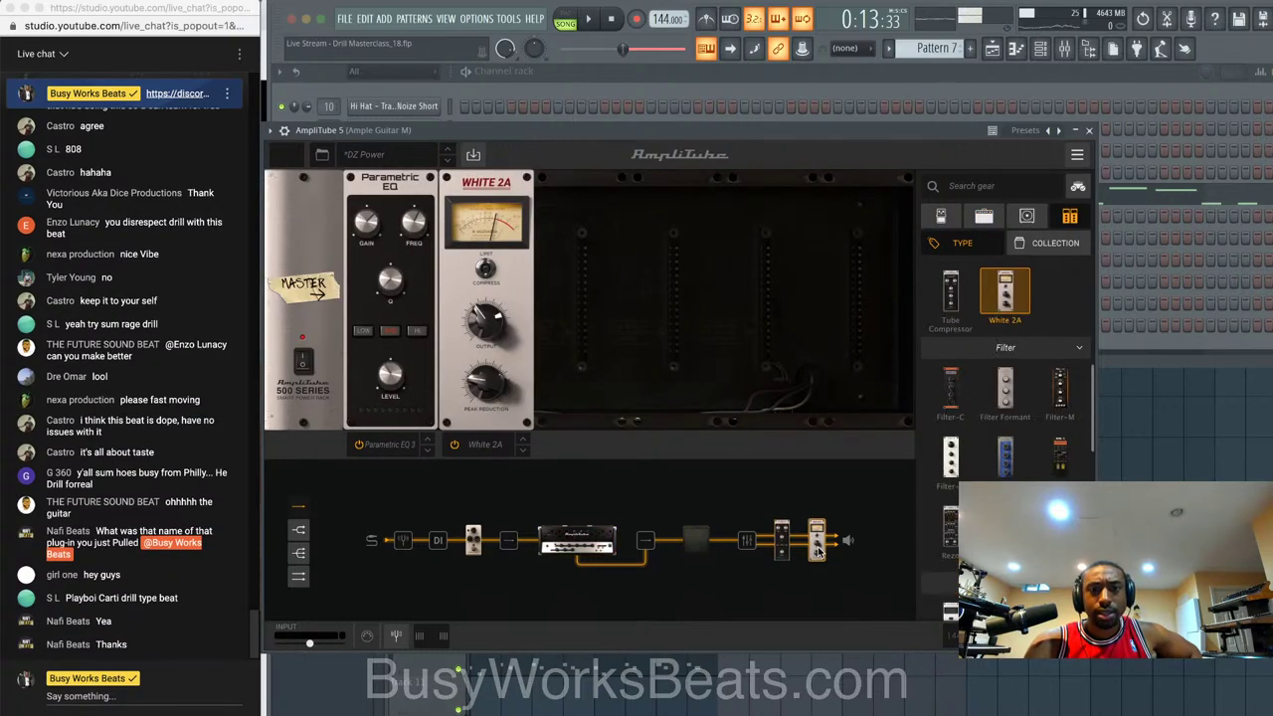
# - Move the Noise Gate from before the amp to the end of the signal chain, after the White 2A
pyautogui.click(474, 540)
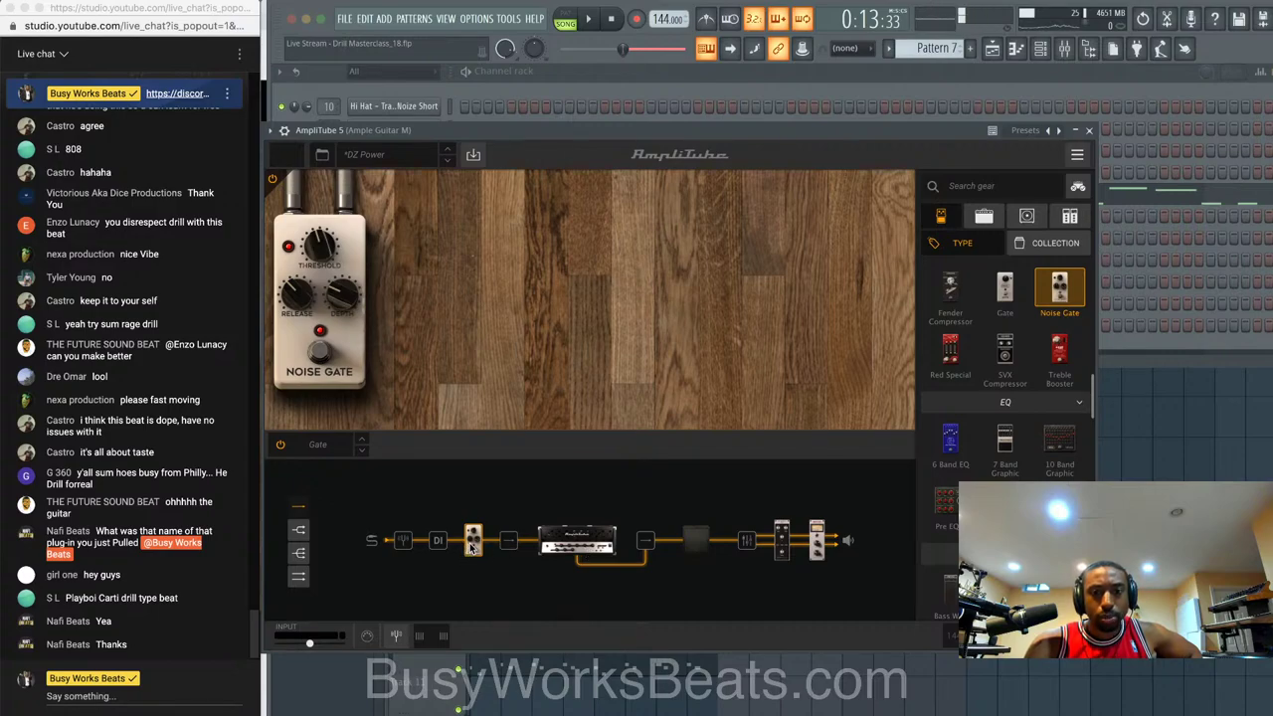
pyautogui.press('Delete')
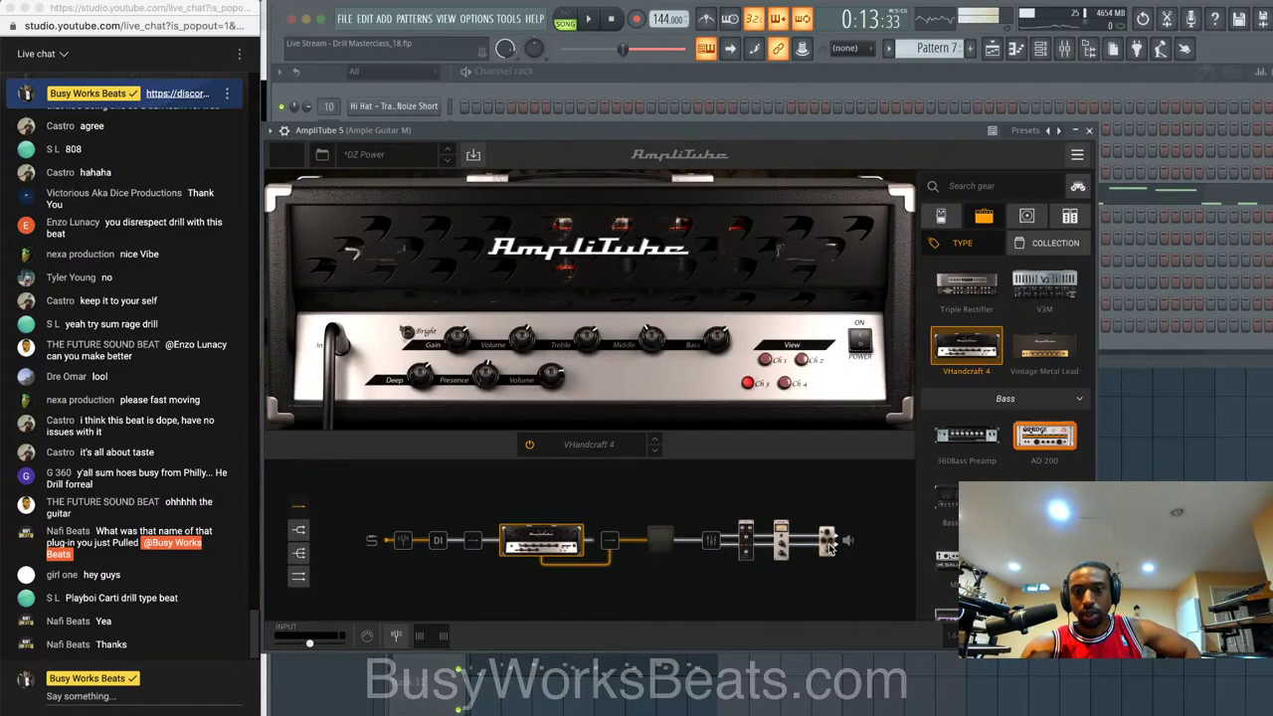
pyautogui.click(825, 545)
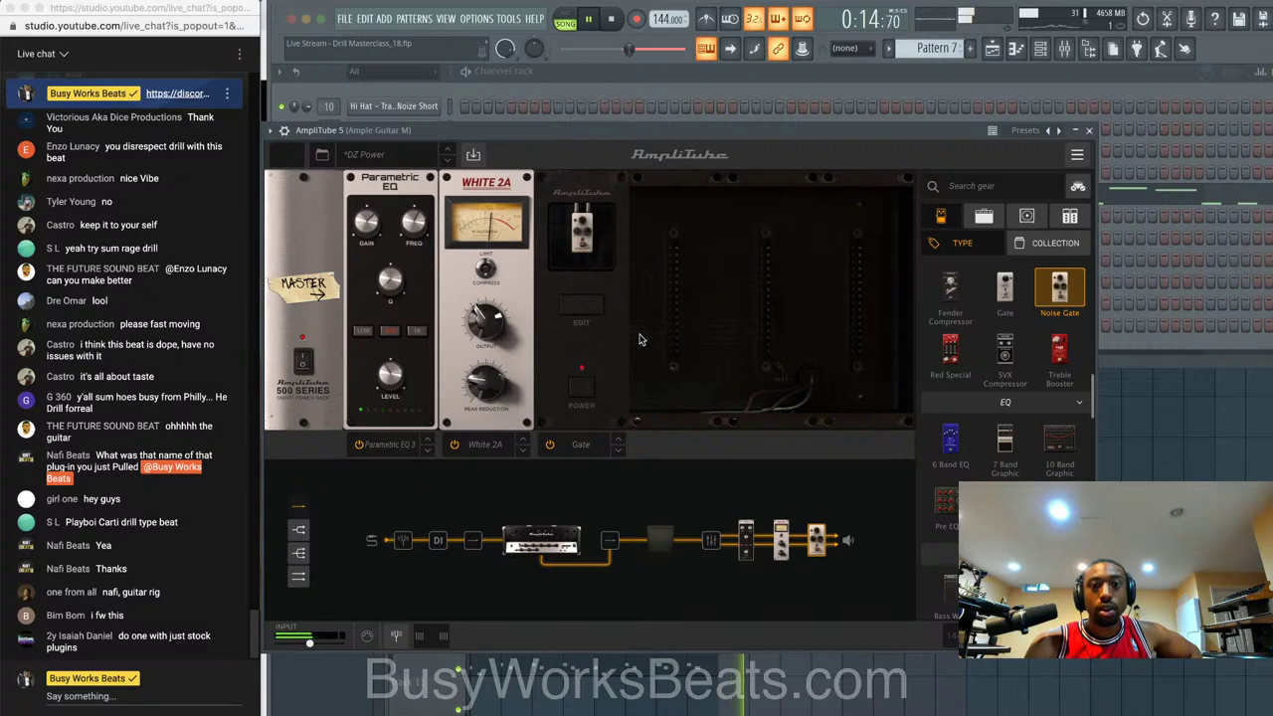
# - Set the Noise Gate's threshold to -1.9 dB and depth to -85.0 dB during playback, and return to the rack
pyautogui.click(587, 309)
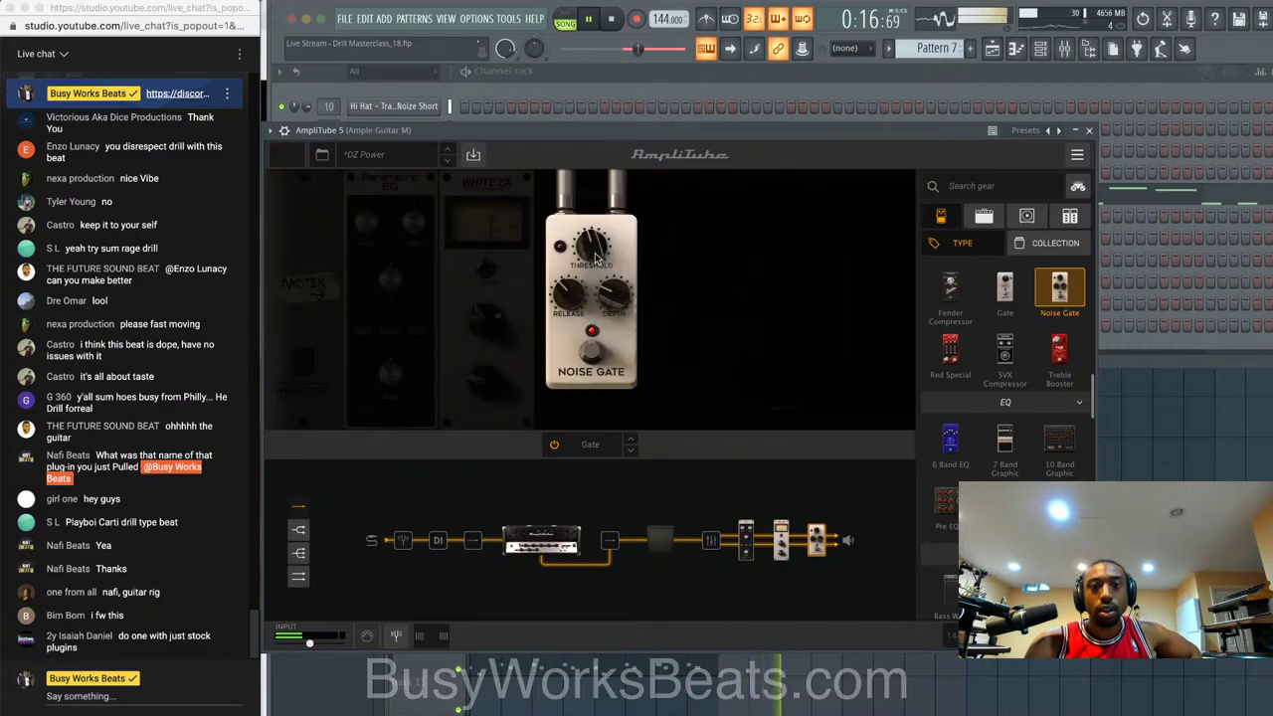
pyautogui.moveTo(597, 257); pyautogui.dragTo(588, 175)
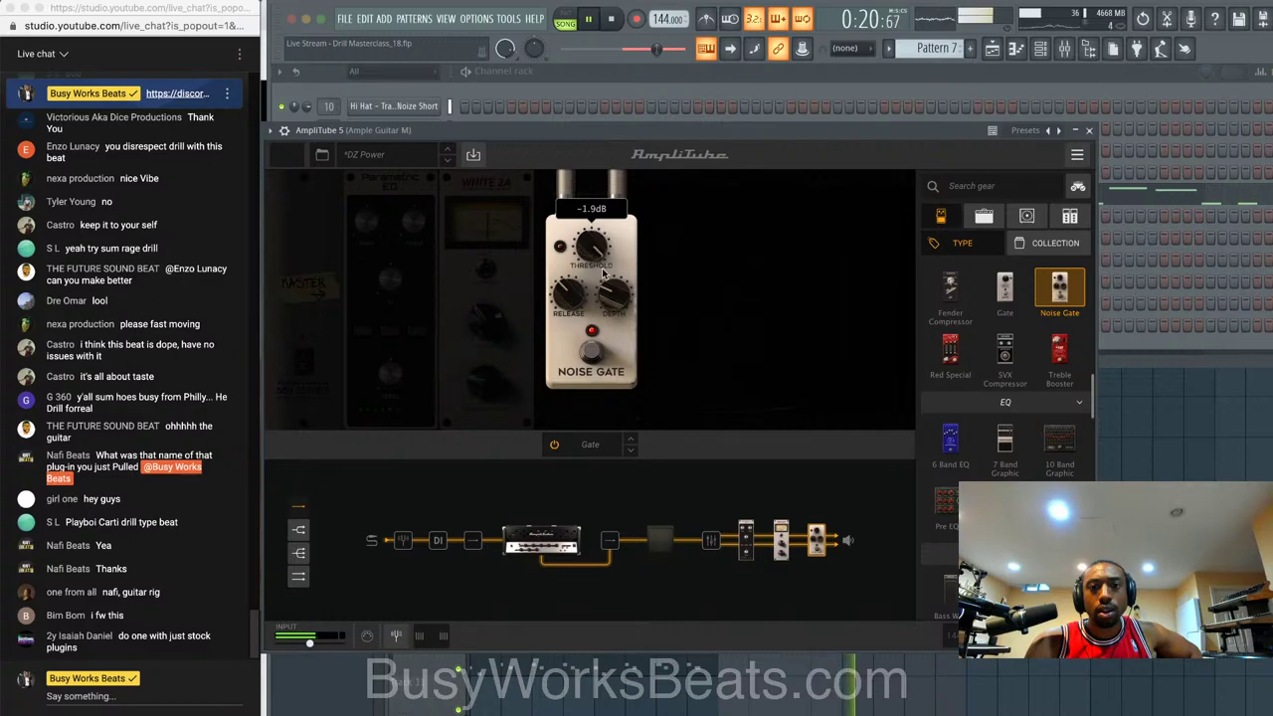
pyautogui.moveTo(602, 274); pyautogui.dragTo(615, 204)
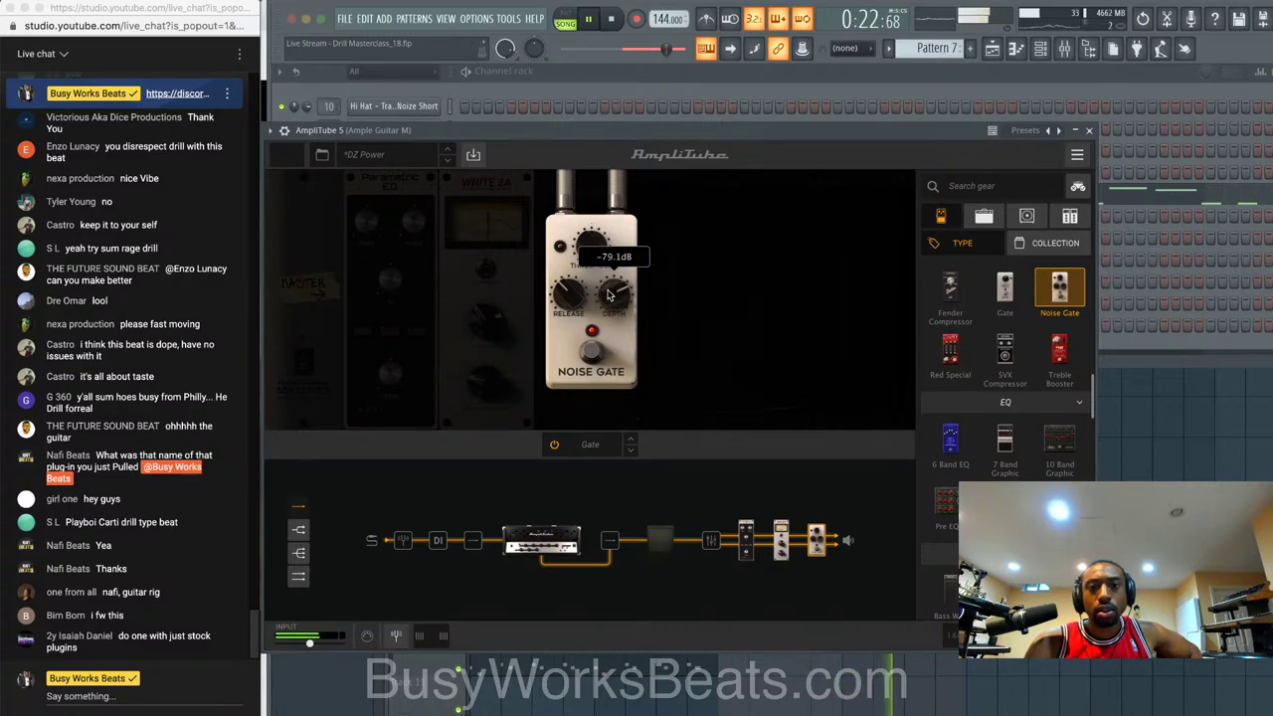
pyautogui.moveTo(611, 295); pyautogui.dragTo(595, 257)
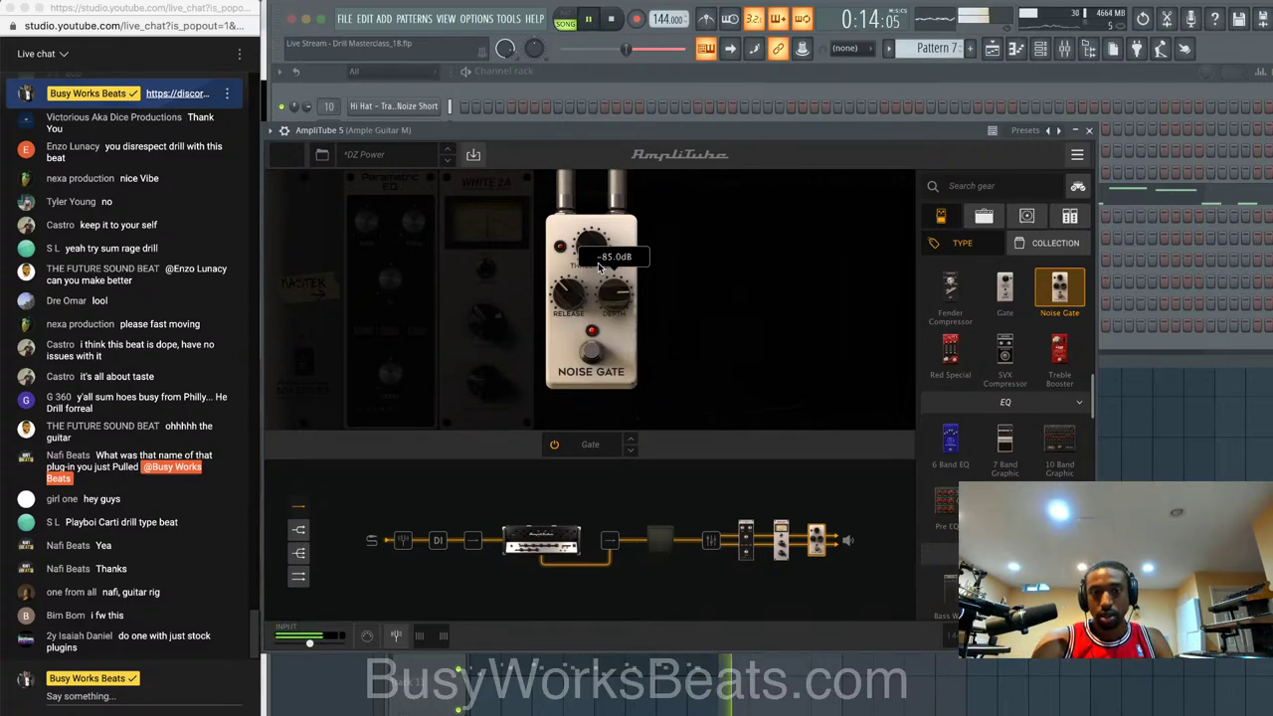
pyautogui.press('space')
pyautogui.click(688, 365)
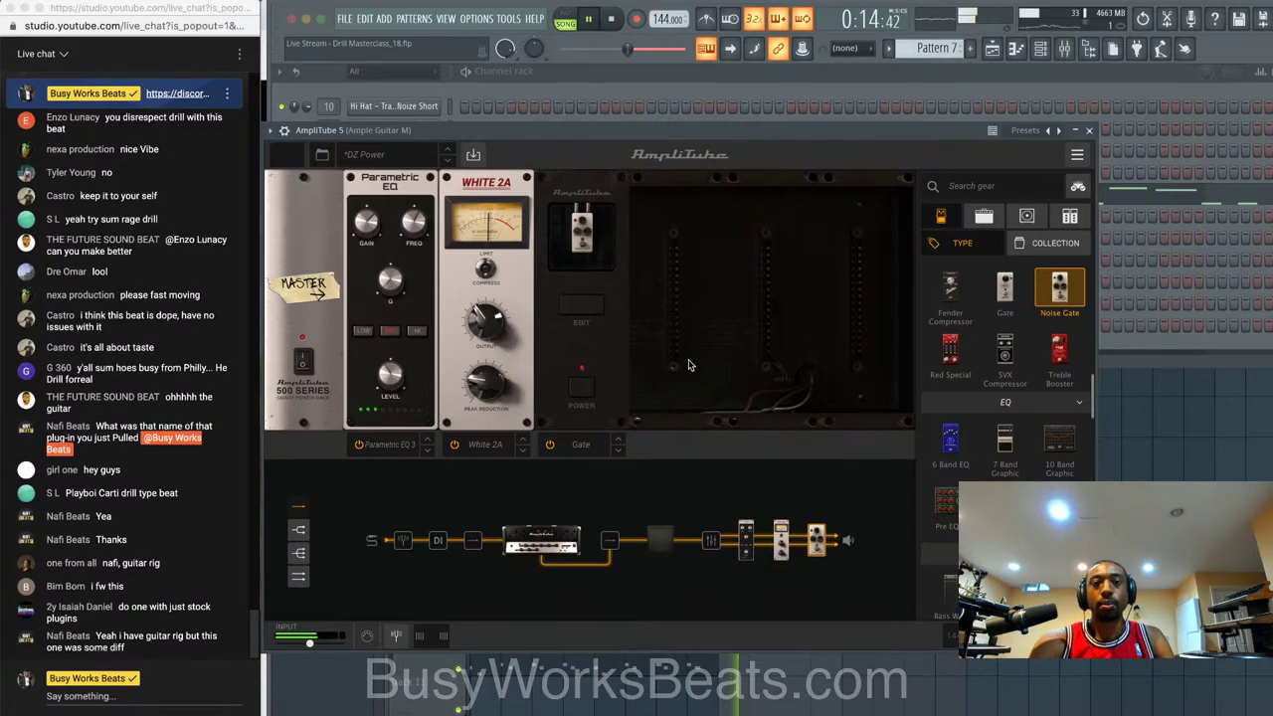
pyautogui.press('space')
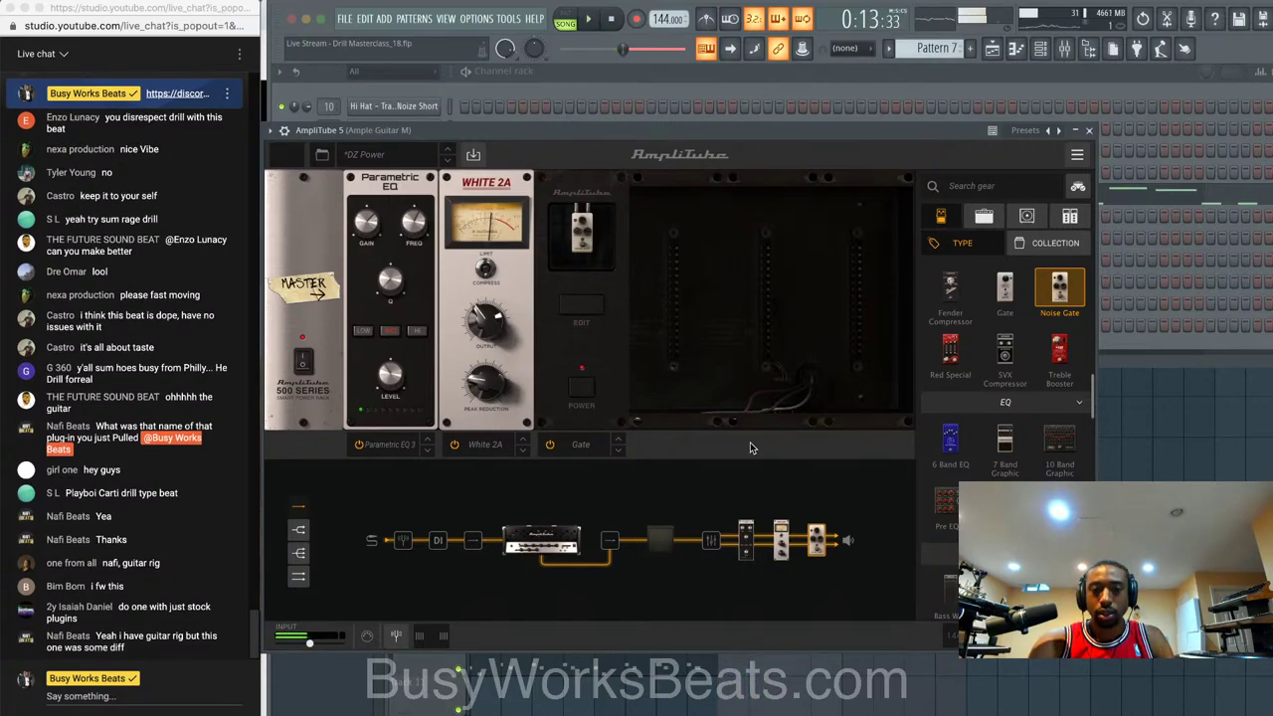
# - Try the two-amp and three-amp parallel routings around the VHandcraft 4, and return to the single-chain routing
pyautogui.click(564, 542)
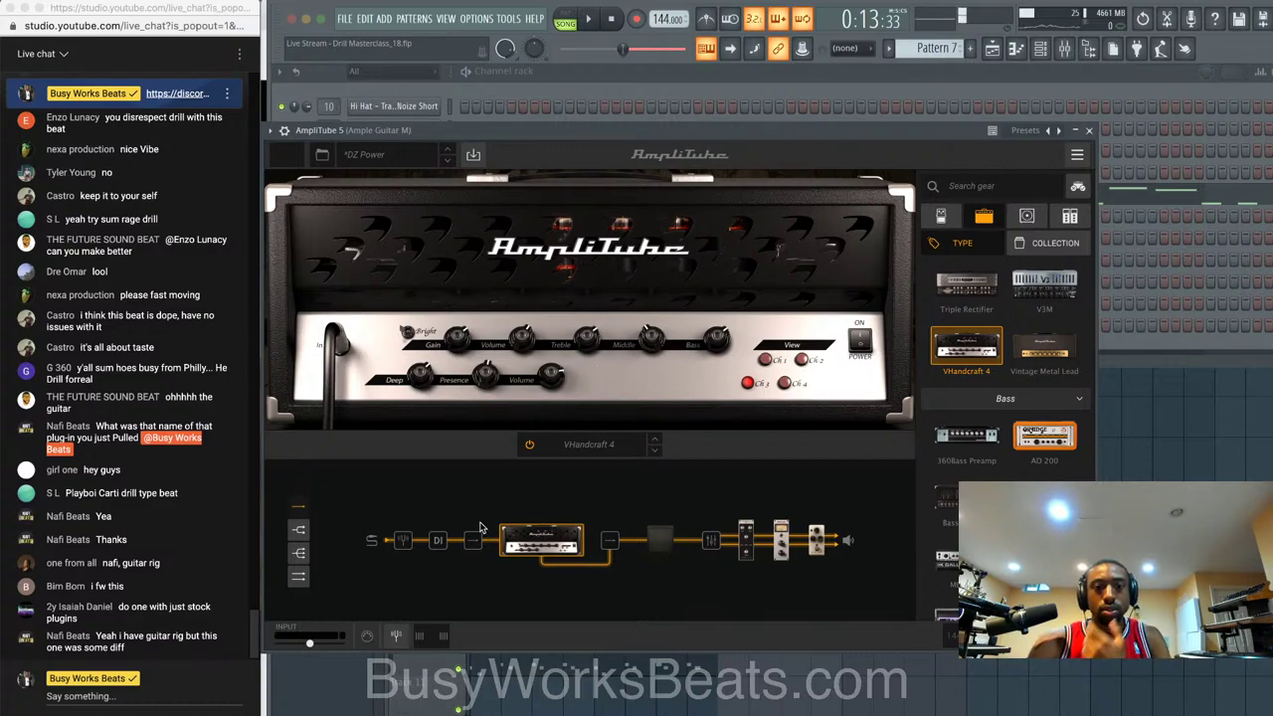
pyautogui.click(300, 533)
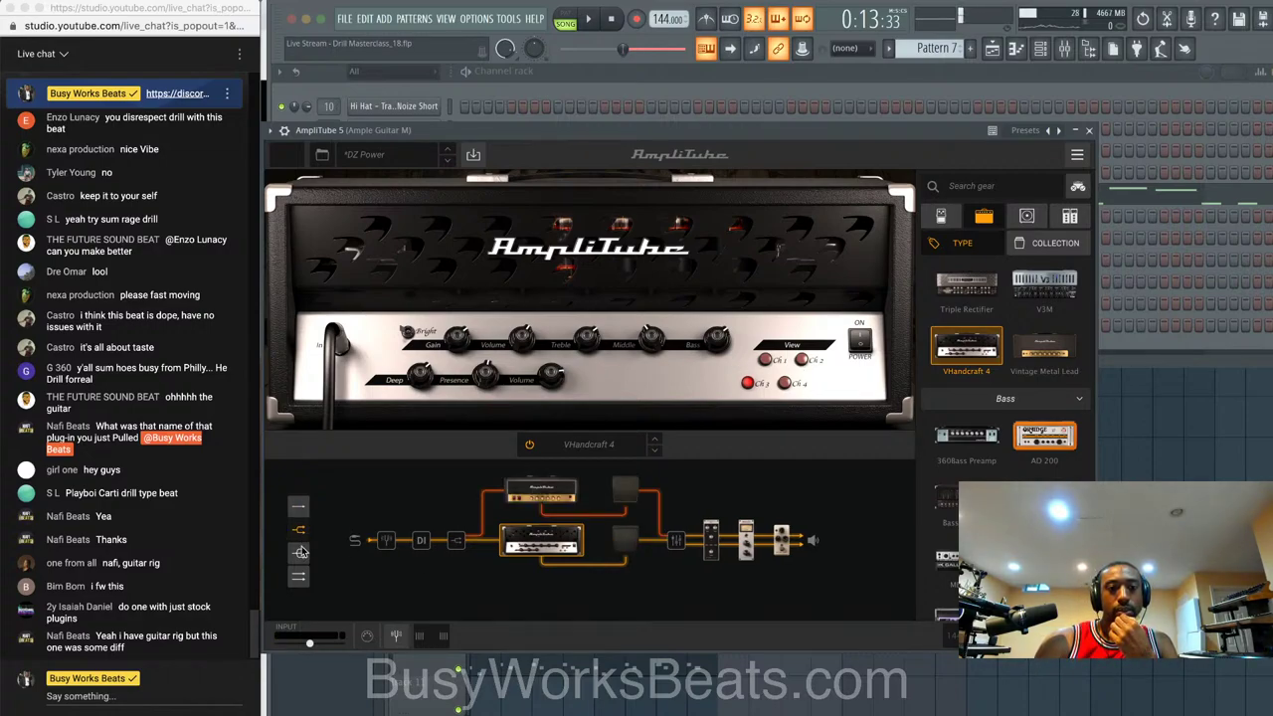
pyautogui.click(299, 555)
pyautogui.press('space')
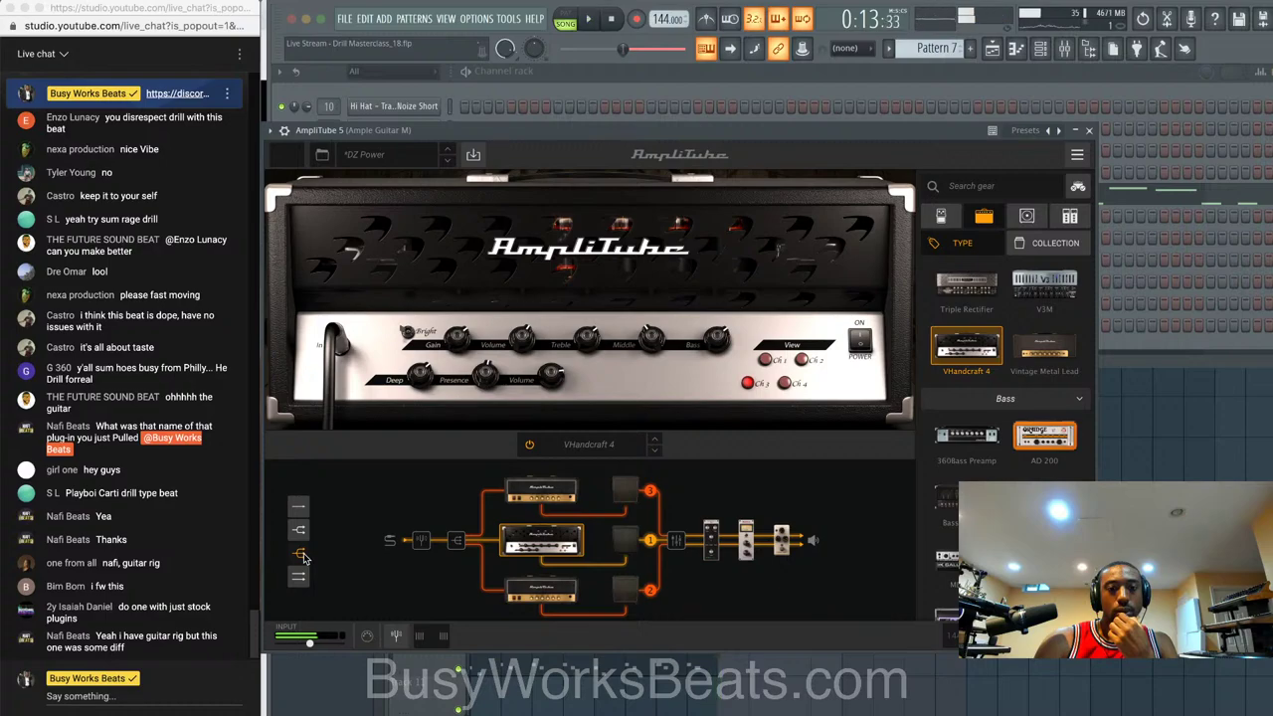
pyautogui.click(300, 512)
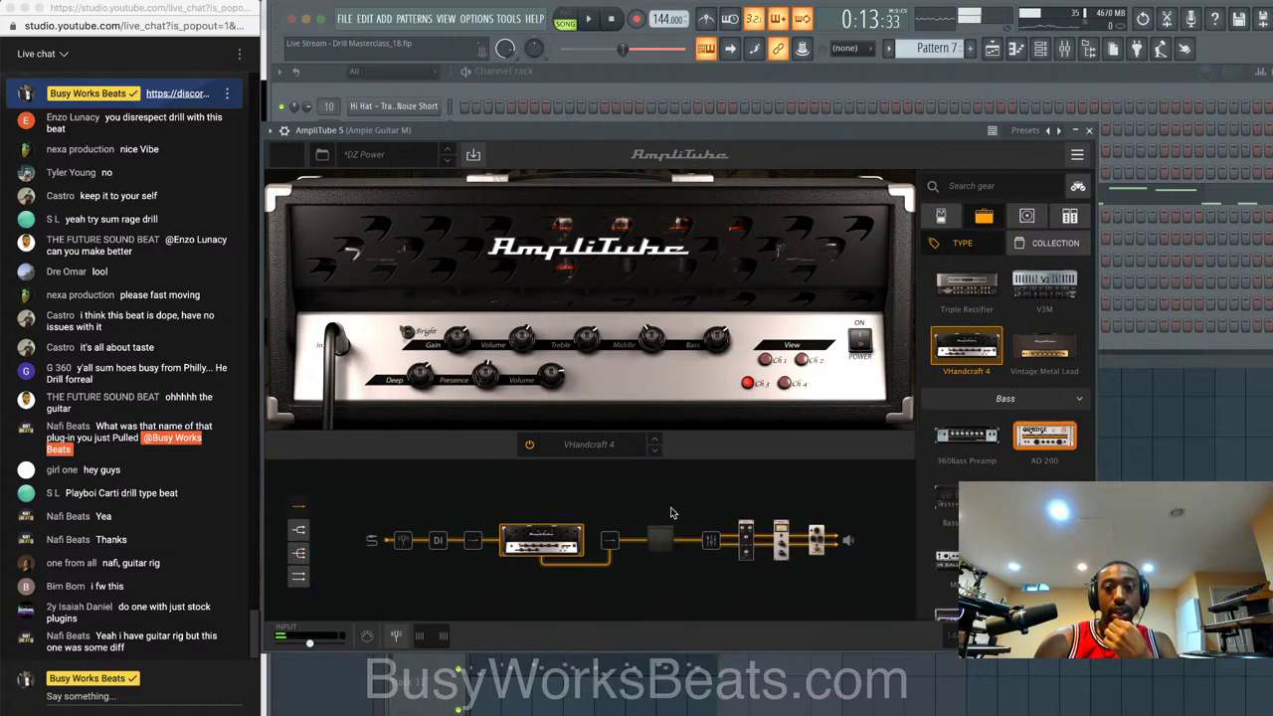
# - Open the Parametric EQ module in the master rack
pyautogui.click(746, 543)
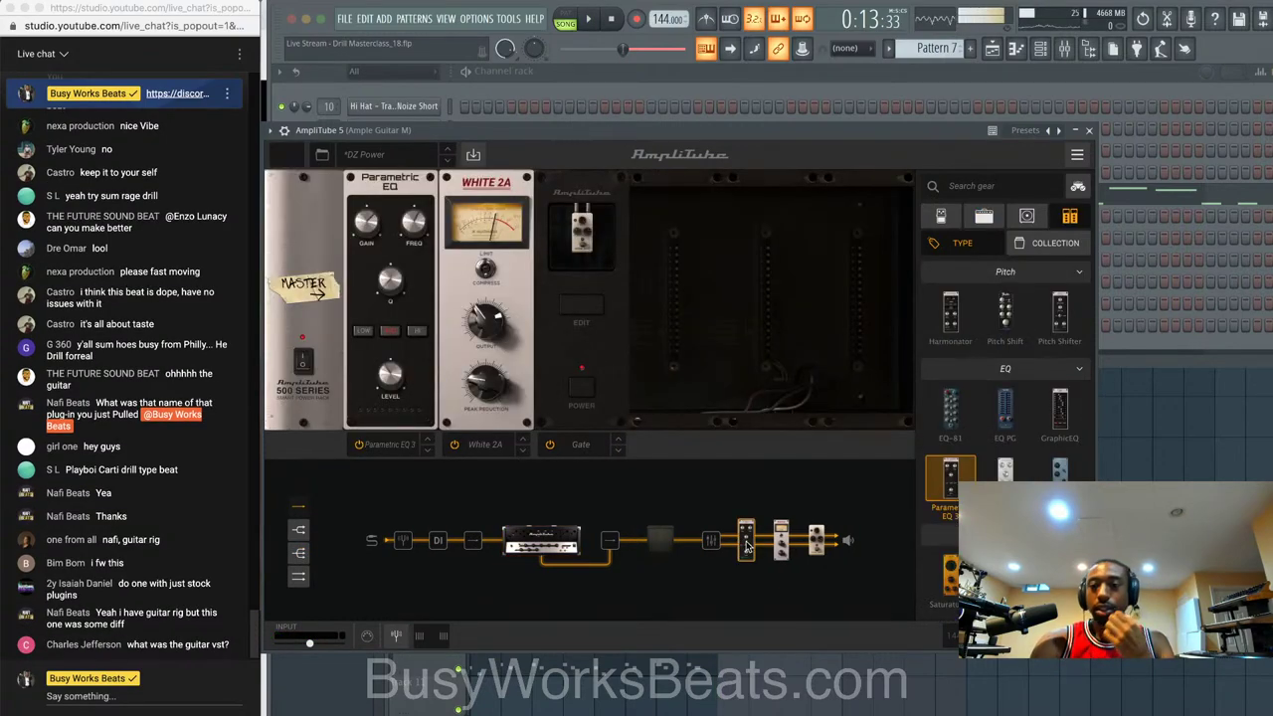
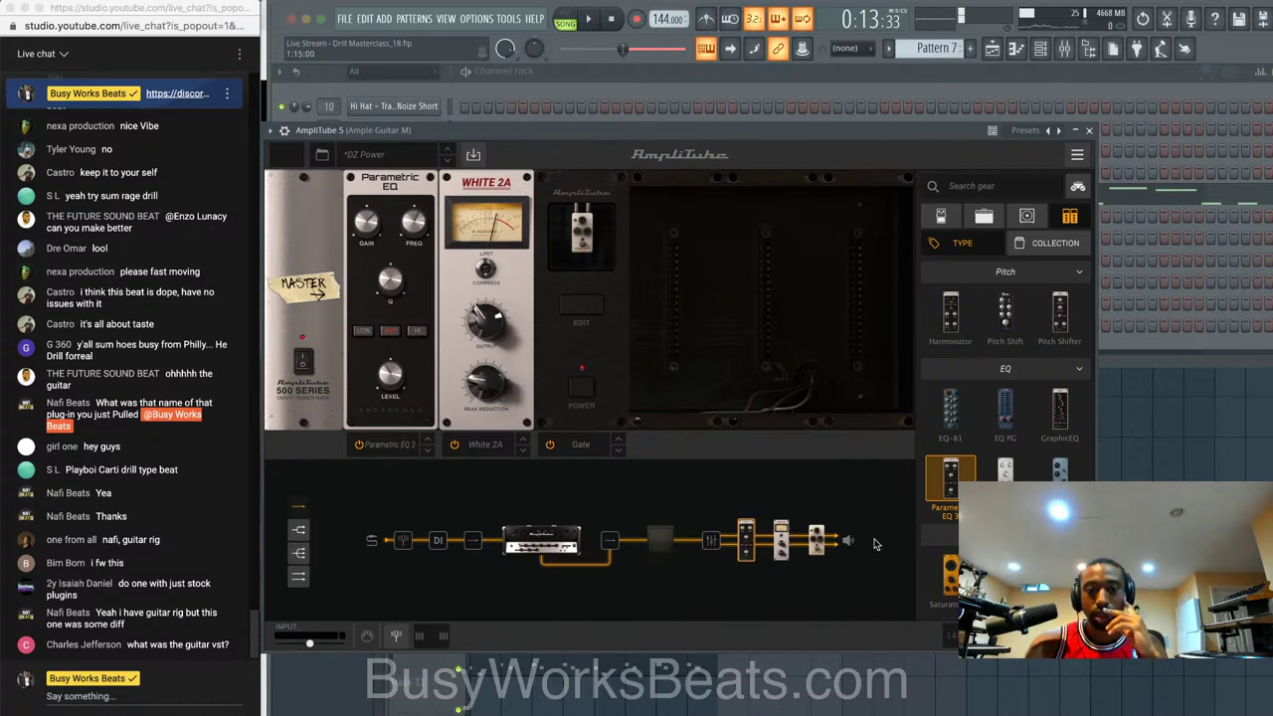
# - Insert the Fender Pitch Shift module into the master rack between the White 2A and the Noise Gate
pyautogui.scroll(-10, 1006, 397)
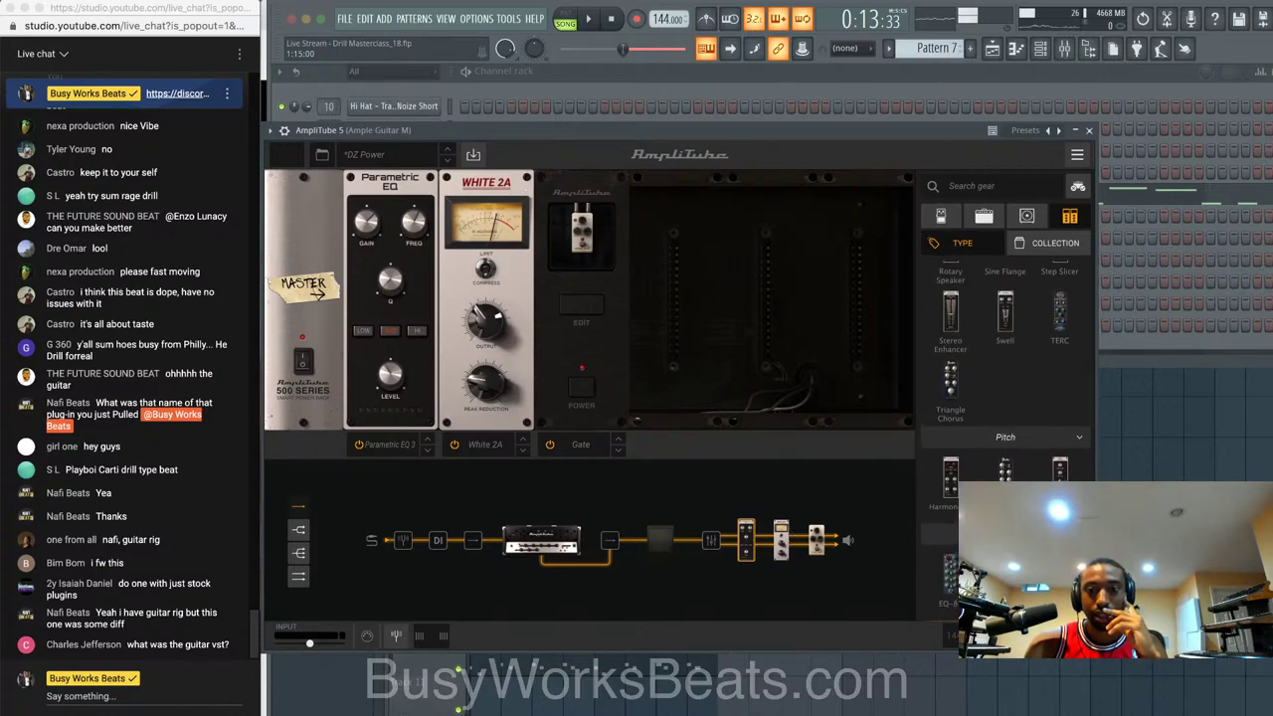
pyautogui.scroll(8, 1006, 398)
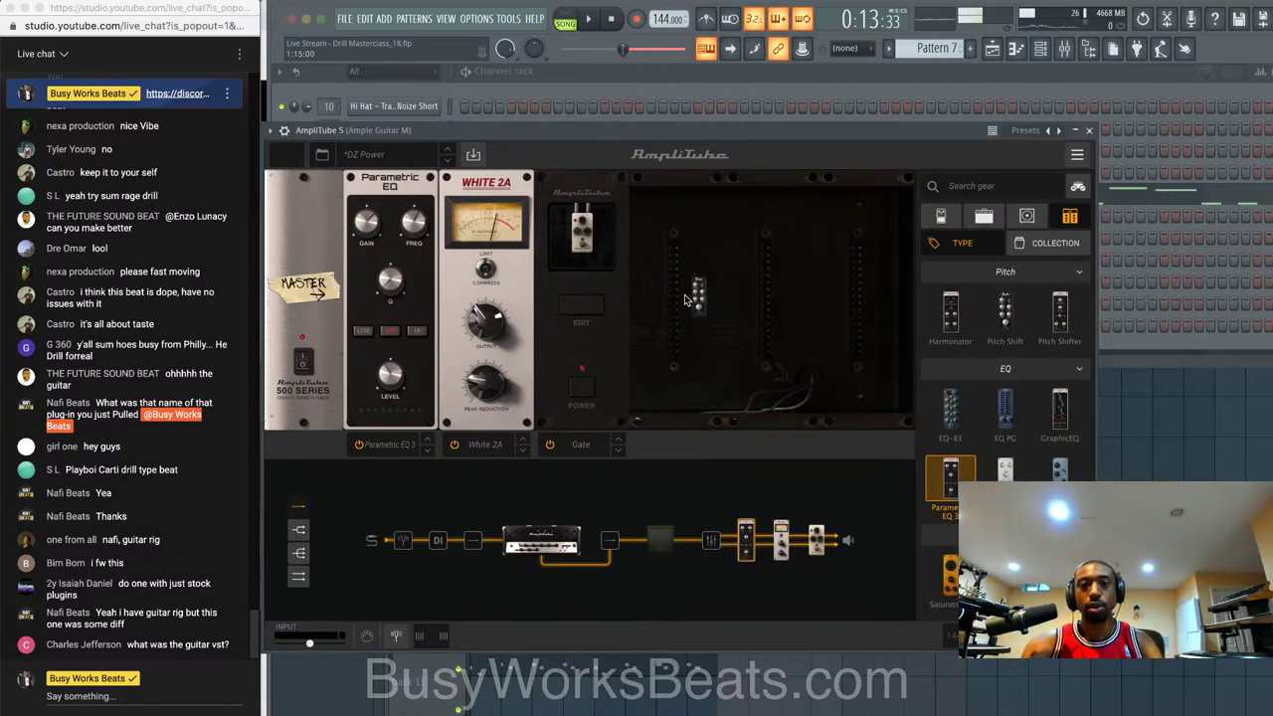
pyautogui.moveTo(687, 301); pyautogui.dragTo(572, 299)
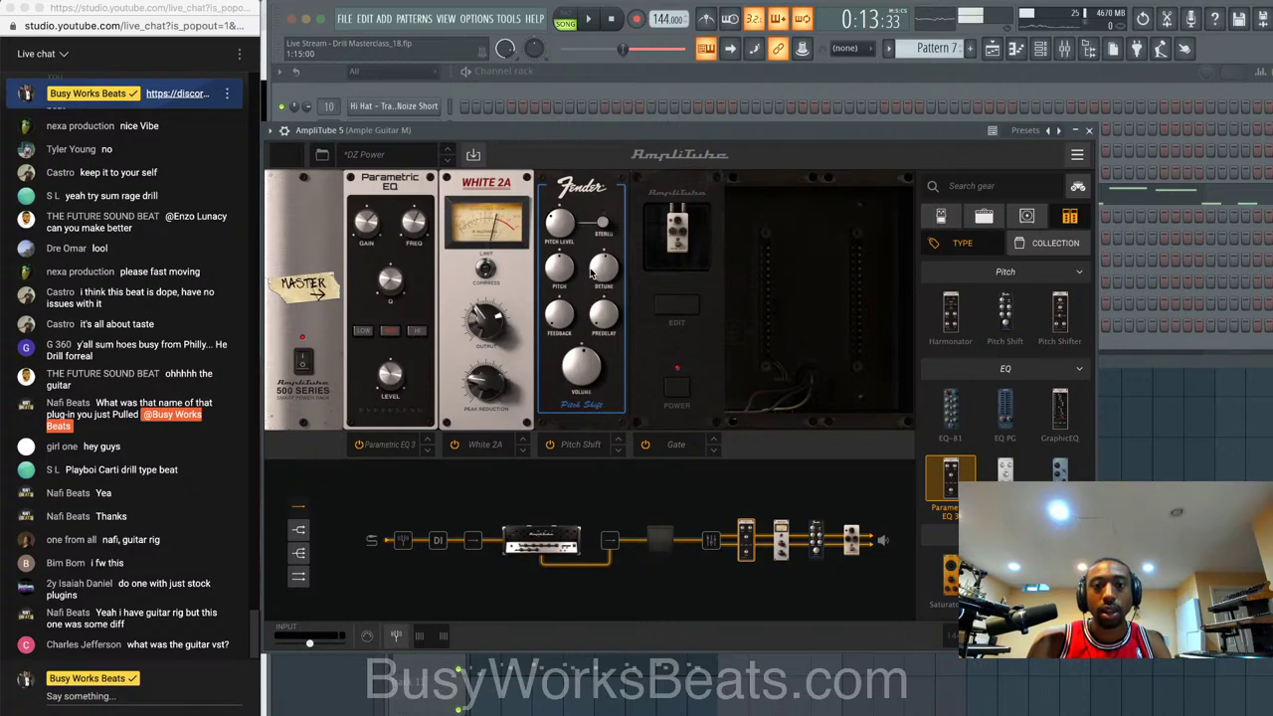
# - Set the Pitch Shift's pitch to -14 and raise its pitch level to 4.83 while auditioning the loop
pyautogui.click(563, 229)
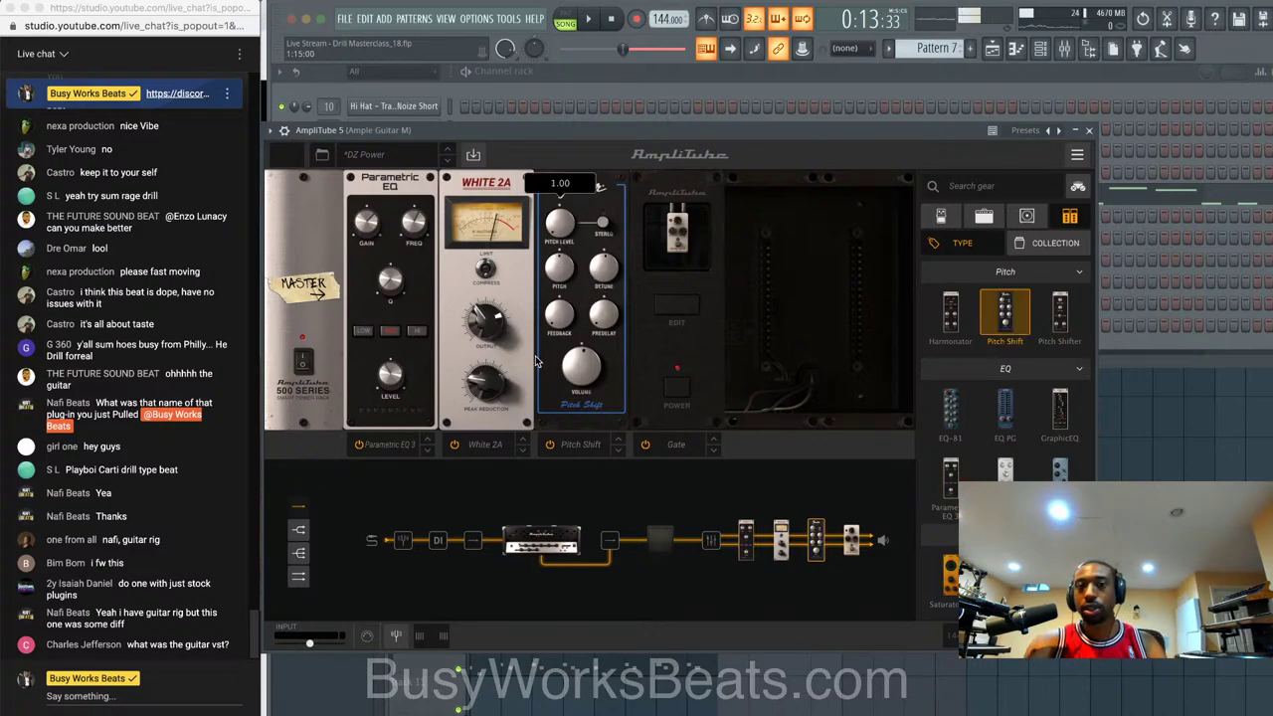
pyautogui.moveTo(538, 361); pyautogui.dragTo(537, 361)
pyautogui.moveTo(568, 270)
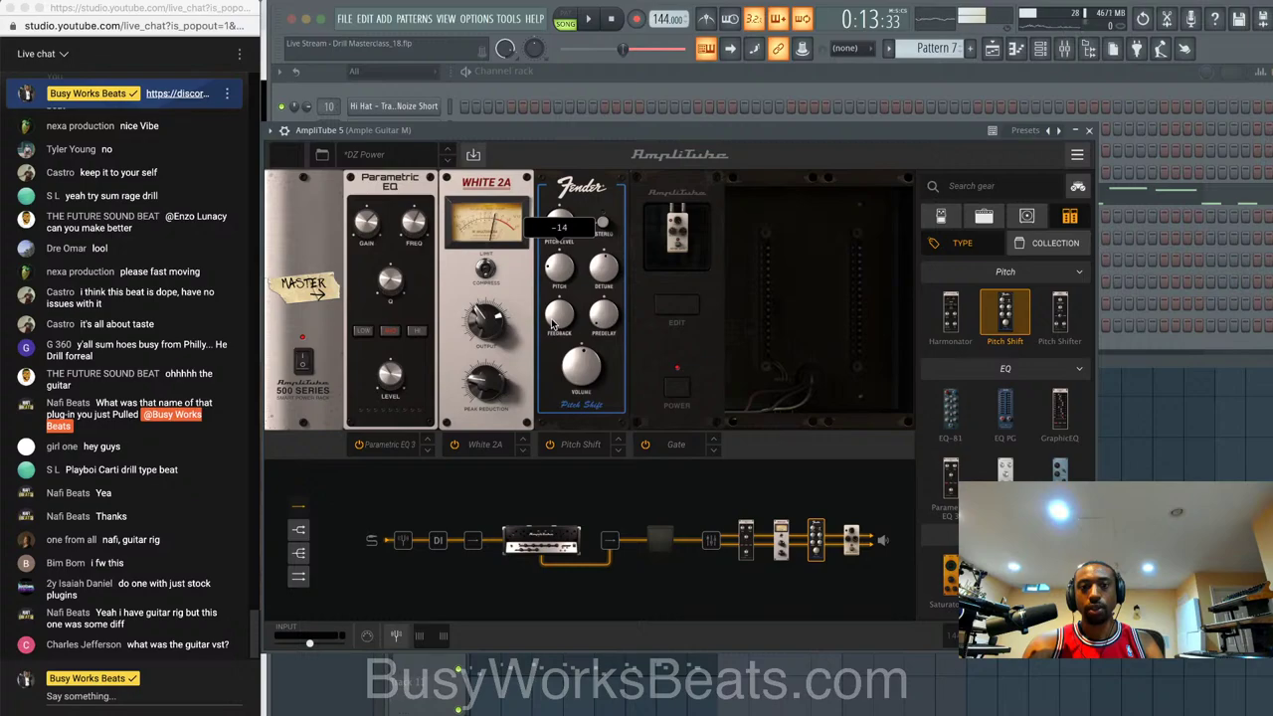
pyautogui.moveTo(562, 225); pyautogui.dragTo(565, 147)
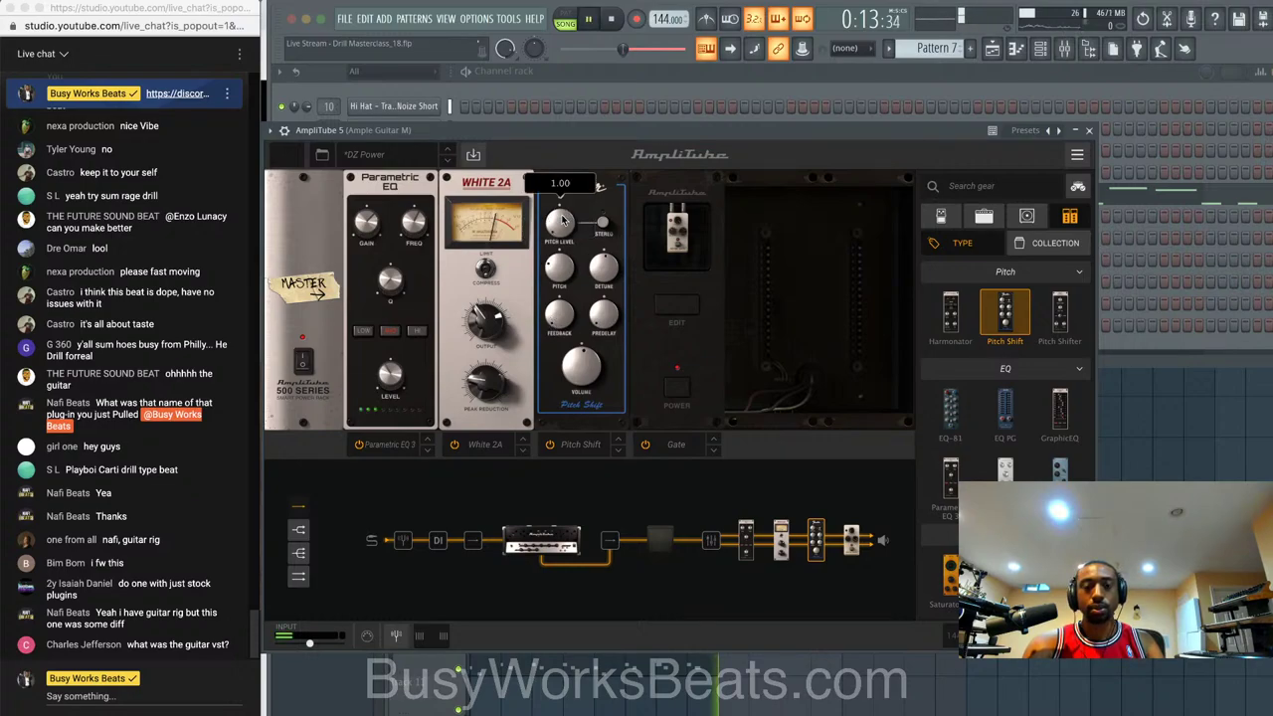
pyautogui.press('space')
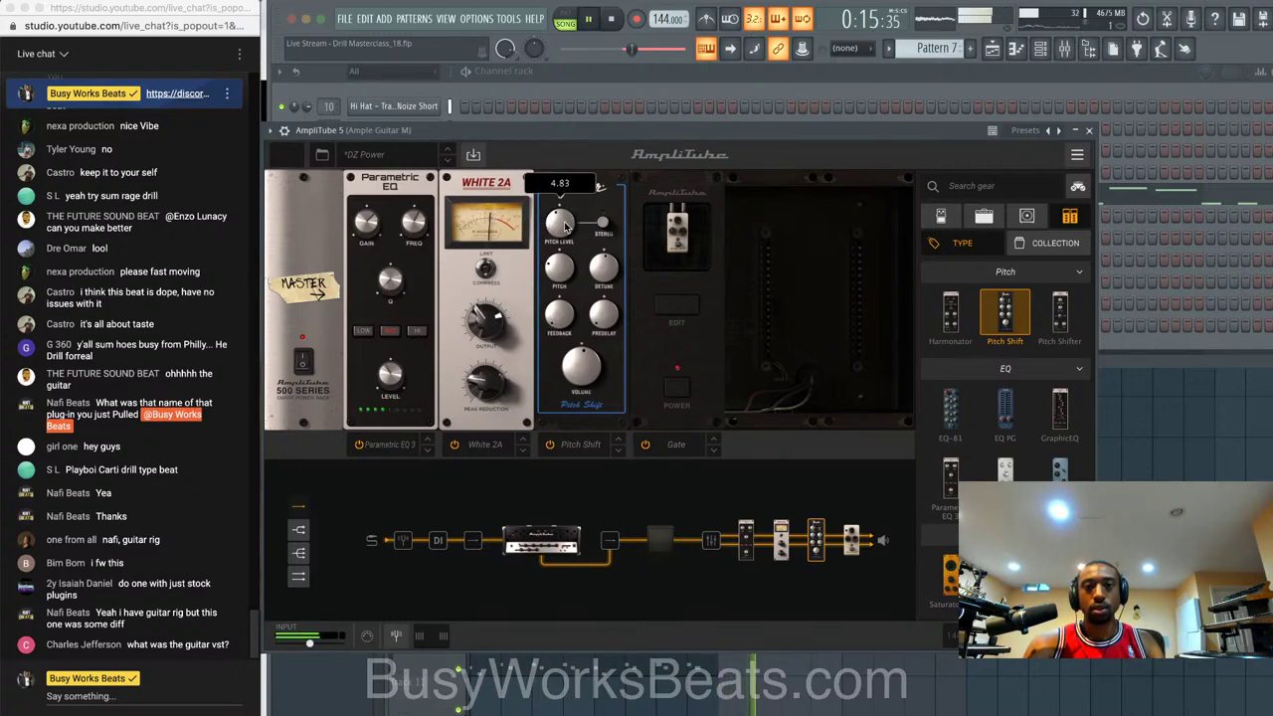
# - Audition the Pitch Shift at the start of the master rack, and move it in front of the amp for another listen
pyautogui.moveTo(597, 199); pyautogui.dragTo(390, 164)
pyautogui.press('space')
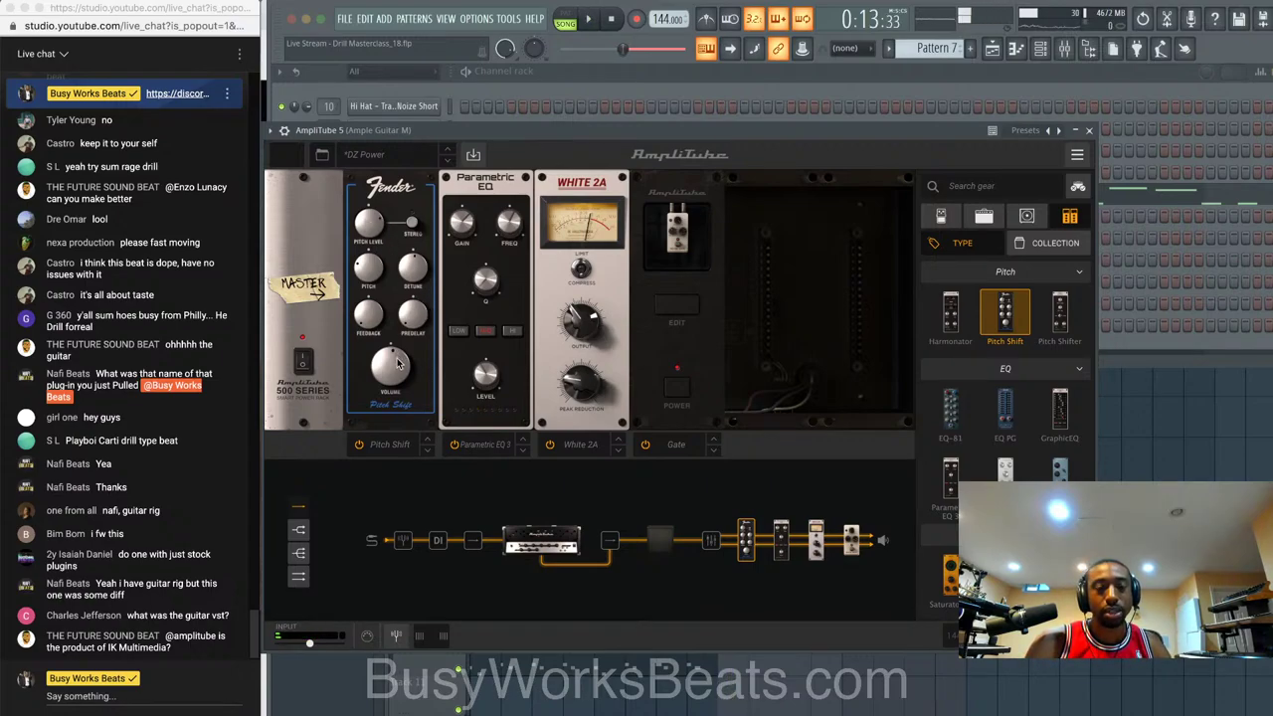
pyautogui.press('space')
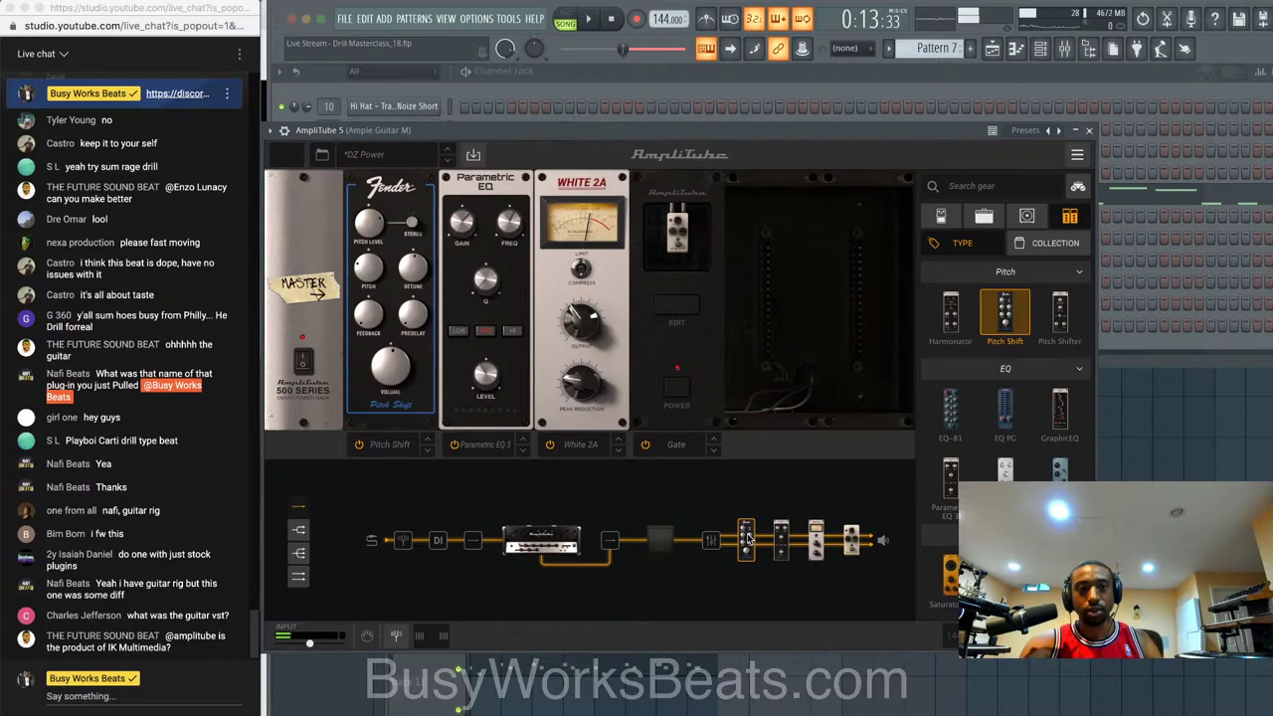
pyautogui.moveTo(748, 538); pyautogui.dragTo(474, 540)
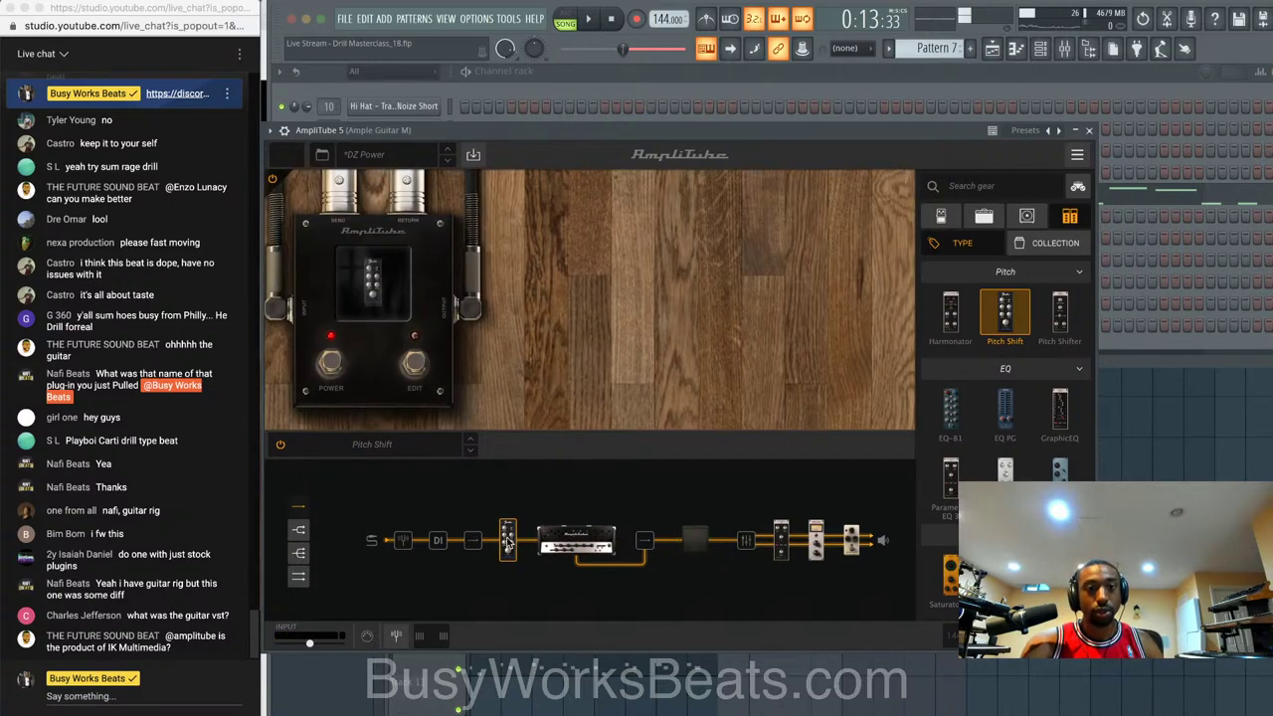
pyautogui.press('space')
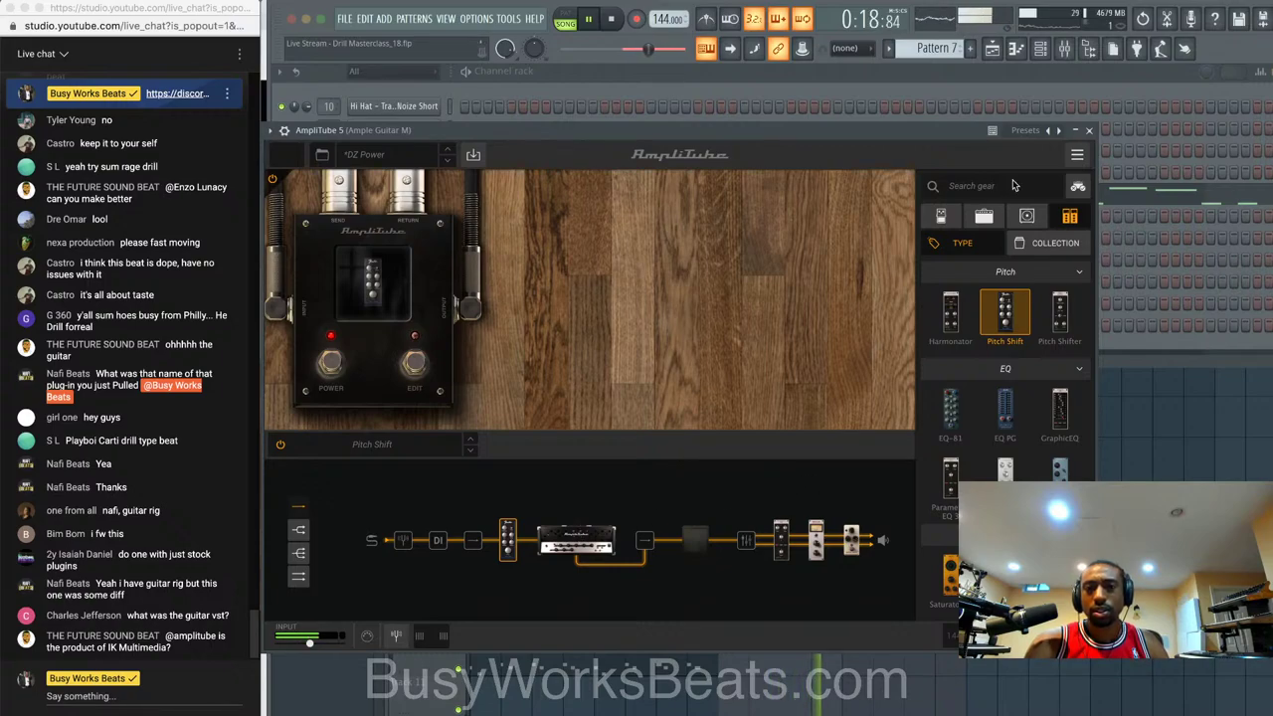
# - Close the AmpliTube editor, stop playback, and route the Ample Guitar M mixer track to REVERB at a 54% send level
pyautogui.click(1088, 131)
pyautogui.press('space')
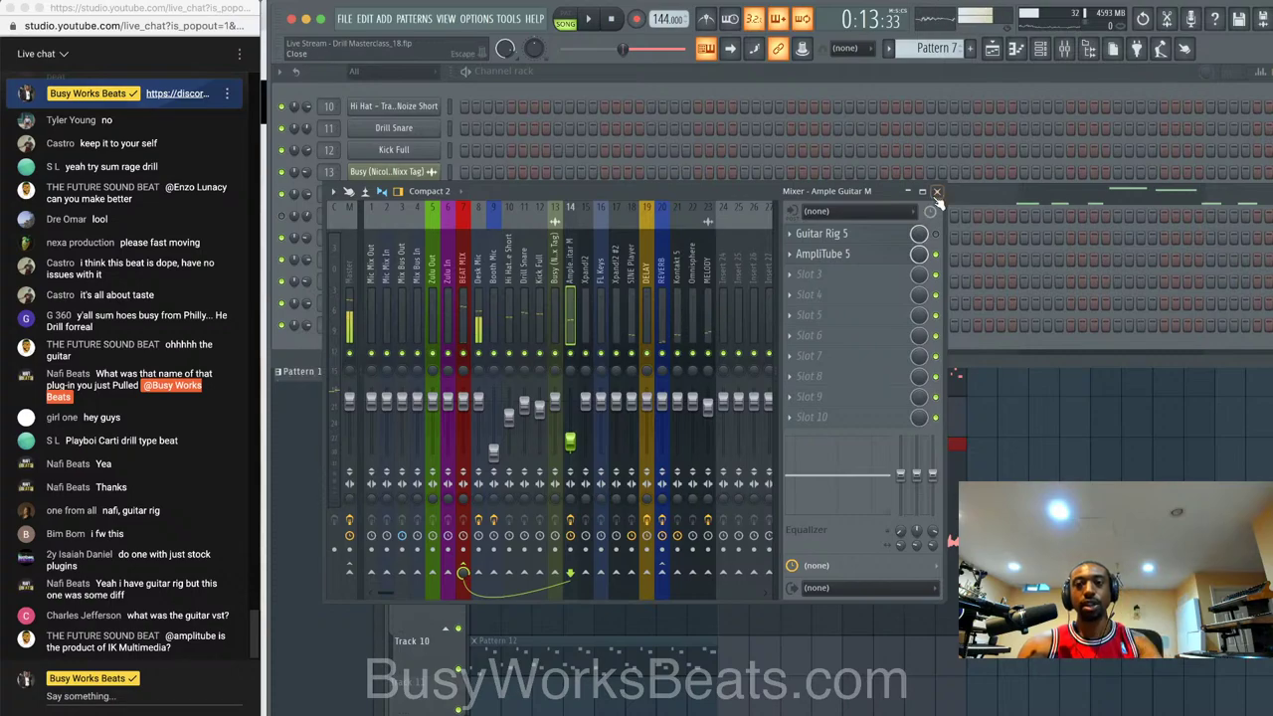
pyautogui.click(660, 572)
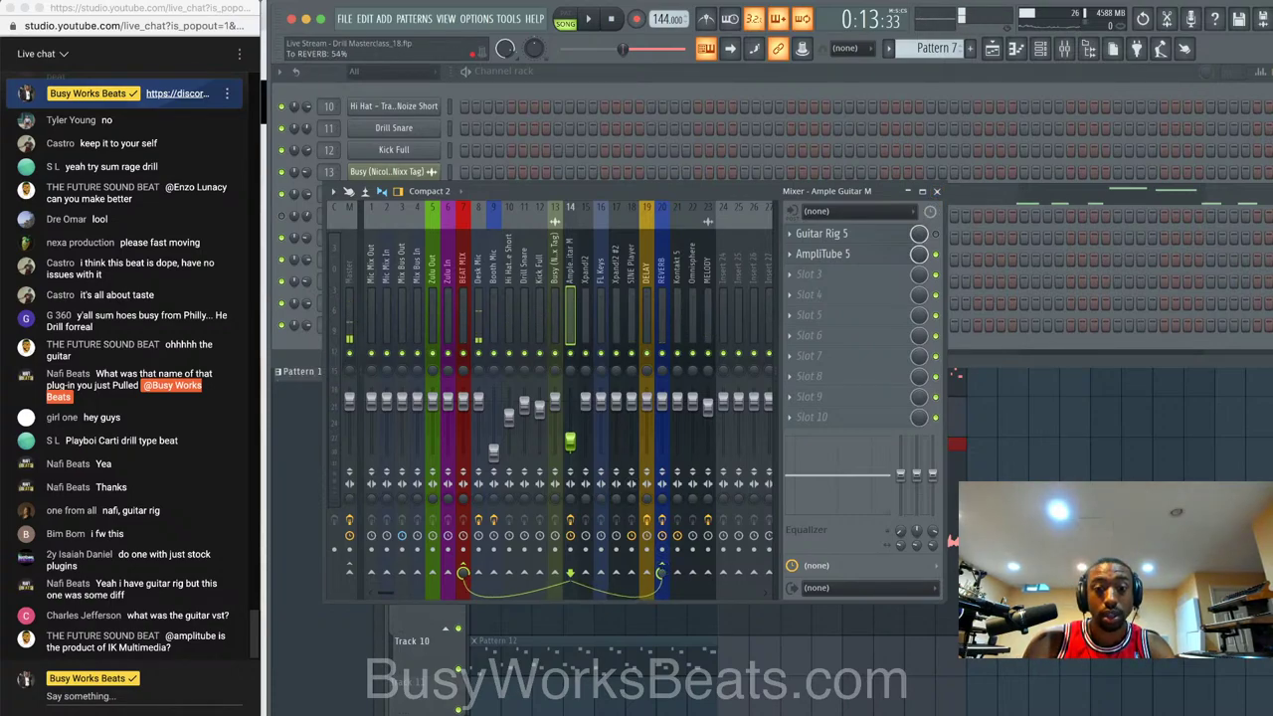
pyautogui.click(936, 191)
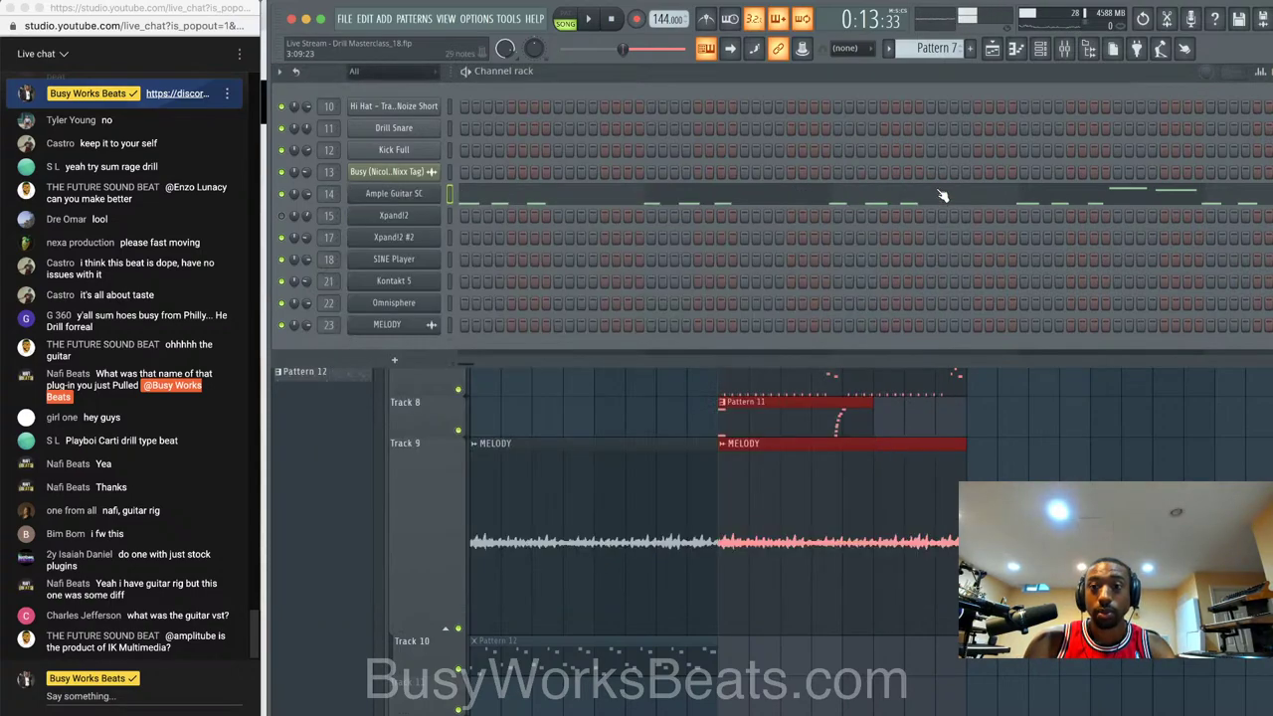
# - Play the loop with the mixer open, check the Kick Full track, and lower the Ample Guitar M level slightly
pyautogui.click(1041, 49)
pyautogui.press('space')
pyautogui.click(1065, 49)
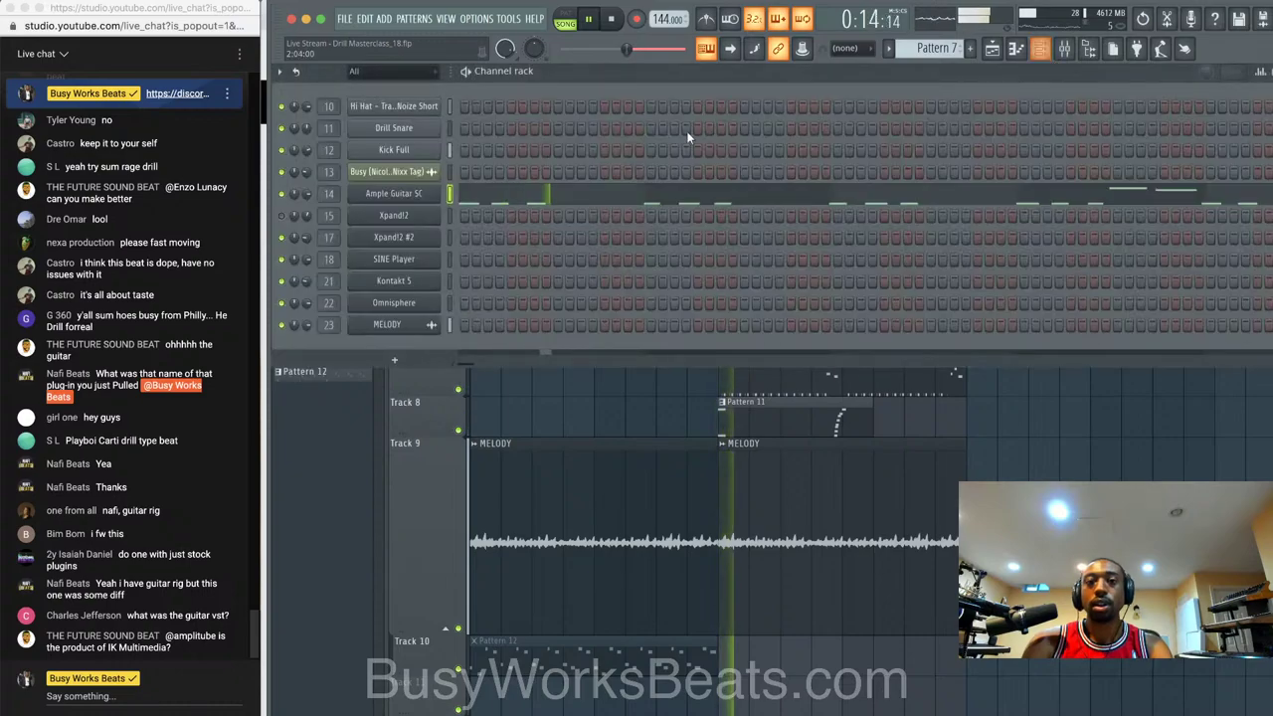
pyautogui.click(1067, 52)
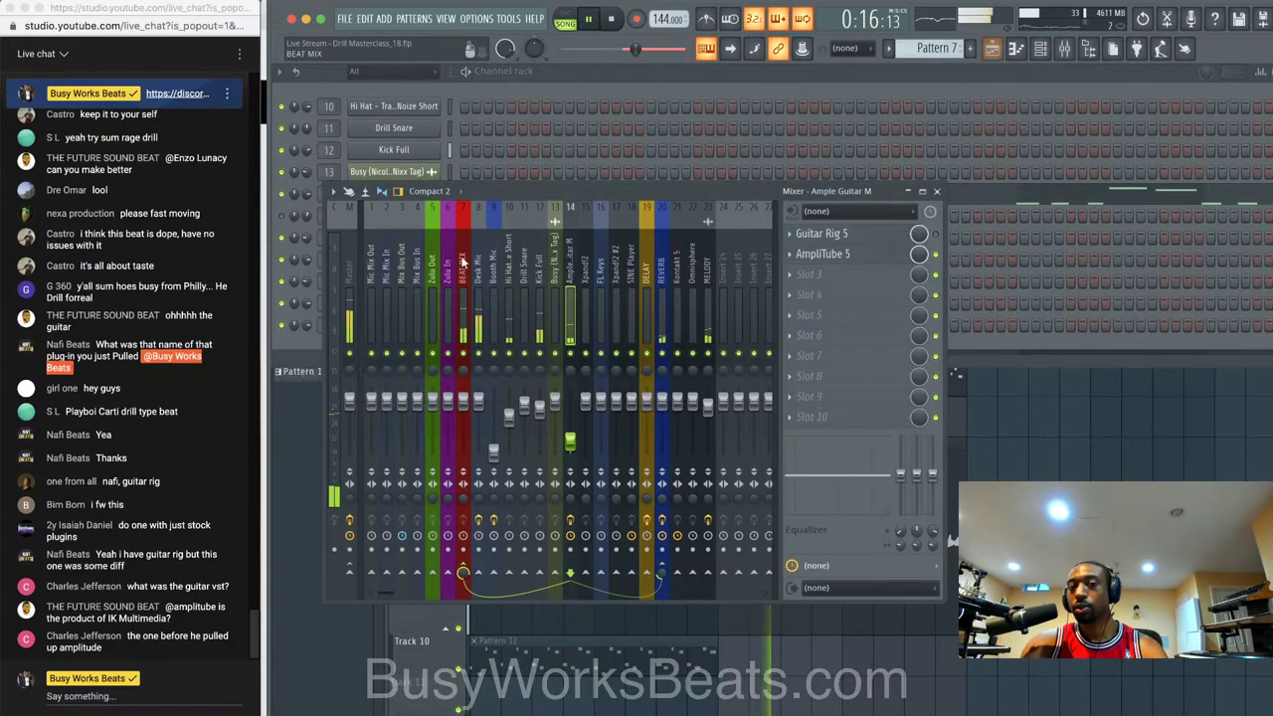
pyautogui.click(539, 403)
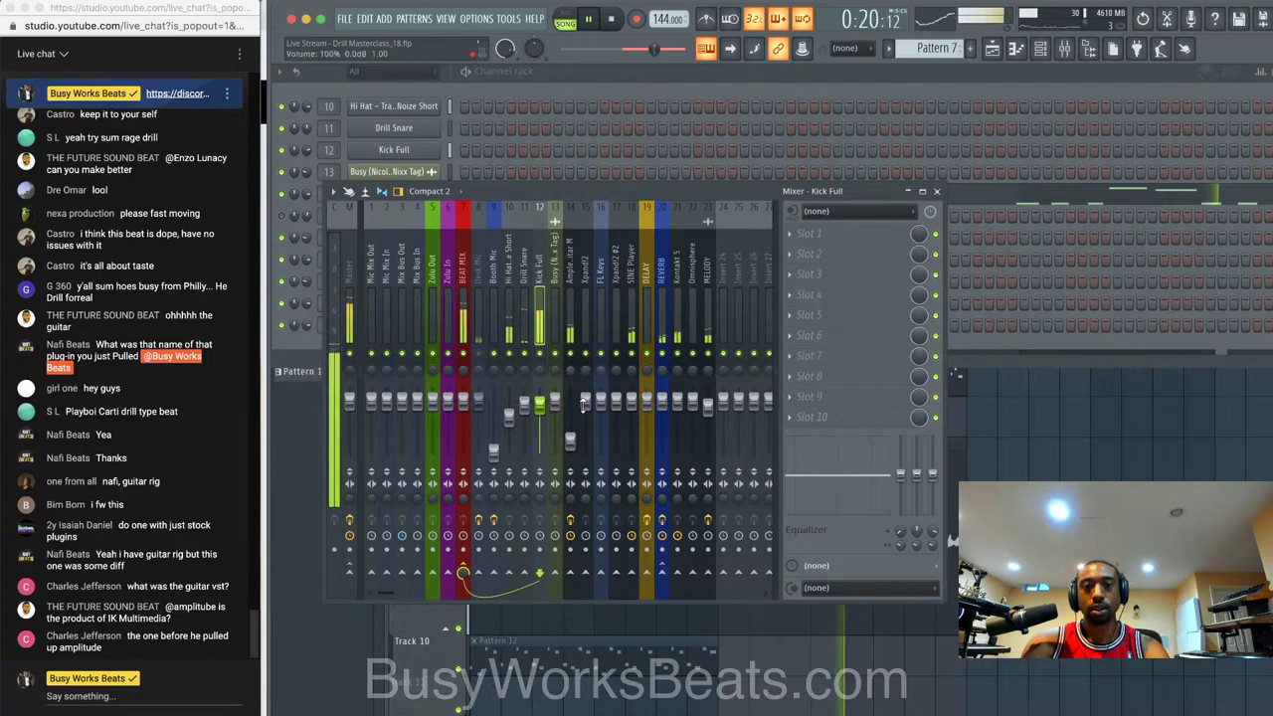
pyautogui.click(571, 443)
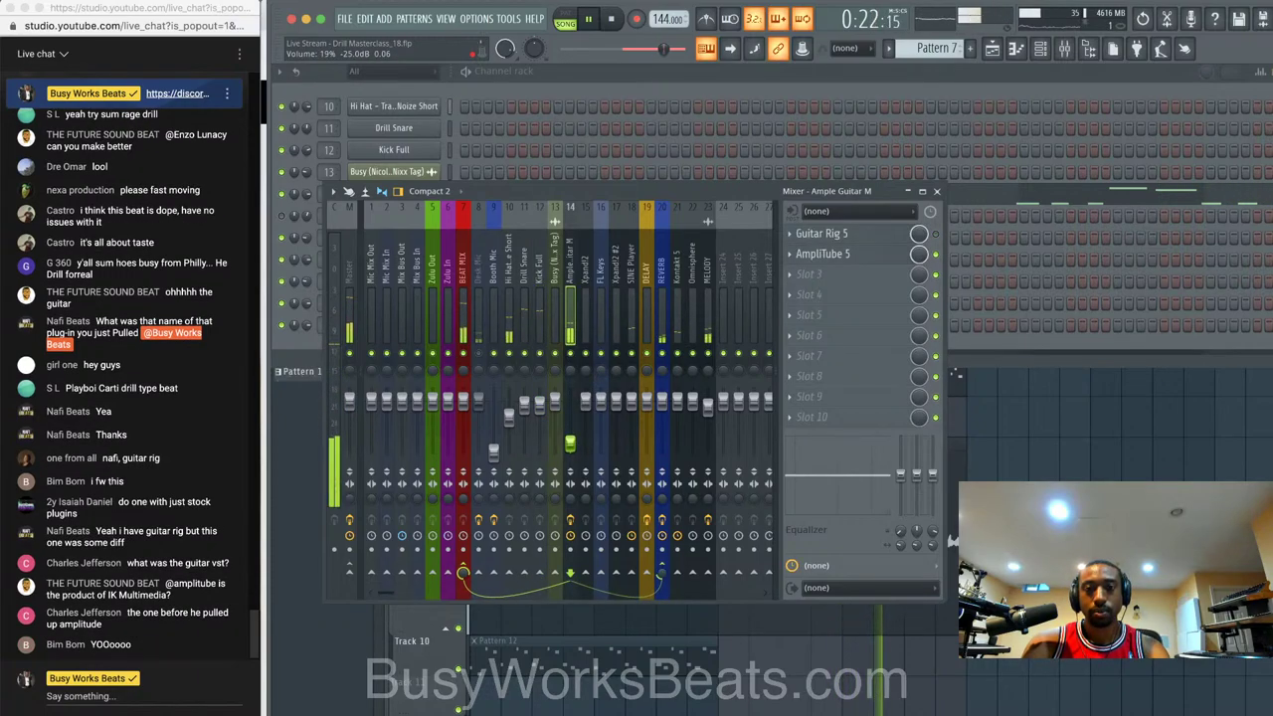
# - Review the MELODY mixer track, the playlist and the channel rack during playback, and return to the mixer
pyautogui.click(709, 321)
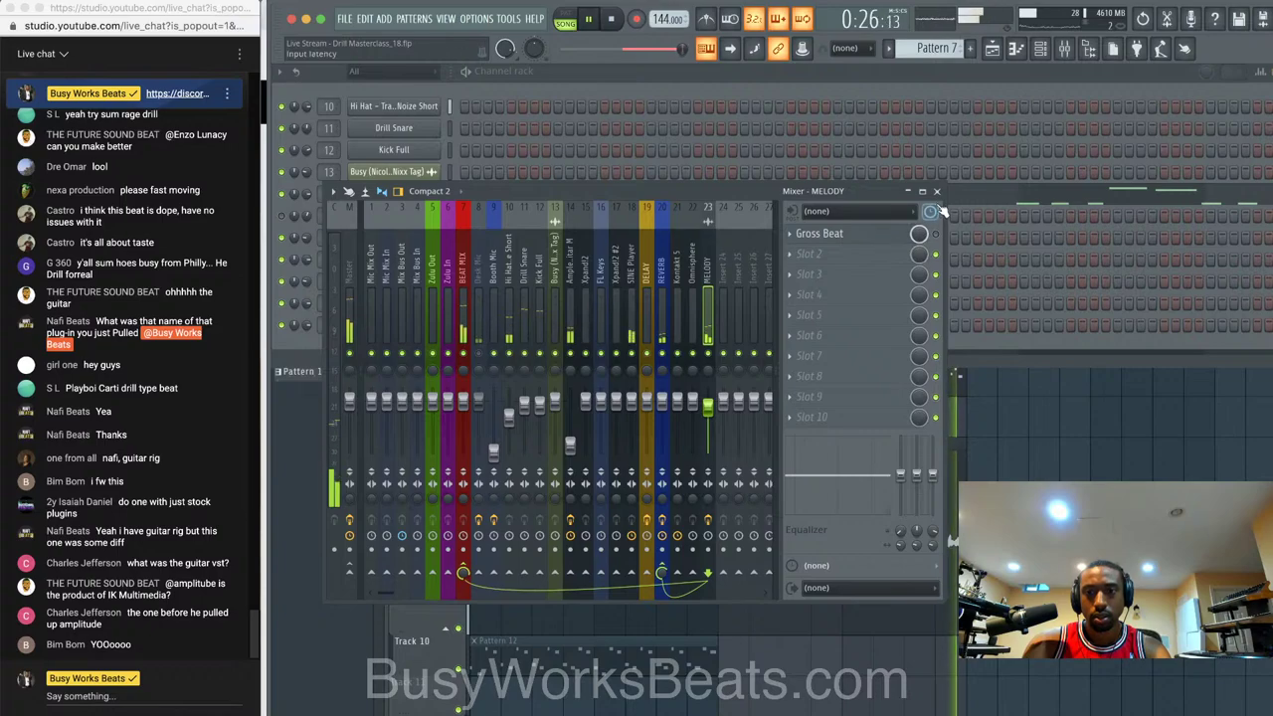
pyautogui.click(1010, 418)
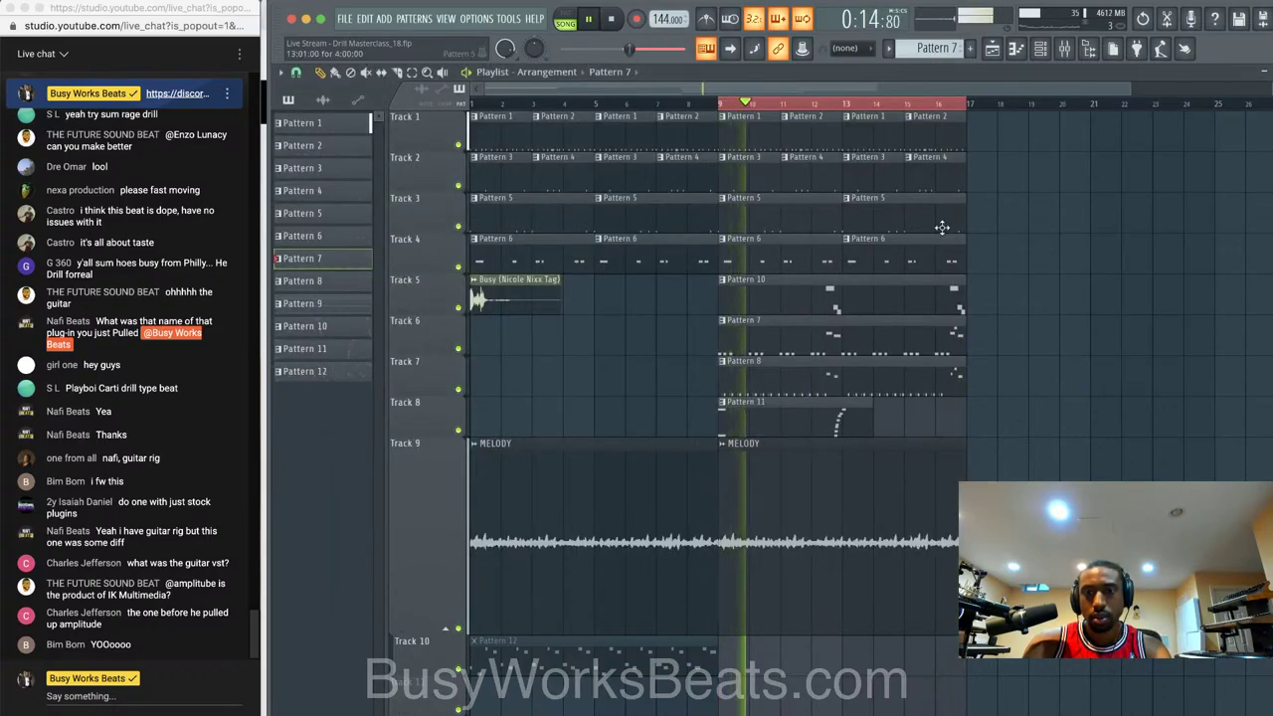
pyautogui.click(1044, 50)
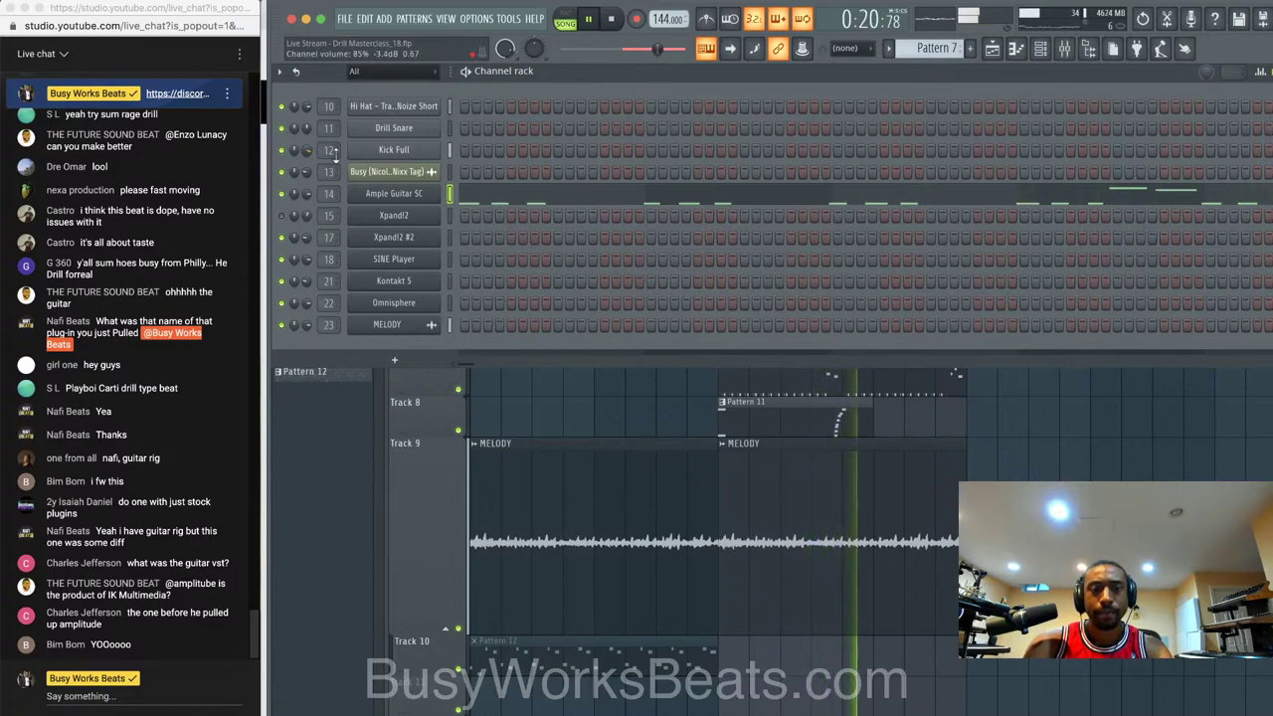
pyautogui.click(1064, 52)
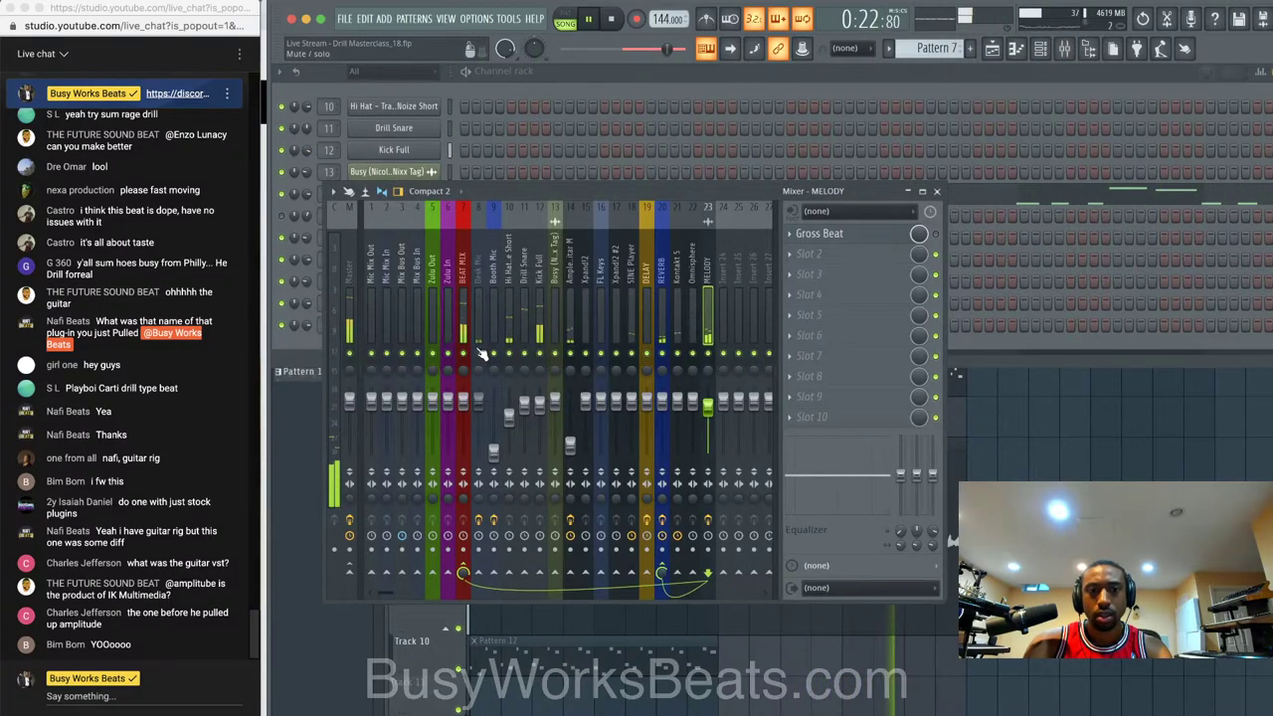
pyautogui.press('space')
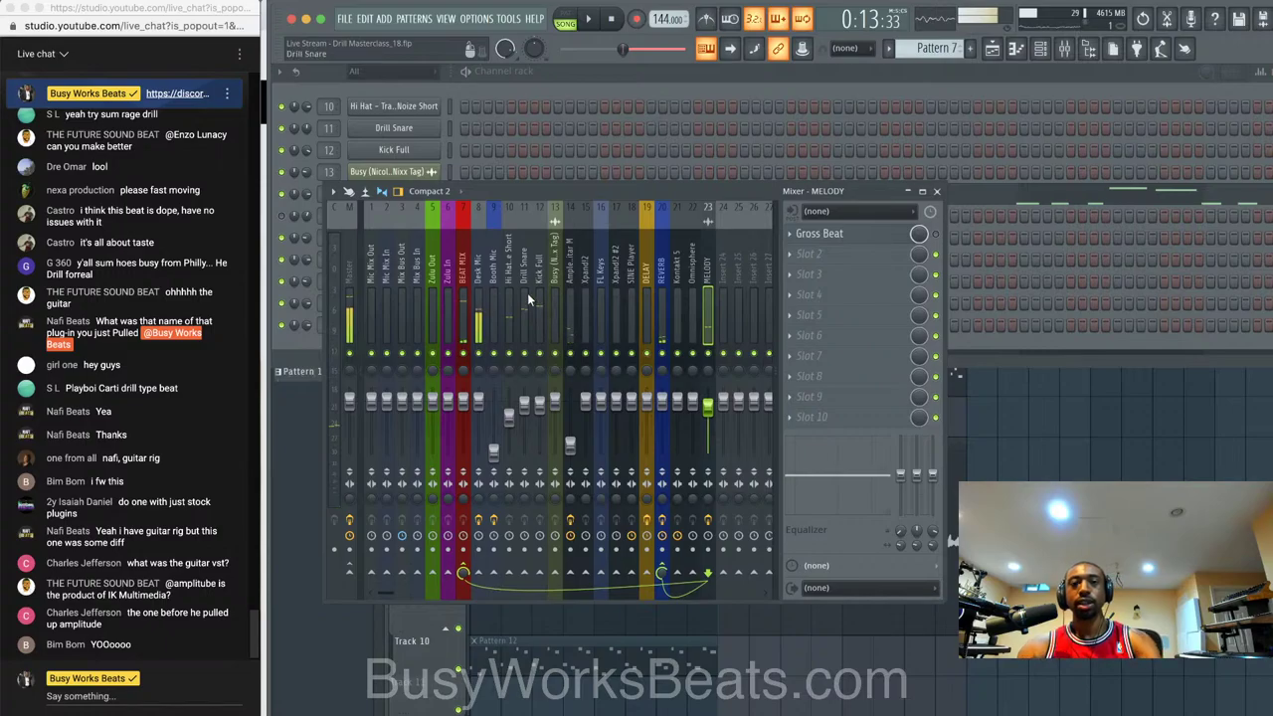
# - Add Fruity Soft Clipper to the first effect slot of the Kick Full mixer track, and return to the channel rack
pyautogui.click(537, 299)
pyautogui.click(885, 251)
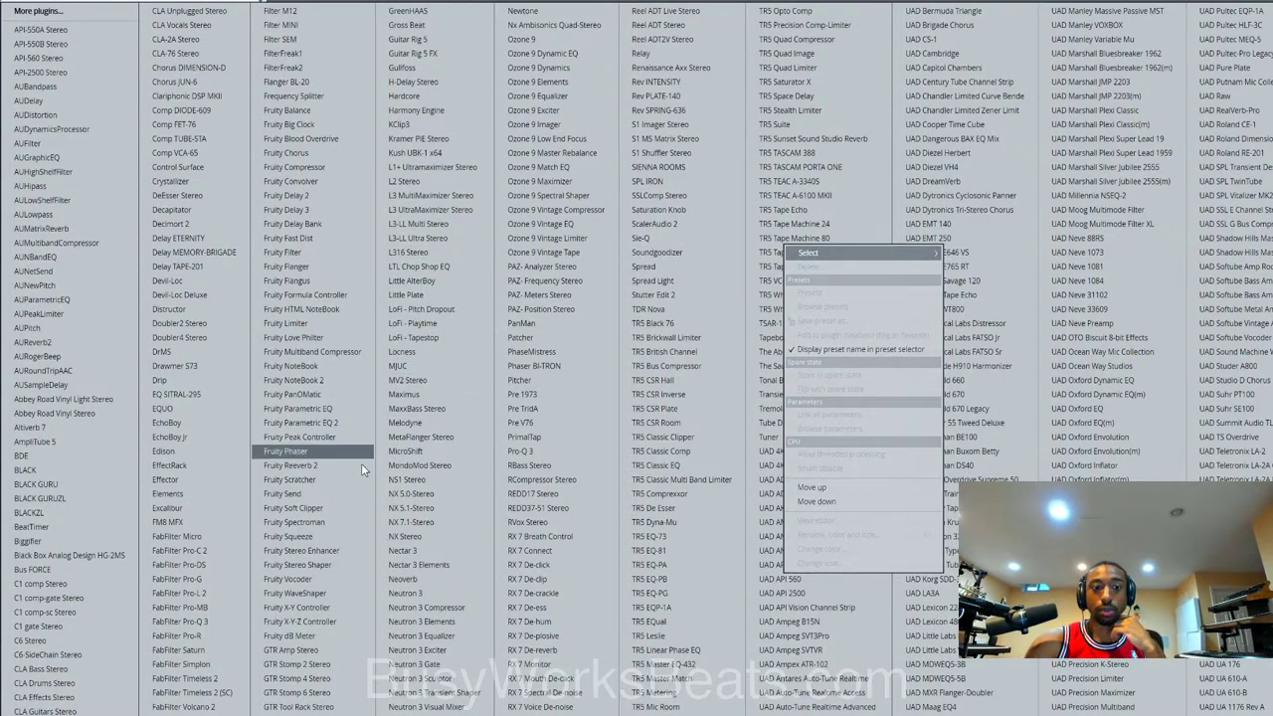
pyautogui.click(342, 507)
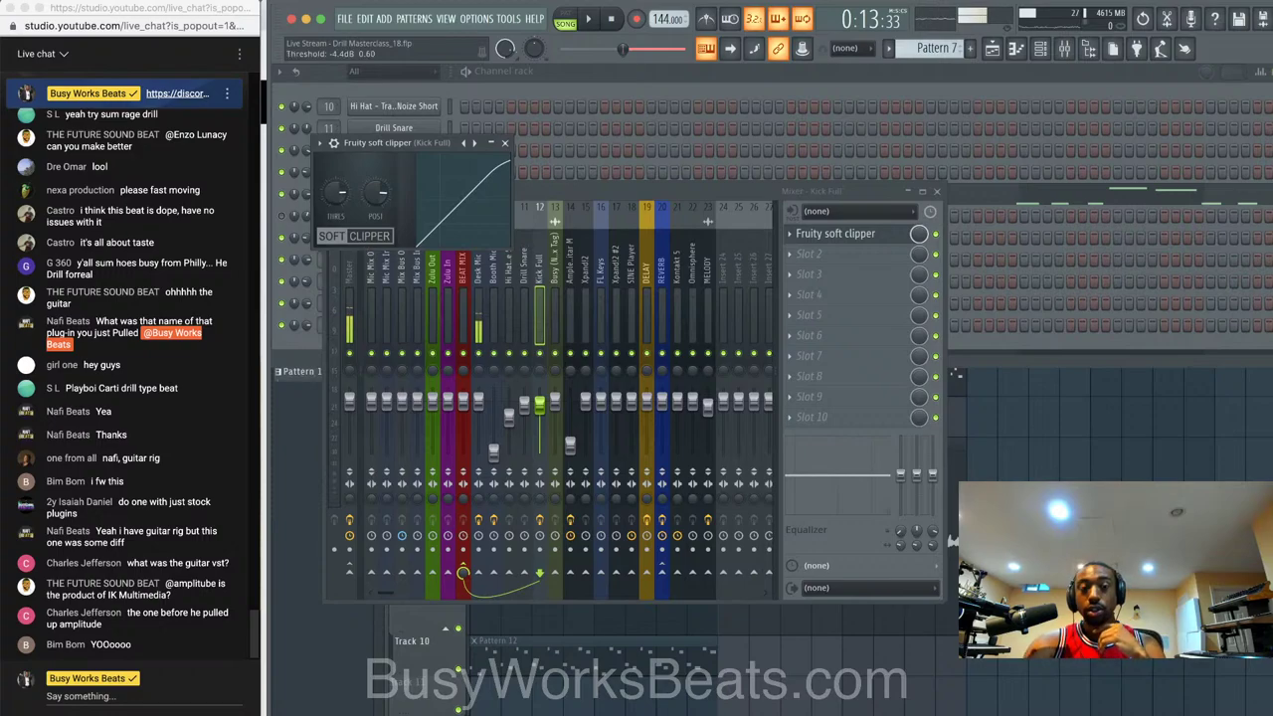
pyautogui.click(504, 144)
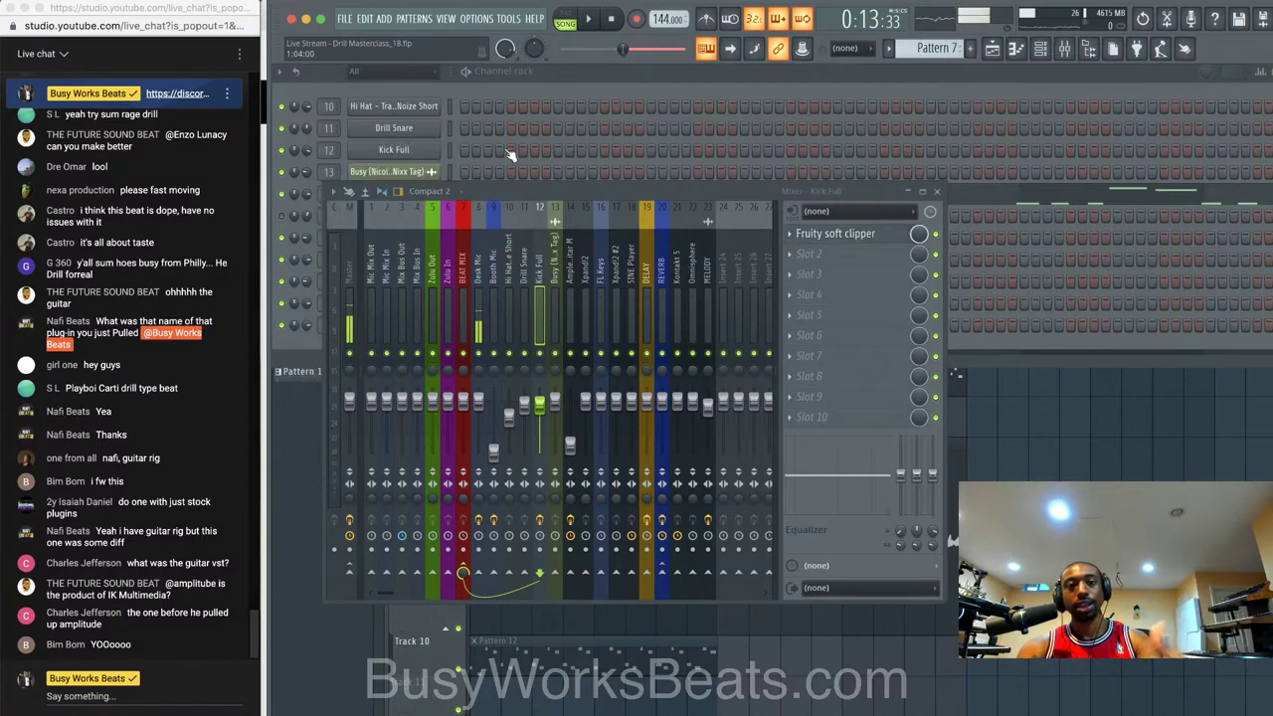
pyautogui.click(573, 96)
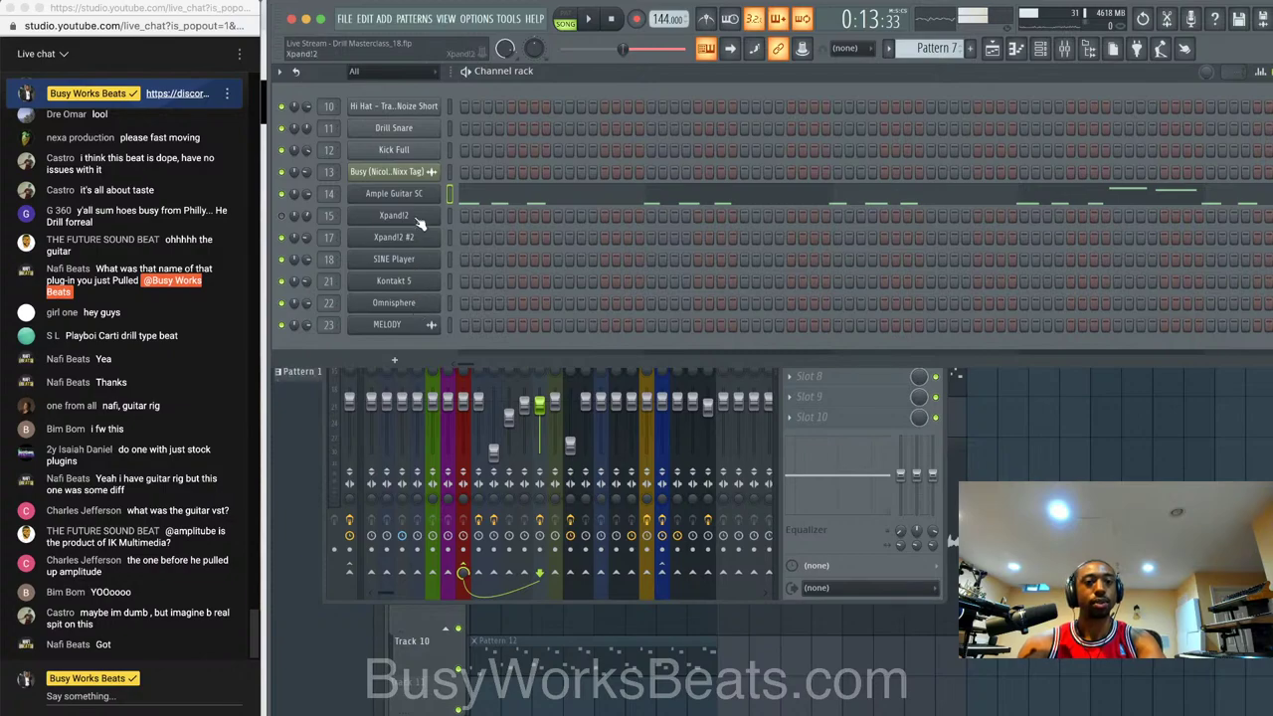
# - Play the loop, check the Hi Hat mixer track, and return to the playlist
pyautogui.press('space')
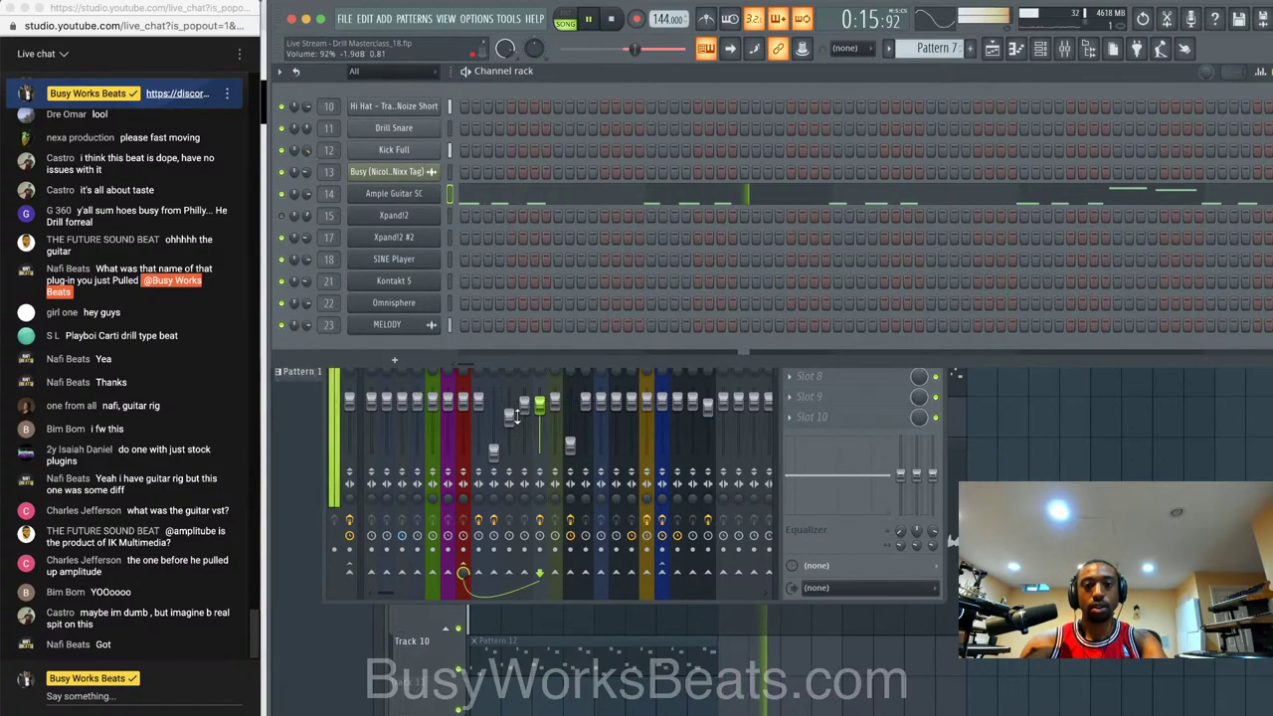
pyautogui.click(491, 360)
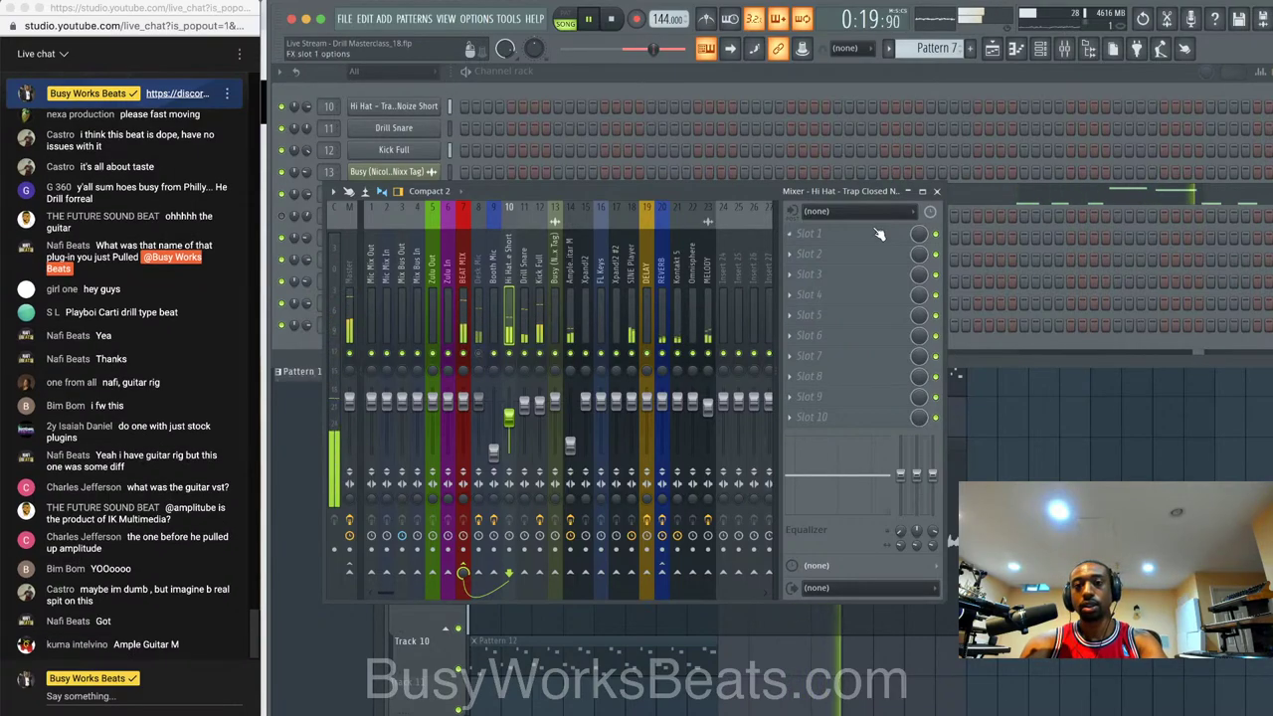
pyautogui.click(937, 192)
pyautogui.click(1004, 462)
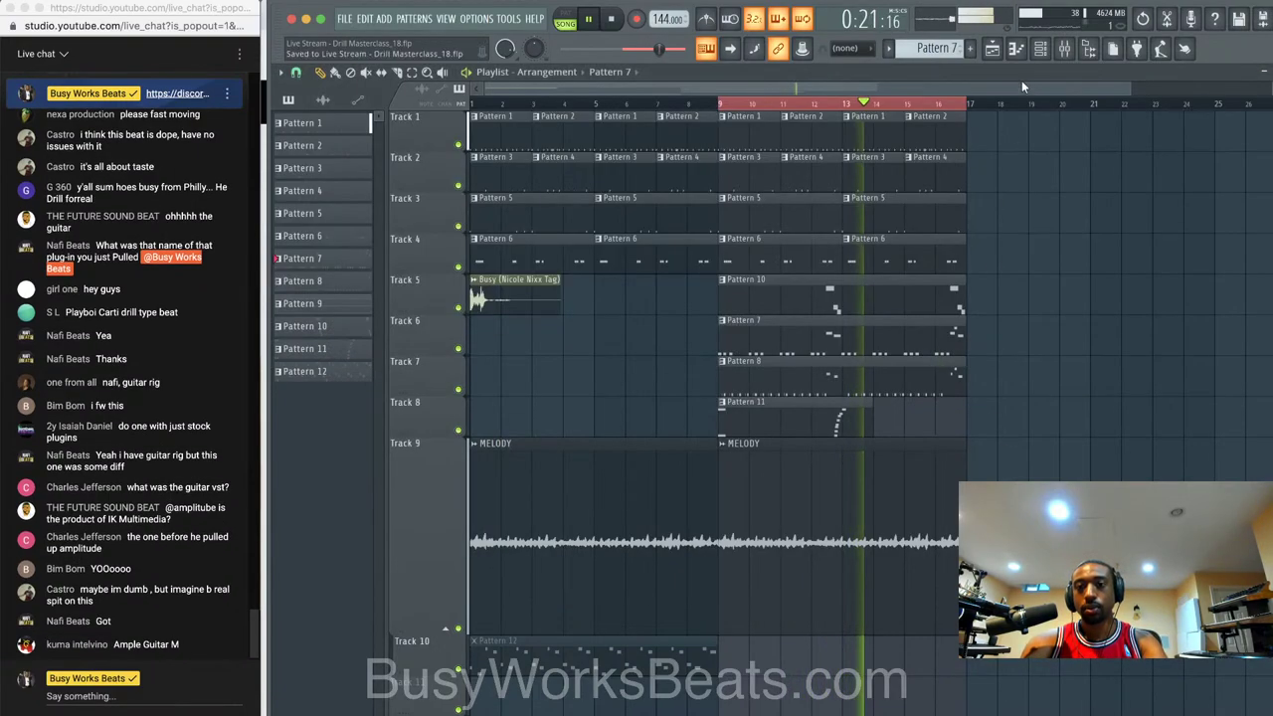
# - Check the Ample Guitar M and REVERB mixer tracks while the loop plays
pyautogui.click(1066, 49)
pyautogui.click(573, 284)
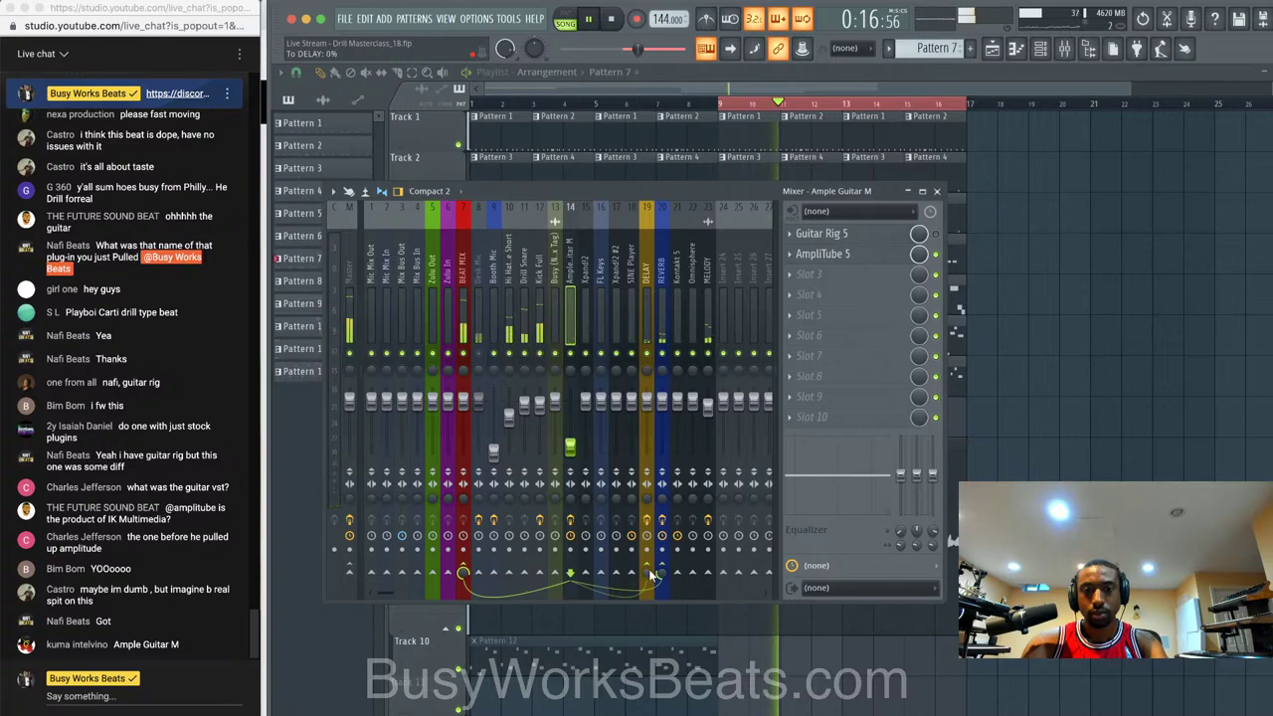
pyautogui.click(661, 294)
pyautogui.click(571, 270)
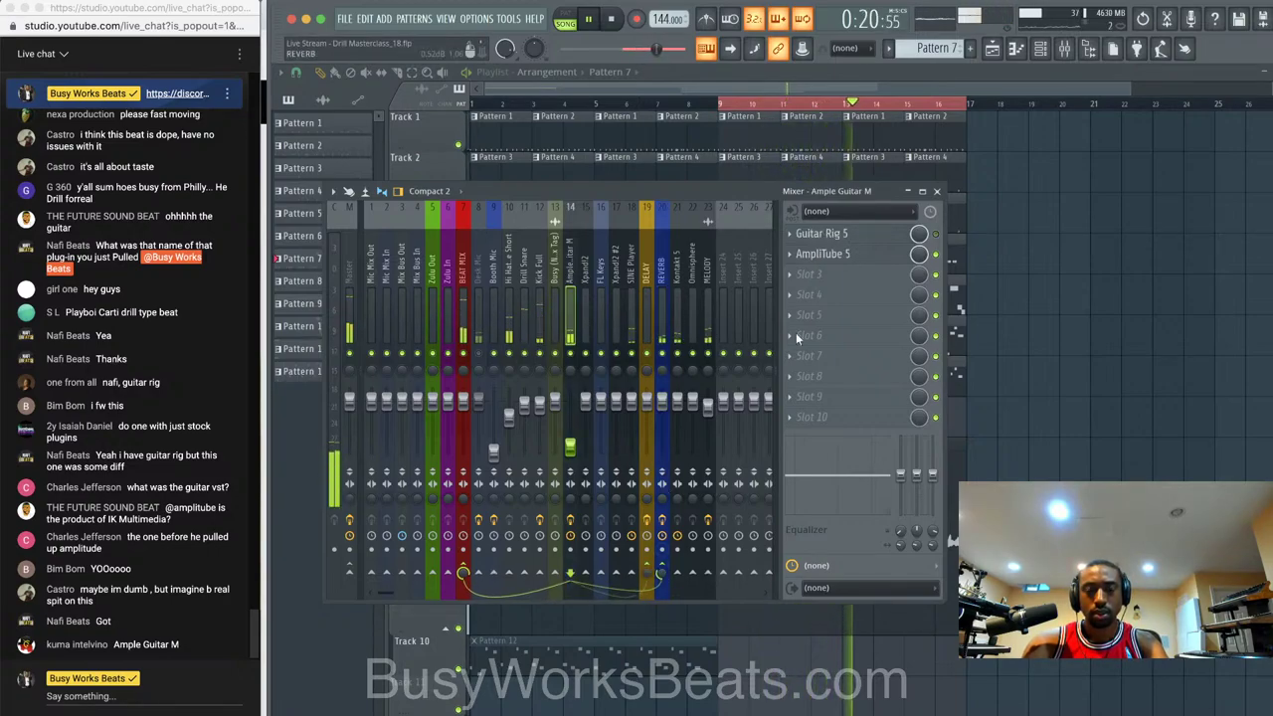
# - Raise the Hi Hat mixer track's level slightly during playback, and stop the loop
pyautogui.rightClick(1049, 385)
pyautogui.click(1041, 49)
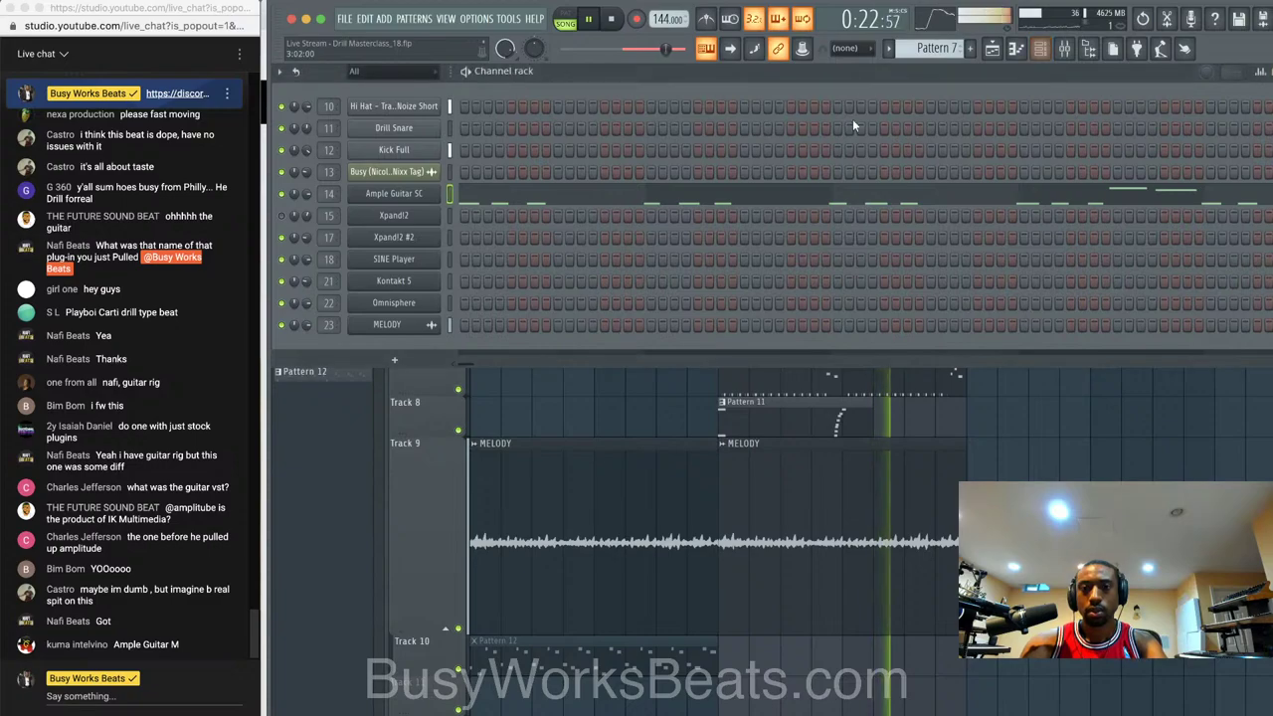
pyautogui.click(1064, 48)
pyautogui.click(512, 370)
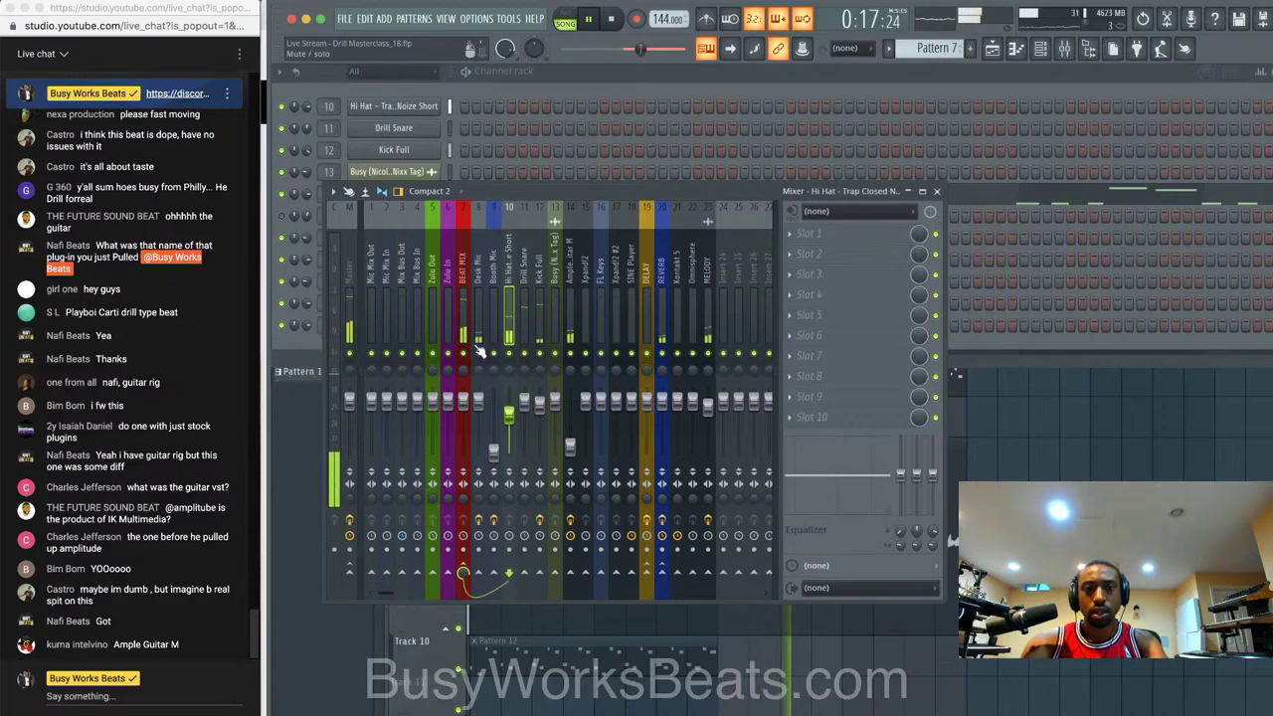
pyautogui.press('space')
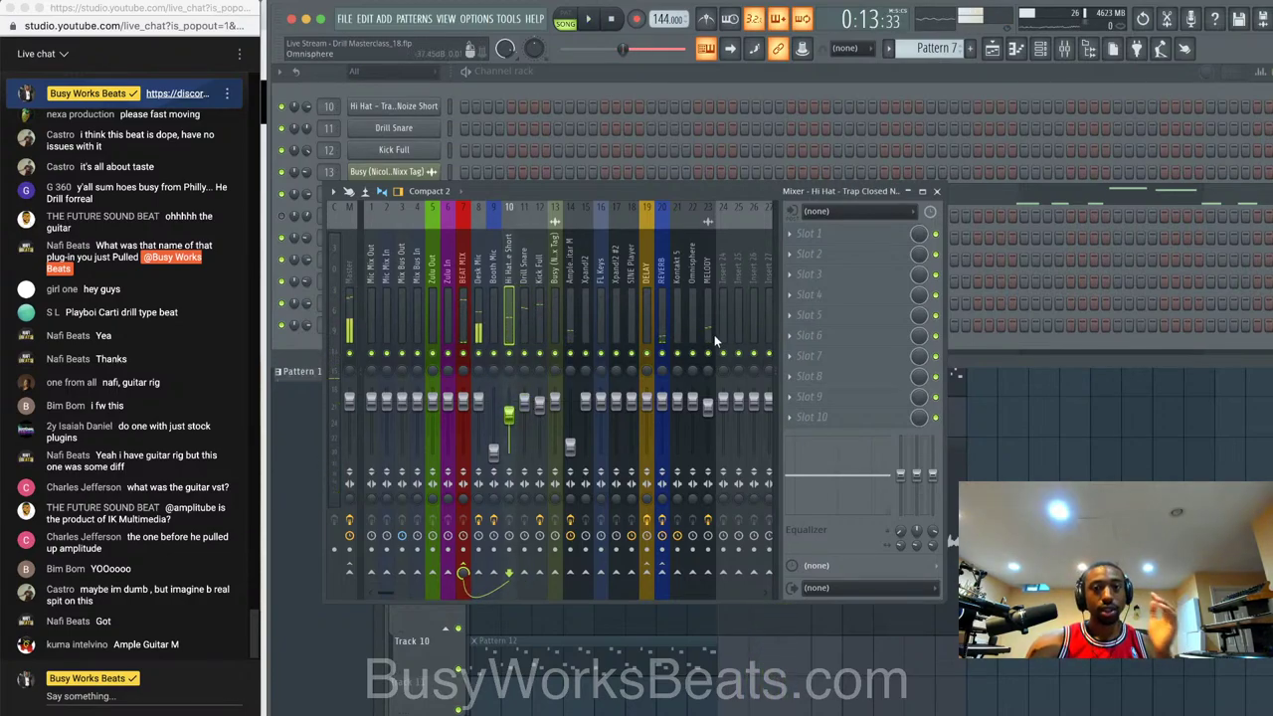
# - Try TR5 Bus Compressor in the MELODY mixer track's second effect slot, and replace it with TR5 Comprexxor
pyautogui.click(834, 235)
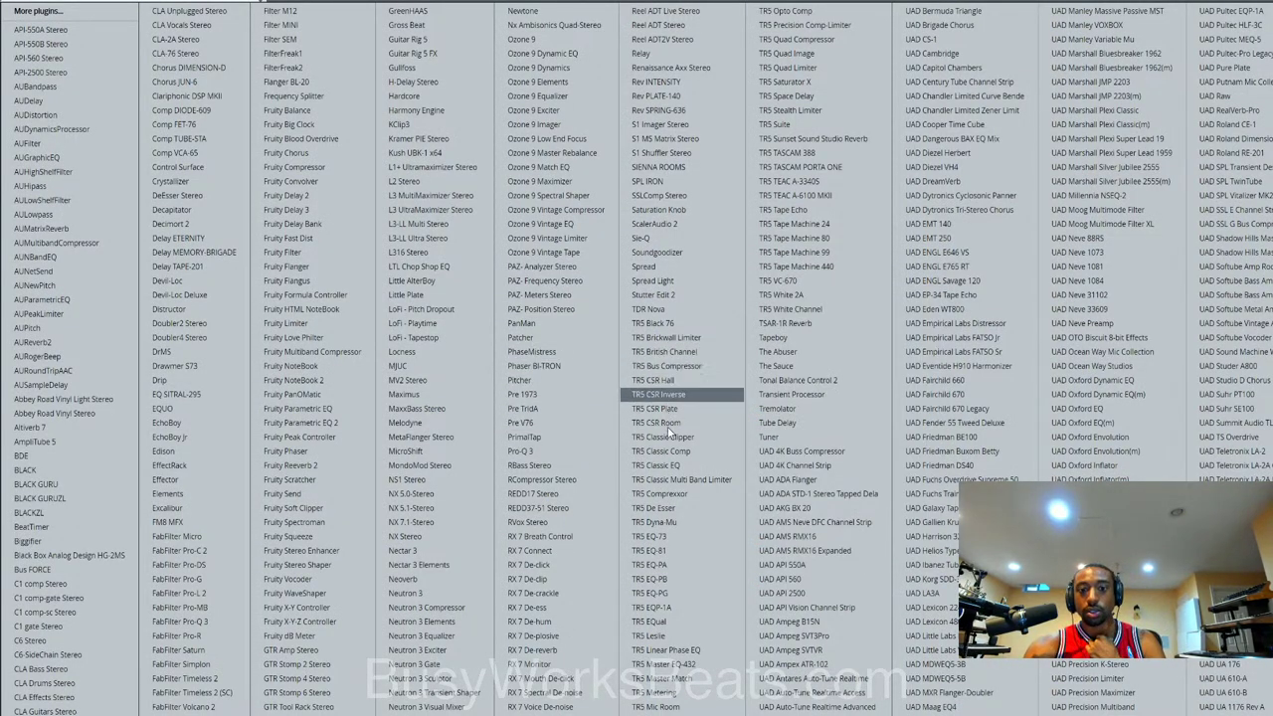
pyautogui.click(686, 366)
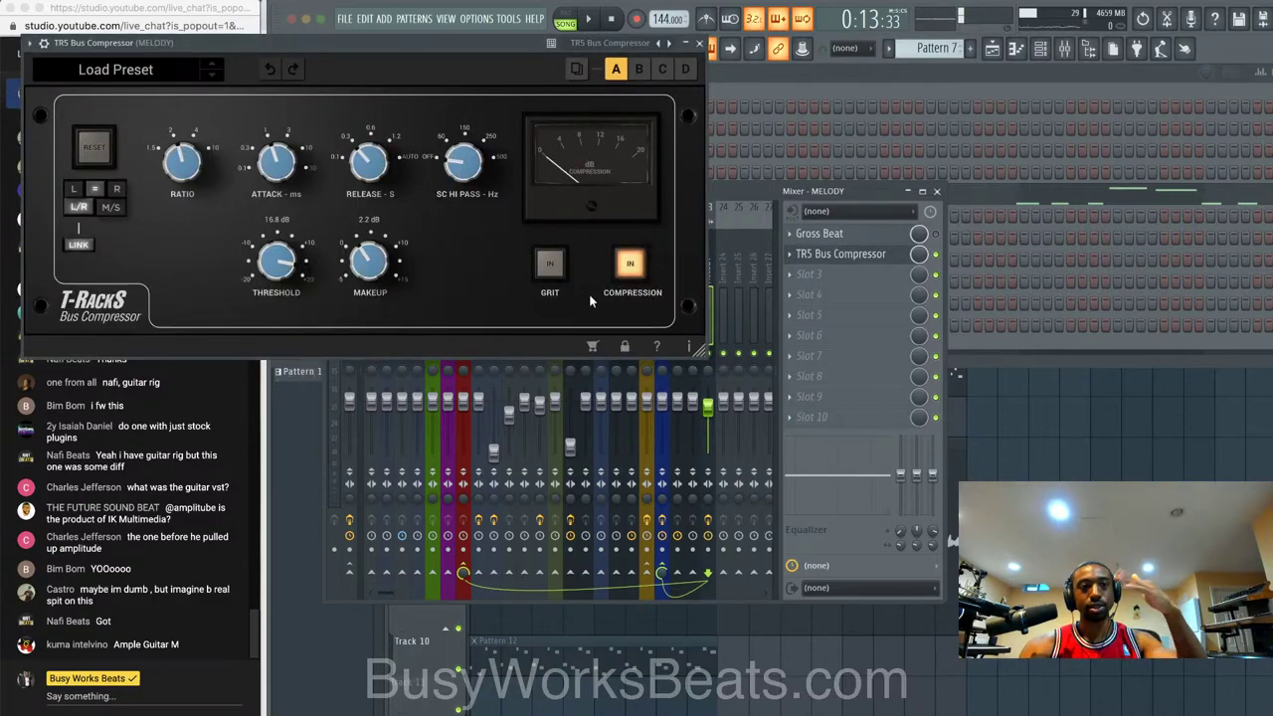
pyautogui.click(799, 274)
pyautogui.moveTo(800, 273)
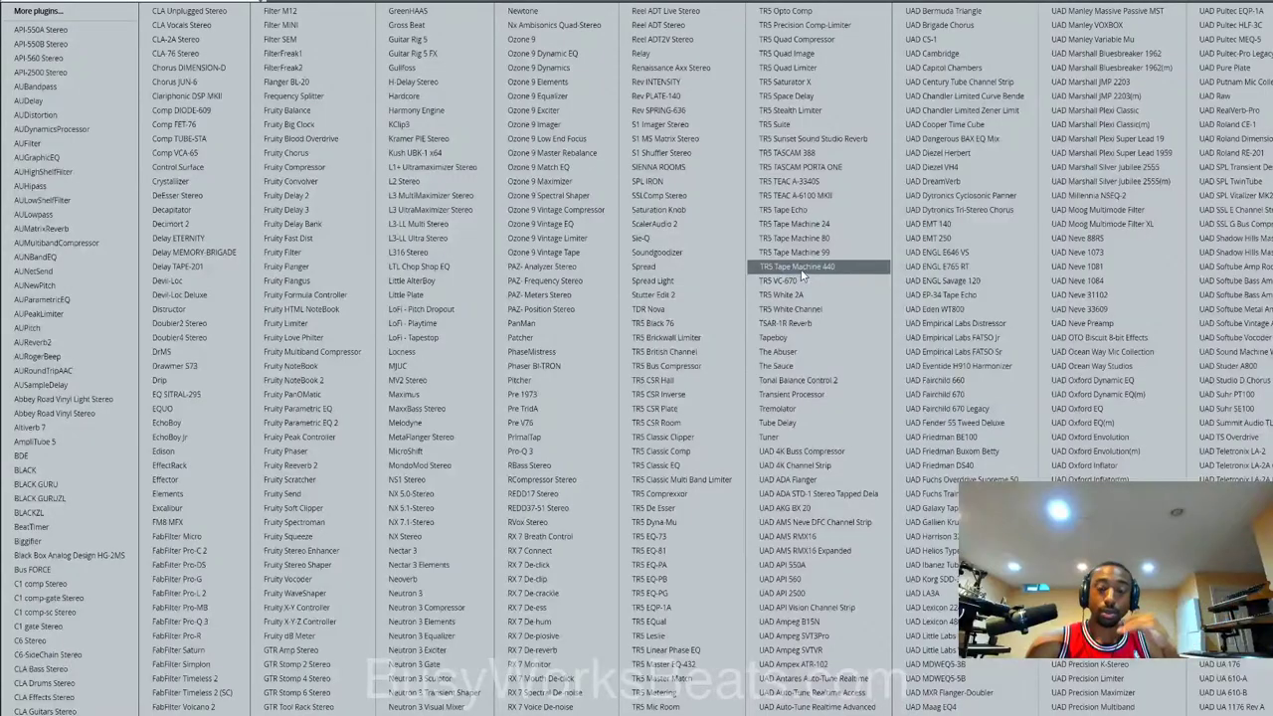
pyautogui.click(696, 497)
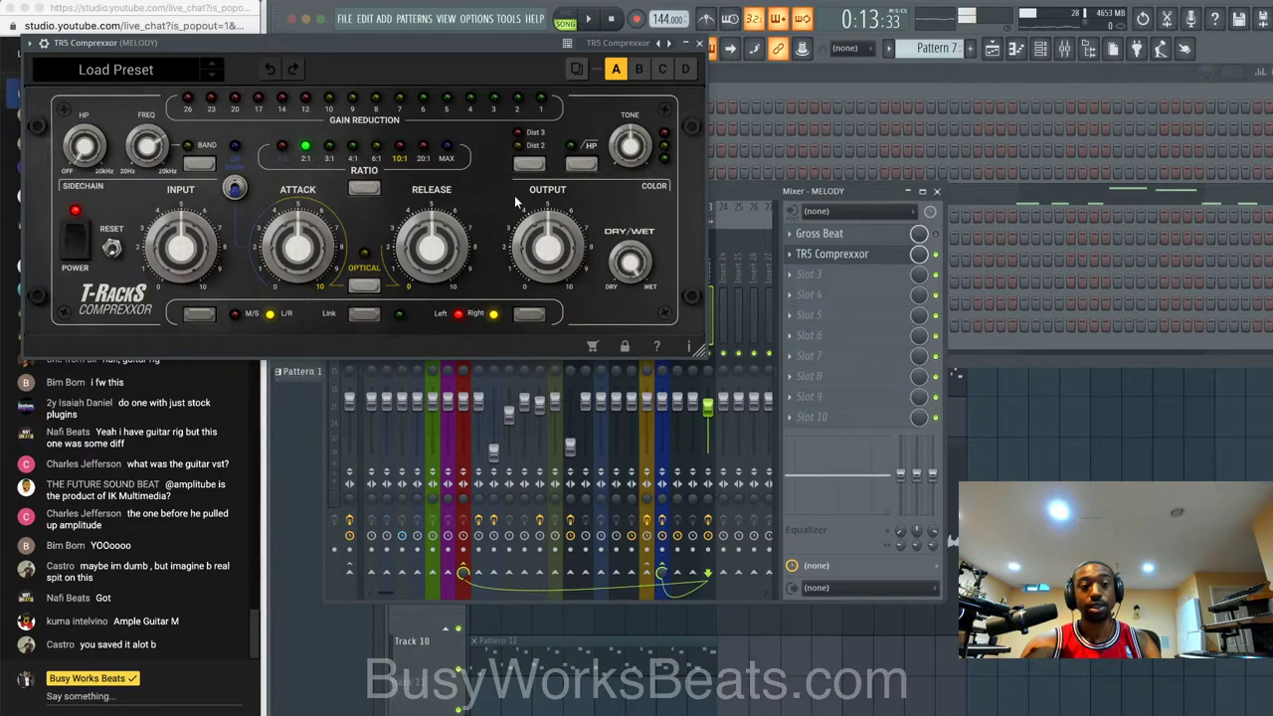
pyautogui.click(700, 47)
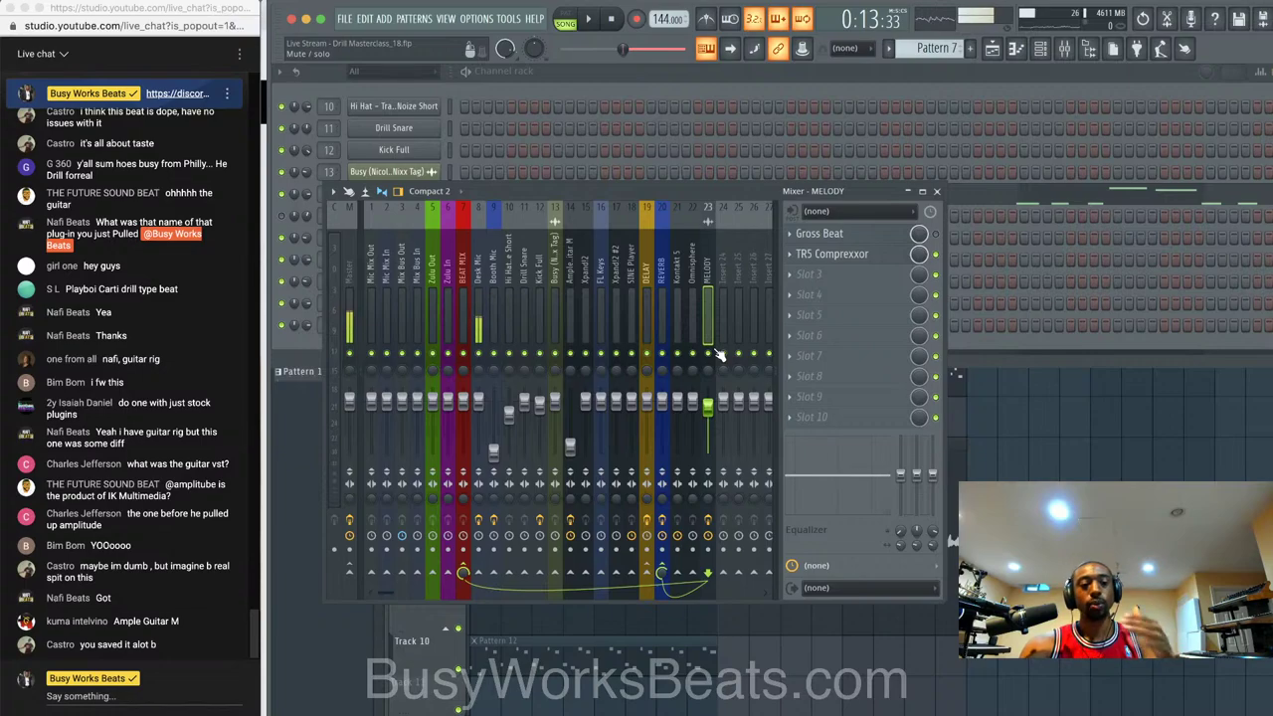
# - Raise TR5 Comprexxor's input, lower its attack and adjust its output on the MELODY track while the loop plays, and close the plugin
pyautogui.click(838, 256)
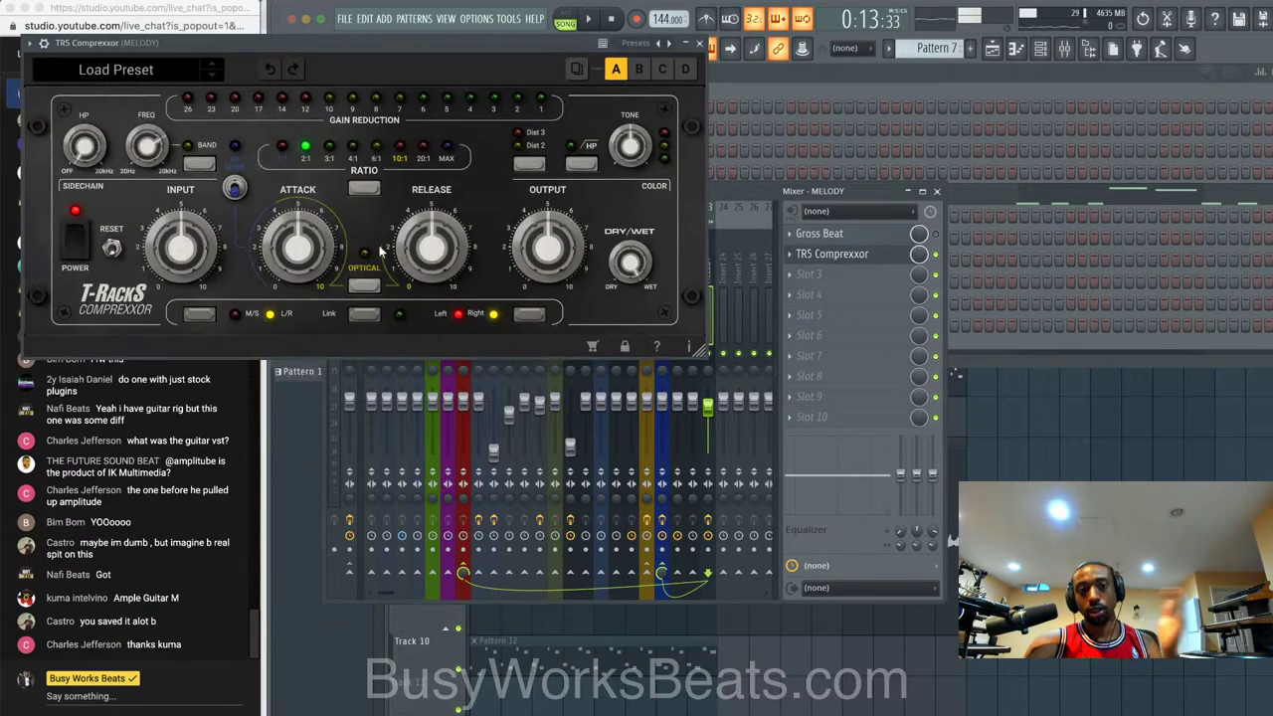
pyautogui.press('space')
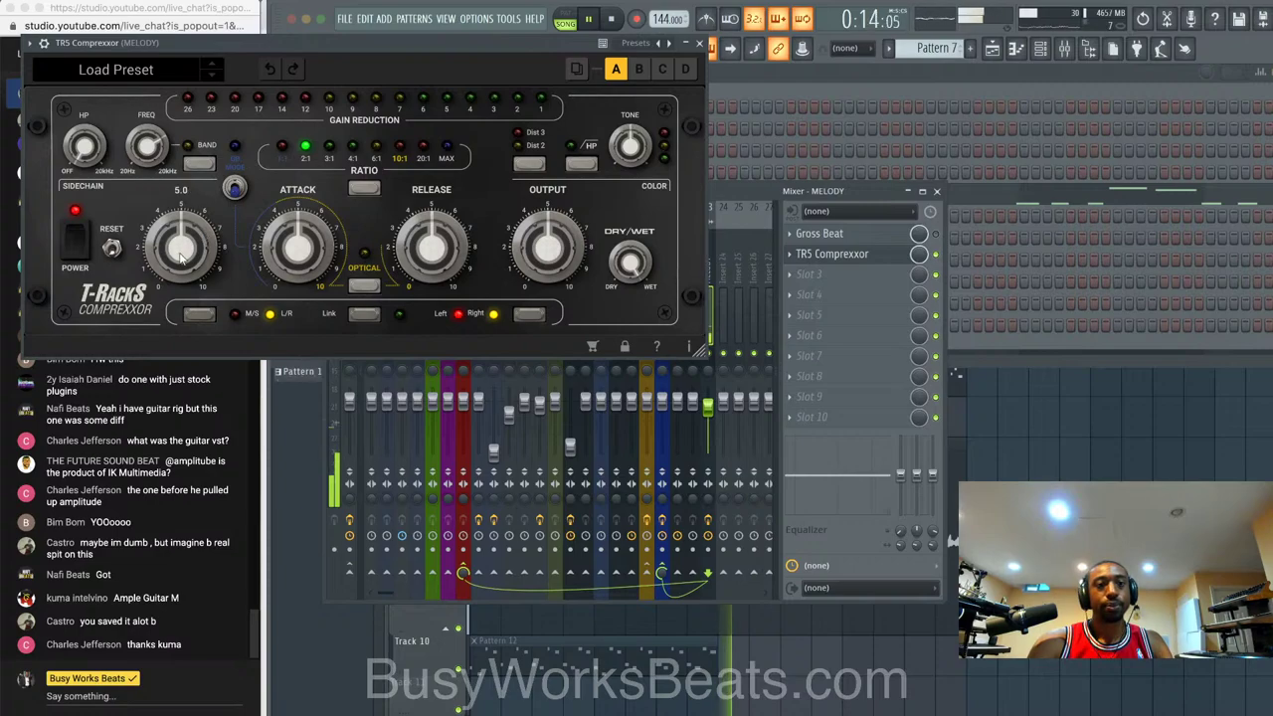
pyautogui.click(519, 230)
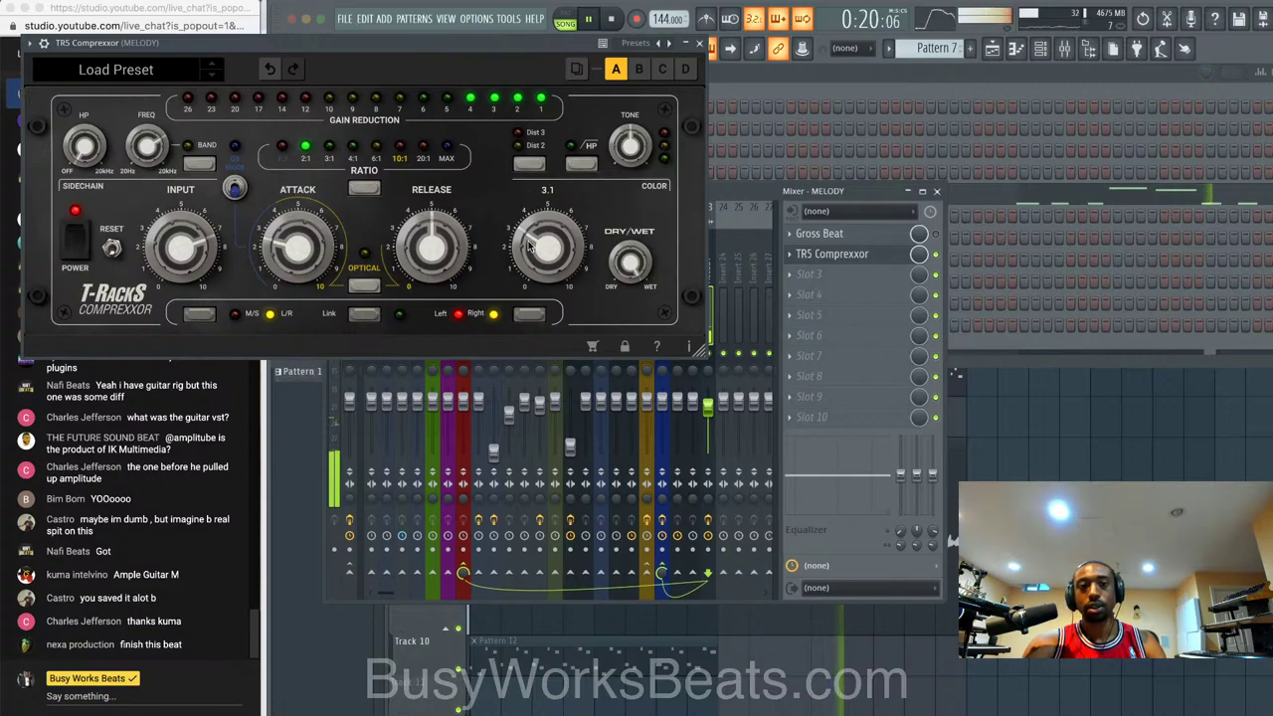
pyautogui.moveTo(434, 239)
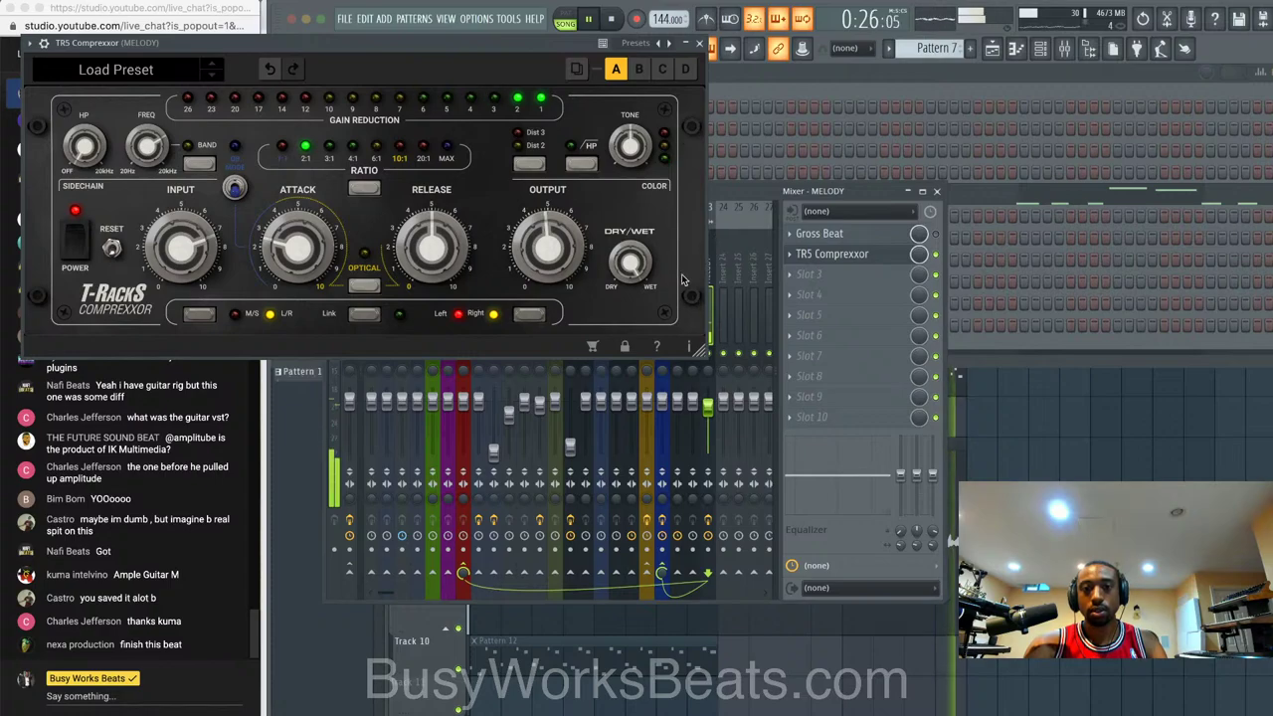
pyautogui.click(699, 43)
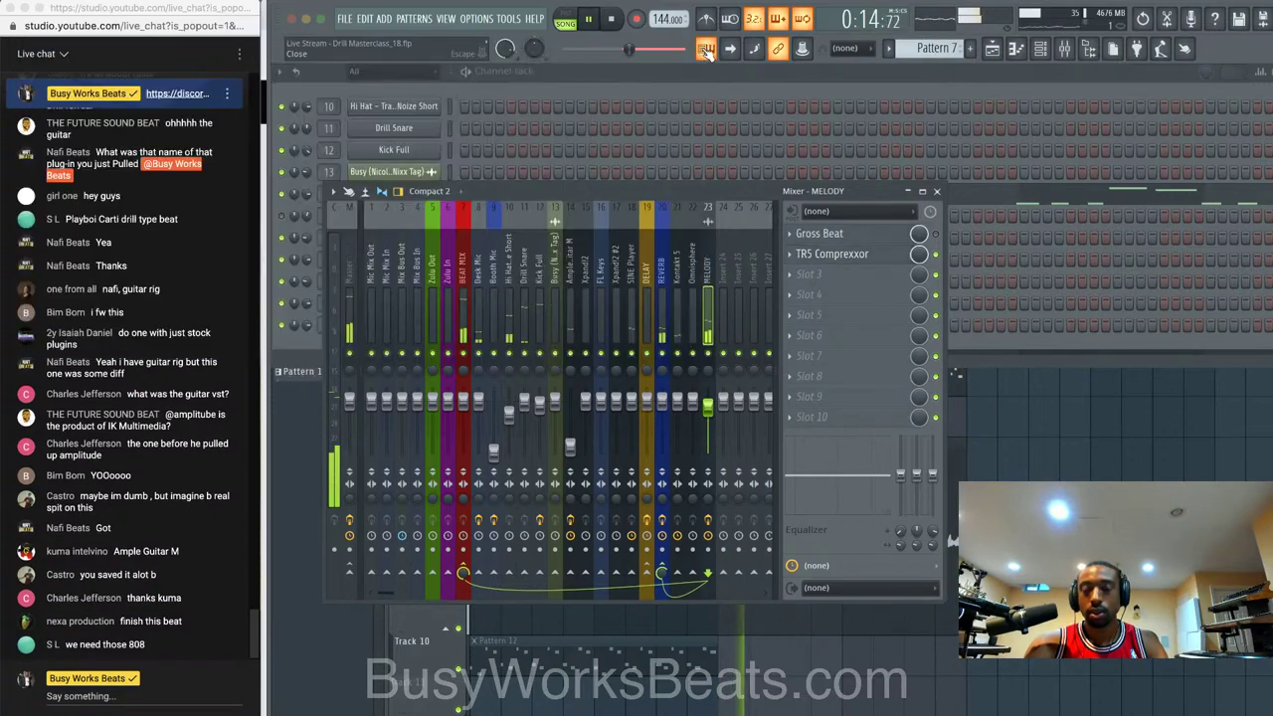
# - Examine the MELODY clips' alignment in the playlist around bar 9, and play back the loop
pyautogui.click(955, 374)
pyautogui.press('space')
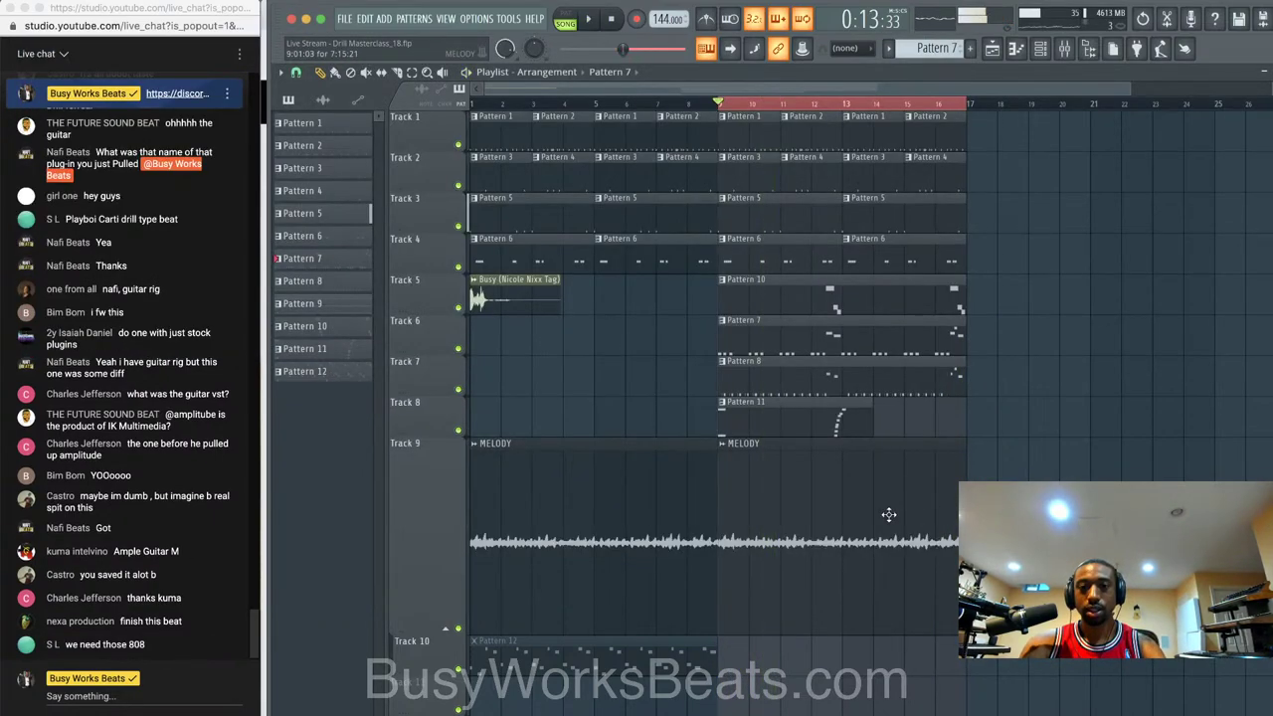
pyautogui.scroll(5, 814, 521)
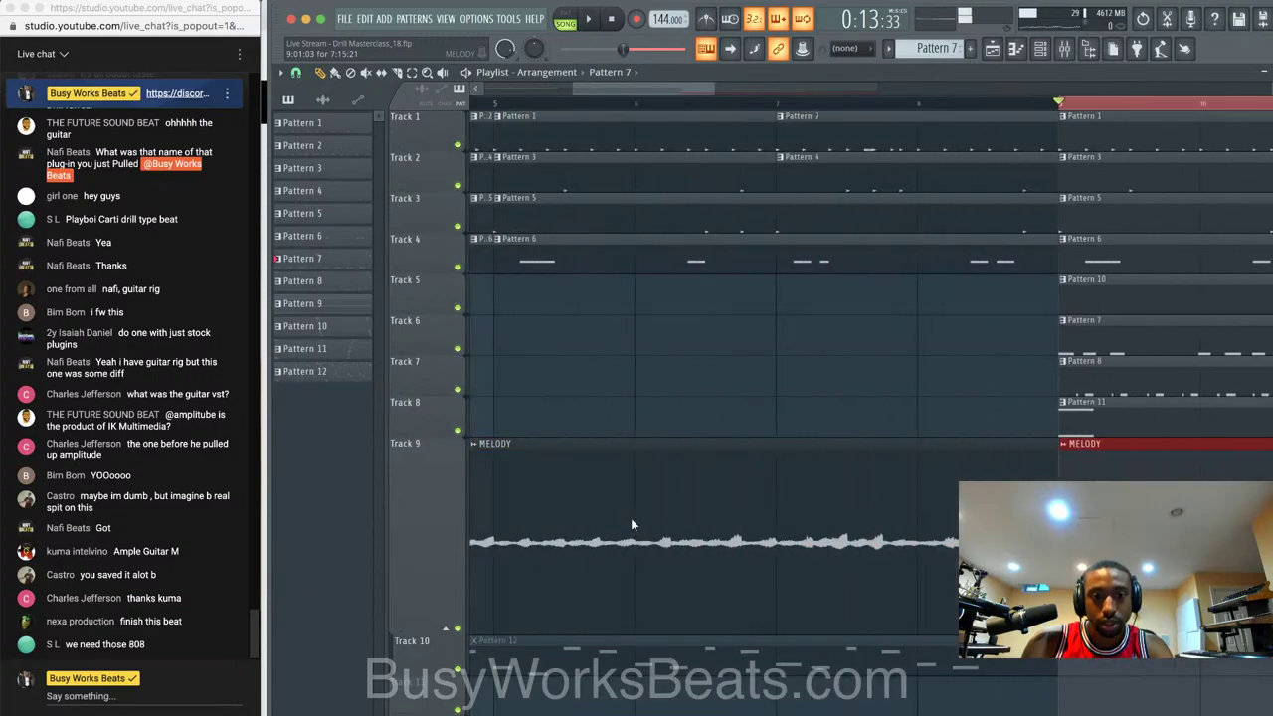
pyautogui.scroll(3, 947, 514)
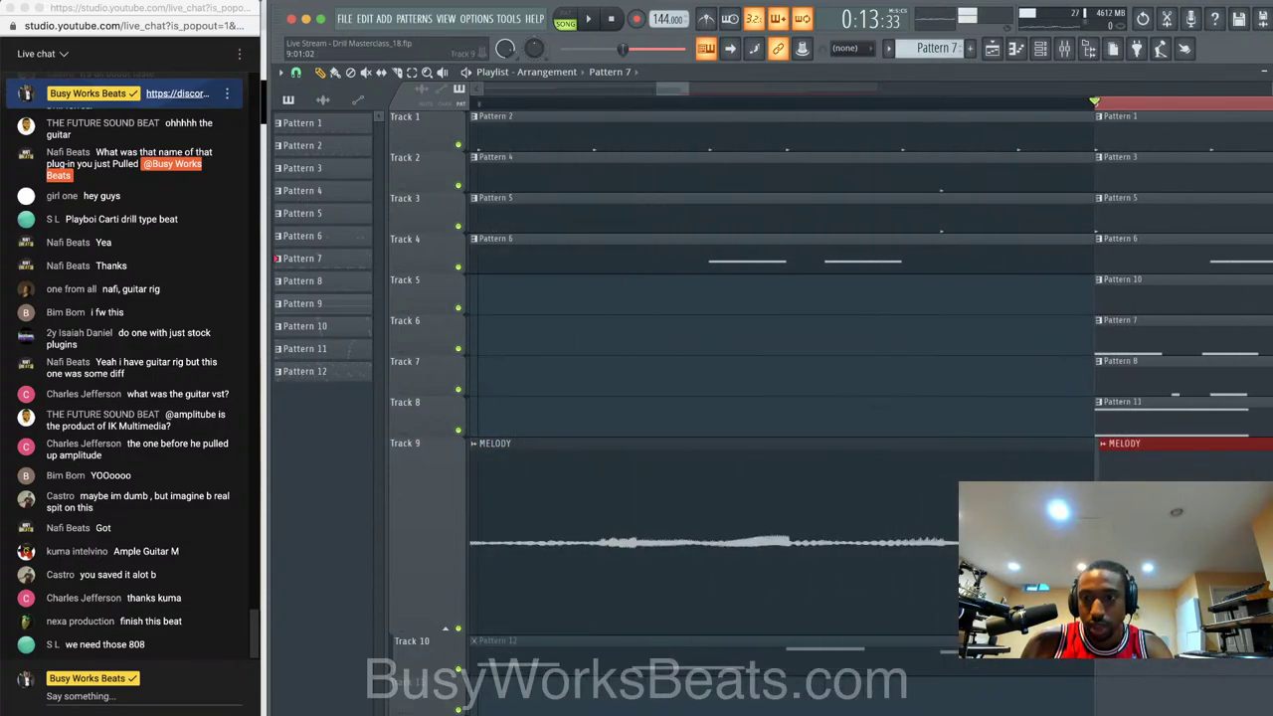
pyautogui.scroll(-3, 871, 398)
pyautogui.hscroll(4, 871, 398)
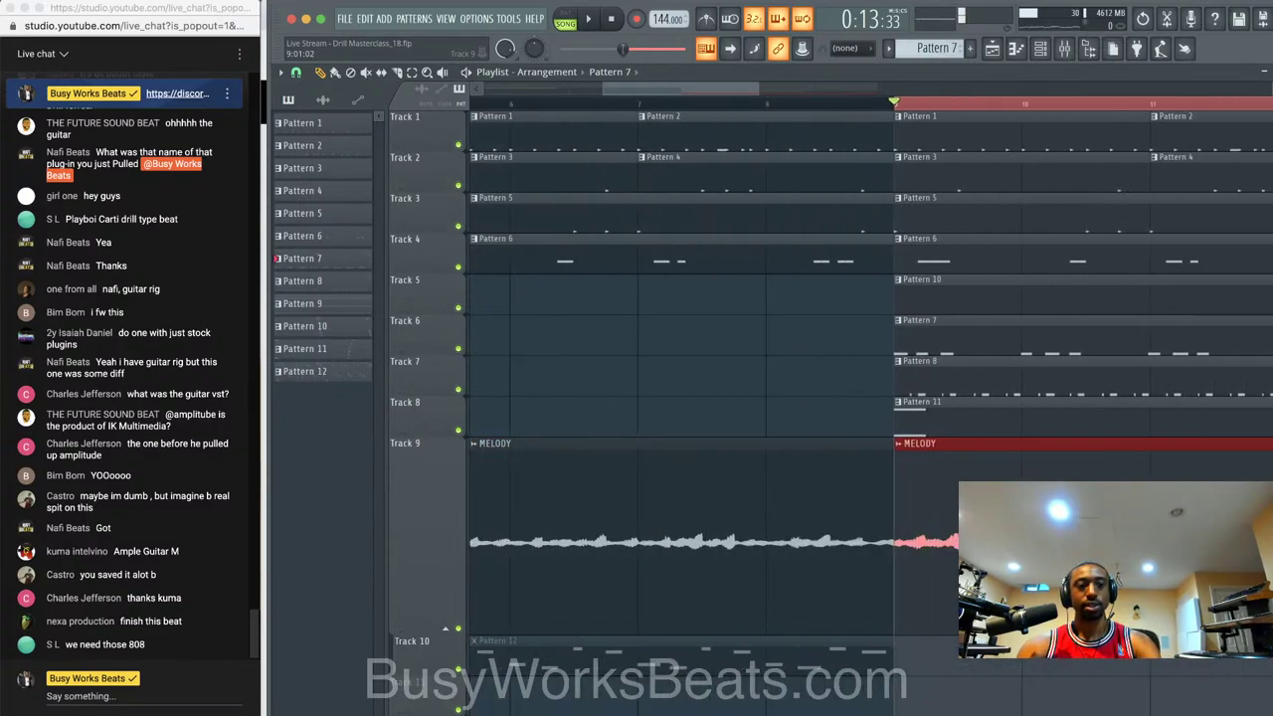
pyautogui.scroll(-4, 884, 475)
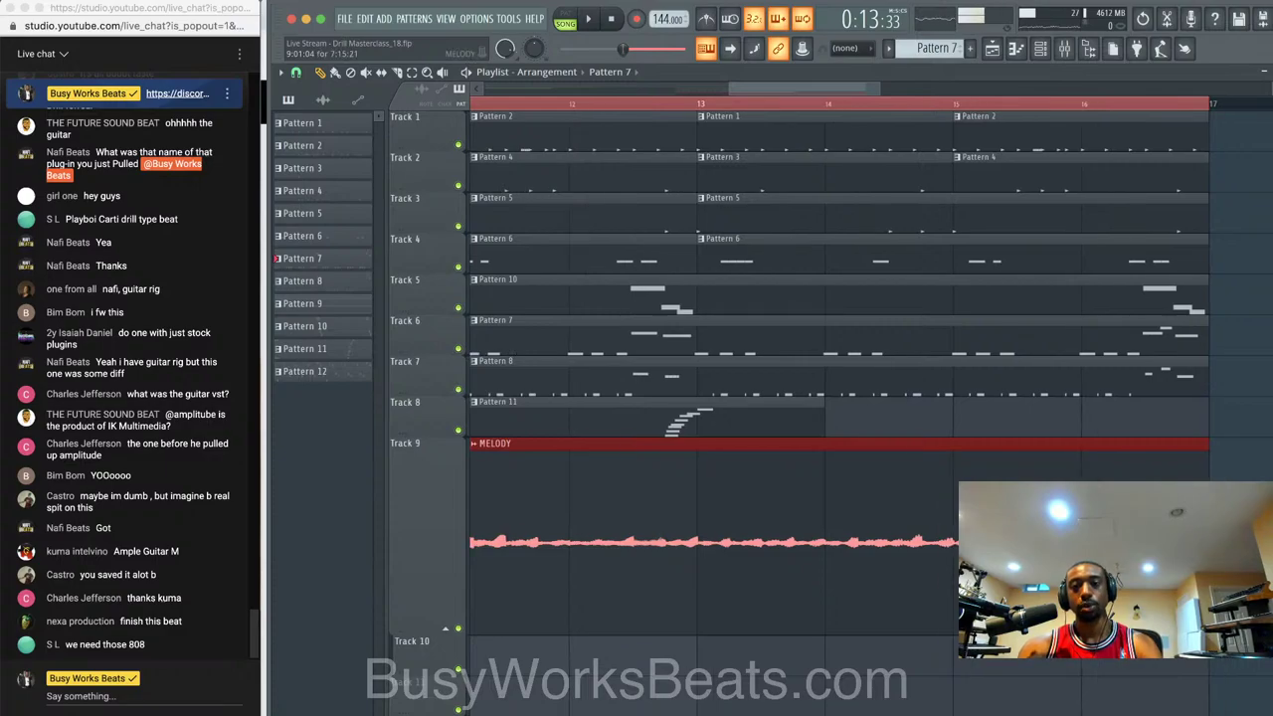
pyautogui.press('space')
pyautogui.scroll(-2, 884, 474)
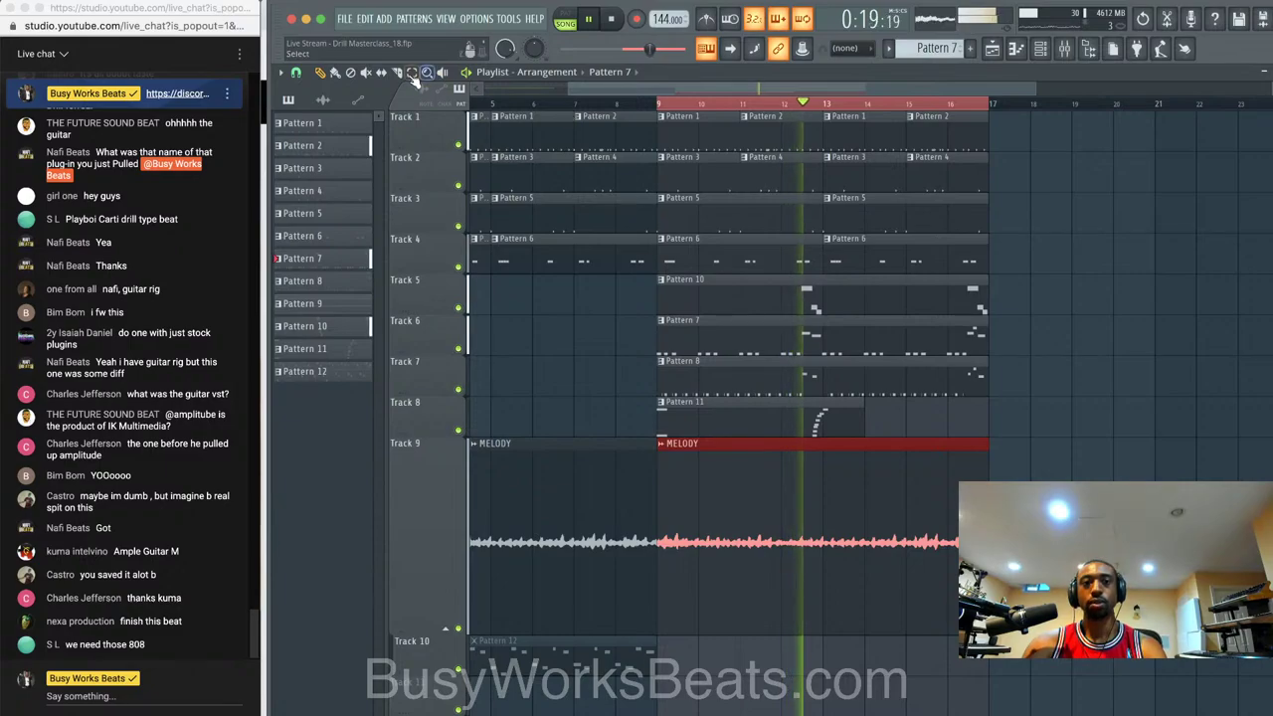
pyautogui.press('space')
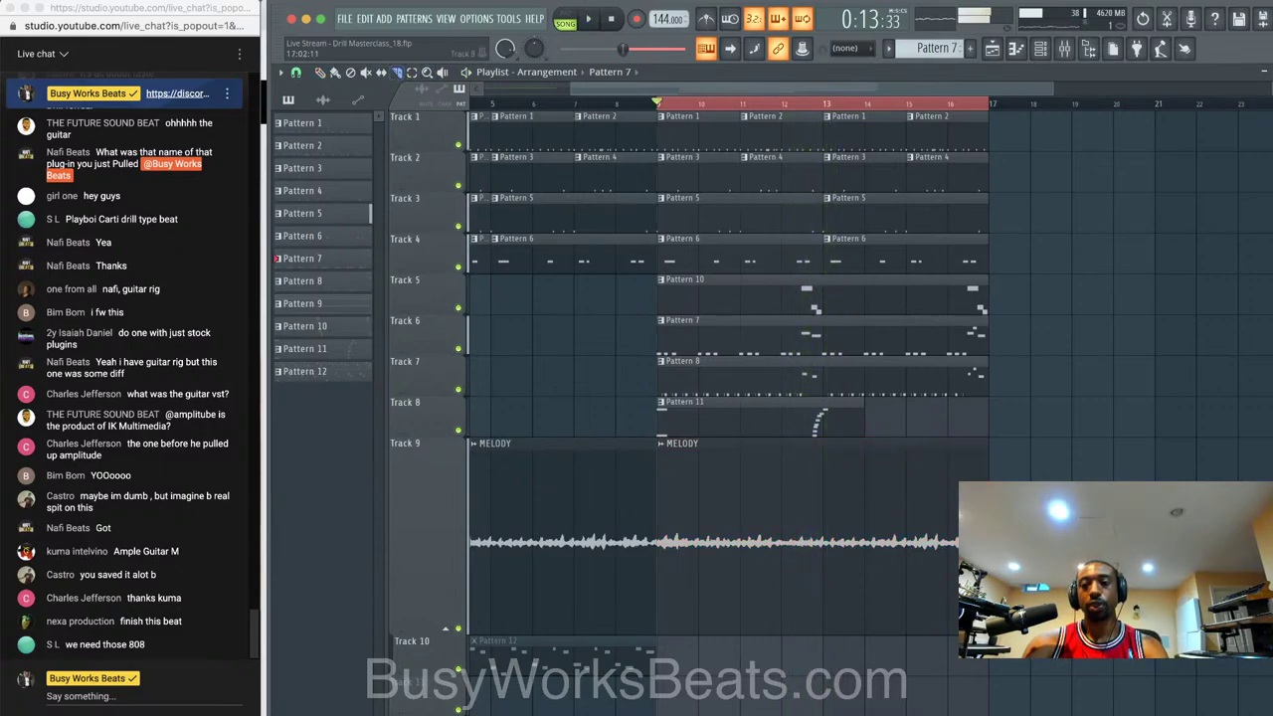
# - Return to the mixer and enable Gross Beat in the MELODY track's first effect slot
pyautogui.click(1064, 48)
pyautogui.click(811, 274)
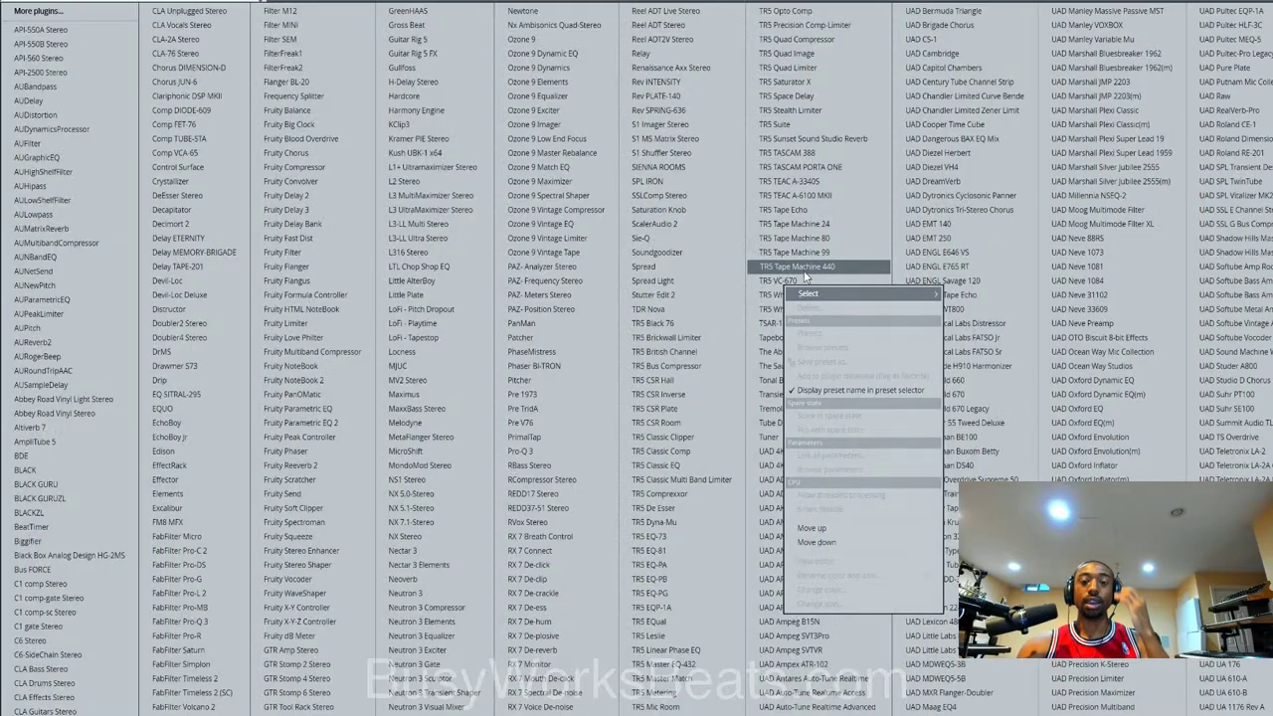
pyautogui.press('Escape')
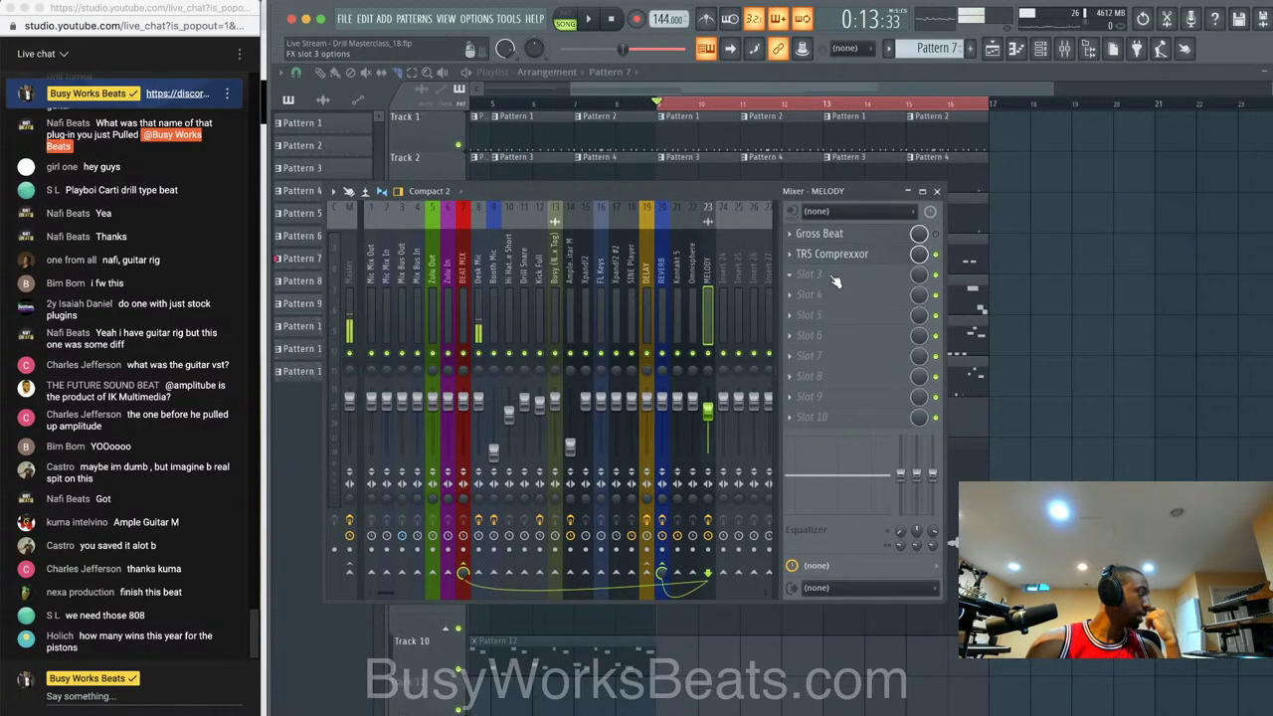
pyautogui.scroll(1, 833, 278)
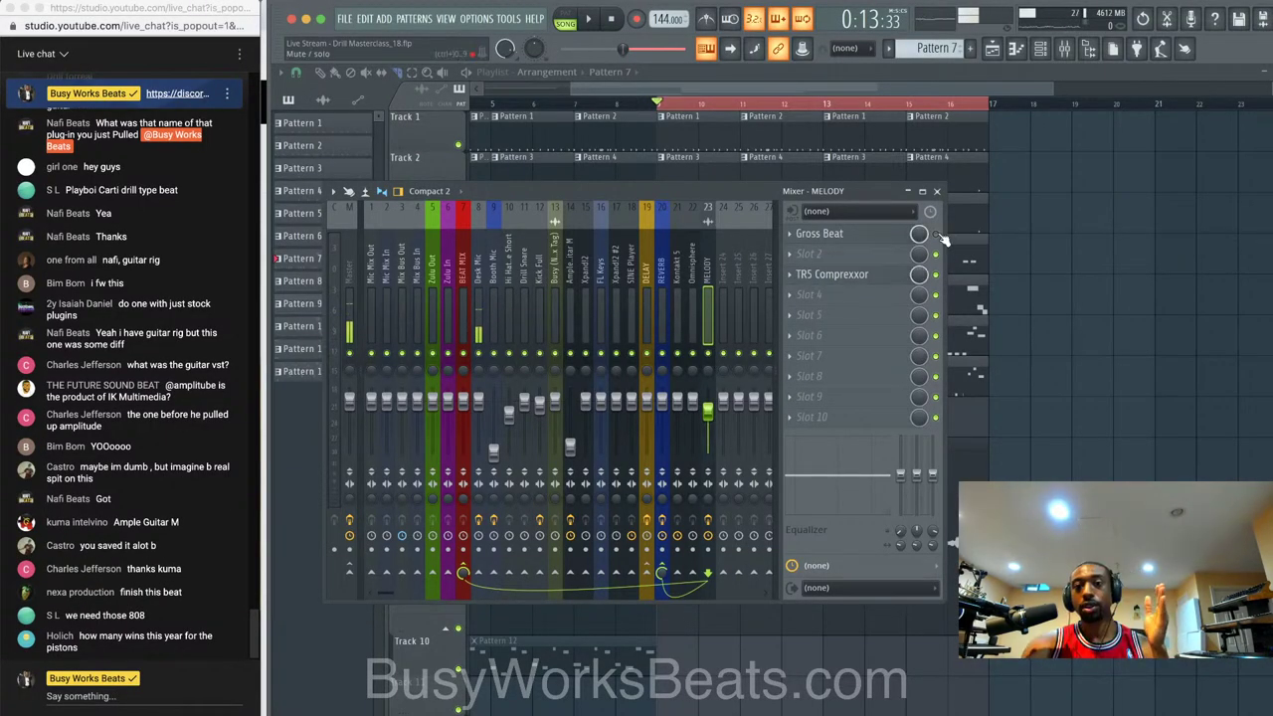
pyautogui.click(936, 234)
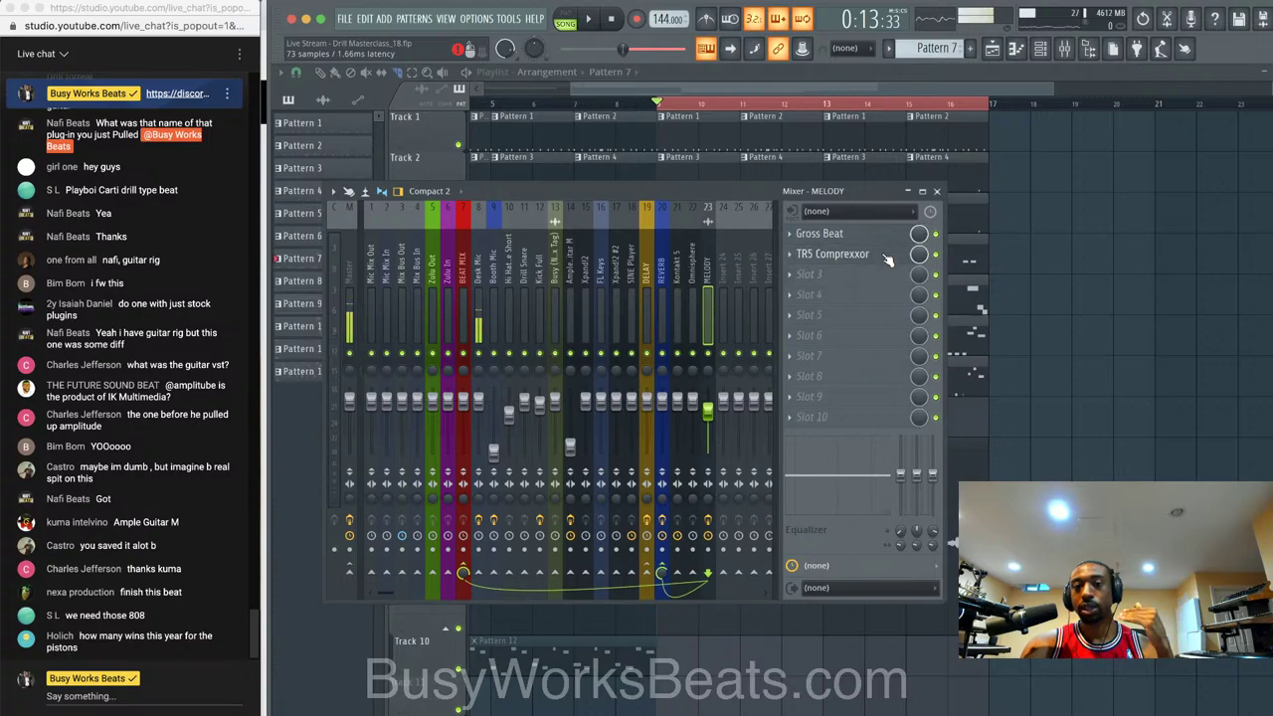
# - Set both the time and volume envelopes of the MELODY track's Gross Beat to the Empty preset
pyautogui.click(880, 239)
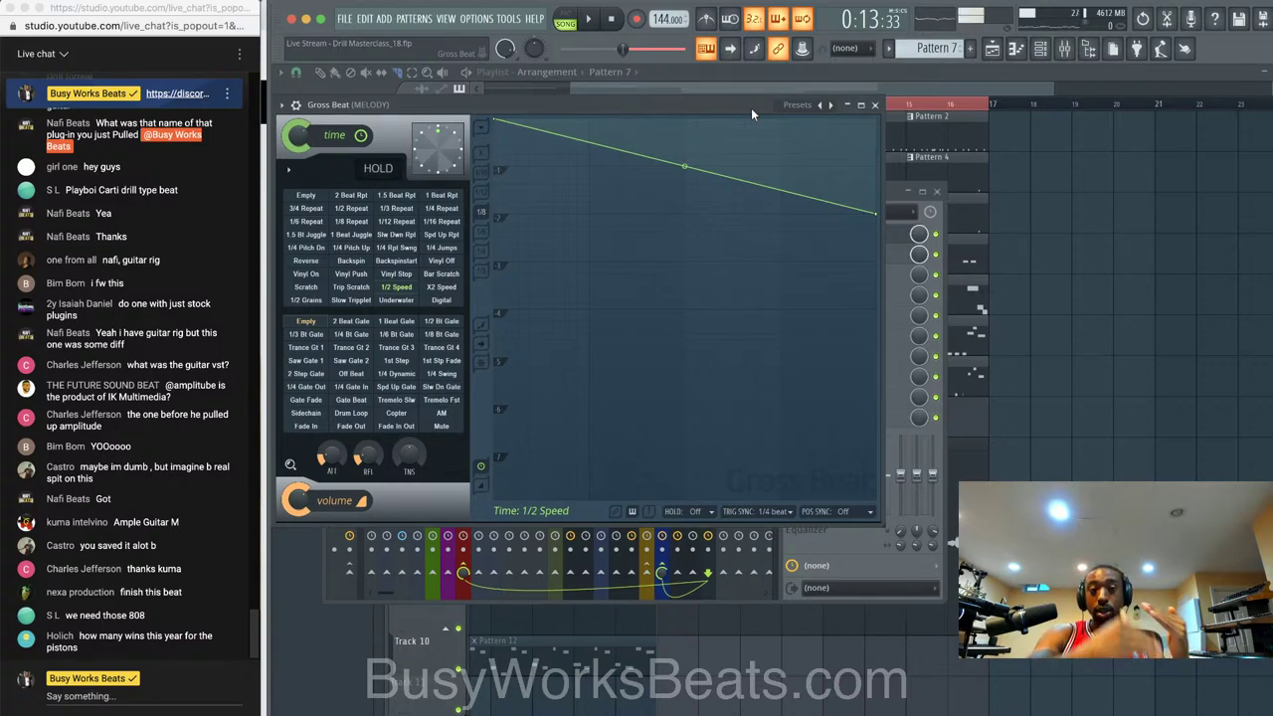
pyautogui.click(316, 321)
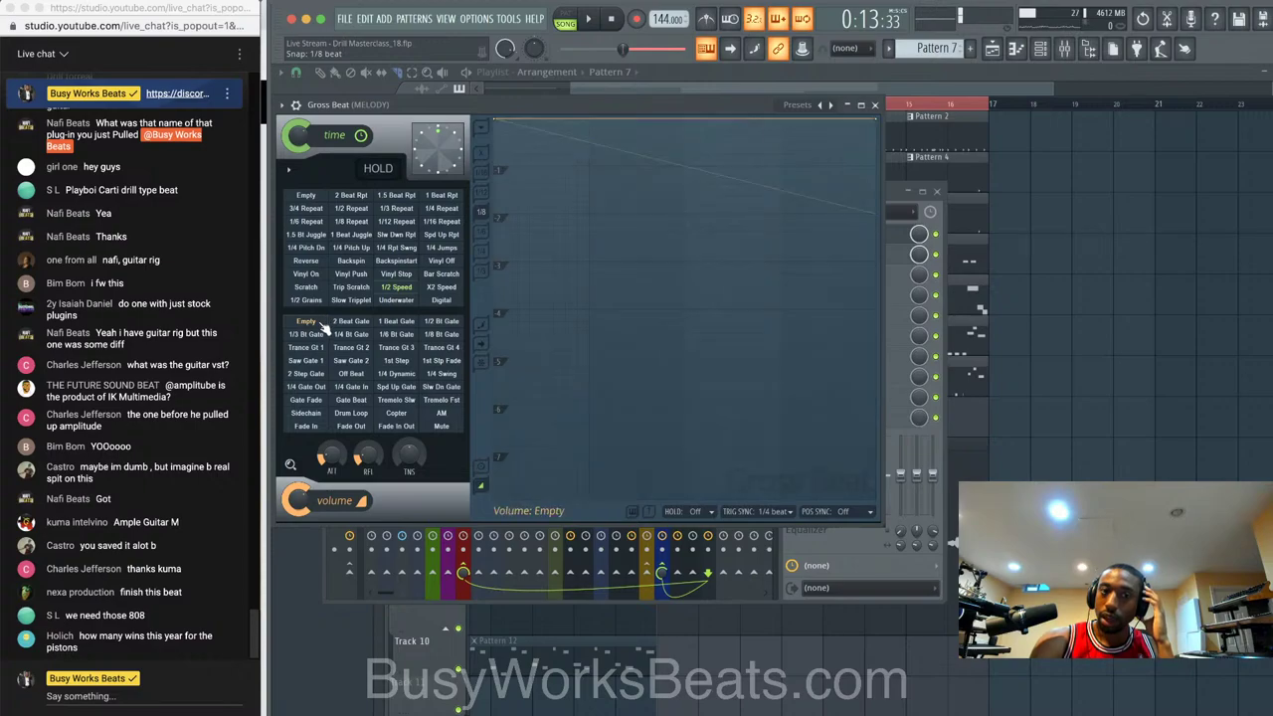
pyautogui.click(314, 196)
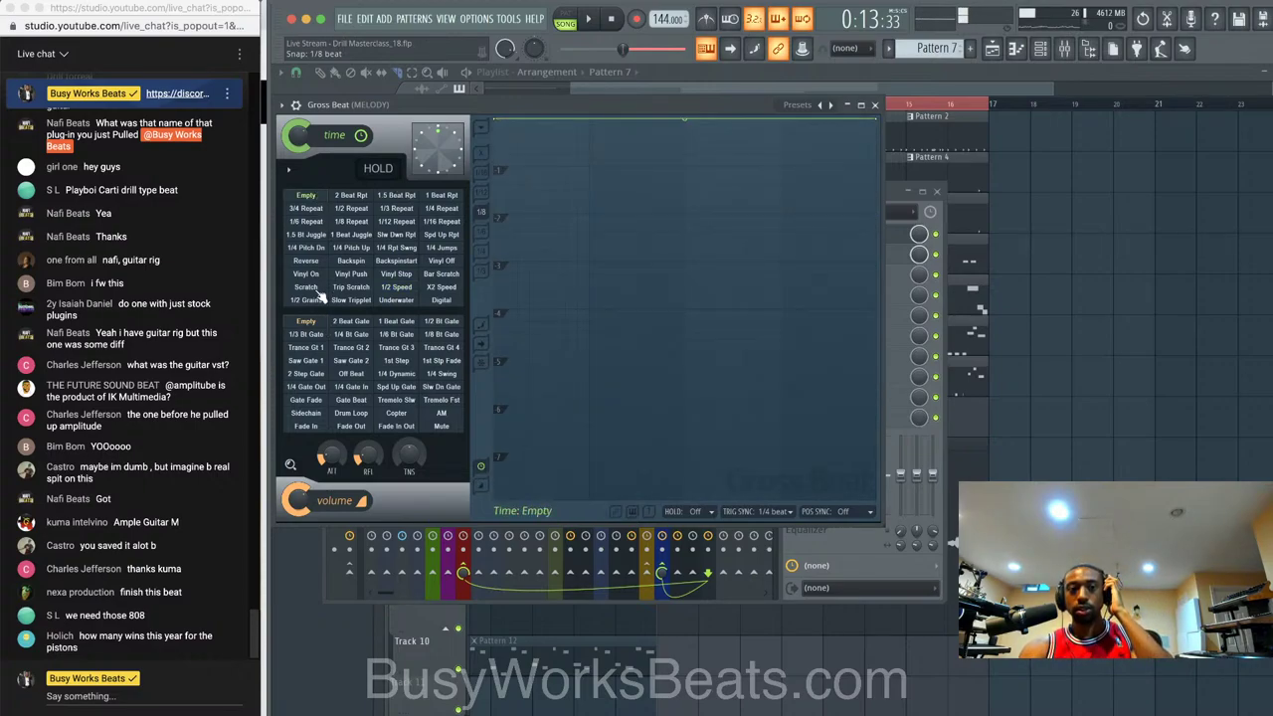
pyautogui.click(320, 324)
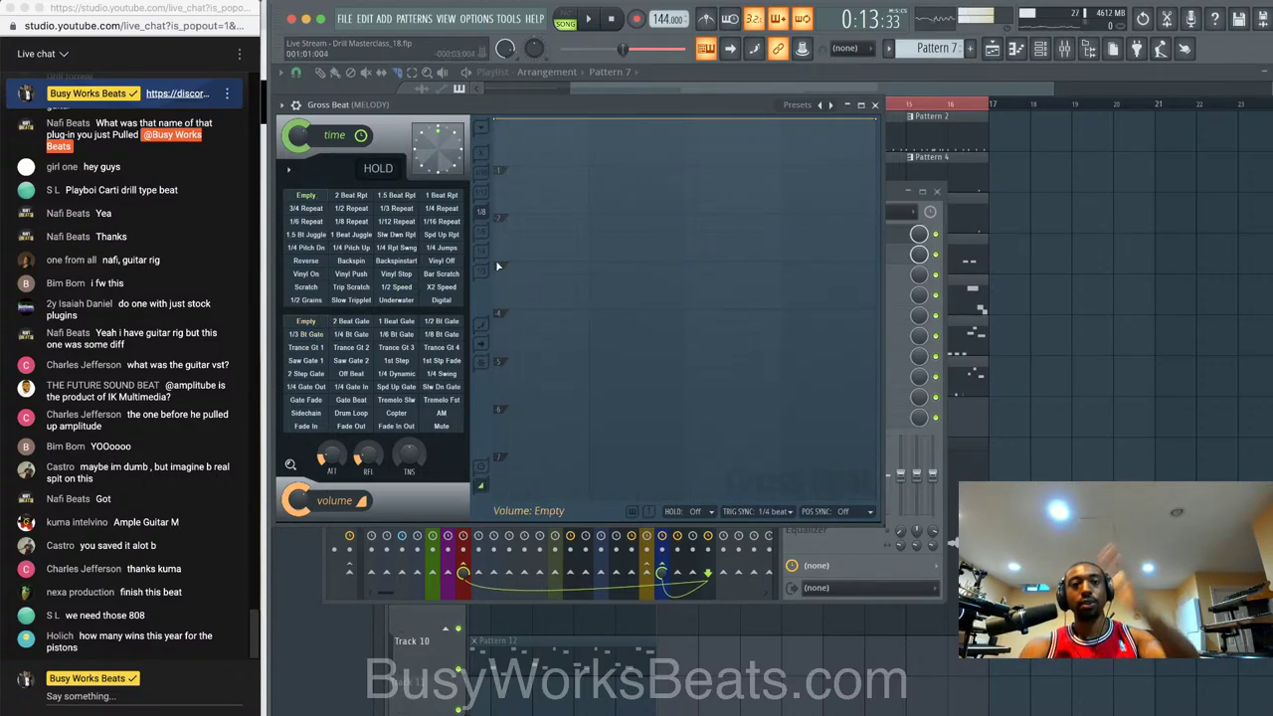
# - Draw single-curve volume ramps falling across the first two beats in Gross Beat, each returning instantly to full level
pyautogui.click(589, 308)
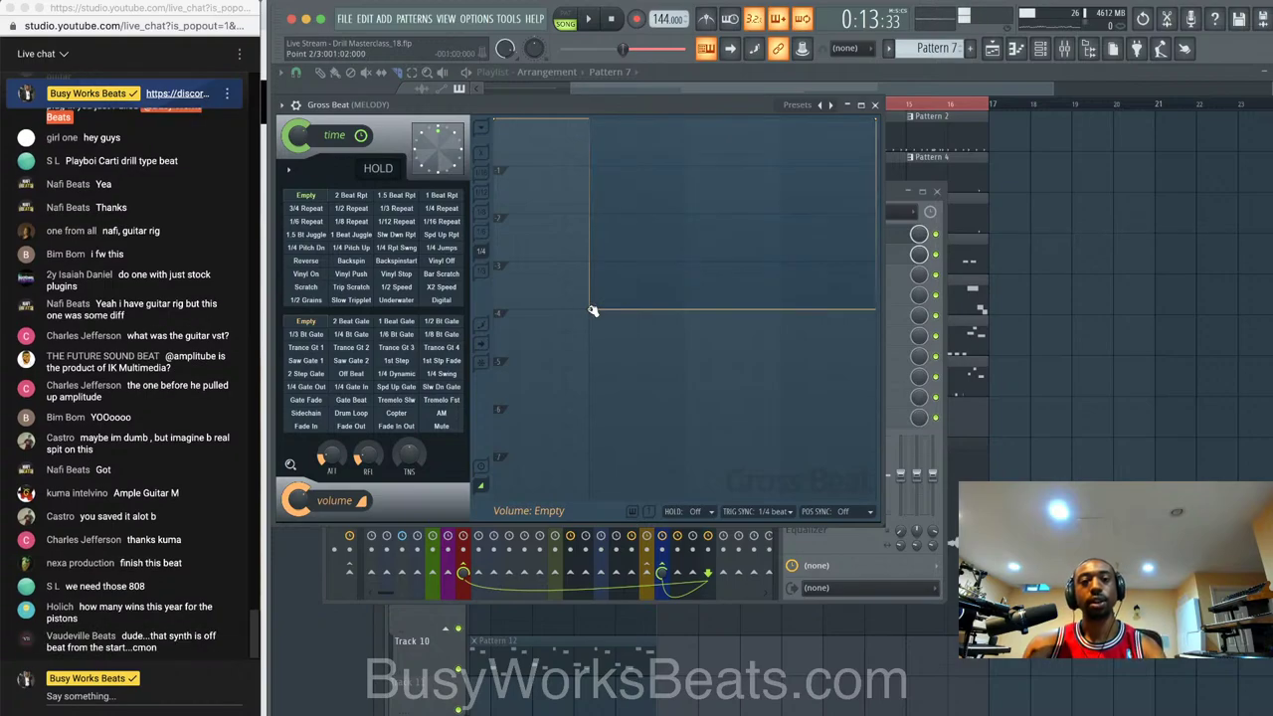
pyautogui.rightClick(589, 307)
pyautogui.click(634, 382)
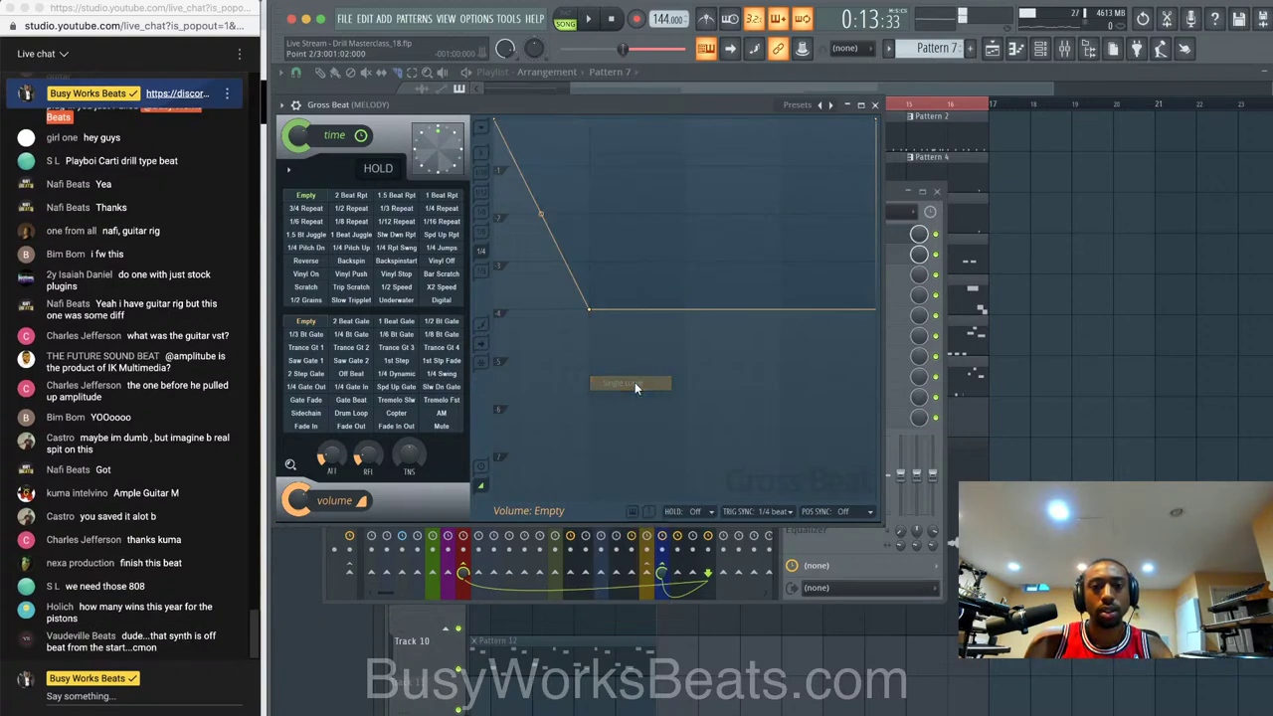
pyautogui.moveTo(599, 219); pyautogui.dragTo(589, 121)
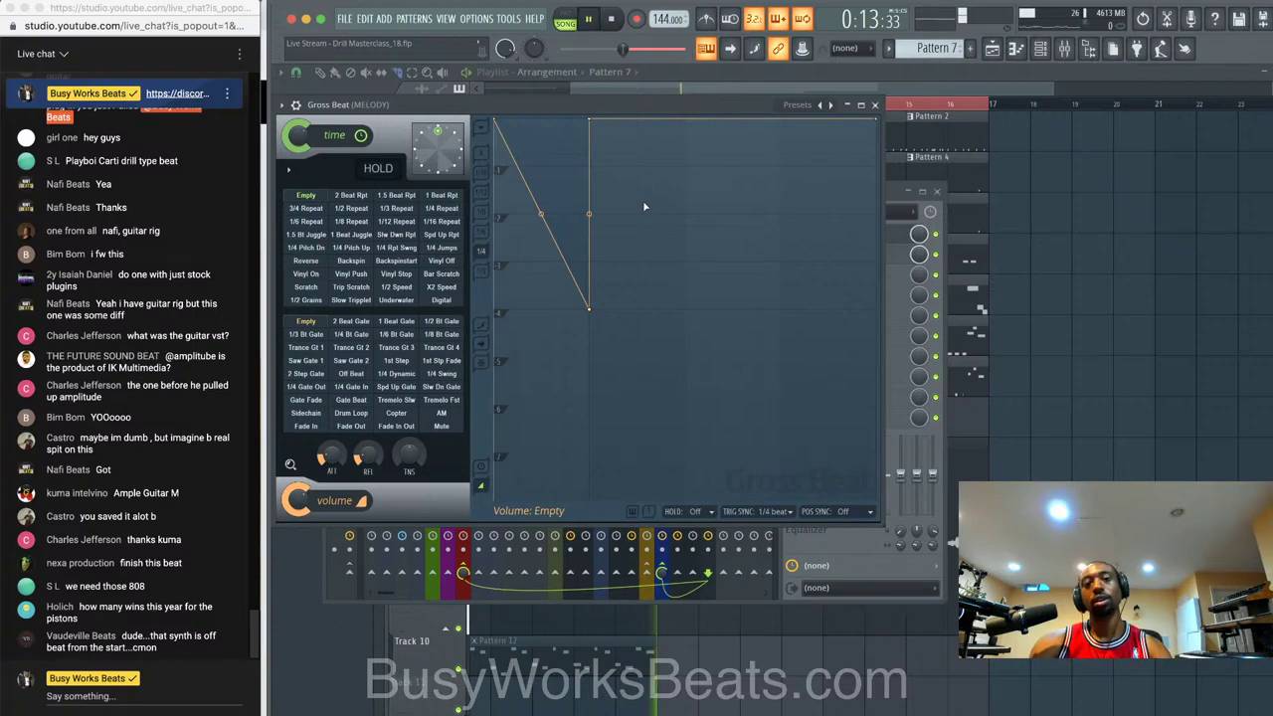
pyautogui.click(689, 321)
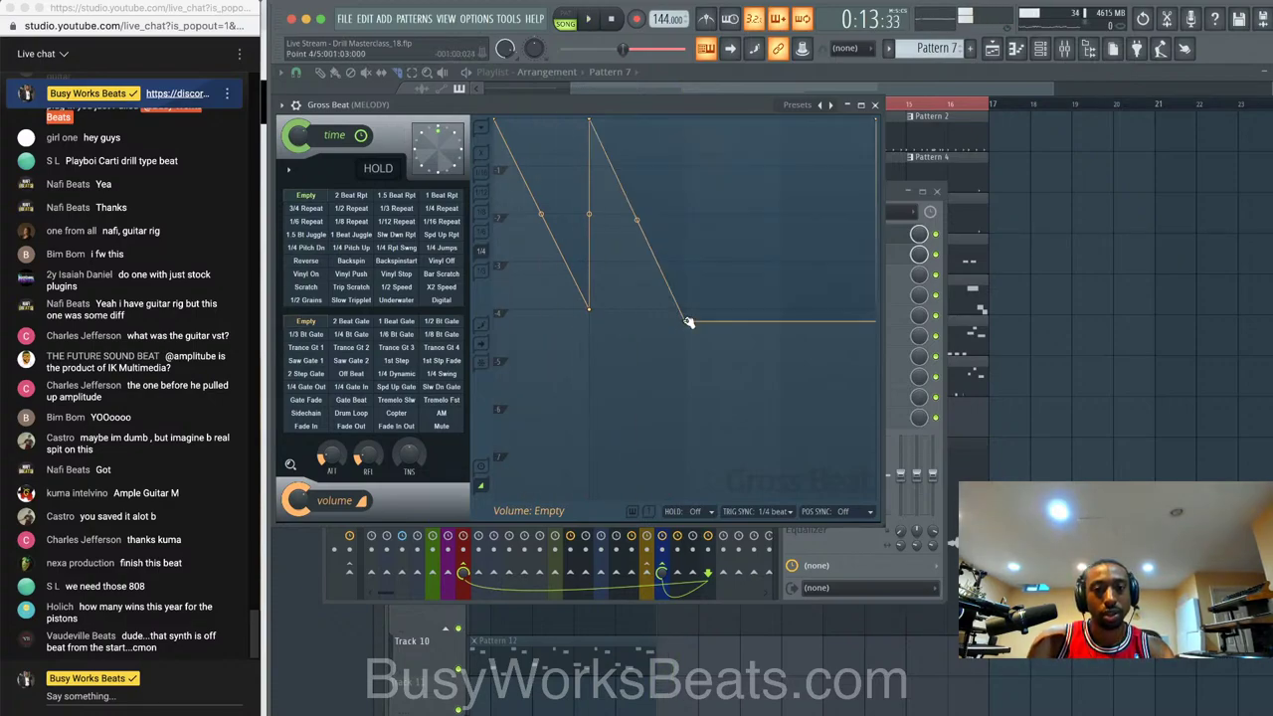
pyautogui.moveTo(686, 198); pyautogui.dragTo(687, 105)
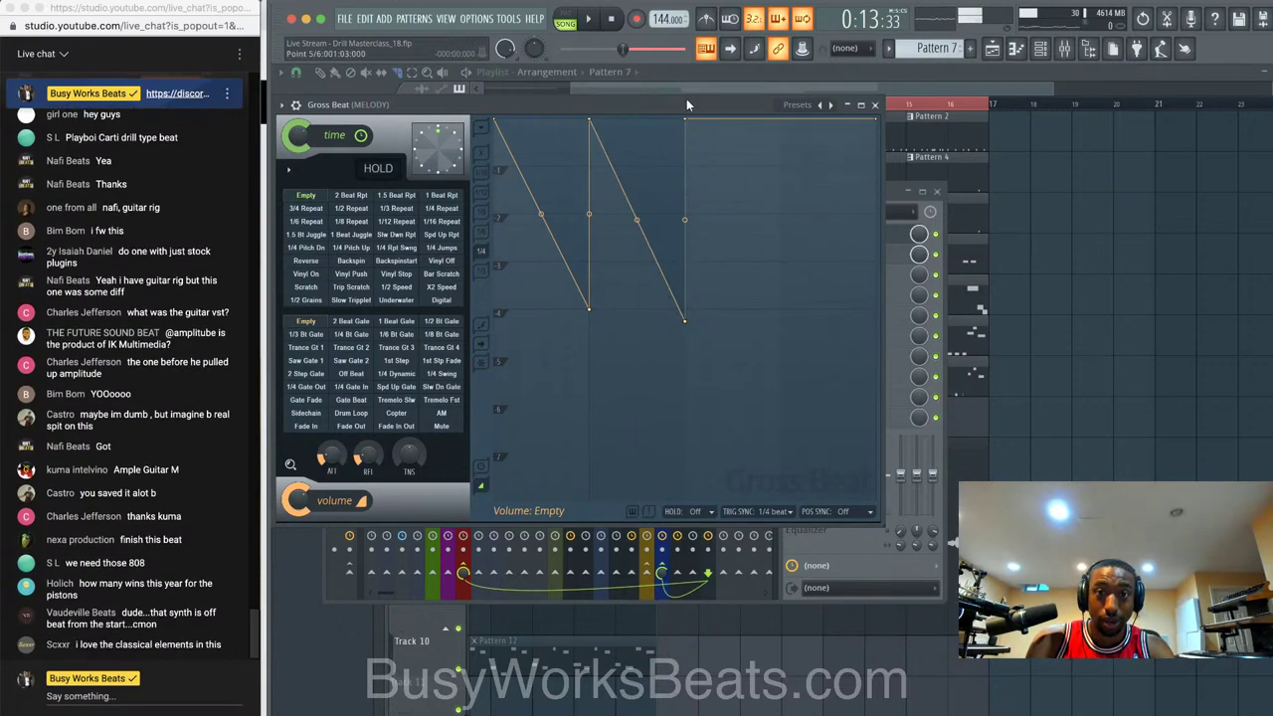
# - Add matching falling volume ramps across the third and fourth beats in Gross Beat, setting the last point to Single curve
pyautogui.click(782, 343)
pyautogui.press('space')
pyautogui.moveTo(787, 248); pyautogui.dragTo(785, 113)
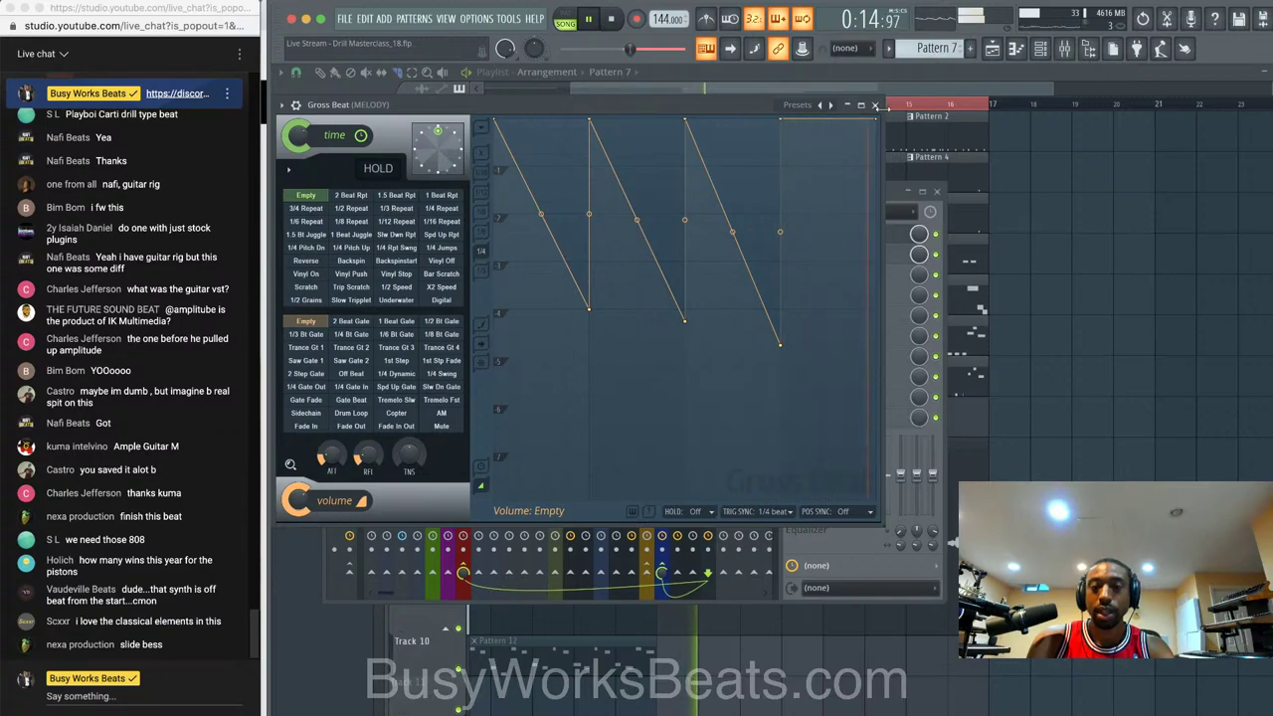
pyautogui.press('space')
pyautogui.rightClick(877, 367)
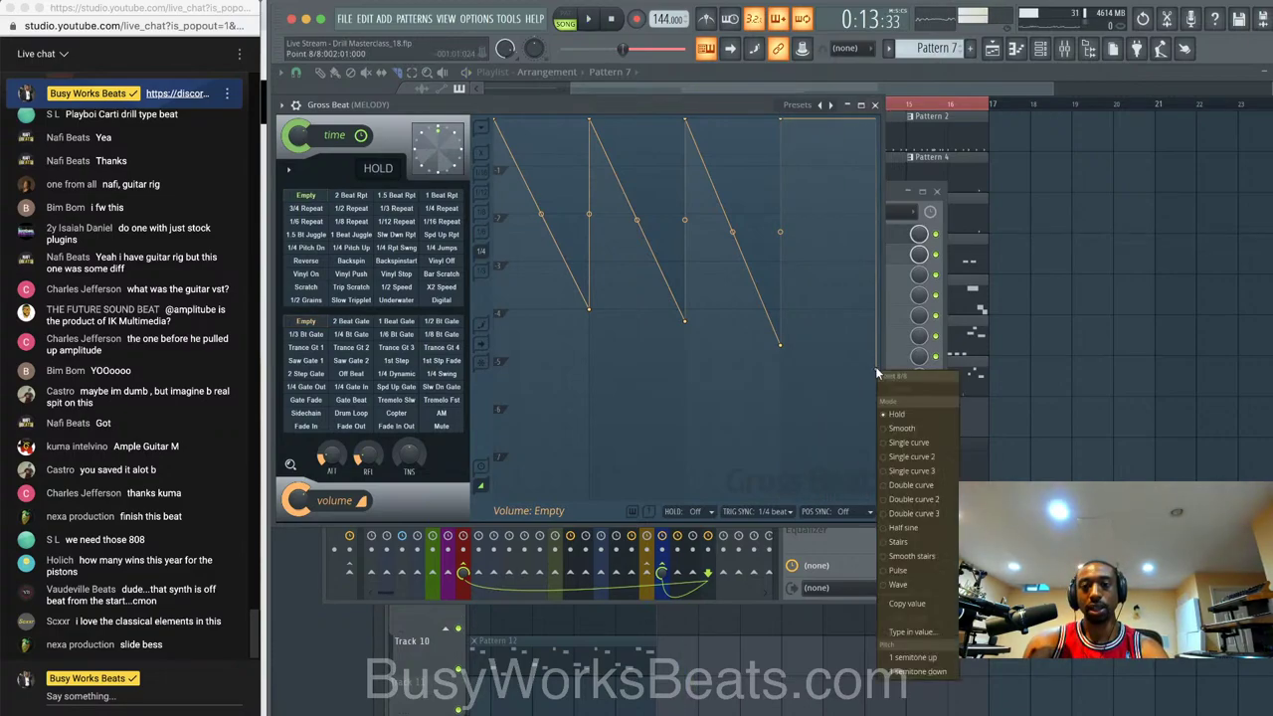
pyautogui.click(908, 444)
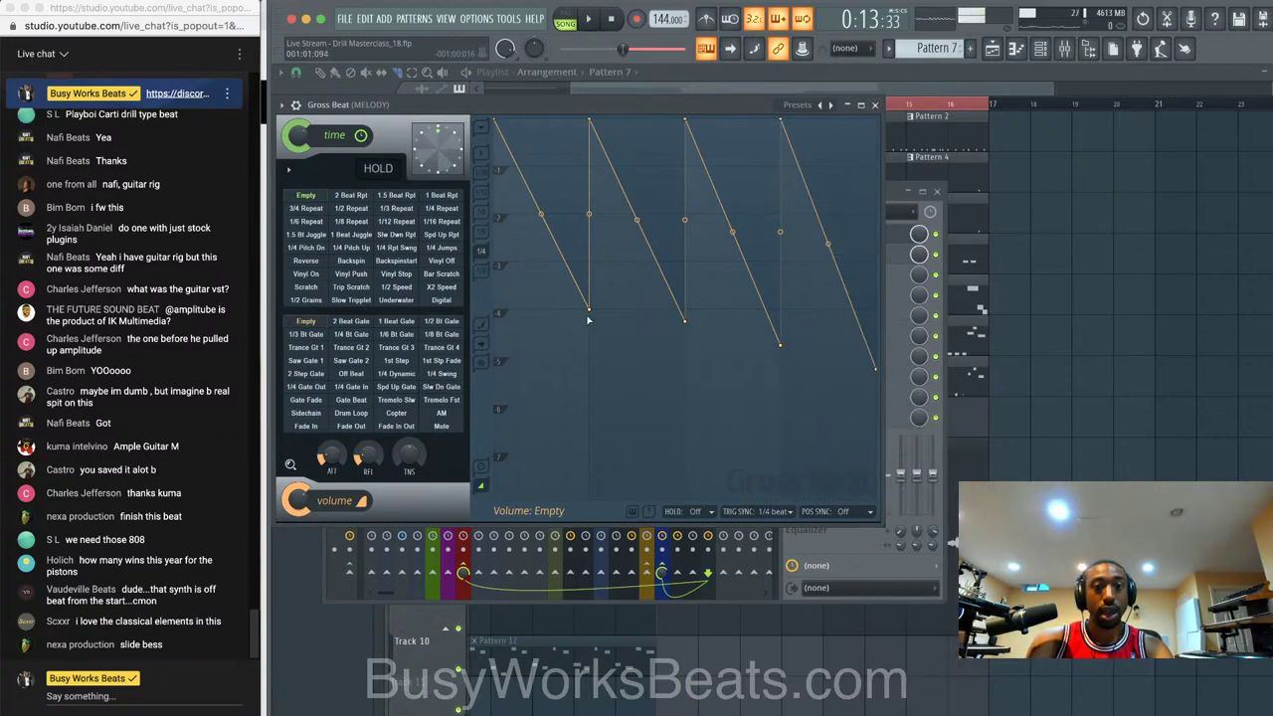
# - During playback, lower the end points of all four falling volume ramps in Gross Beat to about the sixth grid line and close it
pyautogui.moveTo(592, 310); pyautogui.dragTo(590, 414)
pyautogui.press('space')
pyautogui.moveTo(685, 321); pyautogui.dragTo(687, 403)
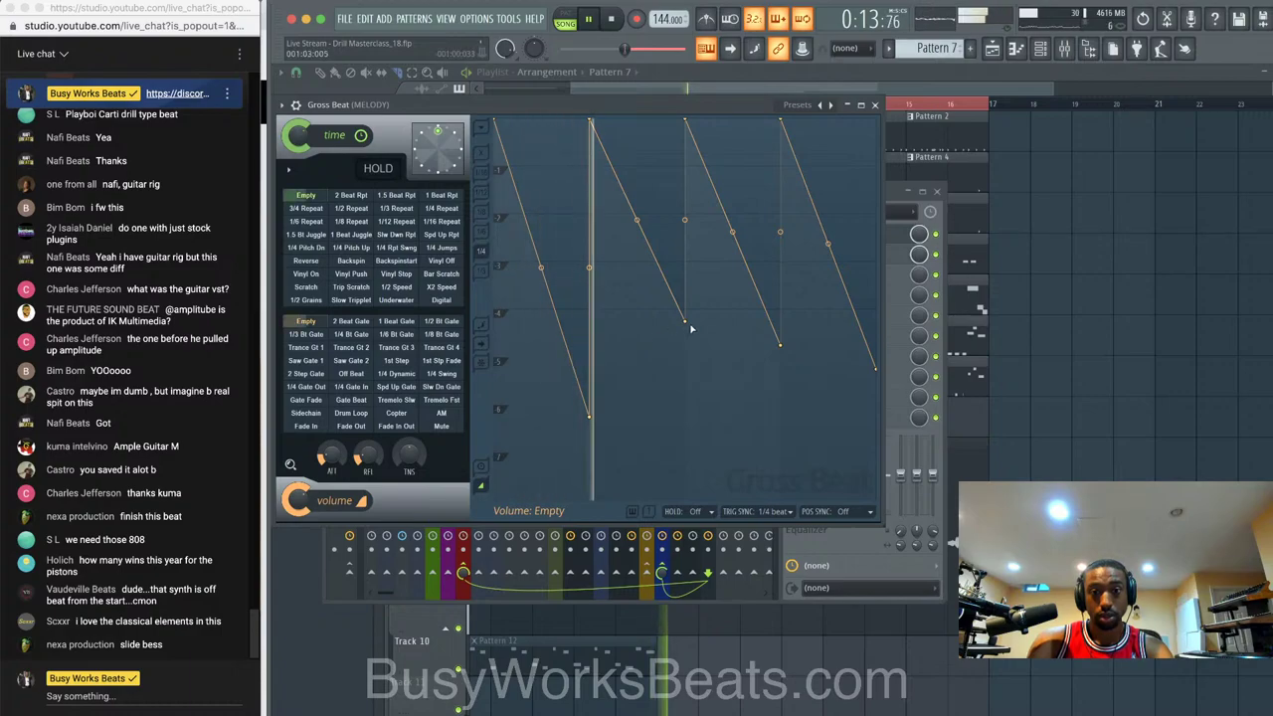
pyautogui.moveTo(781, 345); pyautogui.dragTo(781, 416)
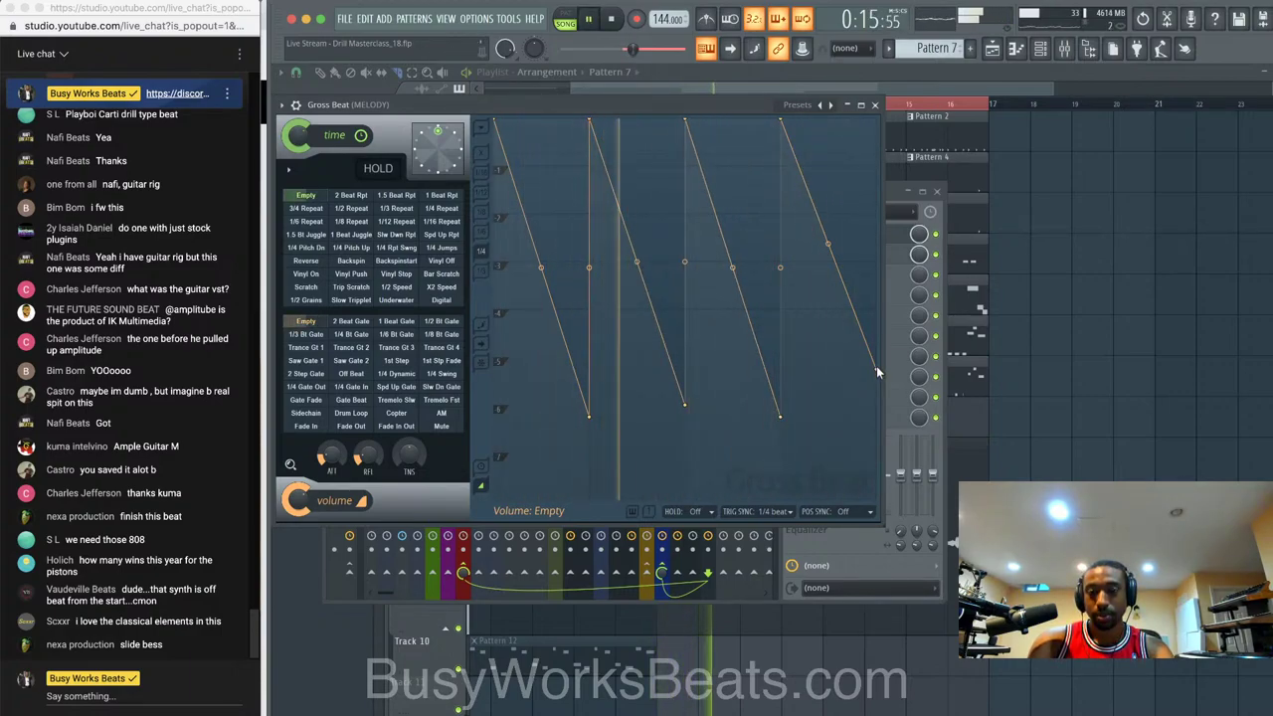
pyautogui.moveTo(879, 371); pyautogui.dragTo(875, 418)
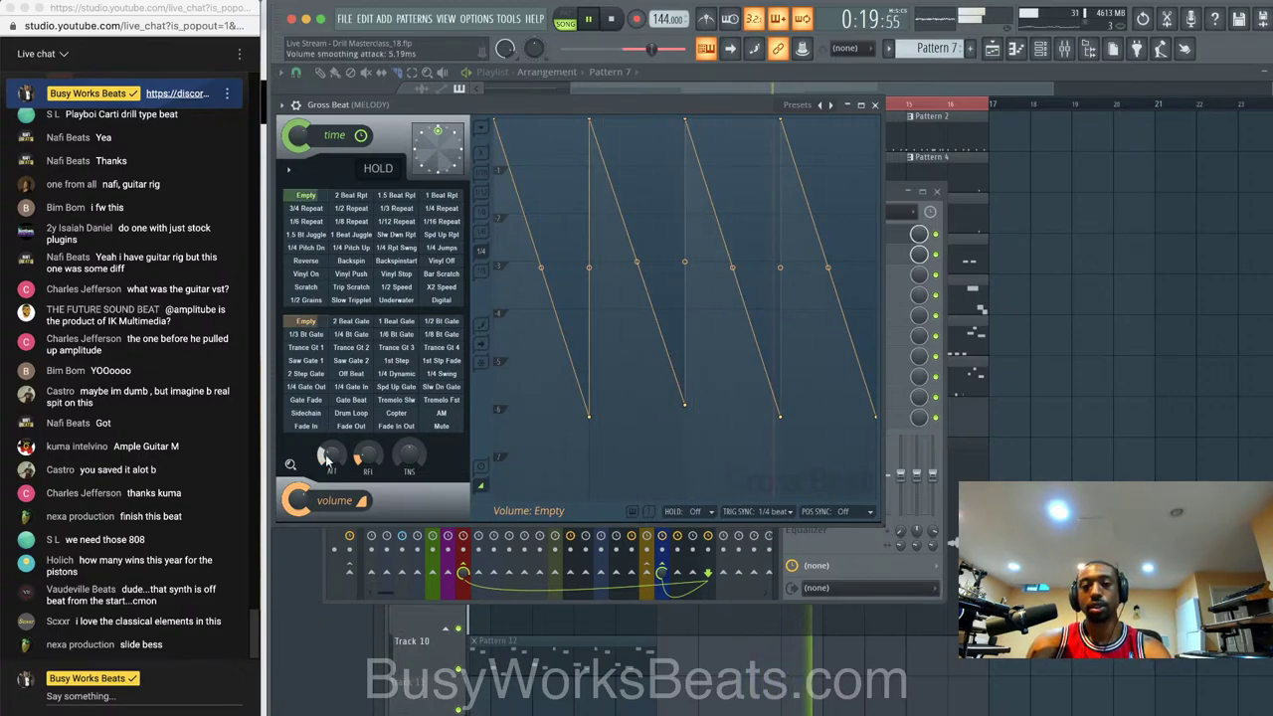
pyautogui.click(875, 105)
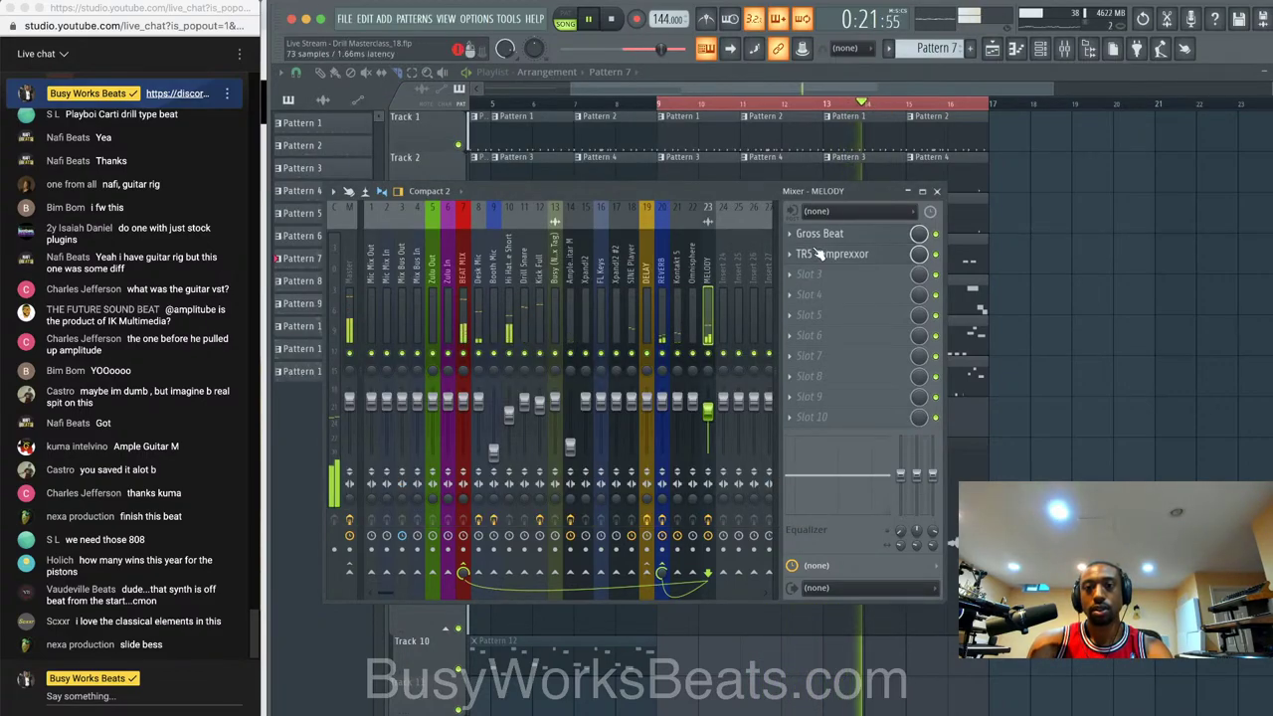
# - Move Gross Beat below TR5 Comprexxor in the MELODY track's effect chain, check its envelope, and replay the loop
pyautogui.scroll(-1, 848, 238)
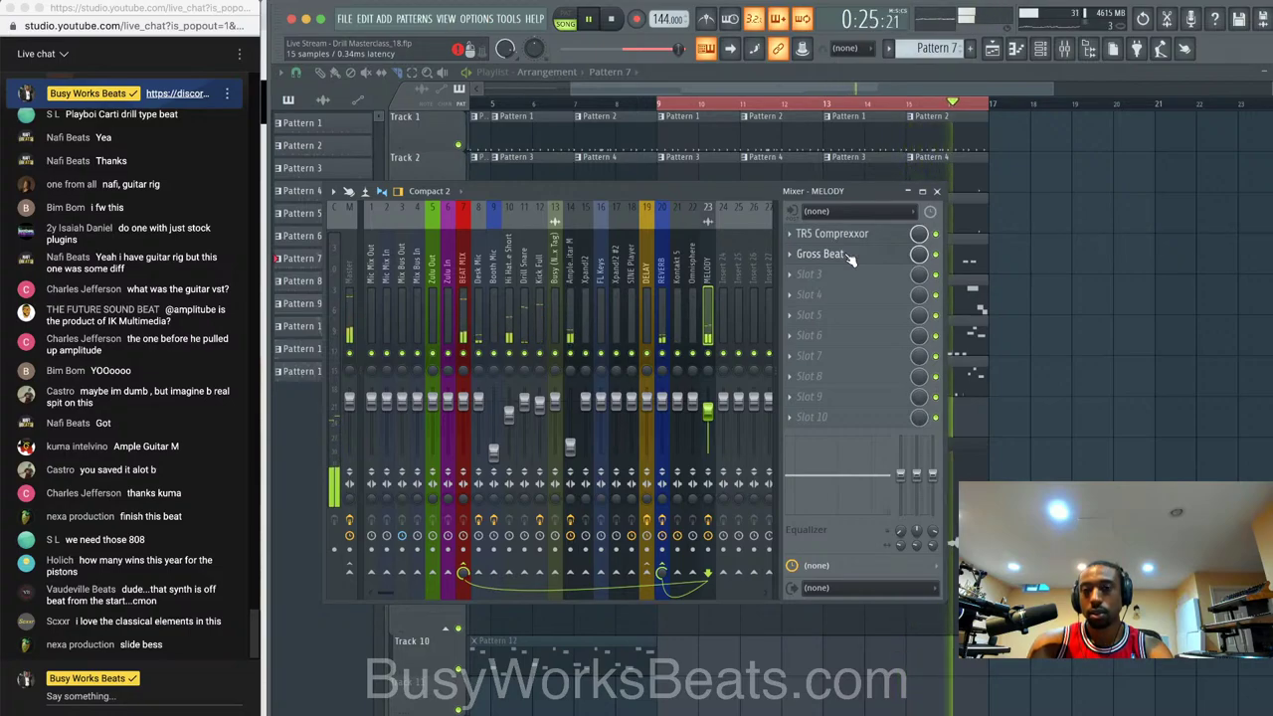
pyautogui.click(848, 257)
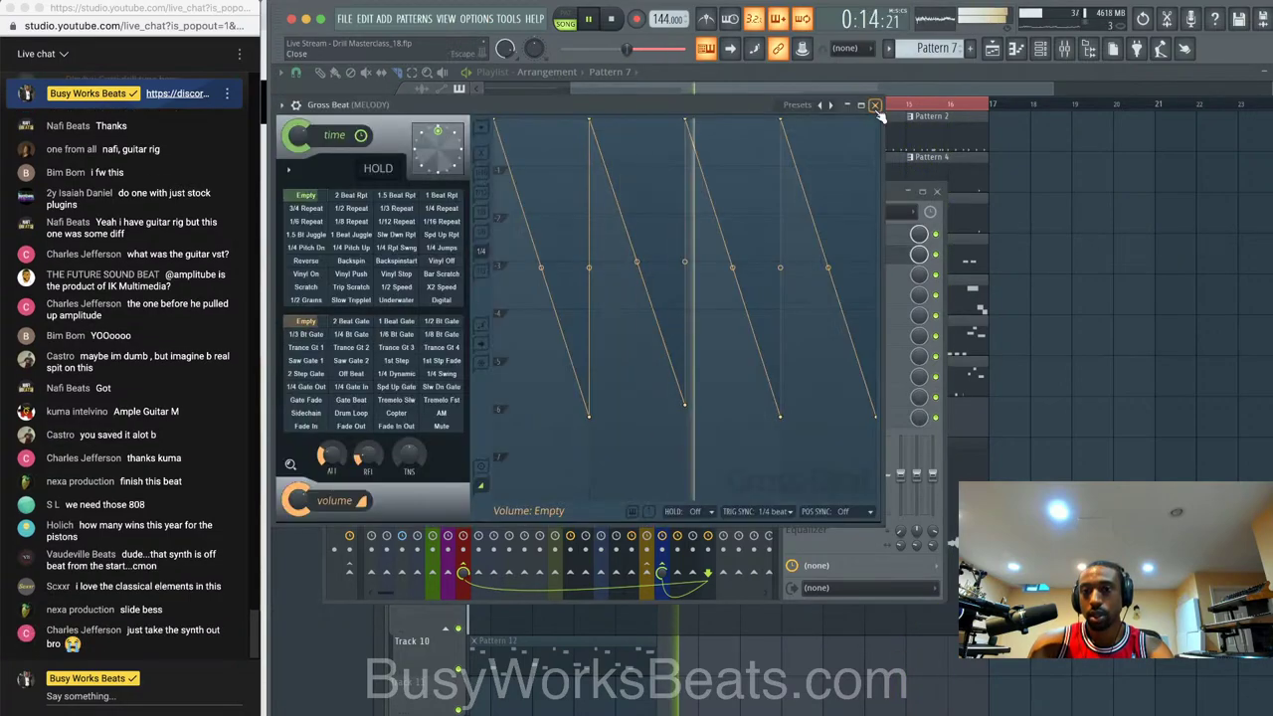
pyautogui.click(876, 109)
pyautogui.press('space')
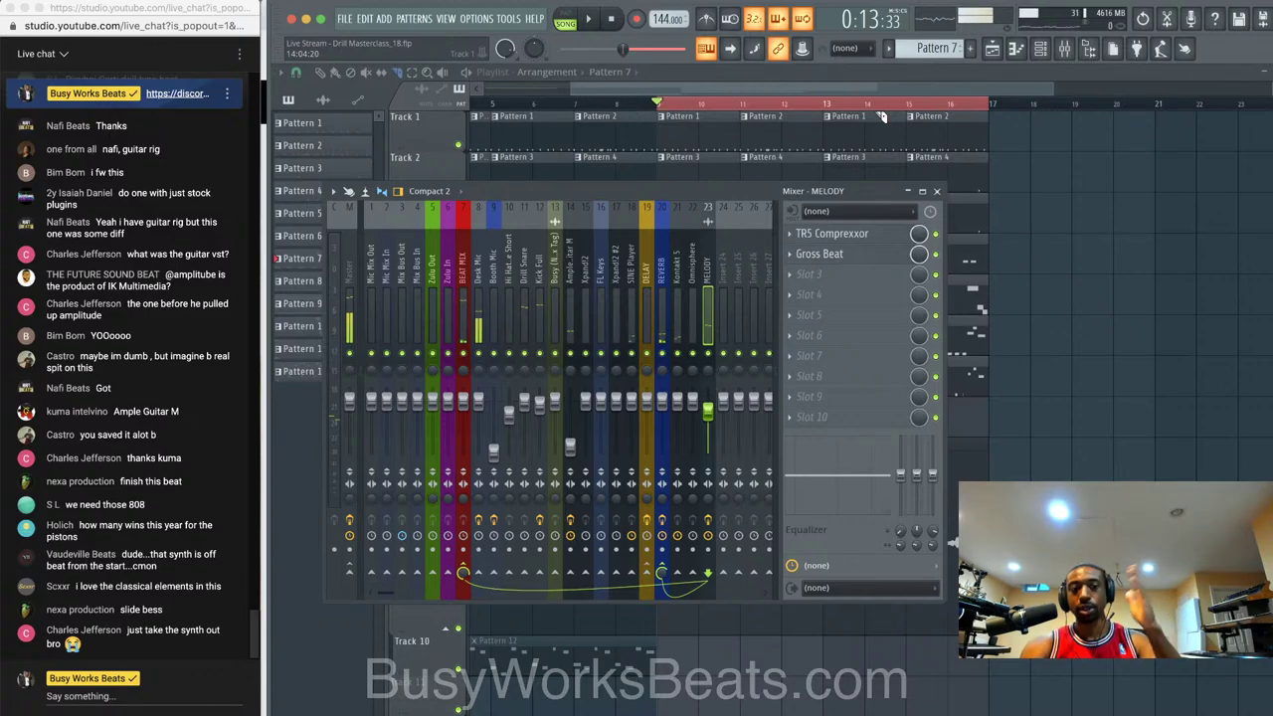
pyautogui.press('space')
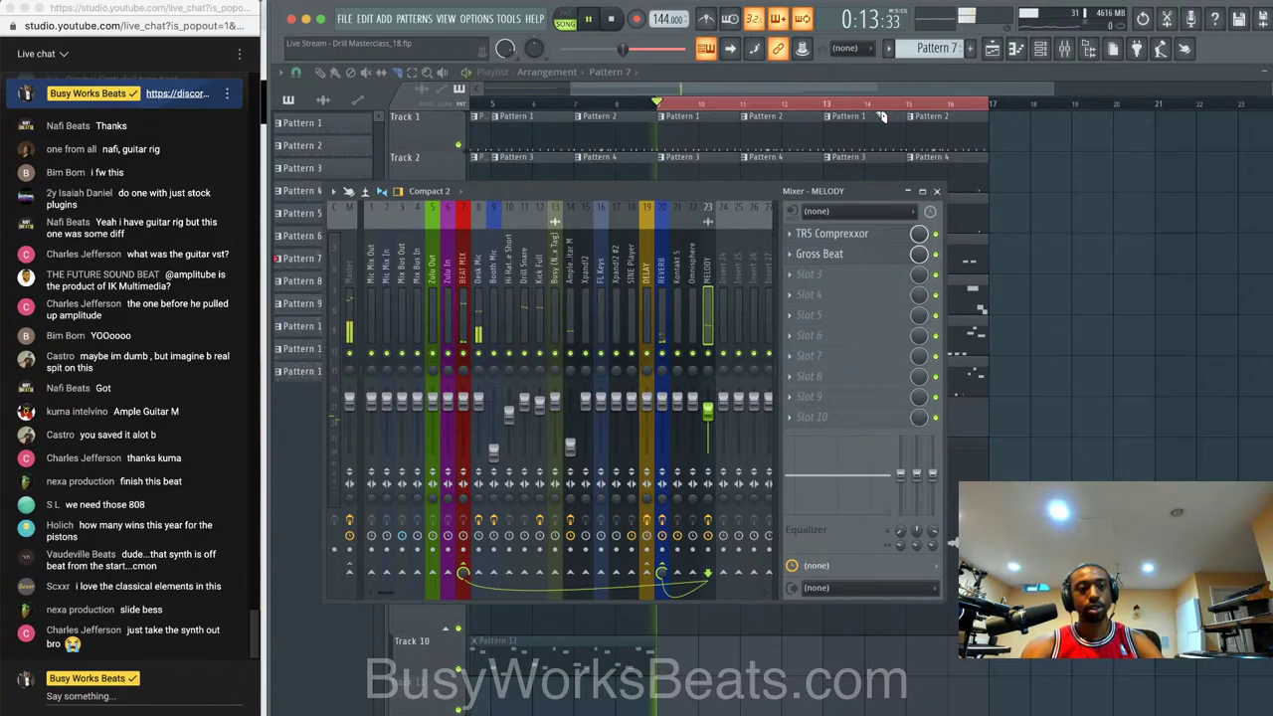
# - Send the Kontakt 5 mixer track to the REVERB track and lower its volume to about 76%
pyautogui.click(940, 191)
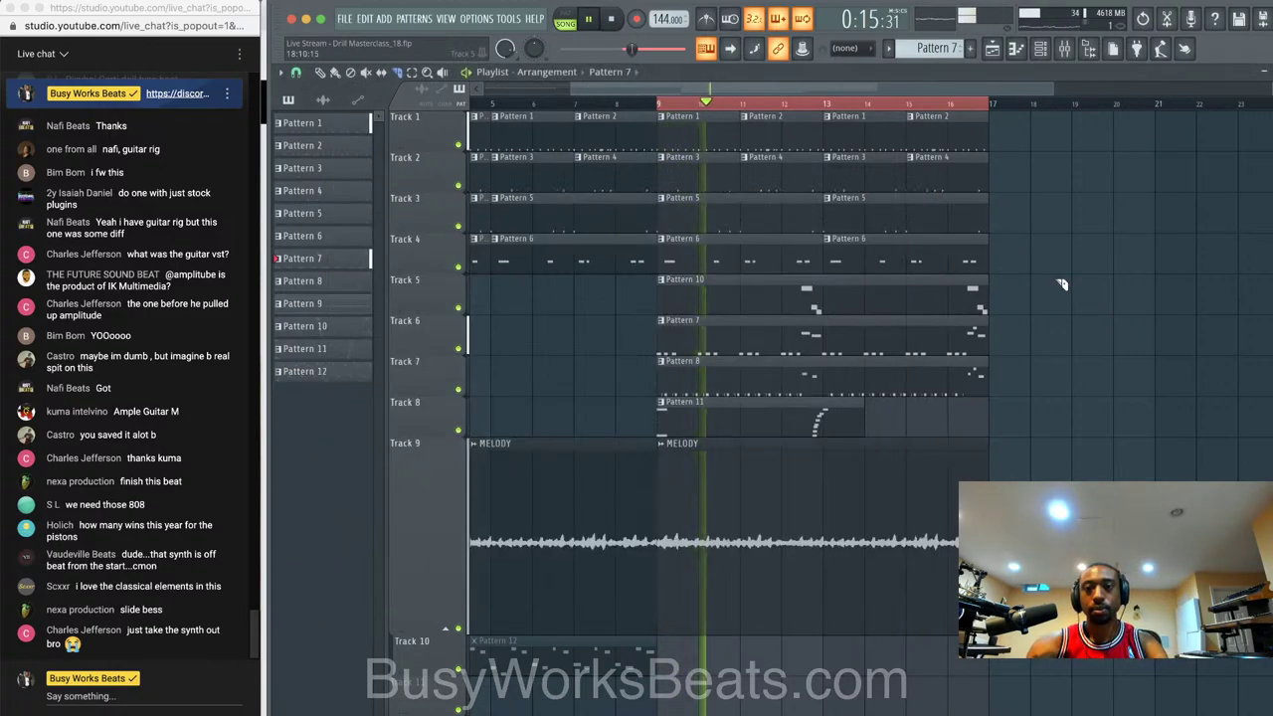
pyautogui.click(1042, 49)
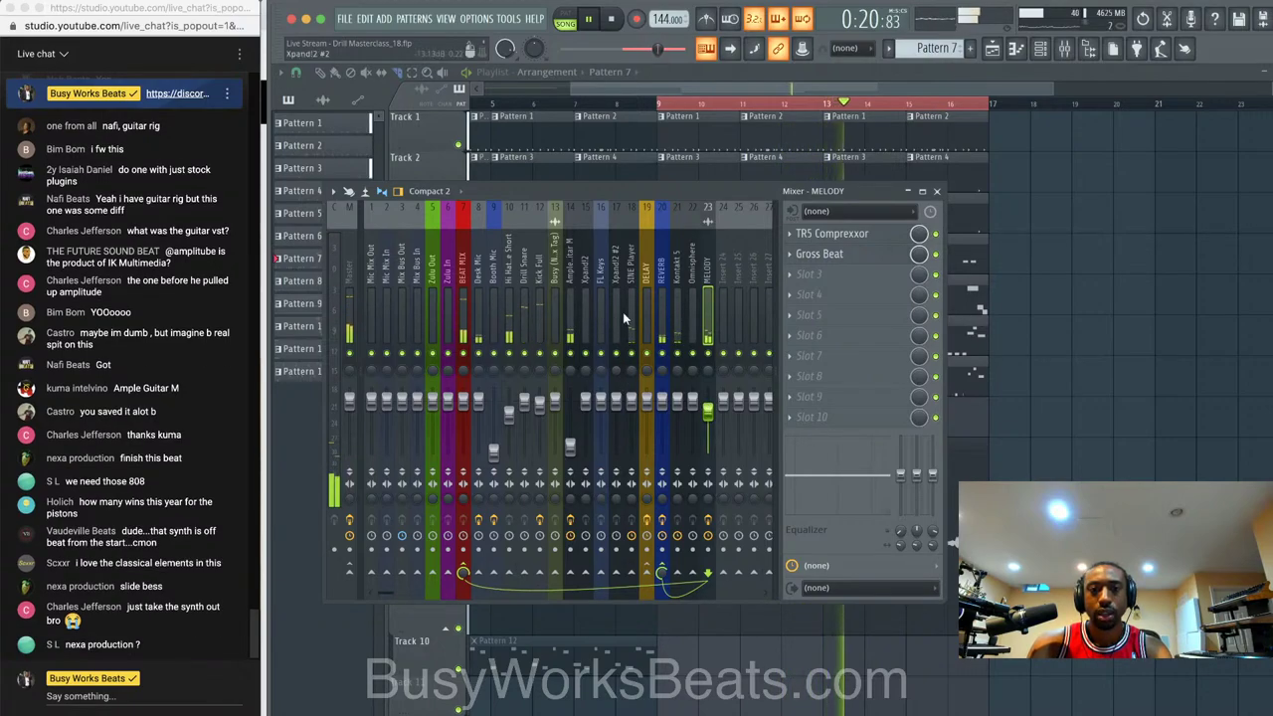
pyautogui.click(676, 307)
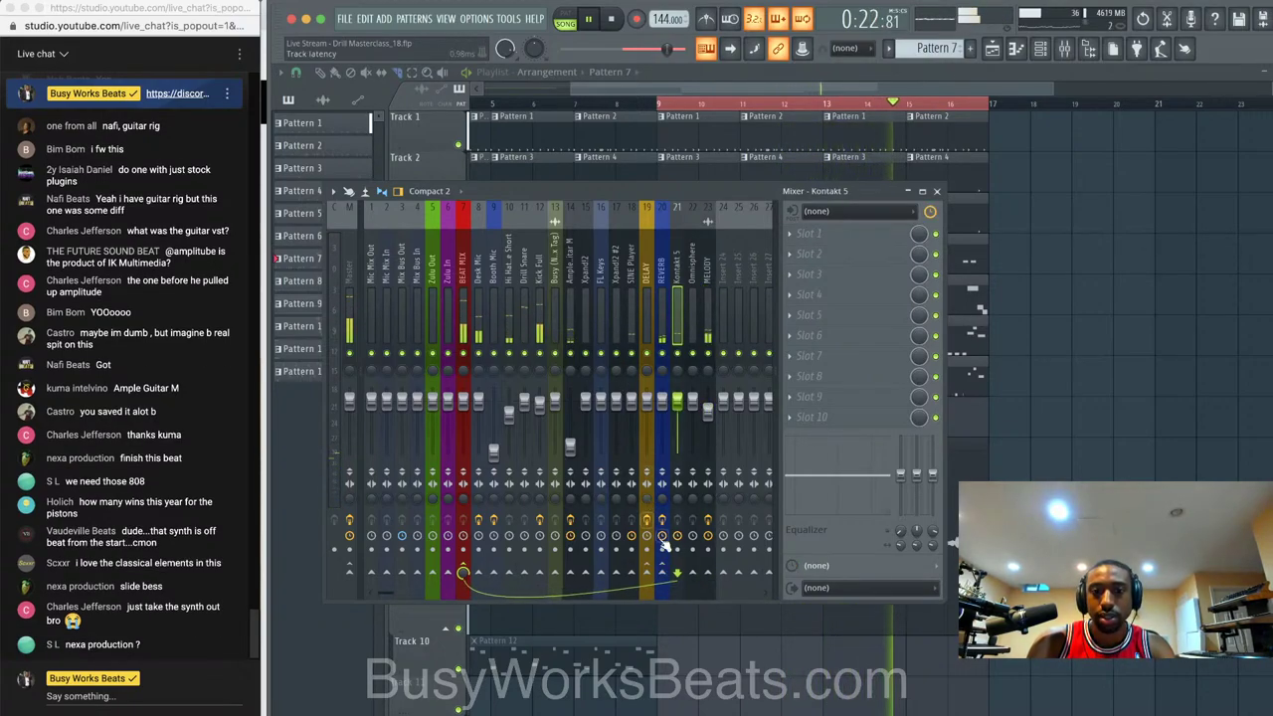
pyautogui.press('space')
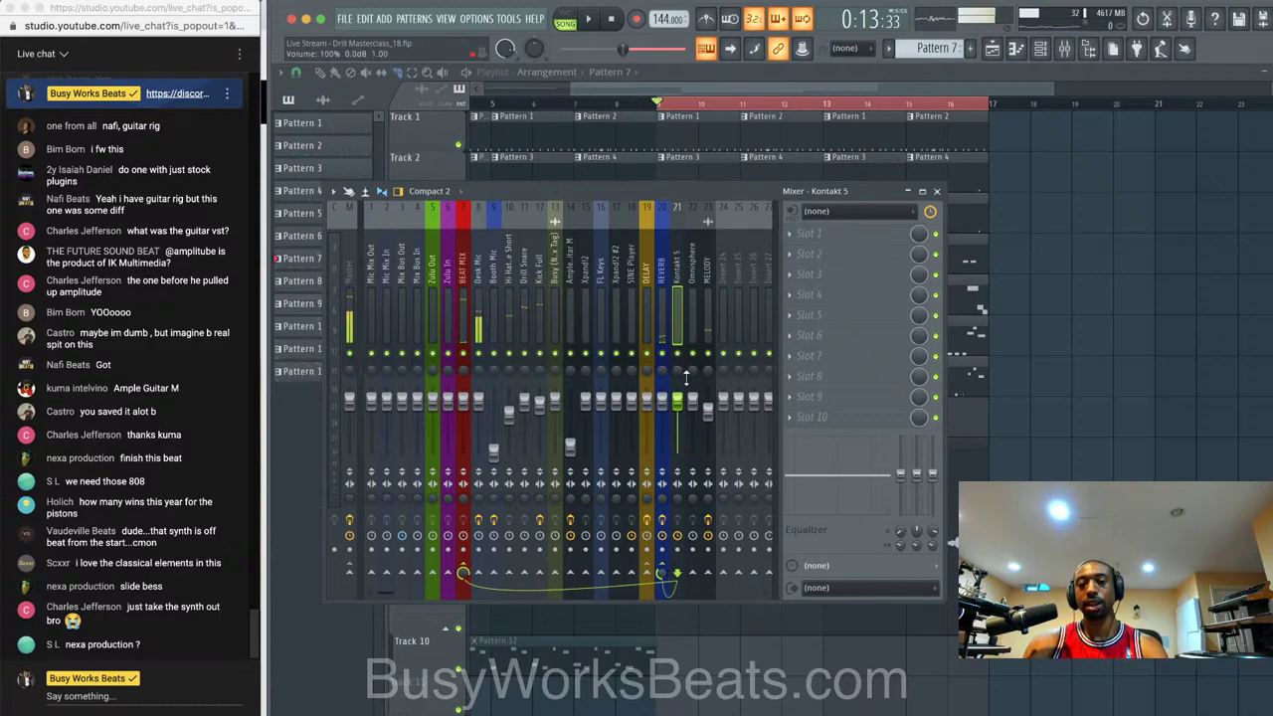
pyautogui.press('space')
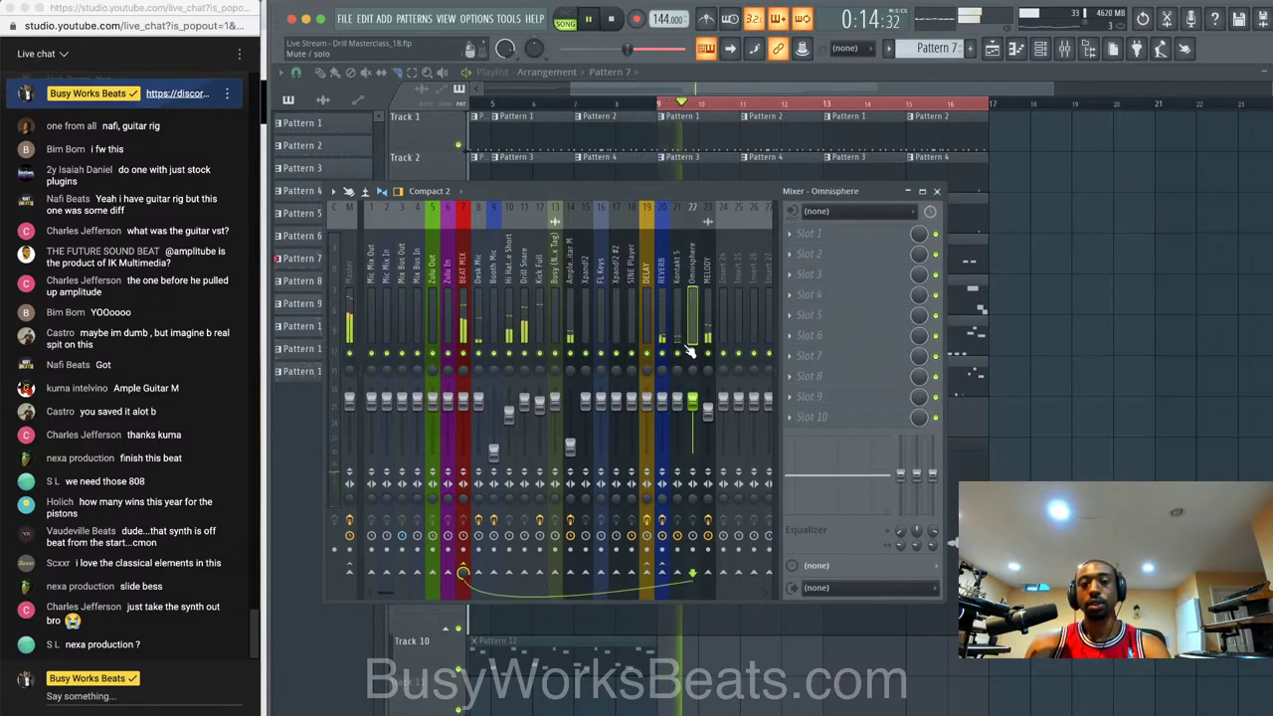
pyautogui.moveTo(677, 400); pyautogui.dragTo(678, 414)
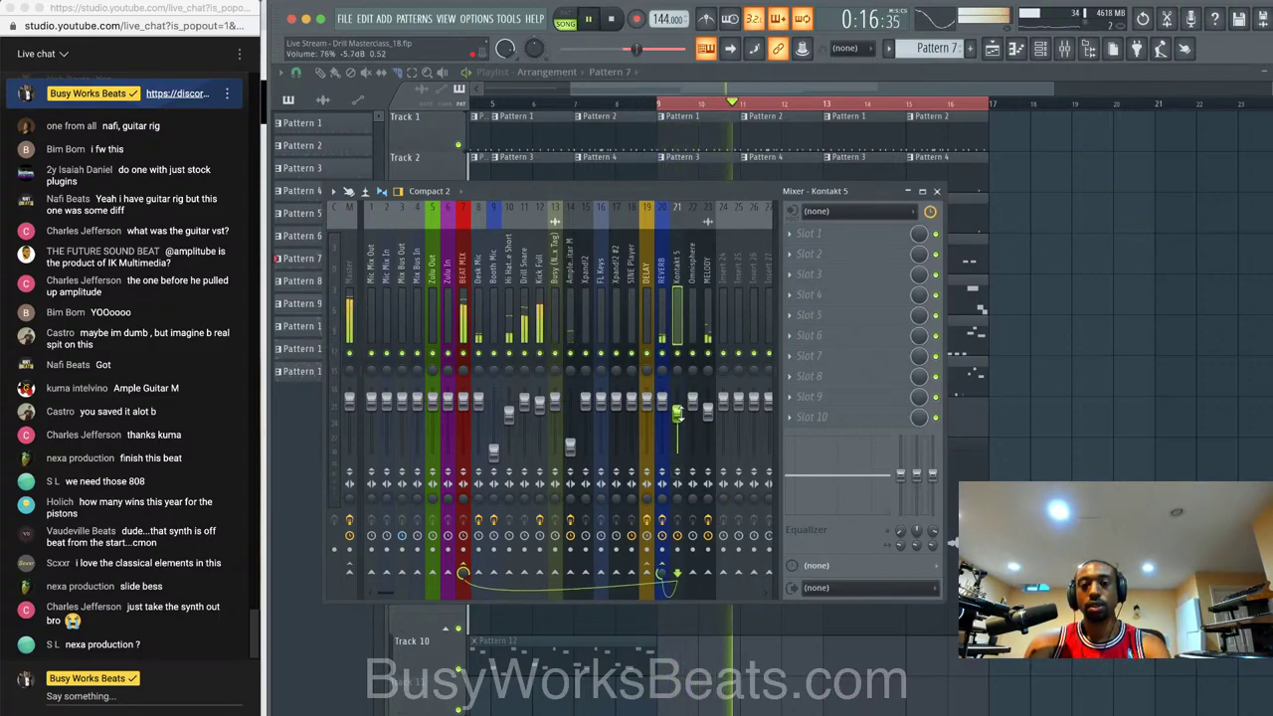
# - Delete Guitar Rig 5 from the Ample Guitar M mixer track and move AmpliTube 5 up into the first effect slot
pyautogui.click(575, 314)
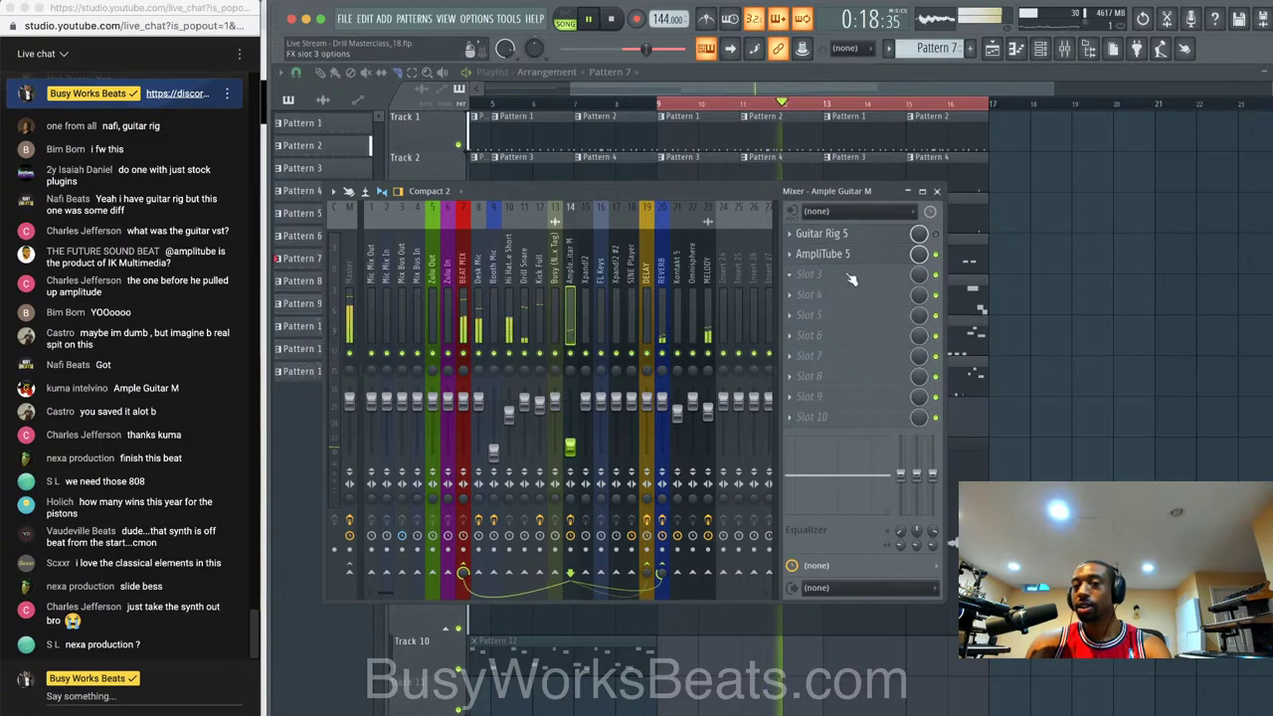
pyautogui.rightClick(816, 233)
pyautogui.click(810, 267)
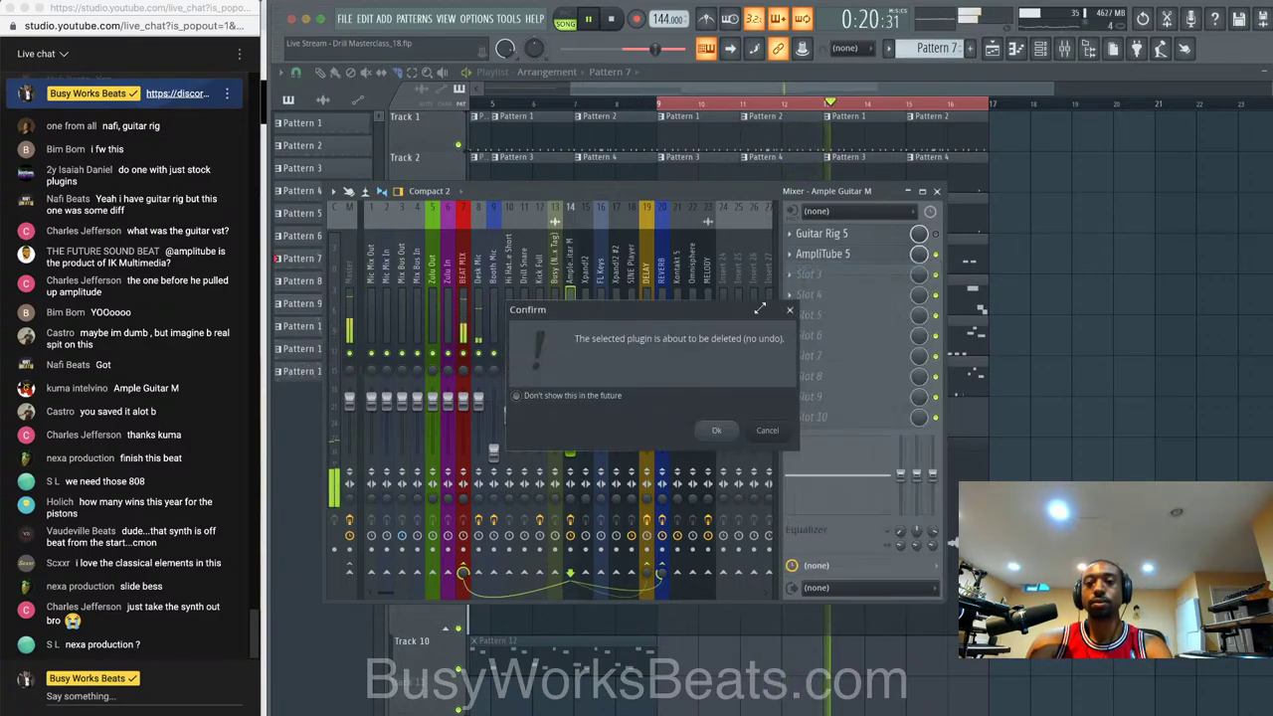
pyautogui.click(720, 434)
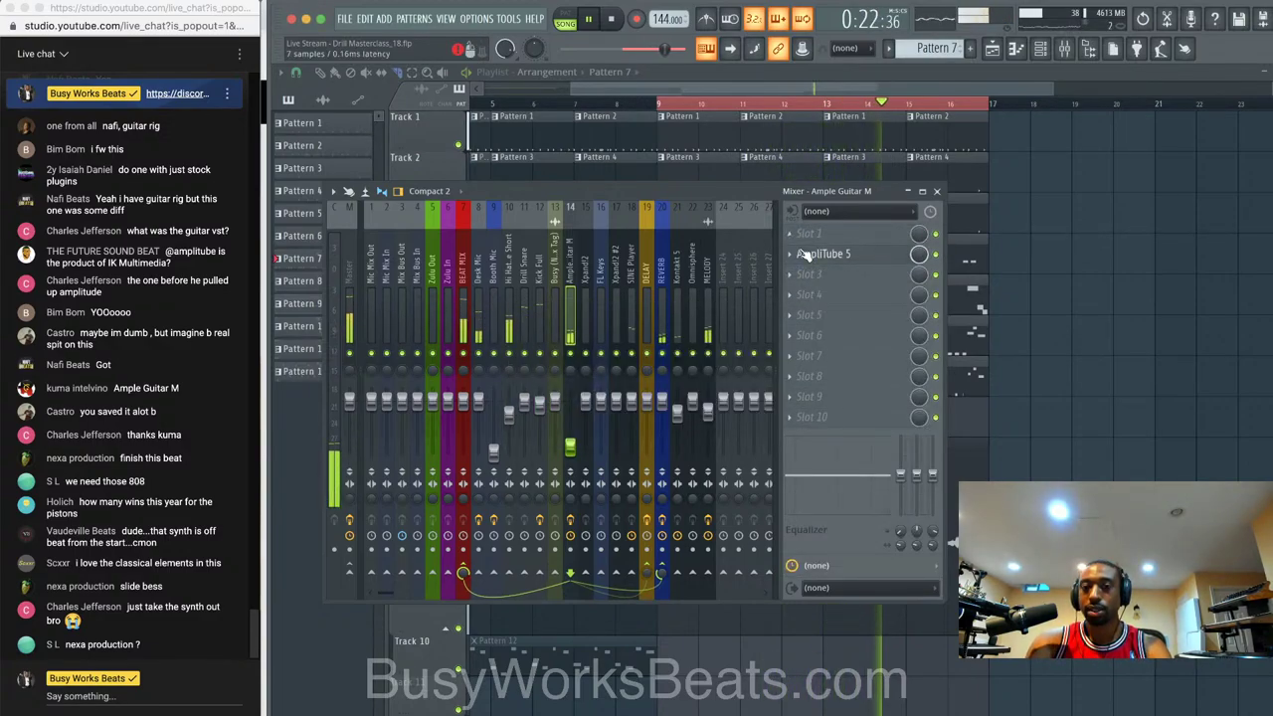
pyautogui.scroll(1, 834, 259)
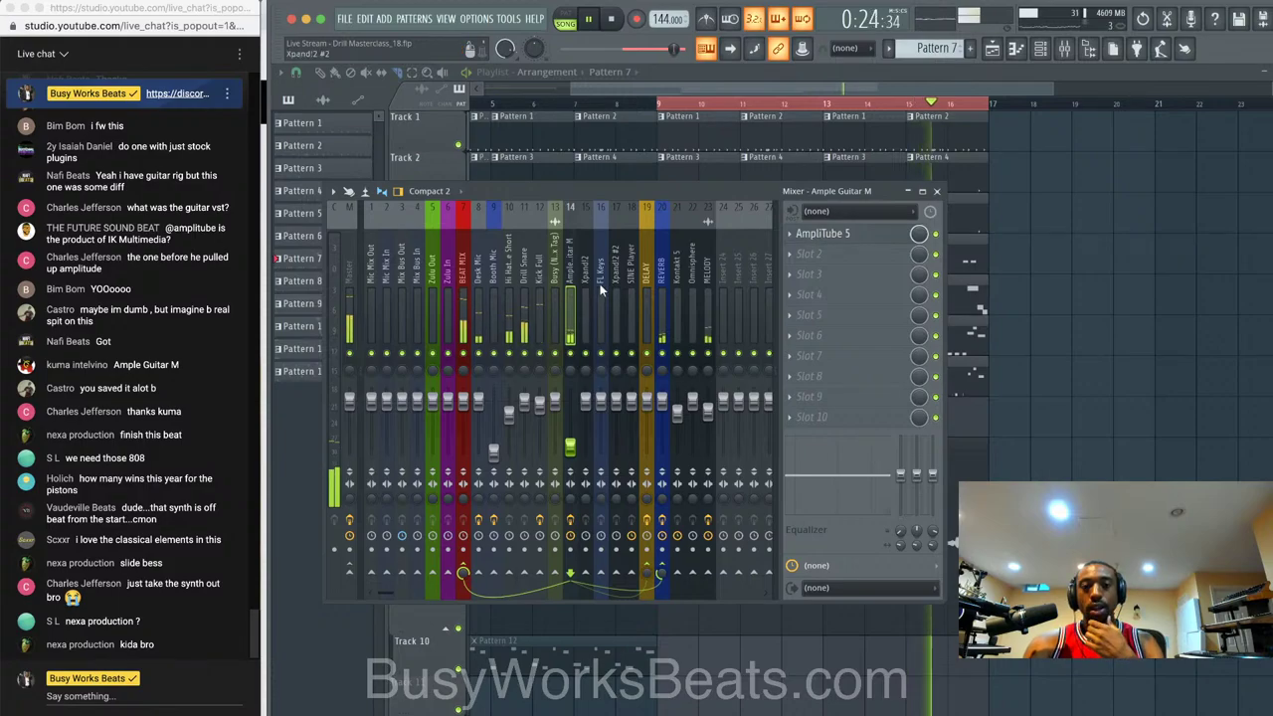
# - Save the project as the new version Drill Masterclass_19 and display the channel rack
pyautogui.click(936, 191)
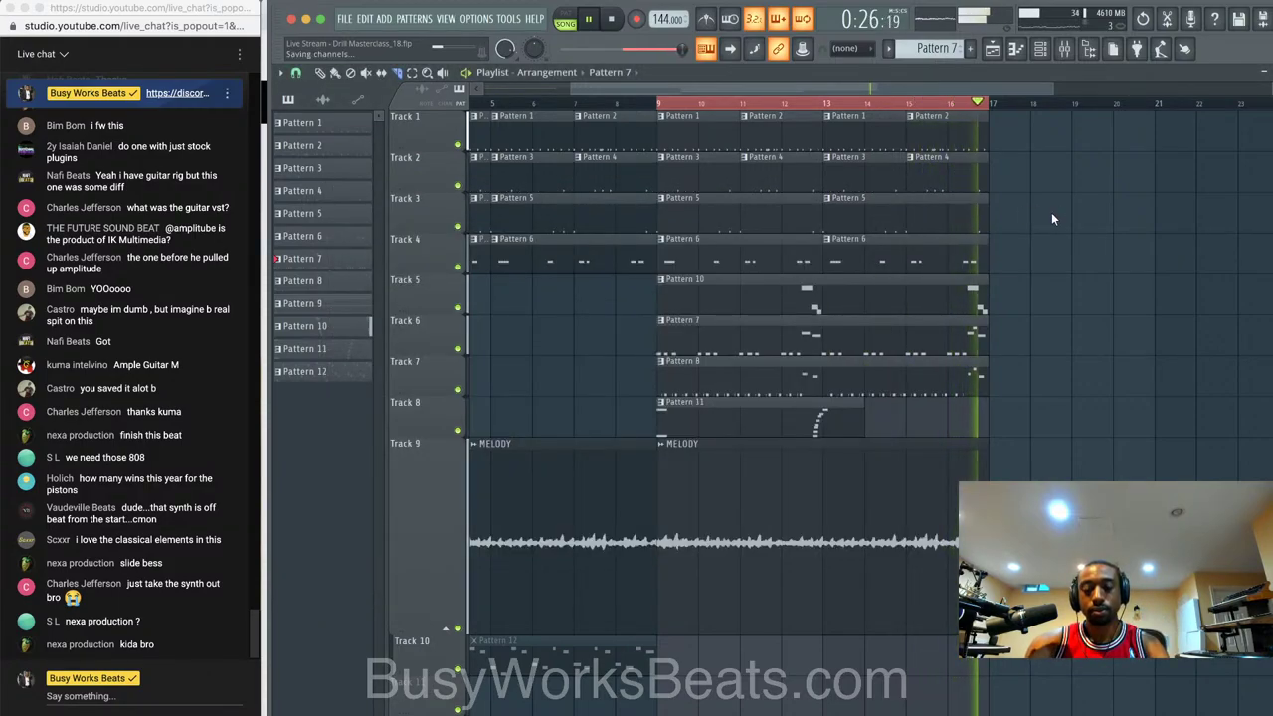
pyautogui.click(1065, 49)
pyautogui.click(1065, 48)
pyautogui.click(1040, 49)
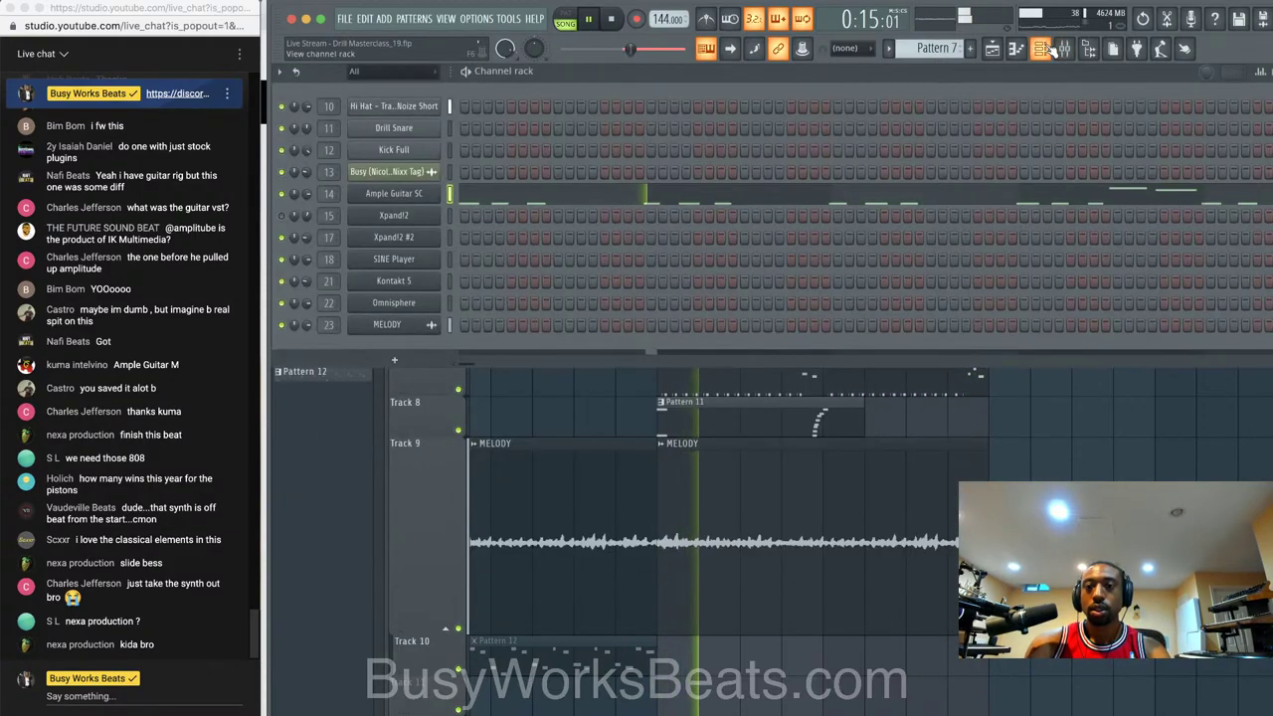
# - Lower the MELODY mixer track's volume fader slightly, then close the mixer and the channel rack
pyautogui.press('F9')
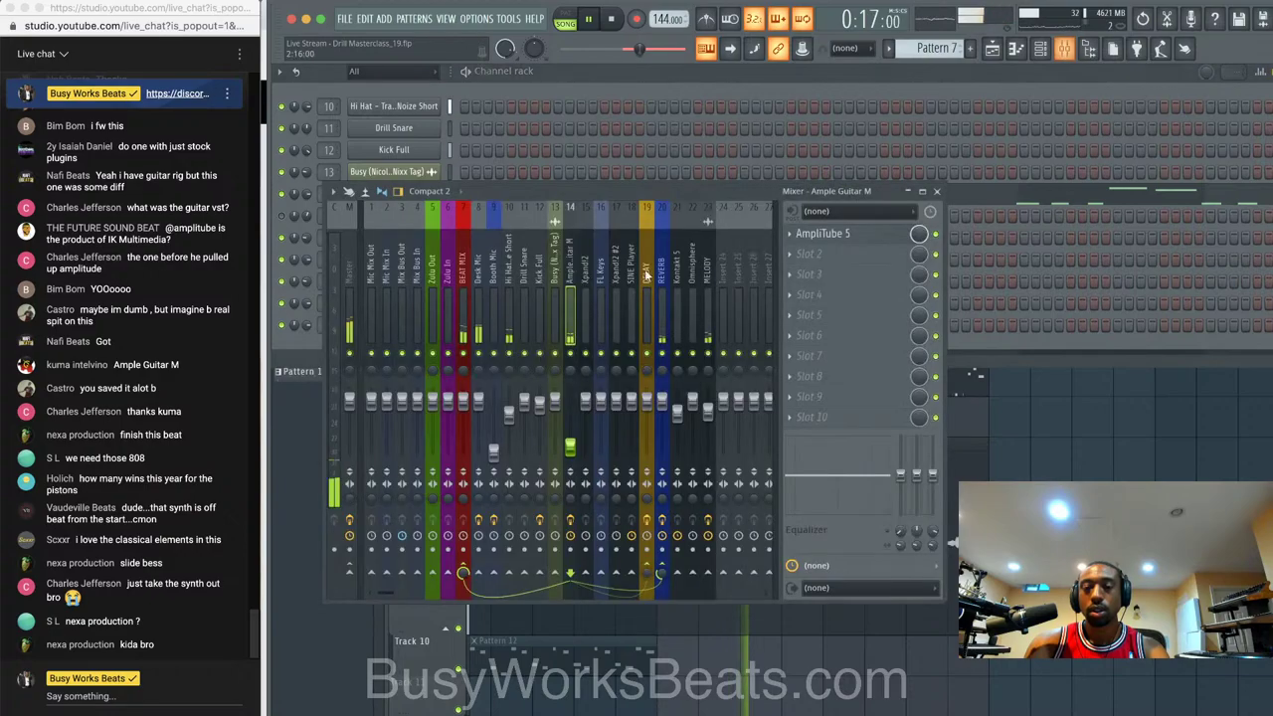
pyautogui.click(702, 370)
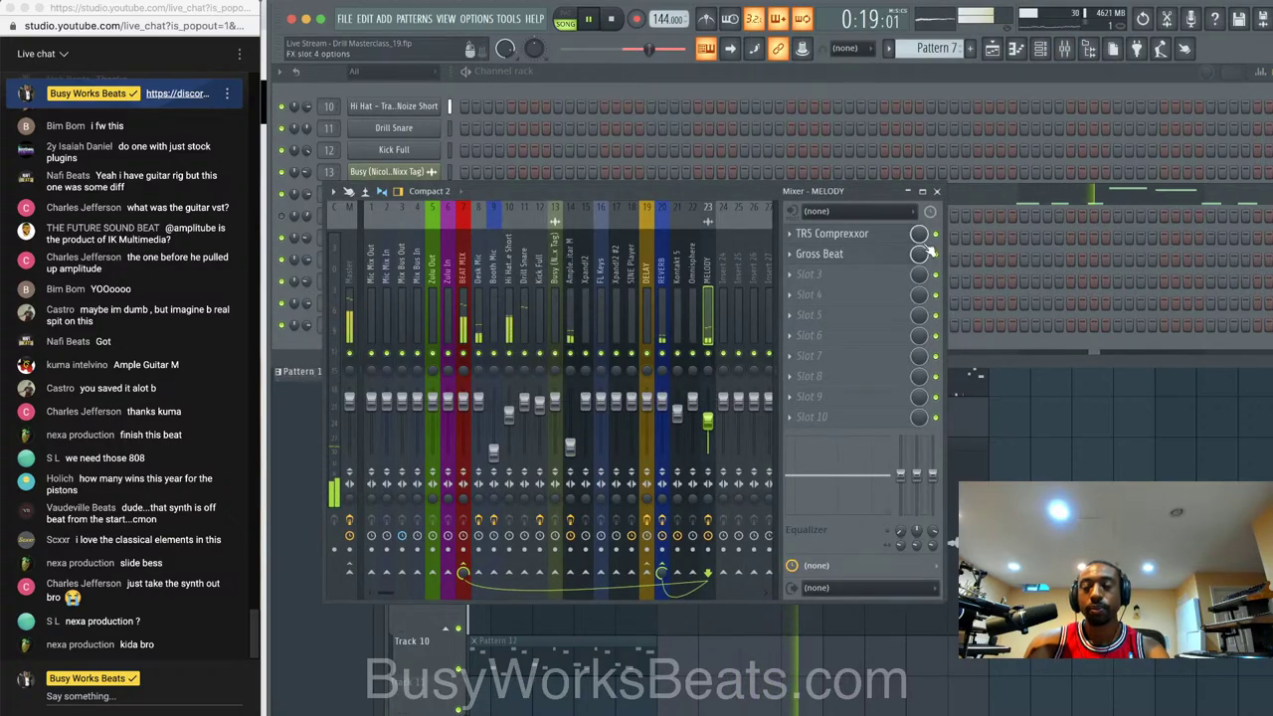
pyautogui.click(937, 192)
pyautogui.press('F6')
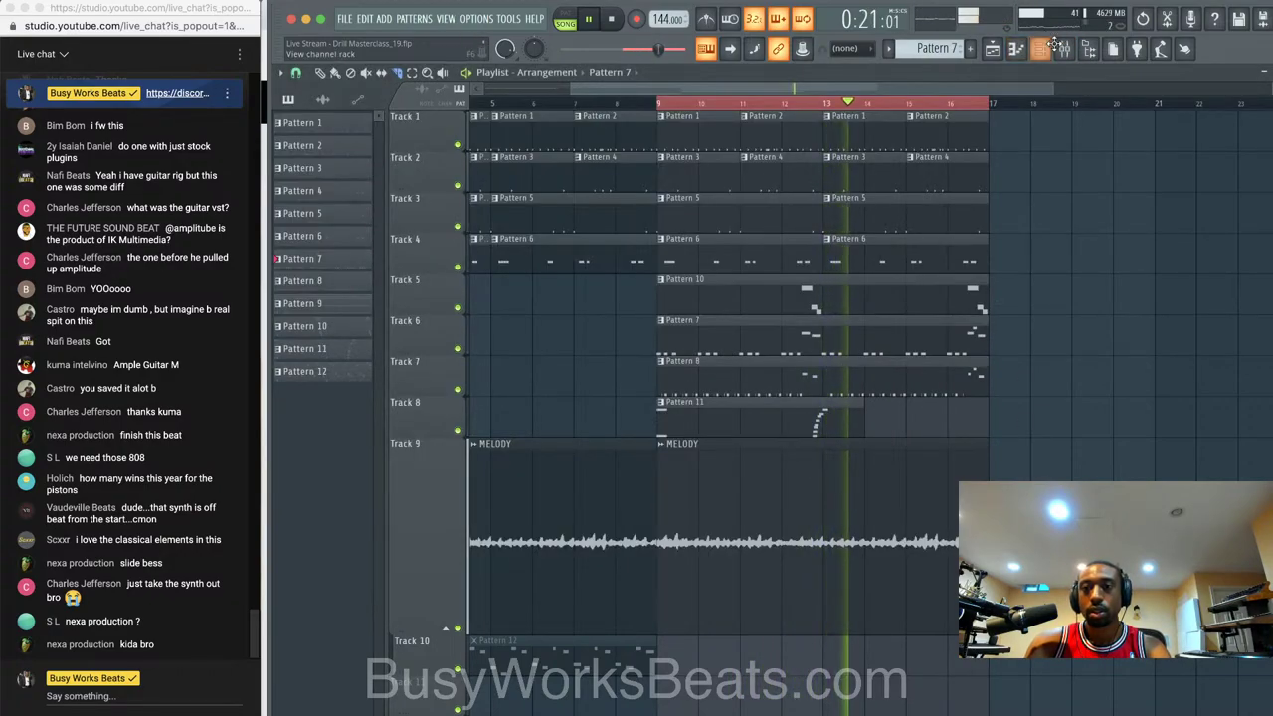
# - Stop playback with the channel rack displayed and switch to a new, empty pattern following Pattern 12
pyautogui.press('F9')
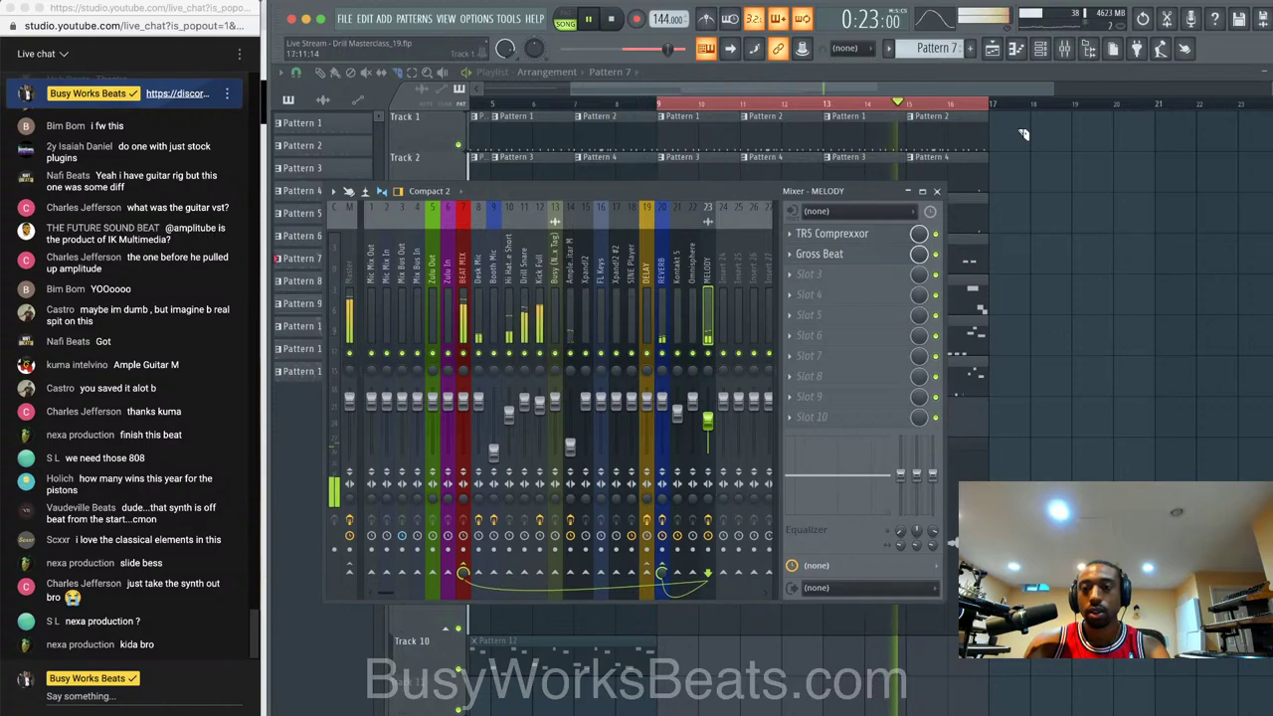
pyautogui.click(1040, 52)
pyautogui.press('space')
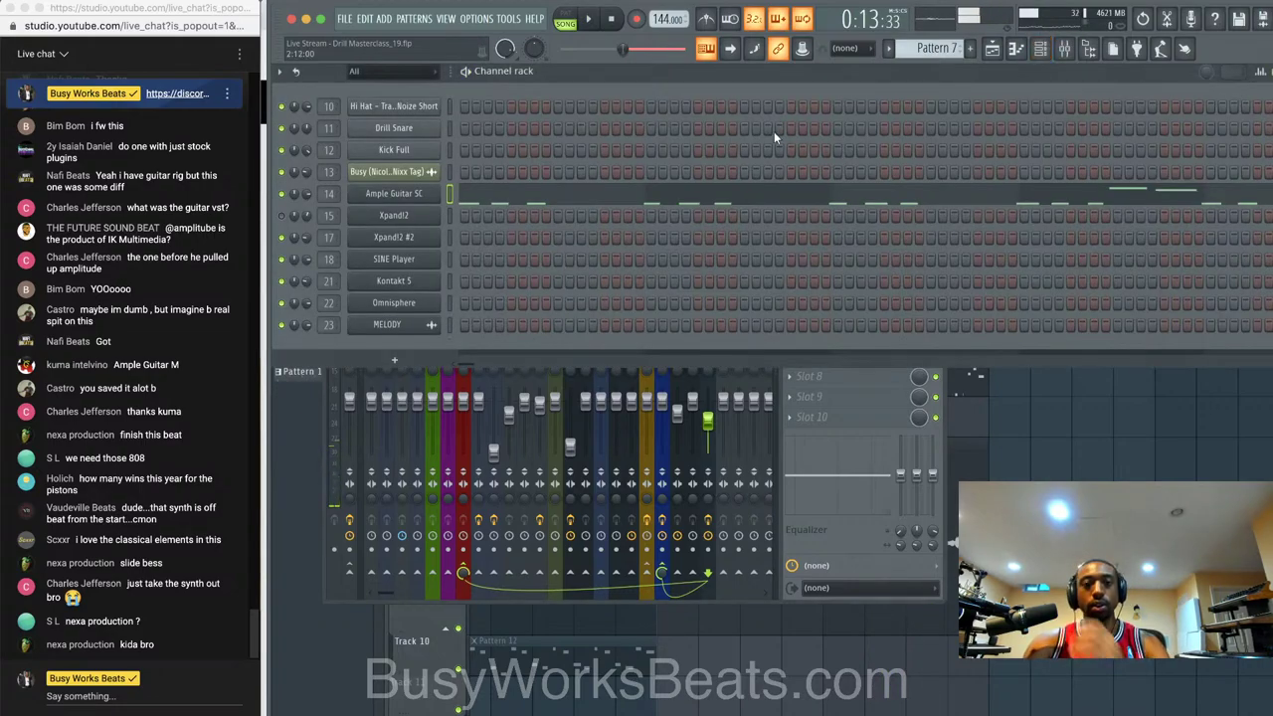
pyautogui.scroll(1, 936, 49)
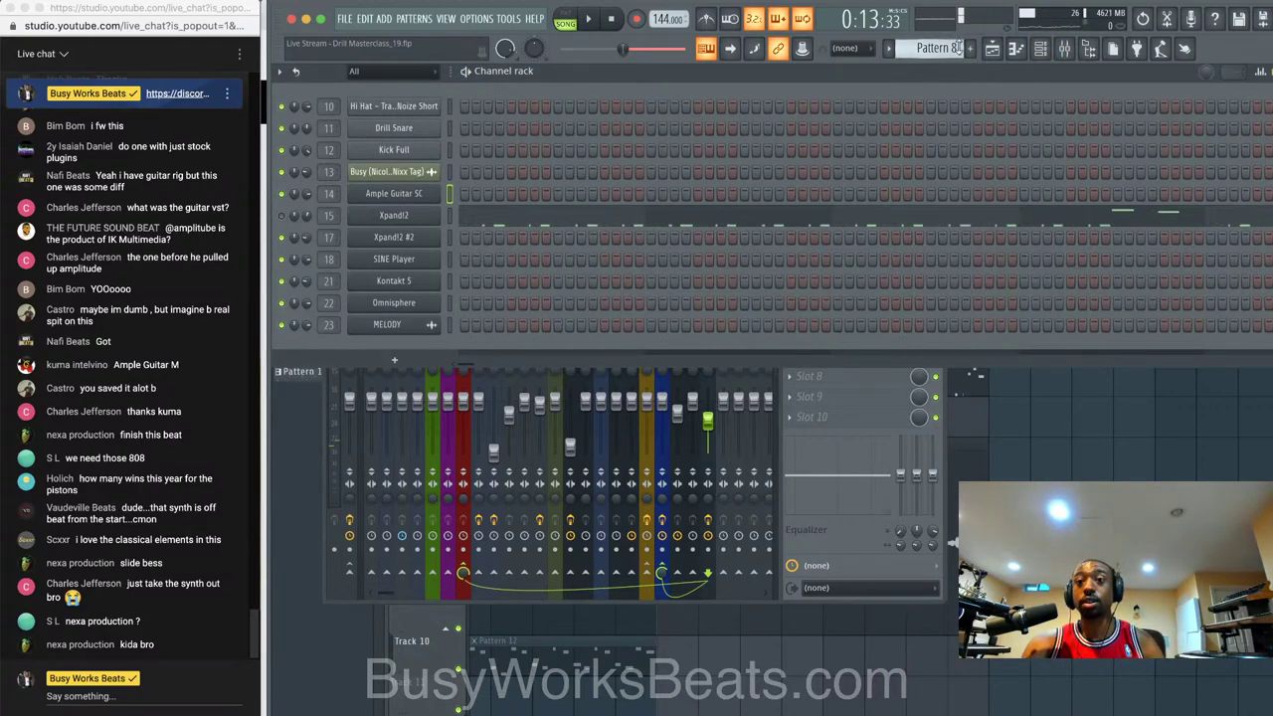
pyautogui.rightClick(946, 49)
pyautogui.click(1031, 62)
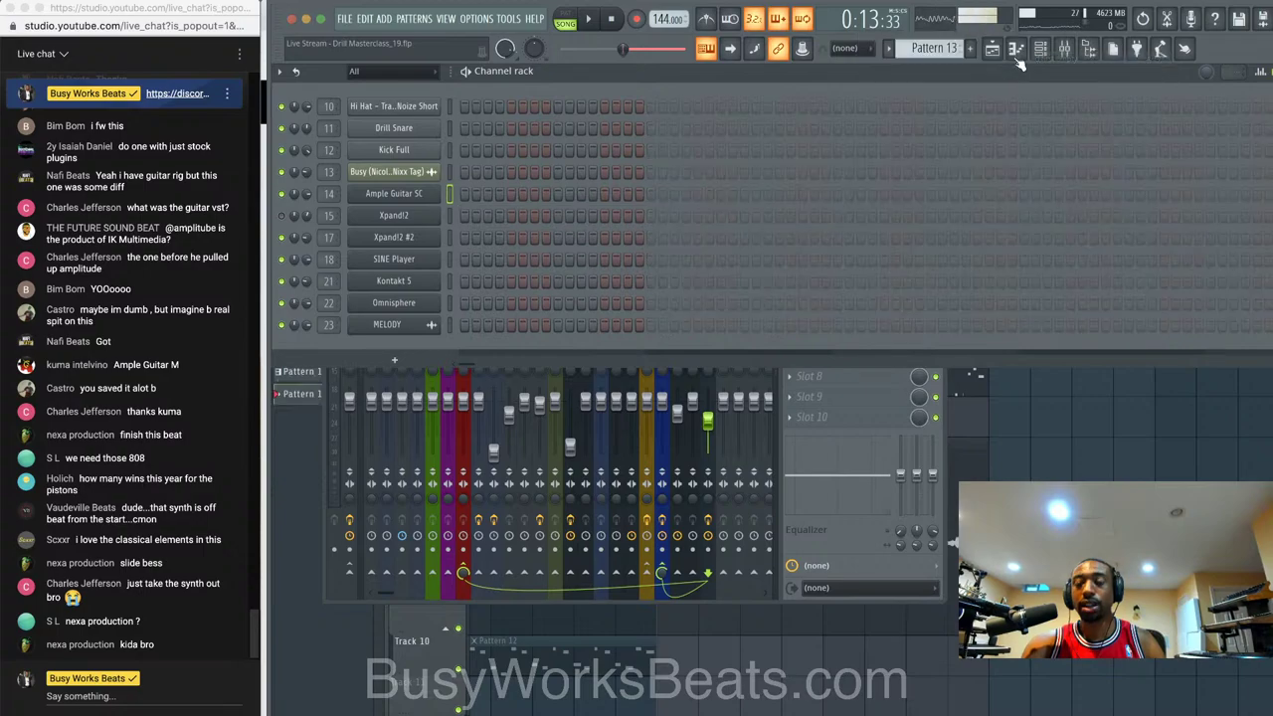
# - Show the sample browser, collapse the Hi Hats folder, and expand the Friends Sounds folder
pyautogui.click(1089, 51)
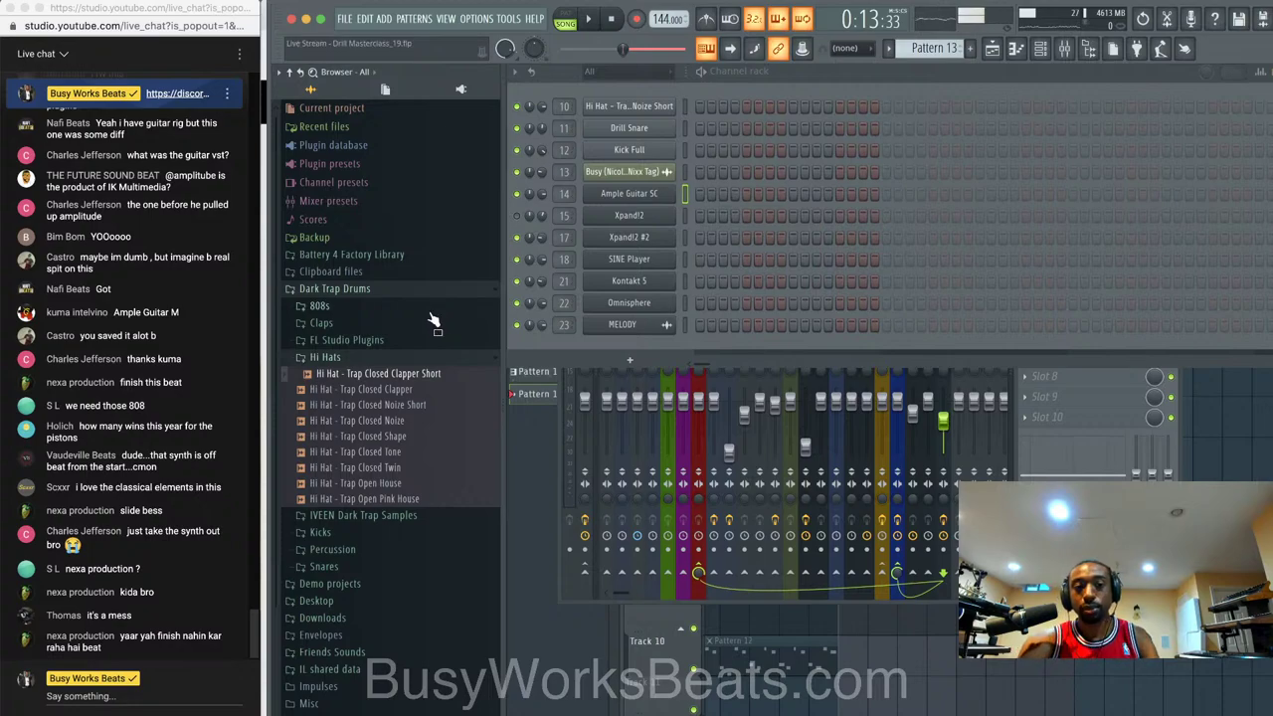
pyautogui.scroll(-2, 431, 315)
pyautogui.click(429, 312)
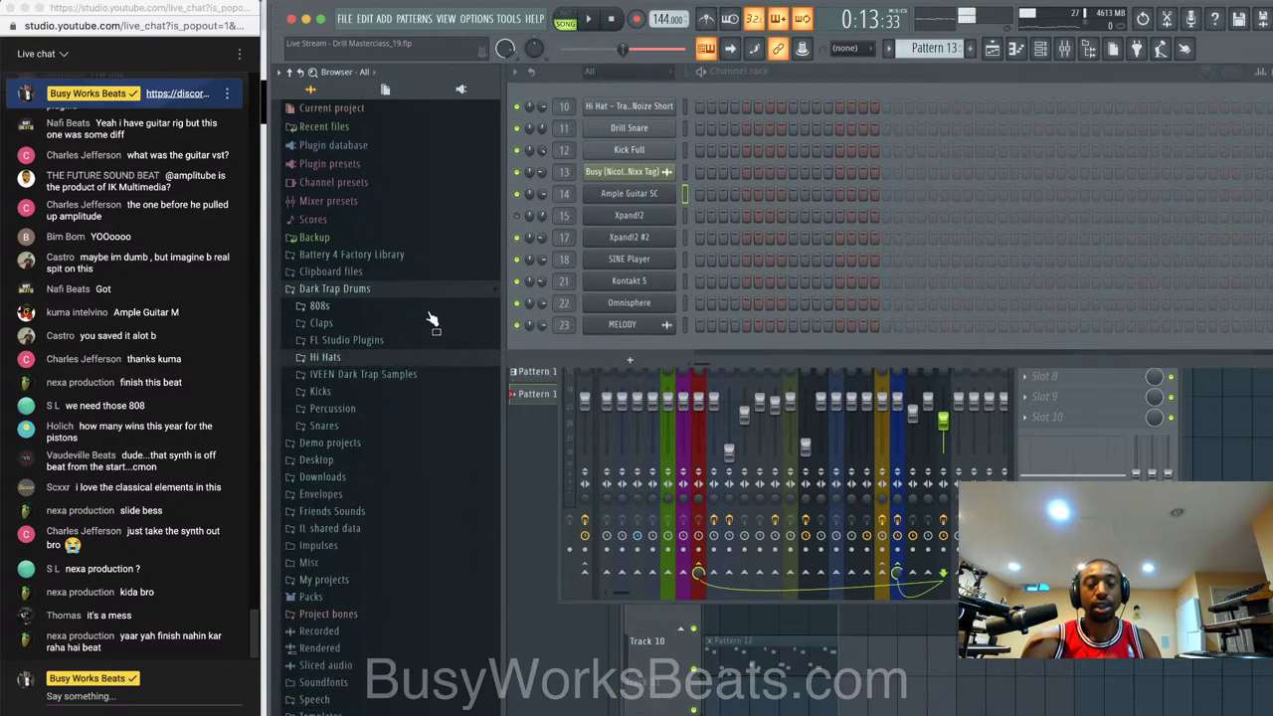
pyautogui.click(332, 510)
pyautogui.scroll(-3, 383, 457)
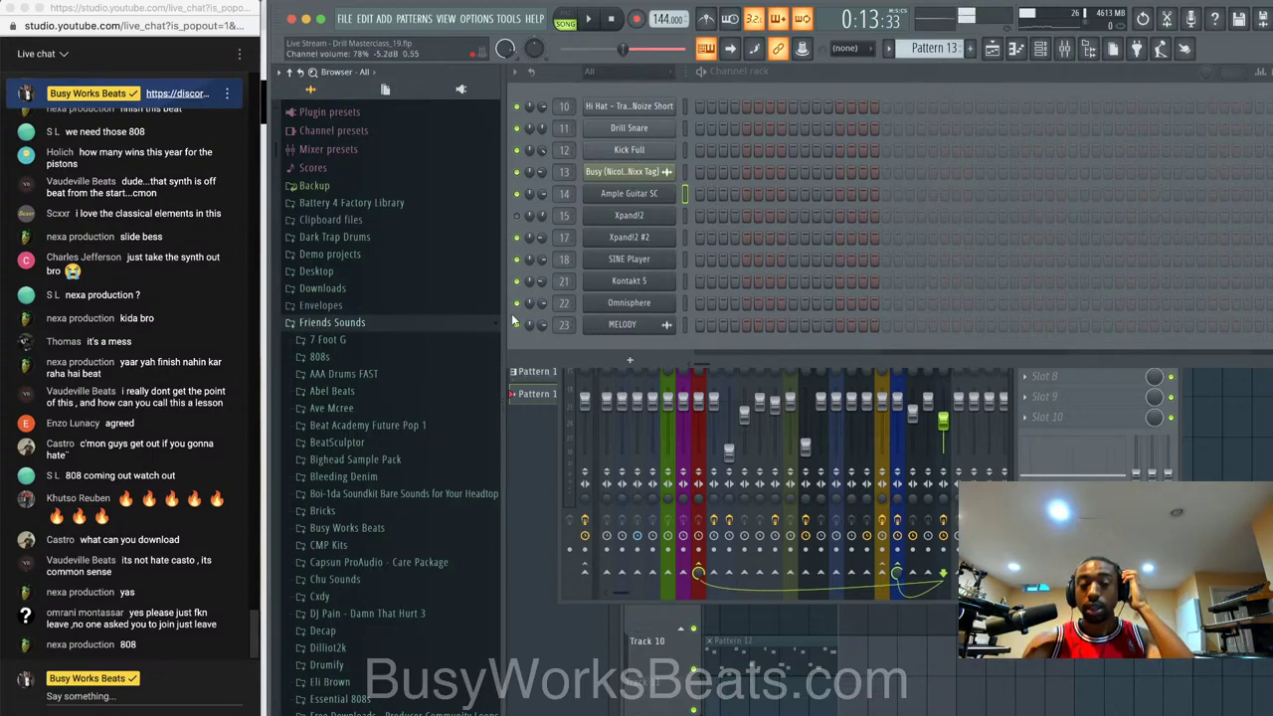
# - Check the 808s folder within Friends Sounds and expand the Essential 808s folder to list its samples
pyautogui.scroll(-1, 398, 314)
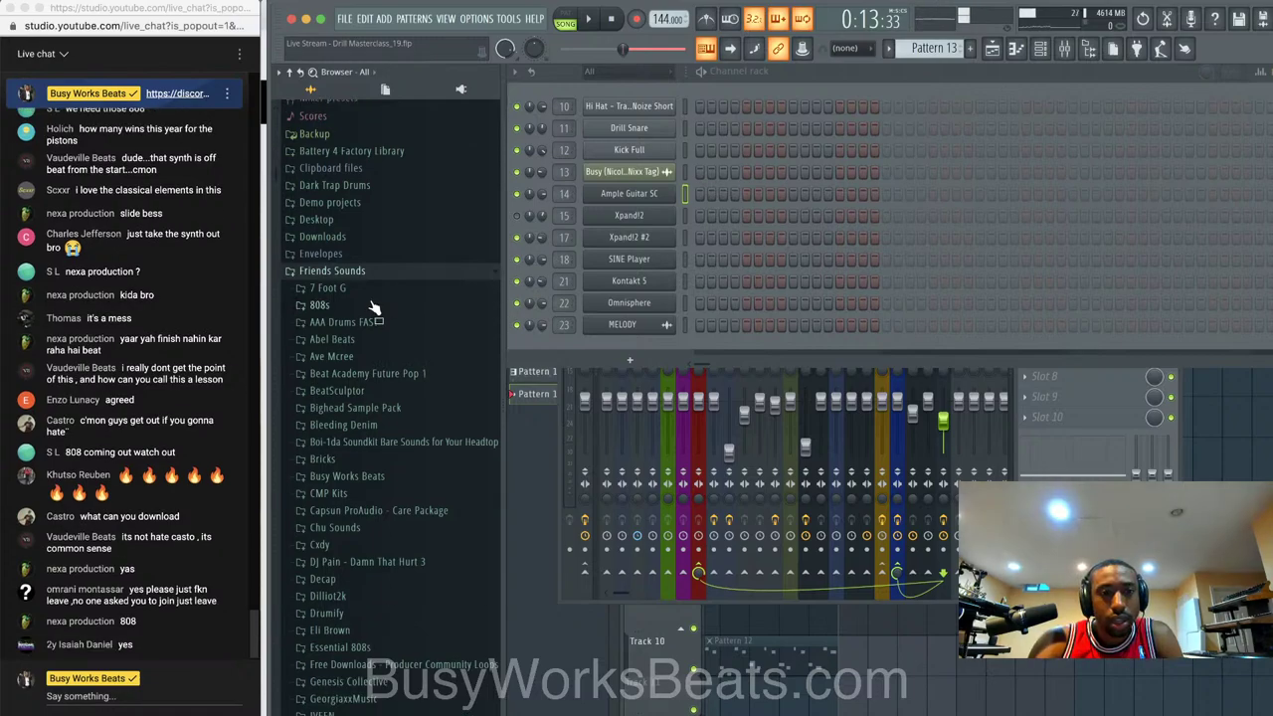
pyautogui.click(376, 314)
pyautogui.click(376, 313)
pyautogui.scroll(-1, 373, 448)
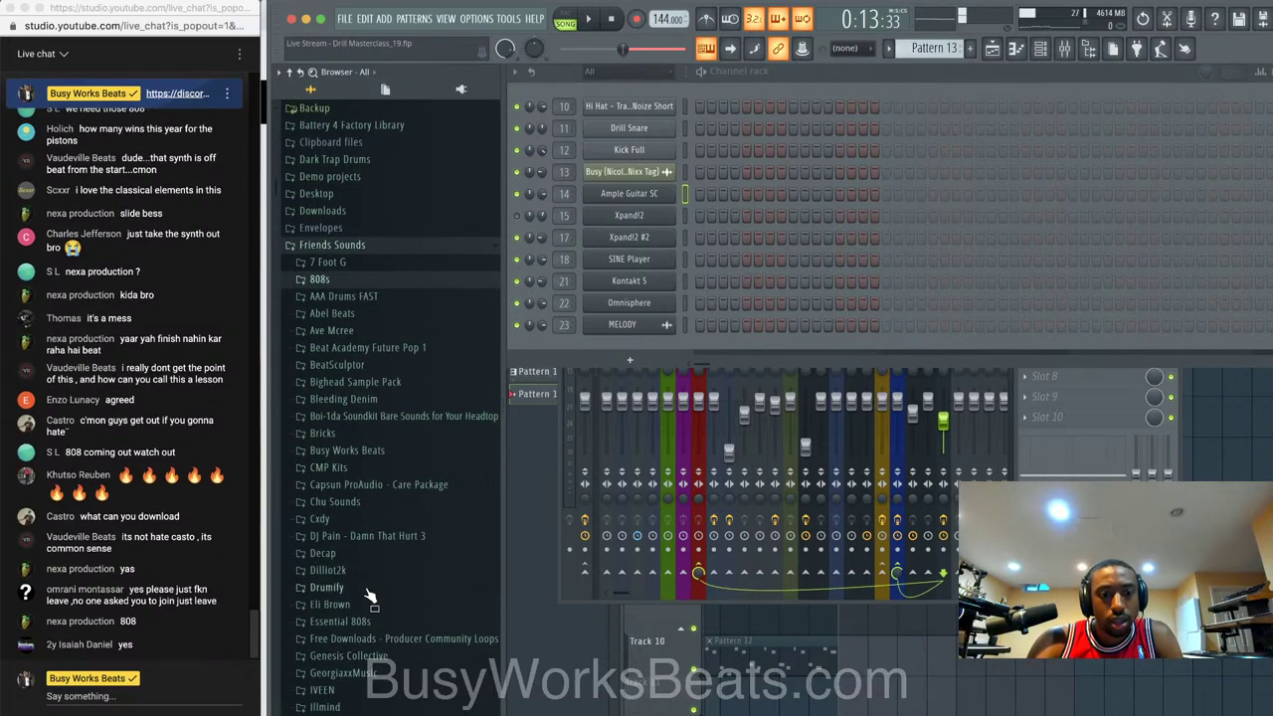
pyautogui.click(364, 620)
pyautogui.scroll(-2, 368, 562)
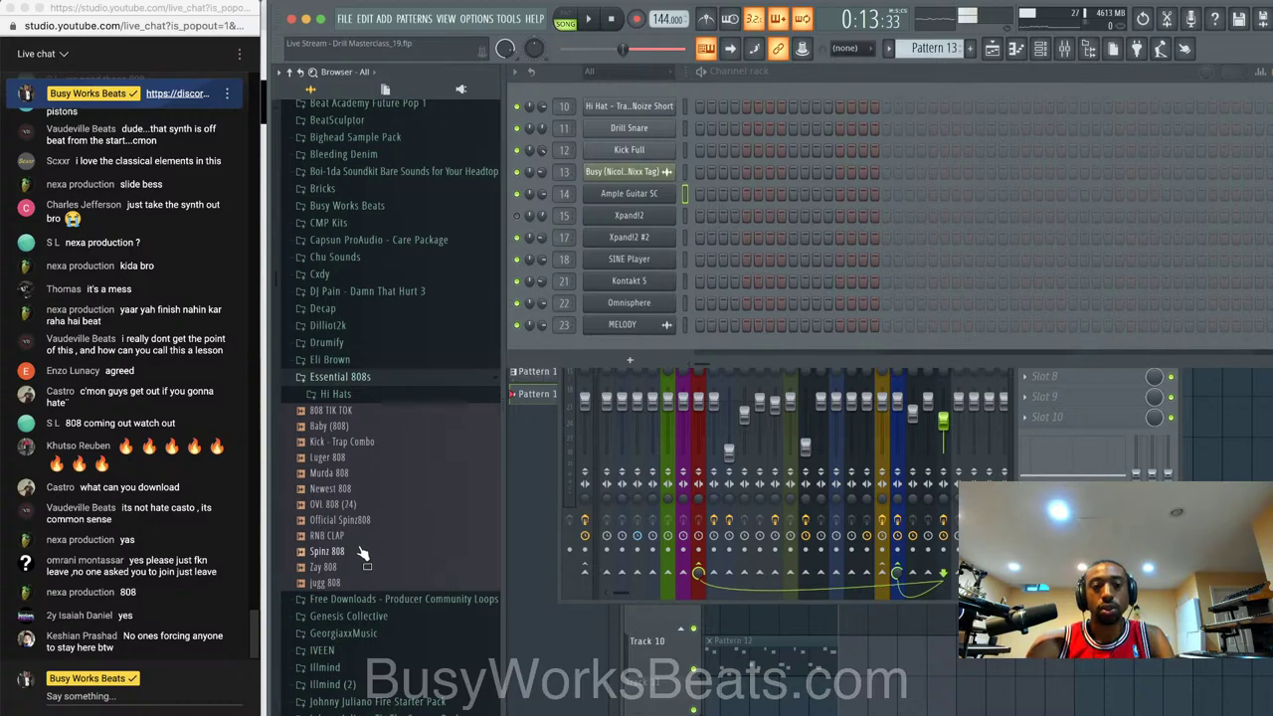
# - Preview the Spinz 808 sample and load it into a new sampler channel
pyautogui.click(362, 553)
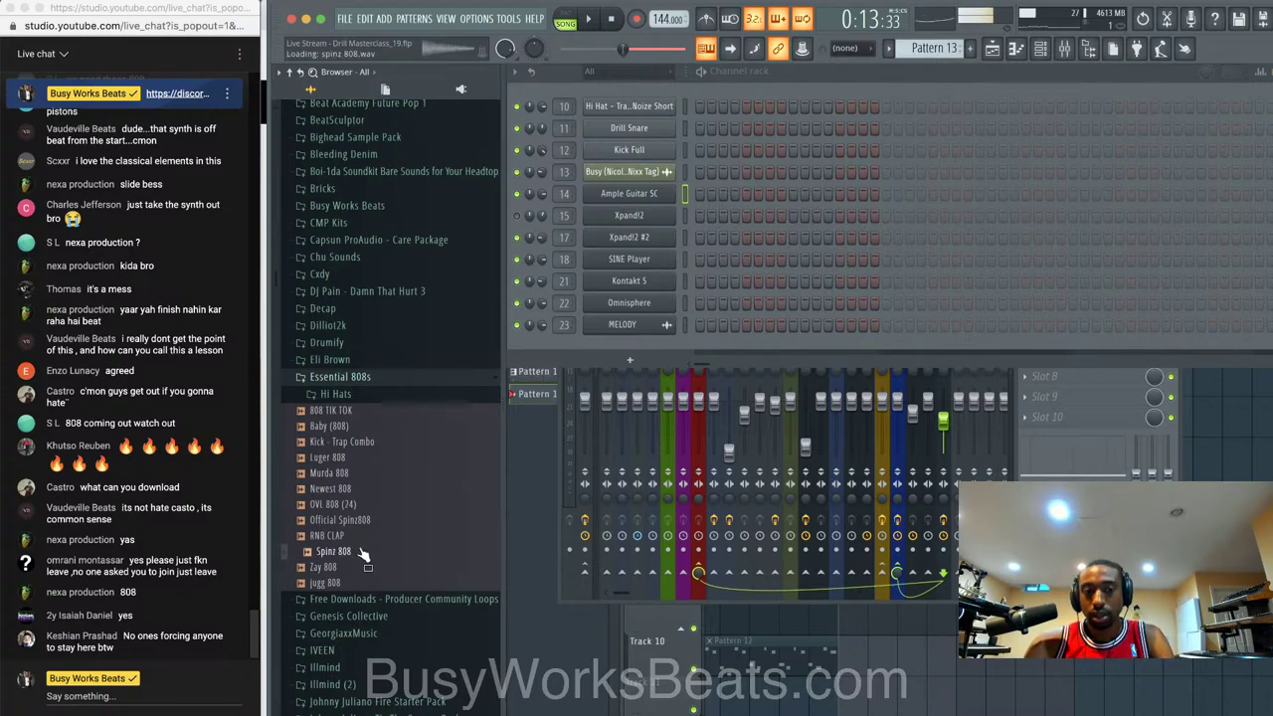
pyautogui.rightClick(362, 554)
pyautogui.click(408, 564)
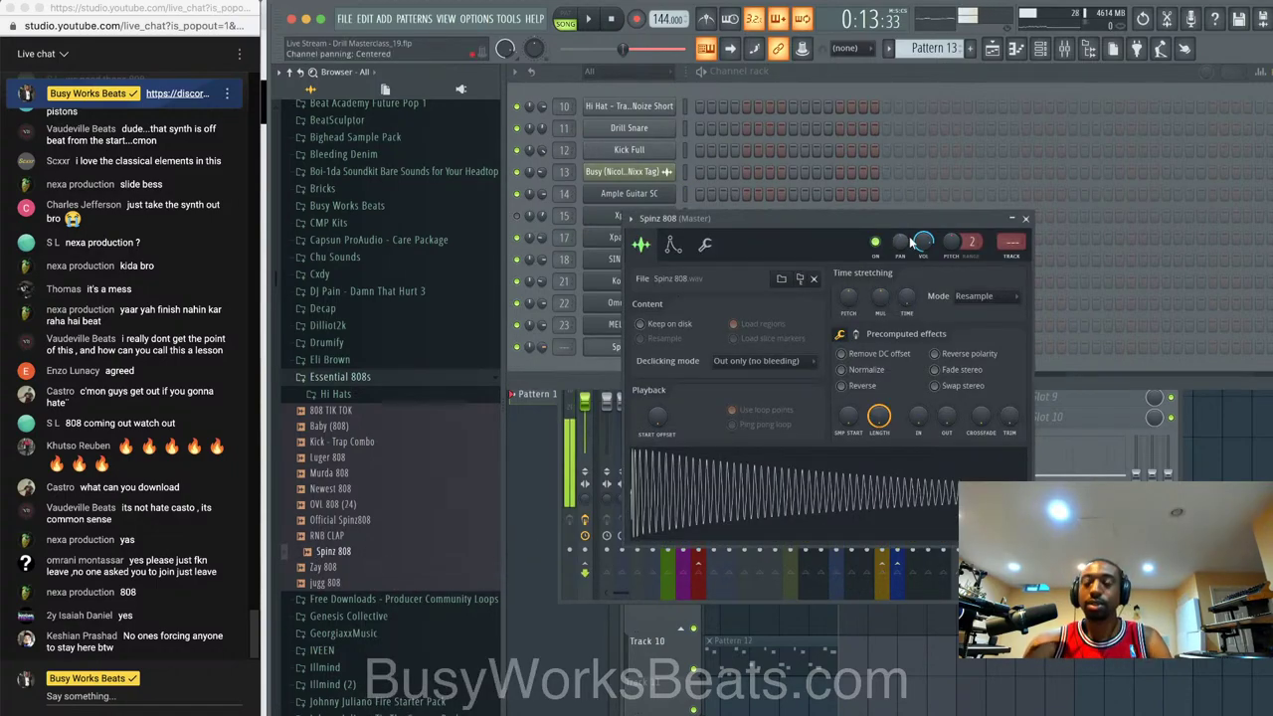
# - Close the Spinz 808 channel settings, route the channel to mixer track 24, and audition a few notes
pyautogui.click(1027, 220)
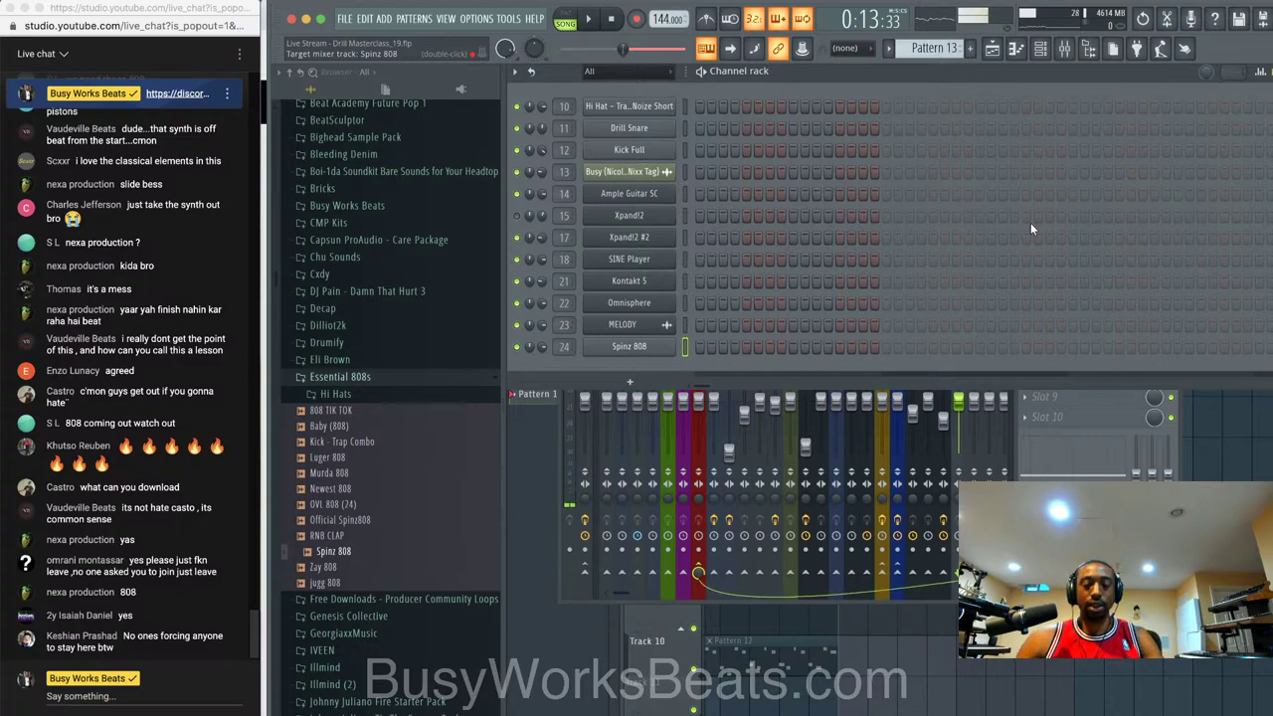
pyautogui.press('j')
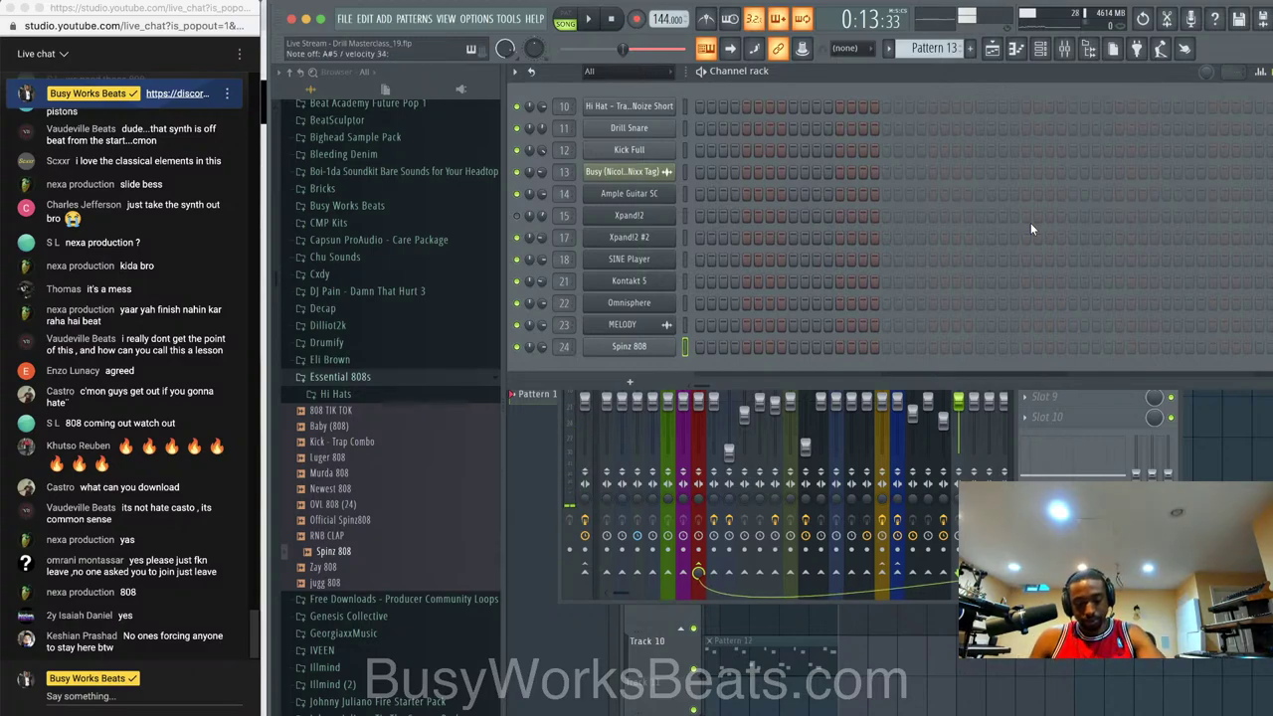
pyautogui.press('j')
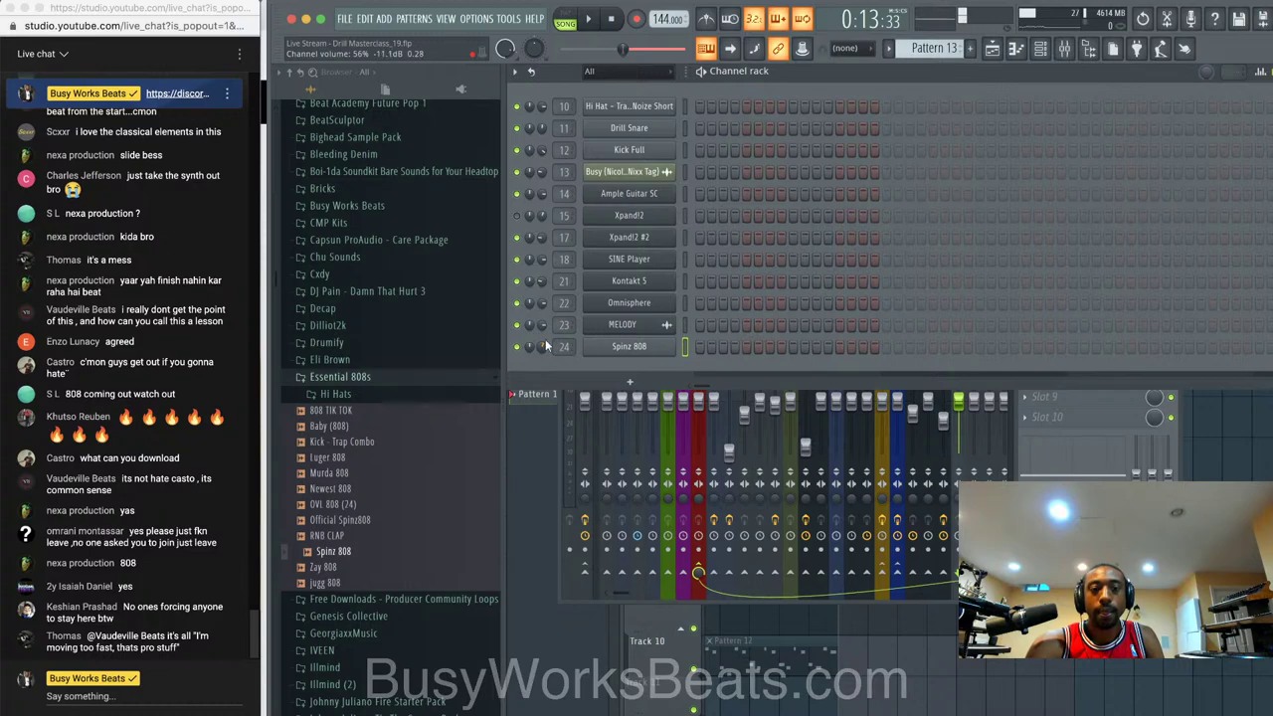
# - Play the arrangement while trying out Spinz 808 notes over it, stop playback, and return to the channel rack
pyautogui.press('space')
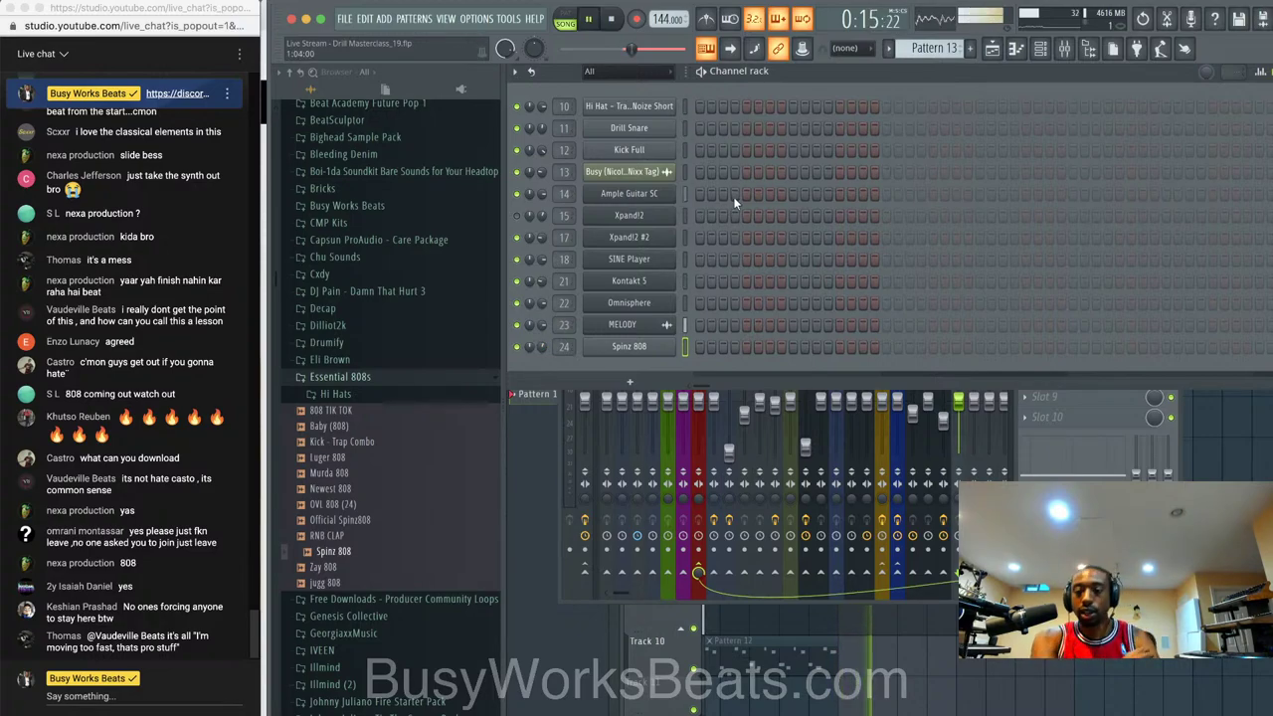
pyautogui.press('b')
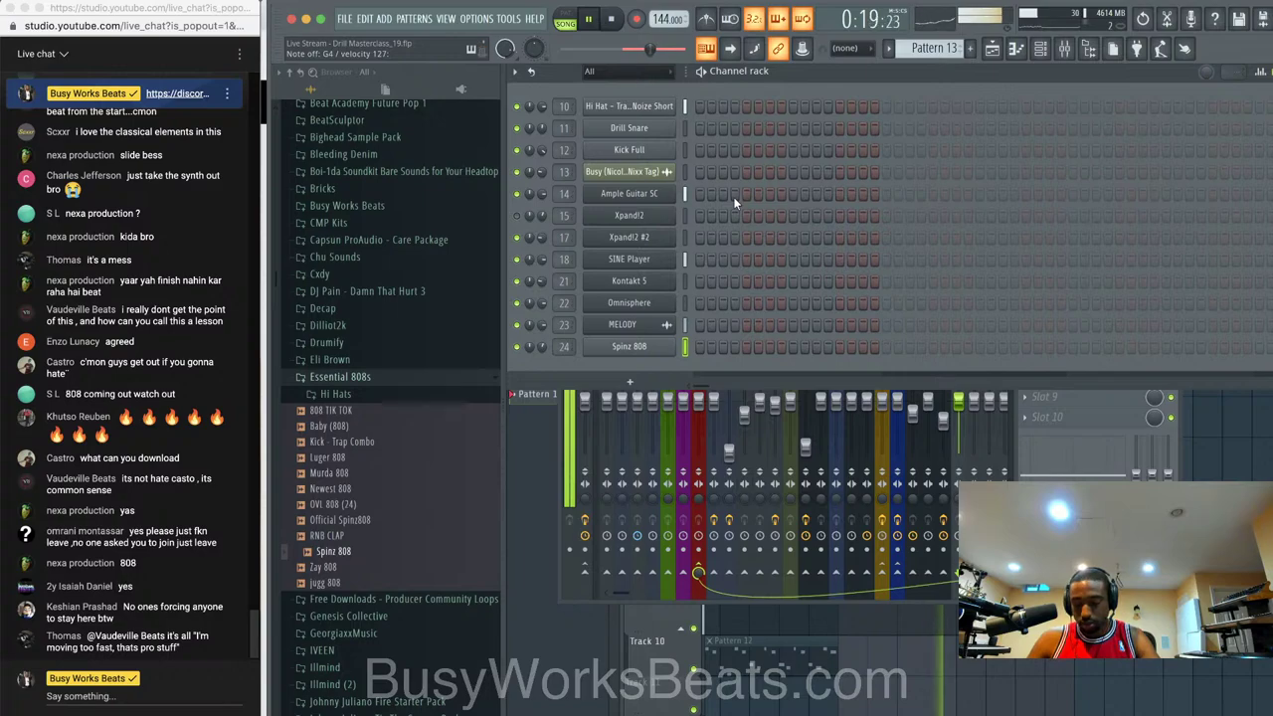
pyautogui.press('t')
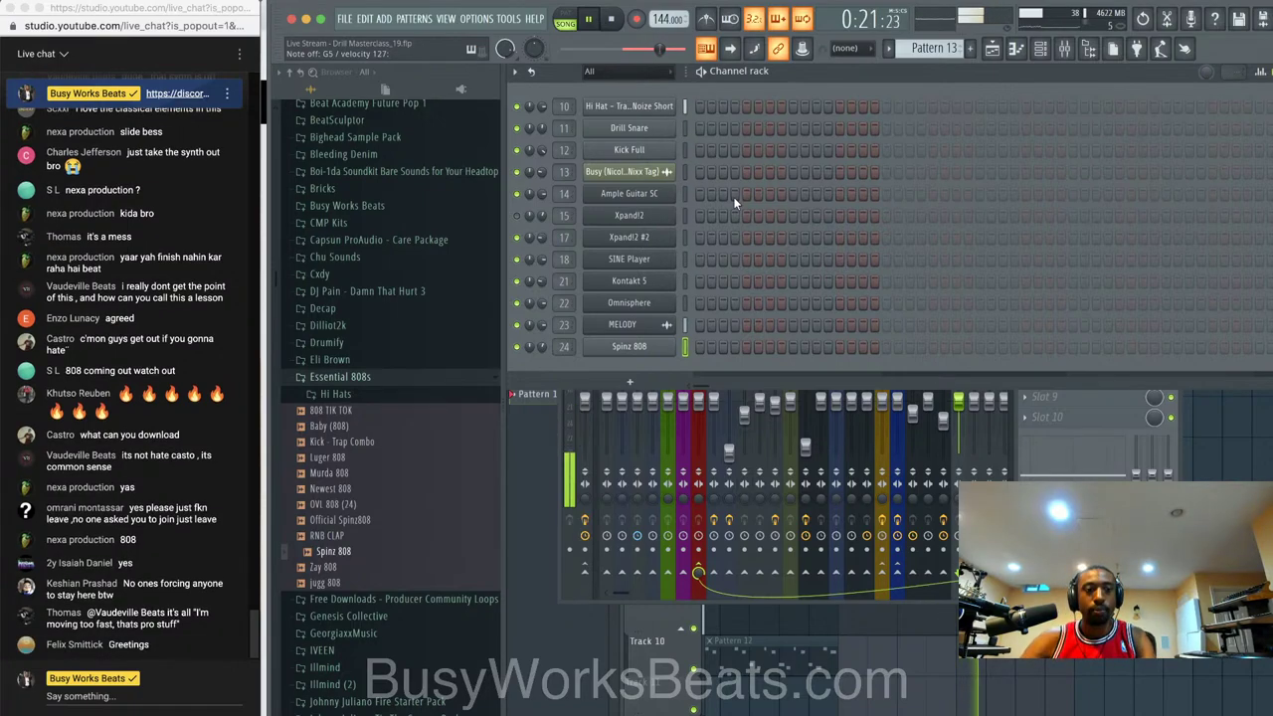
pyautogui.press('space')
pyautogui.press('F5')
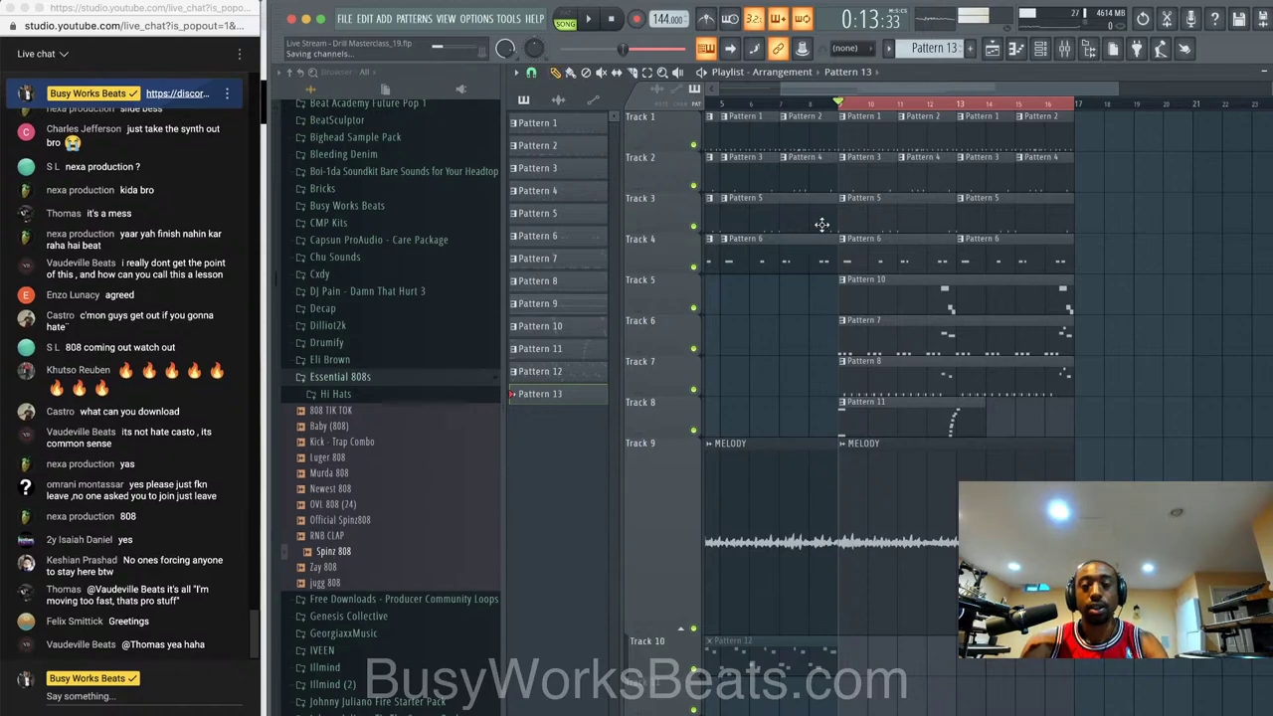
pyautogui.press('F6')
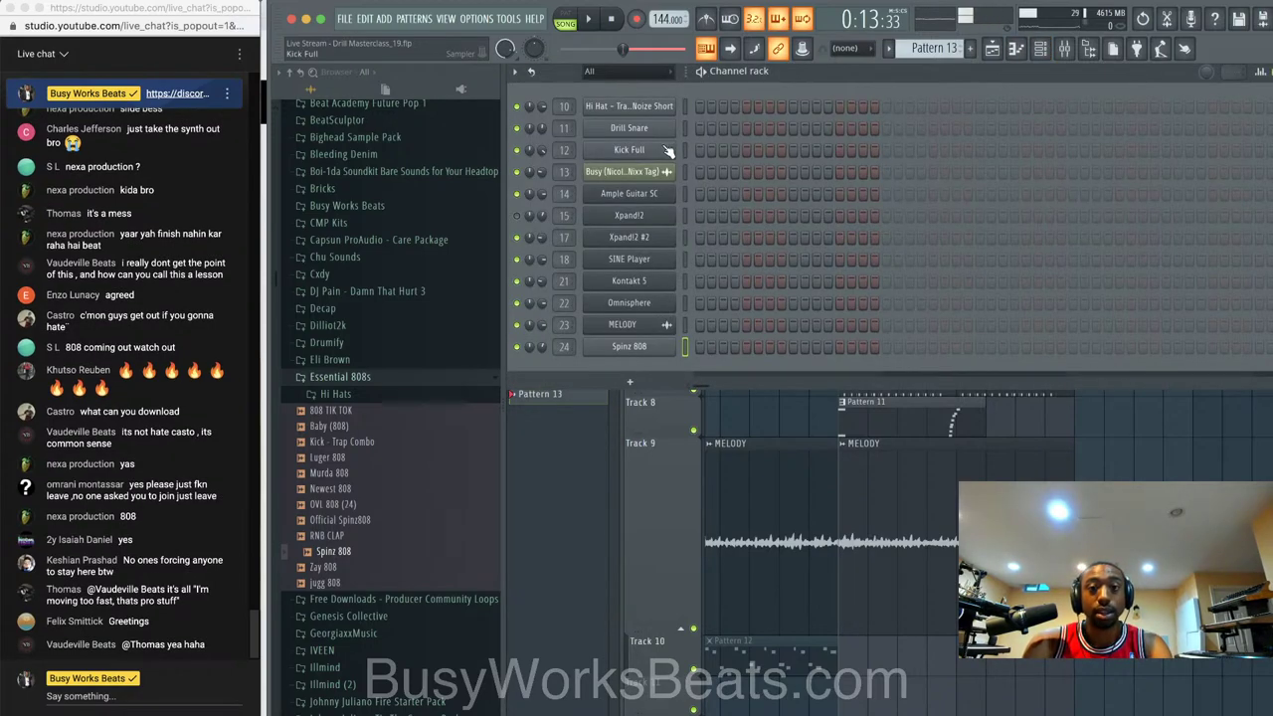
# - Fine-adjust the time shift in the Hi Hat - Trap Closed Noize Short channel's miscellaneous settings while the arrangement plays
pyautogui.click(629, 106)
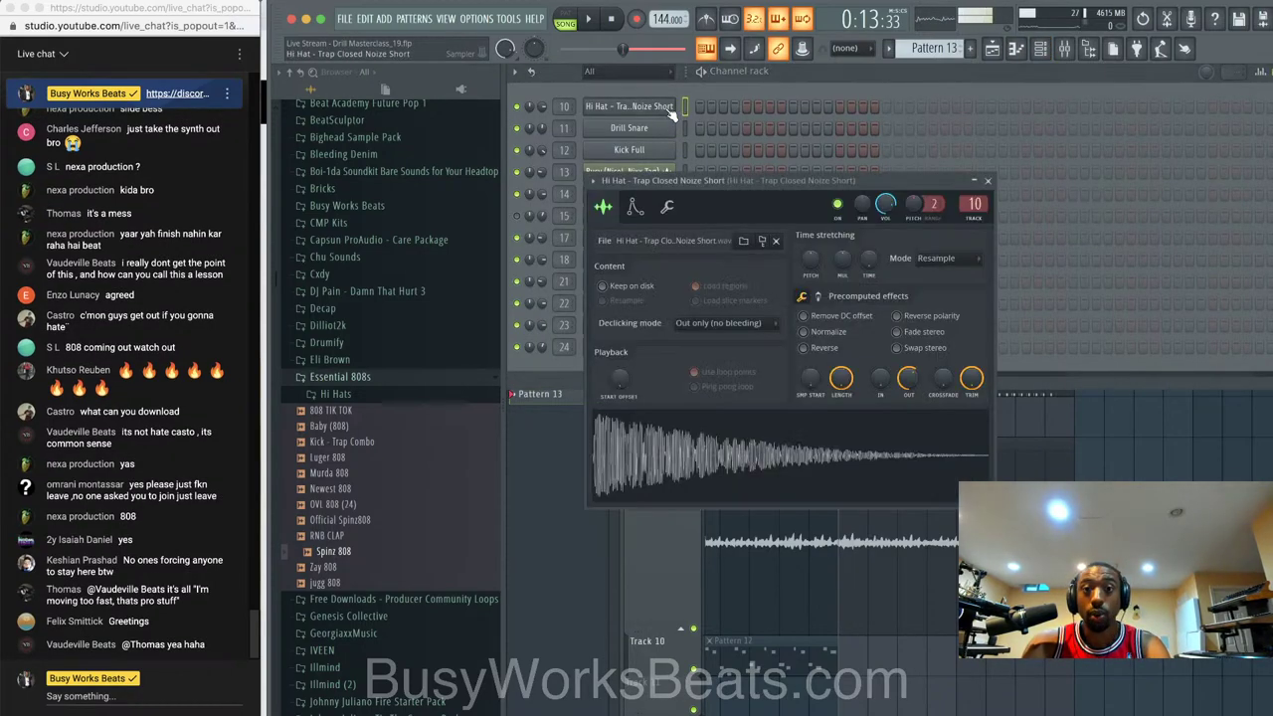
pyautogui.click(667, 206)
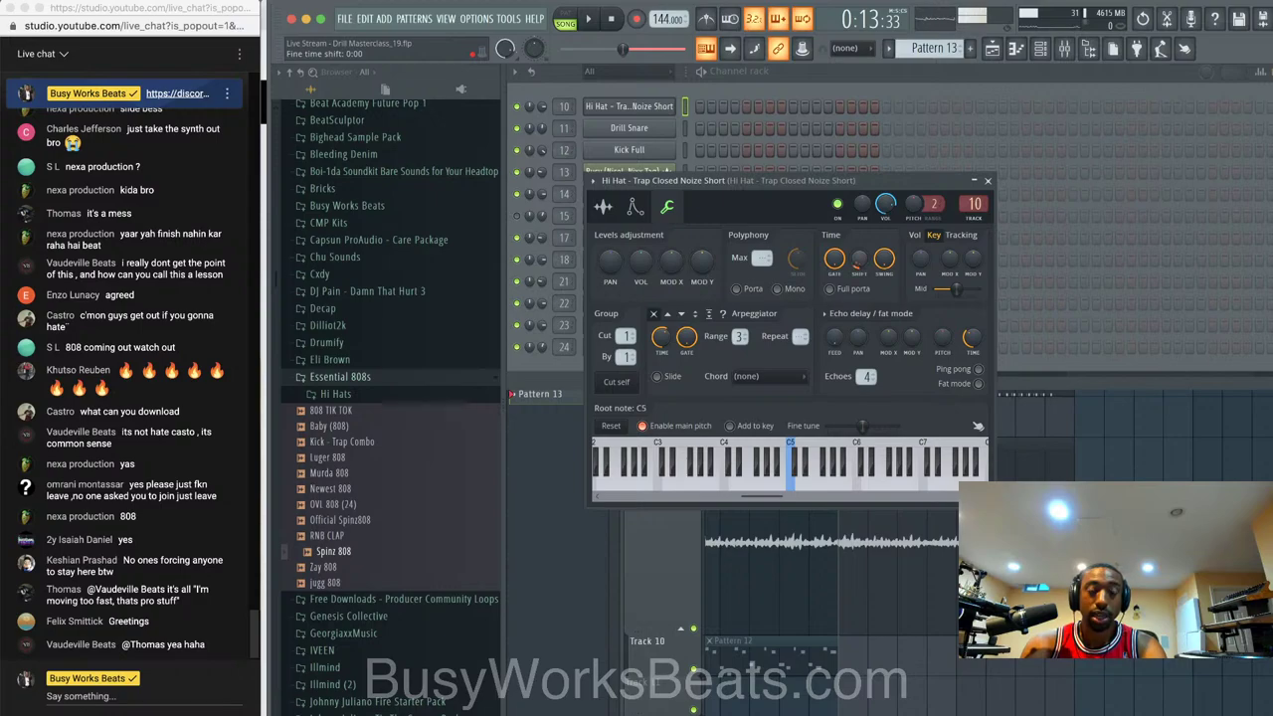
pyautogui.press('space')
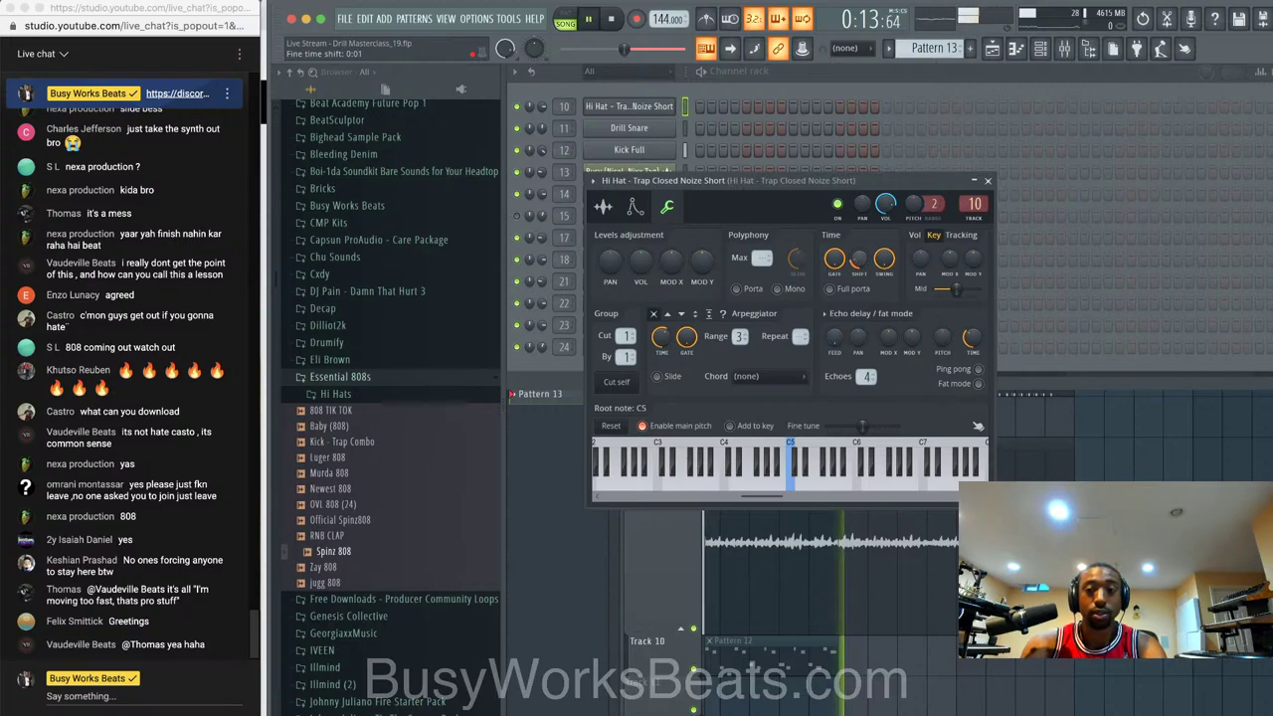
pyautogui.click(988, 181)
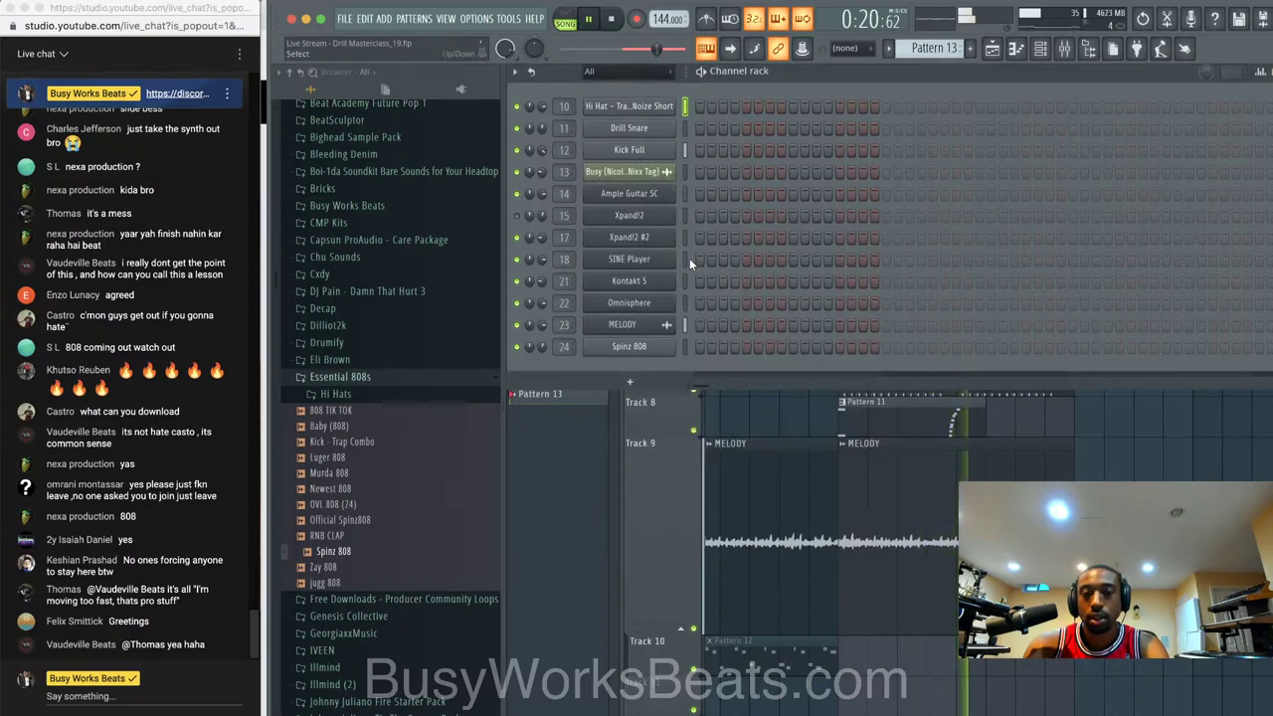
pyautogui.click(668, 108)
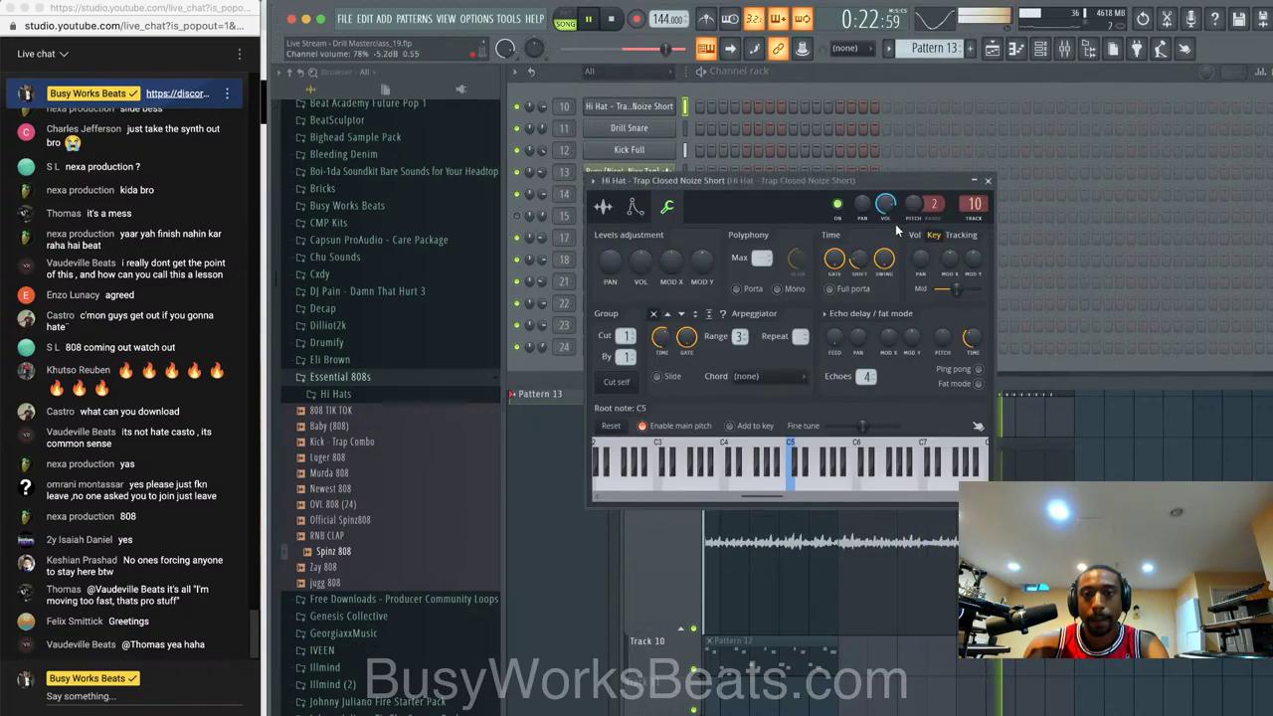
pyautogui.moveTo(859, 260); pyautogui.dragTo(860, 255)
pyautogui.press('Escape')
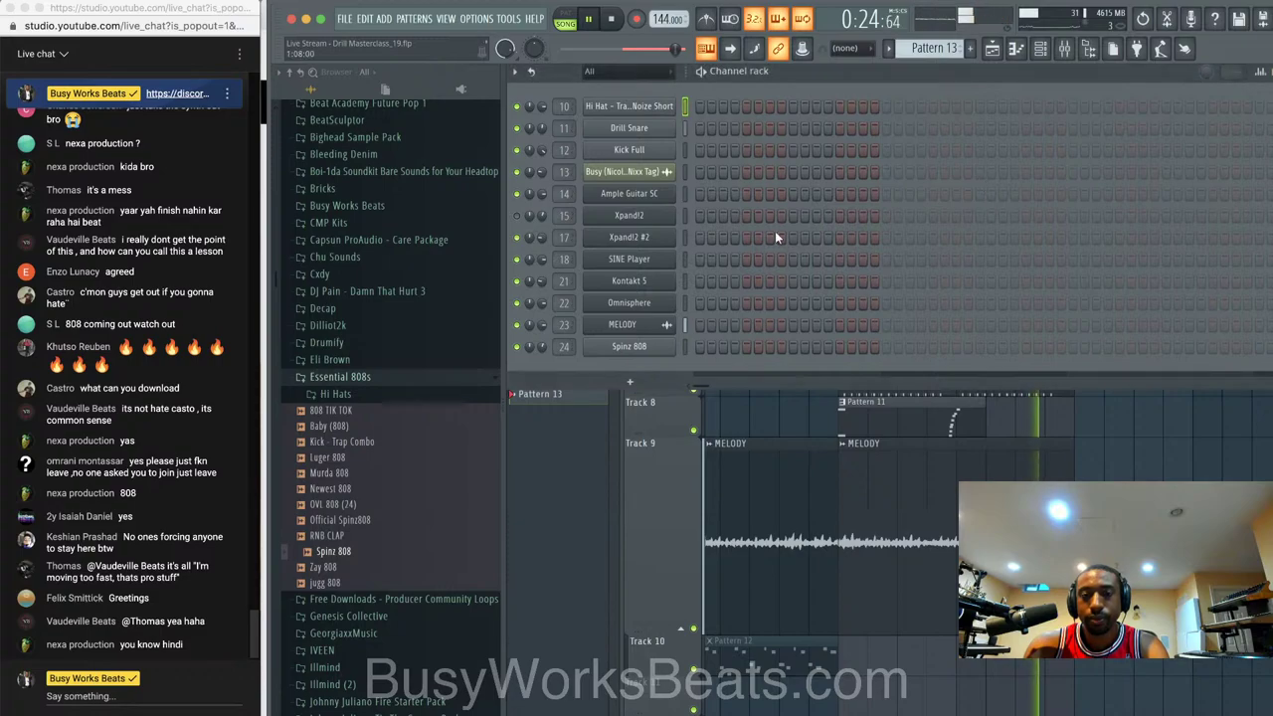
pyautogui.press('Escape')
# - Clear the playlist's time selection and record a Spinz 808 part into Pattern 13 over the arrangement, capturing notes and automation
pyautogui.rightClick(947, 106)
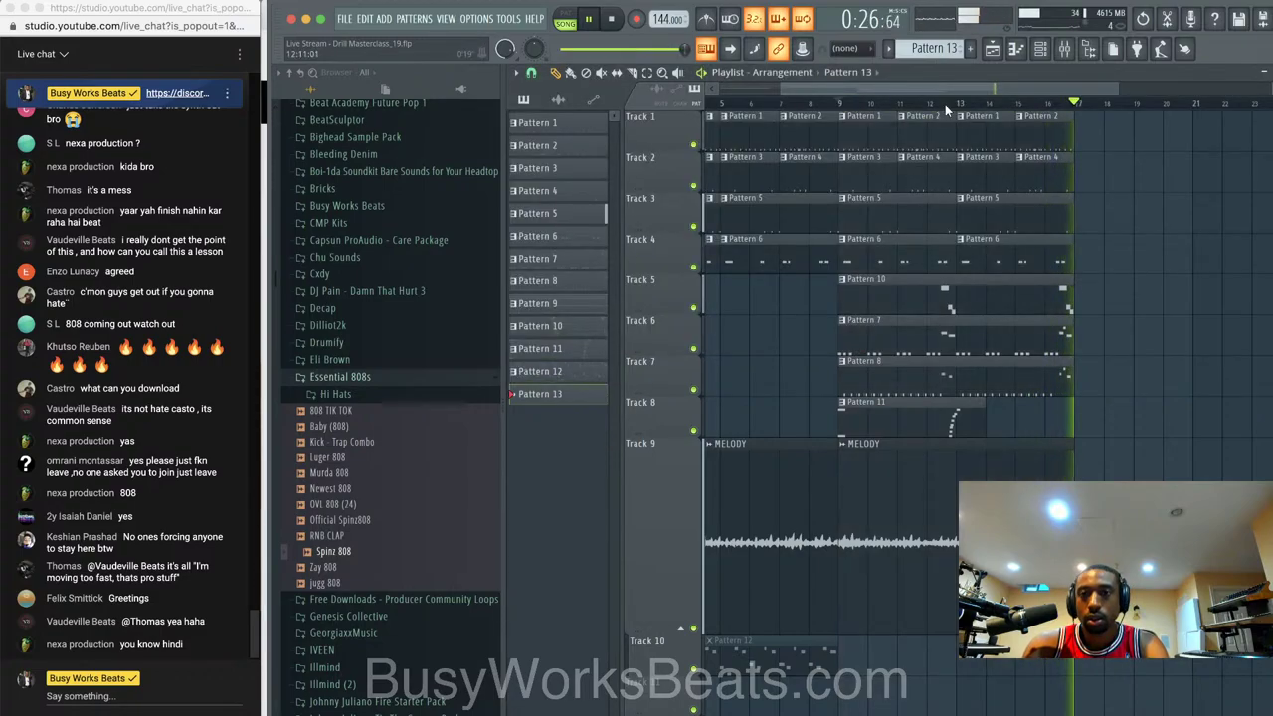
pyautogui.click(1053, 50)
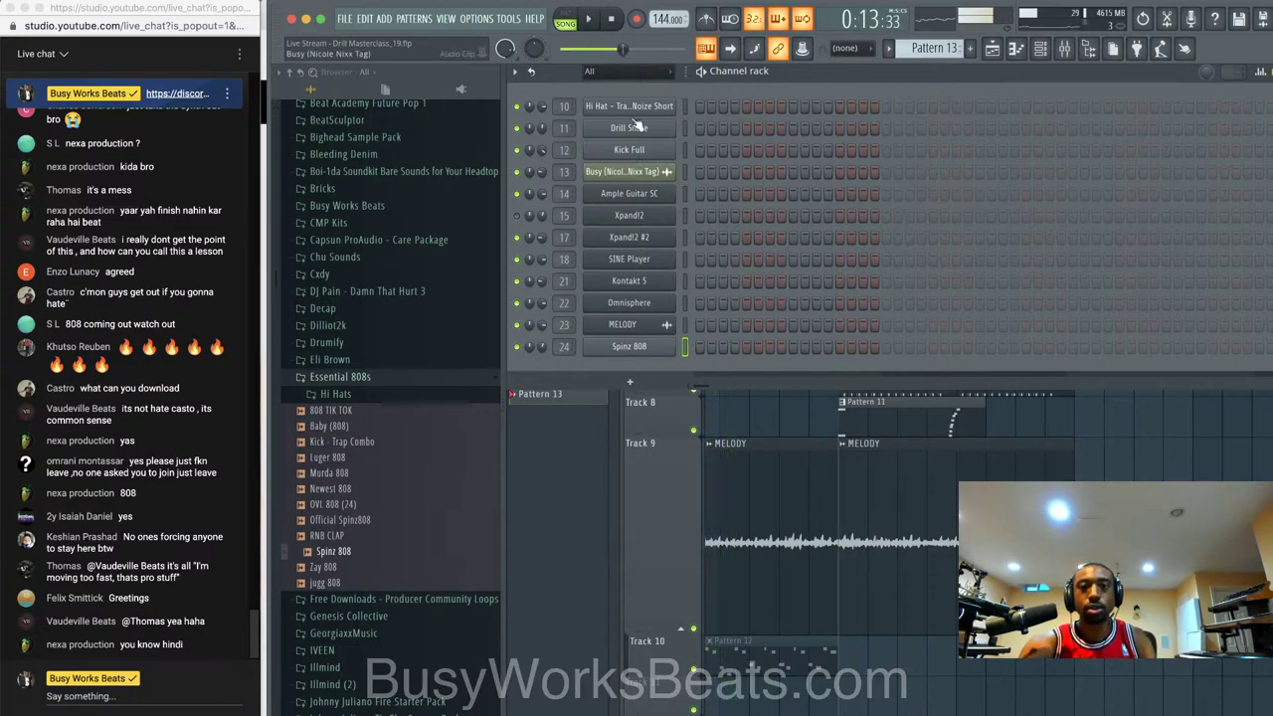
pyautogui.press('space')
pyautogui.press('r')
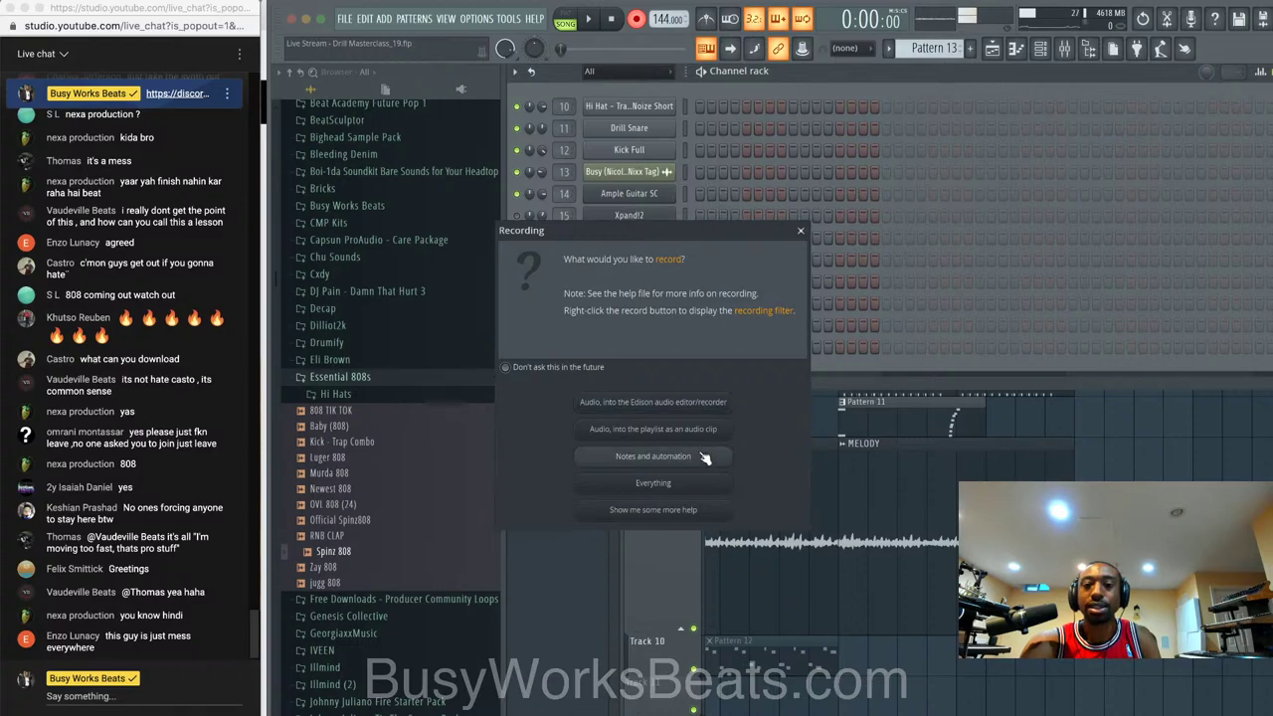
pyautogui.click(656, 456)
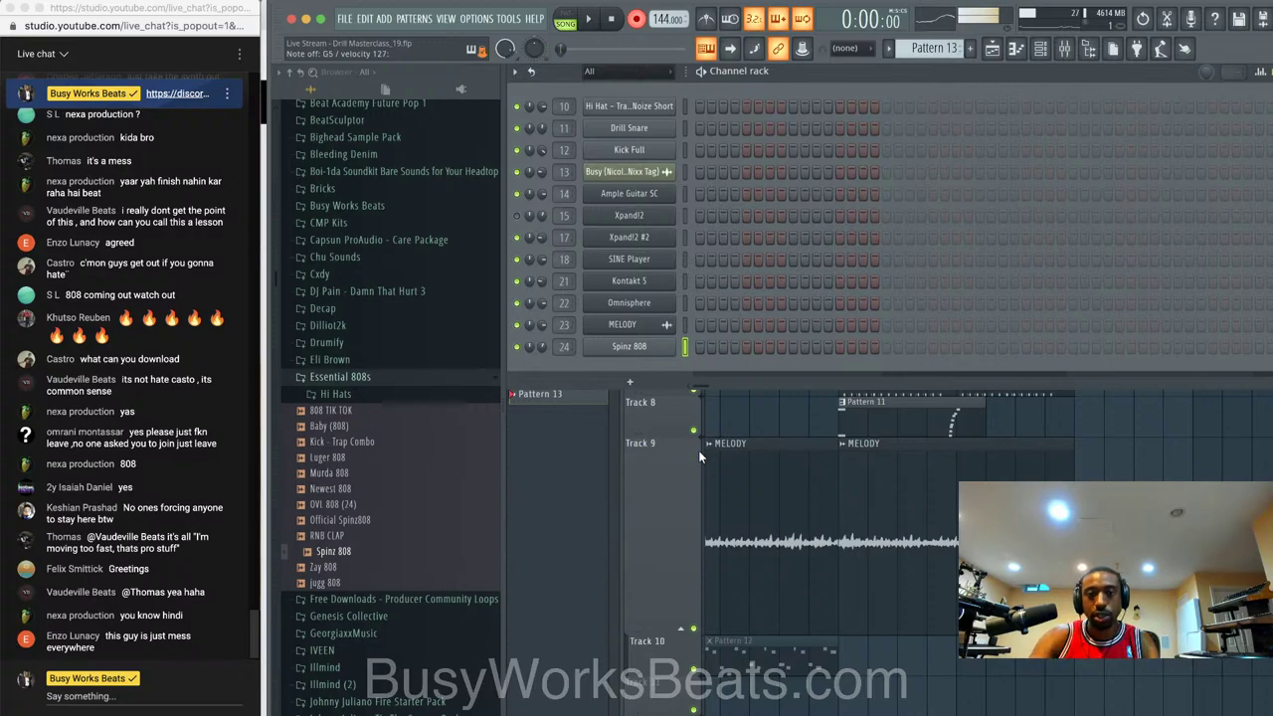
pyautogui.press('space')
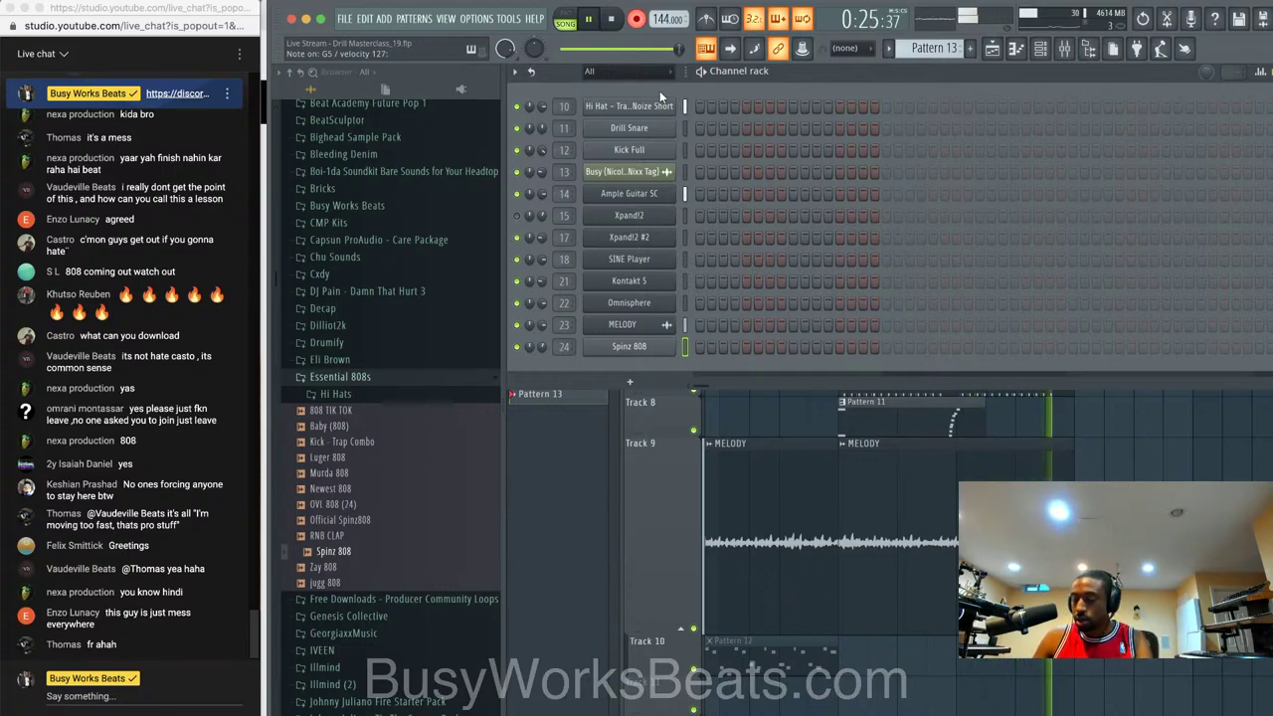
pyautogui.press('space')
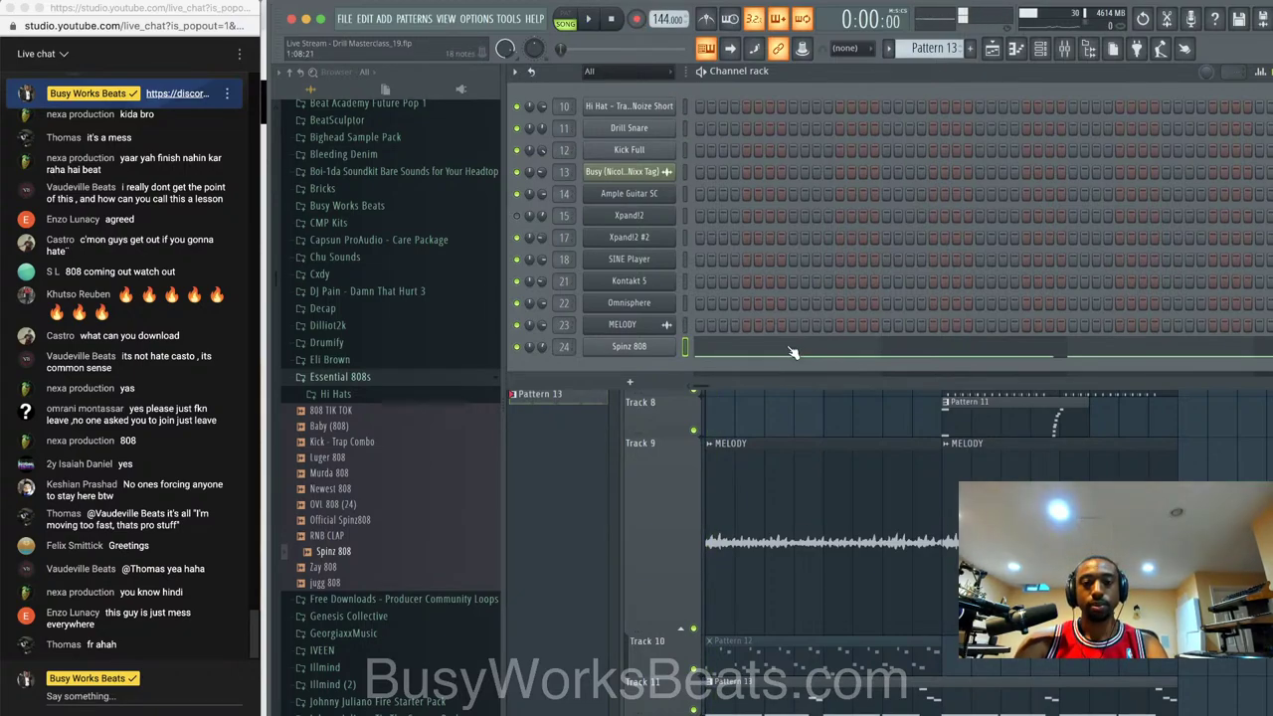
# - Select the eight bars starting at bar 9 in the playlist timeline and briefly check playback of that section
pyautogui.press('space')
pyautogui.press('space')
pyautogui.press('F6')
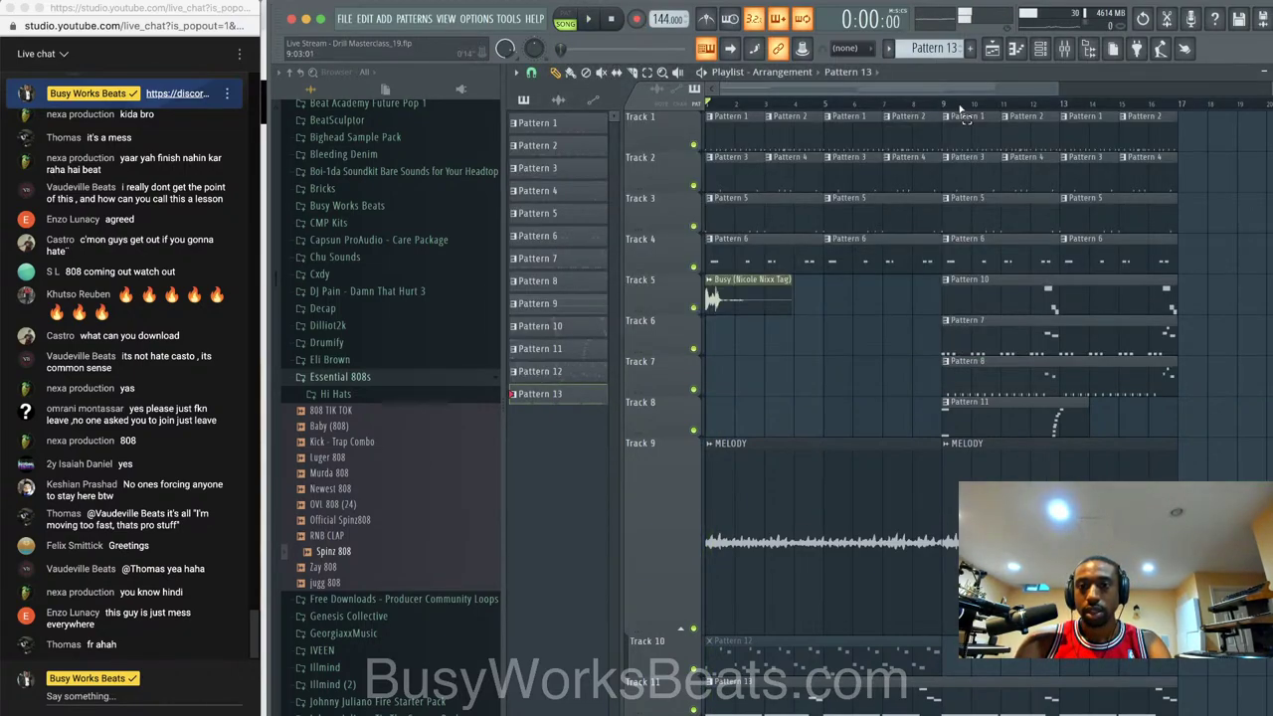
pyautogui.moveTo(947, 105); pyautogui.dragTo(1170, 111)
pyautogui.press('space')
pyautogui.press('space')
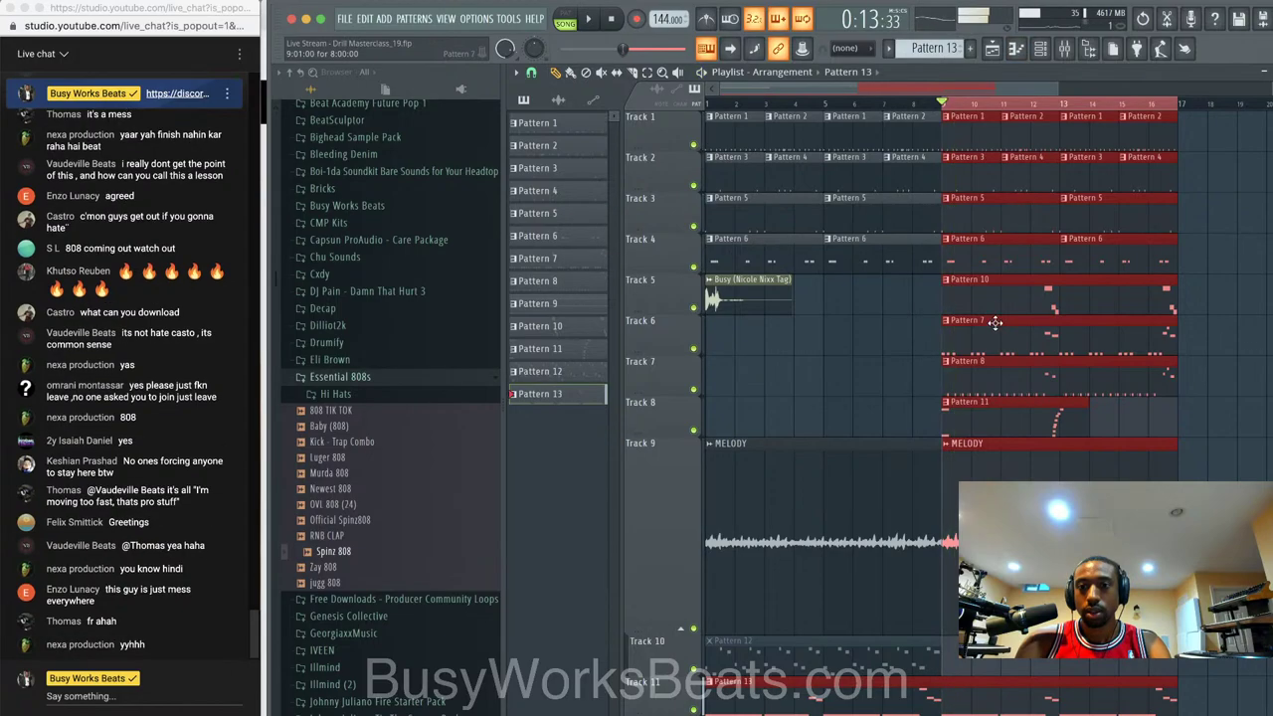
# - Open Pattern 7's Ample Guitar SC part in the piano roll and transpose its notes up one octave
pyautogui.doubleClick(994, 333)
pyautogui.hscroll(-3, 804, 324)
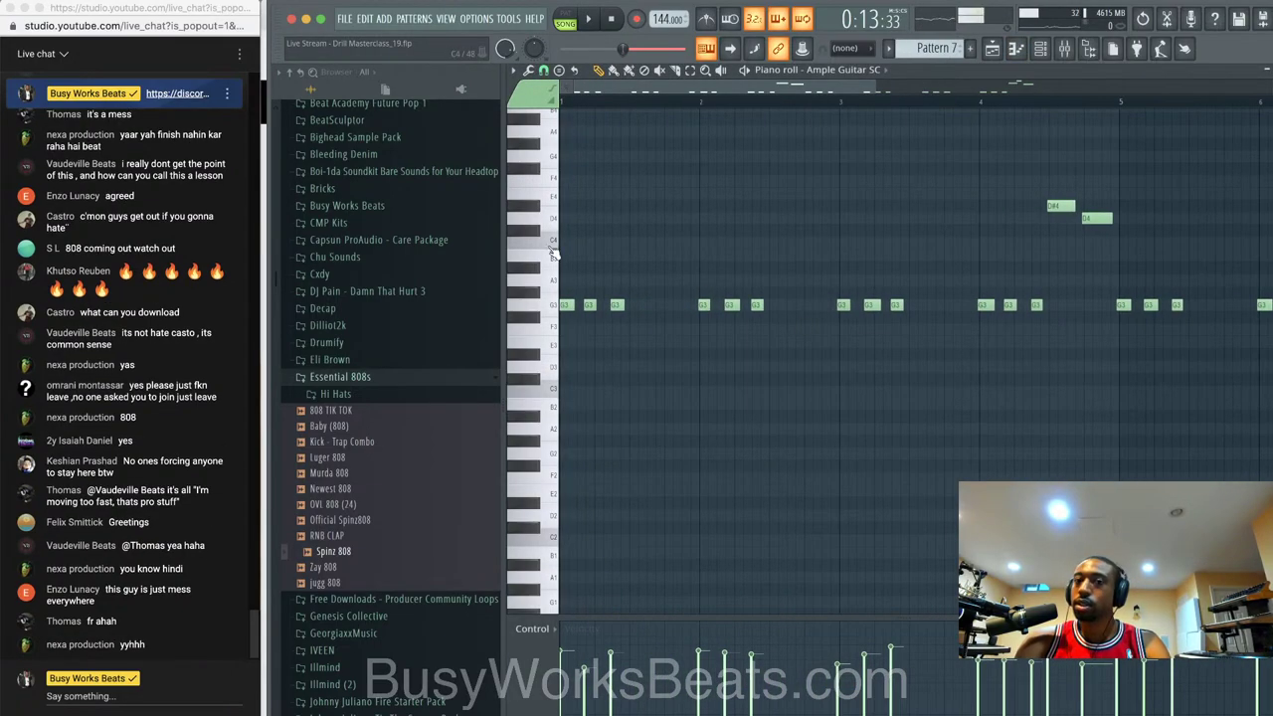
pyautogui.scroll(1, 551, 255)
pyautogui.moveTo(546, 251); pyautogui.dragTo(546, 192)
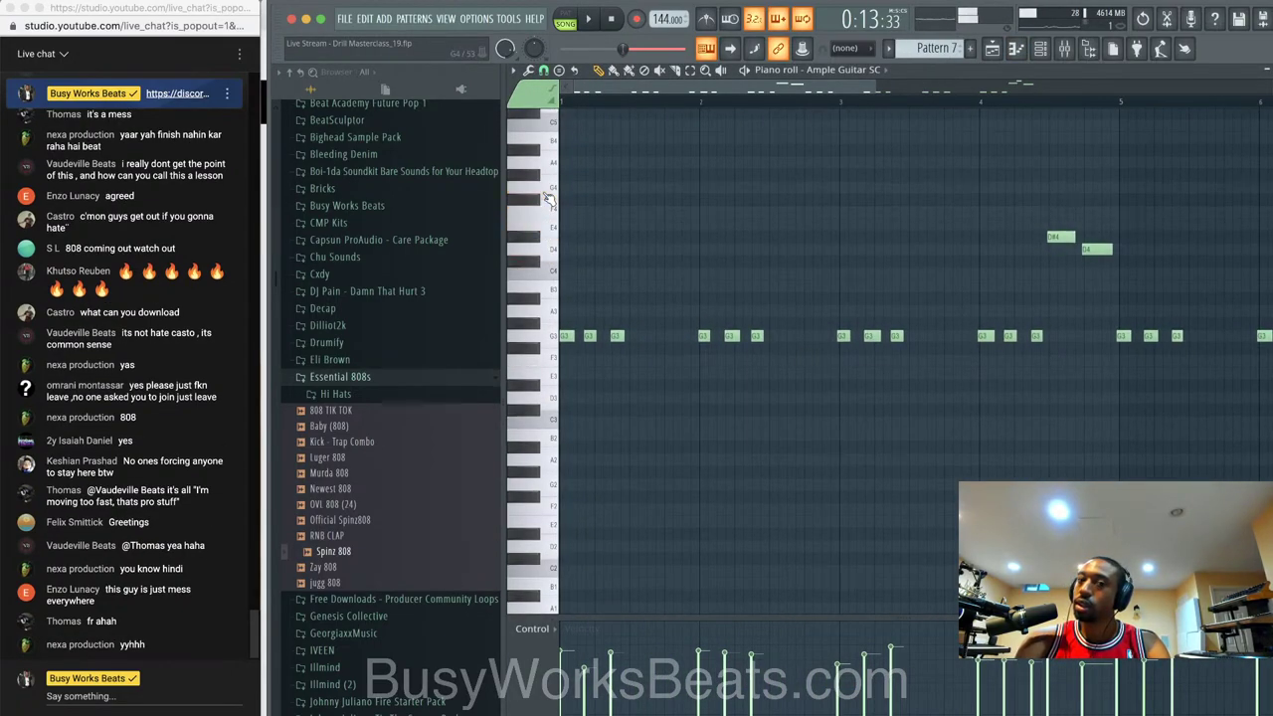
pyautogui.hotkey('ctrl', 'Up')
# - During playback, set the AmpliTube 5 Noise Gate threshold on the Ample Guitar M mixer track to -19.2 dB, and close the mixer and piano roll
pyautogui.press('space')
pyautogui.press('F9')
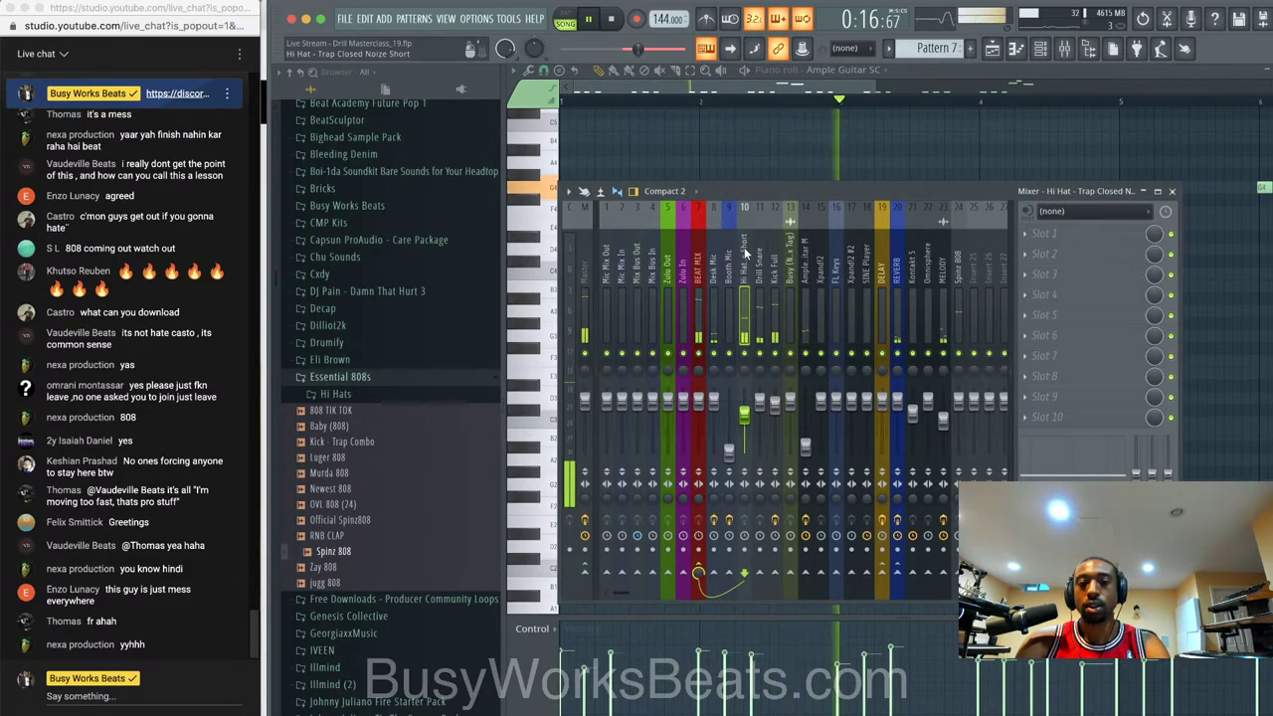
pyautogui.click(807, 298)
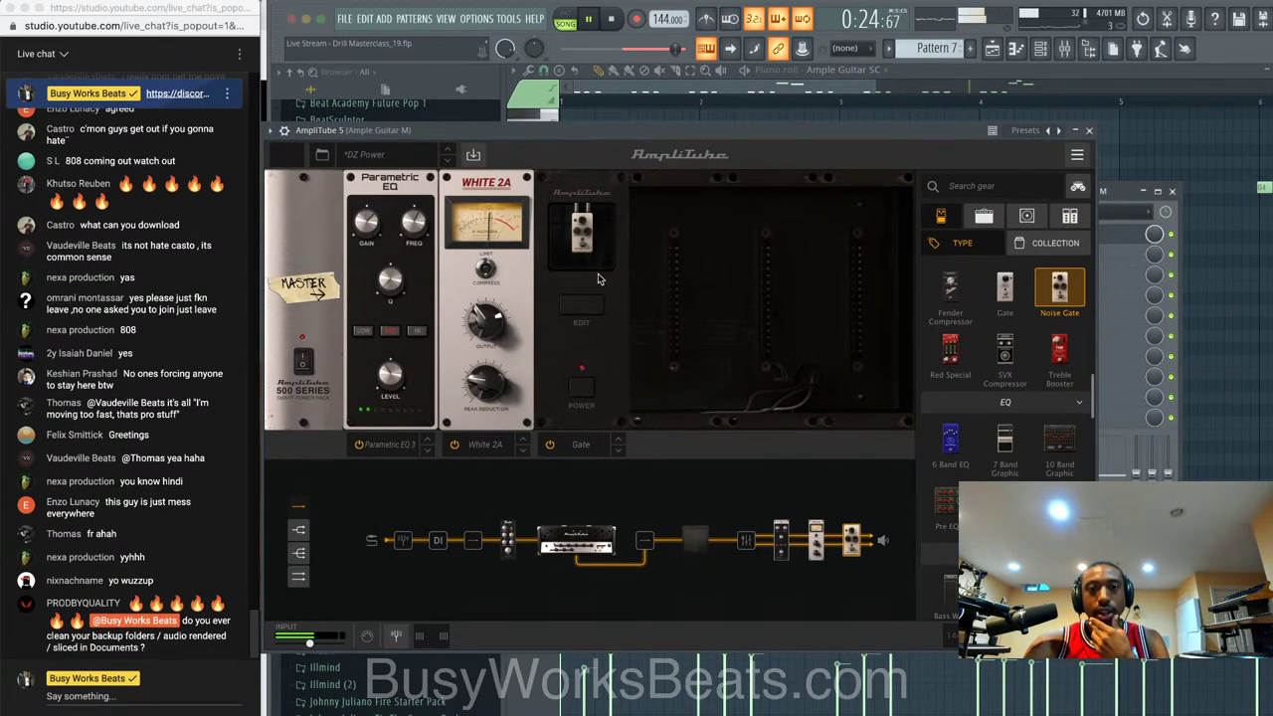
pyautogui.click(597, 279)
pyautogui.moveTo(591, 247); pyautogui.dragTo(591, 280)
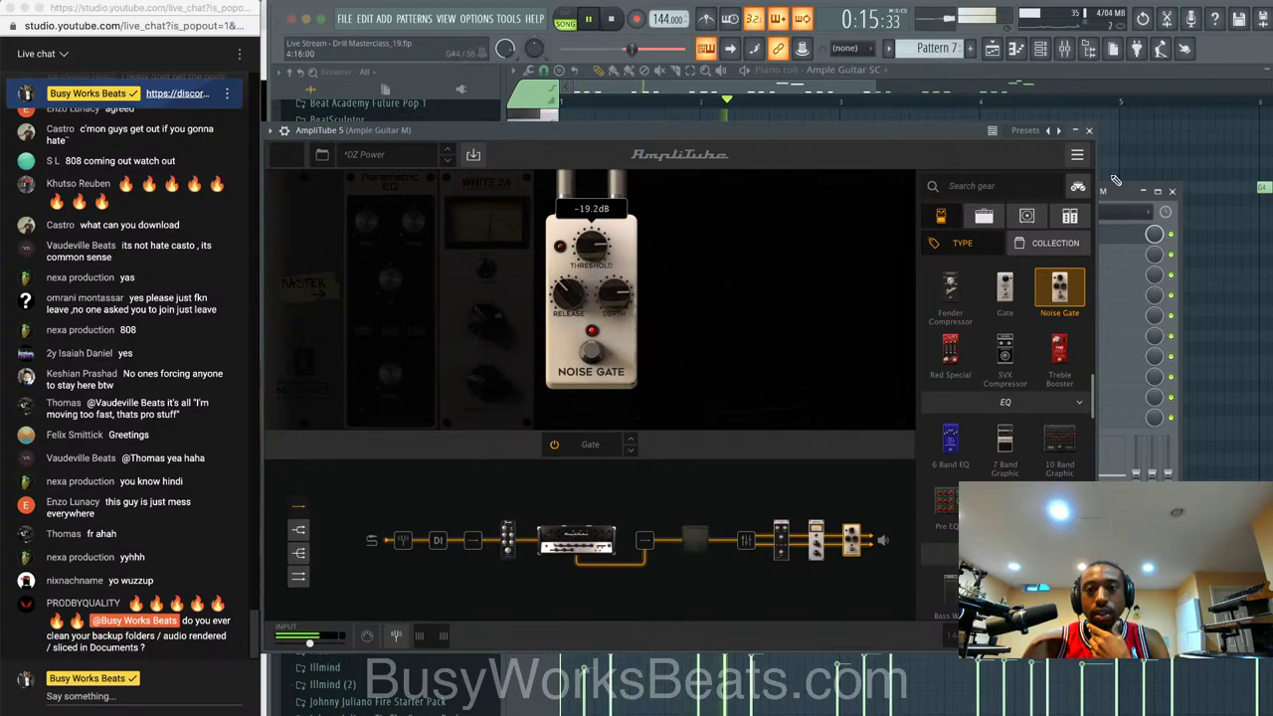
pyautogui.click(1091, 133)
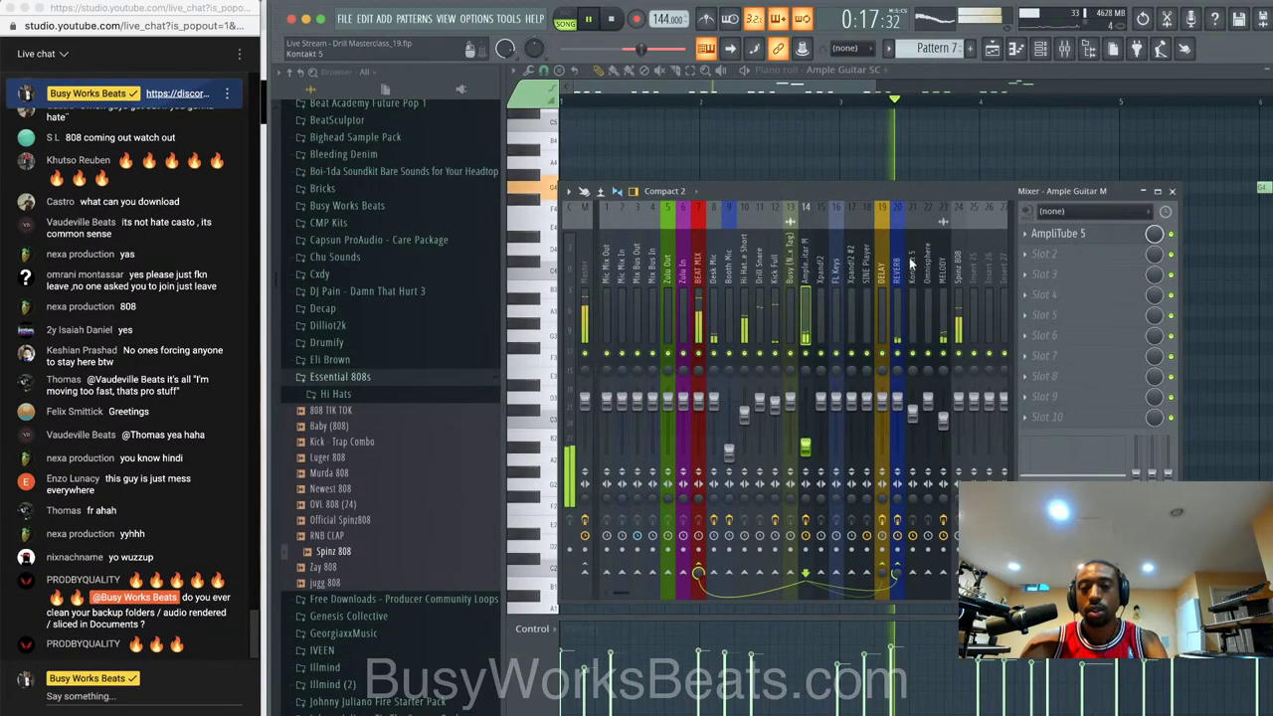
pyautogui.press('space')
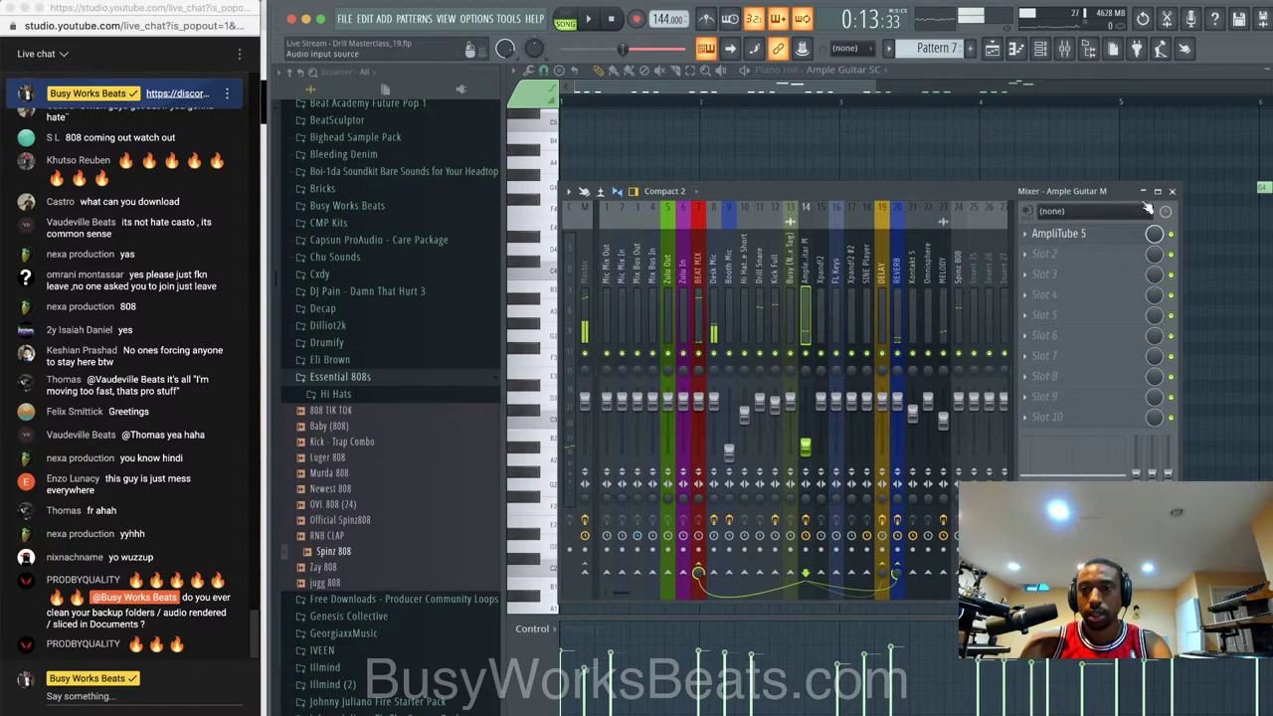
pyautogui.click(1172, 191)
pyautogui.click(1266, 69)
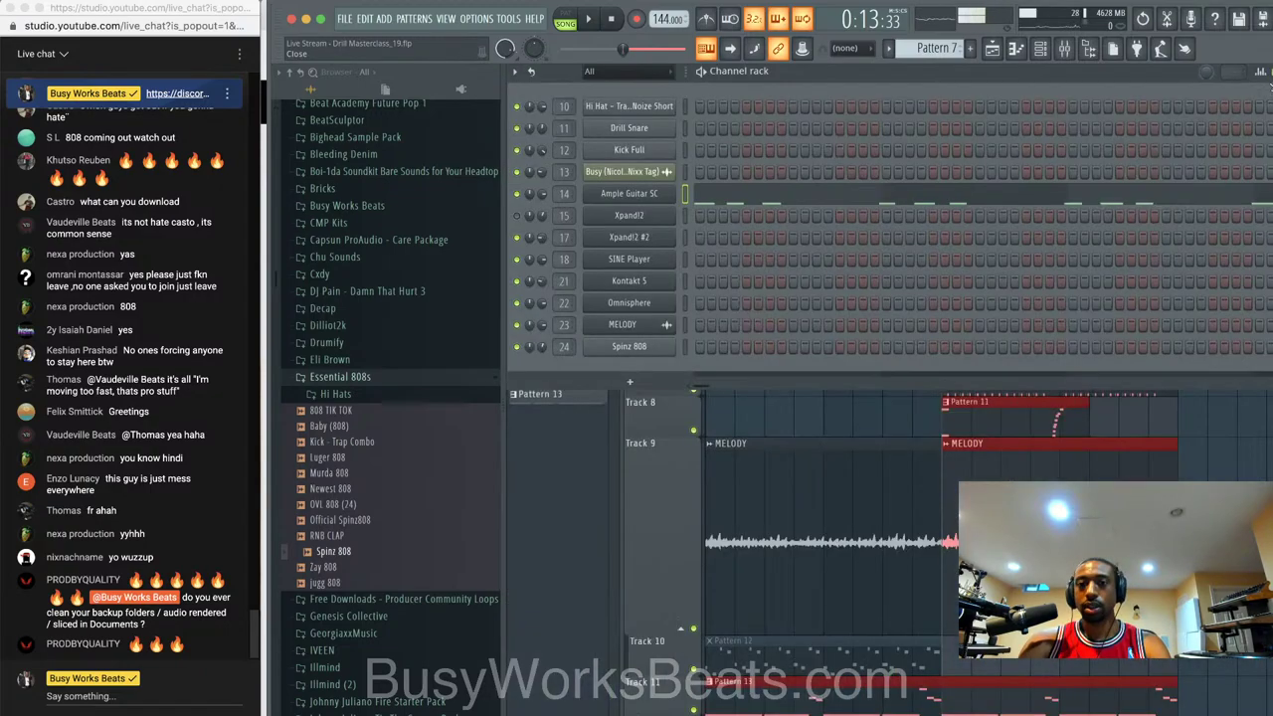
# - Set the Ample Guitar SC channel's fine time shift to 0:01, check the playback, and return to the playlist
pyautogui.click(636, 193)
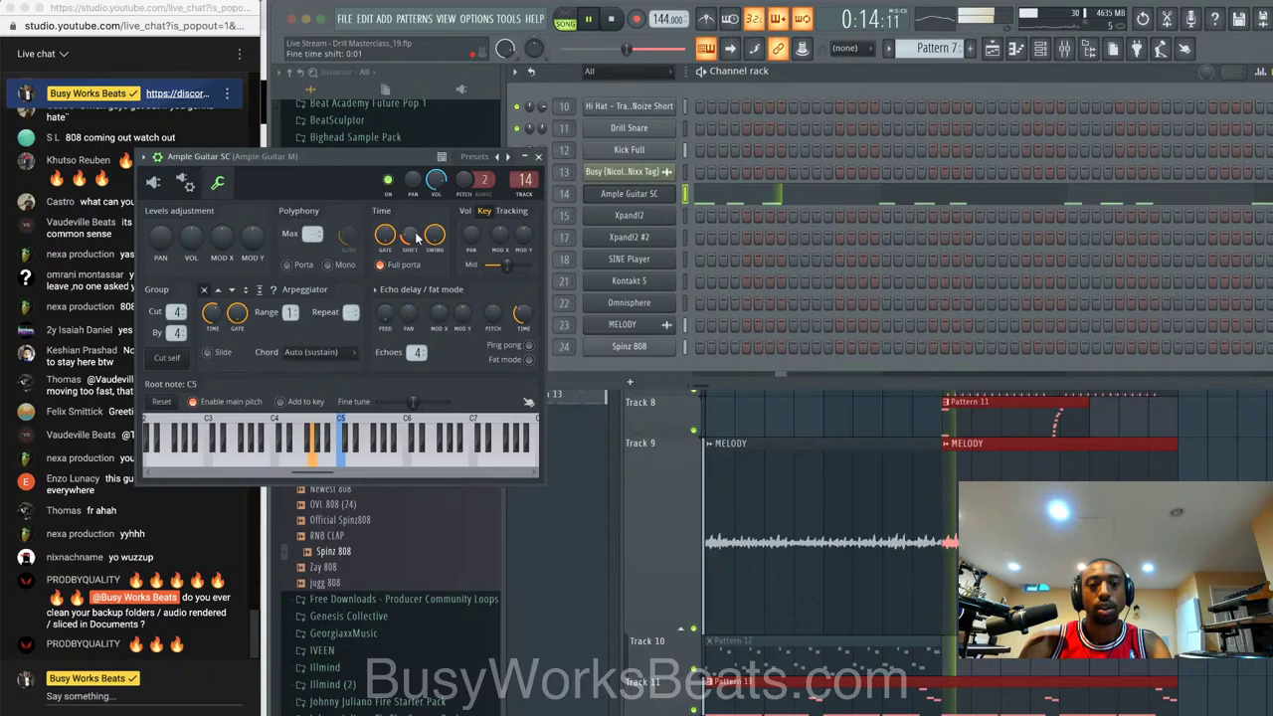
pyautogui.click(538, 157)
pyautogui.press('F6')
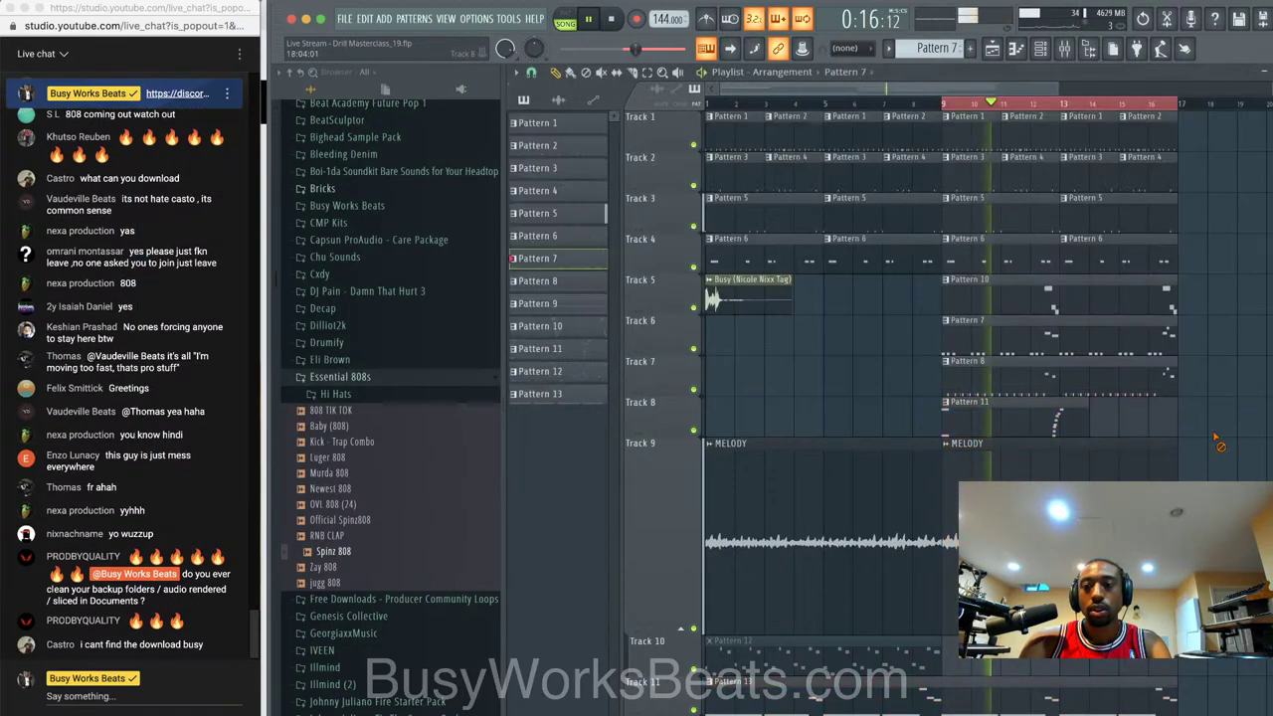
pyautogui.press('space')
pyautogui.scroll(-2, 1064, 408)
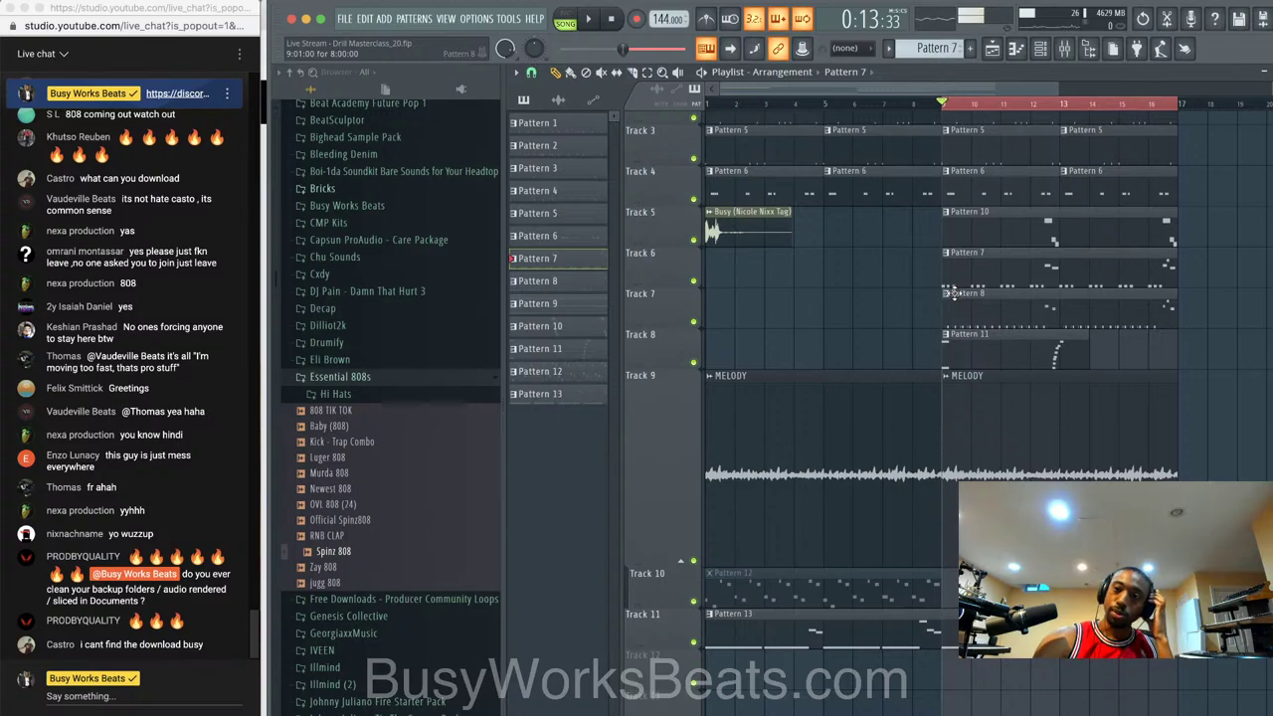
# - Switch to the Chrome window showing the Nicole Nixx Beats website
pyautogui.rightClick(431, 714)
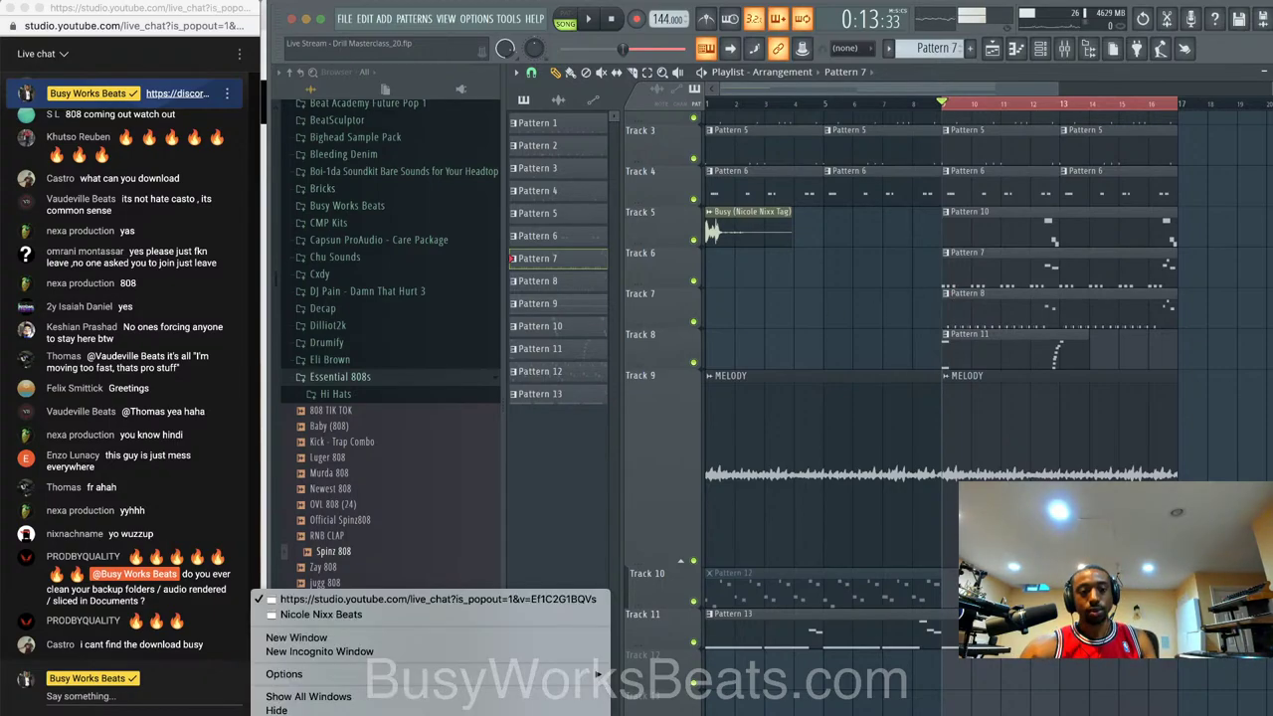
pyautogui.click(321, 614)
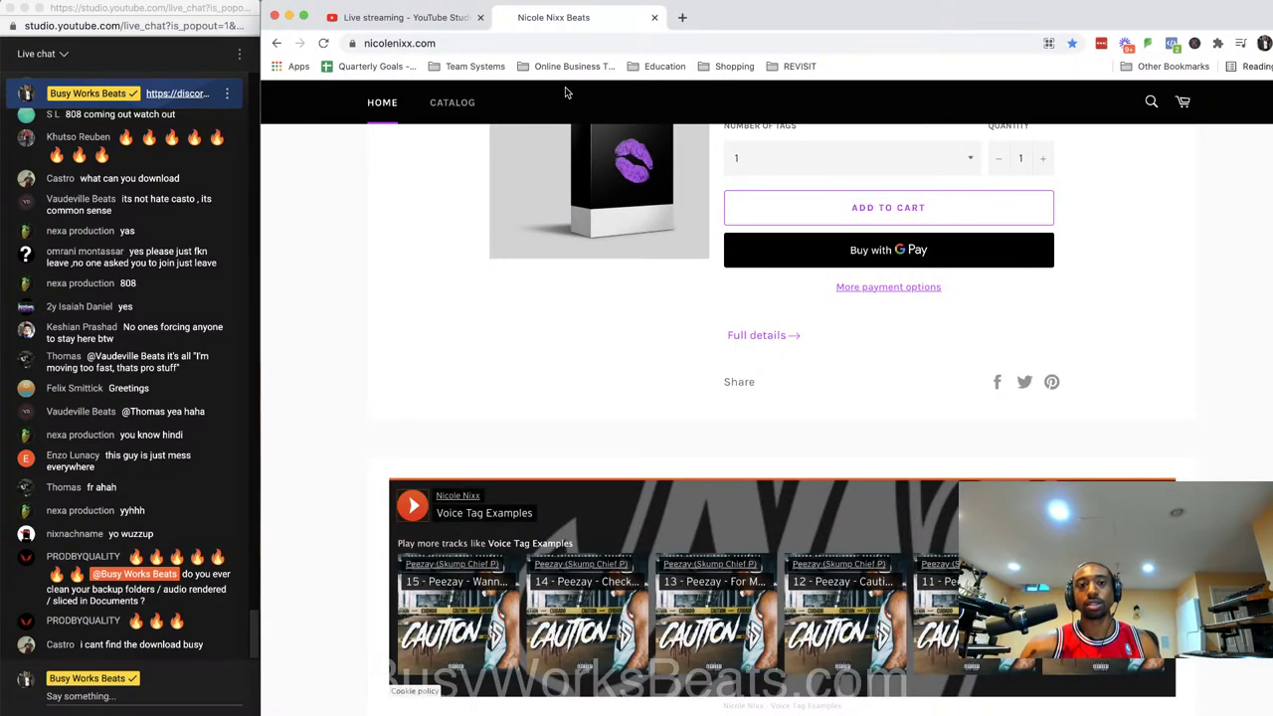
# - Post the nicolenixx.com link with the text "Click Here Vocal Tags" in the YouTube live chat
pyautogui.click(553, 40)
pyautogui.hotkey('ctrl', 'c')
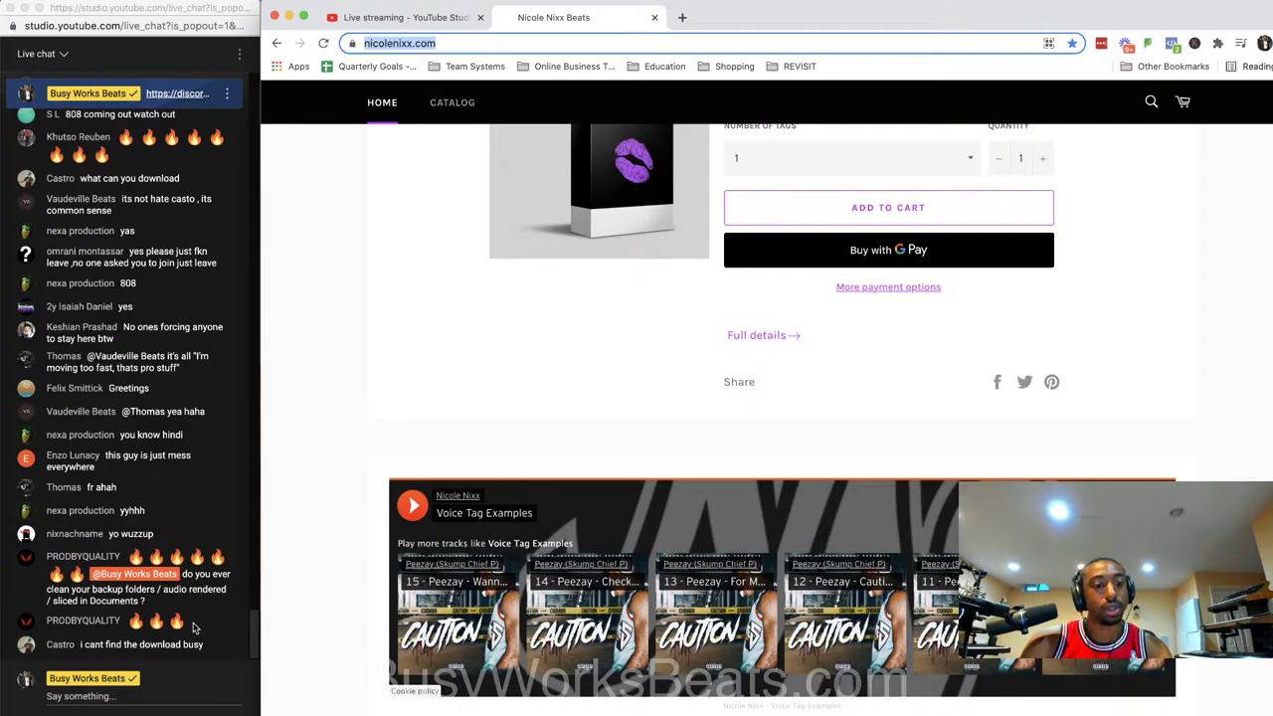
pyautogui.click(142, 696)
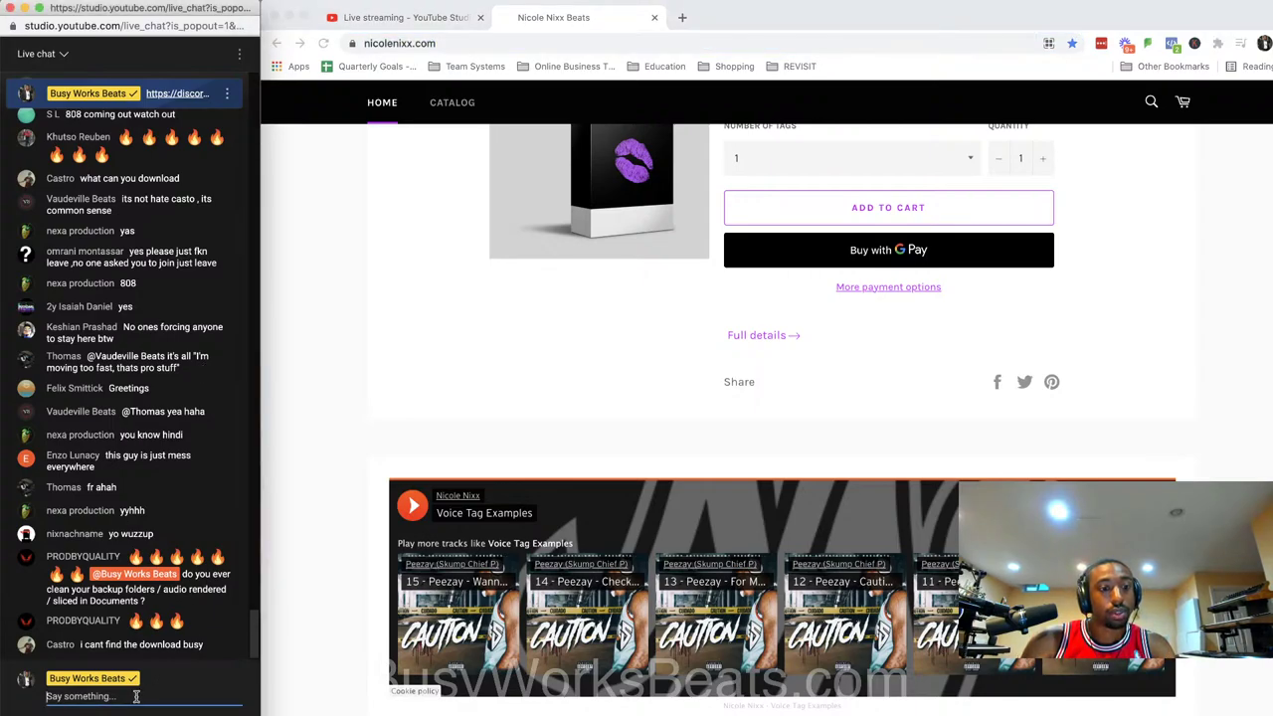
pyautogui.hotkey('ctrl', 'v')
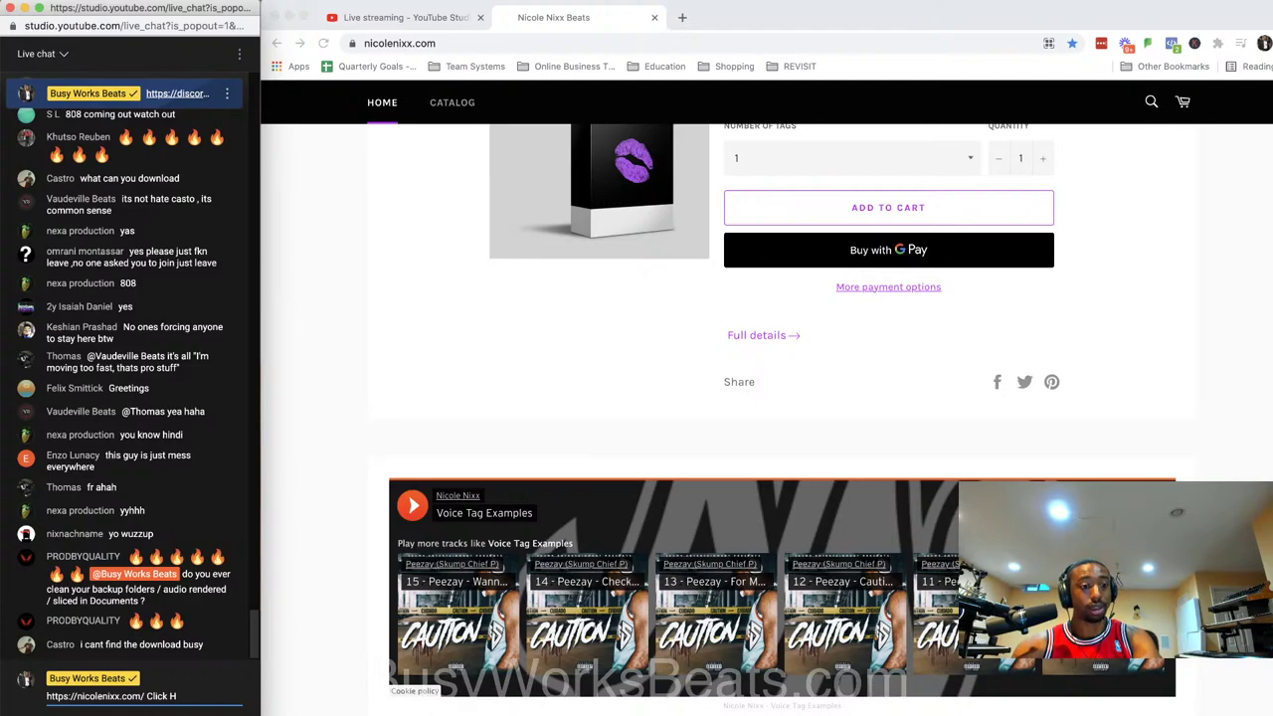
pyautogui.write('Click Here')
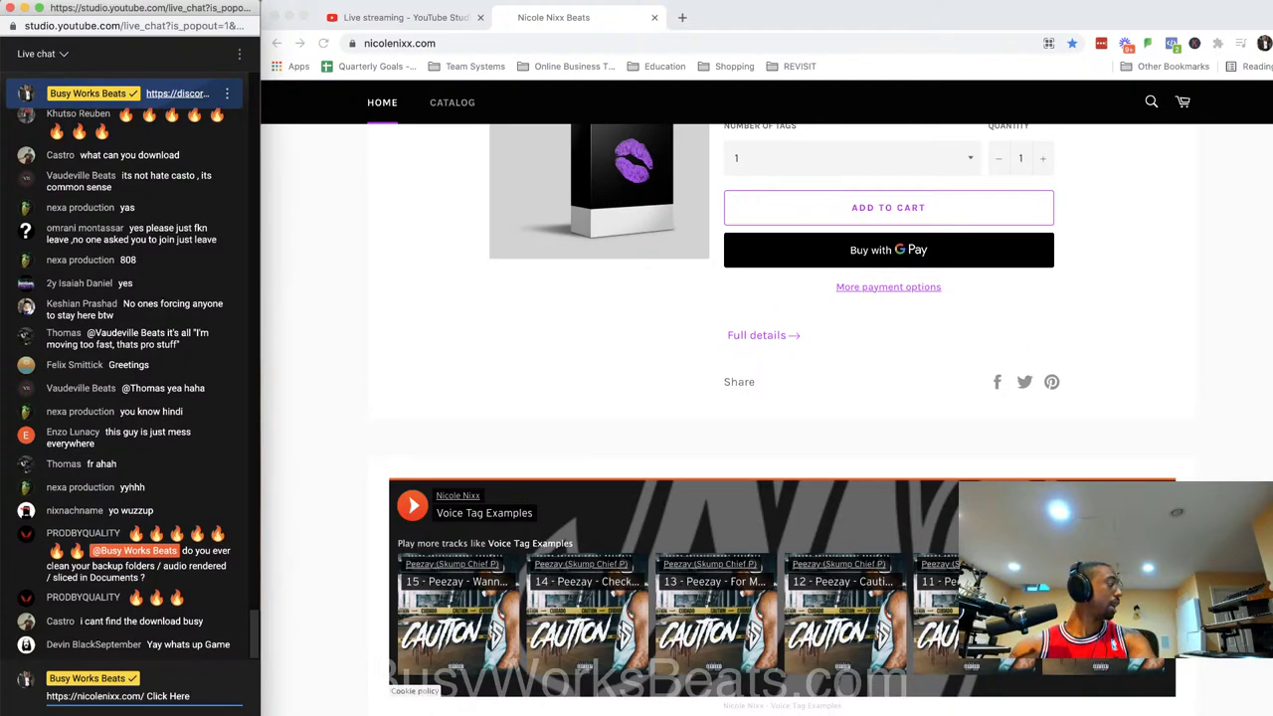
pyautogui.write(' Voca')
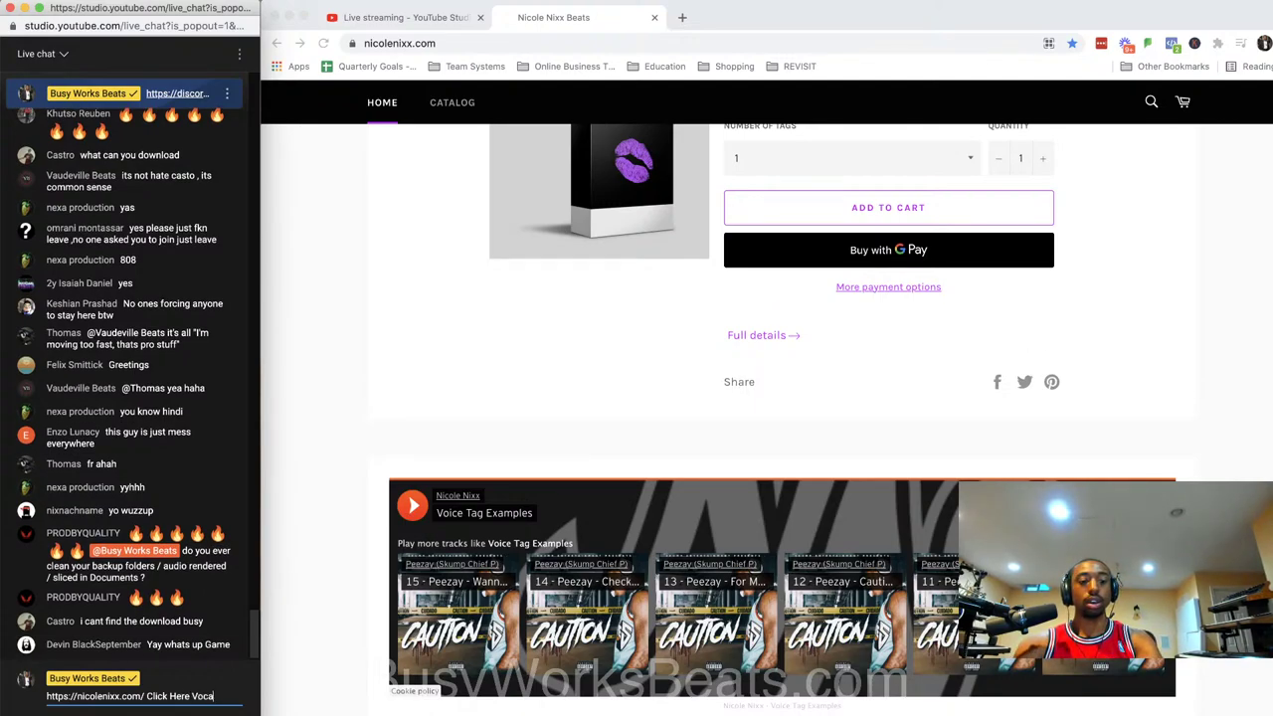
pyautogui.write('l Tags')
pyautogui.press('Return')
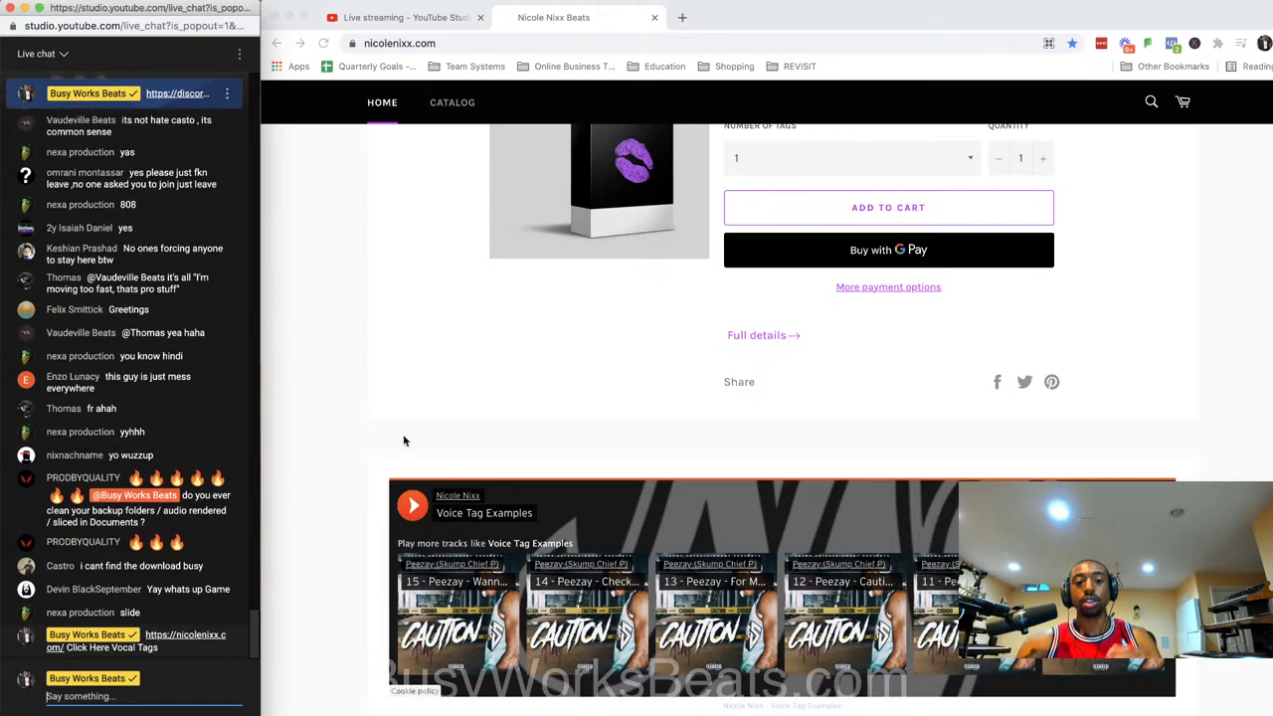
# - Play the Voice Tag Examples on the Nicole Nixx Beats website and switch back to FL Studio
pyautogui.click(411, 504)
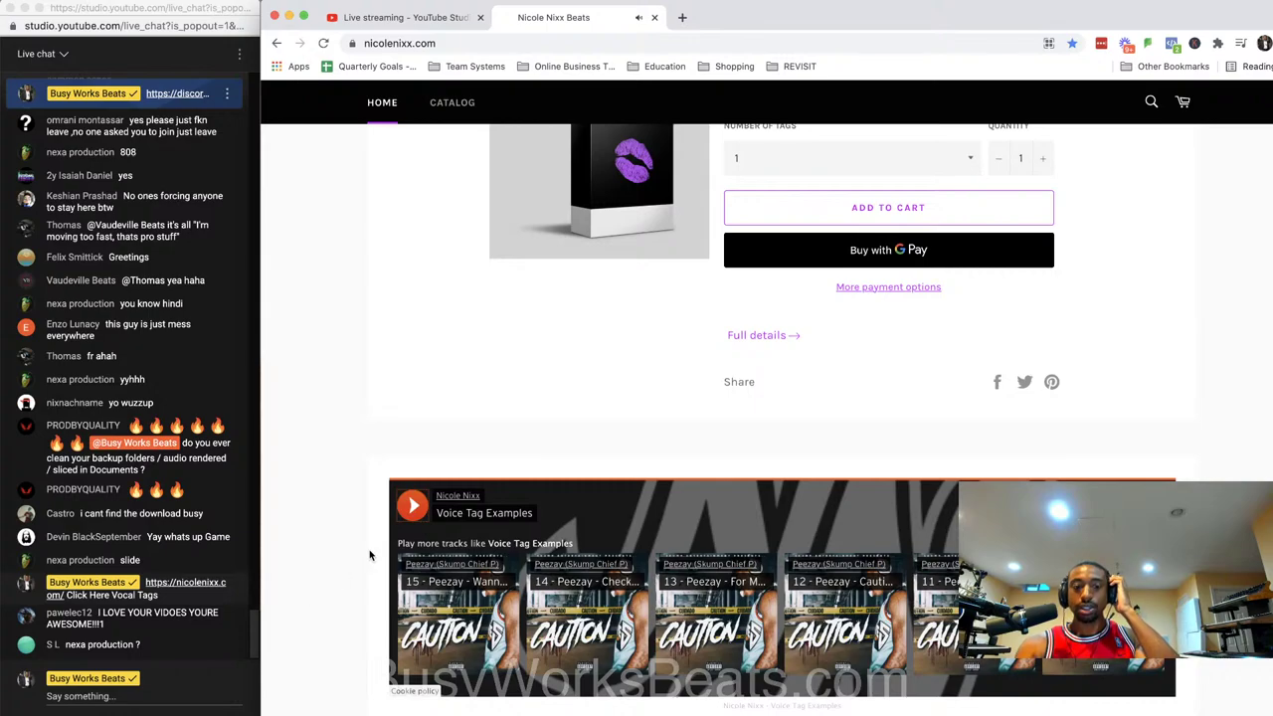
pyautogui.press('super+Tab')
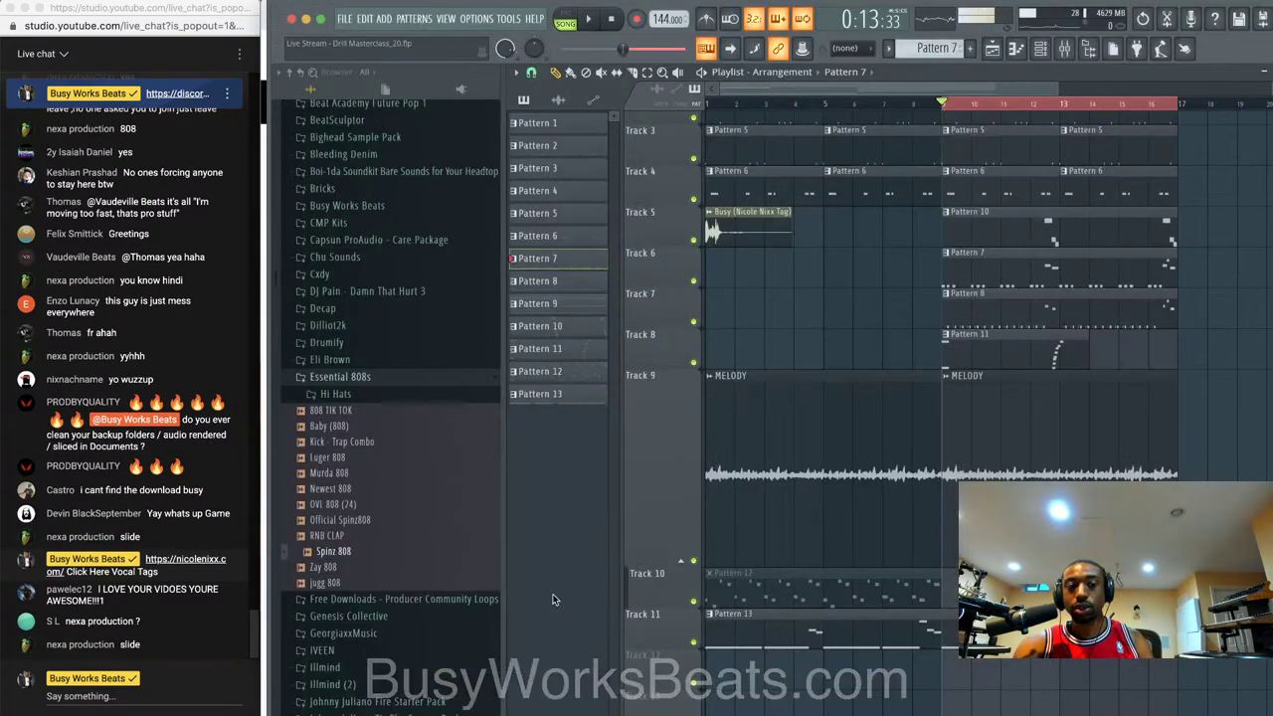
# - Clear the playlist's time selection, check playback from the start, and save the project as Live Stream - Drill Masterclass_21.flp
pyautogui.rightClick(994, 106)
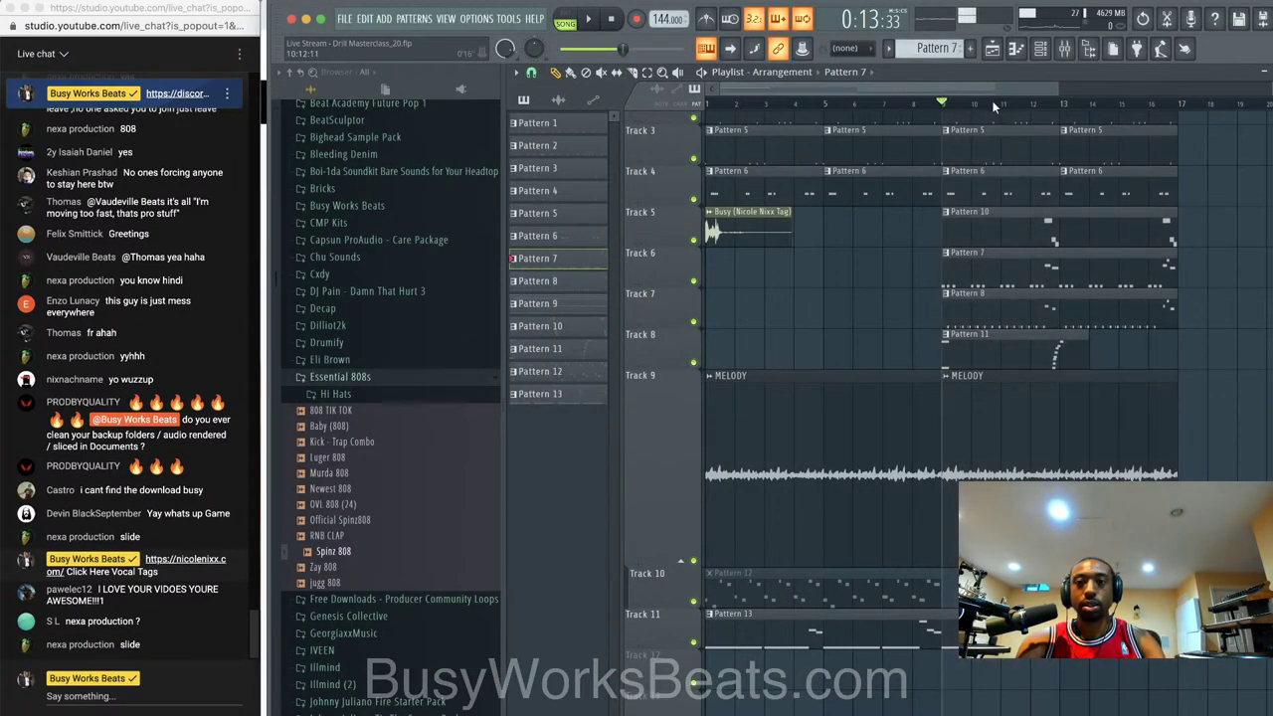
pyautogui.click(611, 19)
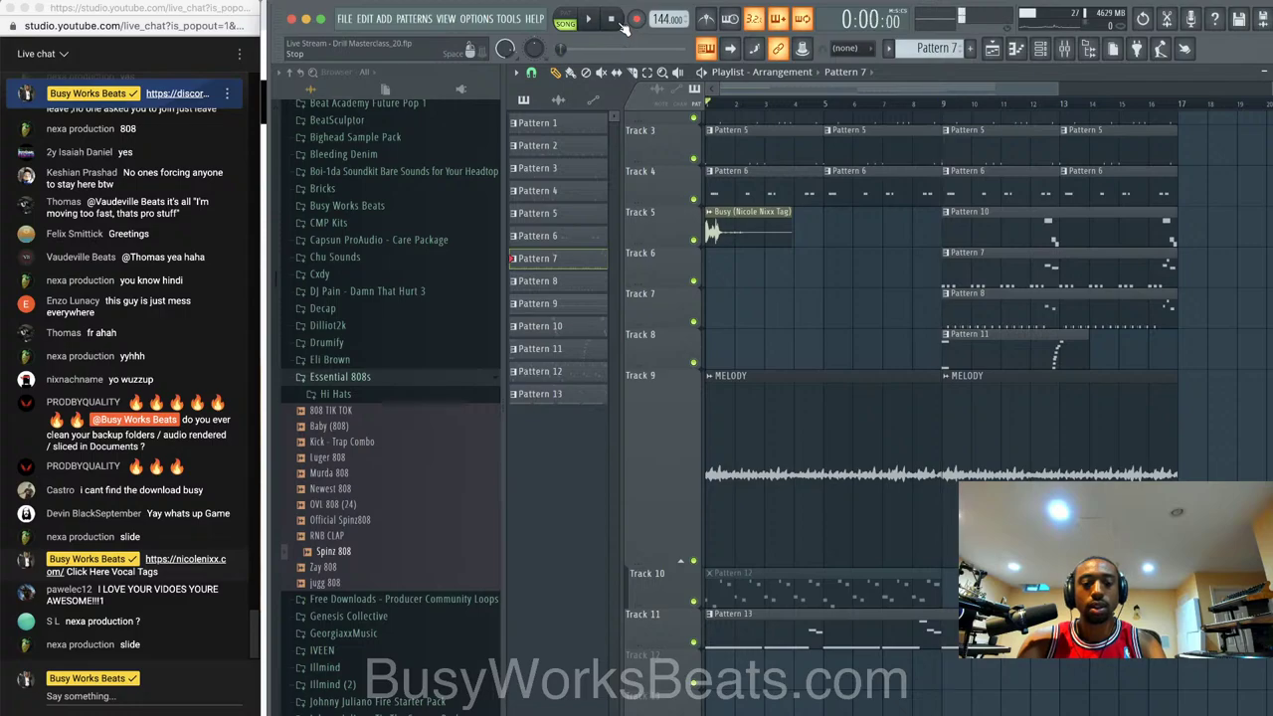
pyautogui.press('space')
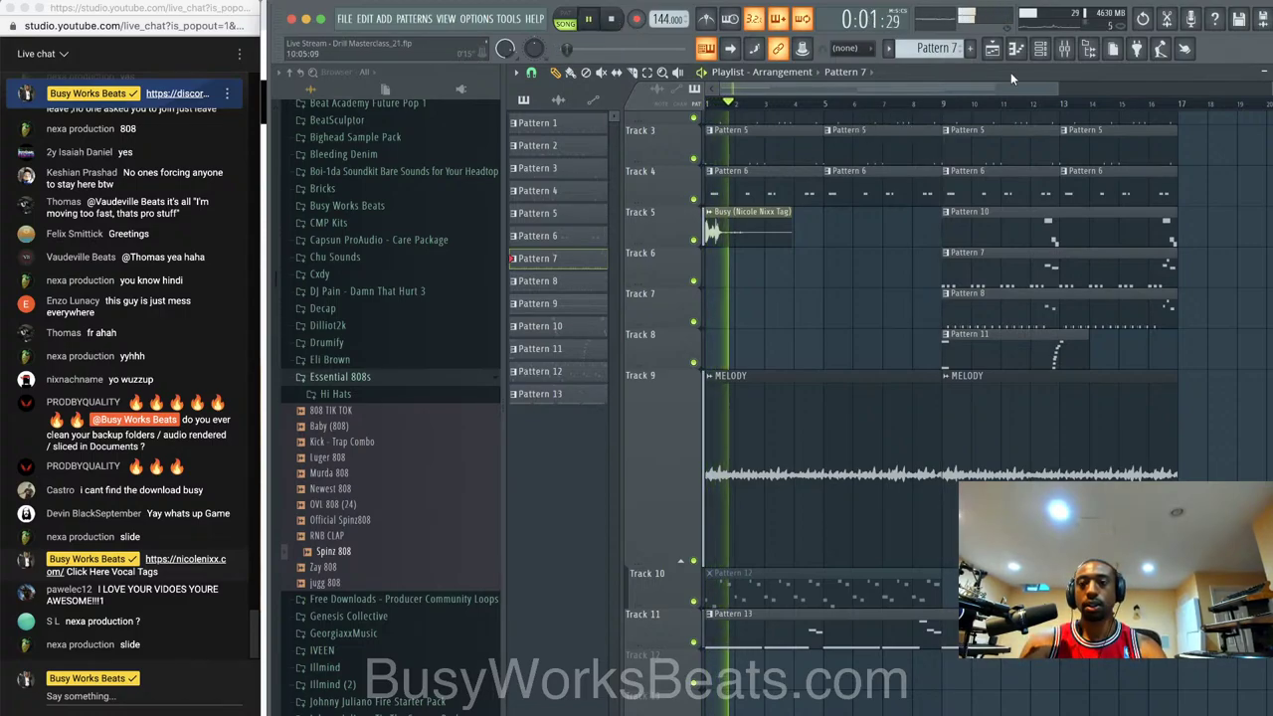
pyautogui.press('space')
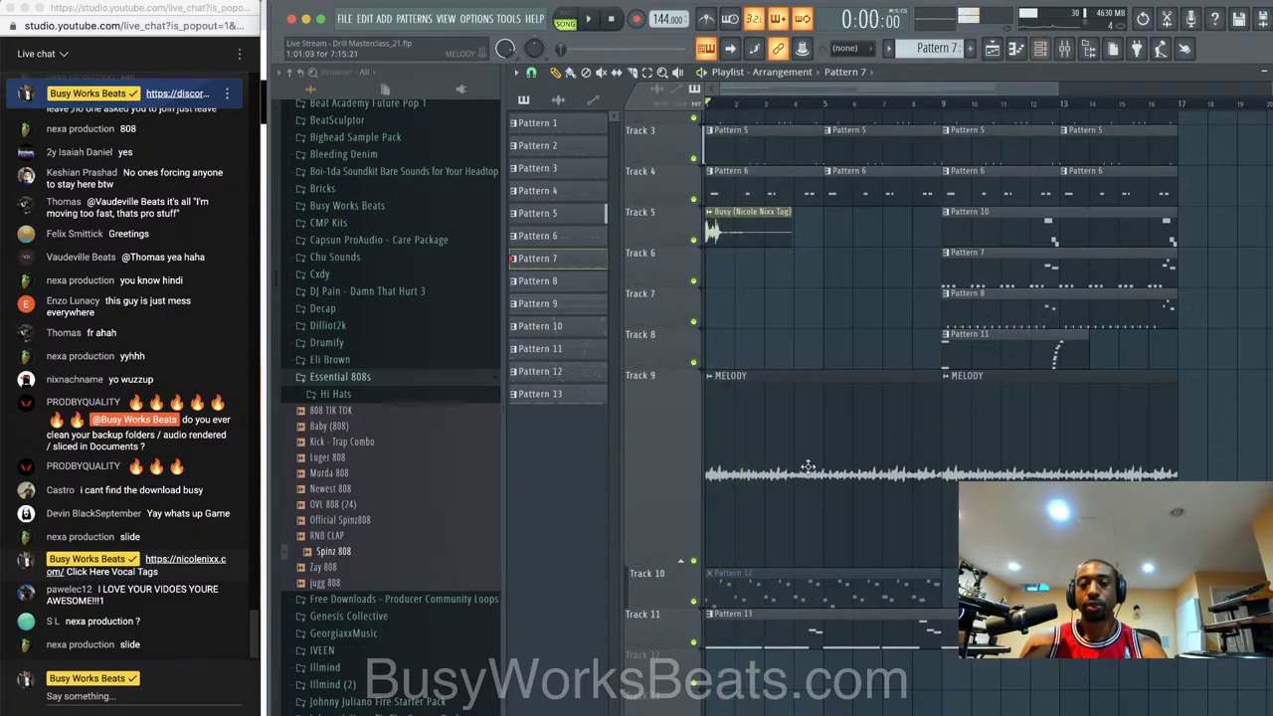
pyautogui.hotkey('ctrl', 's')
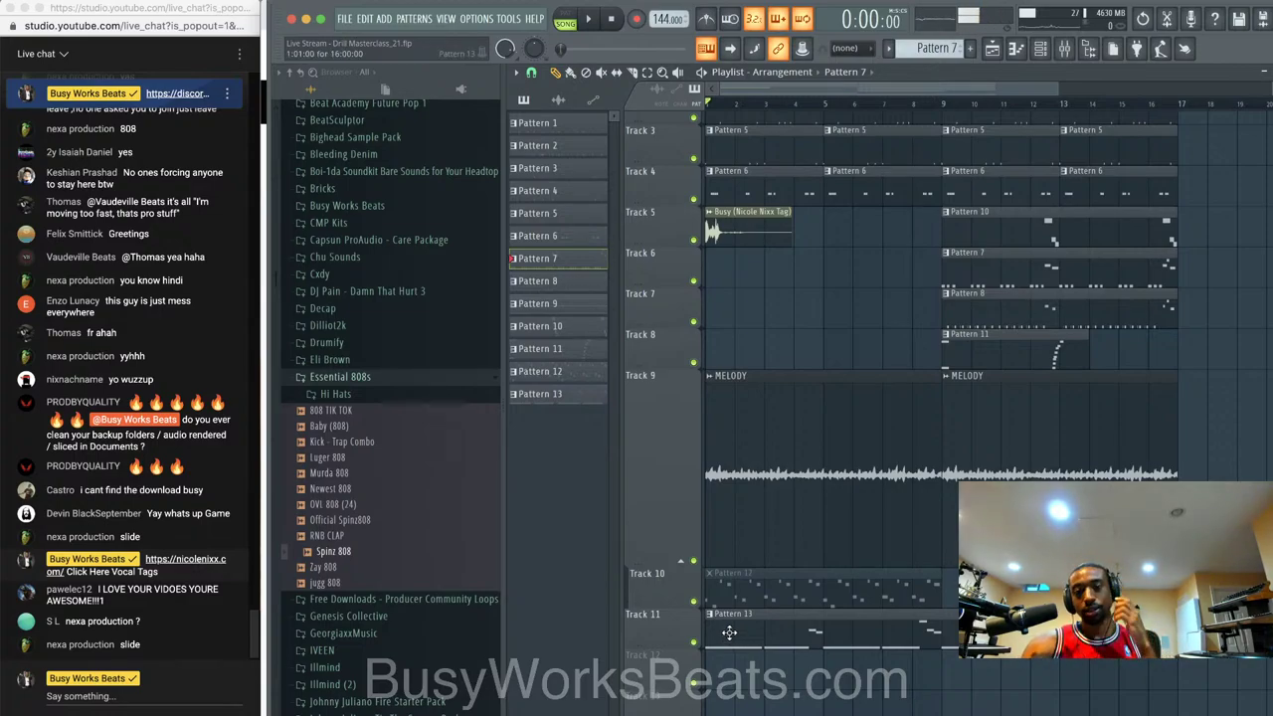
# - Open the mixer, check the YouTube Studio live-stream dashboard in Chrome, and return to FL Studio
pyautogui.click(1065, 48)
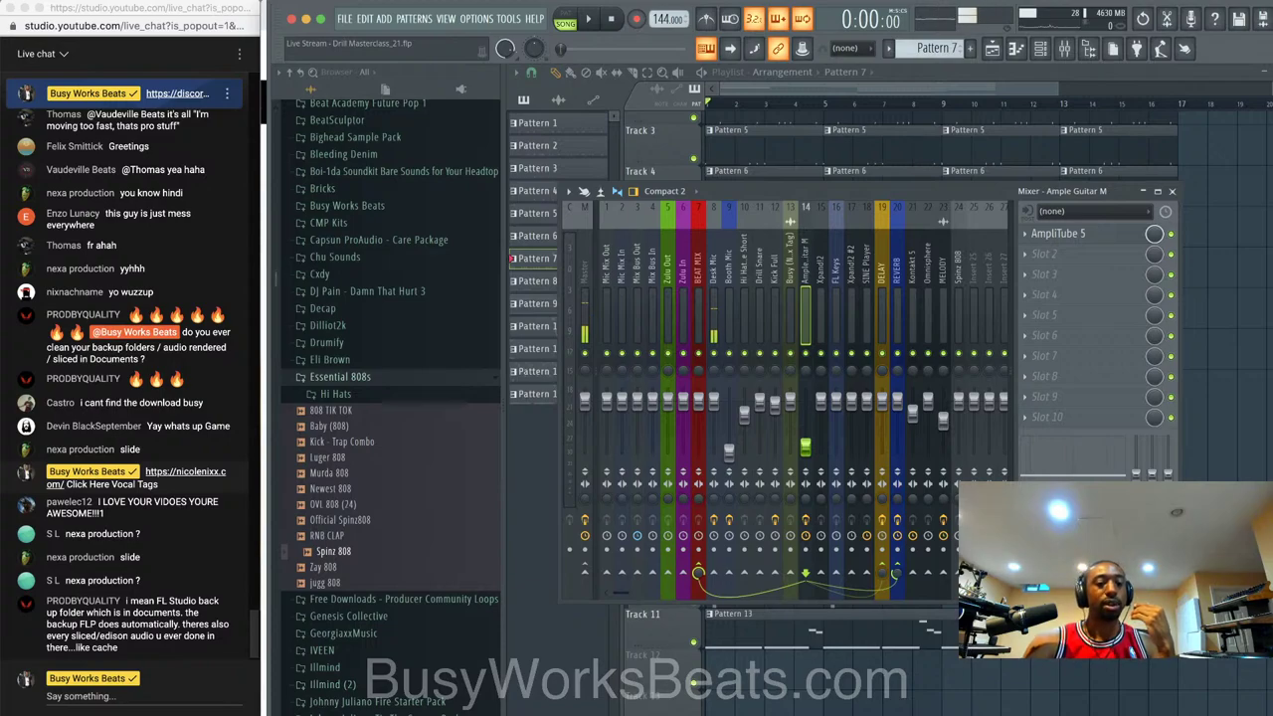
pyautogui.rightClick(430, 715)
pyautogui.click(369, 599)
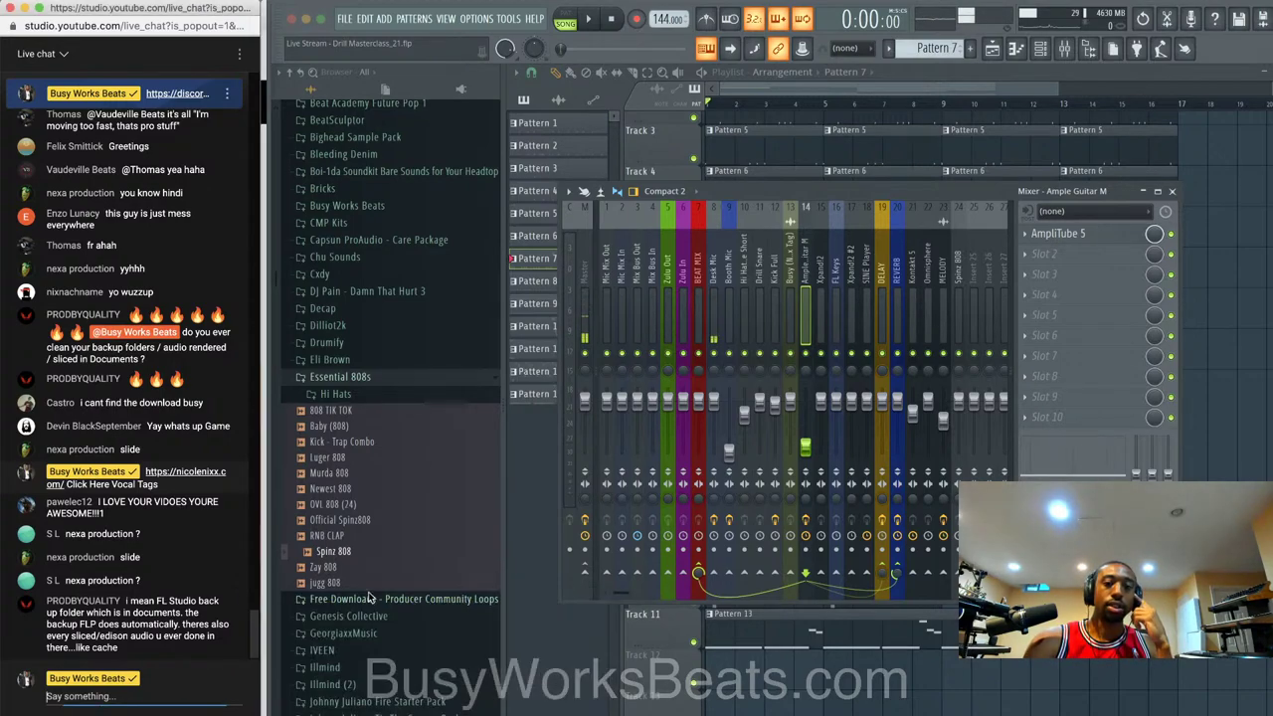
pyautogui.rightClick(430, 712)
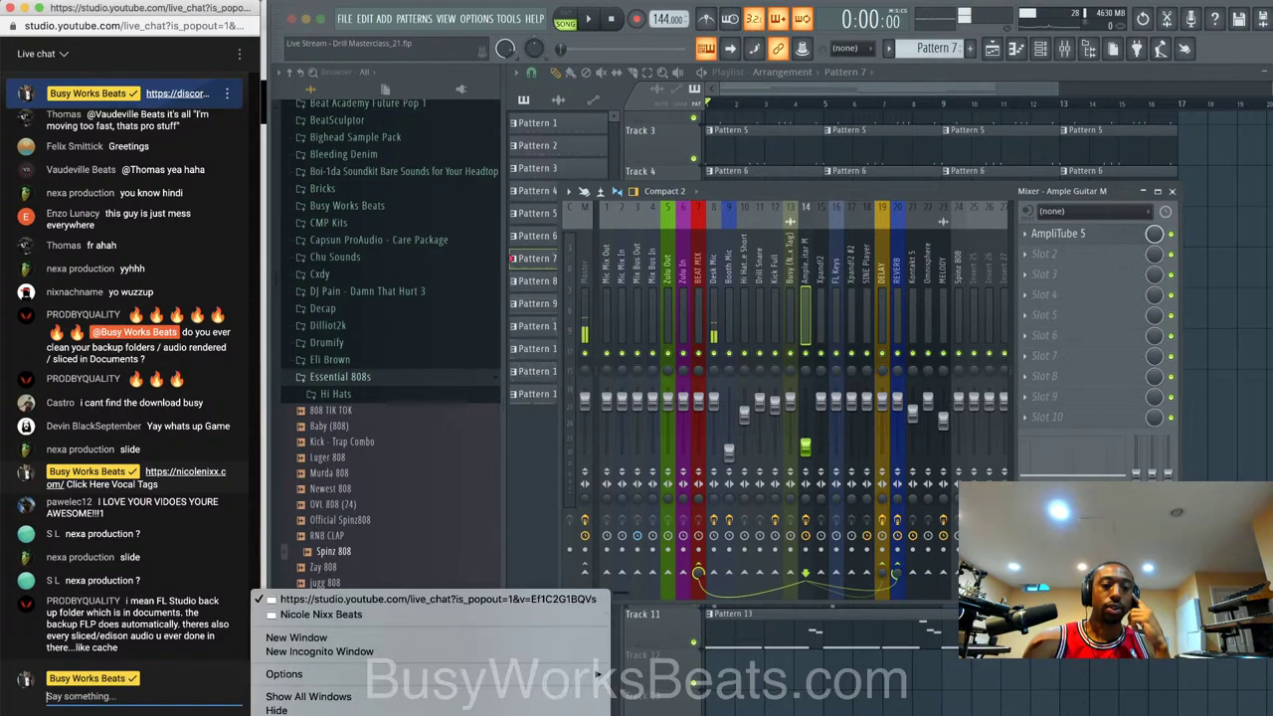
pyautogui.click(351, 616)
pyautogui.click(441, 26)
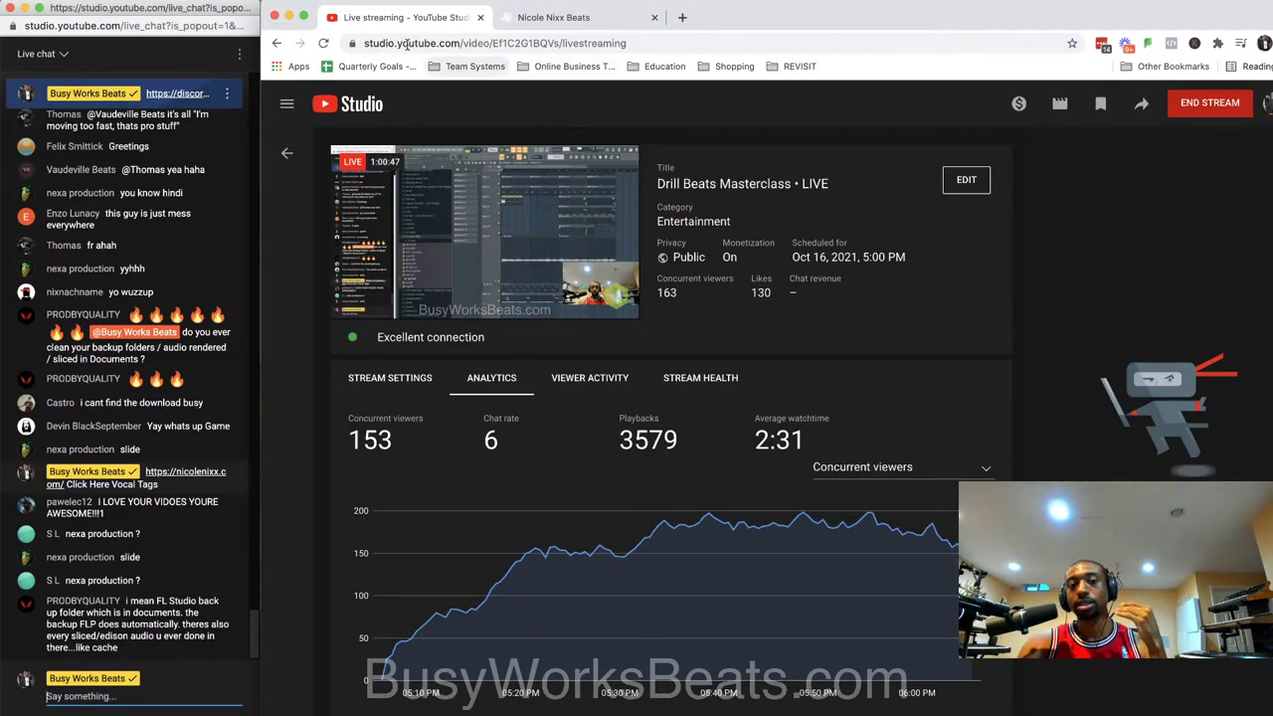
pyautogui.click(289, 17)
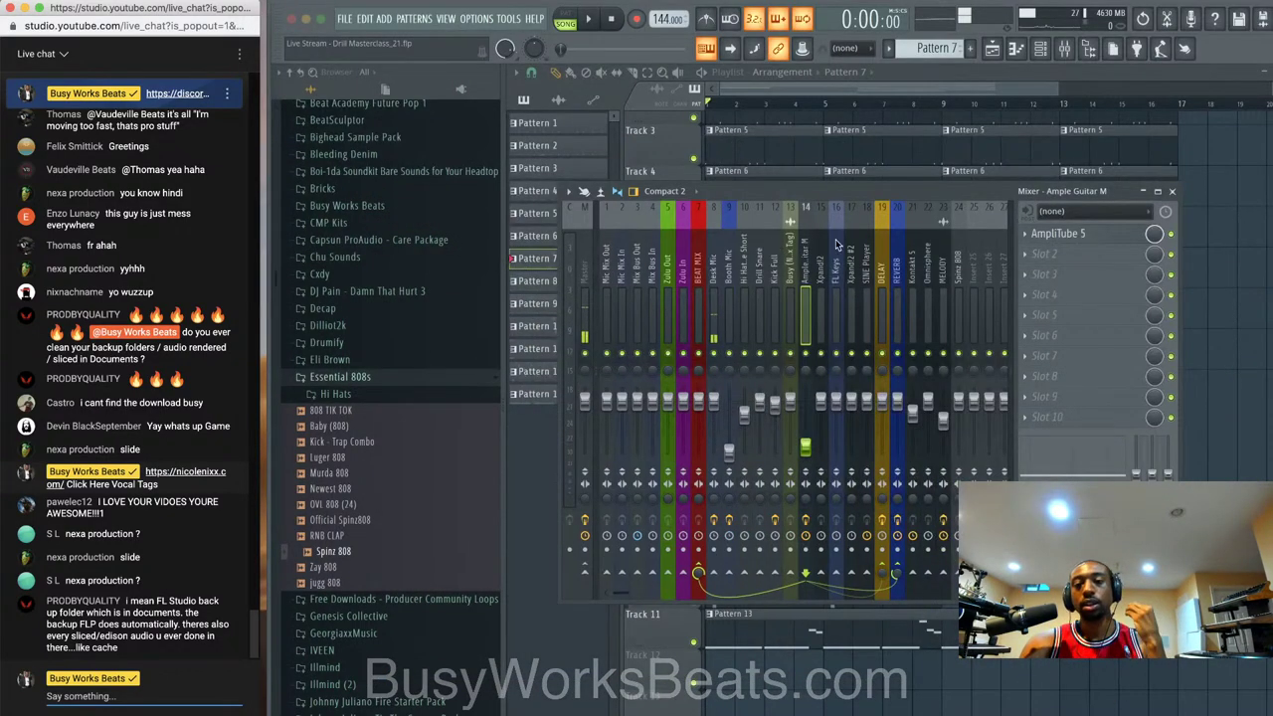
# - Load the Saturation Knob effect into the first slot of the Spinz 808 mixer track
pyautogui.click(956, 256)
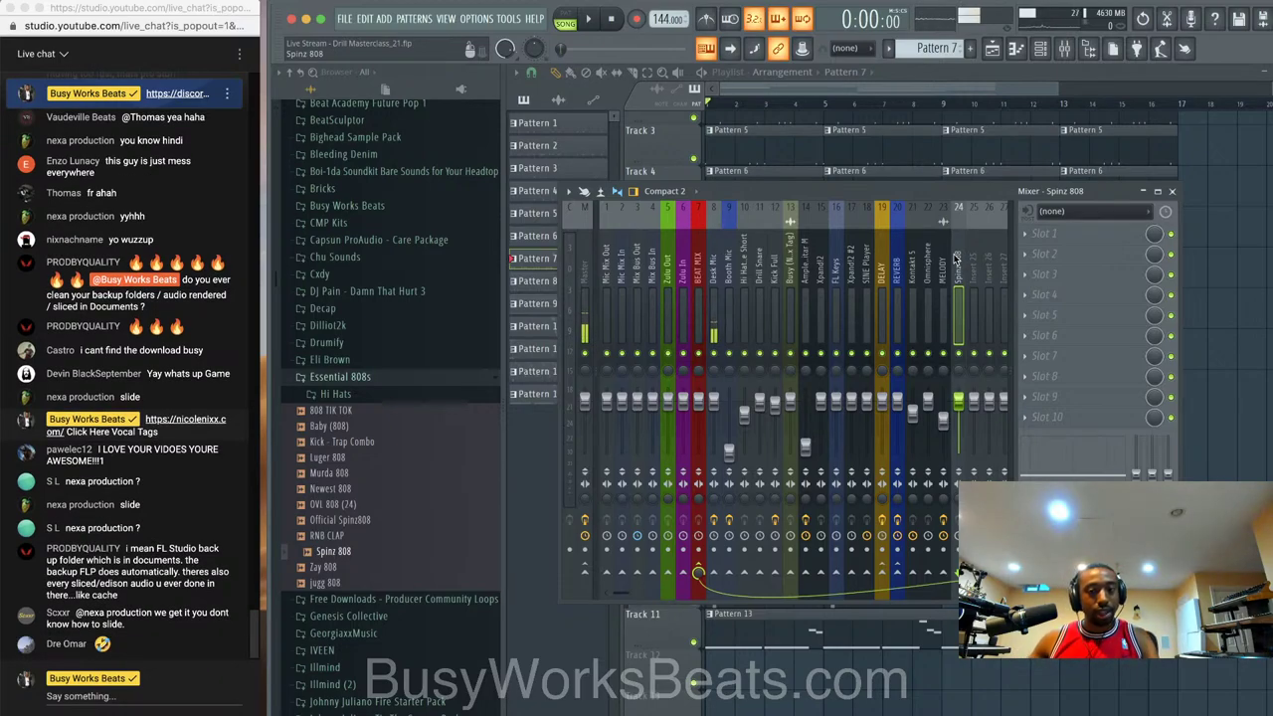
pyautogui.click(1044, 234)
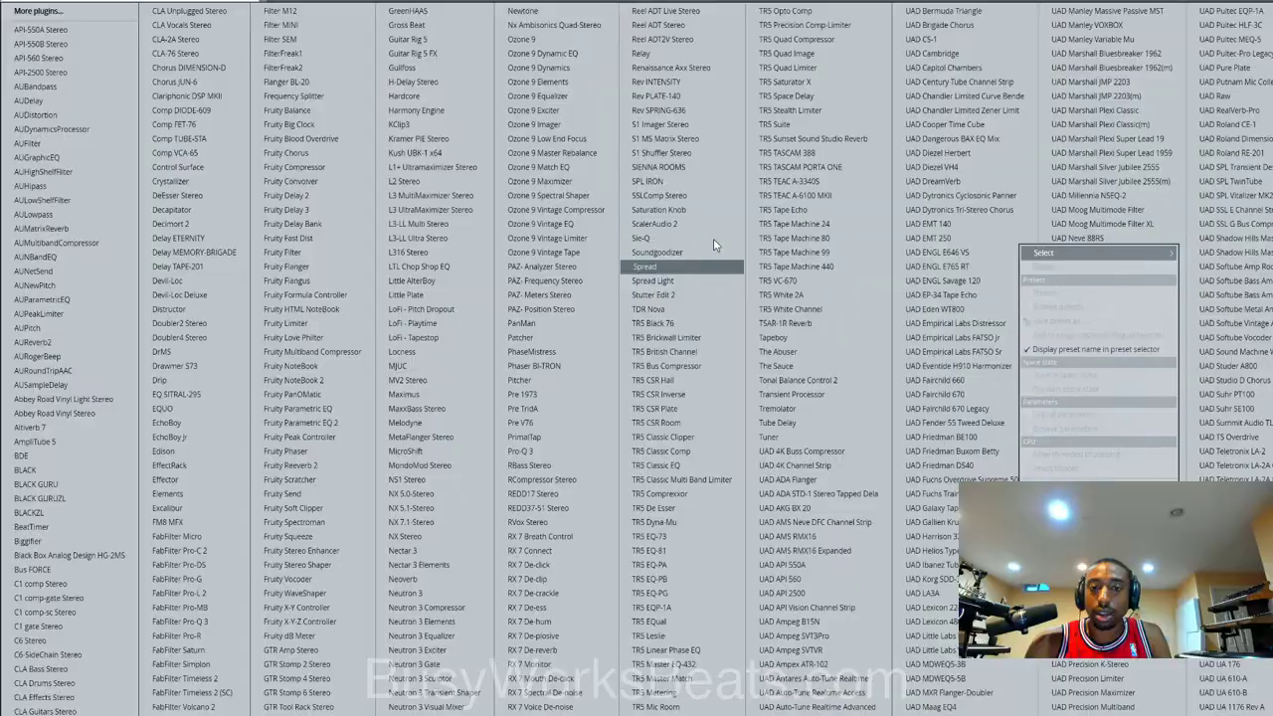
pyautogui.click(712, 209)
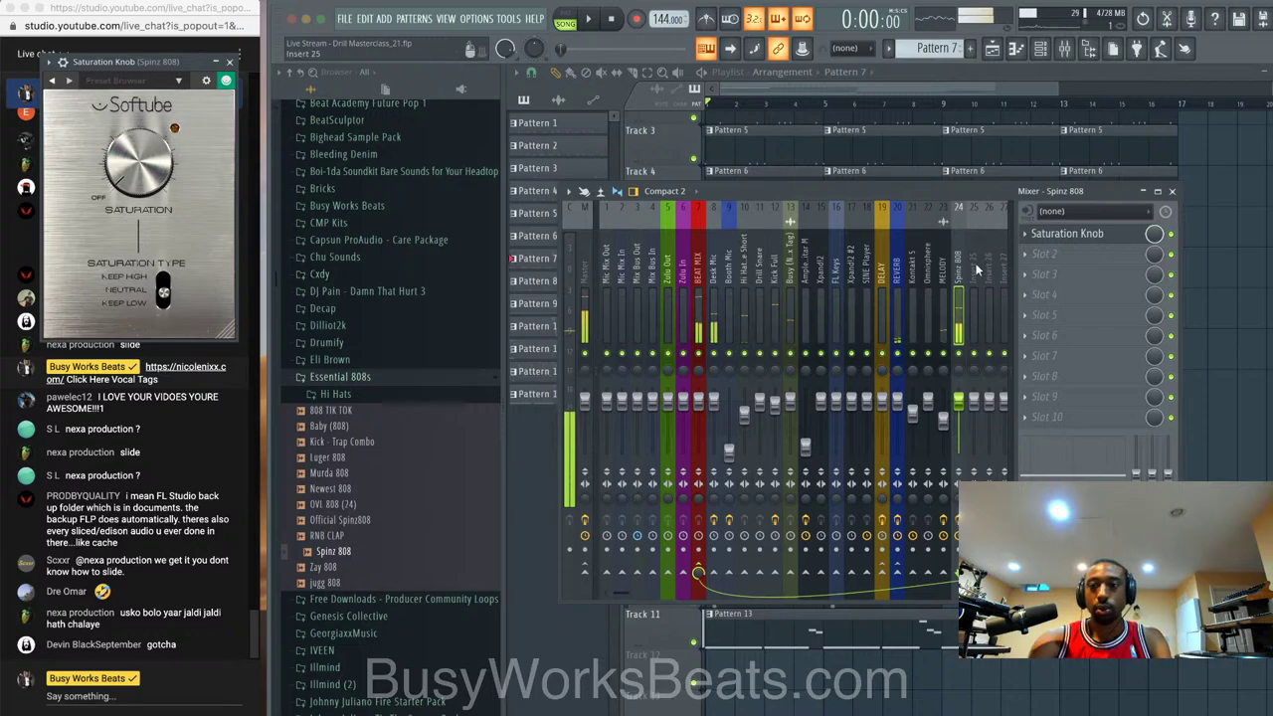
# - Lower the Spinz 808 track's volume, adjust its Saturation Knob amount against playback, and close the plugin and mixer
pyautogui.moveTo(959, 401); pyautogui.dragTo(959, 419)
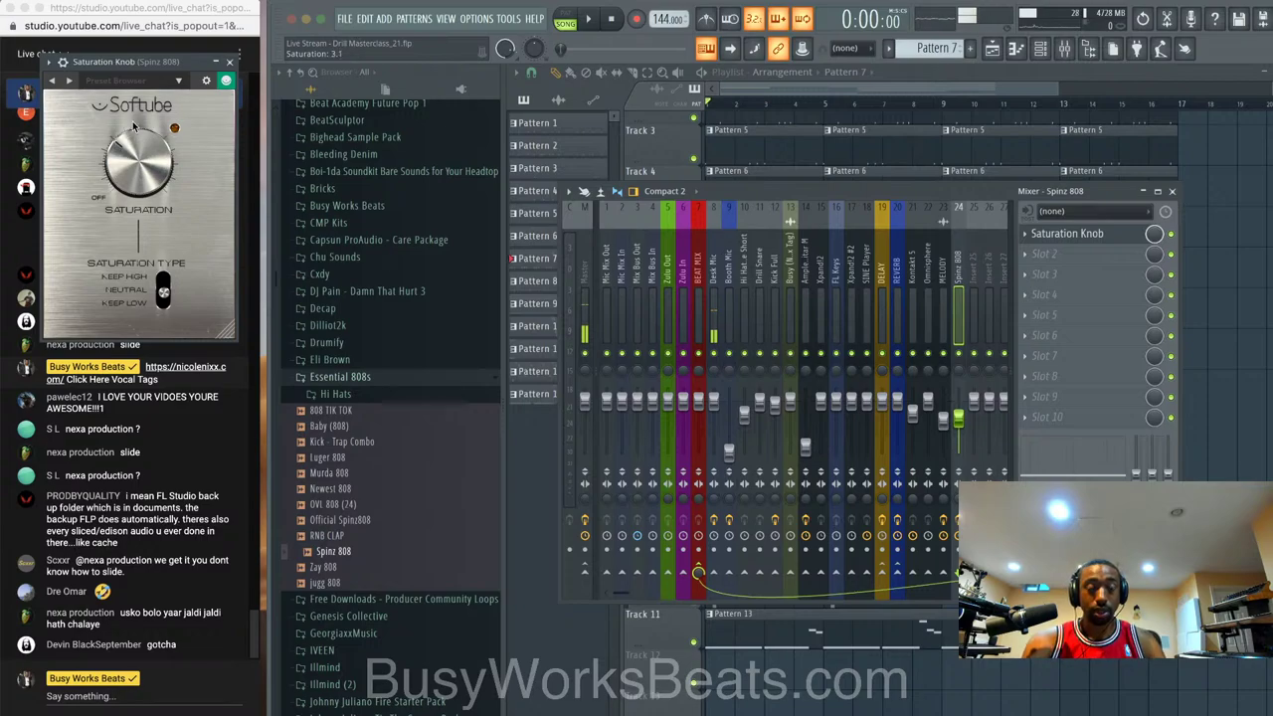
pyautogui.press('space')
pyautogui.moveTo(133, 126)
pyautogui.mouseDown()
pyautogui.moveTo(134, 113)
pyautogui.moveTo(136, 151)
pyautogui.mouseUp()
pyautogui.press('space')
pyautogui.press('space')
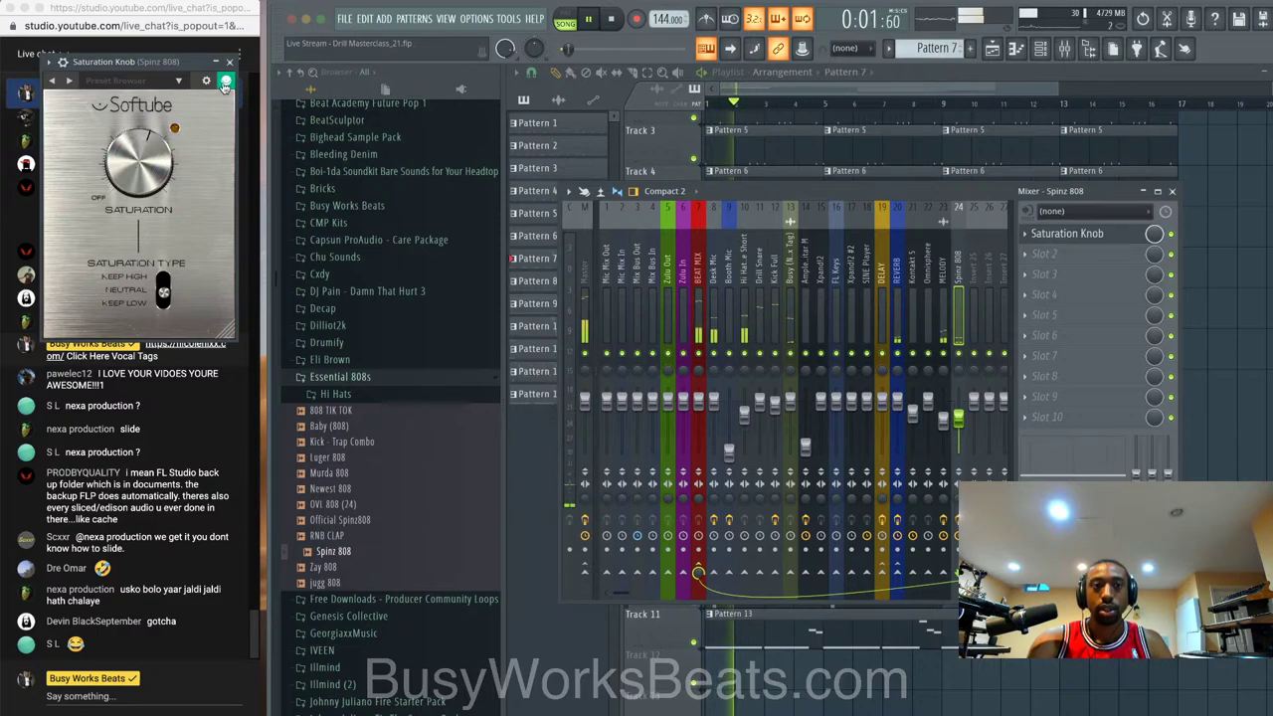
pyautogui.click(229, 61)
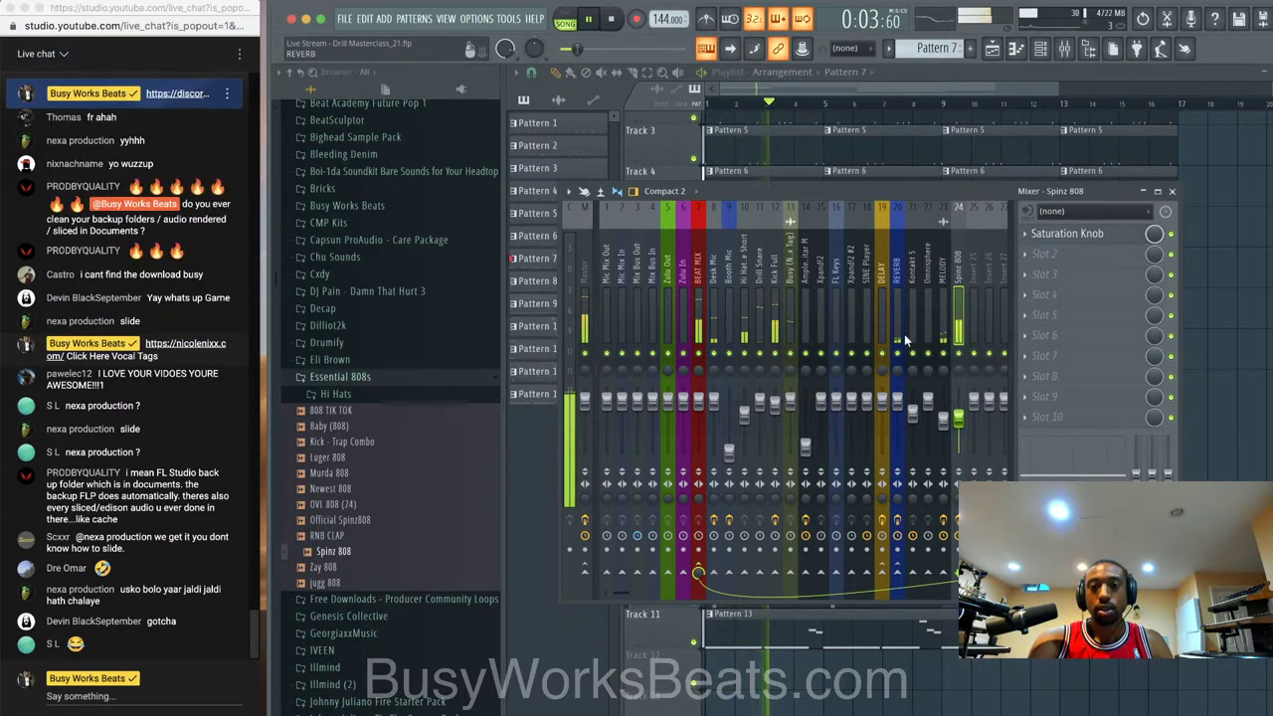
pyautogui.rightClick(1202, 387)
pyautogui.press('space')
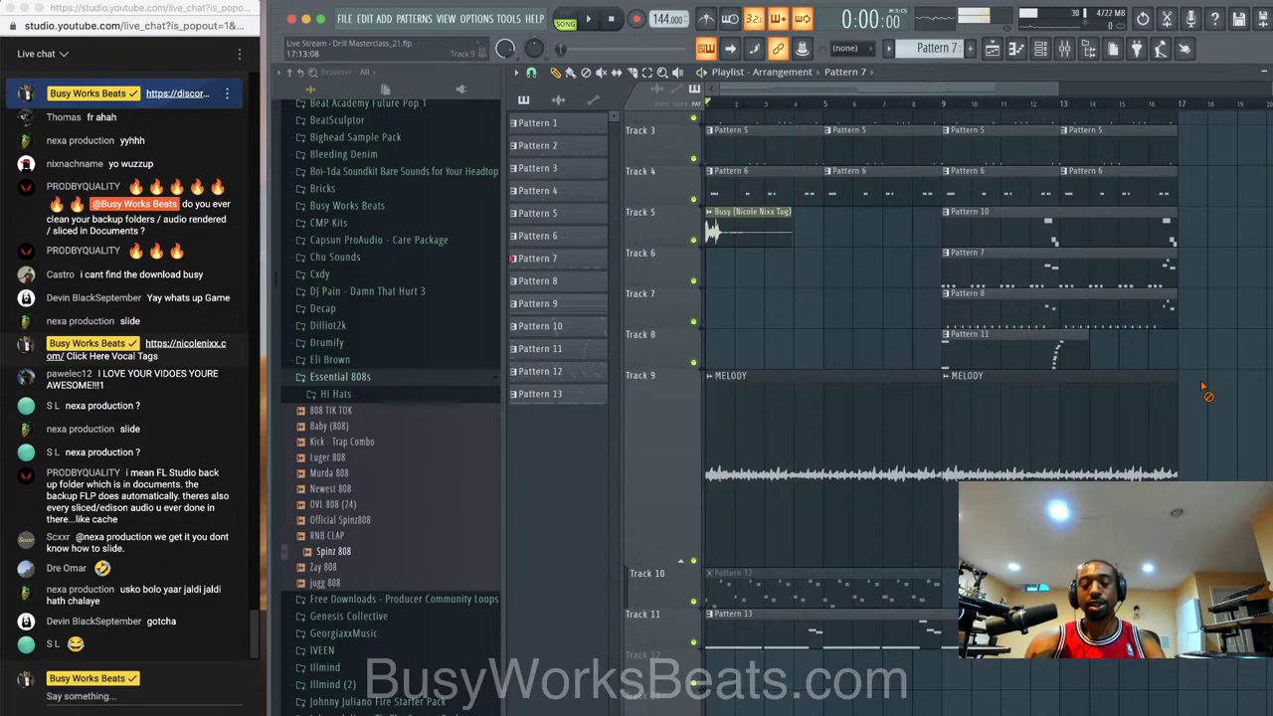
# - Save the project as Live Stream - Drill Masterclass_22.flp and check the mixer levels during playback from the start
pyautogui.press('super+n')
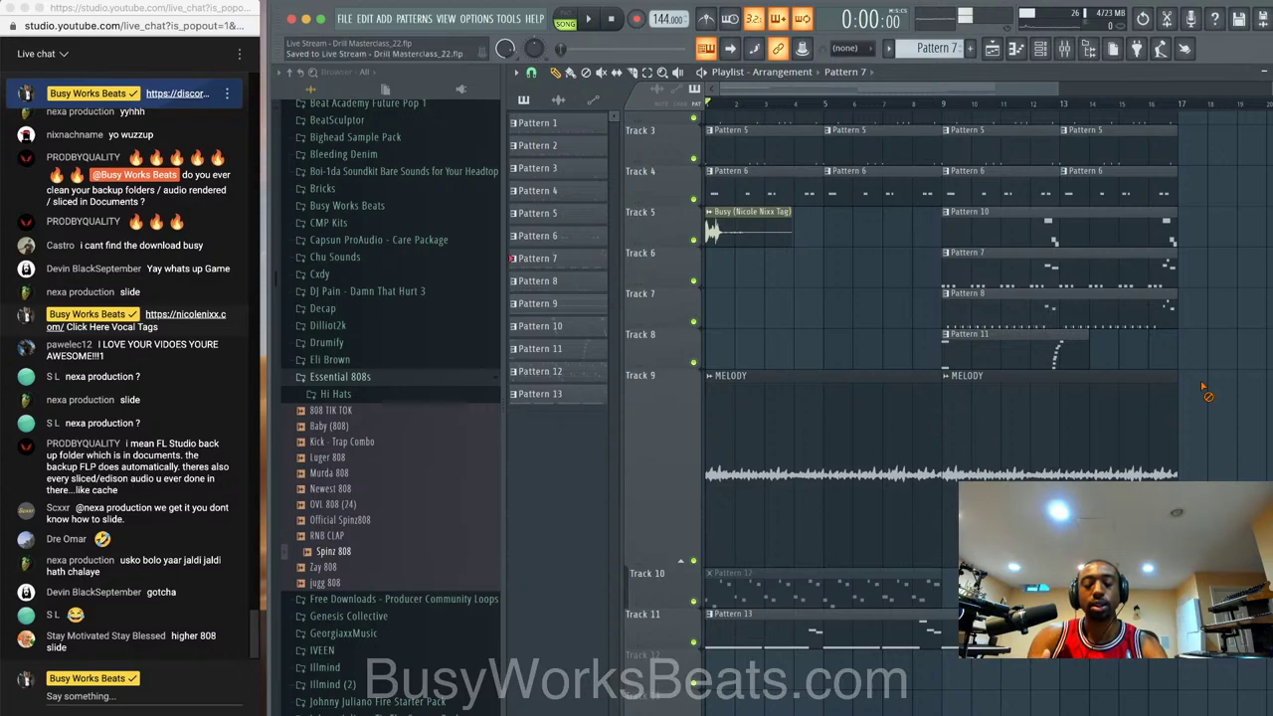
pyautogui.press('space')
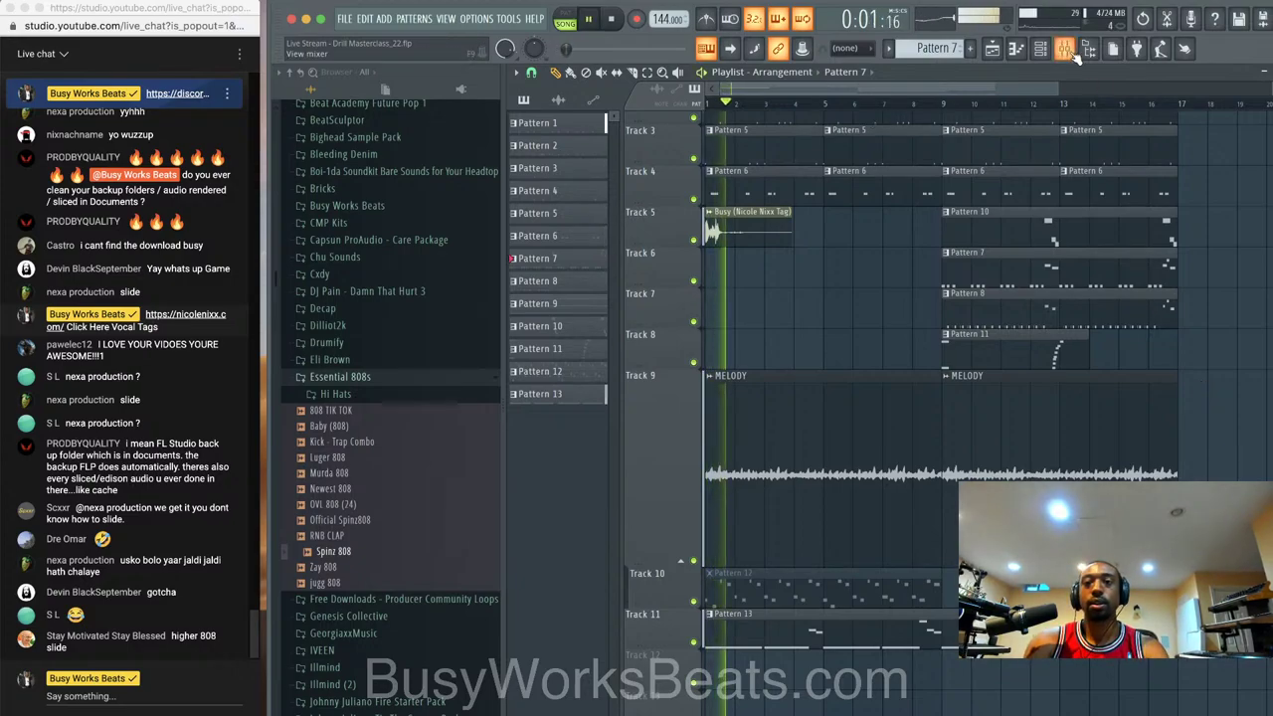
pyautogui.press('F9')
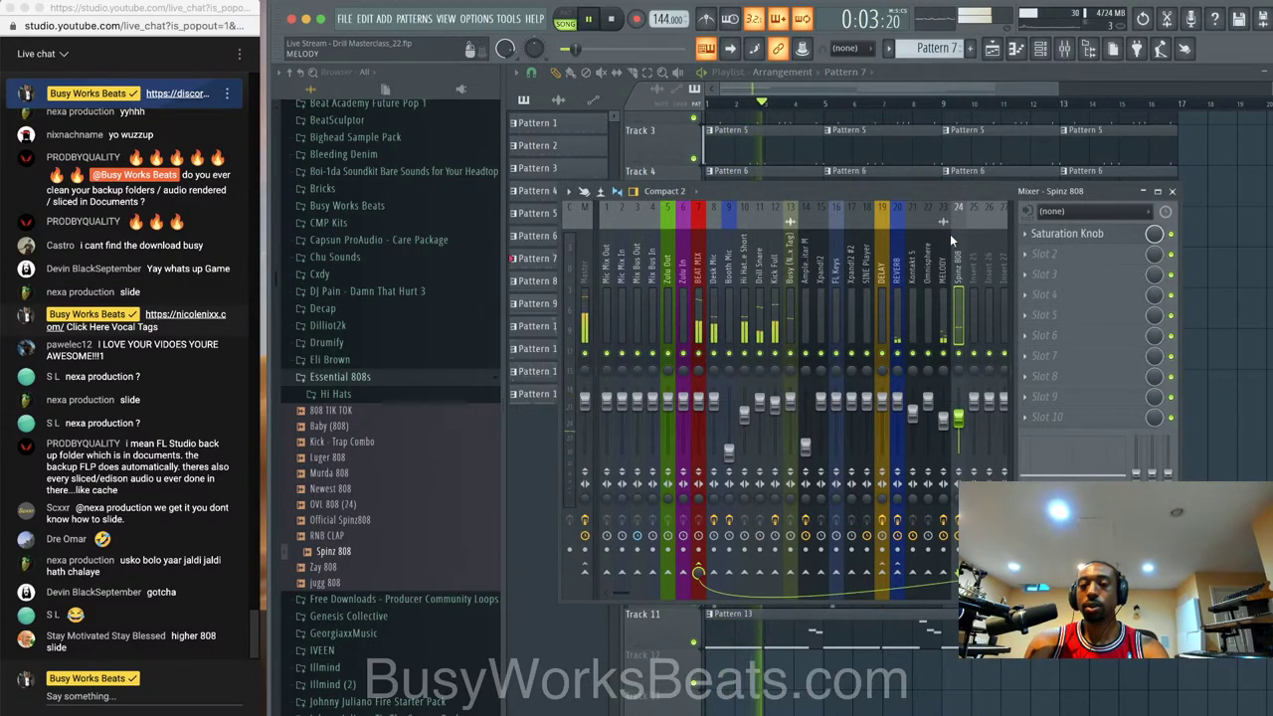
pyautogui.press('F9')
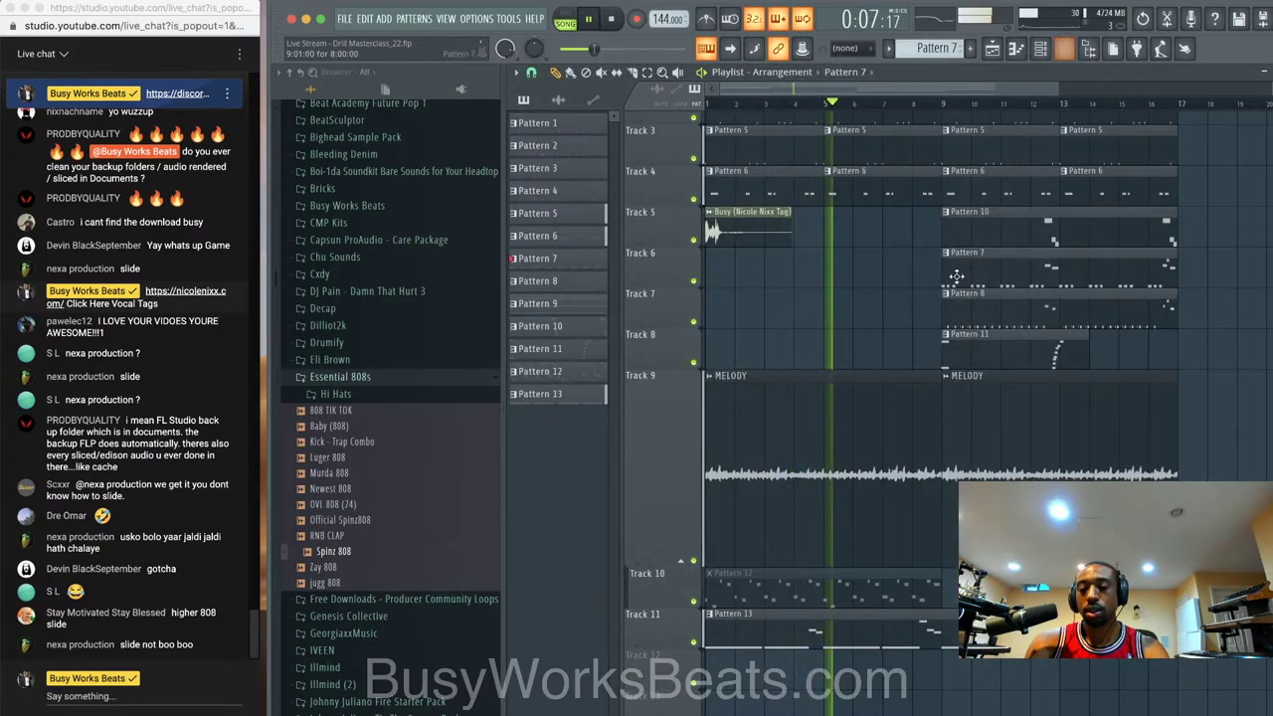
# - Quantize Pattern 13's Spinz 808 notes in the piano roll, look over the whole part during playback, and return to the playlist
pyautogui.doubleClick(819, 629)
pyautogui.press('F7')
pyautogui.scroll(3, 841, 524)
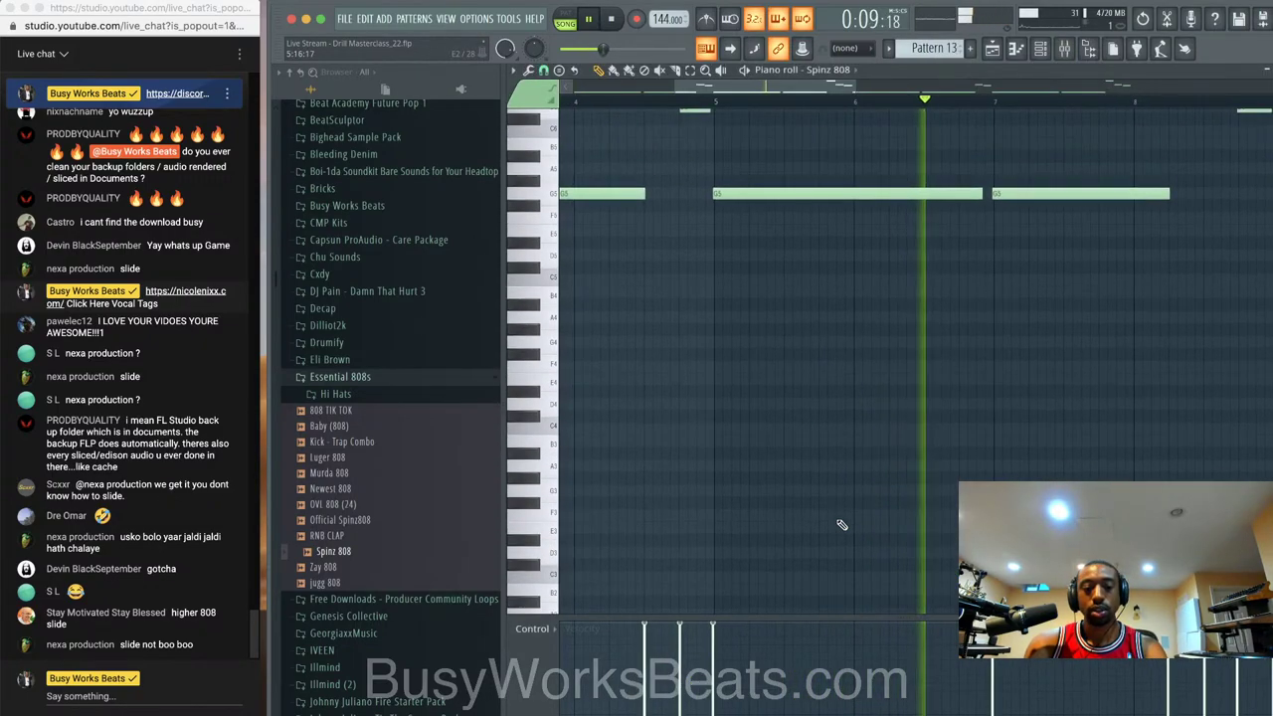
pyautogui.hotkey('alt', 'q')
pyautogui.press('Return')
pyautogui.scroll(5, 838, 525)
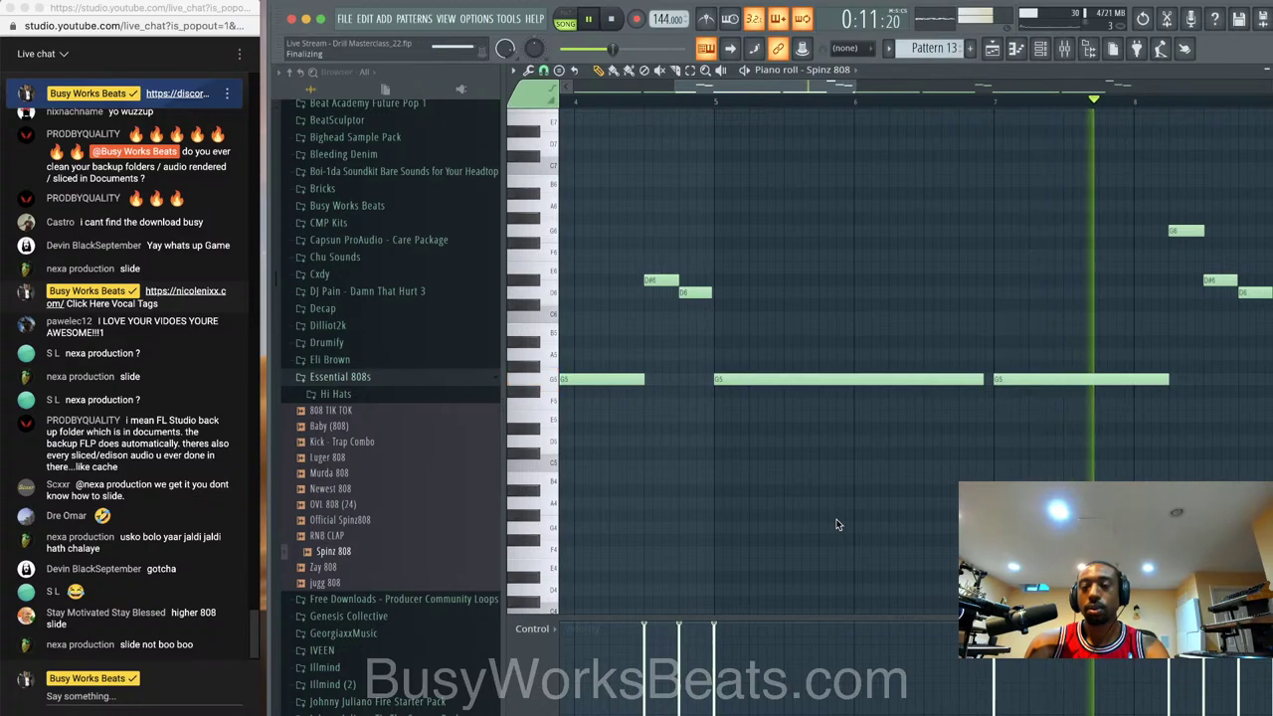
pyautogui.scroll(-1, 839, 524)
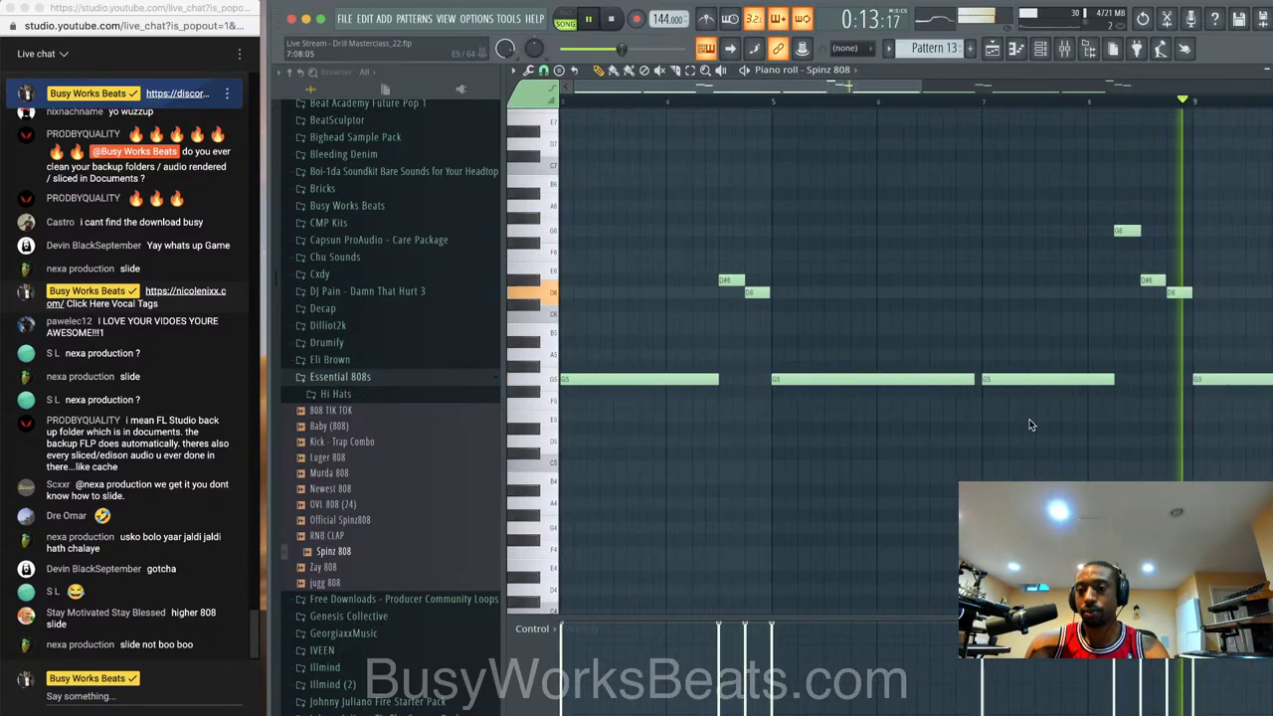
pyautogui.scroll(-2, 1047, 401)
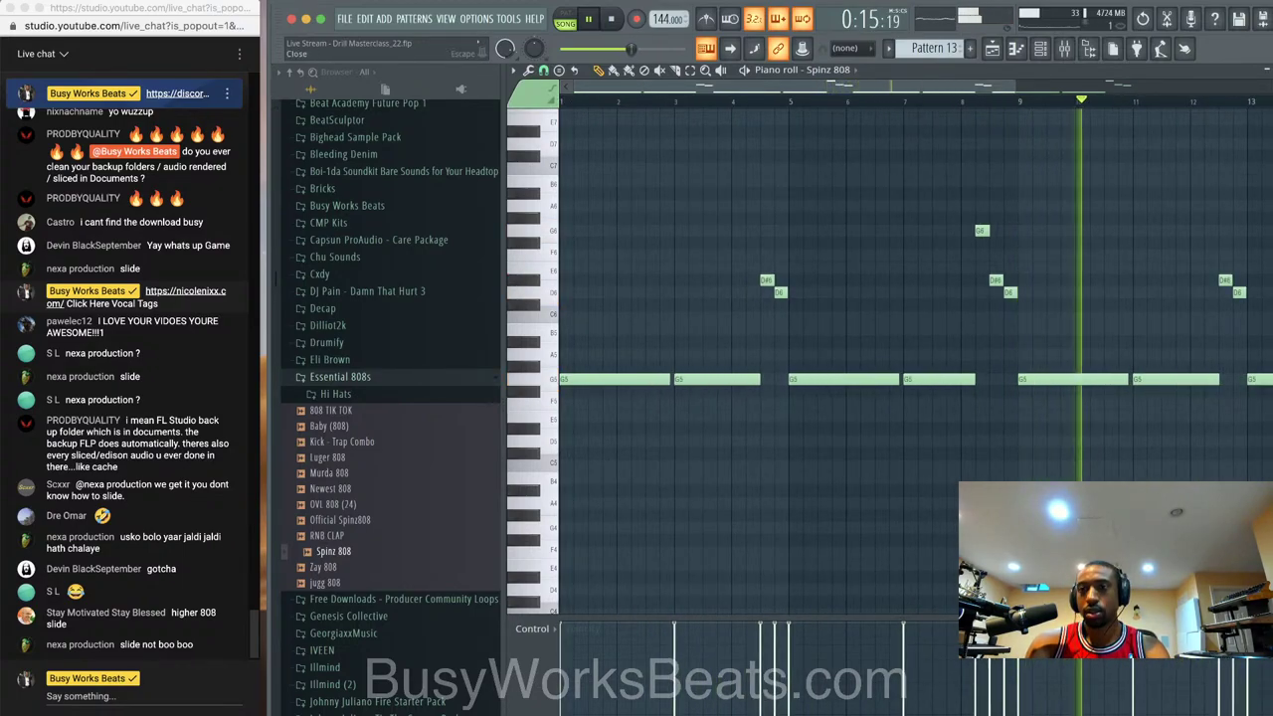
pyautogui.click(1272, 70)
pyautogui.press('F6')
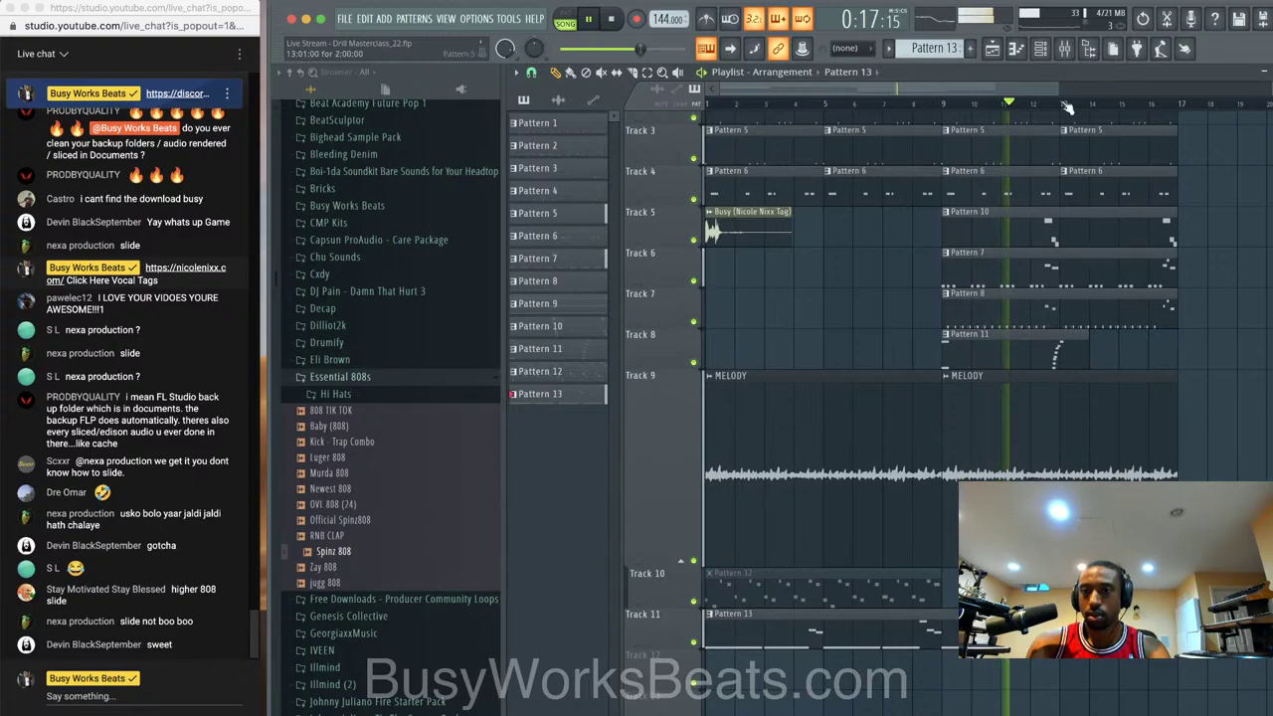
# - Reset Gross Beat on the MELODY mixer track to its Default preset and show volume Slot 1's envelope
pyautogui.click(1064, 50)
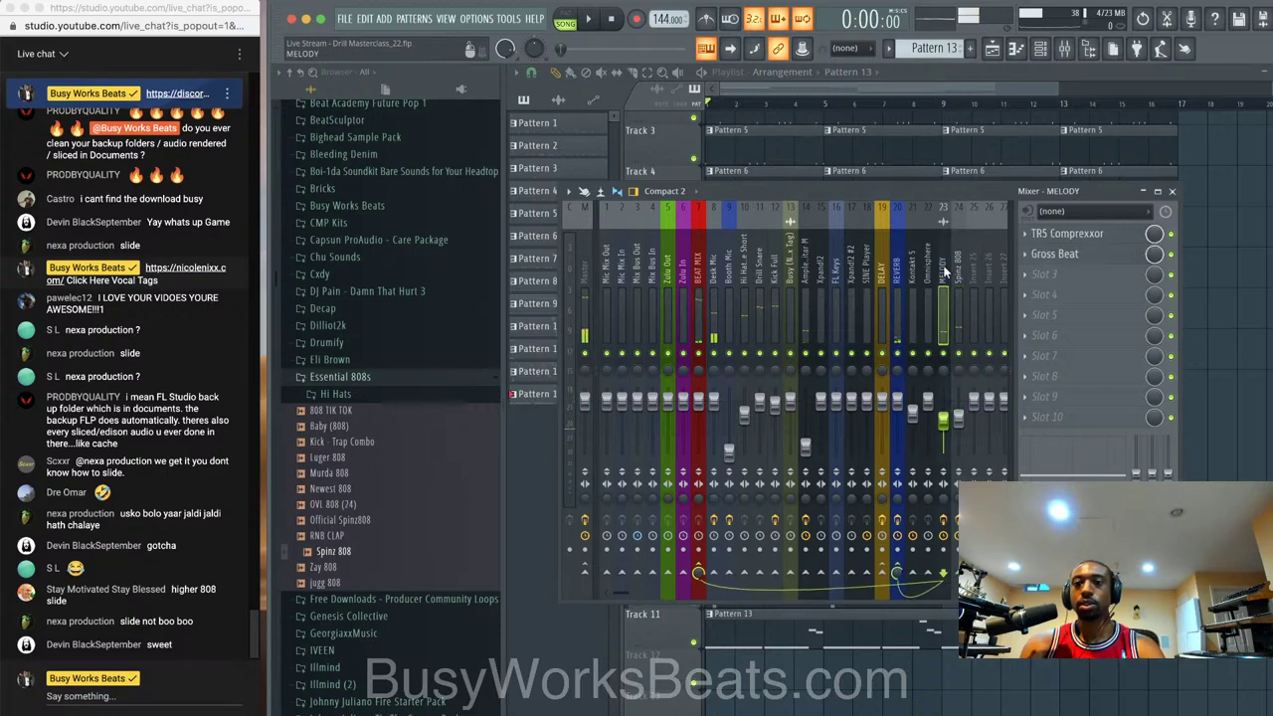
pyautogui.press('space')
pyautogui.click(1071, 252)
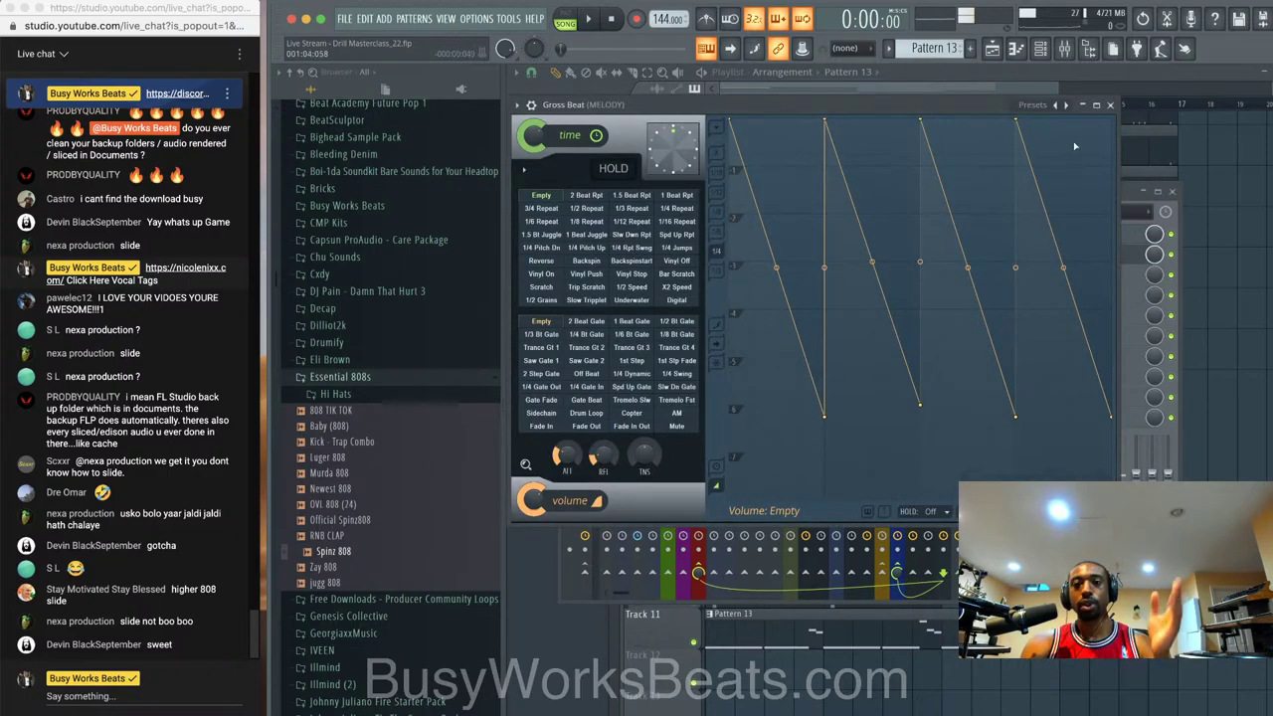
pyautogui.click(1035, 104)
pyautogui.click(1000, 125)
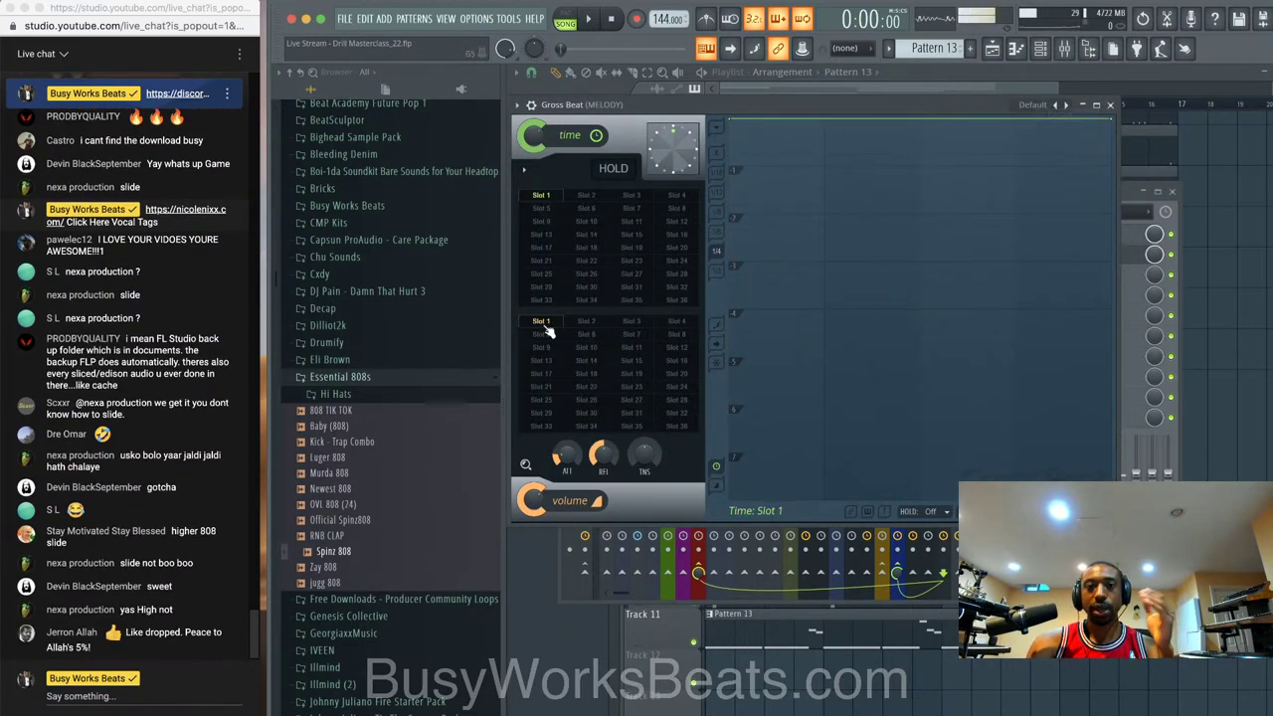
pyautogui.click(538, 325)
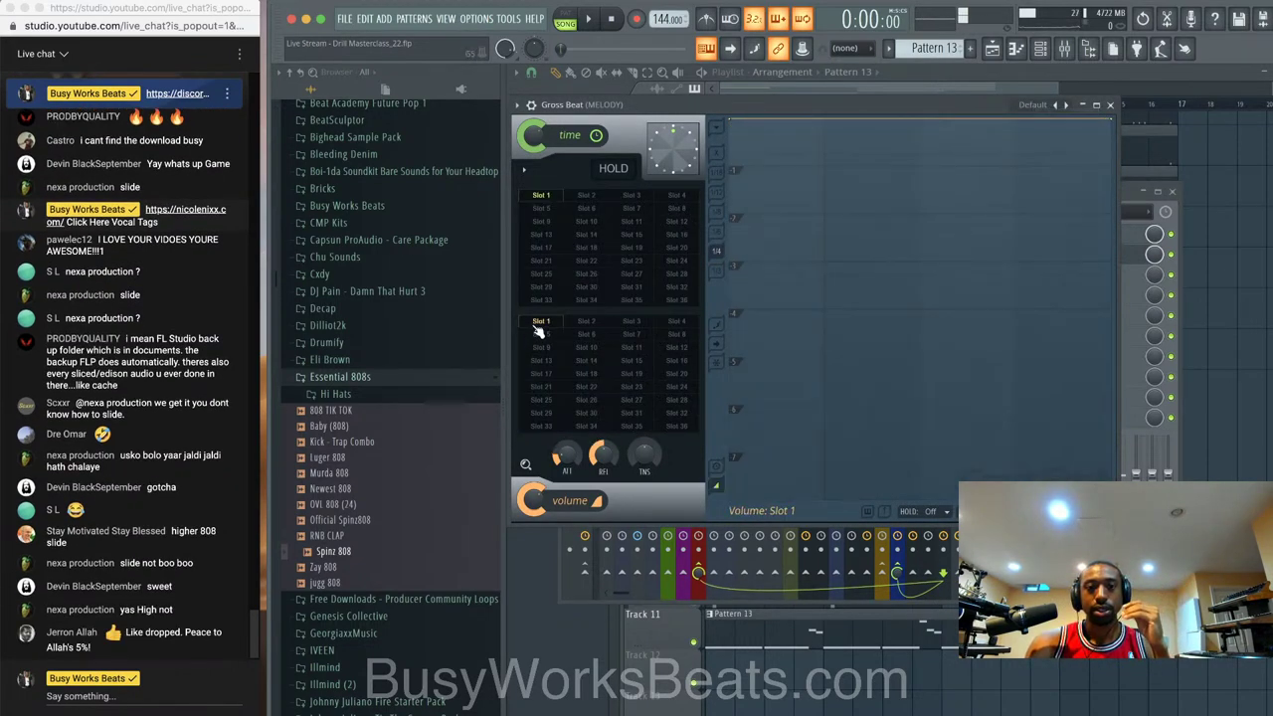
# - Draw four consecutive rising ramps in Gross Beat's volume Slot 1, each starting at a reduced level and reaching full volume
pyautogui.rightClick(747, 256)
pyautogui.moveTo(731, 260); pyautogui.dragTo(828, 157)
pyautogui.moveTo(733, 122); pyautogui.dragTo(733, 264)
pyautogui.moveTo(824, 156); pyautogui.dragTo(825, 128)
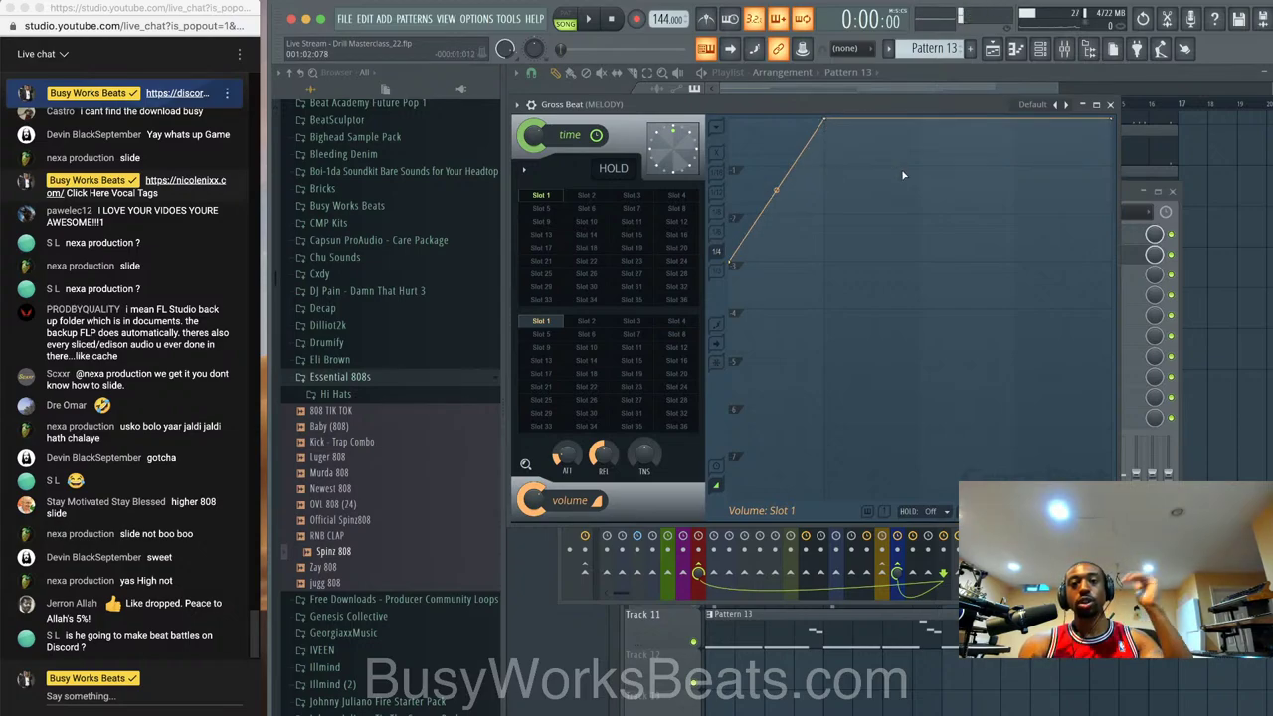
pyautogui.rightClick(825, 264)
pyautogui.moveTo(921, 167); pyautogui.dragTo(920, 121)
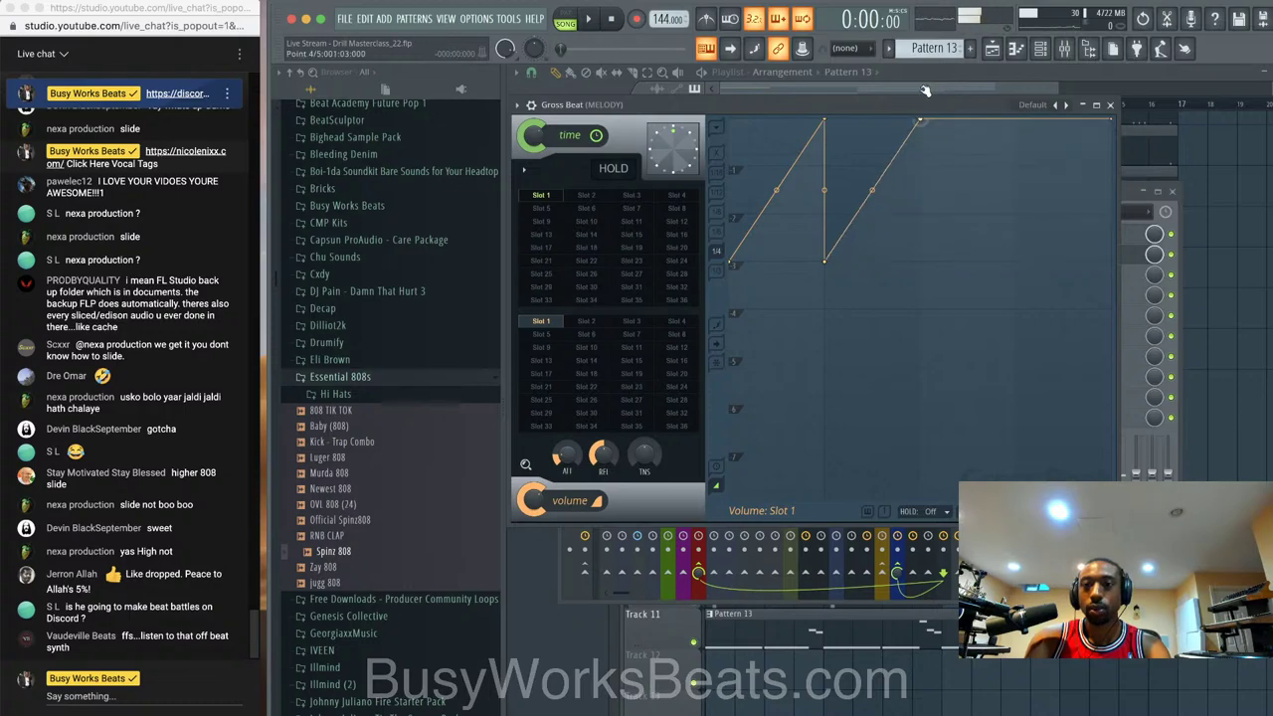
pyautogui.click(920, 261)
pyautogui.moveTo(1019, 159); pyautogui.dragTo(1016, 121)
pyautogui.click(1015, 274)
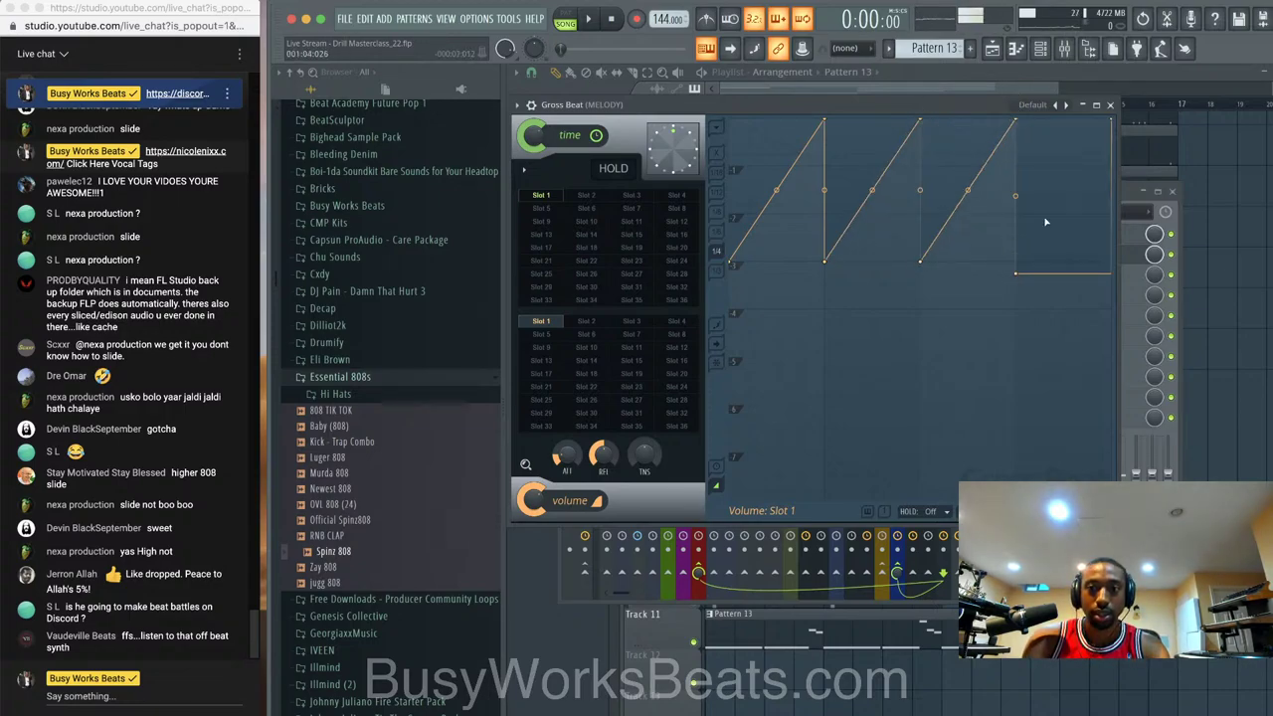
pyautogui.rightClick(1113, 126)
pyautogui.click(1155, 195)
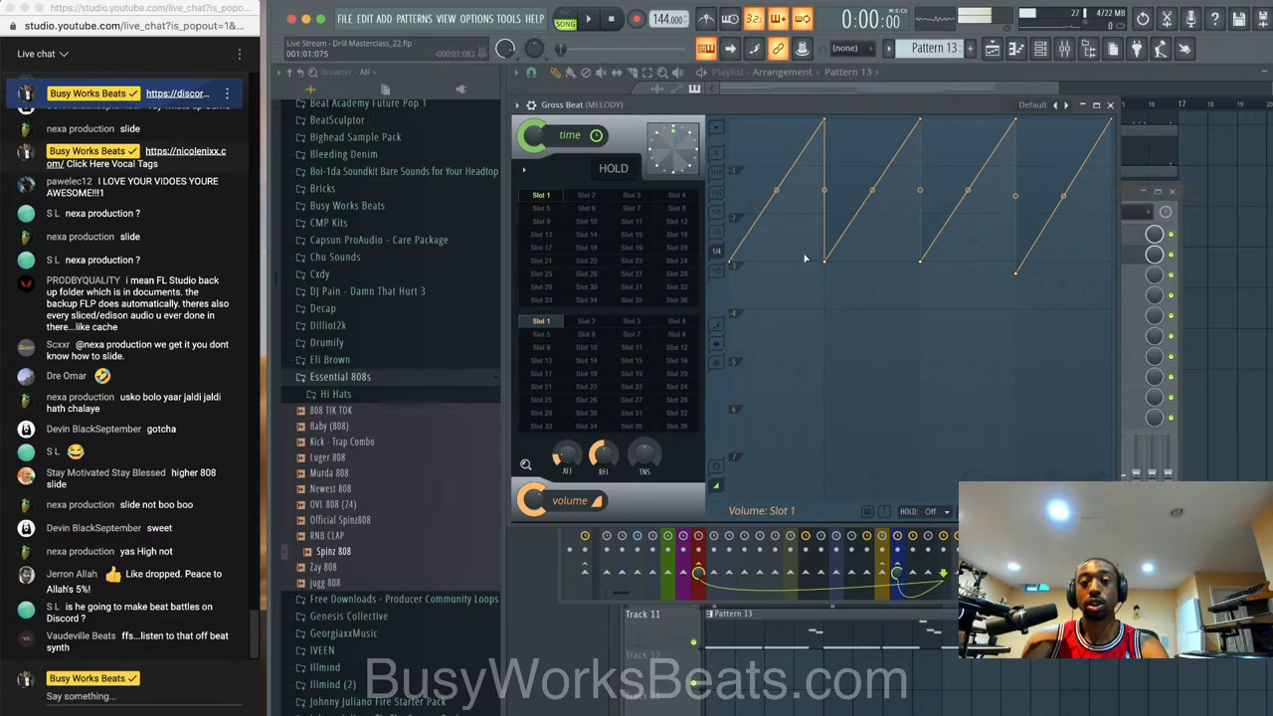
# - Lower the starting points of all four volume ramps against playback, and close Gross Beat and the mixer
pyautogui.moveTo(732, 264); pyautogui.dragTo(734, 361)
pyautogui.press('space')
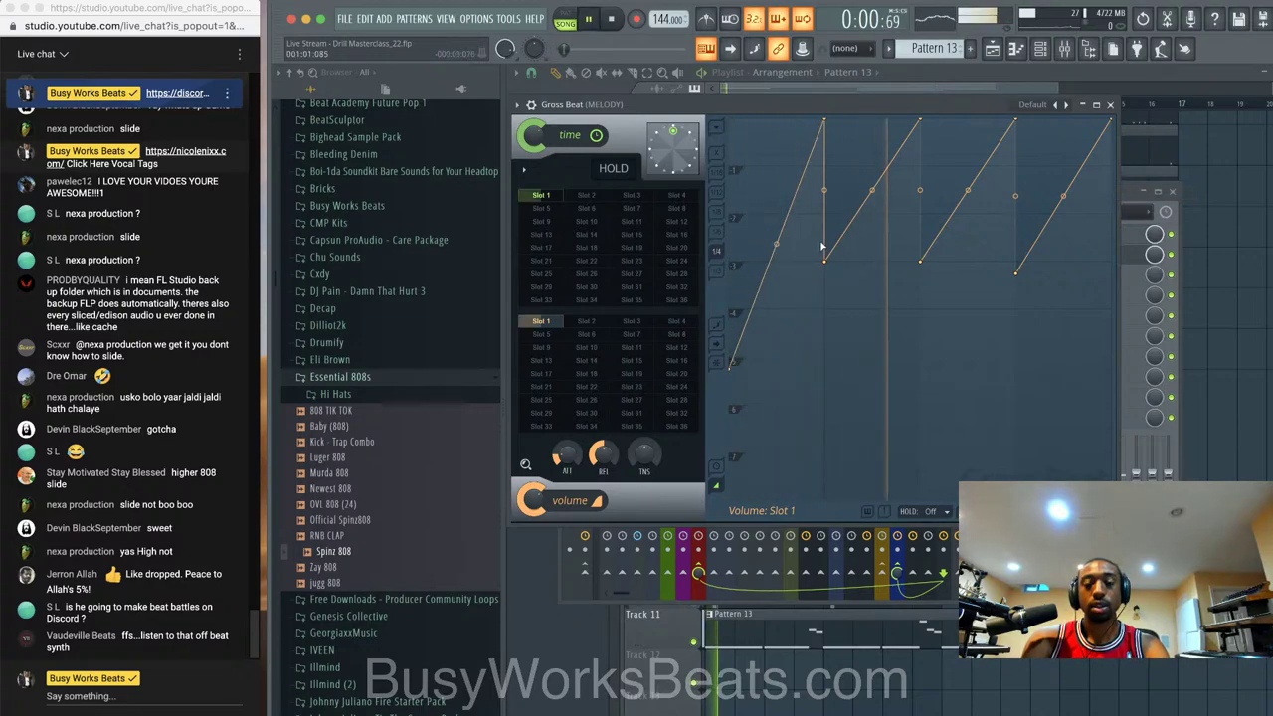
pyautogui.moveTo(824, 261); pyautogui.dragTo(826, 379)
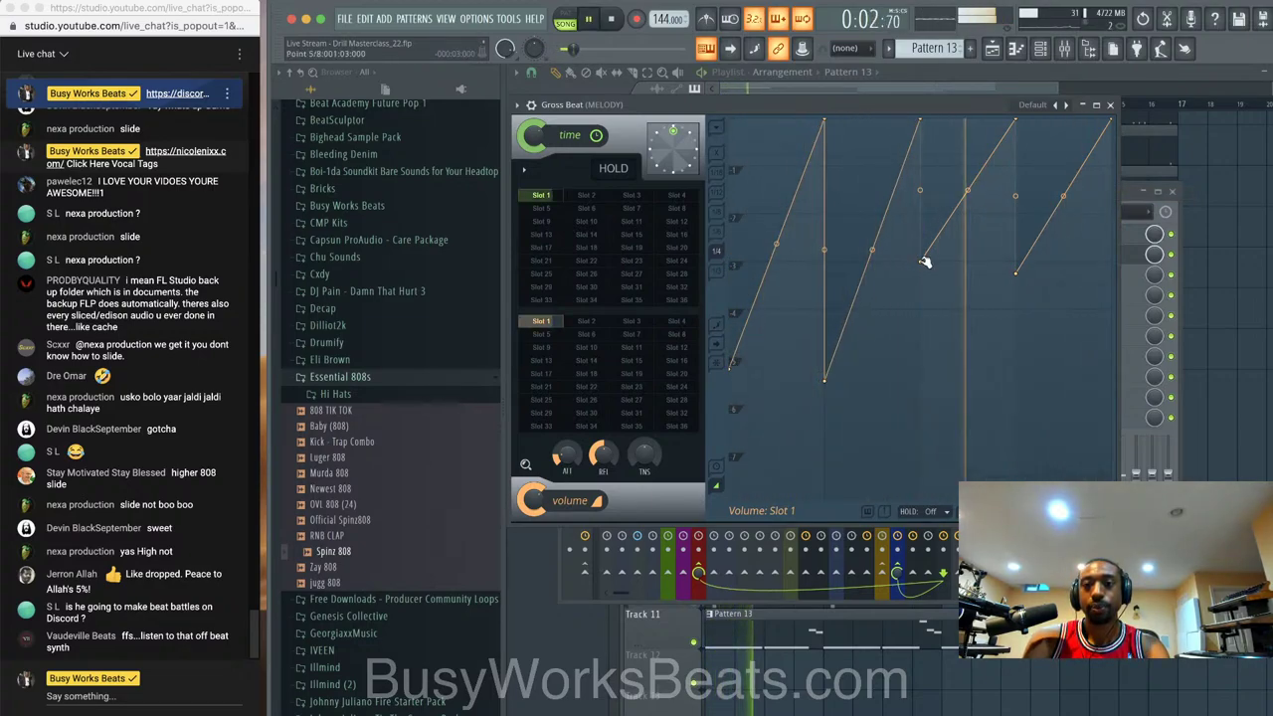
pyautogui.moveTo(921, 262); pyautogui.dragTo(923, 393)
pyautogui.press('space')
pyautogui.moveTo(1016, 273); pyautogui.dragTo(1016, 394)
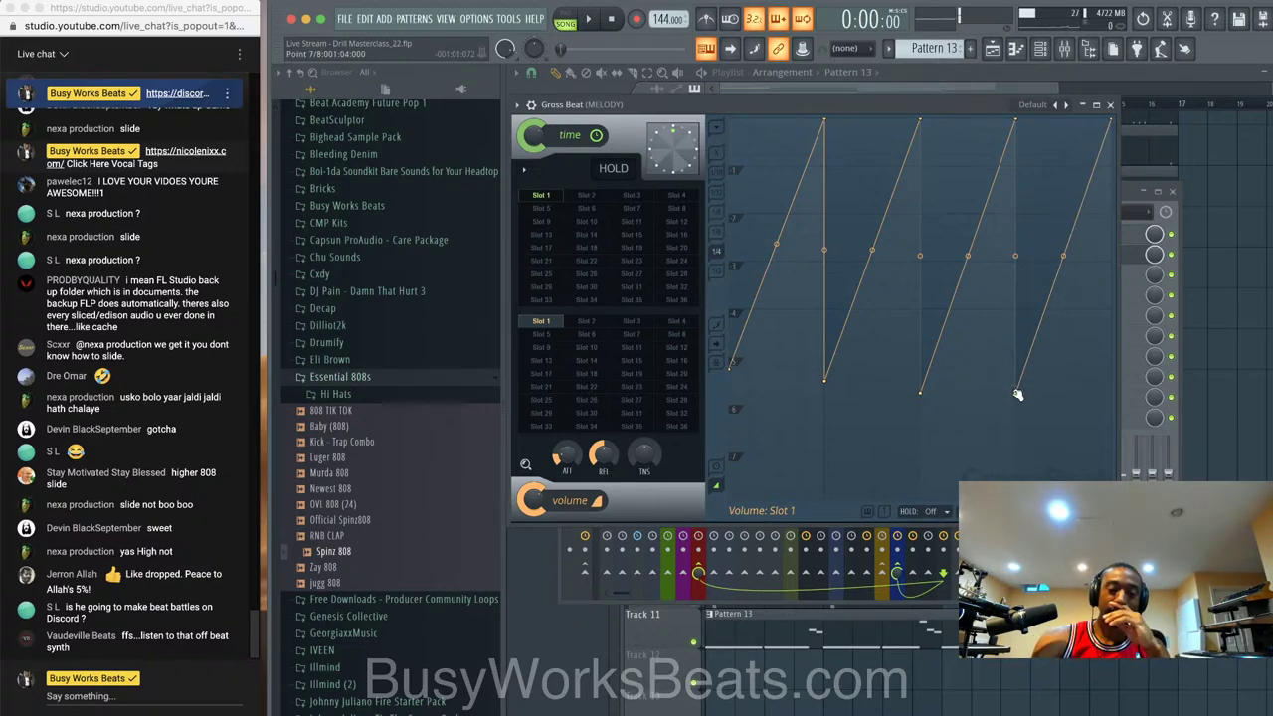
pyautogui.press('space')
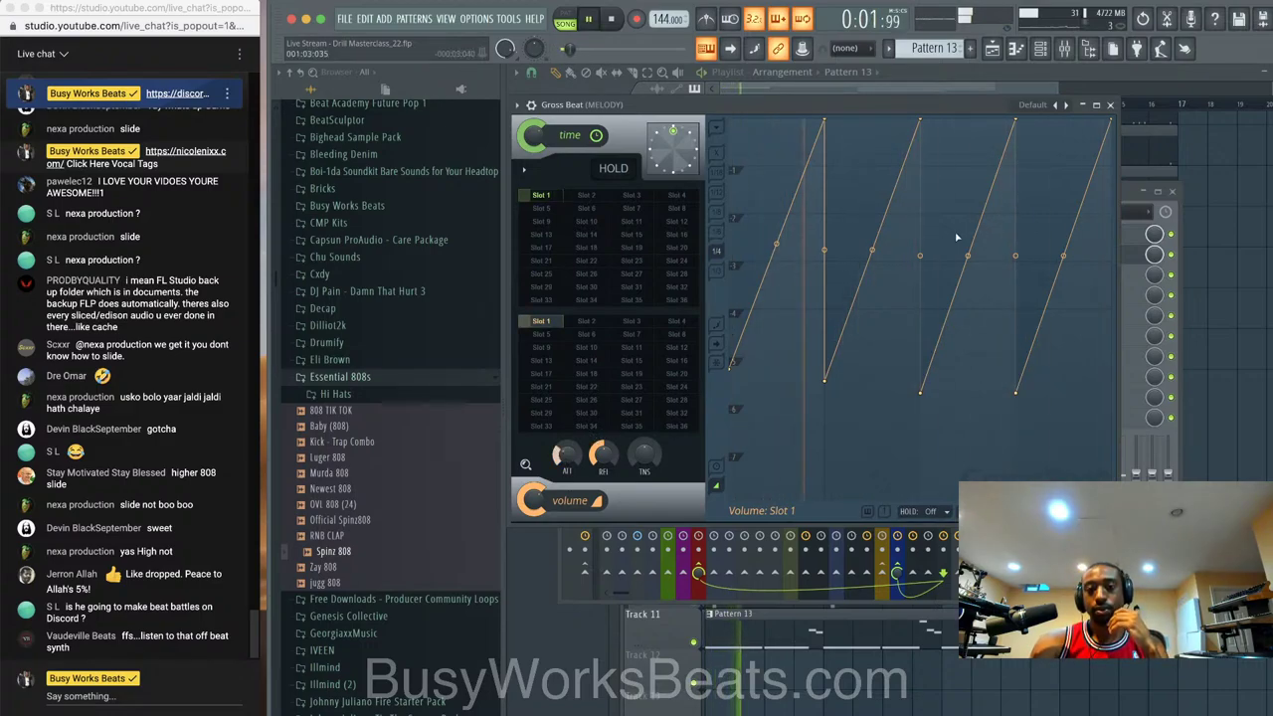
pyautogui.click(1111, 105)
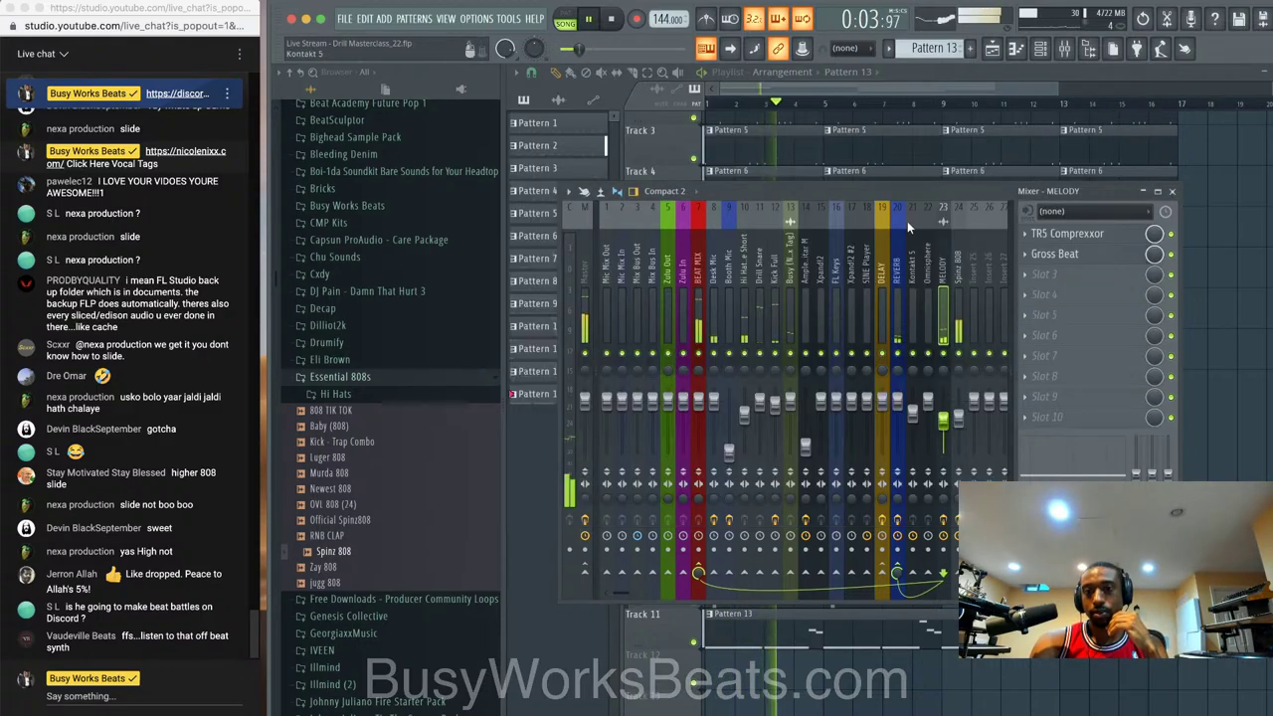
pyautogui.click(1173, 192)
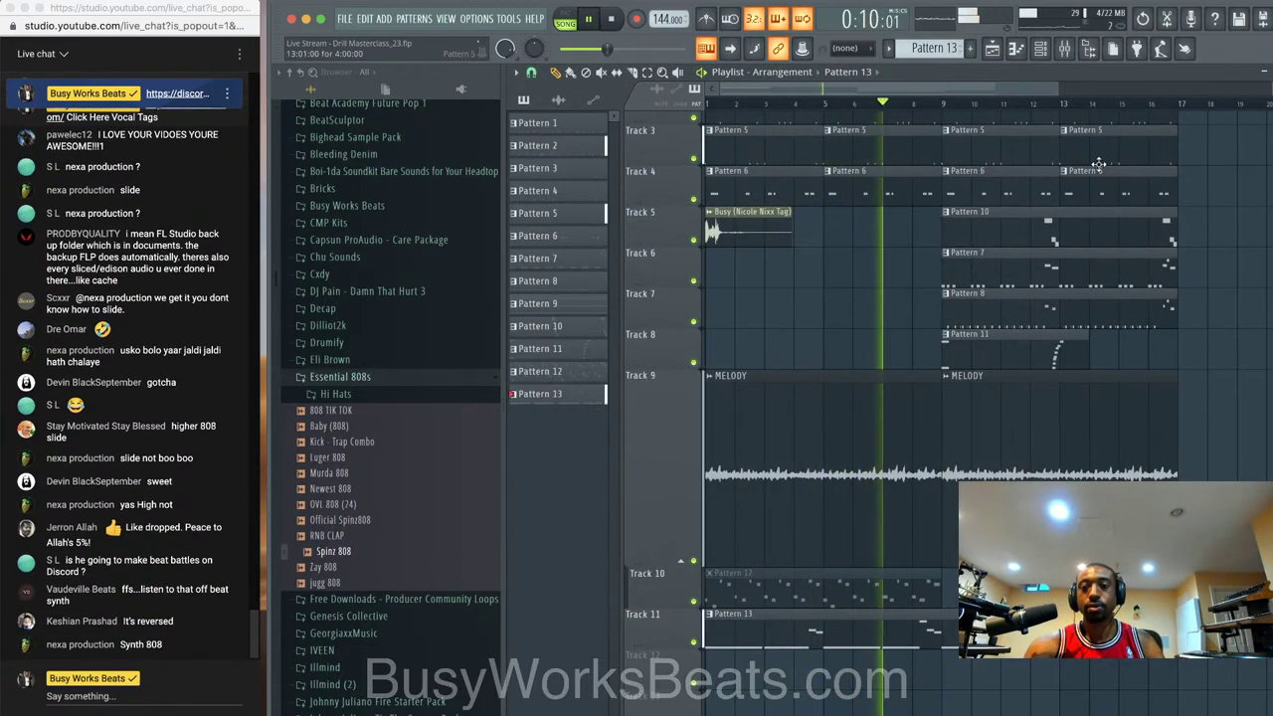
# - Stop playback and try an option from the menu of the first MELODY clip on Track 9
pyautogui.press('space')
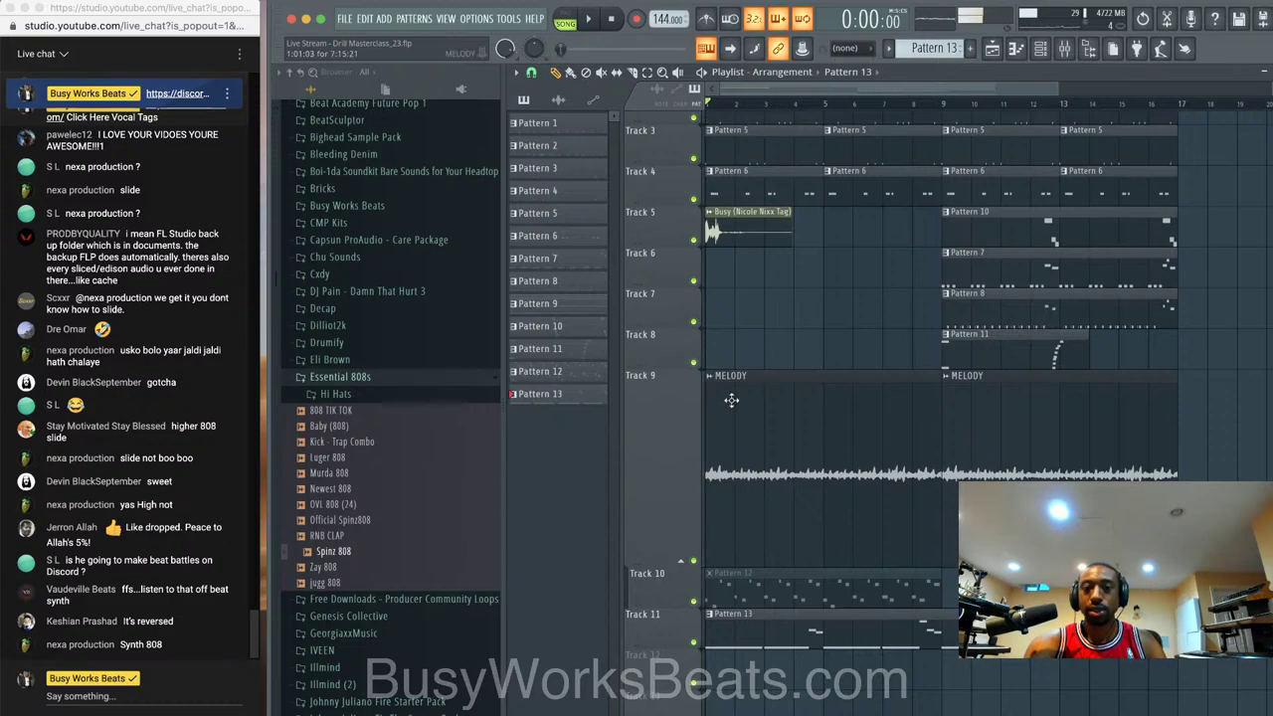
pyautogui.click(712, 378)
pyautogui.click(736, 433)
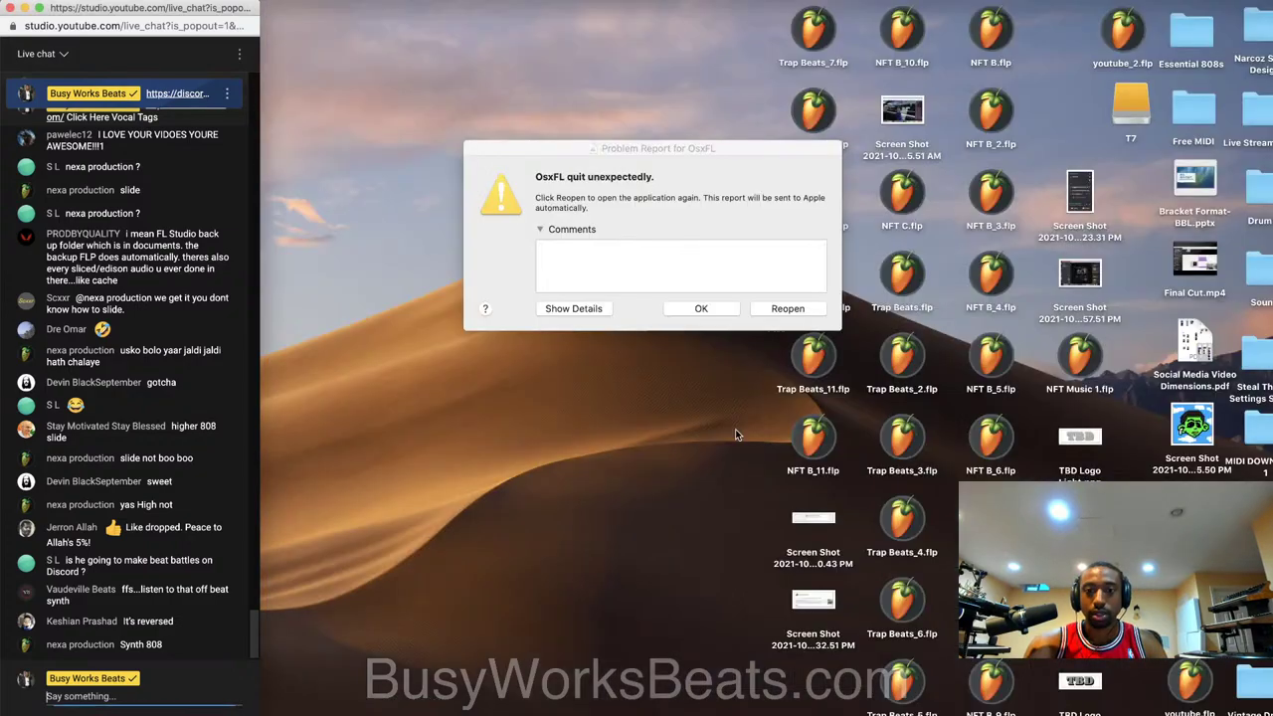
# - Relaunch FL Studio after dismissing the crash report and open Live Stream - Drill Masterclass_23.flp from the T7 drive's FL Studio Tutorials folder
pyautogui.click(724, 310)
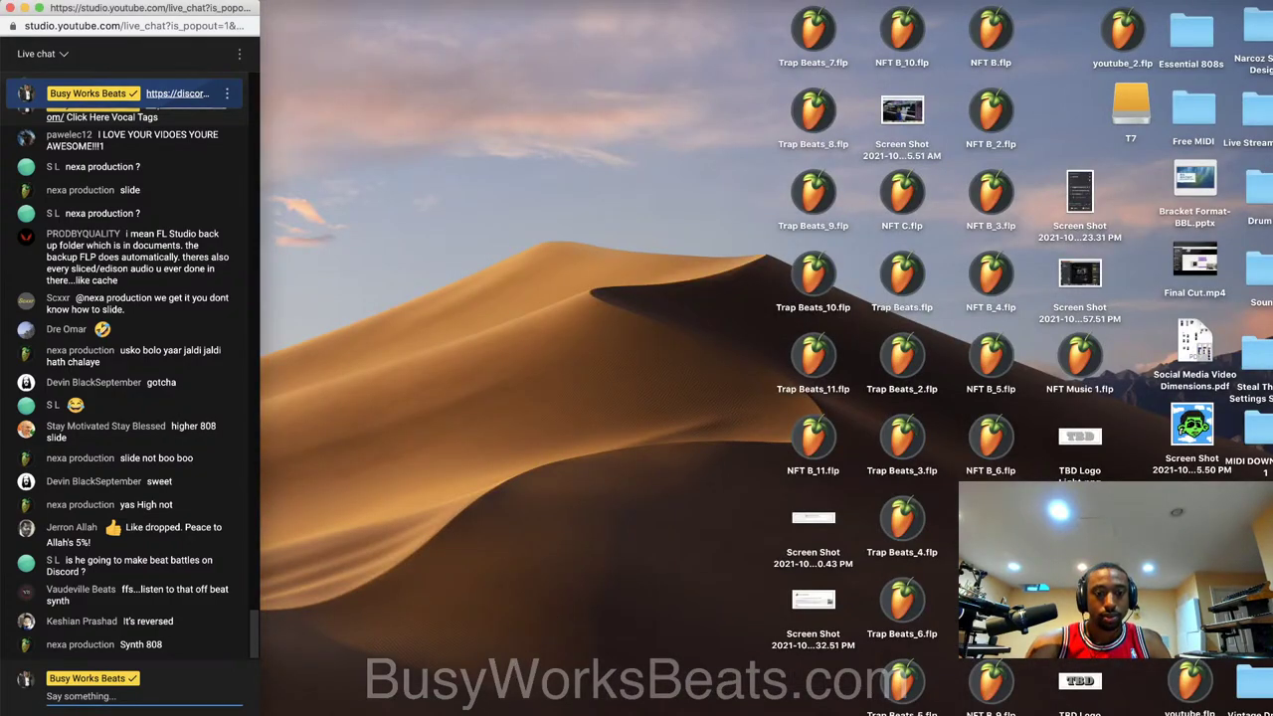
pyautogui.click(487, 714)
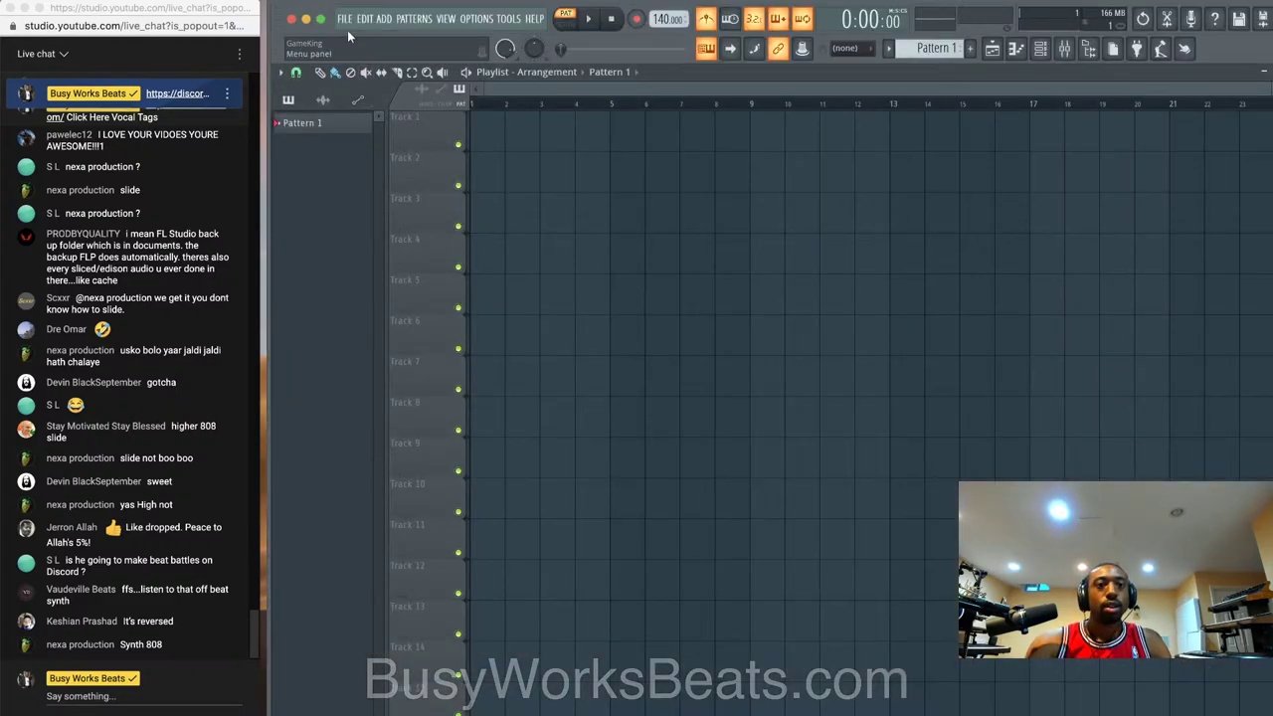
pyautogui.click(344, 17)
pyautogui.click(363, 63)
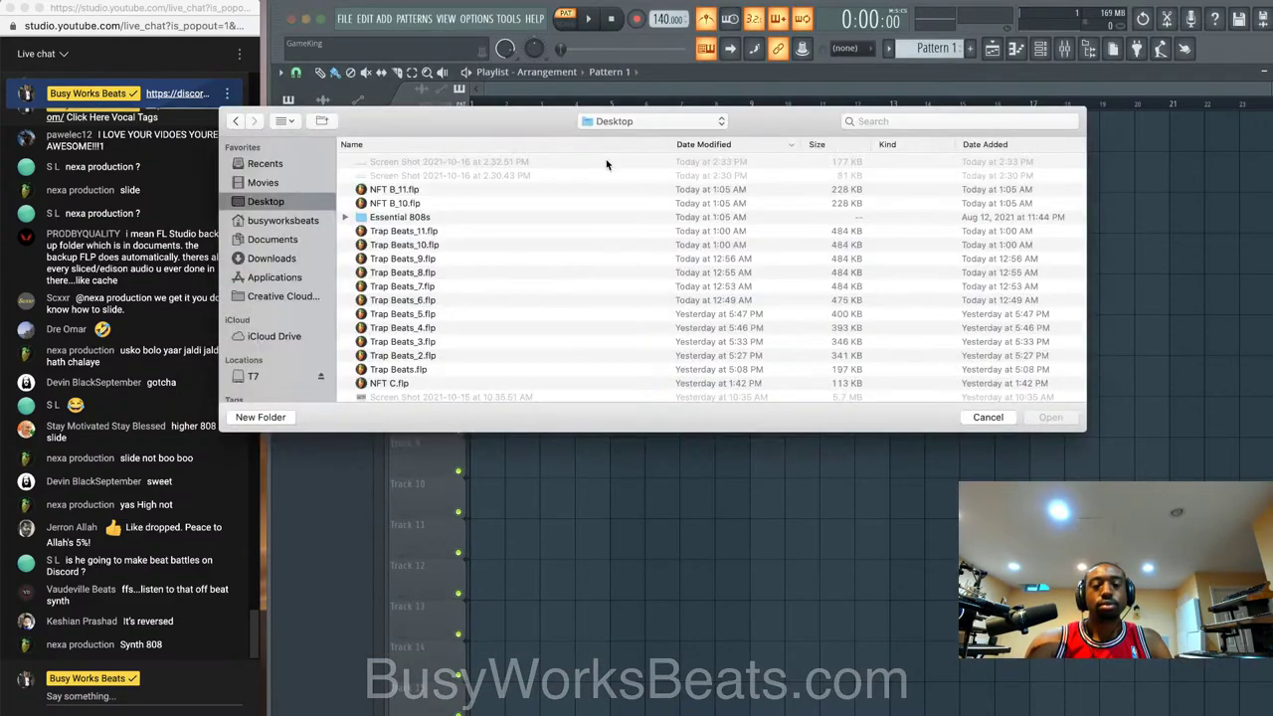
pyautogui.click(261, 377)
pyautogui.click(405, 234)
pyautogui.doubleClick(405, 234)
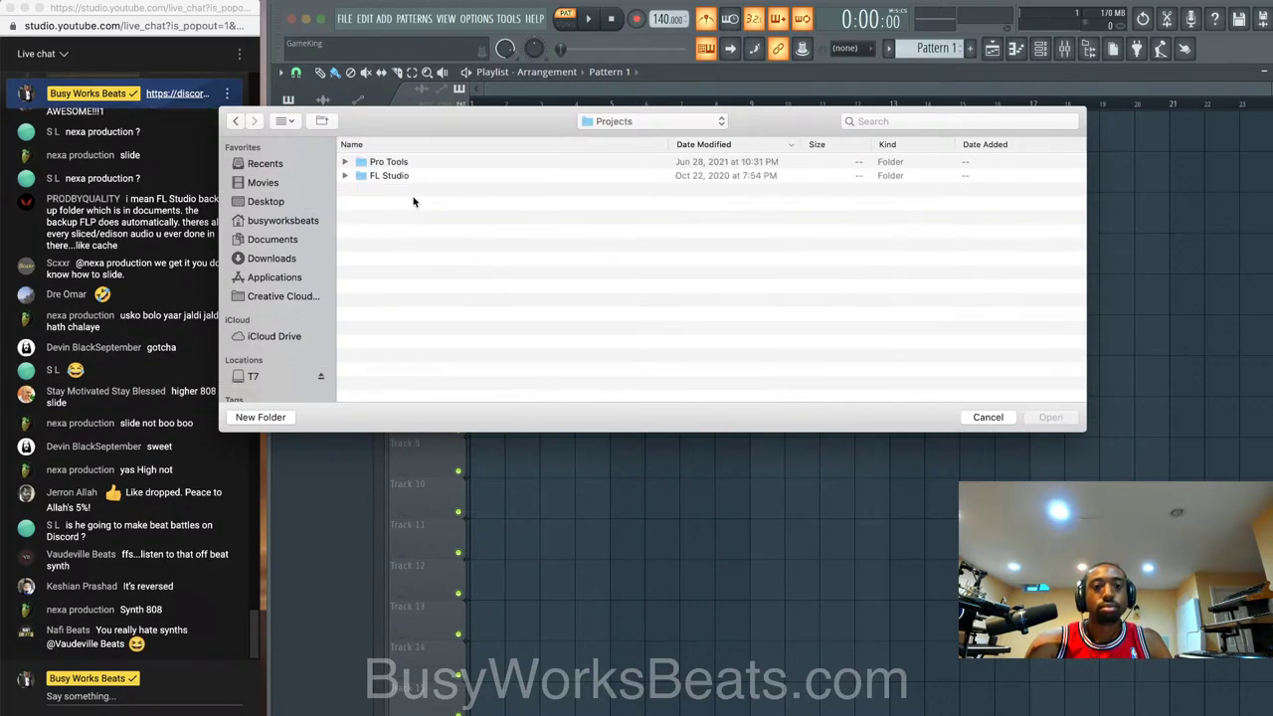
pyautogui.doubleClick(421, 176)
pyautogui.doubleClick(420, 162)
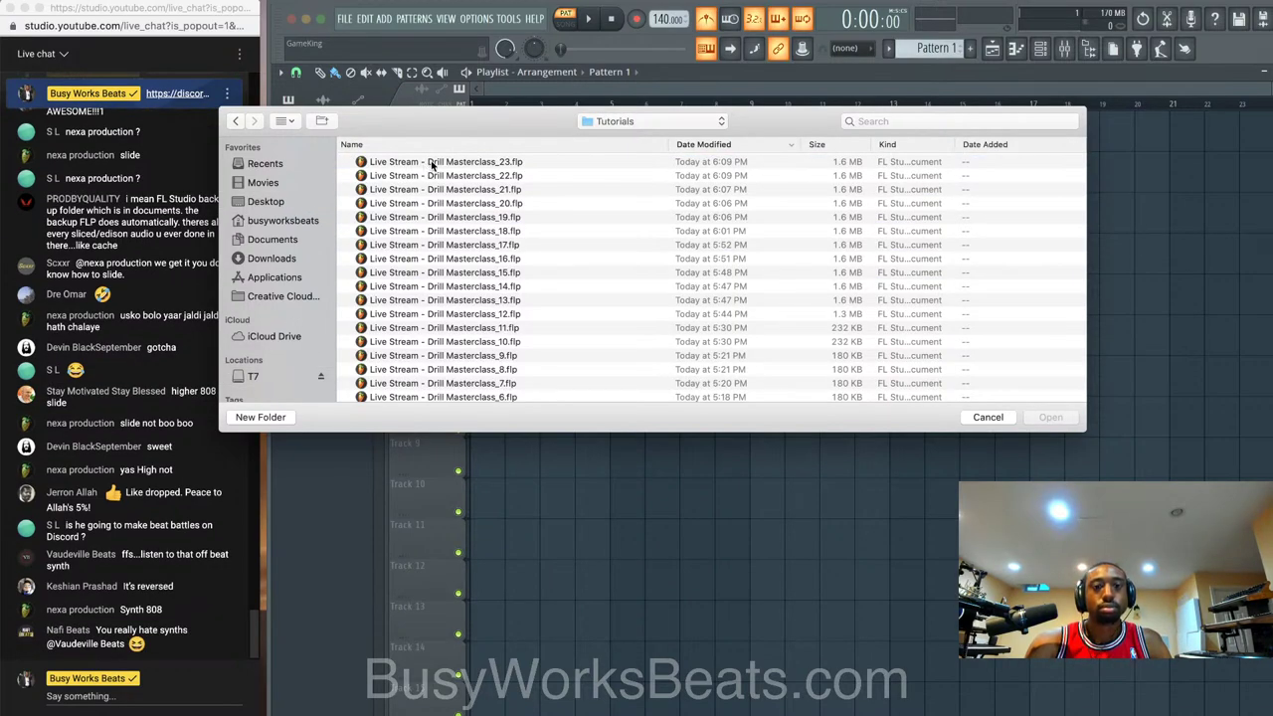
pyautogui.doubleClick(431, 162)
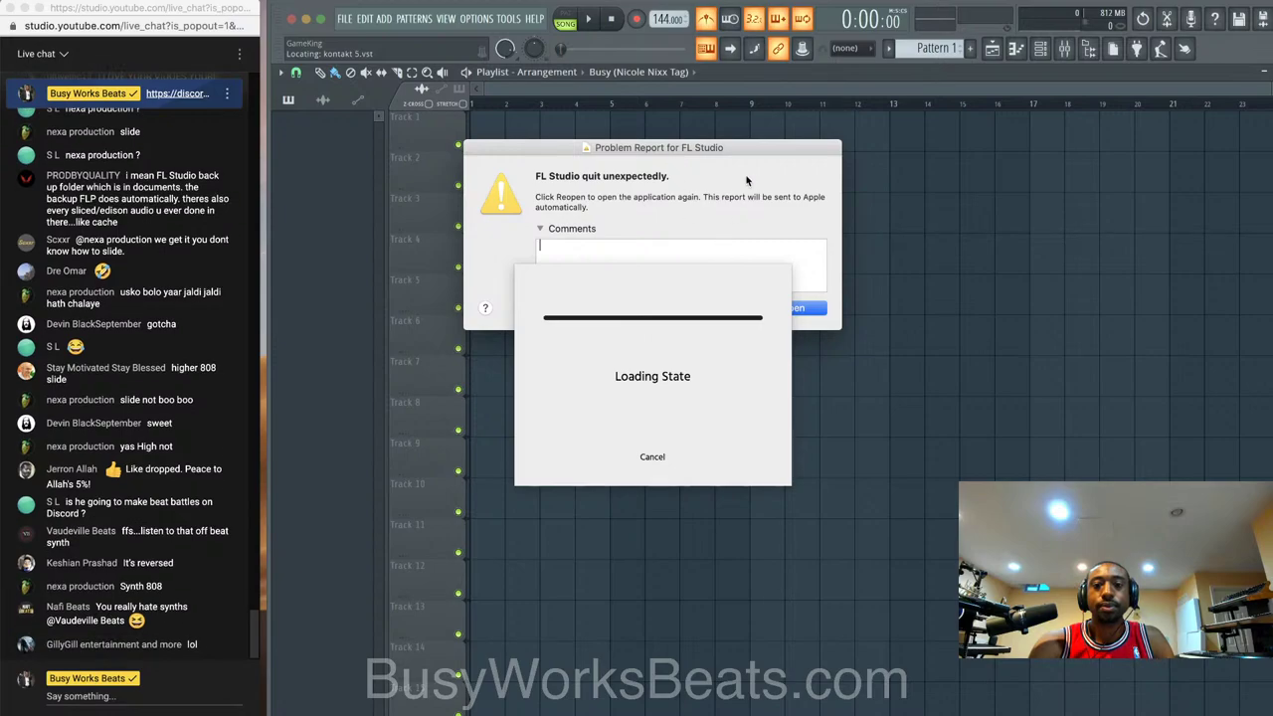
# - Move the problem report away from the loading project and widen the FL Studio window toward the live chat
pyautogui.moveTo(758, 147); pyautogui.dragTo(538, 311)
pyautogui.click(513, 637)
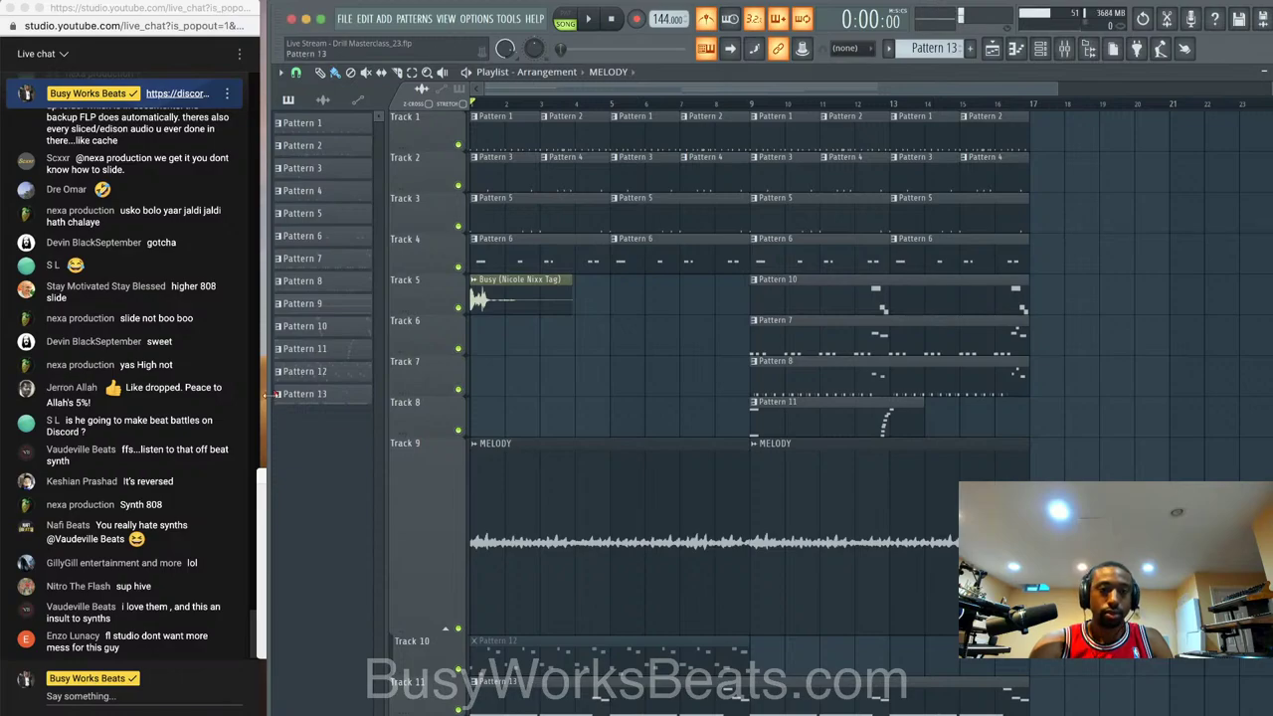
pyautogui.moveTo(266, 395); pyautogui.dragTo(257, 398)
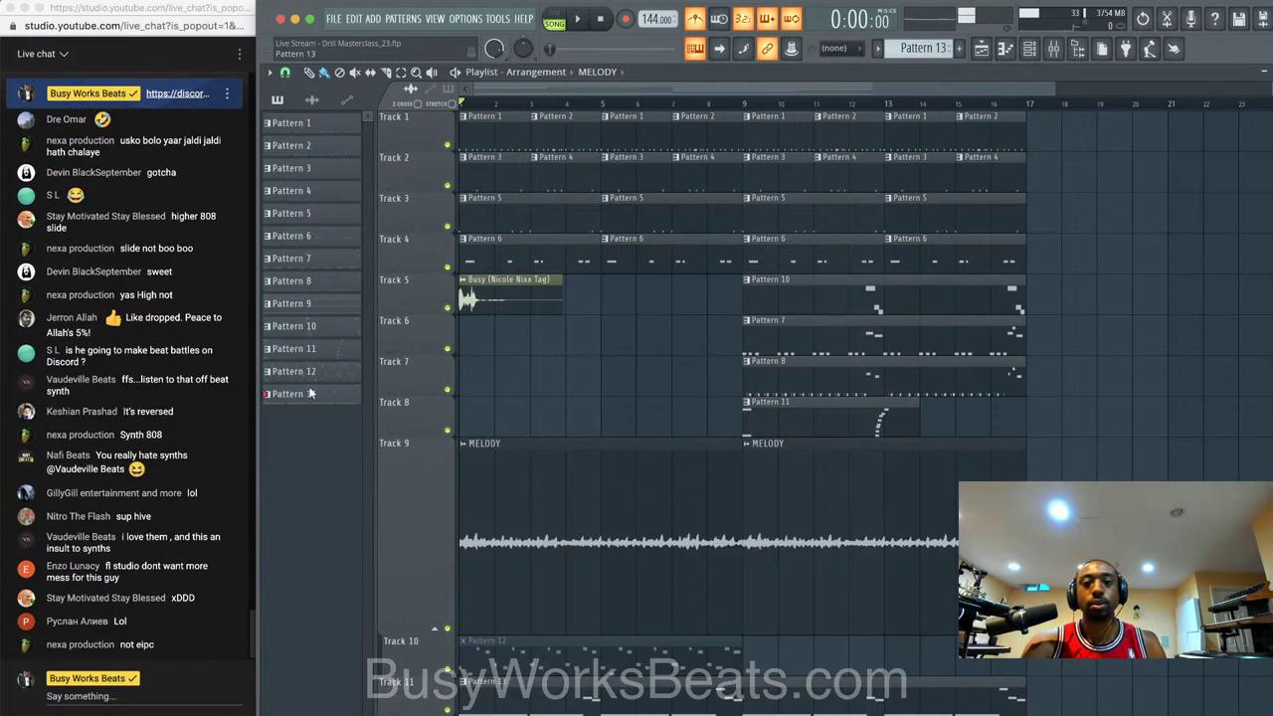
# - Play the reopened arrangement from the start, check the mixer levels, and save the project
pyautogui.click(583, 21)
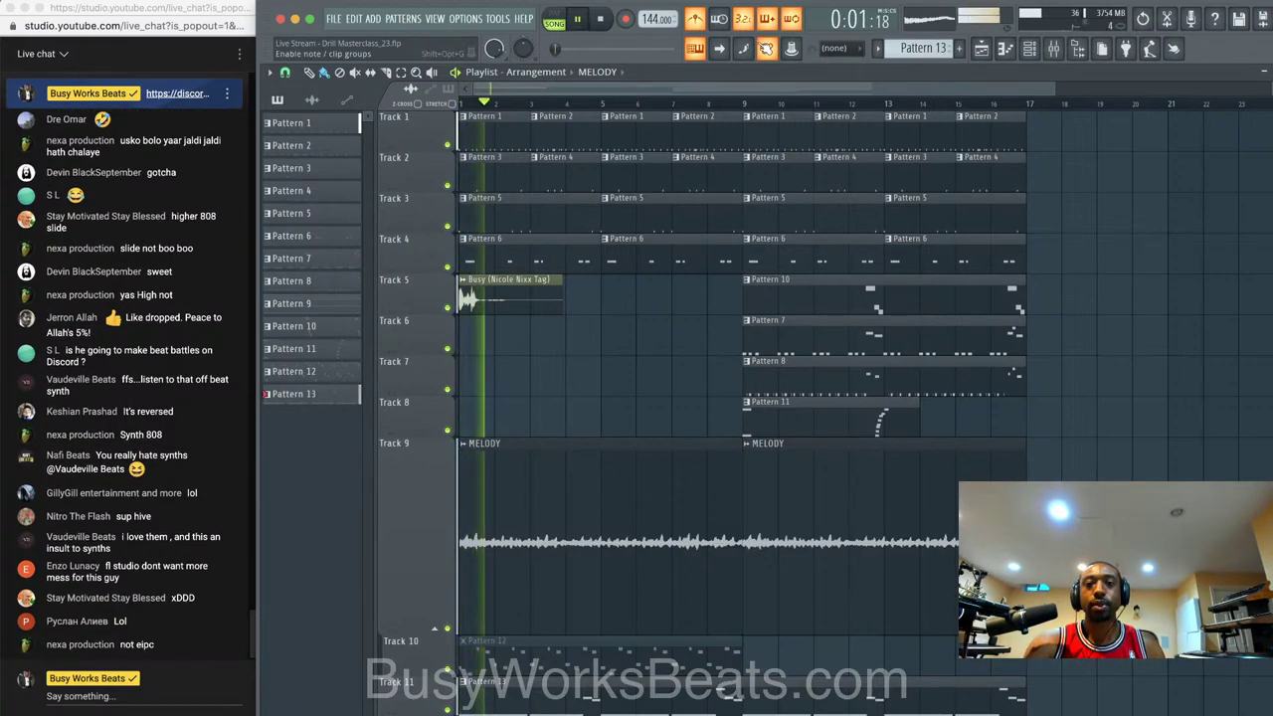
pyautogui.click(1054, 49)
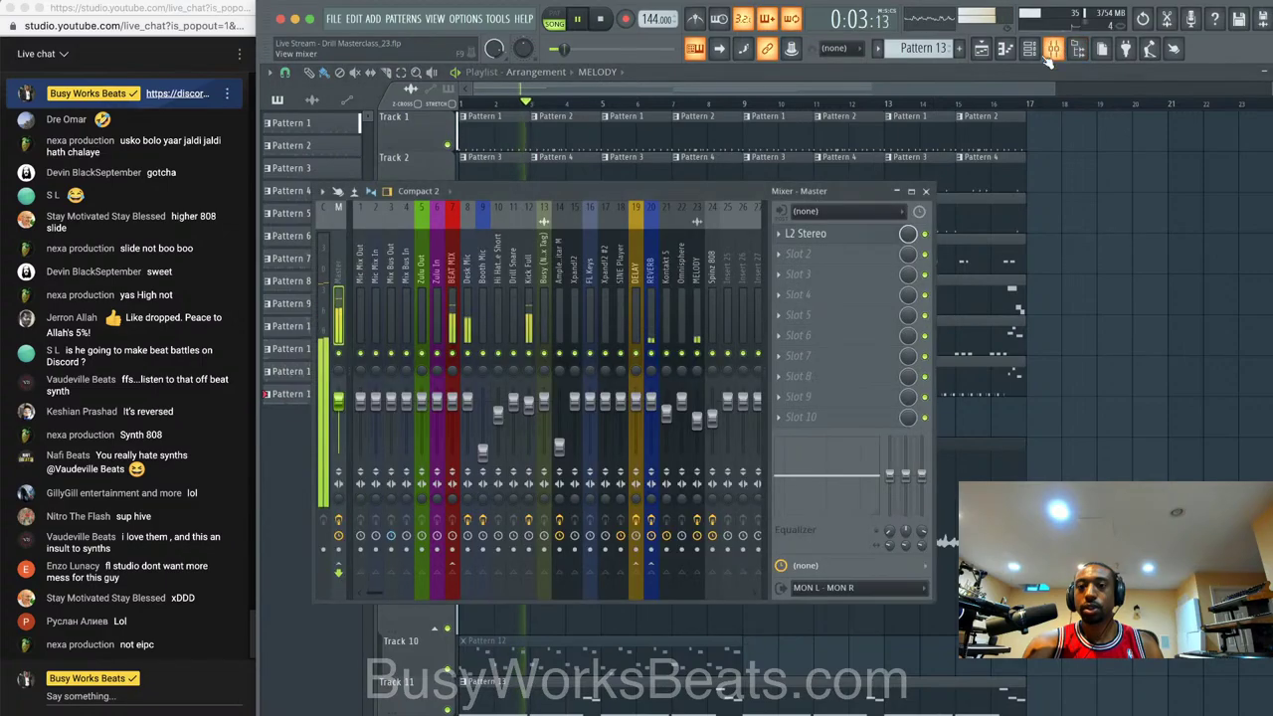
pyautogui.click(925, 191)
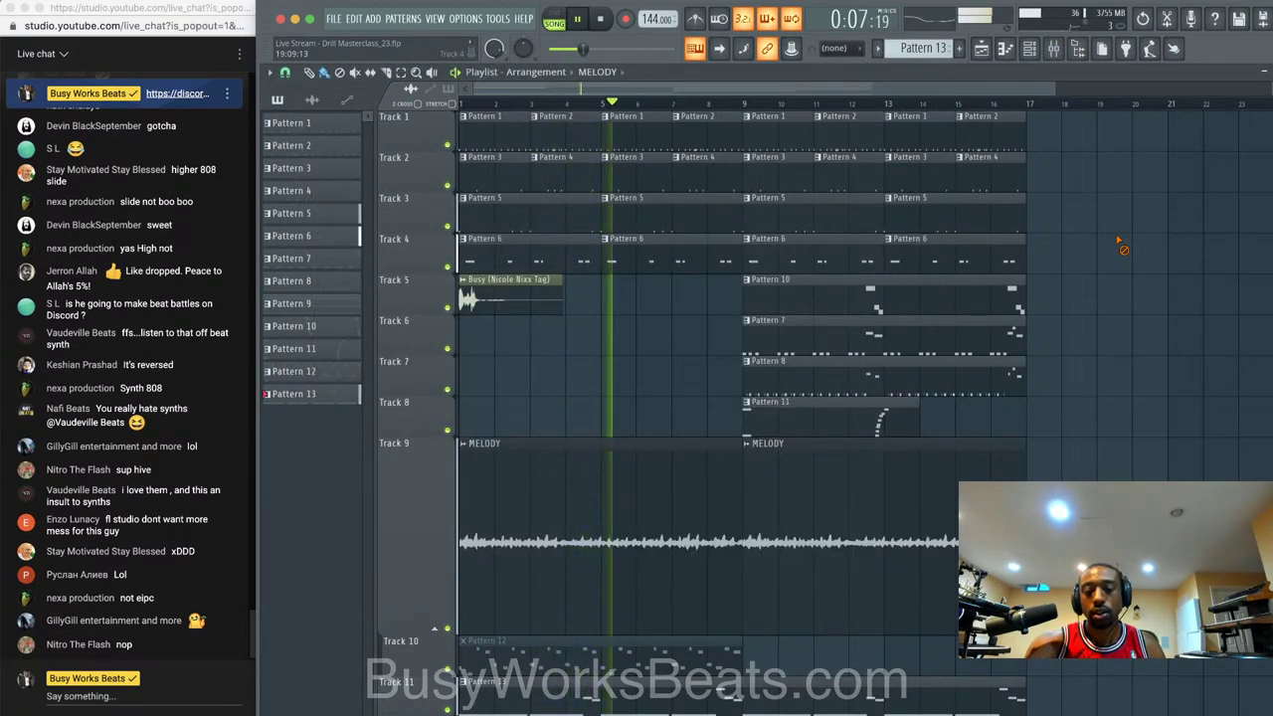
pyautogui.press('super+s')
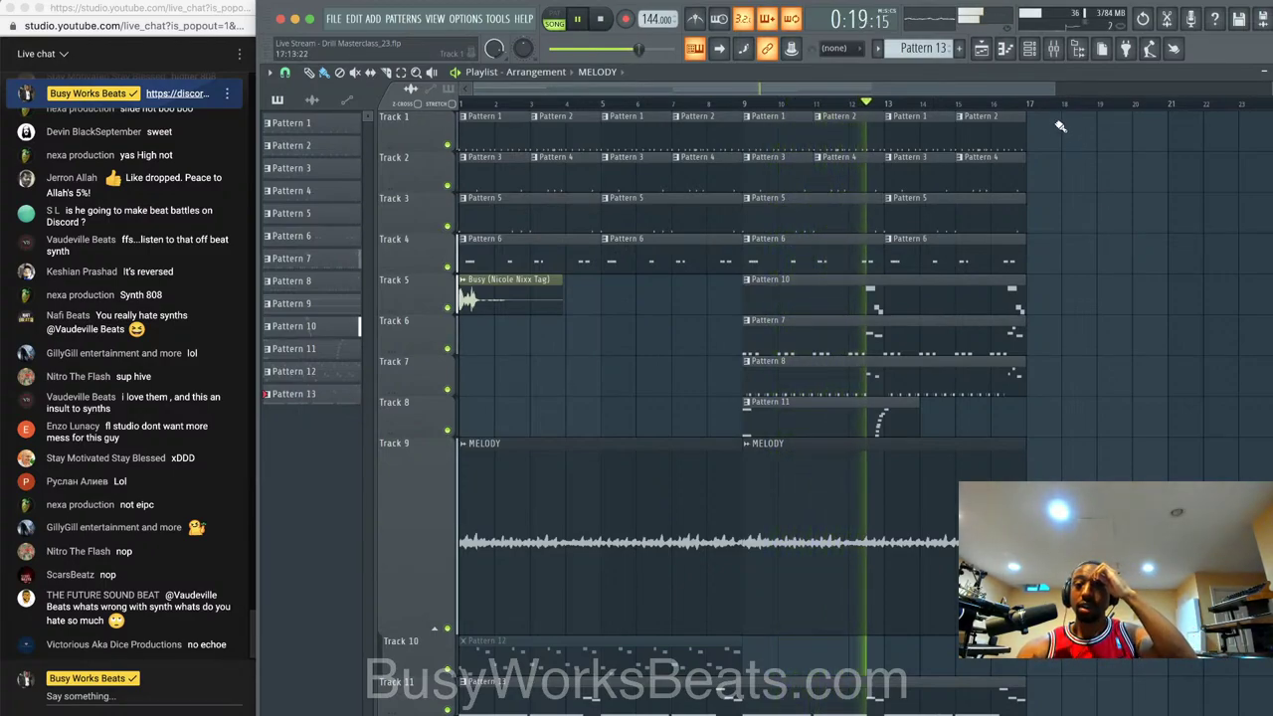
pyautogui.press('space')
# - Look over the channel rack and the Spinz 808 mixer track's effects, and return to the playlist
pyautogui.click(1030, 49)
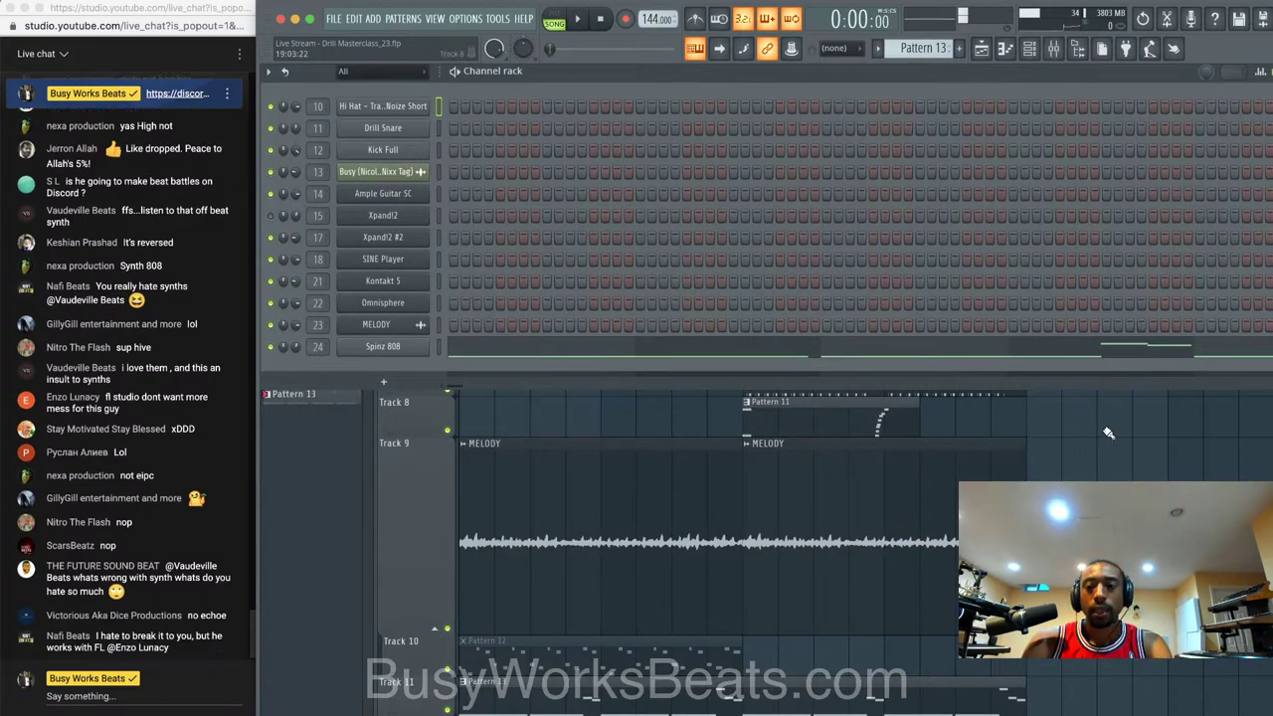
pyautogui.click(1031, 49)
pyautogui.click(1031, 49)
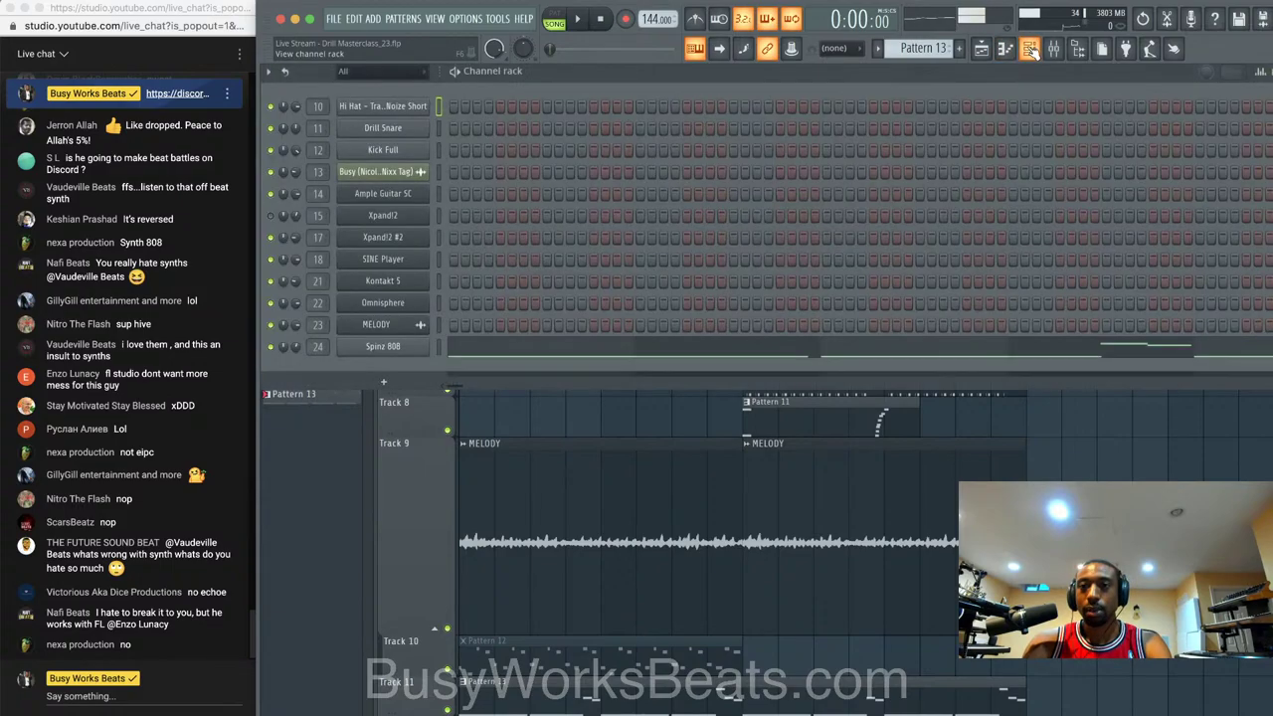
pyautogui.rightClick(1121, 473)
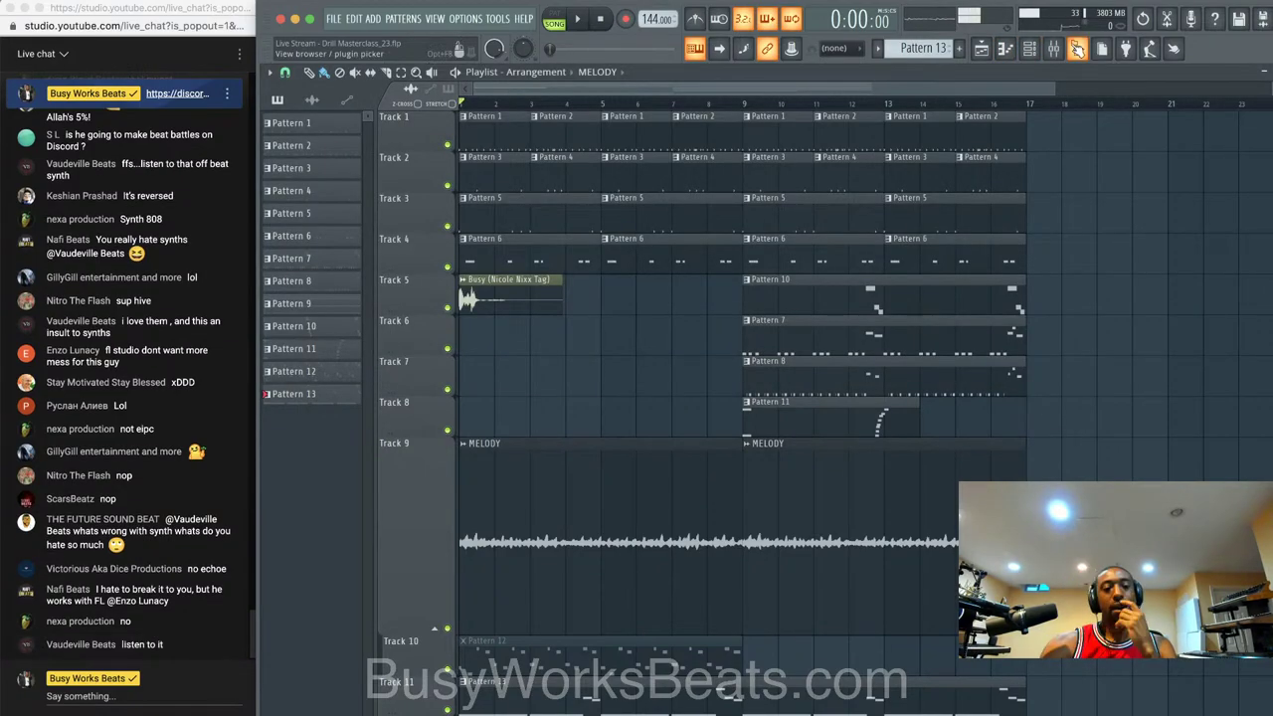
pyautogui.click(1057, 51)
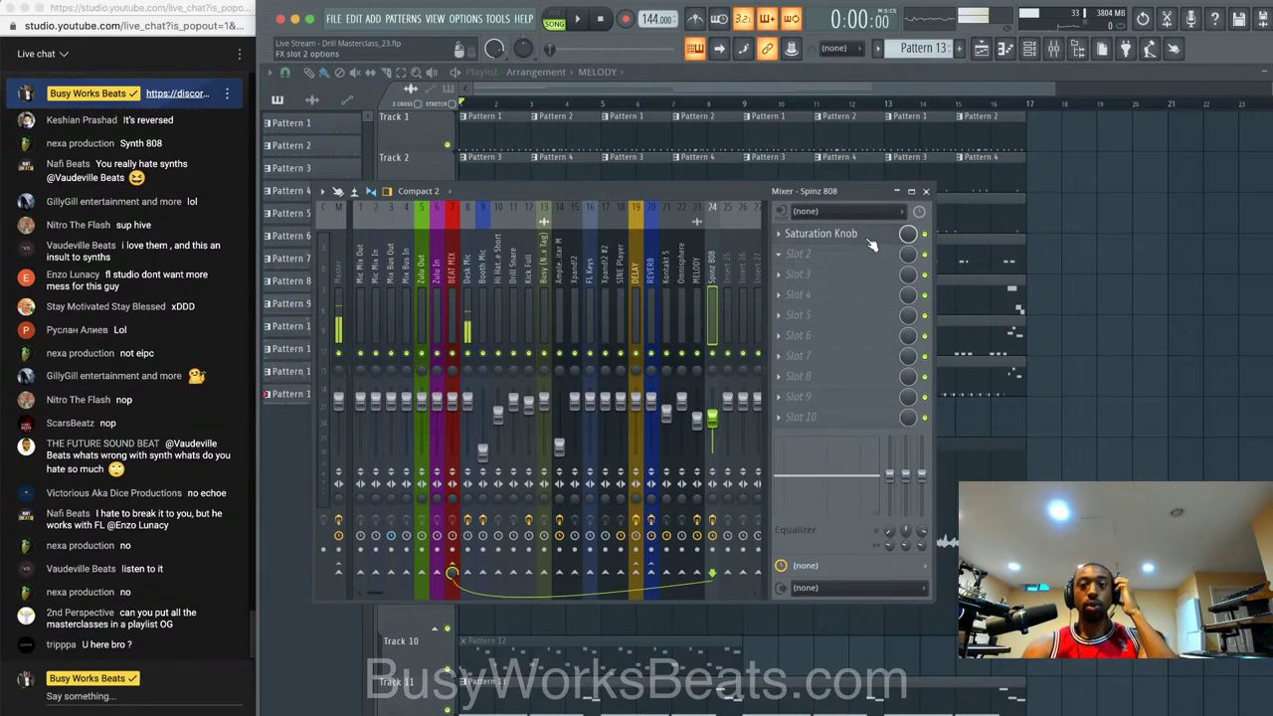
pyautogui.click(926, 191)
# - Open the Spinz 808 pattern's notes from the playlist and change the piano roll's grid snap
pyautogui.doubleClick(545, 696)
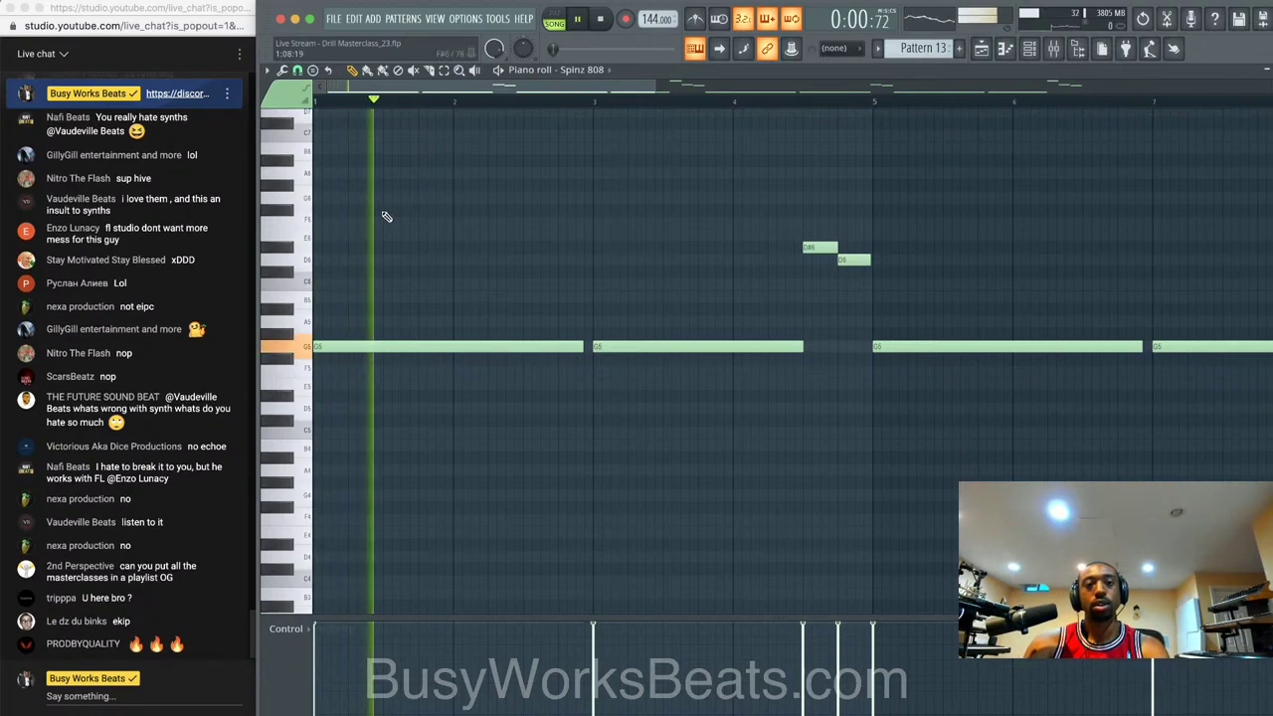
pyautogui.click(395, 347)
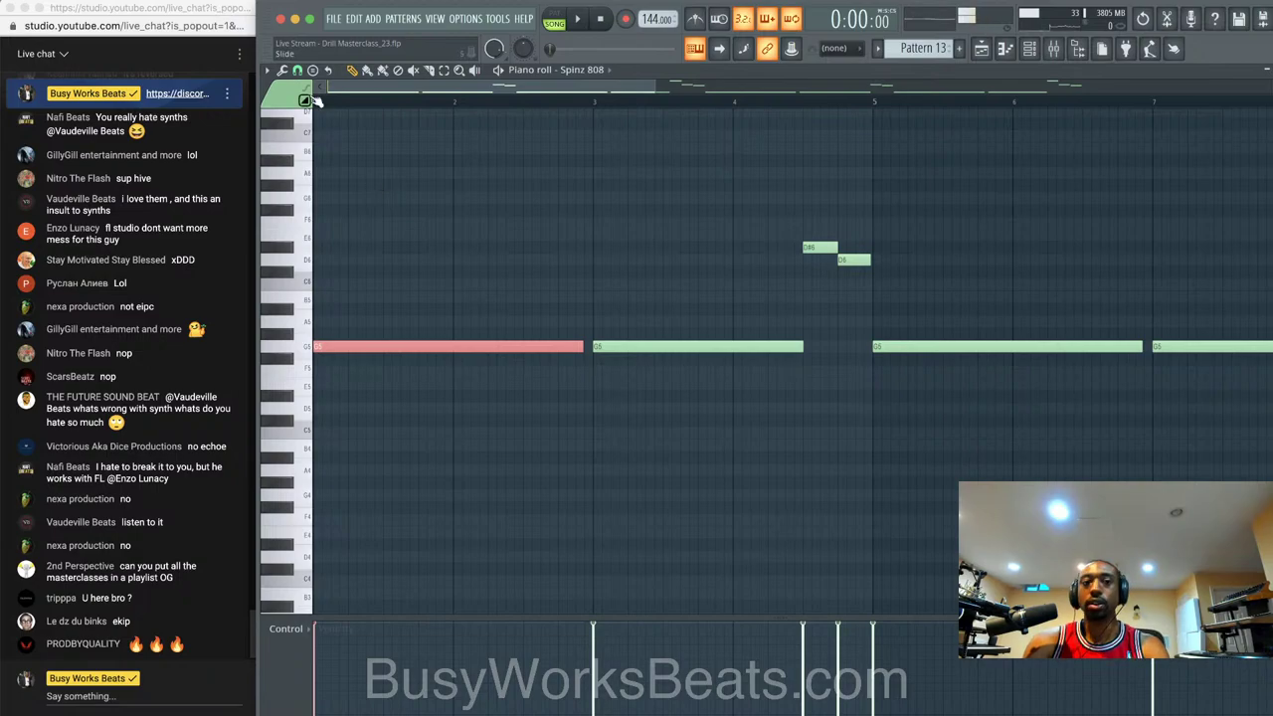
pyautogui.click(297, 71)
pyautogui.click(319, 267)
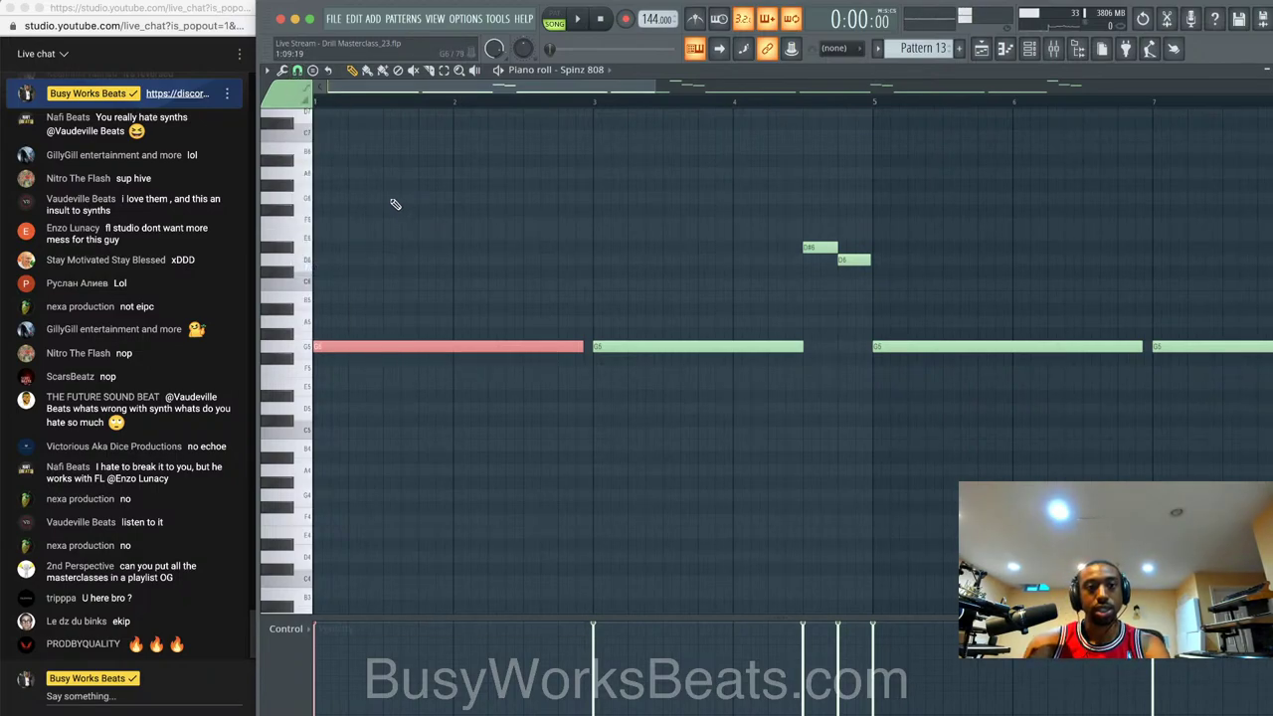
# - Add a short G6 note of 0:00:22 at 1:09:00 above the first G5 note and audition it
pyautogui.click(395, 200)
pyautogui.moveTo(652, 195); pyautogui.dragTo(403, 198)
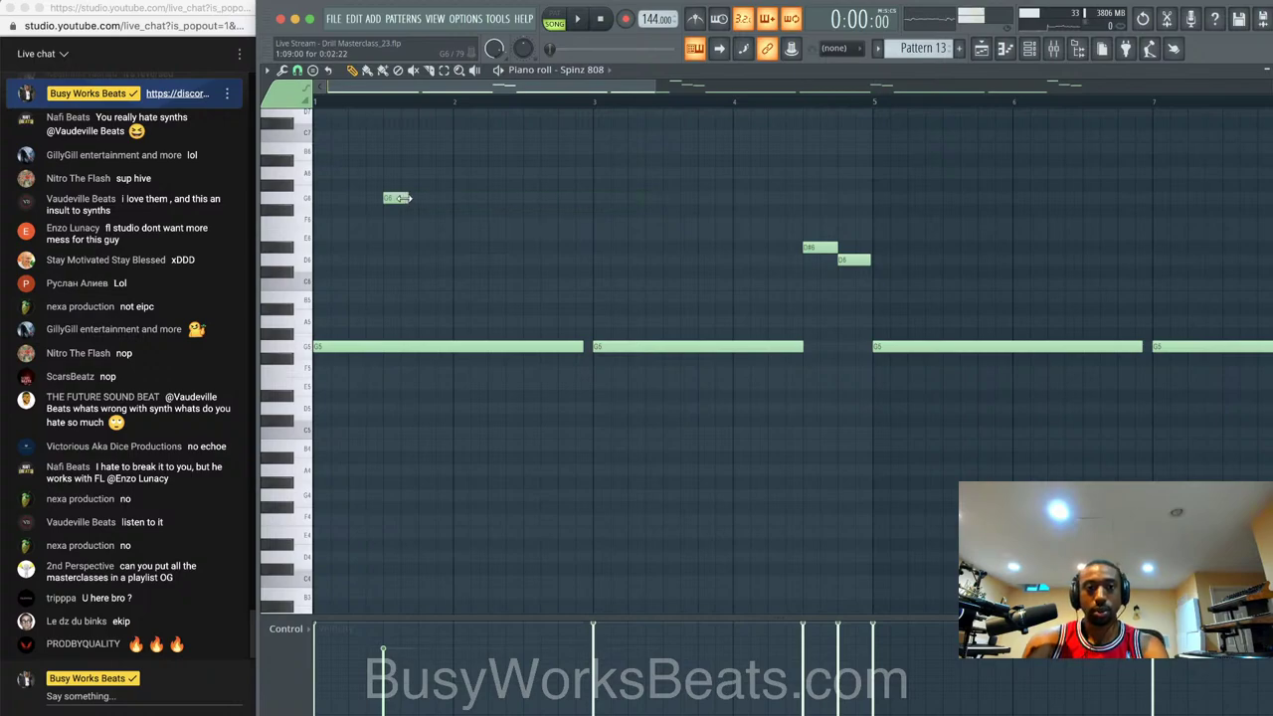
pyautogui.press('space')
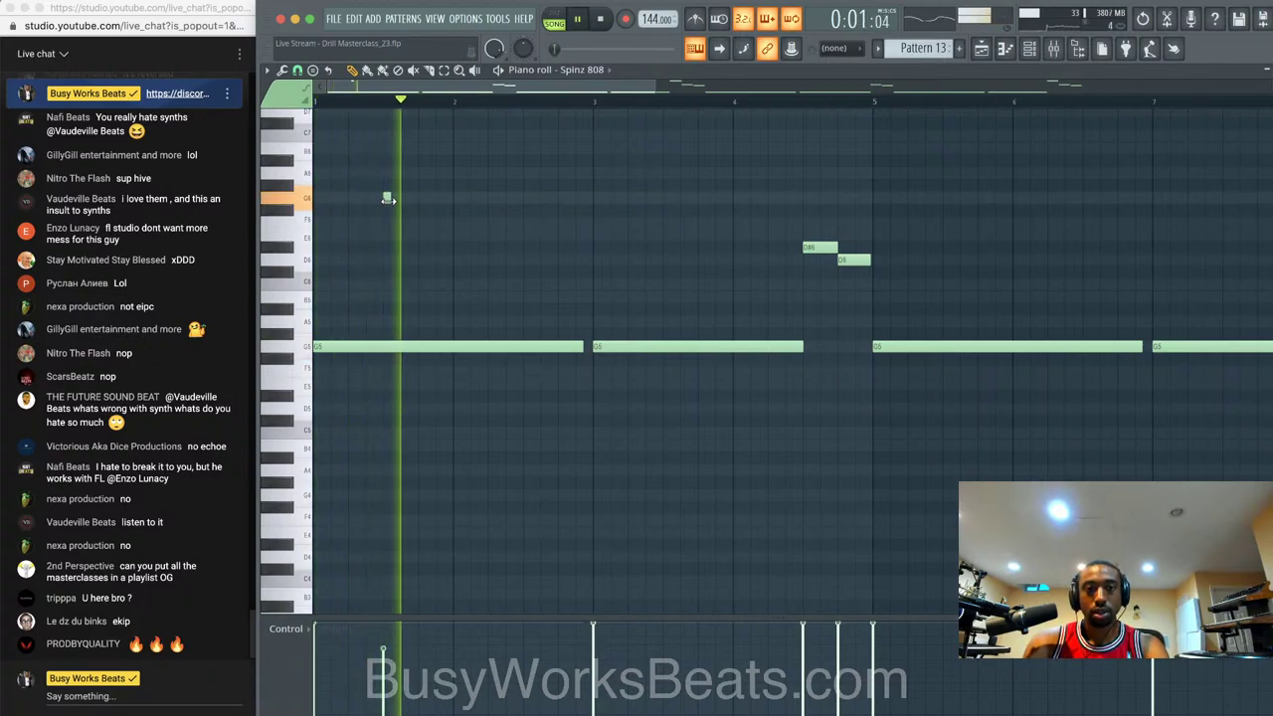
pyautogui.press('space')
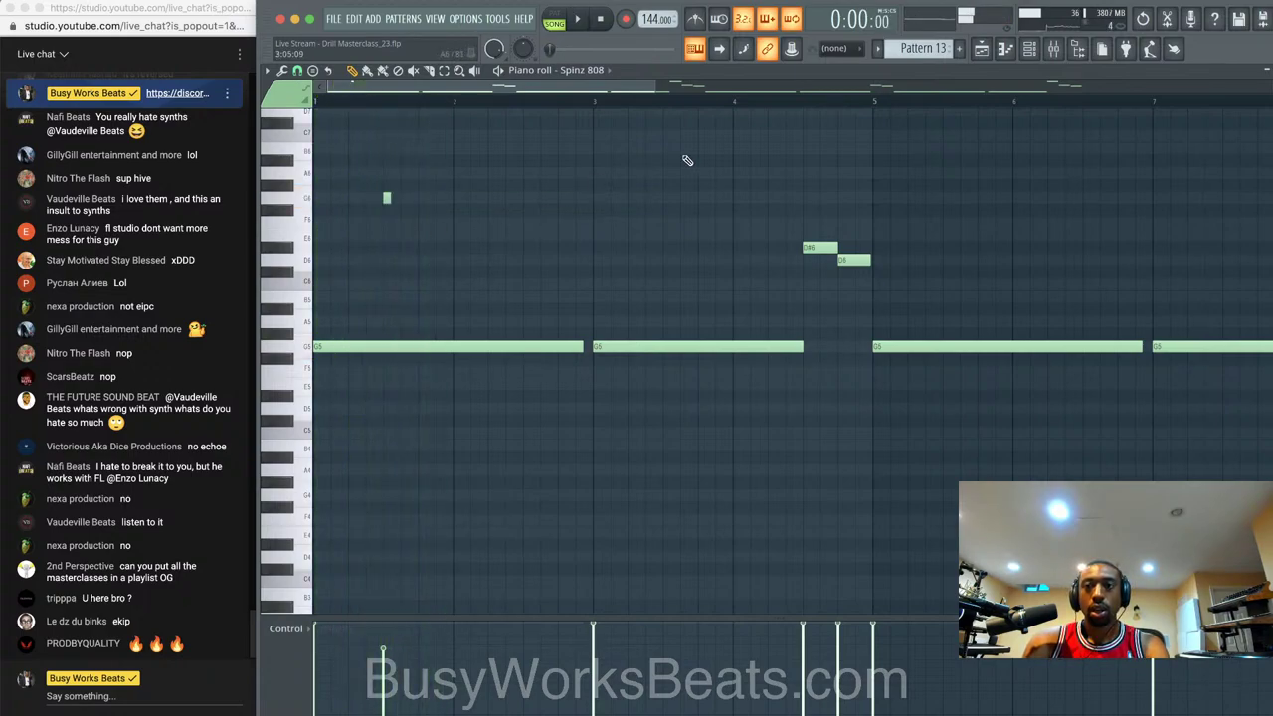
# - Enable Mono polyphony for the Spinz 808 channel and return to its notes
pyautogui.click(1029, 49)
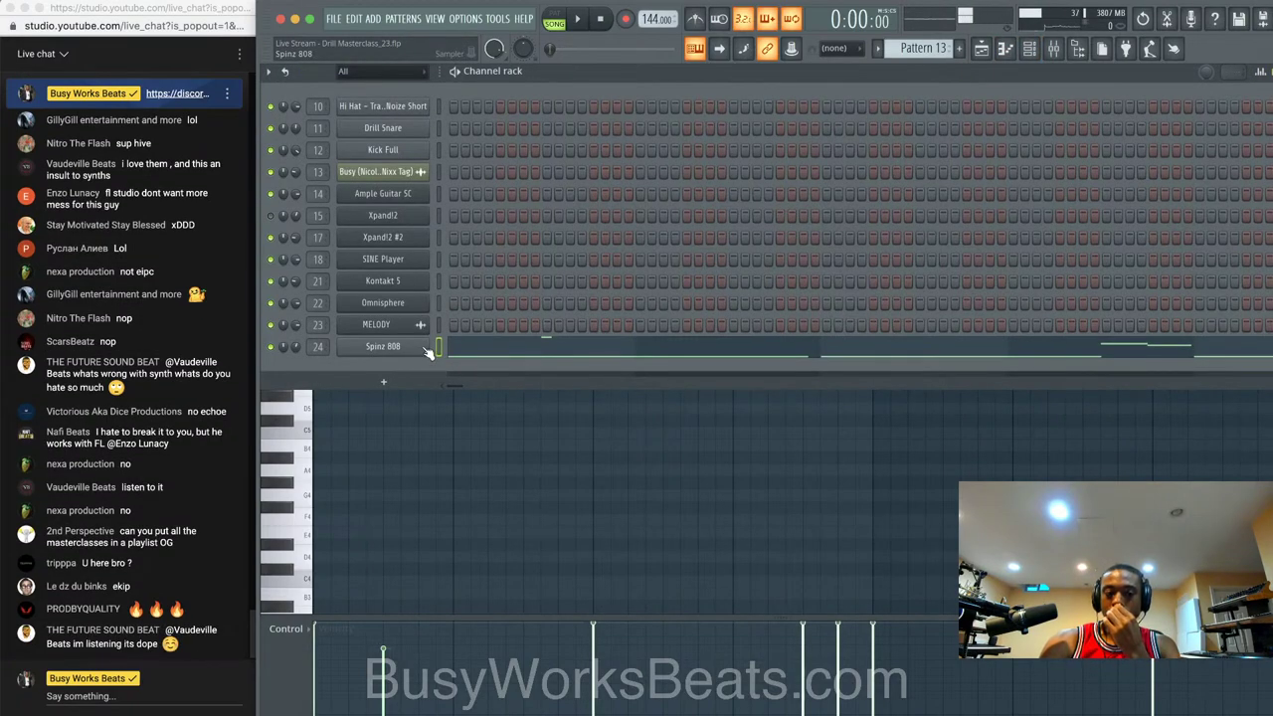
pyautogui.click(426, 349)
pyautogui.click(459, 243)
pyautogui.click(579, 330)
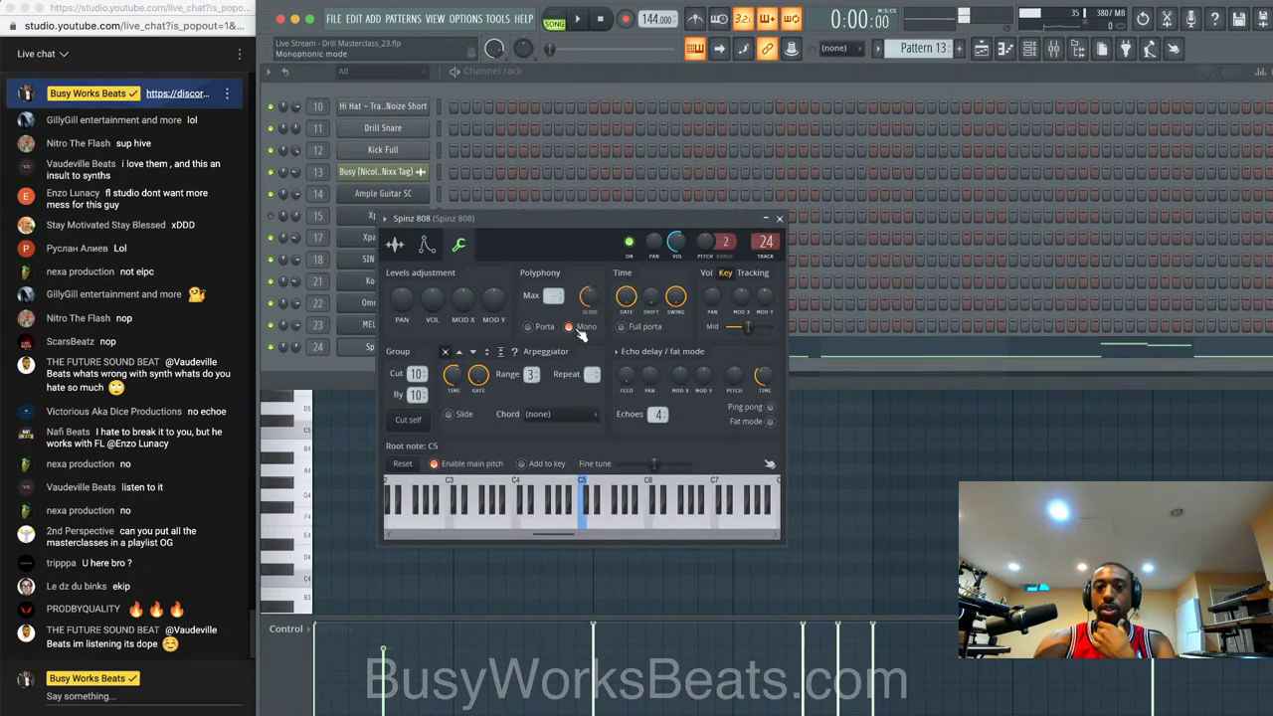
pyautogui.click(780, 218)
pyautogui.click(699, 464)
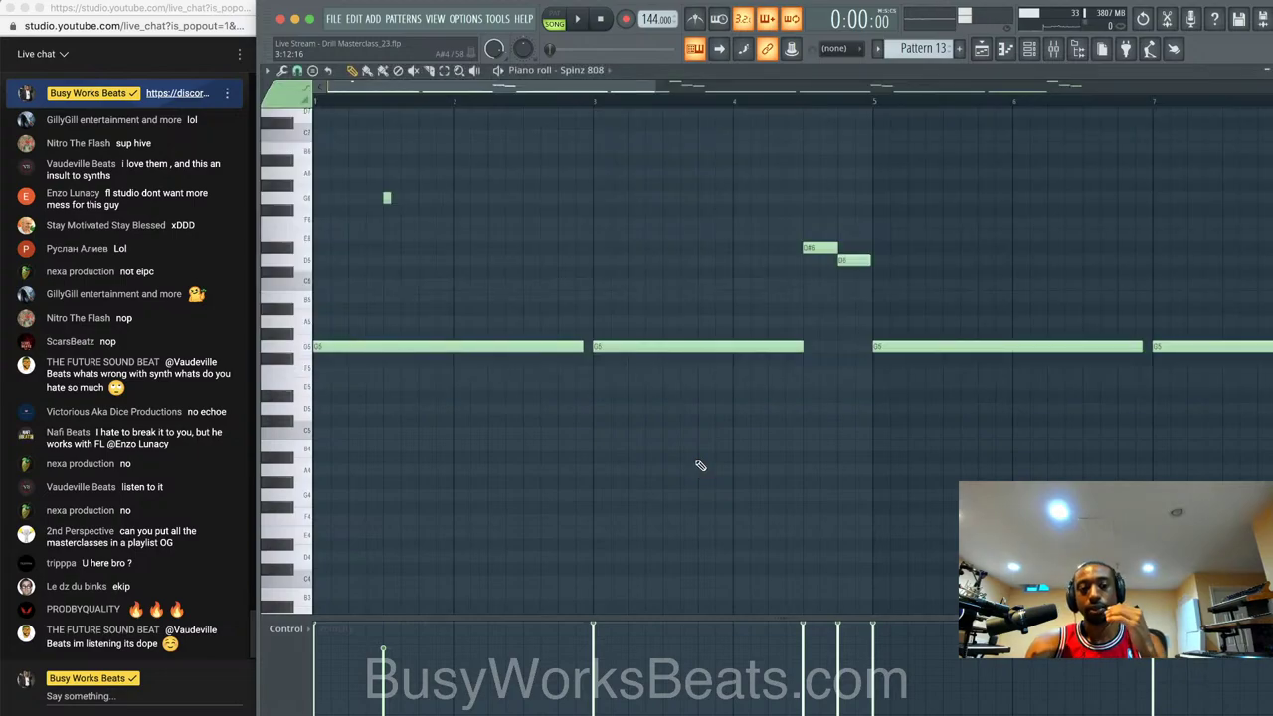
# - Audition the pattern and turn the short G6 note into a slide note
pyautogui.press('space')
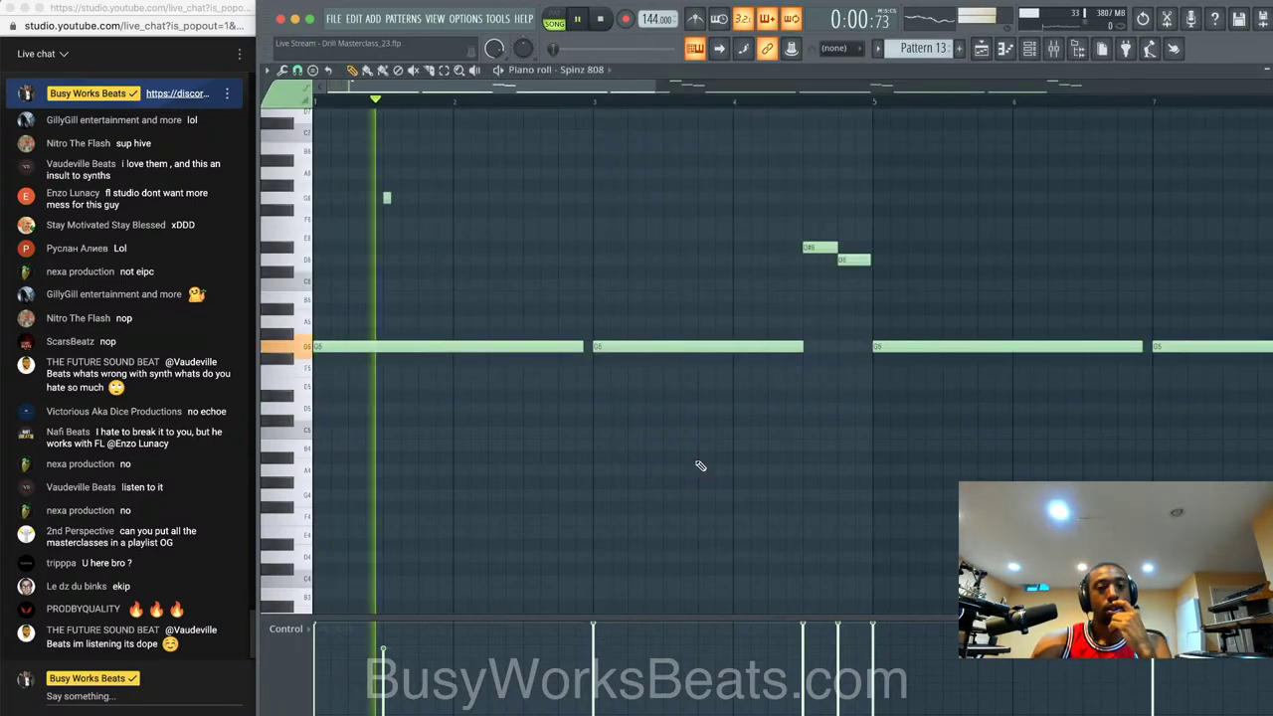
pyautogui.press('space')
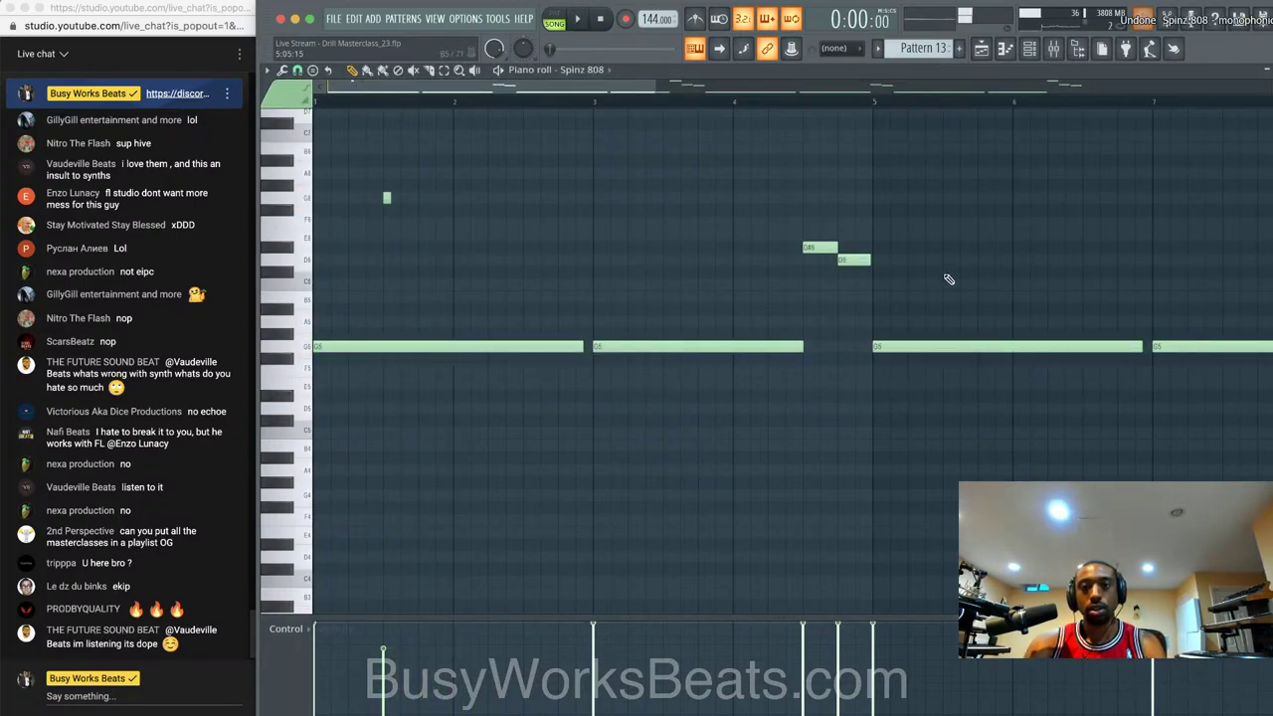
pyautogui.doubleClick(388, 197)
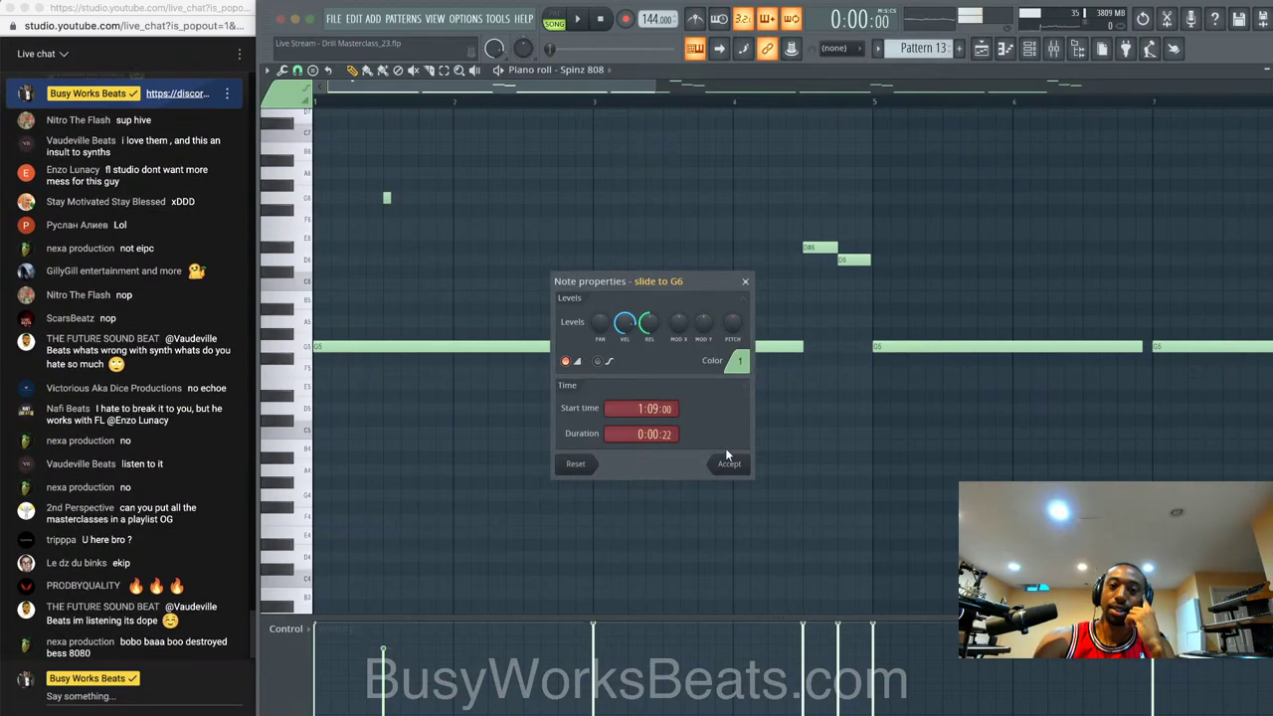
pyautogui.click(730, 464)
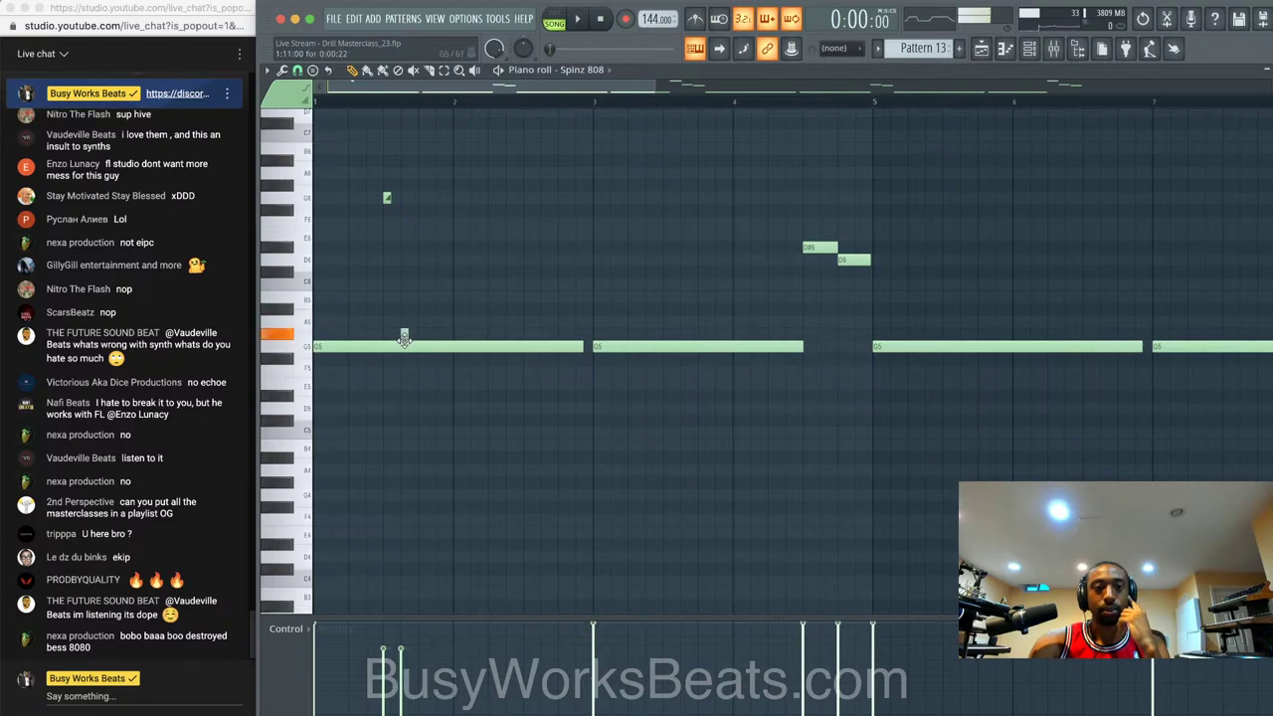
# - Try a second short slide note on G5 at 1:11:00 over the first long note and audition the slides
pyautogui.click(404, 359)
pyautogui.rightClick(405, 360)
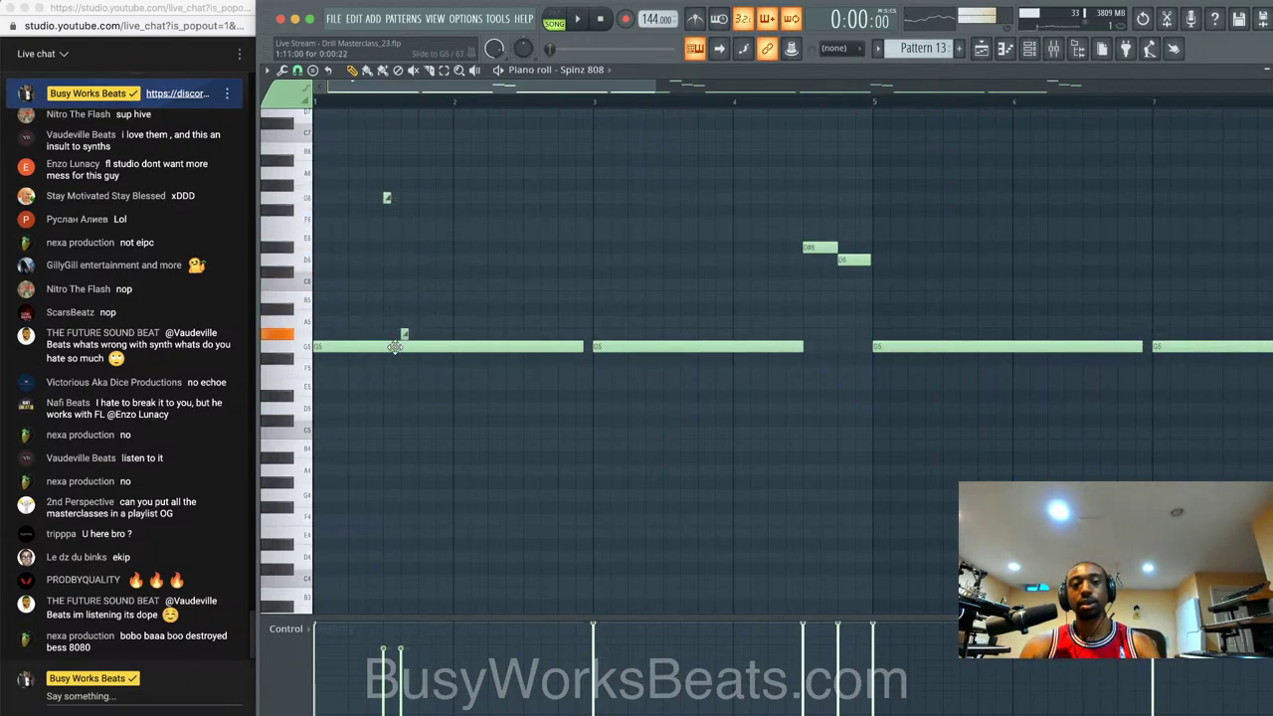
pyautogui.click(397, 348)
pyautogui.click(327, 351)
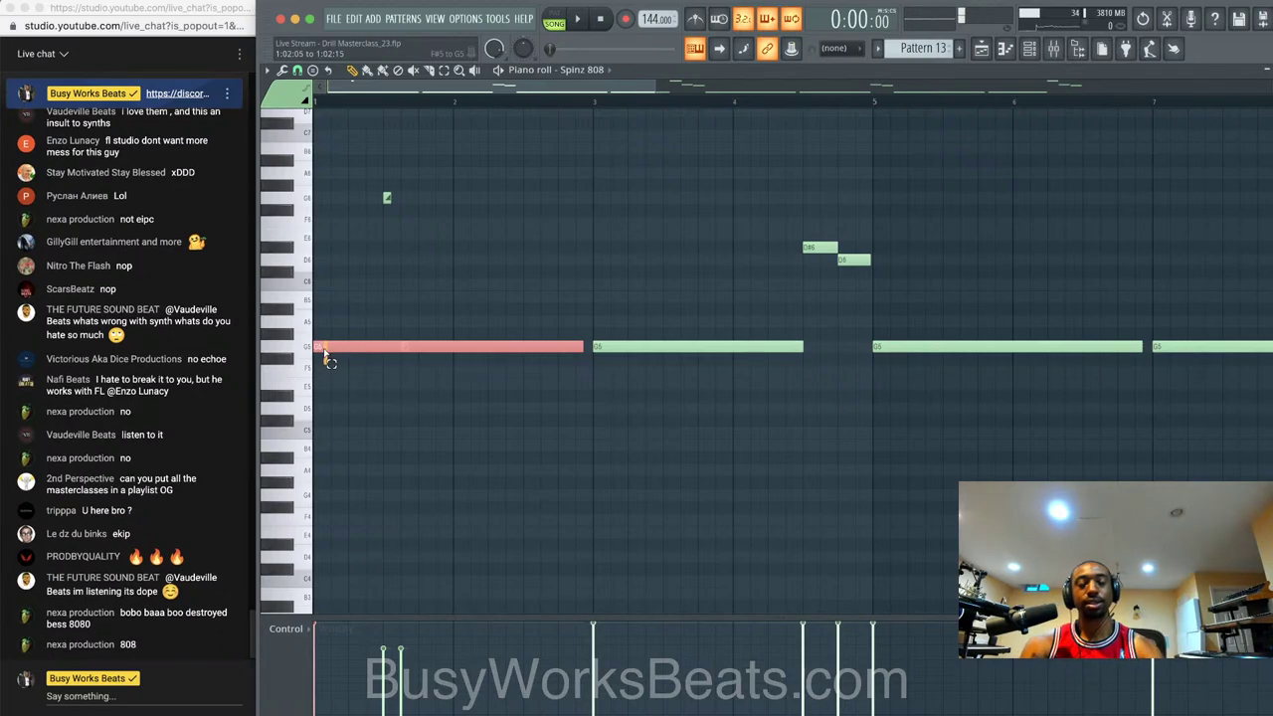
pyautogui.click(387, 199)
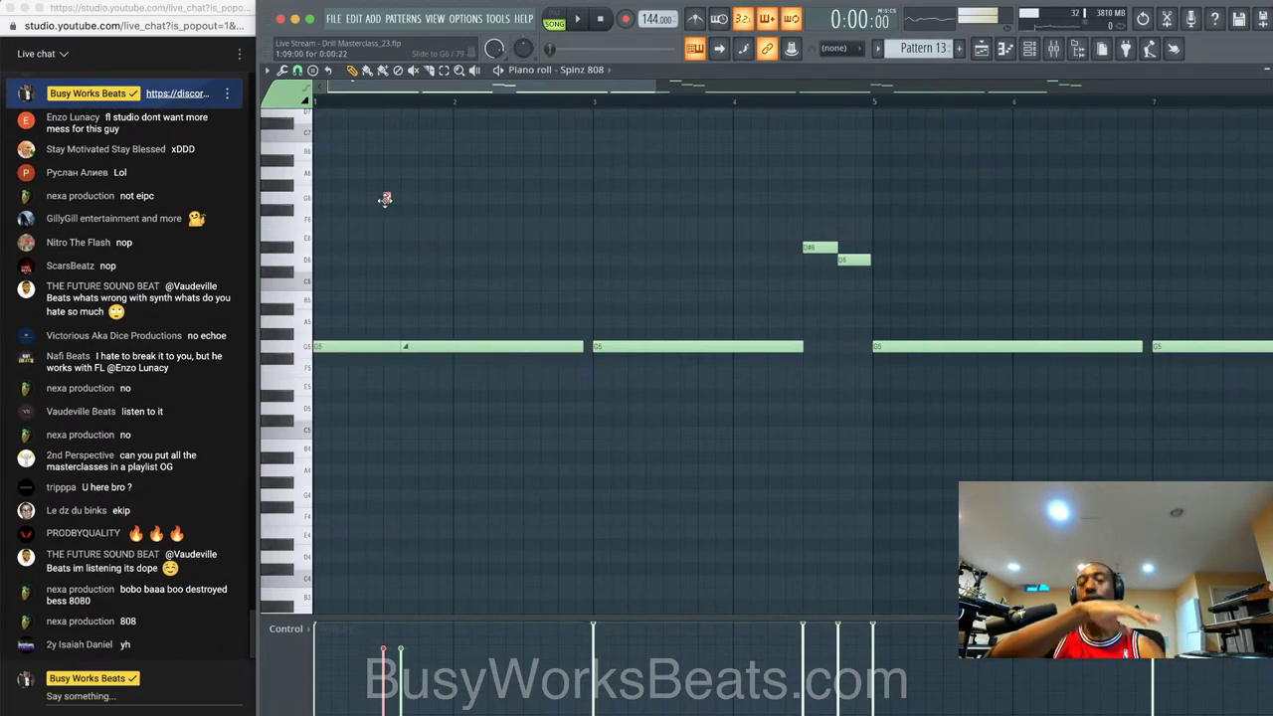
pyautogui.press('space')
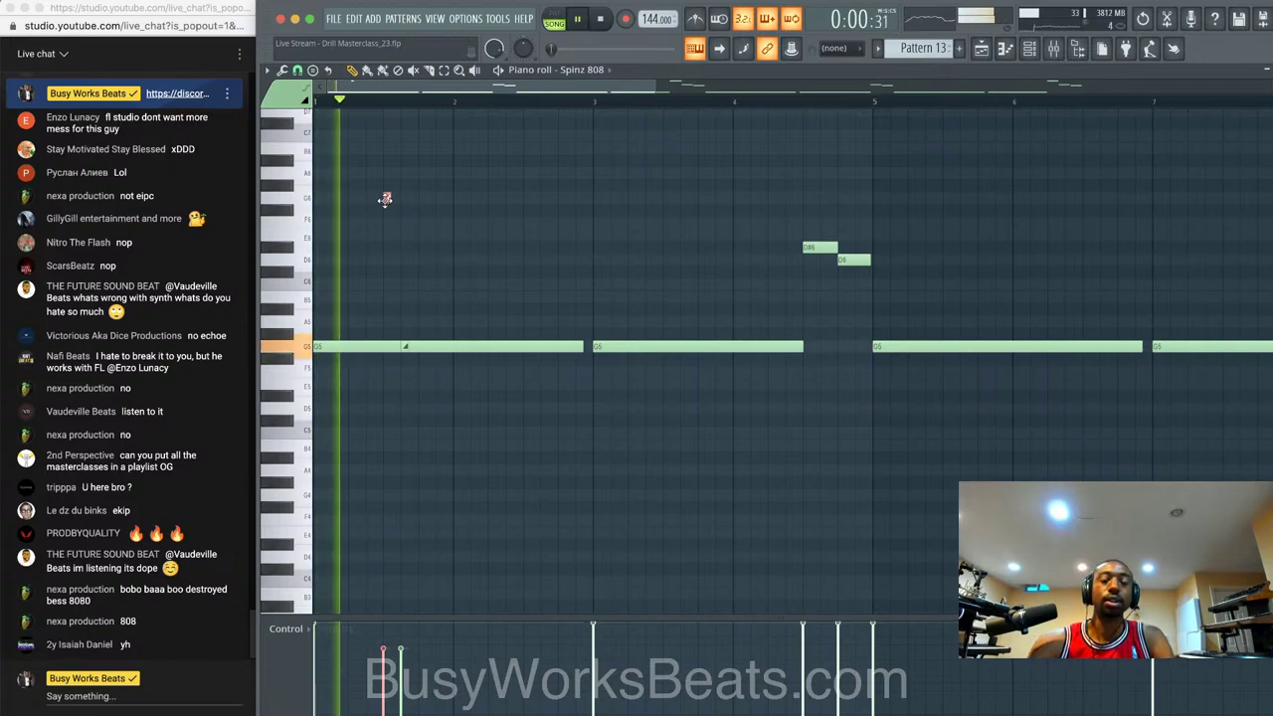
pyautogui.press('space')
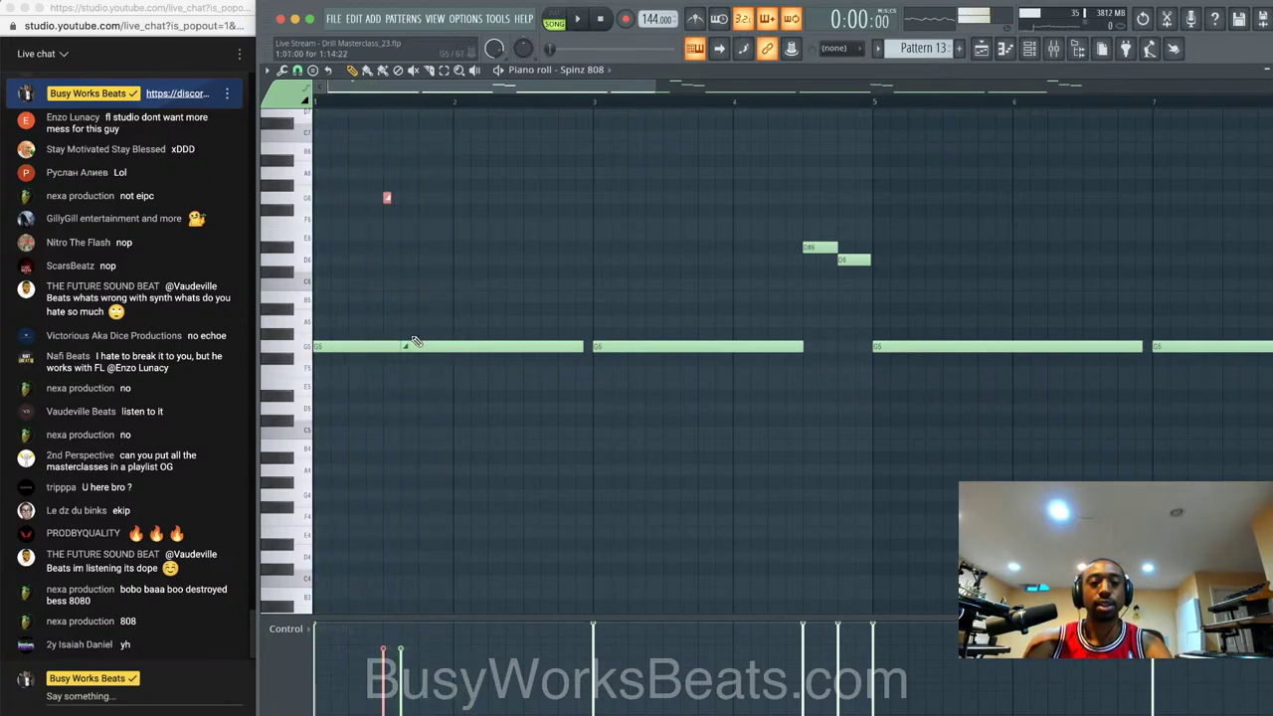
# - Shorten the first G5 note to 0:08:22 and audition the pattern
pyautogui.click(393, 348)
pyautogui.moveTo(583, 345); pyautogui.dragTo(390, 346)
pyautogui.press('space')
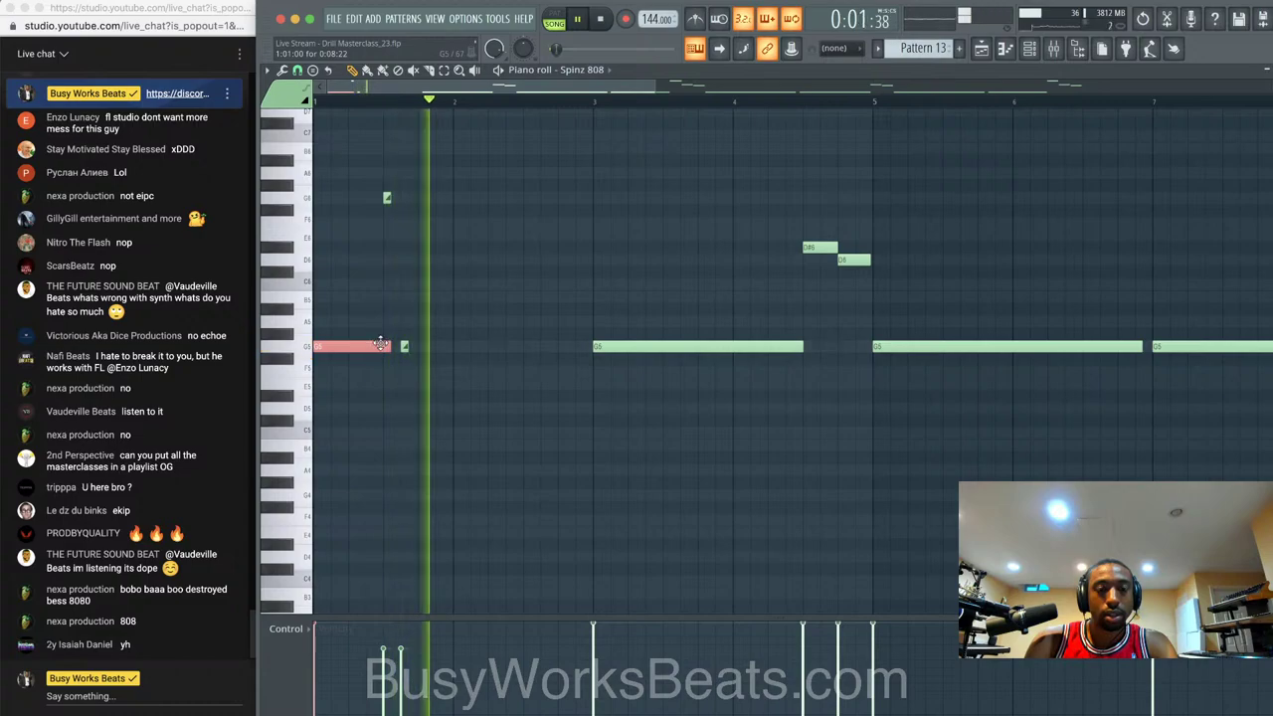
pyautogui.press('space')
# - Delete the short slide notes on G6 and G5 along with the stray test notes in bar 1
pyautogui.click(393, 210)
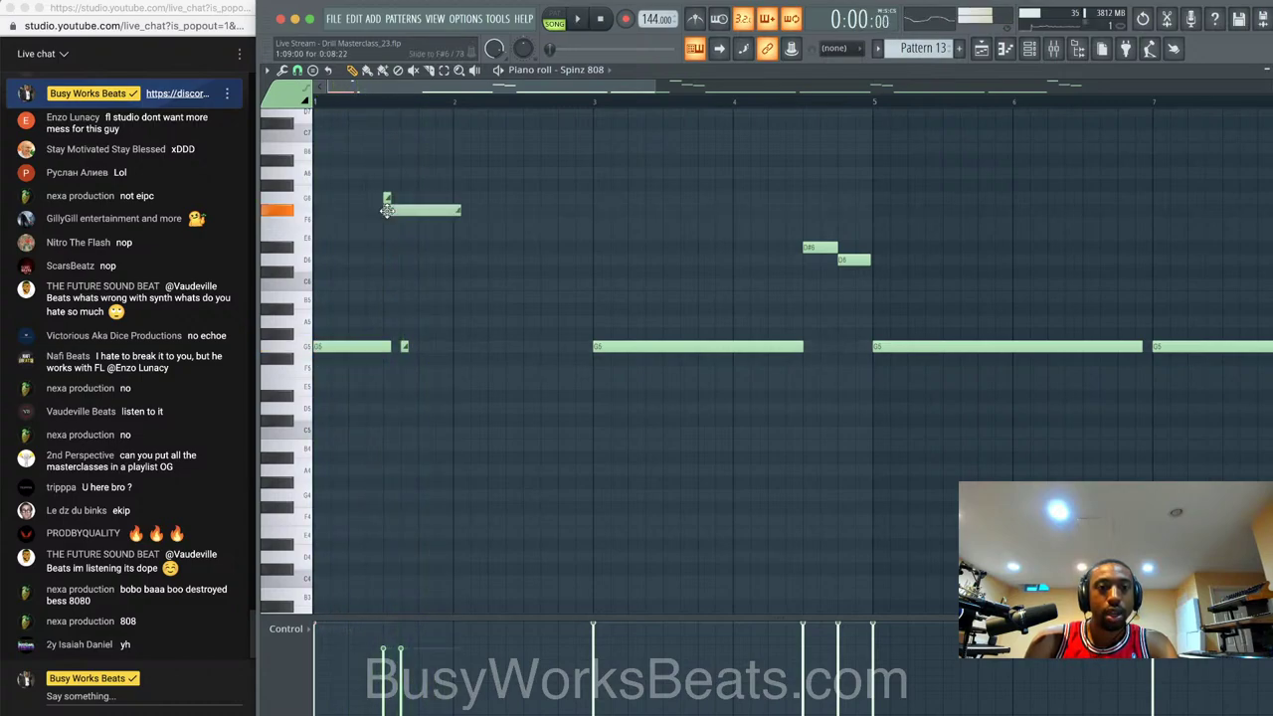
pyautogui.rightClick(398, 214)
pyautogui.click(367, 355)
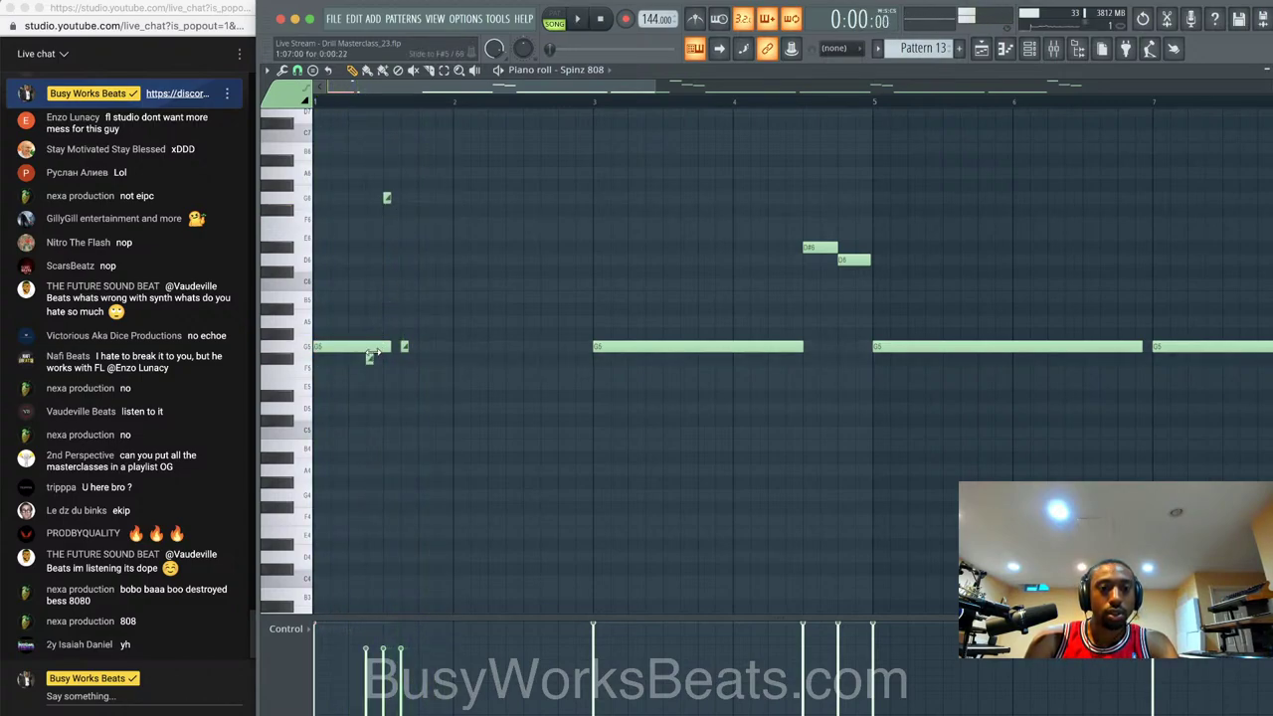
pyautogui.rightClick(368, 356)
pyautogui.rightClick(403, 347)
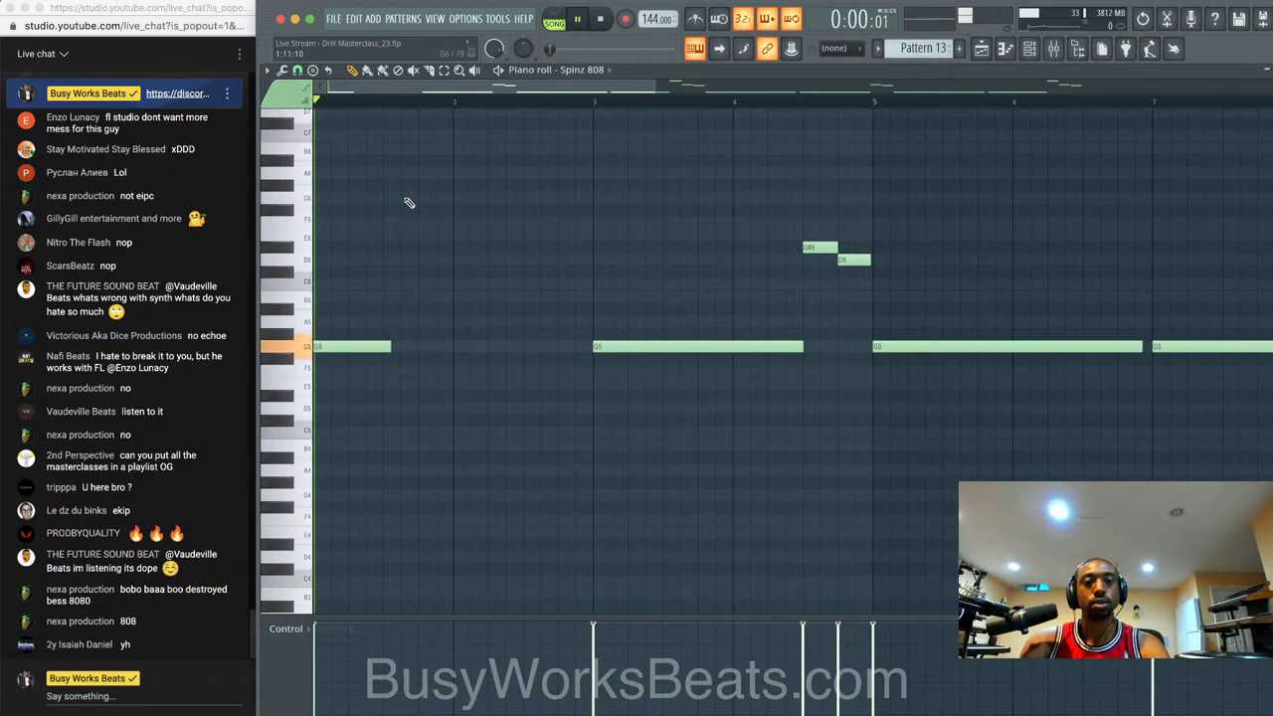
# - Add short ordinary notes on G6 at 1:11 and G5 at 1:13, extend the first G5 note to 0:10:22, and audition them
pyautogui.press('space')
pyautogui.click(409, 202)
pyautogui.moveTo(478, 199); pyautogui.dragTo(412, 199)
pyautogui.click(419, 347)
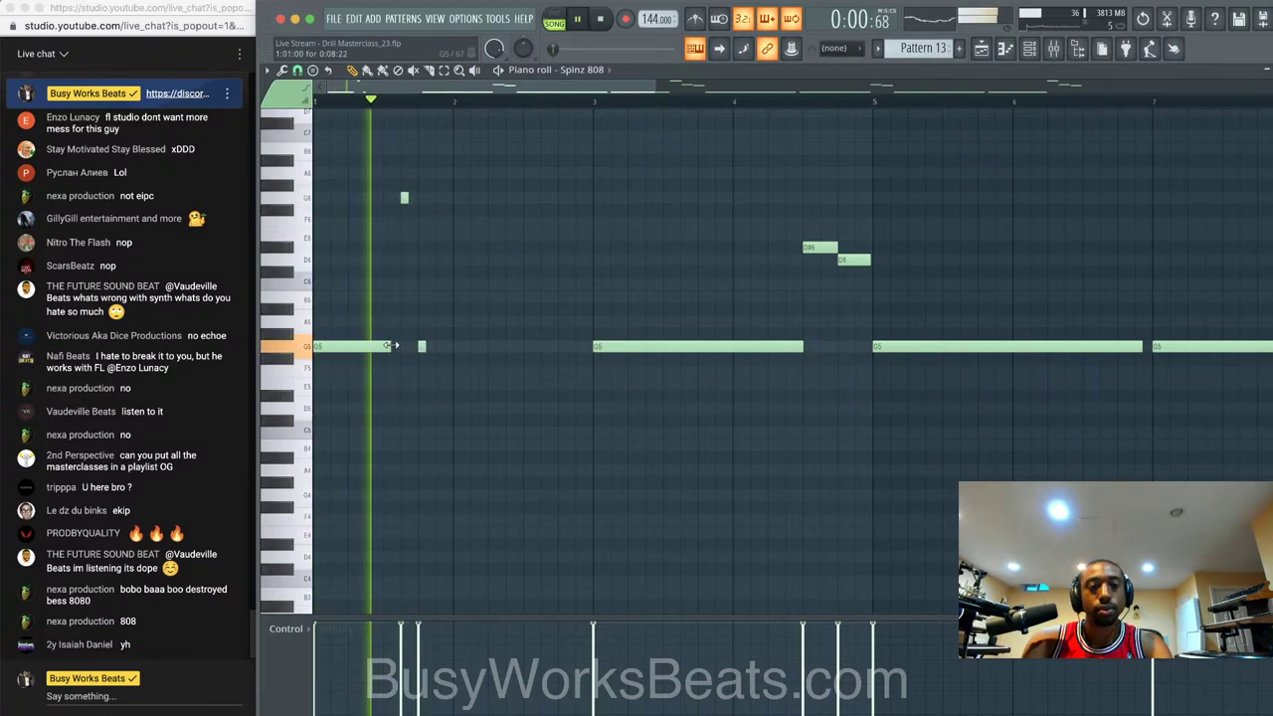
pyautogui.press('space')
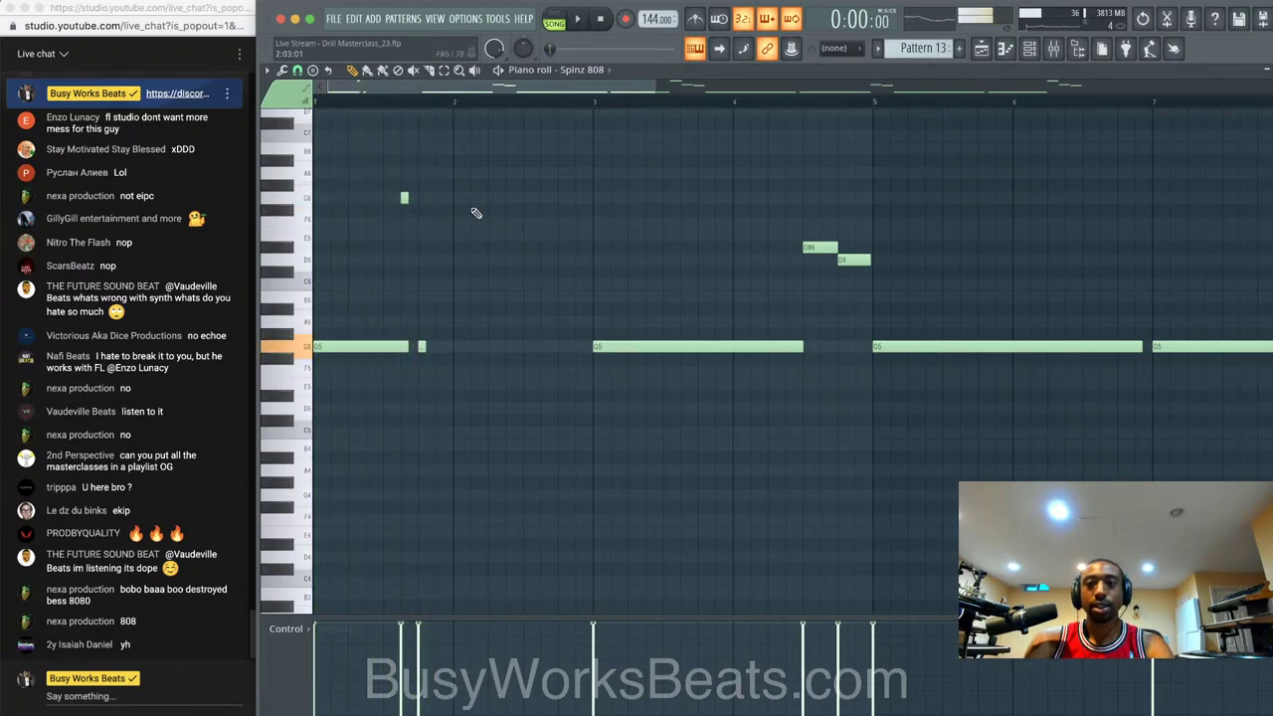
# - Review the Spinz 808 channel's polyphony and cut group settings, and select Resample as its time-stretching mode
pyautogui.click(1030, 48)
pyautogui.click(390, 348)
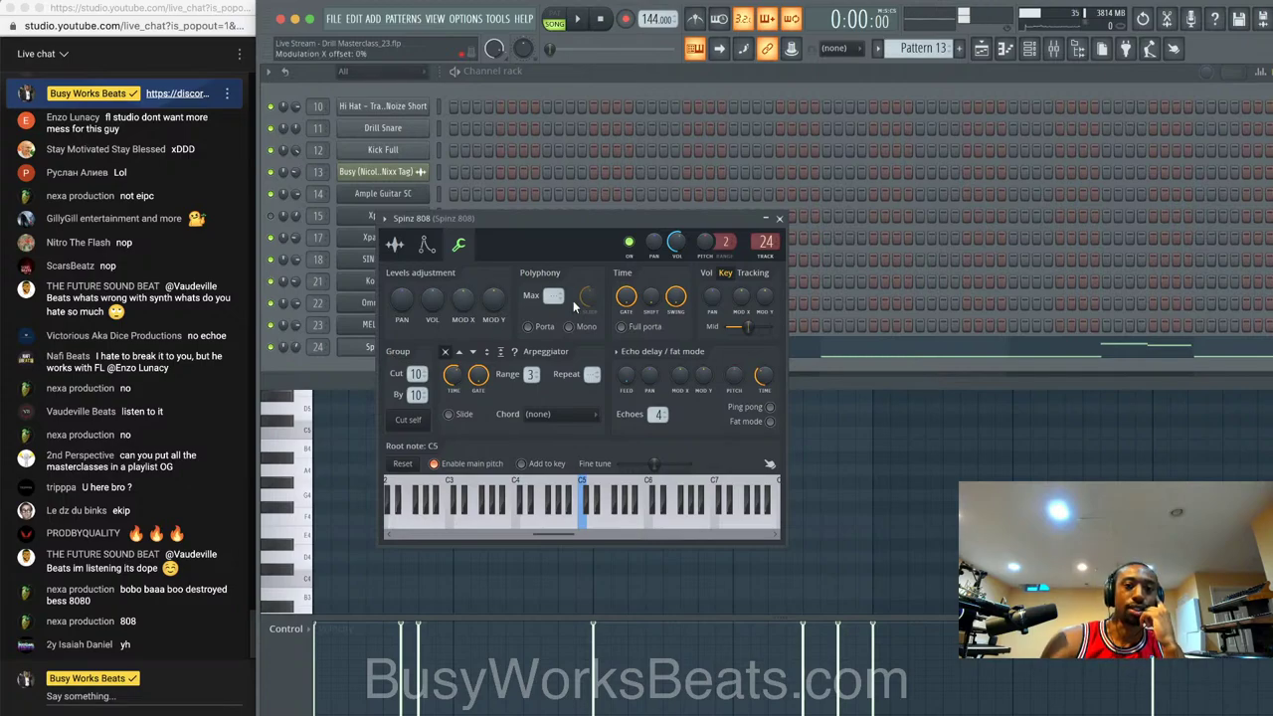
pyautogui.click(780, 218)
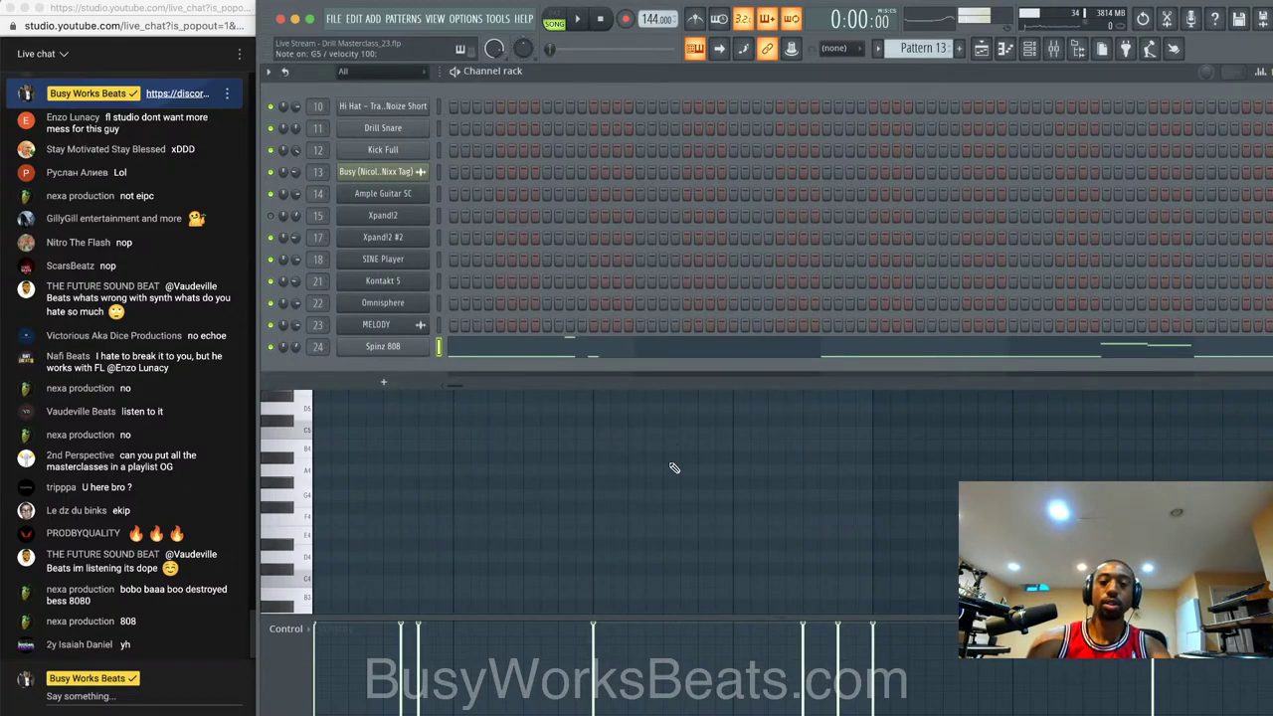
pyautogui.click(408, 346)
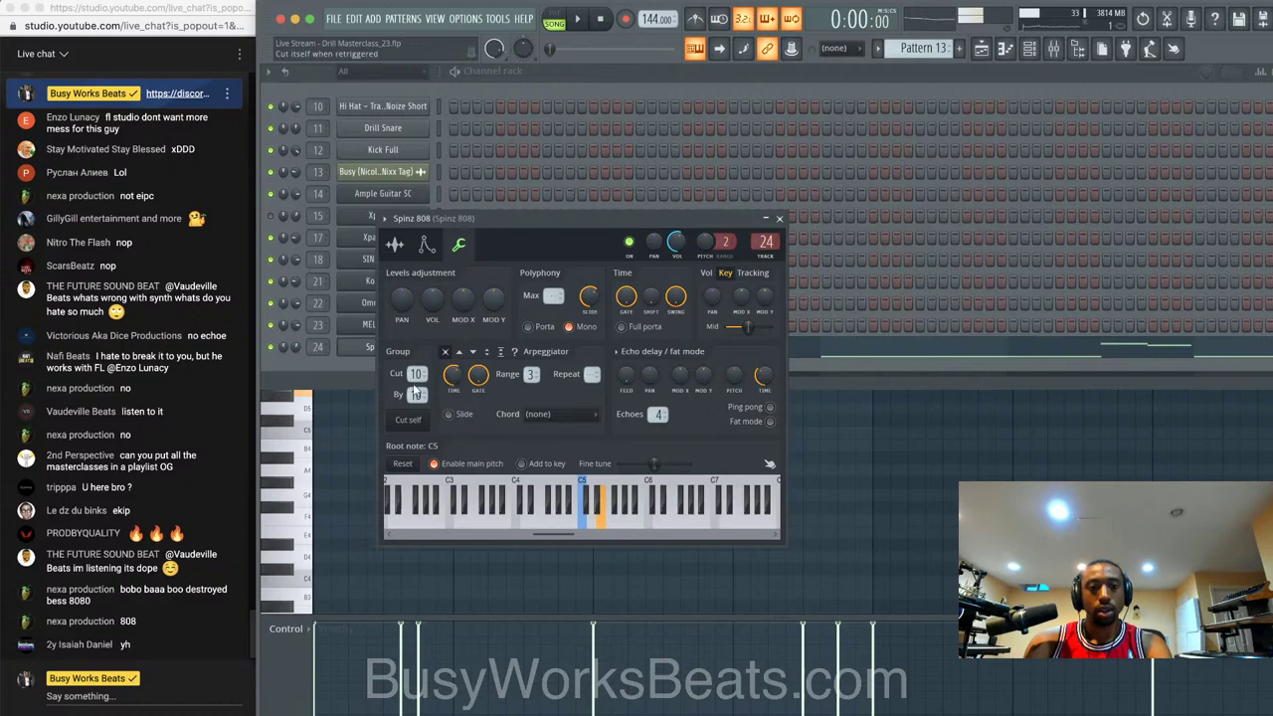
pyautogui.click(397, 248)
pyautogui.click(727, 296)
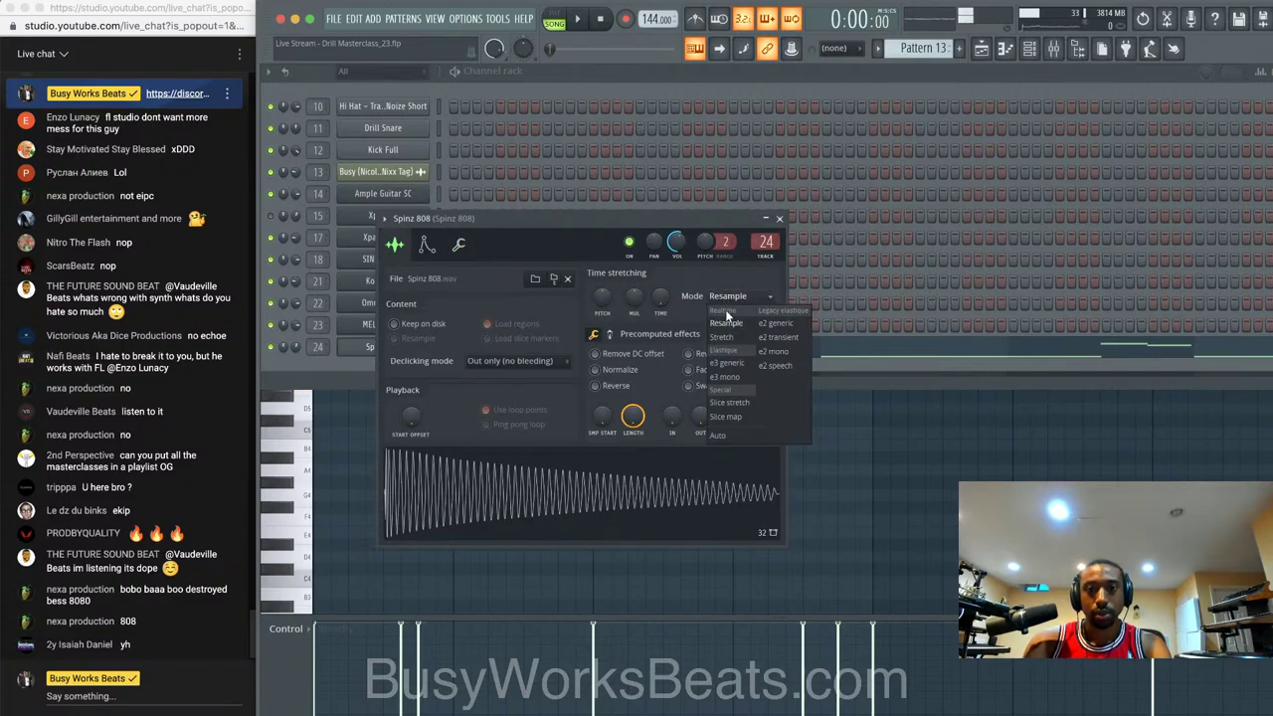
pyautogui.click(724, 319)
# - Turn off Cut itself for the Spinz 808 channel
pyautogui.click(459, 246)
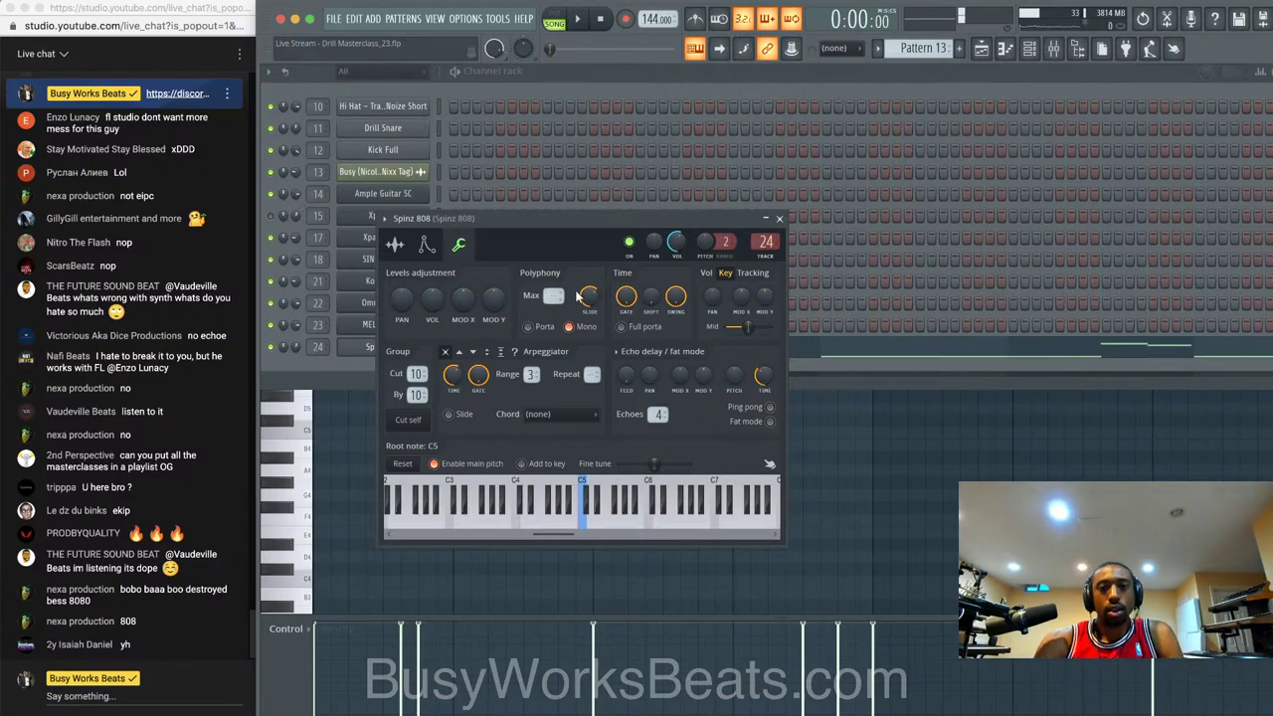
pyautogui.click(370, 353)
pyautogui.rightClick(379, 353)
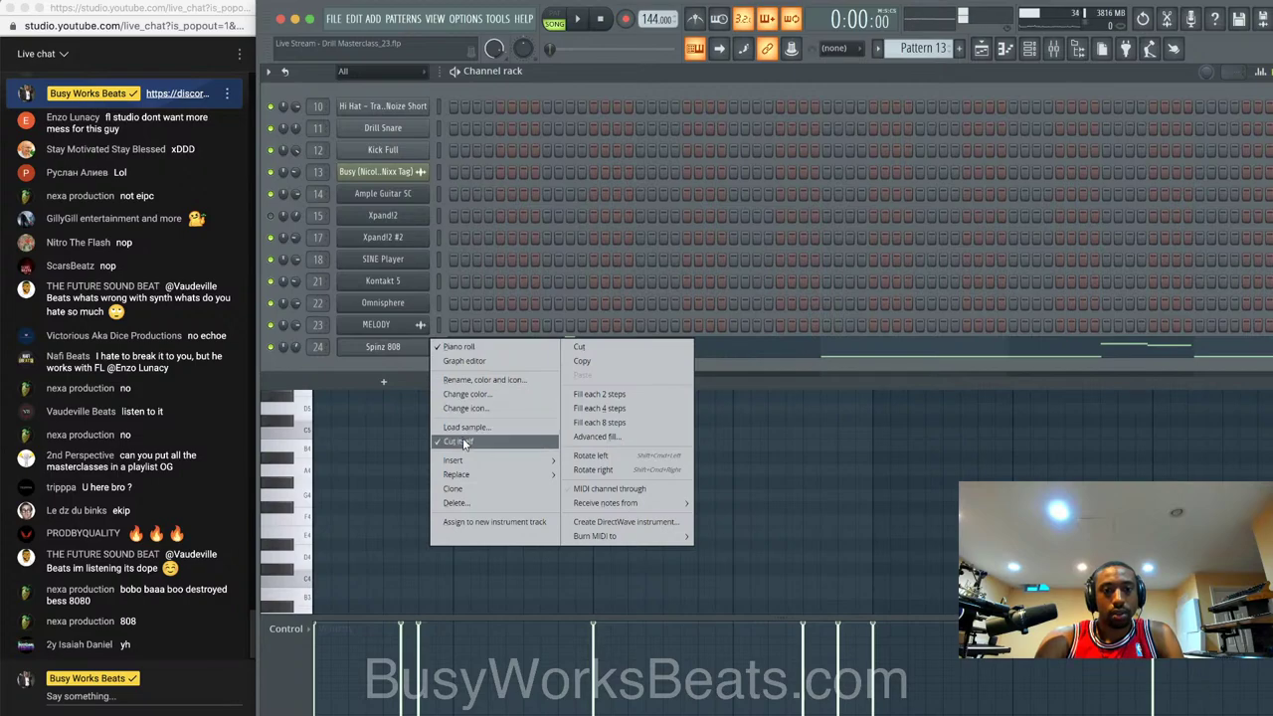
pyautogui.click(464, 441)
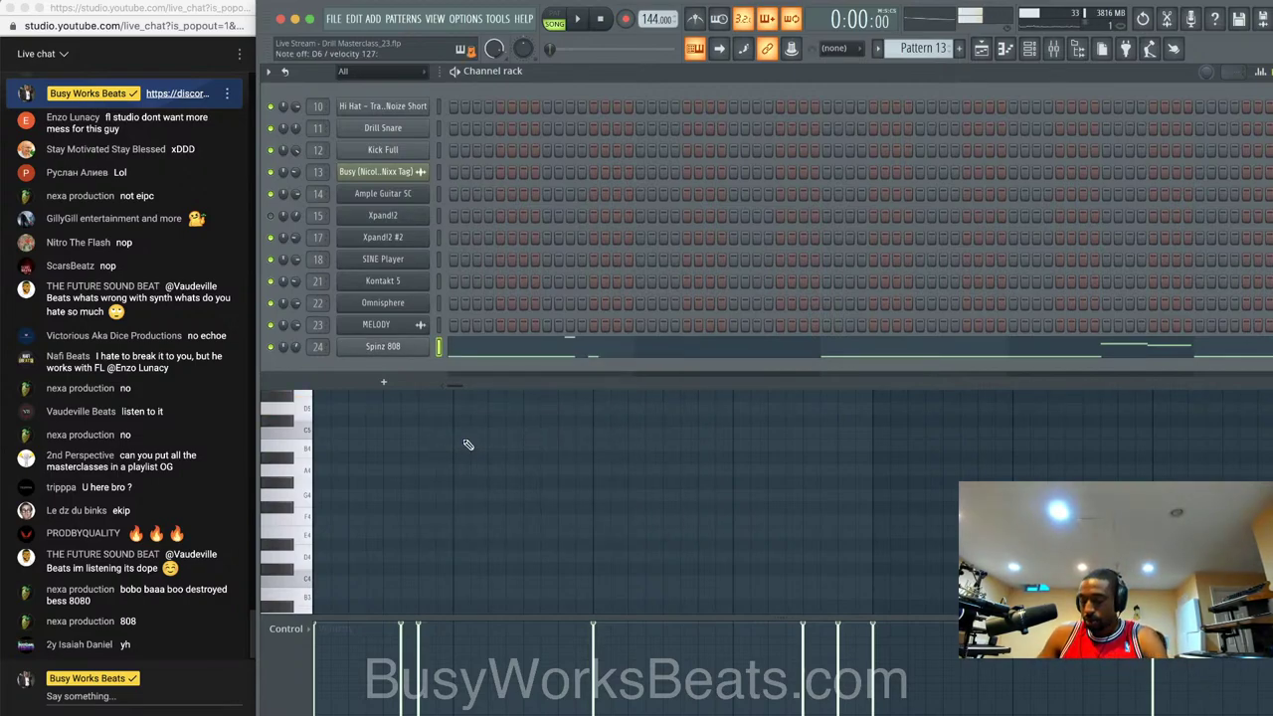
# - Lengthen the second G5 note past the start of bar 2, extend the first G5 note to 0:12:22, and audition the overlap
pyautogui.click(458, 381)
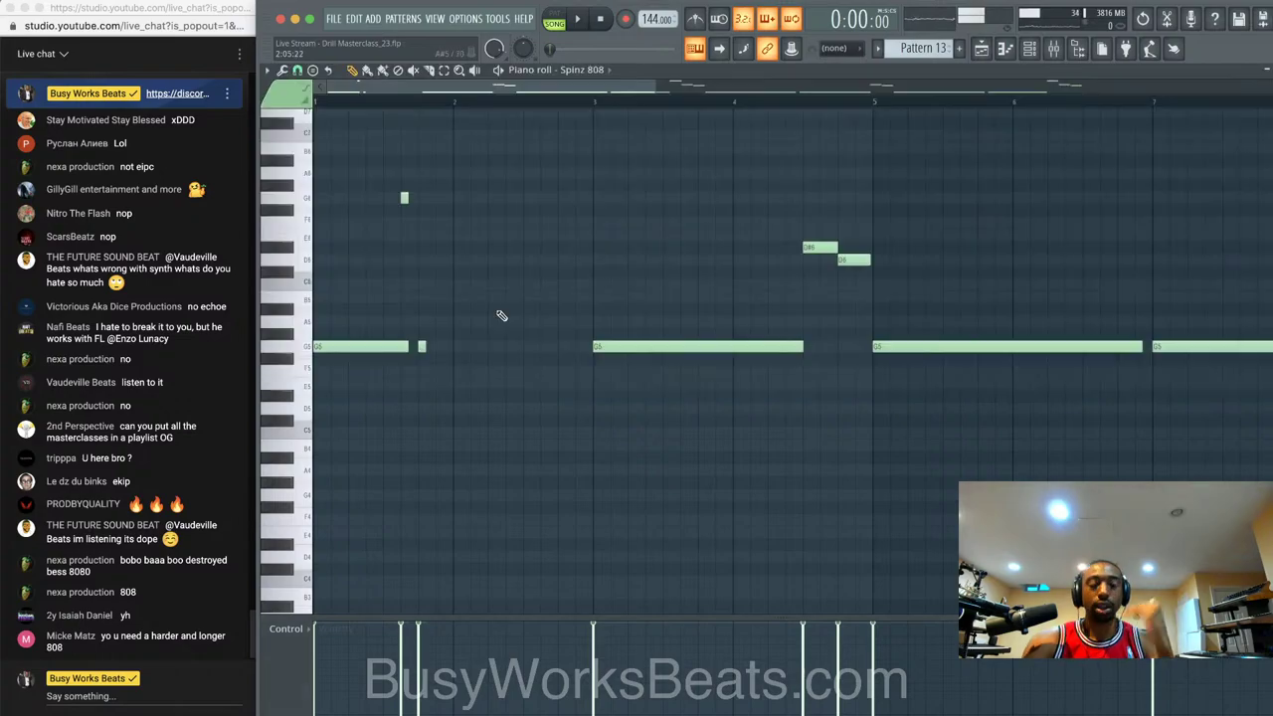
pyautogui.click(425, 345)
pyautogui.press('space')
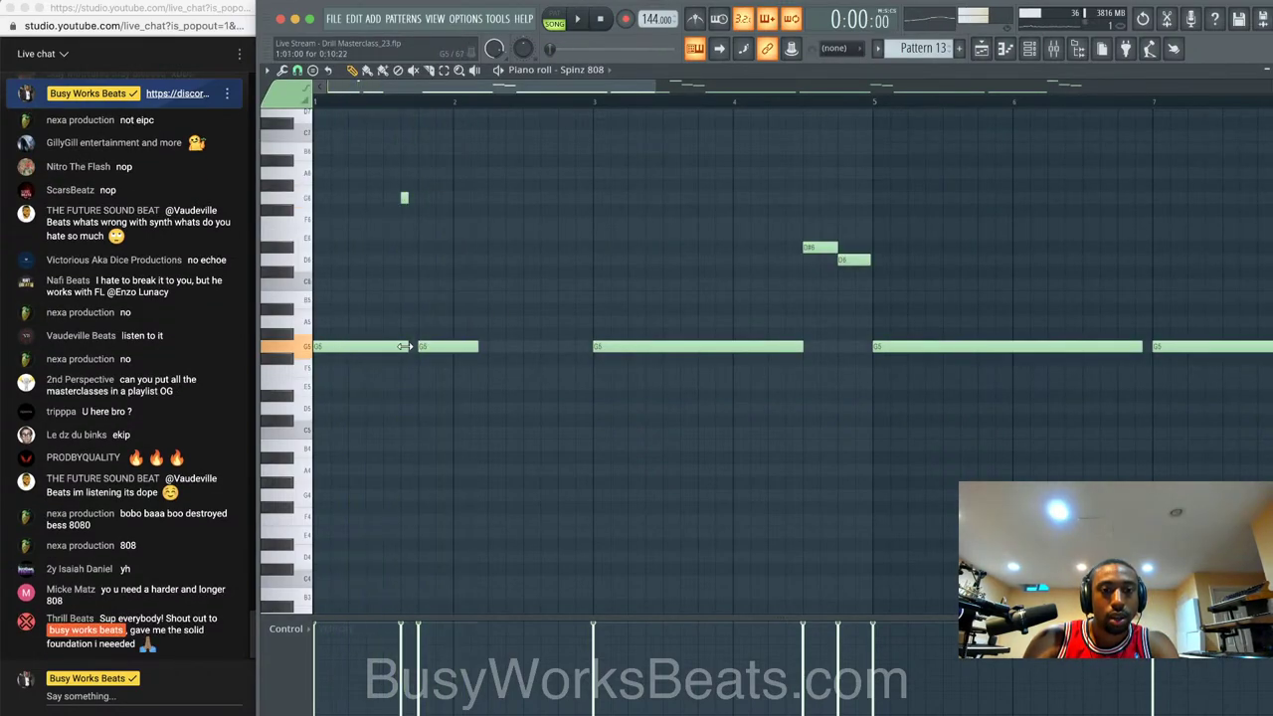
pyautogui.moveTo(407, 346); pyautogui.dragTo(416, 346)
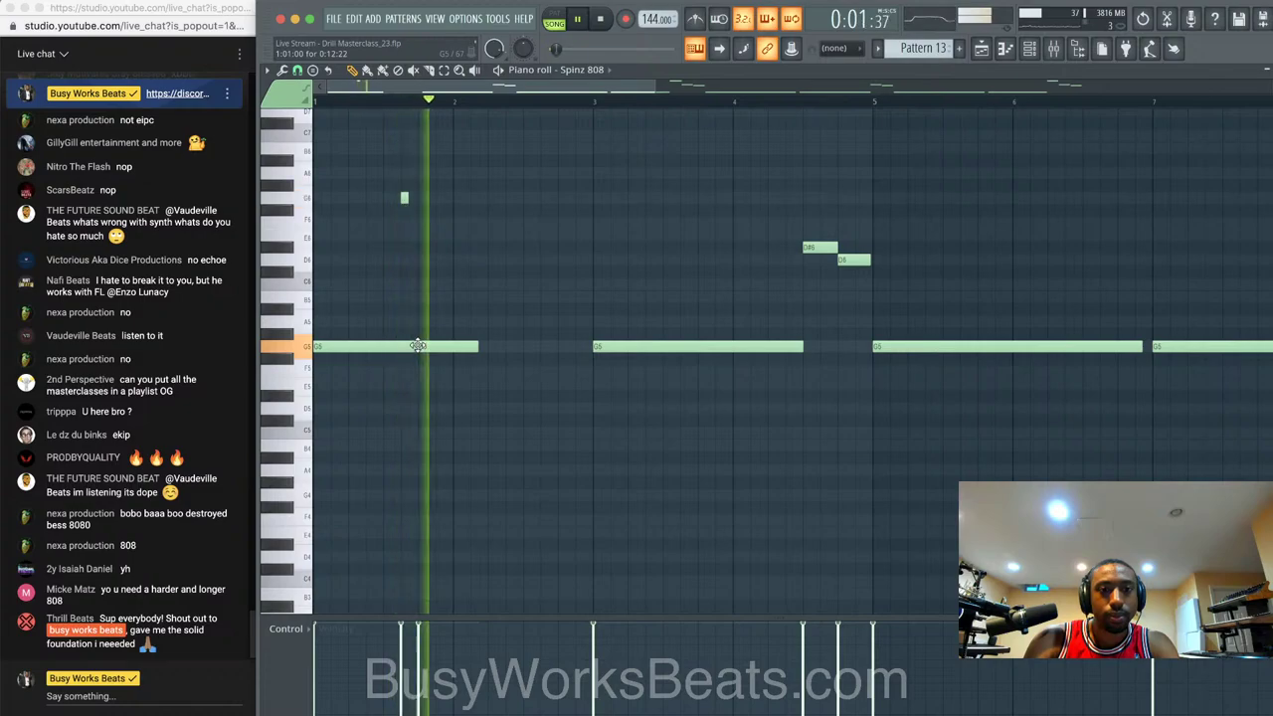
pyautogui.press('space')
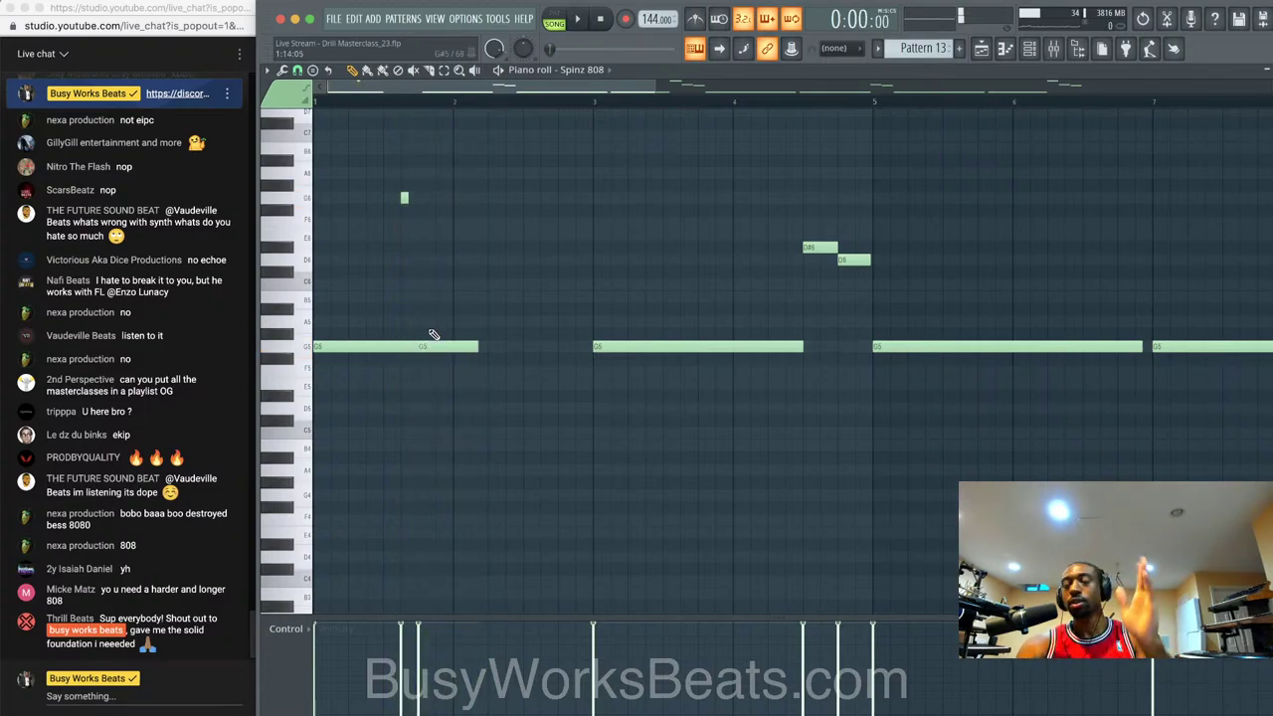
# - Audition the overlapping G5 notes, shorten the first one so it ends before the short G6 note, and play it back
pyautogui.press('space')
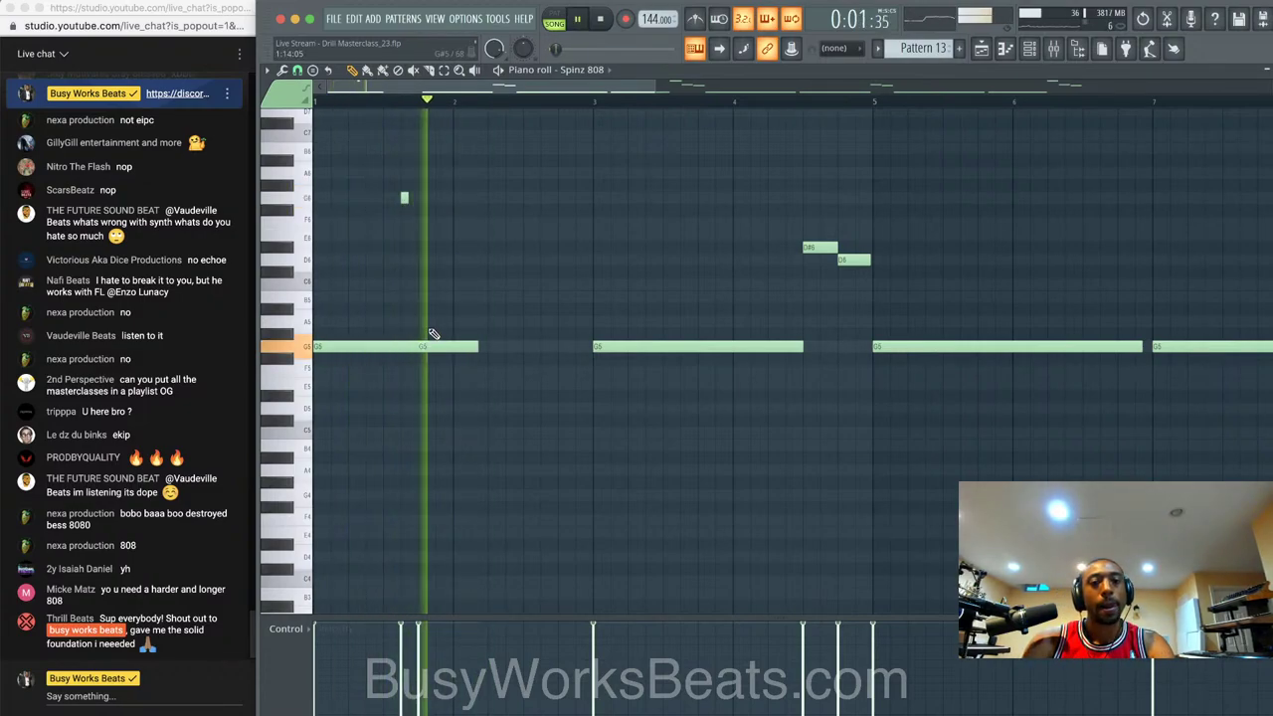
pyautogui.press('space')
pyautogui.scroll(3, 424, 259)
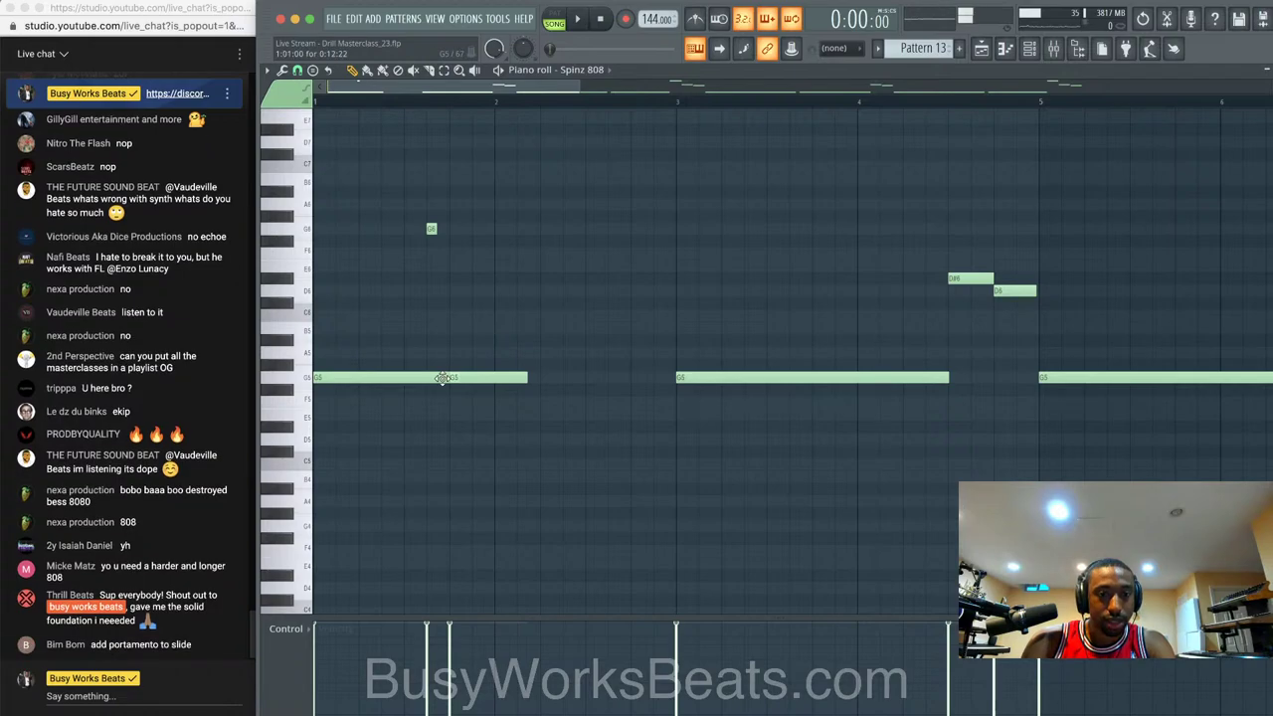
pyautogui.keyDown('super'); pyautogui.click(444, 381); pyautogui.keyUp('super')
pyautogui.moveTo(445, 383); pyautogui.dragTo(418, 379)
pyautogui.press('space')
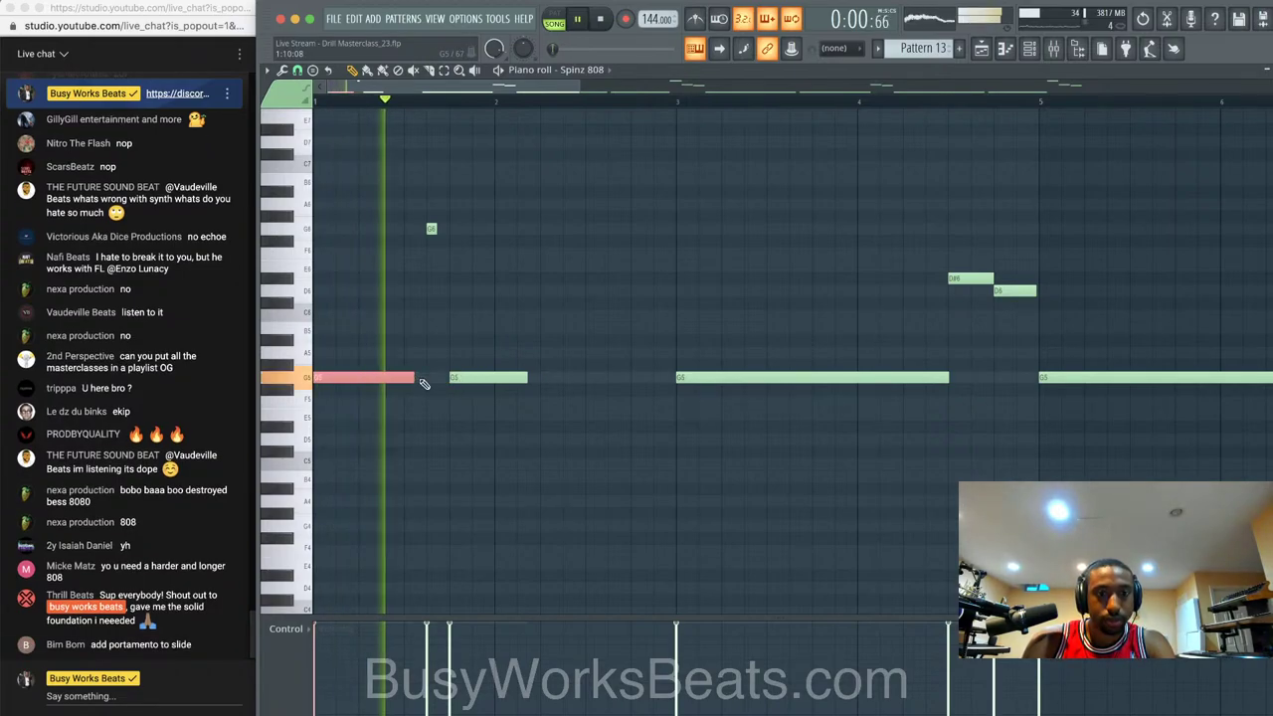
pyautogui.press('space')
# - Check the Spinz 808 channel's settings and apply Cut itself to that channel
pyautogui.click(1266, 70)
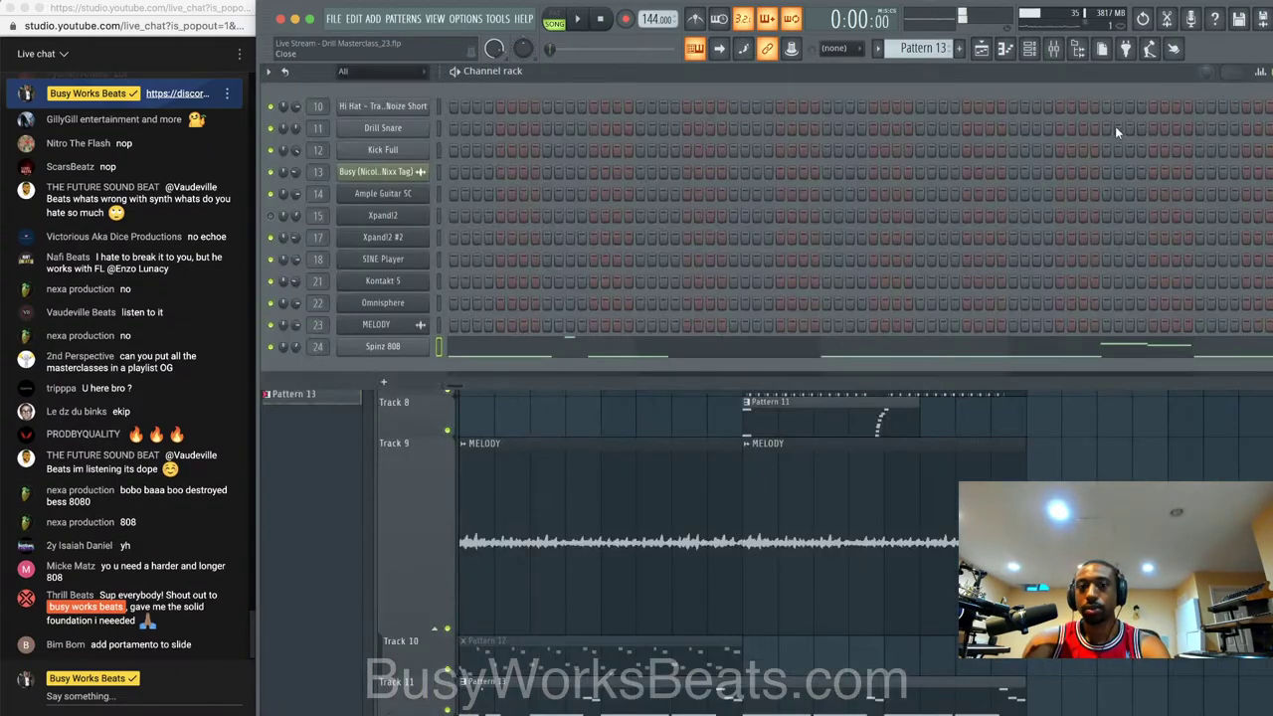
pyautogui.click(430, 348)
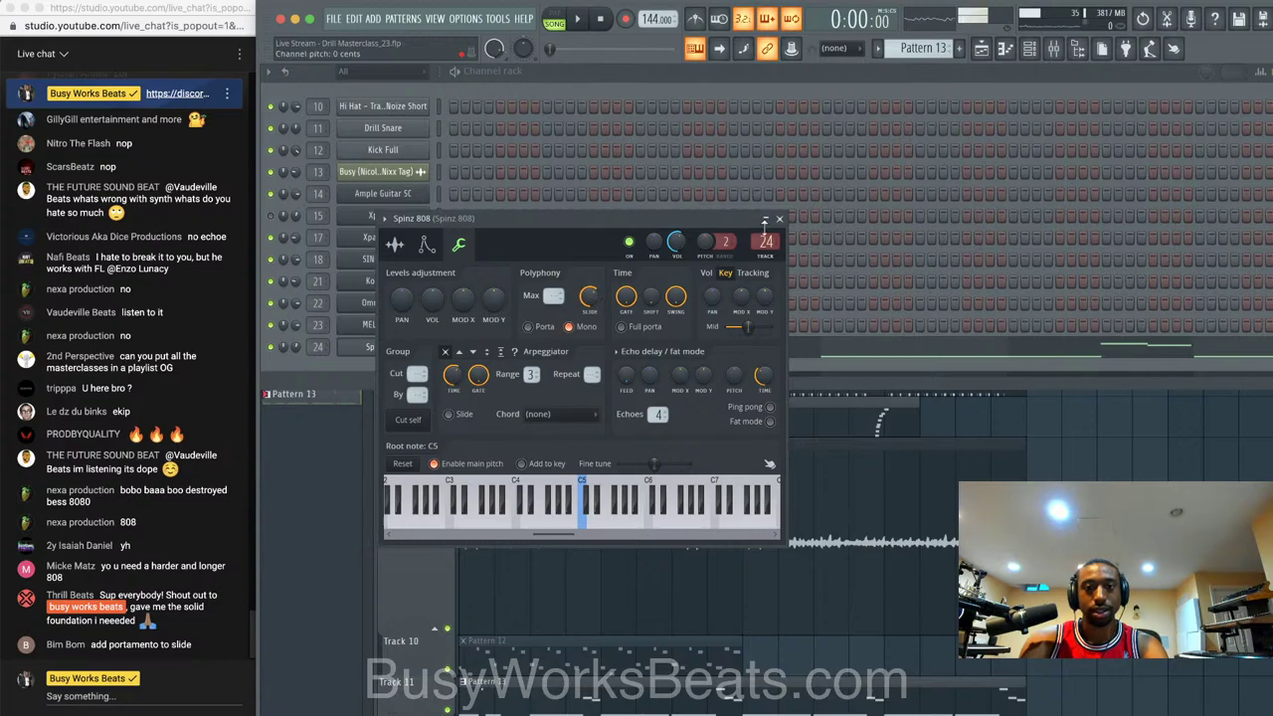
pyautogui.click(779, 219)
pyautogui.rightClick(395, 350)
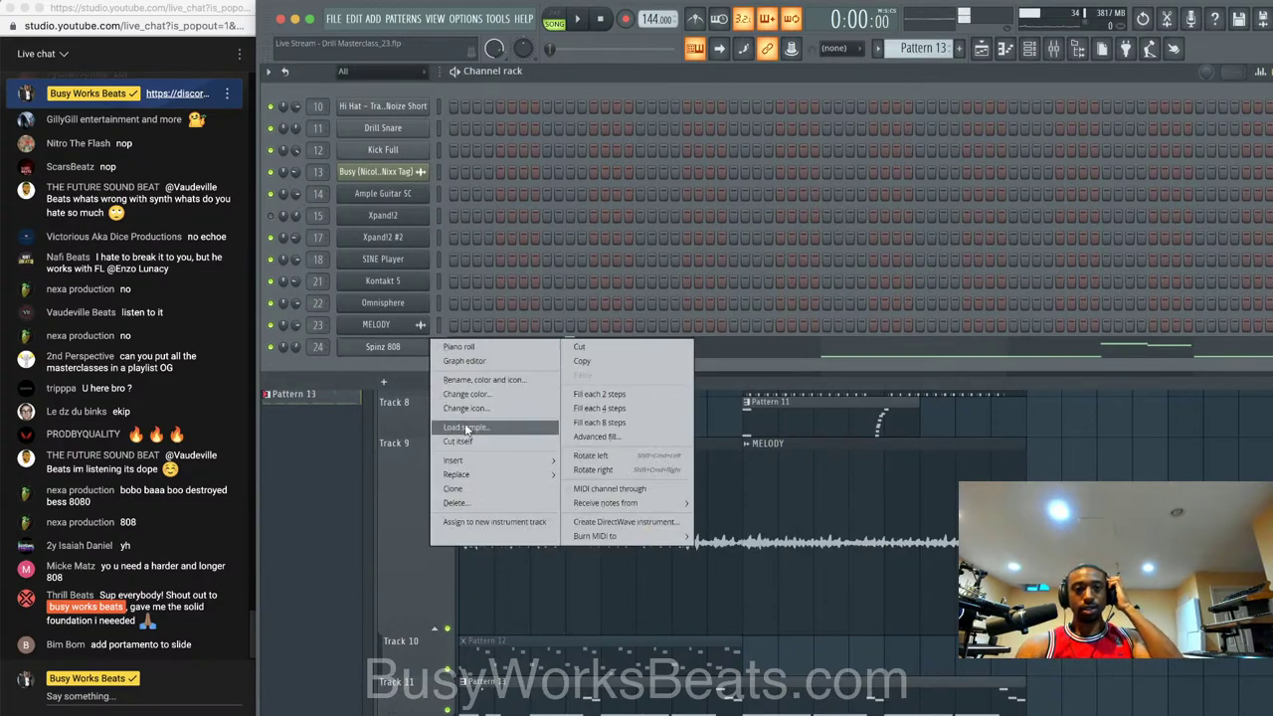
pyautogui.click(465, 442)
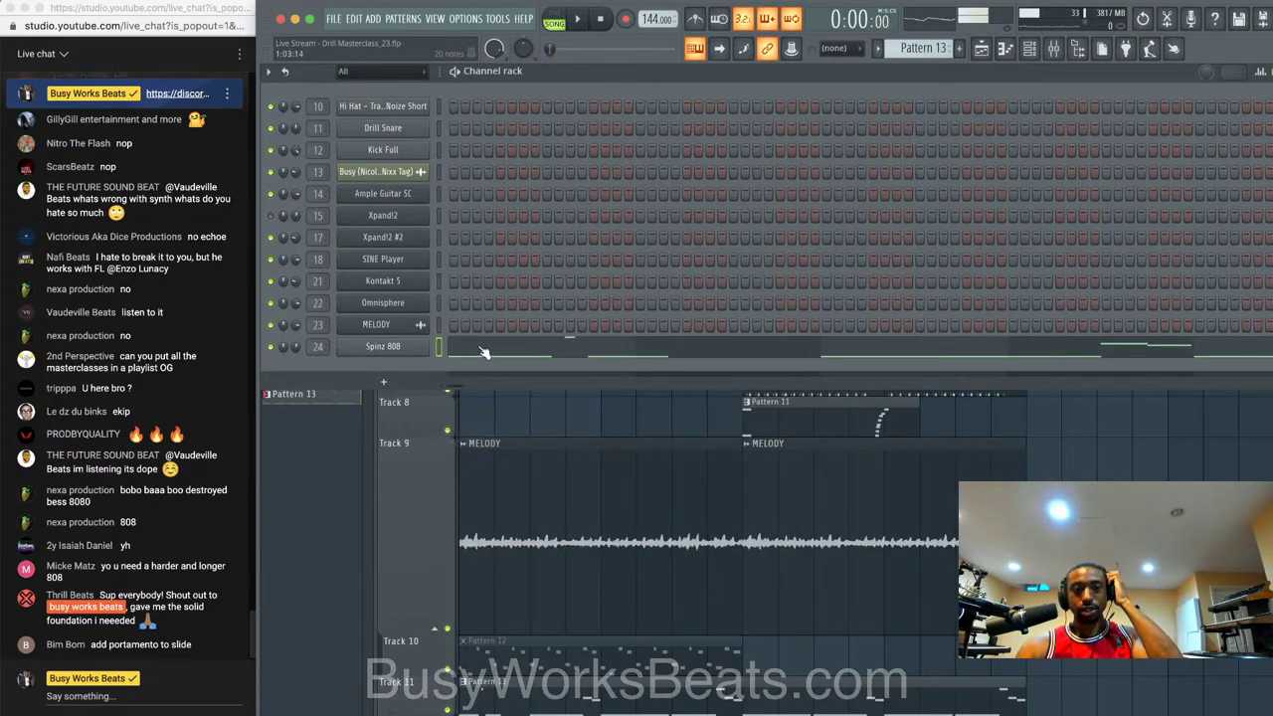
# - Add a short G5 note at 1:11 in the Spinz 808 part, replace the G6 note above it with a slide note, and audition them
pyautogui.click(484, 353)
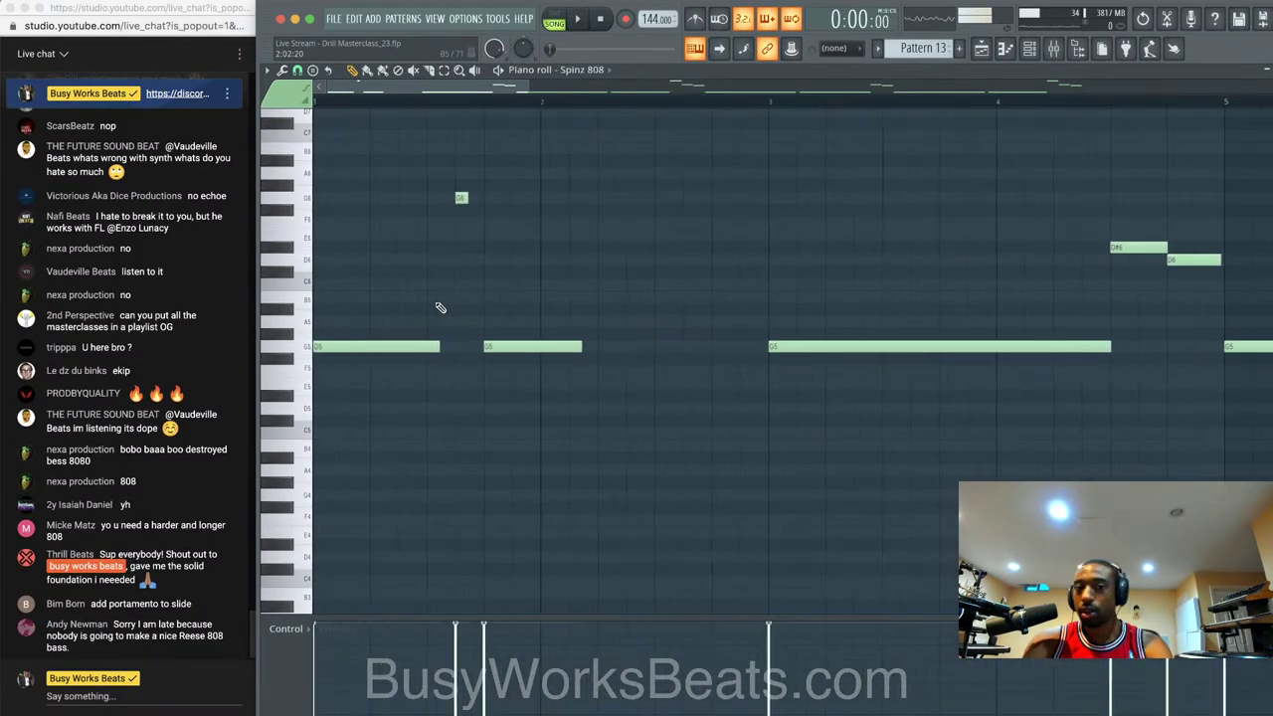
pyautogui.click(463, 199)
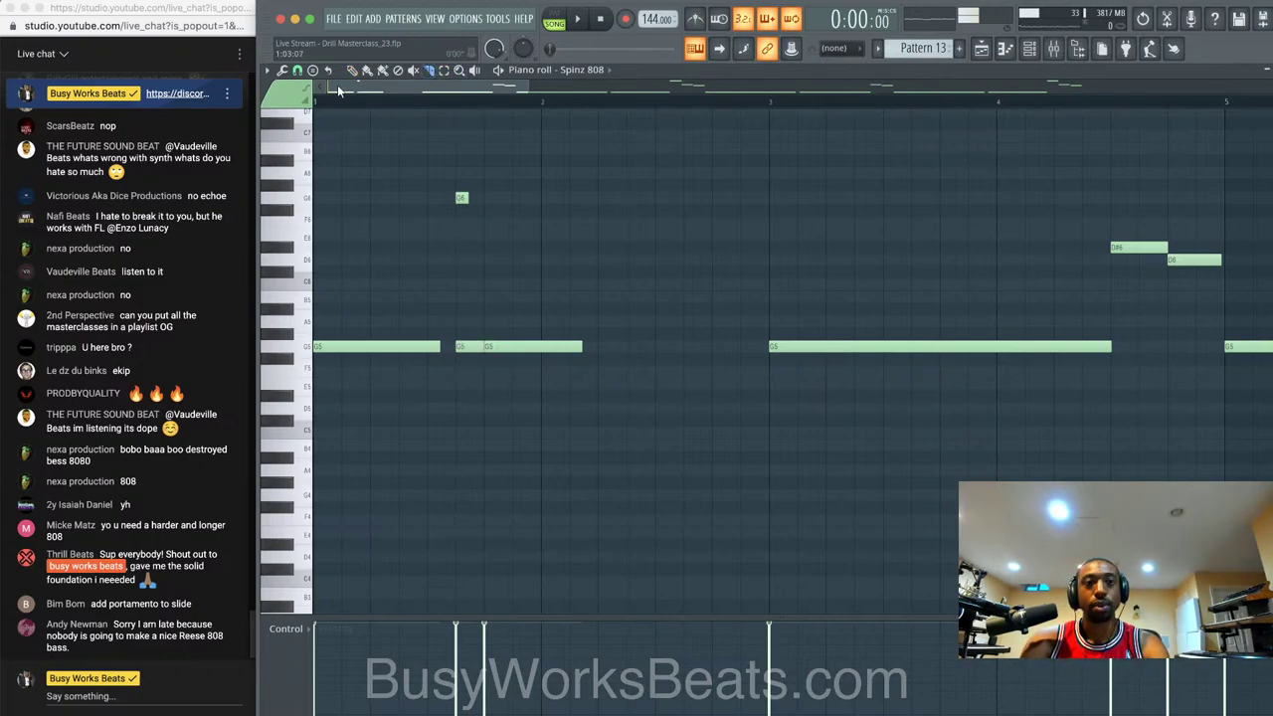
pyautogui.rightClick(463, 197)
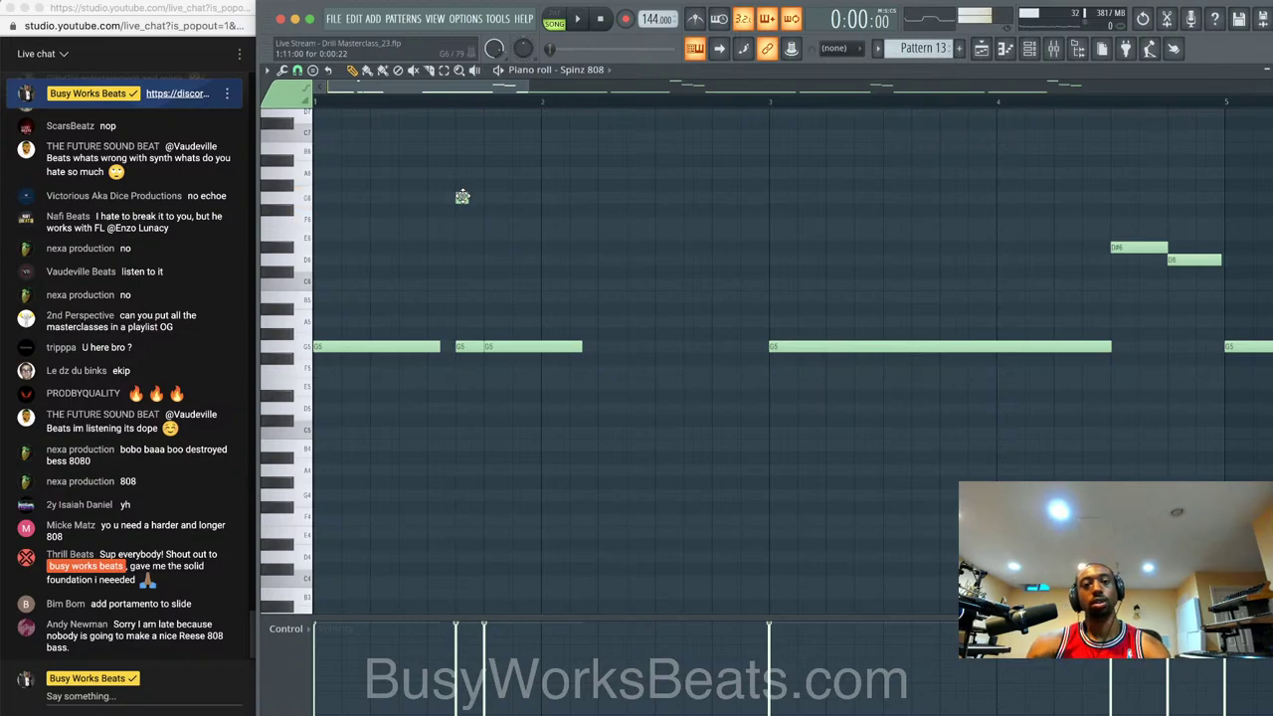
pyautogui.doubleClick(462, 197)
pyautogui.click(729, 463)
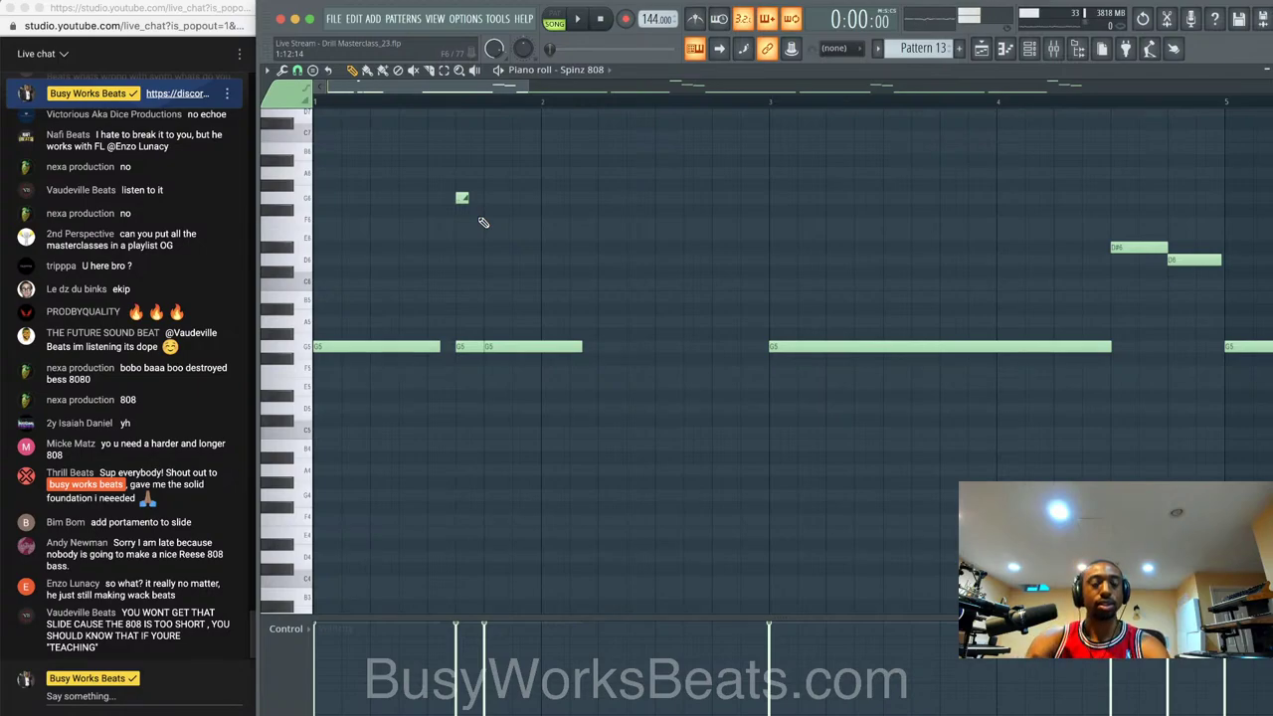
pyautogui.press('space')
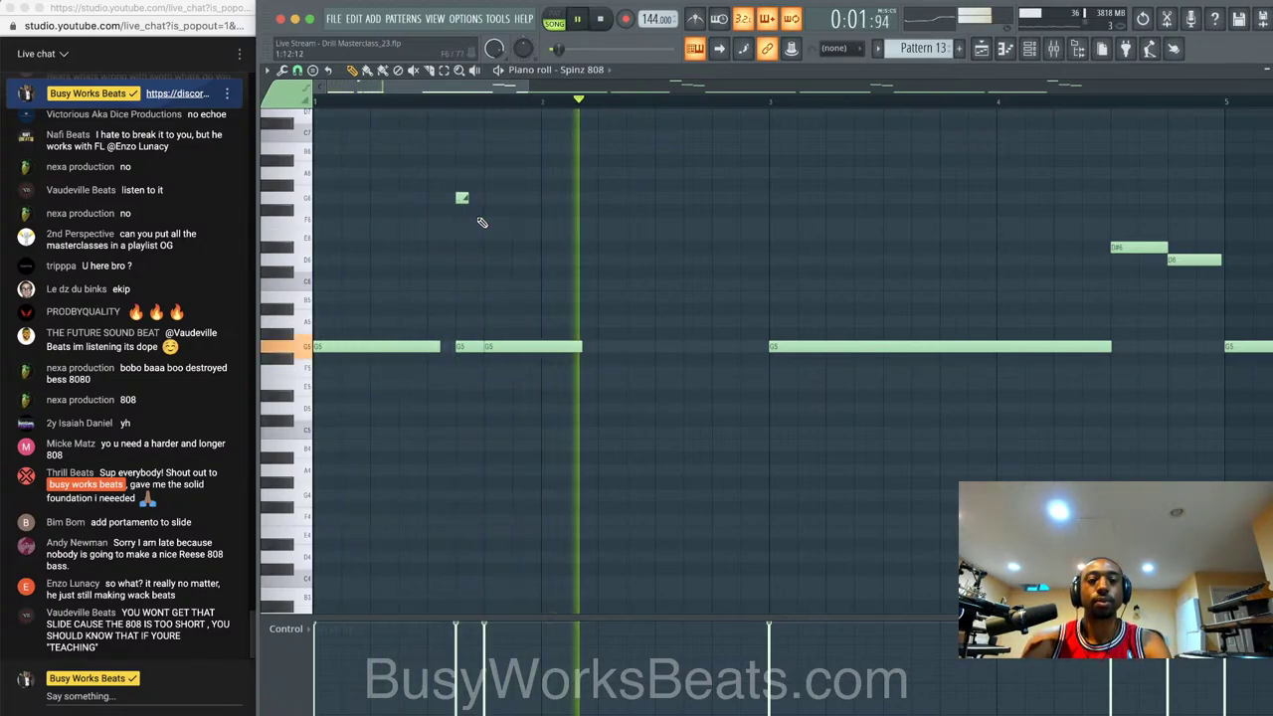
pyautogui.press('space')
# - Save the project with the new slide note
pyautogui.scroll(2, 483, 223)
pyautogui.hscroll(-2, 482, 223)
pyautogui.scroll(1, 482, 223)
pyautogui.press('super+s')
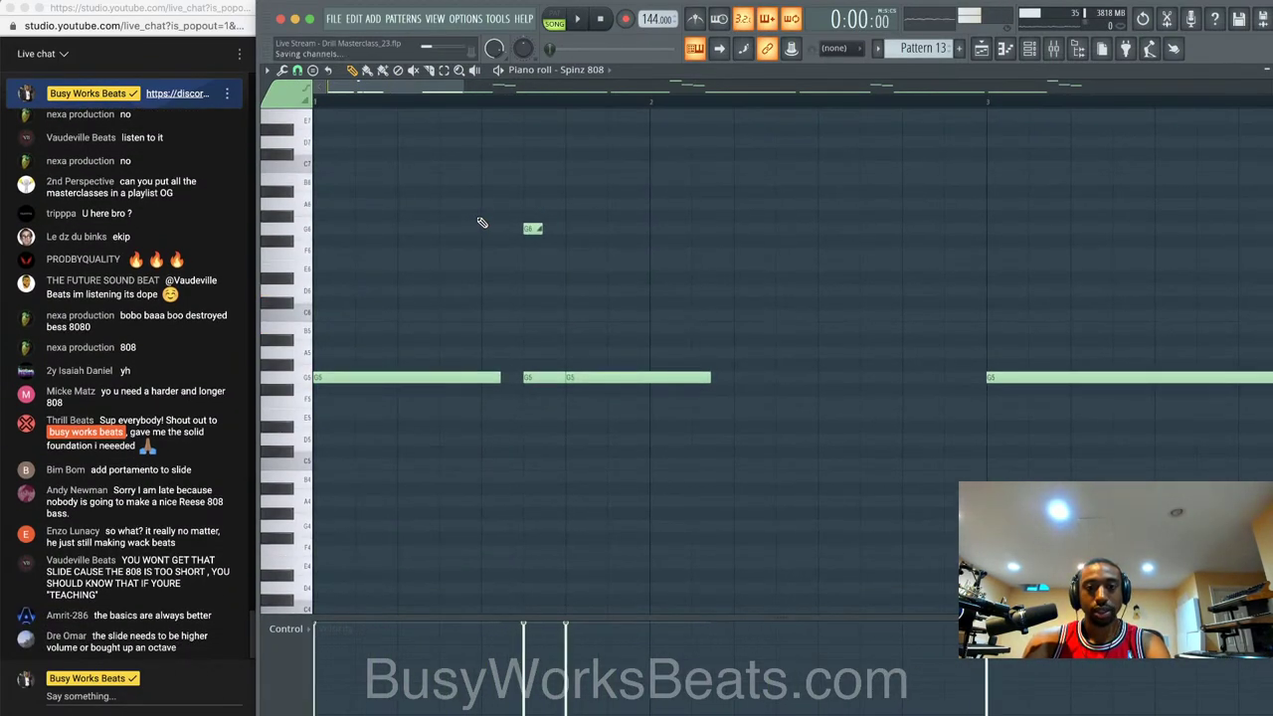
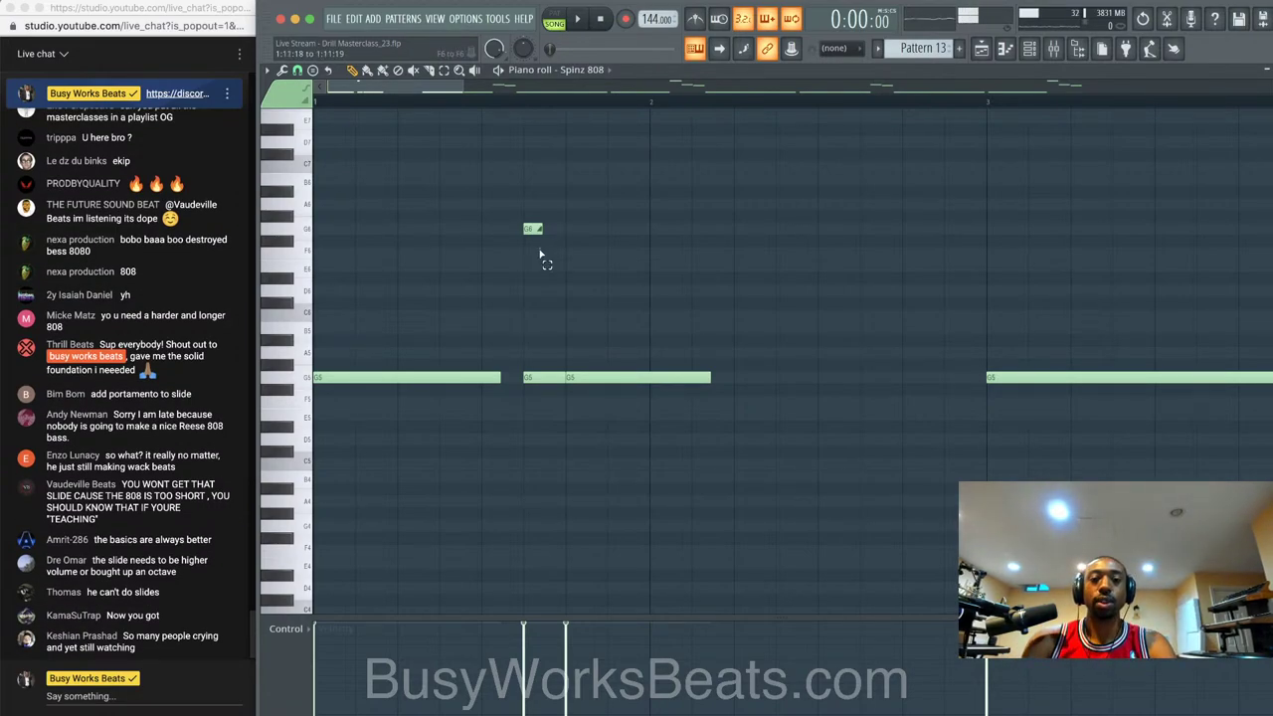
# - Inspect the Spinz 808 channel's sample settings and close its channel window
pyautogui.scroll(-2, 548, 249)
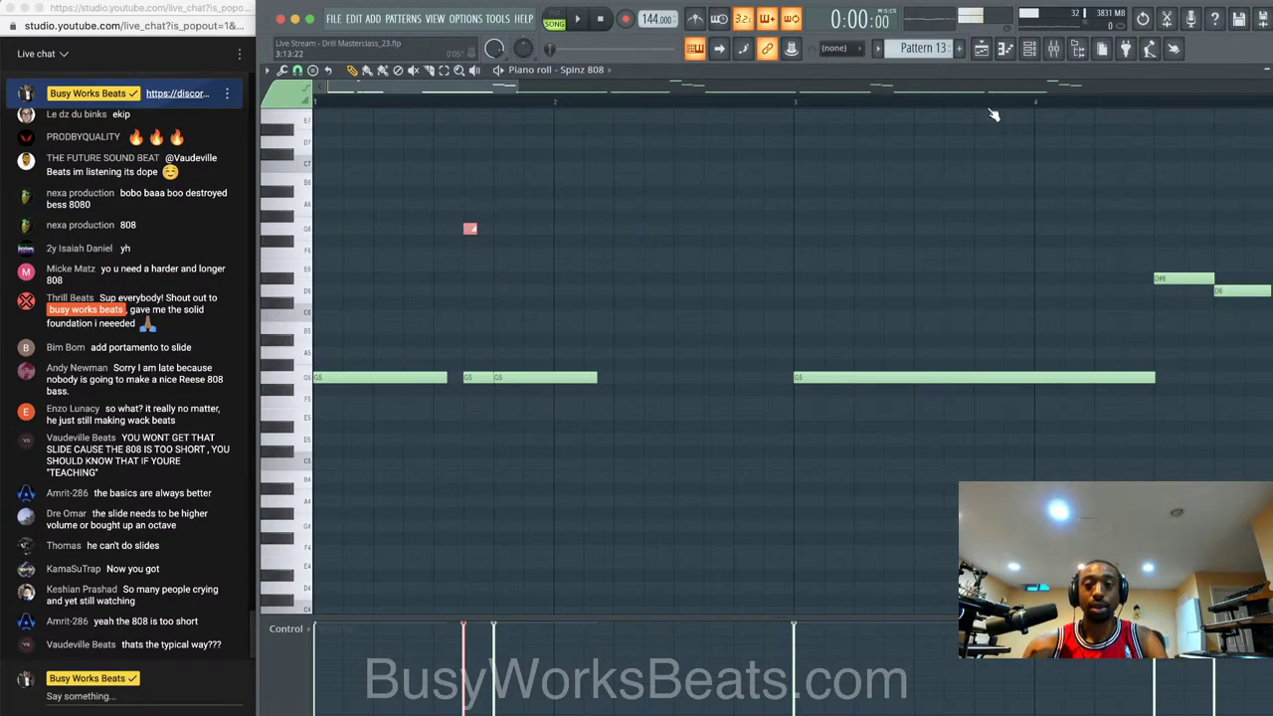
pyautogui.press('Escape')
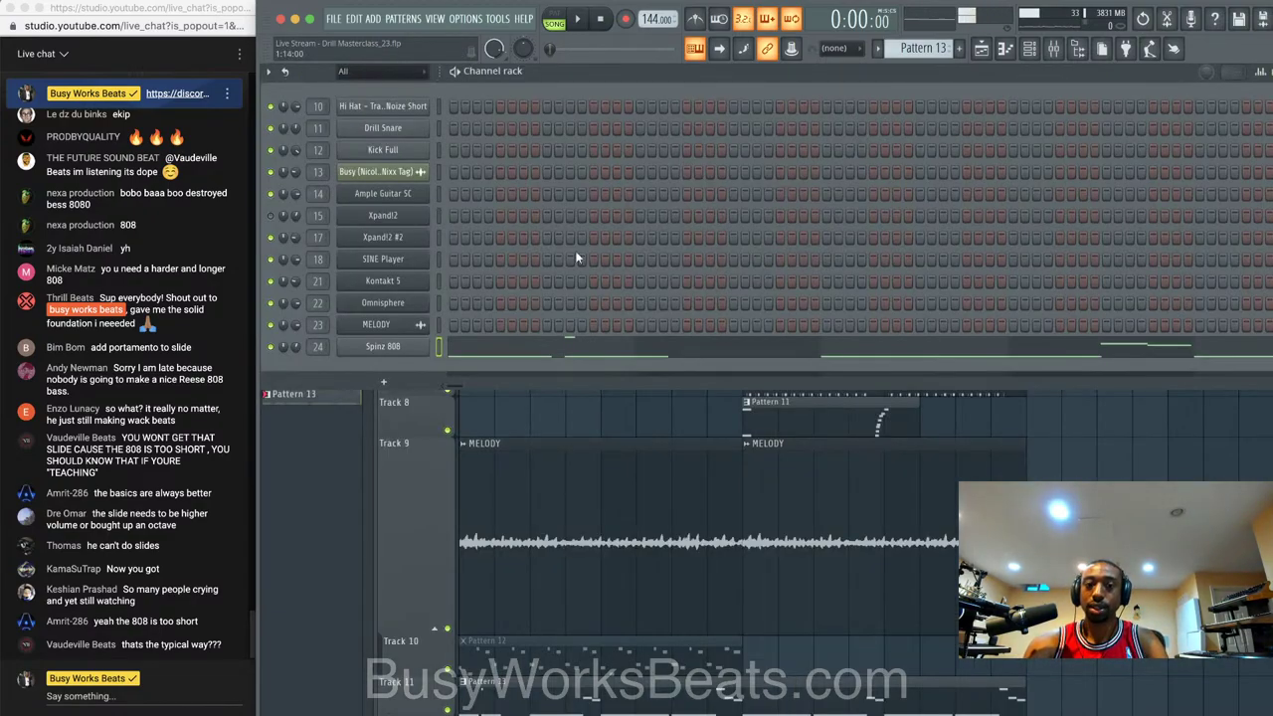
pyautogui.click(417, 348)
pyautogui.click(395, 245)
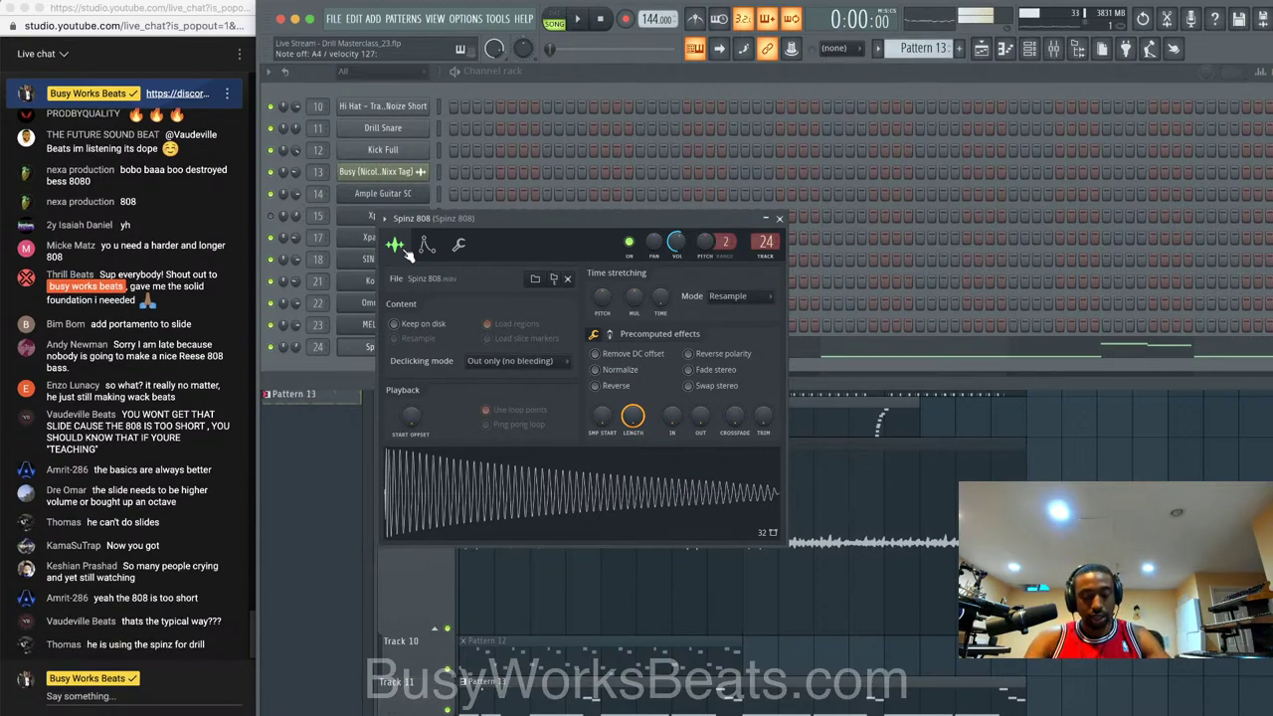
pyautogui.click(779, 218)
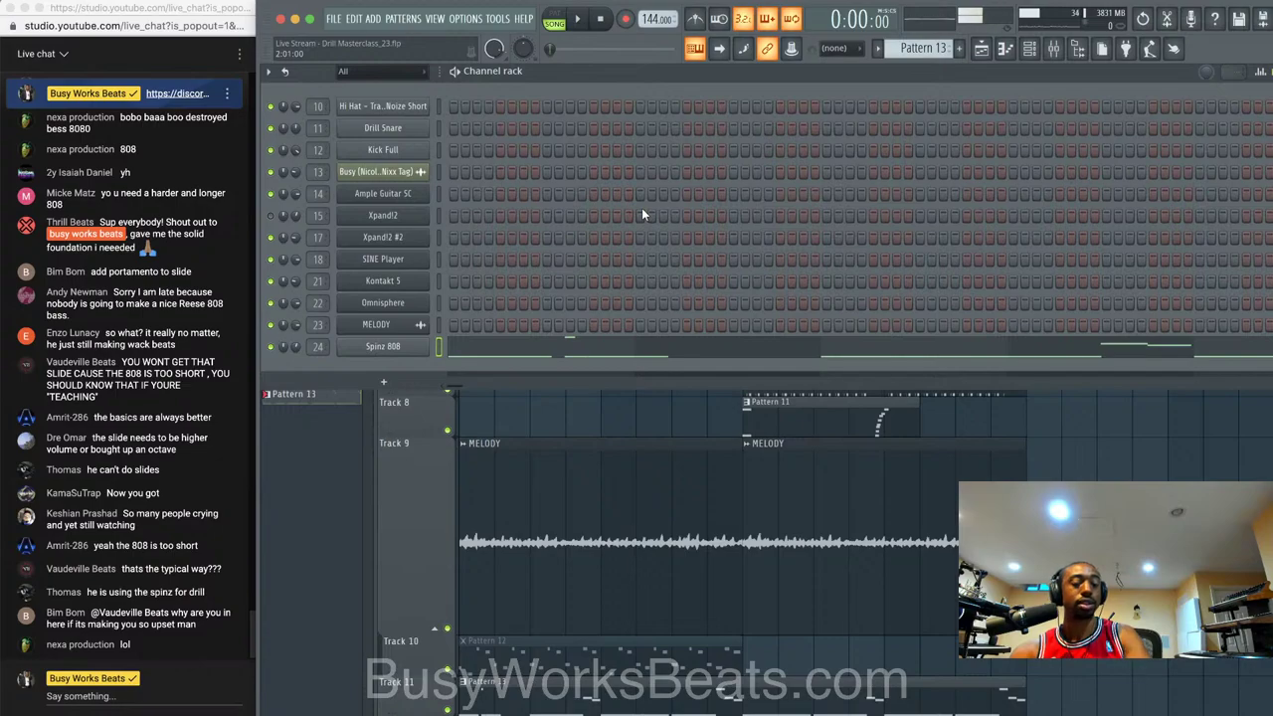
# - Raise the Spinz 808 slide note in bar 1 an octave to G7 and play the pattern
pyautogui.click(547, 350)
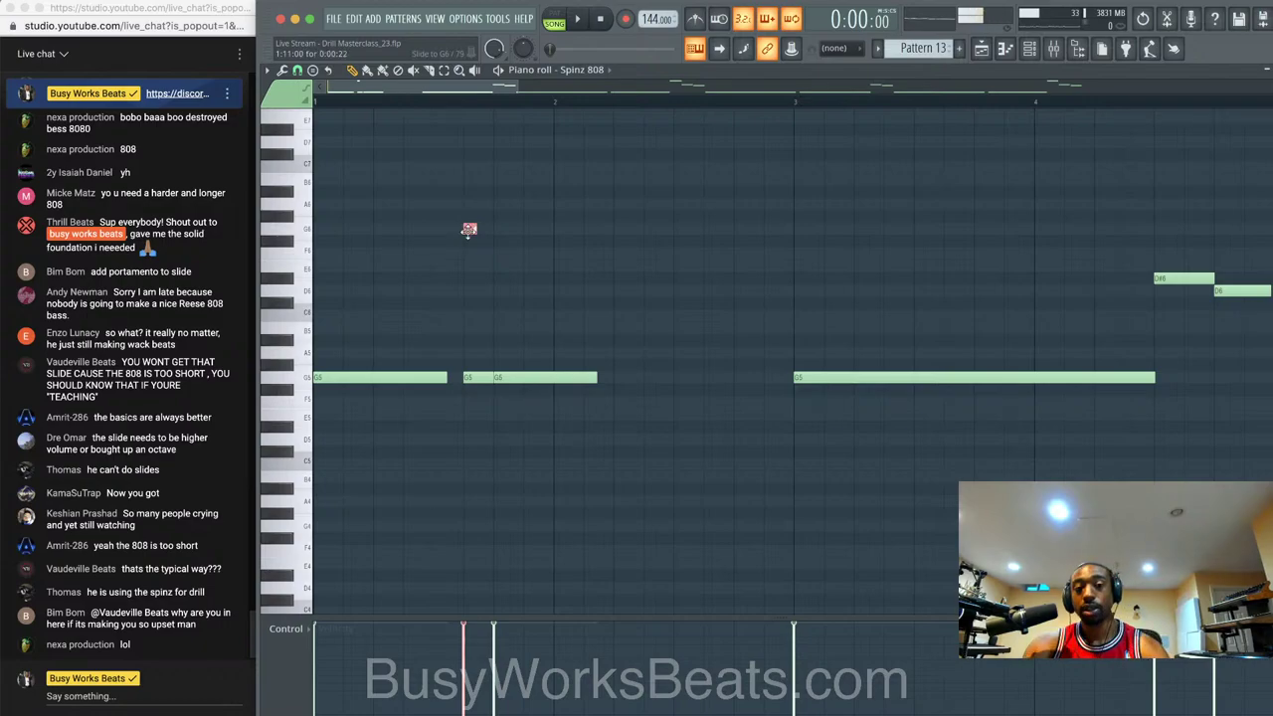
pyautogui.scroll(-2, 469, 232)
pyautogui.press('Delete')
pyautogui.press('space')
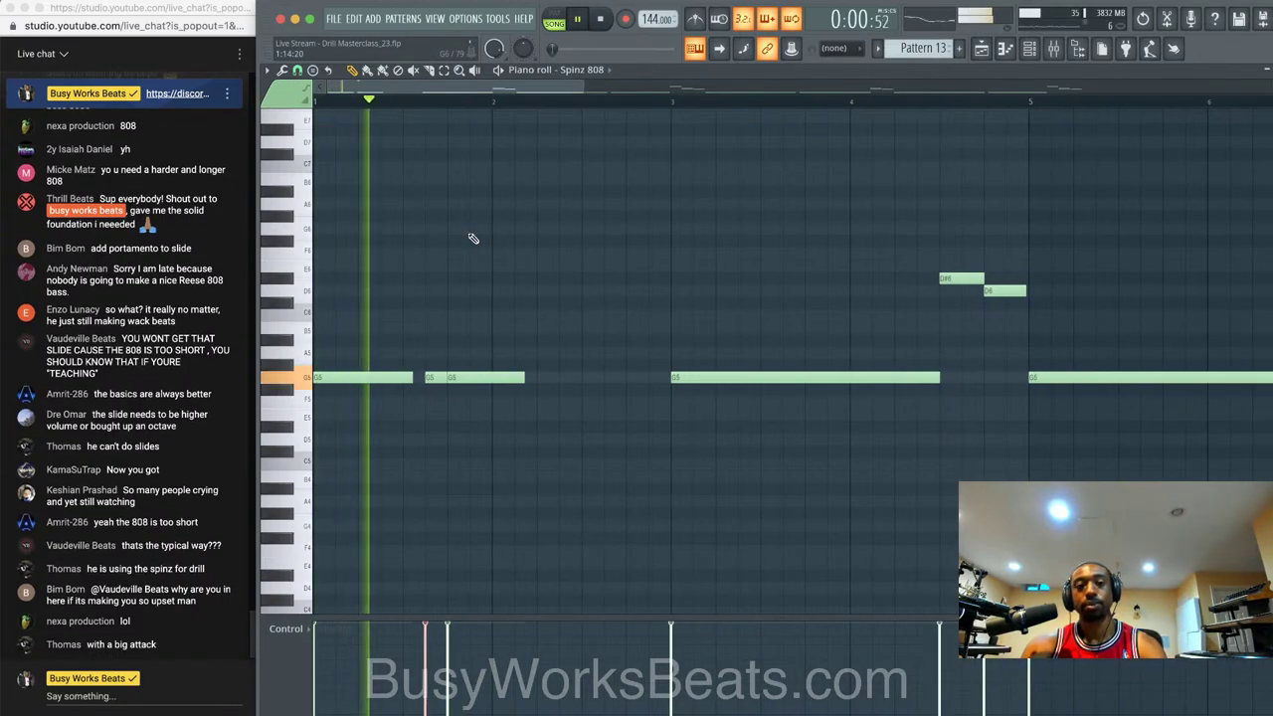
pyautogui.scroll(3, 472, 239)
pyautogui.scroll(2, 395, 229)
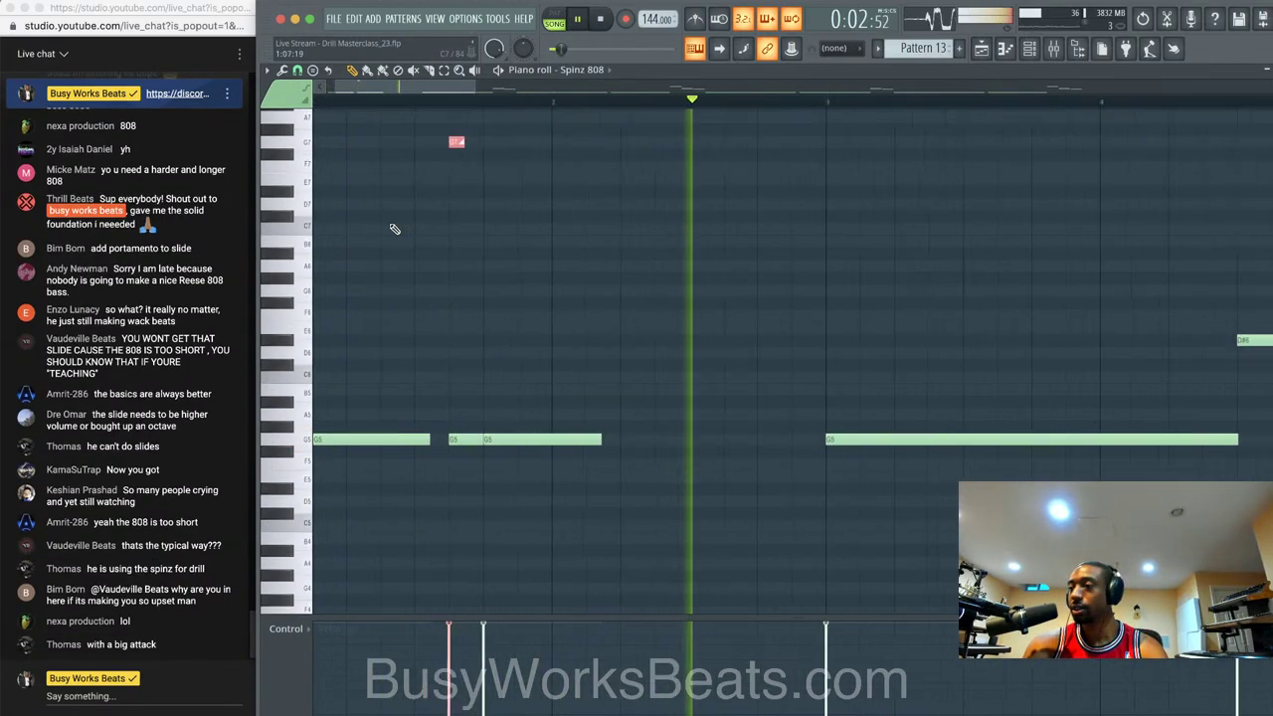
pyautogui.scroll(1, 395, 230)
# - Replay the 808 pattern from the start to audition the G7 slide against the G5 notes
pyautogui.press('space')
pyautogui.scroll(-2, 395, 230)
pyautogui.press('space')
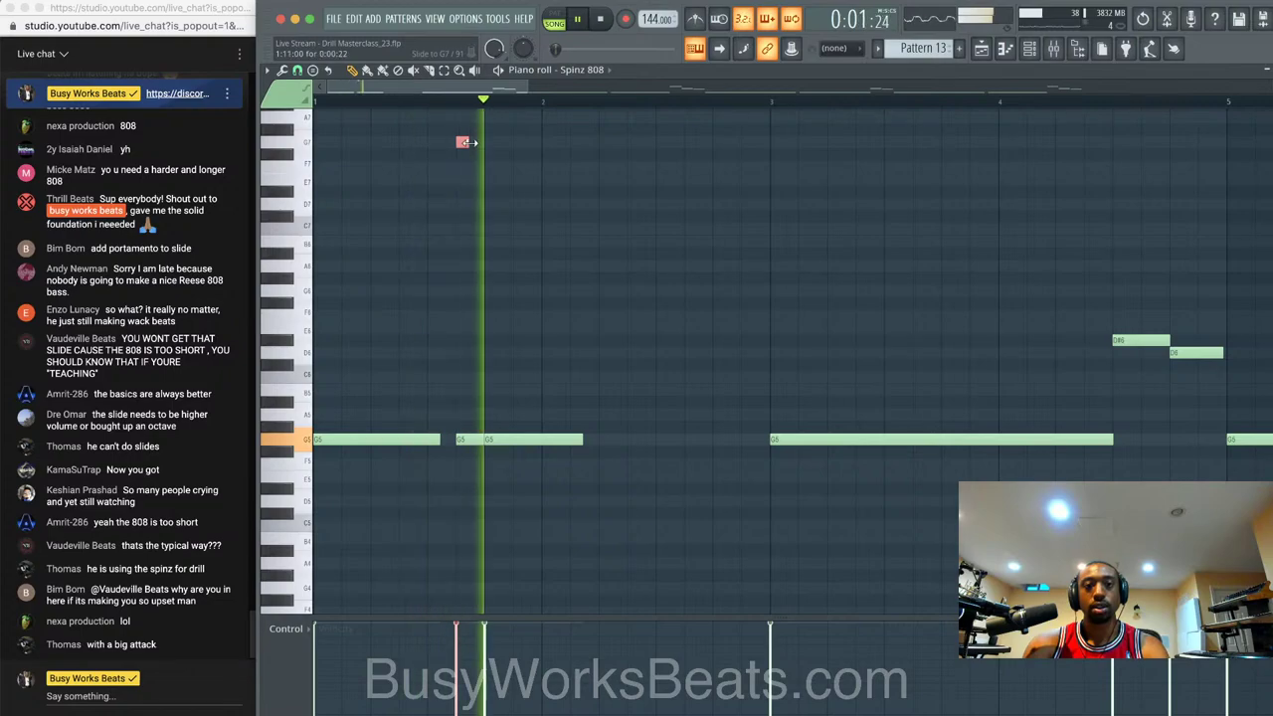
pyautogui.press('space')
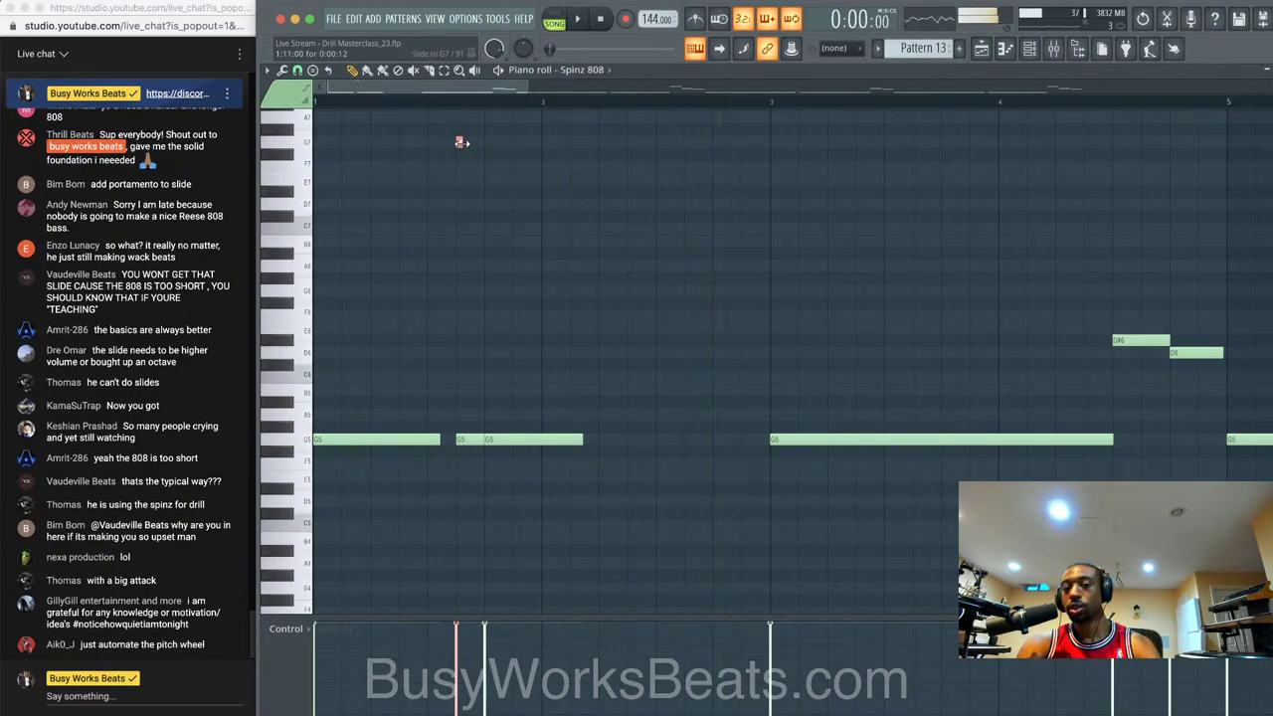
pyautogui.press('space')
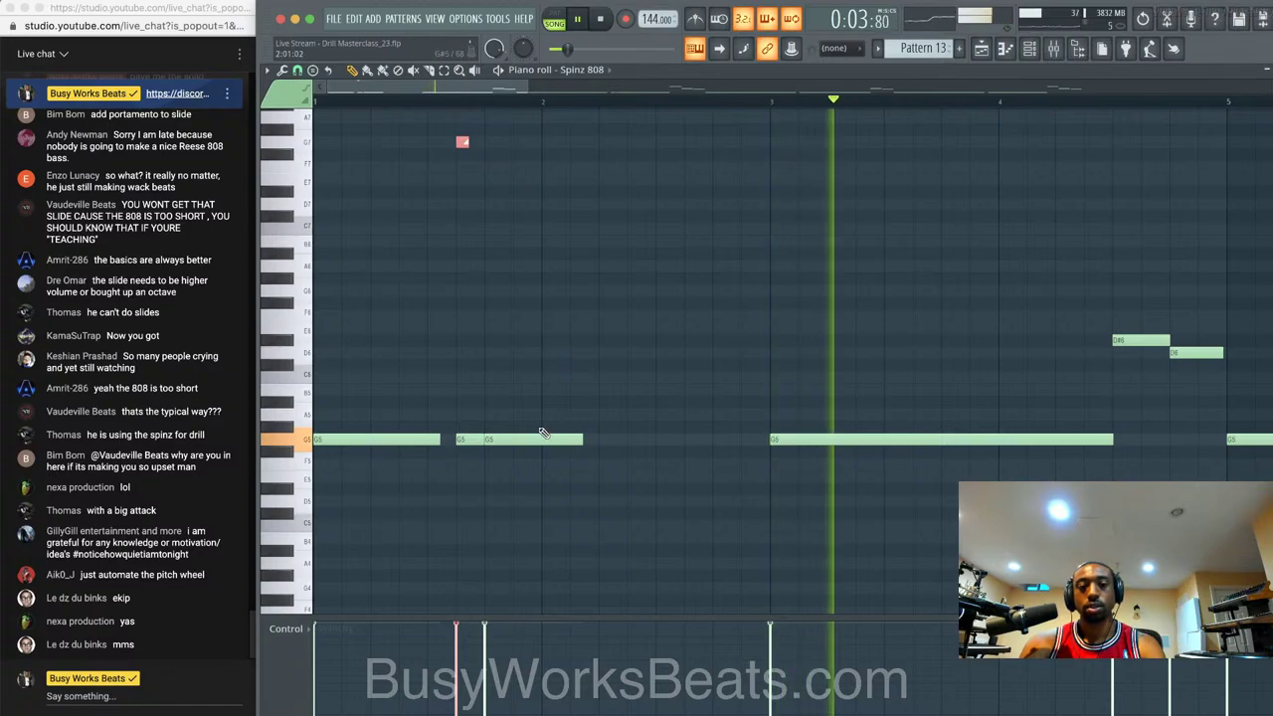
pyautogui.scroll(-2, 537, 428)
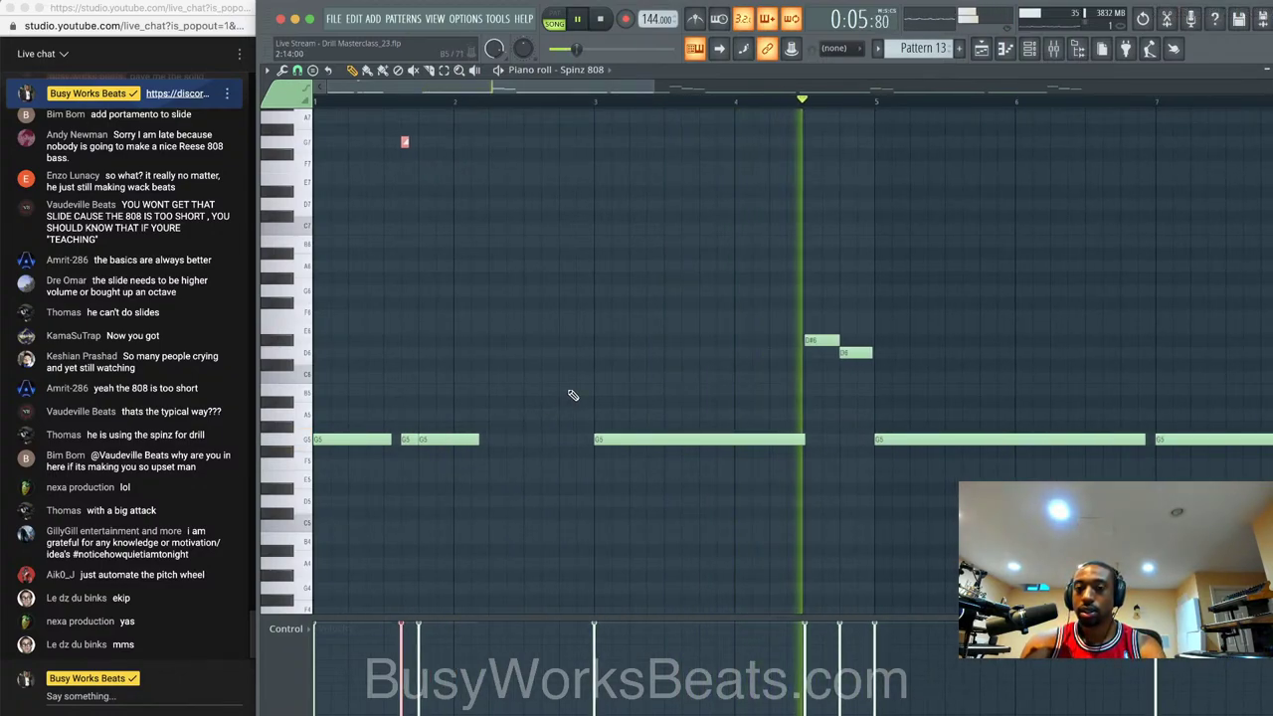
pyautogui.press('space')
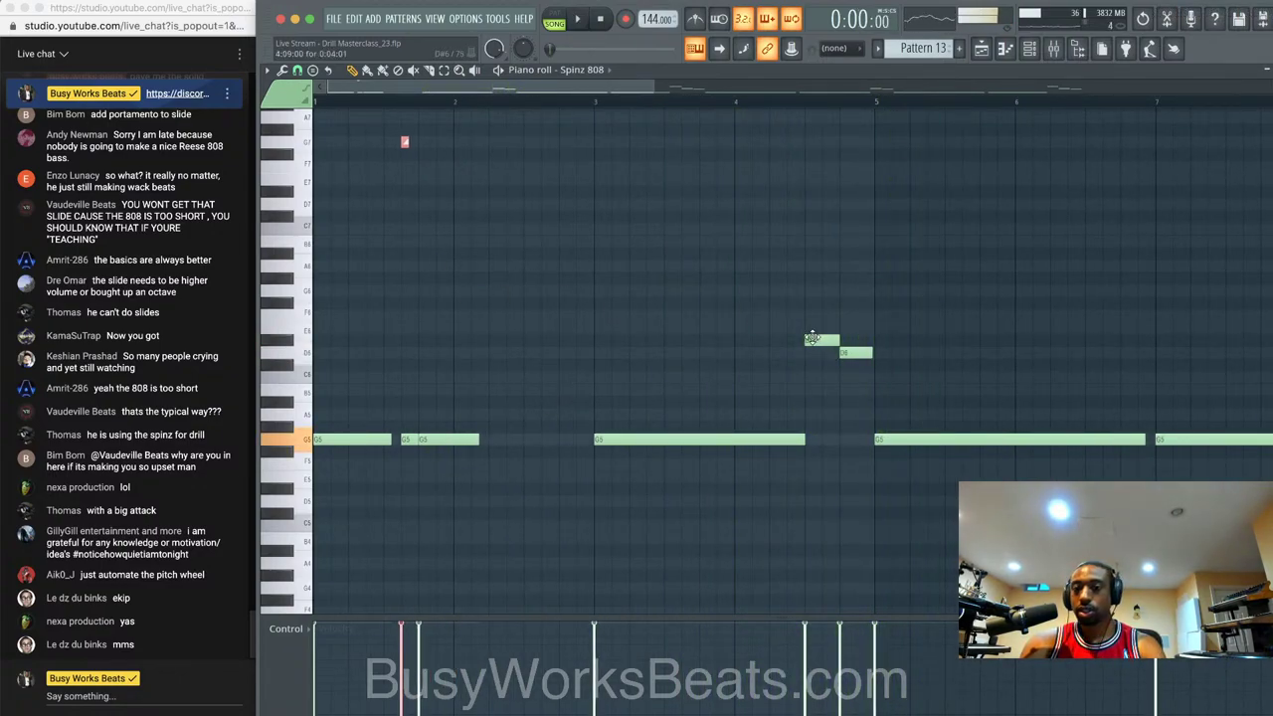
# - Copy the D#6 and D6 notes at the end of bar 4 two octaves up to D#8 and D8
pyautogui.moveTo(812, 338); pyautogui.dragTo(893, 349)
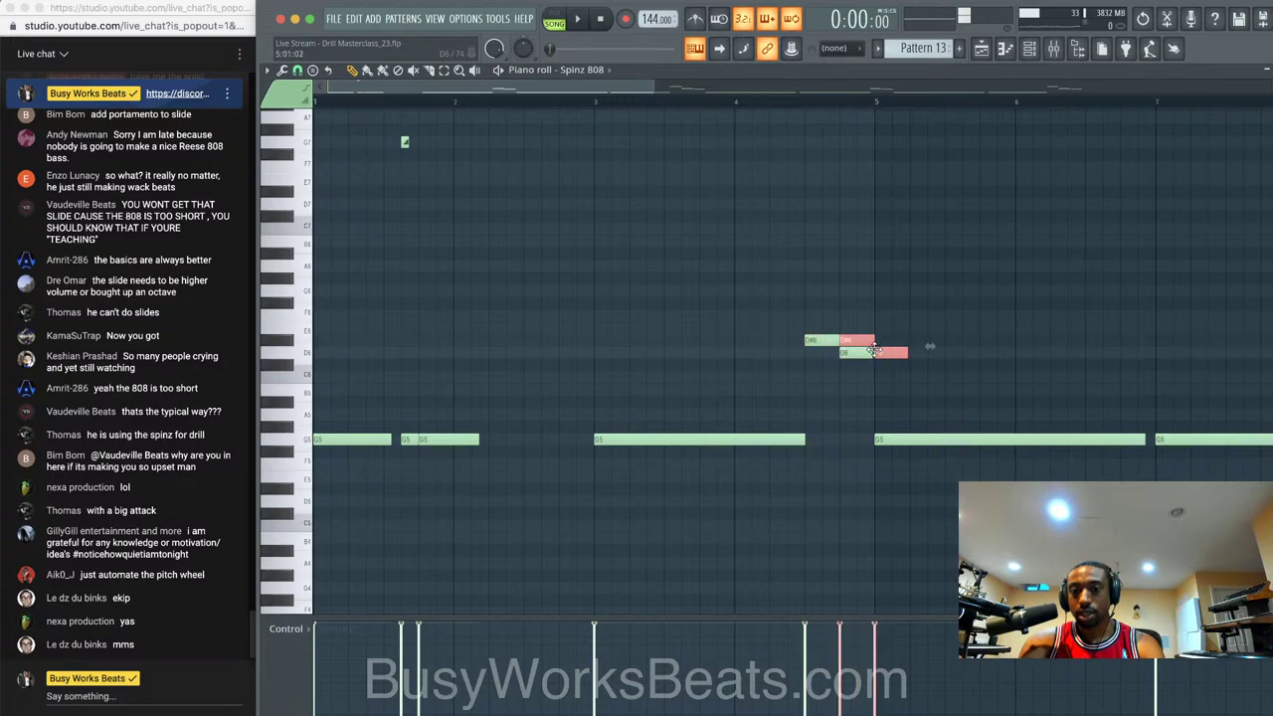
pyautogui.press('super+Up')
pyautogui.press('super+Up')
pyautogui.scroll(5, 859, 324)
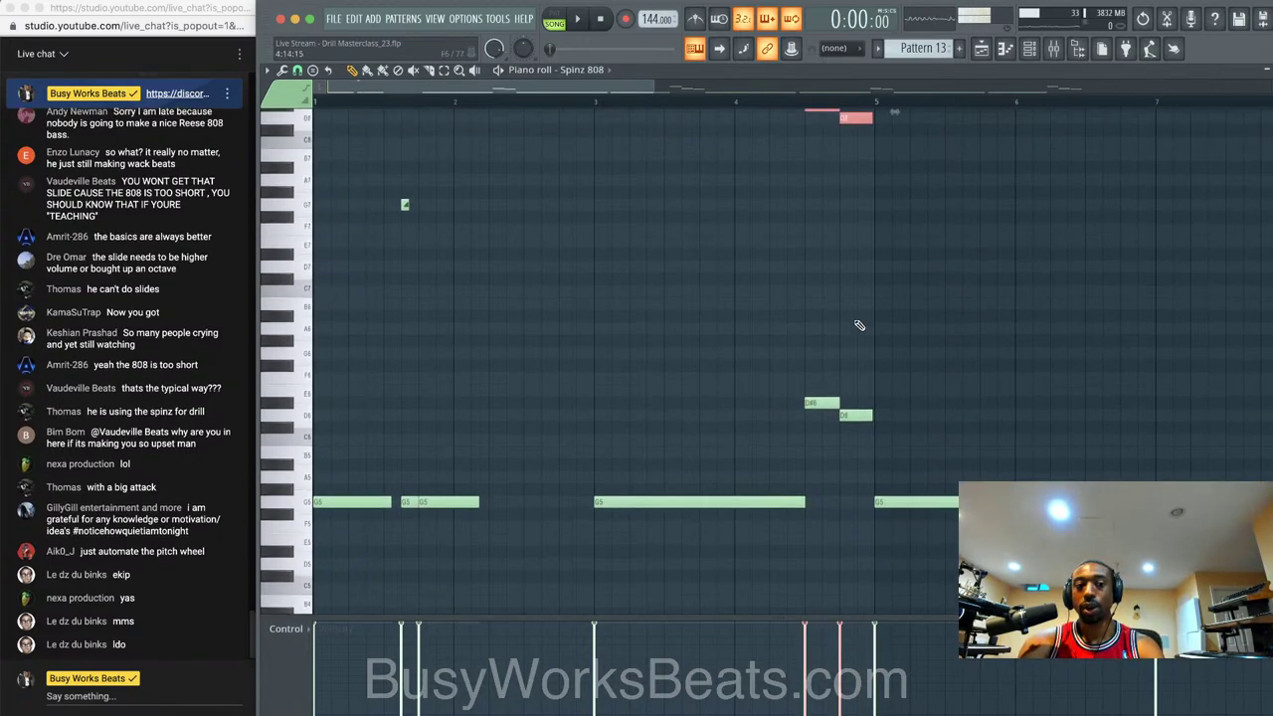
pyautogui.press('super+d')
# - Turn the D#8 and D8 copies in bar 4 into slide notes, shorten both, and play the pattern
pyautogui.doubleClick(818, 197)
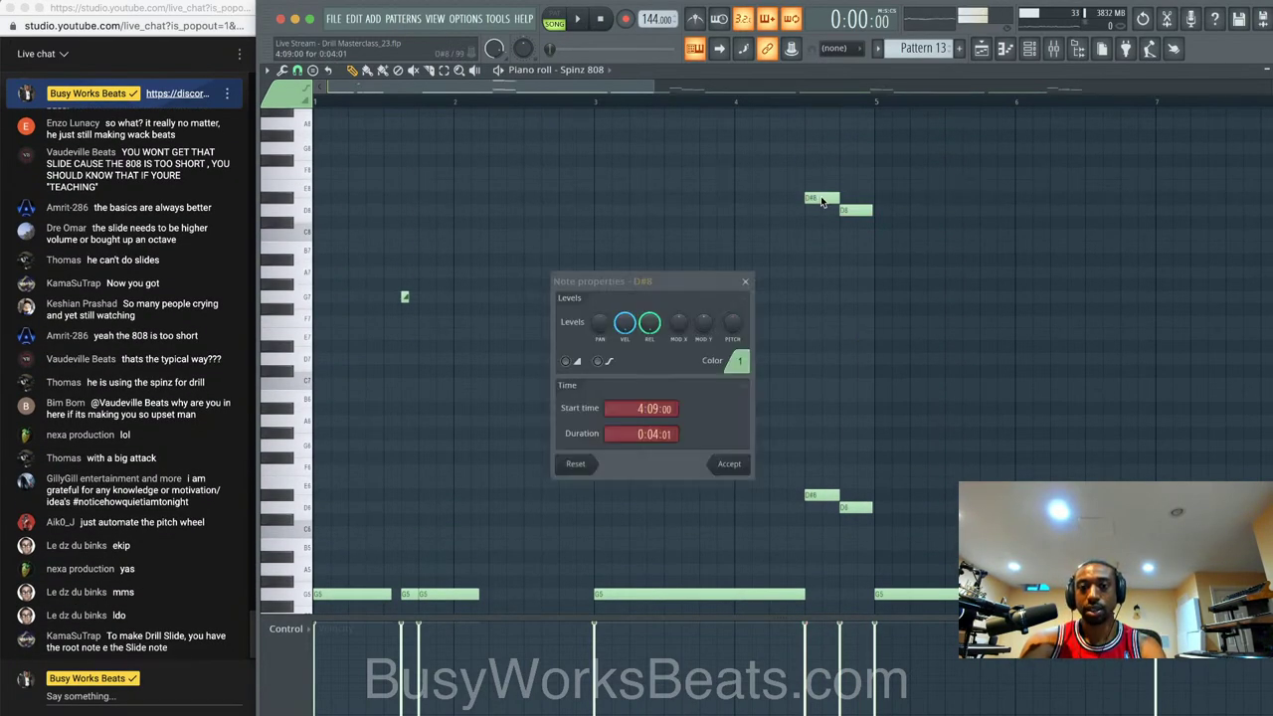
pyautogui.click(726, 464)
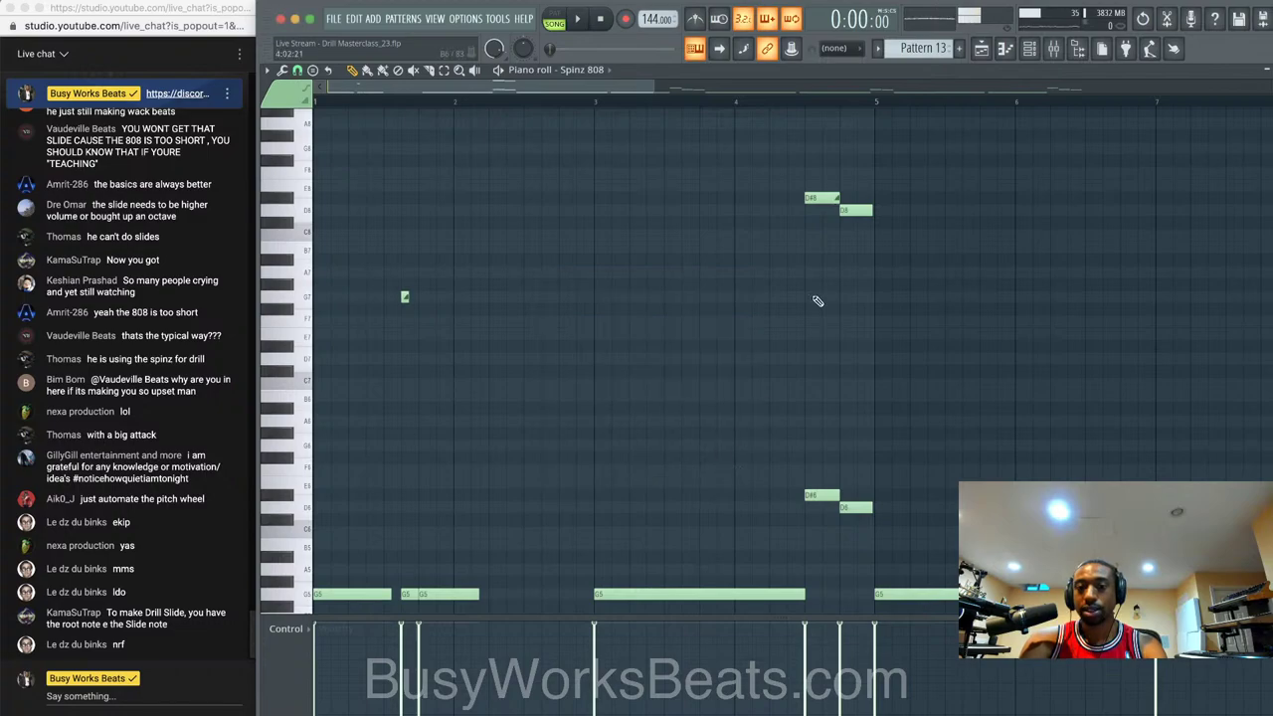
pyautogui.doubleClick(863, 206)
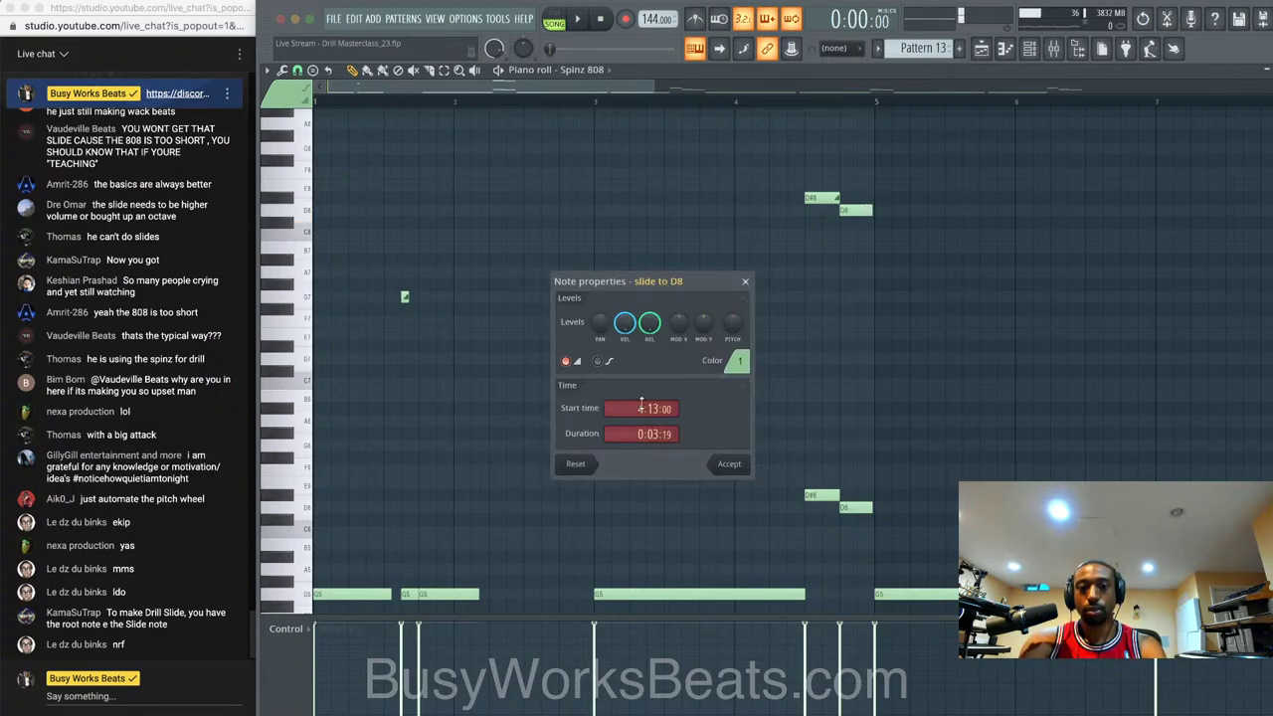
pyautogui.click(726, 464)
pyautogui.moveTo(837, 242); pyautogui.dragTo(848, 207)
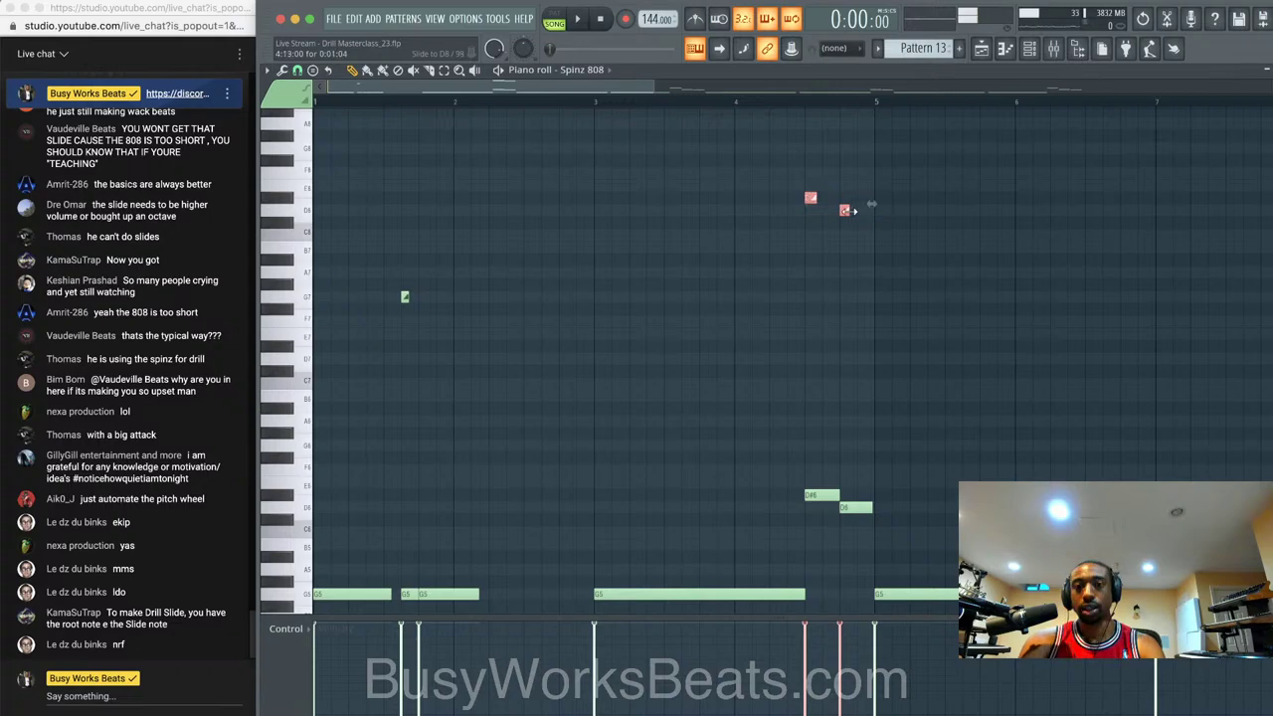
pyautogui.press('space')
pyautogui.press('super+d')
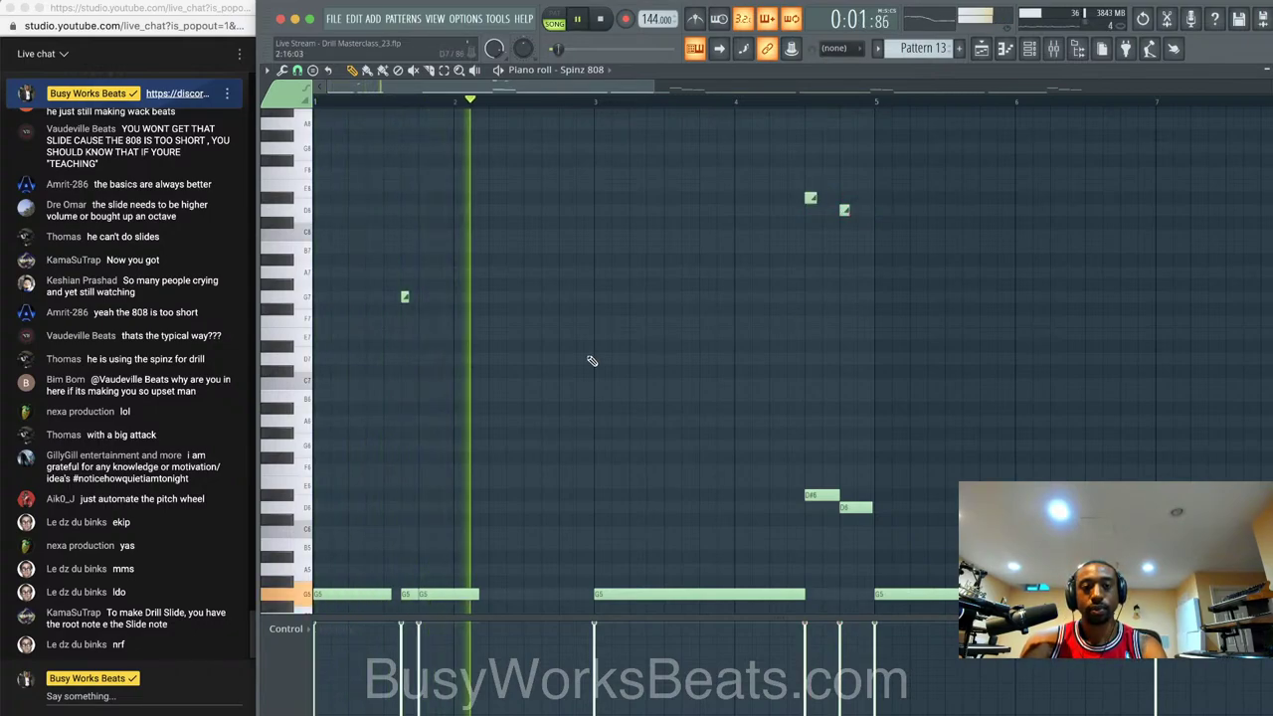
# - Lower the slide note in bar 1 an octave to G6 during playback
pyautogui.scroll(-1, 673, 276)
pyautogui.scroll(-2, 477, 345)
pyautogui.moveTo(407, 315); pyautogui.dragTo(364, 282)
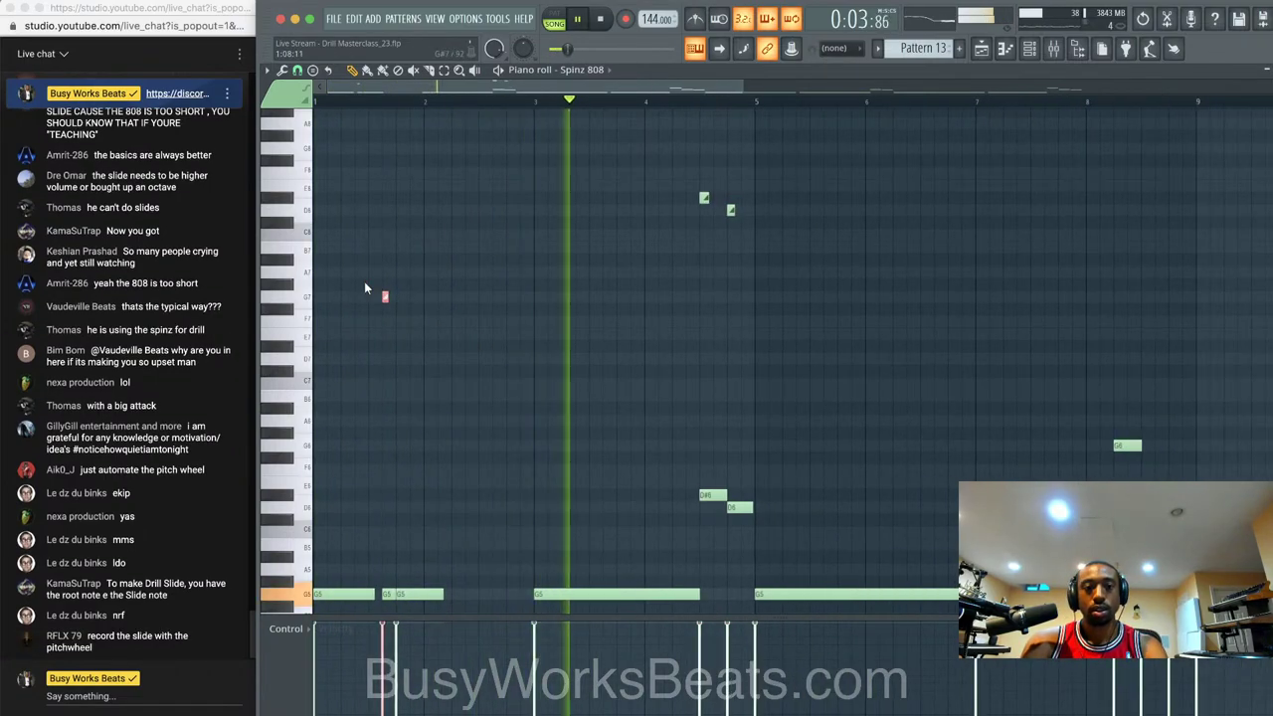
pyautogui.press('super+Down')
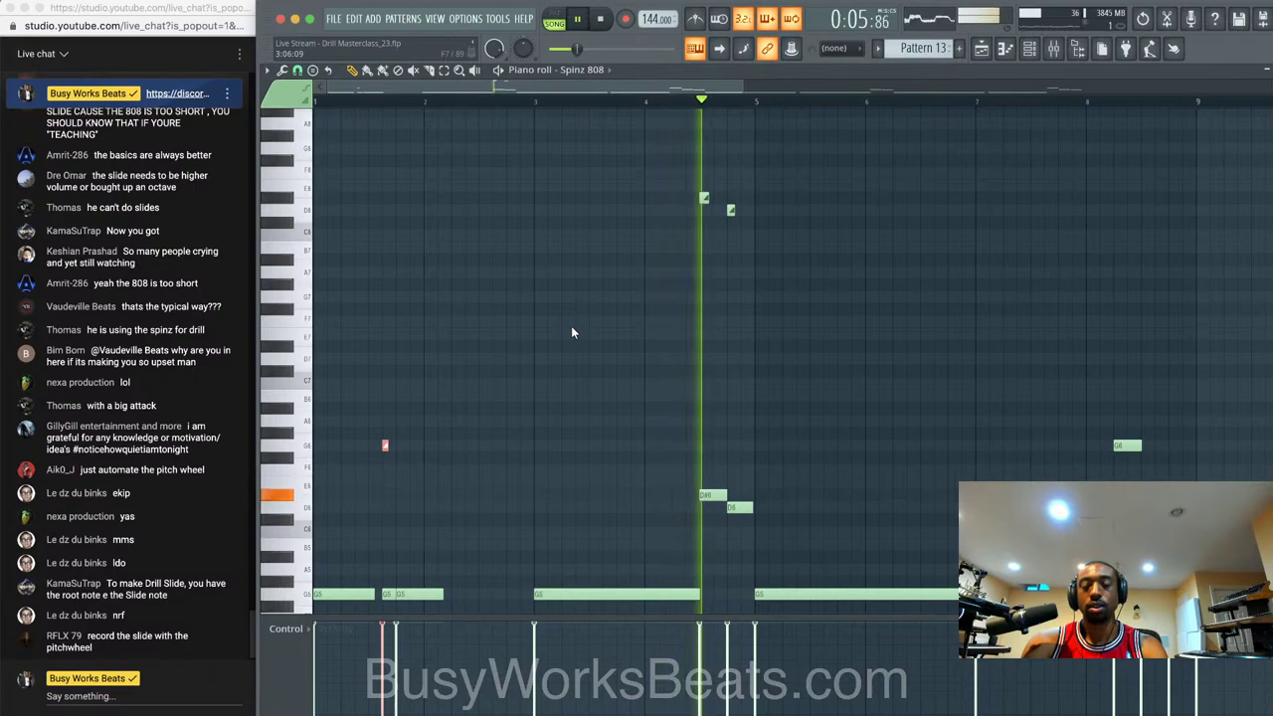
# - Stop playback and shorten the D#6 and D6 notes at the end of bar 4 to about two steps each
pyautogui.scroll(-1, 722, 385)
pyautogui.scroll(2, 723, 385)
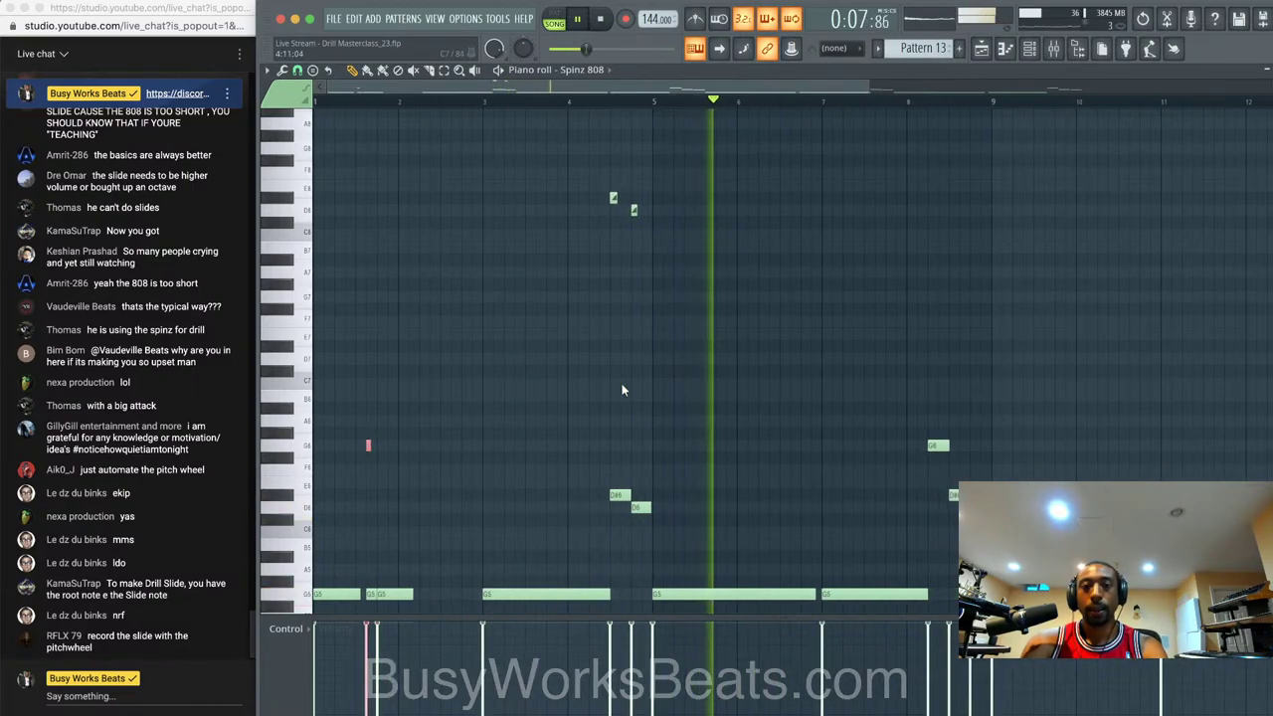
pyautogui.moveTo(687, 480); pyautogui.dragTo(622, 517)
pyautogui.press('space')
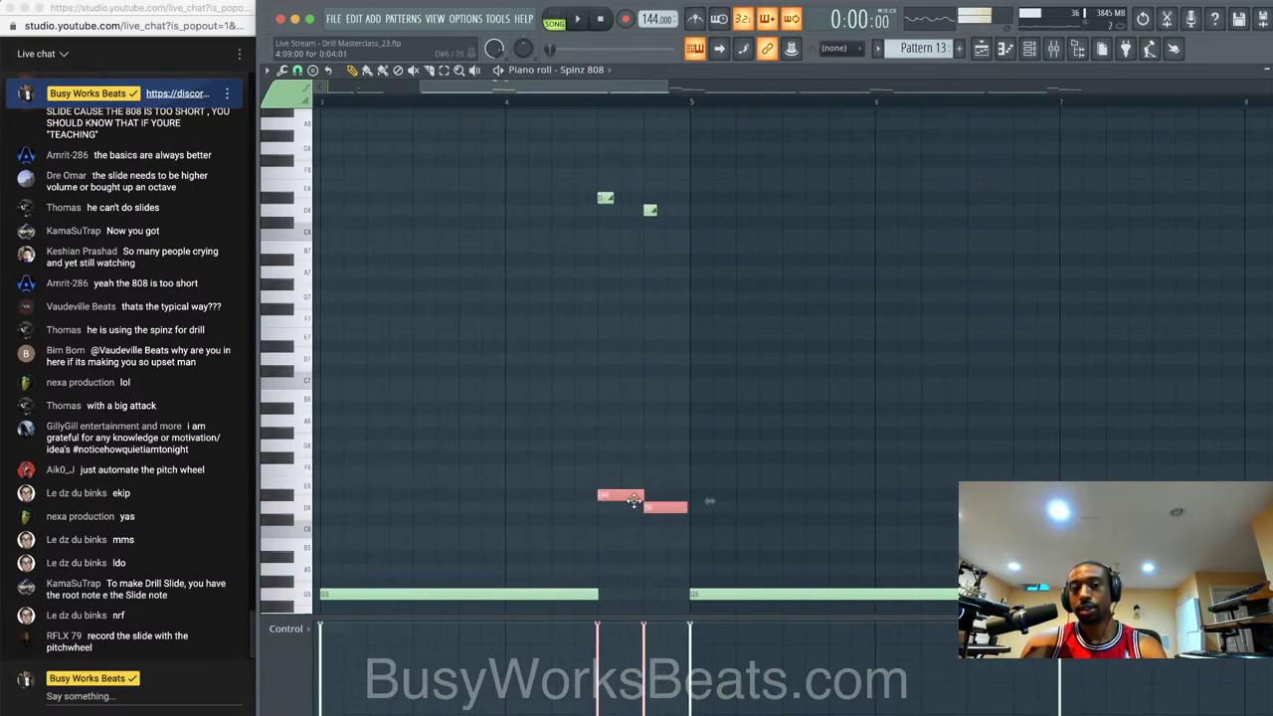
pyautogui.keyDown('super'); pyautogui.click(627, 516); pyautogui.keyUp('super')
pyautogui.scroll(1, 636, 441)
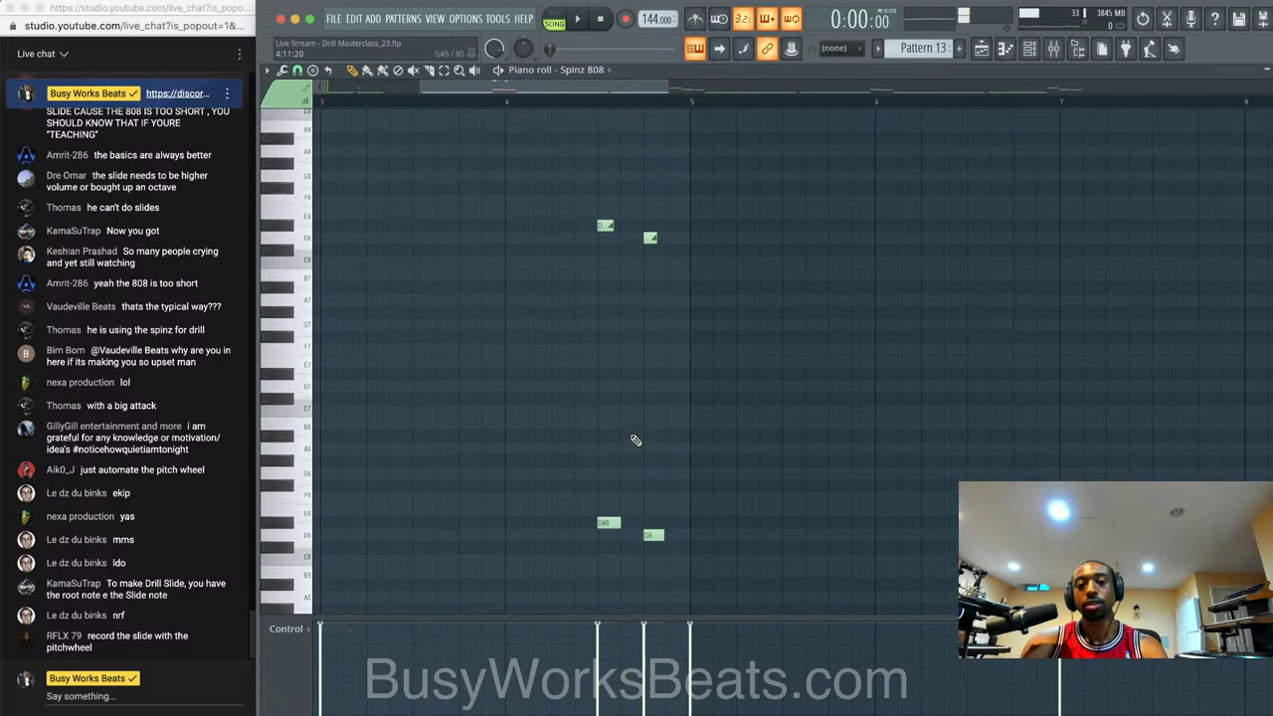
pyautogui.scroll(-1, 636, 440)
pyautogui.scroll(-3, 632, 400)
pyautogui.scroll(-1, 630, 399)
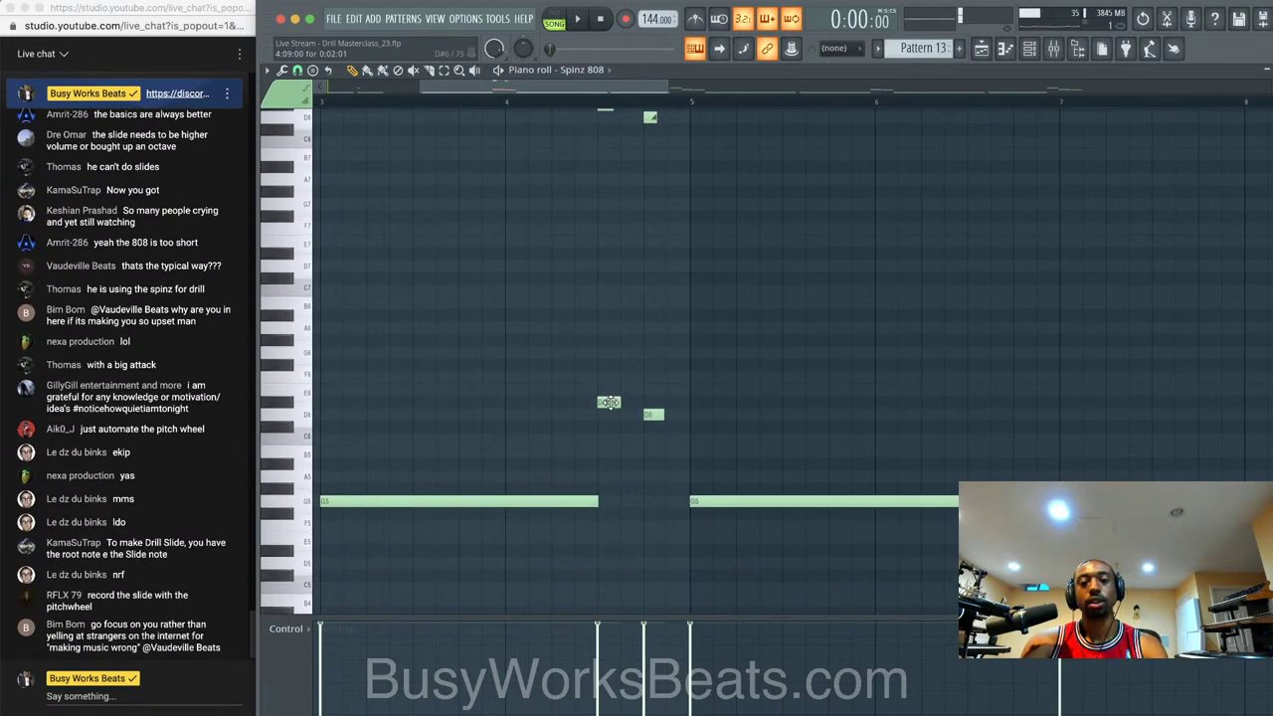
# - Arrange the bar 4 ending as a consecutive D#6, D6, A#6, A6 run and delete the D#8 and D8 slide notes
pyautogui.moveTo(623, 437)
pyautogui.mouseDown()
pyautogui.moveTo(621, 410)
pyautogui.moveTo(654, 354)
pyautogui.moveTo(659, 194)
pyautogui.moveTo(588, 149)
pyautogui.mouseUp()
pyautogui.click(669, 330)
pyautogui.scroll(4, 669, 331)
pyautogui.press('Delete')
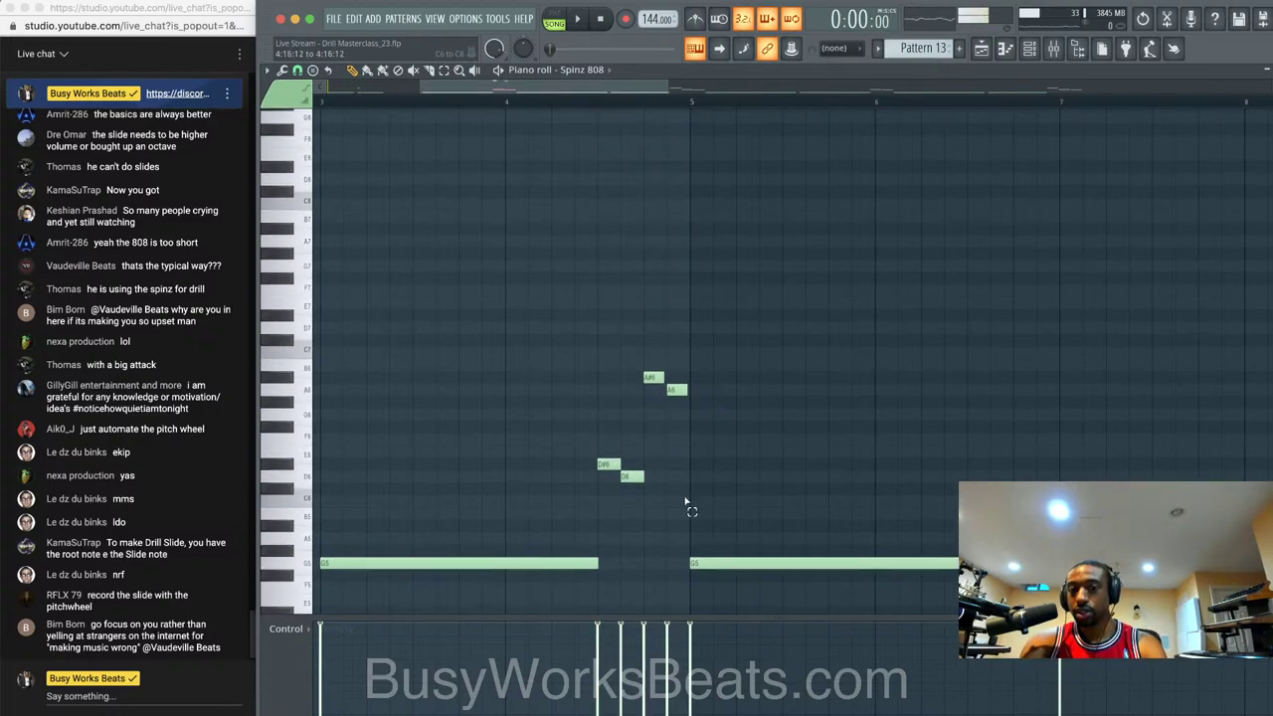
# - Copy the four-note run at the end of bar 4 two octaves up to D#8, D8, A#8 and A8
pyautogui.moveTo(686, 504); pyautogui.dragTo(601, 358)
pyautogui.moveTo(611, 464)
pyautogui.mouseDown()
pyautogui.moveTo(631, 462)
pyautogui.moveTo(608, 465)
pyautogui.mouseUp()
pyautogui.hotkey('ctrl', 'Up')
pyautogui.hotkey('ctrl', 'Up')
pyautogui.scroll(8, 609, 464)
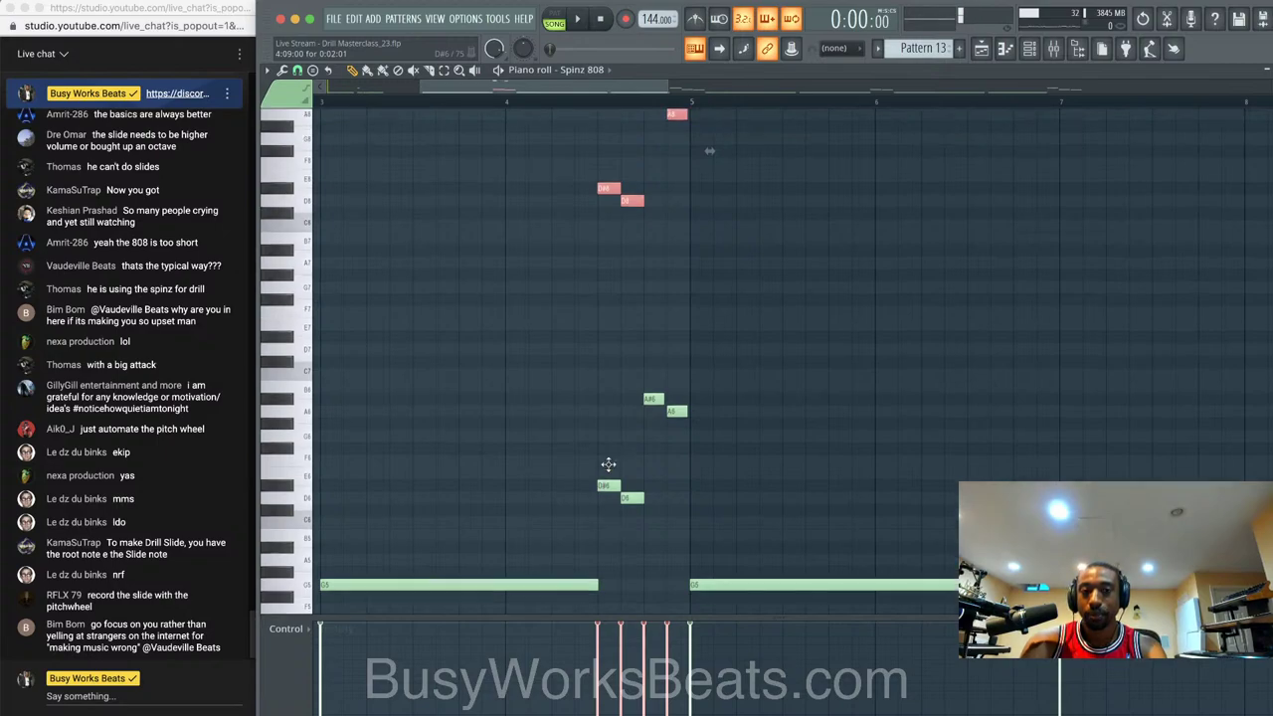
pyautogui.hscroll(-1, 609, 464)
# - Turn the copied D#8, D8, A#8 and A8 notes into slide notes through their note properties
pyautogui.rightClick(638, 421)
pyautogui.doubleClick(646, 323)
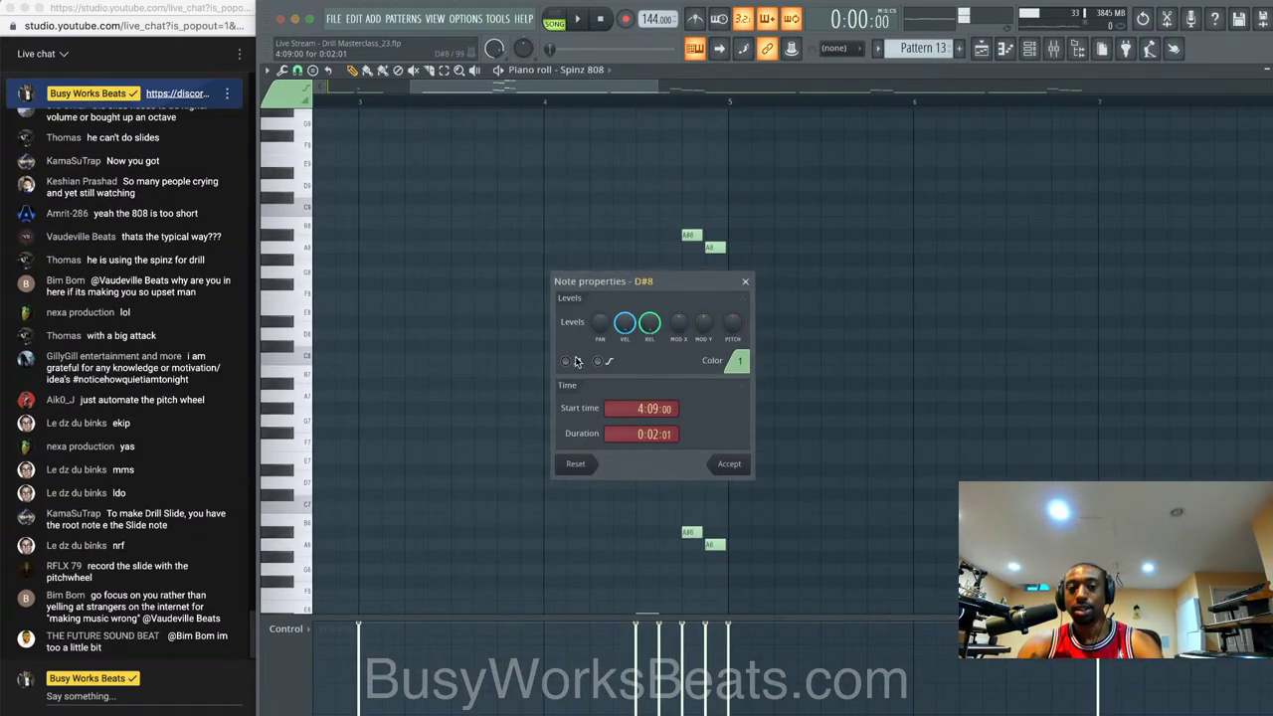
pyautogui.click(732, 463)
pyautogui.doubleClick(670, 334)
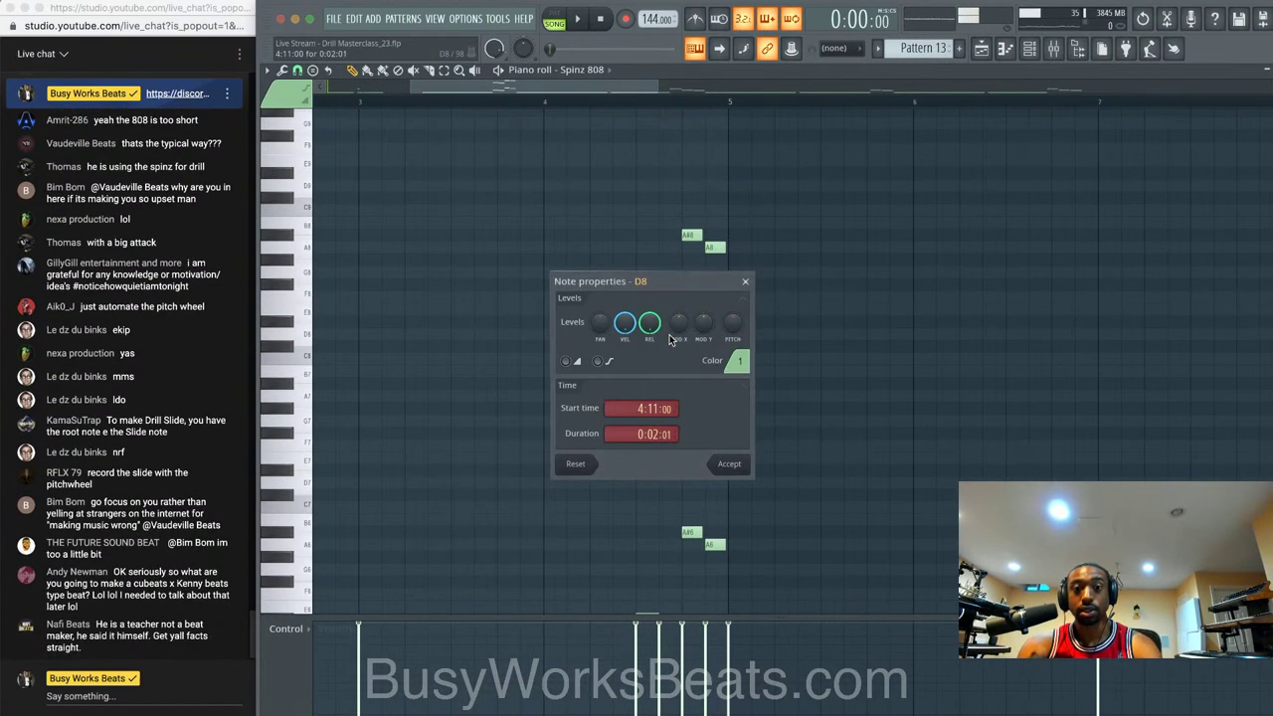
pyautogui.click(732, 465)
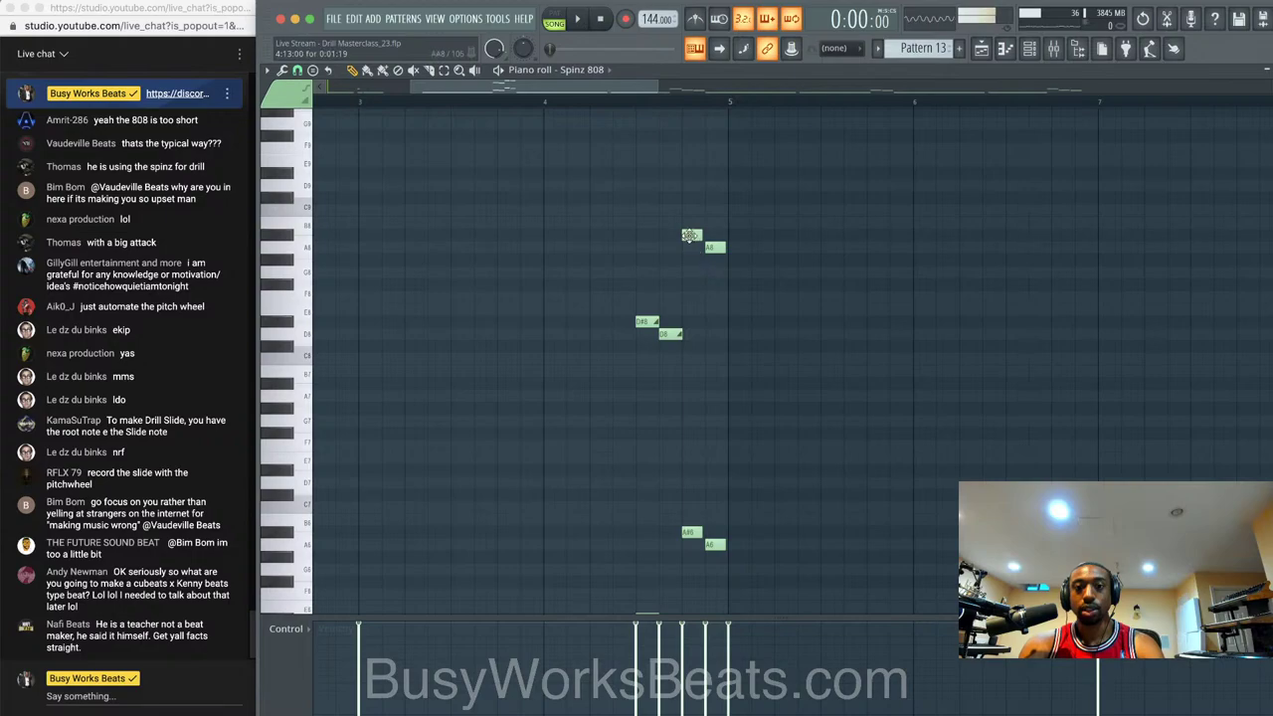
pyautogui.doubleClick(690, 236)
pyautogui.click(565, 361)
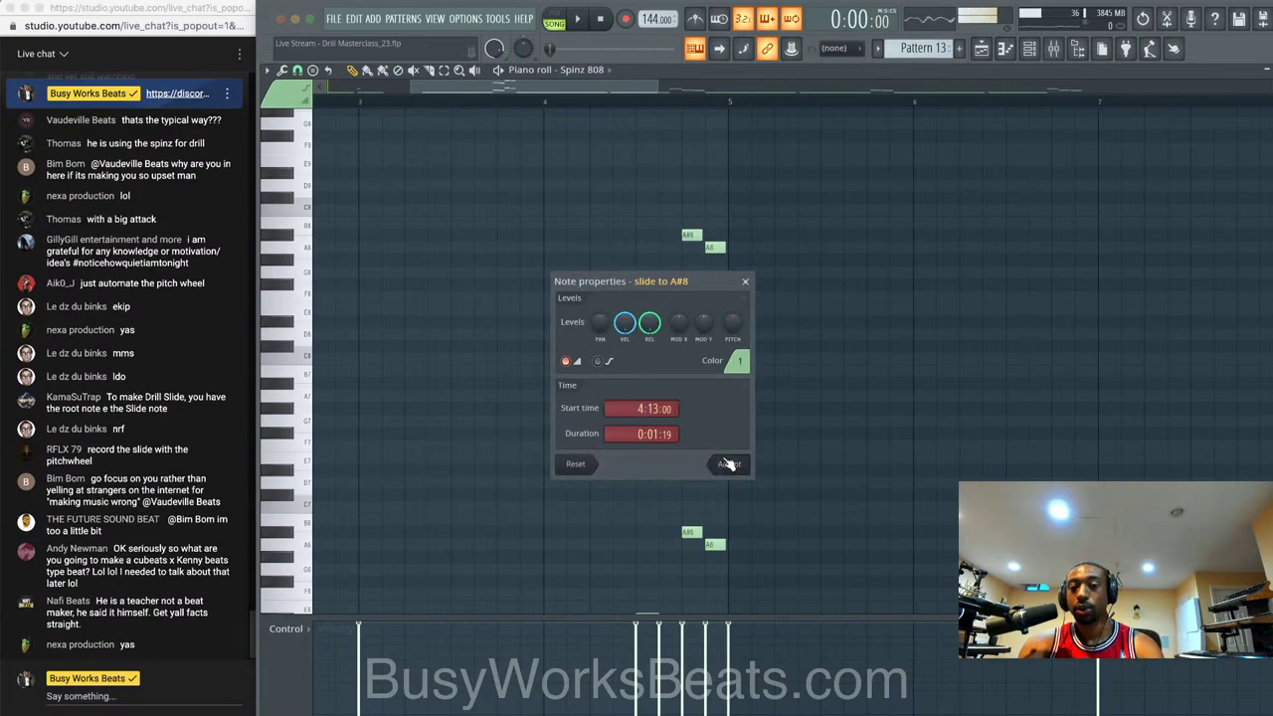
pyautogui.click(729, 465)
pyautogui.doubleClick(712, 247)
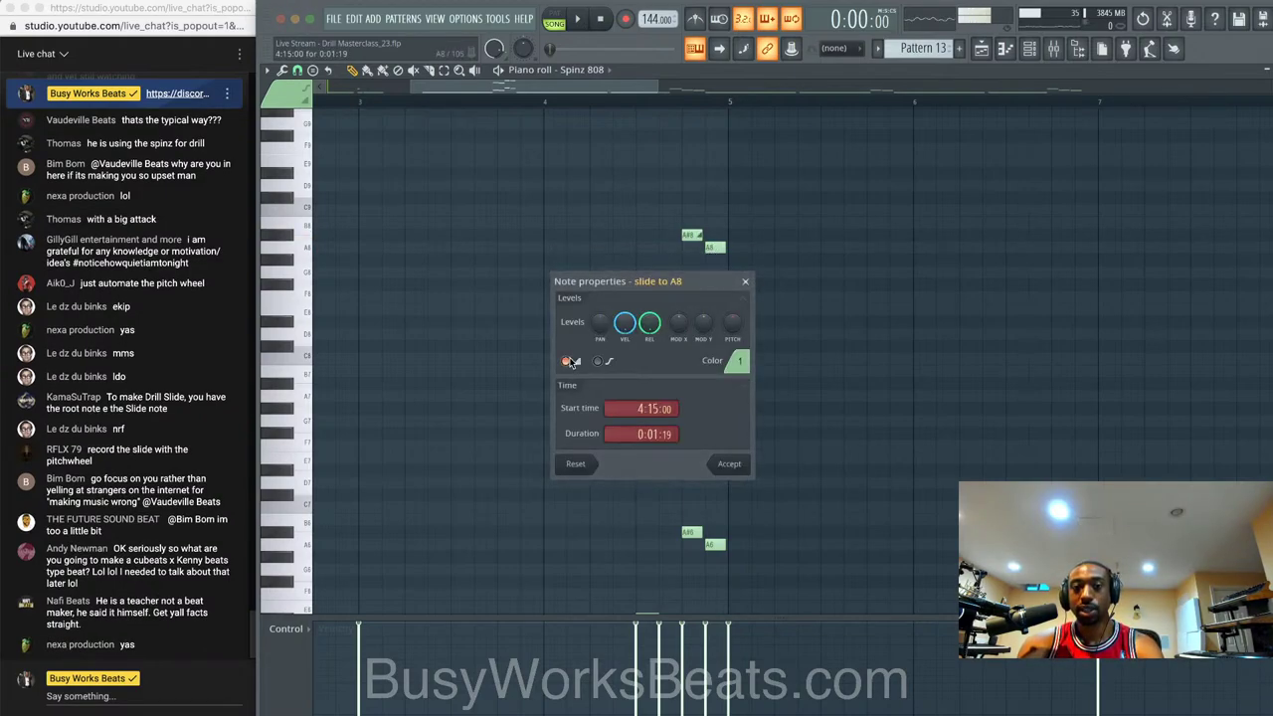
pyautogui.click(730, 464)
# - Shorten the four upper slide notes together to about one step each and play the pattern
pyautogui.moveTo(796, 426); pyautogui.dragTo(643, 234)
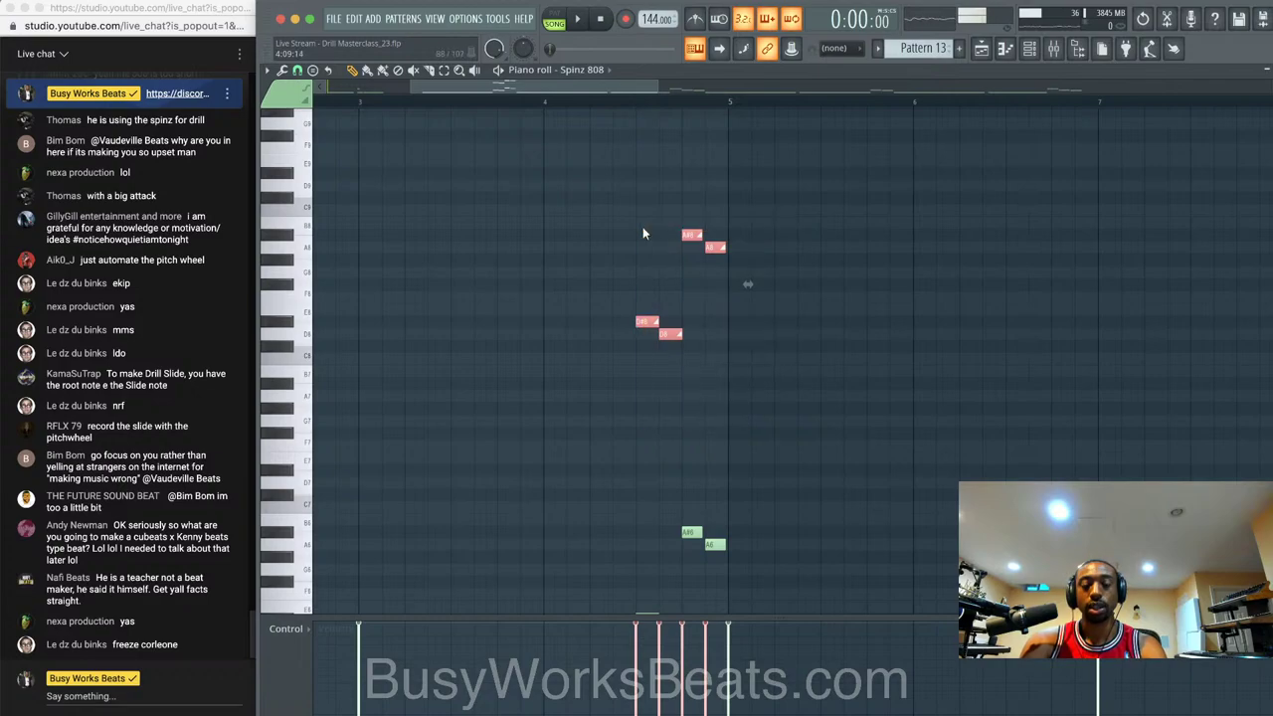
pyautogui.moveTo(725, 248); pyautogui.dragTo(713, 248)
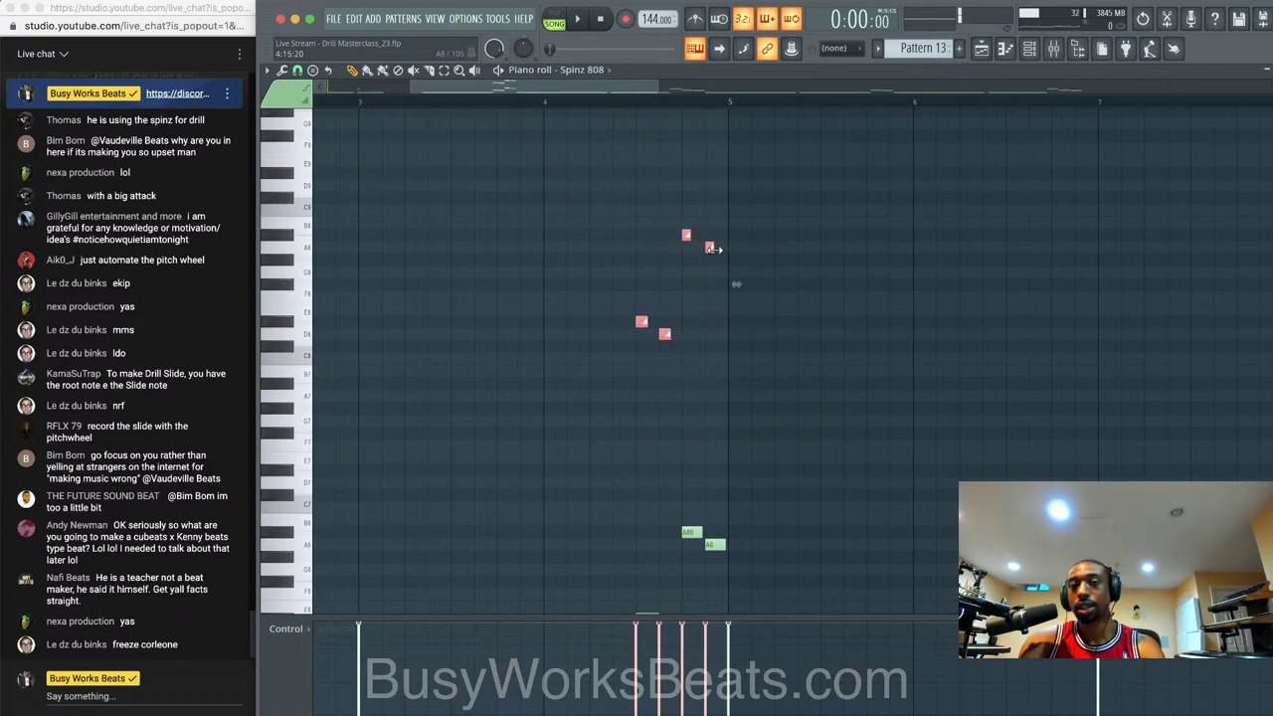
pyautogui.scroll(-3, 706, 320)
pyautogui.keyDown('super'); pyautogui.click(700, 379); pyautogui.keyUp('super')
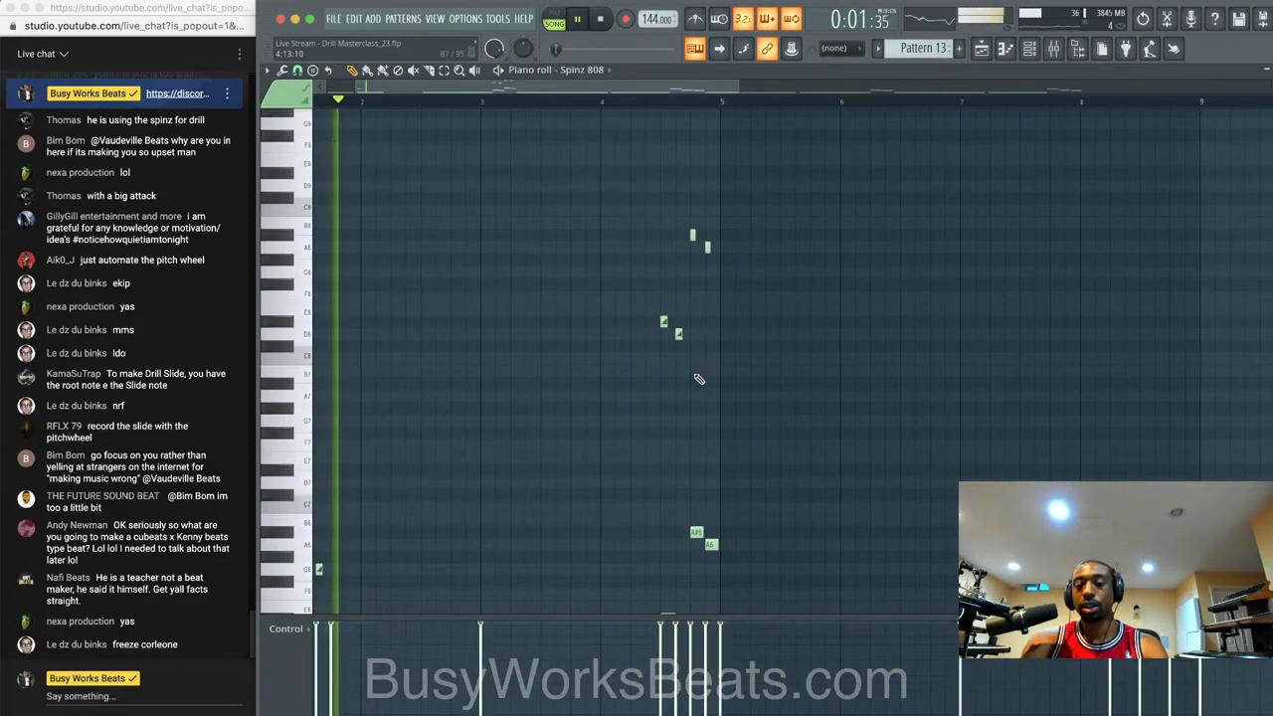
# - Move all eight notes at the end of bar 4, including the slide notes, down one octave
pyautogui.scroll(-1, 669, 367)
pyautogui.hscroll(-1, 670, 366)
pyautogui.scroll(-2, 597, 398)
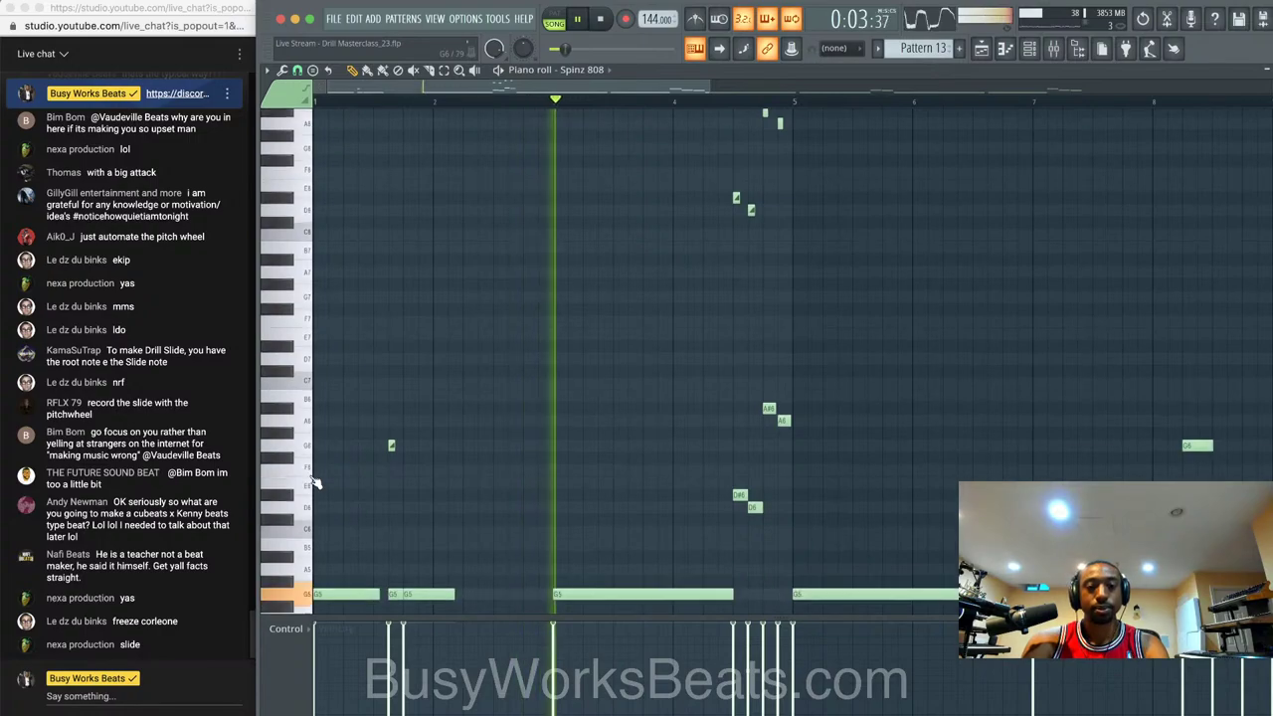
pyautogui.scroll(-2, 335, 504)
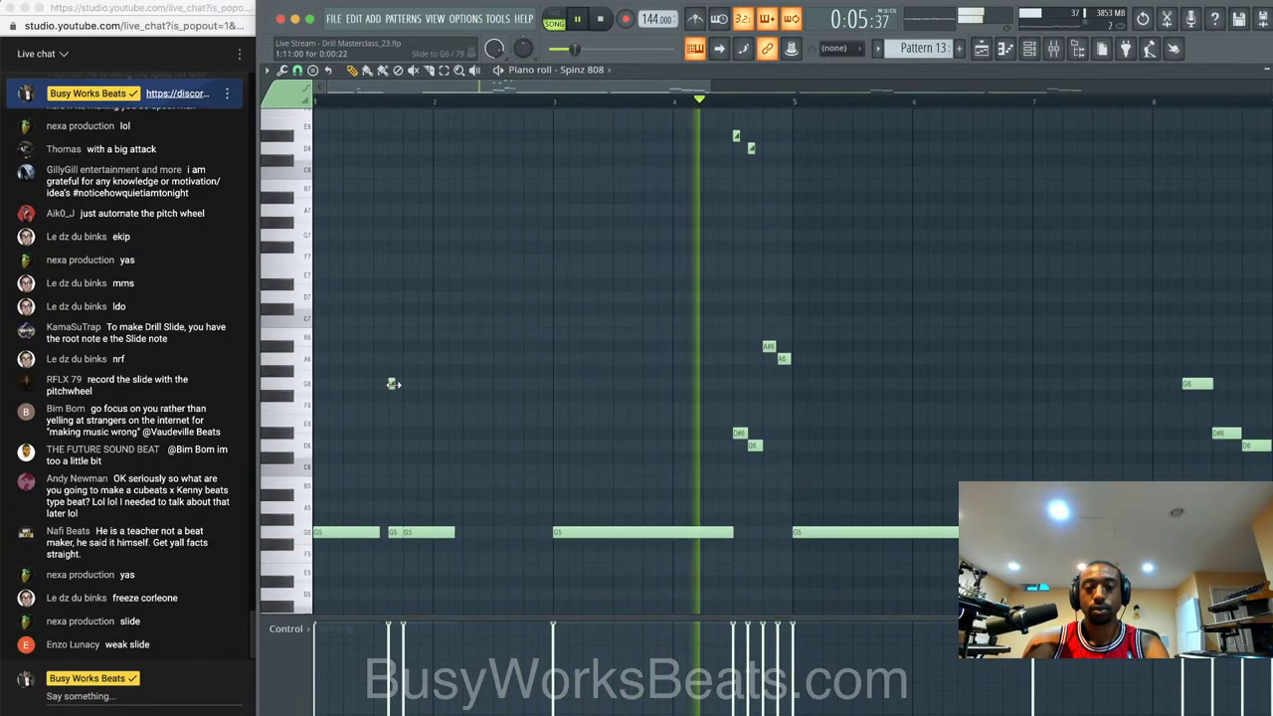
pyautogui.scroll(3, 696, 378)
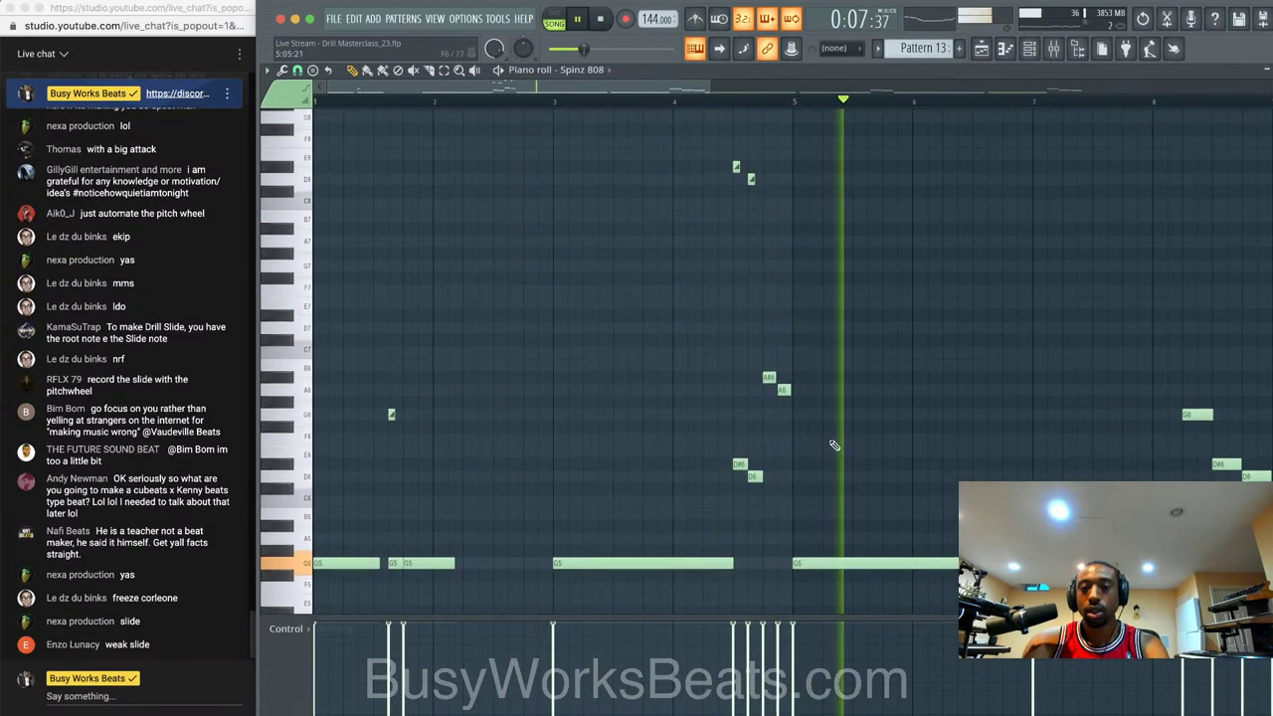
pyautogui.scroll(-1, 815, 368)
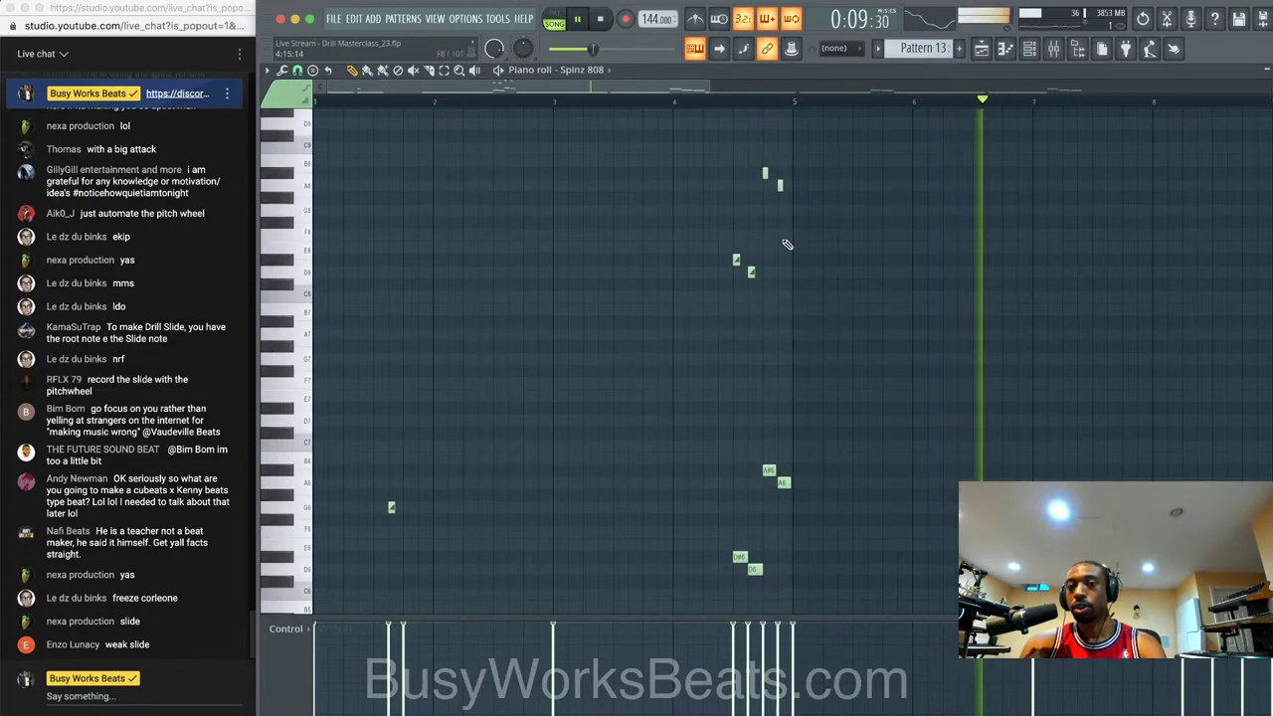
pyautogui.press('space')
pyautogui.moveTo(742, 141); pyautogui.dragTo(764, 455)
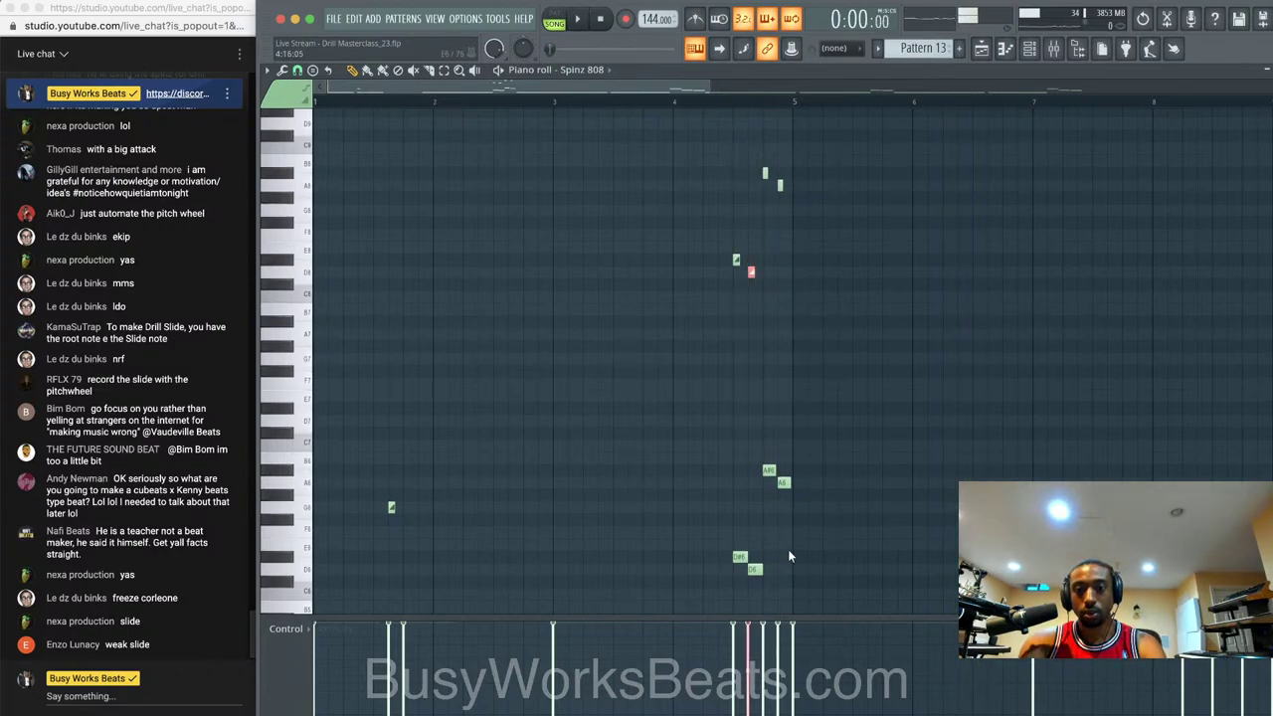
pyautogui.moveTo(804, 587); pyautogui.dragTo(736, 131)
pyautogui.hotkey('ctrl', 'Down')
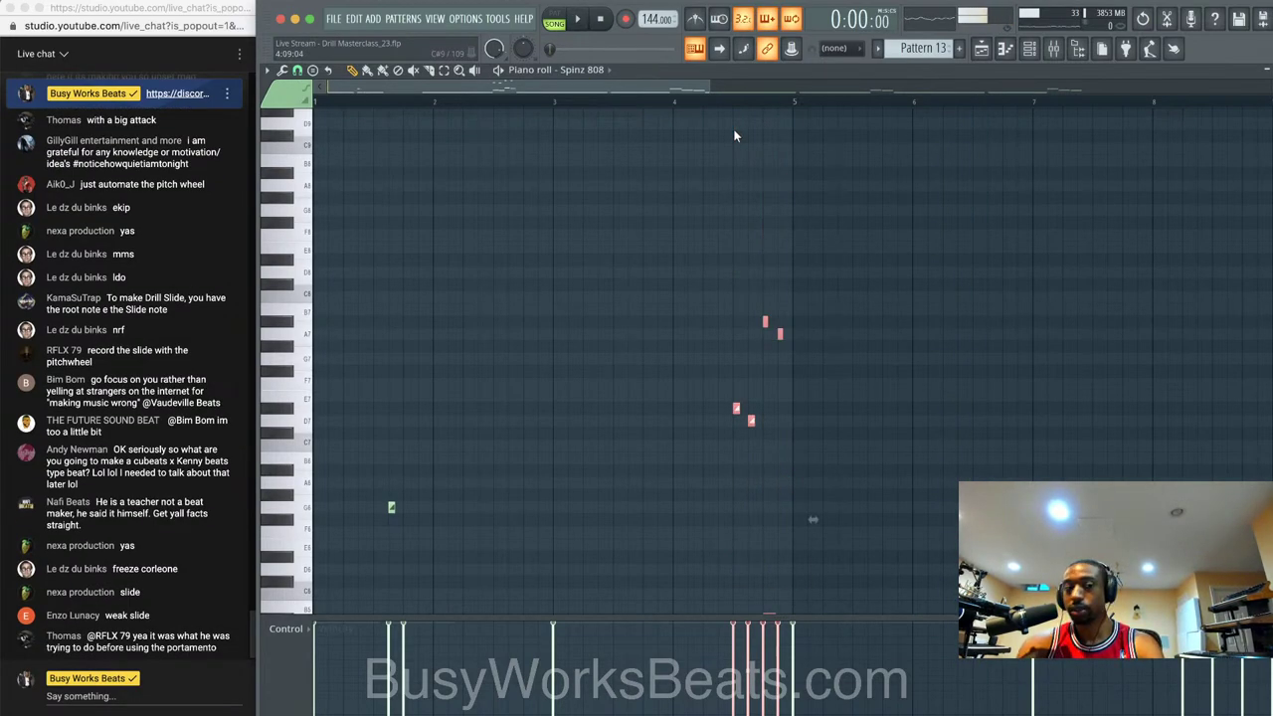
# - Delete the short G5 note directly below the G6 slide note in bar 1 and play the pattern
pyautogui.keyDown('ctrl'); pyautogui.click(736, 131); pyautogui.keyUp('ctrl')
pyautogui.press('space')
pyautogui.scroll(-2, 498, 359)
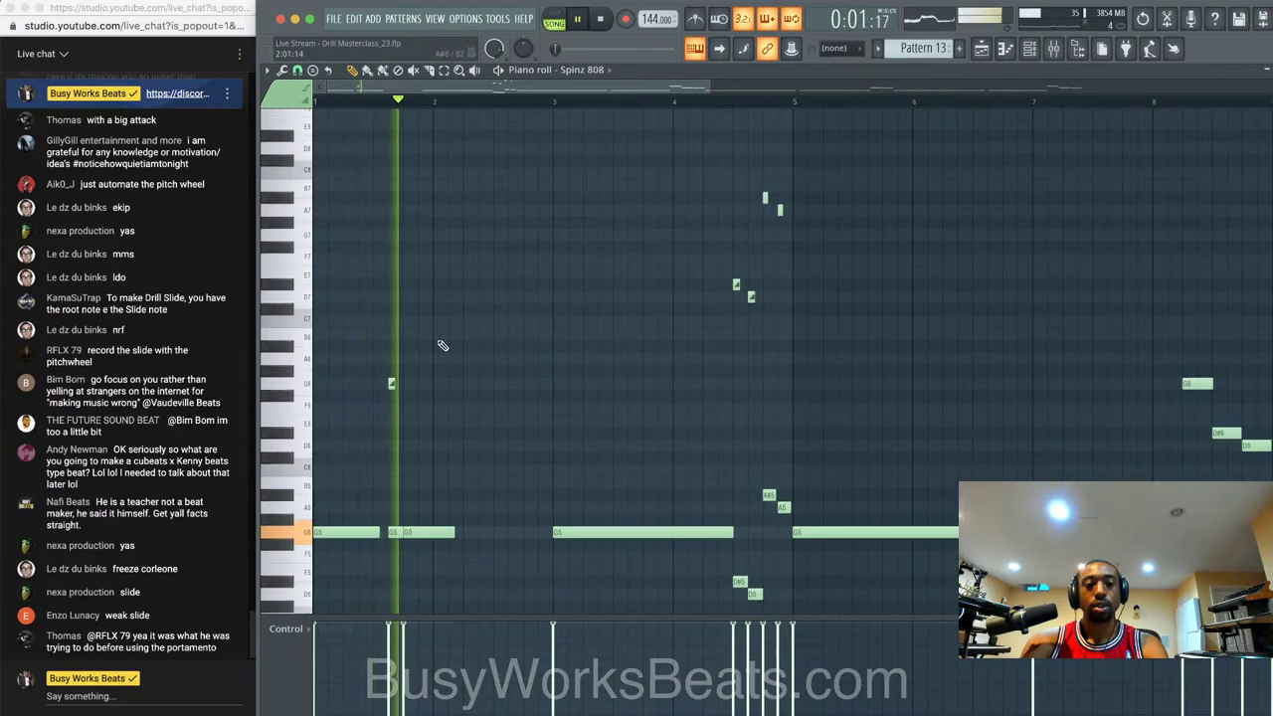
pyautogui.press('space')
pyautogui.moveTo(396, 532); pyautogui.dragTo(403, 533)
pyautogui.press('space')
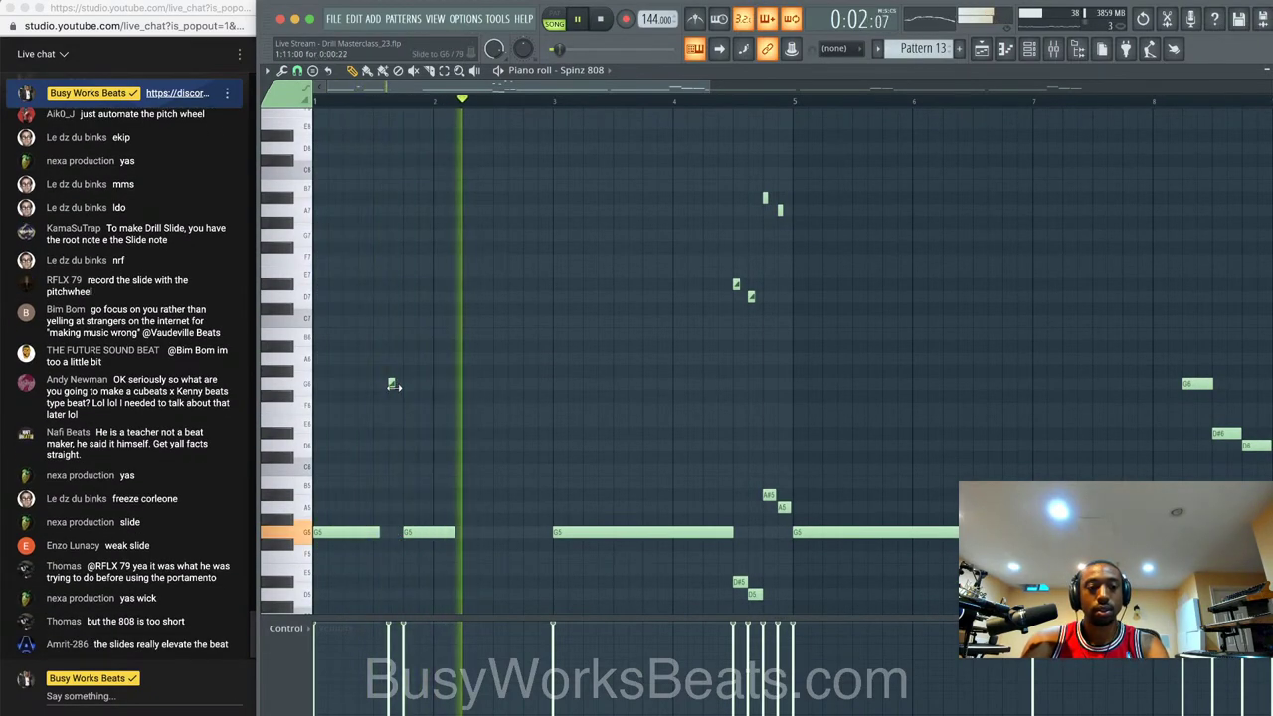
# - Lengthen the bar 1 slide note, lower it to G#5 and place it over the end of the first G5 note
pyautogui.scroll(1, 392, 388)
pyautogui.press('space')
pyautogui.scroll(3, 392, 388)
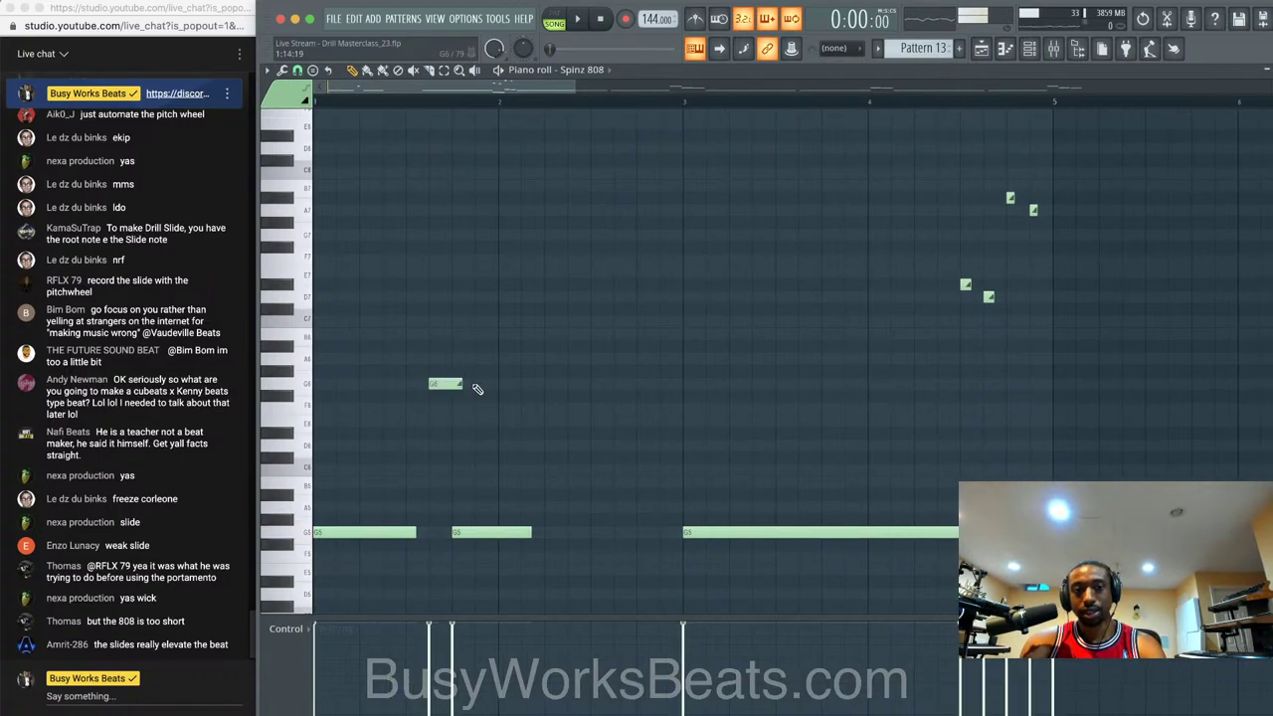
pyautogui.moveTo(444, 385); pyautogui.dragTo(438, 520)
pyautogui.press('space')
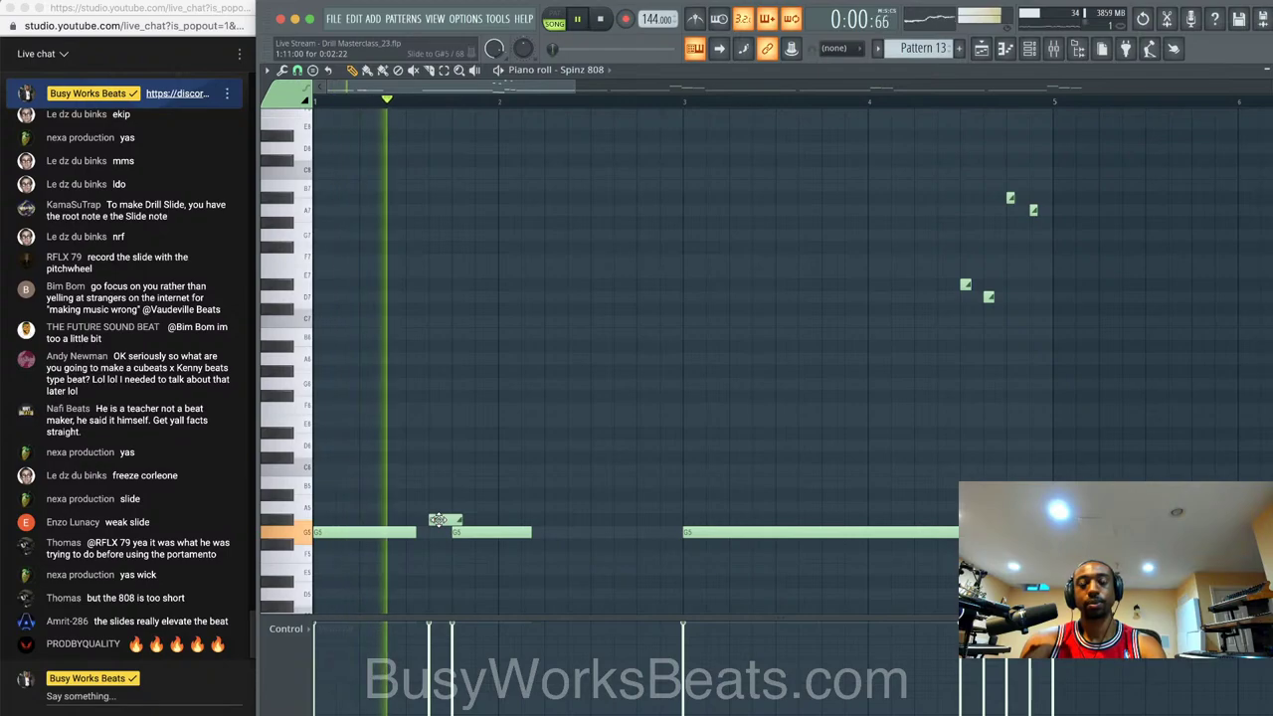
pyautogui.moveTo(437, 521); pyautogui.dragTo(398, 521)
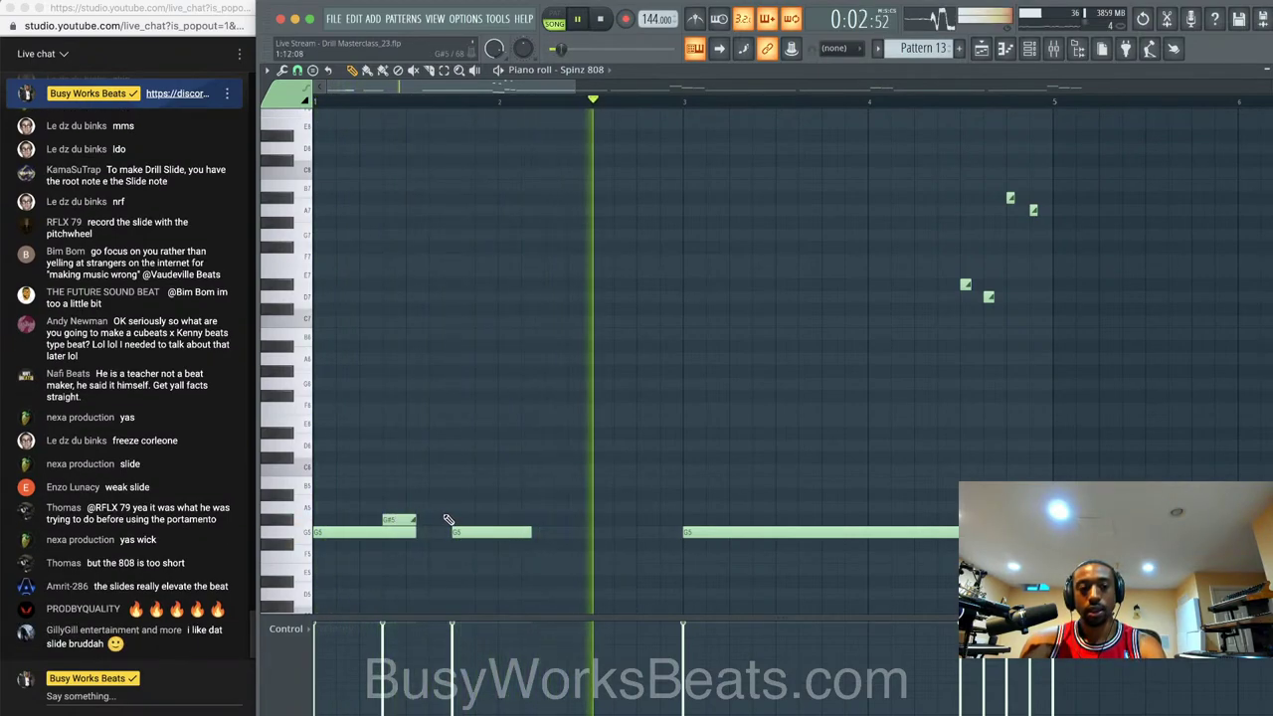
# - Replay the beat while following the Spinz 808 notes up to bar 13, and close the piano roll
pyautogui.press('space')
pyautogui.press('space')
pyautogui.scroll(-2, 640, 493)
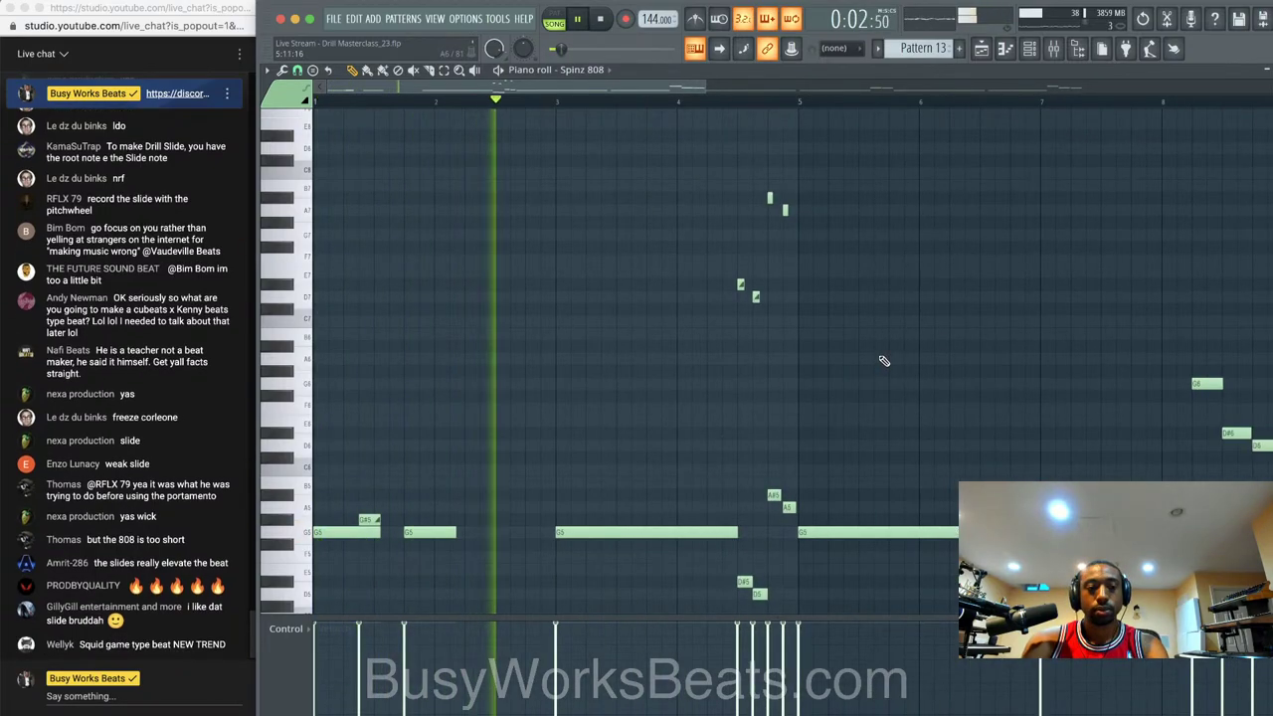
pyautogui.scroll(-2, 852, 356)
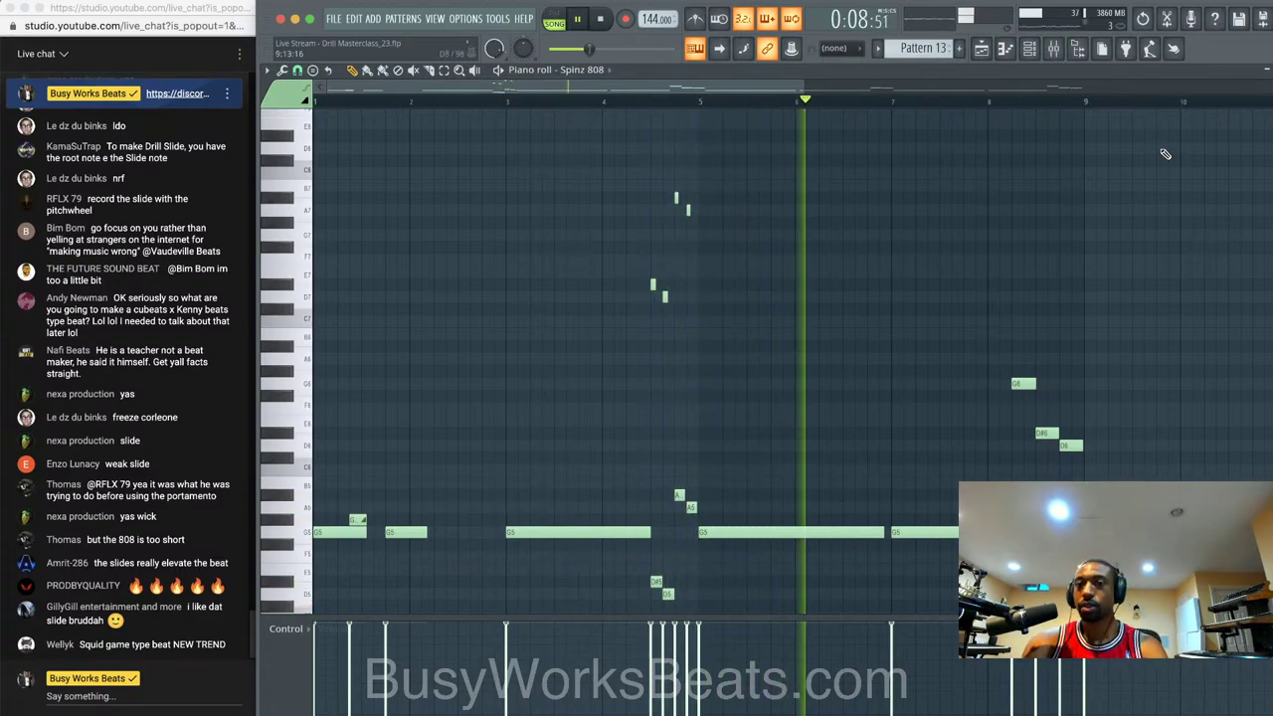
pyautogui.scroll(-2, 925, 314)
pyautogui.scroll(2, 845, 328)
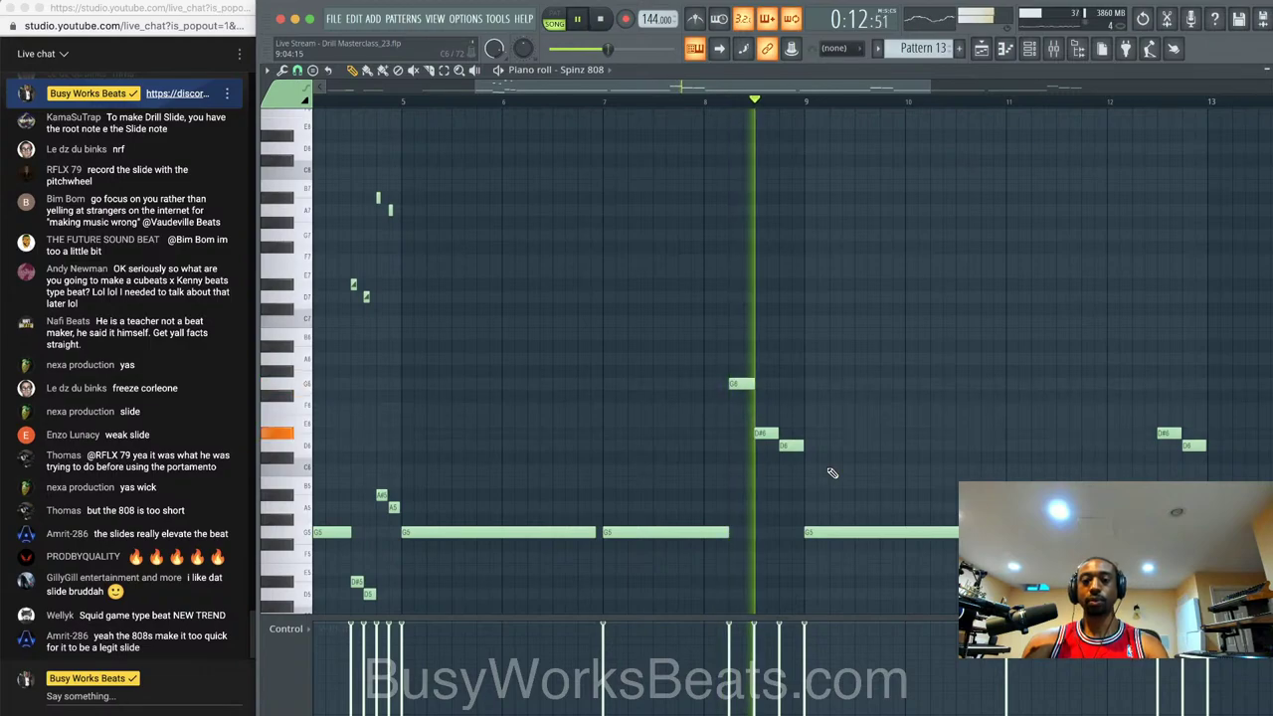
pyautogui.press('space')
pyautogui.scroll(-1, 832, 474)
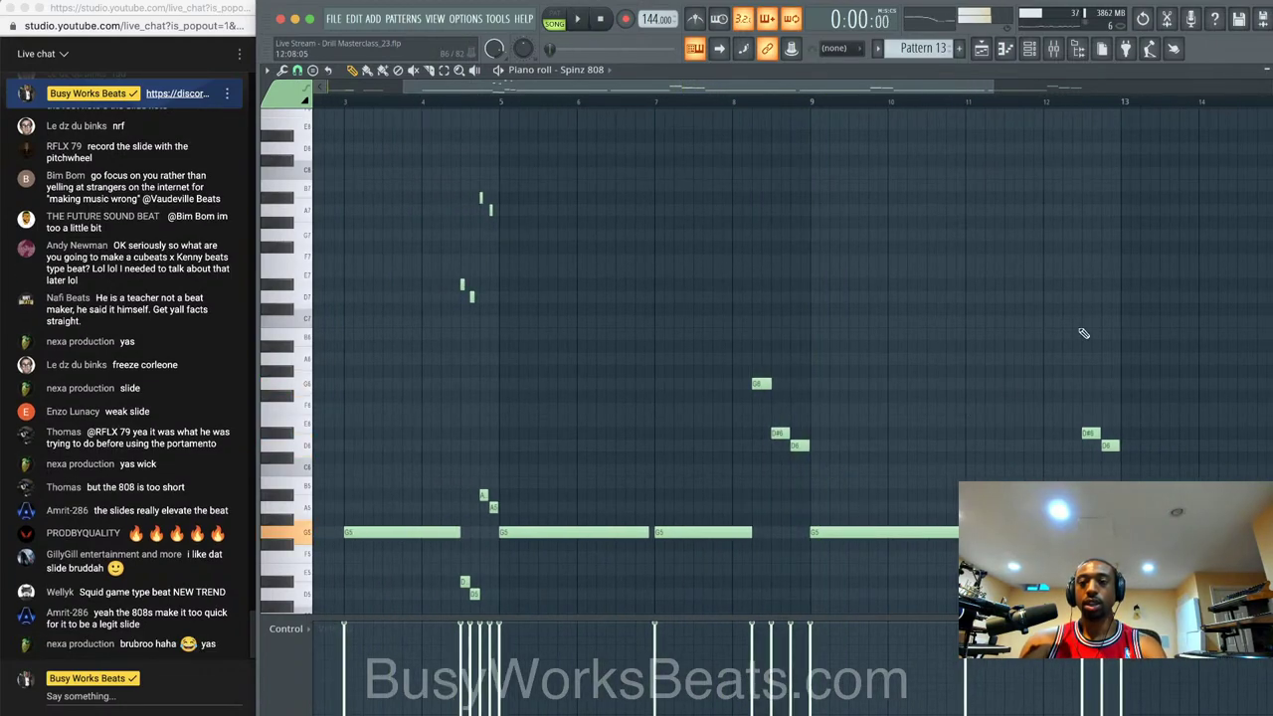
pyautogui.click(1270, 69)
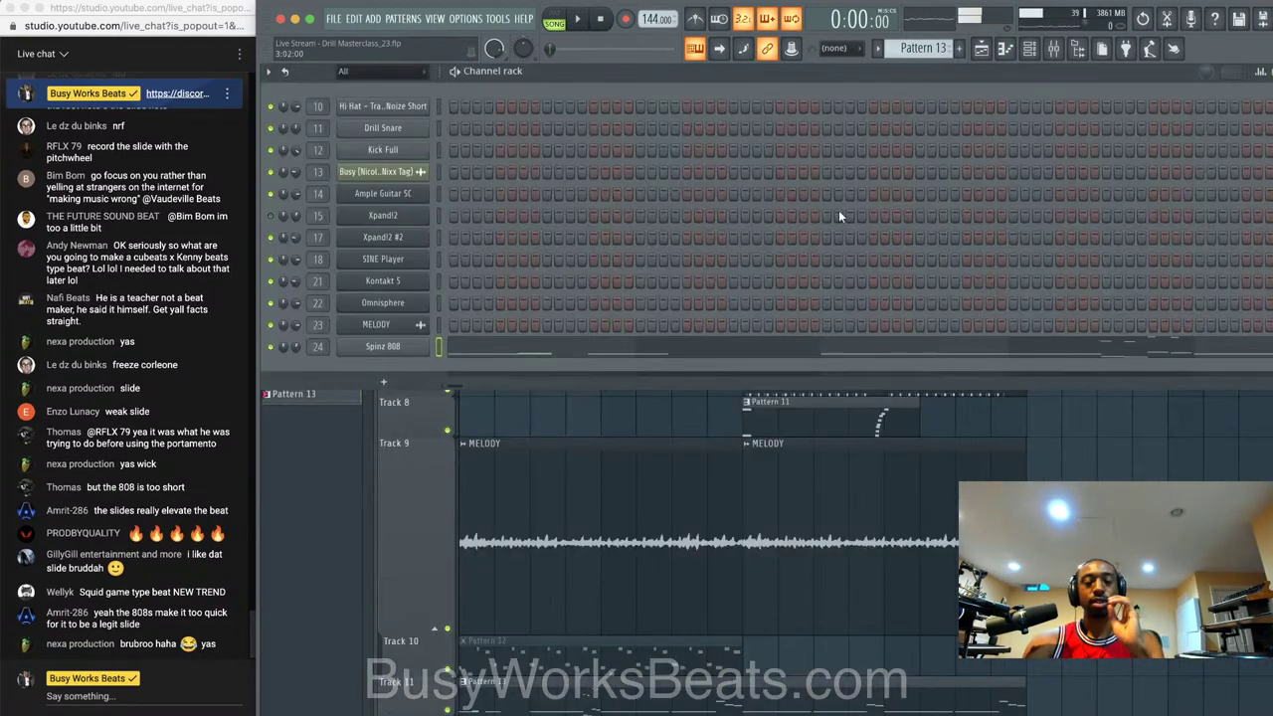
# - Load Chorus JUN-6 in the second effect slot of the Spinz 808 mixer track, activate its mode II and audition the beat
pyautogui.click(1052, 52)
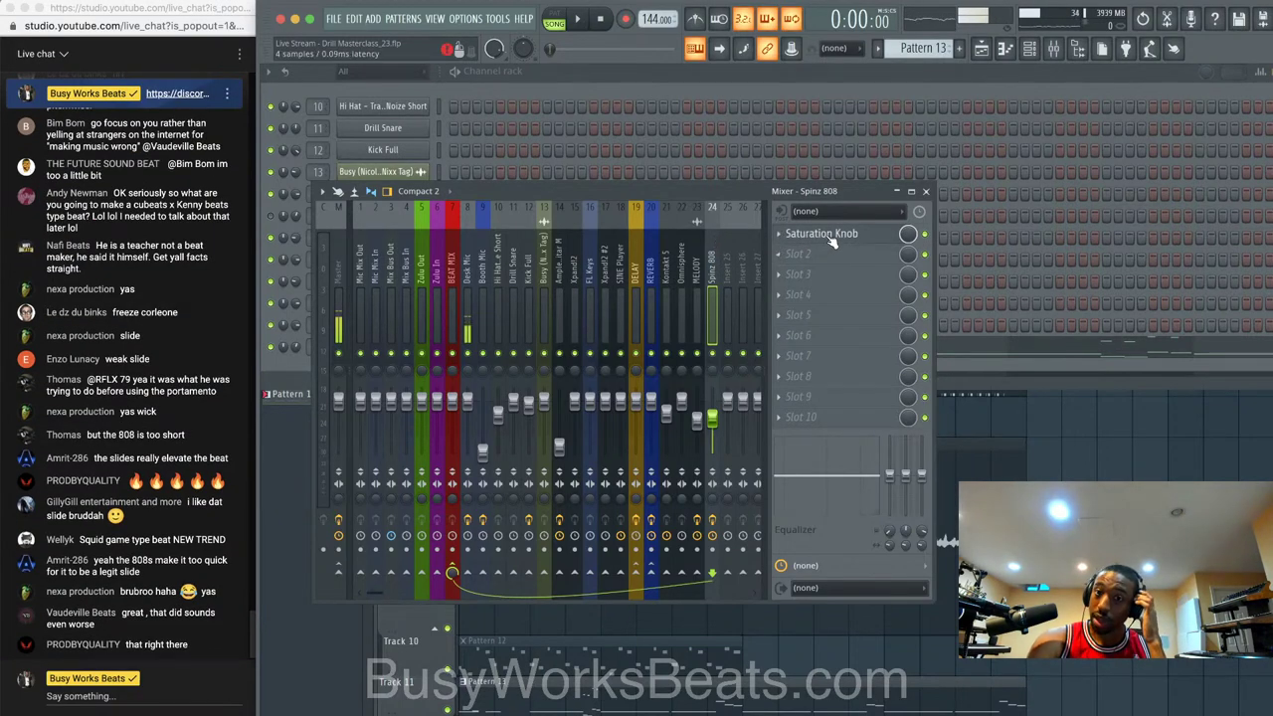
pyautogui.click(167, 265)
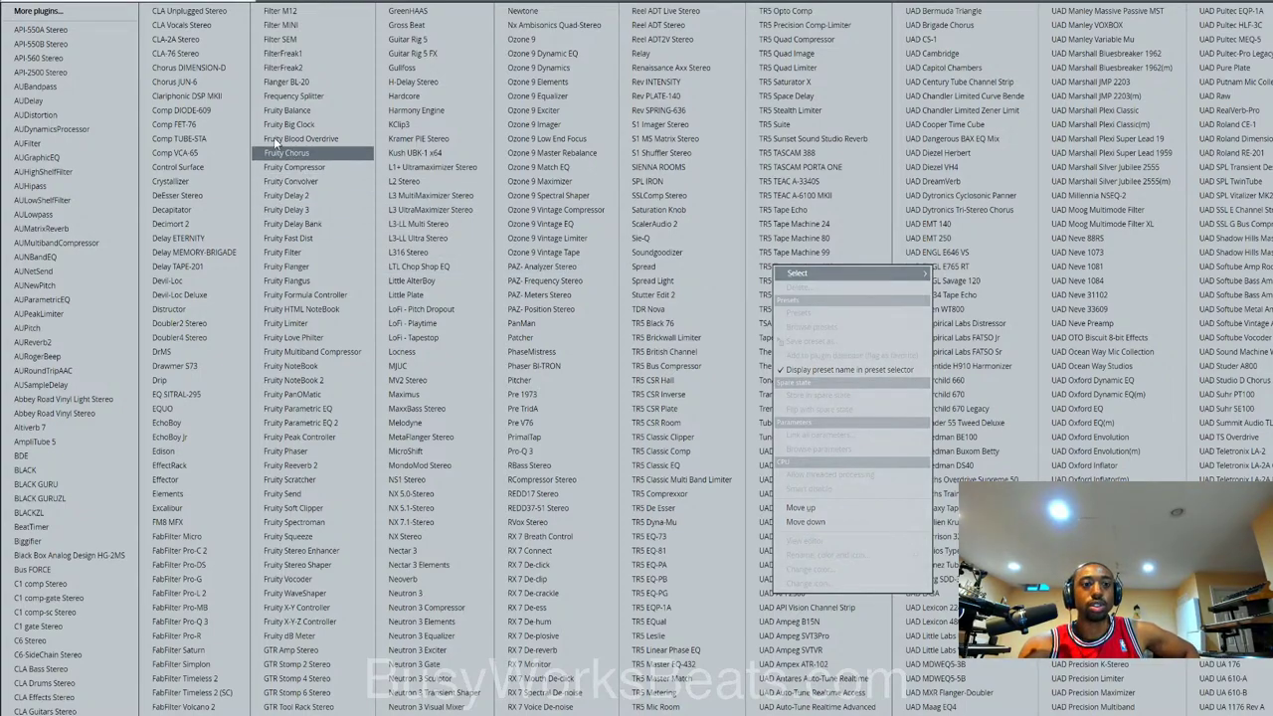
pyautogui.click(212, 83)
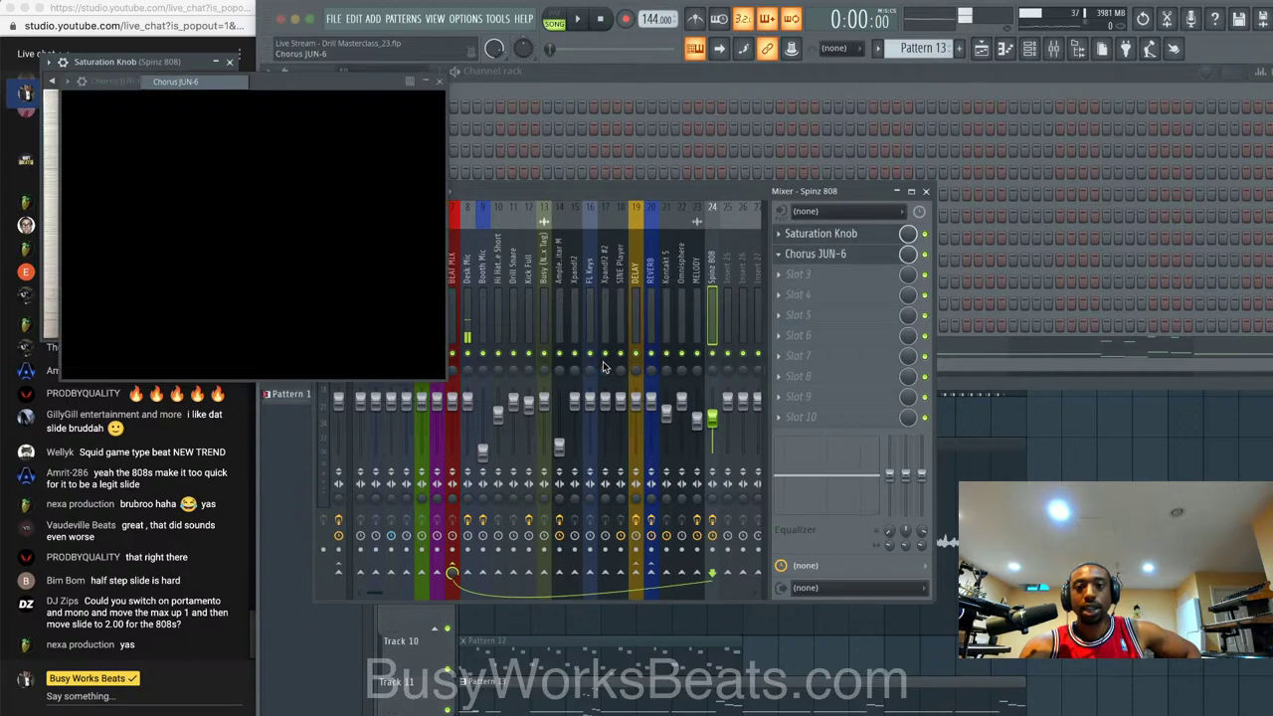
pyautogui.click(168, 278)
pyautogui.press('space')
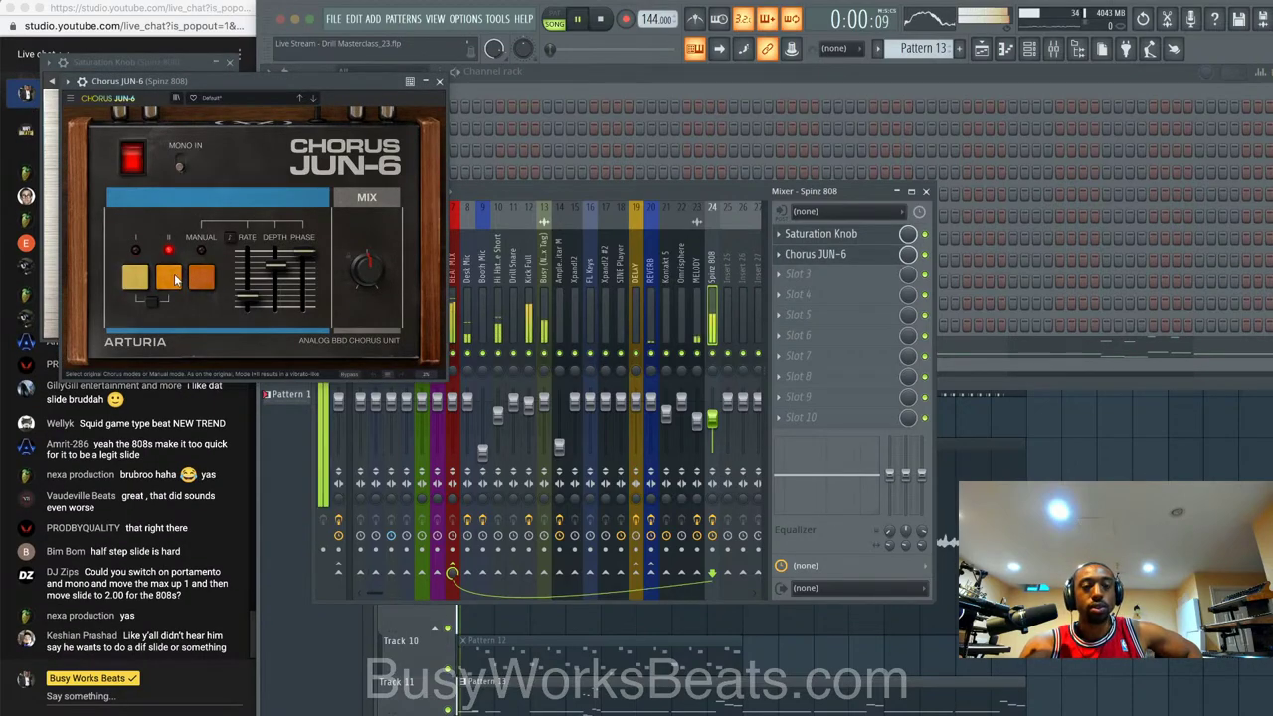
pyautogui.click(439, 82)
pyautogui.press('space')
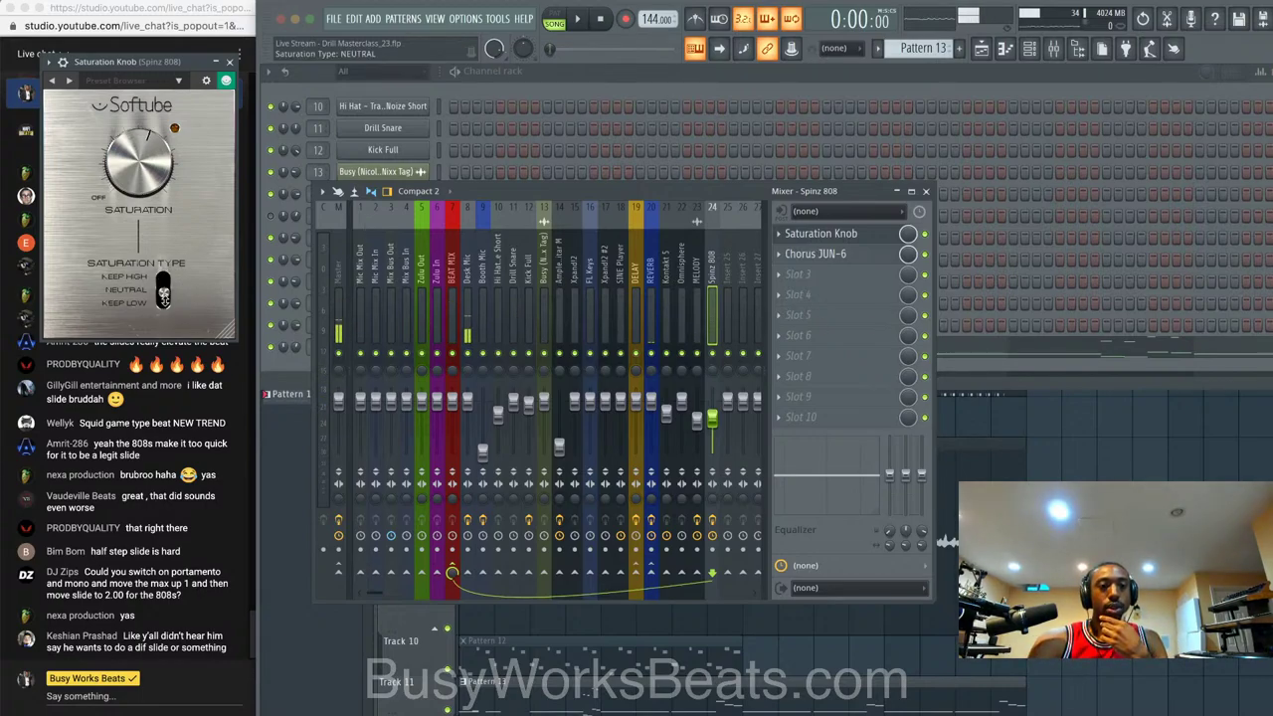
pyautogui.press('space')
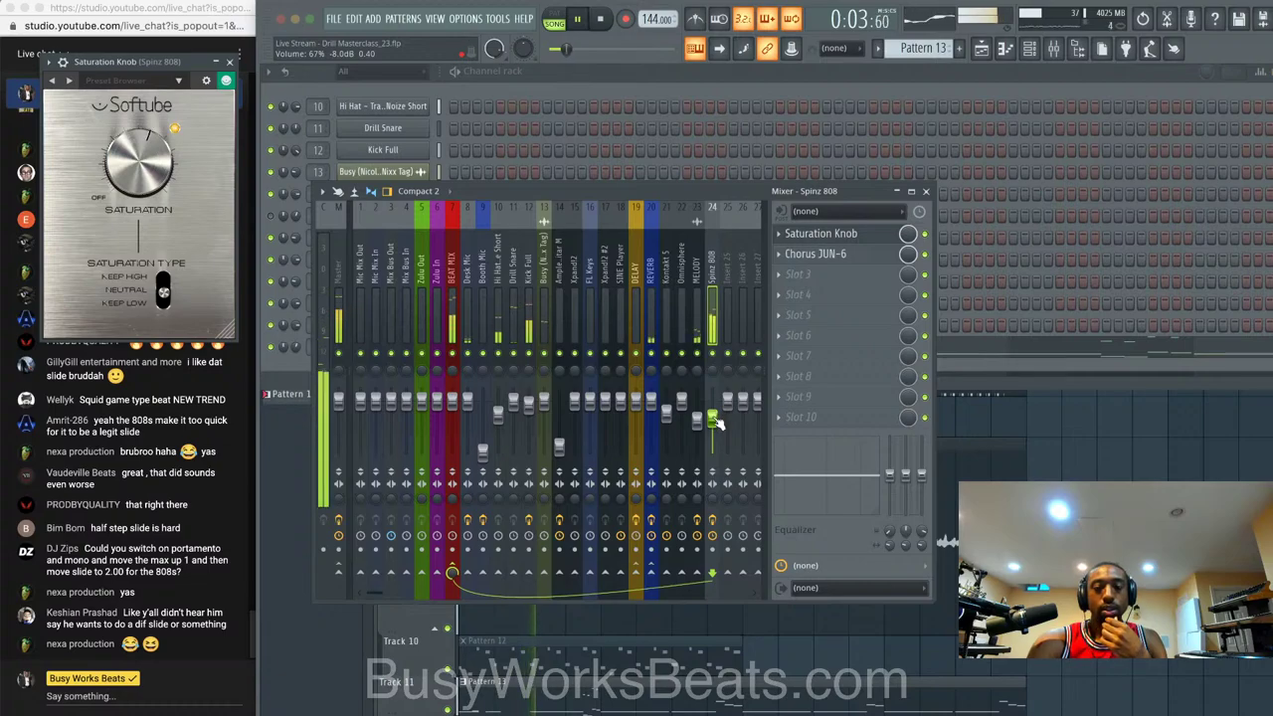
pyautogui.press('space')
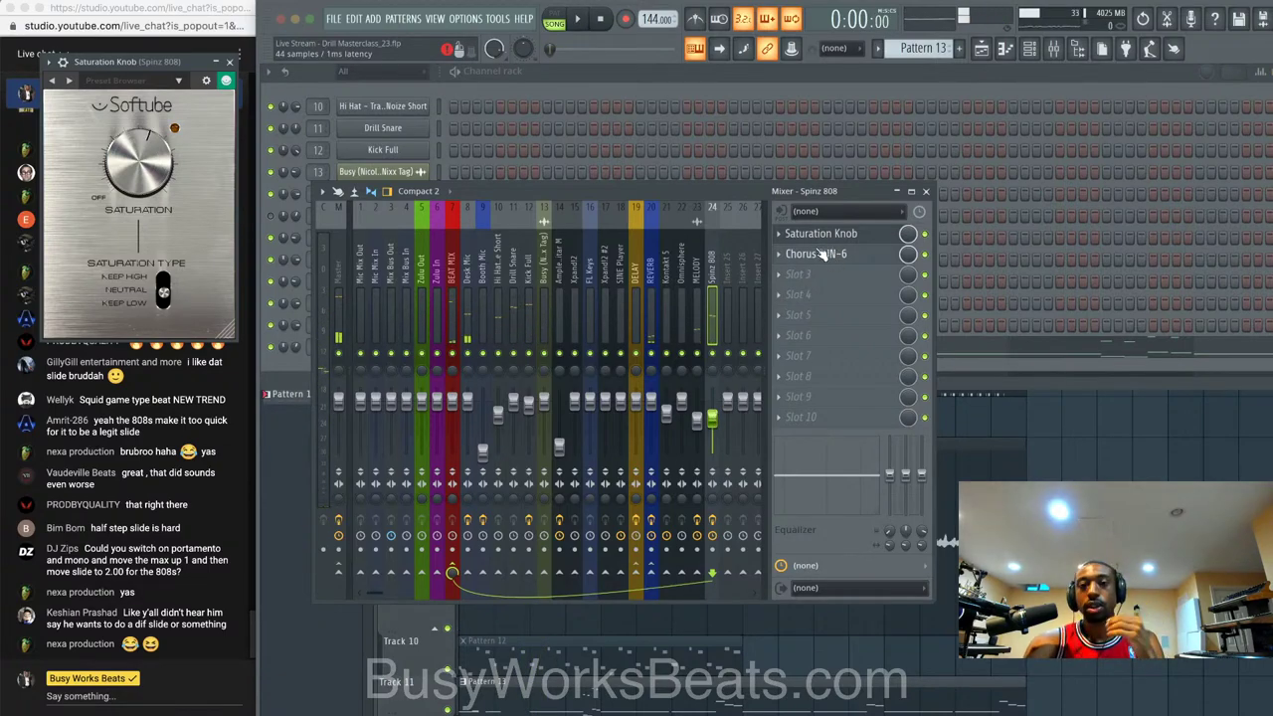
# - Replace Saturation Knob on the Spinz 808 track with UAD Thermionic Culture Vulture
pyautogui.click(780, 235)
pyautogui.moveTo(800, 256)
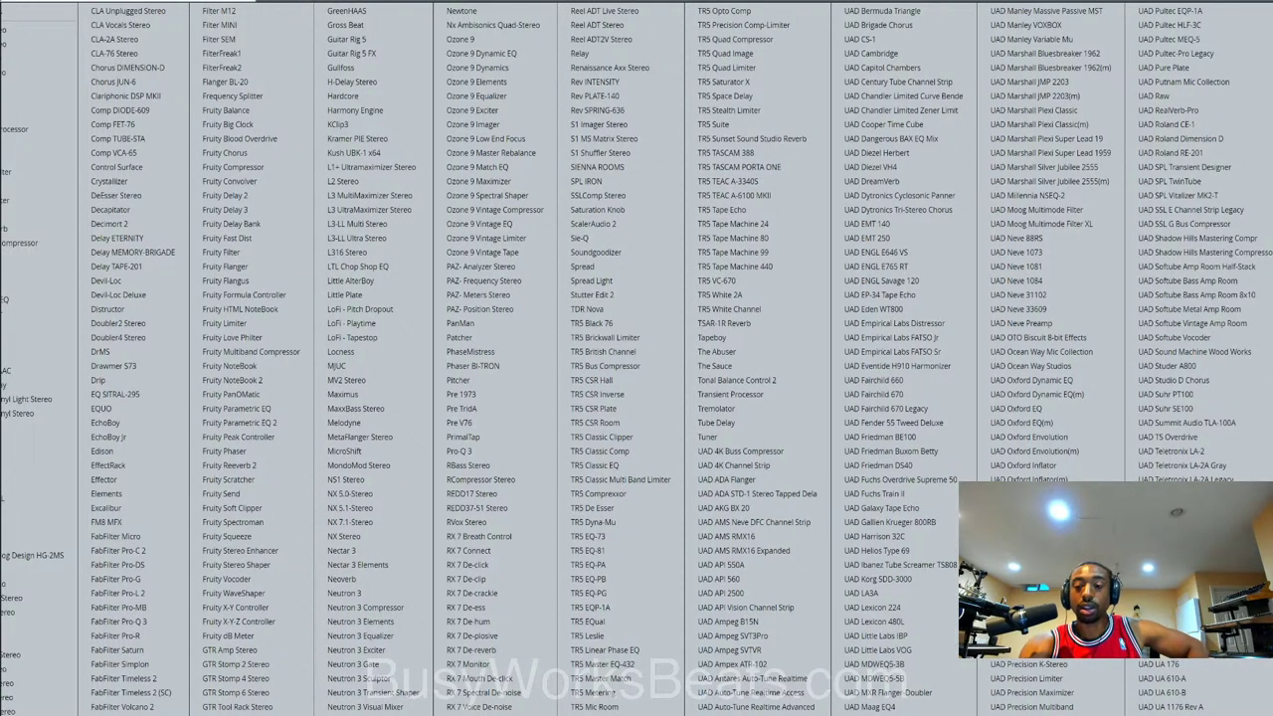
pyautogui.click(113, 81)
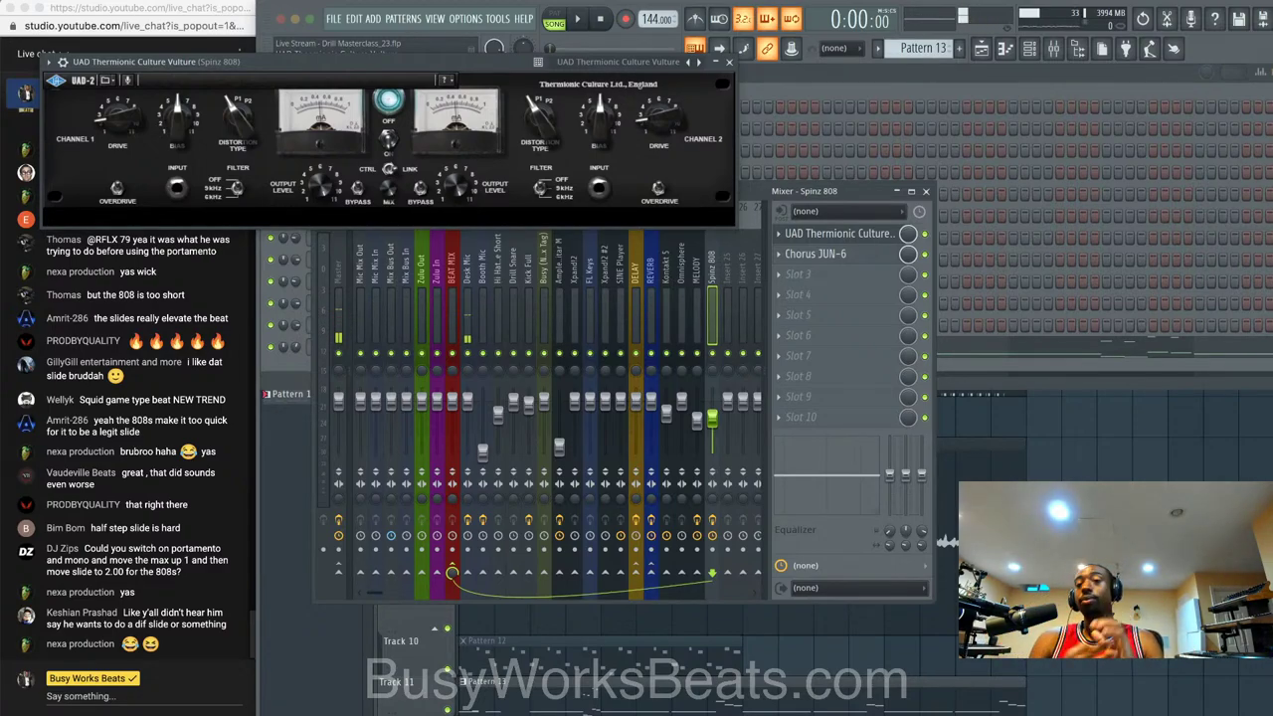
pyautogui.click(814, 276)
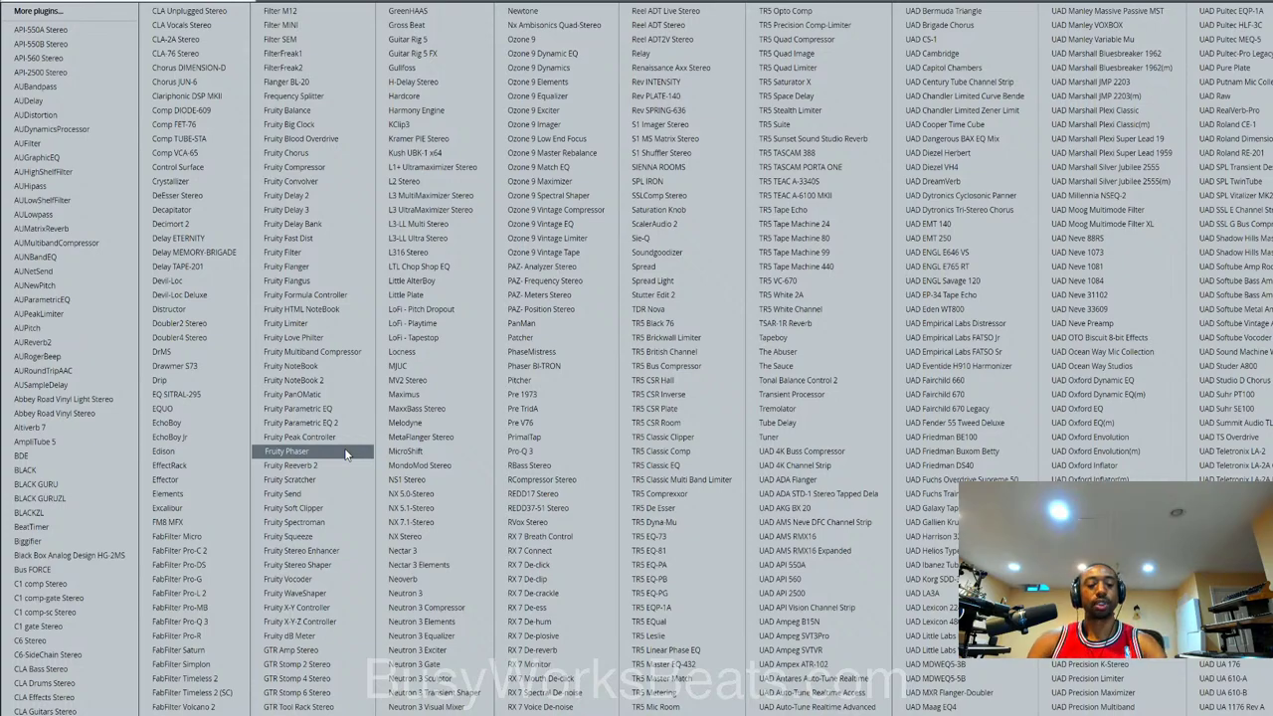
pyautogui.click(346, 453)
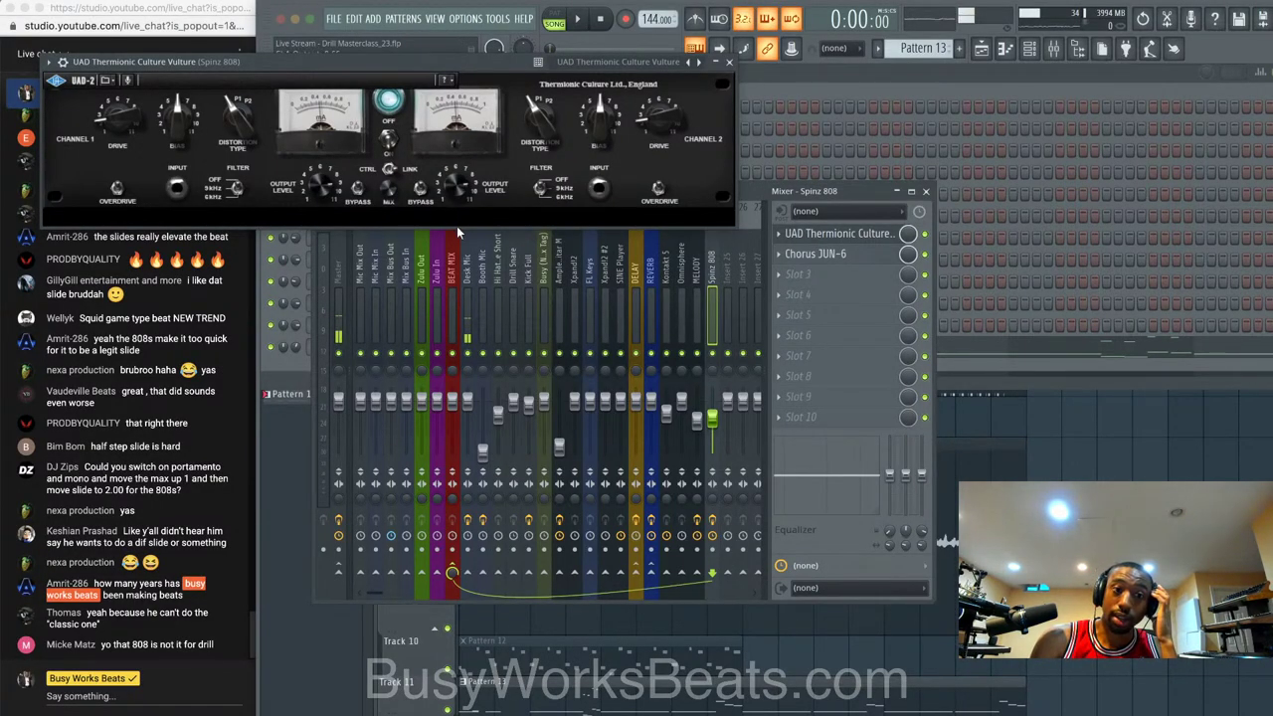
# - Adjust the drive of both Thermionic Culture Vulture channels while the beat plays, and close the plugin
pyautogui.press('space')
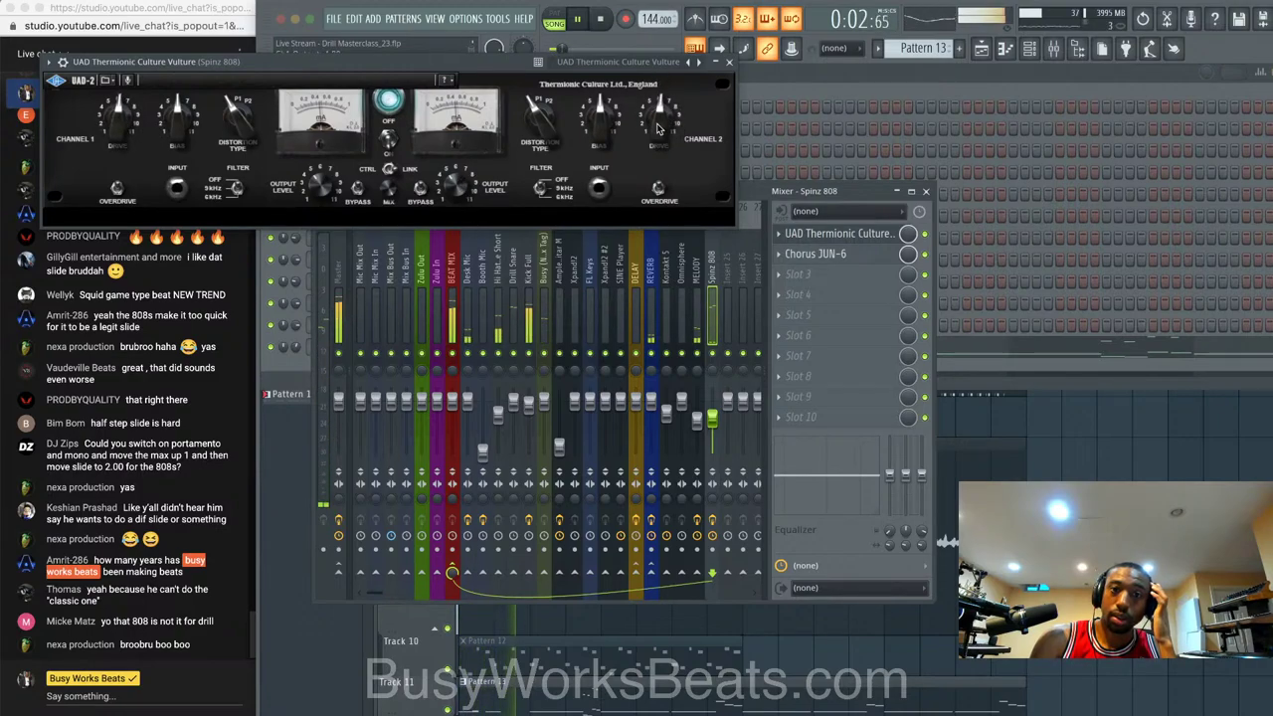
pyautogui.moveTo(659, 117); pyautogui.dragTo(654, 92)
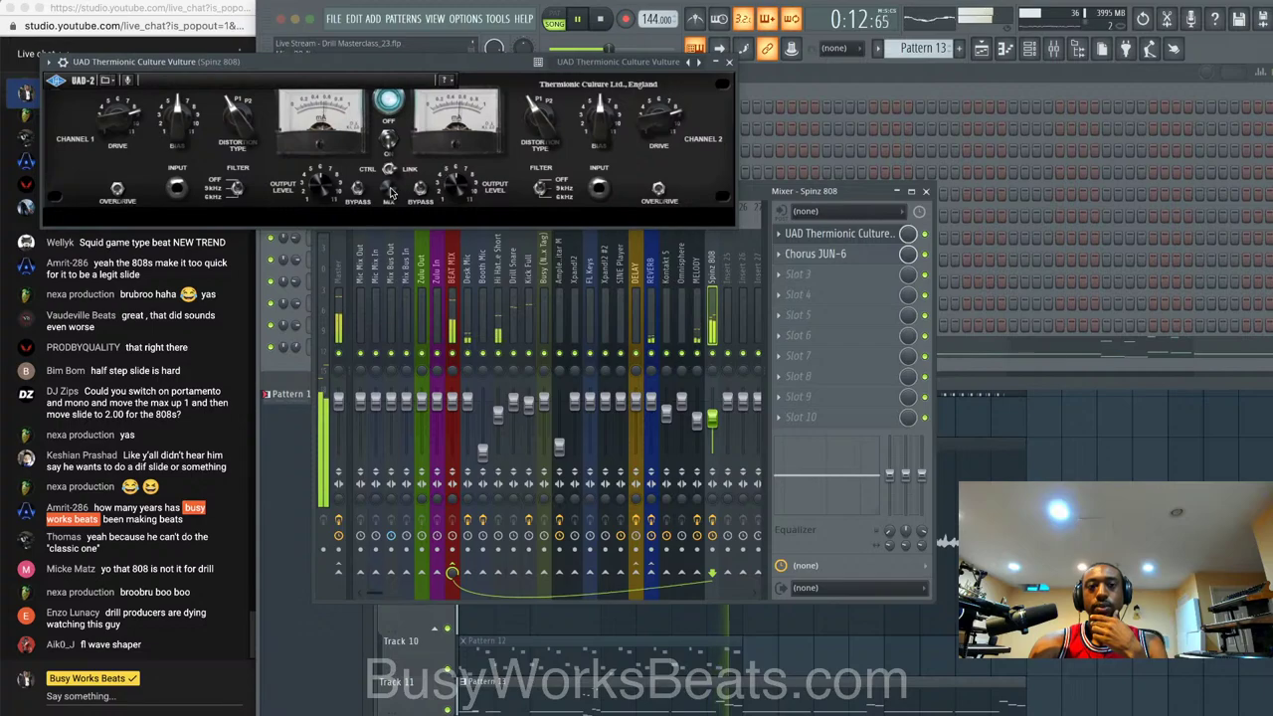
pyautogui.click(729, 61)
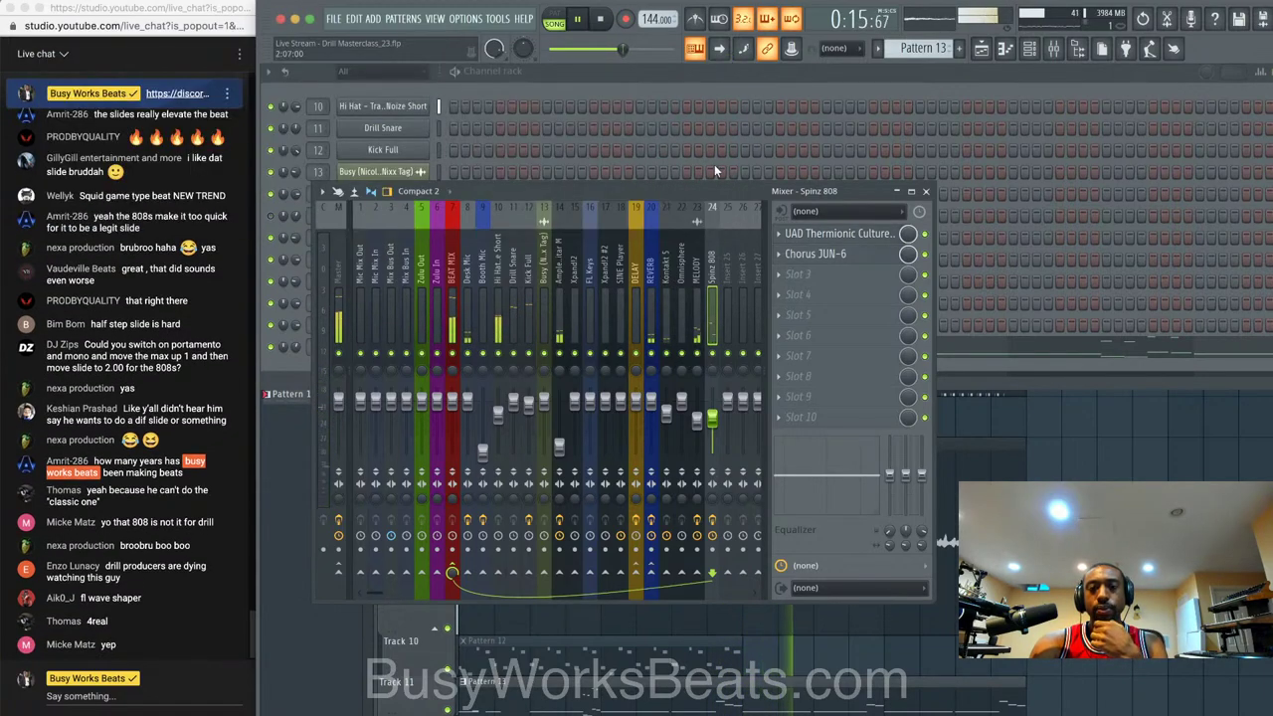
pyautogui.click(699, 271)
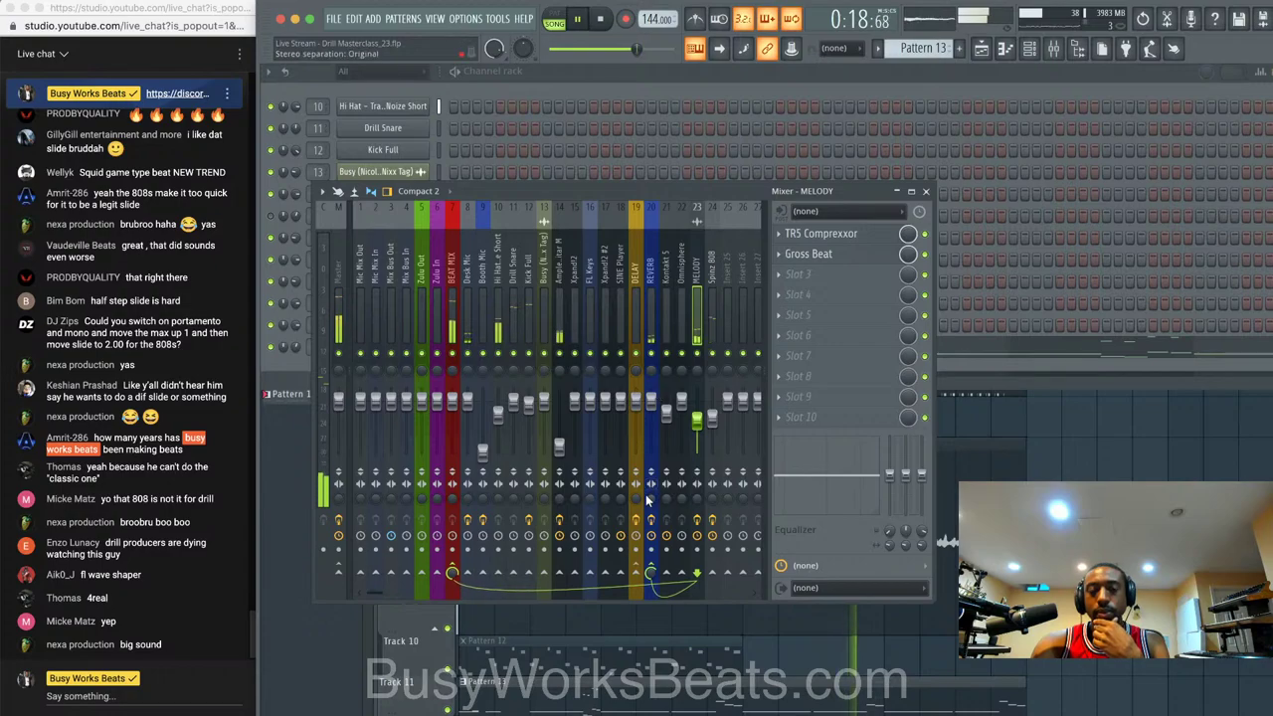
pyautogui.click(927, 192)
pyautogui.press('F6')
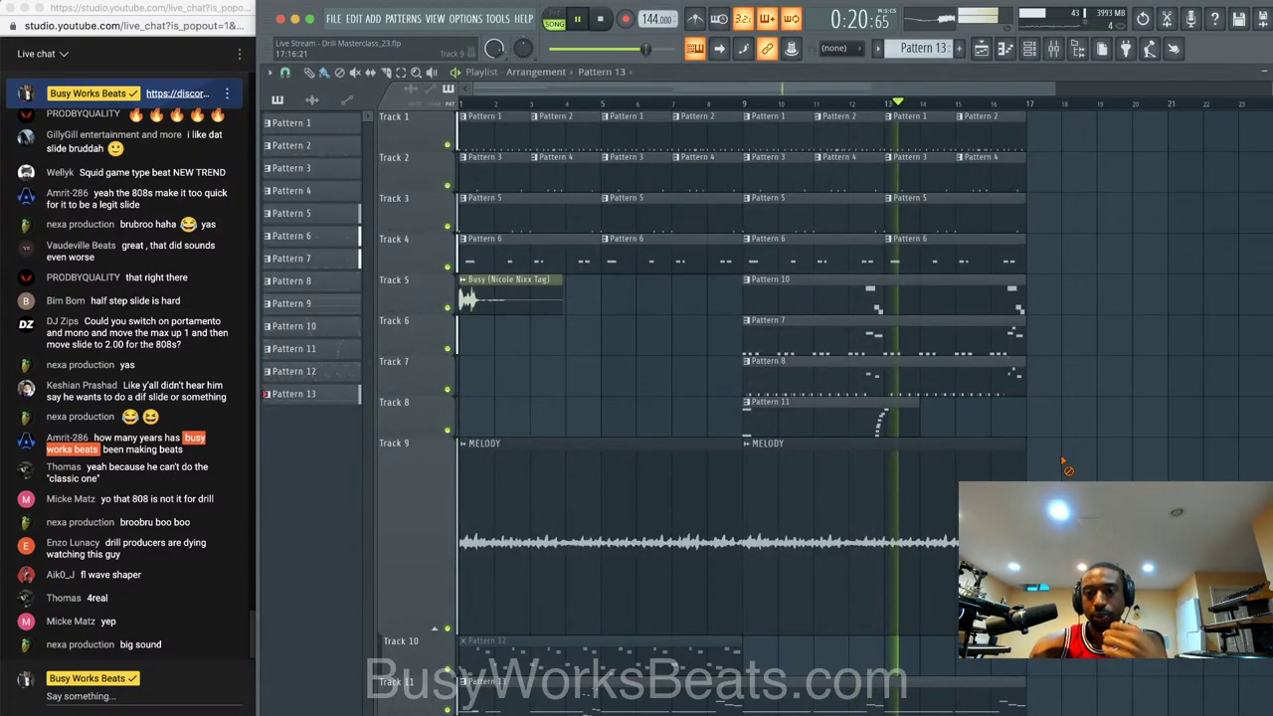
pyautogui.press('F6')
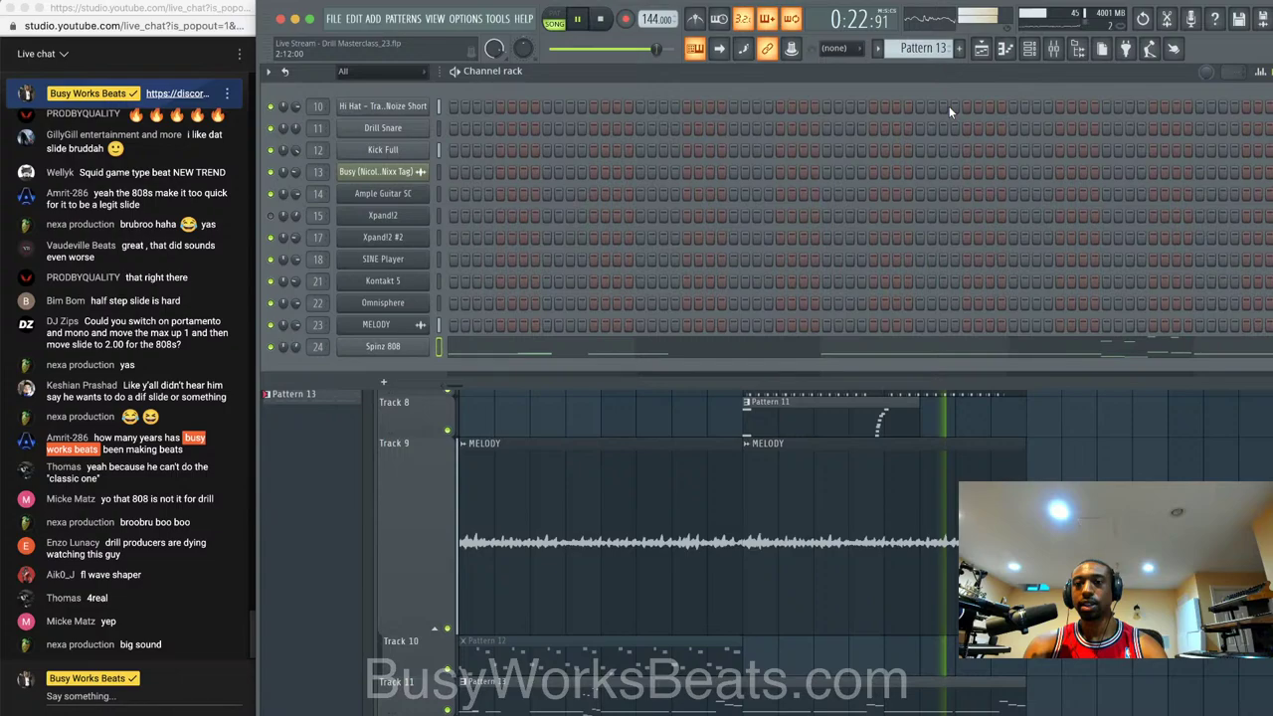
# - Load Chorus JUN-6 in the second effect slot of the Ample Guitar mixer track, activate mode II and close the plugin
pyautogui.press('F9')
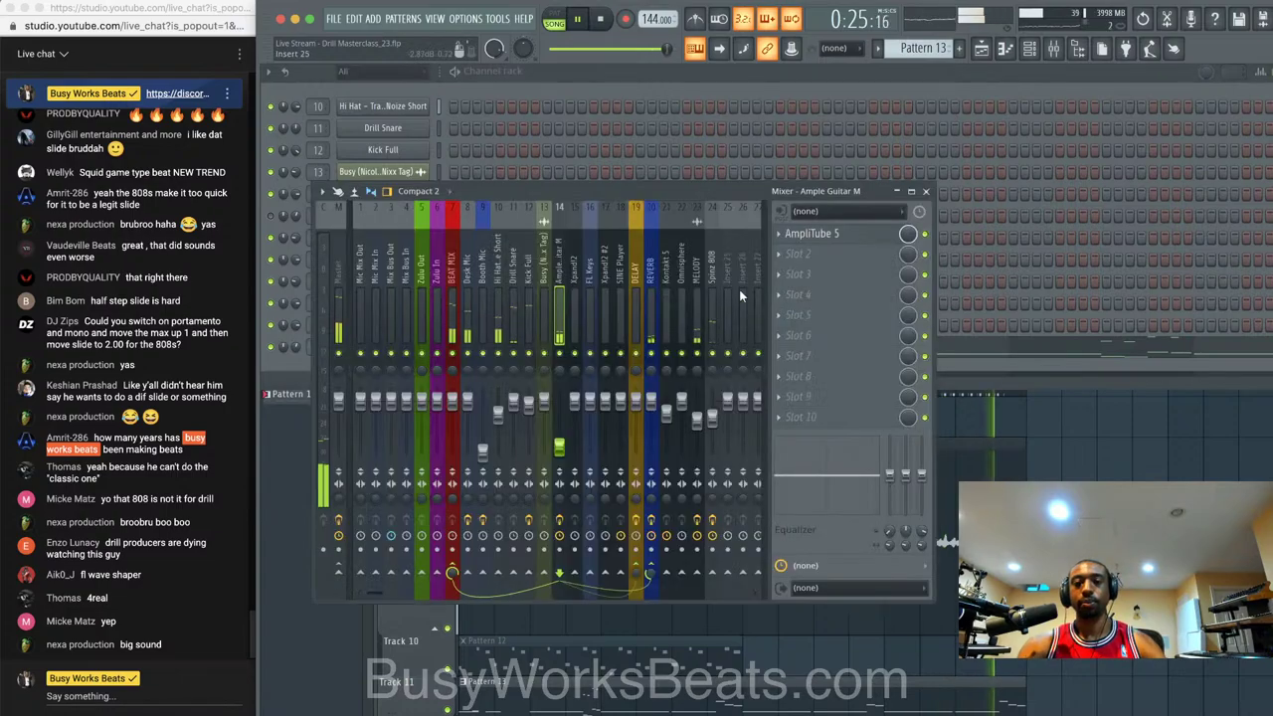
pyautogui.click(820, 256)
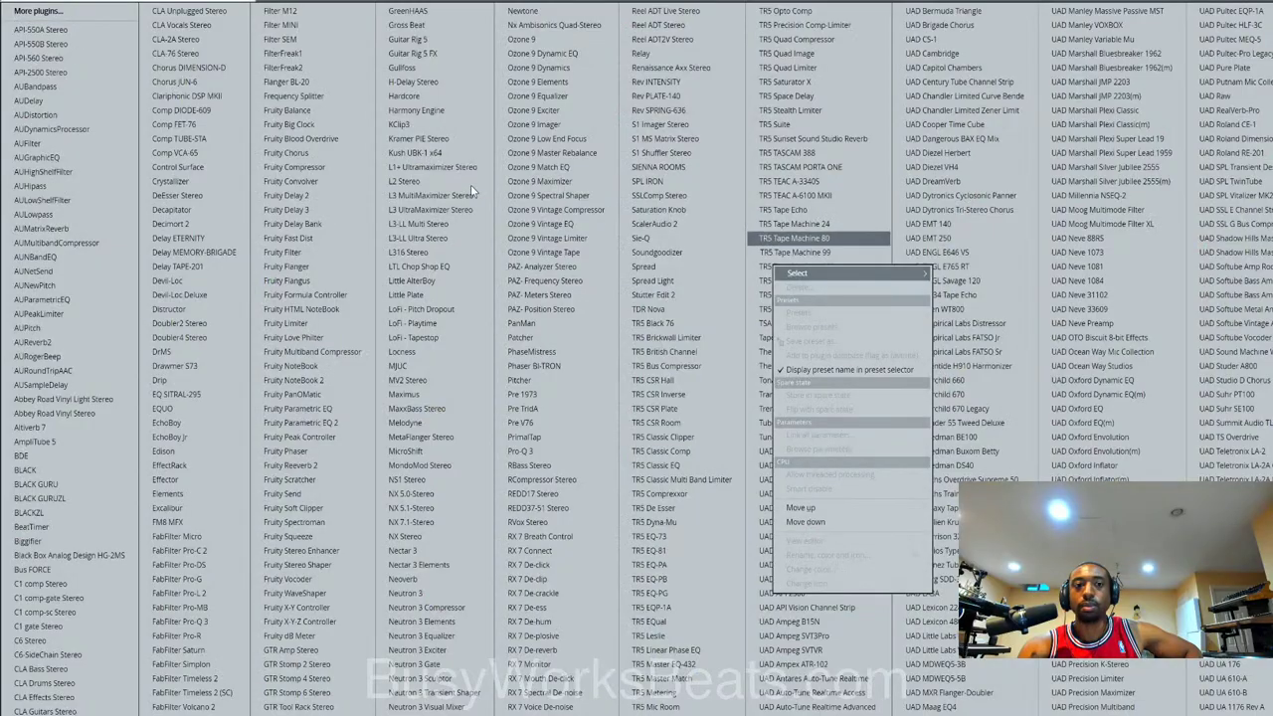
pyautogui.click(239, 88)
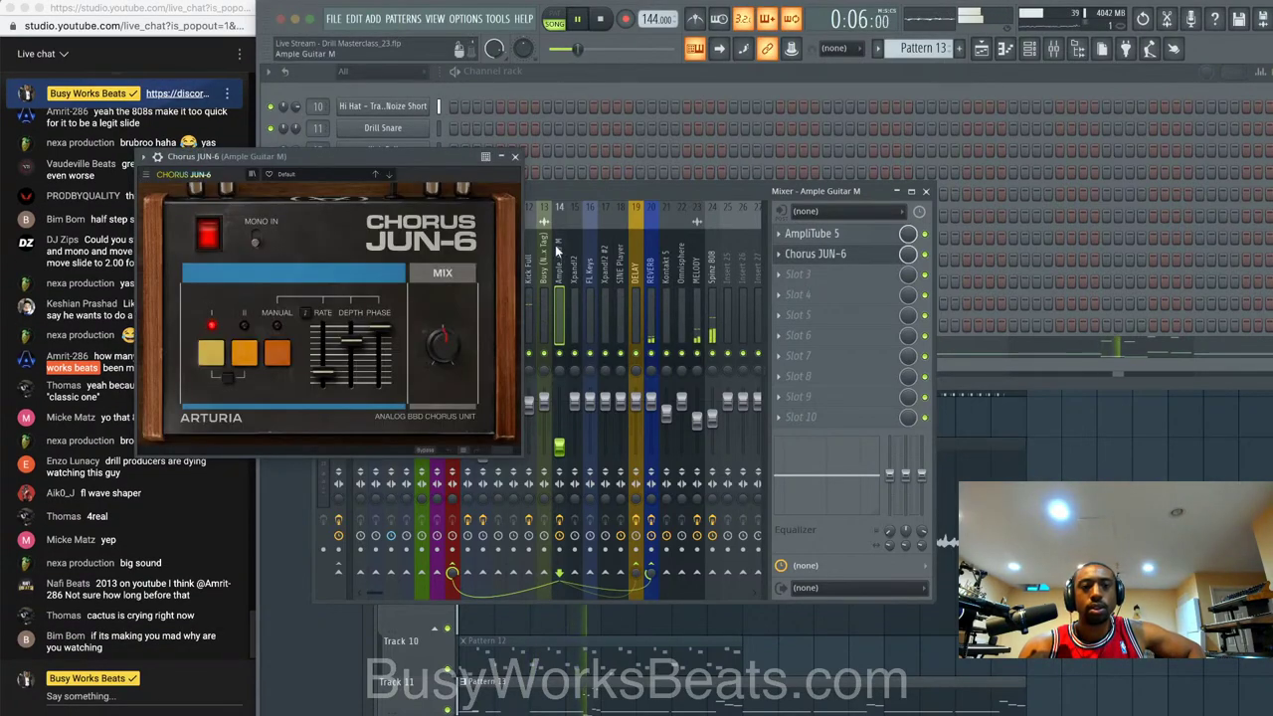
pyautogui.click(254, 352)
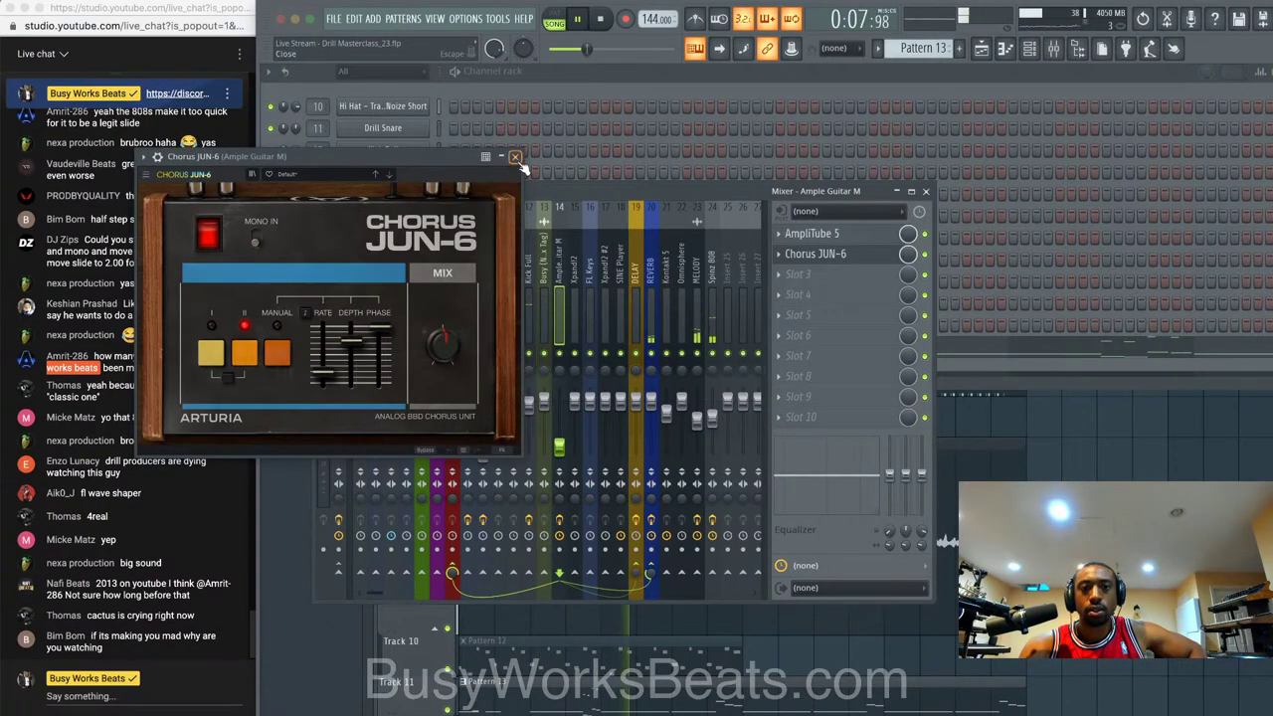
pyautogui.click(516, 157)
# - Check the routing of the MELODY and Ample Guitar tracks, and send the SINE Player track to REVERB
pyautogui.click(696, 299)
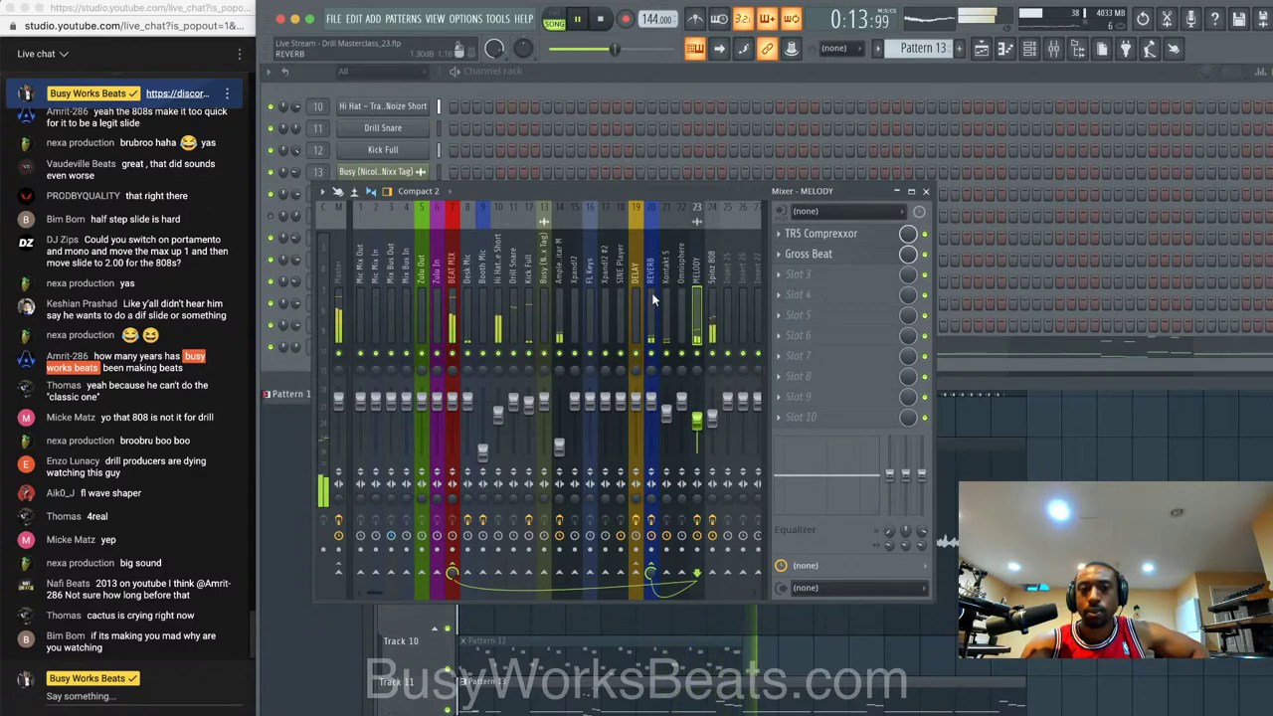
pyautogui.click(556, 303)
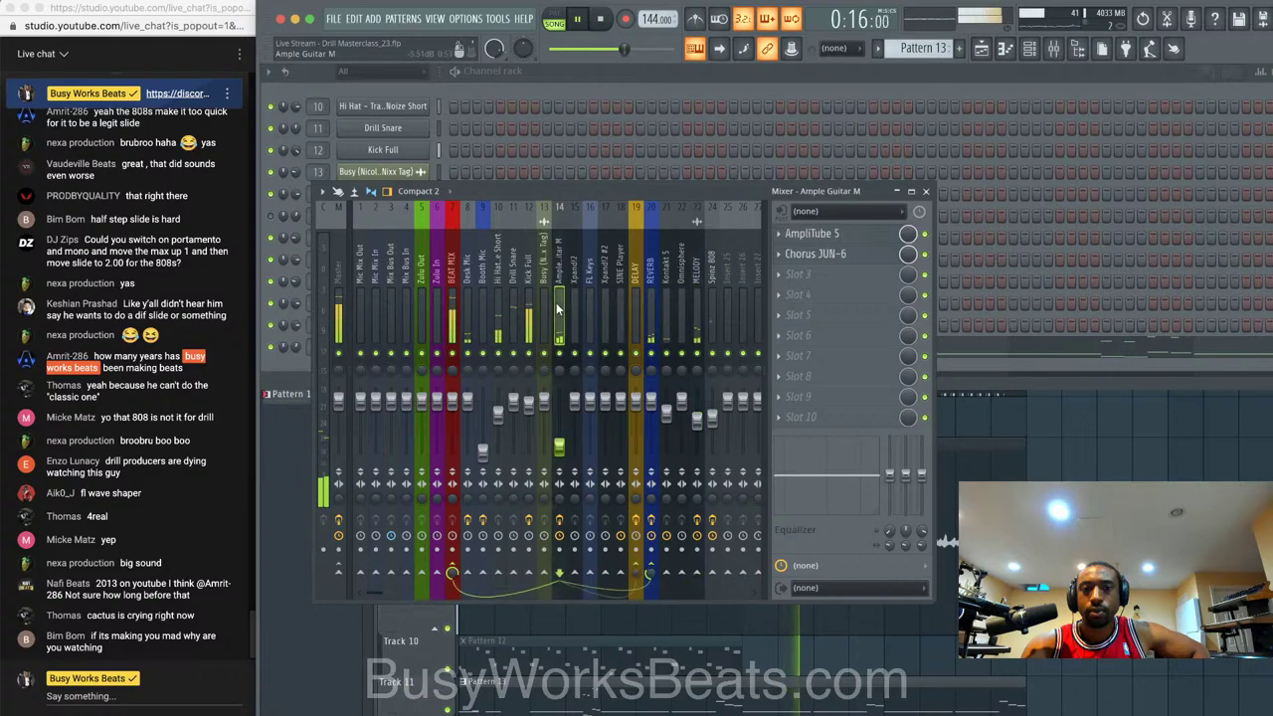
pyautogui.click(624, 363)
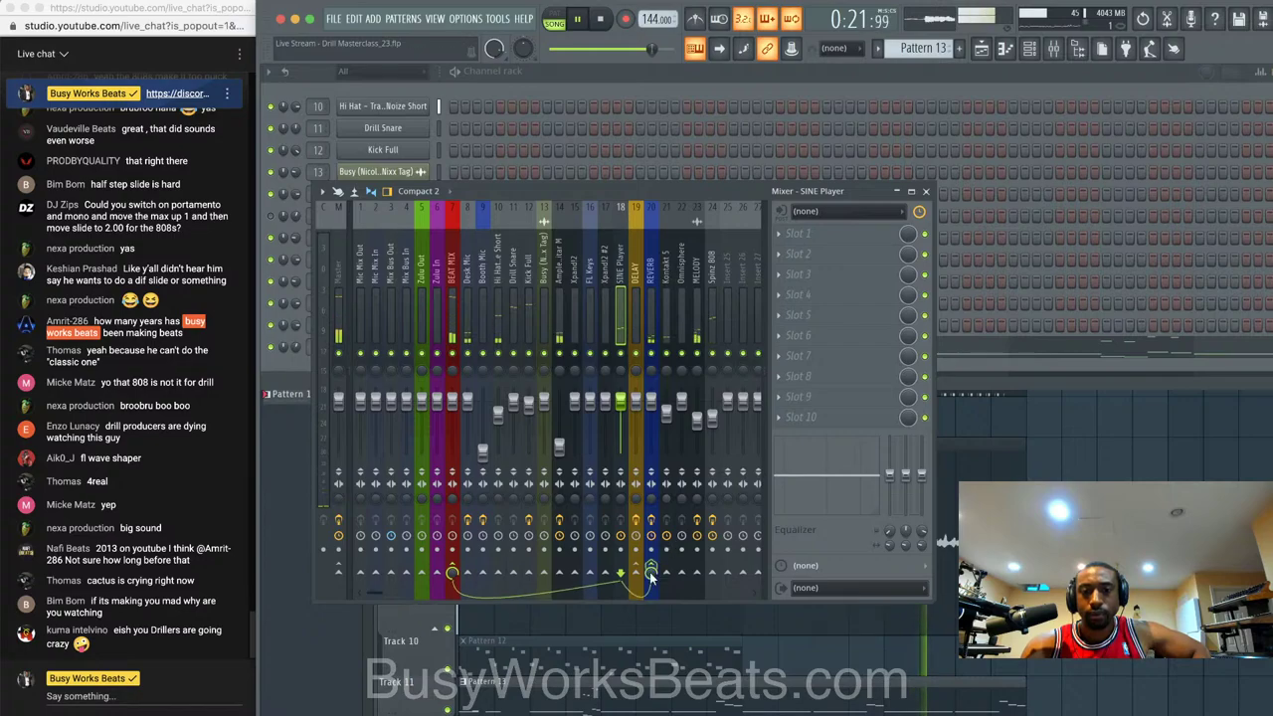
# - Load Ozone 9 Imager in the third effect slot of the Spinz 808 mixer track and stop playback
pyautogui.click(708, 298)
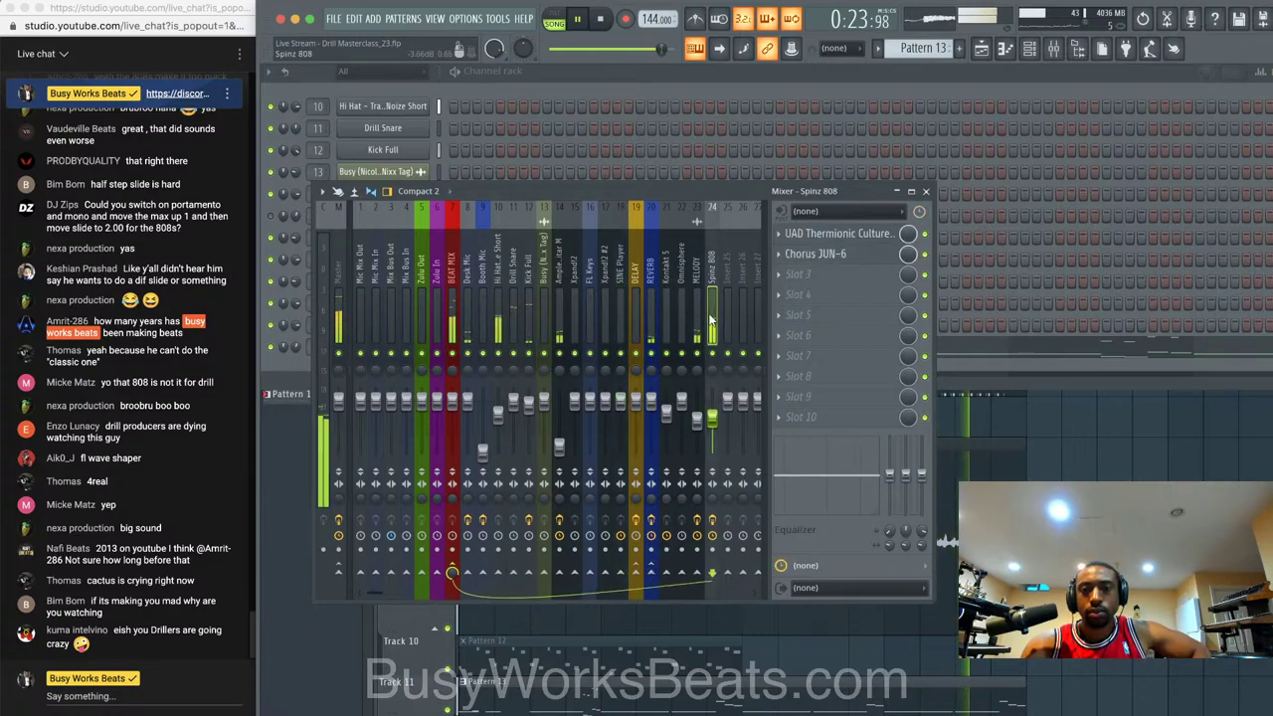
pyautogui.click(830, 282)
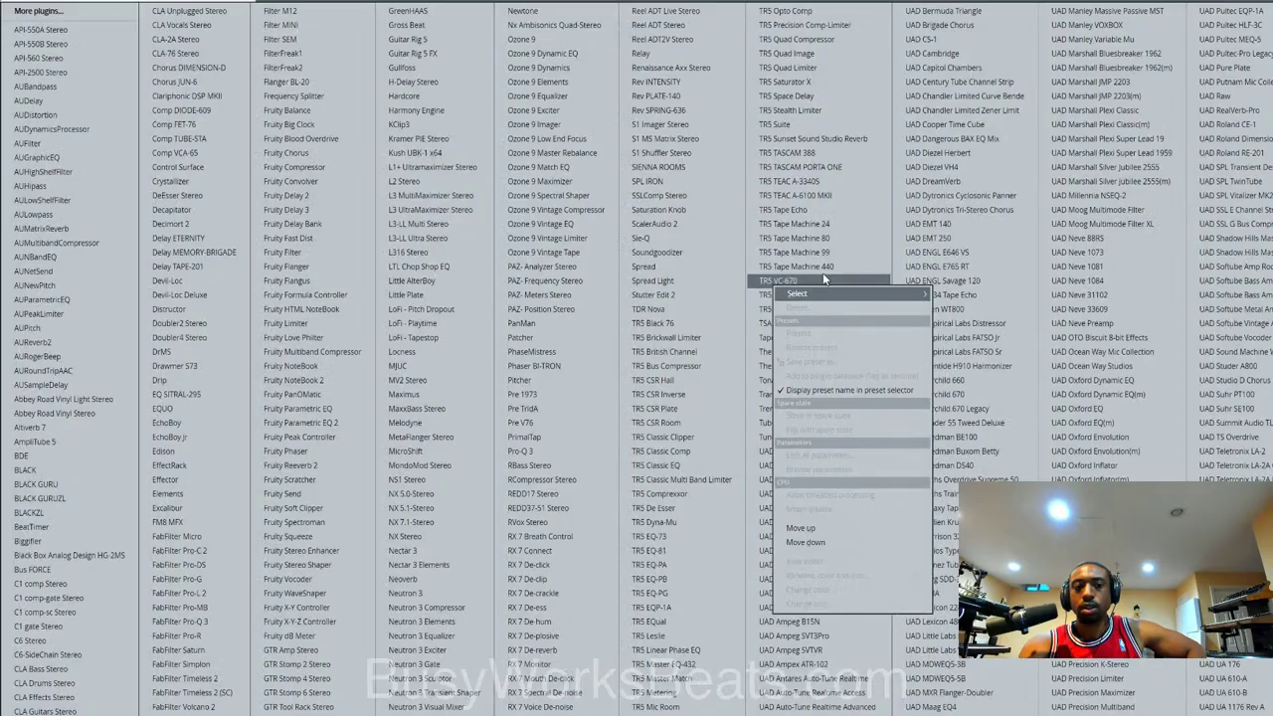
pyautogui.click(569, 126)
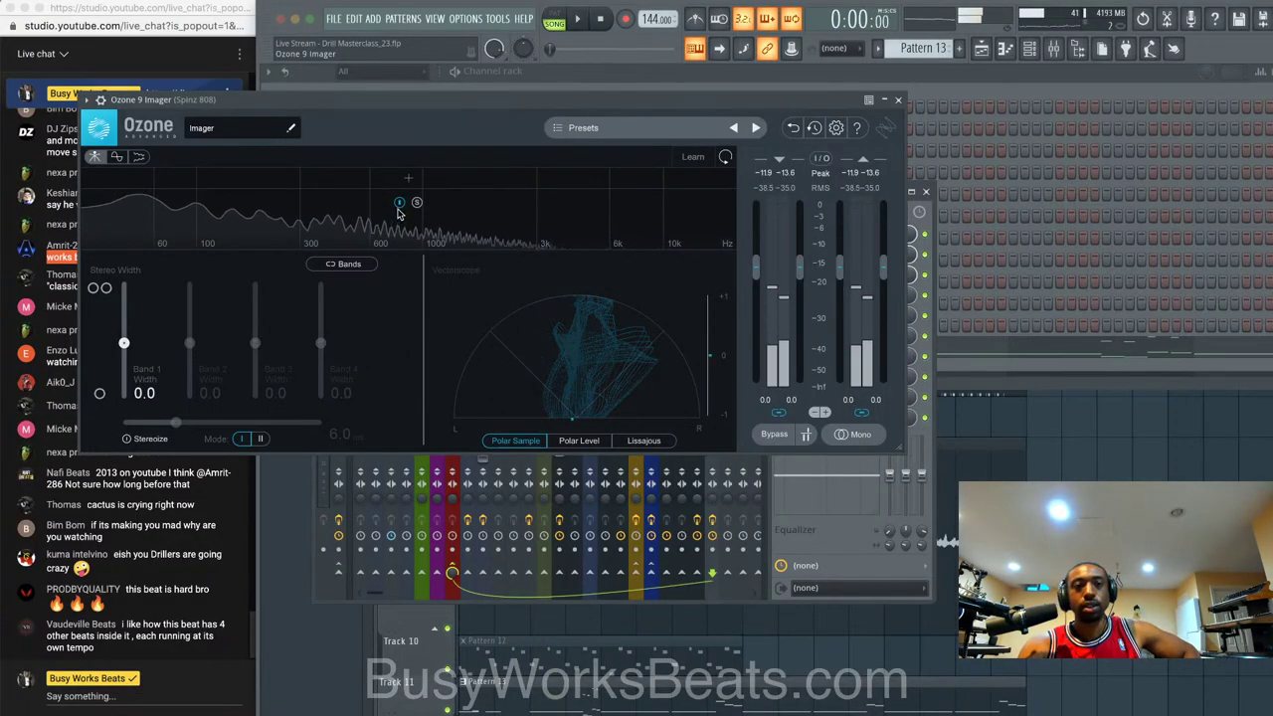
pyautogui.press('space')
# - Split the Imager into two bands at about 300 Hz, with Band 1 width at -100 and Band 2 width at 46.8, and close it
pyautogui.click(230, 177)
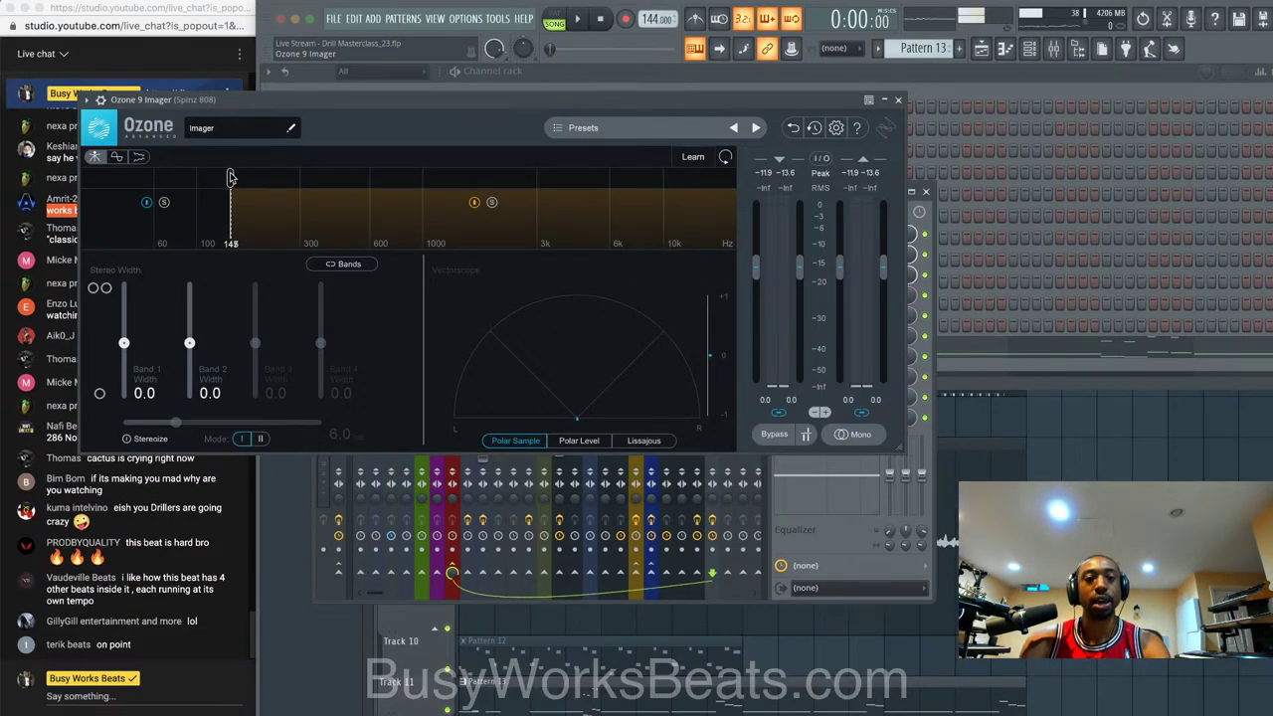
pyautogui.moveTo(230, 178); pyautogui.dragTo(315, 177)
pyautogui.press('space')
pyautogui.moveTo(123, 343); pyautogui.dragTo(124, 399)
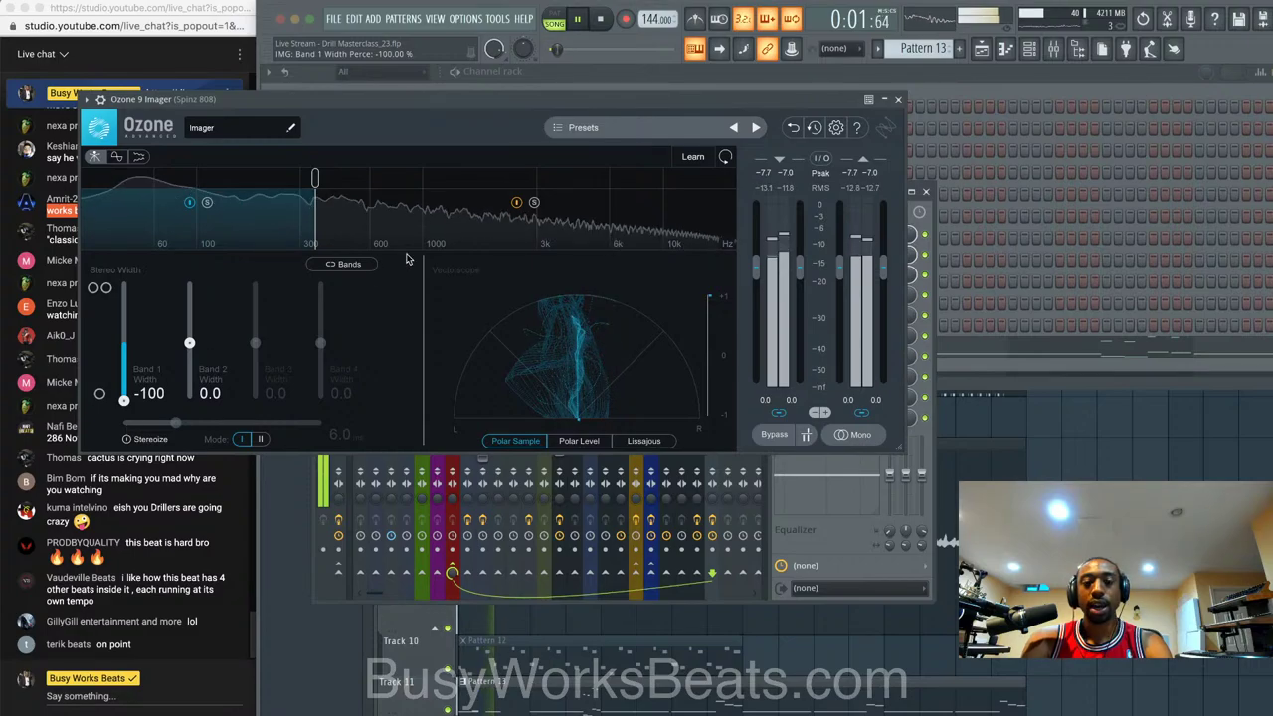
pyautogui.moveTo(190, 343); pyautogui.dragTo(191, 317)
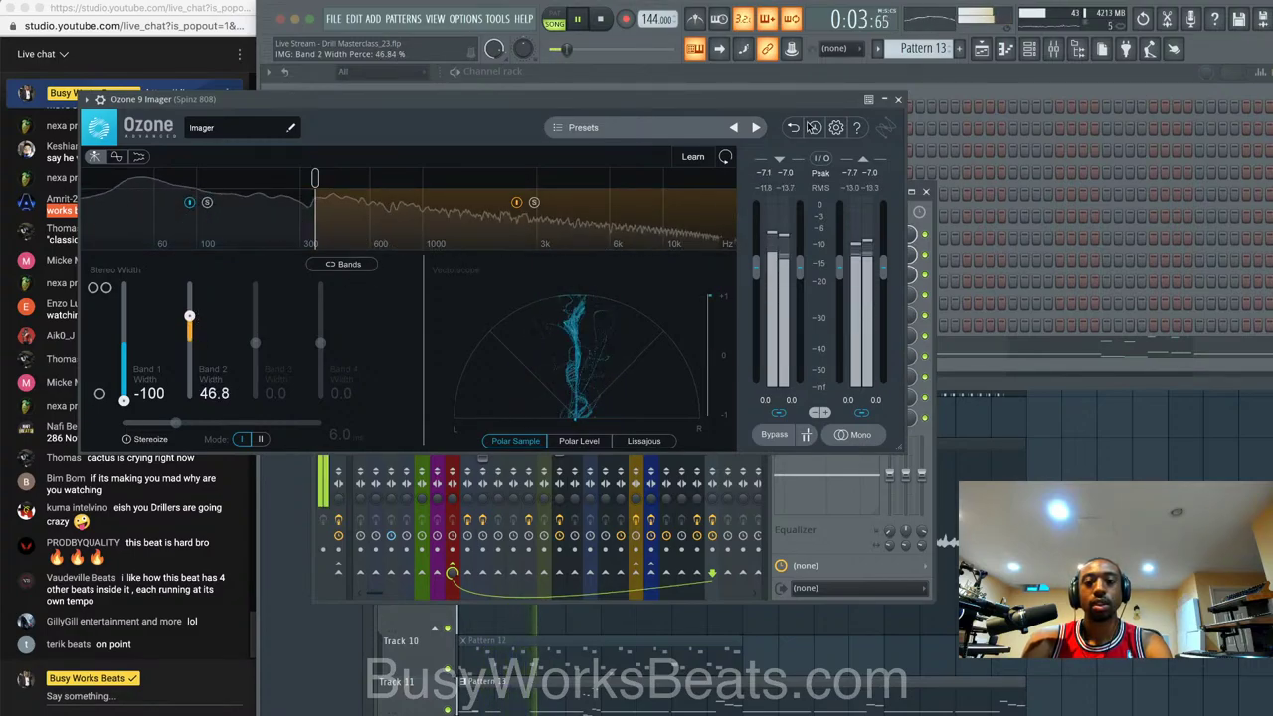
pyautogui.click(899, 99)
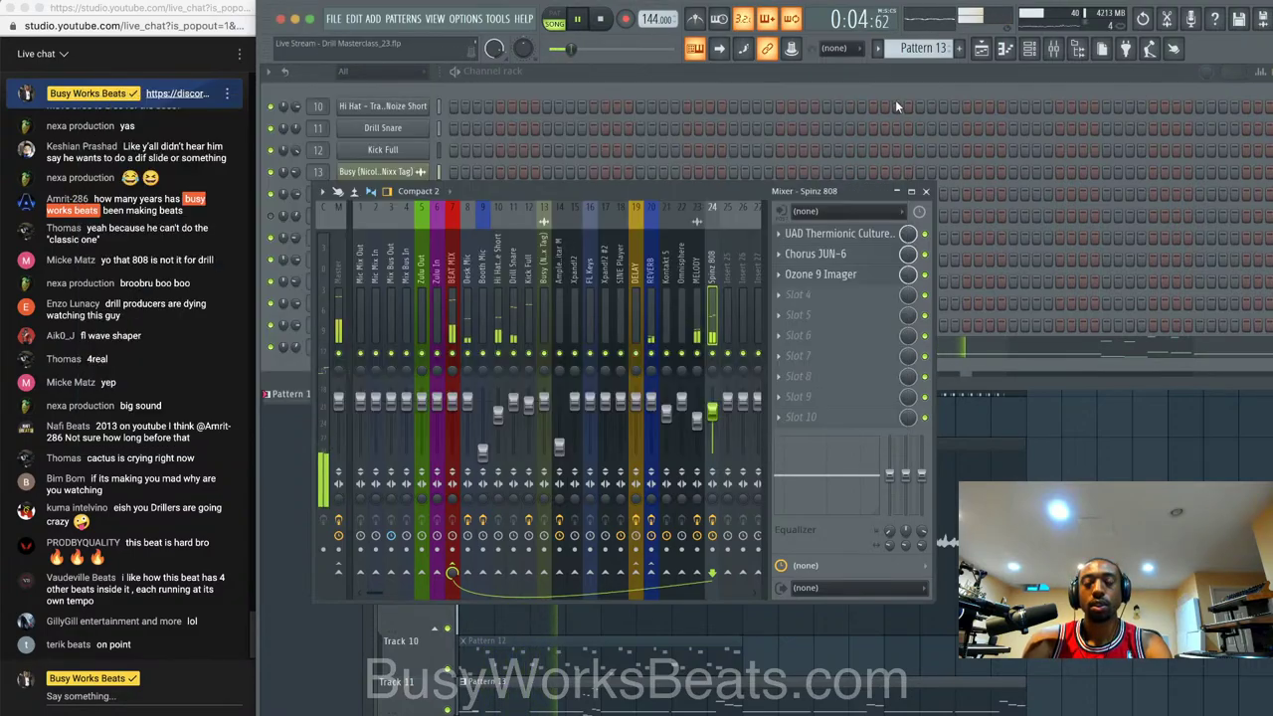
# - Readjust the drive and bias of both Thermionic Culture Vulture channels on Spinz 808 while auditioning the beat, and close the plugin
pyautogui.click(852, 239)
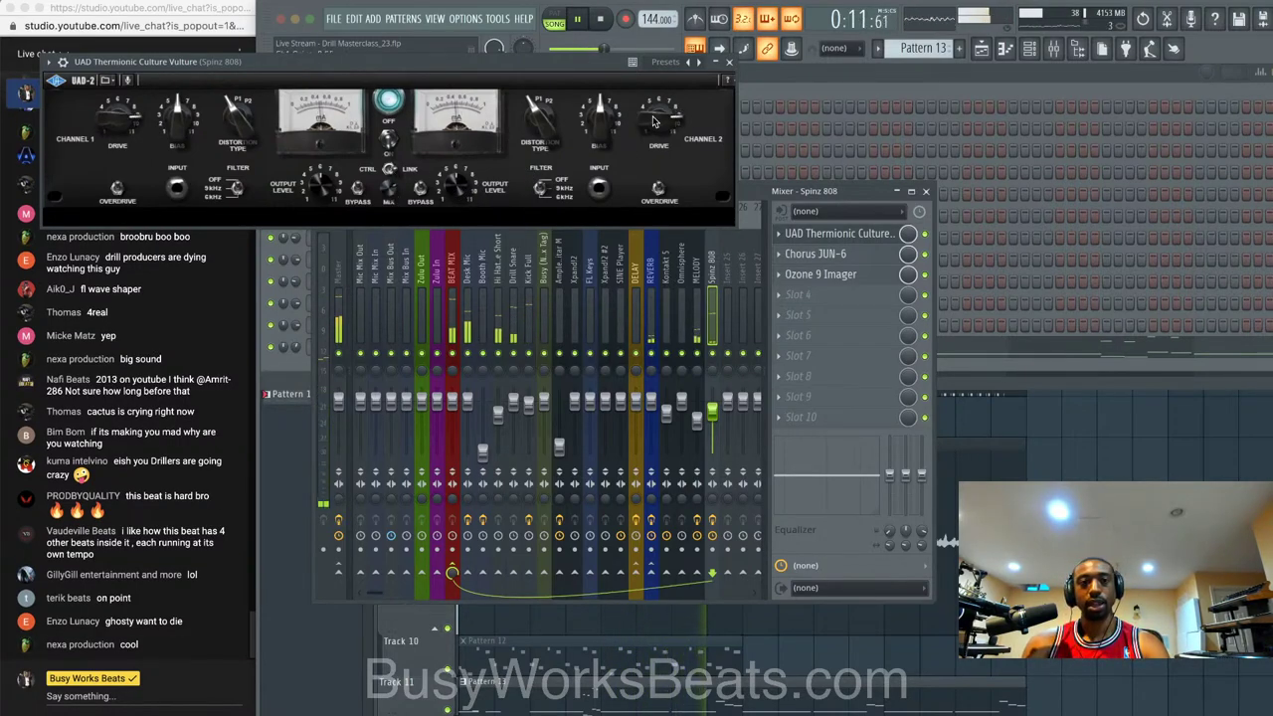
pyautogui.moveTo(663, 106); pyautogui.dragTo(663, 86)
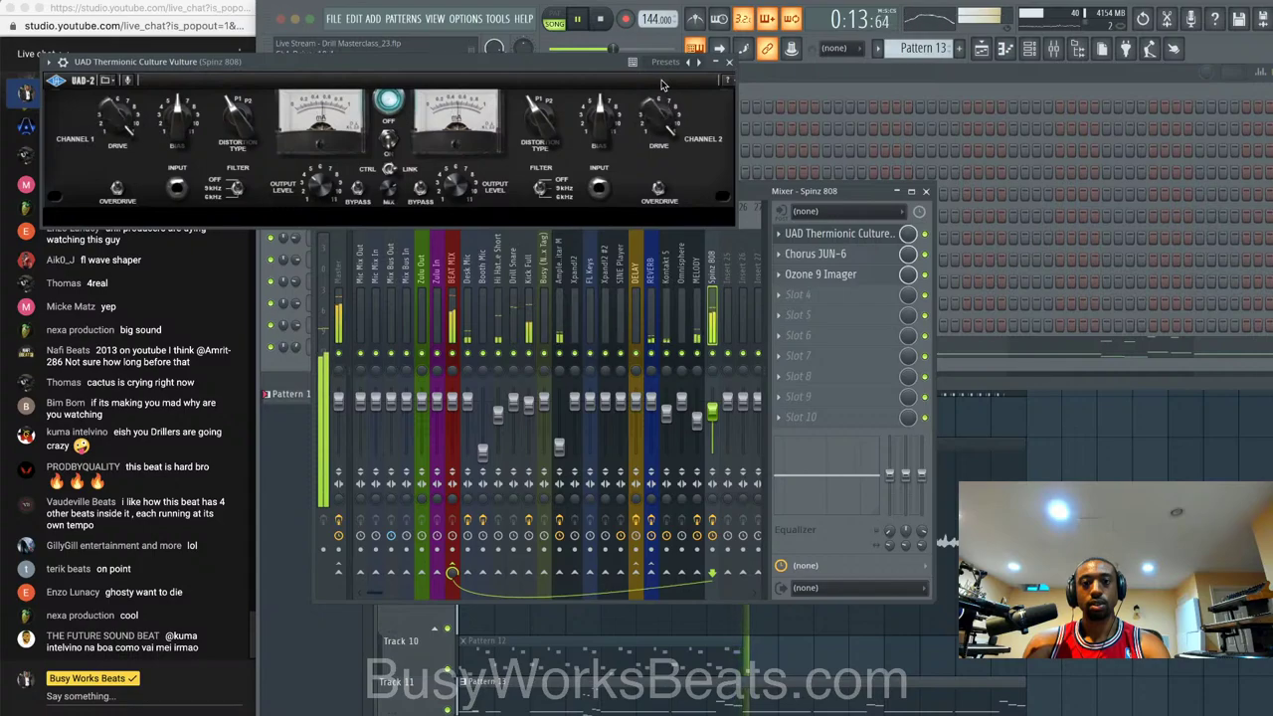
pyautogui.moveTo(601, 115); pyautogui.dragTo(602, 172)
pyautogui.press('space')
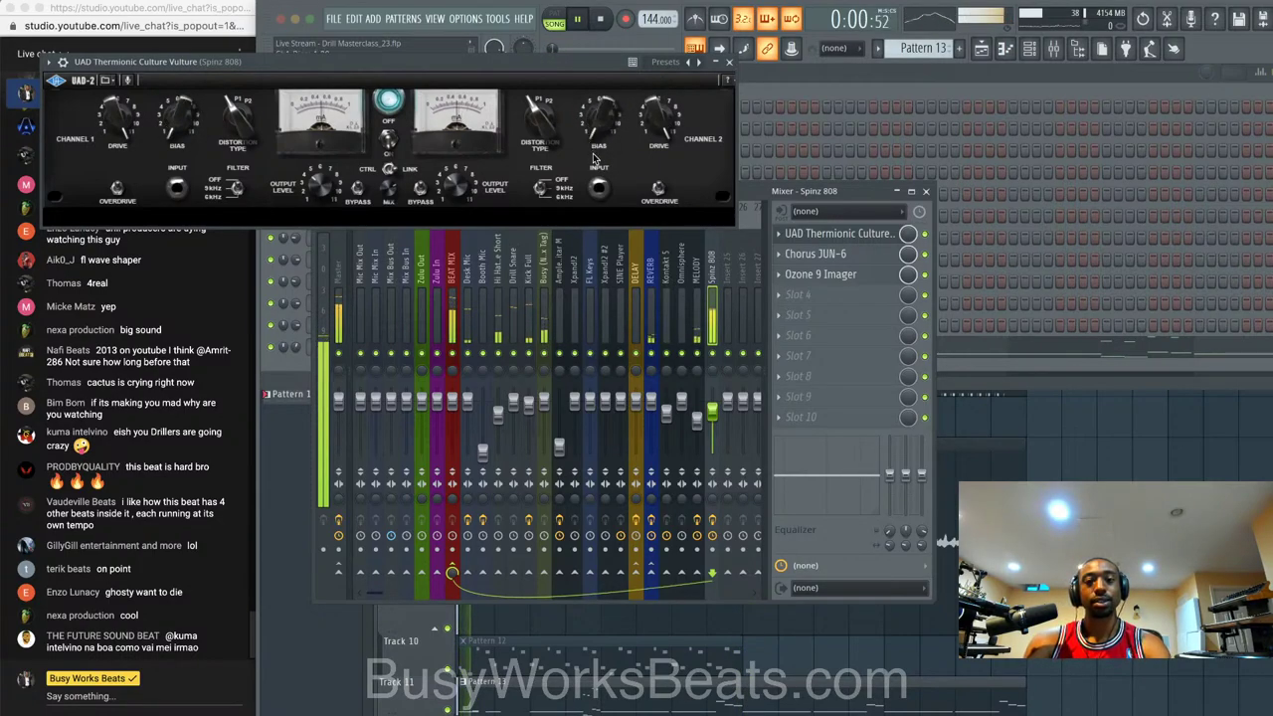
pyautogui.moveTo(594, 132); pyautogui.dragTo(597, 184)
pyautogui.press('space')
pyautogui.press('space')
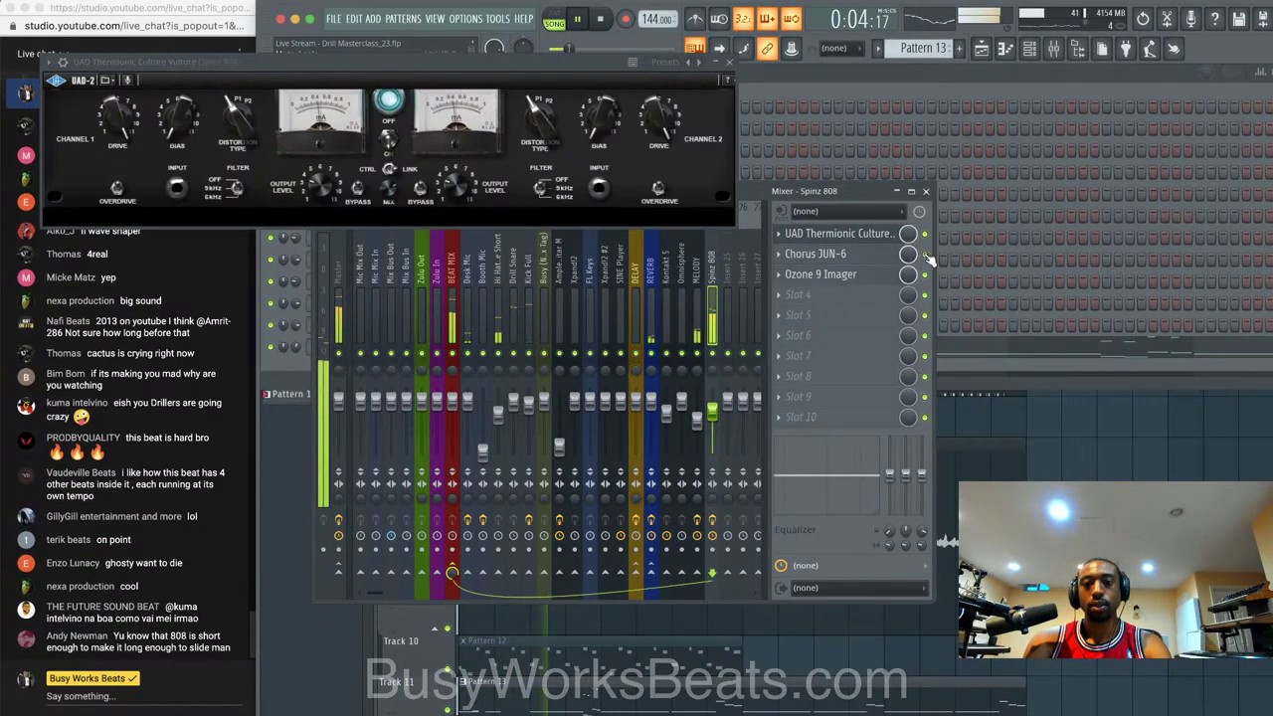
pyautogui.moveTo(657, 116)
pyautogui.mouseDown()
pyautogui.moveTo(649, 144)
pyautogui.moveTo(657, 129)
pyautogui.mouseUp()
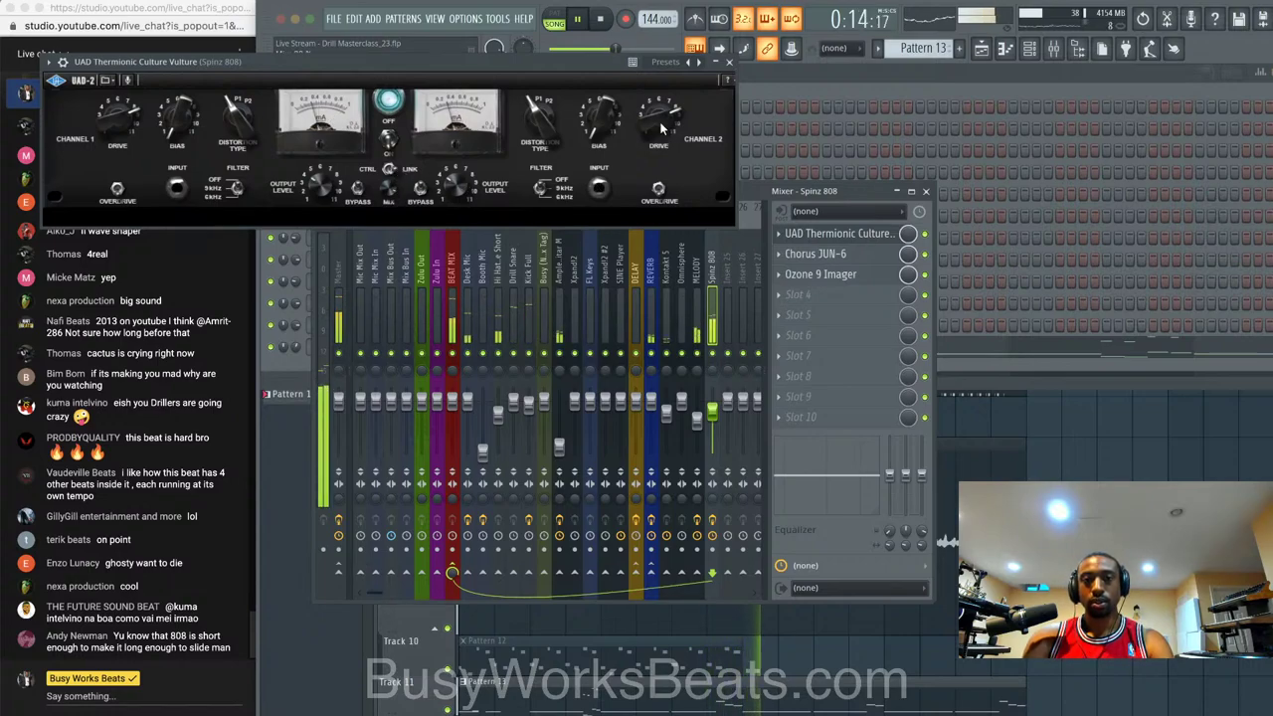
pyautogui.click(729, 61)
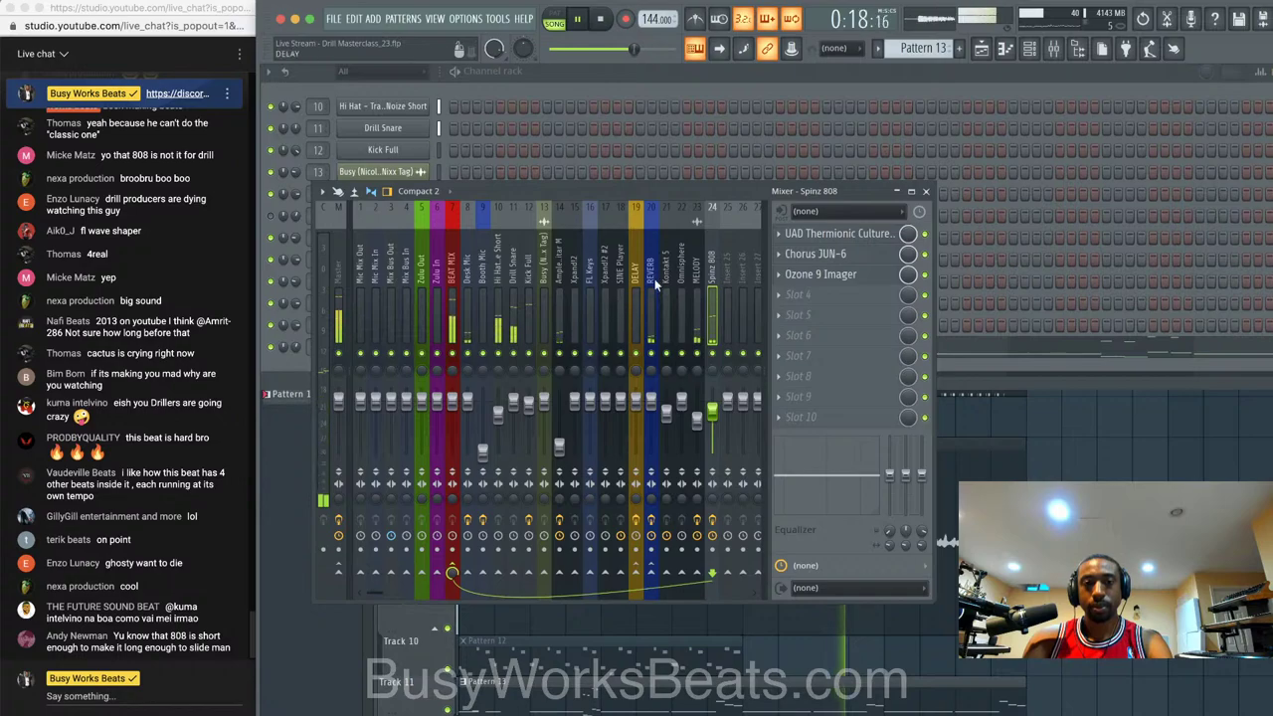
# - Load Fruity Parametric EQ 2 in the third slot of the MELODY track and lower band 7 to -9.4 dB at about 1.8 kHz
pyautogui.click(805, 278)
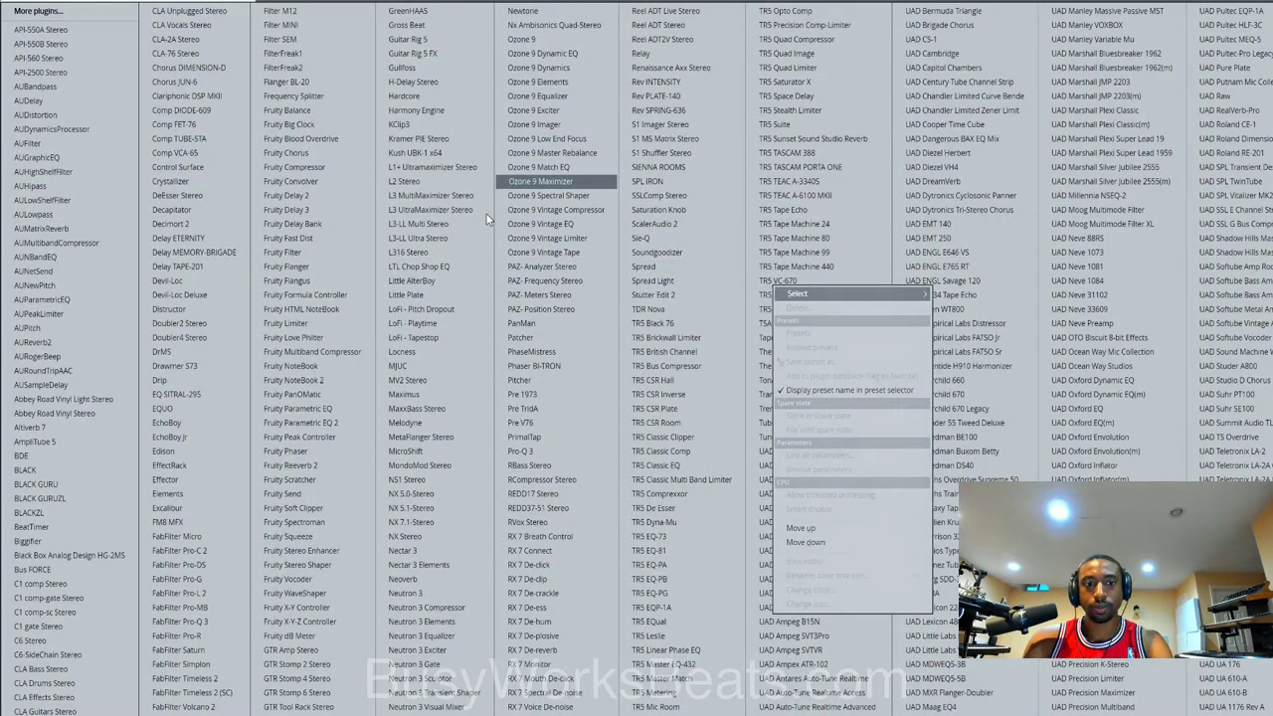
pyautogui.click(298, 424)
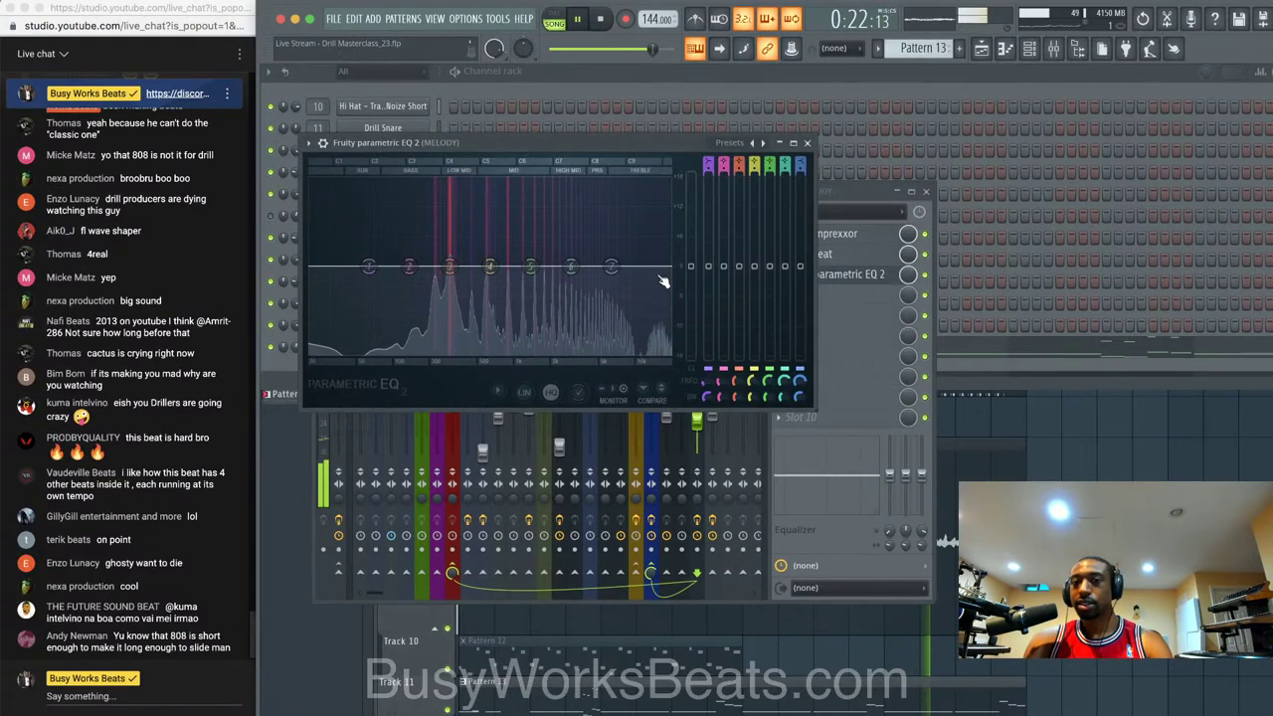
pyautogui.moveTo(610, 265); pyautogui.dragTo(545, 312)
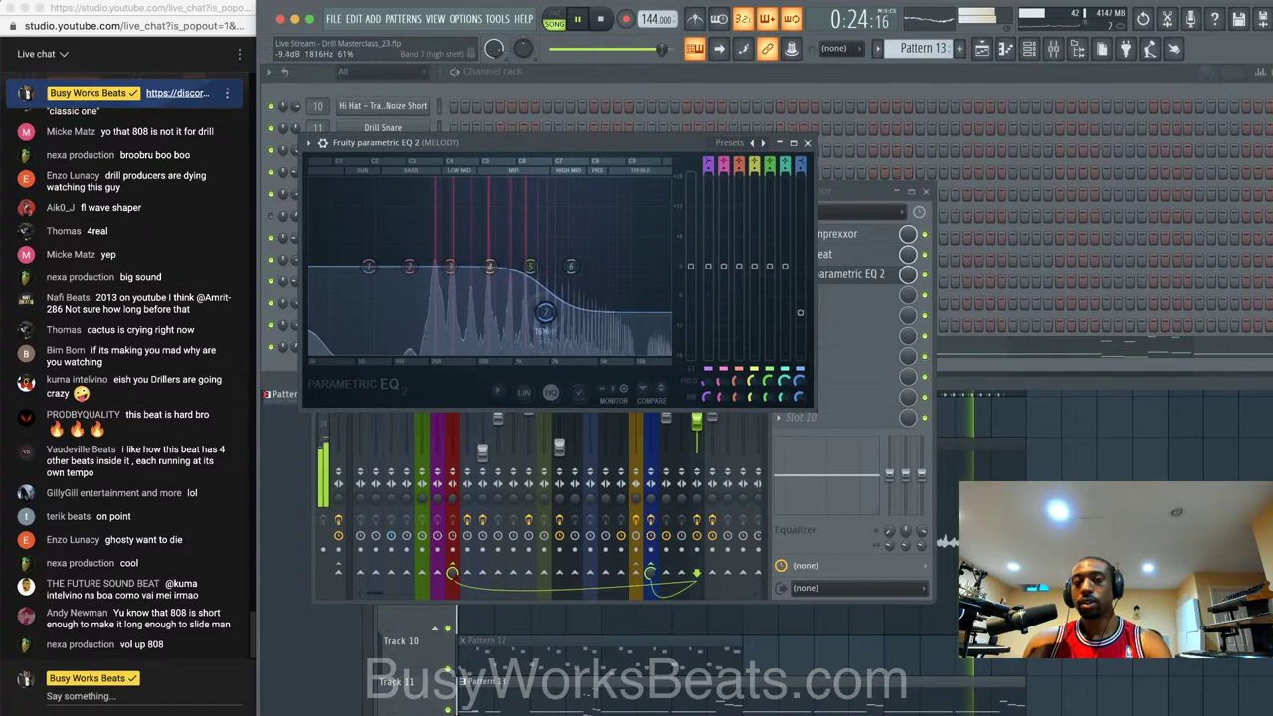
pyautogui.click(807, 142)
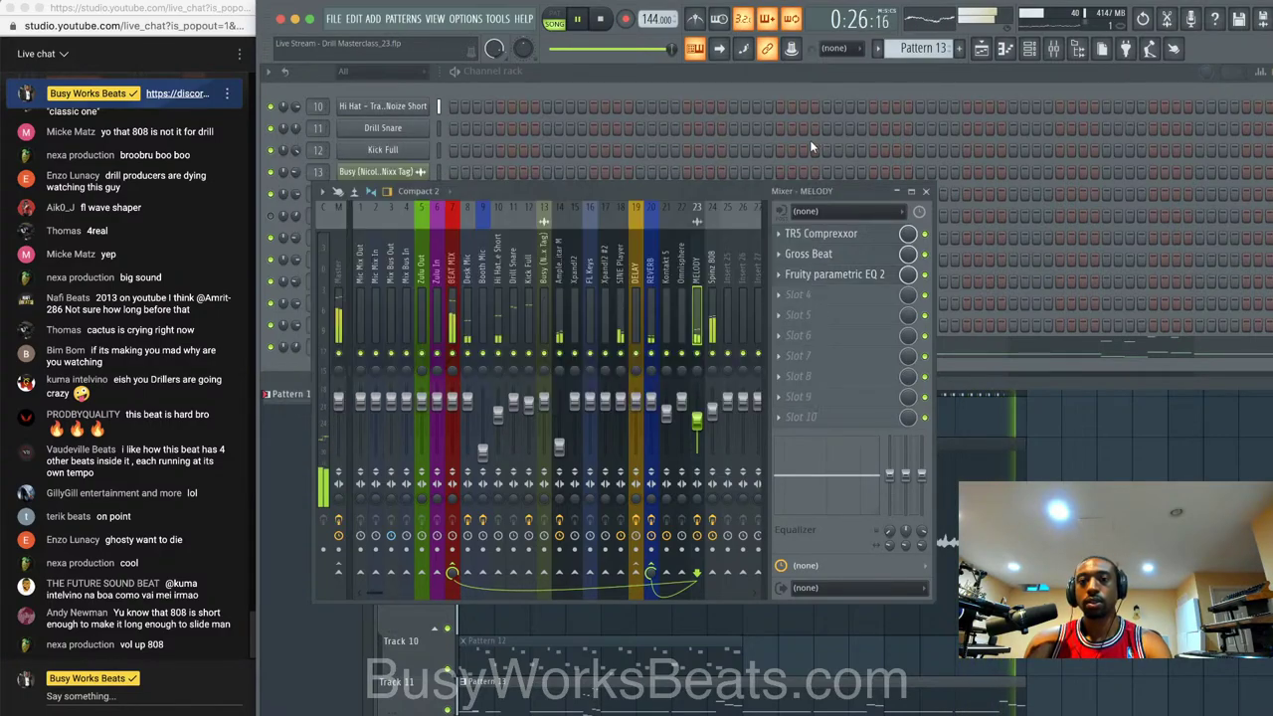
# - Bring up the playlist, switch off Chorus JUN-6 on the Spinz 808 mixer track and close the mixer
pyautogui.press('F5')
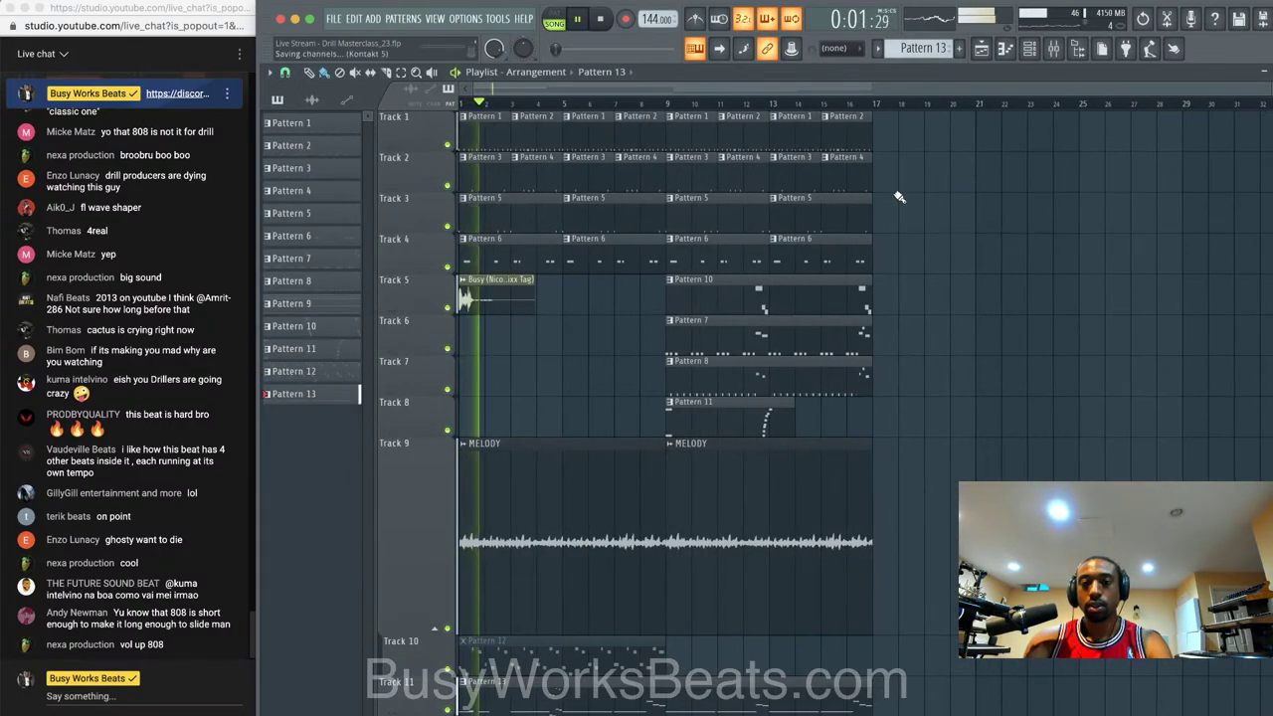
pyautogui.click(1053, 48)
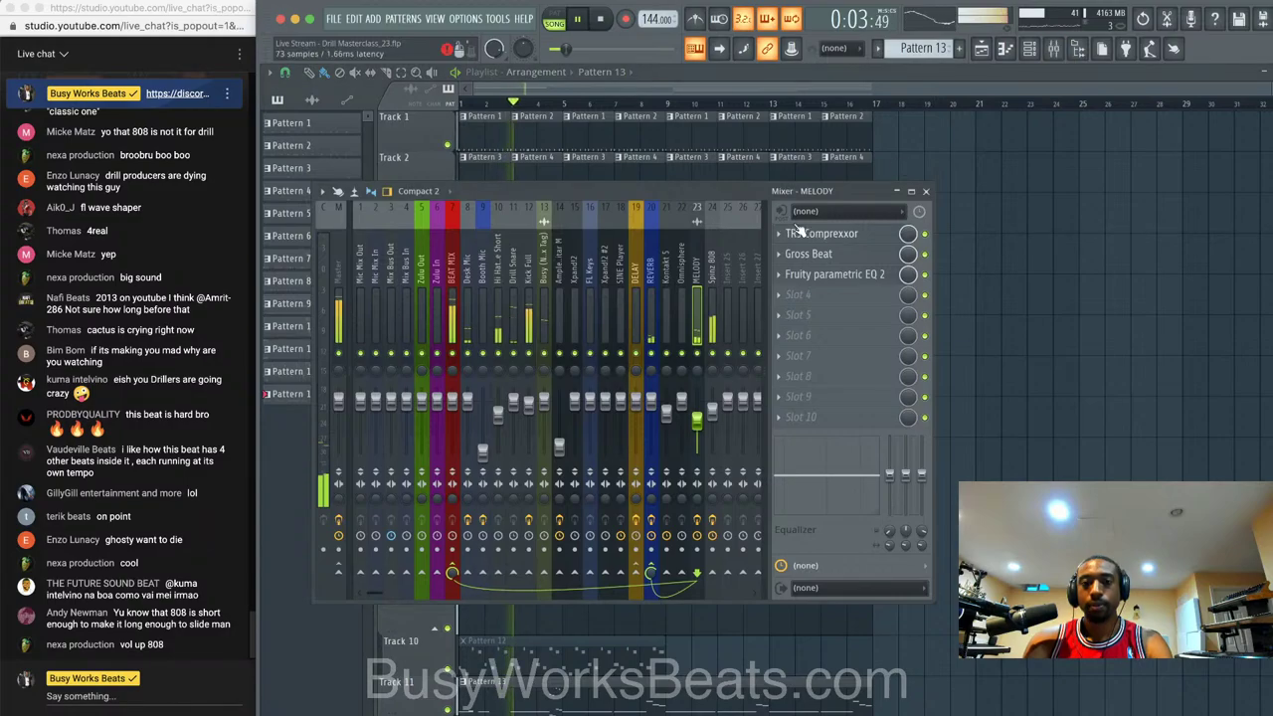
pyautogui.click(716, 276)
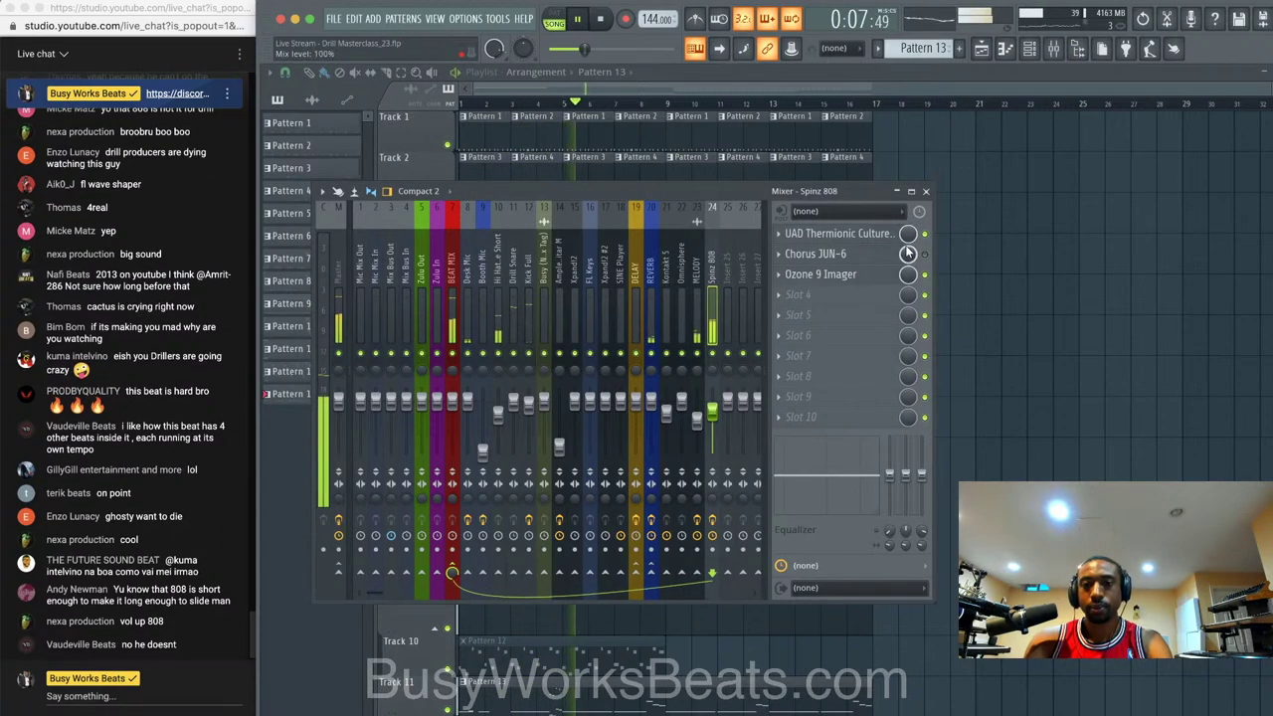
pyautogui.click(925, 191)
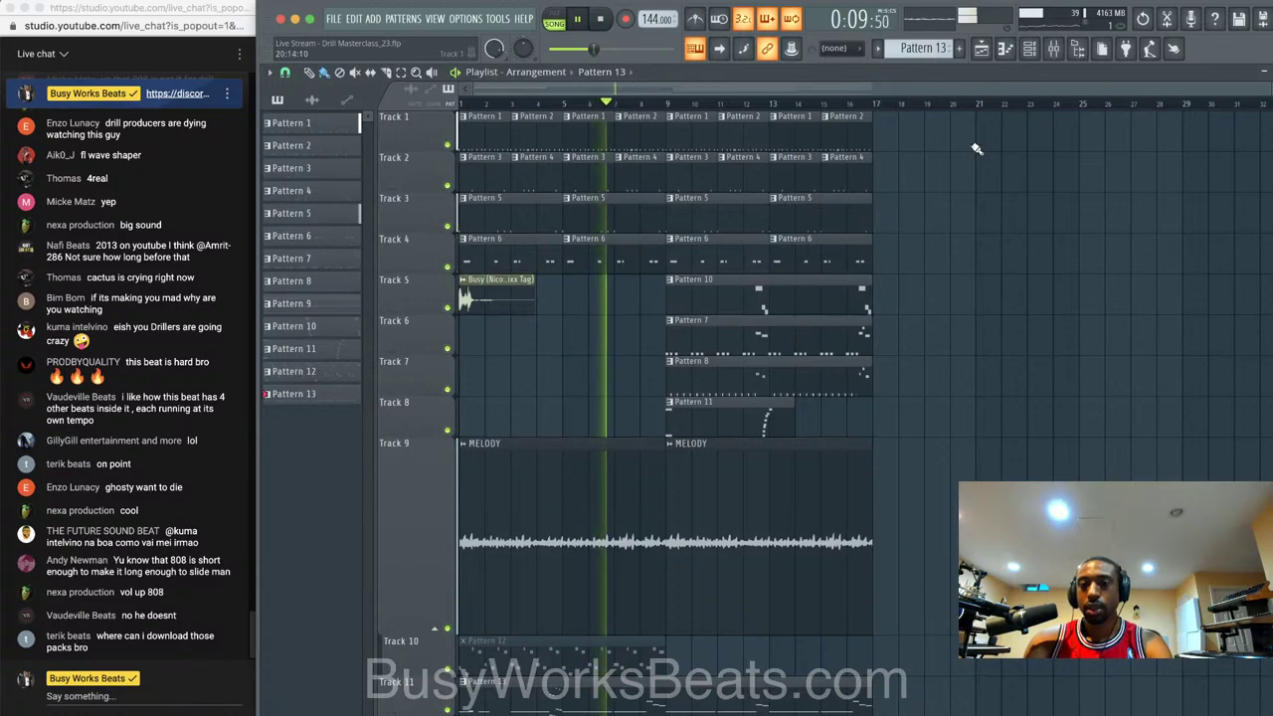
# - Check the Thermionic Culture Vulture settings on the Spinz 808 track while the beat plays, and close the plugin and mixer
pyautogui.click(1055, 50)
pyautogui.press('Escape')
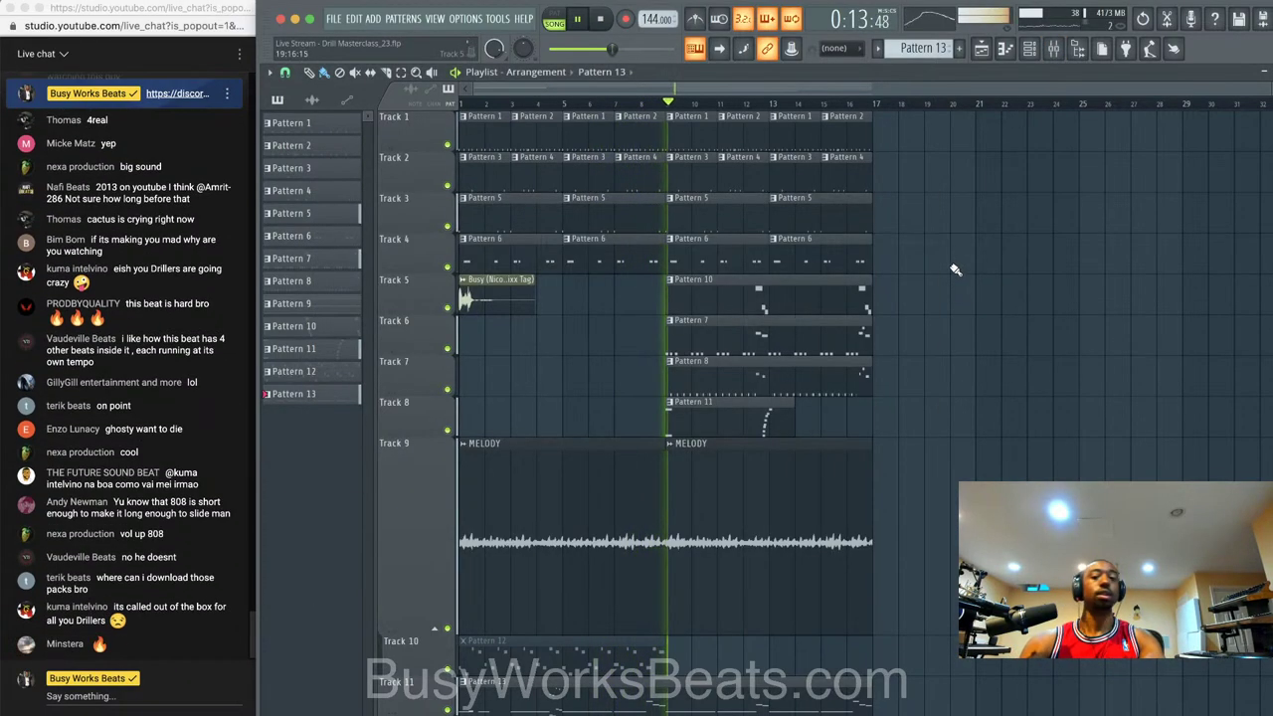
pyautogui.click(1054, 47)
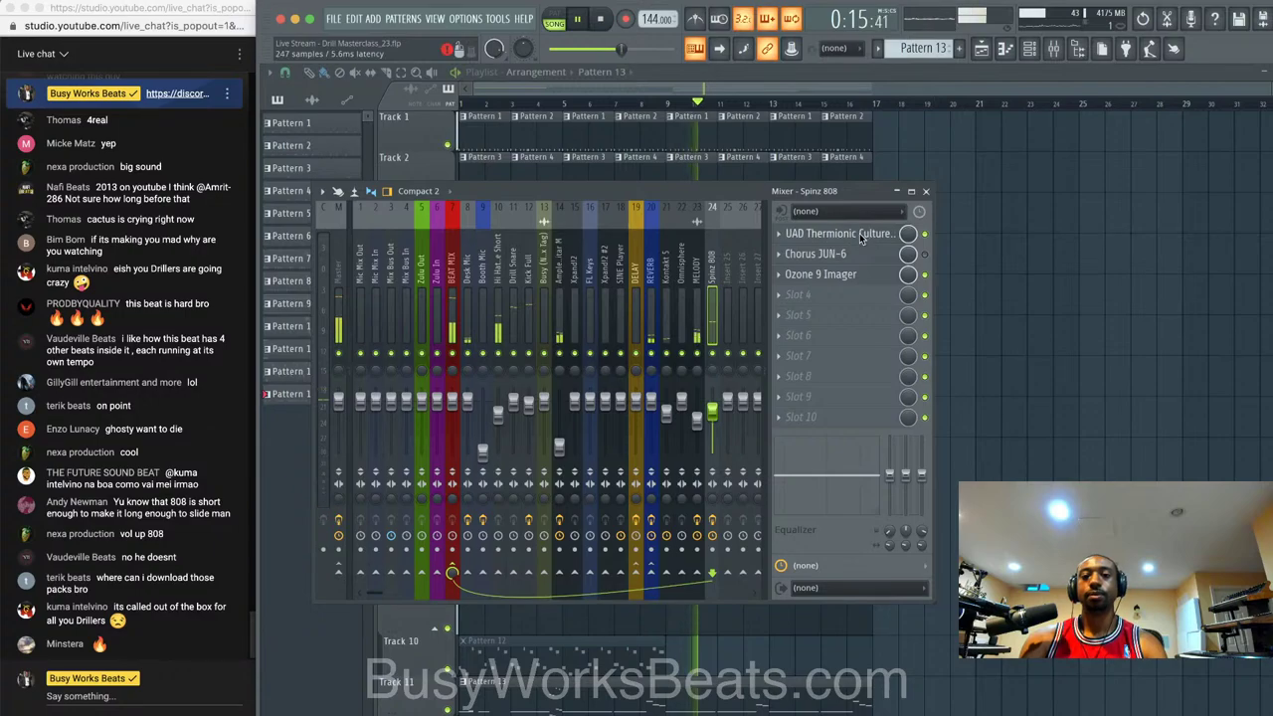
pyautogui.click(862, 235)
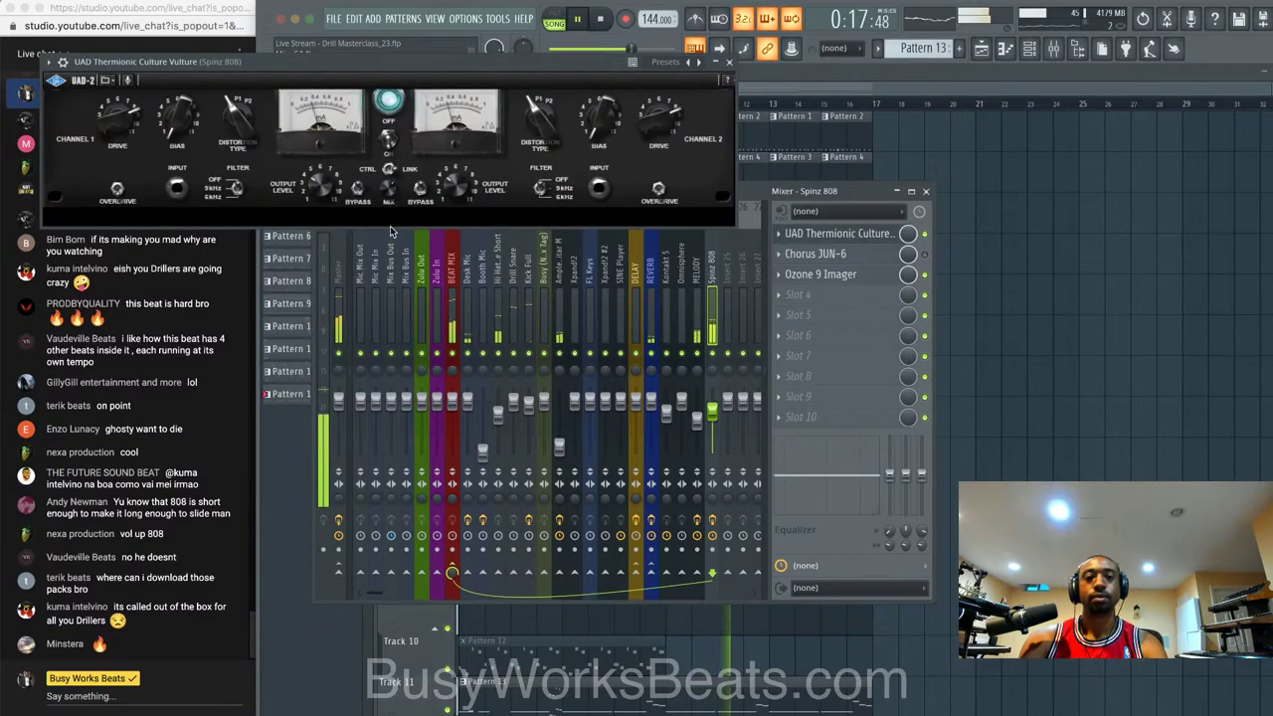
pyautogui.click(729, 63)
pyautogui.click(927, 191)
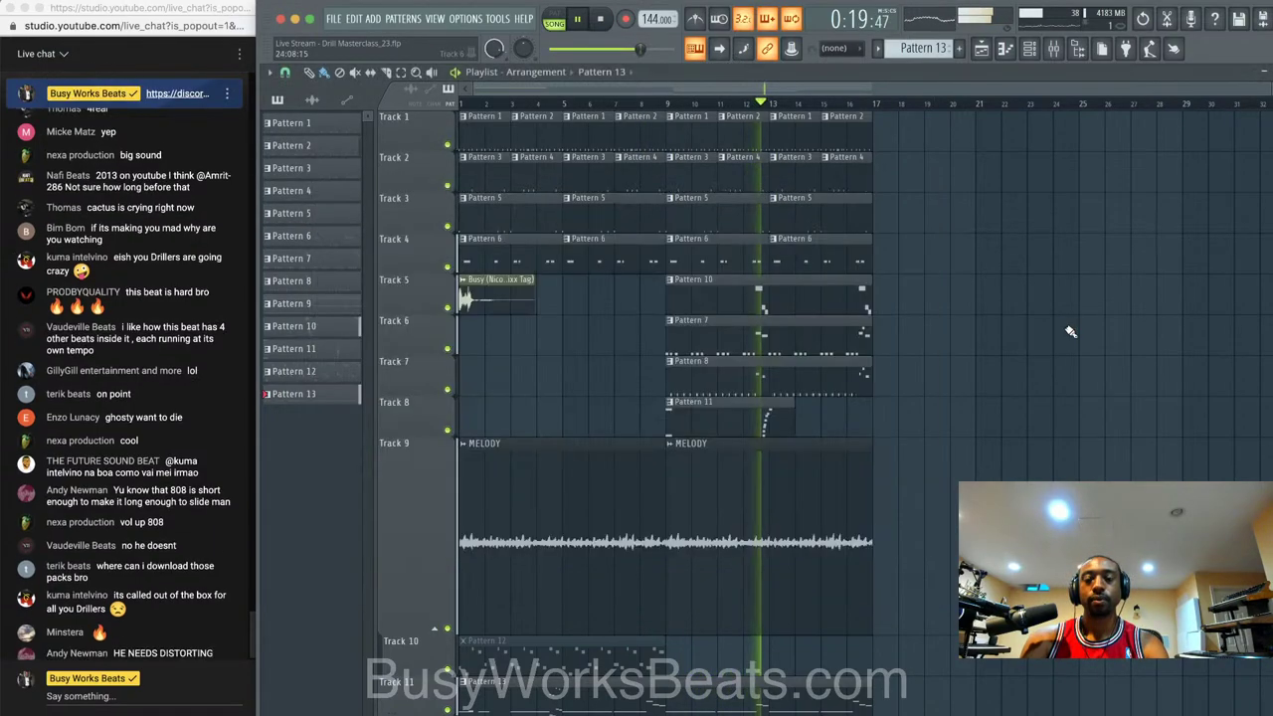
# - Stop playback, inspect the Spinz 808 notes of Pattern 13 in the piano roll, and return to the playlist
pyautogui.click(1034, 47)
pyautogui.scroll(-2, 925, 48)
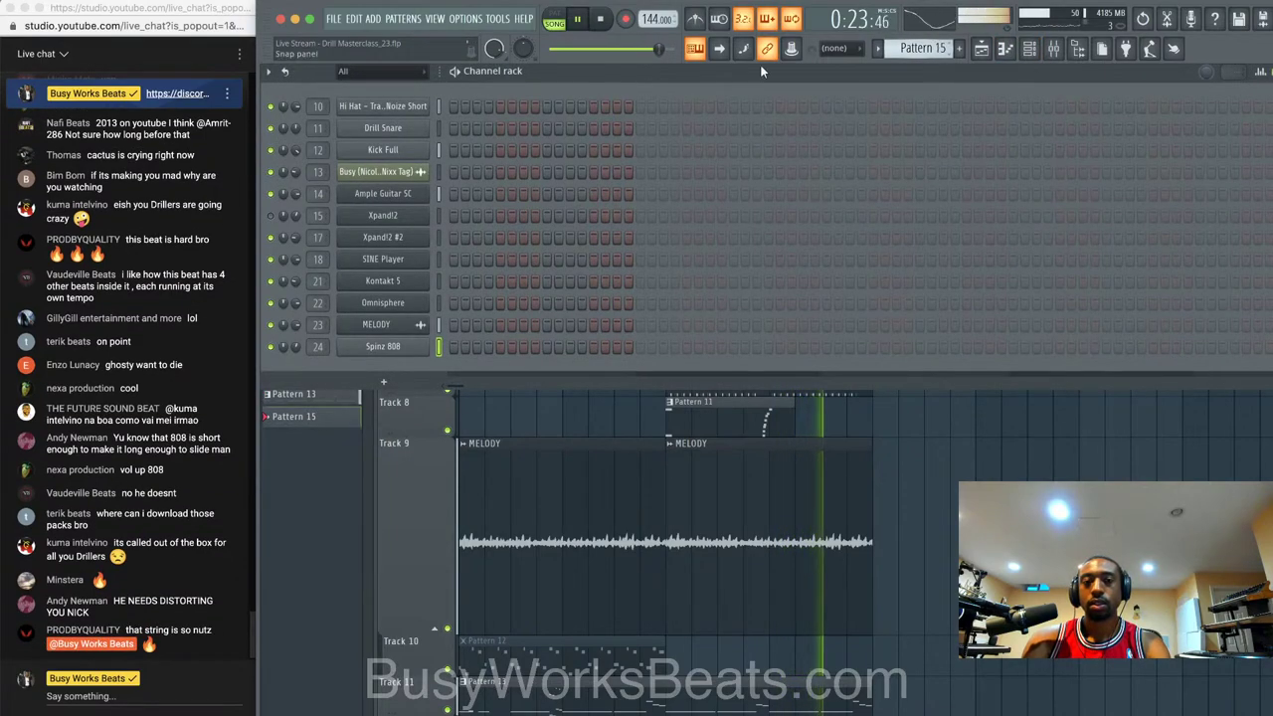
pyautogui.click(599, 22)
pyautogui.rightClick(971, 508)
pyautogui.press('space')
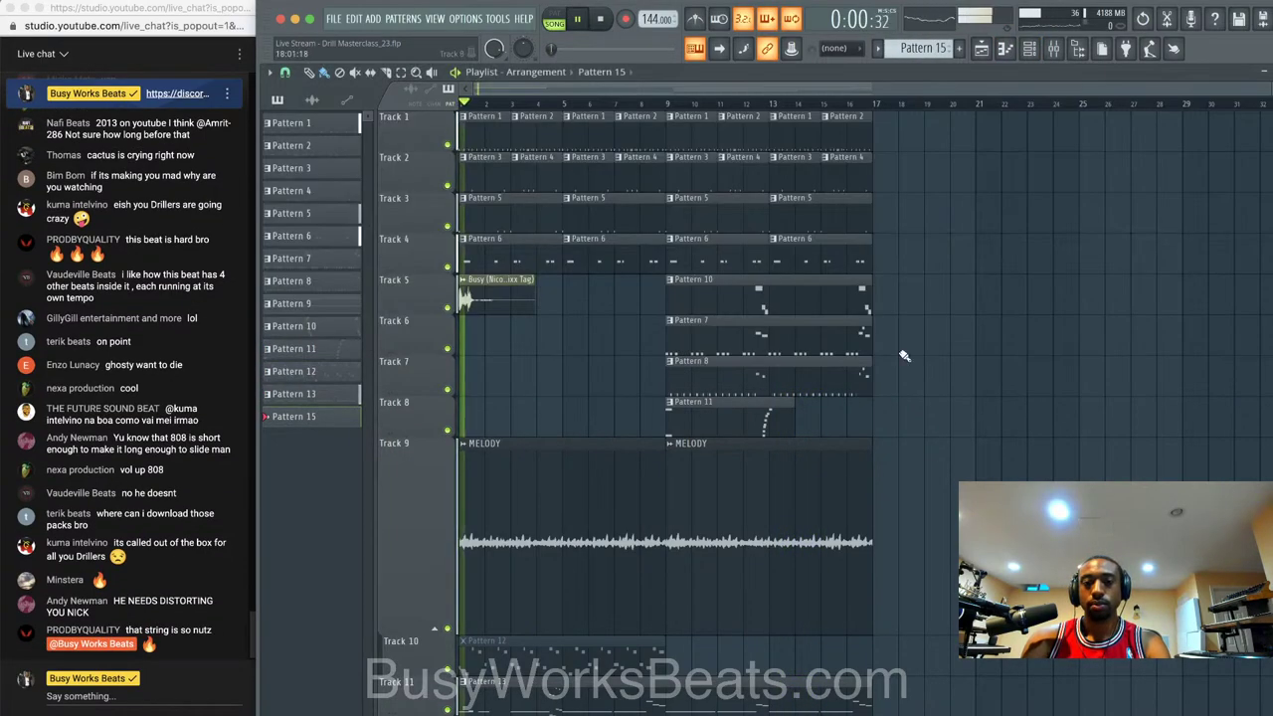
pyautogui.scroll(-1, 904, 355)
pyautogui.press('space')
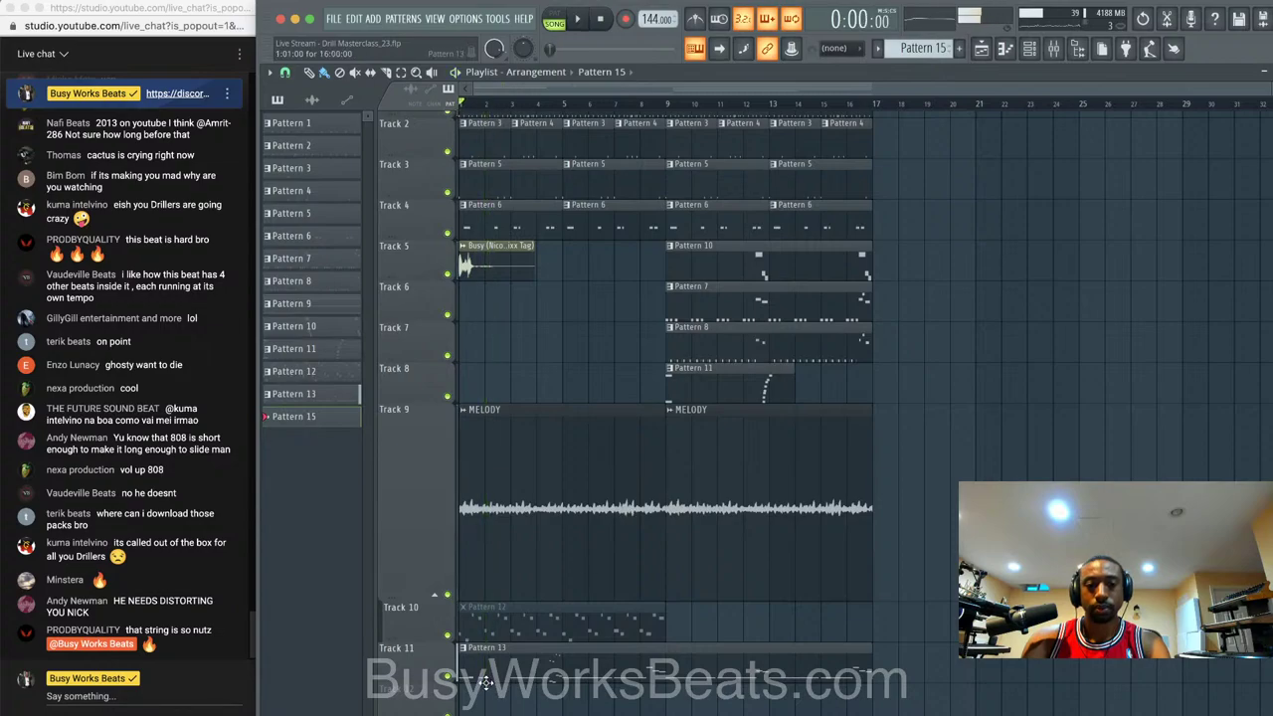
pyautogui.press('F6')
pyautogui.press('F6')
pyautogui.hscroll(-2, 435, 513)
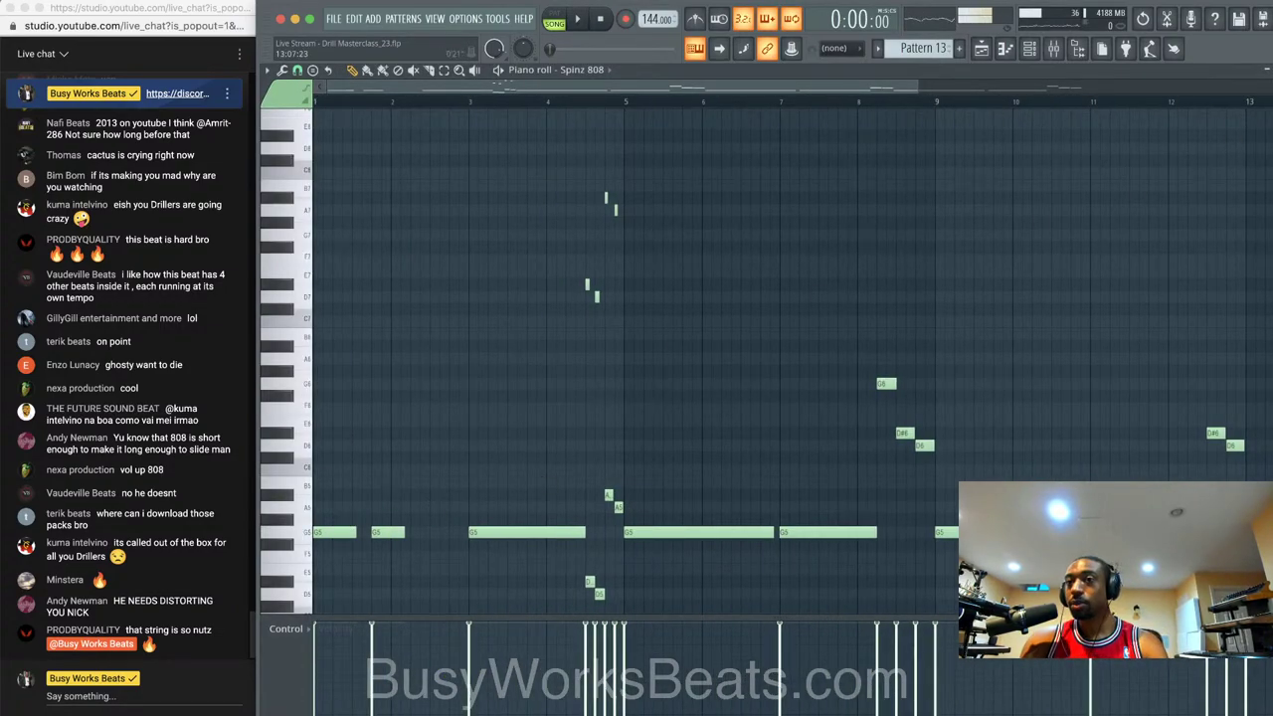
pyautogui.click(1272, 71)
pyautogui.rightClick(992, 488)
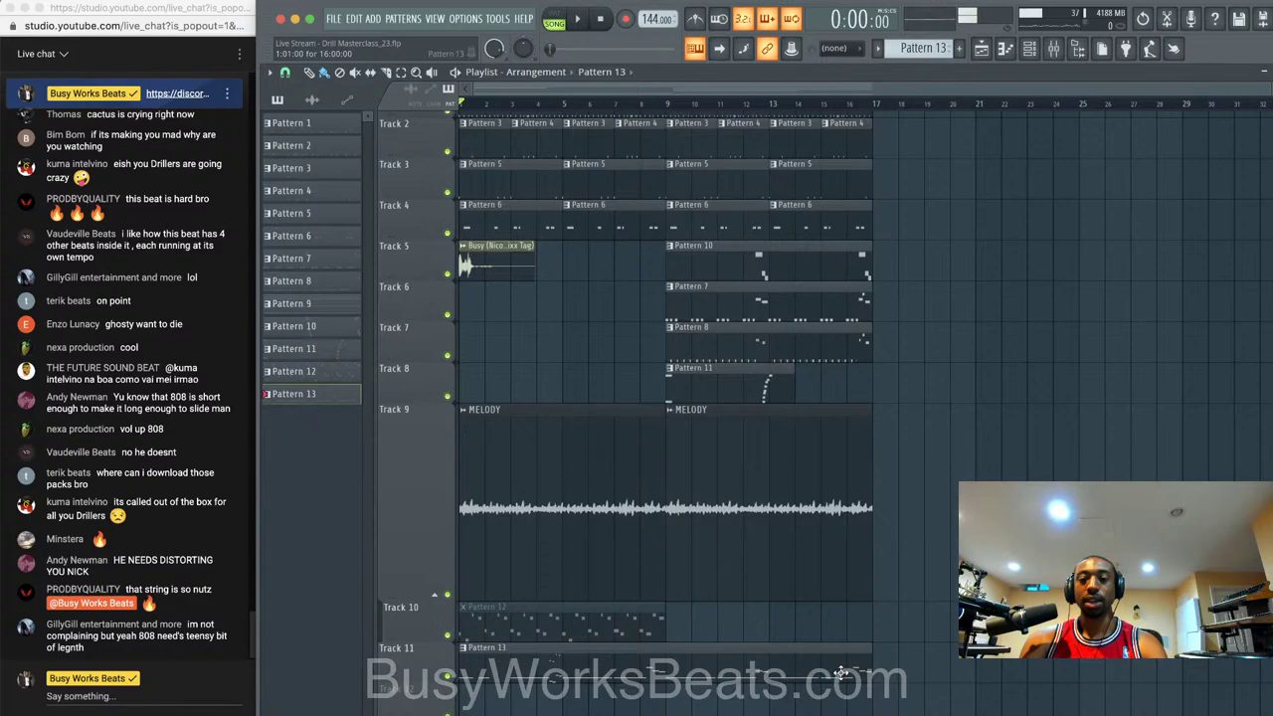
# - Replace the 16-bar Pattern 13 clip on Track 11 with four consecutive four-bar Pattern 13 clips
pyautogui.rightClick(841, 673)
pyautogui.click(527, 673)
pyautogui.click(625, 674)
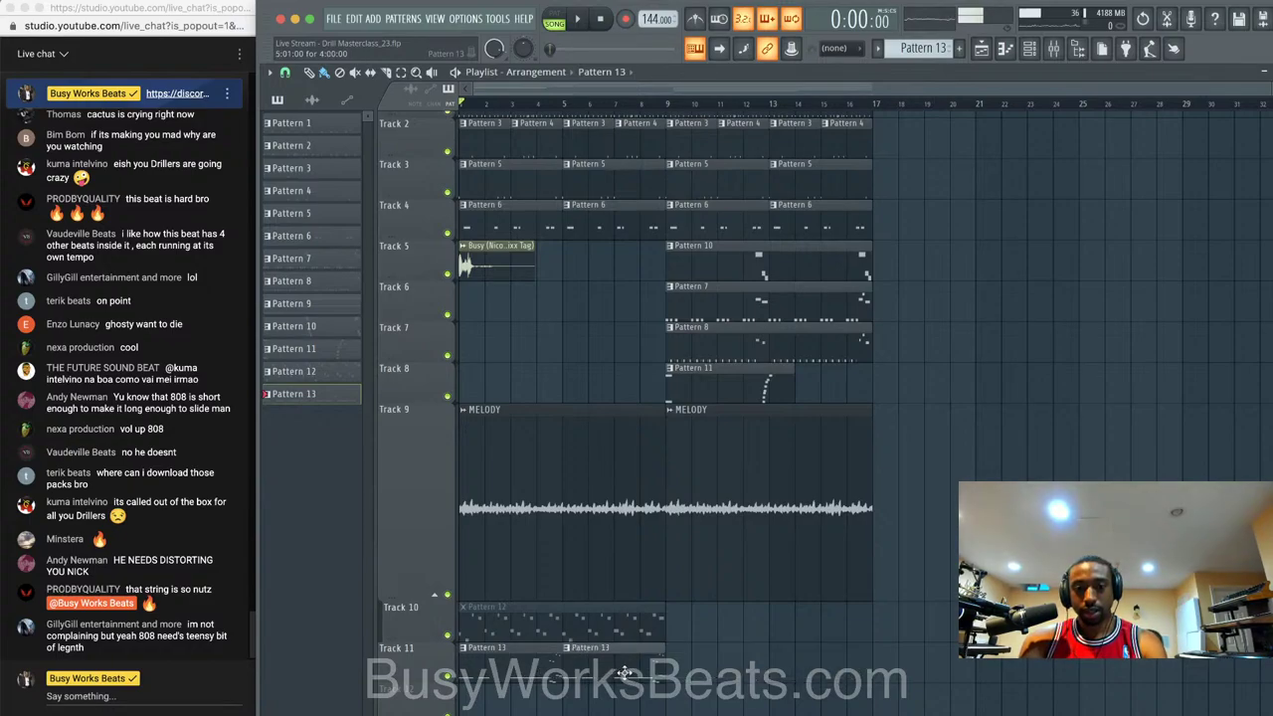
pyautogui.moveTo(632, 674); pyautogui.dragTo(827, 674)
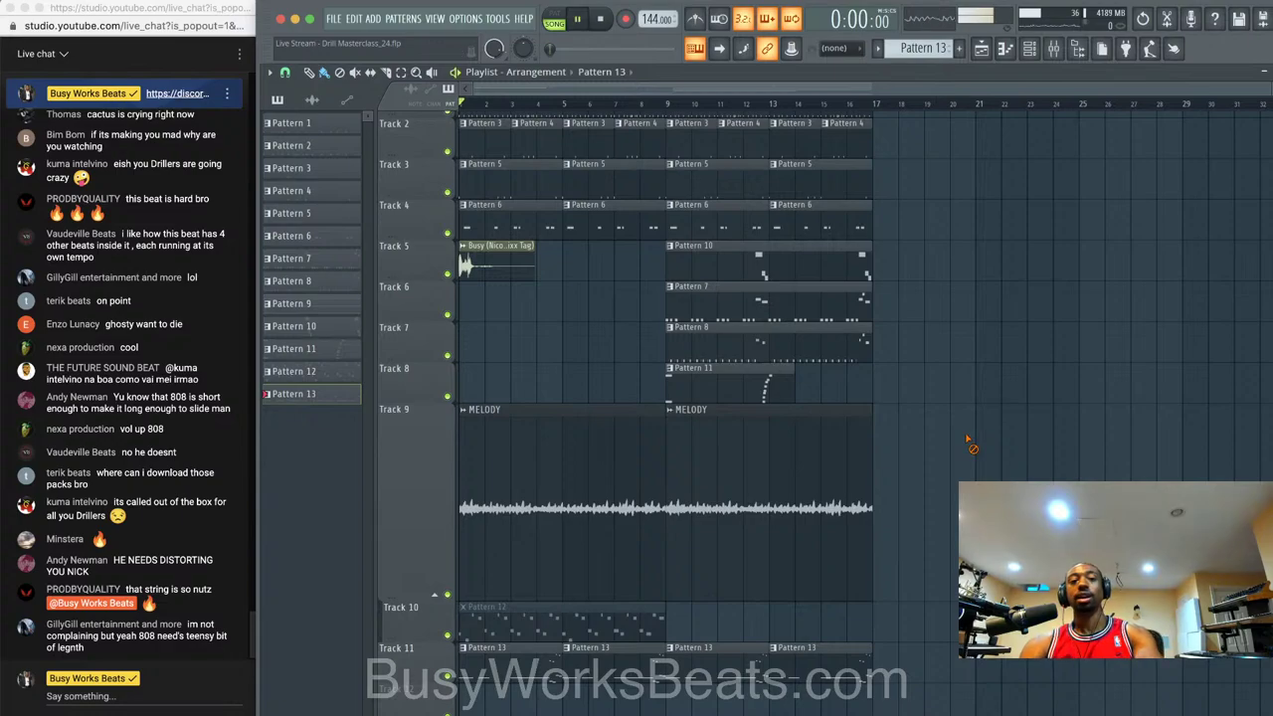
# - Adjust the Spinz 808 channel's pitch slightly in its sampler settings during playback, and return to the playlist
pyautogui.click(1029, 48)
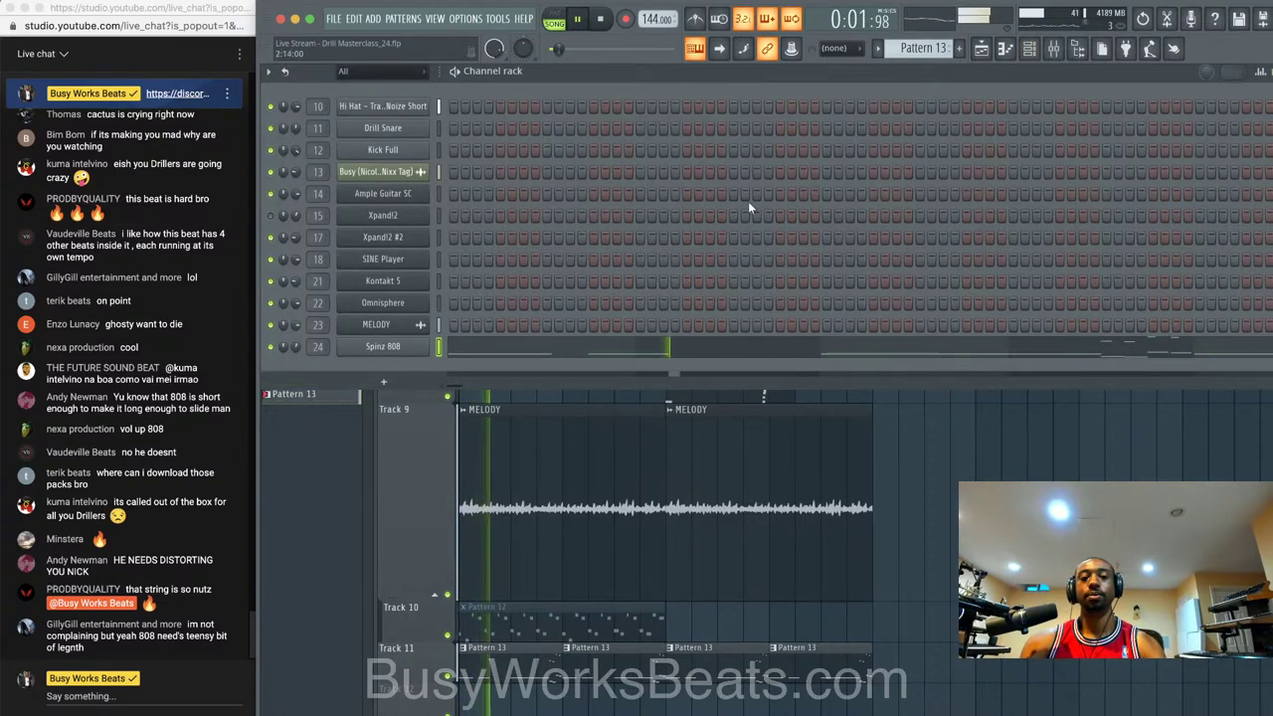
pyautogui.click(1054, 48)
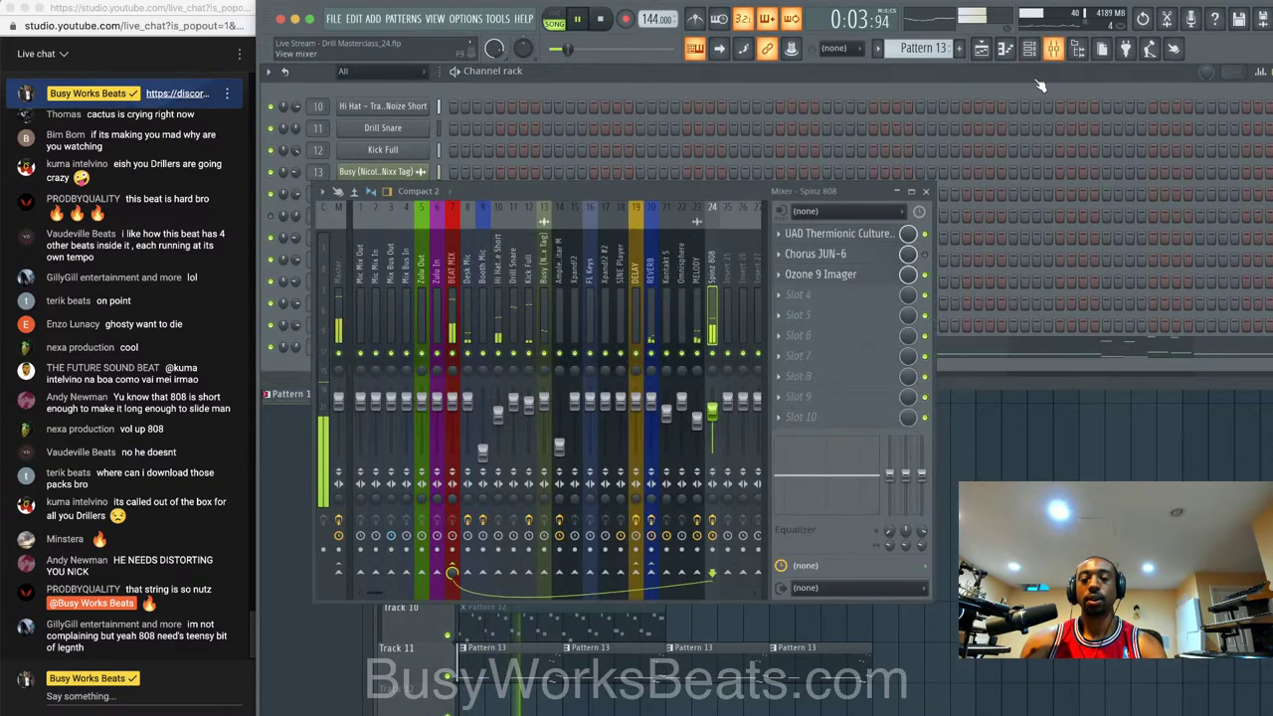
pyautogui.click(926, 191)
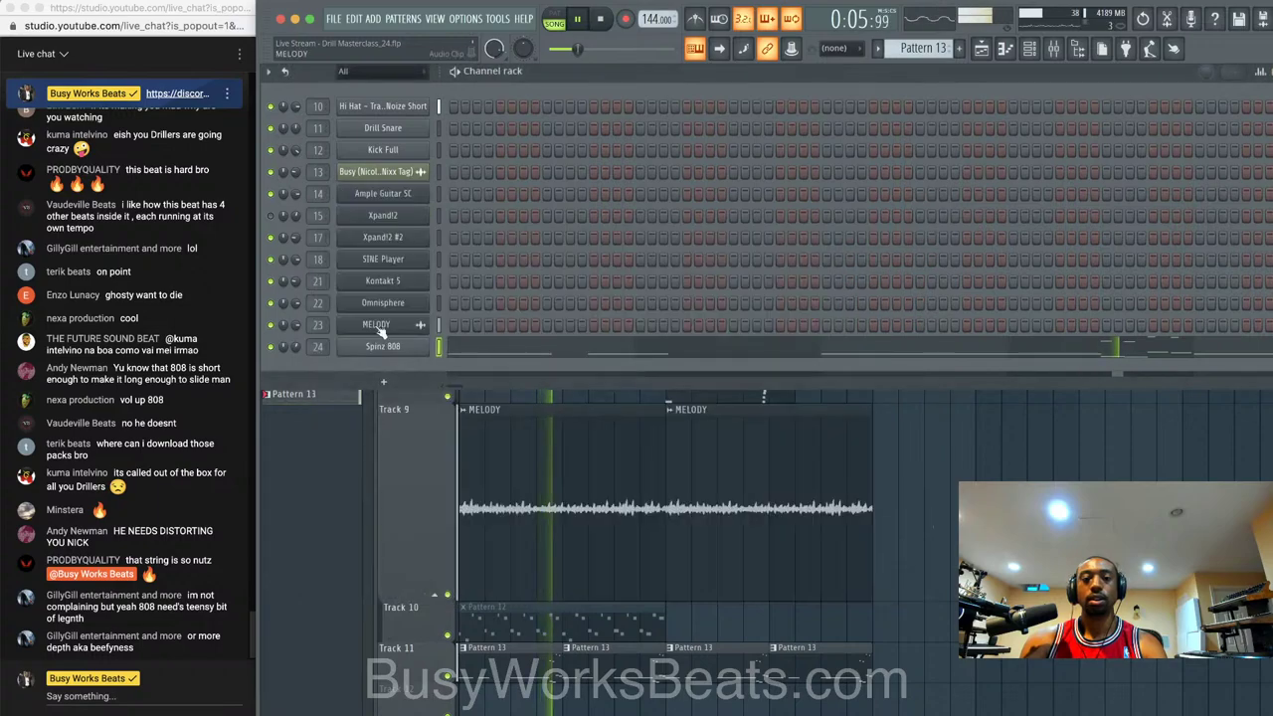
pyautogui.click(382, 344)
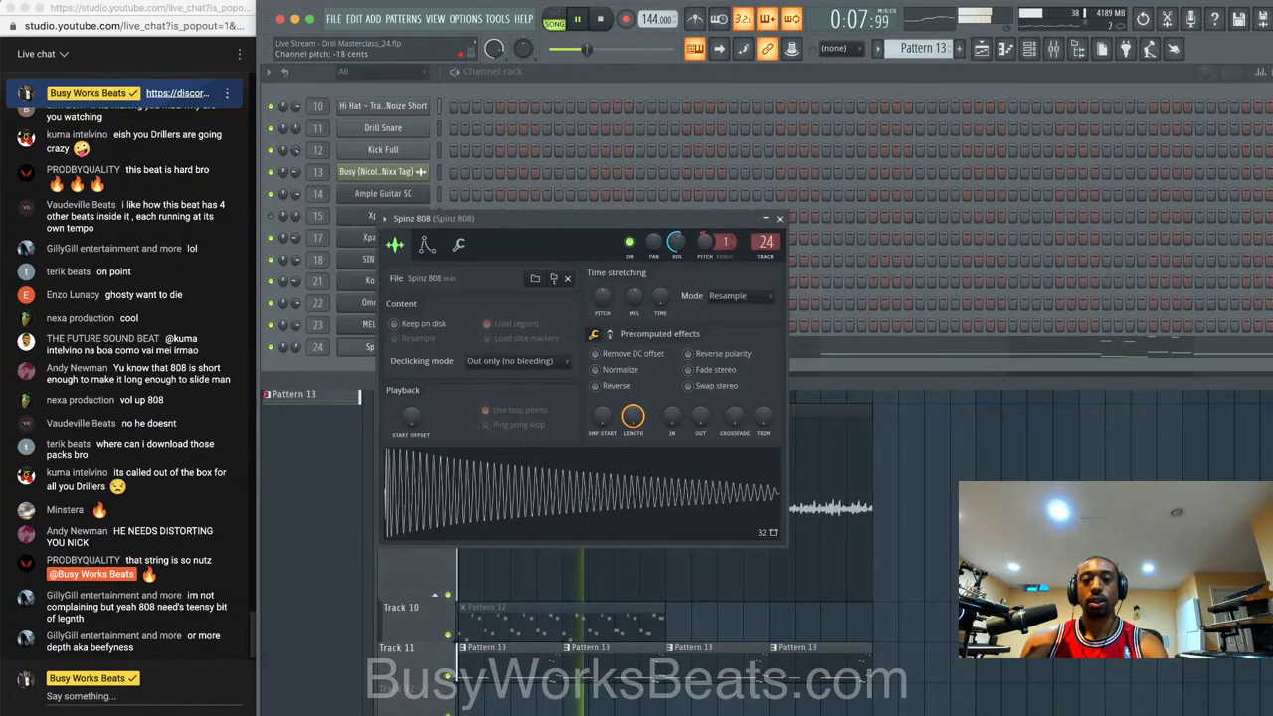
pyautogui.moveTo(704, 241); pyautogui.dragTo(708, 249)
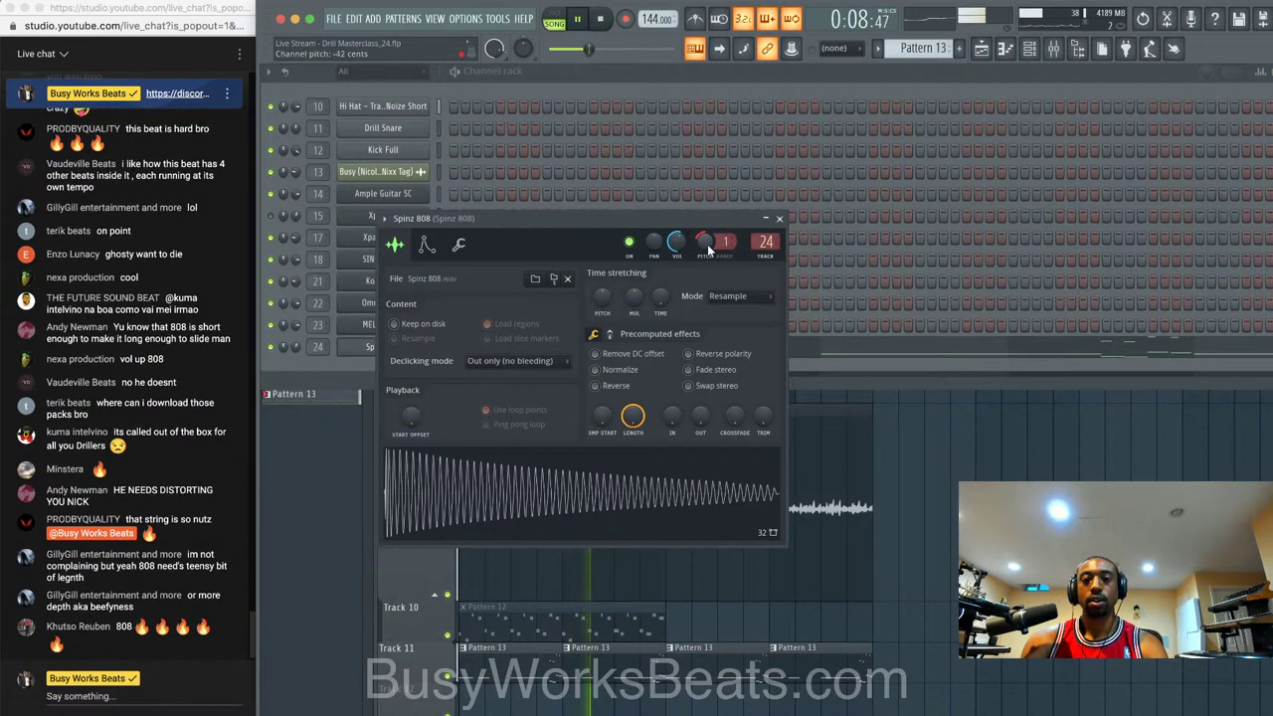
pyautogui.click(780, 220)
pyautogui.press('F6')
pyautogui.press('super+s')
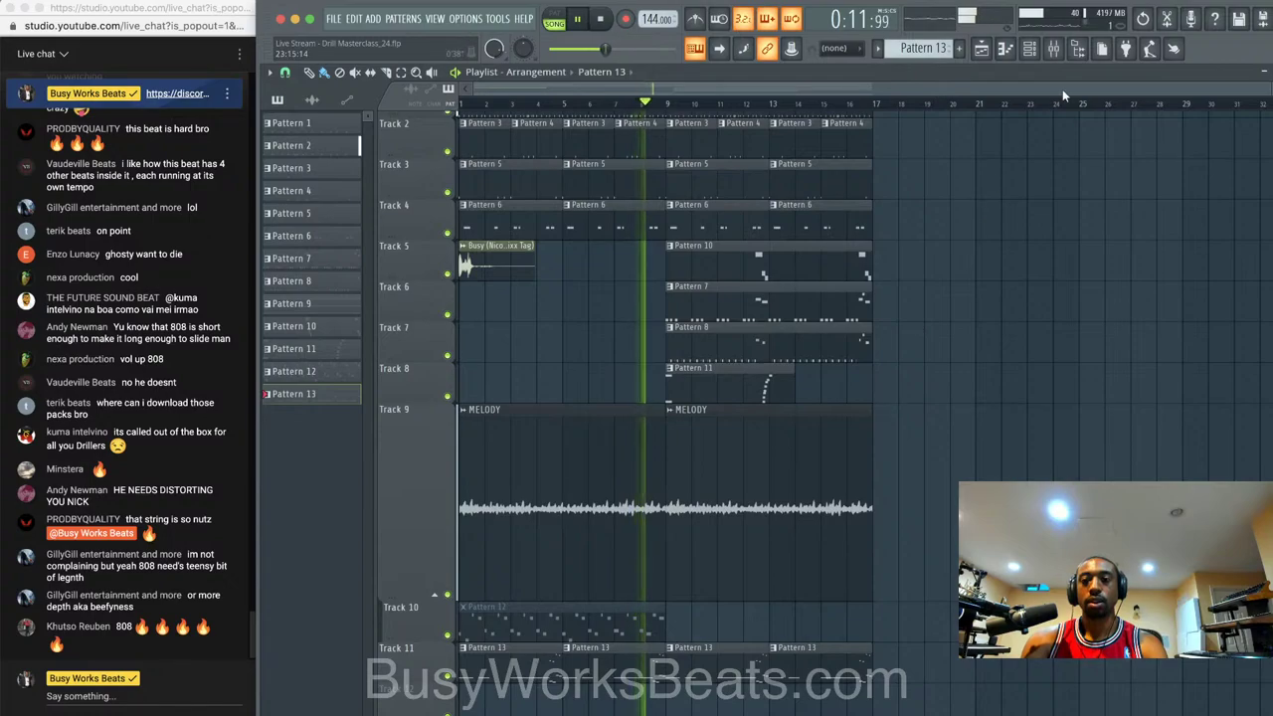
# - Check the MELODY track in the mixer while the beat plays, then stop playback and save the project as Drill Masterclass_25
pyautogui.click(1054, 48)
pyautogui.click(695, 287)
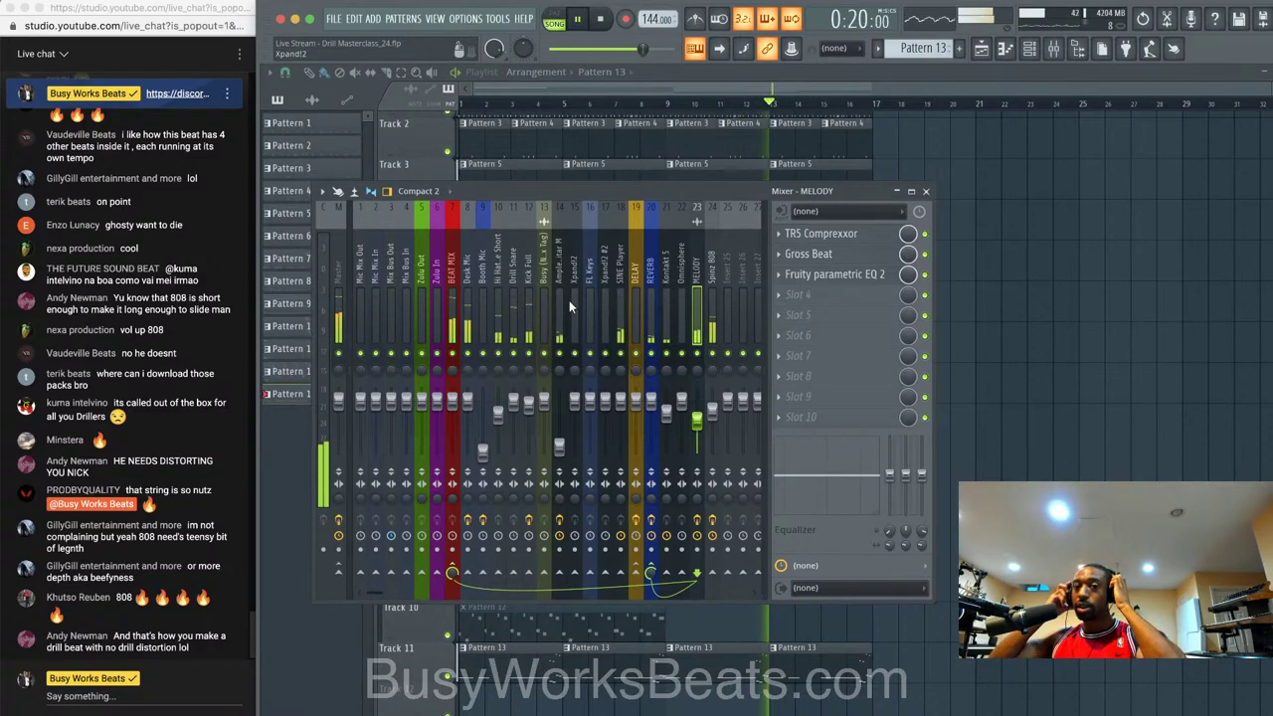
pyautogui.press('space')
pyautogui.press('F9')
pyautogui.hotkey('ctrl', 's')
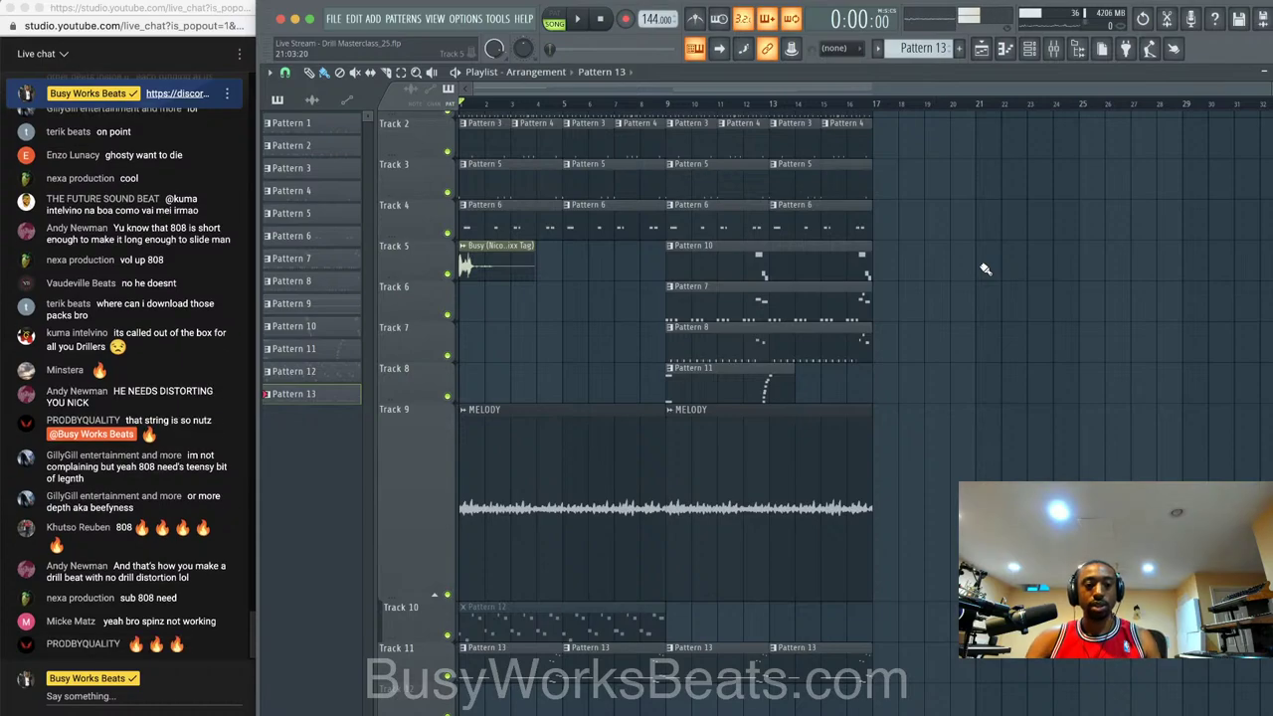
# - Bring the mixer back up during playback and inspect the BEAT MIX and Spinz 808 tracks
pyautogui.click(1079, 54)
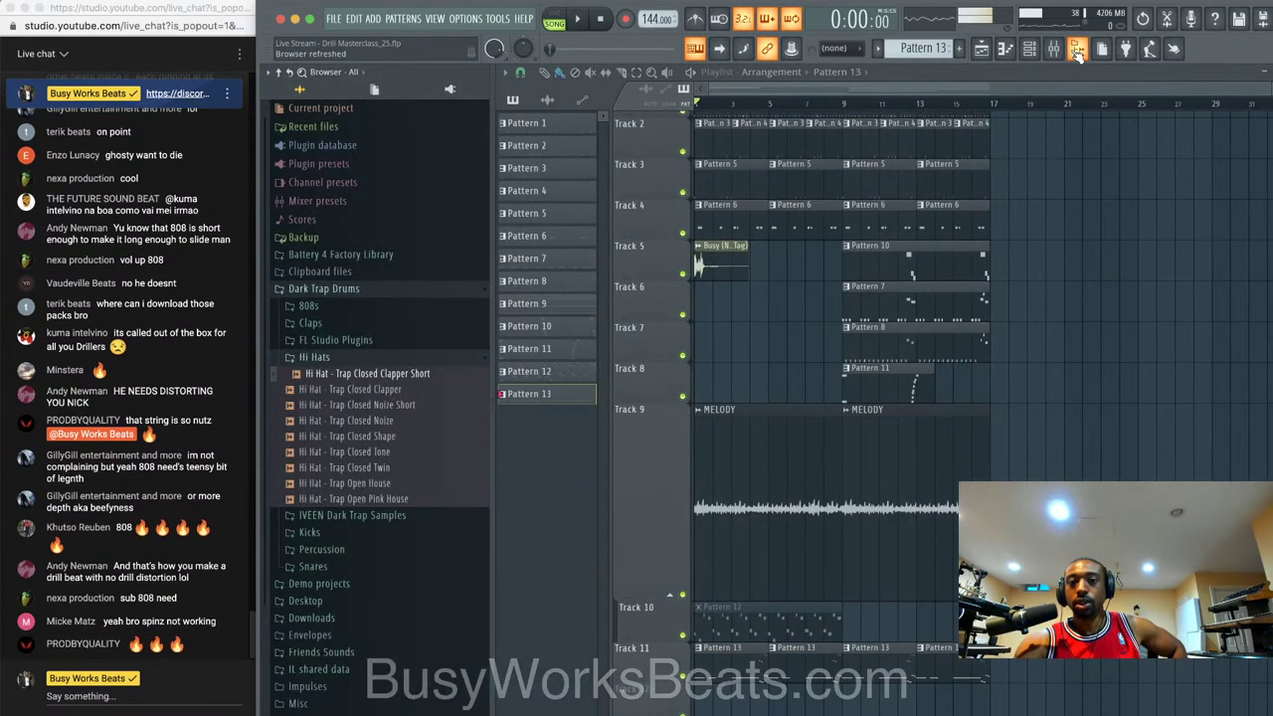
pyautogui.click(1079, 54)
pyautogui.click(1056, 51)
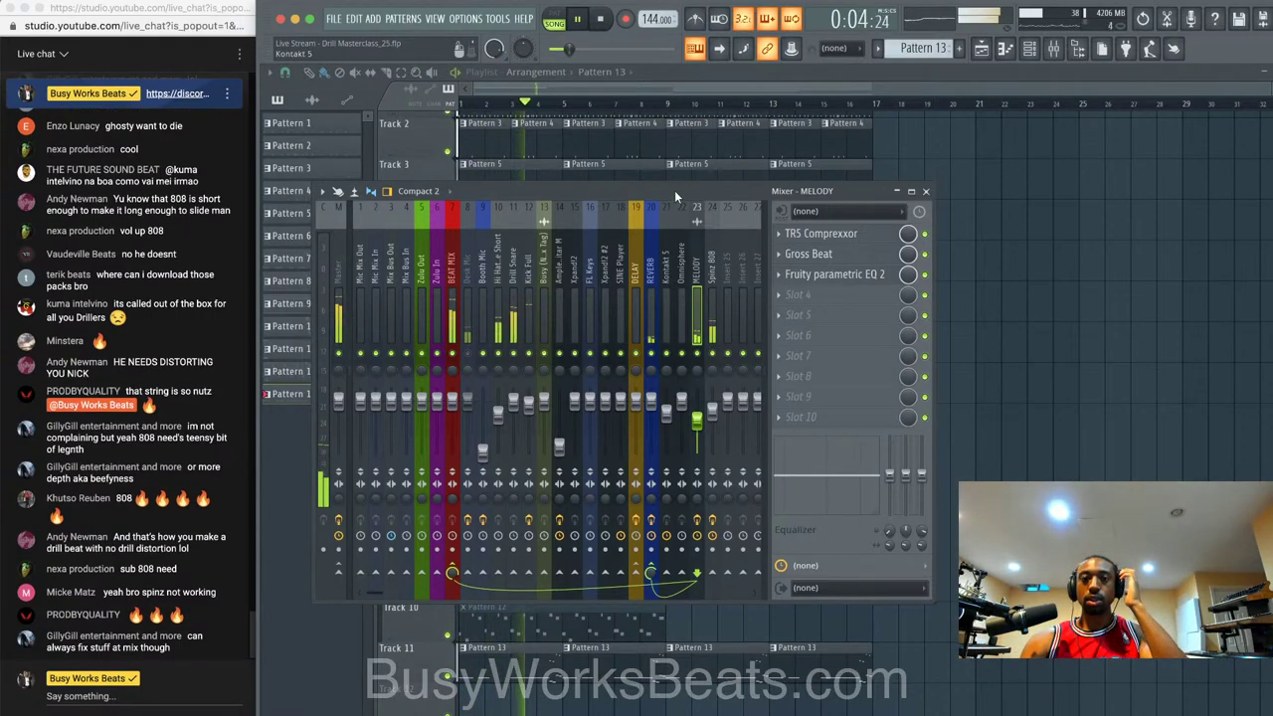
pyautogui.moveTo(674, 190); pyautogui.dragTo(839, 190)
pyautogui.click(618, 297)
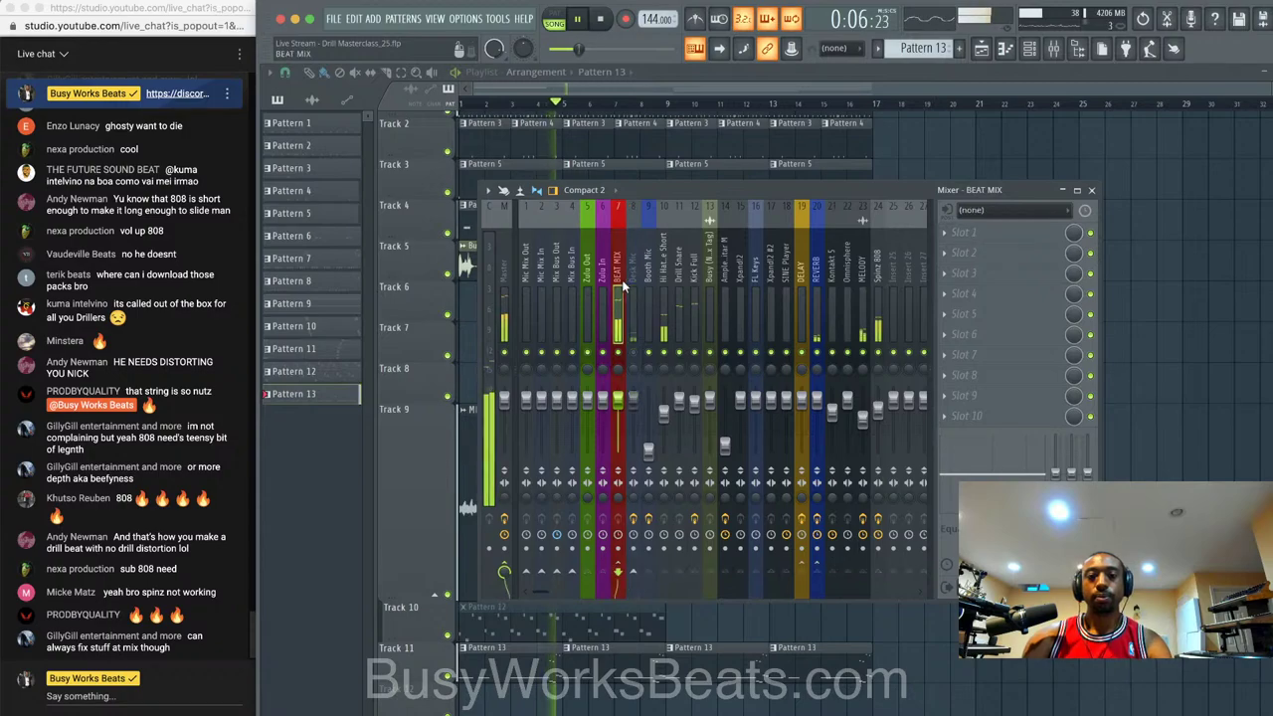
pyautogui.click(879, 308)
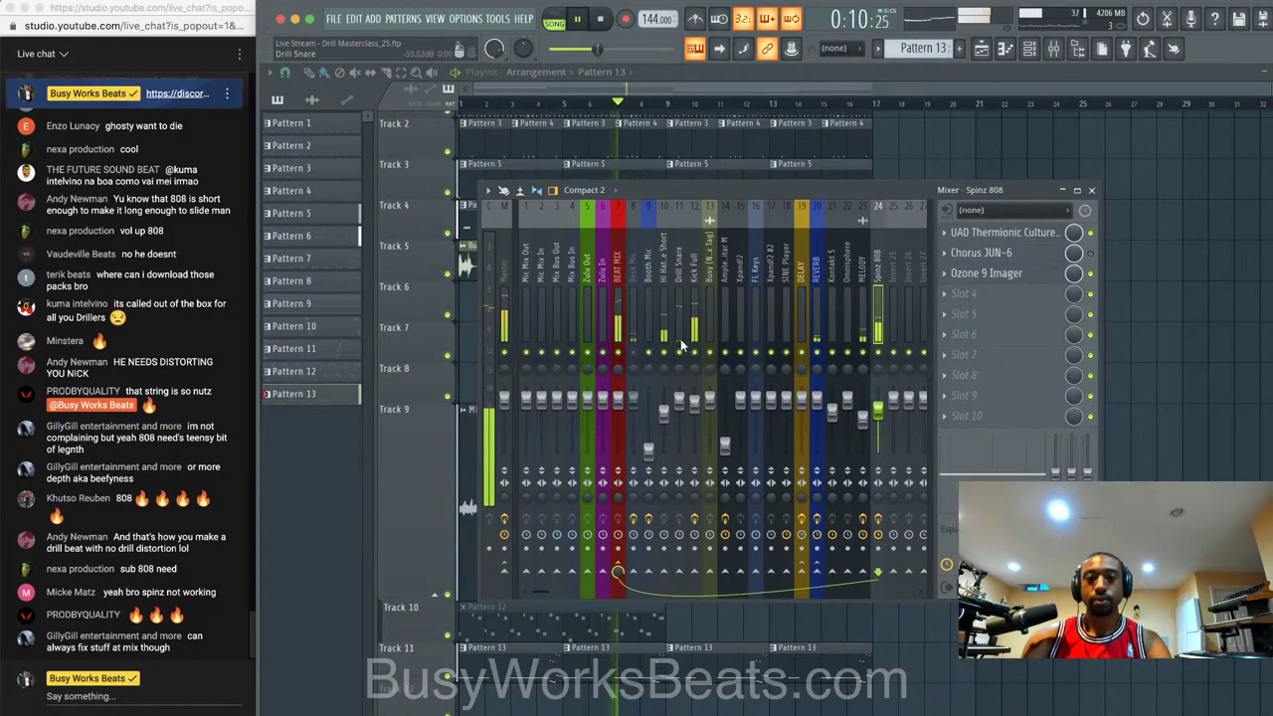
# - Load GreenHAAS in the fourth slot of the MELODY track, choose its Rose flower and solo the track
pyautogui.click(862, 305)
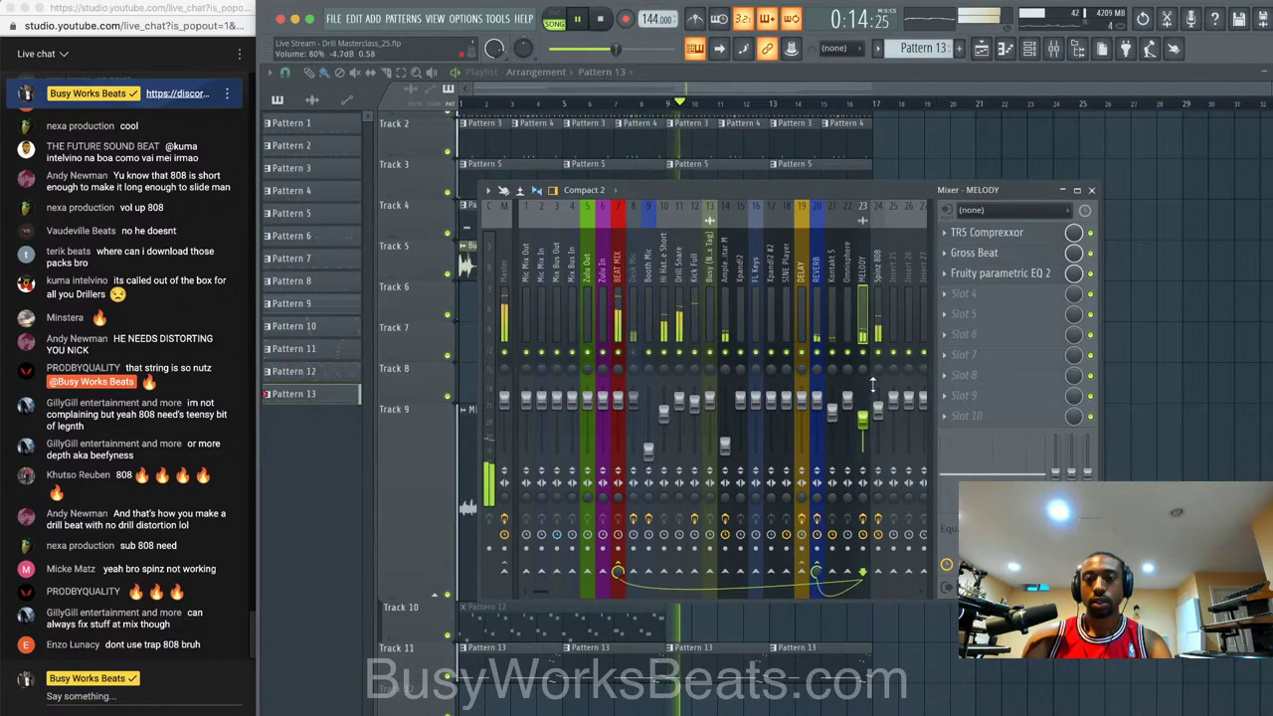
pyautogui.click(988, 303)
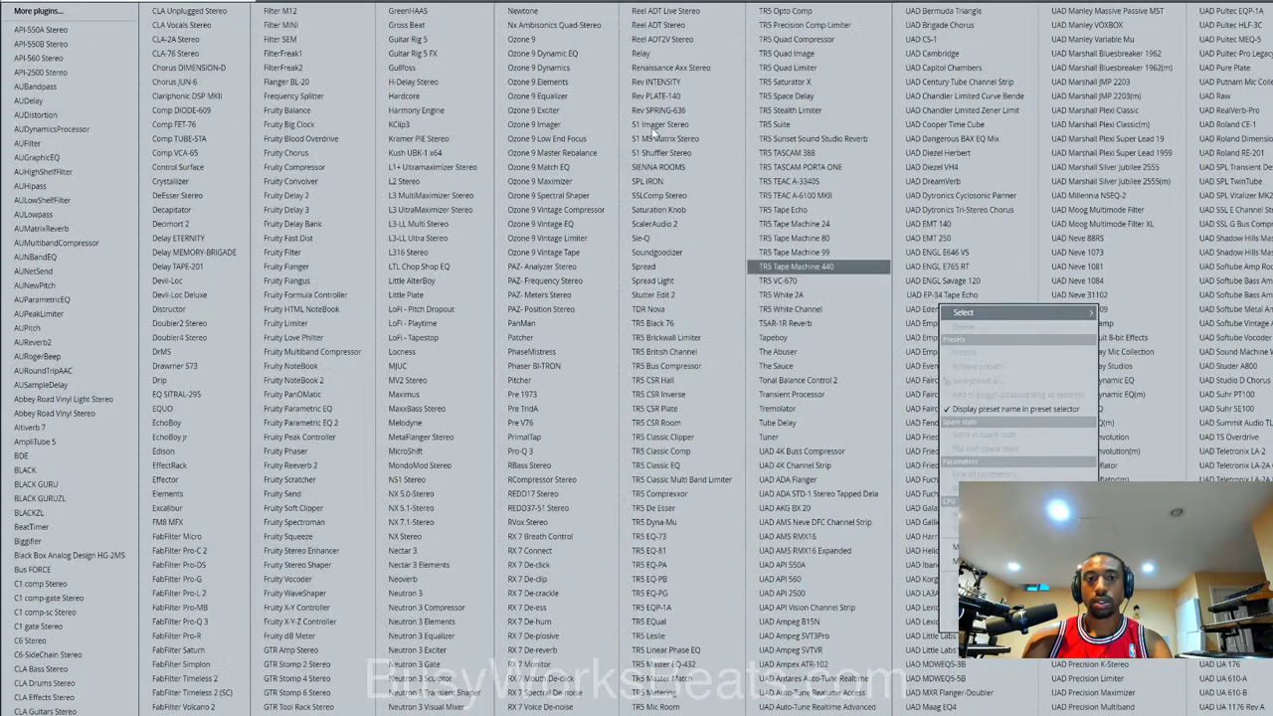
pyautogui.click(469, 13)
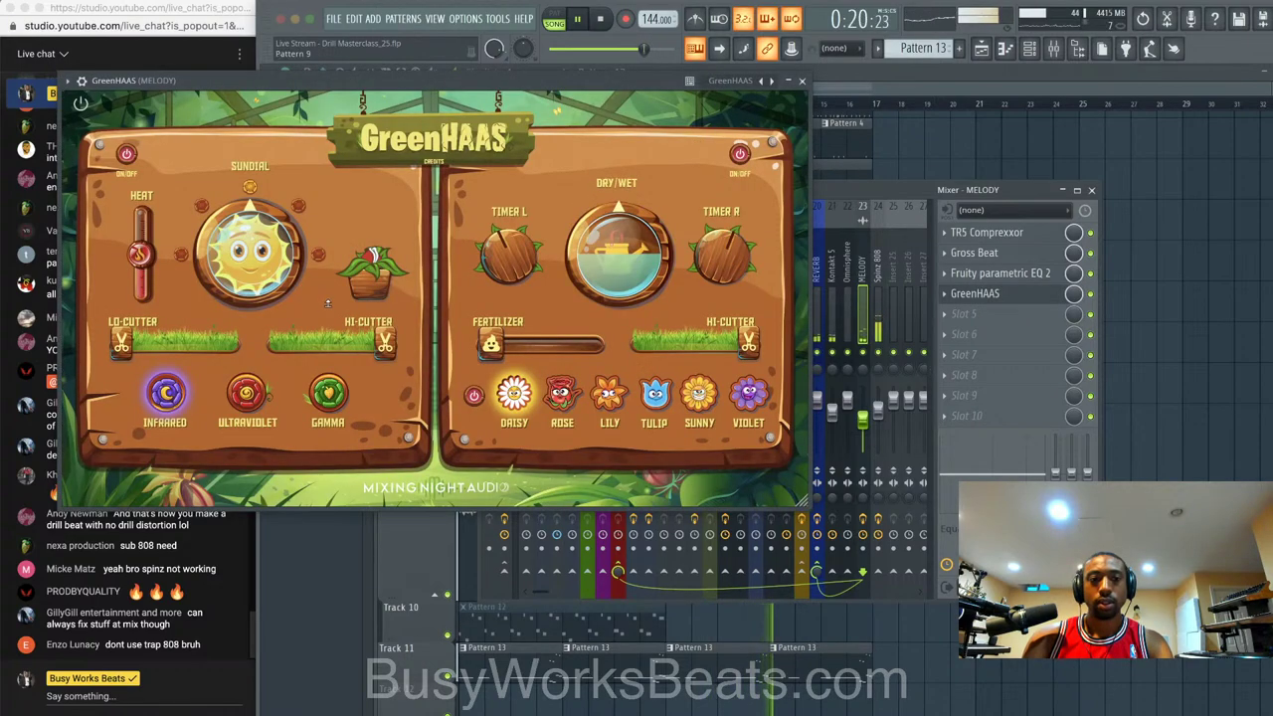
pyautogui.click(562, 394)
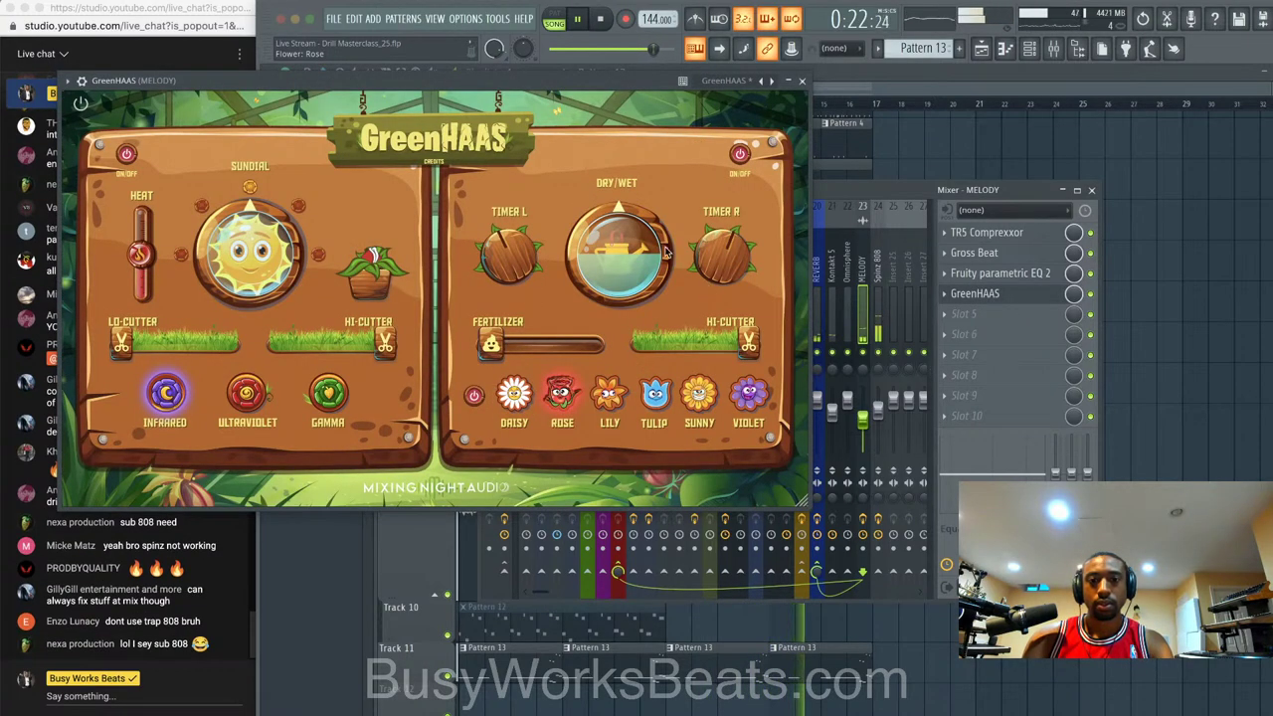
pyautogui.rightClick(863, 352)
# - Try the Lily and Sunny flowers with a higher dry/wet and lower hi-cutter, and move GreenHAAS to the first MELODY slot
pyautogui.click(609, 394)
pyautogui.moveTo(619, 255); pyautogui.dragTo(624, 209)
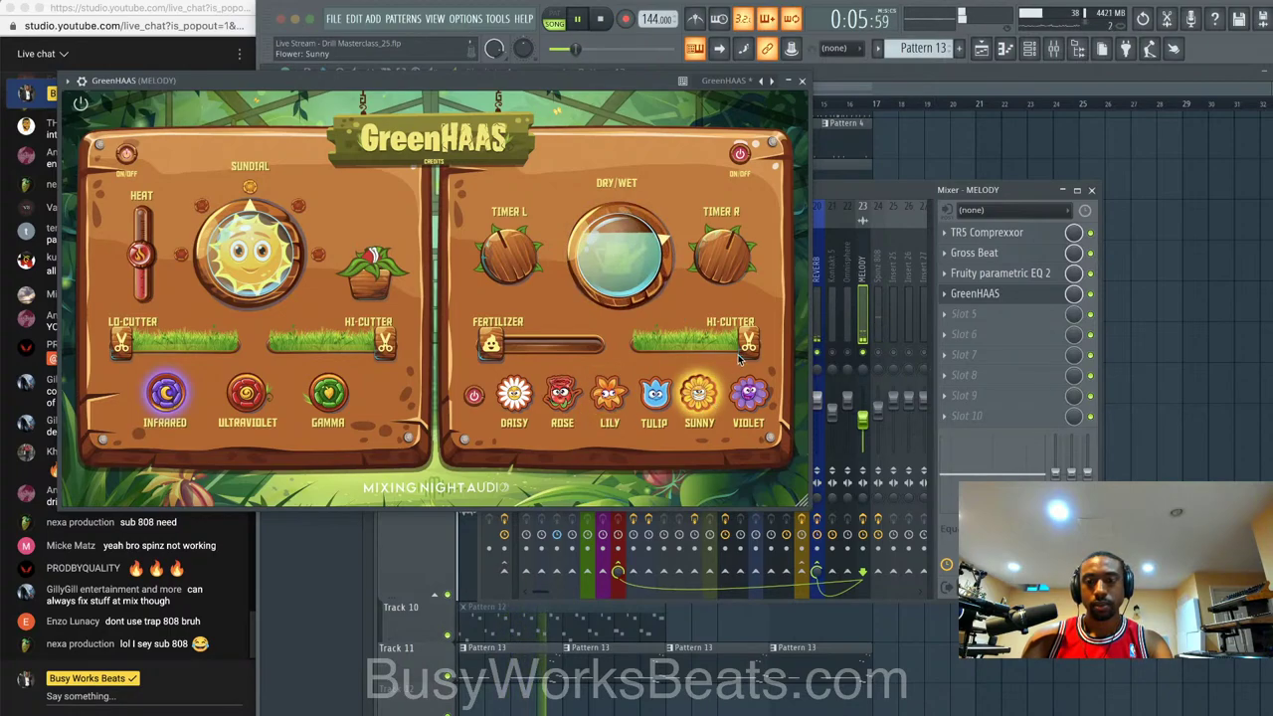
pyautogui.moveTo(749, 346); pyautogui.dragTo(696, 339)
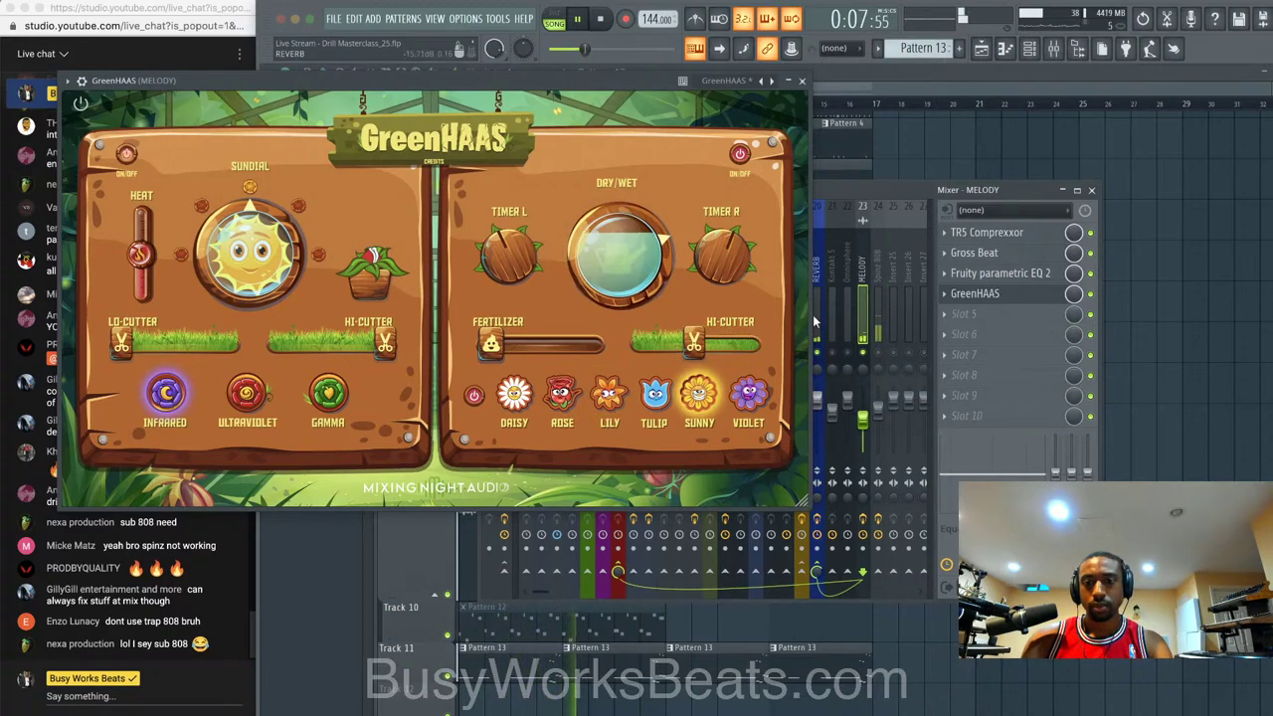
pyautogui.moveTo(1016, 296); pyautogui.dragTo(1015, 237)
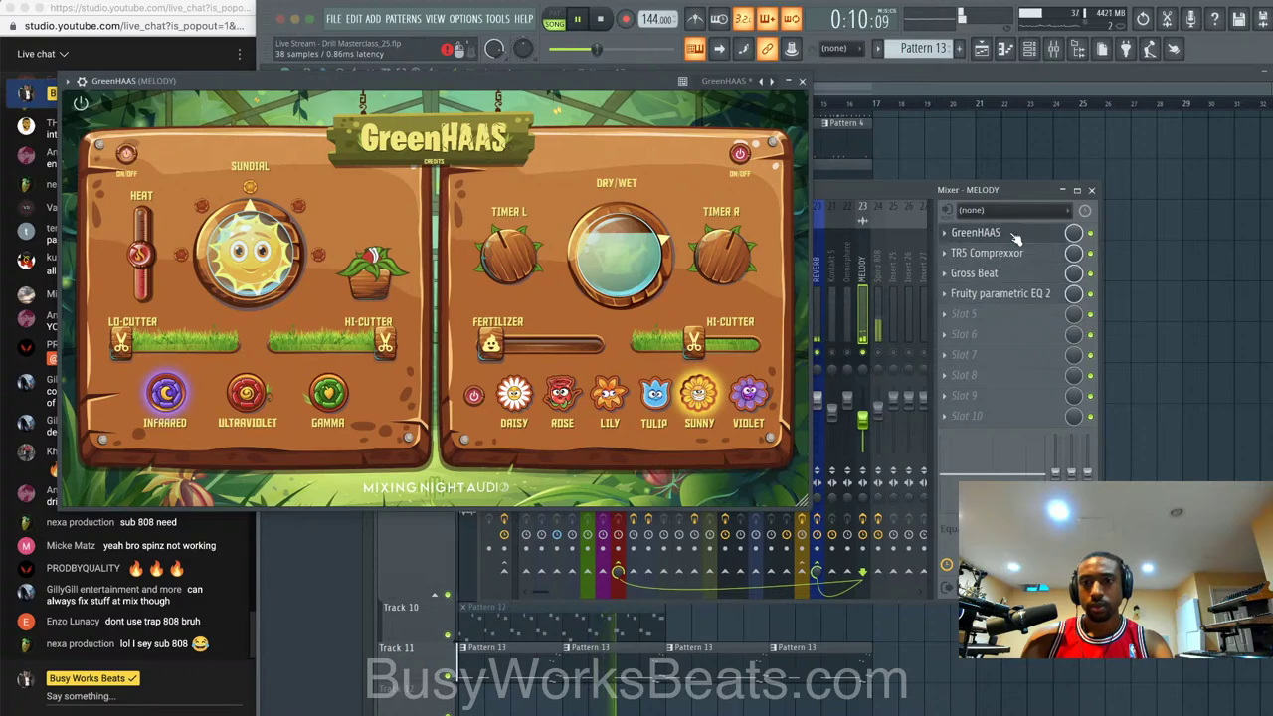
# - Switch GreenHAAS to Tulip, set dry/wet slightly above the middle and Fertilizer to about half, and close the plugin
pyautogui.click(746, 395)
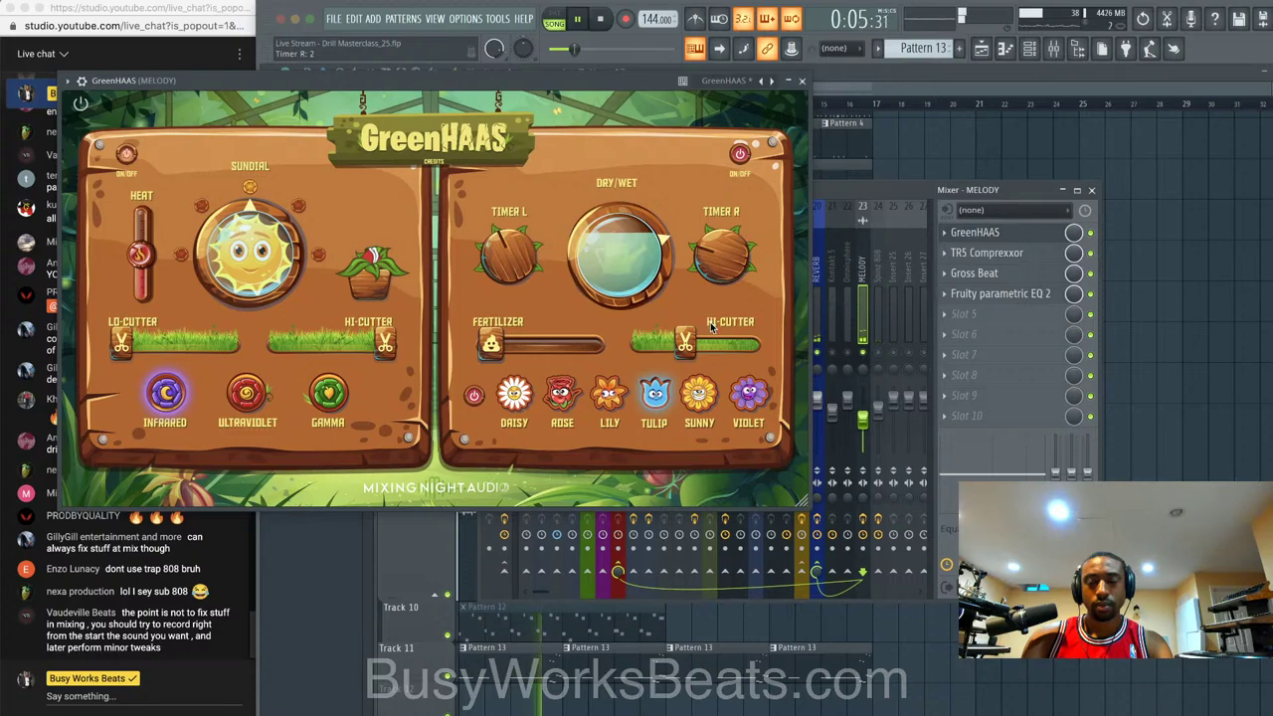
pyautogui.moveTo(641, 261); pyautogui.dragTo(634, 296)
pyautogui.moveTo(531, 338); pyautogui.dragTo(590, 344)
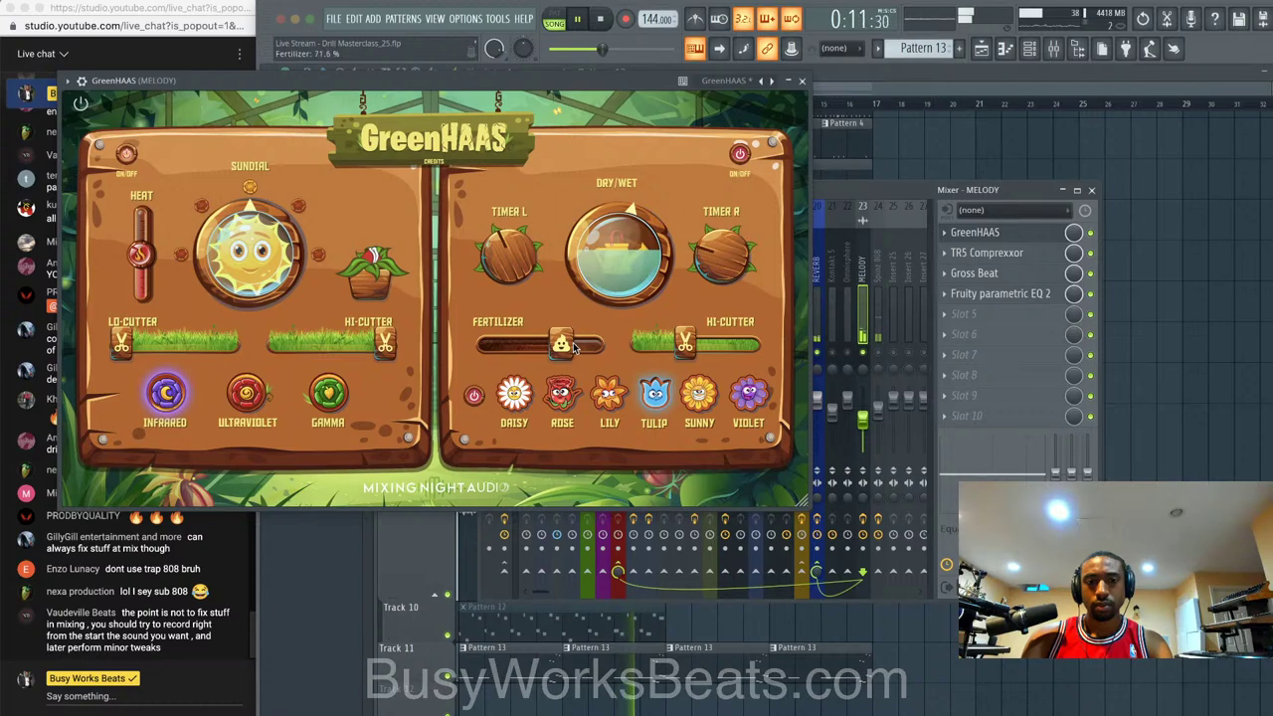
pyautogui.moveTo(573, 343); pyautogui.dragTo(542, 346)
pyautogui.moveTo(640, 275); pyautogui.dragTo(637, 258)
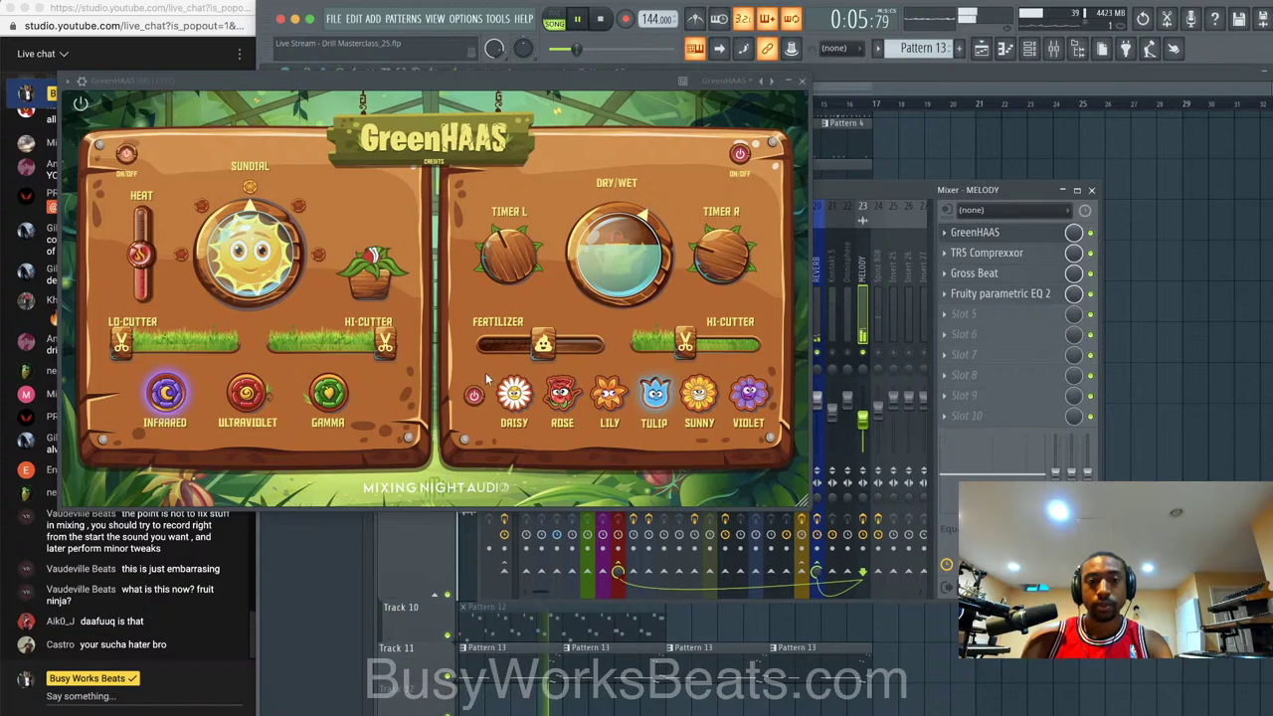
pyautogui.click(803, 82)
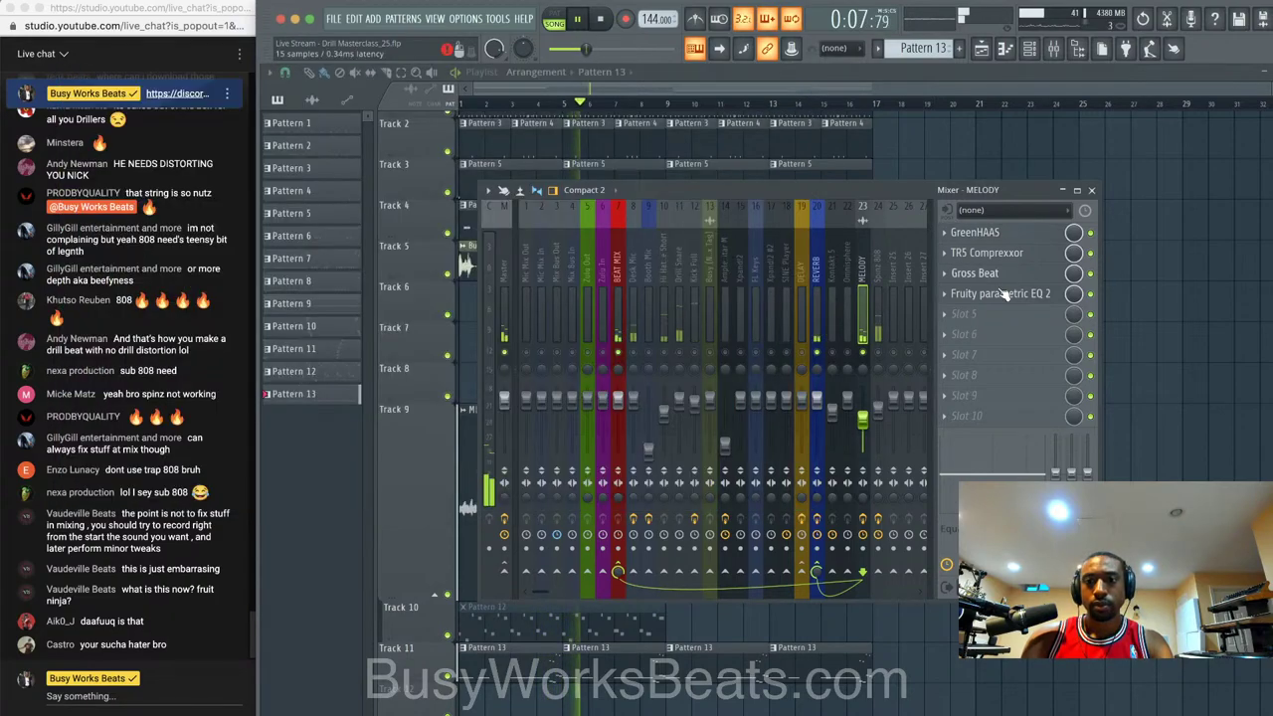
# - Load Ozone 9 Dynamic EQ in the fifth slot of the MELODY track and reposition its window
pyautogui.click(955, 315)
pyautogui.moveTo(965, 332)
pyautogui.click(542, 53)
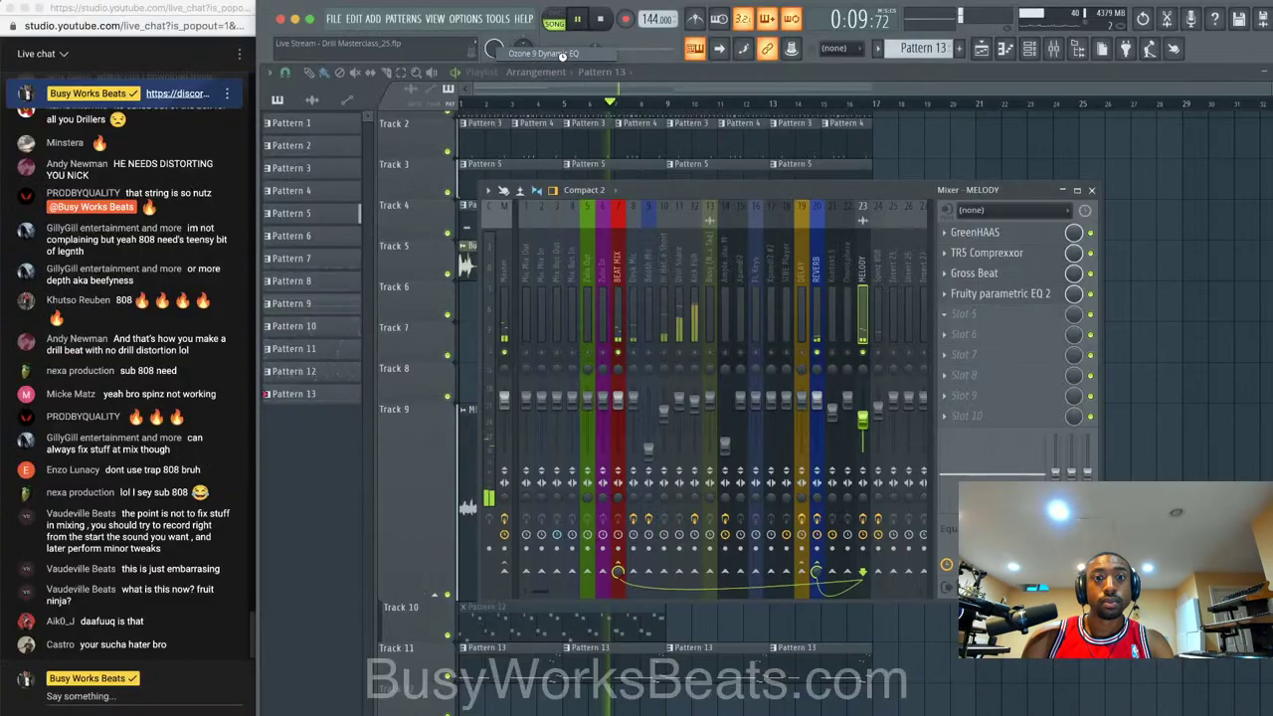
pyautogui.moveTo(487, 101); pyautogui.dragTo(732, 146)
# - Set Dynamic EQ band 2 to -3.3 dB at 227 Hz with a threshold of -43.4 dB, auditioning it in solo
pyautogui.click(534, 318)
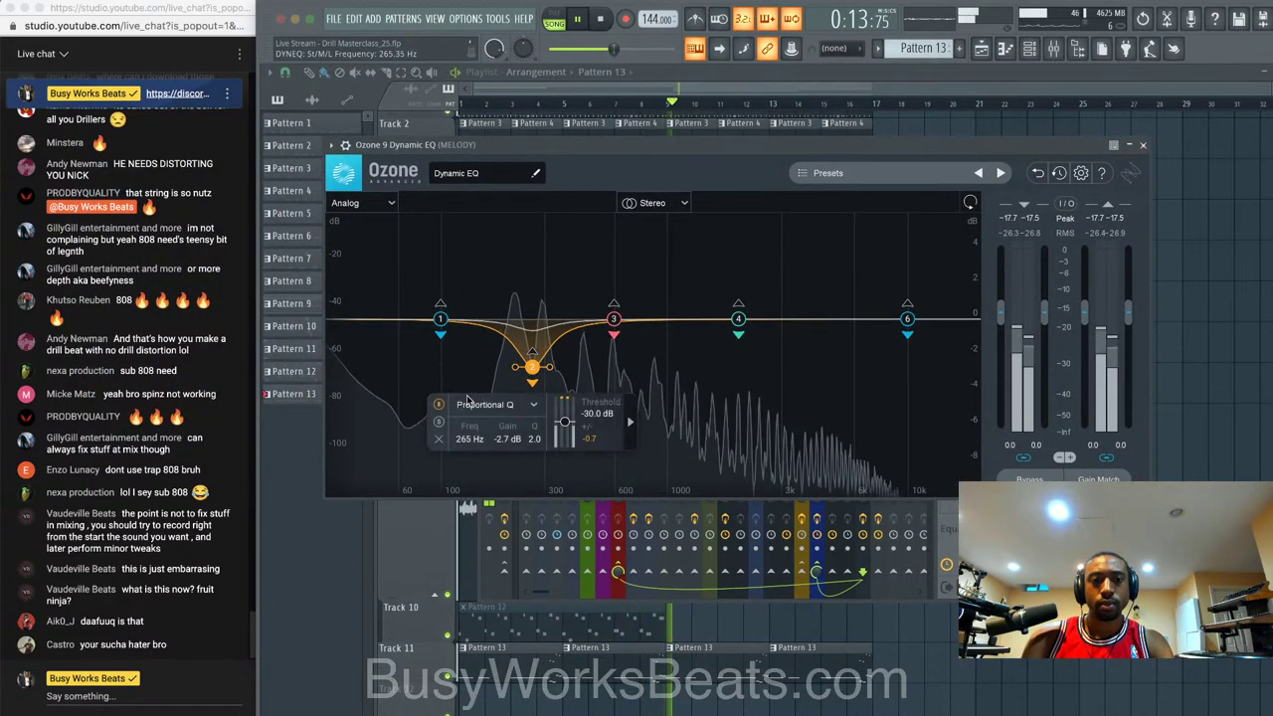
pyautogui.click(533, 368)
pyautogui.moveTo(534, 371); pyautogui.dragTo(518, 380)
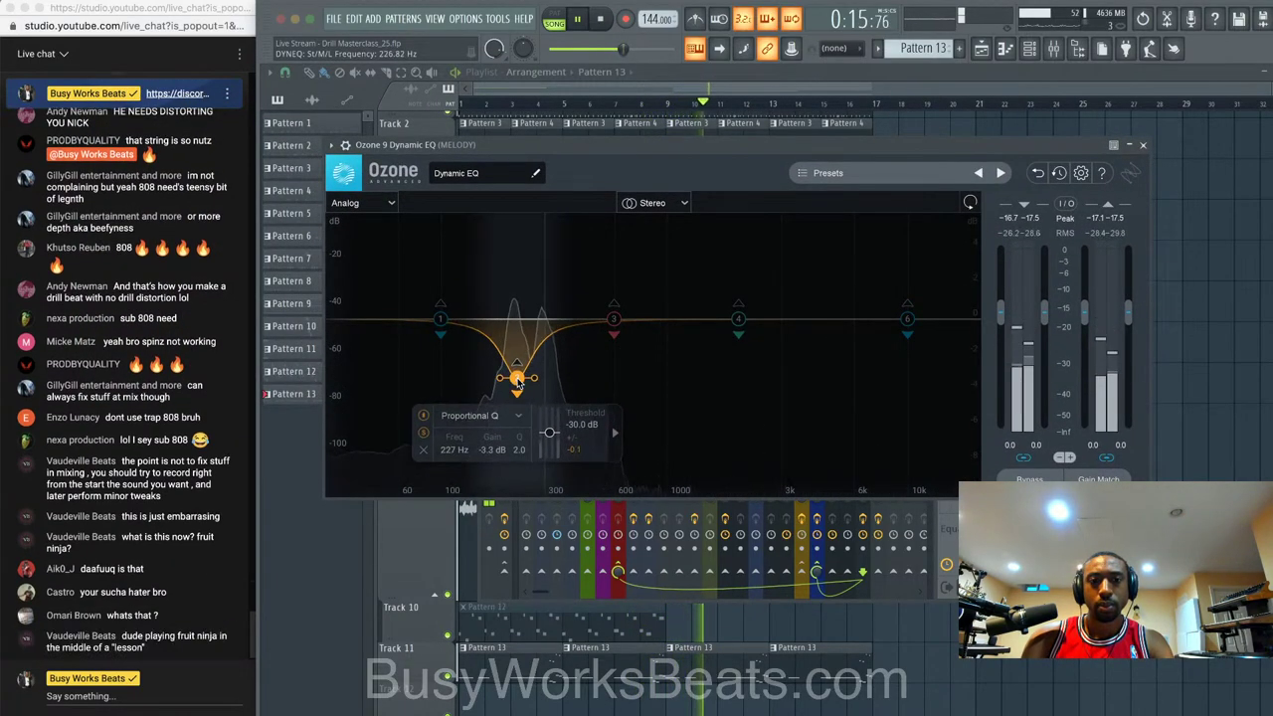
pyautogui.moveTo(550, 433); pyautogui.dragTo(550, 440)
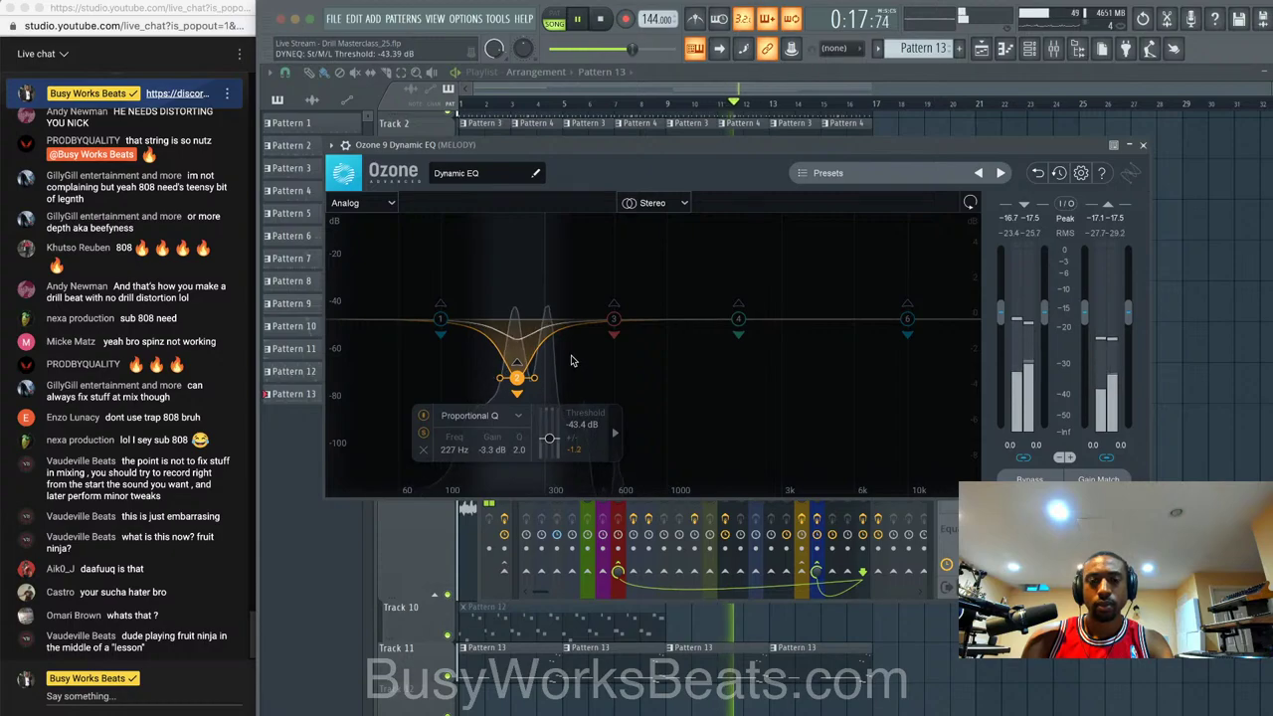
# - Set Dynamic EQ band 3 to -2.3 dB at 398 Hz on the MELODY track, audition it in solo and stop playback
pyautogui.moveTo(614, 318); pyautogui.dragTo(572, 359)
pyautogui.click(482, 280)
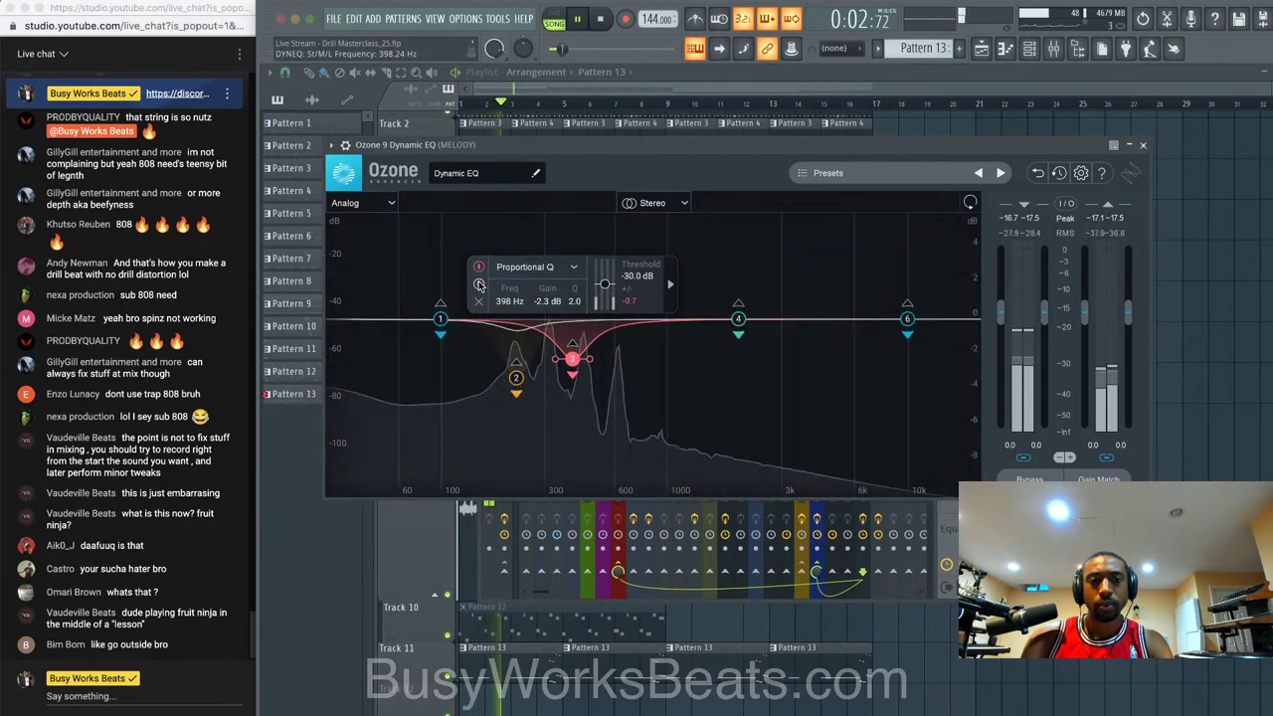
pyautogui.press('space')
# - Set the audio buffer length to 984 samples, resume playback and close the Dynamic EQ window
pyautogui.click(465, 18)
pyautogui.click(489, 65)
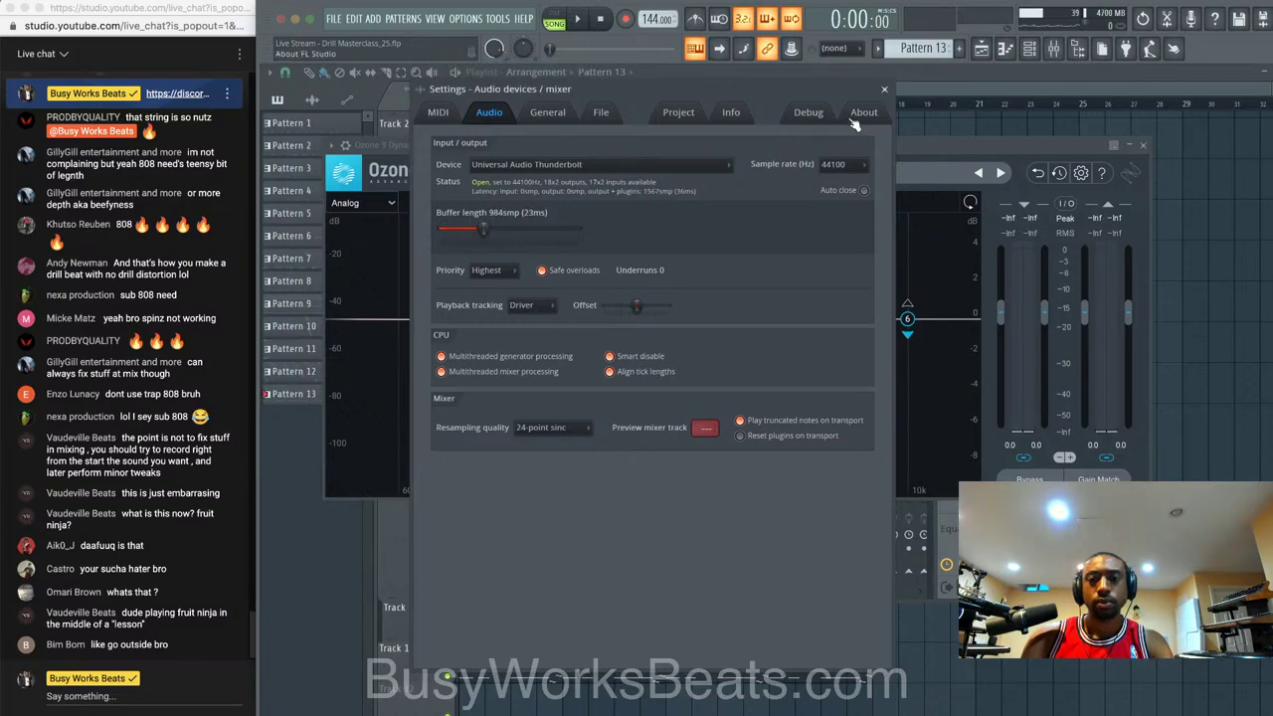
pyautogui.click(885, 90)
pyautogui.press('space')
pyautogui.click(1143, 145)
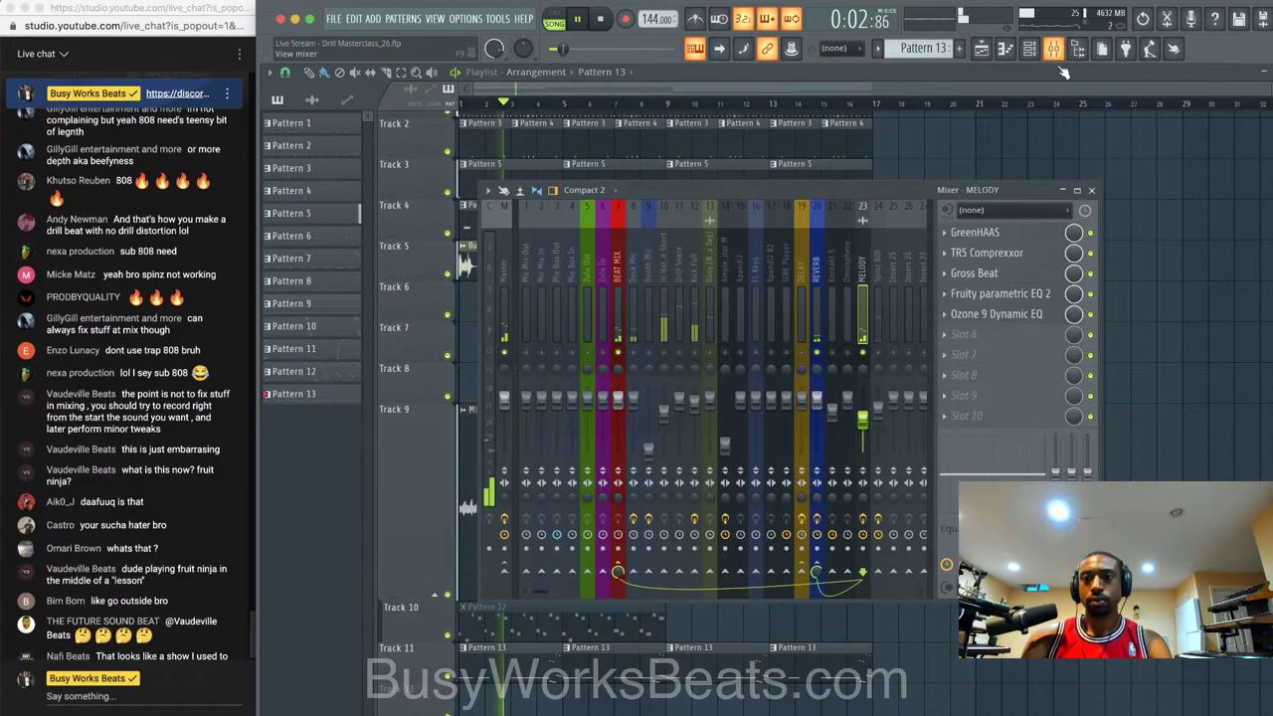
# - Enable a send from MELODY to DELAY in the mixer and clear the solo on the mixer tracks
pyautogui.click(1053, 48)
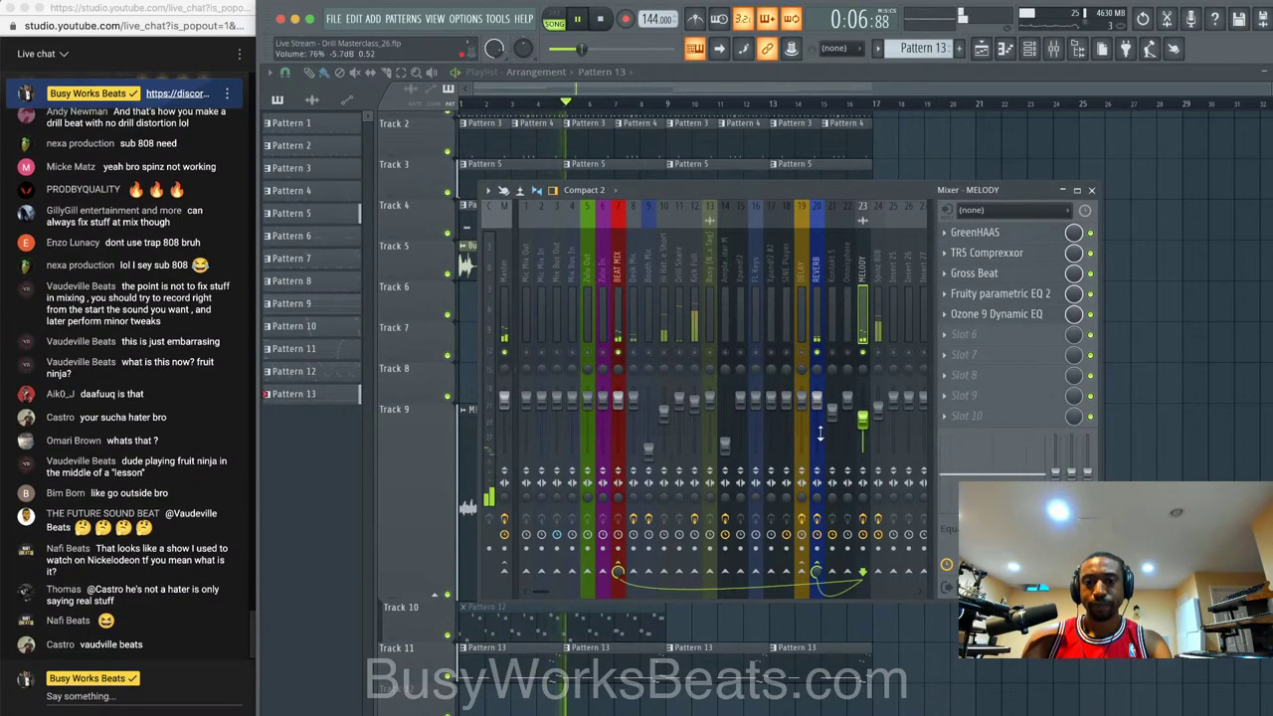
pyautogui.click(804, 571)
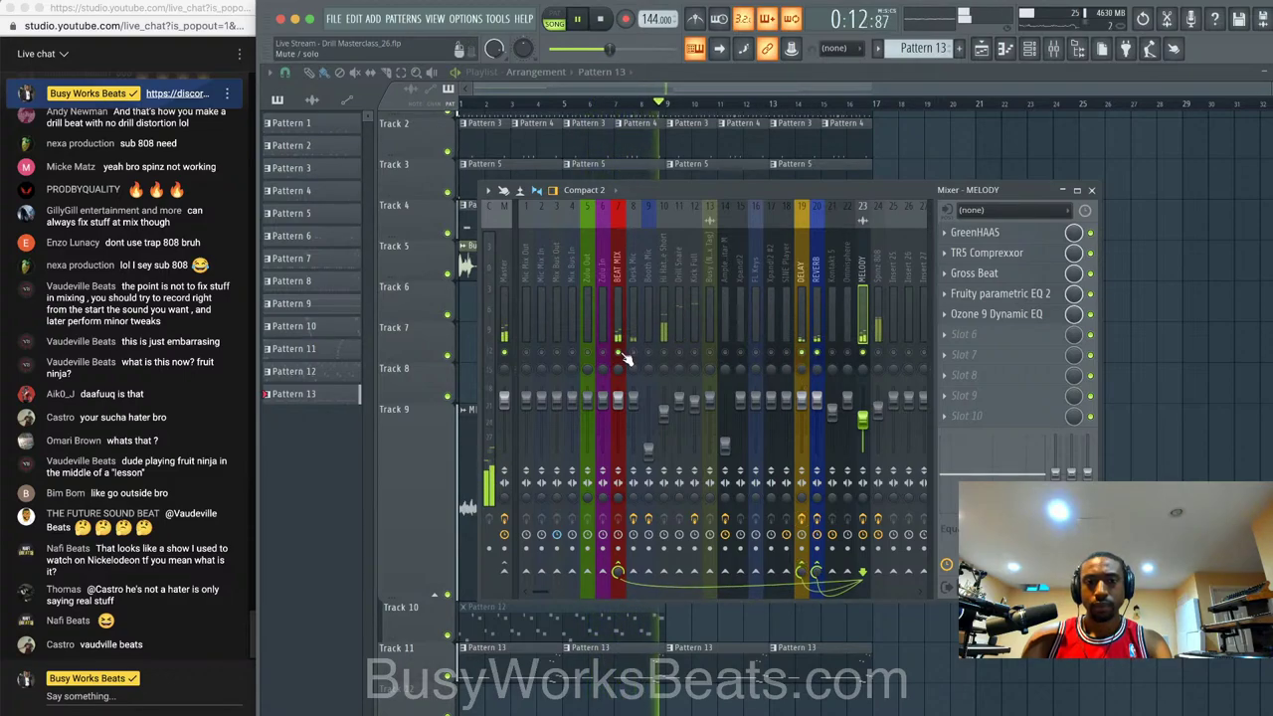
pyautogui.rightClick(620, 354)
pyautogui.press('space')
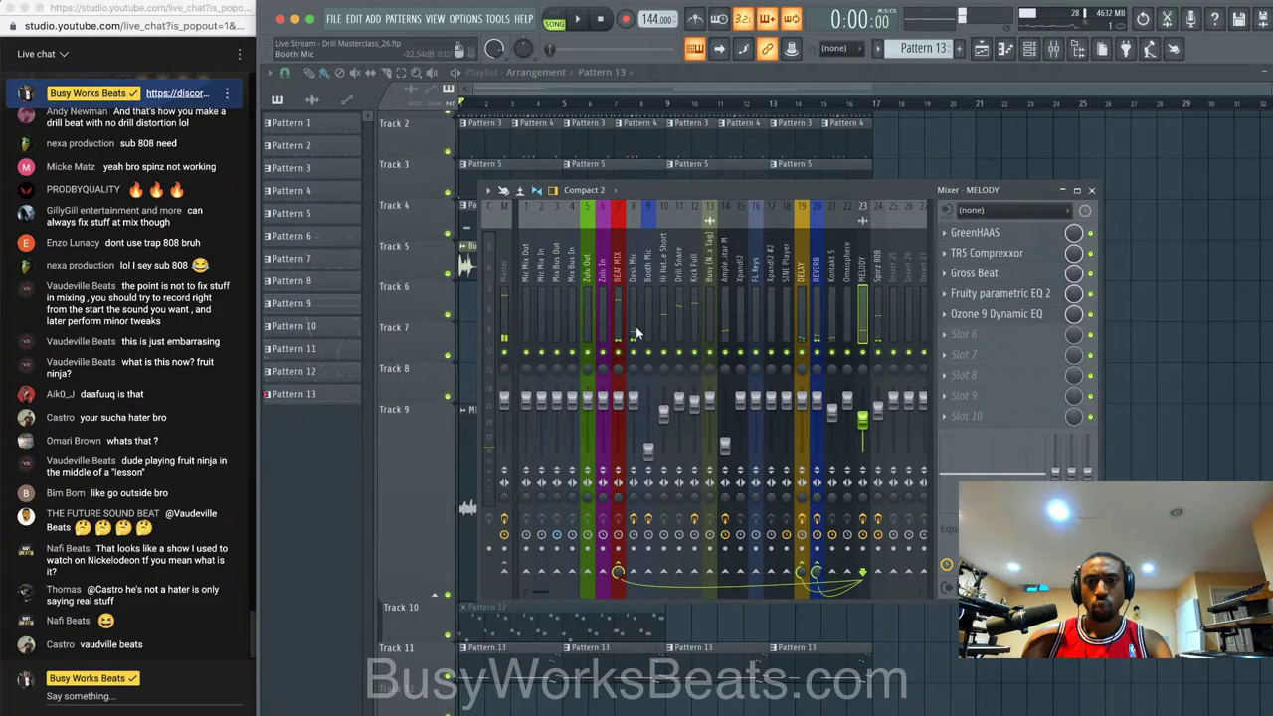
# - Restart playback, mute the Desk Mic mixer track and lower its fader
pyautogui.press('space')
pyautogui.click(634, 356)
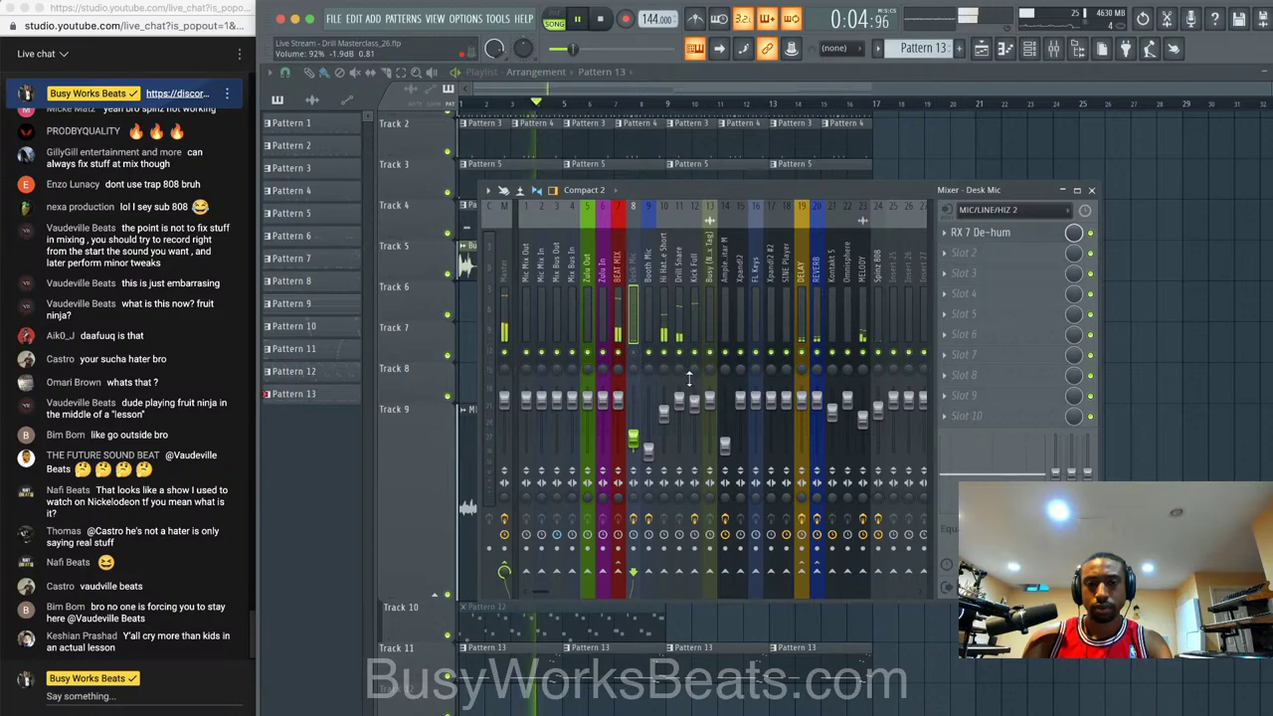
# - Lower the BEAT MIX fader slightly and route the track only to Mix Bus Out
pyautogui.click(622, 378)
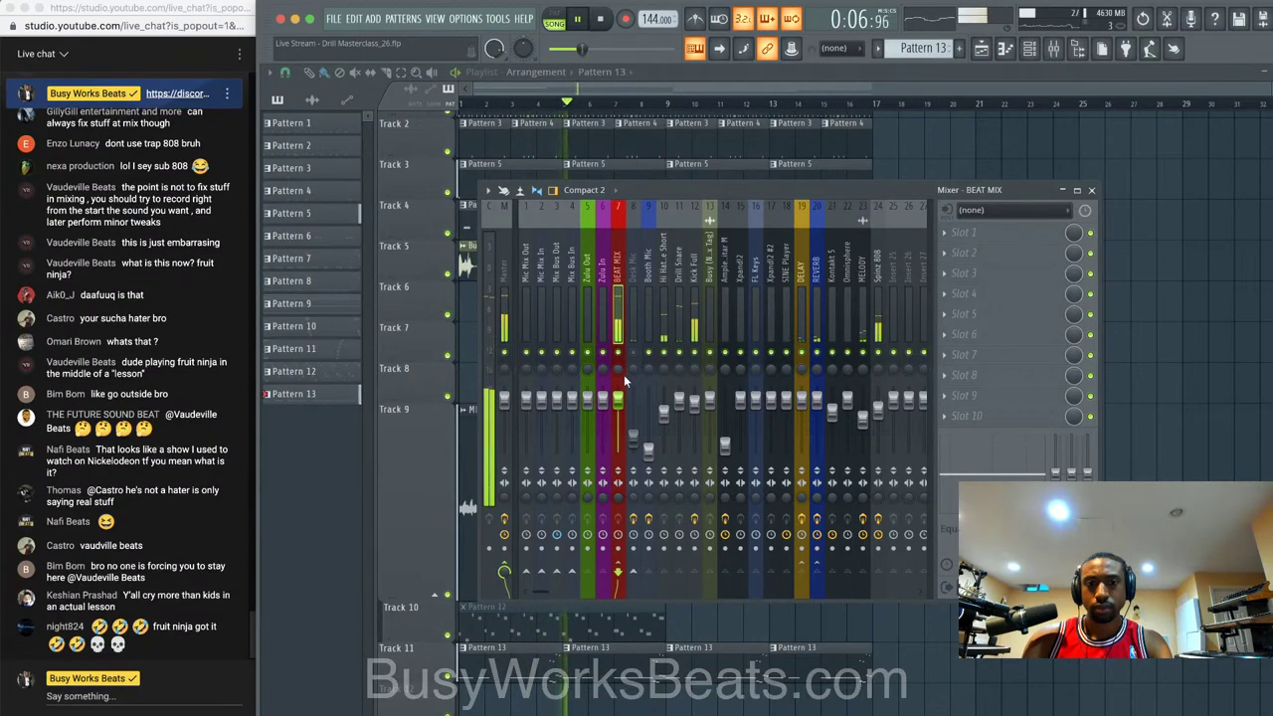
pyautogui.moveTo(617, 396); pyautogui.dragTo(617, 412)
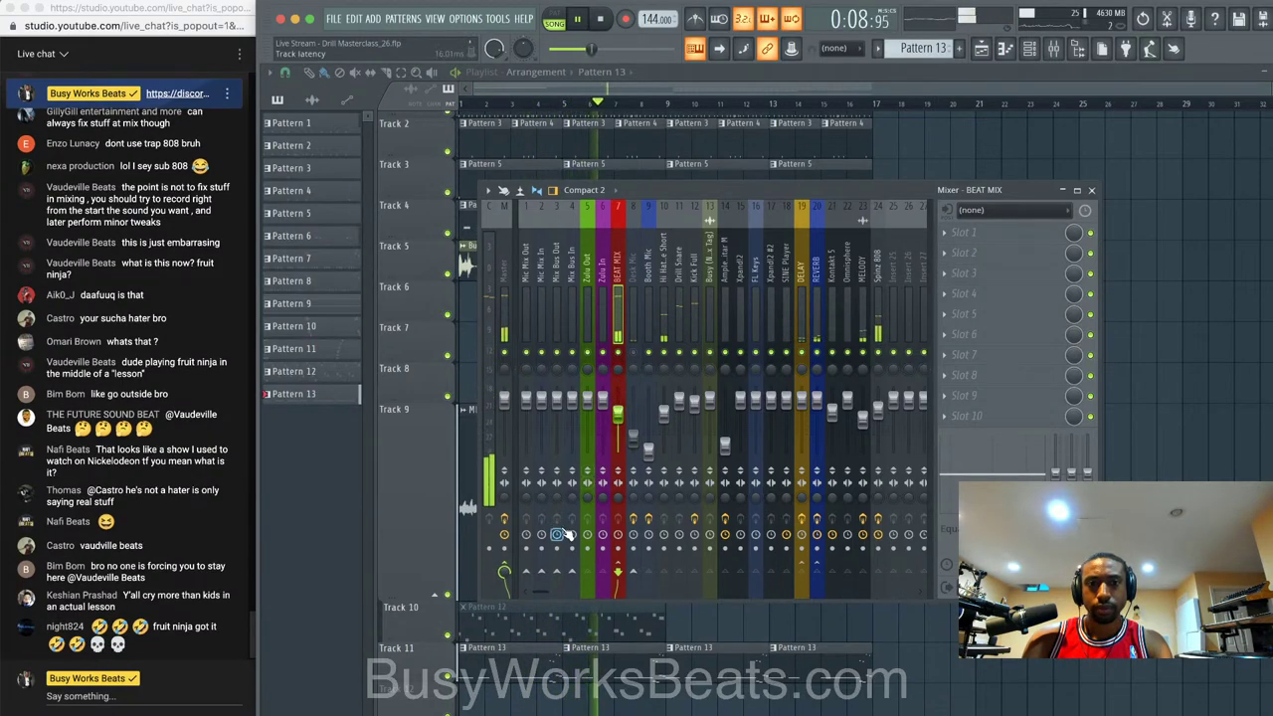
pyautogui.rightClick(557, 572)
pyautogui.click(585, 594)
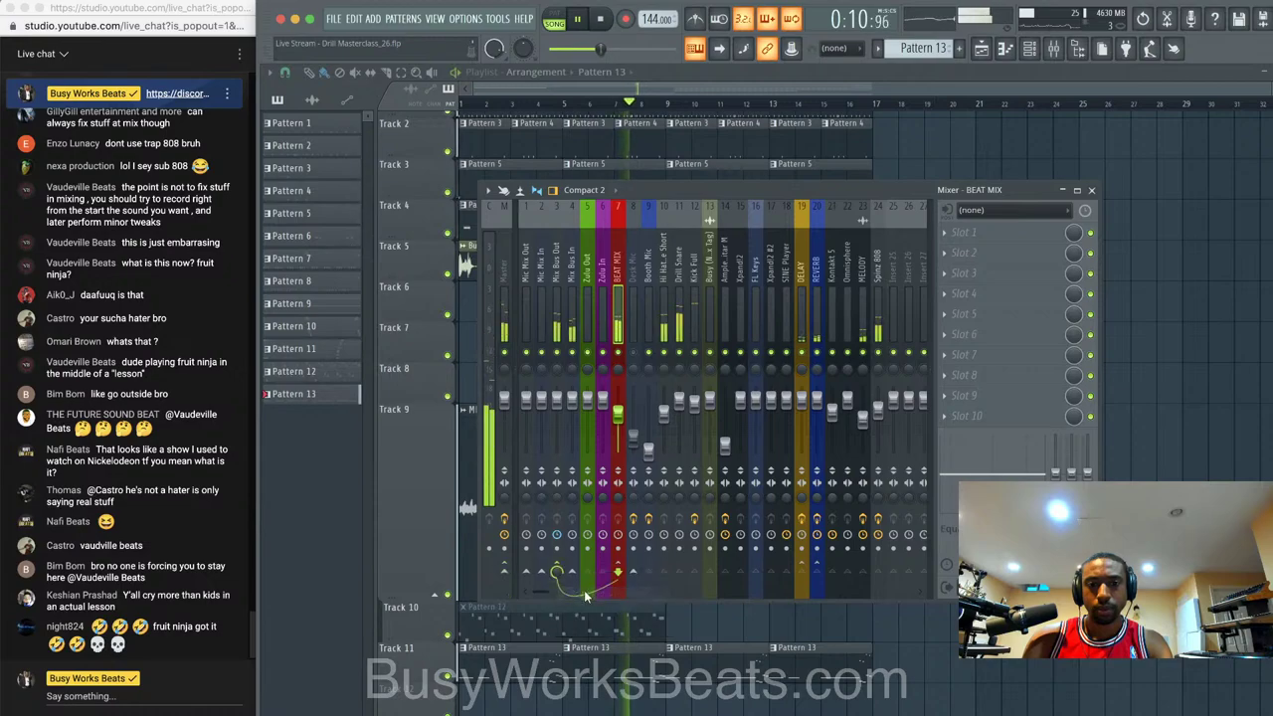
# - Check the Mix Bus In, Spinz 808 and Kick Full mixer tracks during playback, and close the mixer
pyautogui.click(573, 280)
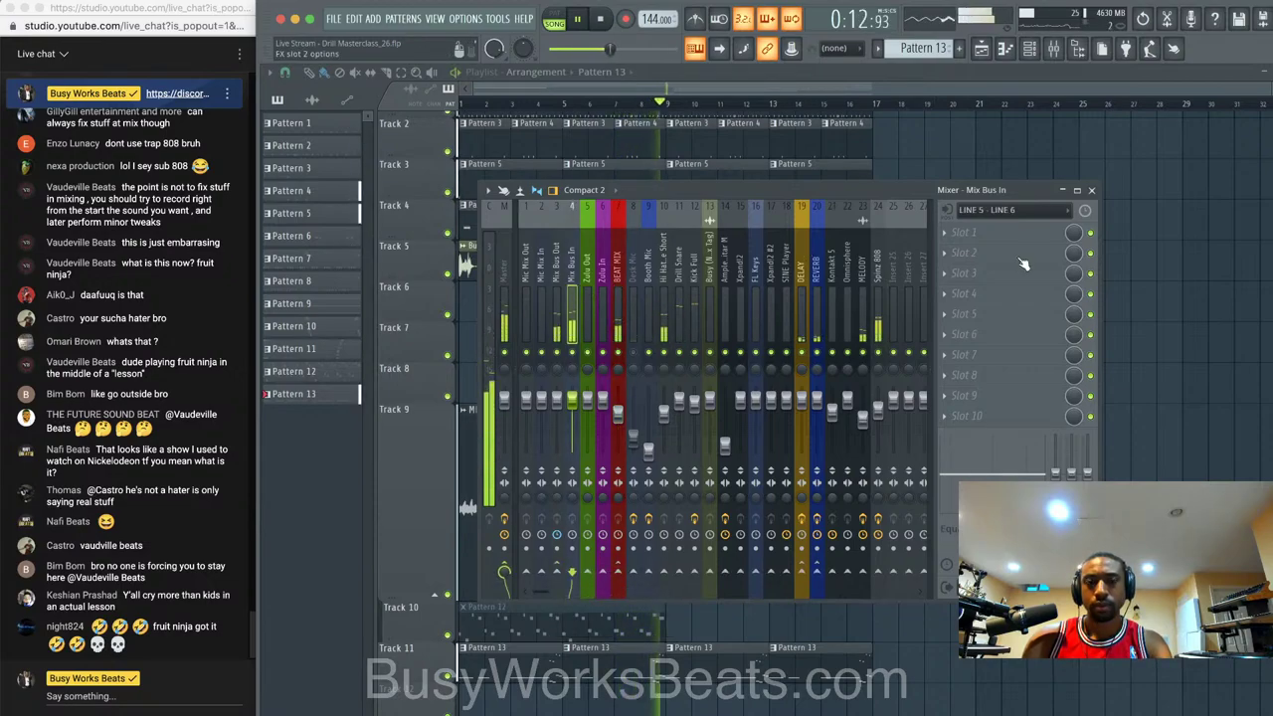
pyautogui.click(1155, 288)
pyautogui.click(1055, 51)
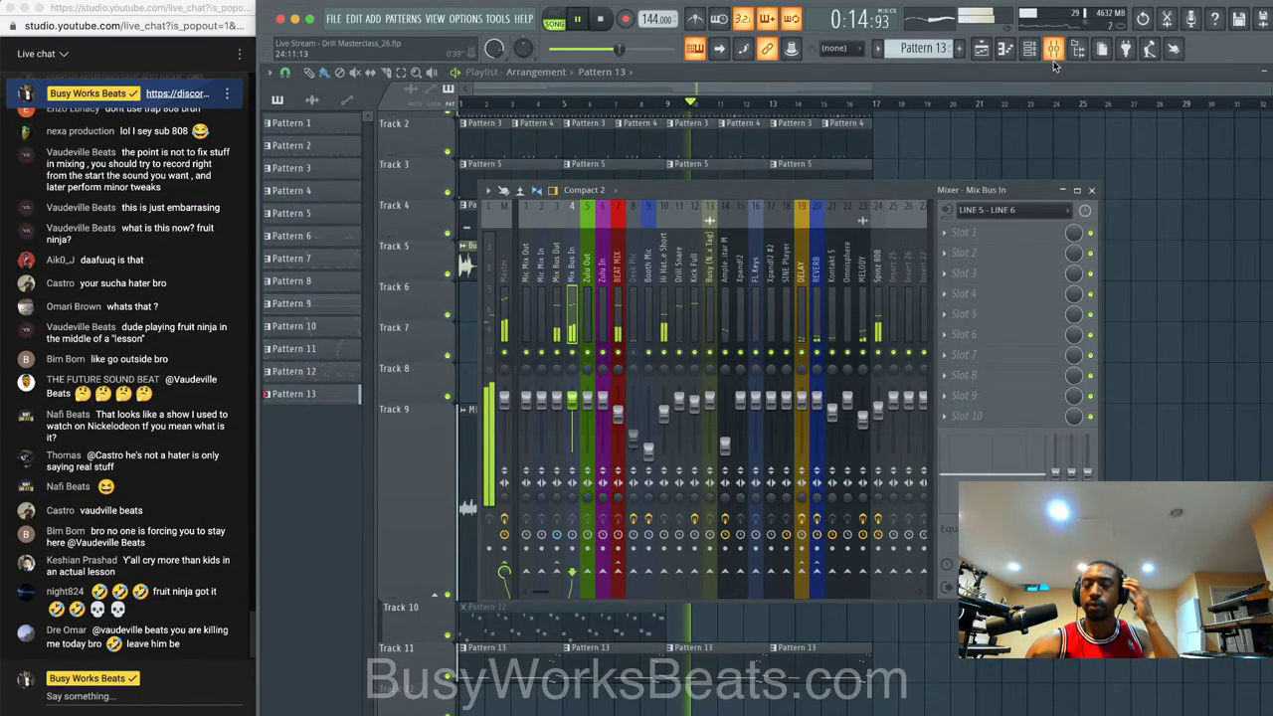
pyautogui.click(880, 270)
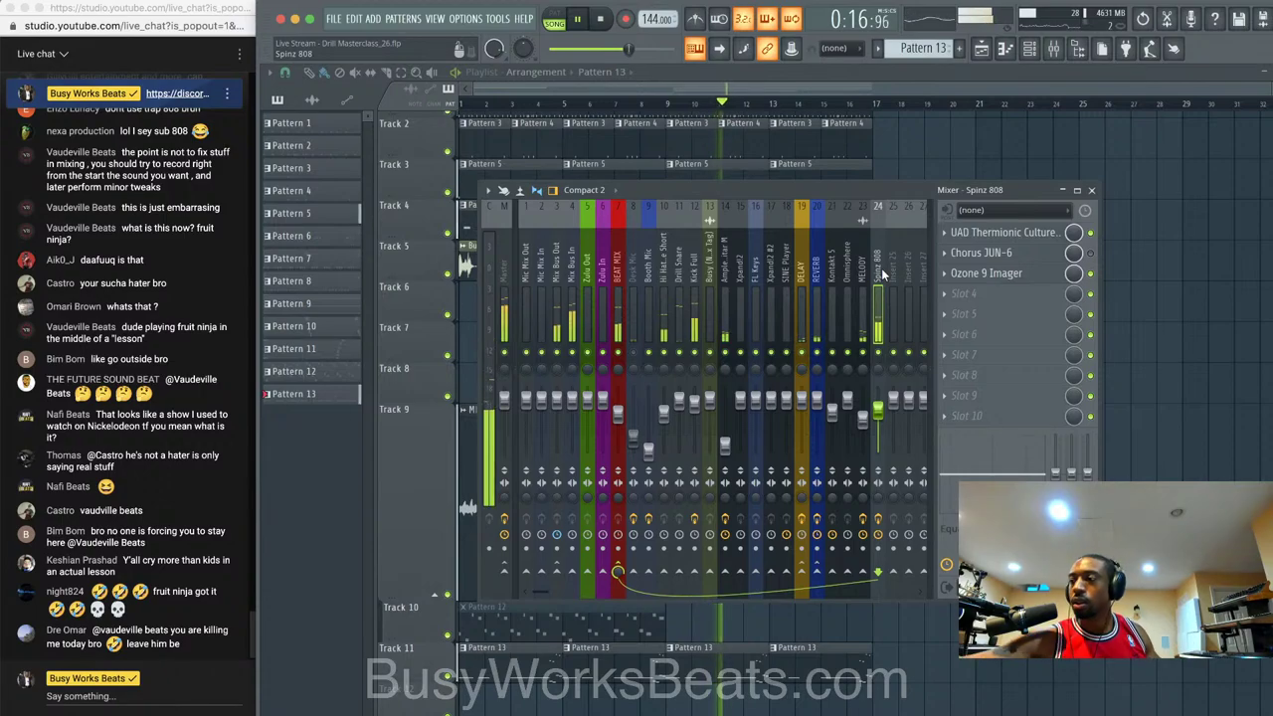
pyautogui.click(697, 390)
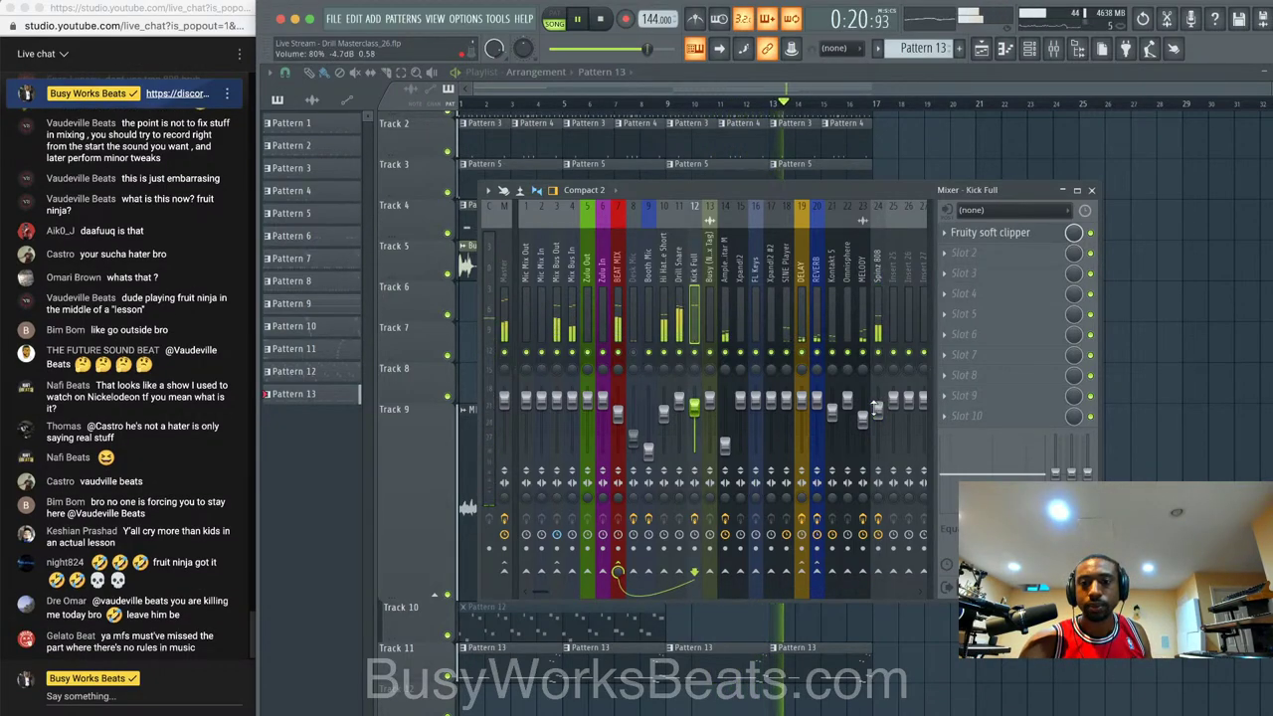
pyautogui.click(877, 407)
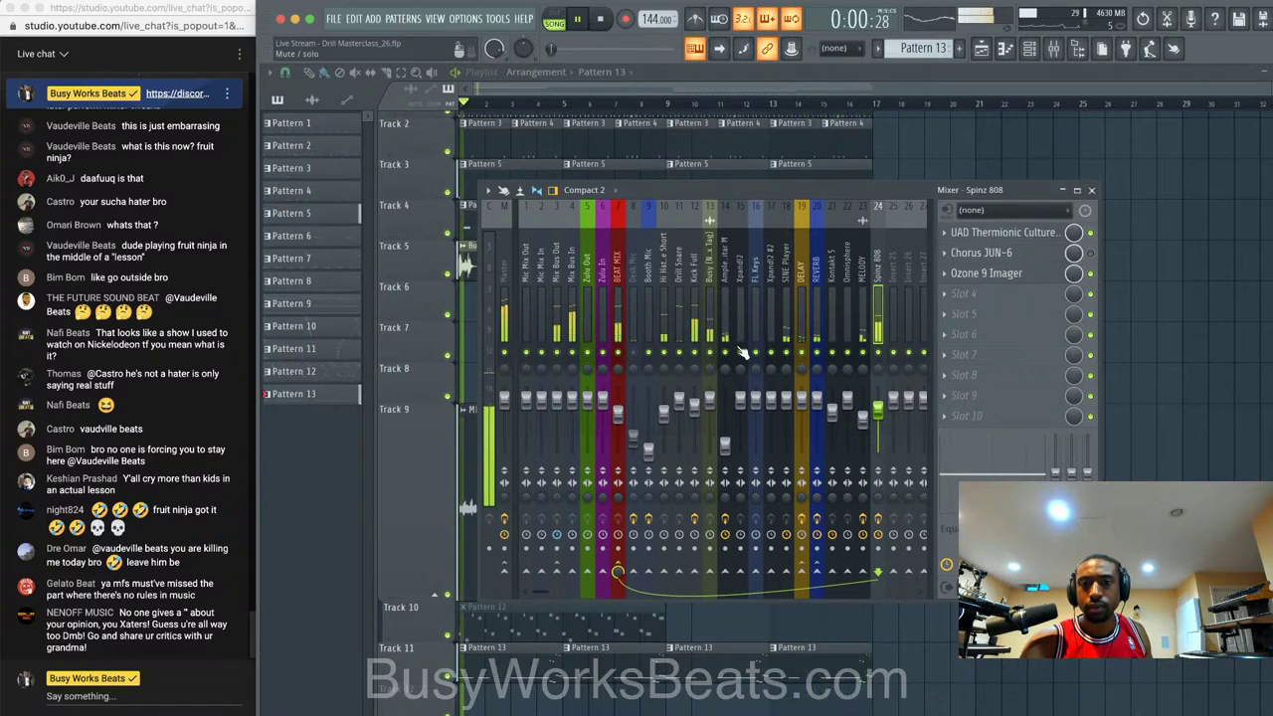
pyautogui.click(1091, 189)
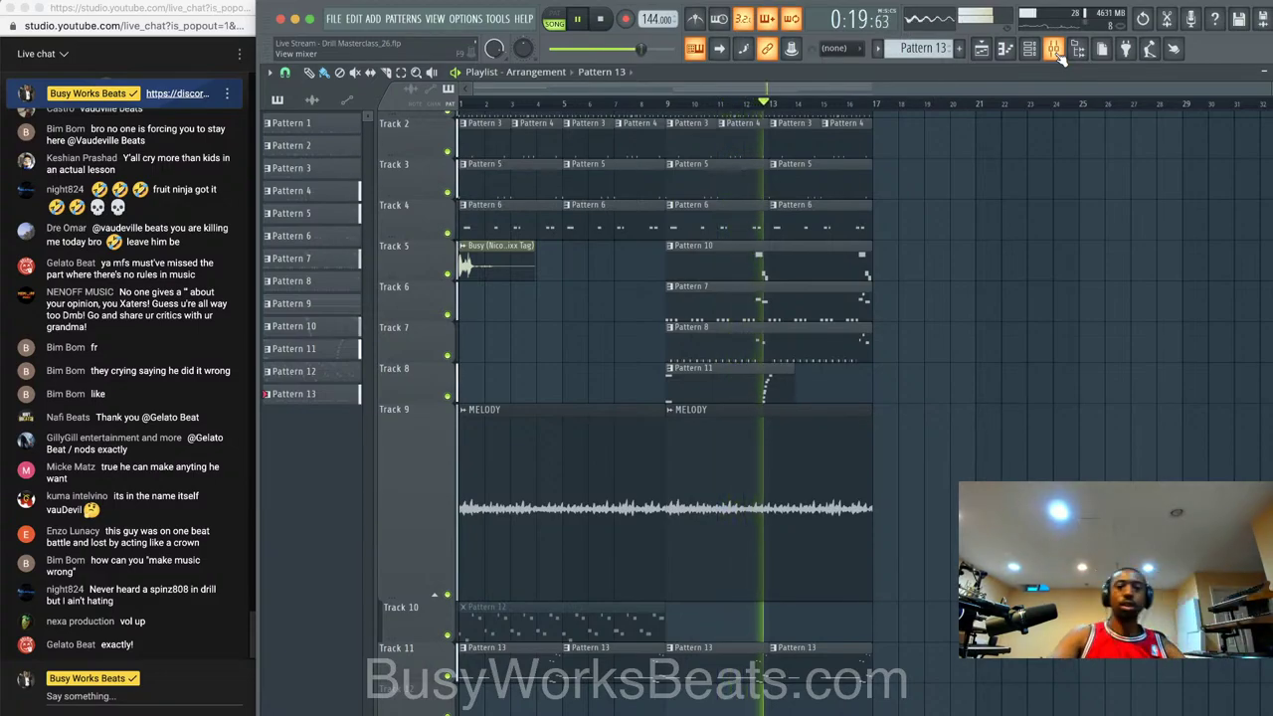
# - Reopen the mixer and lower the Kick Full fader slightly
pyautogui.click(1056, 52)
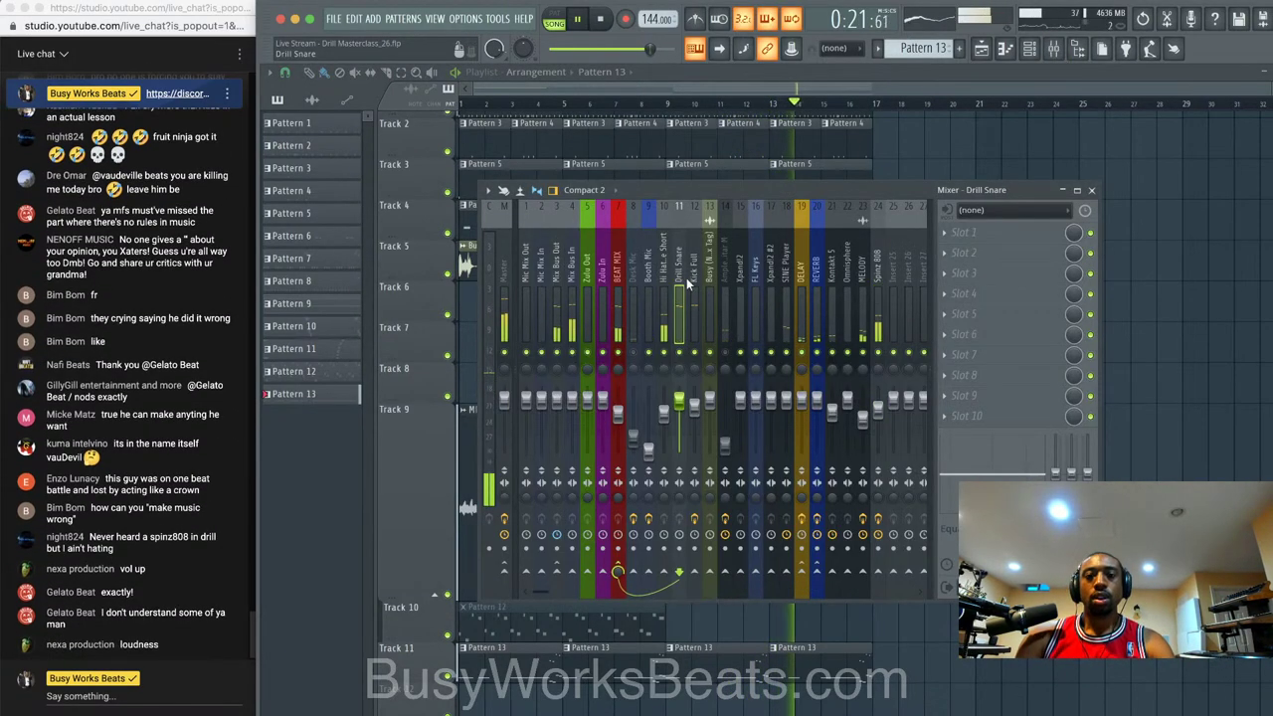
pyautogui.click(694, 283)
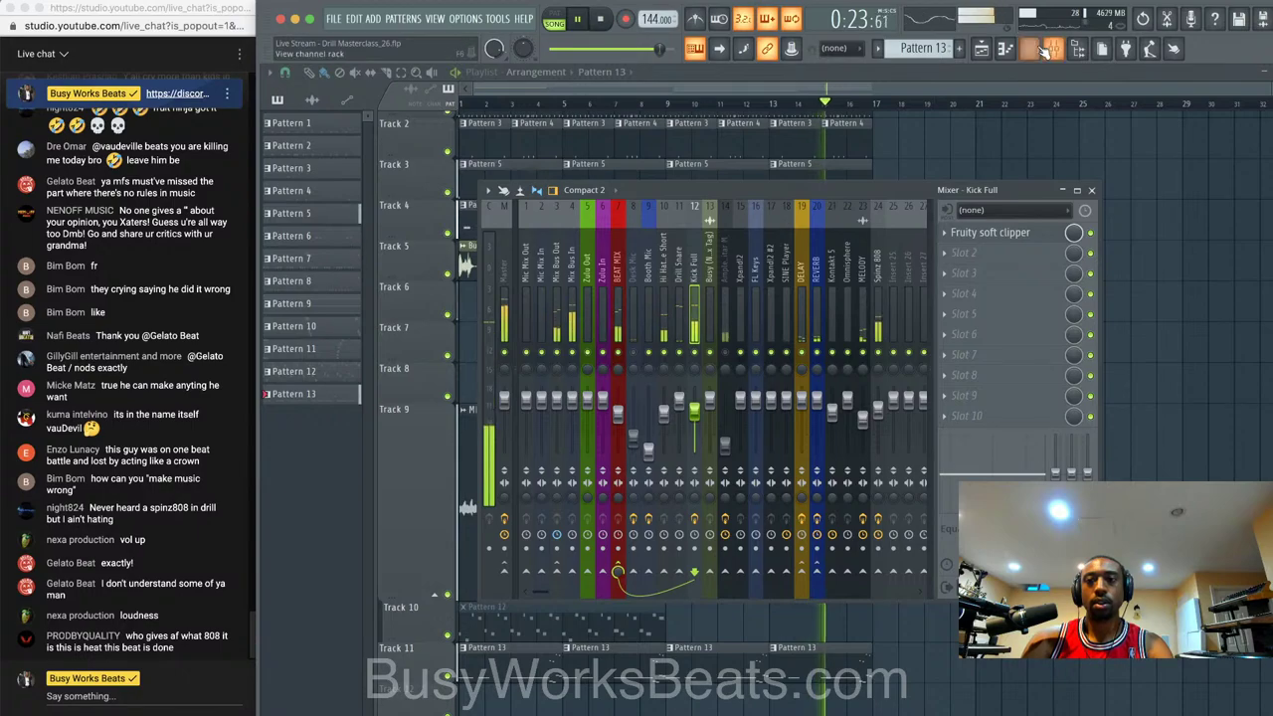
# - Inspect the Kick Full channel's sample and miscellaneous settings from the channel rack, restart playback and close its window
pyautogui.press('F6')
pyautogui.press('space')
pyautogui.click(424, 154)
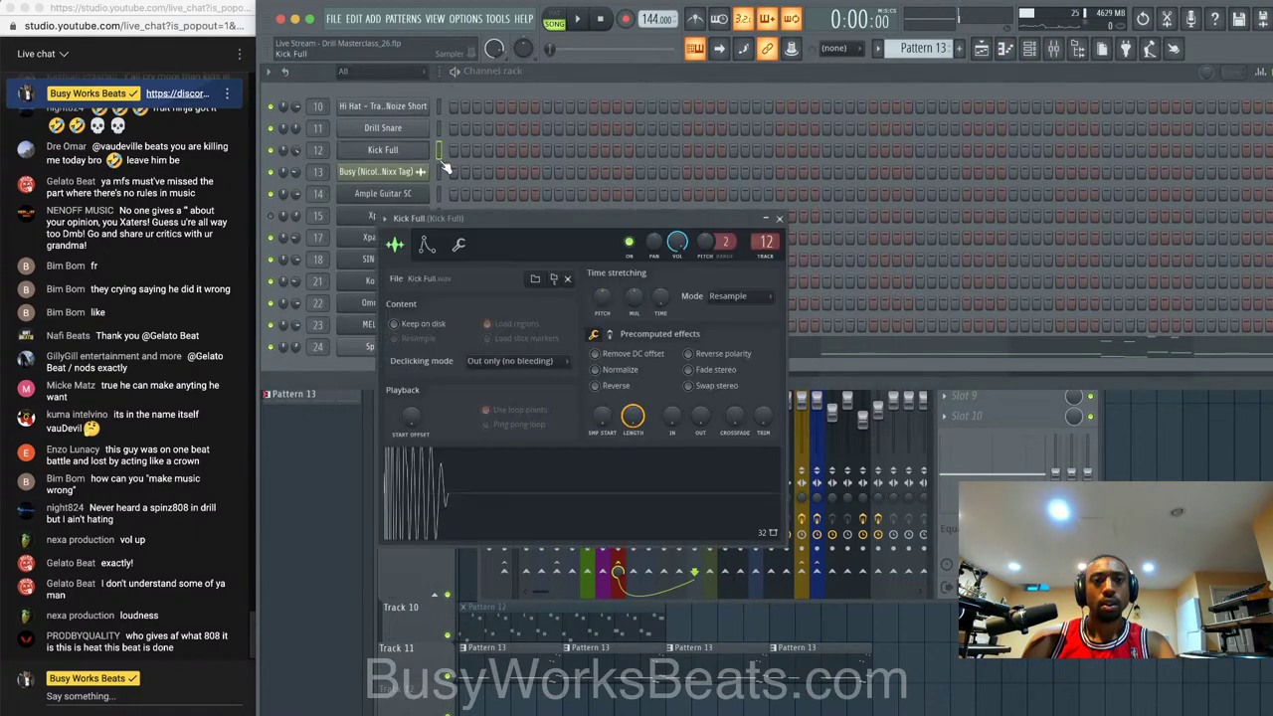
pyautogui.click(463, 246)
pyautogui.press('space')
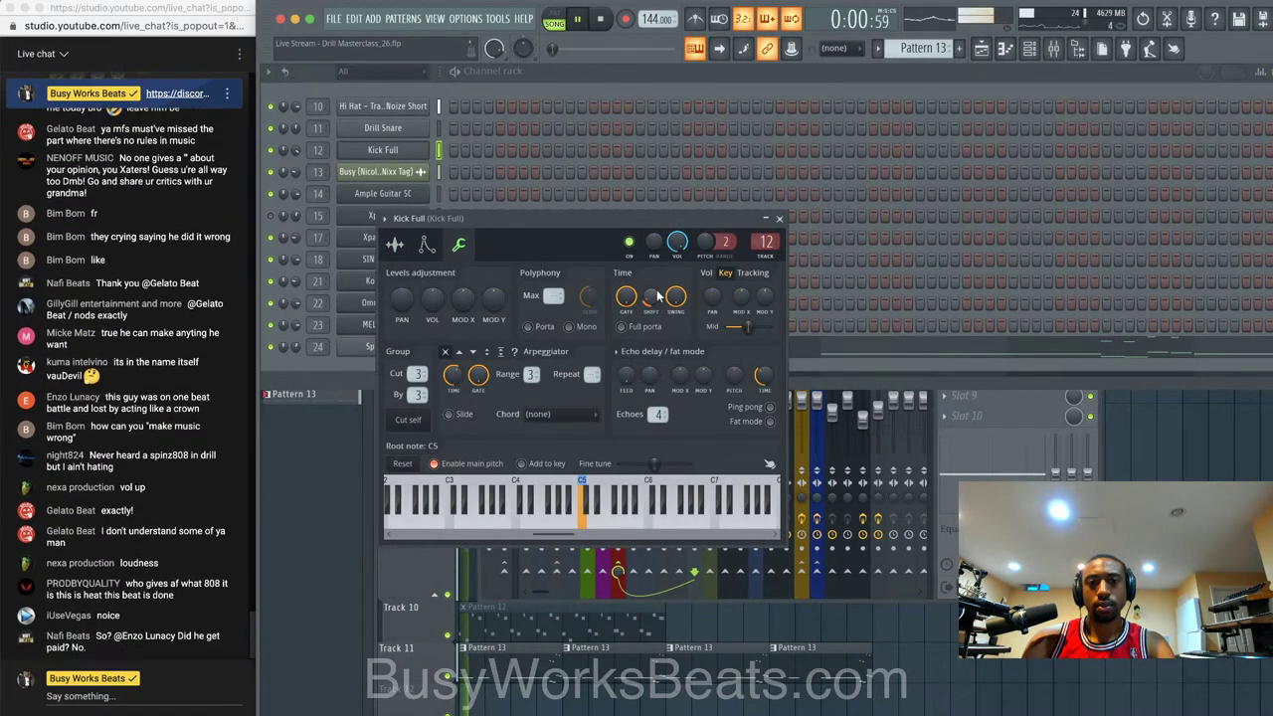
pyautogui.click(779, 218)
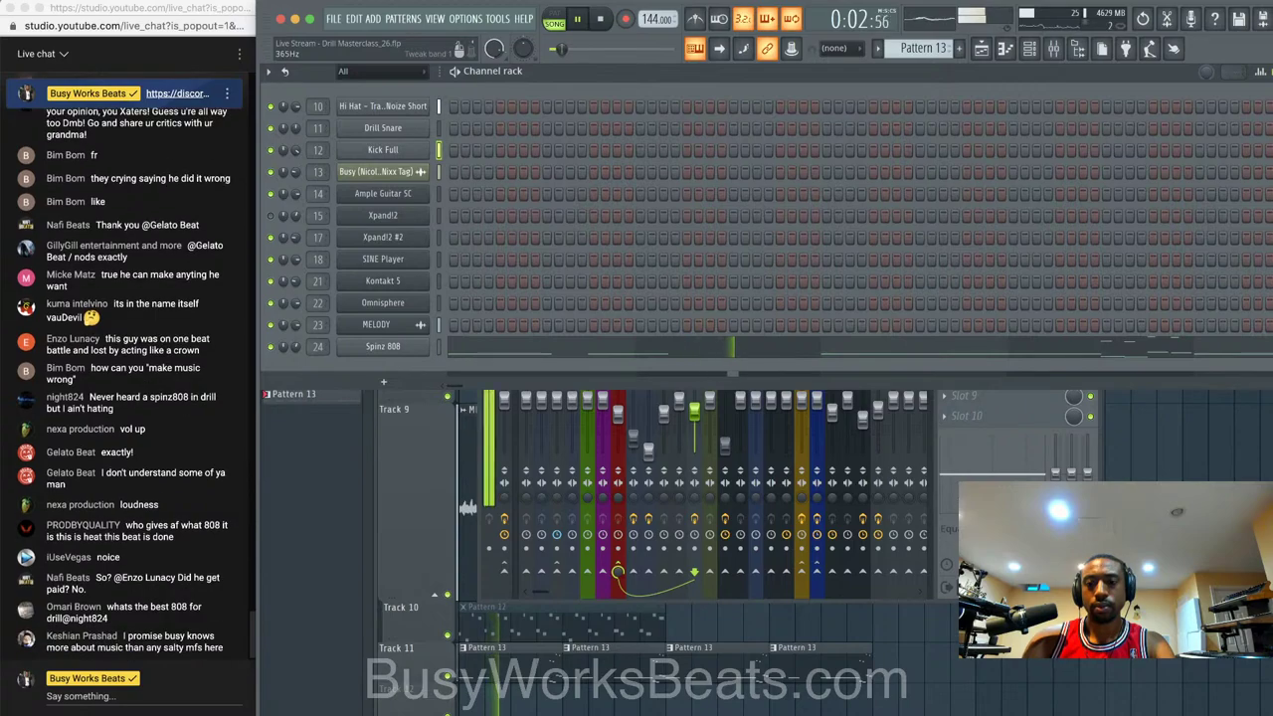
# - Delete the first two Pattern 13 clips on playlist Track 11, leaving bars 1 to 8 empty
pyautogui.press('F9')
pyautogui.press('F5')
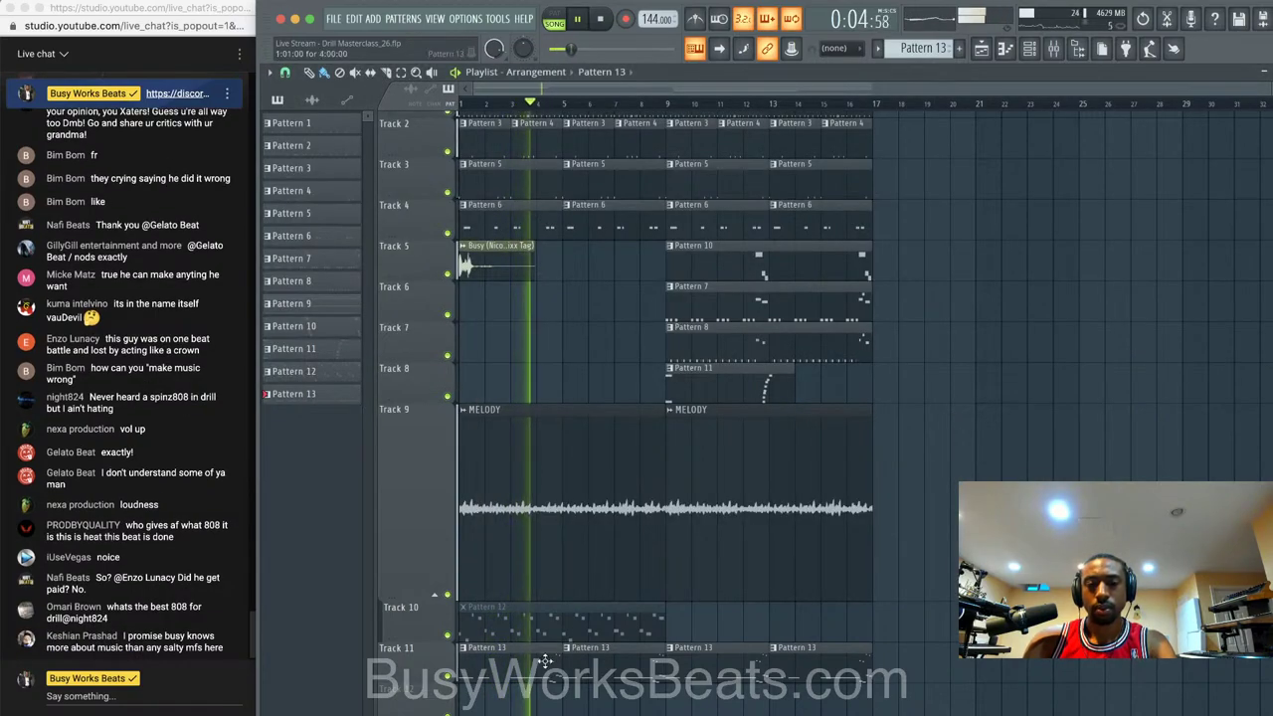
pyautogui.rightClick(594, 663)
pyautogui.rightClick(492, 663)
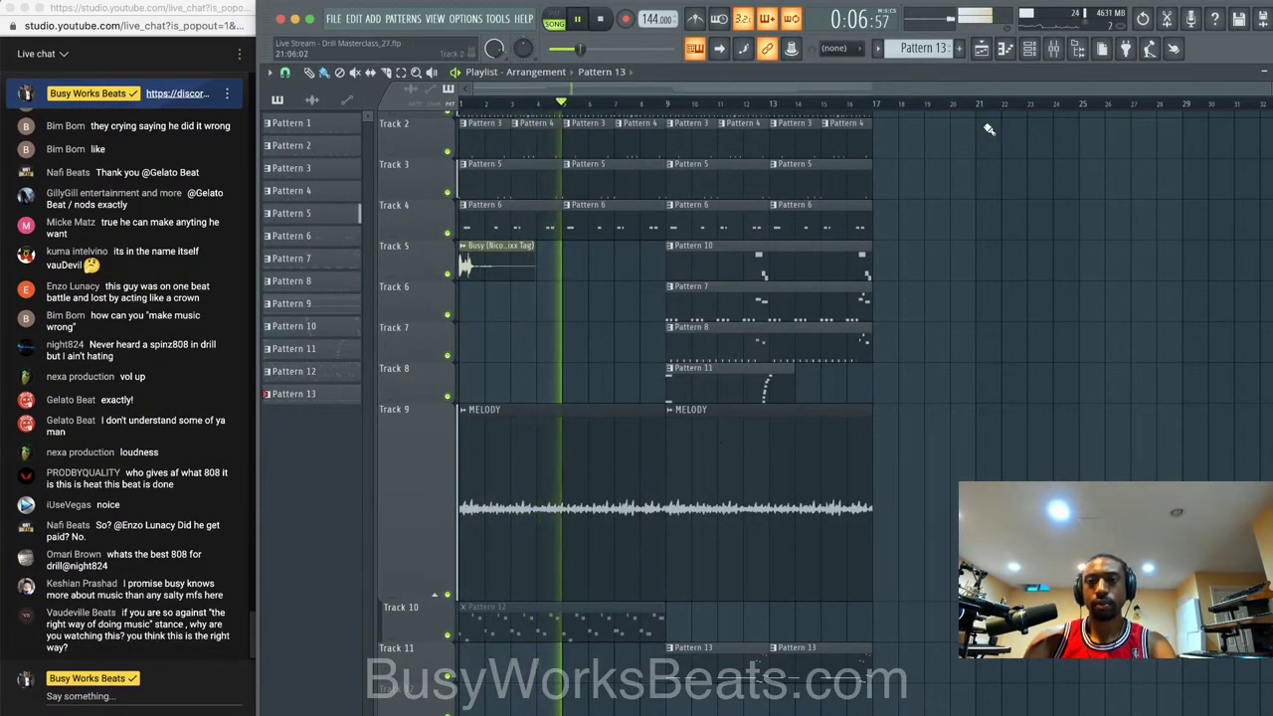
# - Bring back the mixer and set the audio buffer length to 128 samples in the audio settings
pyautogui.click(1055, 50)
pyautogui.press('F9')
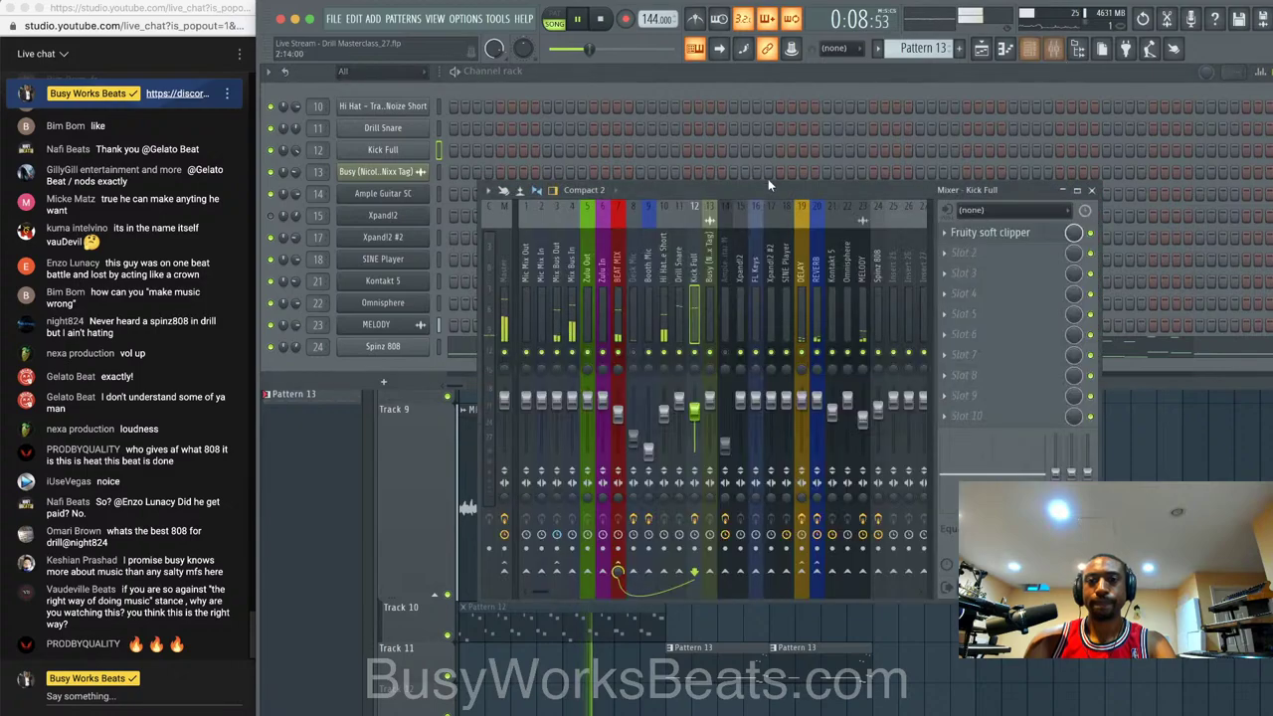
pyautogui.click(465, 18)
pyautogui.click(477, 62)
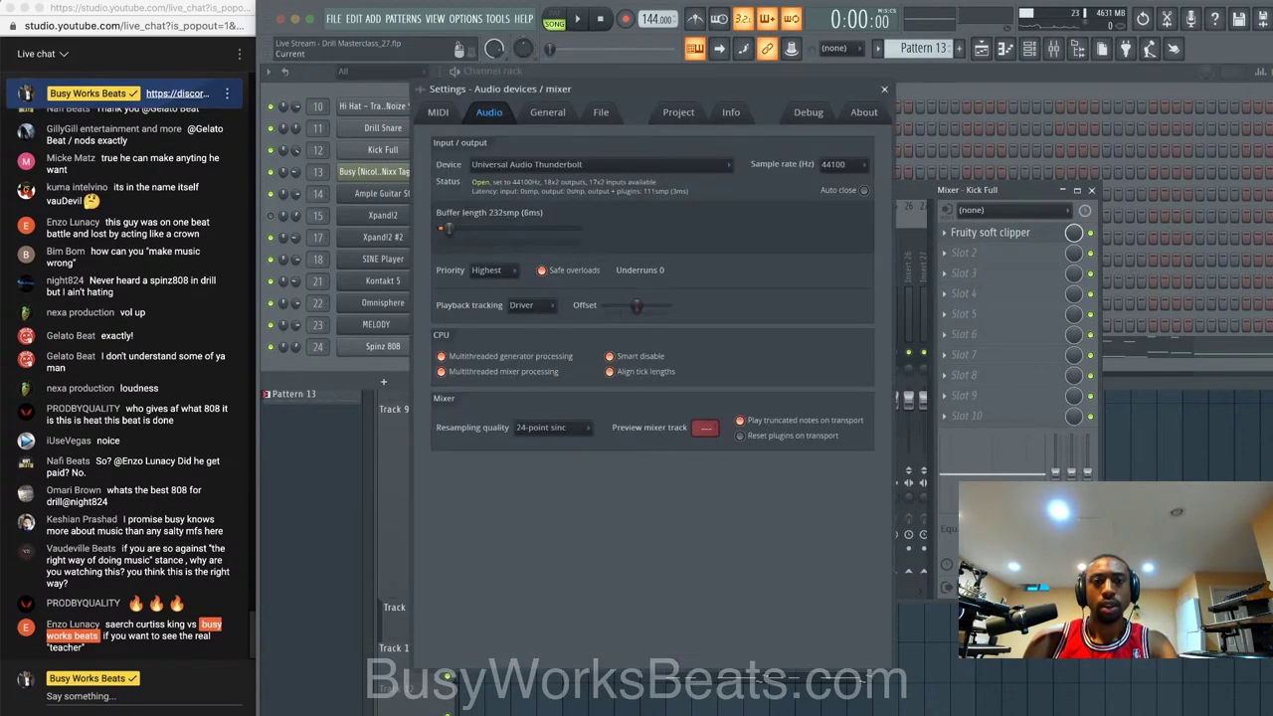
pyautogui.click(884, 89)
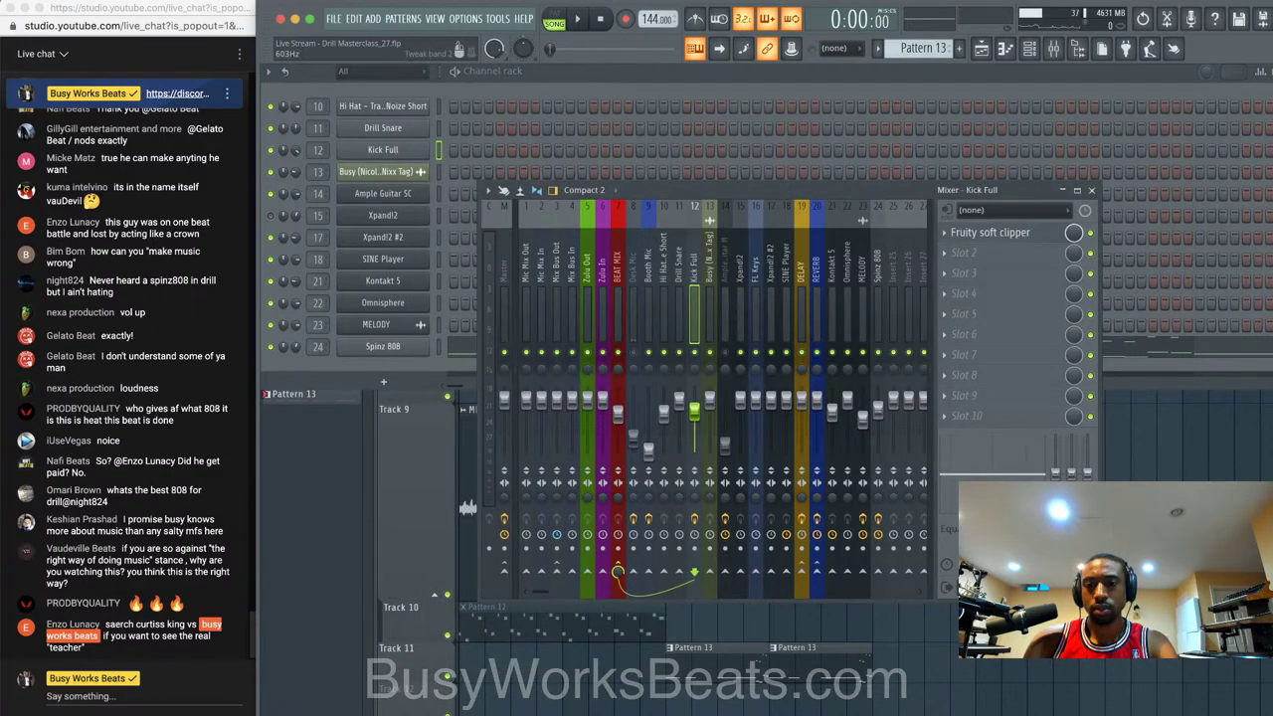
# - Unmute the Desk Mic track, stop playback and raise its fader level with the neighbouring Zulu tracks
pyautogui.press('space')
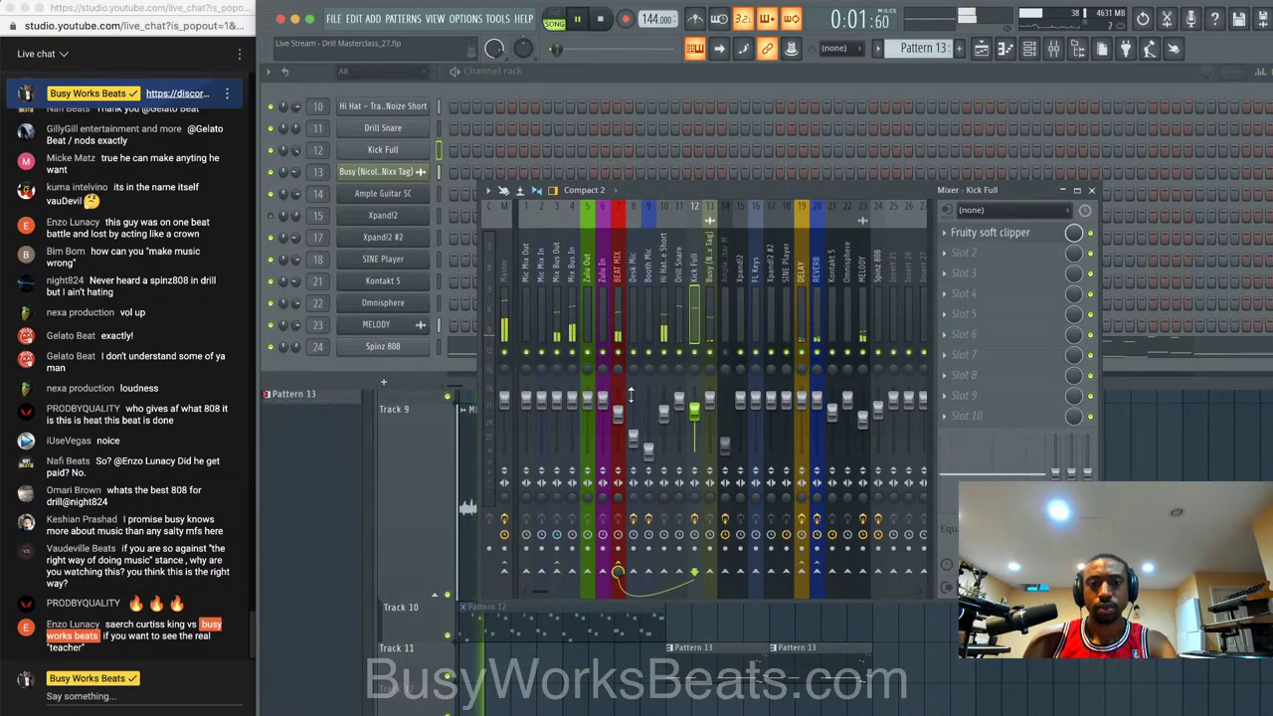
pyautogui.press('space')
pyautogui.click(633, 438)
pyautogui.moveTo(633, 407); pyautogui.dragTo(633, 401)
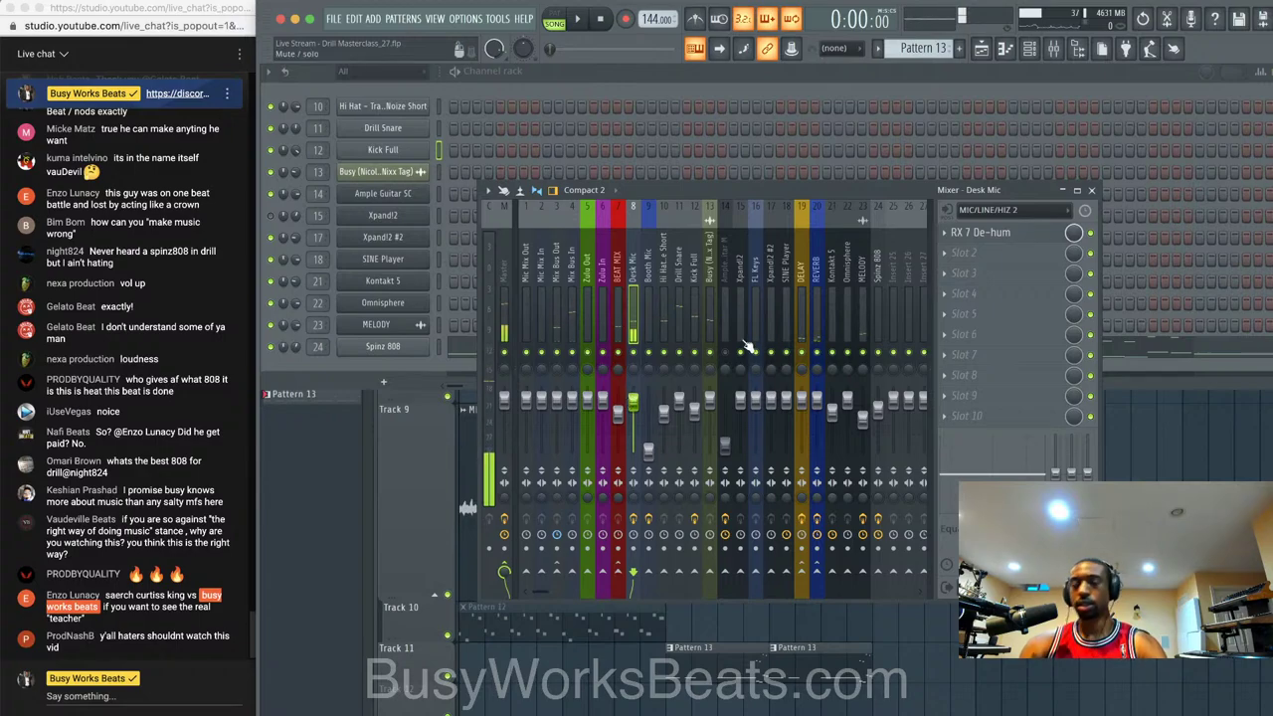
# - Close the mixer and channel rack, save the project and stop playback
pyautogui.press('space')
pyautogui.click(1091, 190)
pyautogui.press('F6')
pyautogui.press('super+s')
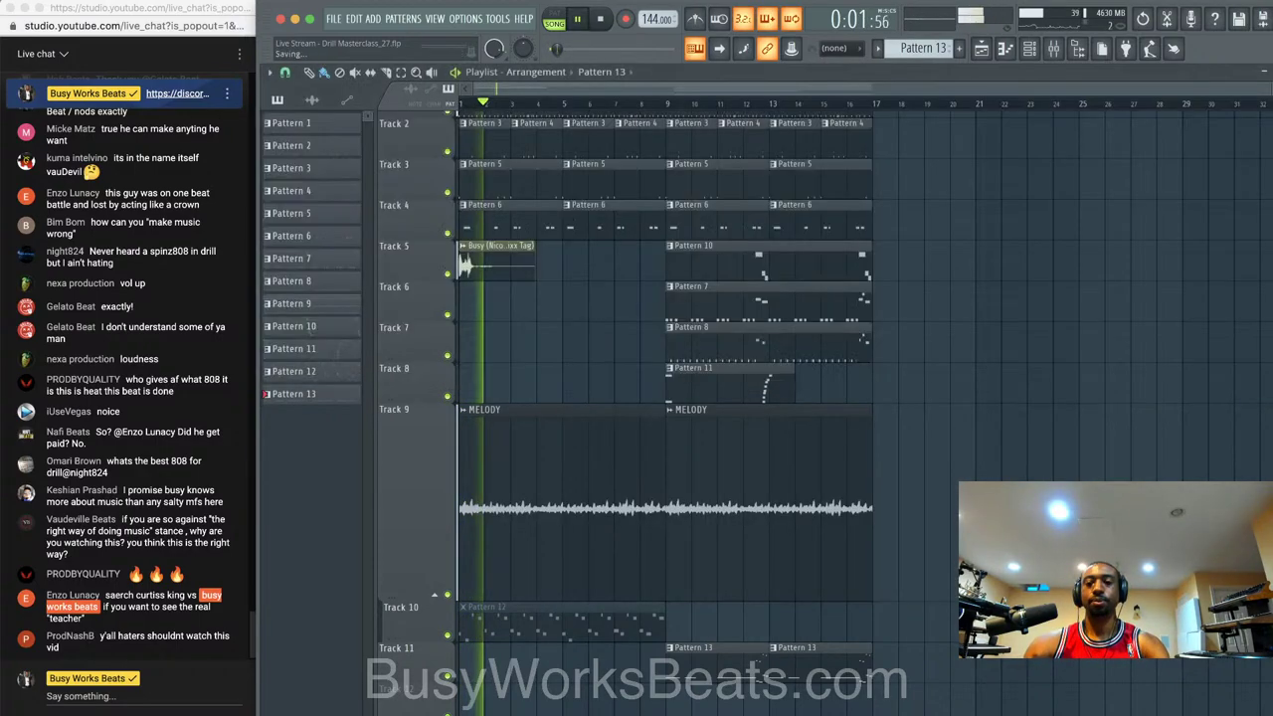
pyautogui.press('space')
pyautogui.click(1032, 49)
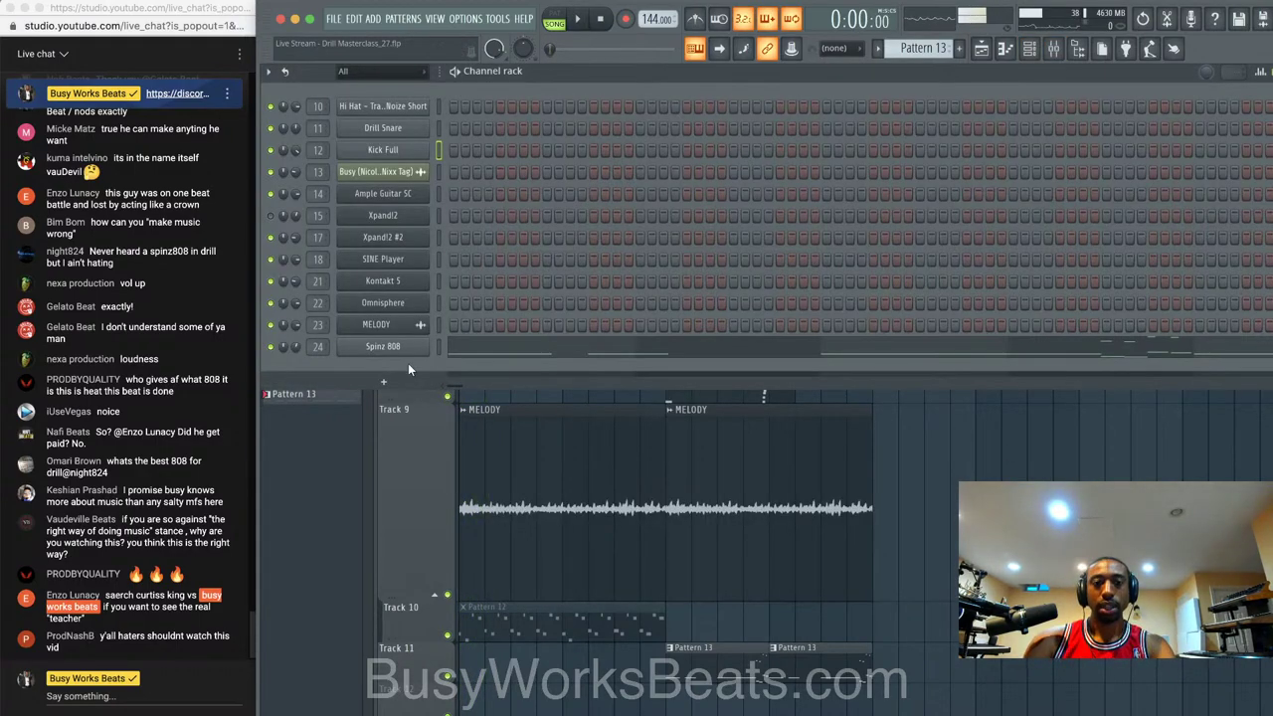
pyautogui.press('space')
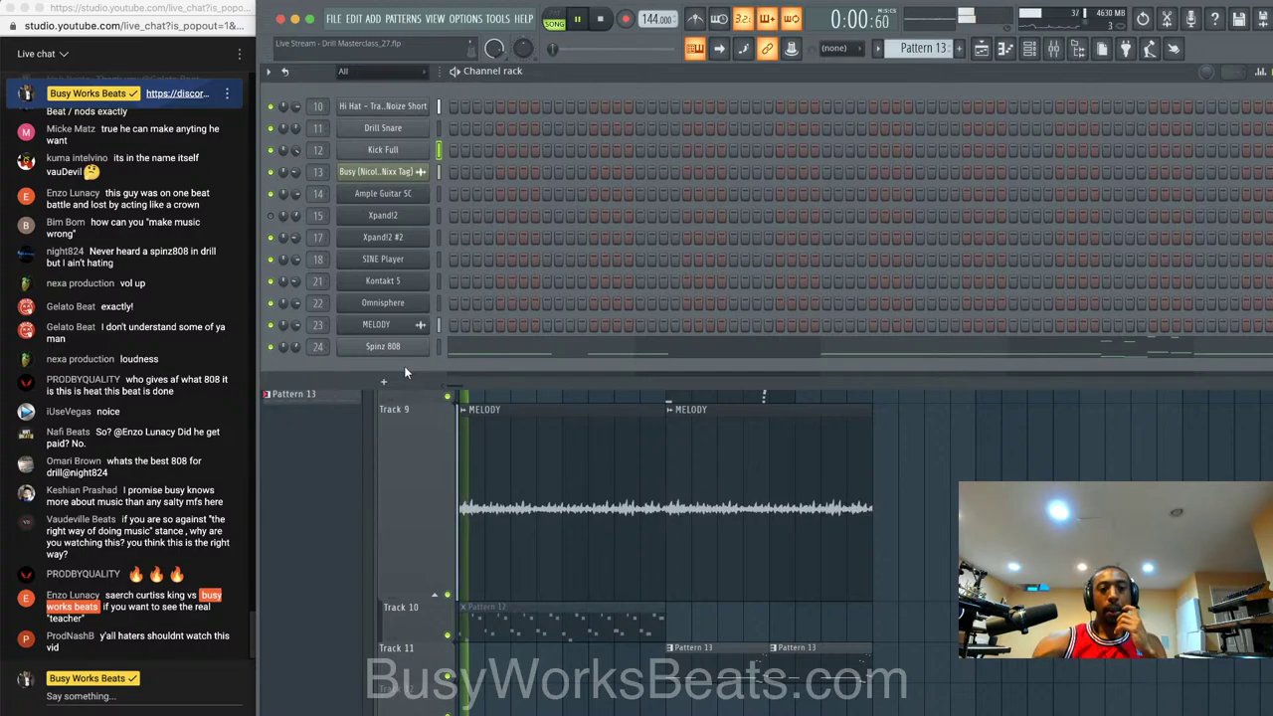
pyautogui.click(383, 381)
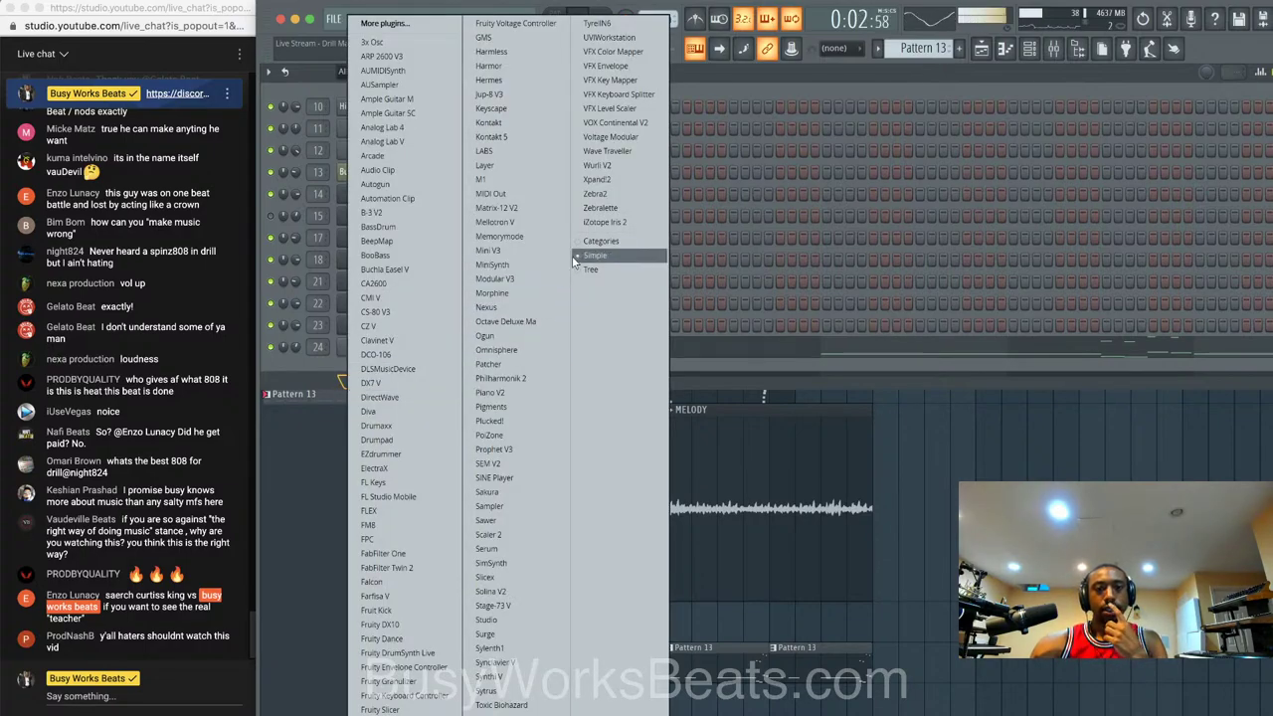
pyautogui.click(736, 89)
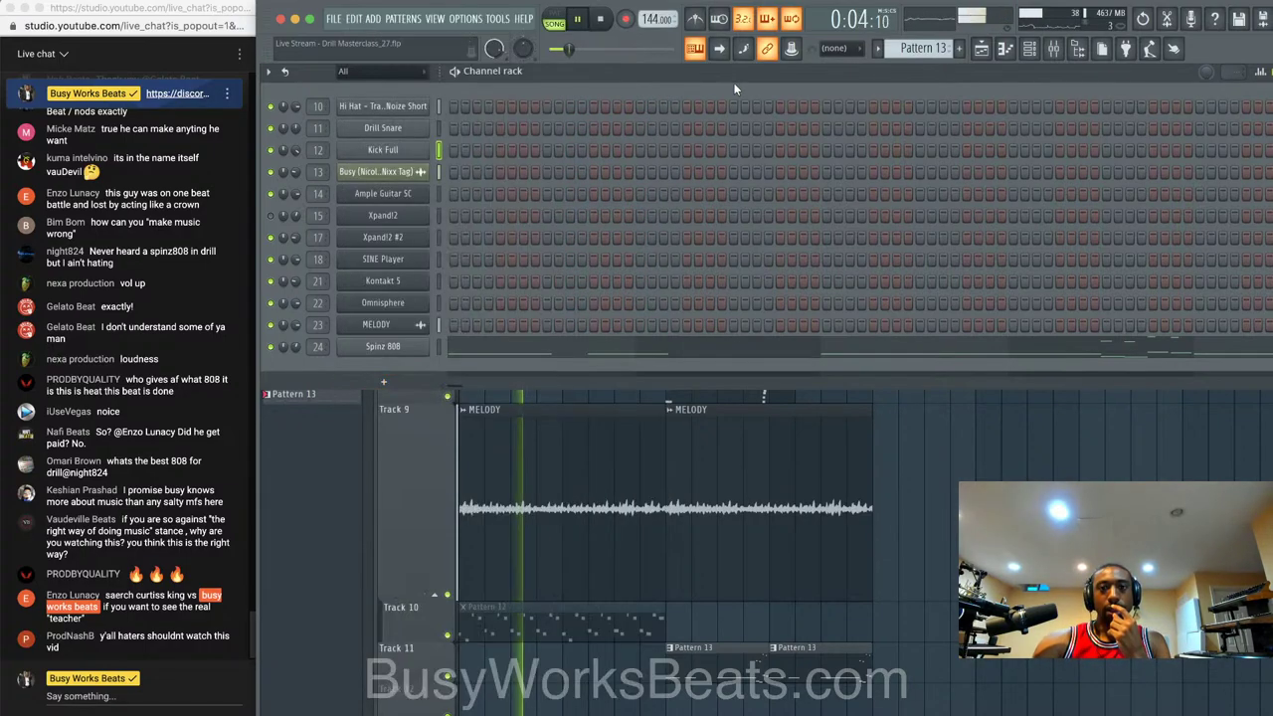
# - Open the mixer and mute the Desk Mic track
pyautogui.click(1056, 51)
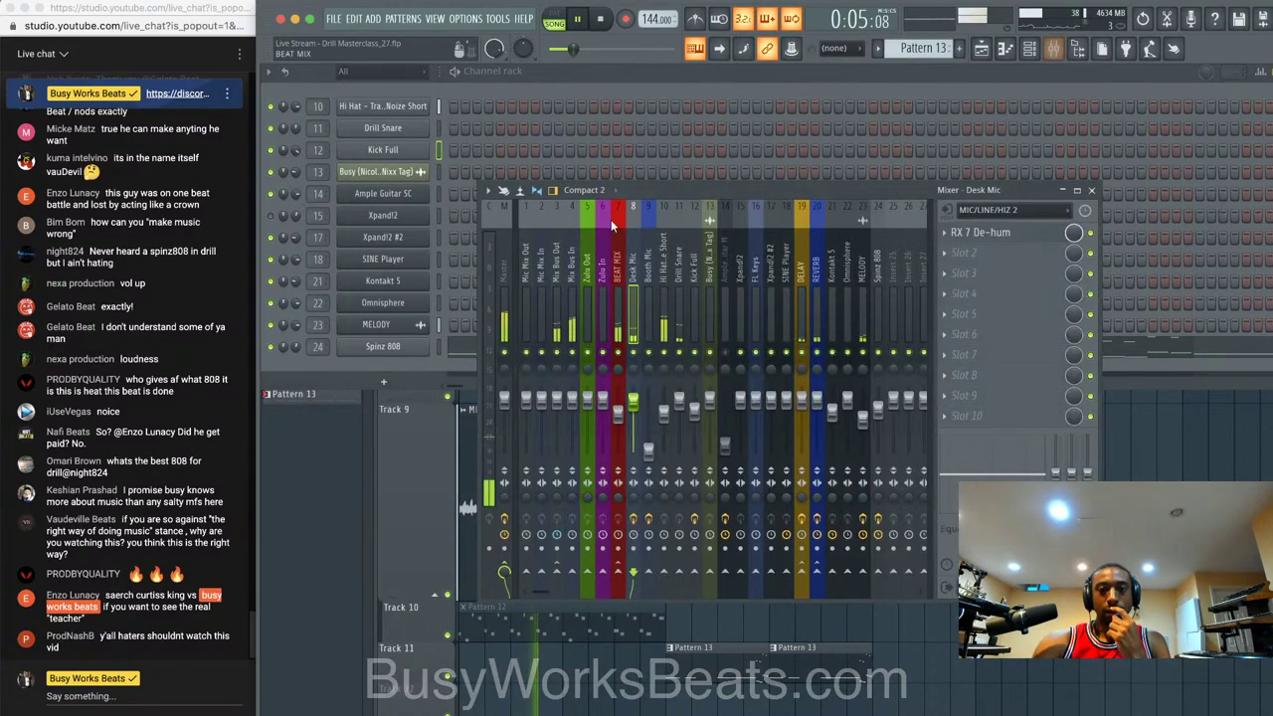
pyautogui.click(634, 352)
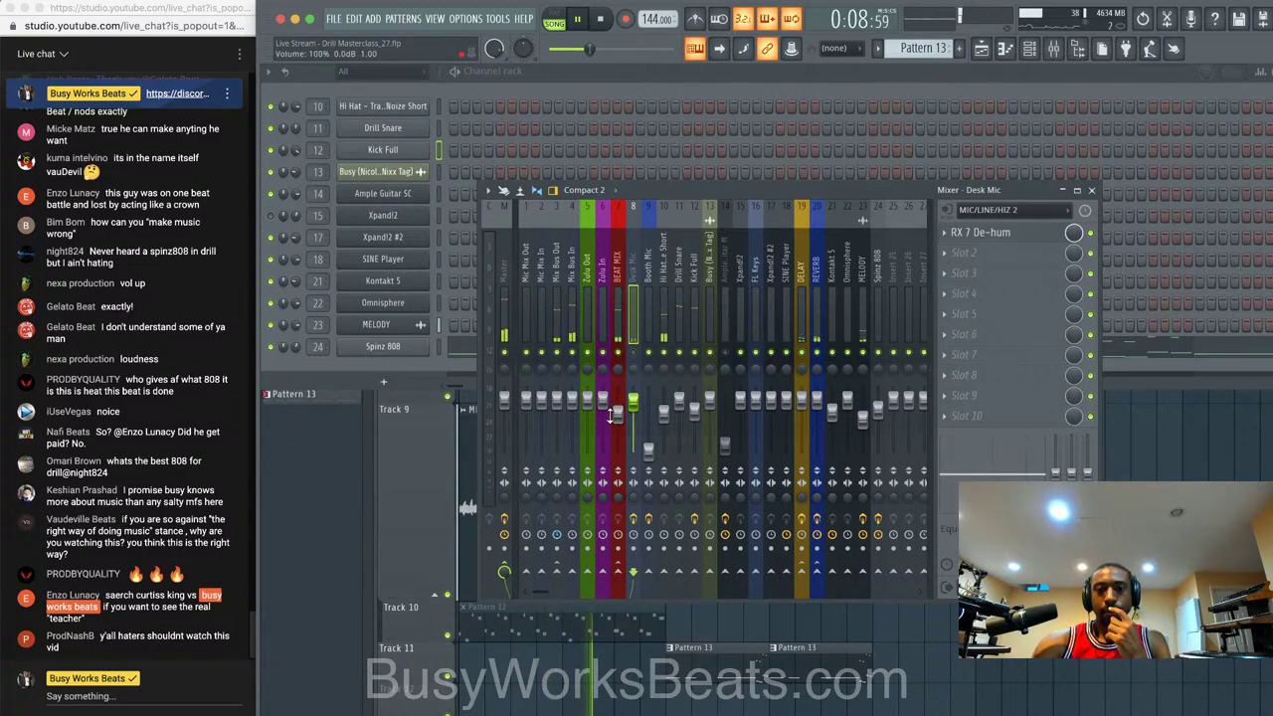
# - Lower the BEAT MIX track's mixer fader to about 36%
pyautogui.click(611, 416)
pyautogui.moveTo(618, 420); pyautogui.dragTo(618, 423)
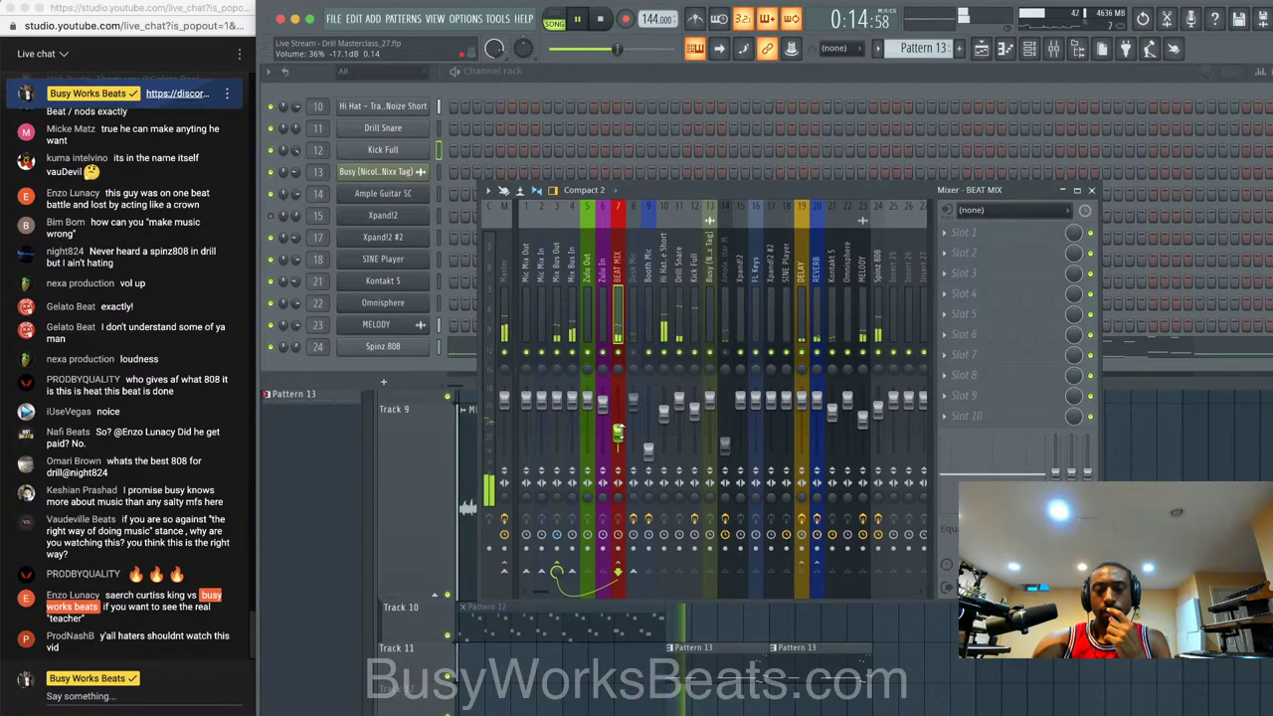
# - Review the Spinz 808 channel's settings, its mixer effects and the Desk Mic track's effect chain during playback
pyautogui.click(383, 347)
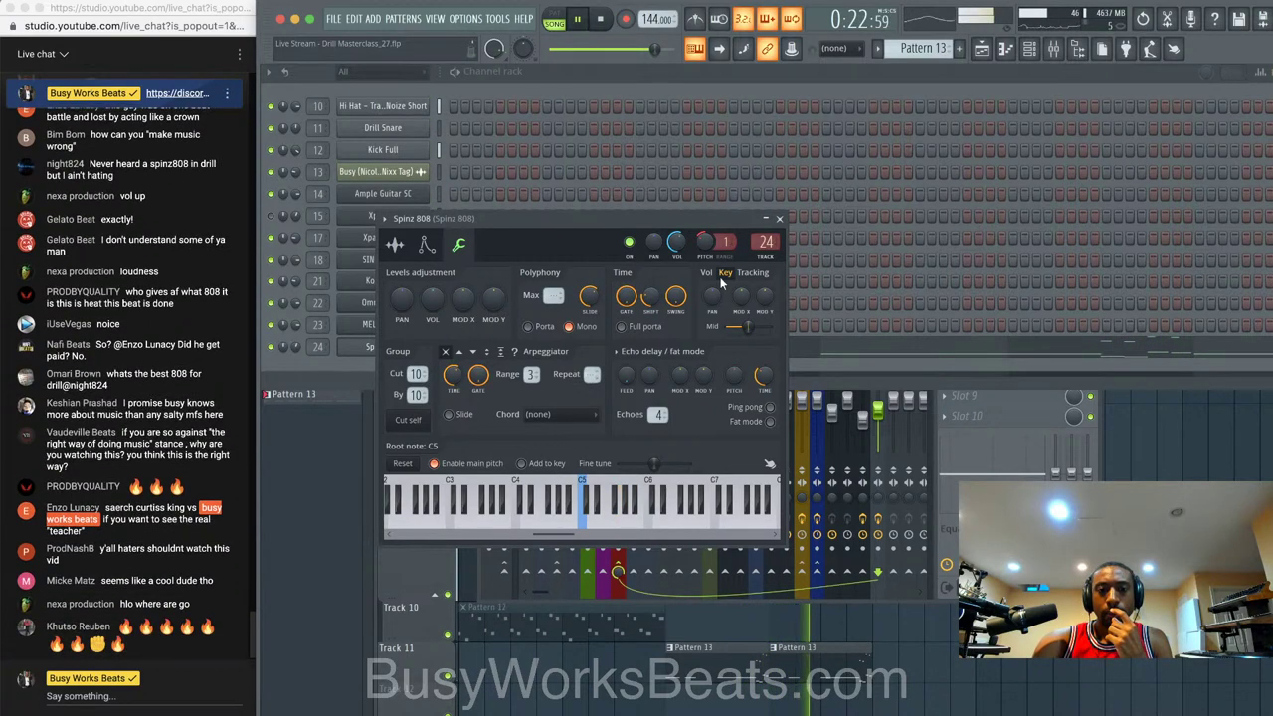
pyautogui.click(781, 220)
pyautogui.press('F9')
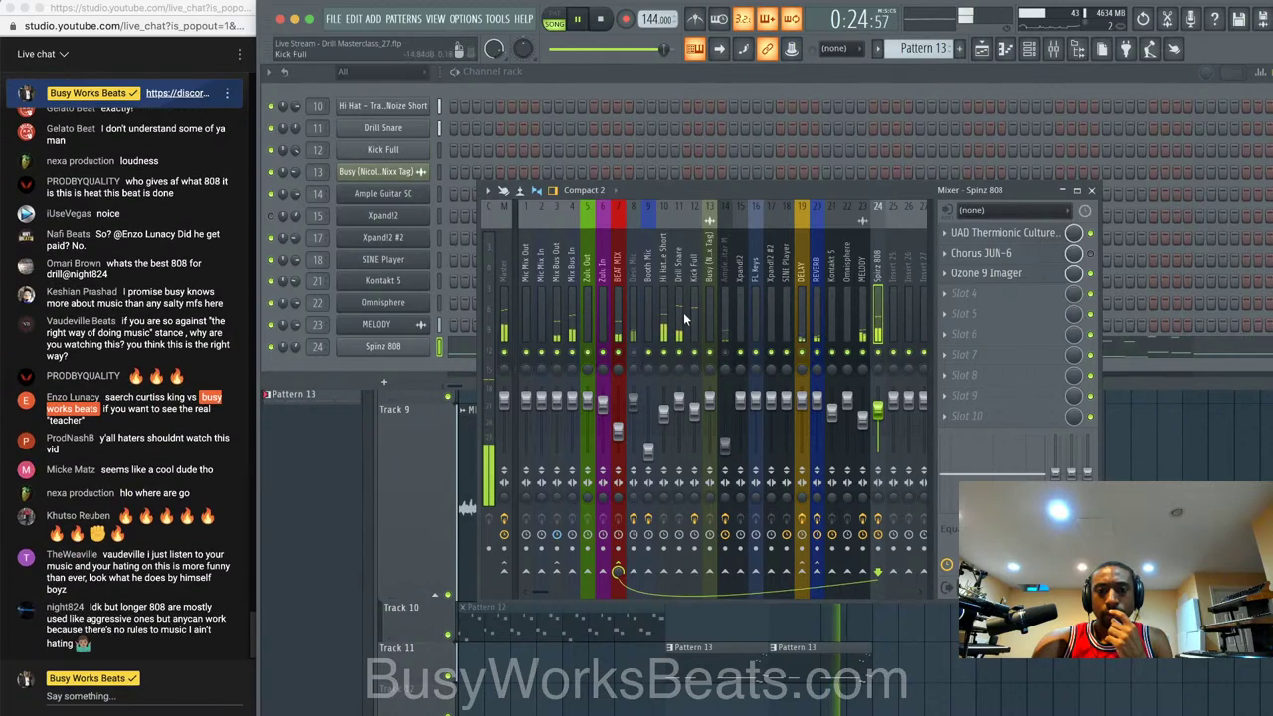
pyautogui.click(1091, 190)
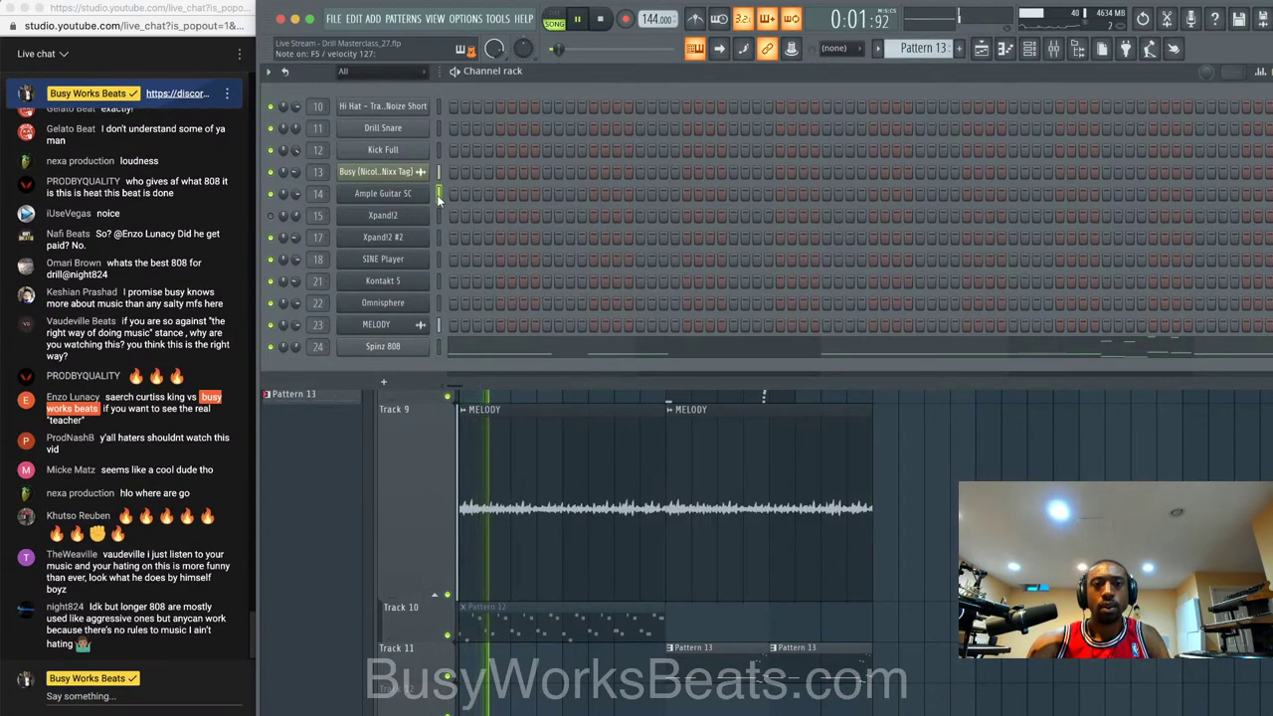
pyautogui.click(1054, 49)
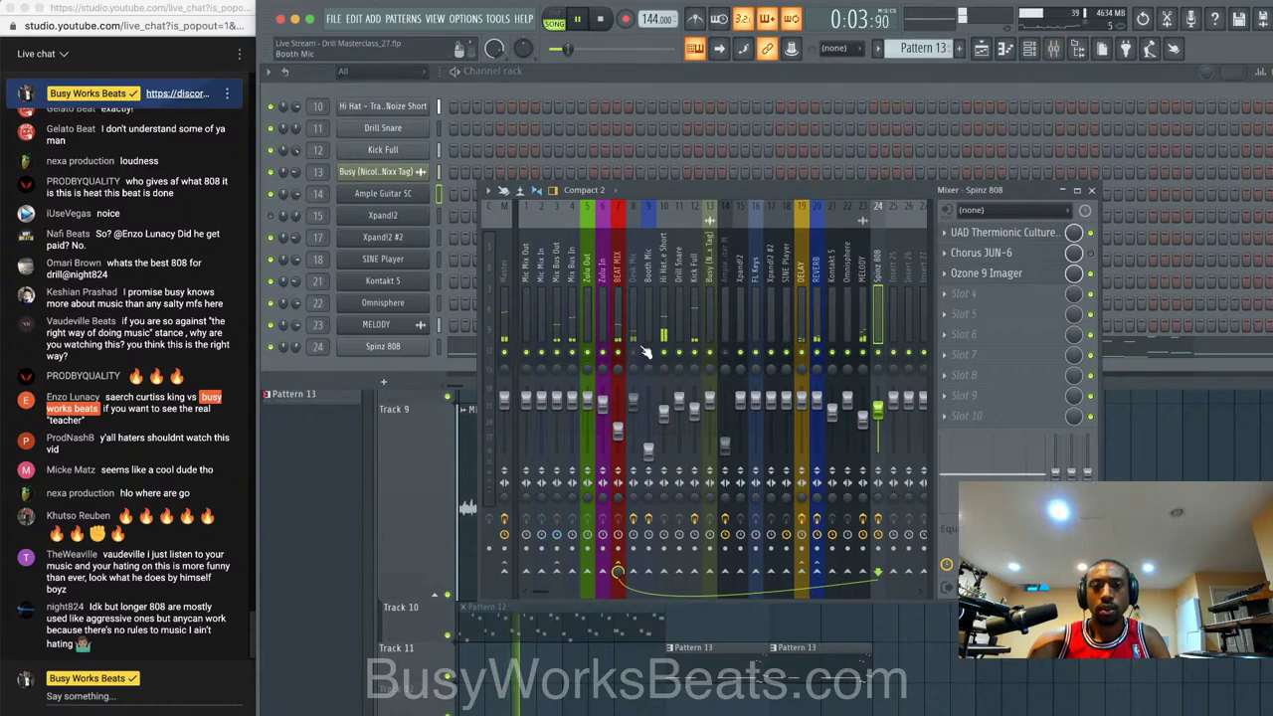
pyautogui.click(633, 402)
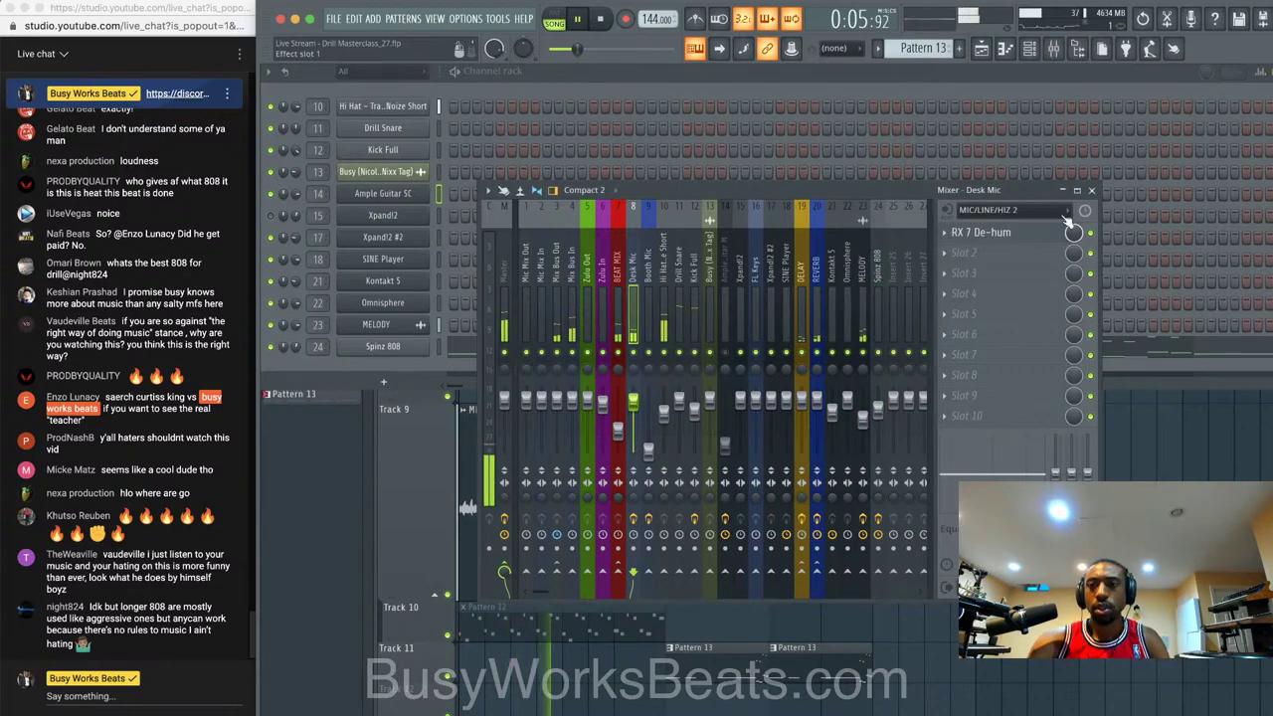
pyautogui.click(1092, 190)
# - Try adding a Philharmonik 2 instrument channel, look through its Play and Mix pages, close it and stop playback
pyautogui.click(384, 382)
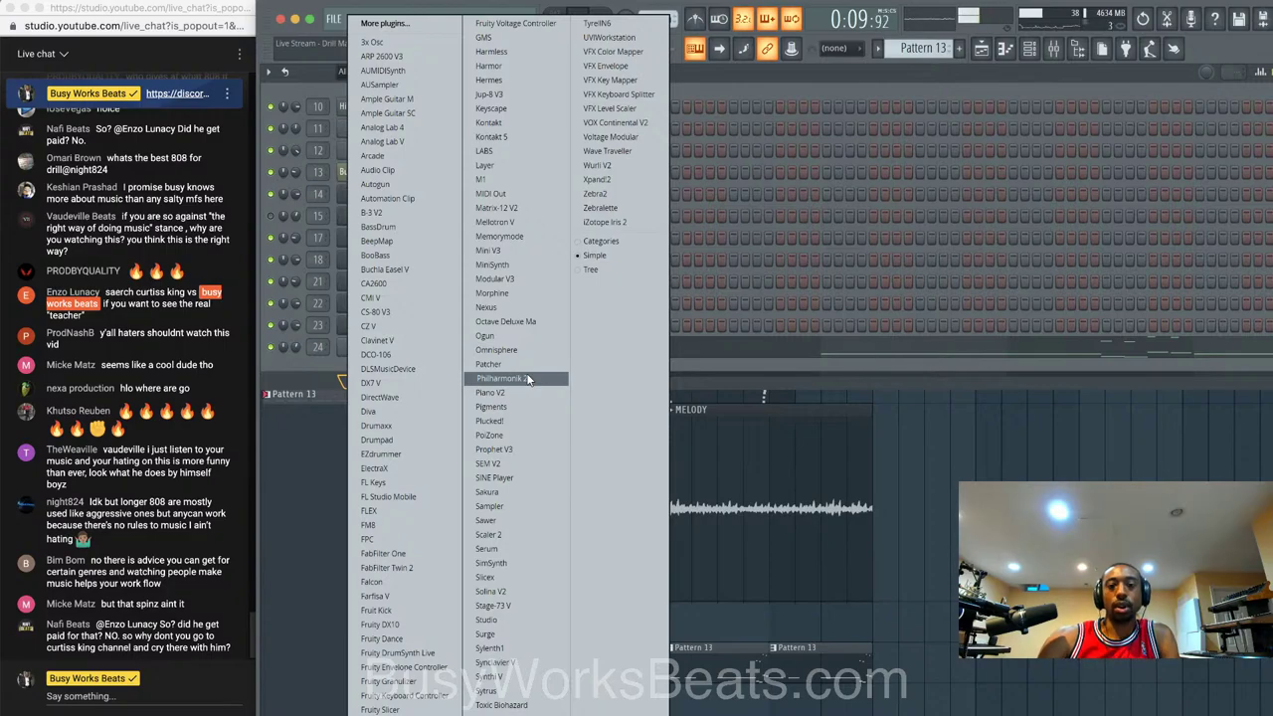
pyautogui.moveTo(530, 380); pyautogui.dragTo(527, 378)
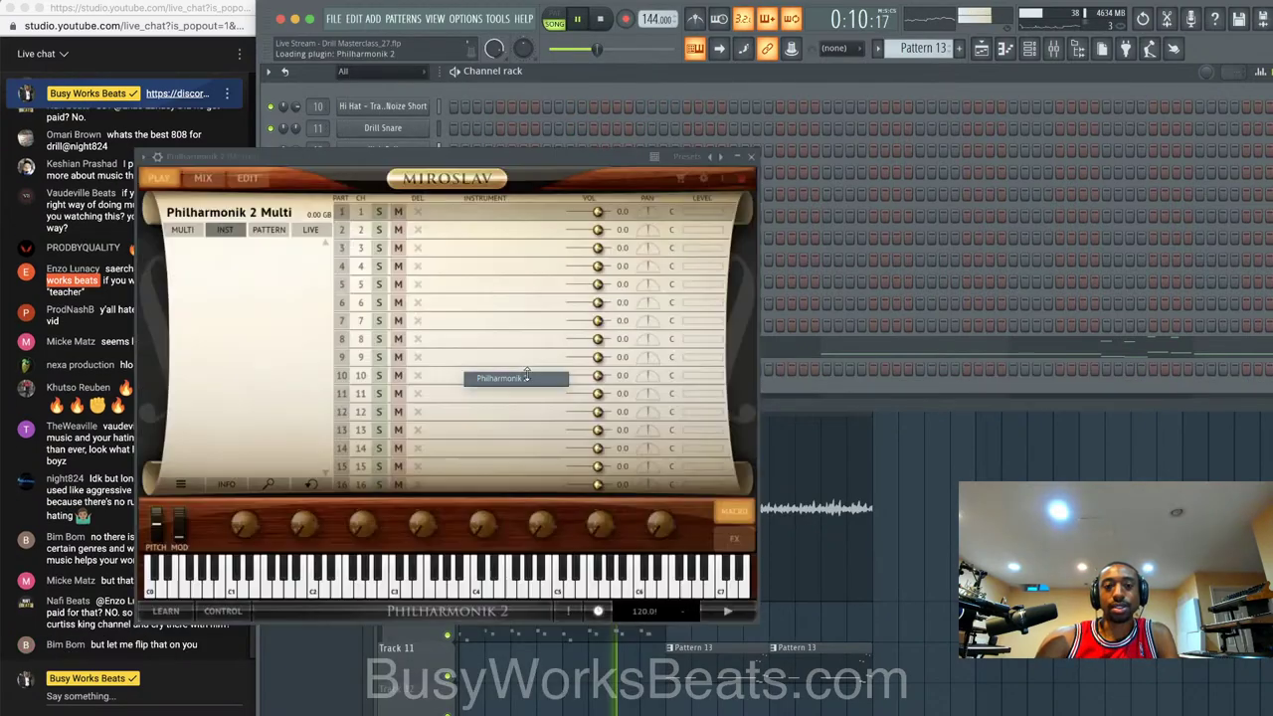
pyautogui.moveTo(611, 155); pyautogui.dragTo(944, 156)
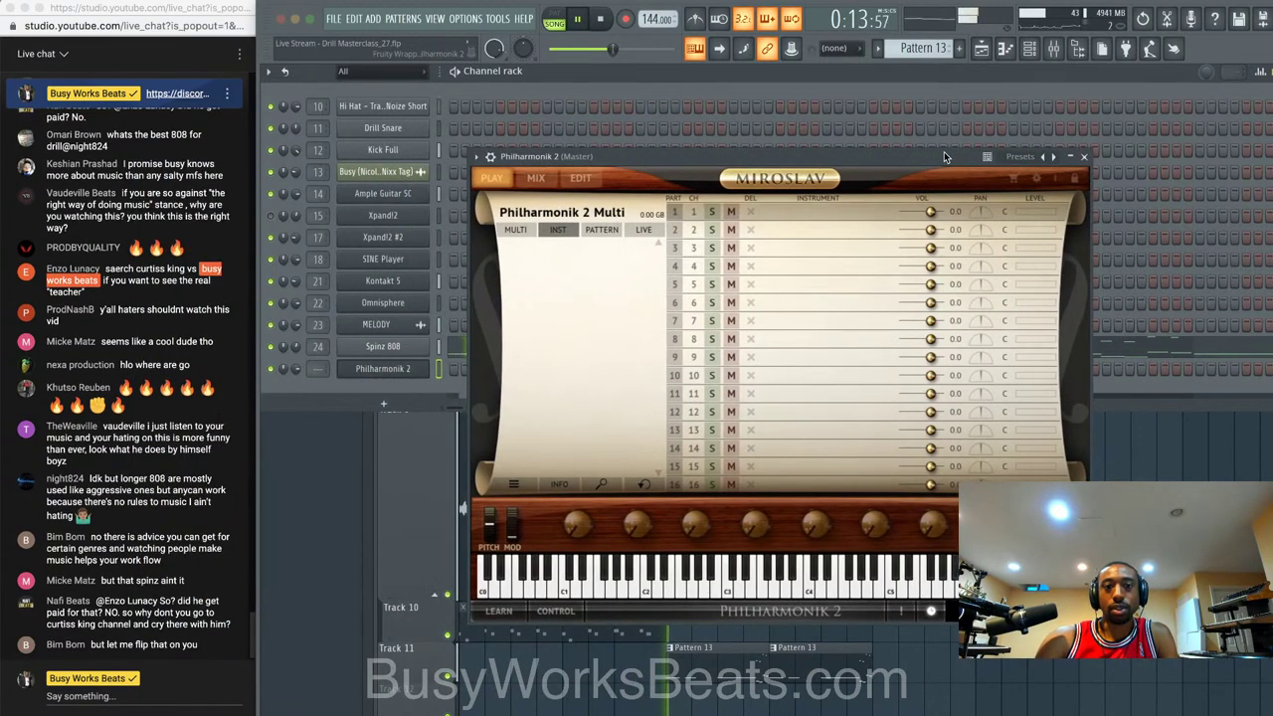
pyautogui.click(548, 180)
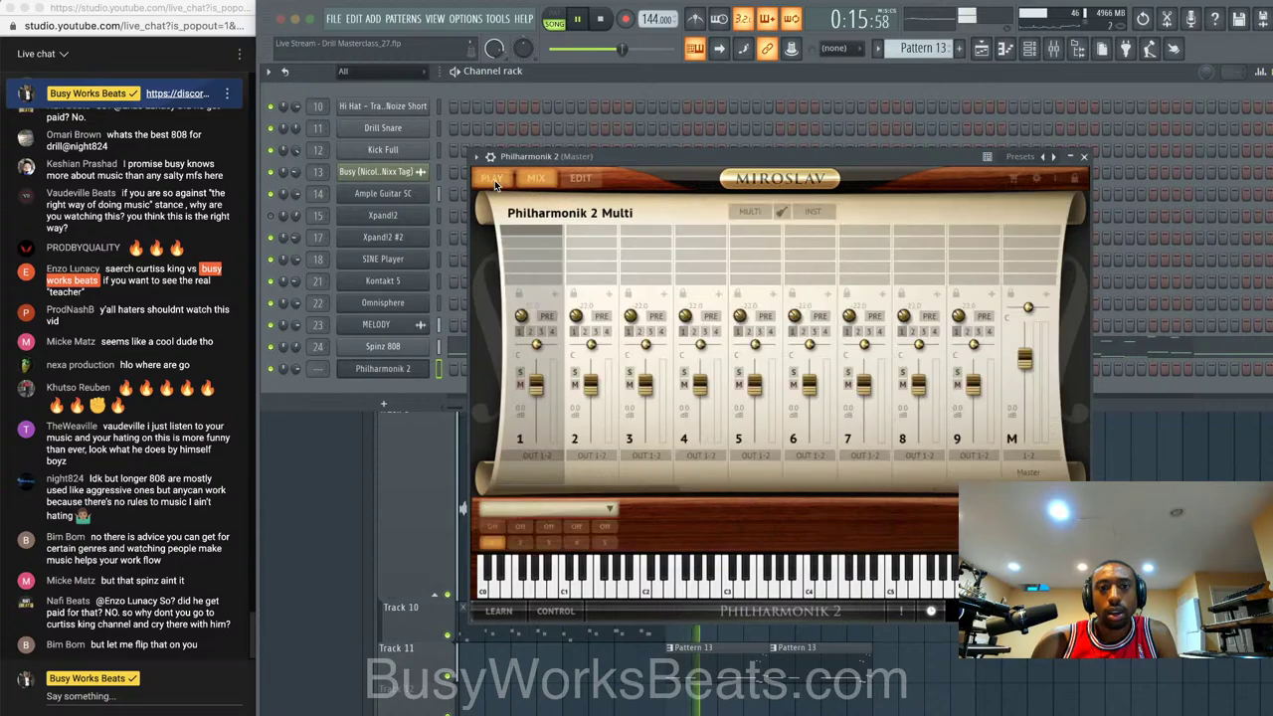
pyautogui.click(494, 180)
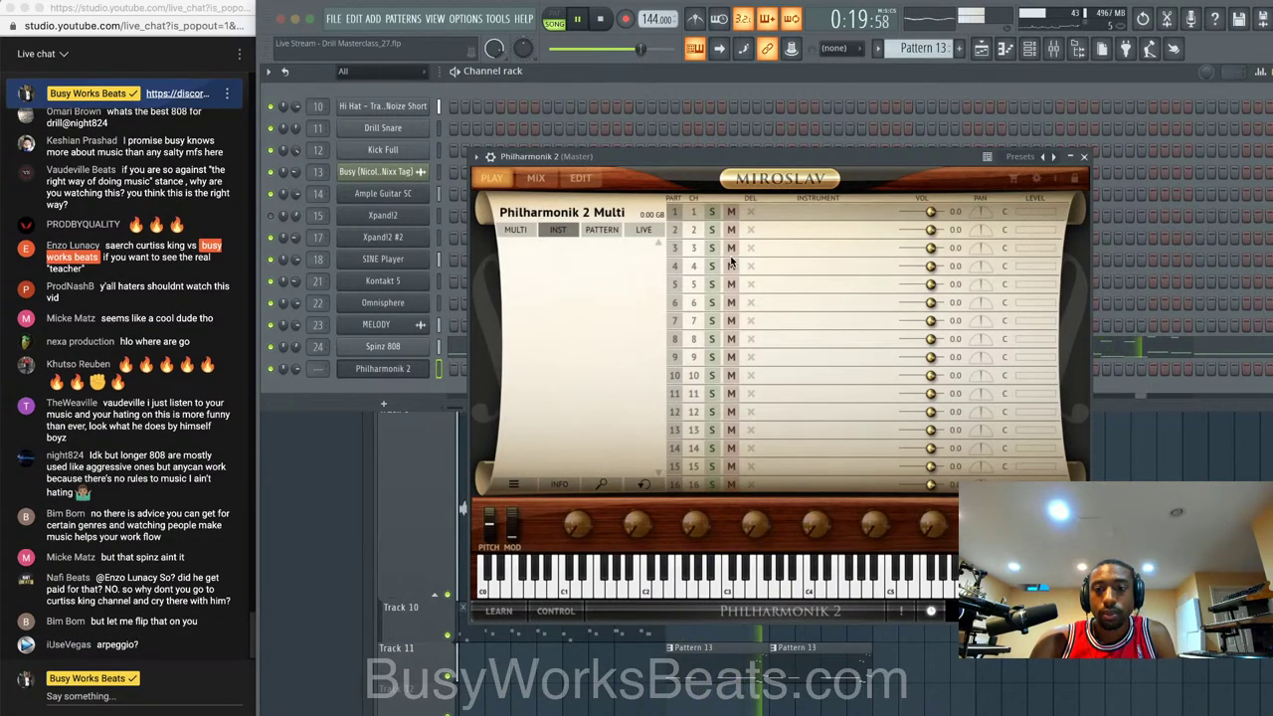
pyautogui.click(553, 231)
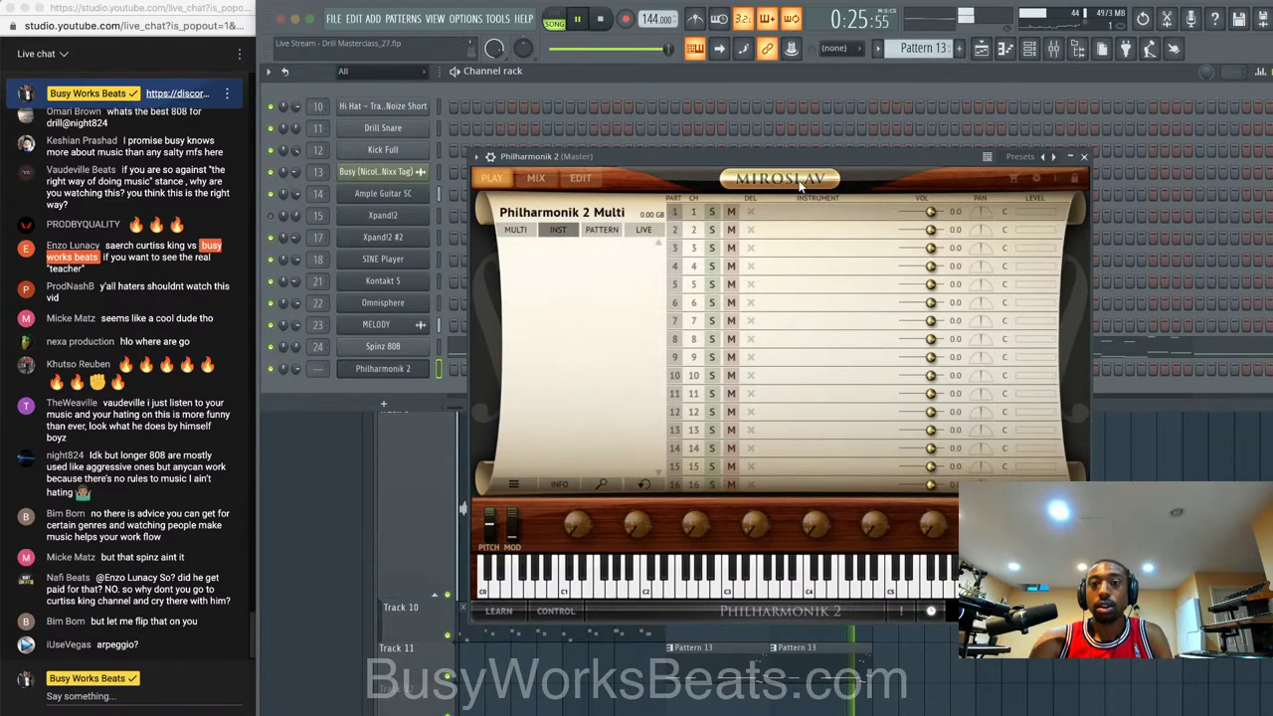
pyautogui.click(1084, 156)
pyautogui.press('space')
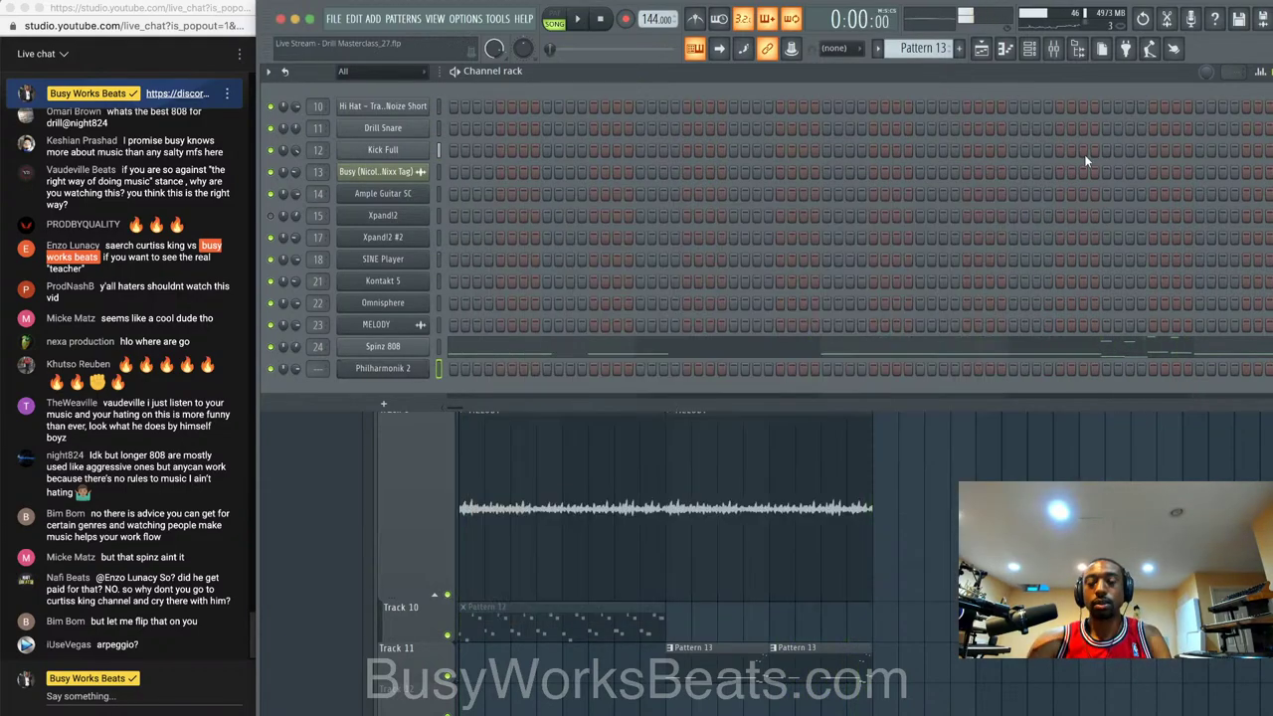
# - Delete the Philharmonik 2 channel from the channel rack
pyautogui.rightClick(420, 379)
pyautogui.moveTo(508, 482)
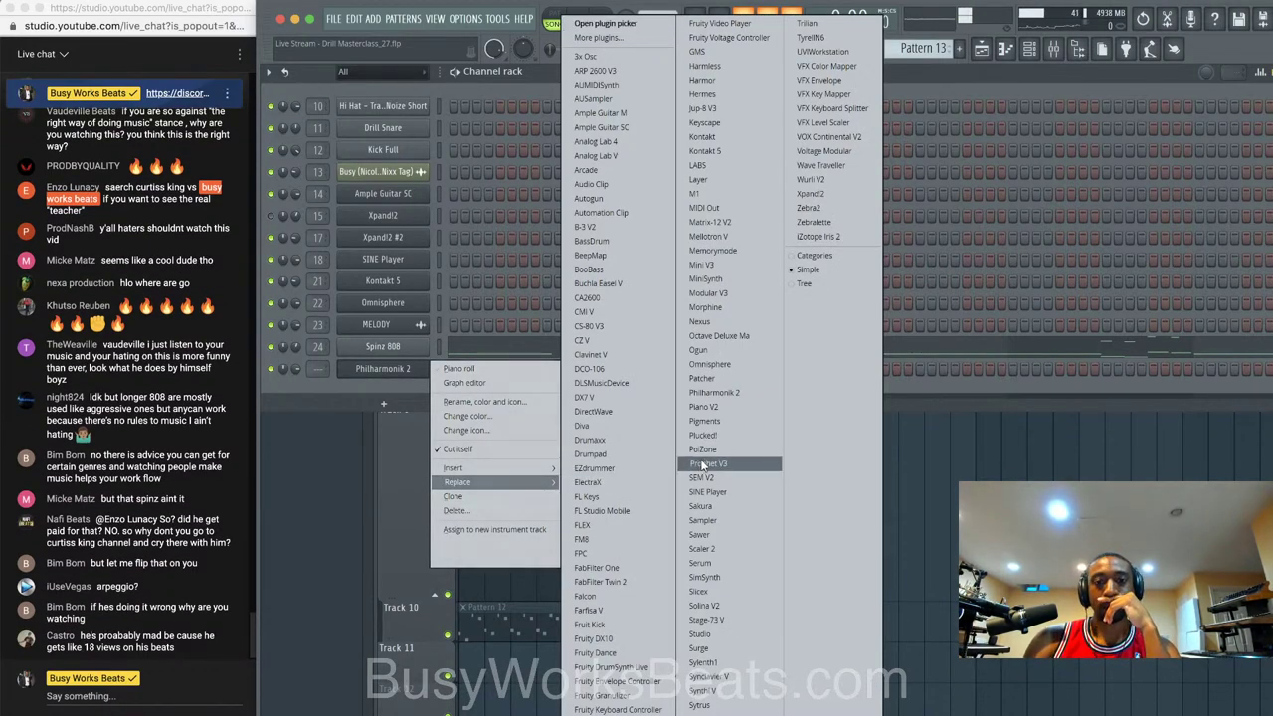
pyautogui.click(905, 379)
pyautogui.rightClick(414, 376)
pyautogui.press('d')
pyautogui.press('Return')
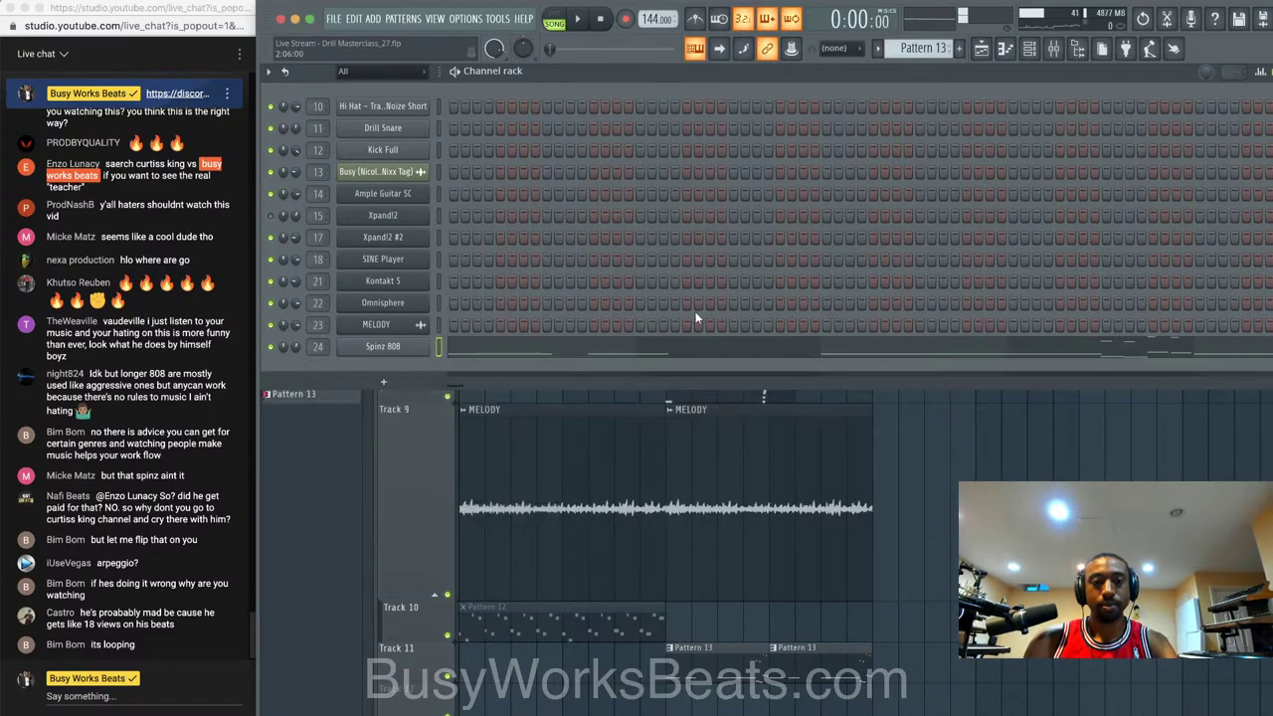
# - Reset the time-stretching pitch shift of the MELODY audio clip's channel to its default and restart playback
pyautogui.press('space')
pyautogui.click(1062, 52)
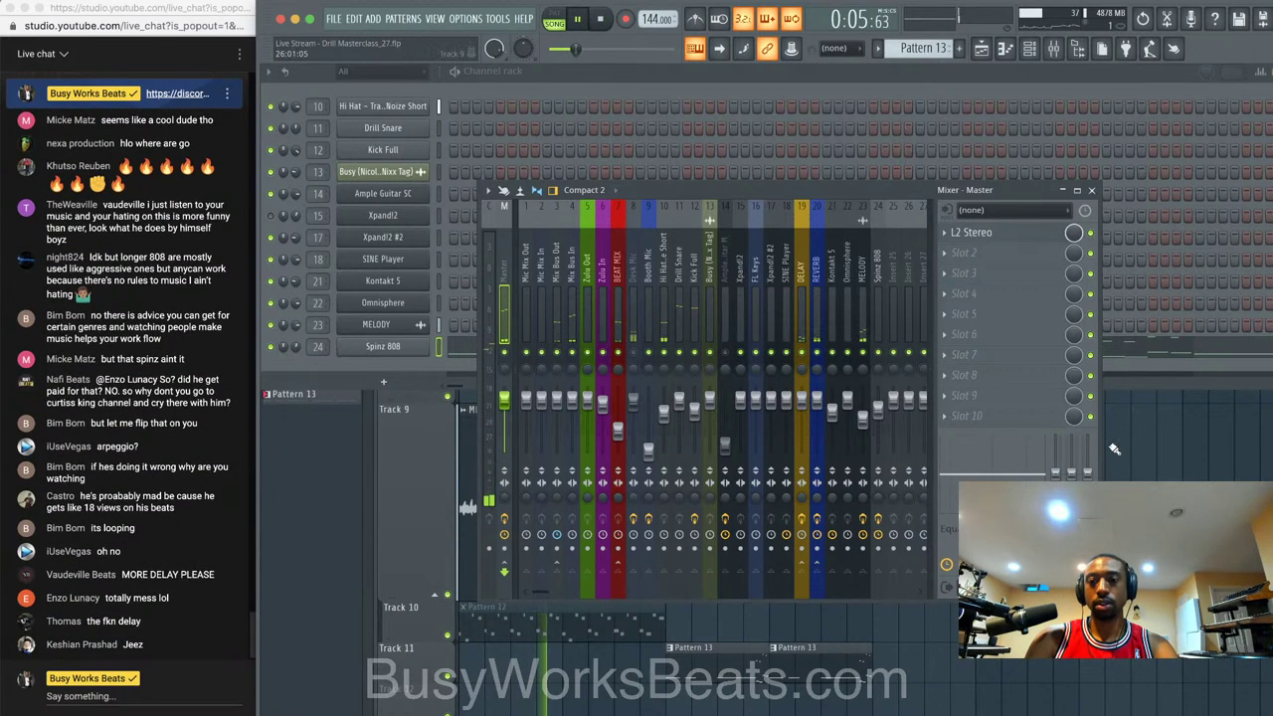
pyautogui.press('F5')
pyautogui.rightClick(672, 414)
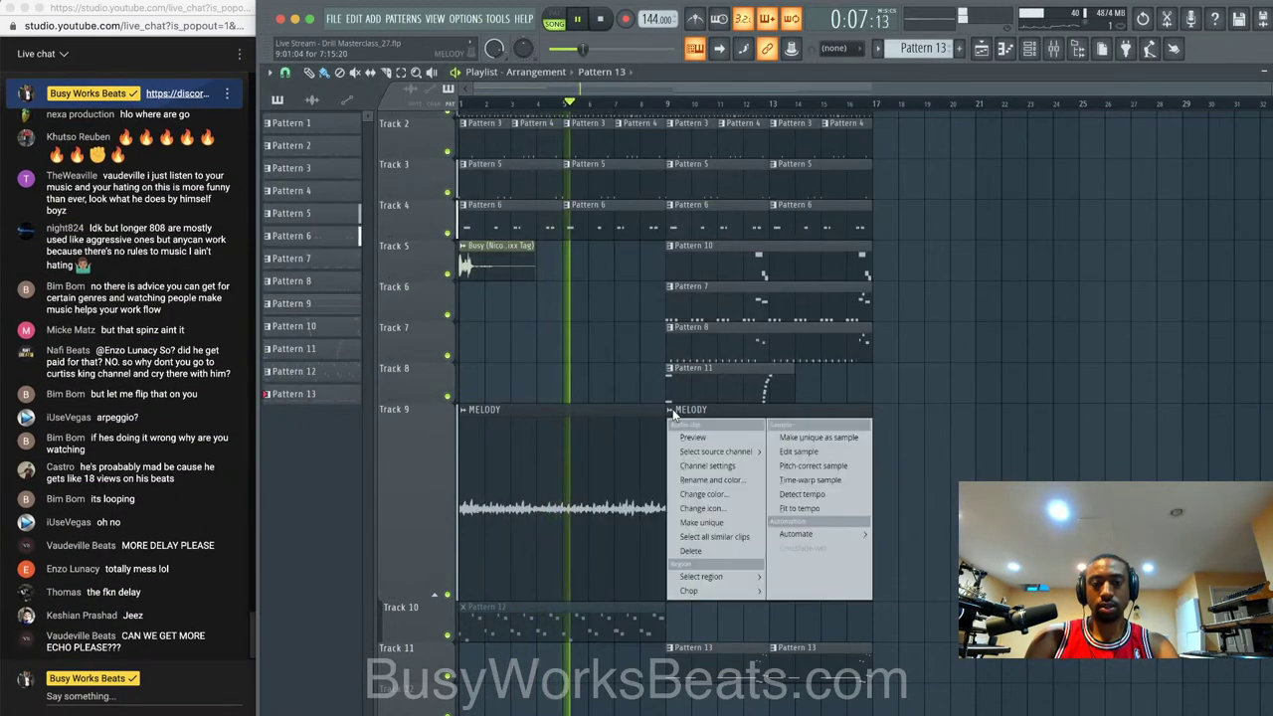
pyautogui.click(707, 465)
pyautogui.press('space')
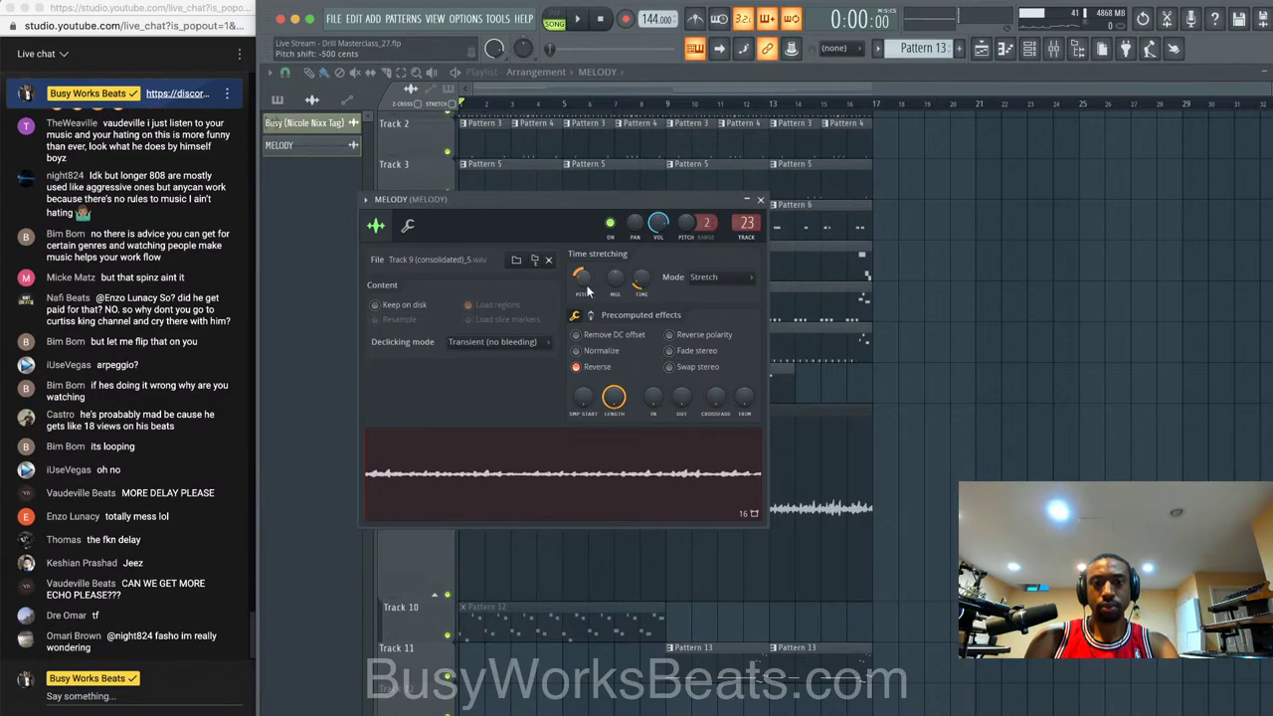
pyautogui.rightClick(589, 291)
pyautogui.press('space')
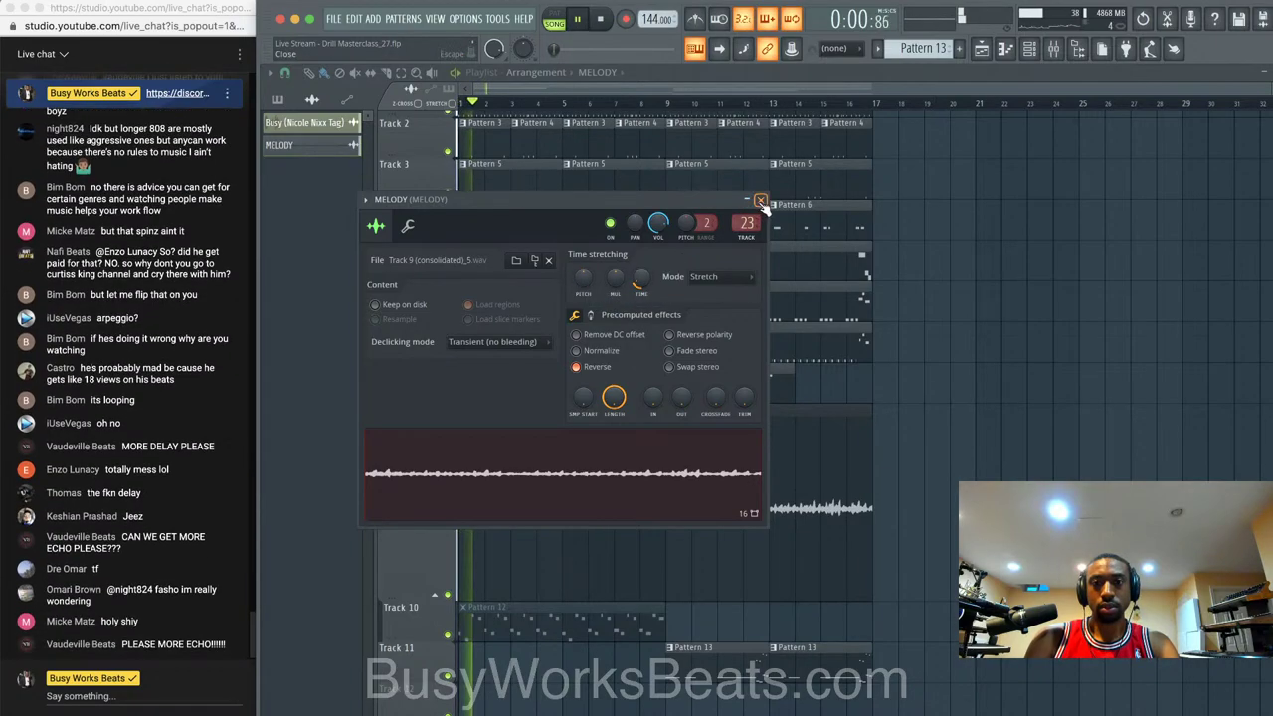
pyautogui.click(760, 199)
# - Delete the second G5 note, near the end of bar 1, from the Spinz 808 part in Pattern 13
pyautogui.click(1056, 51)
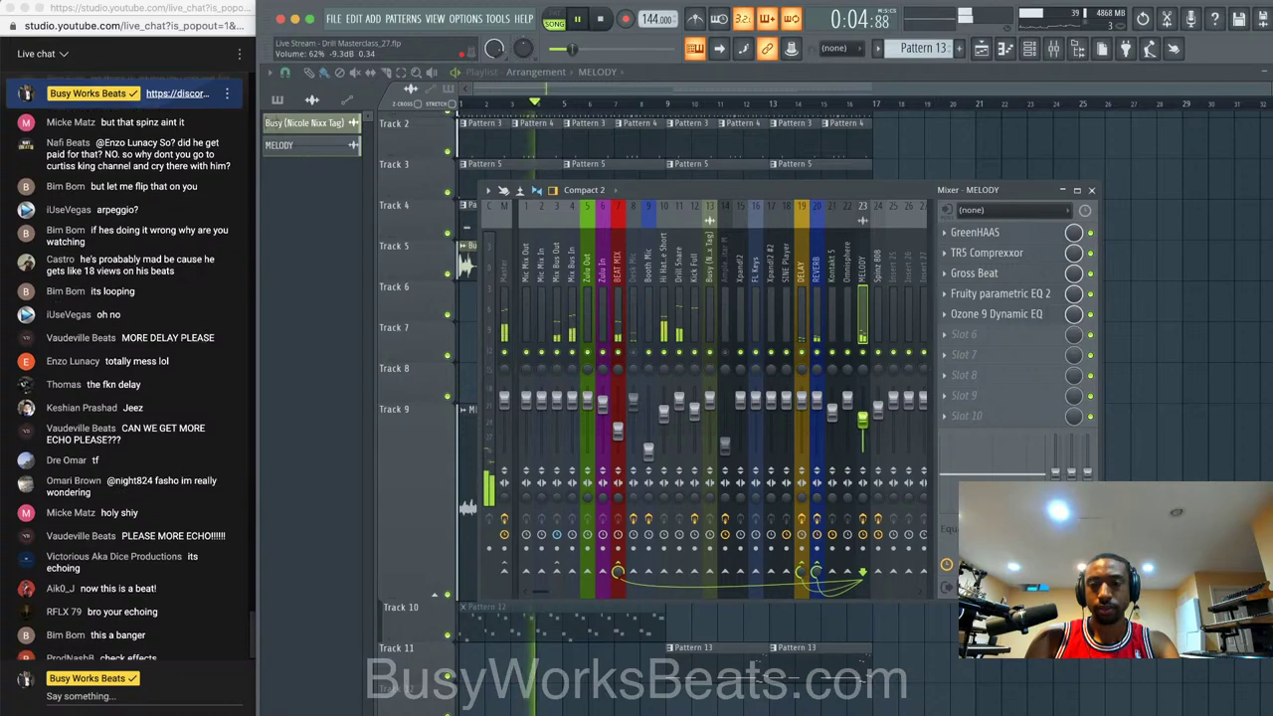
pyautogui.click(1091, 190)
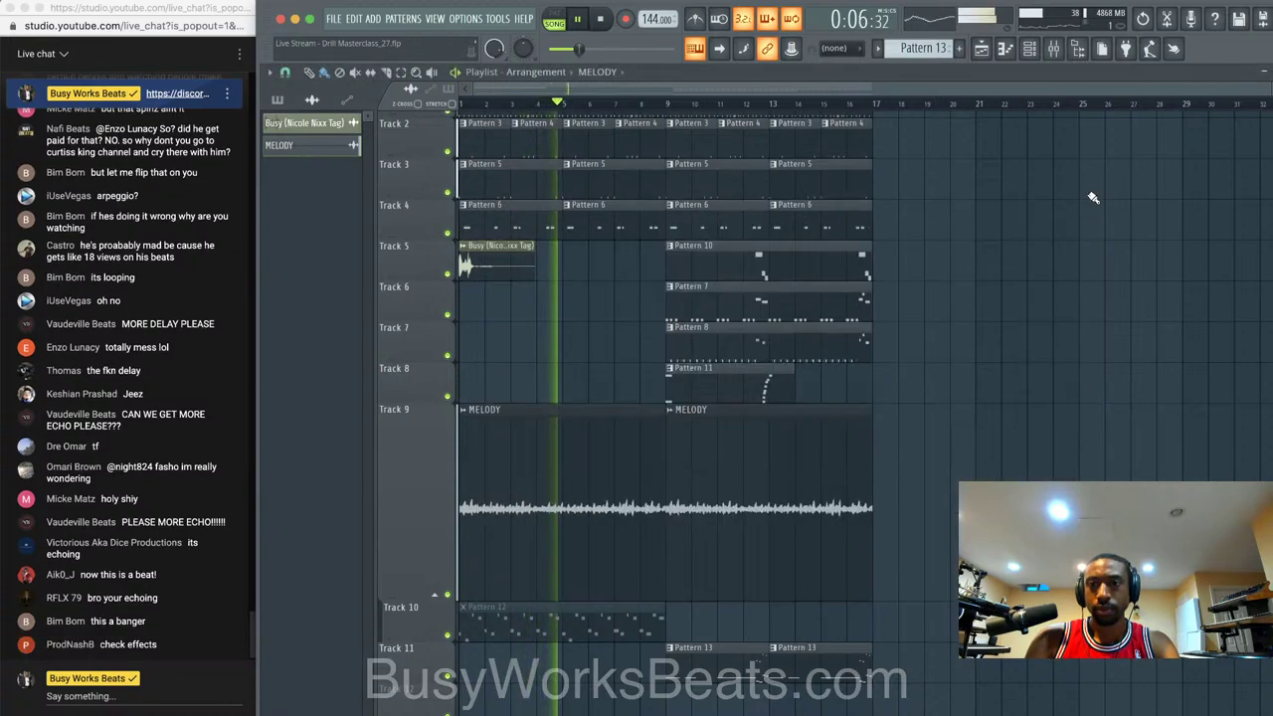
pyautogui.click(1054, 52)
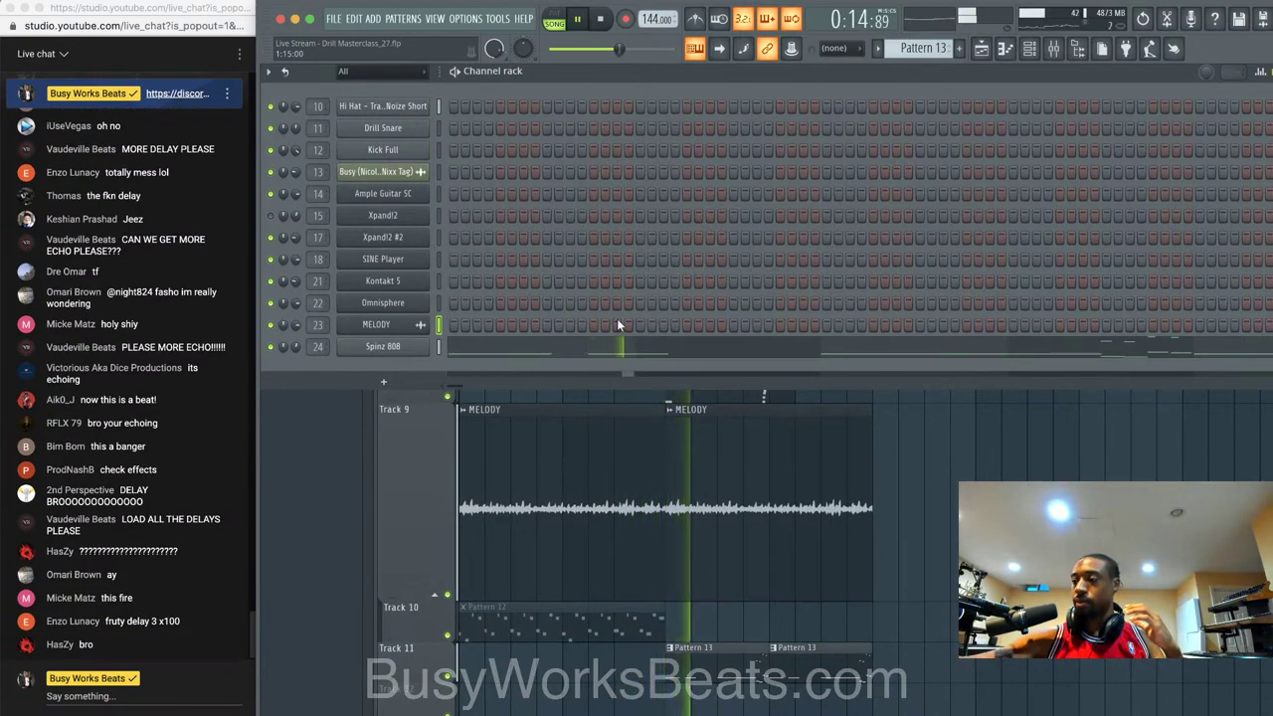
pyautogui.click(579, 345)
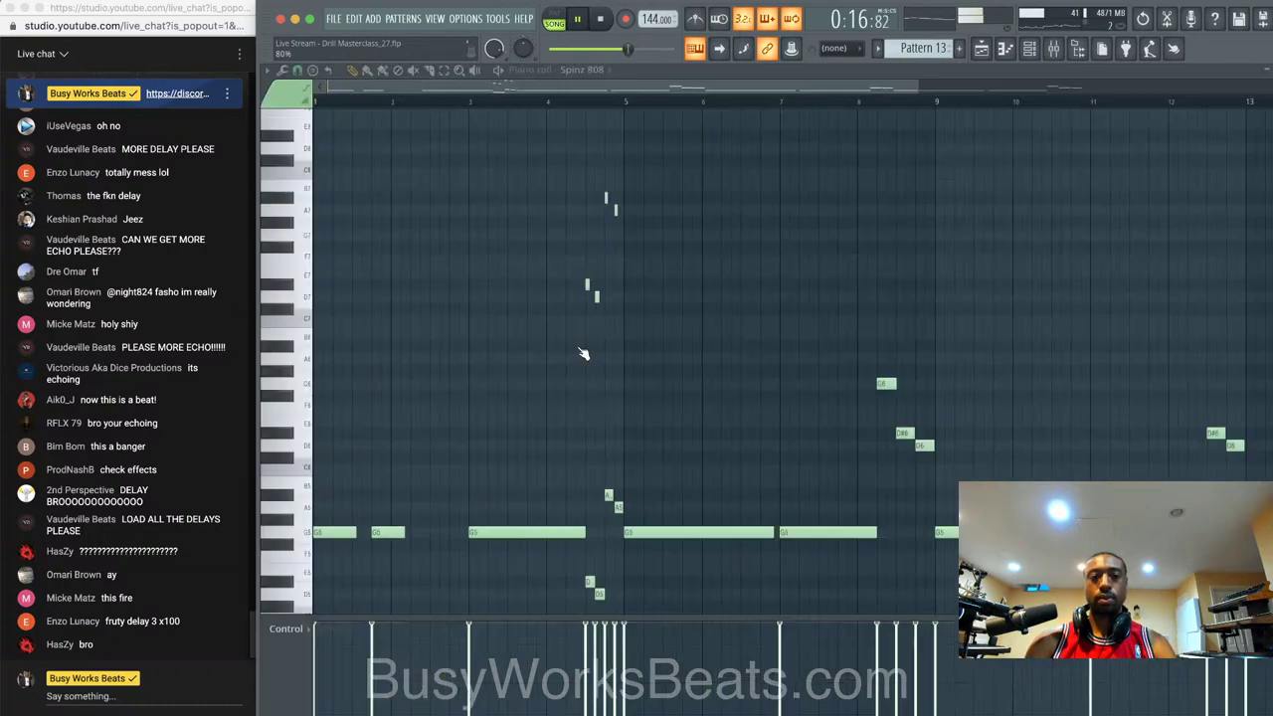
pyautogui.rightClick(383, 535)
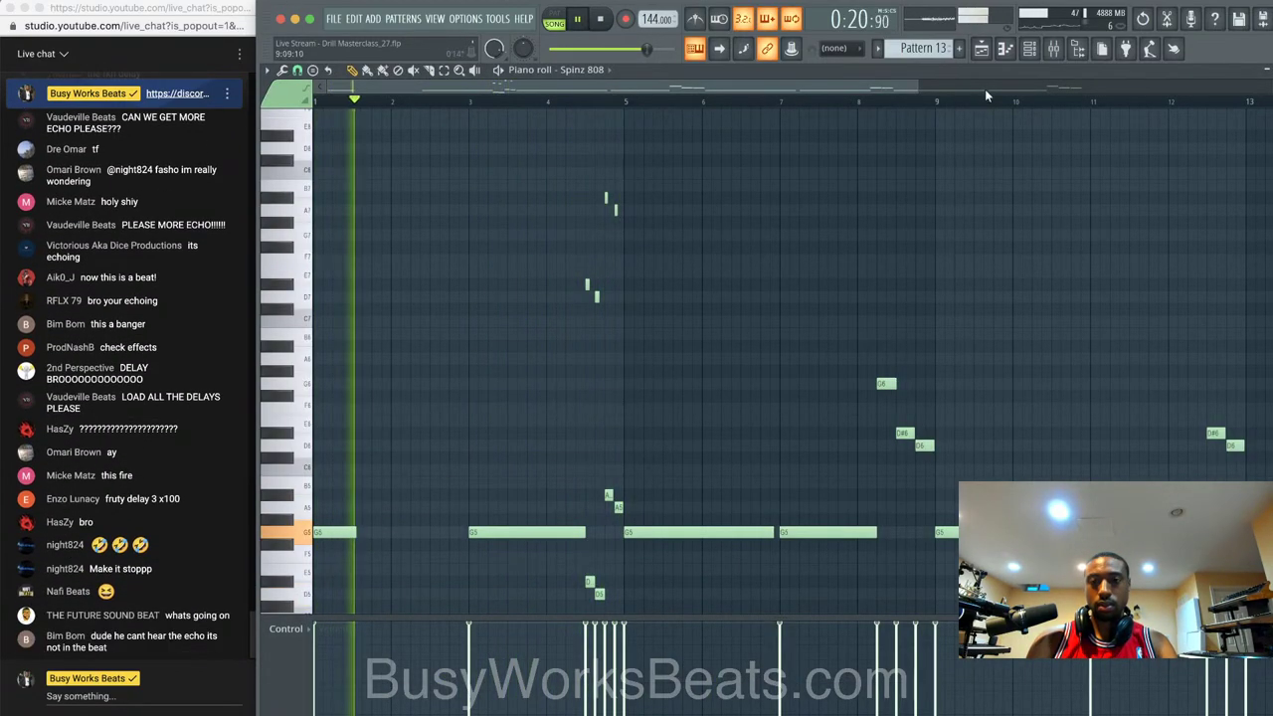
pyautogui.click(1270, 71)
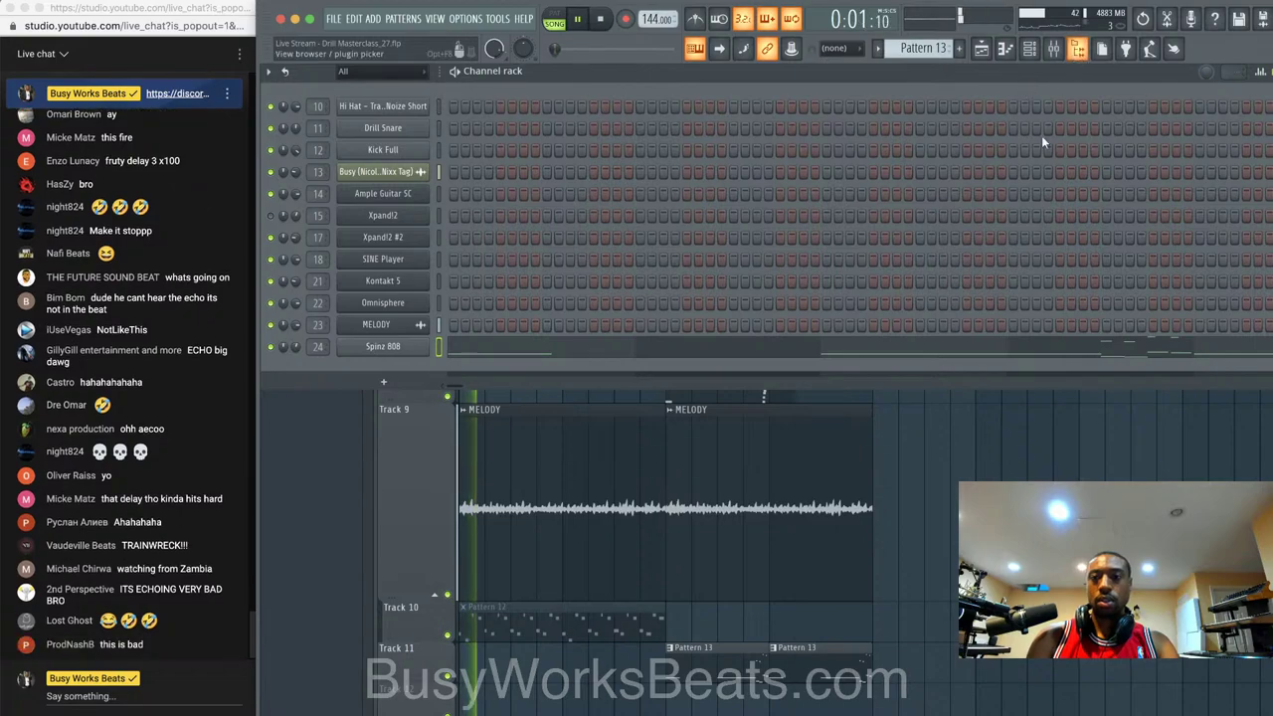
# - Select bars 9 to 17 of the playlist as the playback range and stop playback
pyautogui.click(1029, 49)
pyautogui.moveTo(666, 103); pyautogui.dragTo(852, 107)
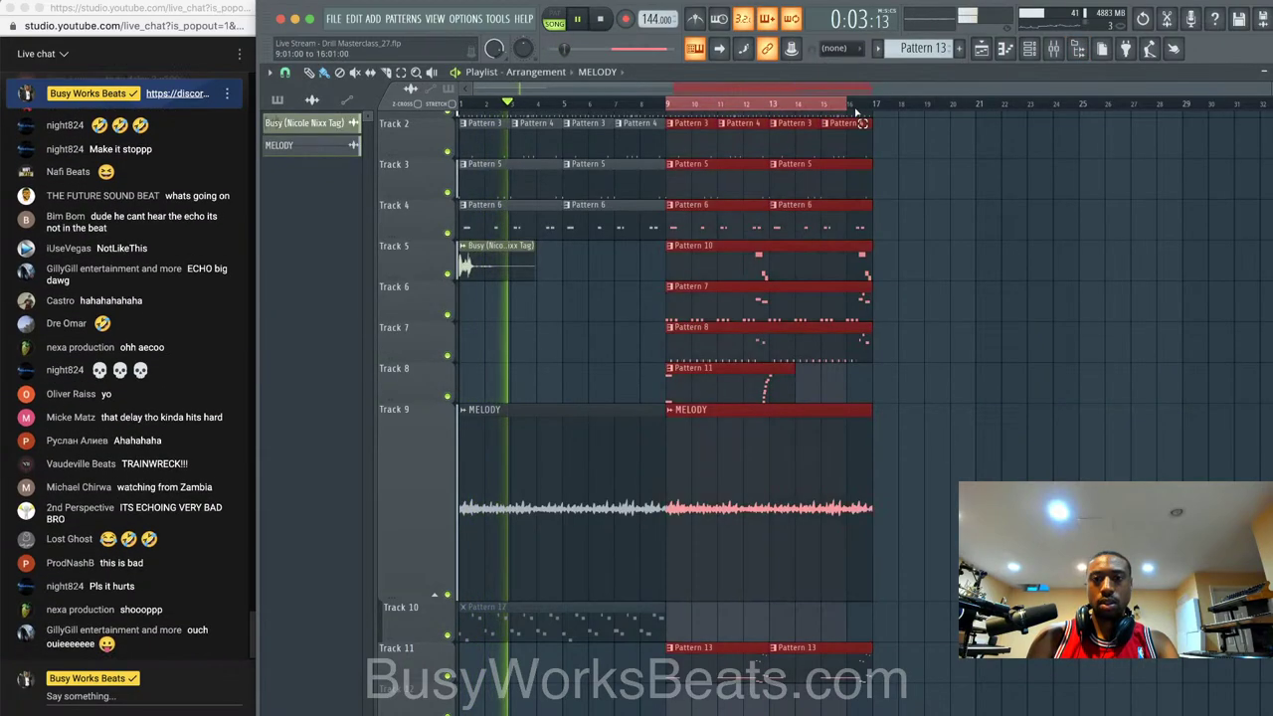
pyautogui.press('space')
# - Play the selected section and inspect the UAD Thermionic Culture Vulture effect on the Spinz 808 mixer track
pyautogui.click(1055, 51)
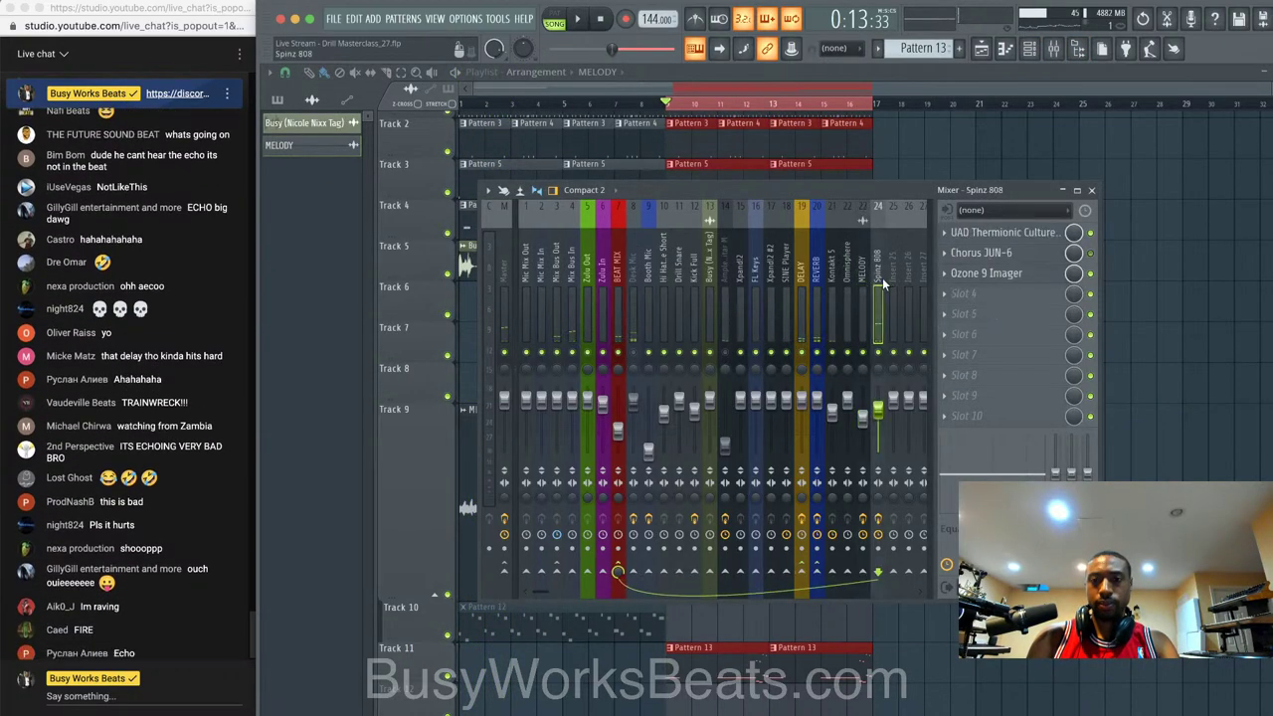
pyautogui.press('space')
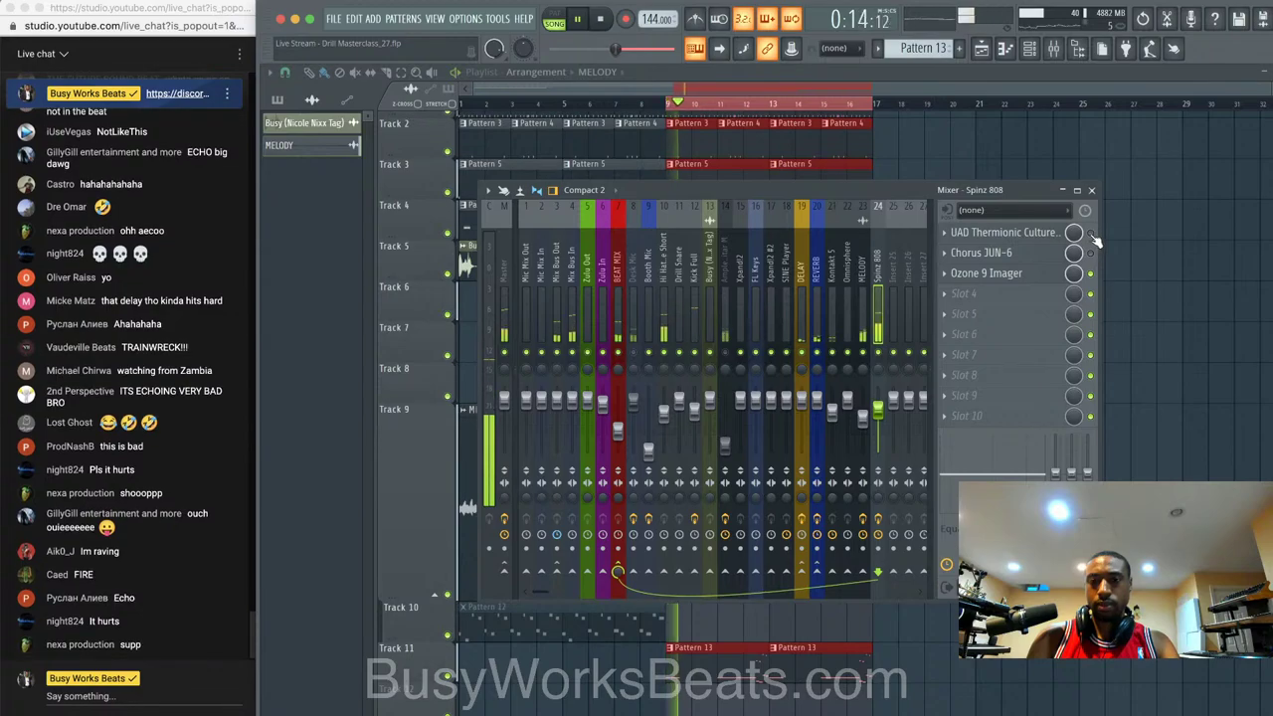
pyautogui.click(1039, 235)
pyautogui.press('space')
pyautogui.press('space')
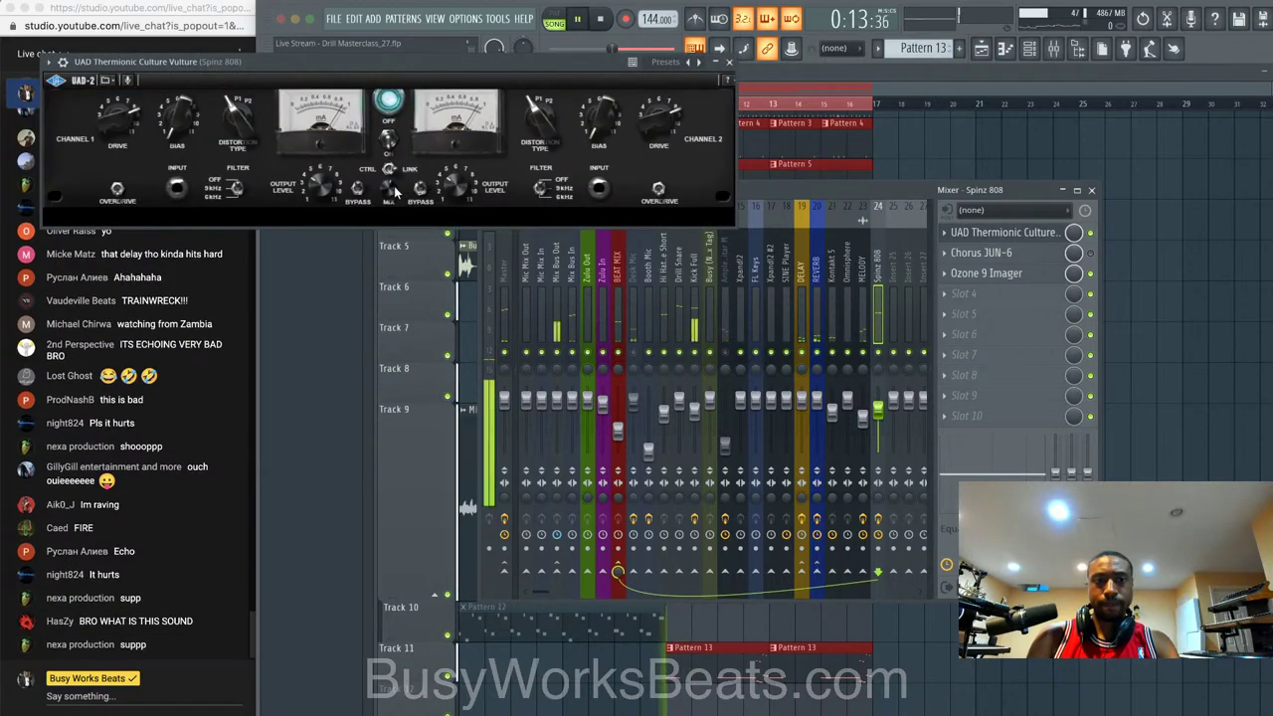
pyautogui.click(729, 62)
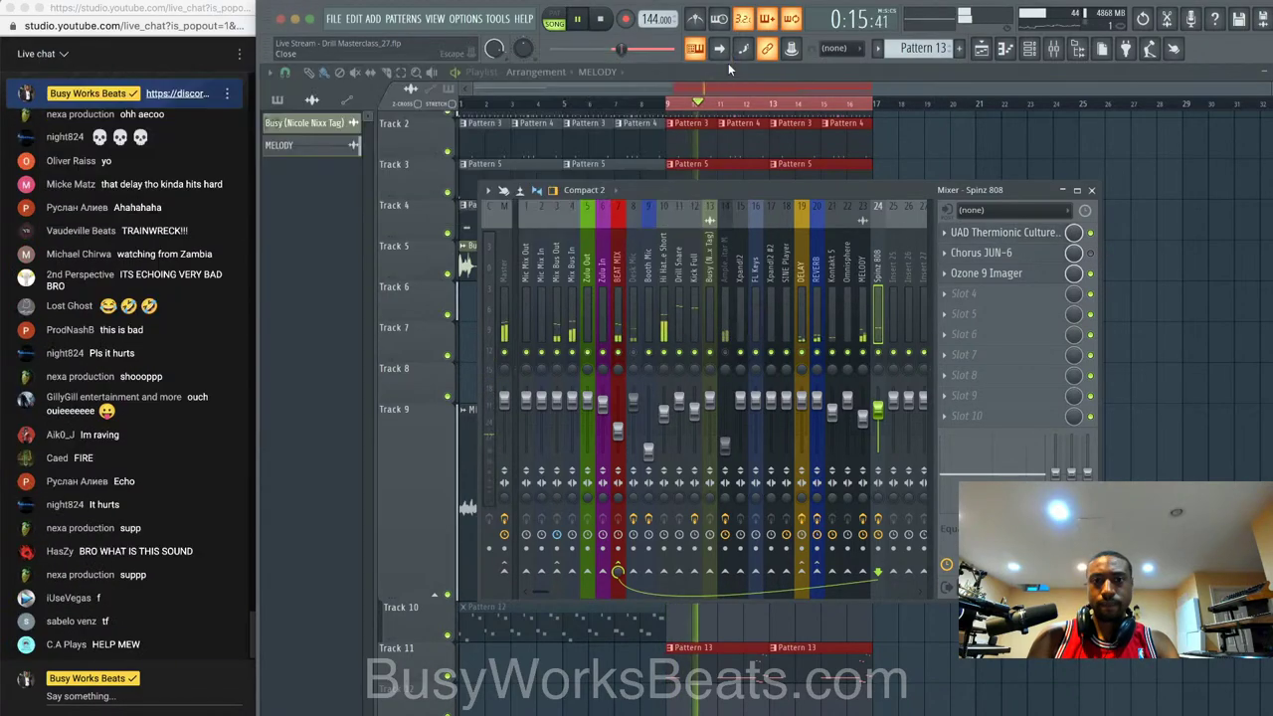
pyautogui.click(1092, 190)
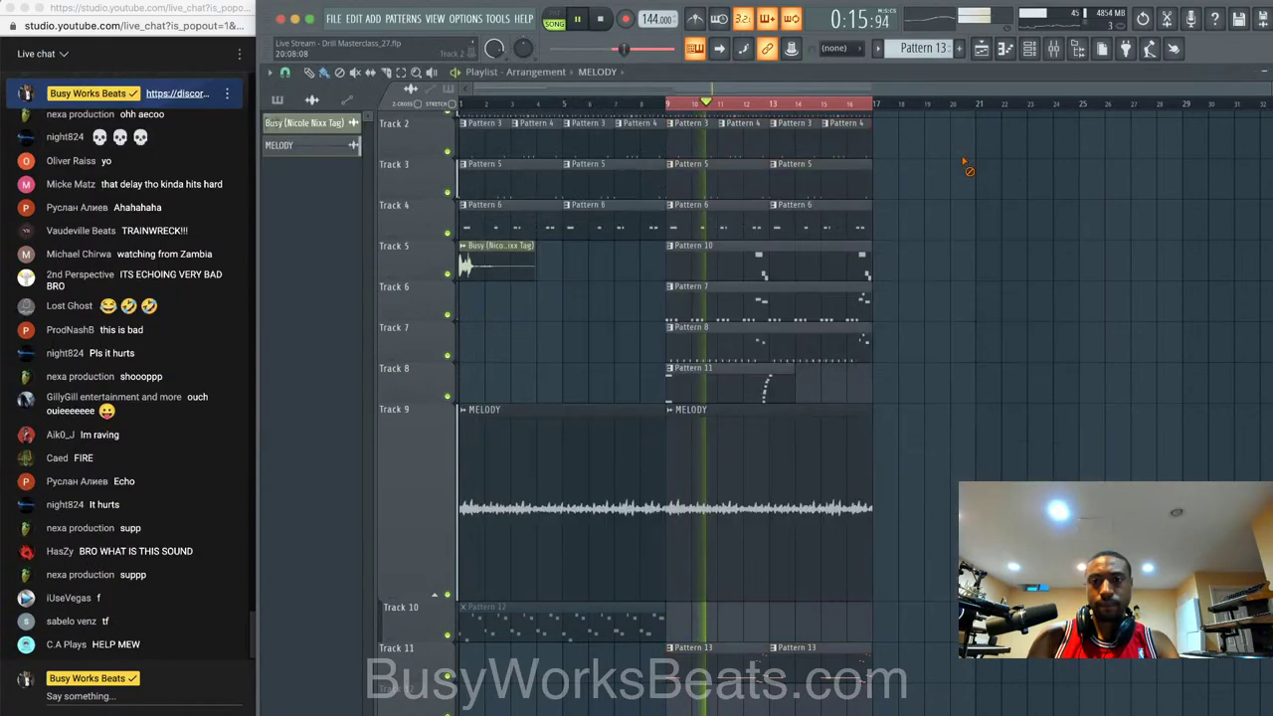
# - Watch the track levels in the mixer with the channel rack open, restarting playback of the selected section
pyautogui.click(1040, 63)
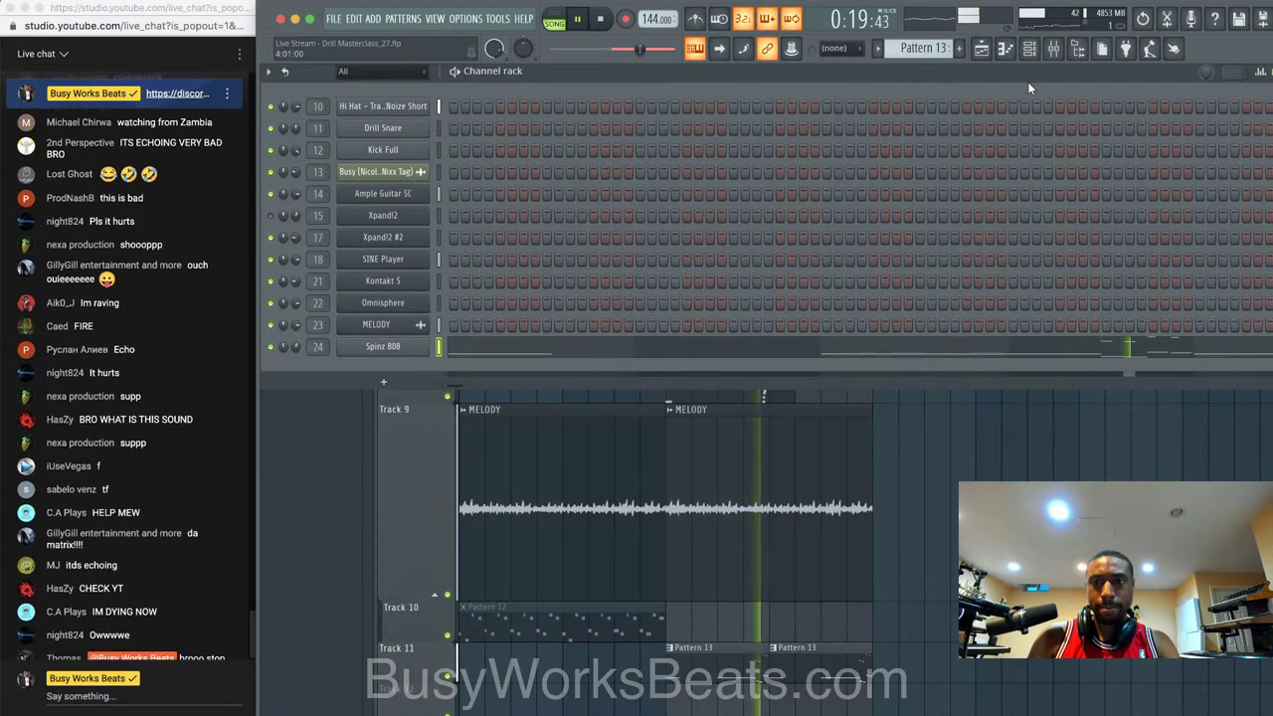
pyautogui.click(1053, 48)
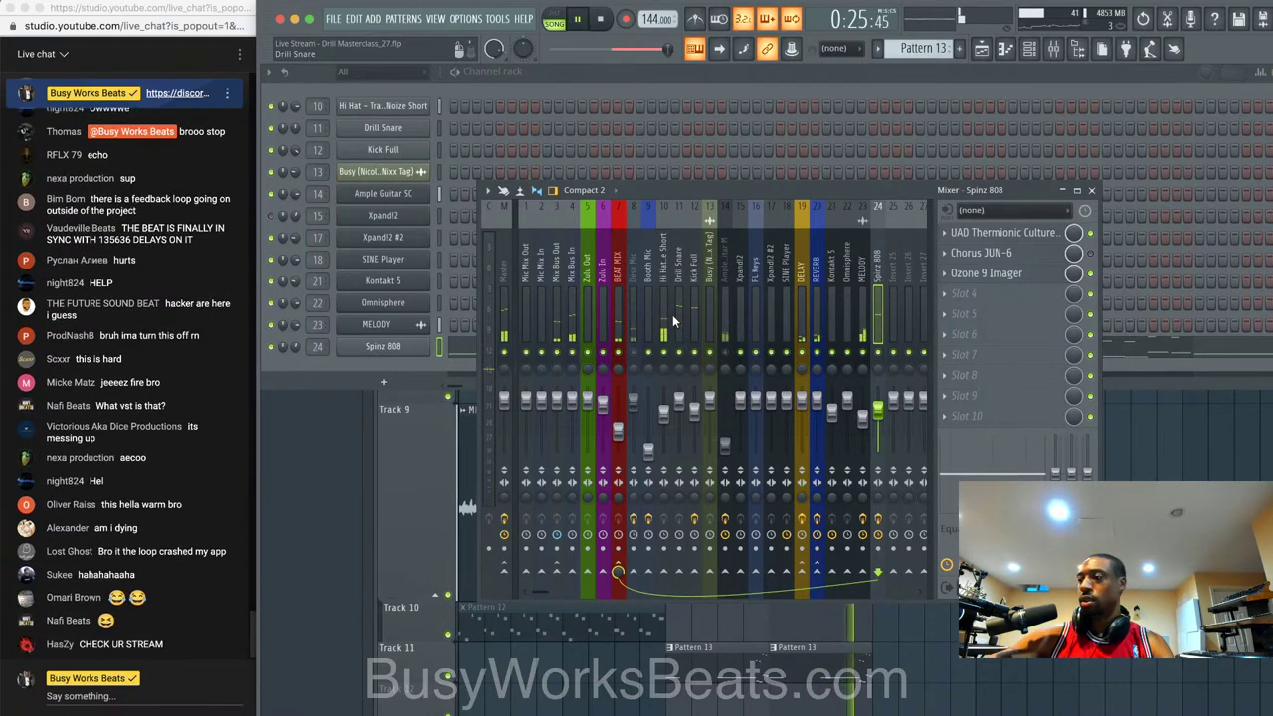
pyautogui.press('space')
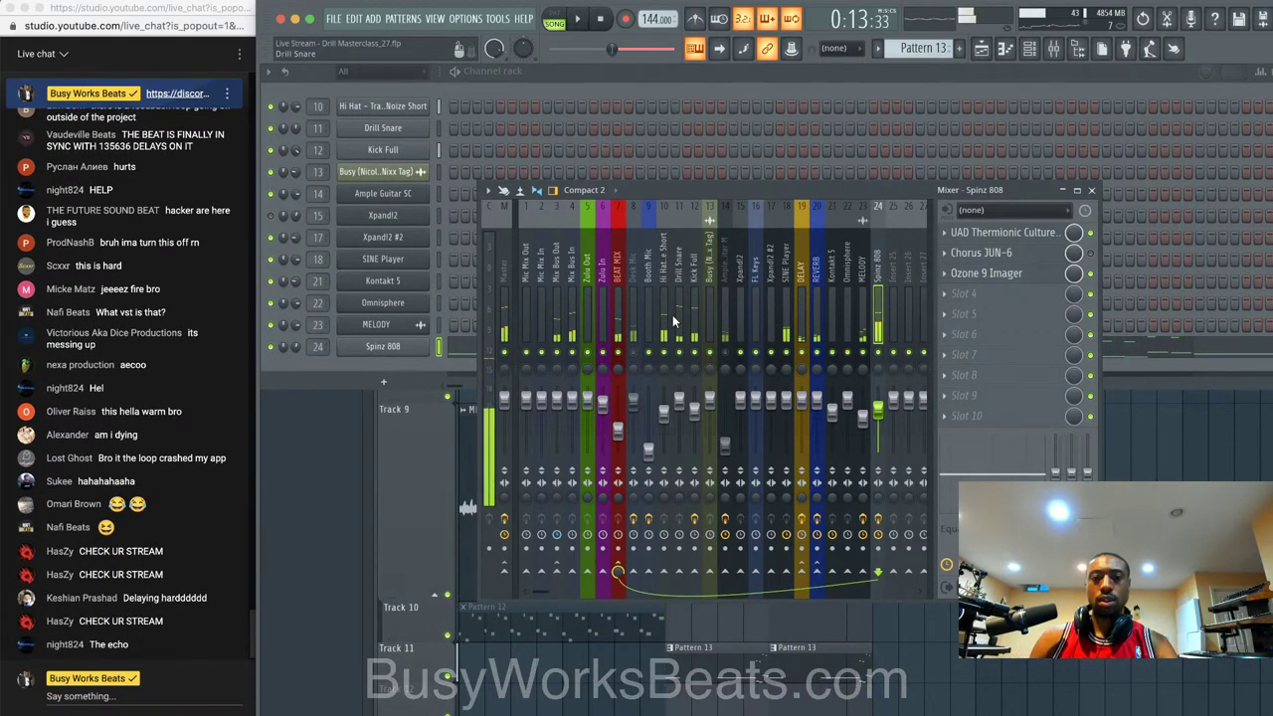
pyautogui.press('space')
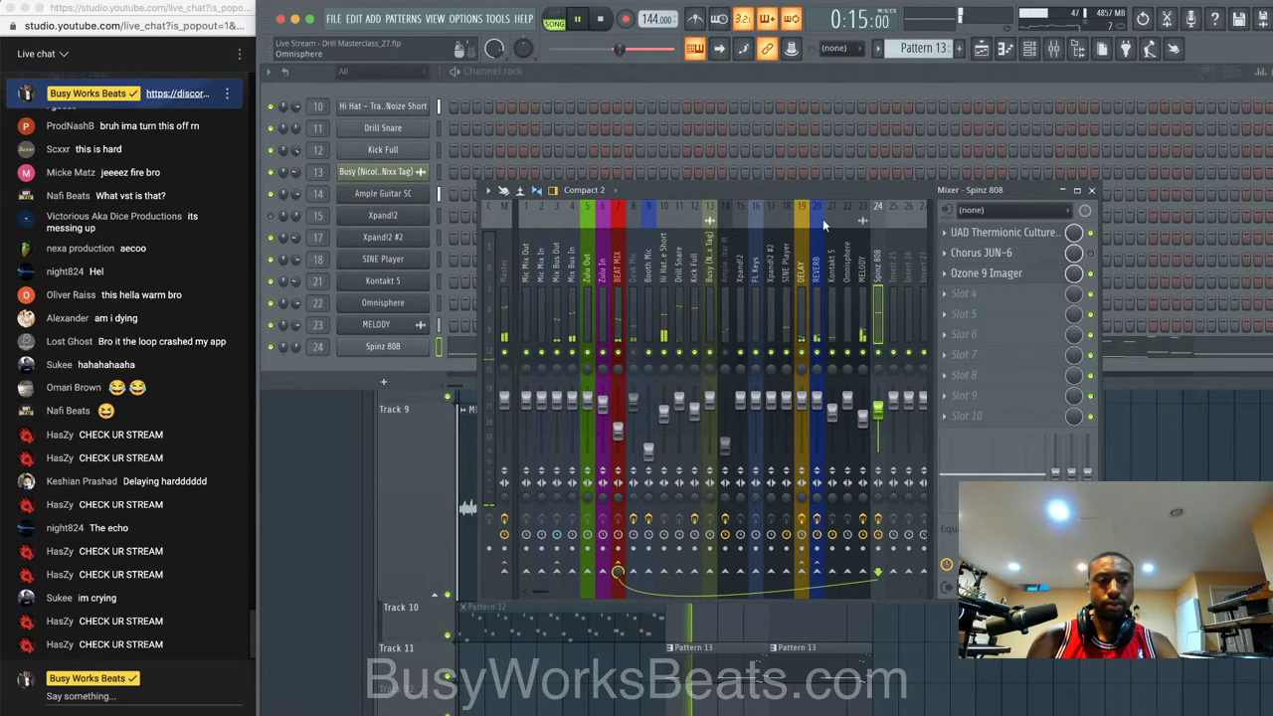
# - Stop playback, switch to Loopback to examine the Logic Pro, Pro Tools and Pass-Thru sources, and return to FL Studio
pyautogui.press('space')
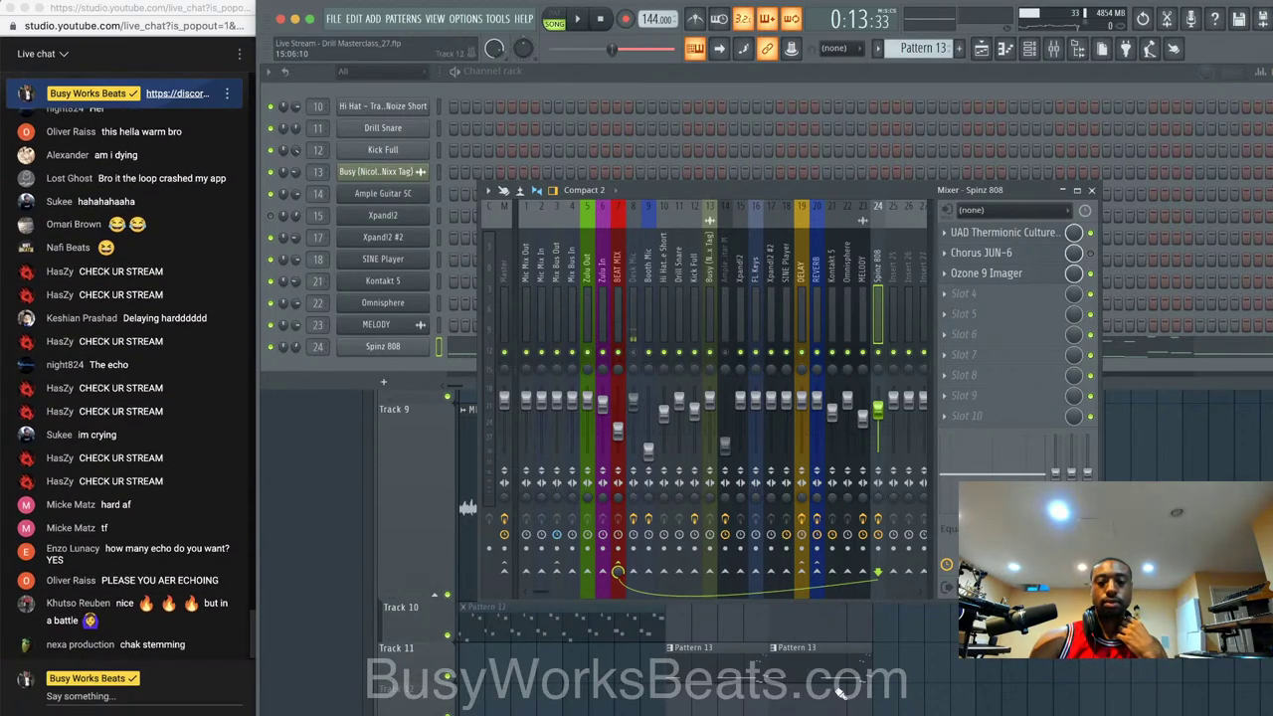
pyautogui.click(1009, 712)
pyautogui.scroll(-5, 479, 454)
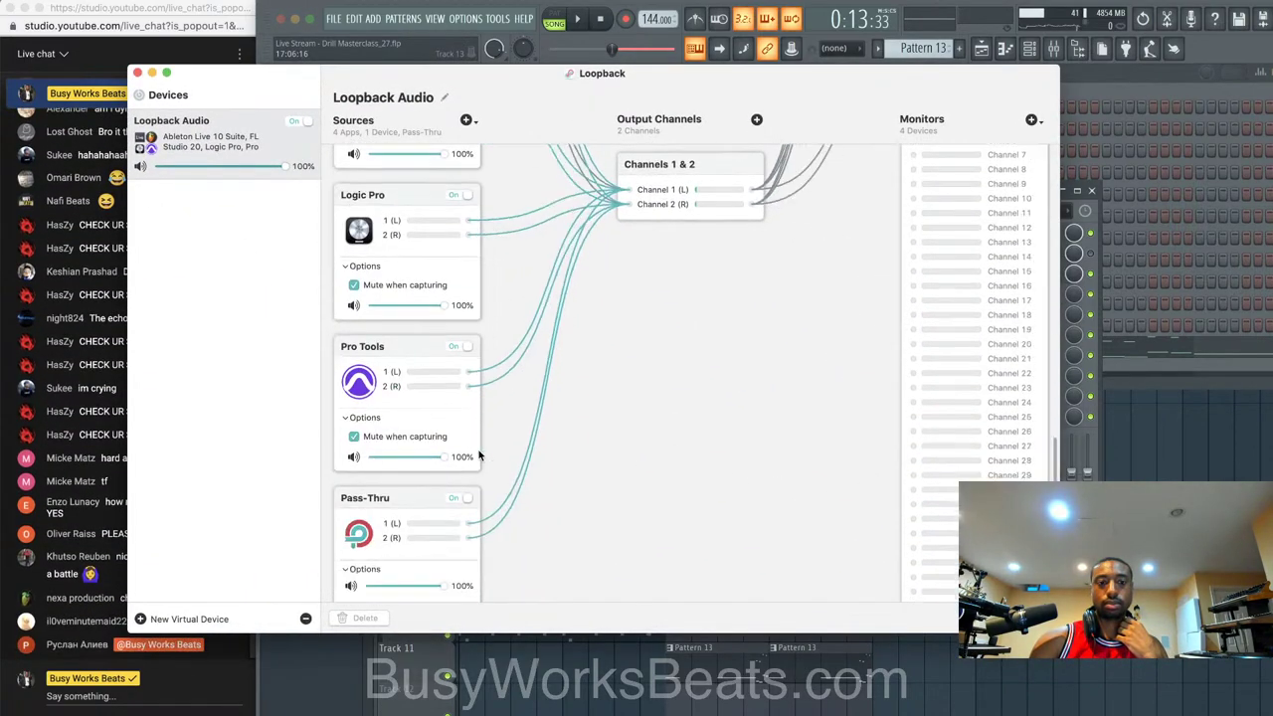
pyautogui.click(459, 446)
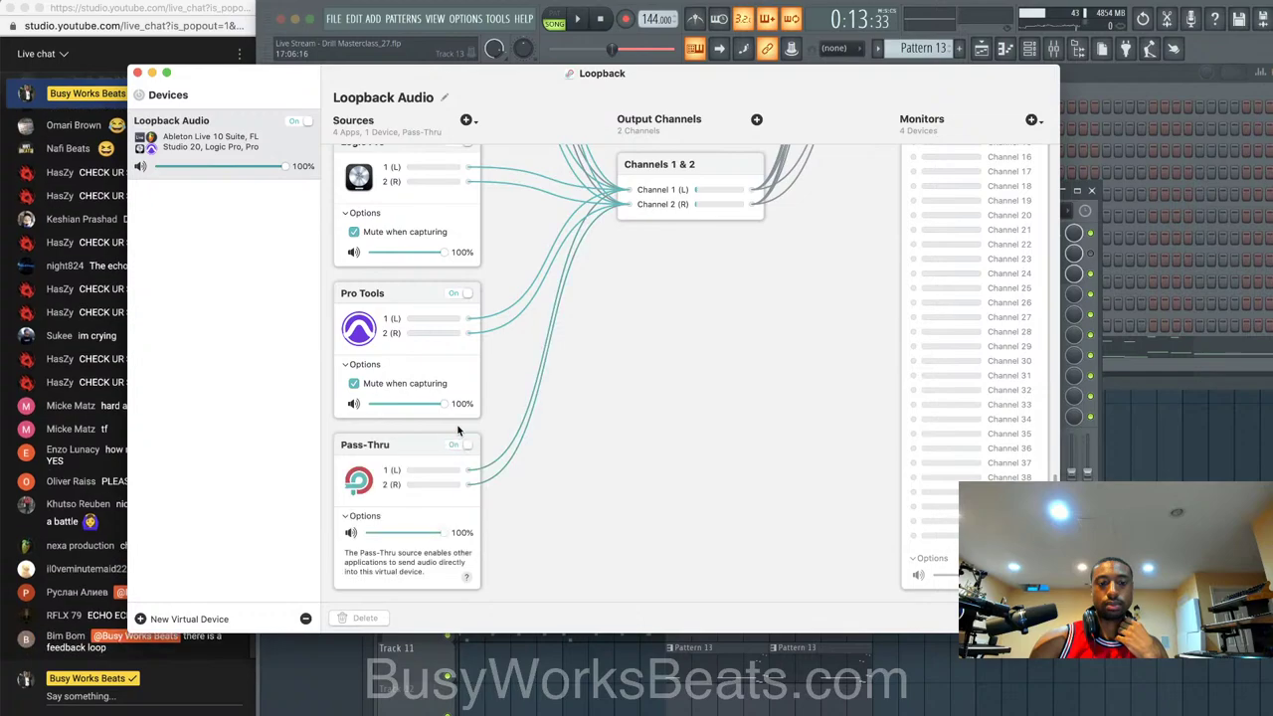
pyautogui.scroll(3, 463, 281)
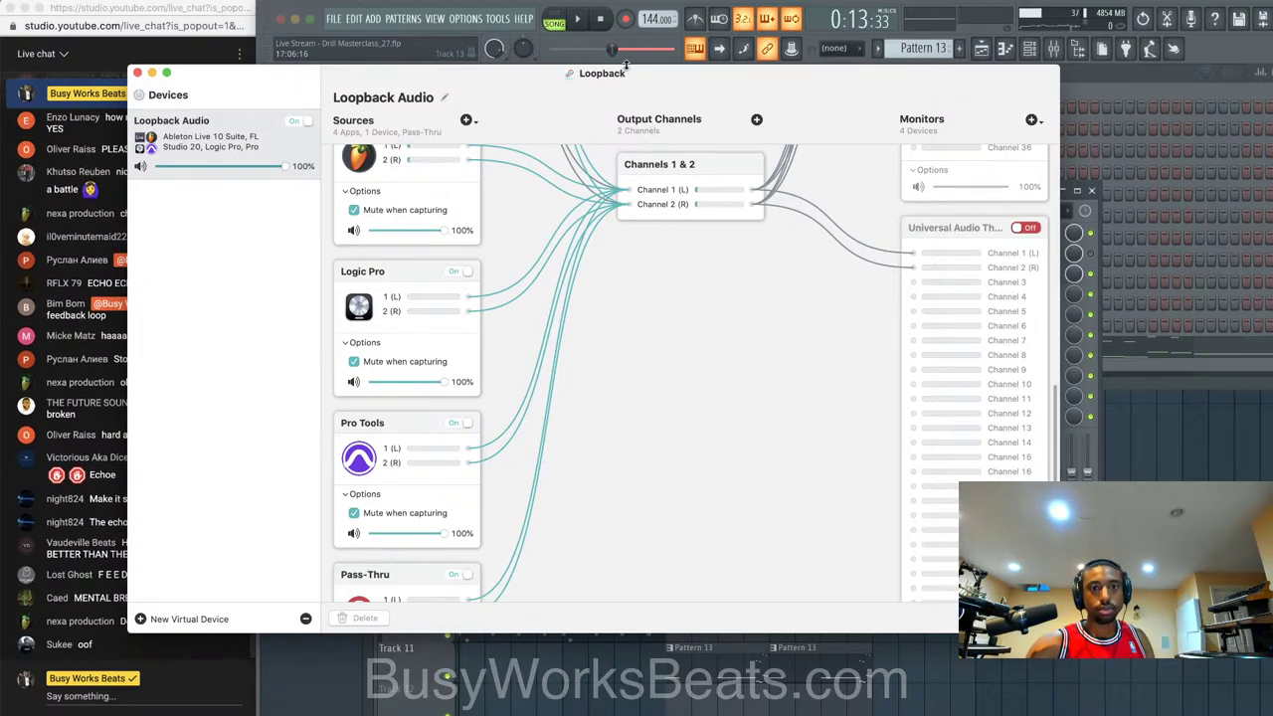
pyautogui.click(604, 19)
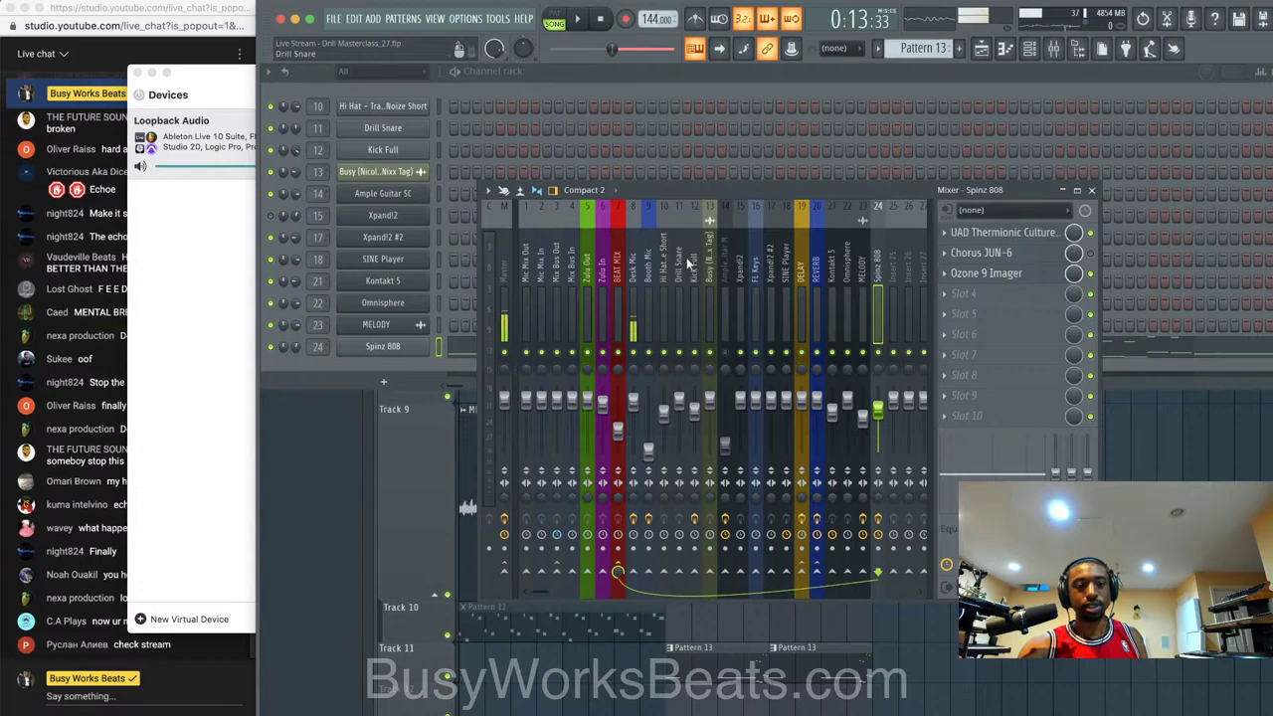
# - Save the drill project and start a new empty project
pyautogui.click(340, 20)
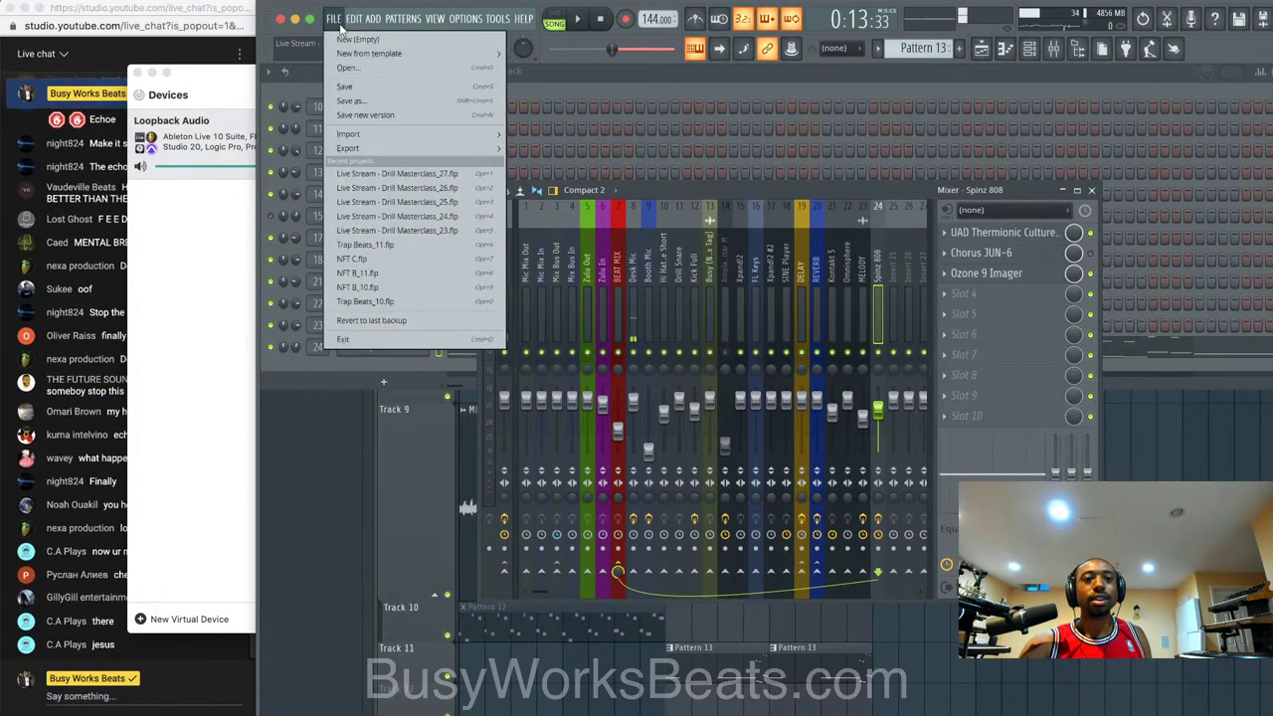
pyautogui.click(380, 94)
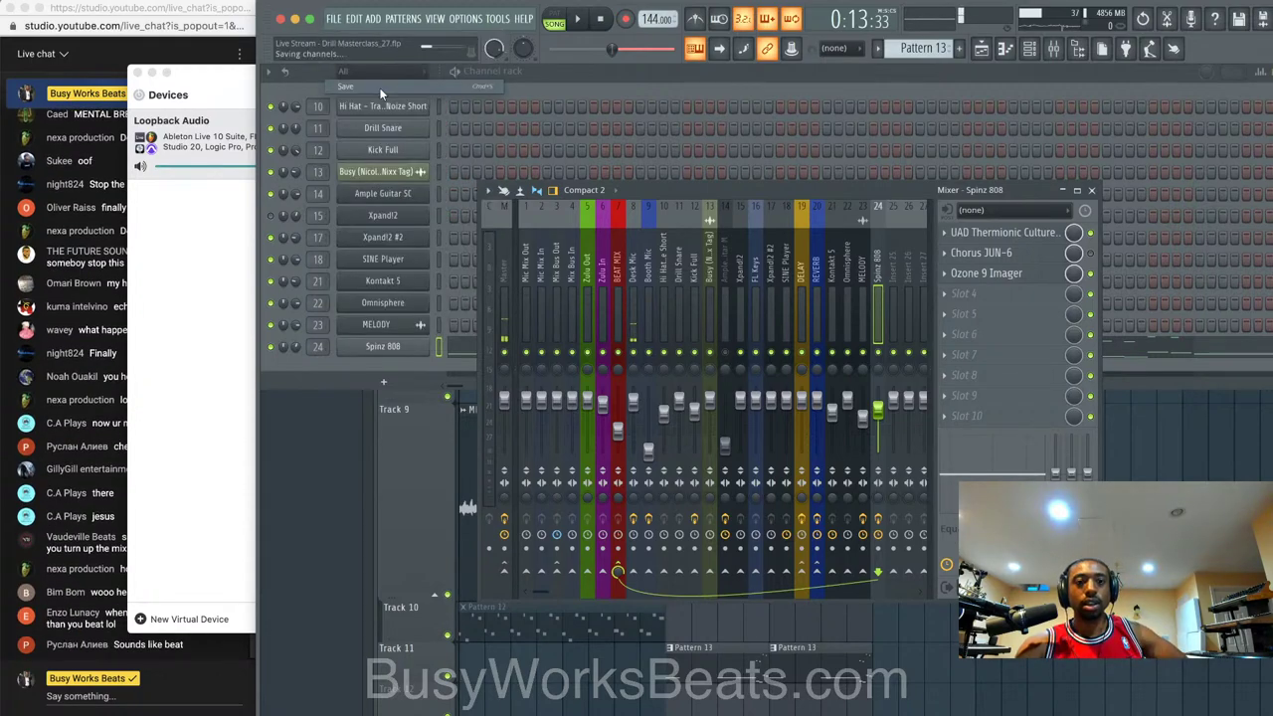
pyautogui.click(220, 106)
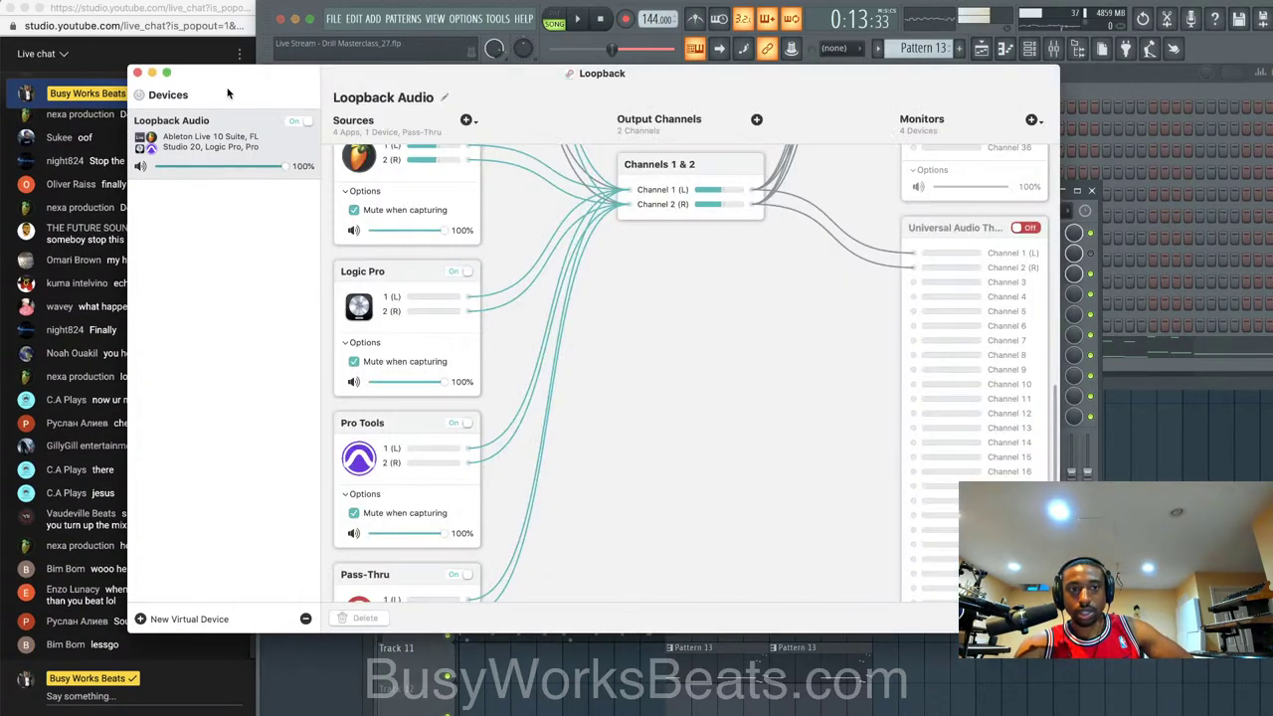
pyautogui.click(344, 50)
pyautogui.click(336, 19)
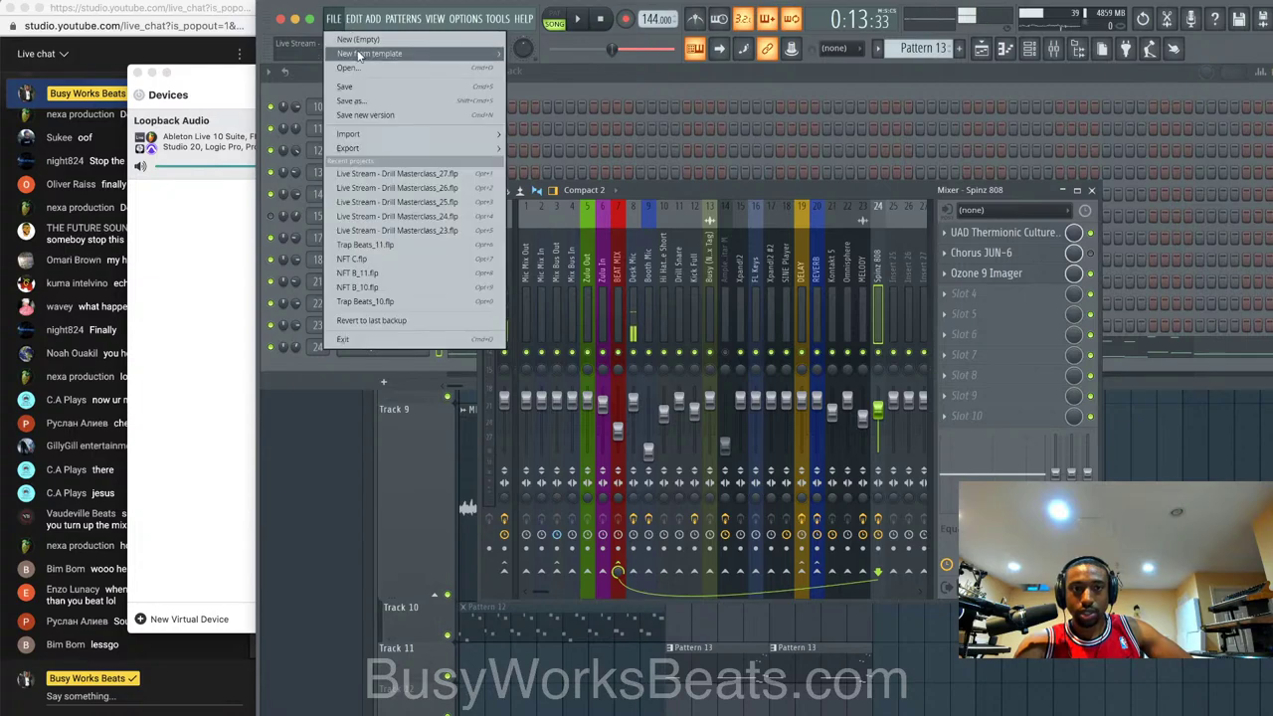
pyautogui.moveTo(371, 55)
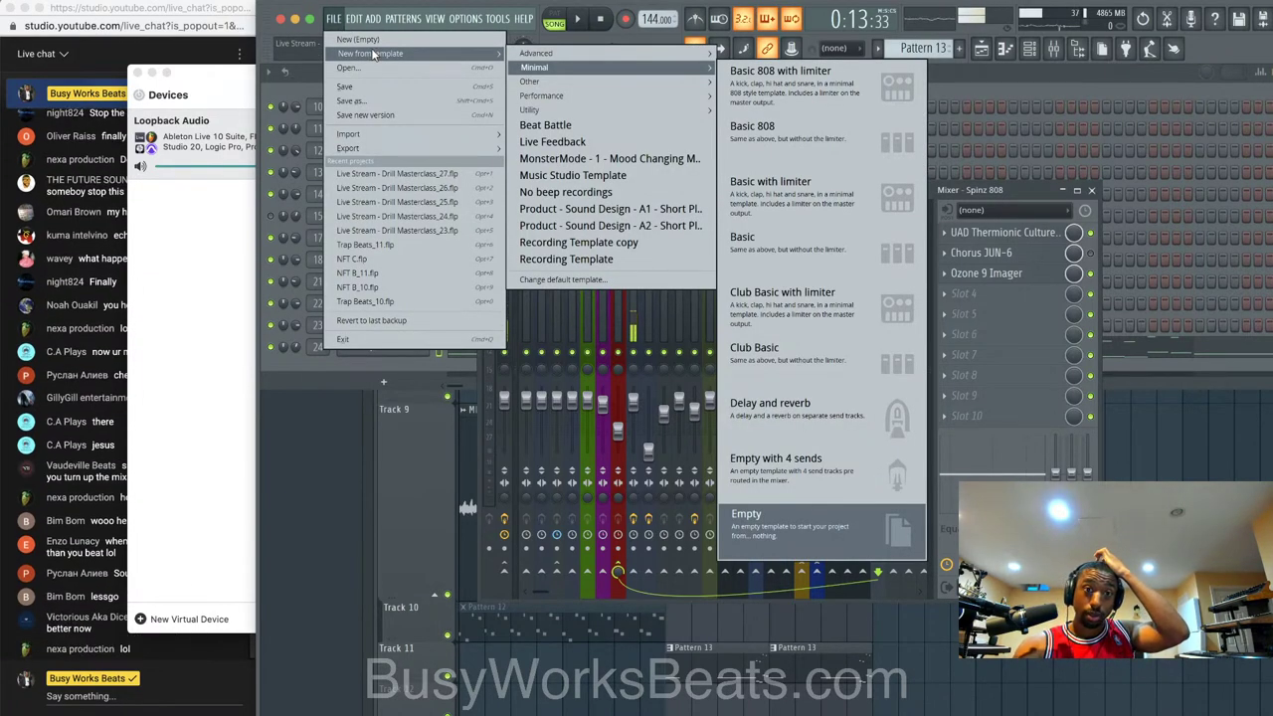
pyautogui.click(382, 42)
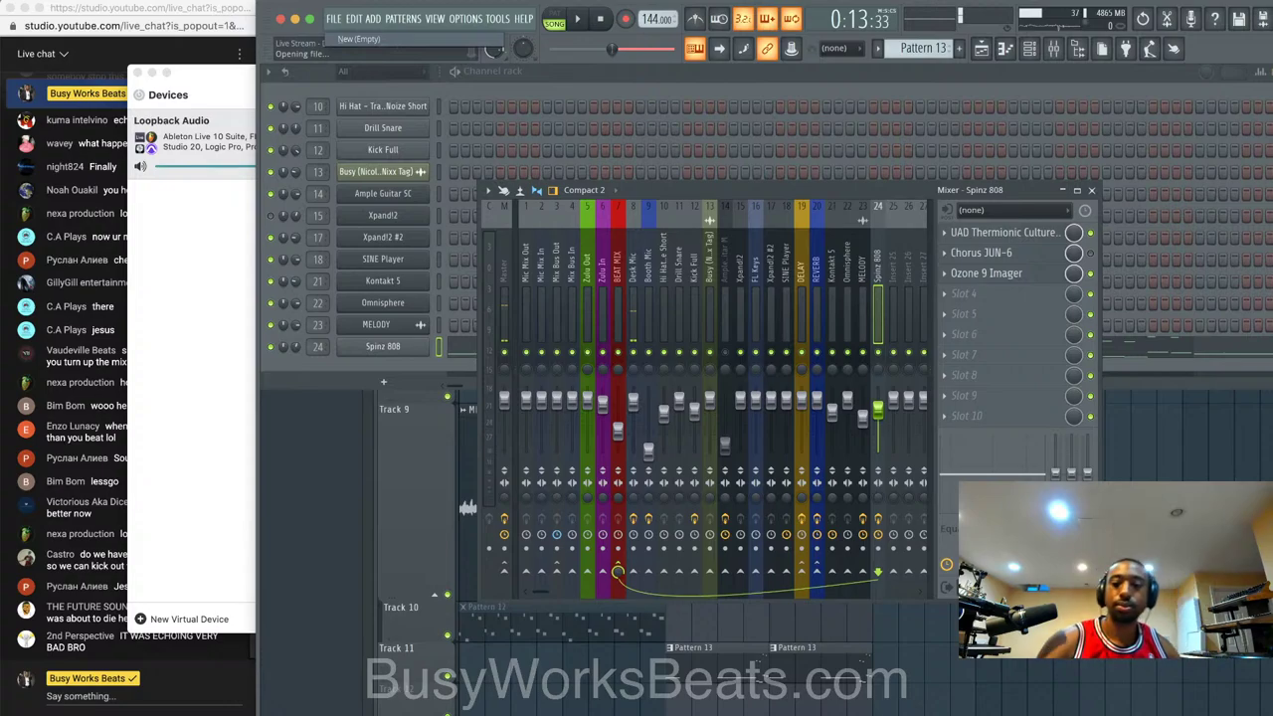
# - Dismiss the CoreAudio device warning and quit FL Studio
pyautogui.rightClick(977, 714)
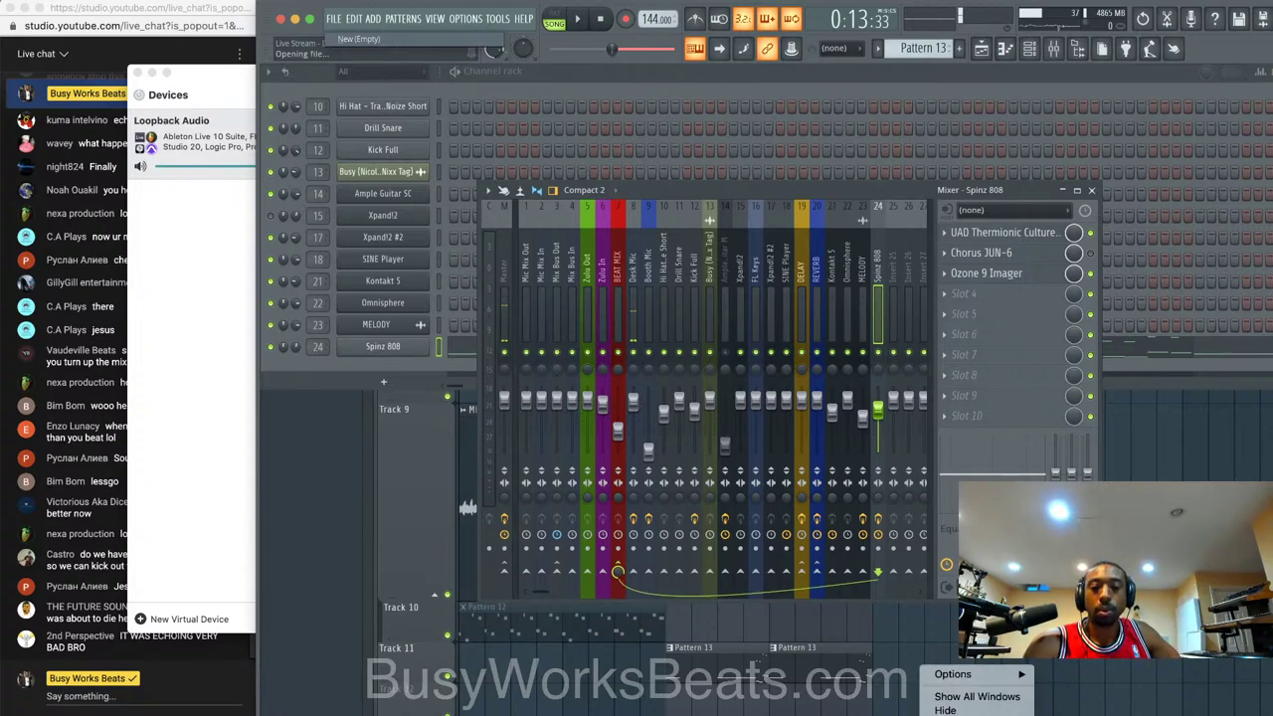
pyautogui.click(977, 714)
pyautogui.click(977, 715)
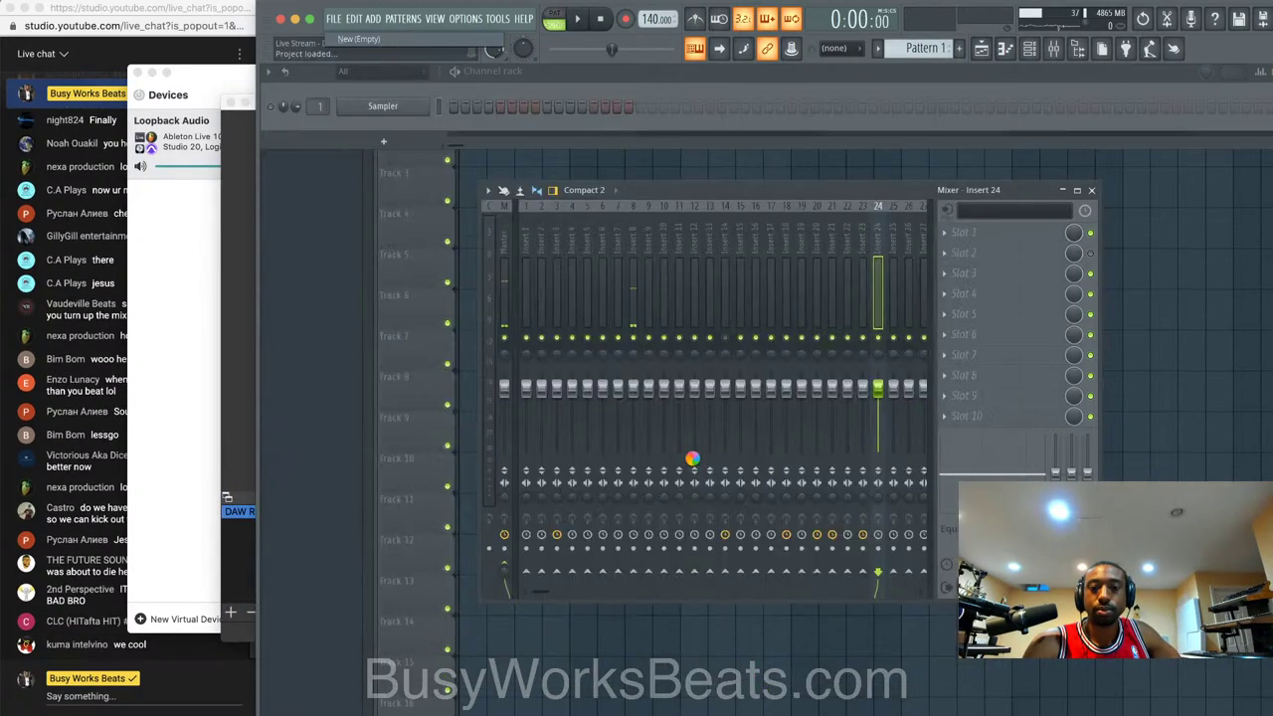
pyautogui.click(888, 78)
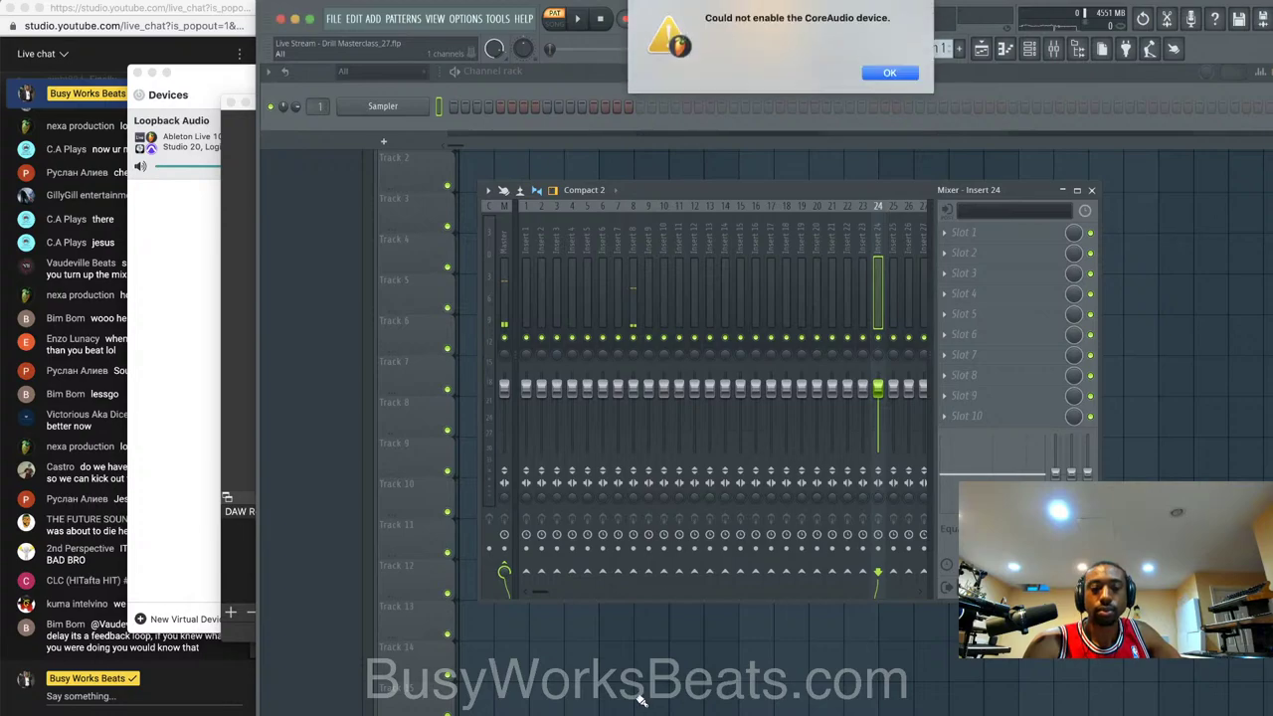
pyautogui.rightClick(569, 712)
pyautogui.click(567, 577)
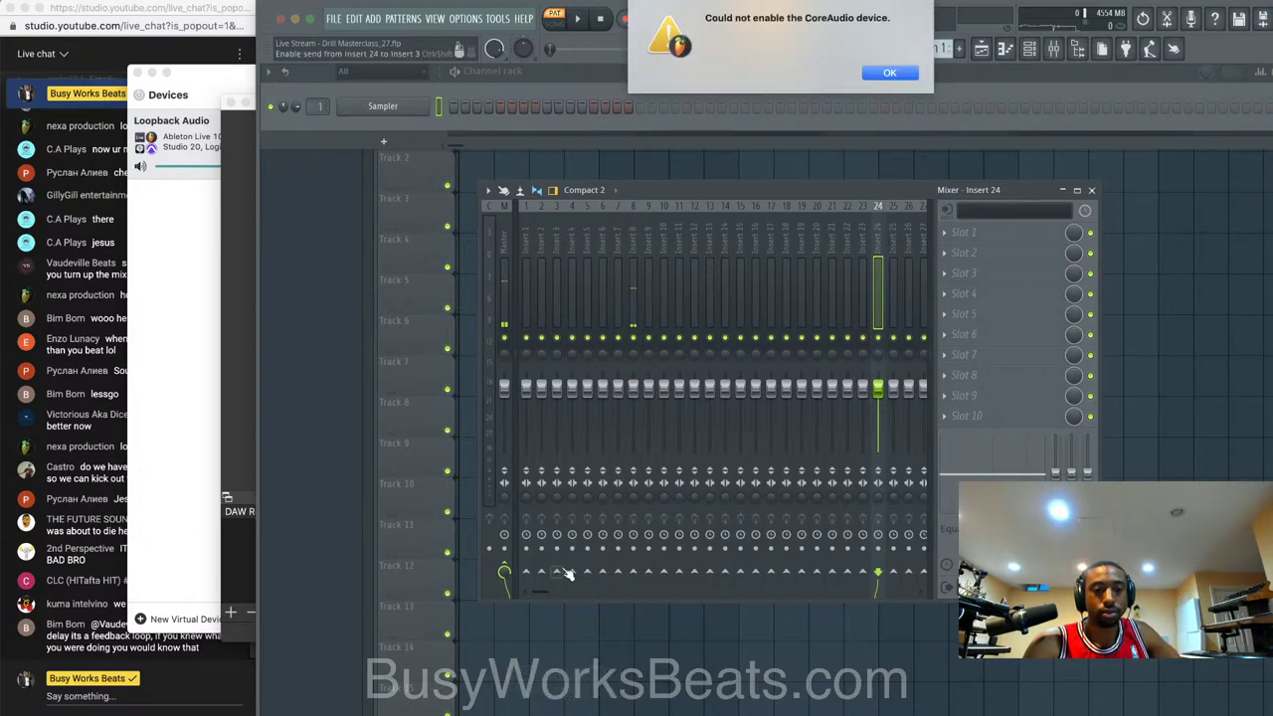
pyautogui.click(872, 76)
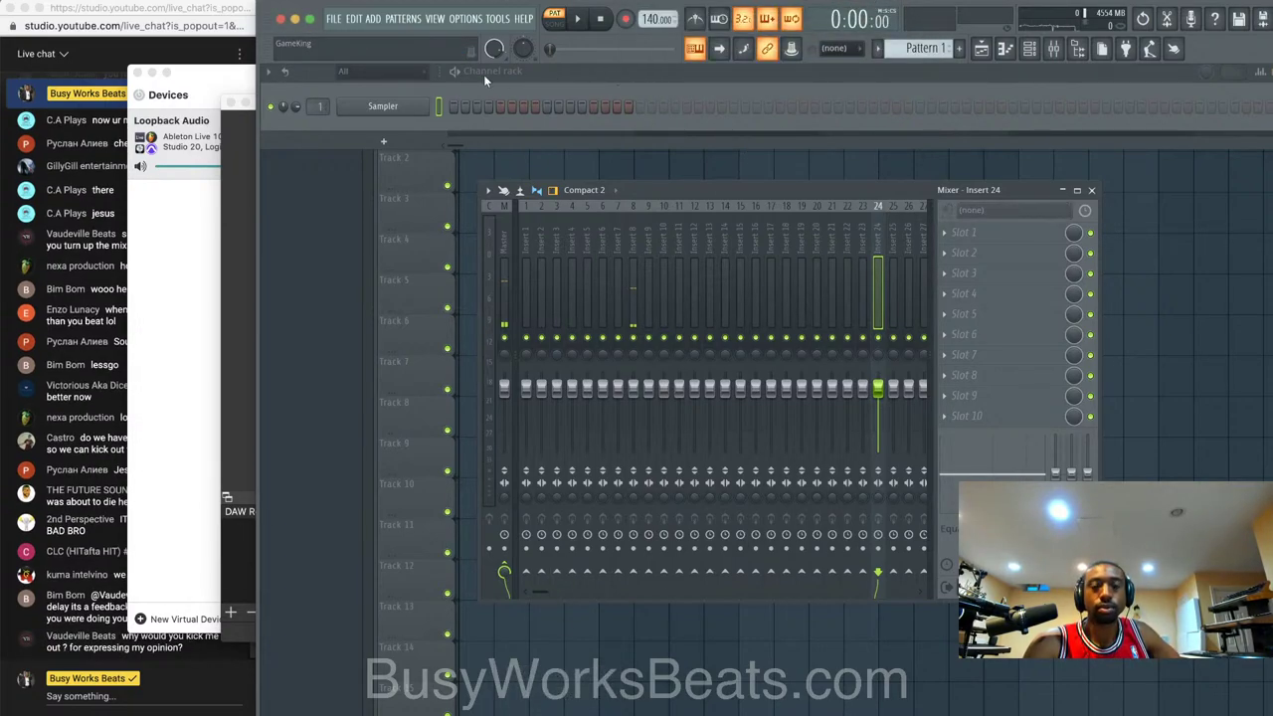
pyautogui.rightClick(565, 714)
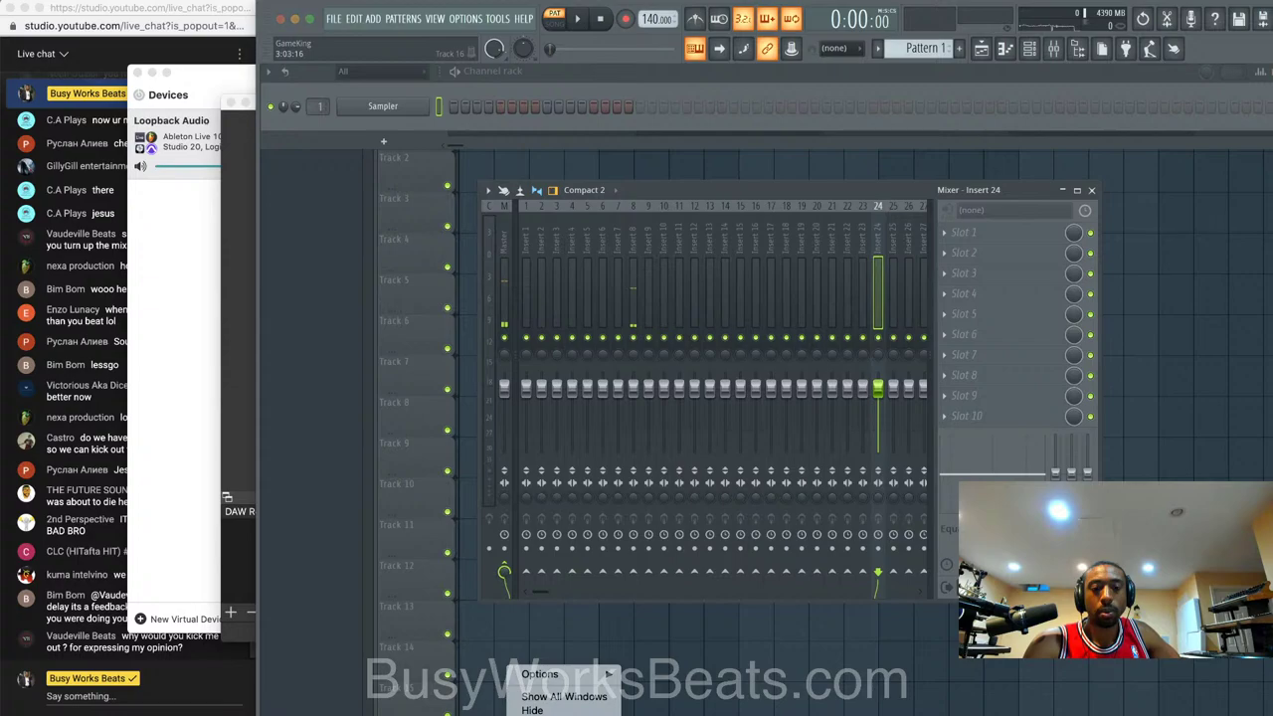
pyautogui.click(563, 714)
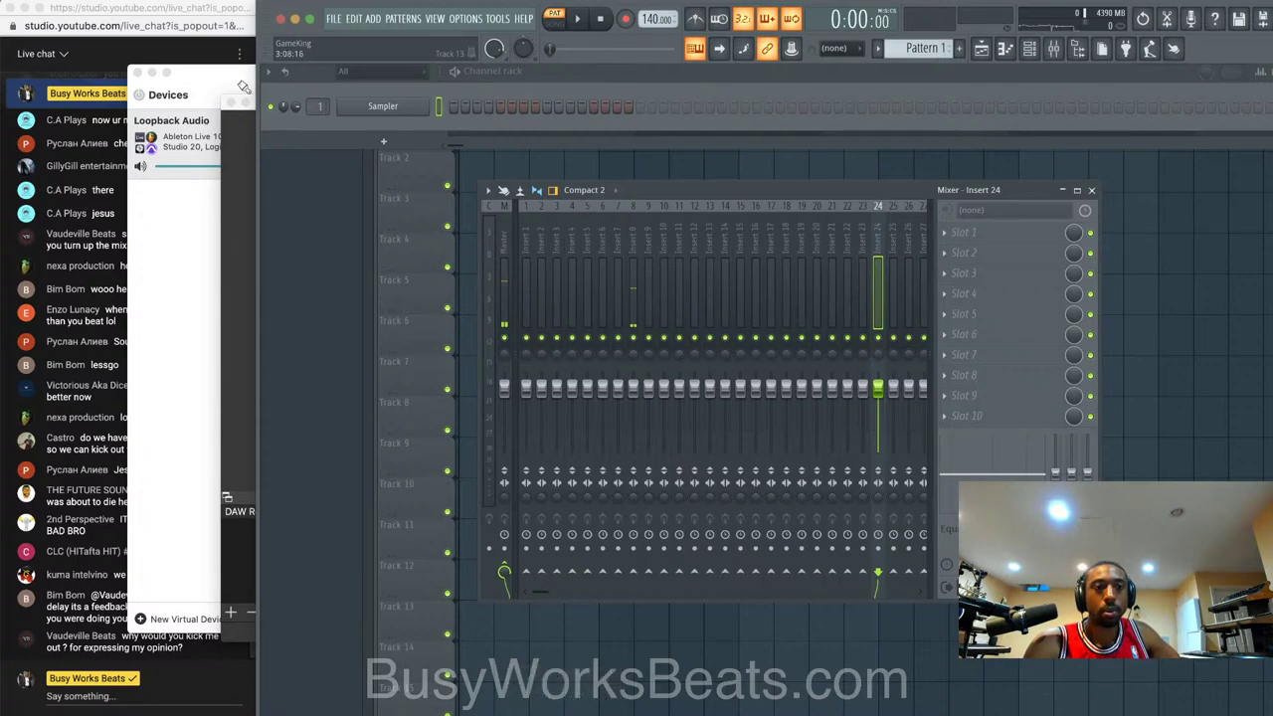
# - Relaunch FL Studio and test its sound by briefly playing Pattern 1 with the metronome enabled
pyautogui.click(247, 156)
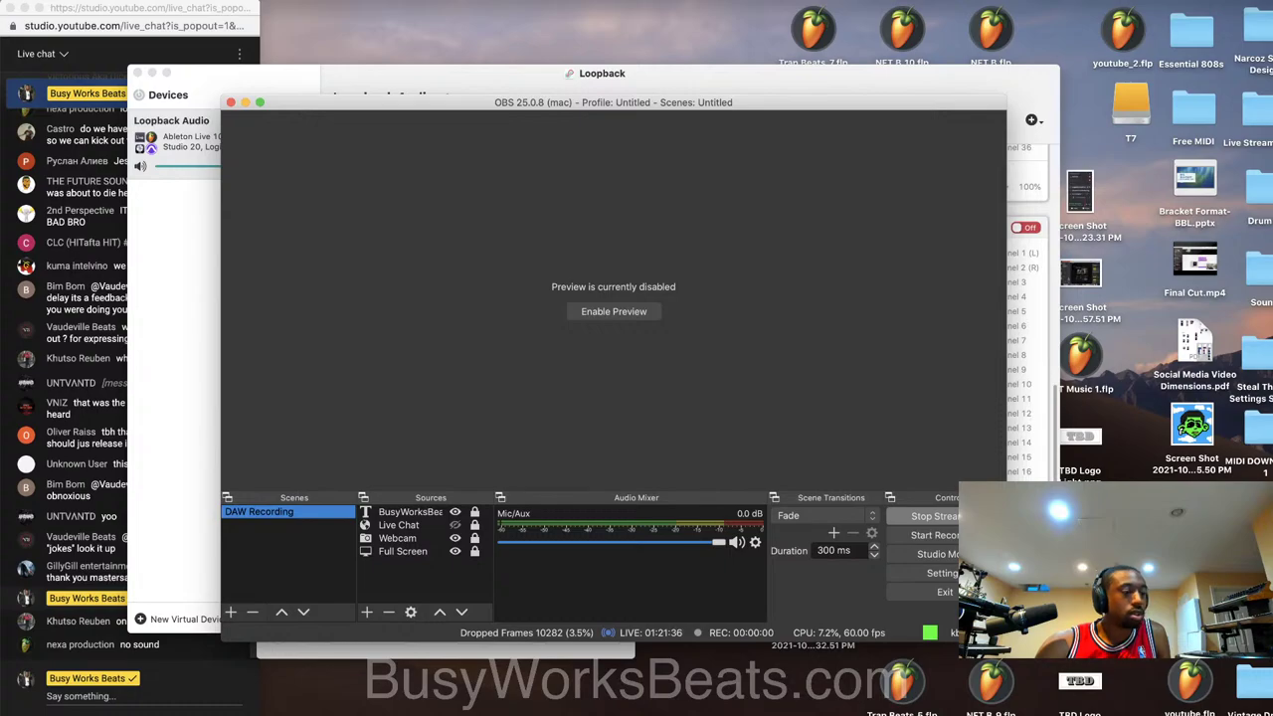
pyautogui.click(526, 714)
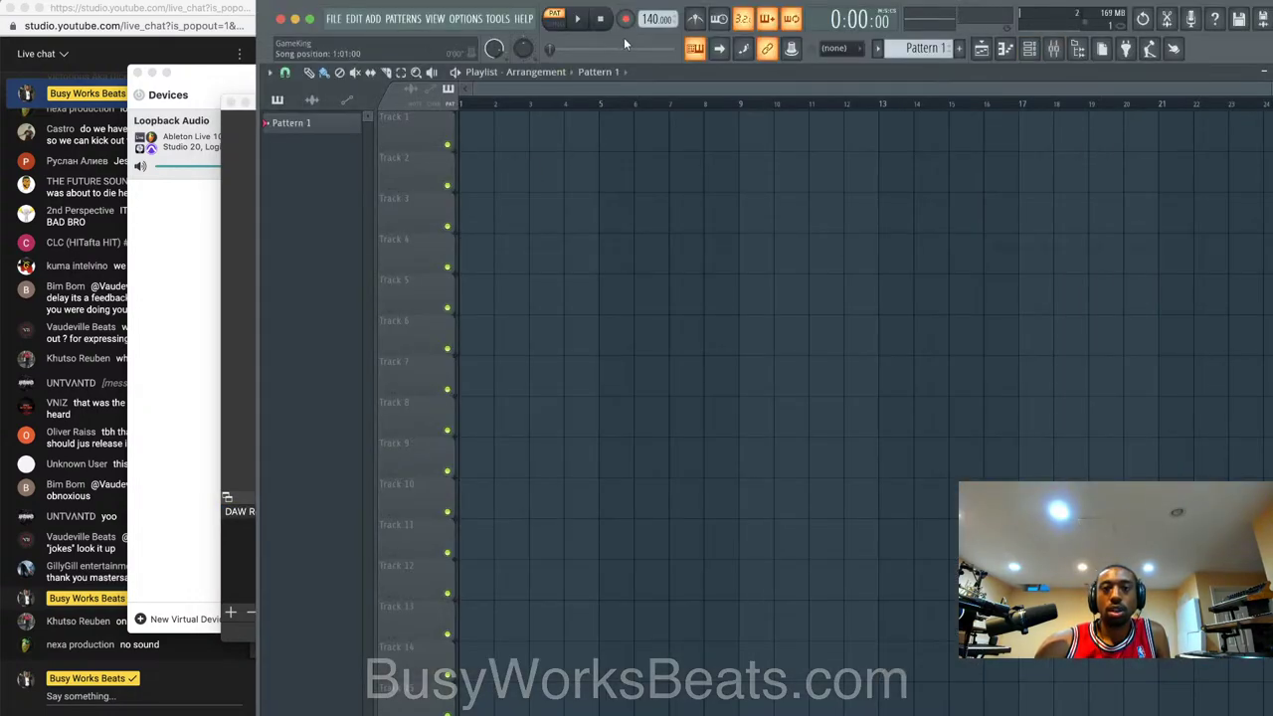
pyautogui.press('space')
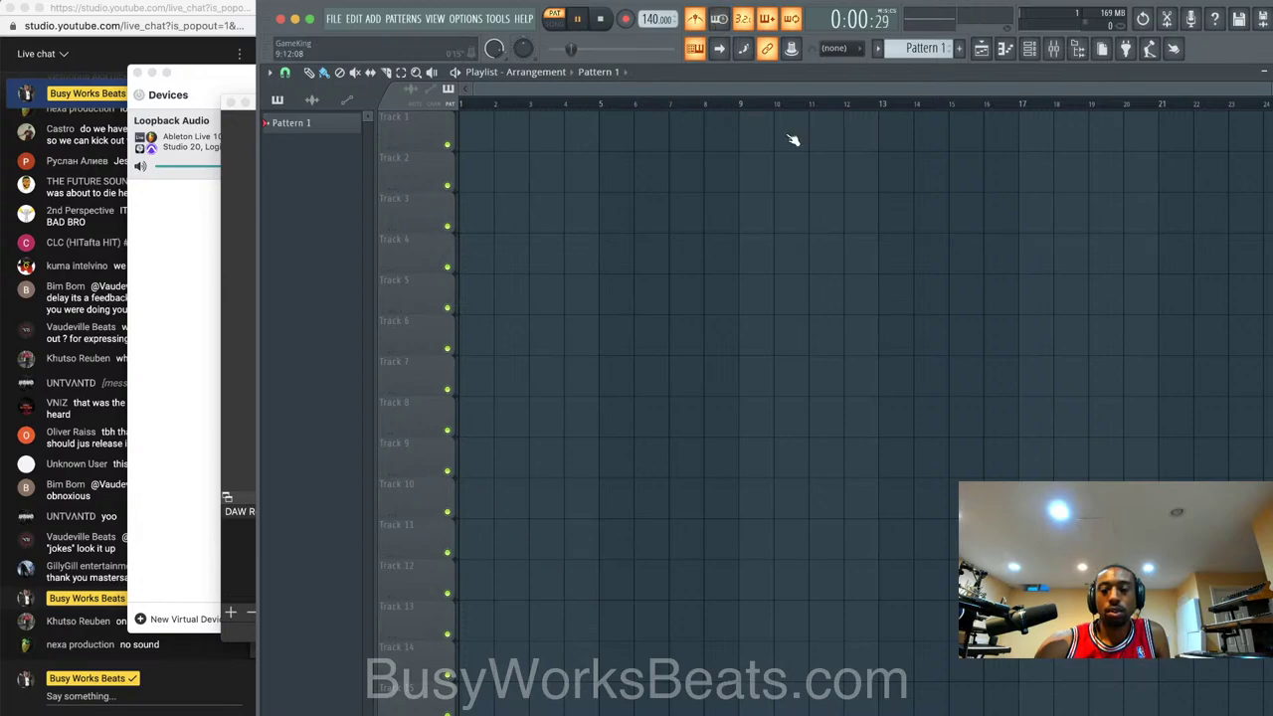
pyautogui.press('space')
# - Switch to Loopback to examine the source and monitor levels, and return to FL Studio
pyautogui.click(885, 715)
pyautogui.scroll(-1, 725, 433)
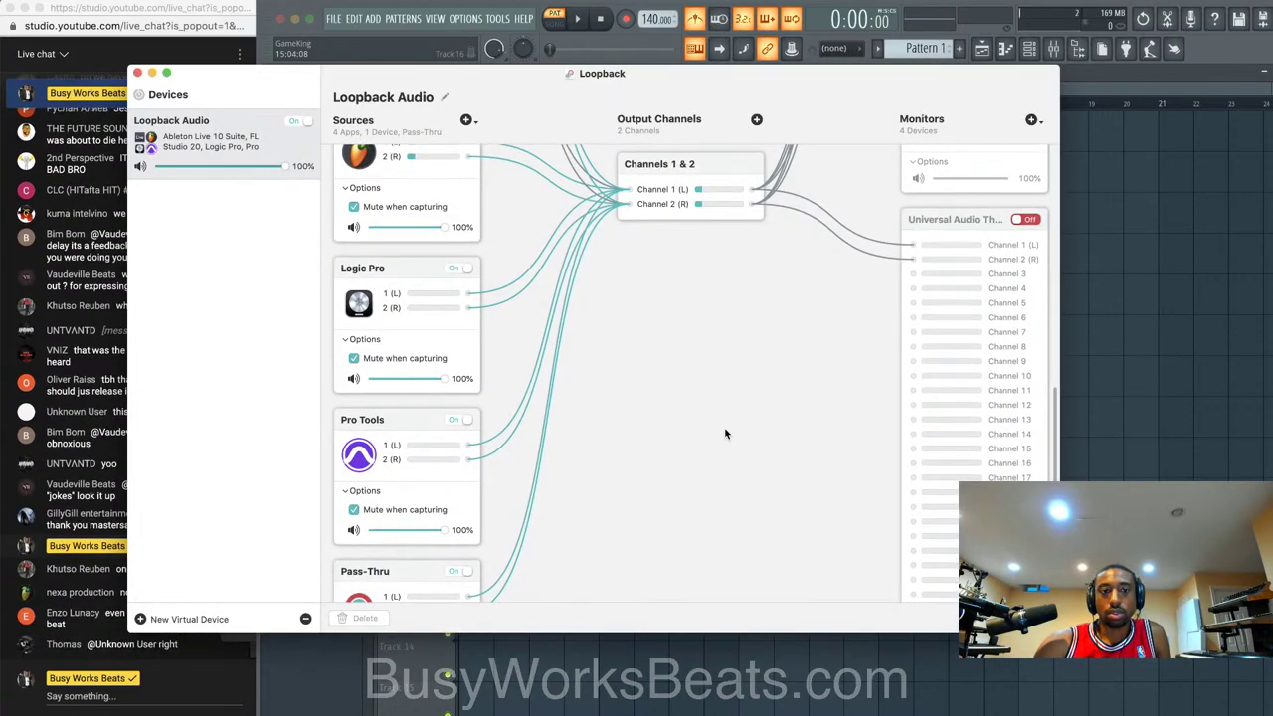
pyautogui.scroll(1, 725, 433)
pyautogui.scroll(-5, 621, 304)
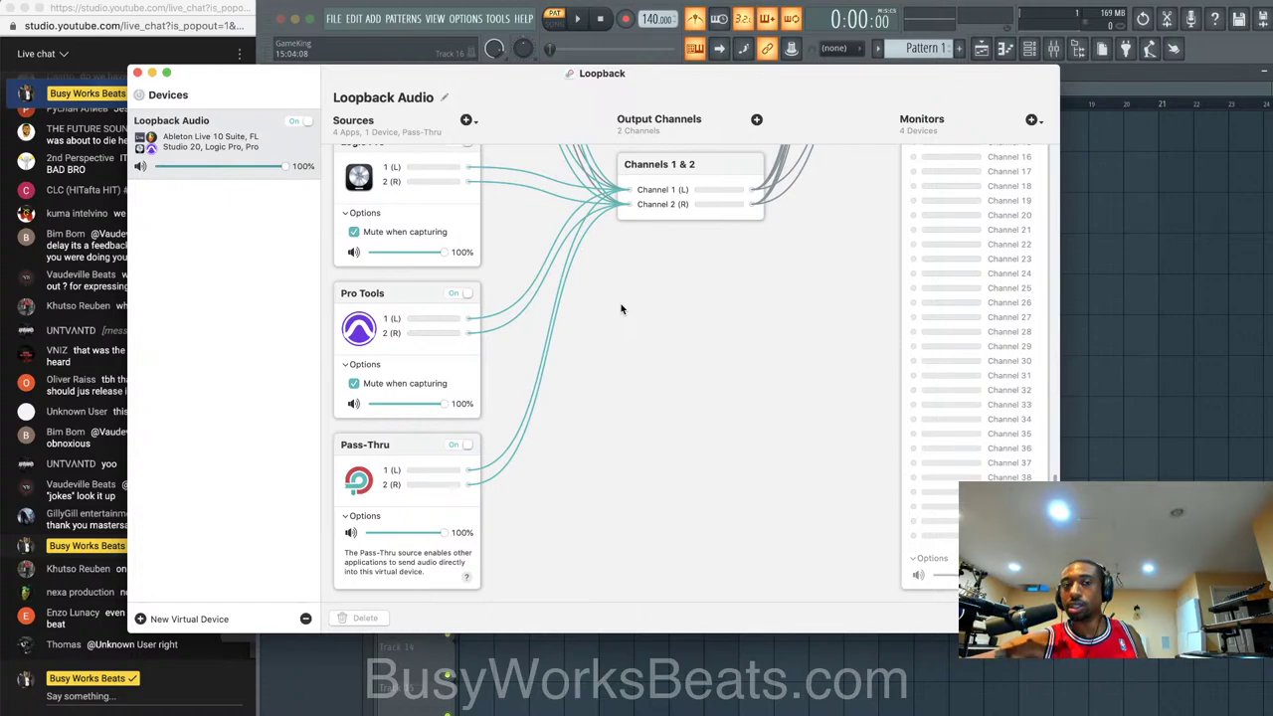
pyautogui.click(1128, 65)
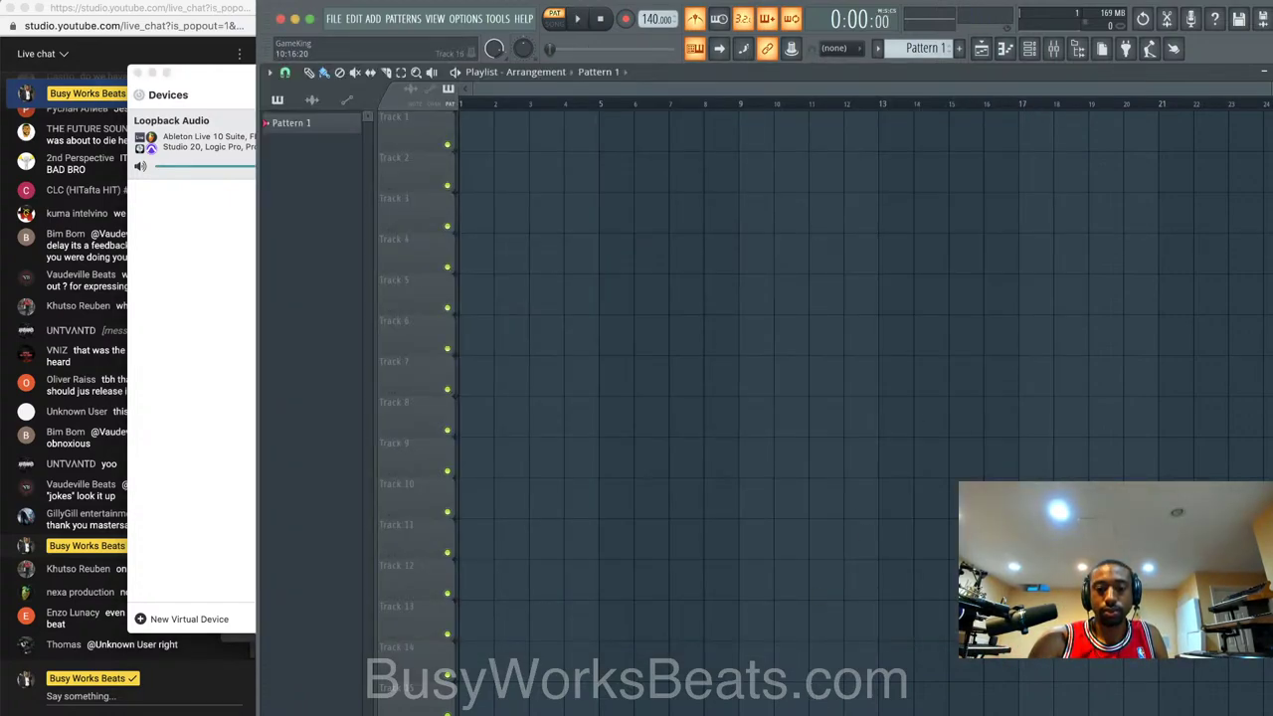
# - Set the audio input of mixer track Insert 8 to MIC/LINE/HIZ 2 and check the Mic/Aux level in OBS
pyautogui.click(333, 18)
pyautogui.moveTo(491, 56)
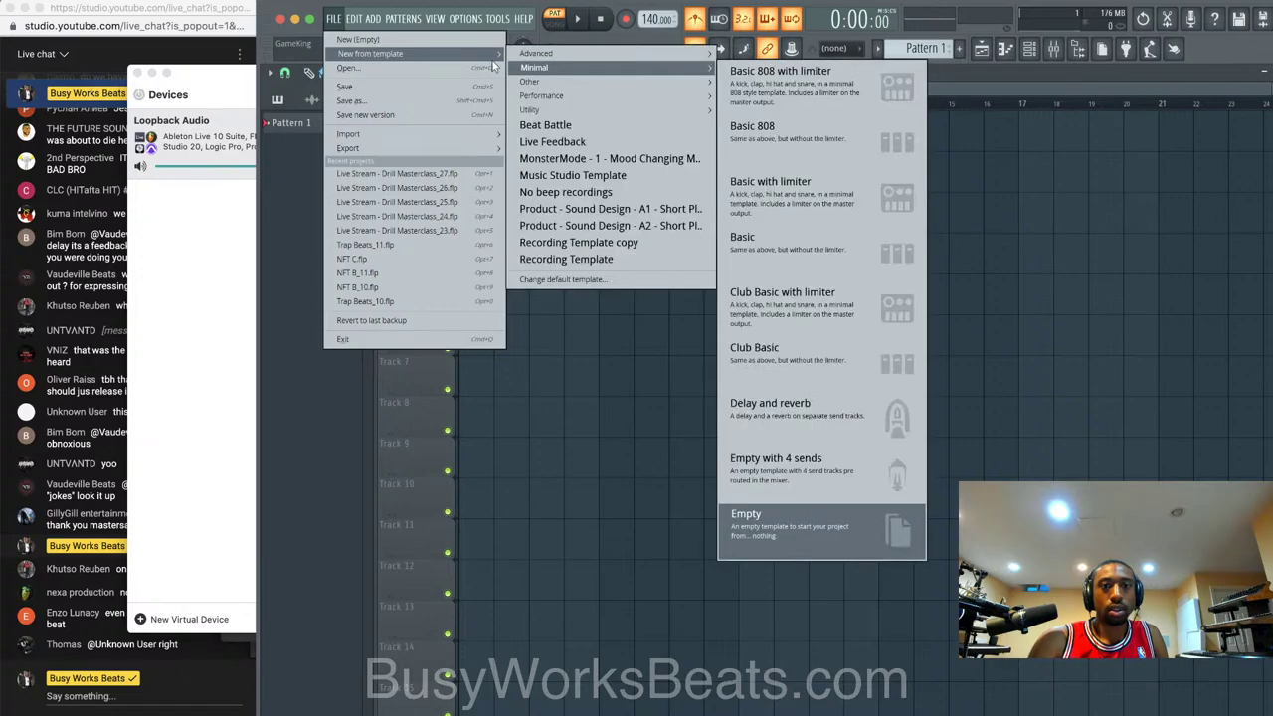
pyautogui.click(781, 79)
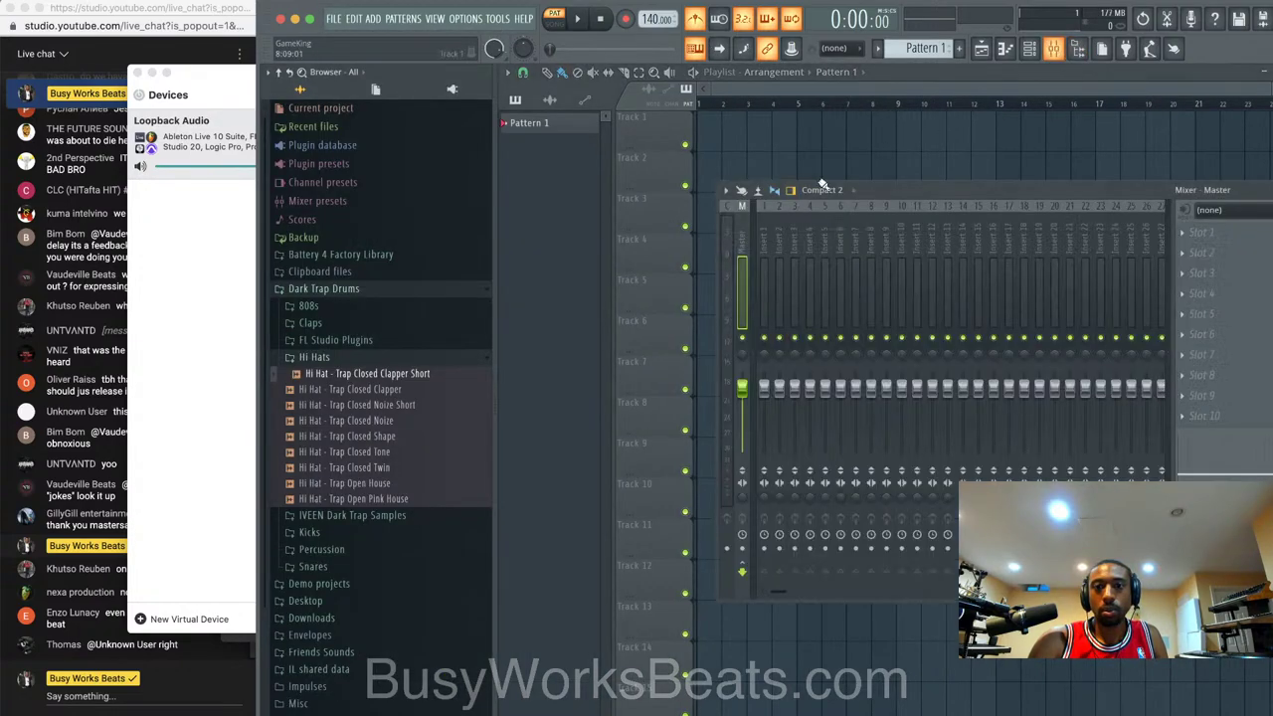
pyautogui.click(876, 228)
pyautogui.click(1210, 210)
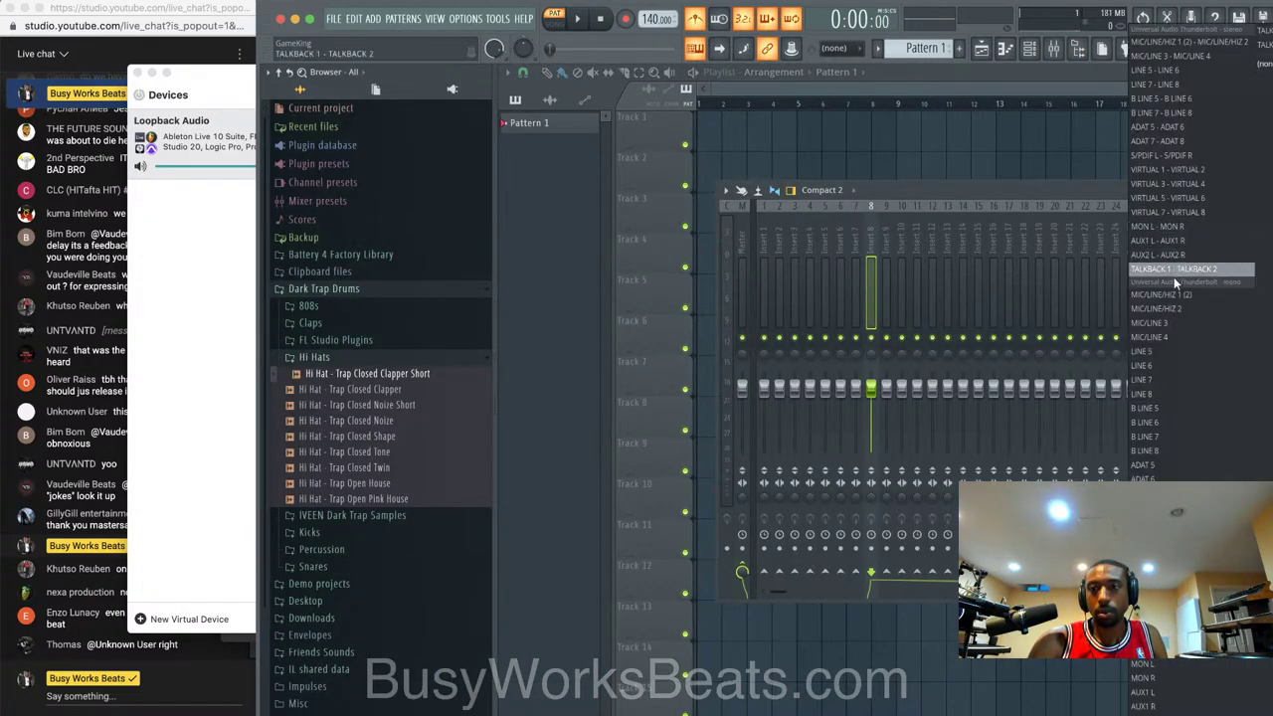
pyautogui.click(1172, 306)
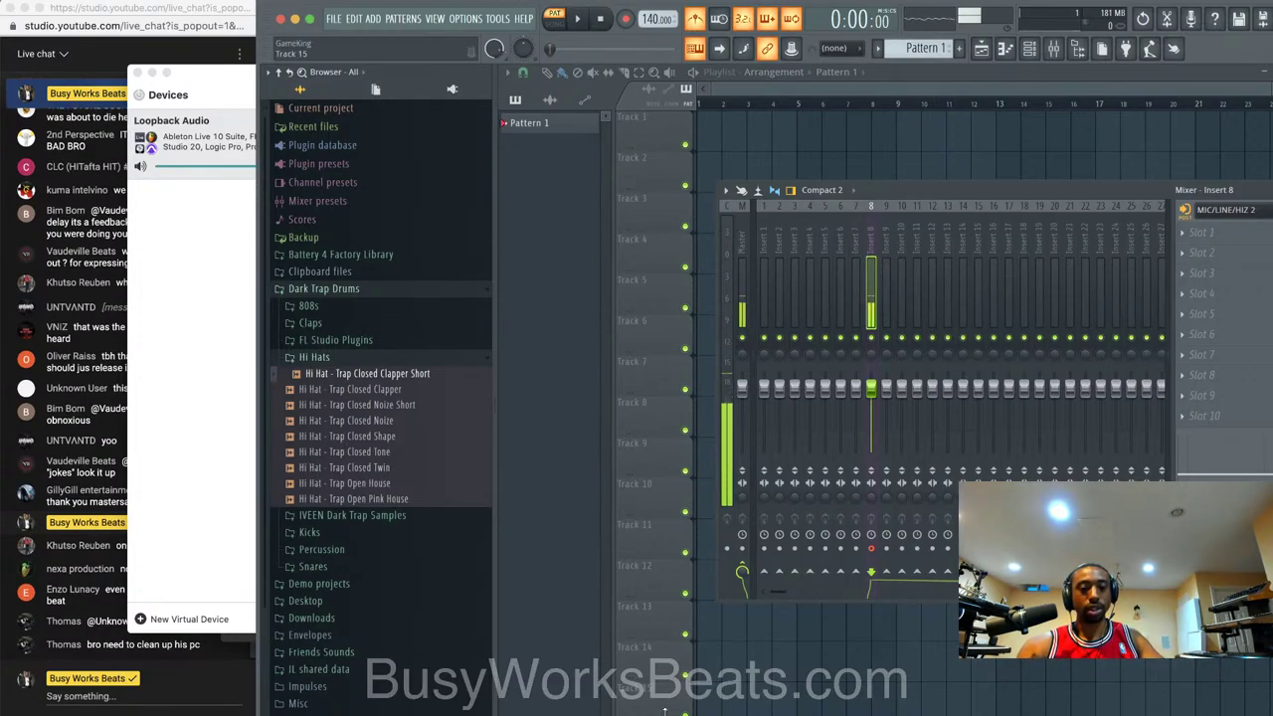
pyautogui.click(775, 714)
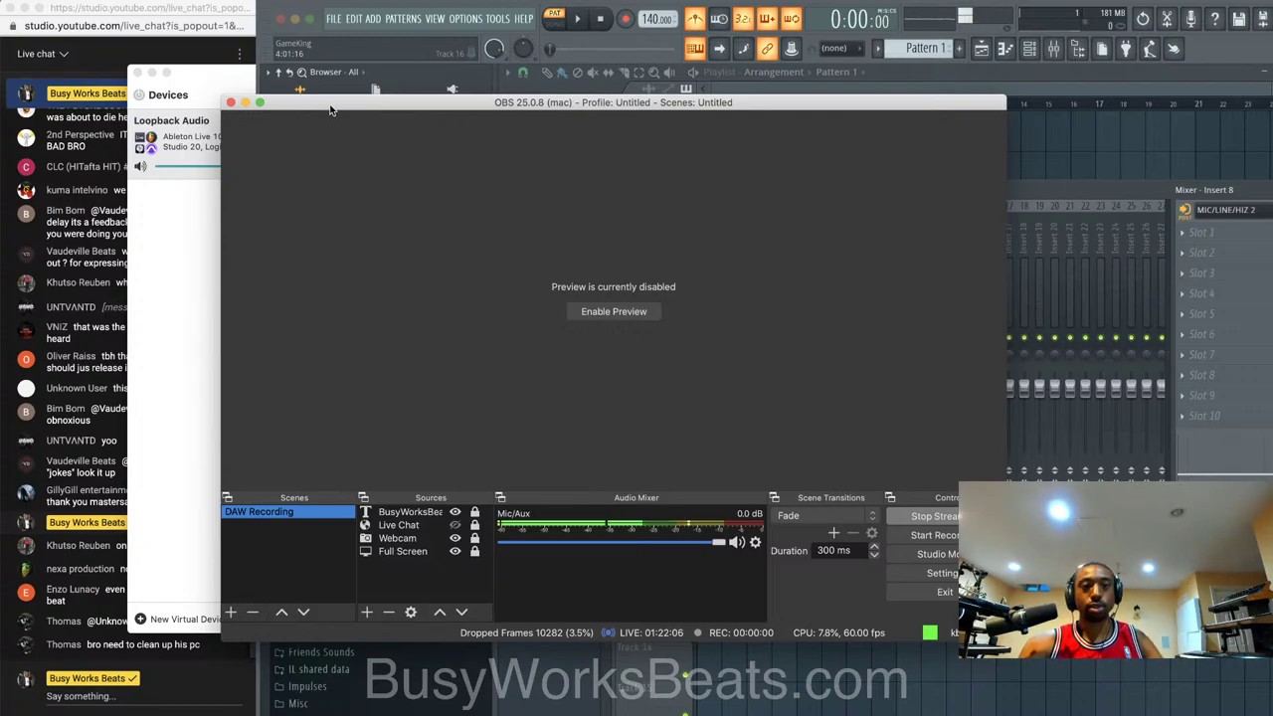
pyautogui.click(245, 104)
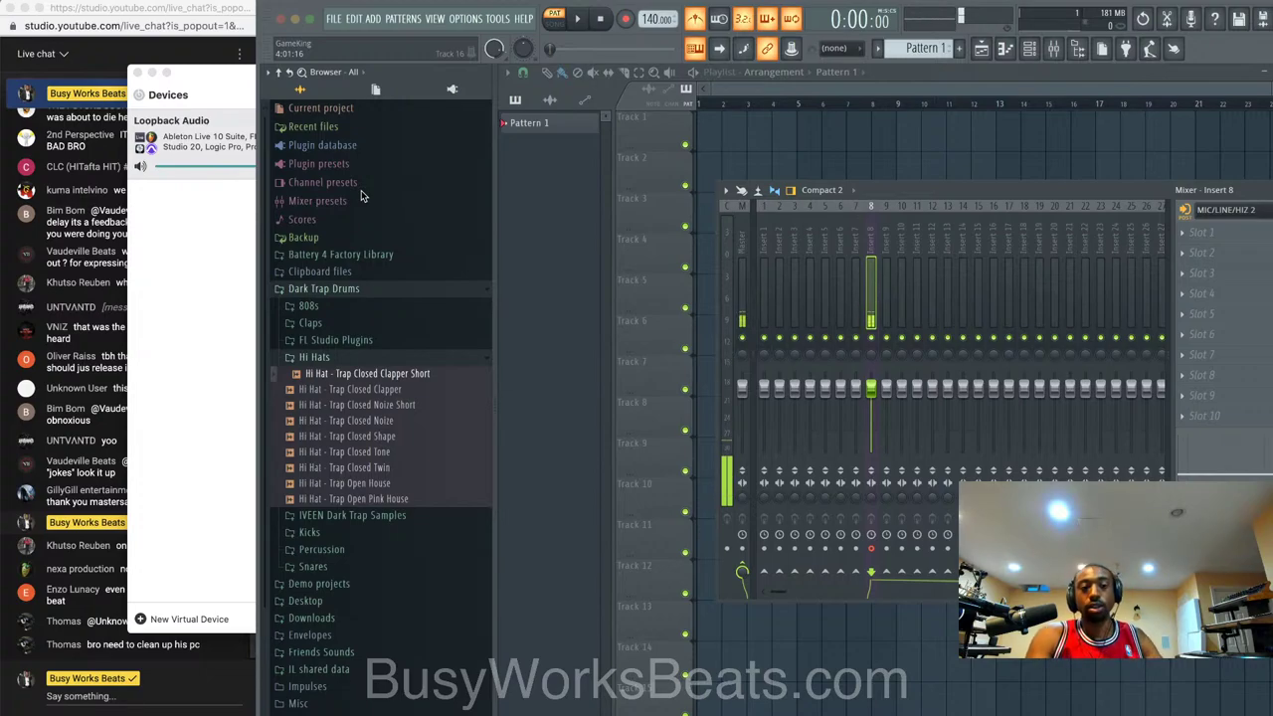
# - Save the project as a new FL Studio song file named "Live Stream - Mac - Drill" in the Tutorials folder
pyautogui.click(333, 22)
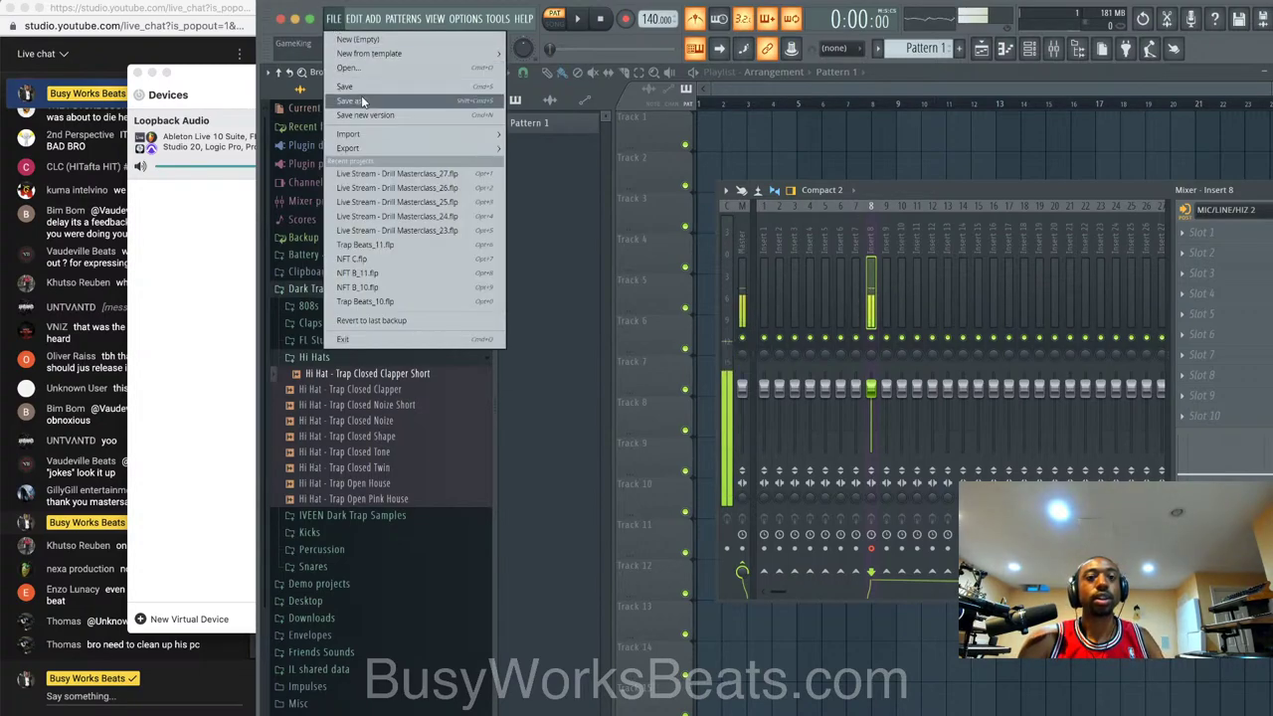
pyautogui.click(364, 100)
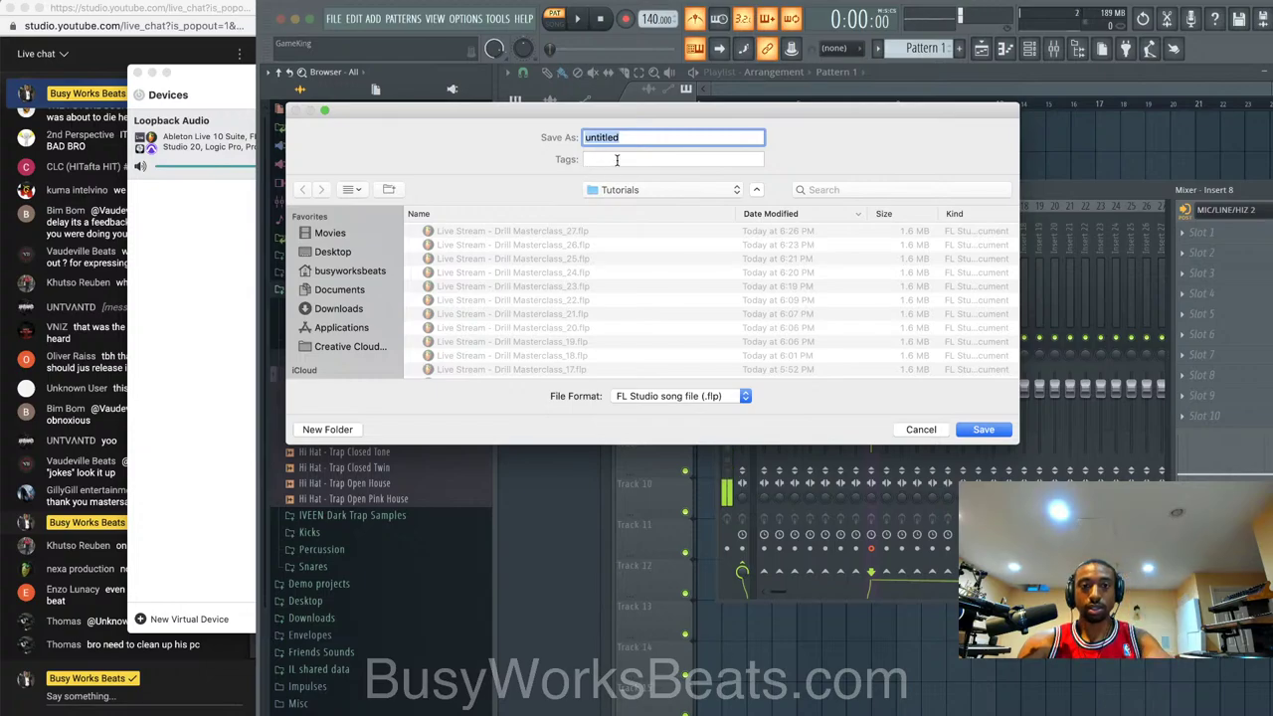
pyautogui.write('Live S')
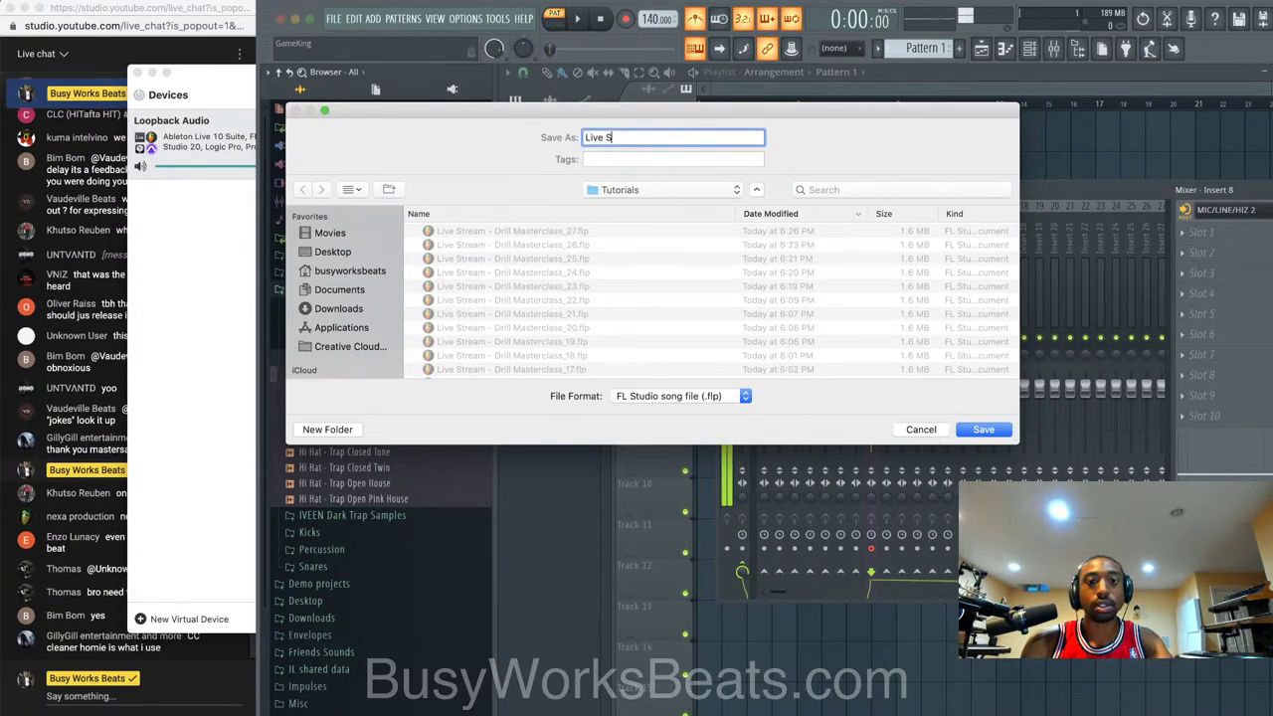
pyautogui.write('tream - M')
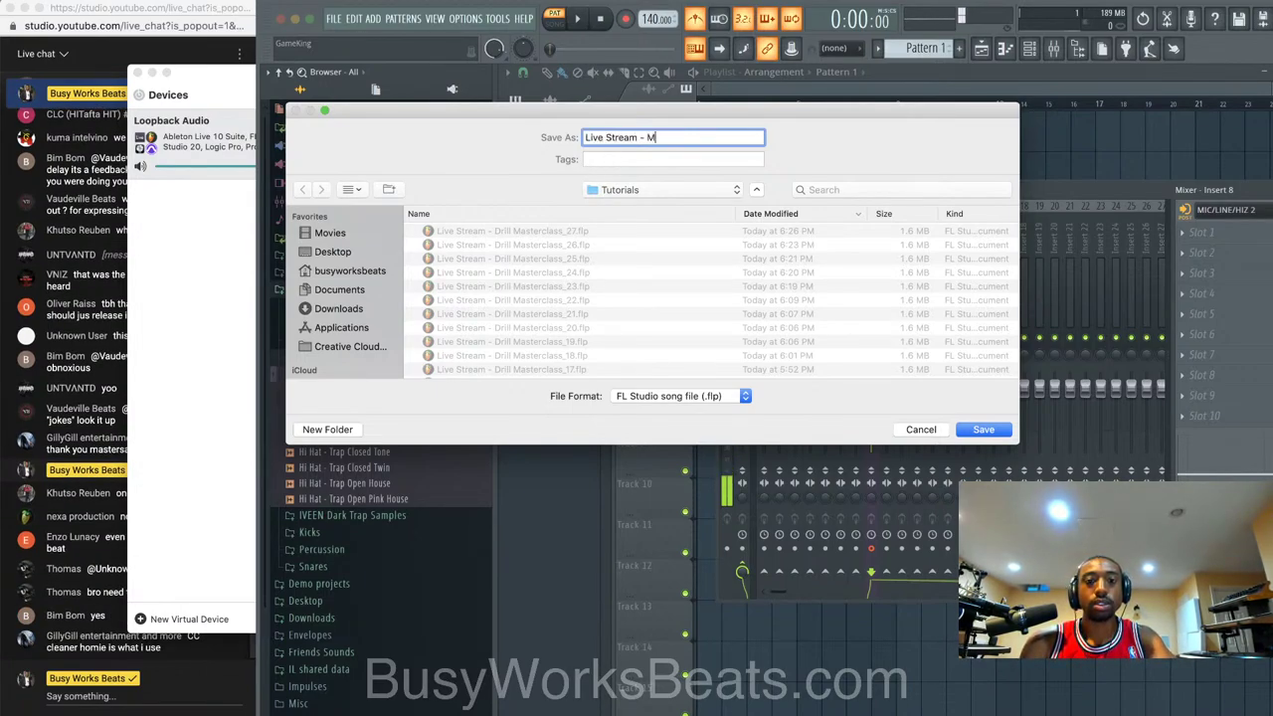
pyautogui.write('ac - Drill')
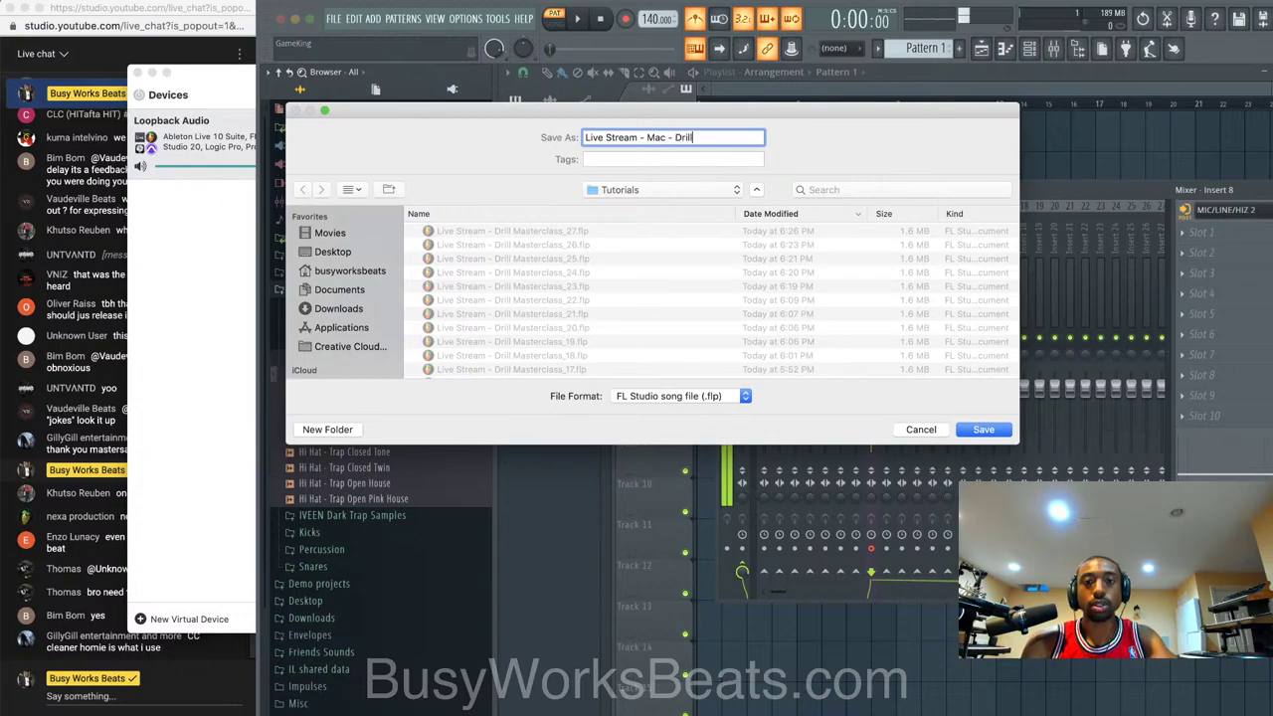
pyautogui.press('Return')
# - Load RX 7 De-hum into the first effect slot of mixer track Insert 8 and close the plugin's window
pyautogui.moveTo(1079, 186); pyautogui.dragTo(911, 178)
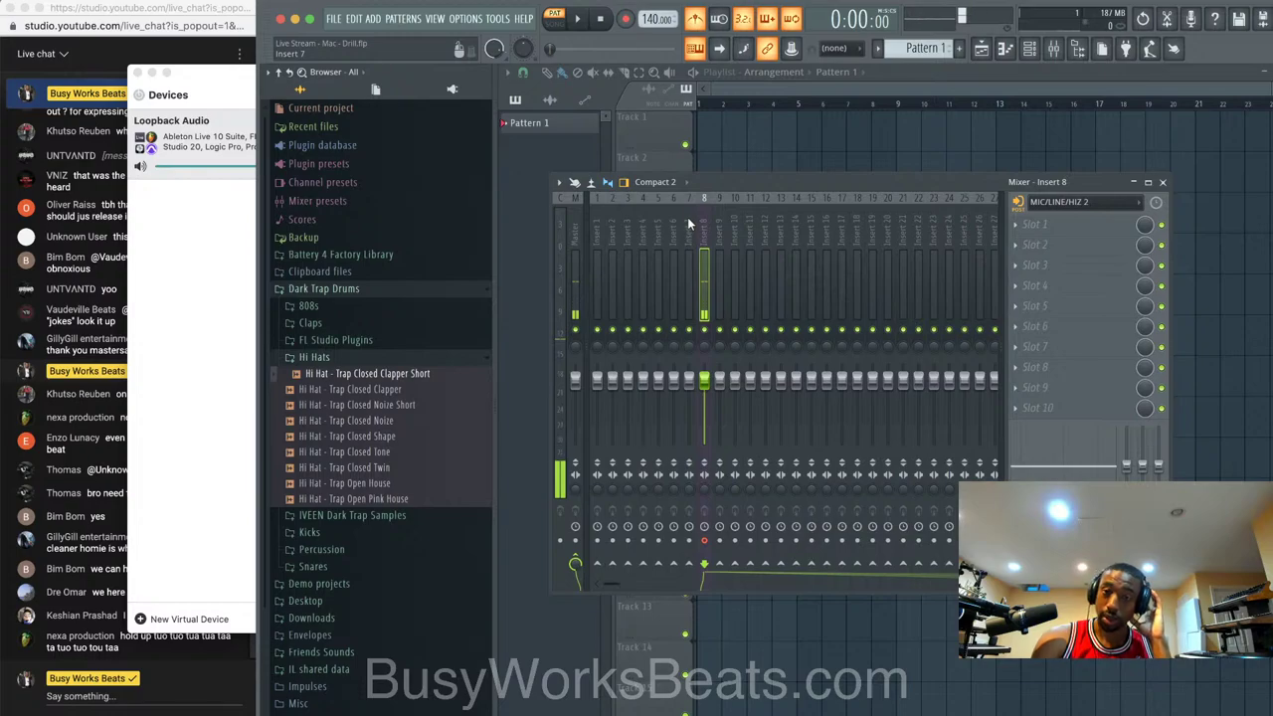
pyautogui.click(1035, 244)
pyautogui.moveTo(1034, 243)
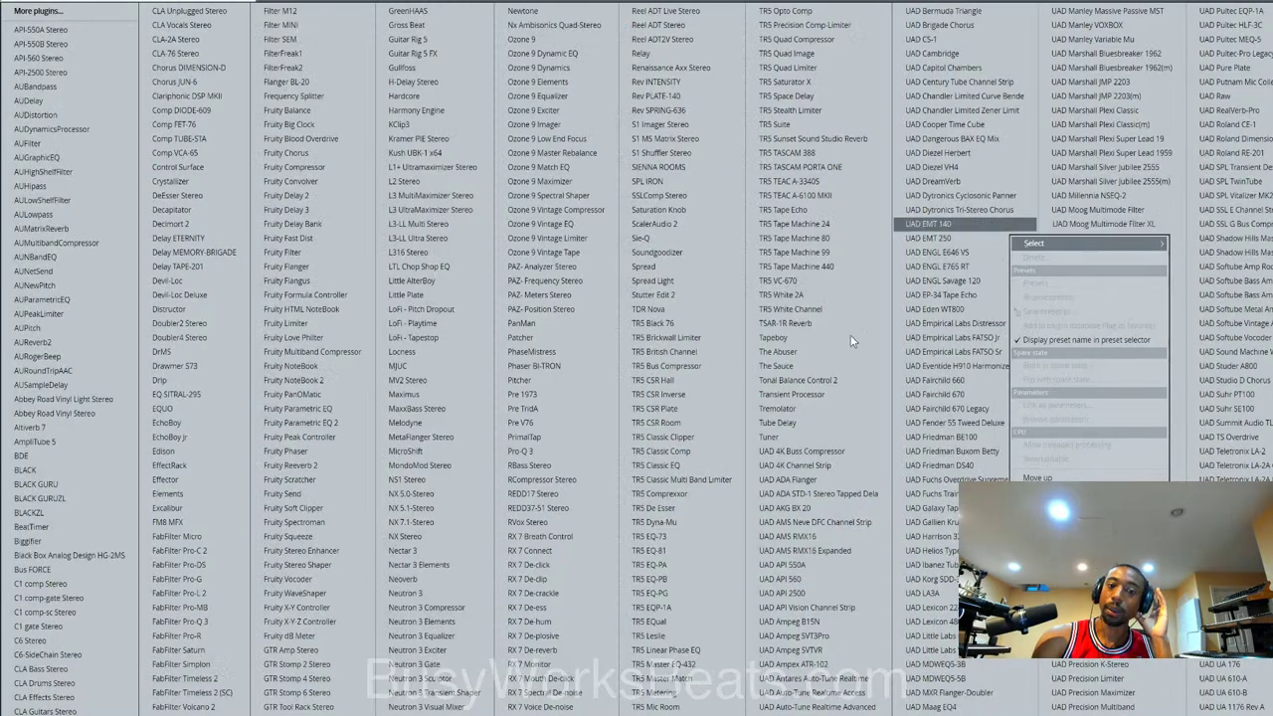
pyautogui.click(558, 618)
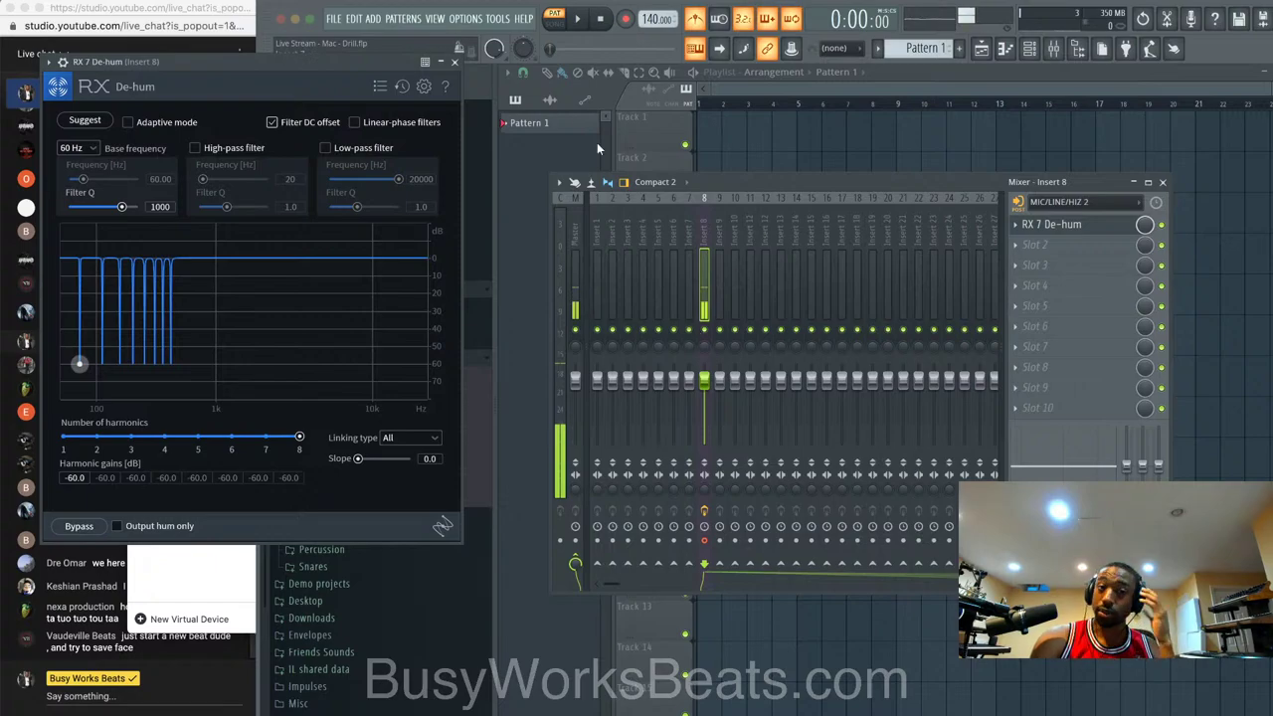
pyautogui.click(455, 62)
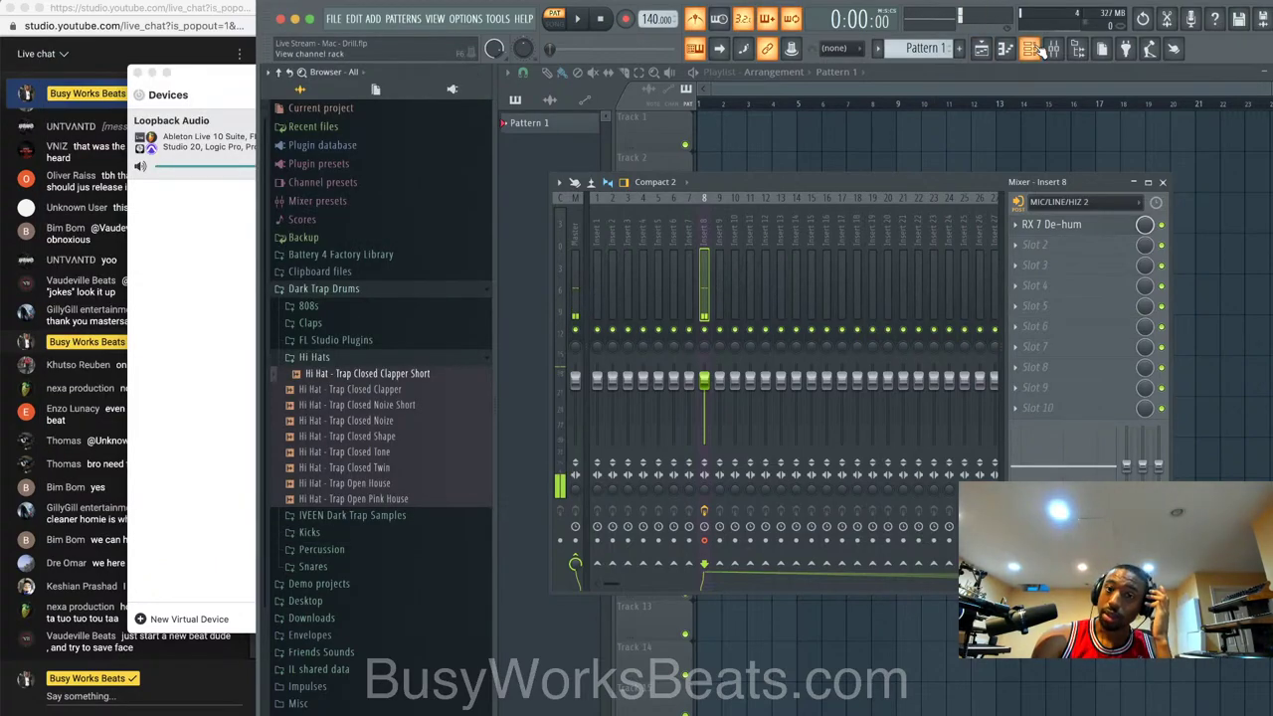
# - Clear the workspace down to the channel rack by closing the mixer and minimizing the Loopback window
pyautogui.click(1030, 48)
pyautogui.click(1162, 182)
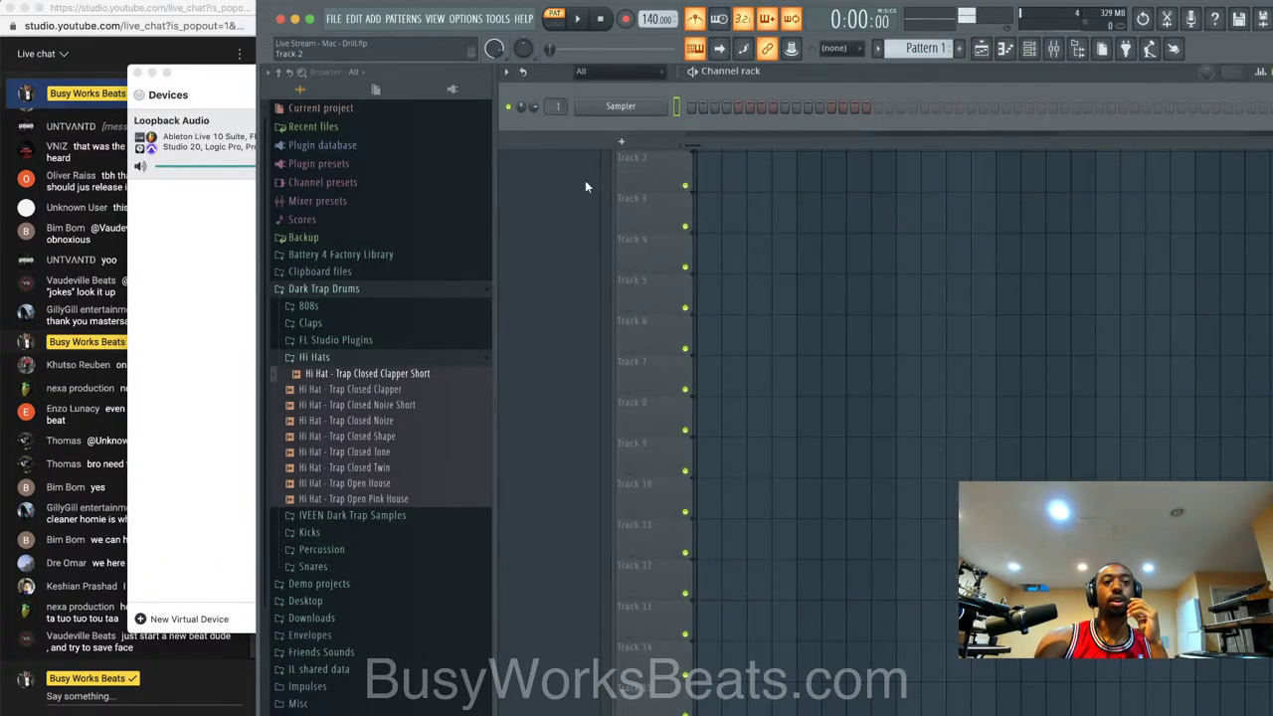
pyautogui.click(209, 246)
pyautogui.click(151, 72)
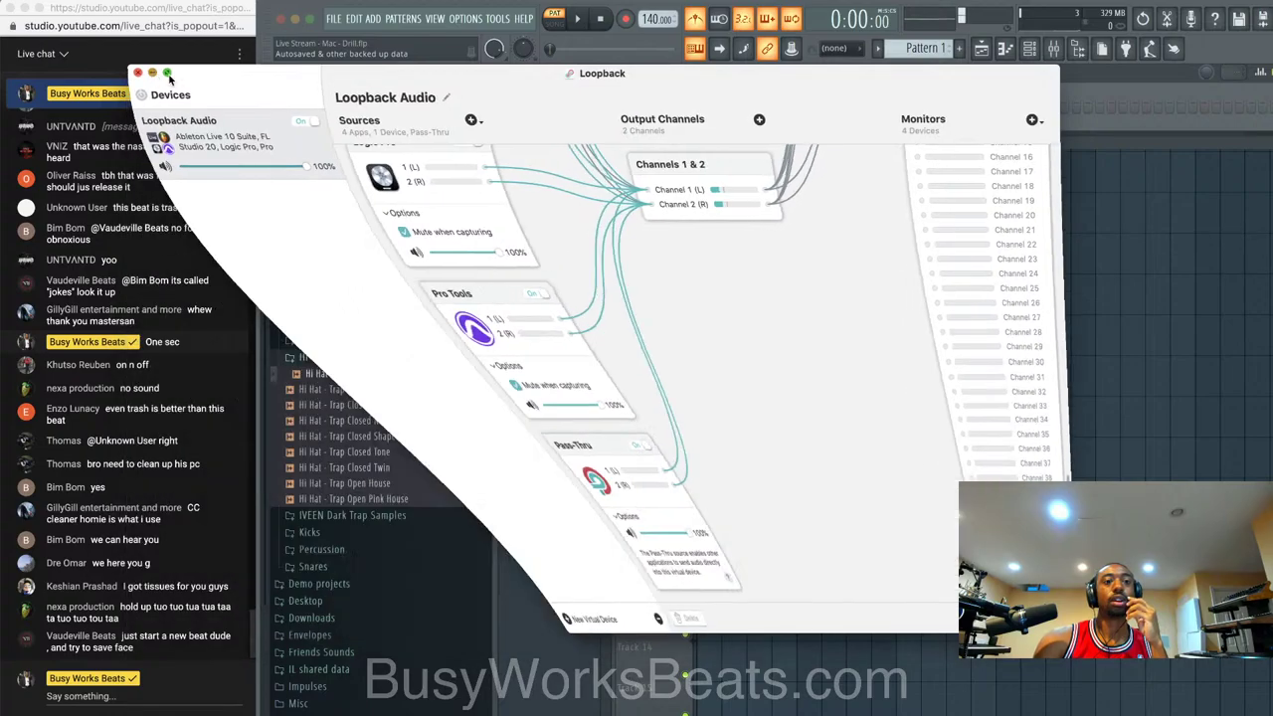
pyautogui.rightClick(658, 106)
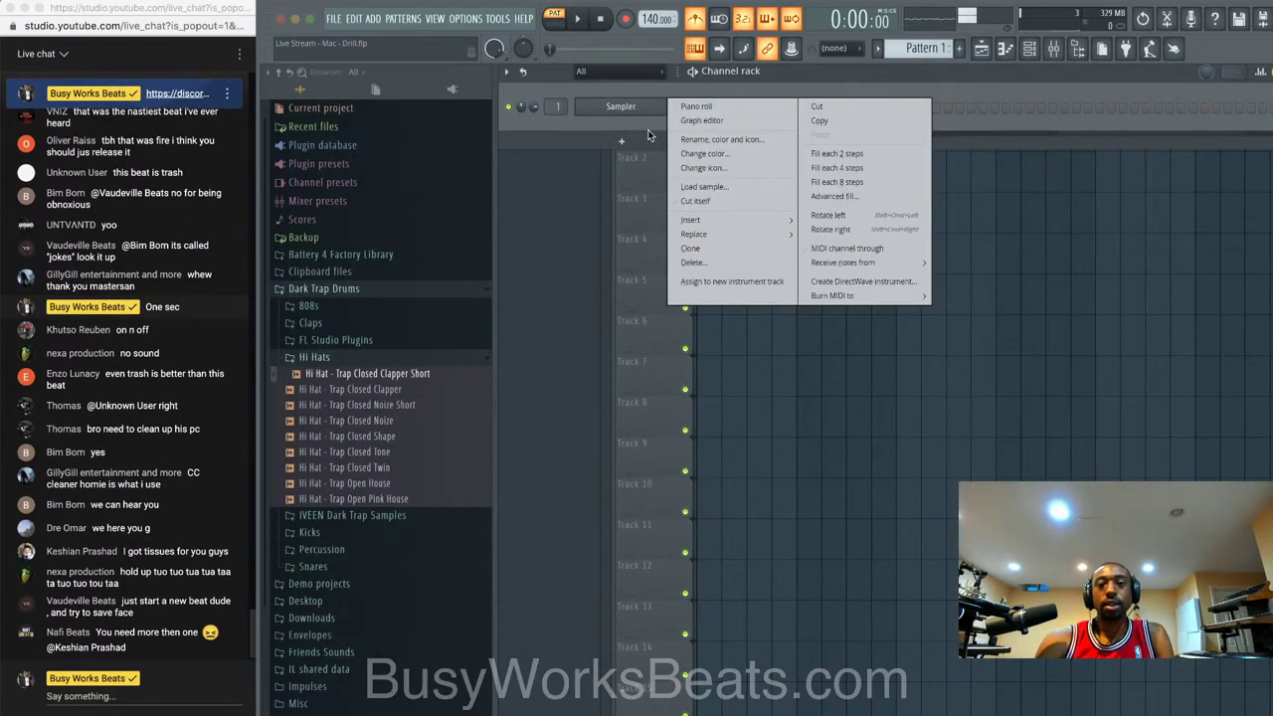
pyautogui.click(648, 129)
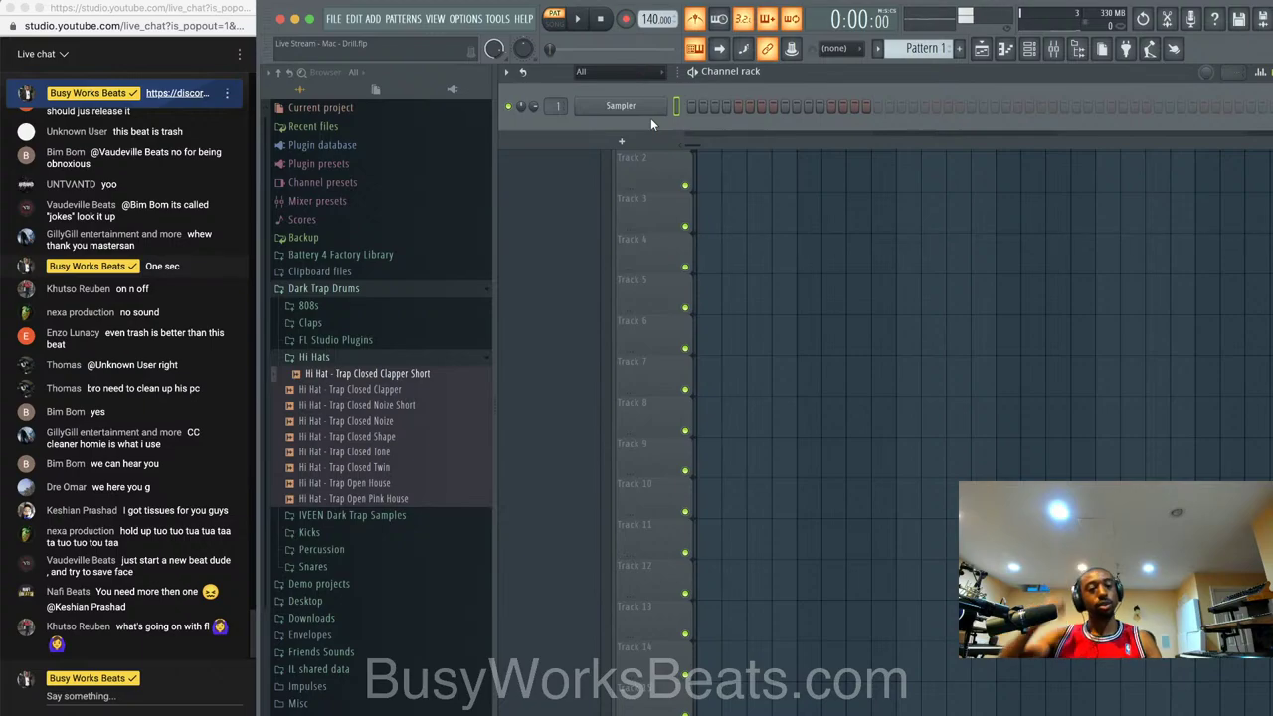
# - Create a live chat poll asking "Which Style of Drill?" with UK and DrillNB as its first two options
pyautogui.click(130, 701)
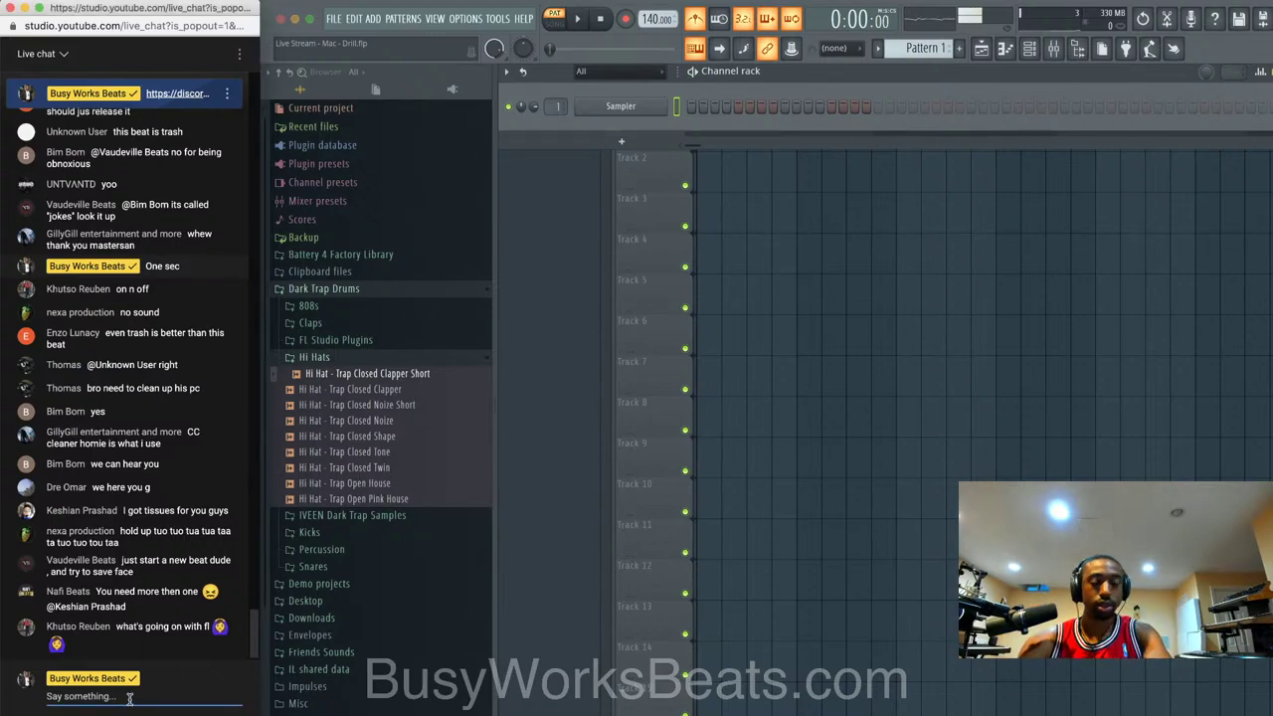
pyautogui.click(80, 712)
pyautogui.click(77, 575)
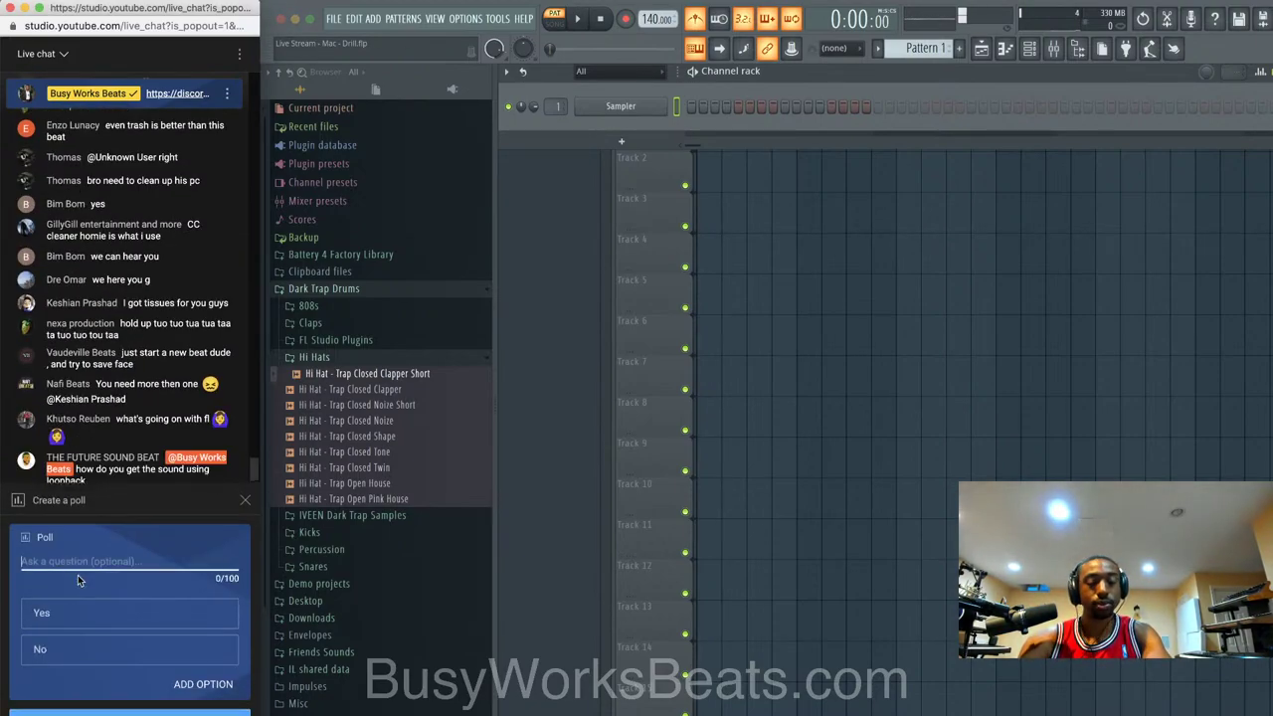
pyautogui.write('Which Style of Drill?')
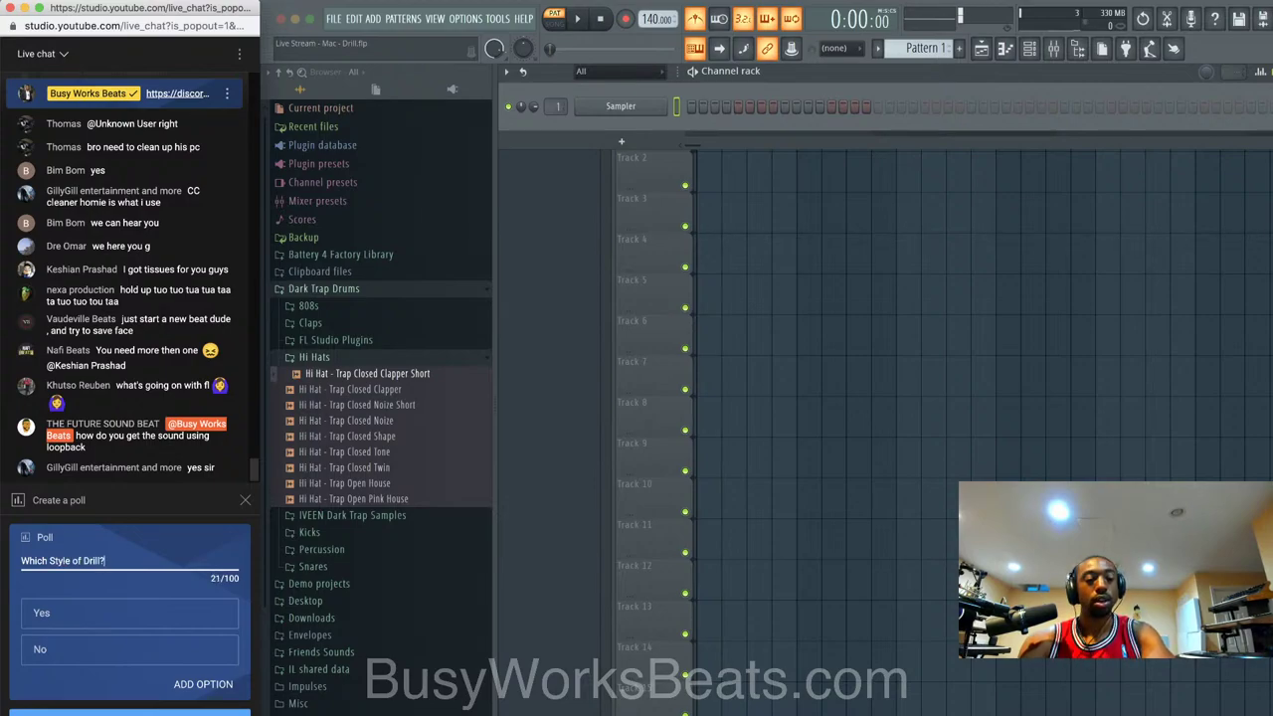
pyautogui.click(73, 612)
pyautogui.write('UK')
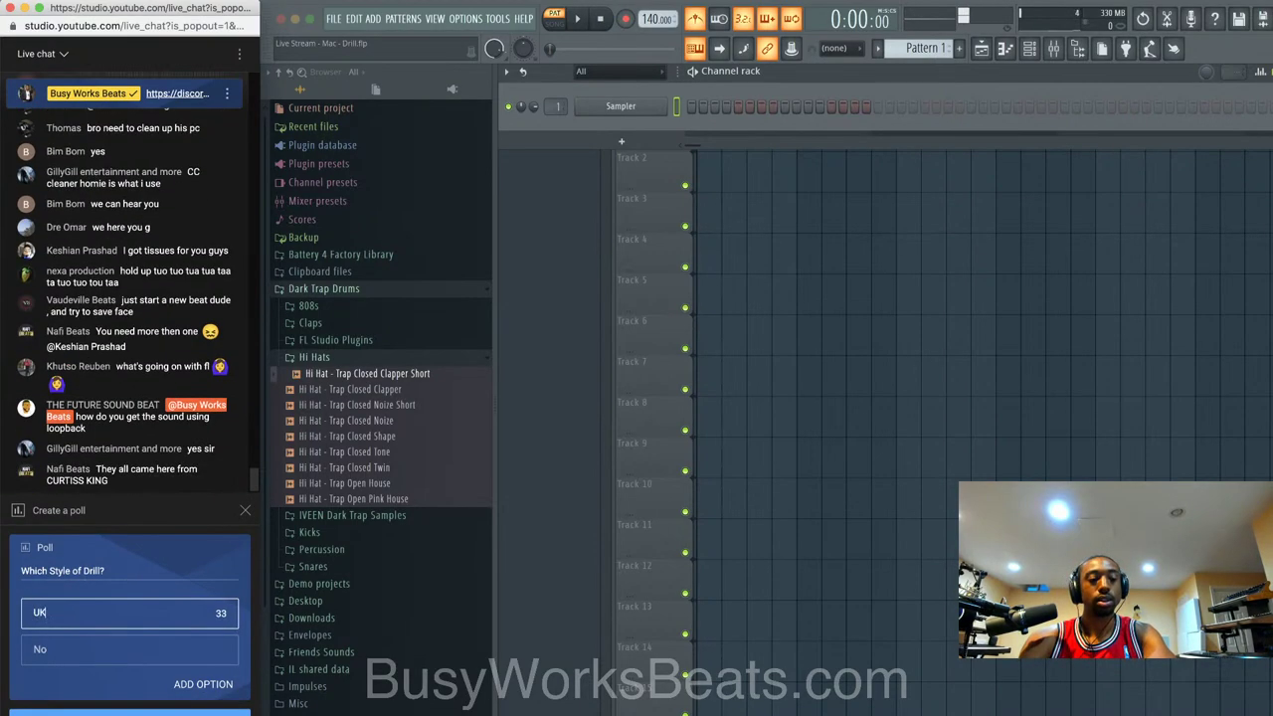
pyautogui.click(81, 649)
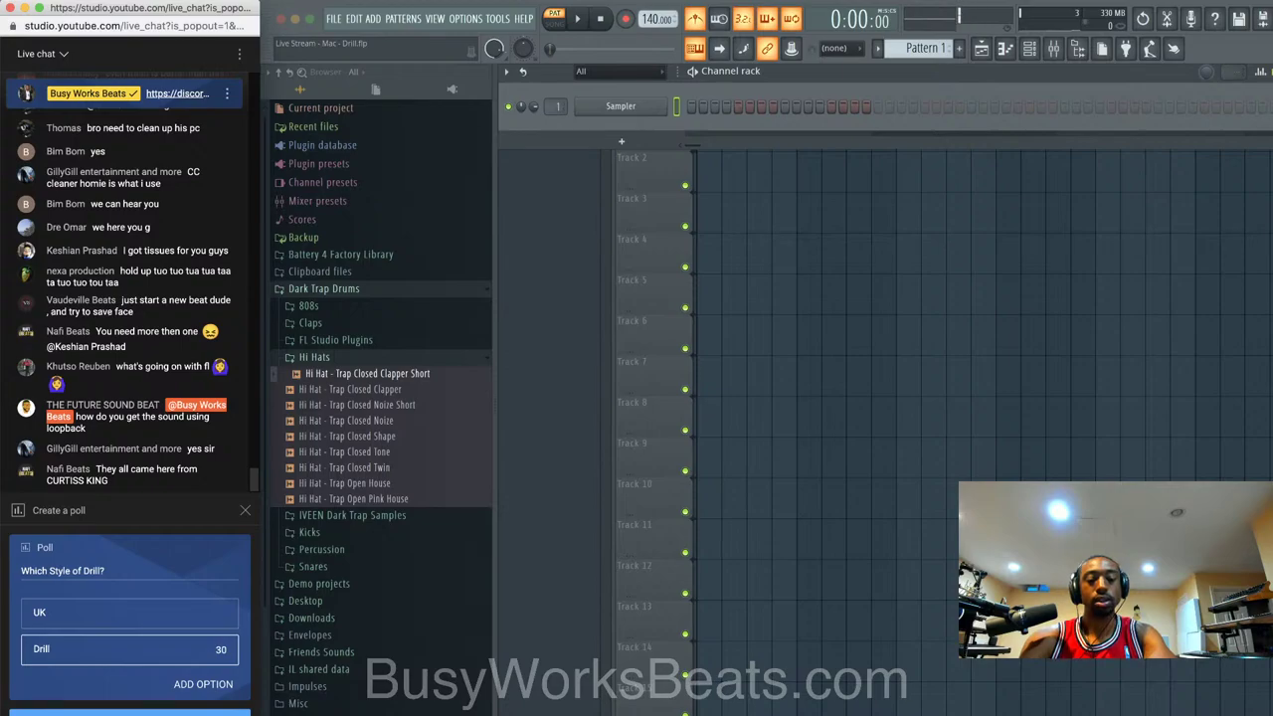
# - Add CHICAGO and NY as further poll options and start the poll
pyautogui.click(195, 684)
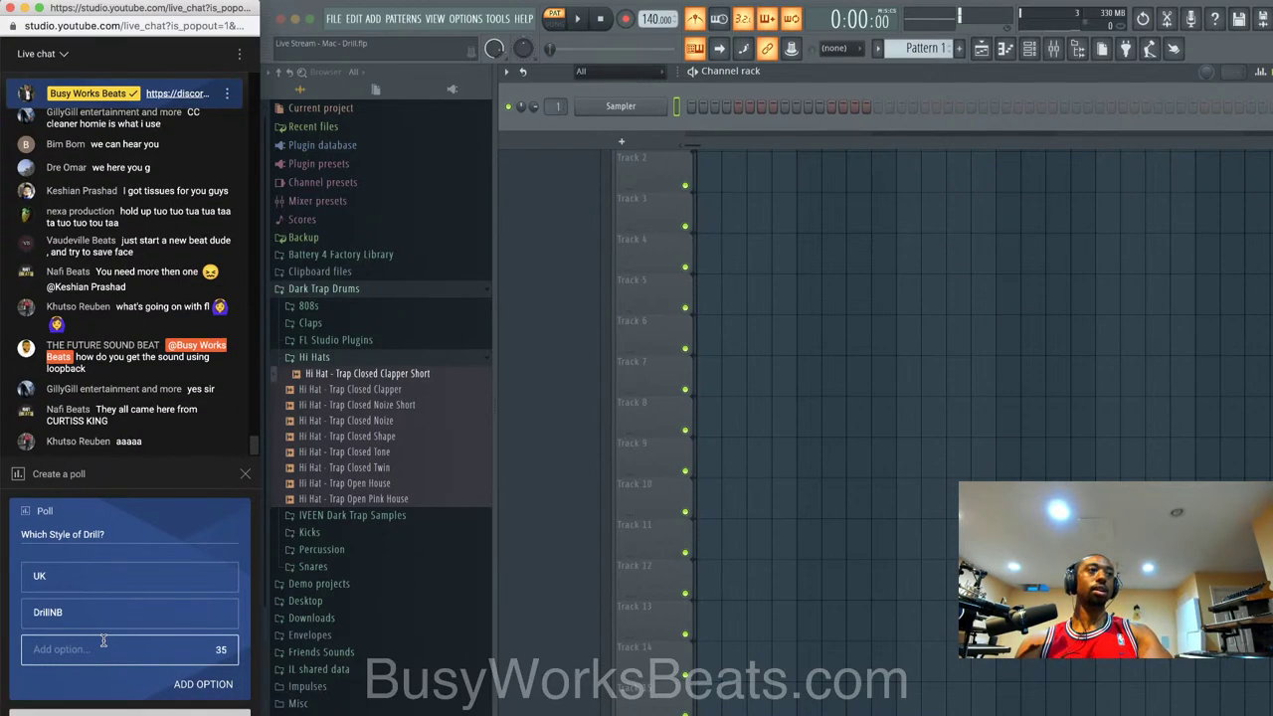
pyautogui.write('C')
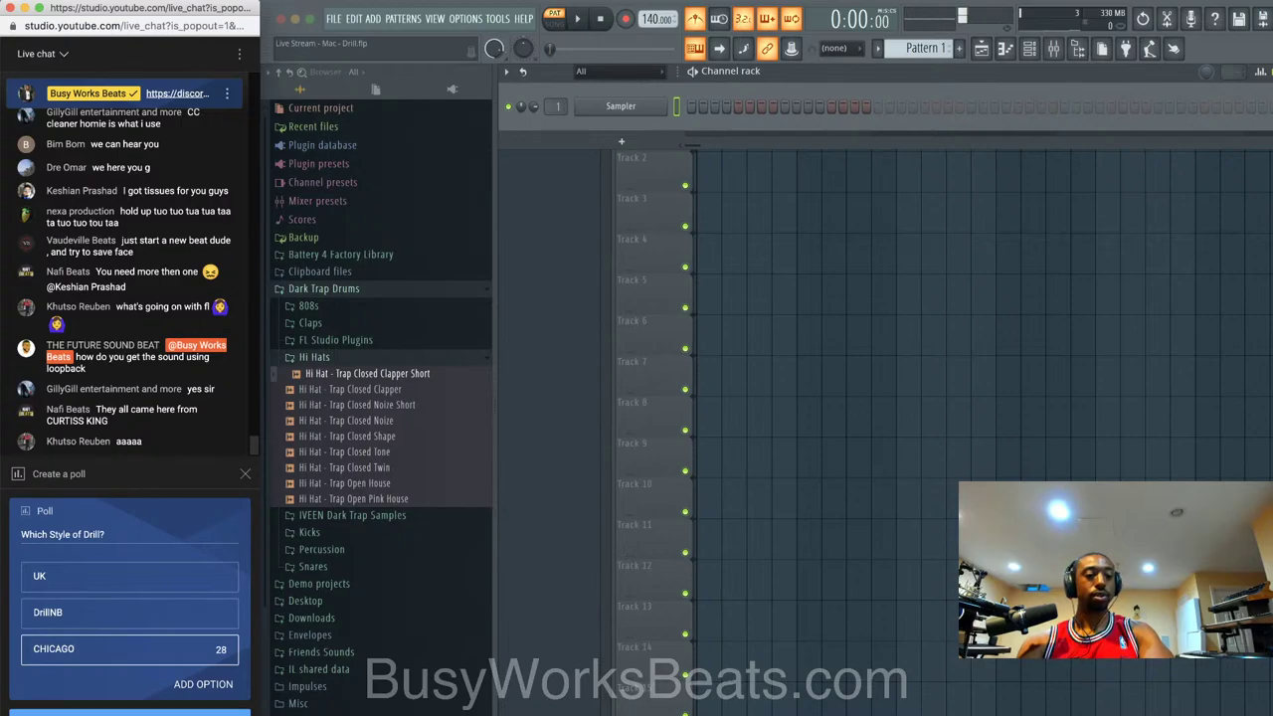
pyautogui.write('HICAGO')
pyautogui.click(199, 684)
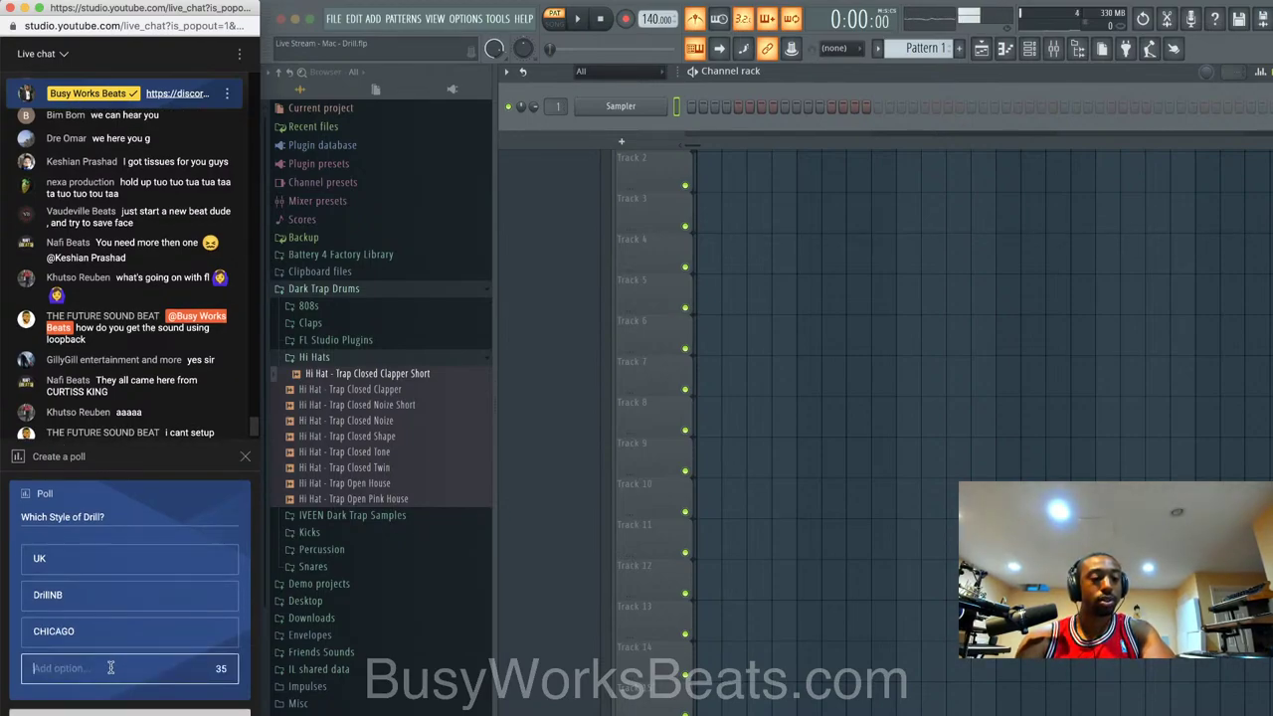
pyautogui.write('NY')
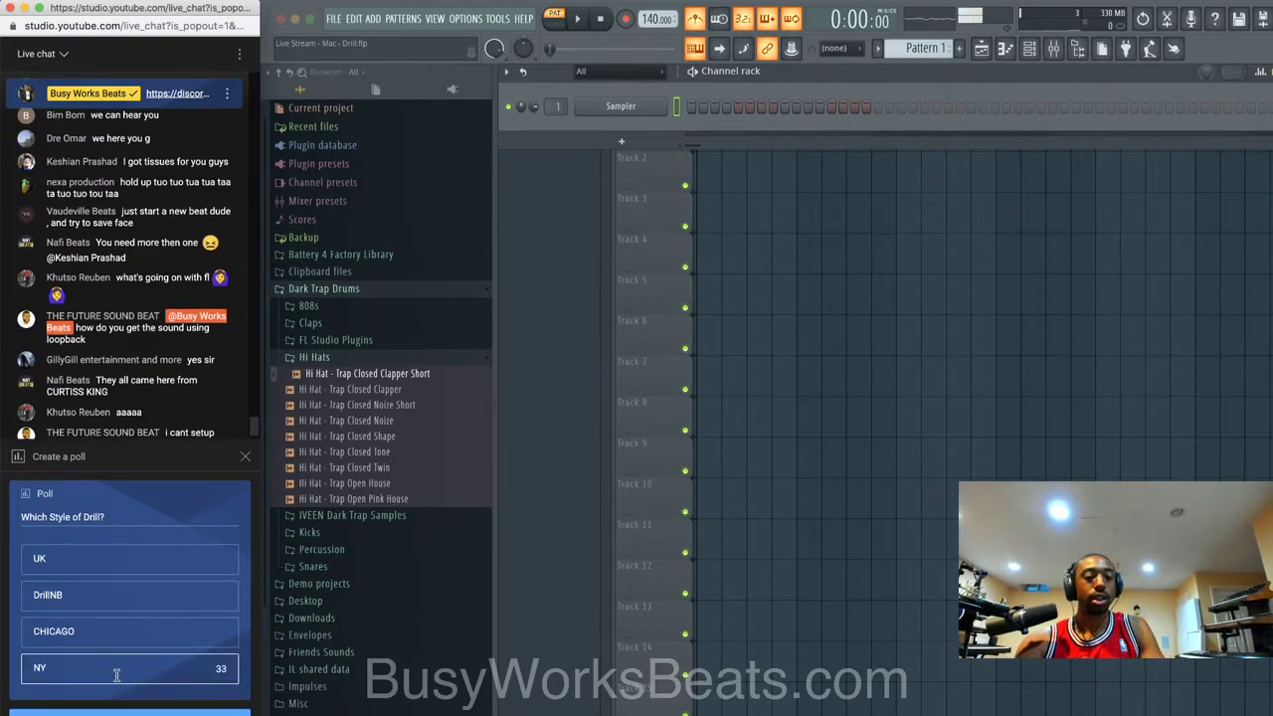
pyautogui.click(122, 712)
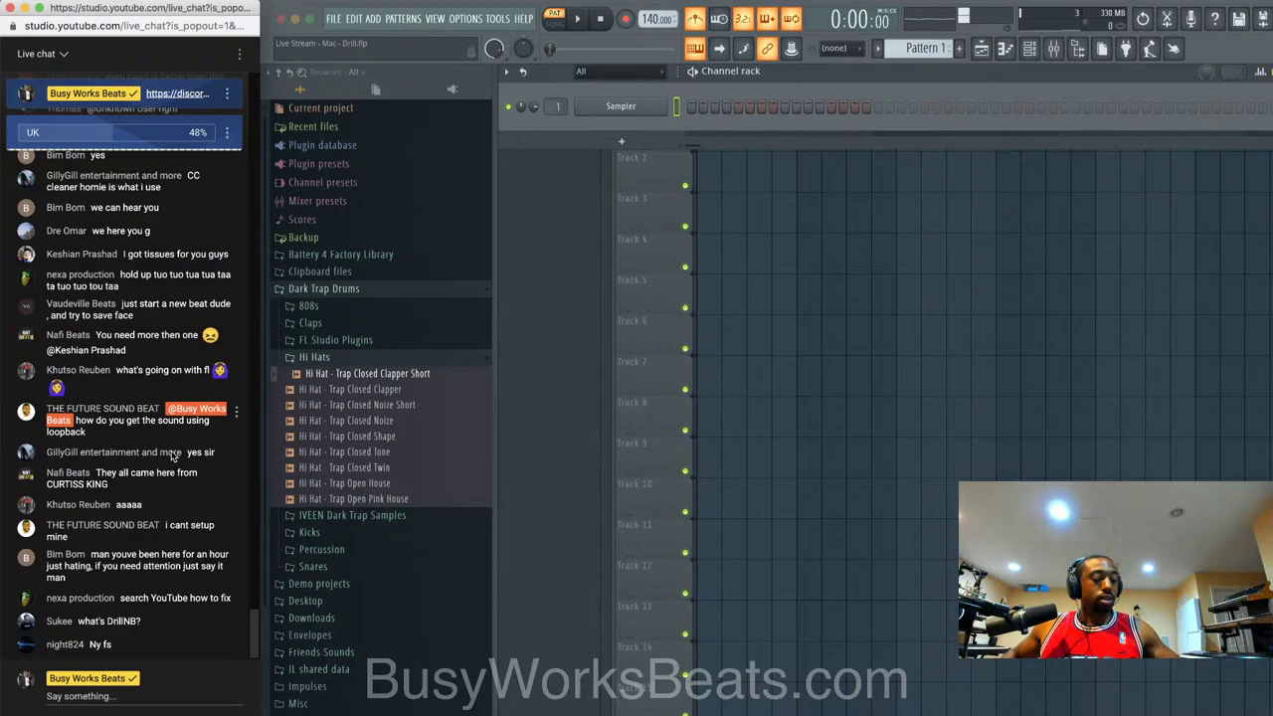
# - Expand the drill style poll's results and check the Master and Insert 8 levels in the mixer
pyautogui.click(110, 132)
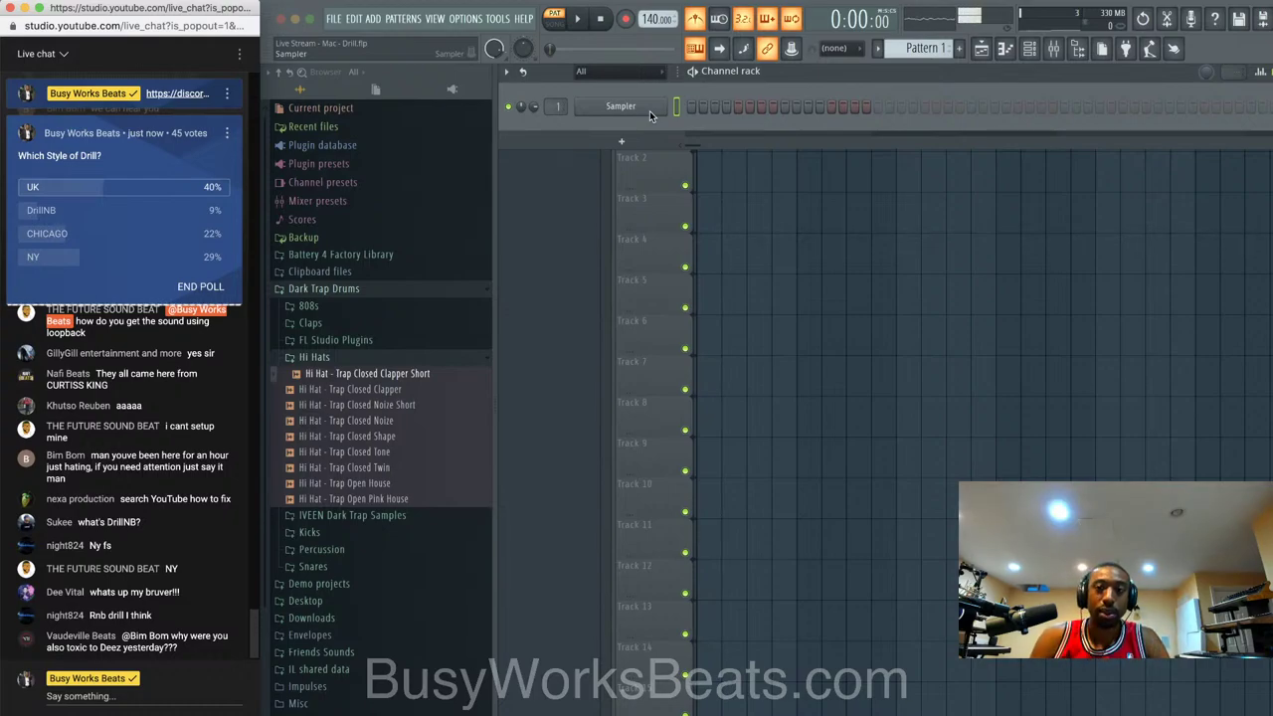
pyautogui.click(1056, 48)
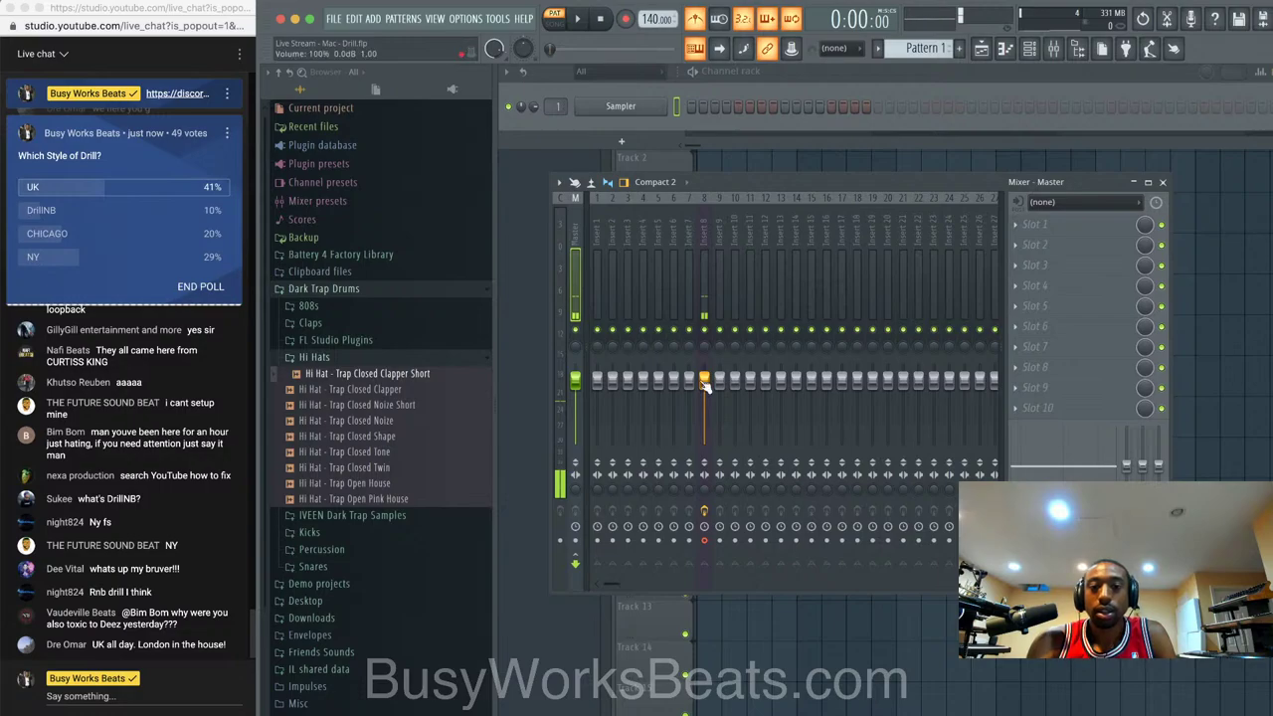
pyautogui.click(1164, 184)
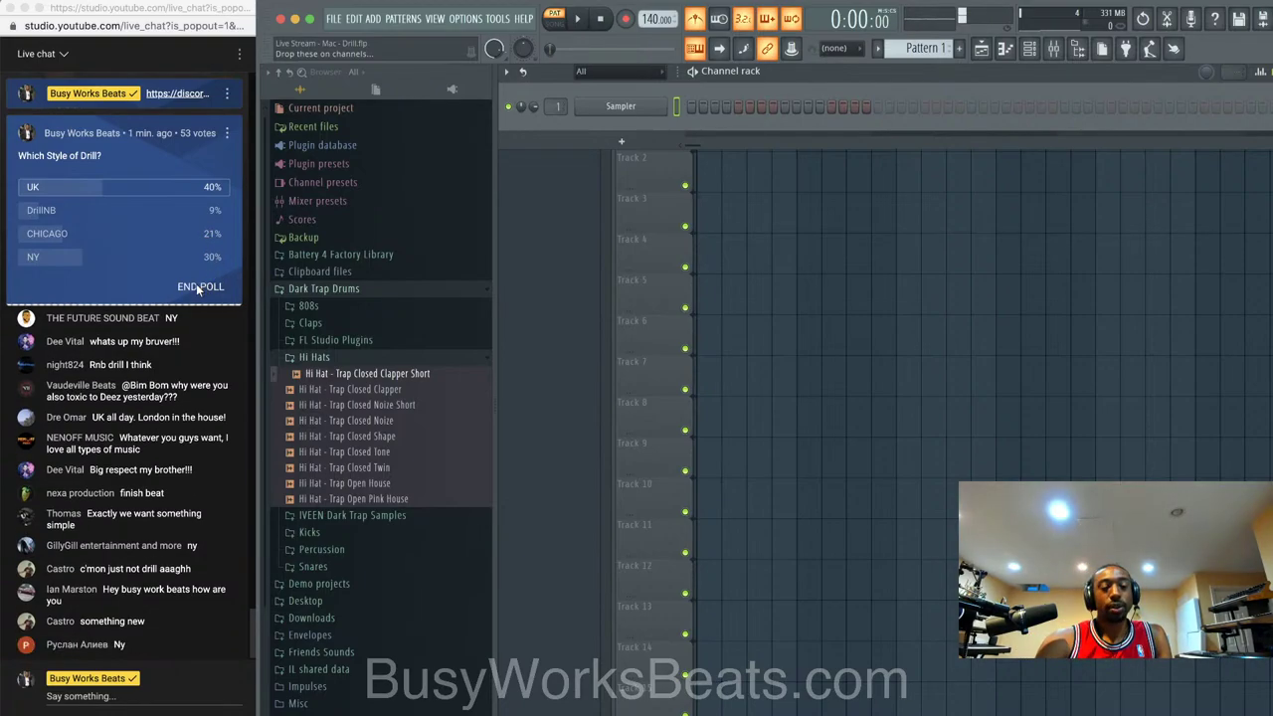
# - Switch to the YouTube Studio live streaming window to check the broadcast, and minimize it again
pyautogui.rightClick(398, 714)
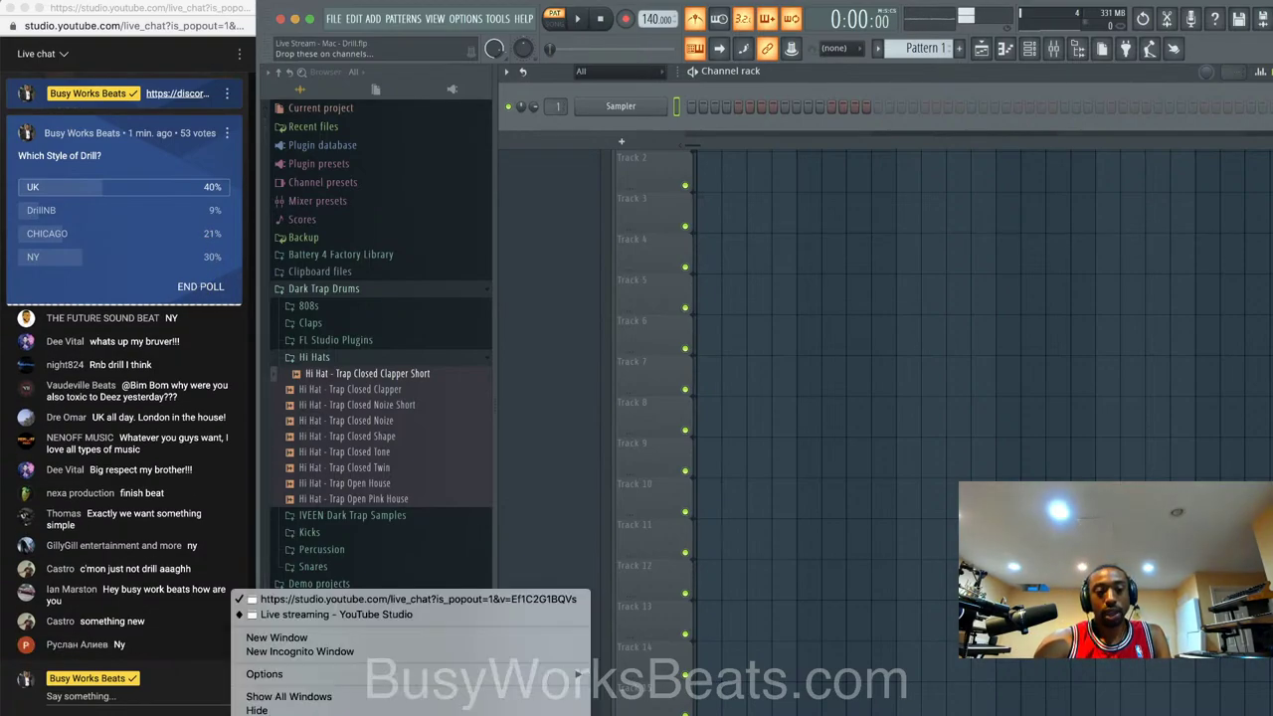
pyautogui.click(335, 613)
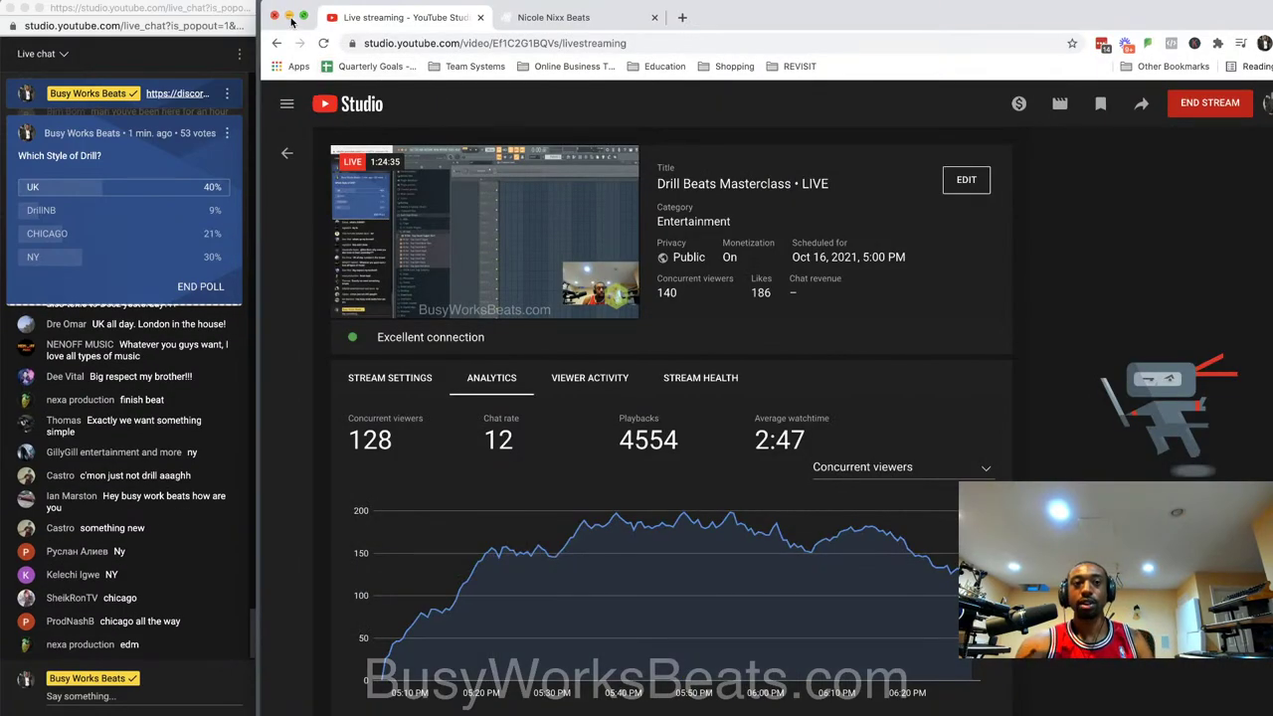
pyautogui.click(287, 15)
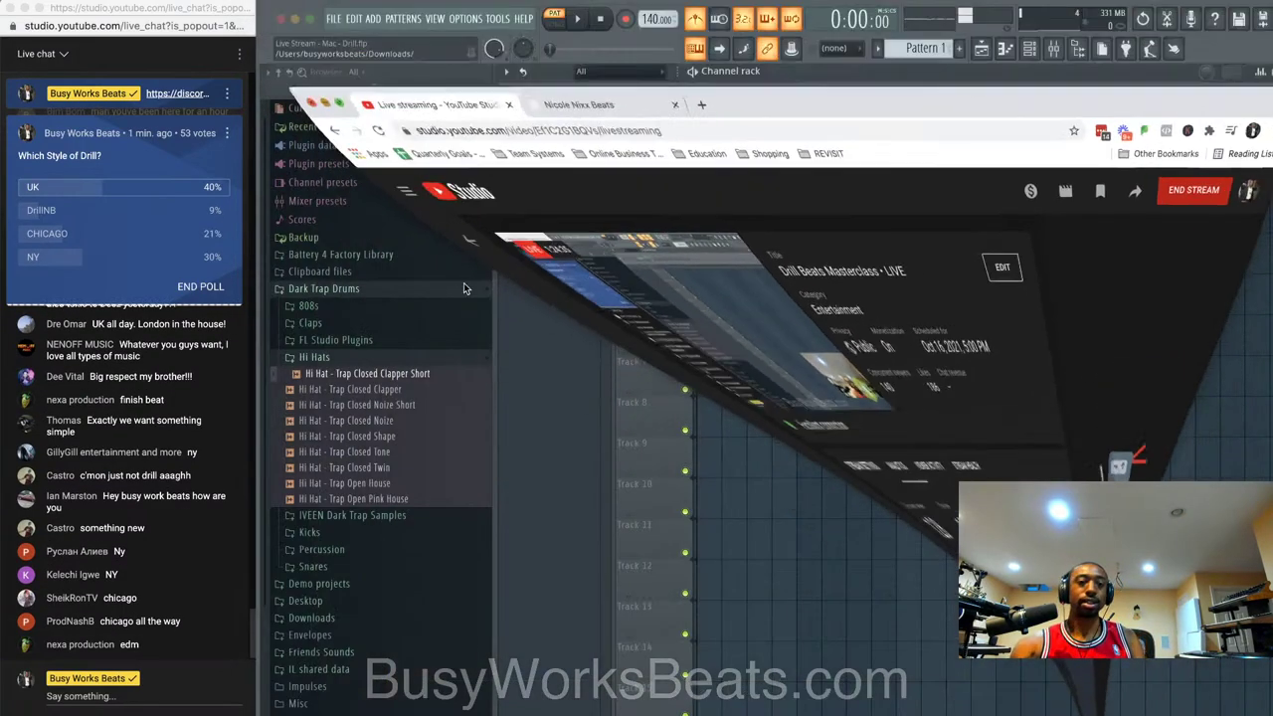
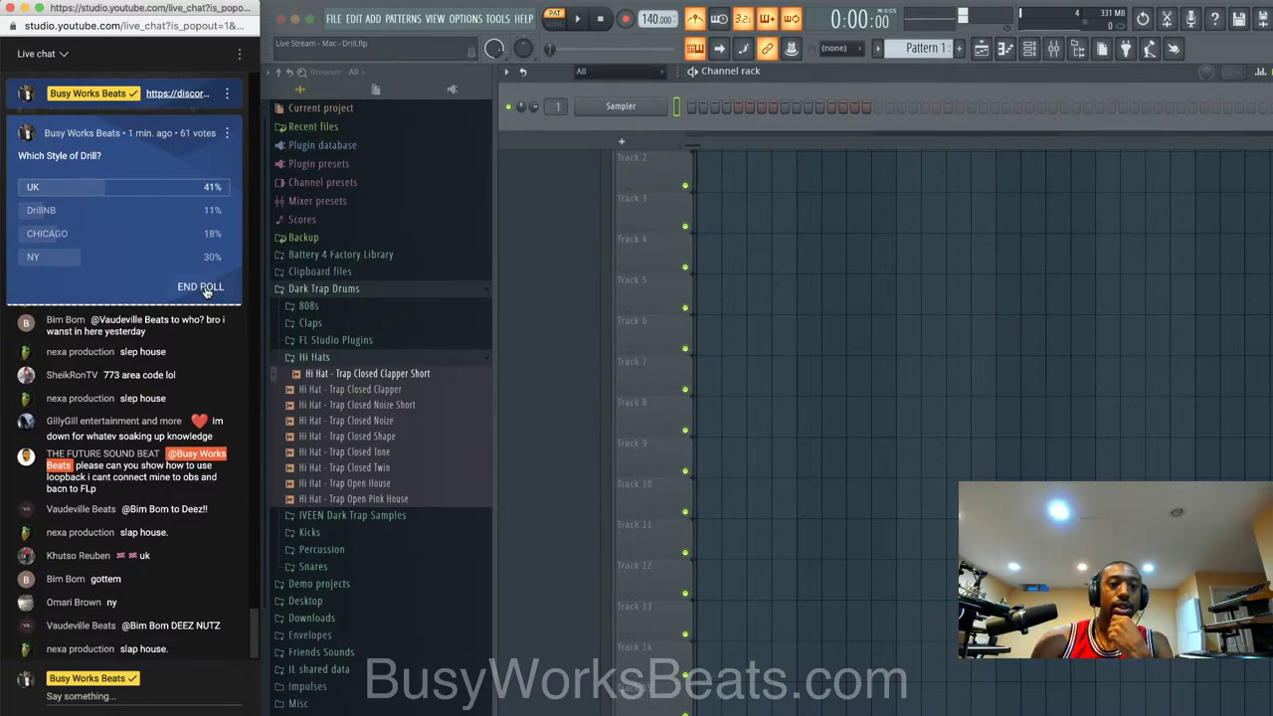
# - End the drill style poll in the live chat and look through the Sampler channel's replacement plugins
pyautogui.click(204, 287)
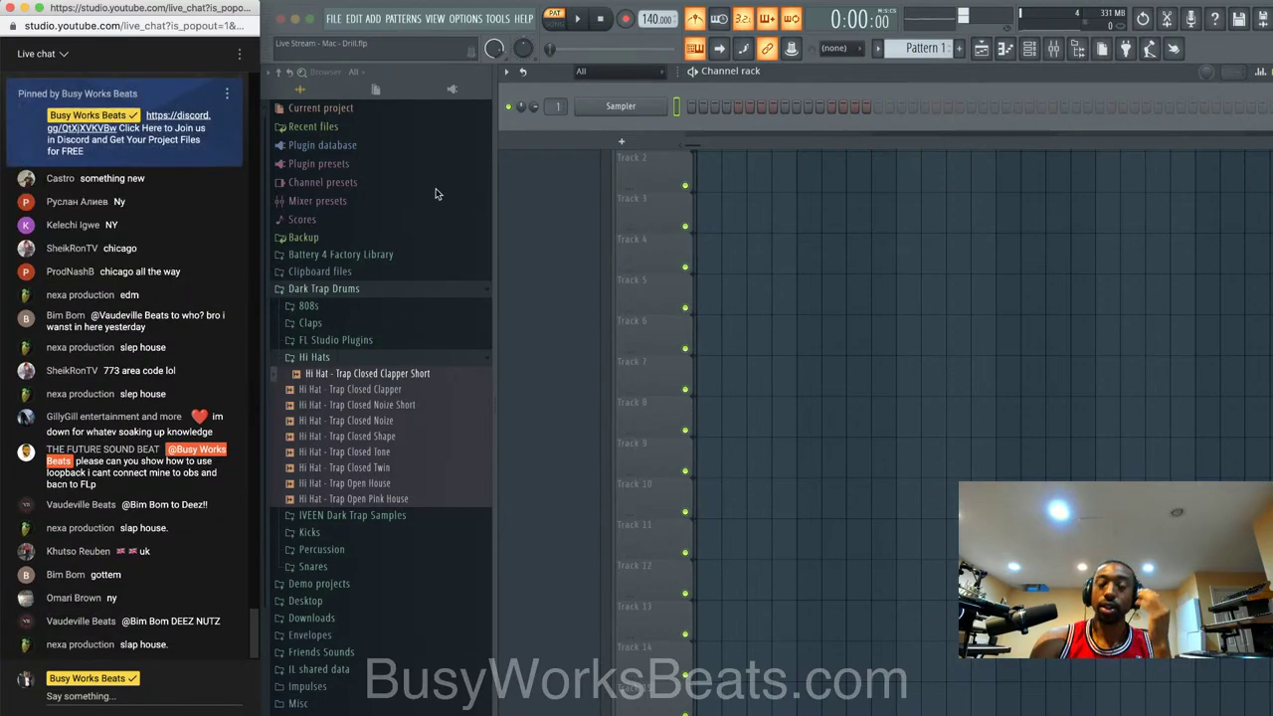
pyautogui.rightClick(647, 111)
pyautogui.moveTo(720, 234)
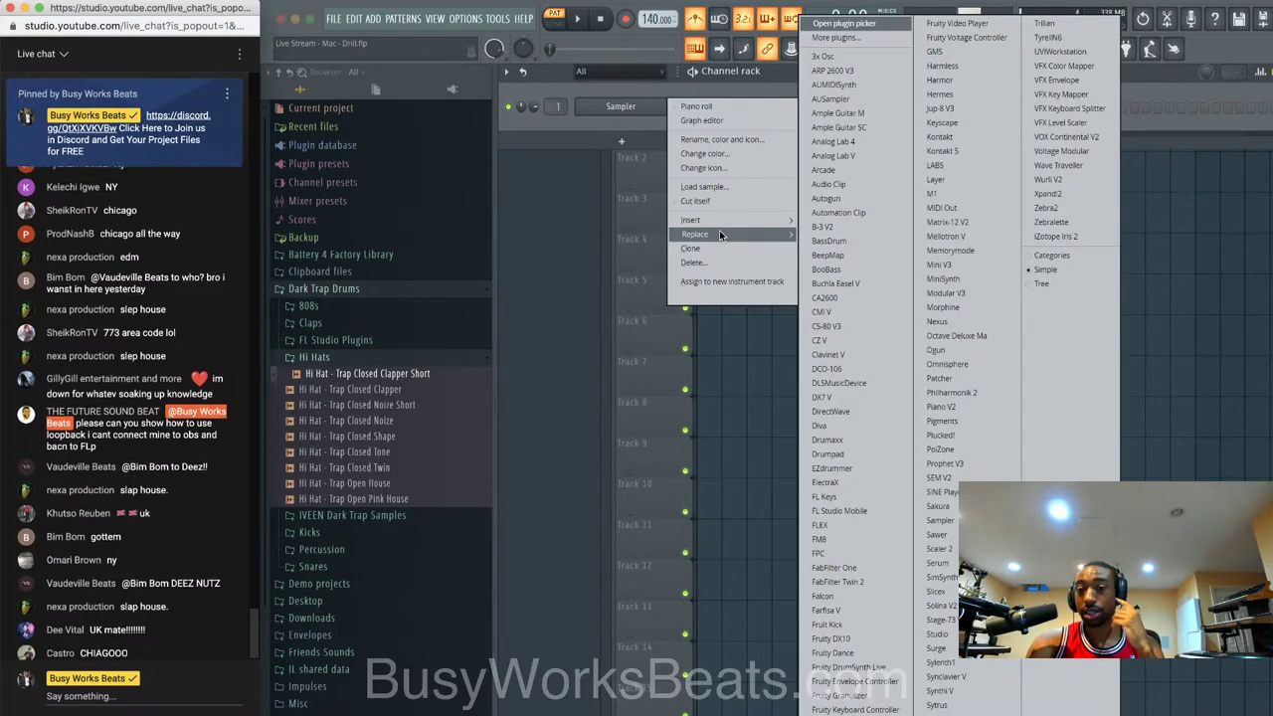
pyautogui.click(603, 127)
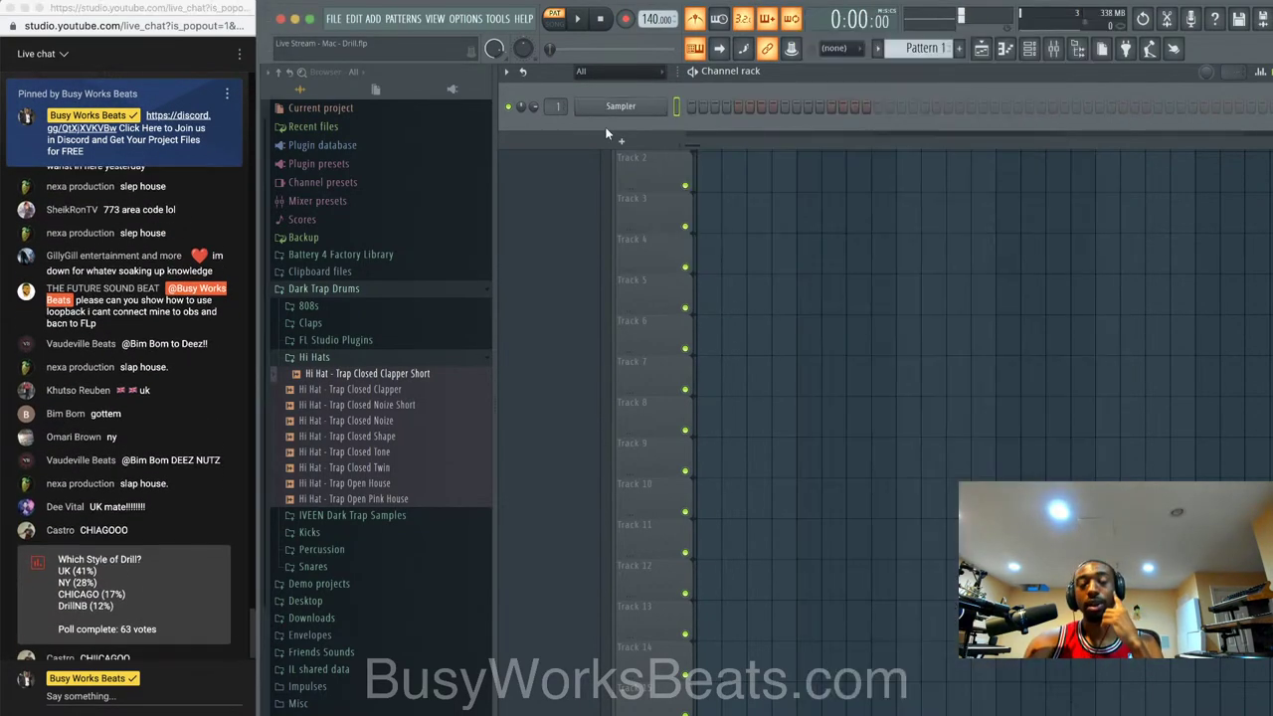
pyautogui.rightClick(651, 103)
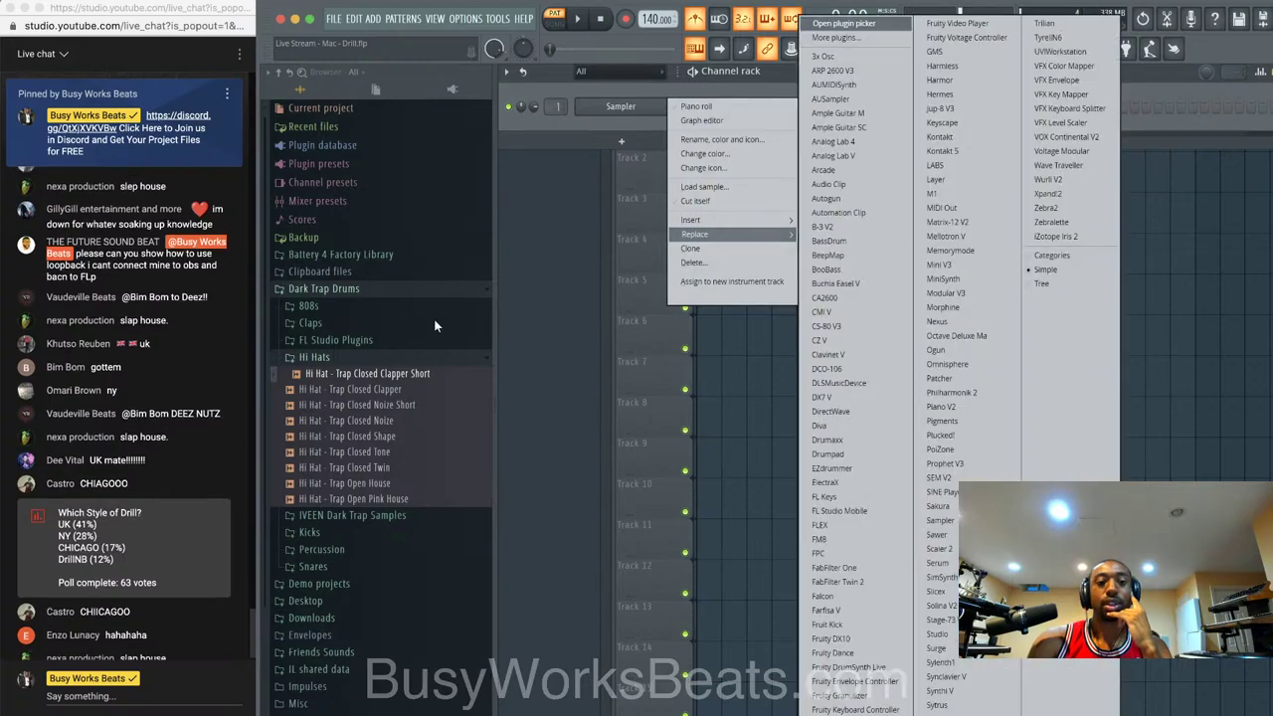
# - Audition the Dark Trap Drums hi-hats and load Hi Hat - Trap Closed Noize Short in a new channel
pyautogui.click(398, 399)
pyautogui.click(400, 392)
pyautogui.click(400, 378)
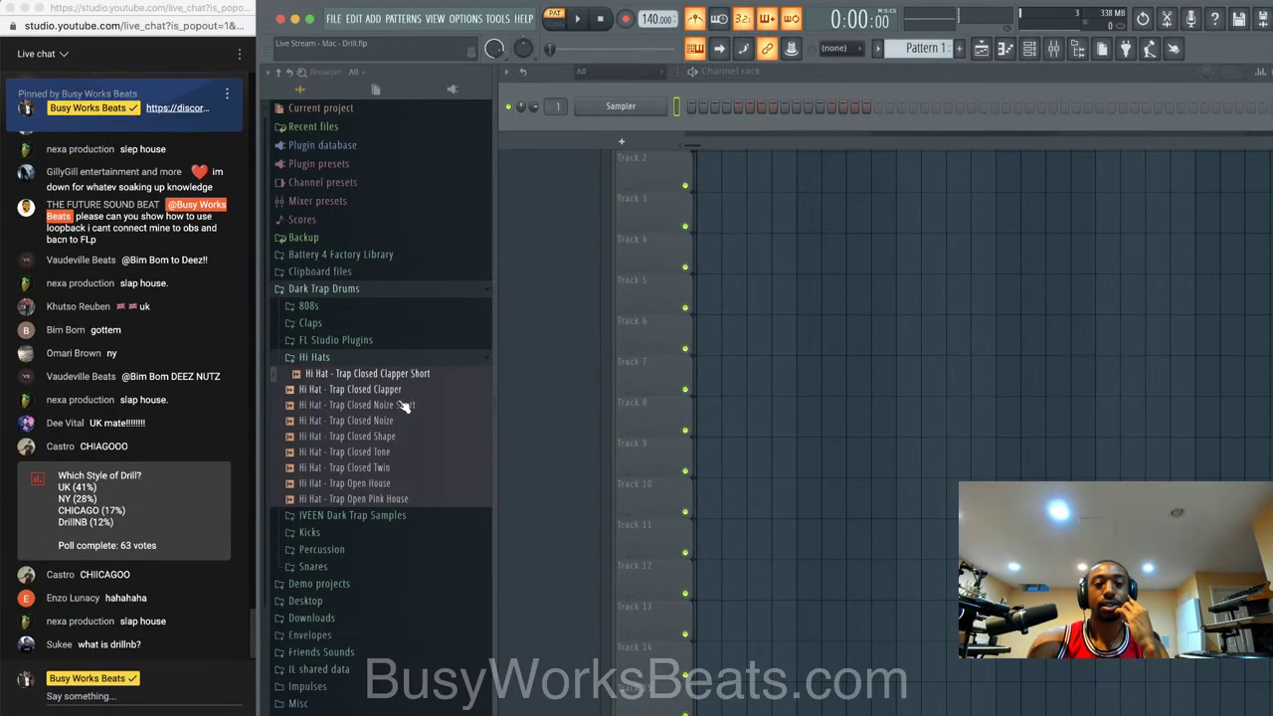
pyautogui.click(400, 425)
pyautogui.click(403, 405)
pyautogui.rightClick(406, 405)
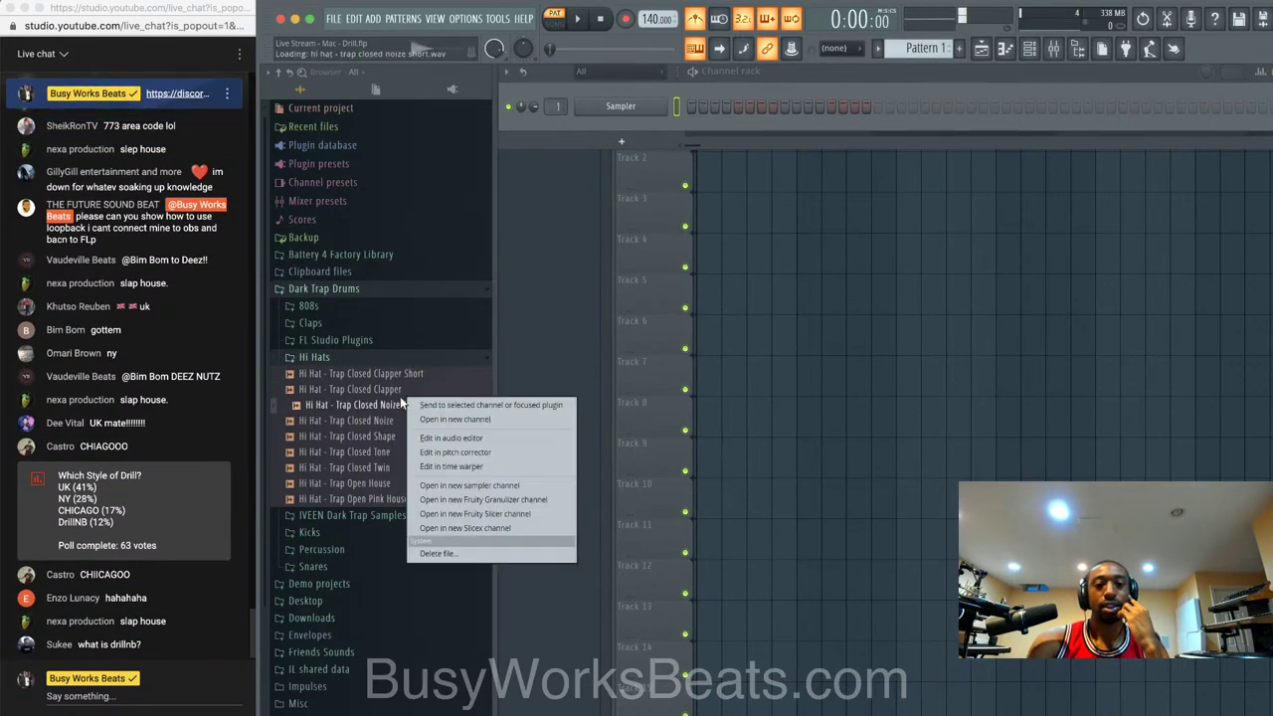
pyautogui.click(448, 423)
# - Delete the empty Sampler channel and route the hi-hat channel to mixer track 1
pyautogui.click(659, 106)
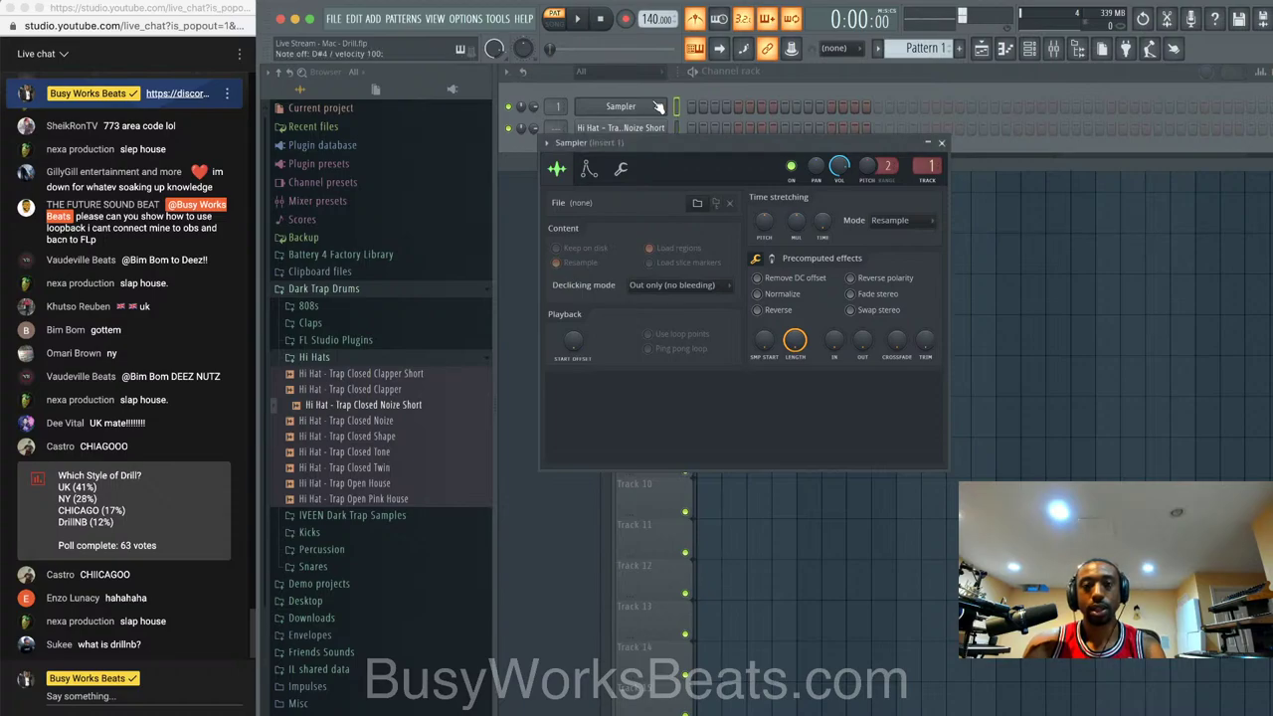
pyautogui.rightClick(659, 106)
pyautogui.press('d')
pyautogui.press('Return')
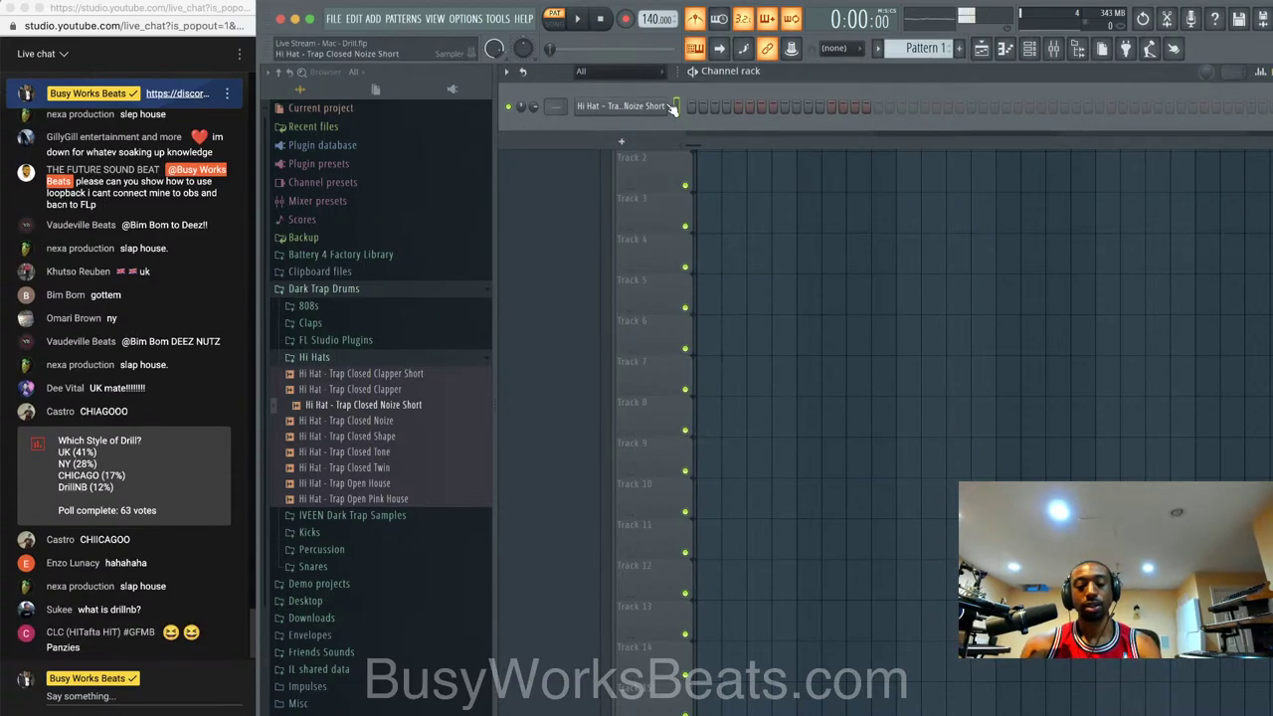
pyautogui.press('super+l')
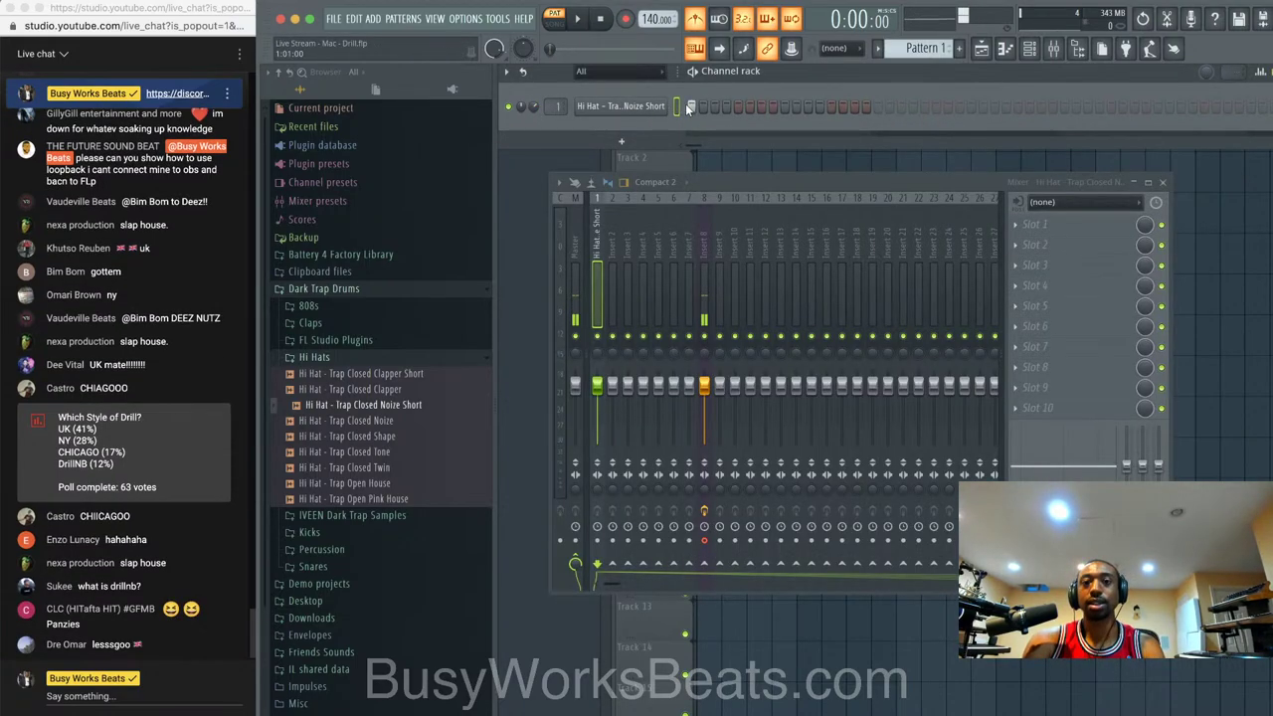
# - Set the tempo to 144 BPM and program the hi-hat on steps 1, 4, 7, 9, 12 and 15
pyautogui.click(726, 107)
pyautogui.click(773, 107)
pyautogui.moveTo(657, 19); pyautogui.dragTo(656, 7)
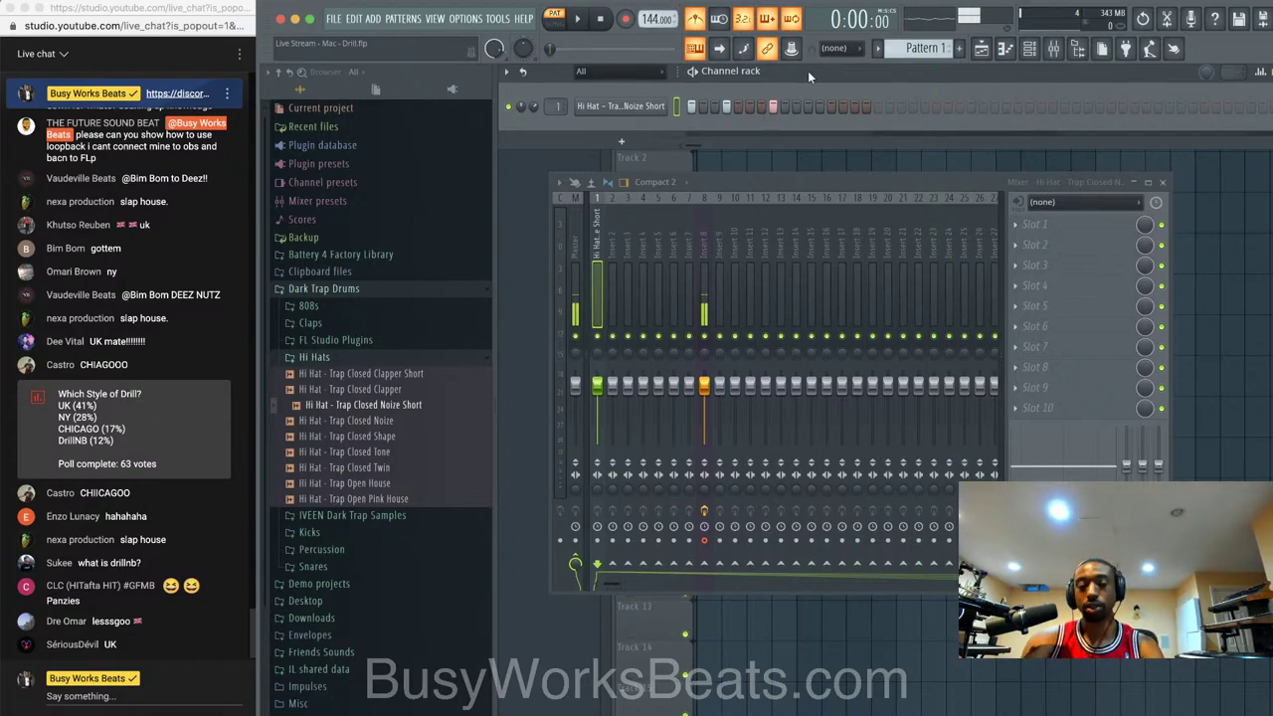
pyautogui.press('space')
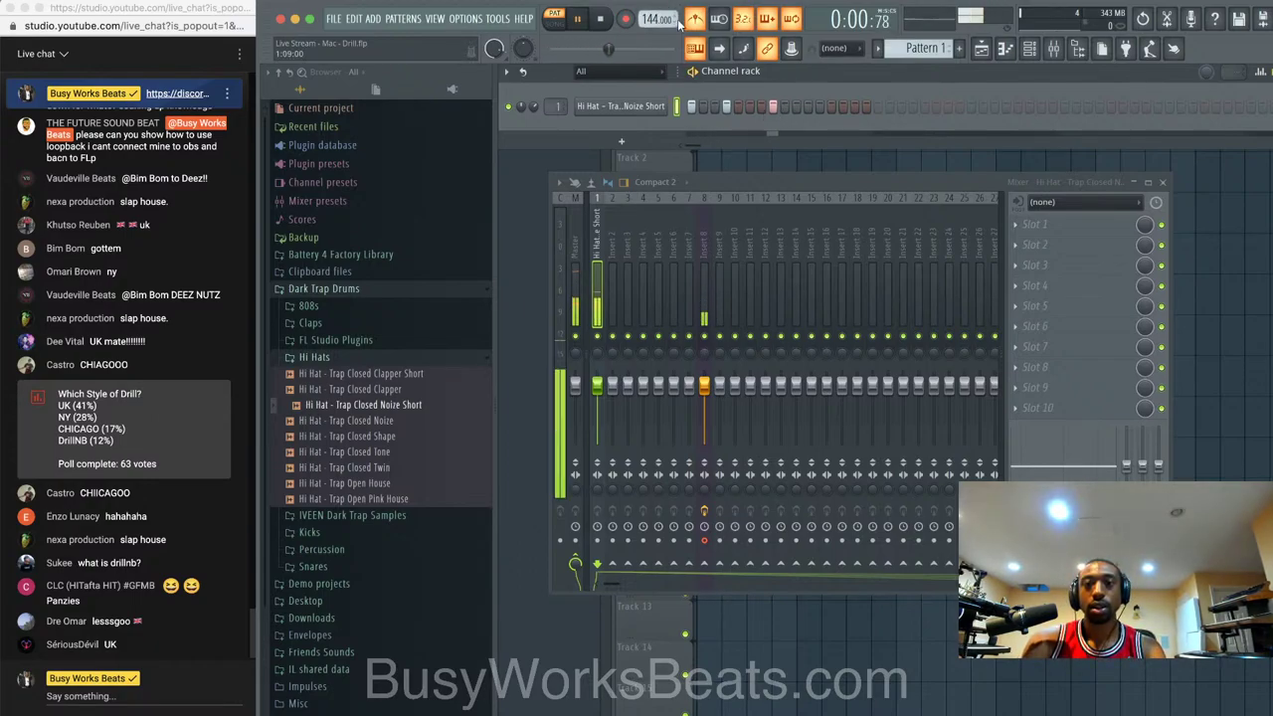
pyautogui.press('space')
pyautogui.click(764, 106)
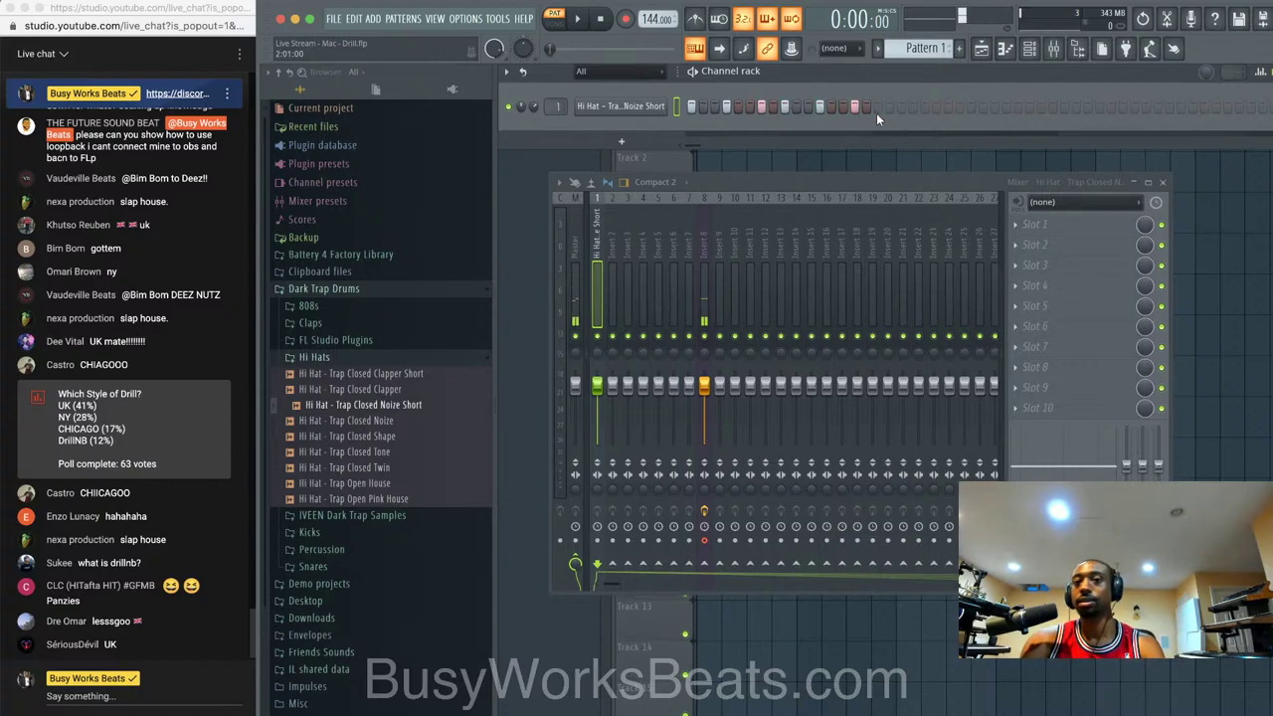
# - Place Pattern 1 at the start of Track 1, play it in song mode and add a hi-hat on step 17
pyautogui.click(889, 161)
pyautogui.click(707, 147)
pyautogui.press('space')
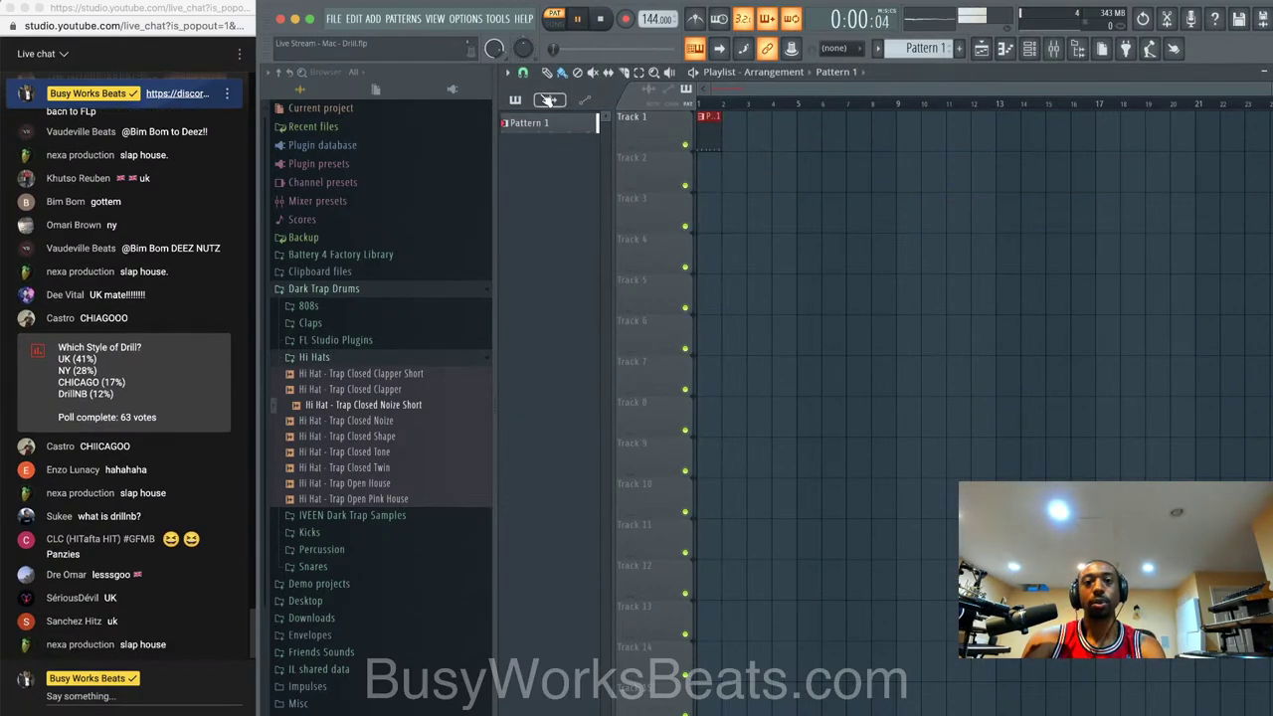
pyautogui.click(523, 73)
pyautogui.click(796, 250)
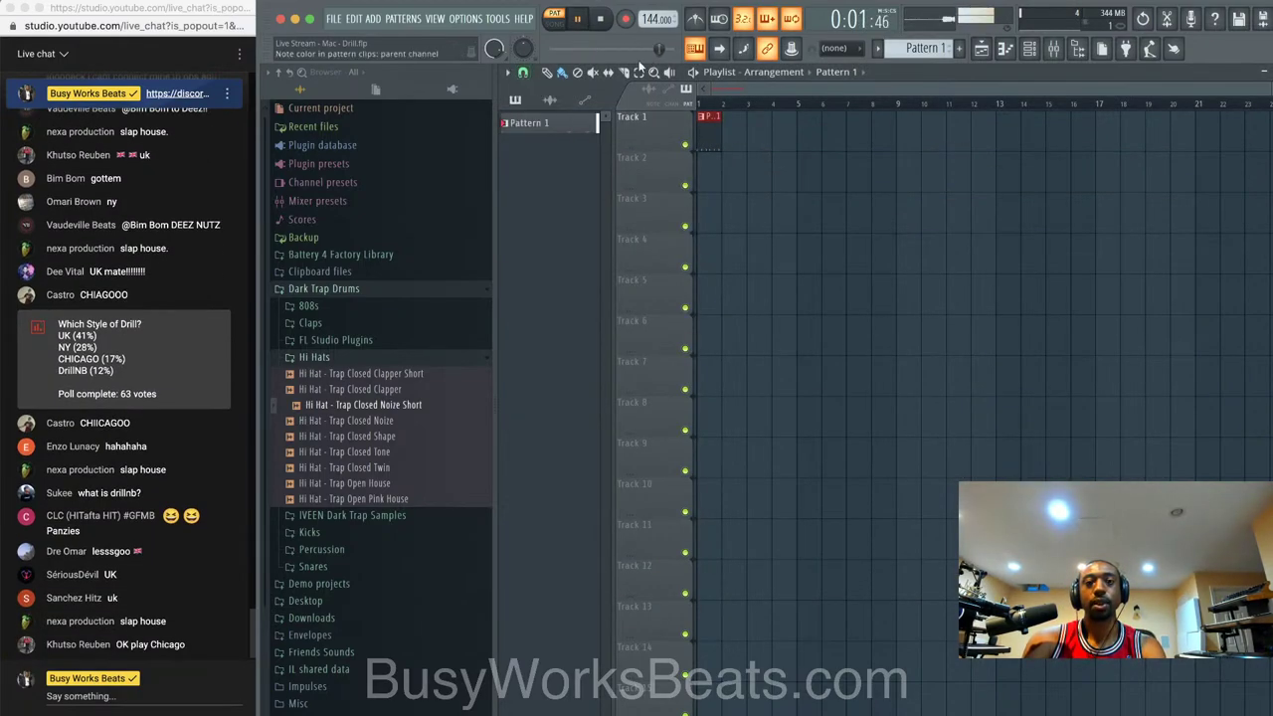
pyautogui.click(555, 20)
pyautogui.click(1030, 48)
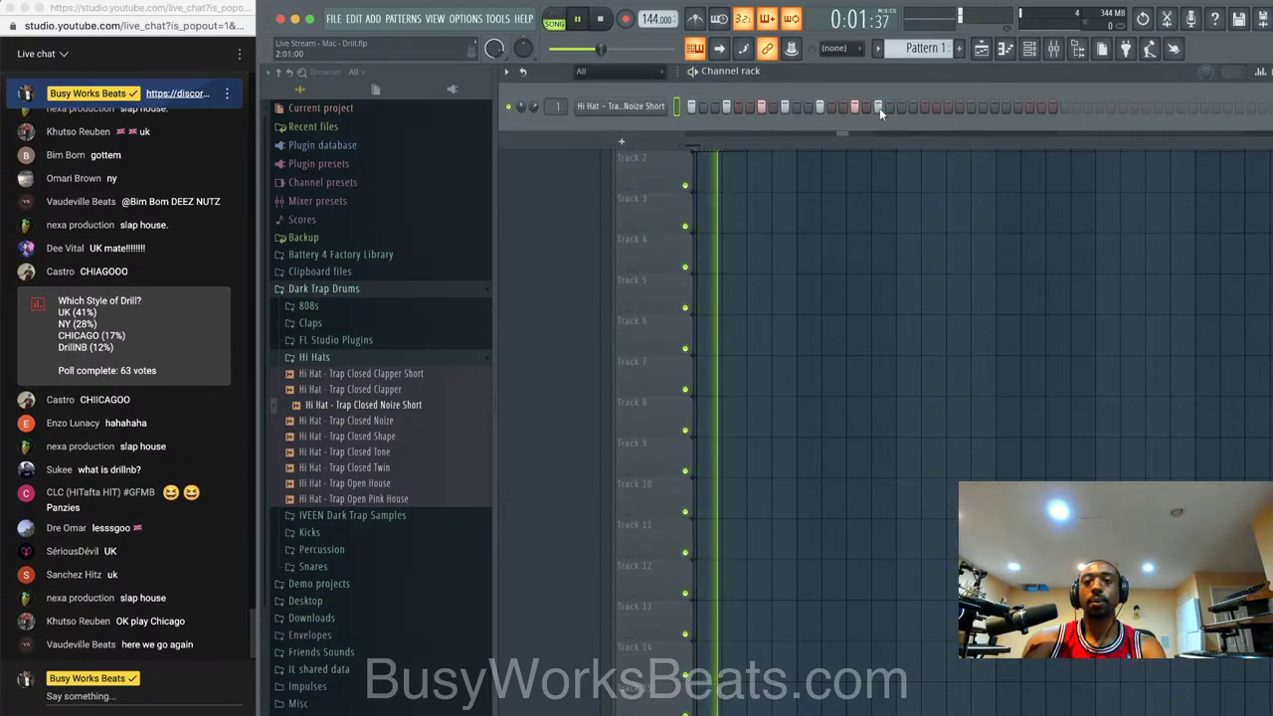
pyautogui.press('space')
# - Try a fade-out on the Hi Hat - Trap Closed Noize Short sample and reset it to none
pyautogui.click(621, 107)
pyautogui.moveTo(940, 359); pyautogui.dragTo(891, 367)
pyautogui.press('space')
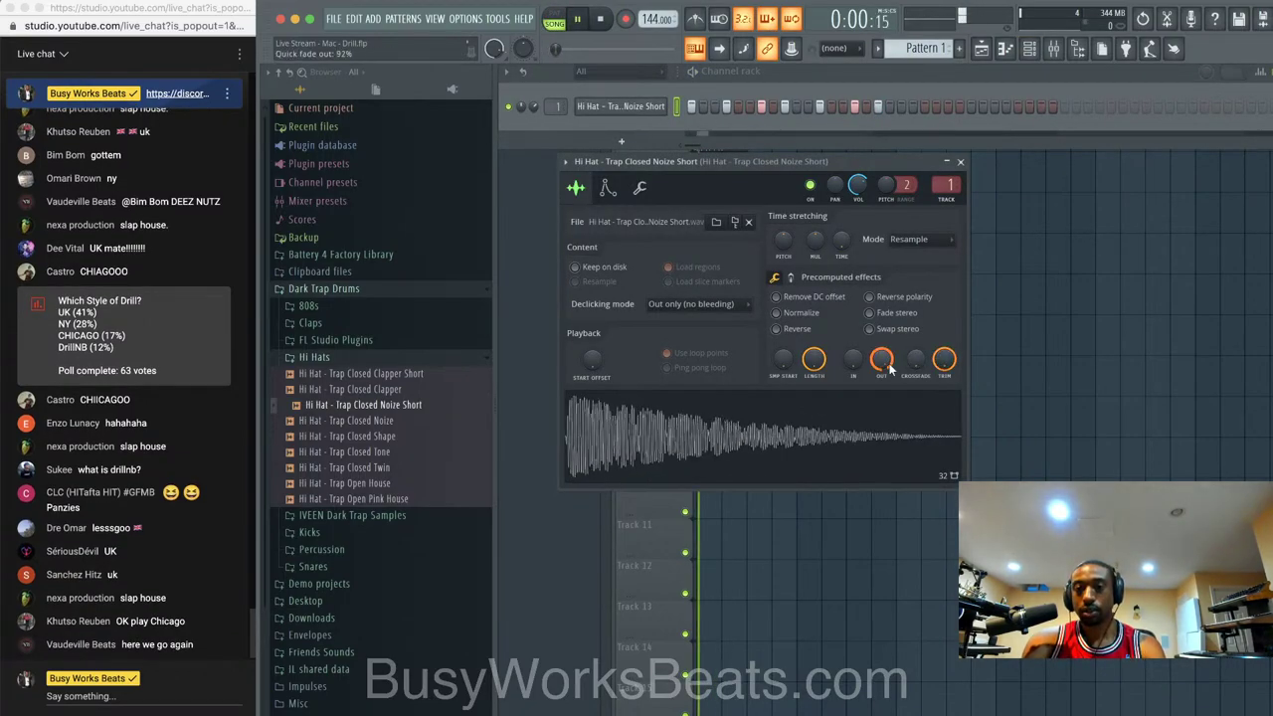
pyautogui.click(960, 161)
pyautogui.press('space')
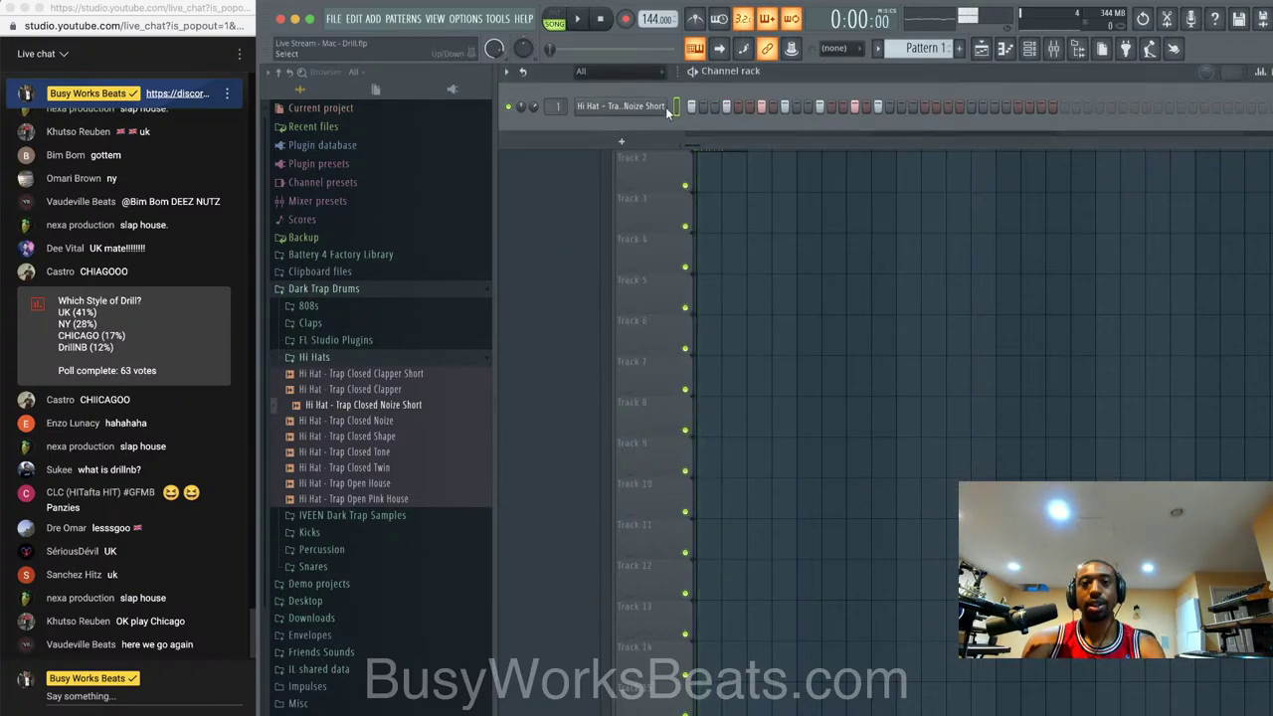
pyautogui.click(641, 106)
pyautogui.moveTo(889, 362); pyautogui.dragTo(889, 365)
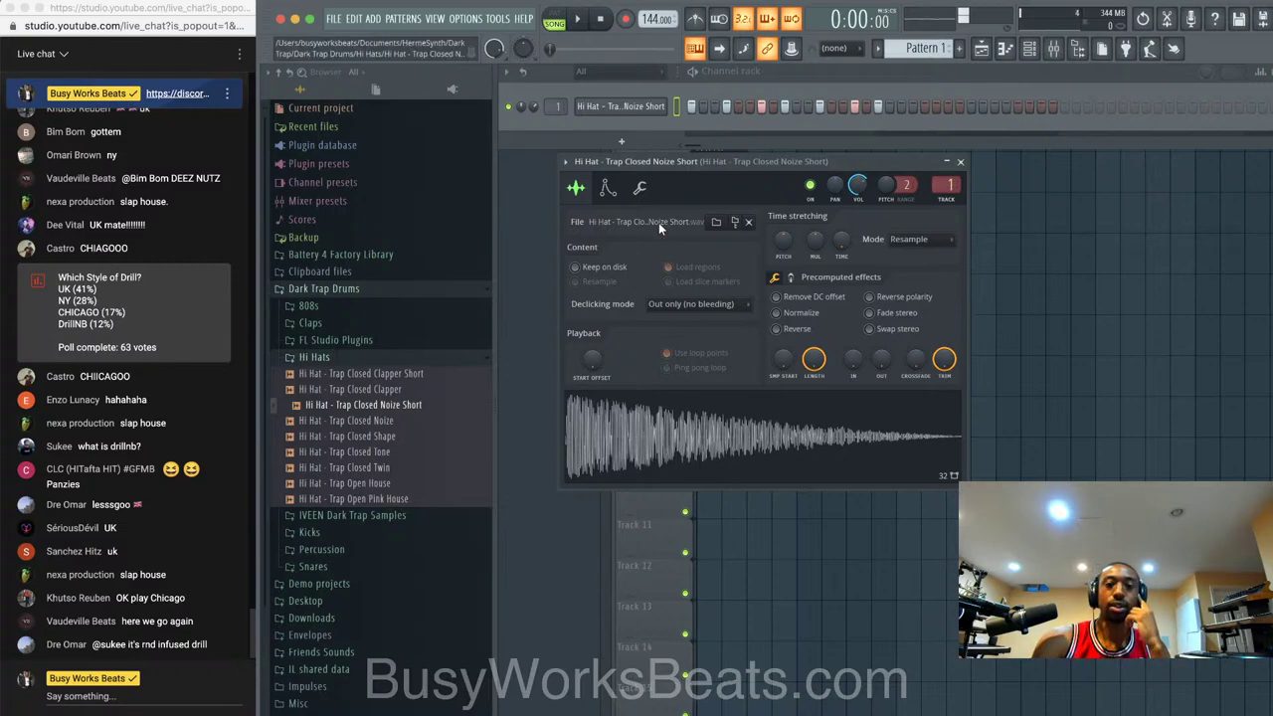
# - Shape the hi-hat's volume envelope with no hold, sustain or release, -84% decay tension and 20% decay time
pyautogui.click(608, 188)
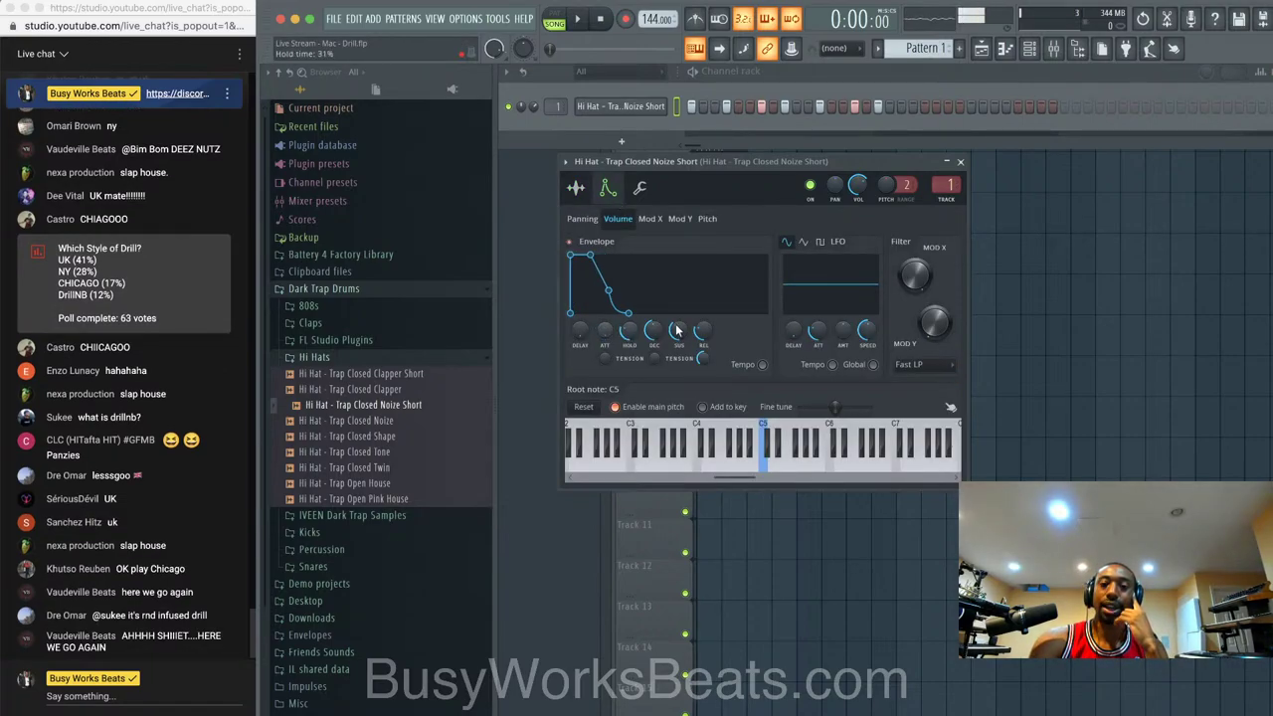
pyautogui.moveTo(680, 332); pyautogui.dragTo(682, 358)
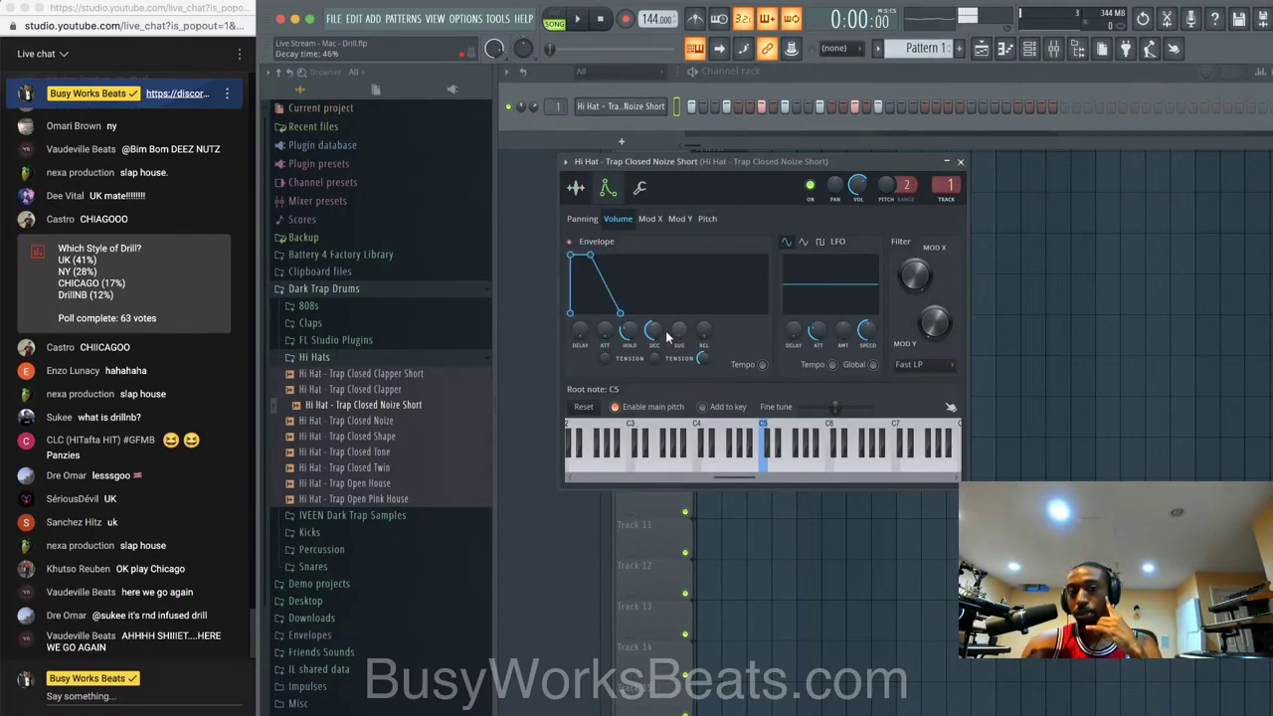
pyautogui.moveTo(629, 318); pyautogui.dragTo(653, 382)
pyautogui.press('space')
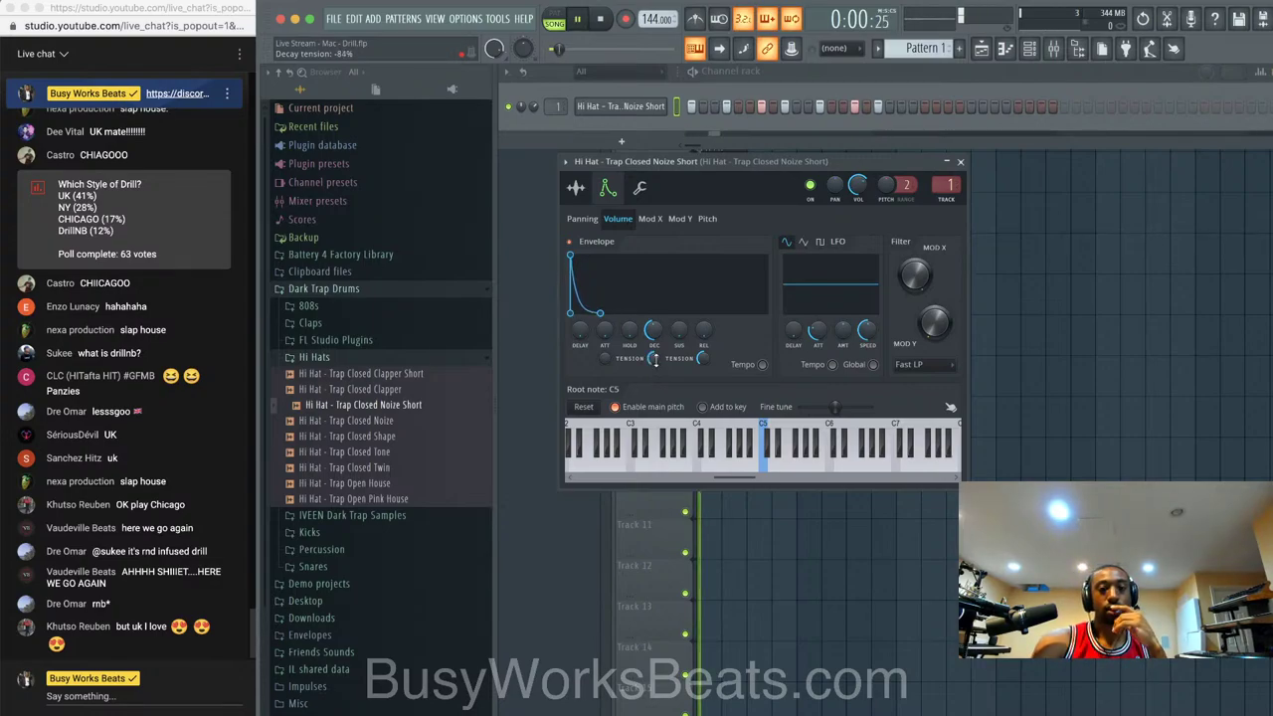
pyautogui.moveTo(654, 333); pyautogui.dragTo(654, 341)
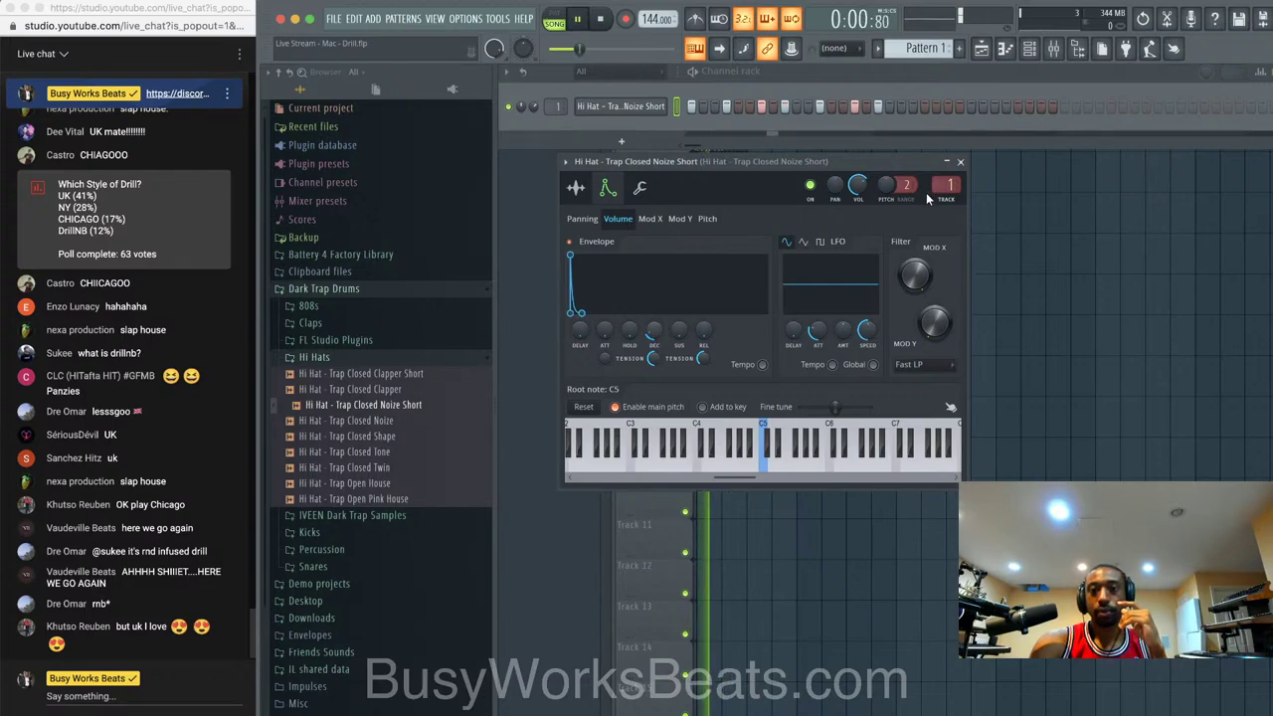
pyautogui.press('space')
pyautogui.moveTo(661, 335); pyautogui.dragTo(661, 330)
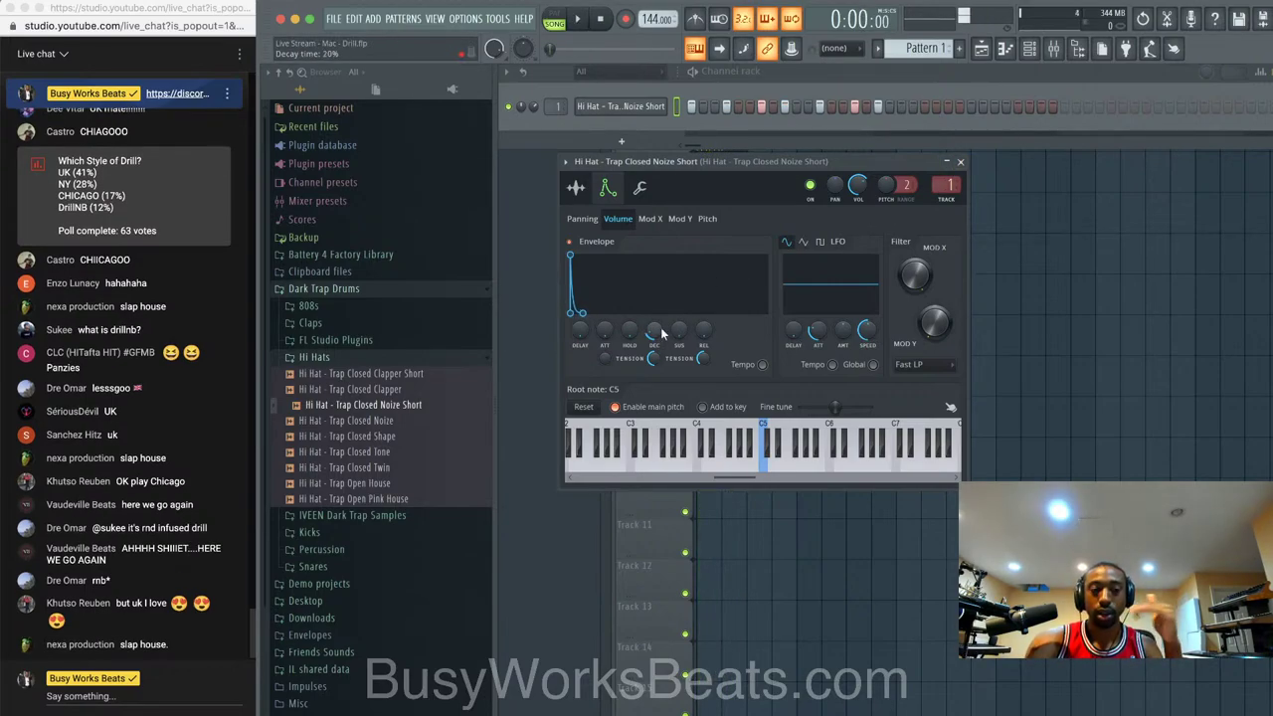
pyautogui.click(960, 161)
# - Extend the hi-hat rhythm through the second bar with hits on steps 20, 23, 25, 28 and 31
pyautogui.press('space')
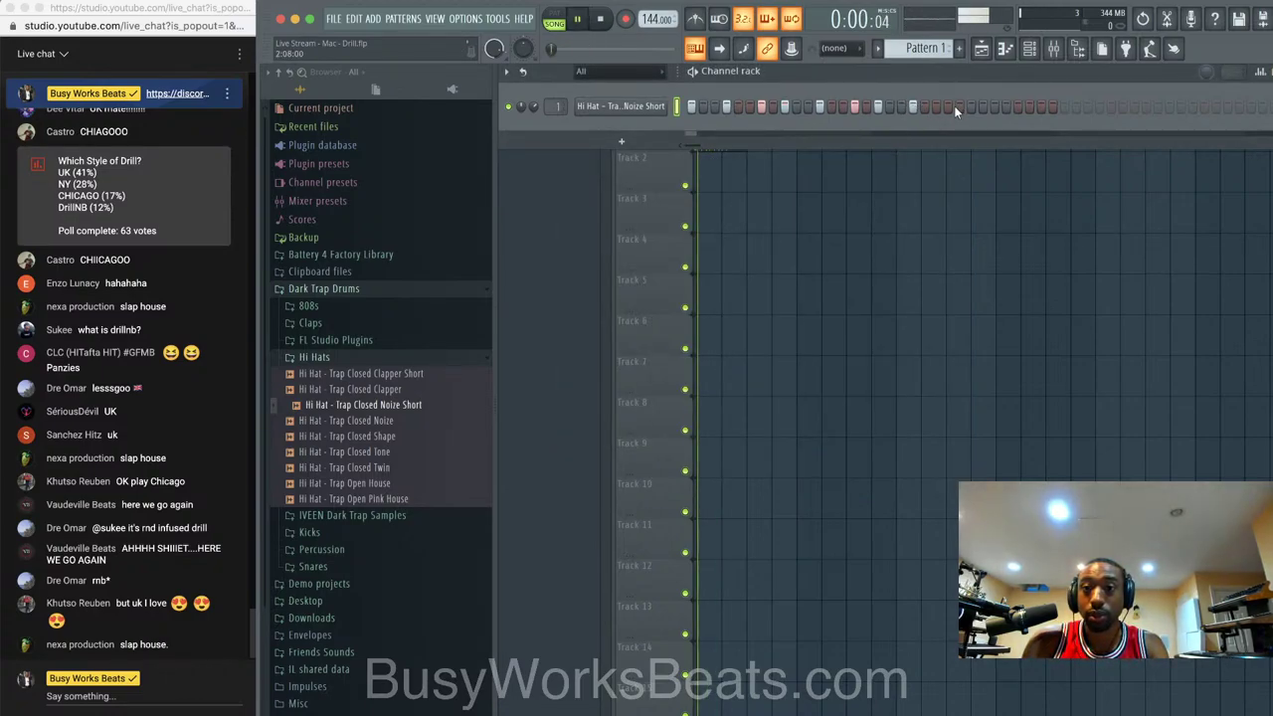
pyautogui.click(973, 107)
pyautogui.click(1006, 107)
pyautogui.click(1038, 106)
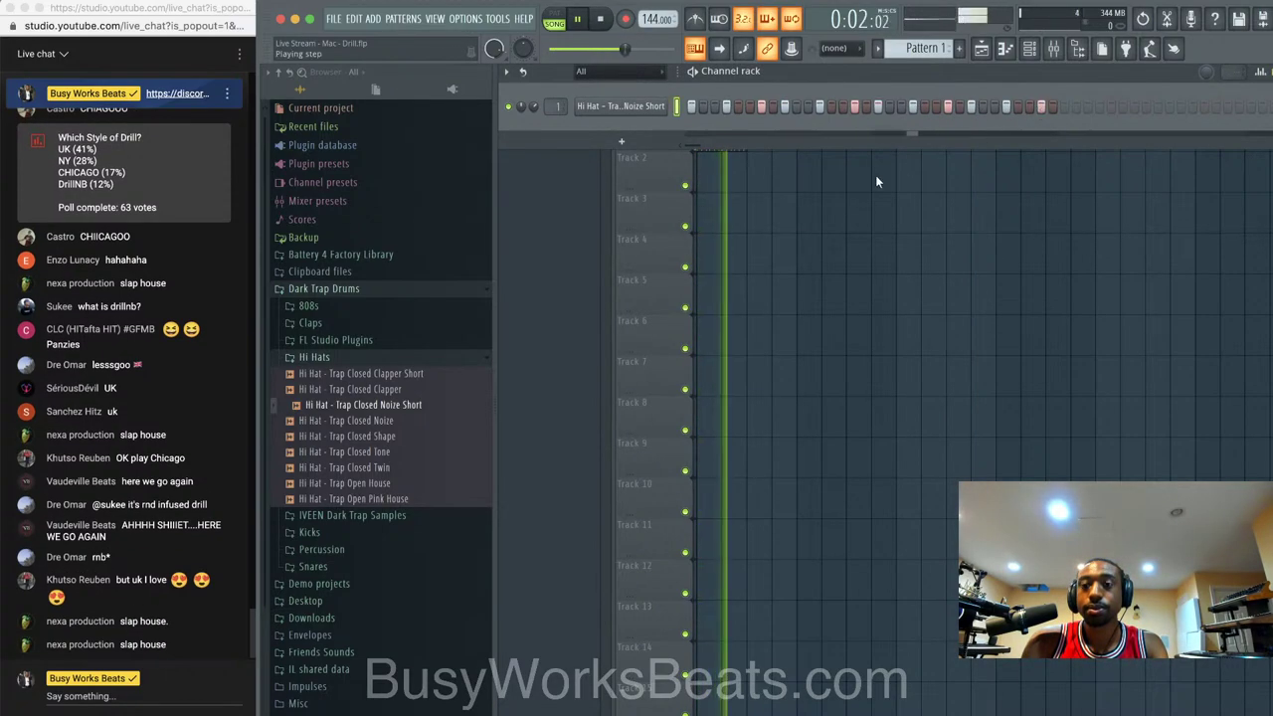
# - Place a second Pattern 1 clip at bar 3 of Track 1 in the playlist
pyautogui.press('F6')
pyautogui.press('space')
pyautogui.moveTo(719, 141); pyautogui.dragTo(764, 141)
pyautogui.click(1030, 50)
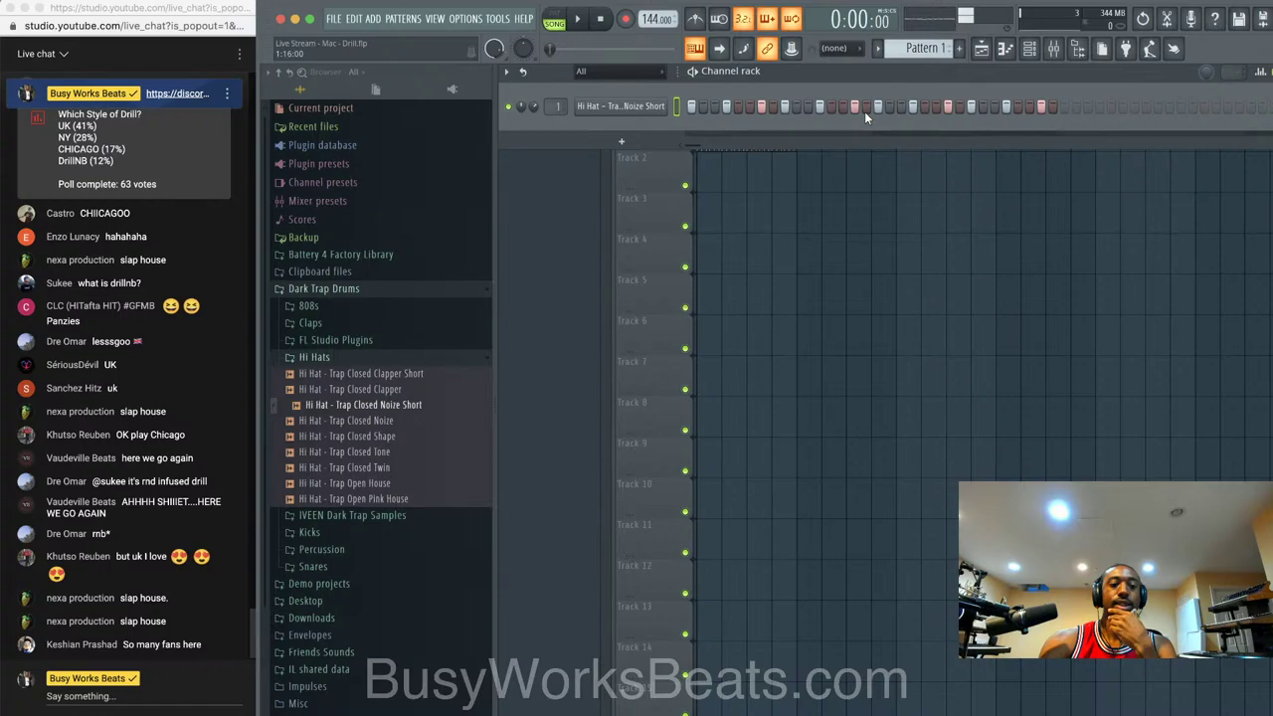
# - Lower the hi-hat channel's pitch and shorten its volume envelope's decay while the song plays
pyautogui.press('space')
pyautogui.click(627, 107)
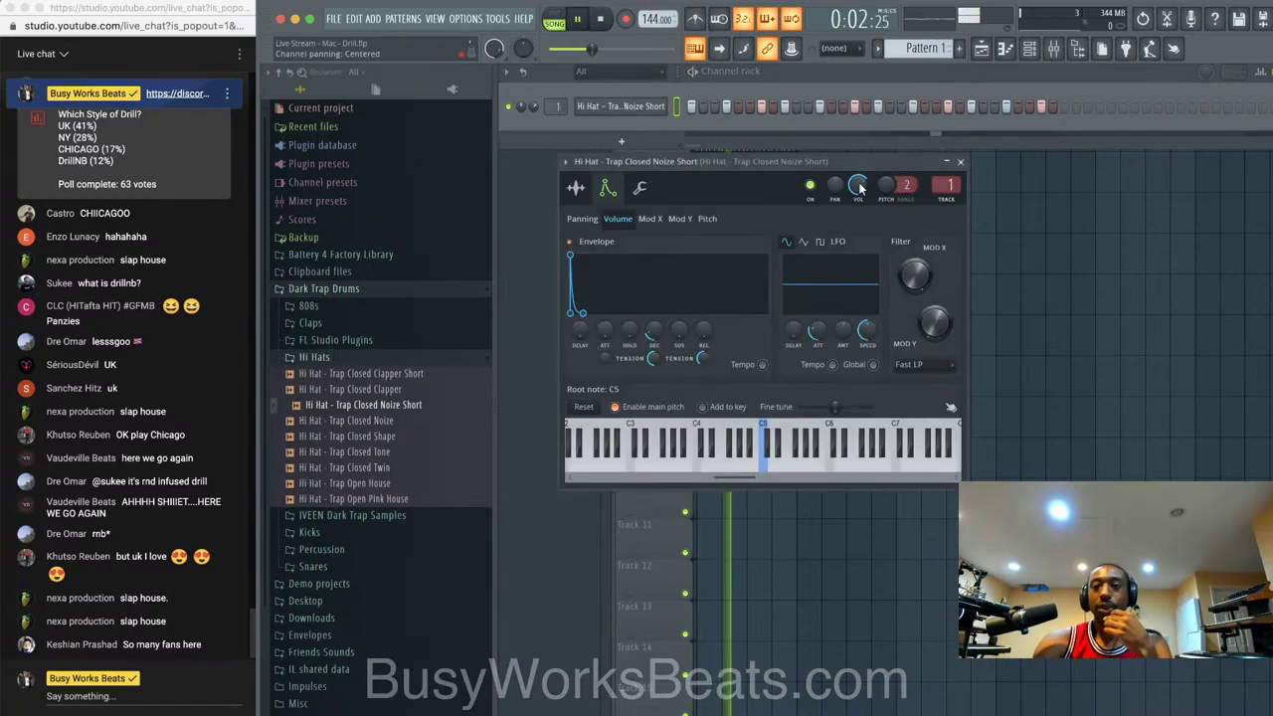
pyautogui.moveTo(886, 186); pyautogui.dragTo(886, 217)
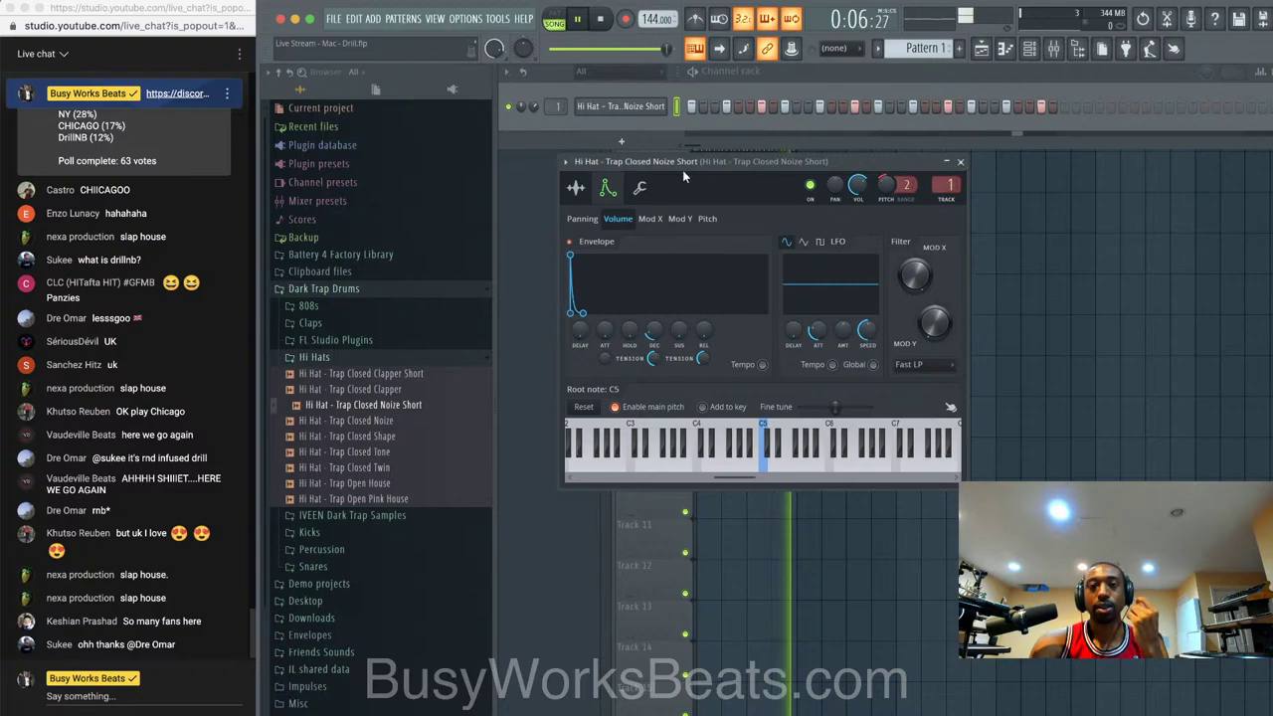
pyautogui.moveTo(655, 331); pyautogui.dragTo(654, 341)
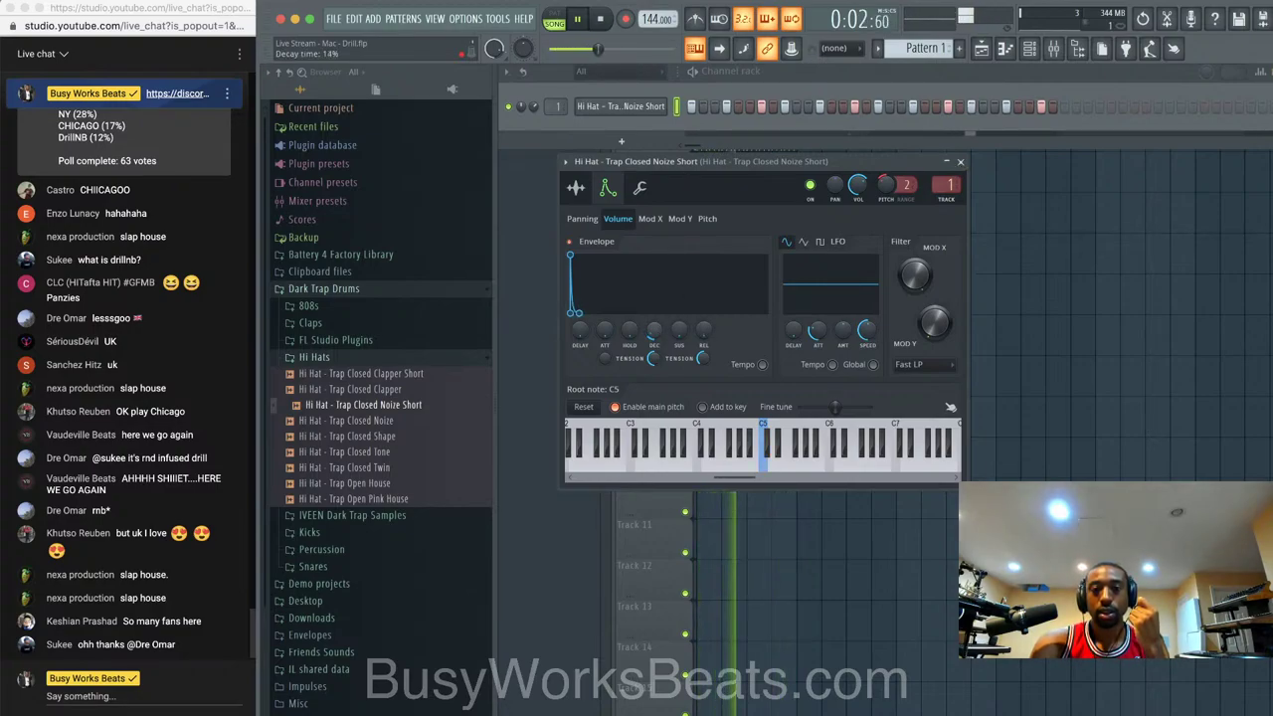
pyautogui.click(961, 163)
# - Save the project as the new version Live Stream - Mac - Drill_2.flp, return to the channel rack and stop playback
pyautogui.click(825, 215)
pyautogui.press('super+n')
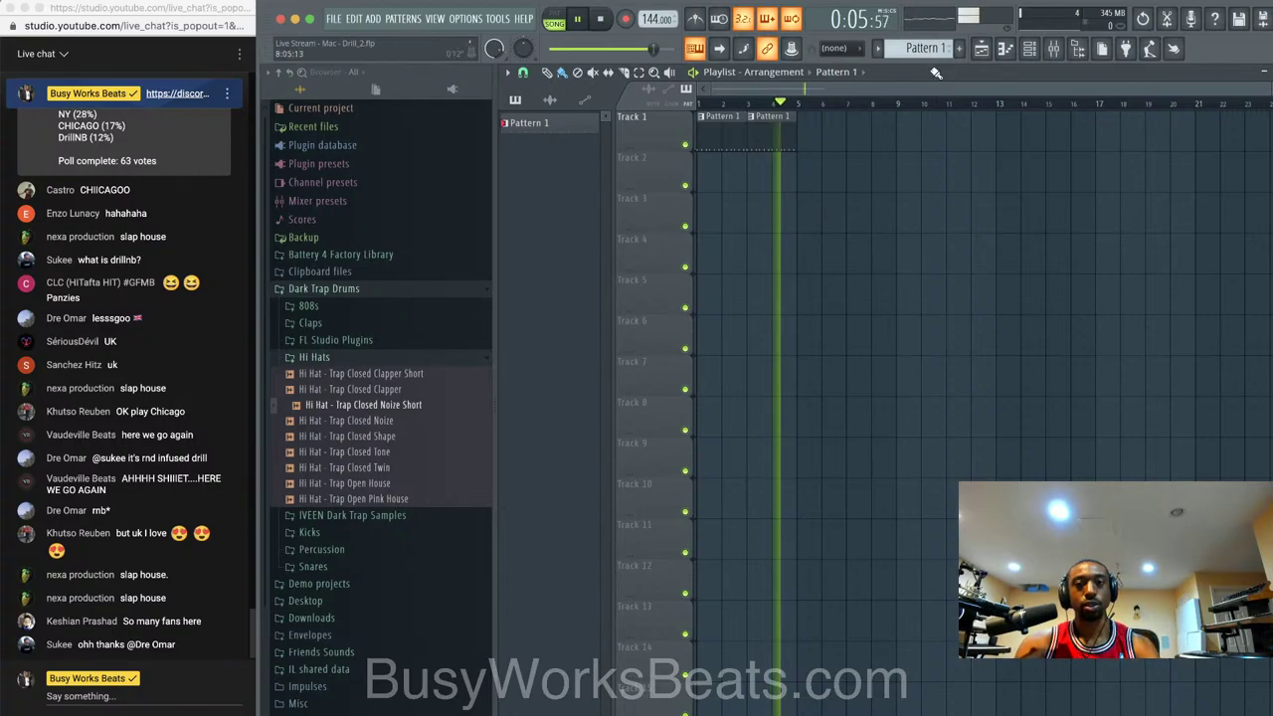
pyautogui.press('F6')
pyautogui.press('space')
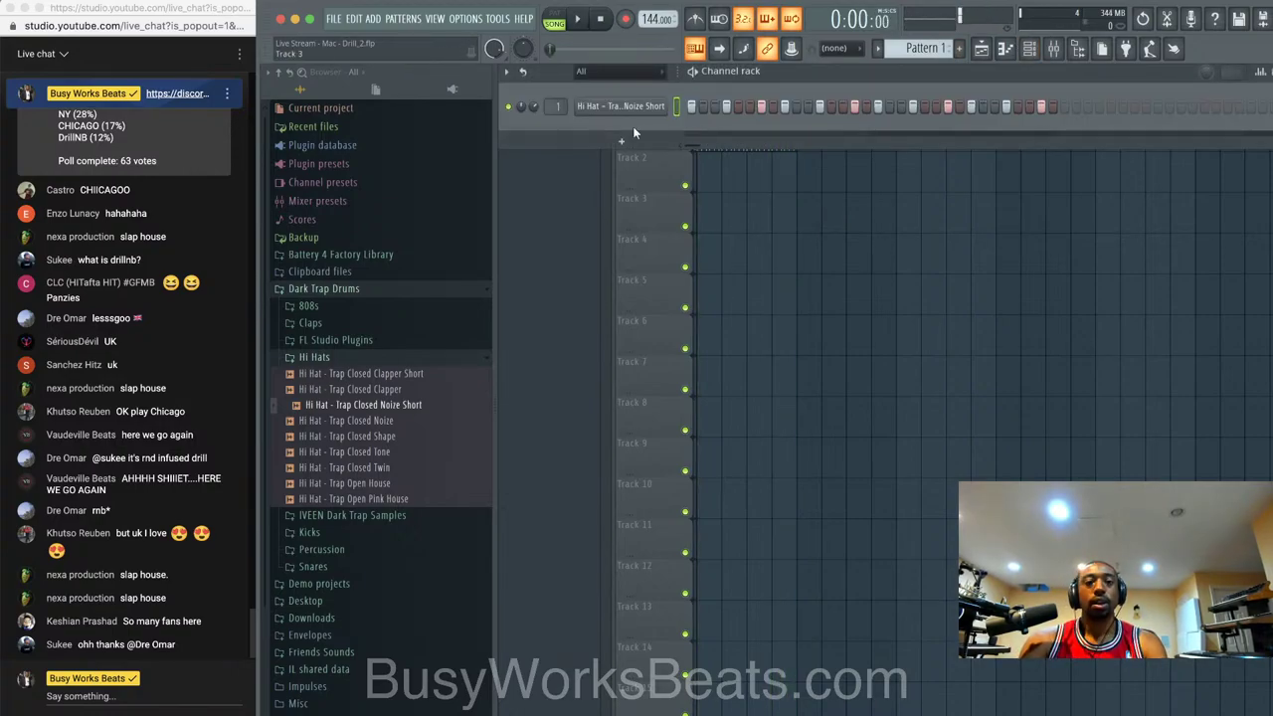
# - Collapse the open drum folders and look through the Essential 808s samples in Friends Sounds
pyautogui.click(391, 359)
pyautogui.click(343, 513)
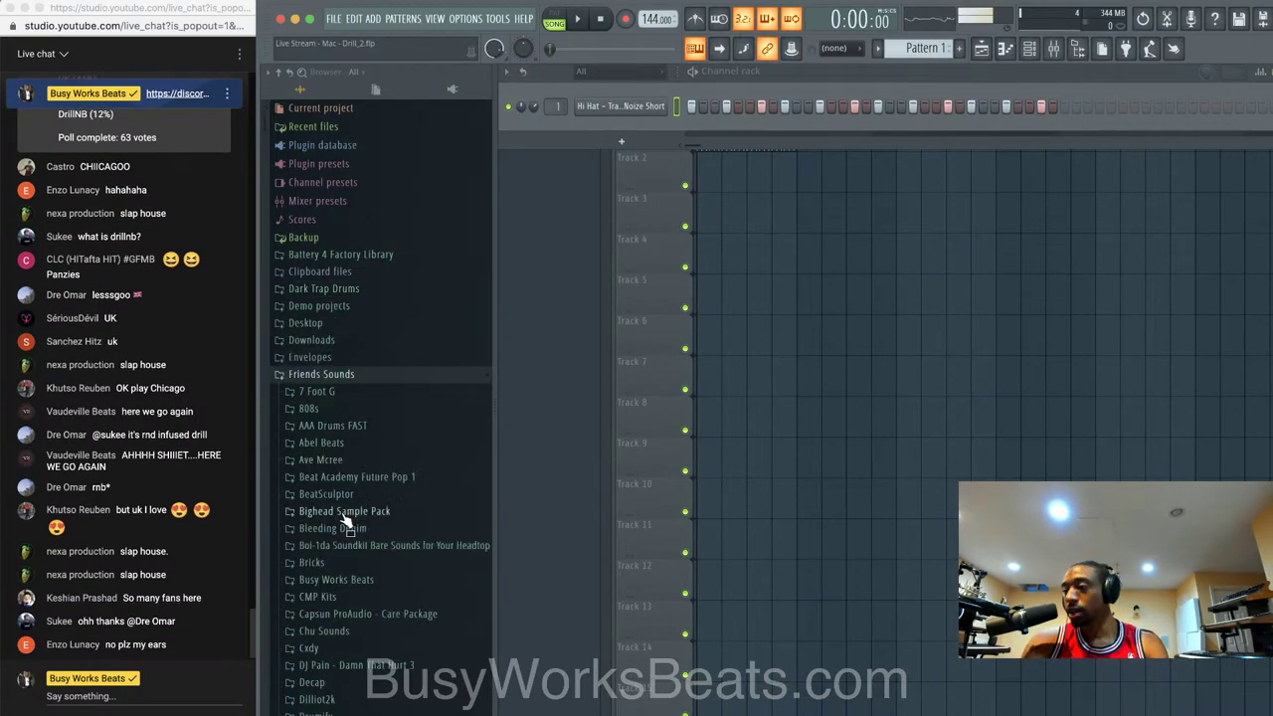
pyautogui.scroll(-4, 351, 408)
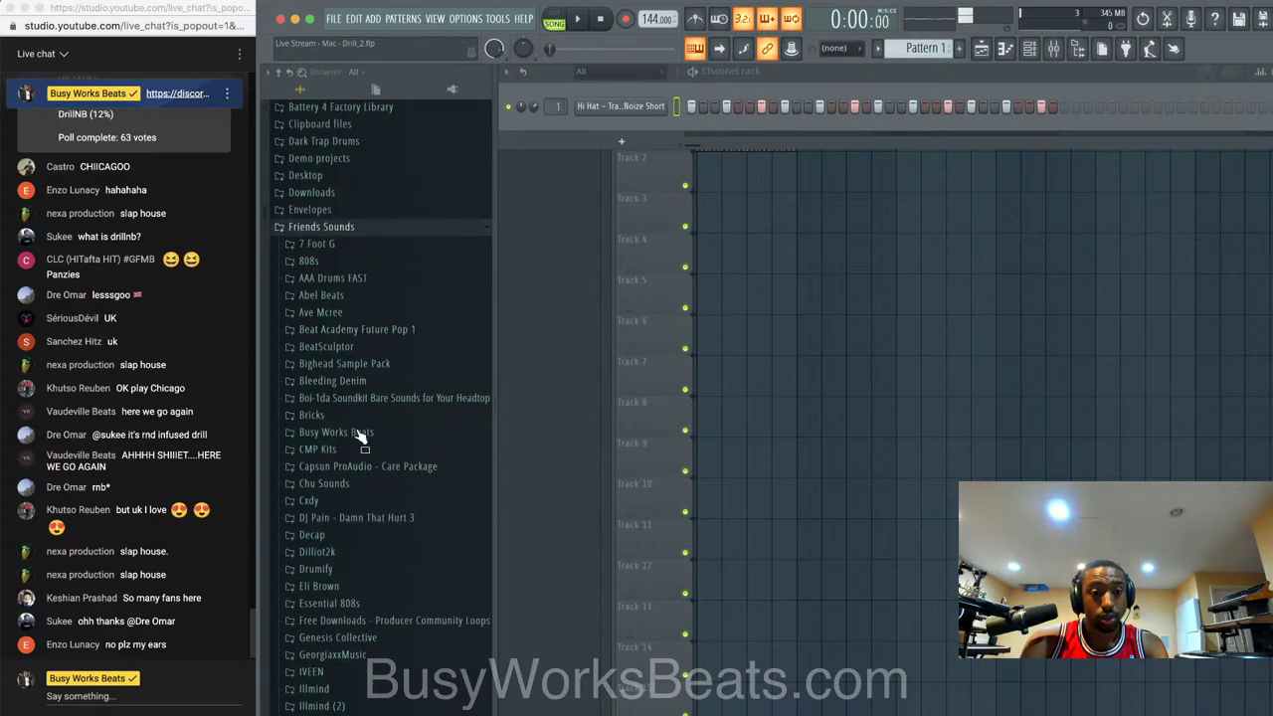
pyautogui.click(354, 568)
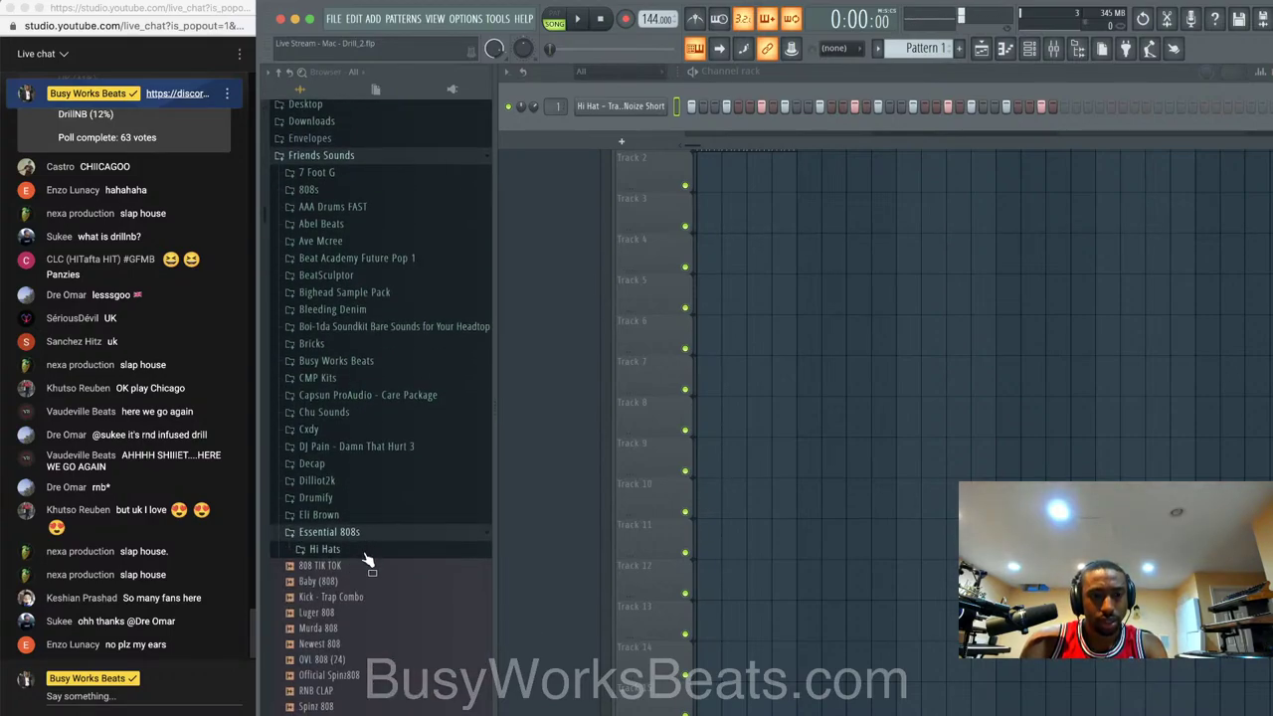
pyautogui.scroll(-5, 366, 553)
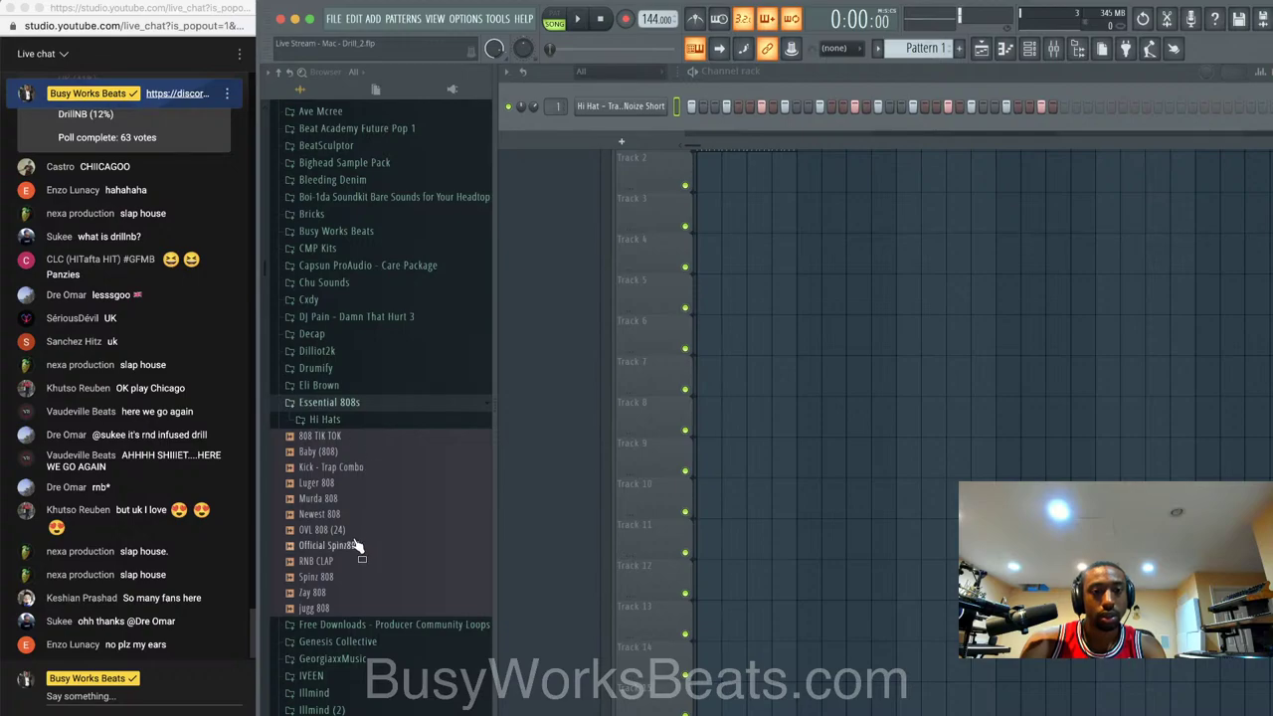
# - Load Drill Snare from Friends Sounds > AAA Drums FAST > Drill into a new channel while the song plays
pyautogui.press('space')
pyautogui.scroll(12, 373, 431)
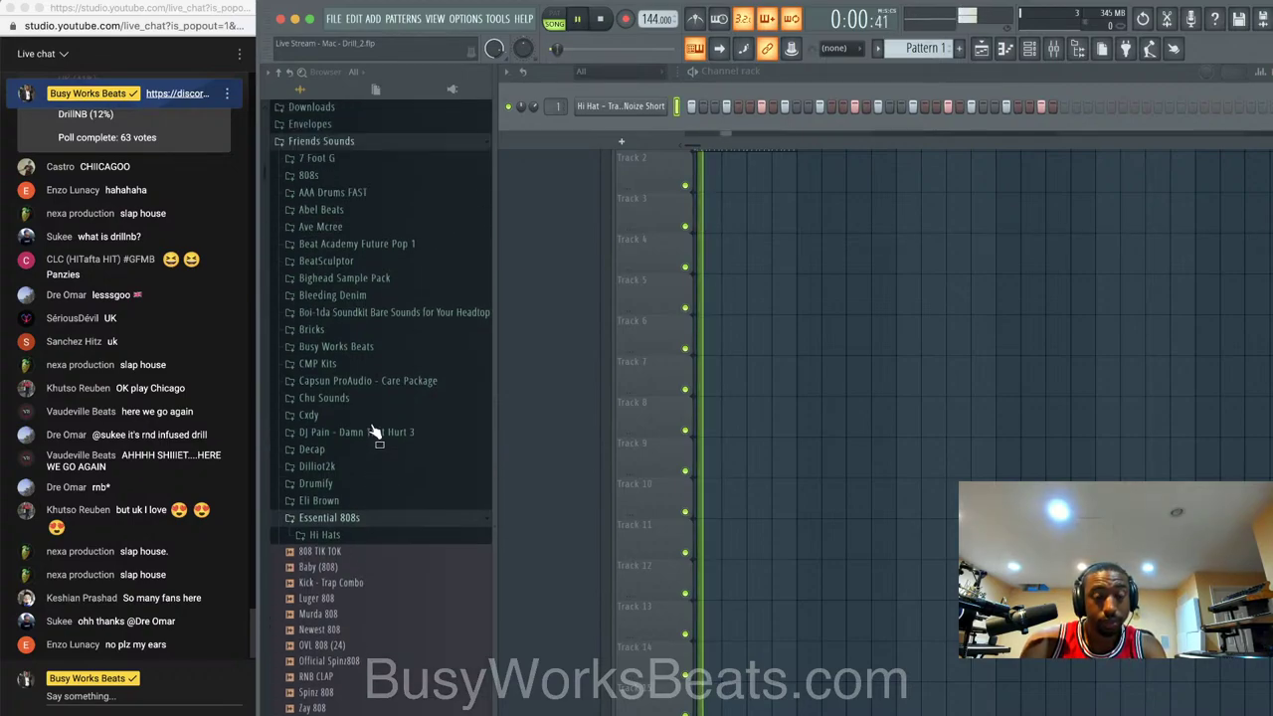
pyautogui.click(364, 396)
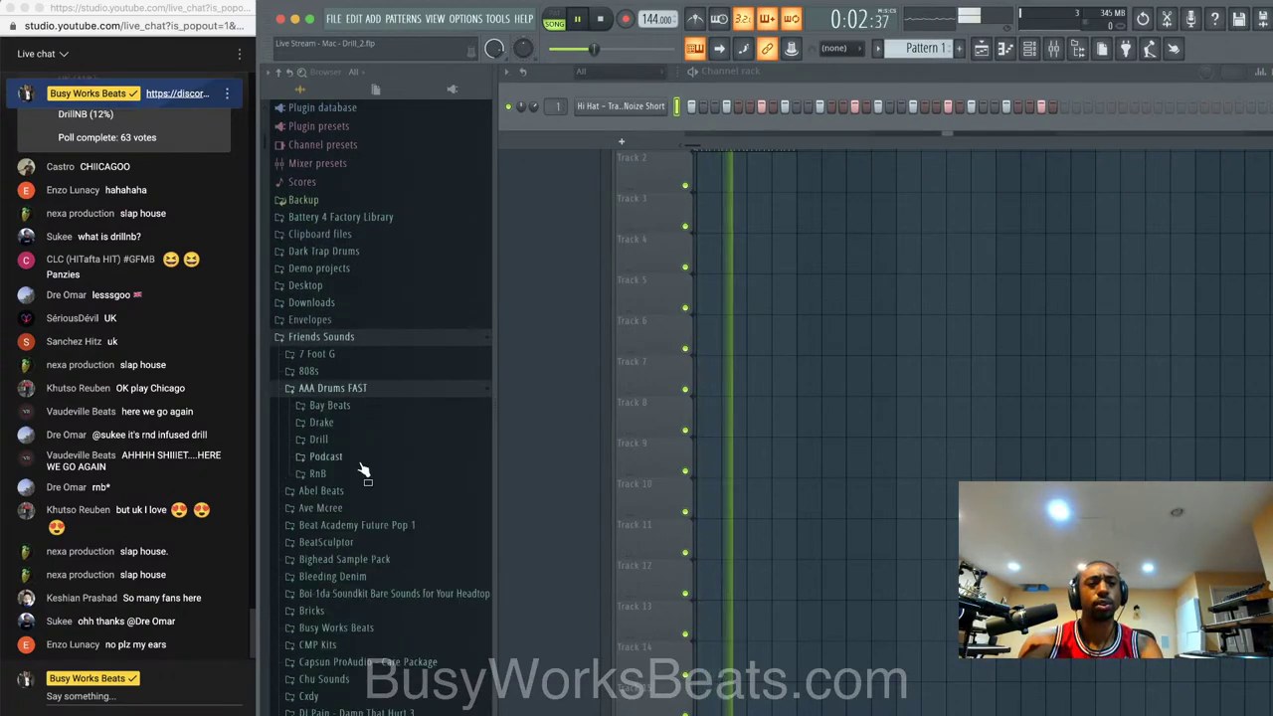
pyautogui.click(365, 440)
pyautogui.click(364, 456)
pyautogui.rightClick(360, 474)
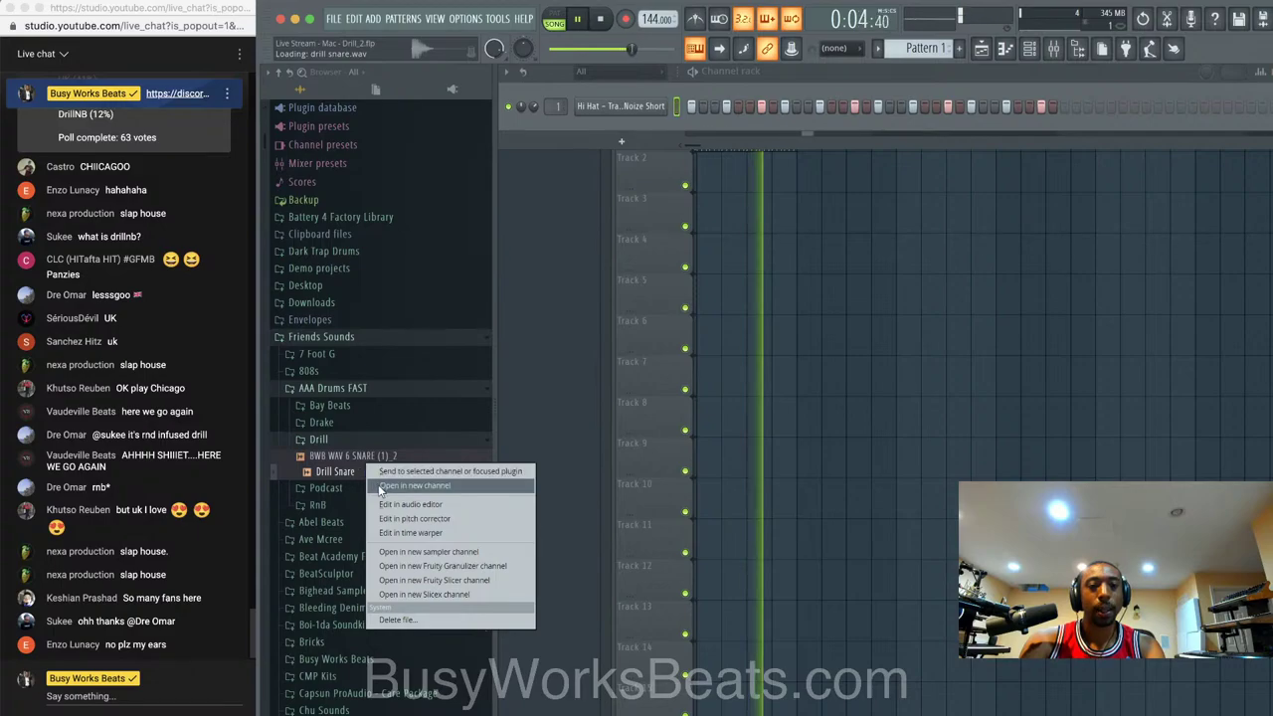
pyautogui.click(413, 485)
pyautogui.click(376, 439)
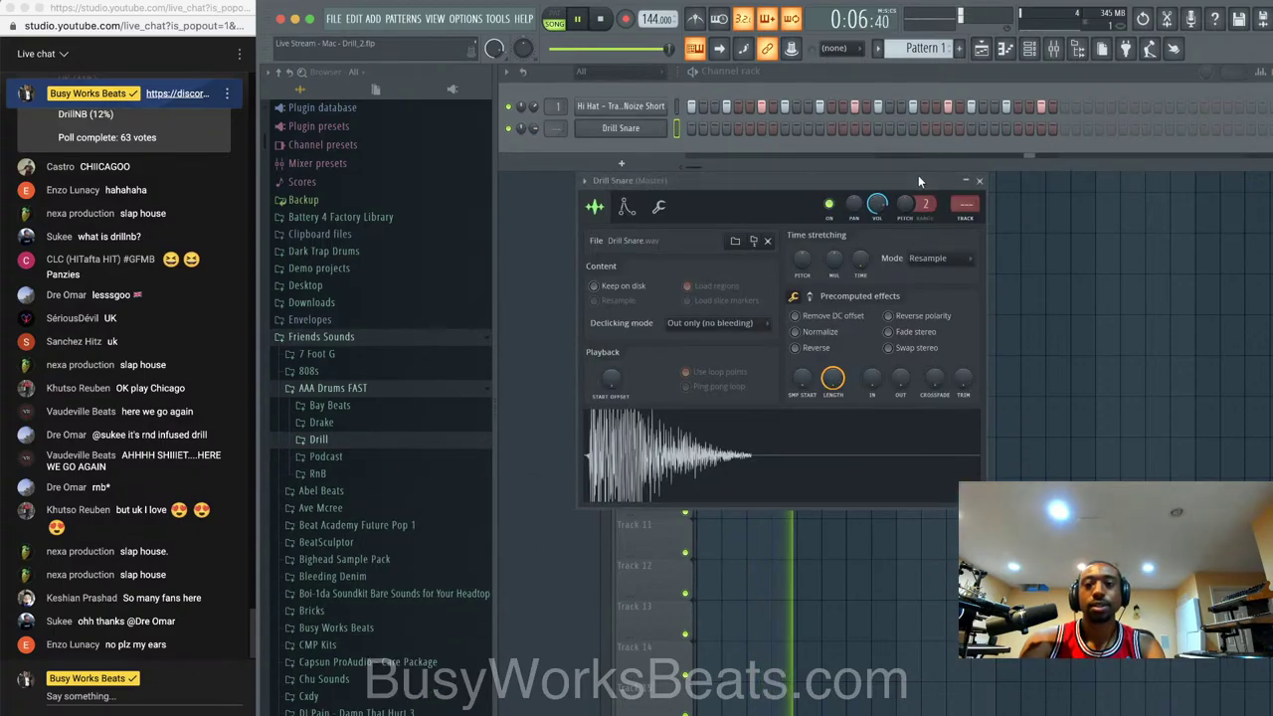
# - Route the Drill Snare channel to mixer track 2 and stop playback
pyautogui.hotkey('ctrl', 'l')
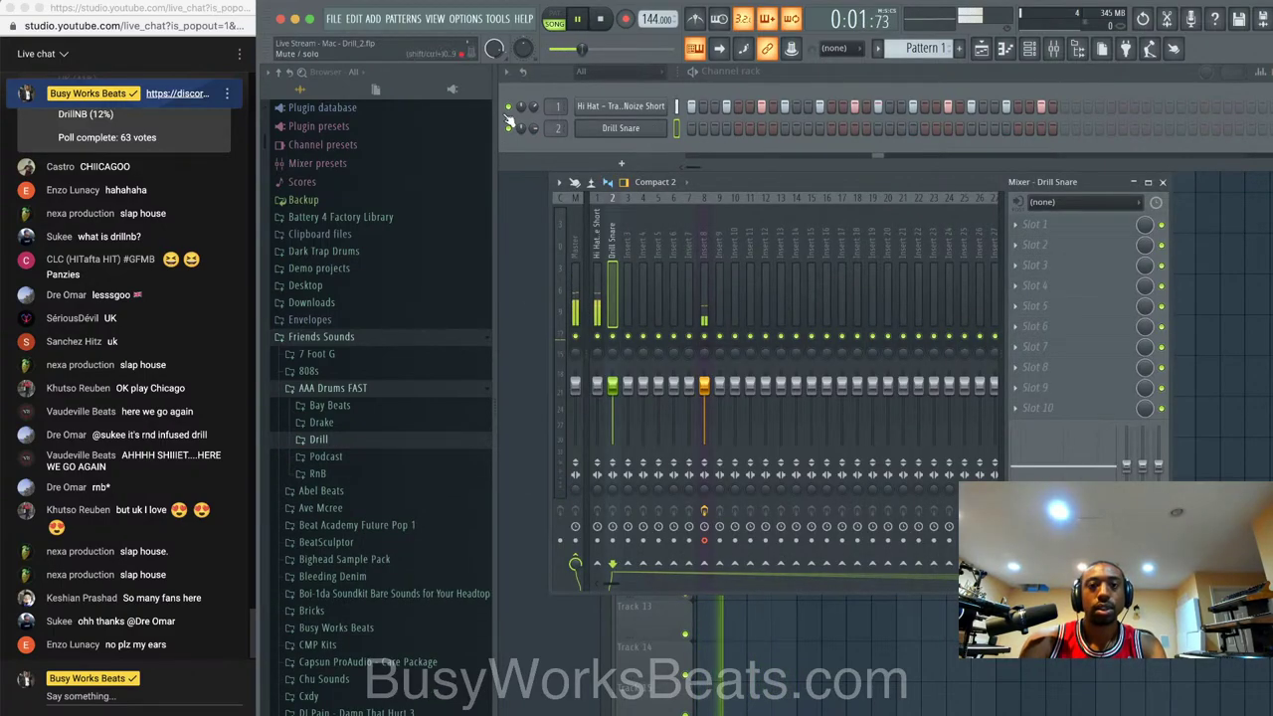
pyautogui.click(533, 129)
pyautogui.press('space')
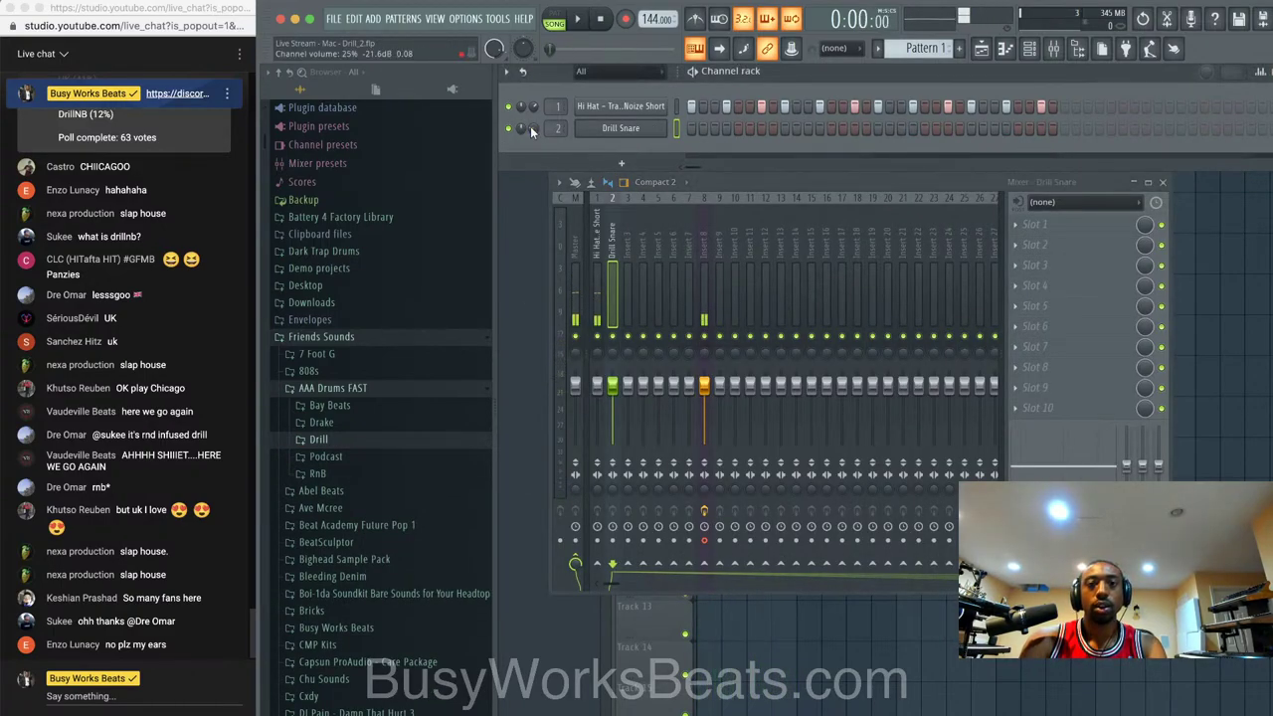
# - Raise the trim and fade-out of the Drill Snare sample, audition it and close its channel settings
pyautogui.click(630, 131)
pyautogui.moveTo(967, 380); pyautogui.dragTo(904, 366)
pyautogui.press('q')
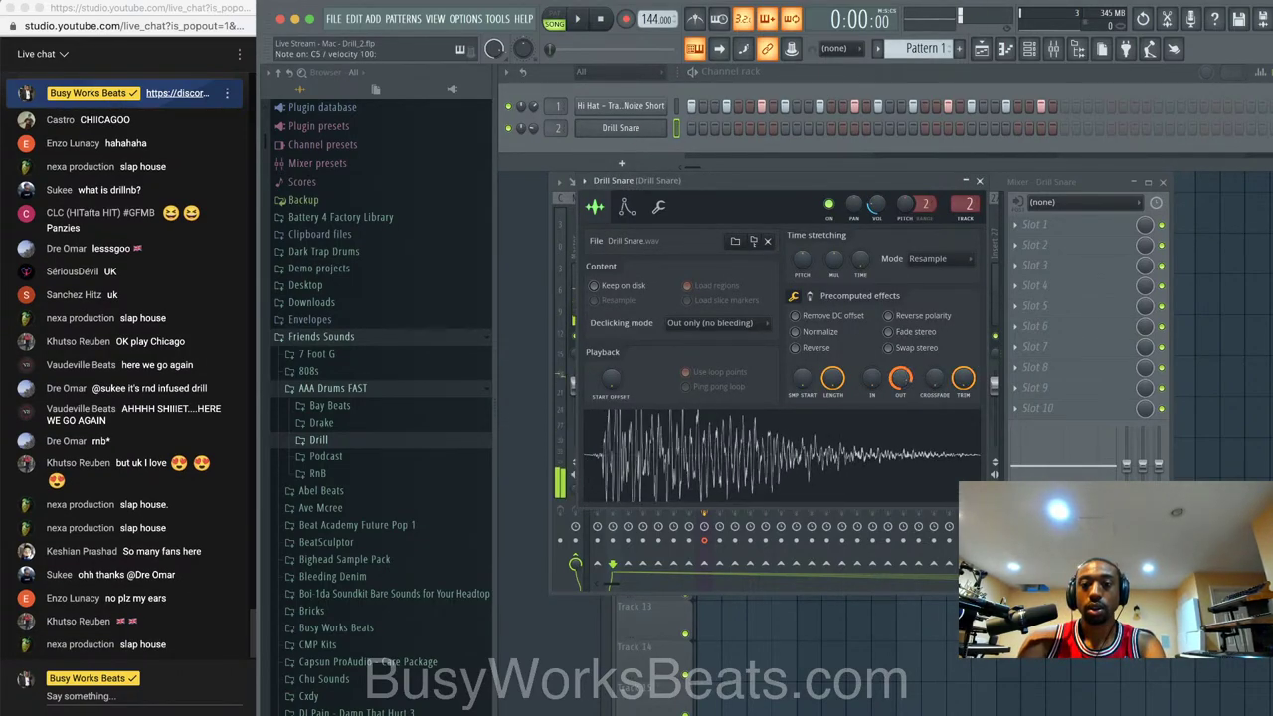
pyautogui.click(982, 179)
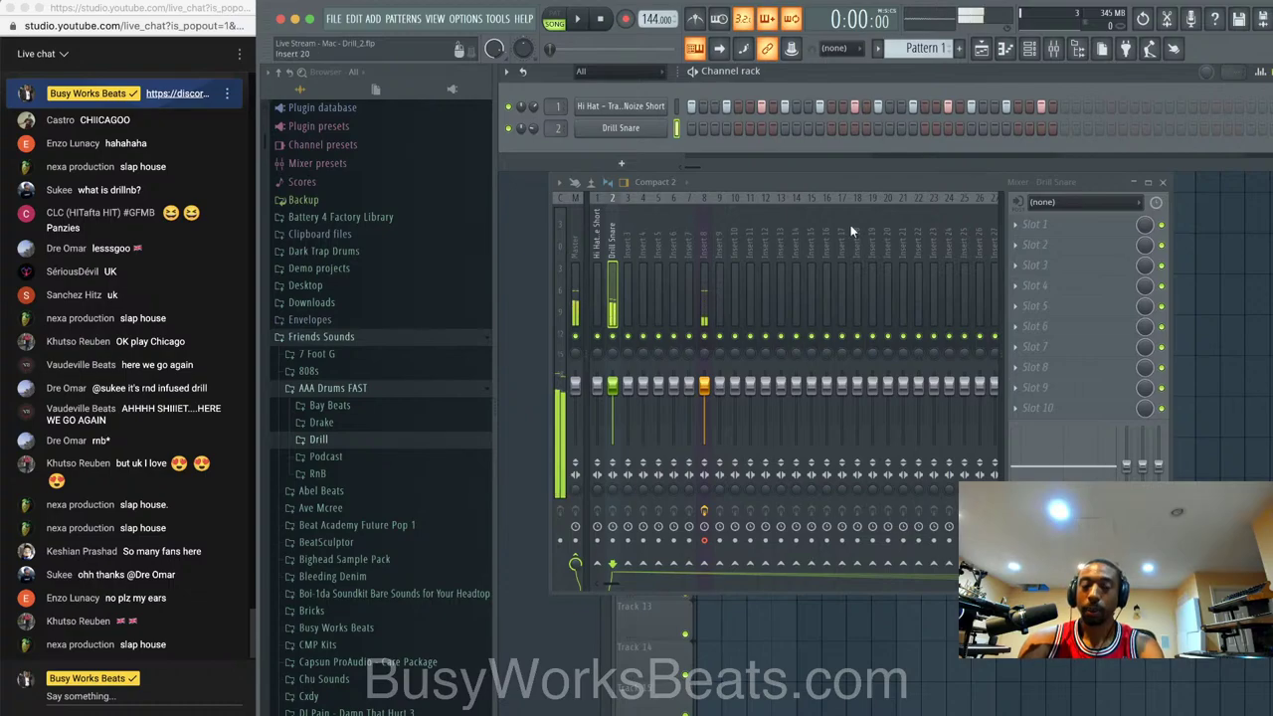
# - Place Drill Snare hits on steps 15, 25 and 29, checking the timing against the hi-hats and metronome
pyautogui.click(783, 129)
pyautogui.press('space')
pyautogui.press('space')
pyautogui.press('space')
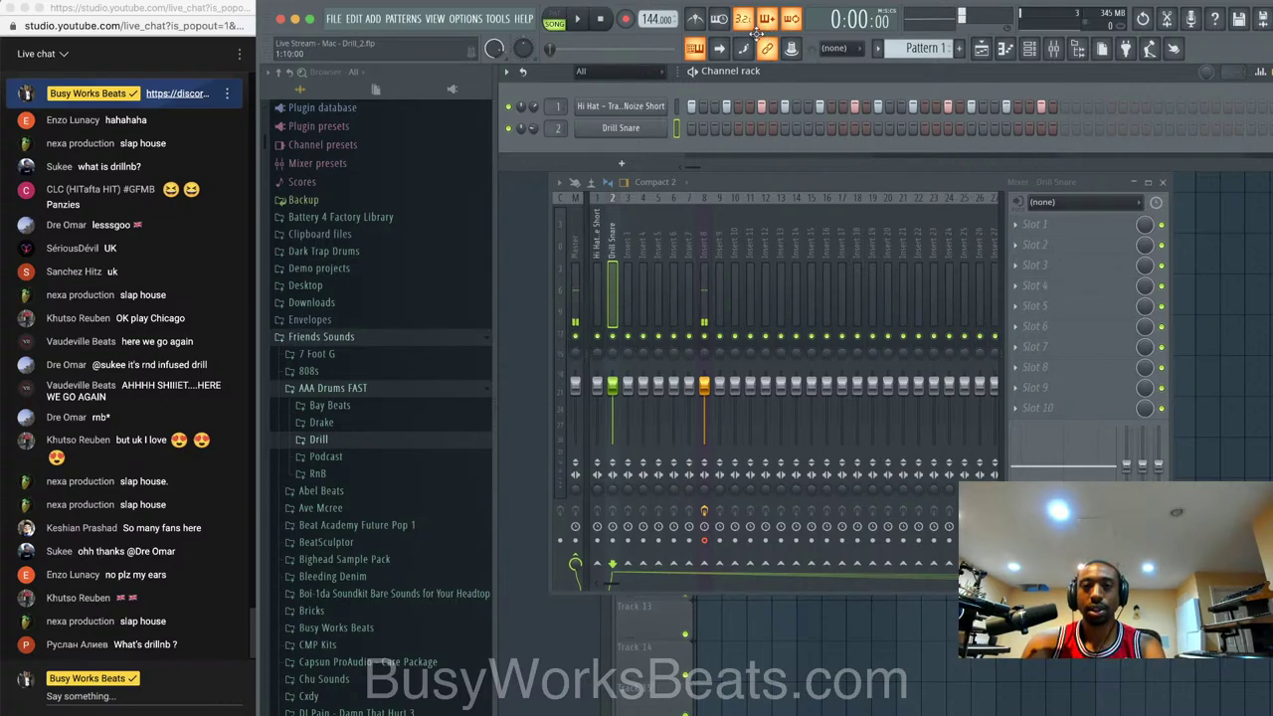
pyautogui.click(845, 128)
pyautogui.press('space')
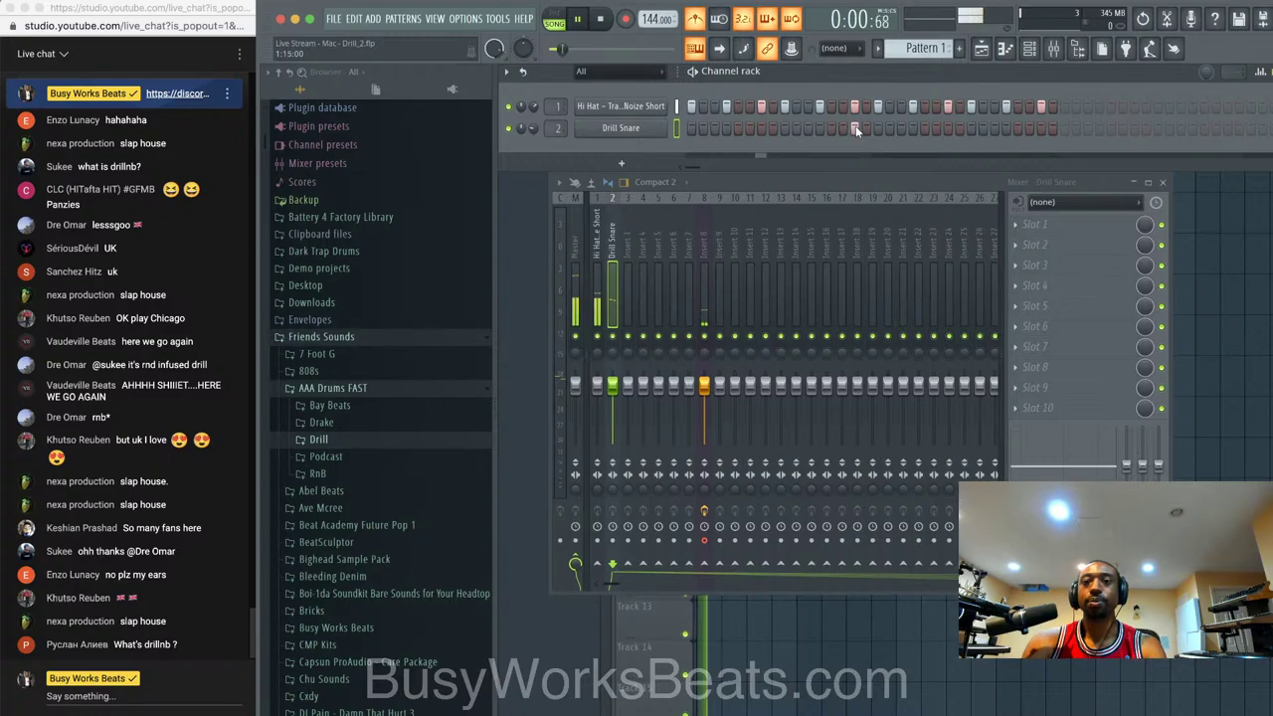
pyautogui.click(699, 22)
pyautogui.press('space')
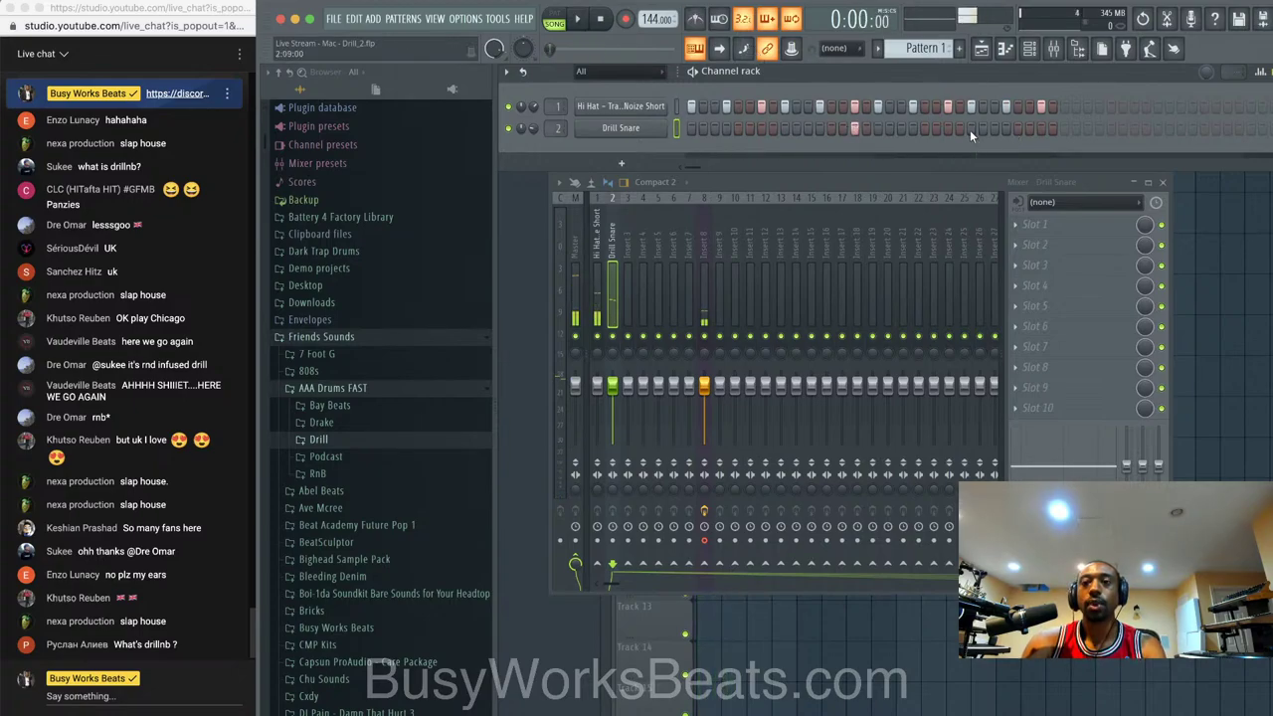
pyautogui.click(1018, 129)
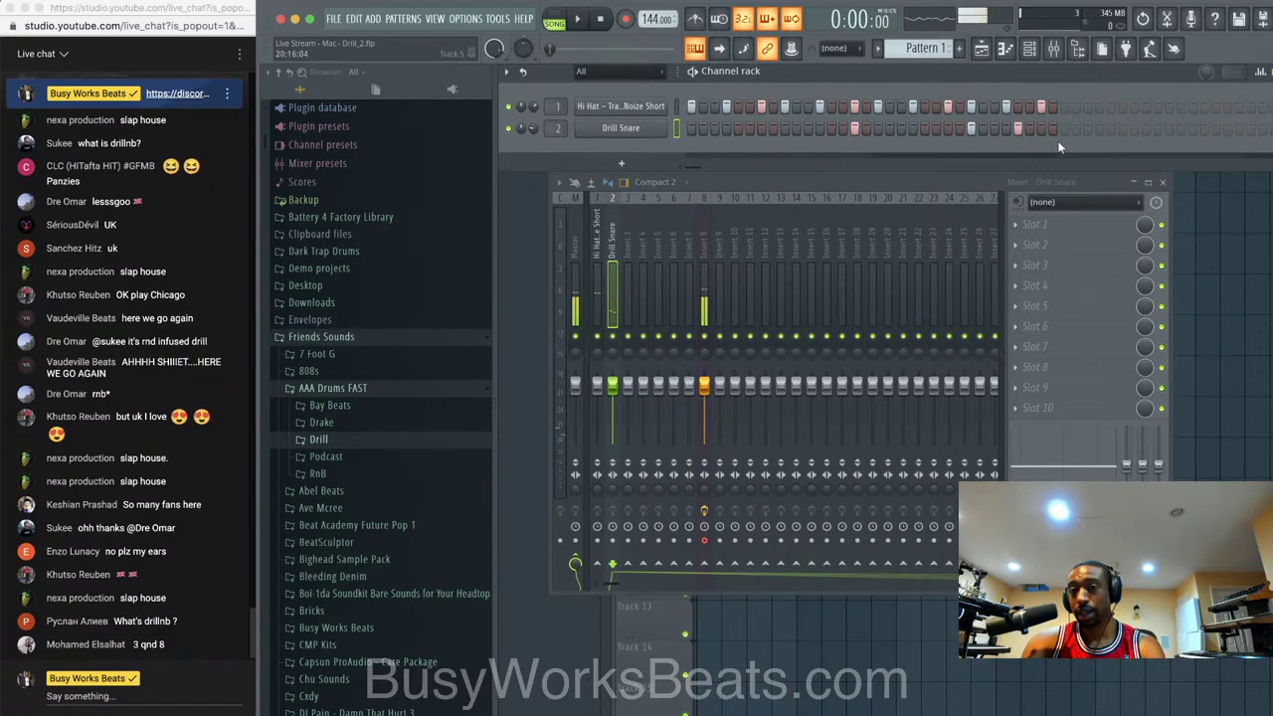
# - Close the mixer, play the song with the snare pattern and save the project to Live Stream - Mac - Drill_2.flp
pyautogui.click(1193, 259)
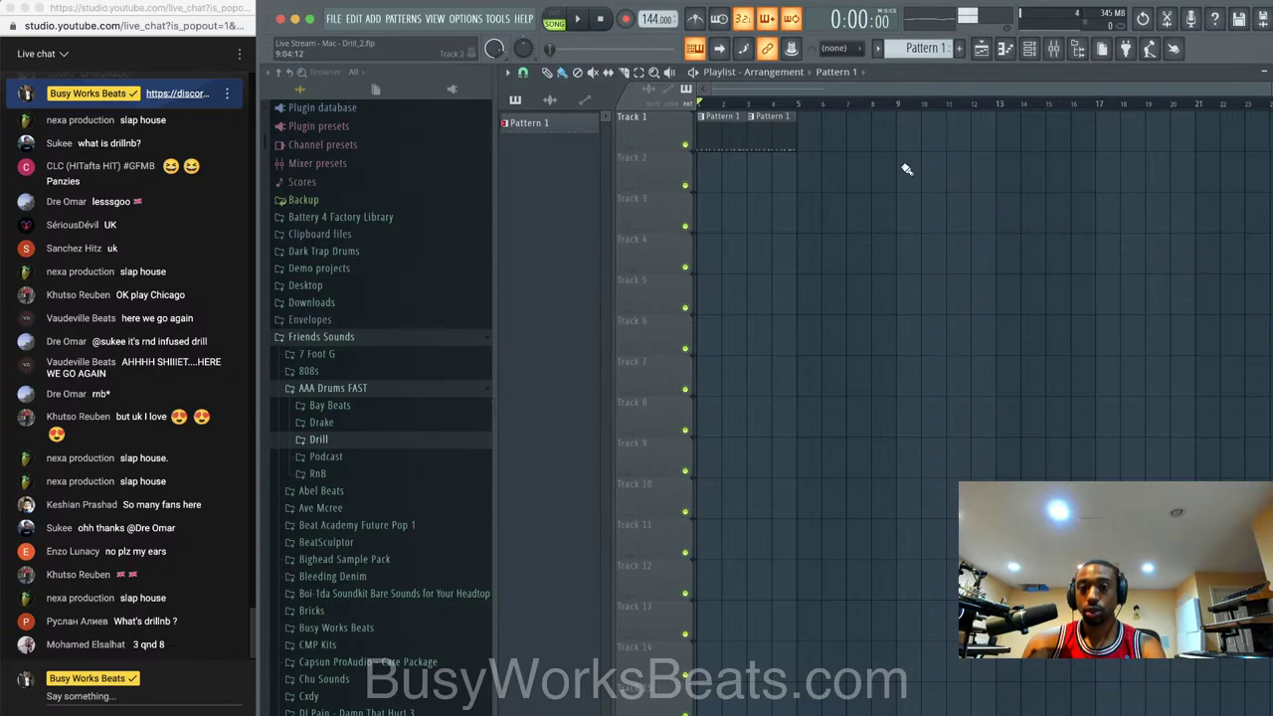
pyautogui.click(1029, 50)
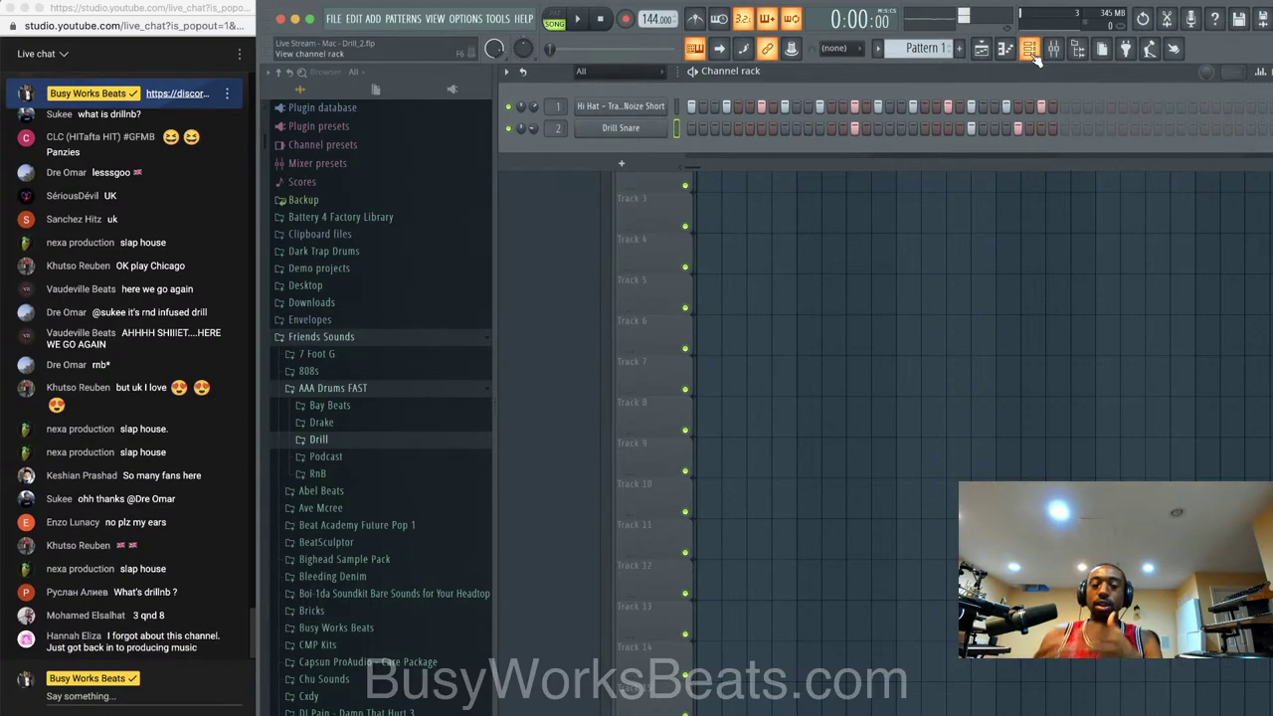
pyautogui.press('space')
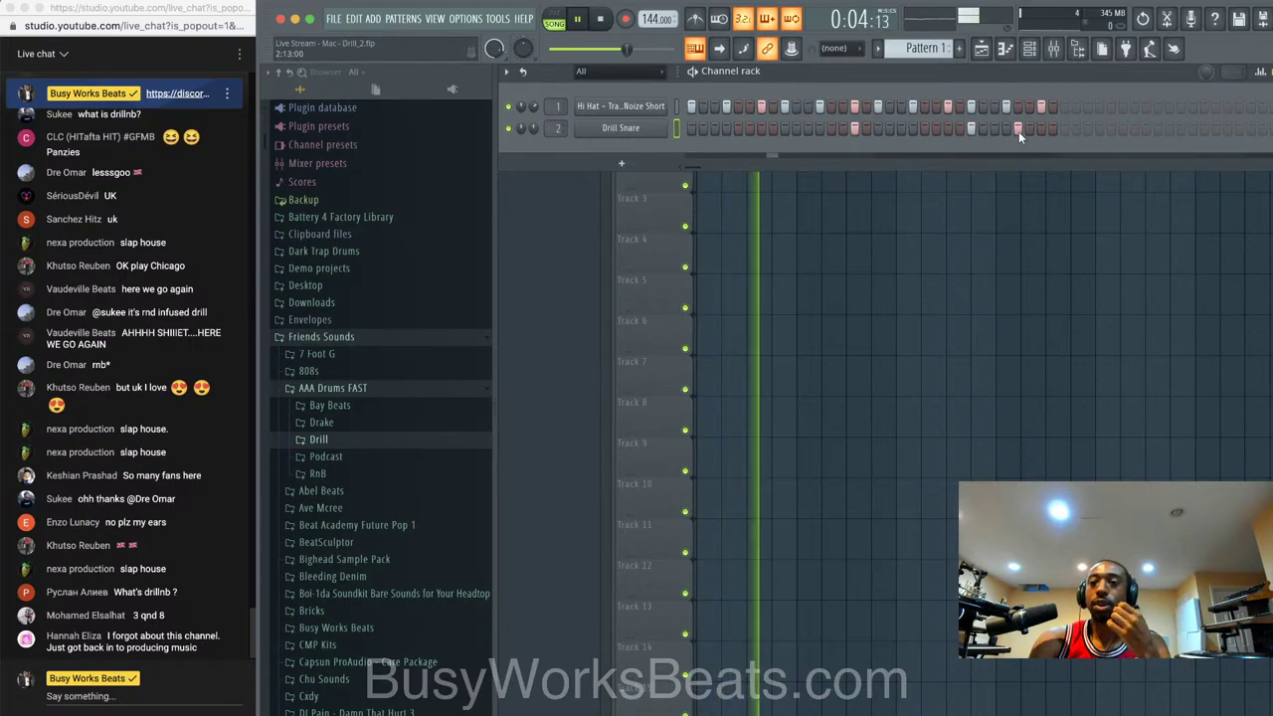
pyautogui.click(989, 211)
pyautogui.hotkey('ctrl', 's')
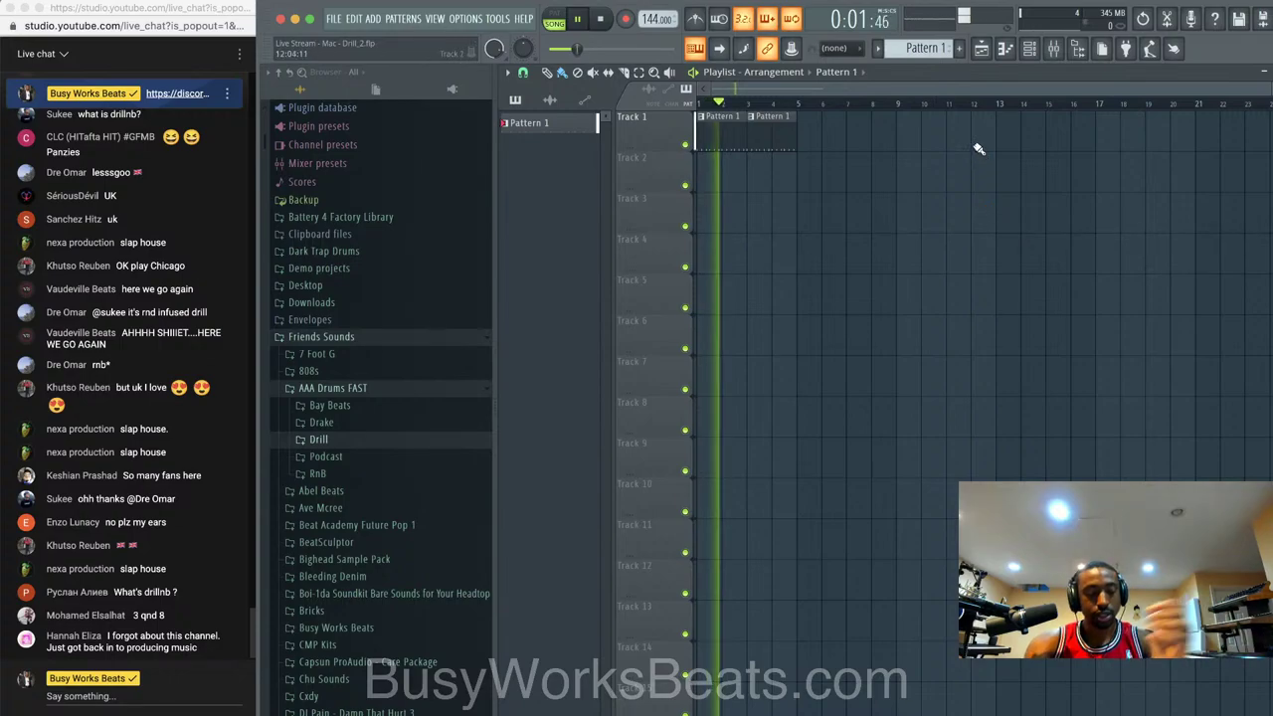
pyautogui.click(1033, 56)
pyautogui.click(791, 269)
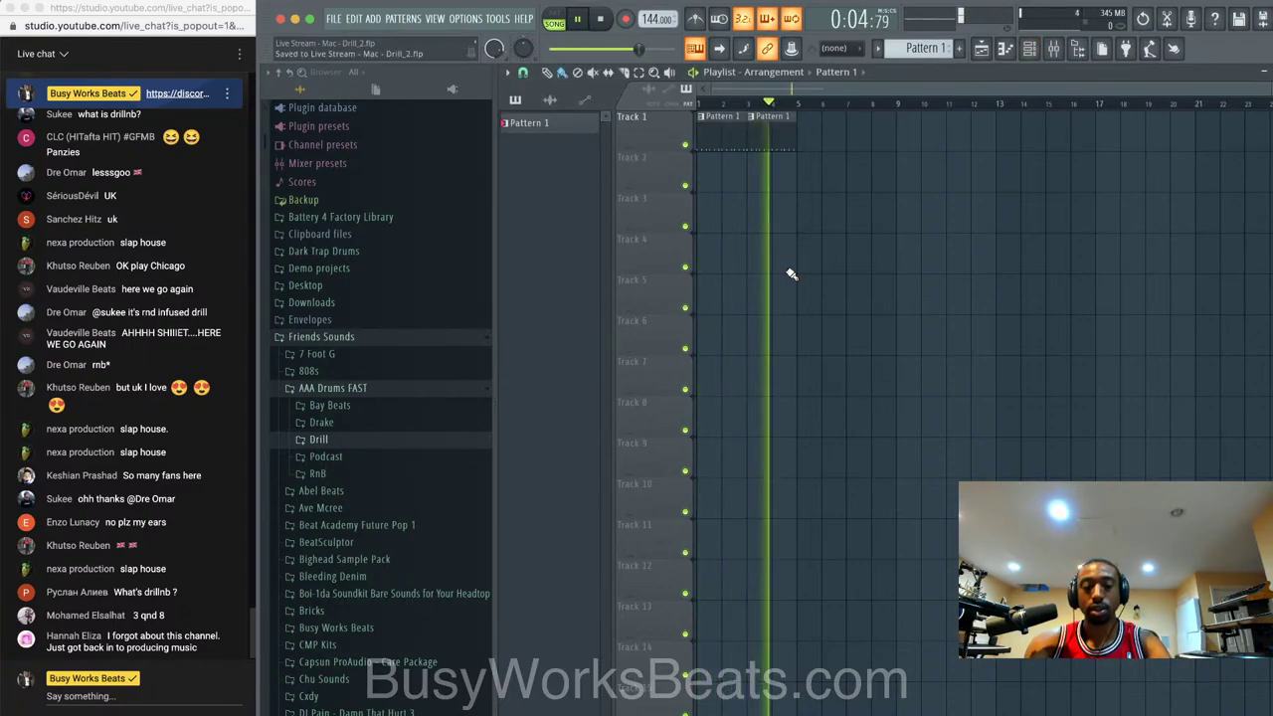
# - Check the hi-hat channel's volume envelope settings during playback and return to the channel rack
pyautogui.click(1030, 50)
pyautogui.click(637, 107)
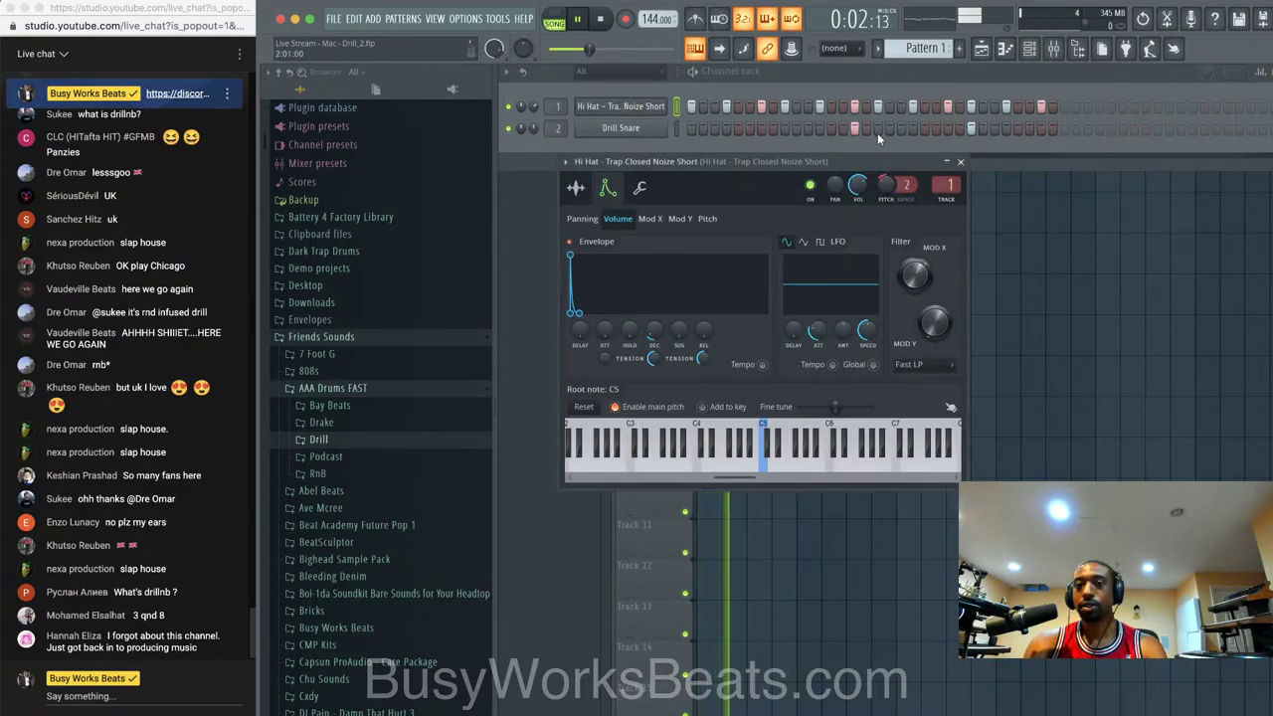
pyautogui.click(961, 162)
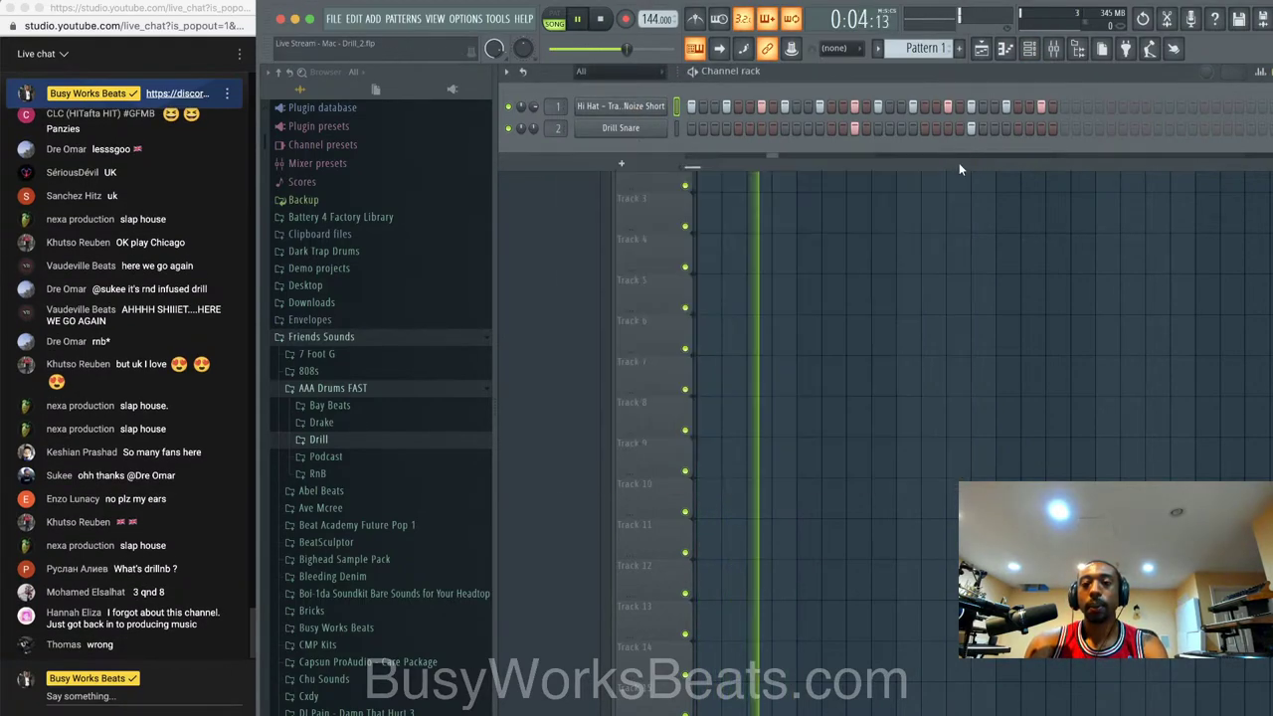
pyautogui.click(1030, 50)
pyautogui.click(1029, 50)
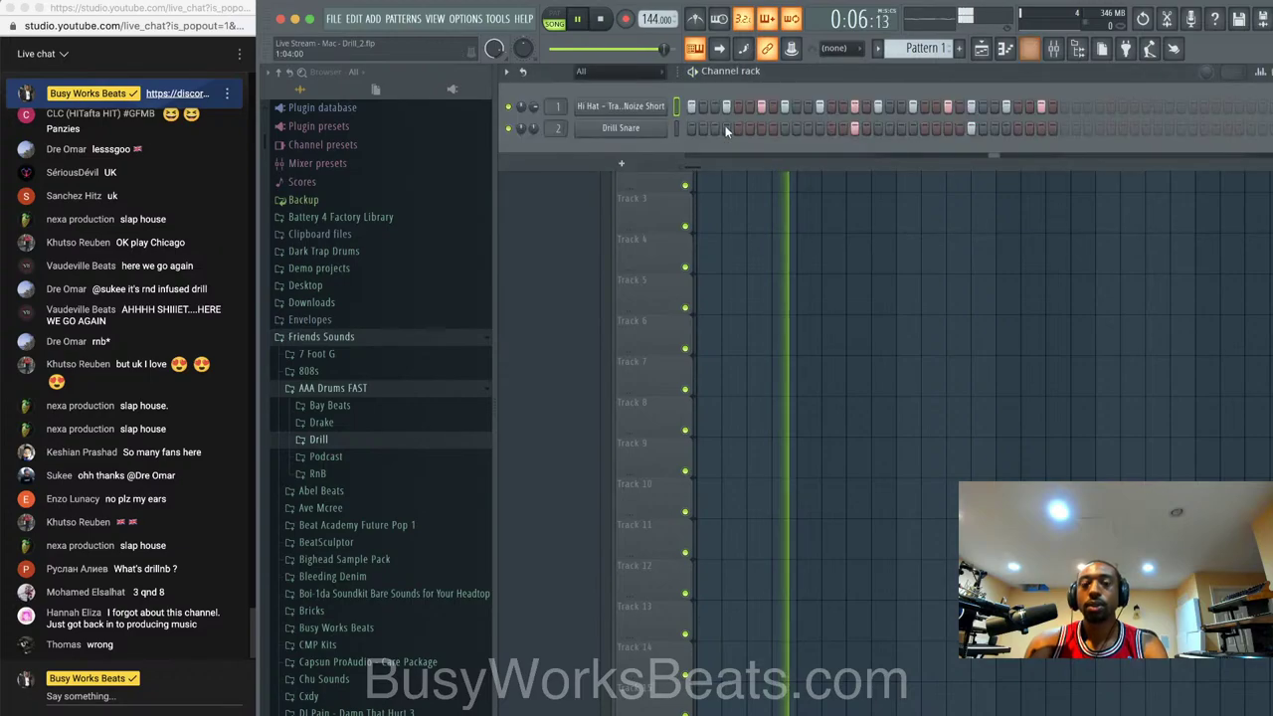
pyautogui.click(597, 162)
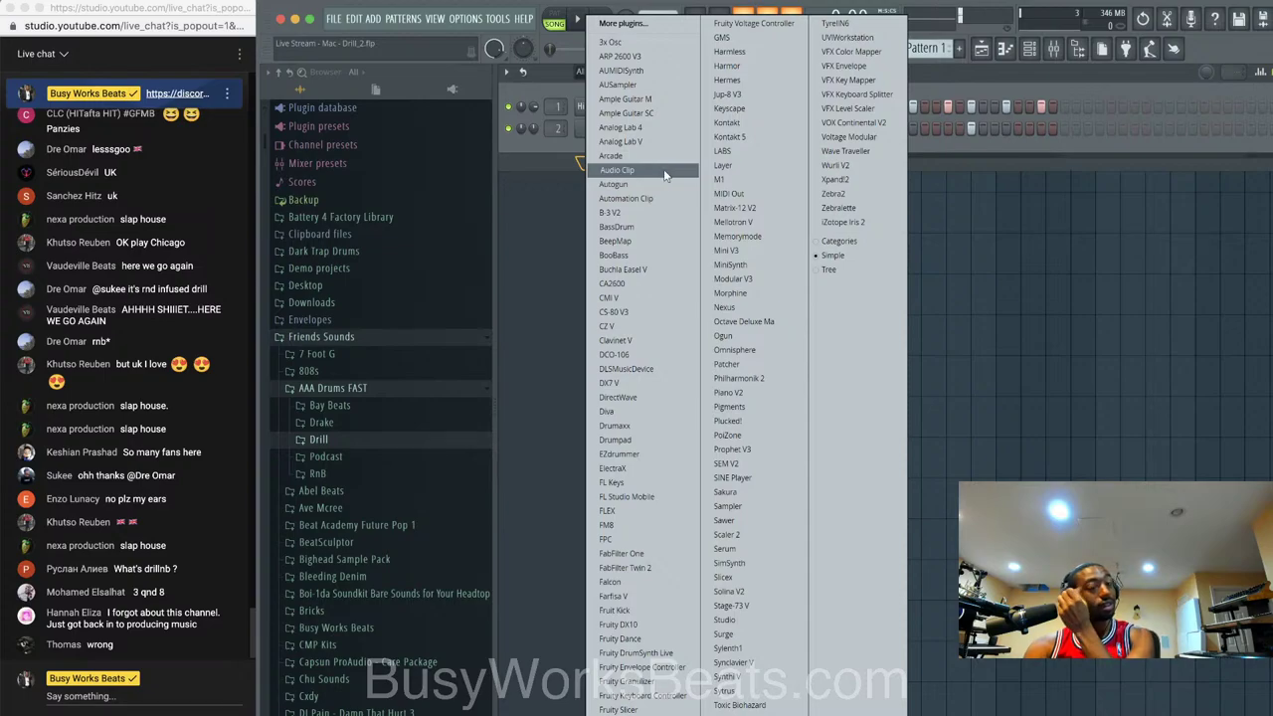
pyautogui.click(577, 156)
pyautogui.click(591, 161)
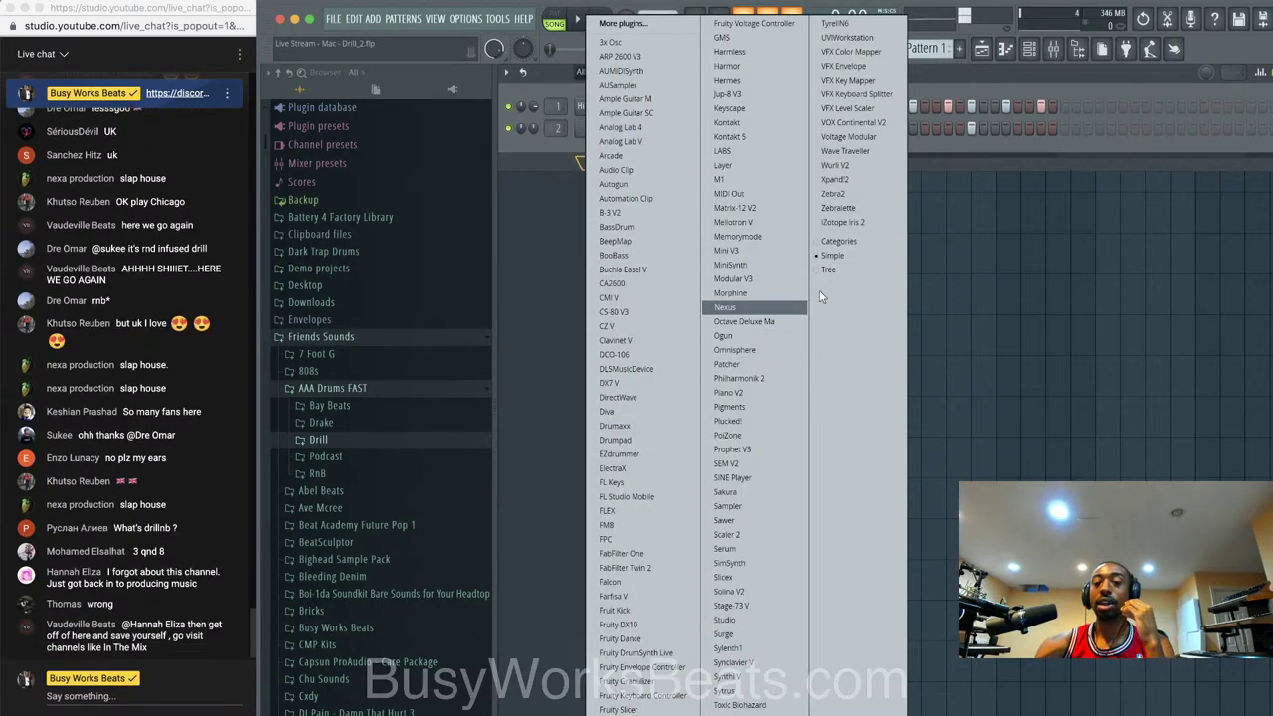
pyautogui.click(975, 145)
pyautogui.click(624, 162)
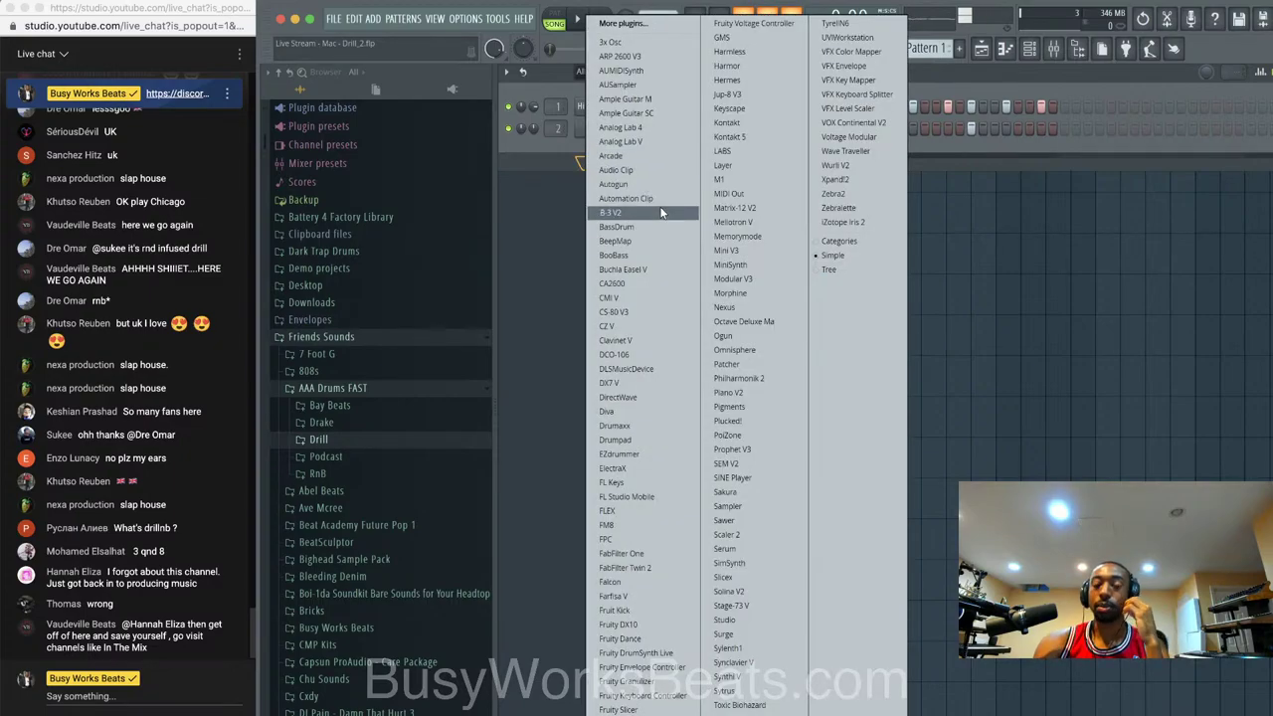
pyautogui.click(561, 156)
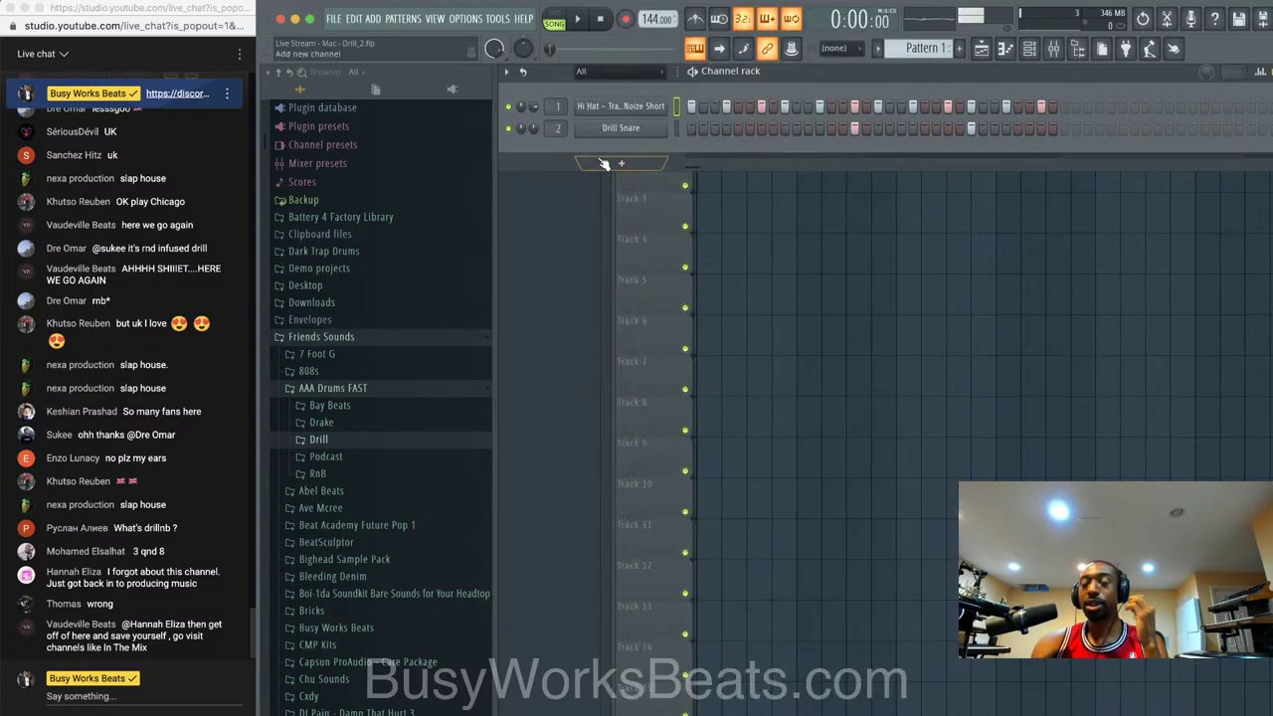
# - Add a Serum instrument channel and load its bass preset BA Ampology [CFA]
pyautogui.click(608, 164)
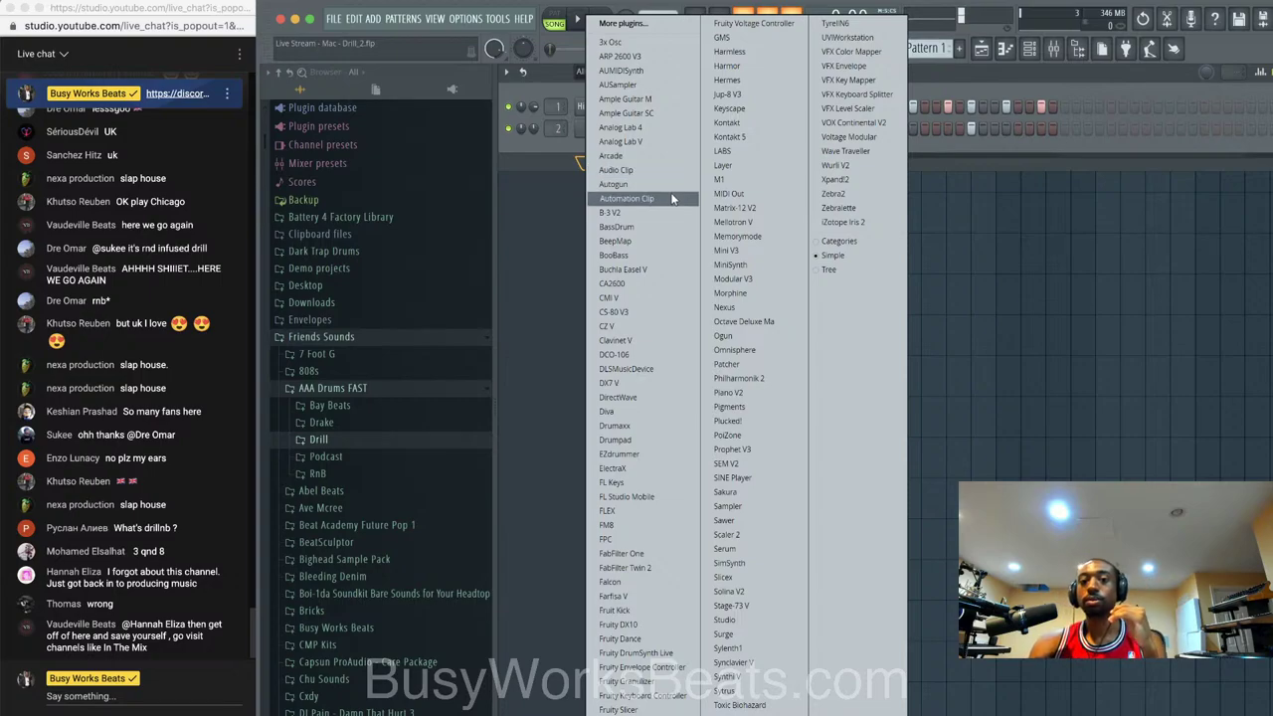
pyautogui.click(745, 550)
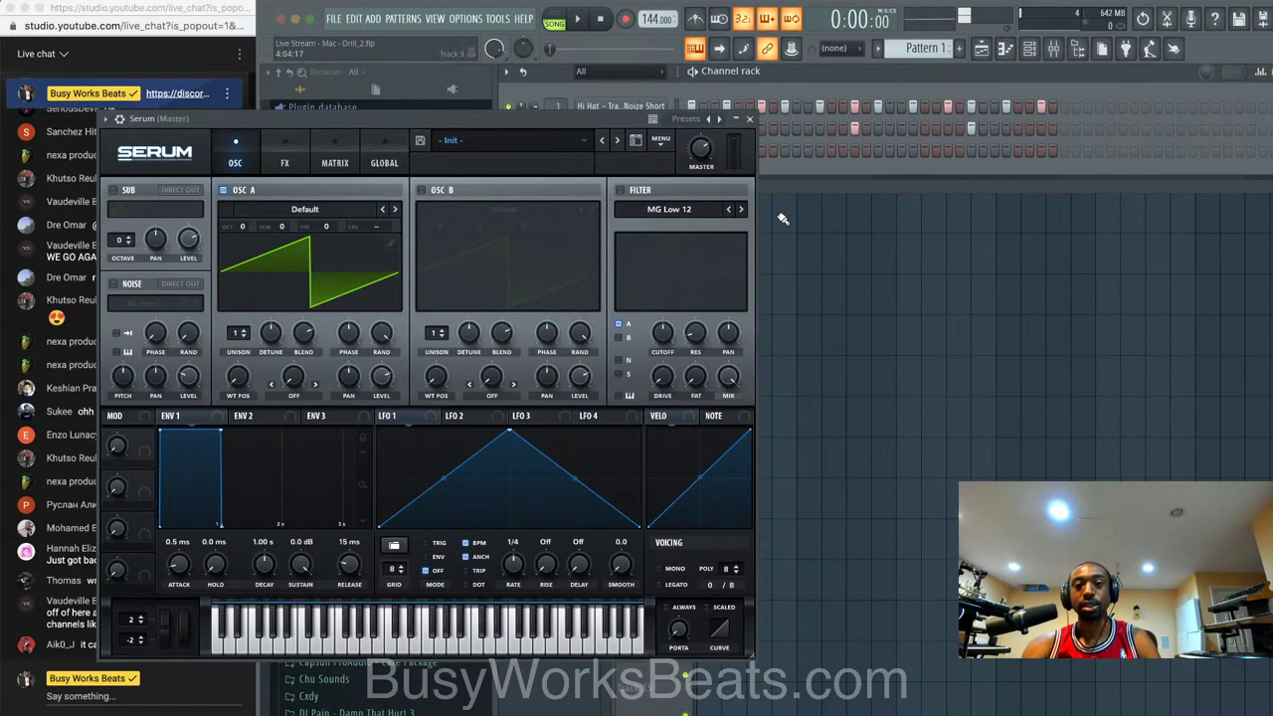
pyautogui.click(571, 152)
pyautogui.moveTo(467, 169)
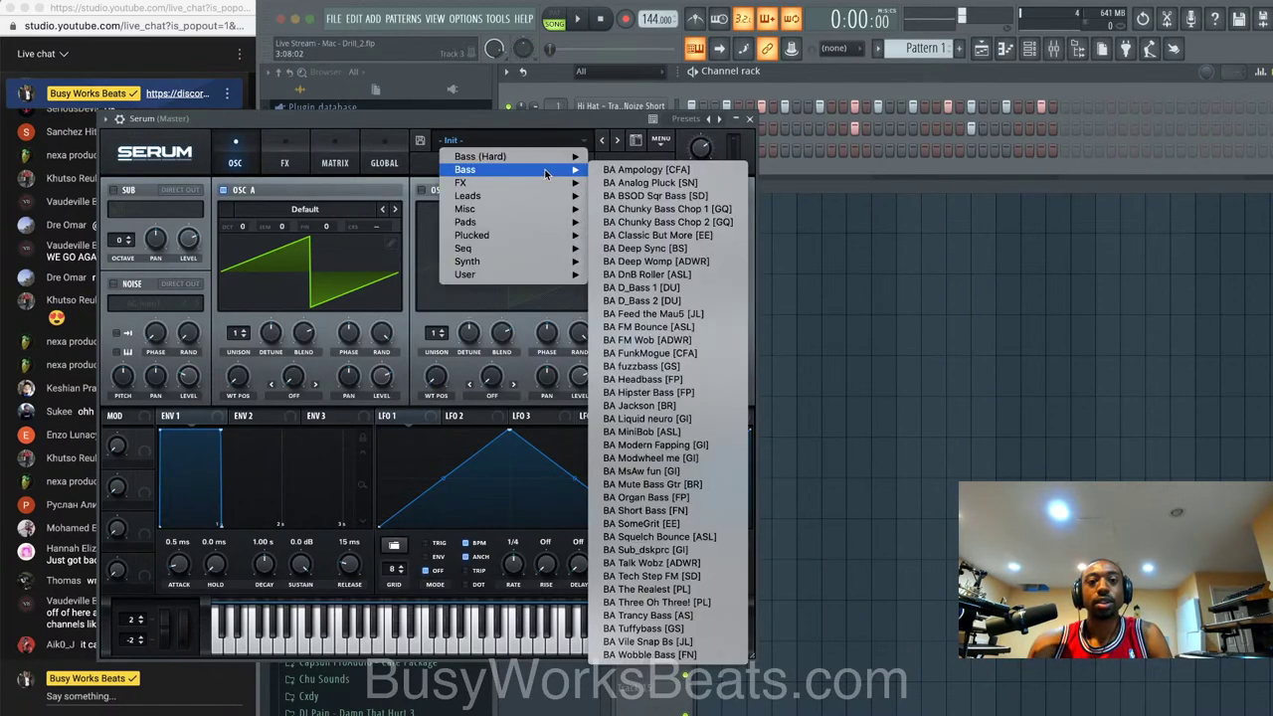
pyautogui.click(662, 176)
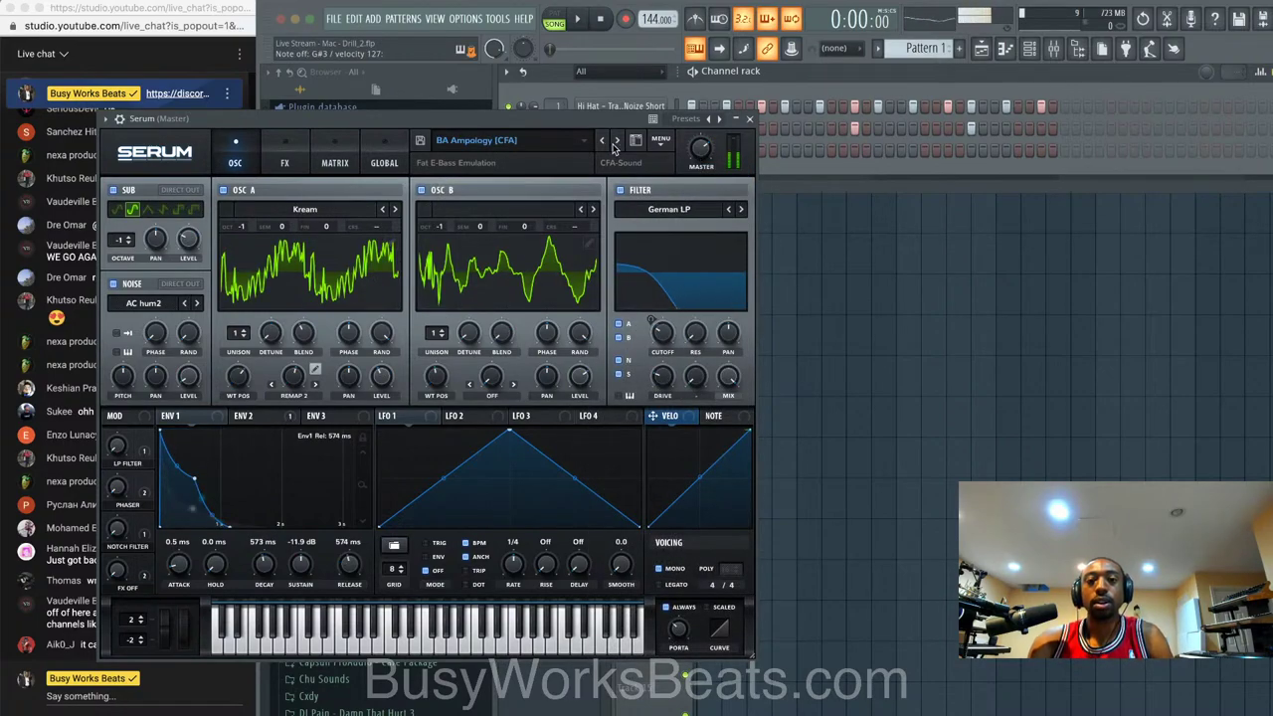
# - Audition the following Serum bass presets up to BA Chunky Bass Chop 1 [GQ]
pyautogui.click(617, 141)
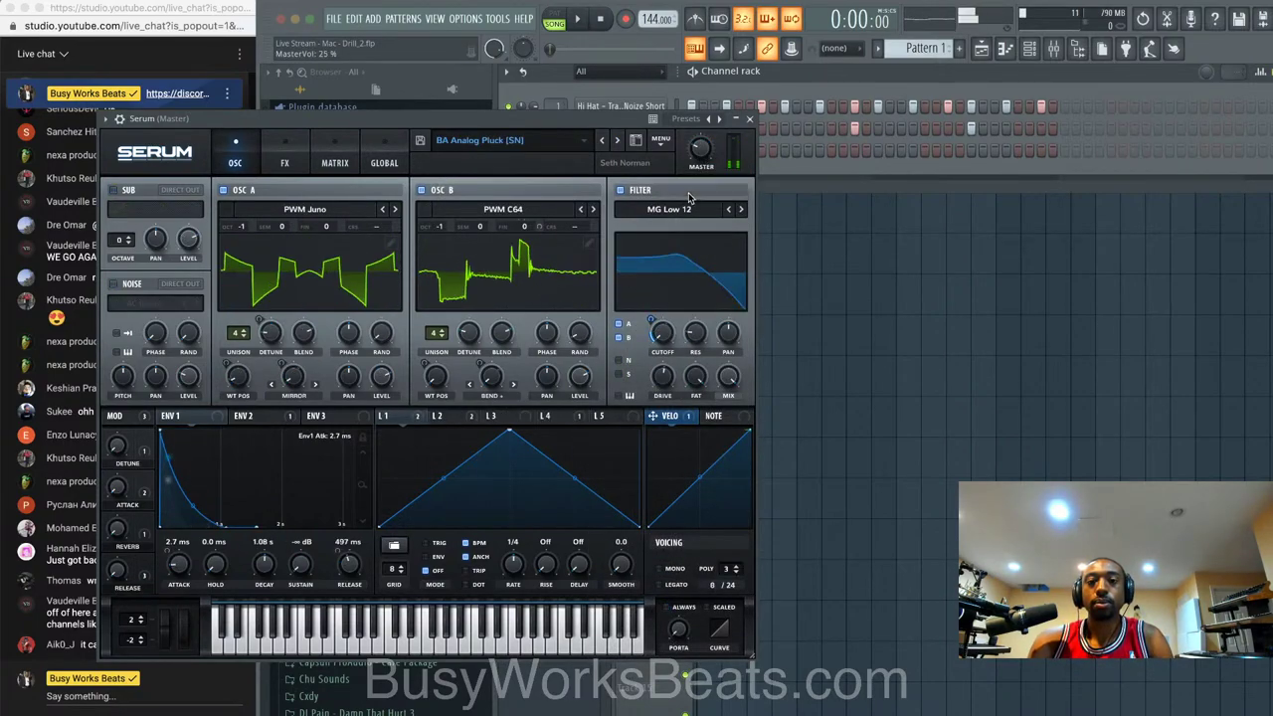
pyautogui.click(616, 141)
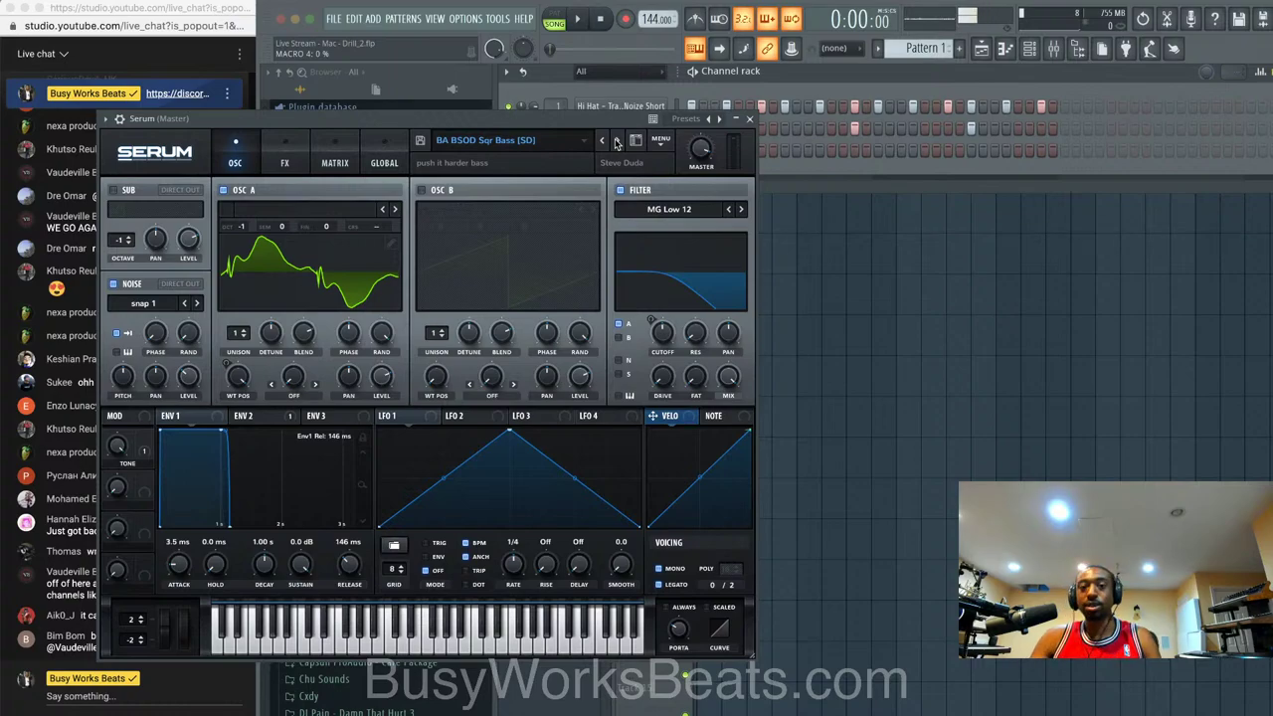
pyautogui.click(617, 141)
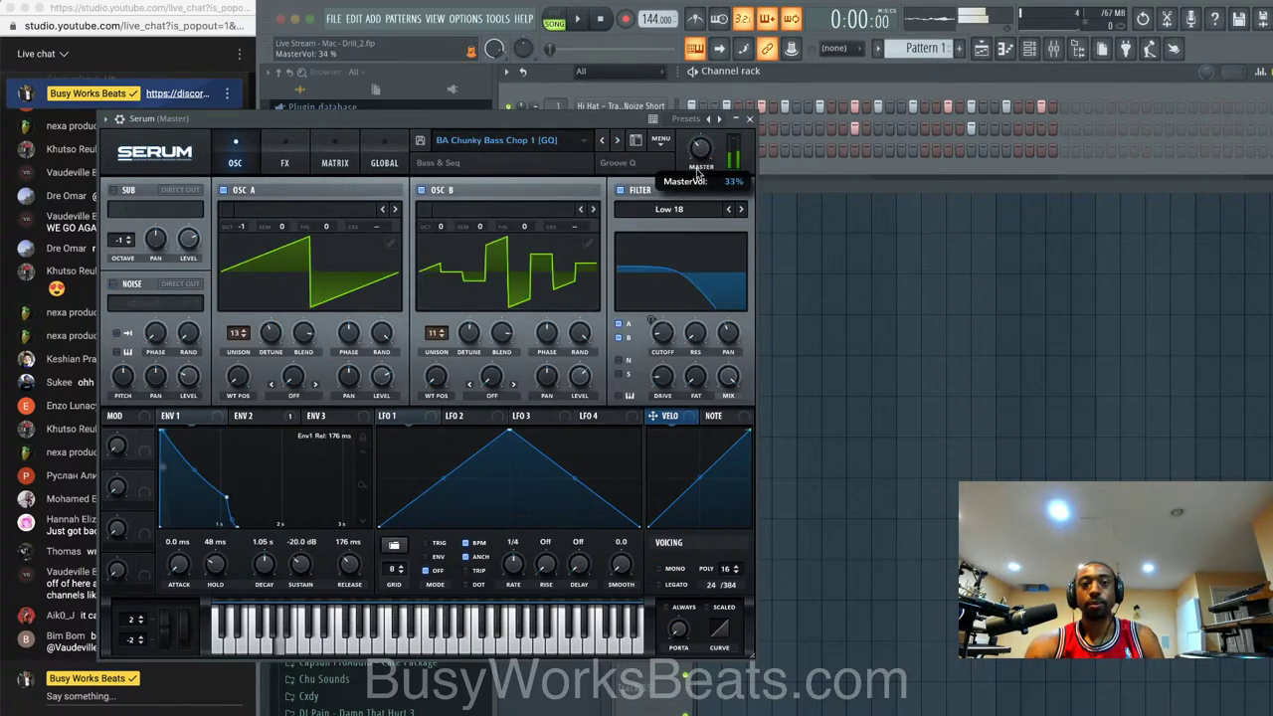
# - Load the Serum bass preset BA Classic But More [EE] and switch off its Reverb effect
pyautogui.click(617, 142)
pyautogui.click(617, 141)
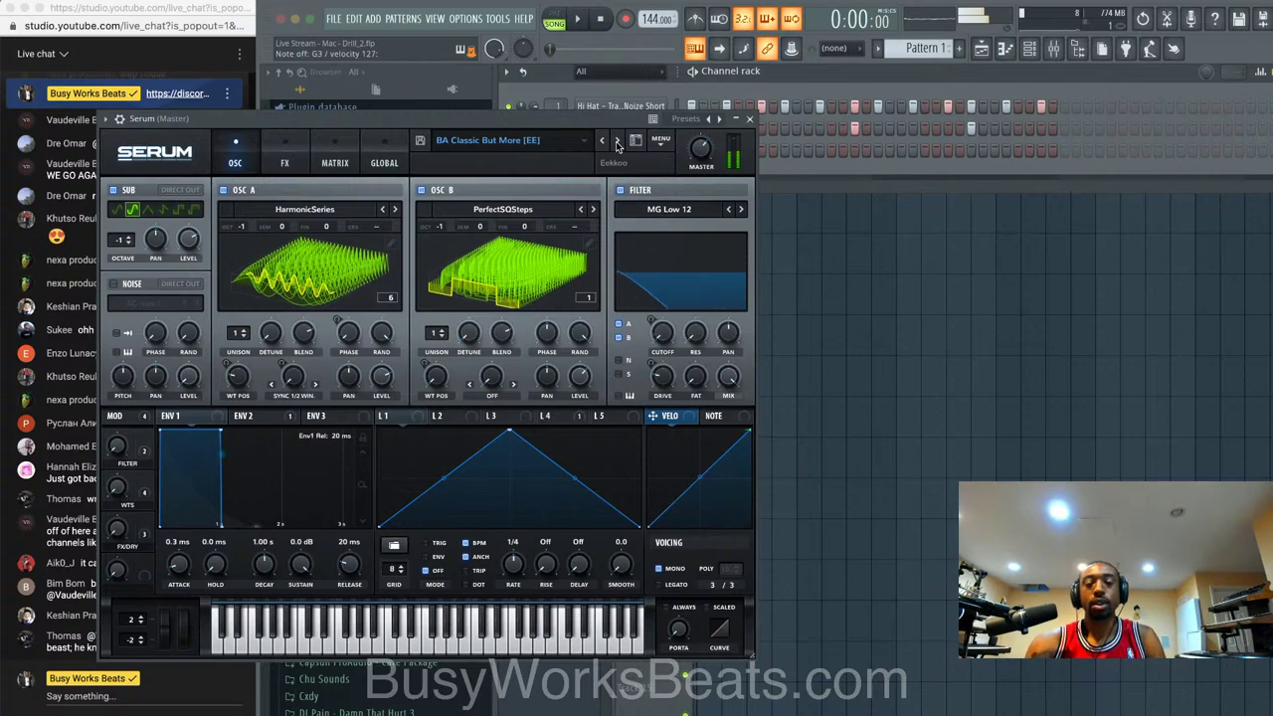
pyautogui.click(335, 162)
pyautogui.moveTo(355, 115); pyautogui.dragTo(644, 116)
pyautogui.click(570, 163)
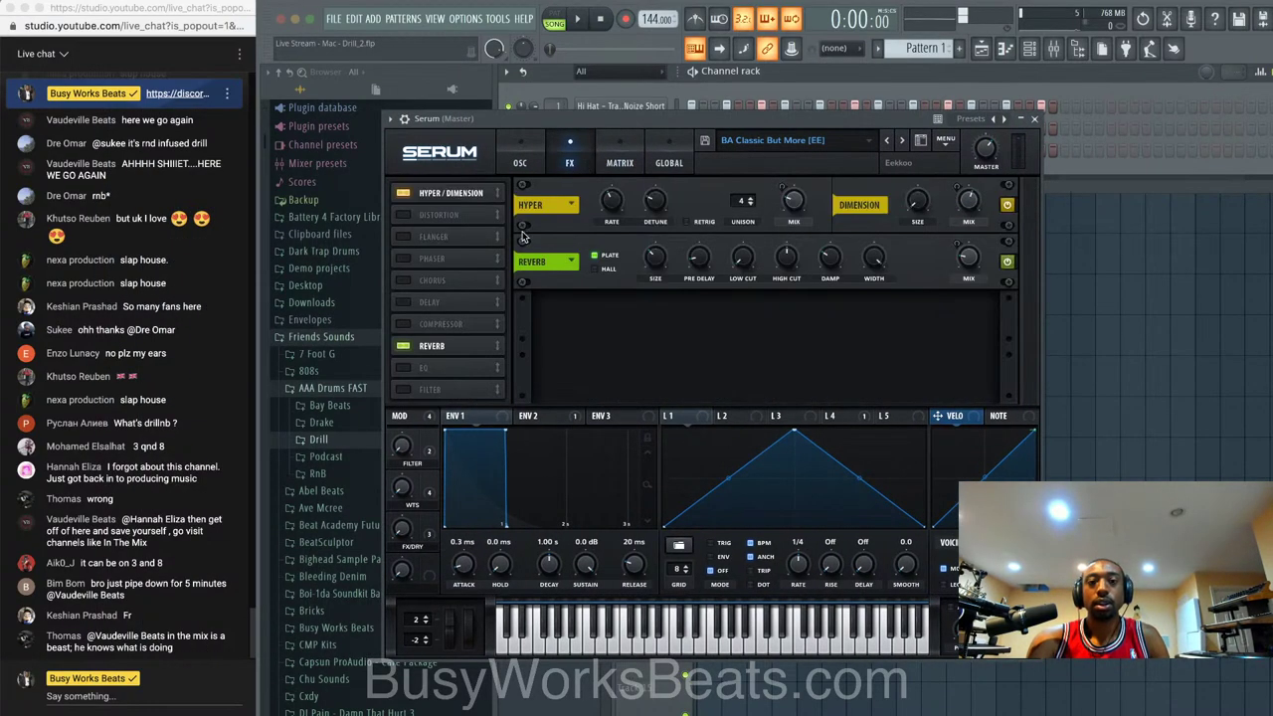
pyautogui.click(403, 345)
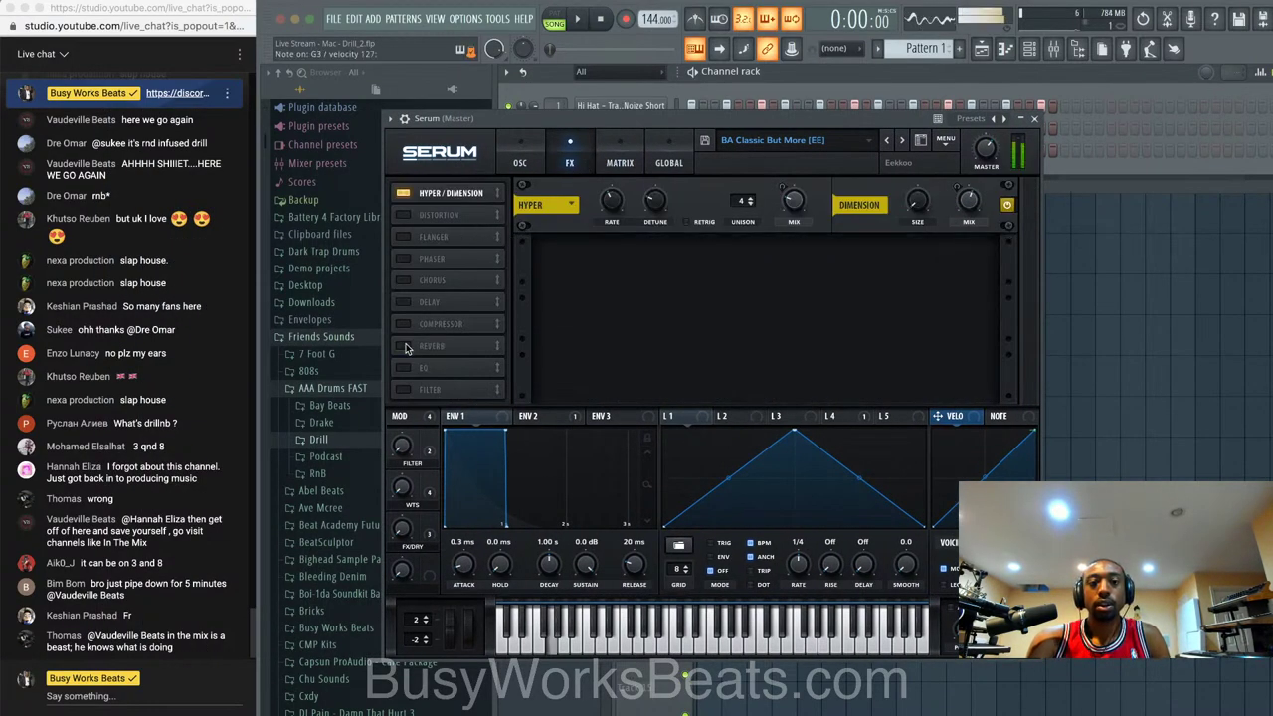
# - Audition the preset on Serum's oscillator page, return to the channel rack and play the song
pyautogui.click(1034, 120)
pyautogui.click(646, 152)
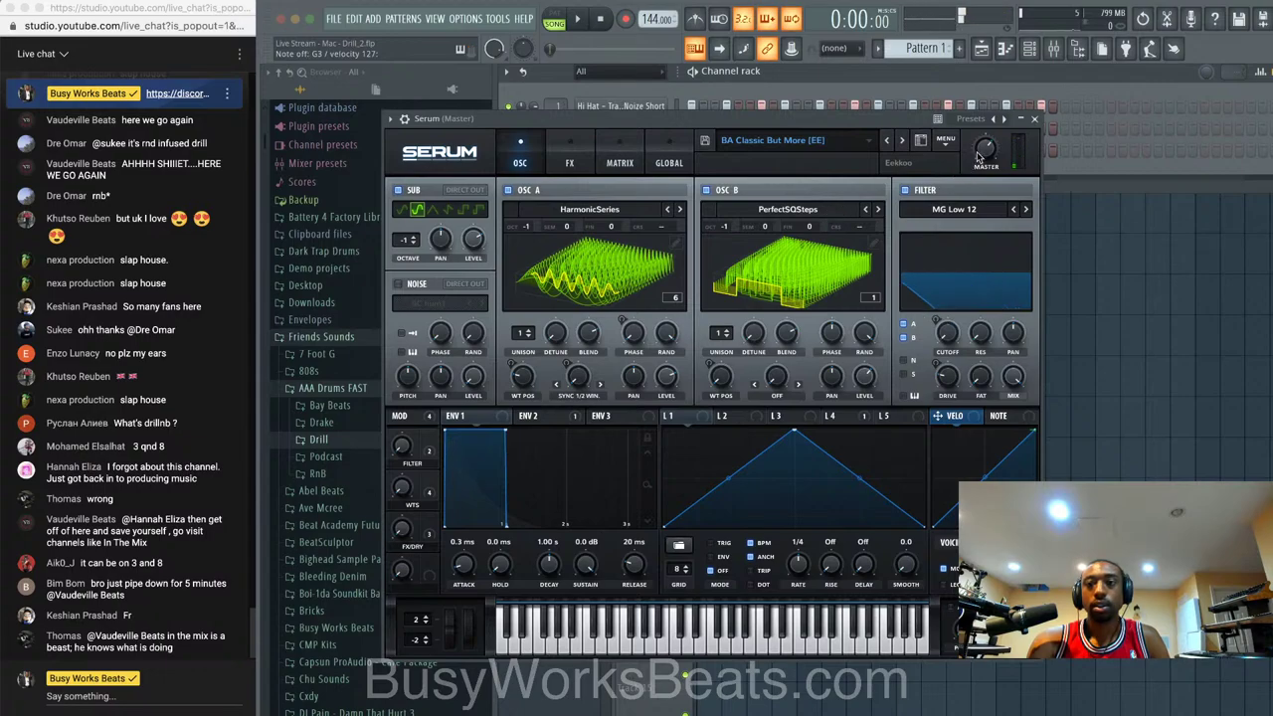
pyautogui.click(1035, 120)
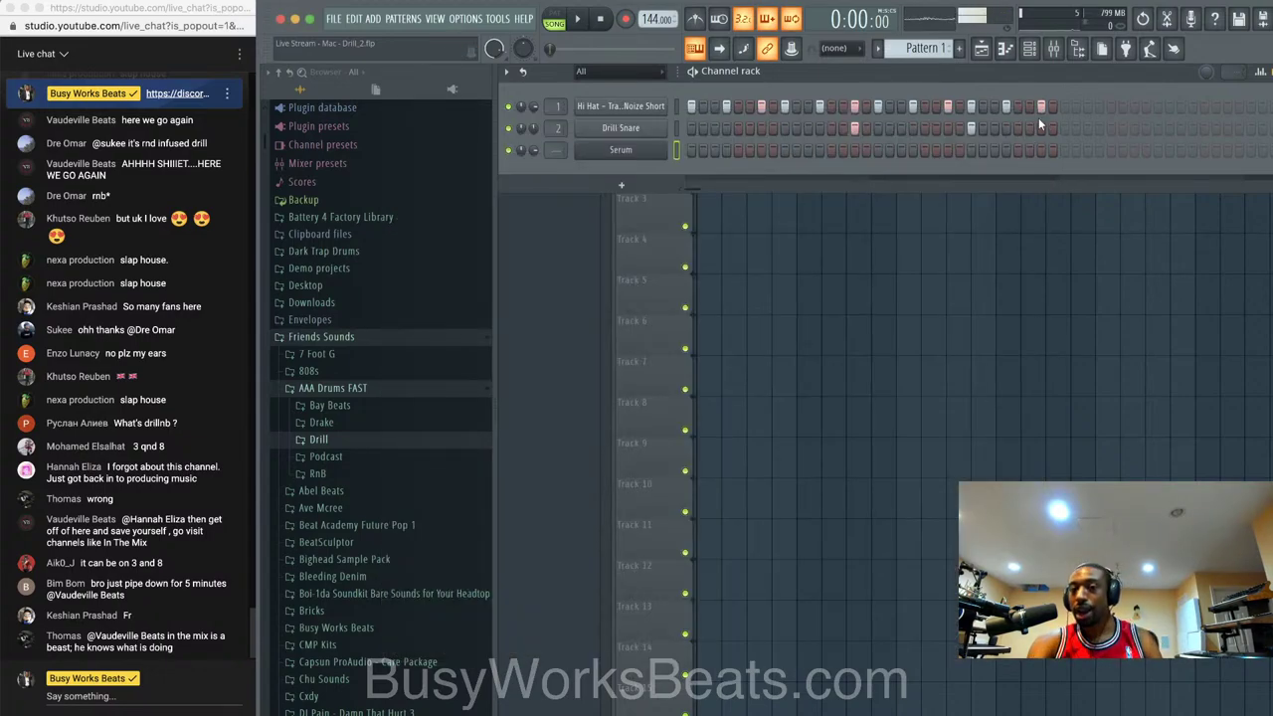
pyautogui.press('space')
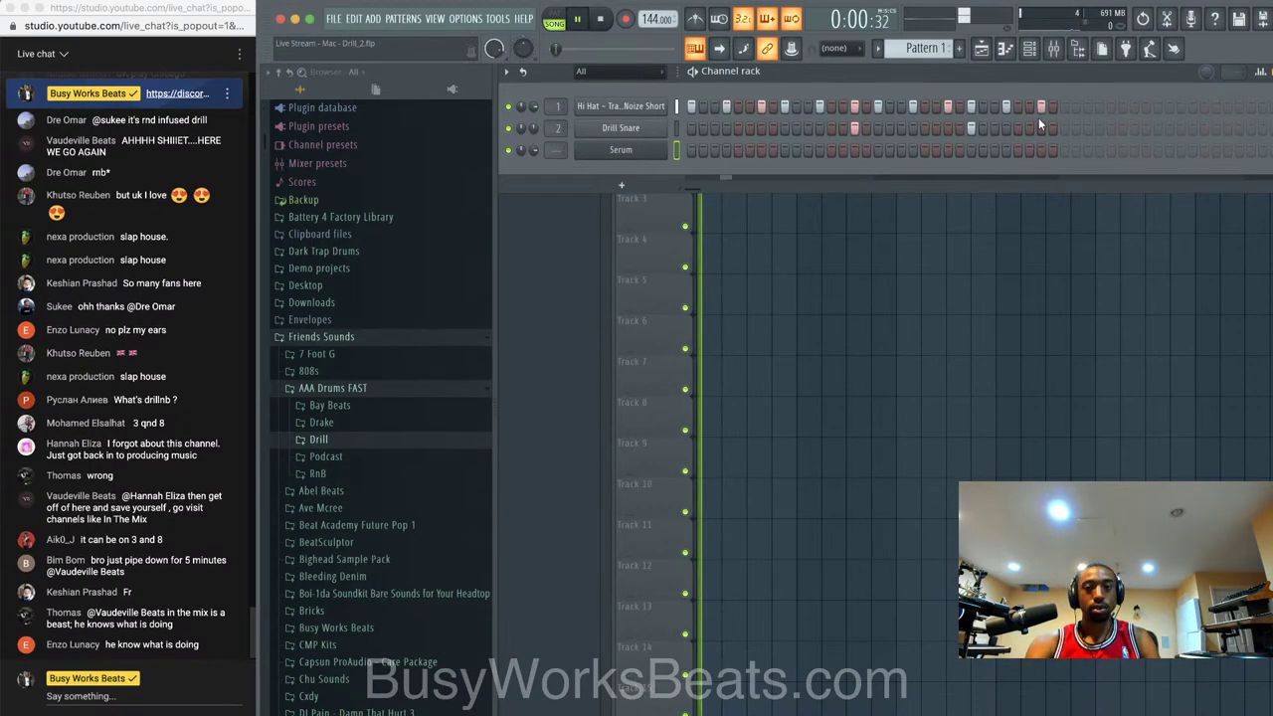
pyautogui.click(1006, 108)
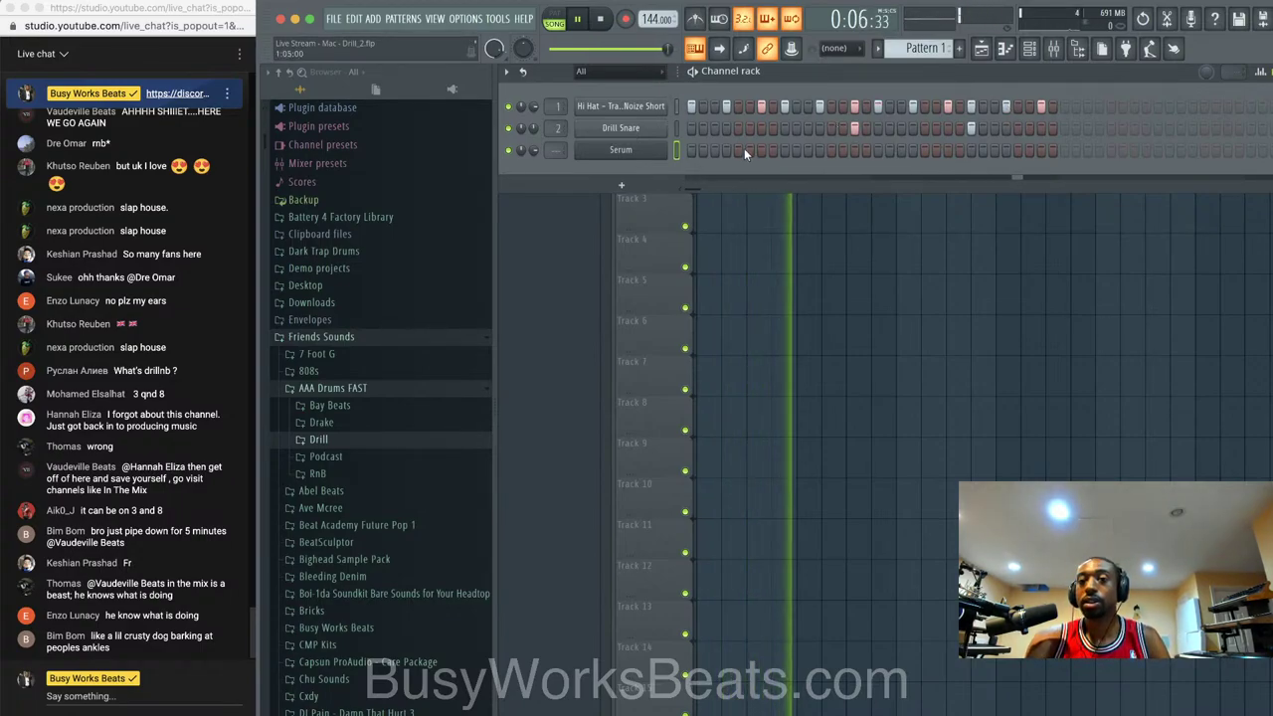
# - Shape Serum's Env 2 during playback with a 425 ms attack, 728 ms decay and 77.55% sustain
pyautogui.click(656, 151)
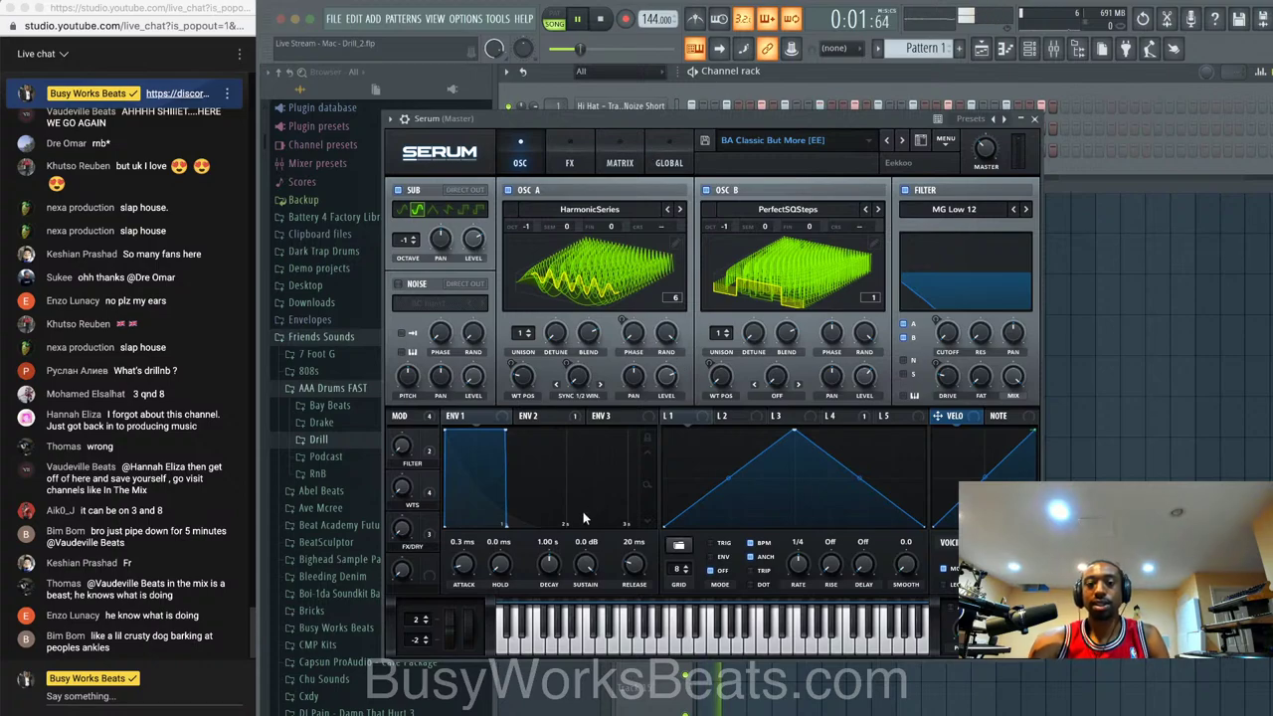
pyautogui.click(525, 419)
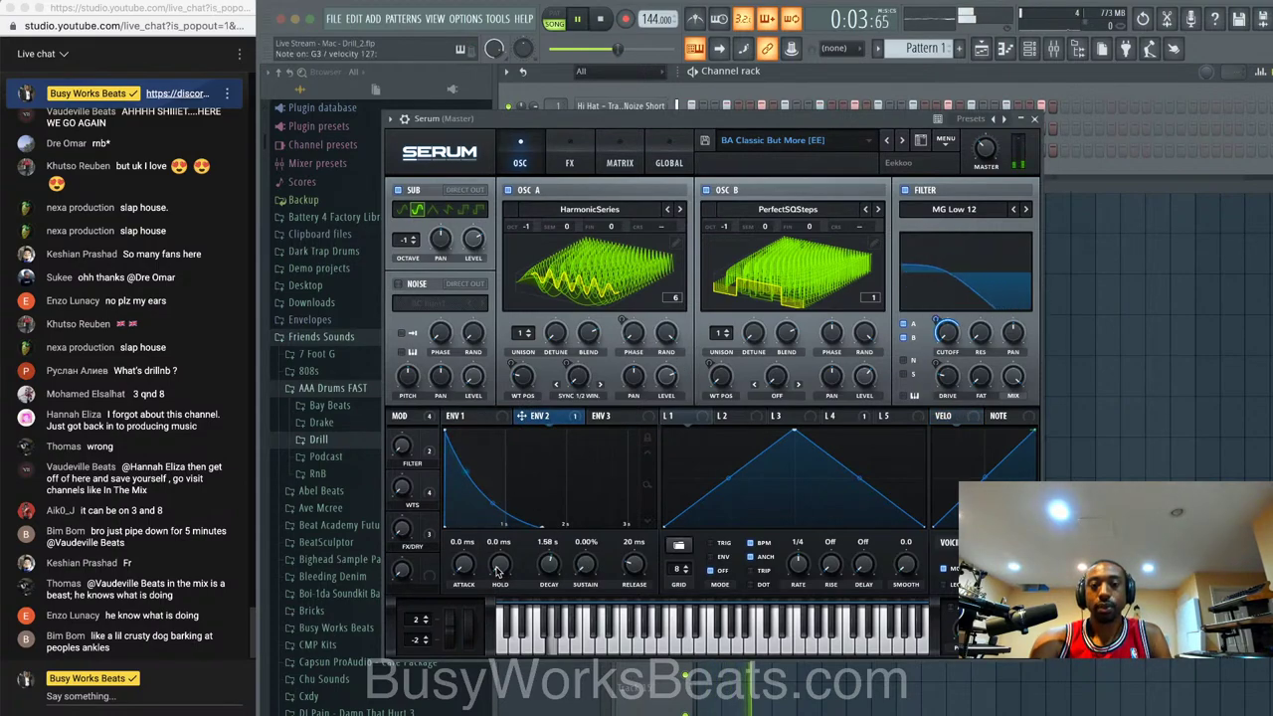
pyautogui.moveTo(463, 564)
pyautogui.mouseDown()
pyautogui.moveTo(472, 489)
pyautogui.moveTo(475, 537)
pyautogui.moveTo(460, 574)
pyautogui.mouseUp()
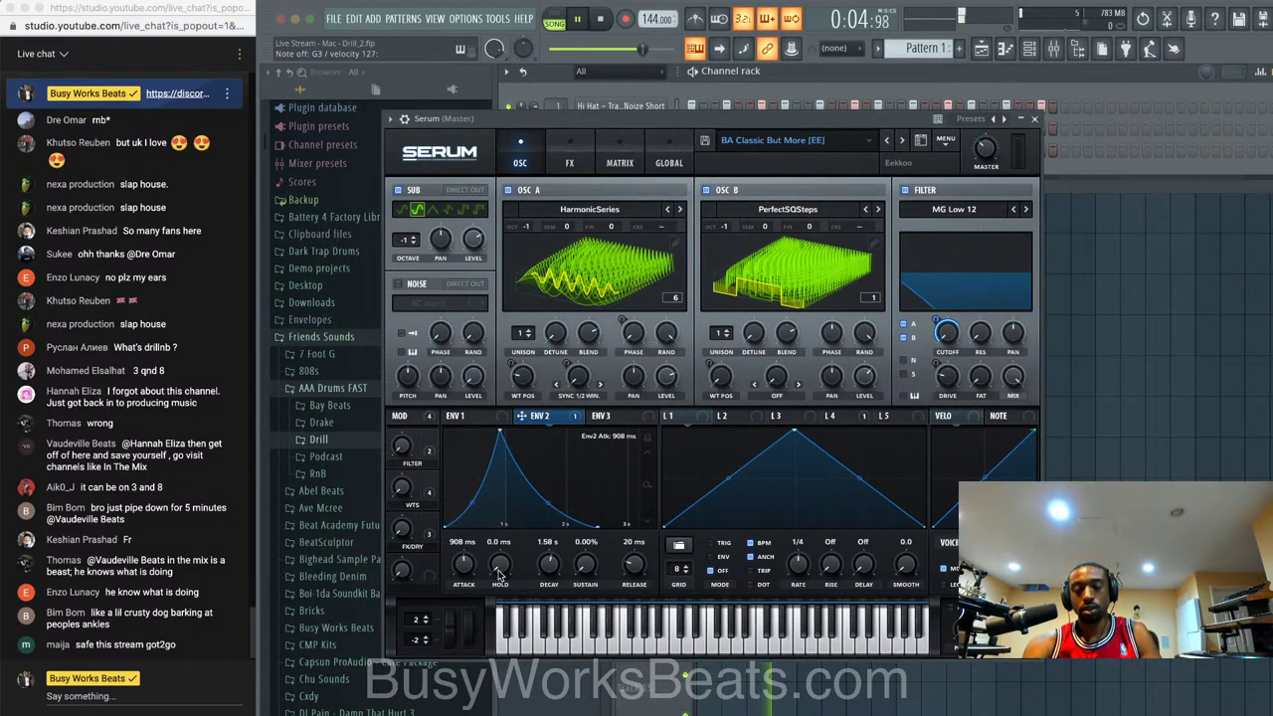
pyautogui.moveTo(545, 555); pyautogui.dragTo(546, 558)
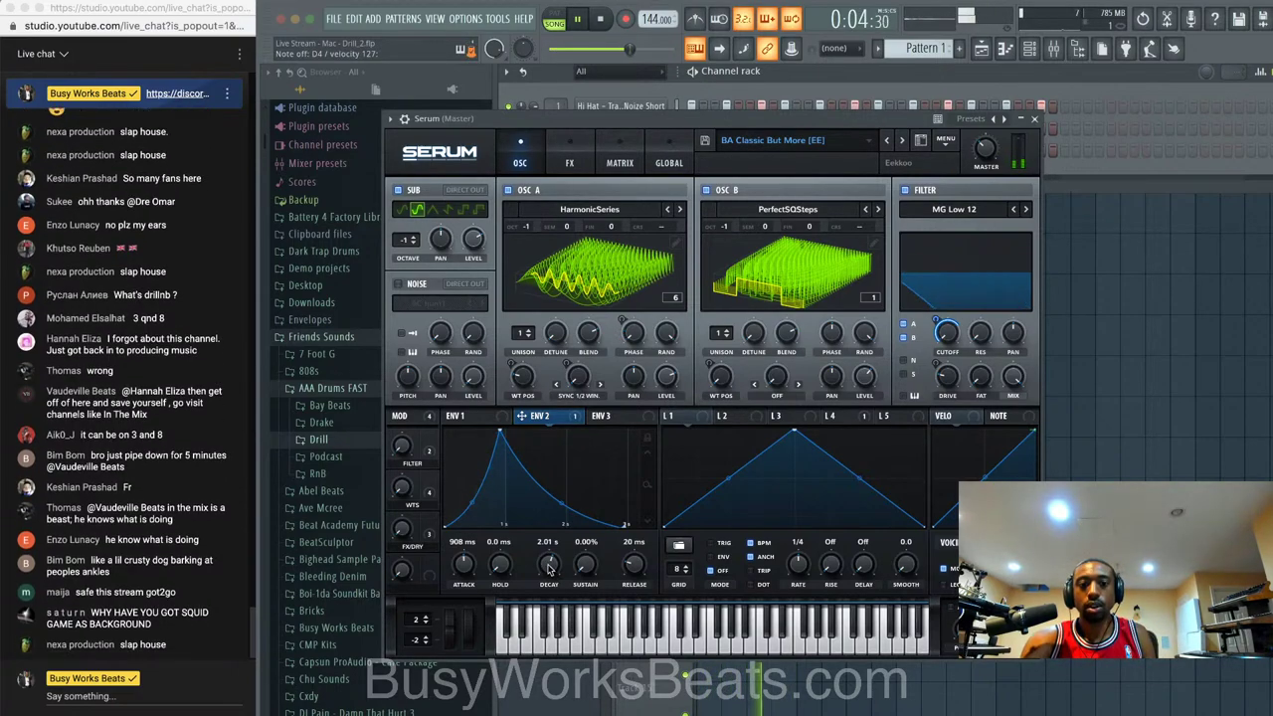
pyautogui.moveTo(546, 563); pyautogui.dragTo(547, 577)
pyautogui.moveTo(473, 565); pyautogui.dragTo(474, 570)
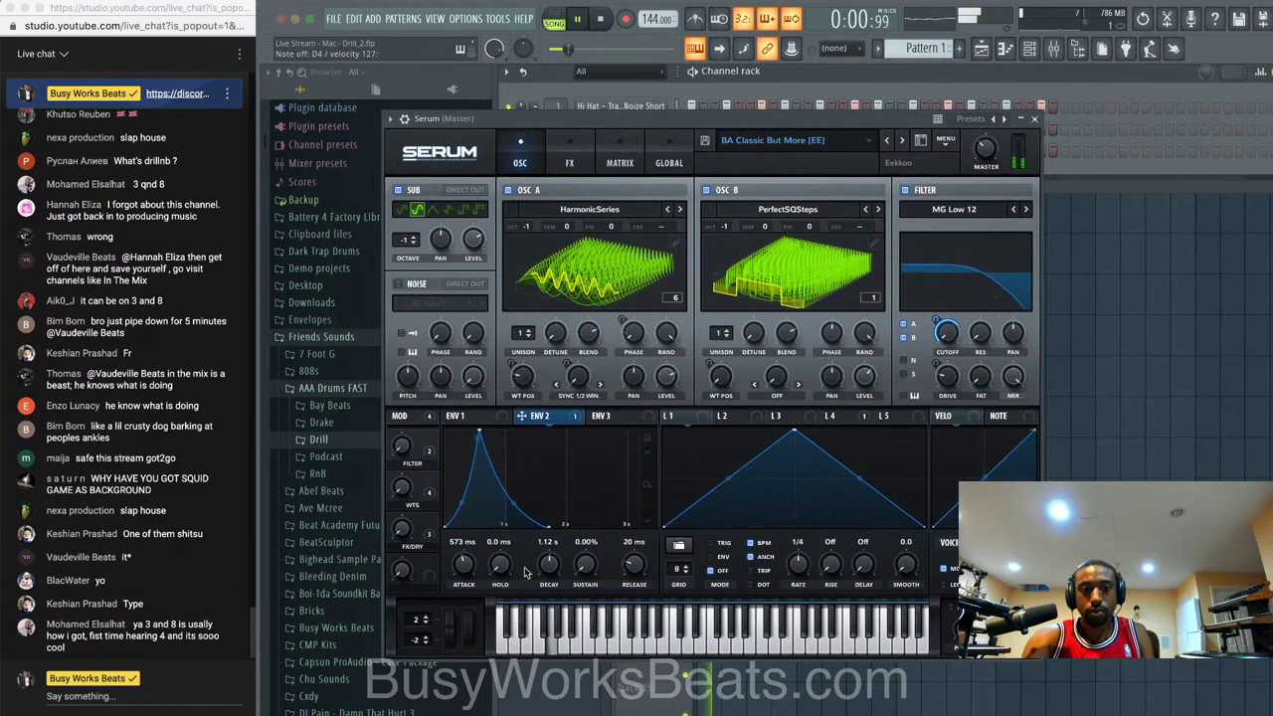
pyautogui.moveTo(549, 566); pyautogui.dragTo(550, 577)
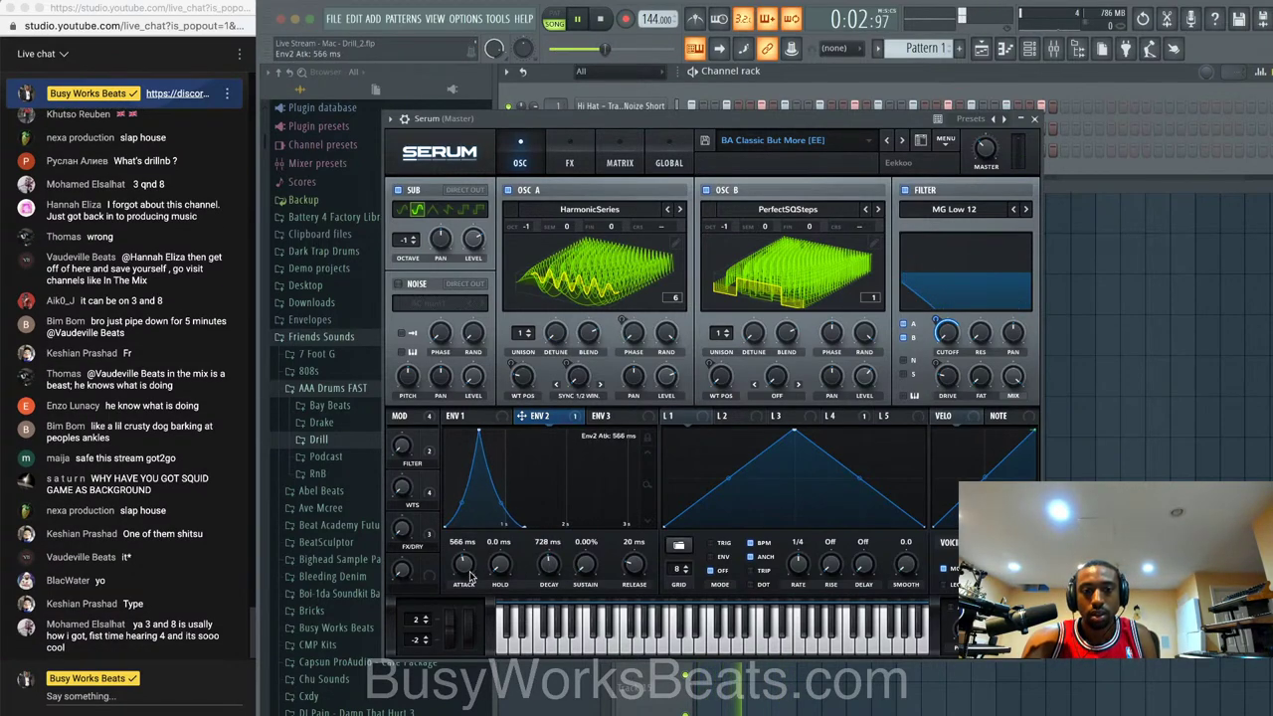
pyautogui.moveTo(471, 577); pyautogui.dragTo(471, 579)
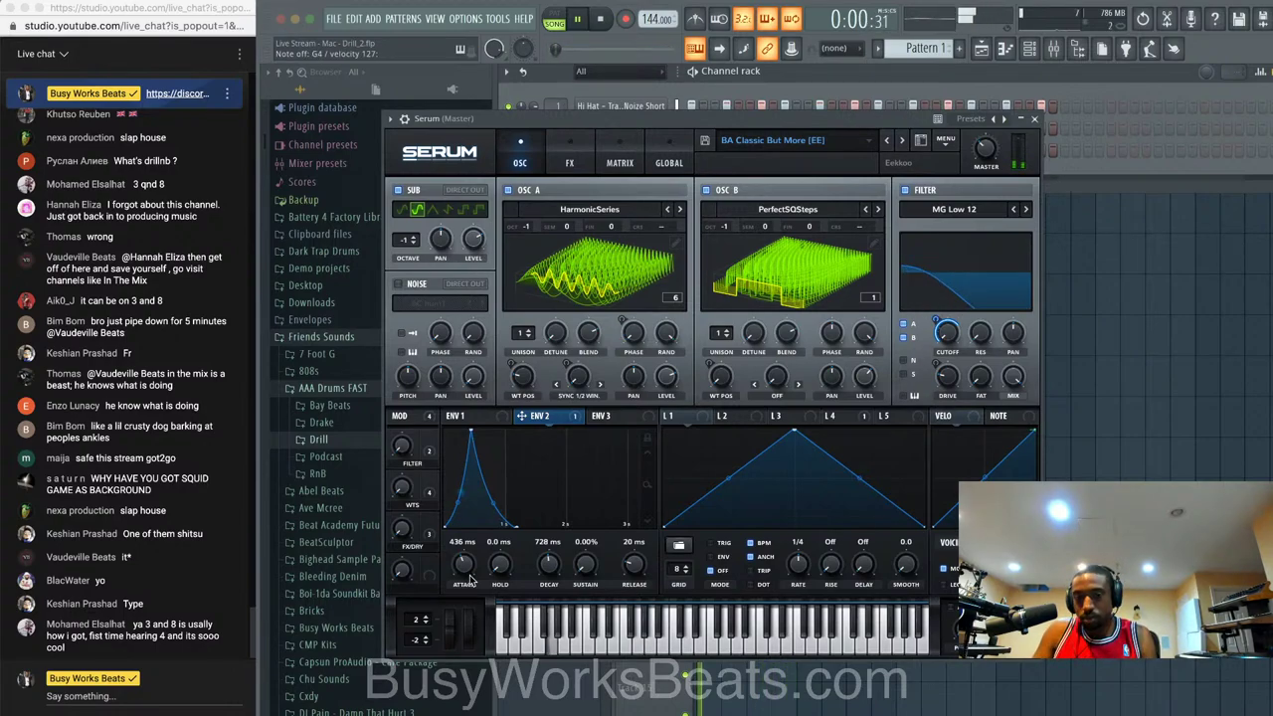
pyautogui.moveTo(466, 565); pyautogui.dragTo(462, 562)
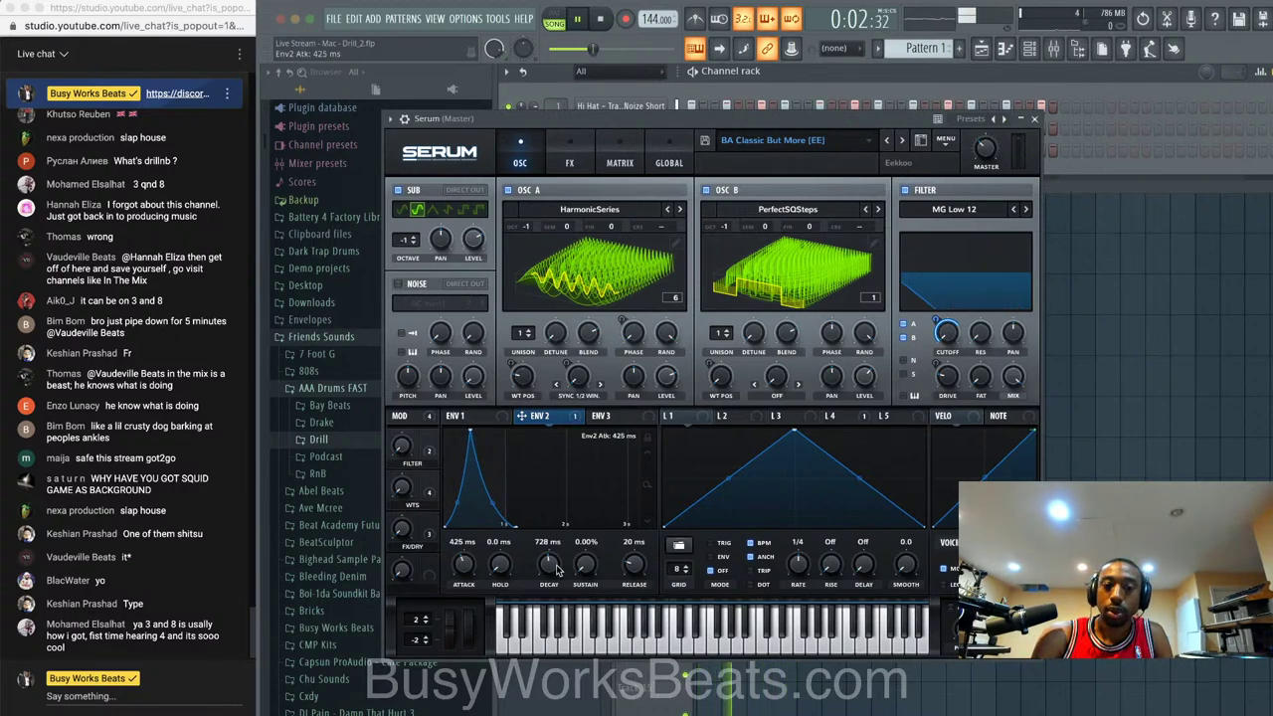
pyautogui.moveTo(586, 565); pyautogui.dragTo(604, 468)
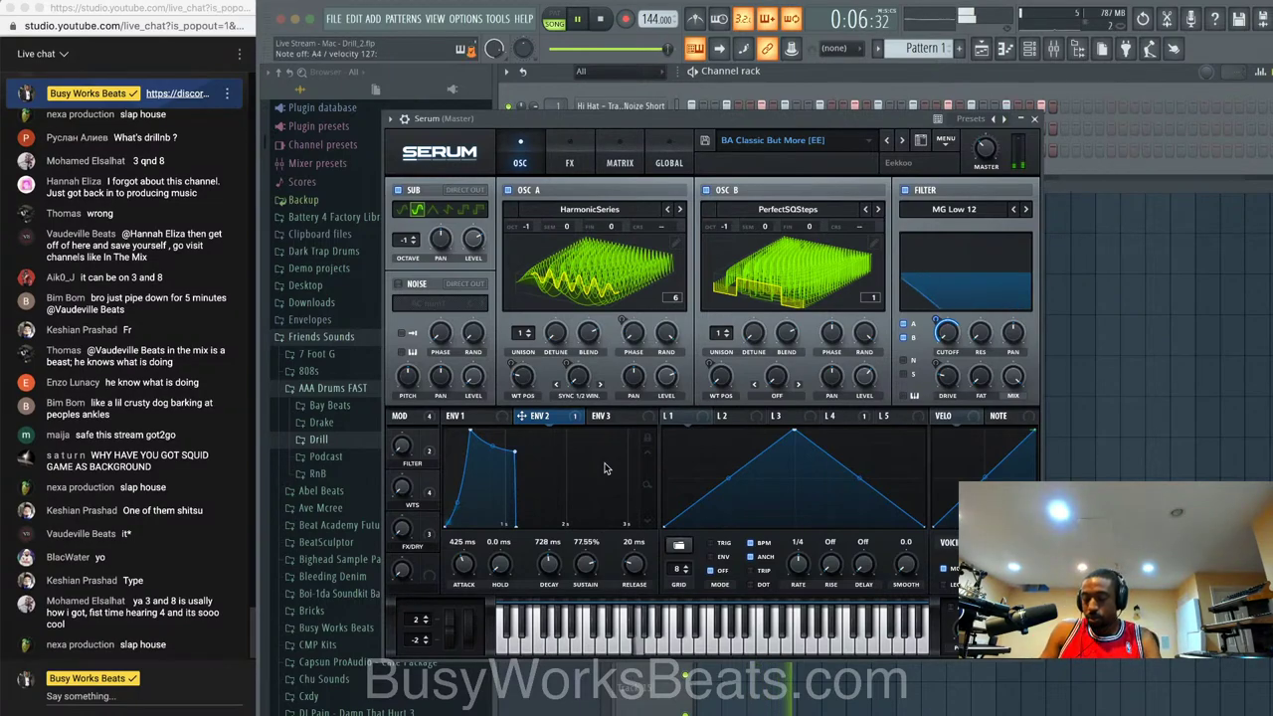
# - Check the filter cutoff's modulation sources, set Env 2's attack to 410 ms, close Serum and stop playback
pyautogui.rightClick(946, 335)
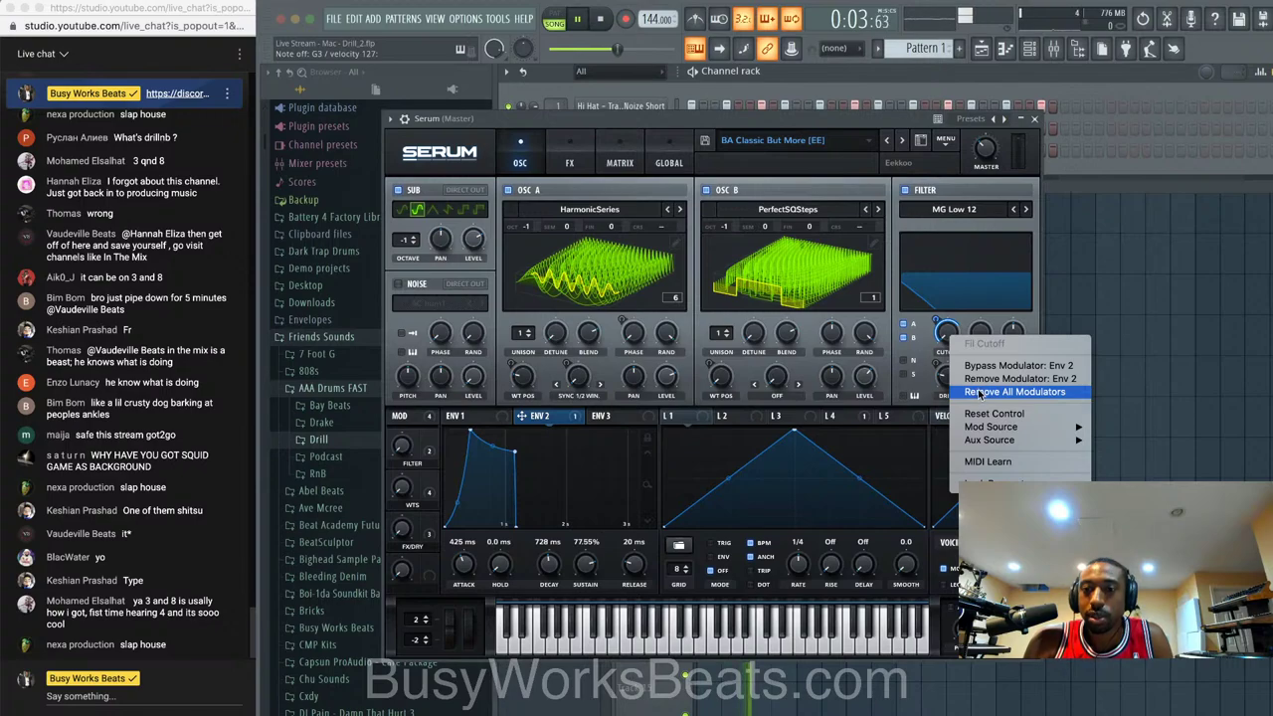
pyautogui.moveTo(986, 432)
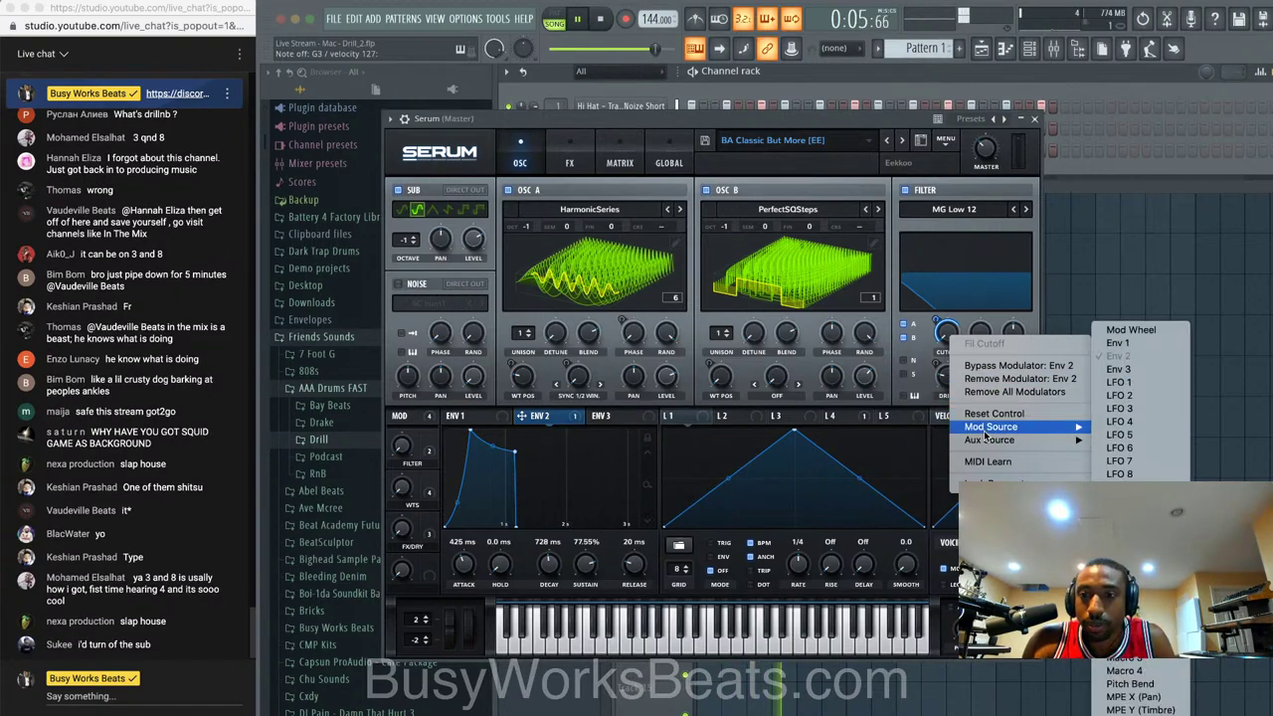
pyautogui.click(558, 456)
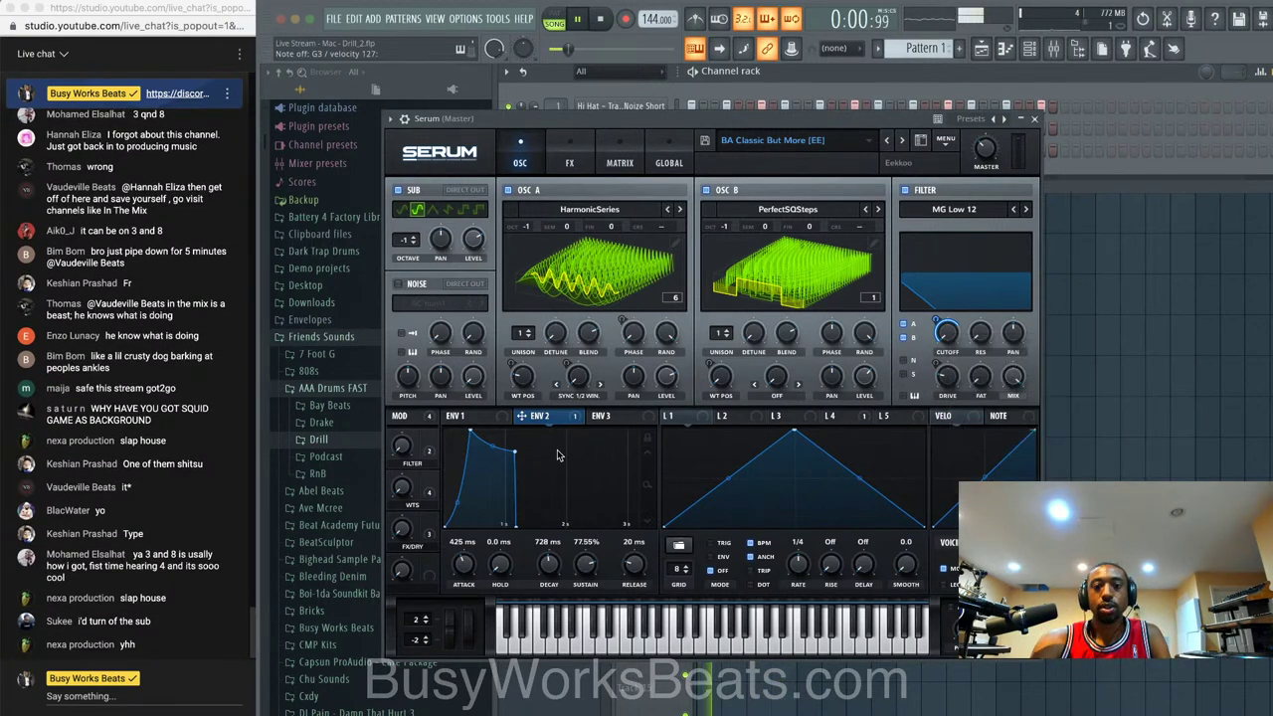
pyautogui.moveTo(473, 570); pyautogui.dragTo(472, 578)
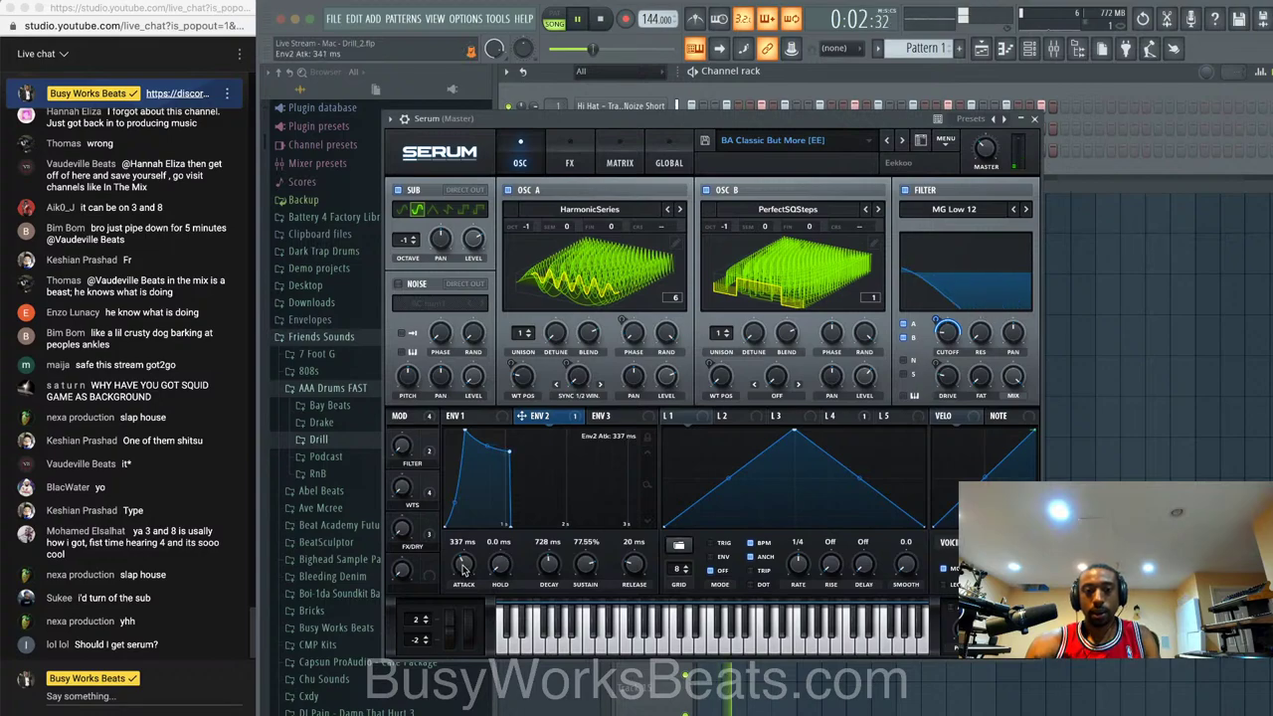
pyautogui.scroll(2, 462, 565)
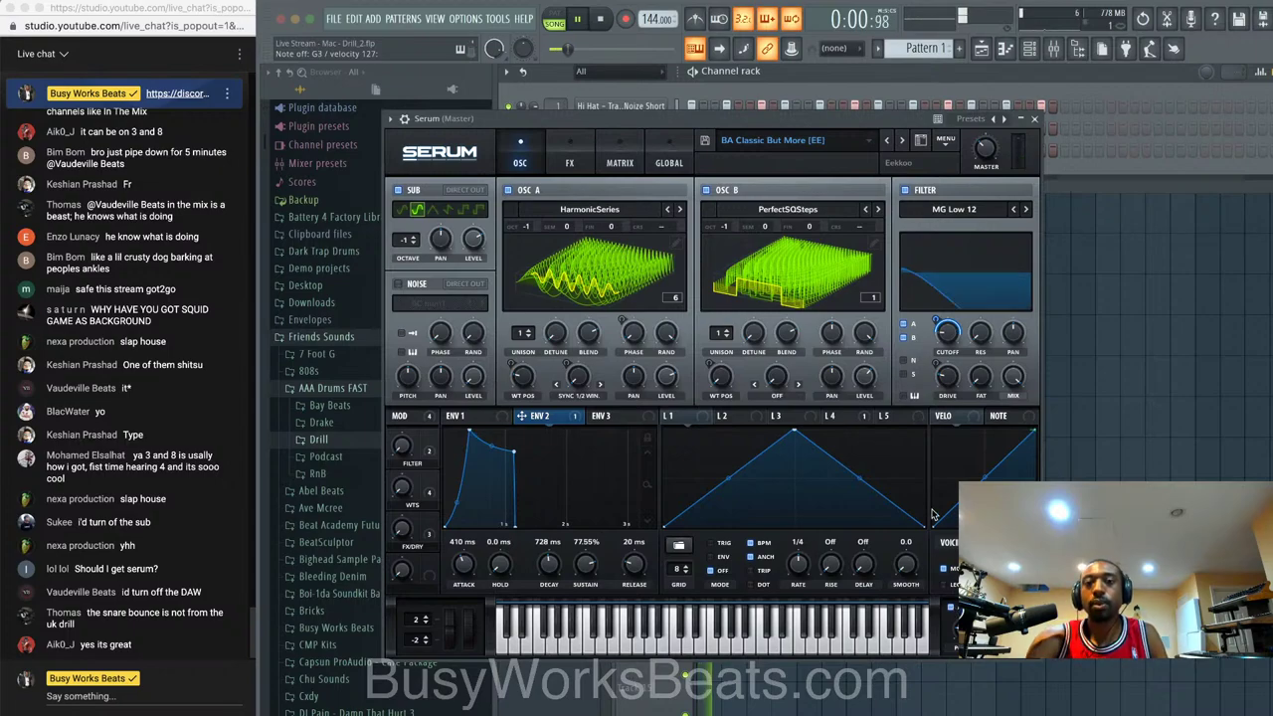
pyautogui.click(1035, 118)
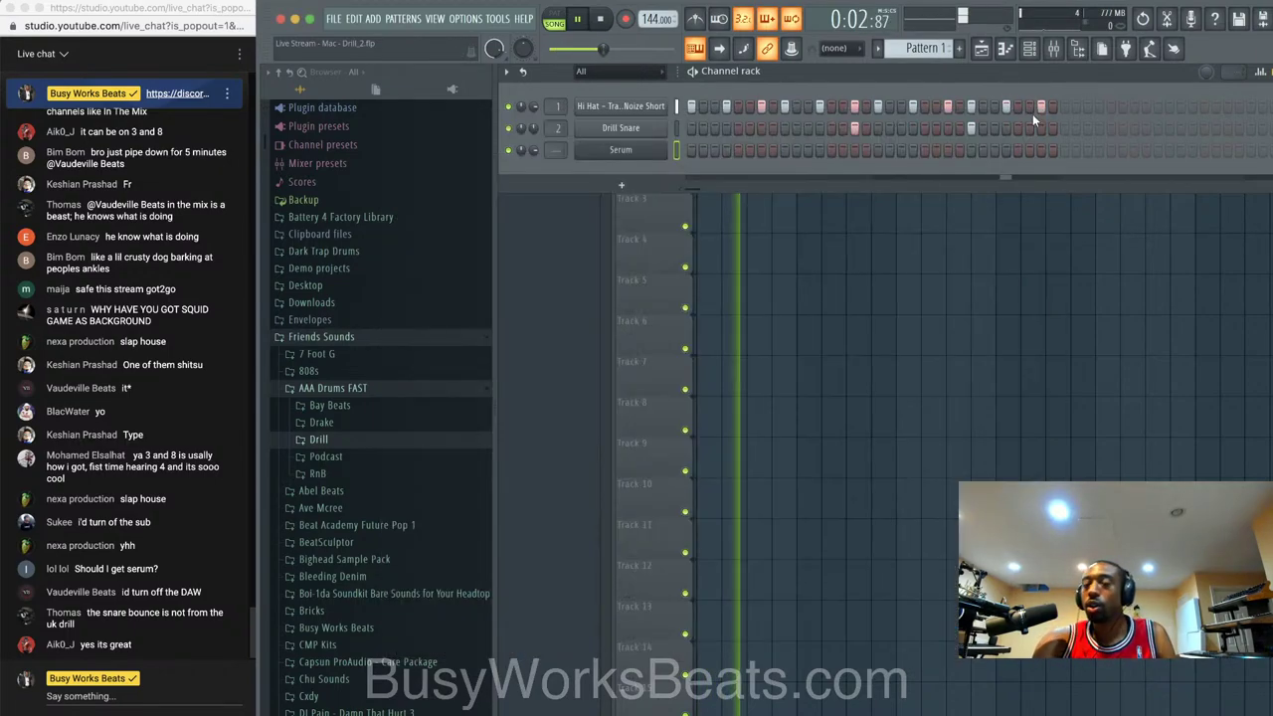
pyautogui.press('space')
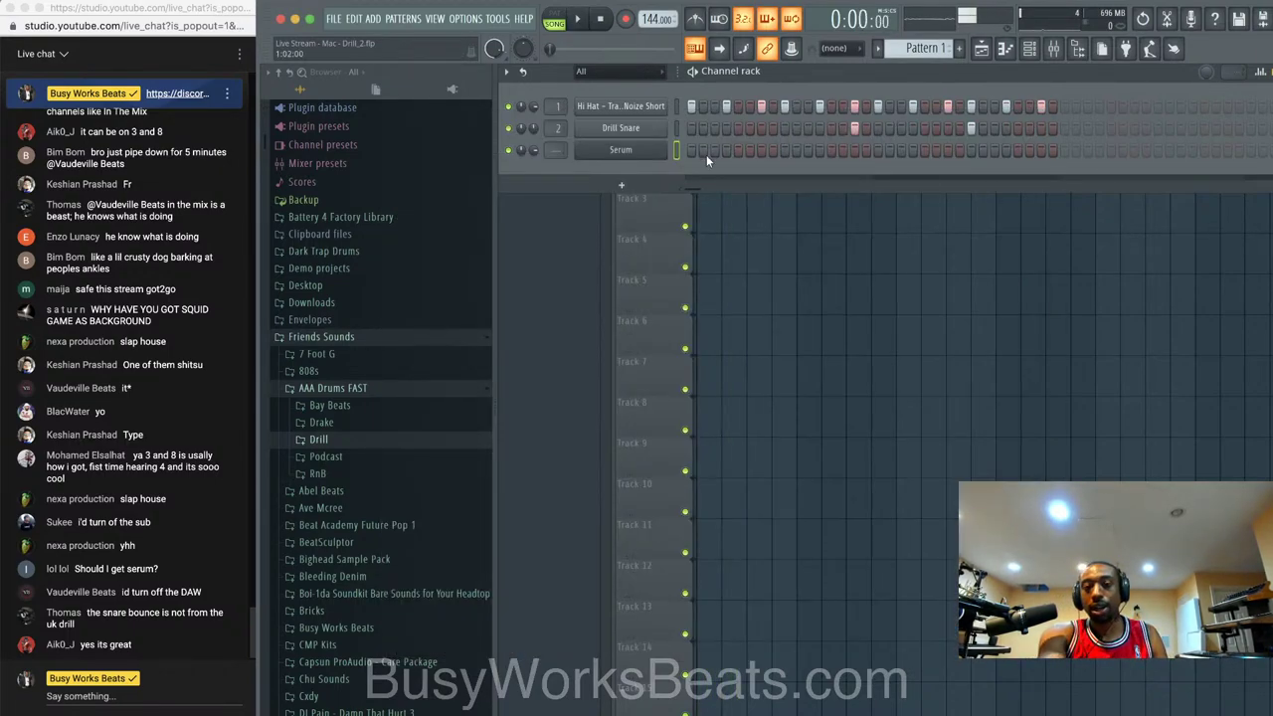
# - Route the Serum channel to mixer track 3, play the song and close the mixer
pyautogui.press('F9')
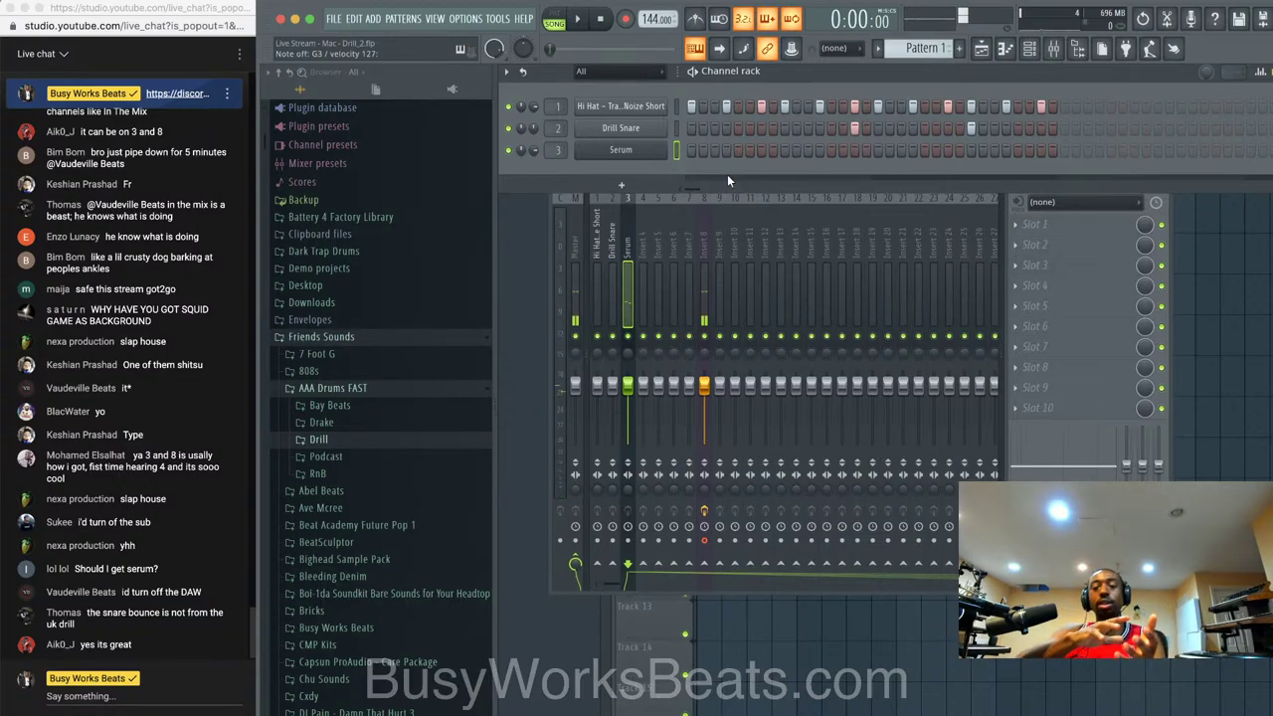
pyautogui.press('space')
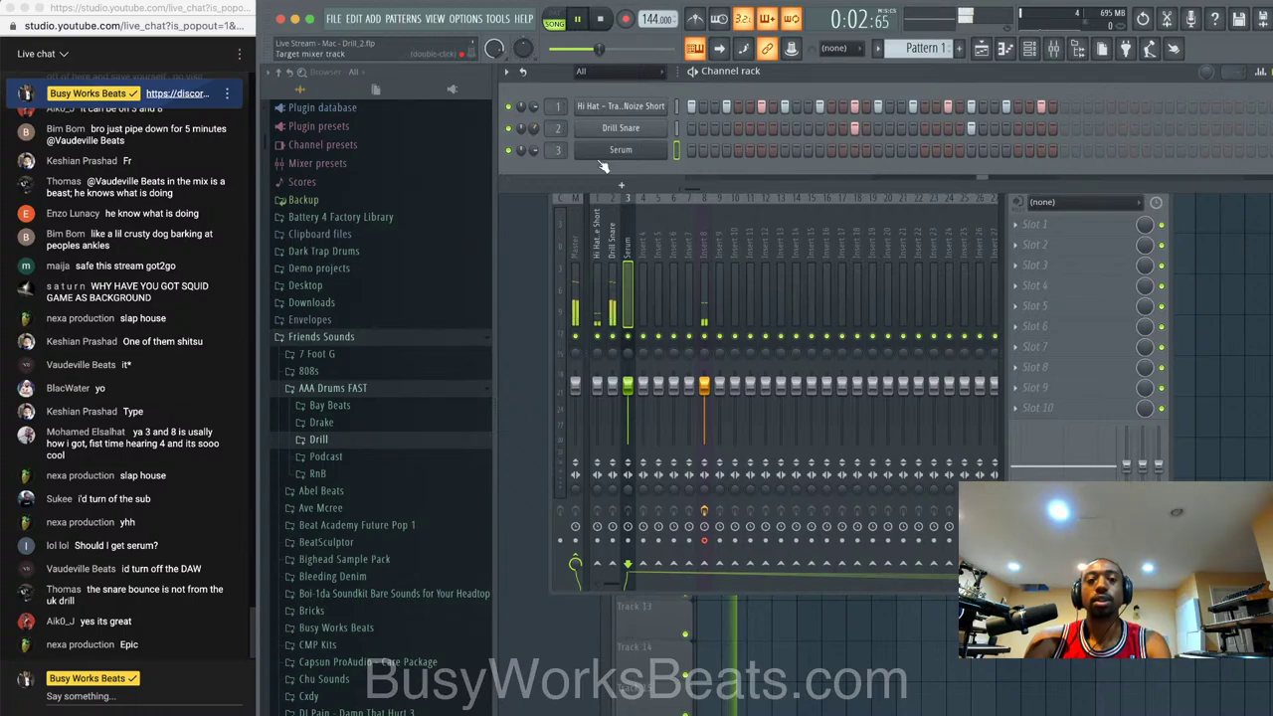
pyautogui.click(1053, 47)
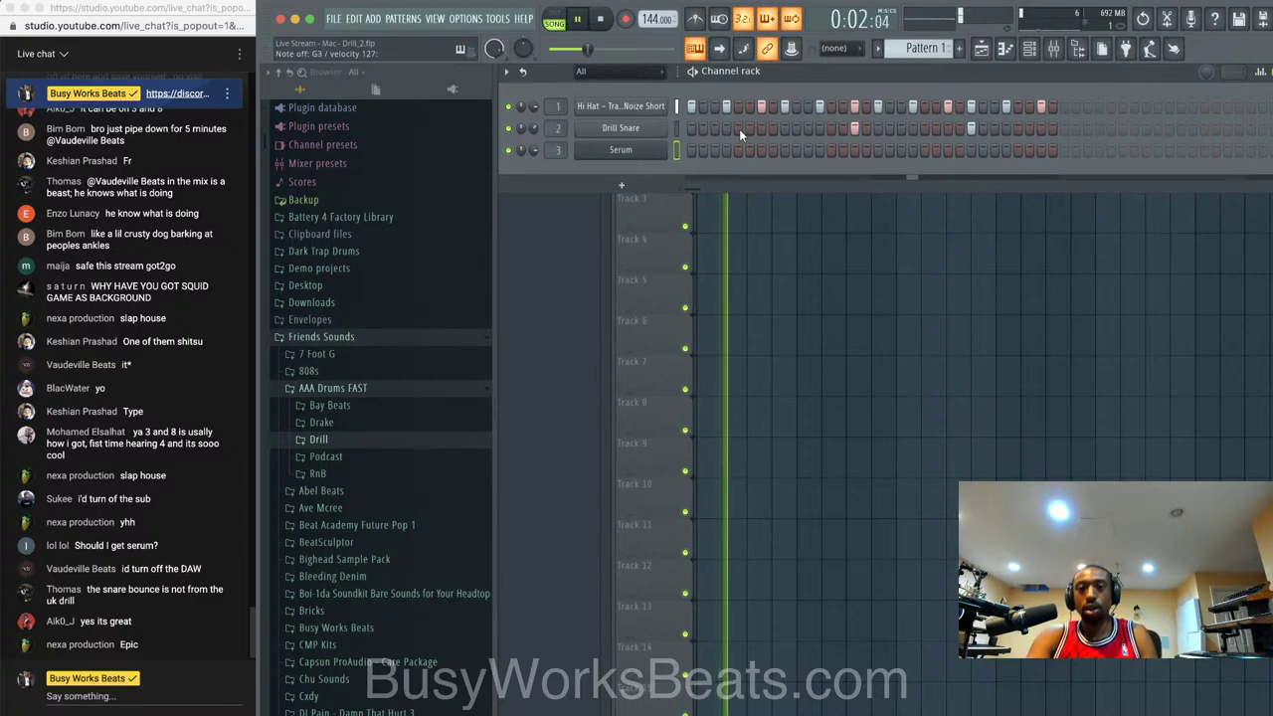
# - Shorten Serum's Env 2 attack to 128 ms, close the instrument and stop playback
pyautogui.click(652, 151)
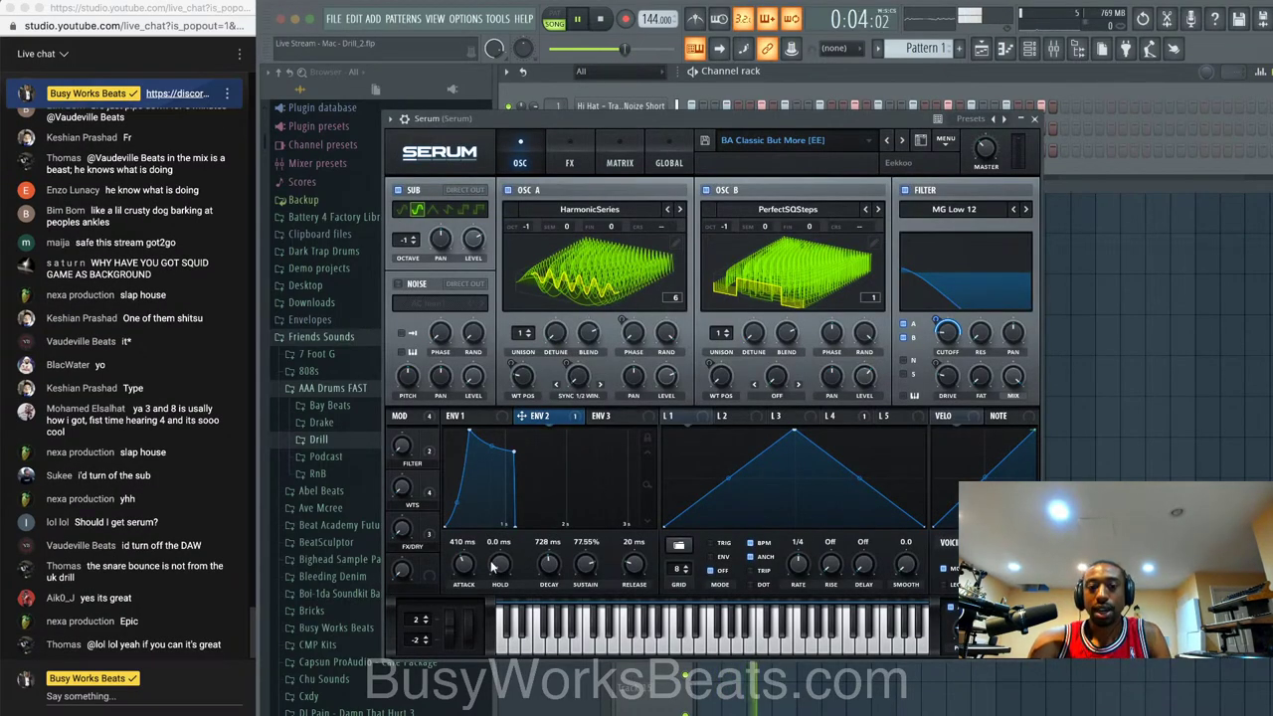
pyautogui.moveTo(465, 565); pyautogui.dragTo(473, 580)
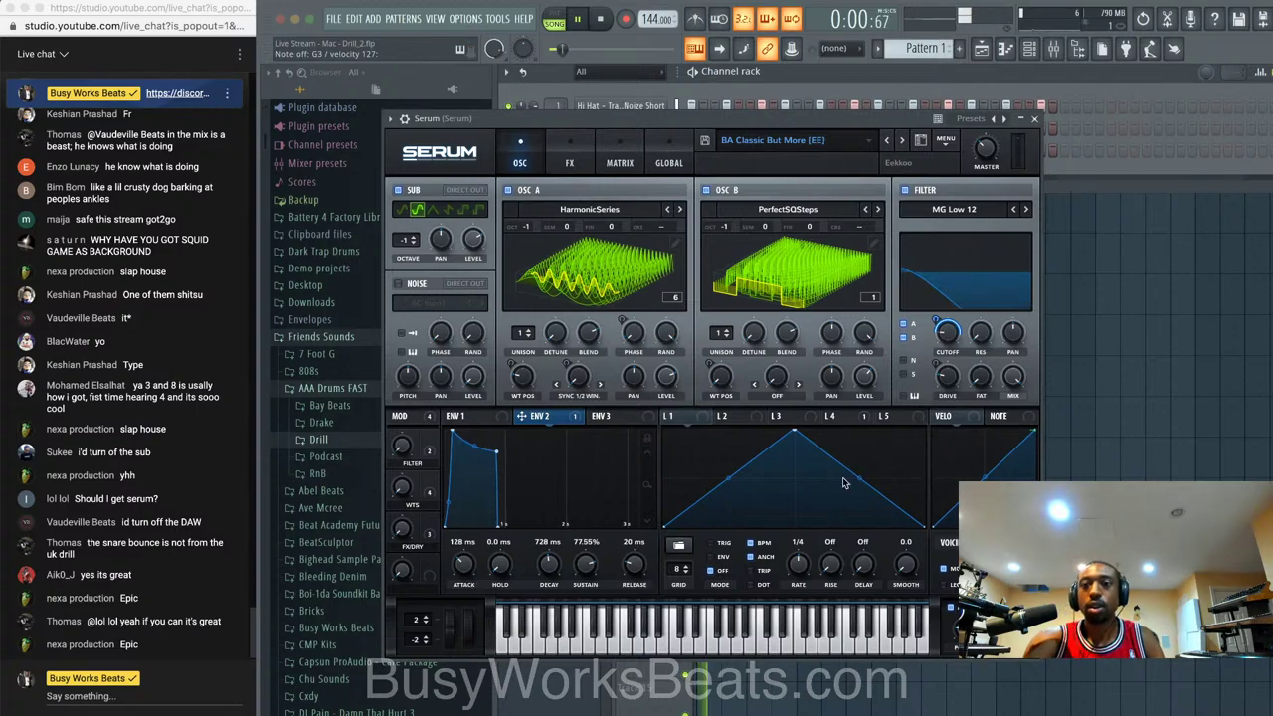
pyautogui.click(1035, 119)
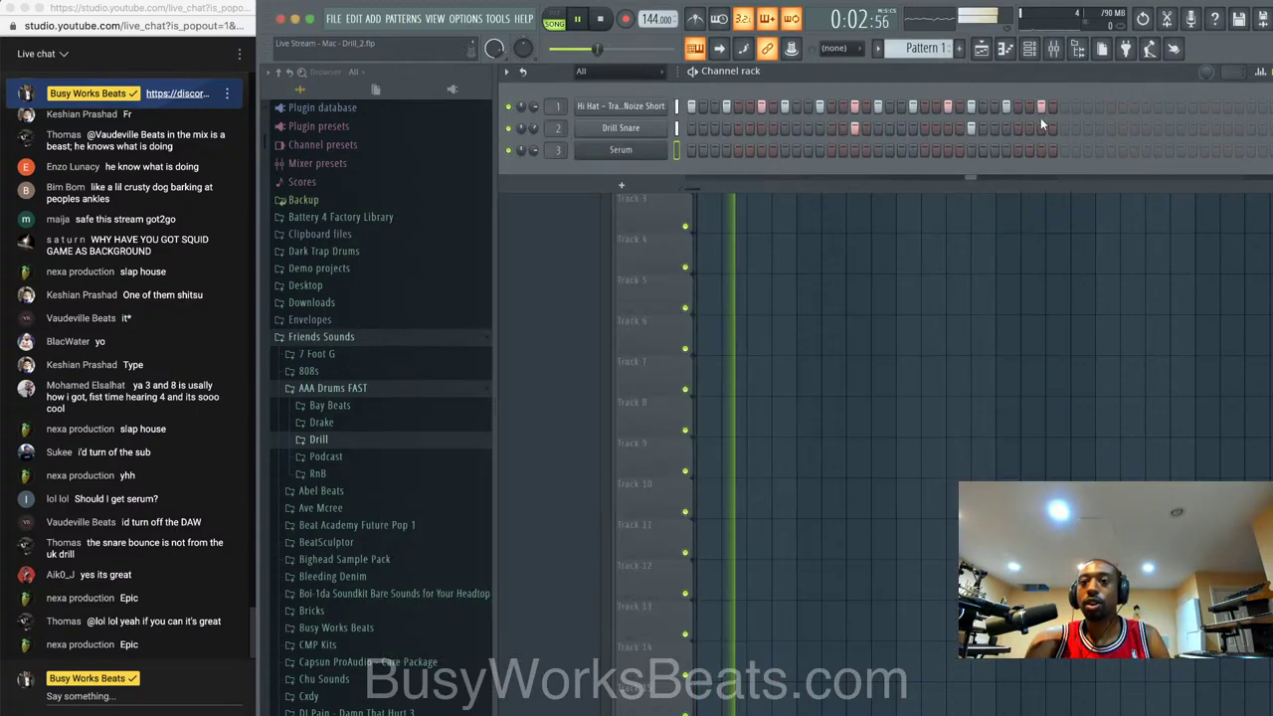
pyautogui.press('space')
# - Adjust the mix of Serum's Dimension effect, close the instrument and play the song
pyautogui.click(647, 149)
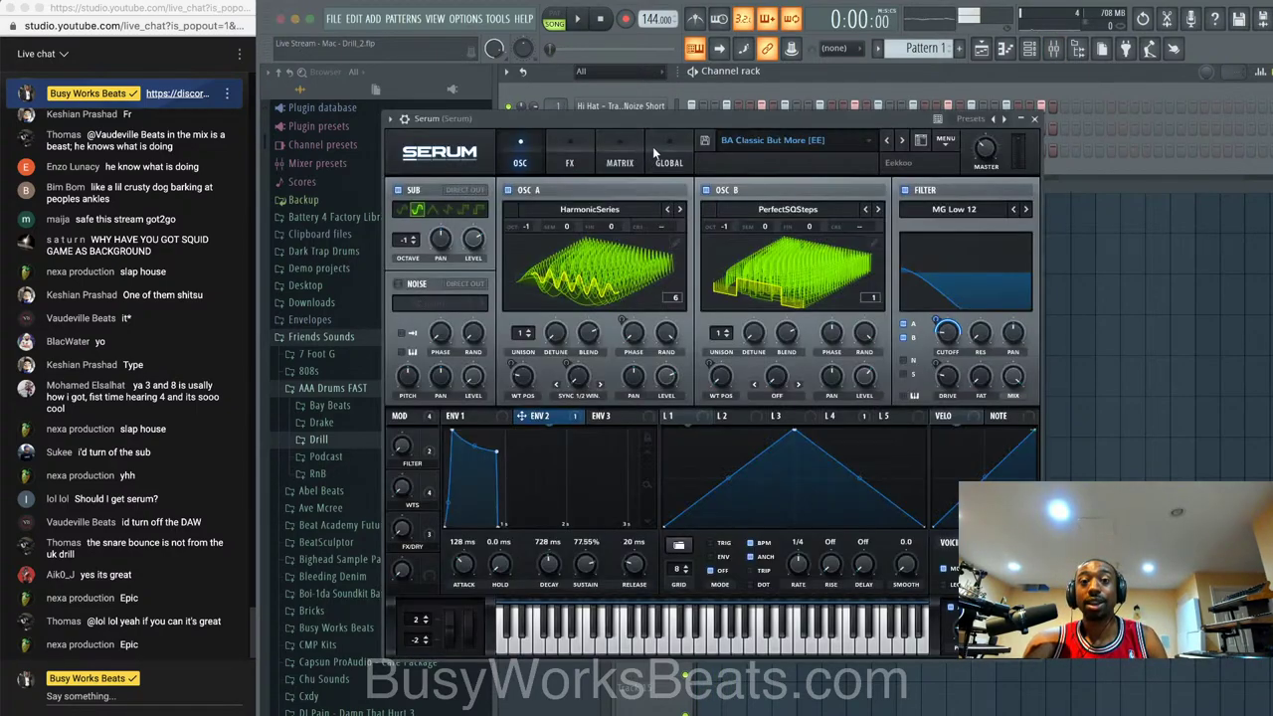
pyautogui.click(570, 163)
pyautogui.moveTo(966, 206)
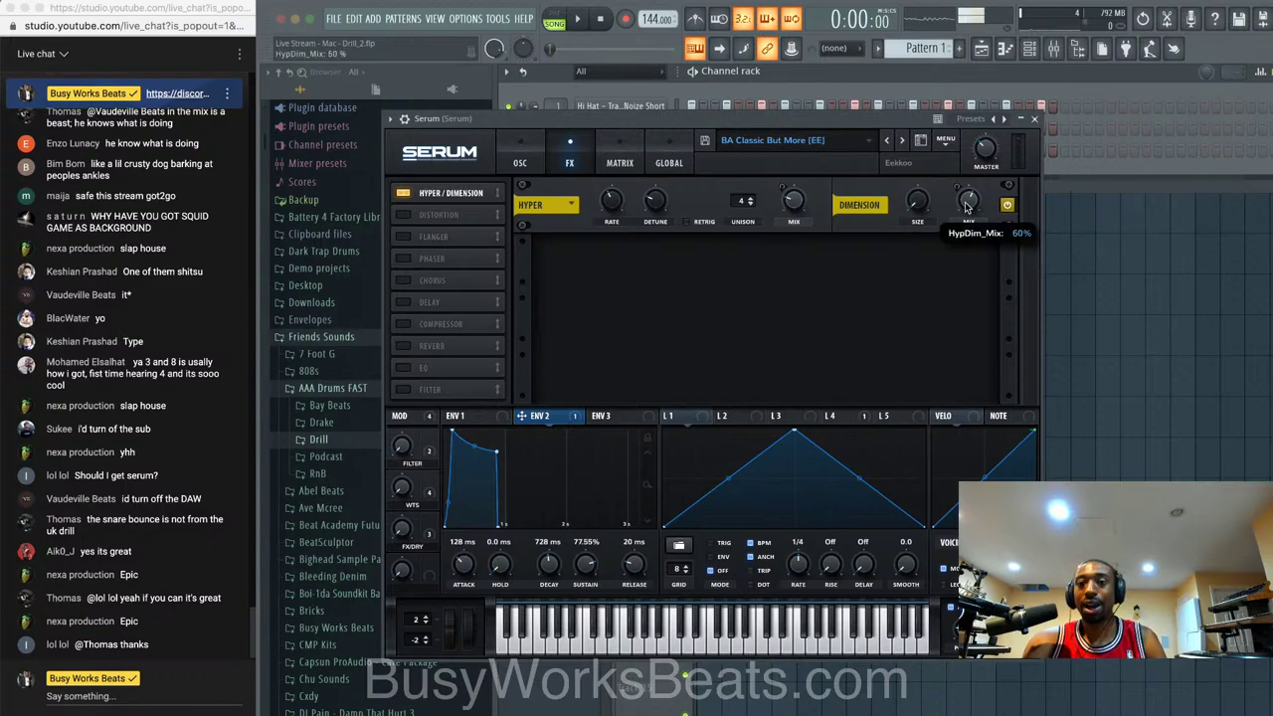
pyautogui.moveTo(922, 207)
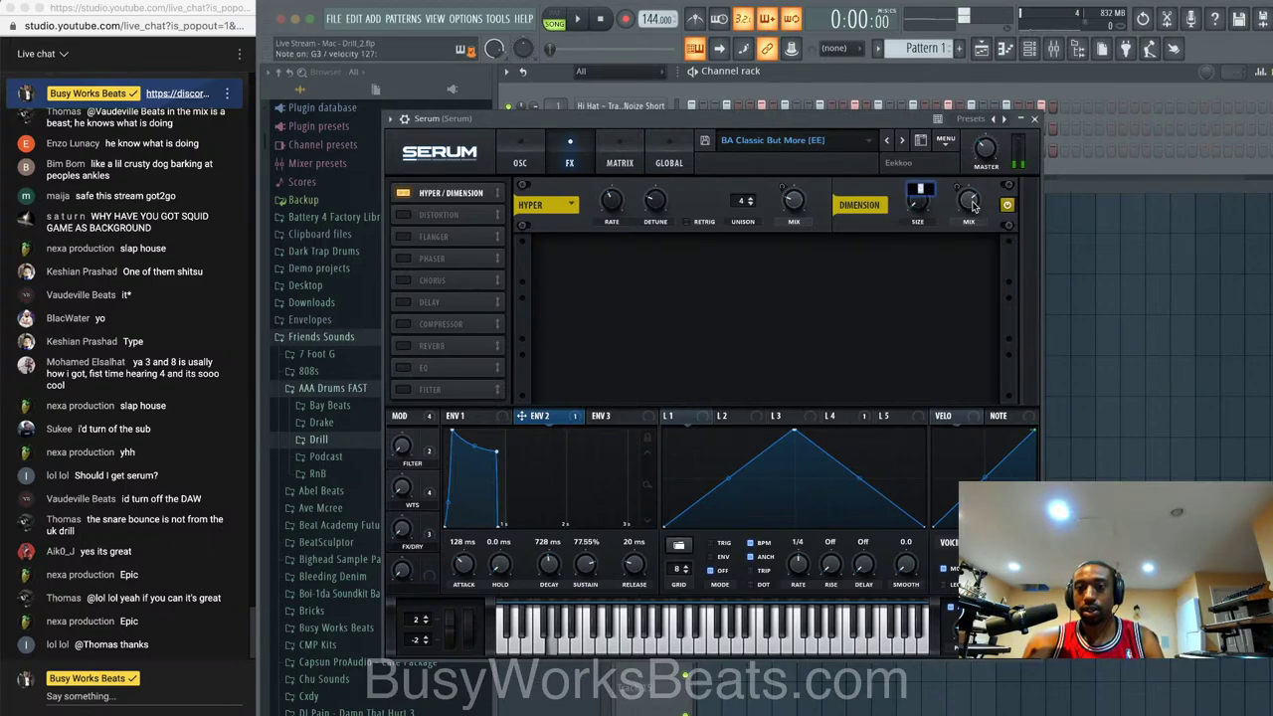
pyautogui.moveTo(970, 204); pyautogui.dragTo(971, 199)
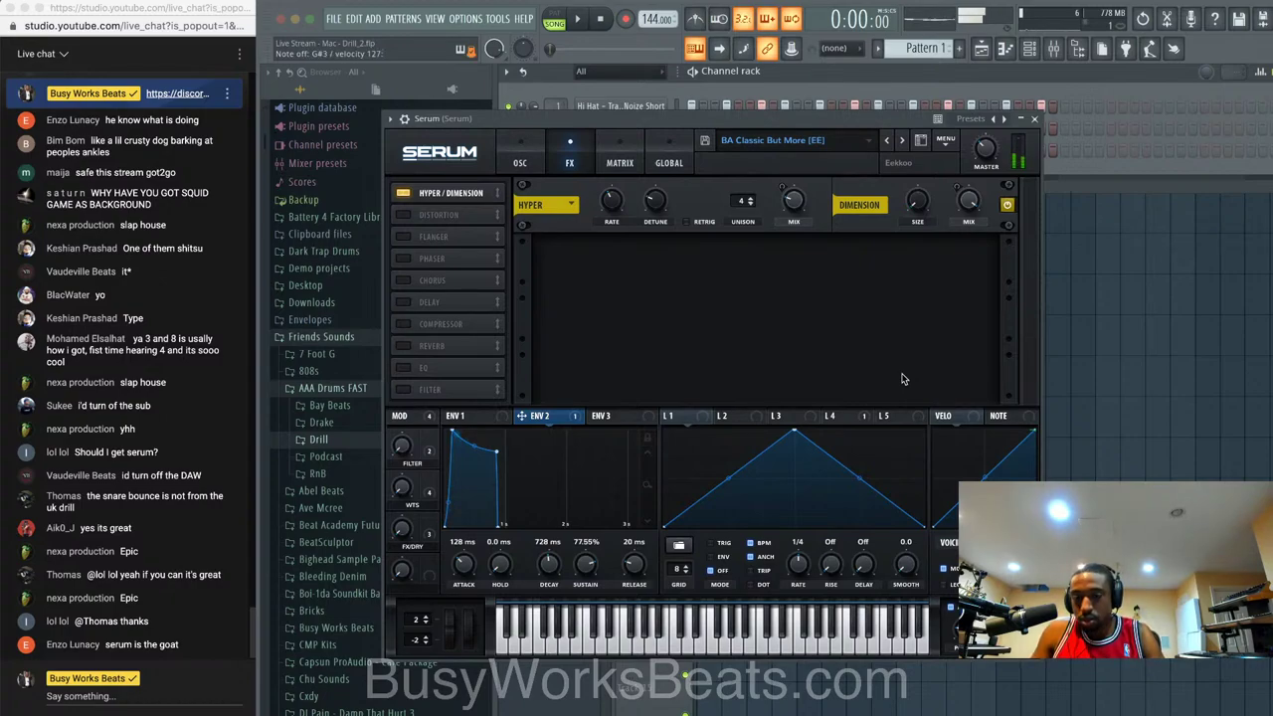
pyautogui.click(1035, 118)
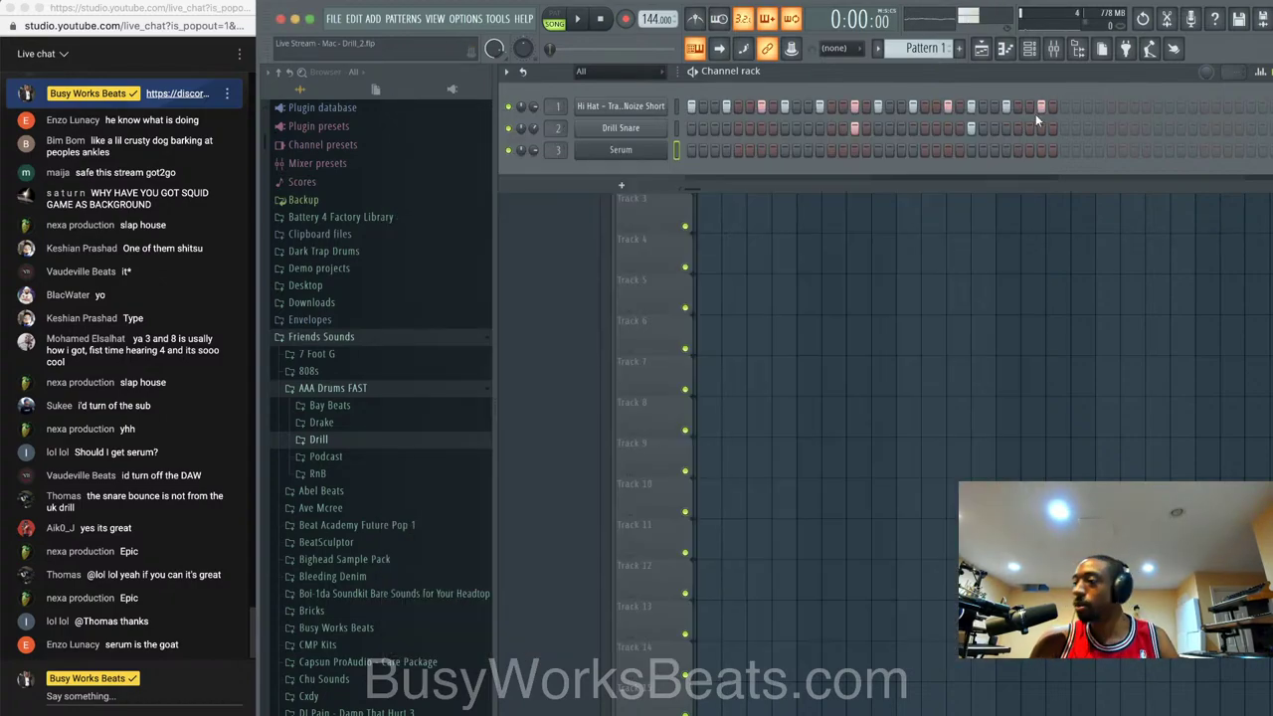
pyautogui.press('space')
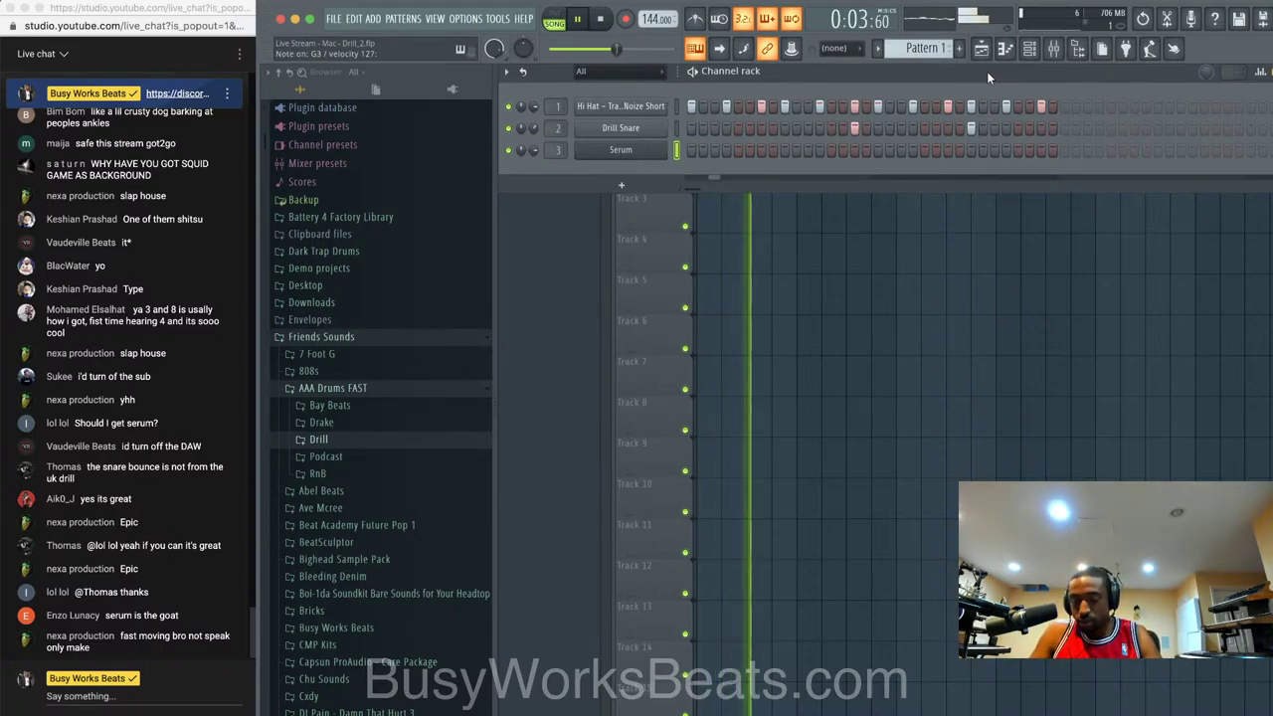
# - Stop playback, switch to the empty Pattern 2 and arm recording for the Serum part
pyautogui.press('space')
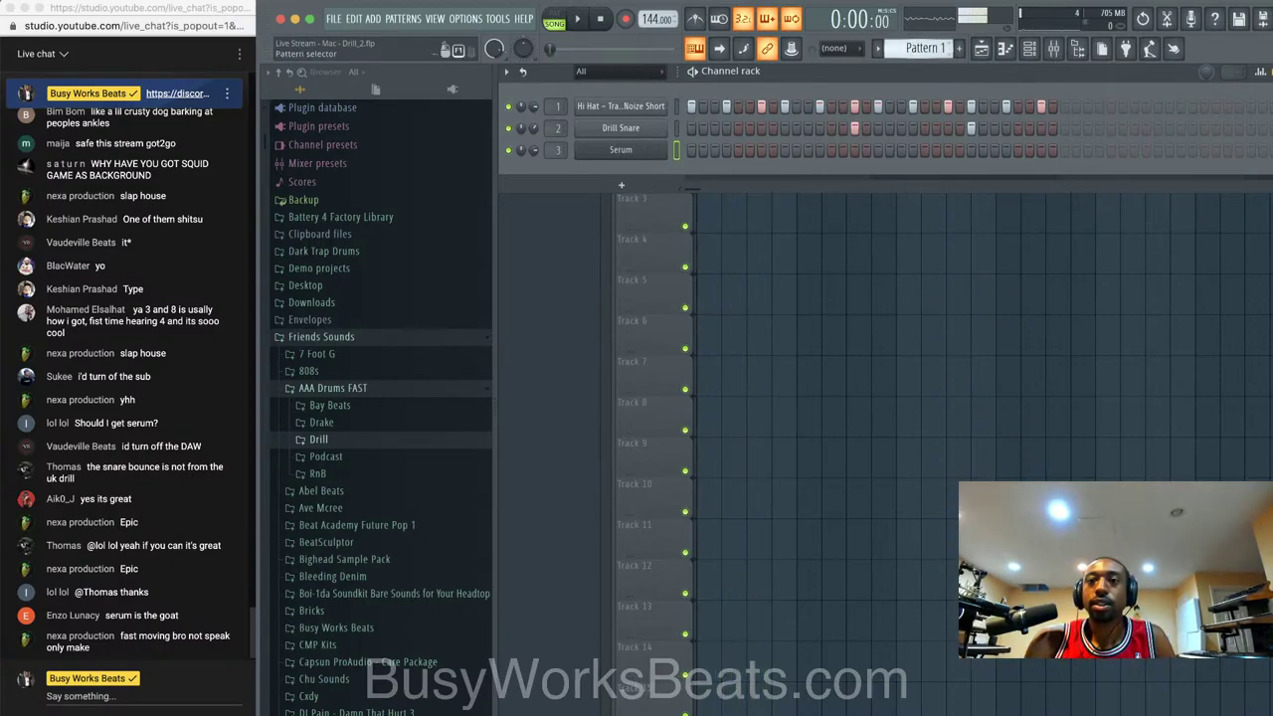
pyautogui.scroll(-1, 930, 45)
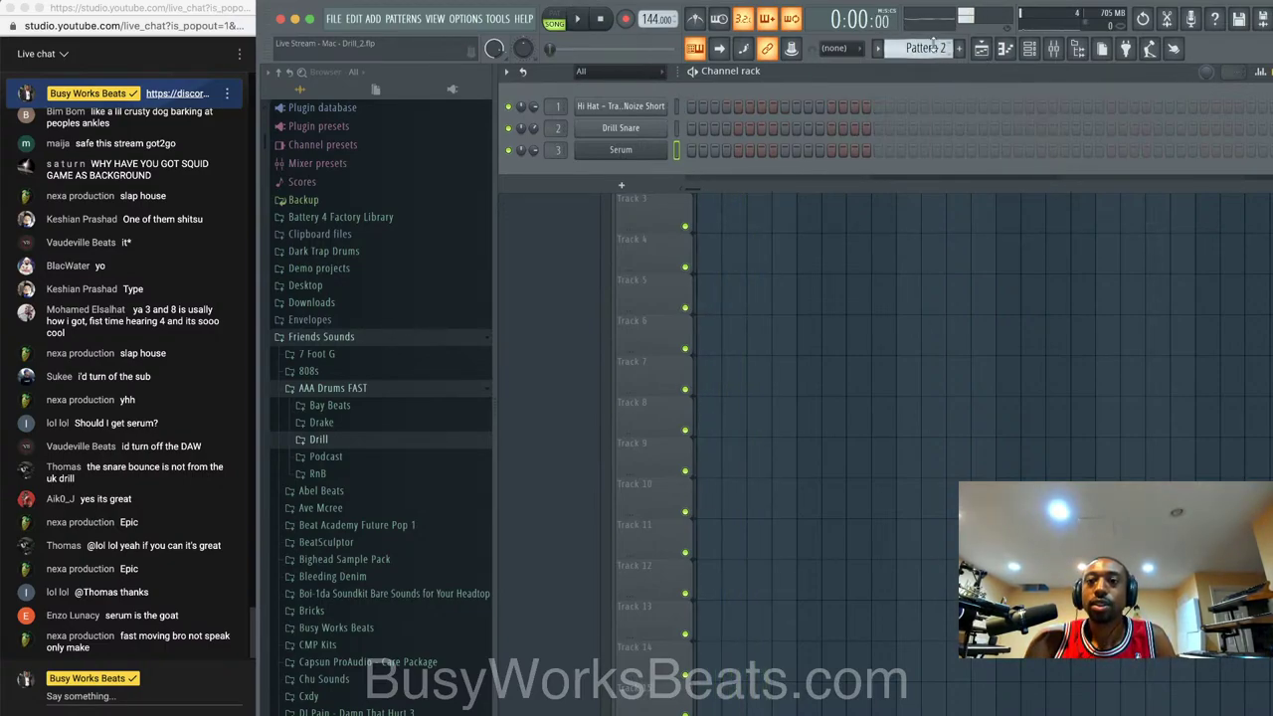
pyautogui.click(626, 27)
pyautogui.click(694, 456)
pyautogui.click(795, 448)
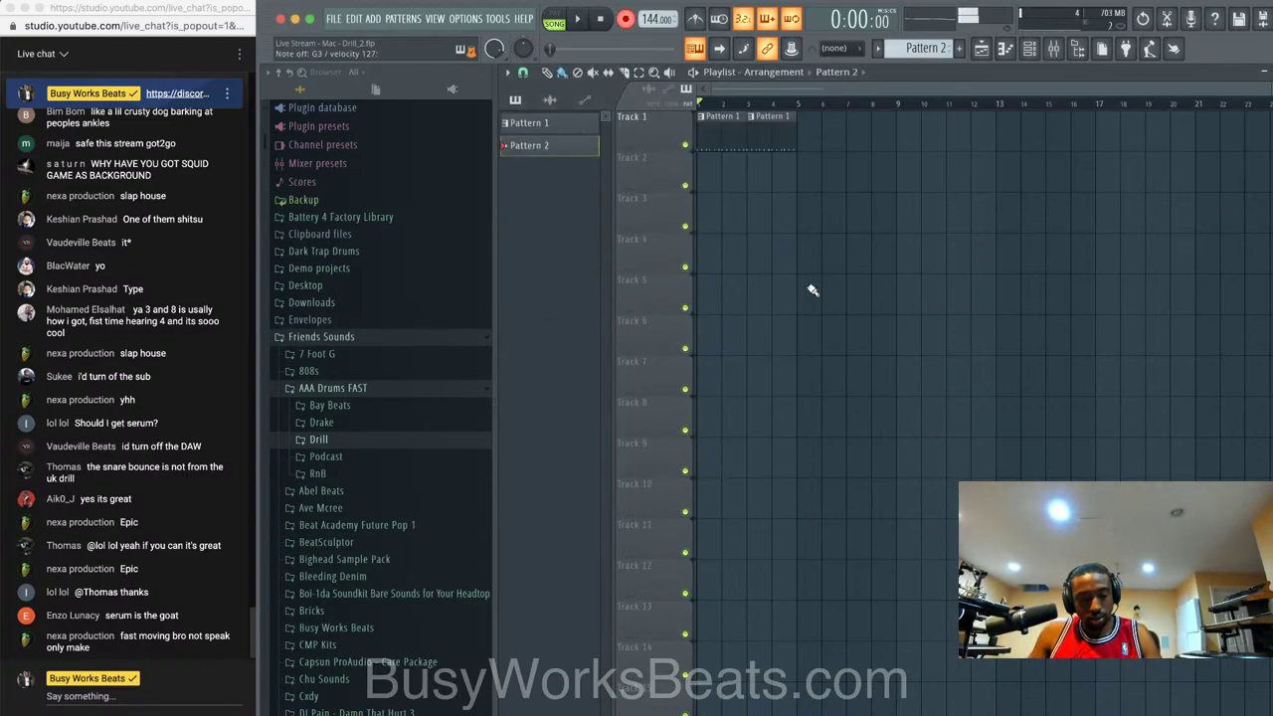
# - Record a Serum bass line into Pattern 2 over the drums with the metronome on, discarding the first take
pyautogui.press('space')
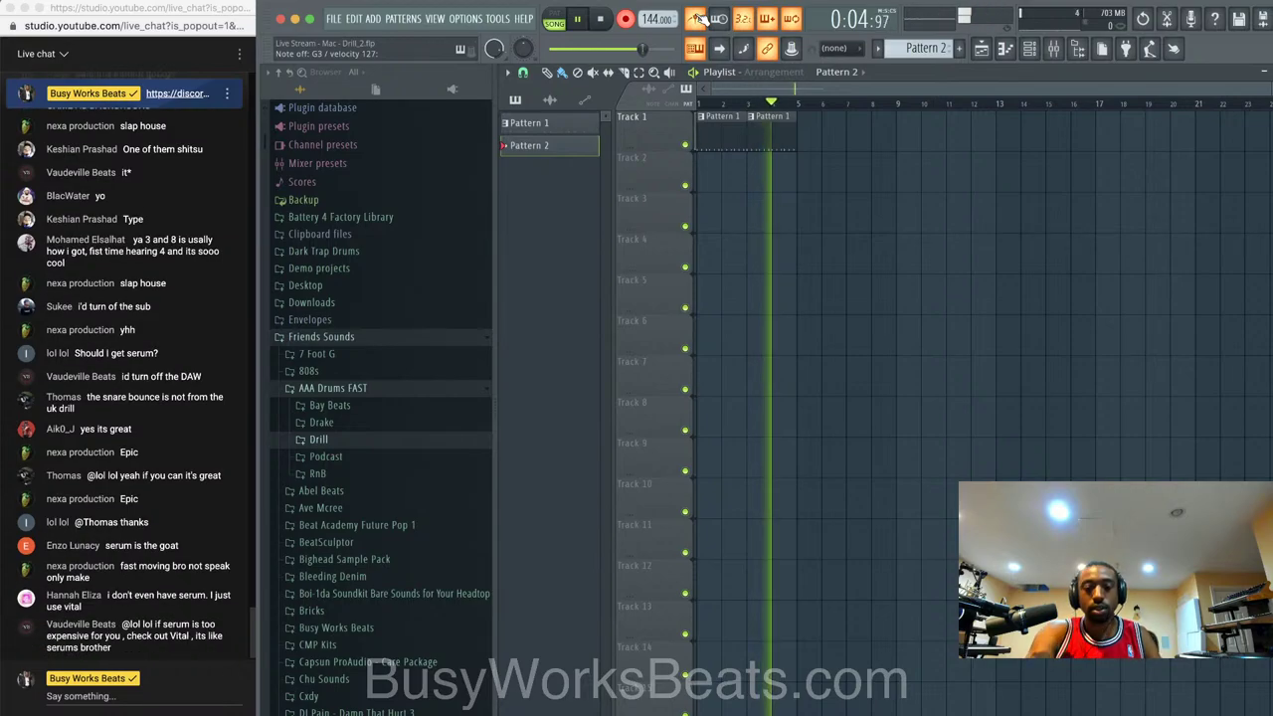
pyautogui.press('space')
pyautogui.press('super+z')
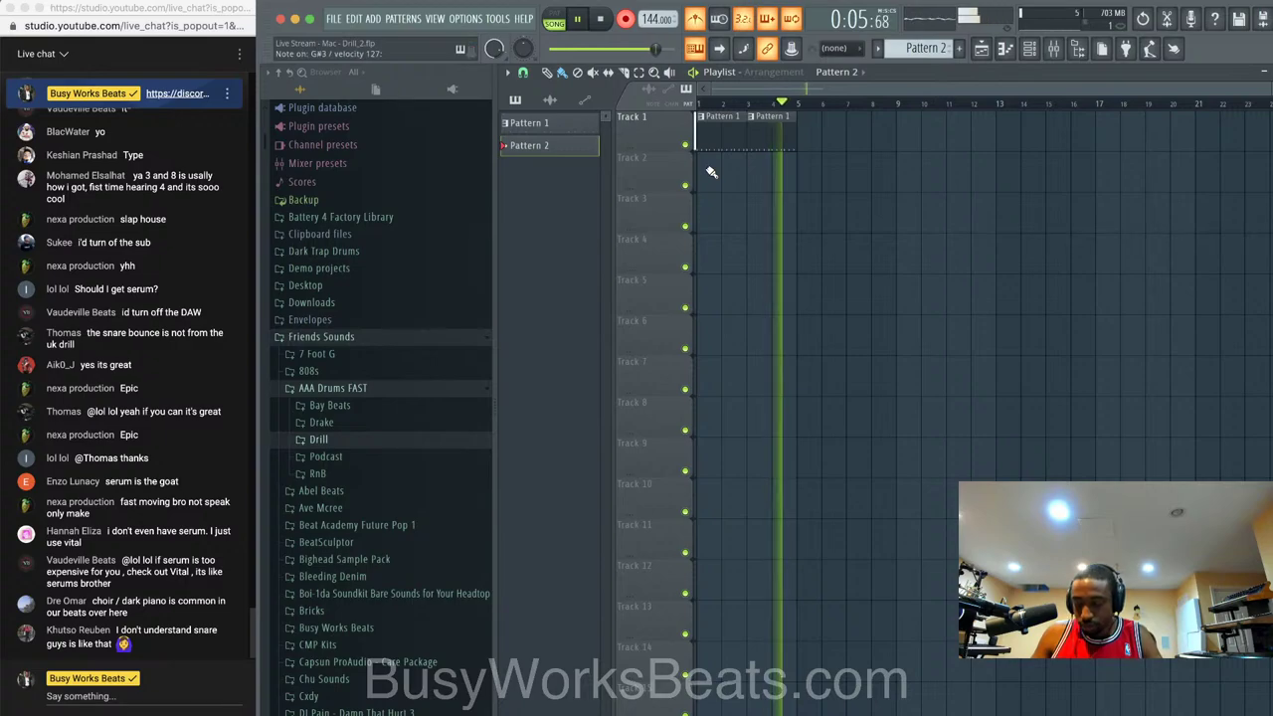
pyautogui.press('space')
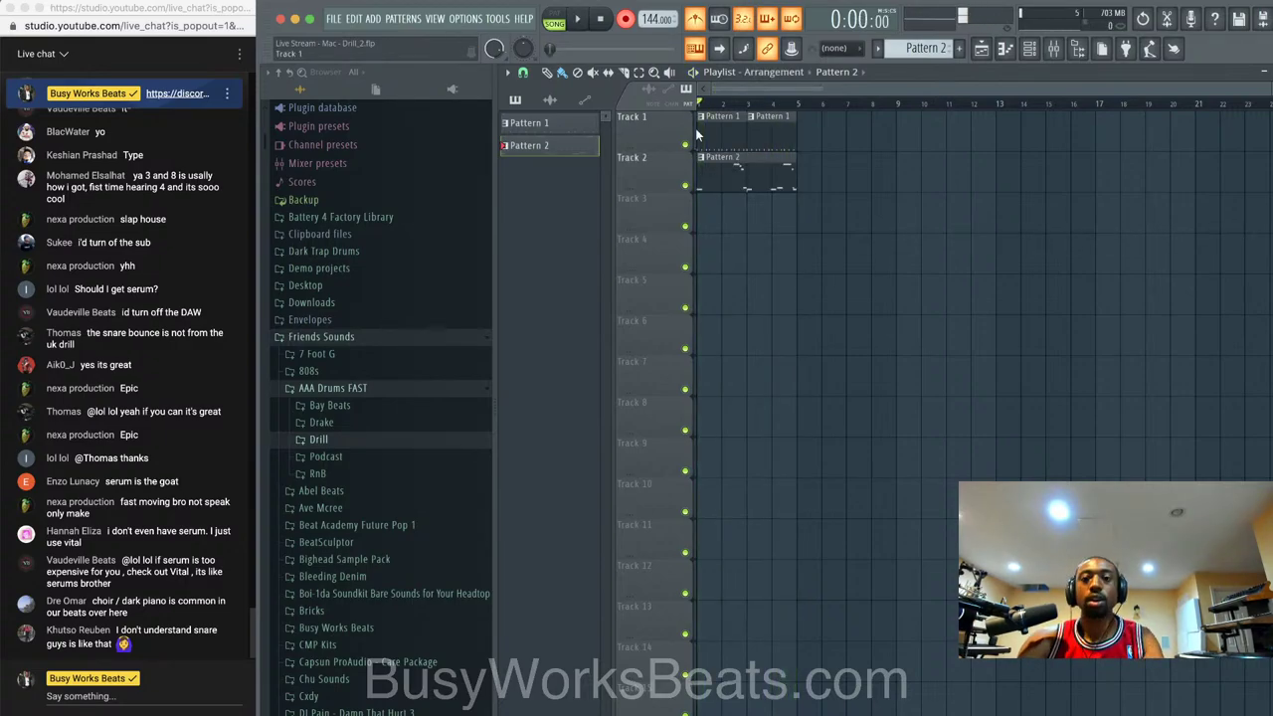
# - Play back the recorded bass line and open Serum's piano roll for Pattern 2
pyautogui.press('space')
pyautogui.press('F6')
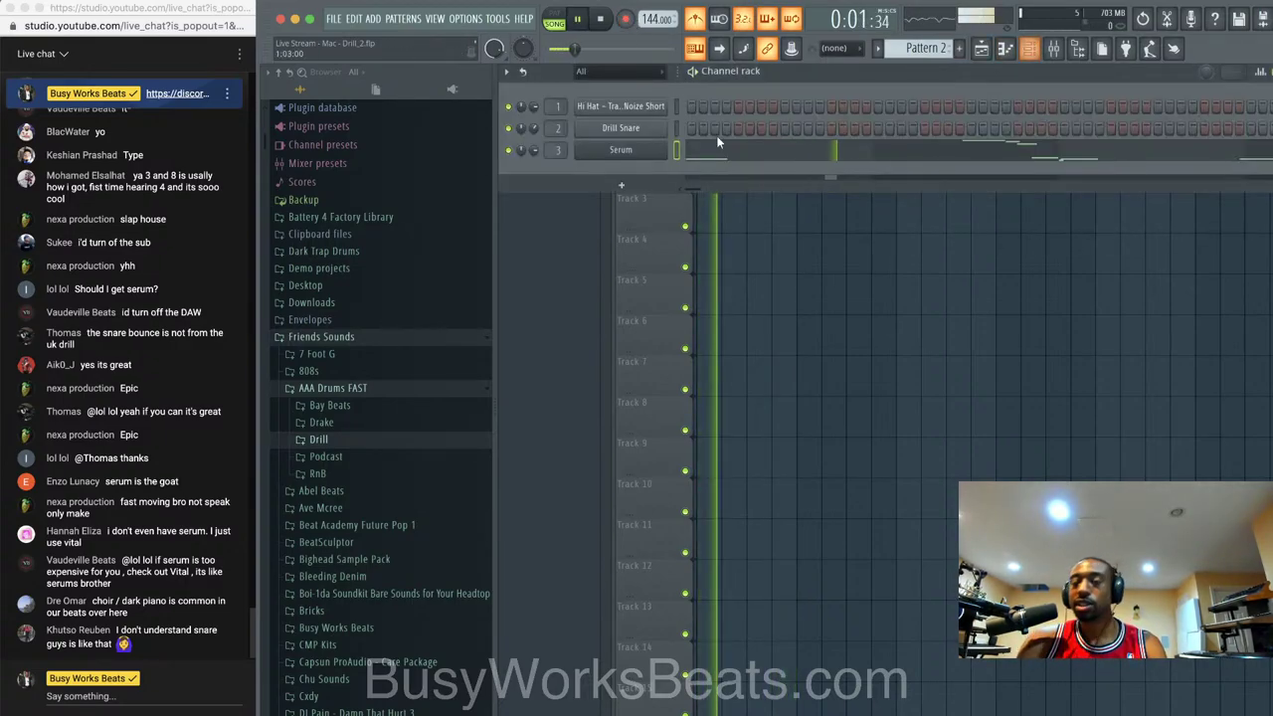
pyautogui.click(844, 139)
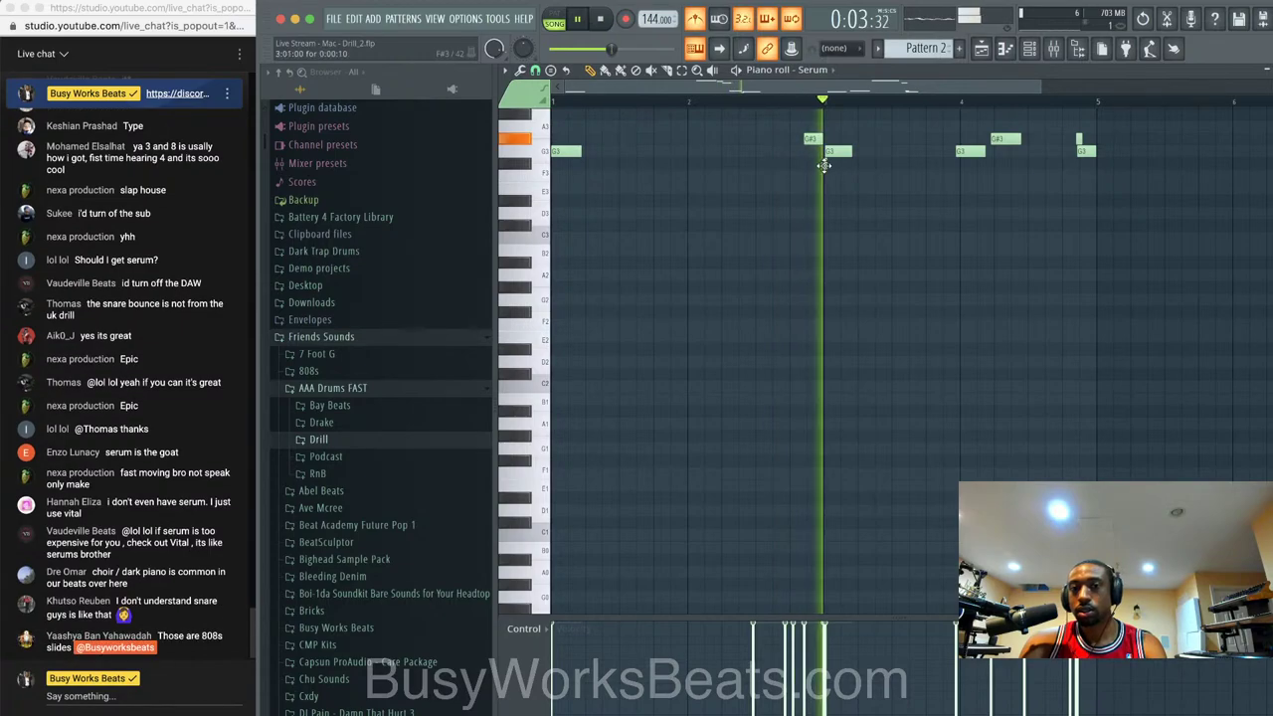
pyautogui.scroll(-1, 997, 213)
pyautogui.scroll(3, 998, 211)
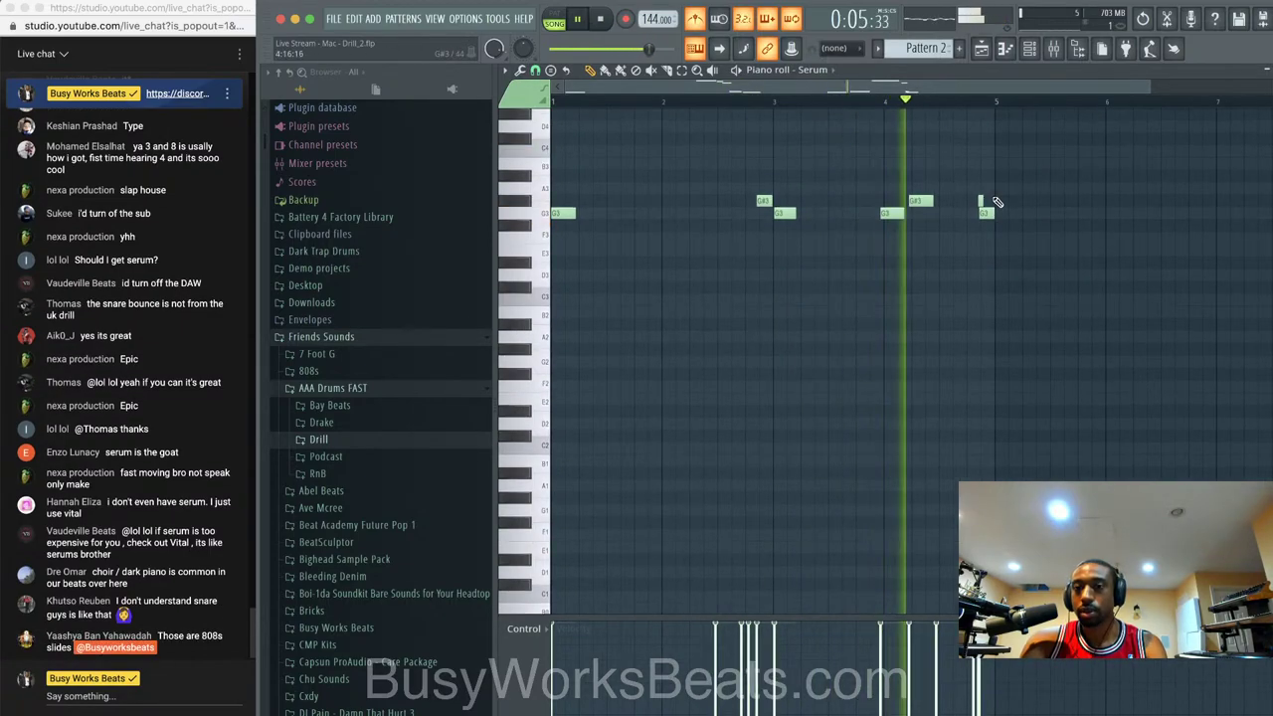
# - Rework the end of bar 4 into A#4, A4 and G4 notes and delete the two low notes there
pyautogui.press('space')
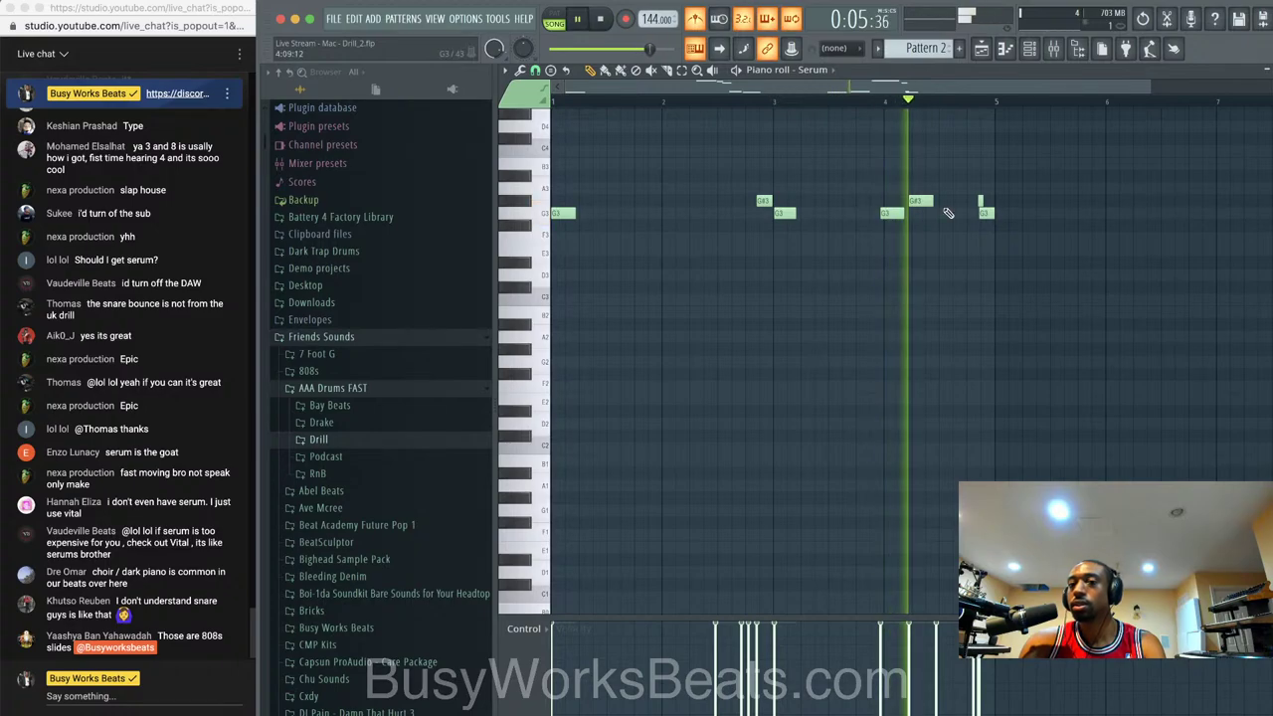
pyautogui.scroll(3, 956, 199)
pyautogui.keyDown('ctrl'); pyautogui.scroll(2, 956, 201); pyautogui.keyUp('ctrl')
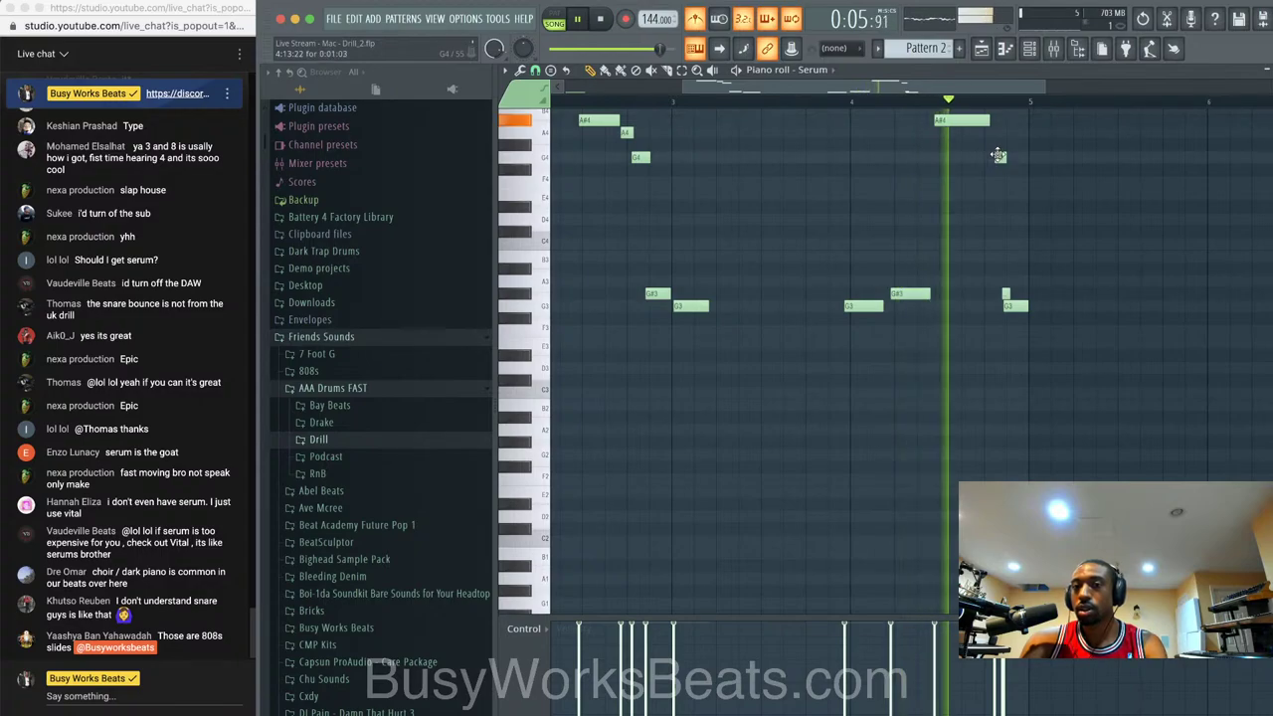
pyautogui.moveTo(1001, 157); pyautogui.dragTo(980, 120)
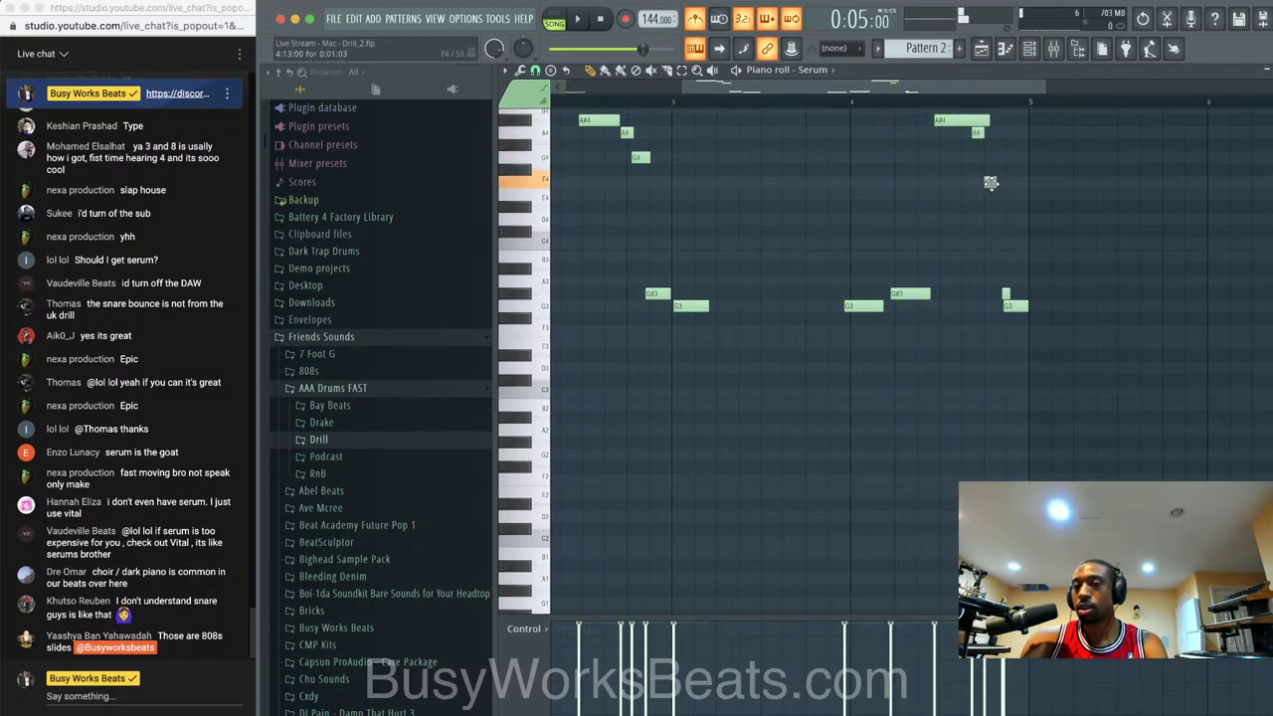
pyautogui.moveTo(991, 182); pyautogui.dragTo(1012, 157)
pyautogui.press('space')
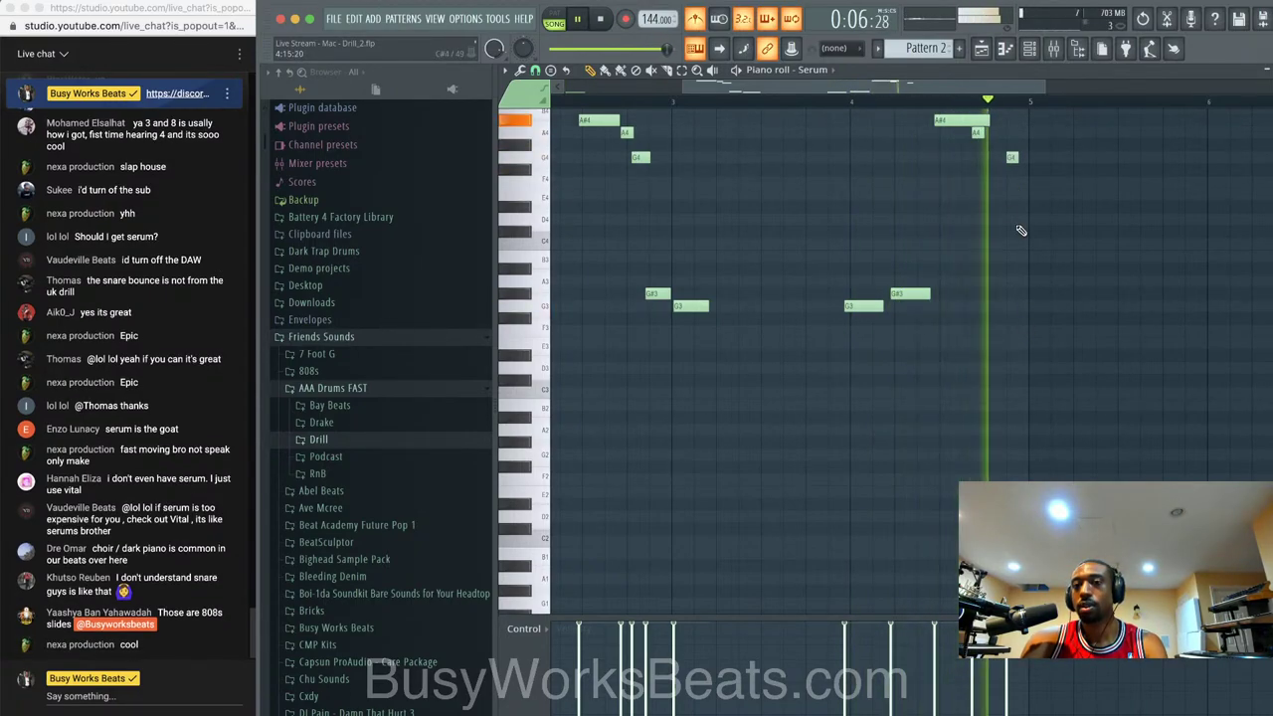
pyautogui.press('space')
# - Try quantizing the last three high notes in bar 4 to a 1/3 beat snap and play the result
pyautogui.click(536, 72)
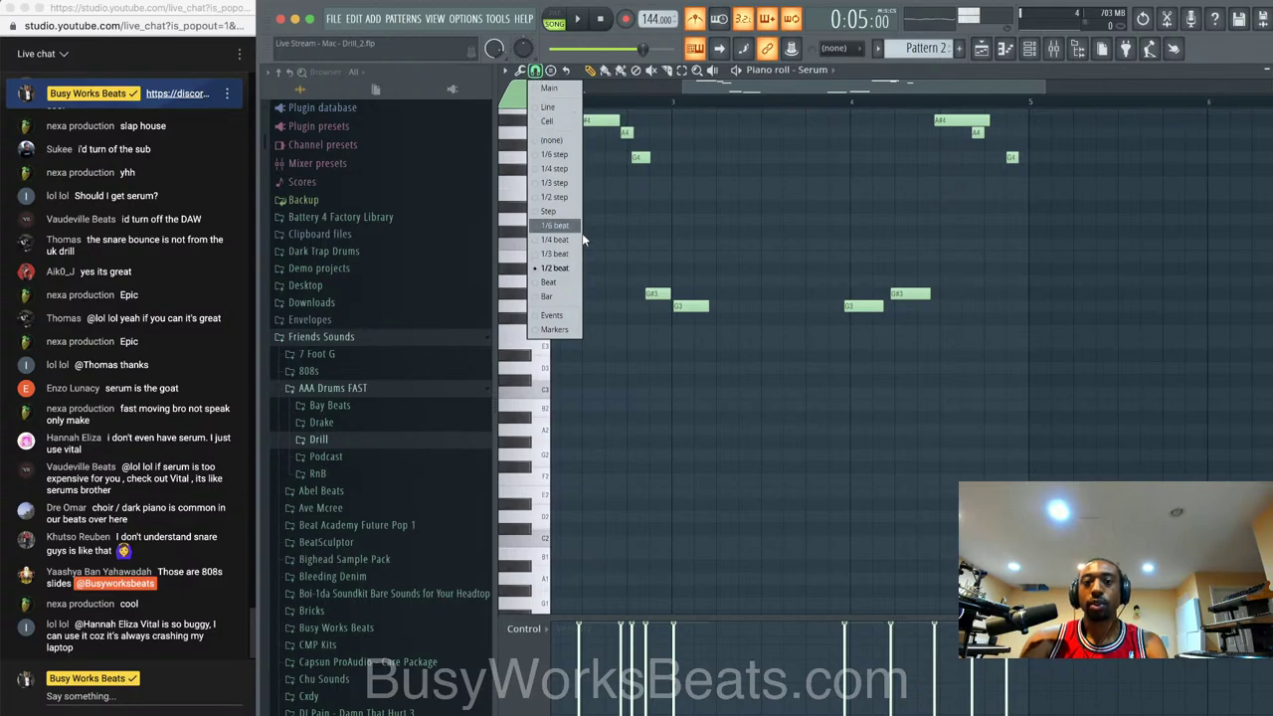
pyautogui.click(572, 256)
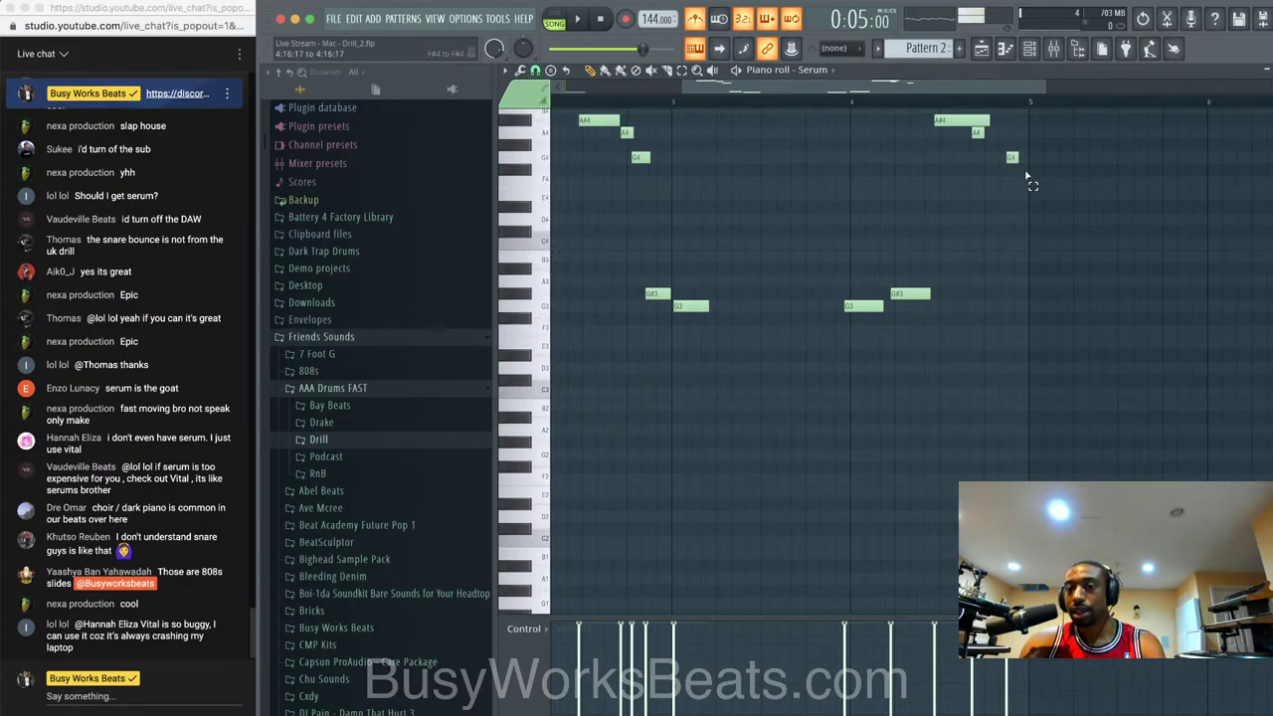
pyautogui.moveTo(1030, 177); pyautogui.dragTo(958, 117)
pyautogui.hotkey('ctrl', 'q')
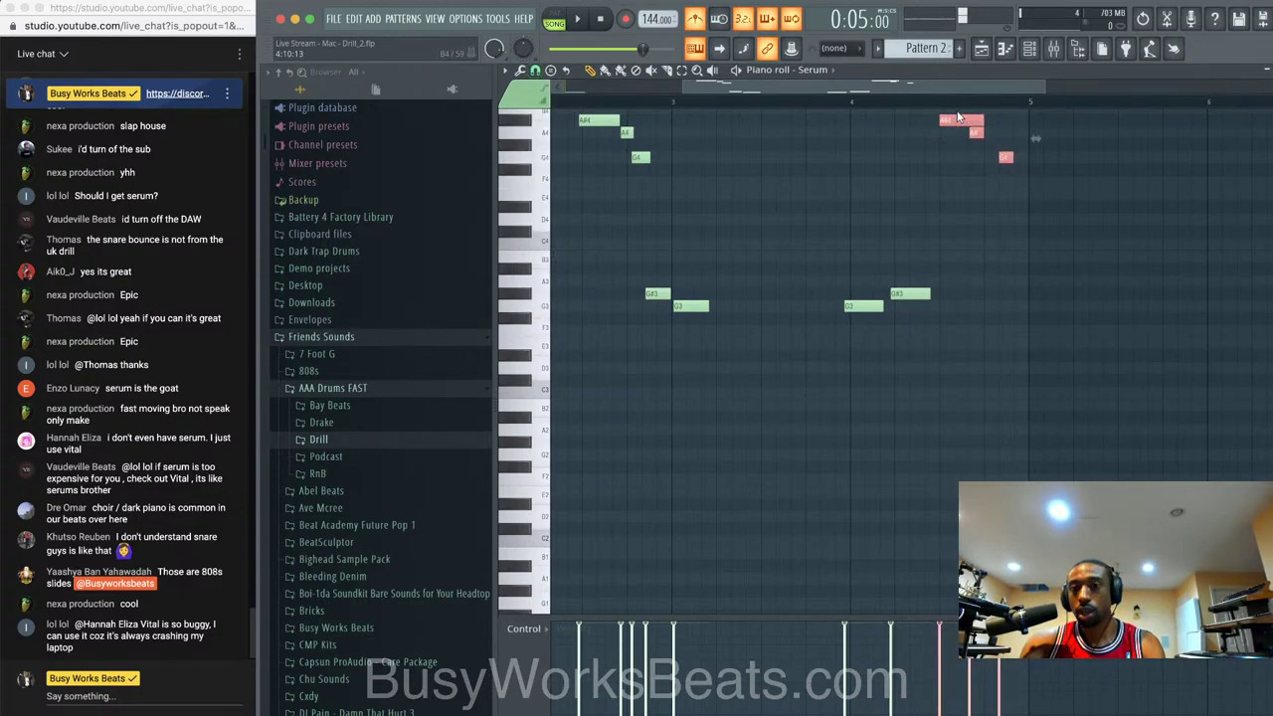
pyautogui.press('space')
pyautogui.scroll(-3, 1108, 122)
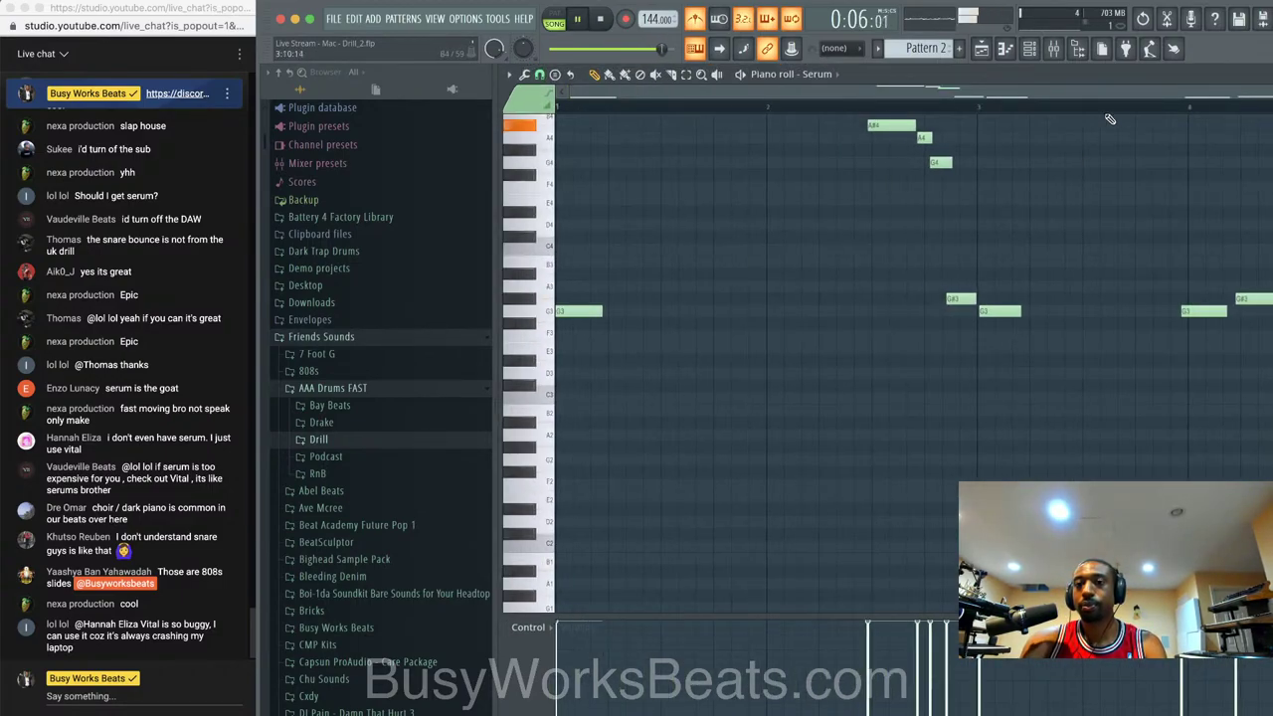
pyautogui.press('space')
pyautogui.moveTo(1154, 70); pyautogui.dragTo(1139, 67)
pyautogui.doubleClick(1139, 66)
pyautogui.press('space')
# - Try moving the last A4 note in bar 4 right up to the G4 note
pyautogui.press('space')
pyautogui.scroll(3, 913, 184)
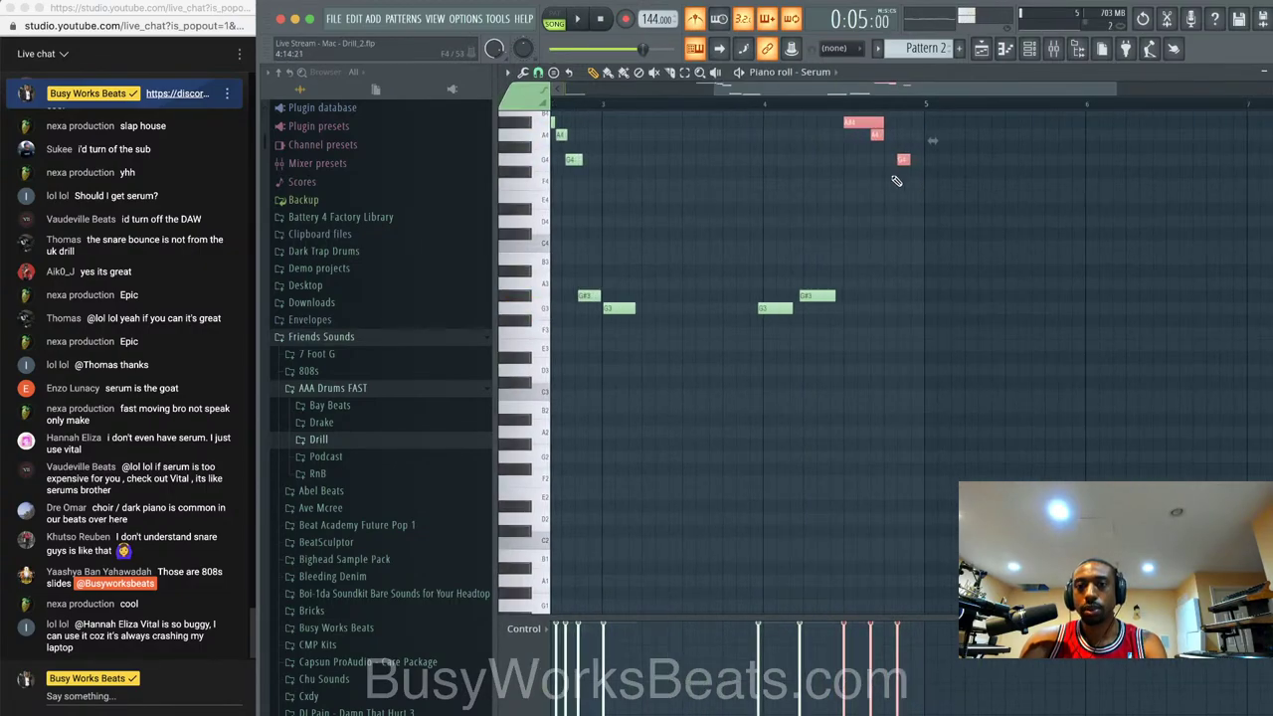
pyautogui.press('space')
pyautogui.hotkey('ctrl', 'd')
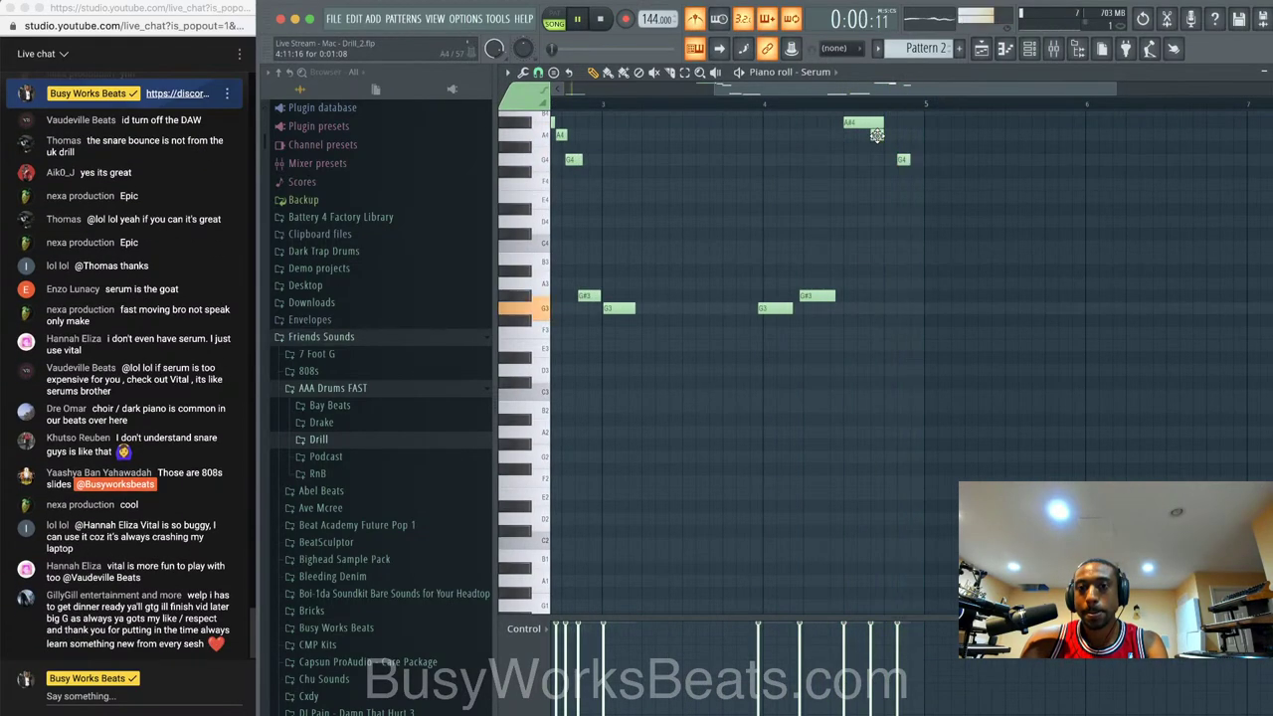
pyautogui.press('space')
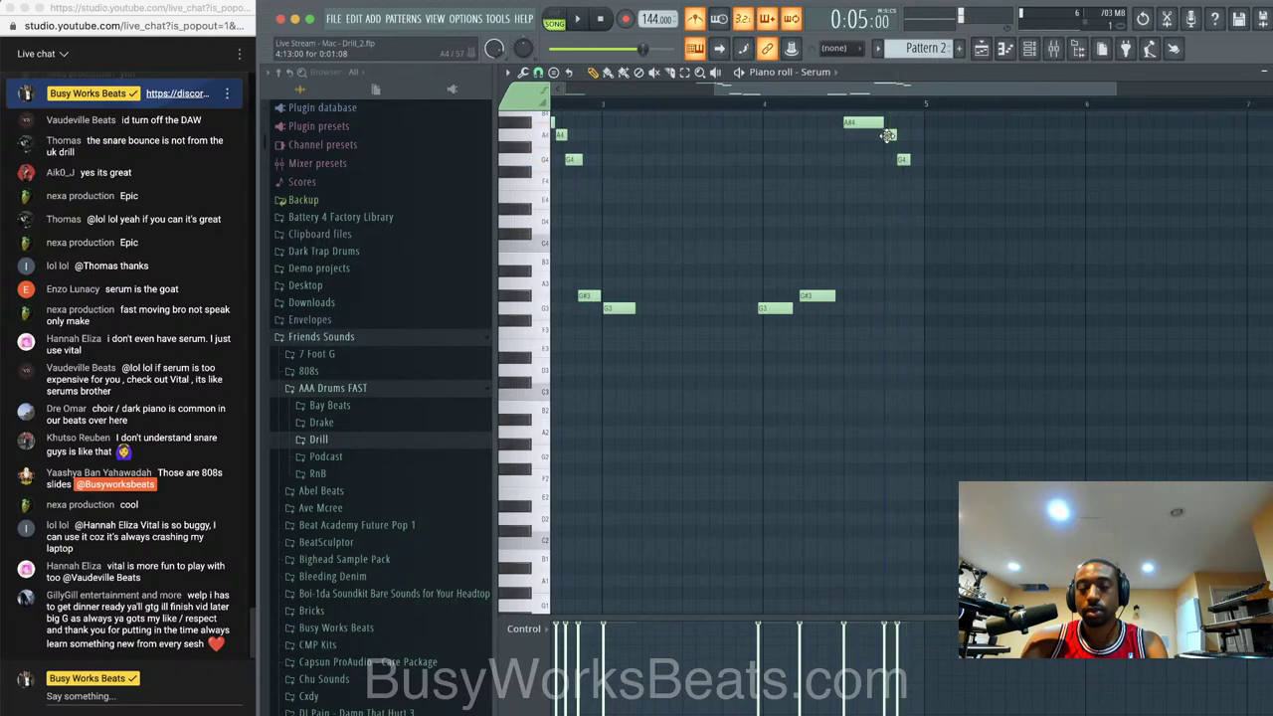
# - Undo the note move and the quantization in bar 4, and set the piano roll snap to 1/2 beat
pyautogui.hotkey('ctrl', 'z')
pyautogui.hotkey('ctrl', 'z')
pyautogui.hotkey('ctrl', 'z')
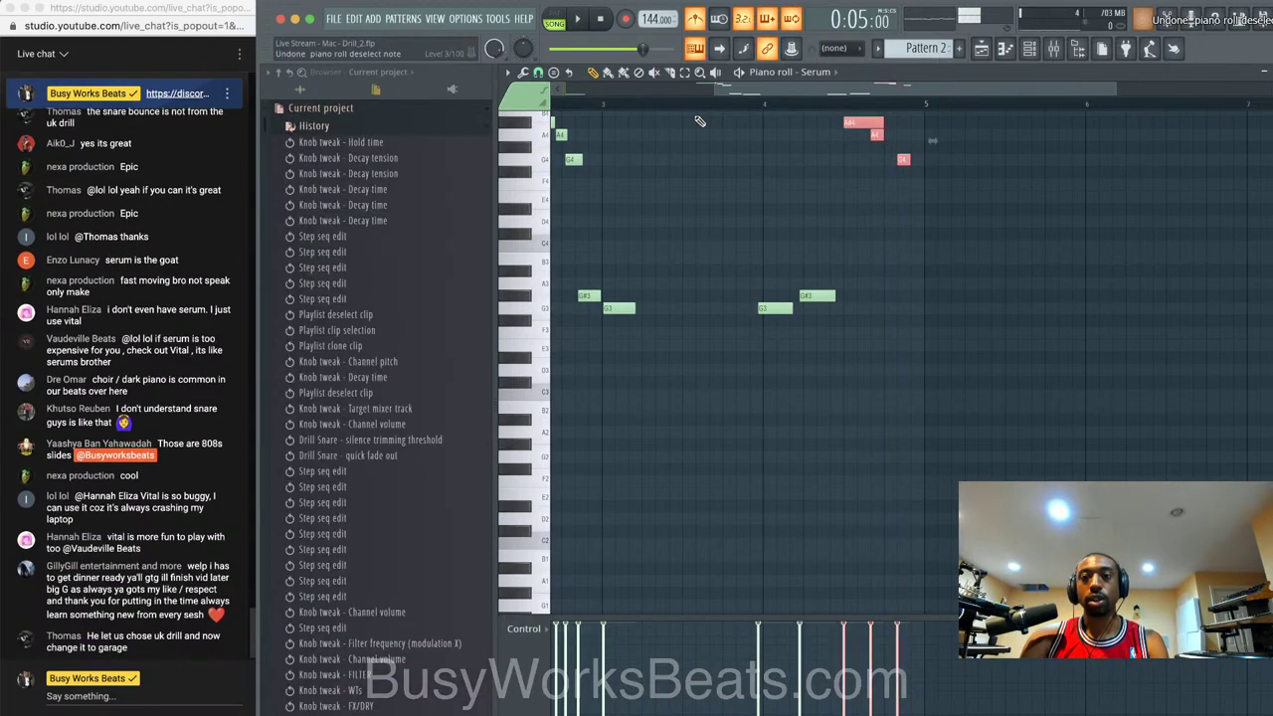
pyautogui.click(538, 73)
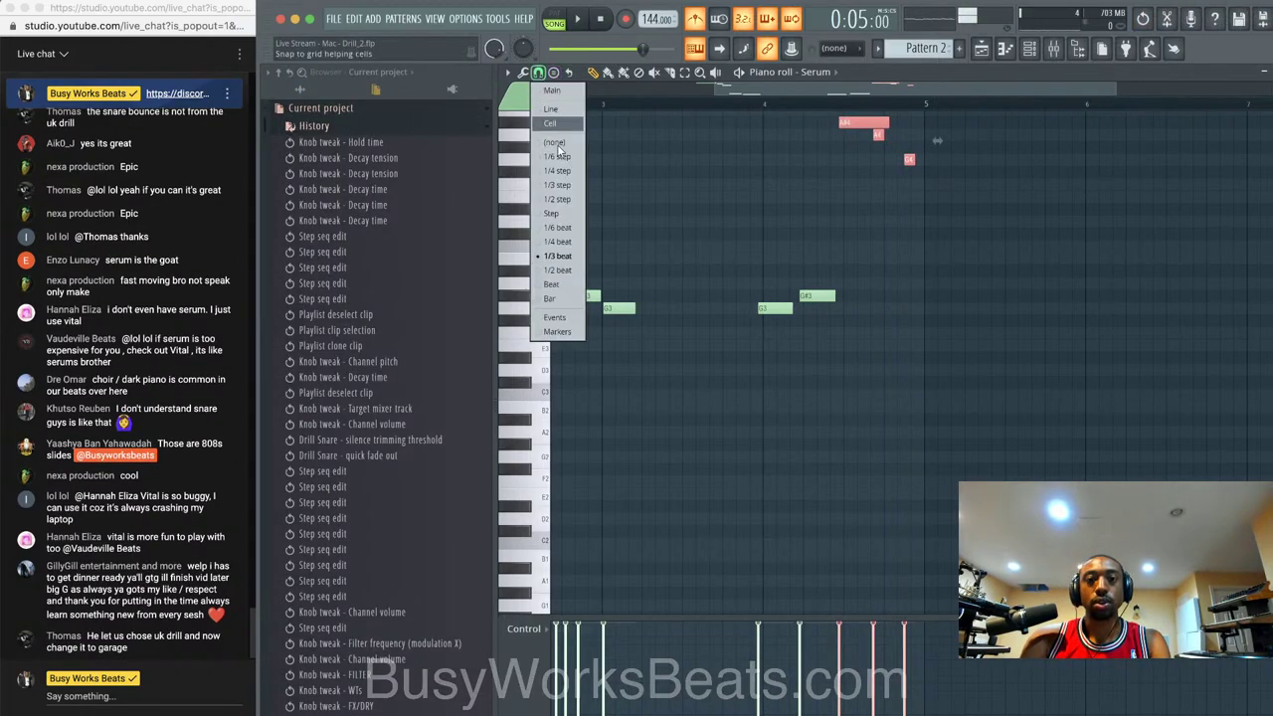
pyautogui.click(555, 270)
# - Play the song and shorten the A#4 note in bar 4 of the Serum part
pyautogui.press('space')
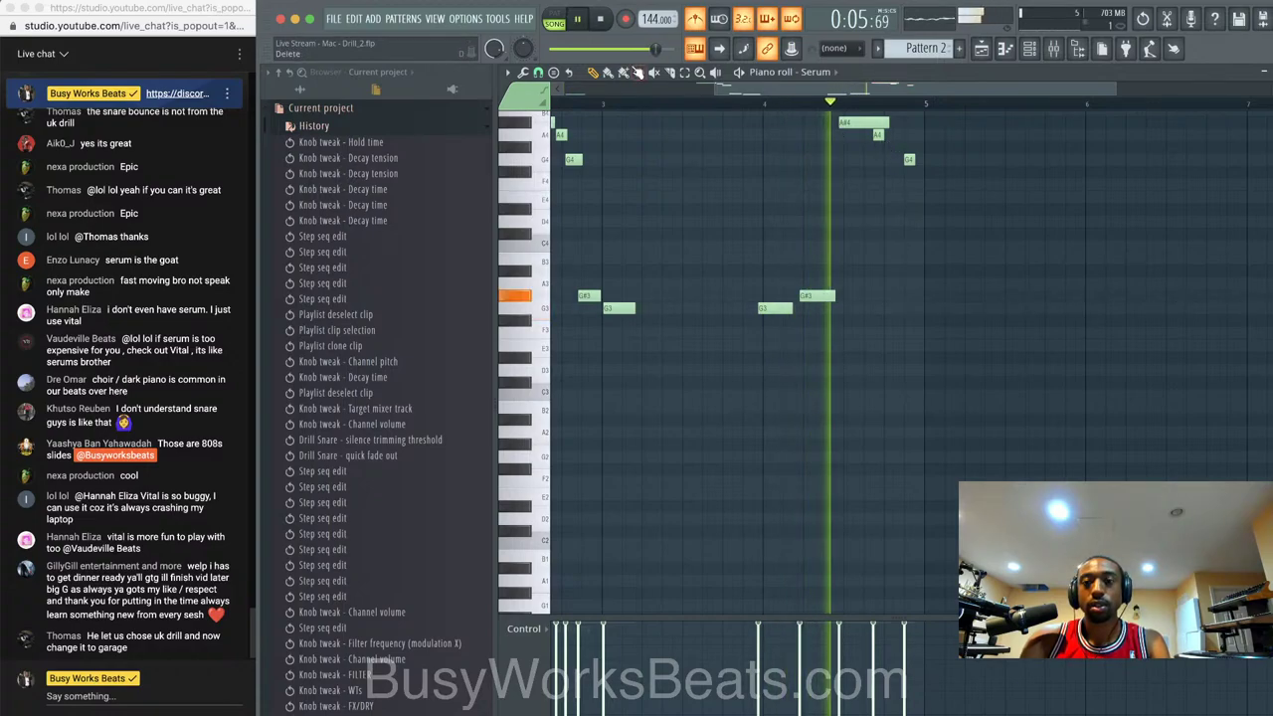
pyautogui.press('space')
pyautogui.press('space')
pyautogui.scroll(2, 900, 142)
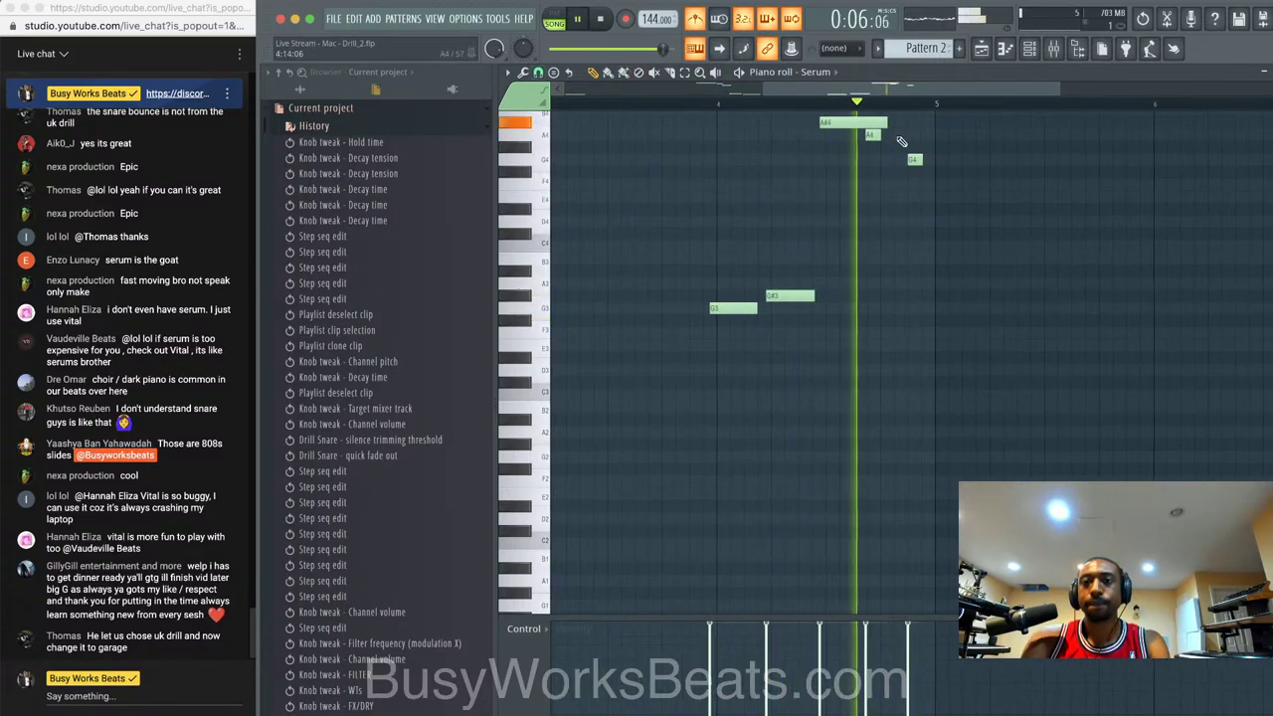
pyautogui.click(916, 160)
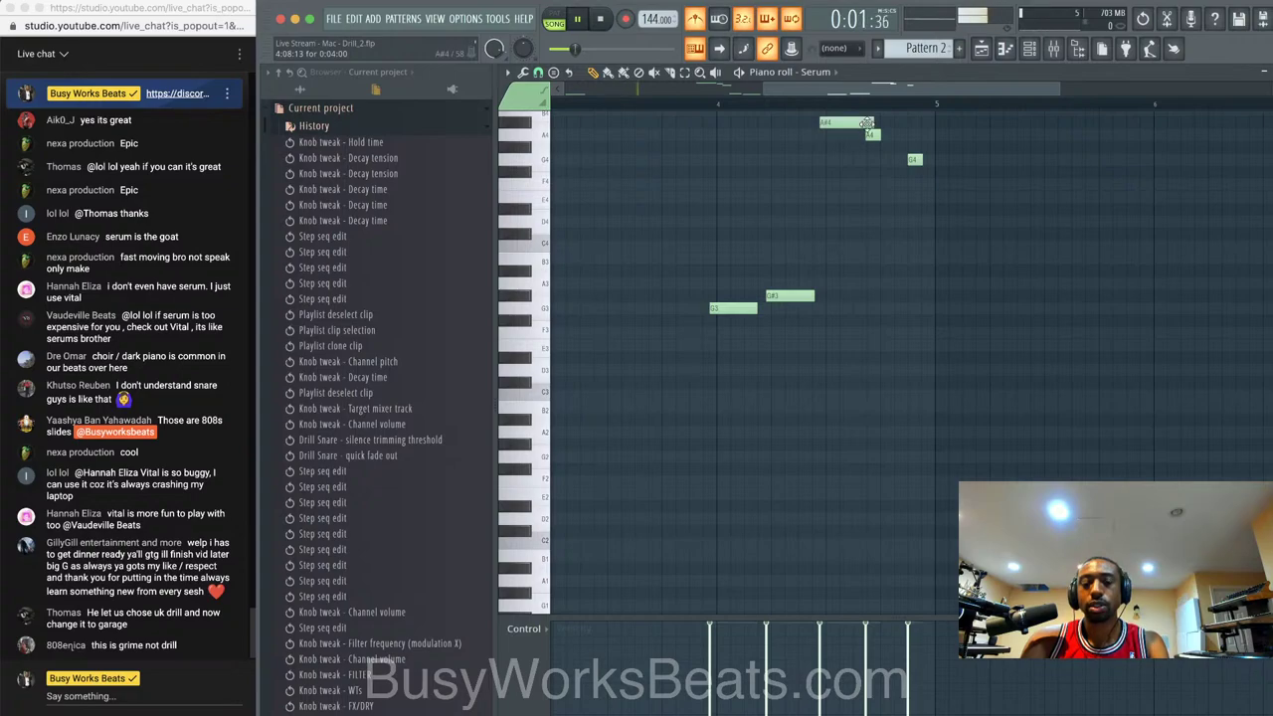
pyautogui.scroll(-2, 868, 122)
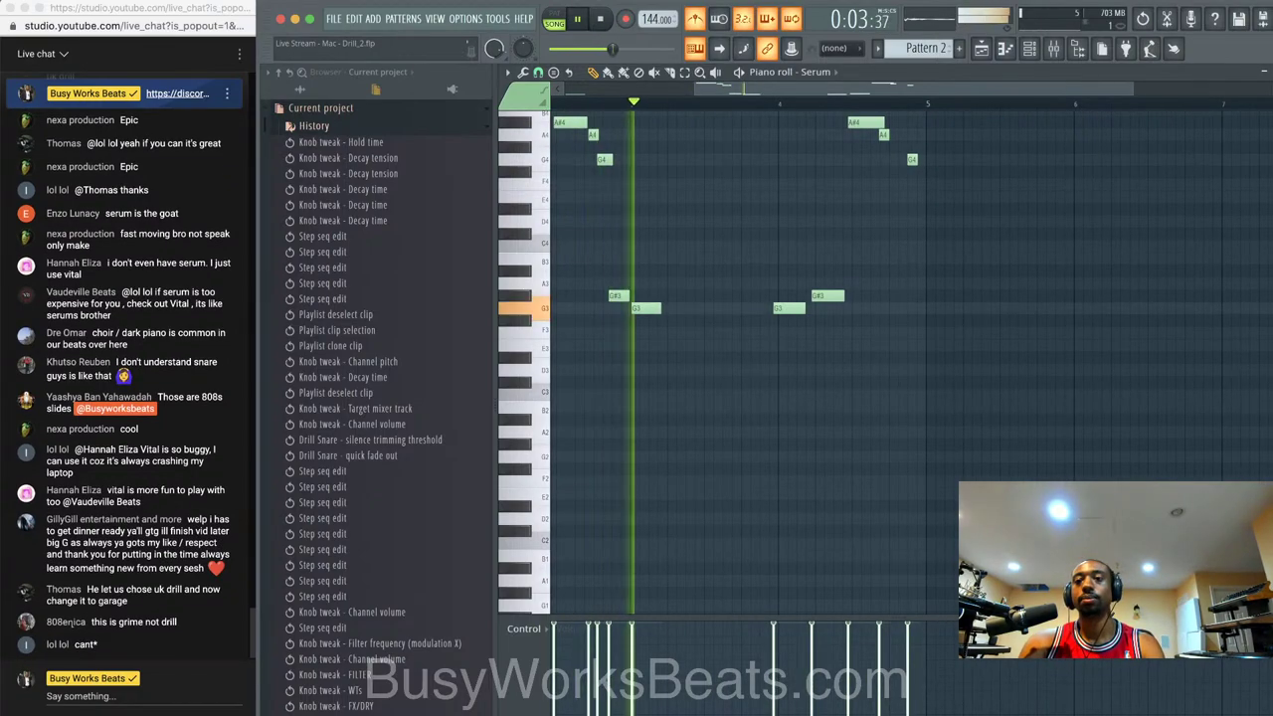
# - Close the piano roll and duplicate all Pattern 1 and Pattern 2 clips in the playlist to fill eight bars
pyautogui.click(1267, 73)
pyautogui.press('F6')
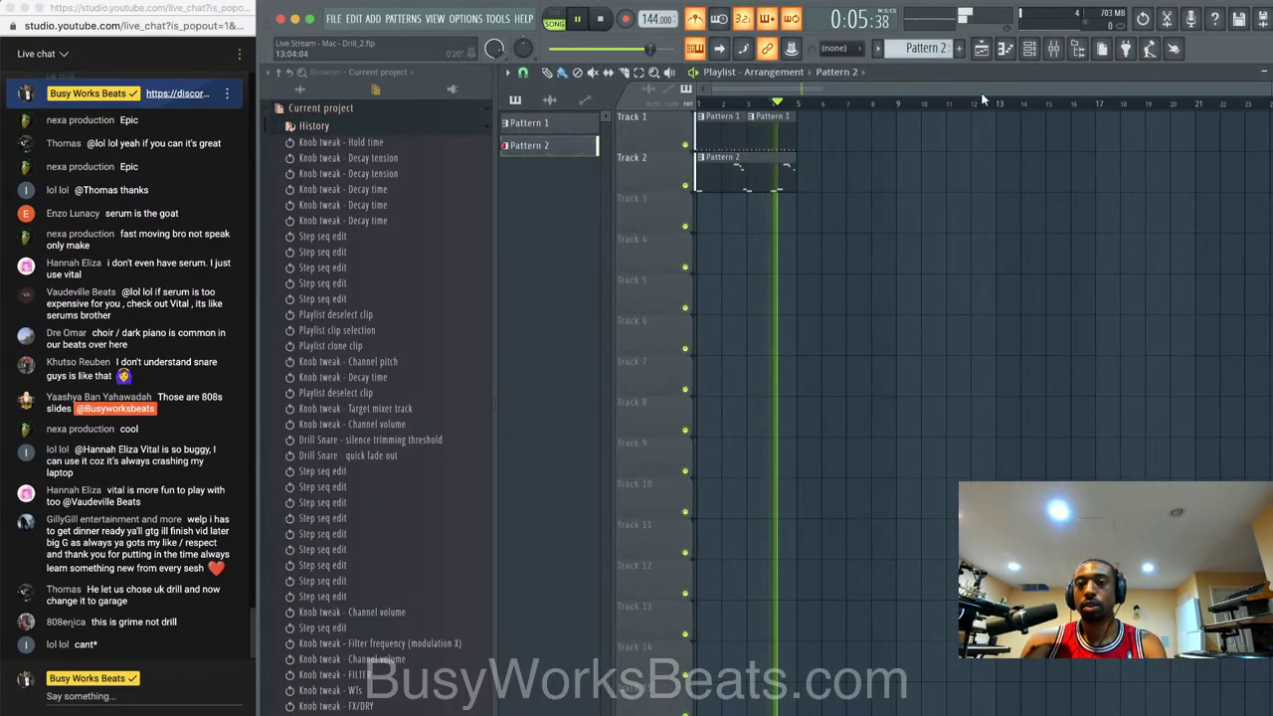
pyautogui.moveTo(843, 171); pyautogui.dragTo(721, 127)
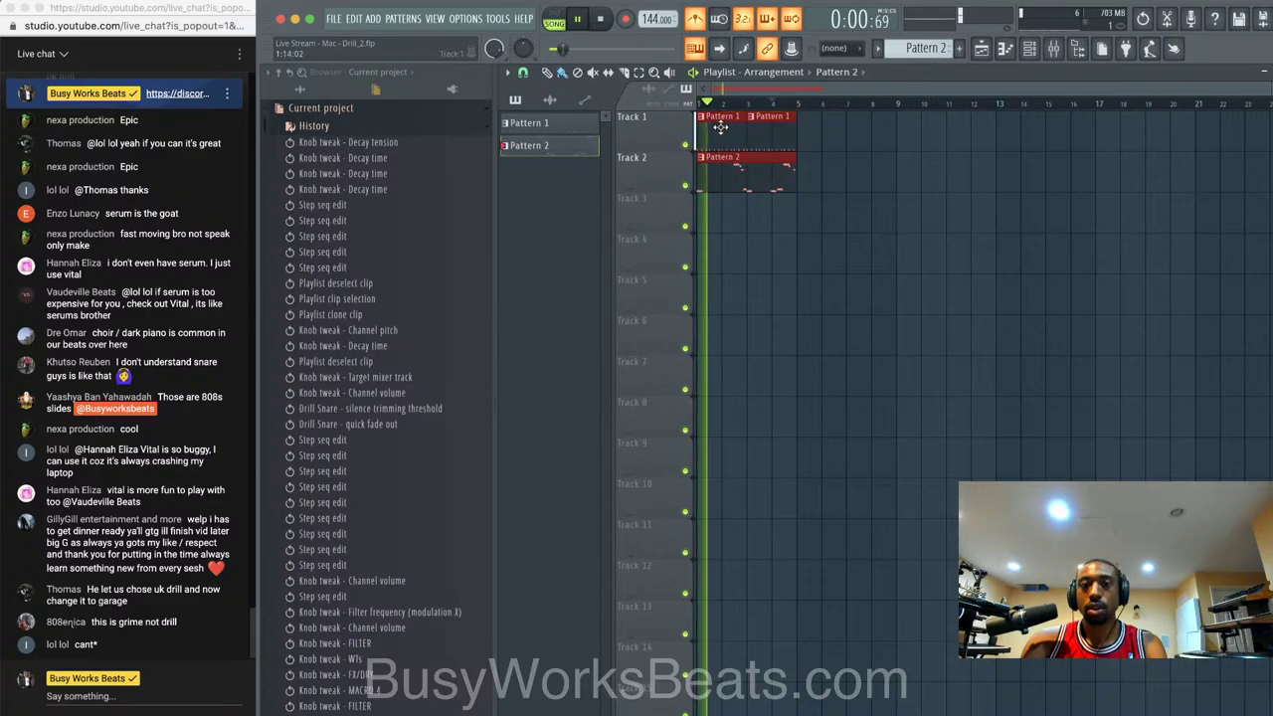
pyautogui.hotkey('ctrl', 'b')
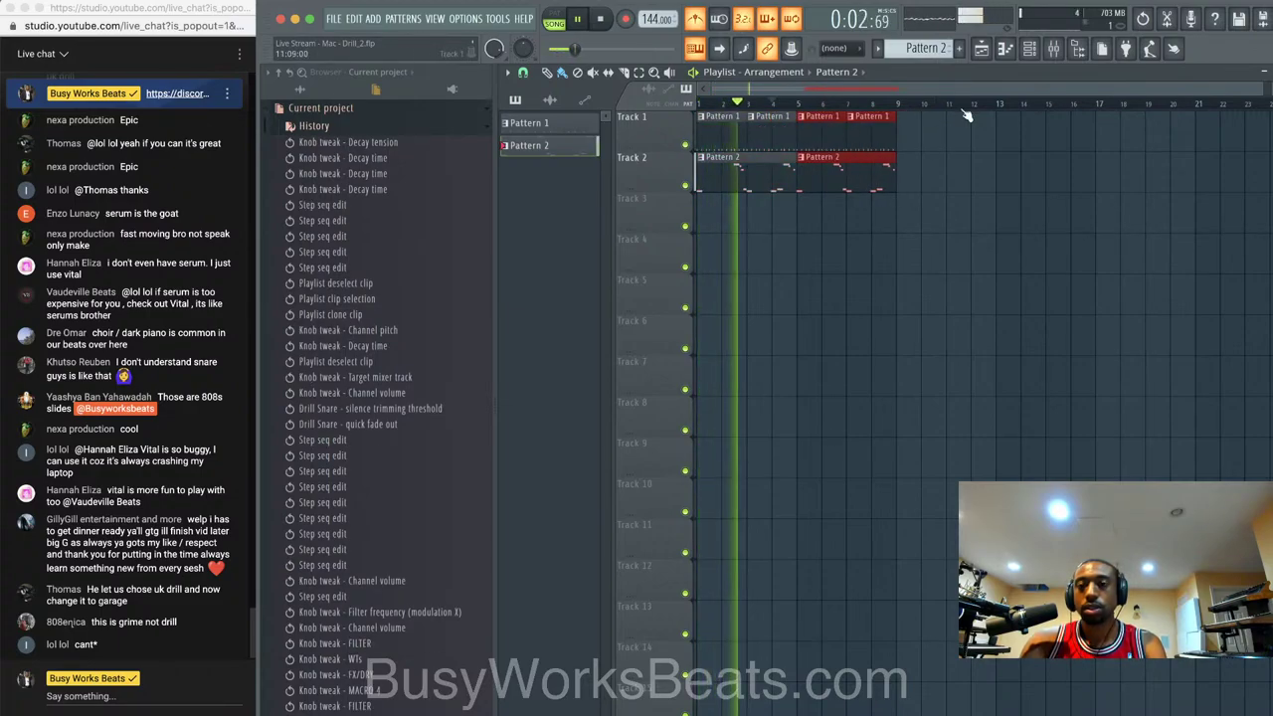
# - Stop playback, open Serum and create an automation clip for its Fil Cutoff parameter
pyautogui.click(1030, 49)
pyautogui.press('space')
pyautogui.click(661, 153)
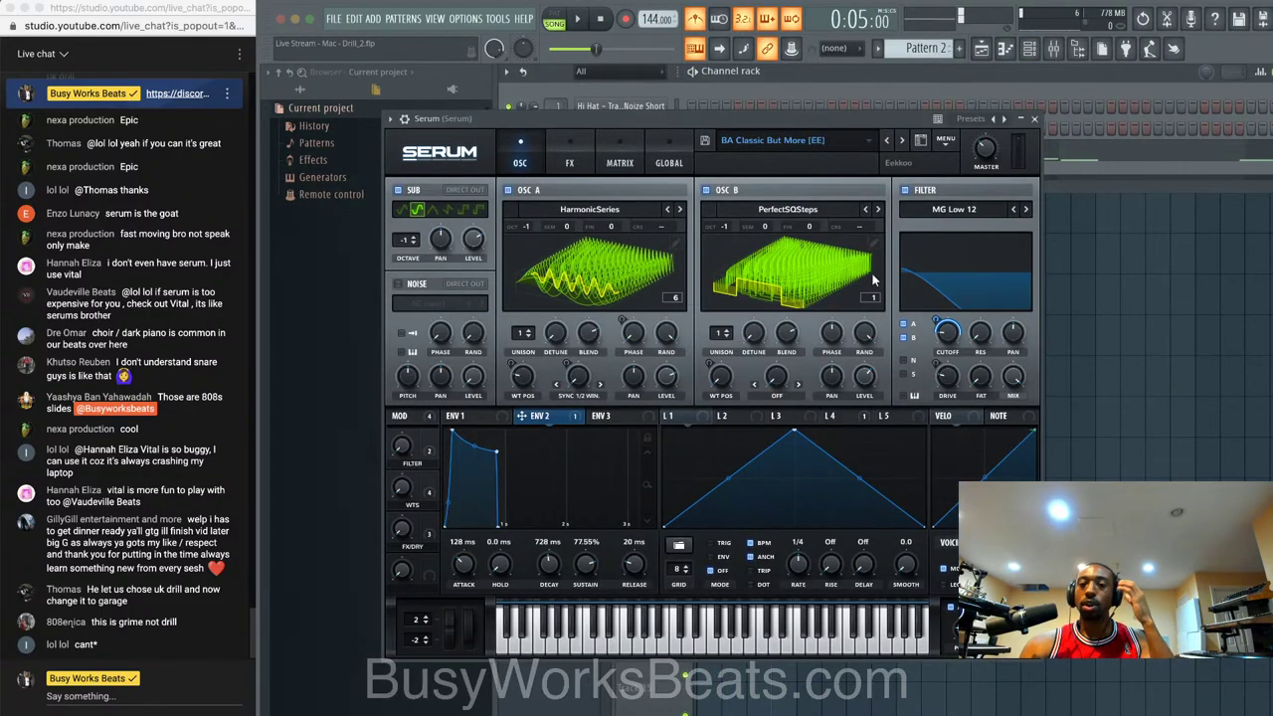
pyautogui.moveTo(950, 338)
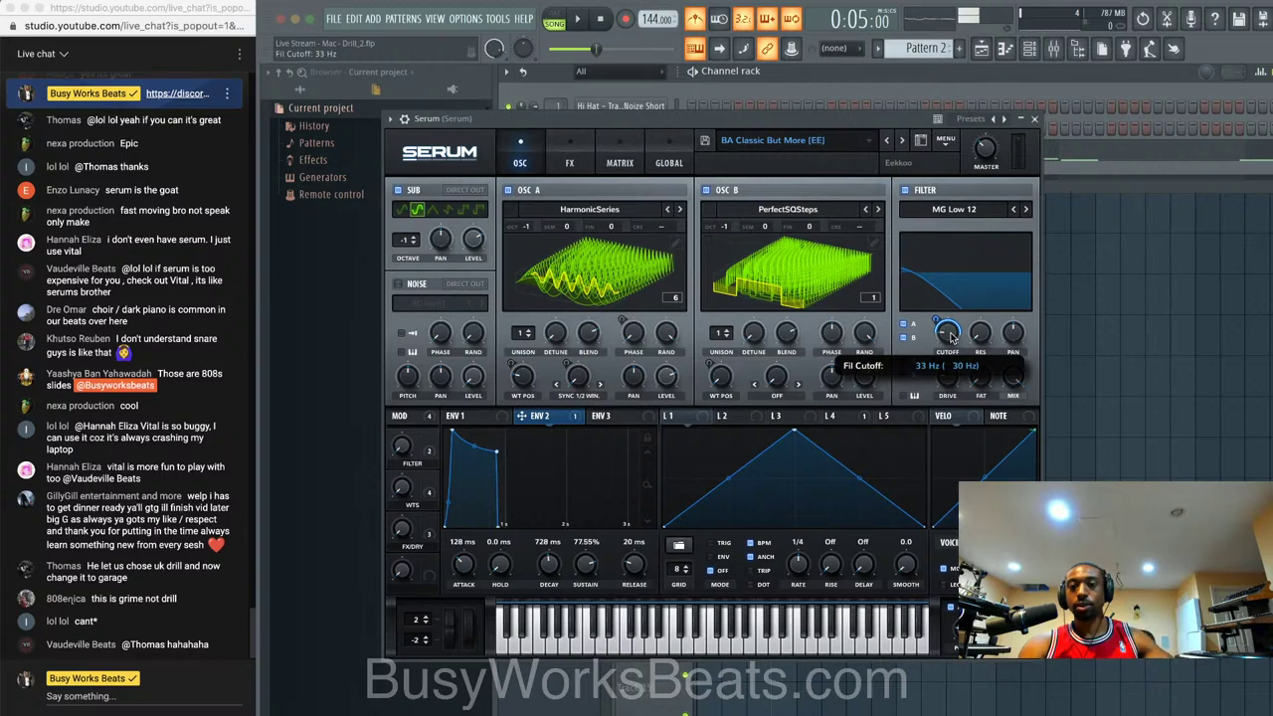
pyautogui.click(404, 120)
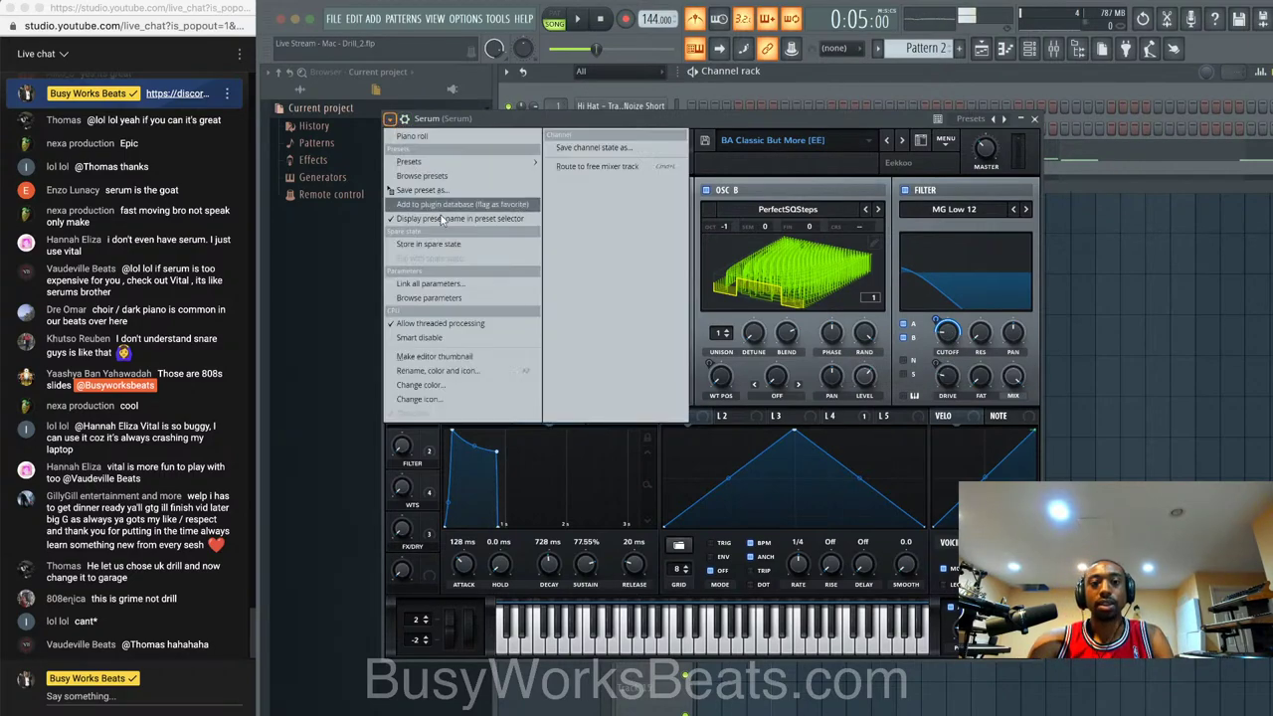
pyautogui.click(408, 296)
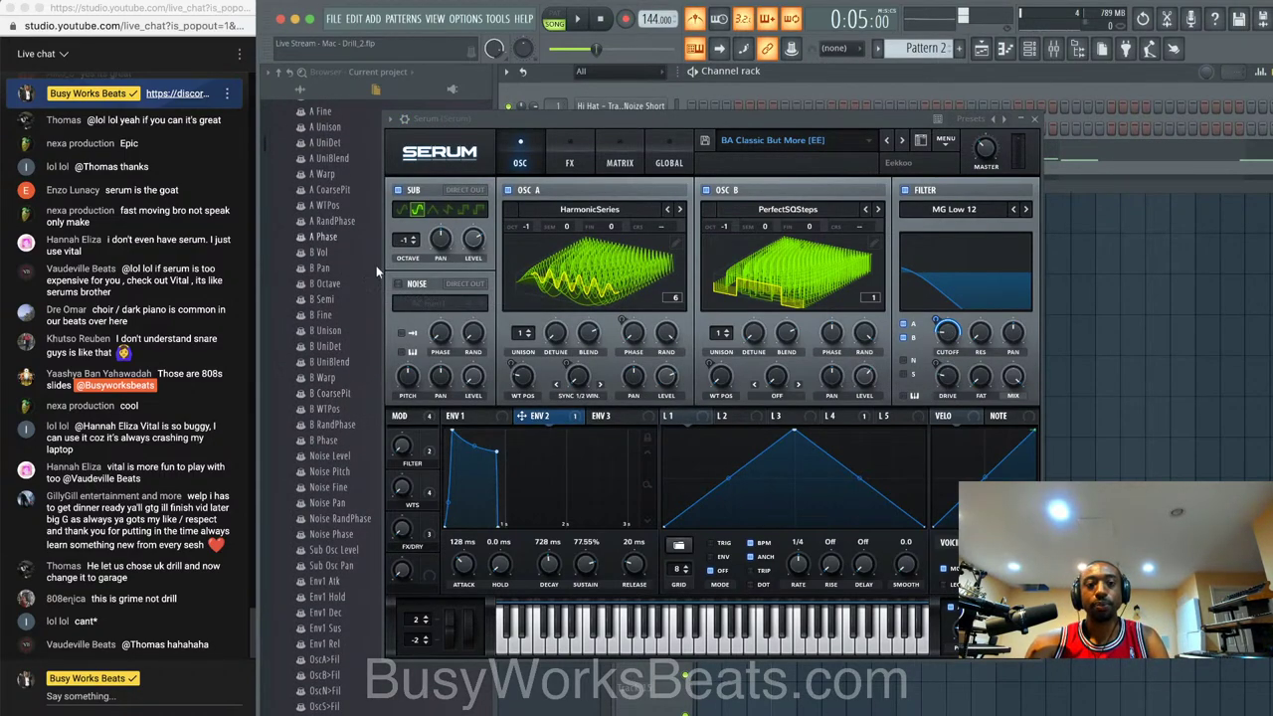
pyautogui.scroll(-1, 363, 616)
pyautogui.rightClick(343, 710)
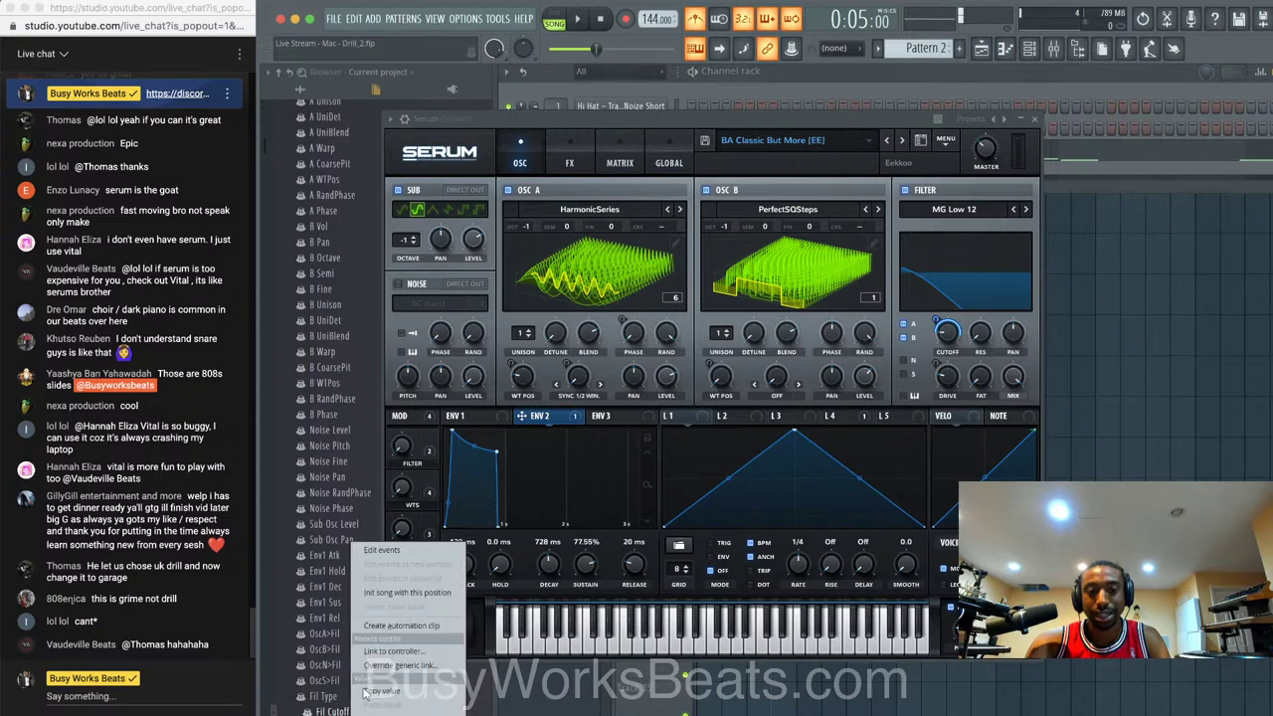
pyautogui.click(418, 630)
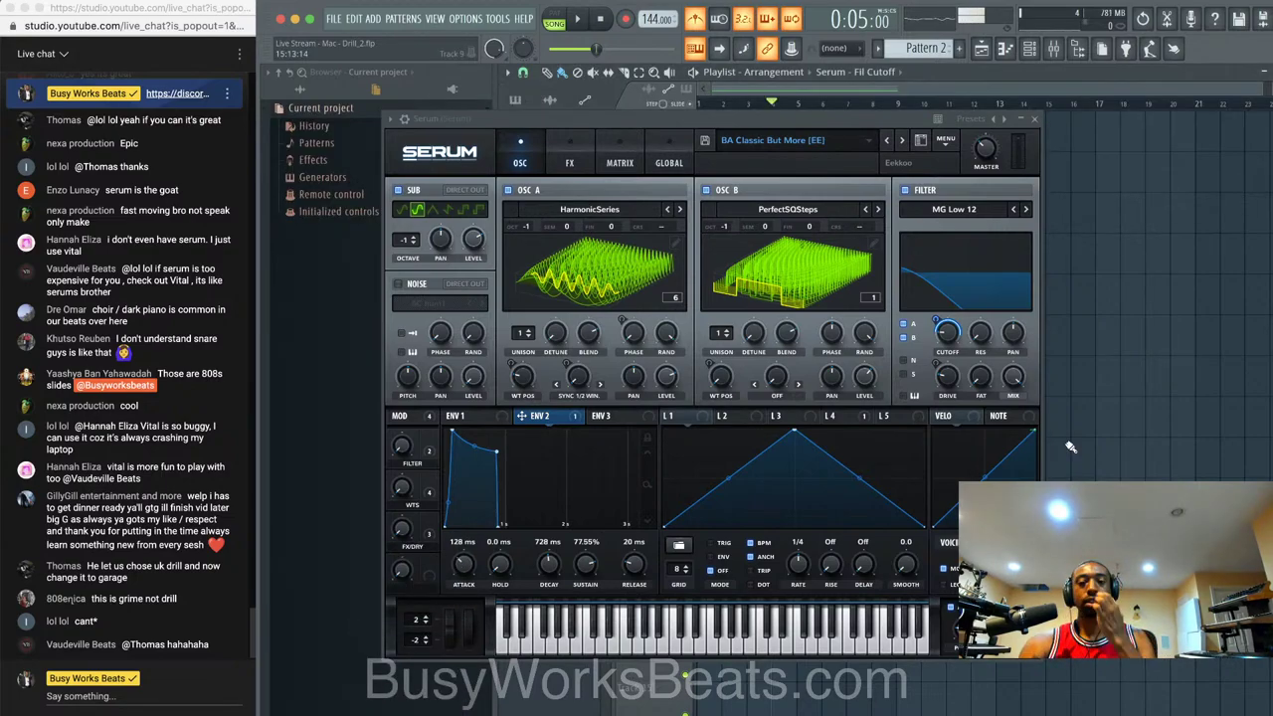
# - Close Serum, copy the value of the first Fil Cutoff automation point and paste it into a point at bar 5
pyautogui.click(1035, 119)
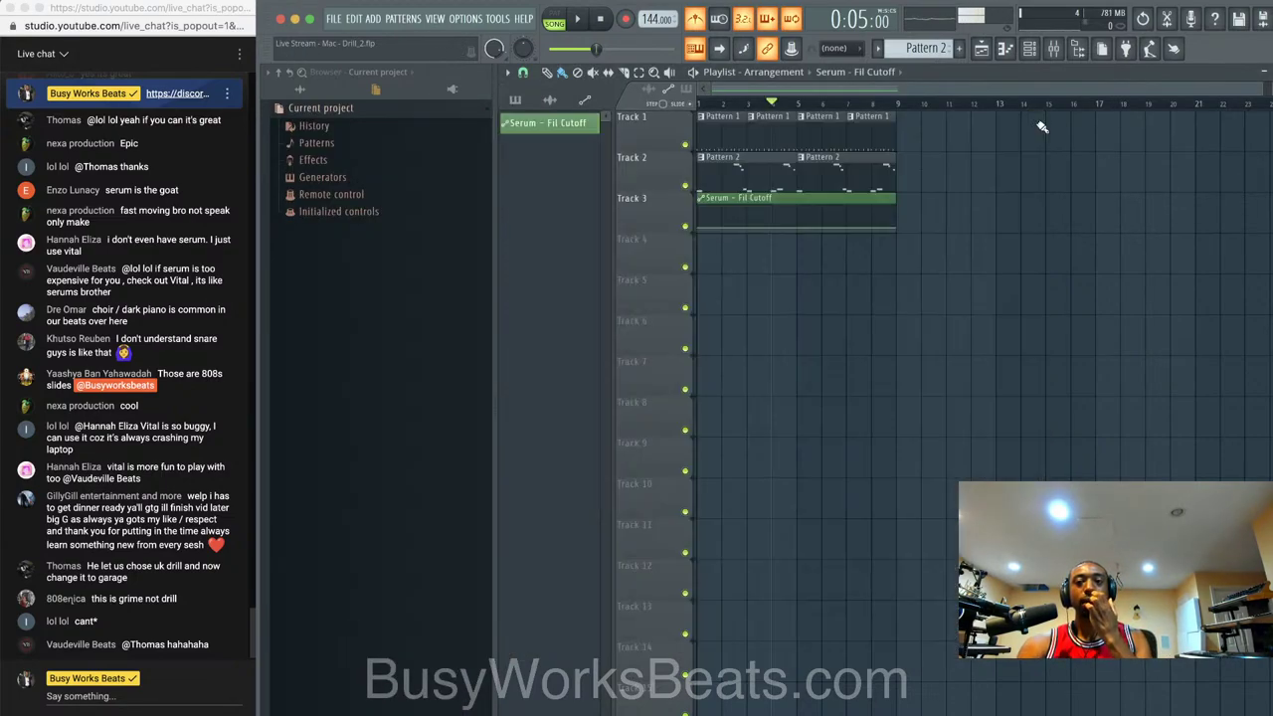
pyautogui.rightClick(701, 229)
pyautogui.click(737, 464)
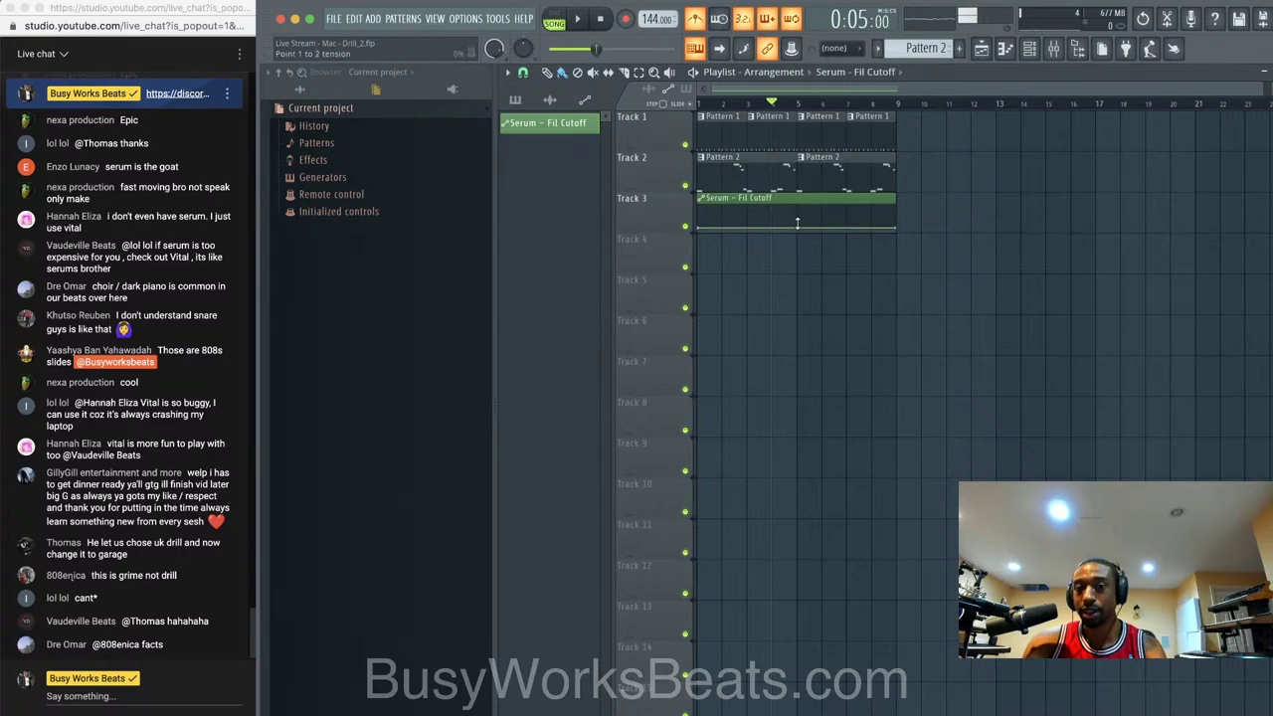
pyautogui.rightClick(800, 220)
pyautogui.click(840, 470)
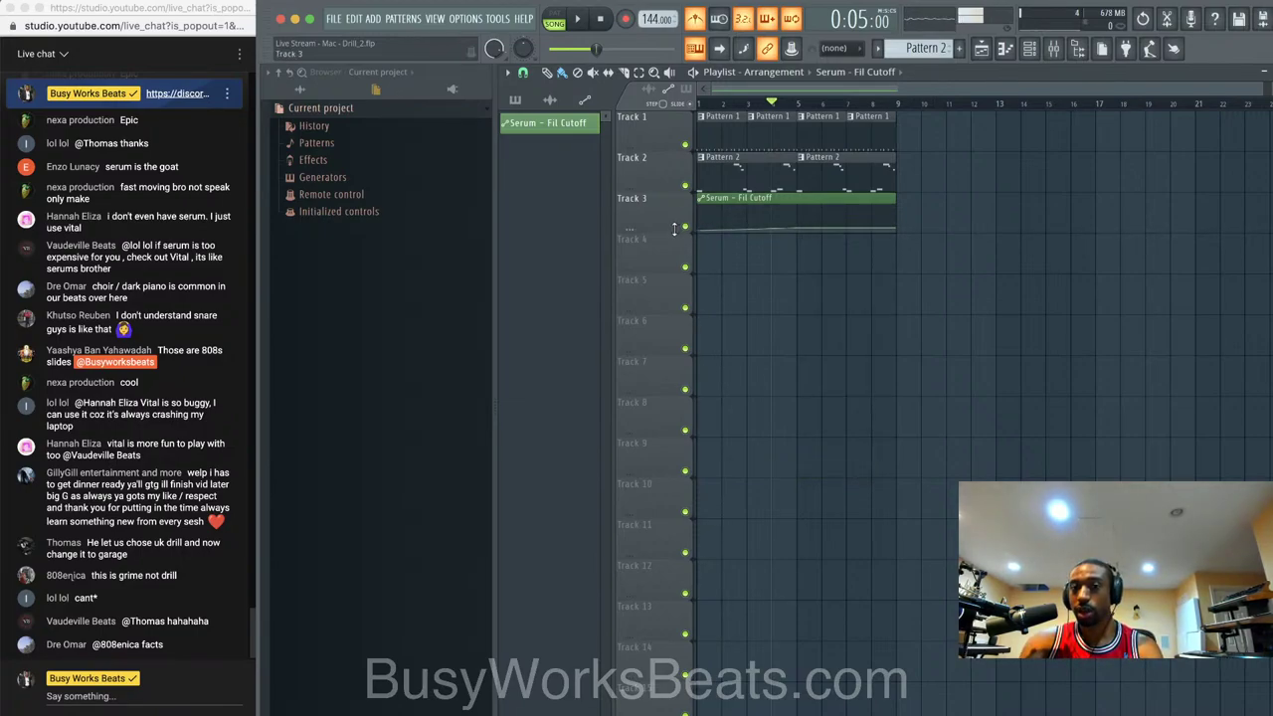
# - Enlarge Track 3, step the Fil Cutoff automation up to 18% at bar 5, and play the arrangement
pyautogui.moveTo(675, 229); pyautogui.dragTo(687, 288)
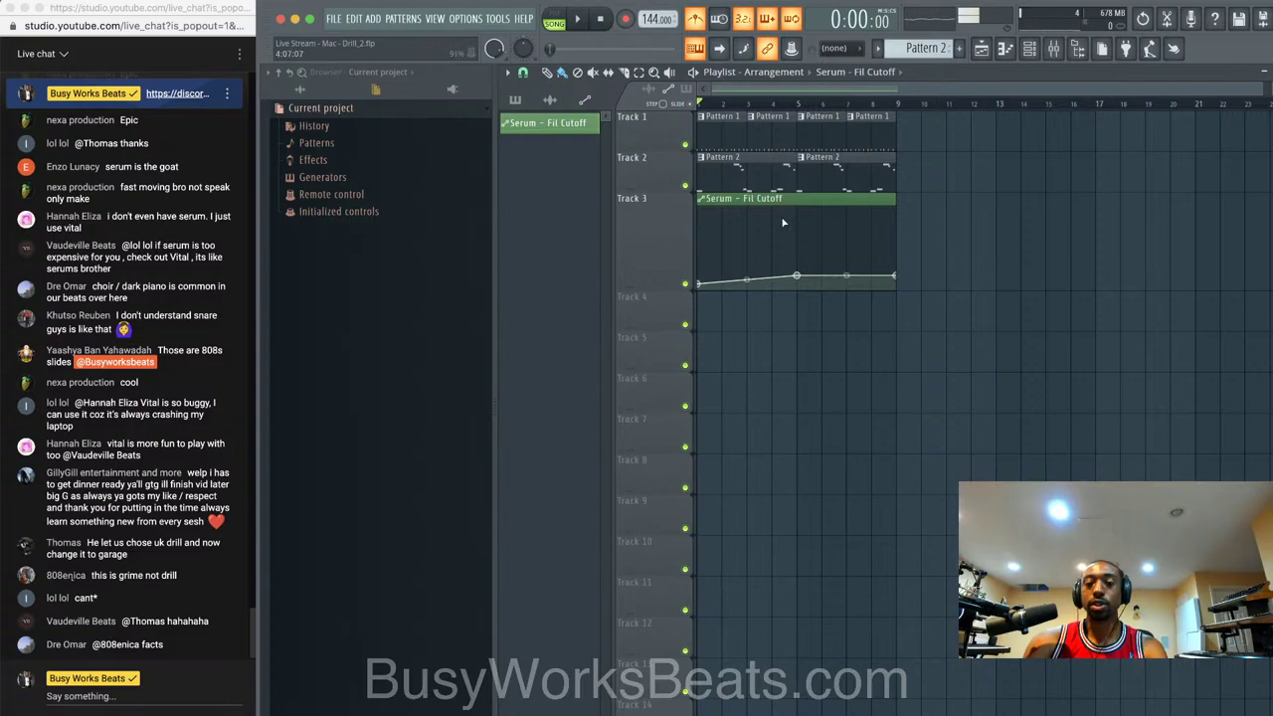
pyautogui.moveTo(775, 287); pyautogui.dragTo(801, 277)
pyautogui.rightClick(797, 279)
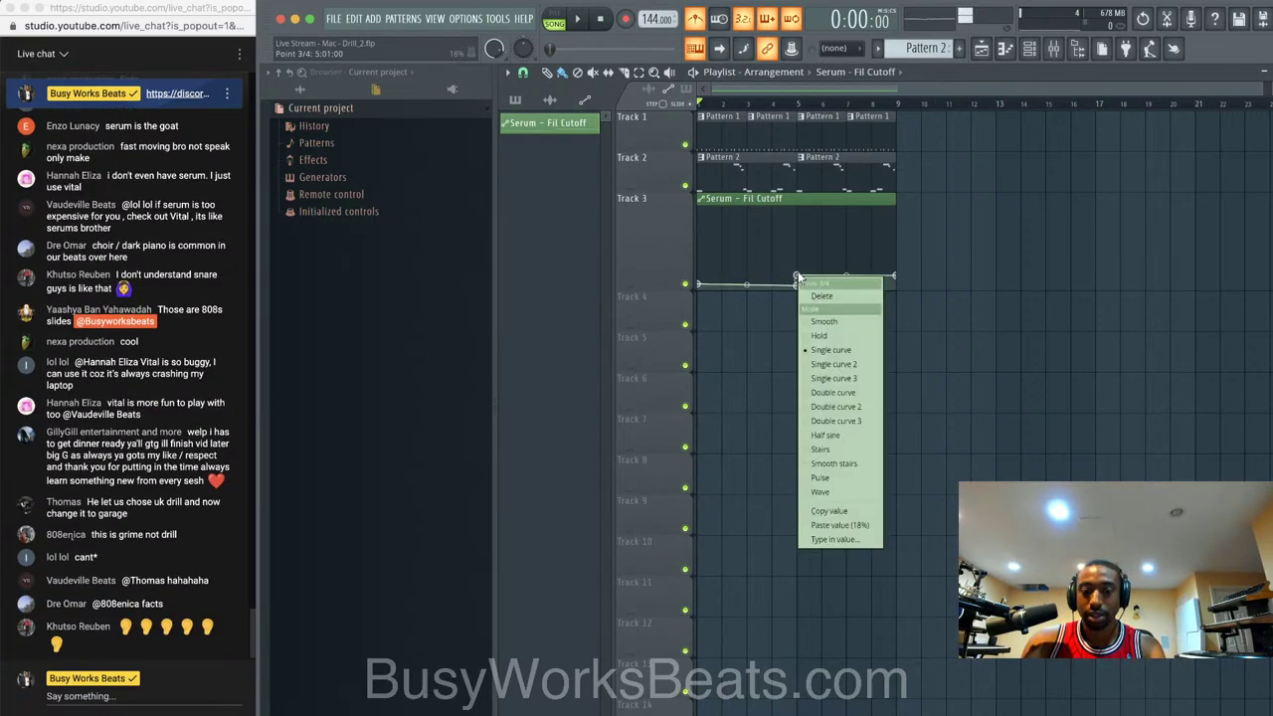
pyautogui.press('space')
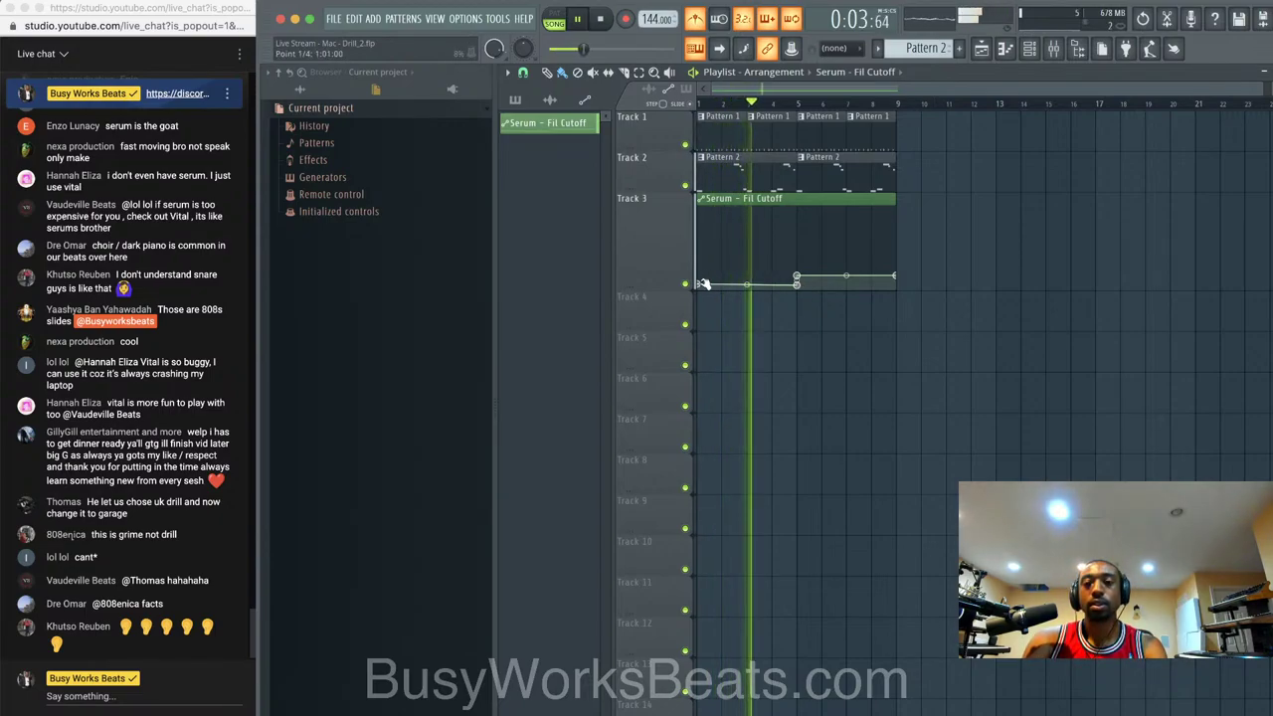
pyautogui.moveTo(938, 288); pyautogui.dragTo(704, 114)
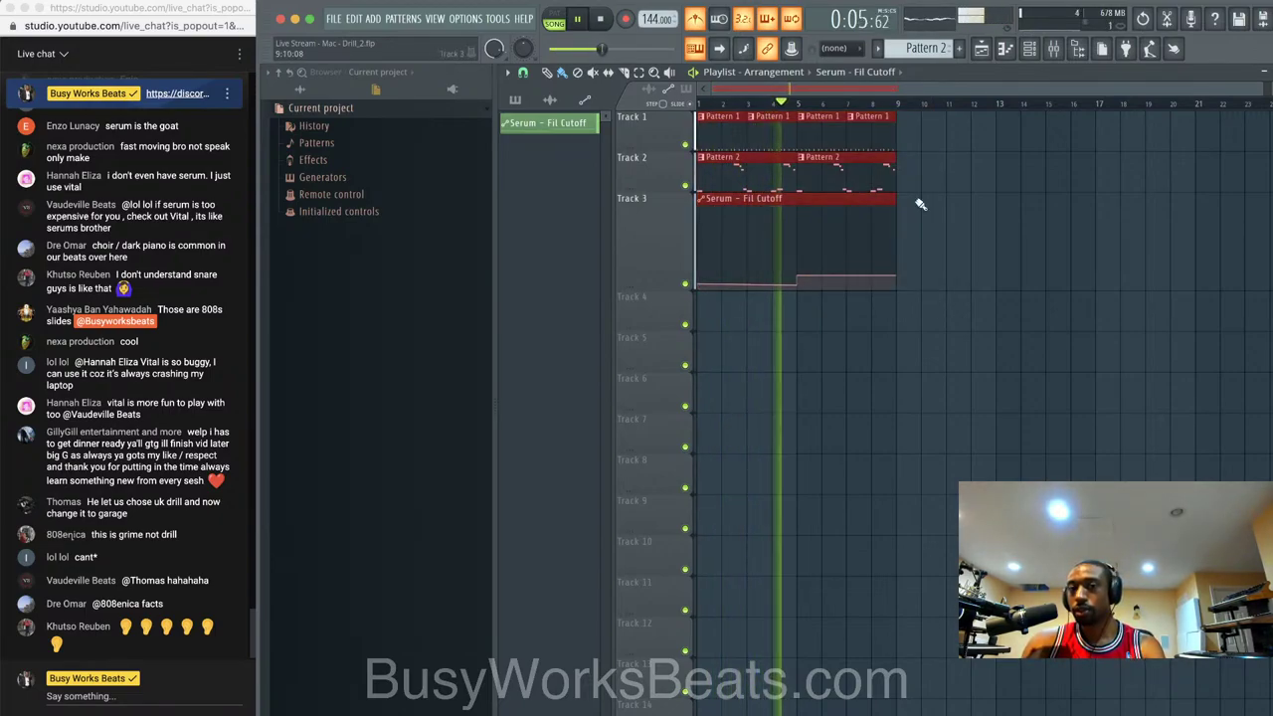
pyautogui.rightClick(962, 203)
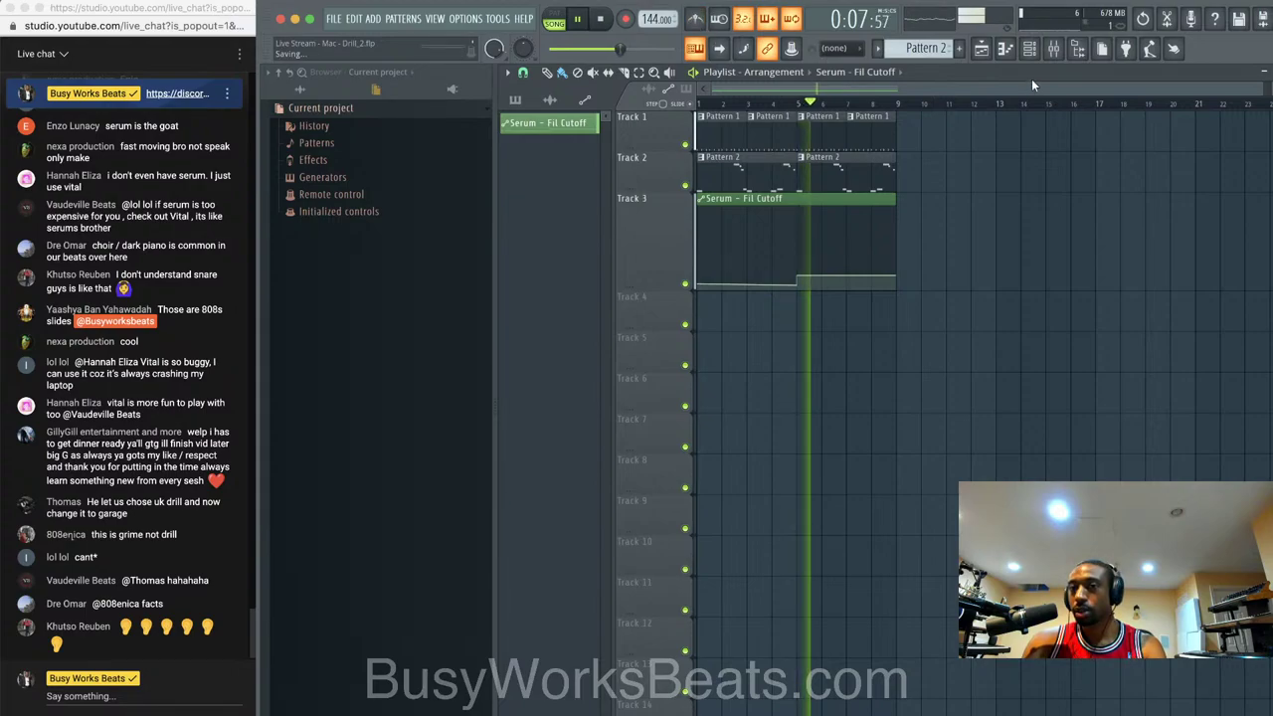
# - Open the channel rack, switch to Pattern 3 and add an FL Keys channel
pyautogui.click(1035, 52)
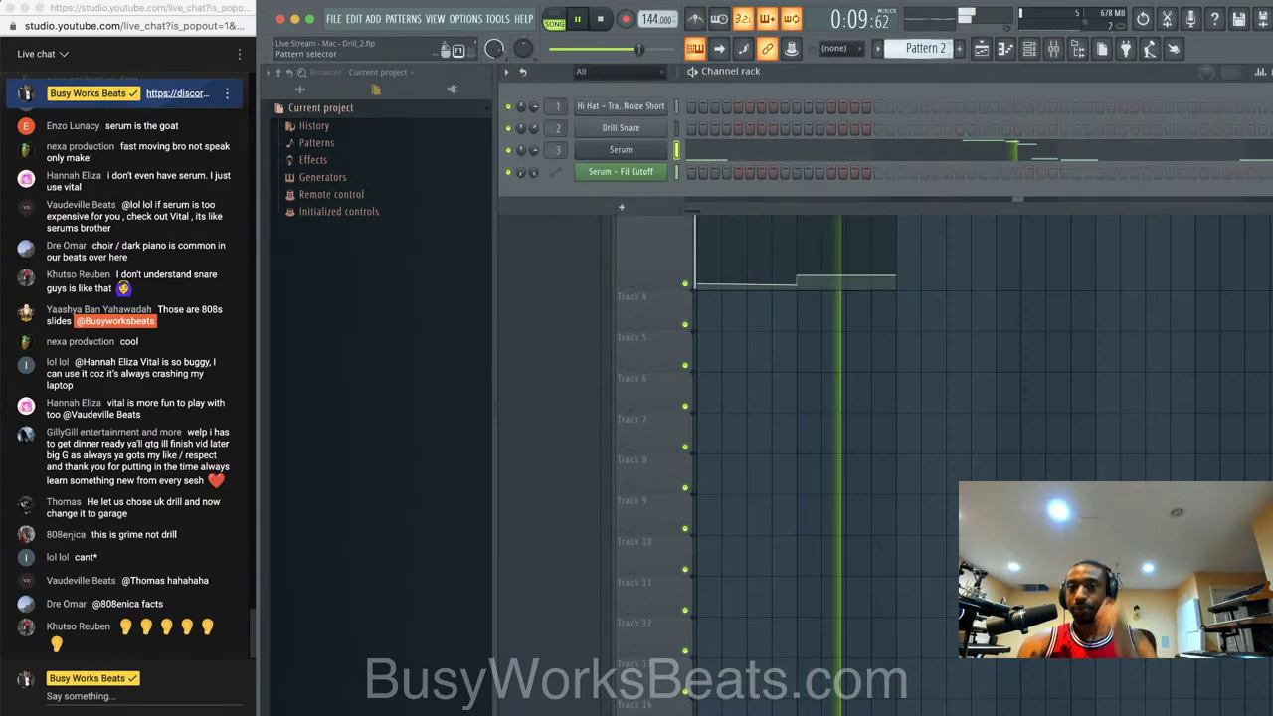
pyautogui.moveTo(925, 48); pyautogui.dragTo(925, 40)
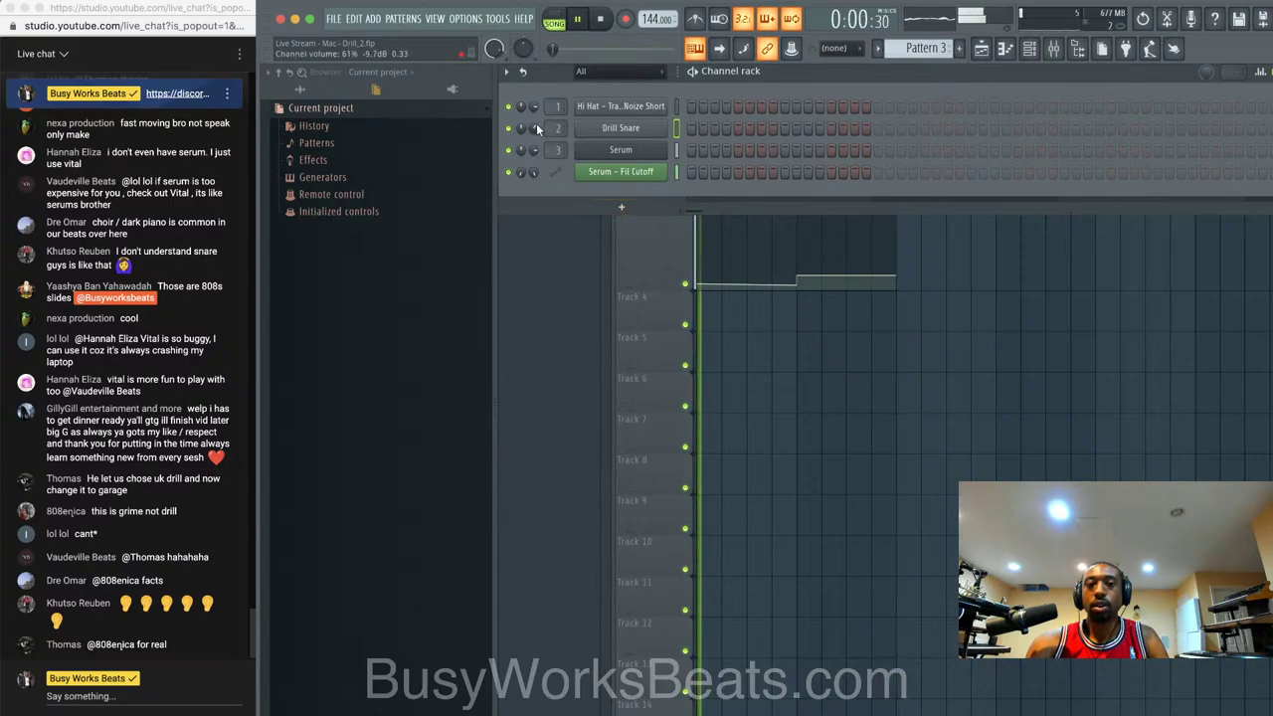
pyautogui.click(625, 206)
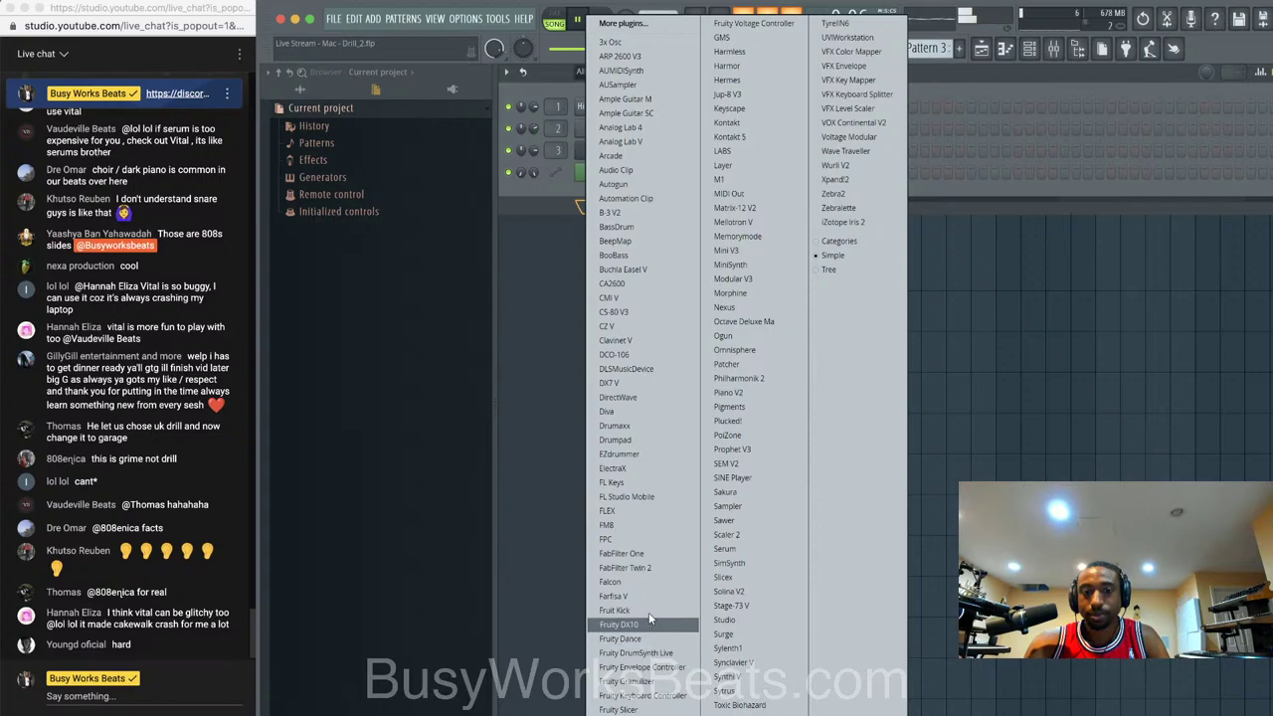
pyautogui.click(614, 482)
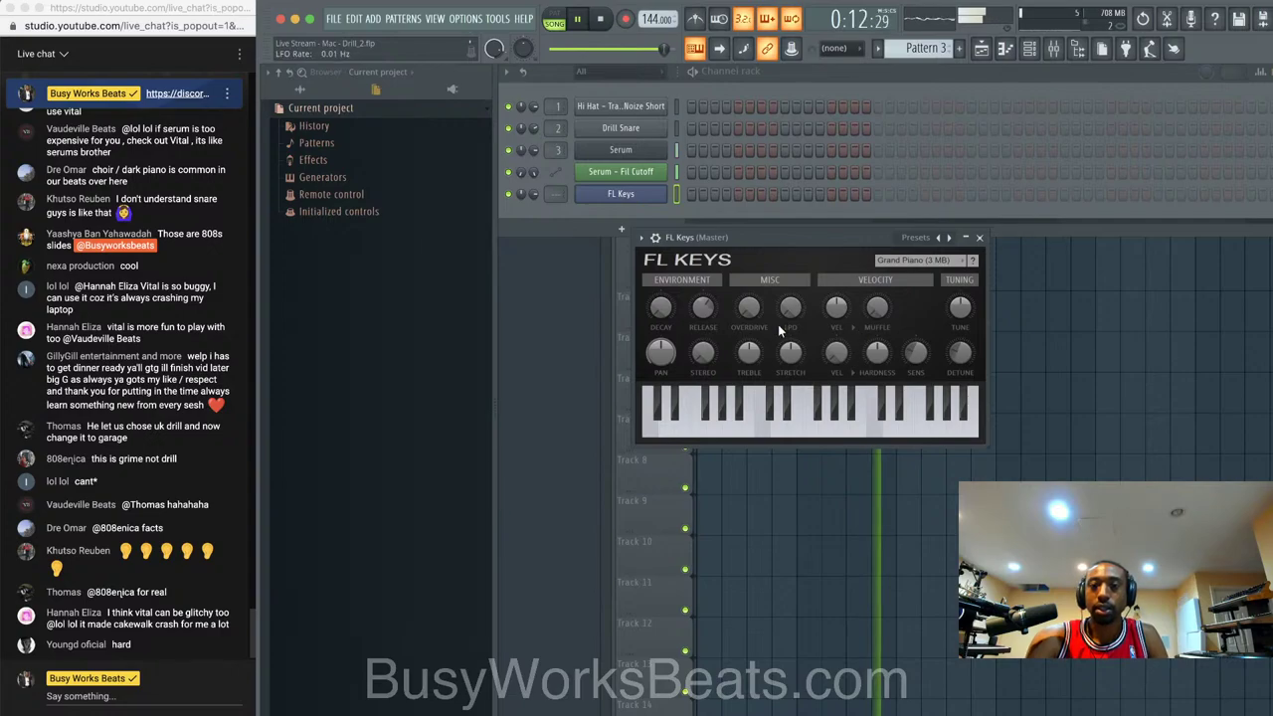
# - Lower the FL Keys release and its channel volume to 40% while the song plays, and stop playback
pyautogui.moveTo(703, 309); pyautogui.dragTo(702, 343)
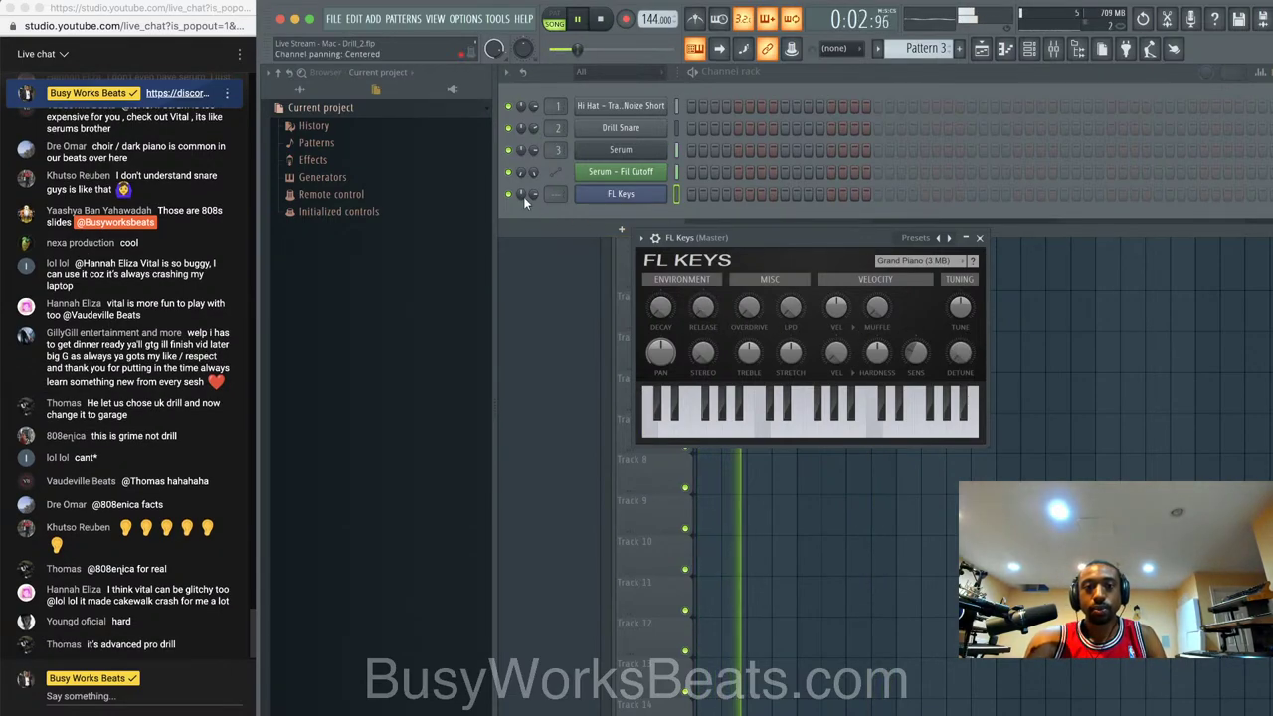
pyautogui.moveTo(534, 194); pyautogui.dragTo(535, 224)
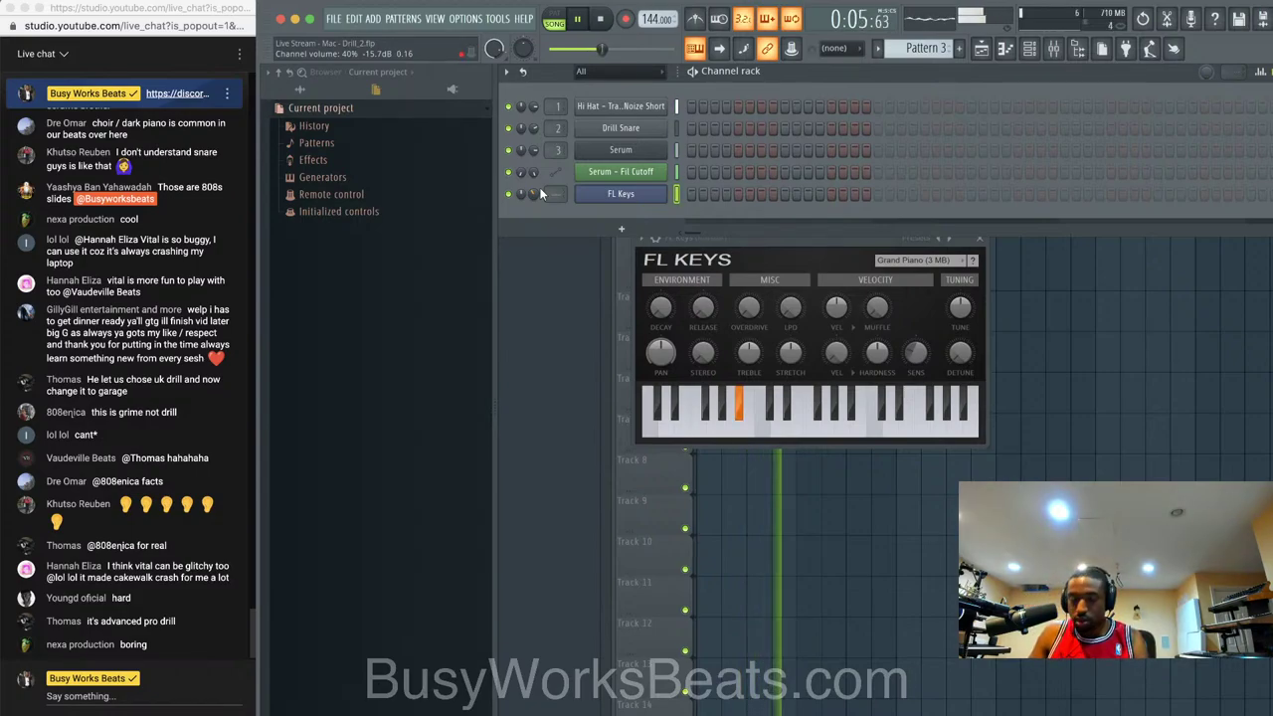
pyautogui.press('space')
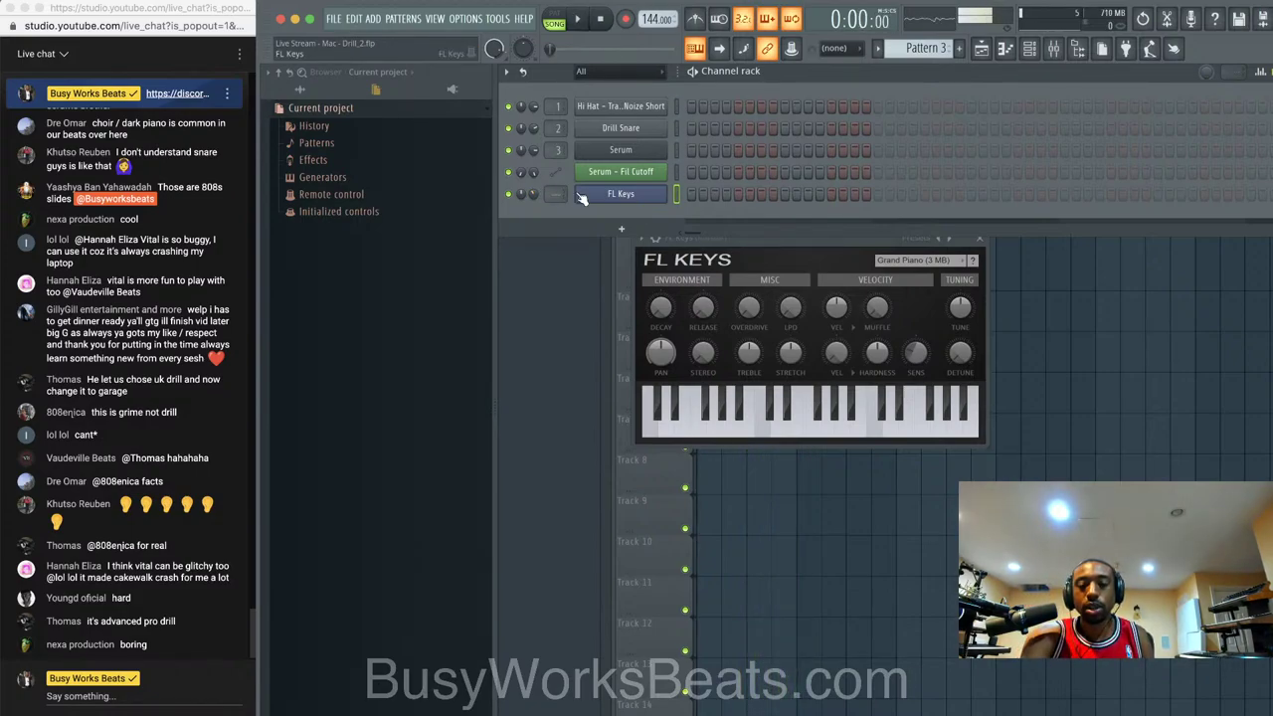
# - Route FL Keys to mixer track 4 and add Fruity Parametric EQ 2 there, cutting the highs with the band 7 high shelf
pyautogui.hotkey('ctrl', 'l')
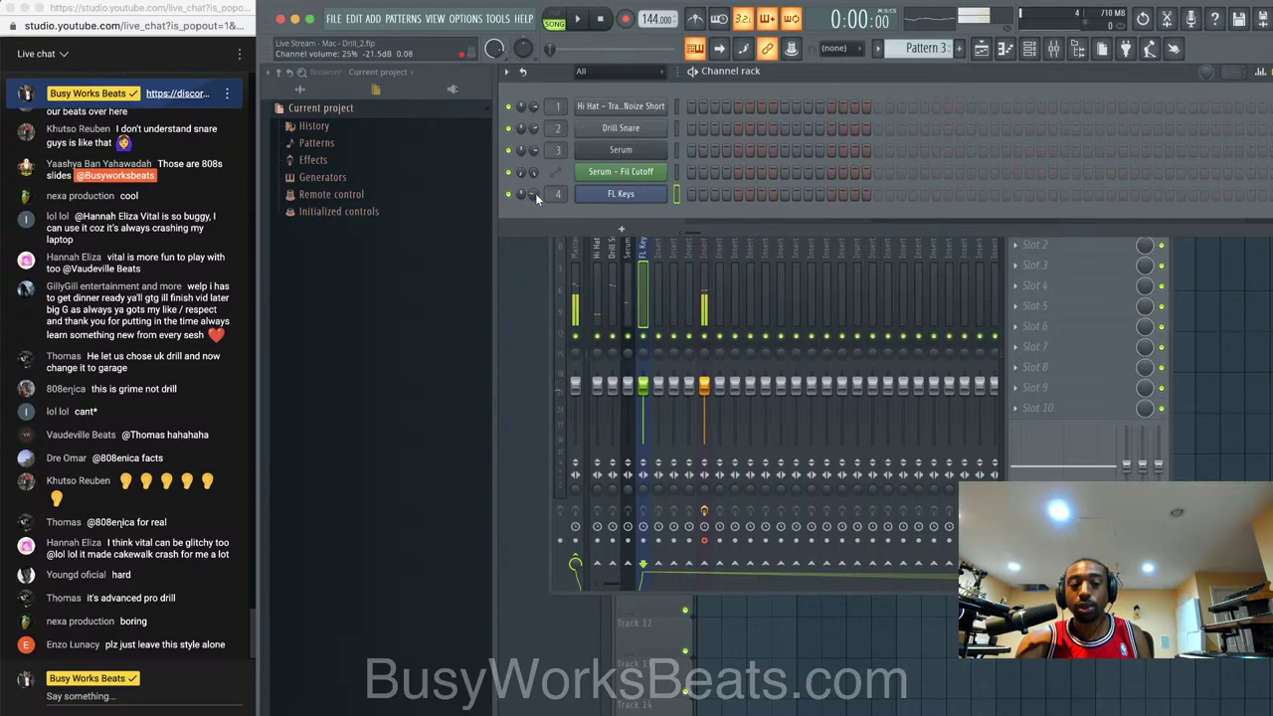
pyautogui.click(651, 266)
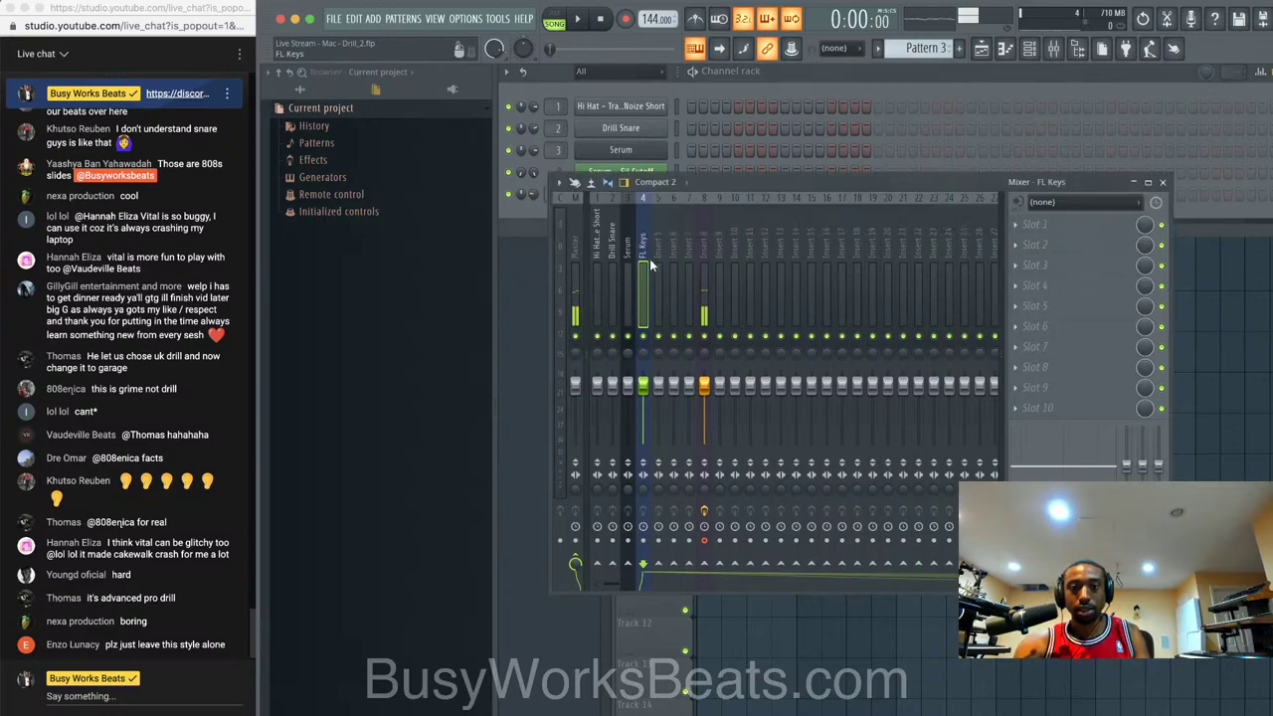
pyautogui.click(1036, 224)
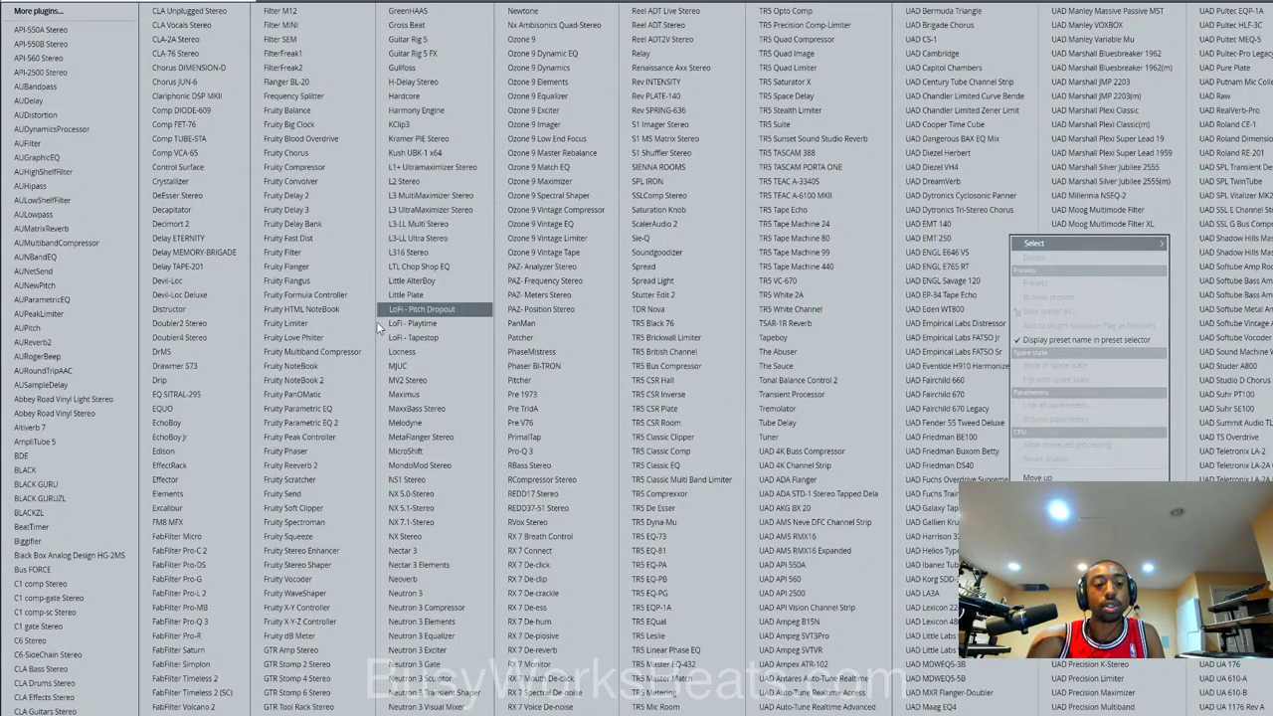
pyautogui.click(338, 423)
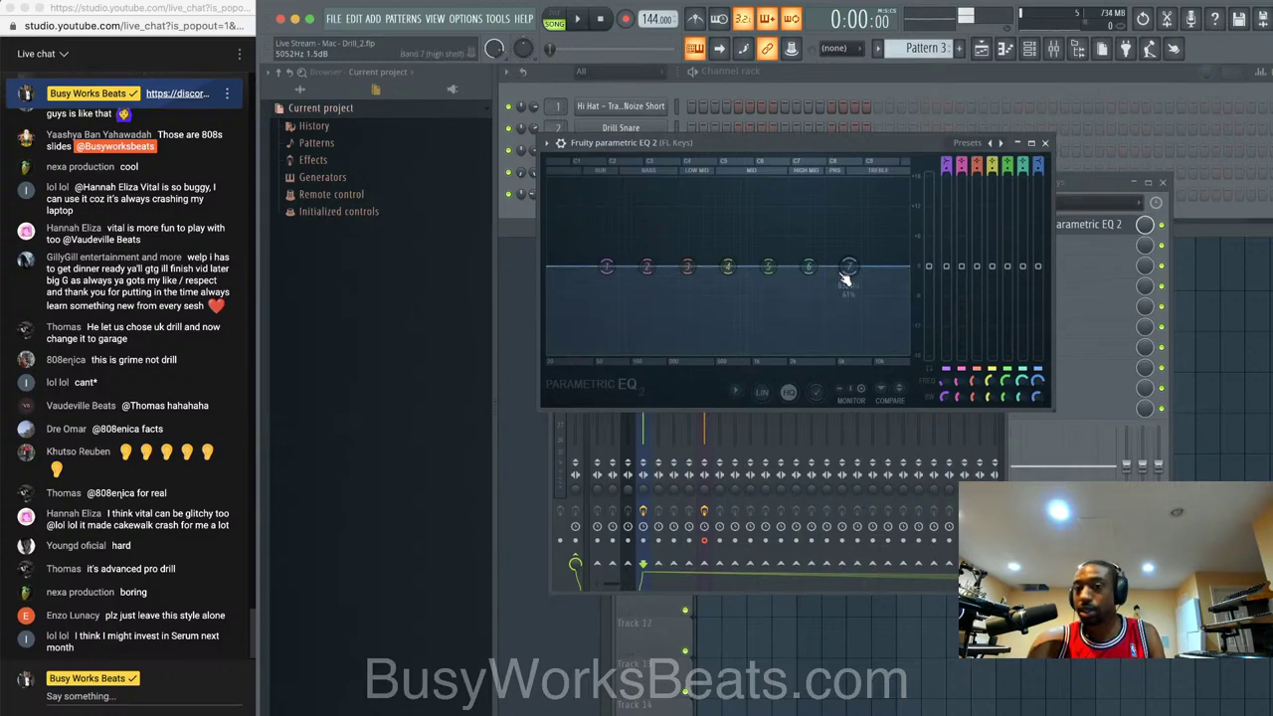
pyautogui.moveTo(833, 304); pyautogui.dragTo(781, 321)
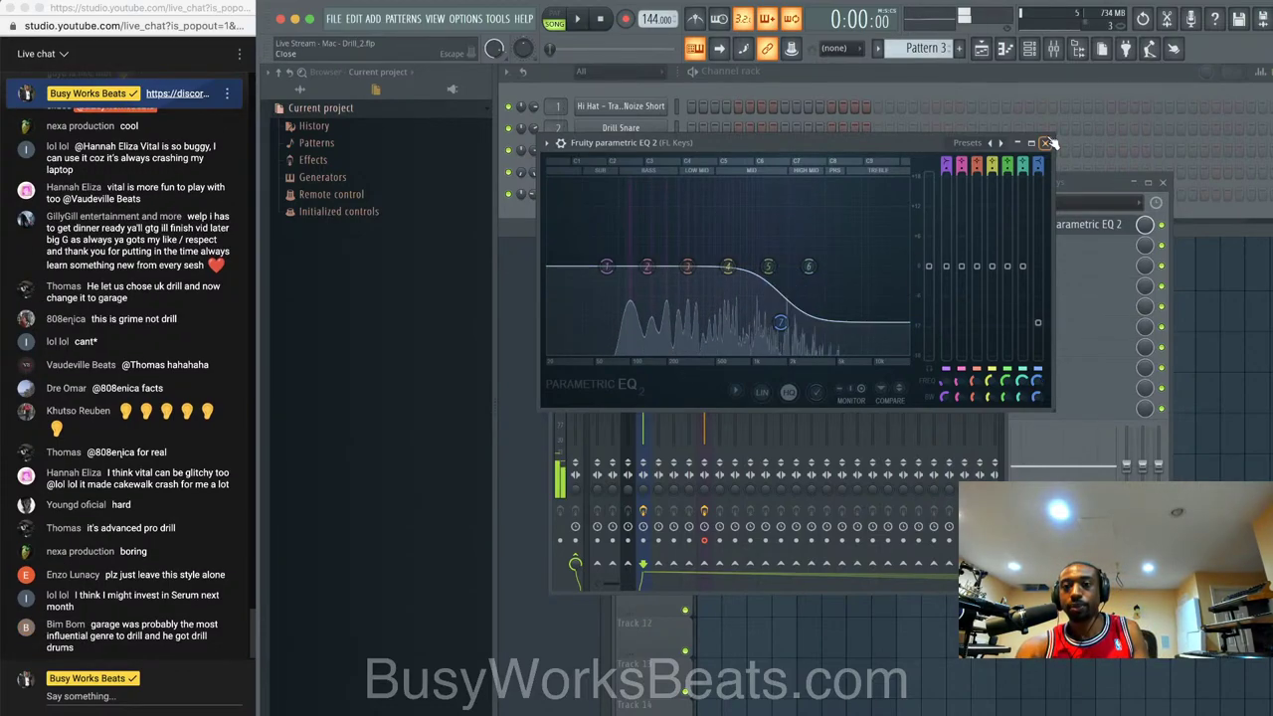
pyautogui.click(1046, 142)
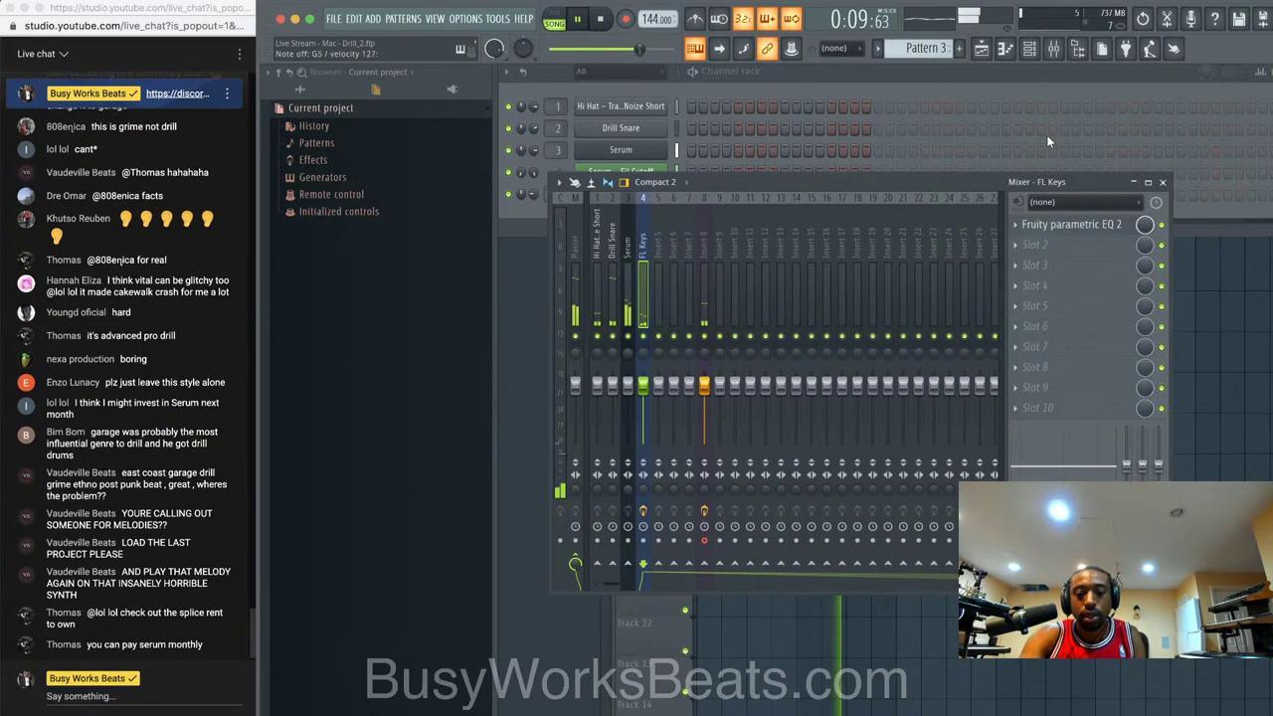
# - Arm recording, record an FL Keys part into Pattern 3 over the eight bars, and place it on Track 4 of the playlist
pyautogui.press('space')
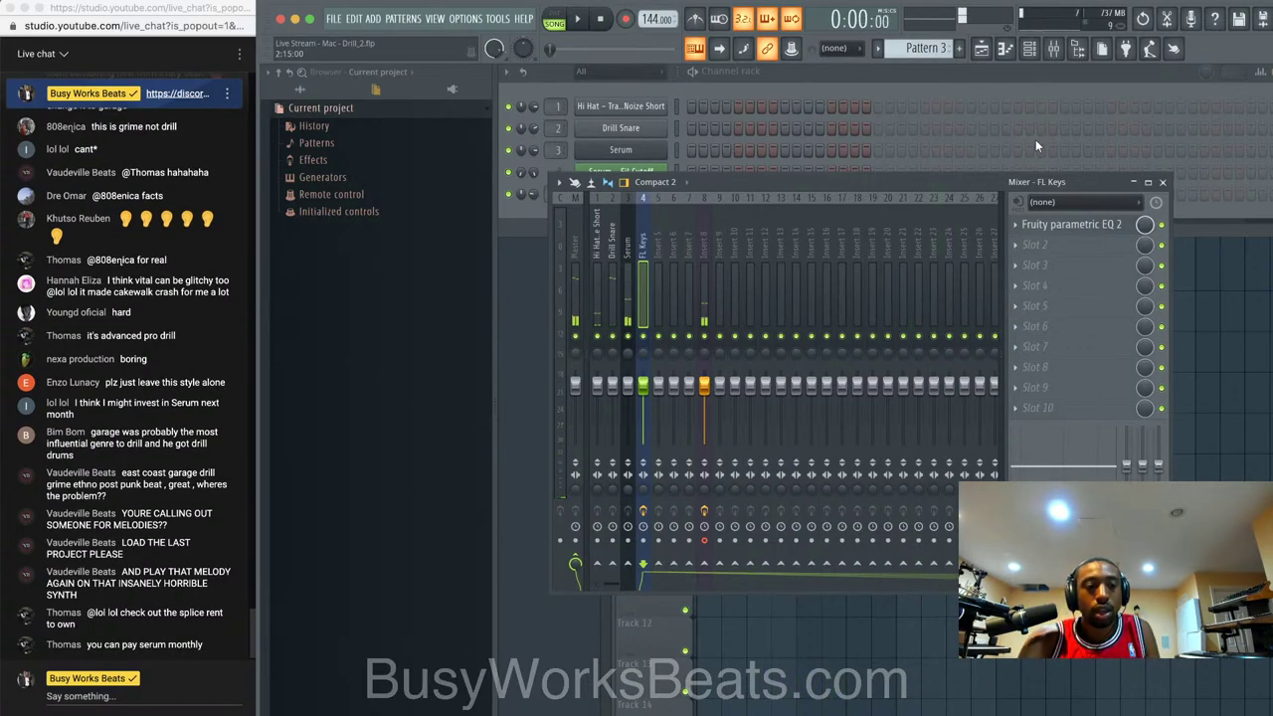
pyautogui.click(626, 21)
pyautogui.click(674, 456)
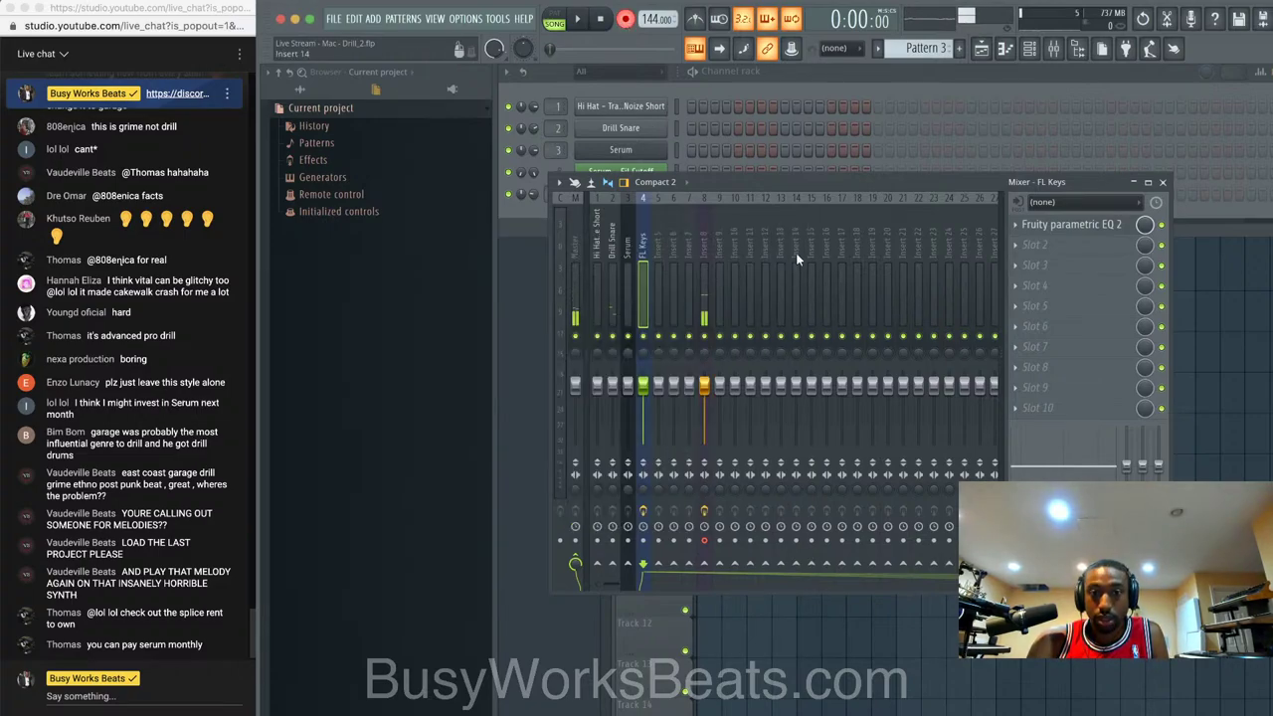
pyautogui.click(1165, 182)
pyautogui.press('F5')
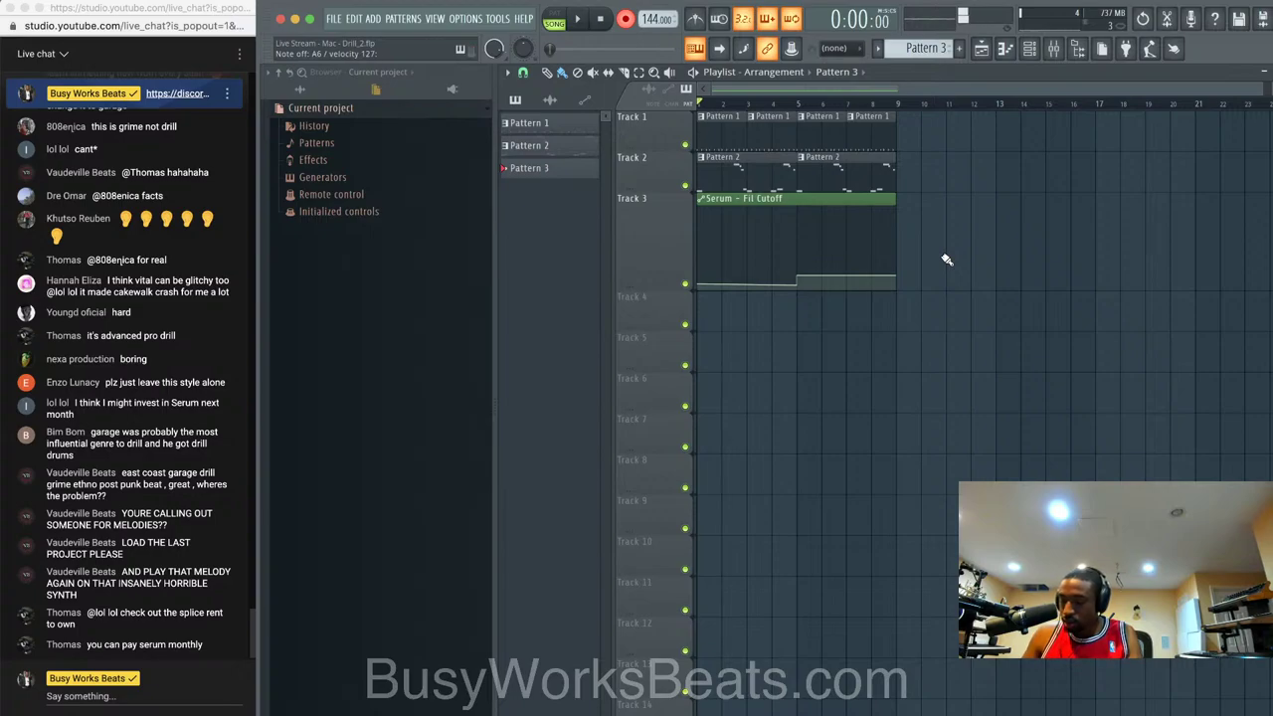
pyautogui.press('space')
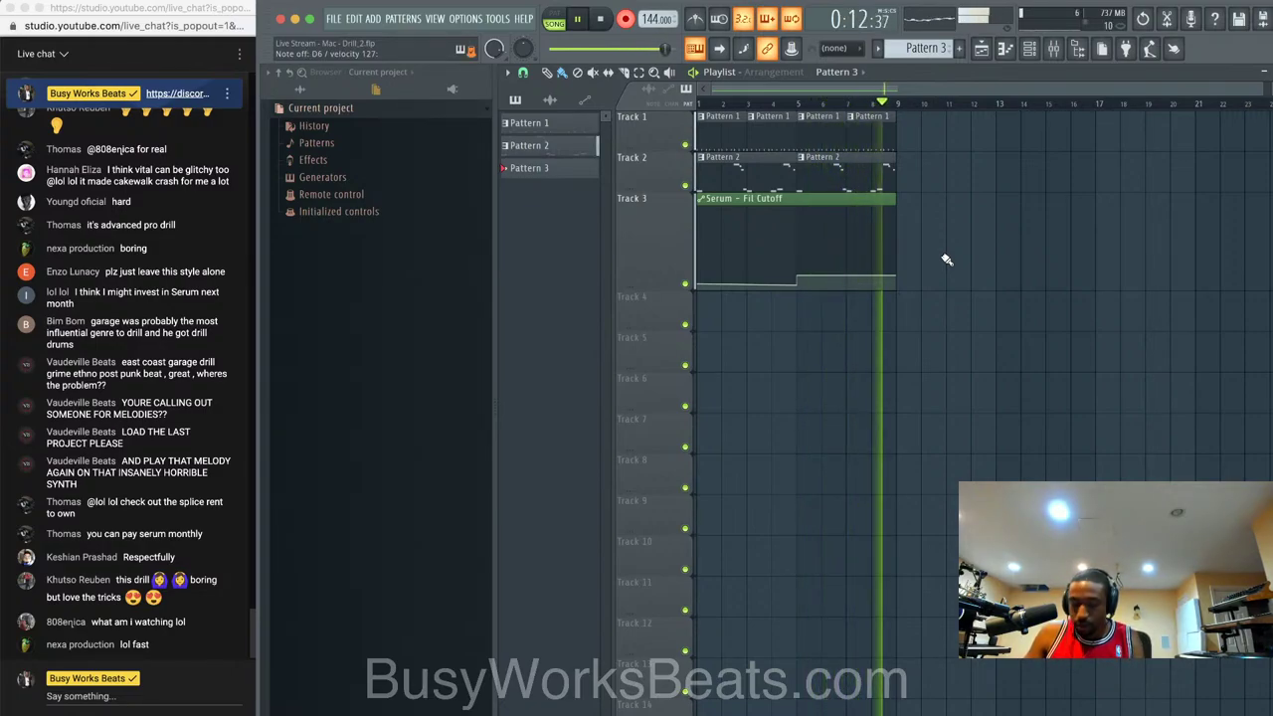
pyautogui.press('space')
pyautogui.click(736, 308)
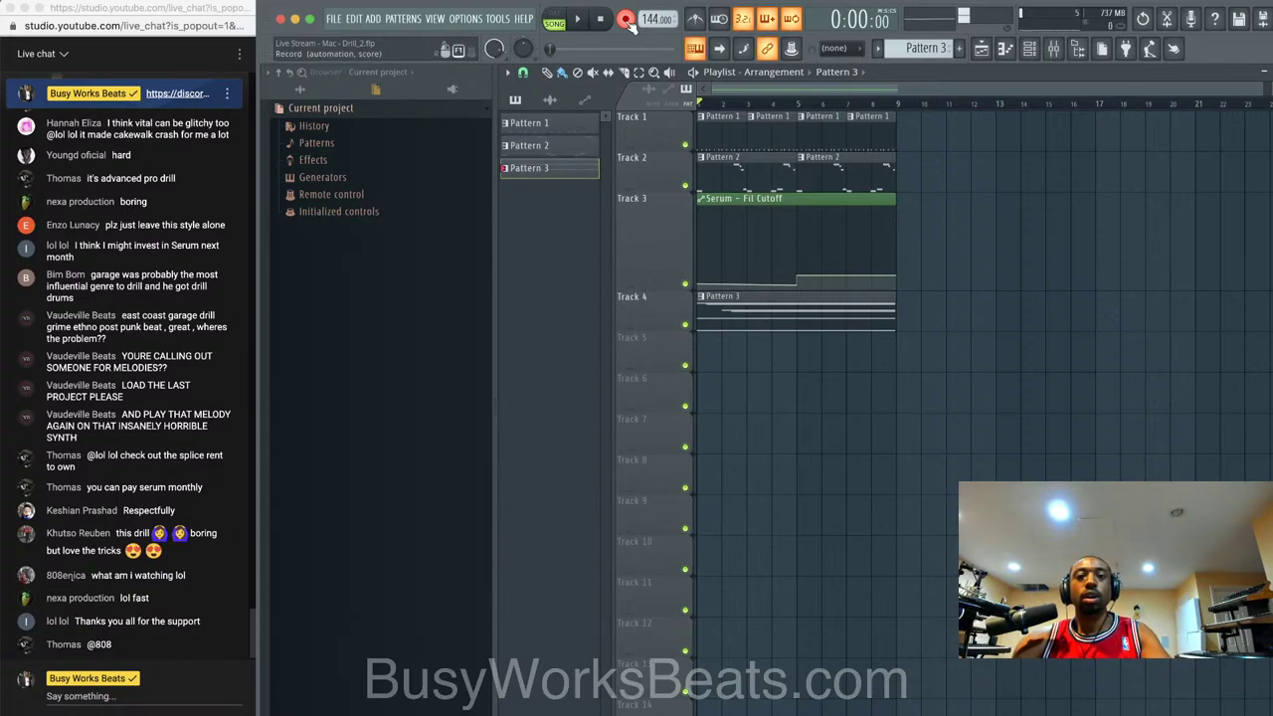
# - Open the Pattern 3 clip in the piano roll and quantize the recorded FL Keys notes
pyautogui.doubleClick(773, 323)
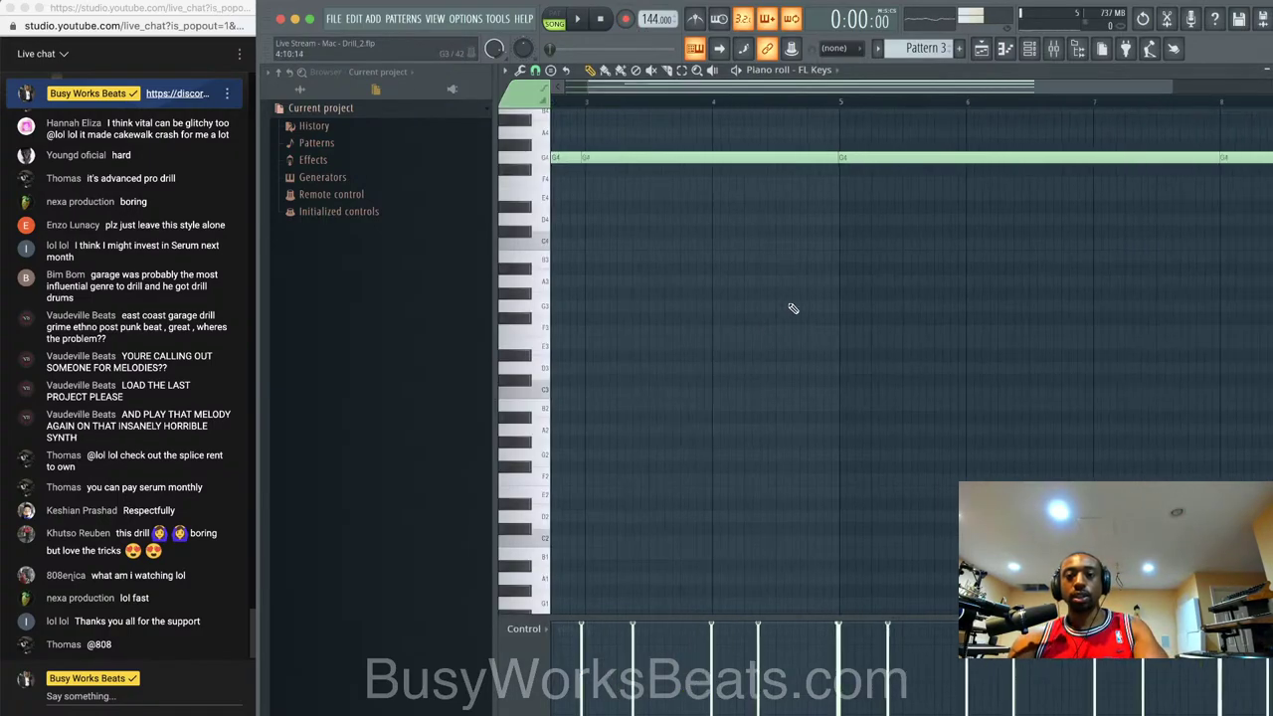
pyautogui.scroll(5, 792, 308)
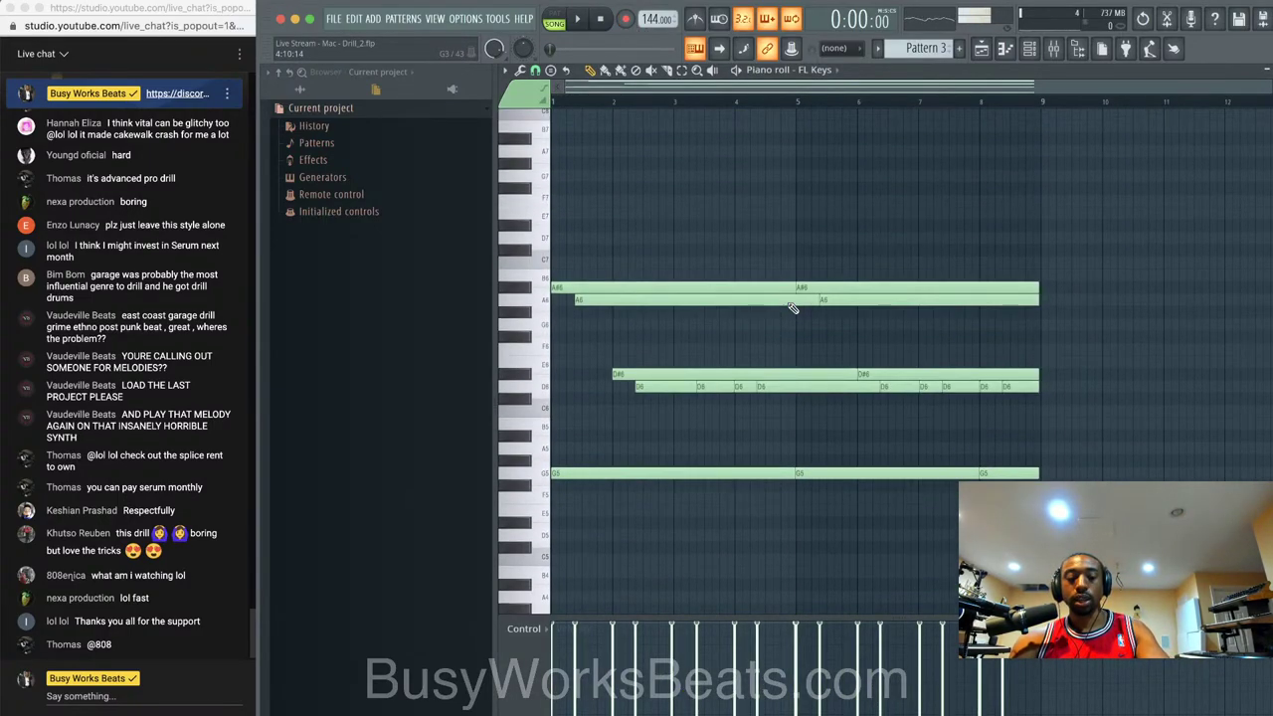
pyautogui.hotkey('alt', 'q')
pyautogui.press('Return')
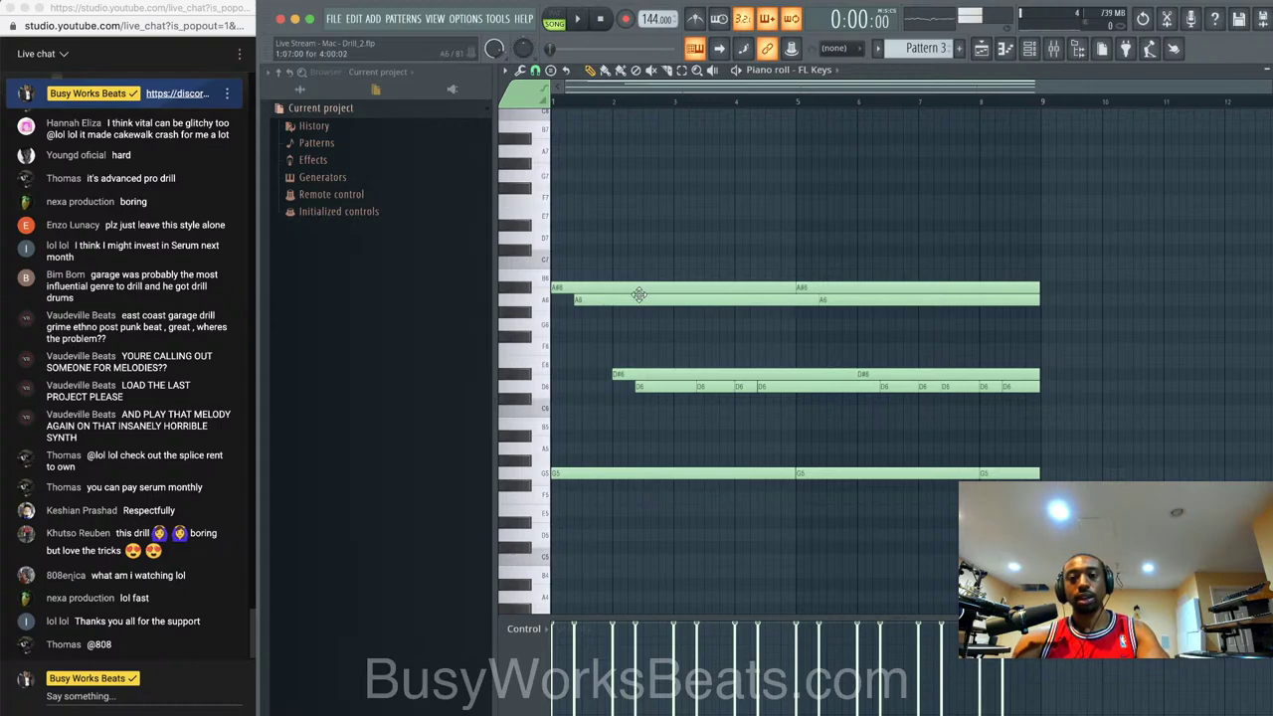
# - Apply the articulator with Multiply at 100% to the A#6 notes and to the A6 notes
pyautogui.click(542, 291)
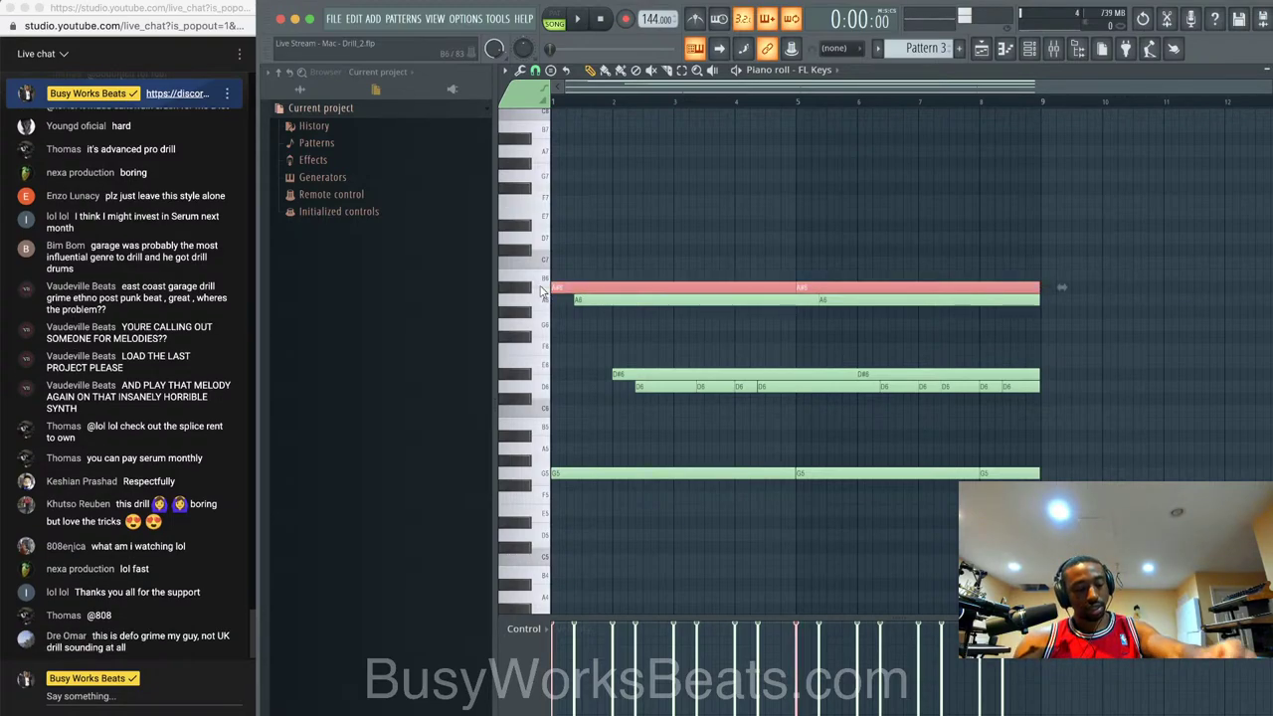
pyautogui.hotkey('alt', 'r')
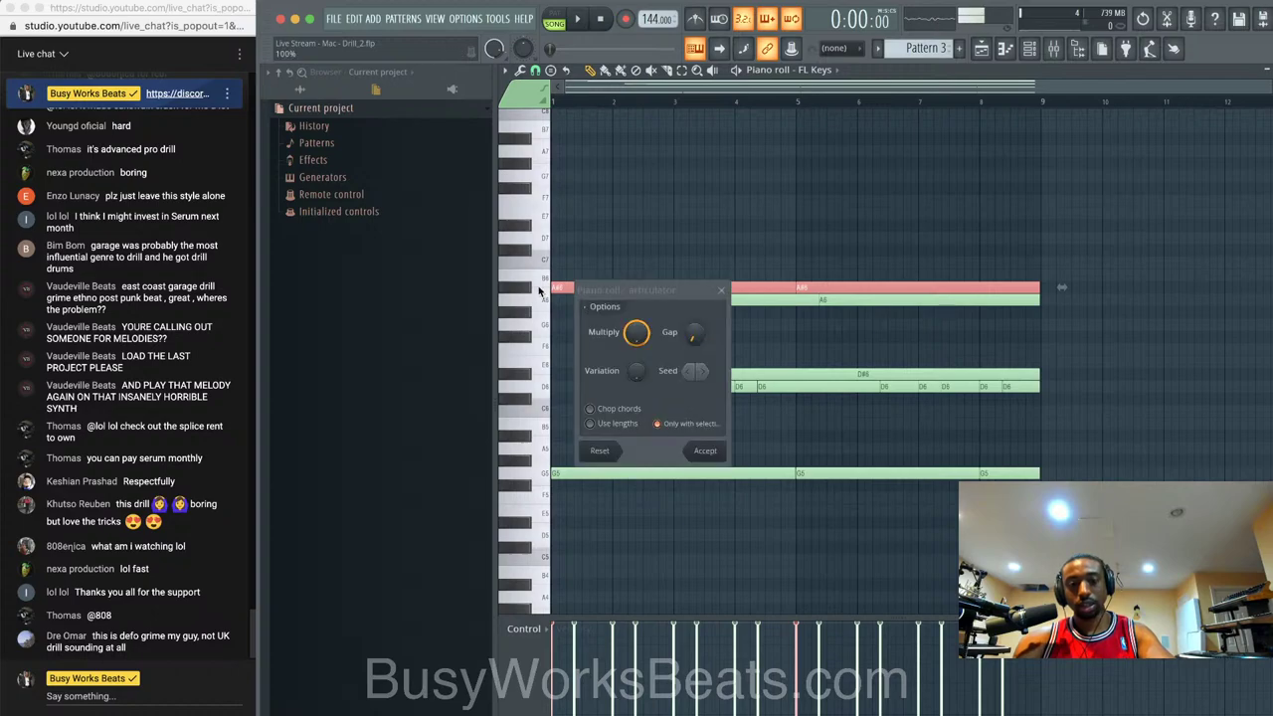
pyautogui.click(704, 450)
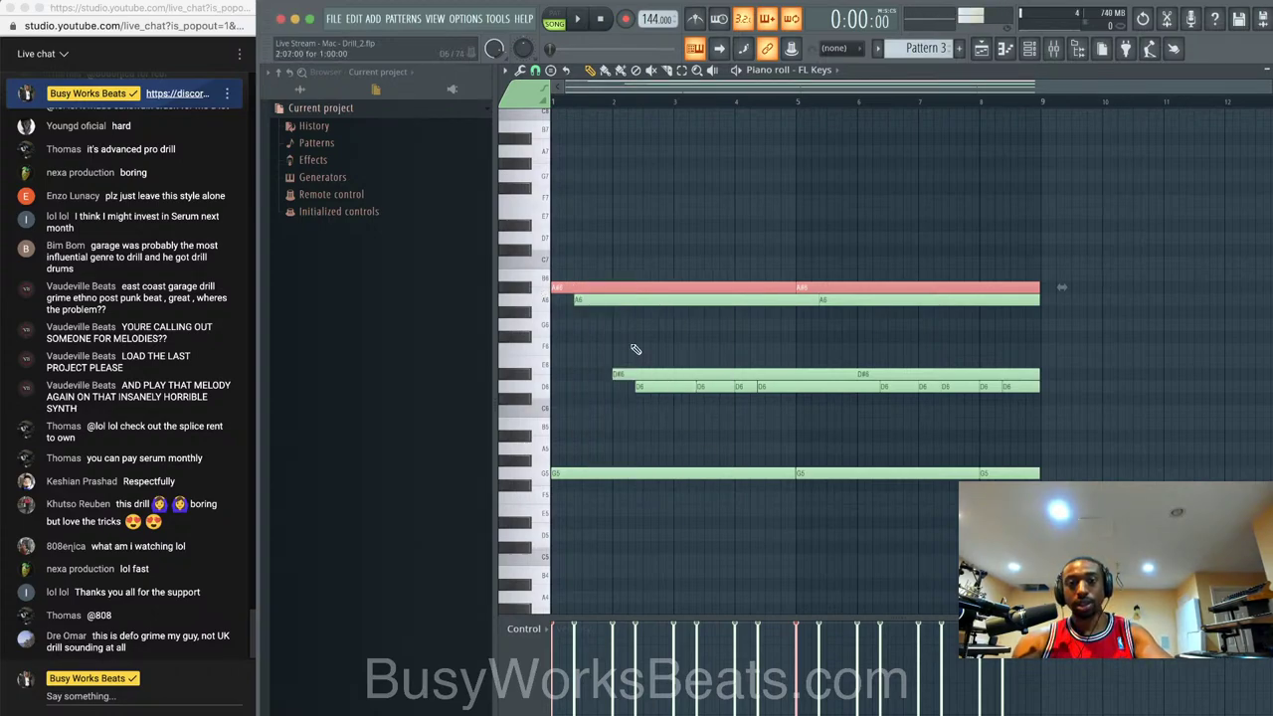
pyautogui.keyDown('super'); pyautogui.click(534, 302); pyautogui.keyUp('super')
pyautogui.hotkey('alt', 'l')
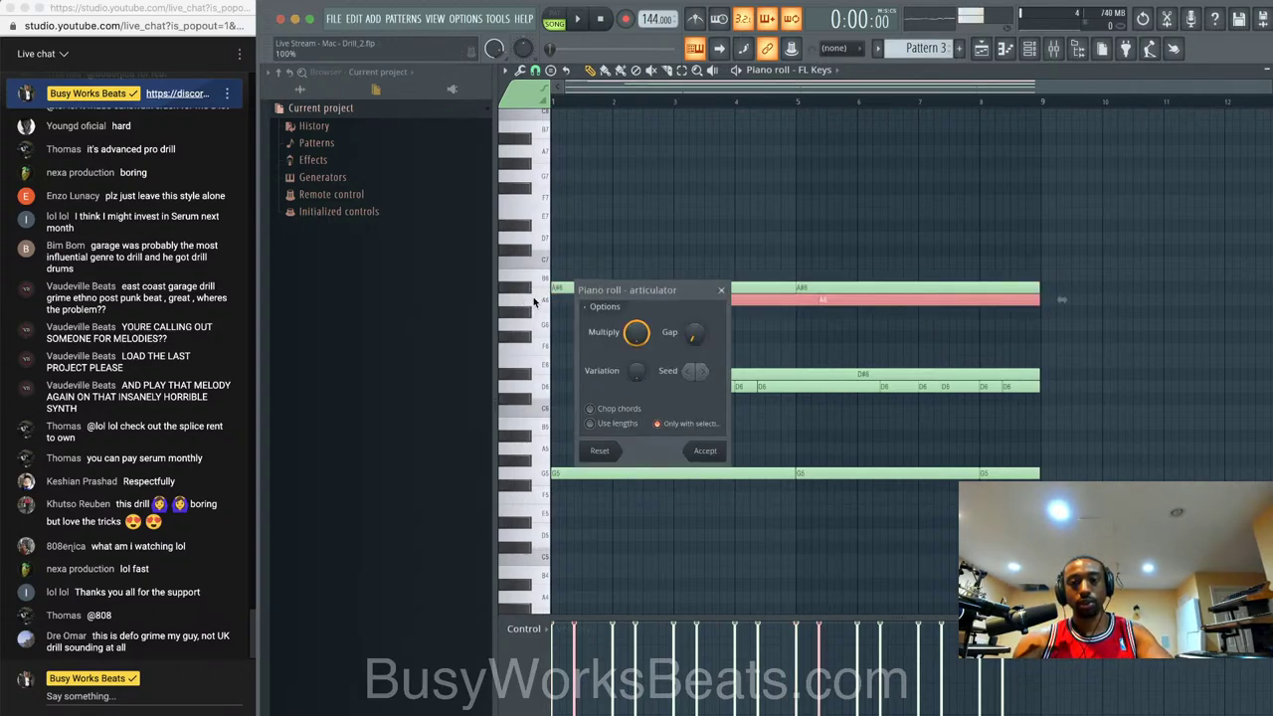
pyautogui.press('Return')
# - Apply the articulator to the D#6 notes, the D6 notes and the G5 notes of the FL Keys part
pyautogui.doubleClick(532, 378)
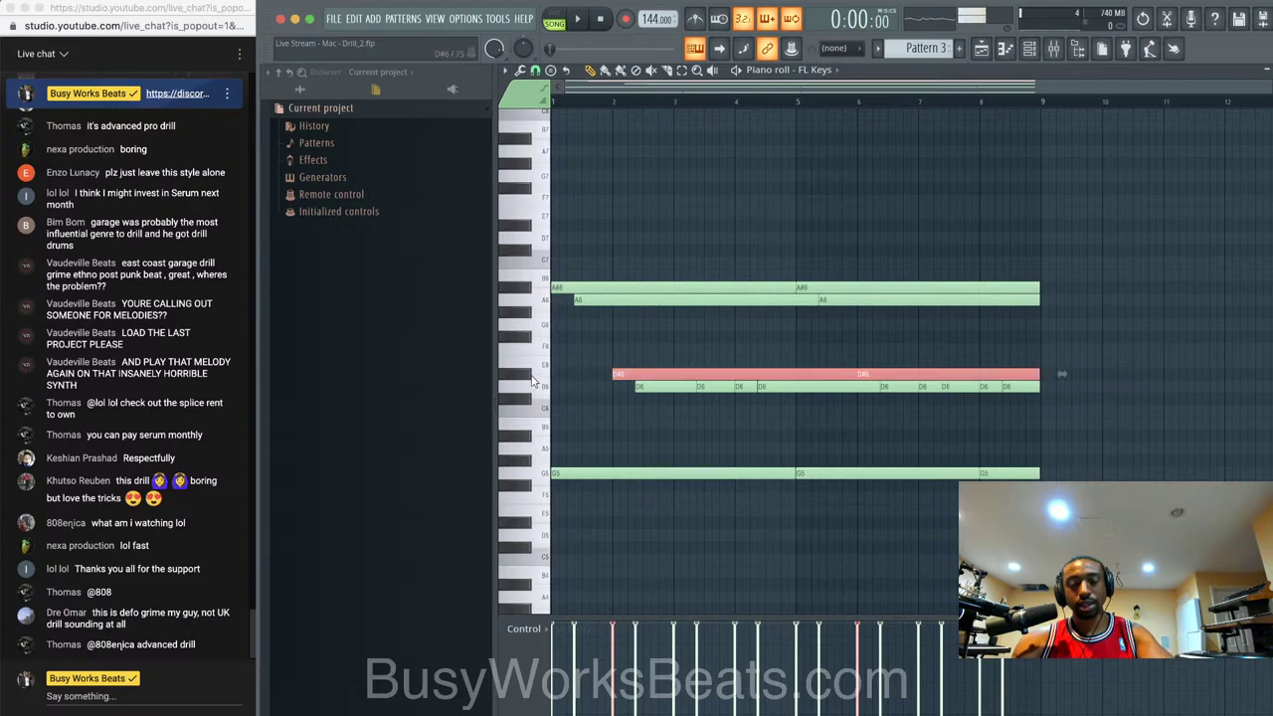
pyautogui.hotkey('alt', 'r')
pyautogui.press('Escape')
pyautogui.doubleClick(535, 387)
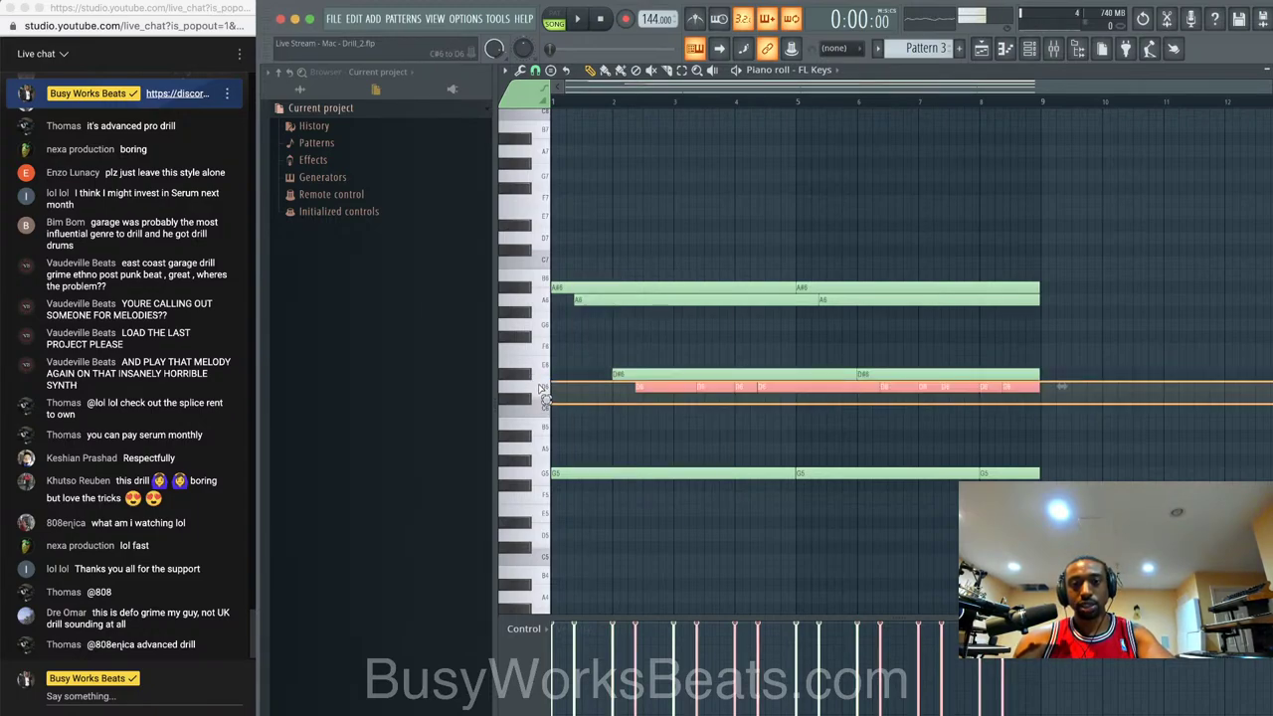
pyautogui.hotkey('alt', 'r')
pyautogui.press('Escape')
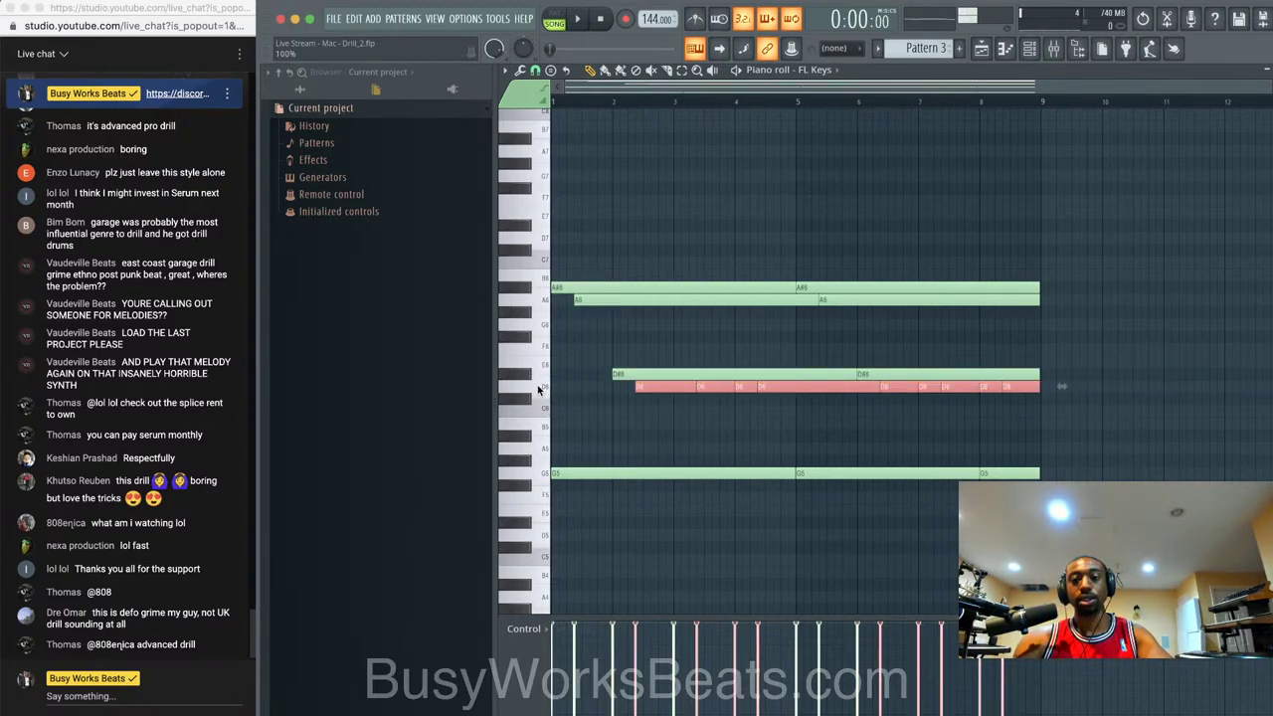
pyautogui.doubleClick(546, 472)
pyautogui.hotkey('alt', 'r')
pyautogui.press('Escape')
# - Play the song to hear the extended FL Keys notes, and return to the playlist
pyautogui.press('space')
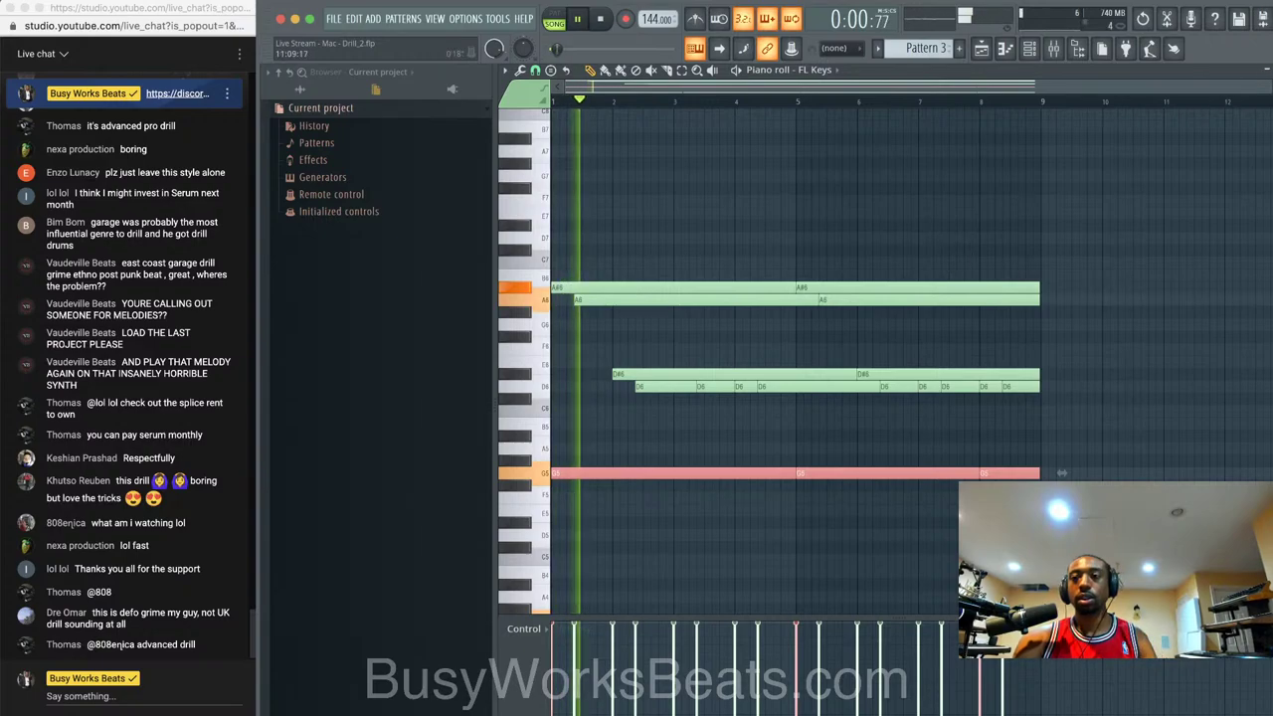
pyautogui.press('Escape')
pyautogui.rightClick(819, 369)
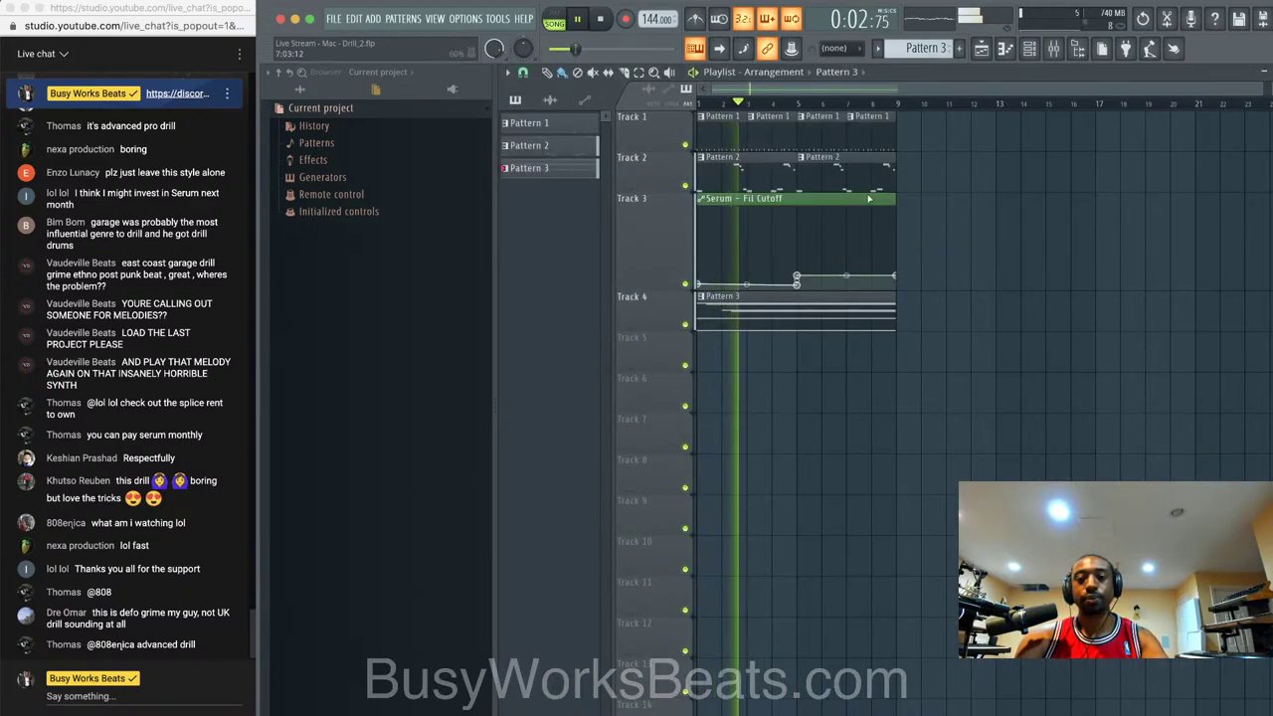
pyautogui.press('space')
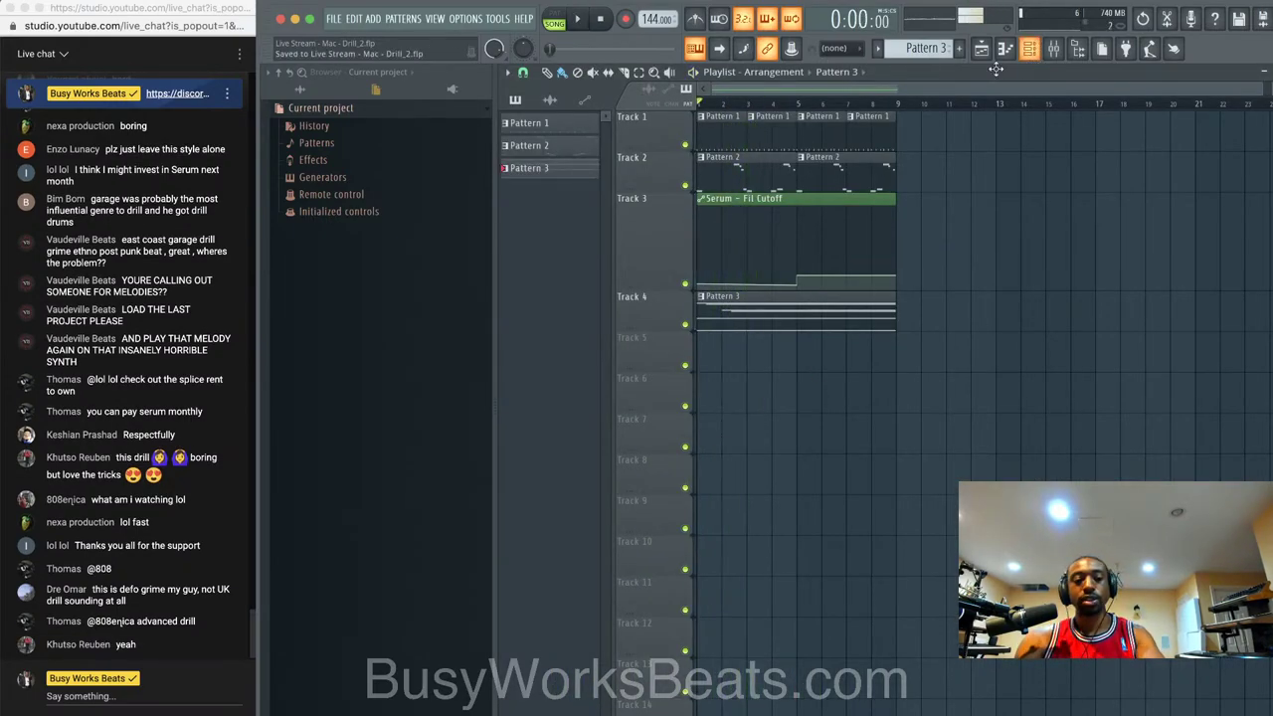
# - Consolidate Track 4 from the track start to a 16Bit int stereo WAV, and close the FL Keys window
pyautogui.rightClick(669, 297)
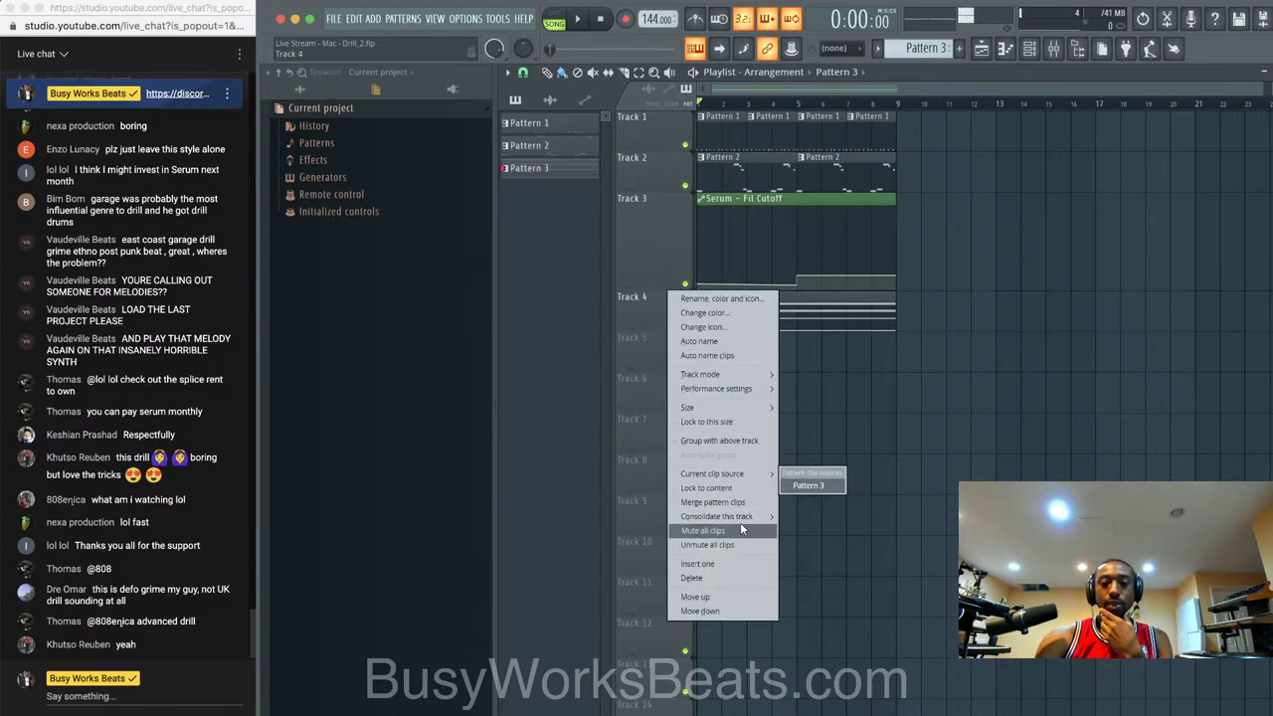
pyautogui.moveTo(742, 520)
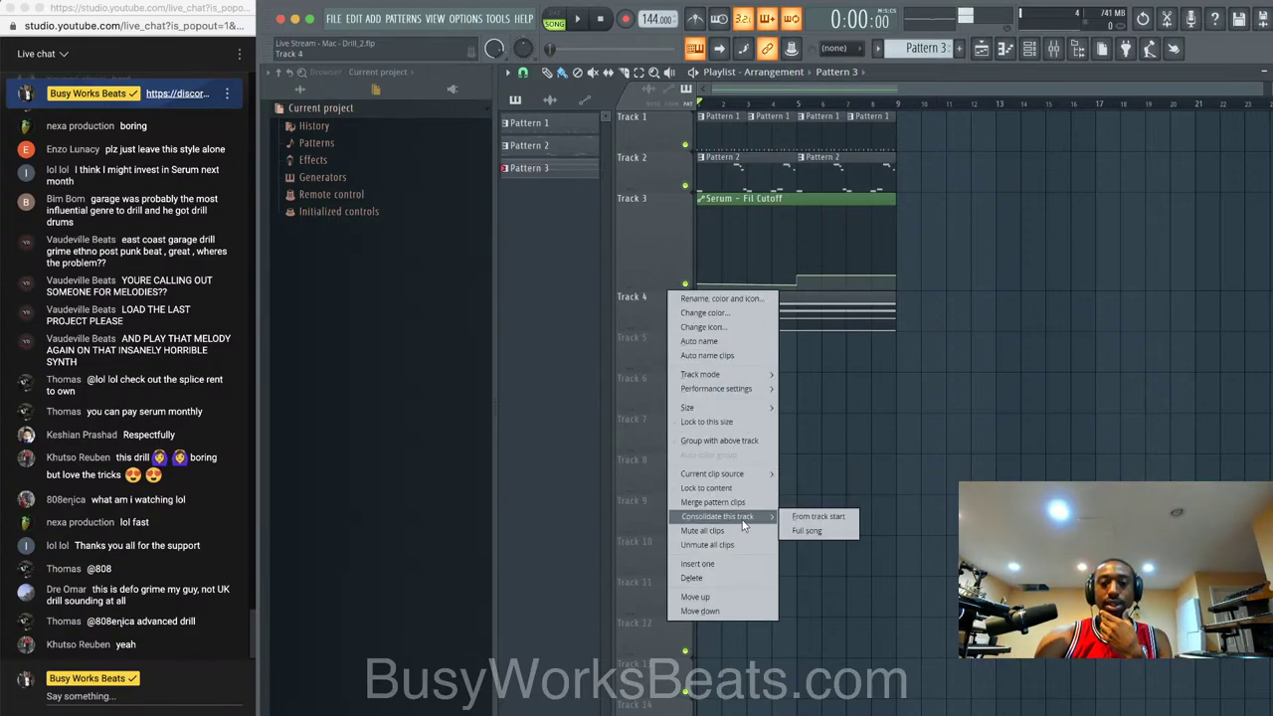
pyautogui.click(806, 517)
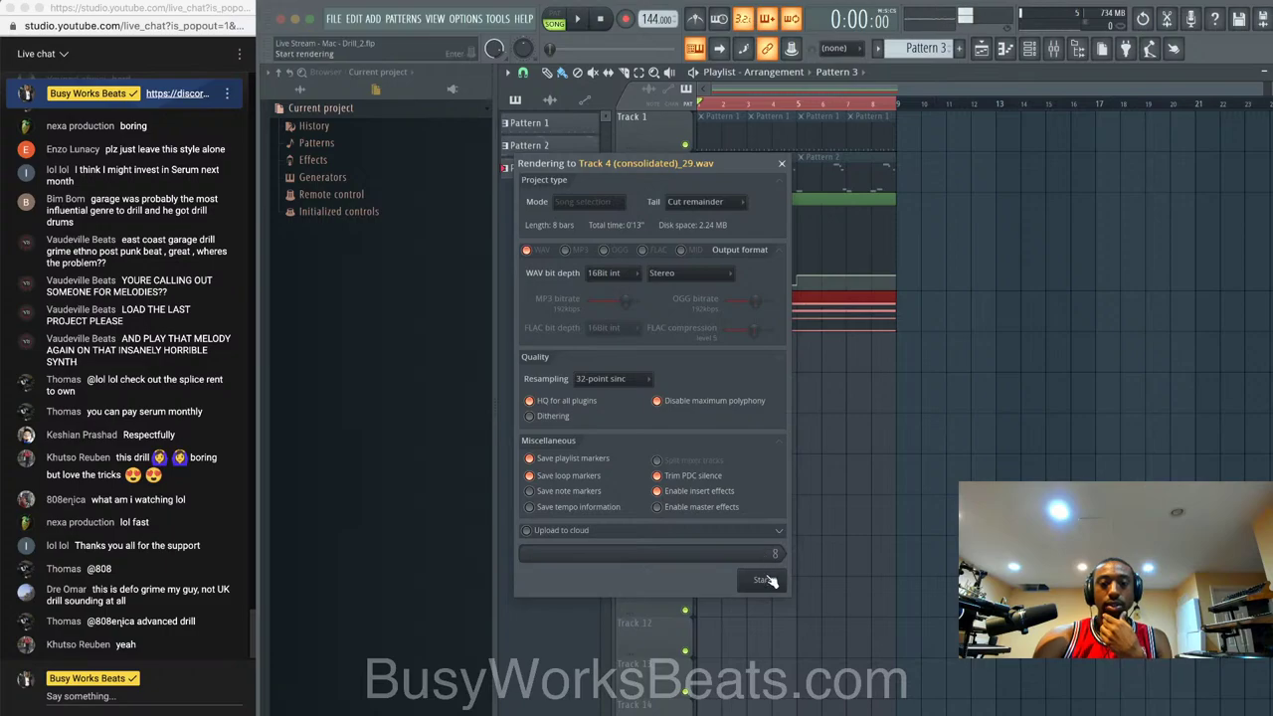
pyautogui.click(766, 580)
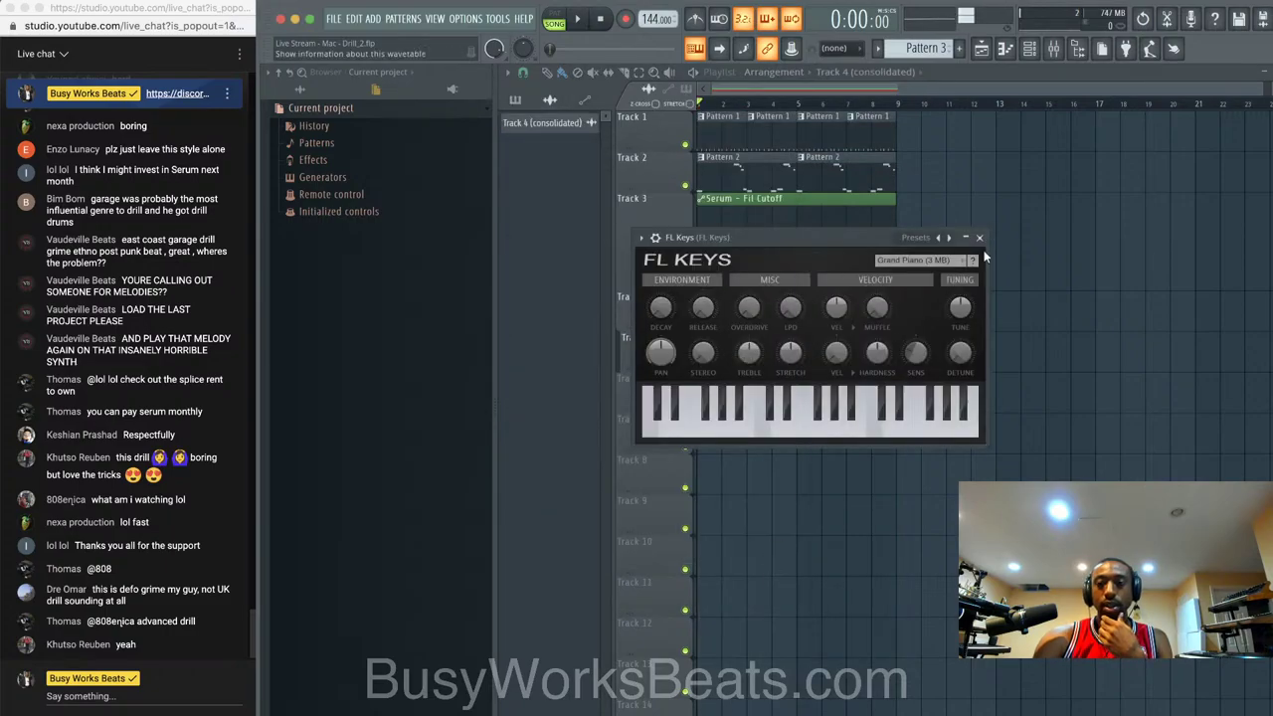
pyautogui.click(980, 239)
# - Reverse the Track 4 (consolidated) sample, make Track 4 taller in the playlist, and listen to the result
pyautogui.click(702, 299)
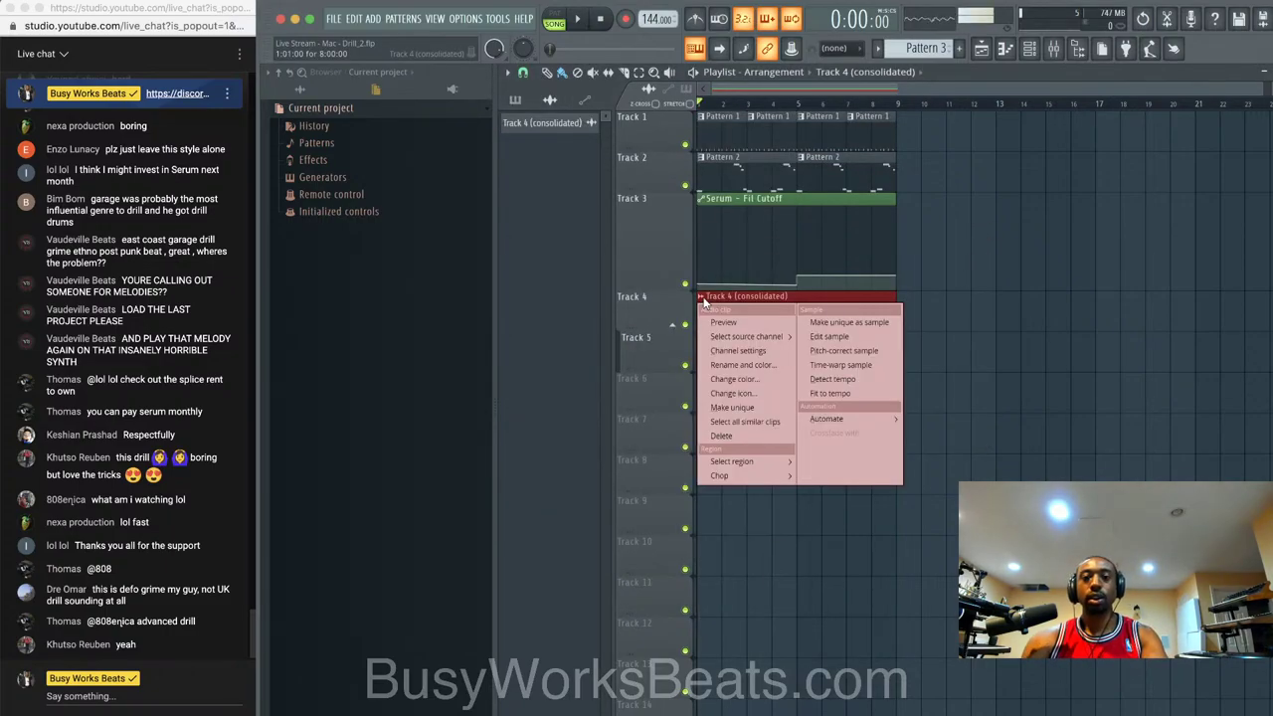
pyautogui.click(716, 352)
pyautogui.press('space')
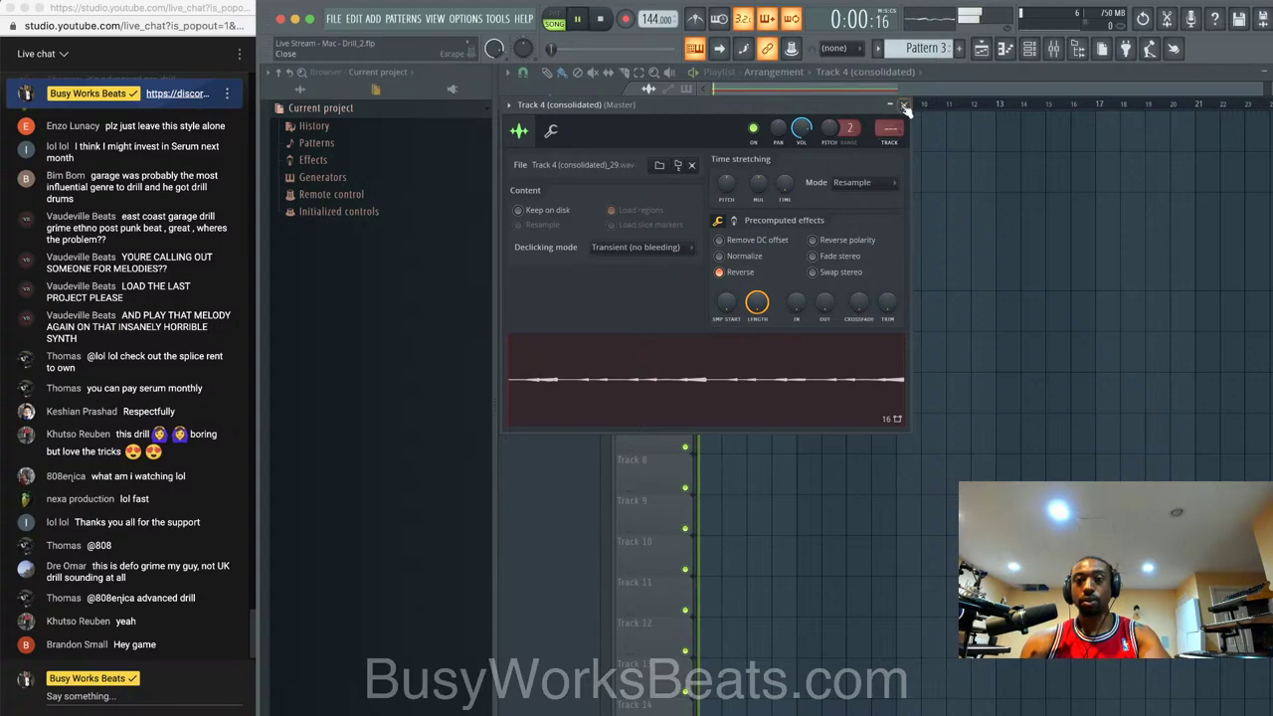
pyautogui.press('Escape')
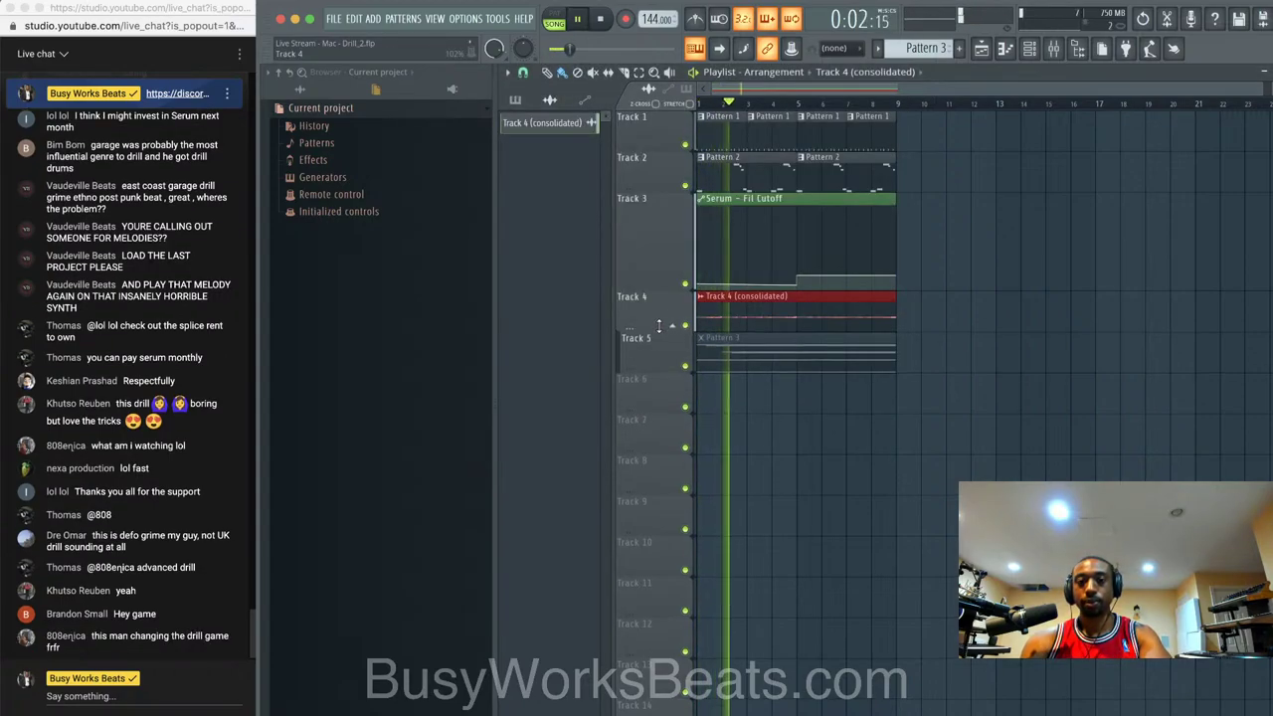
pyautogui.moveTo(677, 329); pyautogui.dragTo(680, 390)
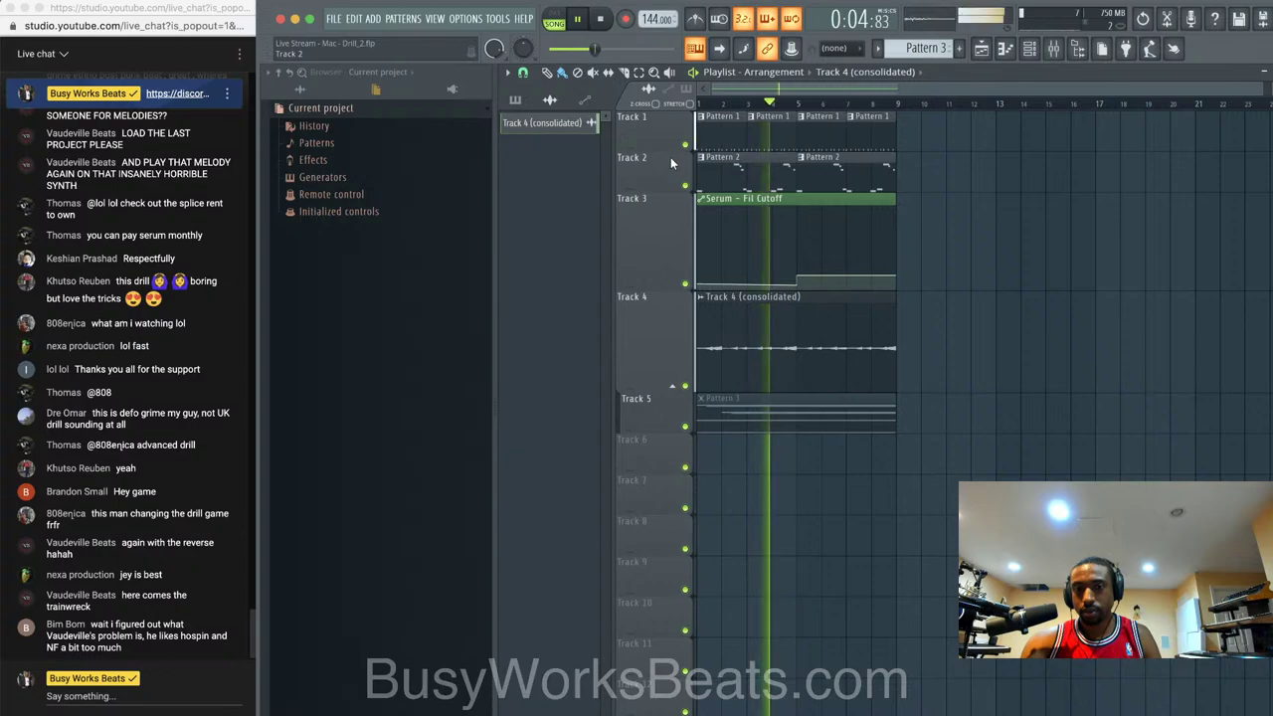
pyautogui.press('space')
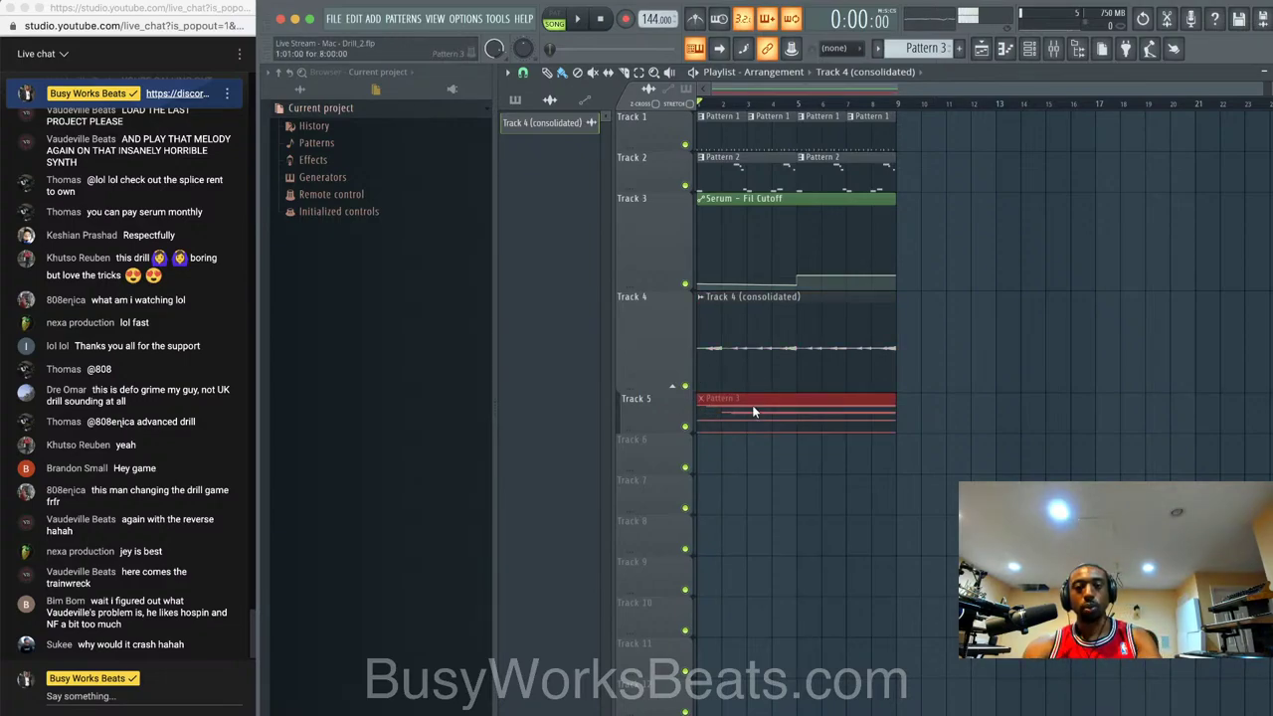
# - Slice the Track 4 (consolidated) clip at bar 2, delete the remainder, and duplicate the one-bar piece to fill eight bars
pyautogui.press('space')
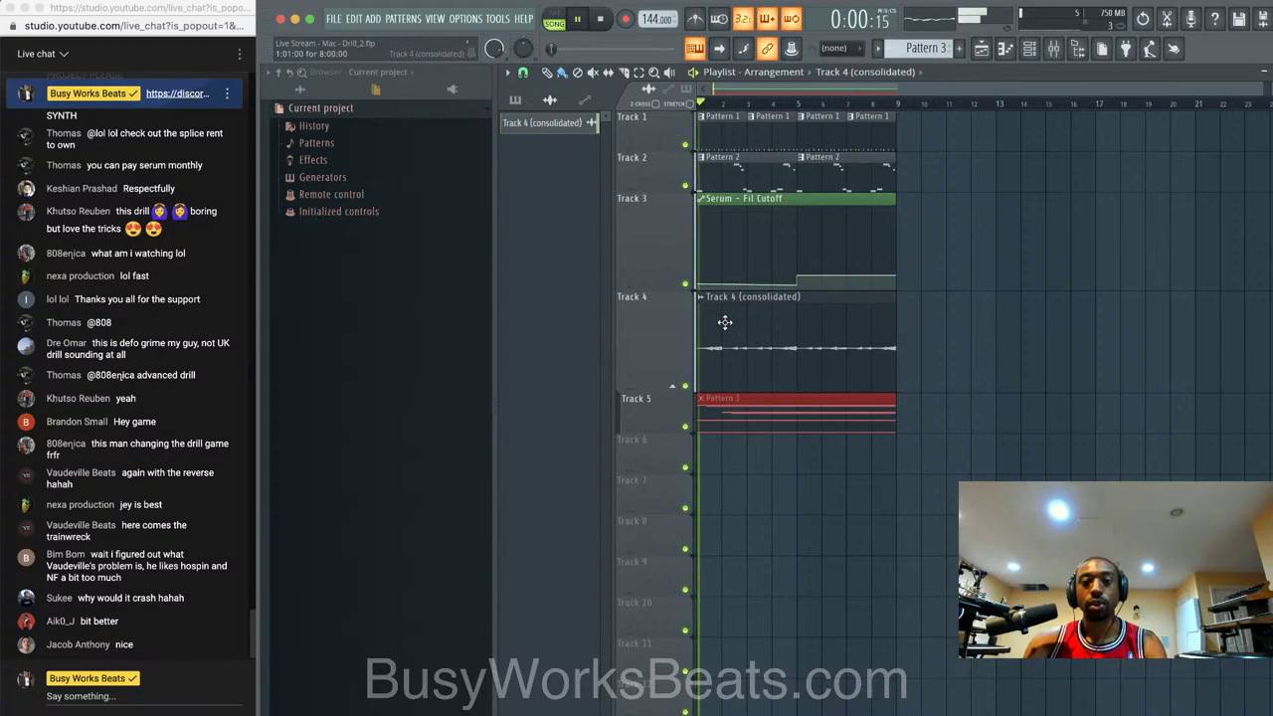
pyautogui.scroll(4, 711, 299)
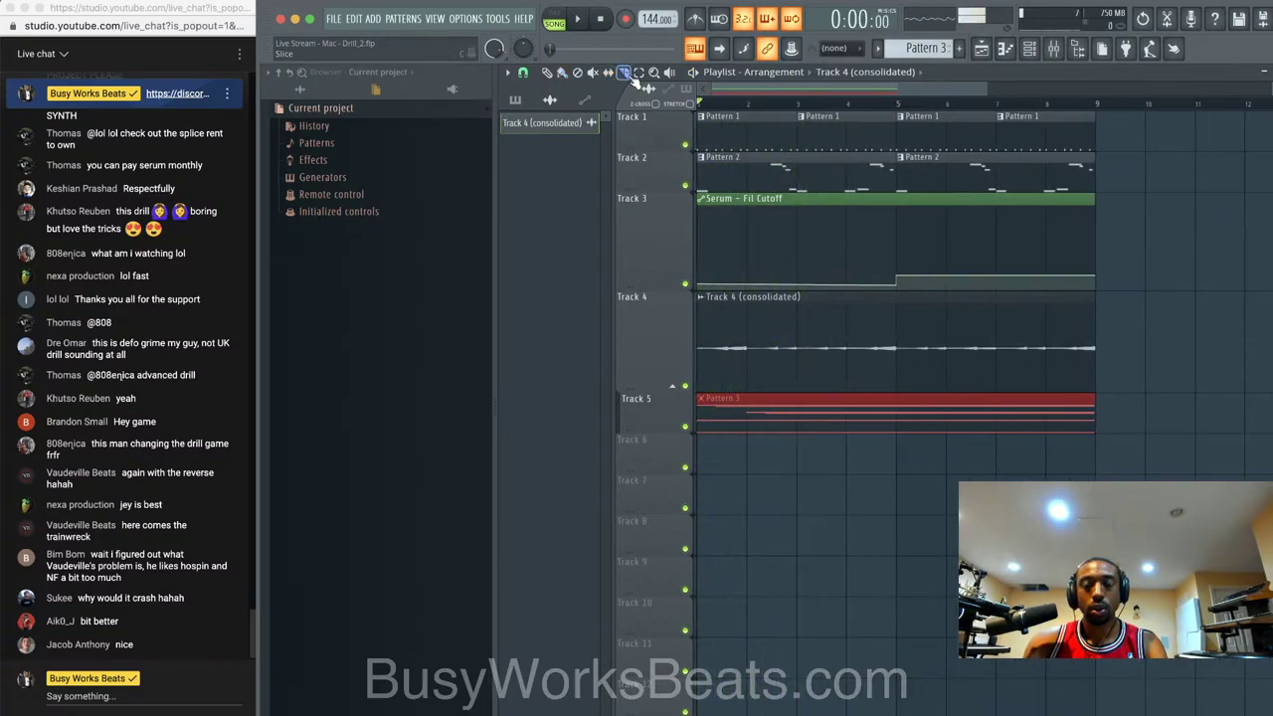
pyautogui.click(548, 73)
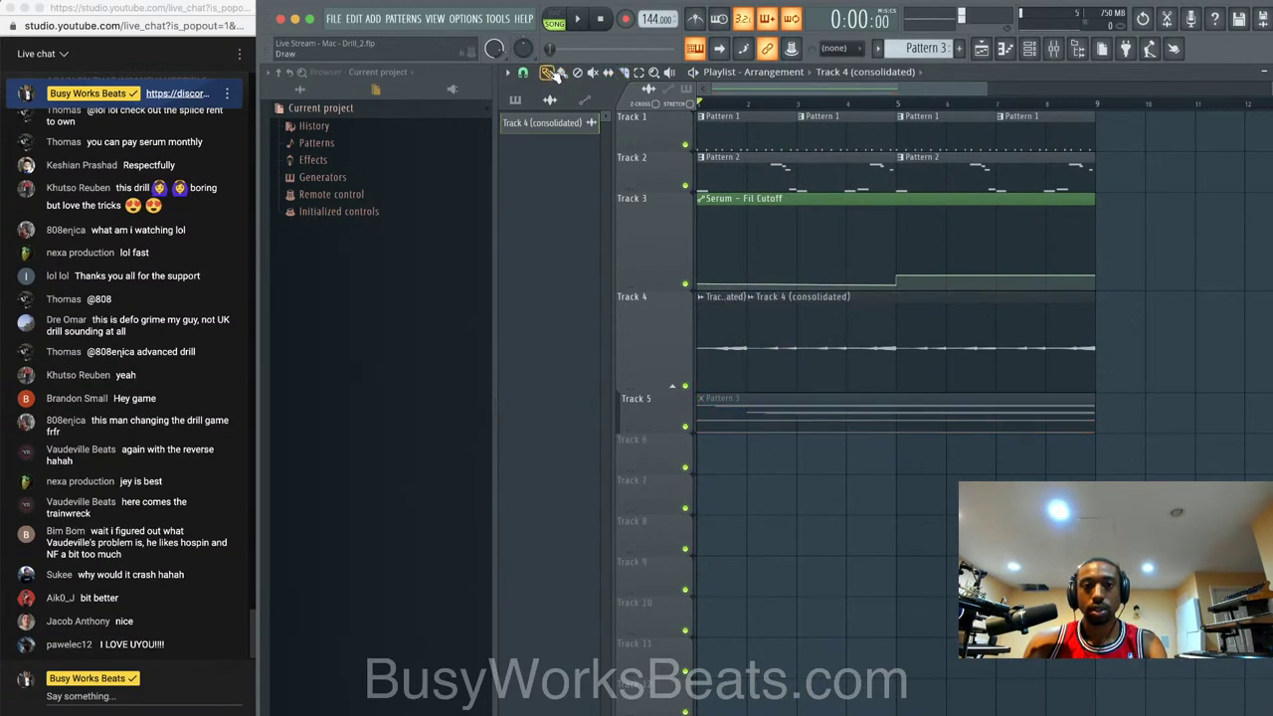
pyautogui.rightClick(802, 311)
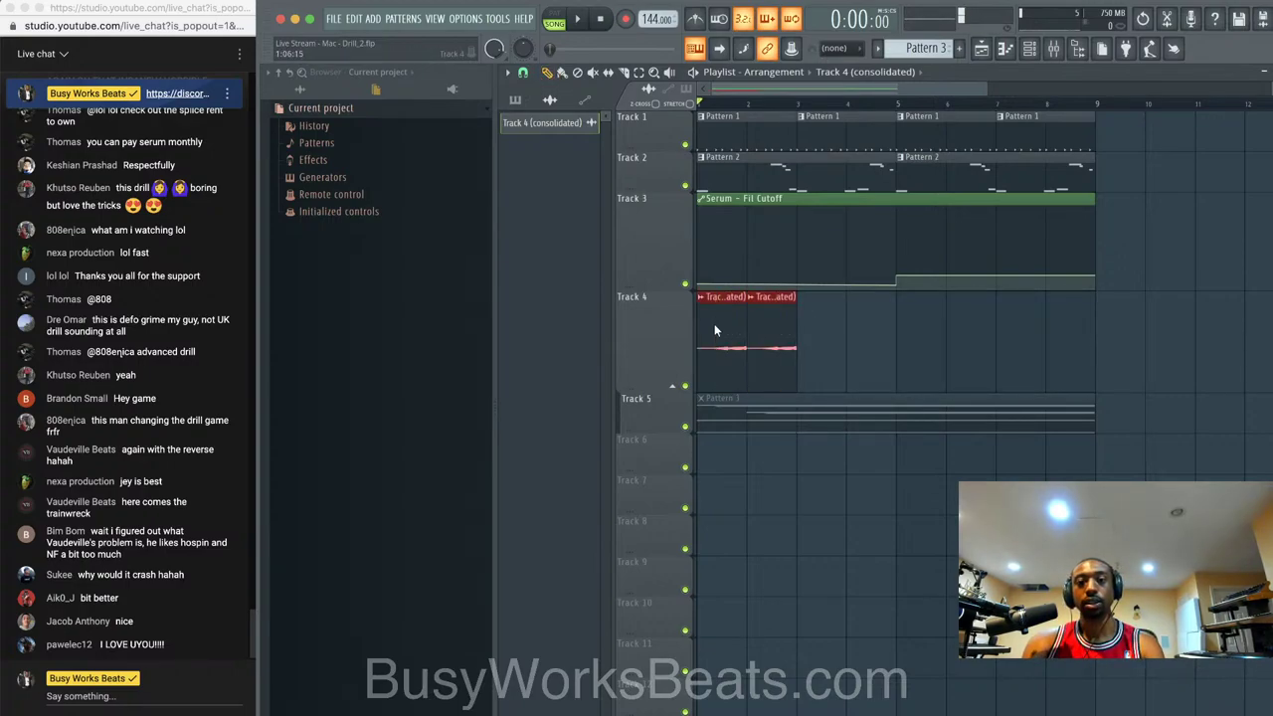
pyautogui.moveTo(715, 330); pyautogui.dragTo(821, 329)
pyautogui.moveTo(907, 331); pyautogui.dragTo(726, 334)
pyautogui.moveTo(727, 334); pyautogui.dragTo(931, 332)
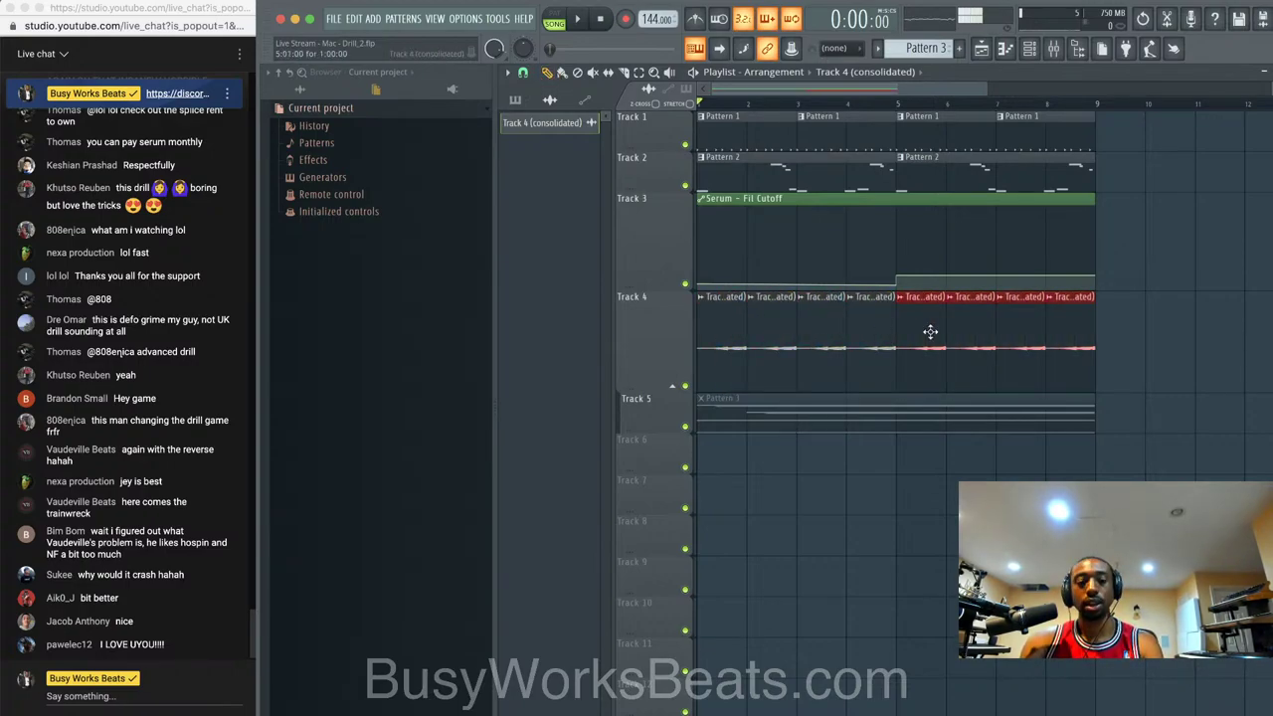
# - Play the repeated one-bar clips and set the channel rack to show all channels
pyautogui.press('space')
pyautogui.click(1029, 49)
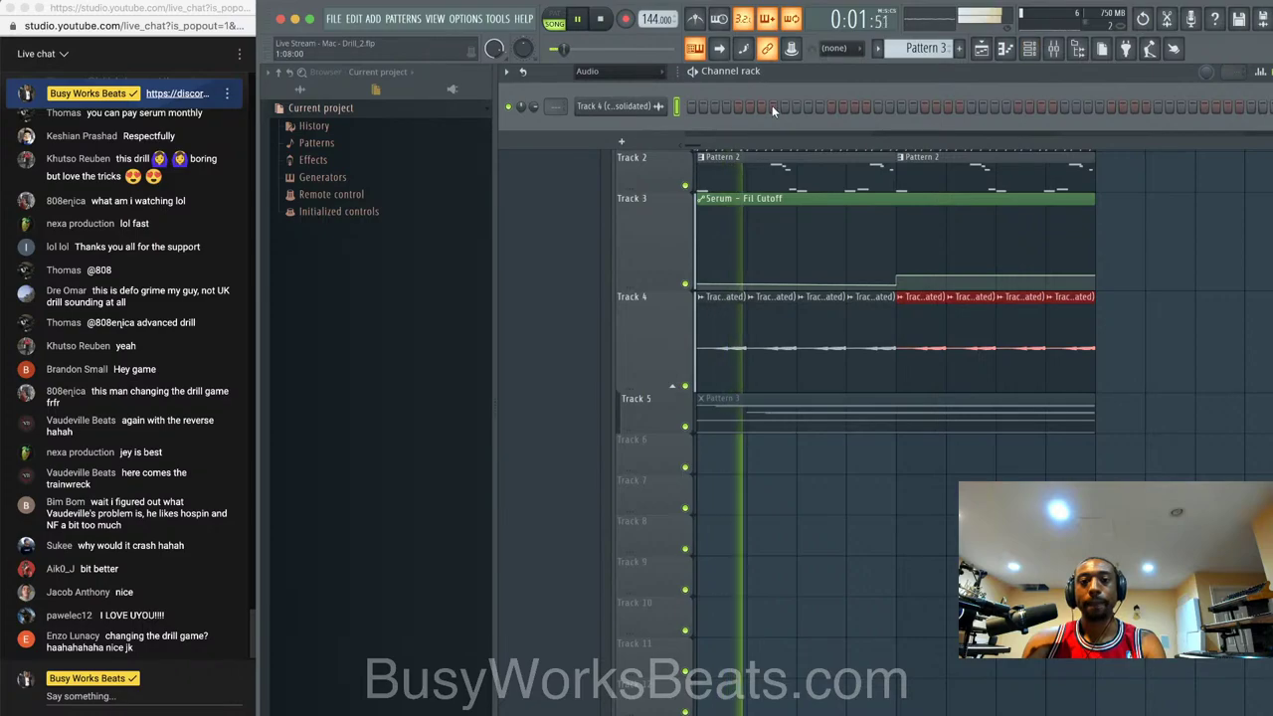
pyautogui.click(619, 75)
pyautogui.click(615, 85)
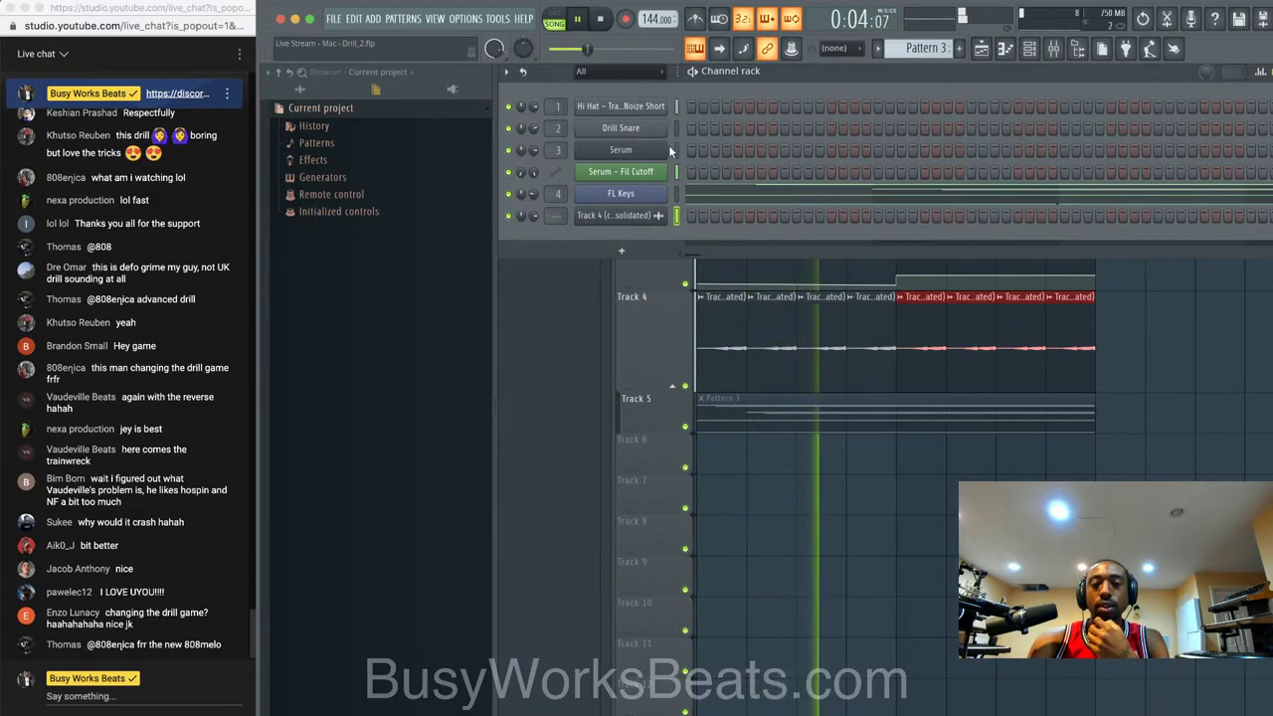
# - Mute Track 2 in the playlist to hear the beat without the Serum bass, and stop playback
pyautogui.press('F6')
pyautogui.click(687, 186)
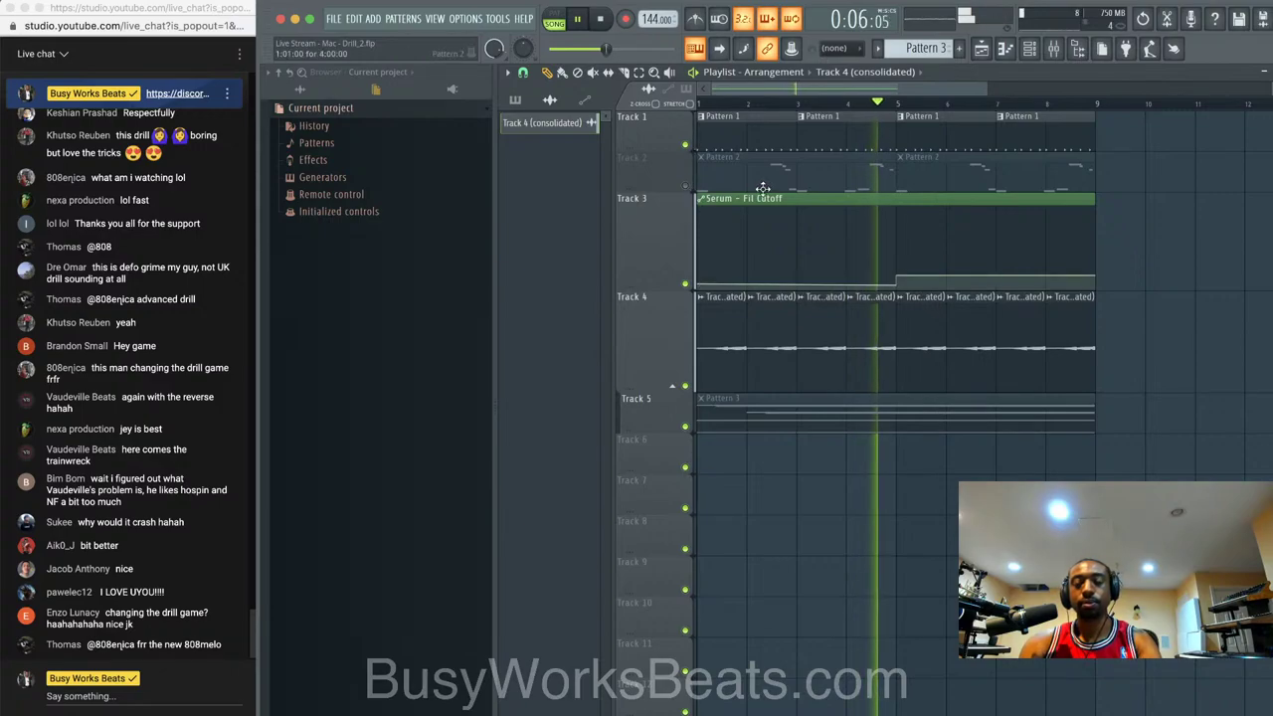
pyautogui.press('space')
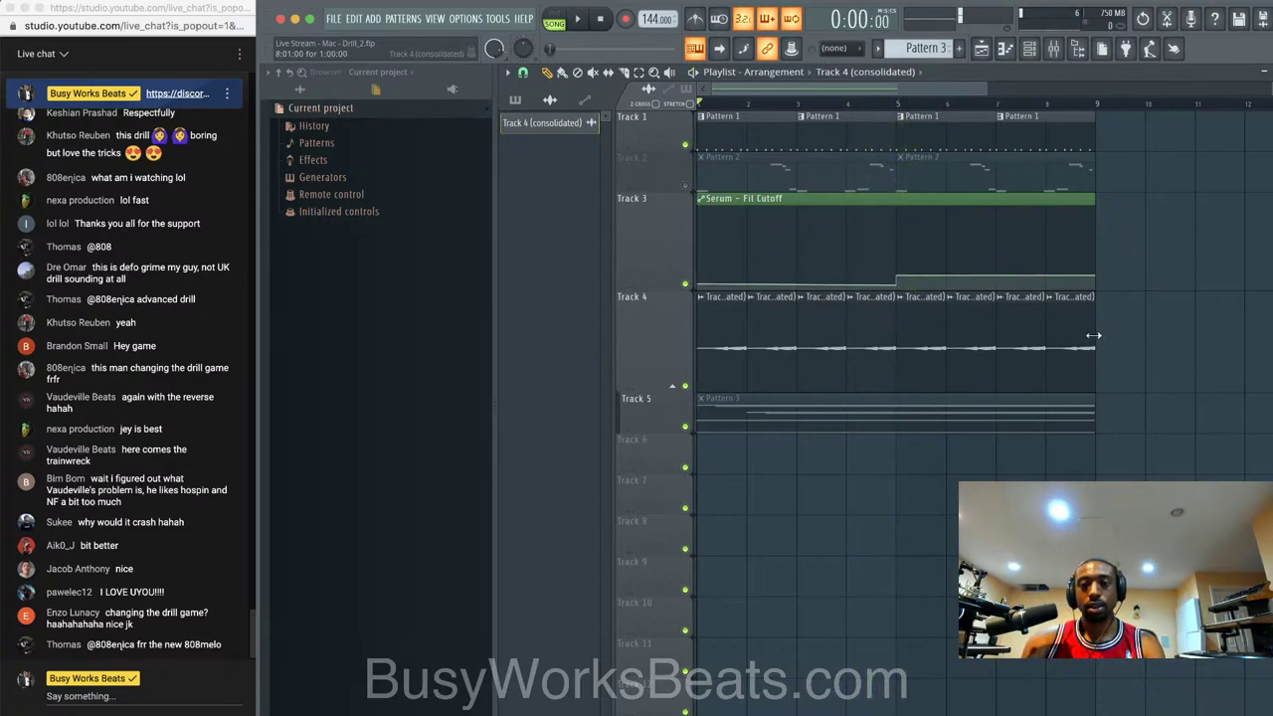
# - Try deleting the one-bar Track 4 clips and unmuting Pattern 3, and undo back to the full eight-bar consolidated clip
pyautogui.moveTo(1094, 336); pyautogui.dragTo(706, 338)
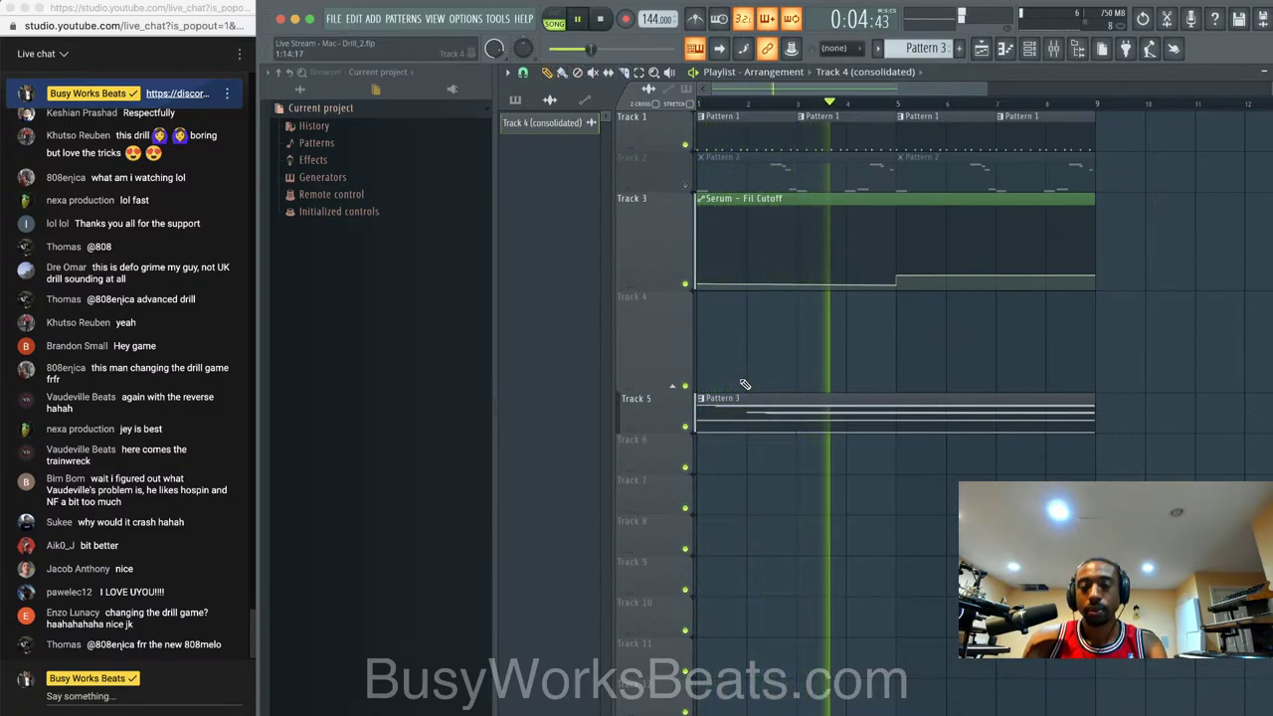
pyautogui.click(705, 399)
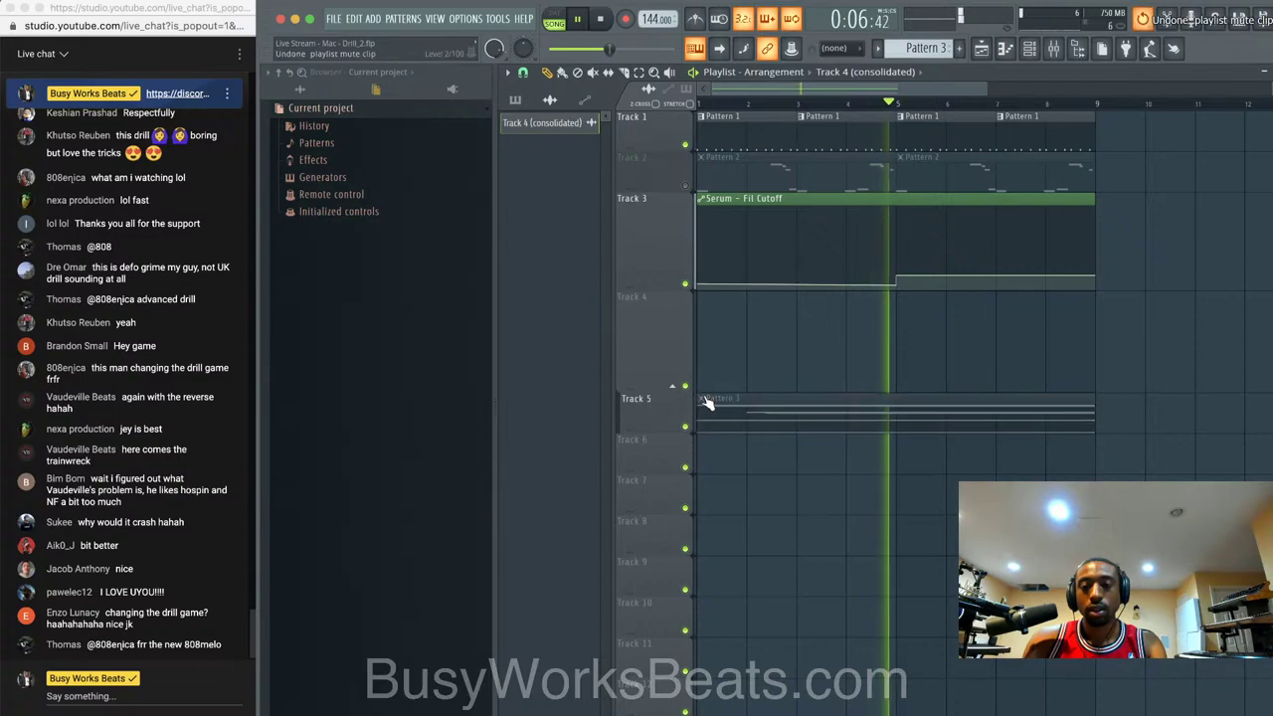
pyautogui.press('super+alt+z')
pyautogui.press('super+alt+z')
pyautogui.press('super+alt+z')
pyautogui.press('super+alt+z')
pyautogui.press('super+alt+z')
pyautogui.press('super+alt+z')
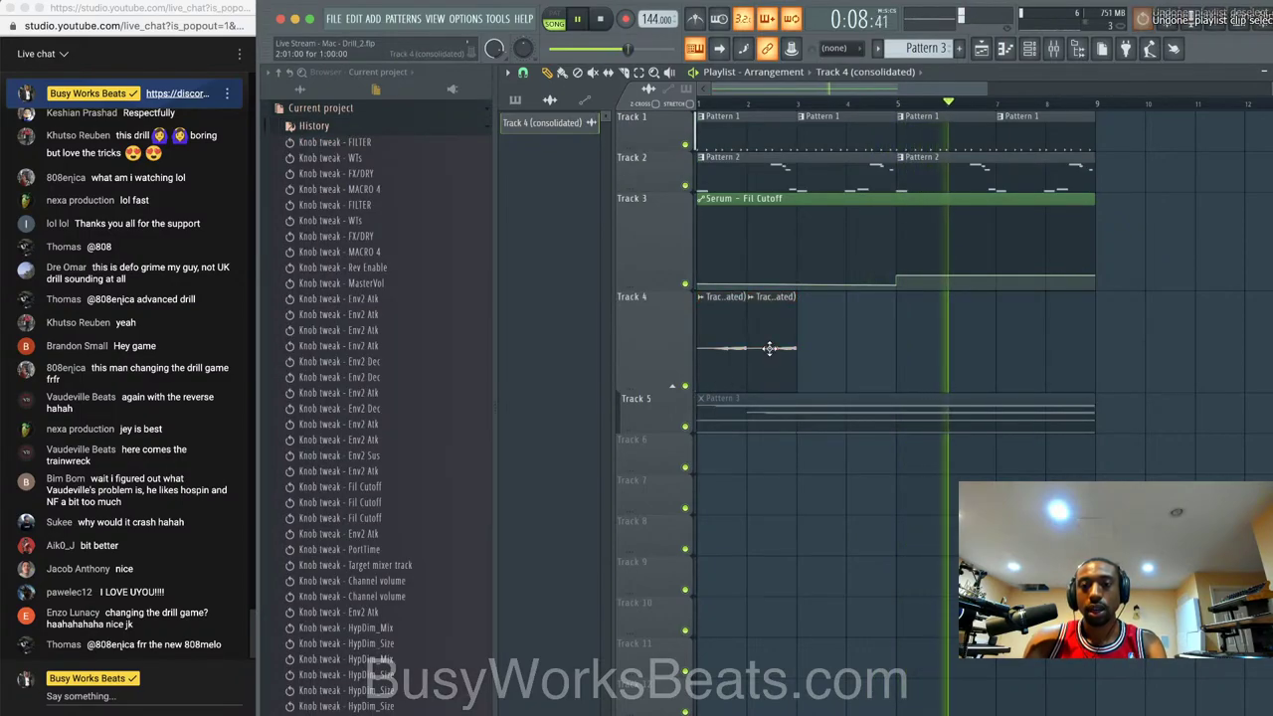
pyautogui.hotkey('ctrl', 'z')
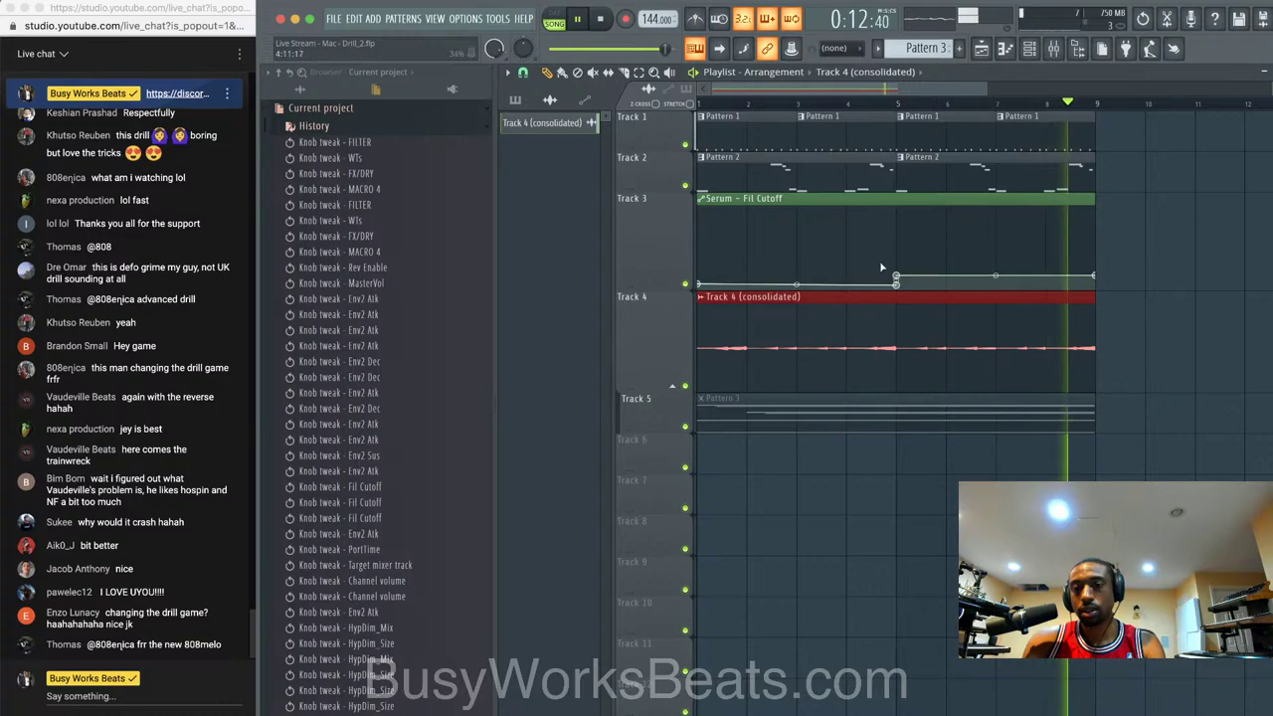
# - Audition Track 4 in solo, and replace its reversed audio by deleting the clip and unmuting Pattern 3 on Track 5
pyautogui.rightClick(686, 386)
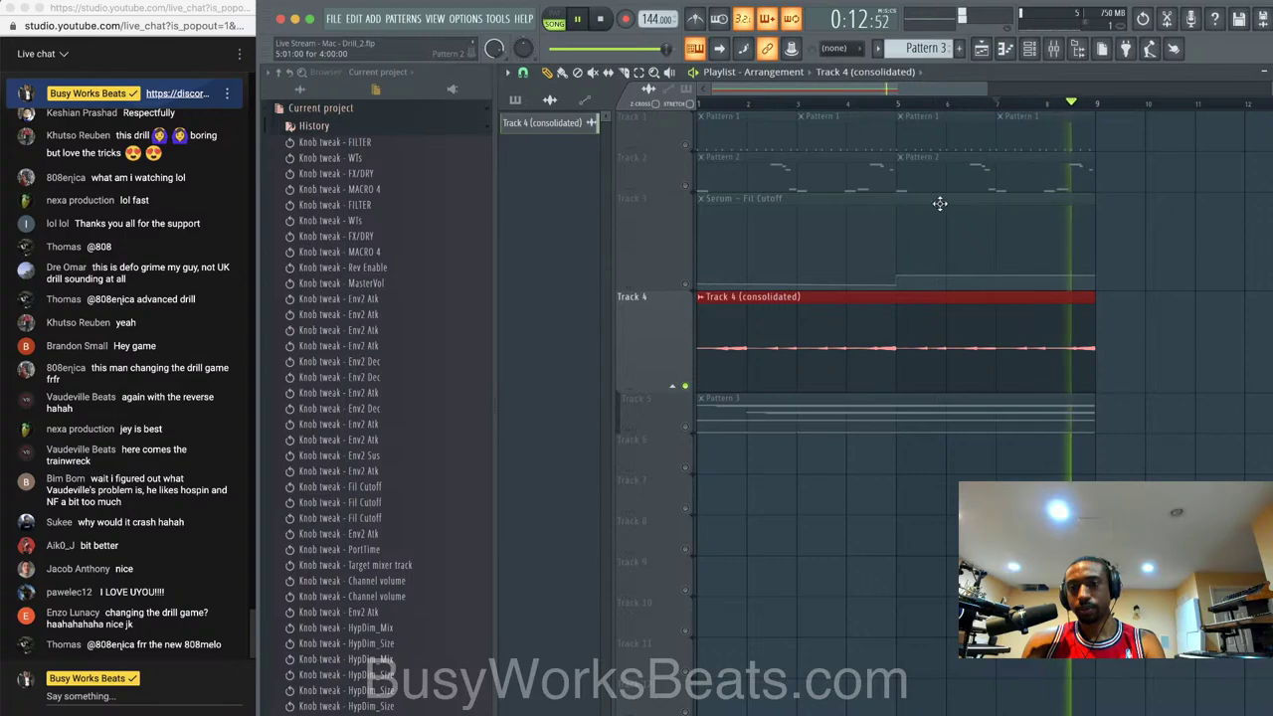
pyautogui.rightClick(685, 386)
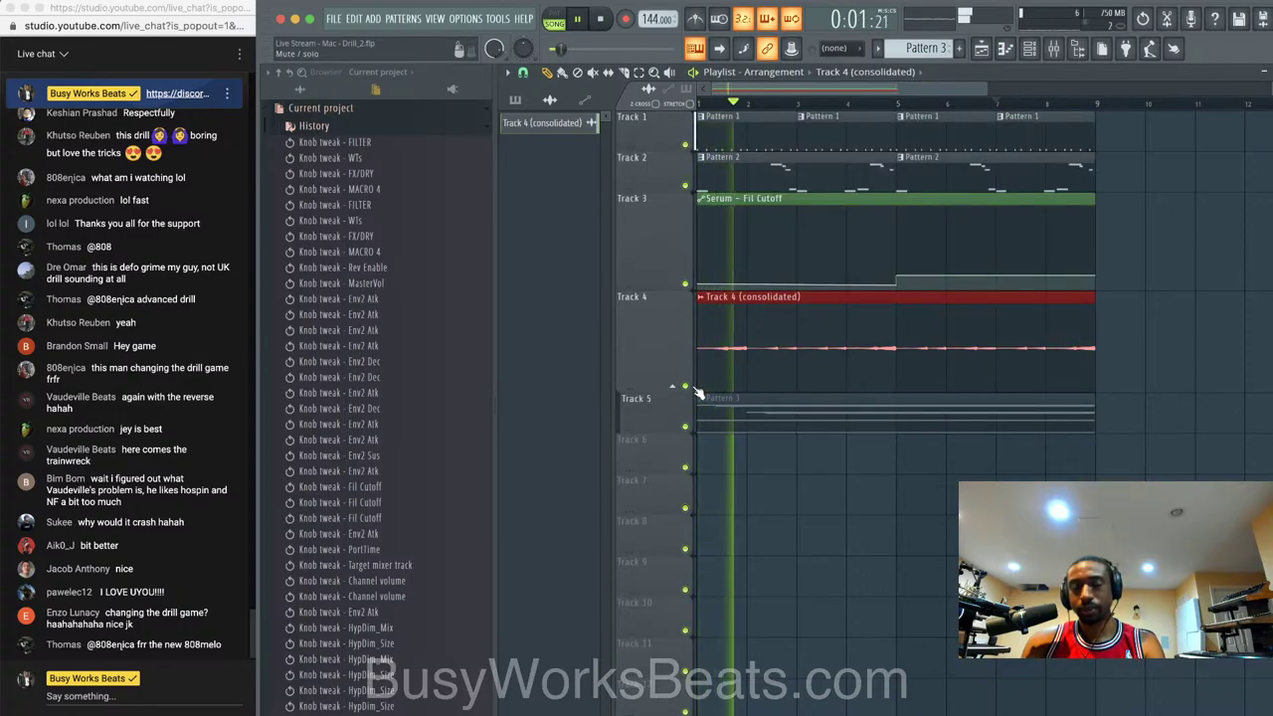
pyautogui.click(686, 386)
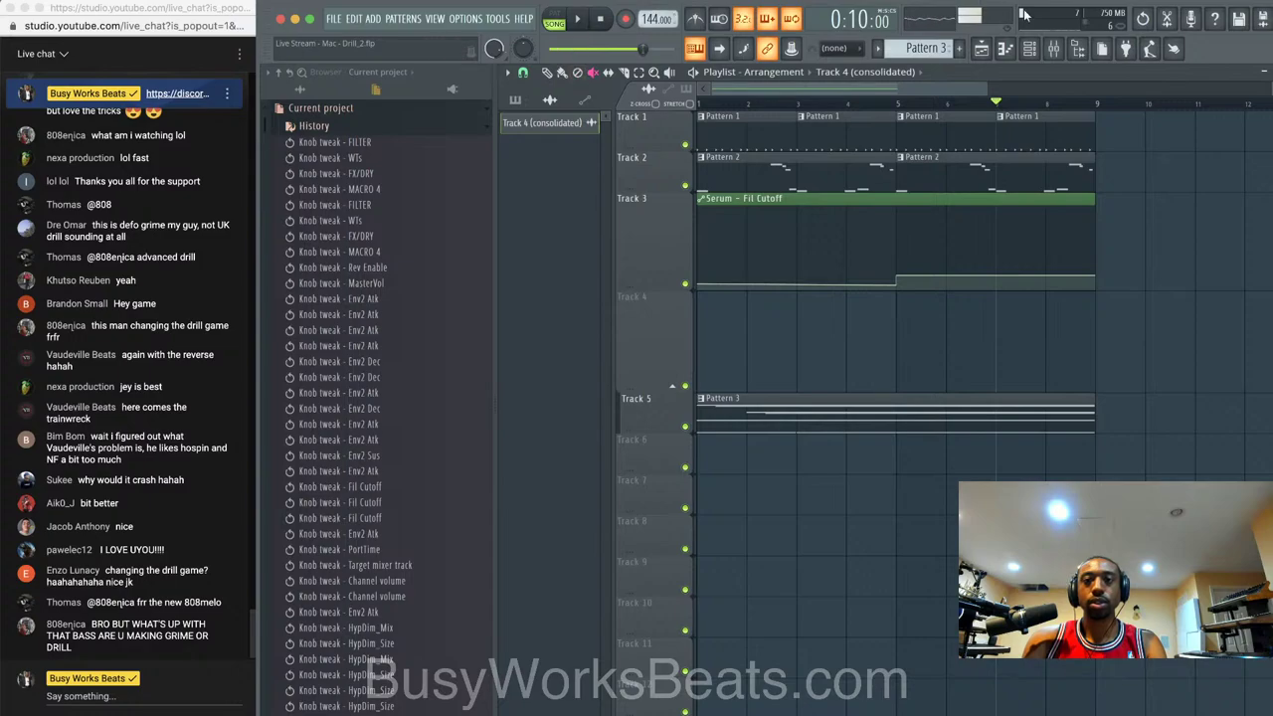
# - Open the Pattern 3 FL Keys notes in the piano roll and try a horizontal flip, closing the flipper without applying it
pyautogui.doubleClick(793, 404)
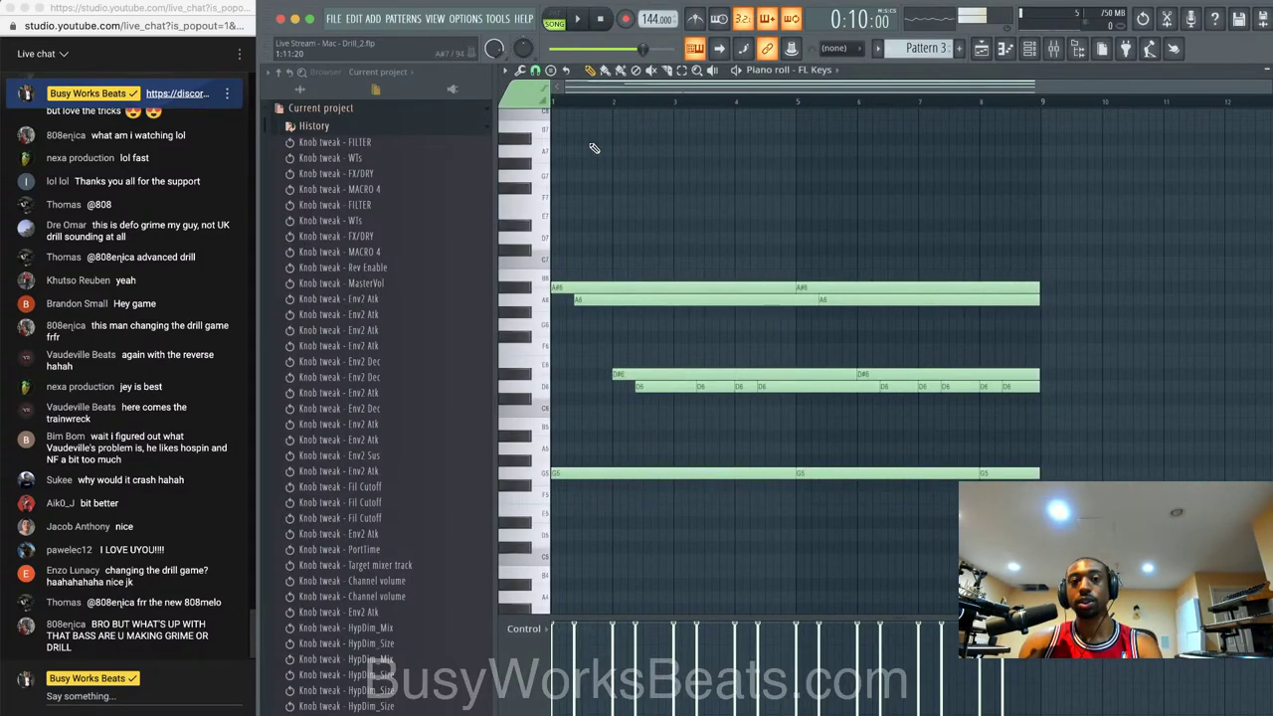
pyautogui.hotkey('alt', 'y')
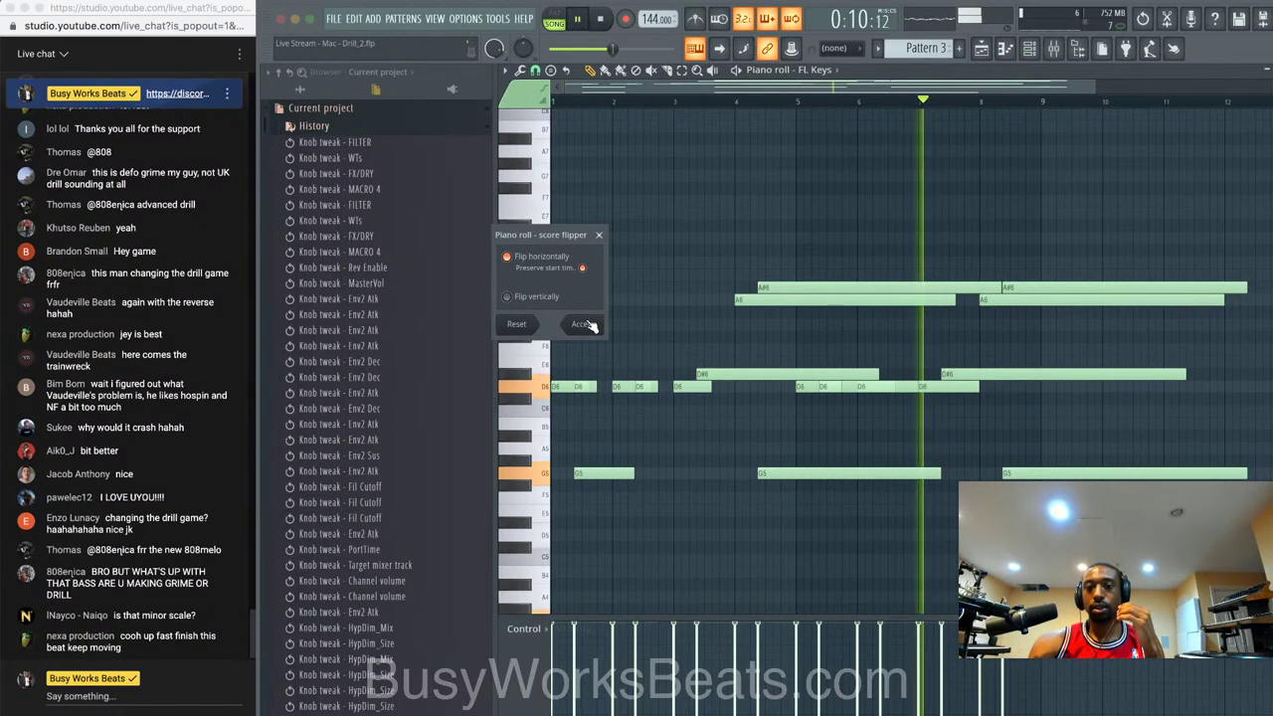
pyautogui.click(587, 269)
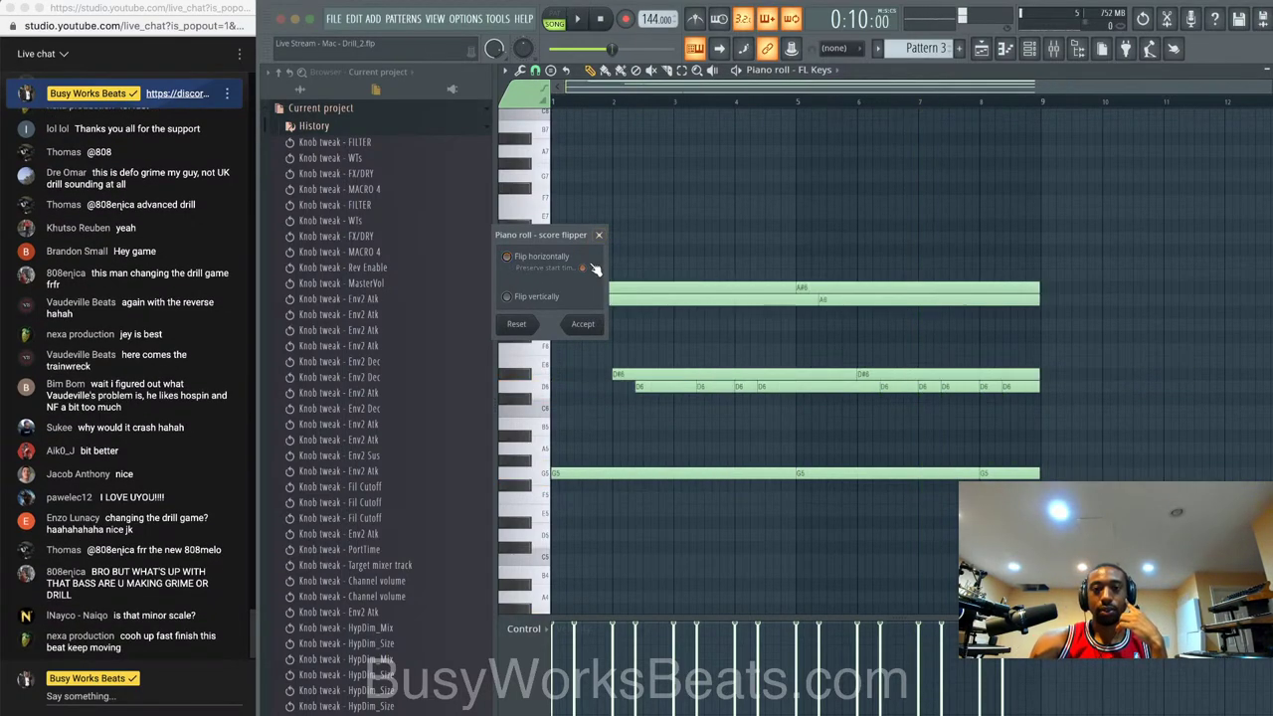
pyautogui.click(517, 257)
pyautogui.click(586, 268)
pyautogui.click(587, 269)
pyautogui.click(587, 268)
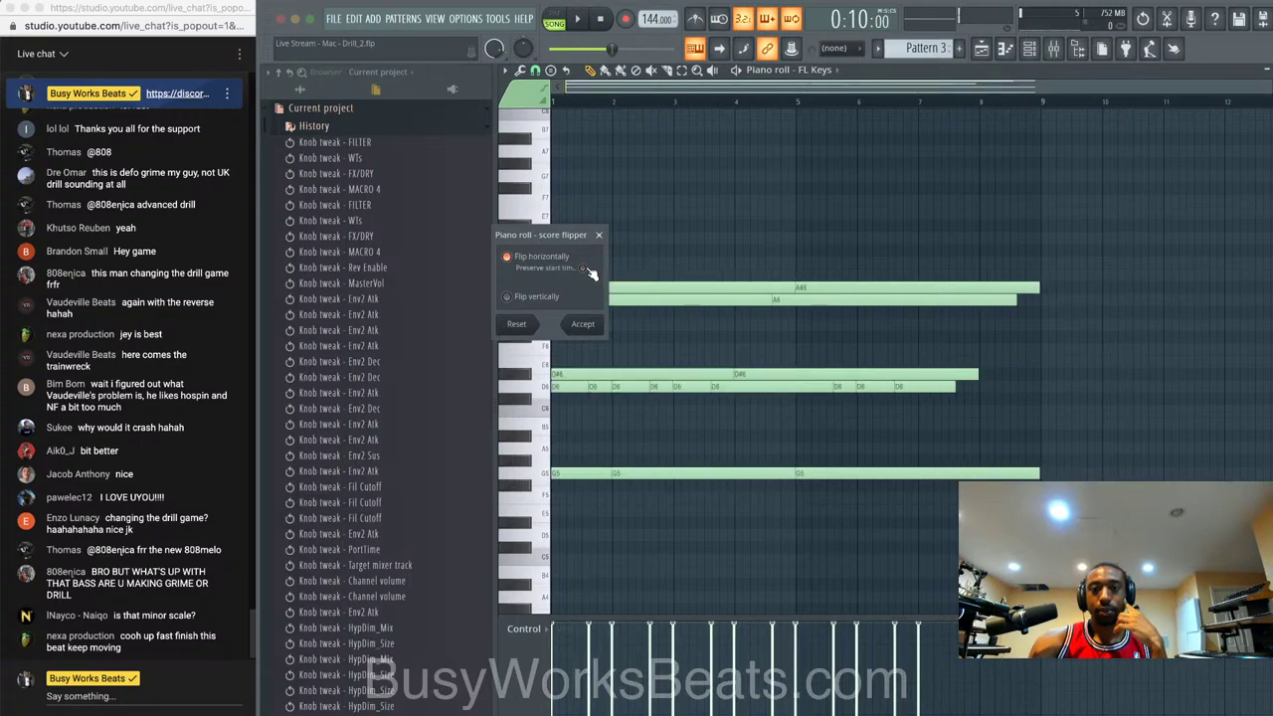
pyautogui.click(599, 235)
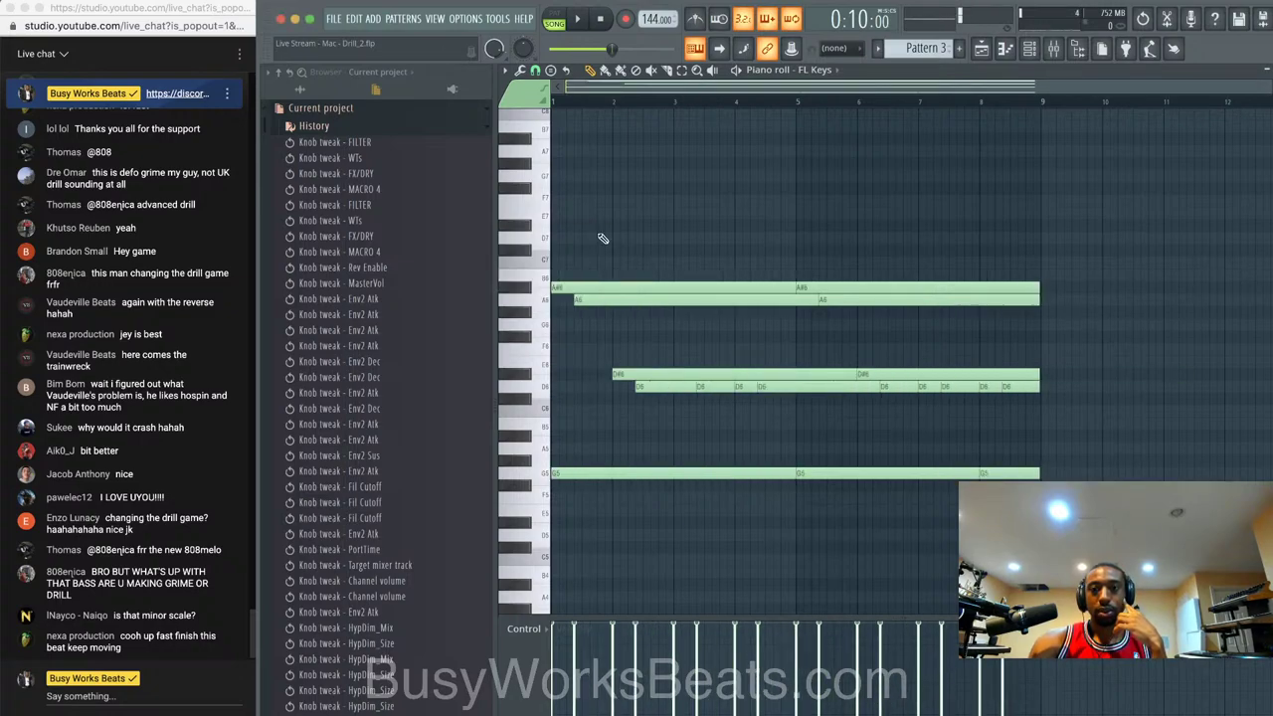
# - Flip the FL Keys notes horizontally with the preserve start times option off, and accept the result
pyautogui.click(520, 70)
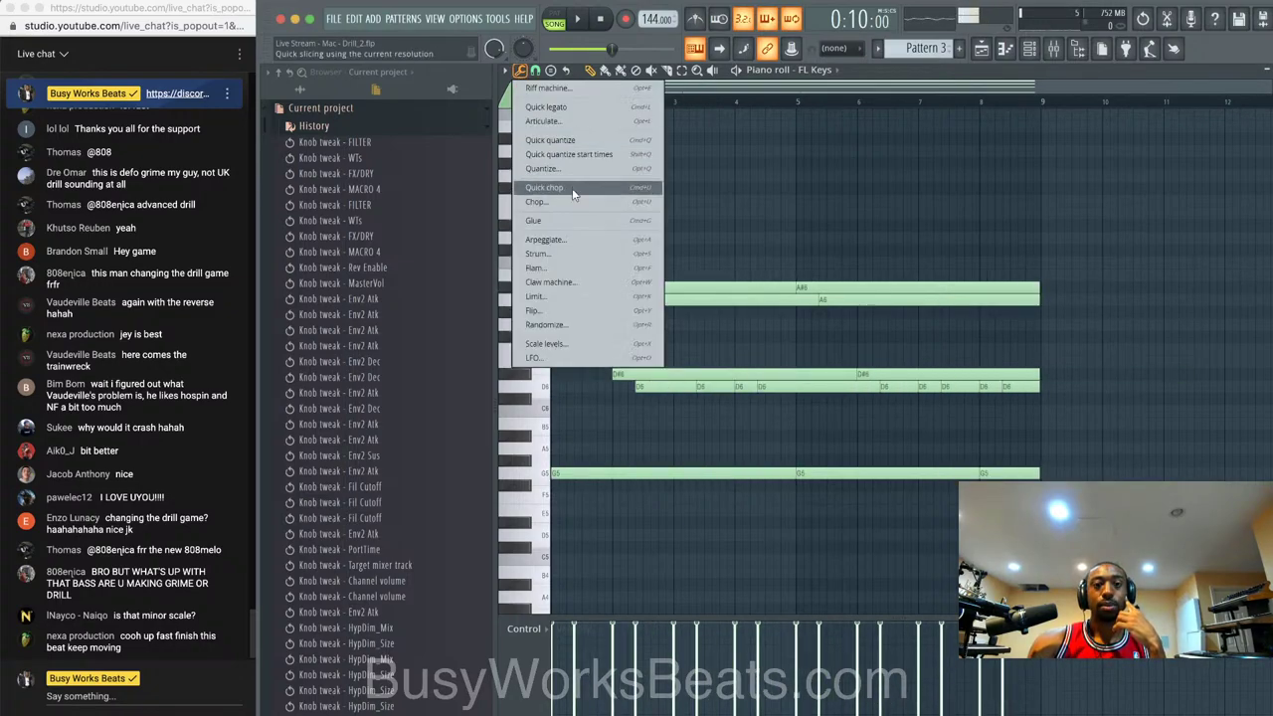
pyautogui.click(566, 312)
pyautogui.click(584, 268)
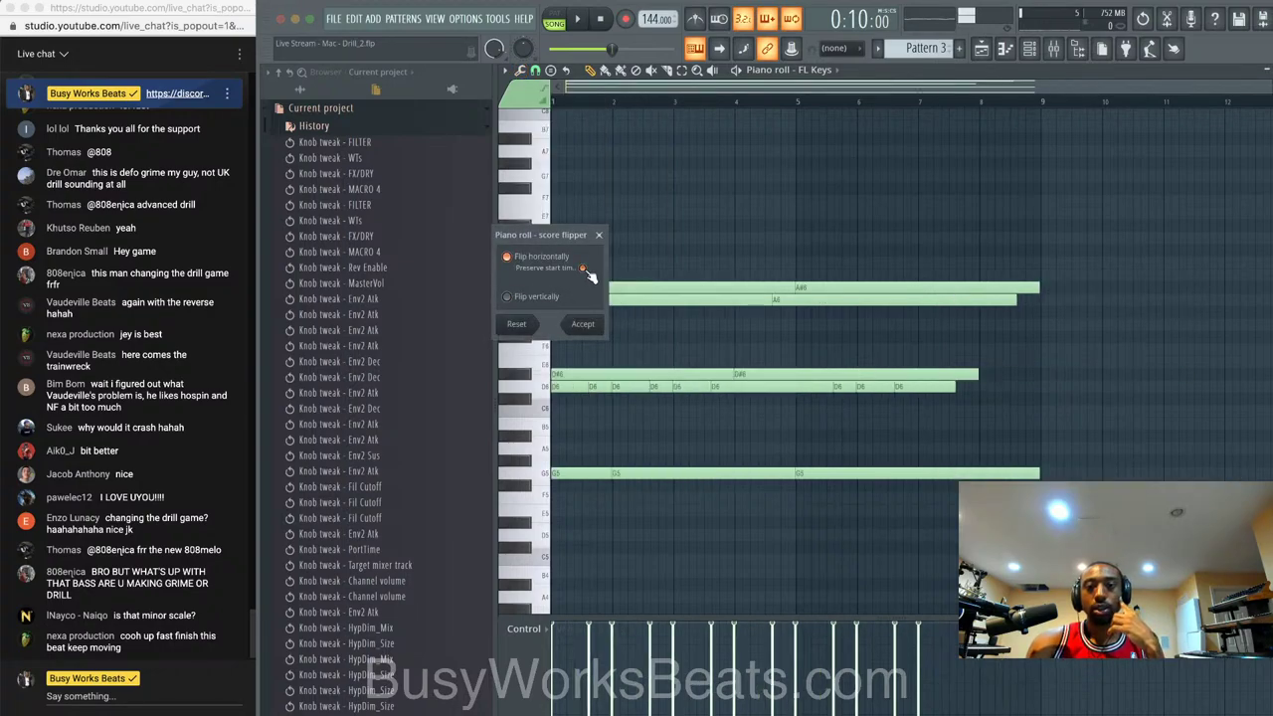
pyautogui.click(583, 324)
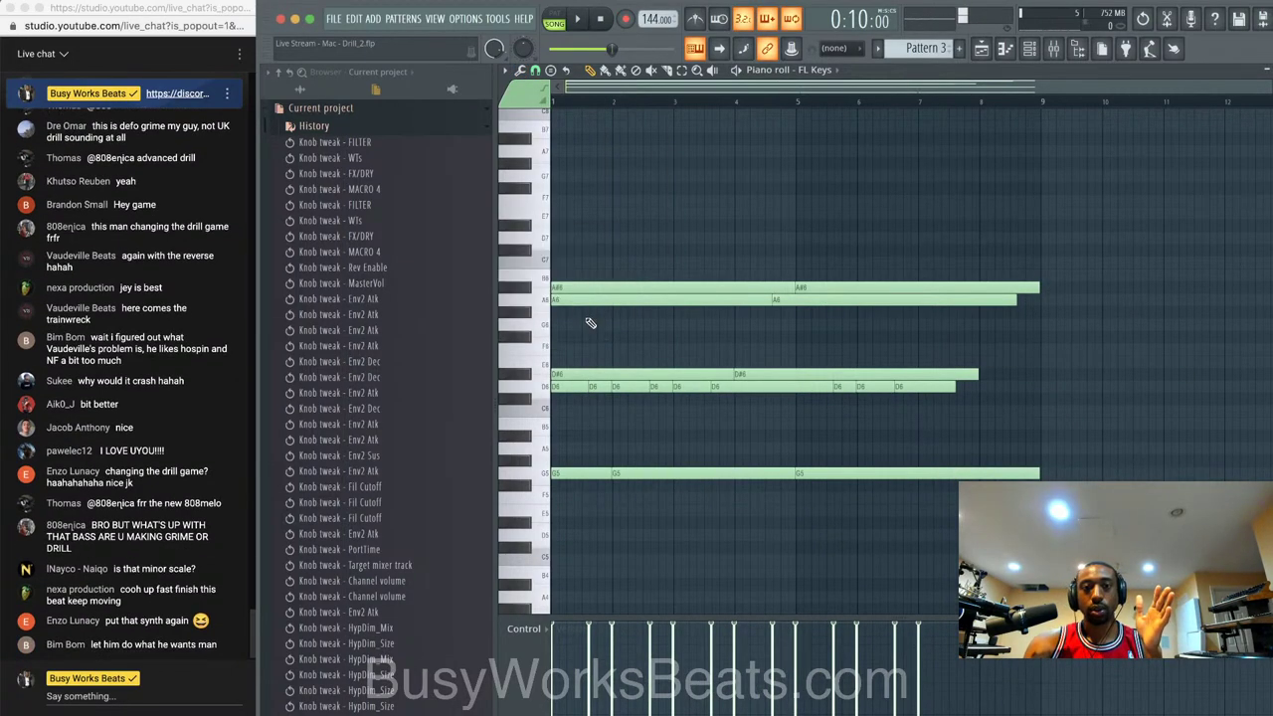
# - Play the song from the start to audition the flipped FL Keys part, and stop playback
pyautogui.press('space')
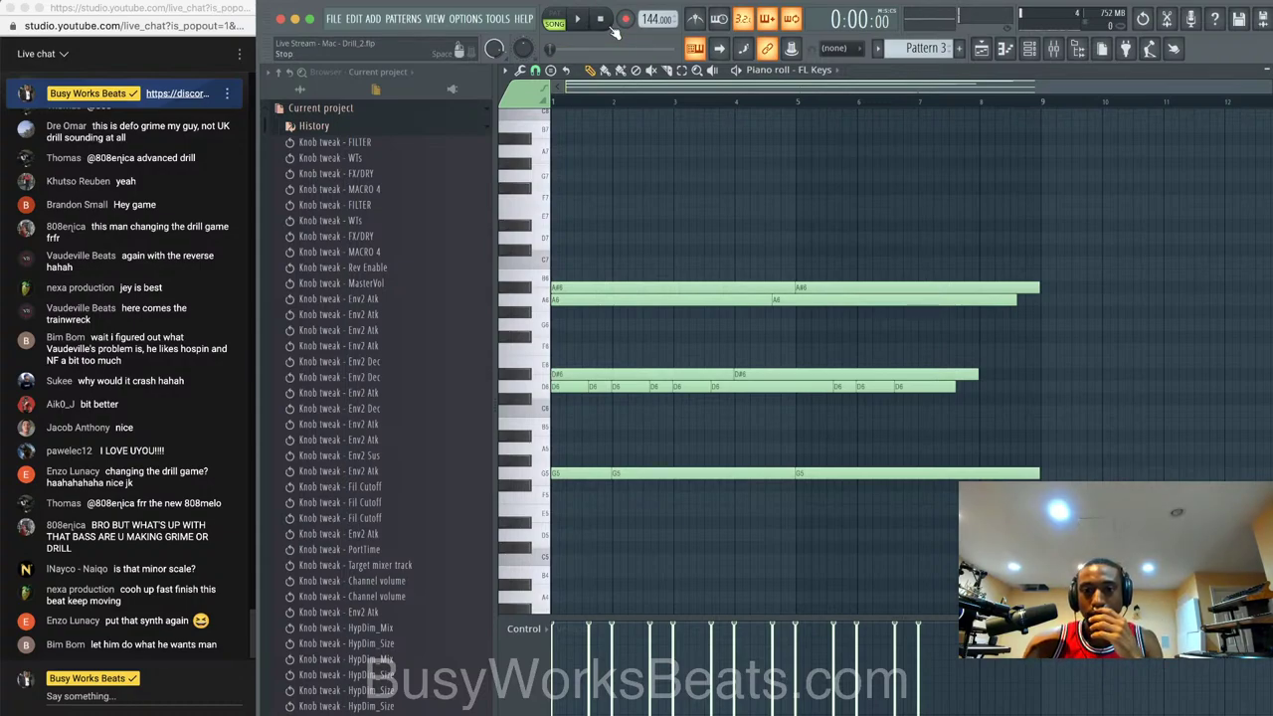
pyautogui.press('space')
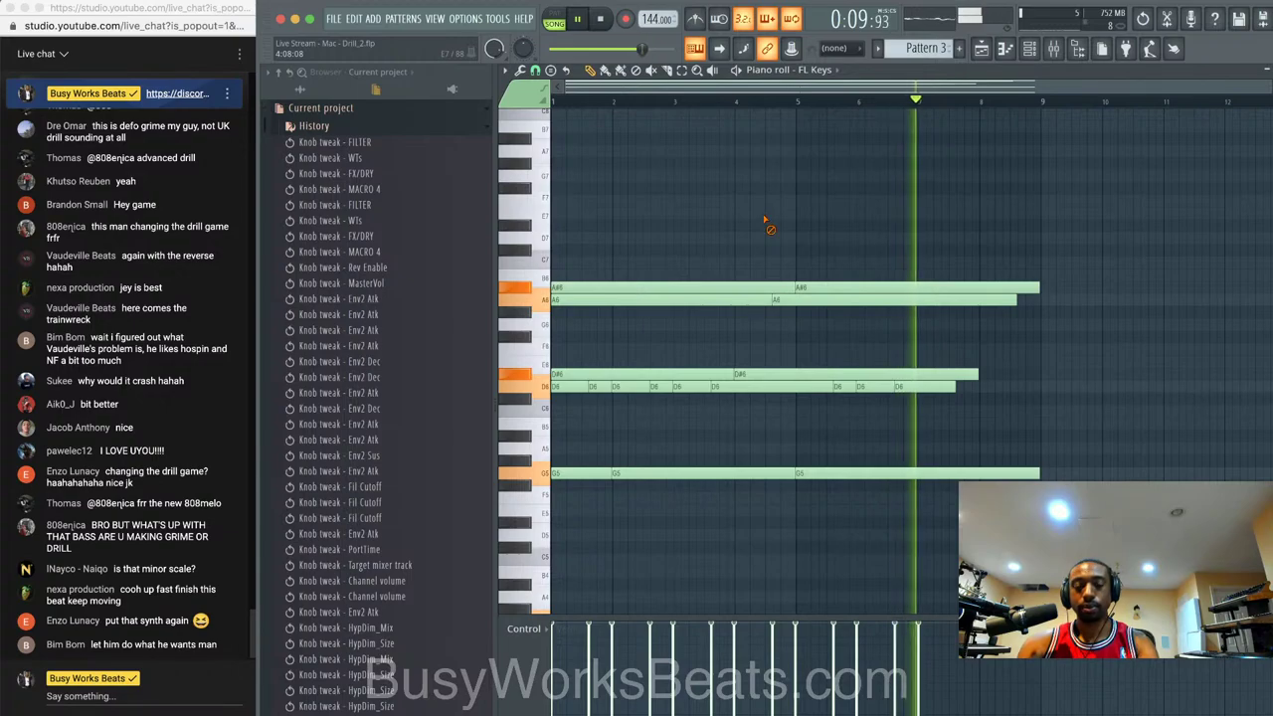
pyautogui.press('space')
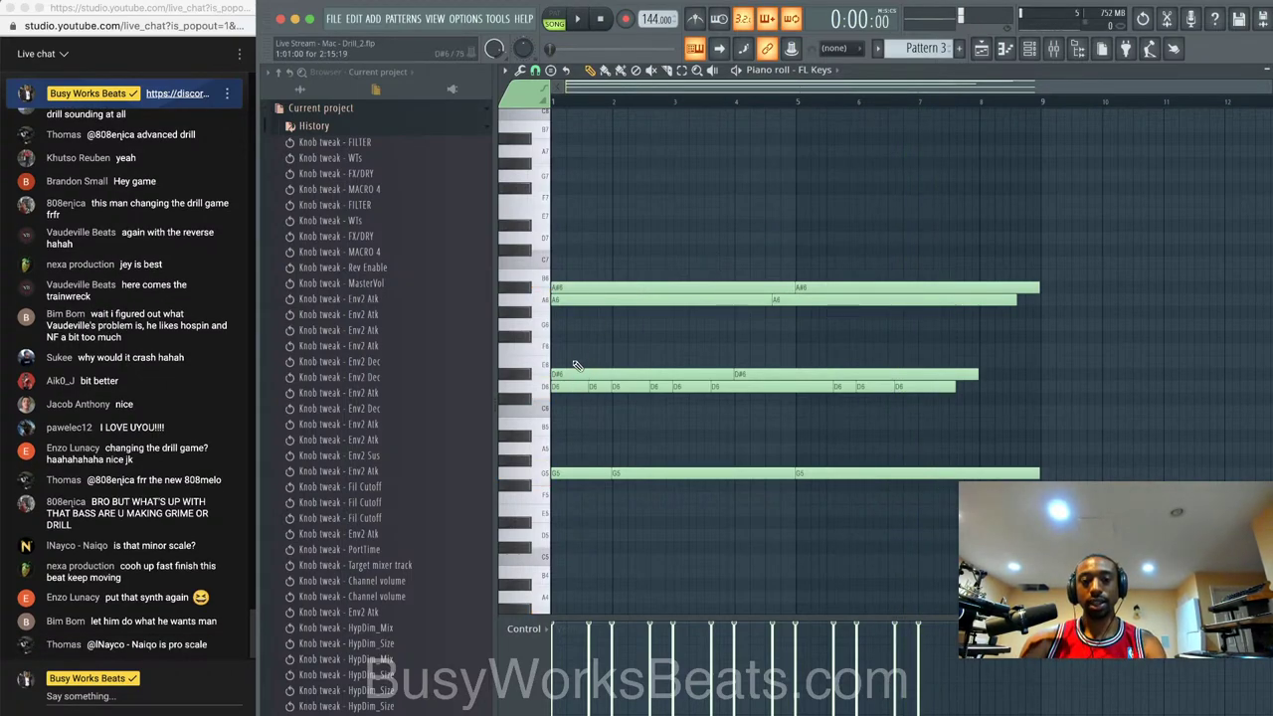
# - Raise the D6 note in the middle of bar 1 to A#6 and the one in the middle of bar 2 to D#6
pyautogui.scroll(-1, 575, 366)
pyautogui.press('space')
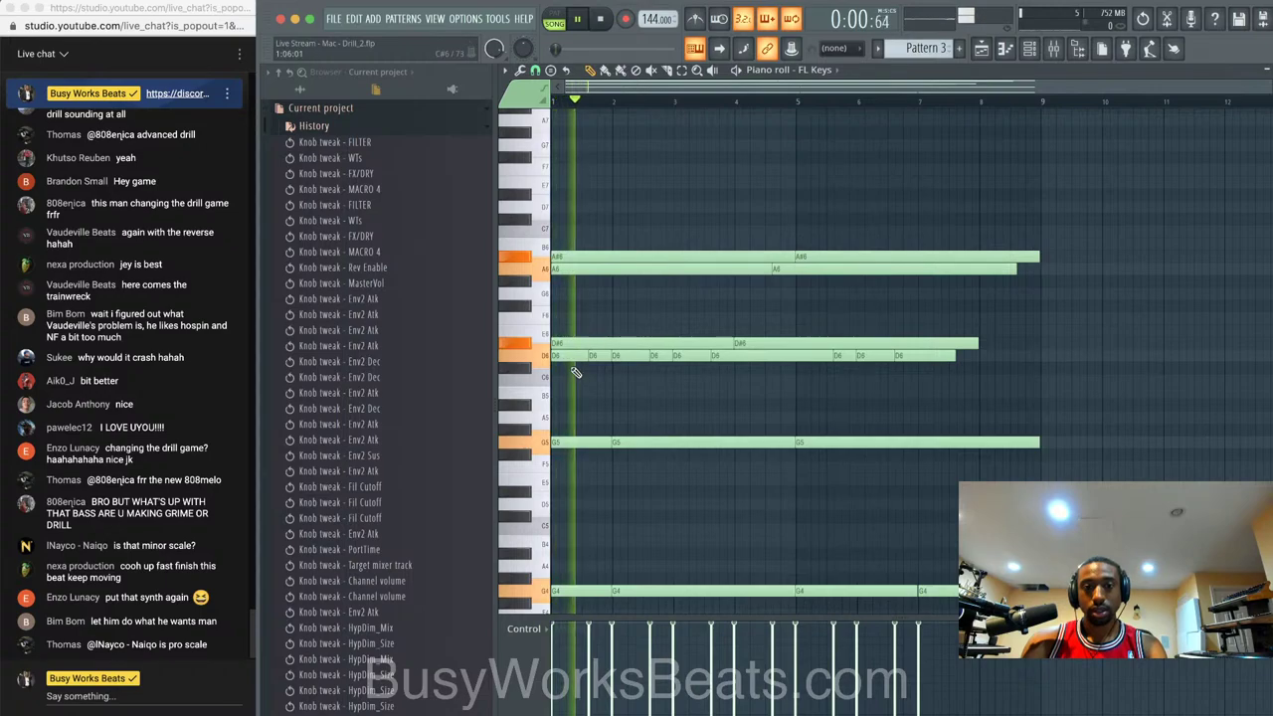
pyautogui.press('space')
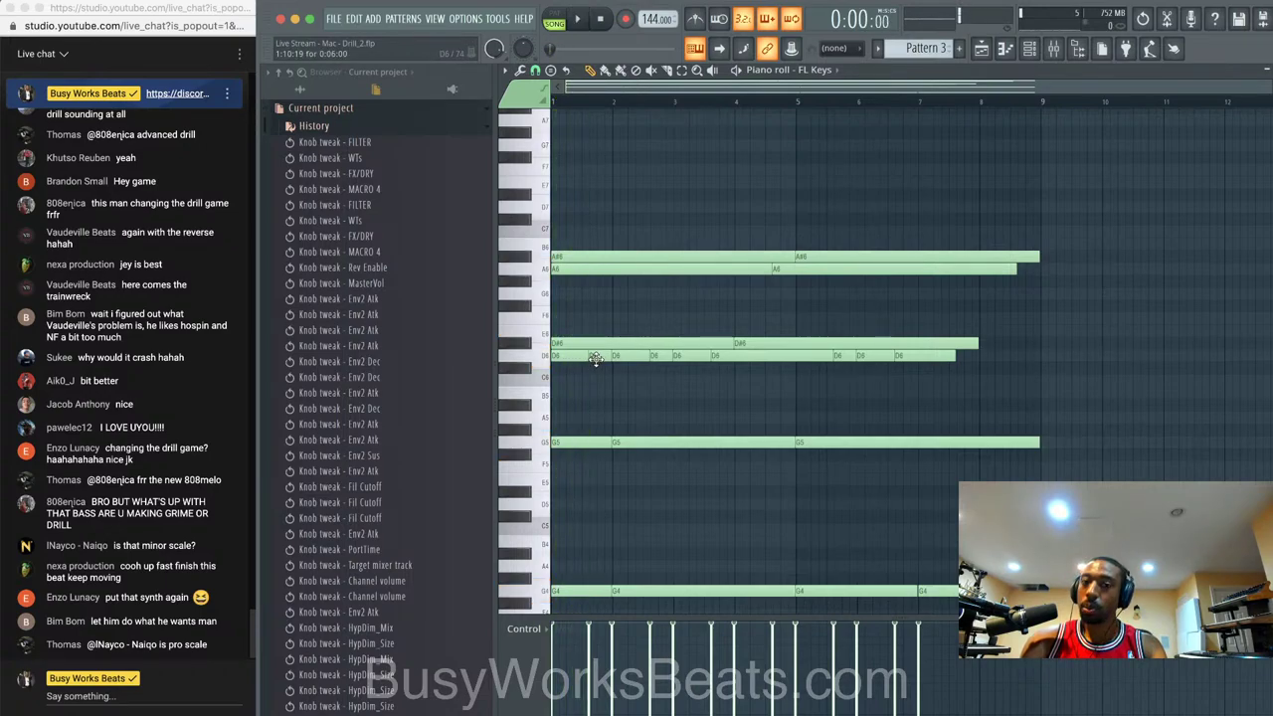
pyautogui.press('space')
pyautogui.press('space')
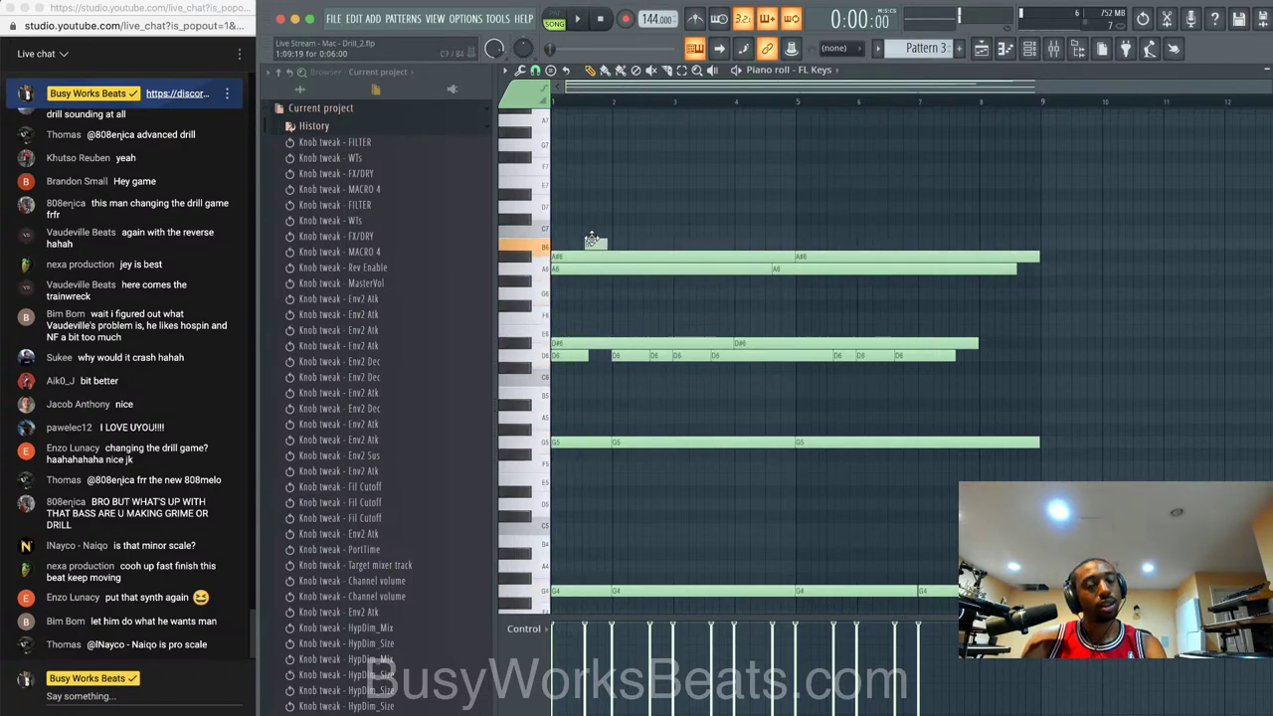
pyautogui.press('space')
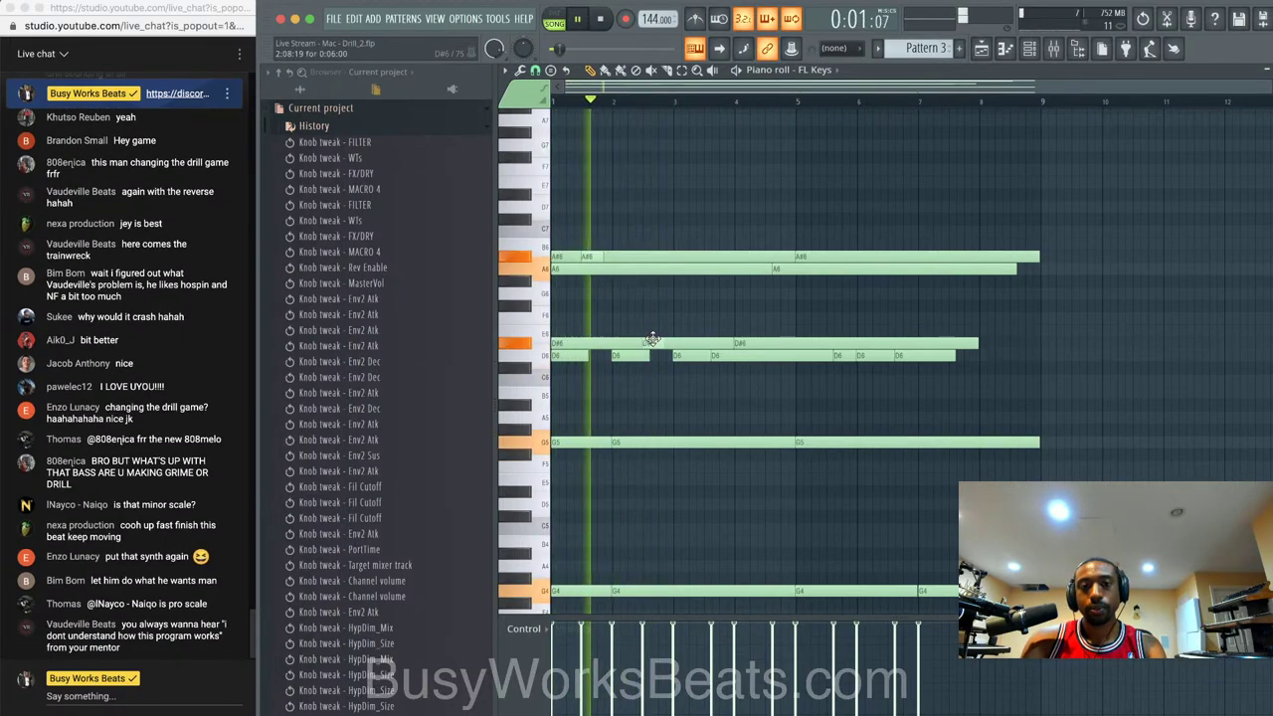
# - Raise the long D6 note in mid-bar 3 to A#6, lower the D#6 note at bar 4 to D6, and replay the part
pyautogui.scroll(2, 651, 342)
pyautogui.scroll(-1, 696, 348)
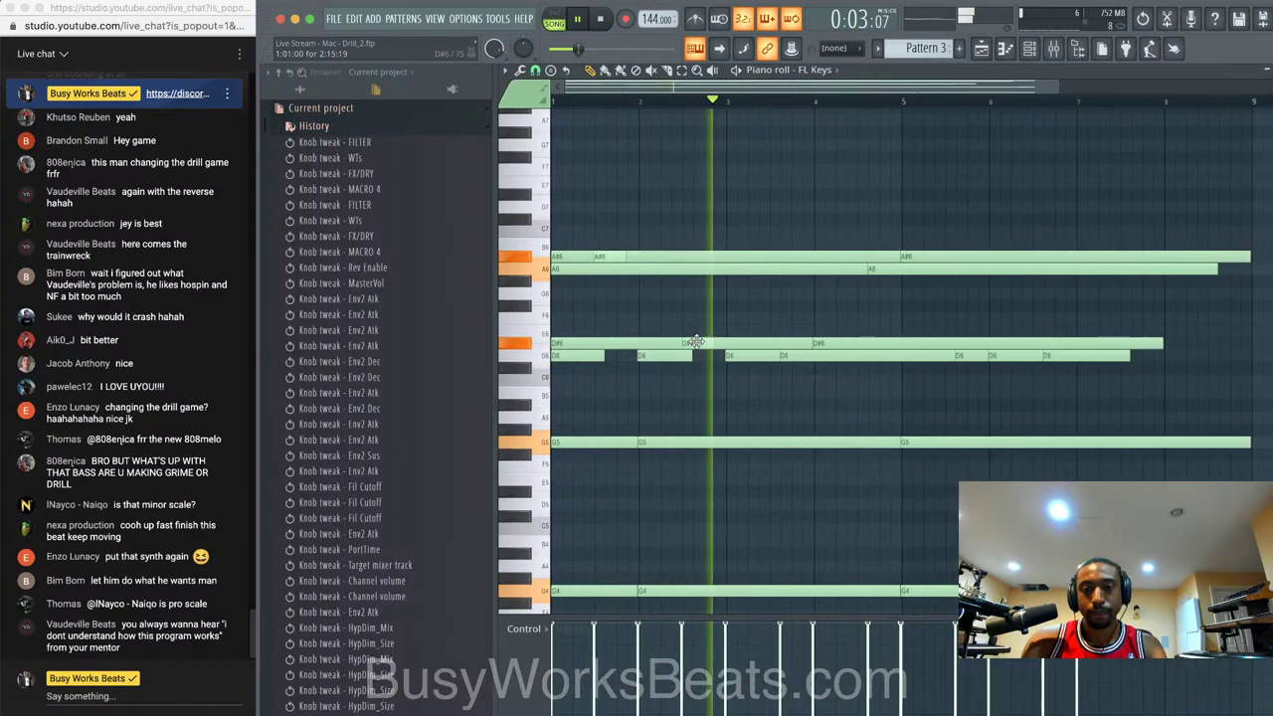
pyautogui.press('space')
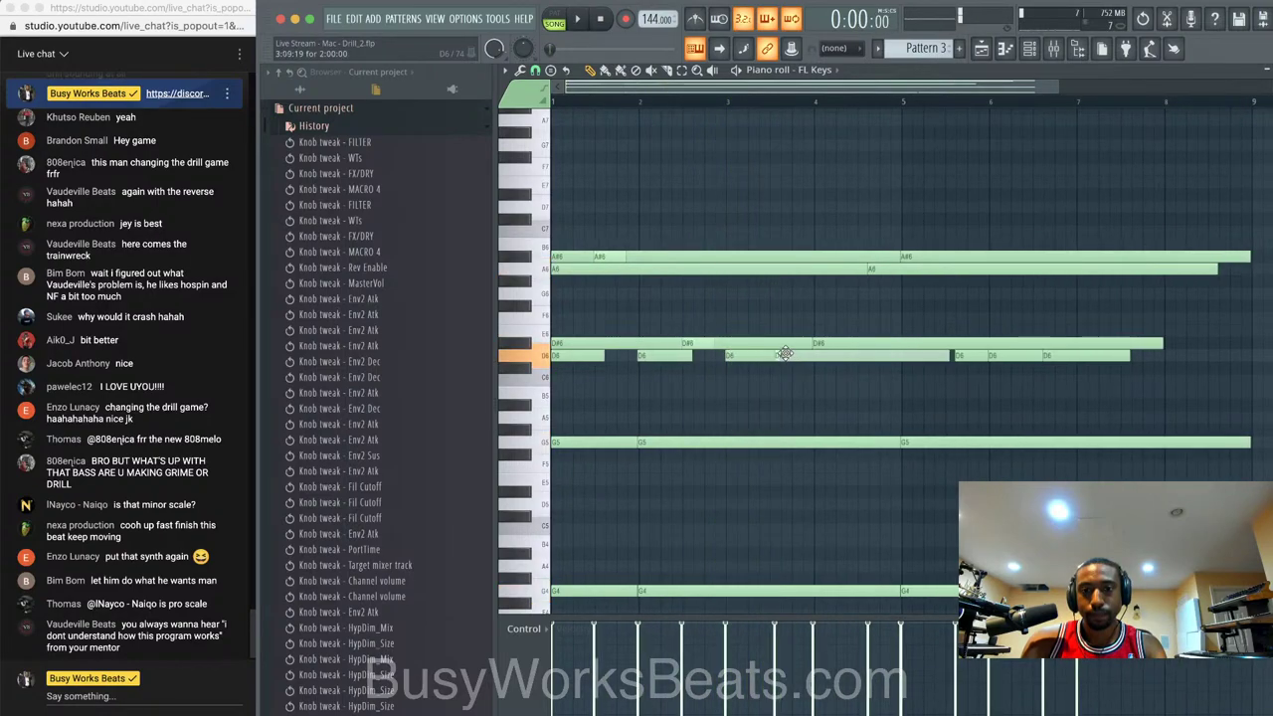
pyautogui.moveTo(778, 253); pyautogui.dragTo(786, 256)
pyautogui.press('space')
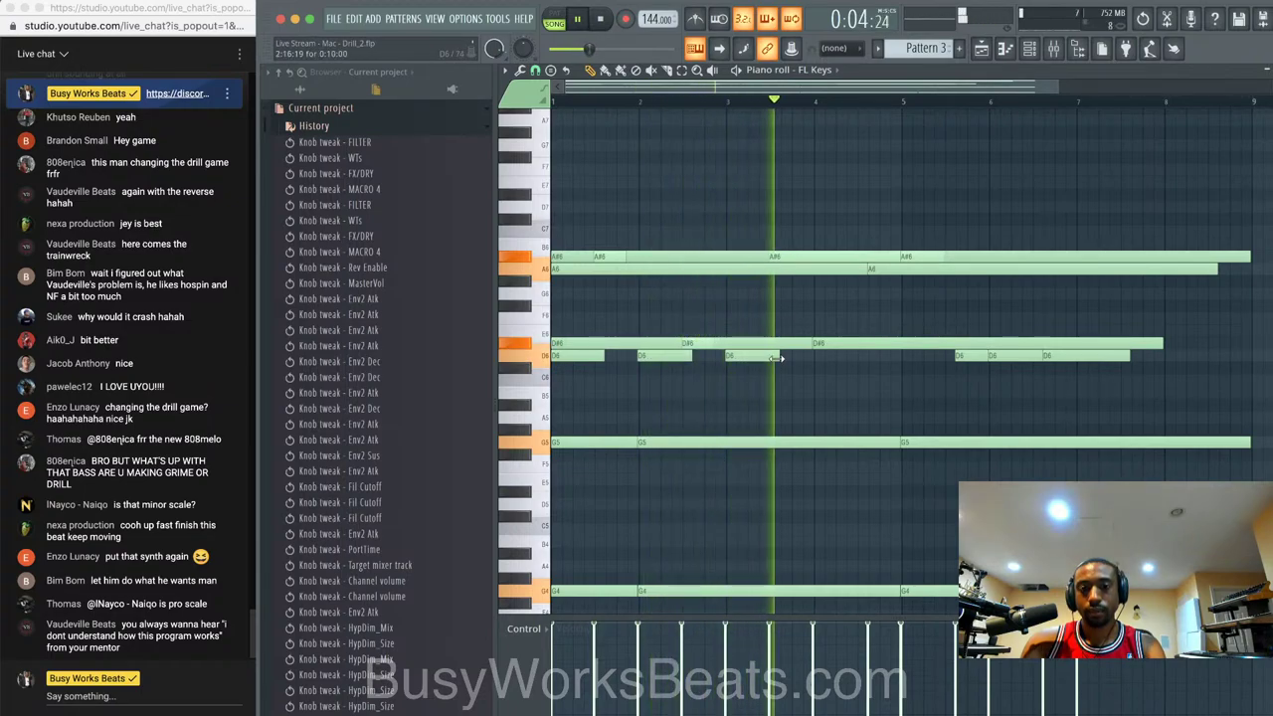
pyautogui.press('space')
pyautogui.moveTo(821, 345); pyautogui.dragTo(821, 359)
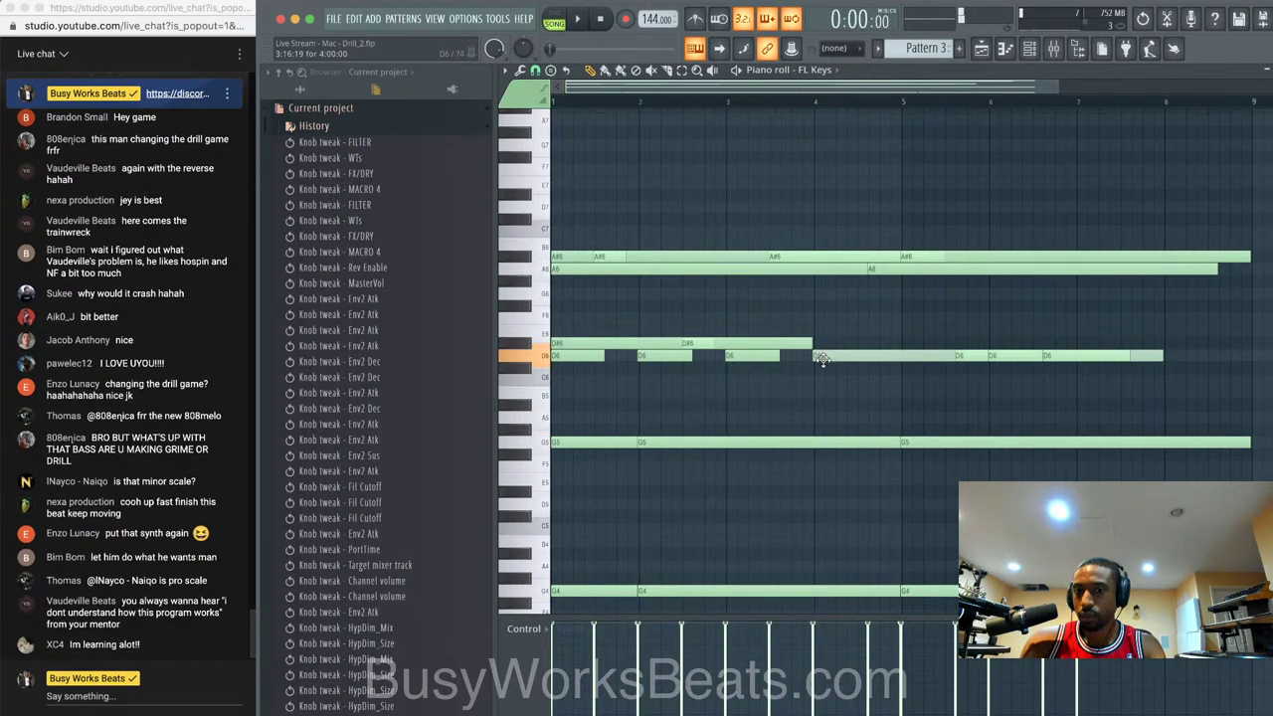
pyautogui.press('space')
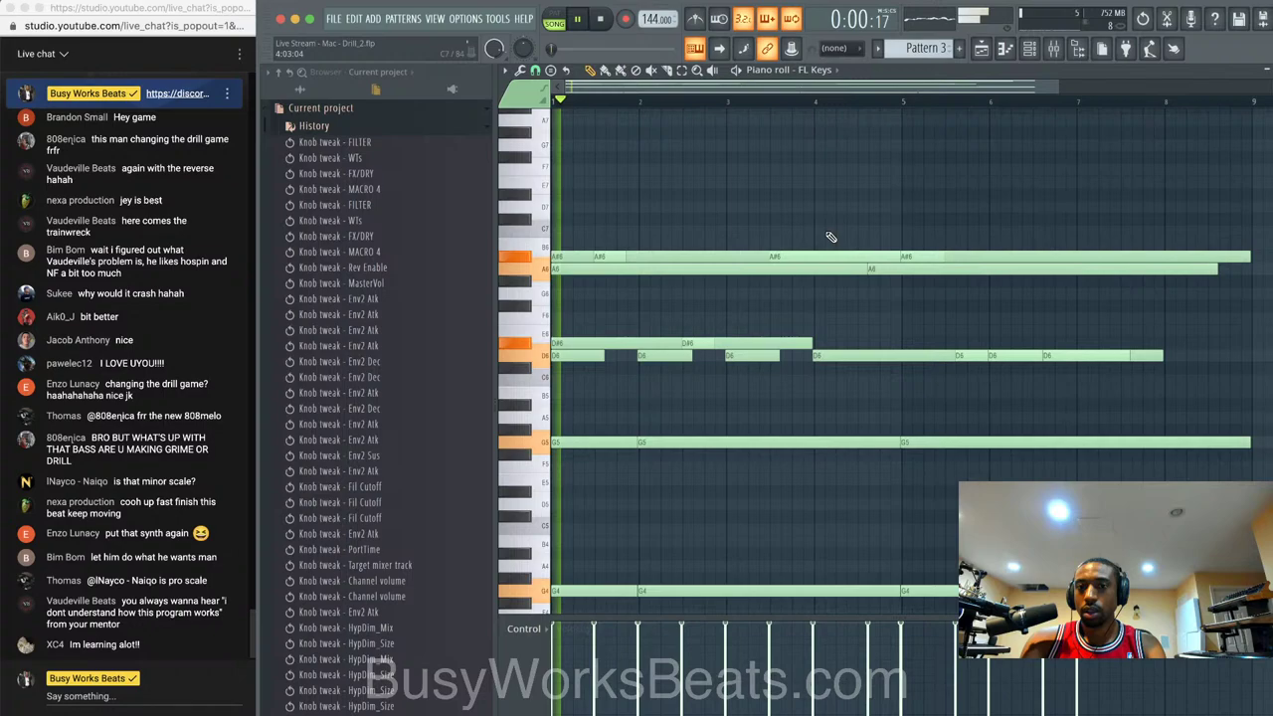
# - Delete the G4 and G5 notes starting at bar 2 and lengthen the first G4 and G5 notes to reach bar 5
pyautogui.scroll(-3, 796, 259)
pyautogui.rightClick(671, 466)
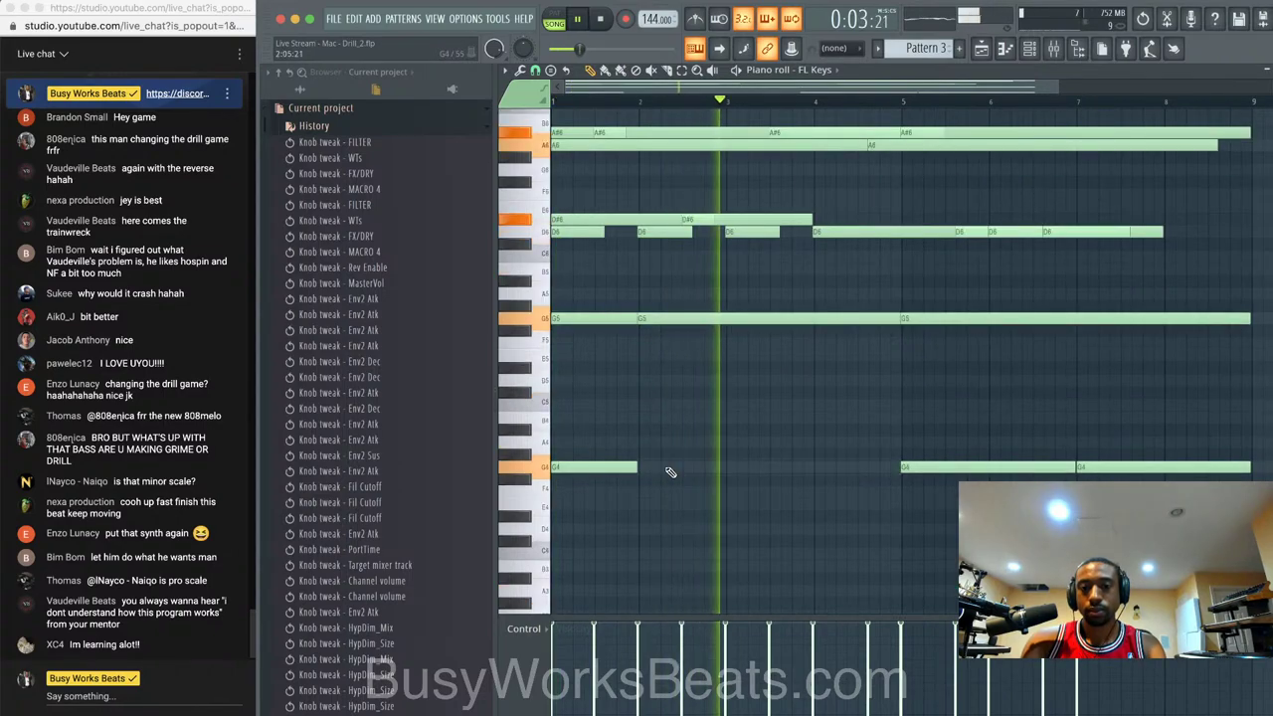
pyautogui.press('space')
pyautogui.press('space')
pyautogui.moveTo(633, 466); pyautogui.dragTo(895, 467)
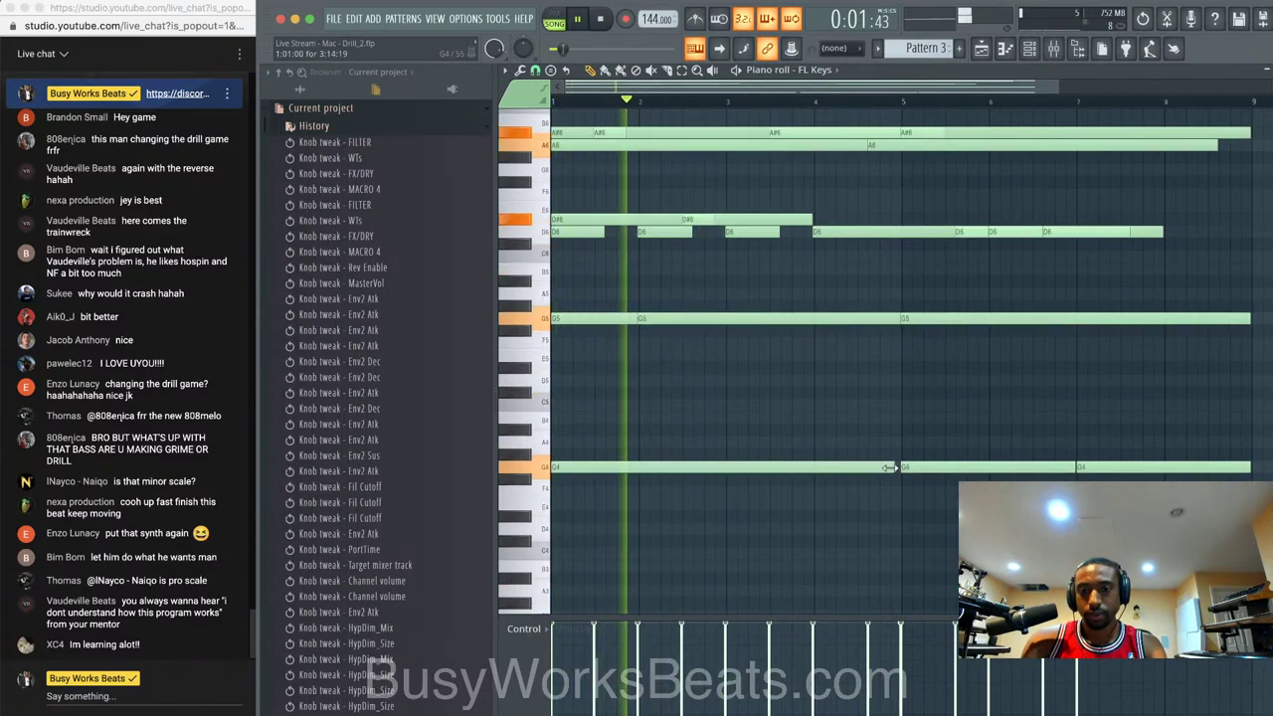
pyautogui.press('space')
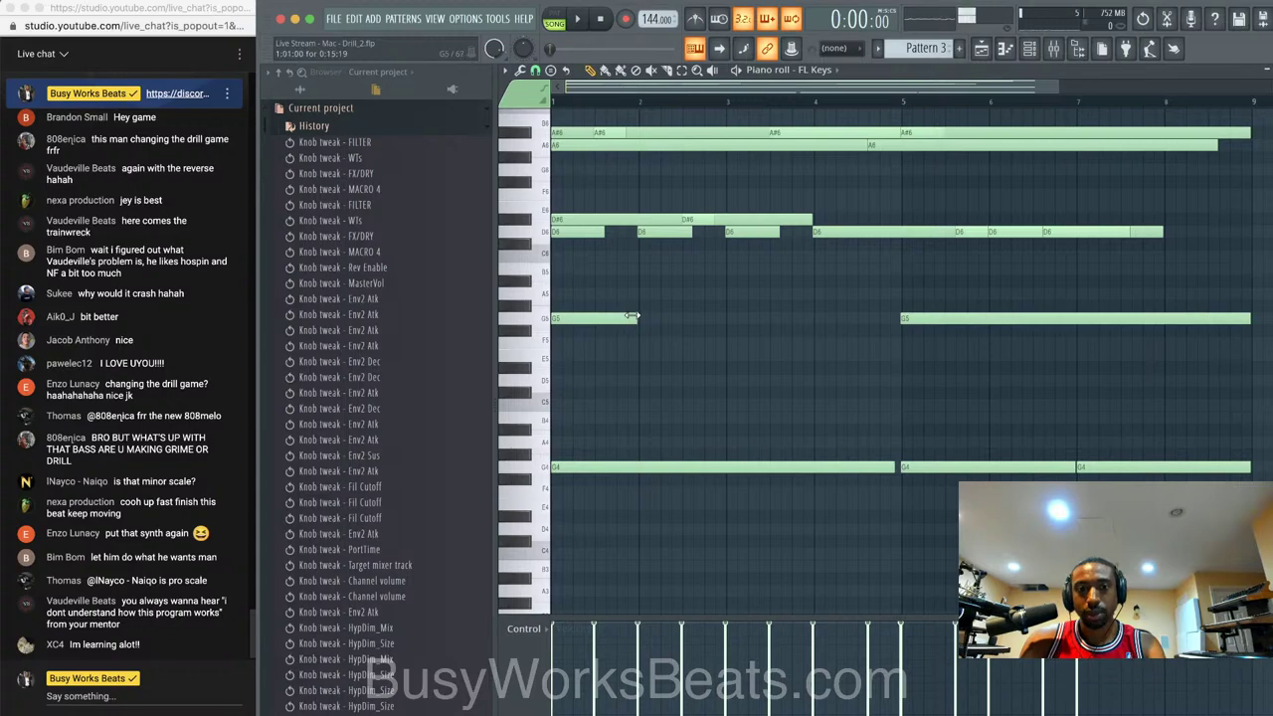
pyautogui.press('space')
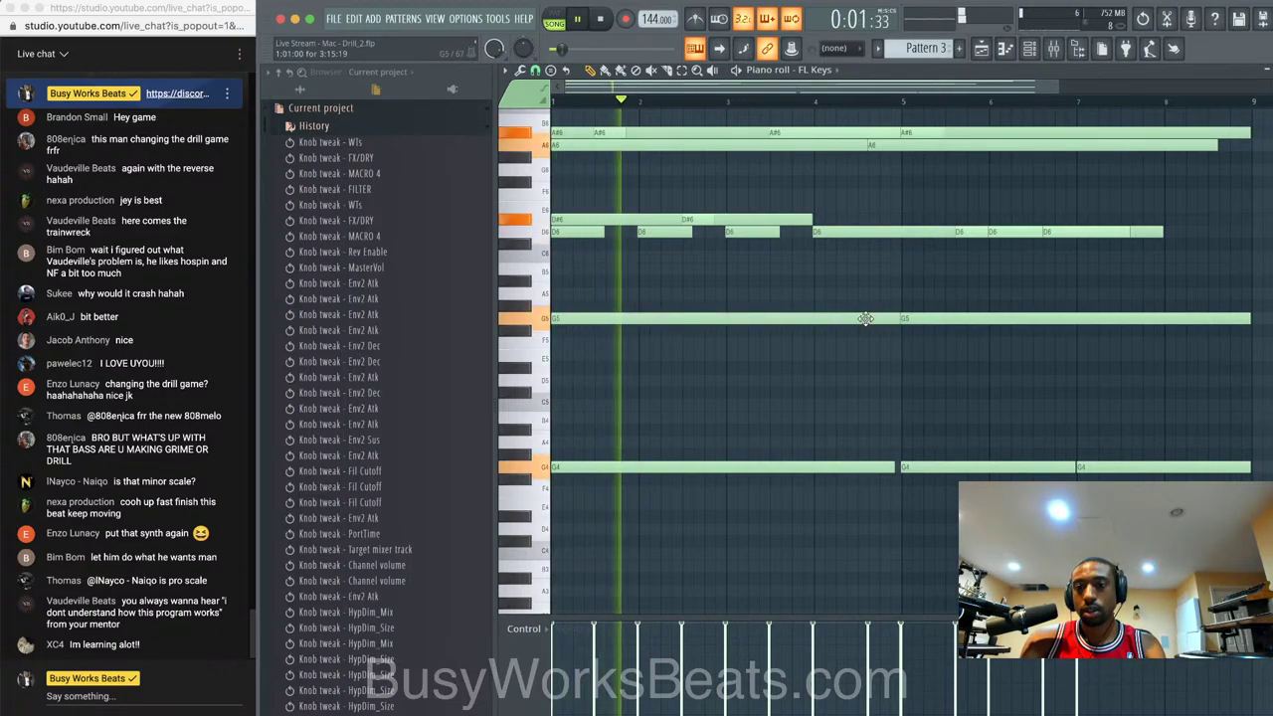
pyautogui.scroll(-2, 864, 319)
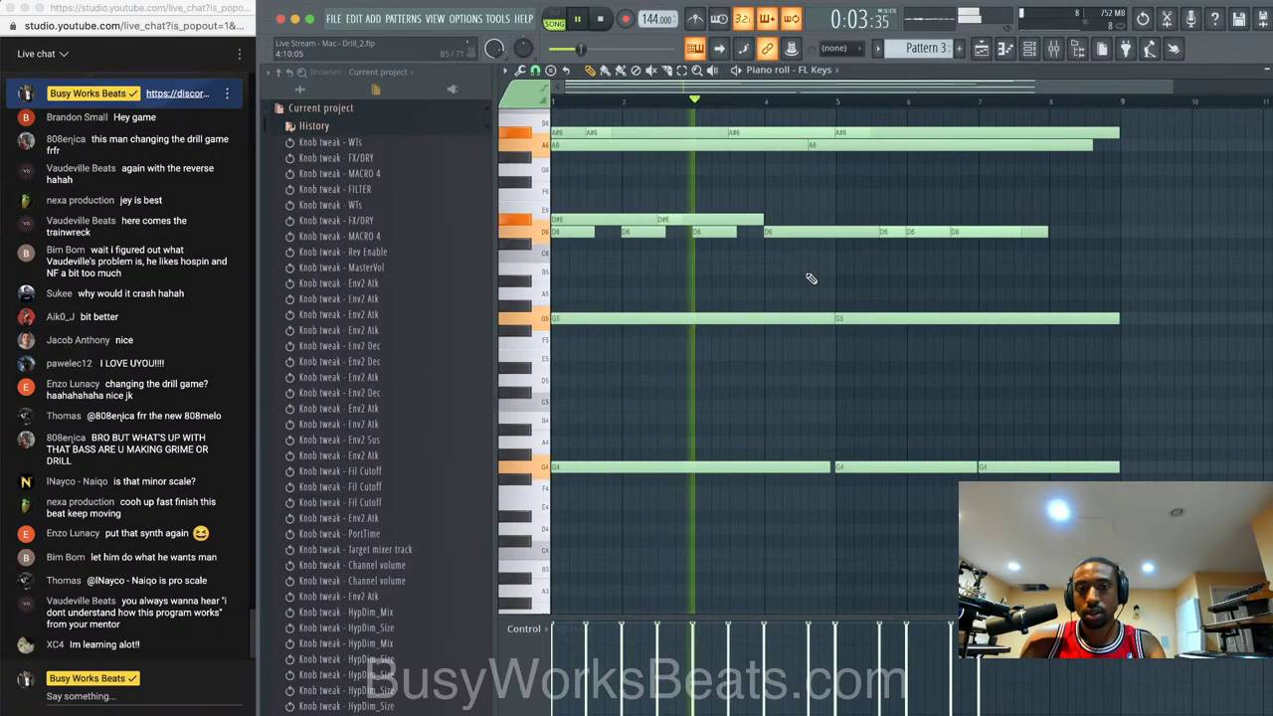
# - Mute the Serum channel in the channel rack, and return to the FL Keys piano roll
pyautogui.press('F6')
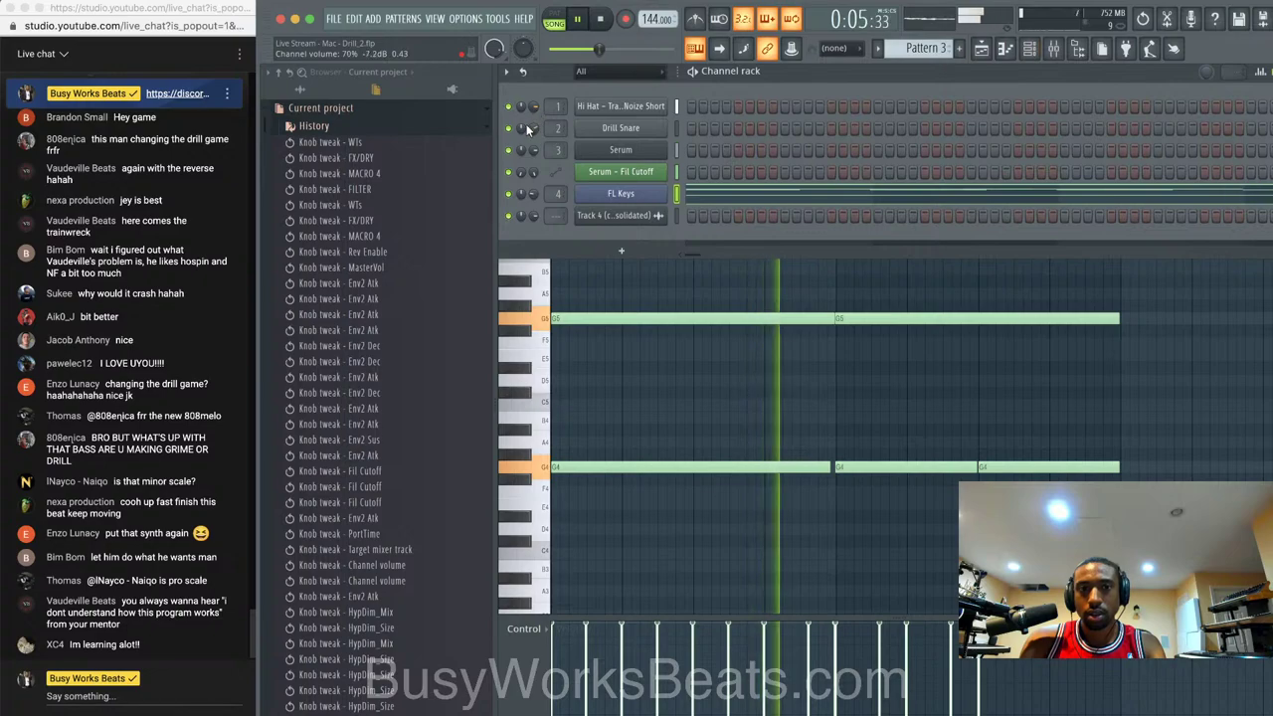
pyautogui.click(510, 150)
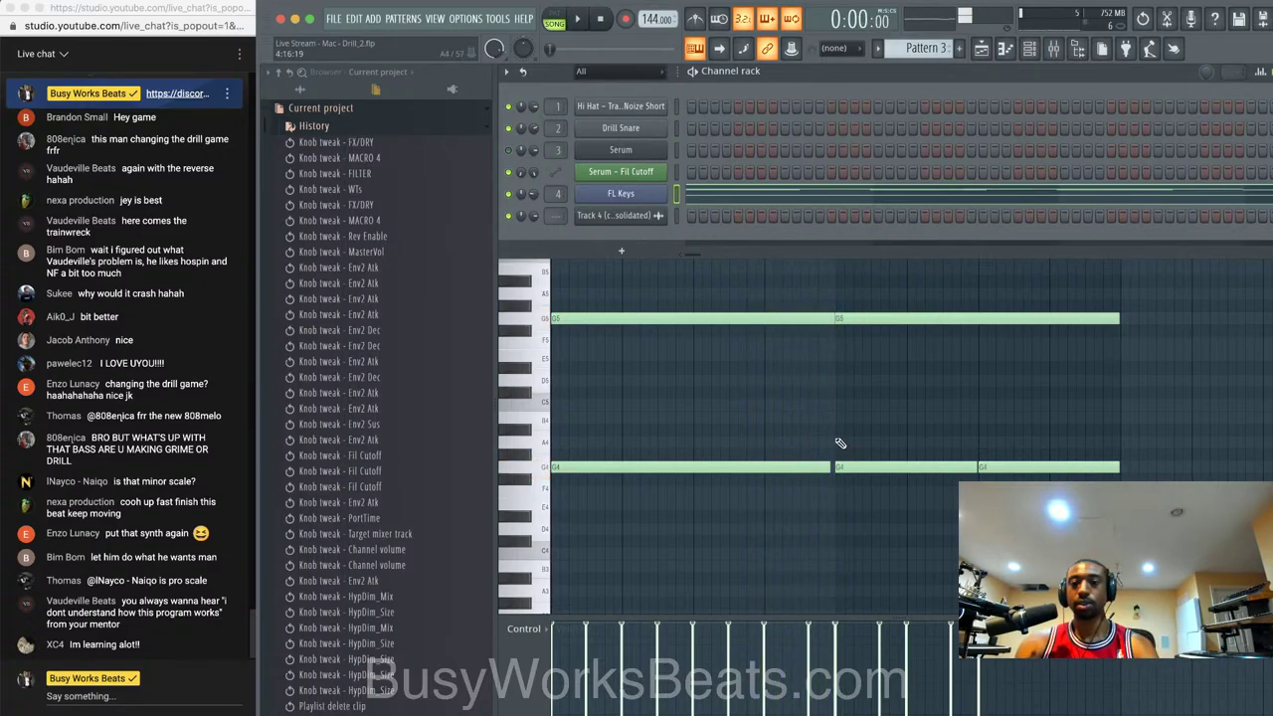
pyautogui.press('F6')
pyautogui.press('space')
# - Nudge the A6 note in mid-bar 4 slightly earlier, and delete the long A#6 and D#6 notes starting at bar 1
pyautogui.scroll(3, 754, 194)
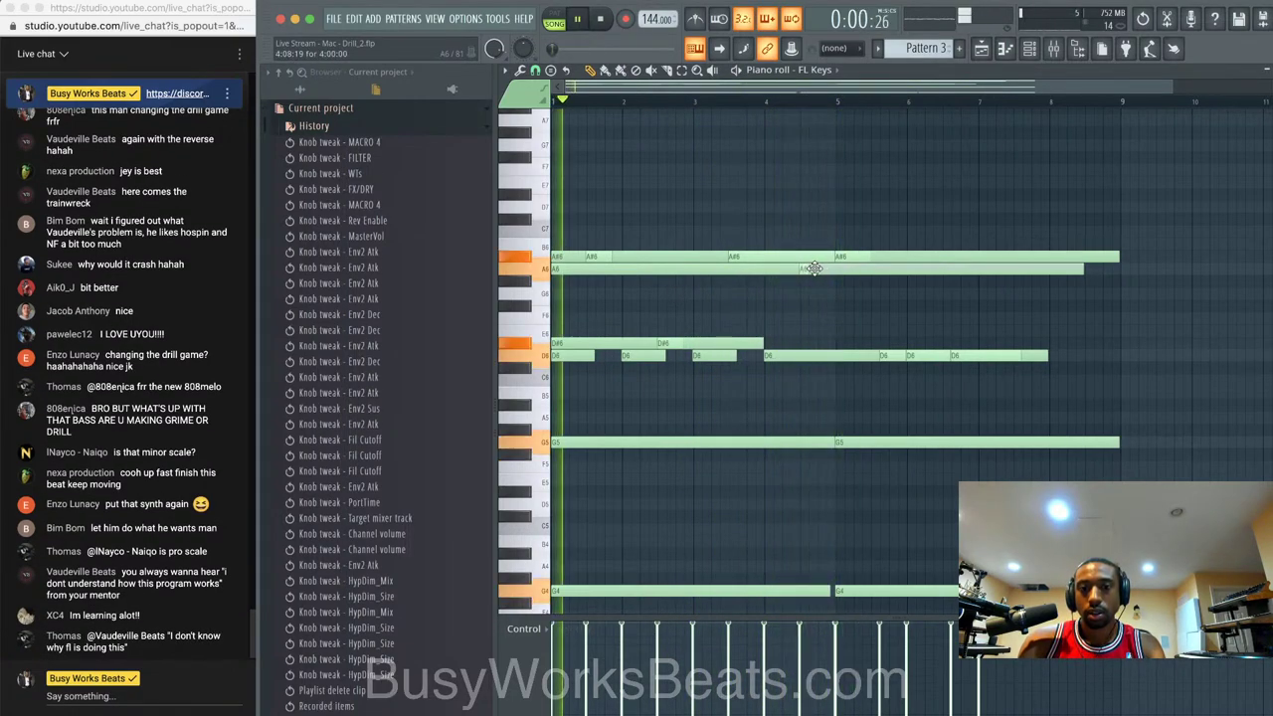
pyautogui.press('space')
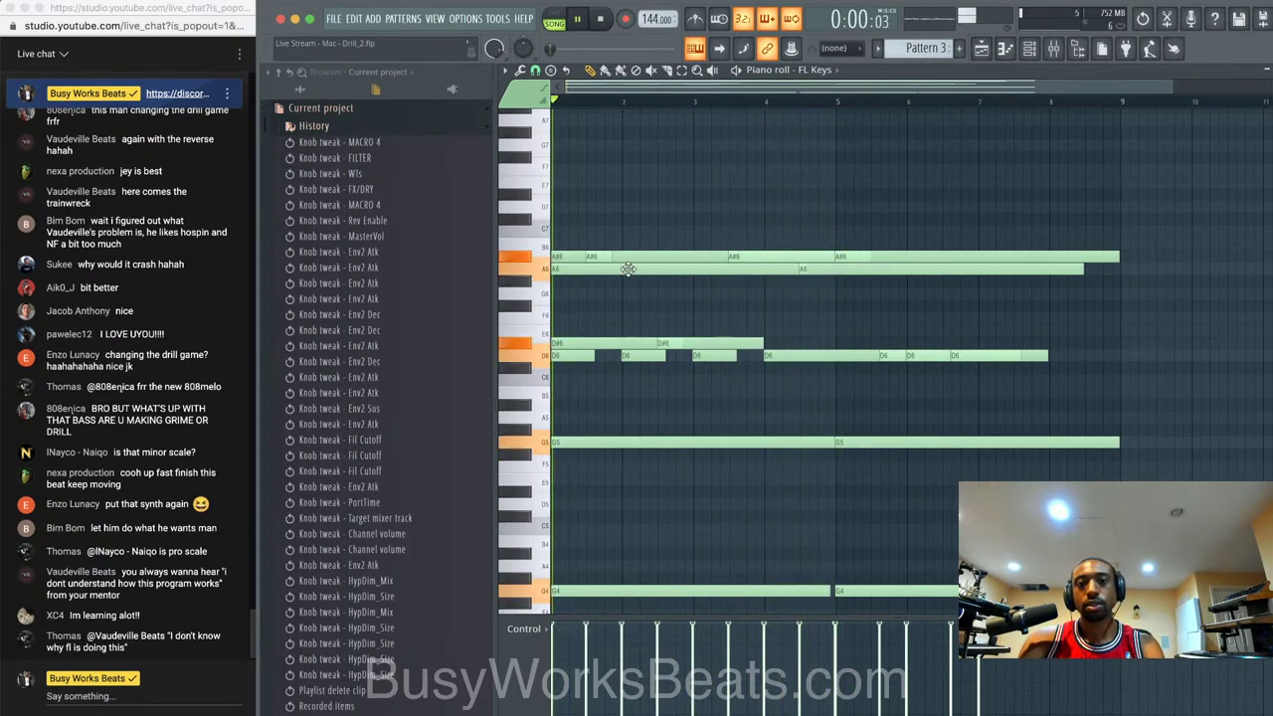
pyautogui.press('space')
pyautogui.rightClick(574, 256)
pyautogui.press('space')
pyautogui.press('space')
pyautogui.rightClick(583, 343)
# - Delete all remaining G5 and G4 notes from the FL Keys part while auditioning it
pyautogui.press('space')
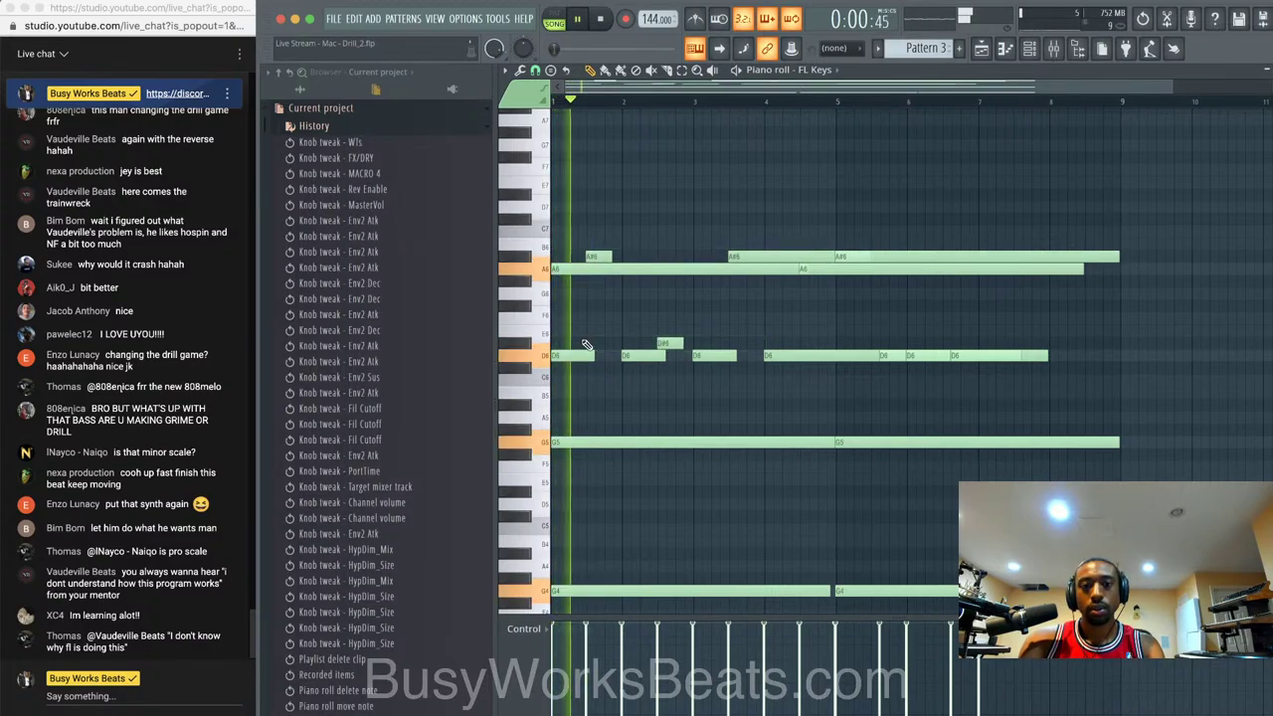
pyautogui.press('space')
pyautogui.rightClick(584, 441)
pyautogui.press('space')
pyautogui.rightClick(584, 591)
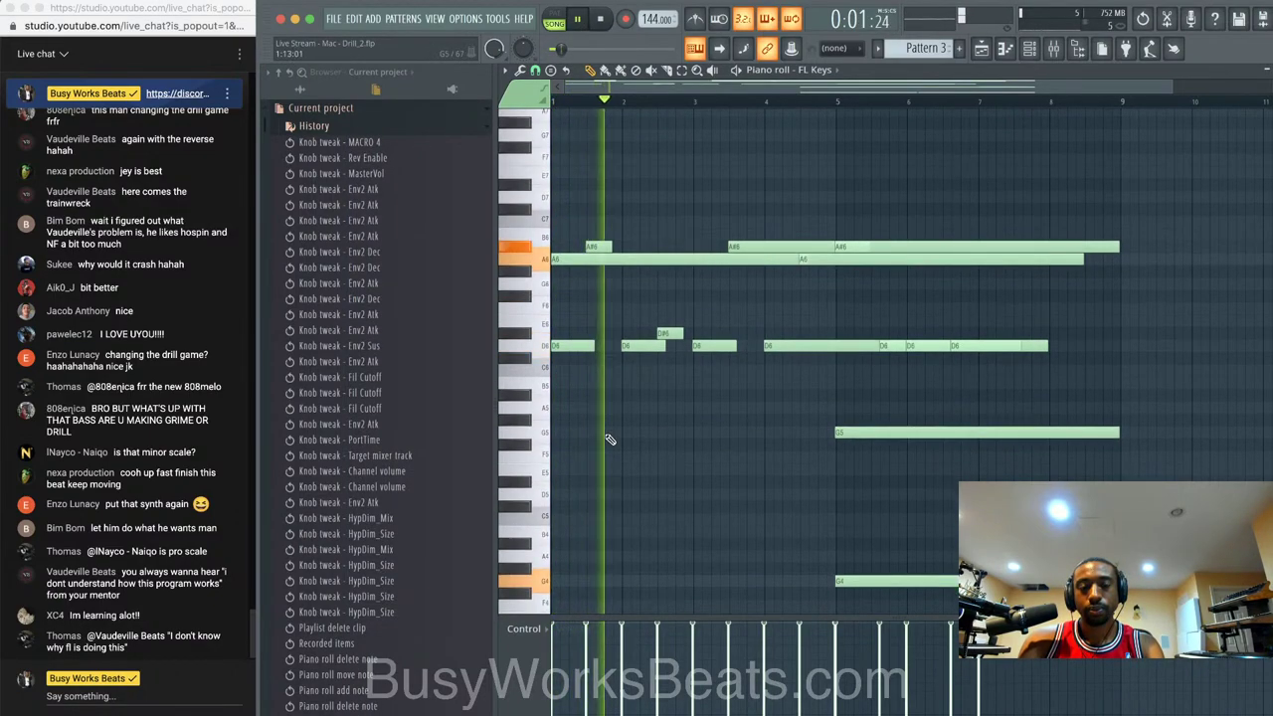
pyautogui.press('space')
pyautogui.press('space')
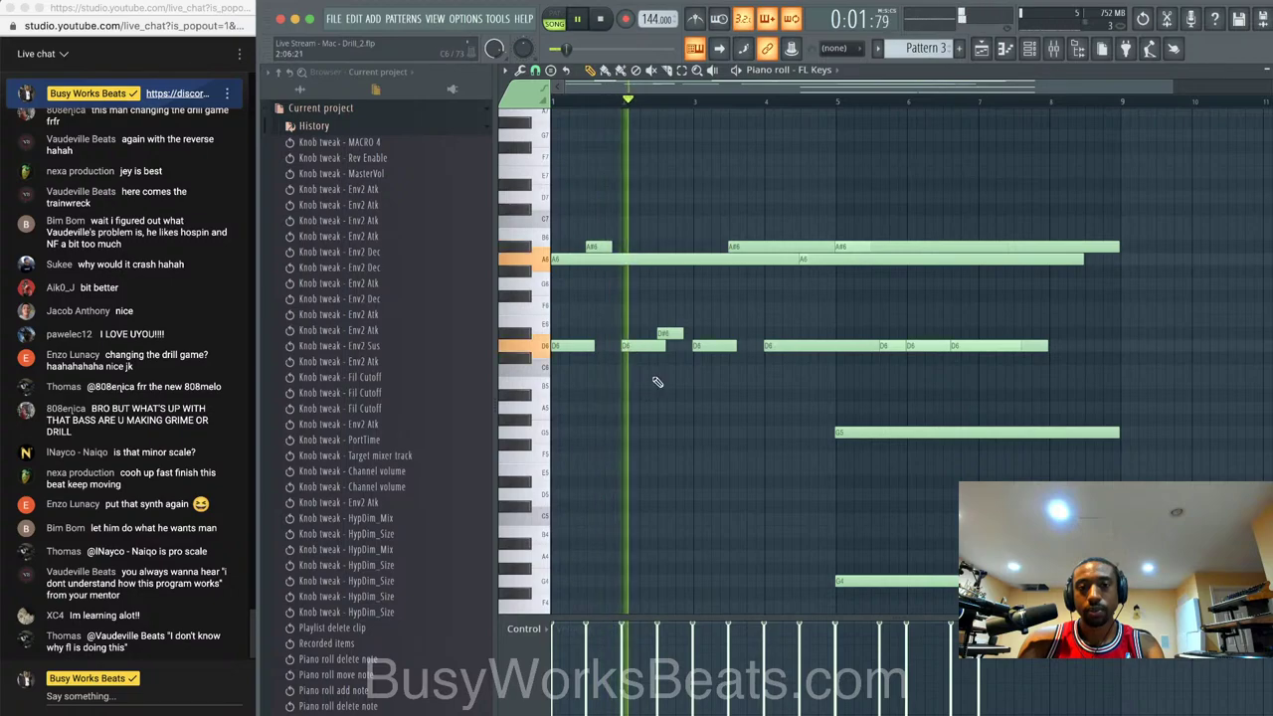
pyautogui.rightClick(900, 433)
pyautogui.rightClick(920, 581)
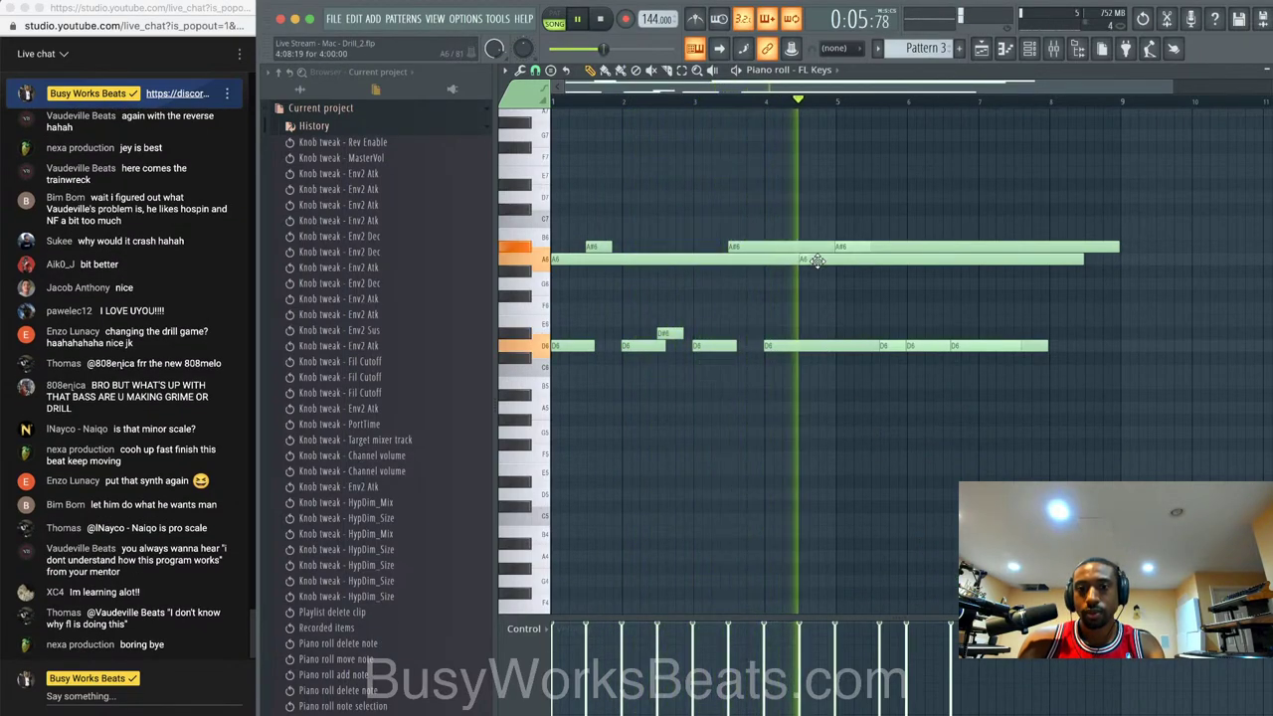
# - Lower the A6 note in mid-bar 4 to D#6, apply quick legato to all the notes, and clear the selection
pyautogui.press('space')
pyautogui.moveTo(818, 259); pyautogui.dragTo(820, 339)
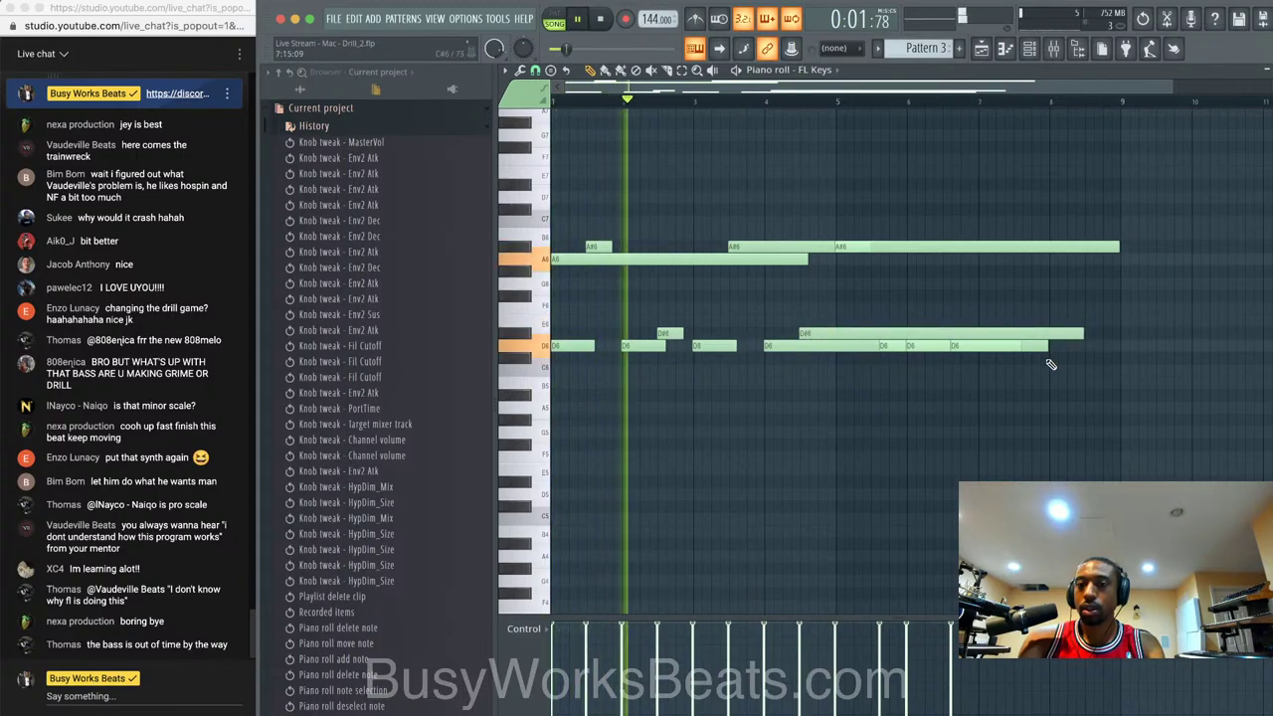
pyautogui.moveTo(1048, 362); pyautogui.dragTo(534, 208)
pyautogui.hotkey('ctrl', 'l')
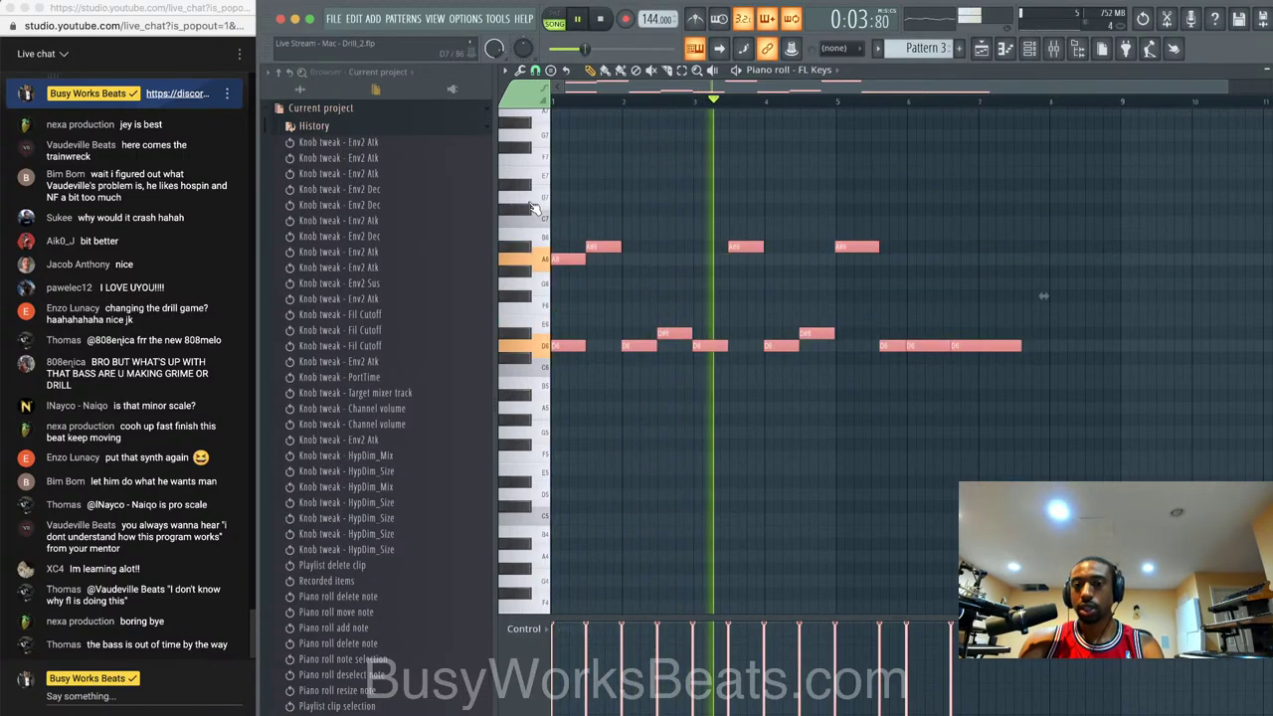
pyautogui.hotkey('shift', '1')
pyautogui.doubleClick(862, 75)
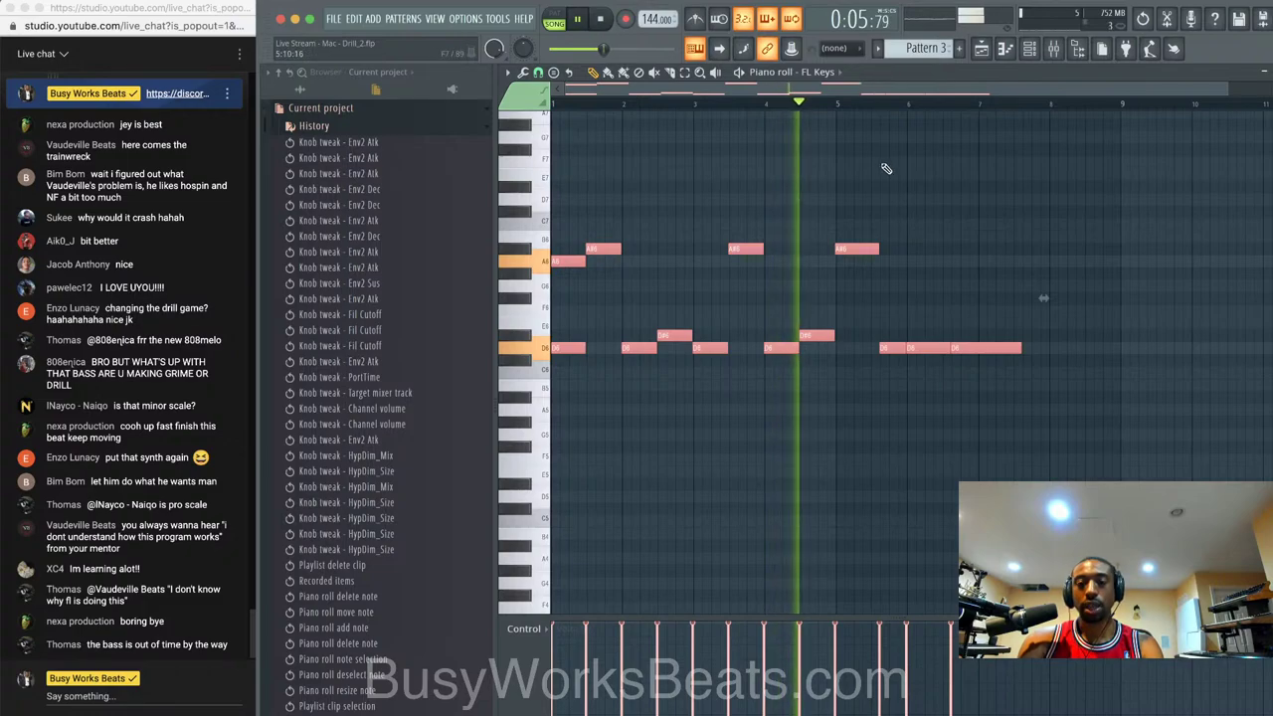
pyautogui.keyDown('super'); pyautogui.click(888, 173); pyautogui.keyUp('super')
# - Lower the A#6 note at bar 5 to D6, raise the D6 note in mid-bar 5 to A#6, and replay the melody
pyautogui.press('space')
pyautogui.moveTo(856, 246); pyautogui.dragTo(854, 346)
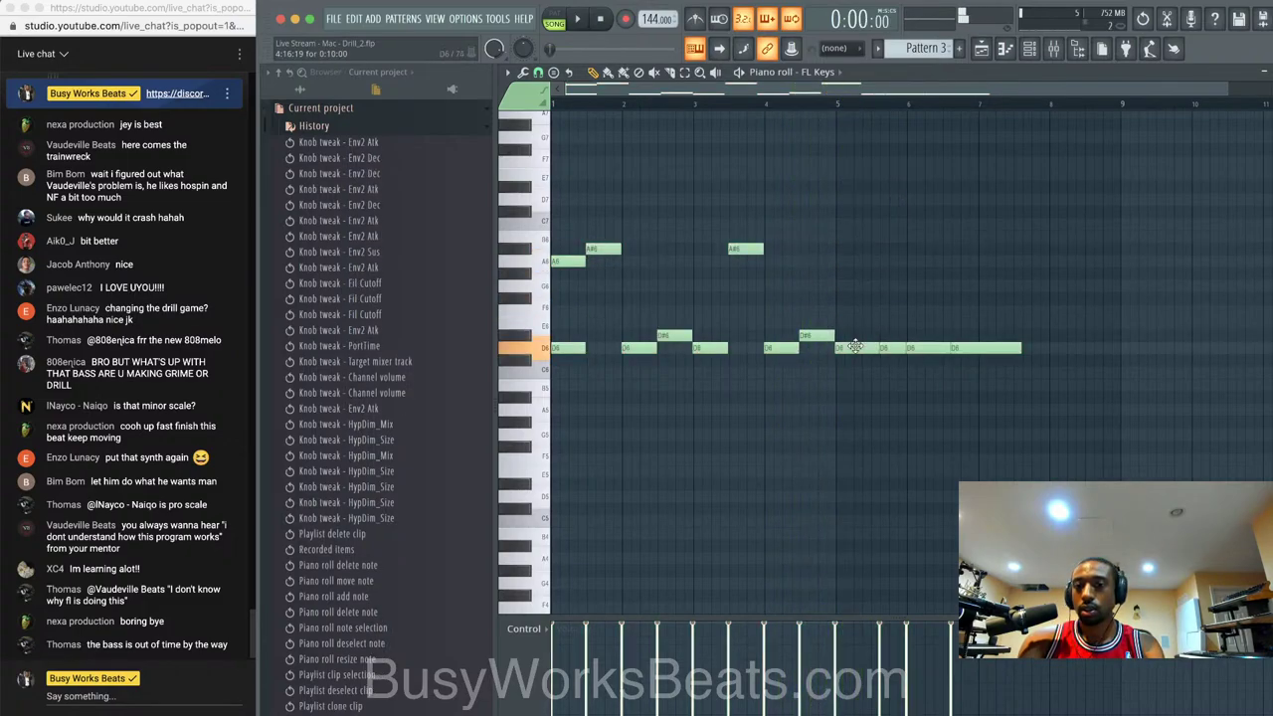
pyautogui.moveTo(889, 283); pyautogui.dragTo(884, 232)
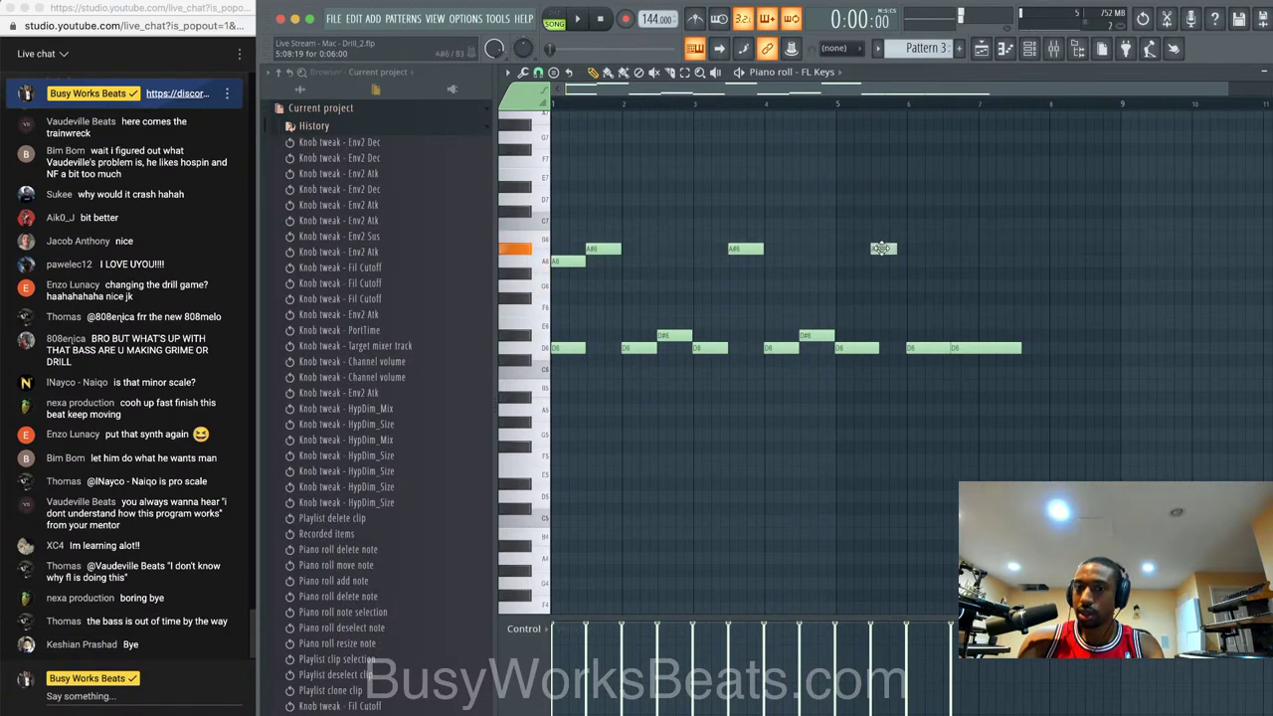
pyautogui.press('space')
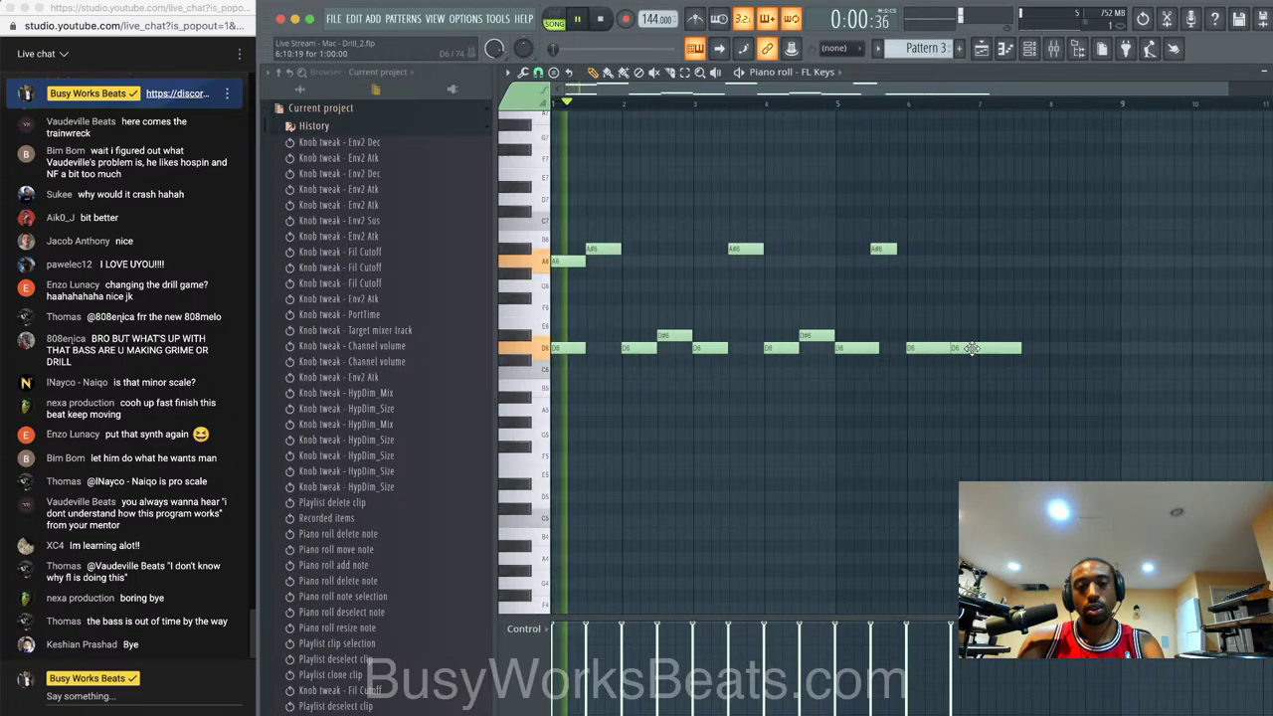
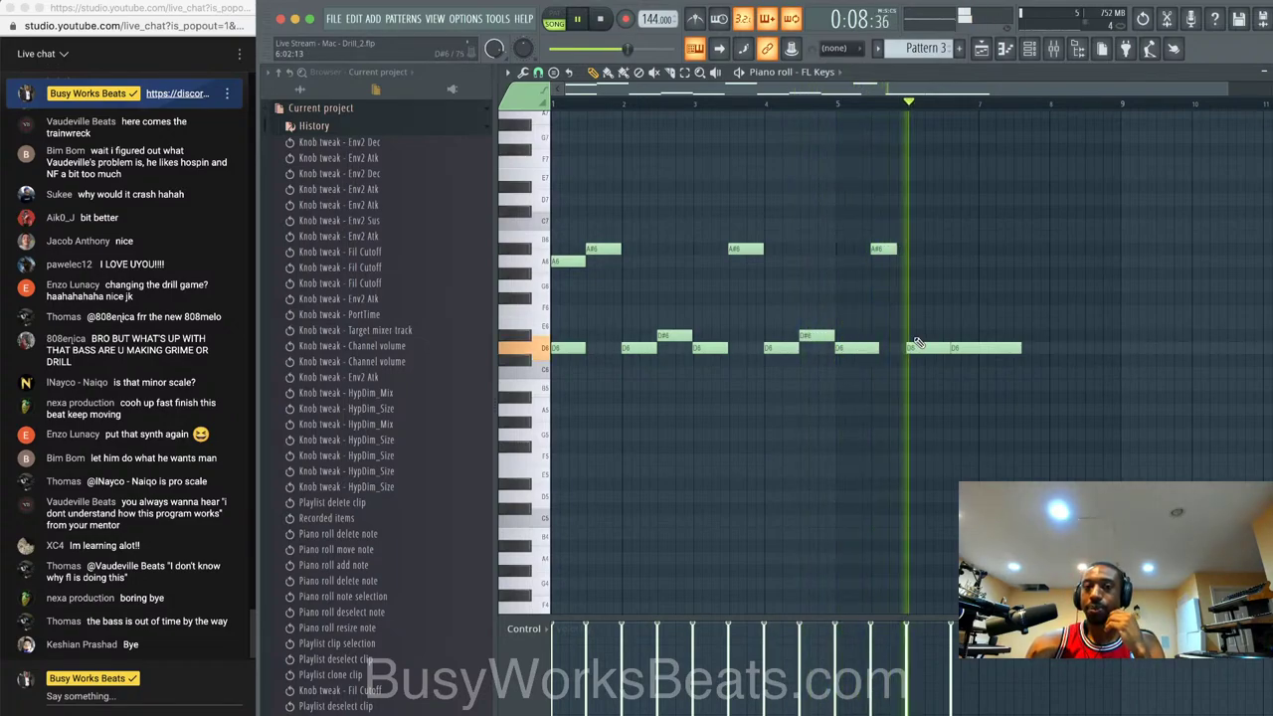
# - Audition the FL Keys melody from the start, checking the opening notes and leaving no notes selected
pyautogui.press('space')
pyautogui.moveTo(645, 281); pyautogui.dragTo(535, 235)
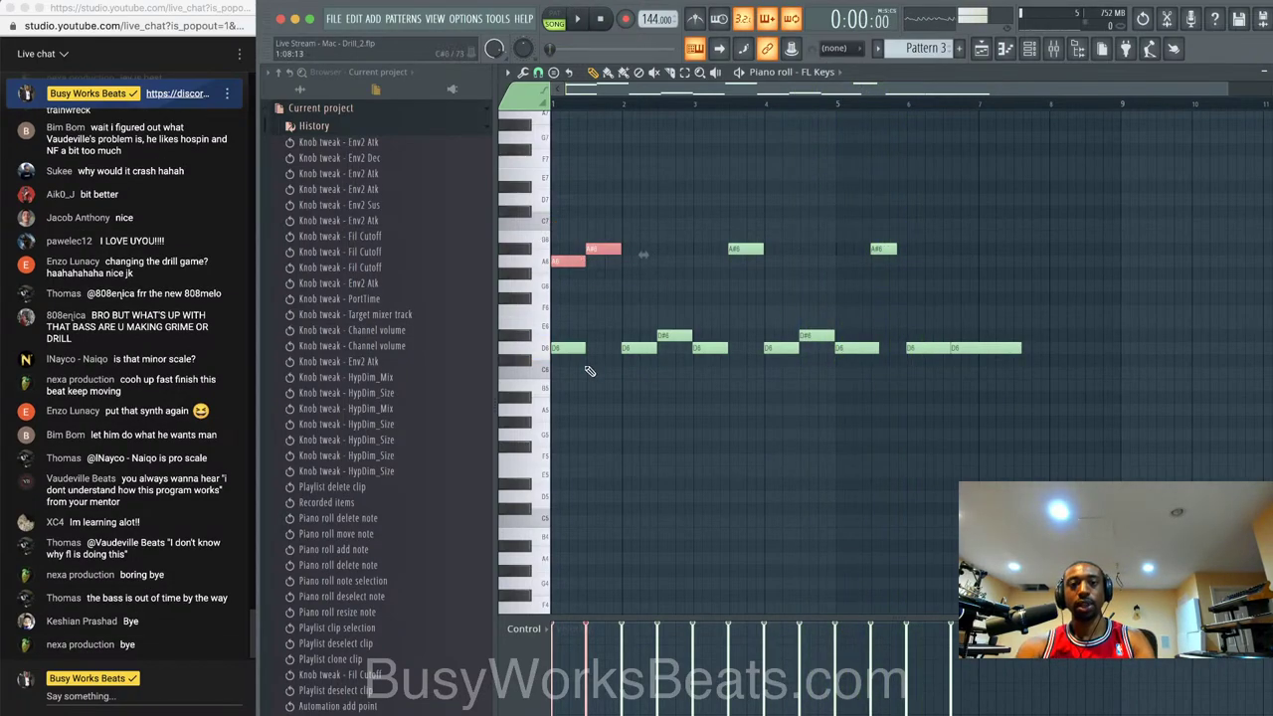
pyautogui.click(592, 359)
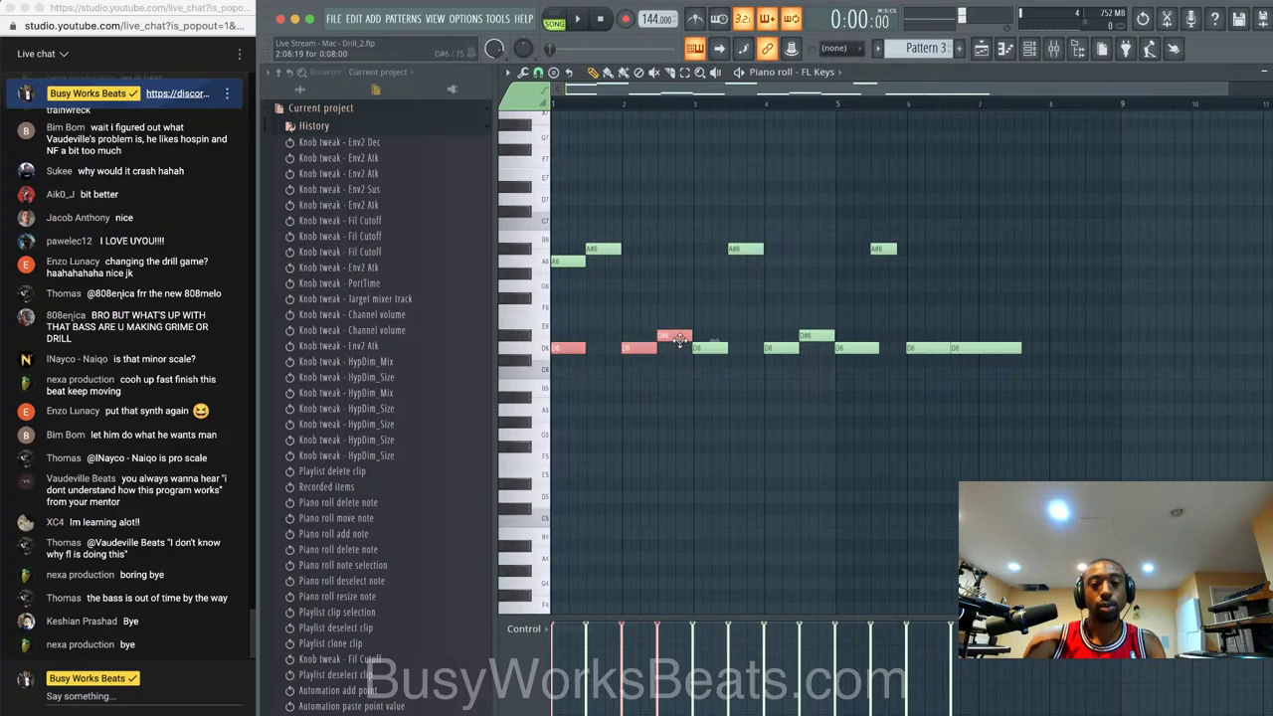
pyautogui.click(680, 339)
pyautogui.press('space')
pyautogui.keyDown('super'); pyautogui.click(739, 386); pyautogui.keyUp('super')
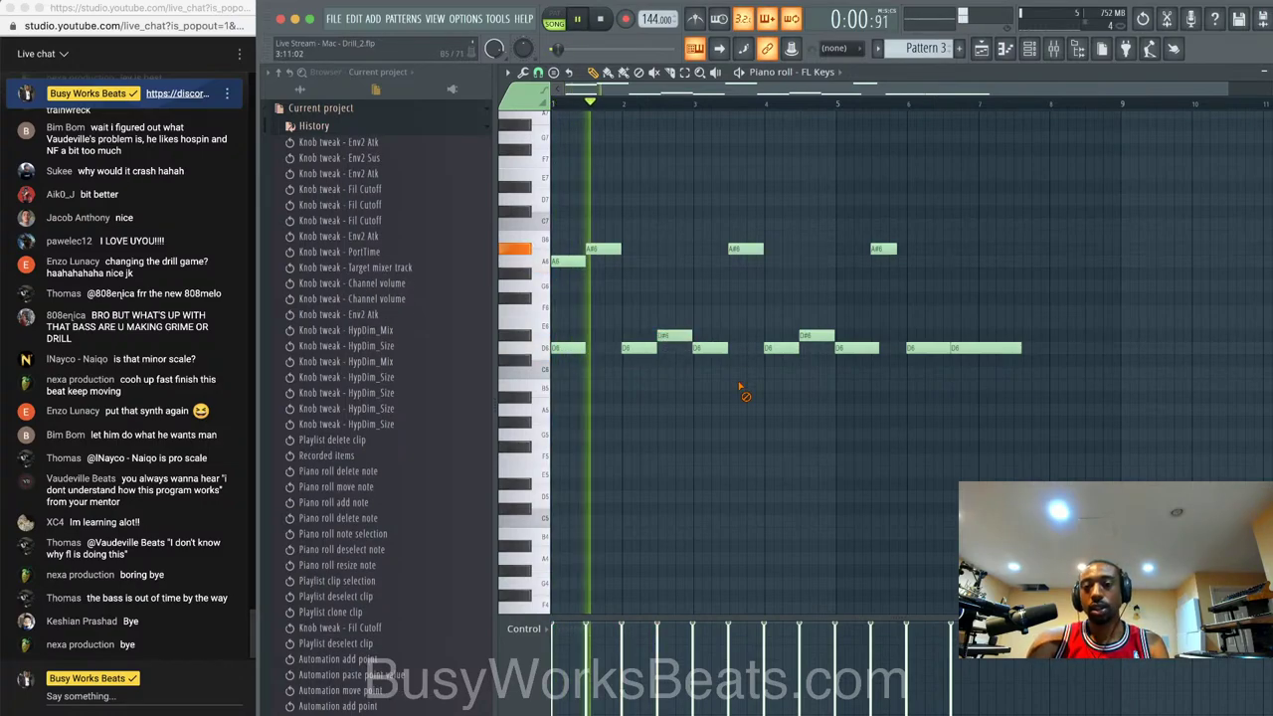
# - Raise the last D6 note to D#6 and shorten it to end at bar 7, and add a one-bar C6 note at bar 7
pyautogui.press('super+s')
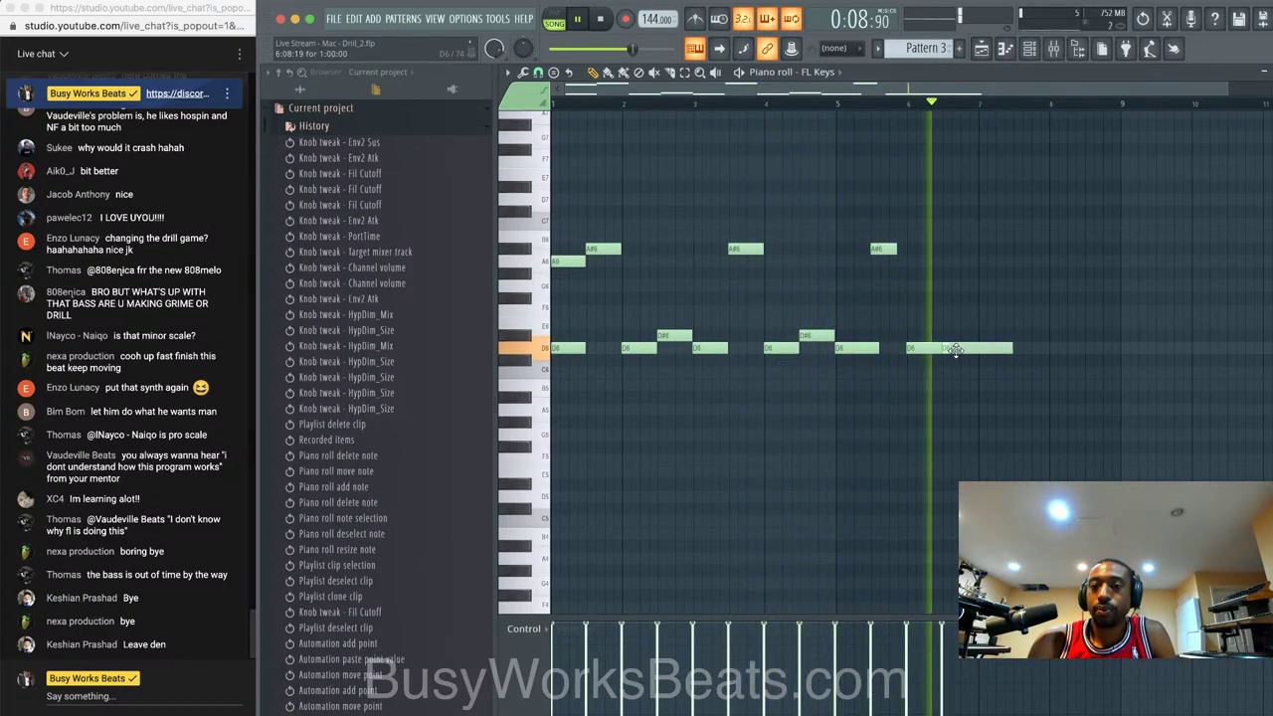
pyautogui.moveTo(964, 348)
pyautogui.mouseDown()
pyautogui.moveTo(953, 336)
pyautogui.moveTo(971, 335)
pyautogui.mouseUp()
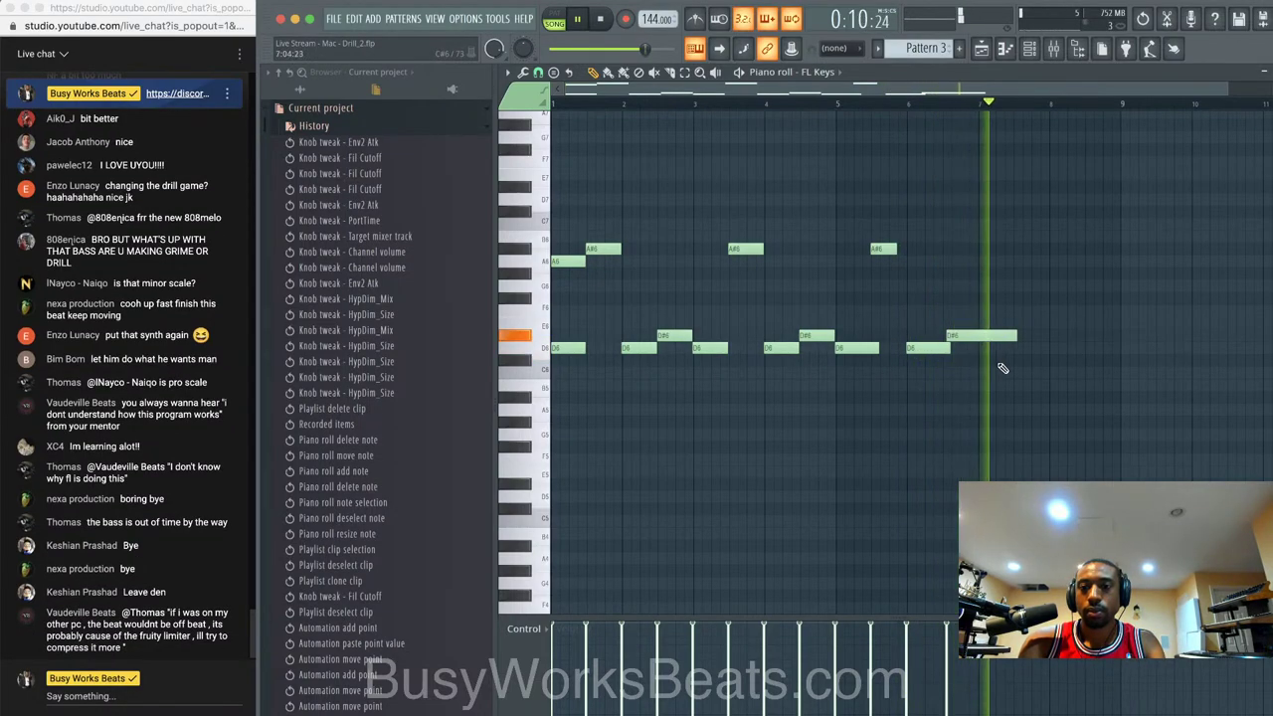
pyautogui.click(979, 371)
pyautogui.moveTo(1018, 347); pyautogui.dragTo(993, 333)
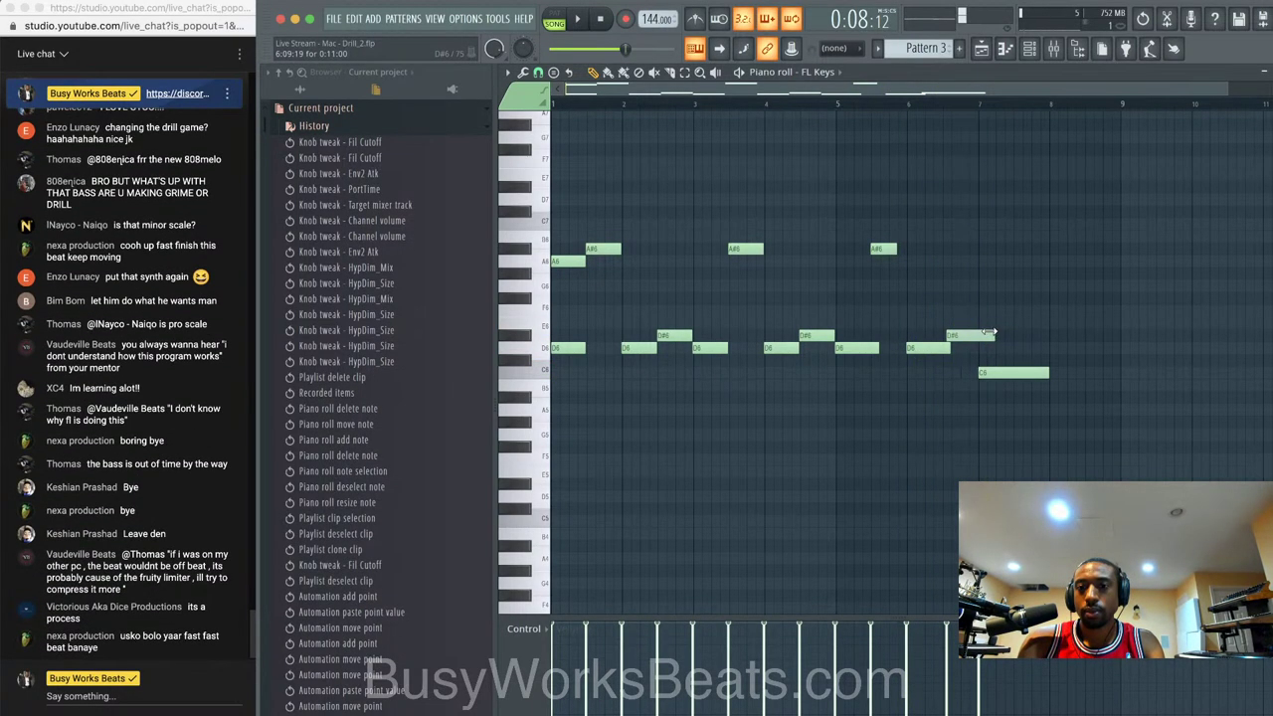
# - Add a short D6 note above the C6, shift it to mid-bar 7, and audition the phrase
pyautogui.click(994, 347)
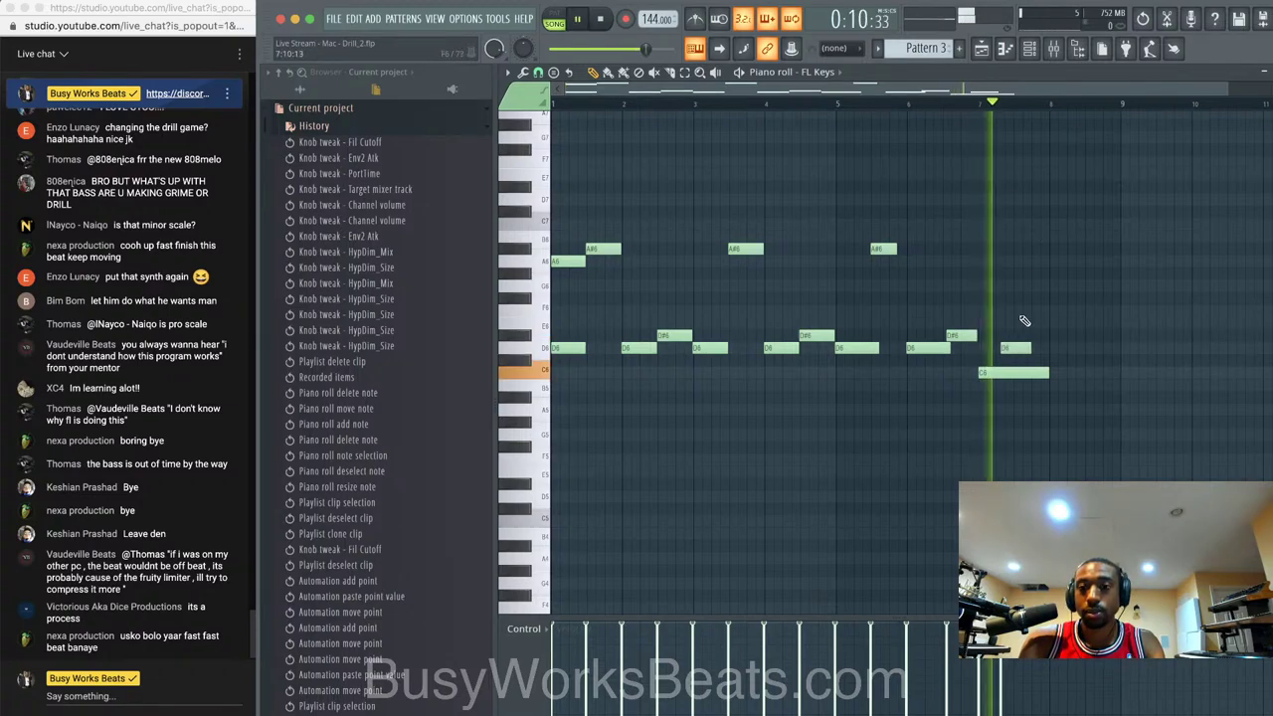
pyautogui.click(1012, 348)
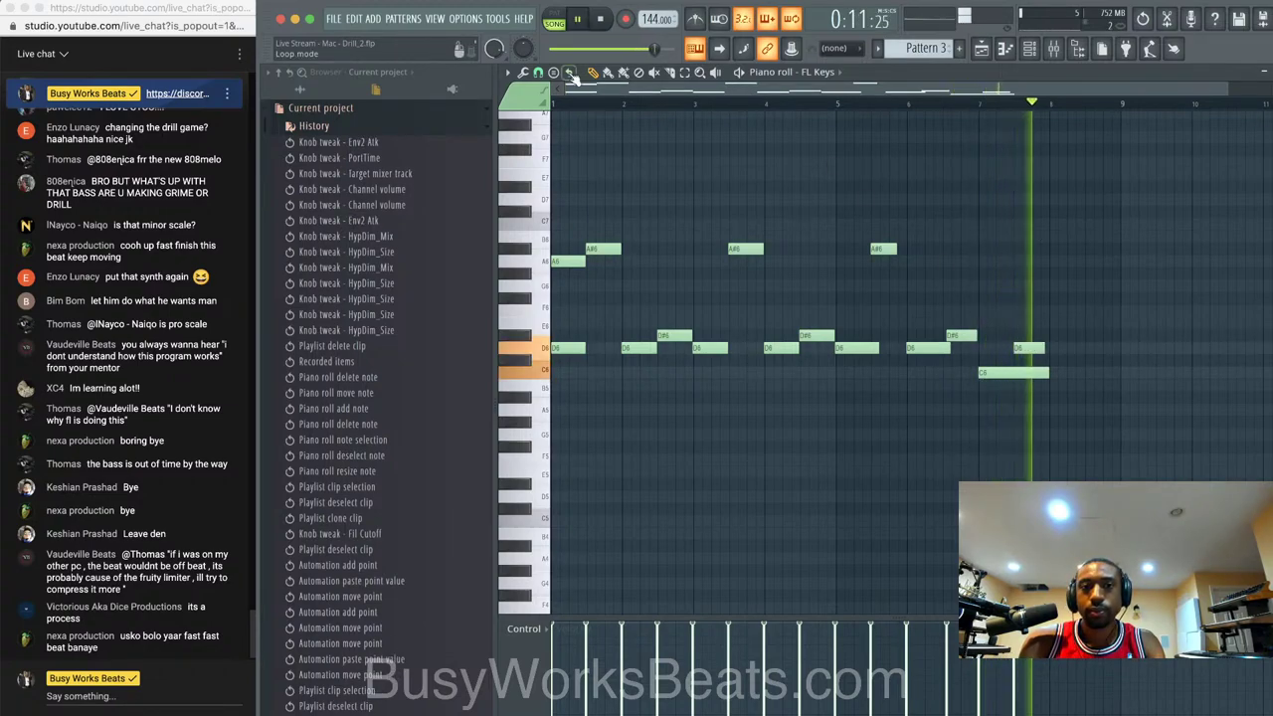
pyautogui.click(538, 74)
pyautogui.press('space')
pyautogui.press('space')
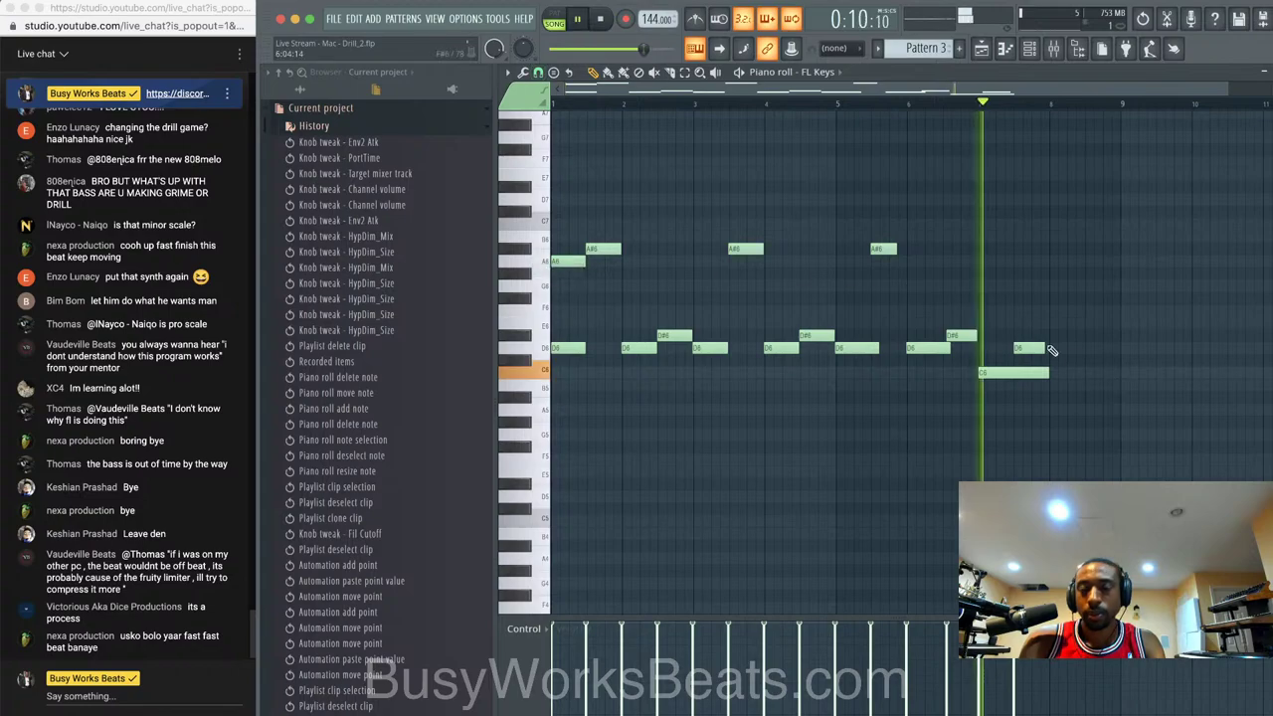
pyautogui.press('space')
# - Add an A#5 note at bar 8 and an A5 note in mid-bar 8, and replay the ending
pyautogui.click(1048, 397)
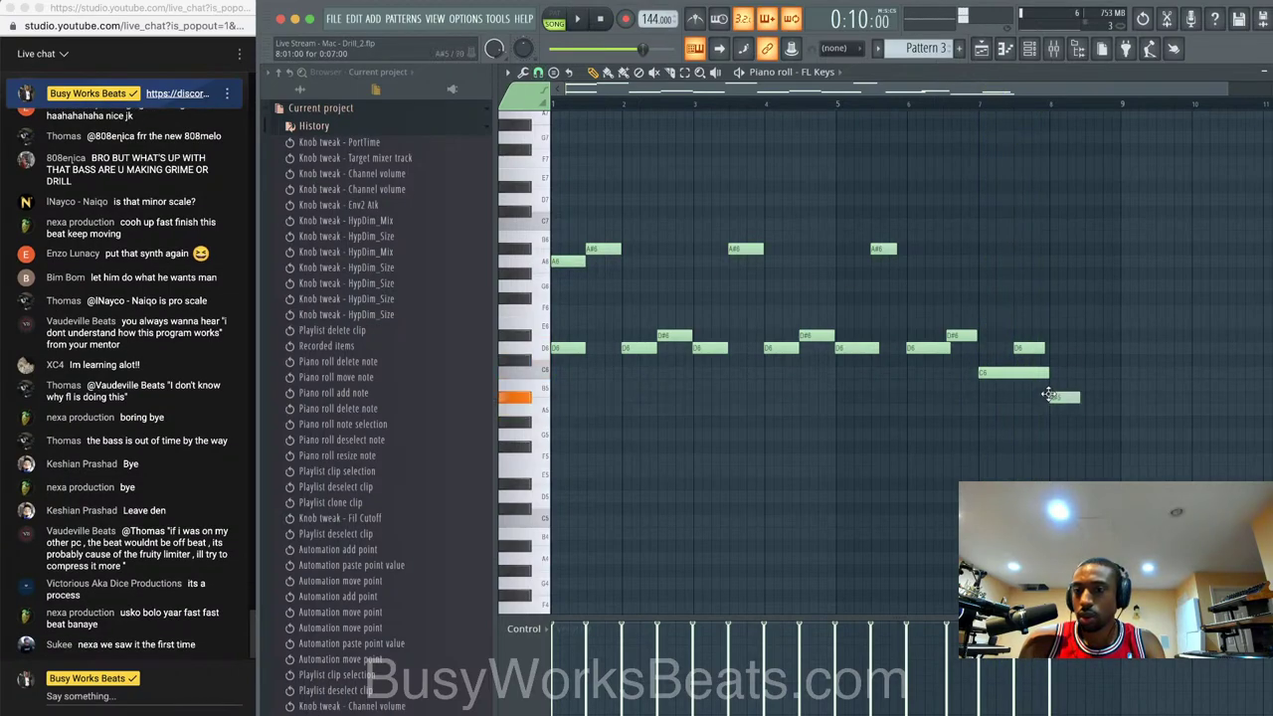
pyautogui.click(1084, 409)
pyautogui.press('space')
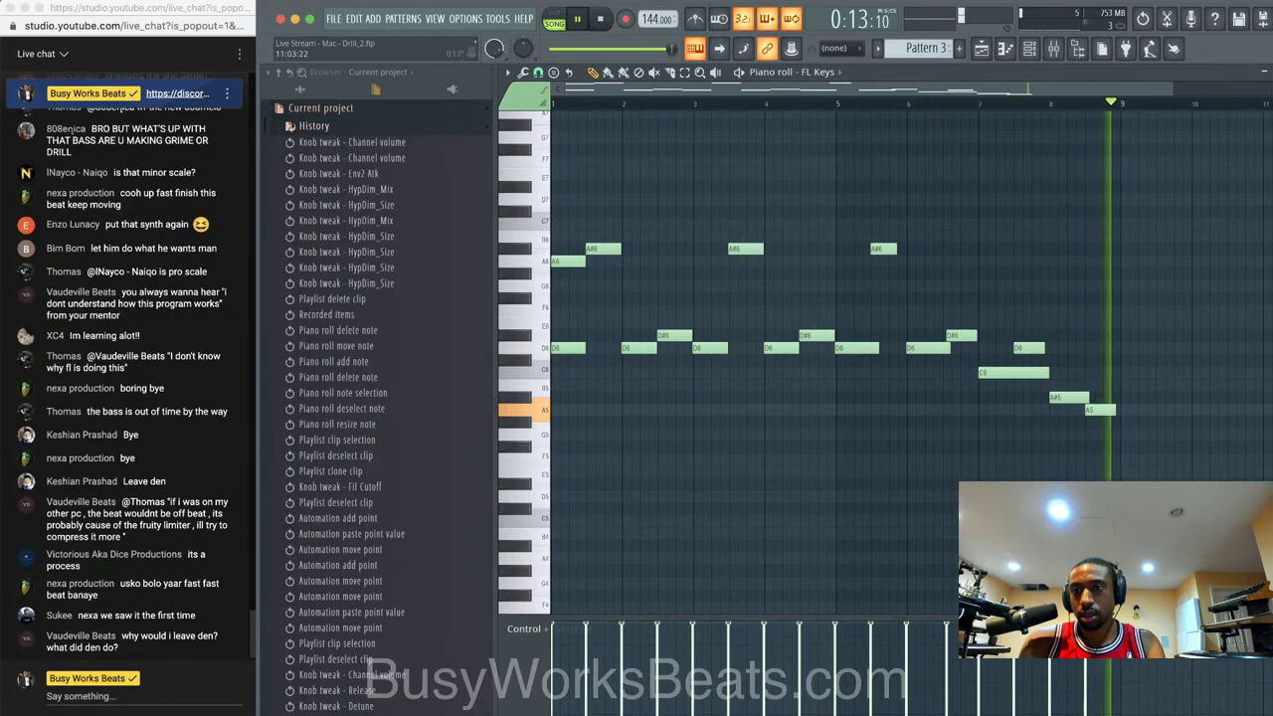
# - Return to the Playlist, consolidate Track 5 into an audio clip, and play the arrangement
pyautogui.click(1272, 72)
pyautogui.press('space')
pyautogui.rightClick(745, 358)
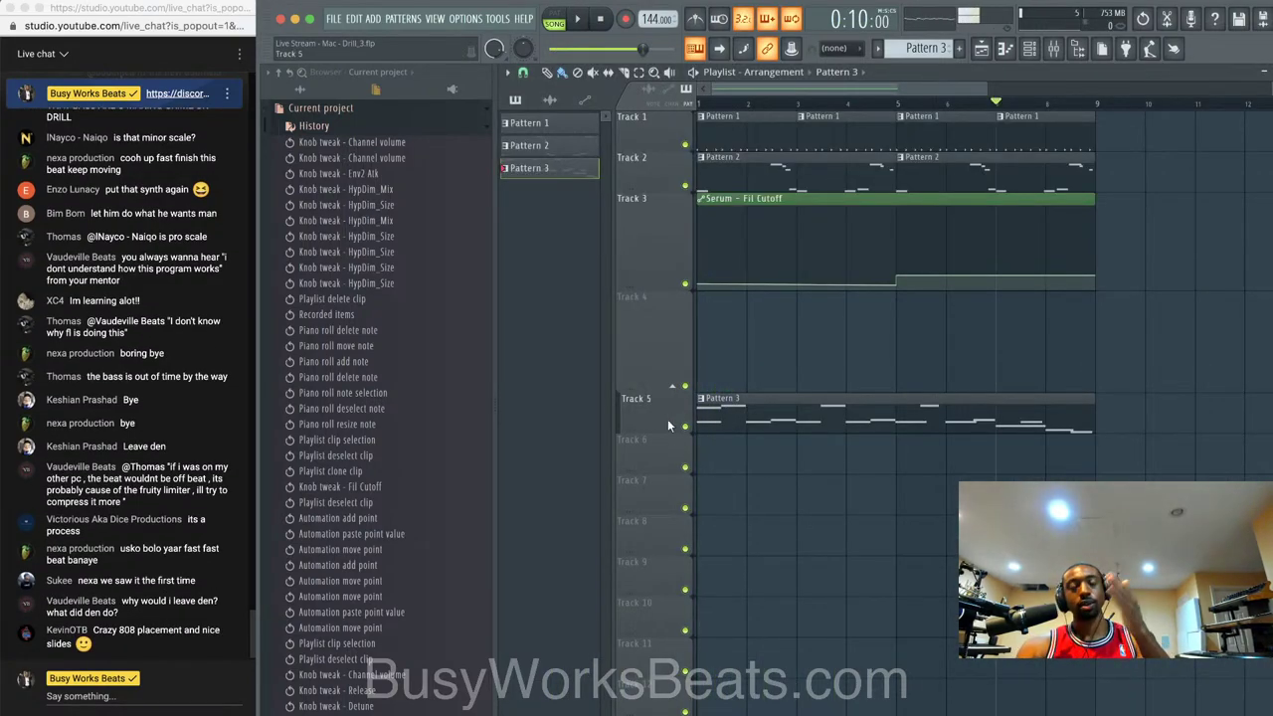
pyautogui.rightClick(668, 419)
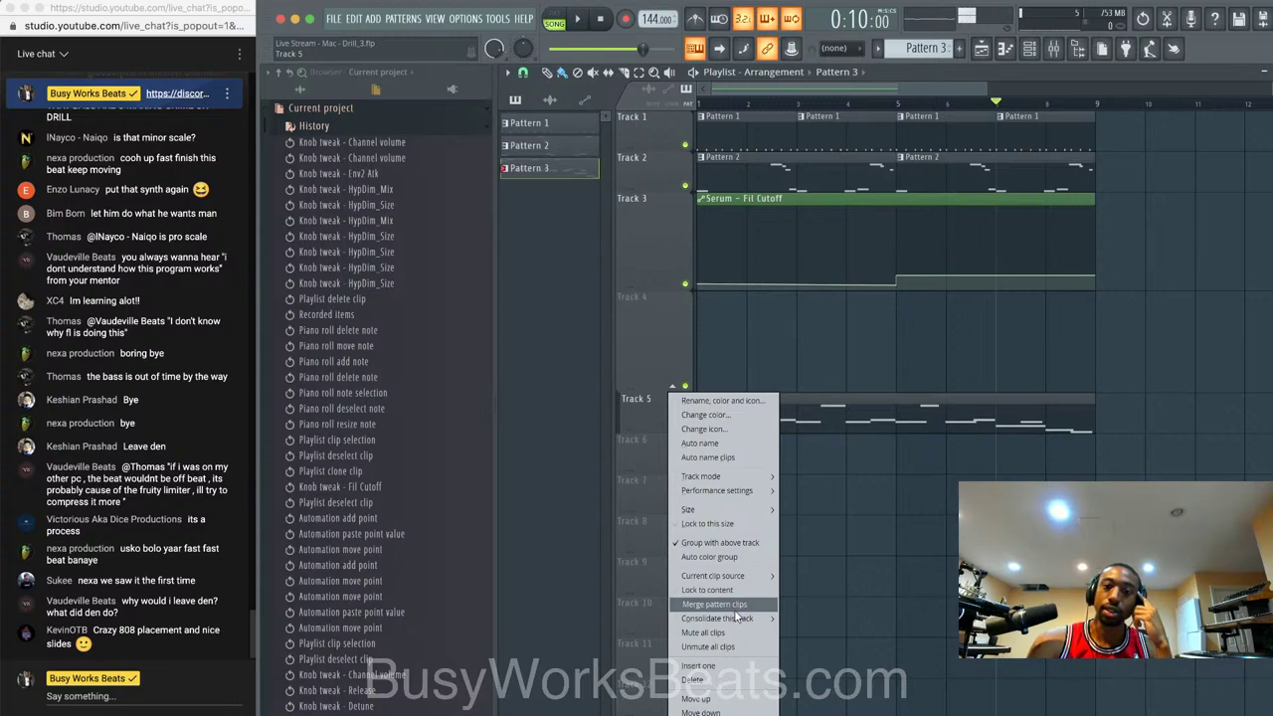
pyautogui.click(813, 619)
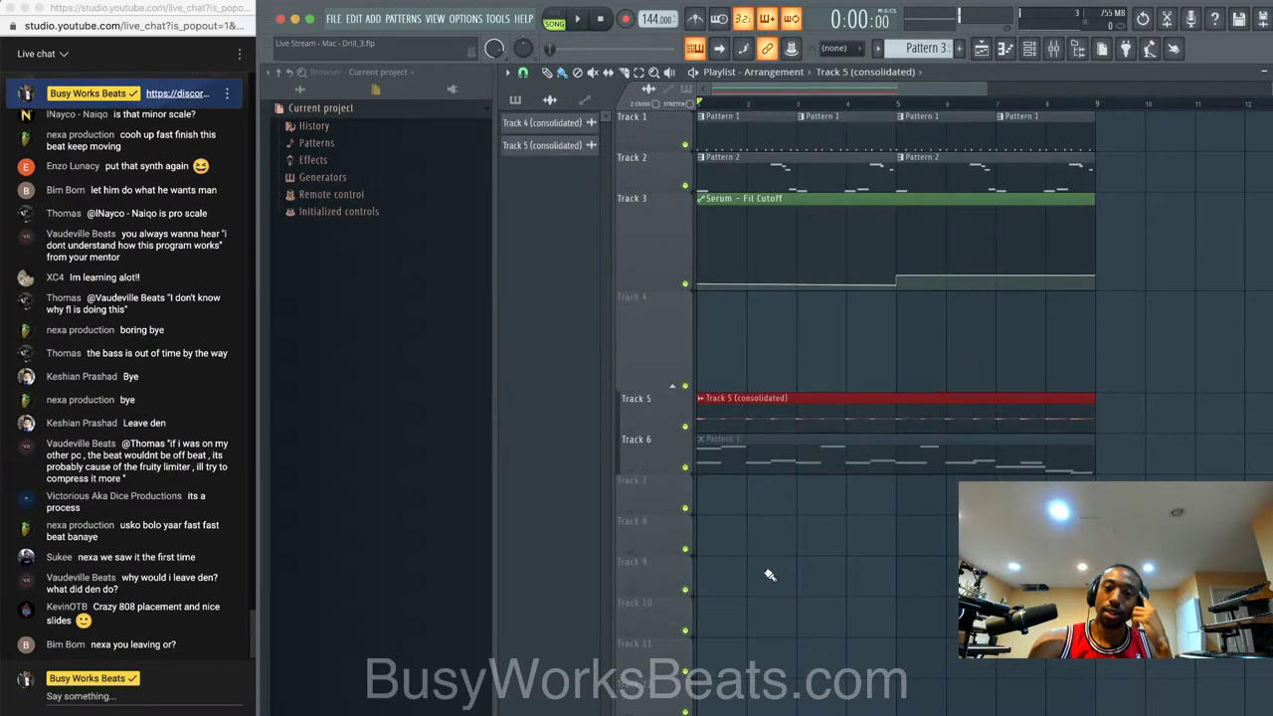
pyautogui.press('space')
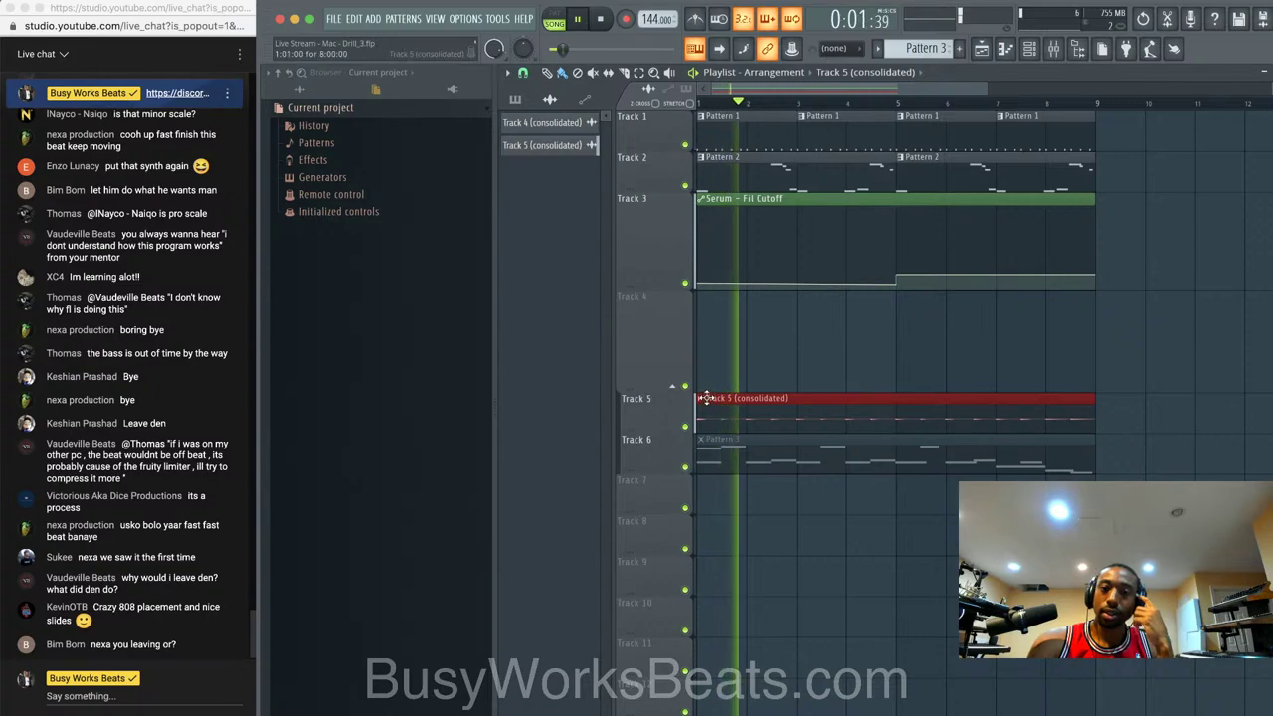
# - Open the channel settings of the consolidated Track 5 clip and enable Reverse in the precomputed effects
pyautogui.click(706, 398)
pyautogui.click(913, 137)
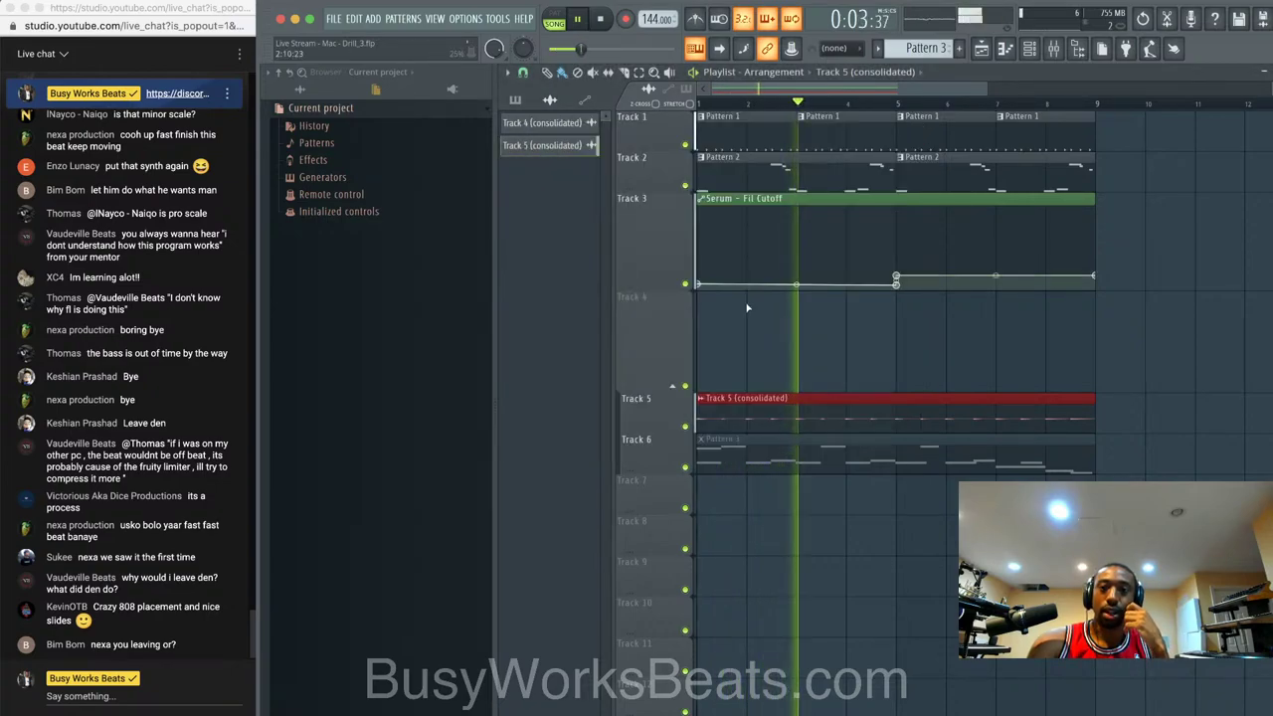
pyautogui.click(702, 398)
pyautogui.click(734, 454)
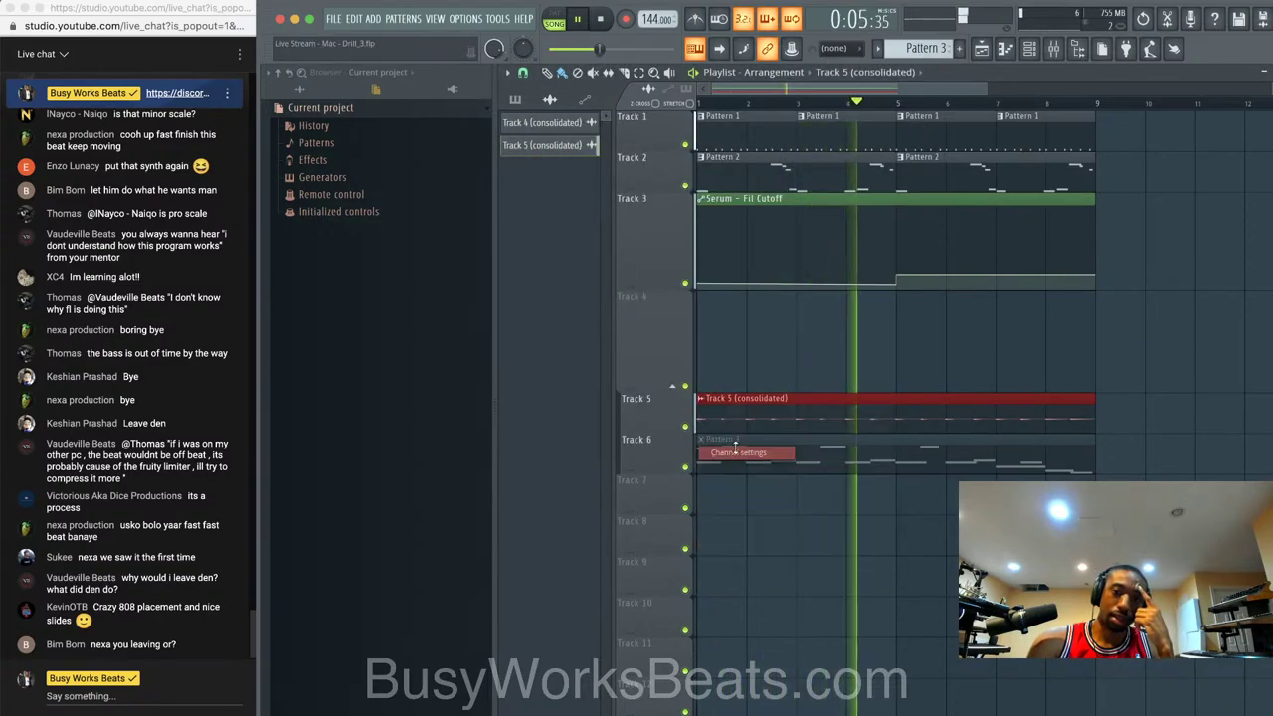
pyautogui.click(737, 290)
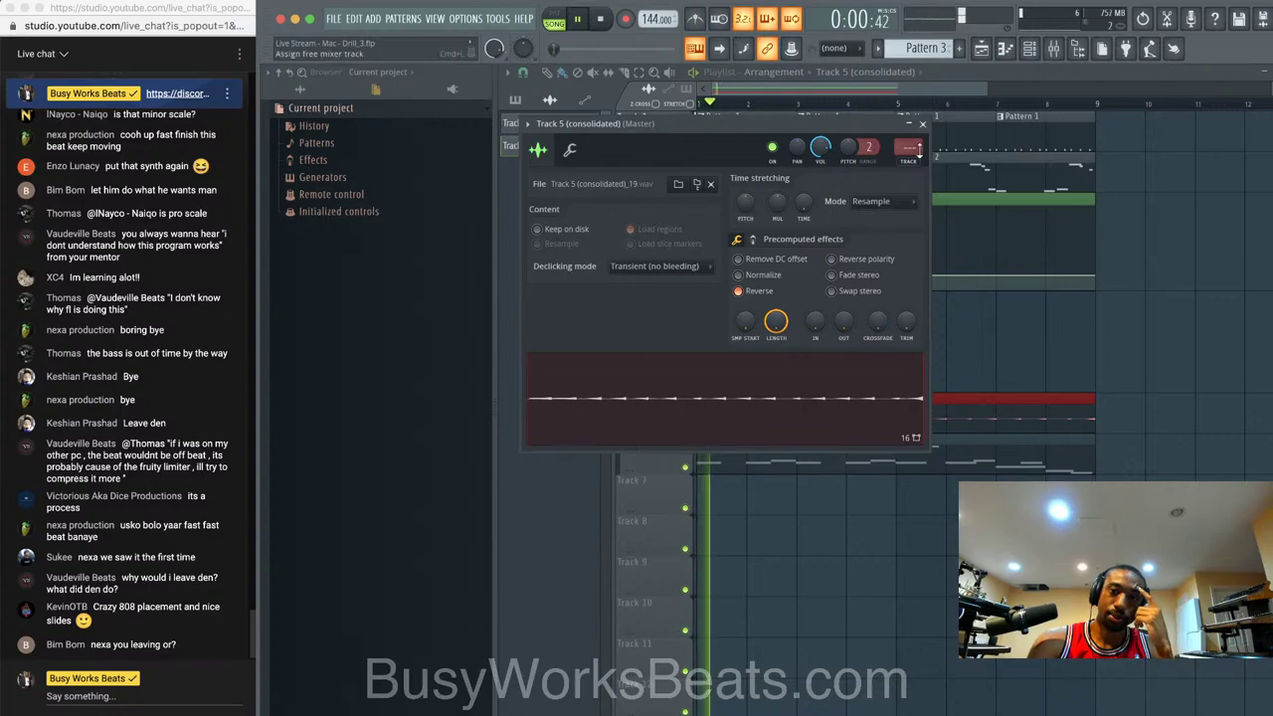
pyautogui.click(922, 124)
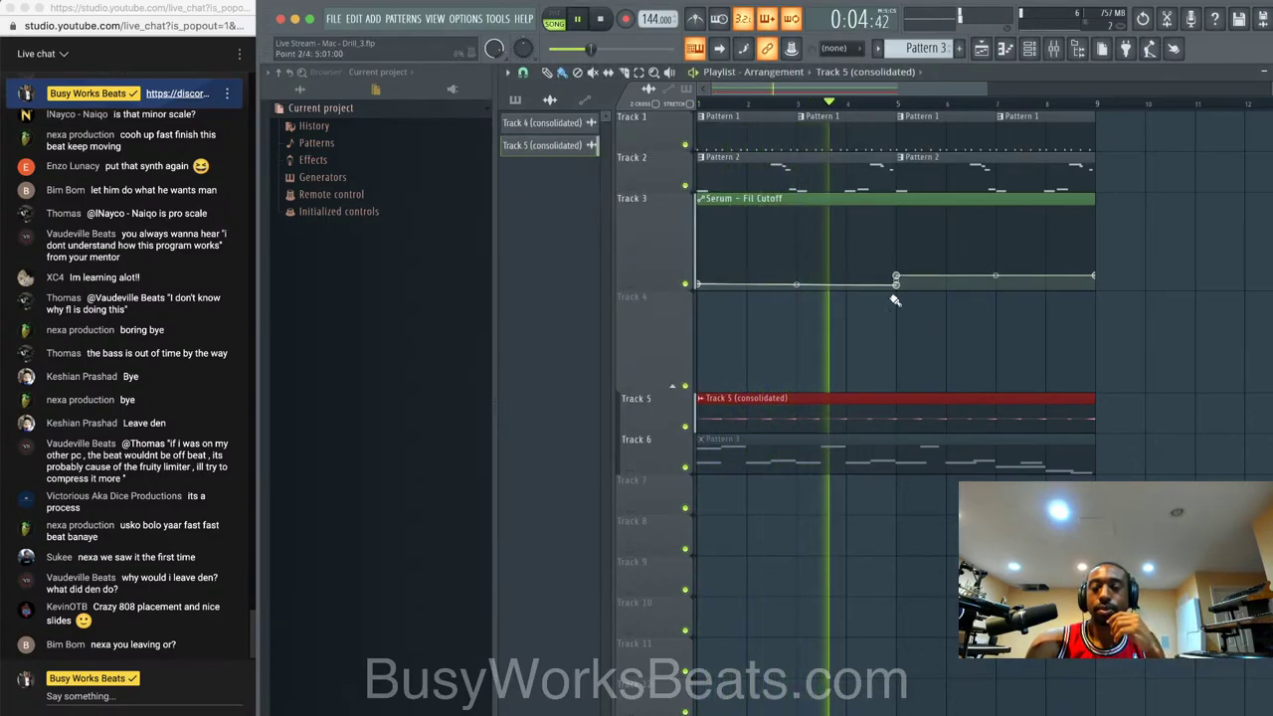
# - Stop playback, delete the reversed audio clip from Track 5, and unmute the Pattern 3 clip on Track 6
pyautogui.press('space')
pyautogui.rightClick(895, 403)
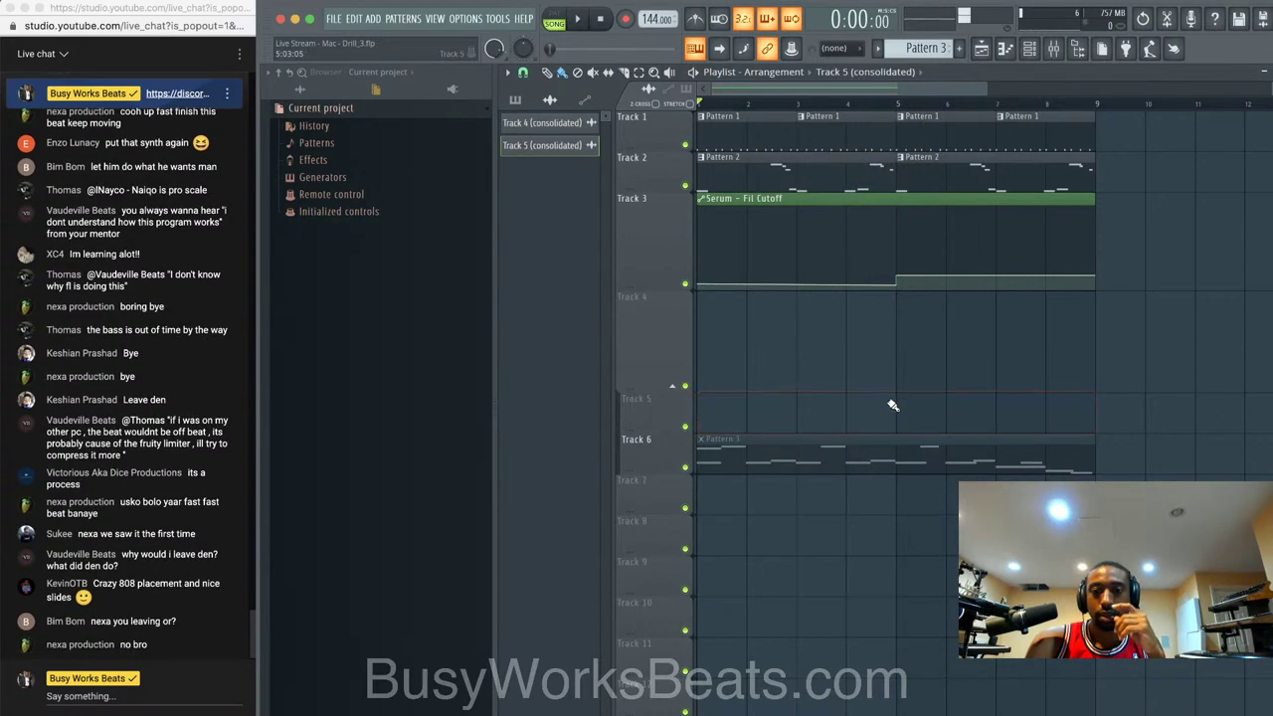
pyautogui.click(776, 466)
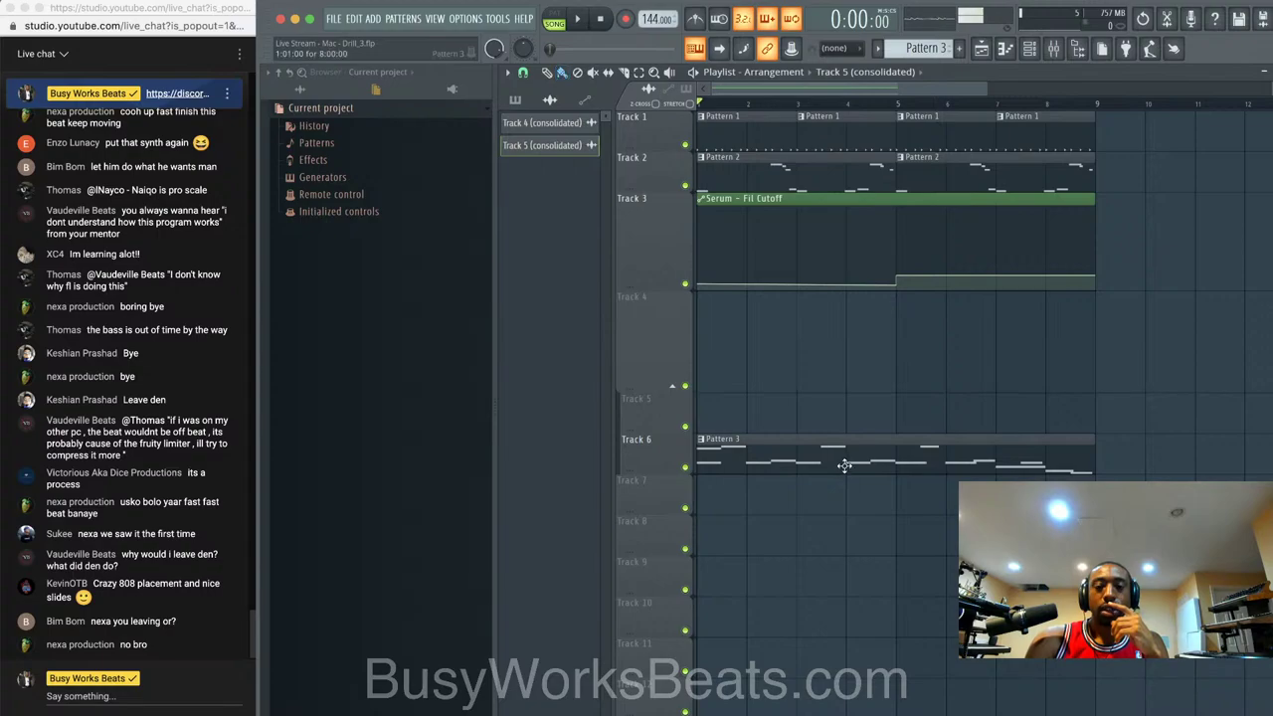
# - Flip Pattern 3's FL Keys notes horizontally with the preserve start times option enabled, and briefly audition the result
pyautogui.doubleClick(845, 465)
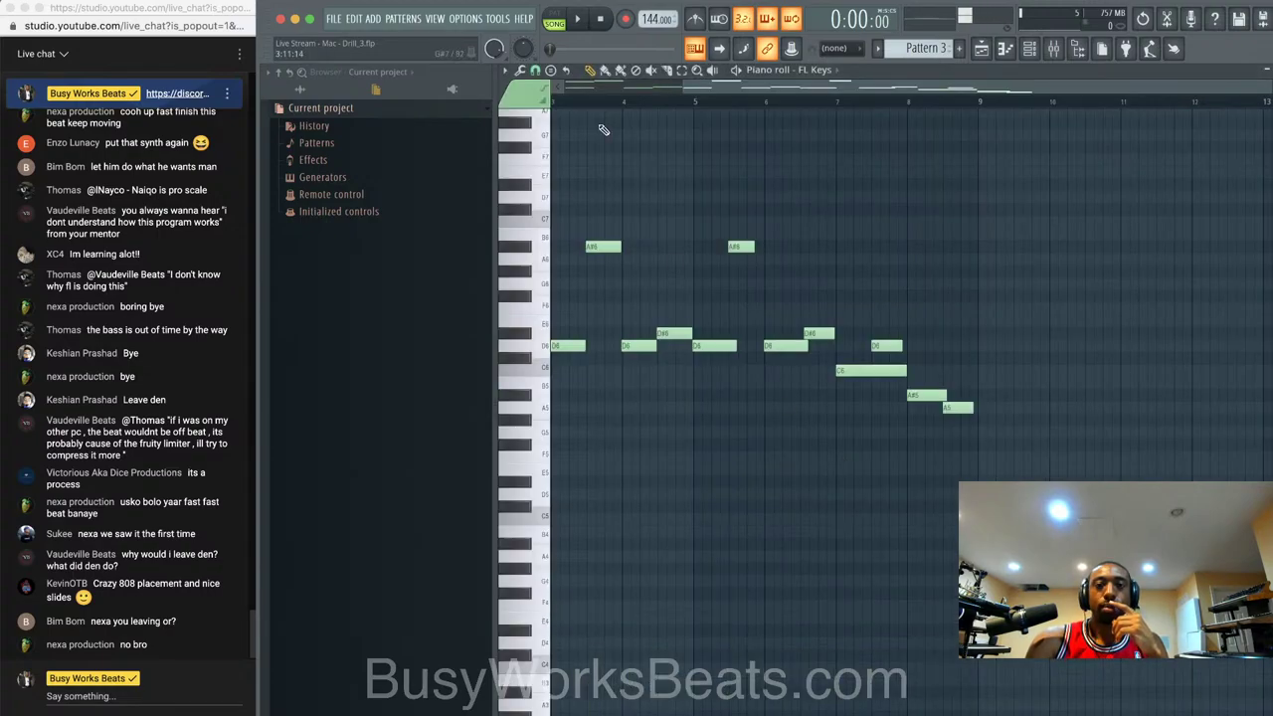
pyautogui.click(519, 70)
pyautogui.click(566, 308)
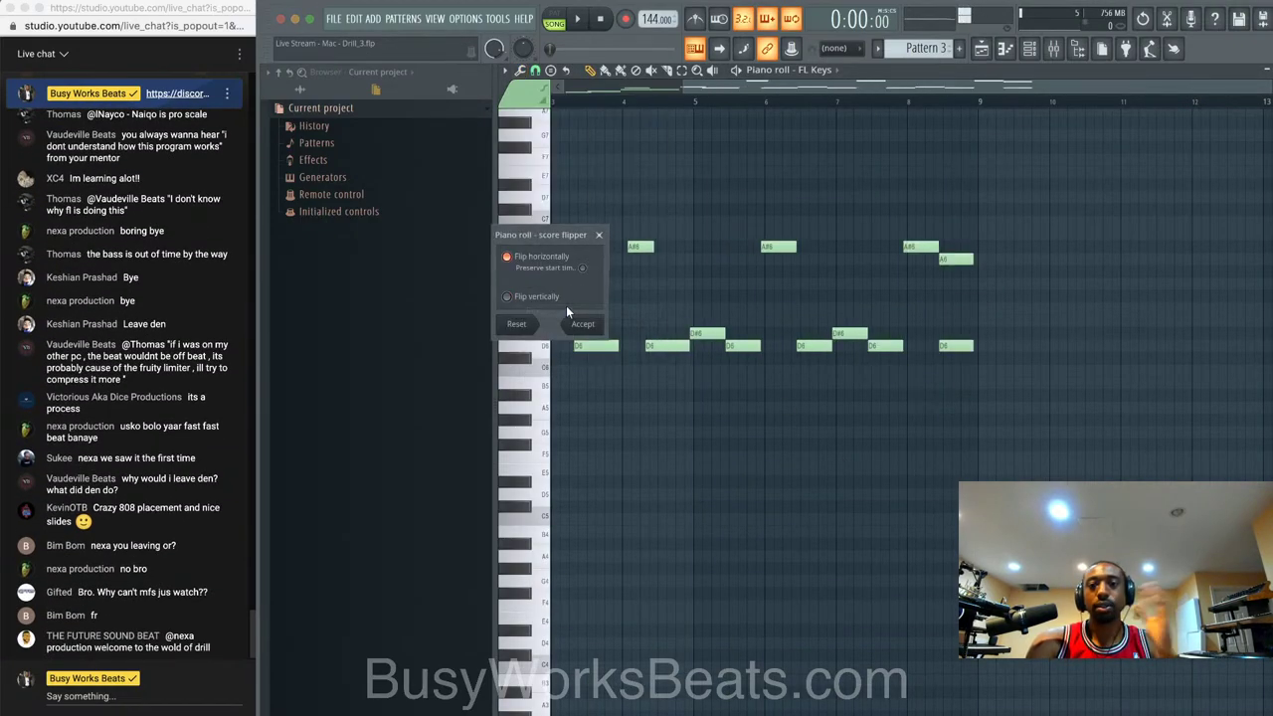
pyautogui.click(594, 267)
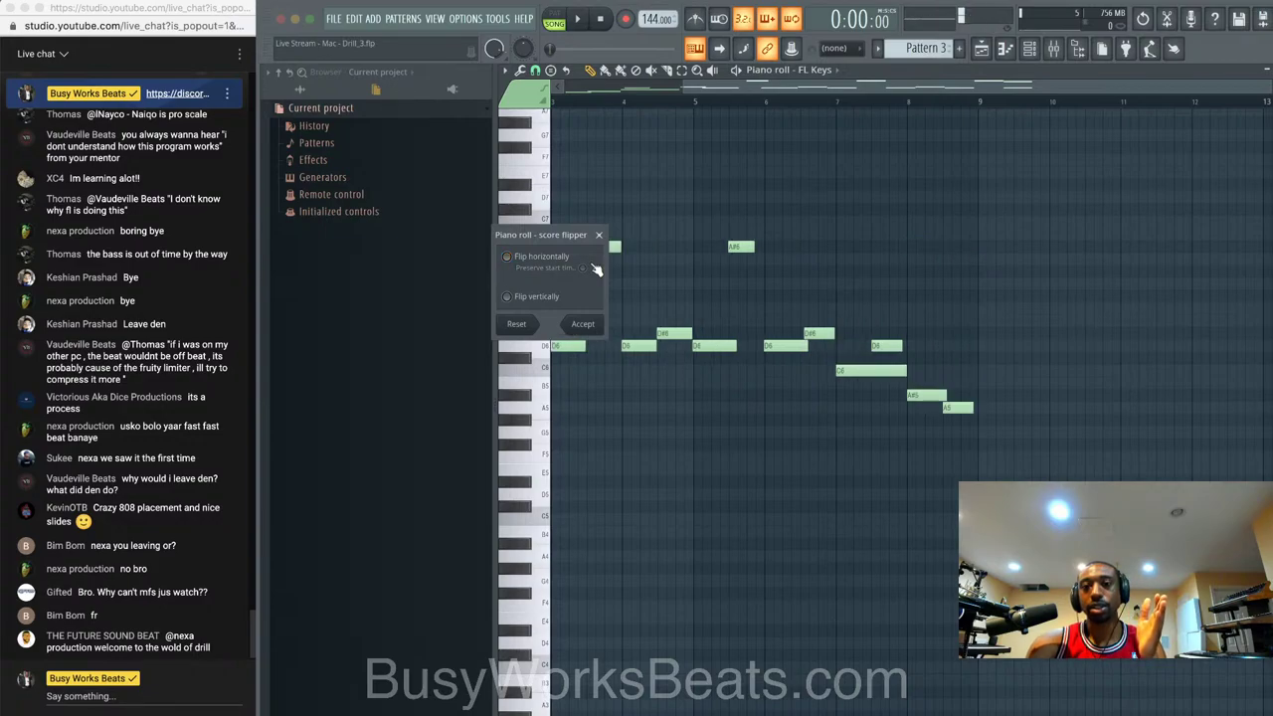
pyautogui.click(593, 269)
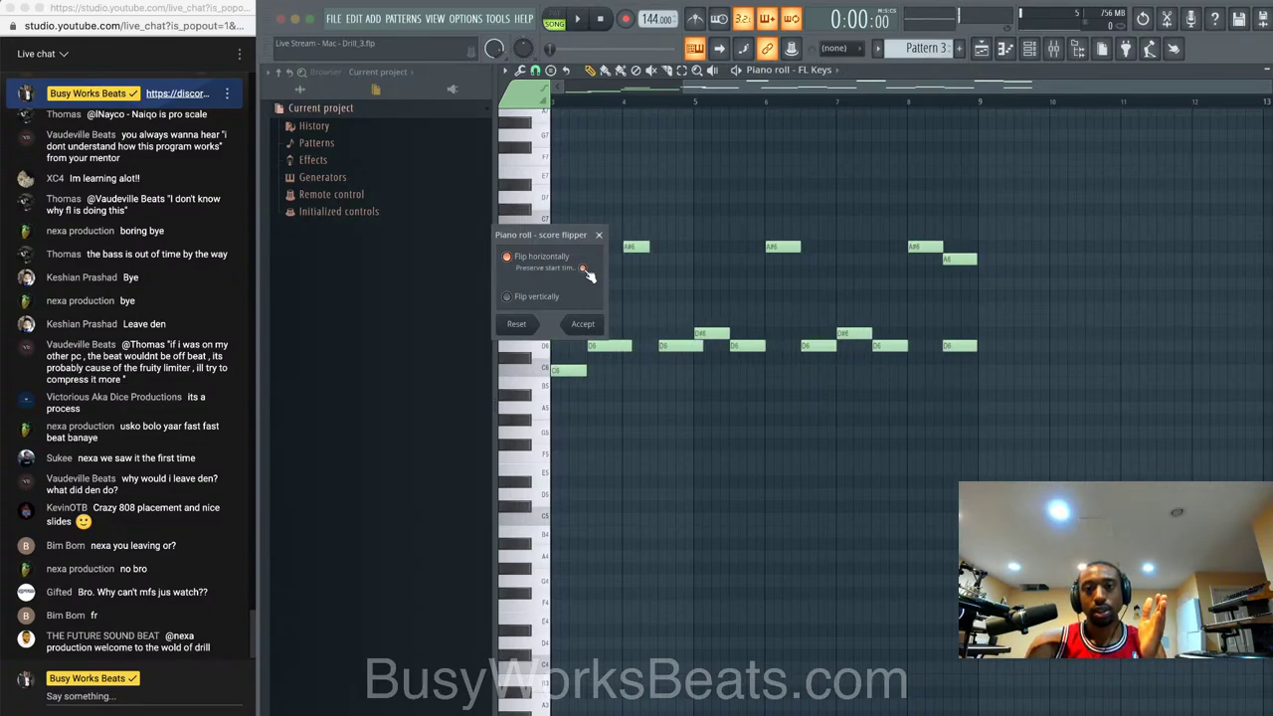
pyautogui.click(585, 326)
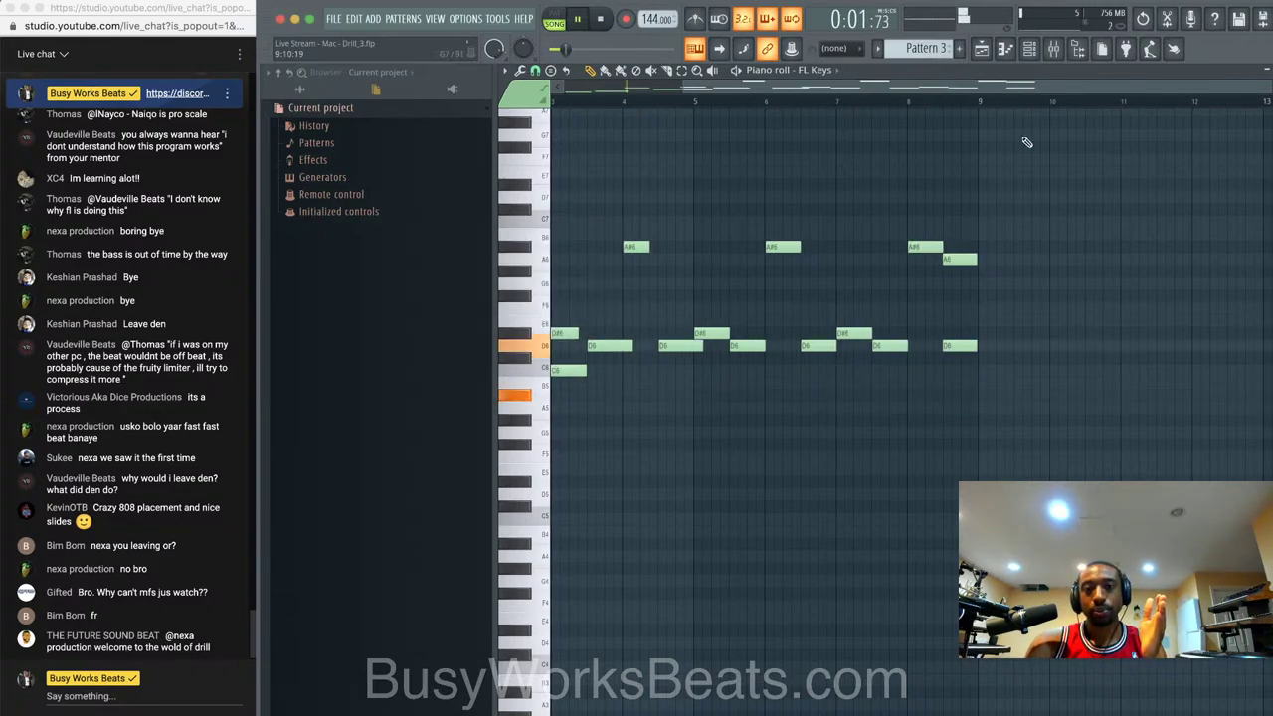
pyautogui.press('space')
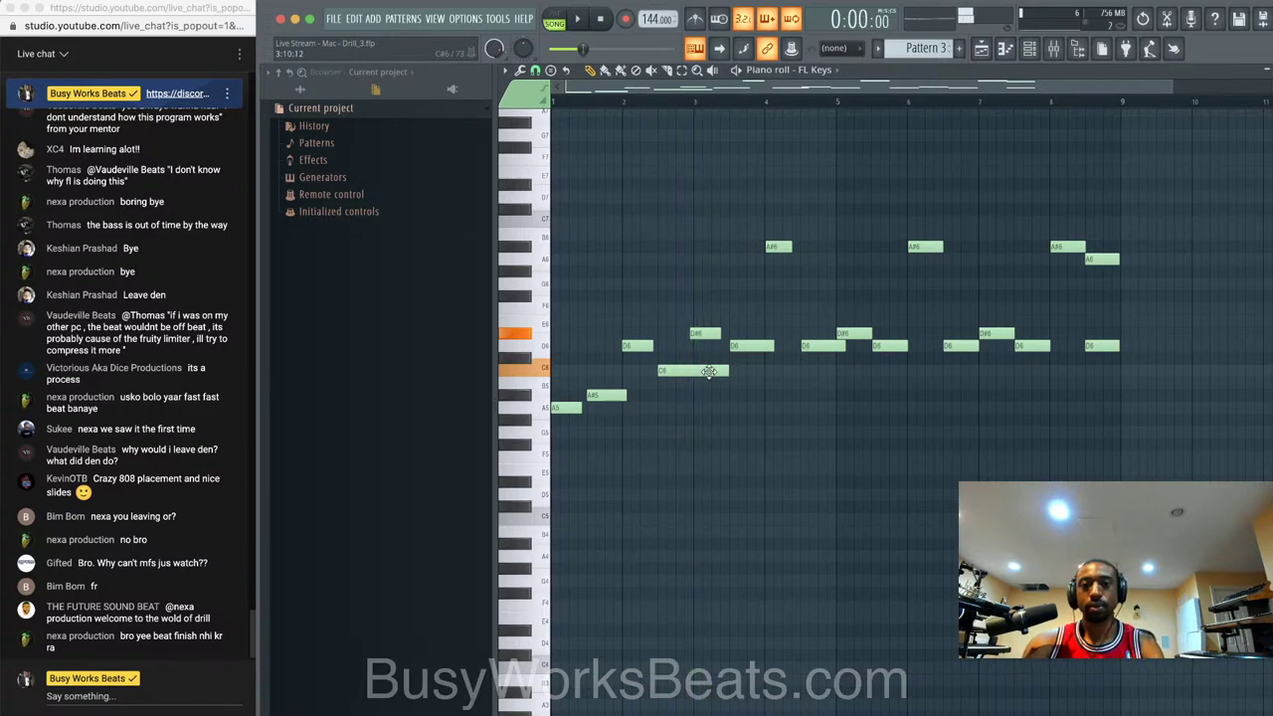
# - Swap the pitches of the overlapping C6 and D#6 around bar 3 to D#6 and D6, and raise the mid-bar 4 D6 to D#6
pyautogui.press('space')
pyautogui.moveTo(686, 368); pyautogui.dragTo(704, 350)
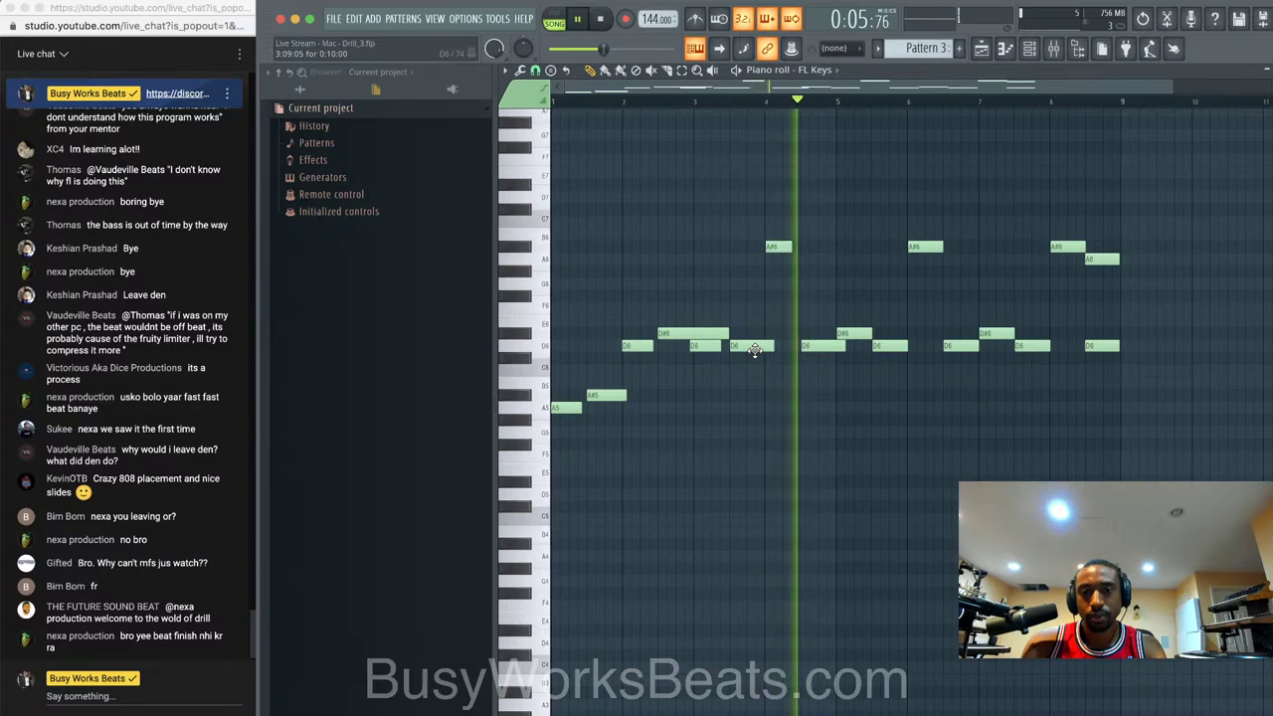
pyautogui.press('space')
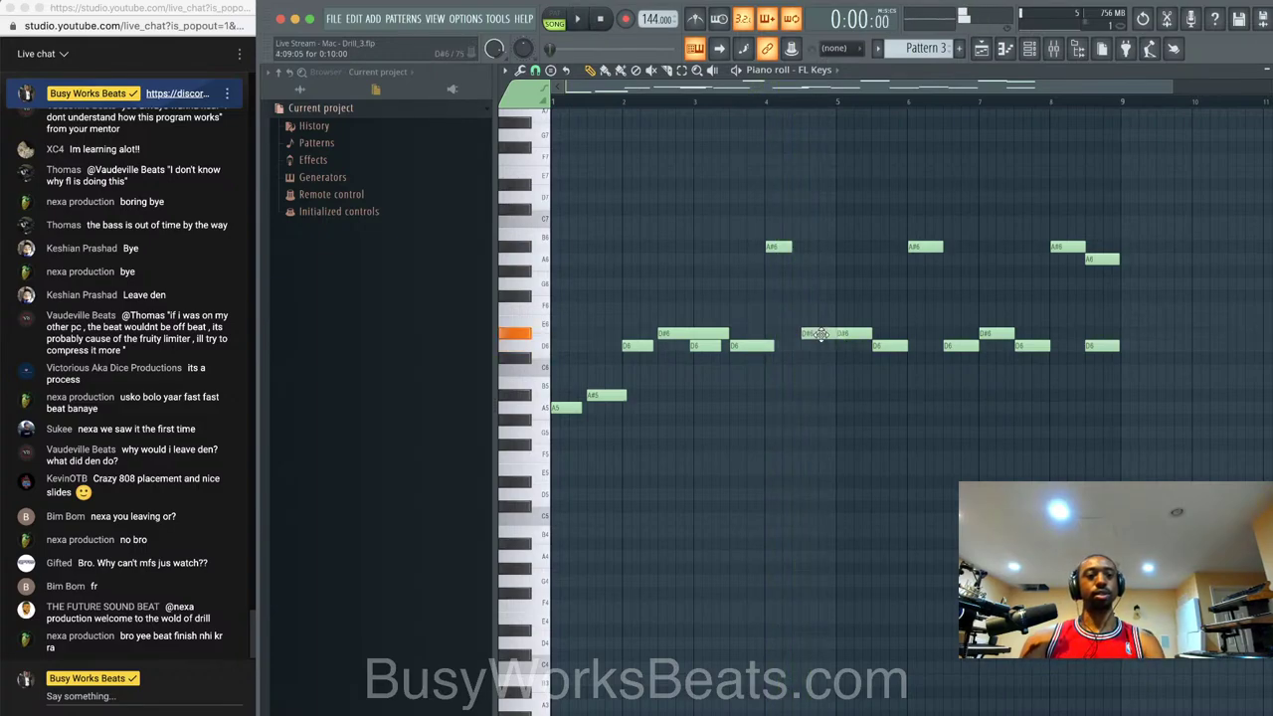
pyautogui.press('space')
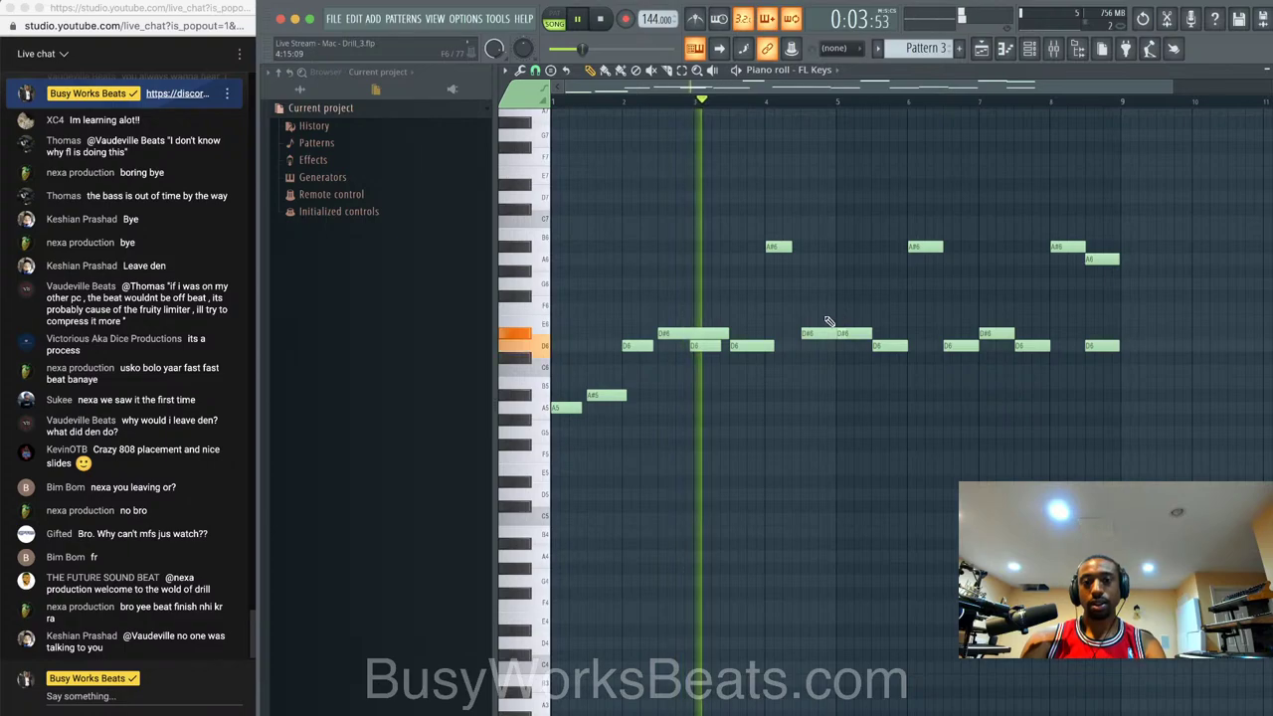
# - Quantize all the FL Keys notes with the Default quantizer template and replay the melody from the start
pyautogui.hotkey('ctrl', 'a')
pyautogui.hotkey('alt', 'q')
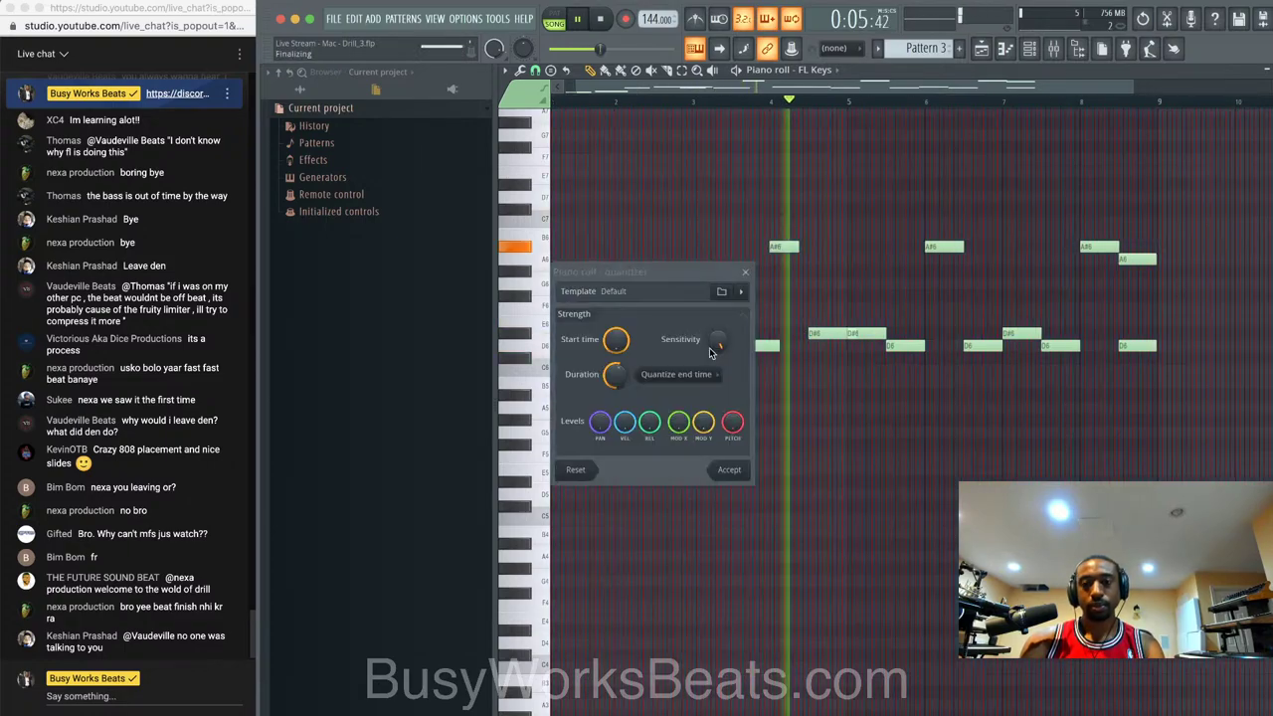
pyautogui.press('Return')
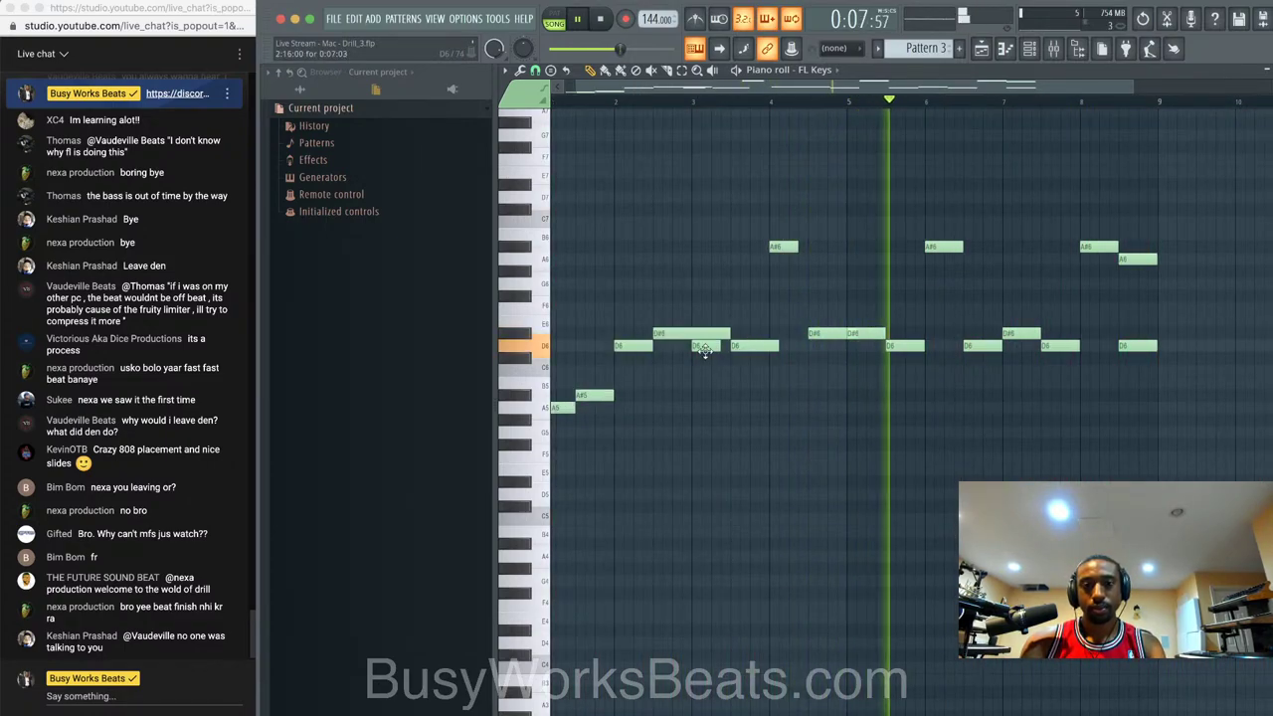
pyautogui.press('Return')
pyautogui.press('space')
pyautogui.press('space')
# - Raise the D#6 note in mid-bar 4 to A6 while the melody plays
pyautogui.scroll(-1, 870, 320)
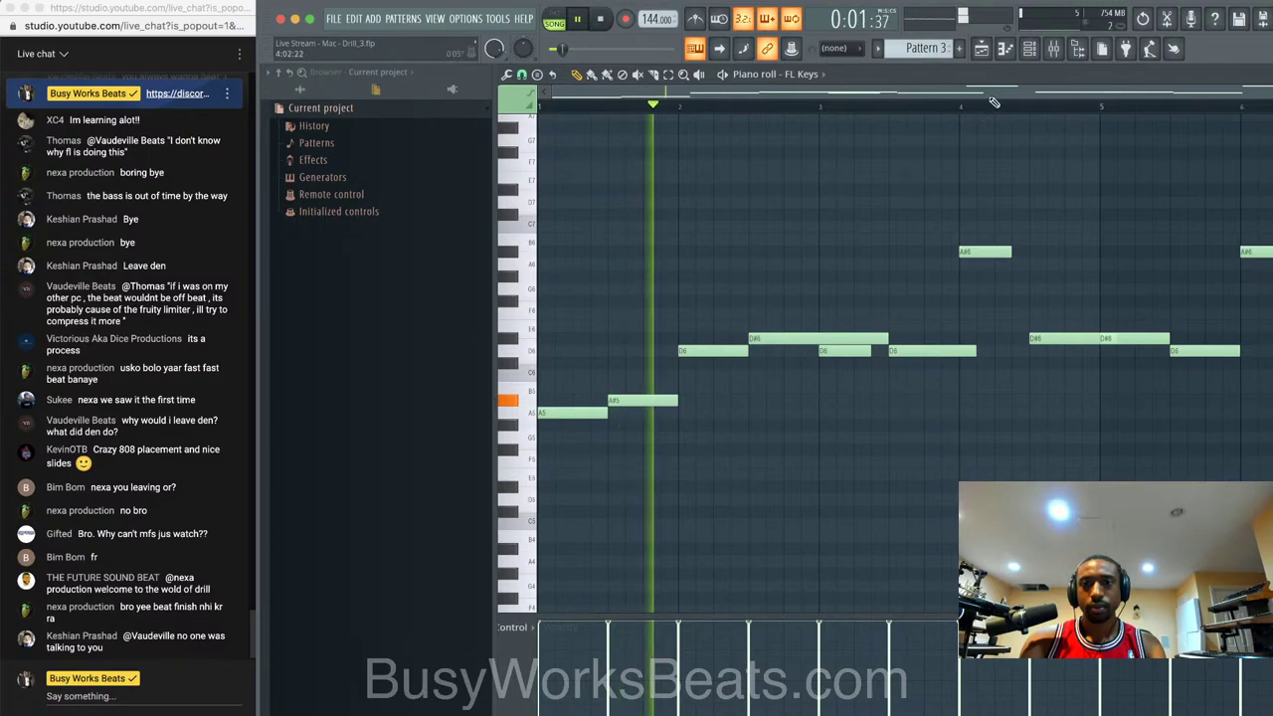
pyautogui.doubleClick(1023, 76)
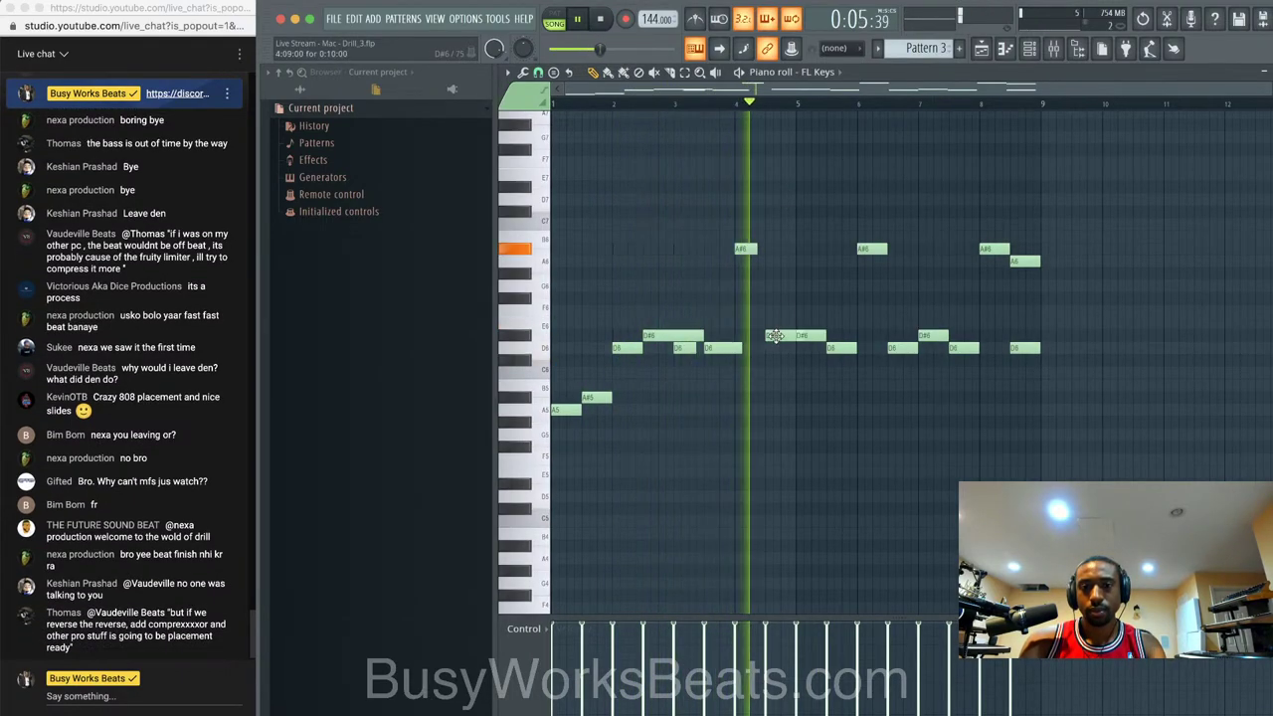
pyautogui.moveTo(774, 335); pyautogui.dragTo(770, 262)
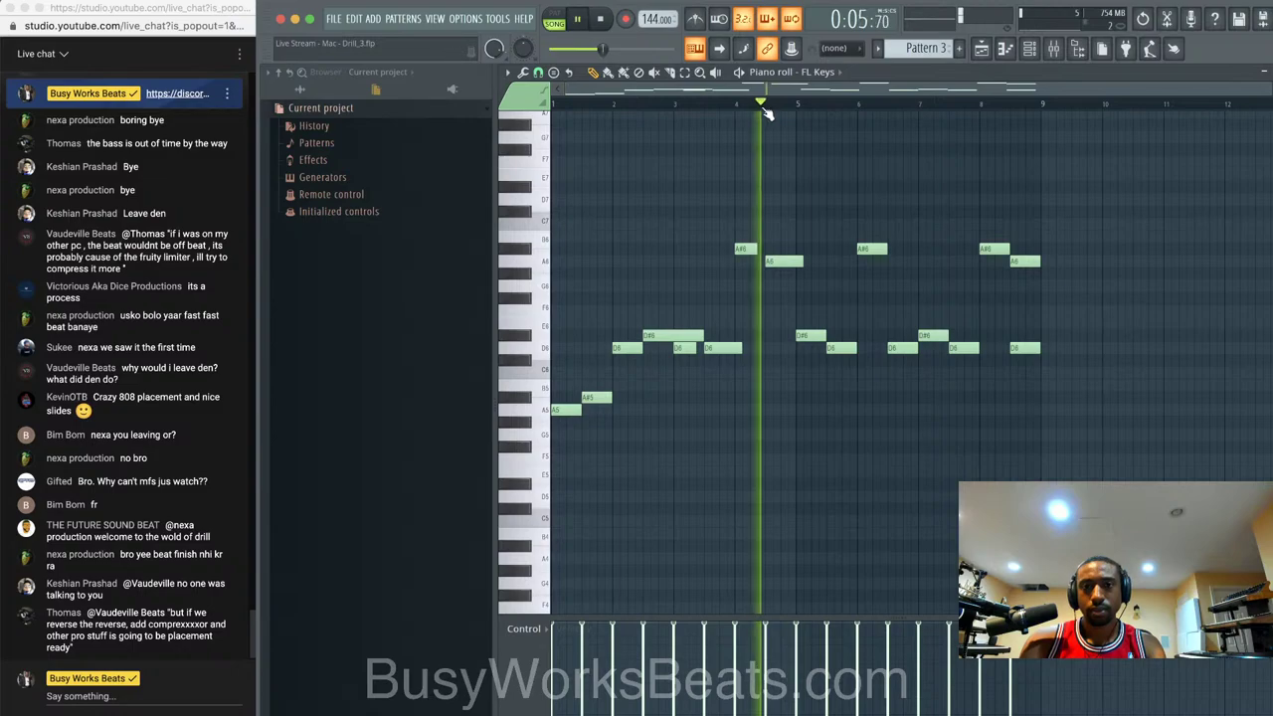
# - Swap bar 5's two notes to D6 and D#6, raise mid-bar 6's D6 to D#6, and lower bar 7's first D#6 to D6
pyautogui.moveTo(811, 336); pyautogui.dragTo(811, 351)
pyautogui.press('space')
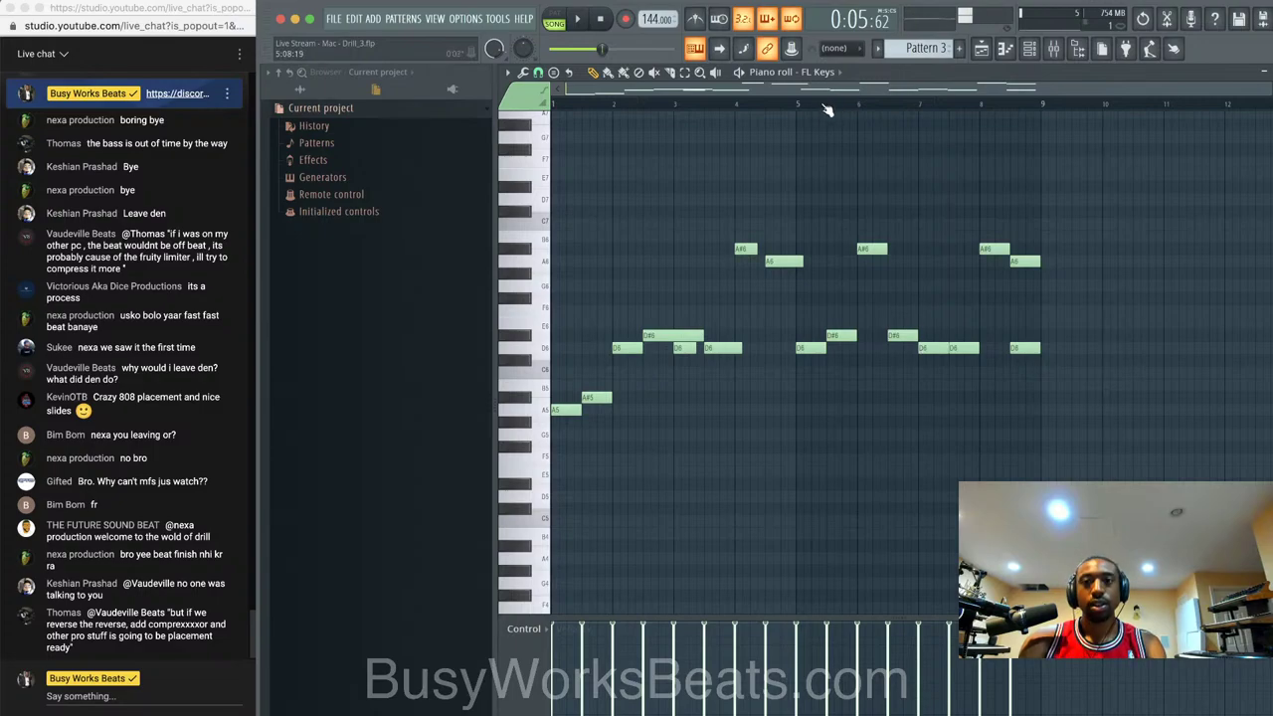
pyautogui.press('space')
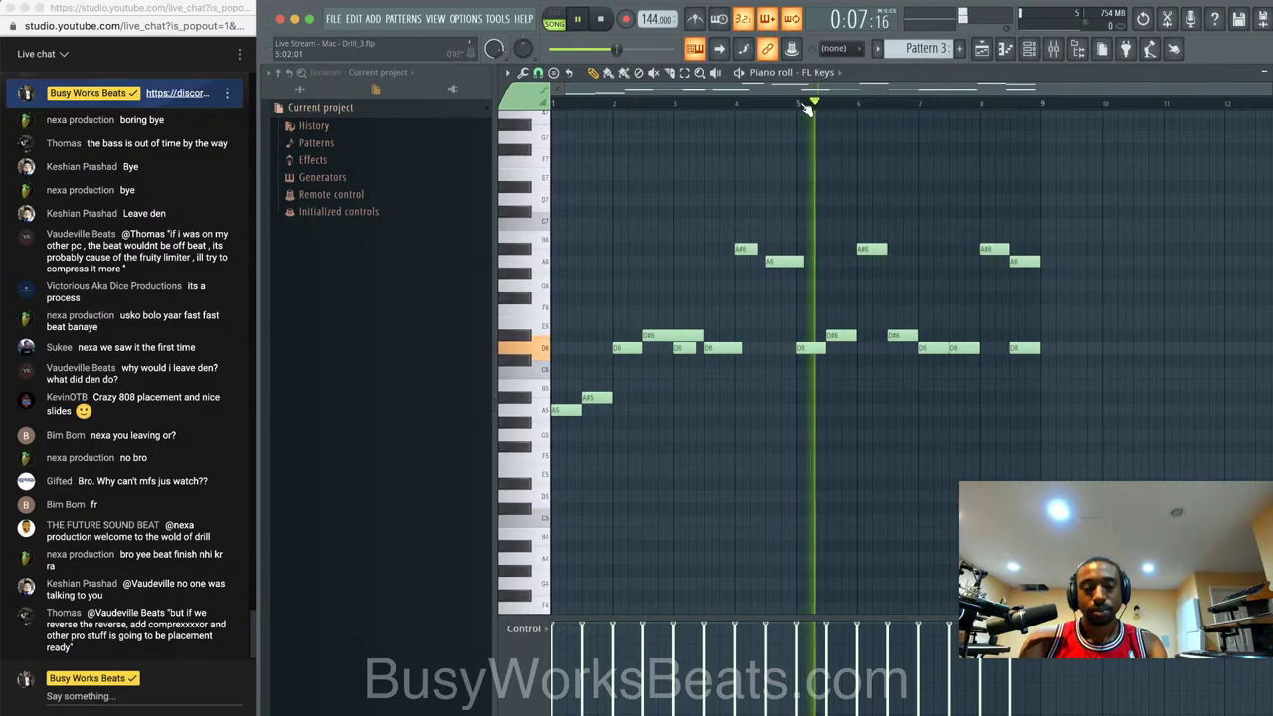
# - Replace the mid-bar 6 D#6 with an A6, raise the mid-bar 7 D6 to D#6, and close the piano roll
pyautogui.click(889, 262)
pyautogui.press('space')
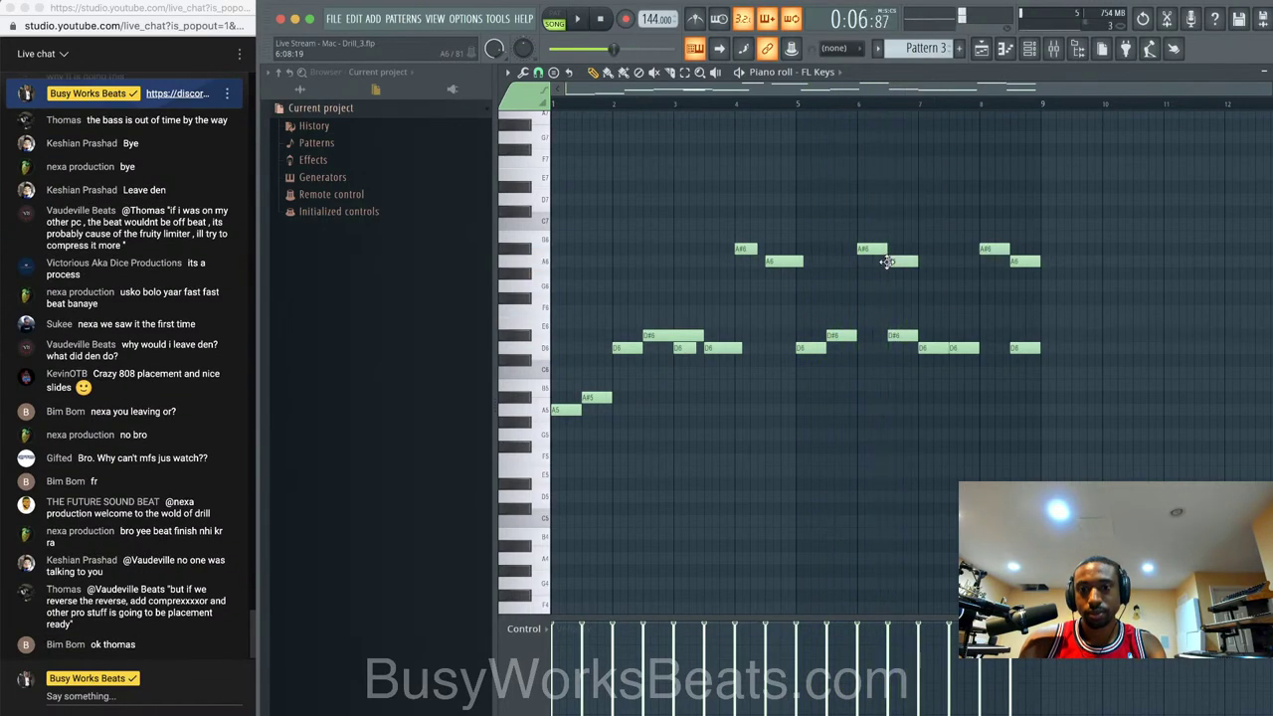
pyautogui.rightClick(894, 335)
pyautogui.press('space')
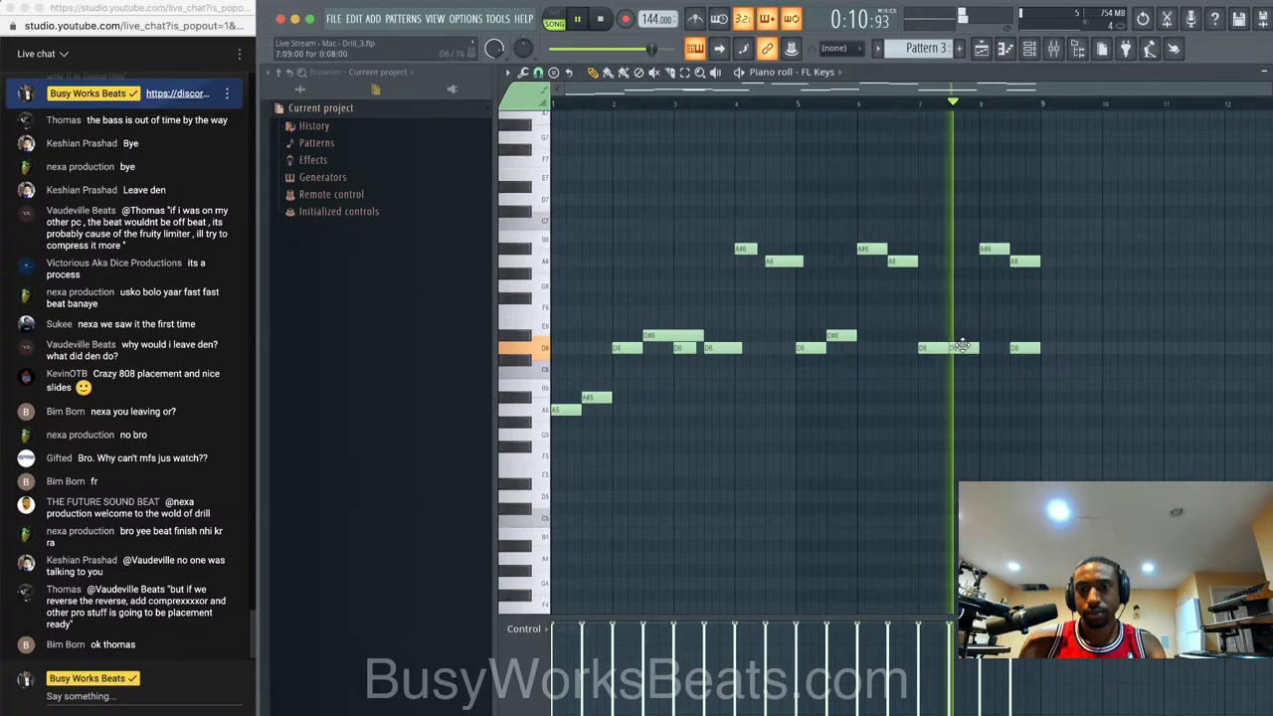
pyautogui.moveTo(963, 347); pyautogui.dragTo(961, 333)
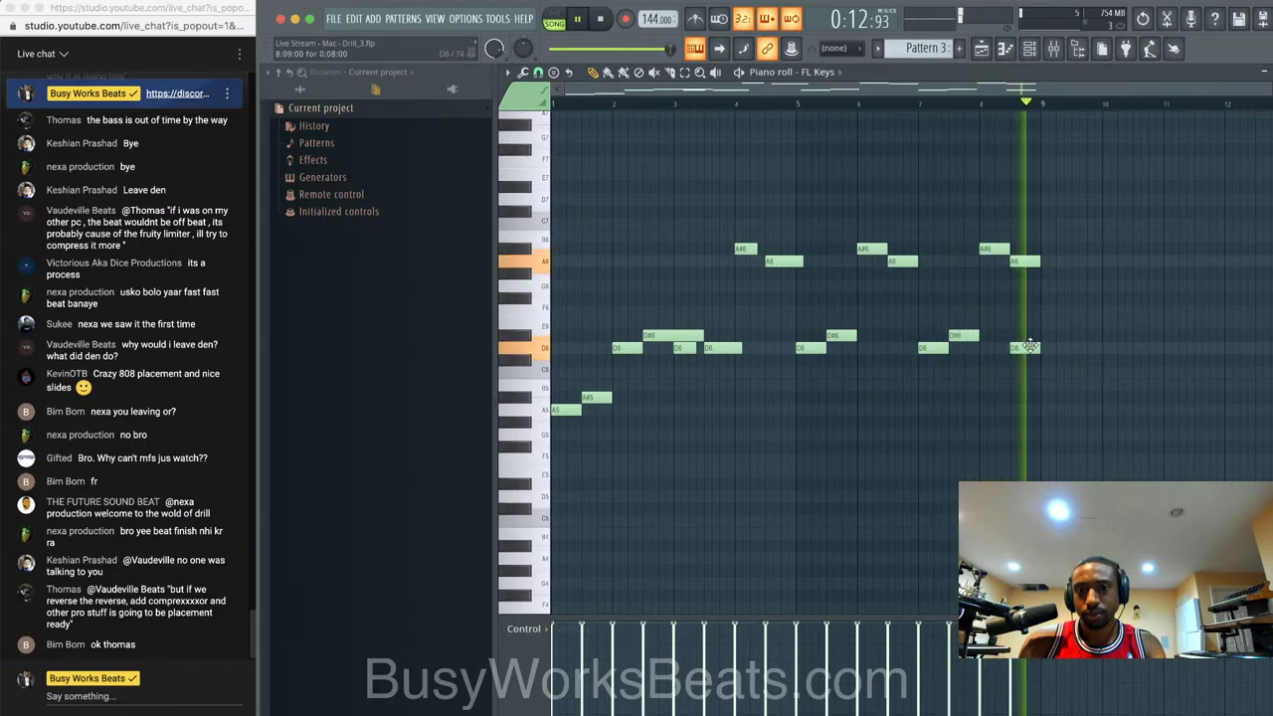
pyautogui.press('space')
pyautogui.press('Escape')
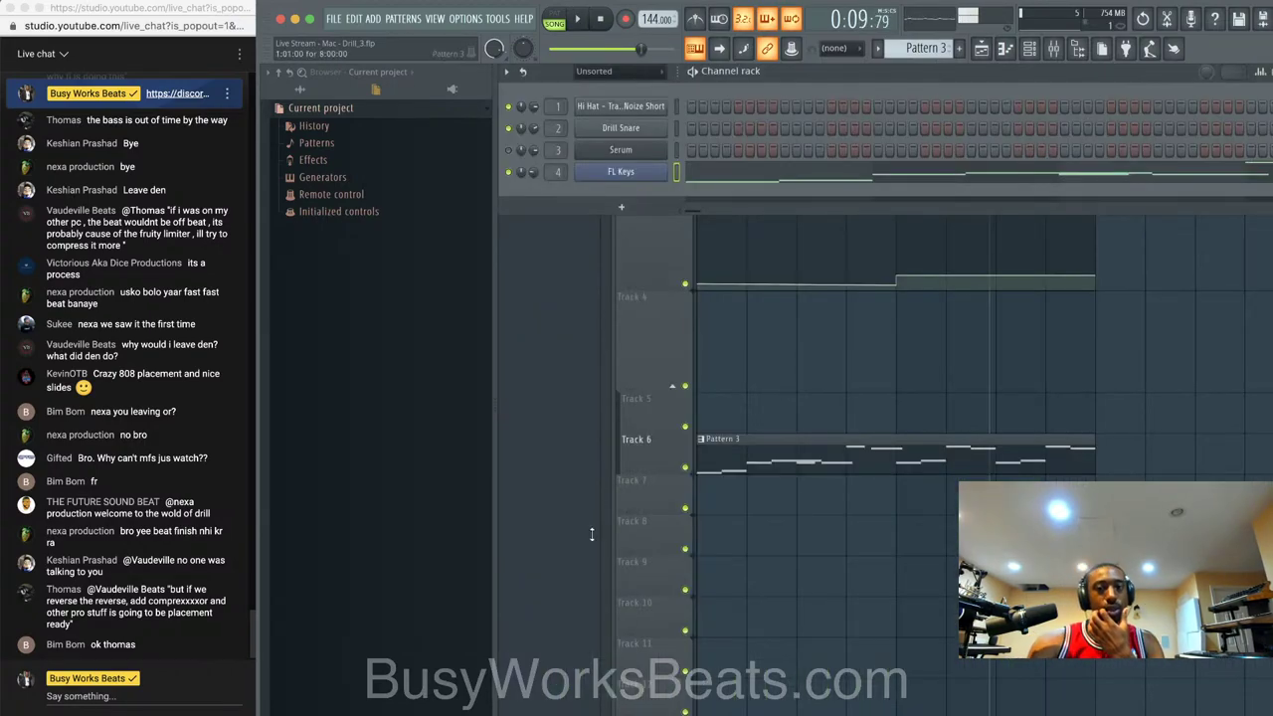
# - Consolidate Track 6 from track start into a 16-bit stereo WAV audio clip
pyautogui.rightClick(654, 453)
pyautogui.moveTo(737, 644)
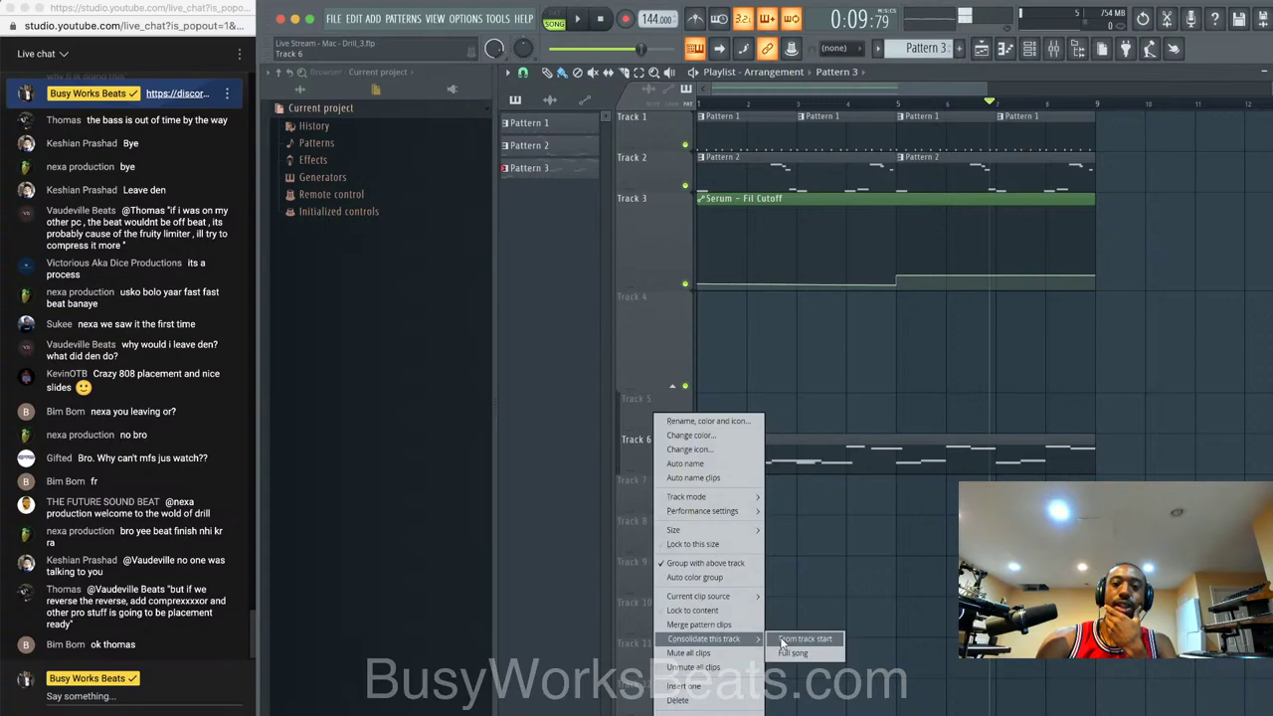
pyautogui.click(782, 639)
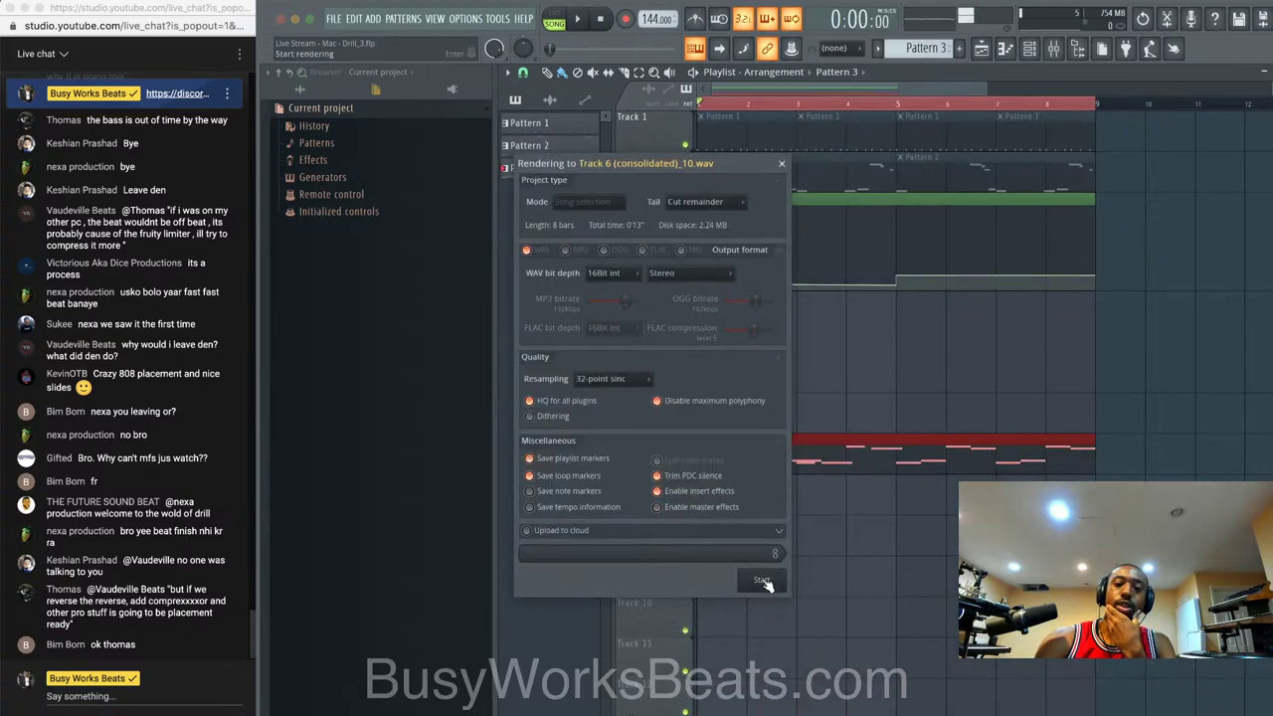
pyautogui.click(762, 582)
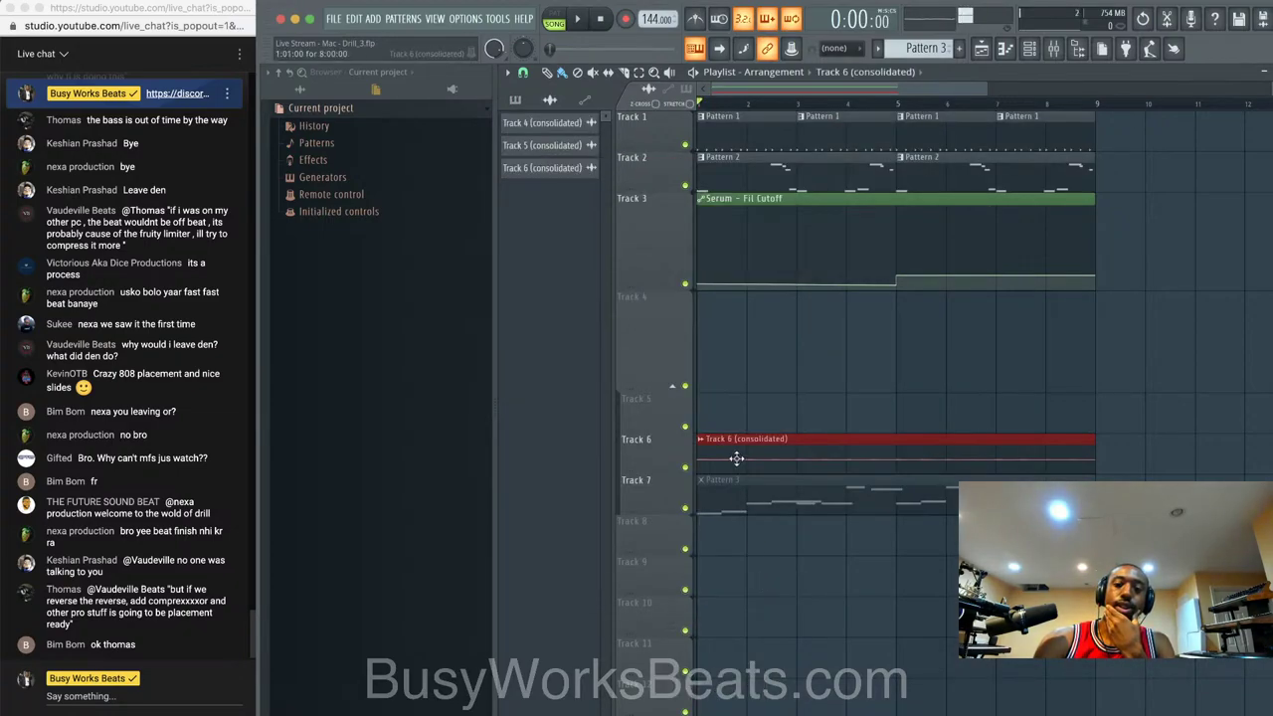
# - Reverse the consolidated Track 6 sample in its channel settings and play it with the beat
pyautogui.rightClick(709, 454)
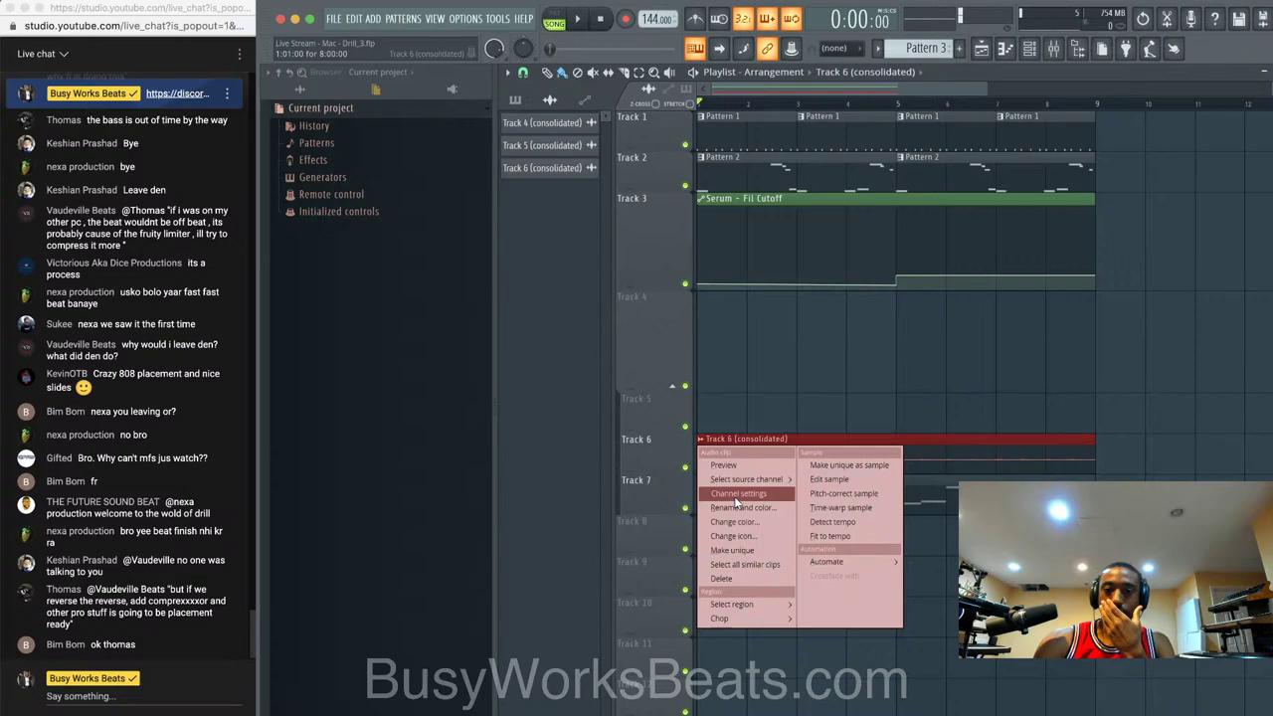
pyautogui.click(737, 494)
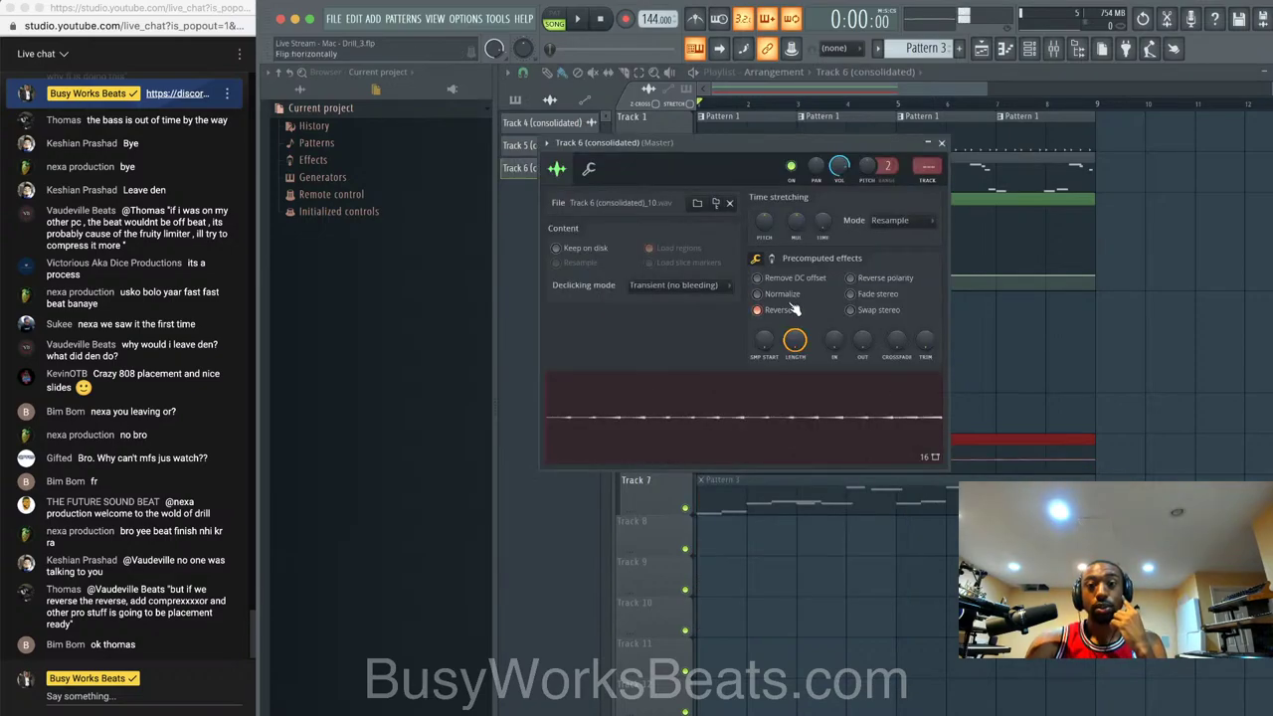
pyautogui.press('space')
pyautogui.click(941, 142)
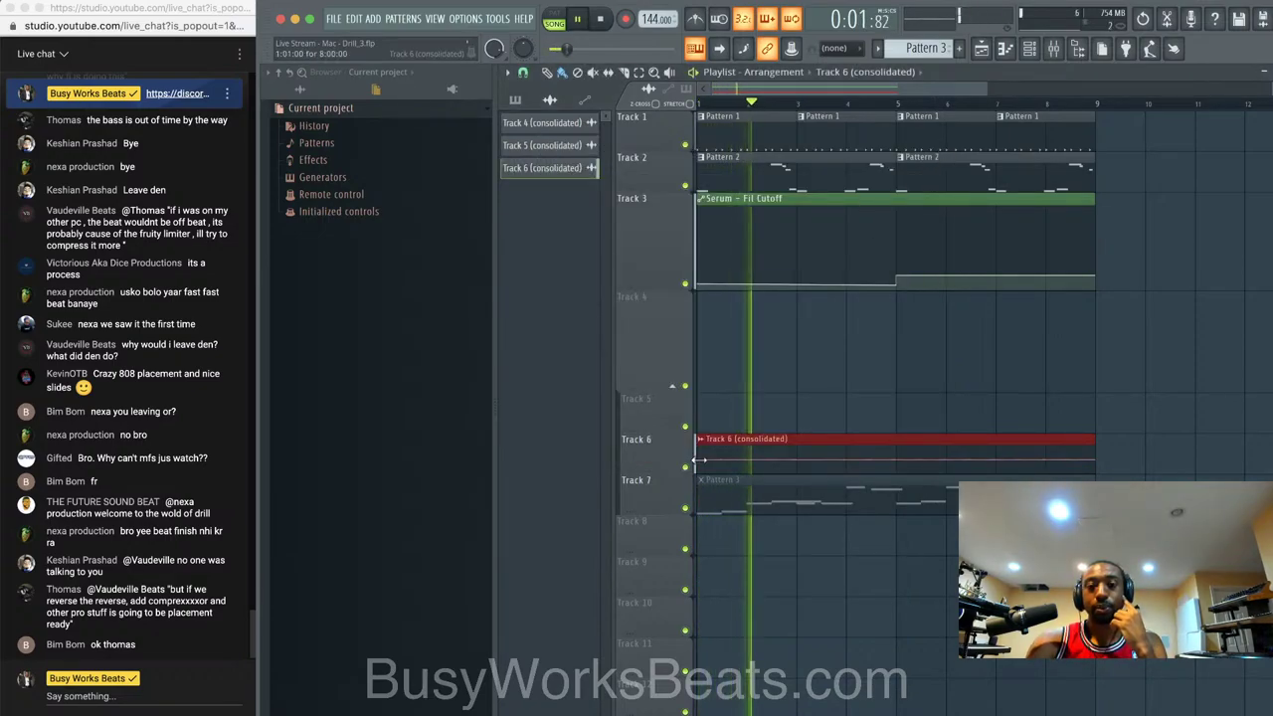
# - Recheck the reversed clip's channel settings, trim off its first four bars, and move the remainder to bar 1 for playback
pyautogui.click(1031, 49)
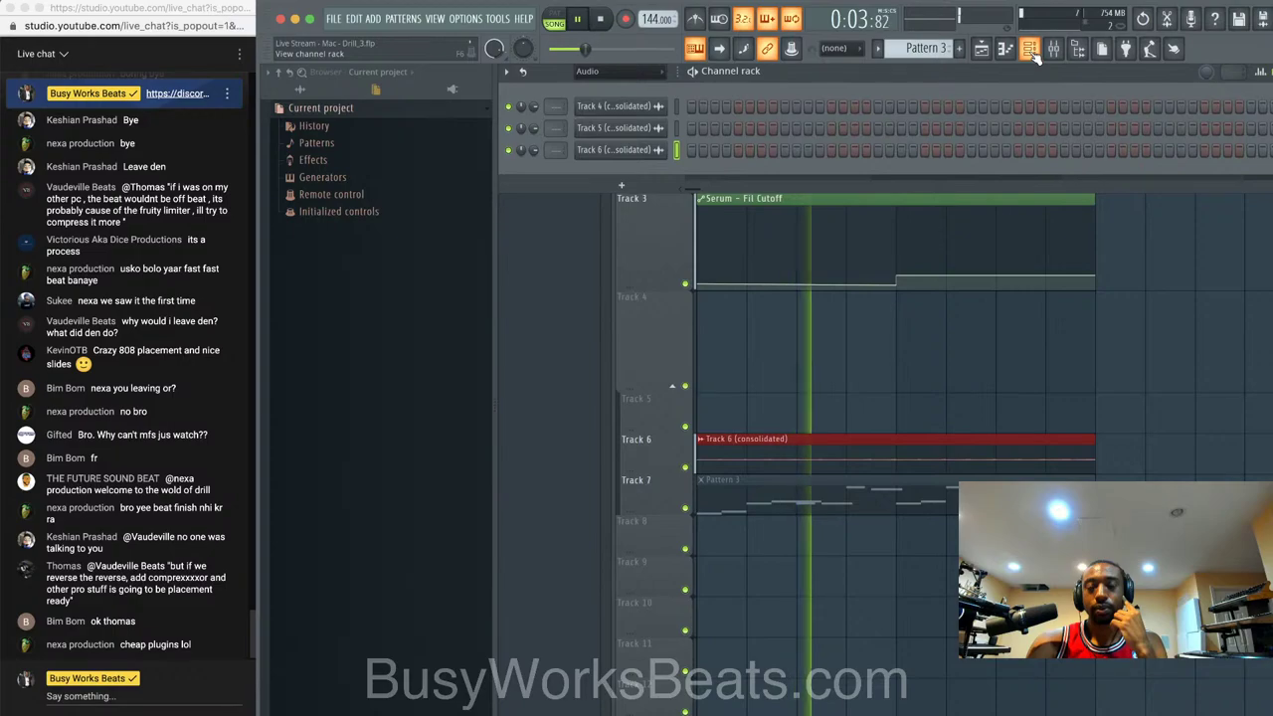
pyautogui.click(1031, 49)
pyautogui.rightClick(704, 441)
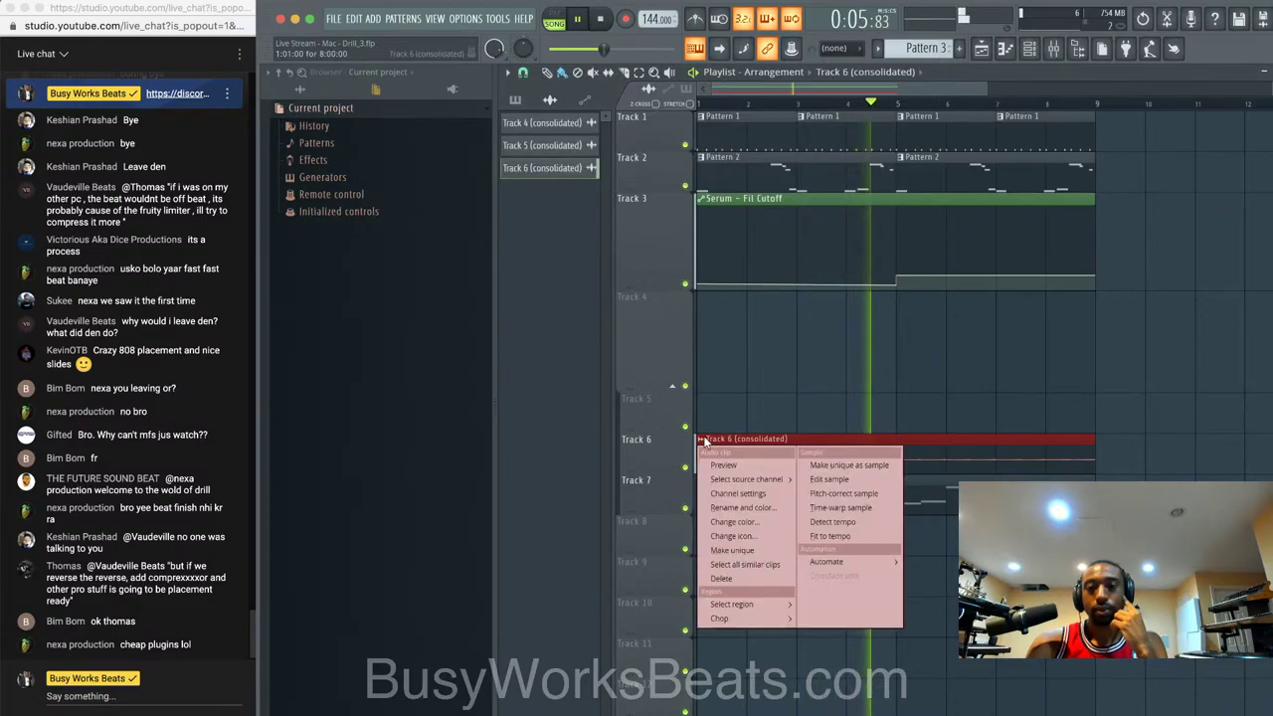
pyautogui.click(736, 493)
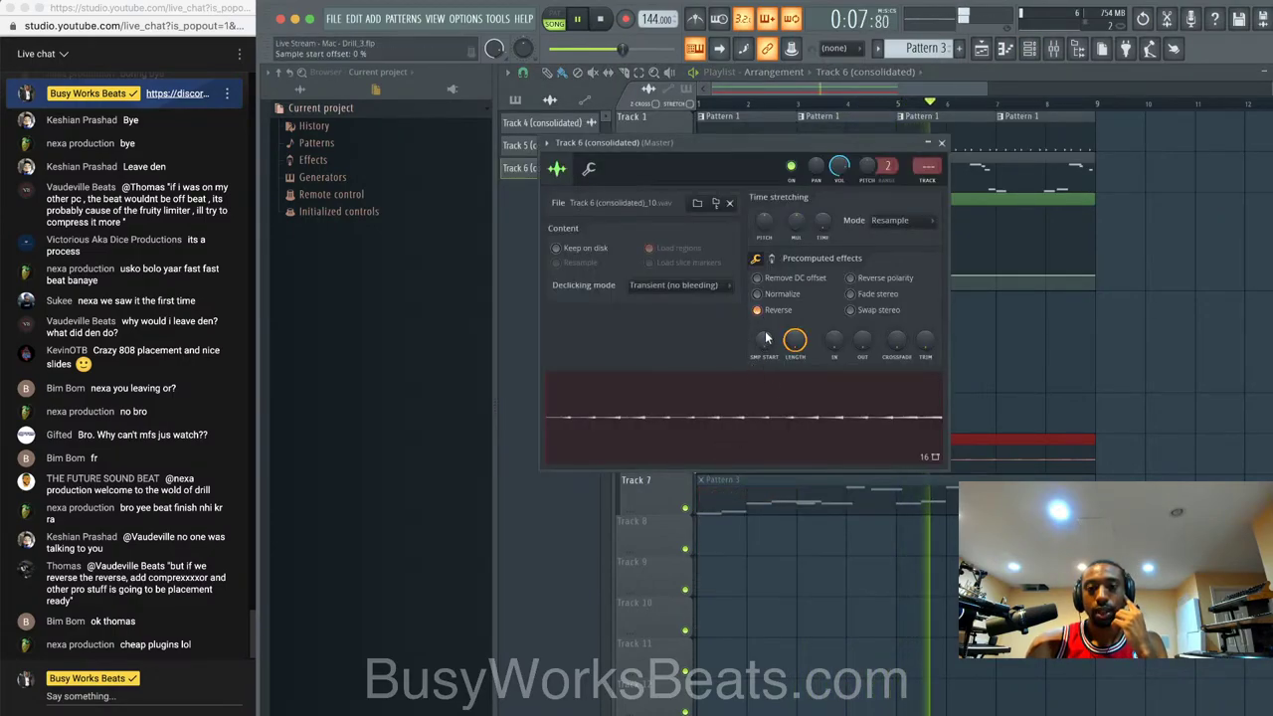
pyautogui.click(941, 142)
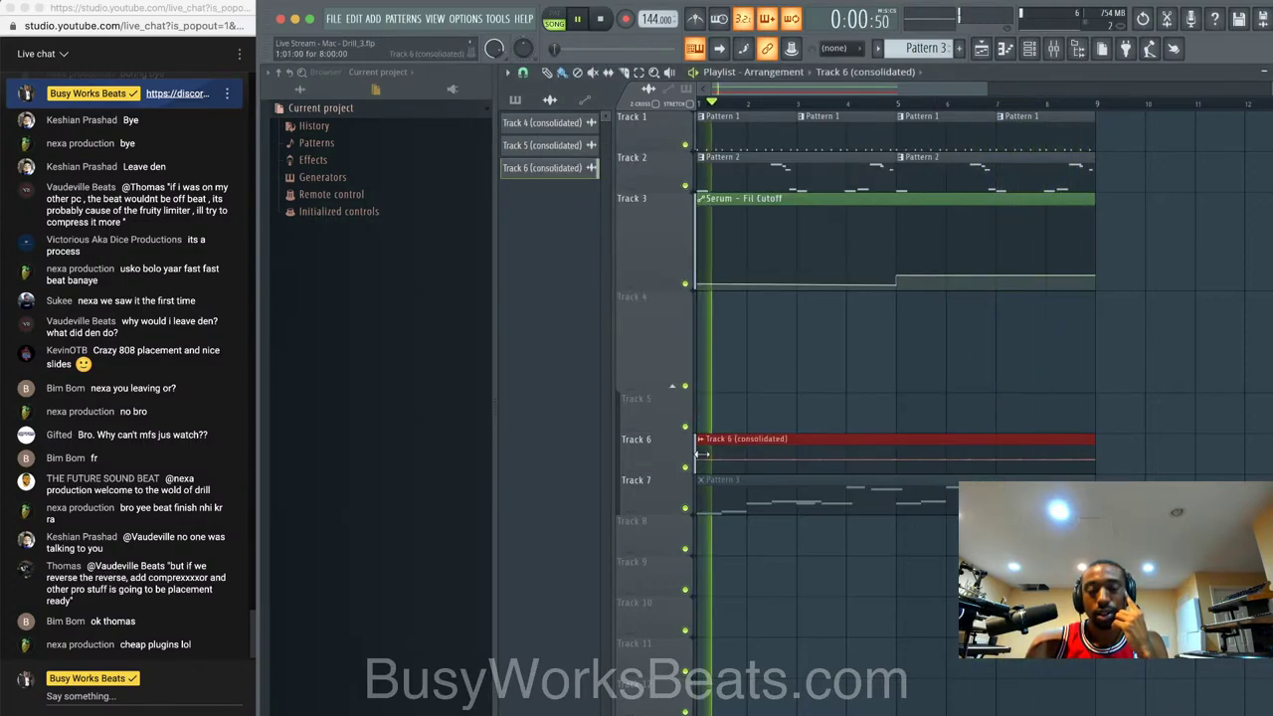
pyautogui.moveTo(703, 454); pyautogui.dragTo(879, 447)
pyautogui.moveTo(961, 448); pyautogui.dragTo(758, 448)
pyautogui.press('space')
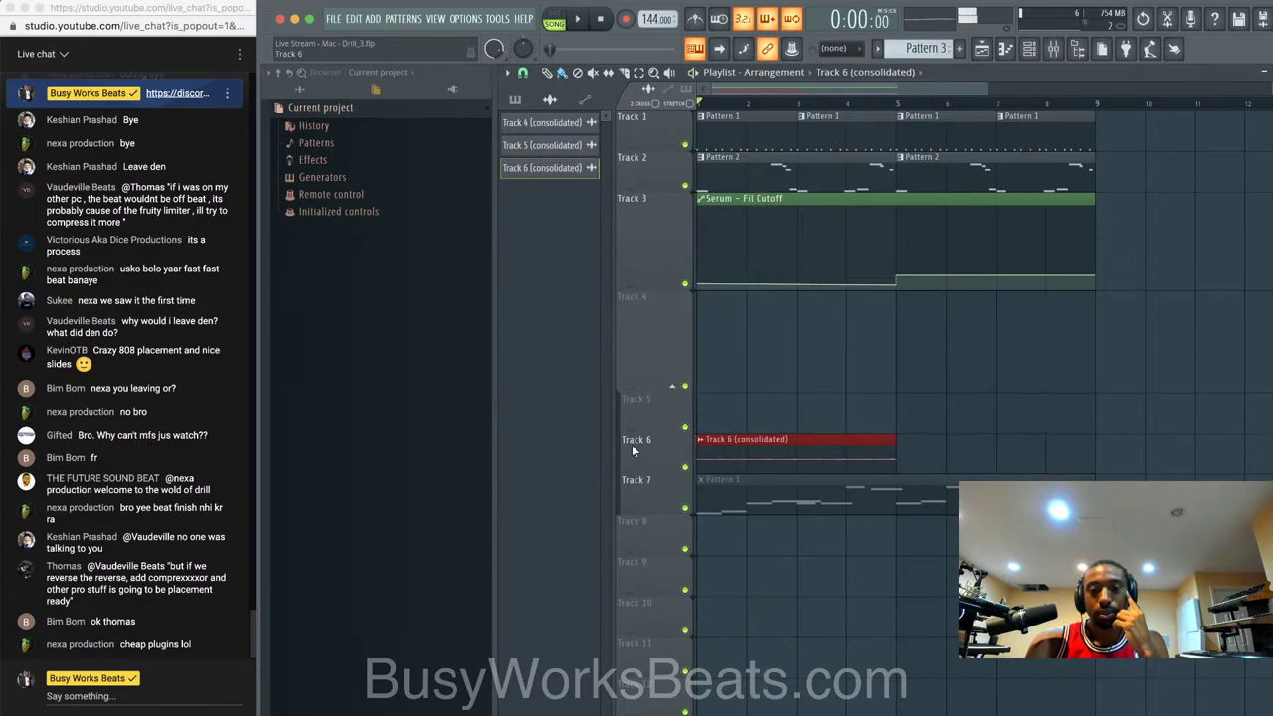
pyautogui.press('space')
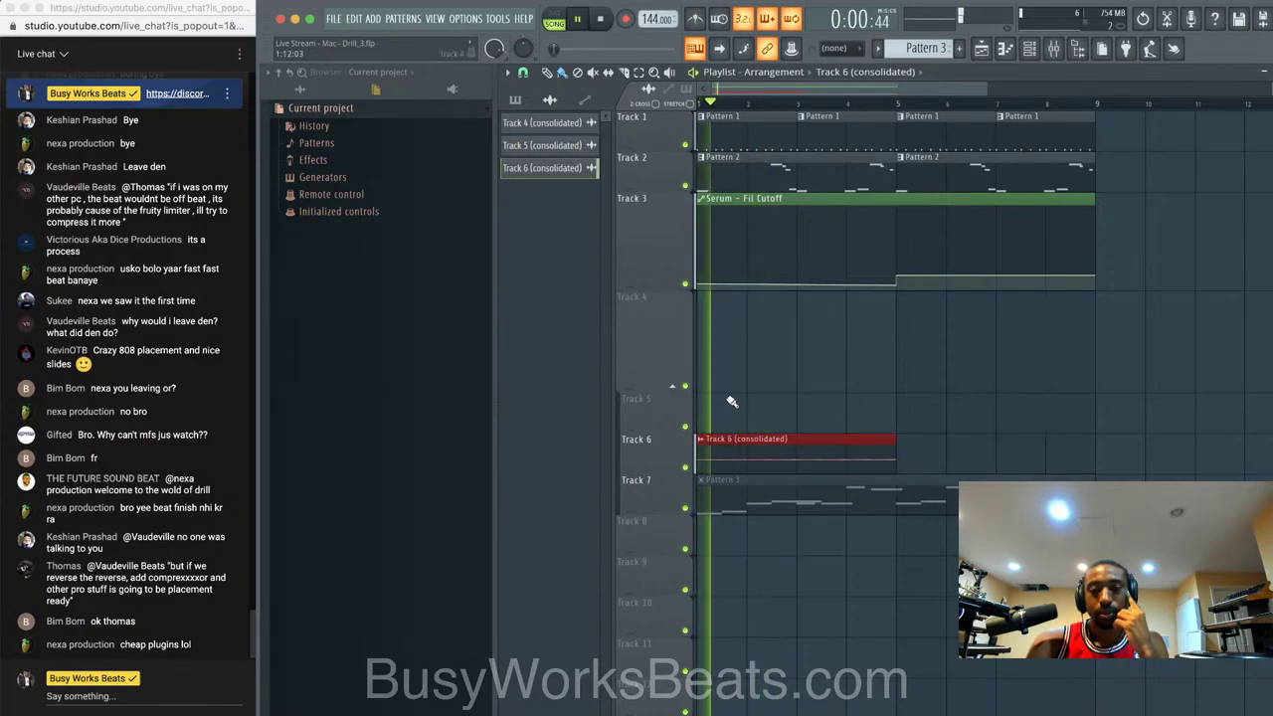
# - Stop playback and delete the consolidated Track 6 clip and the muted Pattern 3 clip from the playlist
pyautogui.rightClick(732, 455)
pyautogui.press('space')
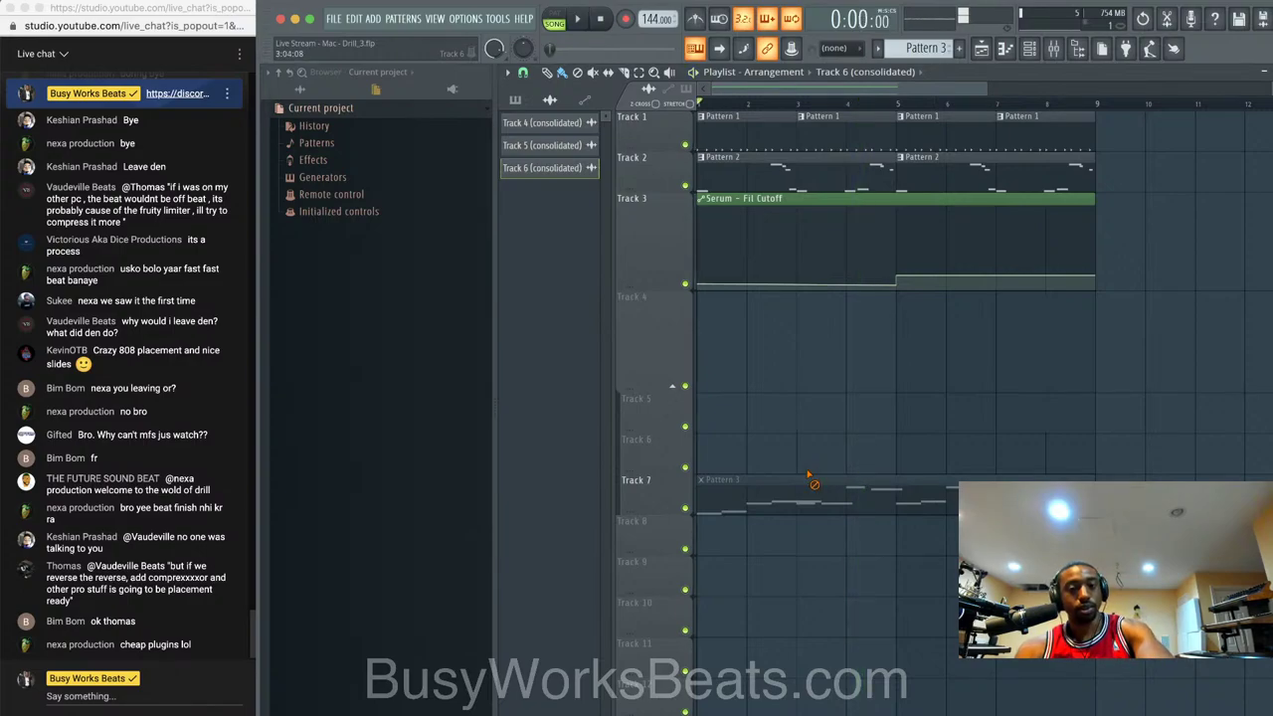
pyautogui.rightClick(811, 481)
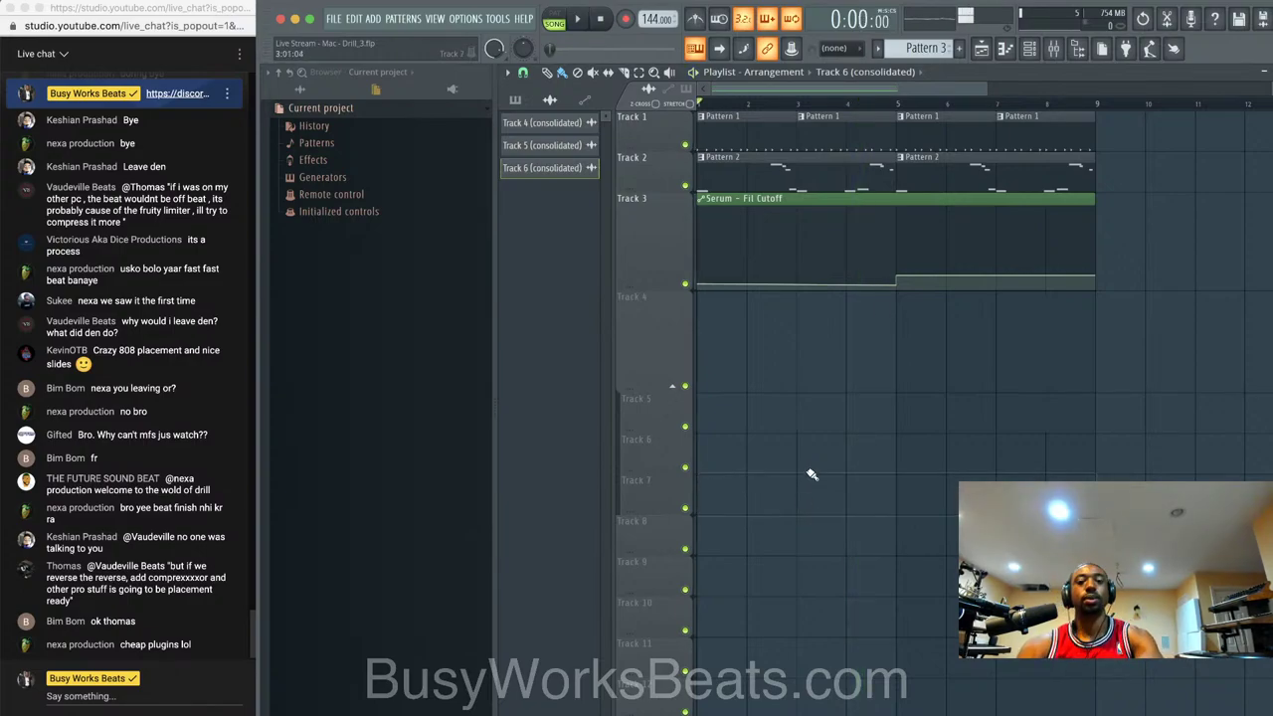
# - Delete the consolidated Track 4, Track 5 and Track 6 audio channels from the channel rack
pyautogui.click(1028, 48)
pyautogui.click(1005, 48)
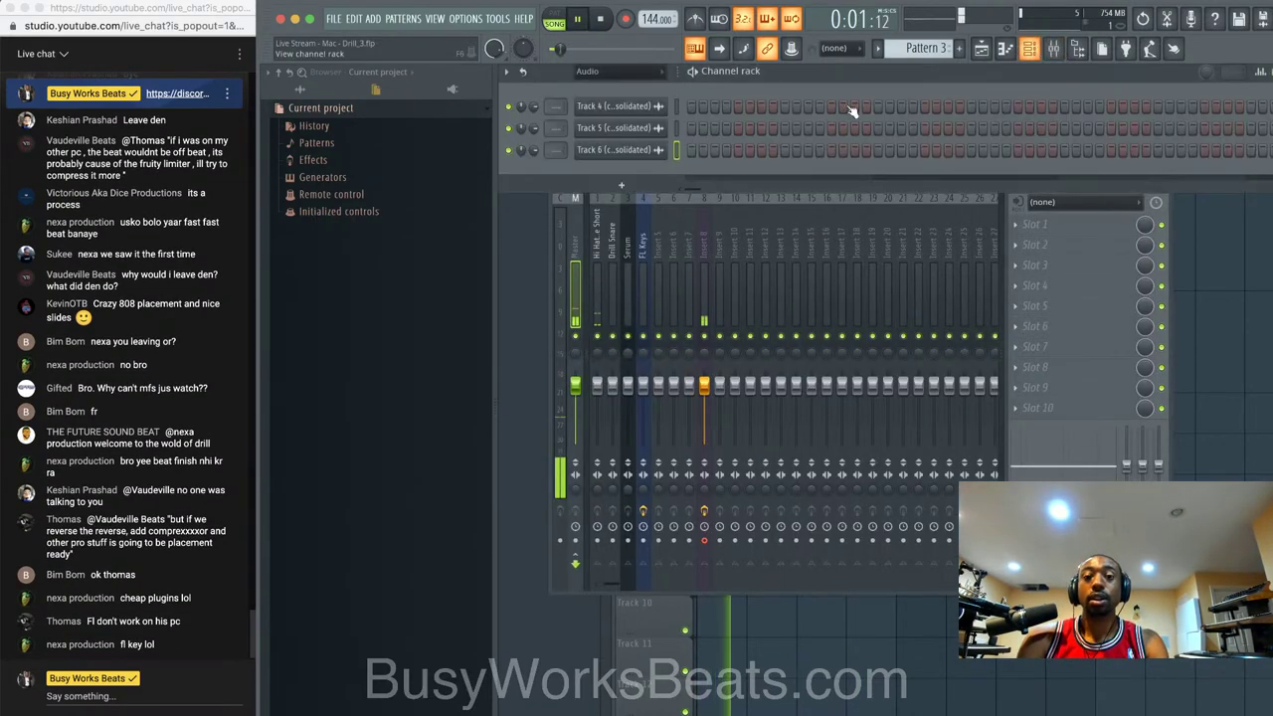
pyautogui.rightClick(612, 111)
pyautogui.press('d')
pyautogui.press('Return')
pyautogui.rightClick(613, 110)
pyautogui.press('d')
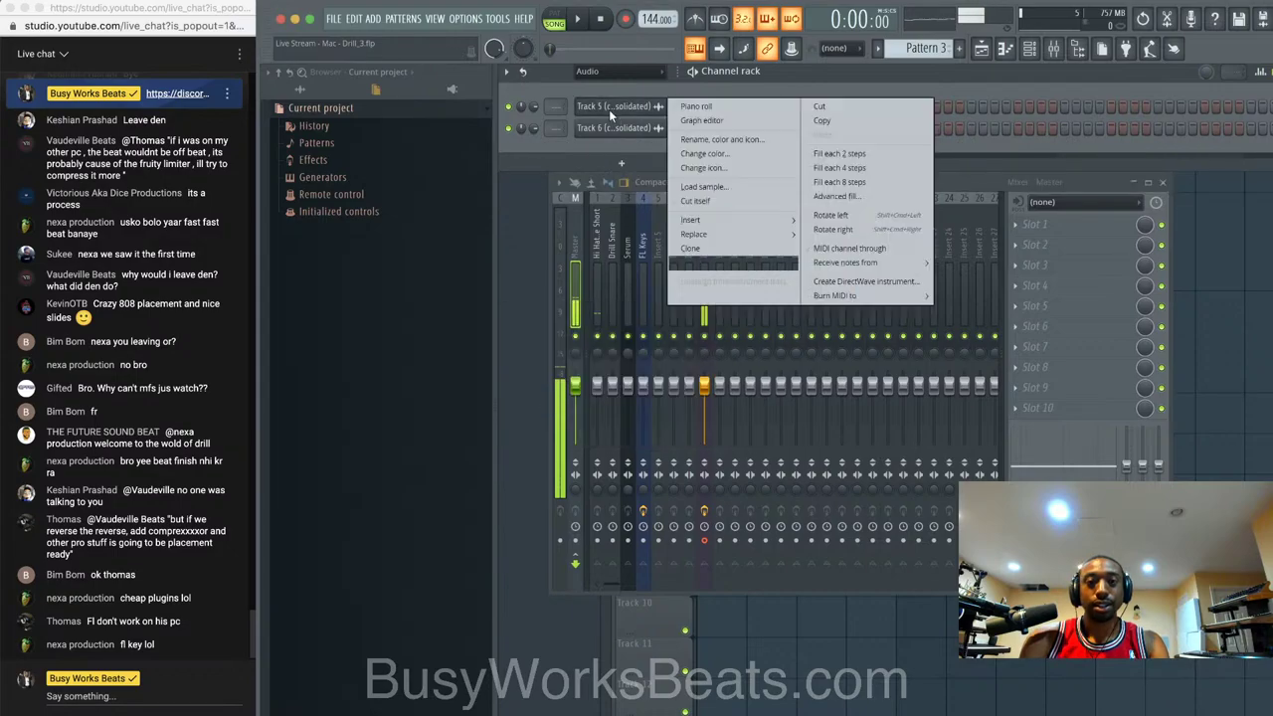
pyautogui.press('Return')
pyautogui.rightClick(613, 110)
pyautogui.press('d')
pyautogui.press('Return')
# - Show all channels in the channel rack, start playback, and unmute the Serum channel
pyautogui.click(634, 77)
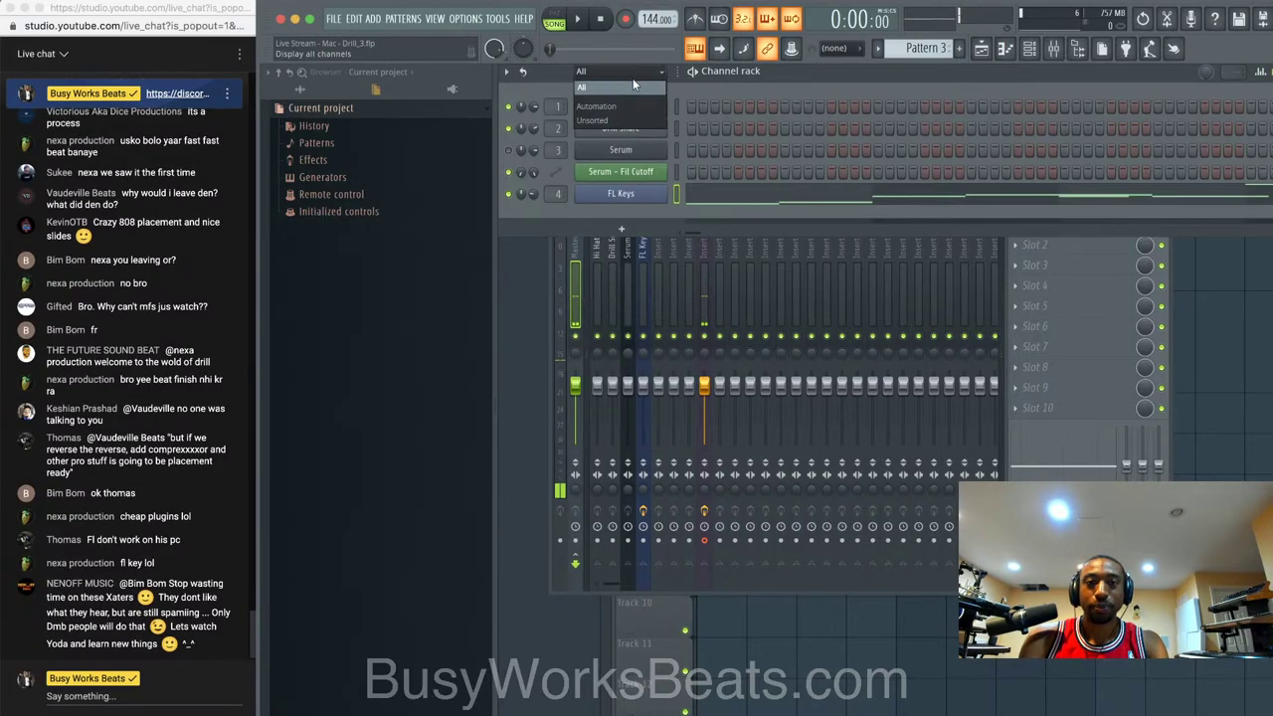
pyautogui.click(632, 82)
pyautogui.press('space')
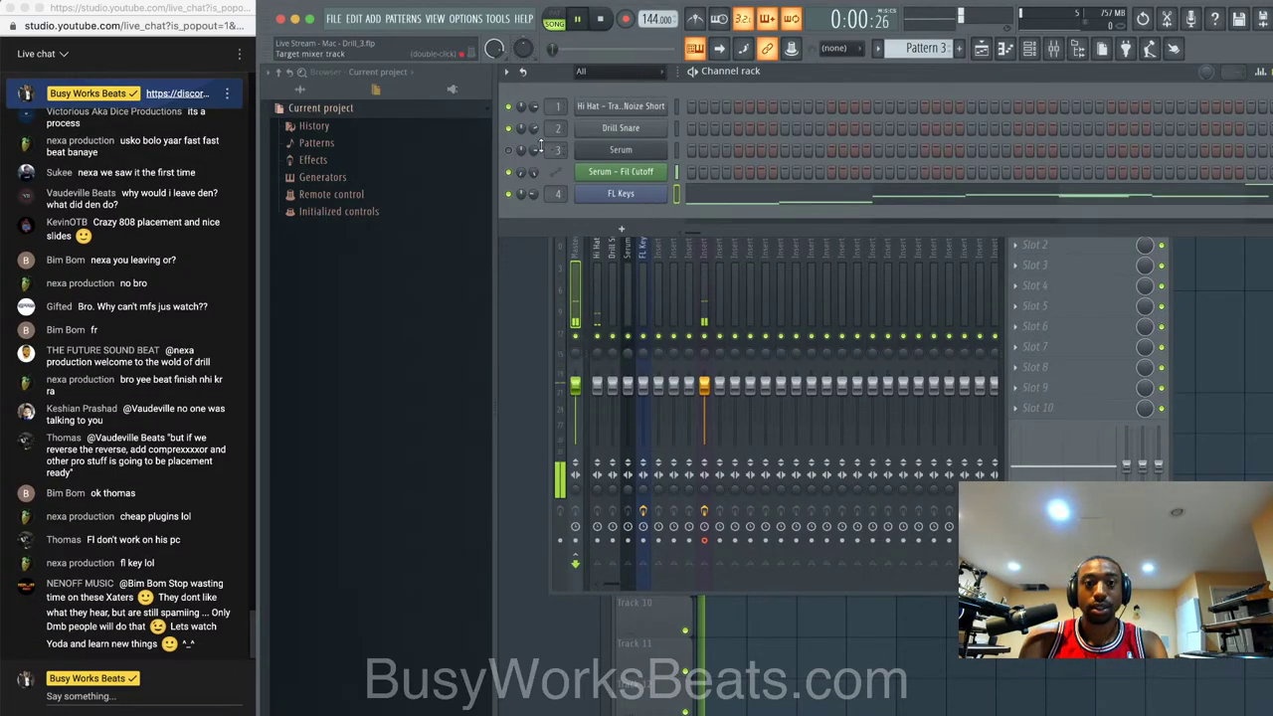
# - Select the FL Keys channel and clear its Pattern 3 notes, then stop playback
pyautogui.rightClick(621, 196)
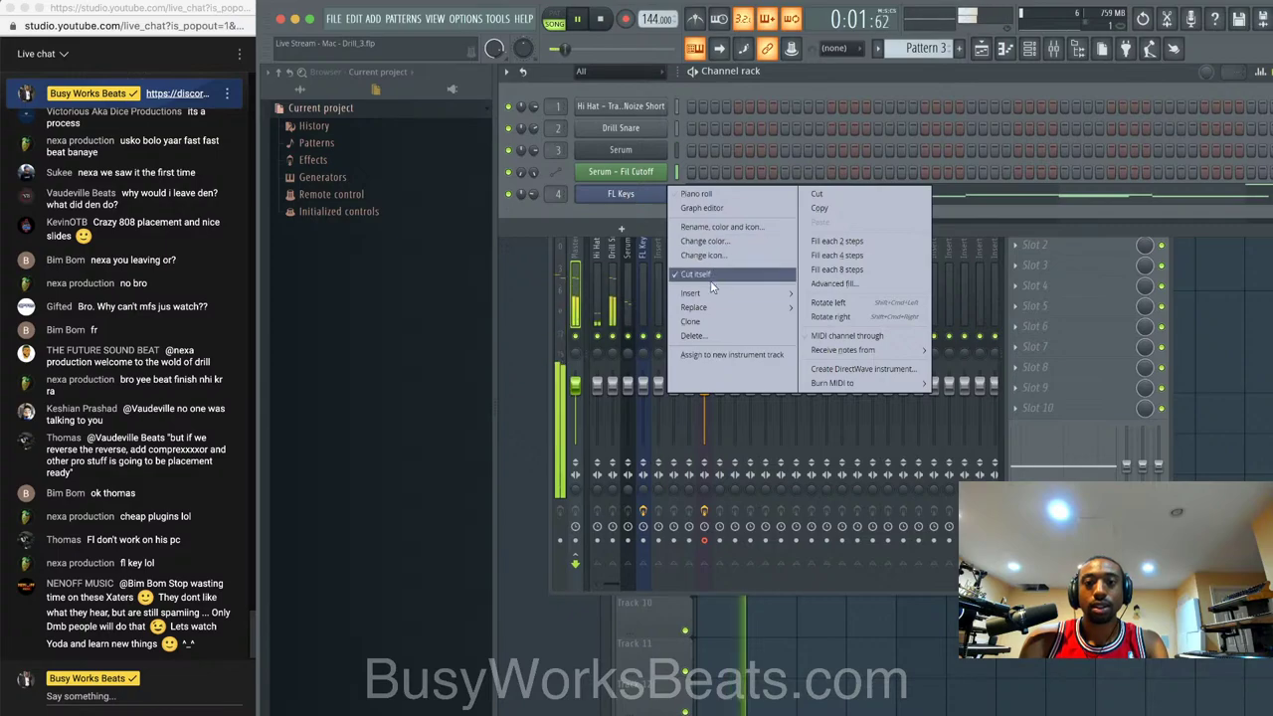
pyautogui.click(654, 214)
pyautogui.click(678, 198)
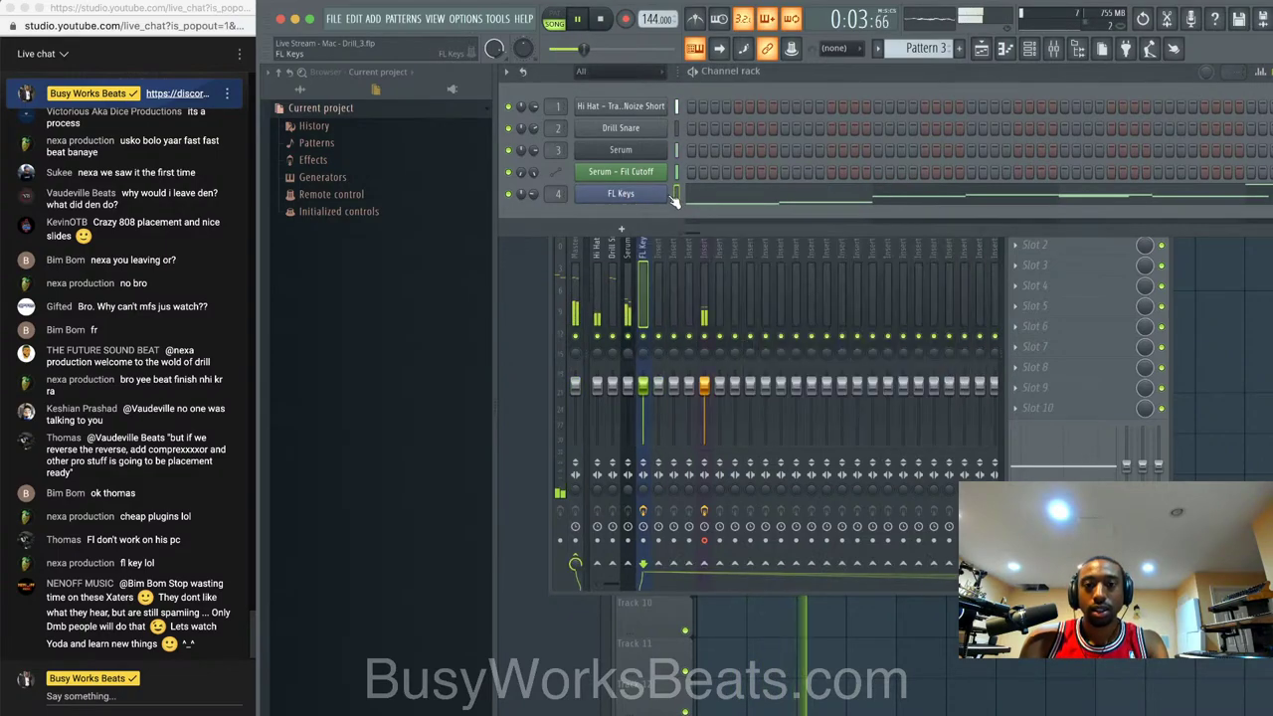
pyautogui.press('space')
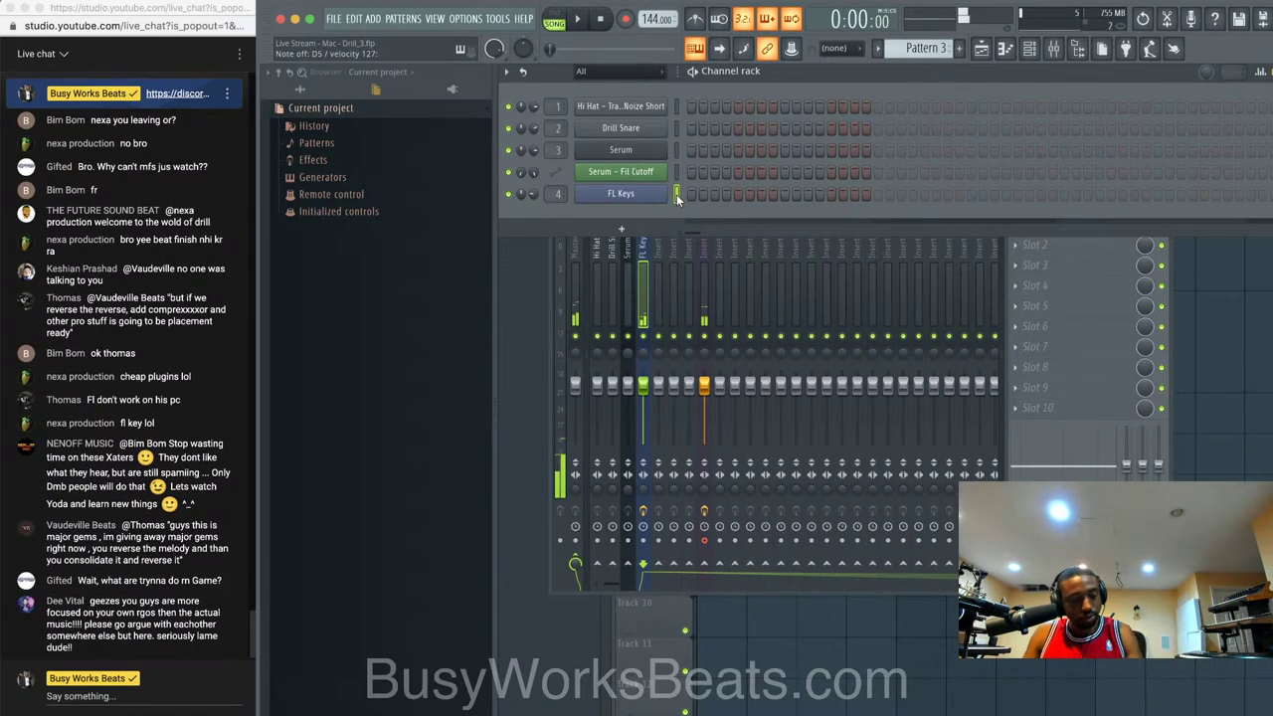
# - Replay the beat and browse the Friends Sounds folders to the Congas in the Ramoon - FYA GANG Dumkit
pyautogui.press('space')
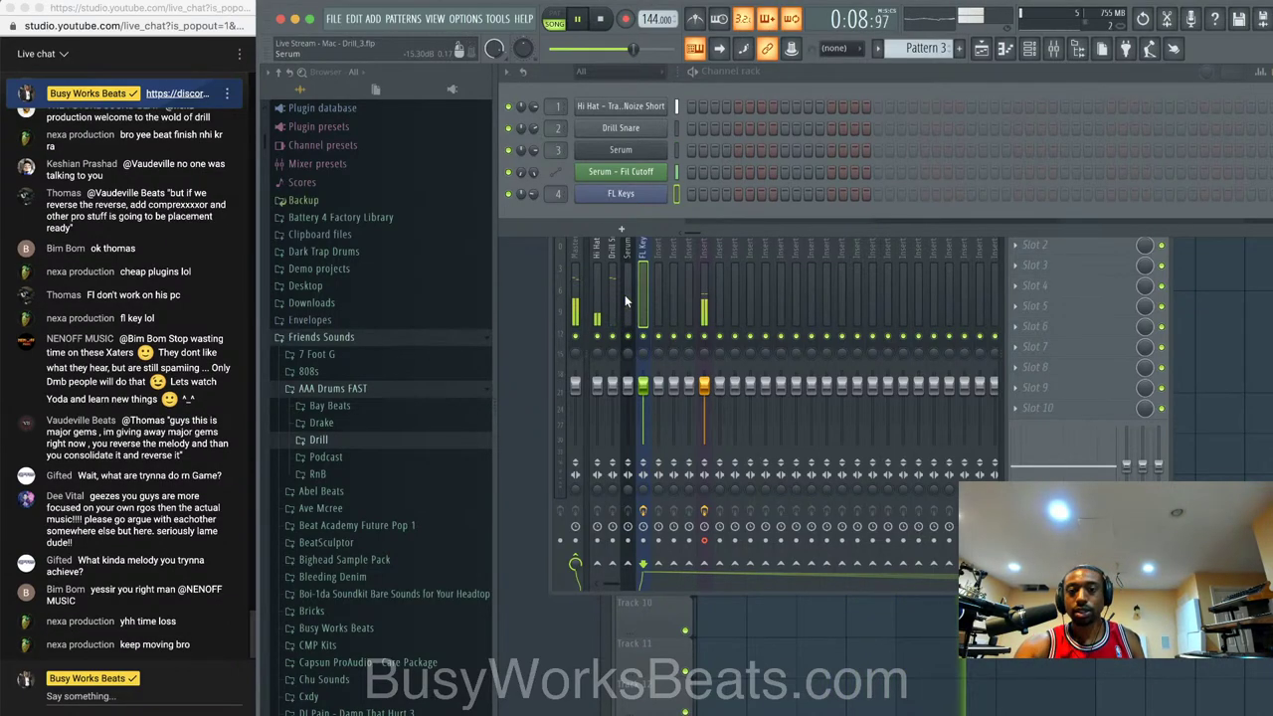
pyautogui.scroll(-4, 417, 527)
pyautogui.scroll(-7, 418, 527)
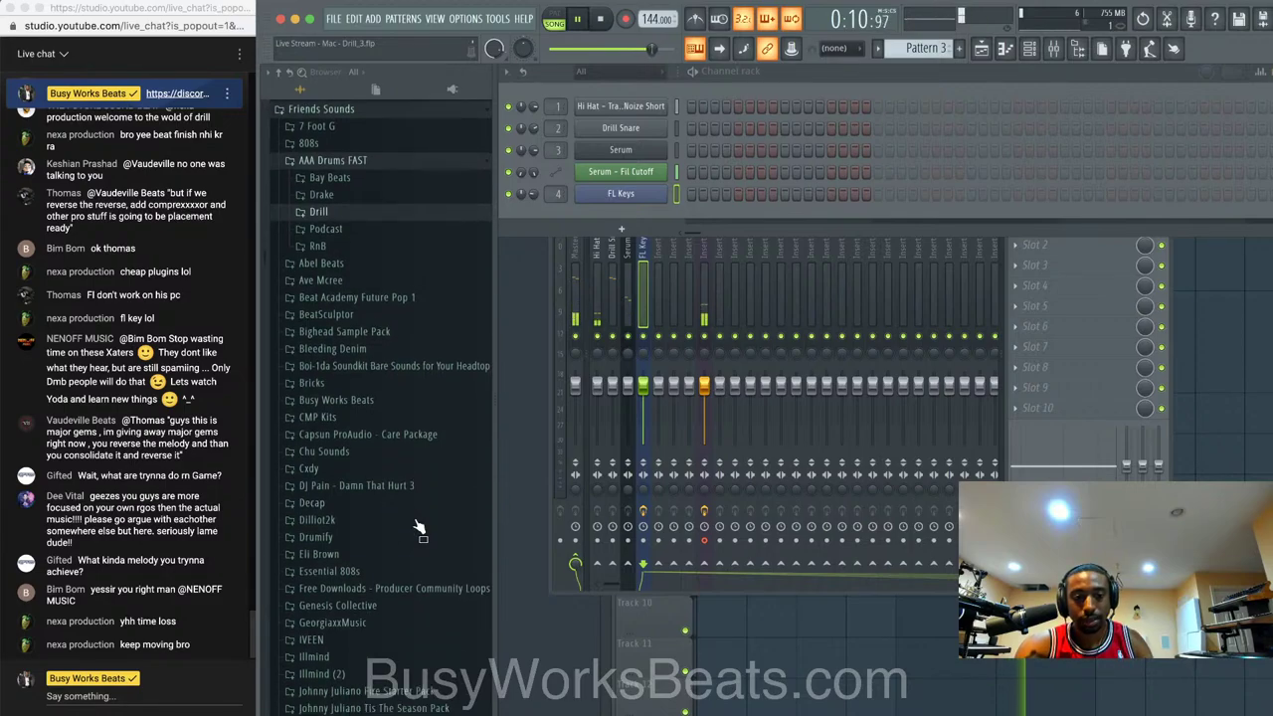
pyautogui.scroll(-6, 418, 527)
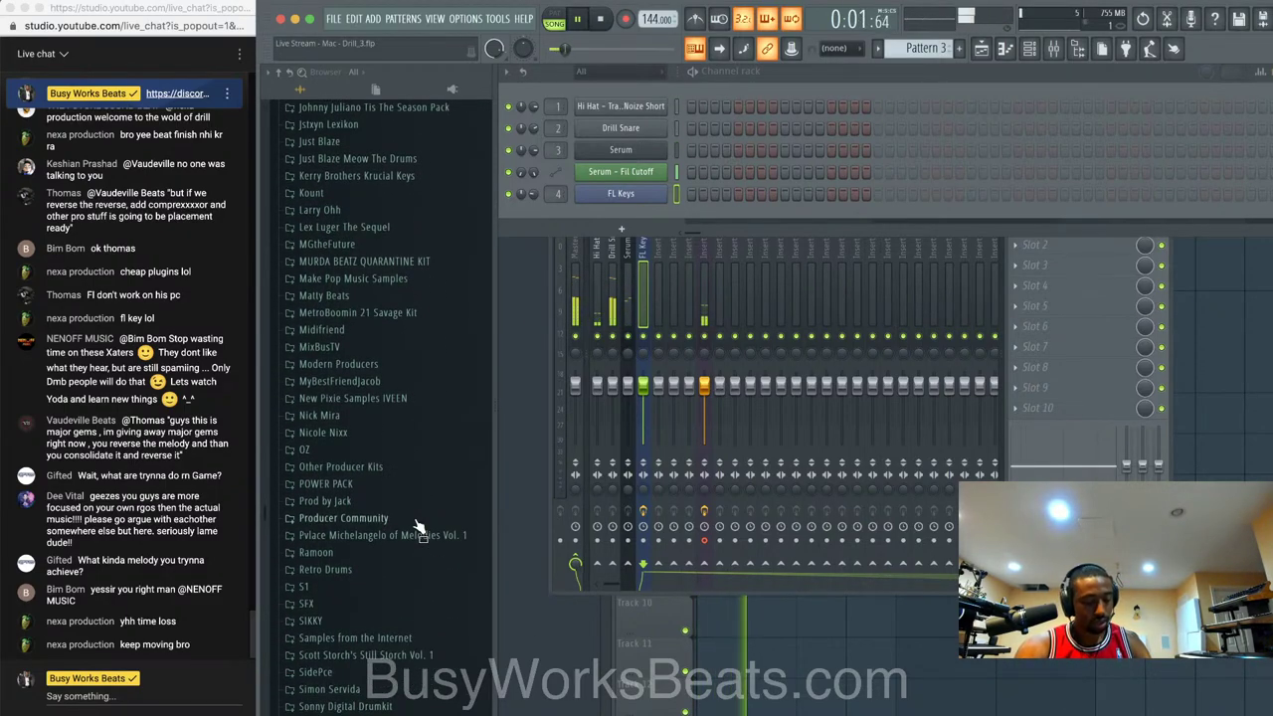
pyautogui.scroll(-3, 415, 522)
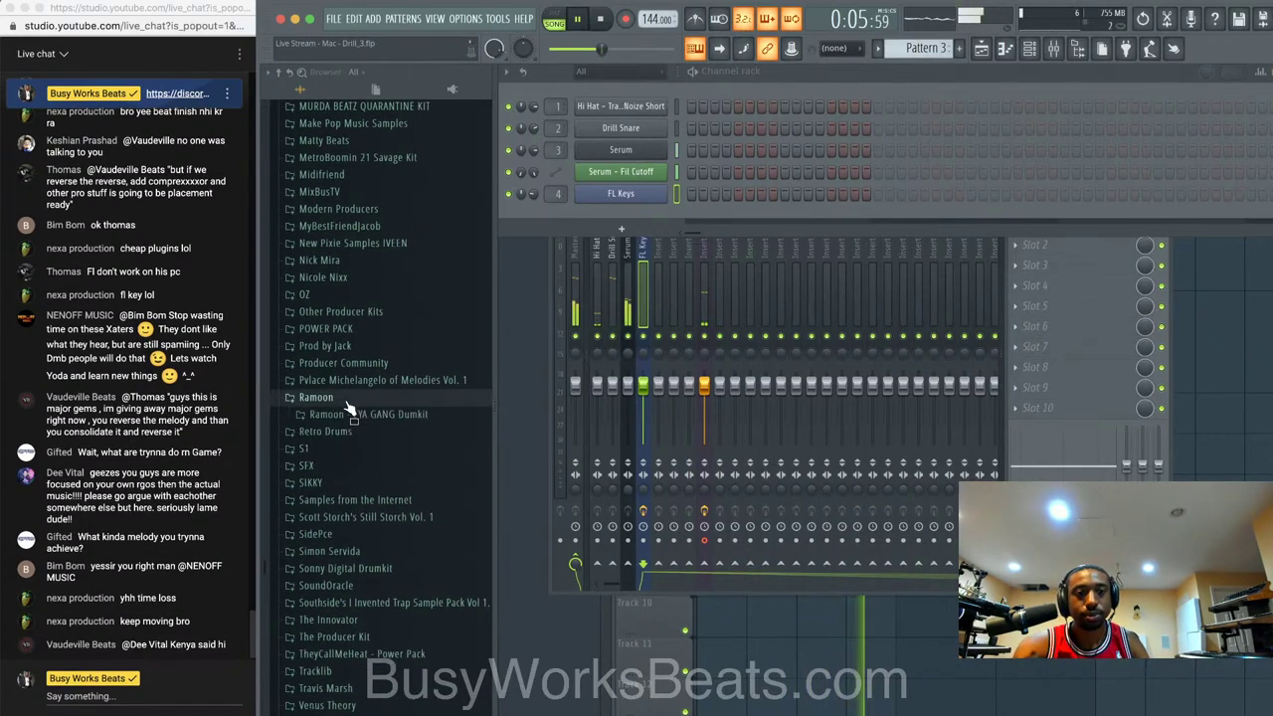
pyautogui.click(338, 398)
pyautogui.click(348, 465)
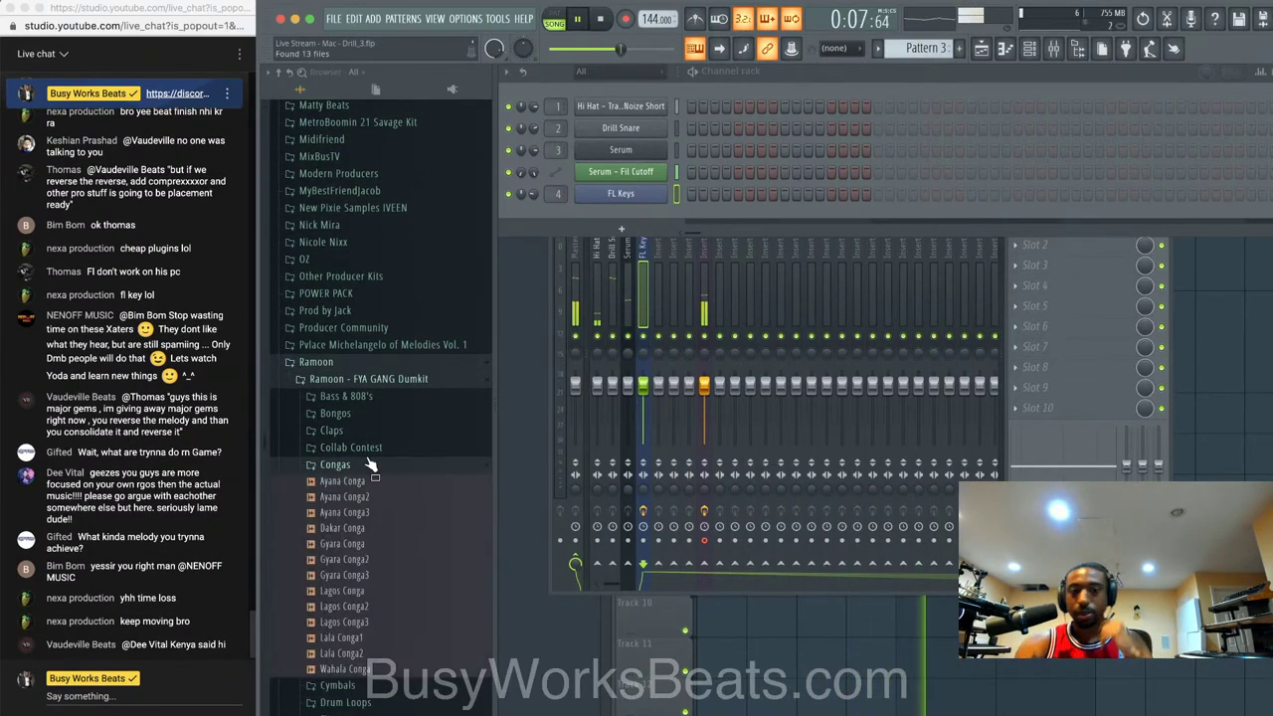
# - Audition the conga samples from Ayana Conga through Lagos Conga3 over the playing beat
pyautogui.click(368, 496)
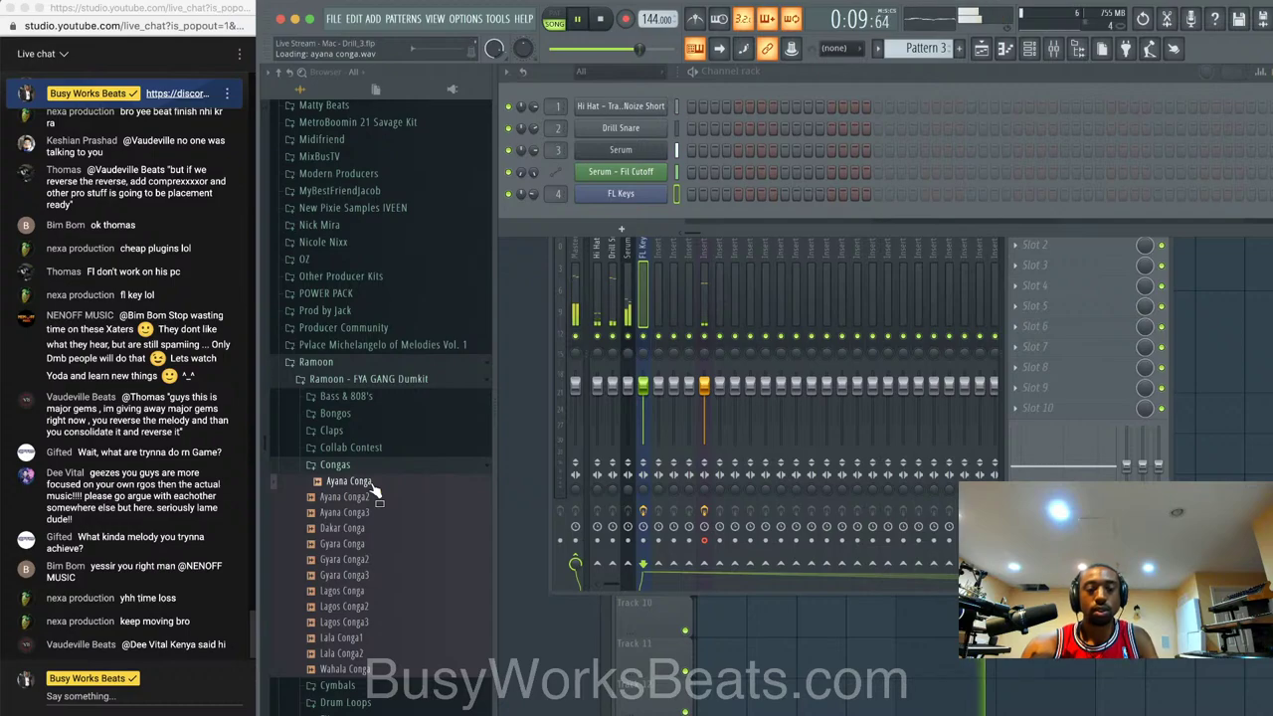
pyautogui.click(366, 546)
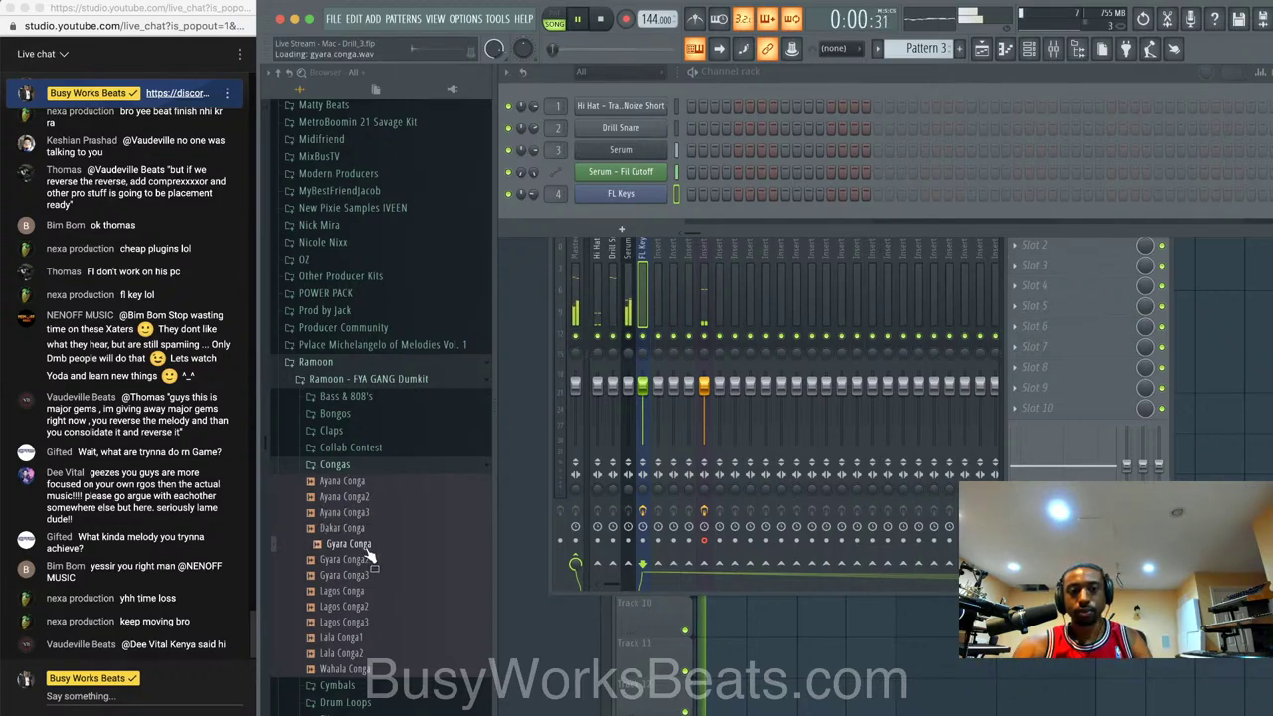
pyautogui.click(366, 556)
pyautogui.click(366, 579)
pyautogui.click(366, 590)
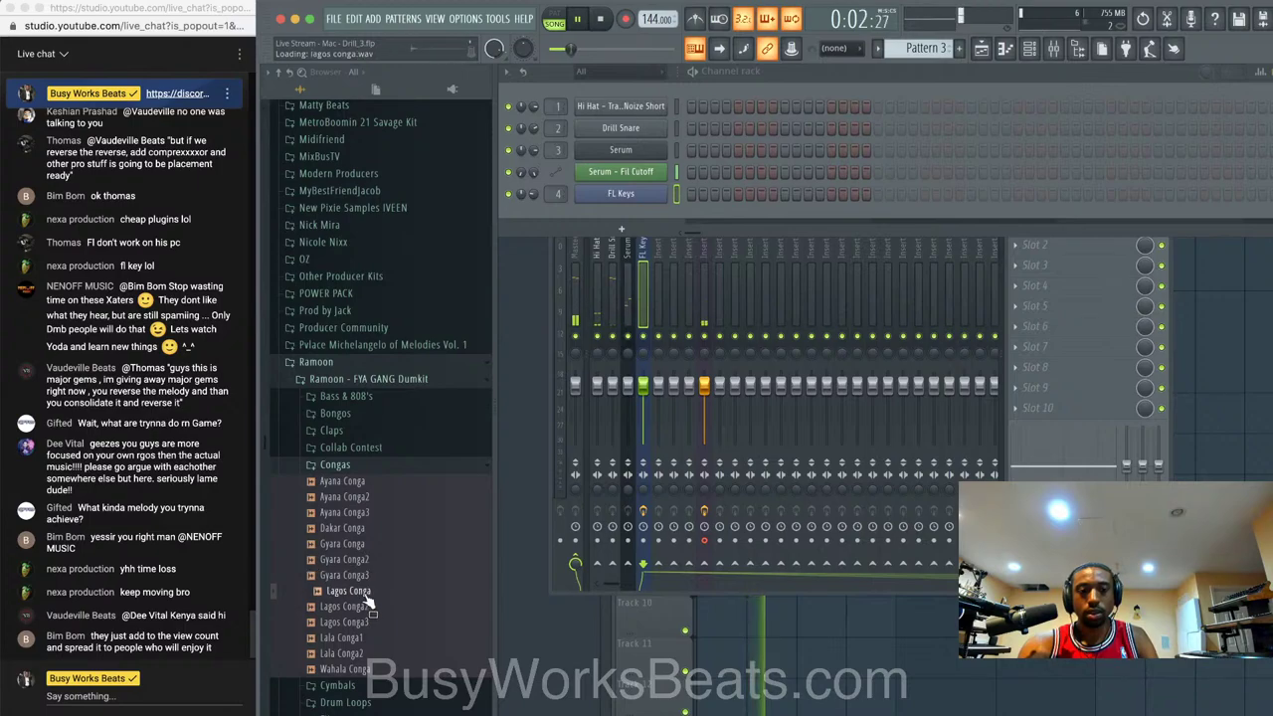
pyautogui.click(365, 605)
pyautogui.click(364, 622)
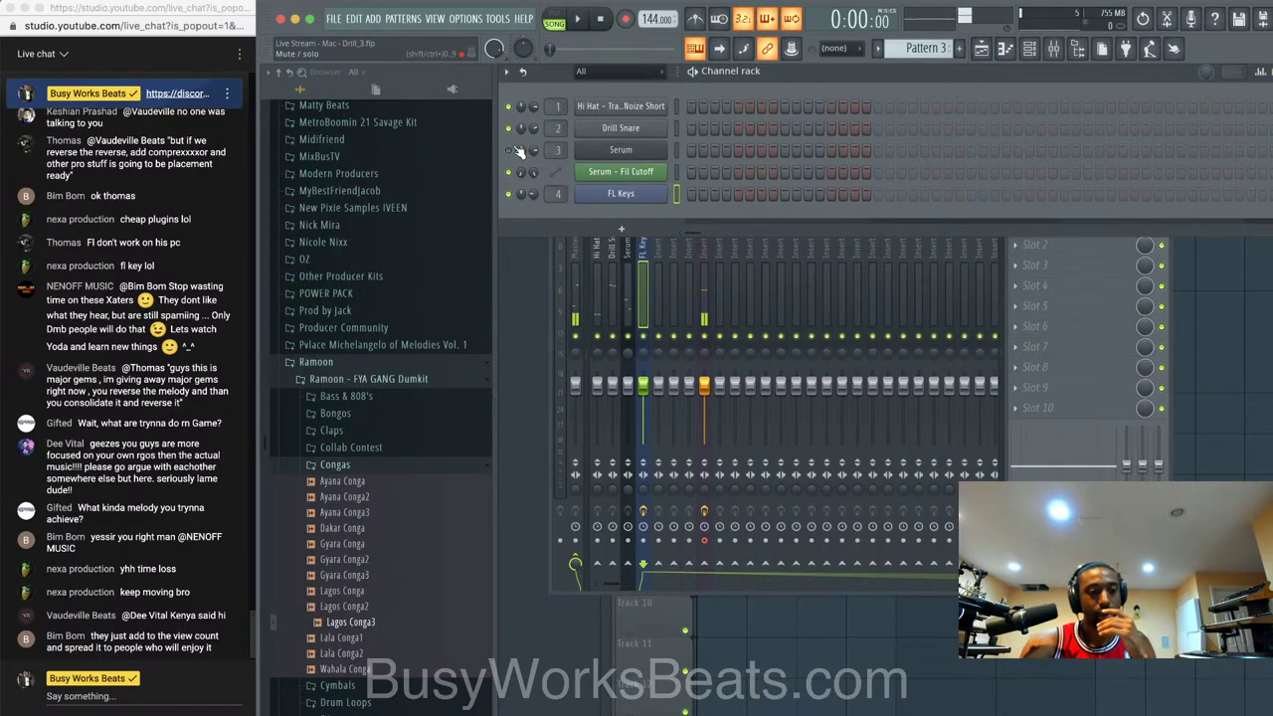
# - Collapse the Congas folder, open the Rims folder and audition its Mi Gente, Lala, Hawaii, Gyara and Dakar rim samples
pyautogui.click(376, 465)
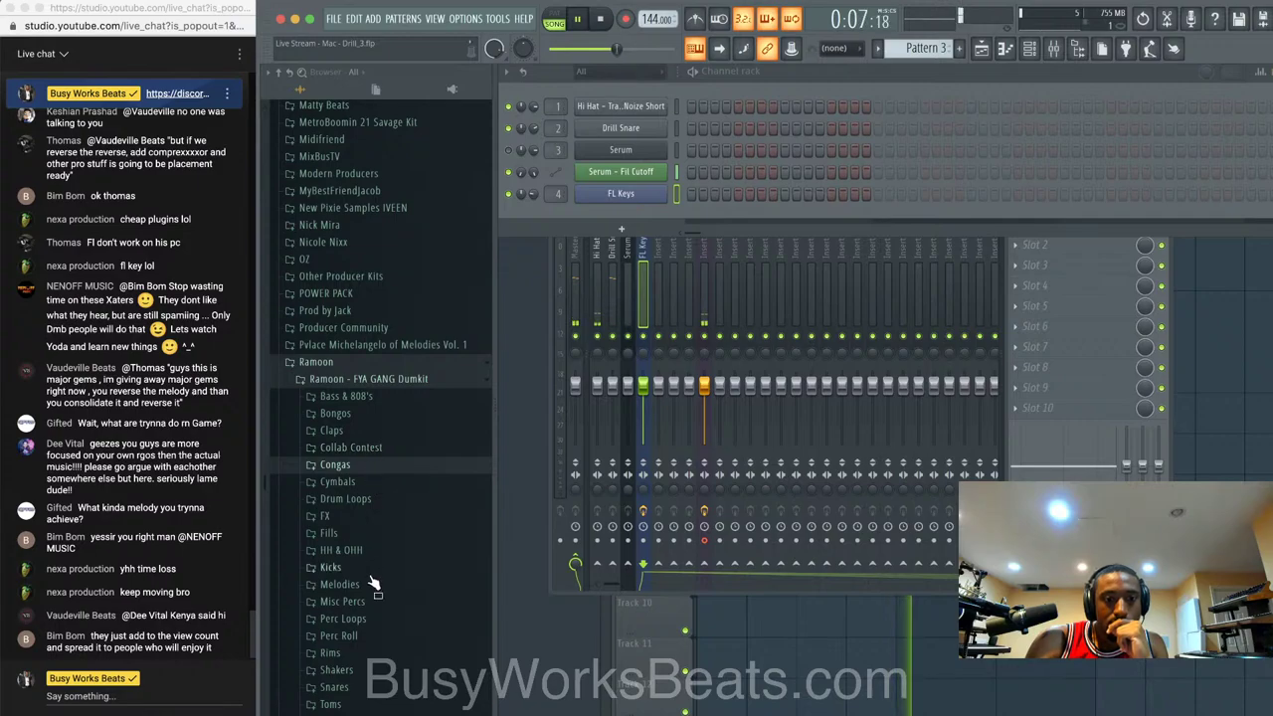
pyautogui.click(366, 655)
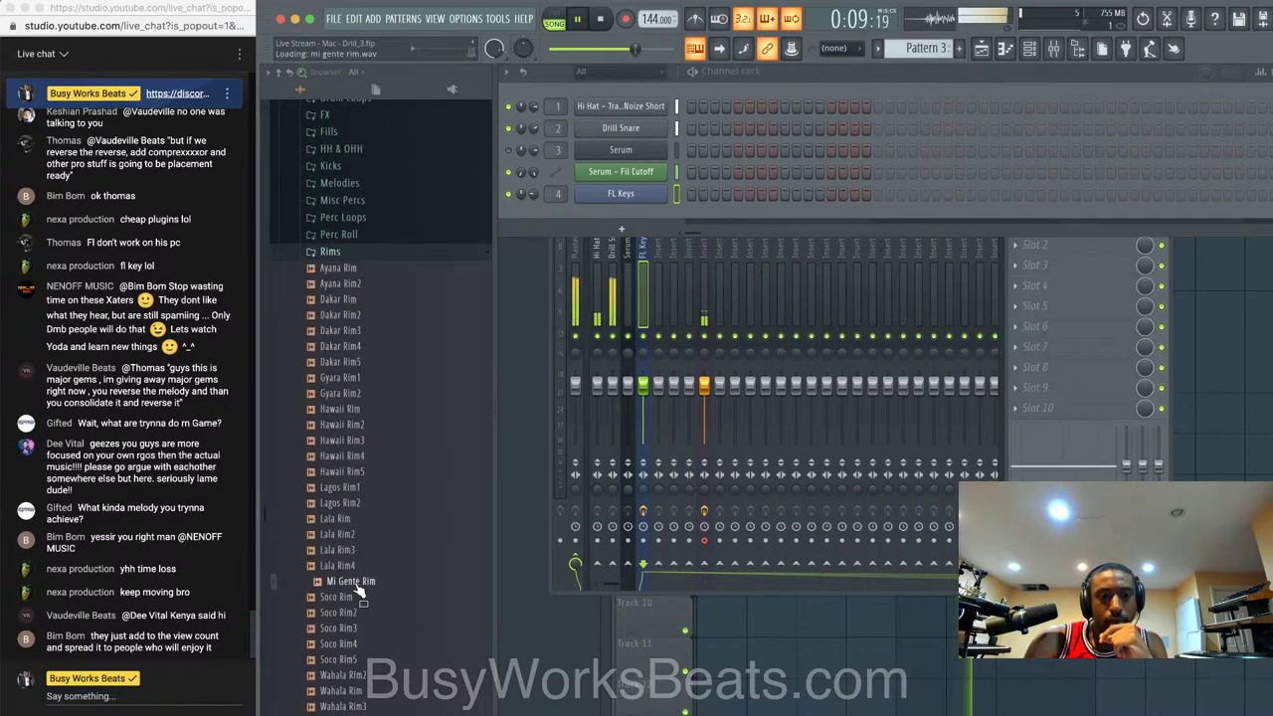
pyautogui.click(356, 551)
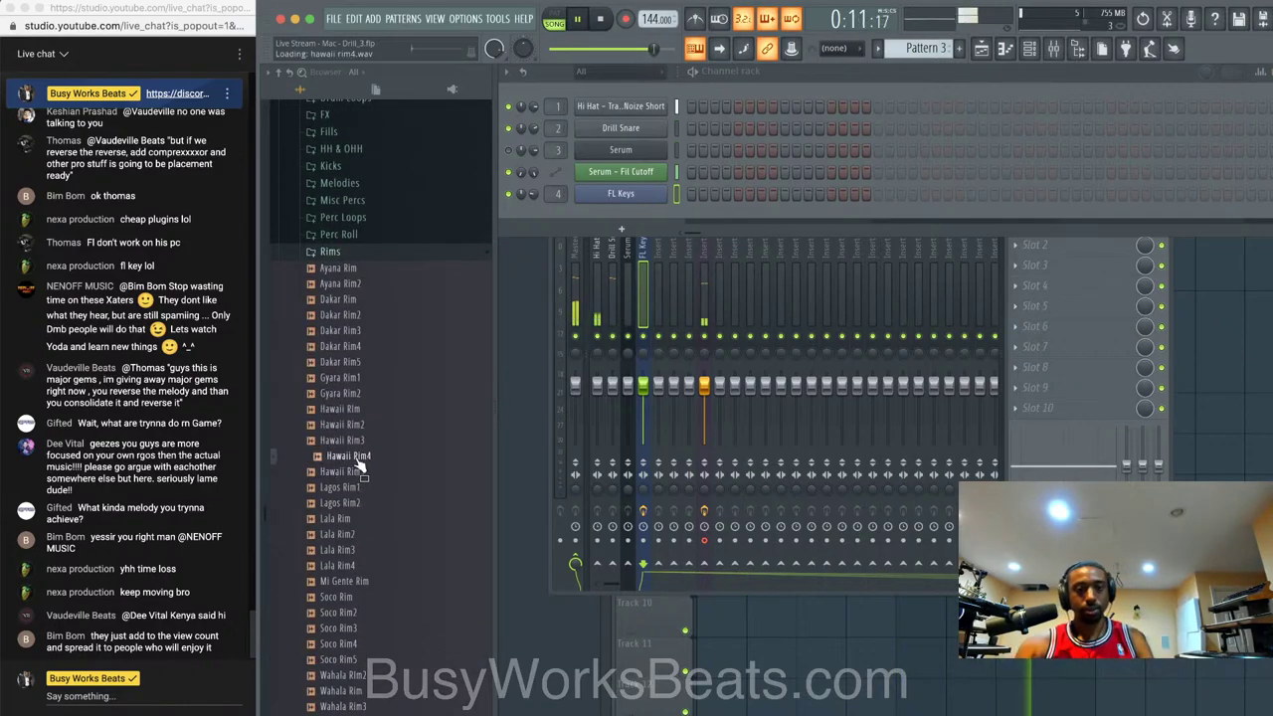
pyautogui.click(362, 384)
pyautogui.click(360, 363)
pyautogui.click(360, 346)
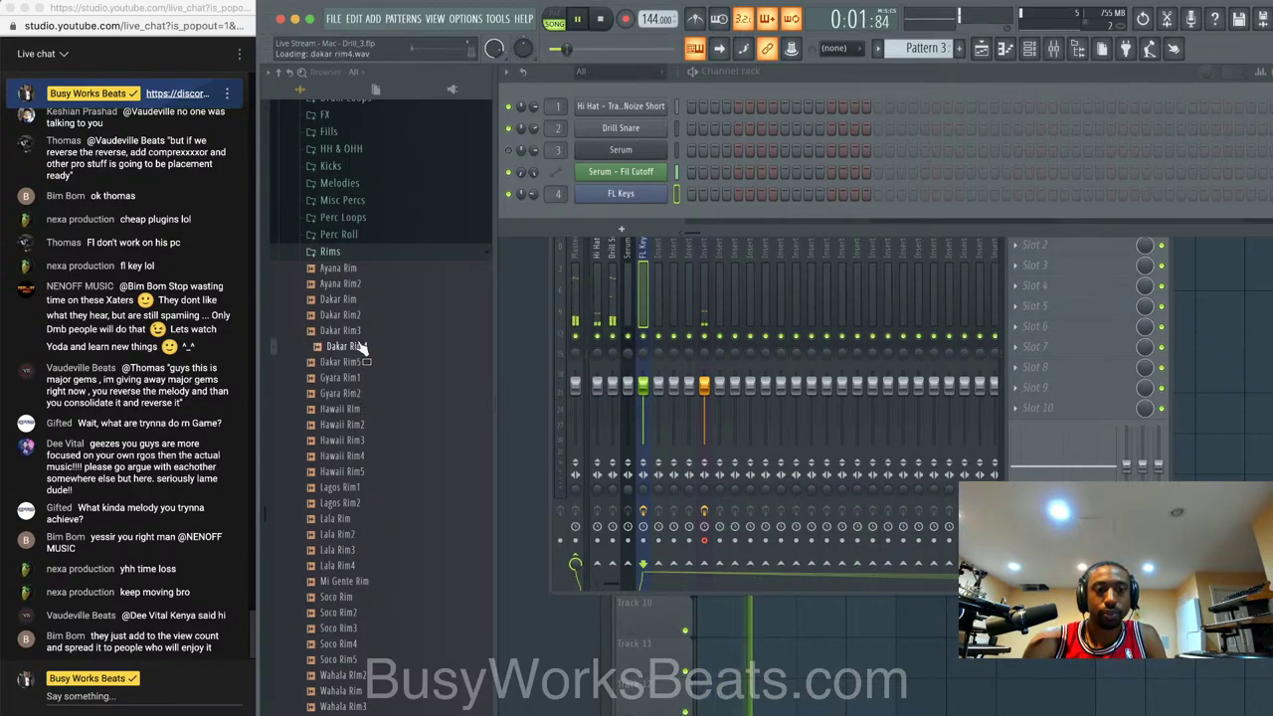
pyautogui.click(359, 331)
pyautogui.click(359, 316)
pyautogui.click(363, 300)
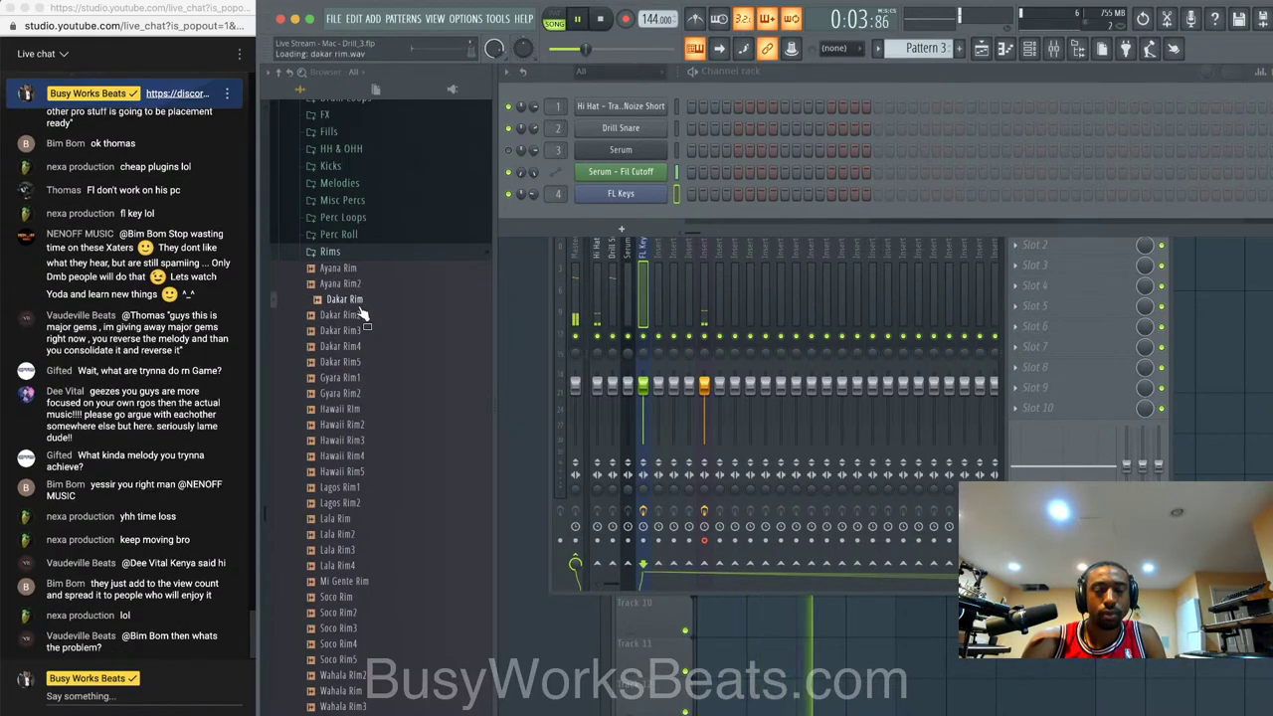
pyautogui.click(363, 315)
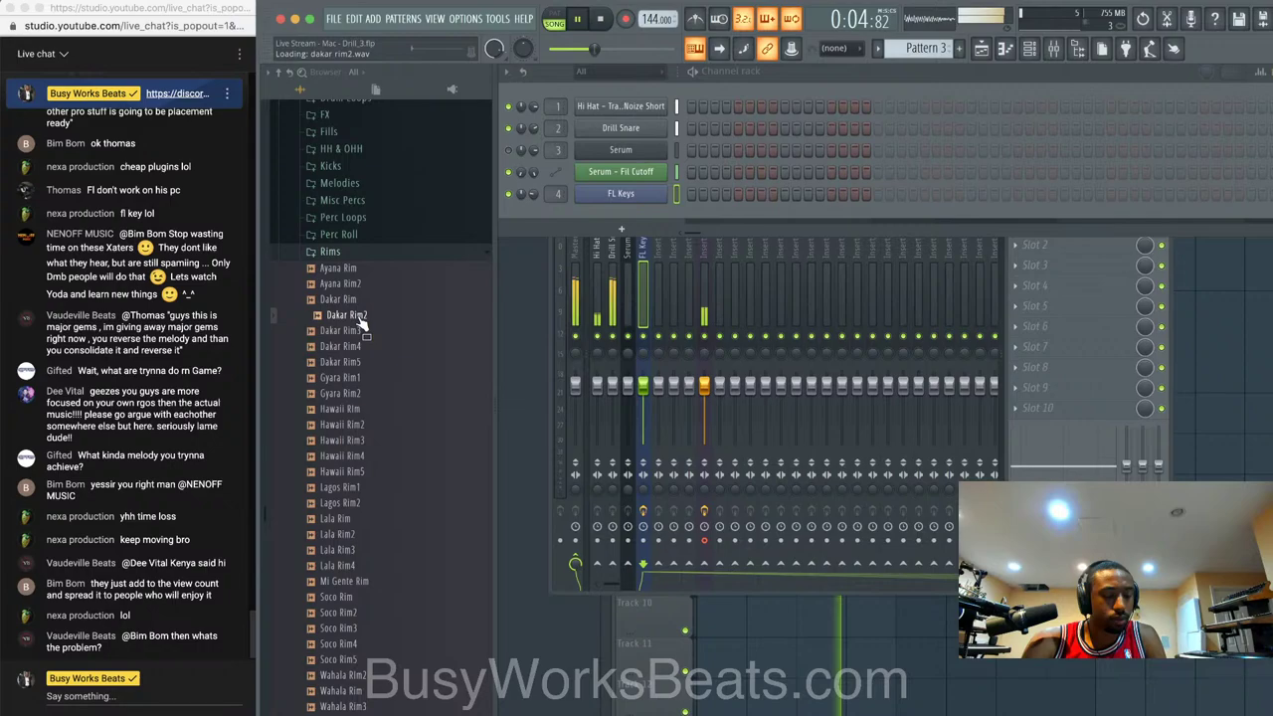
# - Load the Dakar Rim2 sample into a new channel, stop playback and close its sampler window
pyautogui.rightClick(361, 317)
pyautogui.click(384, 329)
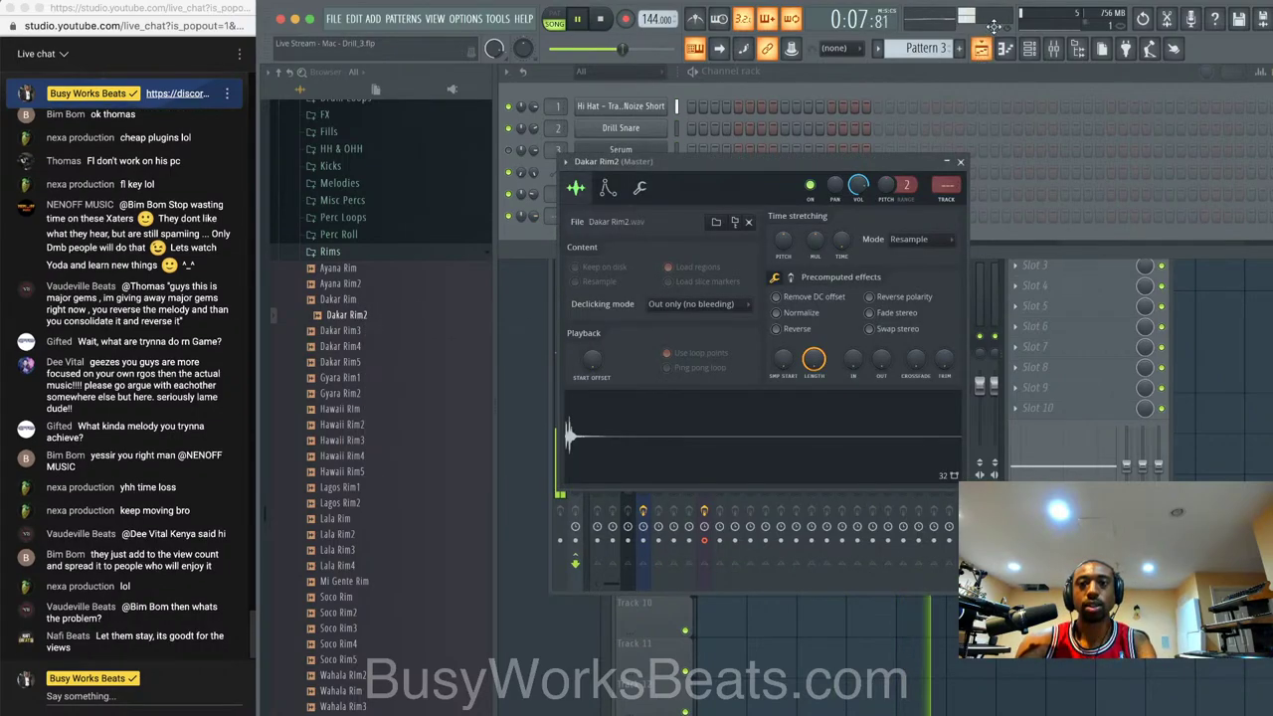
pyautogui.press('space')
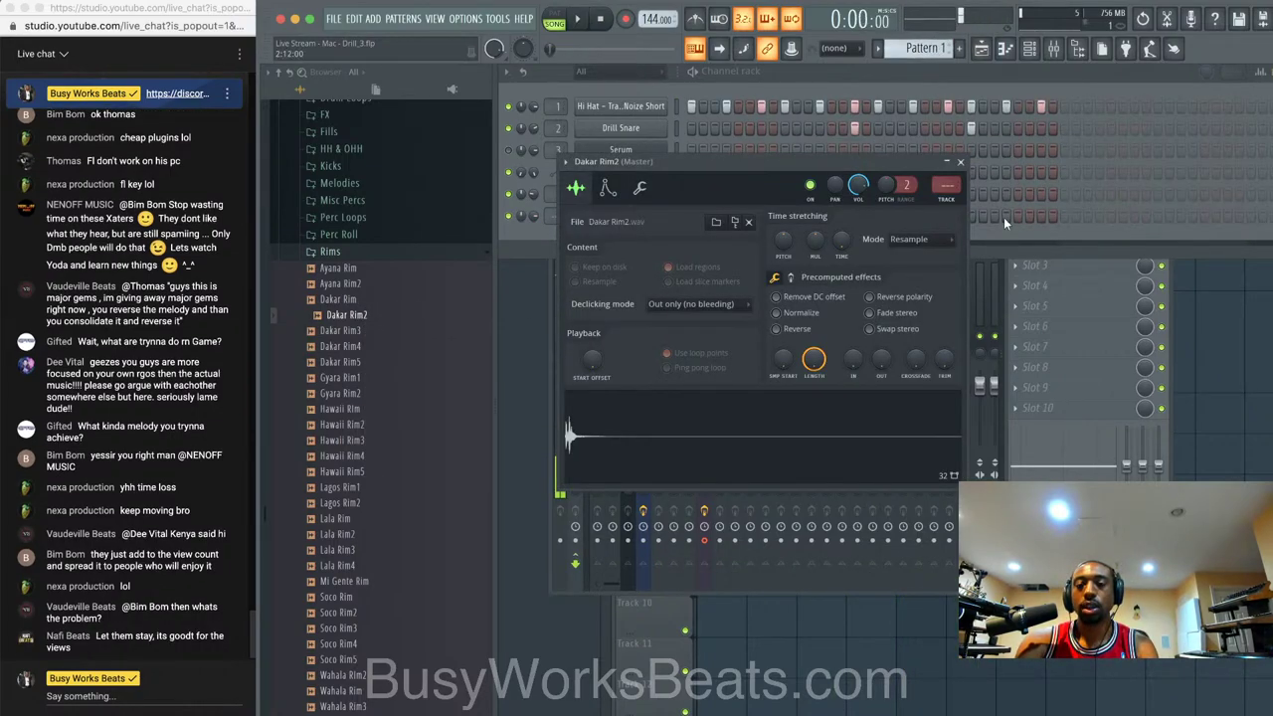
pyautogui.click(961, 162)
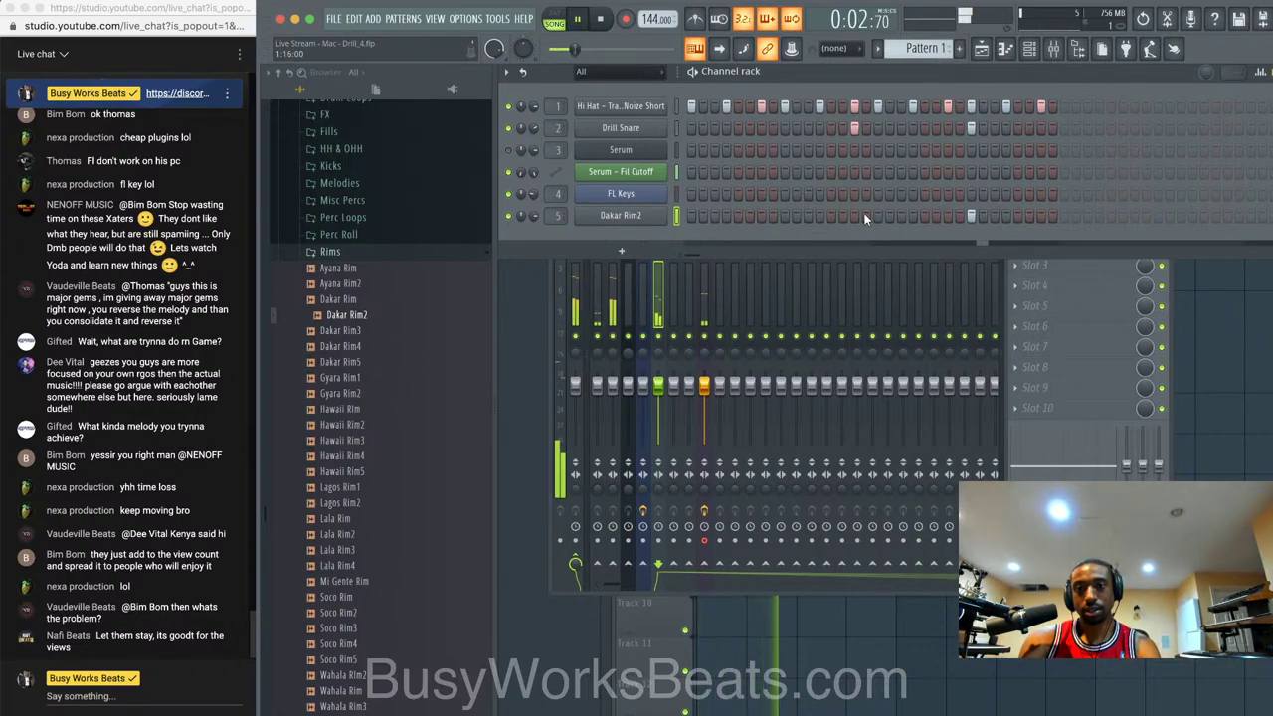
# - Audition the remaining Gyara, Hawaii, Lagos and Lala rims against the playing beat, ending on Lala Rim3
pyautogui.press('Down')
pyautogui.press('Down')
pyautogui.press('Down')
pyautogui.press('Down')
pyautogui.press('Down')
pyautogui.press('Down')
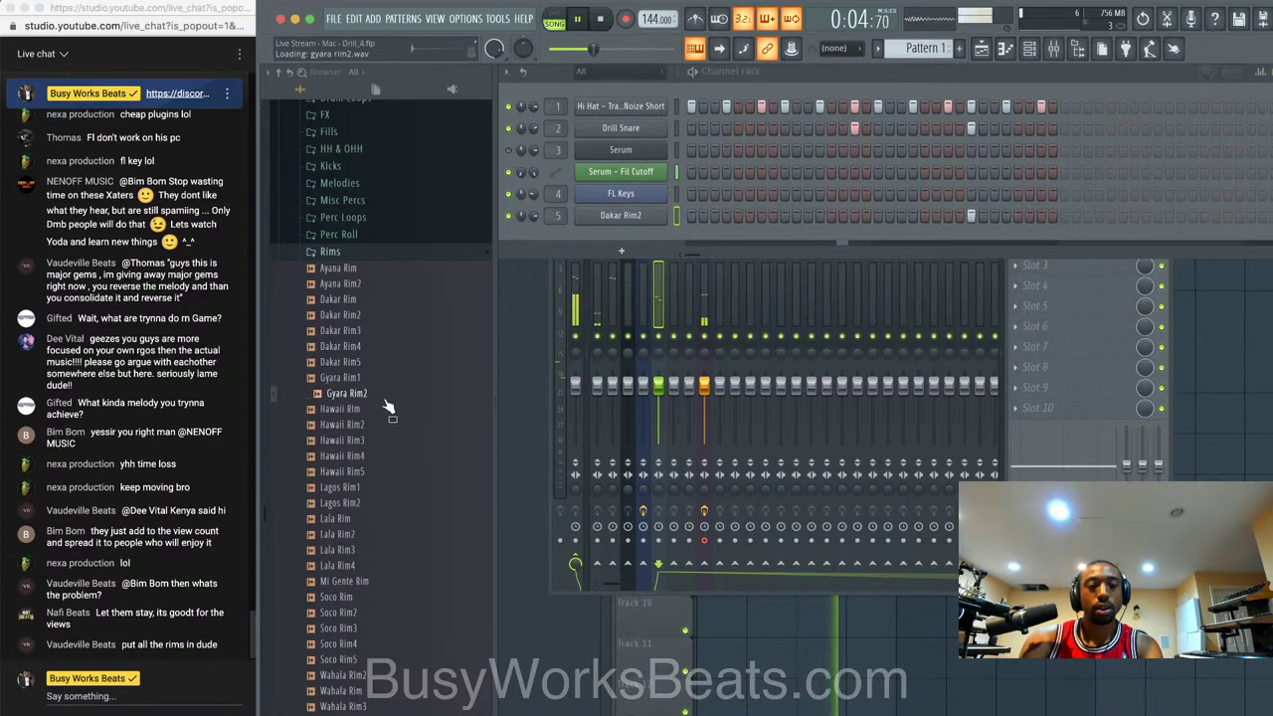
pyautogui.press('Down')
pyautogui.press('Down')
pyautogui.press('Down')
pyautogui.press('Down')
pyautogui.press('Down')
pyautogui.press('Down')
pyautogui.press('Down')
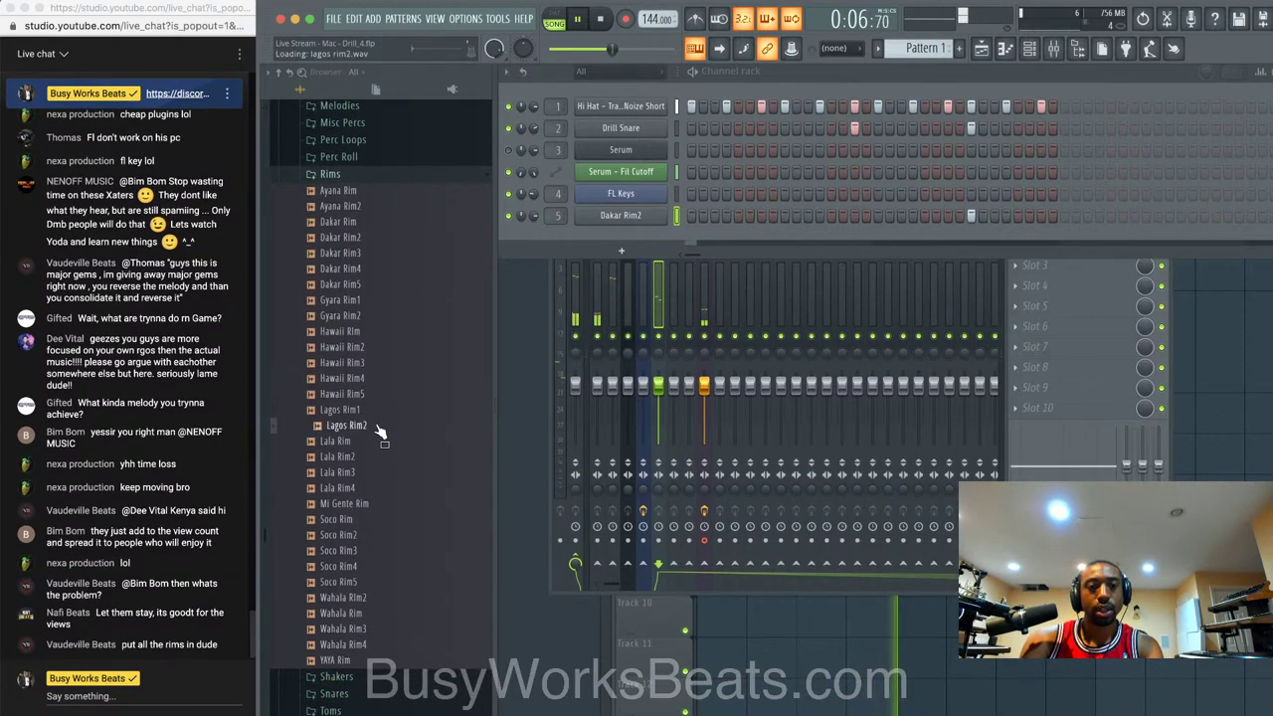
pyautogui.press('Down')
pyautogui.press('Down')
pyautogui.press('Down')
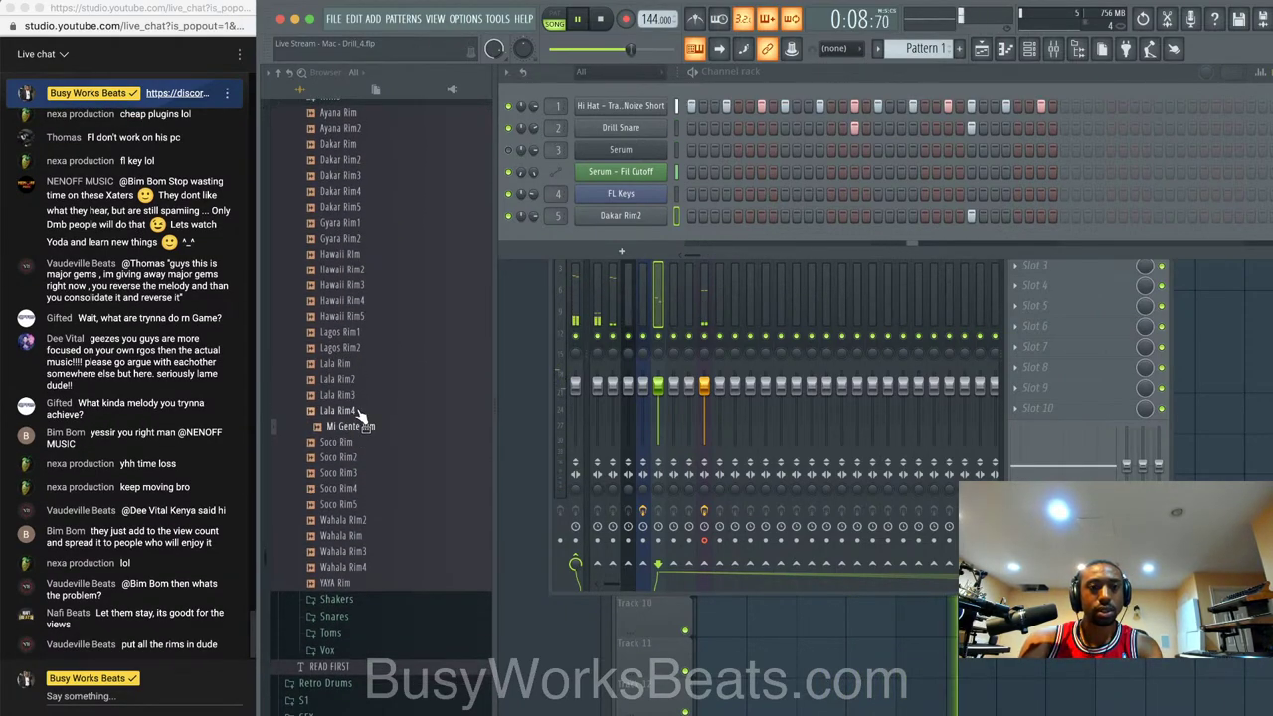
pyautogui.click(363, 395)
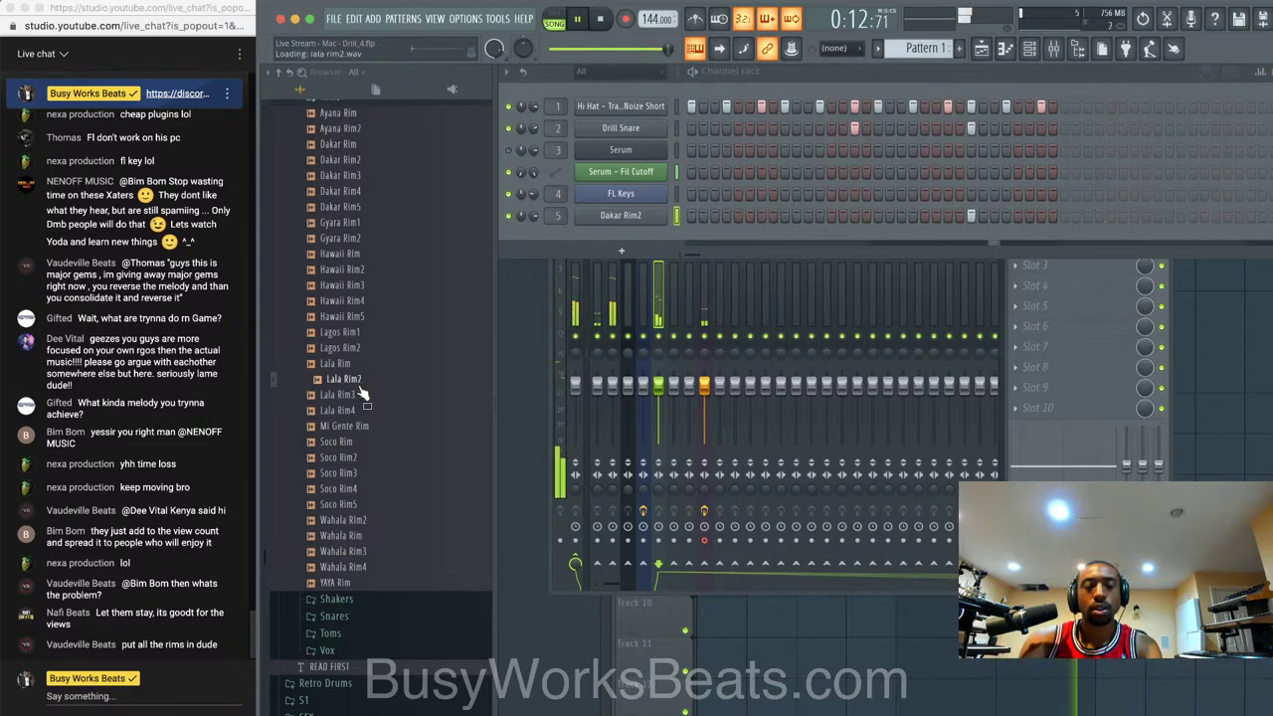
pyautogui.click(363, 395)
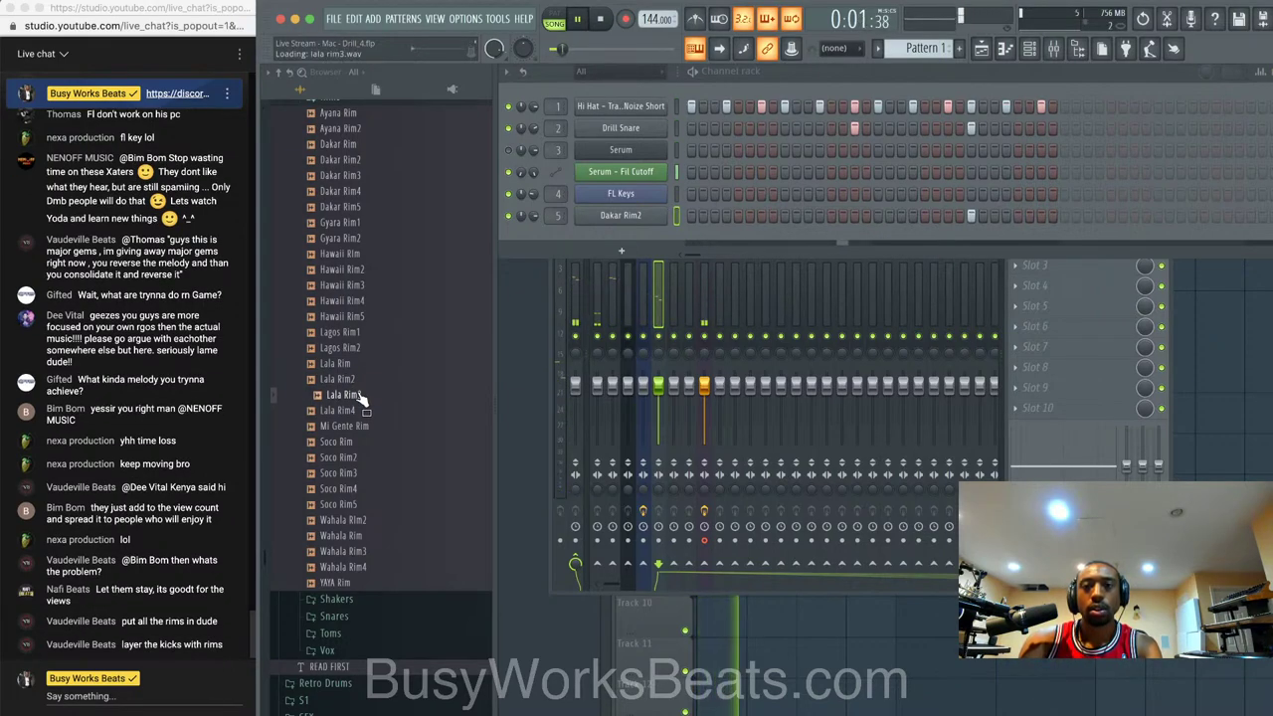
# - Load the Lala Rim3 sample into a new channel, stop playback and close its sampler window
pyautogui.rightClick(364, 397)
pyautogui.click(381, 404)
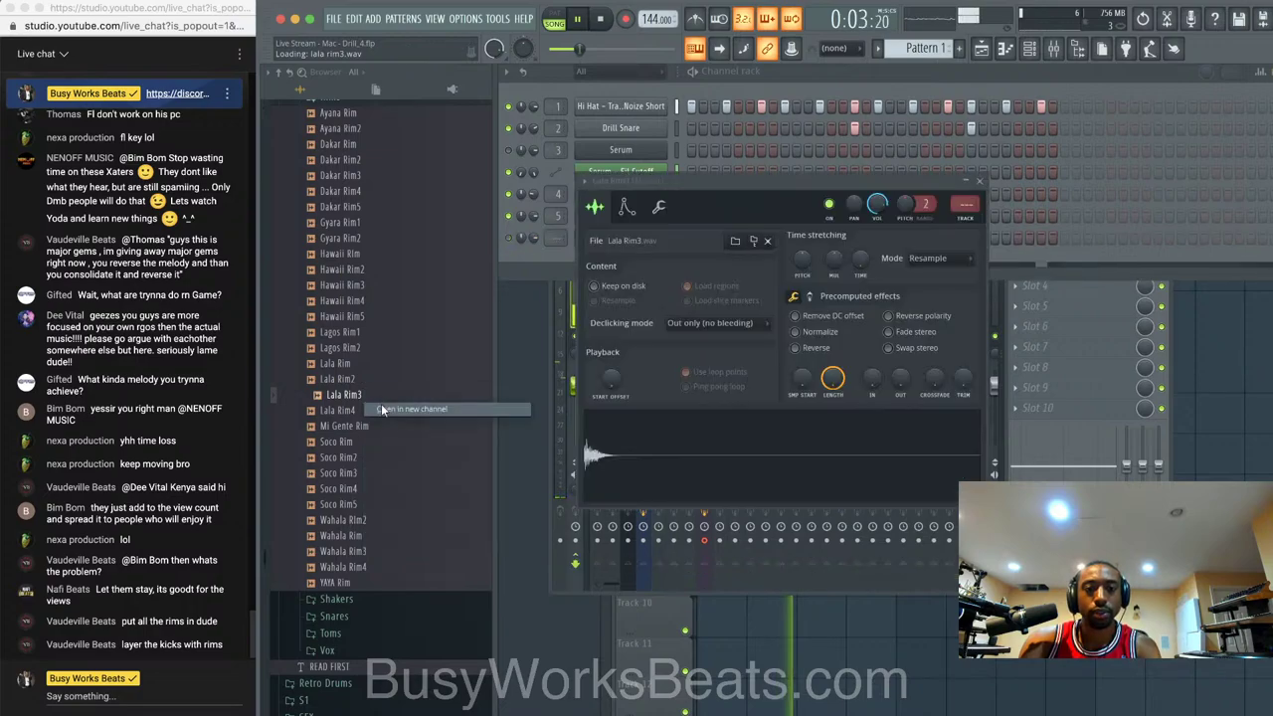
pyautogui.press('space')
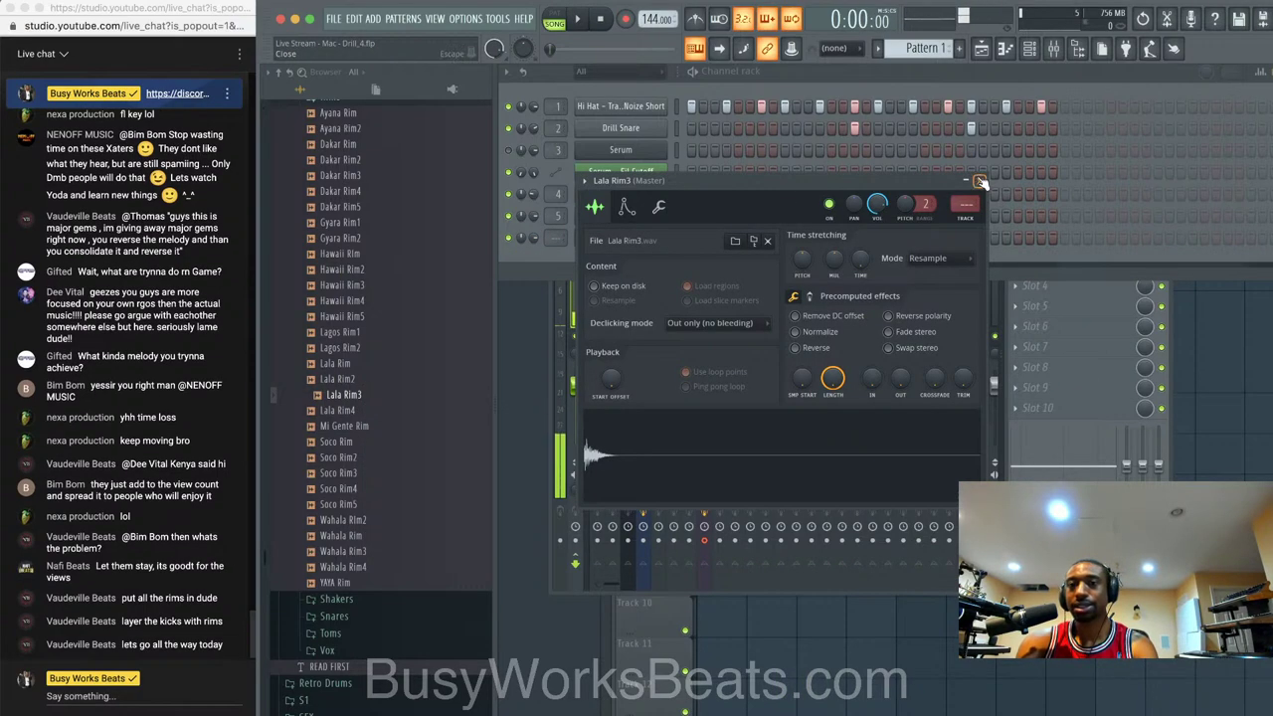
pyautogui.click(979, 181)
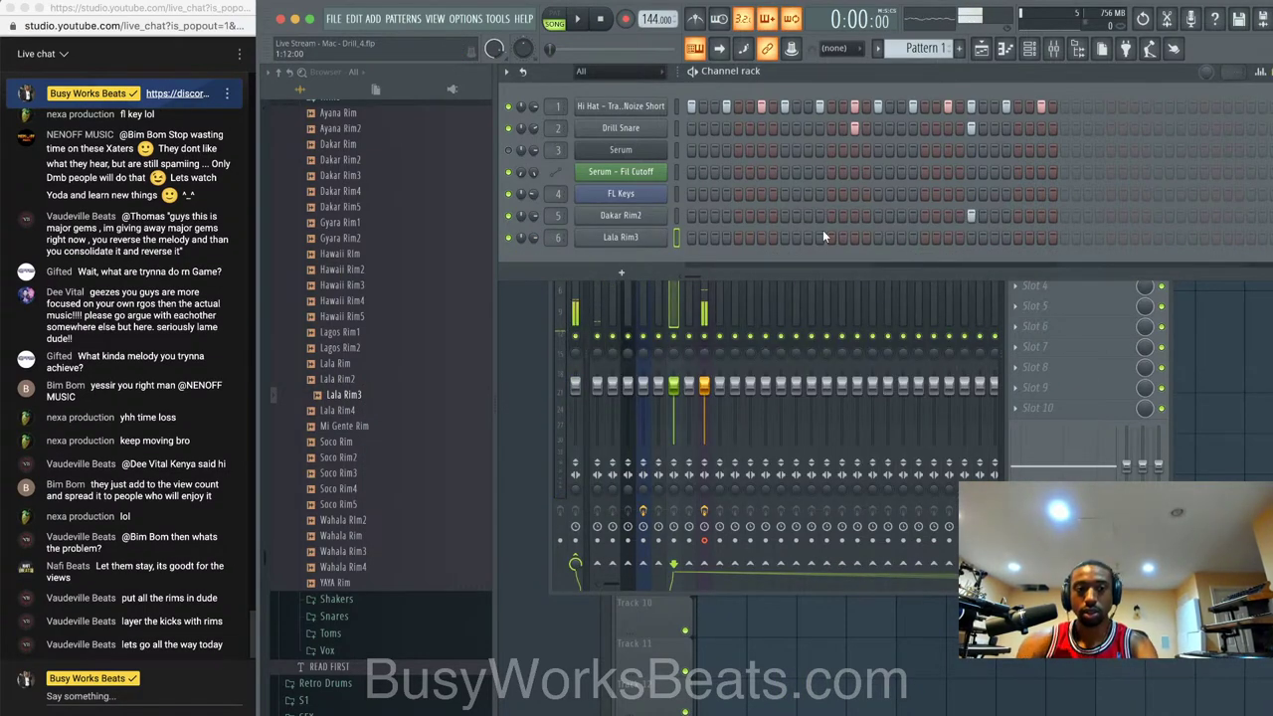
# - Program Lala Rim3 hits on steps 4, 7, 20 and 23 of Pattern 1 during playback, and save the project
pyautogui.press('space')
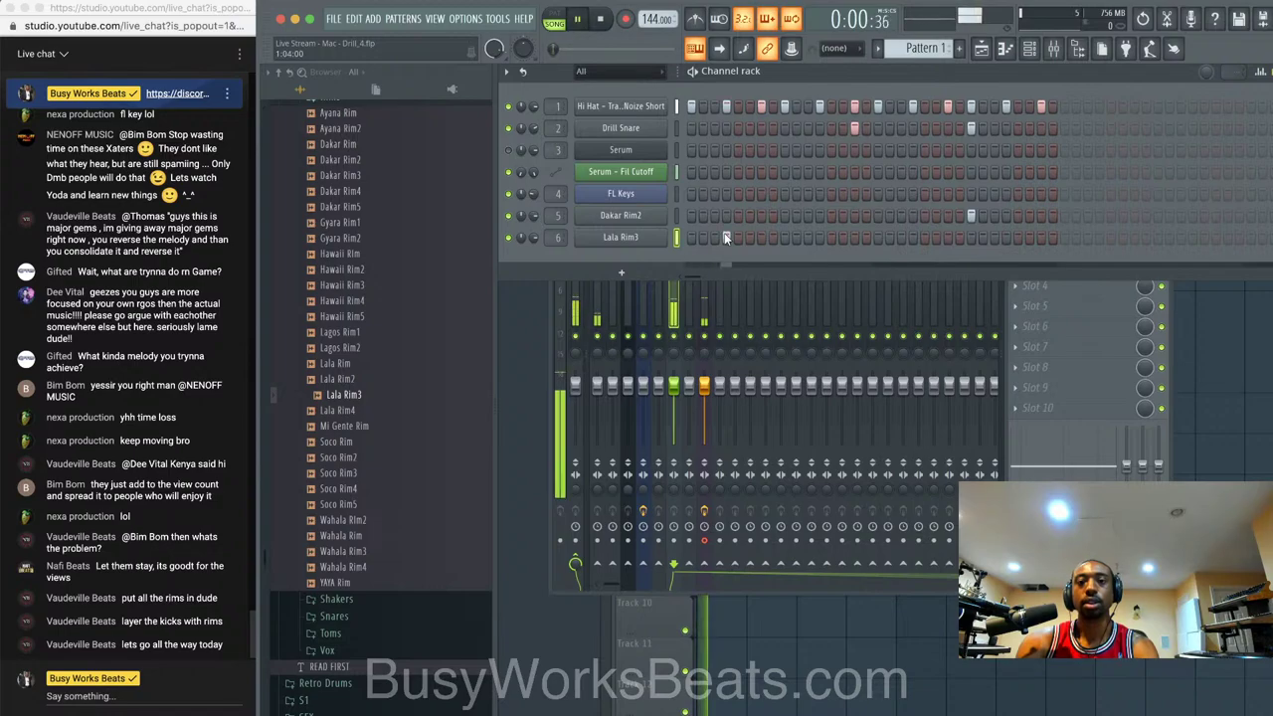
pyautogui.click(761, 237)
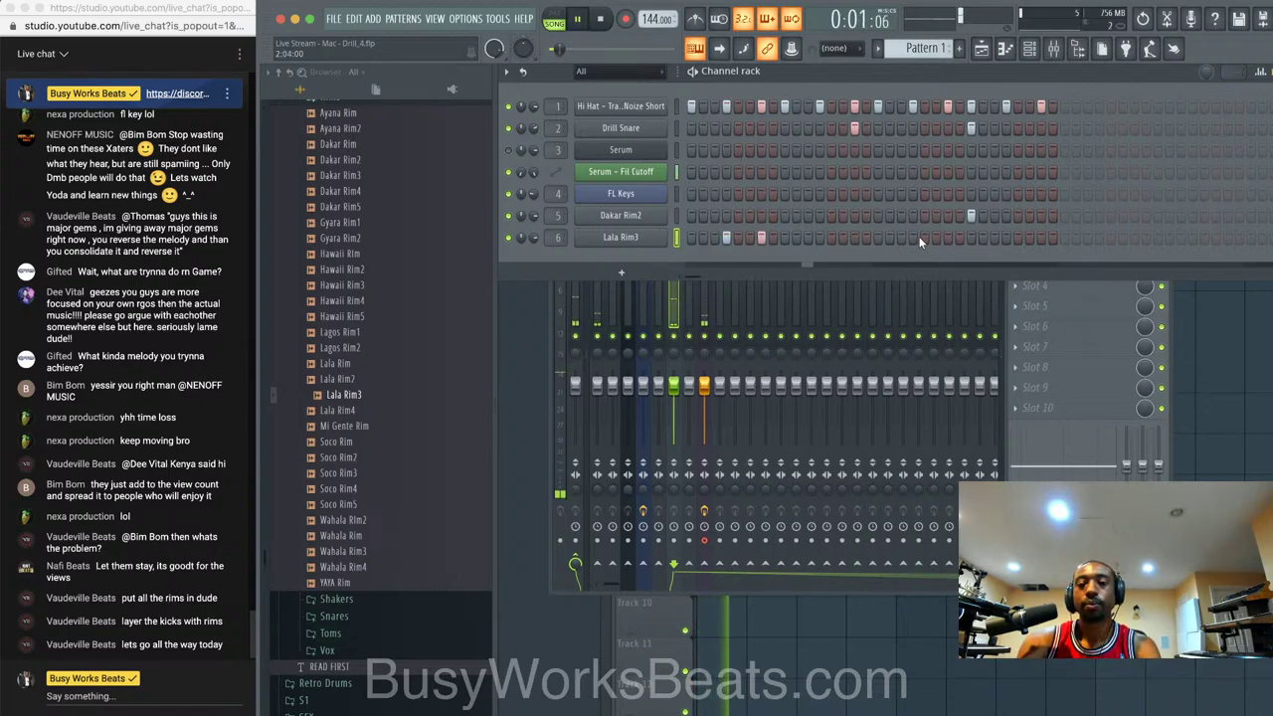
pyautogui.click(902, 237)
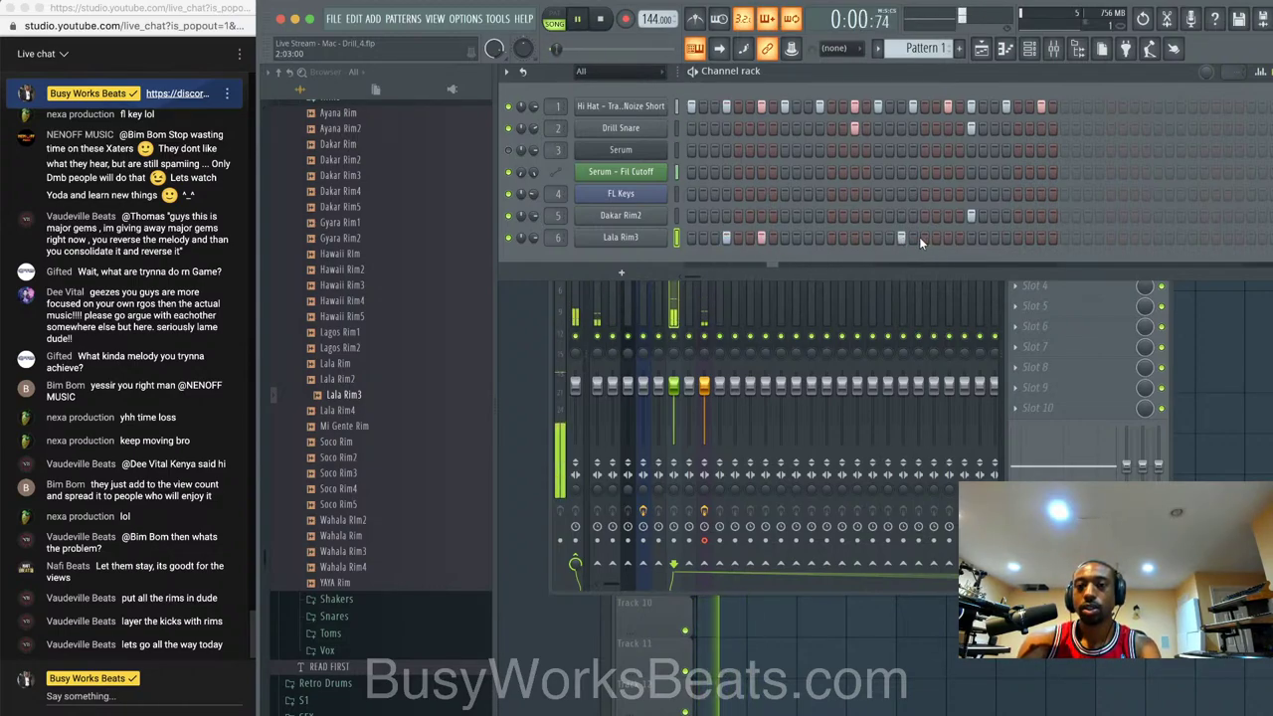
pyautogui.click(936, 236)
pyautogui.rightClick(902, 238)
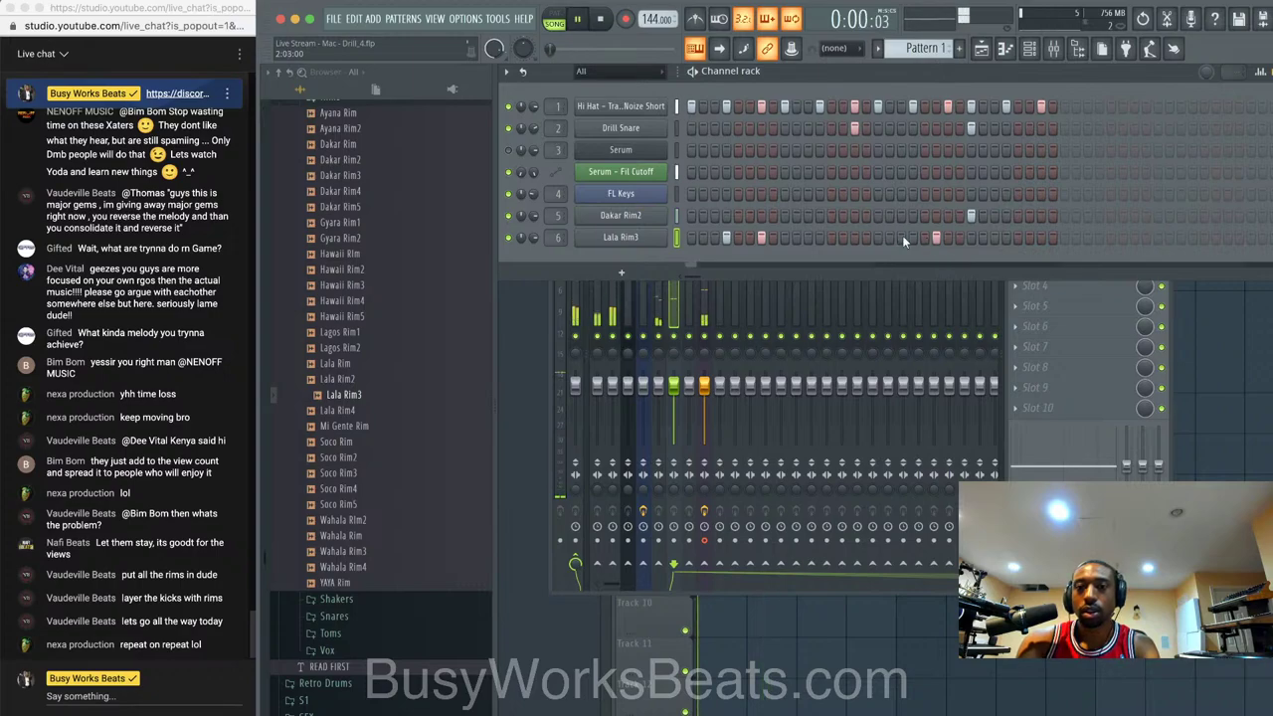
pyautogui.click(913, 238)
pyautogui.rightClick(937, 239)
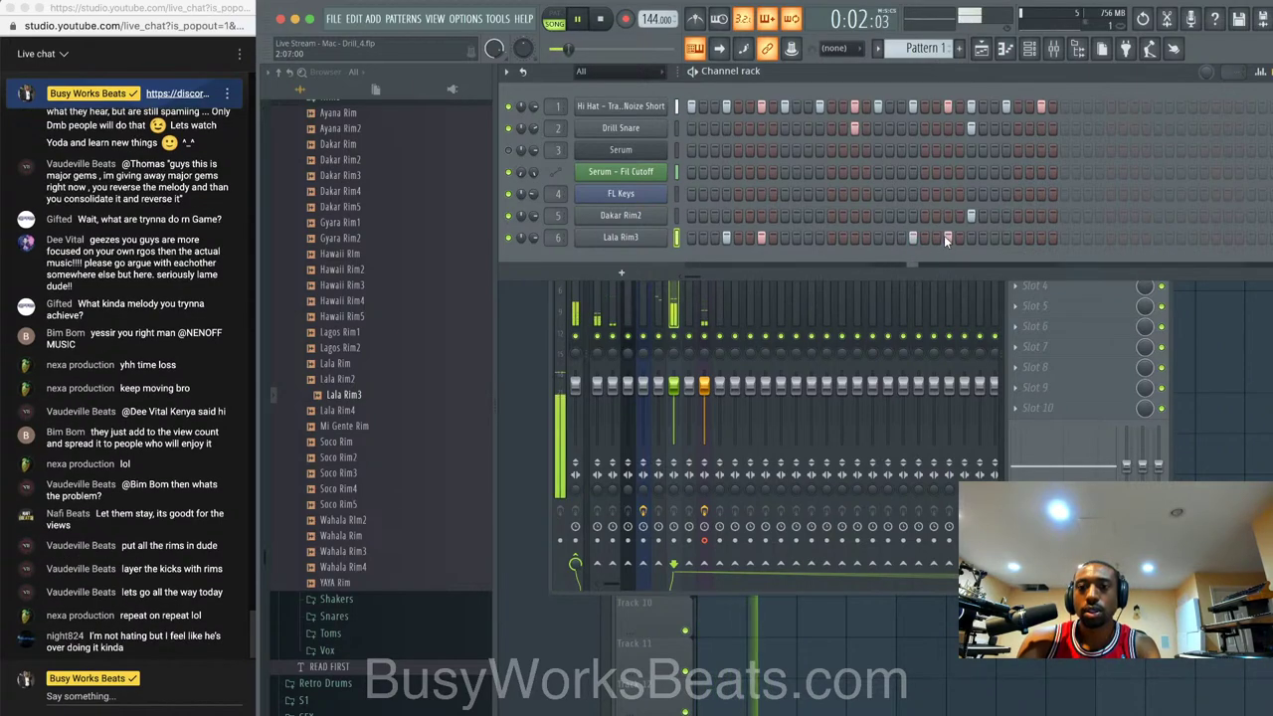
pyautogui.click(946, 237)
pyautogui.hotkey('ctrl', 's')
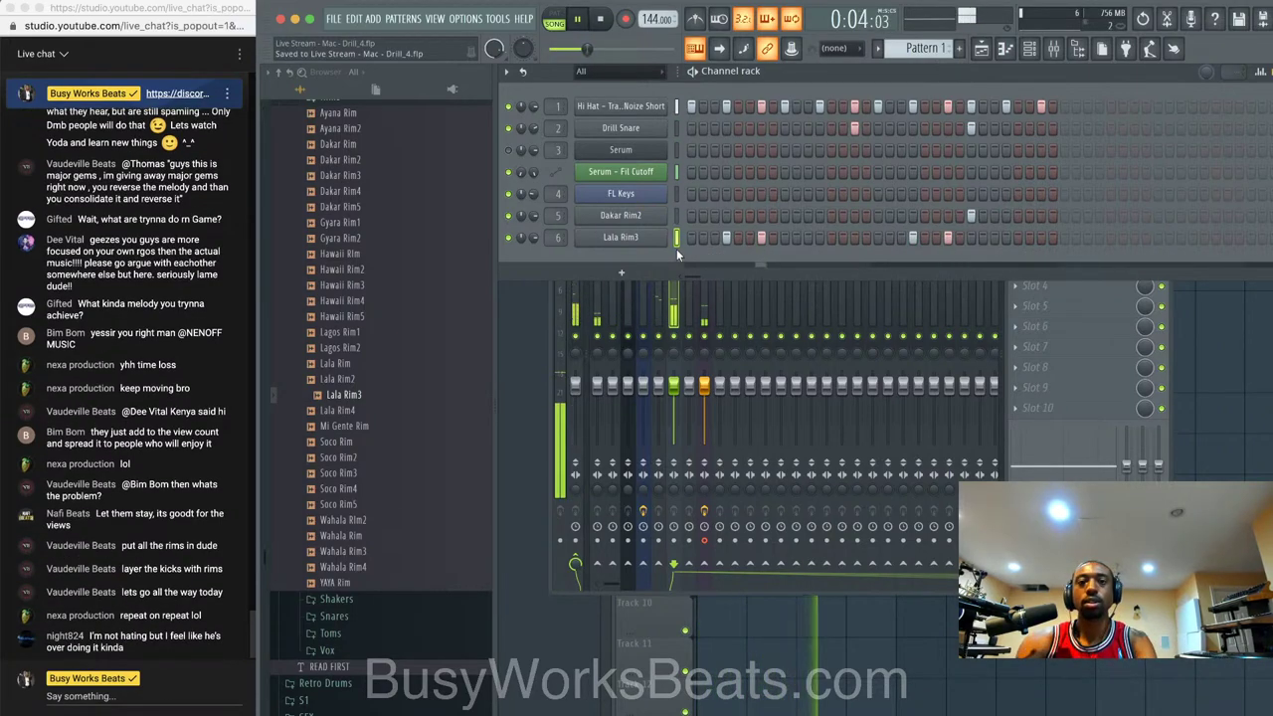
# - Audition the Mi Gente, Soco and Wahala rim samples over the beat for another percussion layer
pyautogui.click(373, 427)
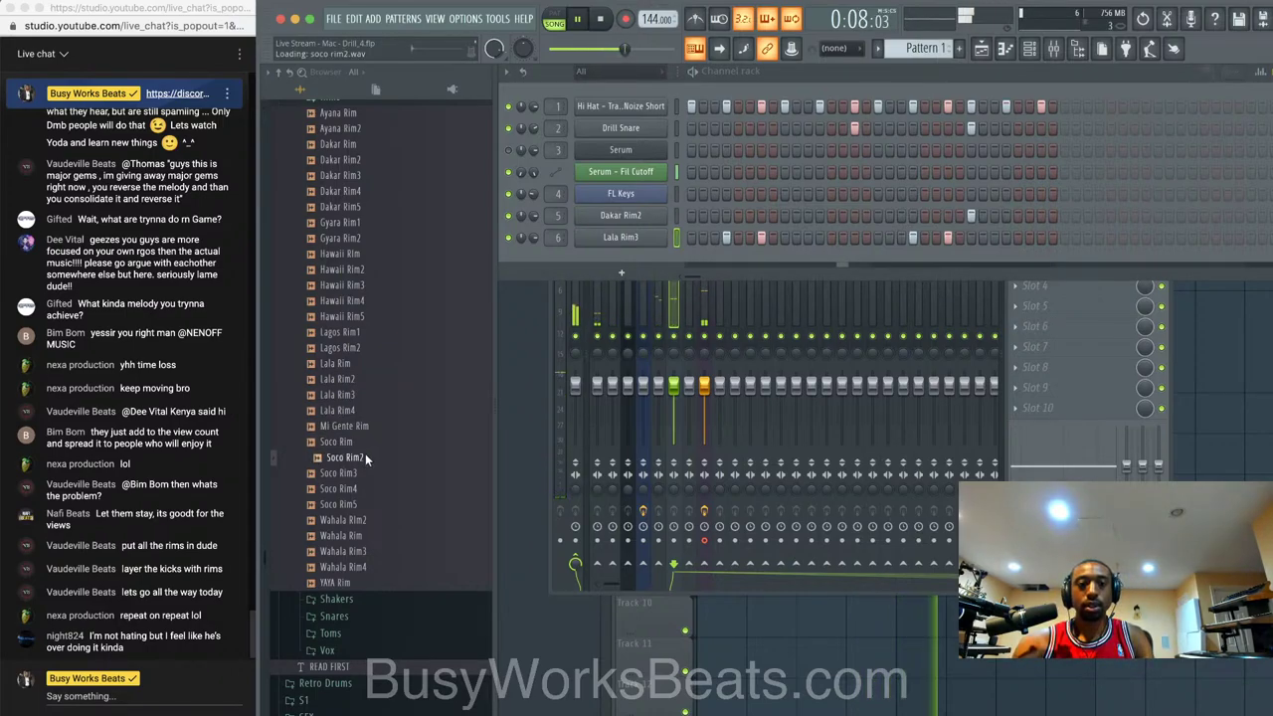
pyautogui.click(365, 488)
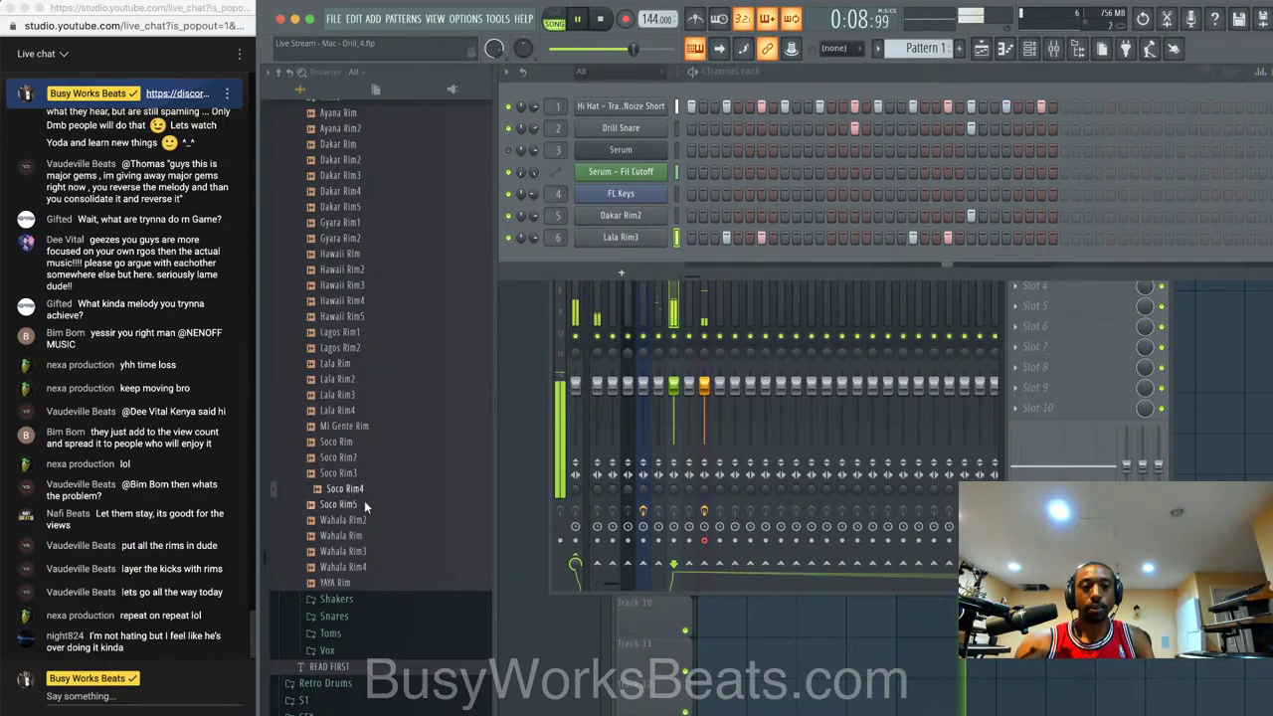
pyautogui.click(361, 553)
pyautogui.scroll(-2, 361, 554)
pyautogui.scroll(1, 362, 556)
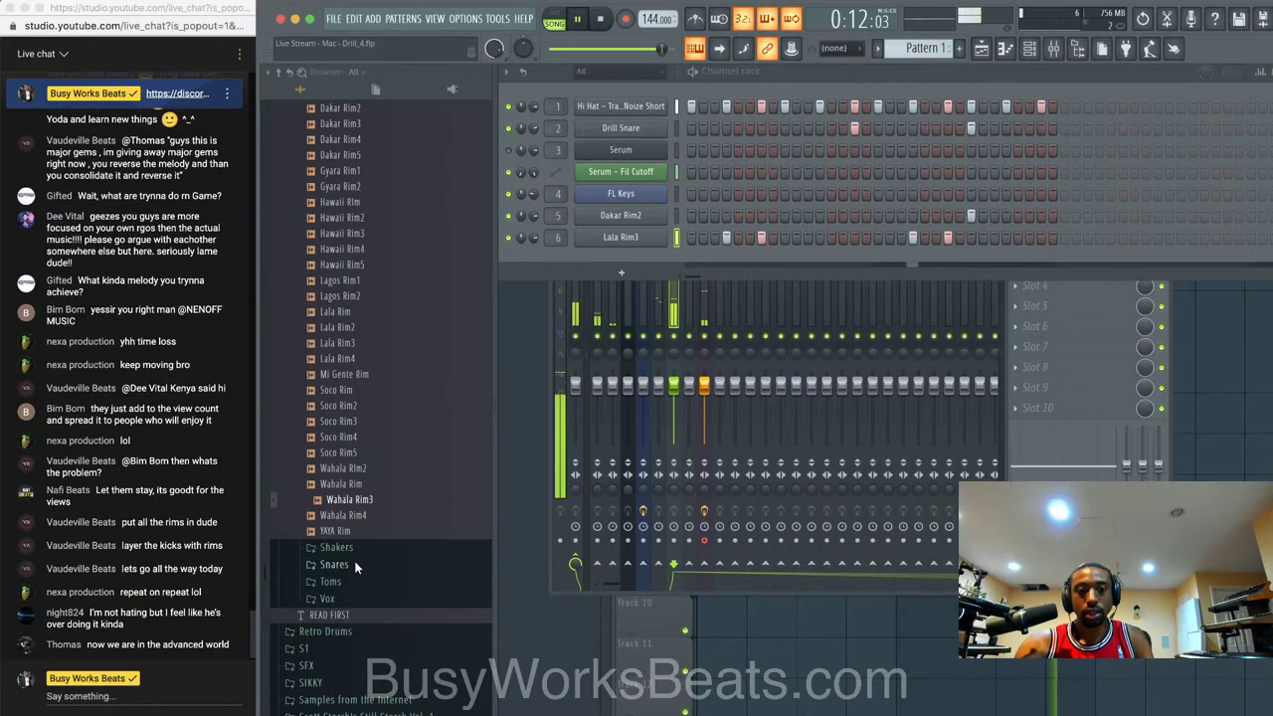
# - Open the kit's Snares folder and audition the Ayana, Guatemala, Hawaii and Lagos snares over the beat, ending on Lagos Snare2
pyautogui.click(355, 563)
pyautogui.click(362, 518)
pyautogui.click(360, 552)
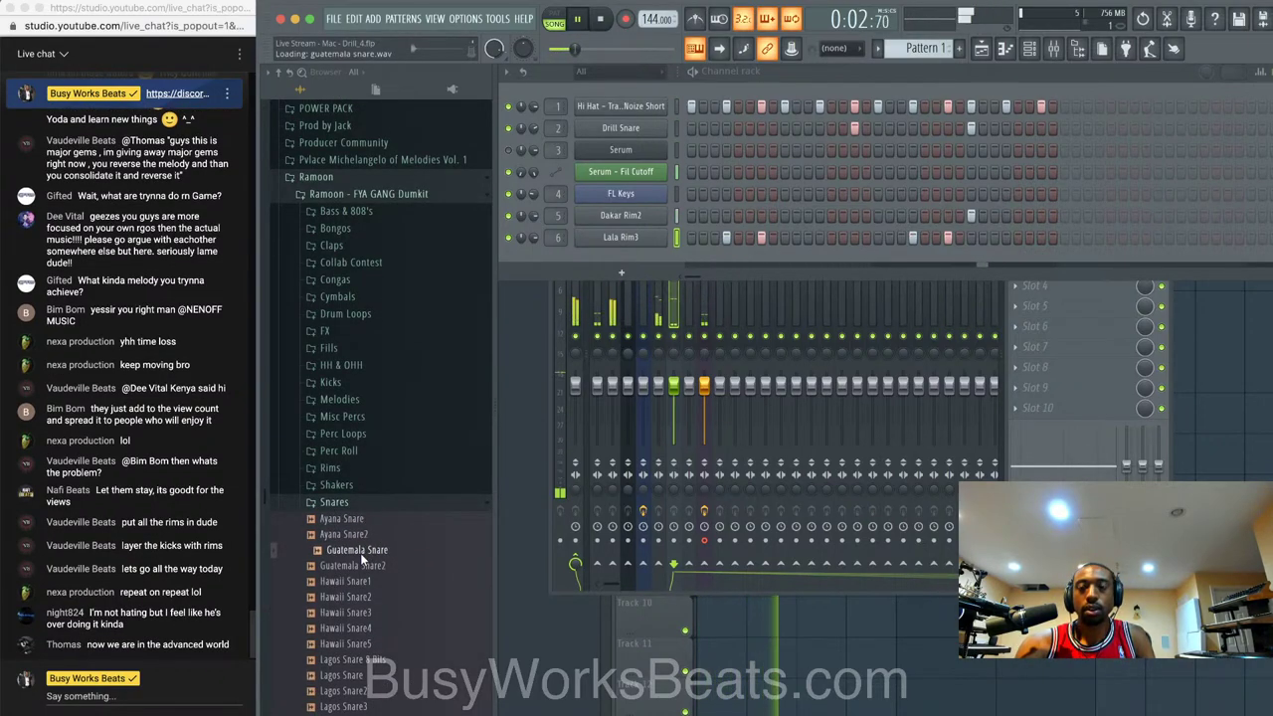
pyautogui.click(362, 567)
pyautogui.scroll(-1, 362, 557)
pyautogui.click(359, 568)
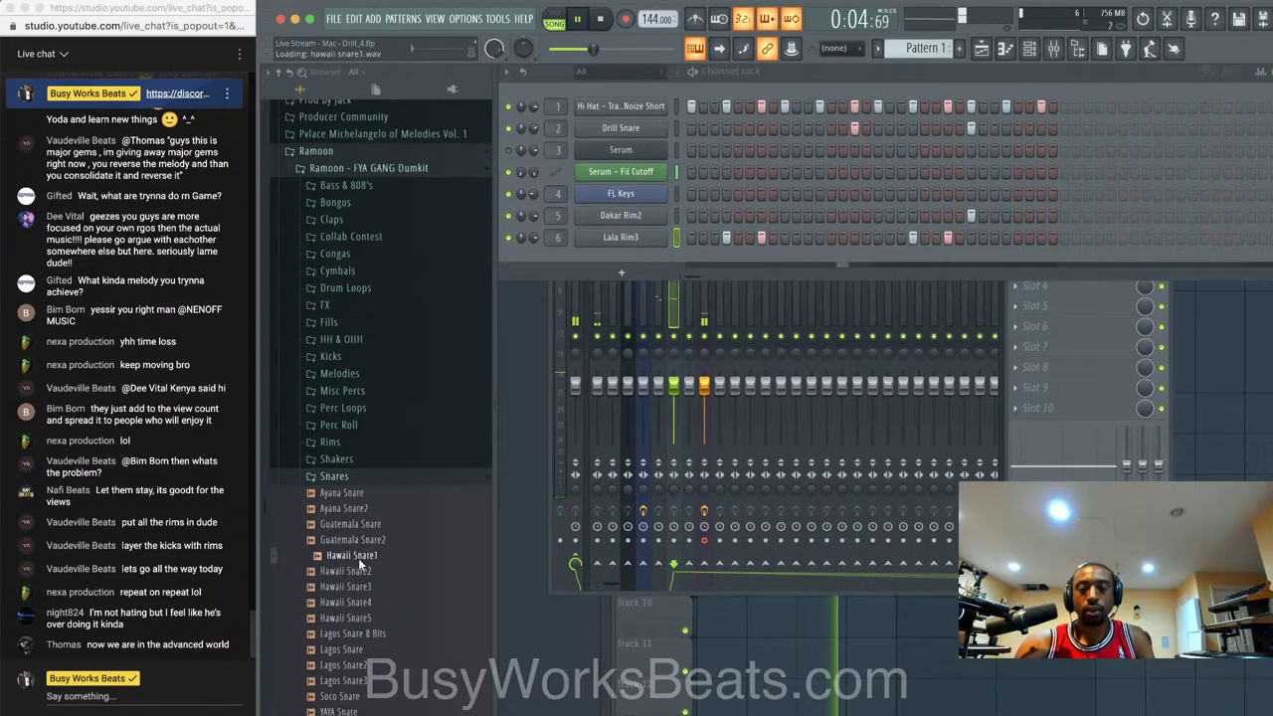
pyautogui.press('Down')
pyautogui.press('Down')
pyautogui.press('Down')
pyautogui.press('Down')
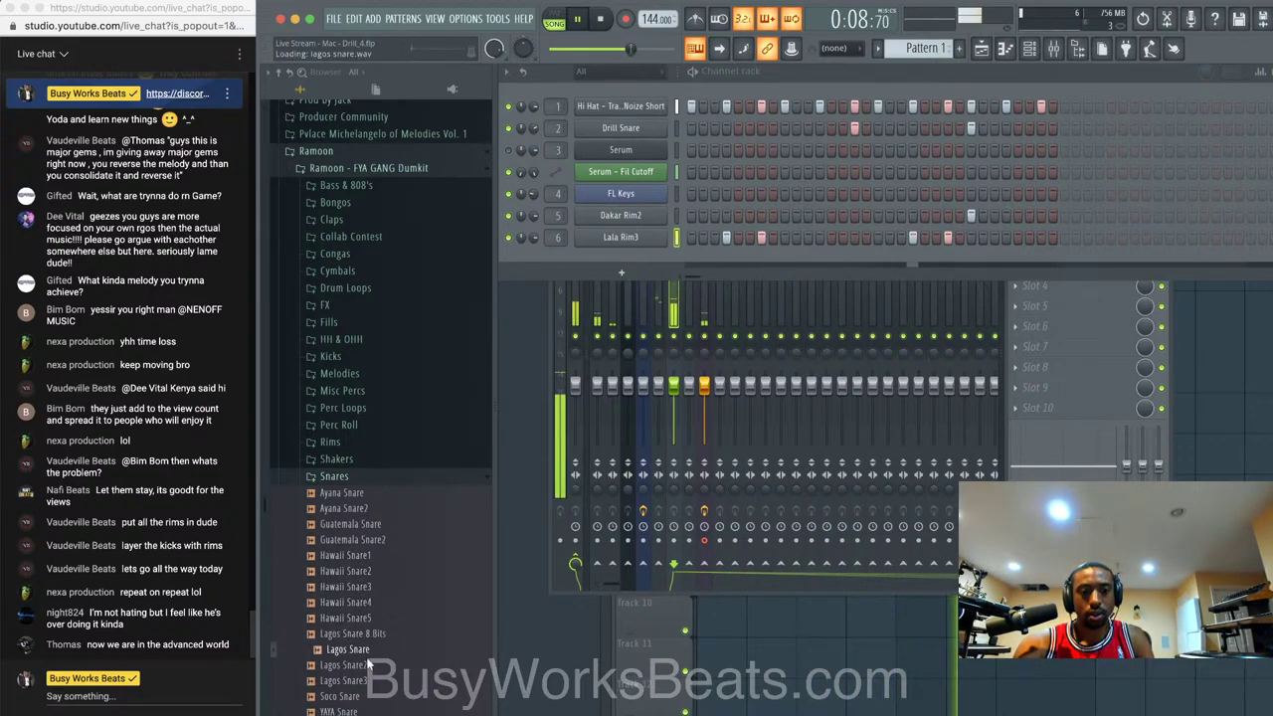
pyautogui.press('Down')
pyautogui.press('Down')
pyautogui.press('Down')
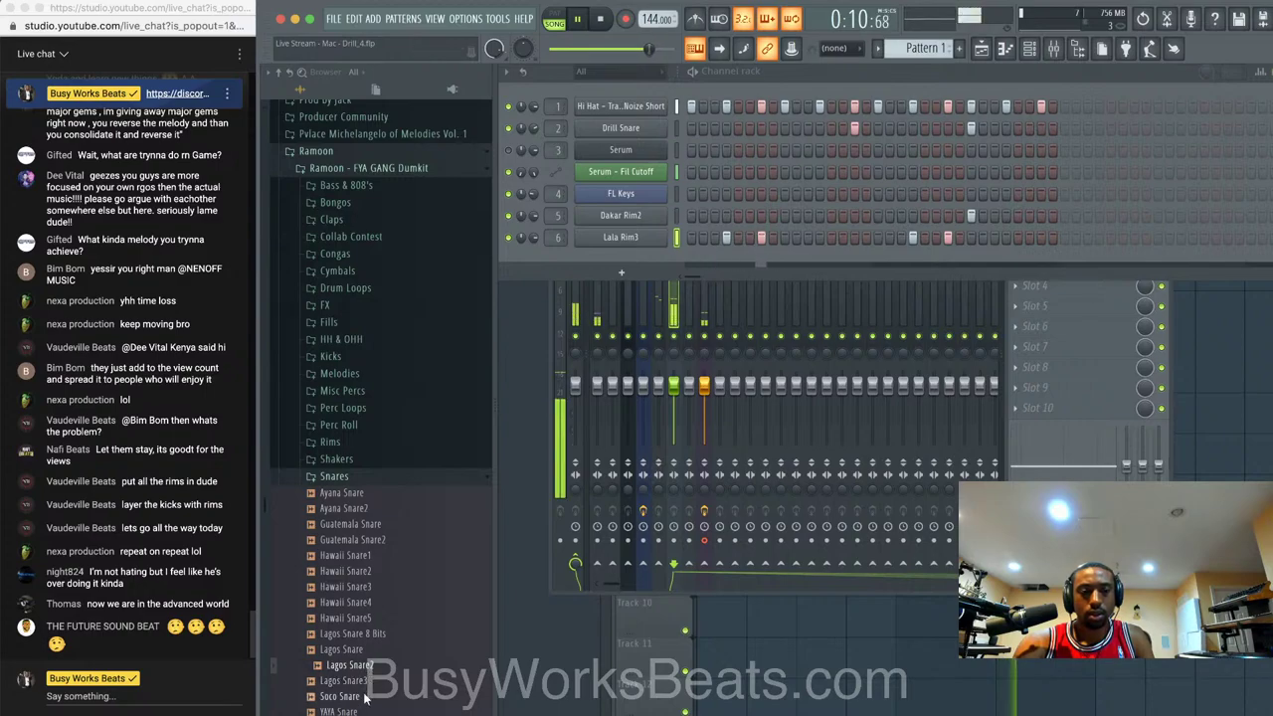
pyautogui.press('Down')
pyautogui.press('Down')
pyautogui.click(365, 665)
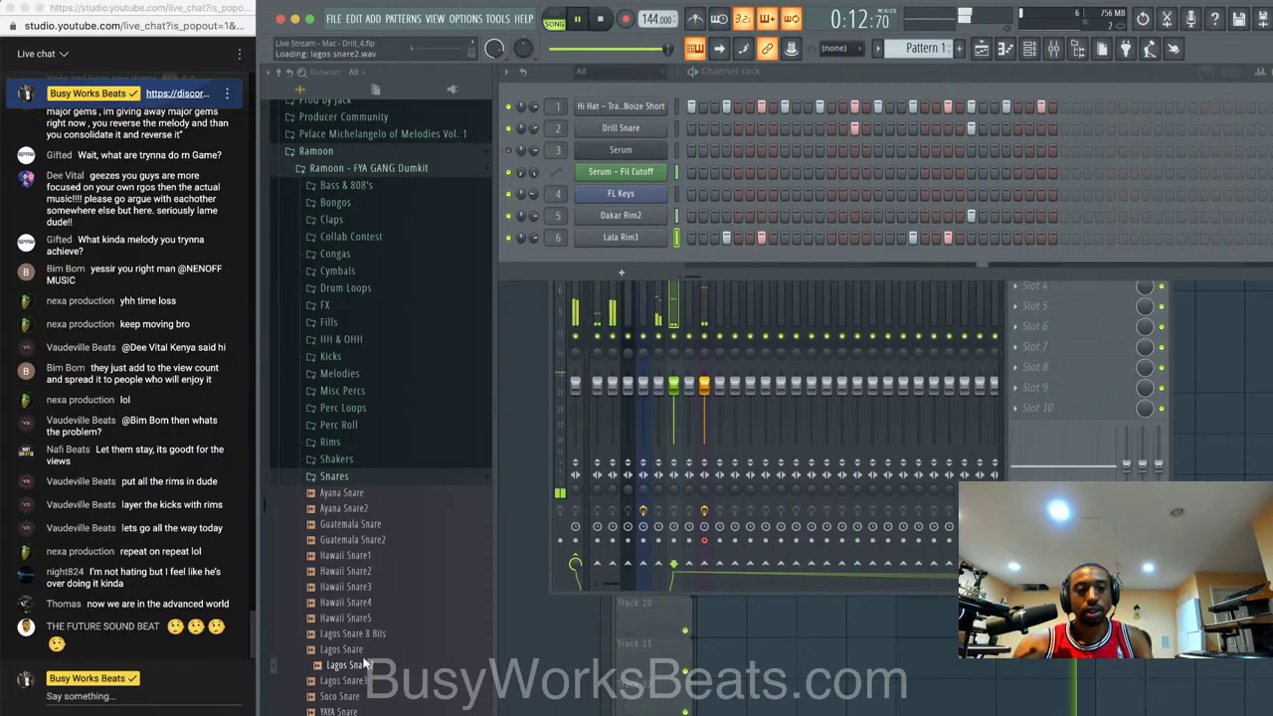
# - Load the Lagos Snare2 sample into a new channel and close its sampler window
pyautogui.rightClick(365, 665)
pyautogui.click(422, 603)
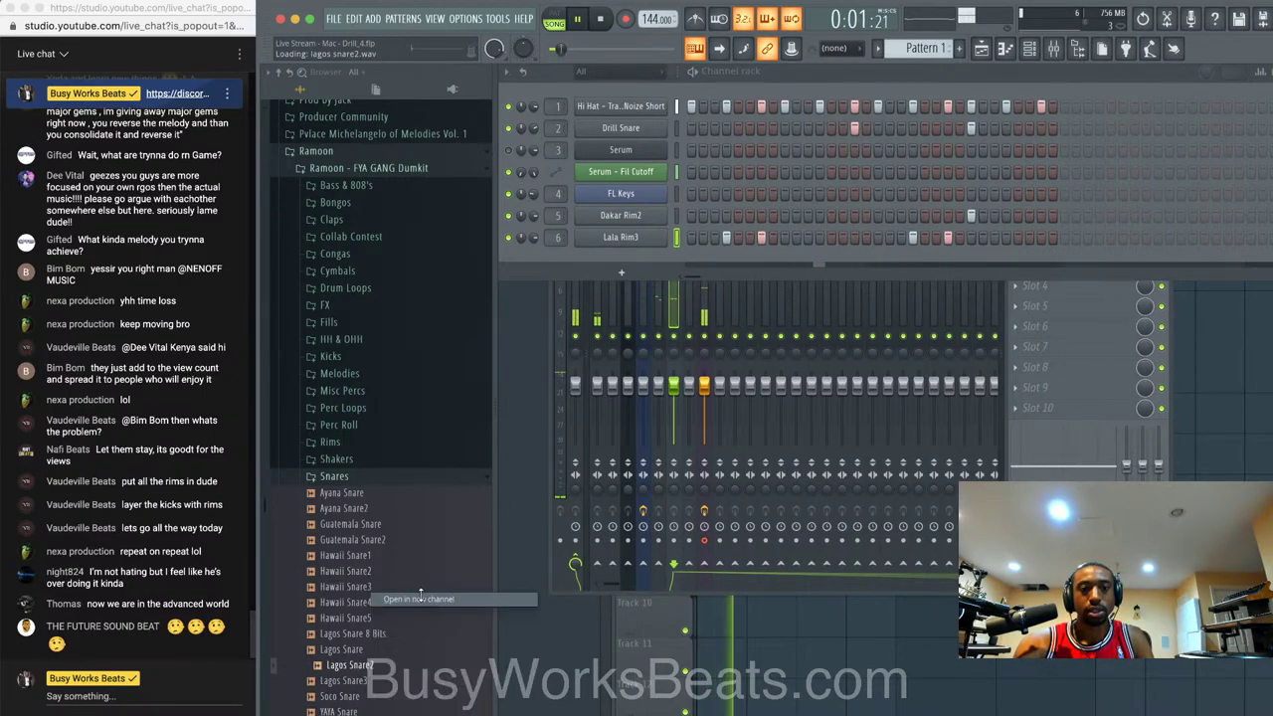
pyautogui.click(998, 197)
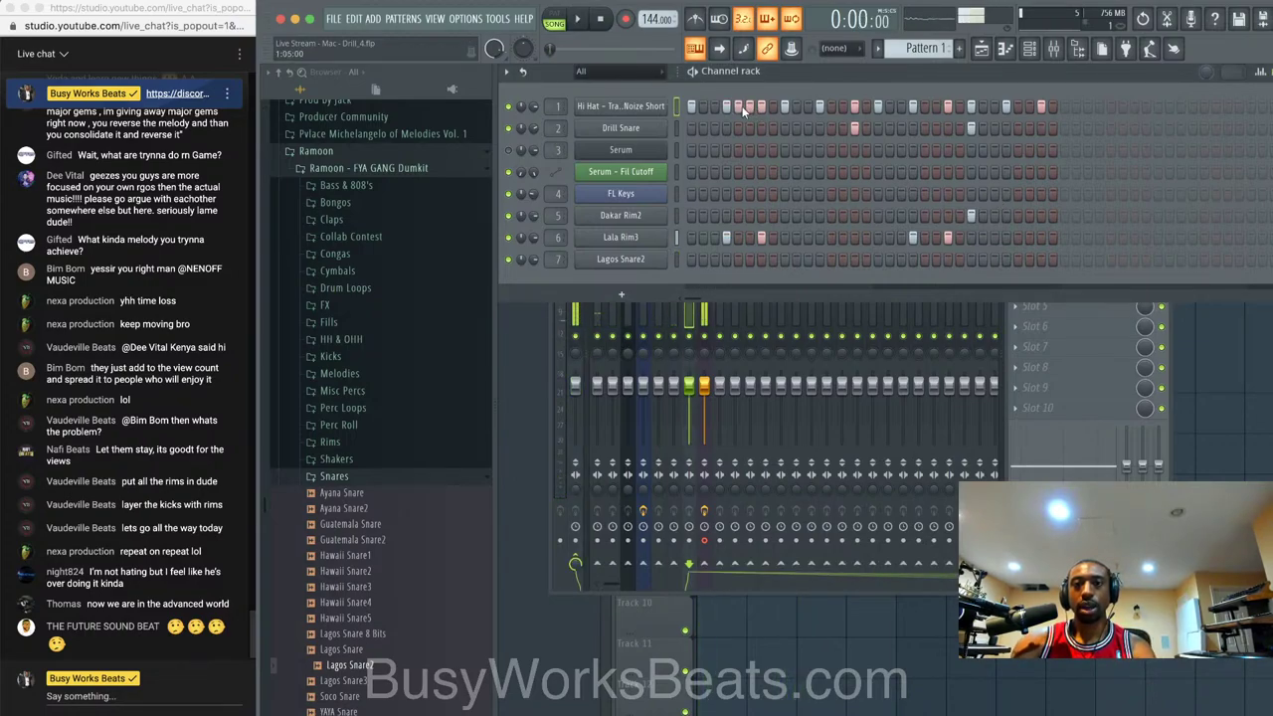
# - Lower the velocities of the extra hi-hat hits on steps 5, 6 and 16 of Pattern 1 during playback
pyautogui.click(1261, 73)
pyautogui.press('space')
pyautogui.moveTo(754, 204); pyautogui.dragTo(743, 222)
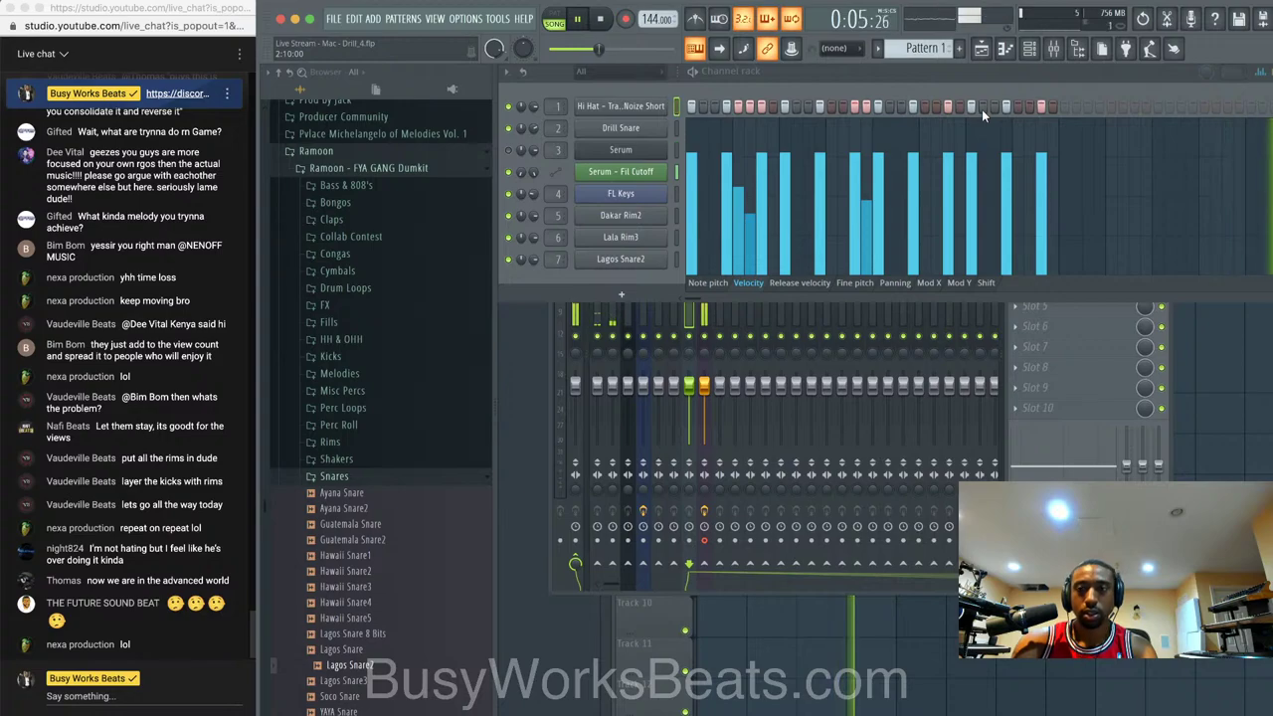
pyautogui.click(1256, 73)
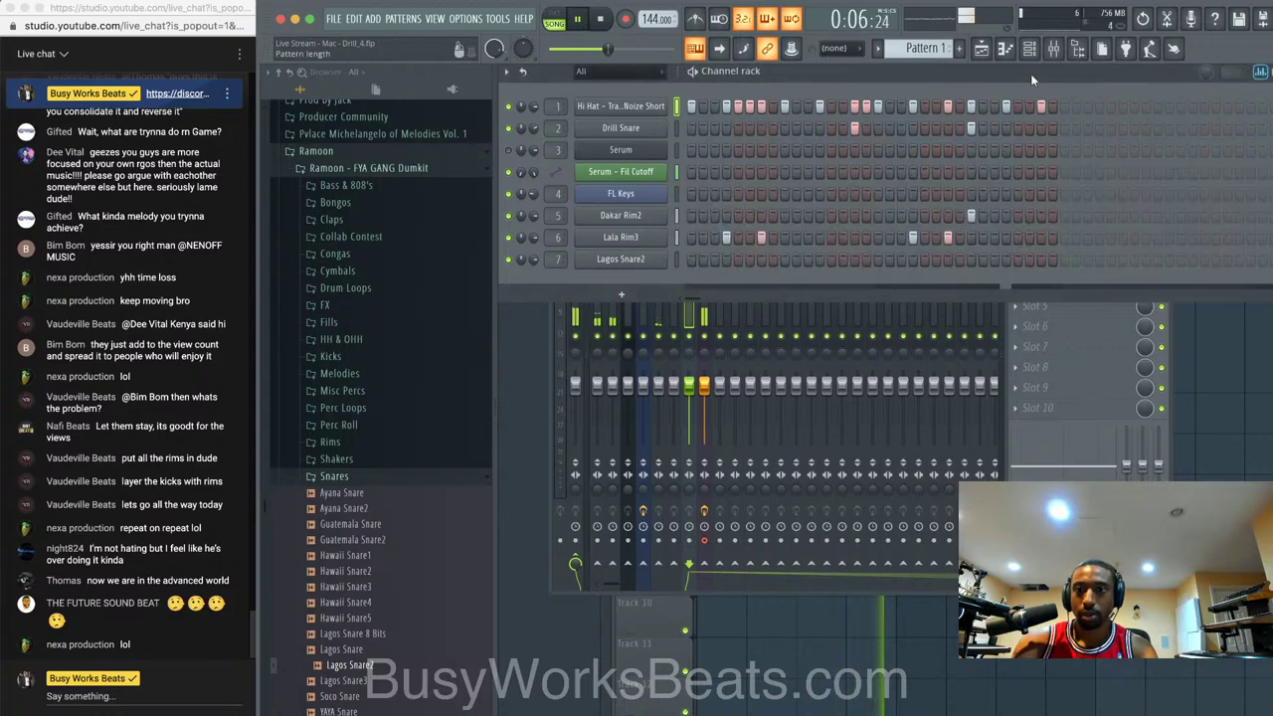
# - Enable the reverb in Serum's effects, set the Hyper mix to 24%, and close the Serum window
pyautogui.click(643, 150)
pyautogui.click(570, 159)
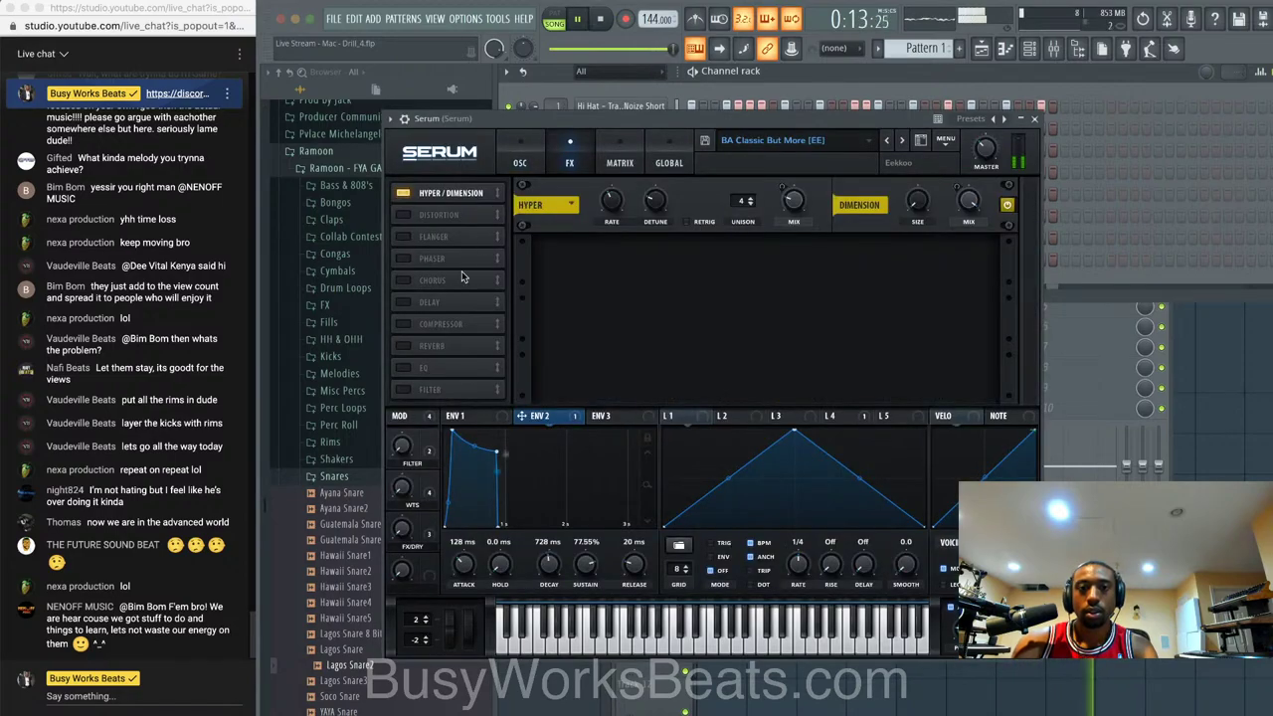
pyautogui.click(404, 346)
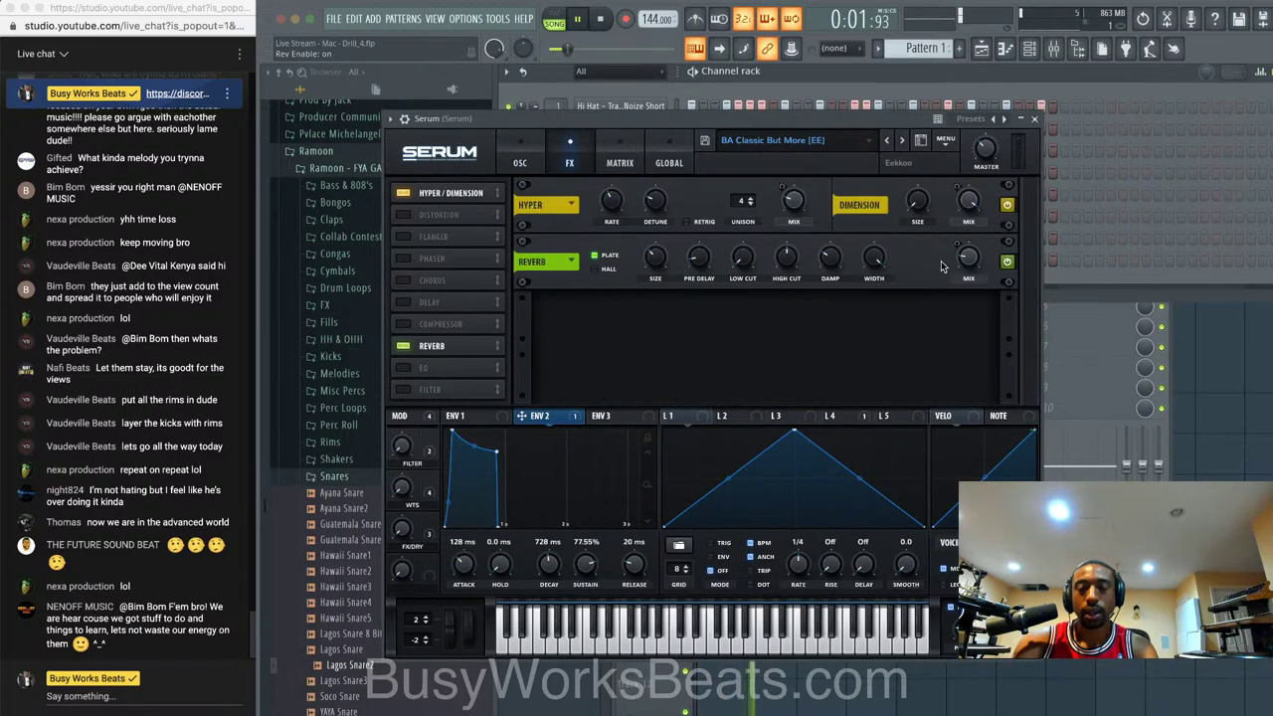
pyautogui.moveTo(796, 205); pyautogui.dragTo(798, 203)
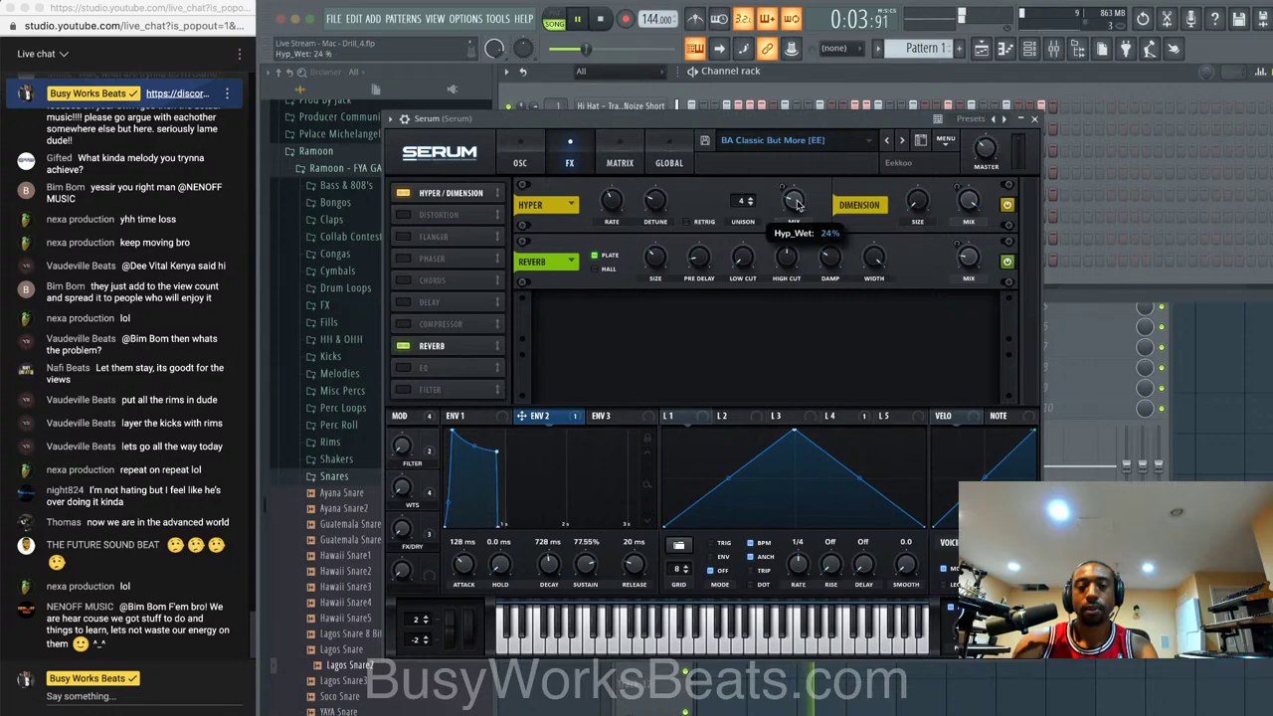
pyautogui.moveTo(972, 261)
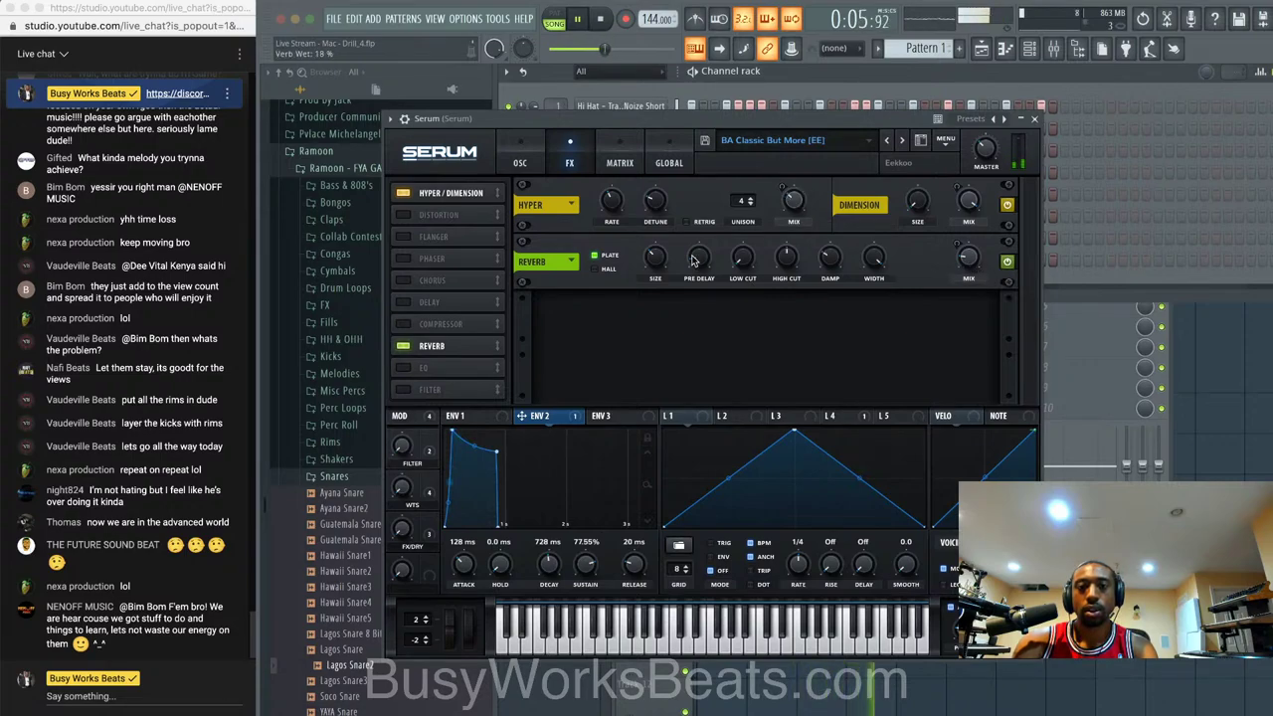
pyautogui.click(1036, 120)
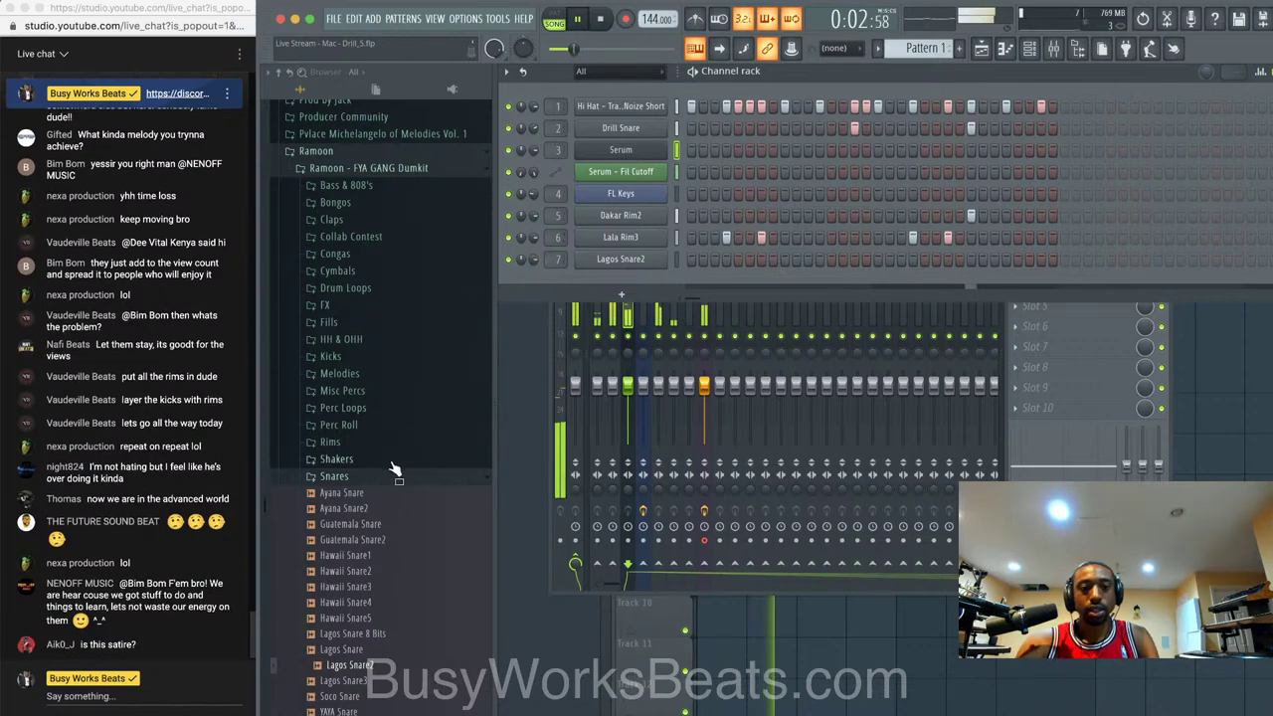
# - Open the kit's Shakers folder and audition the Ayana, Dakar, Guatemala, Gyara and Hawaii shakers over the beat, ending on Hawaii Shaker
pyautogui.scroll(-1, 378, 549)
pyautogui.click(394, 427)
pyautogui.click(392, 410)
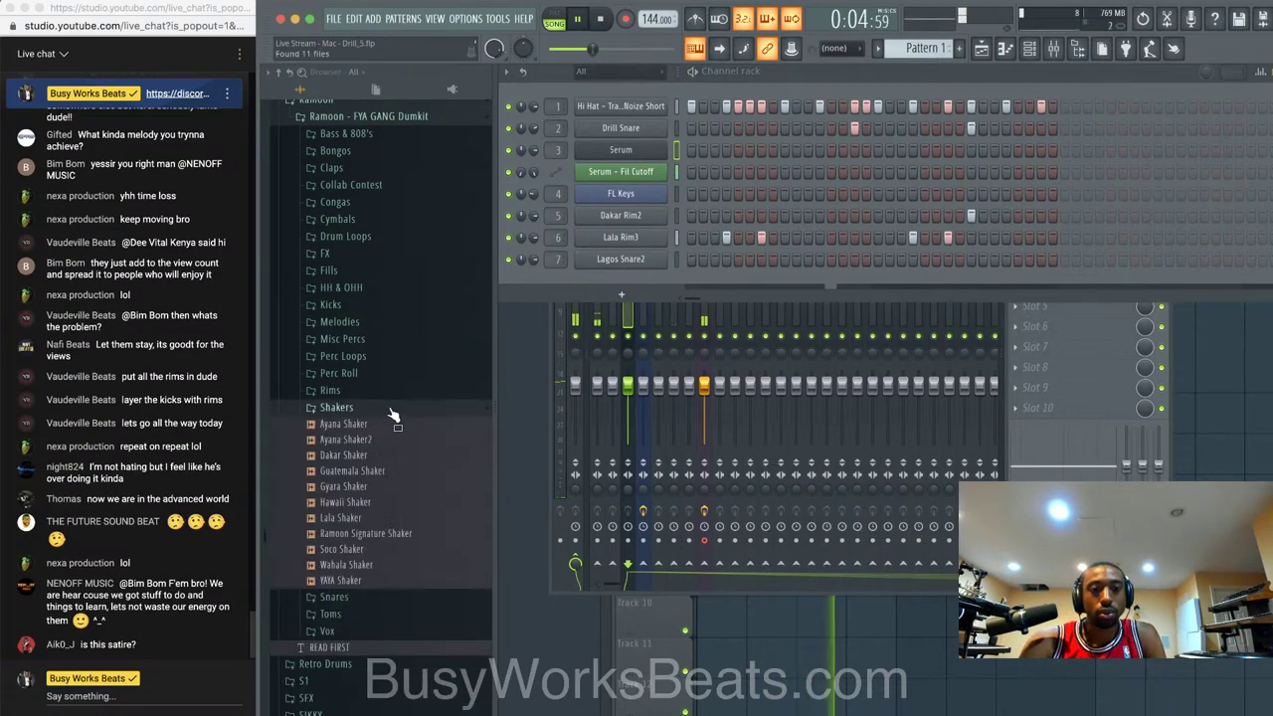
pyautogui.click(392, 425)
pyautogui.click(392, 442)
pyautogui.click(391, 457)
pyautogui.click(389, 474)
pyautogui.click(384, 504)
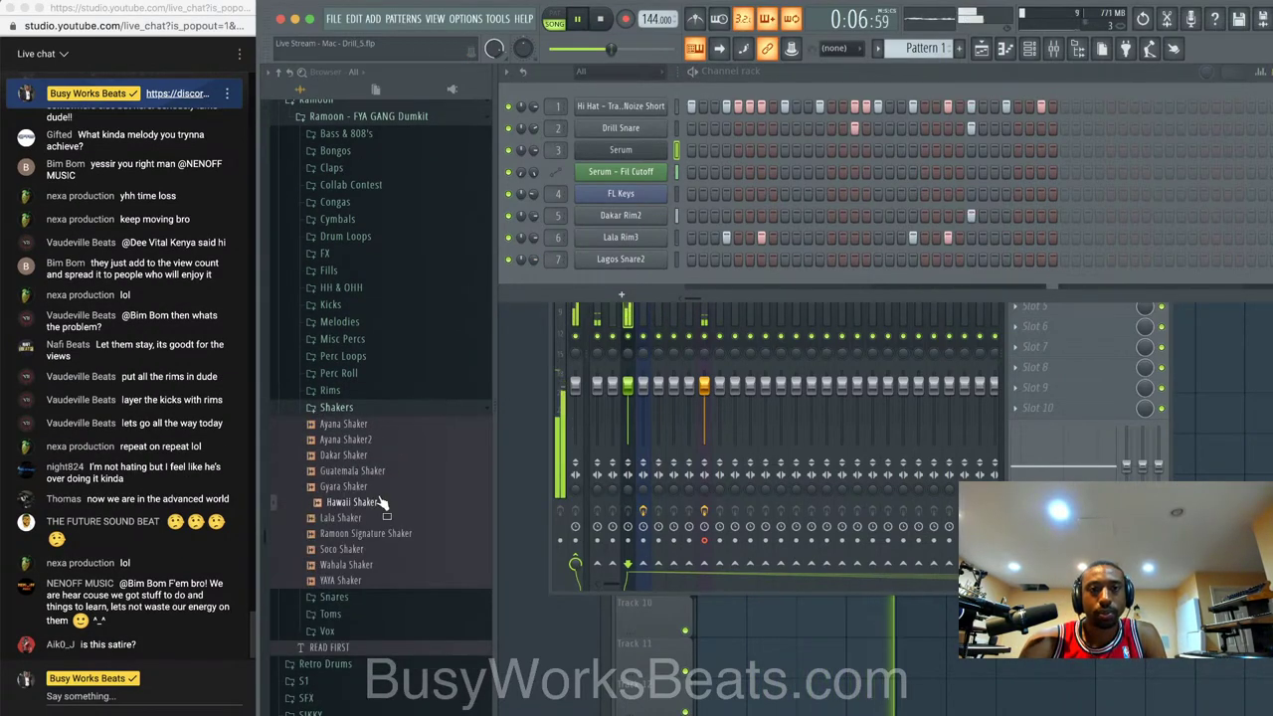
pyautogui.click(382, 488)
pyautogui.click(380, 503)
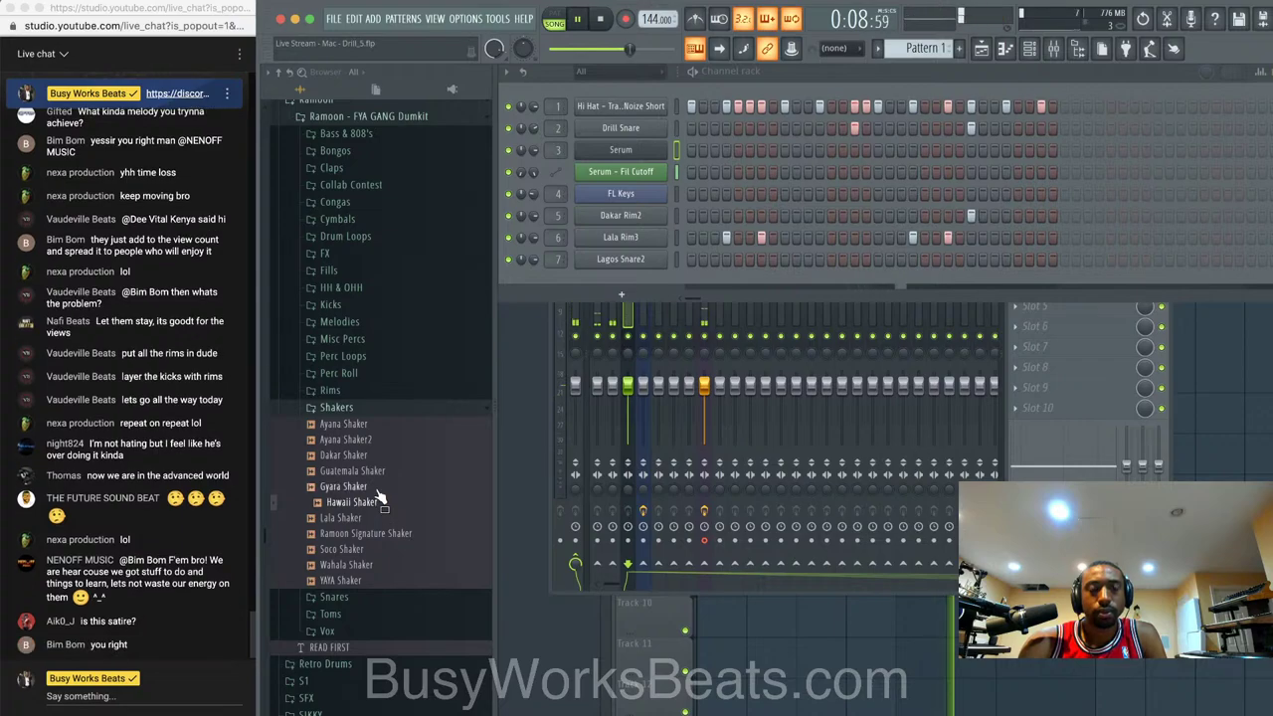
# - Stop playback and place the Hawaii Shaker sample at bar 1 of Track 4 in the playlist
pyautogui.press('space')
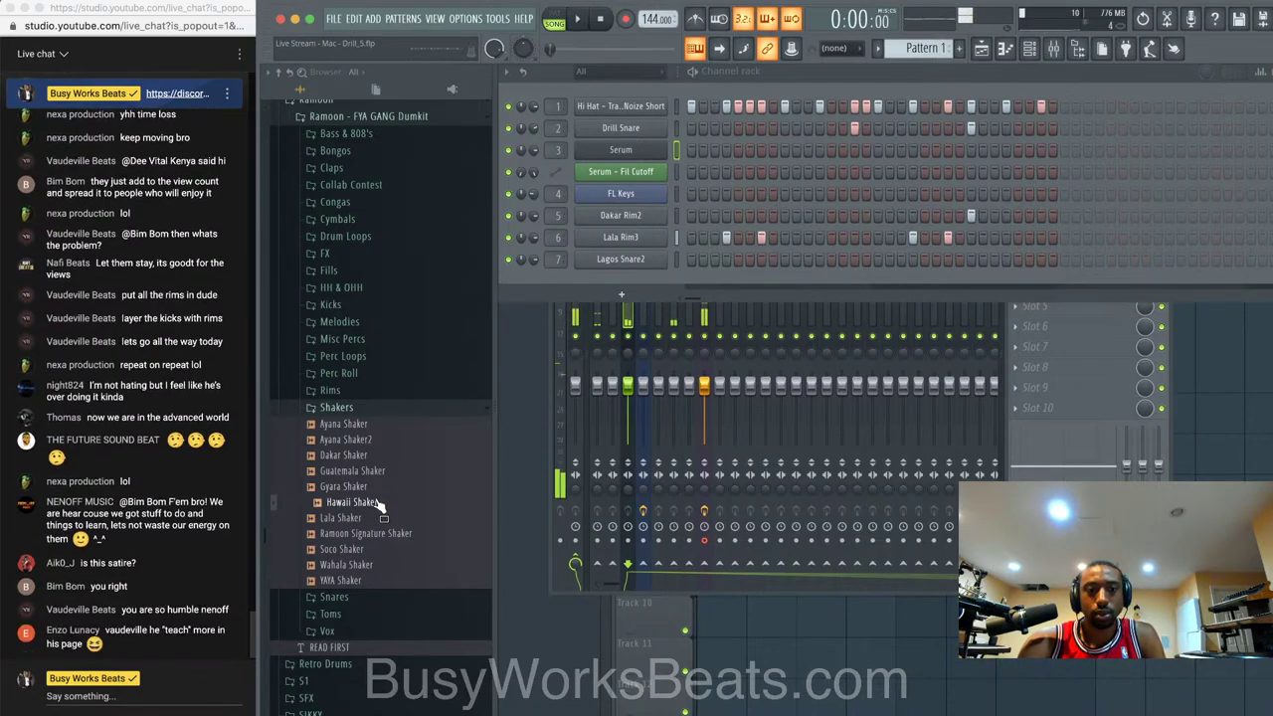
pyautogui.rightClick(758, 684)
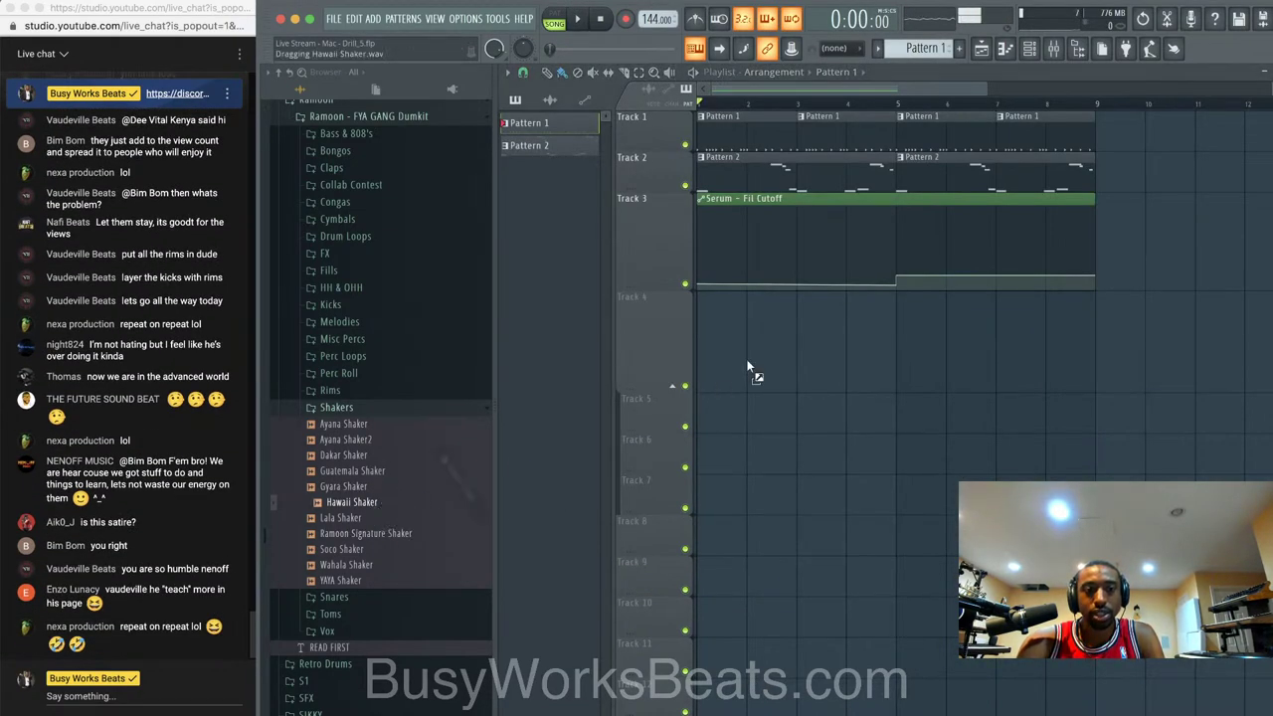
pyautogui.moveTo(727, 341); pyautogui.dragTo(706, 333)
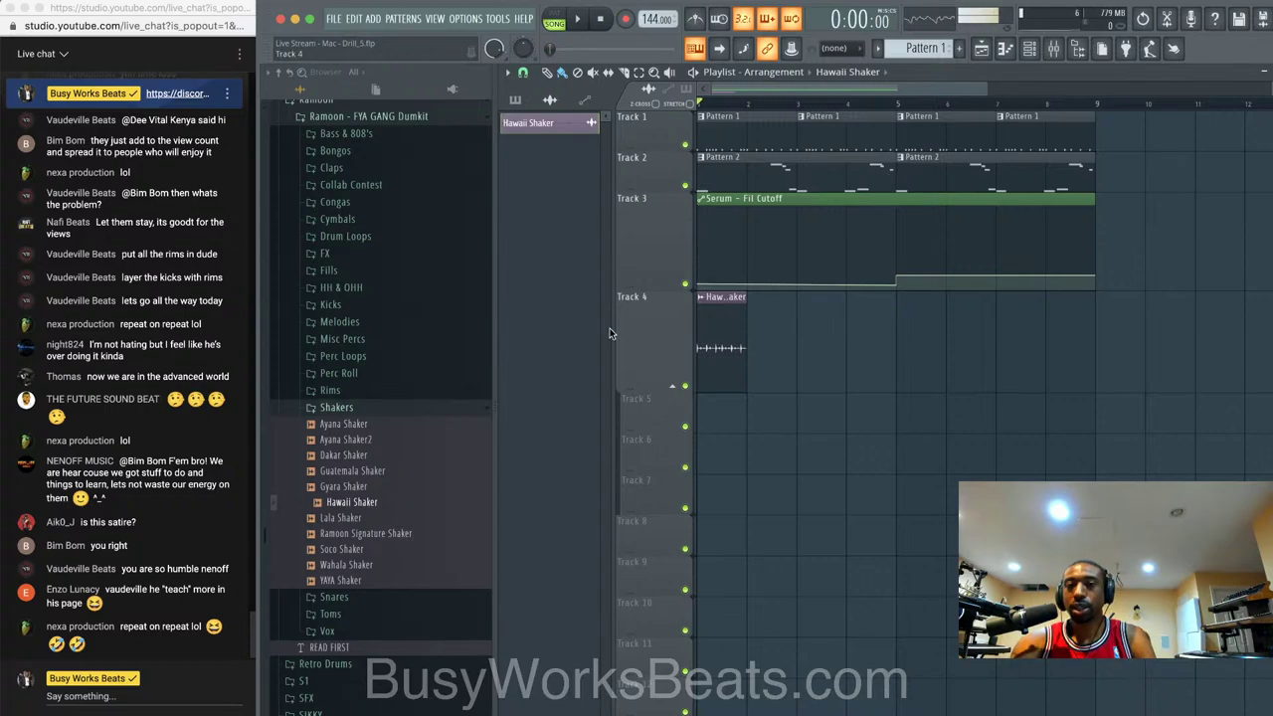
# - Set the Hawaii Shaker's time-stretching mode to Stretch and close its channel settings
pyautogui.click(701, 298)
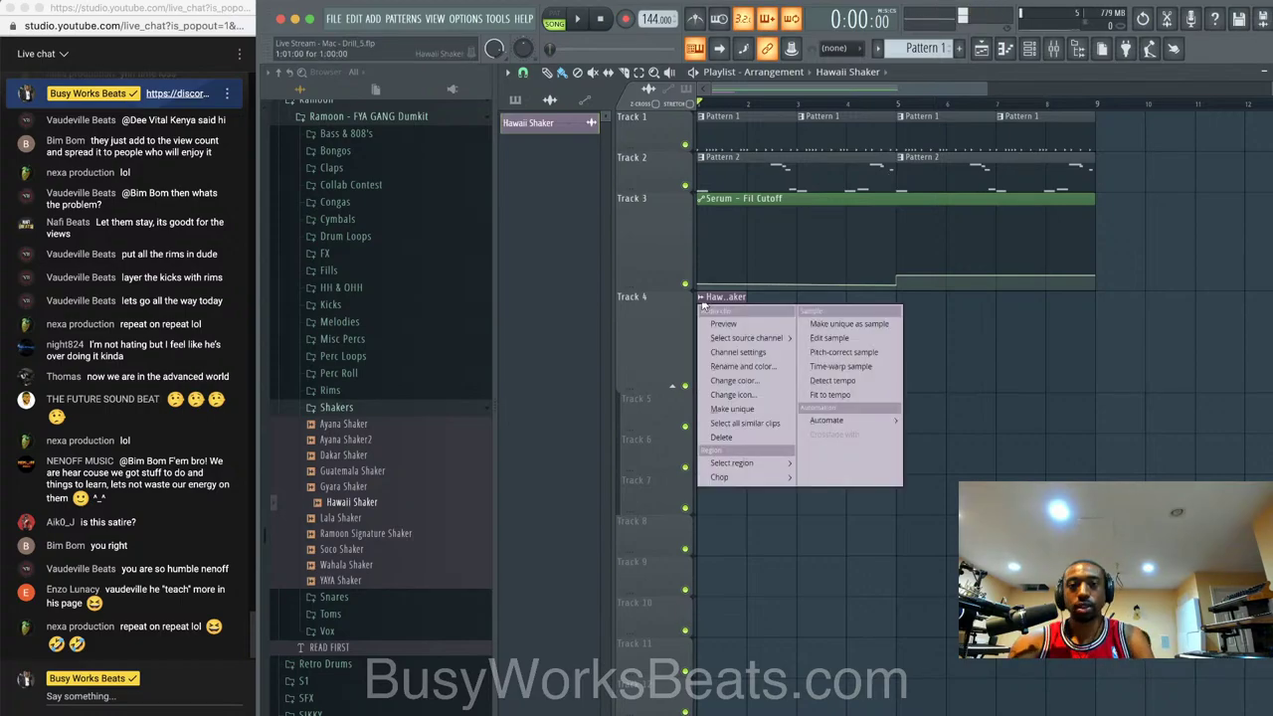
pyautogui.click(727, 352)
pyautogui.click(995, 297)
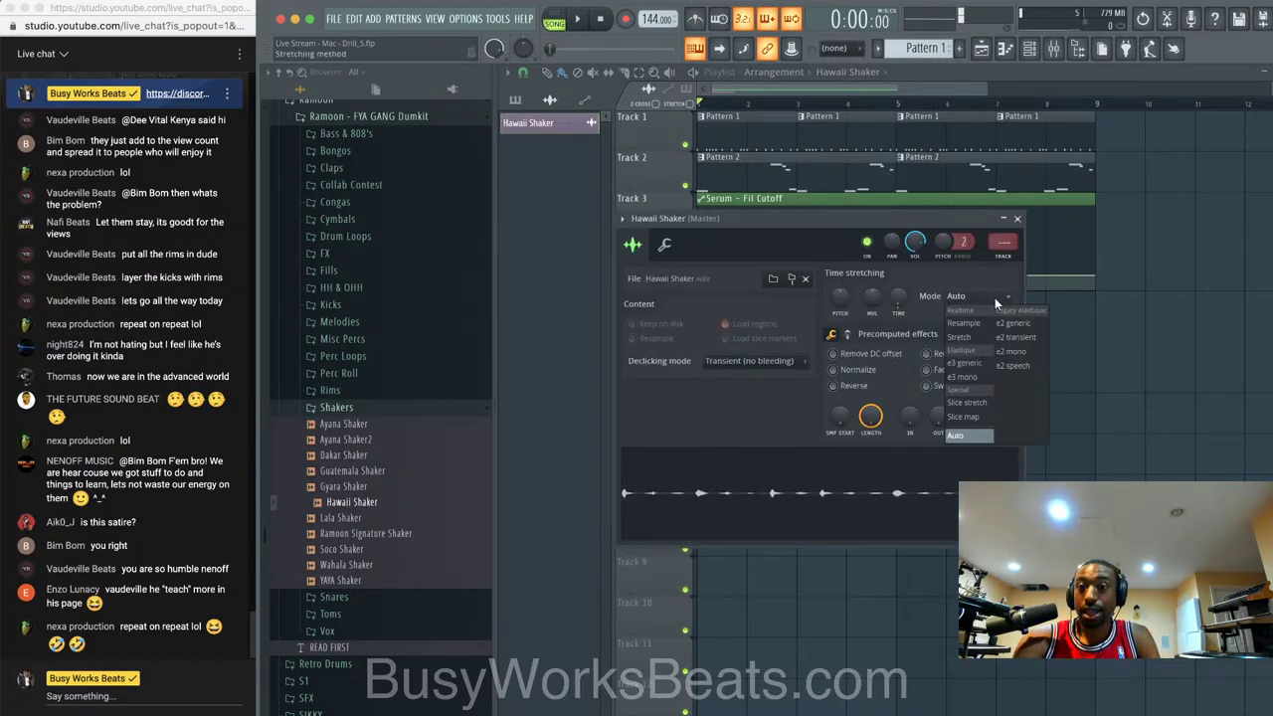
pyautogui.click(963, 323)
pyautogui.click(968, 296)
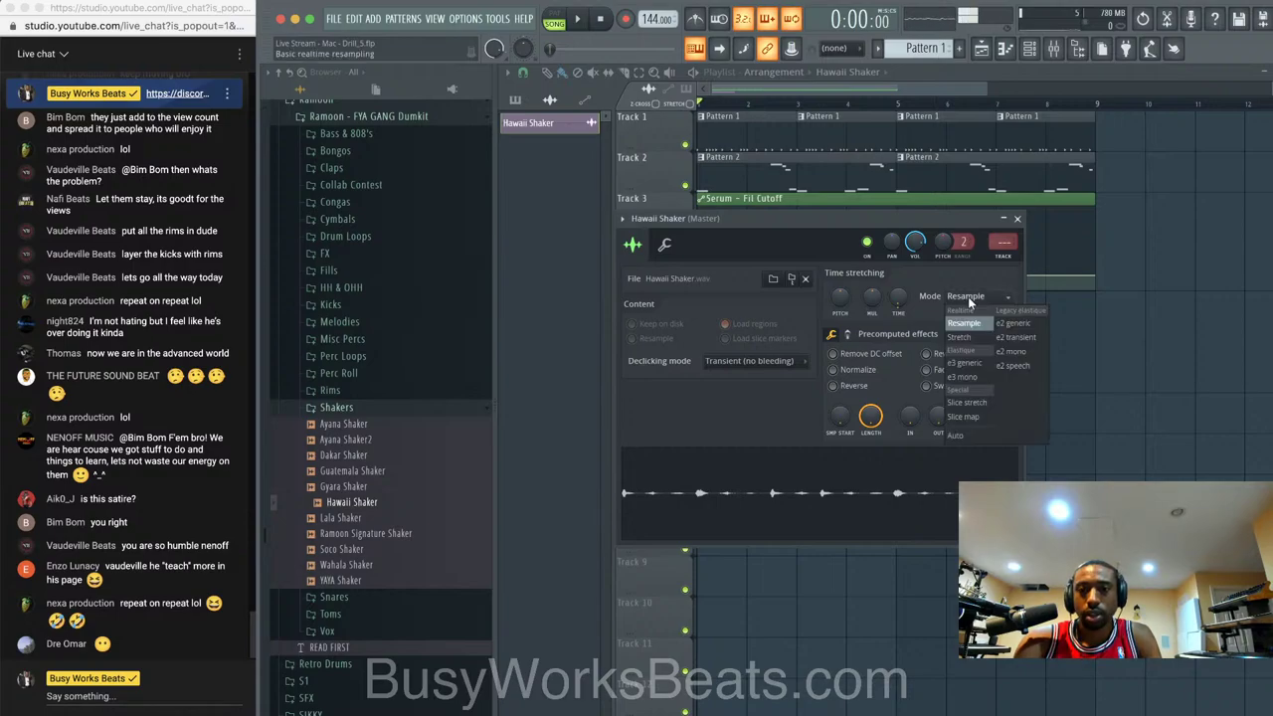
pyautogui.click(970, 338)
pyautogui.press('space')
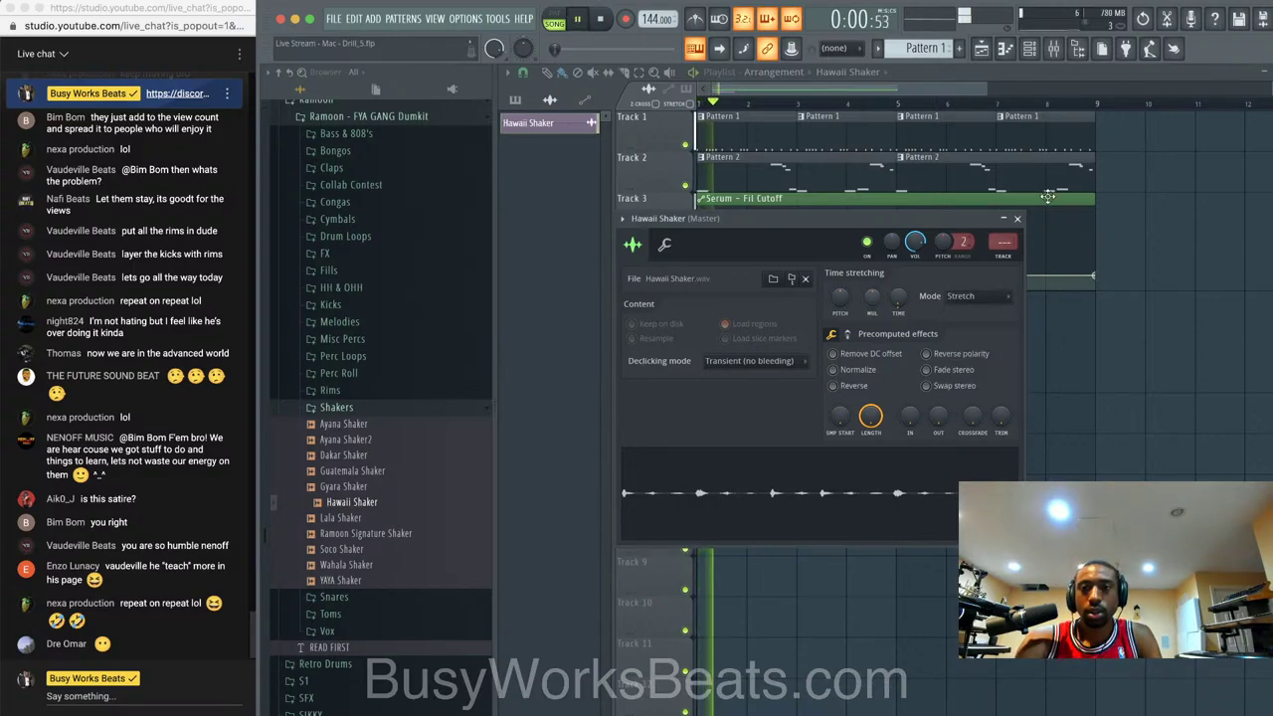
pyautogui.click(1019, 219)
pyautogui.press('space')
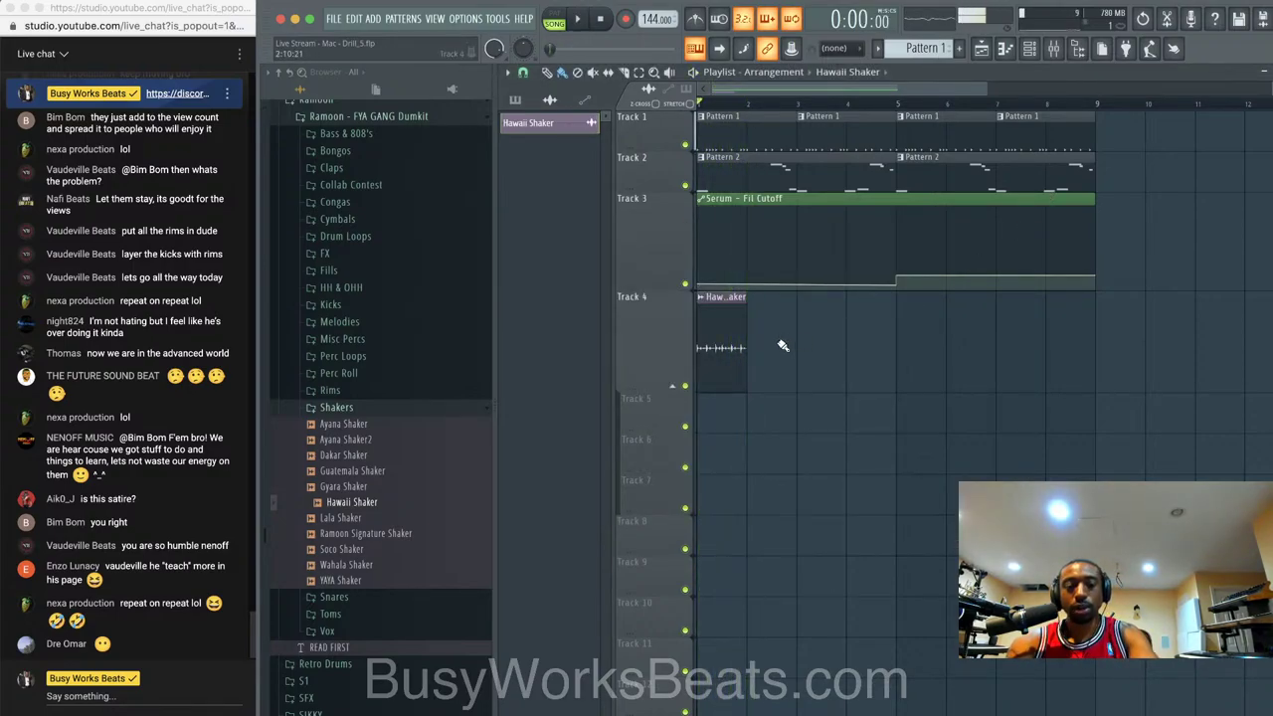
# - Duplicate the Hawaii Shaker clip three times to fill bars 1 to 4, play the beat, and save the project as a new version
pyautogui.hotkey('ctrl', 'b')
pyautogui.hotkey('ctrl', 'b')
pyautogui.hotkey('ctrl', 'b')
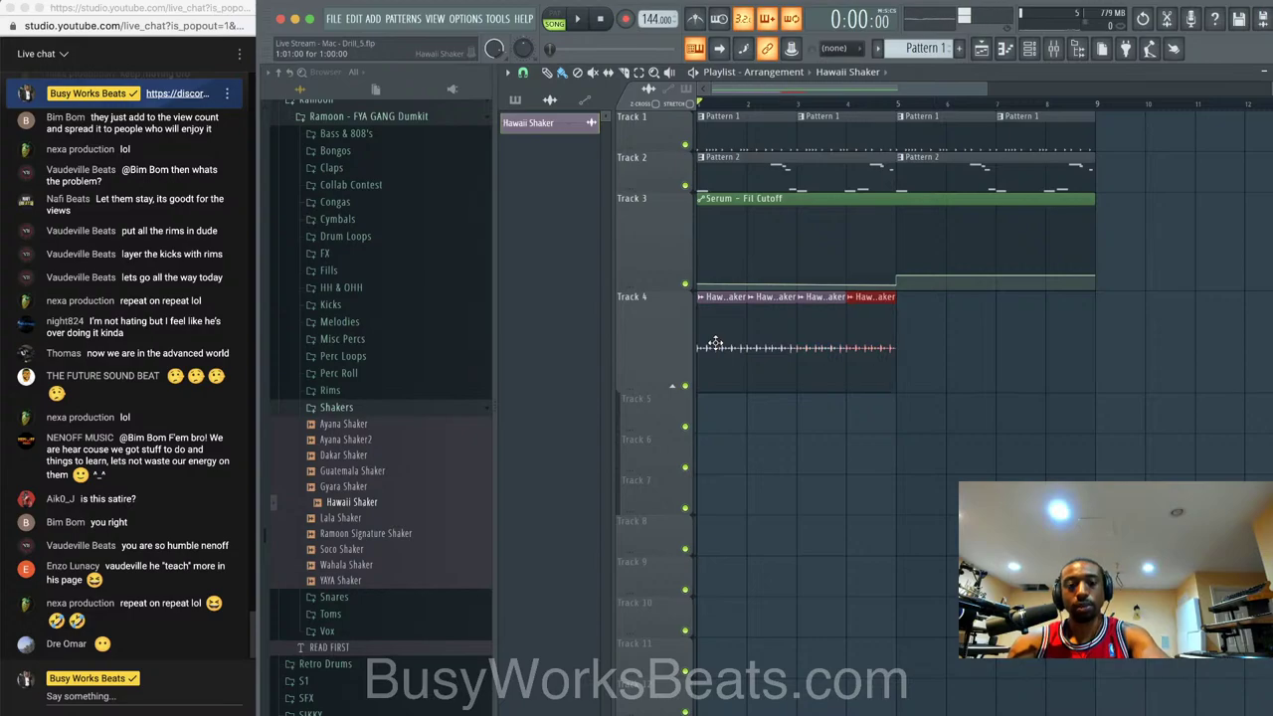
pyautogui.press('space')
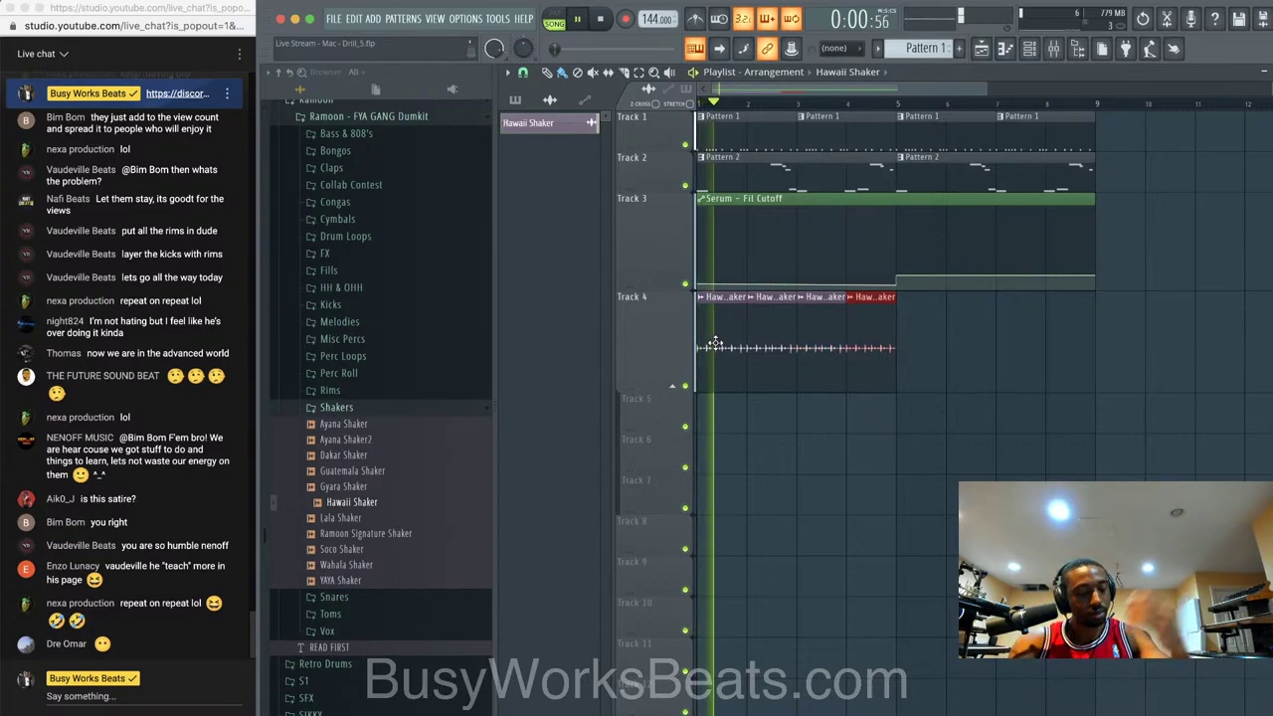
pyautogui.rightClick(902, 396)
pyautogui.hotkey('ctrl', 'n')
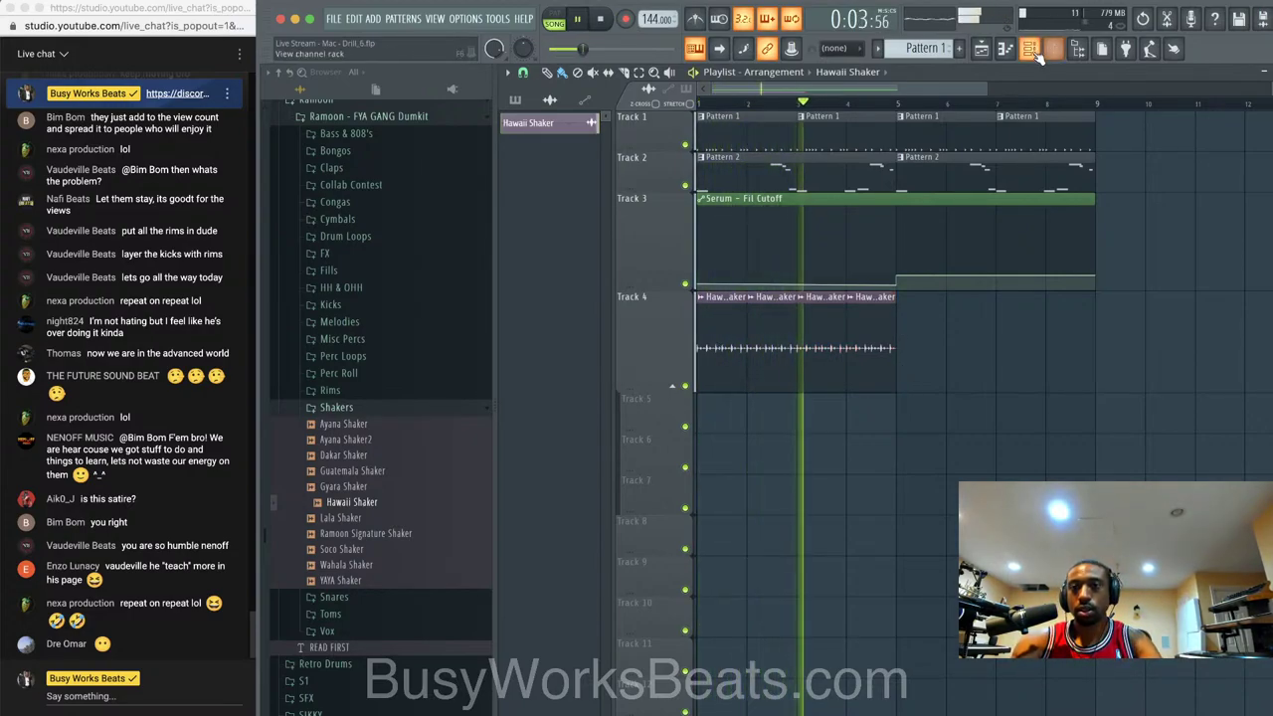
# - In Serum, set the ENV 2 attack to 144 ms and the filter resonance to 0%, and close the window
pyautogui.press('F6')
pyautogui.click(605, 74)
pyautogui.click(605, 83)
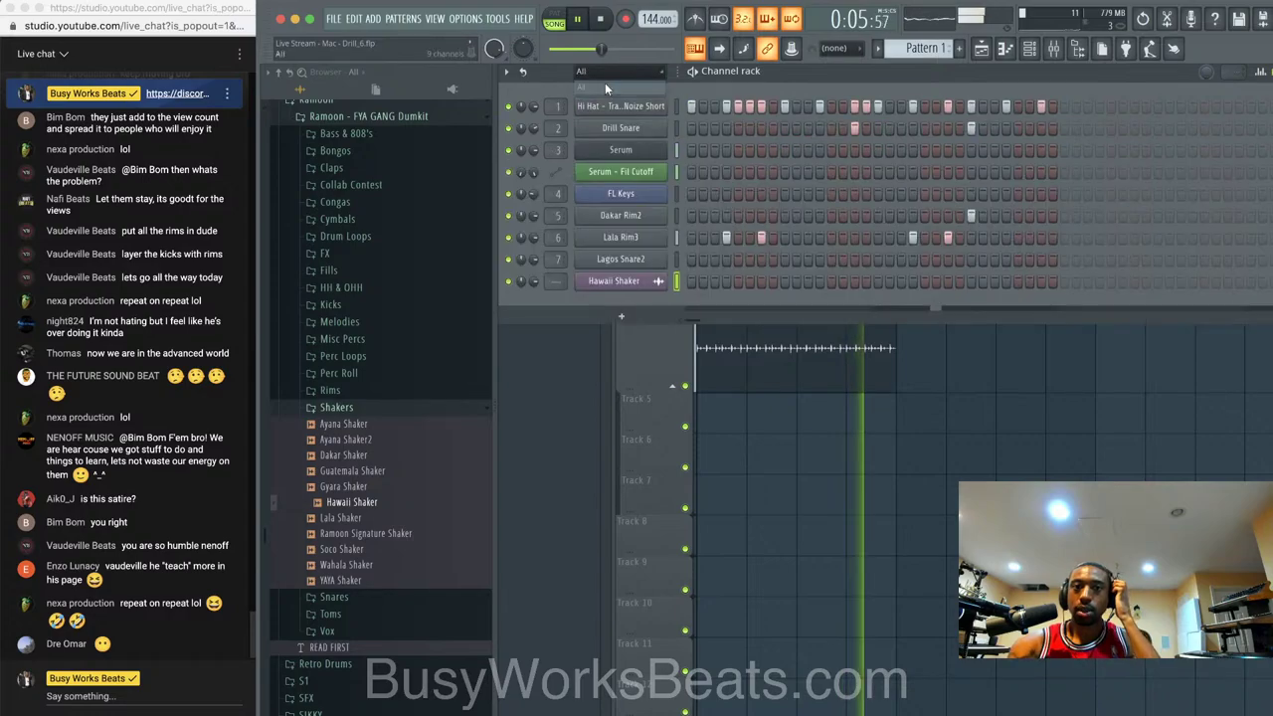
pyautogui.click(603, 151)
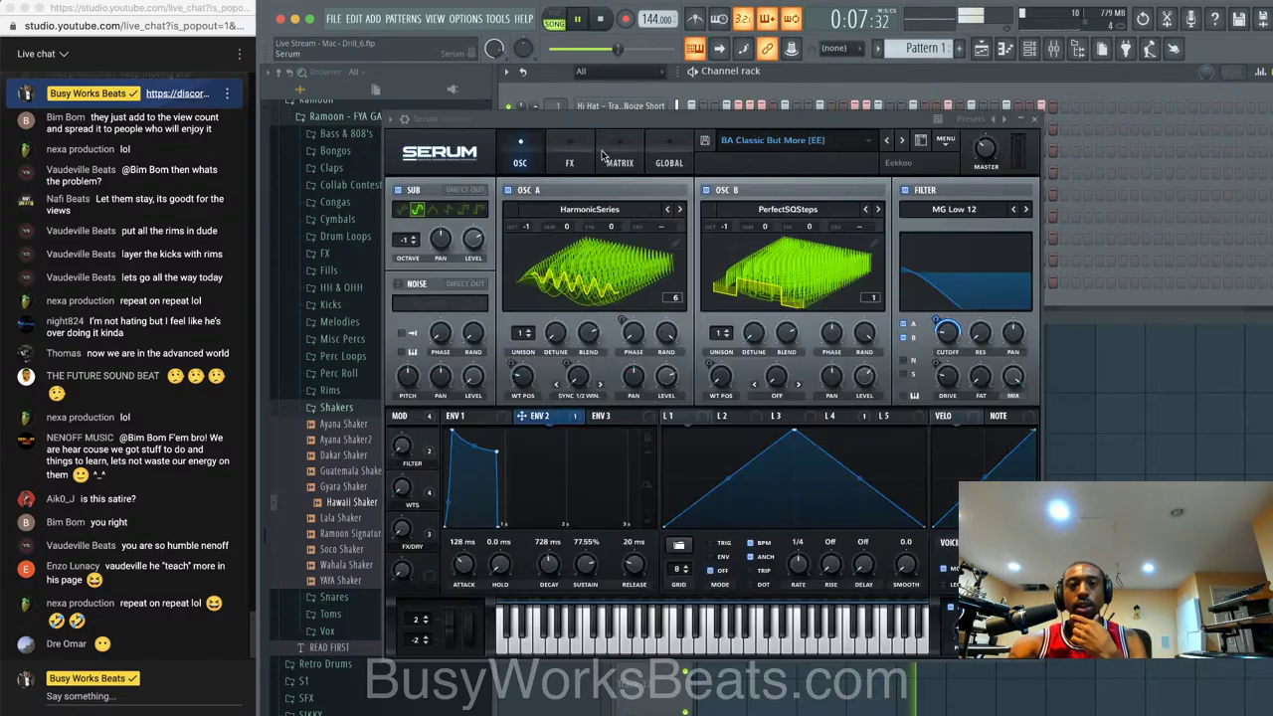
pyautogui.moveTo(474, 566); pyautogui.dragTo(473, 558)
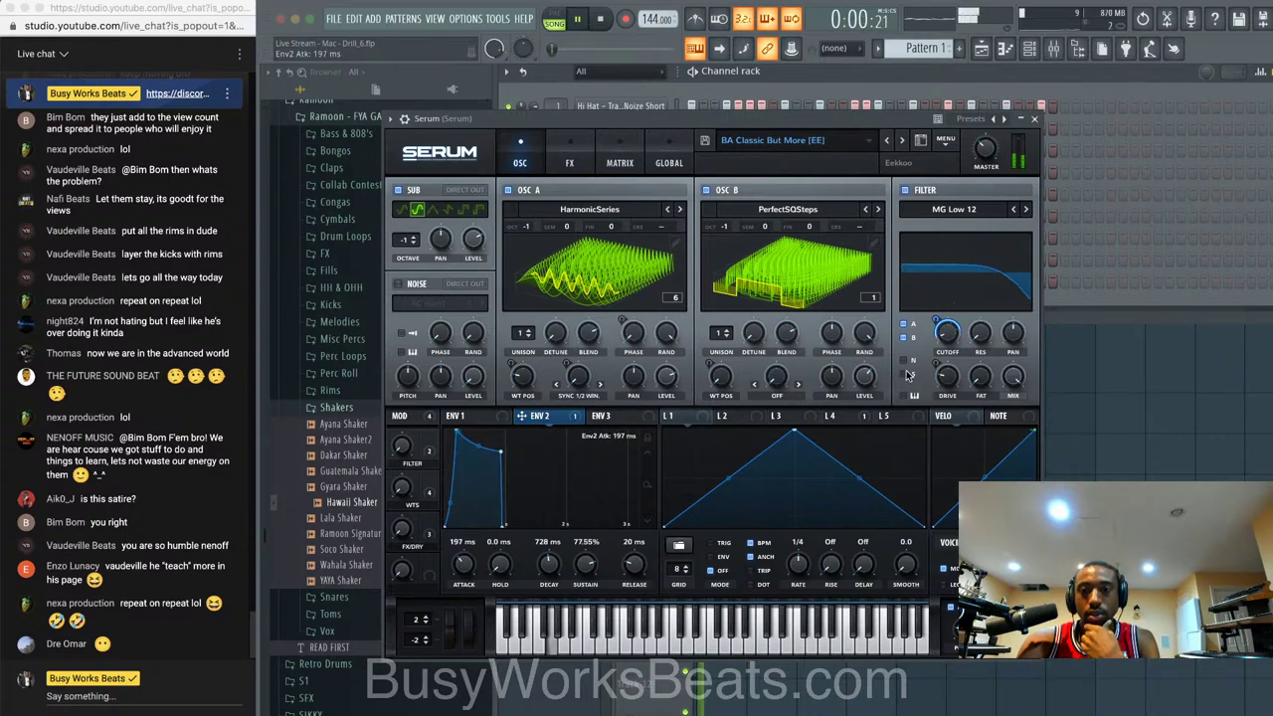
pyautogui.moveTo(981, 340); pyautogui.dragTo(985, 364)
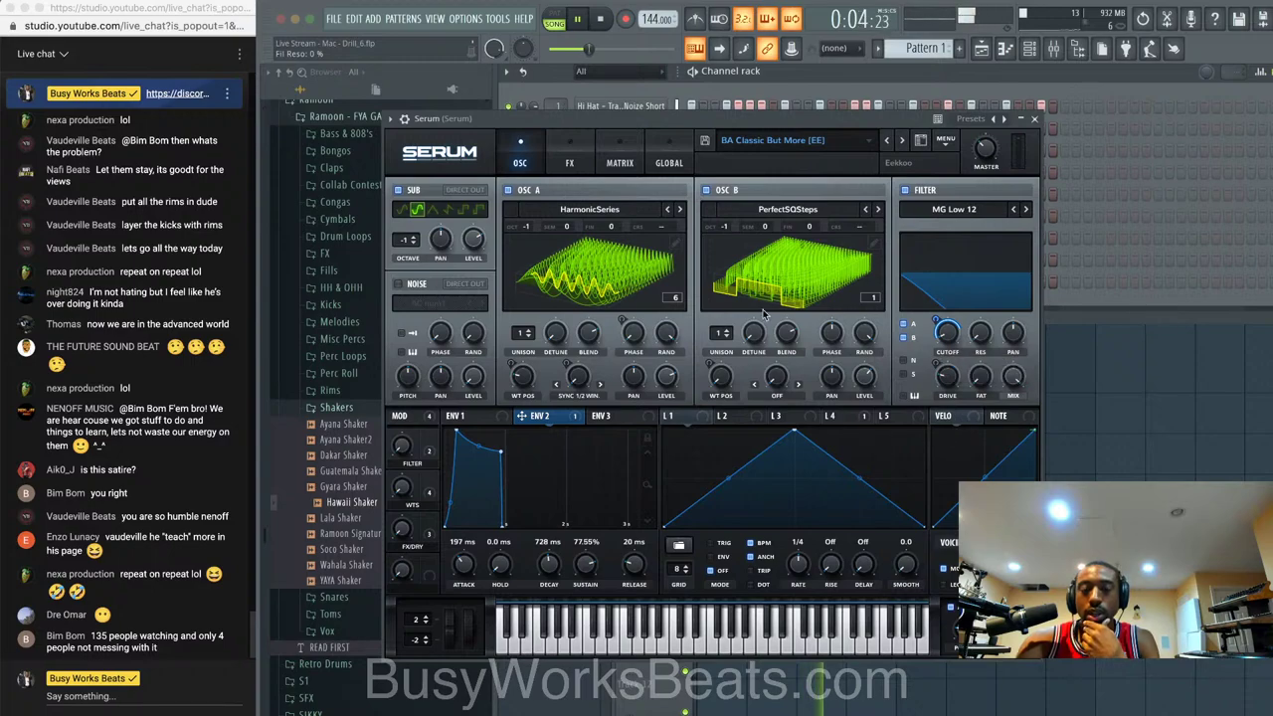
pyautogui.moveTo(462, 564); pyautogui.dragTo(464, 579)
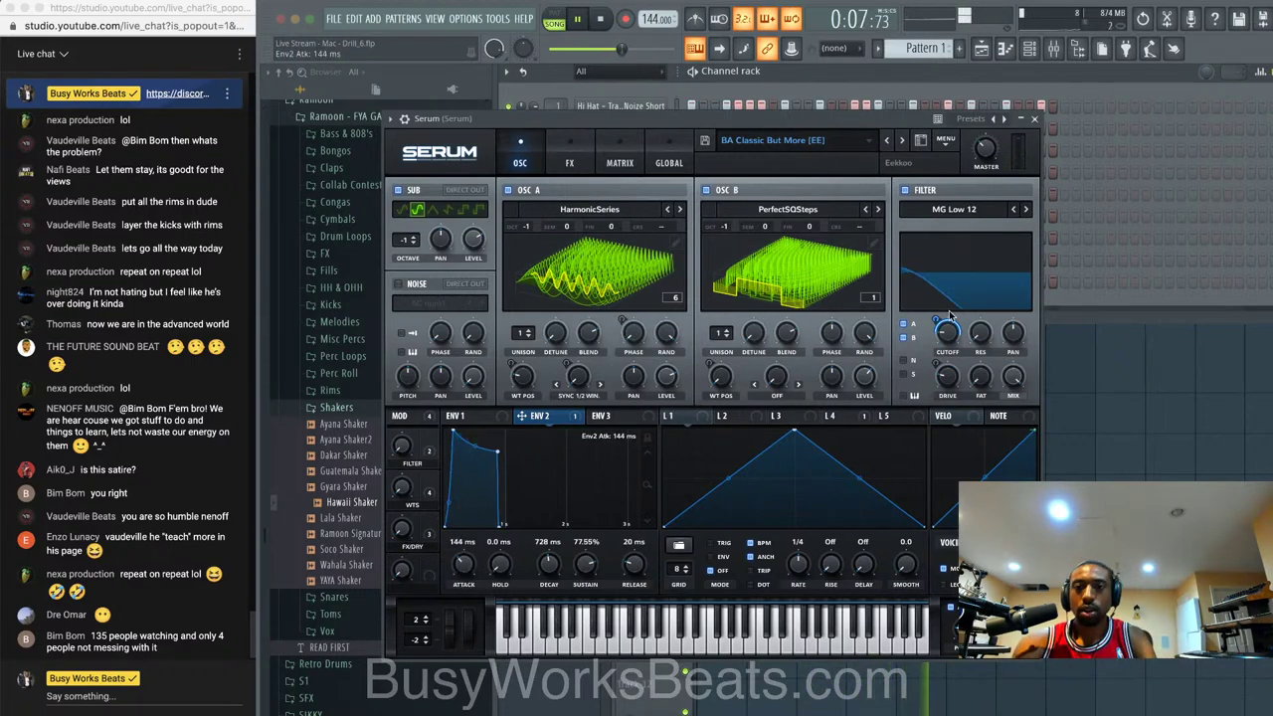
pyautogui.click(1036, 119)
# - Duplicate the four Hawaii Shaker clips on Track 4 into bars 5 to 8 of the playlist
pyautogui.rightClick(917, 416)
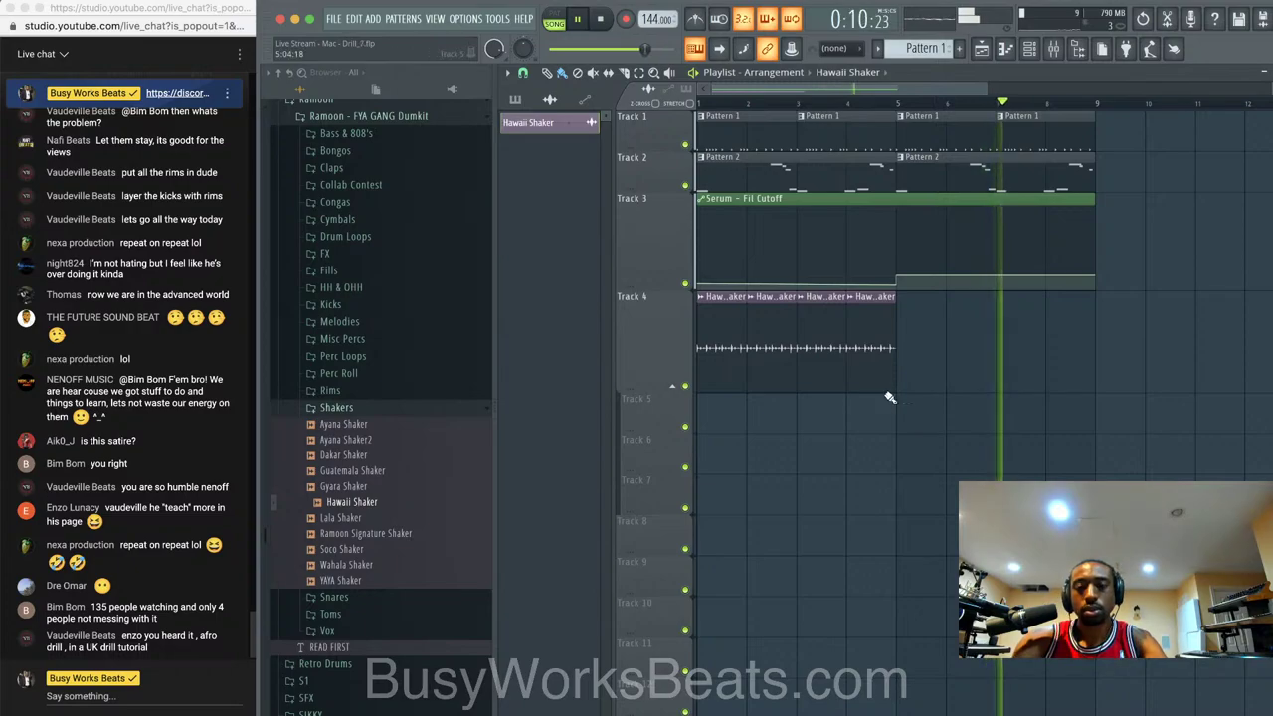
pyautogui.moveTo(890, 390); pyautogui.dragTo(733, 296)
pyautogui.hotkey('ctrl', 'b')
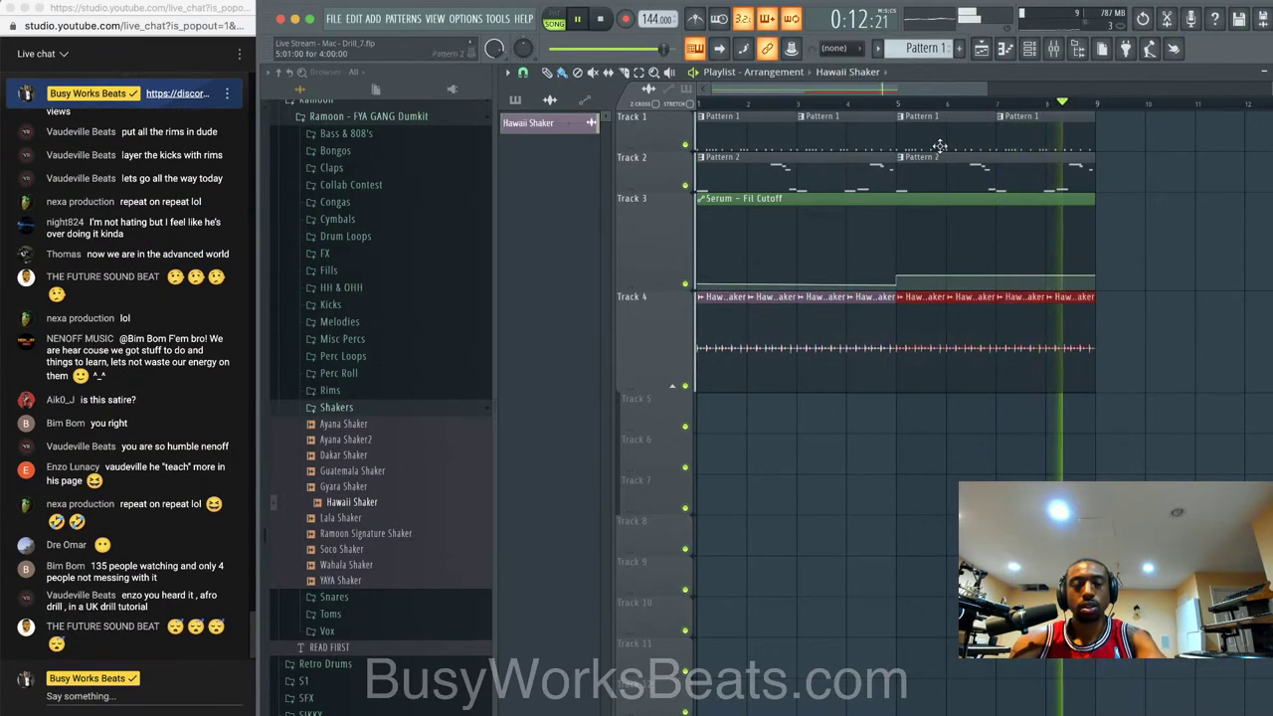
# - Route the Hawaii Shaker channel to mixer track 9 and return to the channel rack
pyautogui.press('F6')
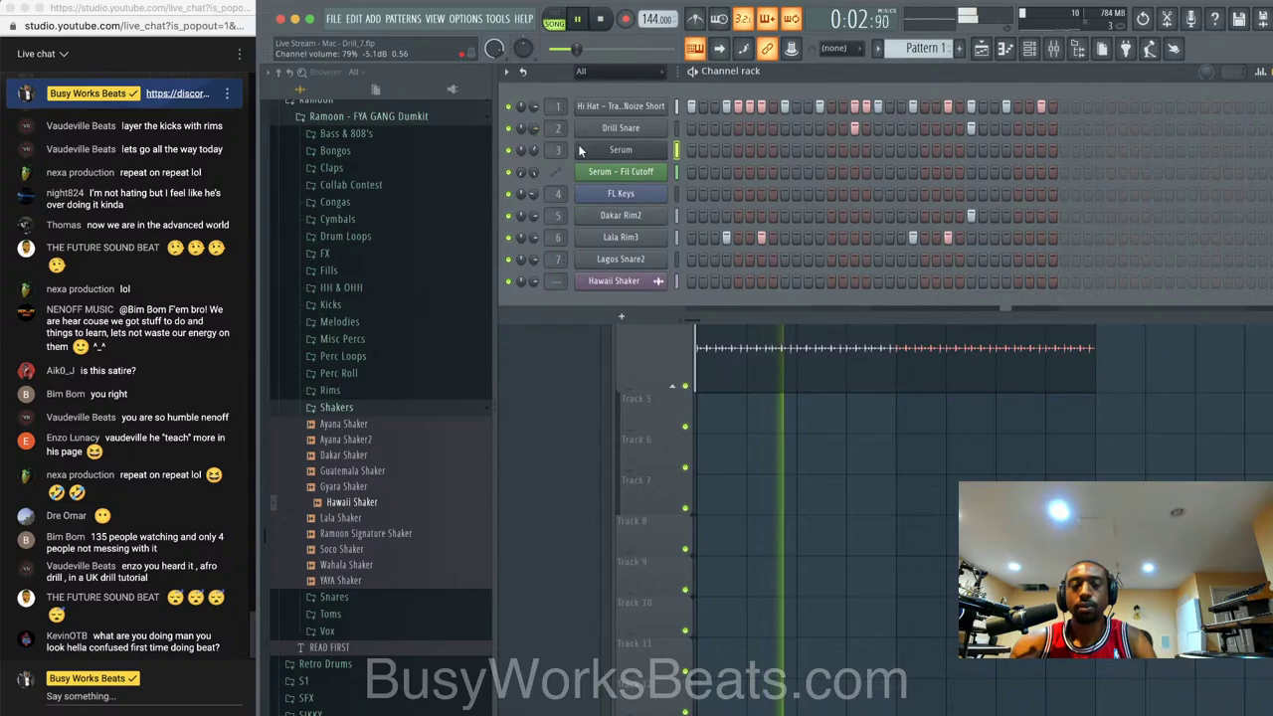
pyautogui.click(677, 282)
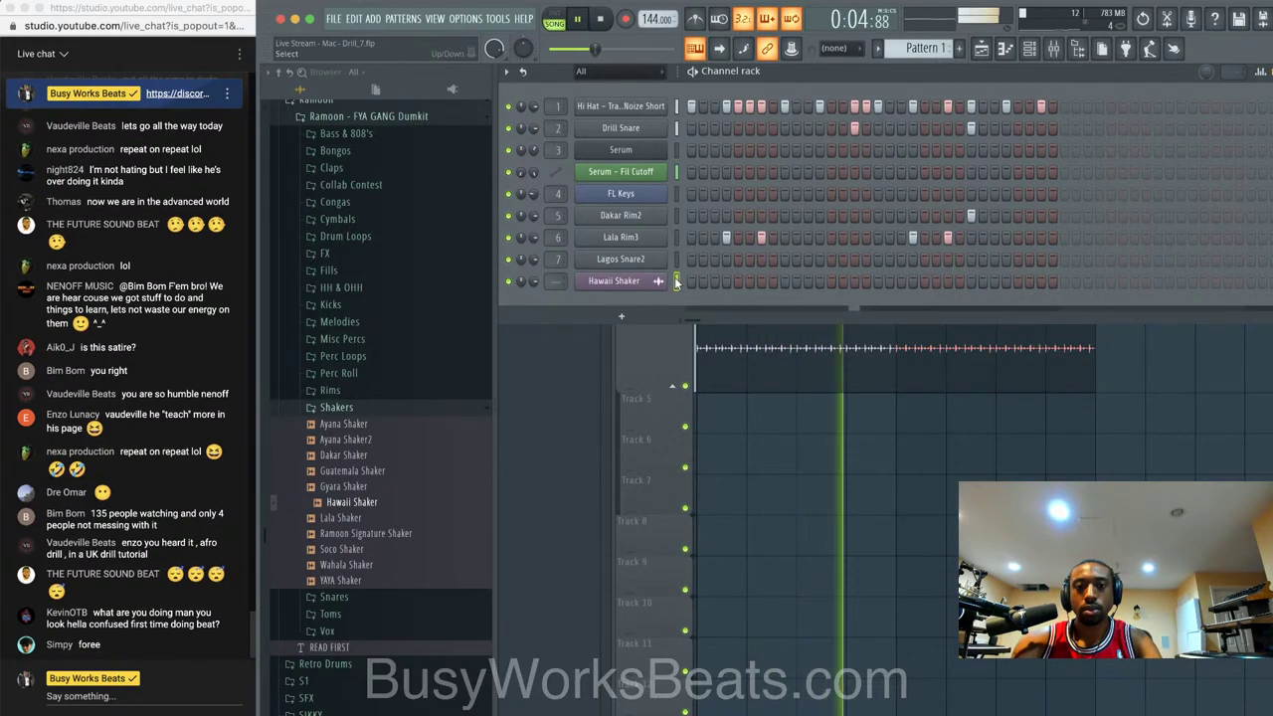
pyautogui.press('super+l')
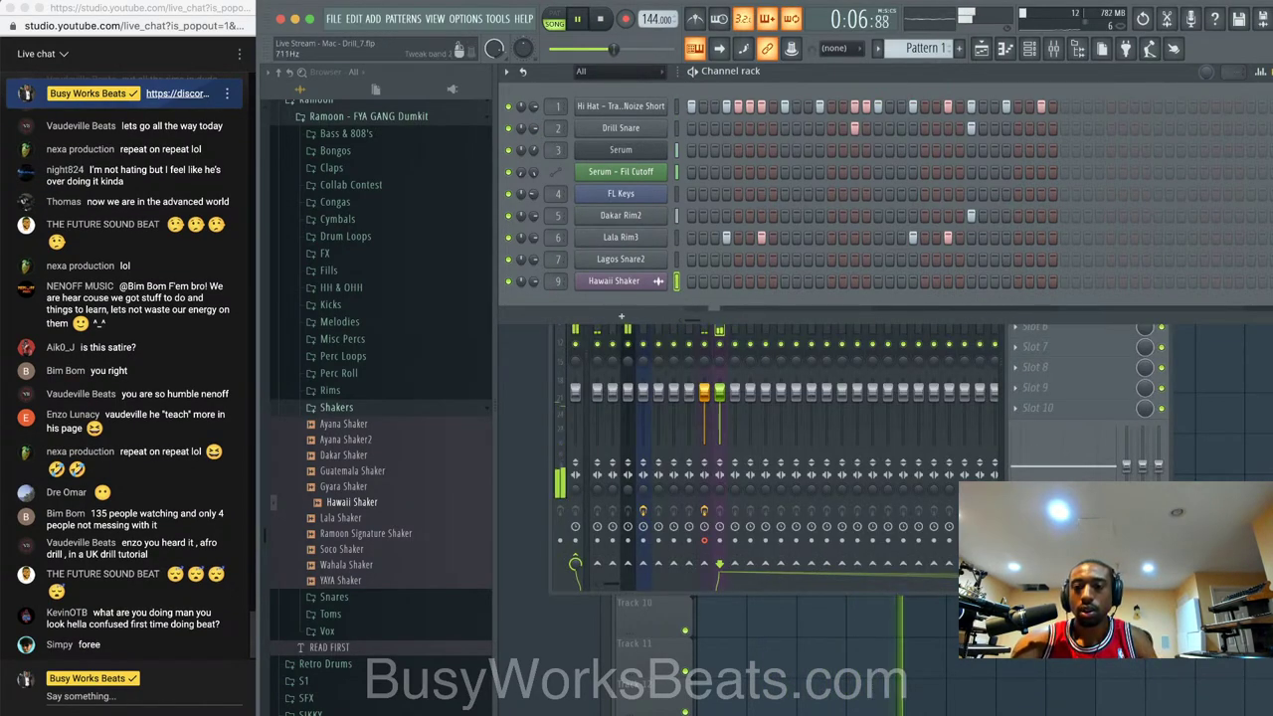
pyautogui.click(753, 361)
pyautogui.click(1163, 184)
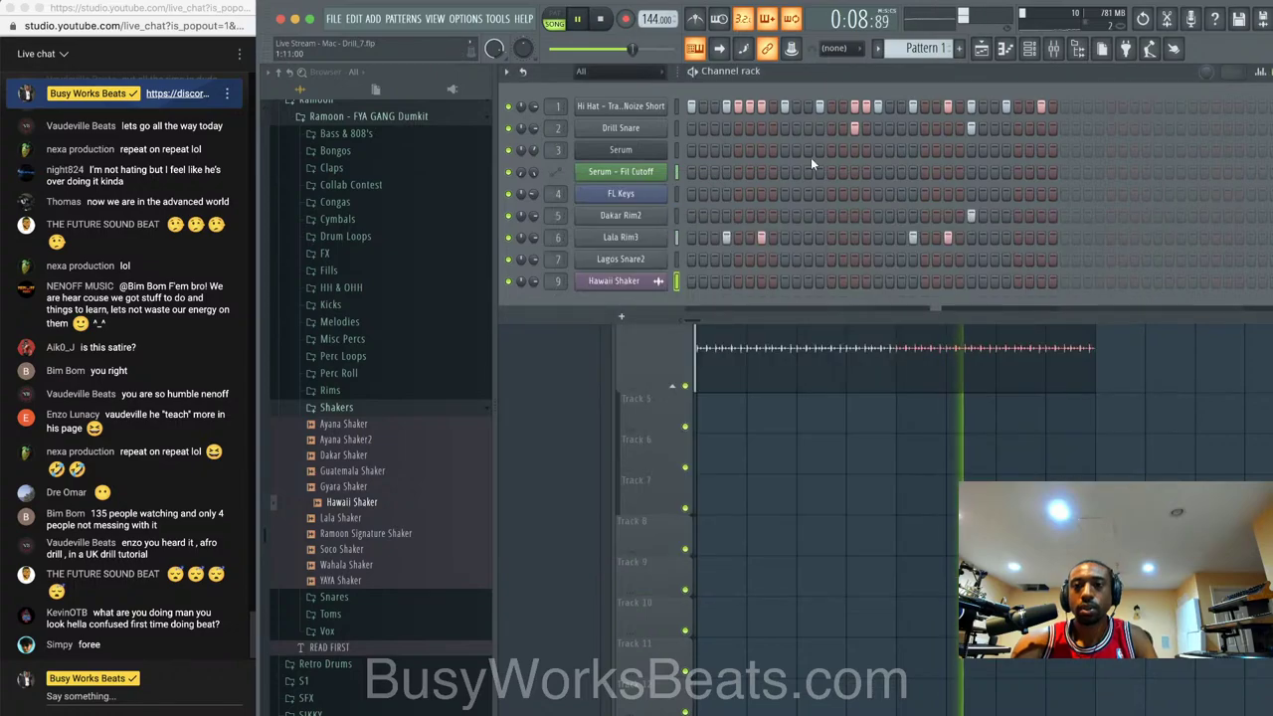
pyautogui.scroll(-3, 370, 421)
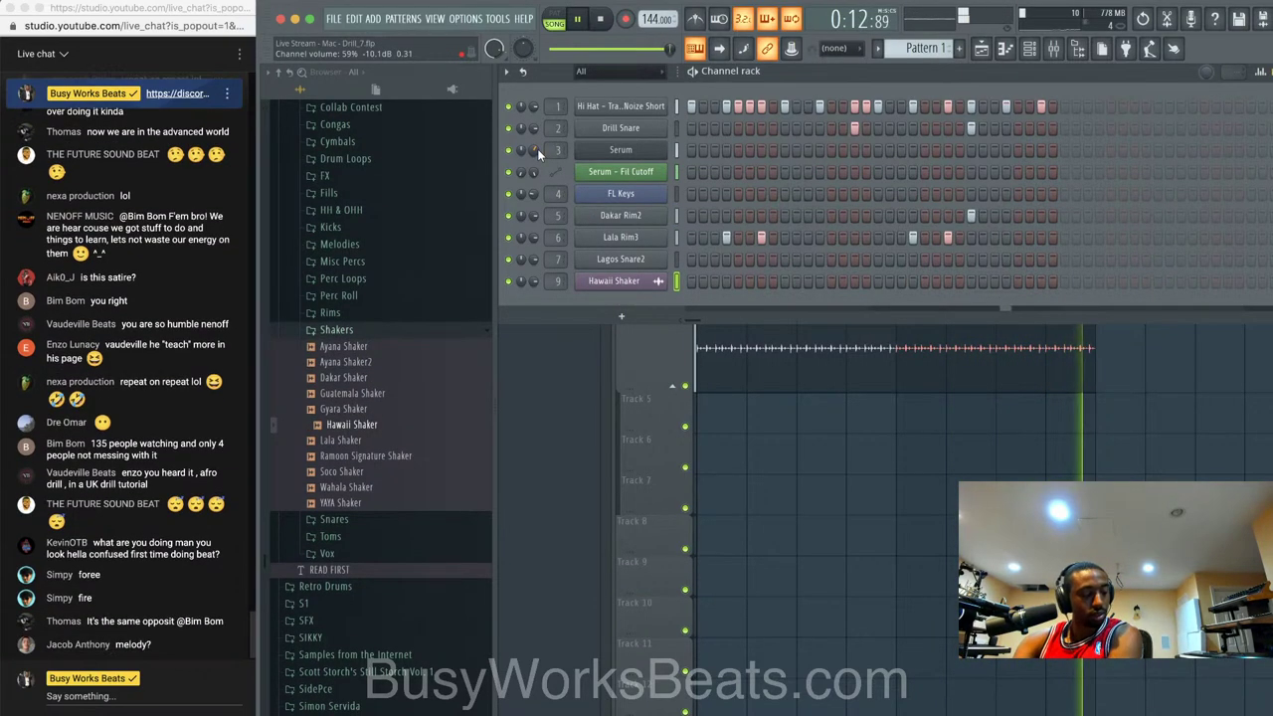
# - Audition samples in the kit's Melodies folder, including Gara 106 D Minor and Moomba 96 BPM G Minor
pyautogui.scroll(2, 428, 323)
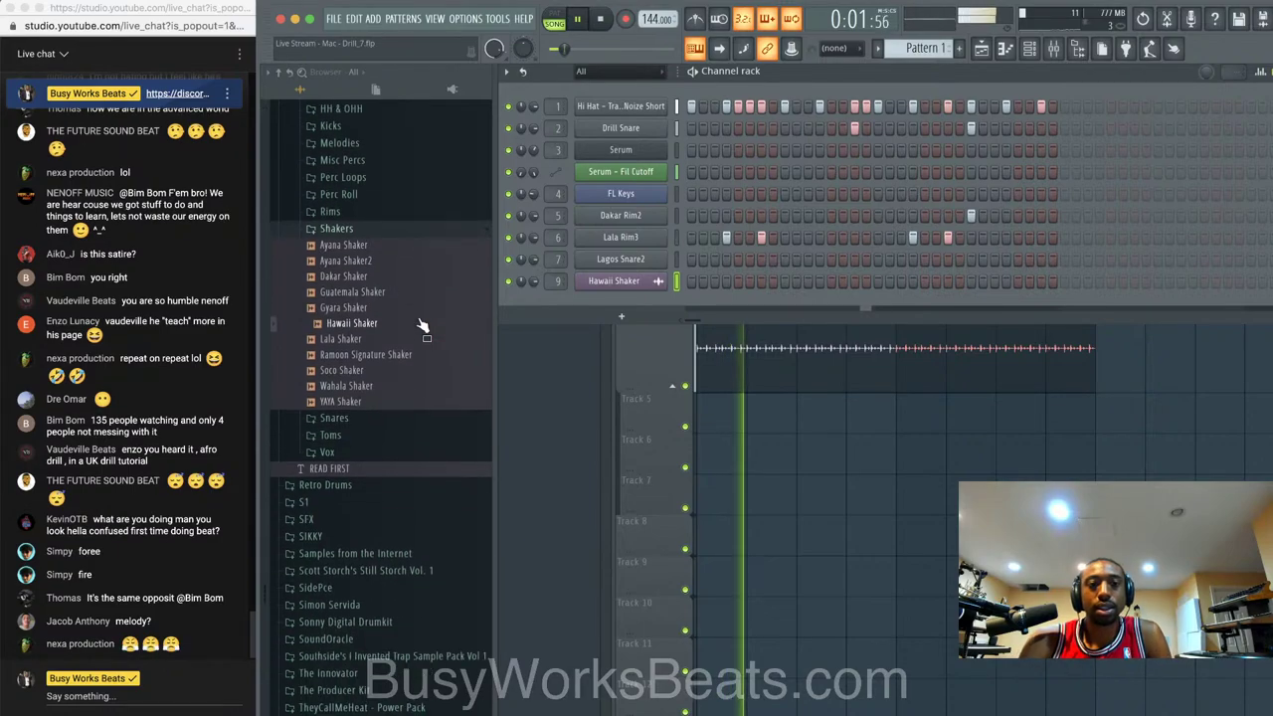
pyautogui.click(370, 297)
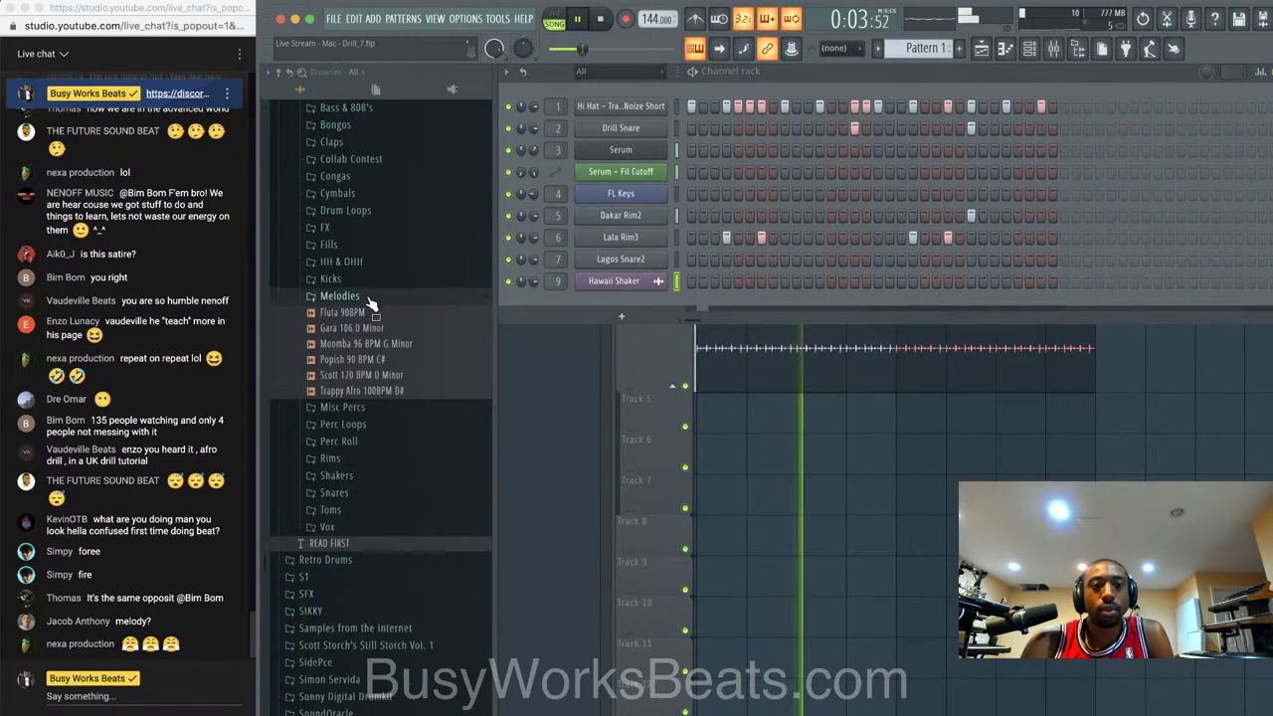
pyautogui.click(368, 311)
pyautogui.click(368, 328)
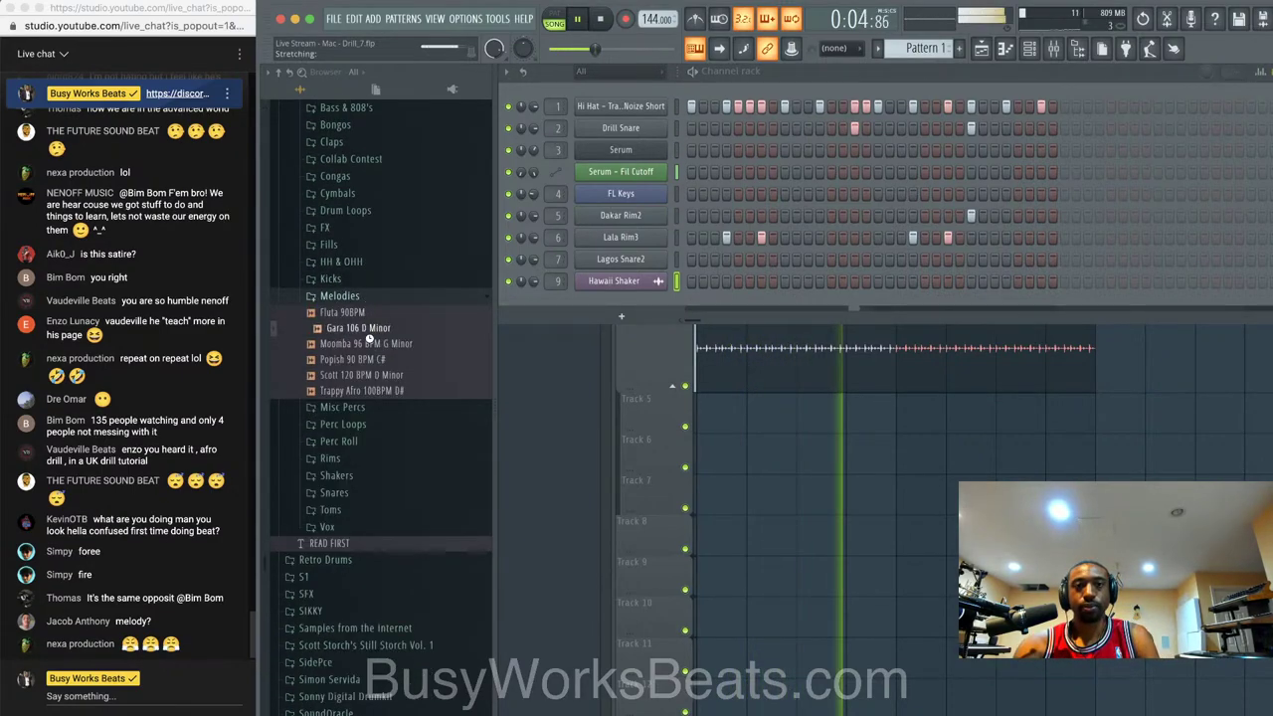
pyautogui.click(369, 344)
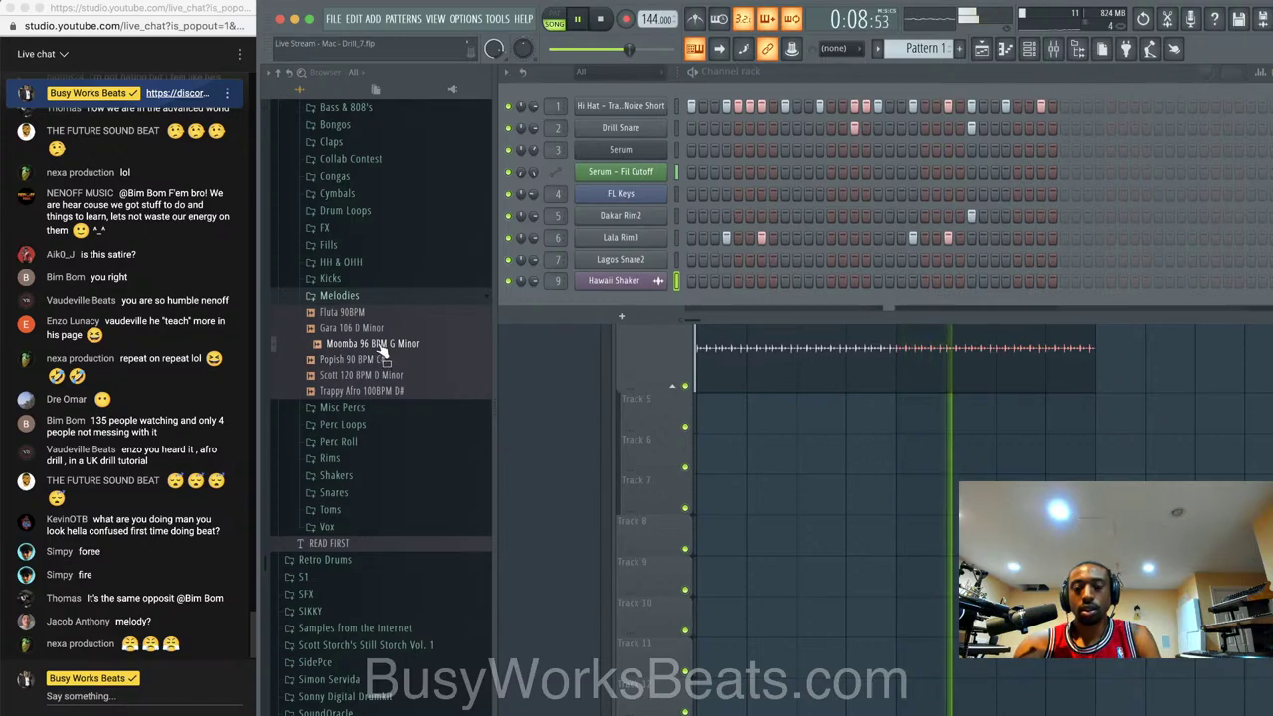
# - Place the Moomba 96 BPM G Minor sample on Track 5 from bar 1 and trim it at the end of bar 8
pyautogui.moveTo(383, 353); pyautogui.dragTo(702, 426)
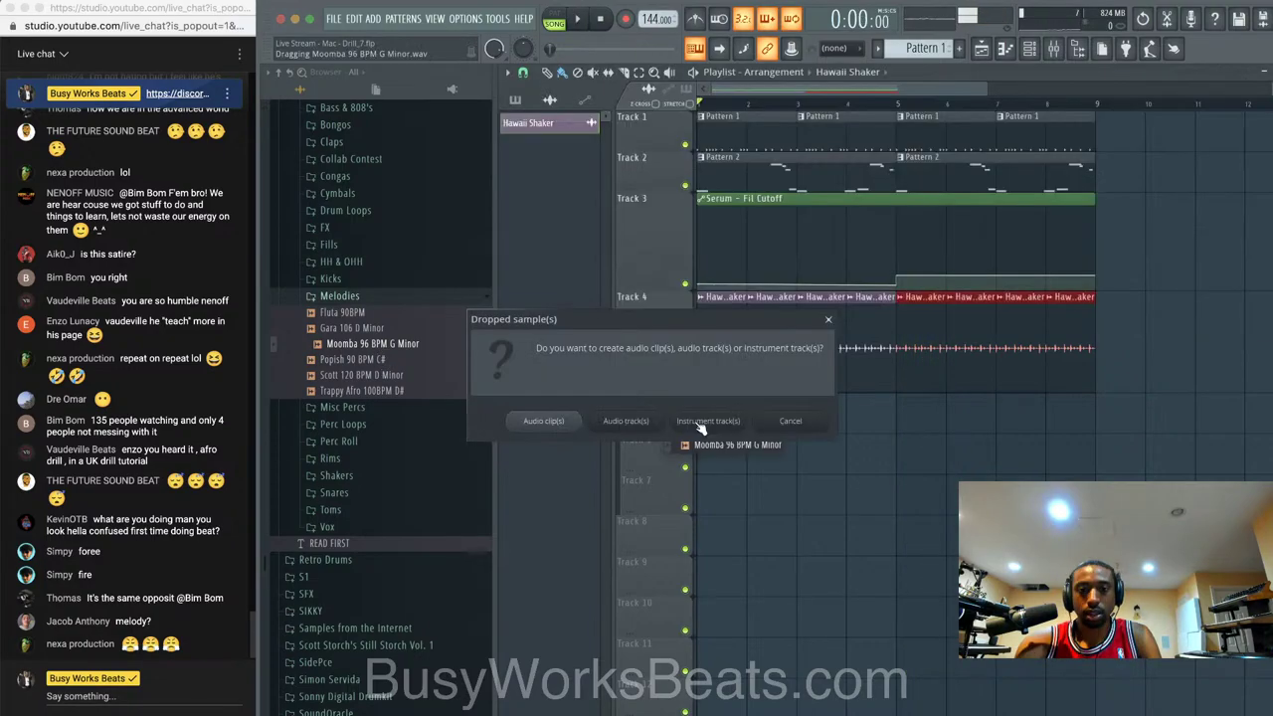
pyautogui.click(828, 320)
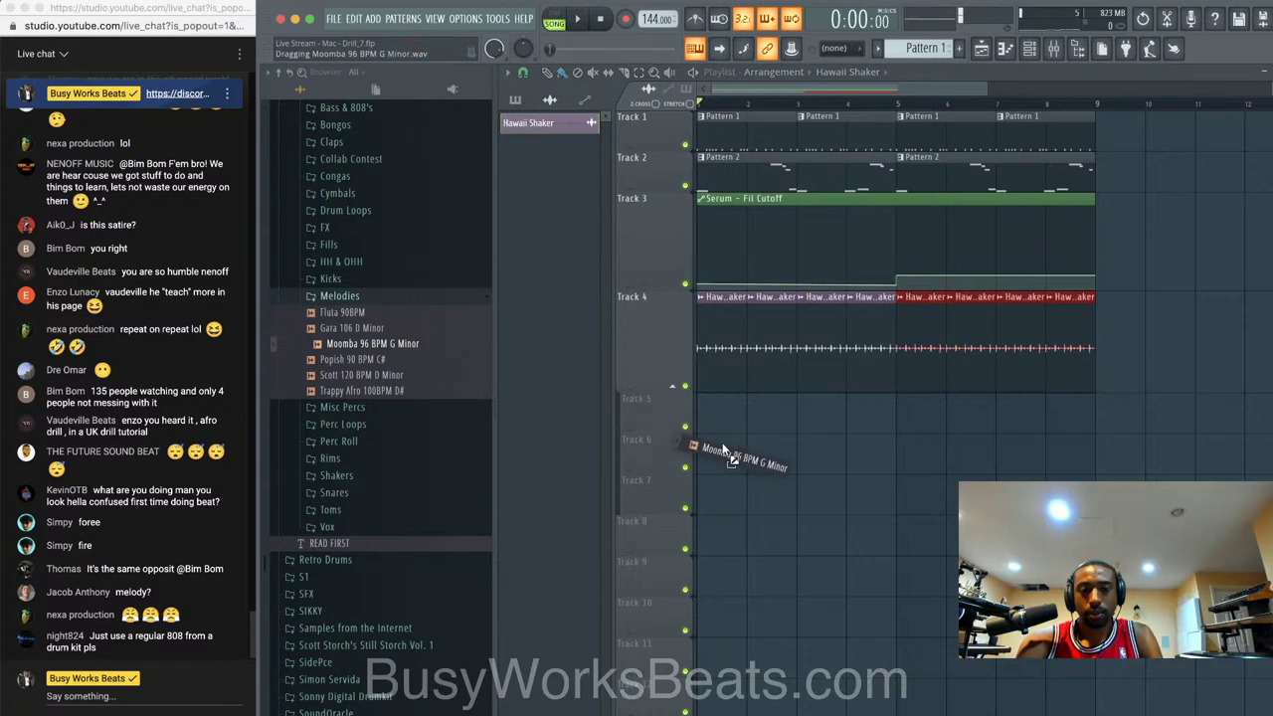
pyautogui.moveTo(712, 425); pyautogui.dragTo(710, 423)
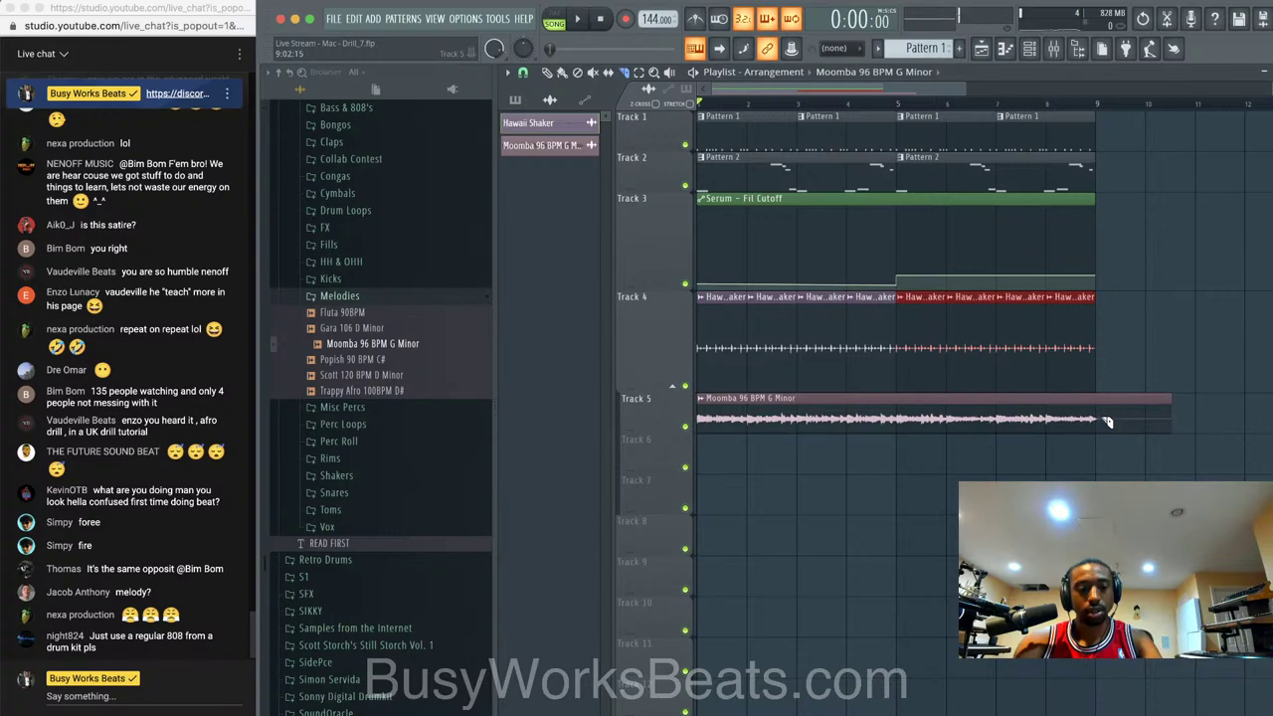
pyautogui.moveTo(1107, 422); pyautogui.dragTo(1100, 422)
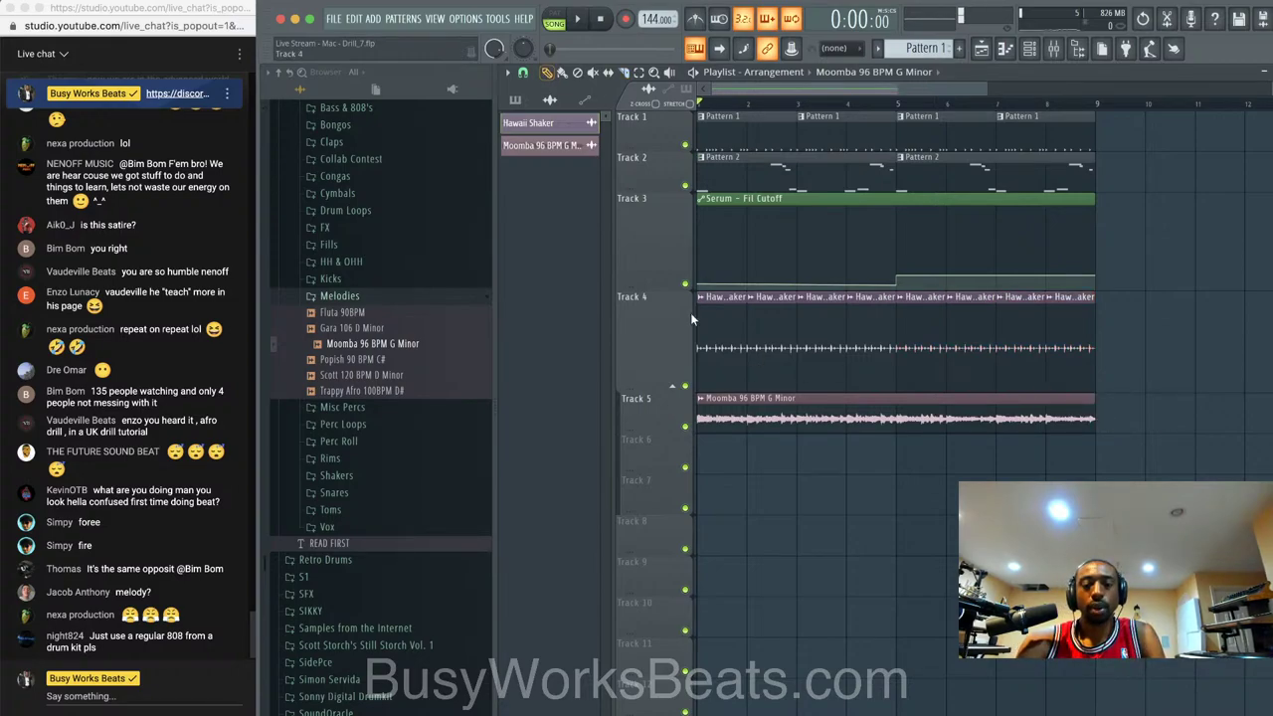
# - Make the Moomba clip unique as a sample, saving it as Moomba 96 BPM G Minor - Part_1 in the Melodies folder
pyautogui.click(707, 404)
pyautogui.click(851, 425)
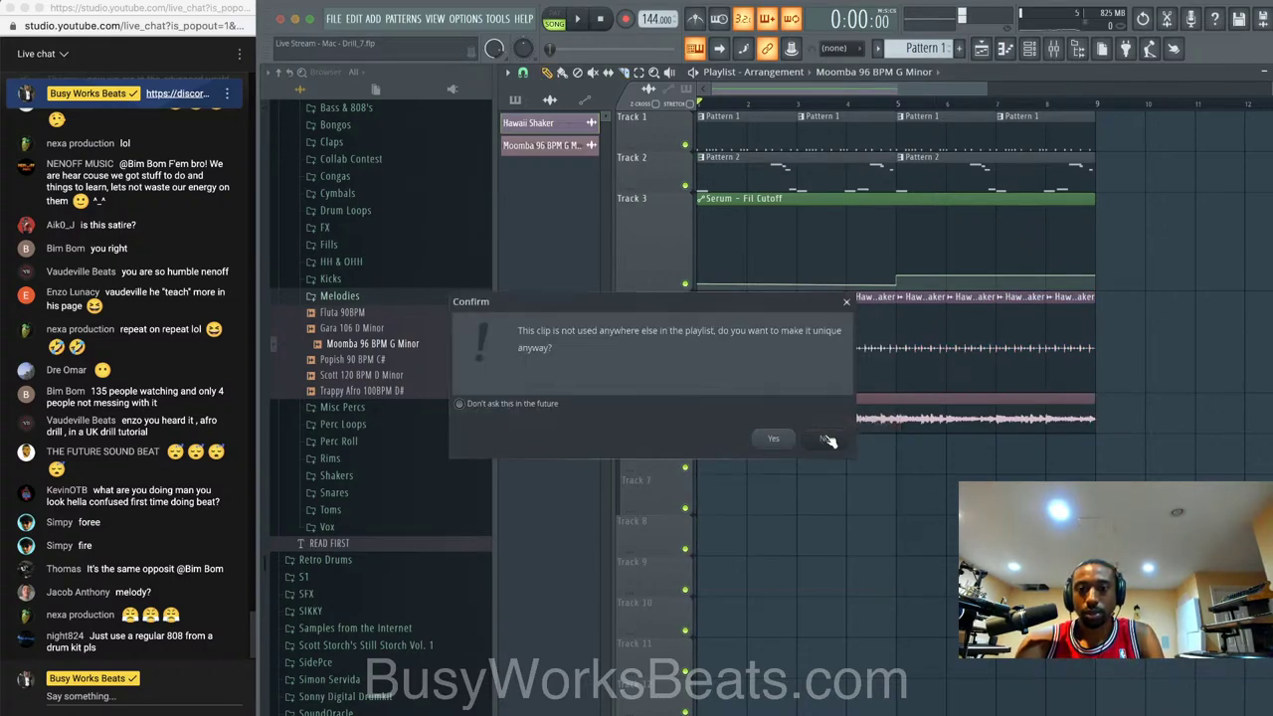
pyautogui.click(780, 442)
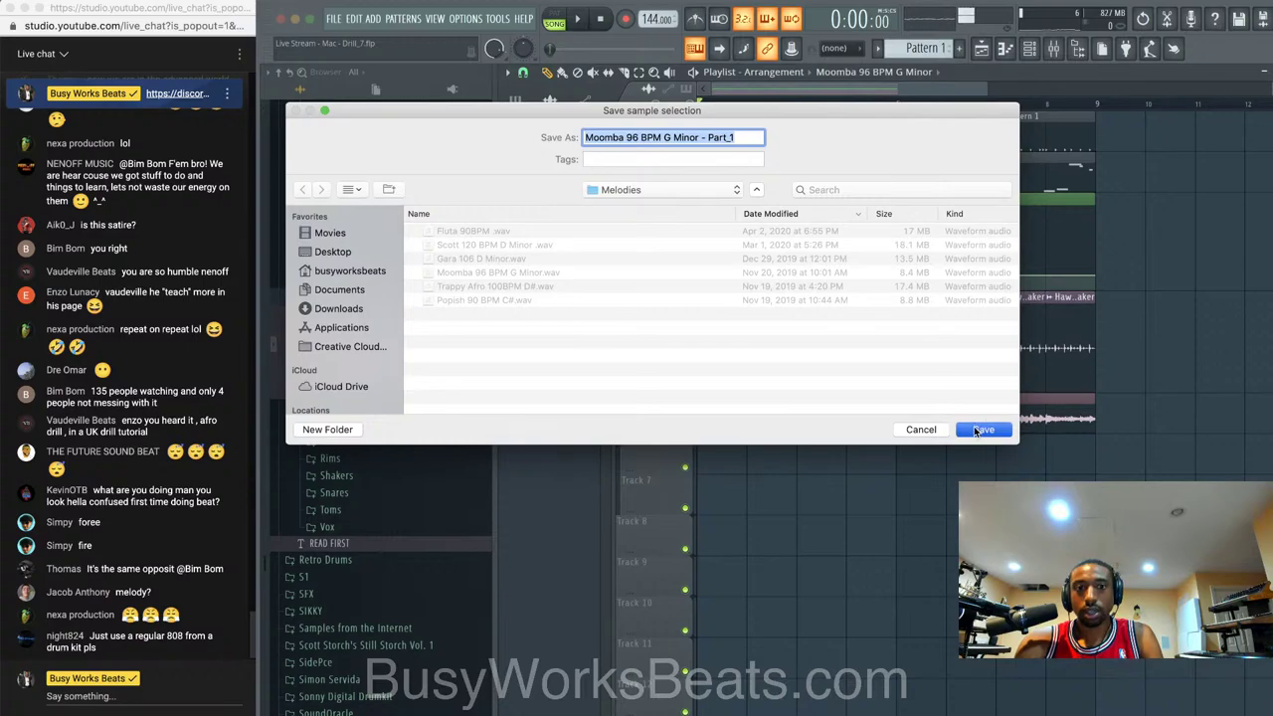
pyautogui.click(974, 426)
# - Set the Part_1 sample's time stretching to Stretch mode with a pitch shift of -1200 cents, audition it, and close its channel settings
pyautogui.rightClick(708, 403)
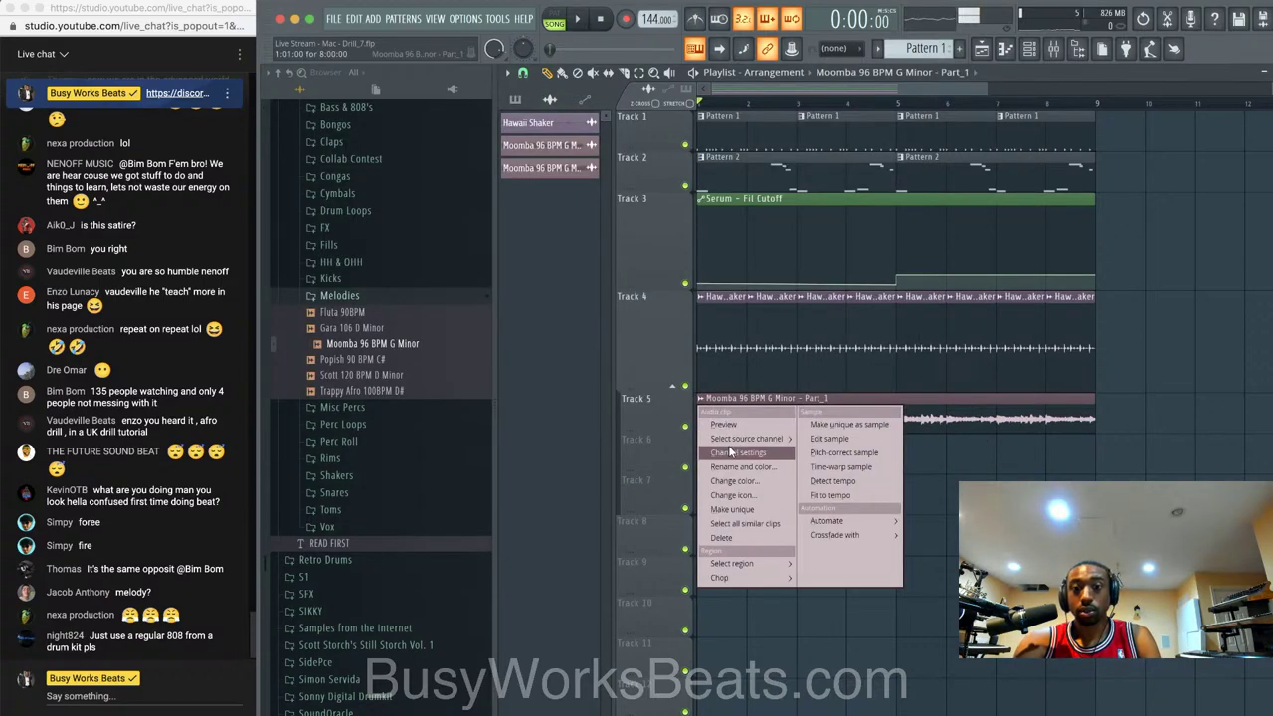
pyautogui.click(730, 452)
pyautogui.click(853, 183)
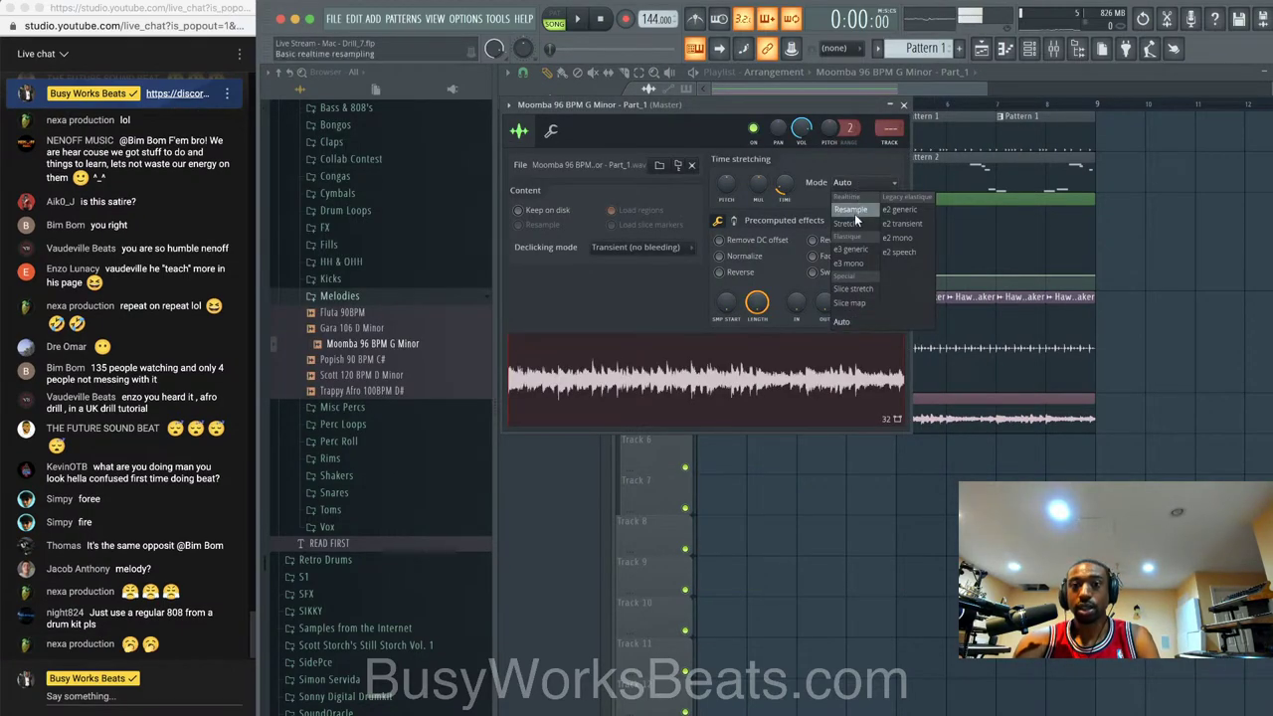
pyautogui.click(854, 220)
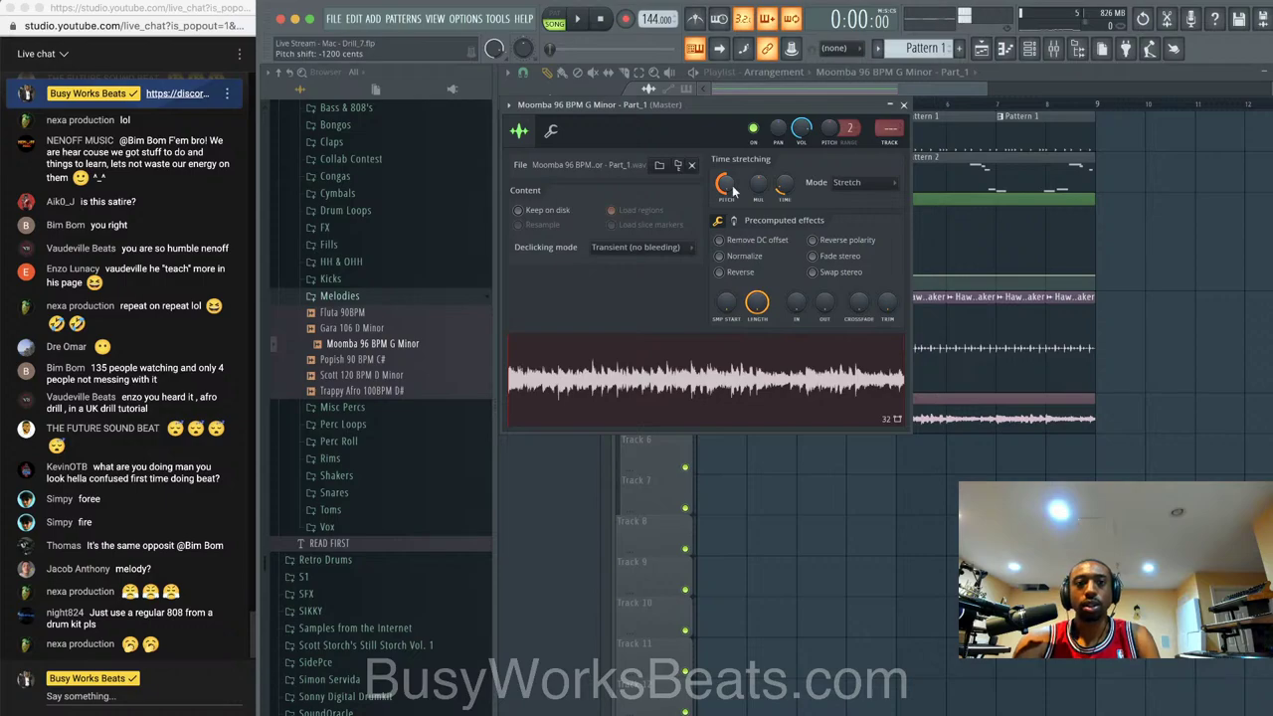
pyautogui.press('space')
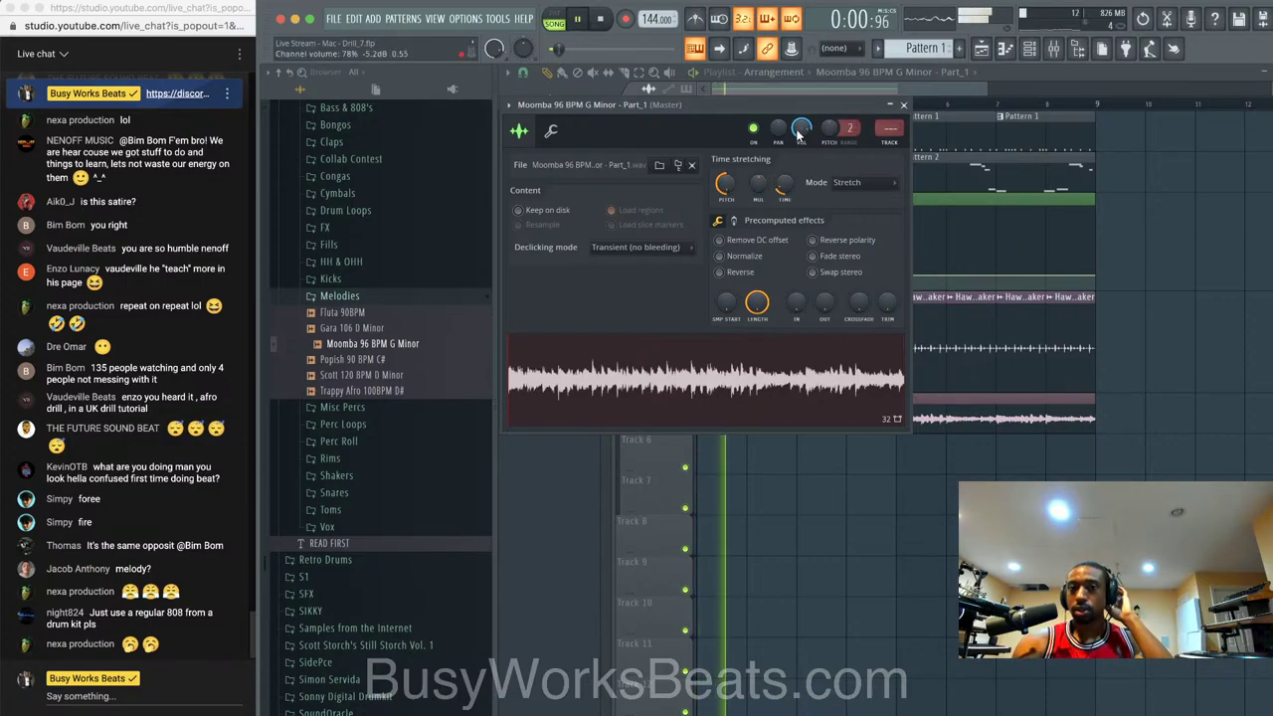
pyautogui.click(904, 104)
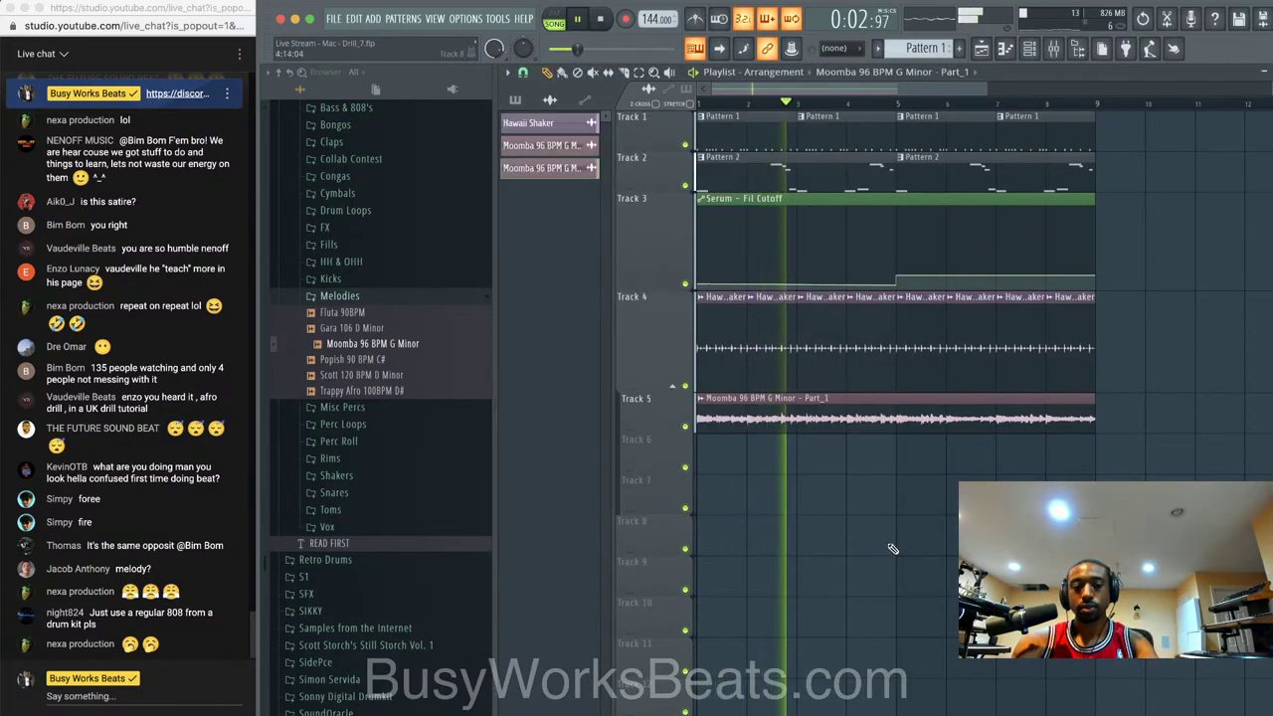
# - Stop playback and route the Moomba Part_1 channel to mixer track 10
pyautogui.click(1029, 49)
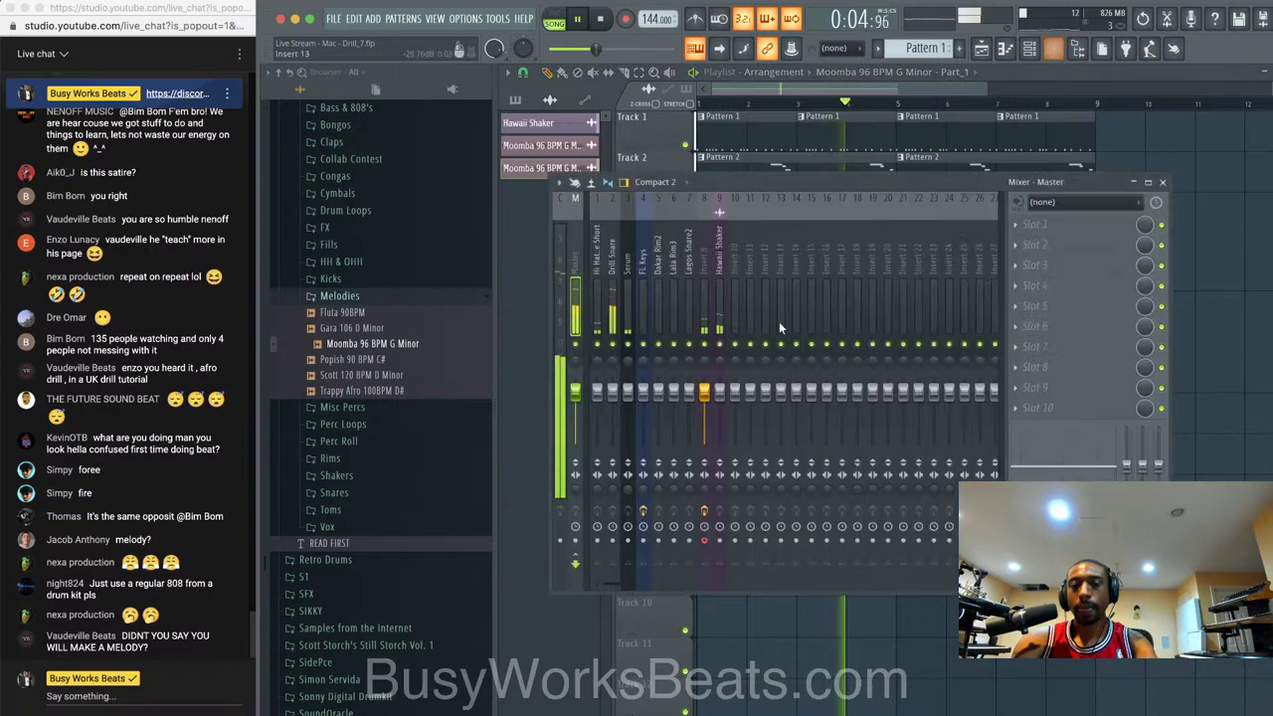
pyautogui.press('space')
pyautogui.click(1029, 52)
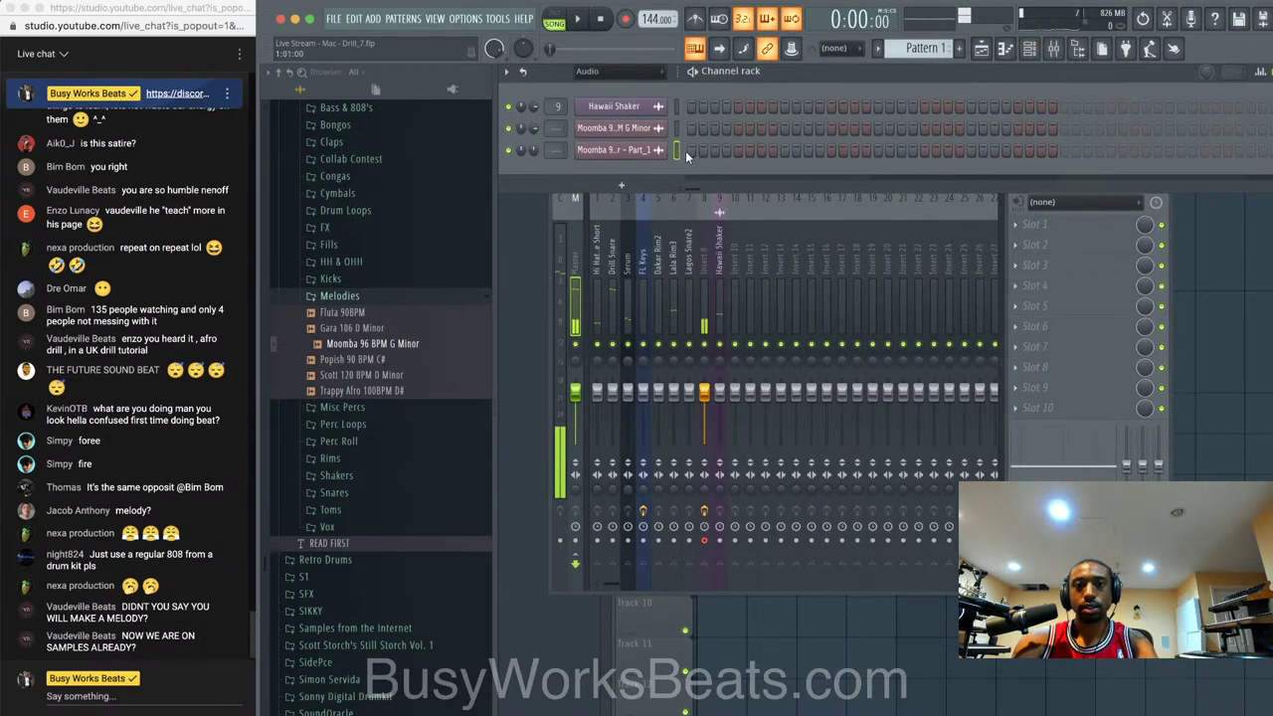
pyautogui.hotkey('ctrl', 'l')
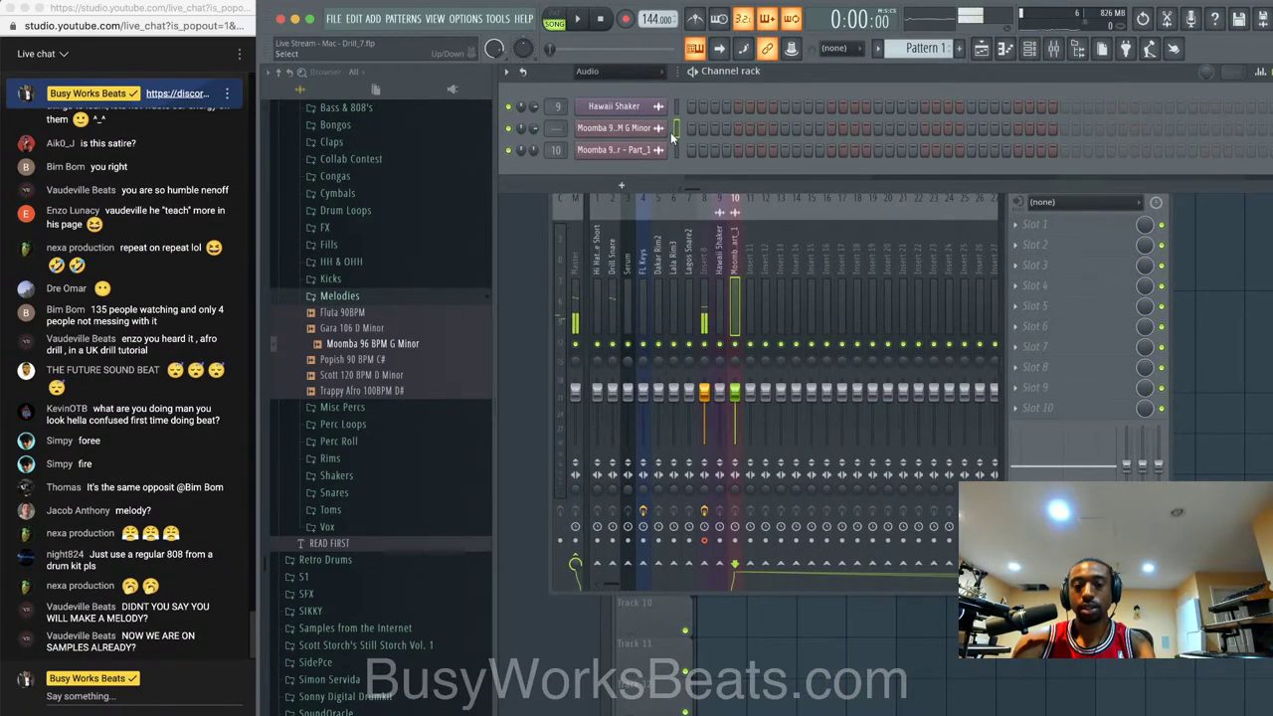
# - Delete the original Moomba 96 BPM G Minor channel and return to the playlist
pyautogui.rightClick(657, 139)
pyautogui.click(838, 283)
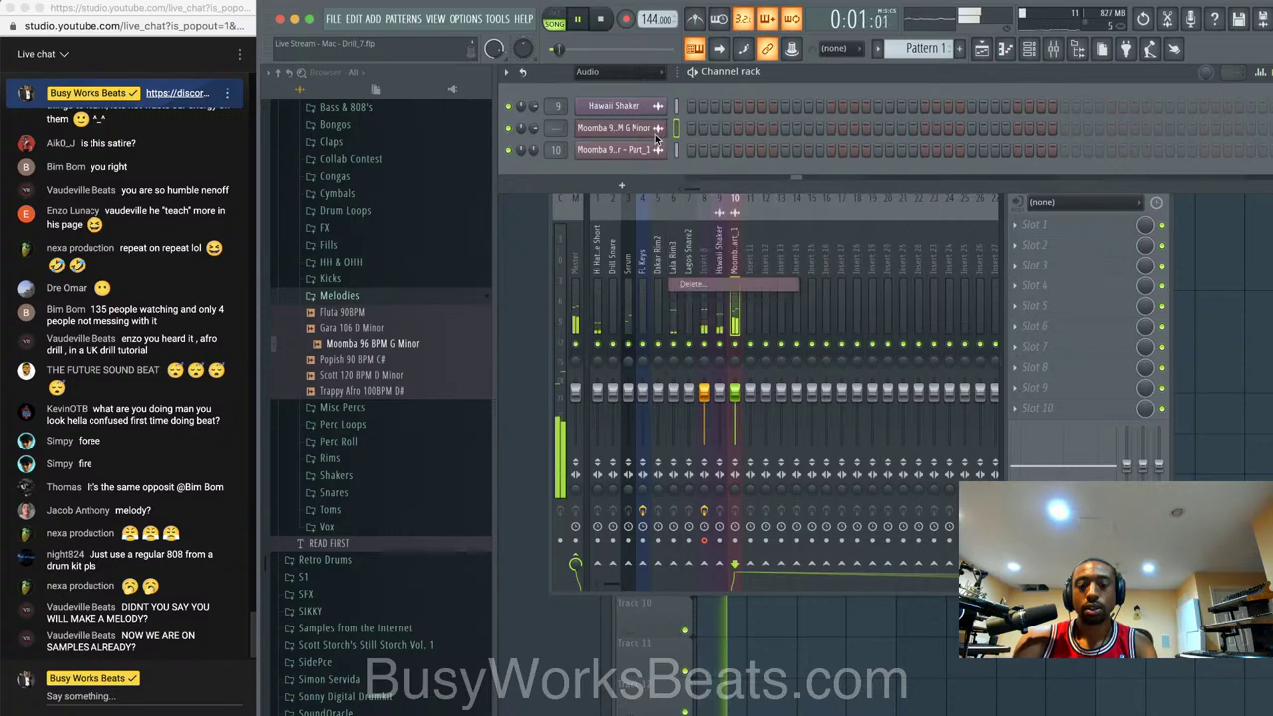
pyautogui.press('F5')
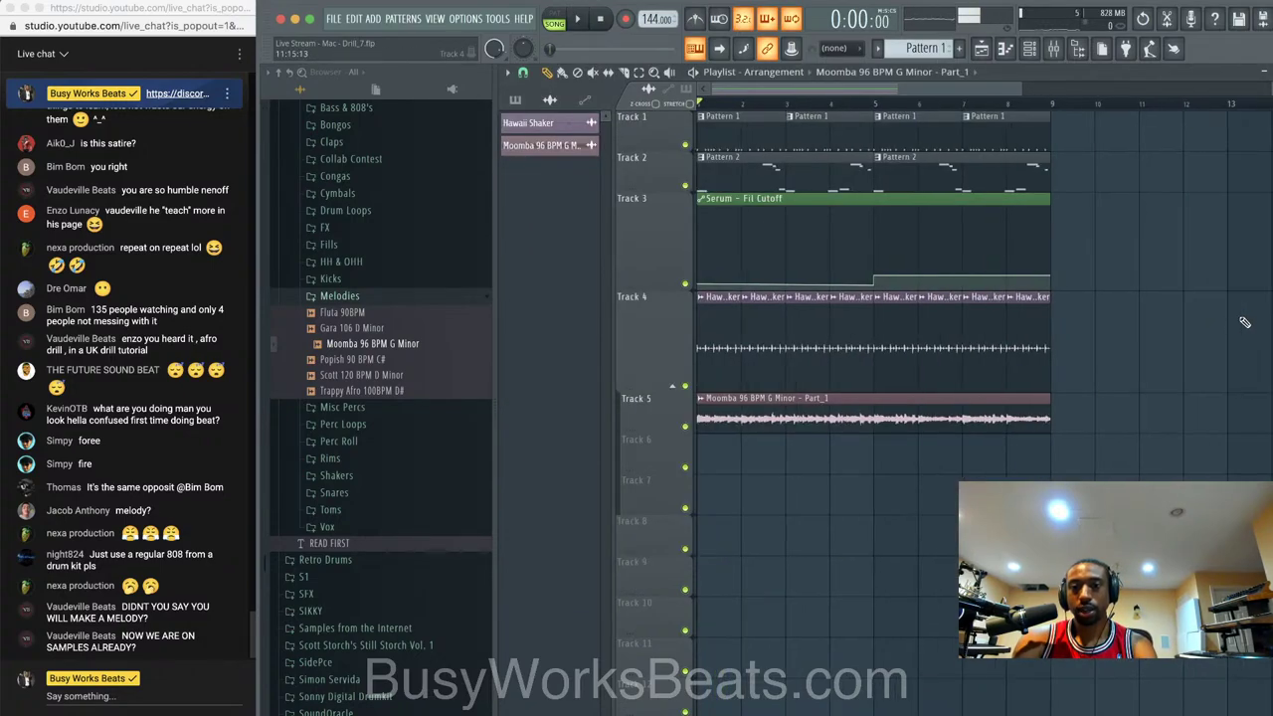
# - Stretch the Moomba clip on Track 5 to 16 bars and duplicate all clips on Tracks 1 to 4 into bars 9 to 16
pyautogui.scroll(-3, 1067, 434)
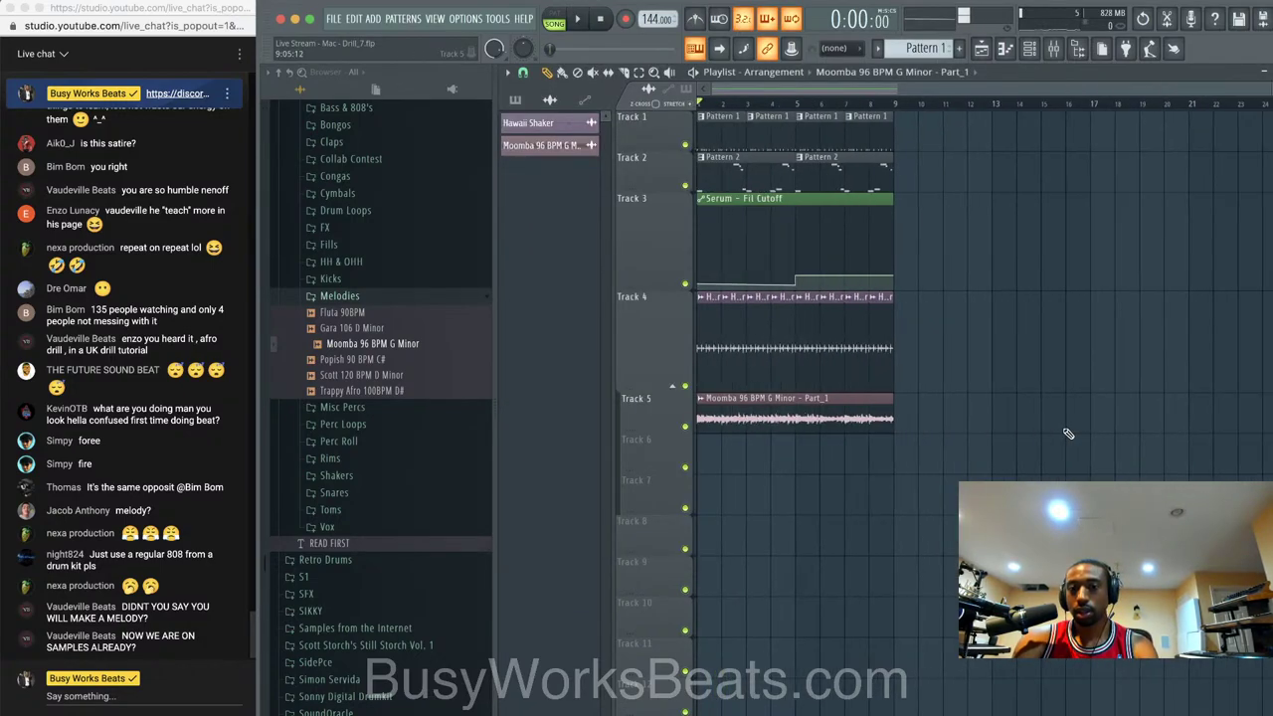
pyautogui.moveTo(891, 420); pyautogui.dragTo(1090, 420)
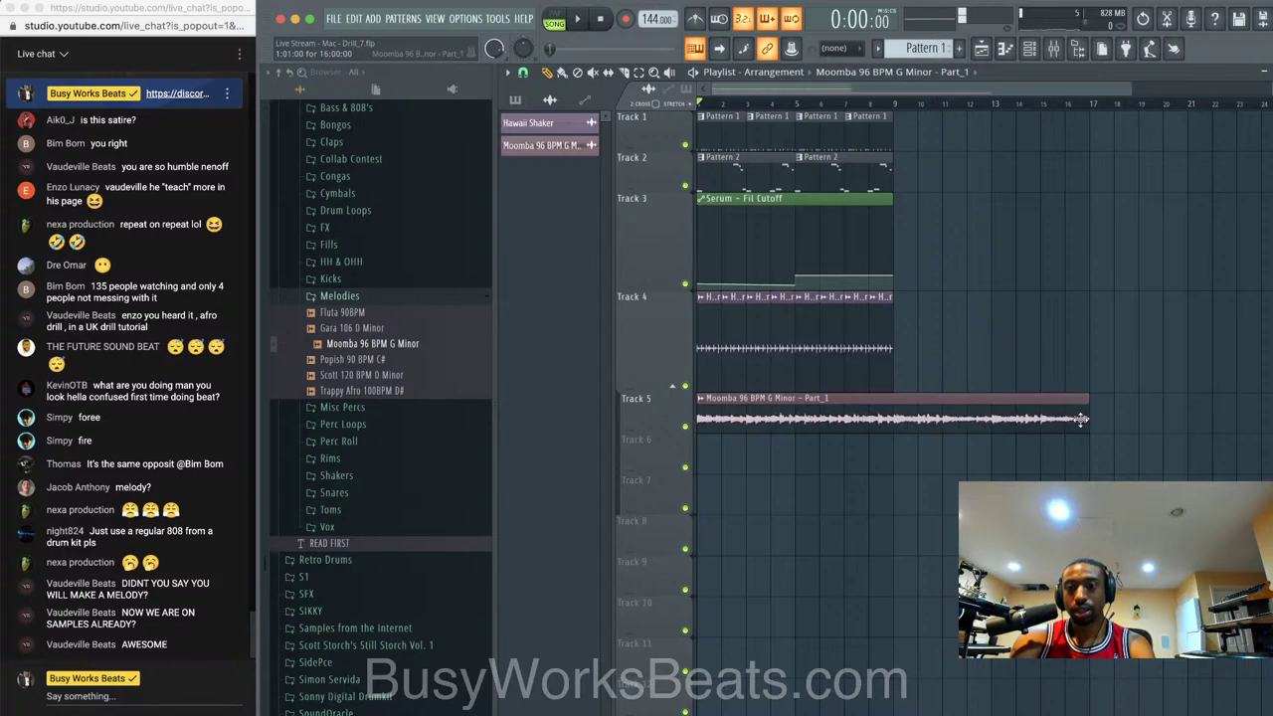
pyautogui.press('space')
pyautogui.moveTo(913, 350); pyautogui.dragTo(694, 142)
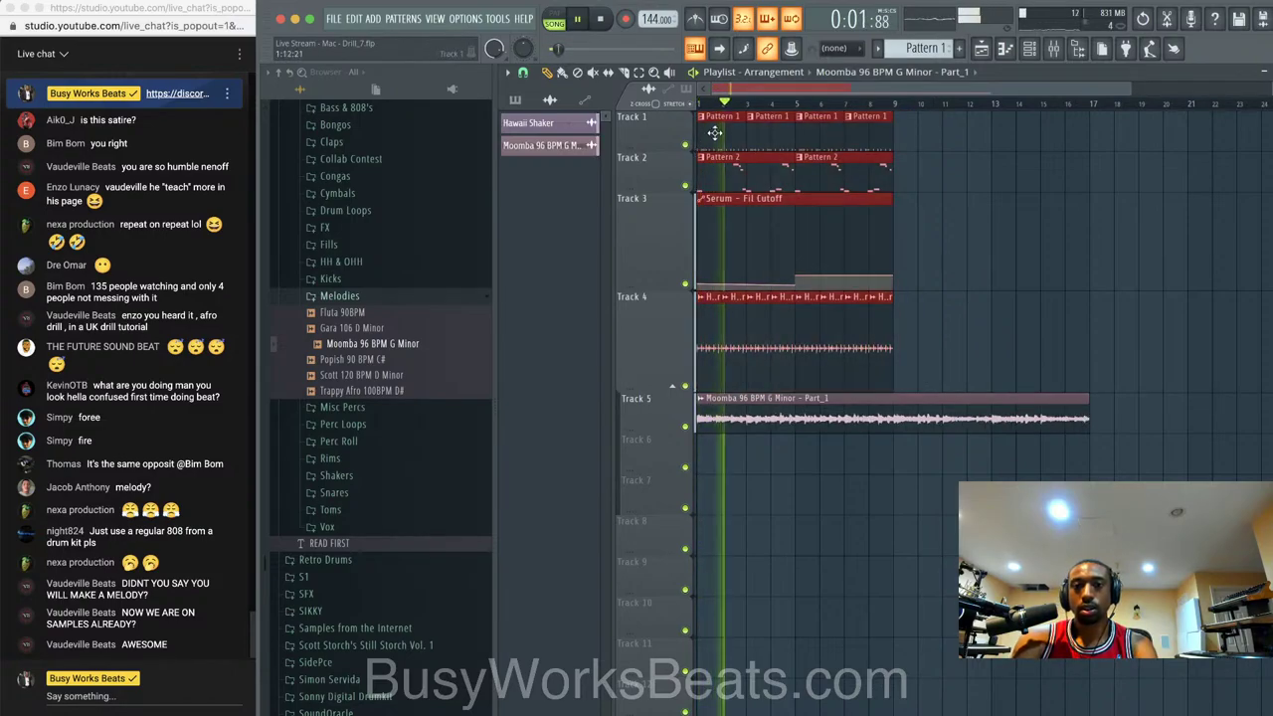
pyautogui.hotkey('ctrl', 'b')
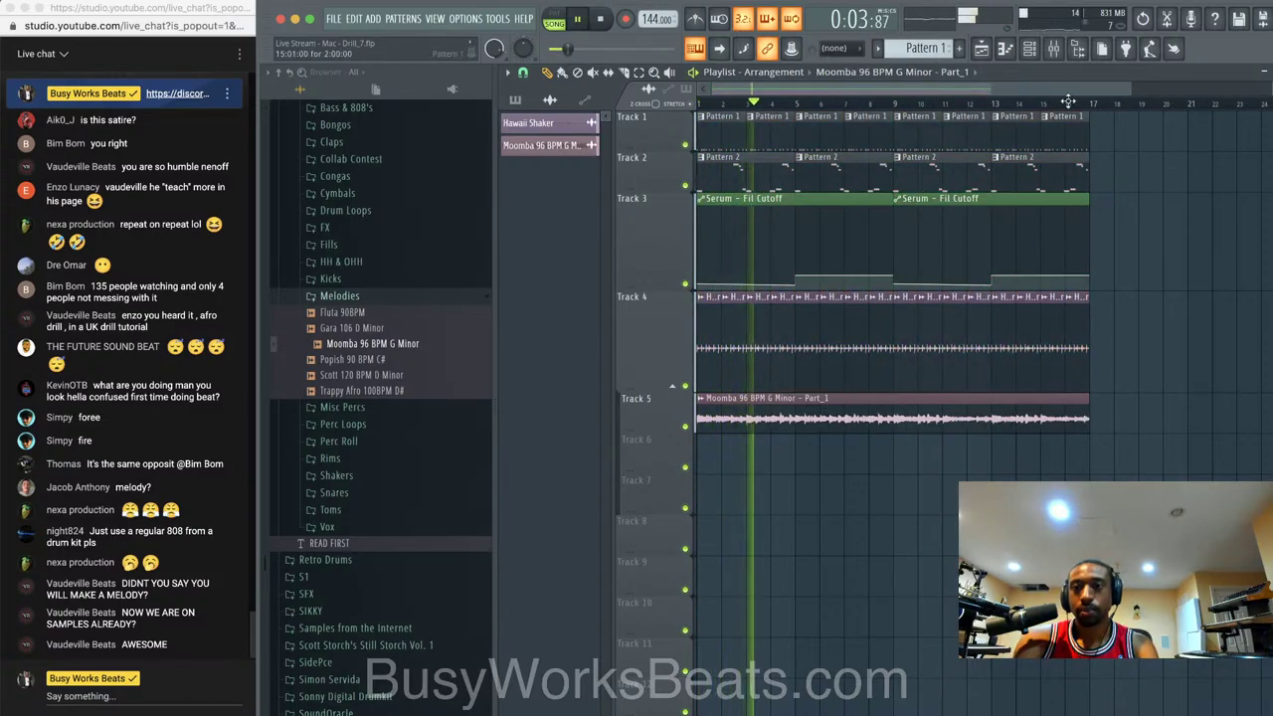
# - Lower the volume fader of the Moomba sample's mixer track 10
pyautogui.press('F9')
pyautogui.moveTo(737, 390); pyautogui.dragTo(737, 405)
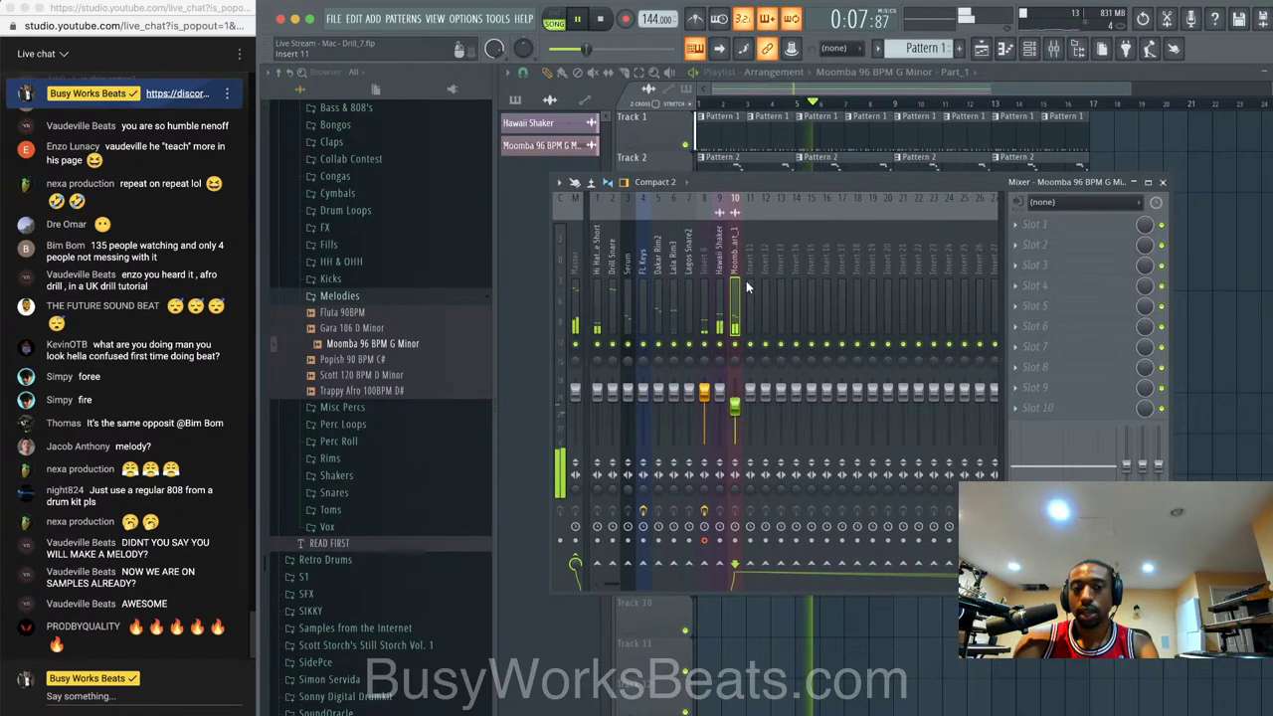
pyautogui.click(1071, 227)
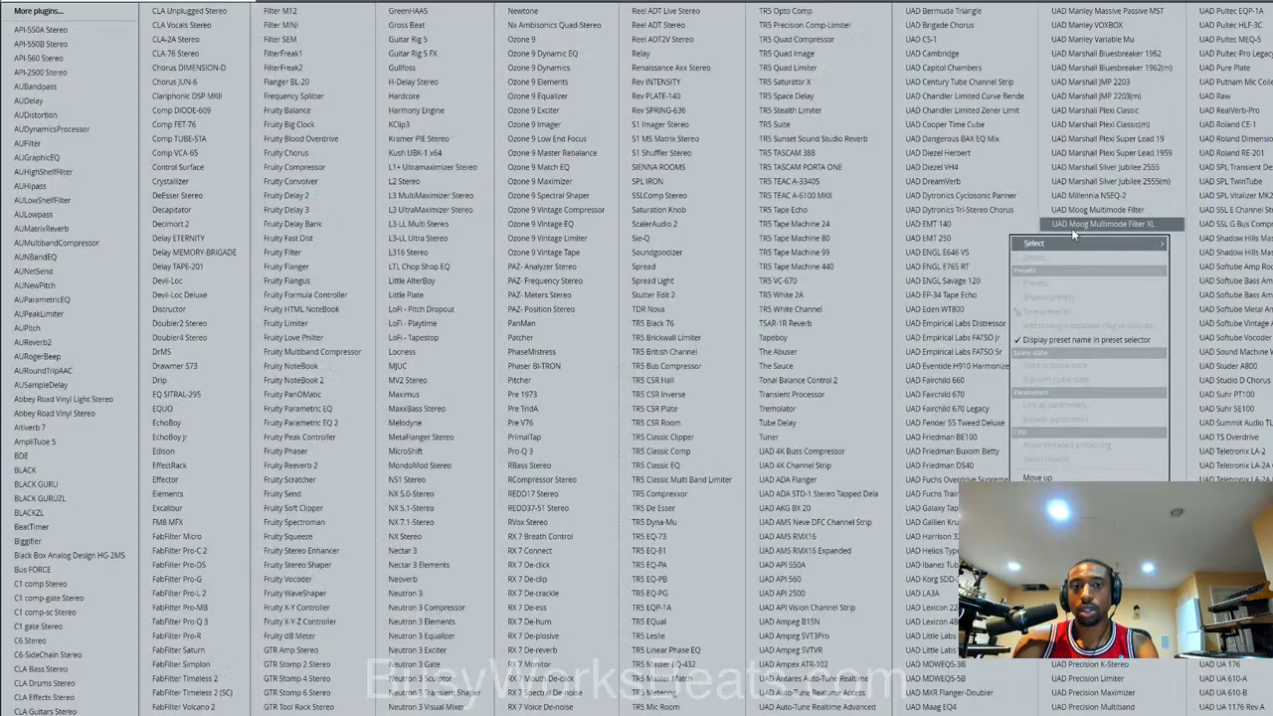
pyautogui.press('Escape')
pyautogui.press('Escape')
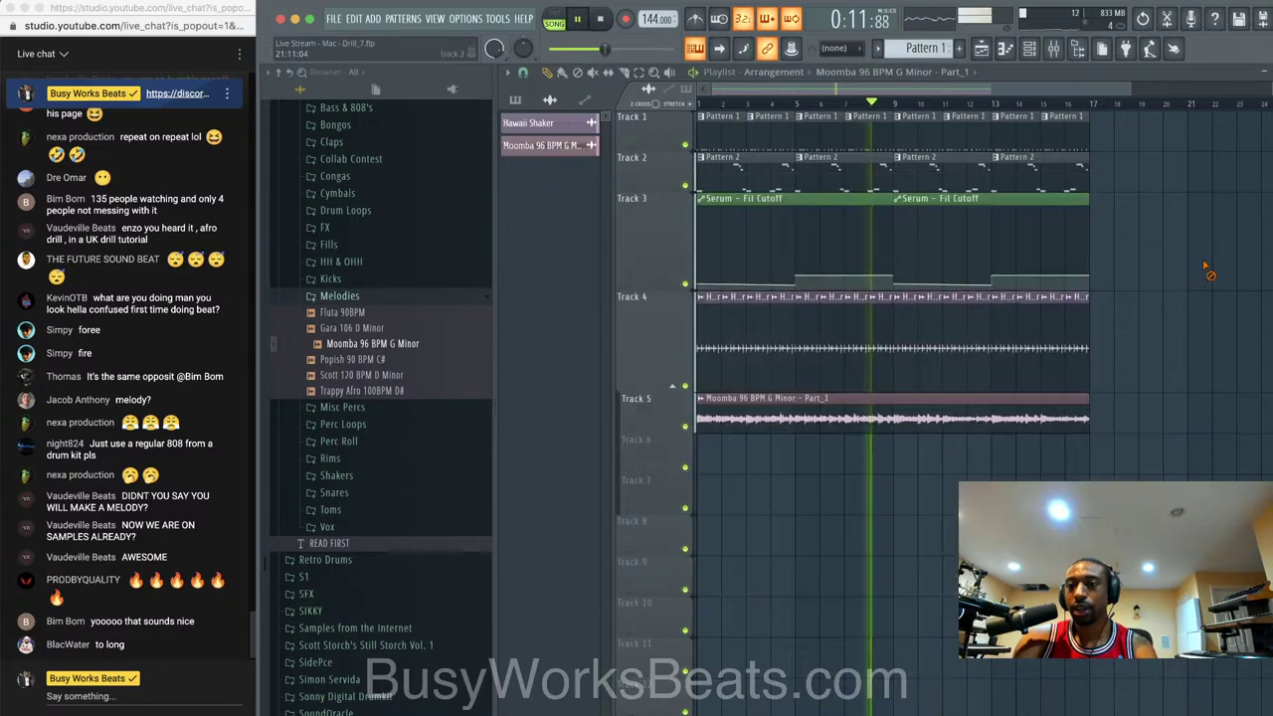
pyautogui.press('space')
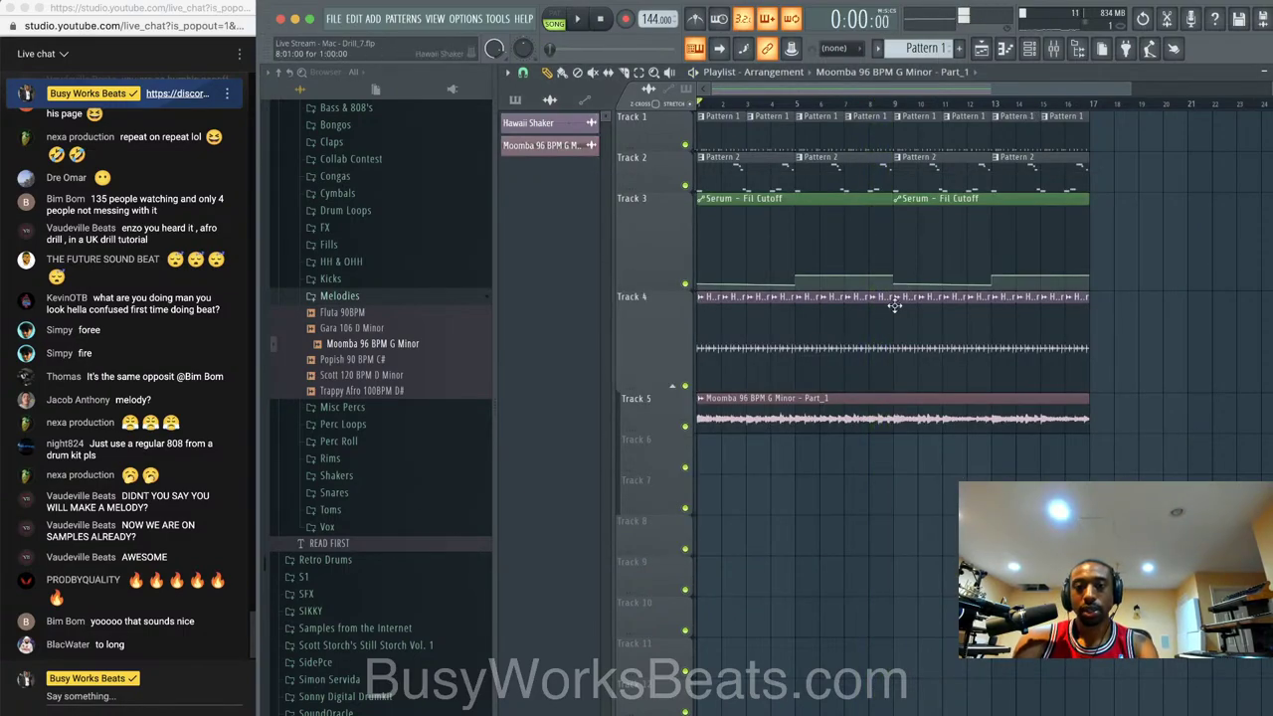
# - Play the beat while reviewing the Serum bass notes of Pattern 2 in the piano roll, and return to the playlist
pyautogui.click(1053, 49)
pyautogui.click(1003, 134)
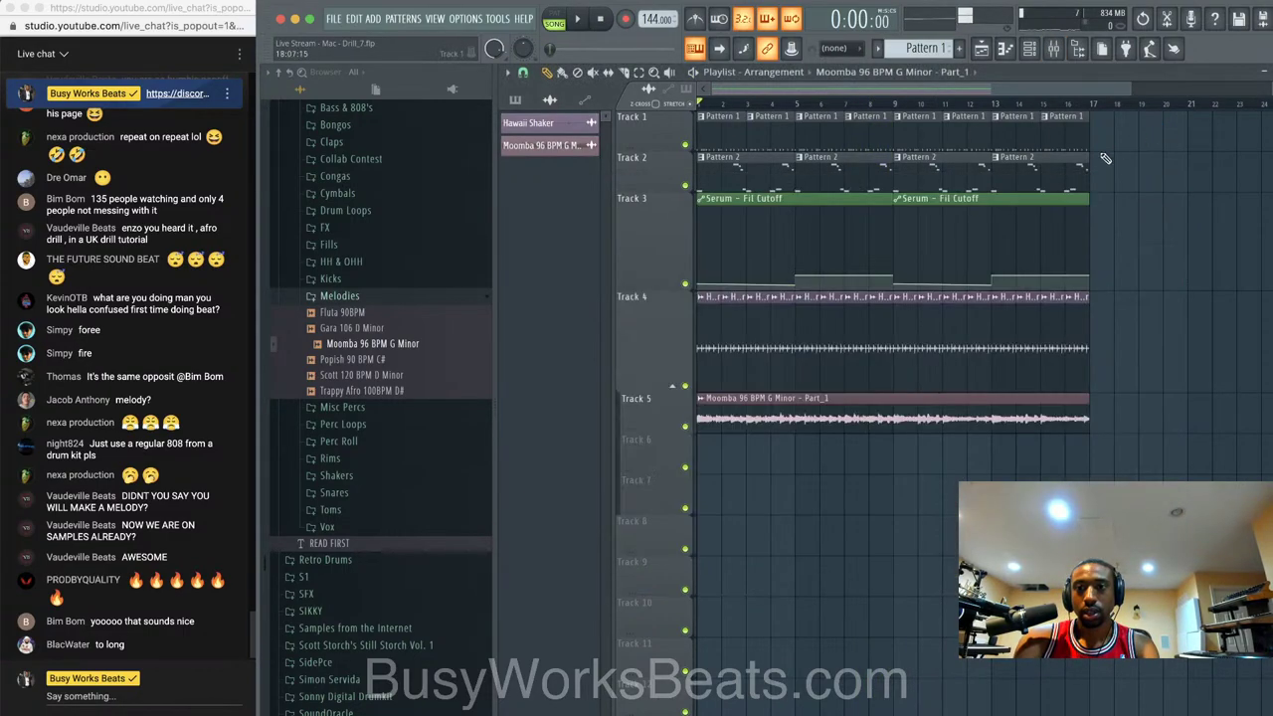
pyautogui.doubleClick(1062, 178)
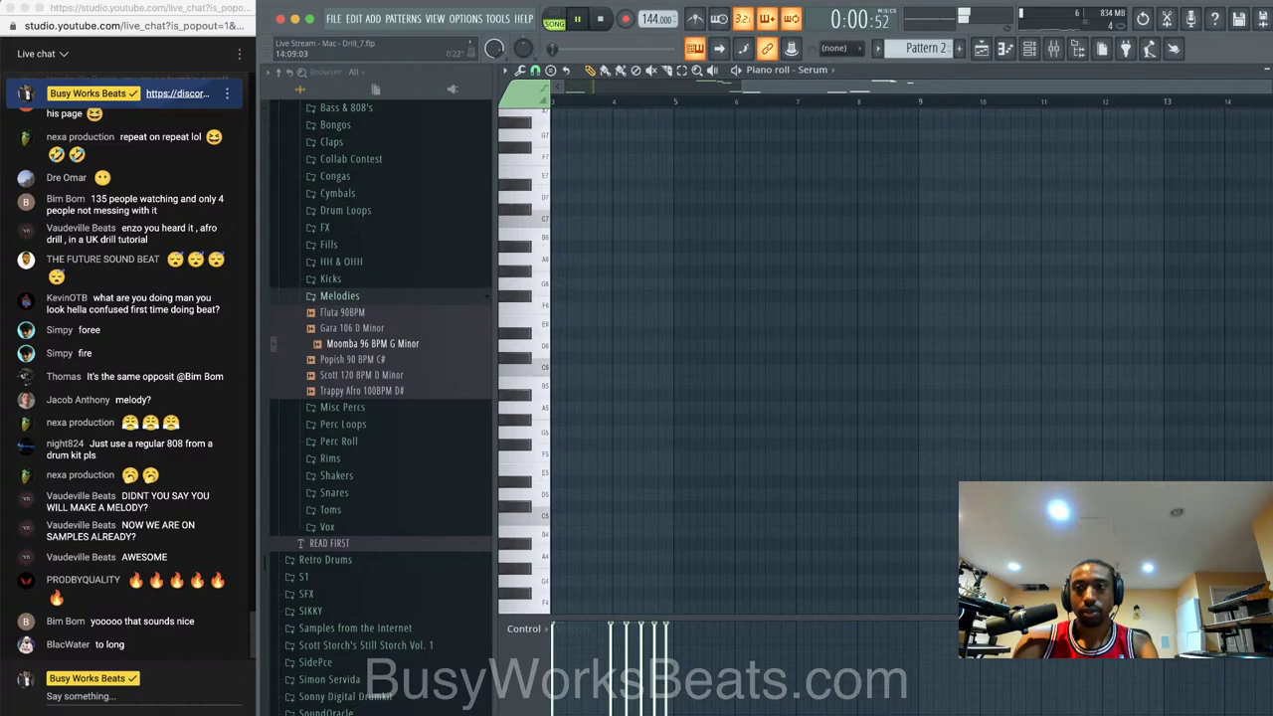
pyautogui.click(1268, 71)
pyautogui.scroll(-2, 897, 326)
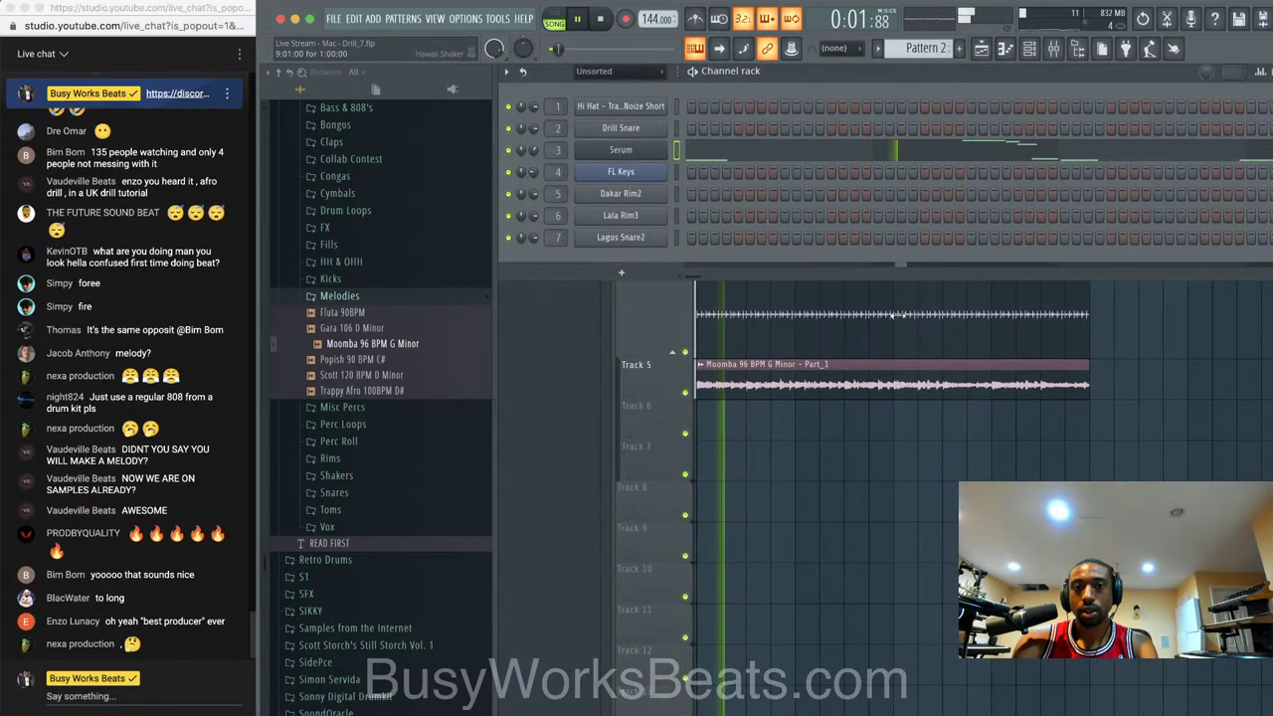
pyautogui.press('F6')
pyautogui.press('F7')
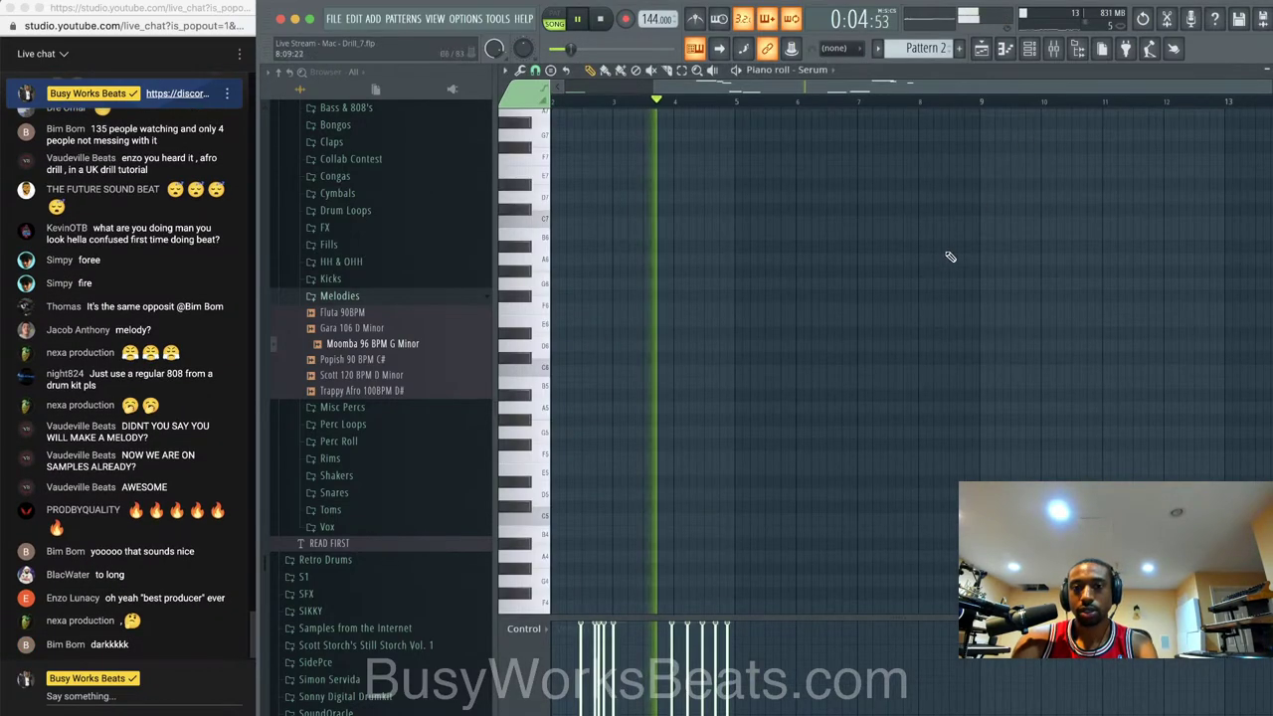
pyautogui.scroll(-4, 943, 269)
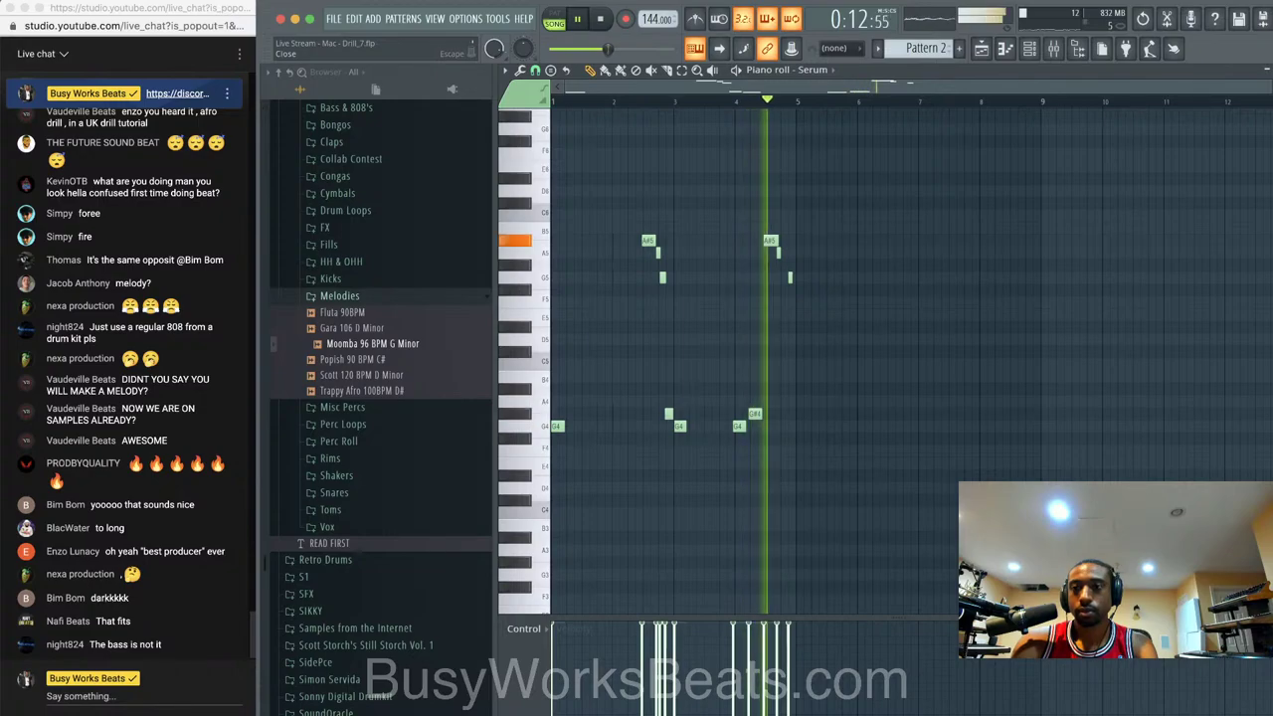
pyautogui.click(1272, 71)
pyautogui.click(1263, 71)
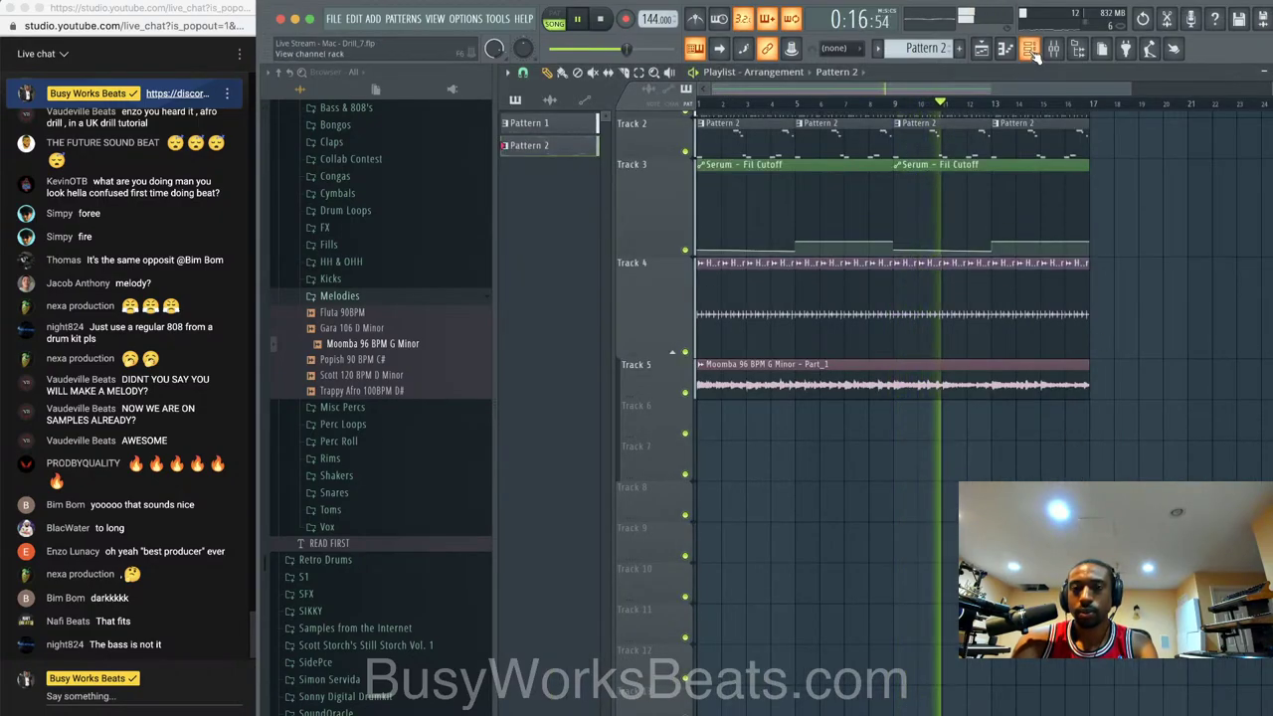
pyautogui.press('space')
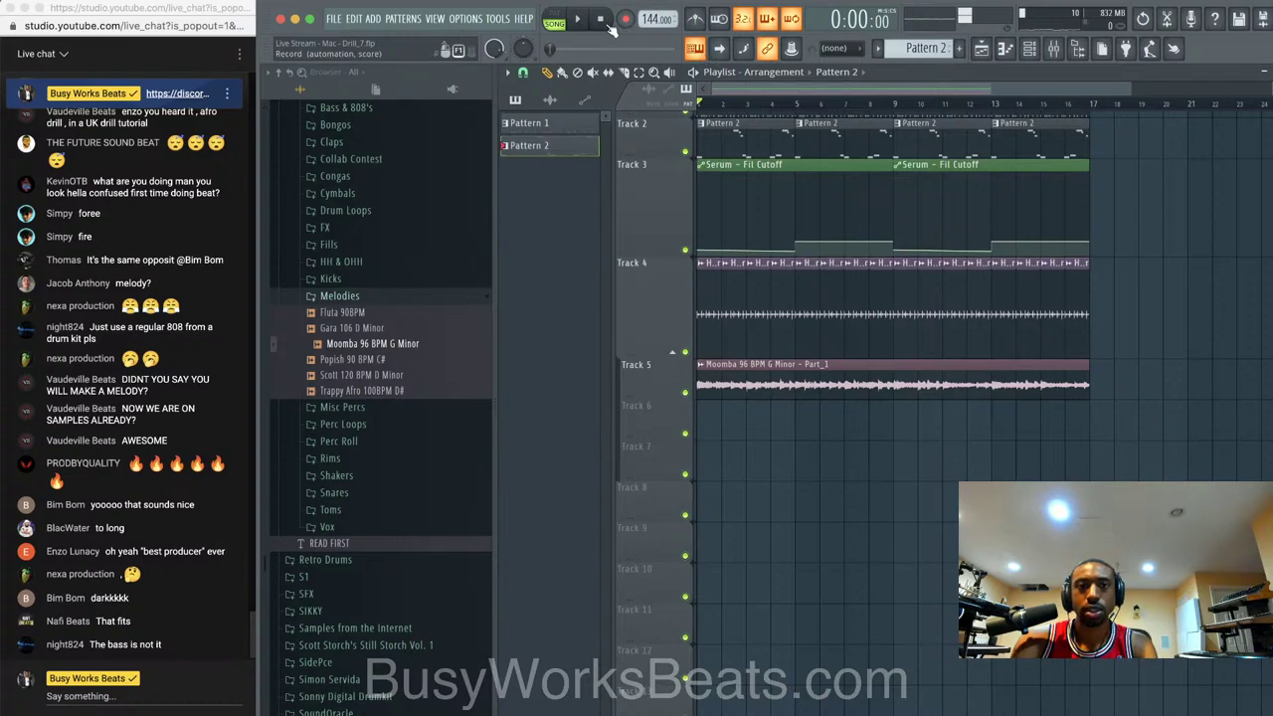
# - Play the beat while checking the channel rack and mixer levels, and return to the playlist
pyautogui.press('space')
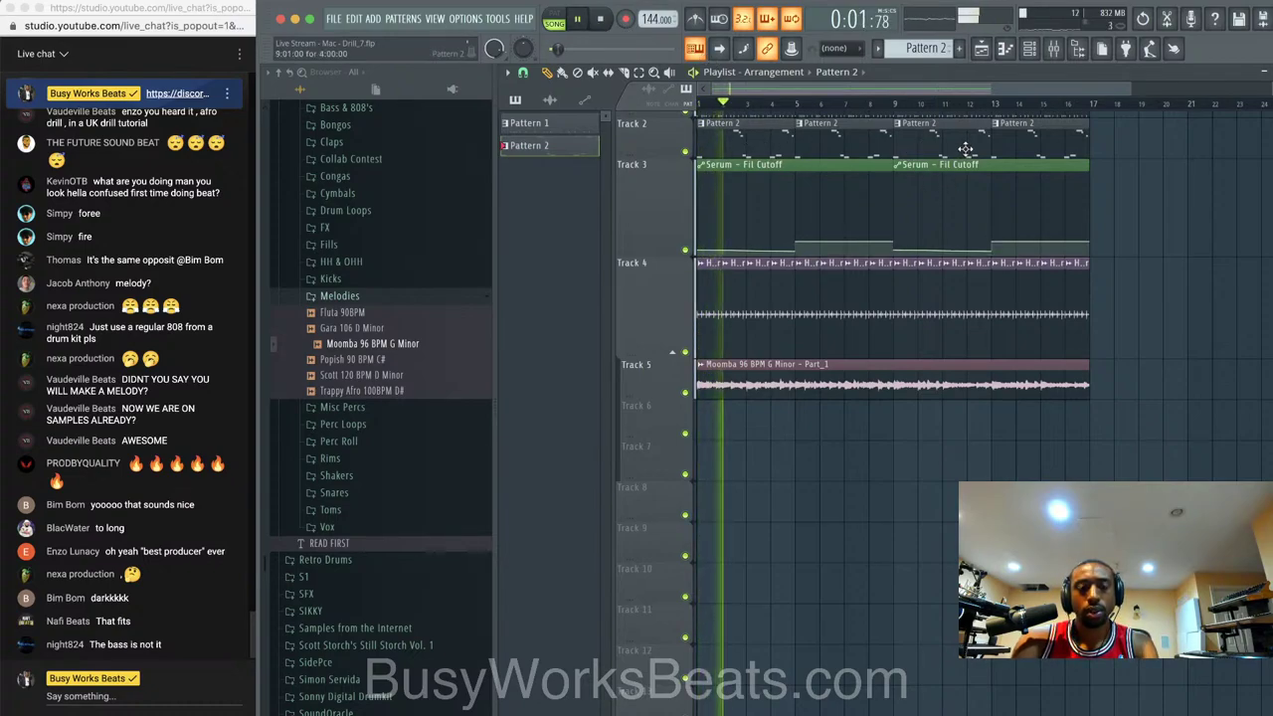
pyautogui.press('F6')
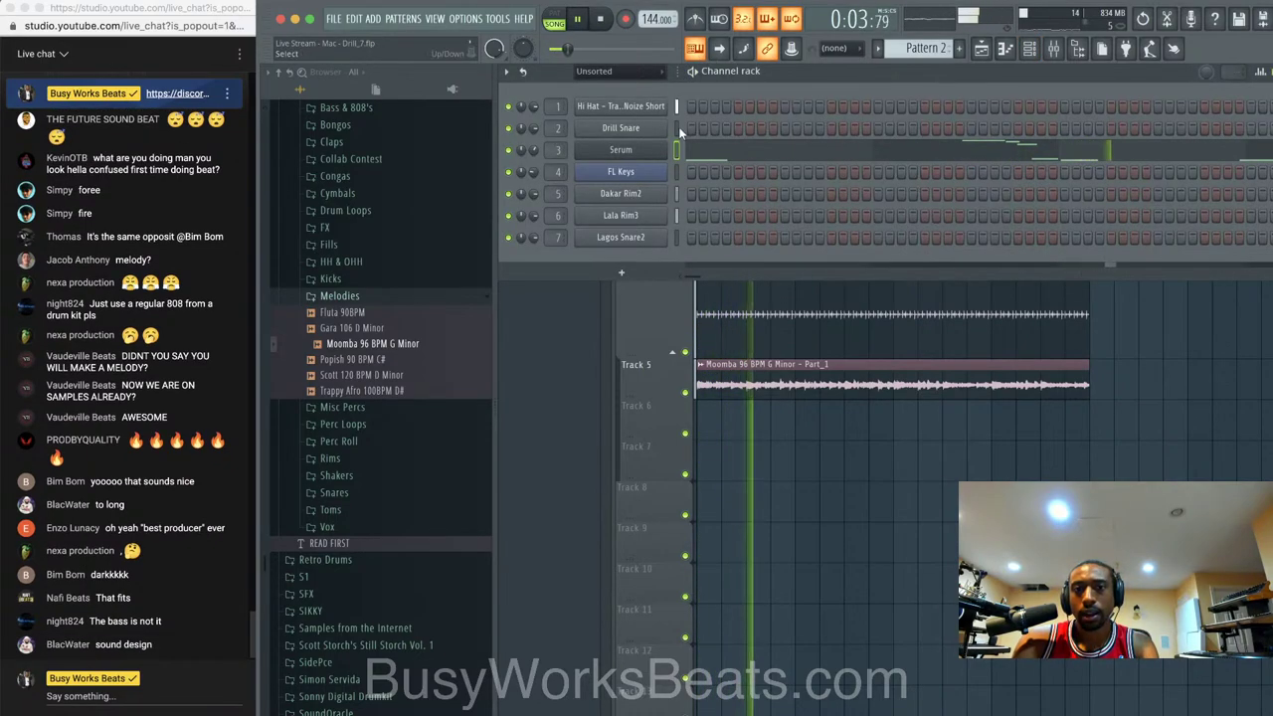
pyautogui.press('F9')
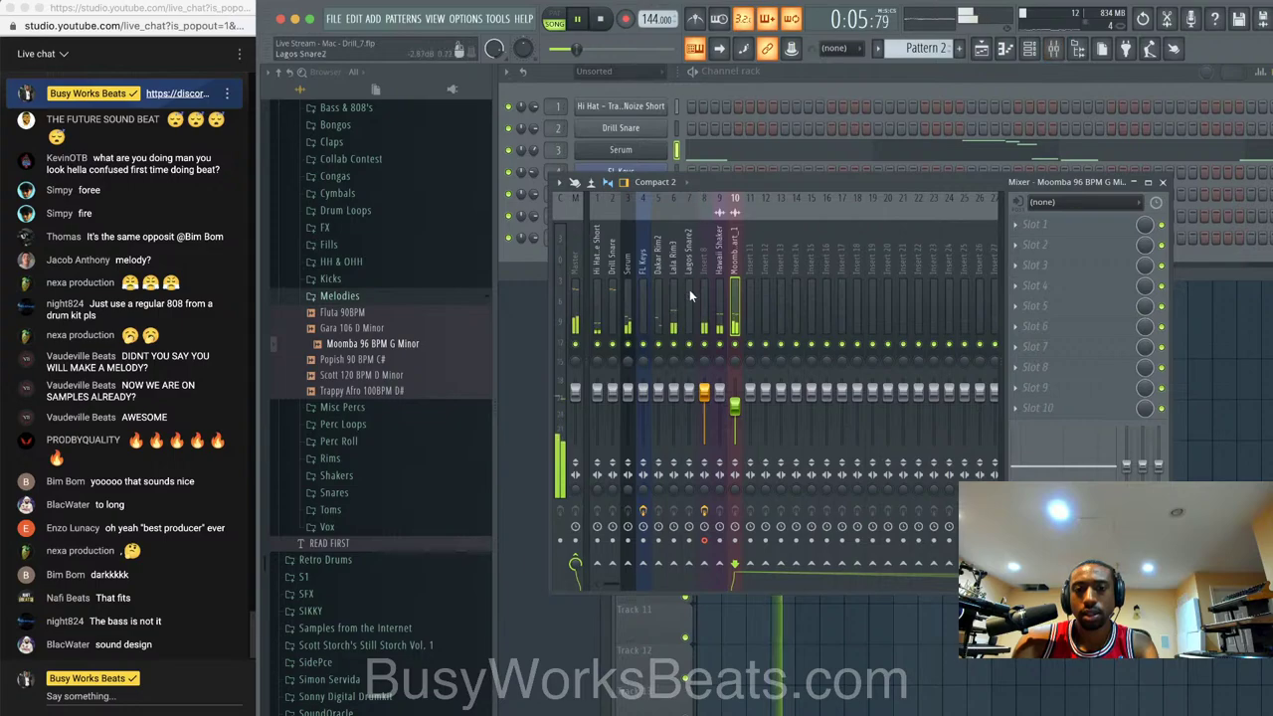
pyautogui.click(1164, 183)
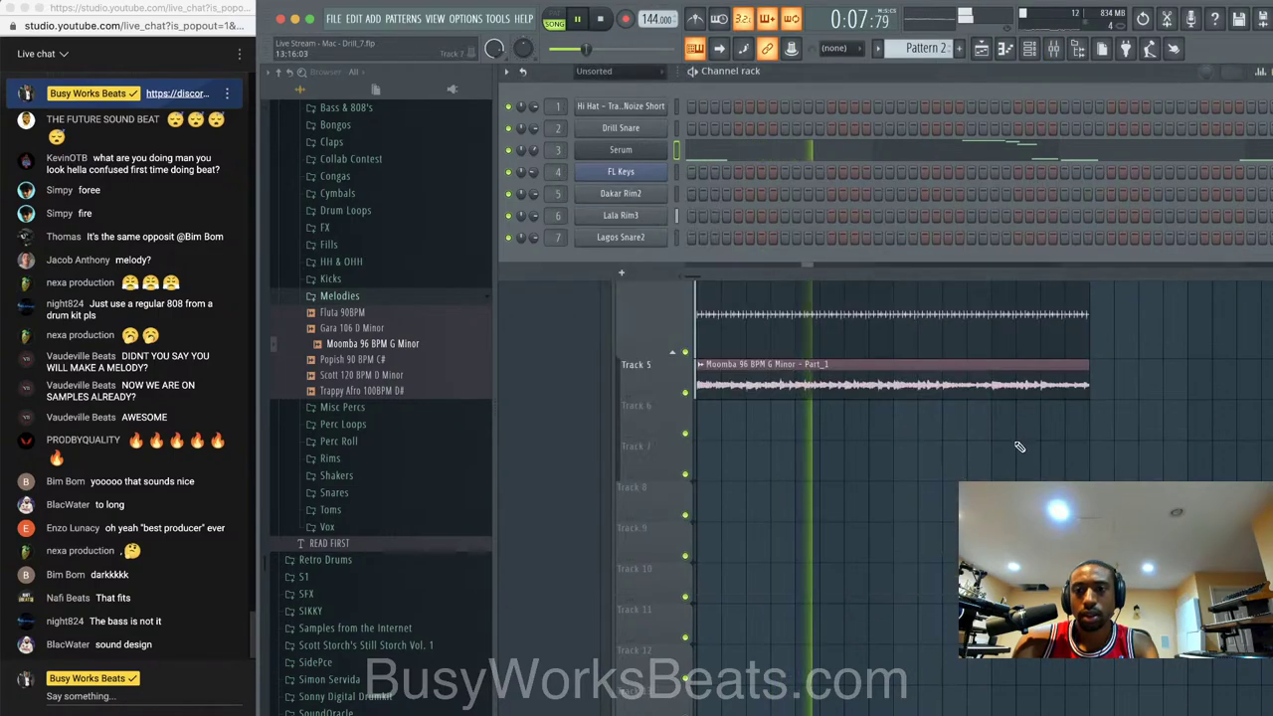
pyautogui.press('F6')
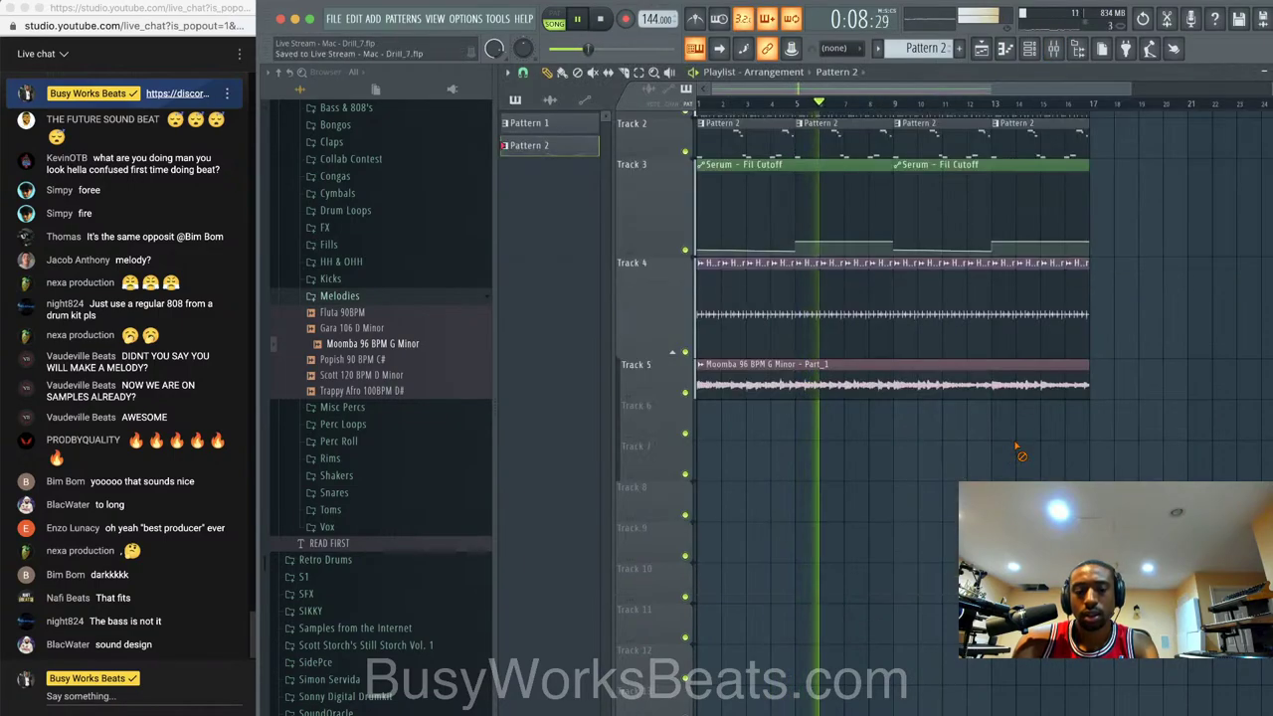
# - Slice the Moomba clip on Track 5 at bar 9, delete its second half, and save the project
pyautogui.click(625, 74)
pyautogui.moveTo(894, 356); pyautogui.dragTo(892, 385)
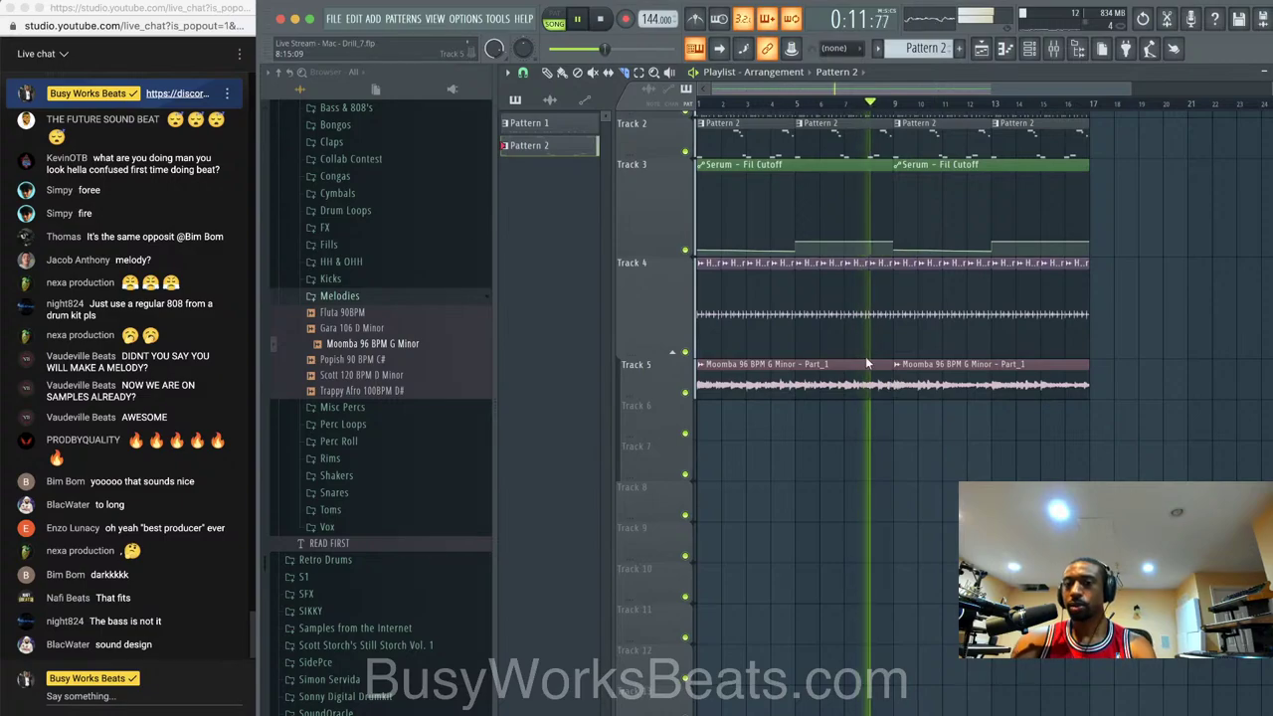
pyautogui.rightClick(947, 368)
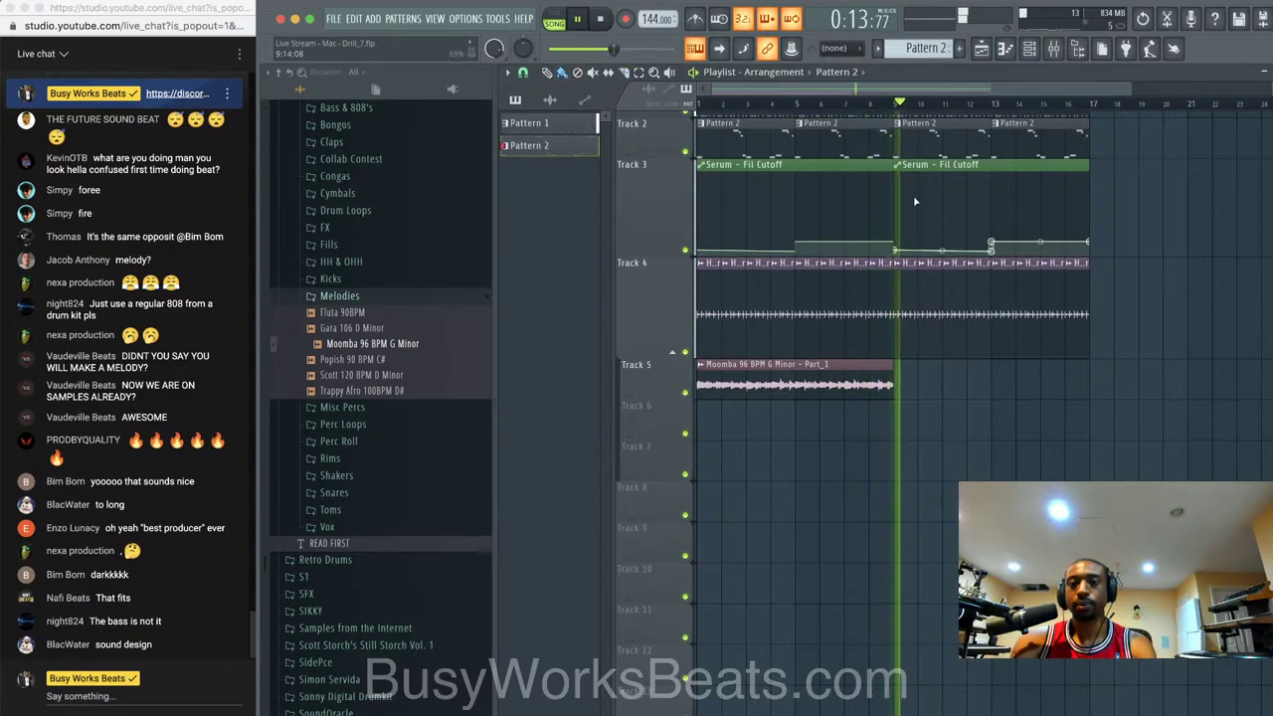
pyautogui.moveTo(910, 370); pyautogui.dragTo(851, 364)
pyautogui.click(1031, 50)
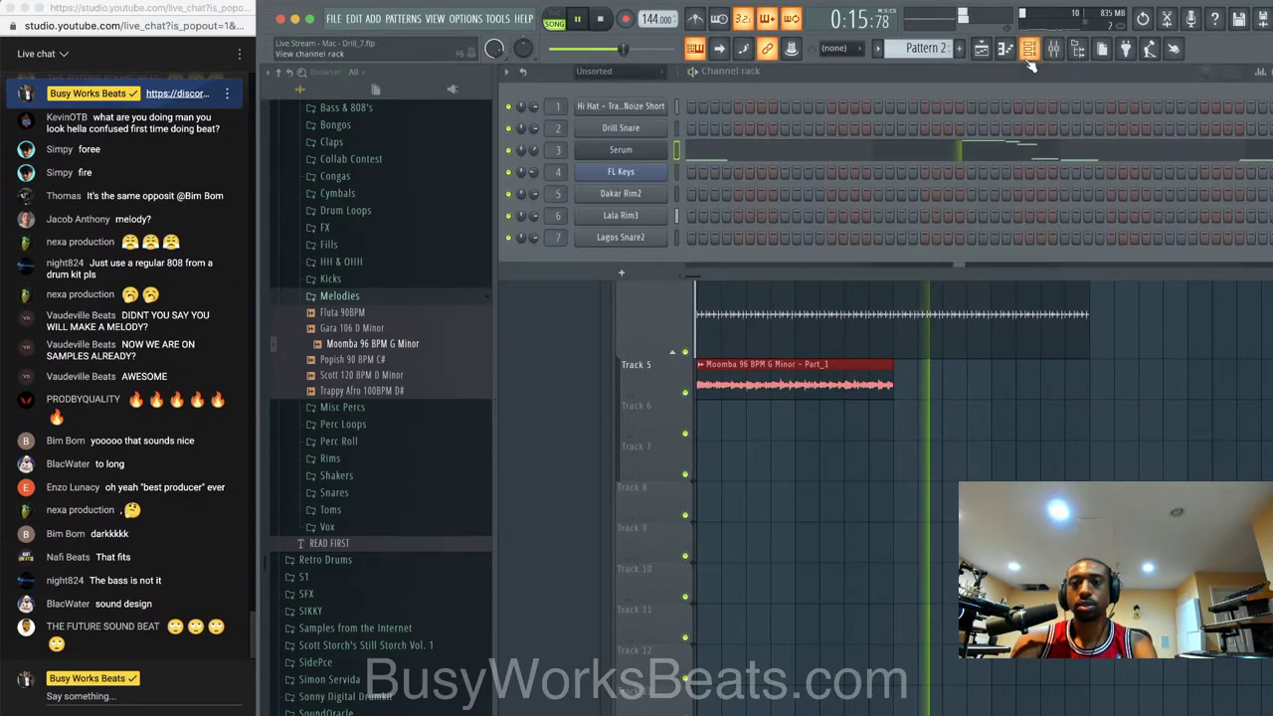
pyautogui.press('super+s')
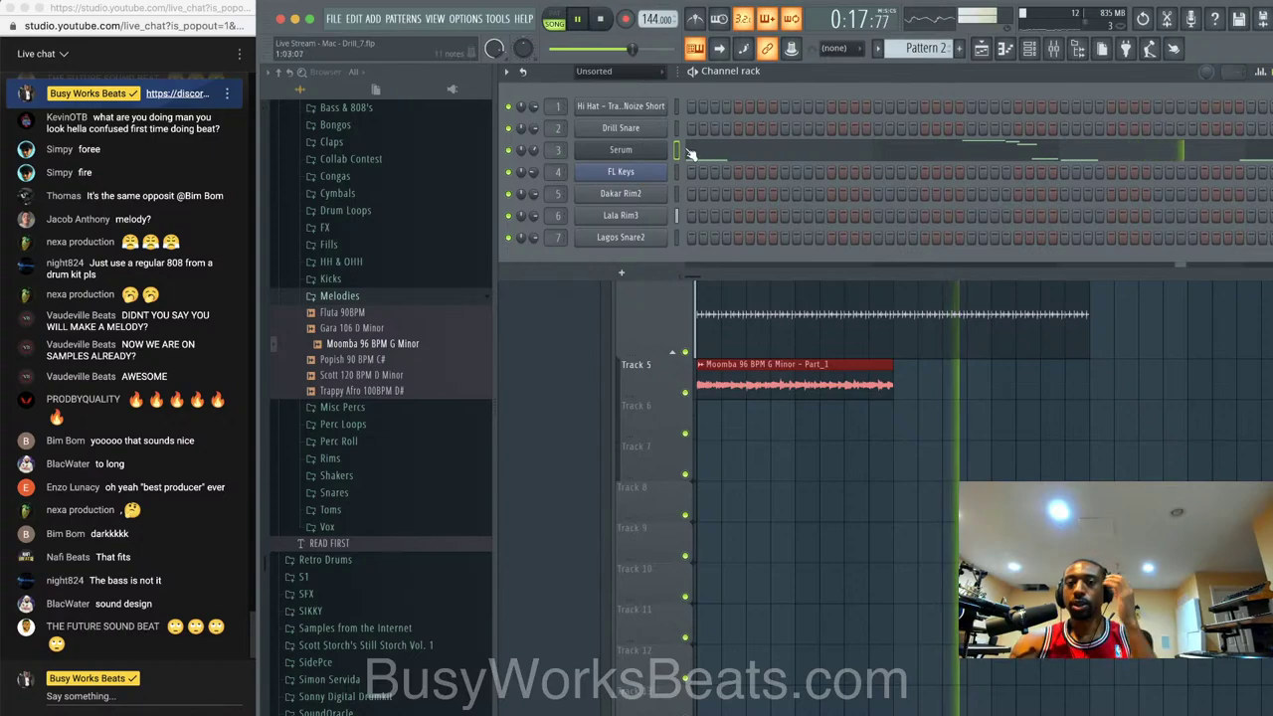
# - Add a 3x Osc channel and lower the coarse pitch of its oscillator 1 while the beat plays
pyautogui.press('space')
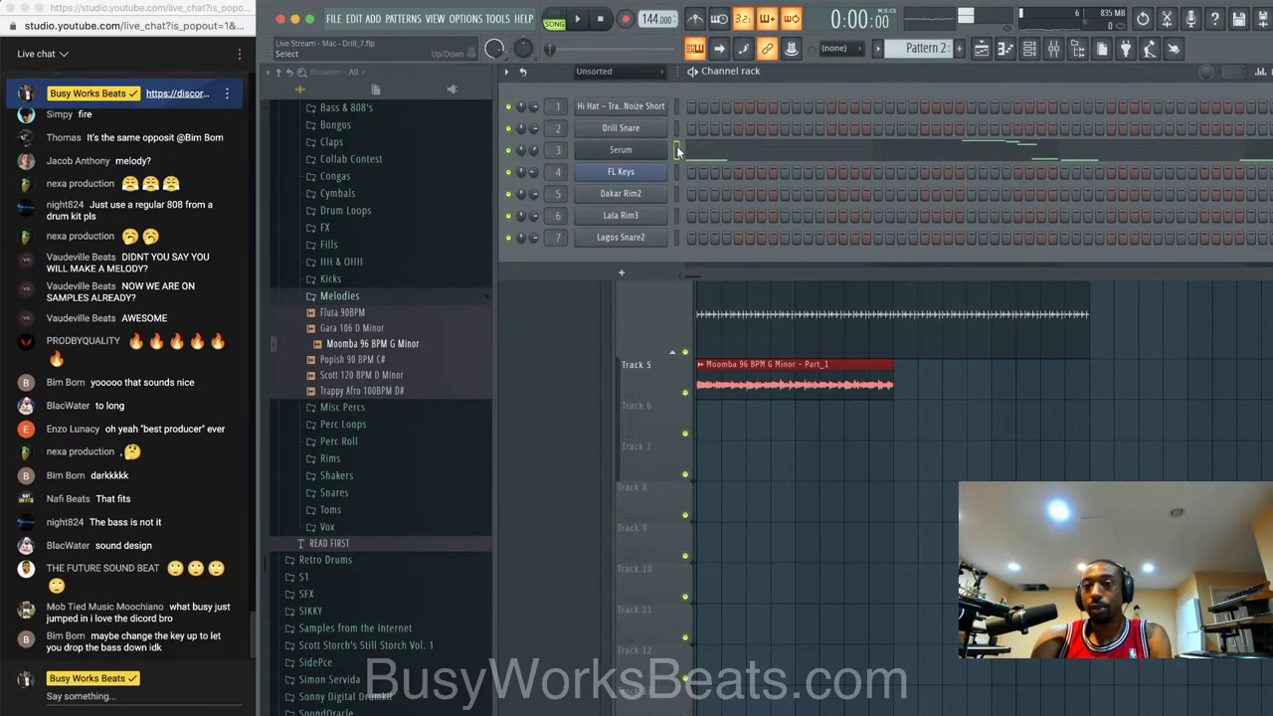
pyautogui.press('space')
pyautogui.click(621, 273)
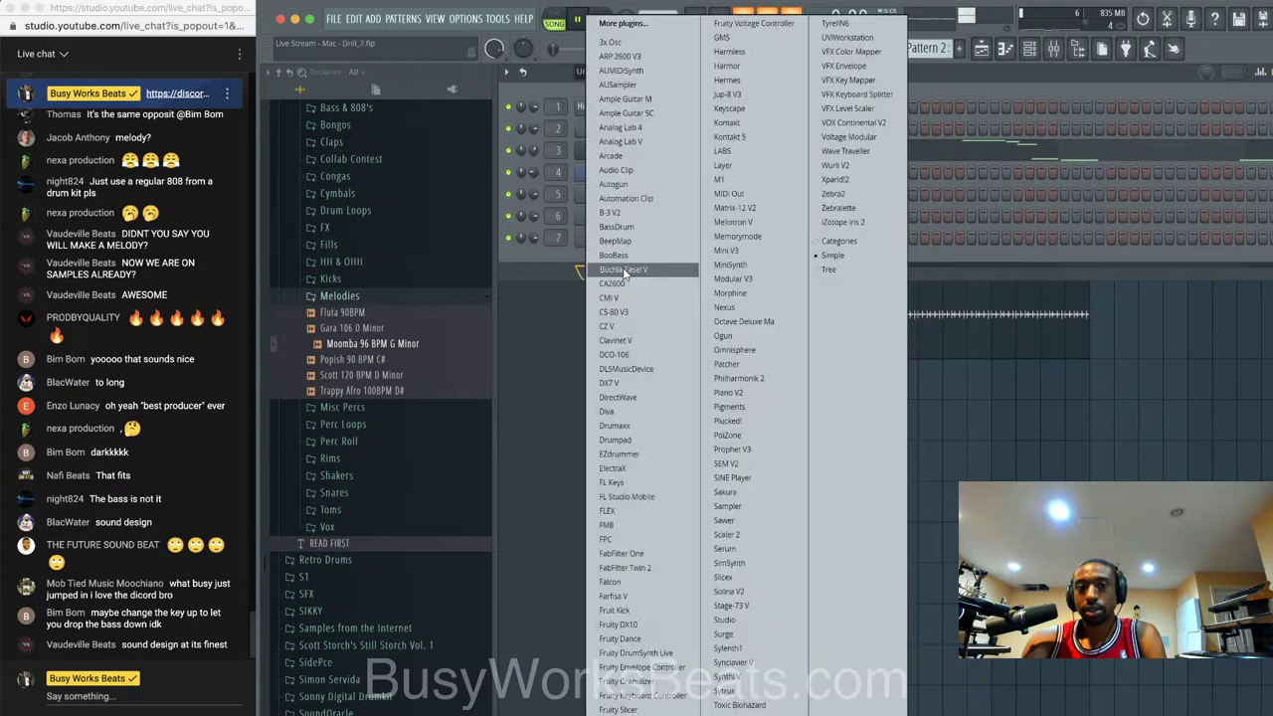
pyautogui.click(636, 41)
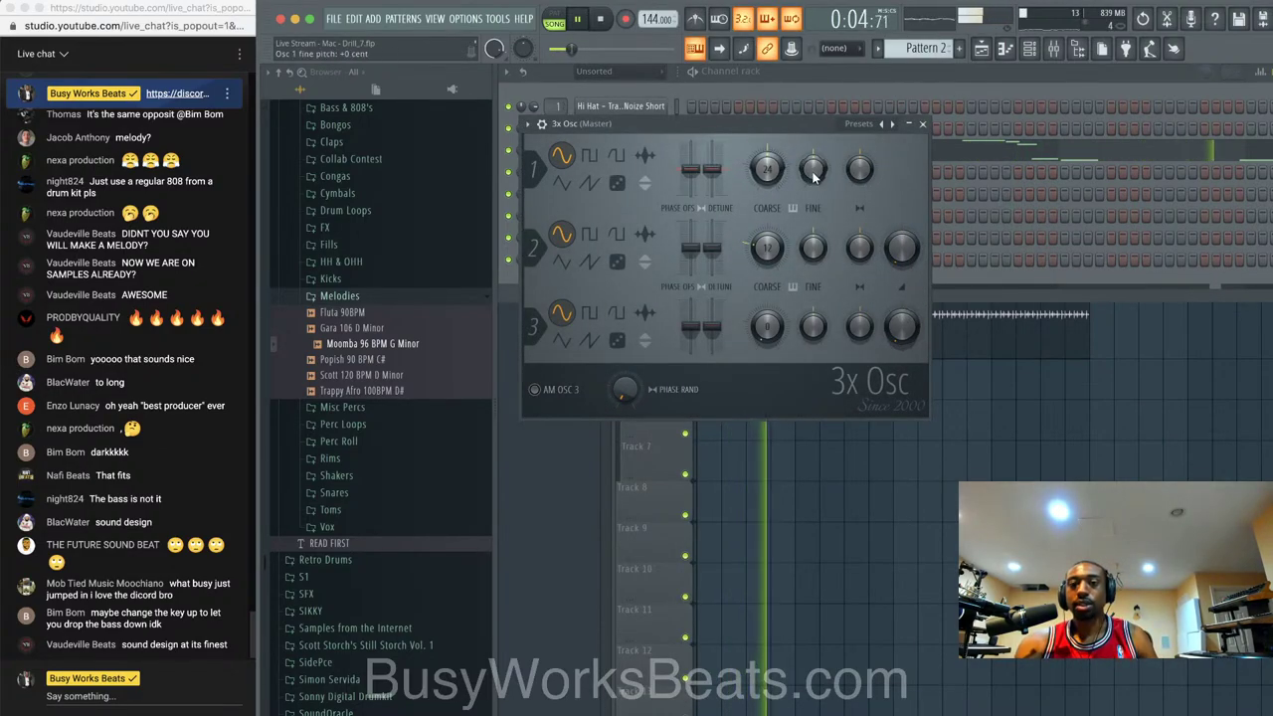
pyautogui.moveTo(768, 162); pyautogui.dragTo(777, 176)
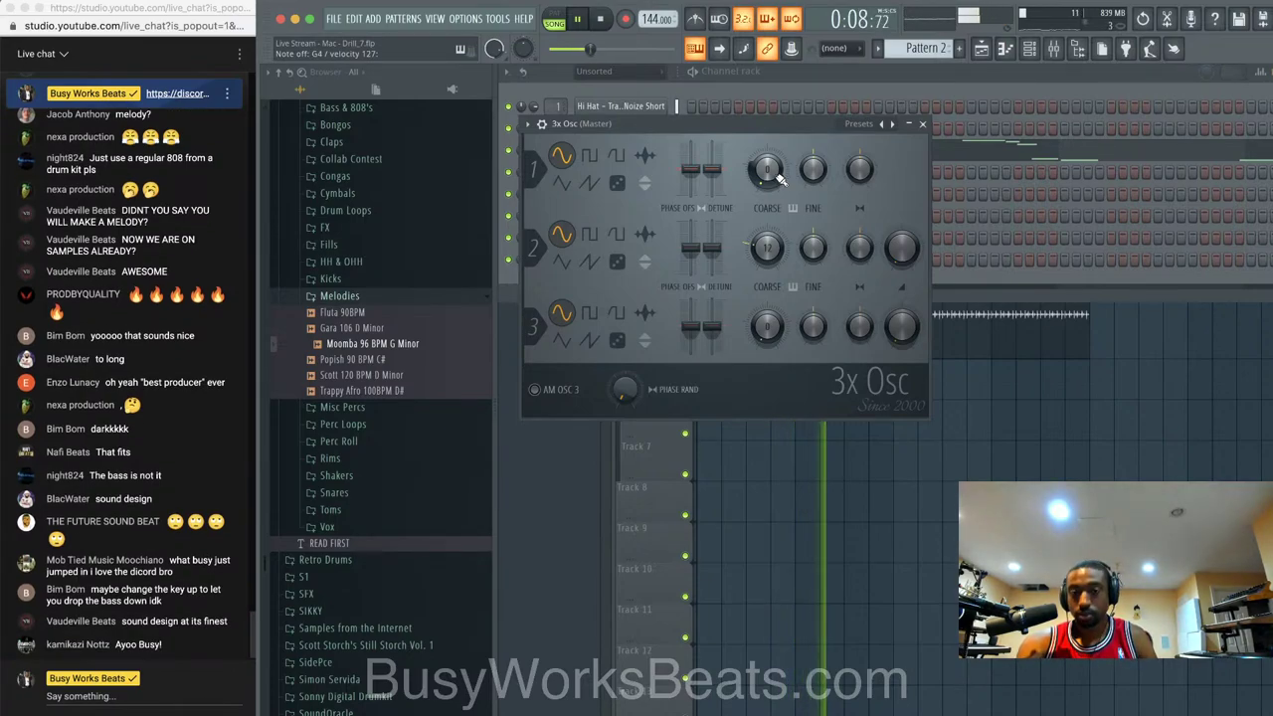
pyautogui.click(923, 125)
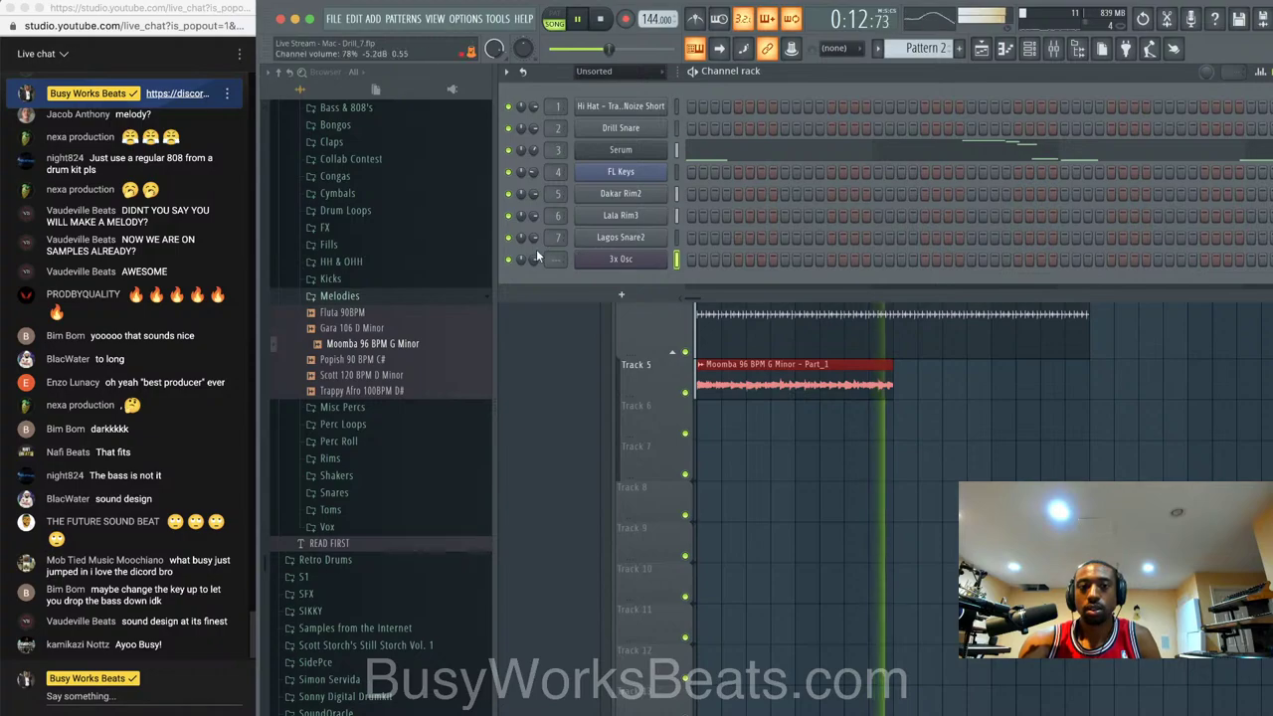
# - Create a new empty pattern, Pattern 3, and route the 3x Osc channel to mixer track 11
pyautogui.press('space')
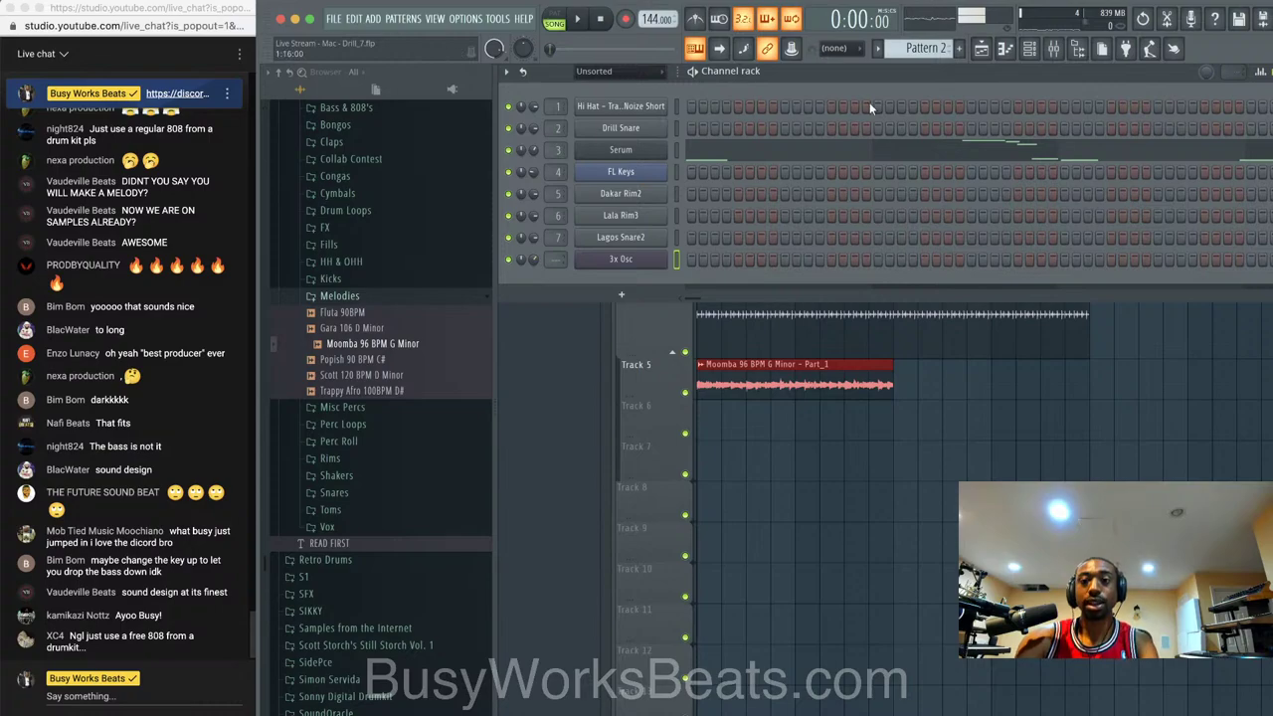
pyautogui.click(925, 58)
pyautogui.click(1003, 71)
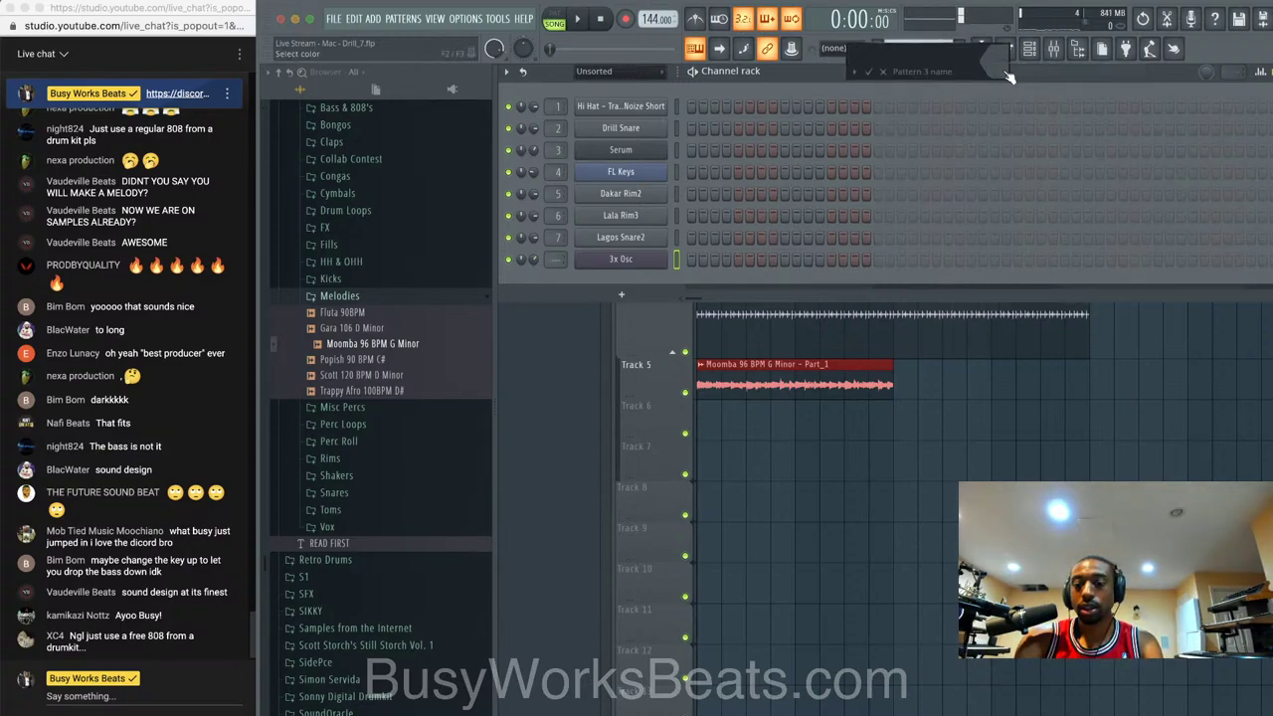
pyautogui.hotkey('ctrl', 'l')
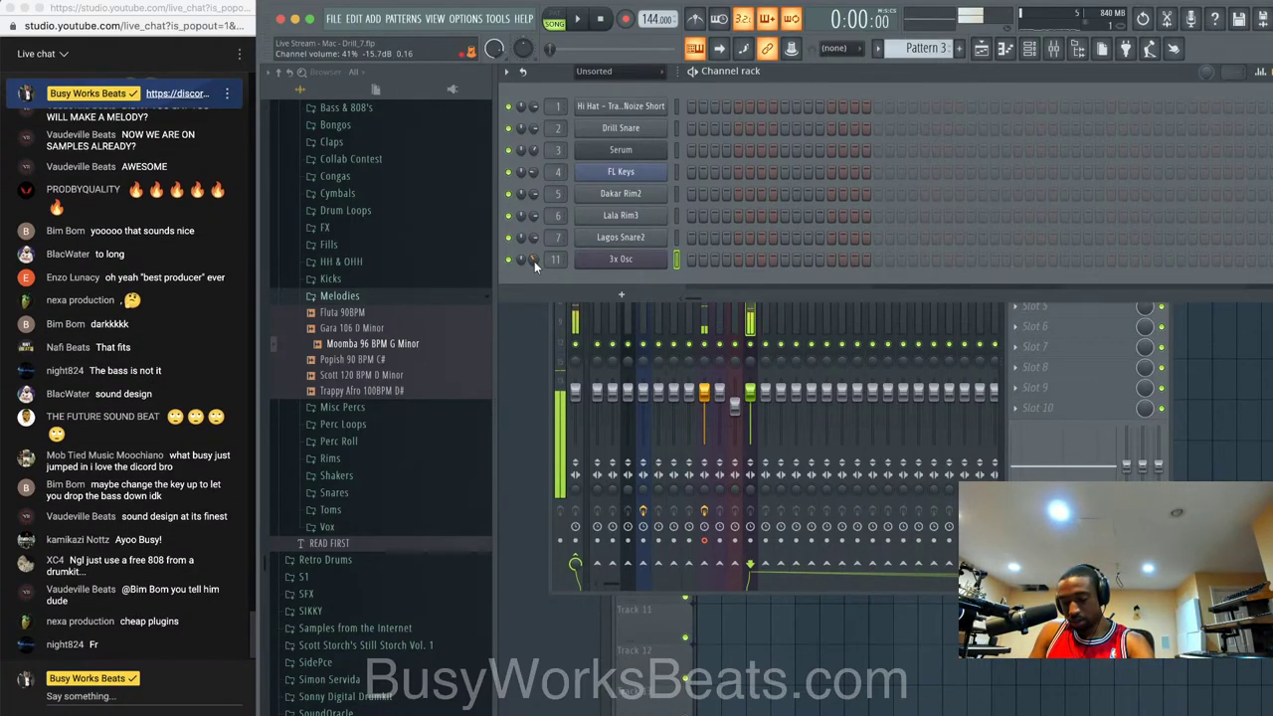
# - Set the 3x Osc channel to Mono and tune its channel pitch to +20 cents during playback
pyautogui.press('space')
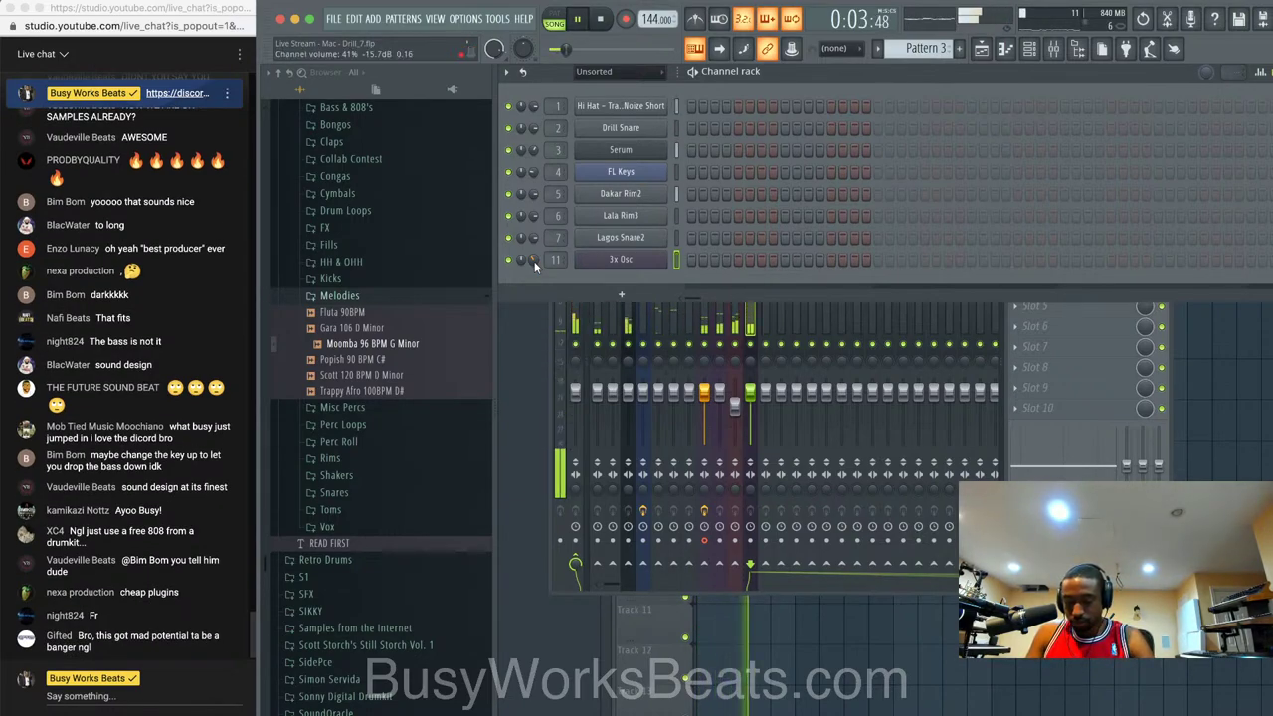
pyautogui.click(617, 259)
pyautogui.click(542, 123)
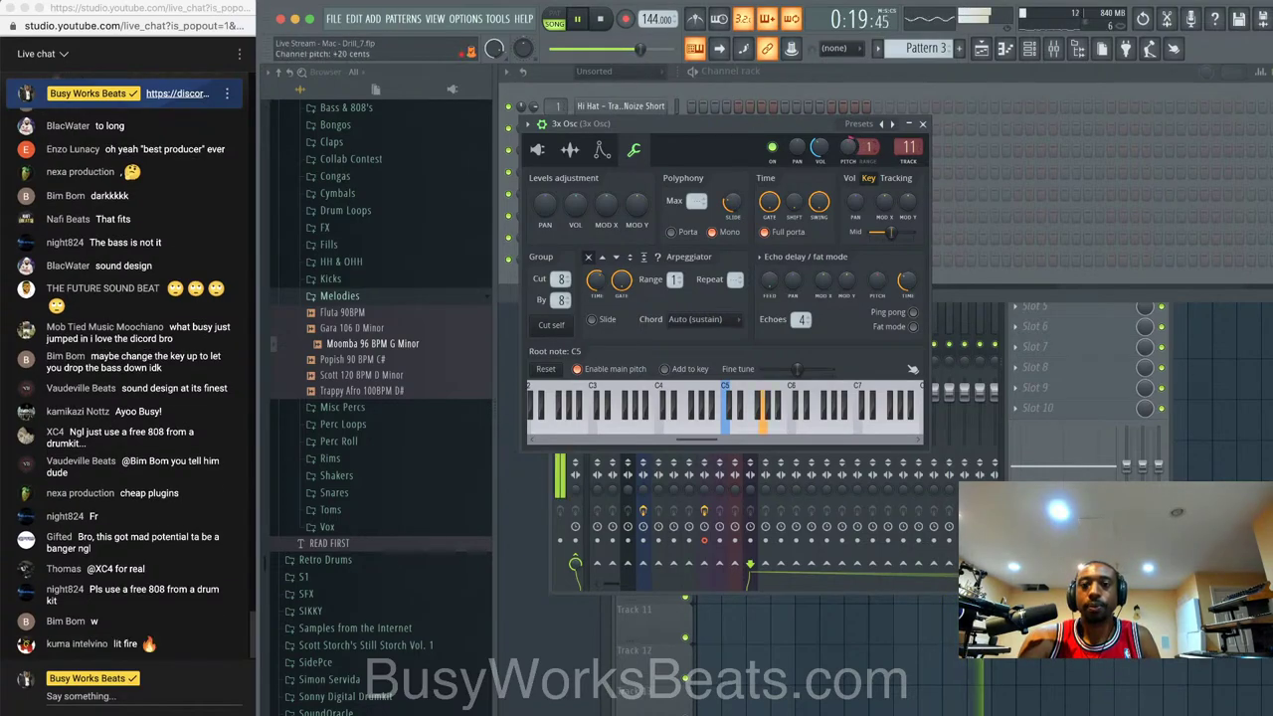
pyautogui.click(921, 124)
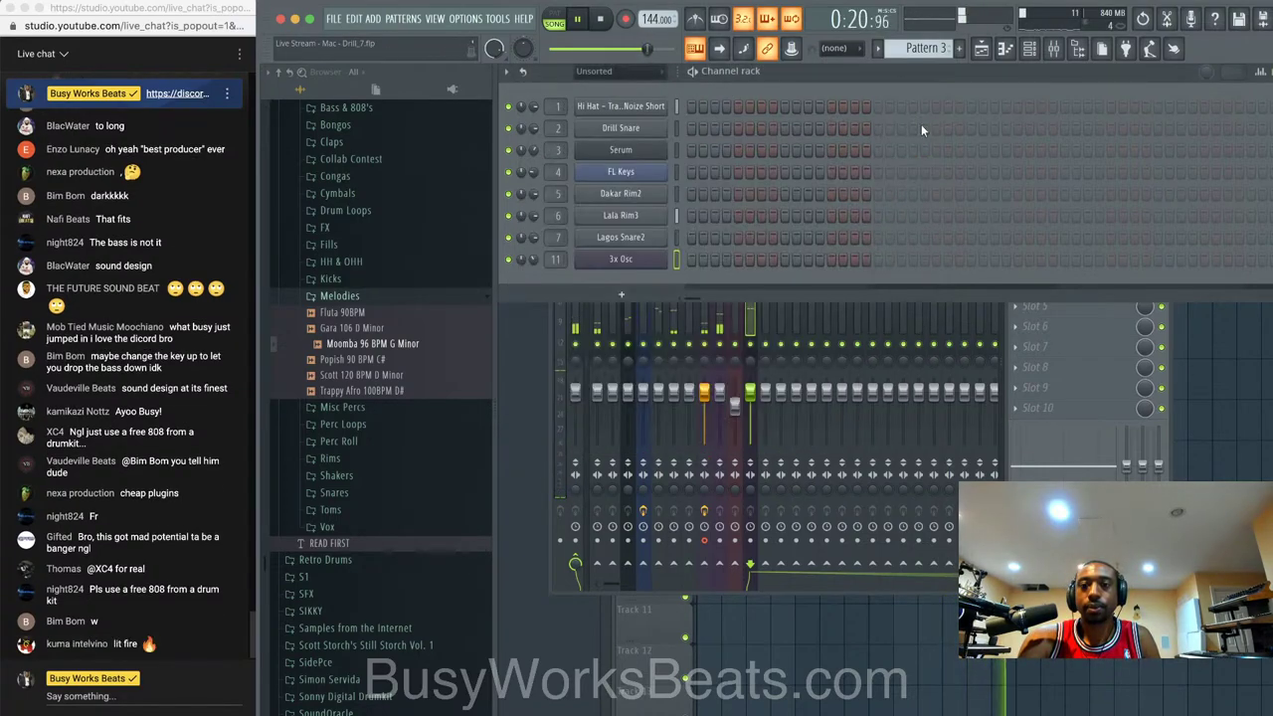
# - Record a 16-bar 3x Osc part into Pattern 3 as notes and automation while the arrangement plays
pyautogui.click(625, 19)
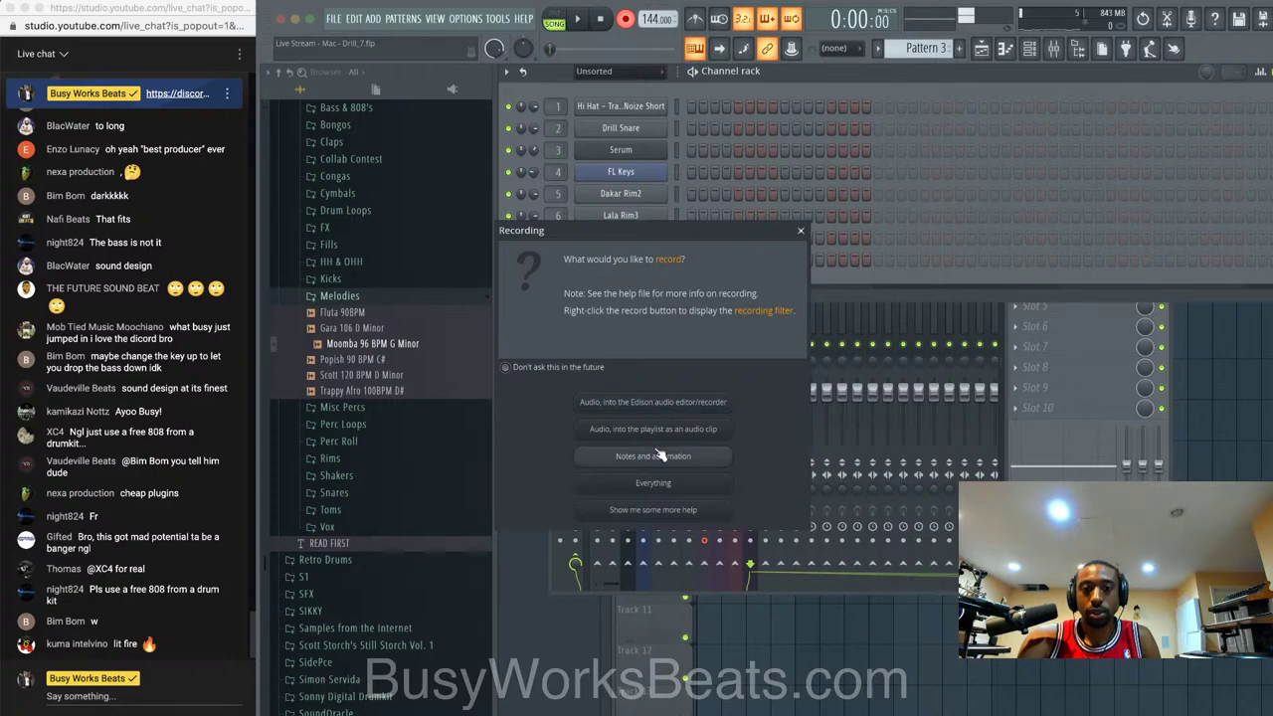
pyautogui.click(583, 455)
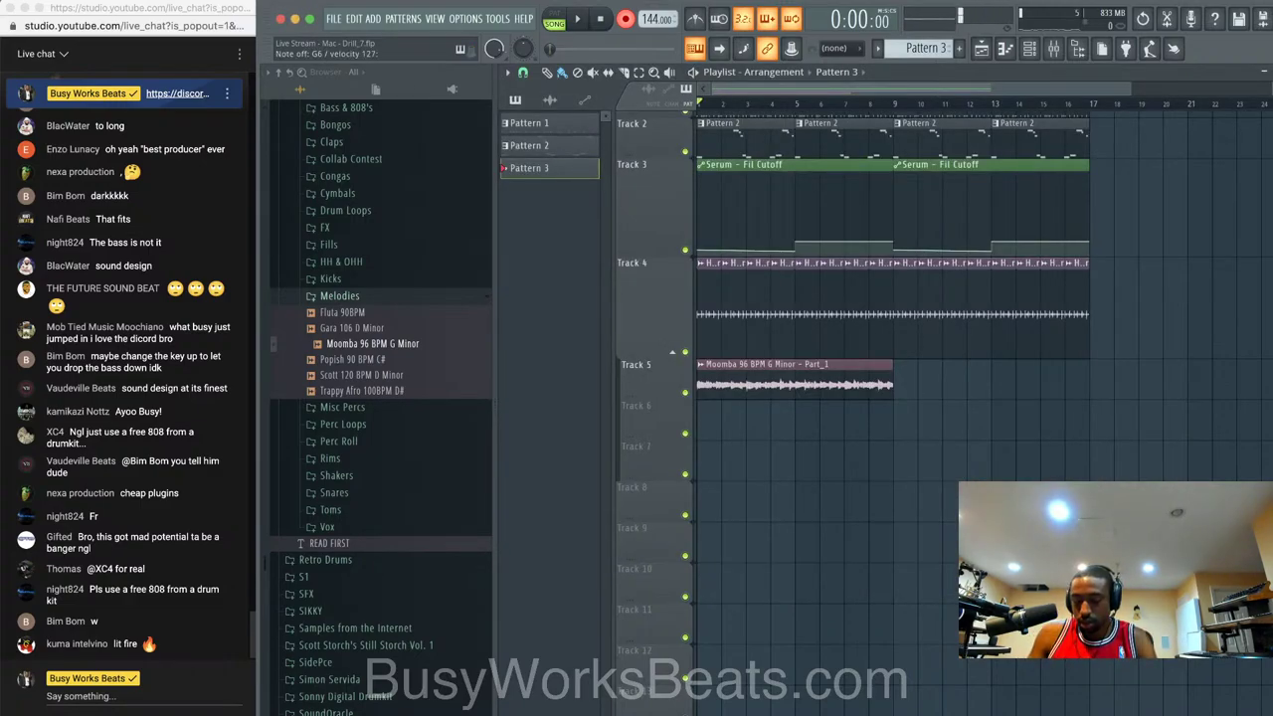
pyautogui.press('space')
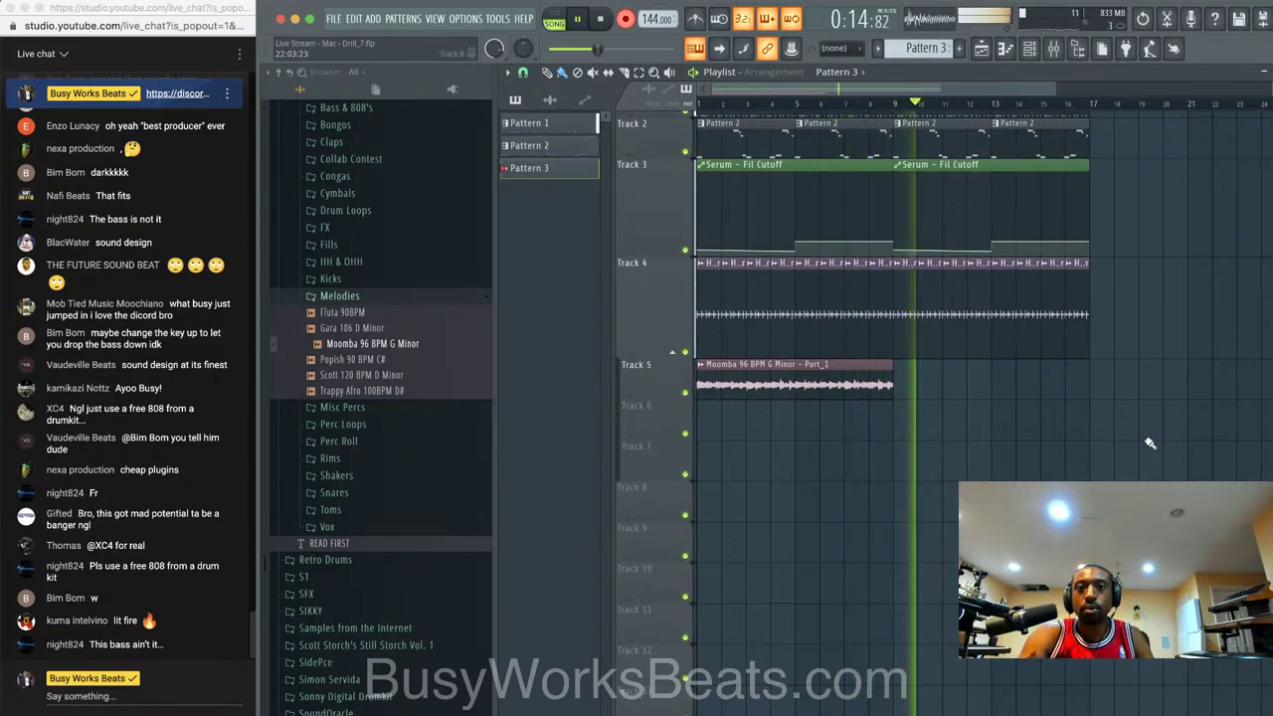
pyautogui.click(701, 20)
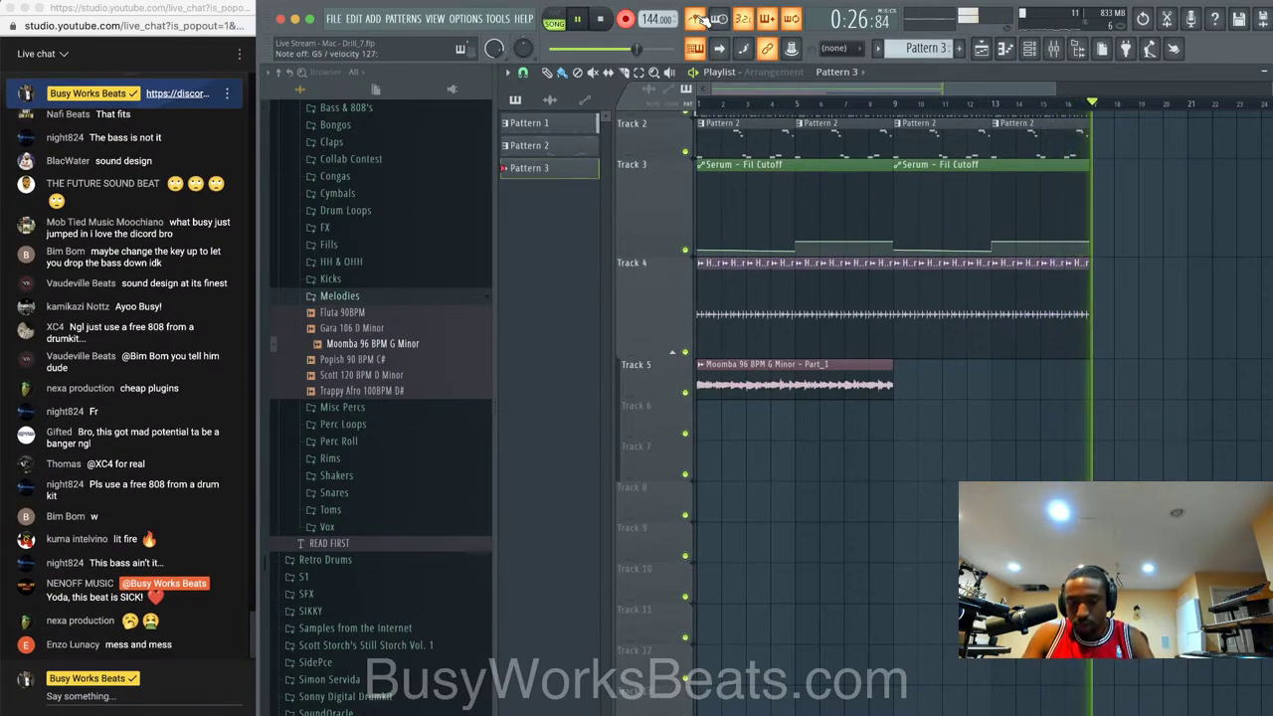
pyautogui.press('space')
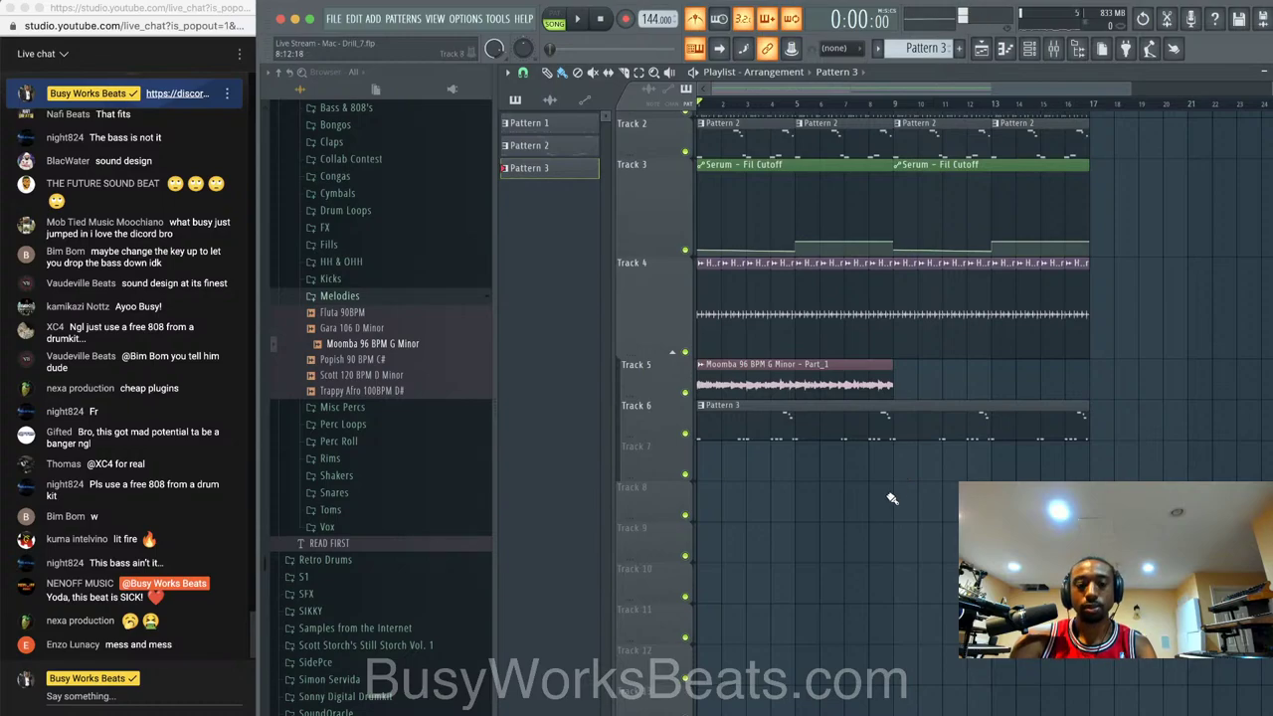
# - Quantize the recorded 3x Osc notes of Pattern 3 and transpose them down two octaves
pyautogui.doubleClick(884, 420)
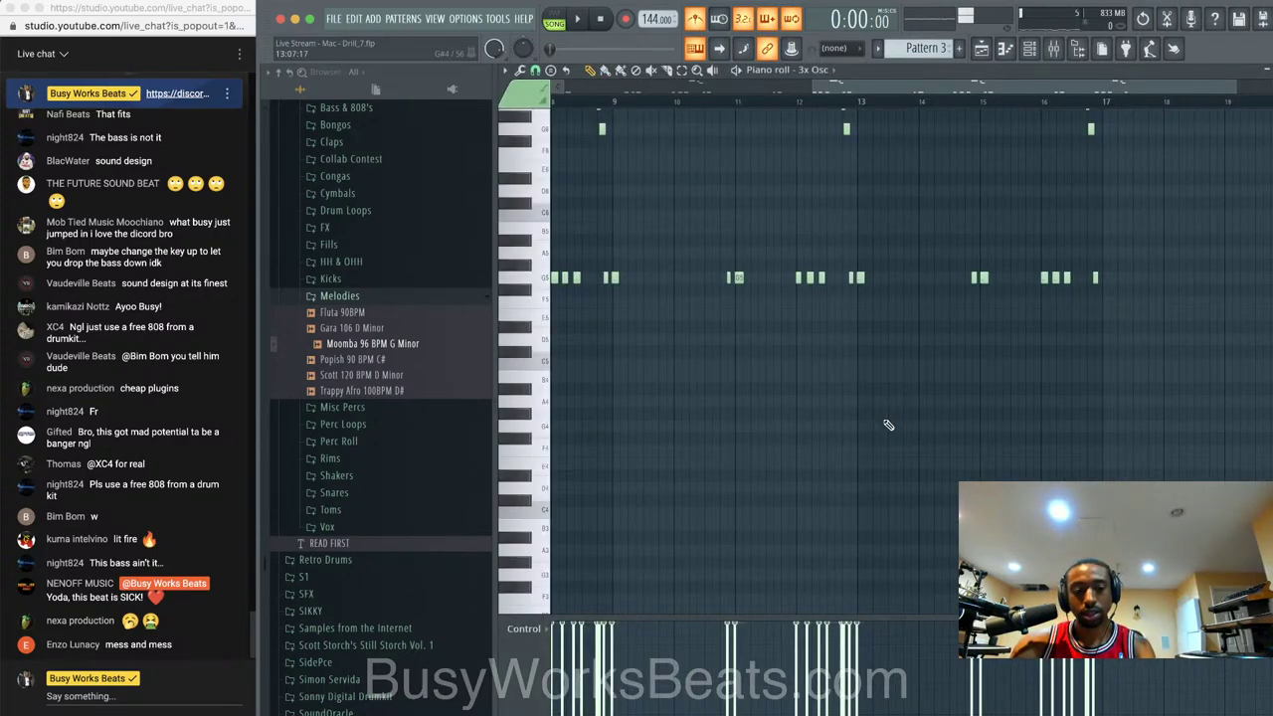
pyautogui.hotkey('alt', 'q')
pyautogui.press('Return')
pyautogui.press('super+Down')
pyautogui.press('super+Down')
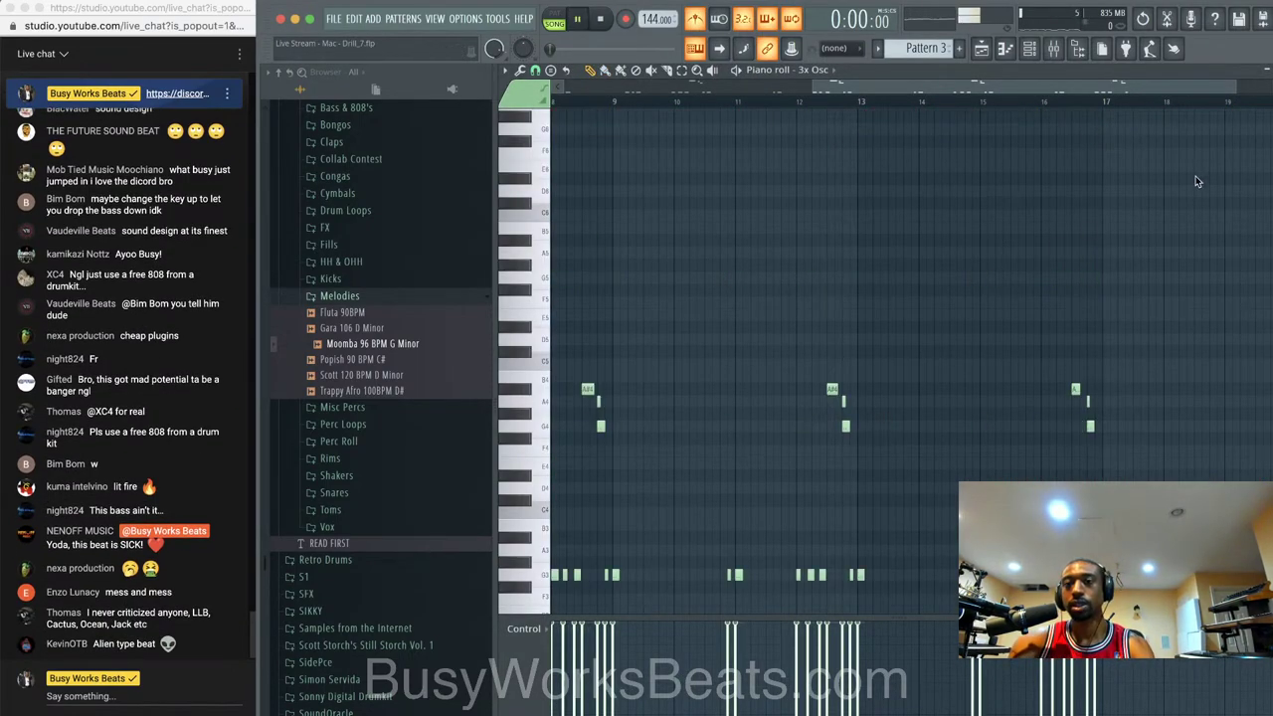
pyautogui.press('Escape')
# - Turn off the metronome, return to the playlist during playback, and save the project
pyautogui.click(696, 19)
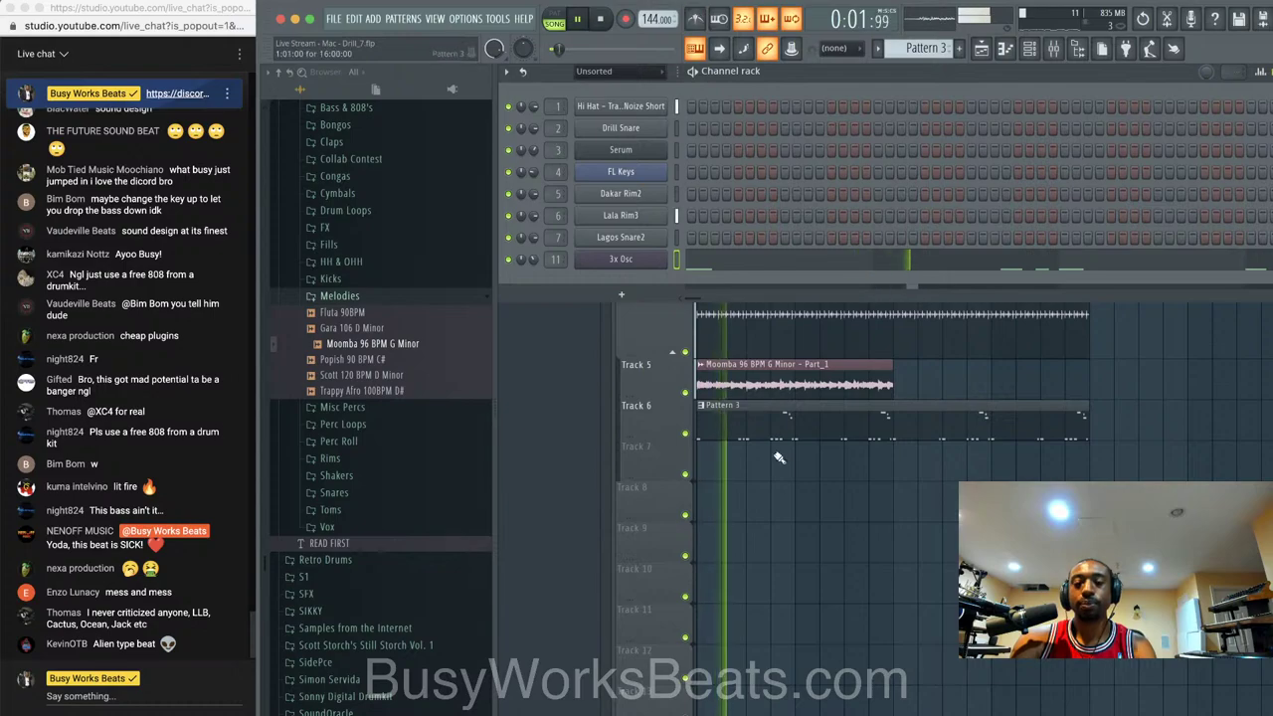
pyautogui.press('Escape')
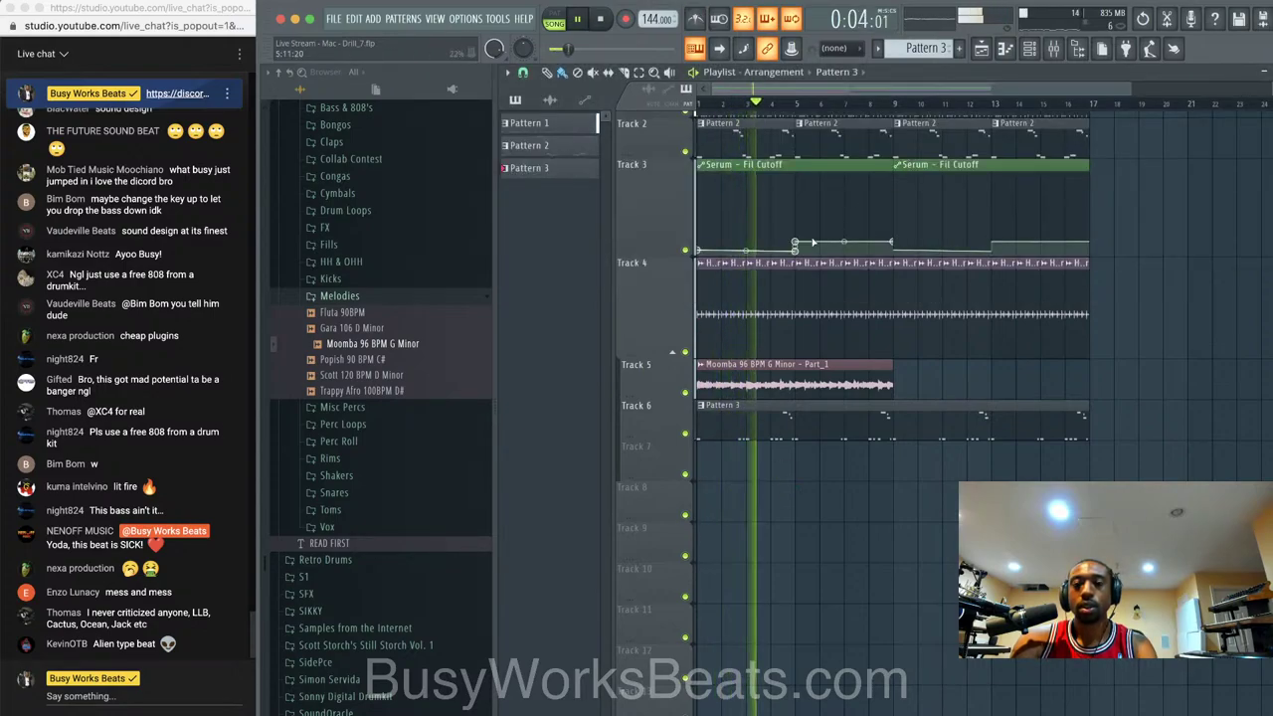
pyautogui.scroll(1, 808, 251)
pyautogui.scroll(1, 807, 250)
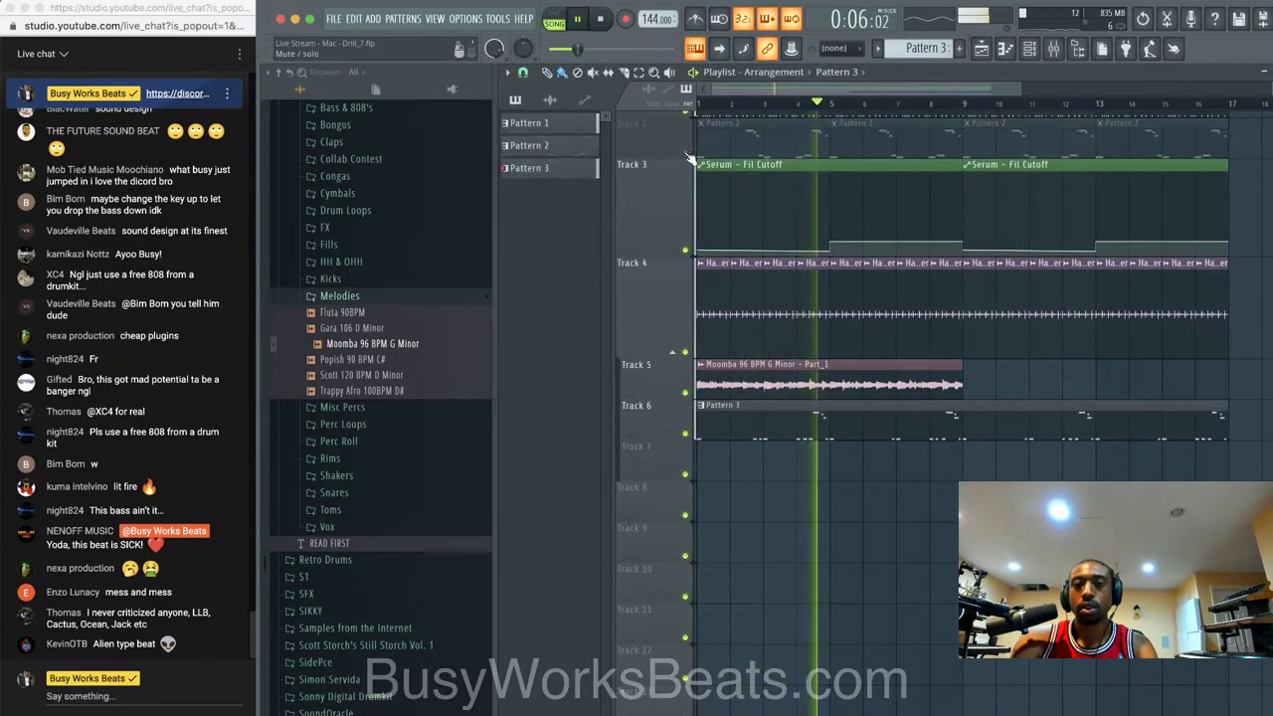
pyautogui.press('super+s')
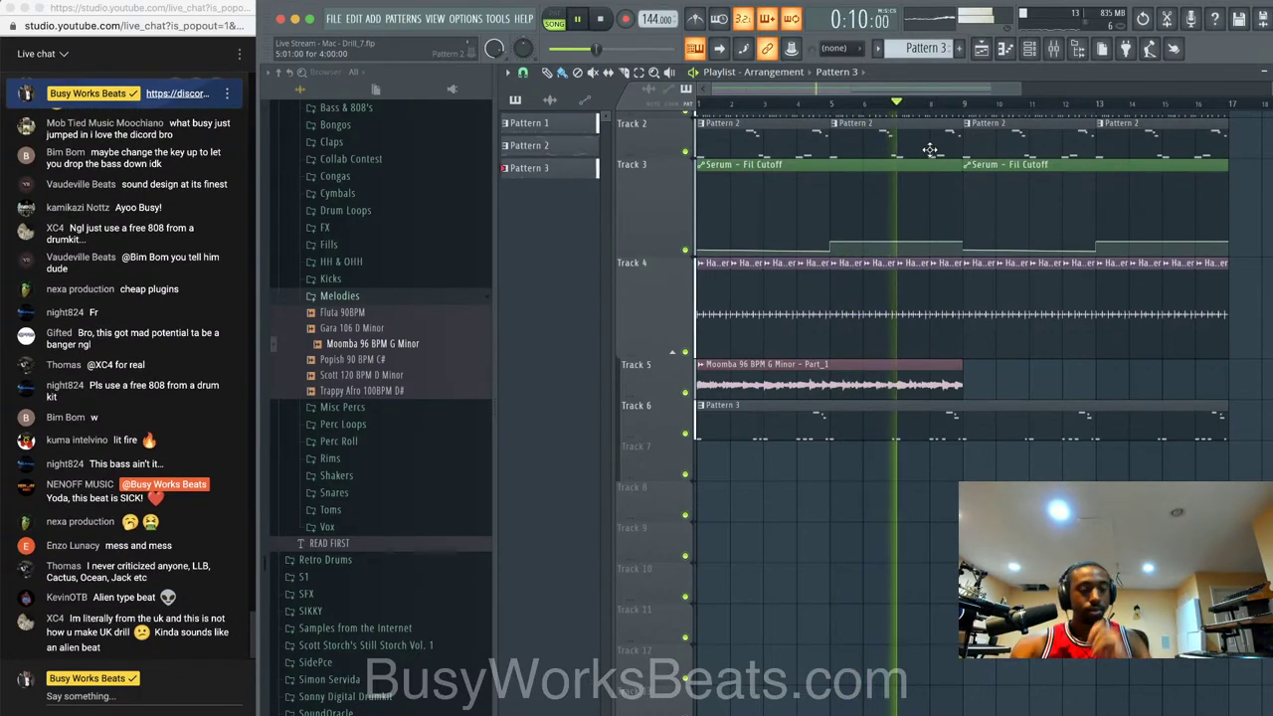
# - Review the 3x Osc notes of Pattern 3 in the piano roll during playback, and return to the playlist
pyautogui.doubleClick(907, 407)
pyautogui.scroll(-2, 905, 422)
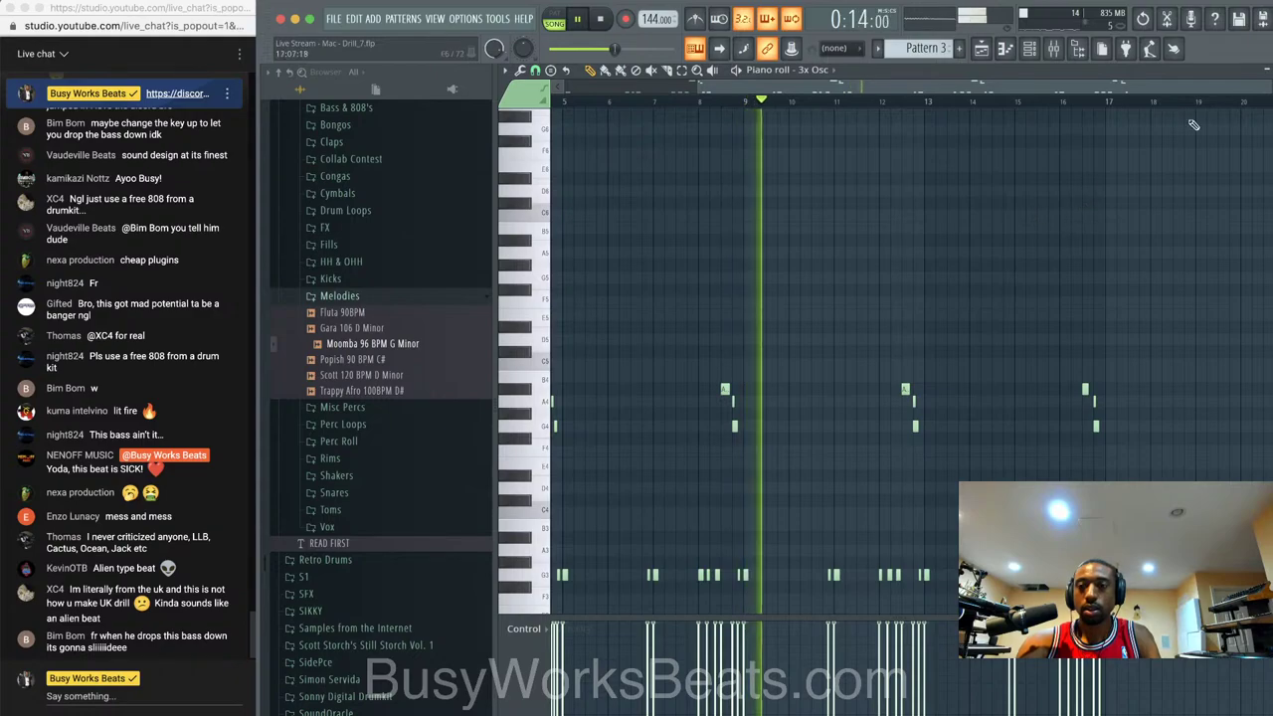
pyautogui.press('F7')
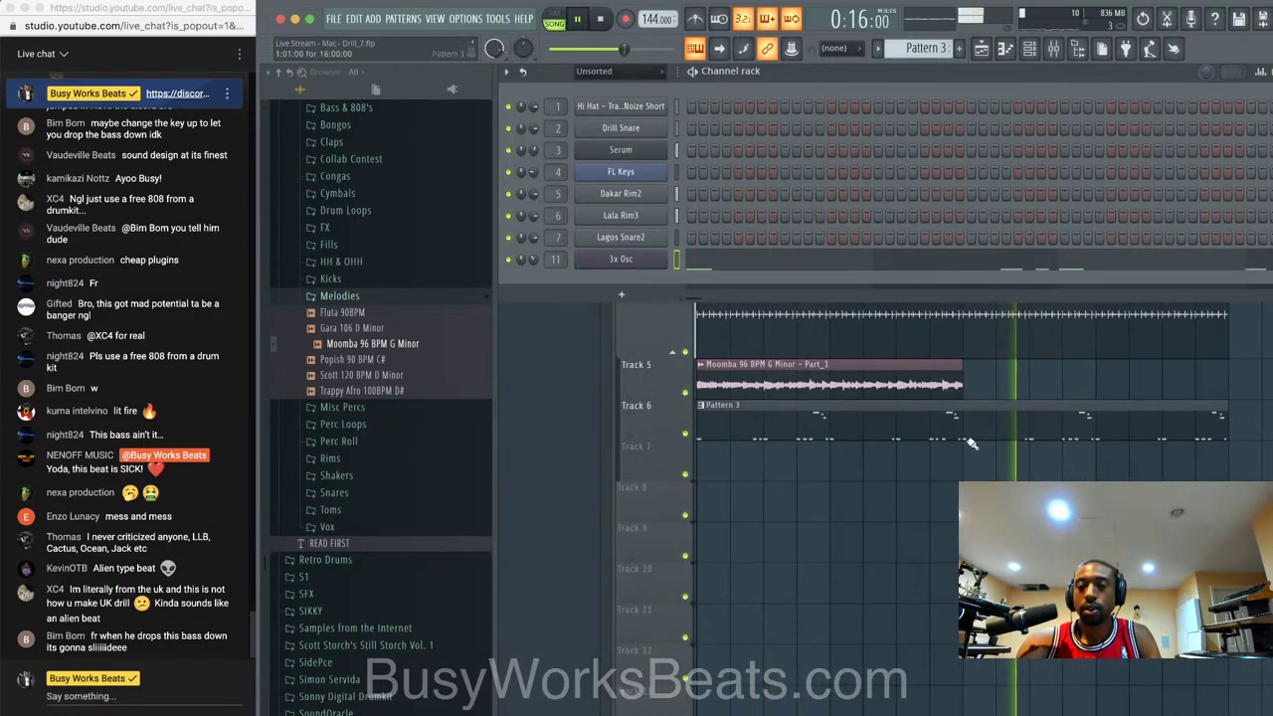
pyautogui.press('F6')
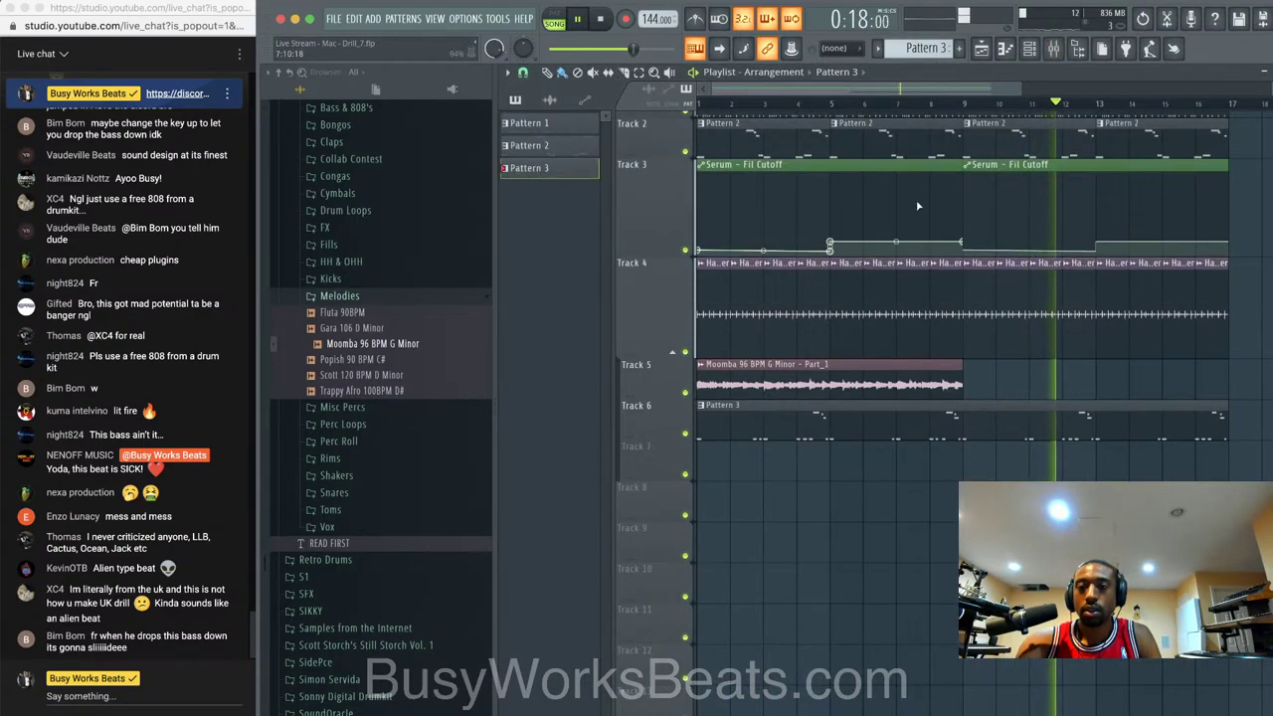
pyautogui.scroll(1, 918, 206)
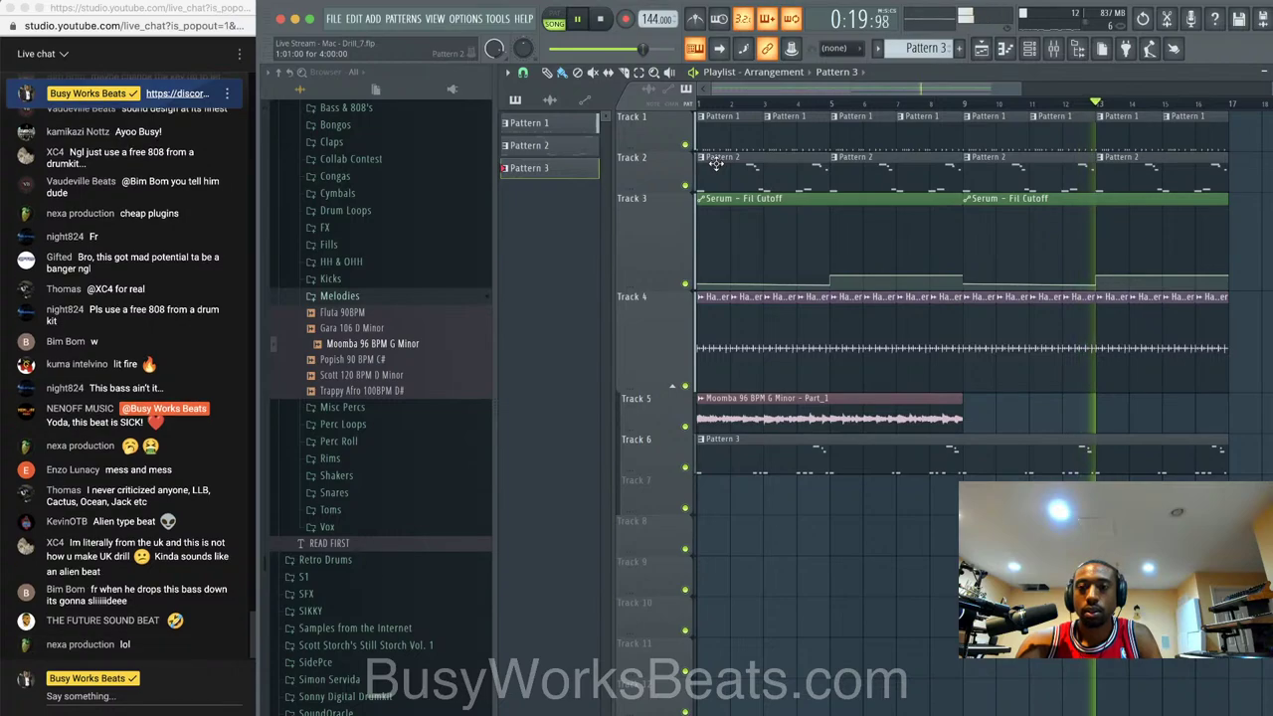
# - Try to lengthen the A5 and G5 notes at the end of bar 4 in Pattern 2's Serum part
pyautogui.doubleClick(1072, 172)
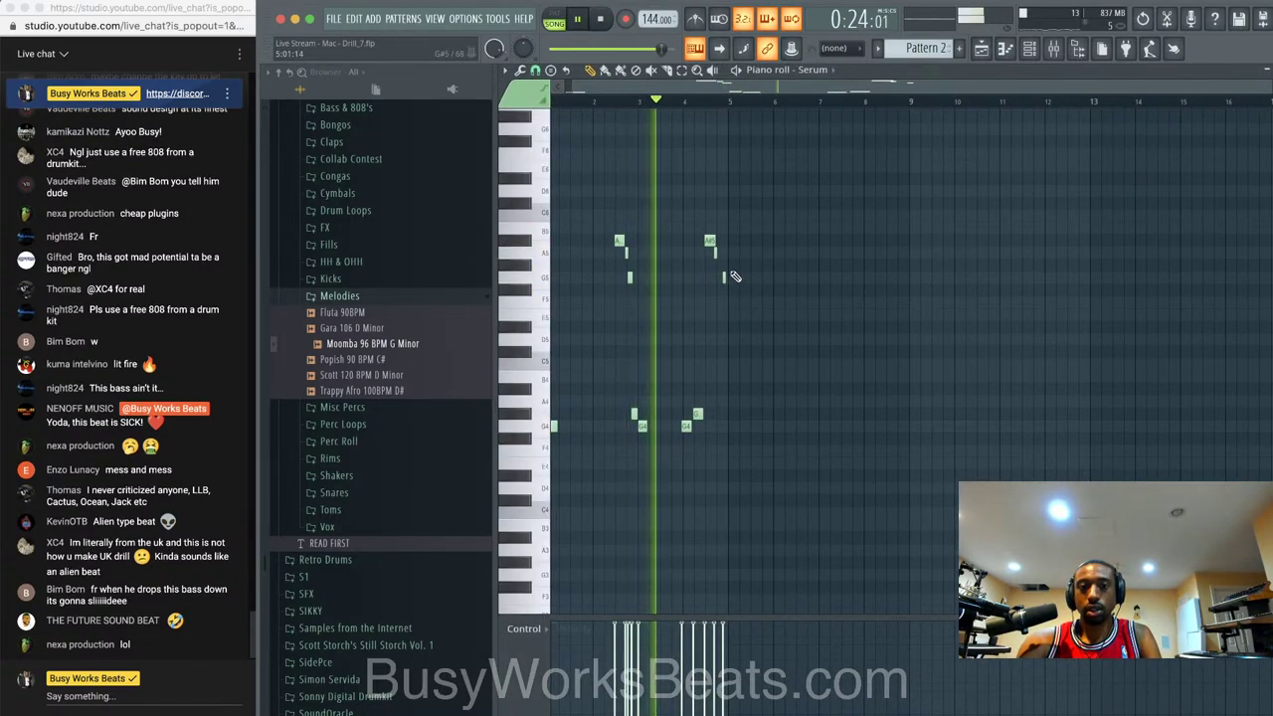
pyautogui.scroll(4, 735, 276)
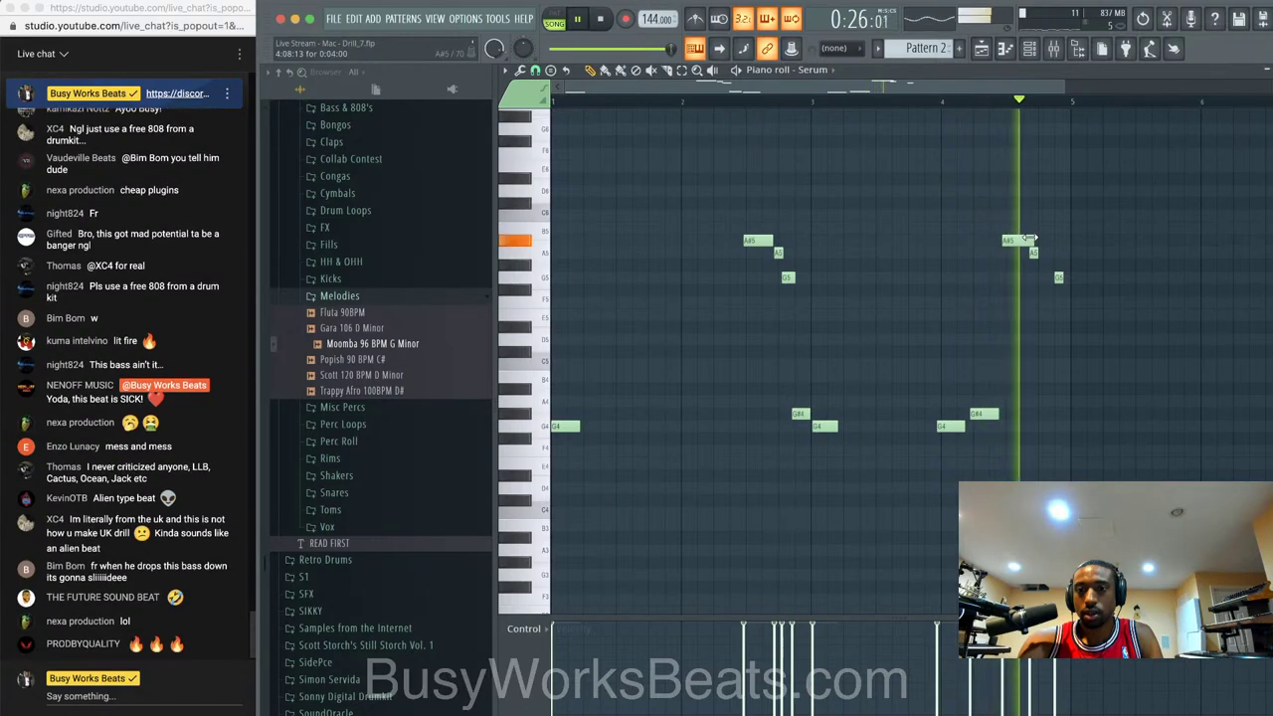
pyautogui.click(1041, 264)
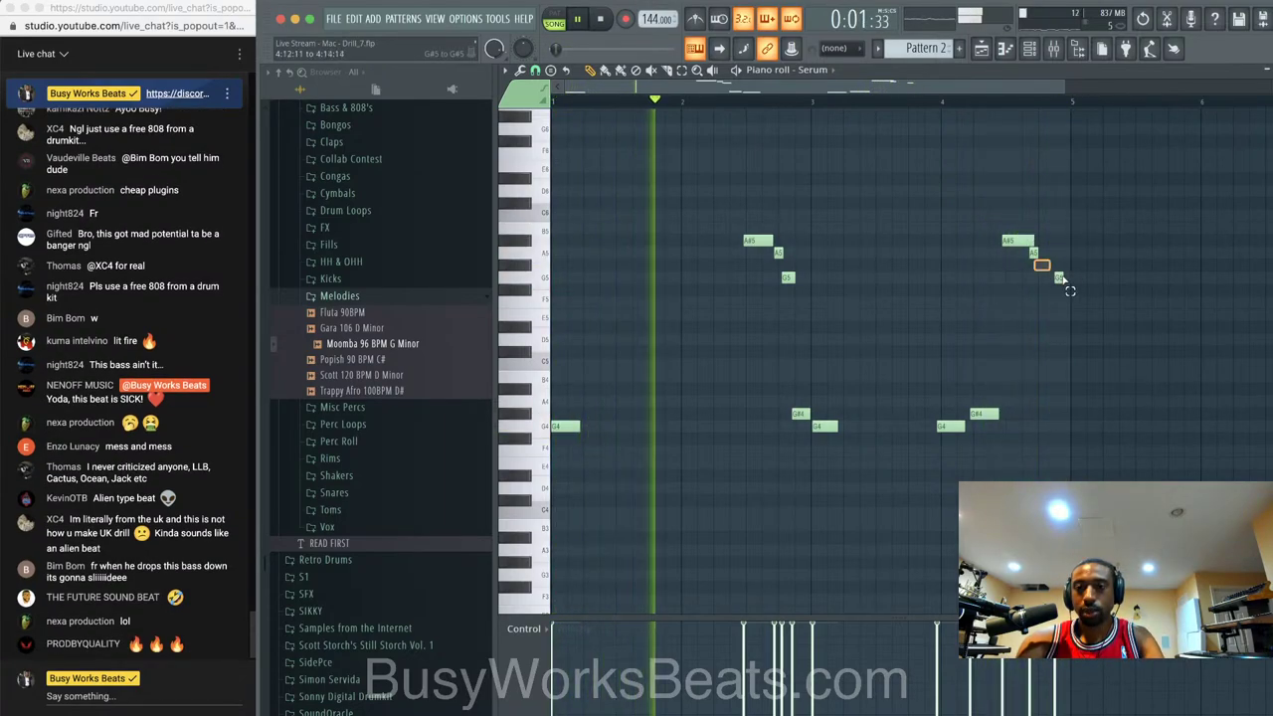
pyautogui.rightClick(1040, 265)
pyautogui.moveTo(1028, 251); pyautogui.dragTo(1069, 278)
pyautogui.keyDown('super'); pyautogui.click(845, 318); pyautogui.keyUp('super')
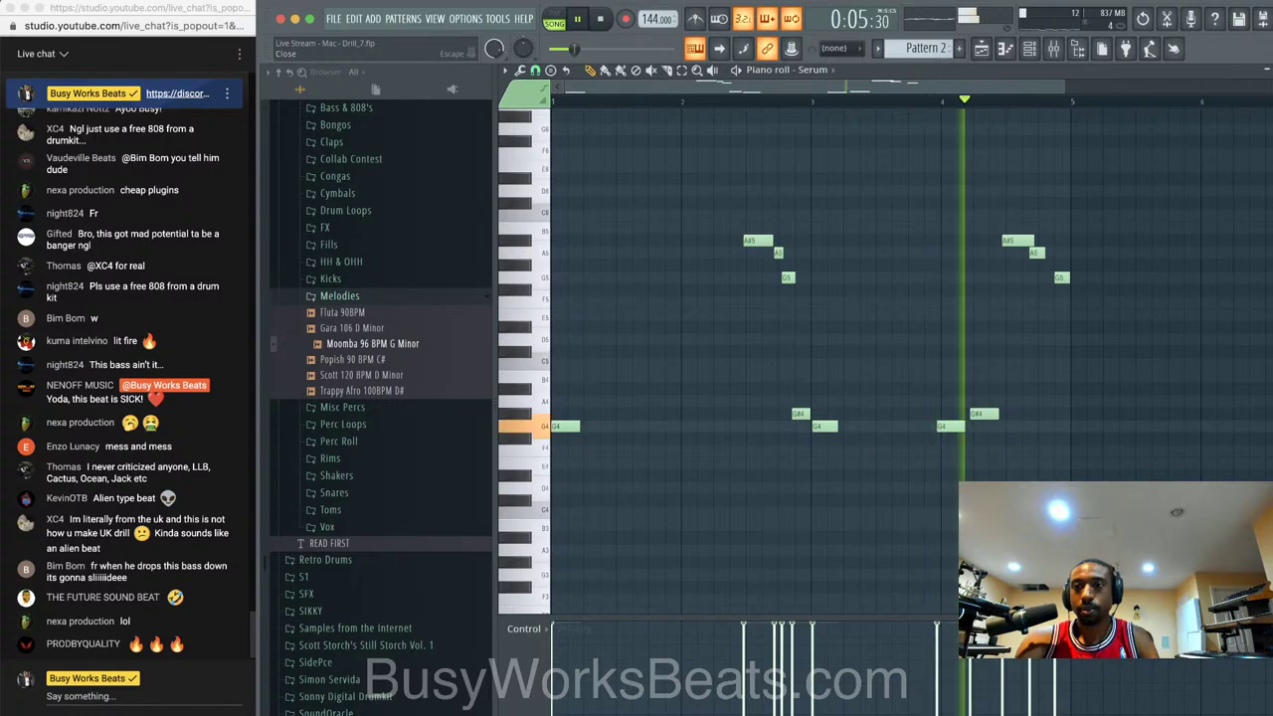
pyautogui.press('Escape')
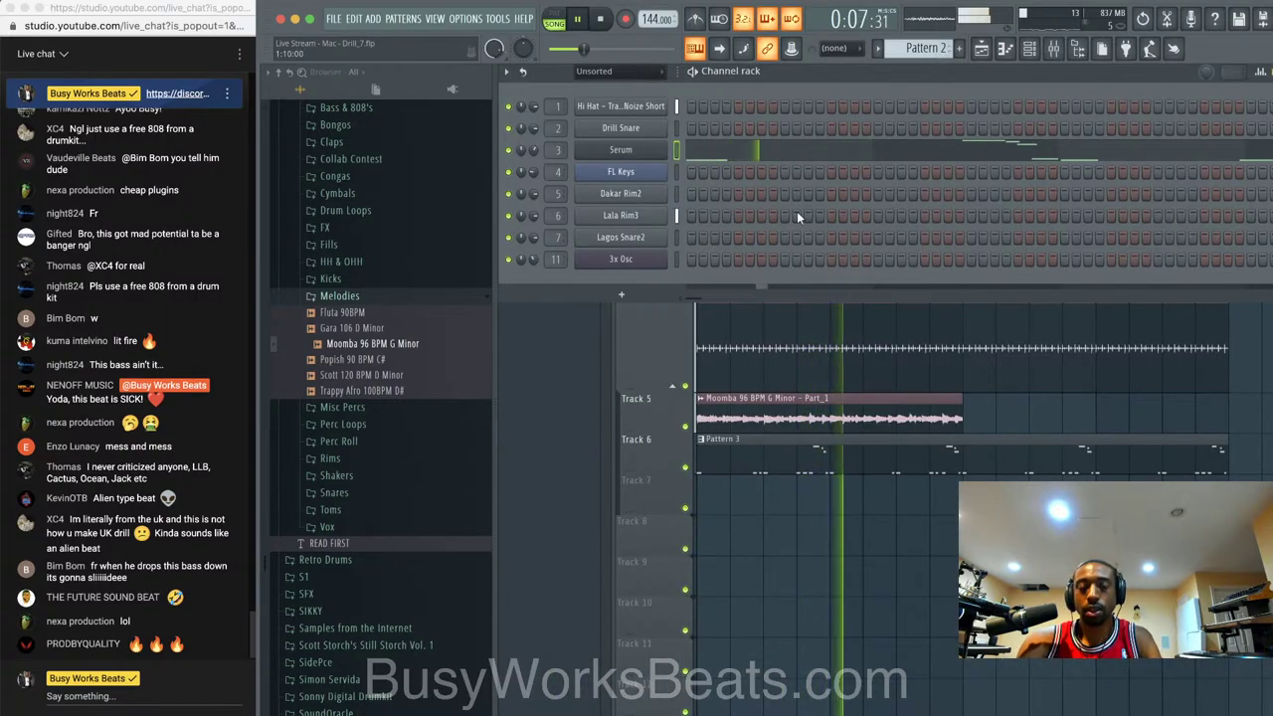
# - Undo the note-length change in Pattern 2's Serum part and return to the channel rack
pyautogui.click(839, 152)
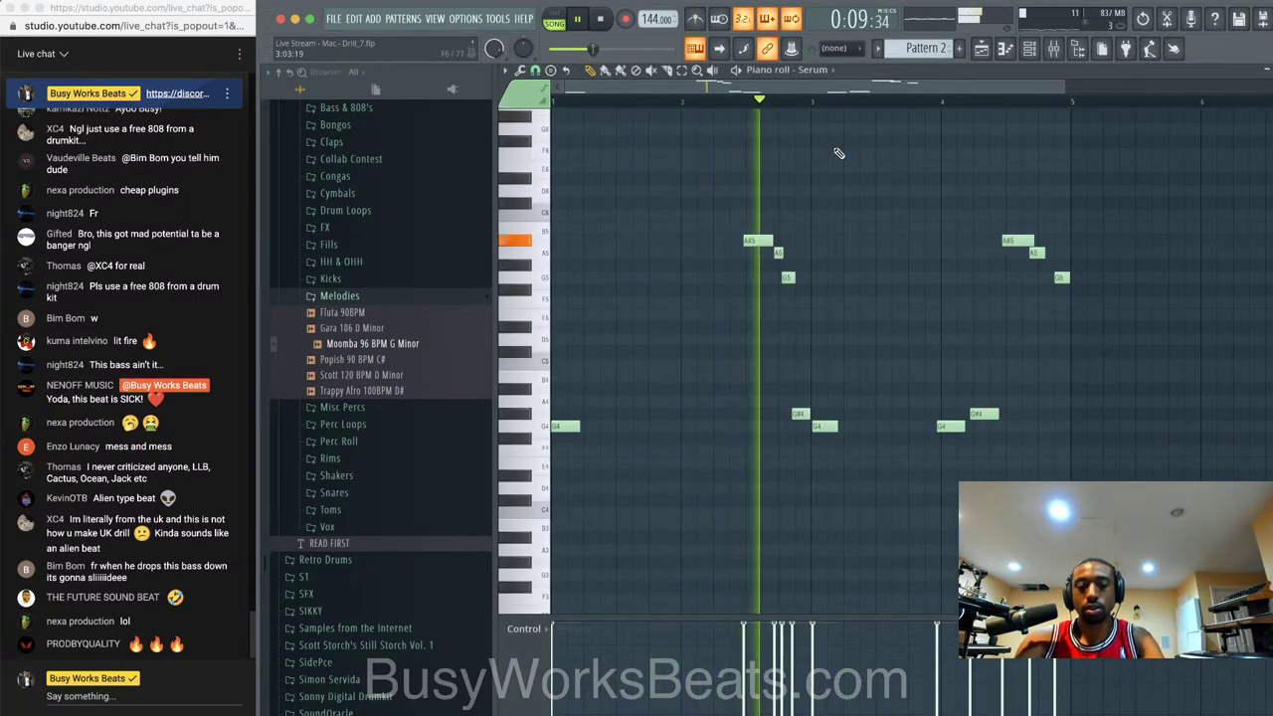
pyautogui.hotkey('ctrl', 'z')
pyautogui.keyDown('ctrl'); pyautogui.click(992, 183); pyautogui.keyUp('ctrl')
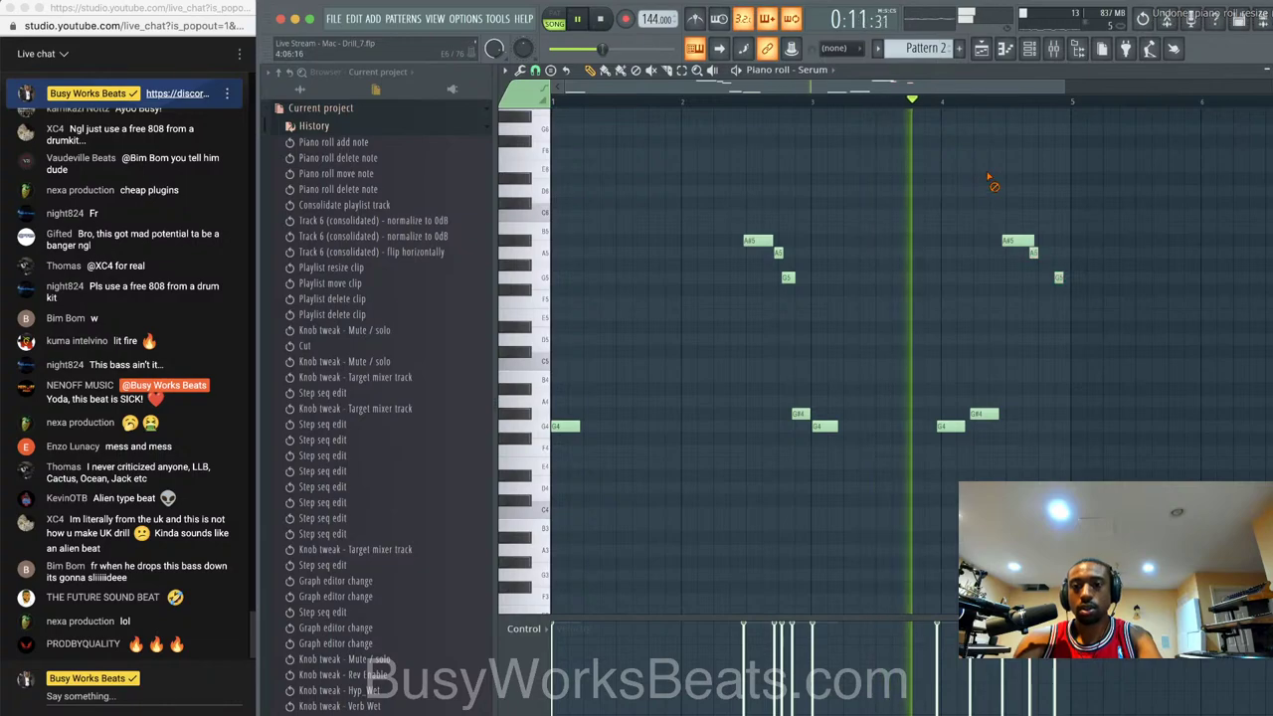
pyautogui.click(1272, 71)
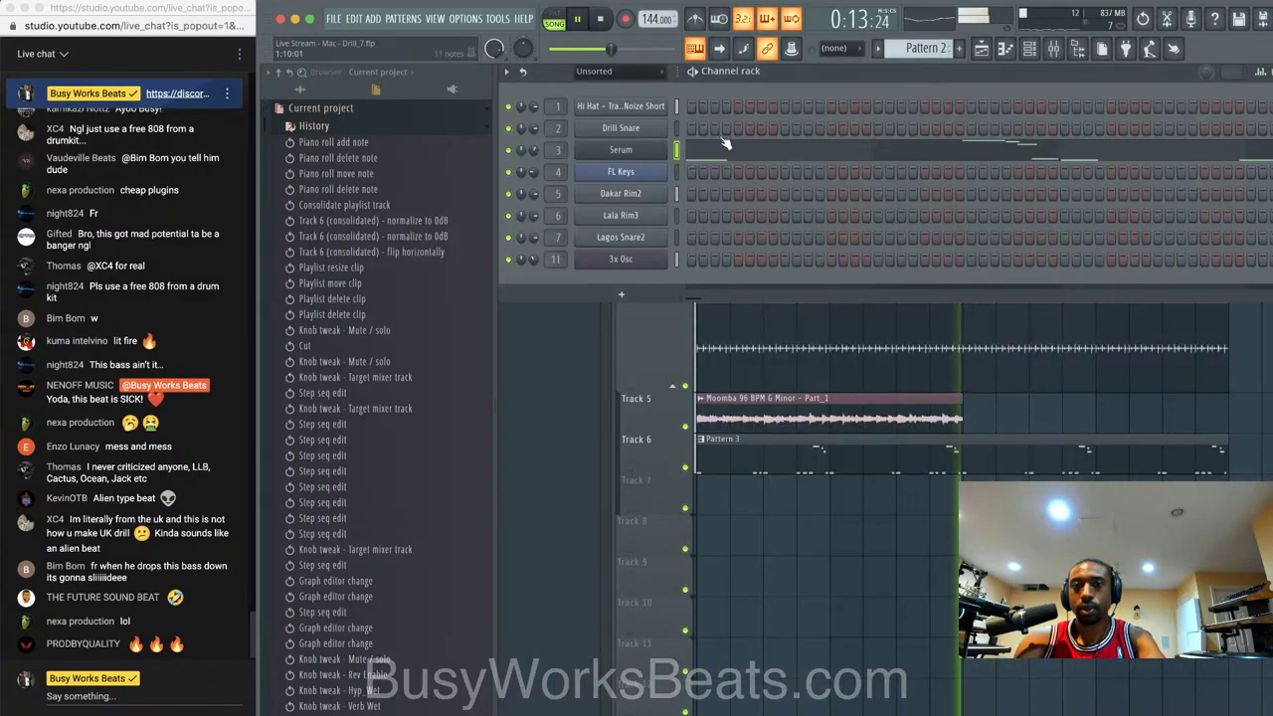
# - Stop playback, open Serum, and set the Env 2 attack to 27 ms while auditioning notes
pyautogui.press('space')
pyautogui.click(625, 149)
pyautogui.press('u')
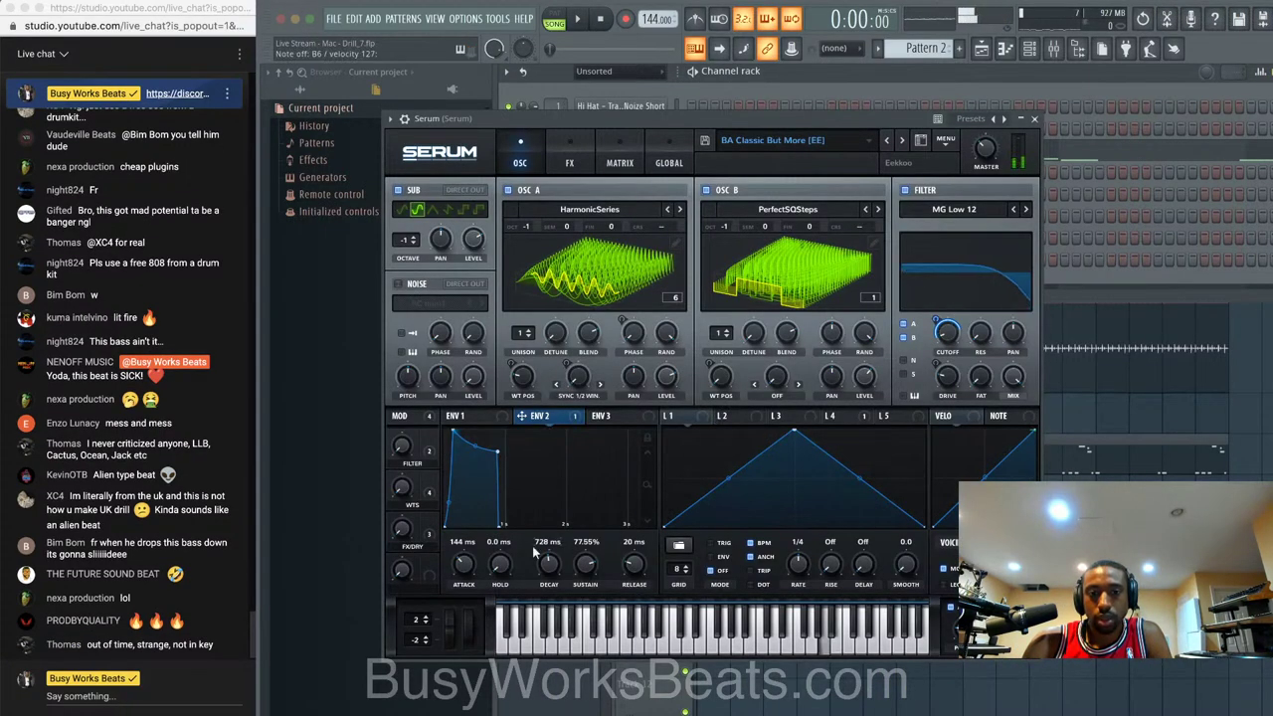
pyautogui.moveTo(470, 569); pyautogui.dragTo(471, 584)
pyautogui.press('7')
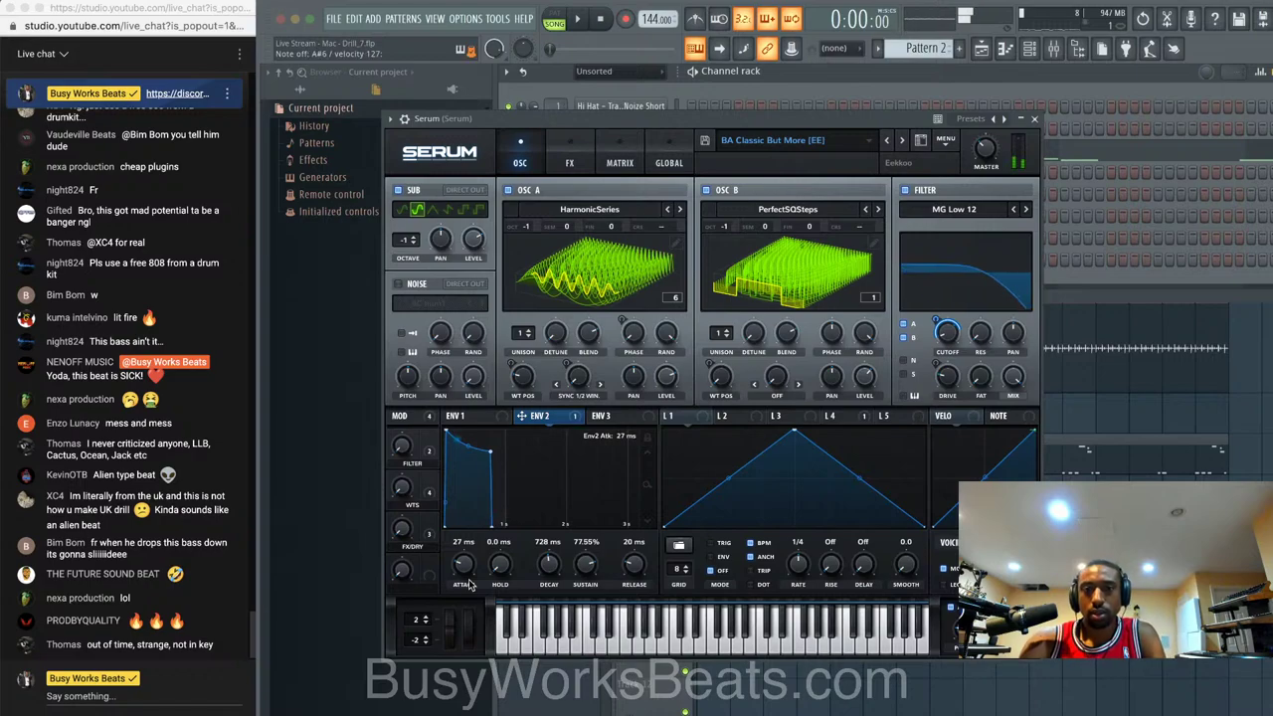
pyautogui.press('y')
pyautogui.press('t')
pyautogui.press('r')
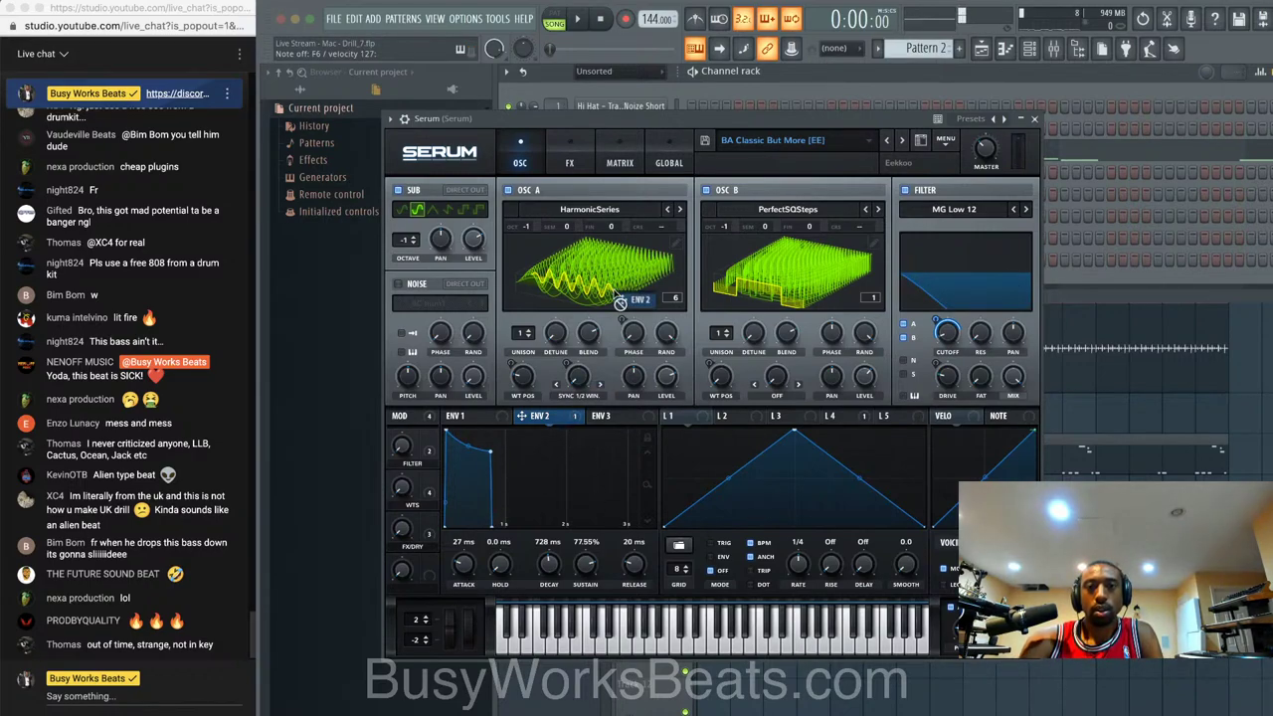
# - Assign Env 2 to oscillator A's coarse pitch with a modulation amount of 12
pyautogui.press('t')
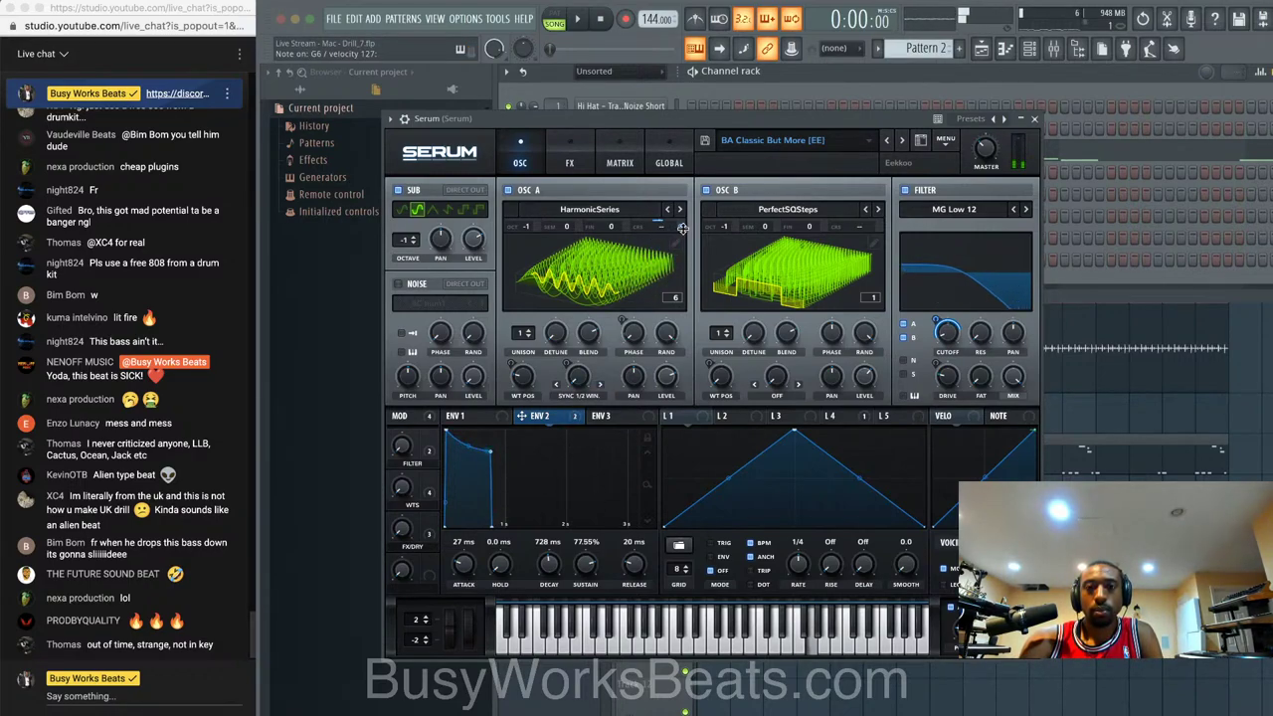
pyautogui.moveTo(682, 229); pyautogui.dragTo(686, 159)
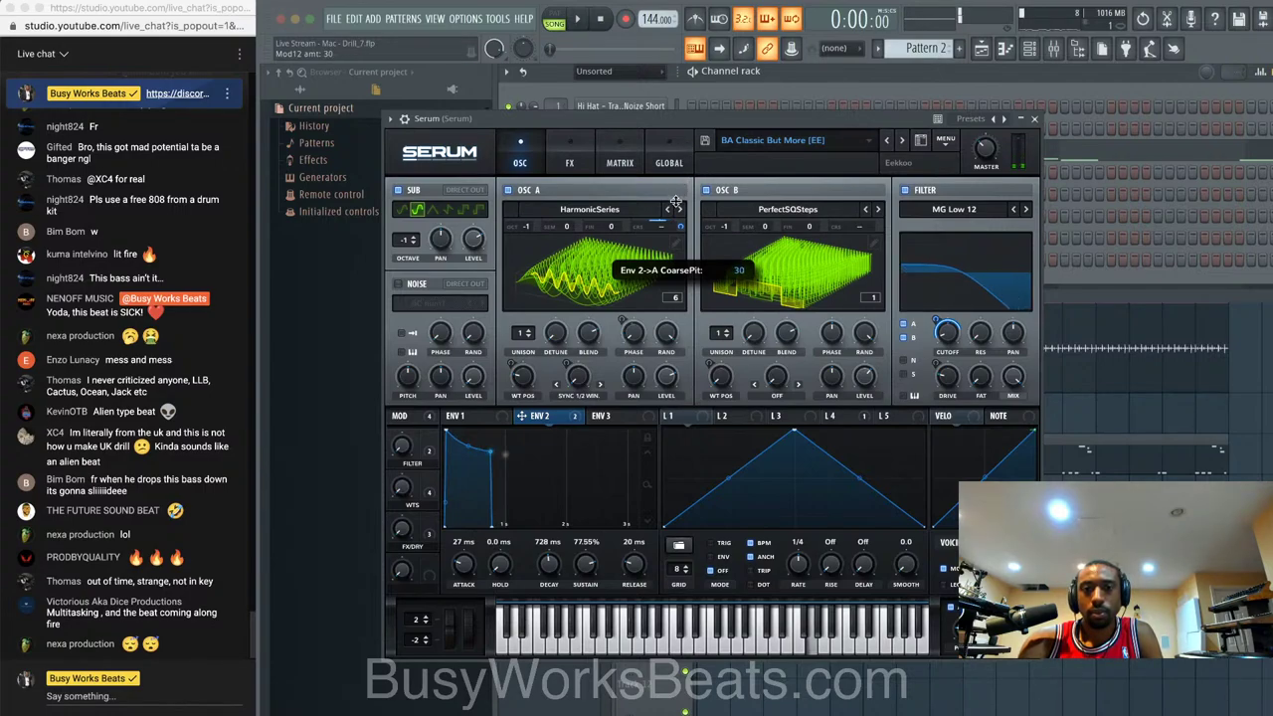
pyautogui.moveTo(675, 212); pyautogui.dragTo(674, 227)
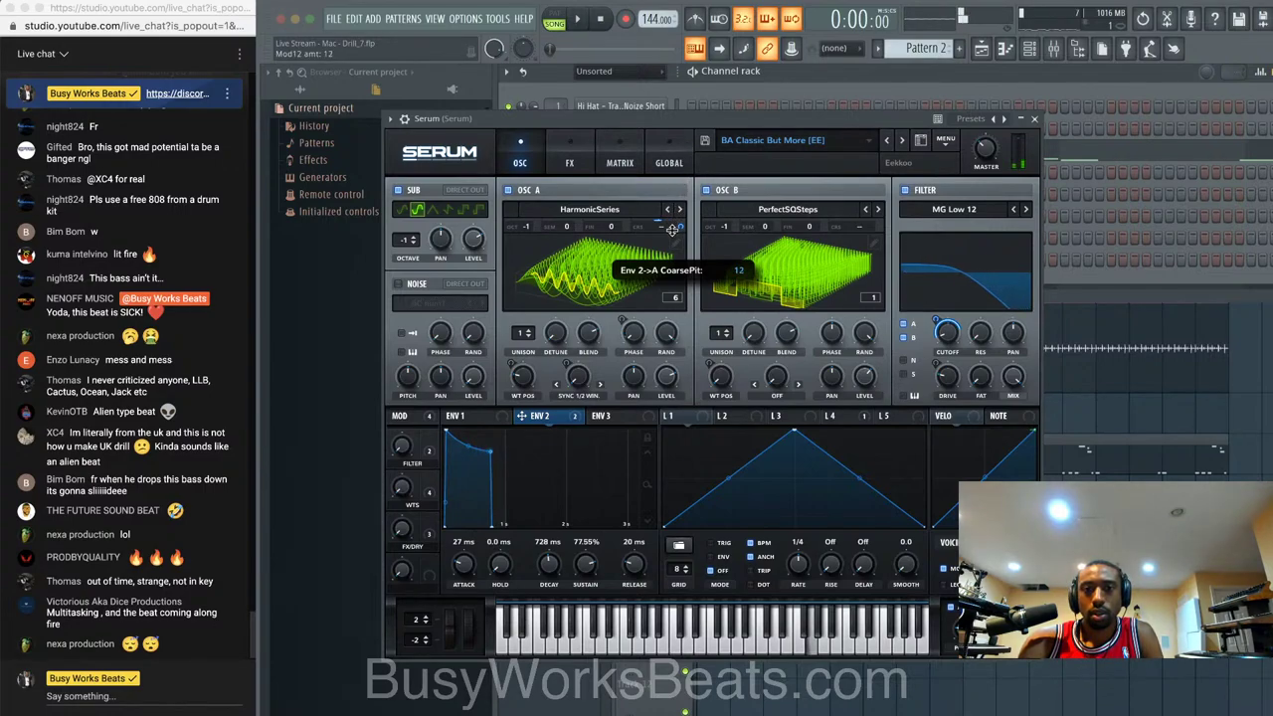
# - Try oscillator A's sync warp and FM (from B) warp at different amounts, and set its warp mode to Off
pyautogui.moveTo(585, 321); pyautogui.dragTo(618, 266)
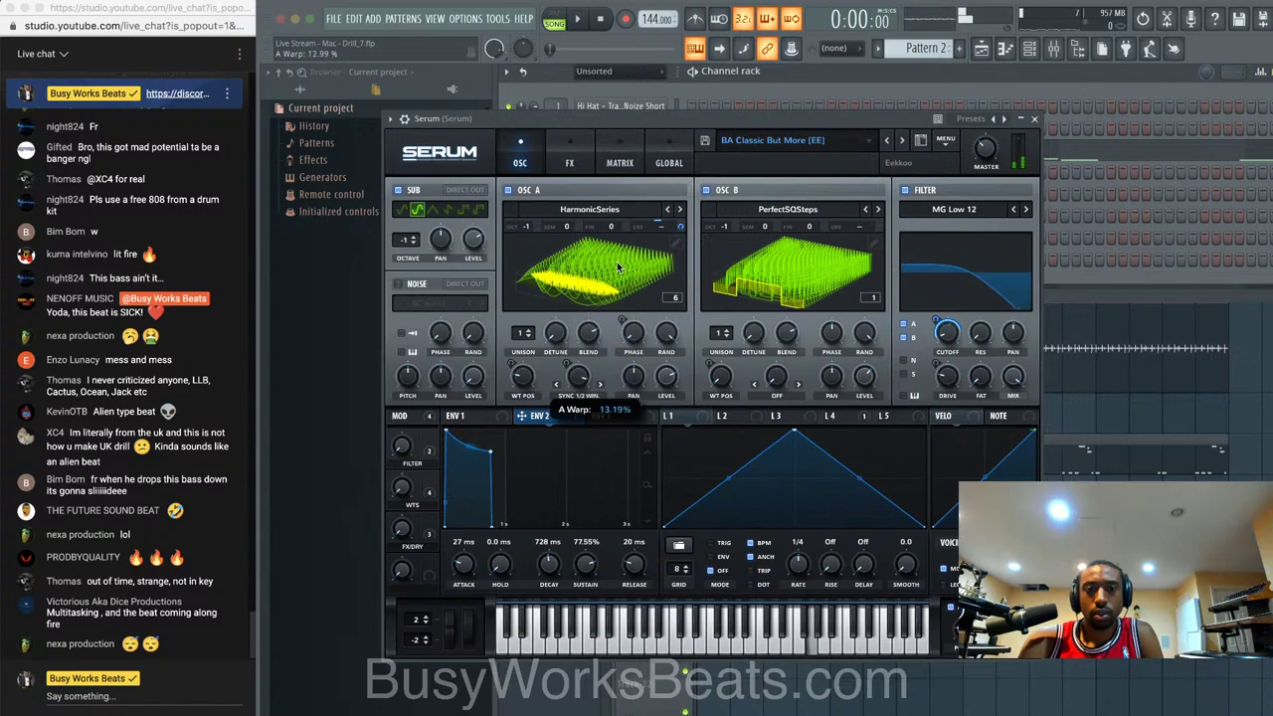
pyautogui.click(589, 396)
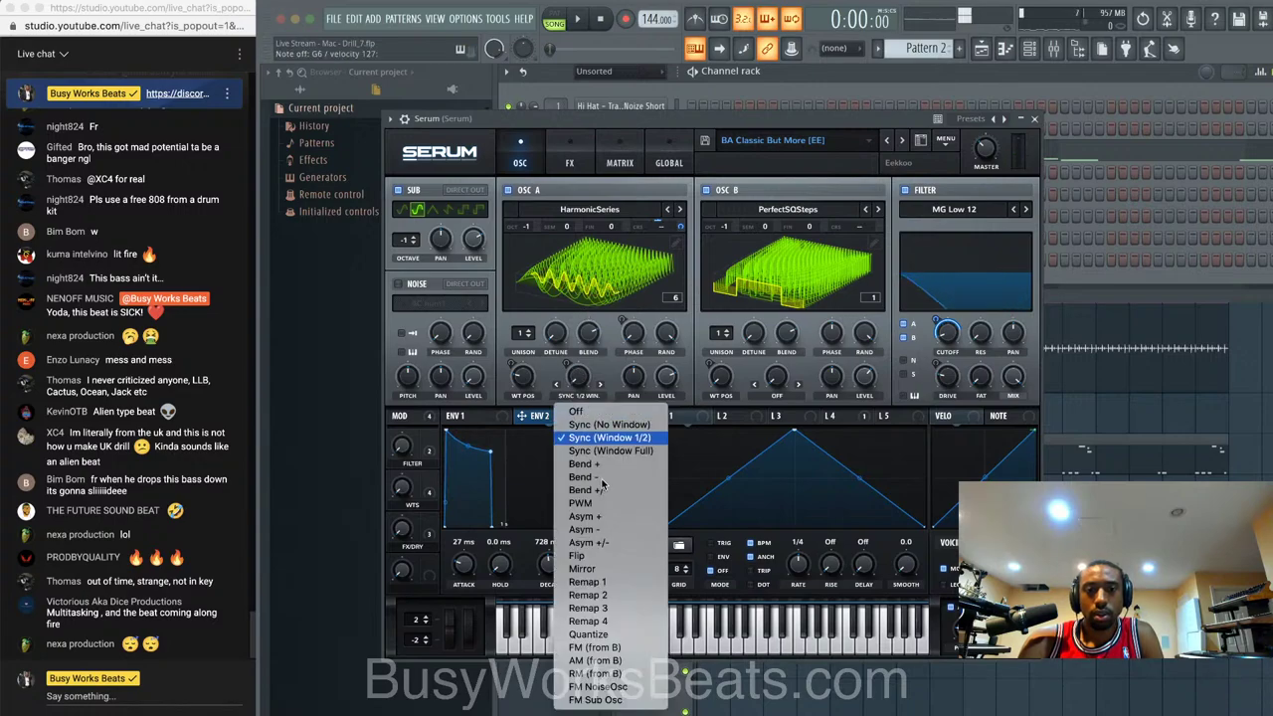
pyautogui.click(595, 648)
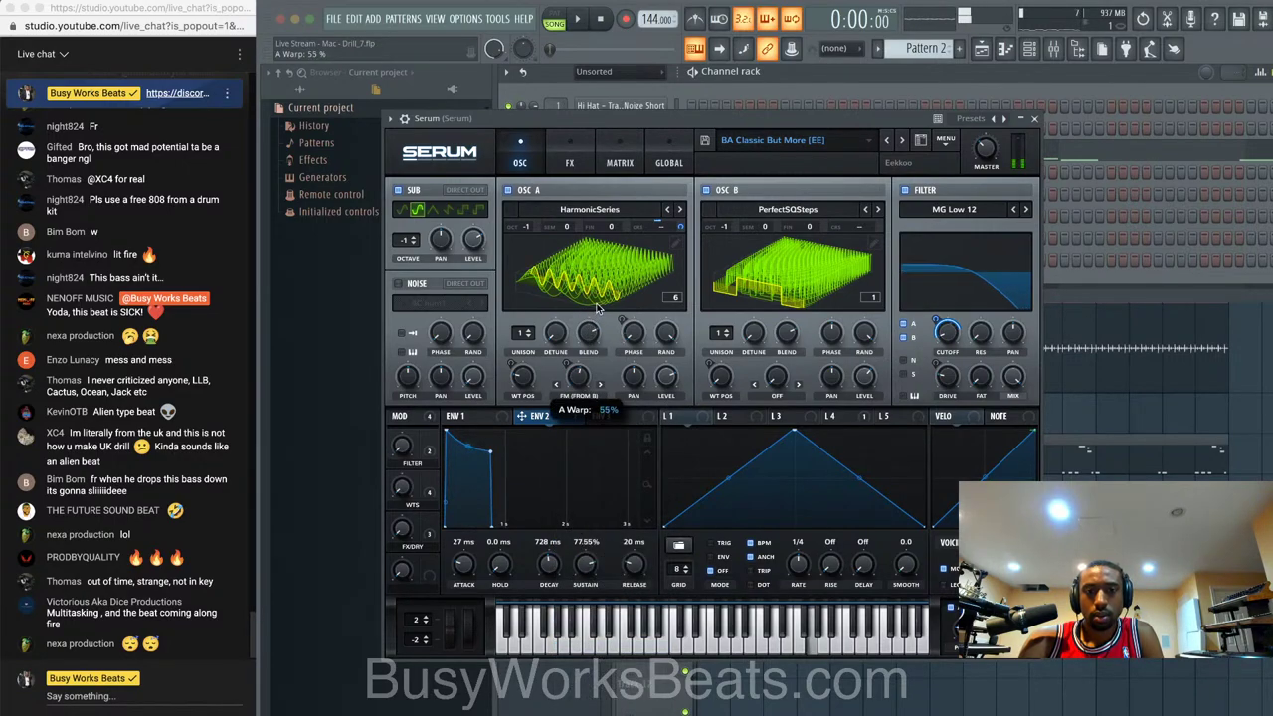
pyautogui.click(585, 397)
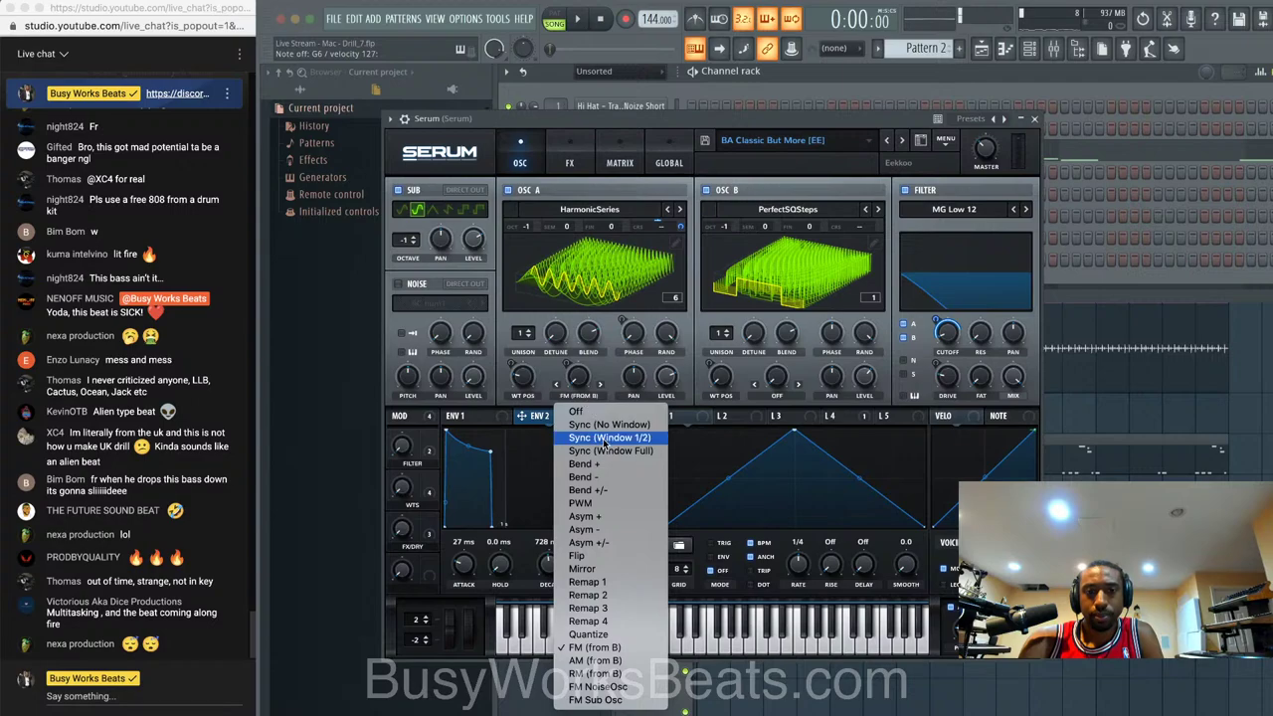
pyautogui.click(589, 411)
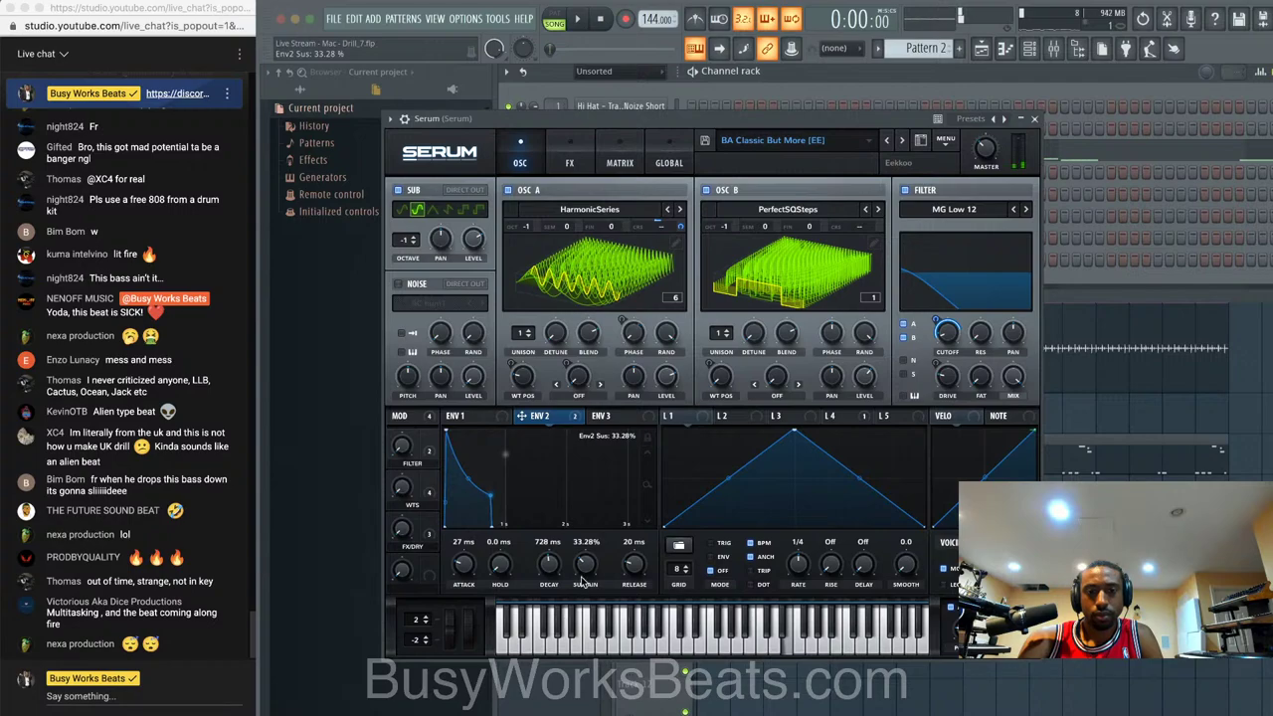
# - Set Env 2 to 58 ms attack, 212 ms decay and 0% sustain, and increase its modulation of oscillator A's coarse pitch
pyautogui.moveTo(584, 582); pyautogui.dragTo(551, 593)
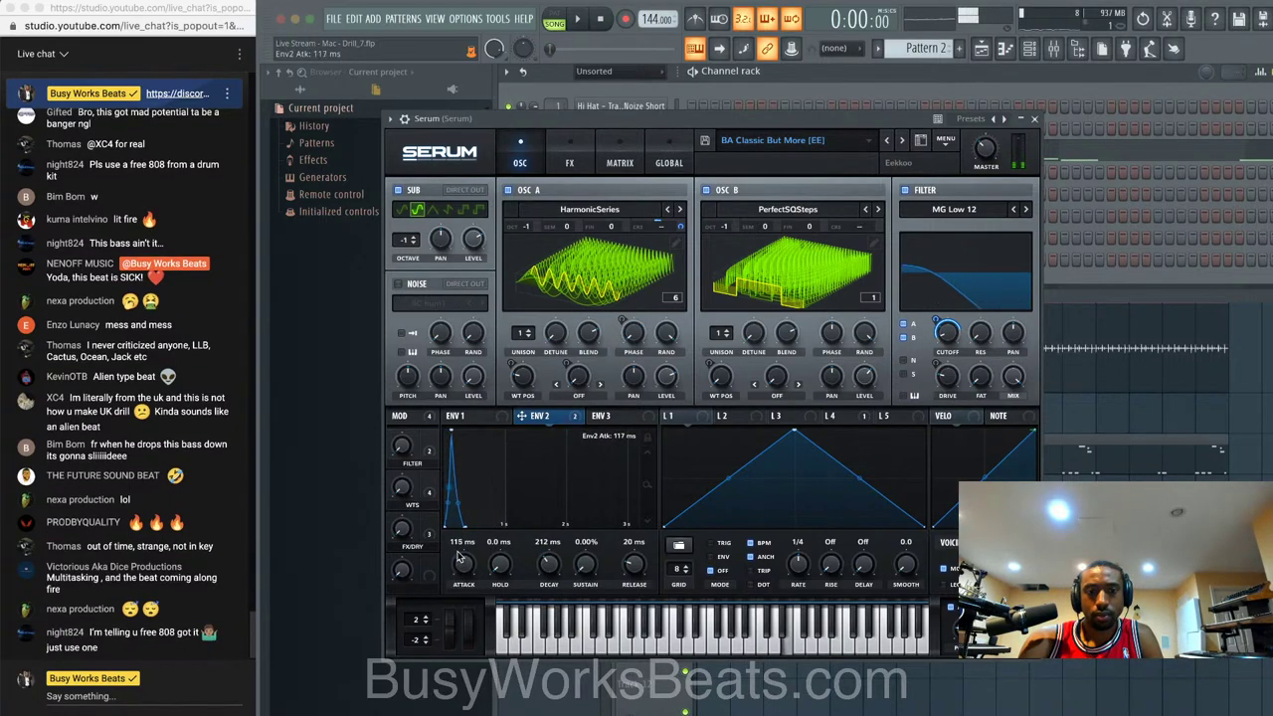
pyautogui.moveTo(460, 559); pyautogui.dragTo(468, 571)
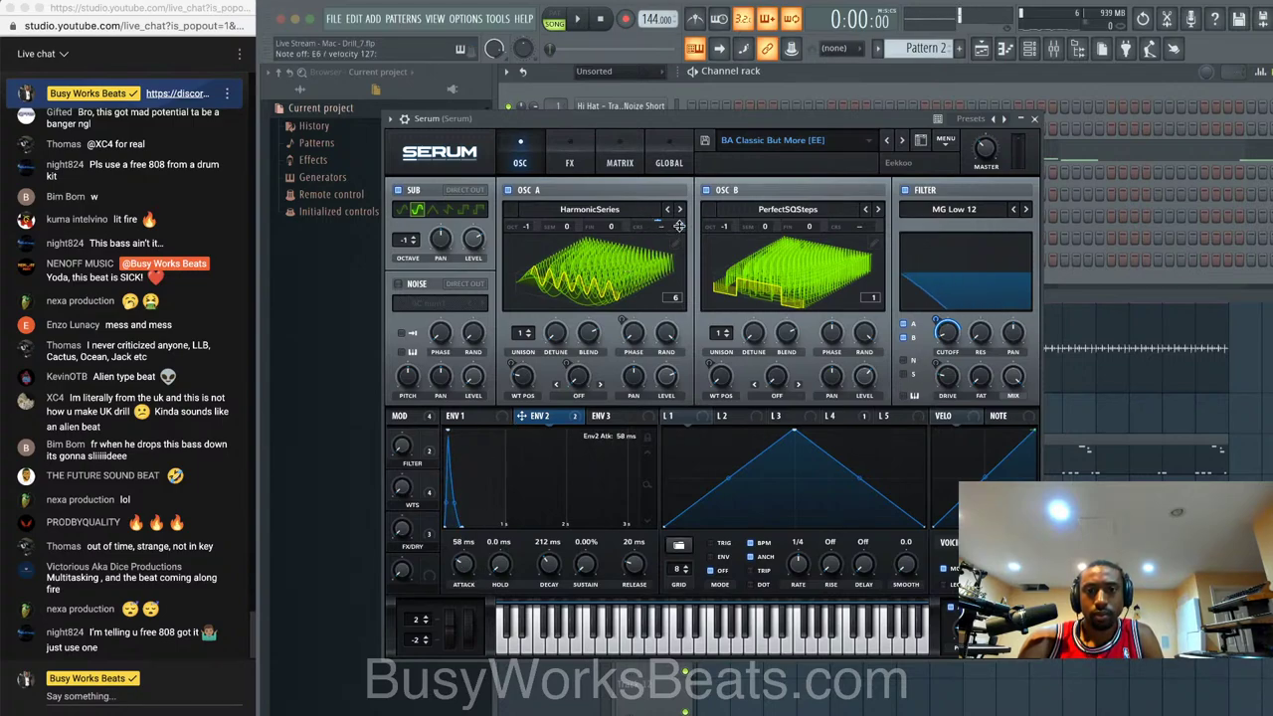
pyautogui.moveTo(678, 226); pyautogui.dragTo(674, 196)
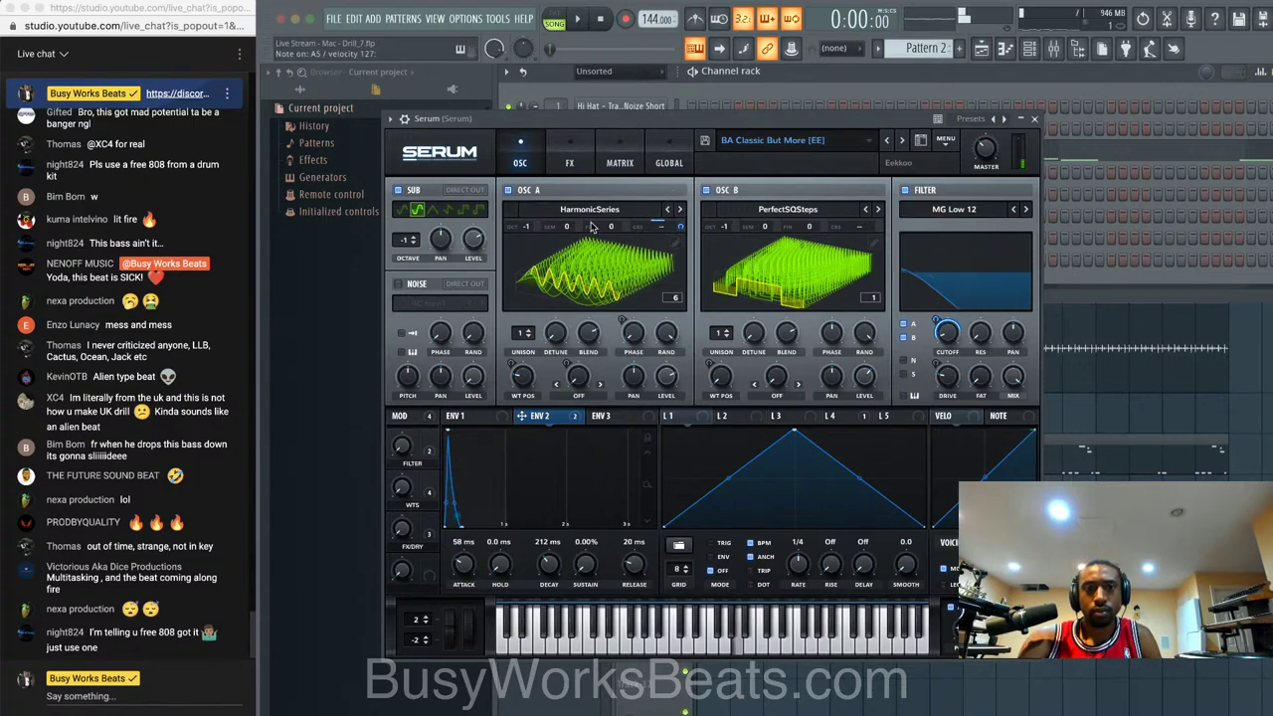
# - Compare the sound with oscillator B off and on, and set Env 2 to 376 ms decay, 100% sustain and 102 ms release
pyautogui.click(706, 190)
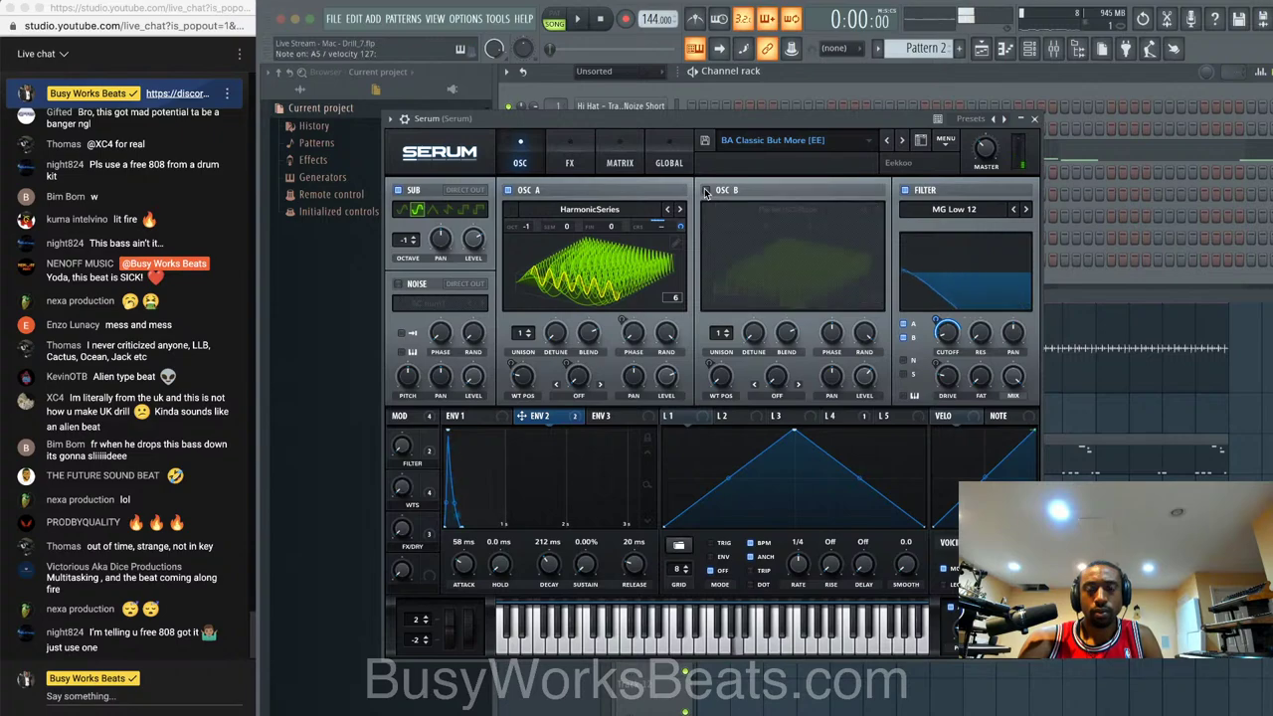
pyautogui.click(705, 190)
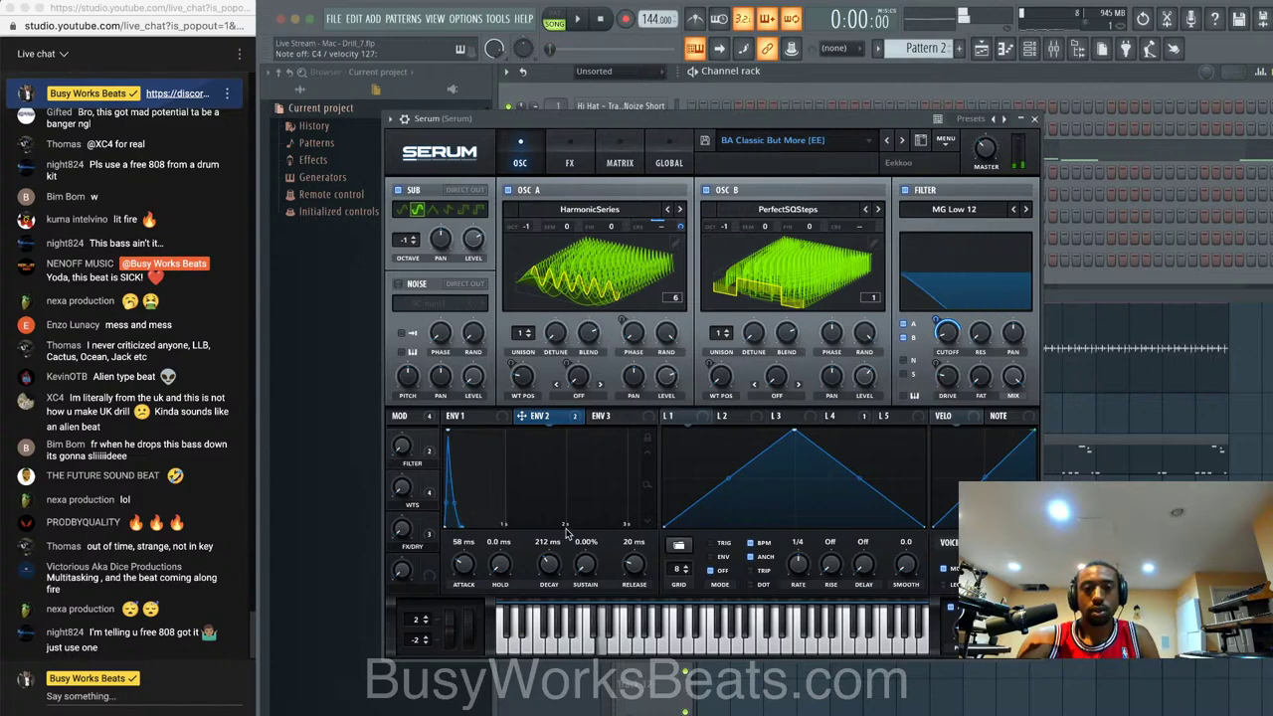
pyautogui.moveTo(554, 560); pyautogui.dragTo(587, 441)
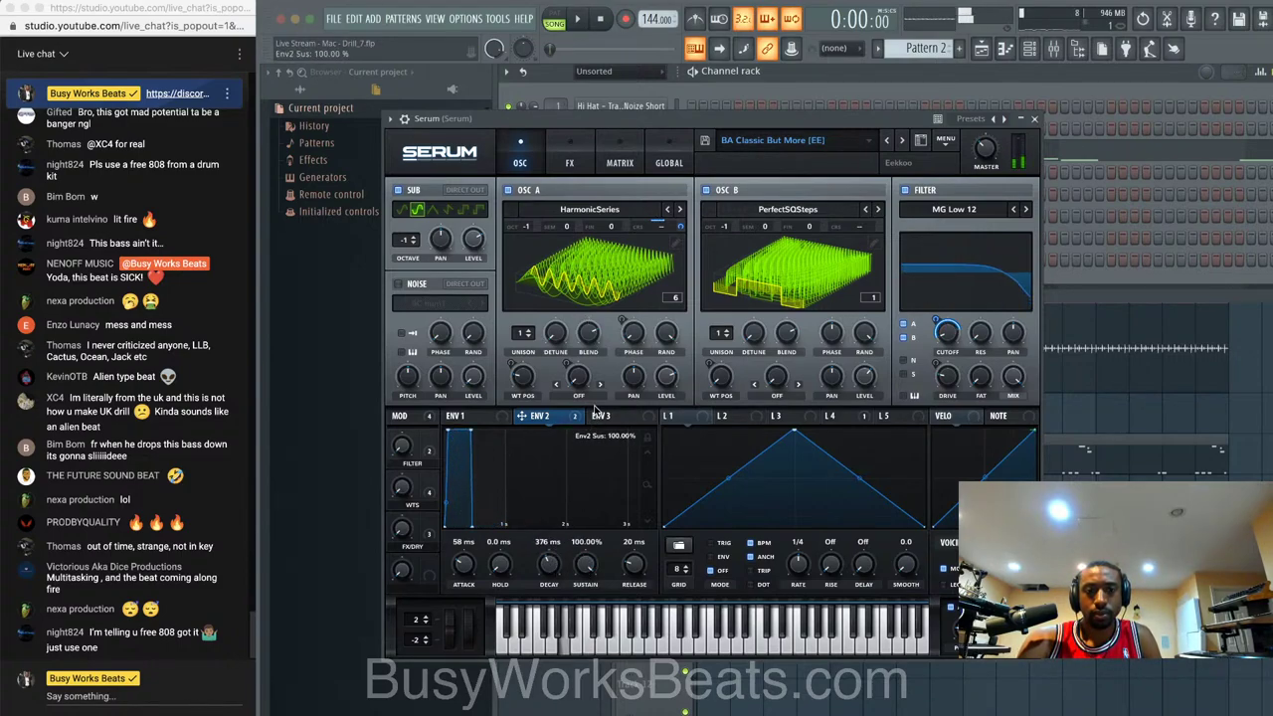
pyautogui.moveTo(638, 557); pyautogui.dragTo(637, 552)
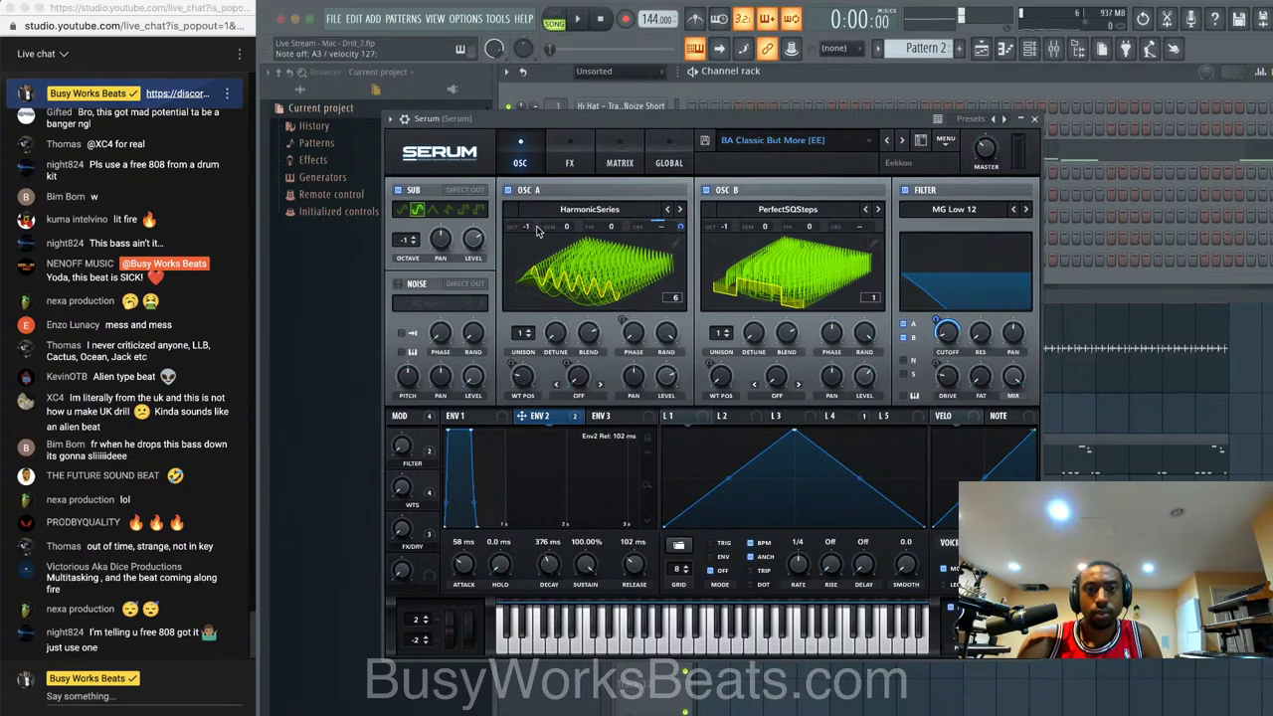
# - Lower oscillator A to -3 octaves and turn off oscillator B
pyautogui.moveTo(537, 230); pyautogui.dragTo(528, 262)
pyautogui.click(707, 190)
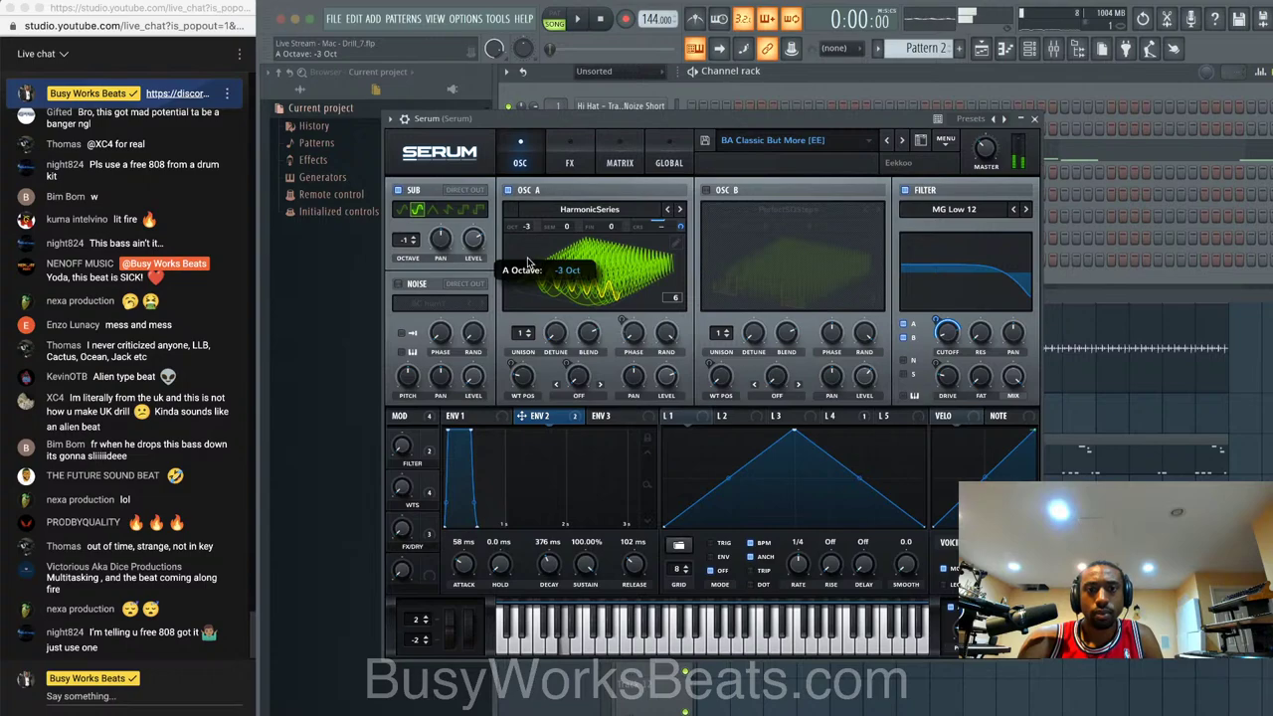
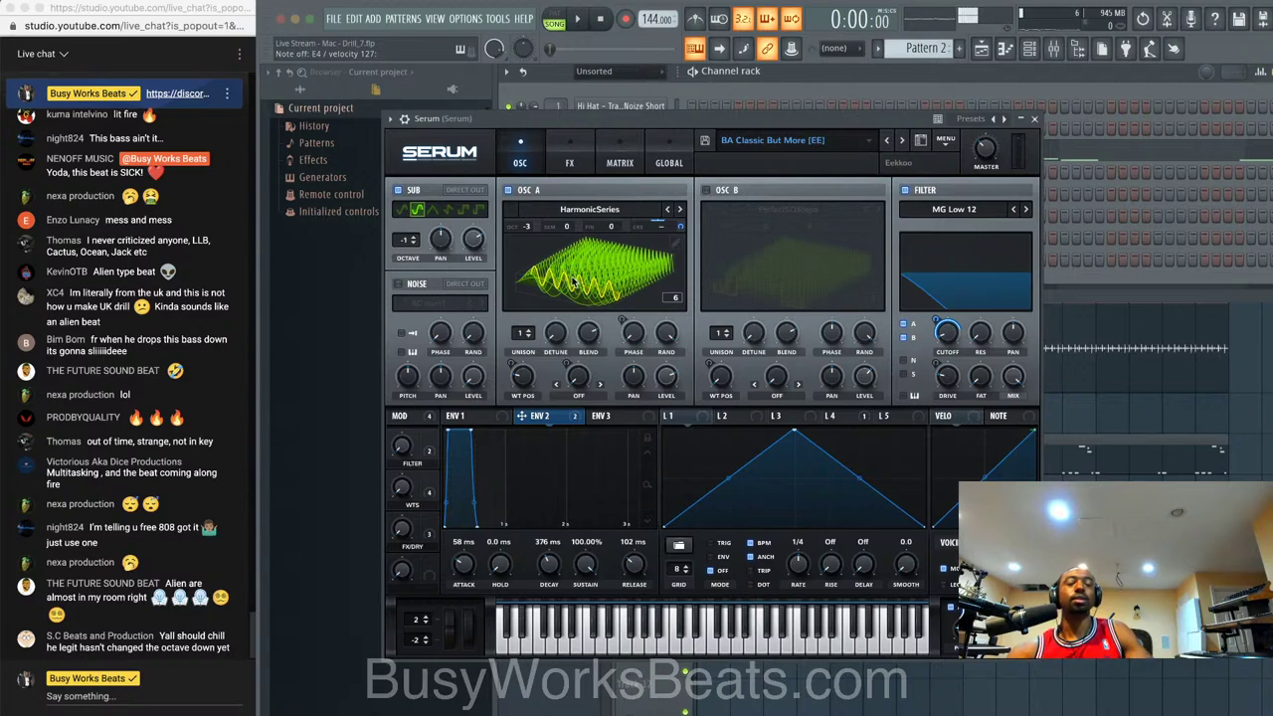
# - Switch oscillator A to the 2D wave view, load Serum's BA Deep Sync [BS] preset, audition it in the beat and close Serum
pyautogui.click(674, 299)
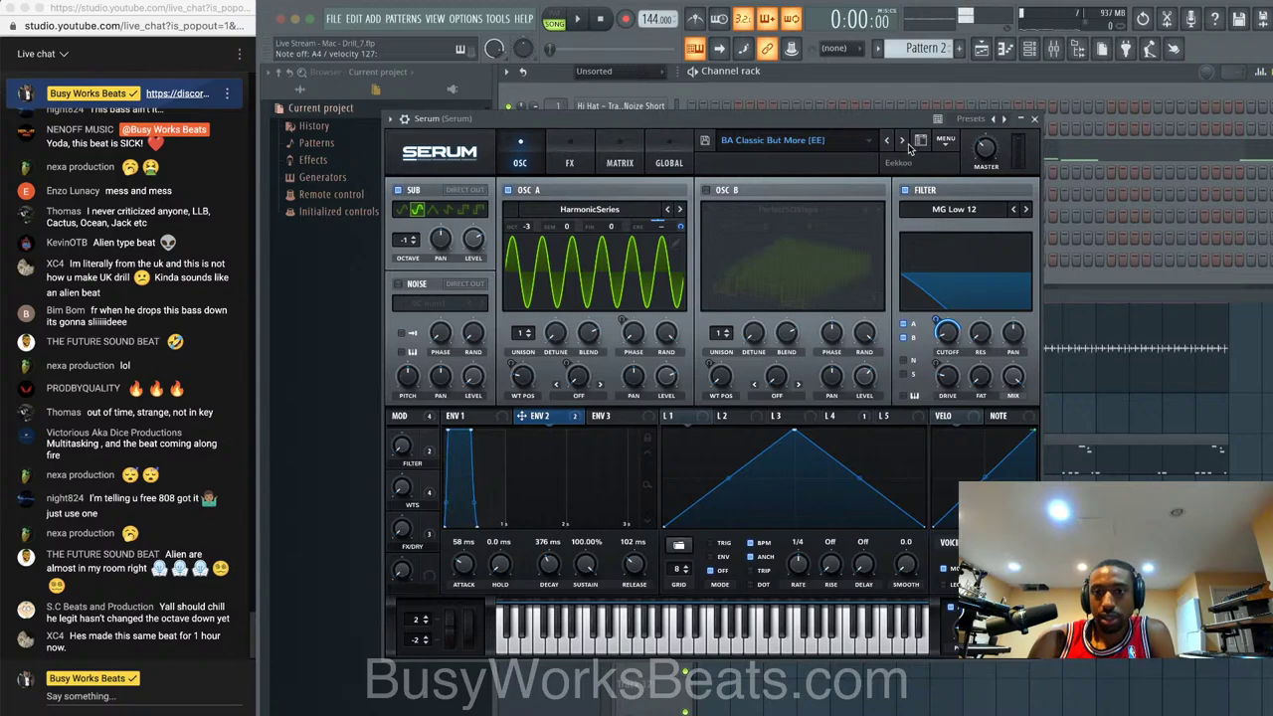
pyautogui.click(903, 144)
pyautogui.press('space')
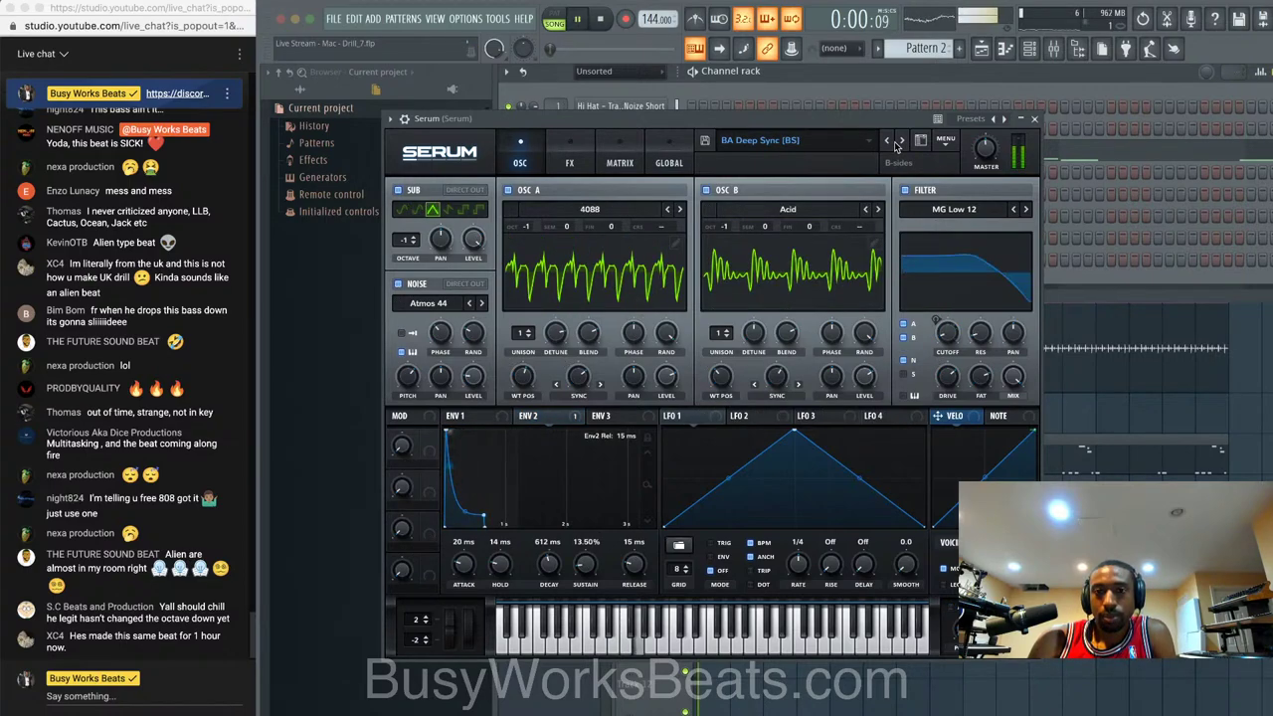
pyautogui.click(906, 145)
pyautogui.click(903, 143)
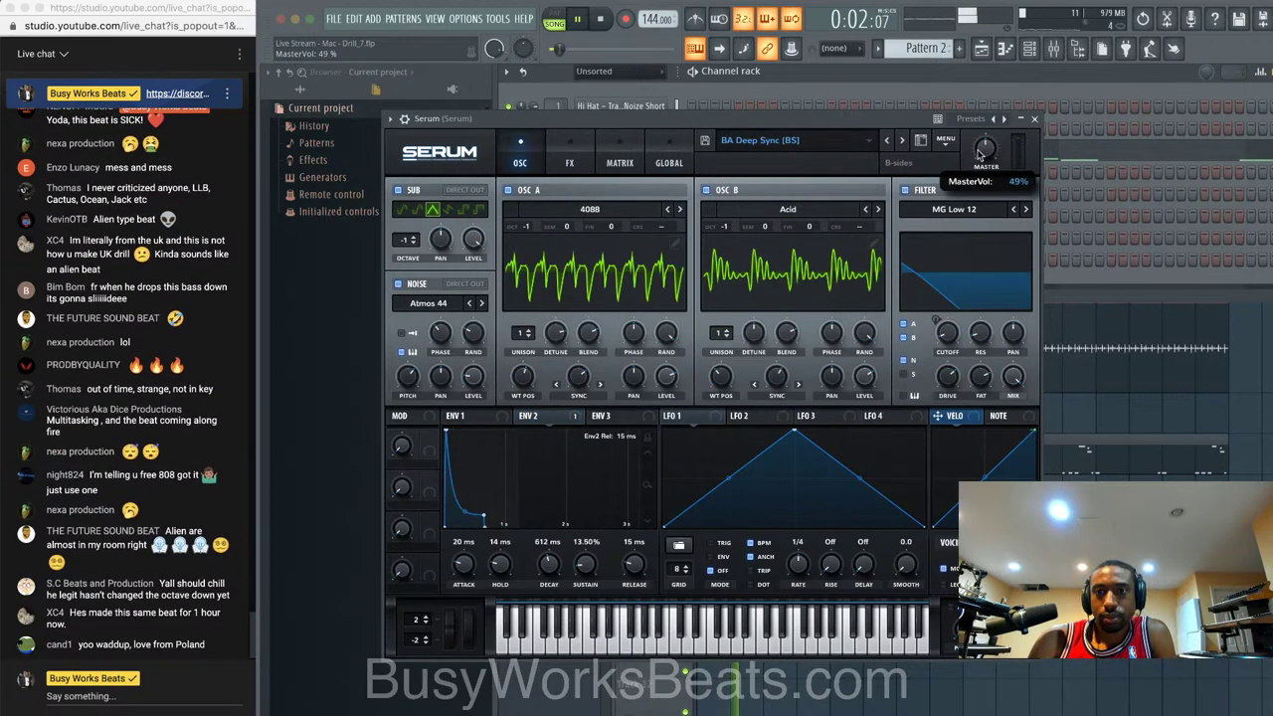
pyautogui.click(1035, 120)
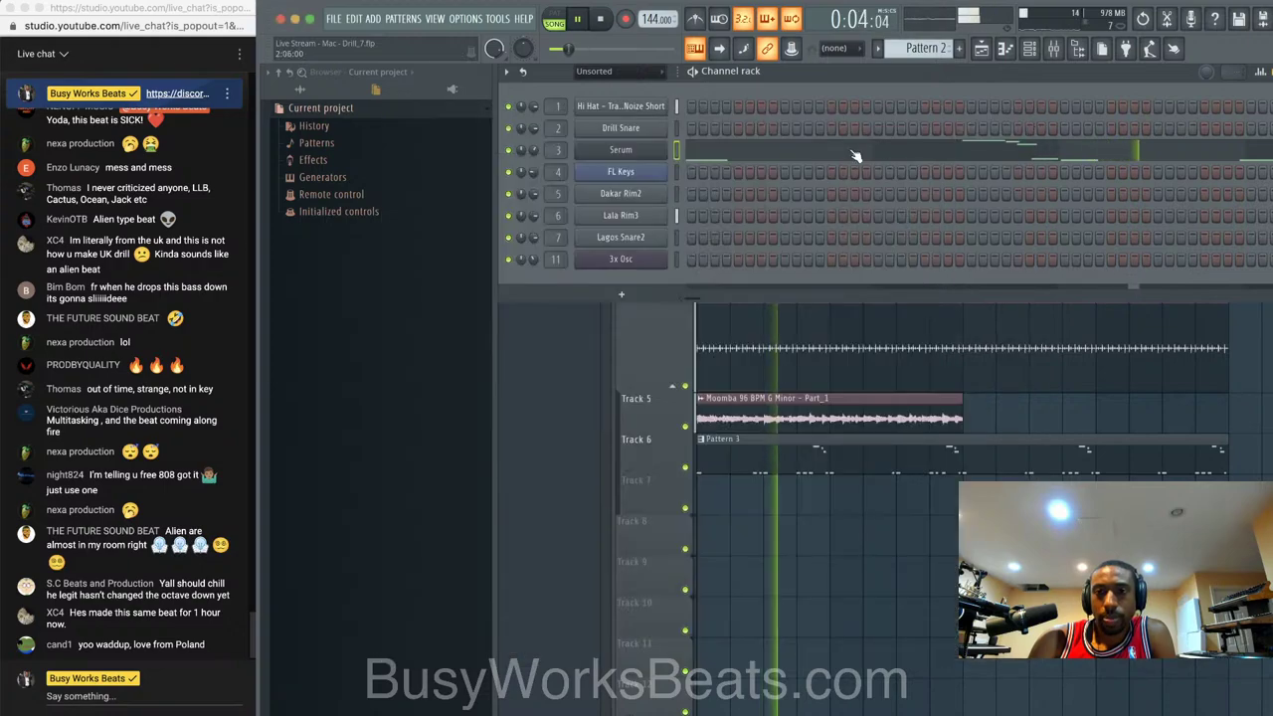
# - Open Serum's notes in the piano roll, quantize them and play the beat from the start
pyautogui.click(732, 246)
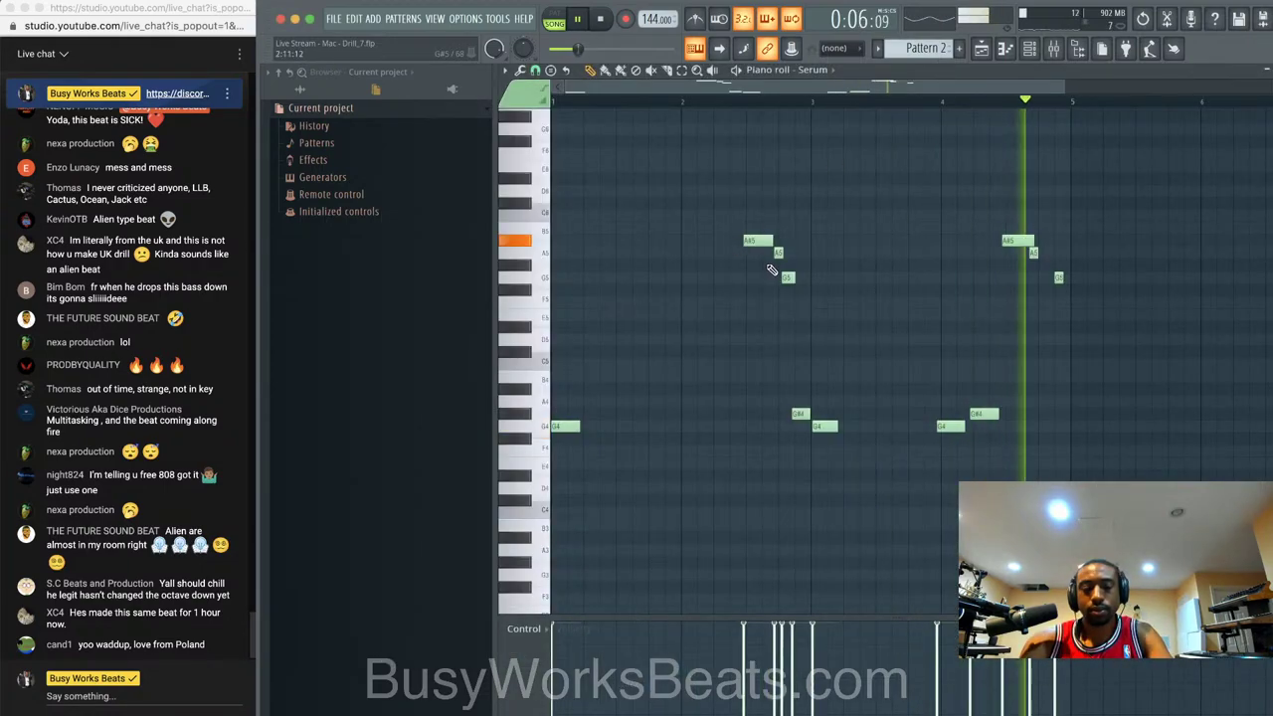
pyautogui.hotkey('alt', 'q')
pyautogui.press('Return')
pyautogui.press('space')
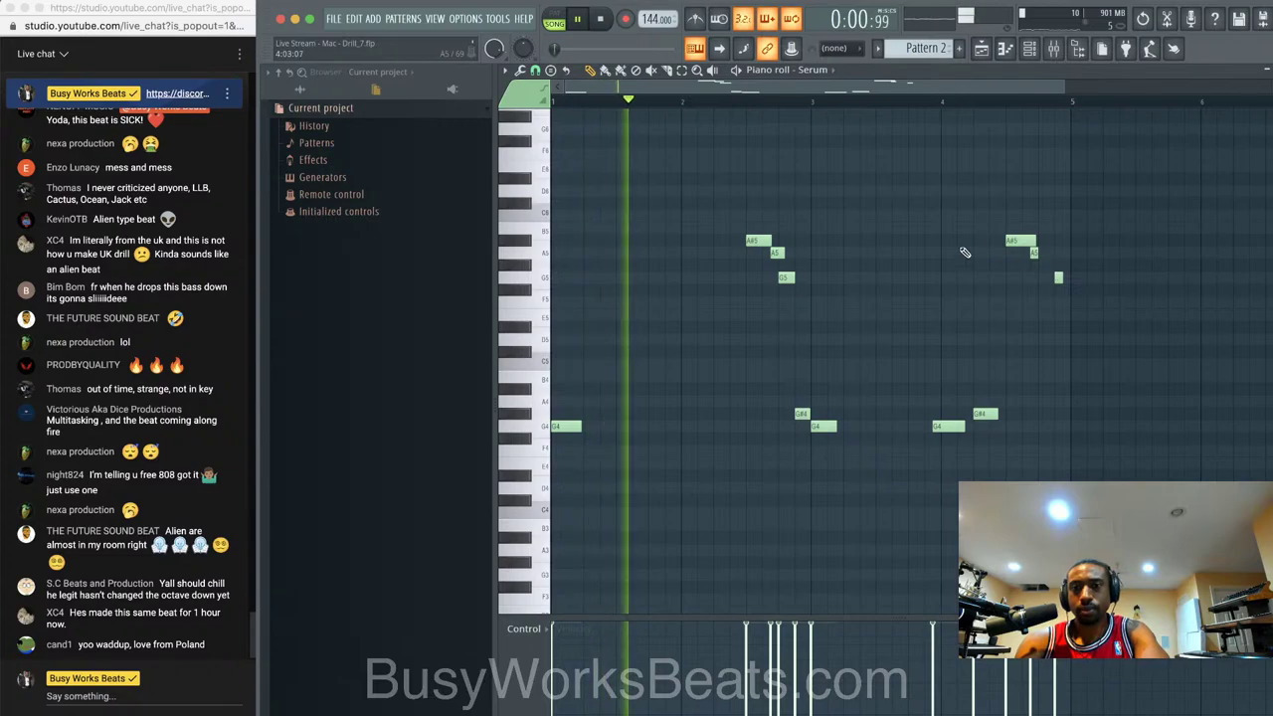
# - Set the note snap to 1/2 beat, move the G4 note just before bar 4 to the bar's start, and replay the beat
pyautogui.click(535, 71)
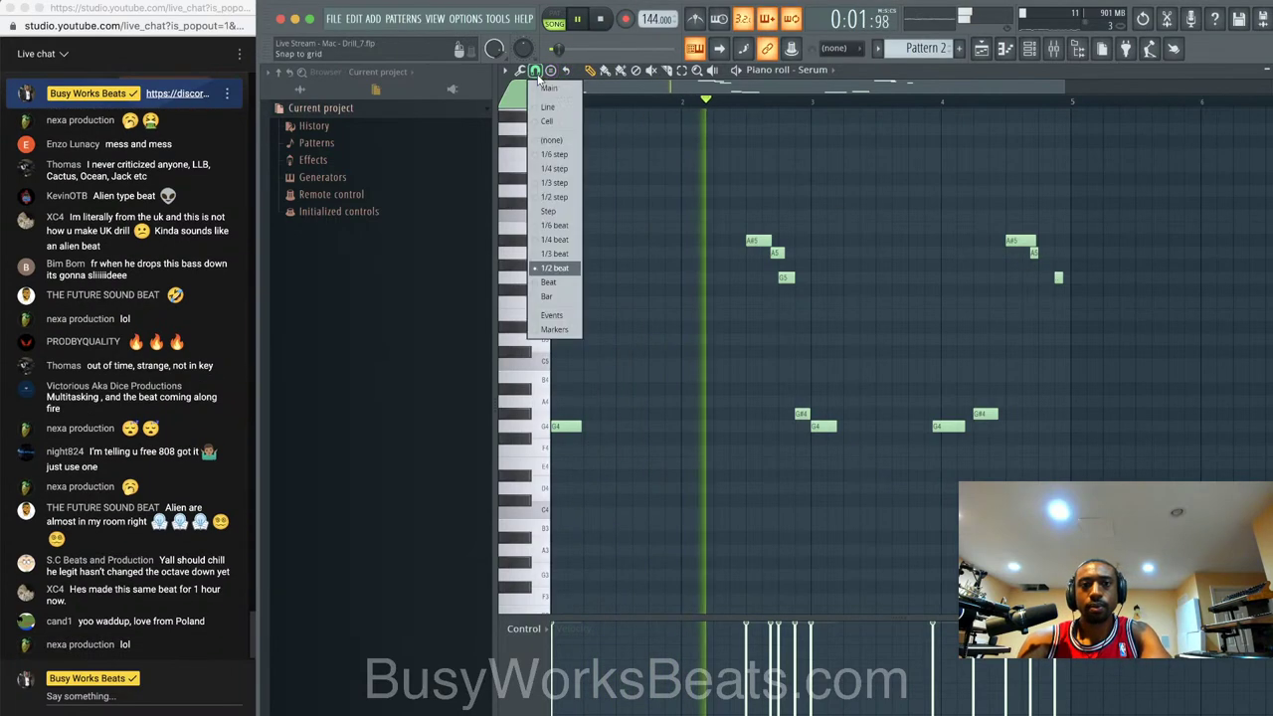
pyautogui.click(559, 270)
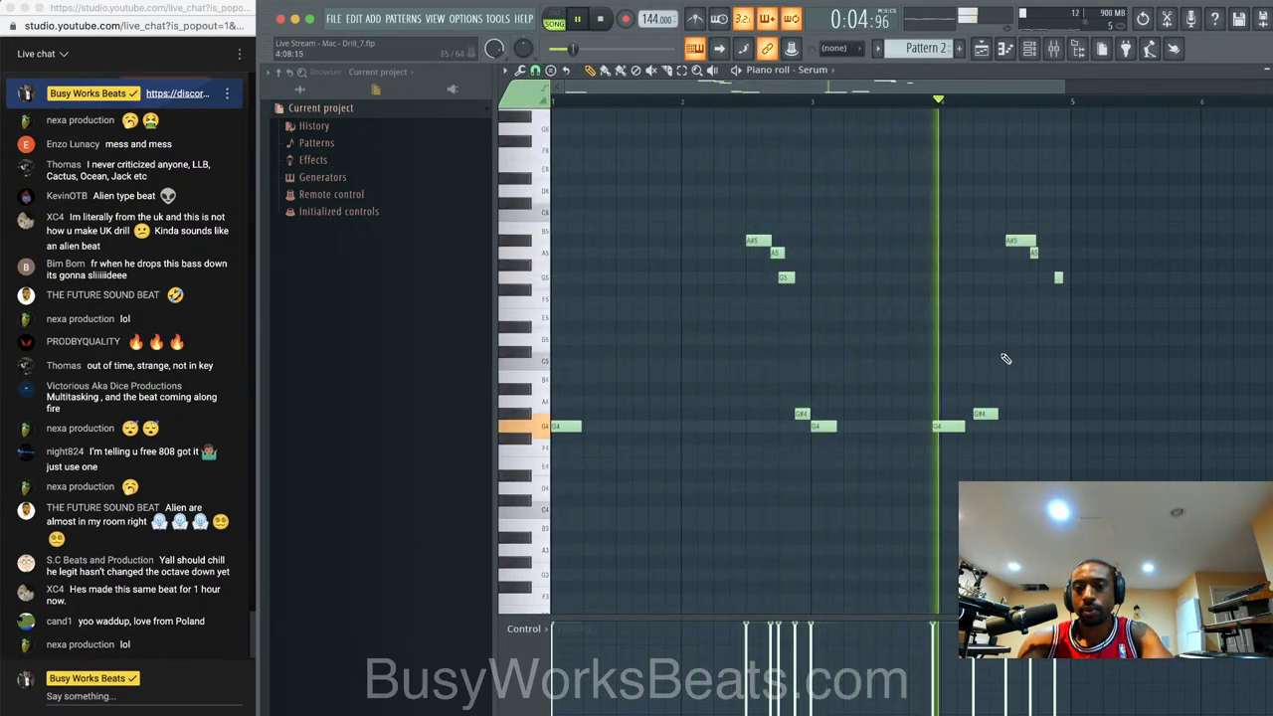
pyautogui.moveTo(955, 422); pyautogui.dragTo(965, 422)
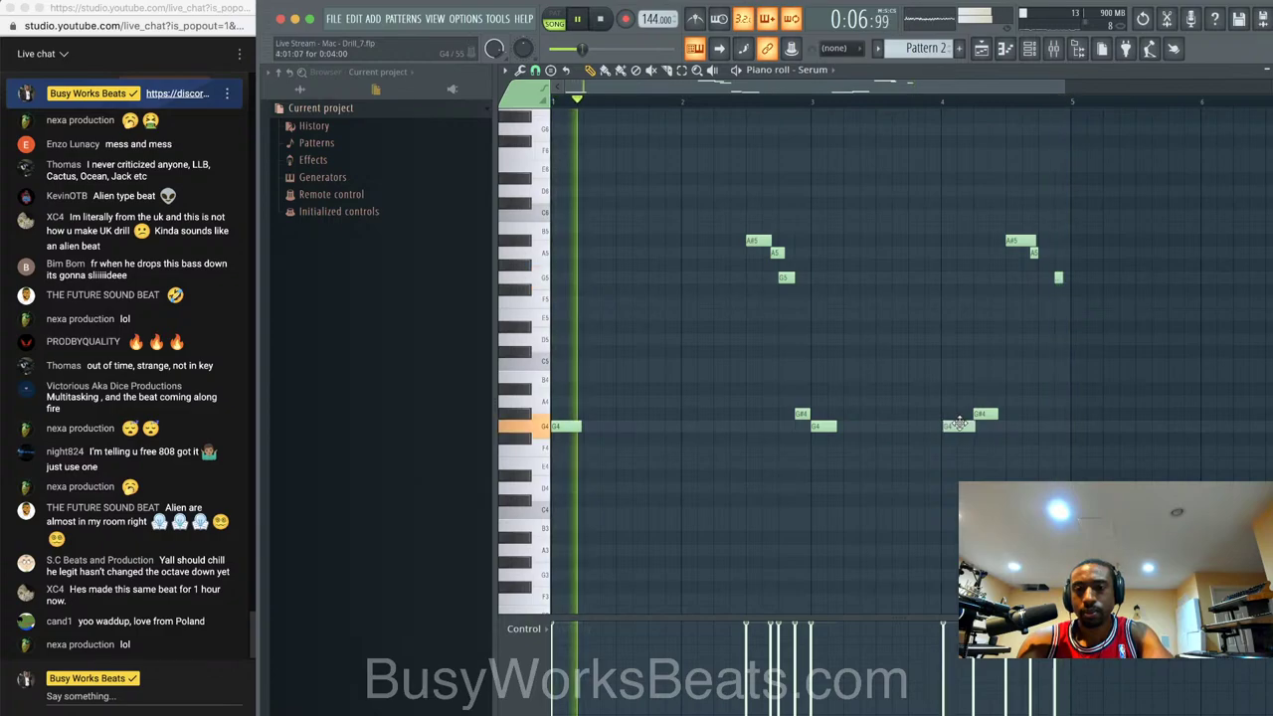
pyautogui.press('space')
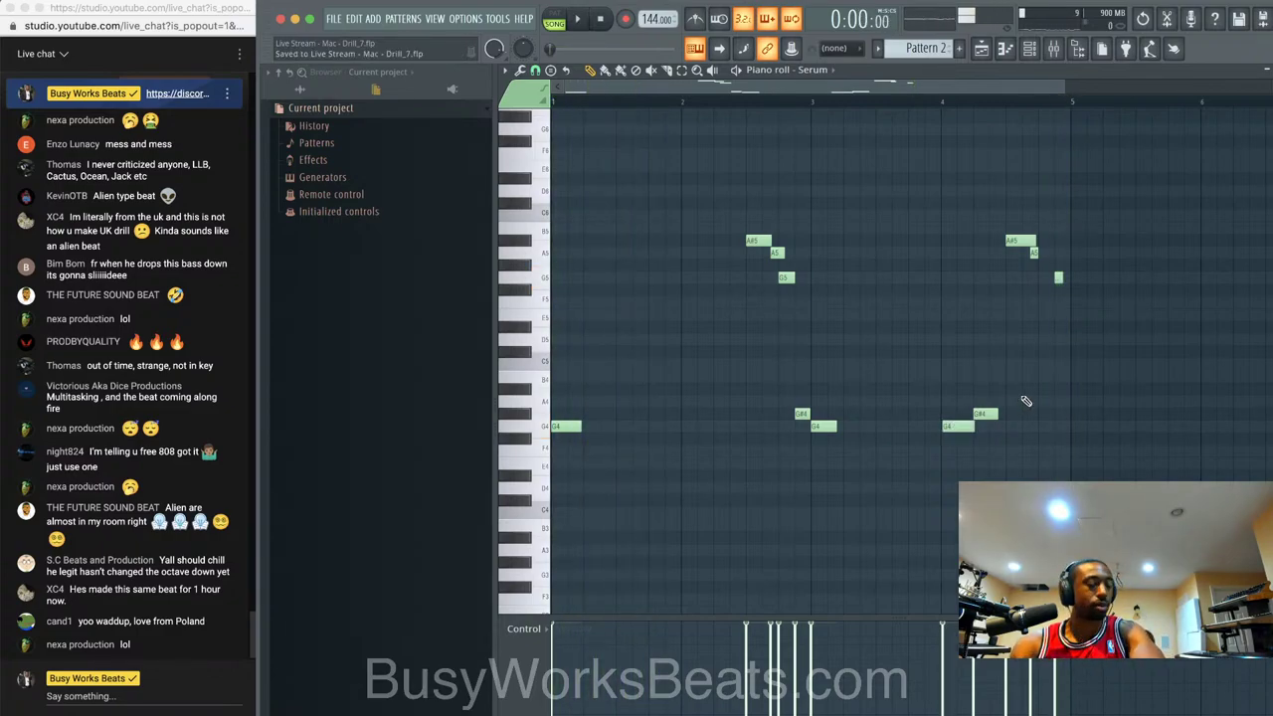
pyautogui.press('space')
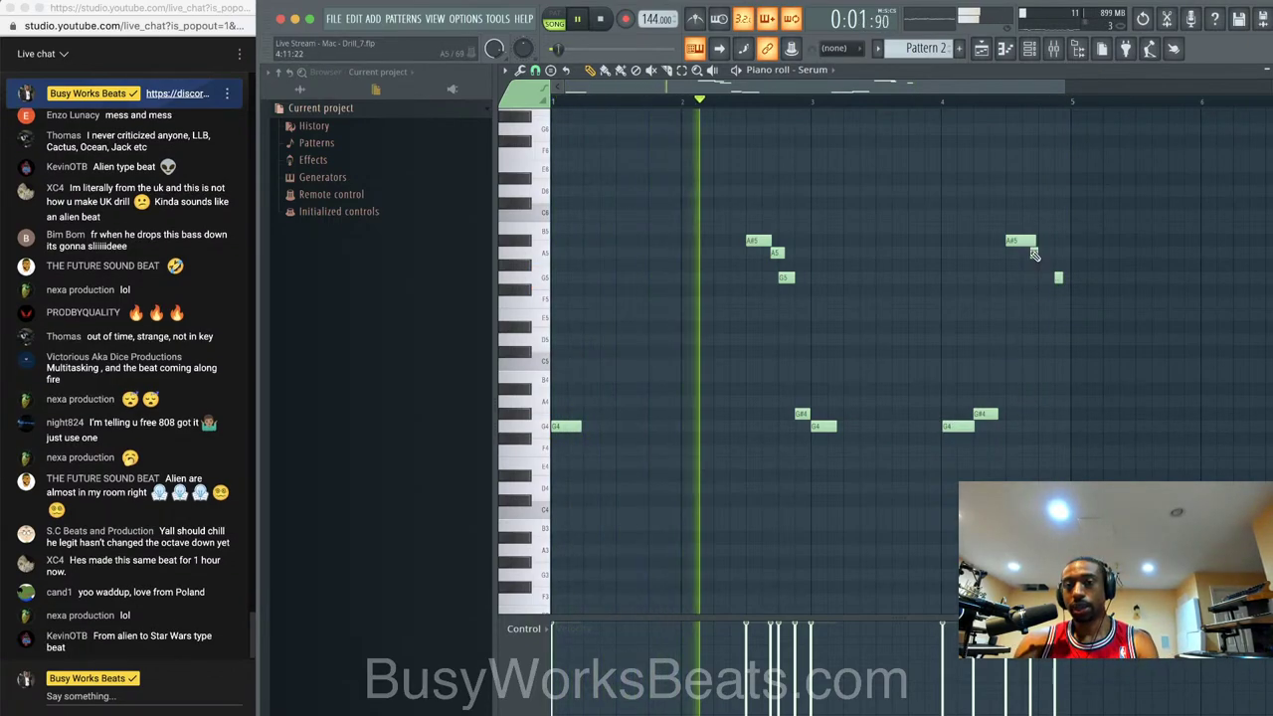
# - Transpose all Serum notes down one octave and close the piano roll
pyautogui.hotkey('ctrl', 'Down')
pyautogui.scroll(2, 1011, 197)
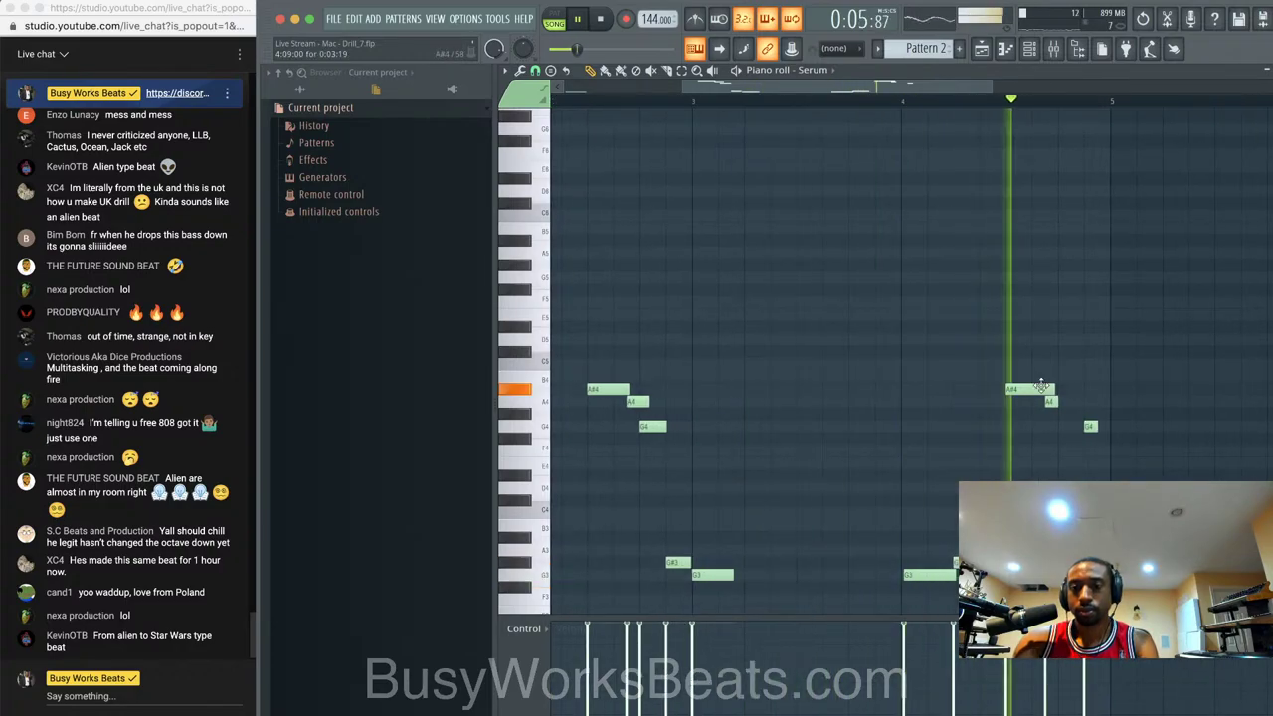
pyautogui.click(1271, 71)
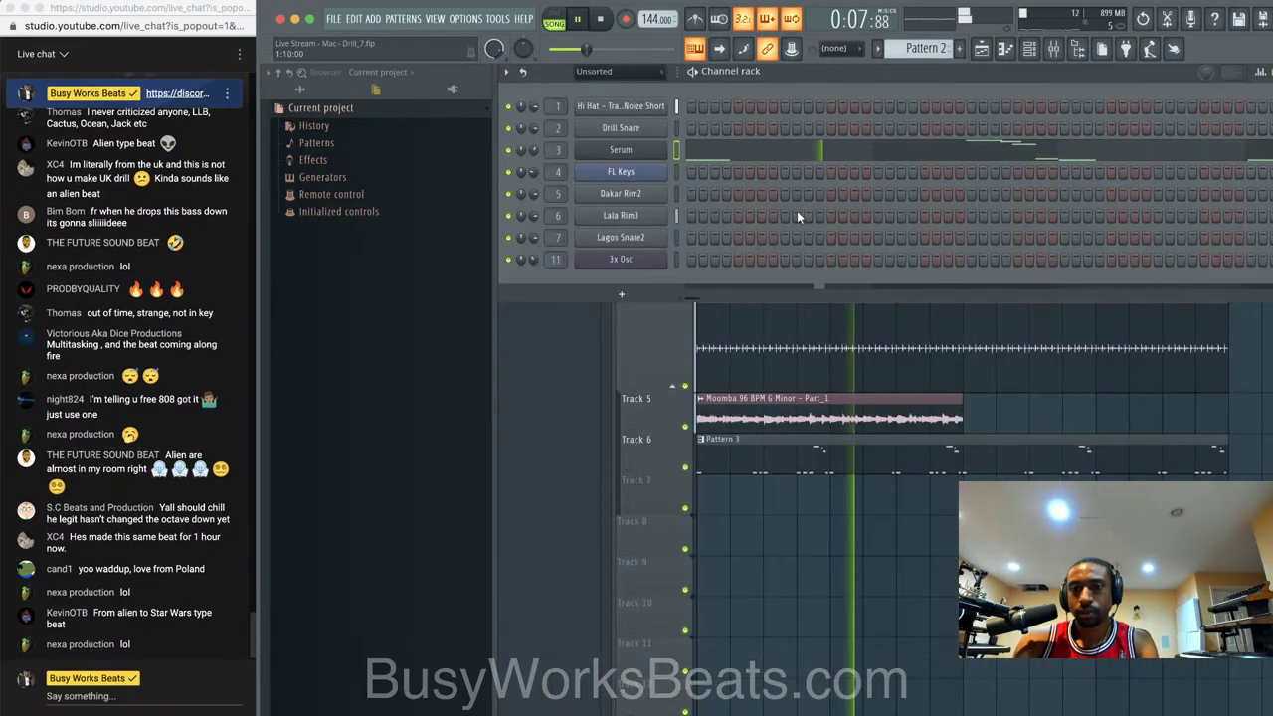
# - Duplicate the Moomba melody clip on Track 5 so the copy starts at bar 9
pyautogui.click(835, 530)
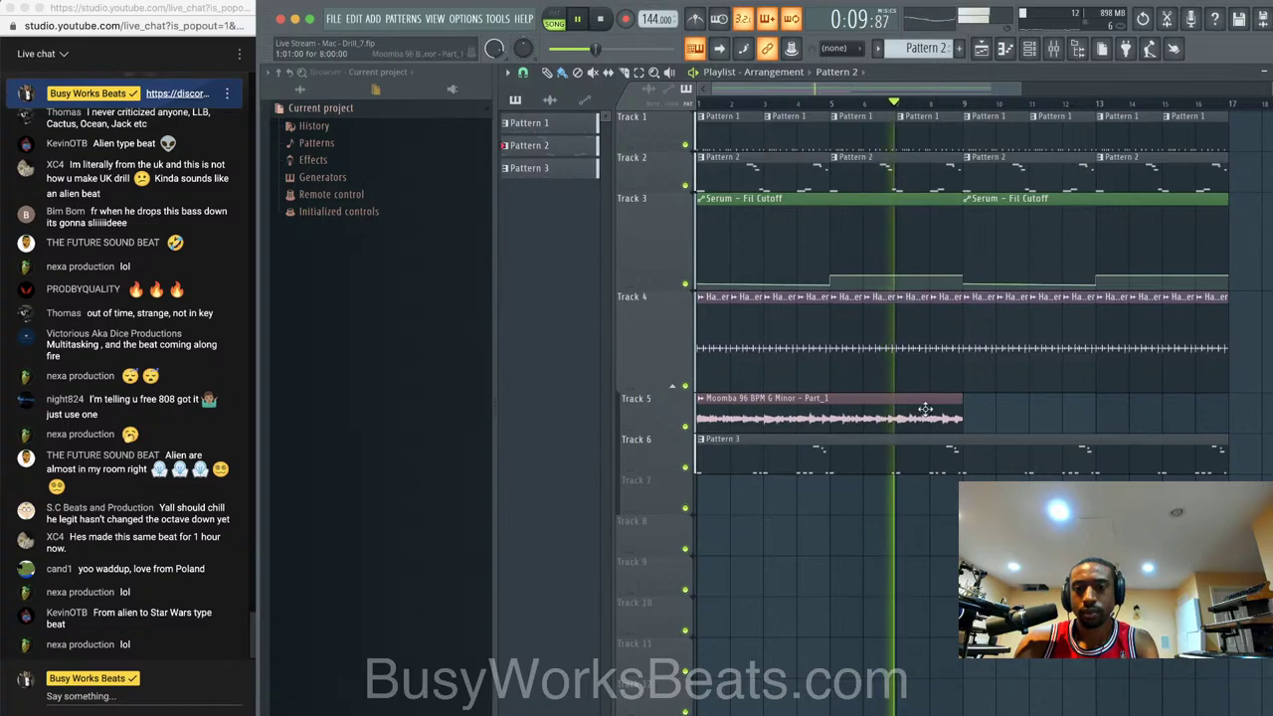
pyautogui.moveTo(861, 423); pyautogui.dragTo(1092, 413)
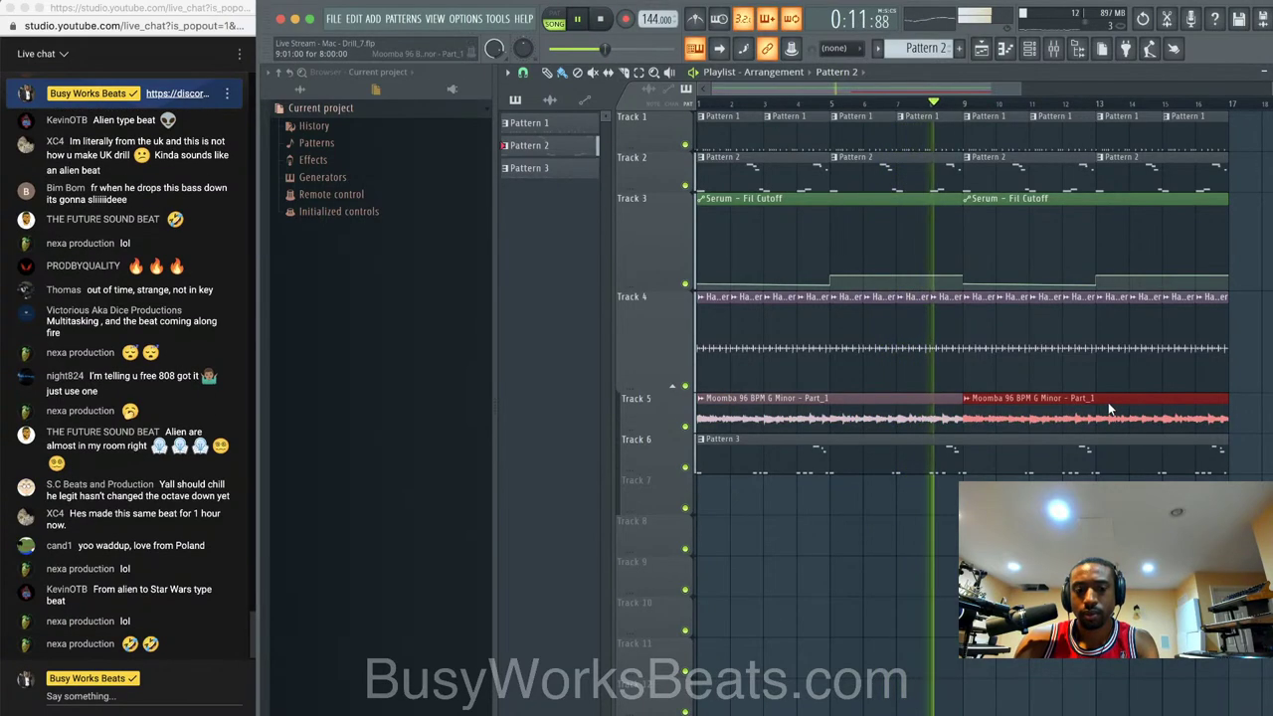
pyautogui.click(1055, 51)
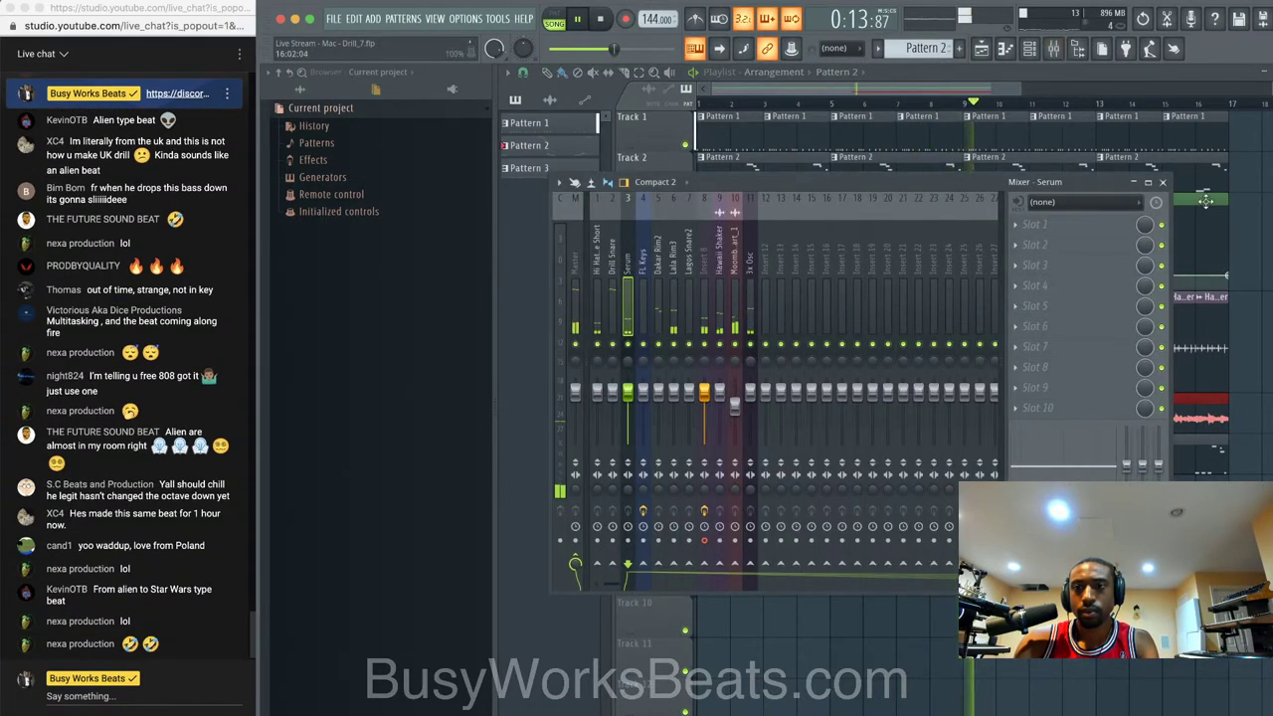
pyautogui.press('F9')
# - Stop playback, mute Track 2 in the playlist and play the beat without the Serum bass
pyautogui.press('space')
pyautogui.click(686, 185)
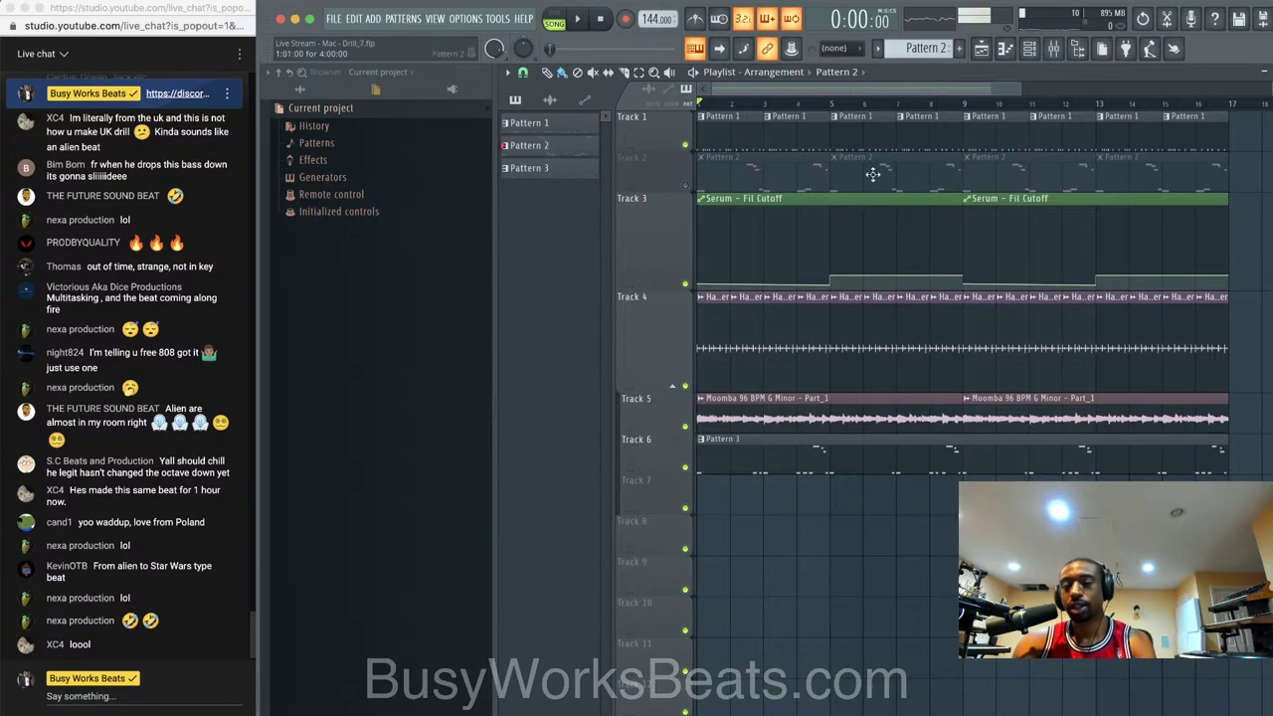
pyautogui.press('space')
# - Add Gross Beat to an effect slot on the Hawaii Shaker mixer track
pyautogui.press('F9')
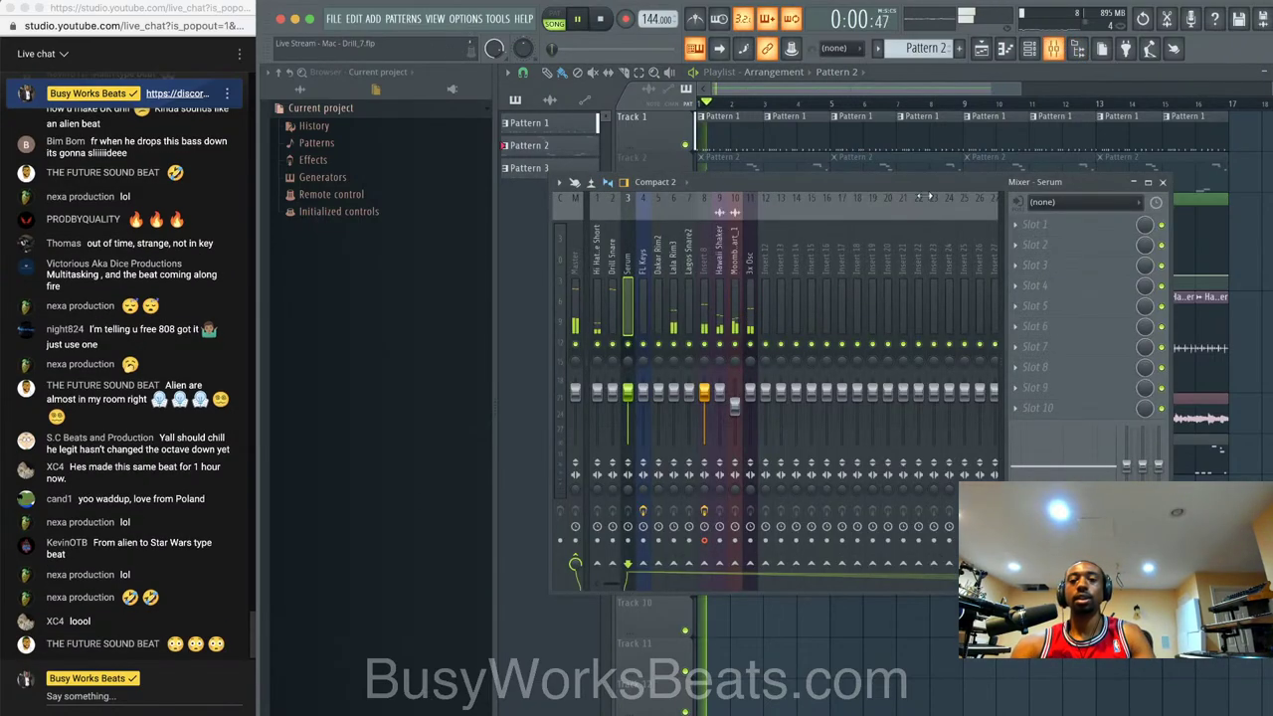
pyautogui.click(736, 286)
pyautogui.click(1033, 266)
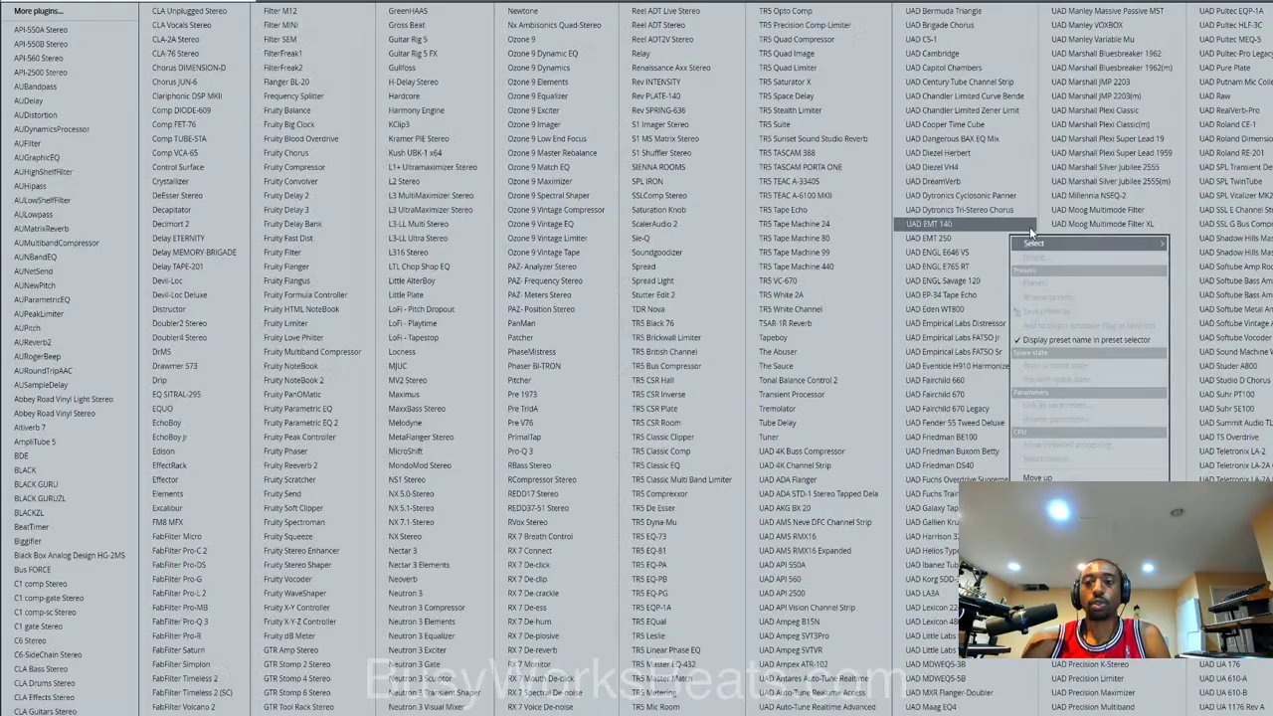
pyautogui.click(454, 22)
# - Reset Gross Beat's volume envelope to Empty and shape a lowered start that rises to full level within the first half beat
pyautogui.click(621, 411)
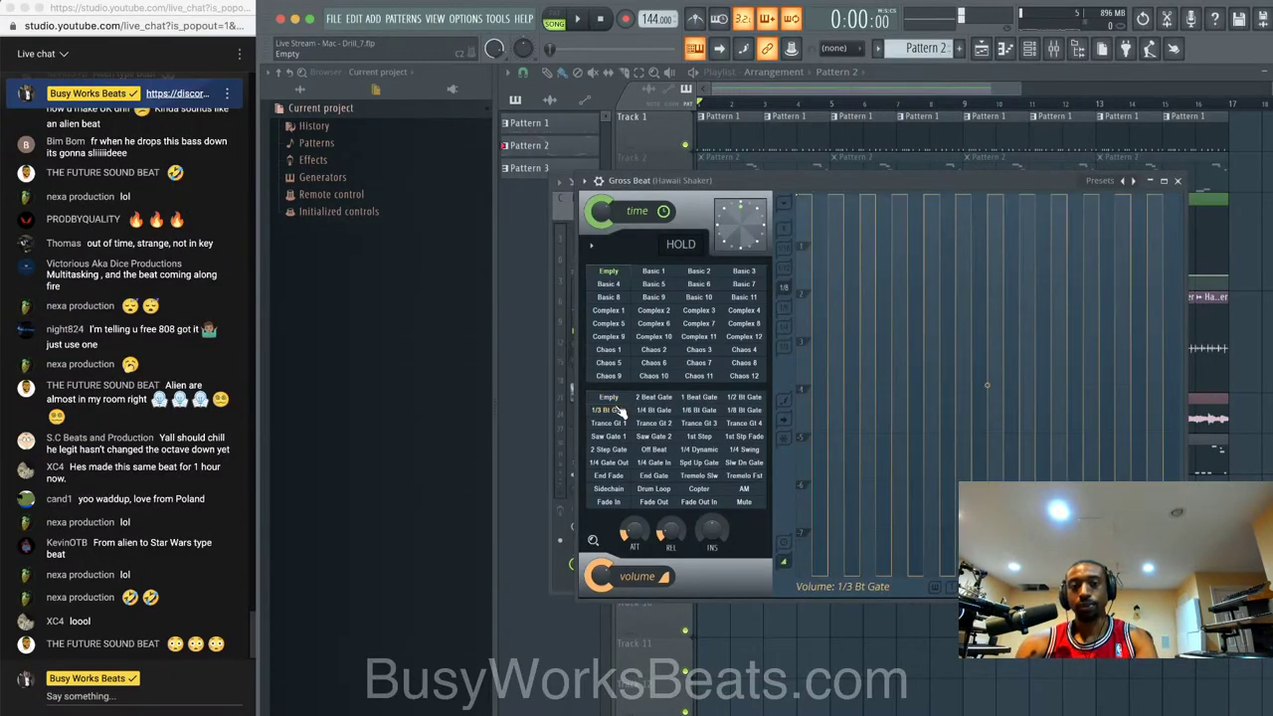
pyautogui.click(621, 398)
pyautogui.moveTo(854, 340); pyautogui.dragTo(775, 345)
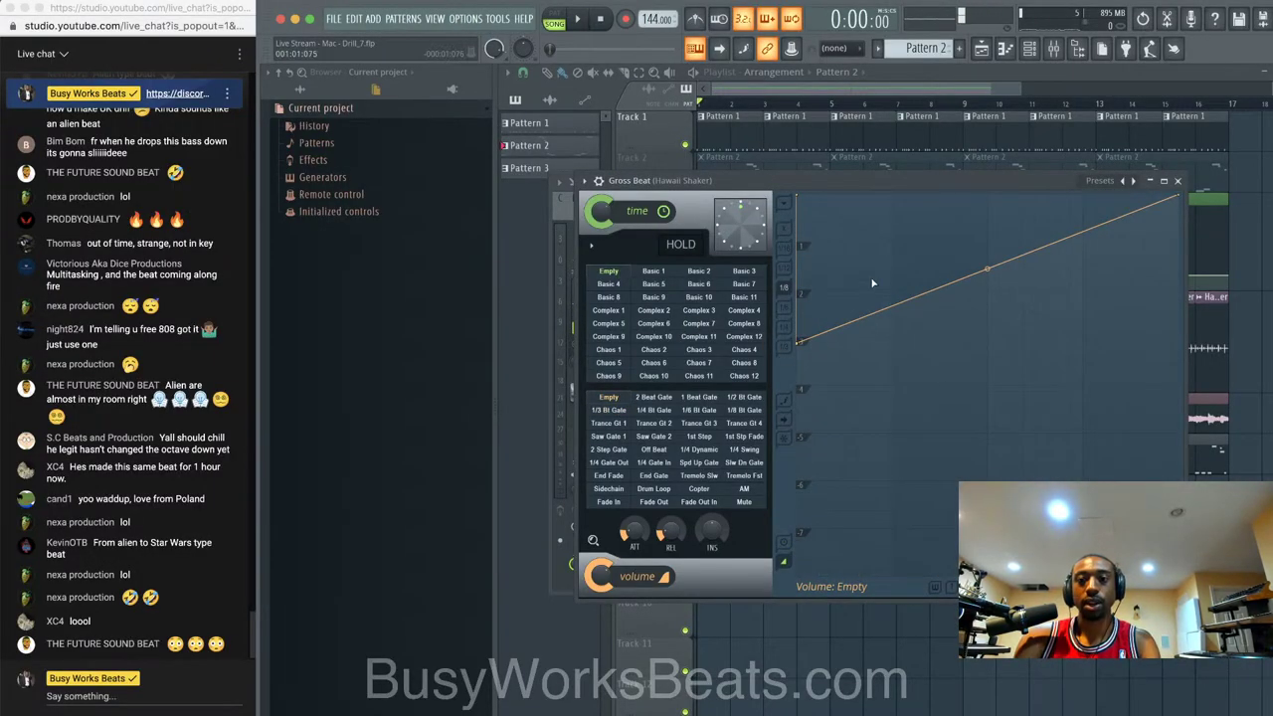
pyautogui.moveTo(872, 284); pyautogui.dragTo(893, 206)
pyautogui.rightClick(892, 207)
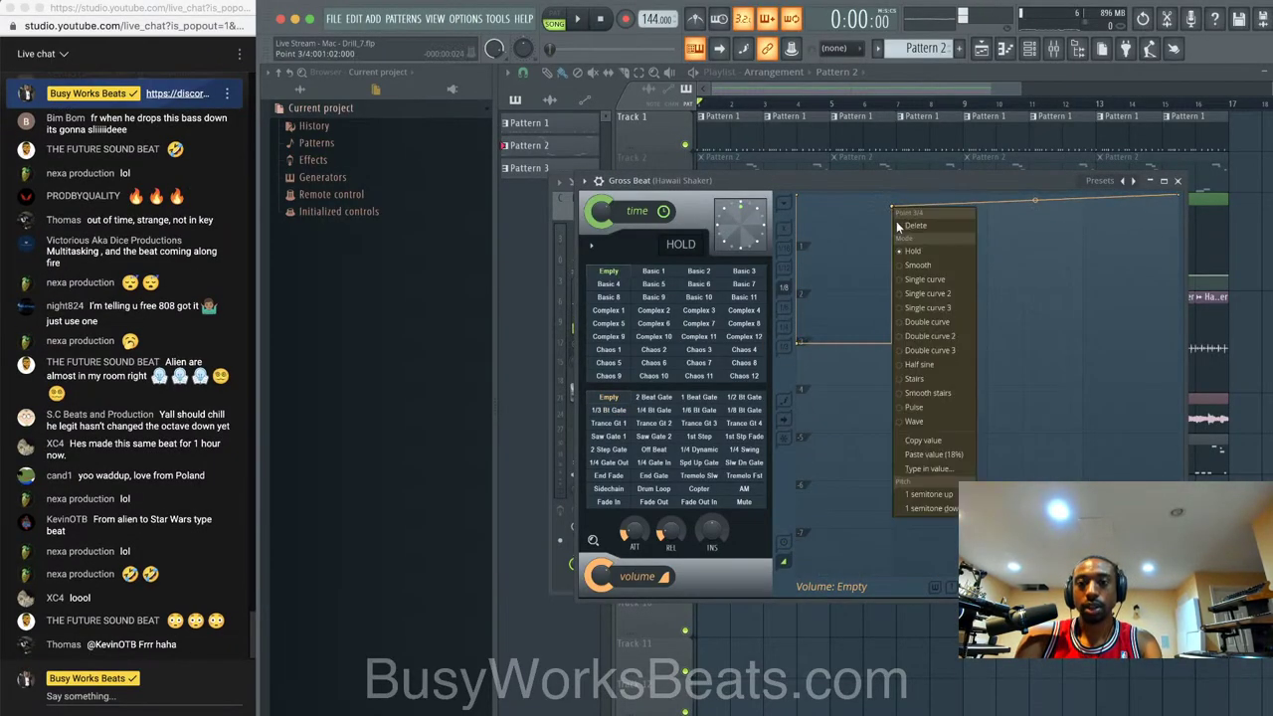
pyautogui.click(936, 284)
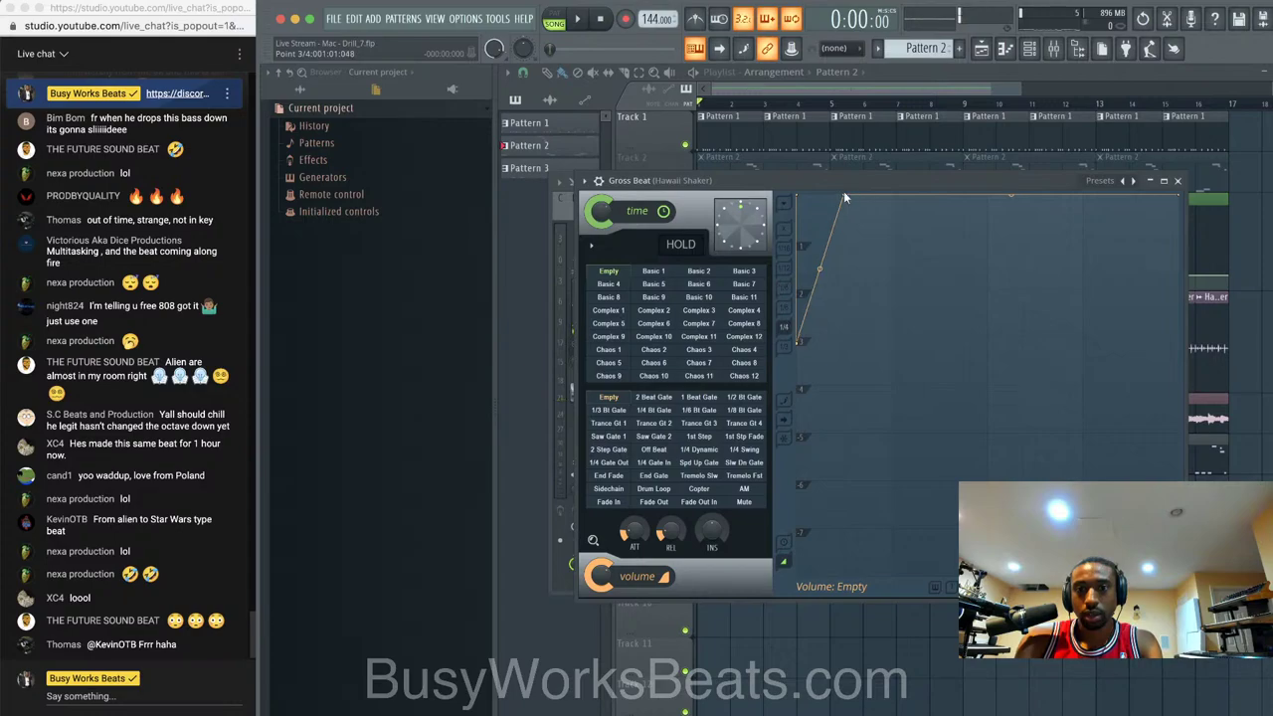
# - Add a volume dip at beat 2 and lower both the start and beat 2 points to the 6 line
pyautogui.press('space')
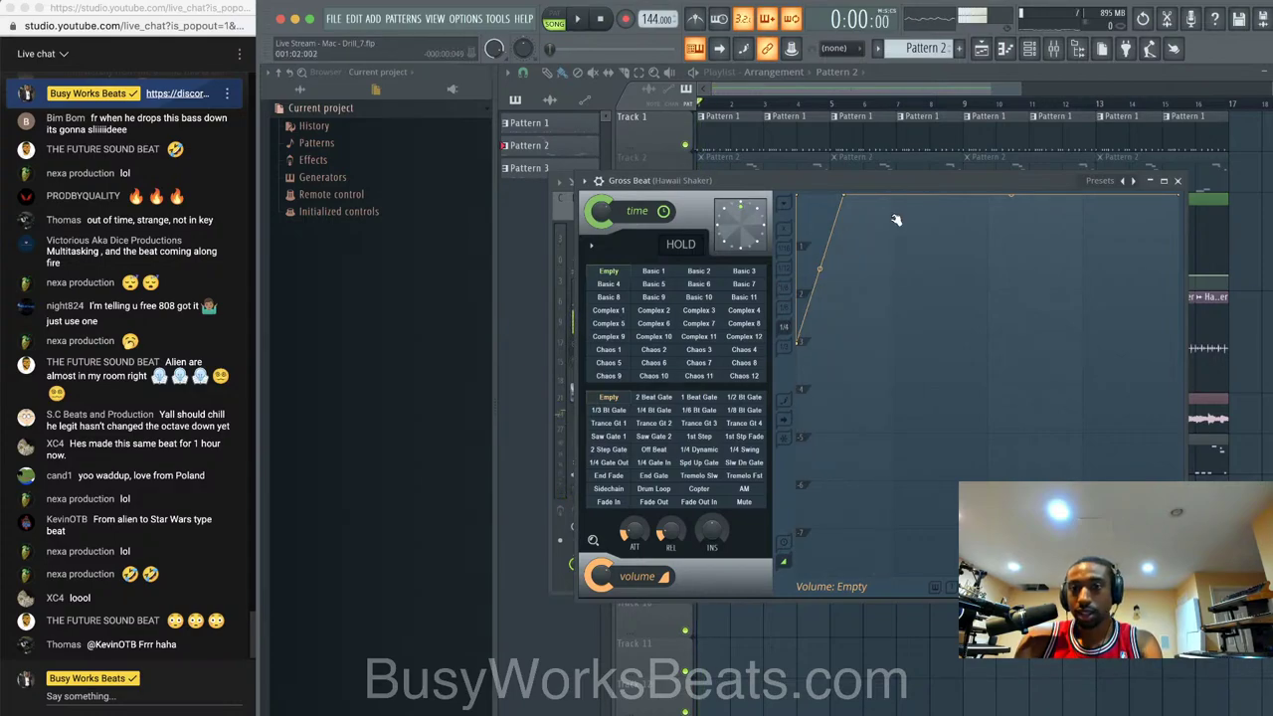
pyautogui.click(892, 325)
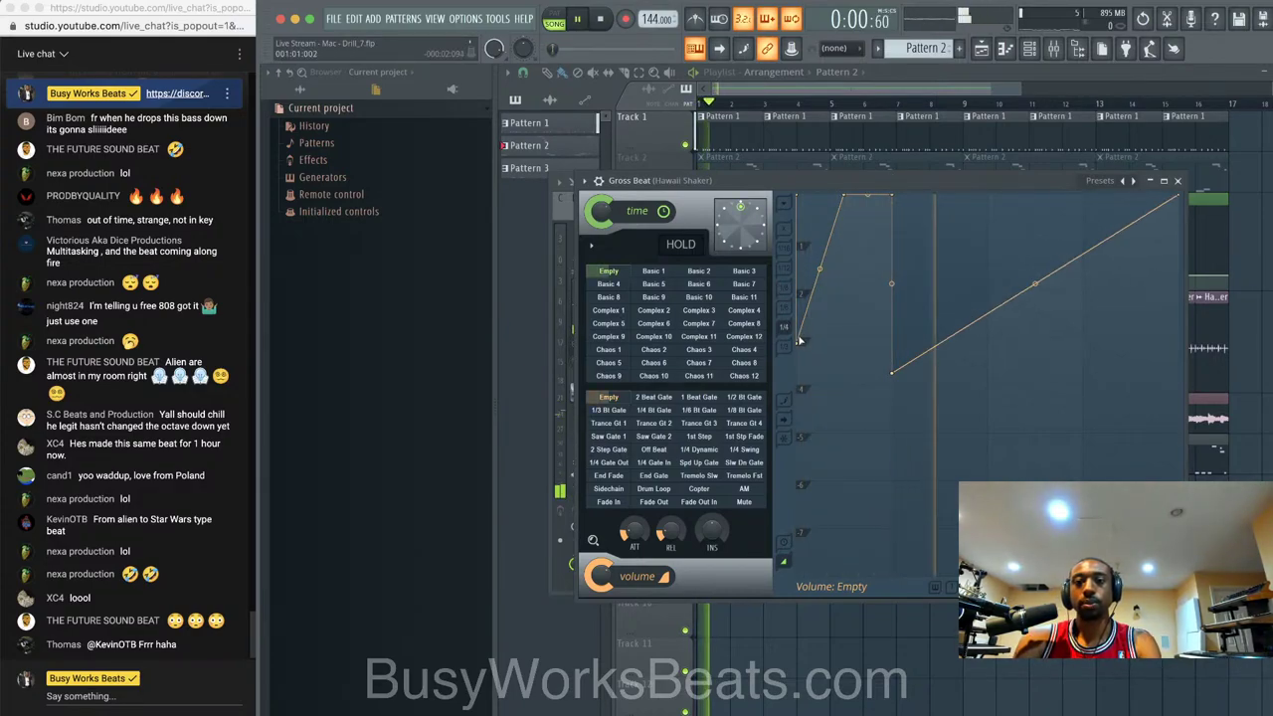
pyautogui.press('space')
pyautogui.moveTo(797, 339); pyautogui.dragTo(798, 419)
pyautogui.moveTo(893, 373); pyautogui.dragTo(893, 481)
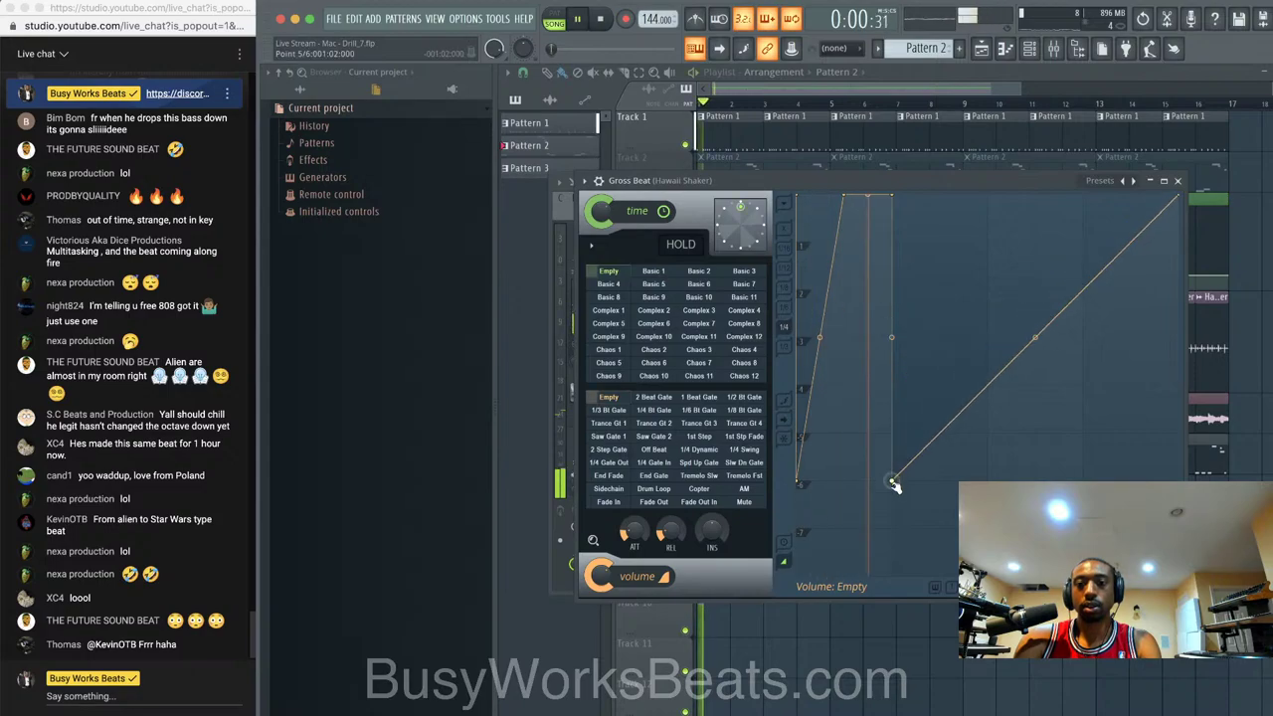
# - Bring the volume back to full half a beat after beat 2, and add a matching dip and rise at beat 3
pyautogui.rightClick(941, 196)
pyautogui.rightClick(989, 199)
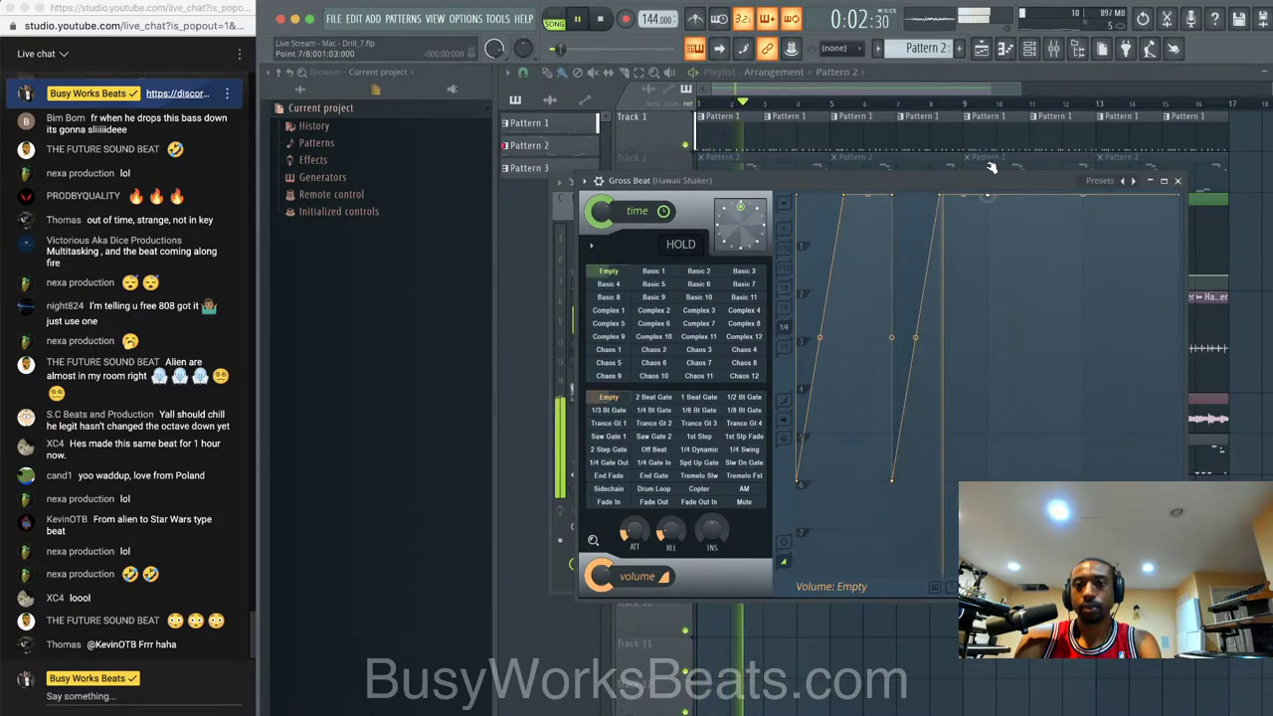
pyautogui.moveTo(992, 339); pyautogui.dragTo(991, 470)
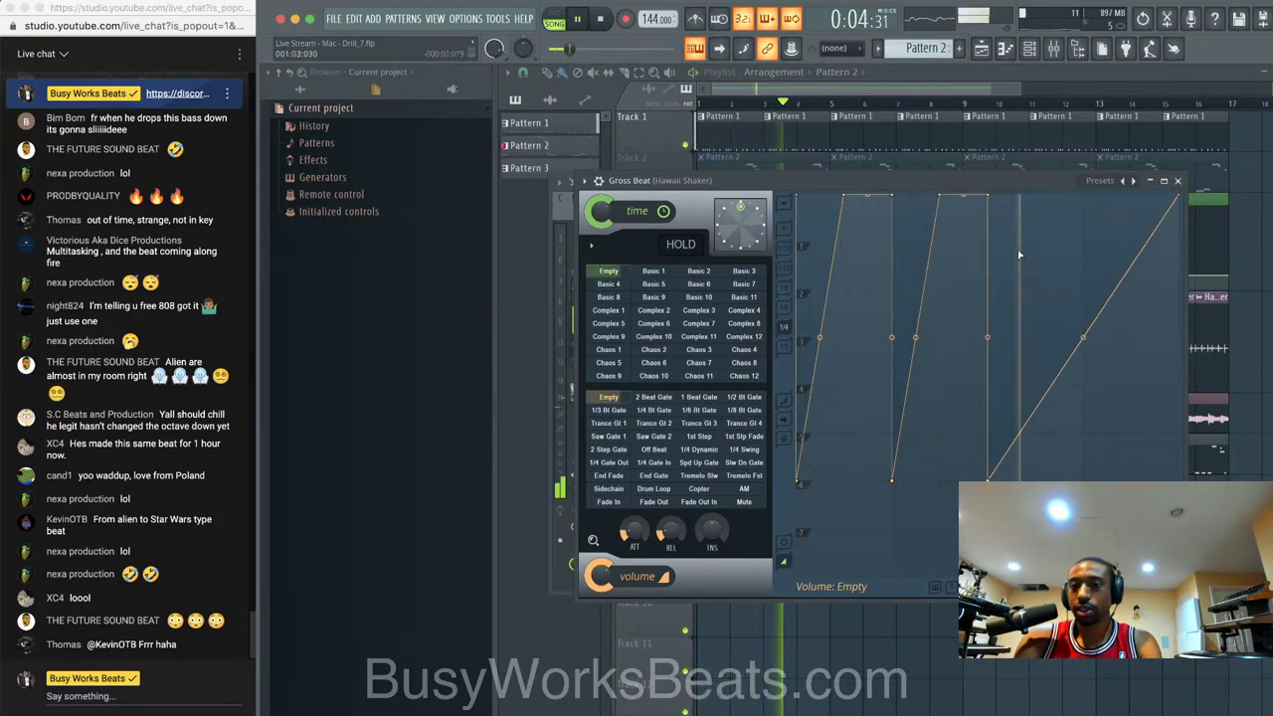
pyautogui.moveTo(1034, 406); pyautogui.dragTo(1031, 163)
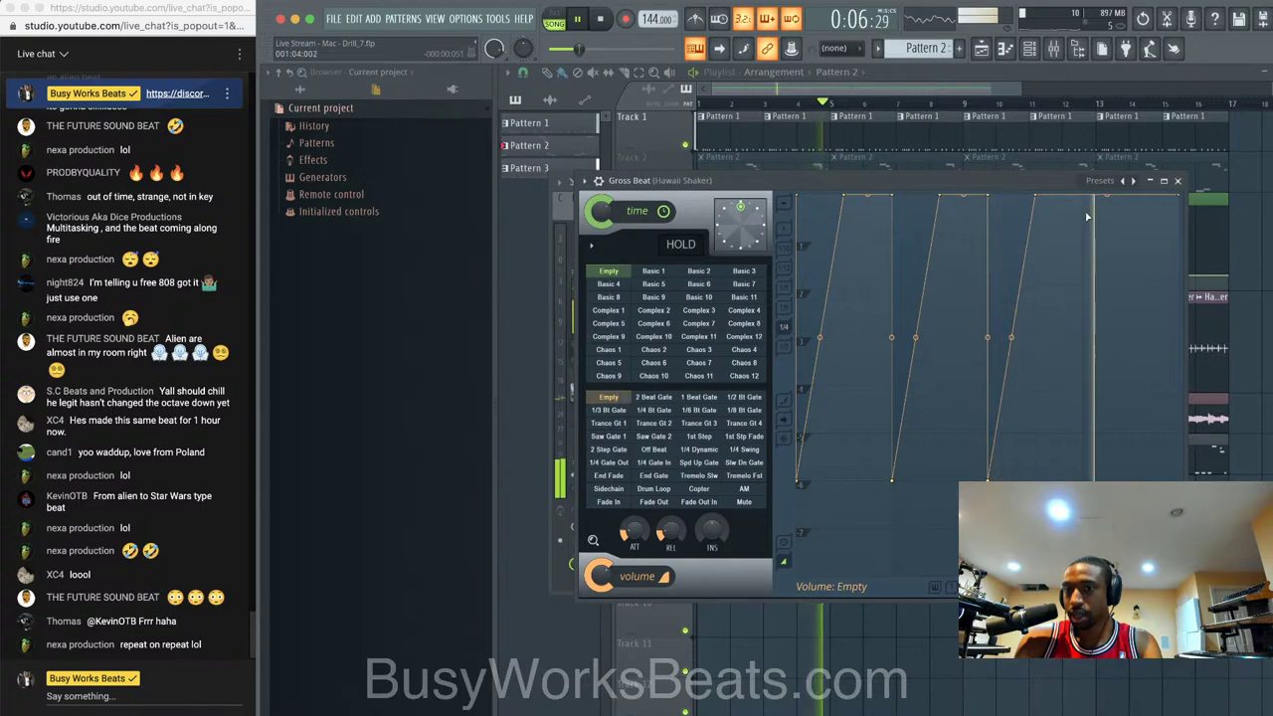
# - Add the same volume dip at beat 4 with a rise to full level half a beat after it, and play the result
pyautogui.press('space')
pyautogui.moveTo(1082, 196); pyautogui.dragTo(1084, 398)
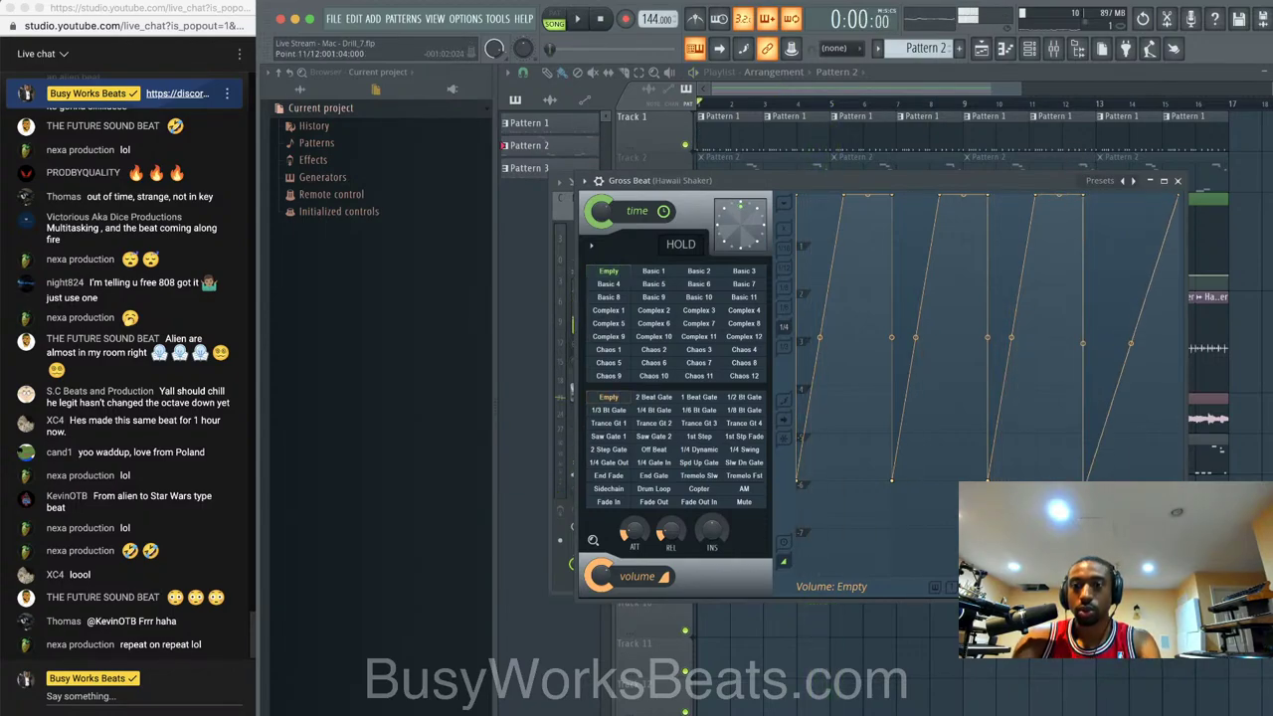
pyautogui.moveTo(1124, 232); pyautogui.dragTo(1131, 196)
pyautogui.press('space')
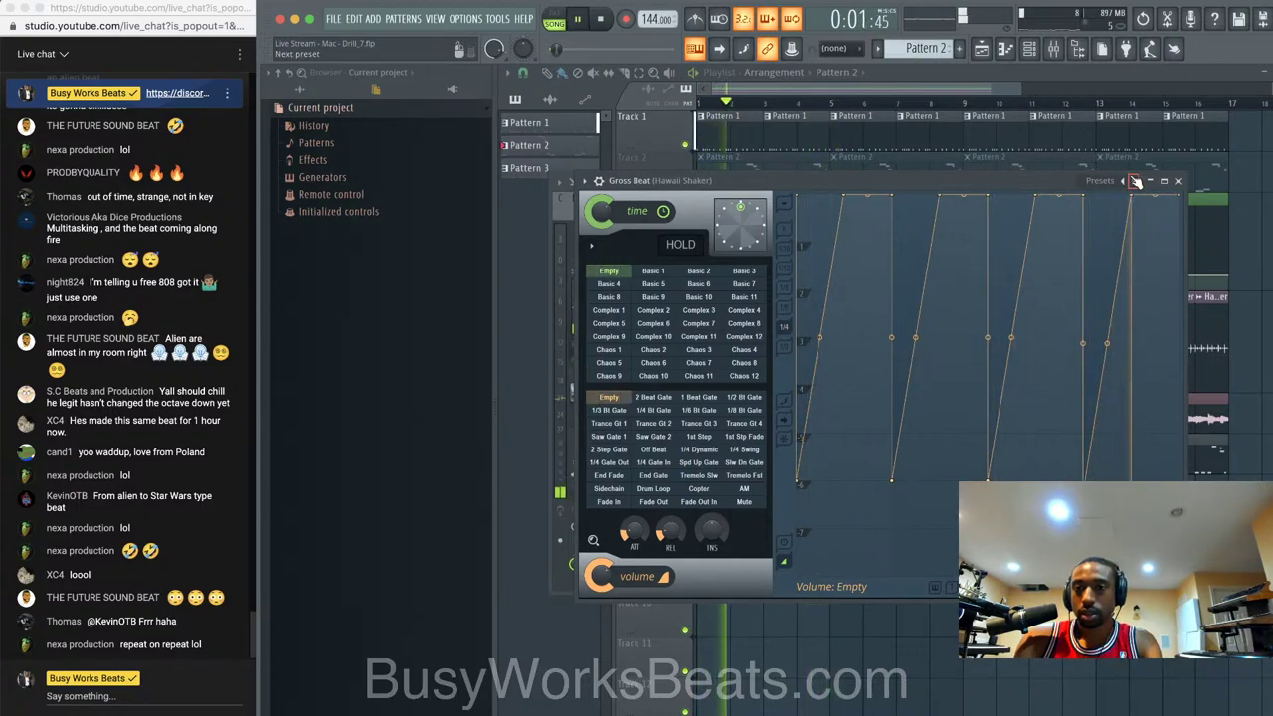
# - Close Gross Beat and save the project as the new version Live Stream - Mac - Drill_8.flp
pyautogui.click(1176, 180)
pyautogui.click(1071, 617)
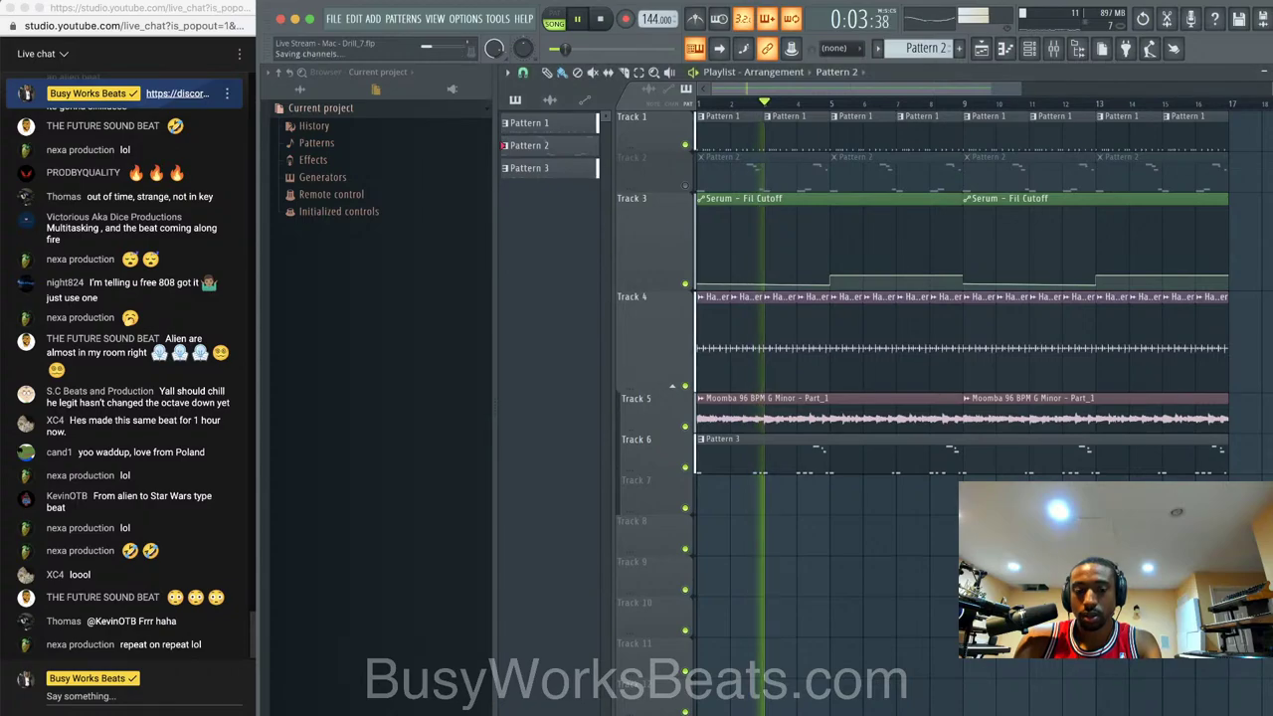
pyautogui.press('super+n')
pyautogui.click(1060, 53)
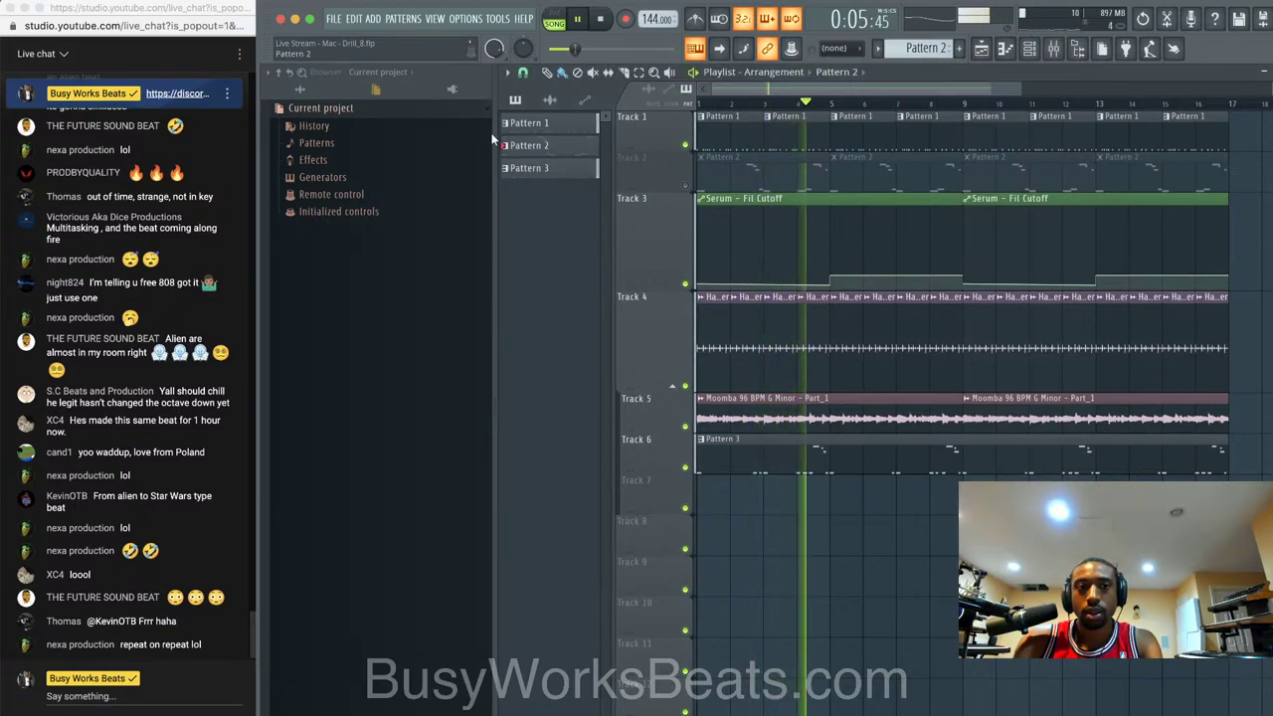
# - Show all sample folders in the browser and open the channel settings of the Moomba clip on Track 5
pyautogui.click(324, 92)
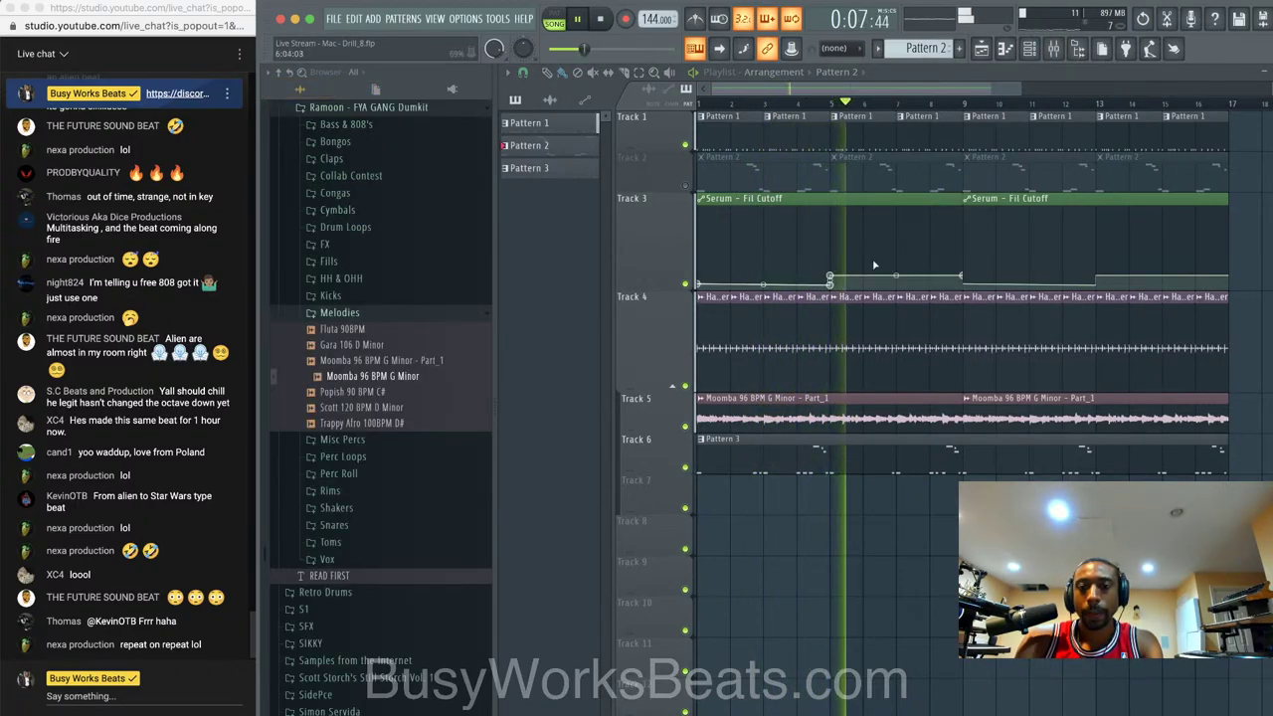
pyautogui.click(700, 397)
pyautogui.click(737, 452)
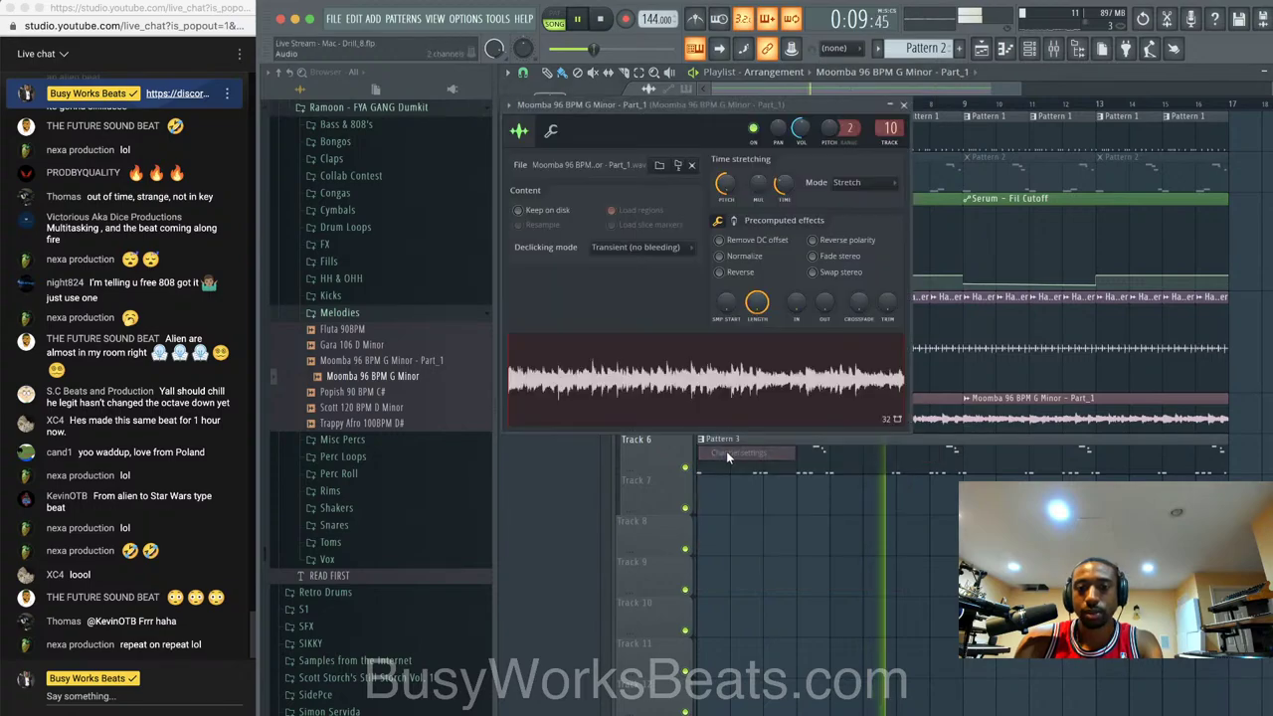
# - Reset the Moomba clip's pitch shift and close its channel settings
pyautogui.rightClick(734, 177)
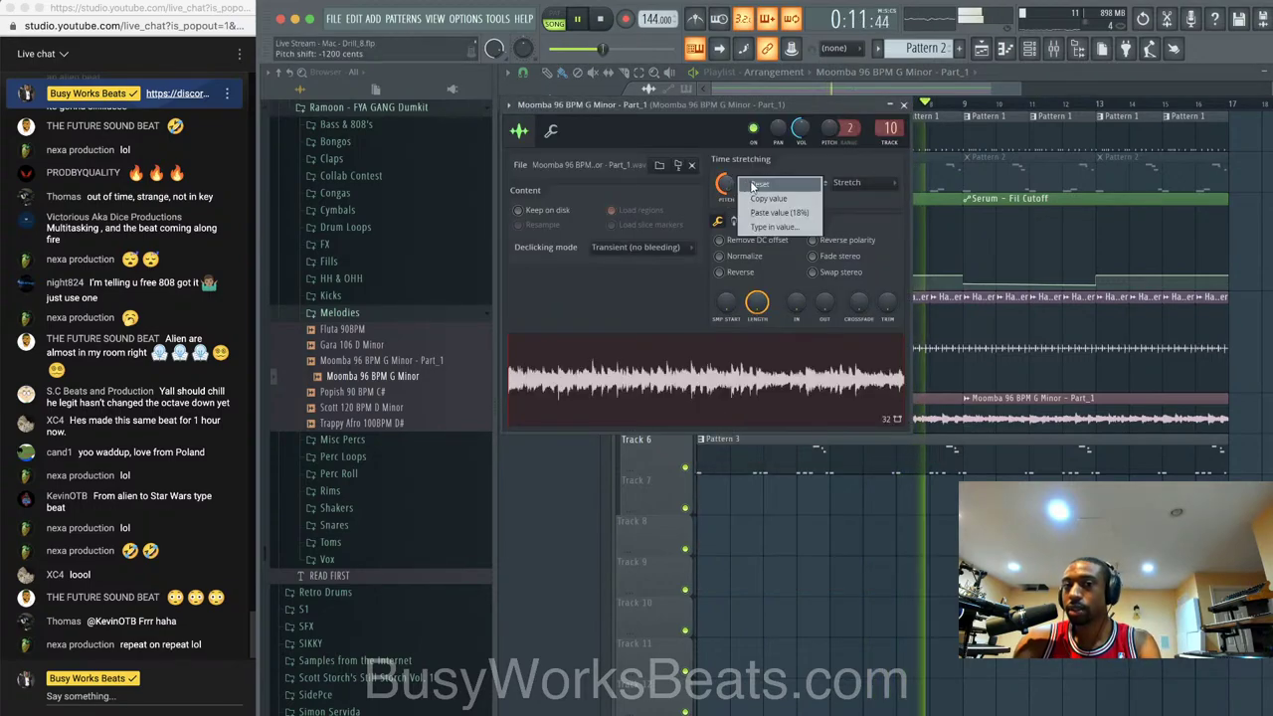
pyautogui.click(758, 186)
pyautogui.click(903, 105)
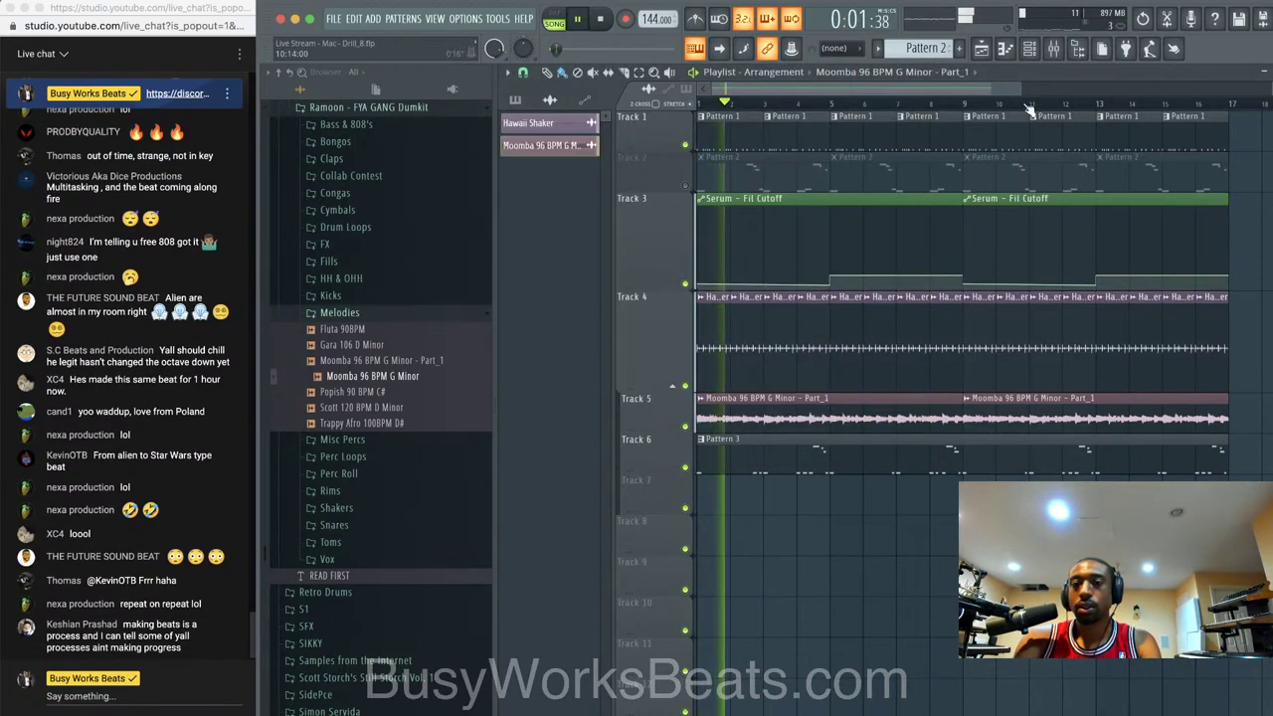
# - Load the ValhallaVintageVerb reverb in the first effect slot of mixer Insert 20
pyautogui.click(1057, 49)
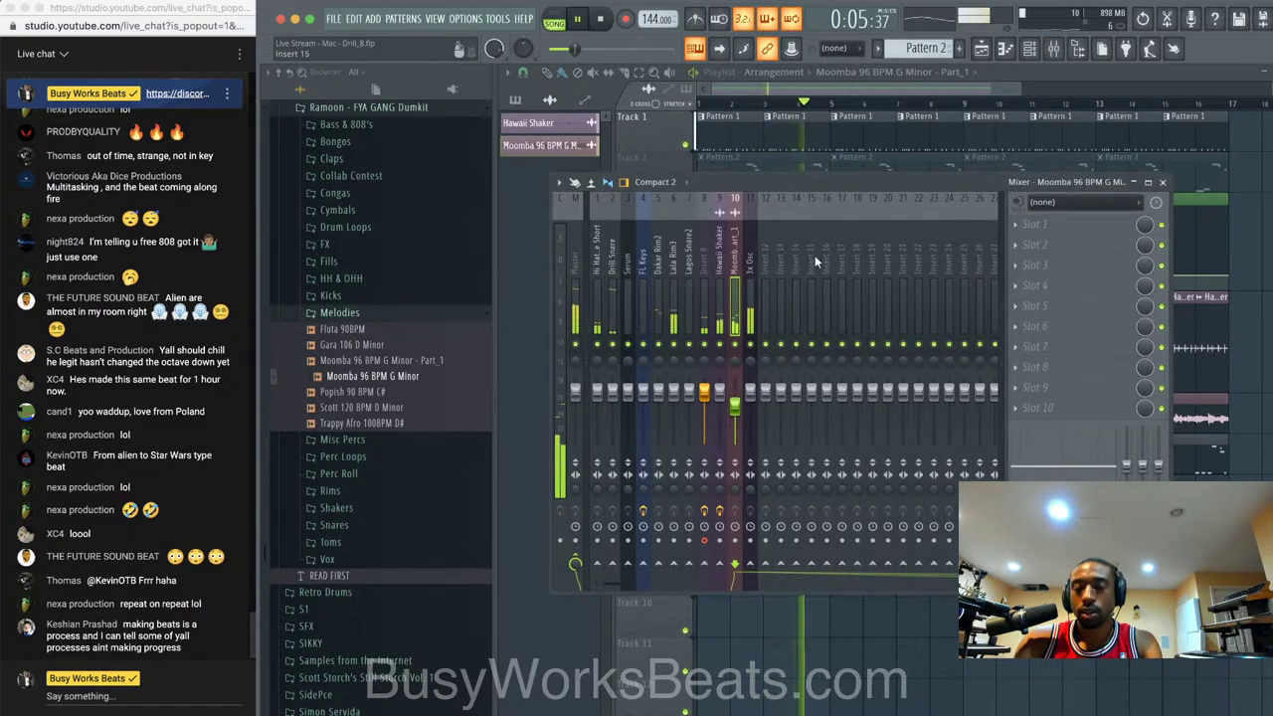
pyautogui.click(881, 259)
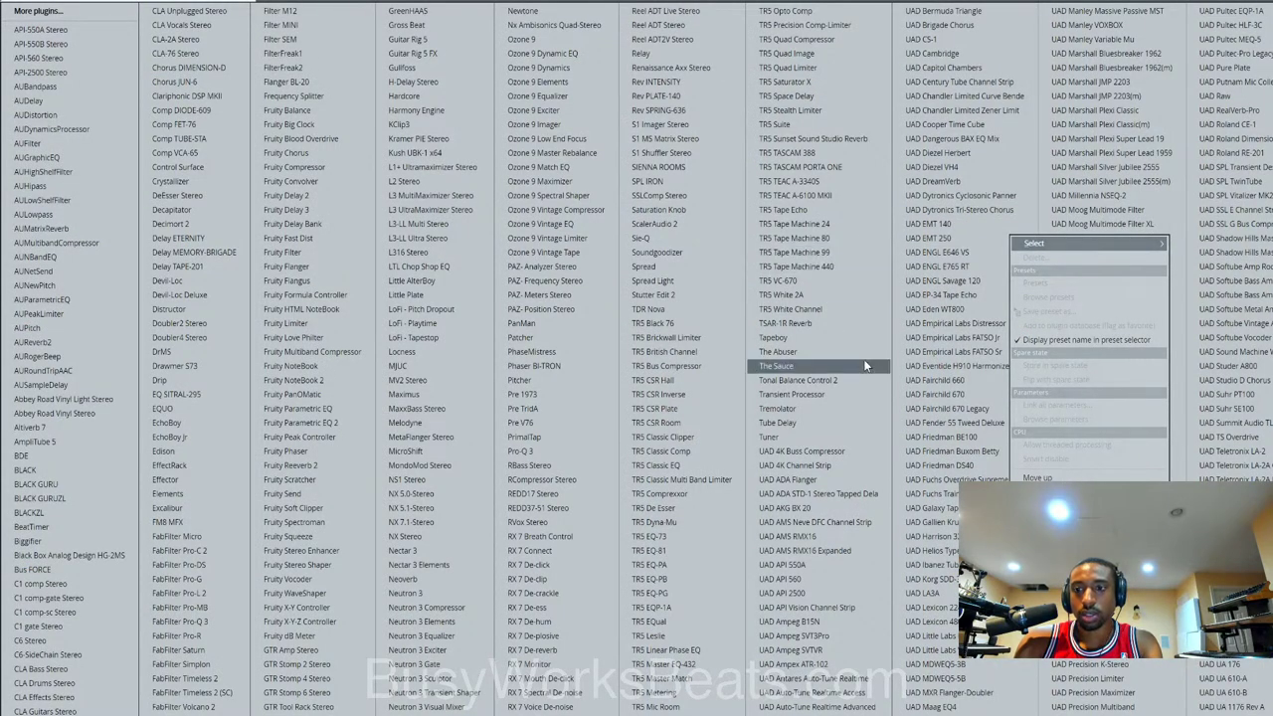
pyautogui.moveTo(1206, 339)
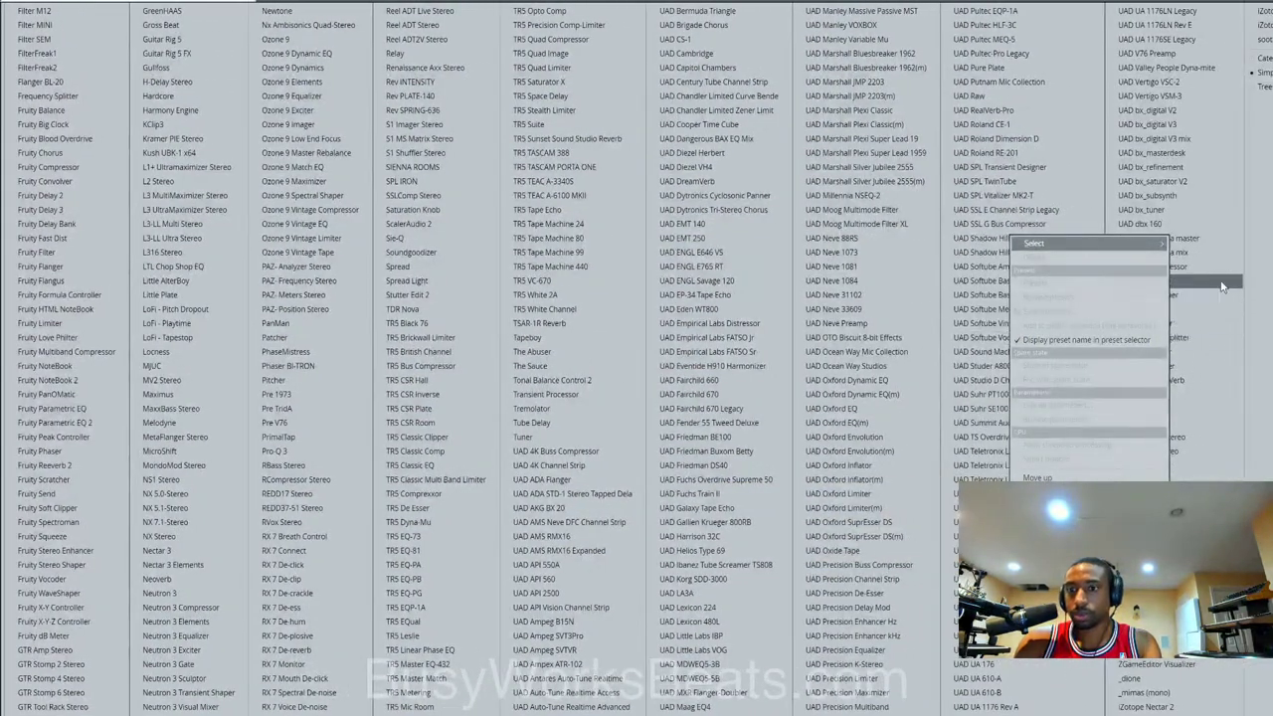
pyautogui.click(1214, 305)
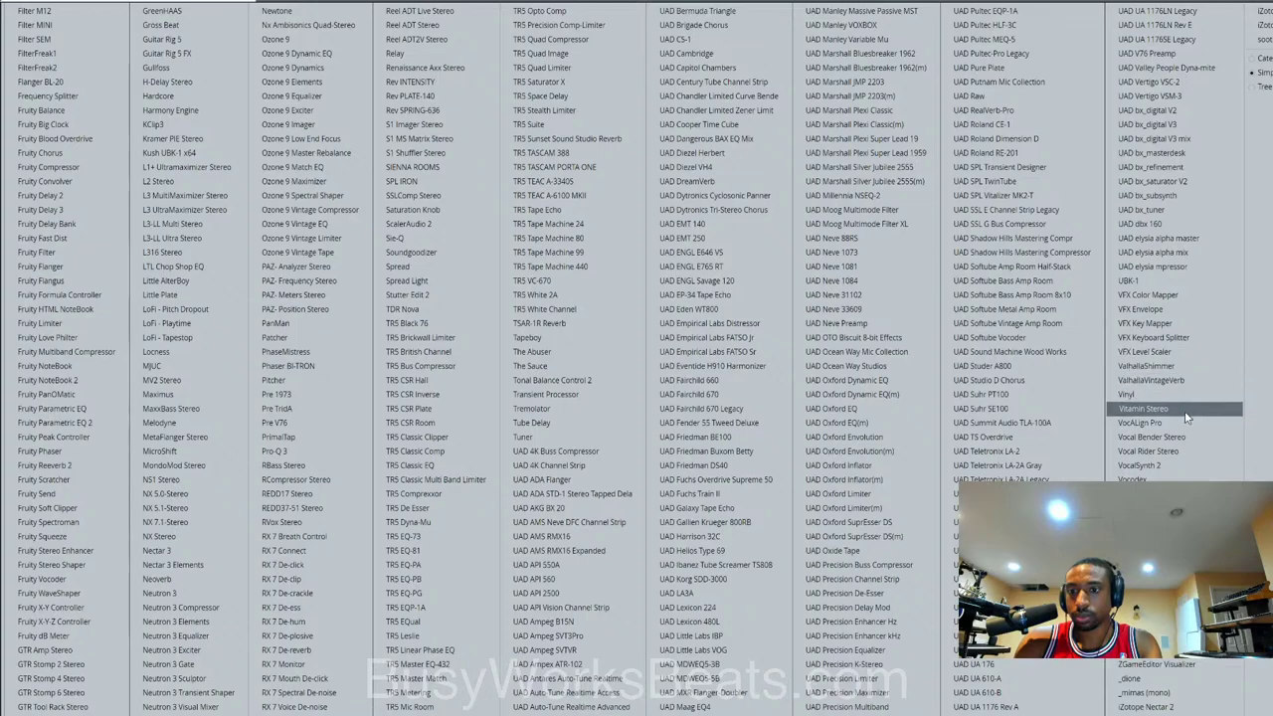
pyautogui.click(1180, 384)
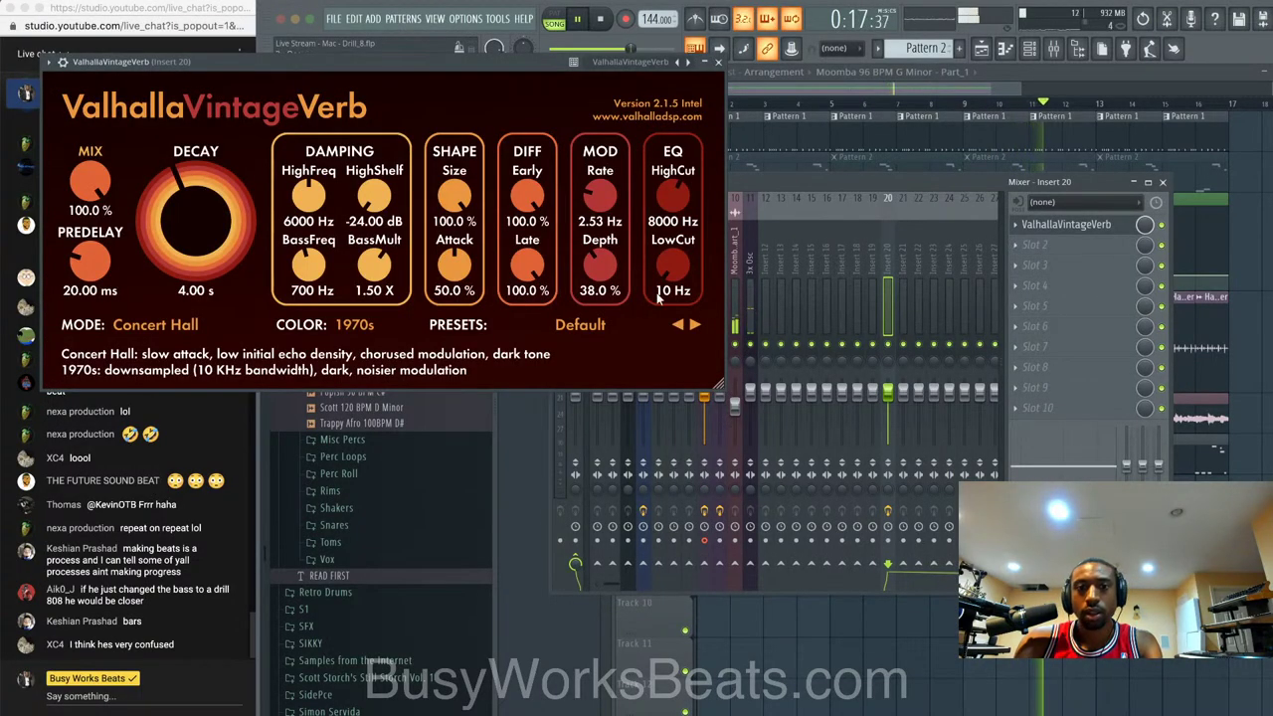
# - Raise the reverb's LowCut, close the plugin, and send the Moomba mixer track to Insert 20
pyautogui.moveTo(672, 267); pyautogui.dragTo(675, 231)
pyautogui.click(719, 63)
pyautogui.click(737, 280)
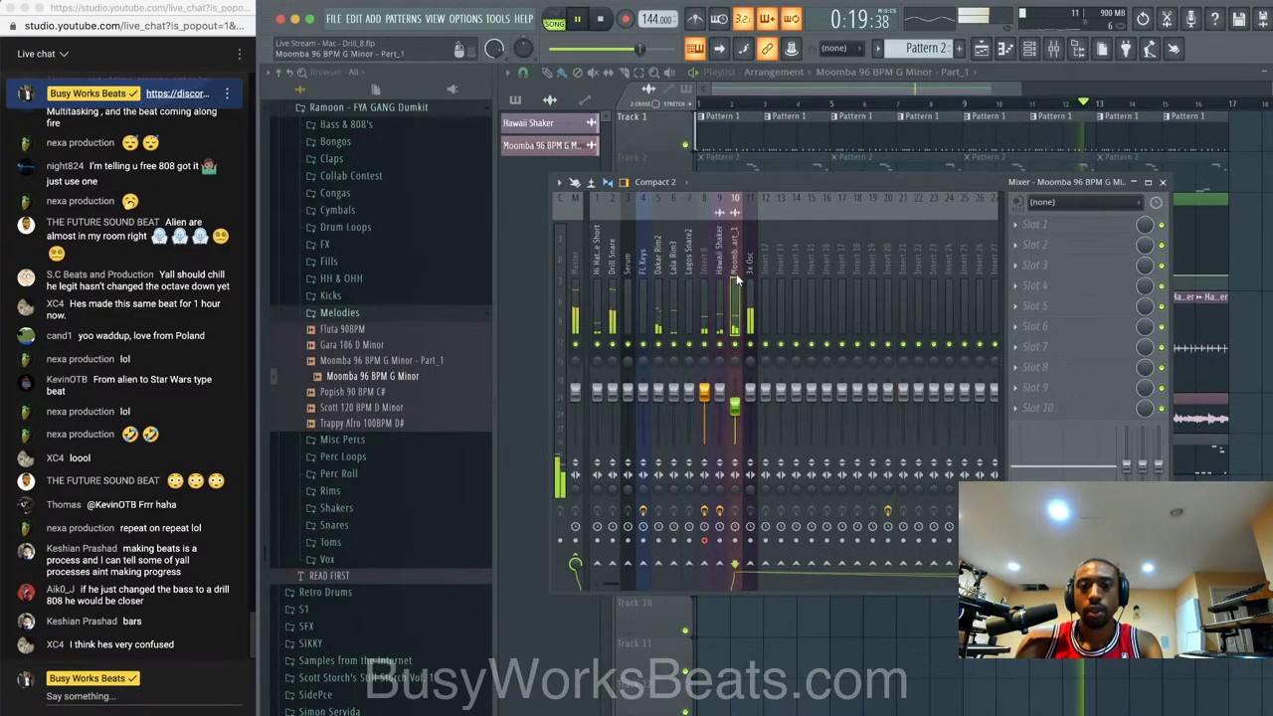
pyautogui.click(887, 564)
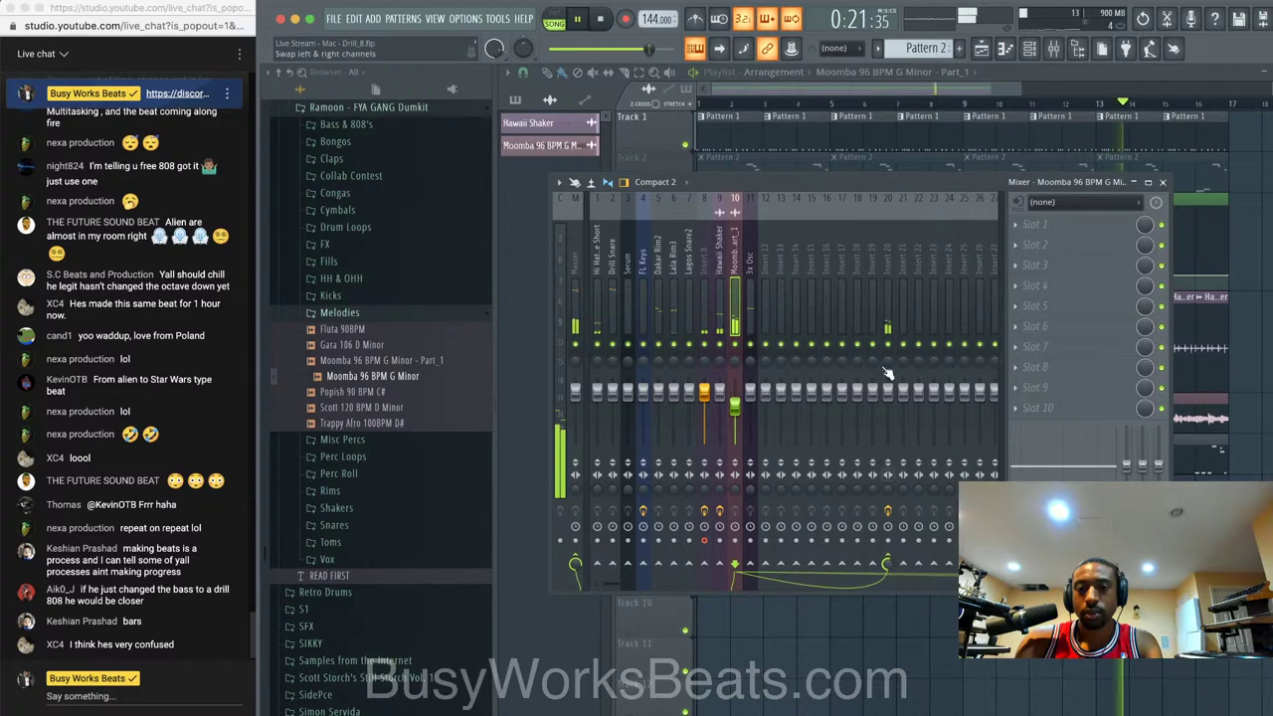
# - Load Ozone 9 Dynamics in the second effect slot of Insert 20, after the reverb
pyautogui.click(888, 300)
pyautogui.click(1056, 247)
pyautogui.moveTo(1050, 263)
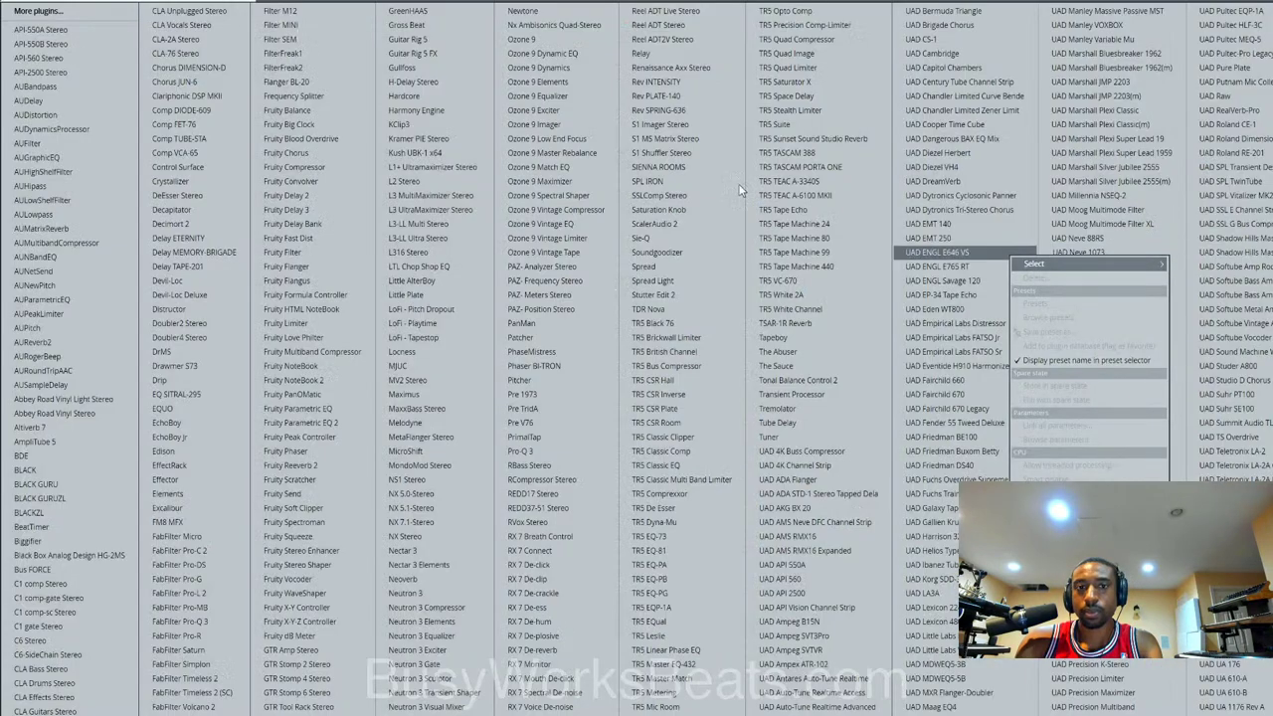
pyautogui.click(573, 68)
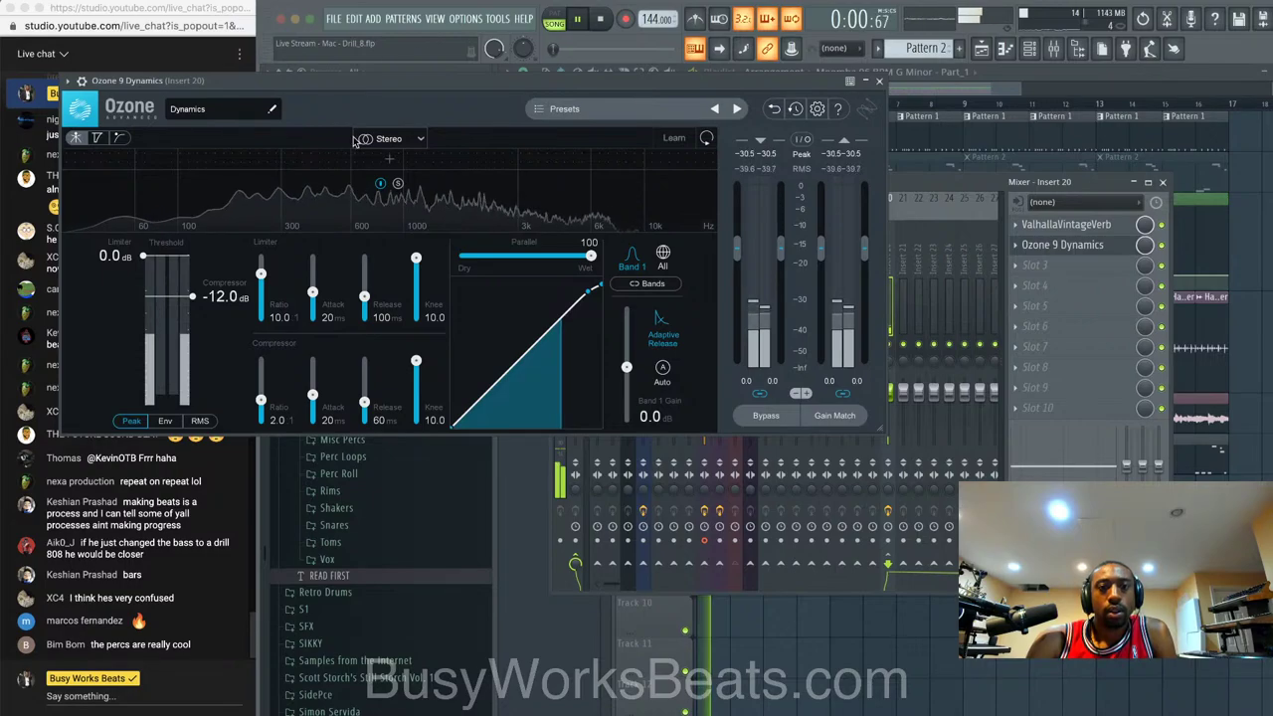
# - Switch Ozone 9 Dynamics to Mid/Side processing and lower the band 1 compressor threshold to about -40 dB in the all-bands view
pyautogui.click(384, 140)
pyautogui.click(393, 162)
pyautogui.click(396, 141)
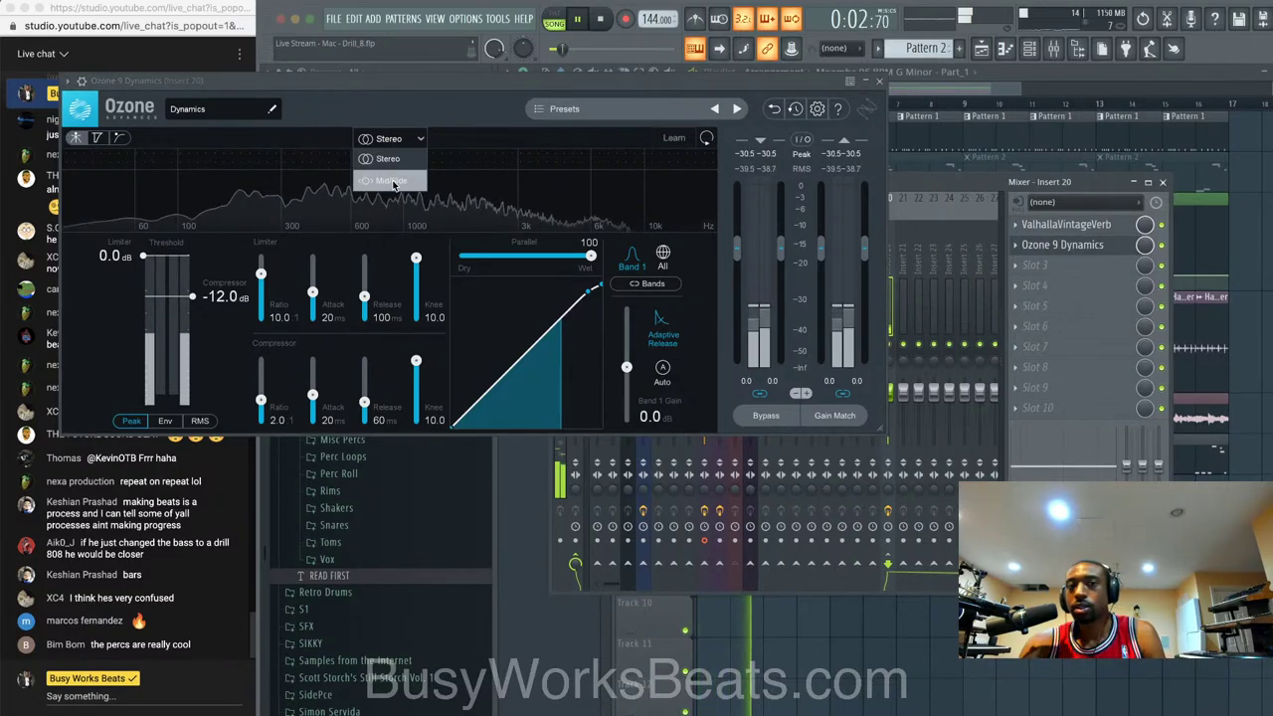
pyautogui.click(393, 181)
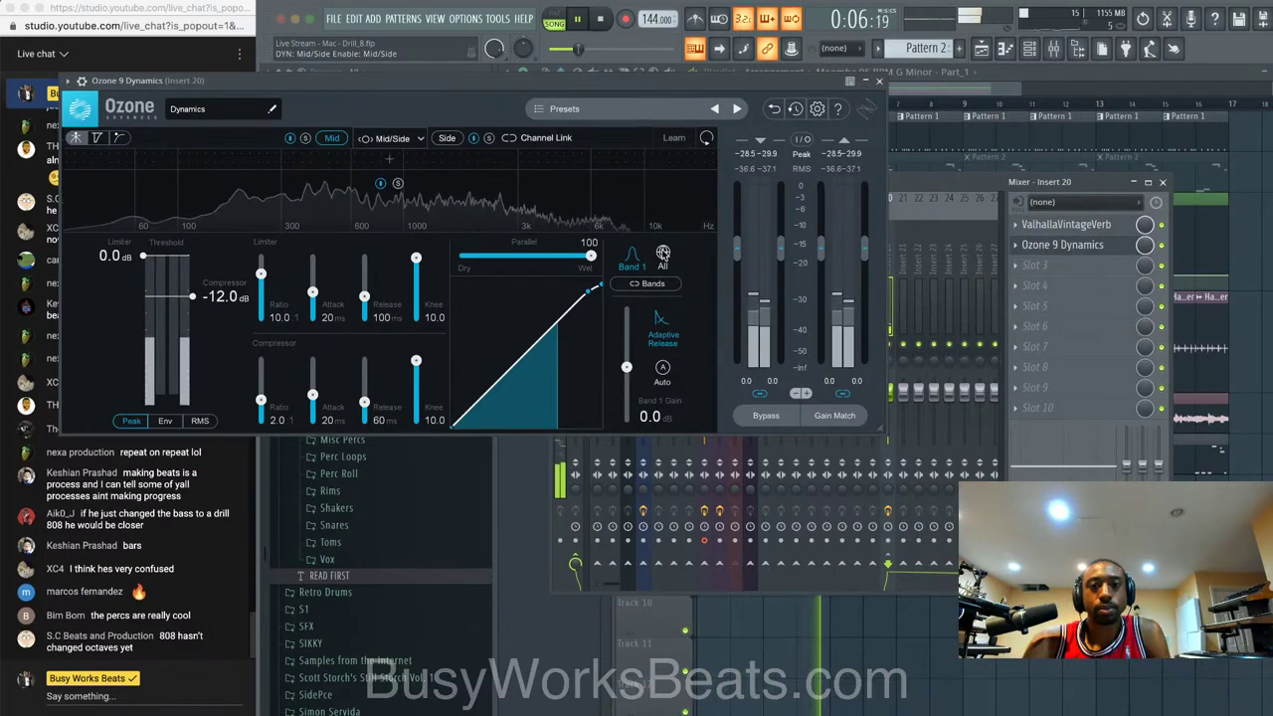
pyautogui.click(664, 259)
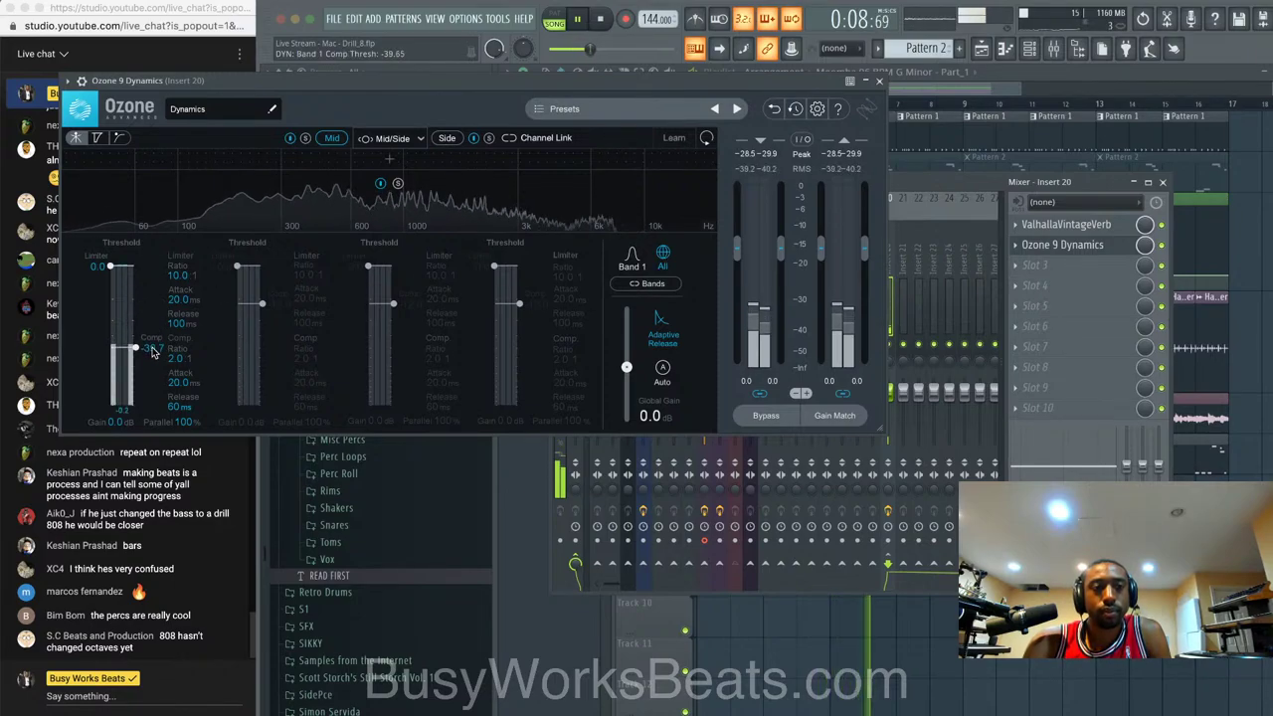
# - Close Ozone 9 Dynamics and the mixer, and save the project as the new version Live Stream - Mac - Drill_9.flp
pyautogui.click(880, 82)
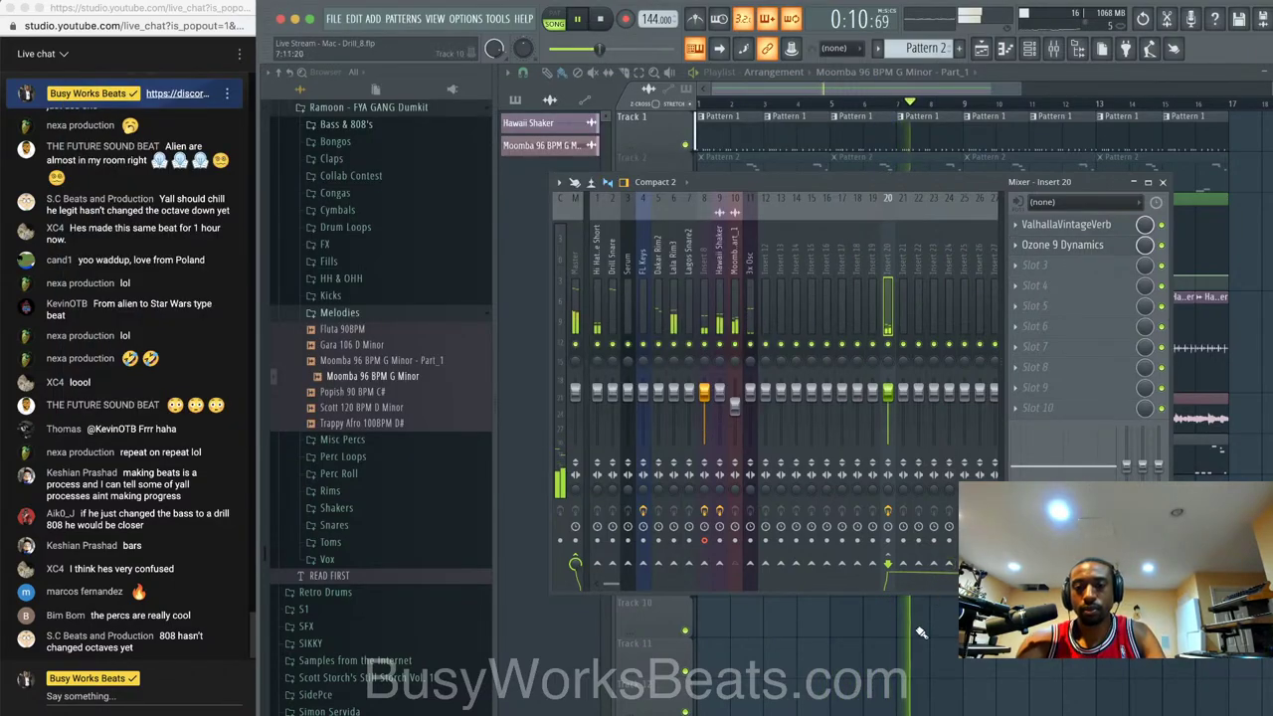
pyautogui.press('F9')
pyautogui.scroll(-3, 951, 358)
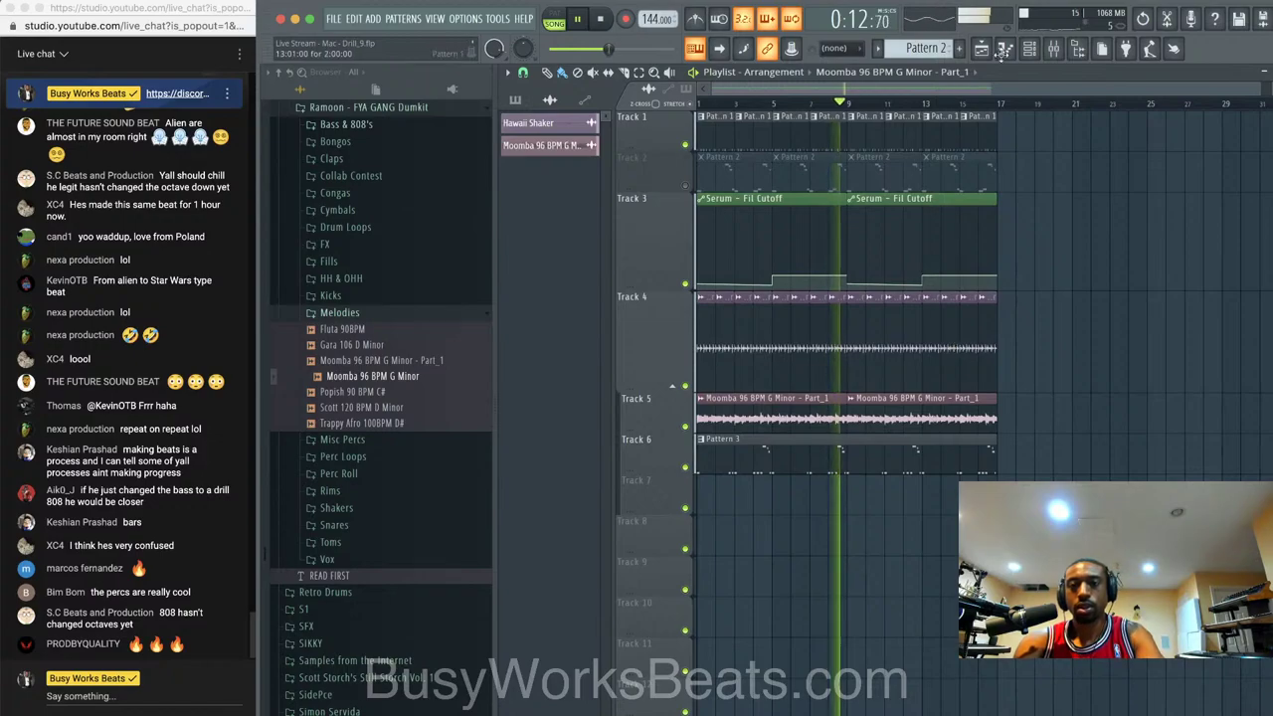
# - Stop playback and add an Omnisphere instrument to the channel rack
pyautogui.click(1030, 49)
pyautogui.press('space')
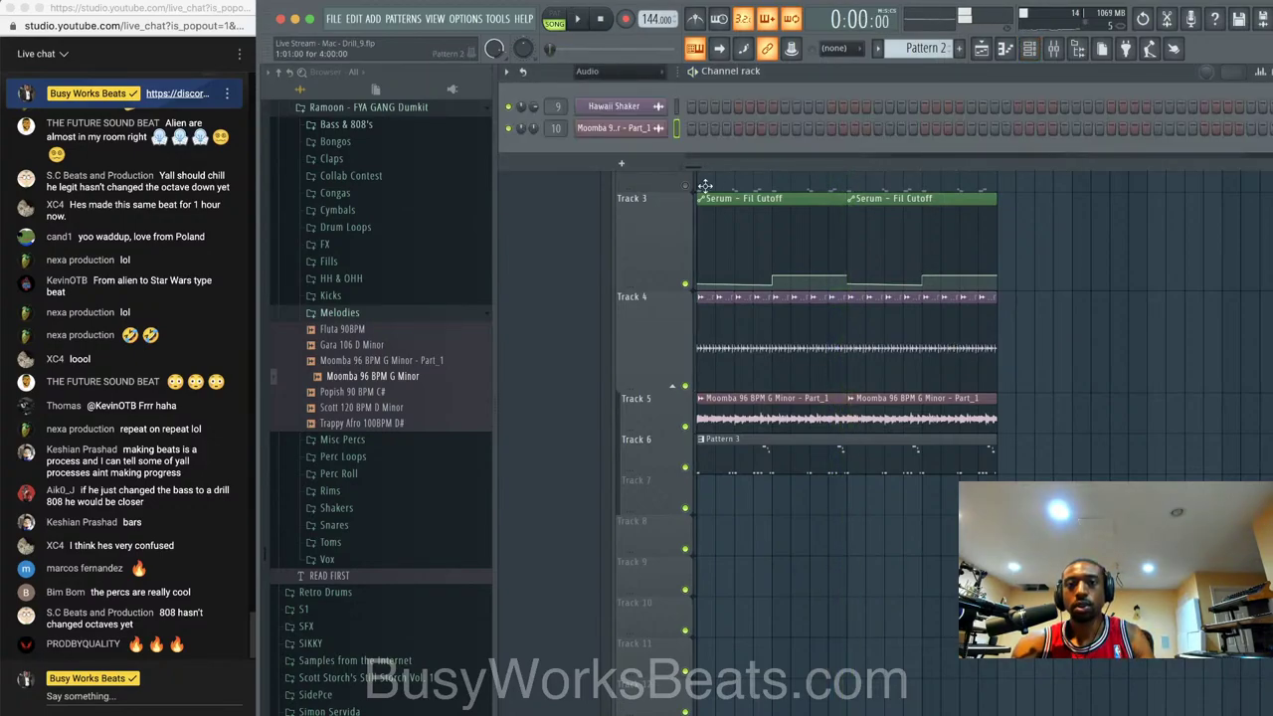
pyautogui.click(640, 167)
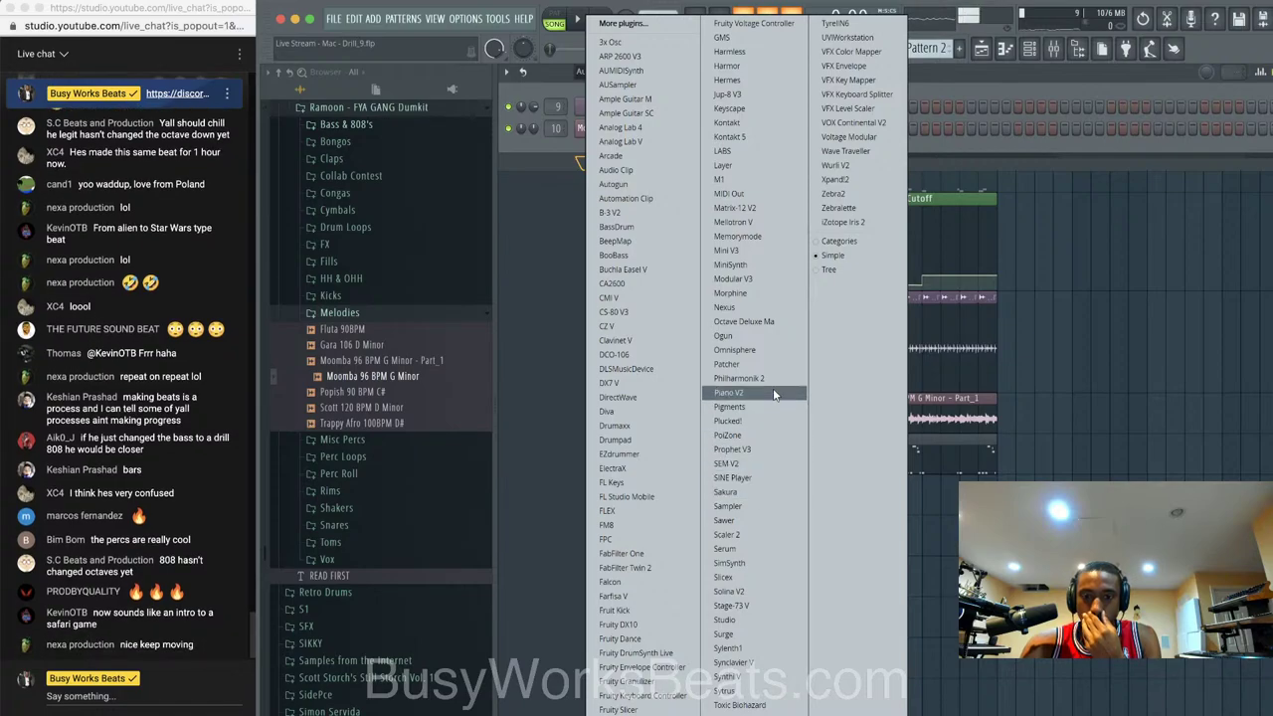
pyautogui.click(779, 348)
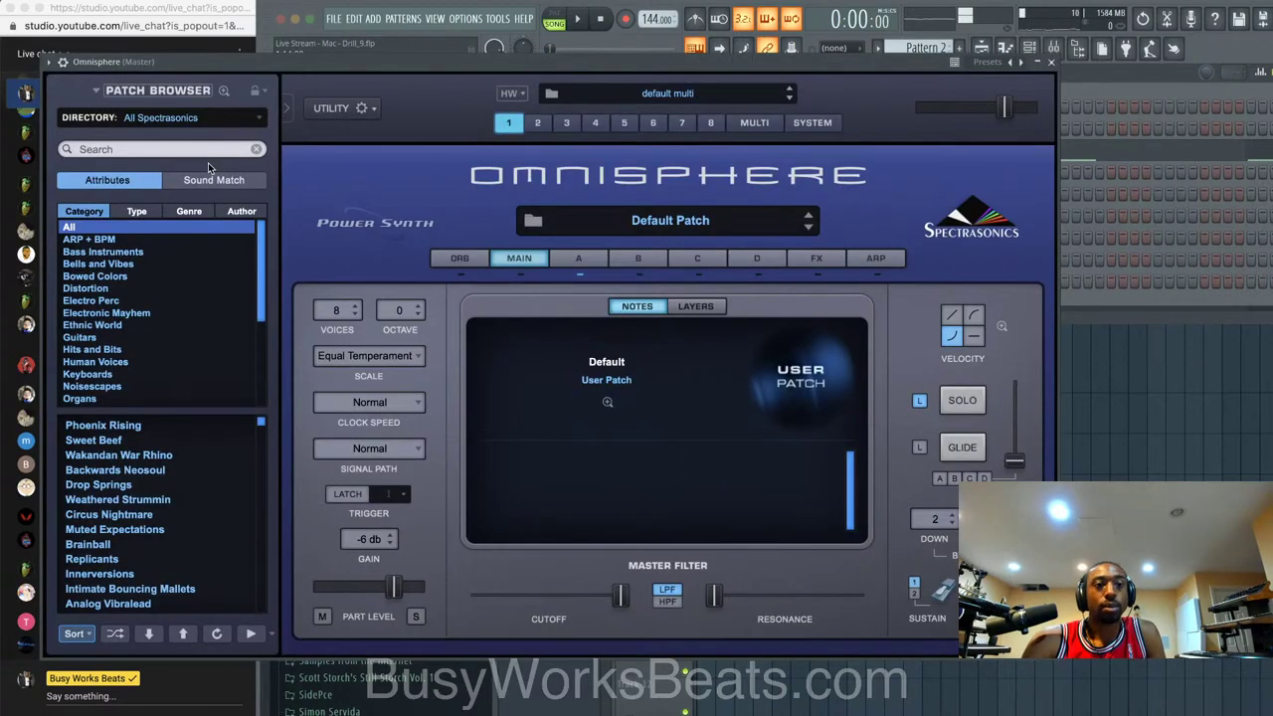
# - Search the Omnisphere patches for flute, sort them by ratings and load Chiffing Chaff
pyautogui.click(194, 148)
pyautogui.press('Return')
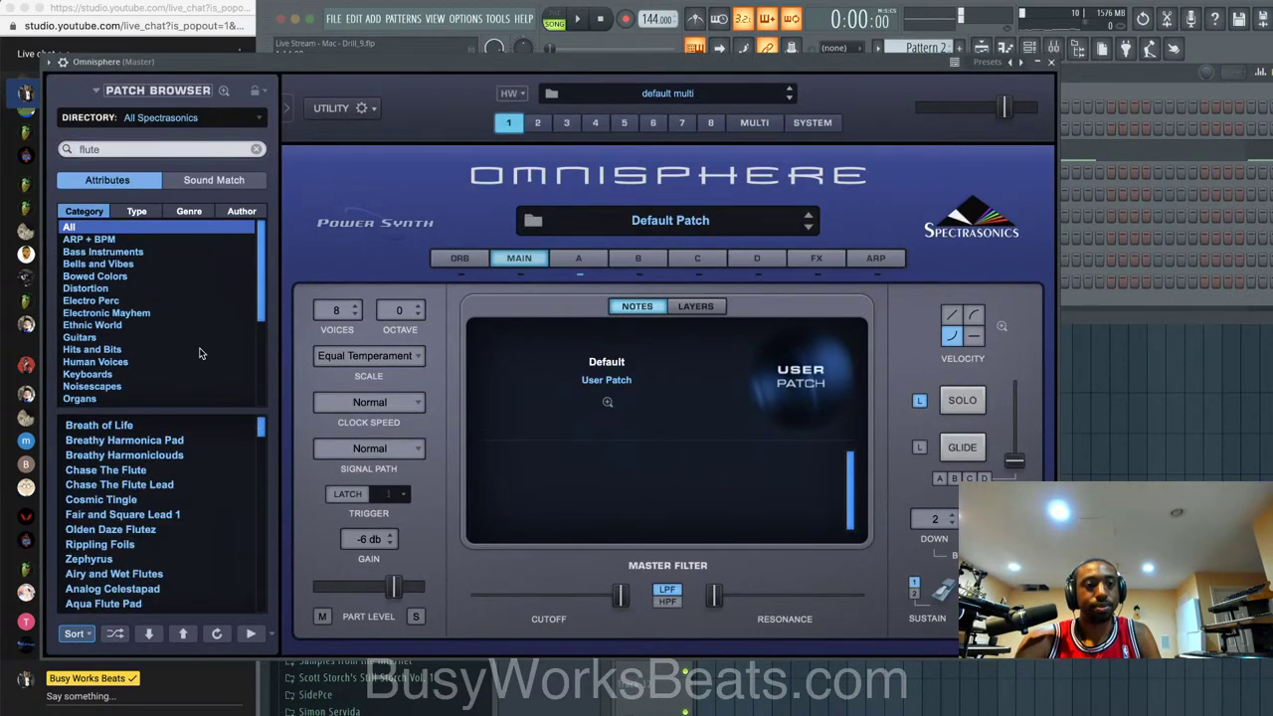
pyautogui.click(76, 634)
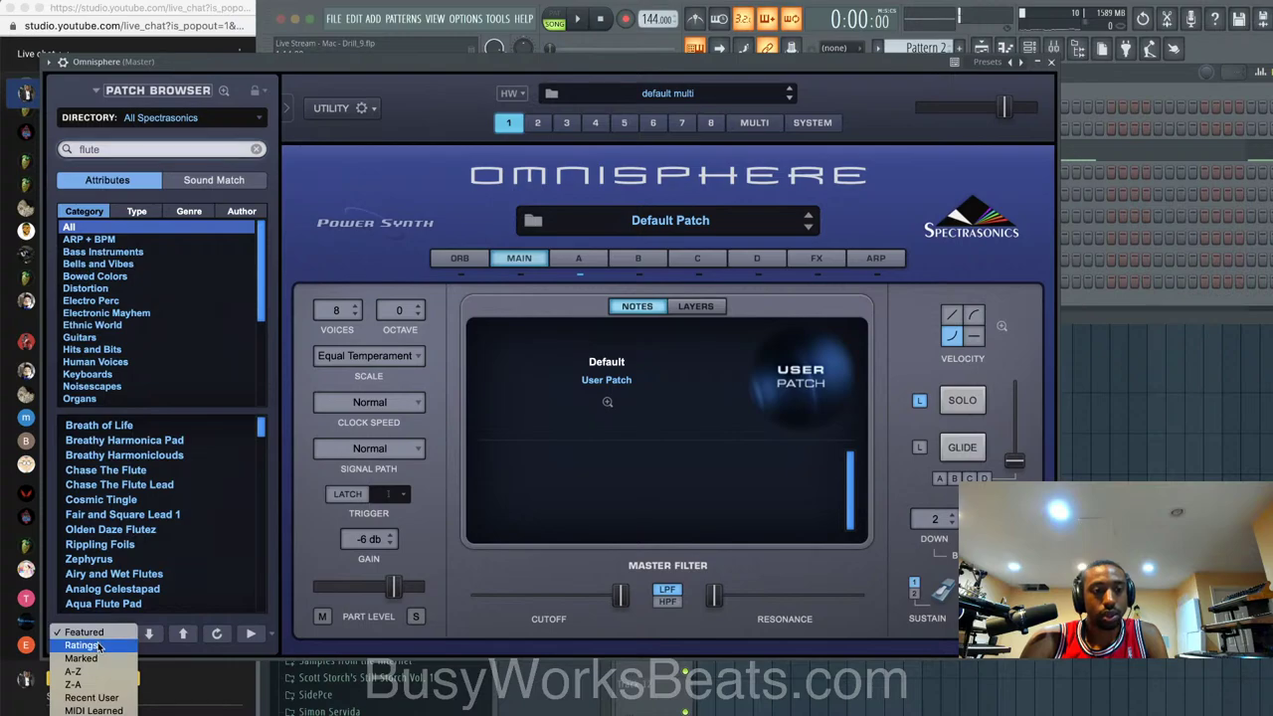
pyautogui.click(100, 647)
pyautogui.click(151, 432)
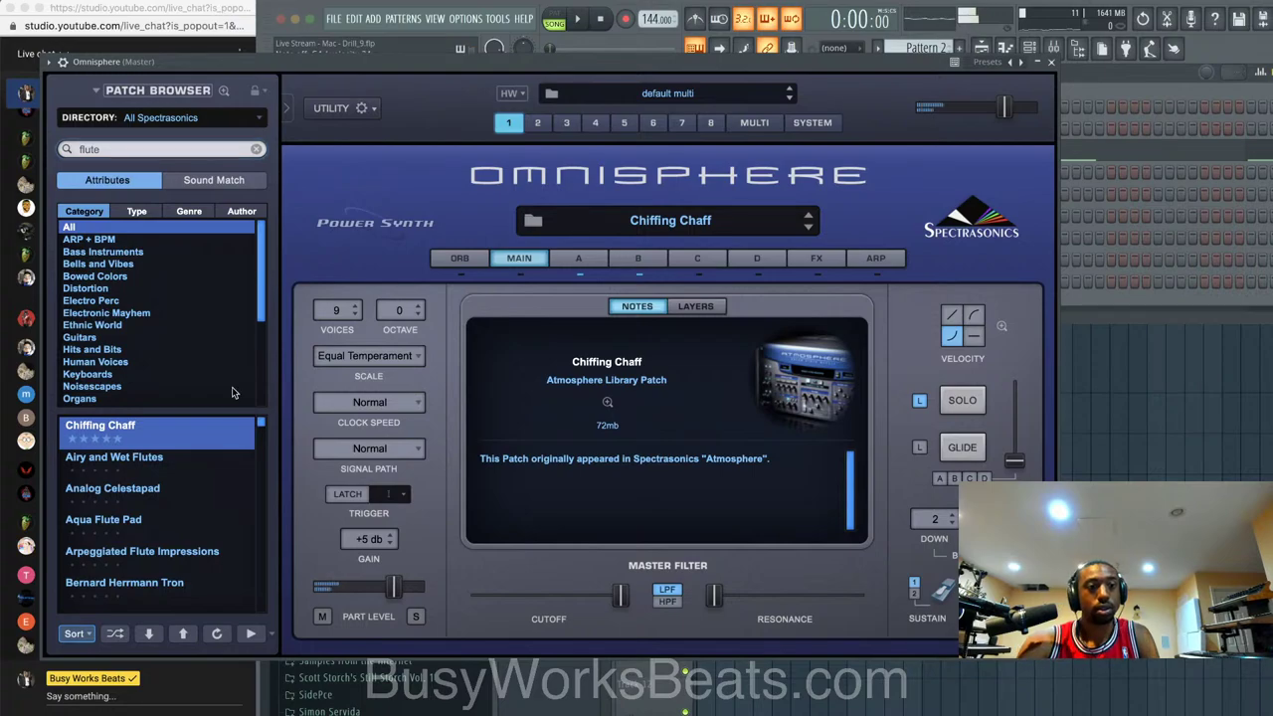
# - Initialize the Omnisphere multi and show the settings of layer A
pyautogui.click(582, 259)
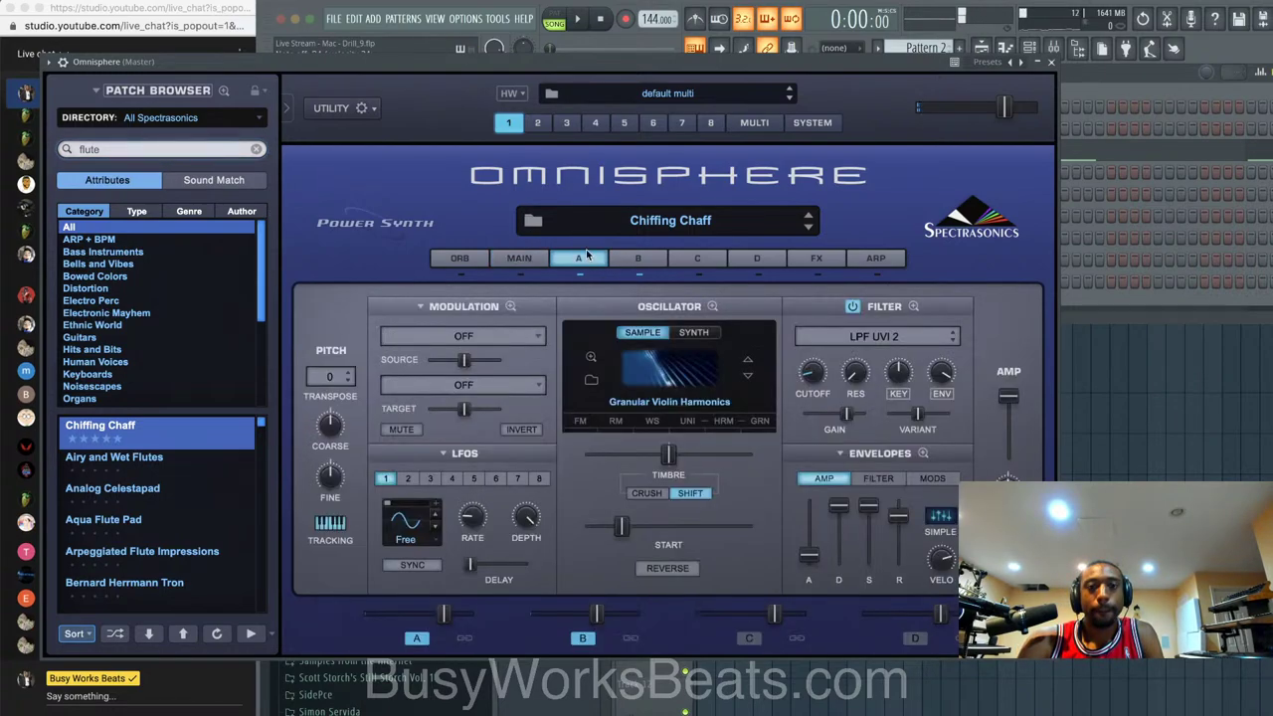
pyautogui.click(361, 108)
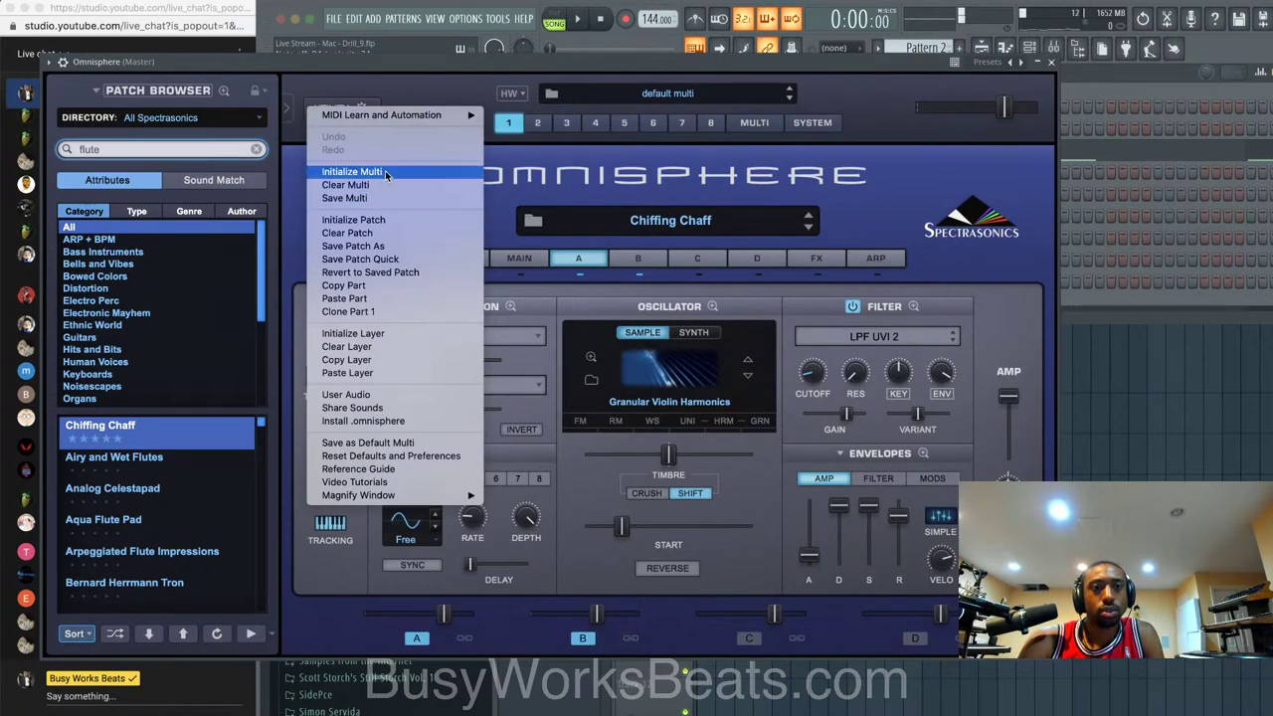
pyautogui.click(370, 171)
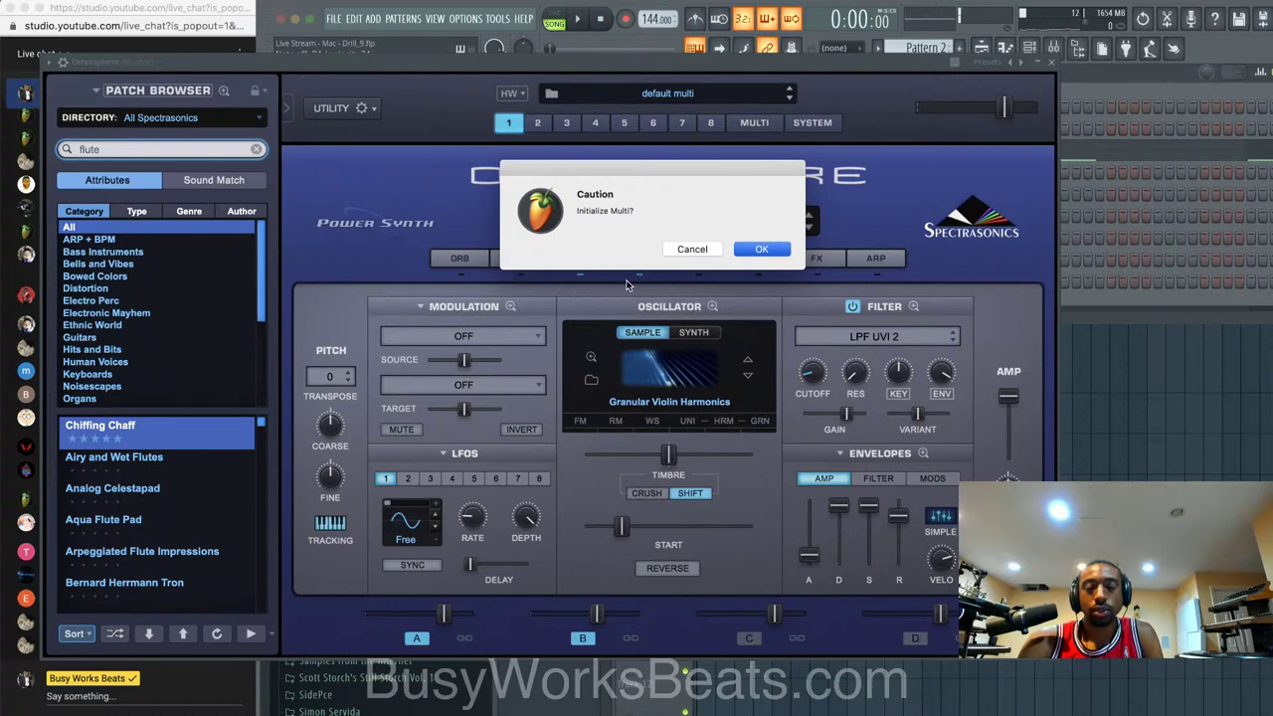
pyautogui.press('Return')
pyautogui.click(578, 257)
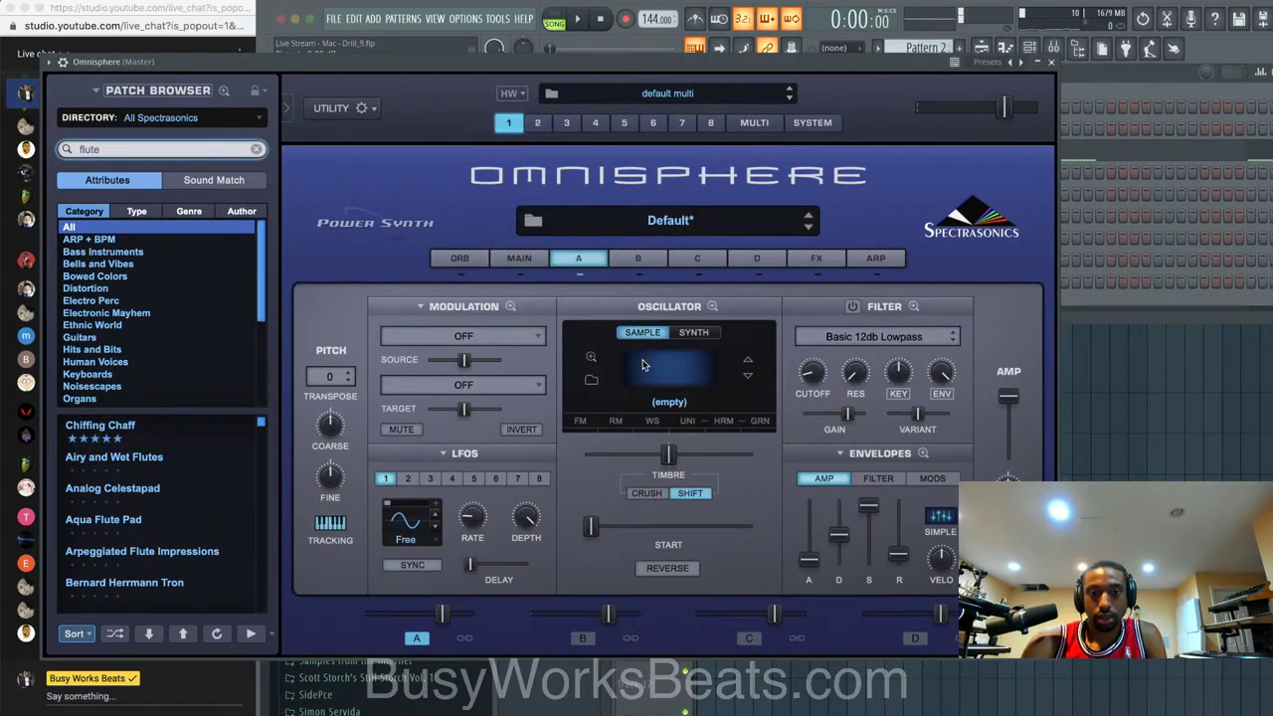
# - Search the layer A soundsources for flute, sort them by ratings and load Mellotron Flute
pyautogui.click(642, 359)
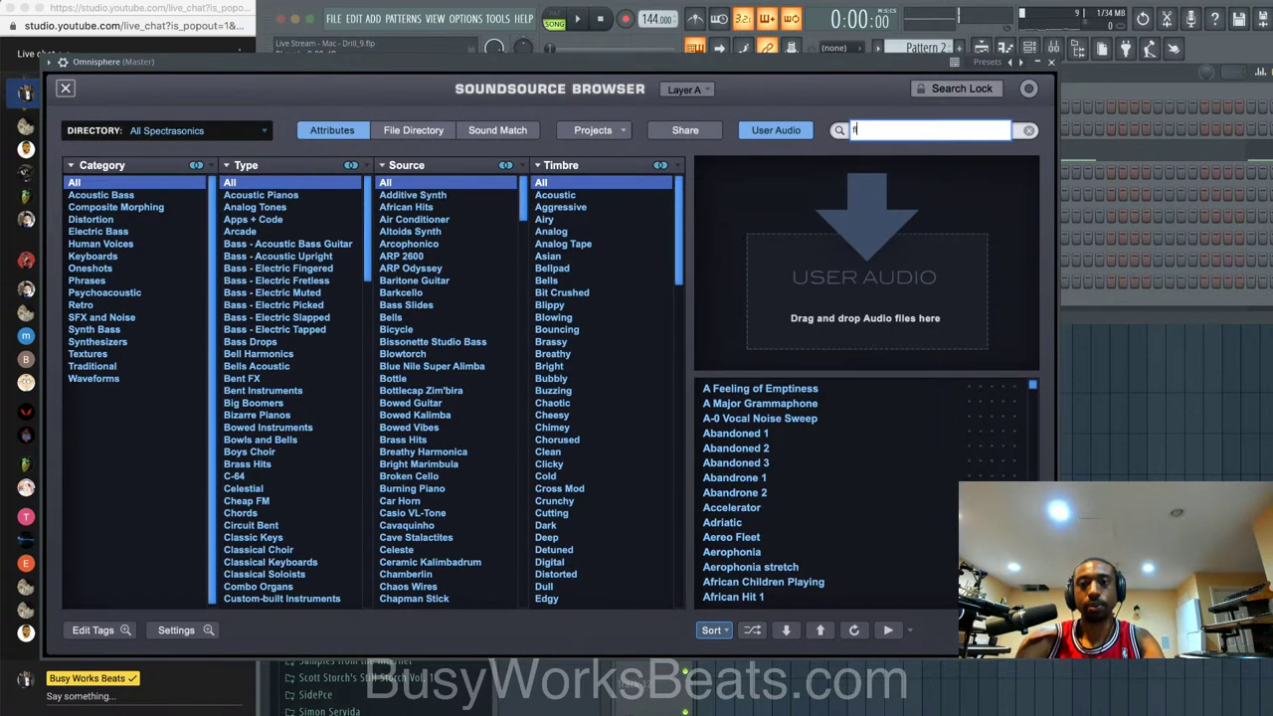
pyautogui.press('Return')
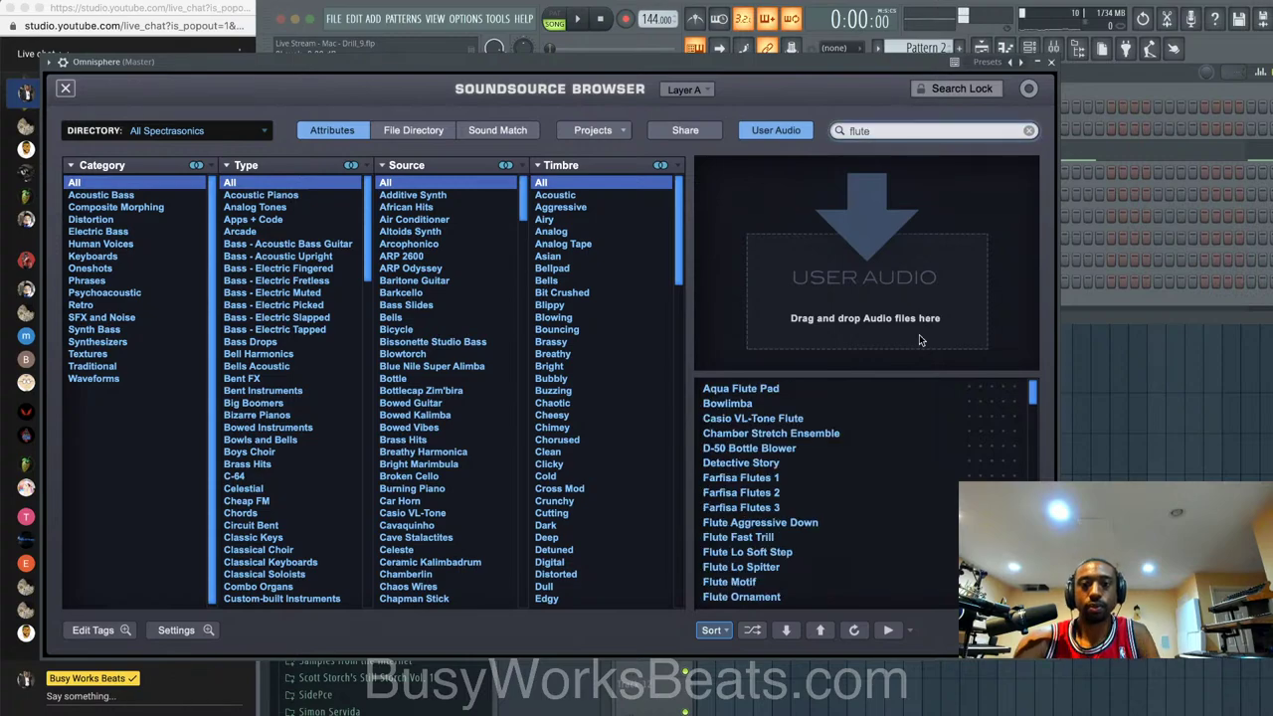
pyautogui.click(714, 630)
pyautogui.click(720, 641)
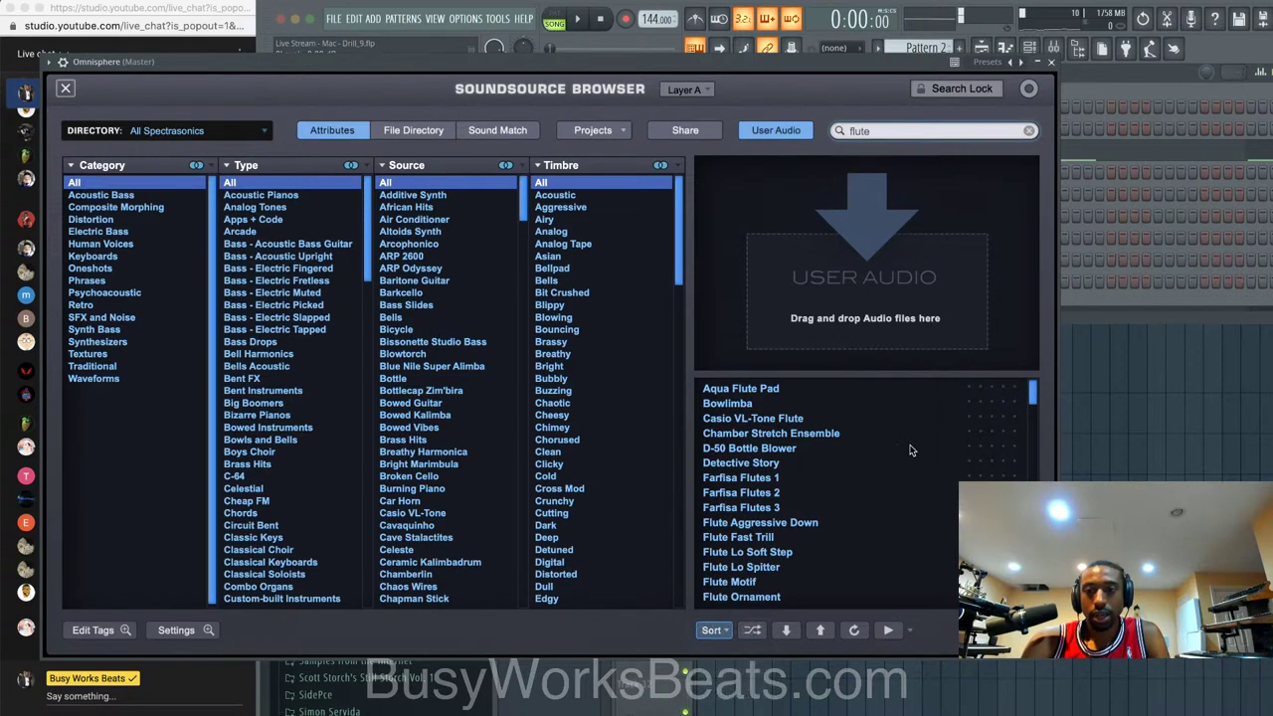
pyautogui.click(895, 389)
pyautogui.click(893, 403)
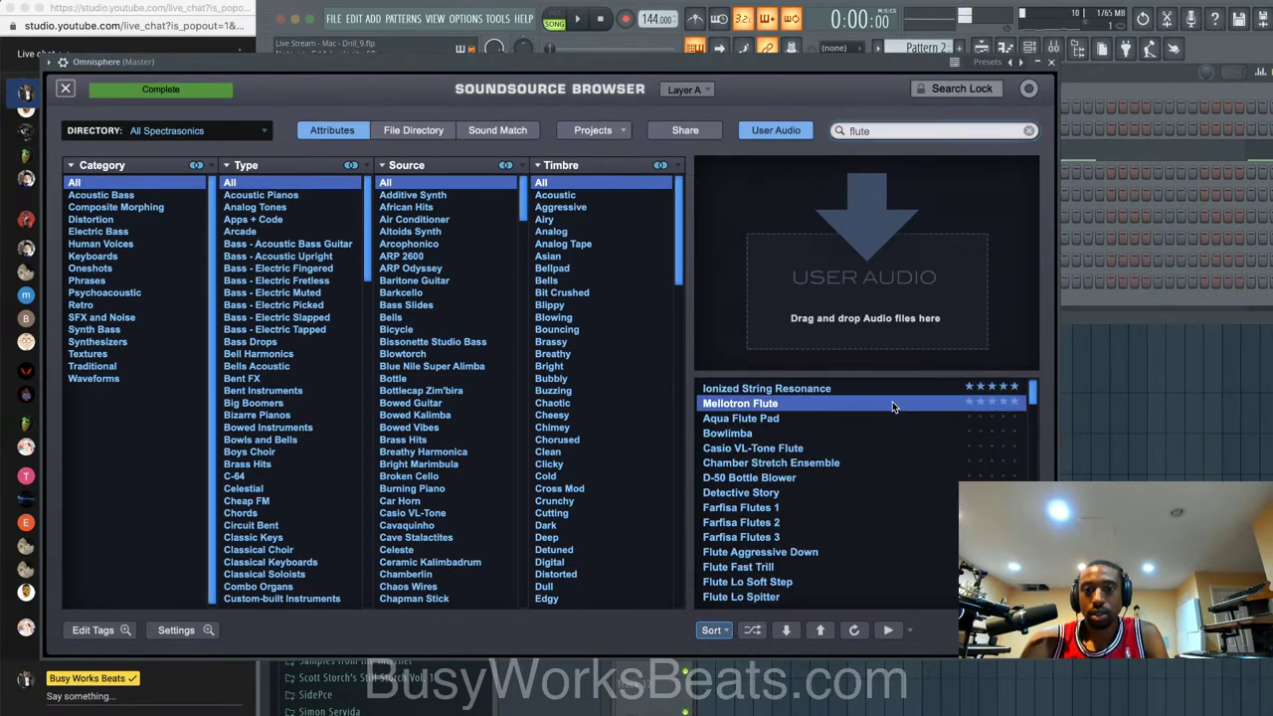
# - Close Omnisphere, route its channel to mixer track 12 and play the beat
pyautogui.click(1052, 63)
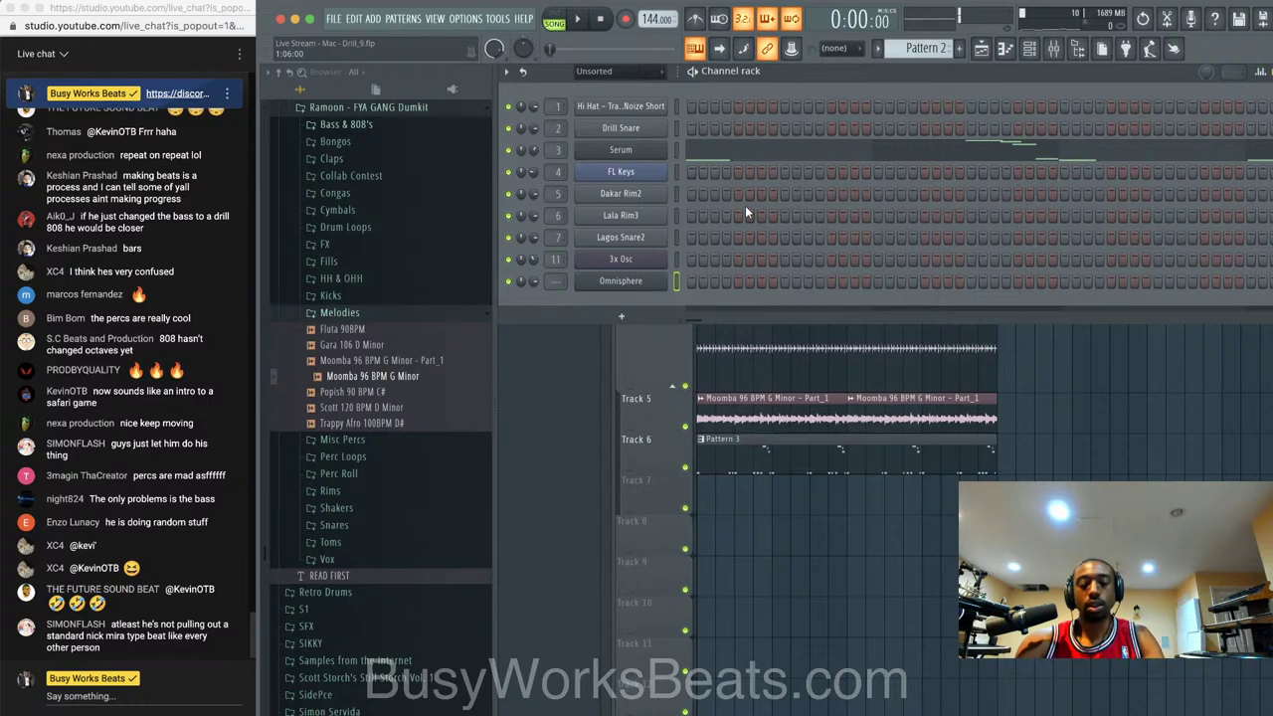
pyautogui.hotkey('ctrl', 'l')
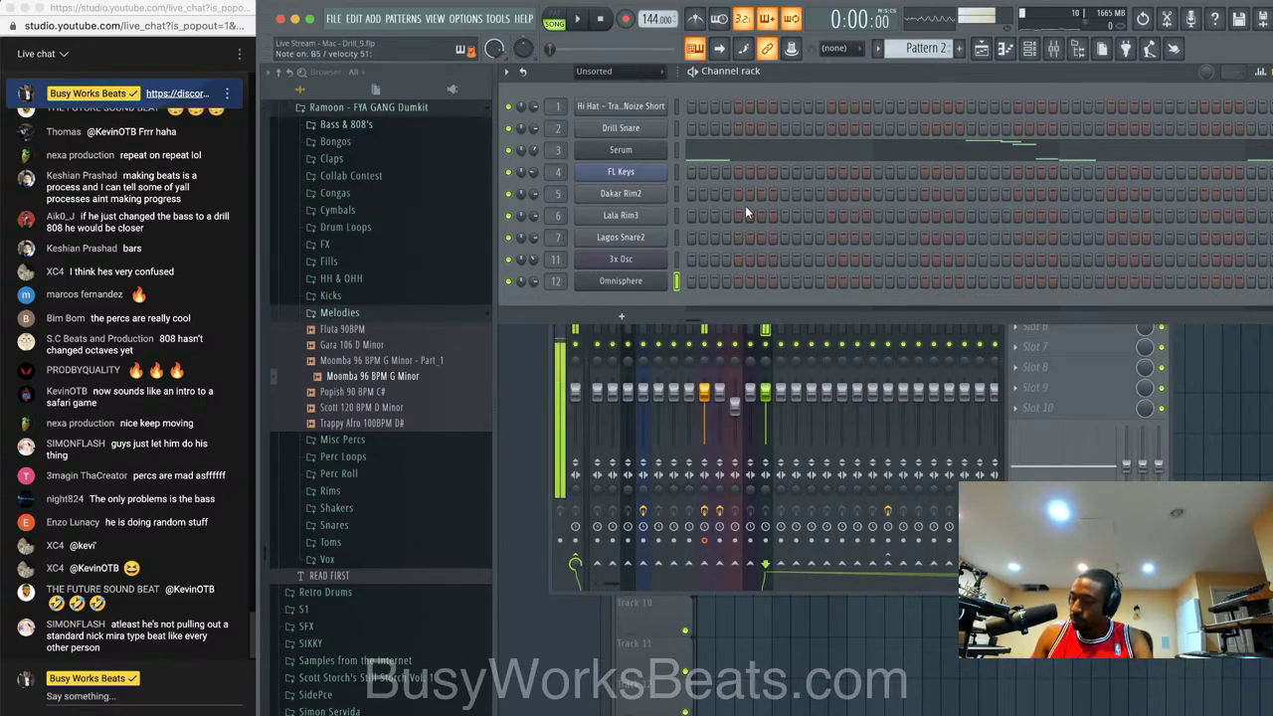
pyautogui.press('space')
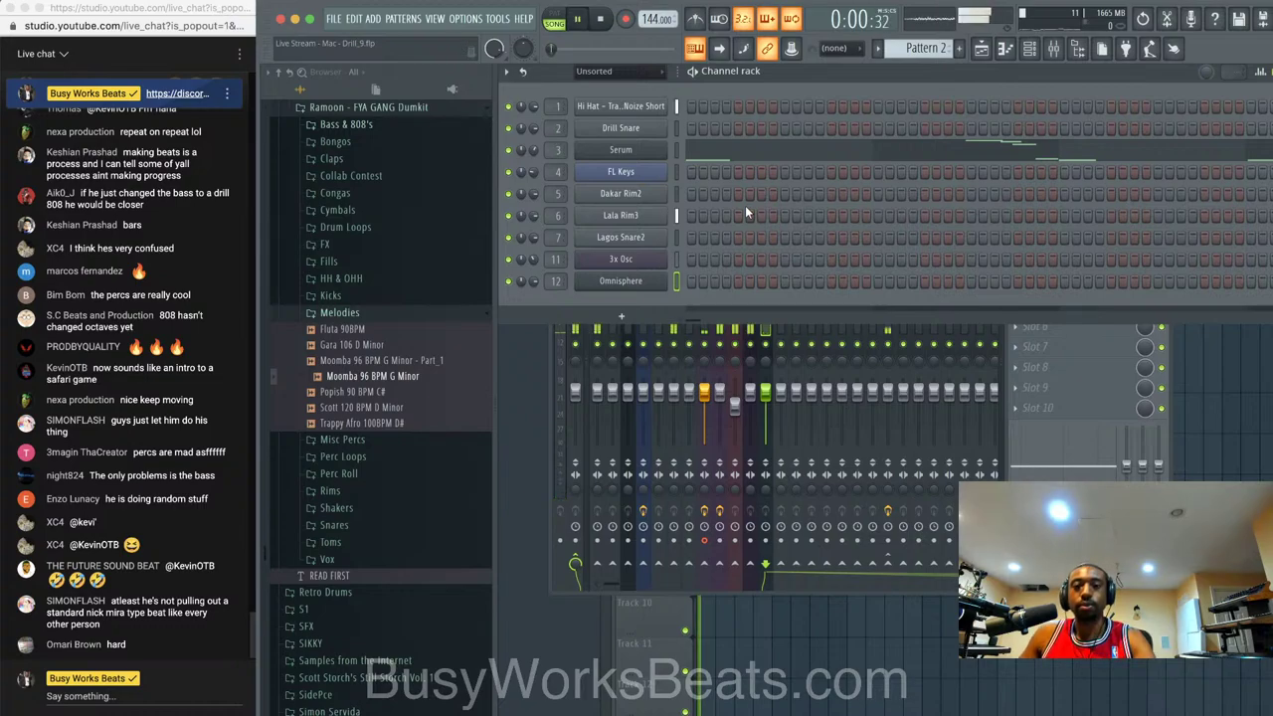
# - Reopen Omnisphere, stop playback and return from the soundsource browser to the layer A settings
pyautogui.click(621, 281)
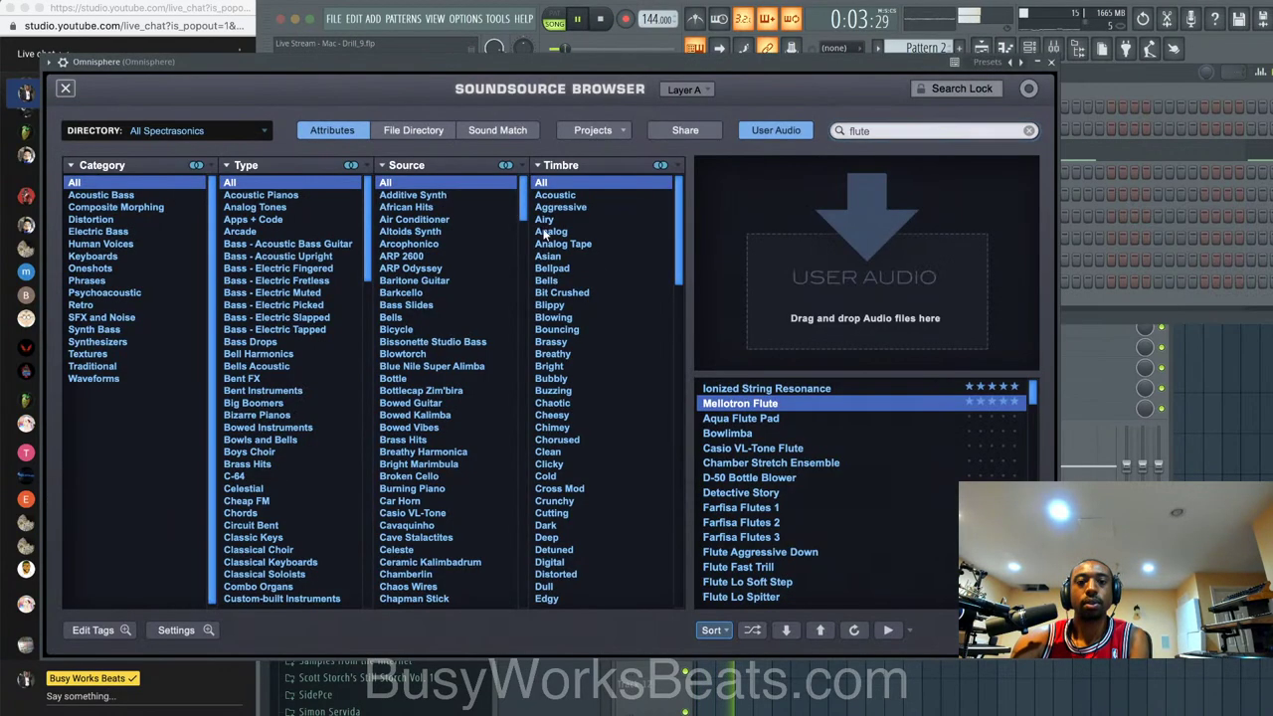
pyautogui.press('space')
pyautogui.click(64, 87)
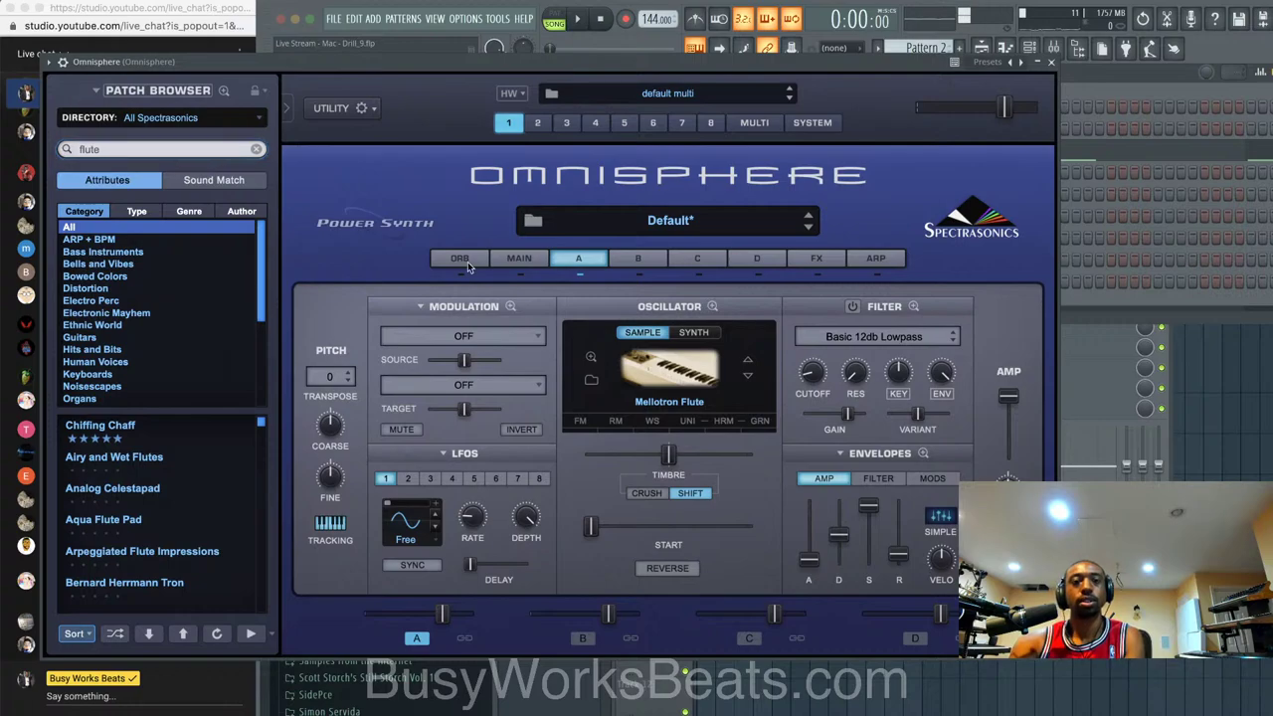
# - Enable Solo and Glide on the main page of the Omnisphere flute patch and close the plugin
pyautogui.click(515, 259)
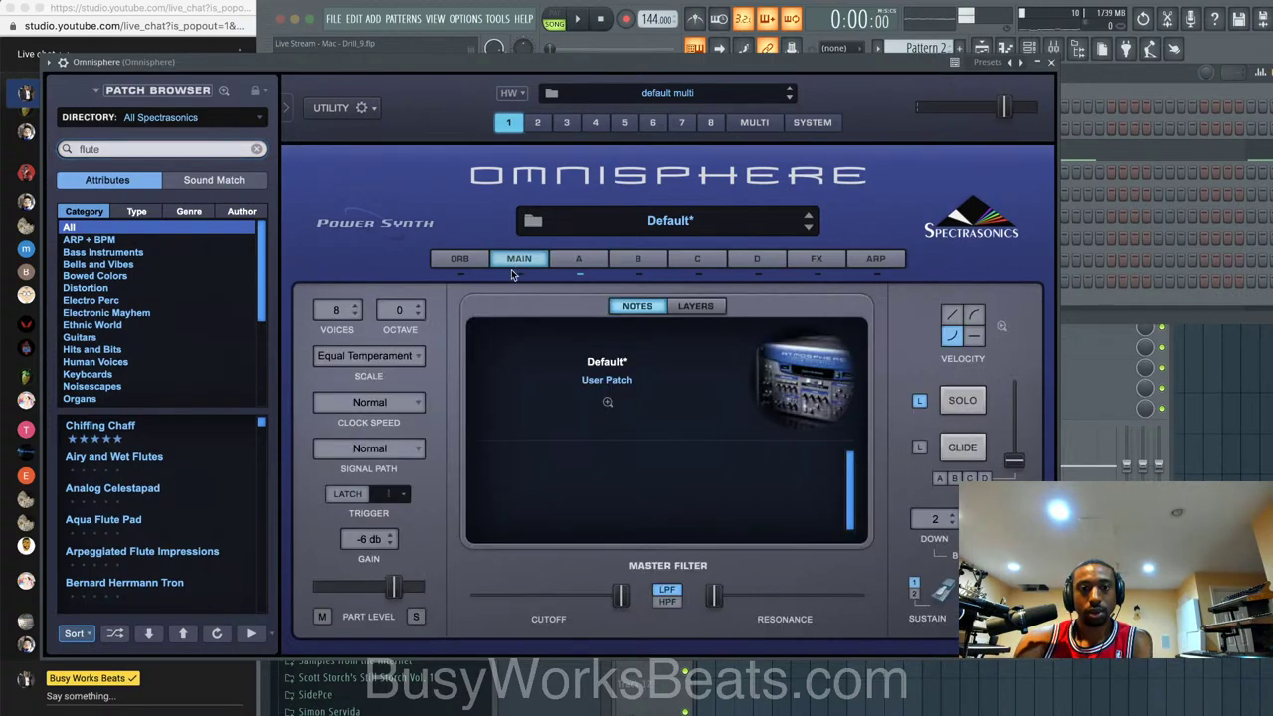
pyautogui.click(979, 445)
pyautogui.moveTo(1016, 459)
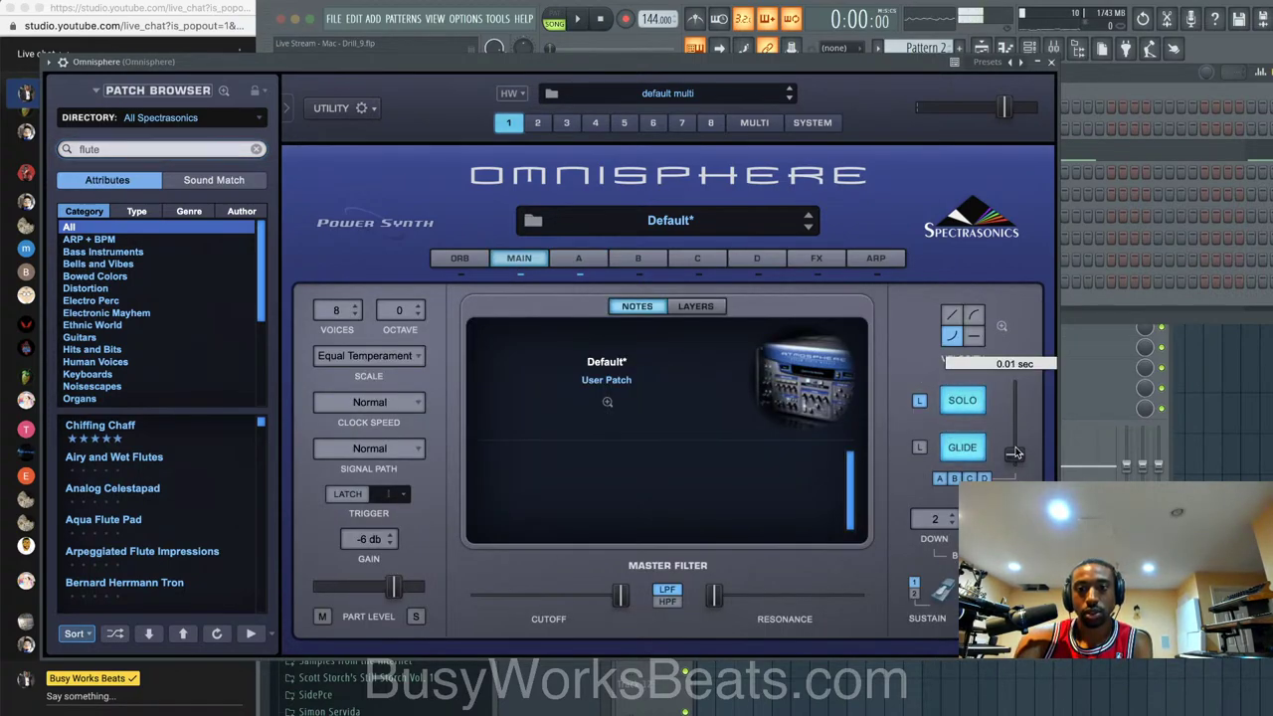
pyautogui.click(1051, 63)
# - Play the beat, send the Omnisphere mixer track to Insert 20 at about 20%, close the mixer and stop playback
pyautogui.press('space')
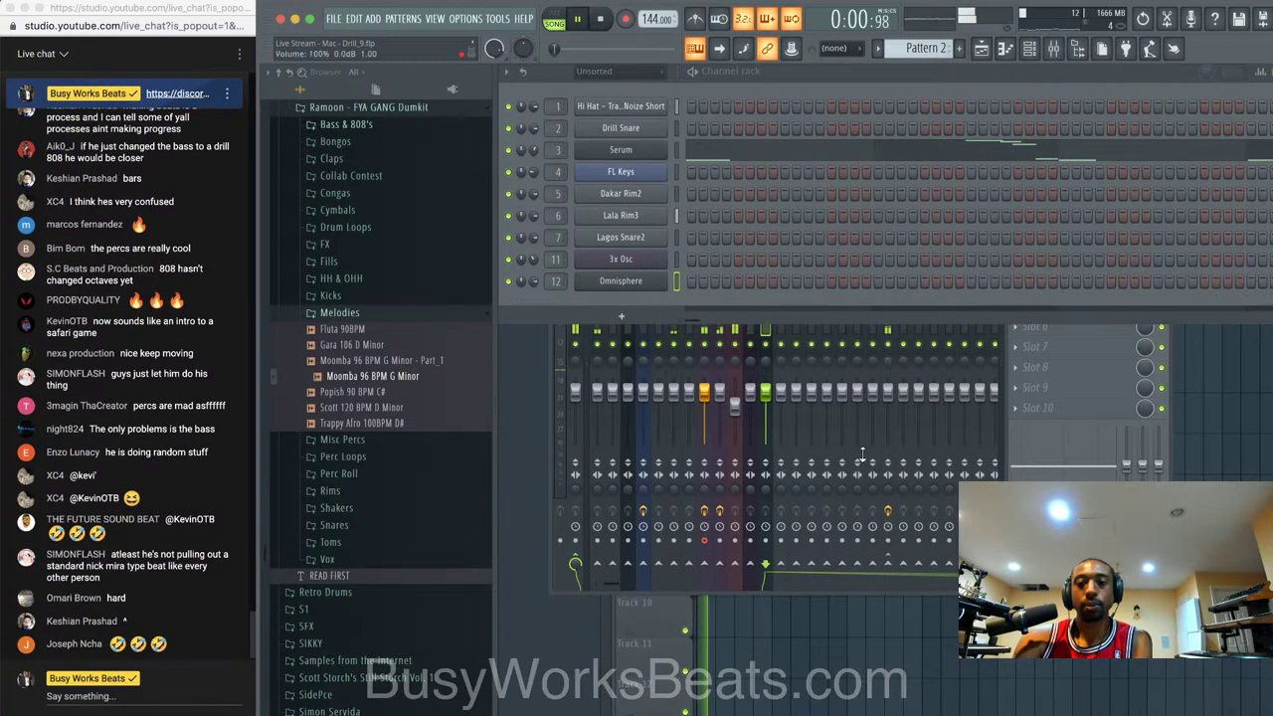
pyautogui.click(770, 399)
pyautogui.click(889, 564)
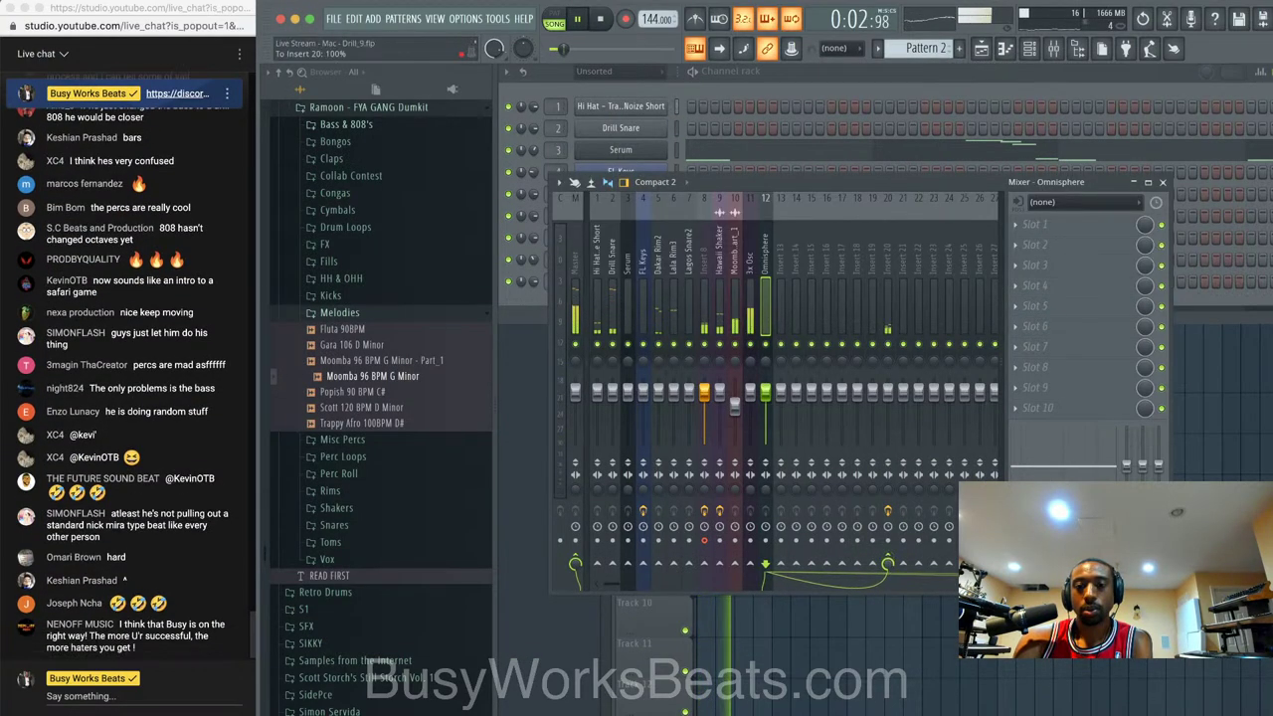
pyautogui.moveTo(888, 564); pyautogui.dragTo(890, 567)
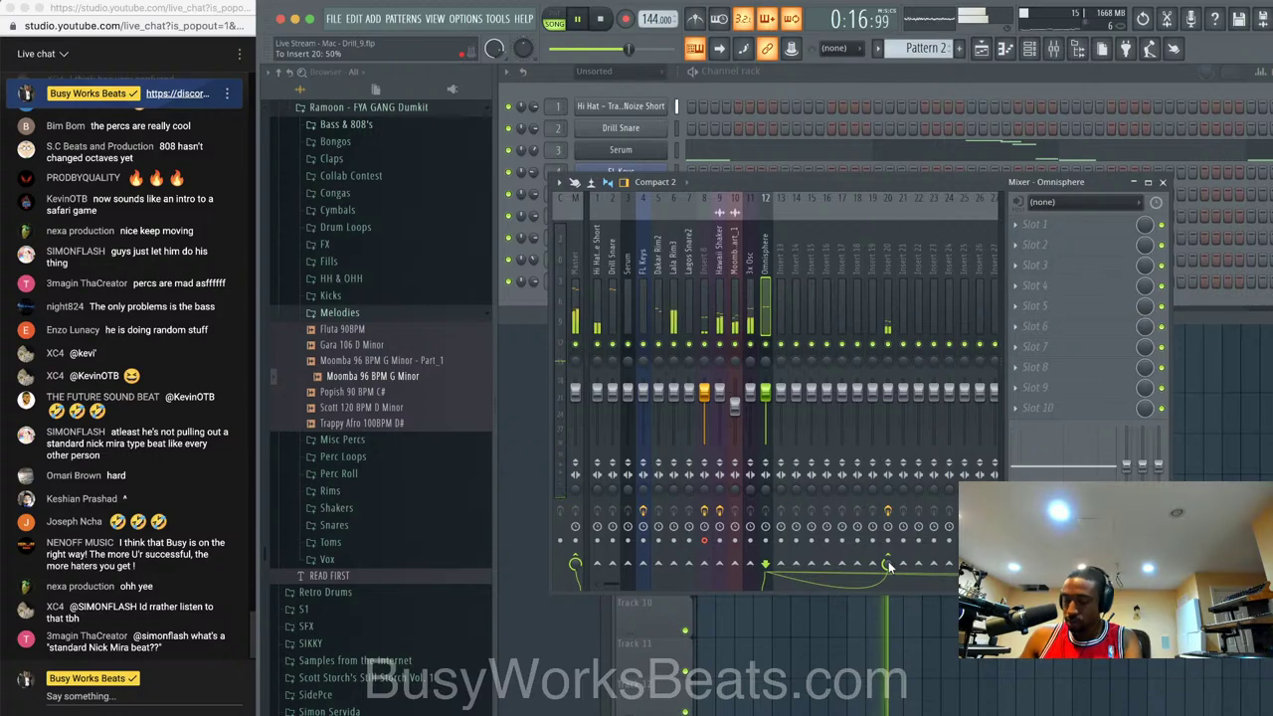
pyautogui.click(1165, 184)
pyautogui.press('space')
# - Replace the Omnisphere channel with Nexus
pyautogui.rightClick(665, 280)
pyautogui.moveTo(730, 398)
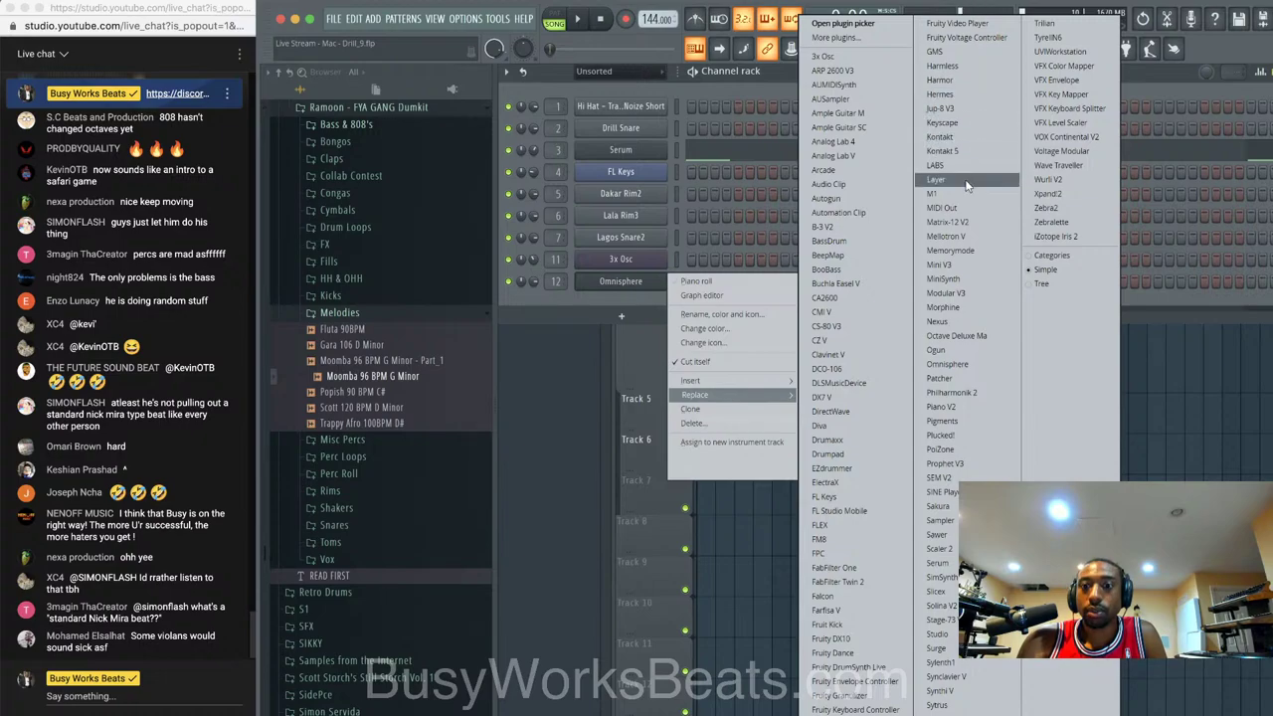
pyautogui.click(952, 323)
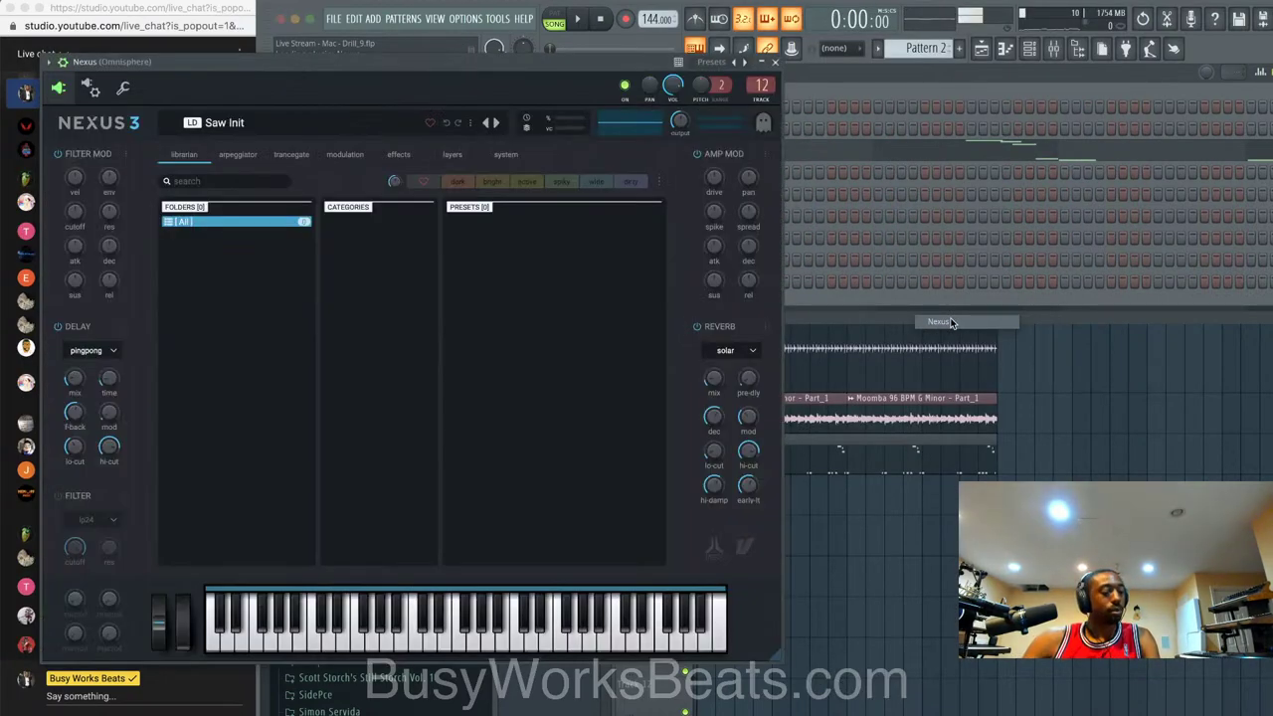
# - Search the Nexus presets for flute, load Epic Panflute and toggle the plugin's reverb before closing it
pyautogui.click(279, 183)
pyautogui.write('pan fl')
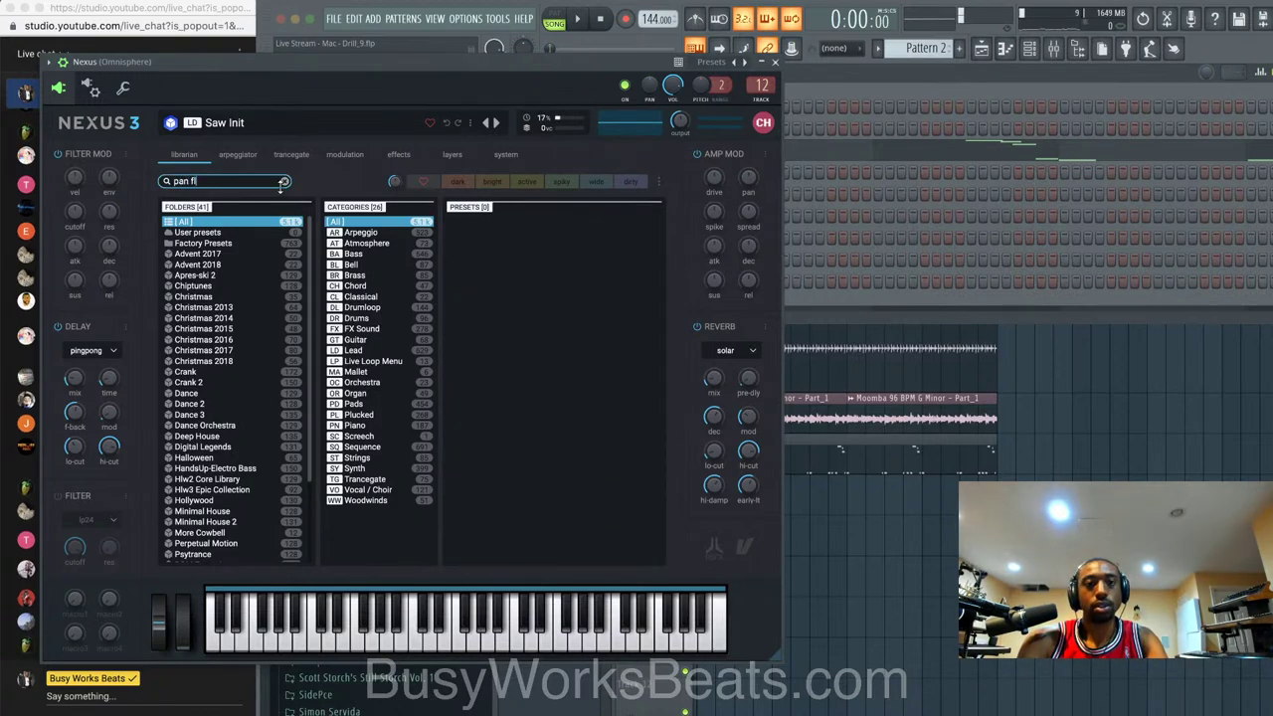
pyautogui.press('BackSpace')
pyautogui.press('BackSpace')
pyautogui.press('BackSpace')
pyautogui.press('BackSpace')
pyautogui.press('BackSpace')
pyautogui.press('BackSpace')
pyautogui.write('fl')
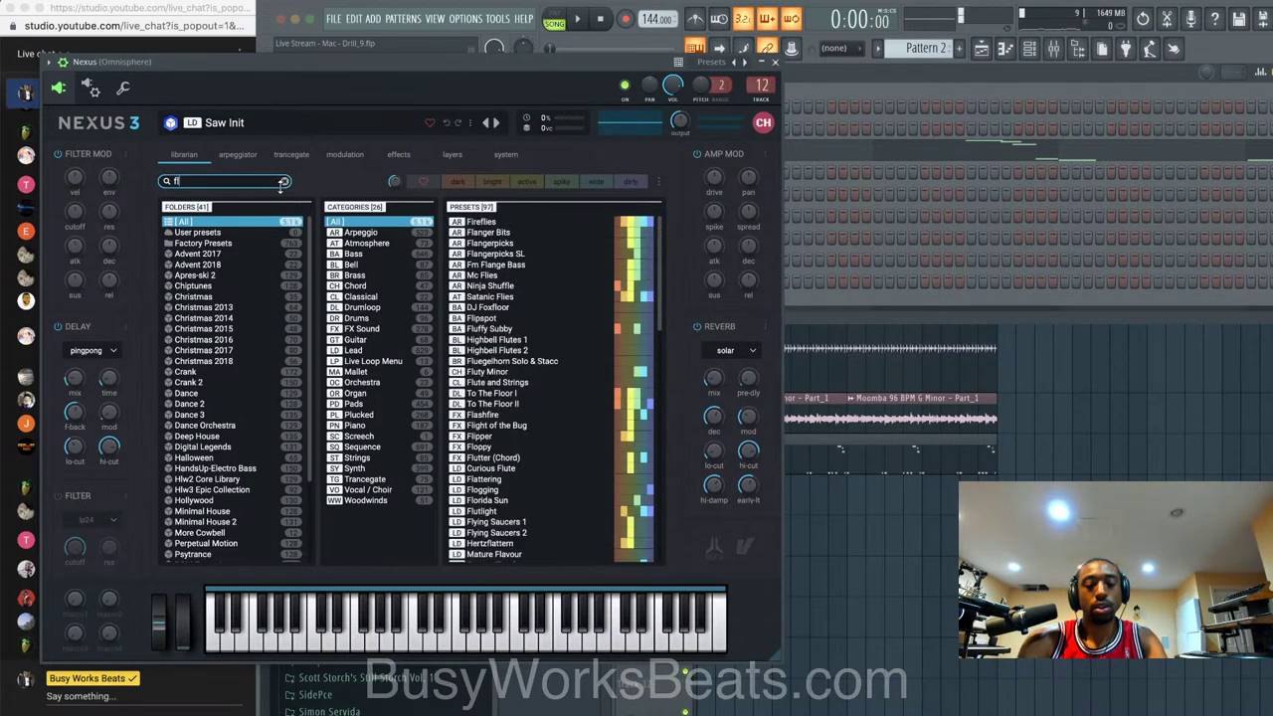
pyautogui.write('ute')
pyautogui.click(543, 394)
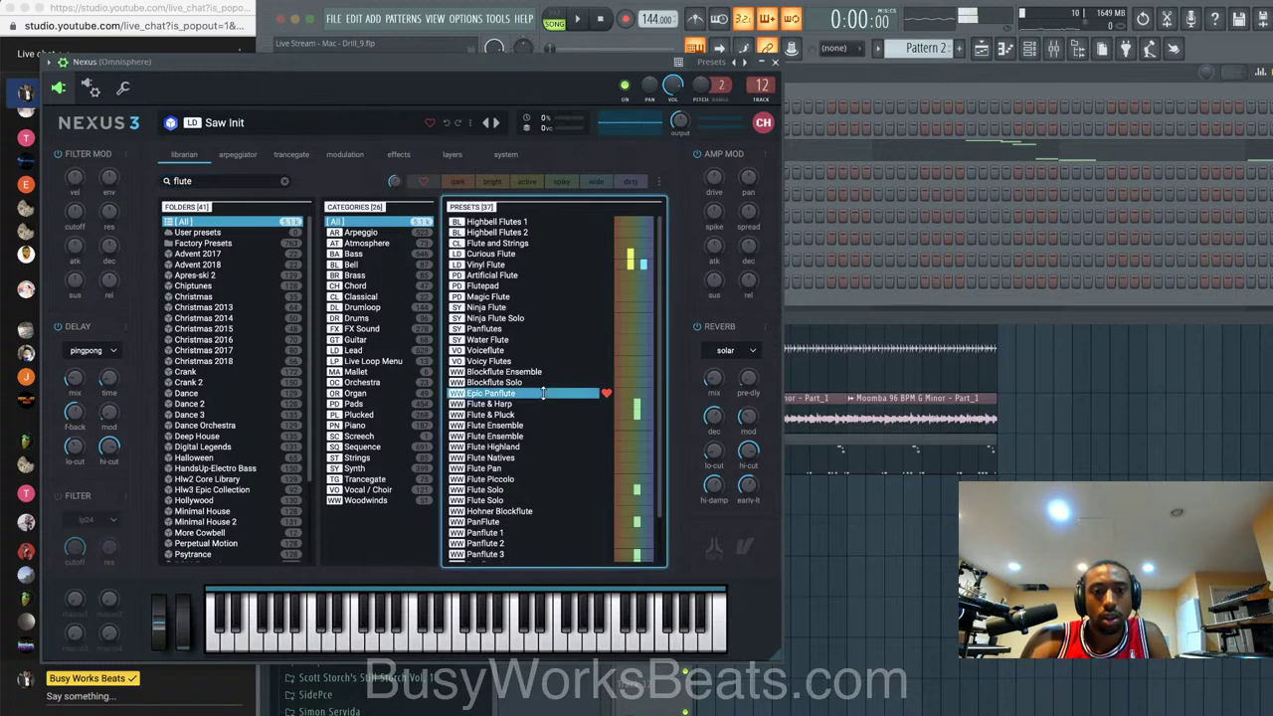
pyautogui.click(696, 327)
pyautogui.click(777, 62)
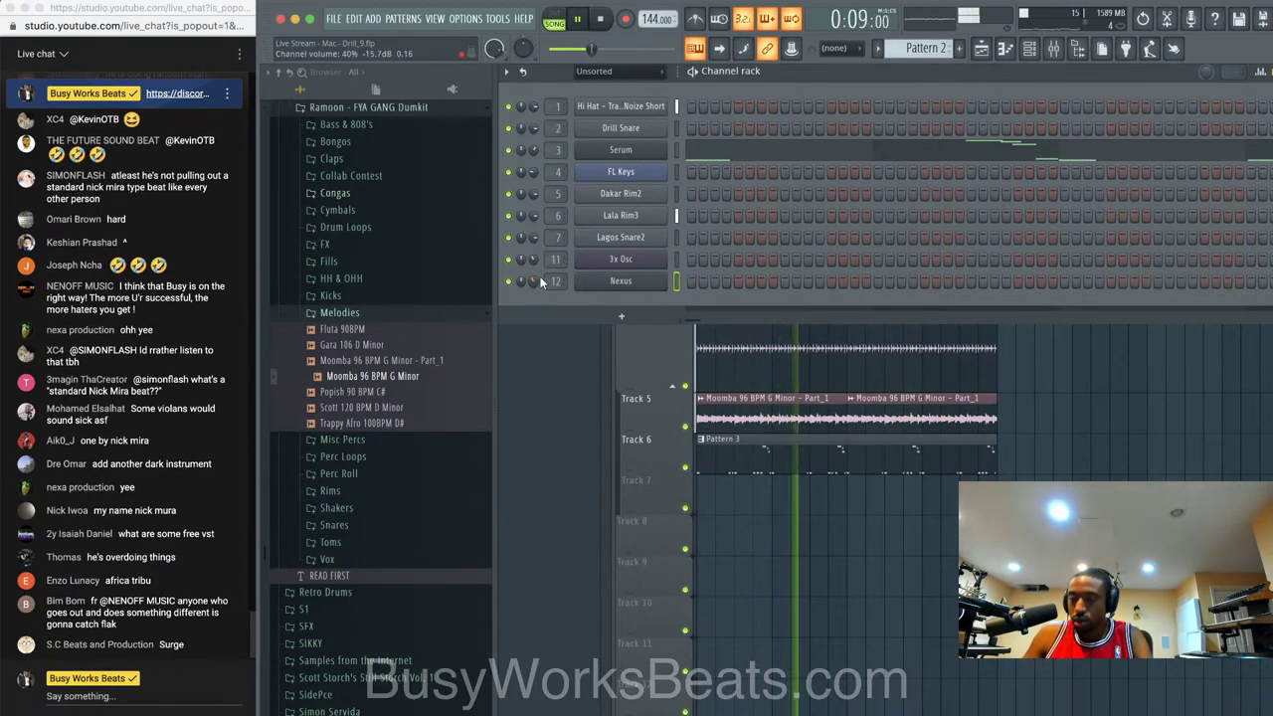
# - Create Pattern 4 and record a Nexus flute part into it over the beat as notes
pyautogui.click(946, 48)
pyautogui.click(1035, 53)
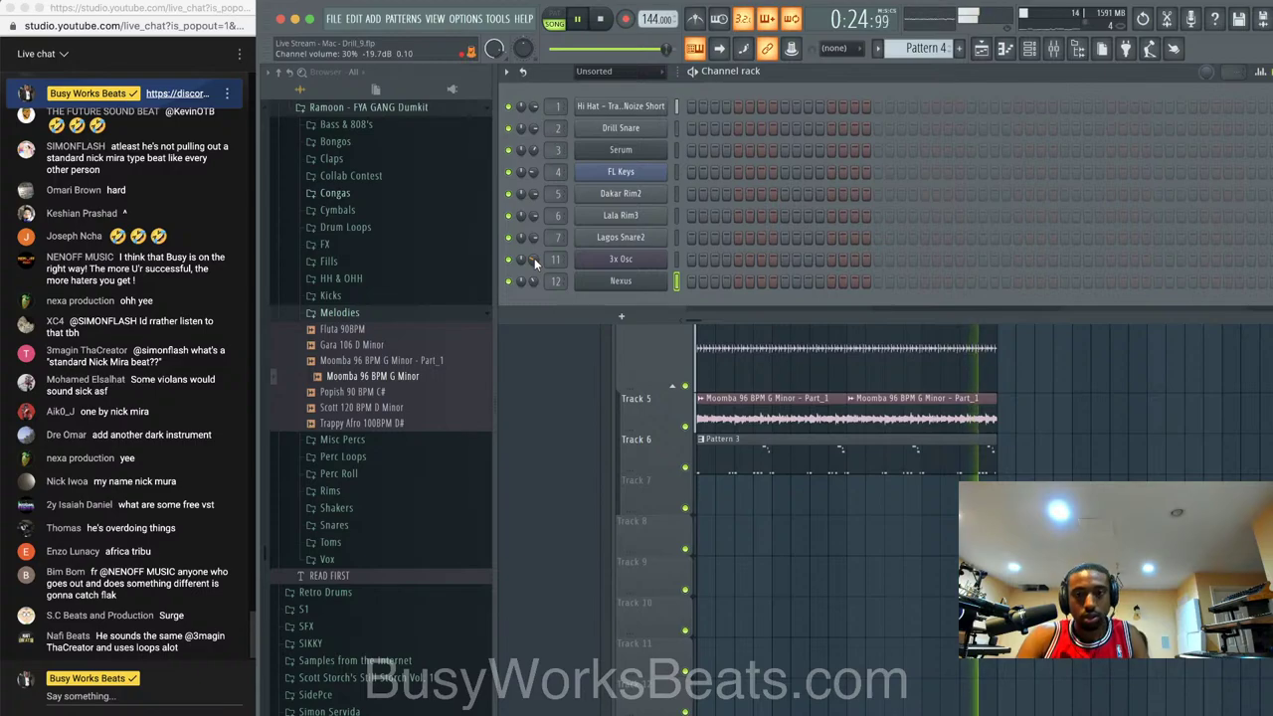
pyautogui.click(602, 20)
pyautogui.click(625, 20)
pyautogui.click(637, 447)
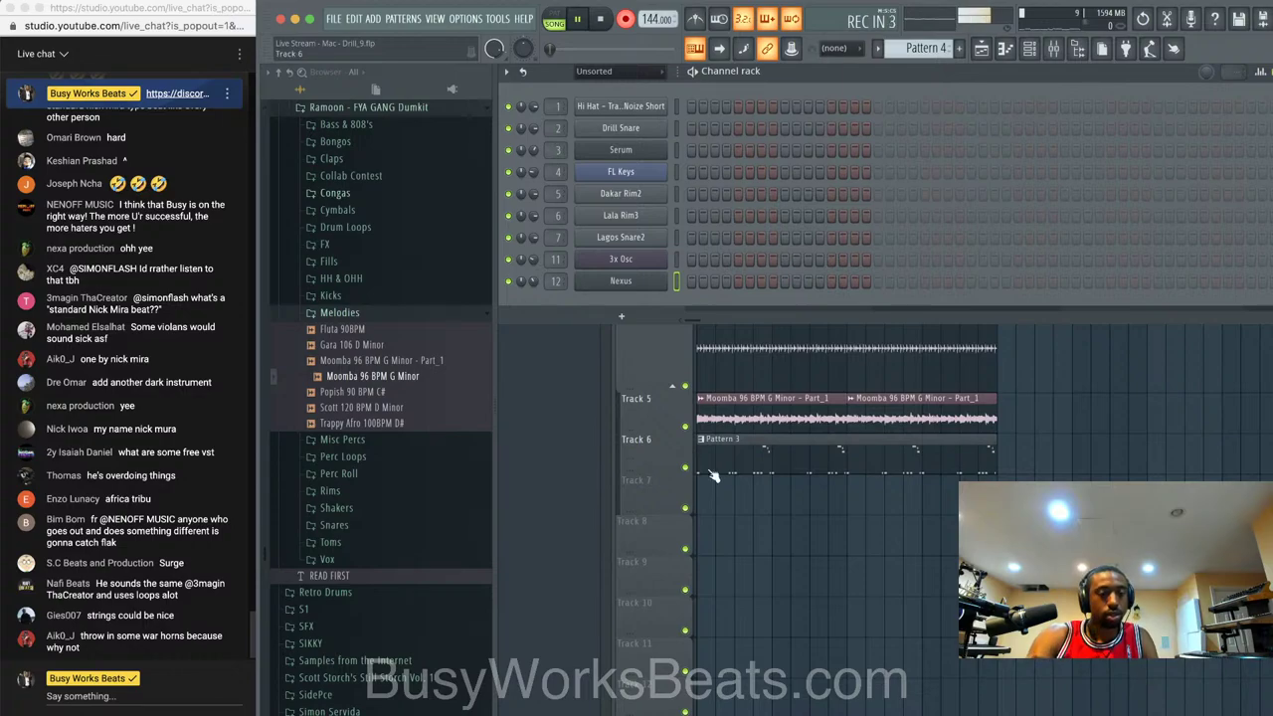
pyautogui.click(878, 606)
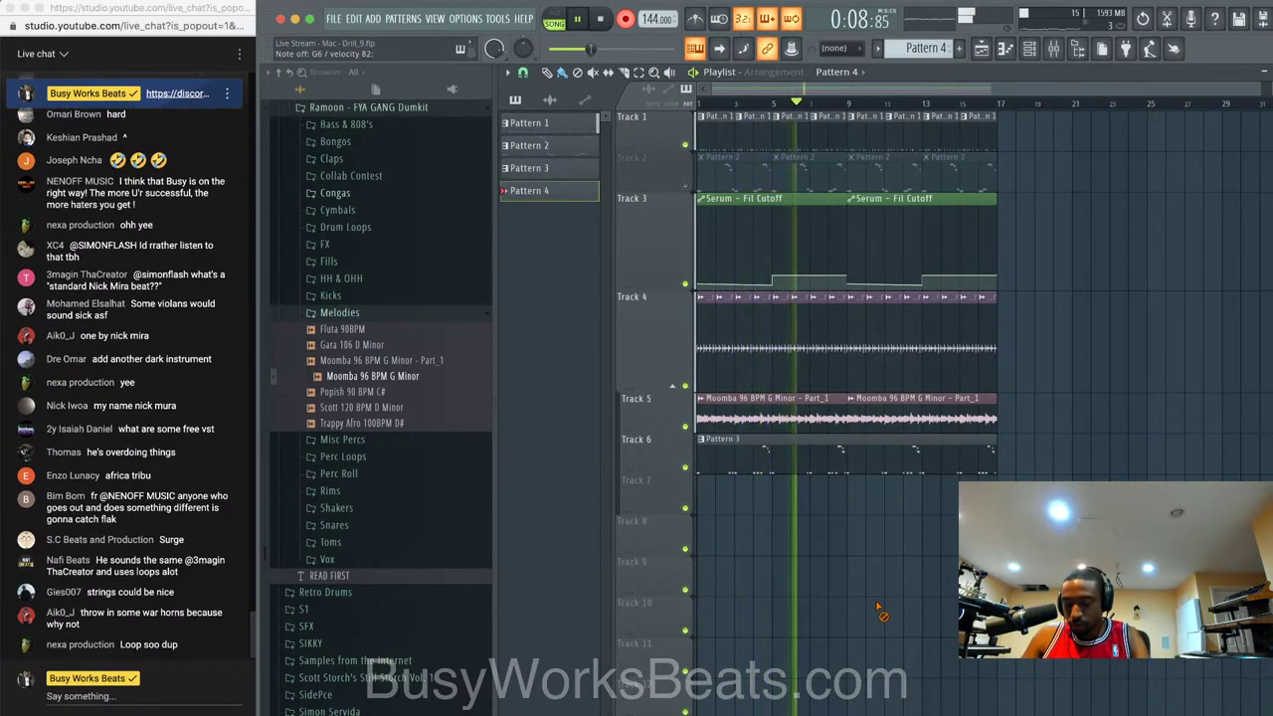
pyautogui.press('space')
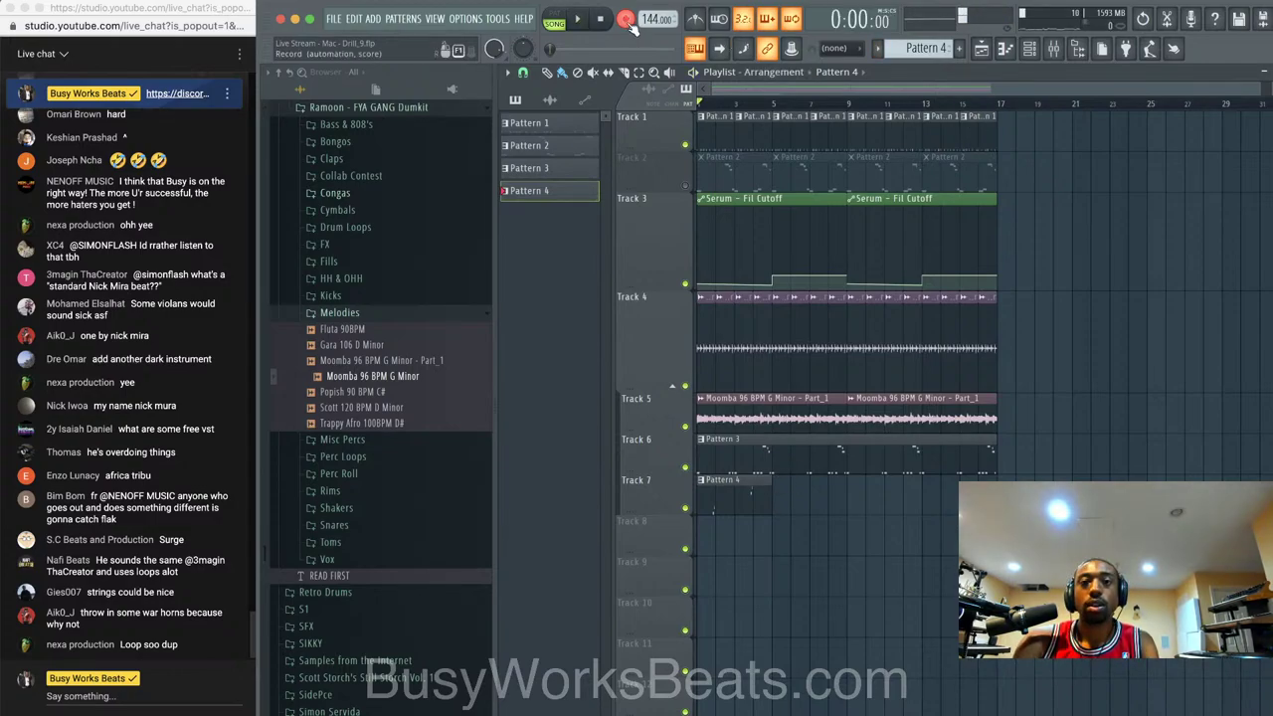
# - Quantize the recorded Nexus notes of Pattern 4 in the piano roll with the default quantizer settings
pyautogui.press('space')
pyautogui.press('F6')
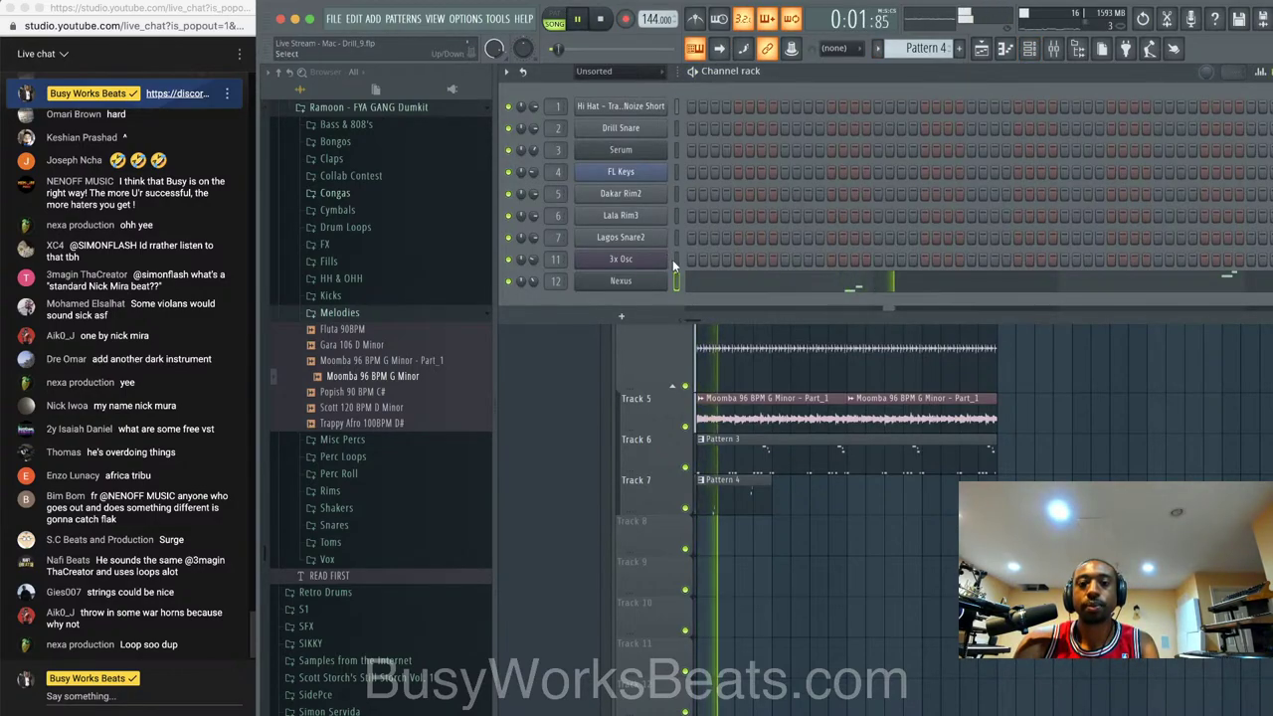
pyautogui.press('F7')
pyautogui.press('space')
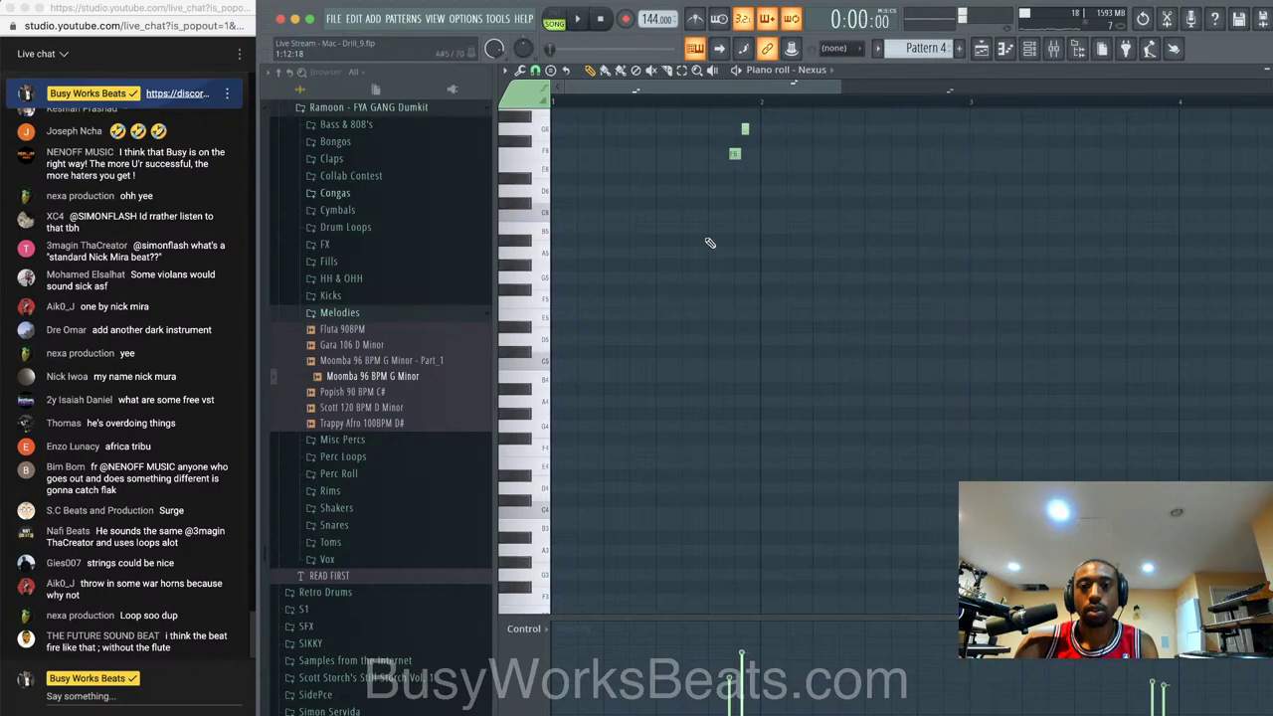
pyautogui.scroll(4, 710, 242)
pyautogui.hotkey('alt', 'q')
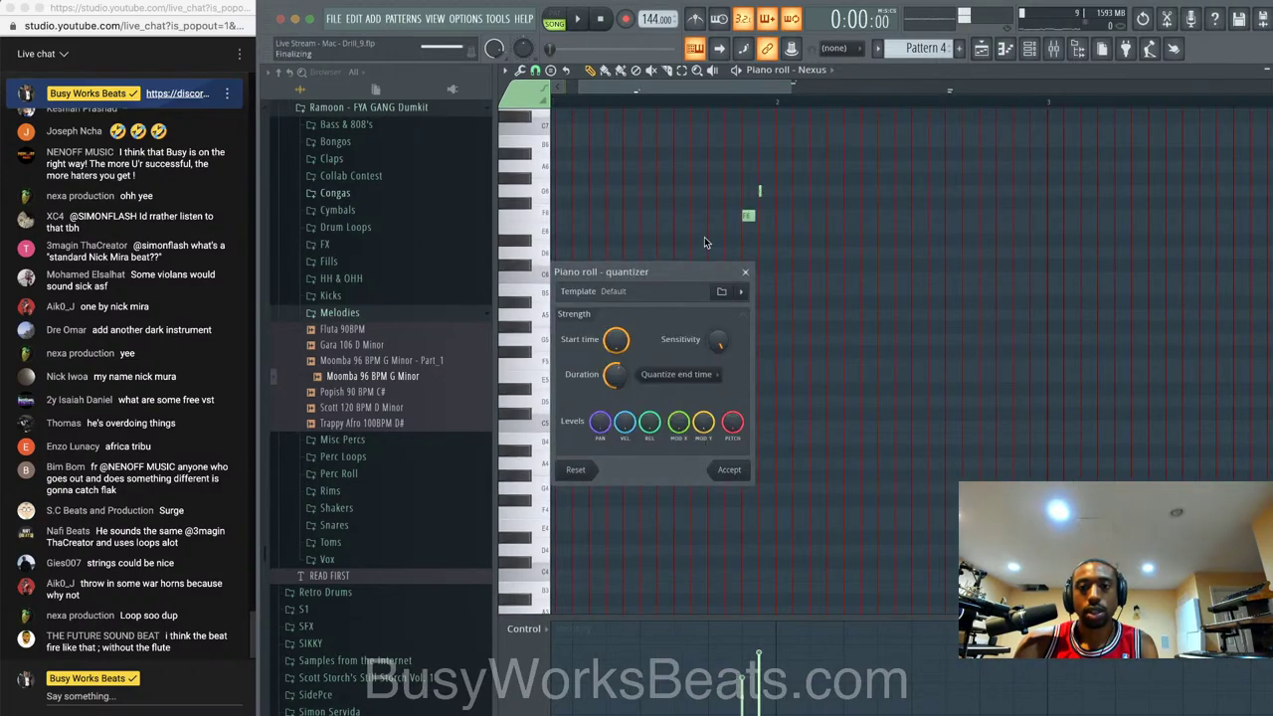
pyautogui.press('Return')
# - Play back the flute notes with the beat, close the piano roll and save the project
pyautogui.press('space')
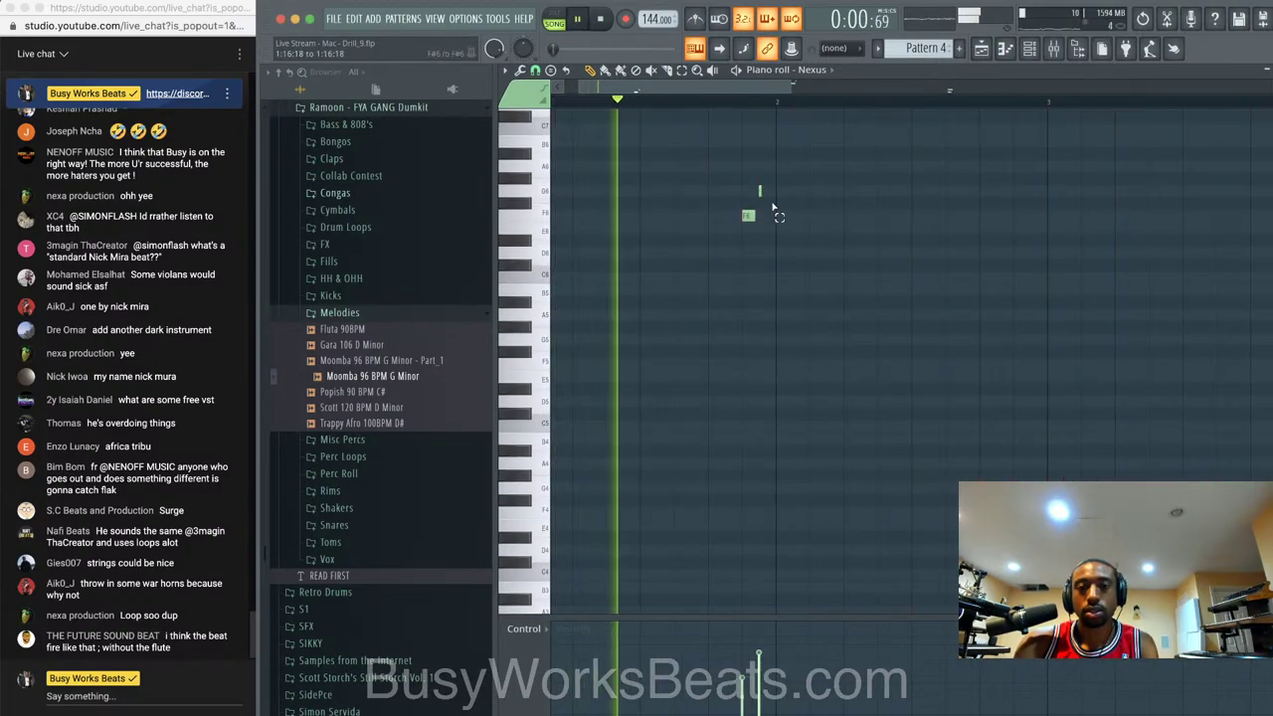
pyautogui.scroll(-3, 949, 120)
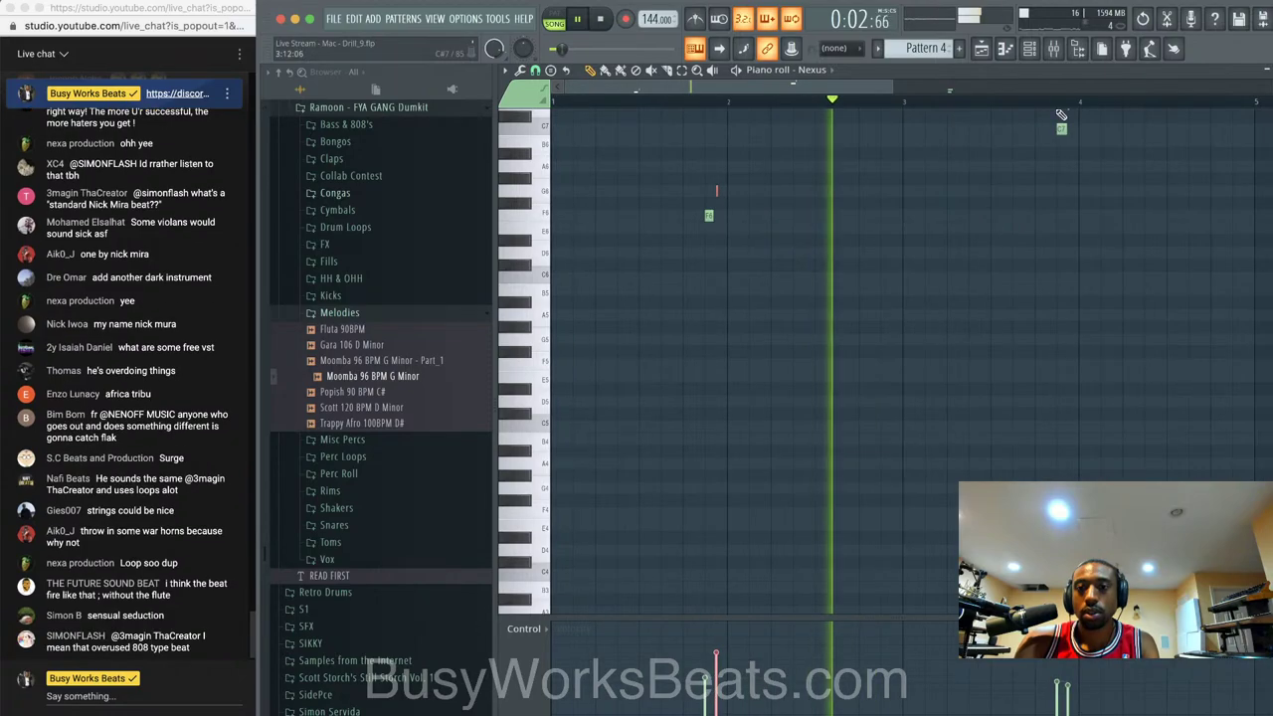
pyautogui.scroll(2, 1110, 161)
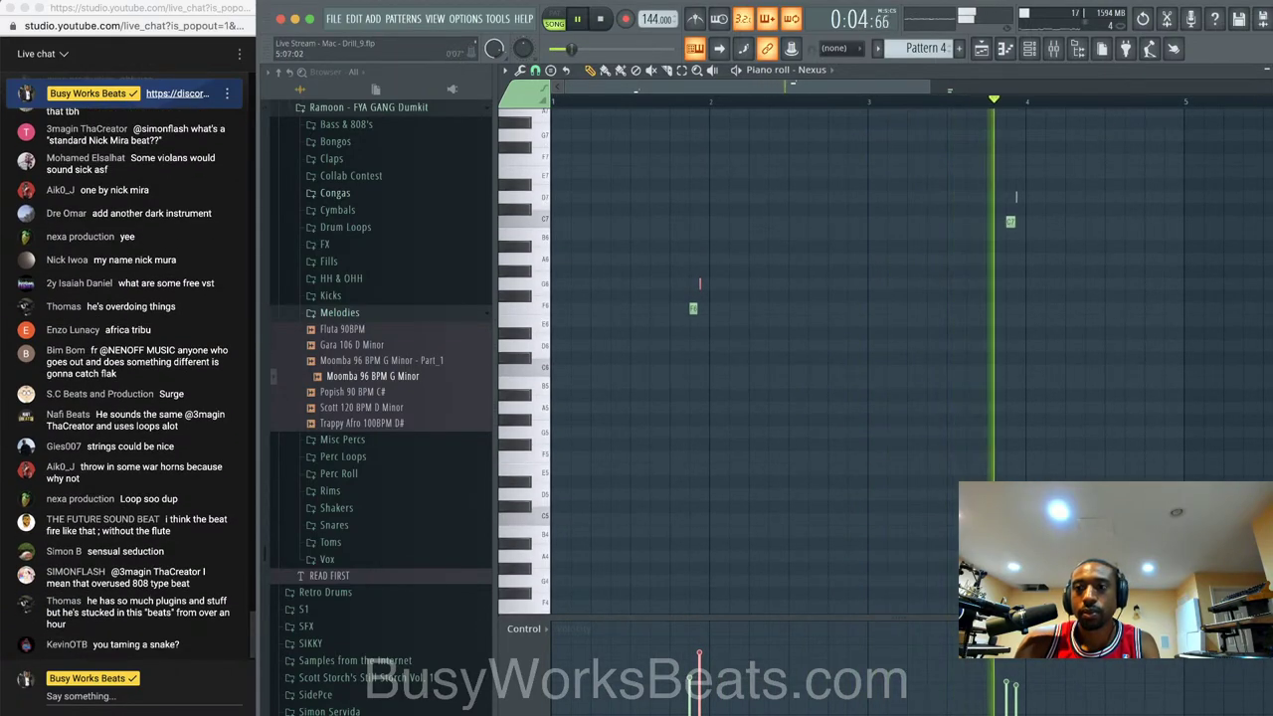
pyautogui.press('Escape')
pyautogui.press('Escape')
pyautogui.press('super+s')
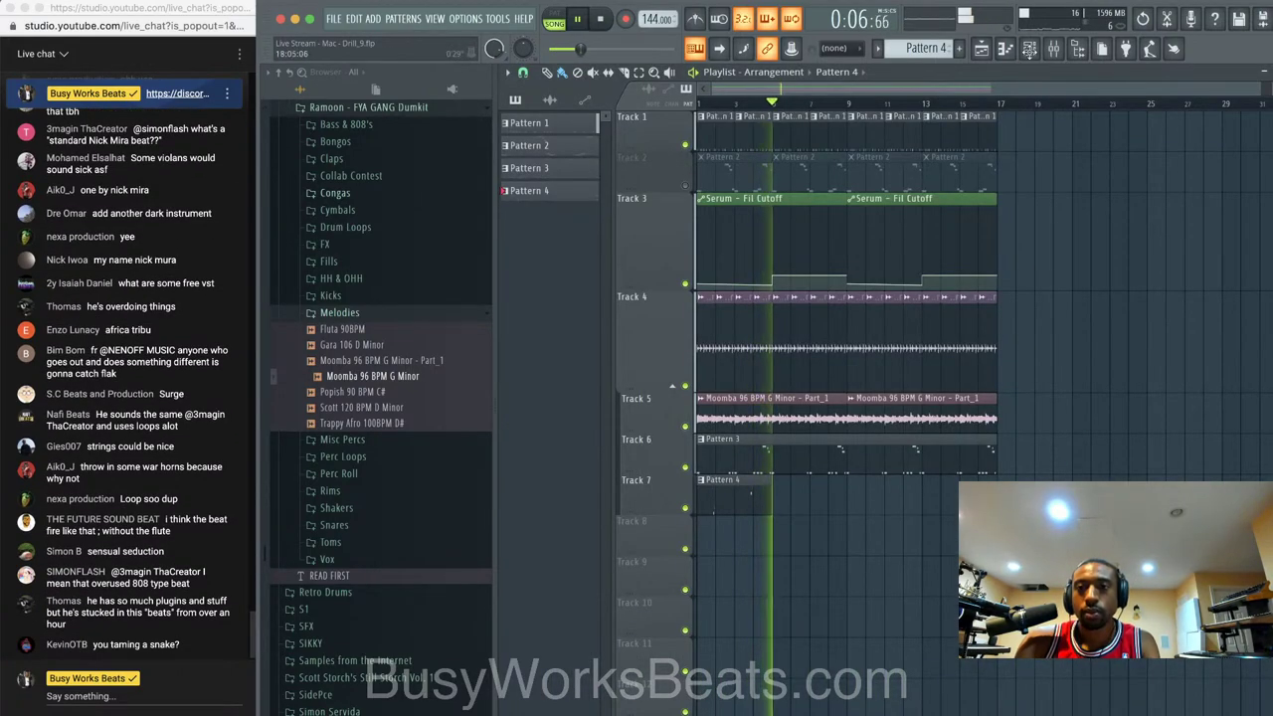
# - Preview kicks from the dumkit's Kicks folder and load Ayana Kick1 into a new channel
pyautogui.click(1030, 47)
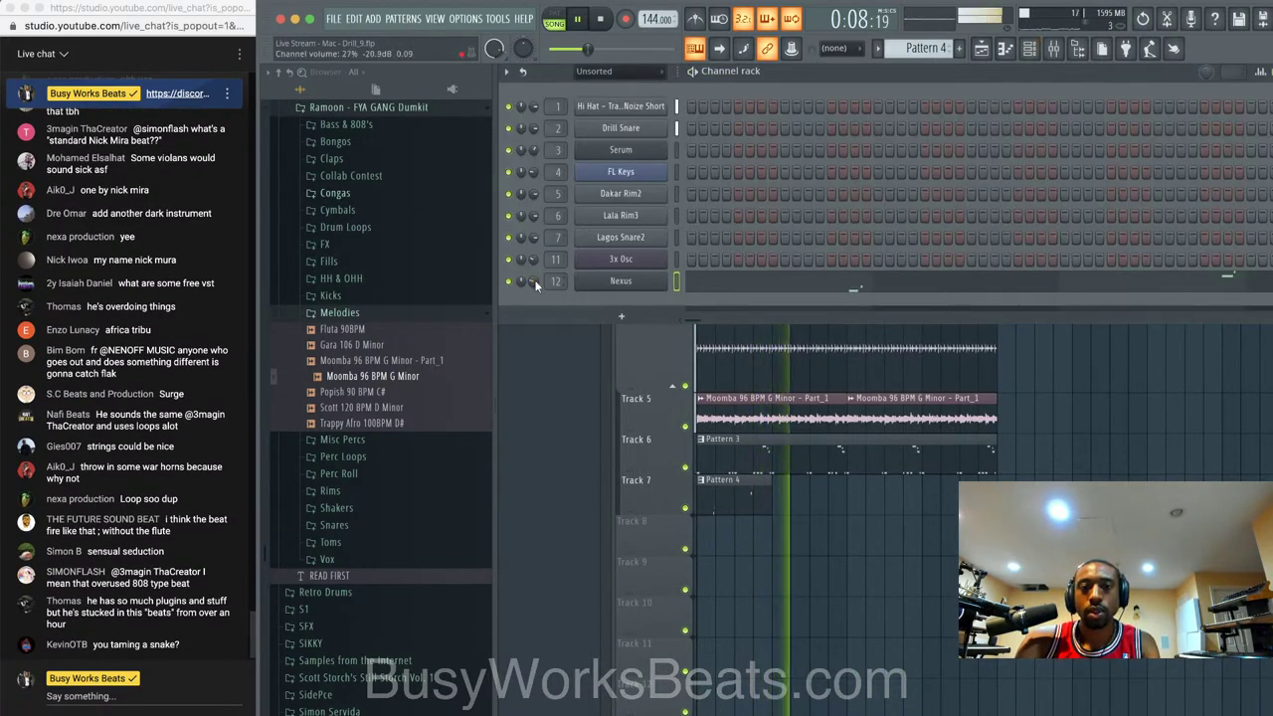
pyautogui.rightClick(868, 527)
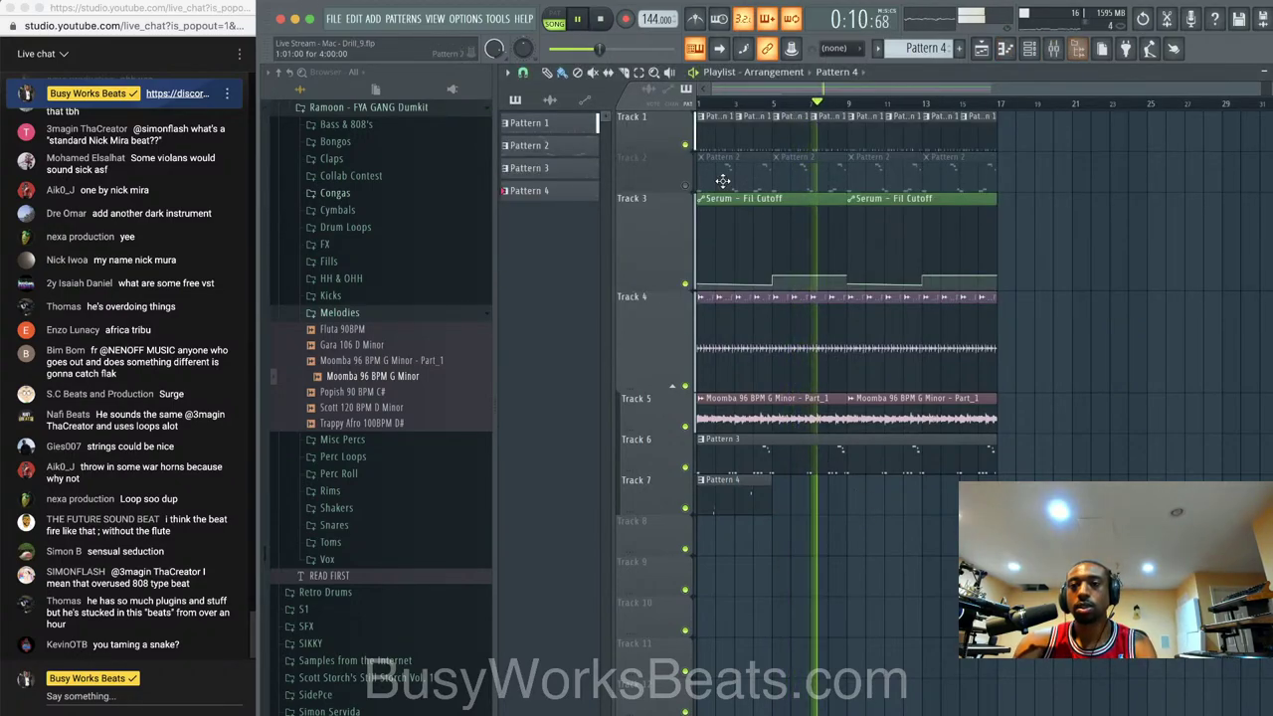
pyautogui.click(430, 292)
pyautogui.click(401, 329)
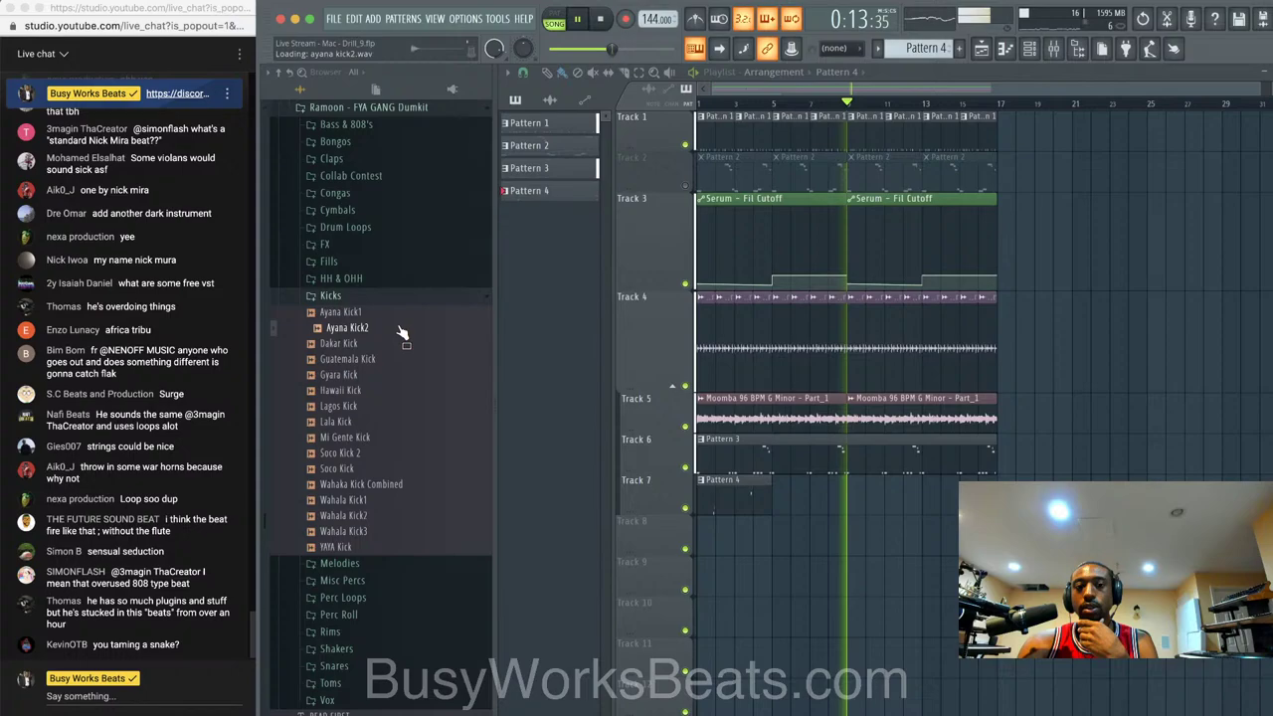
pyautogui.rightClick(405, 311)
pyautogui.click(448, 326)
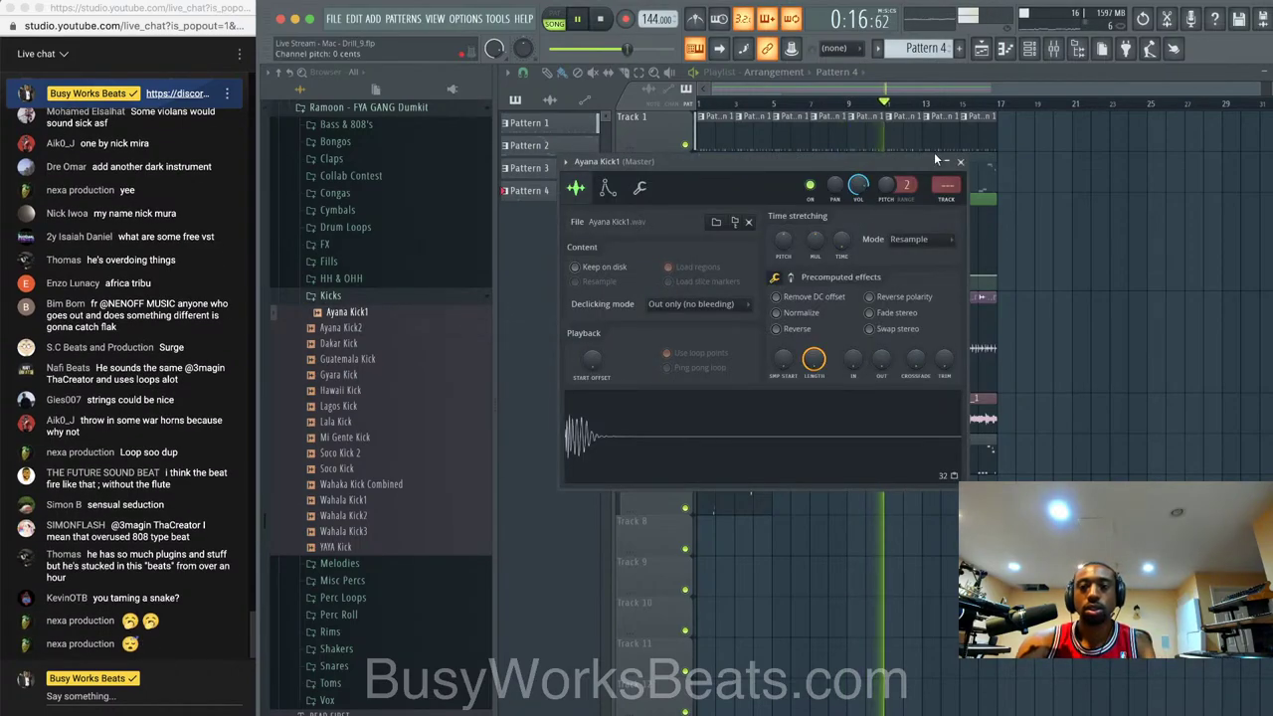
# - Route the Ayana Kick1 channel to mixer track 13 and save the project
pyautogui.press('F9')
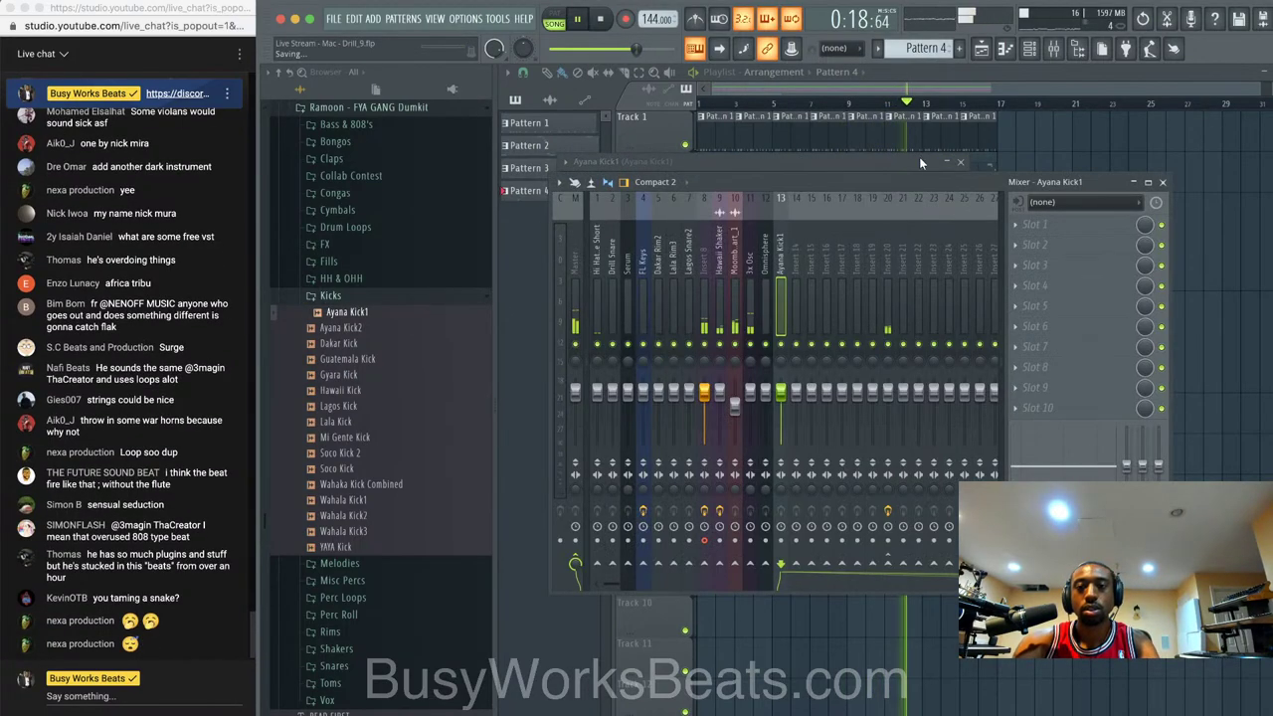
pyautogui.click(1038, 49)
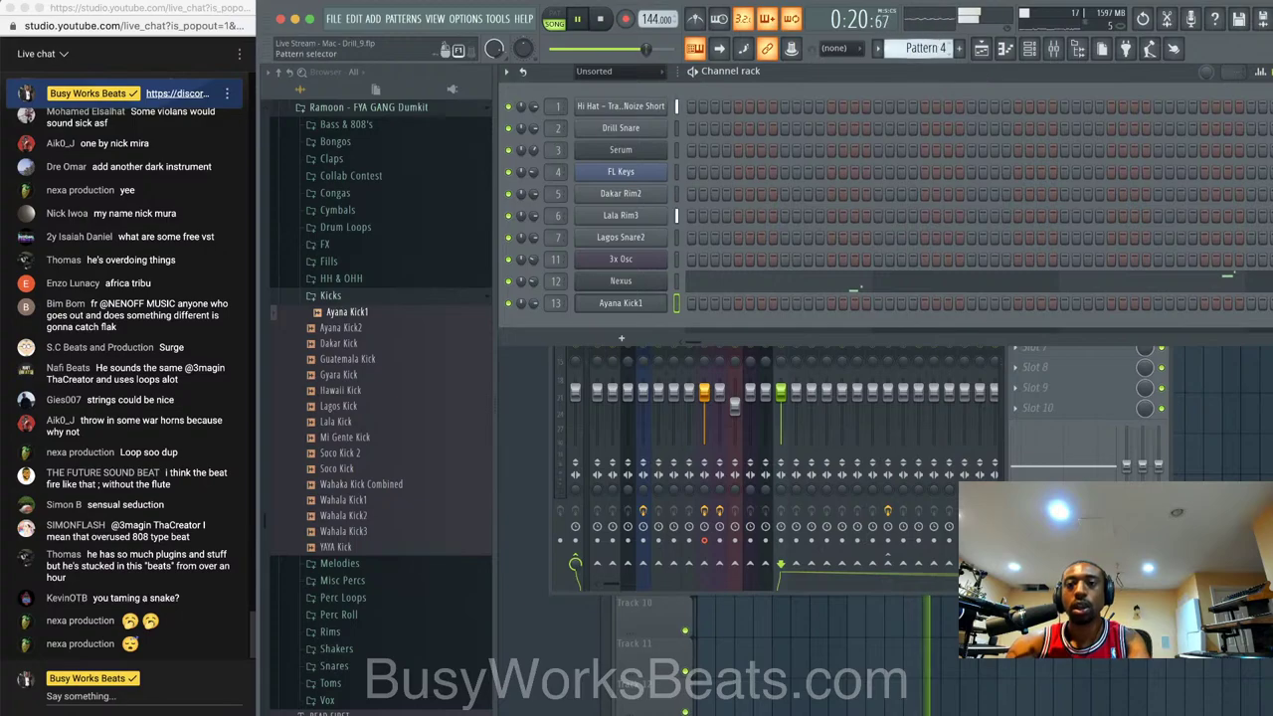
pyautogui.press('super+s')
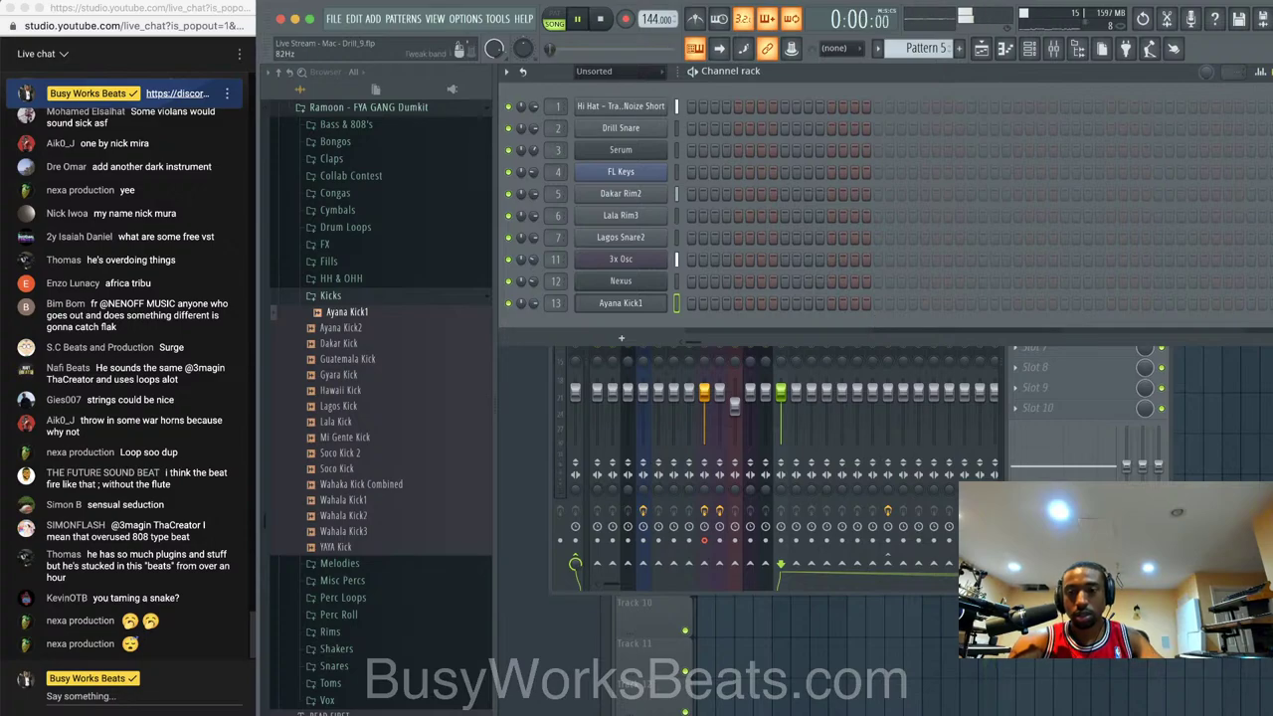
# - Record an Ayana Kick1 part as notes into Pattern 5 over the beat and restart playback
pyautogui.press('F9')
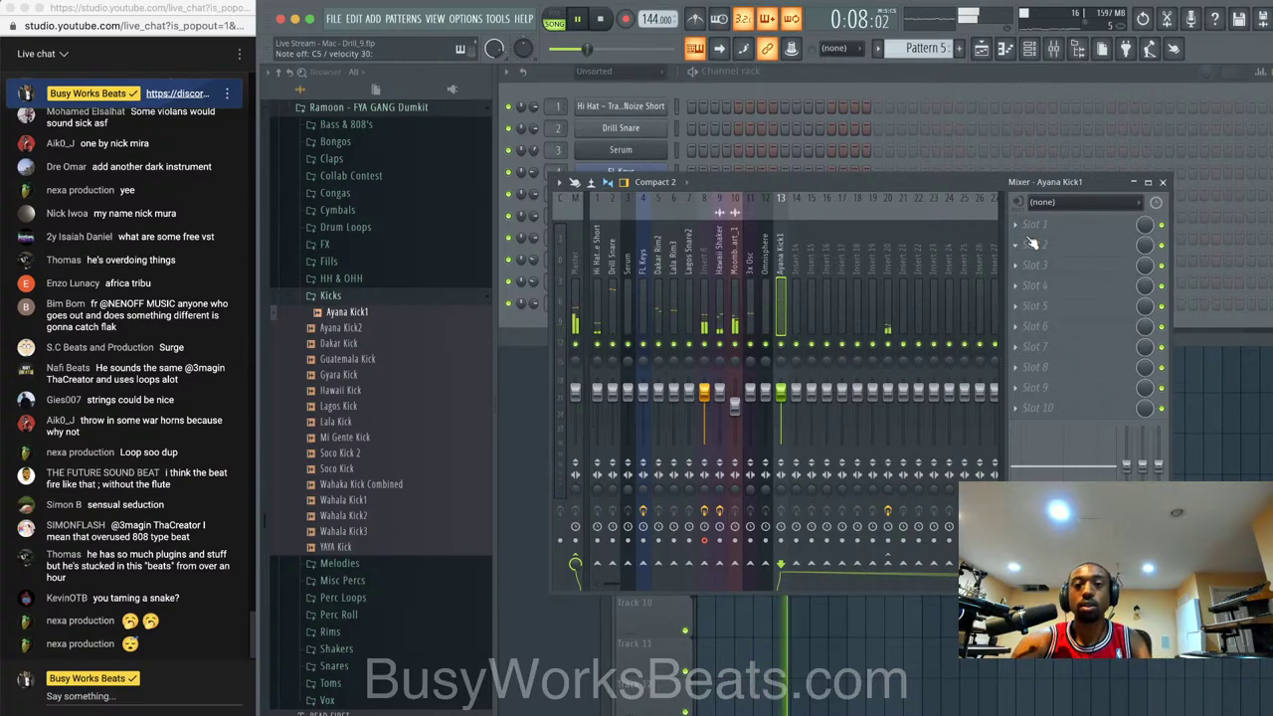
pyautogui.press('space')
pyautogui.click(627, 20)
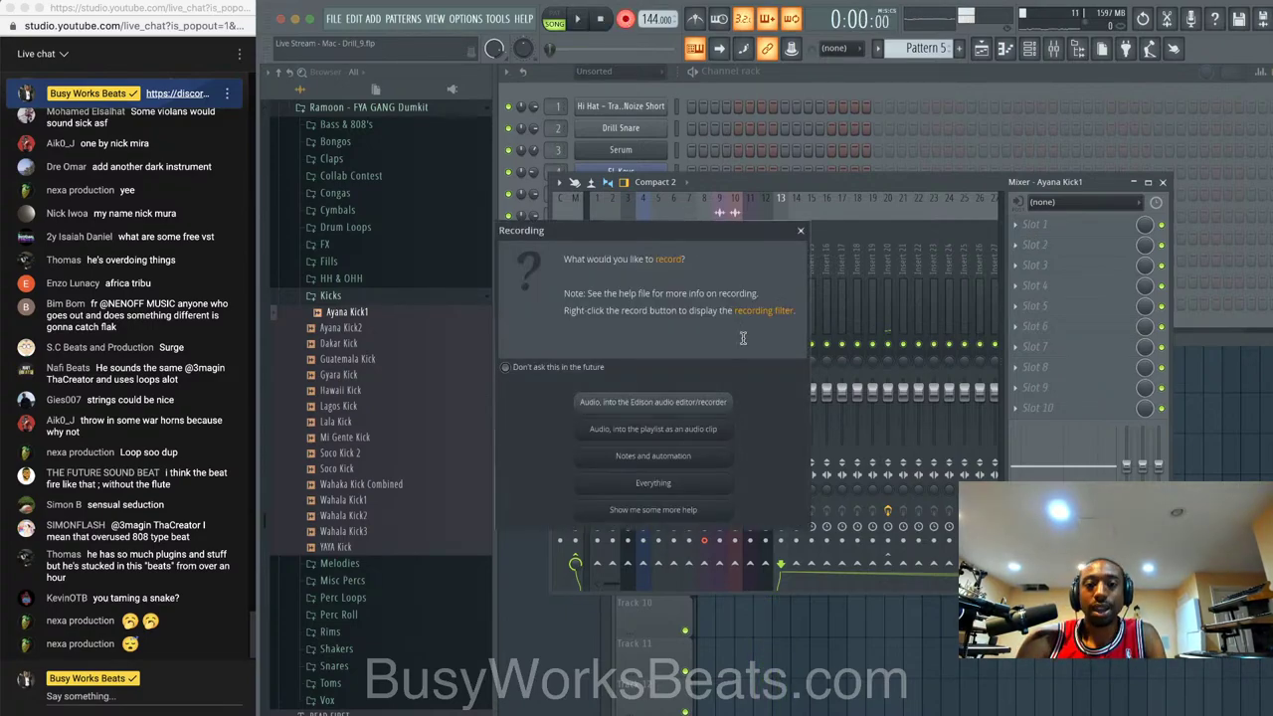
pyautogui.click(707, 434)
pyautogui.press('F5')
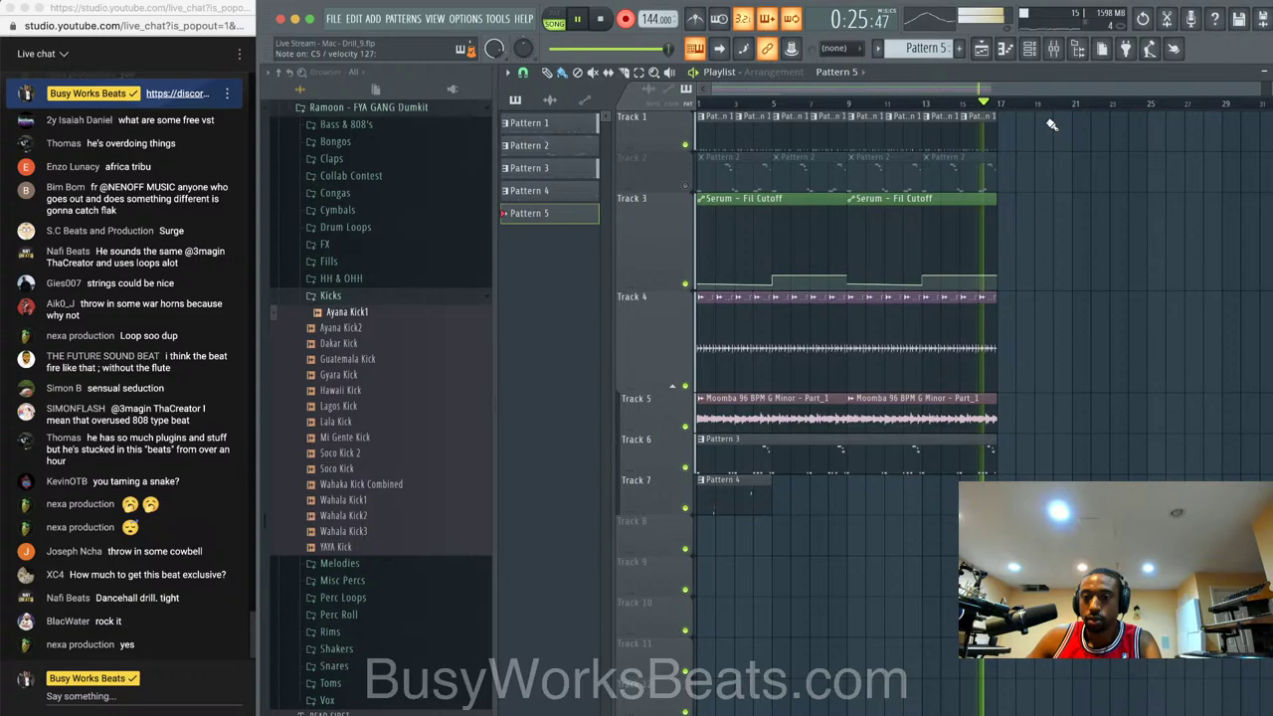
pyautogui.press('space')
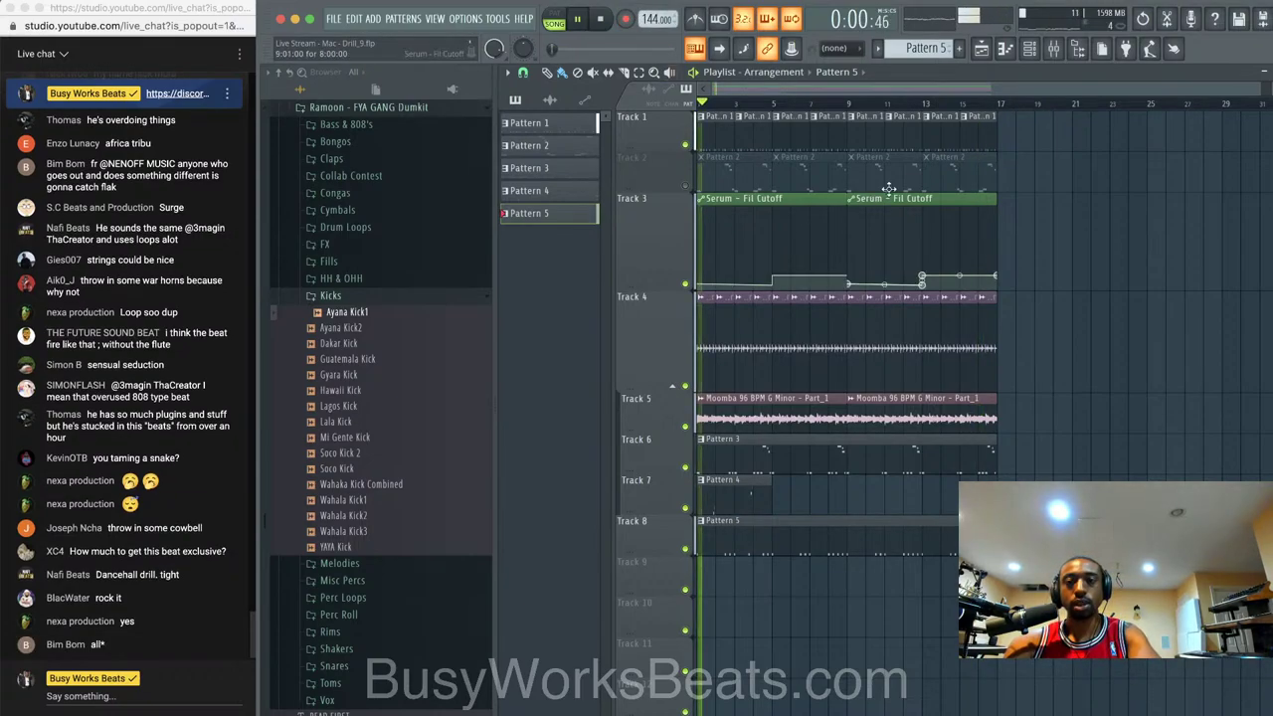
# - Review the recorded Ayana Kick1 notes in the piano roll during playback and close it
pyautogui.click(1029, 49)
pyautogui.click(757, 301)
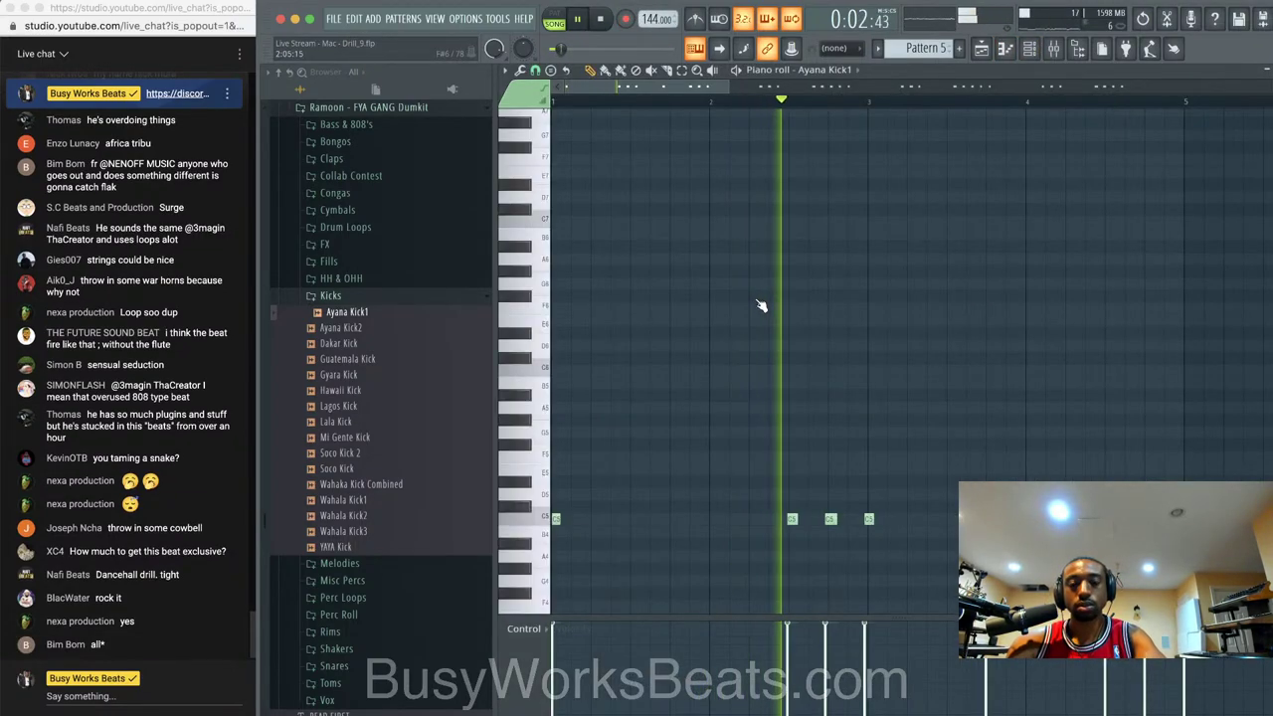
pyautogui.click(1267, 70)
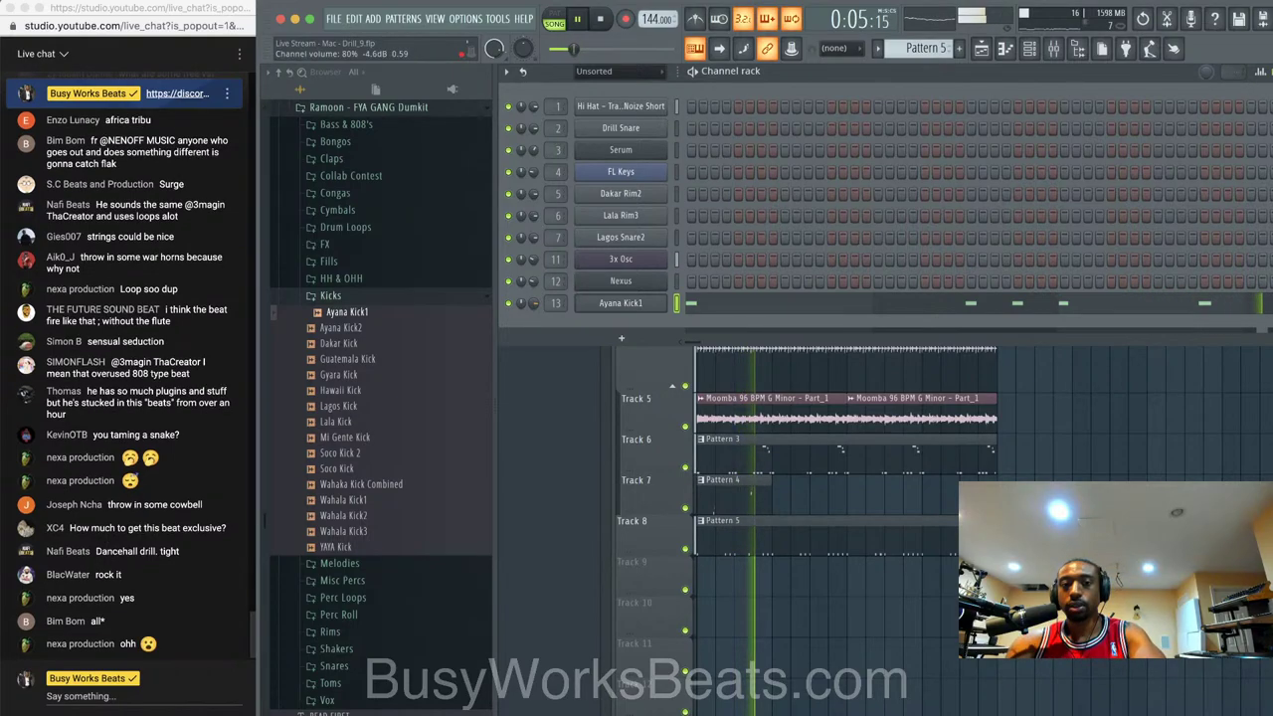
pyautogui.press('F9')
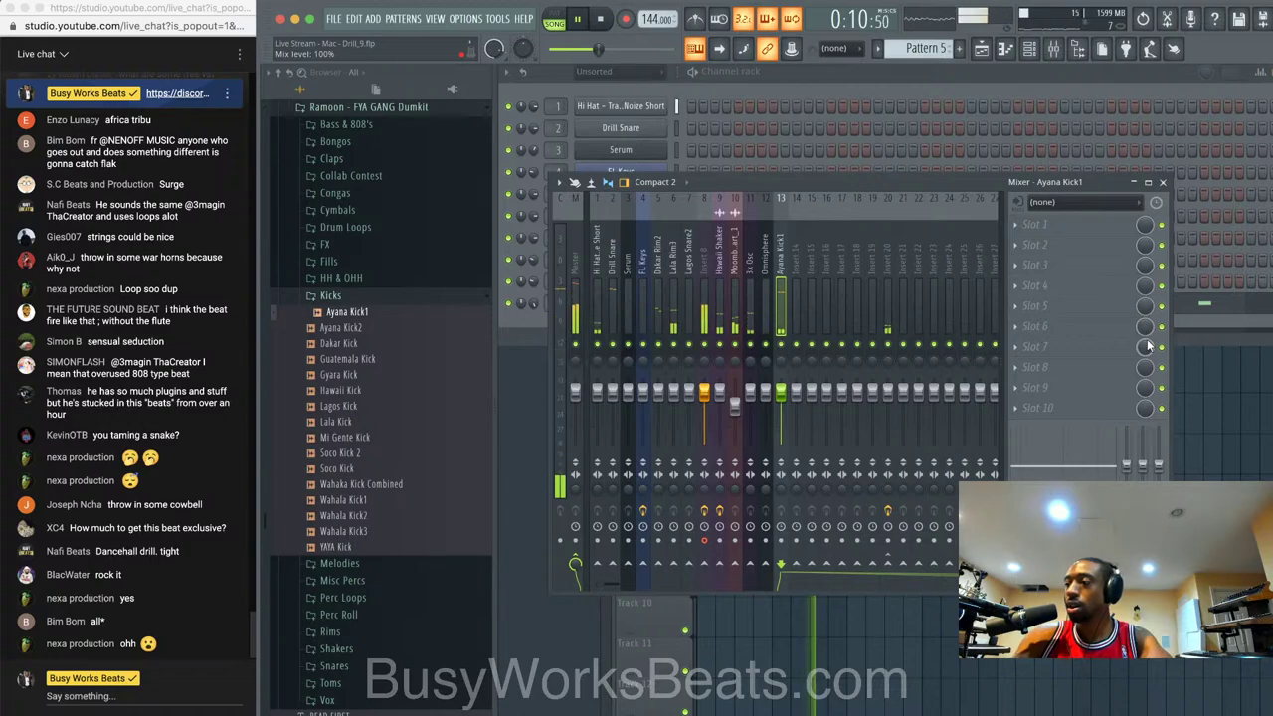
pyautogui.press('F5')
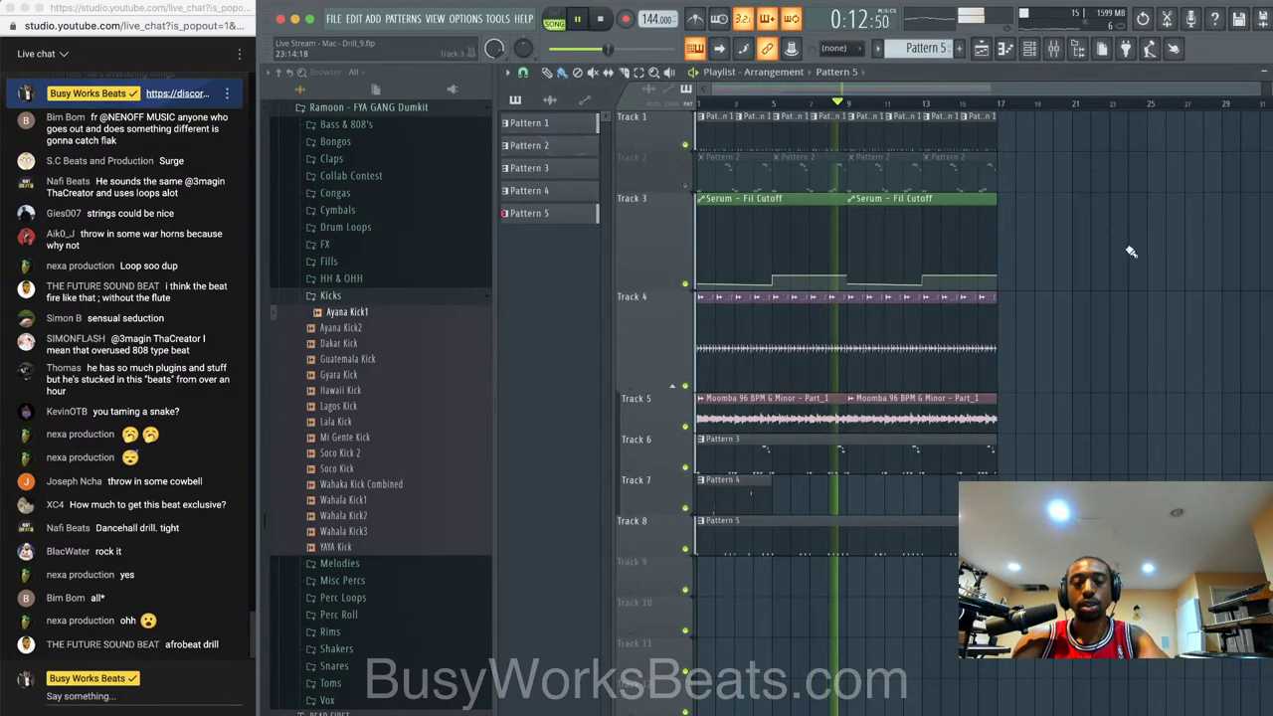
pyautogui.press('F6')
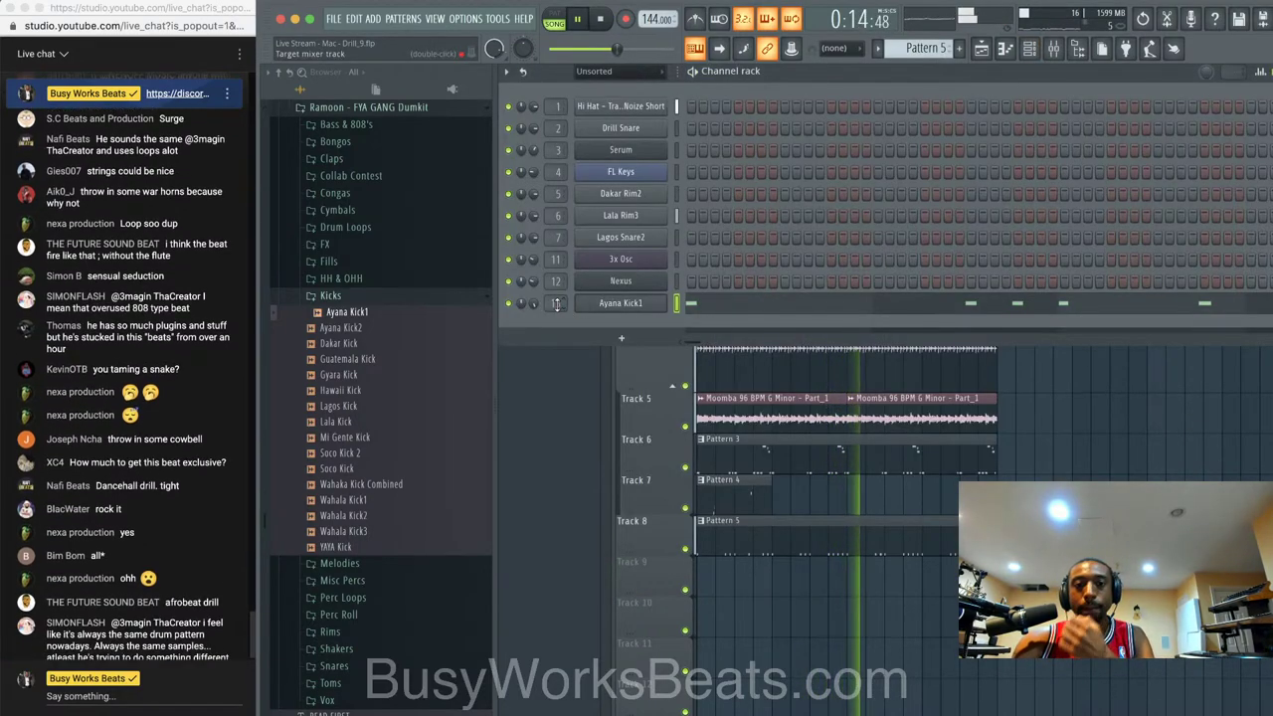
pyautogui.press('F6')
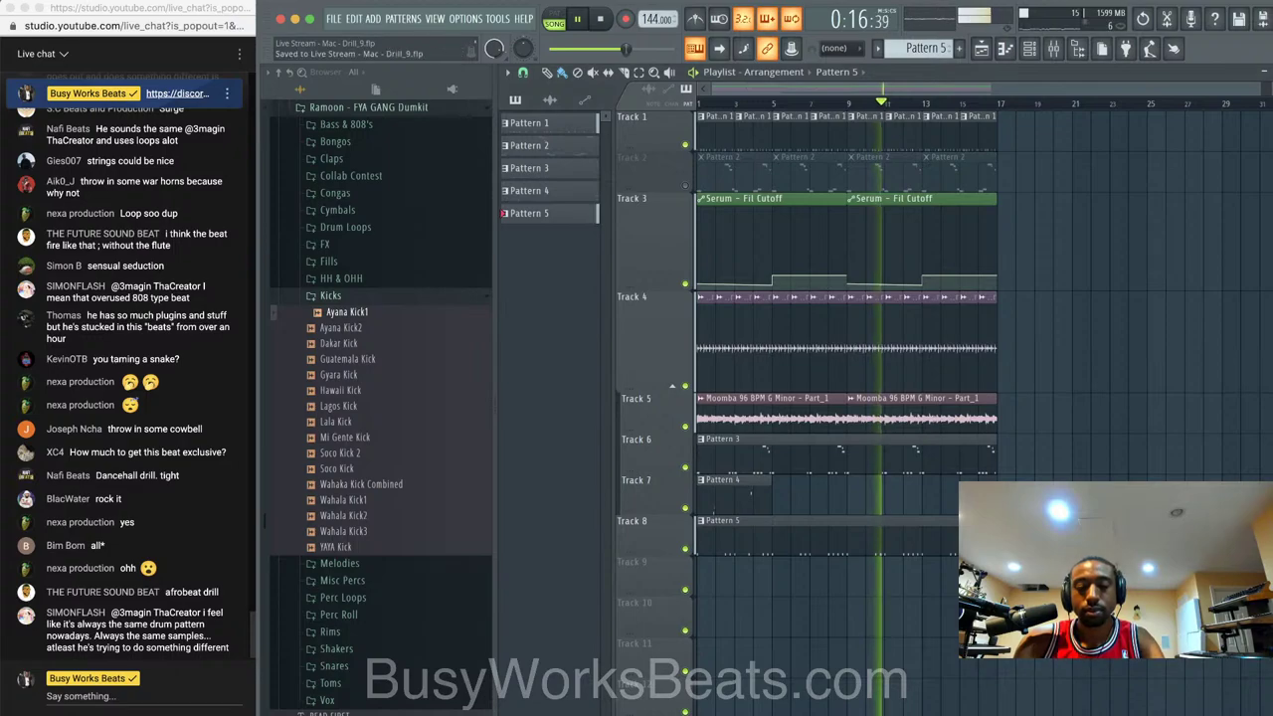
pyautogui.press('F6')
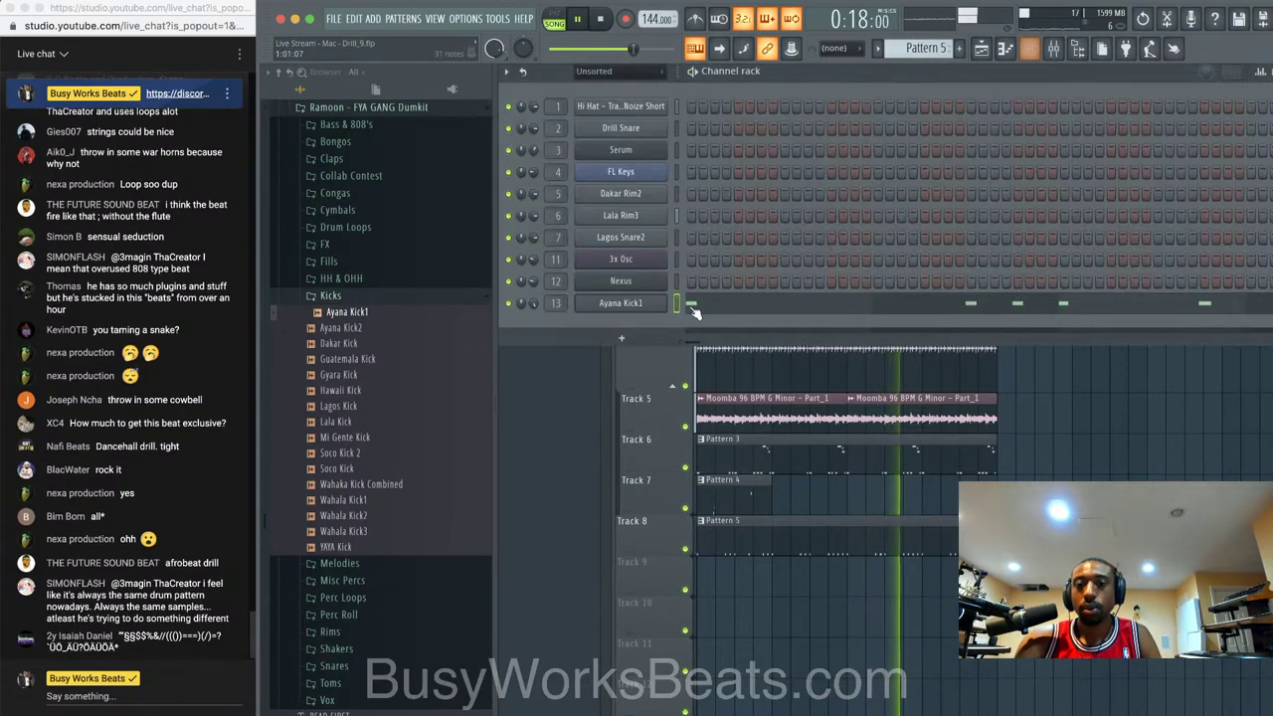
# - Set the Ayana Kick1 channel to cut itself with cut group 10 by 10, save a new project version, and stop playback
pyautogui.click(601, 303)
pyautogui.click(640, 187)
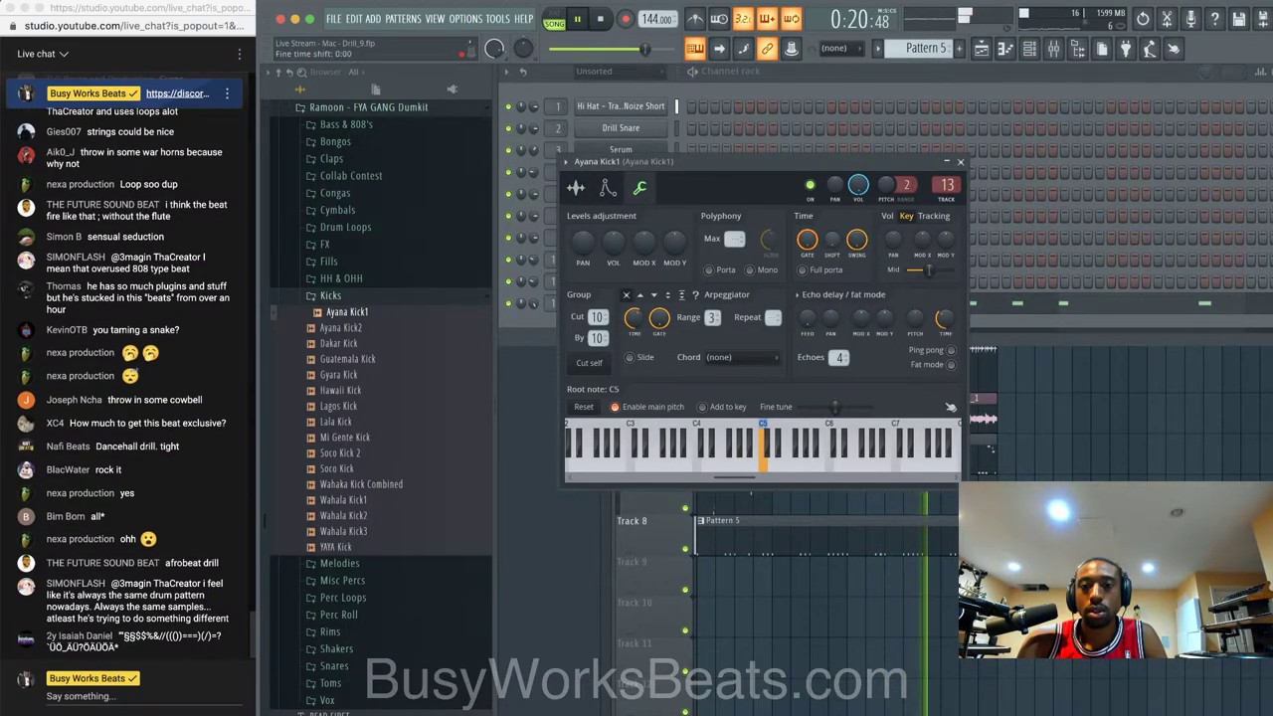
pyautogui.click(961, 163)
pyautogui.press('F6')
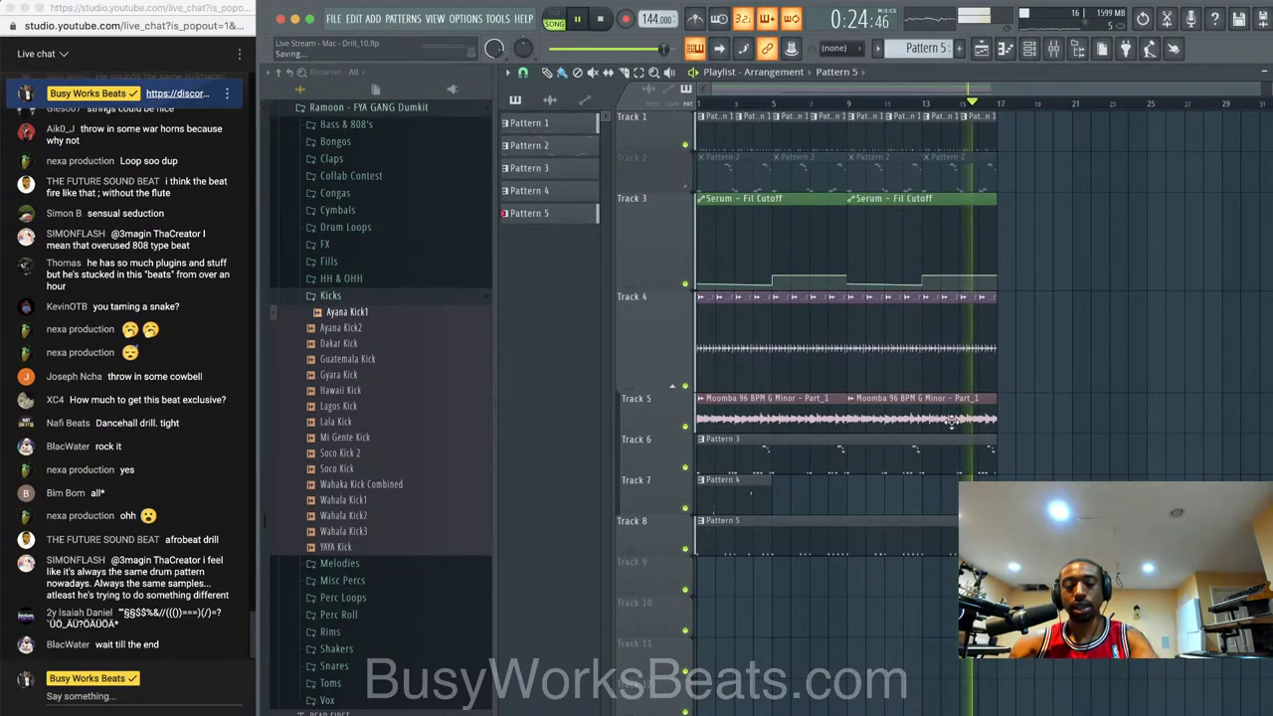
pyautogui.press('space')
# - Add an Xpand!2 channel, load its Ethnic preset +01 Dulcimer, and route the channel to mixer track 14
pyautogui.click(1030, 49)
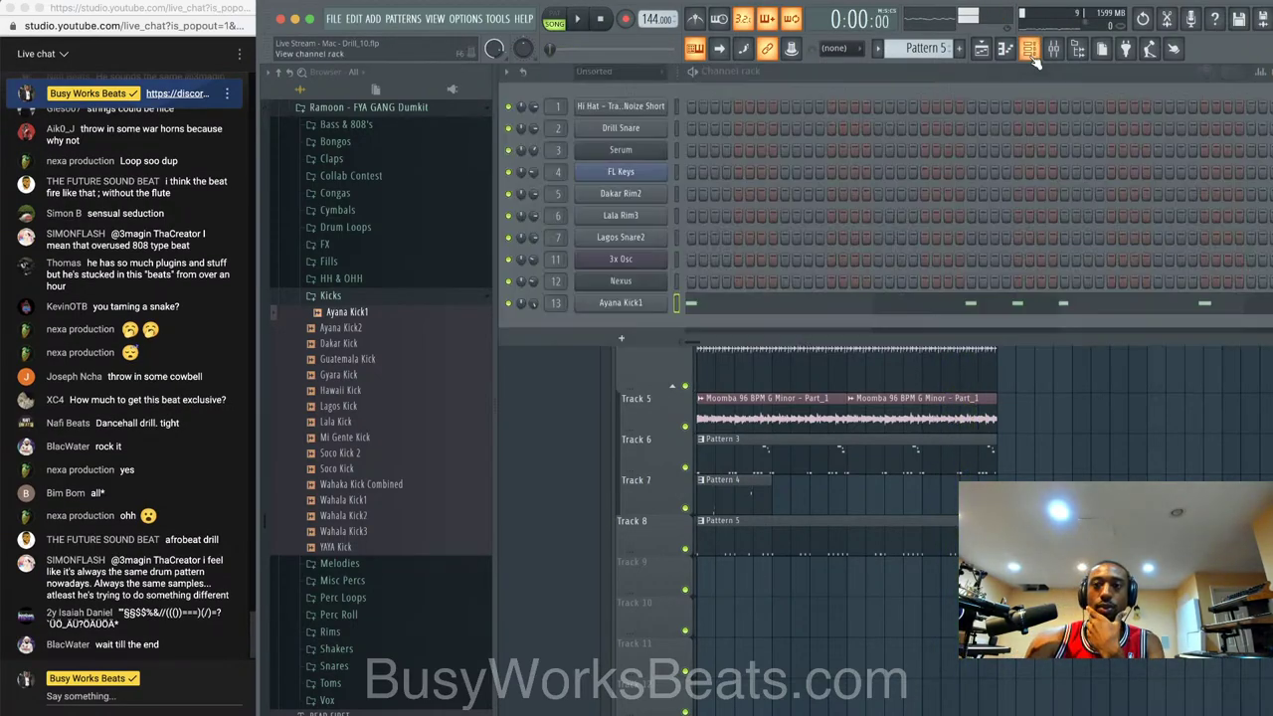
pyautogui.click(623, 337)
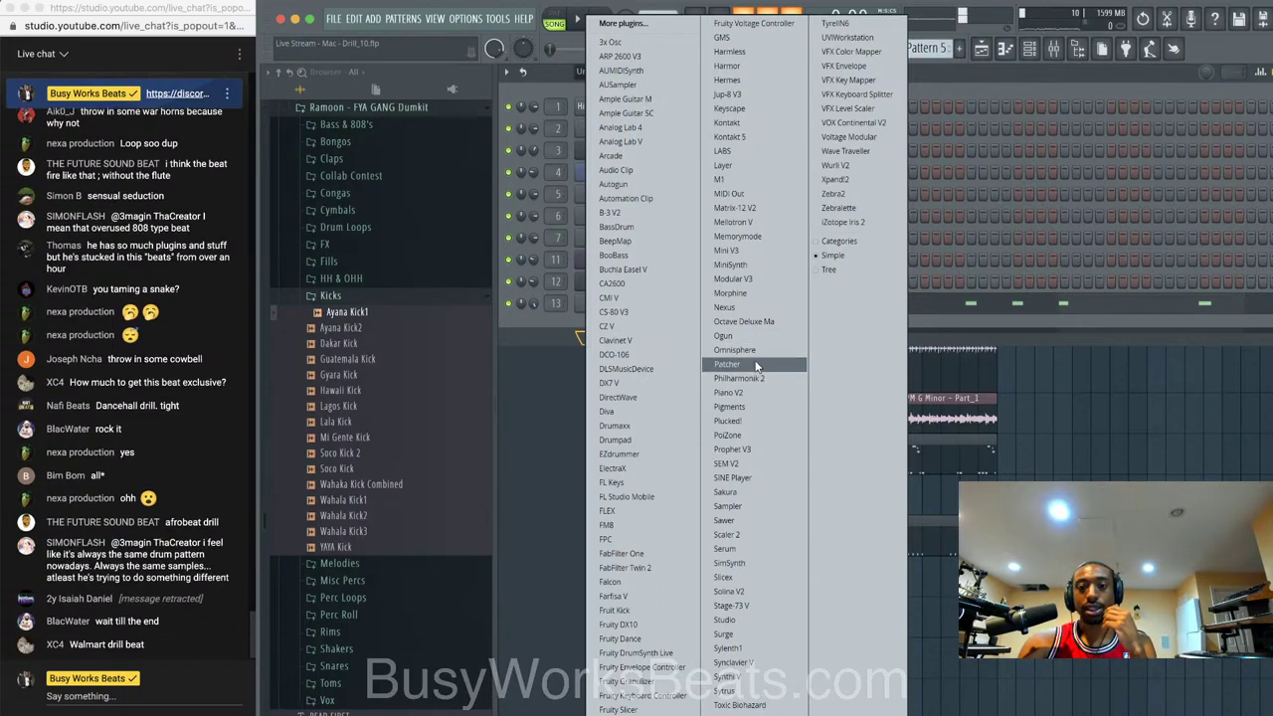
pyautogui.click(844, 182)
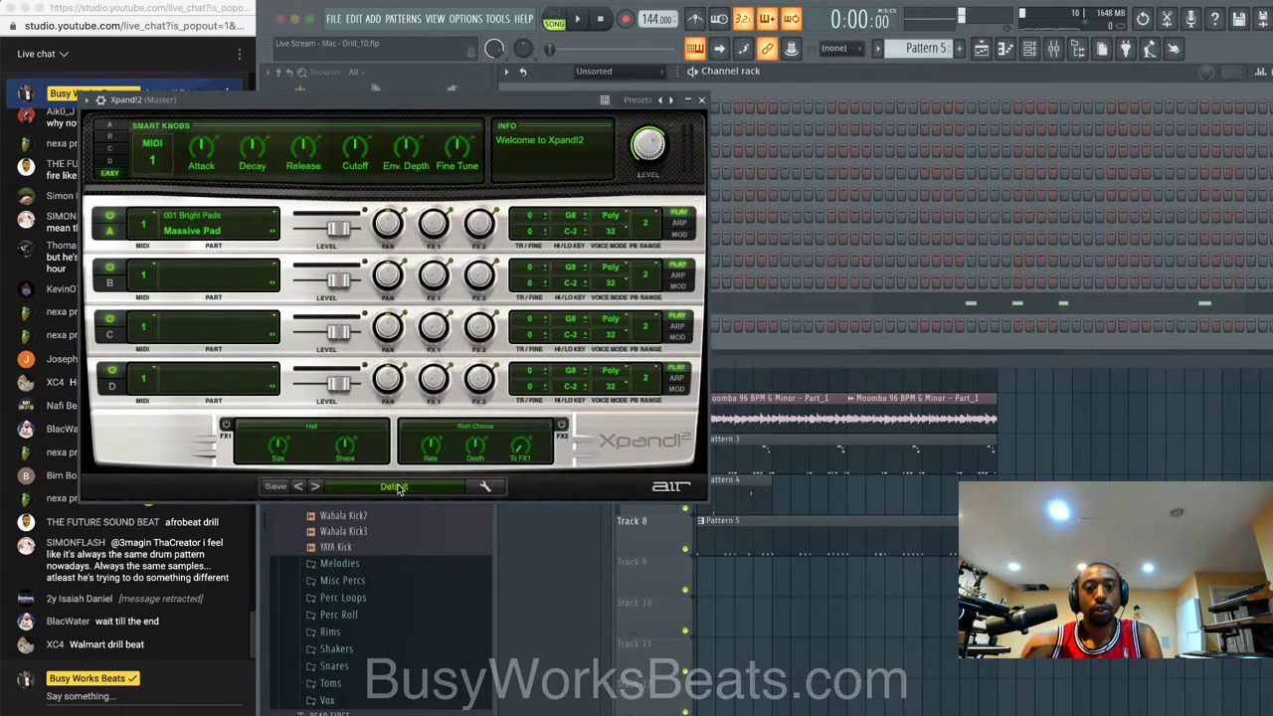
pyautogui.click(396, 487)
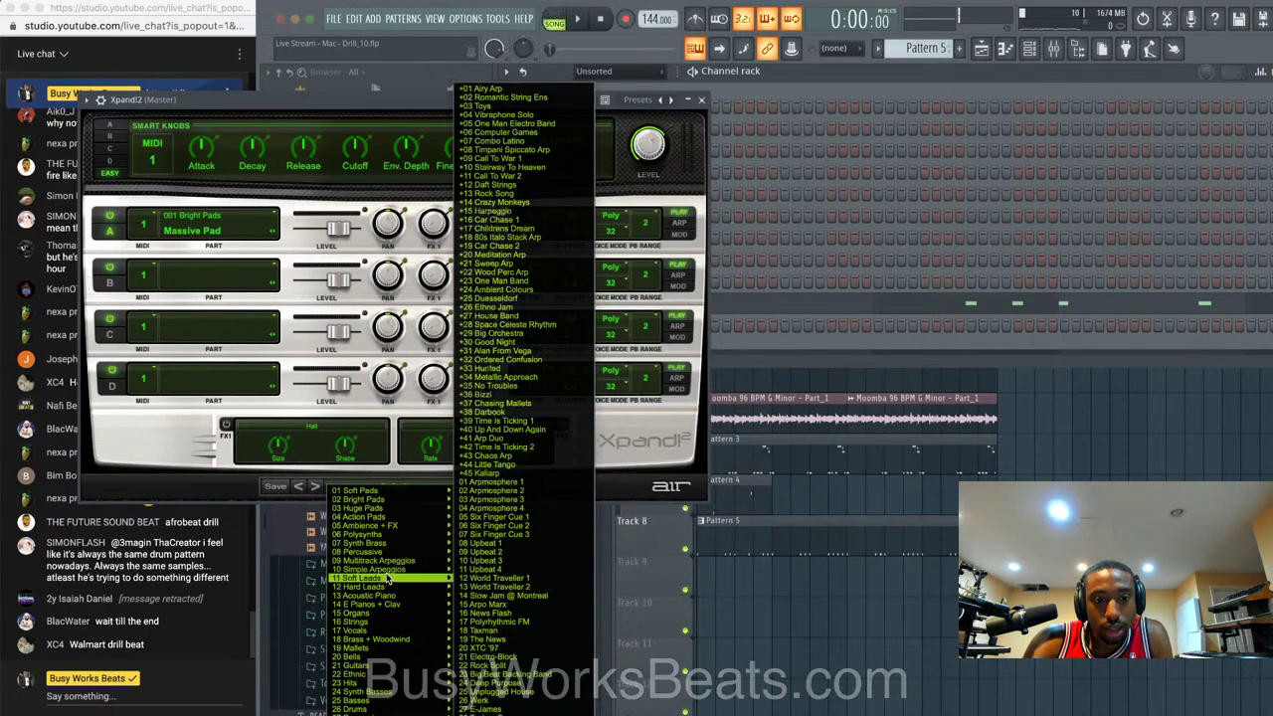
pyautogui.moveTo(380, 676)
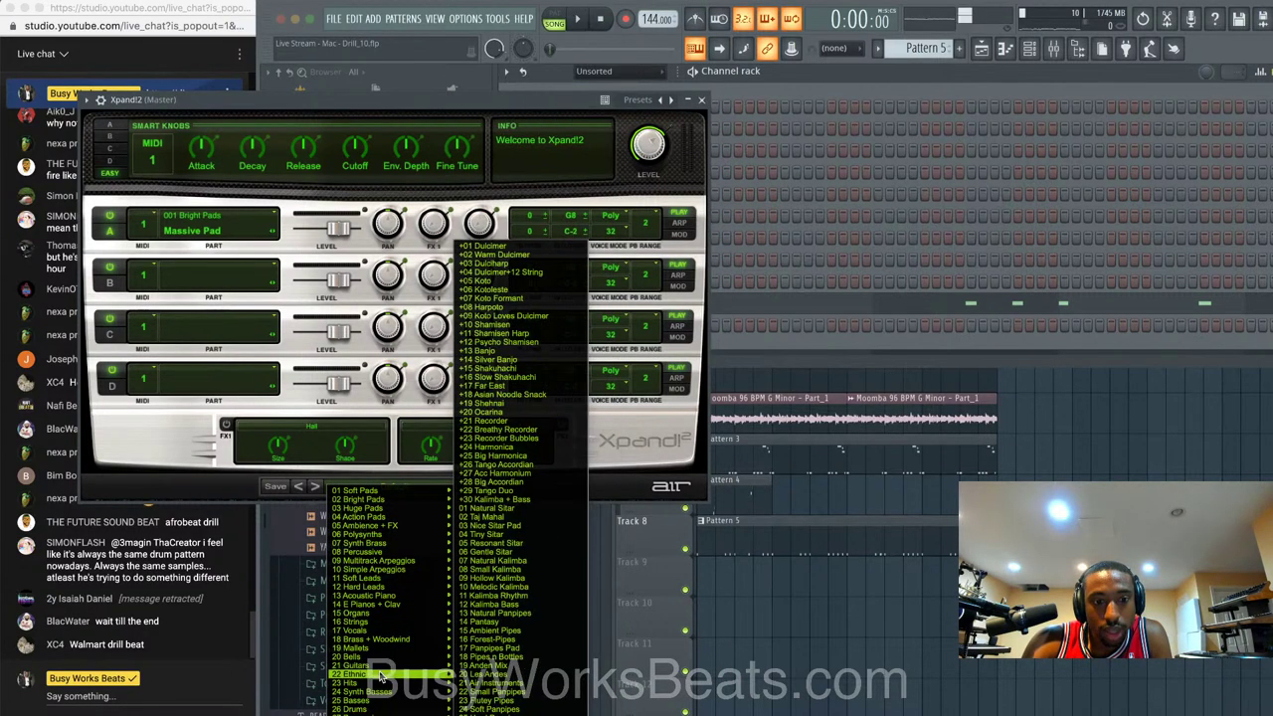
pyautogui.click(485, 249)
pyautogui.click(702, 100)
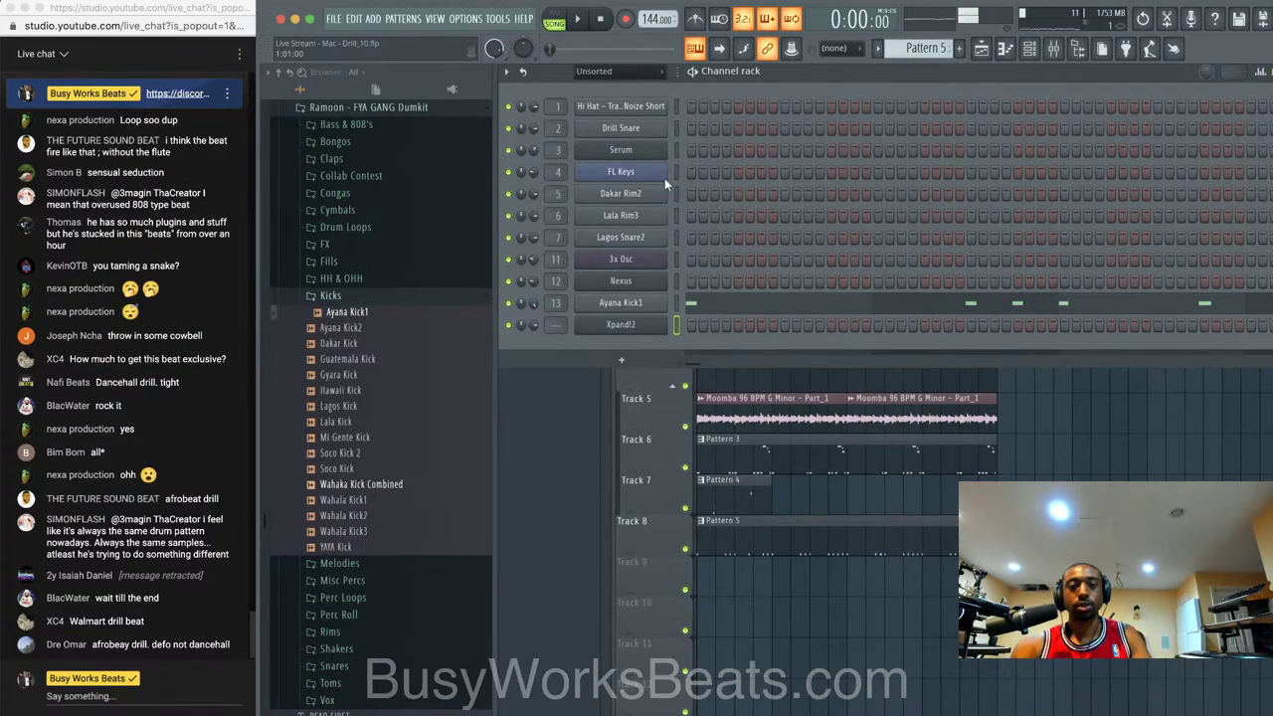
pyautogui.press('F9')
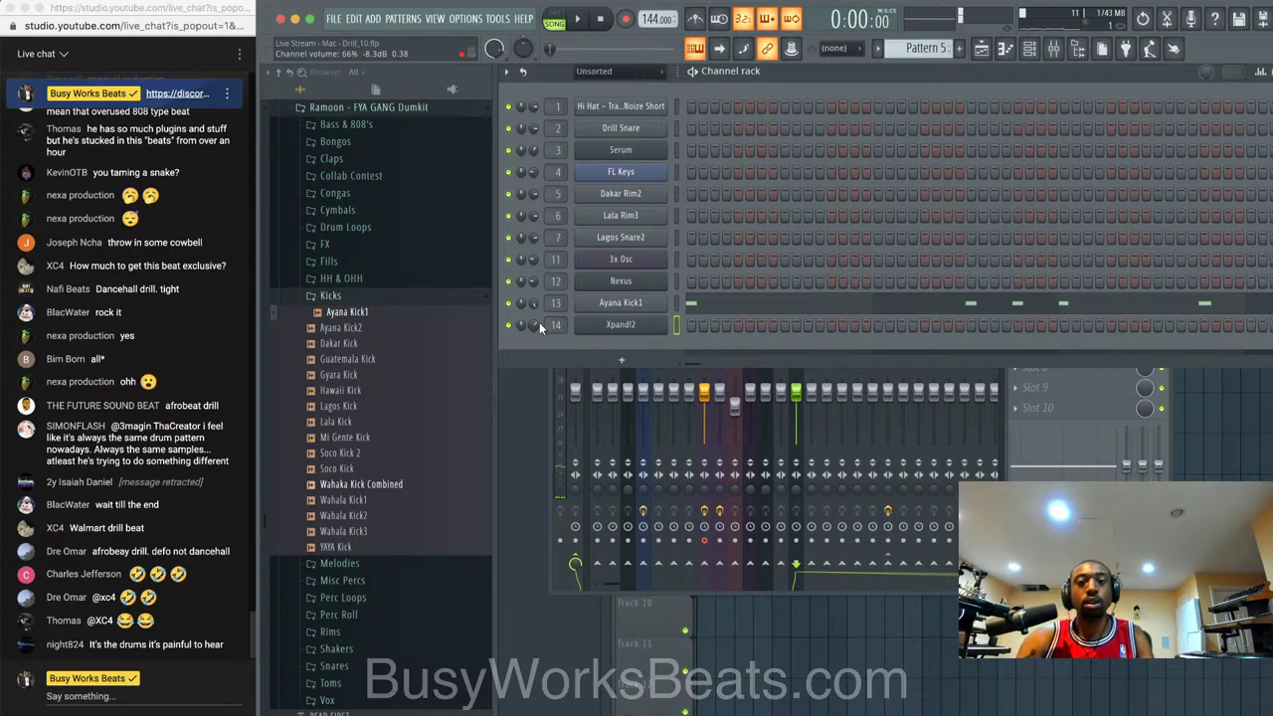
# - Audition the Xpand!2 Ethnic presets from +01 Dulcimer through +06 Kotoleste over the beat, and stop playback
pyautogui.press('space')
pyautogui.click(620, 325)
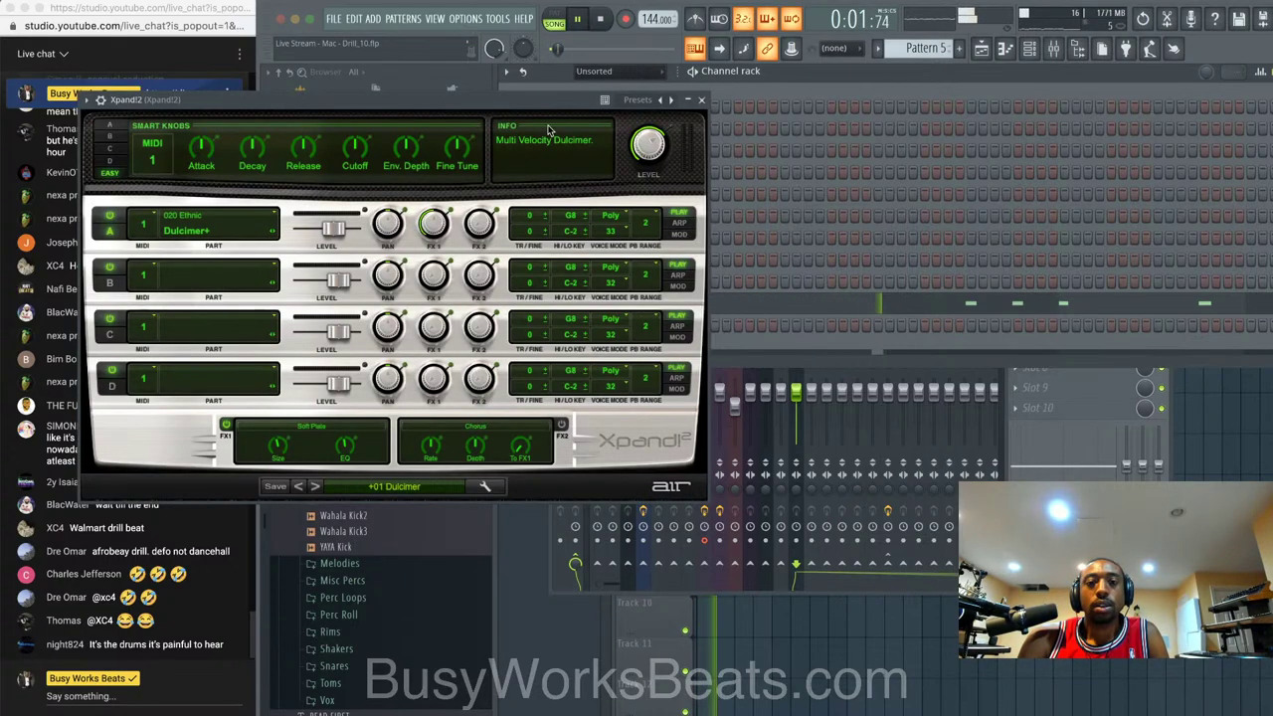
pyautogui.moveTo(550, 103); pyautogui.dragTo(766, 129)
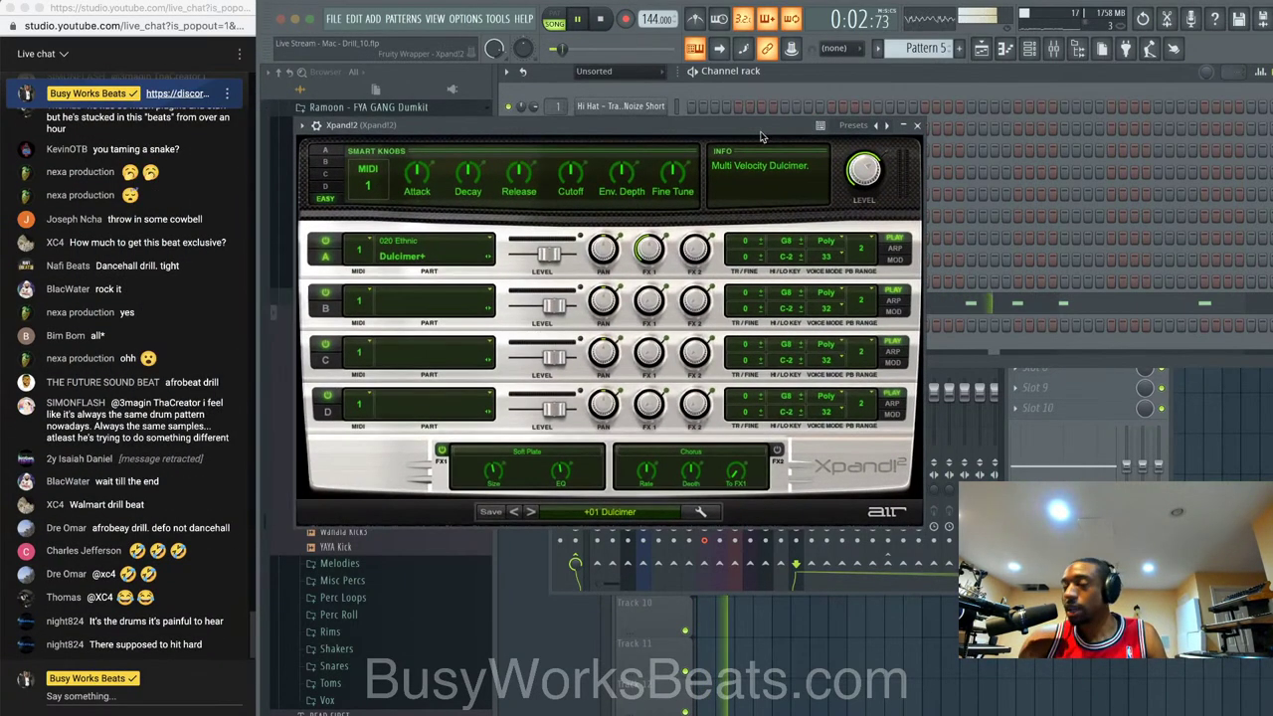
pyautogui.click(530, 511)
pyautogui.click(530, 512)
pyautogui.click(531, 512)
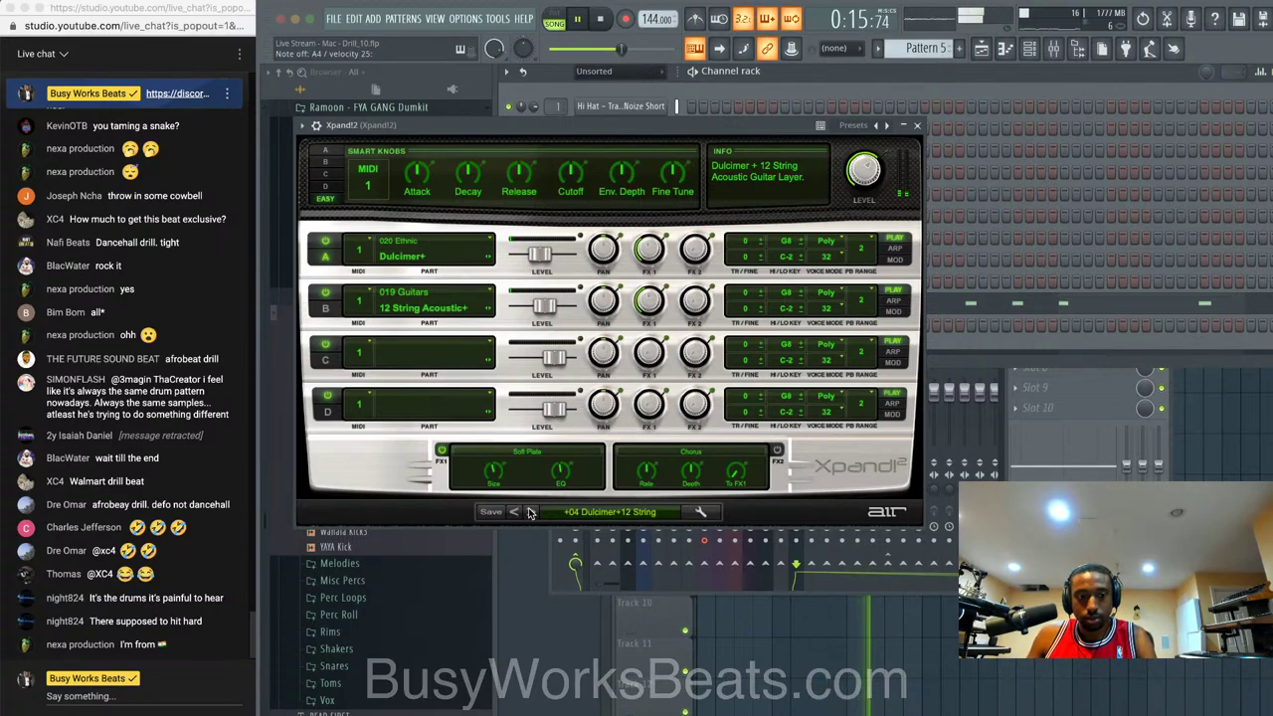
pyautogui.click(531, 512)
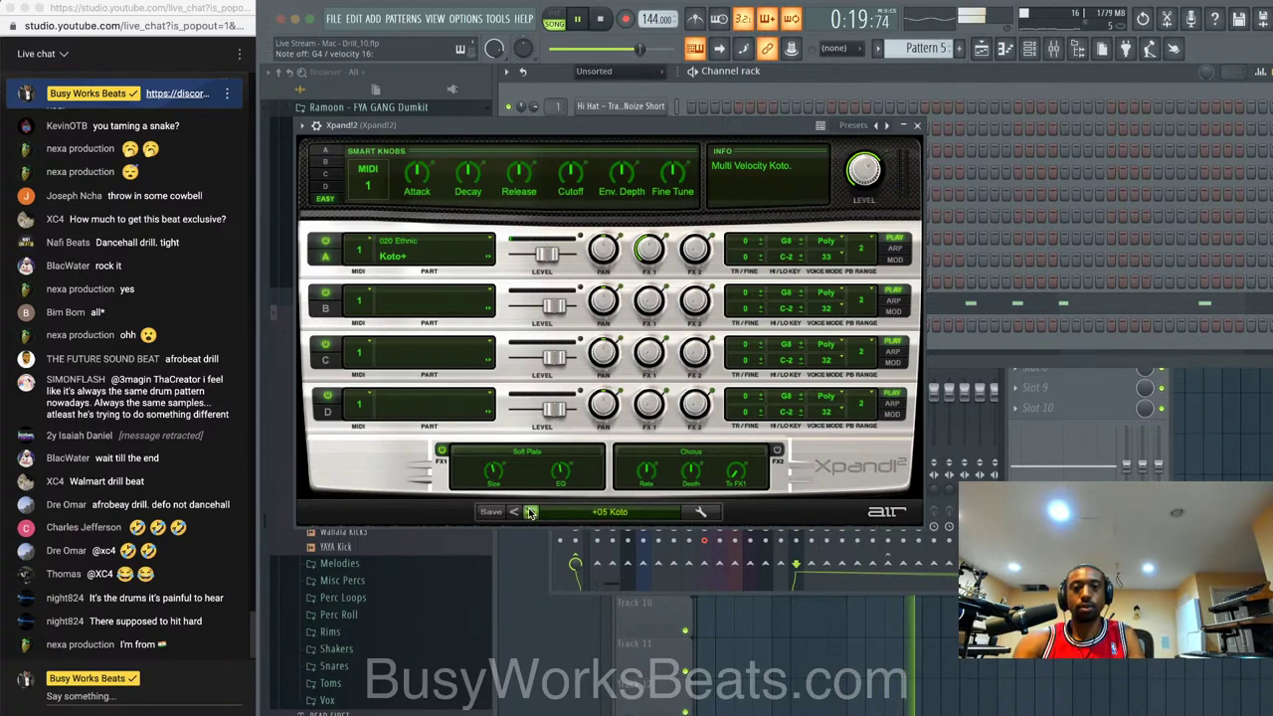
pyautogui.click(530, 513)
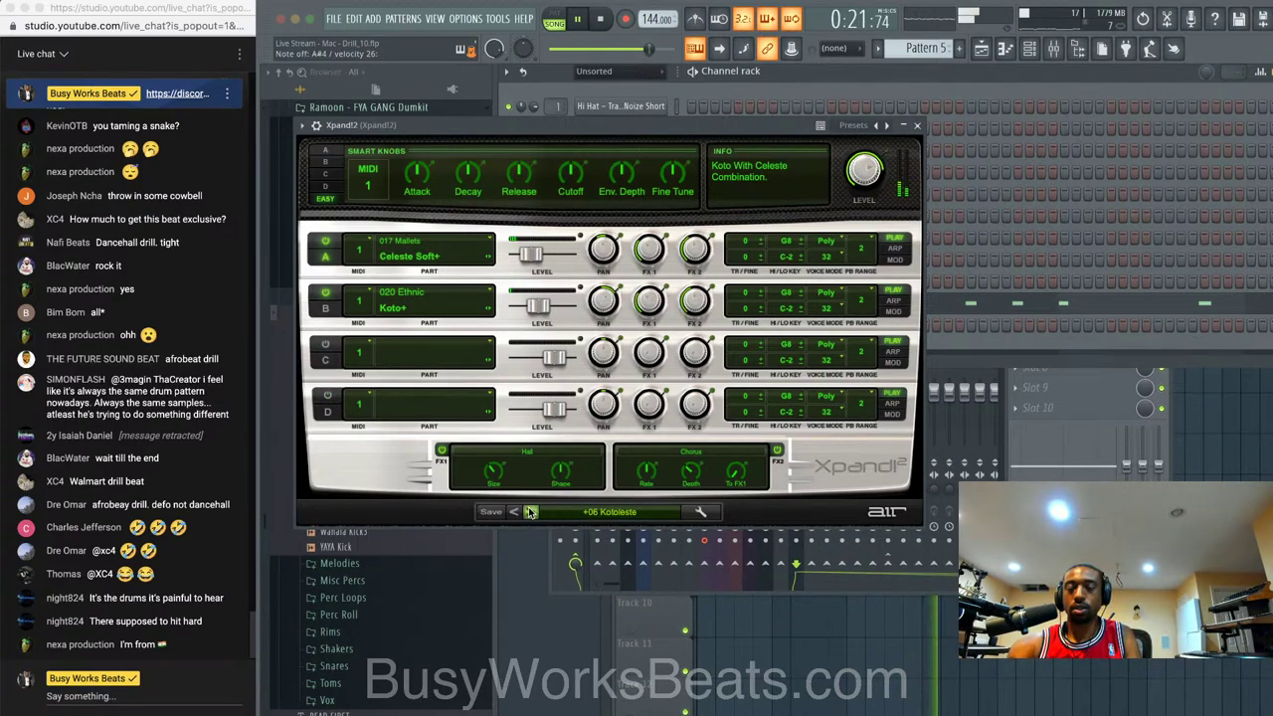
pyautogui.press('space')
pyautogui.click(917, 126)
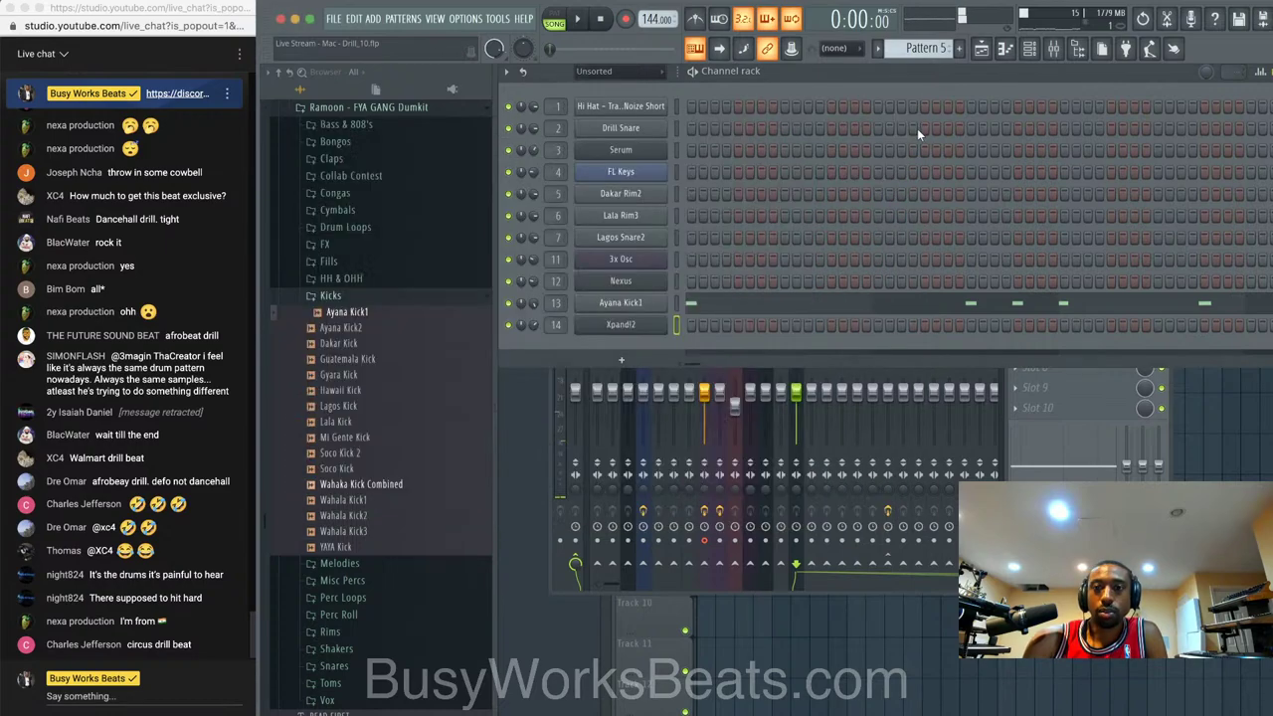
# - Step through the remaining Xpand!2 Ethnic presets with the beat stopped and load +15 Shakuhachi
pyautogui.click(645, 325)
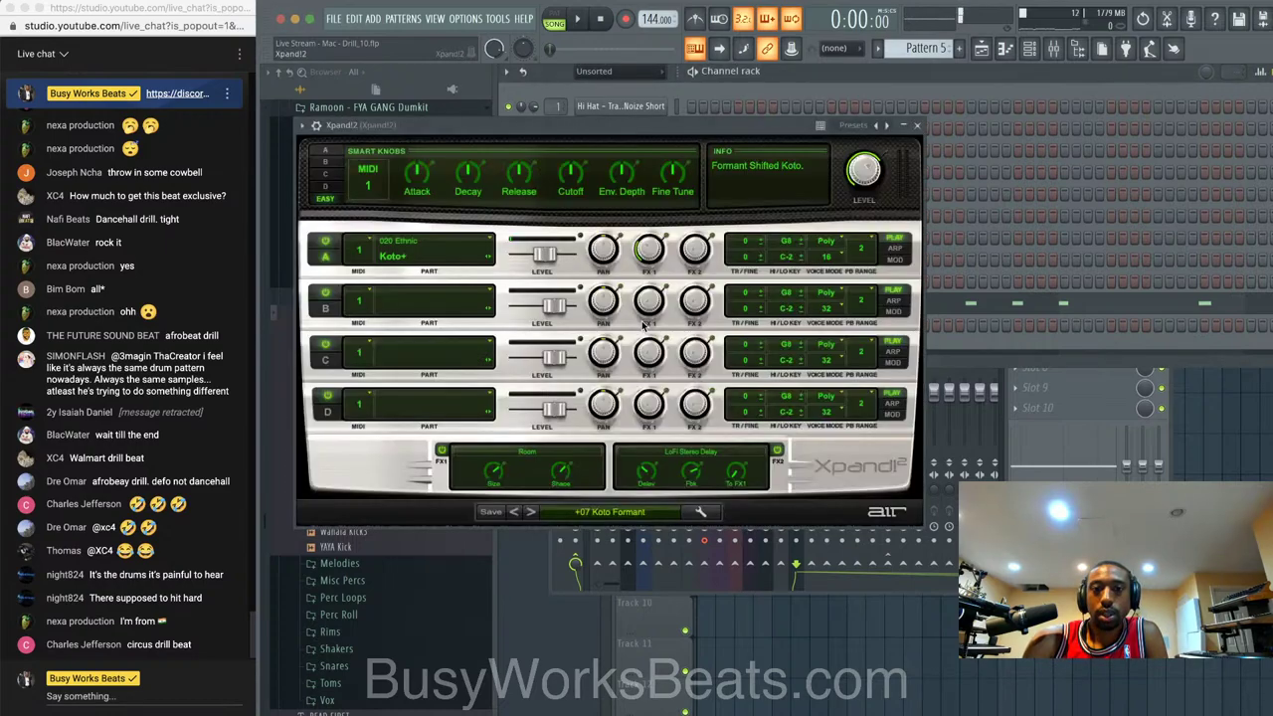
pyautogui.click(532, 512)
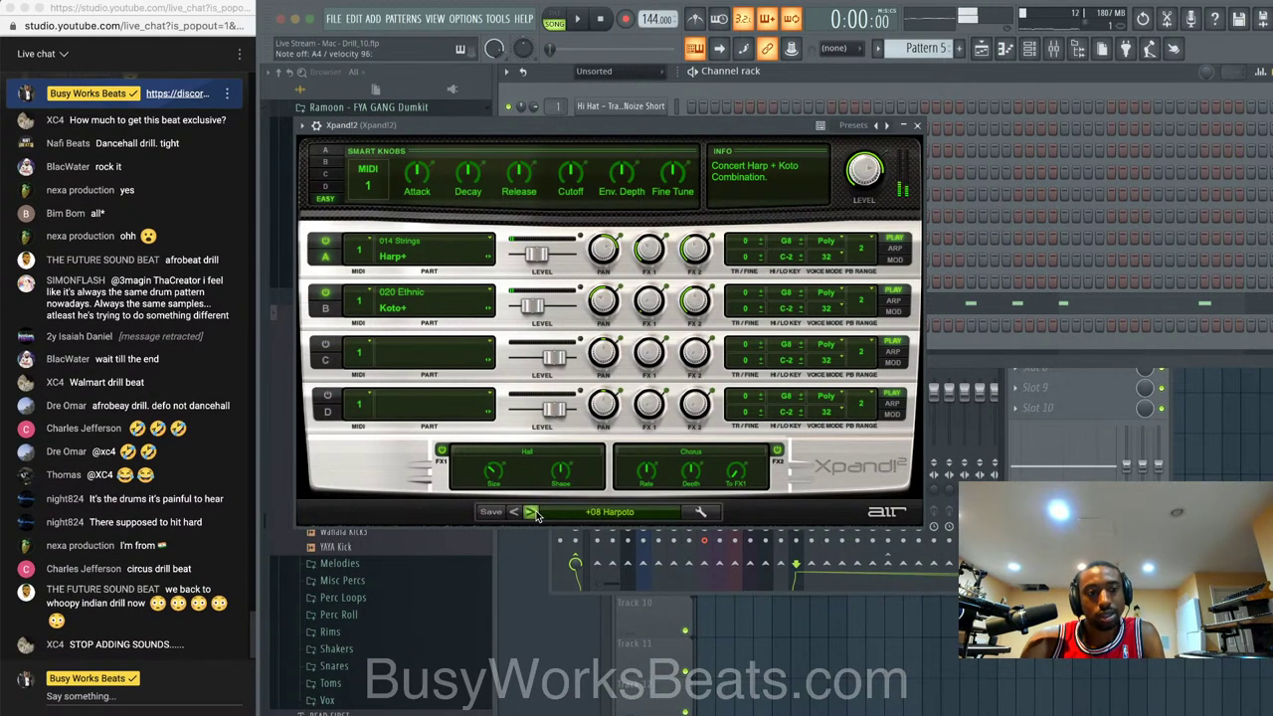
pyautogui.click(532, 513)
pyautogui.click(533, 512)
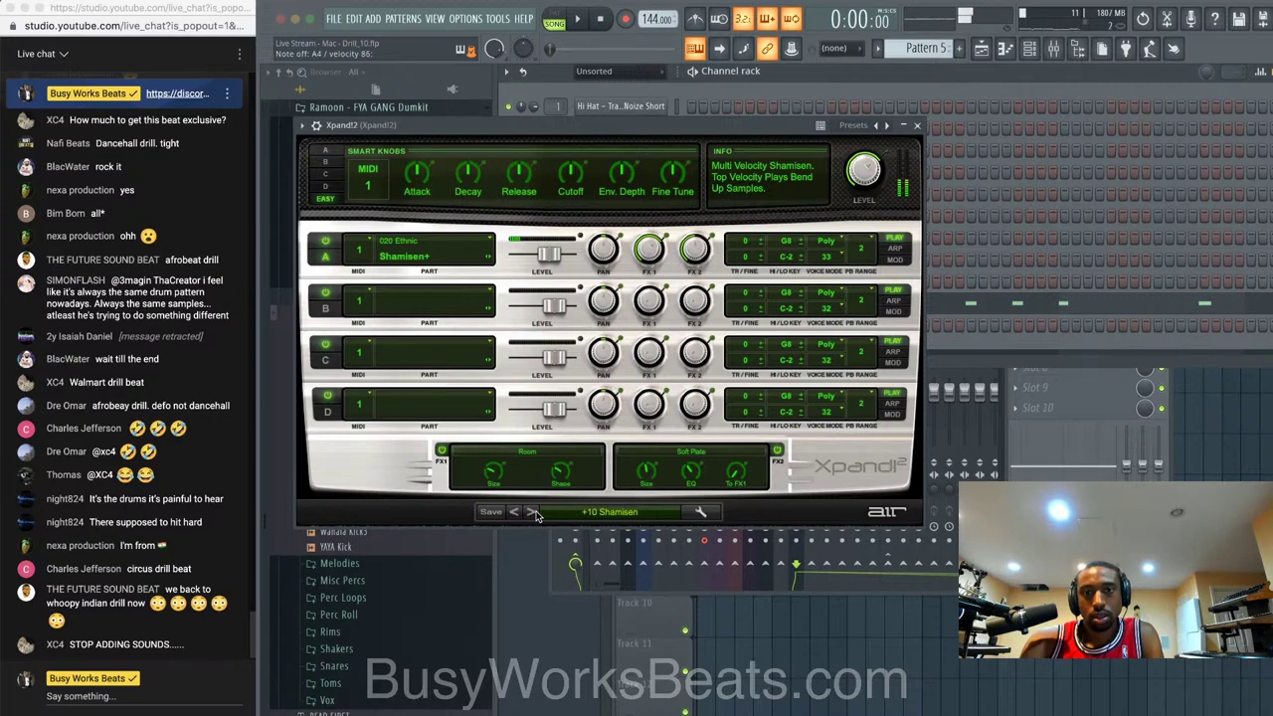
pyautogui.click(533, 513)
pyautogui.click(533, 512)
pyautogui.click(534, 512)
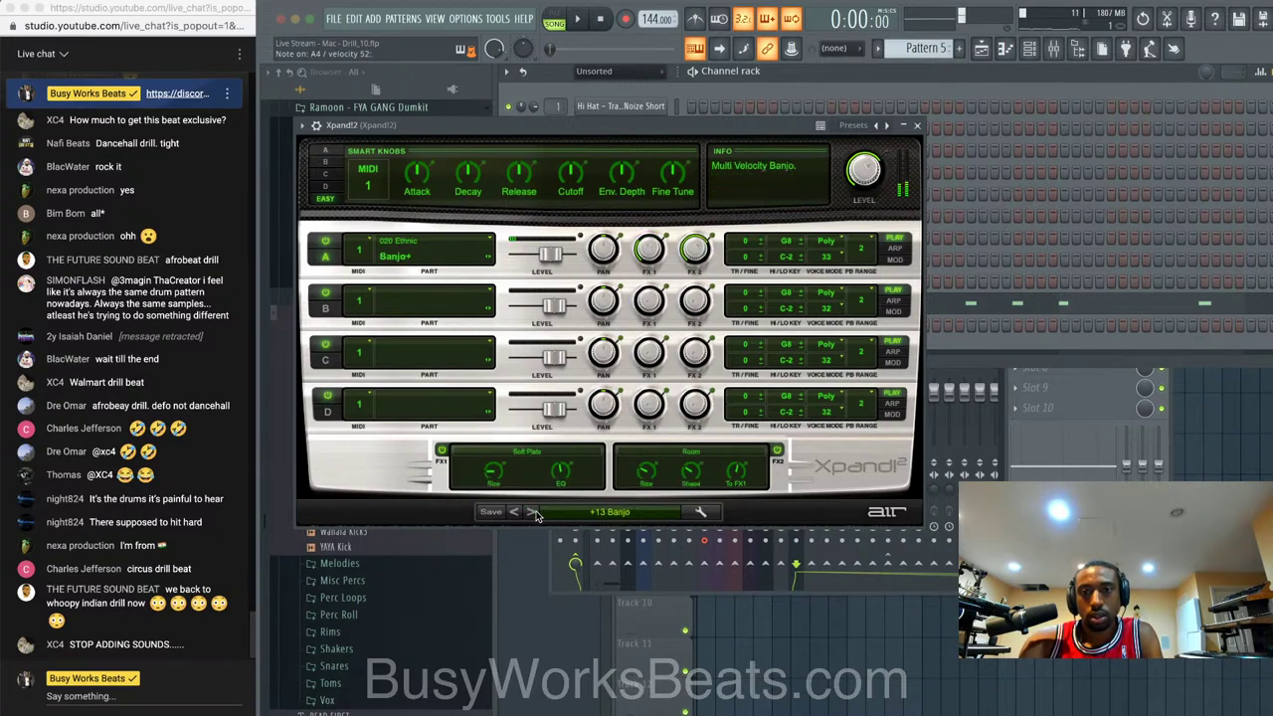
pyautogui.click(533, 512)
pyautogui.click(533, 512)
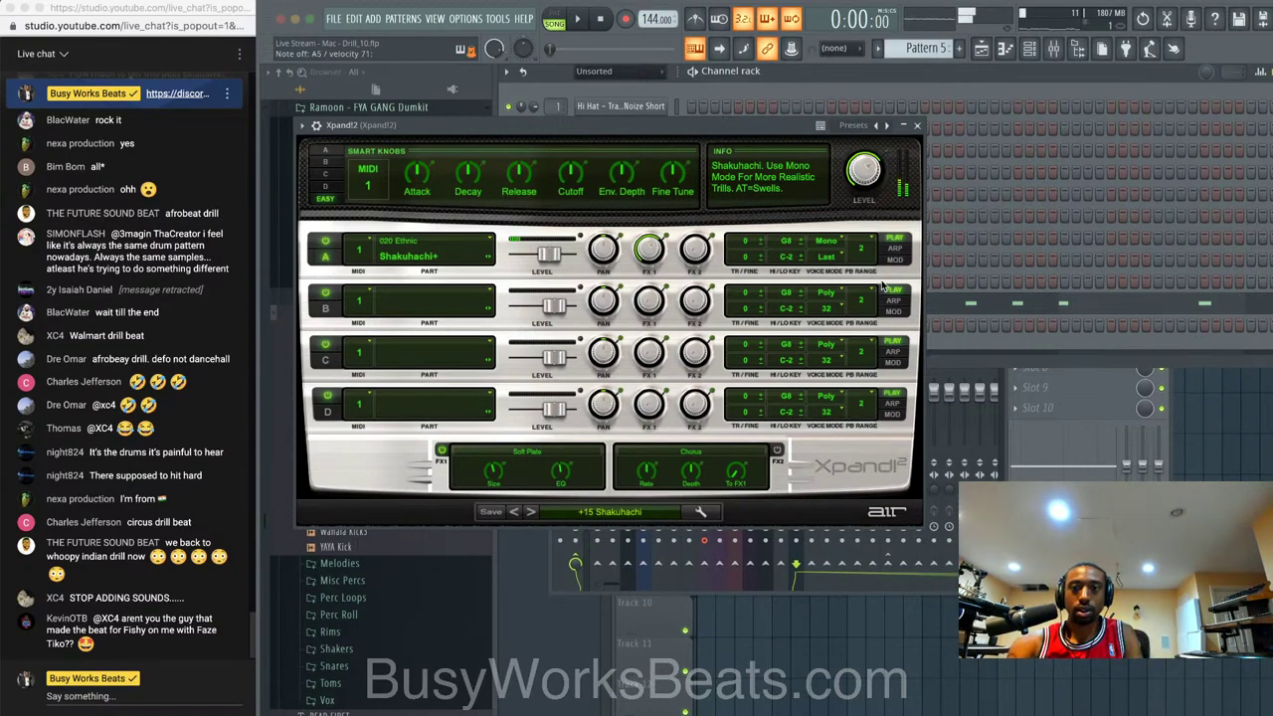
# - Mute the Nexus channel while the beat plays and switch to a new empty pattern
pyautogui.press('space')
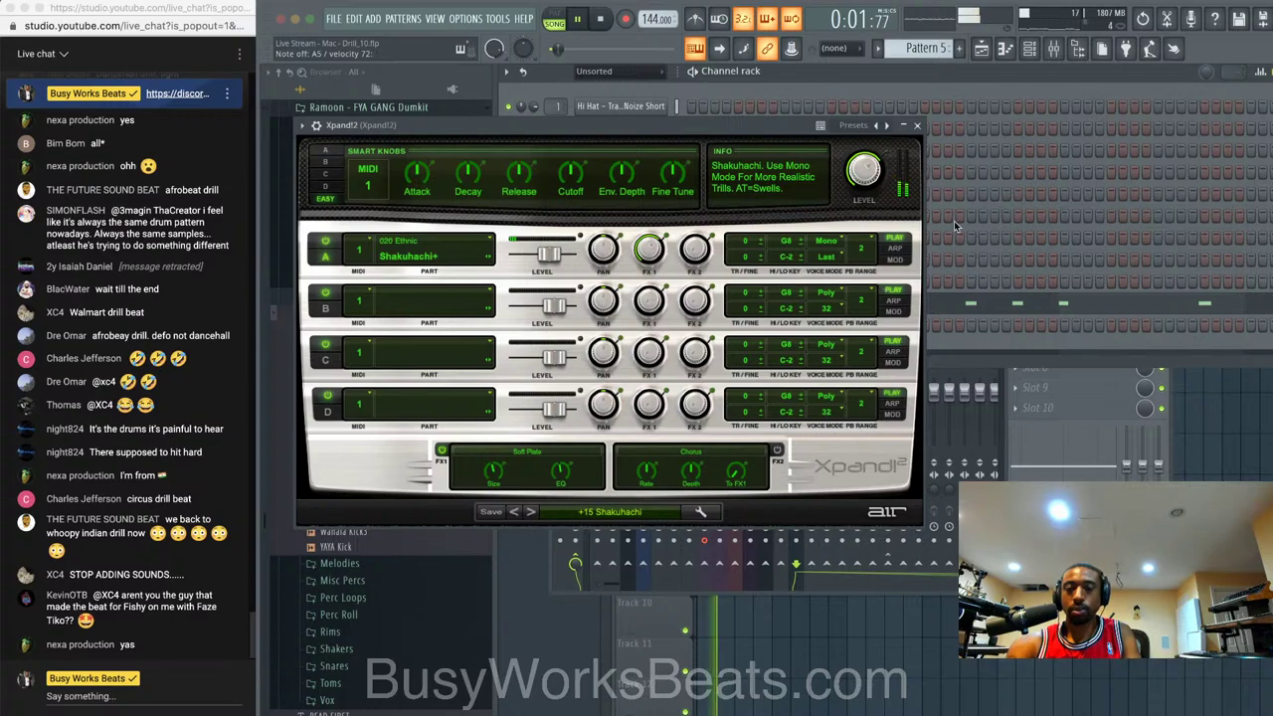
pyautogui.click(917, 125)
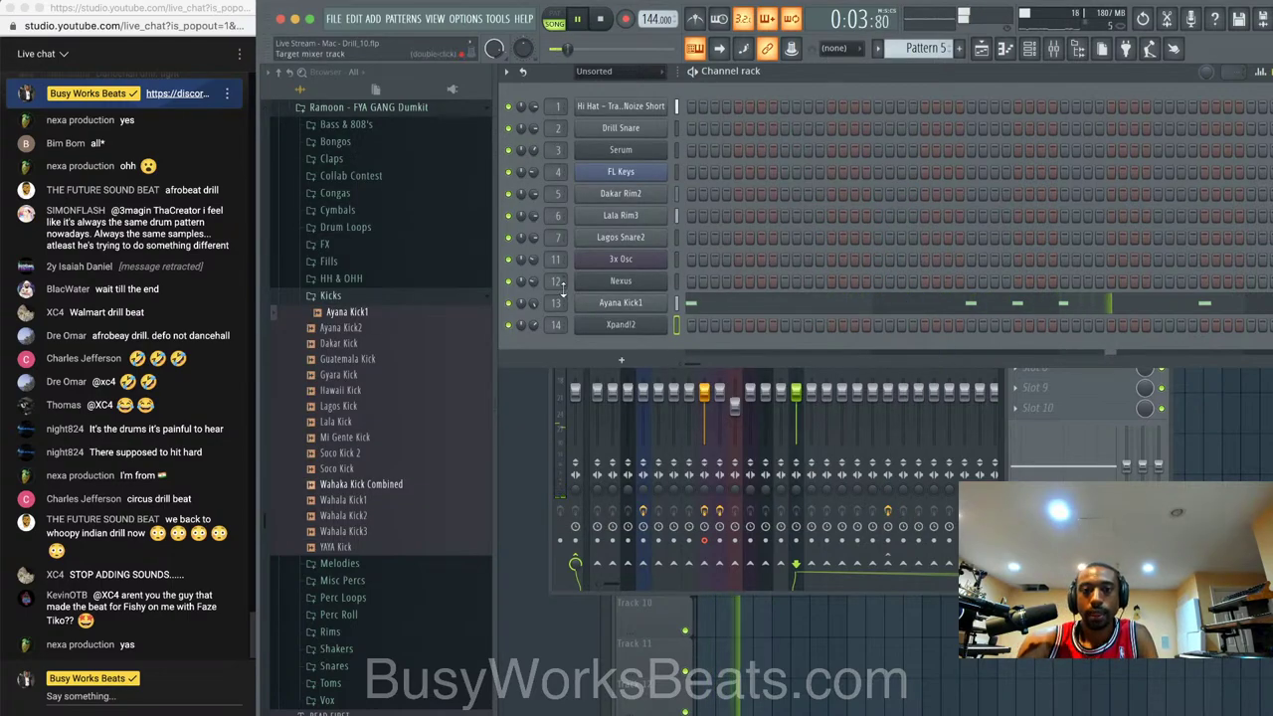
pyautogui.click(508, 282)
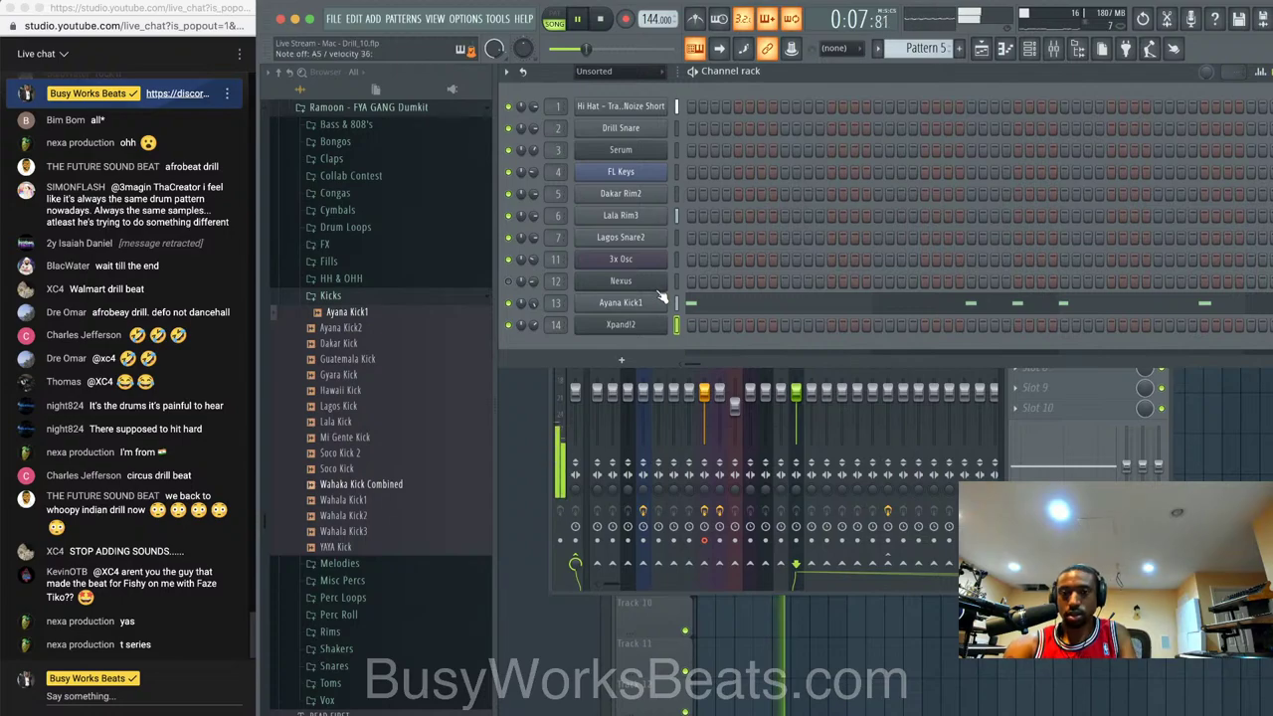
pyautogui.rightClick(939, 50)
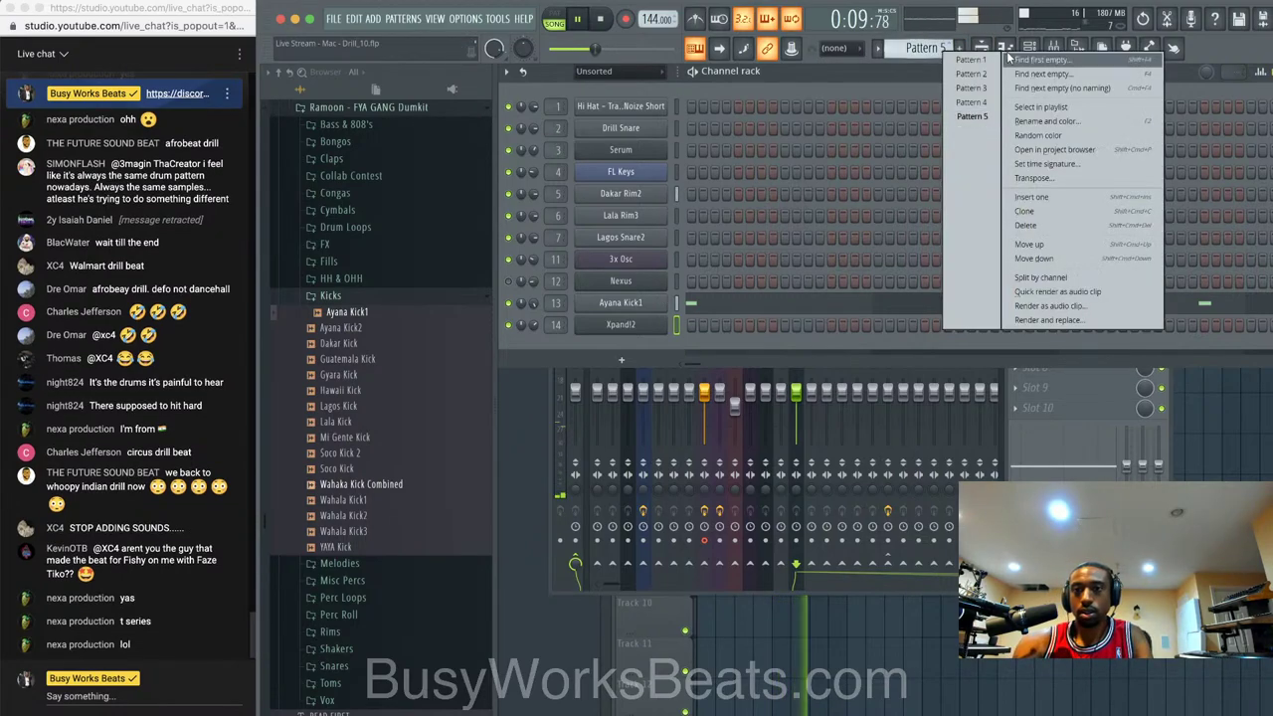
pyautogui.click(1033, 65)
pyautogui.press('Return')
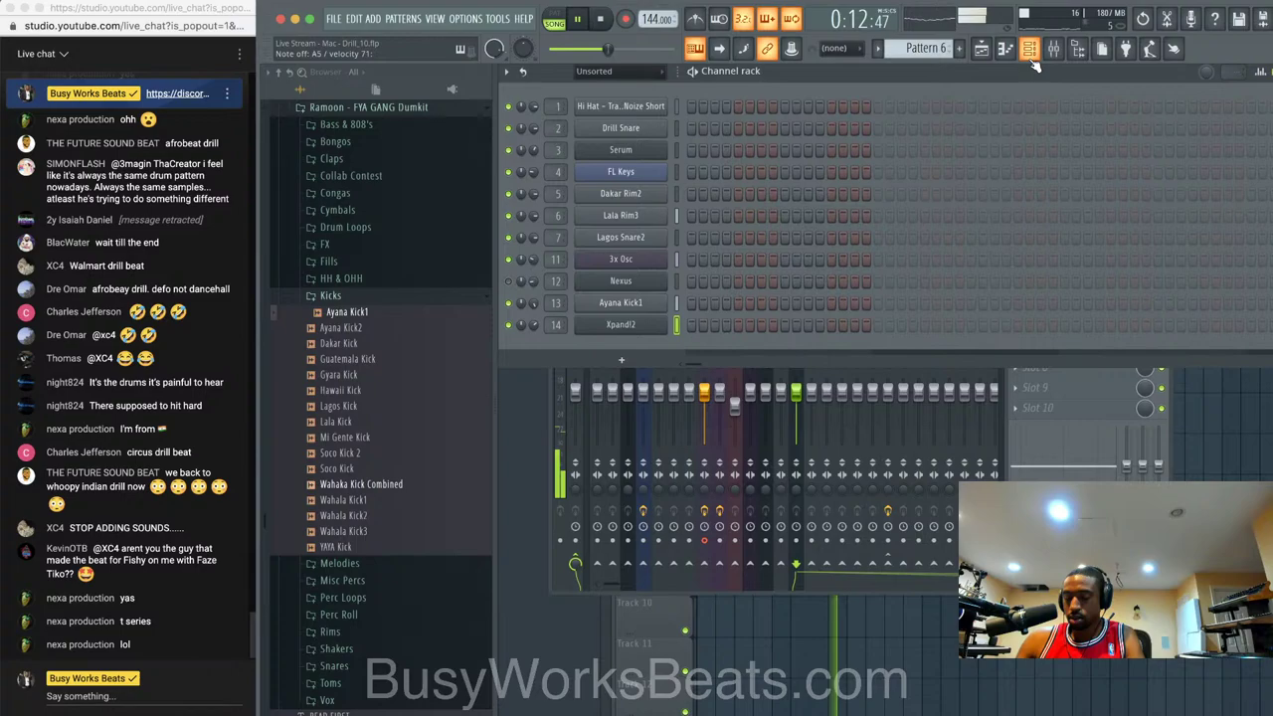
# - Record a short Shakuhachi part as notes into Pattern 6 over the beat and save a new project version
pyautogui.click(602, 22)
pyautogui.click(625, 18)
pyautogui.click(707, 459)
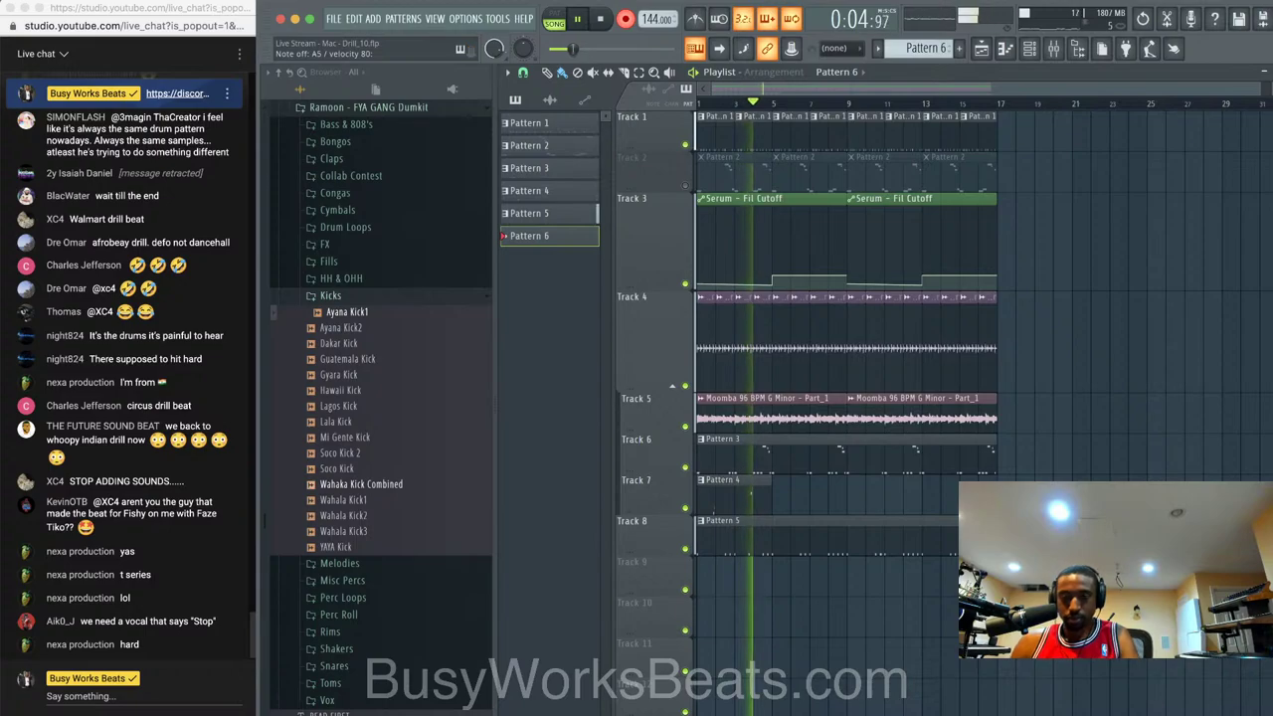
pyautogui.press('space')
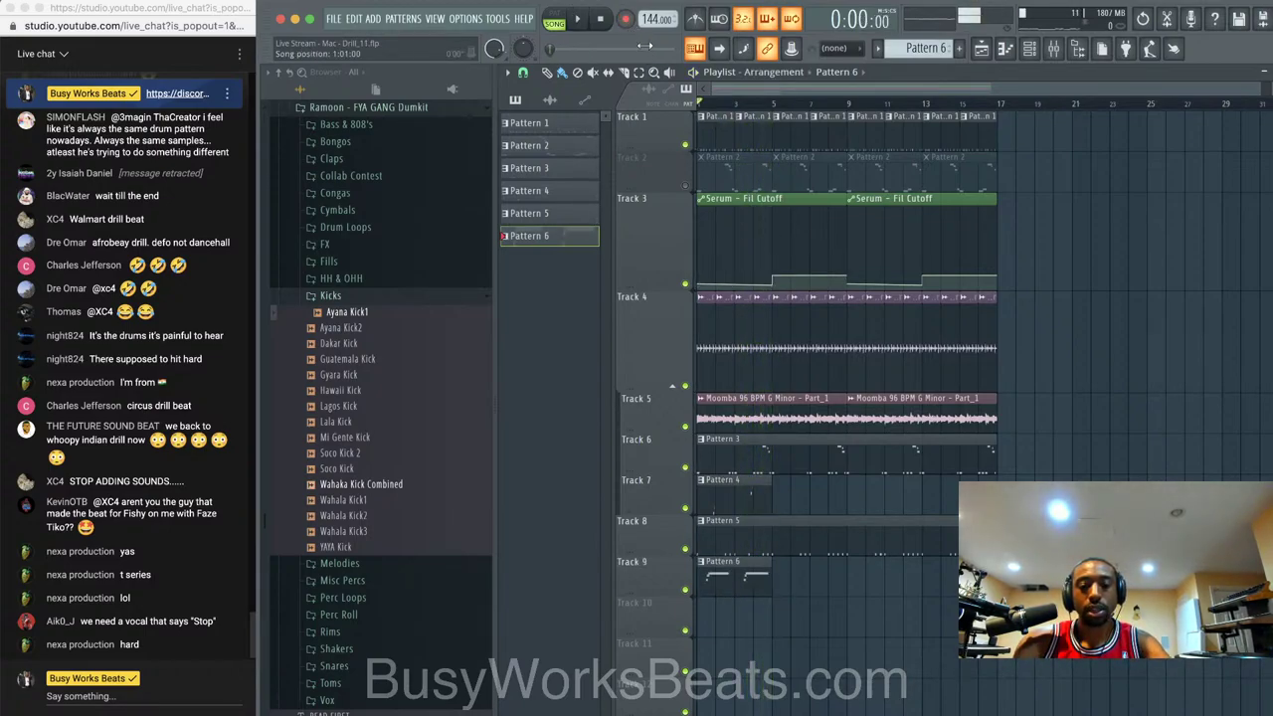
# - Play the beat and load Ozone 9 Dynamic EQ into the first effect slot of the Moomba mixer track
pyautogui.press('space')
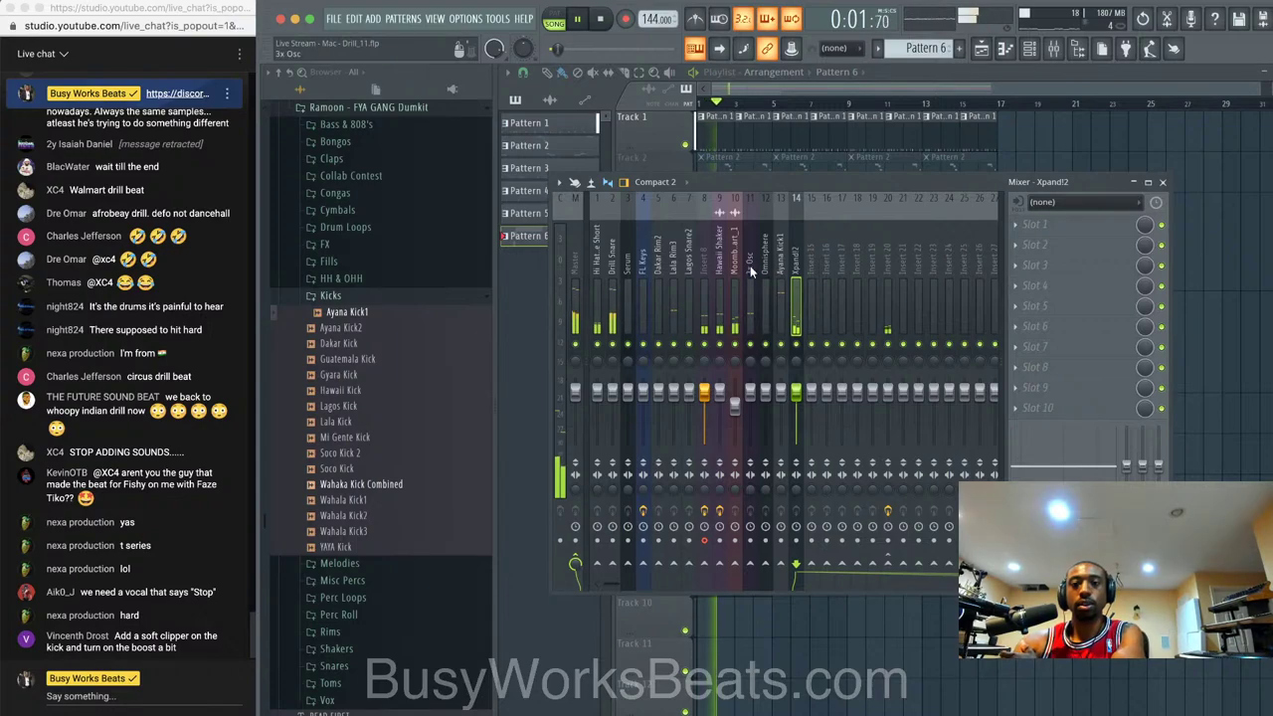
pyautogui.click(735, 289)
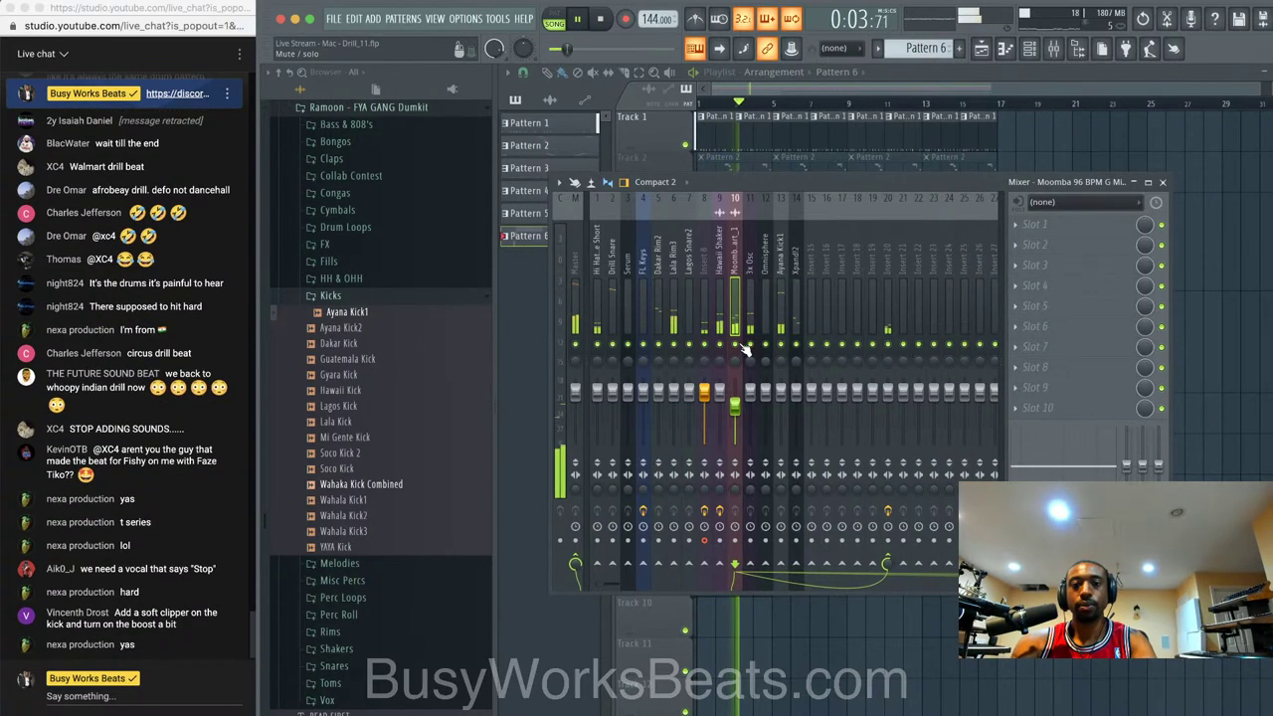
pyautogui.click(1014, 225)
pyautogui.moveTo(1035, 243)
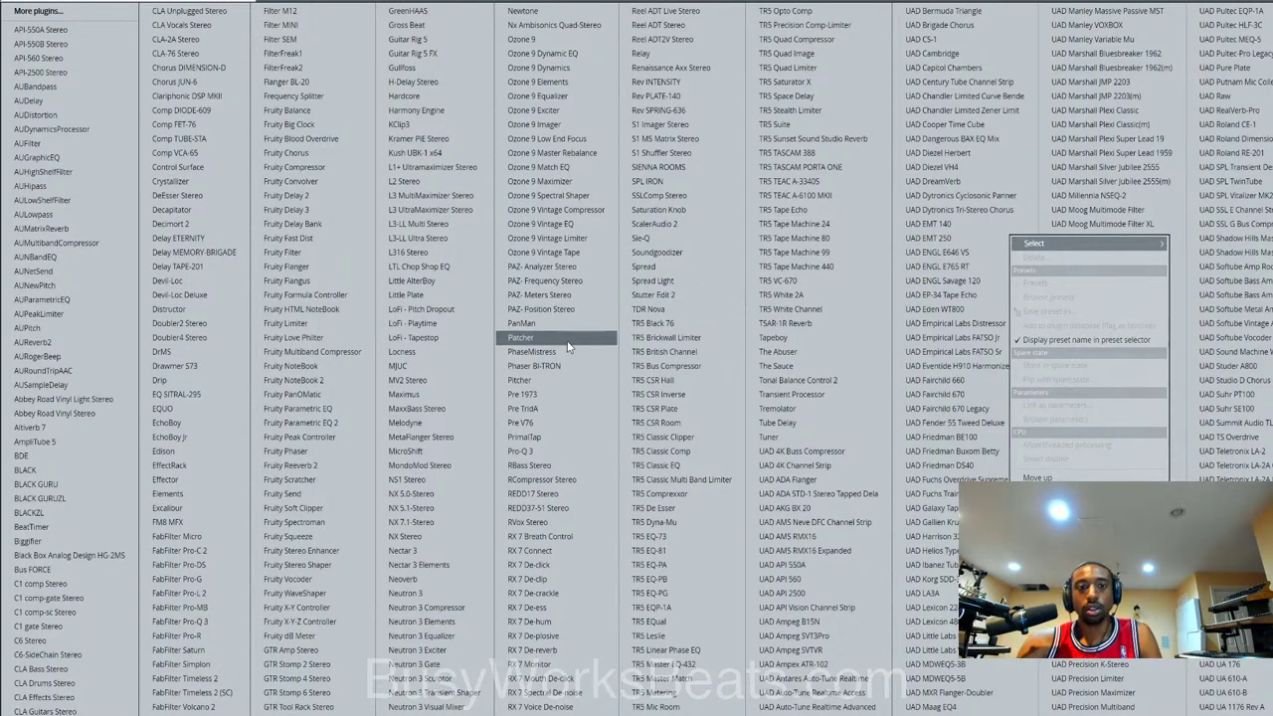
pyautogui.click(497, 104)
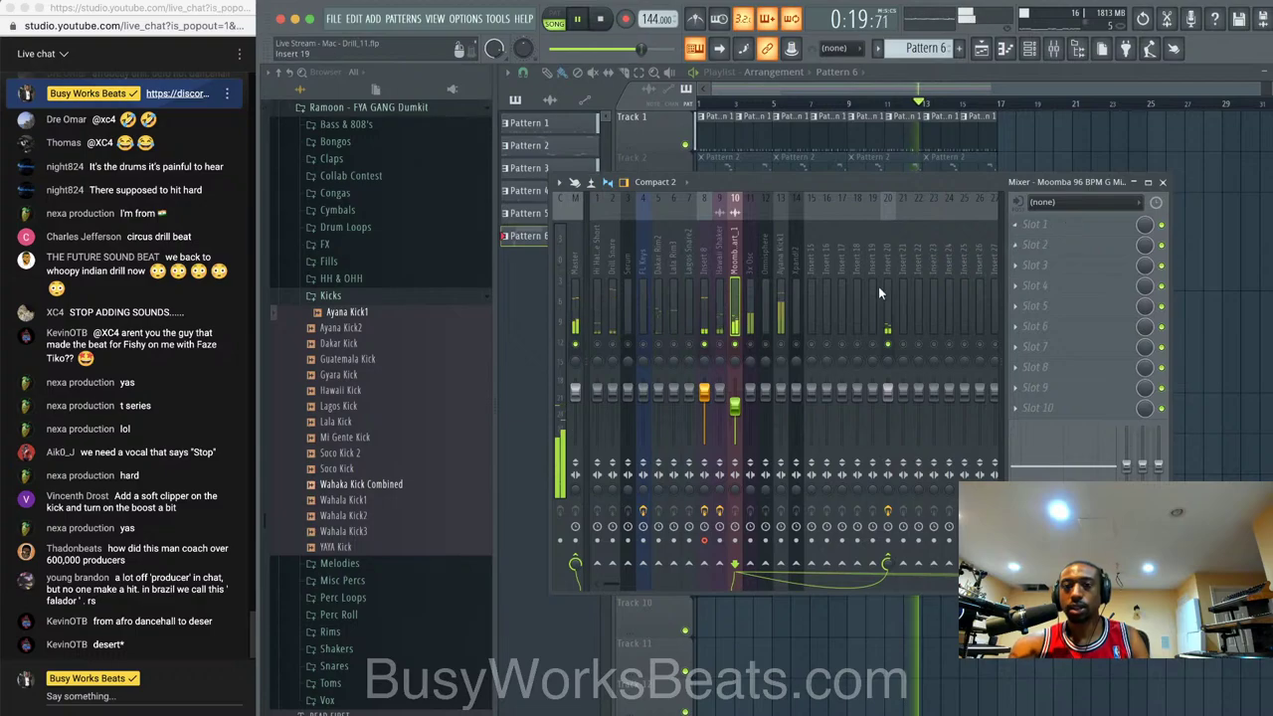
pyautogui.click(1034, 227)
pyautogui.moveTo(1034, 243)
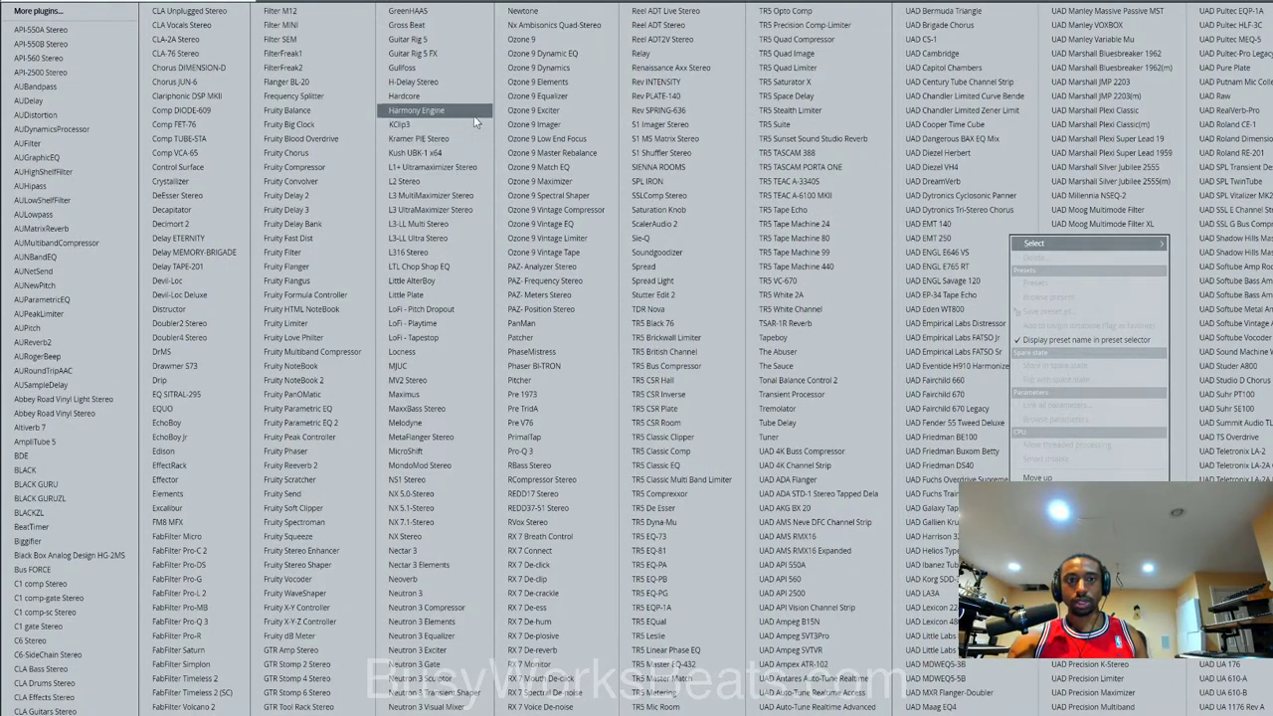
pyautogui.click(588, 54)
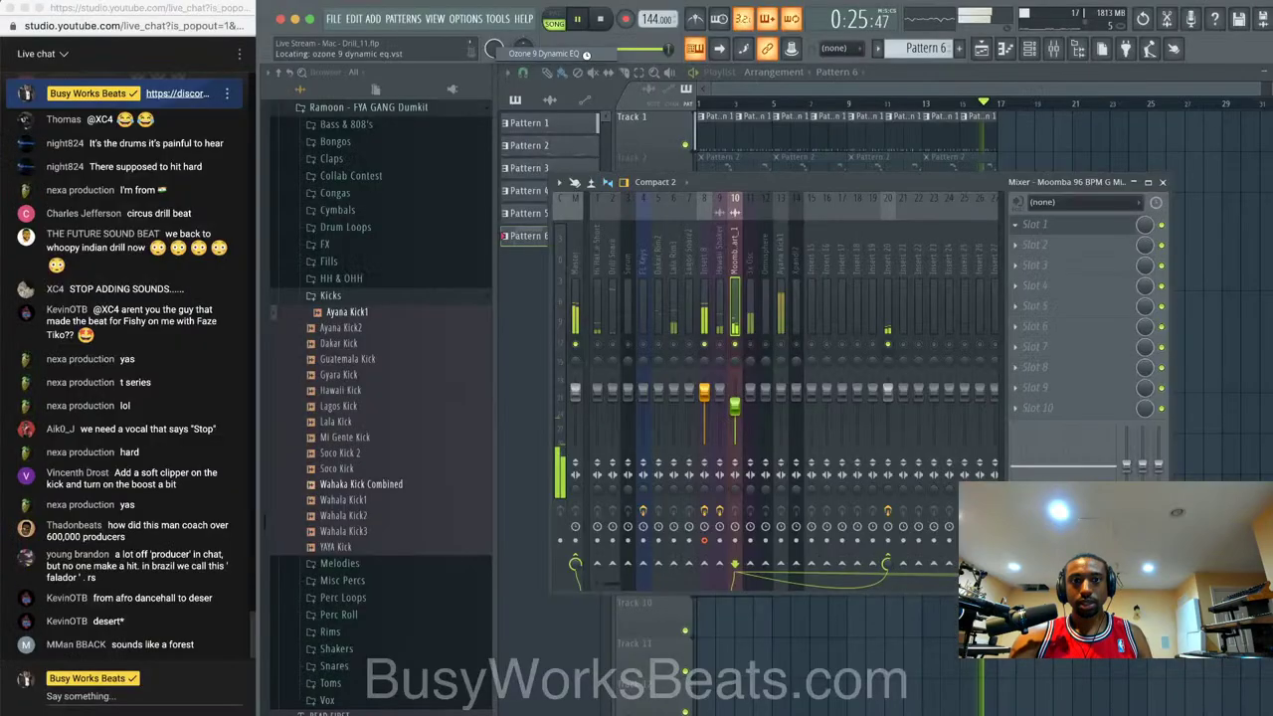
pyautogui.moveTo(508, 139); pyautogui.dragTo(808, 169)
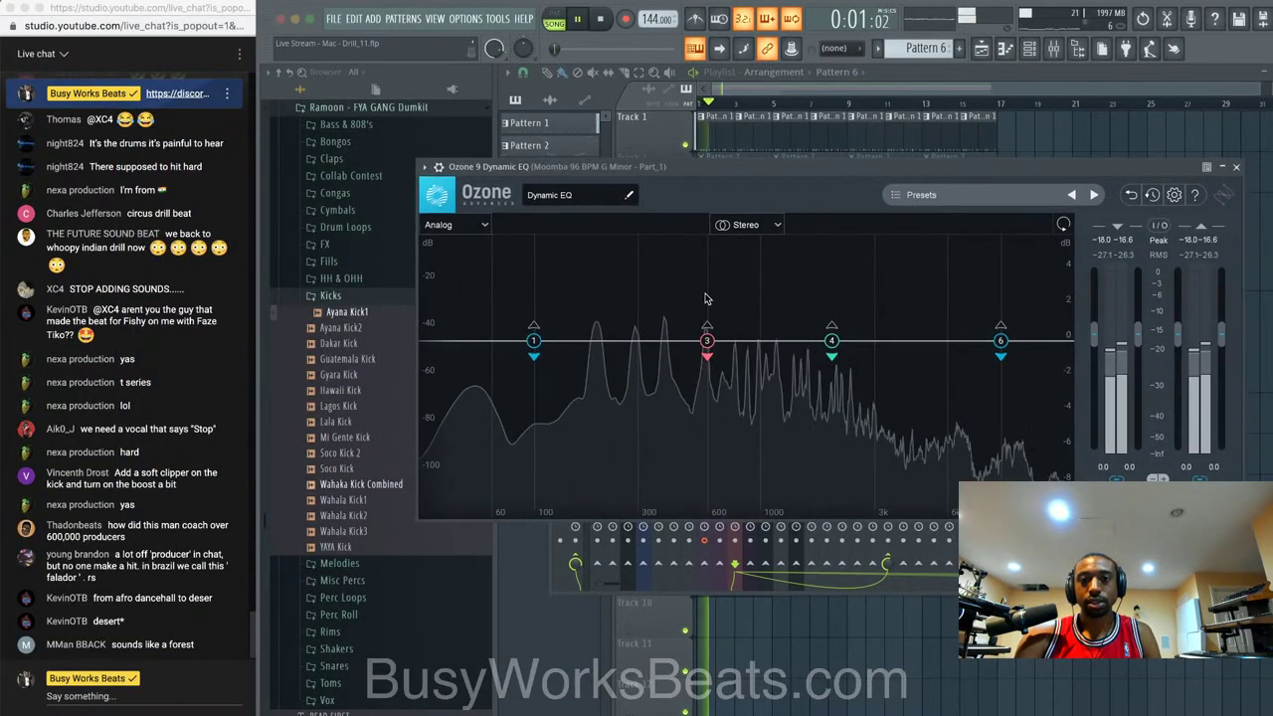
# - Cut Dynamic EQ band 3 by 4.1 dB at 254 Hz with a -47.6 dB threshold, and dip band 2 at a slightly higher frequency
pyautogui.click(706, 341)
pyautogui.moveTo(706, 341); pyautogui.dragTo(626, 427)
pyautogui.moveTo(654, 470); pyautogui.dragTo(653, 479)
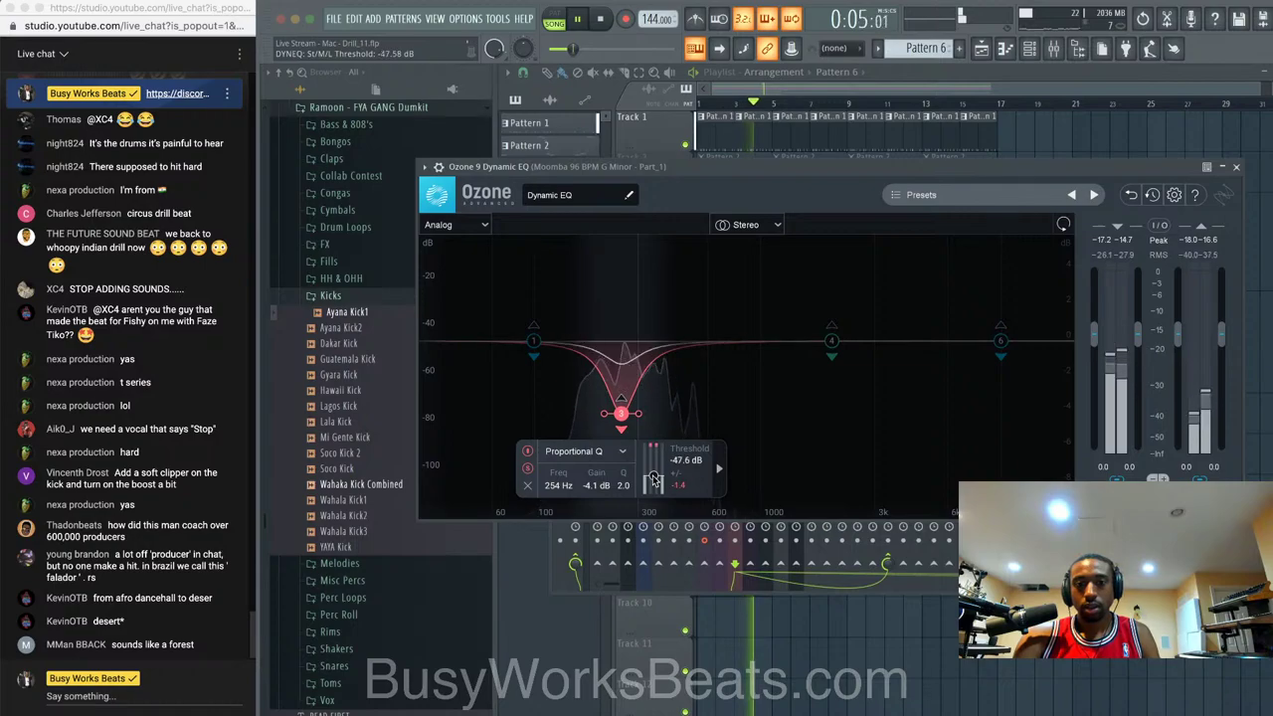
pyautogui.moveTo(800, 341); pyautogui.dragTo(681, 394)
pyautogui.click(588, 299)
pyautogui.moveTo(714, 449); pyautogui.dragTo(714, 457)
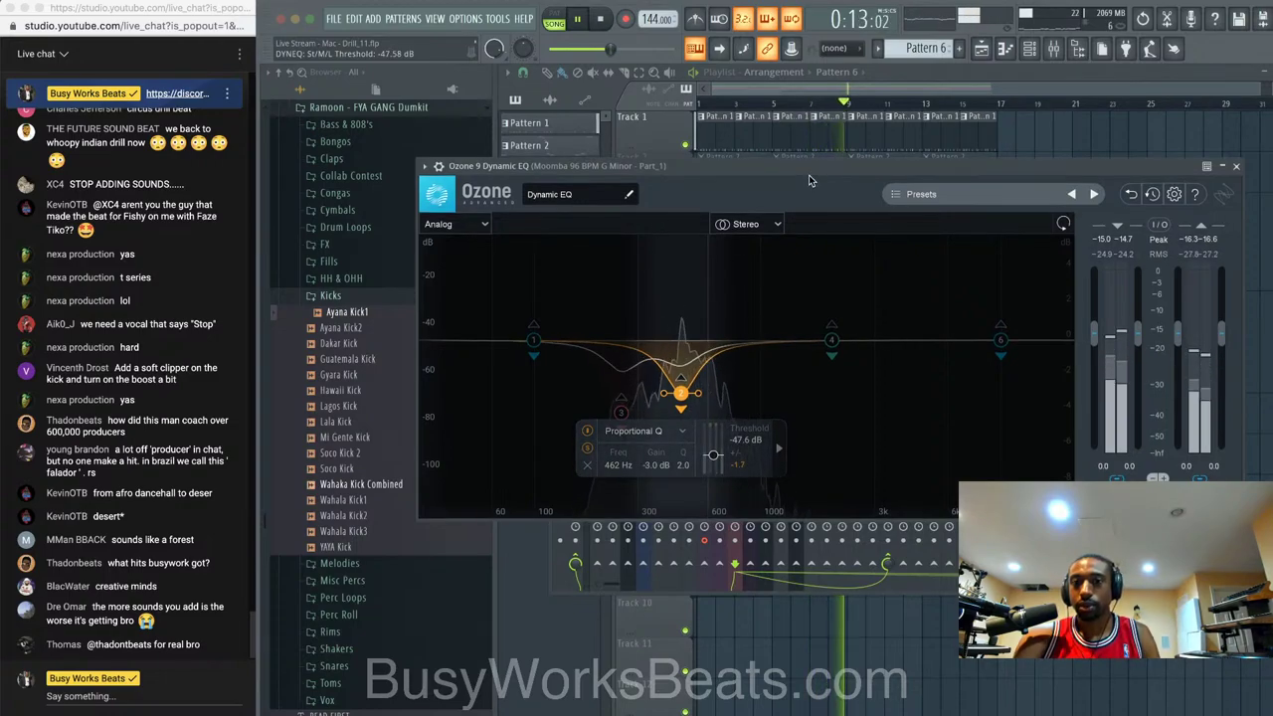
pyautogui.click(1236, 166)
# - Add Fruity Parametric EQ 2 to the second effect slot of the Moomba mixer track
pyautogui.click(1034, 249)
pyautogui.moveTo(1034, 263)
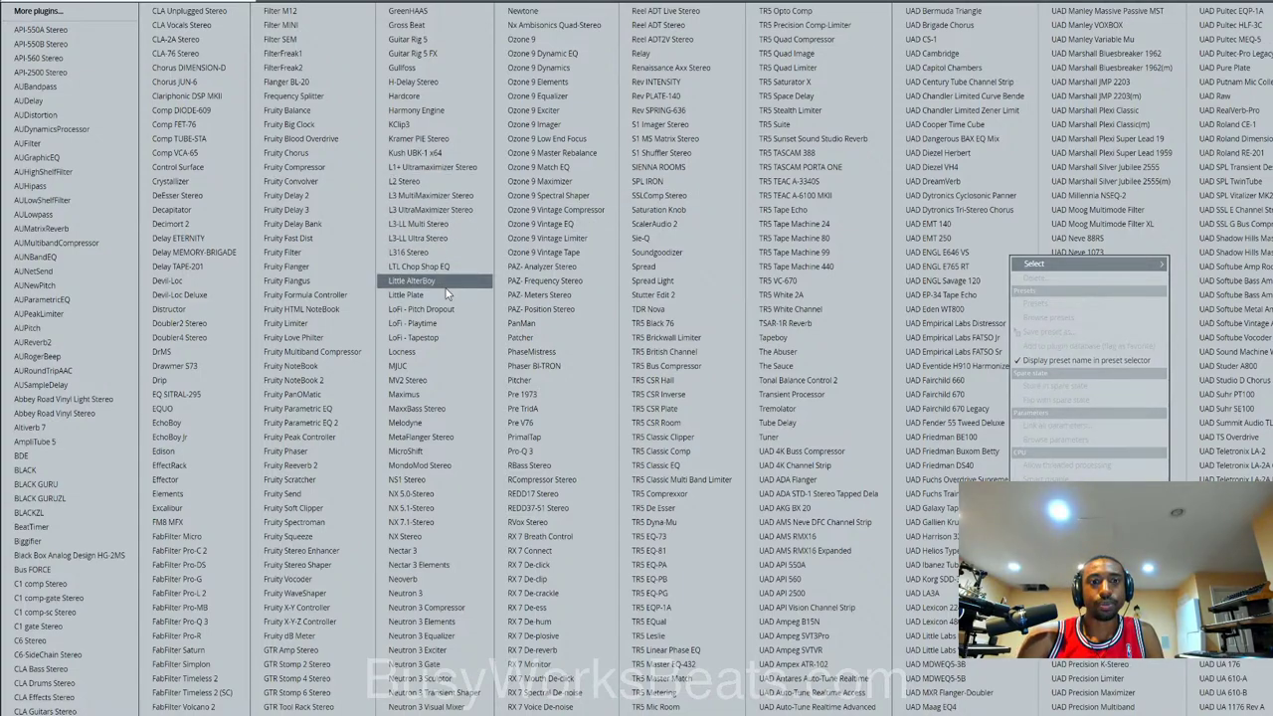
pyautogui.click(302, 423)
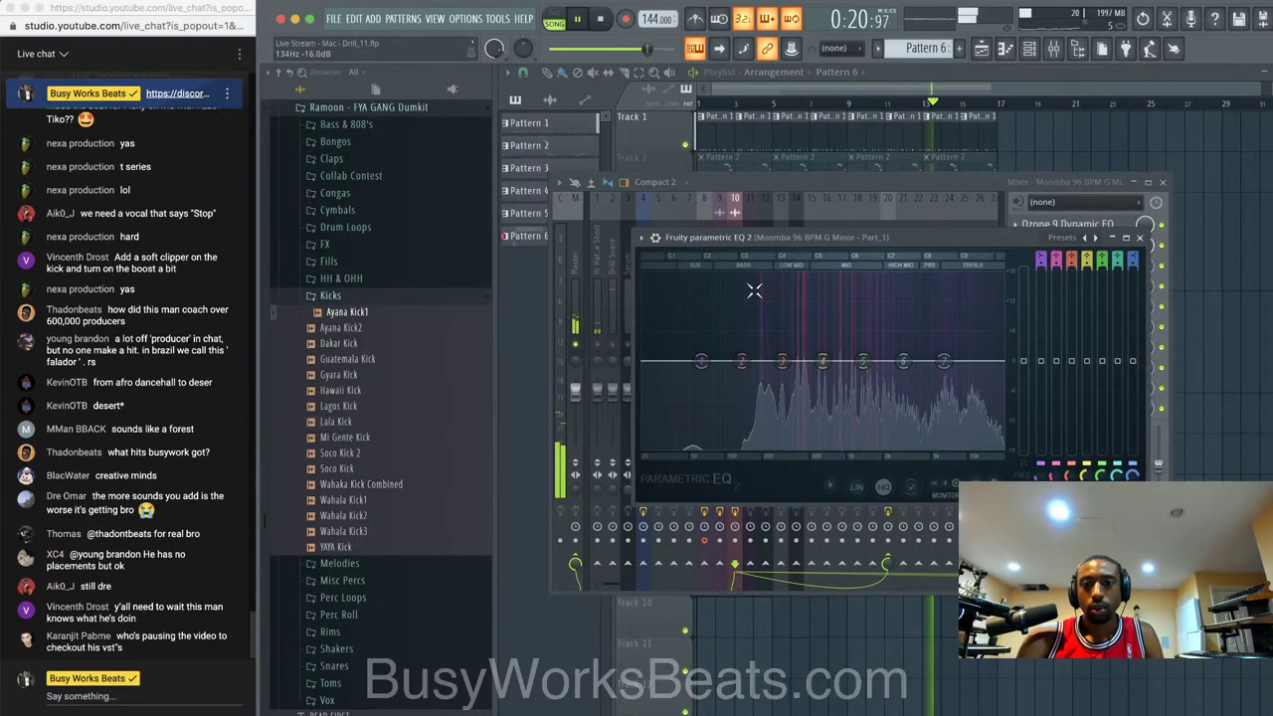
# - Try a high-pass filter on band 1 moved up into the mids, and raise the Moomba fader to 91%
pyautogui.moveTo(1041, 260); pyautogui.dragTo(1041, 273)
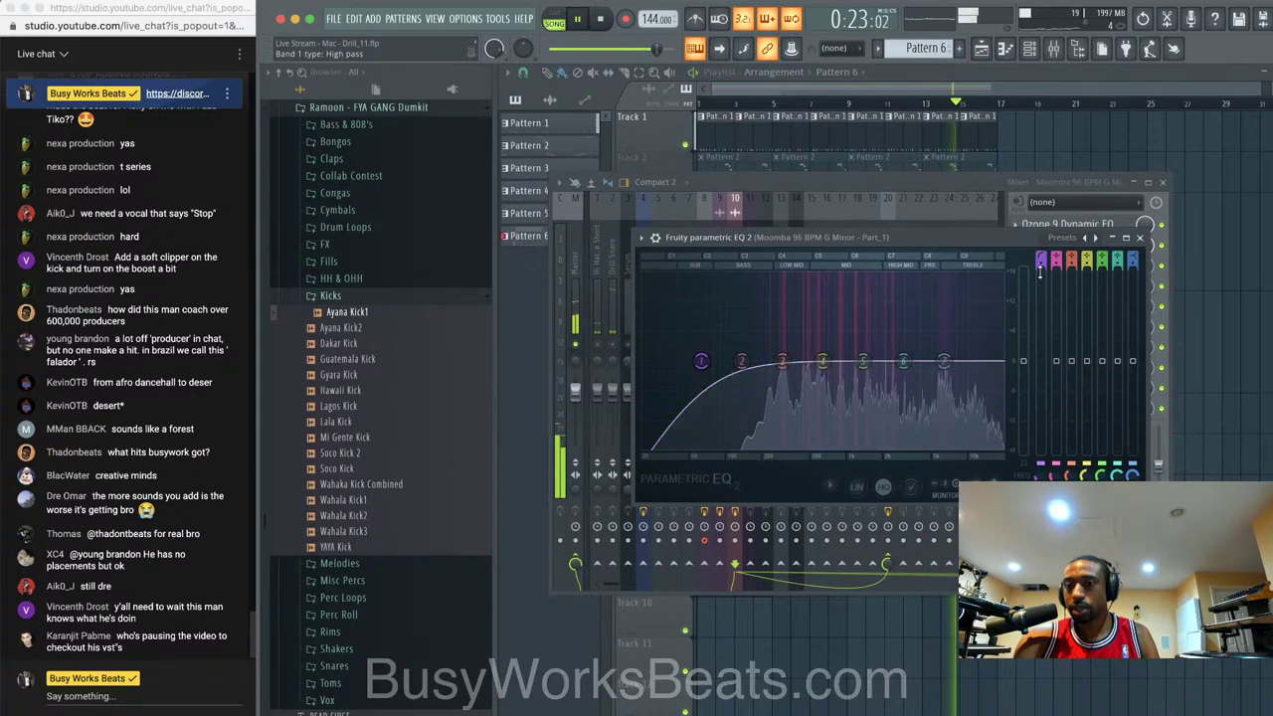
pyautogui.moveTo(702, 361); pyautogui.dragTo(873, 360)
pyautogui.click(1140, 239)
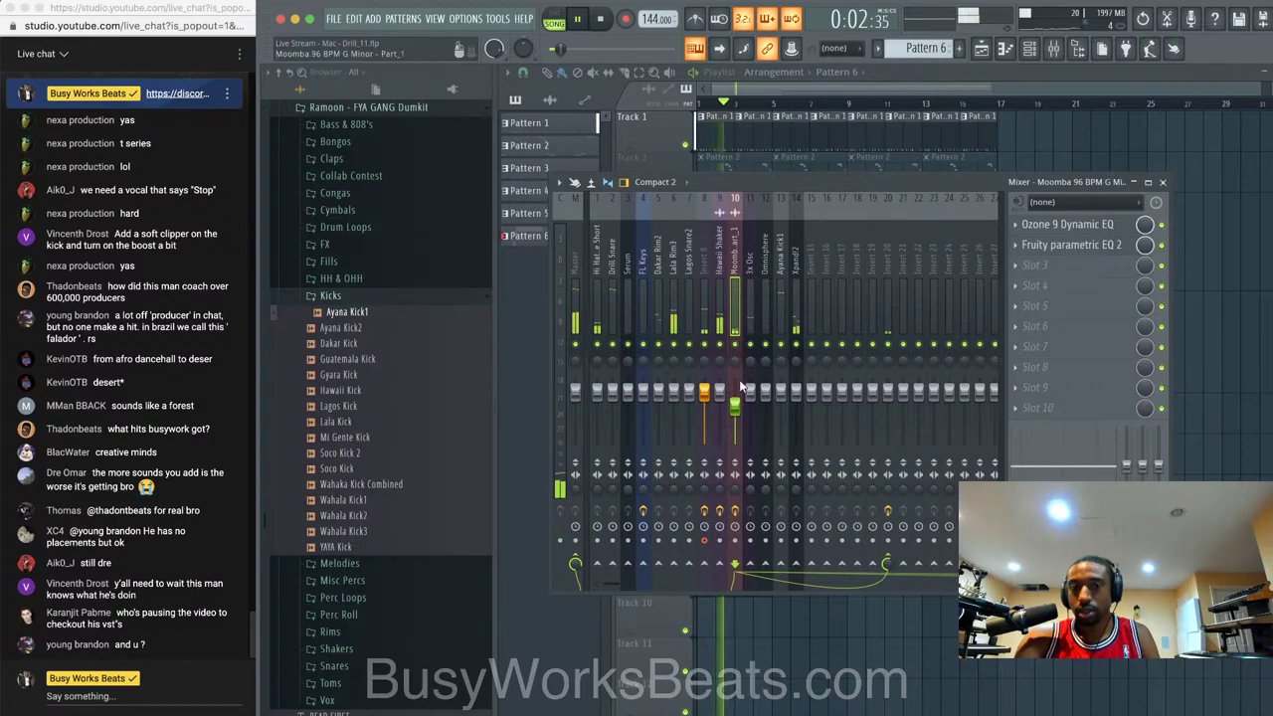
pyautogui.moveTo(734, 403); pyautogui.dragTo(734, 396)
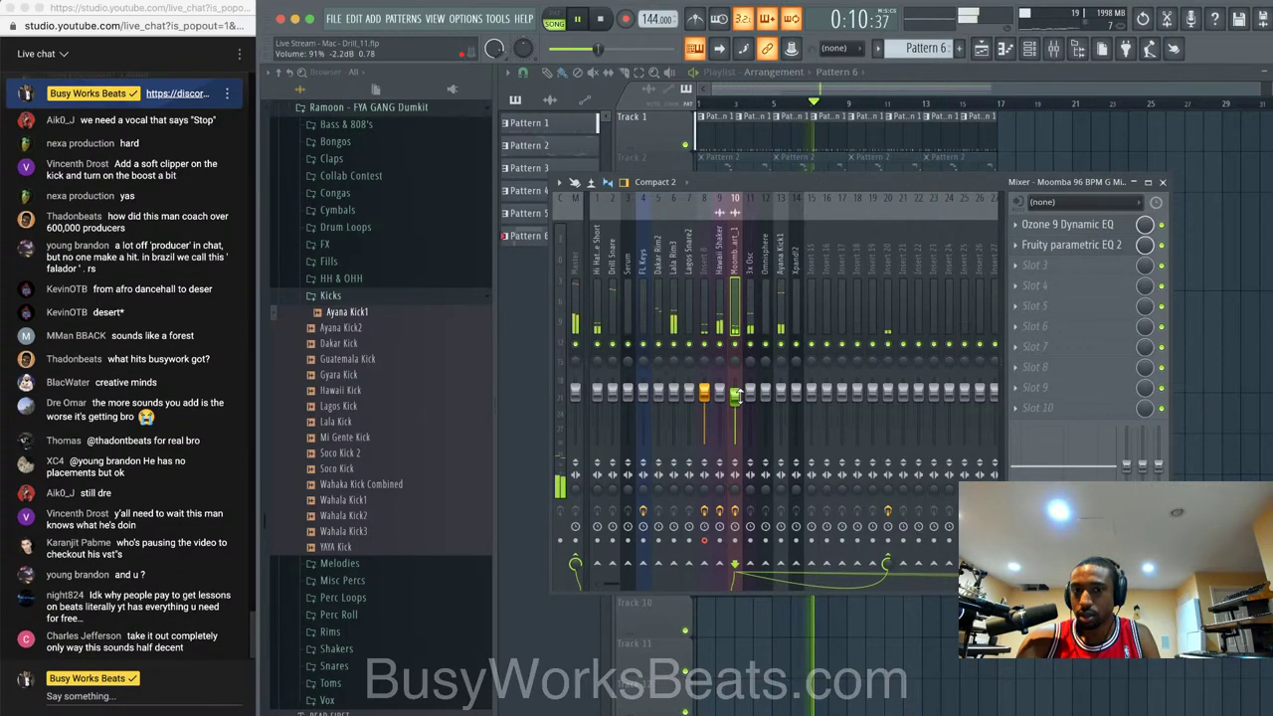
# - Stop playback and reset the Moomba track's Fruity Parametric EQ 2 to the Default preset
pyautogui.click(1092, 245)
pyautogui.press('space')
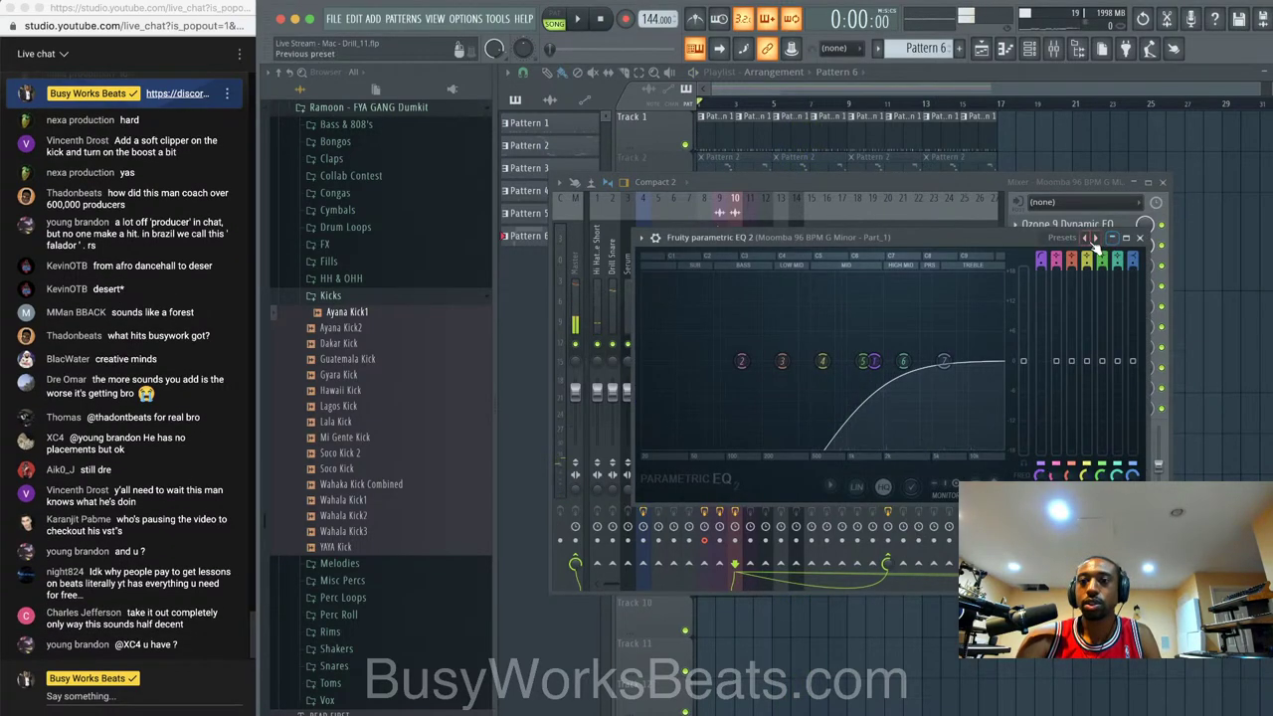
pyautogui.click(1069, 242)
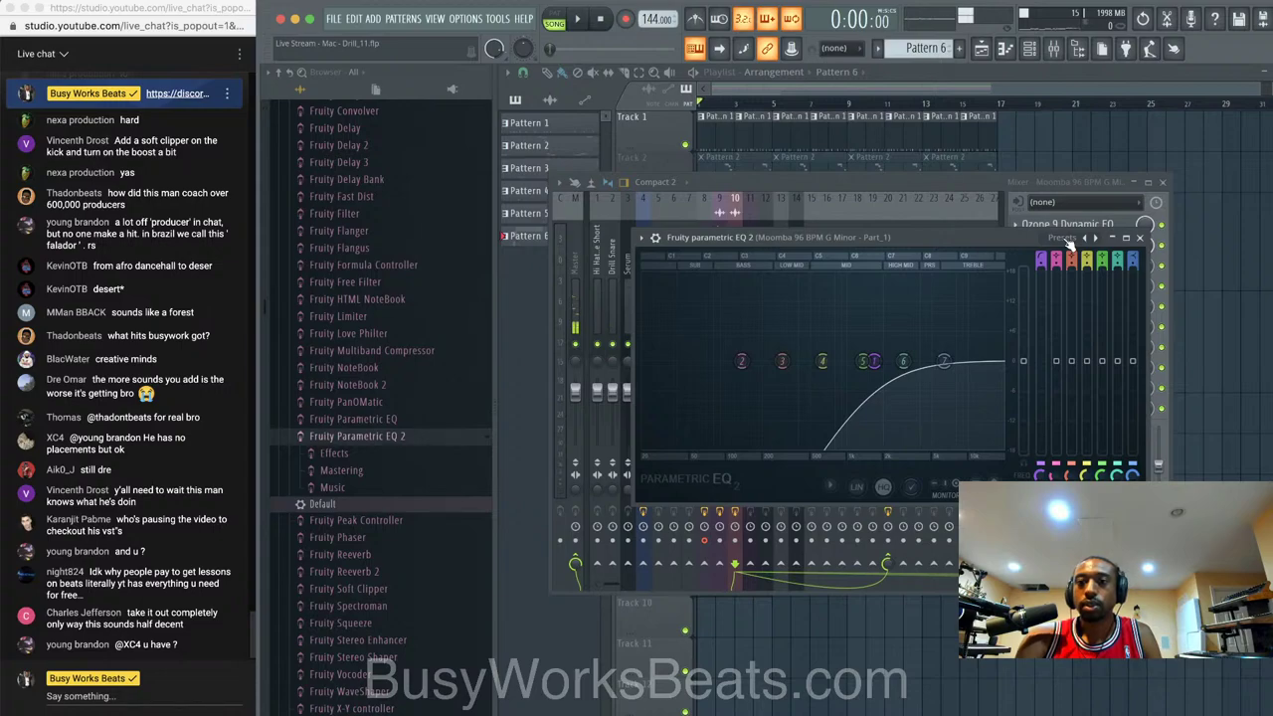
pyautogui.click(1069, 242)
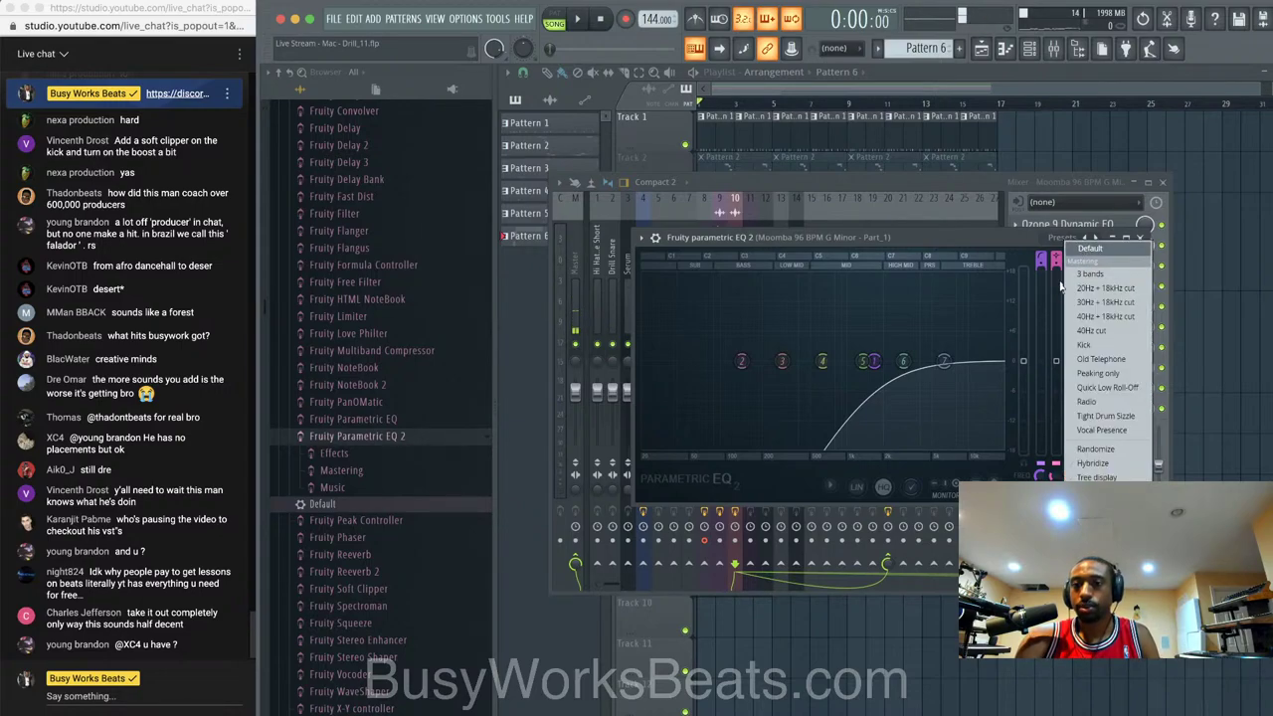
pyautogui.click(1092, 249)
# - Shelve off the Moomba melody's lows with band 1 at about 143 Hz, -18 dB, and its highs with band 7 just below 1 kHz
pyautogui.moveTo(944, 361); pyautogui.dragTo(849, 443)
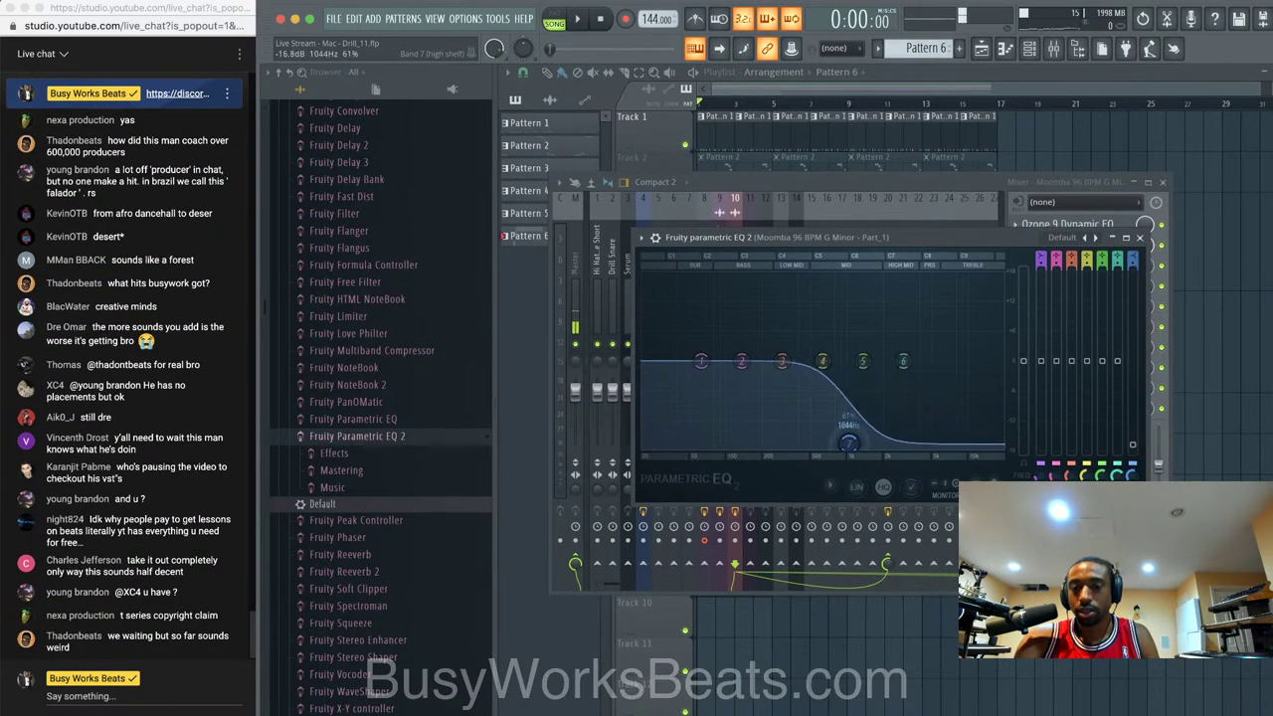
pyautogui.press('space')
pyautogui.moveTo(704, 365); pyautogui.dragTo(746, 448)
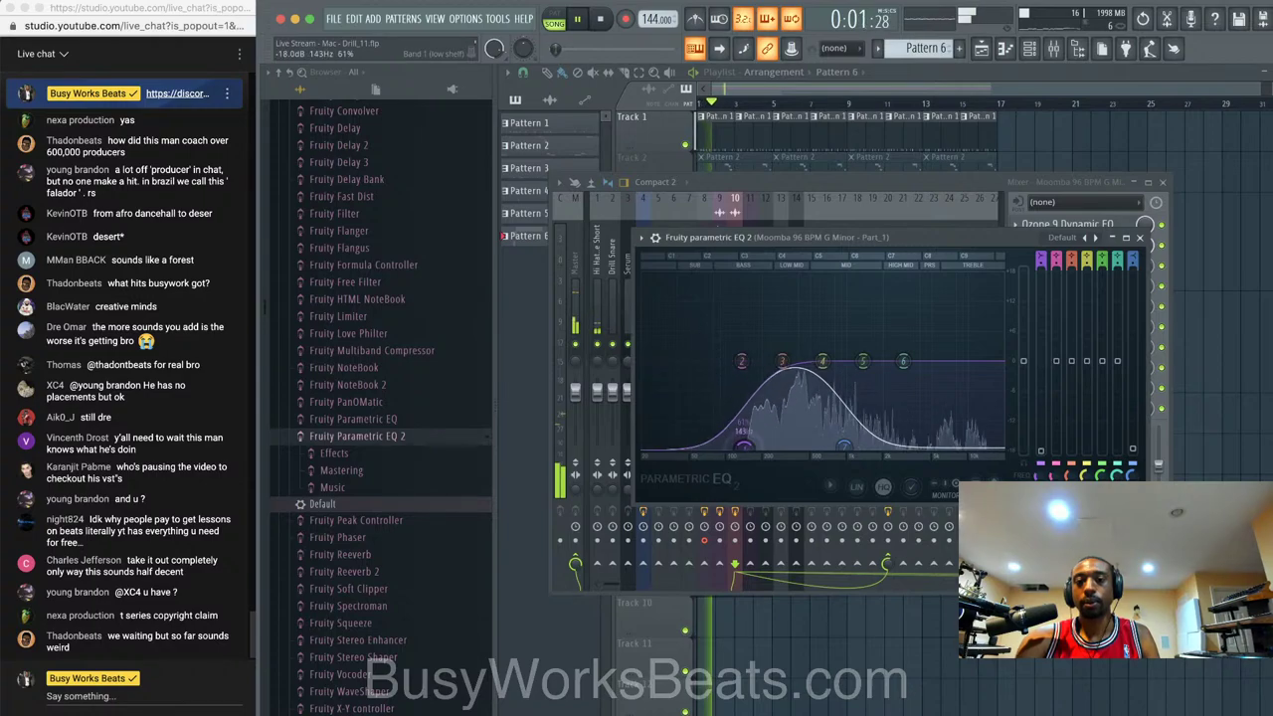
pyautogui.moveTo(852, 430); pyautogui.dragTo(840, 433)
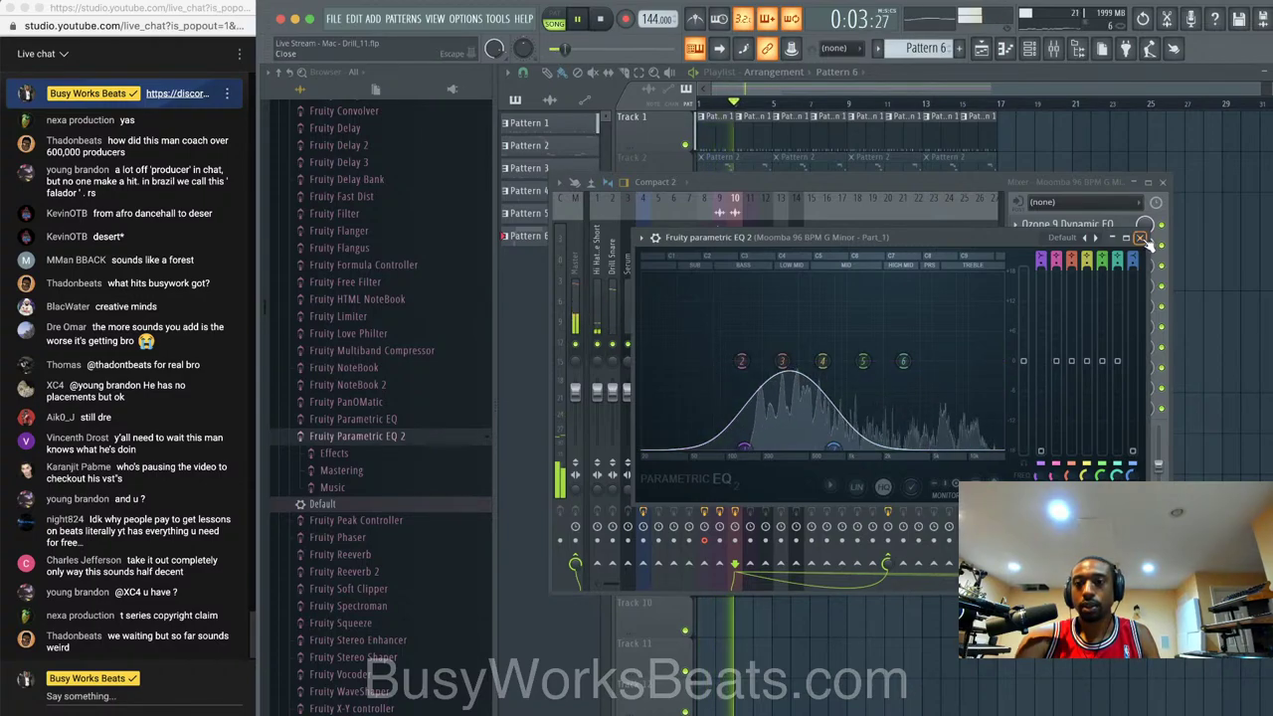
pyautogui.click(1140, 238)
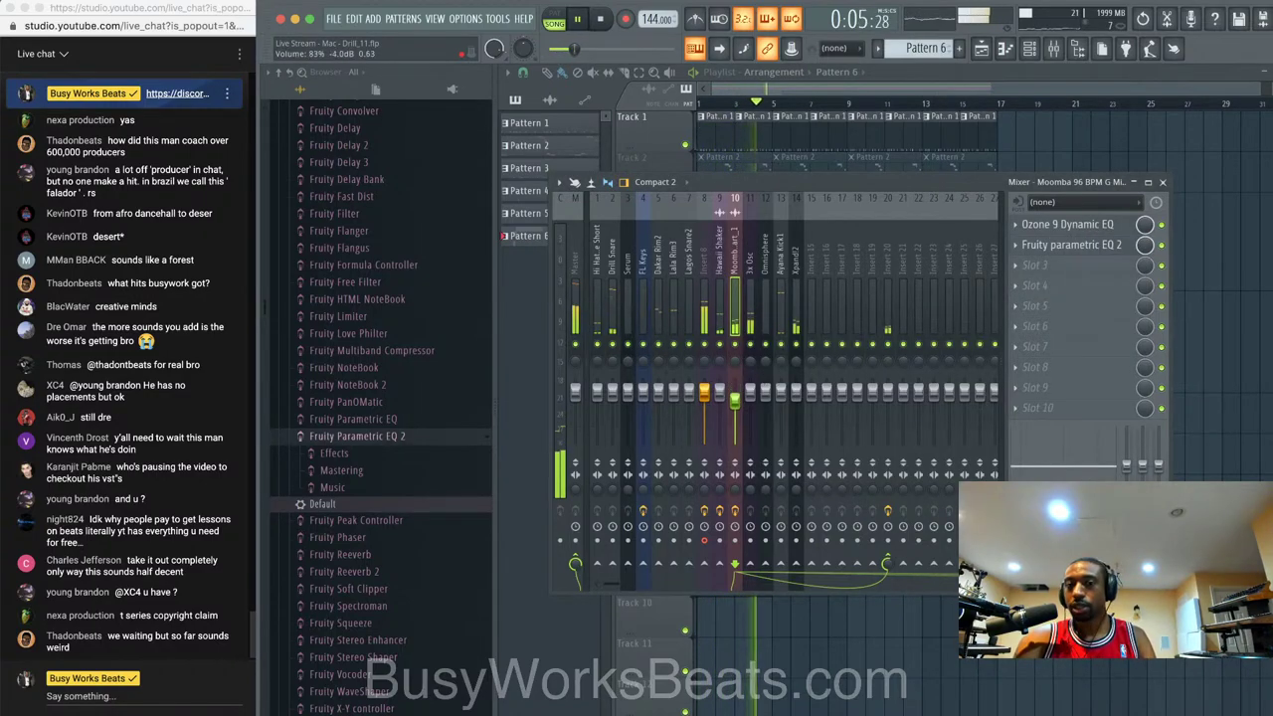
# - Lower the fader of the Moomba mixer track and save a new project version
pyautogui.moveTo(734, 400); pyautogui.dragTo(734, 412)
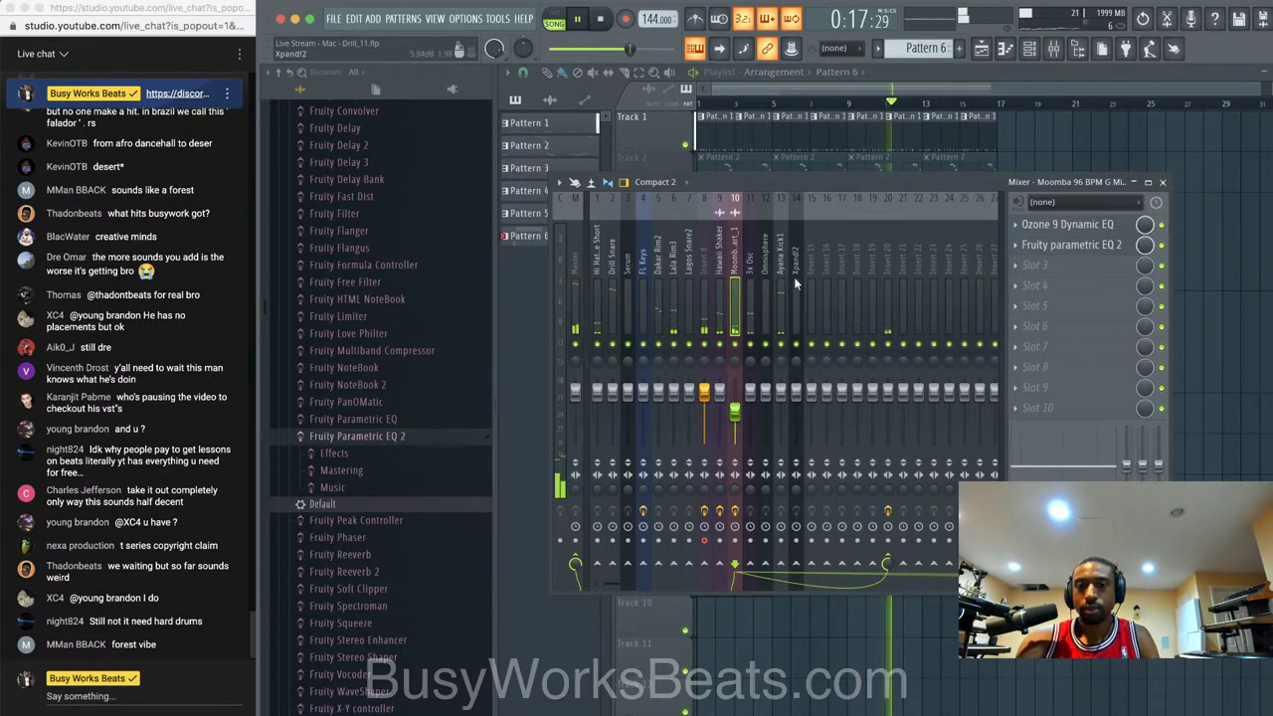
pyautogui.click(1162, 182)
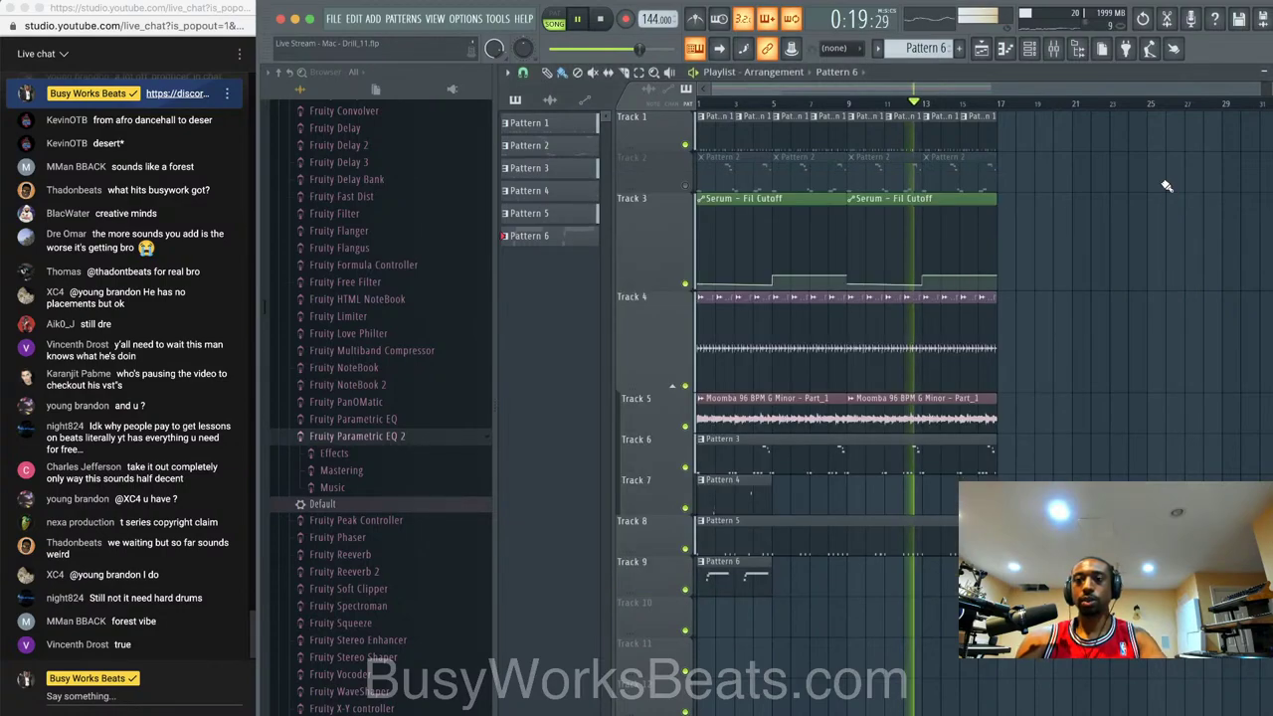
pyautogui.click(1053, 48)
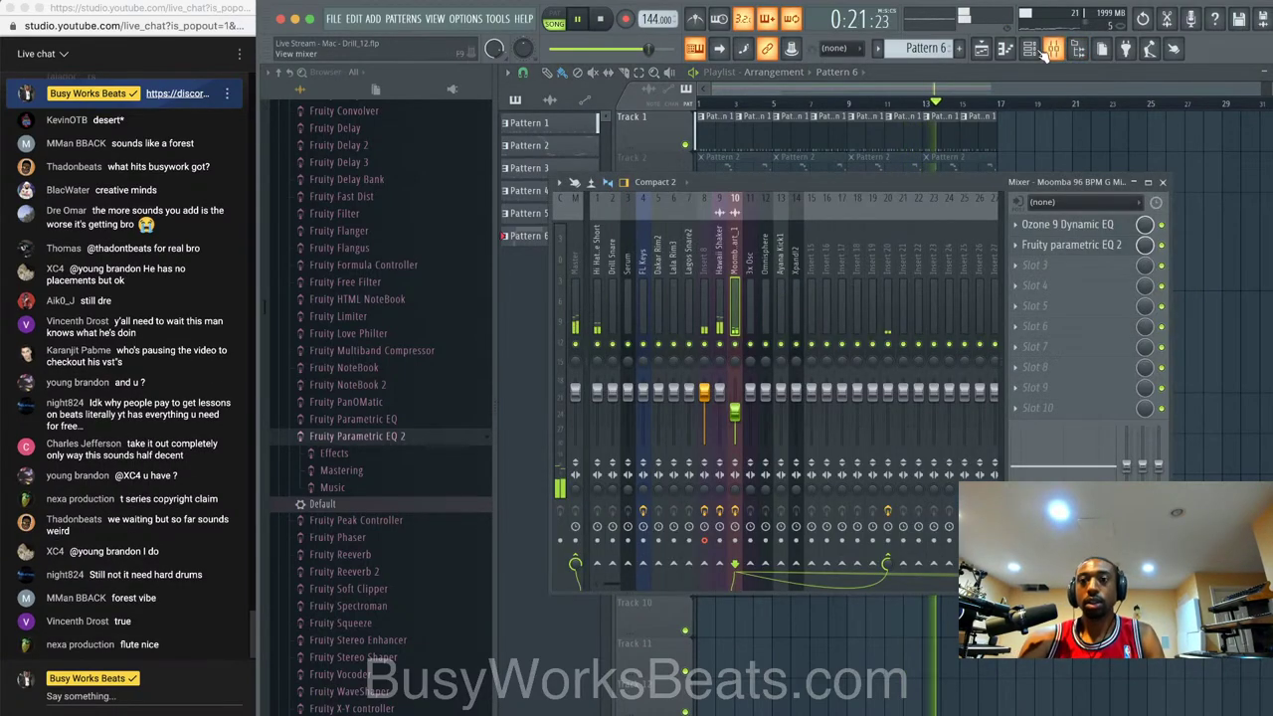
# - Examine the oscillator settings of the 3x Osc channel while the beat plays
pyautogui.click(1030, 52)
pyautogui.click(621, 259)
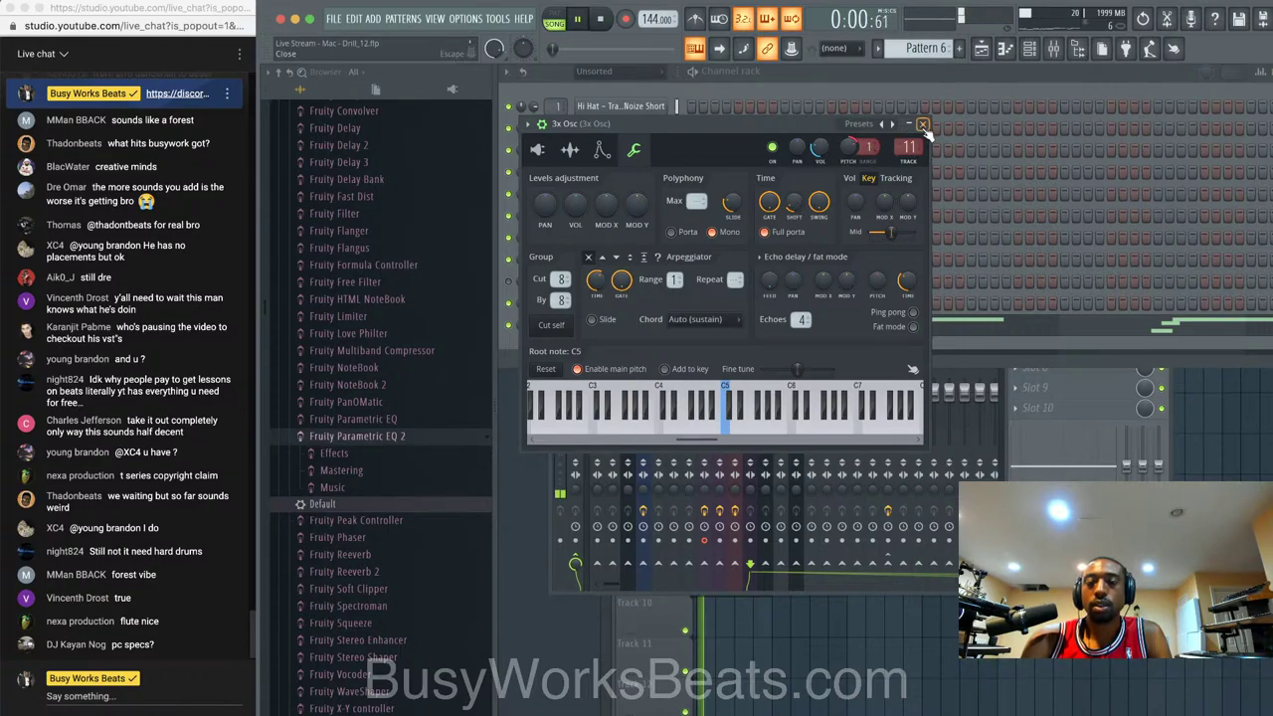
pyautogui.click(539, 151)
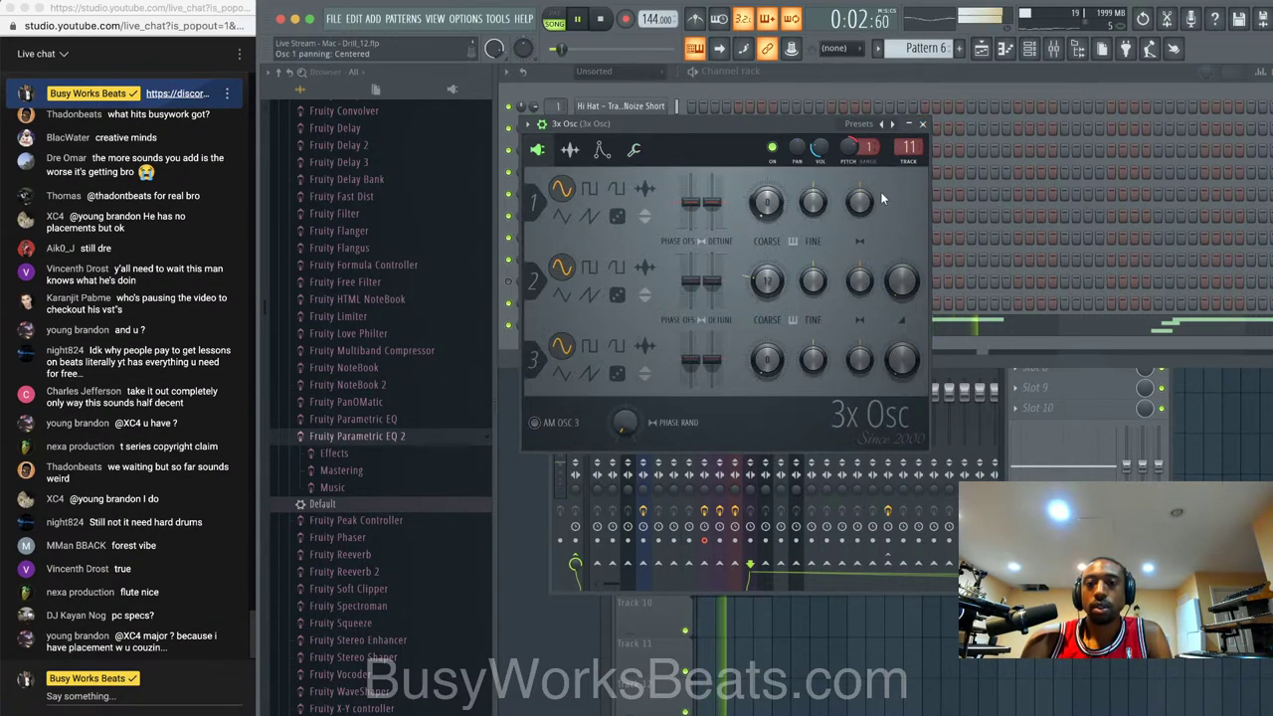
pyautogui.click(922, 123)
# - Review the 3x Osc notes of Pattern 3 in the piano roll and save a new project version
pyautogui.press('F5')
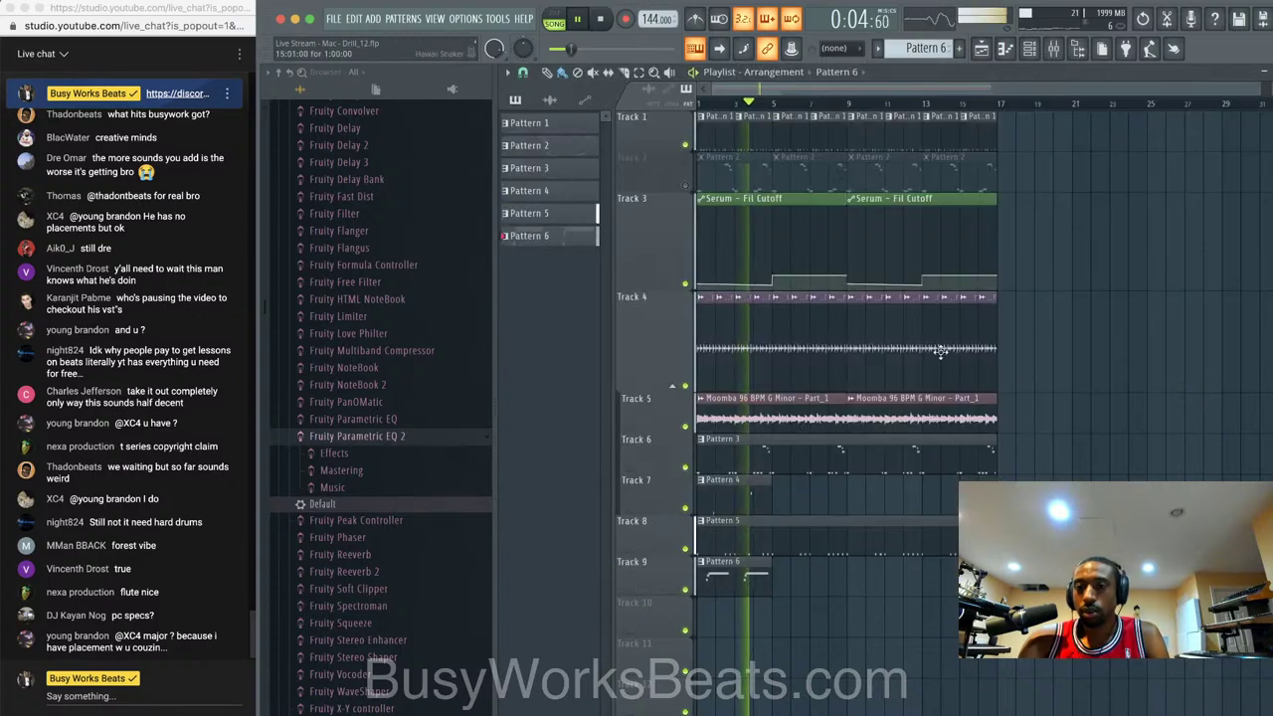
pyautogui.doubleClick(793, 461)
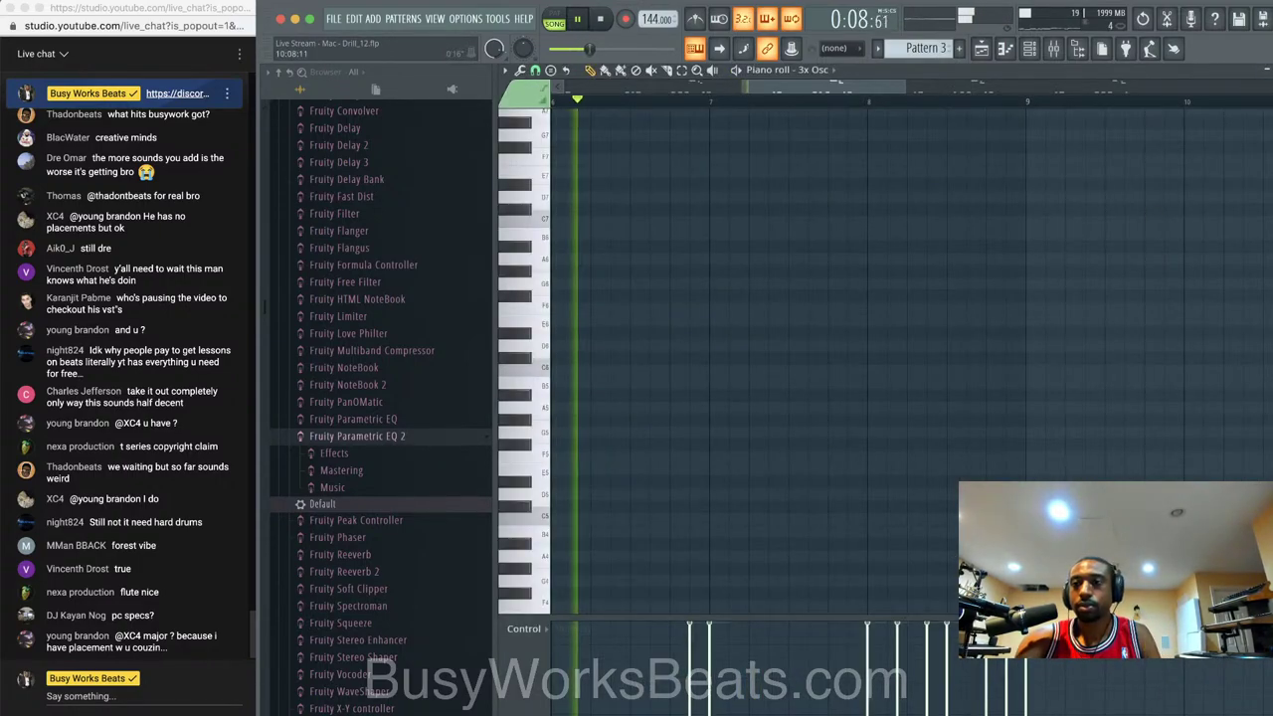
pyautogui.press('F7')
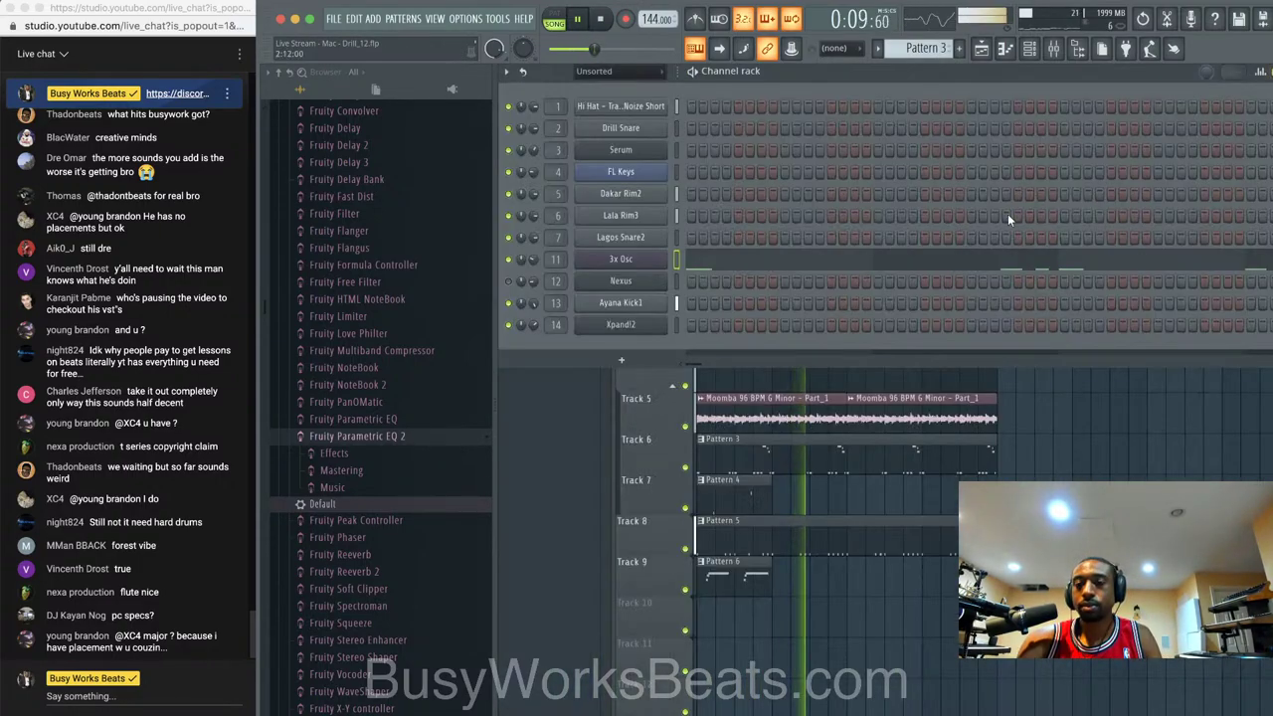
pyautogui.click(972, 261)
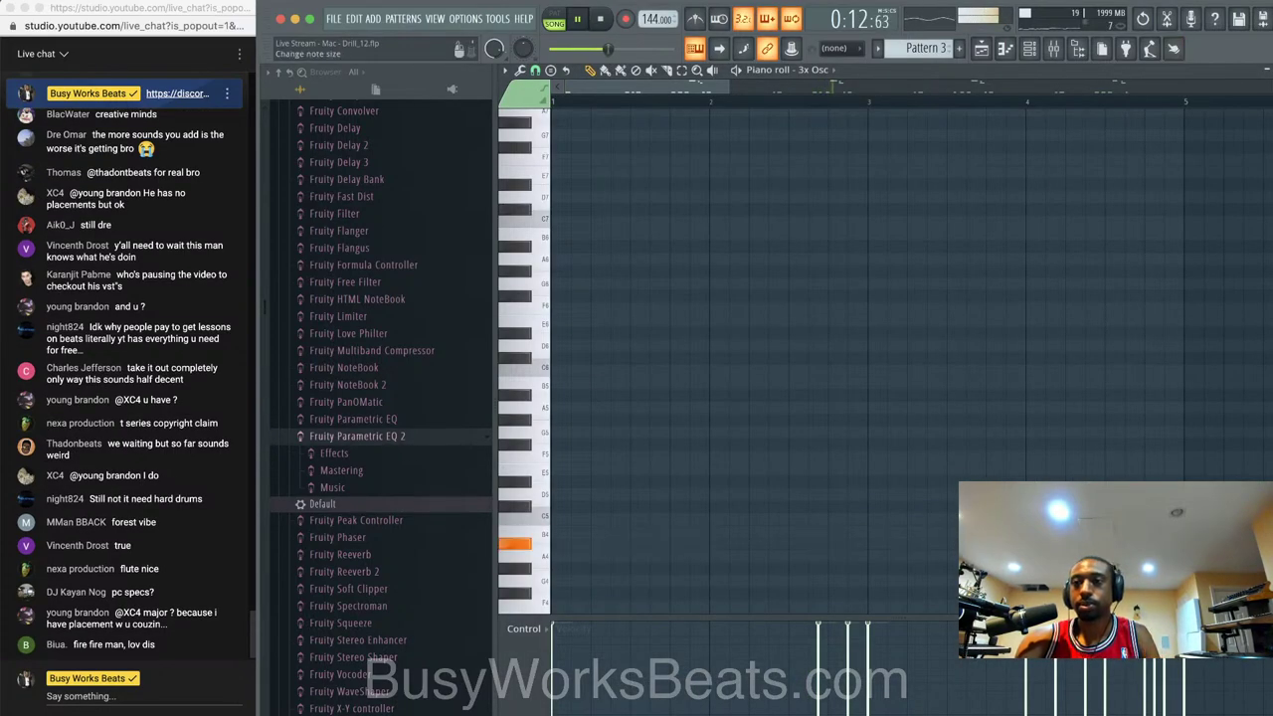
pyautogui.press('F7')
pyautogui.rightClick(1077, 399)
pyautogui.press('super+n')
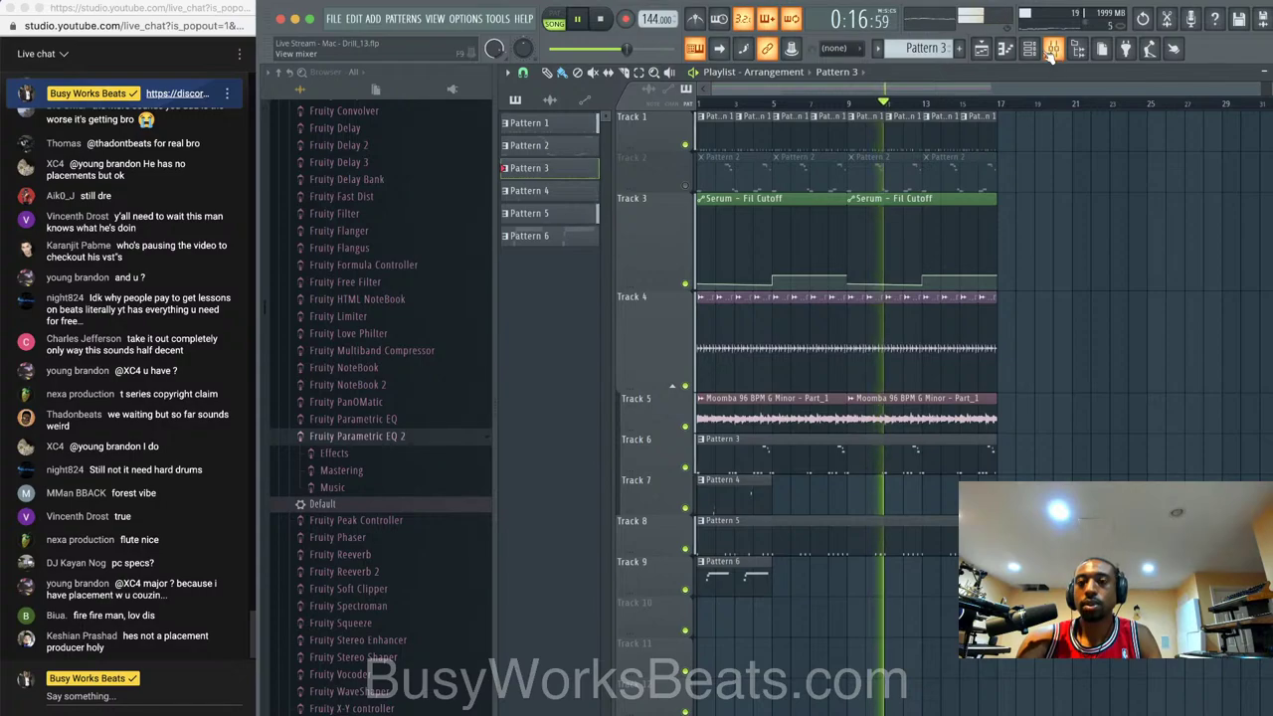
# - Restart the beat with Track 2 unmuted, delete its four Pattern 2 clips, and save a new project version
pyautogui.press('space')
pyautogui.press('space')
pyautogui.click(685, 186)
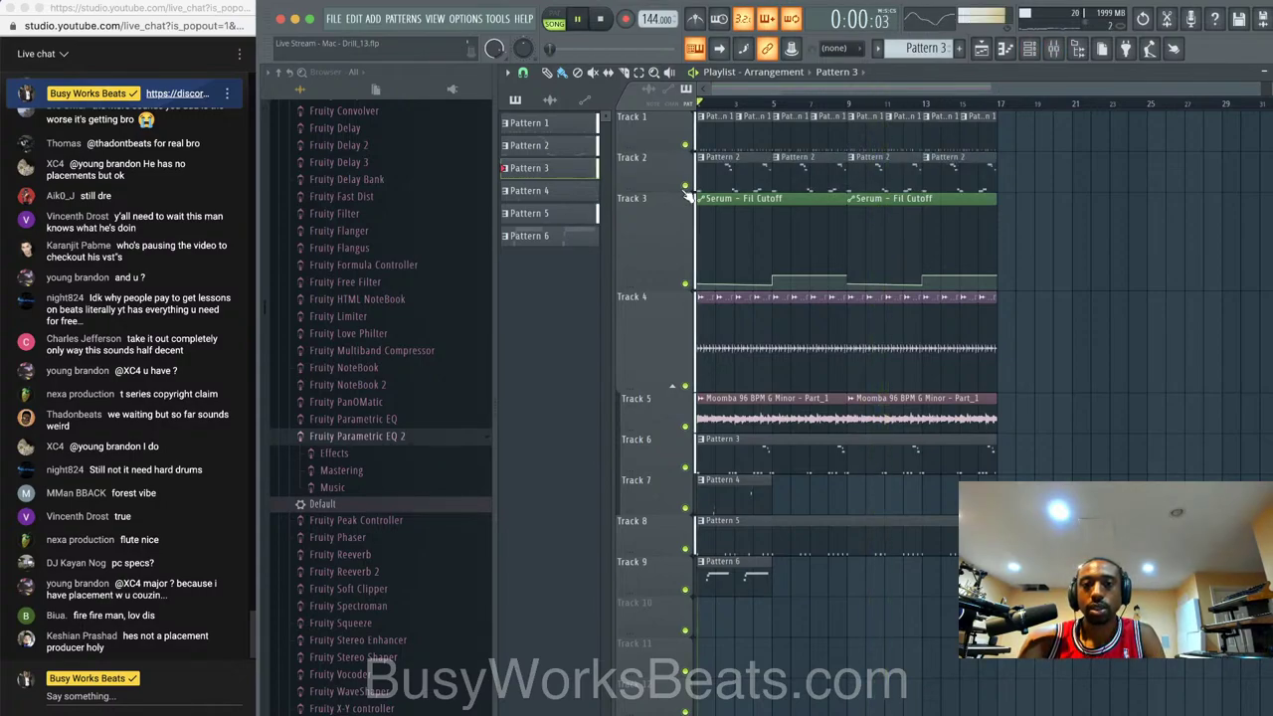
pyautogui.rightClick(736, 173)
pyautogui.rightClick(811, 175)
pyautogui.rightClick(885, 177)
pyautogui.rightClick(945, 177)
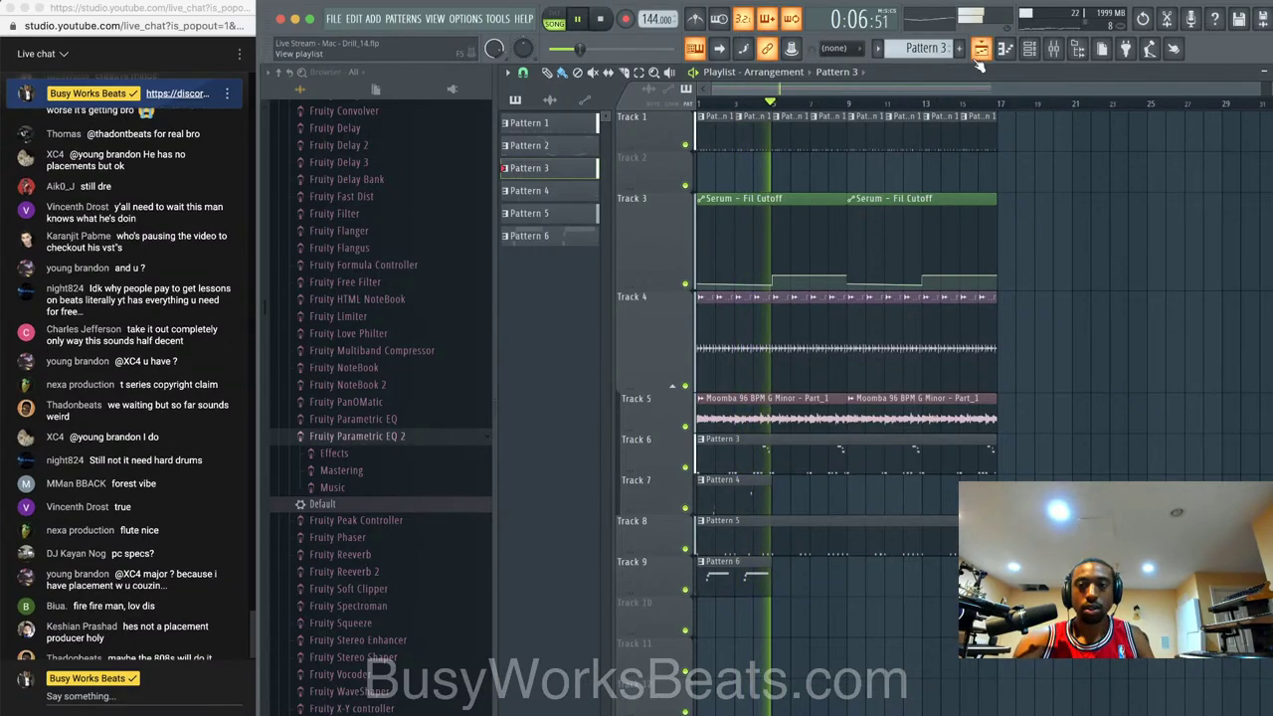
# - Select the Moomba melody's mixer track and raise its fader slightly while the beat plays
pyautogui.press('F6')
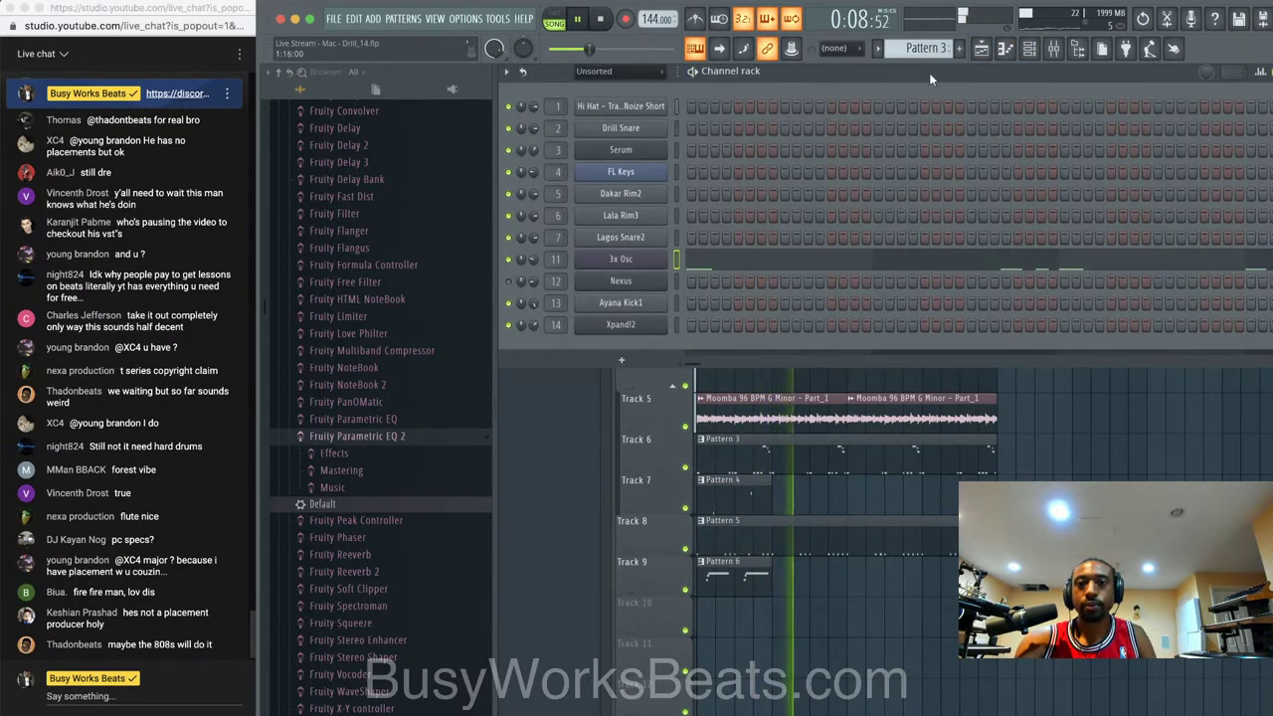
pyautogui.click(1056, 52)
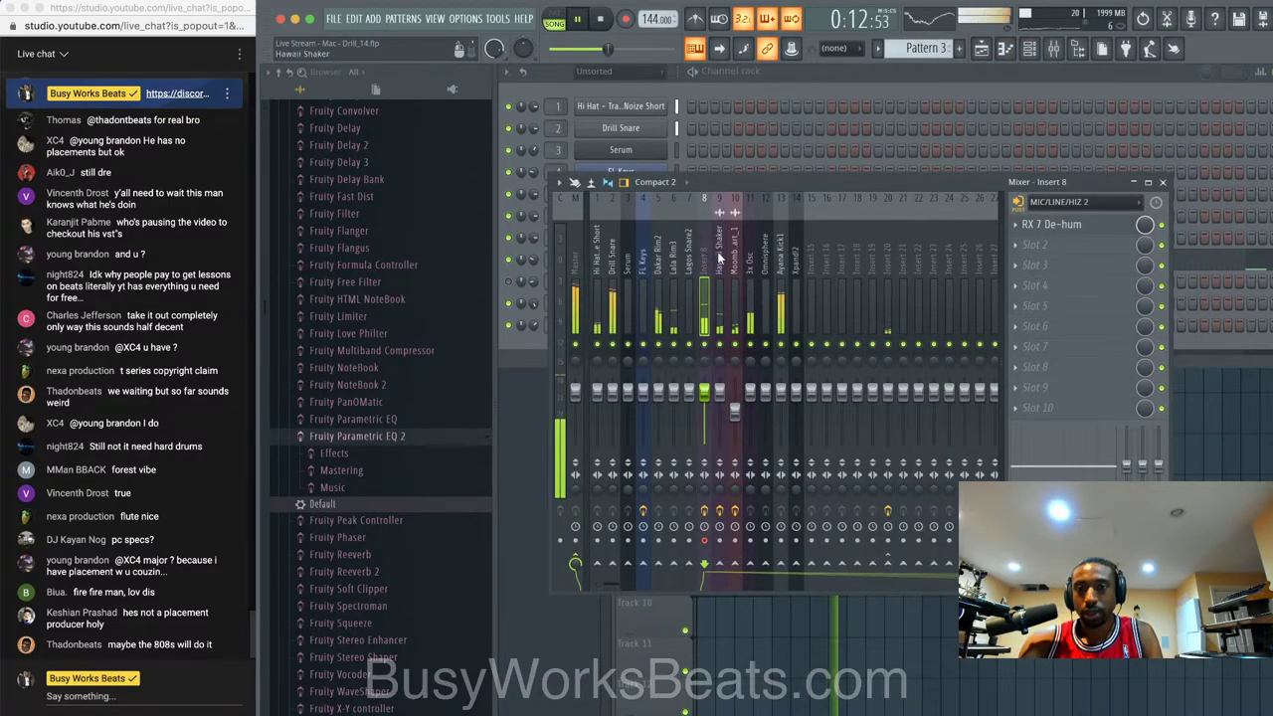
pyautogui.click(720, 261)
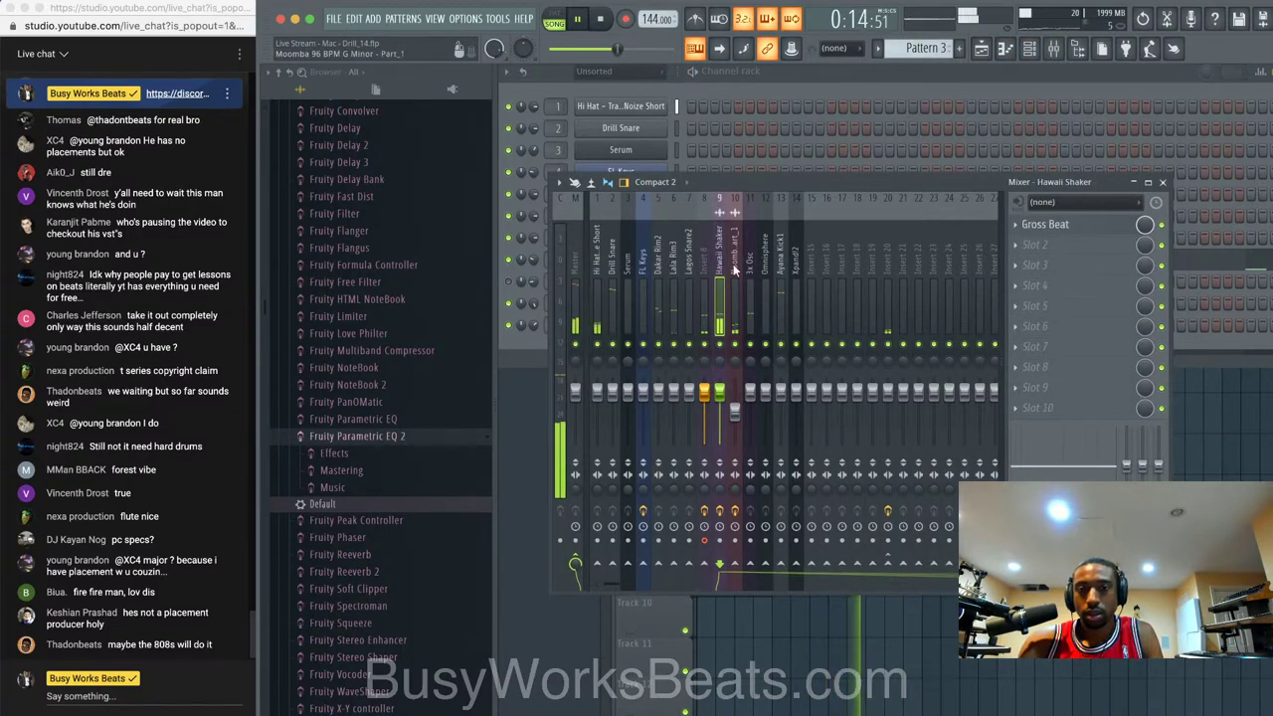
pyautogui.click(737, 270)
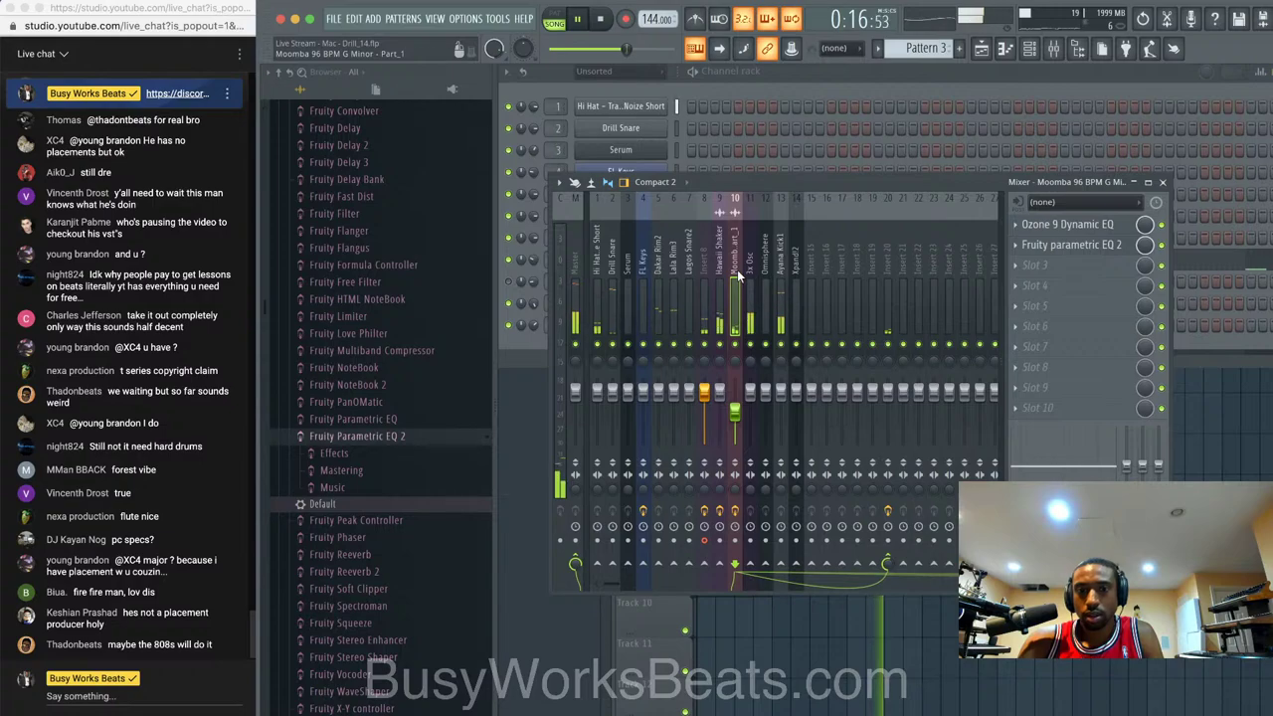
pyautogui.moveTo(736, 411); pyautogui.dragTo(735, 405)
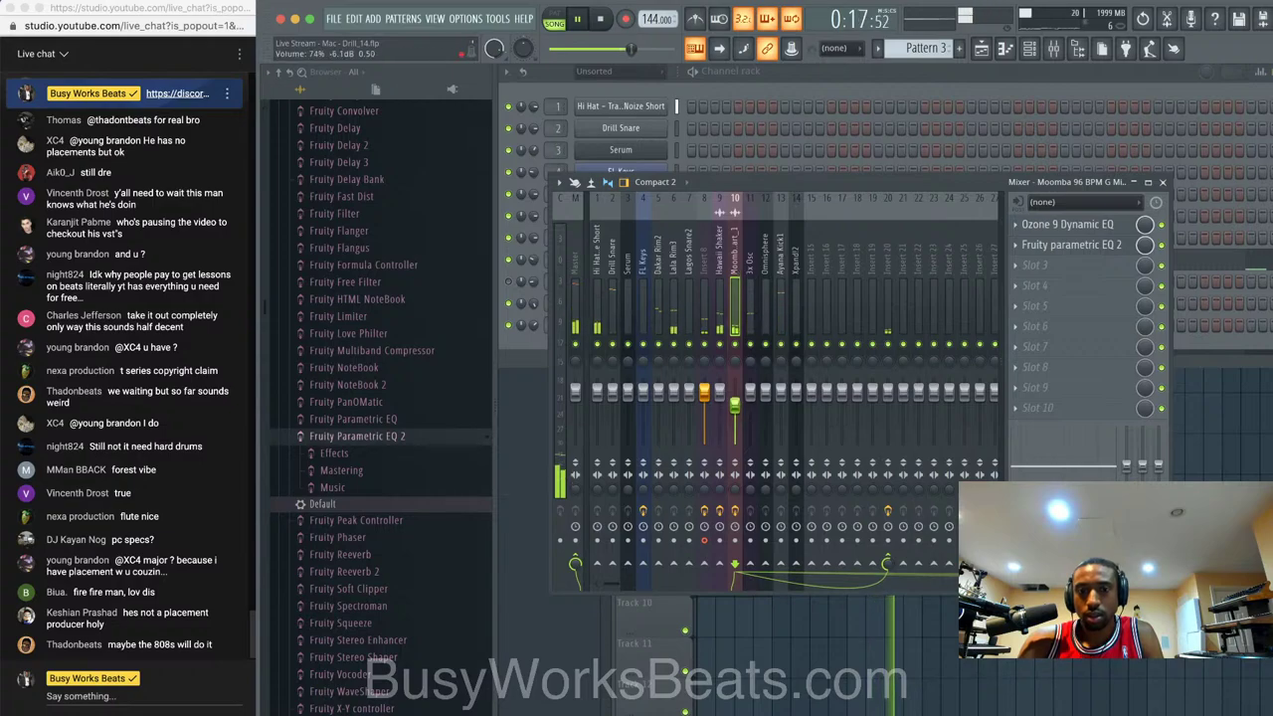
# - Load Gross Beat on the Moomba mixer track with the Momentary preset's 1/2 Speed time slot, and raise the track's fader
pyautogui.click(1104, 273)
pyautogui.click(448, 31)
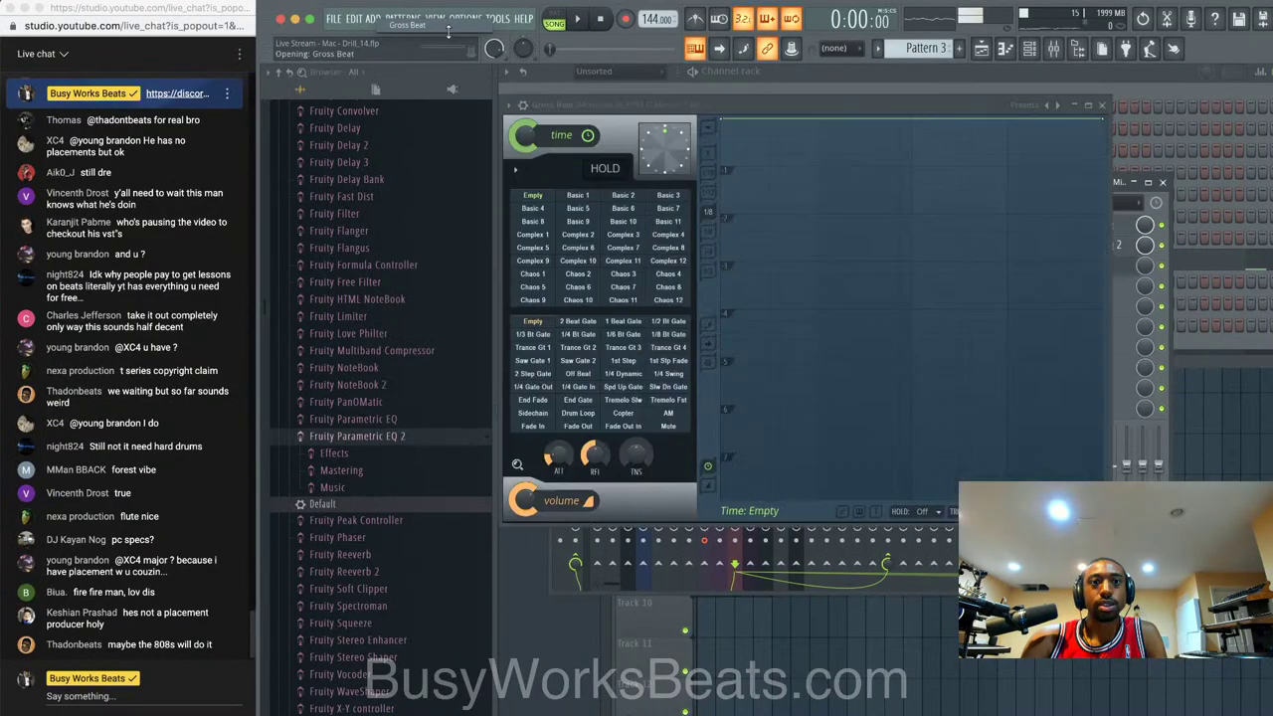
pyautogui.click(1025, 105)
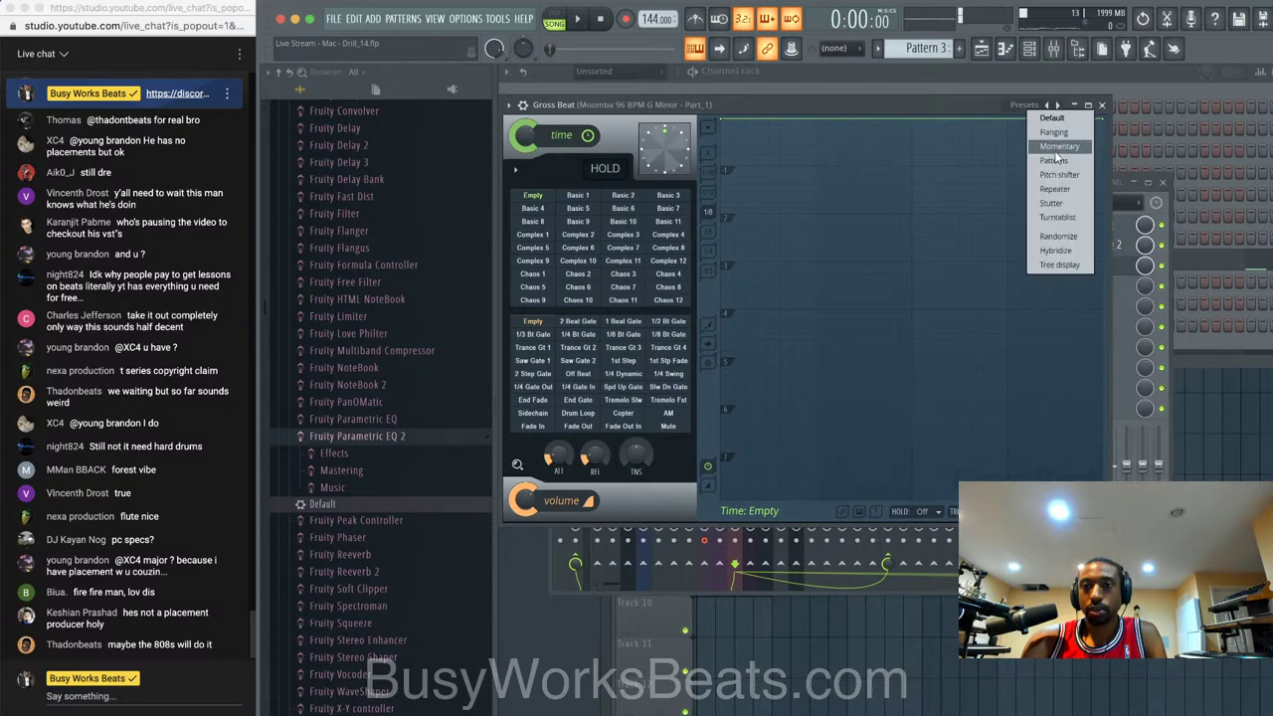
pyautogui.click(1057, 161)
pyautogui.click(1034, 107)
pyautogui.click(1044, 141)
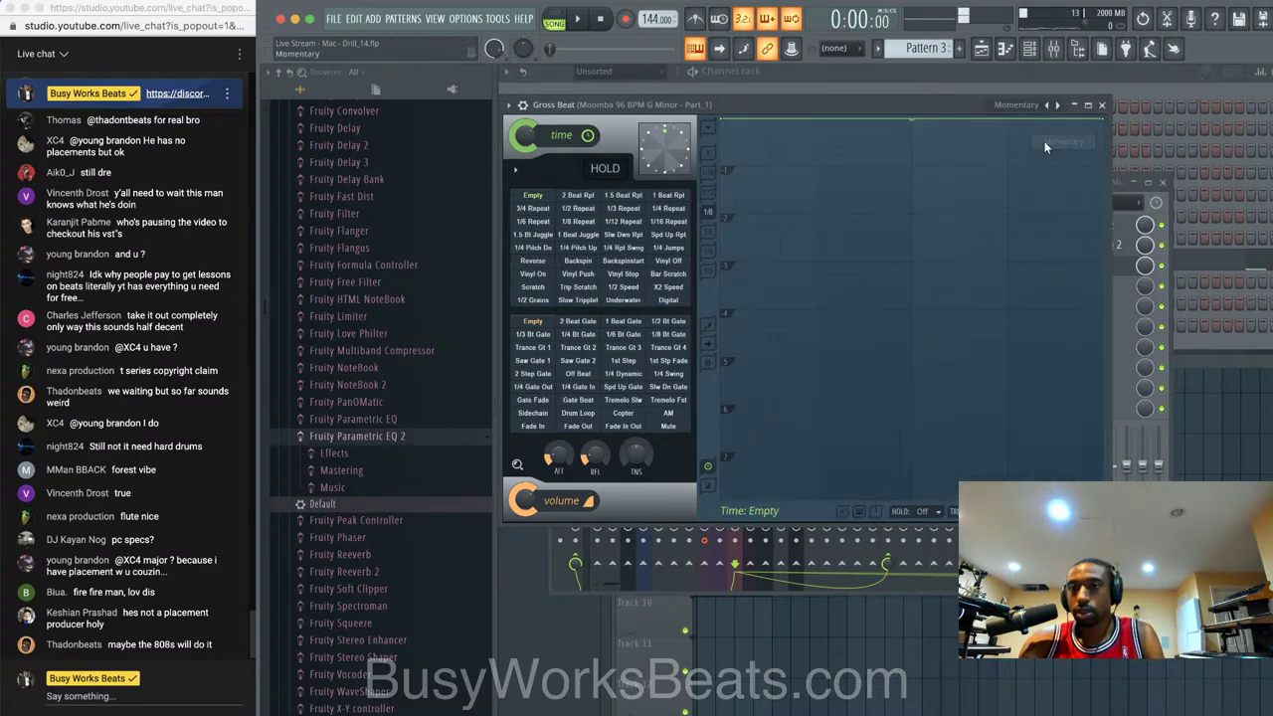
pyautogui.click(623, 289)
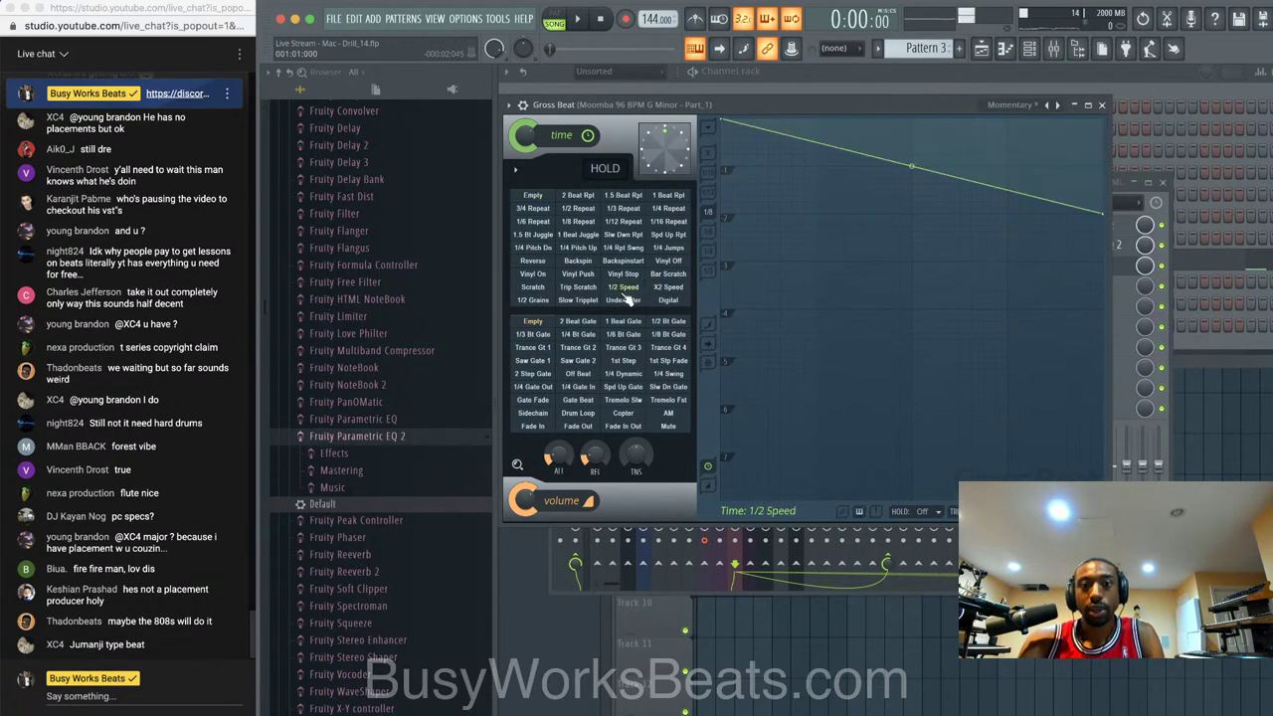
pyautogui.click(1103, 106)
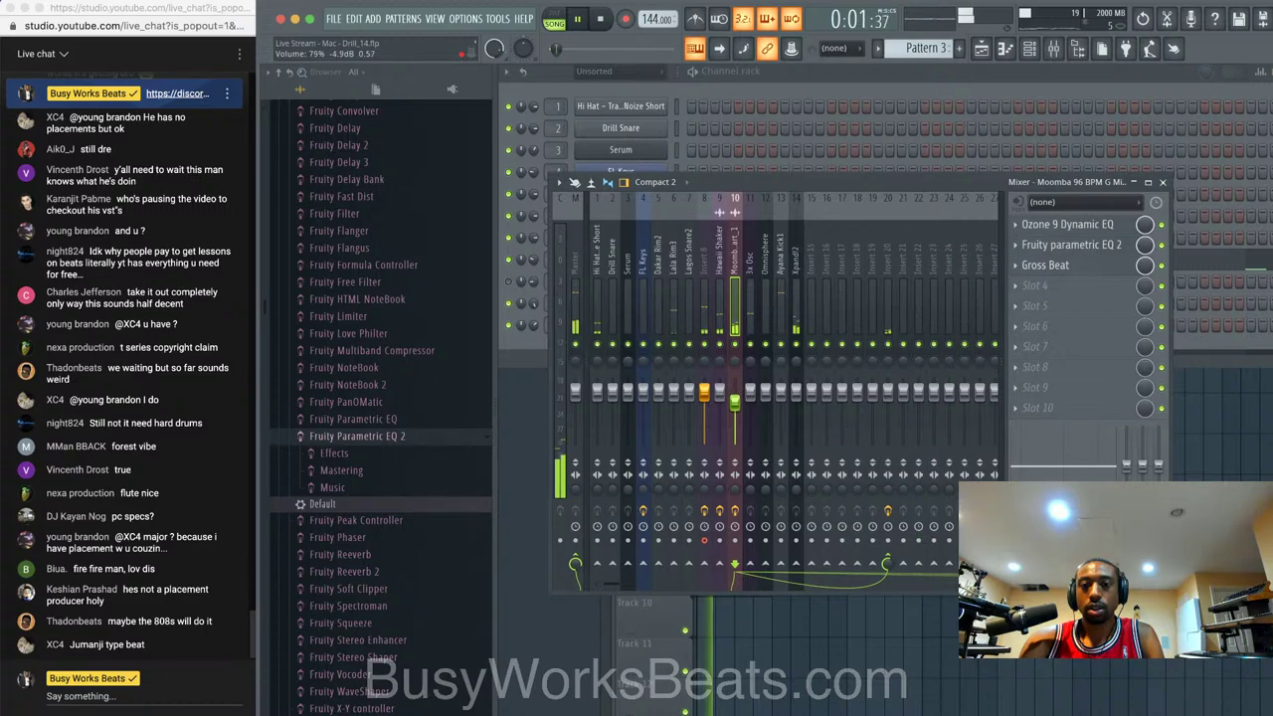
pyautogui.moveTo(735, 398); pyautogui.dragTo(734, 391)
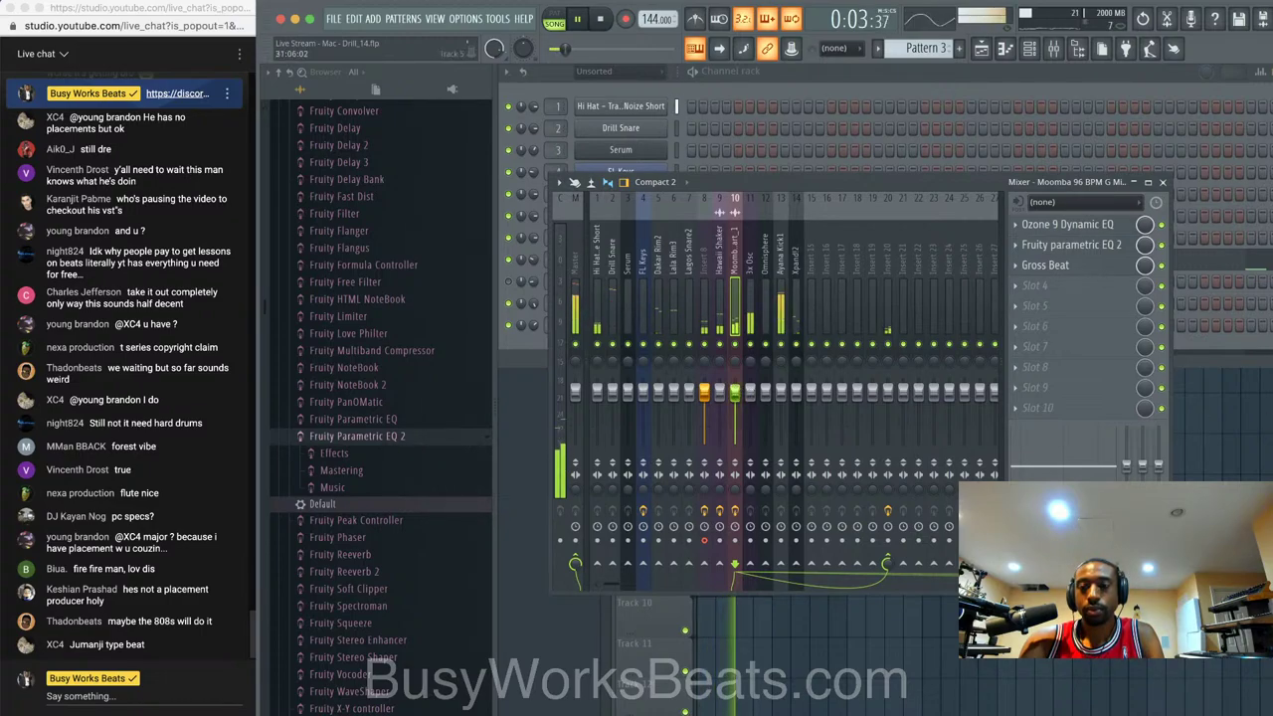
# - Set the pitch shift of the Moomba audio clip on Track 5 to +1200 cents
pyautogui.press('F5')
pyautogui.press('space')
pyautogui.click(701, 399)
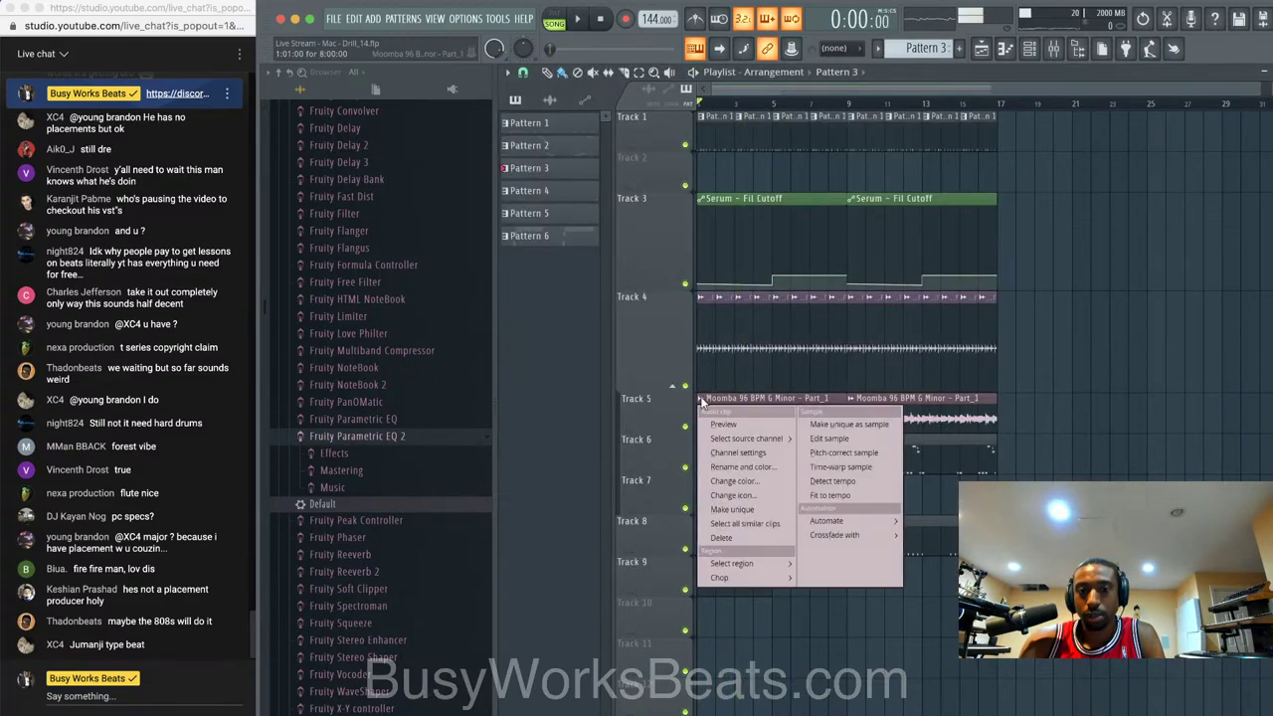
pyautogui.click(738, 439)
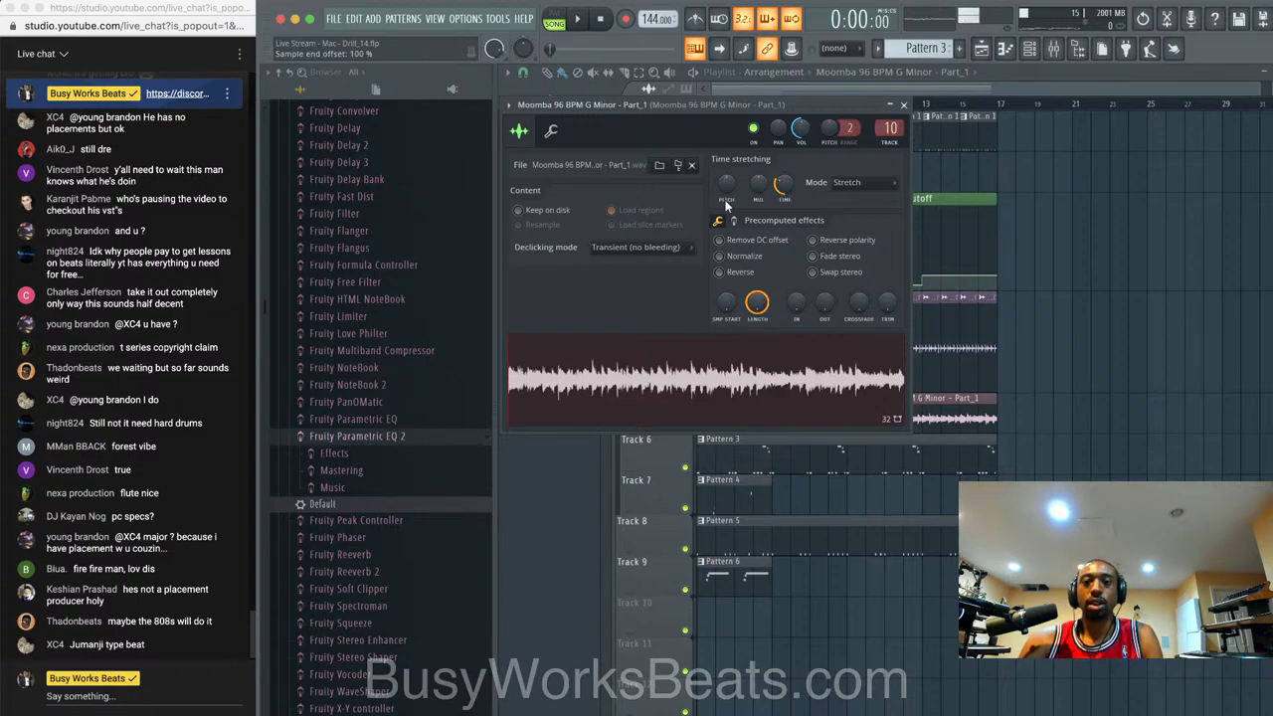
pyautogui.click(903, 105)
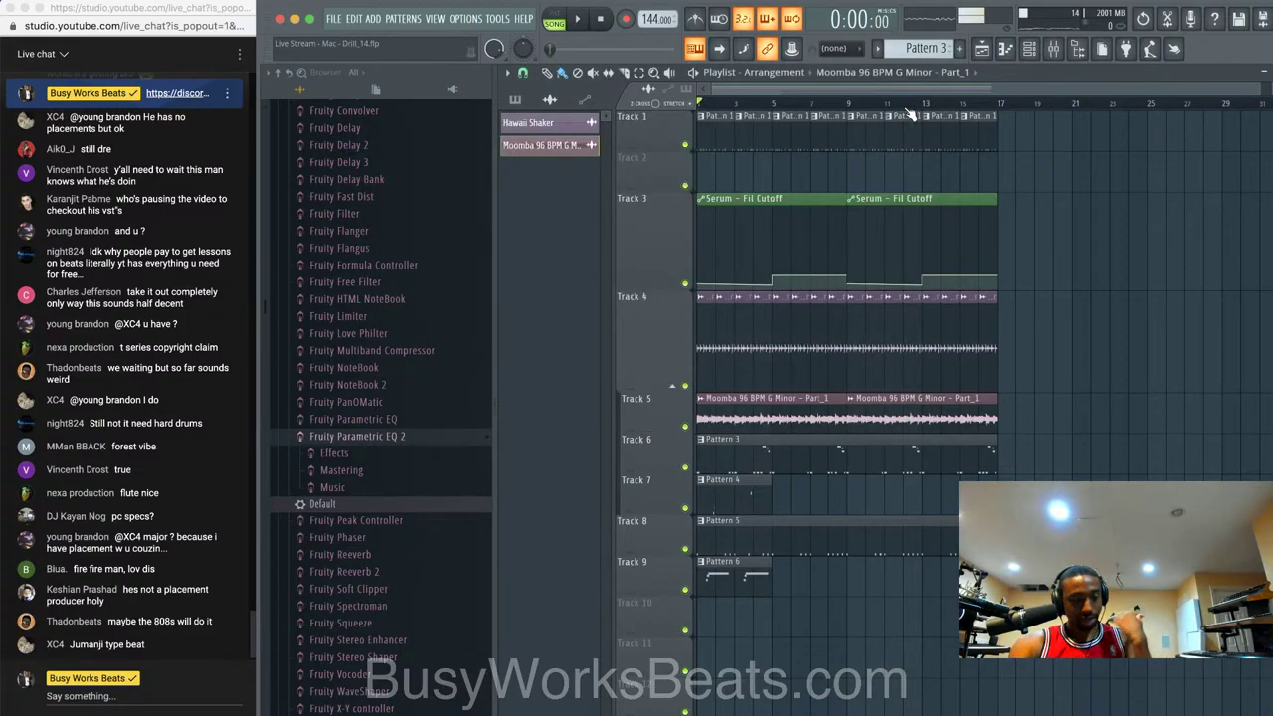
# - Place a second Pattern 6 clip on Track 9 at bar 9 and save the project
pyautogui.press('space')
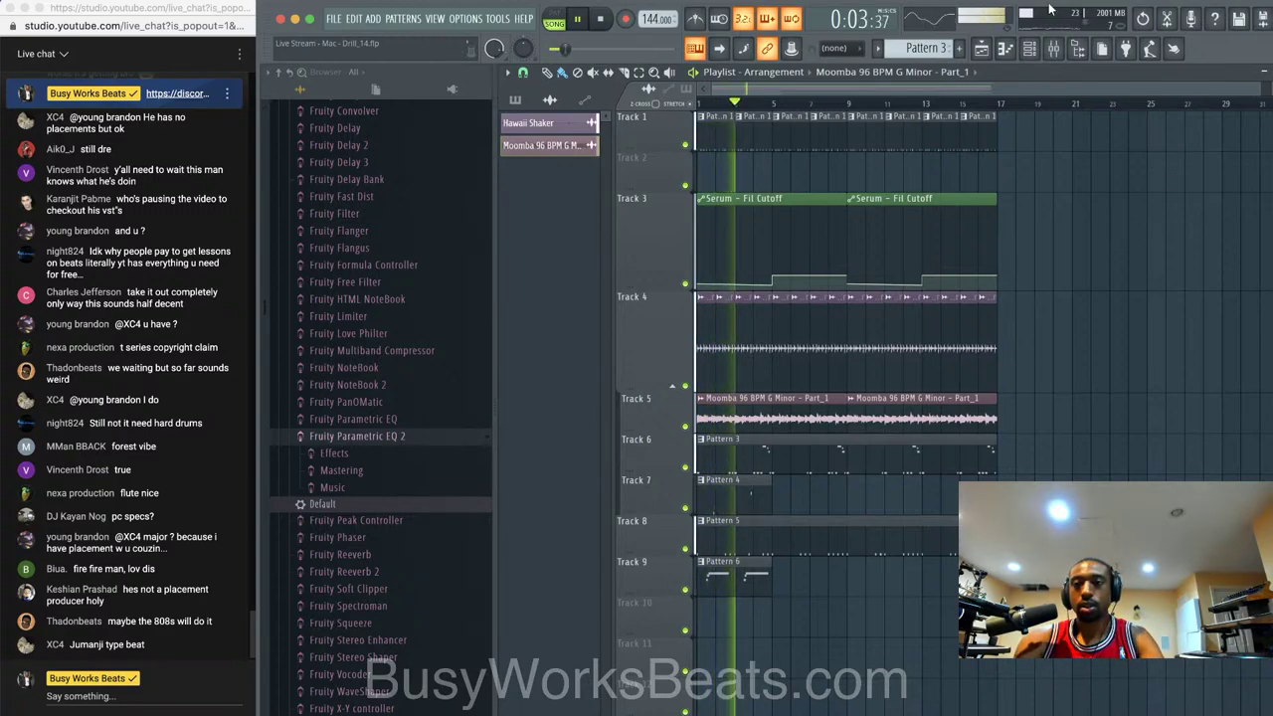
pyautogui.click(1054, 50)
pyautogui.click(796, 281)
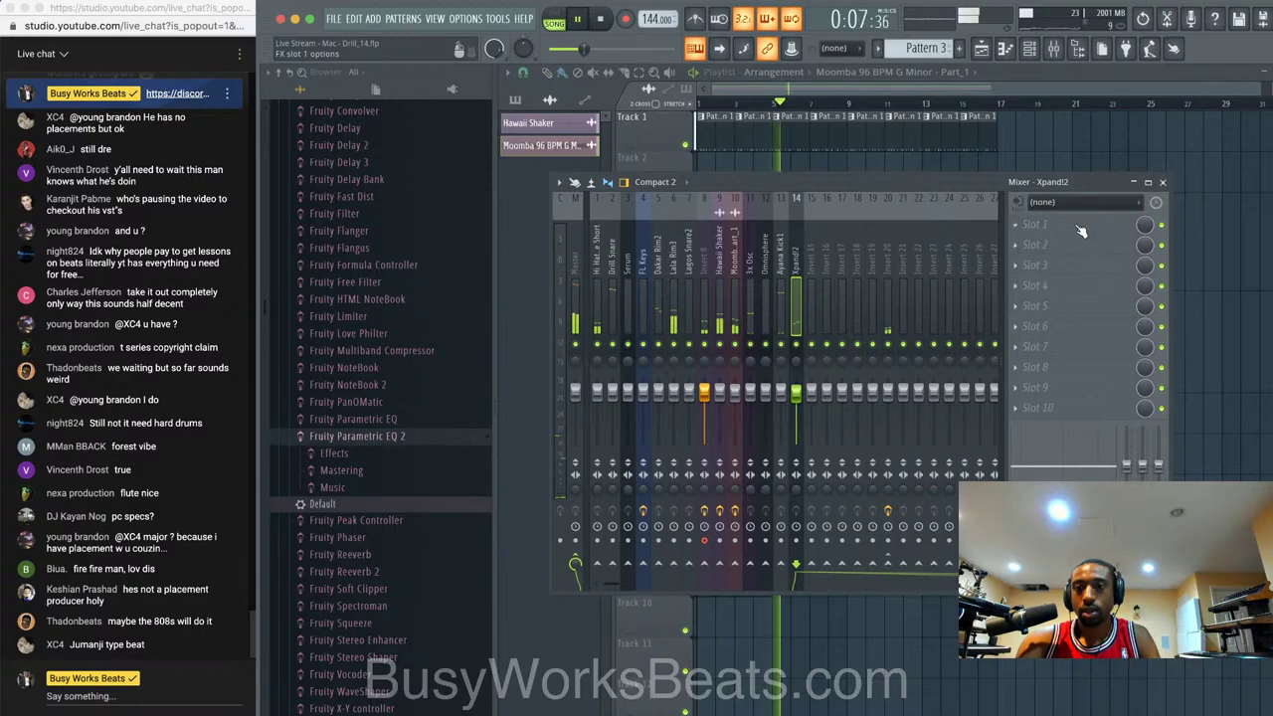
pyautogui.click(1219, 267)
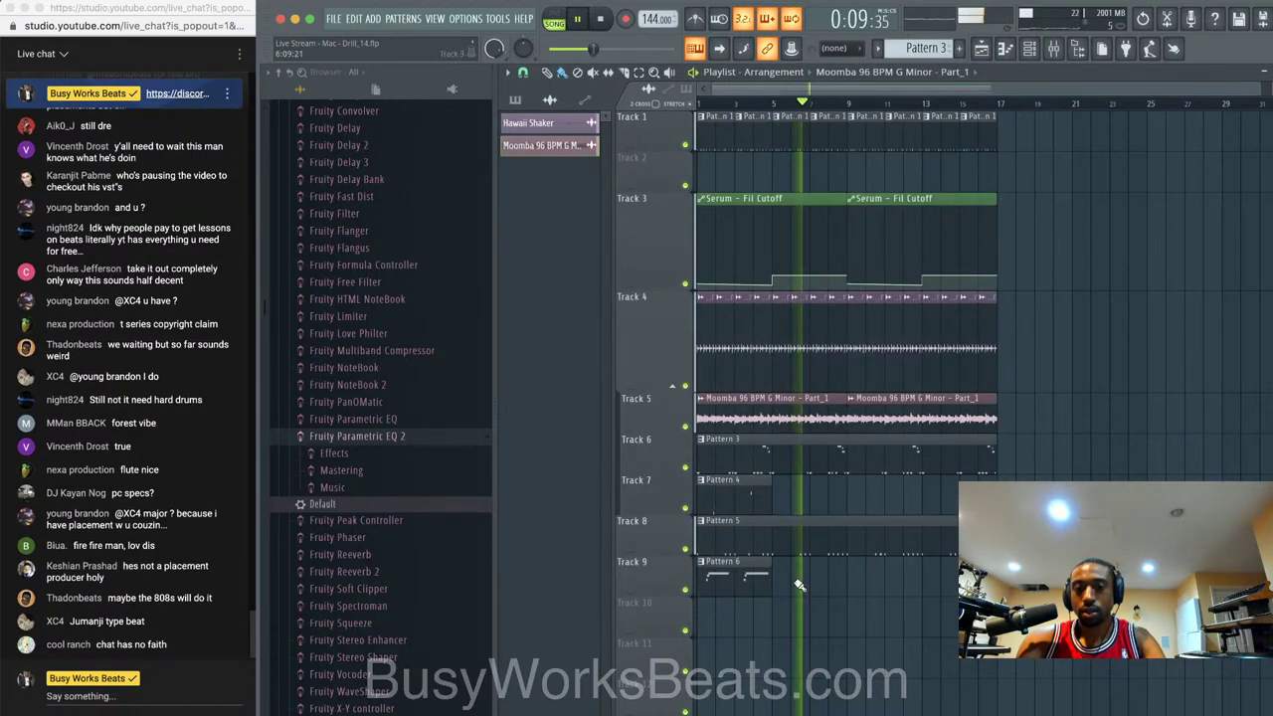
pyautogui.click(863, 584)
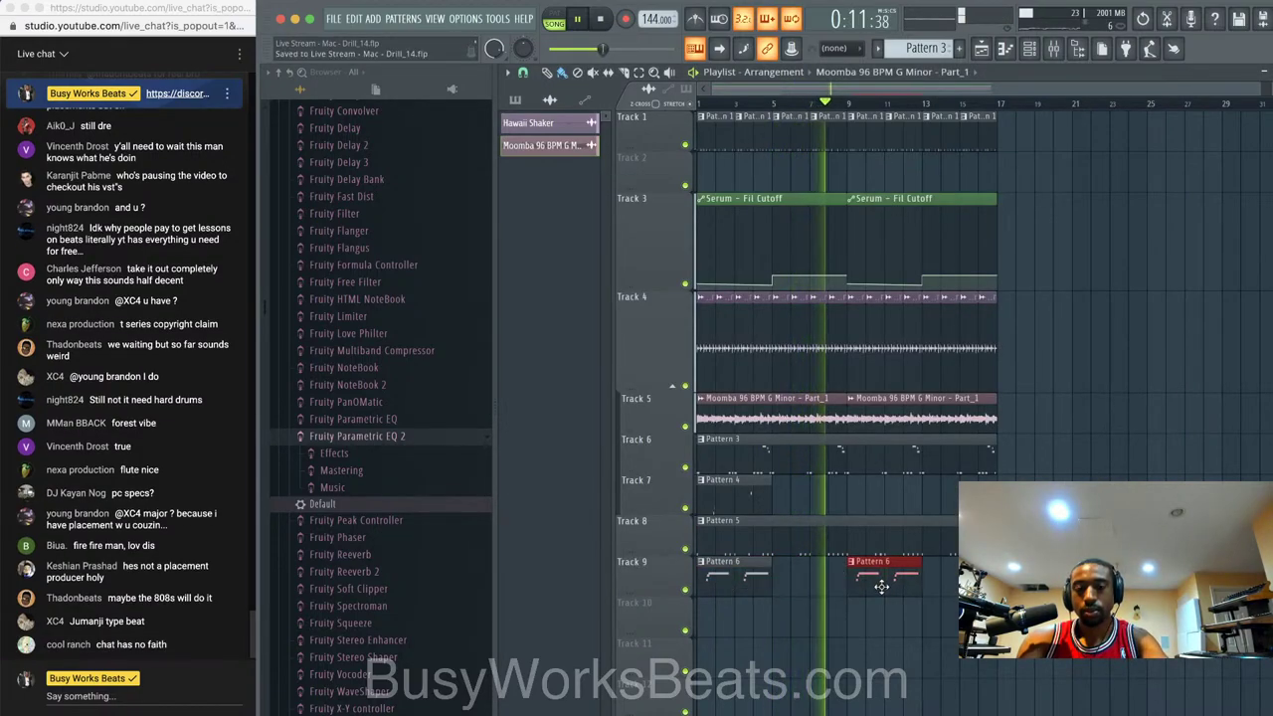
pyautogui.press('space')
pyautogui.press('space')
pyautogui.press('space')
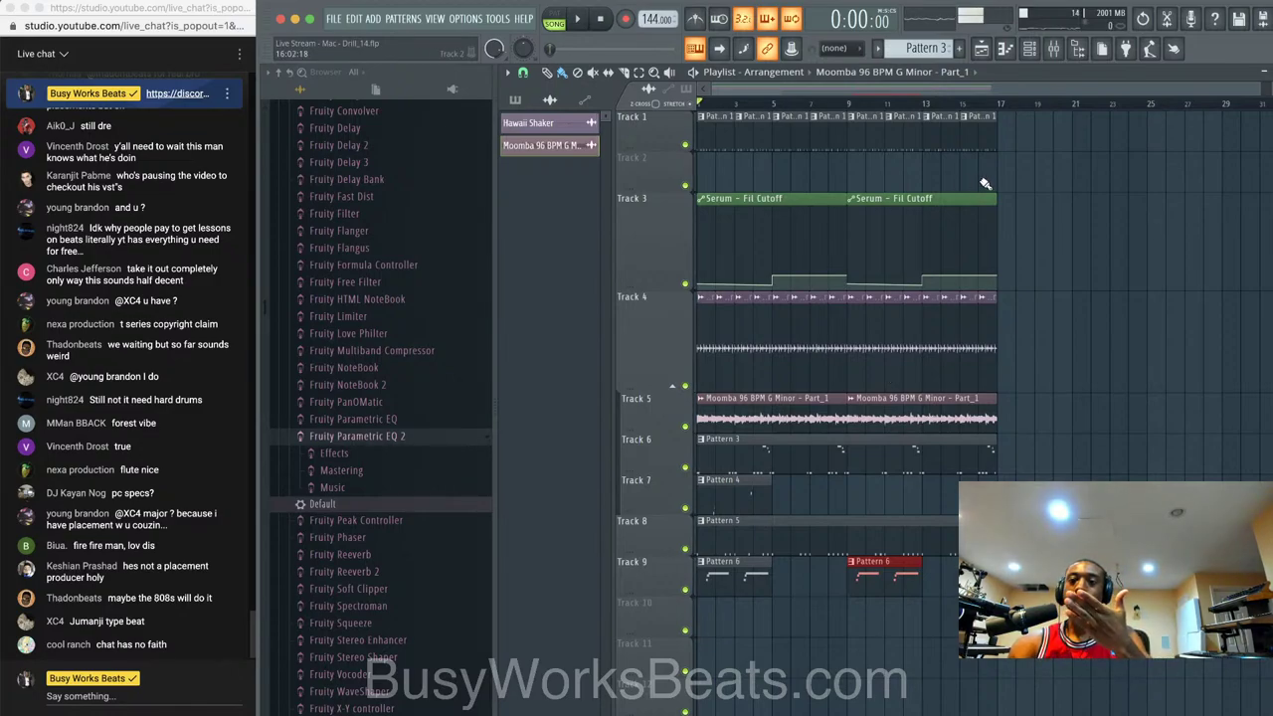
# - Load Fruity Soft Clipper in the first effect slot of the Master track and save the project
pyautogui.press('space')
pyautogui.press('F9')
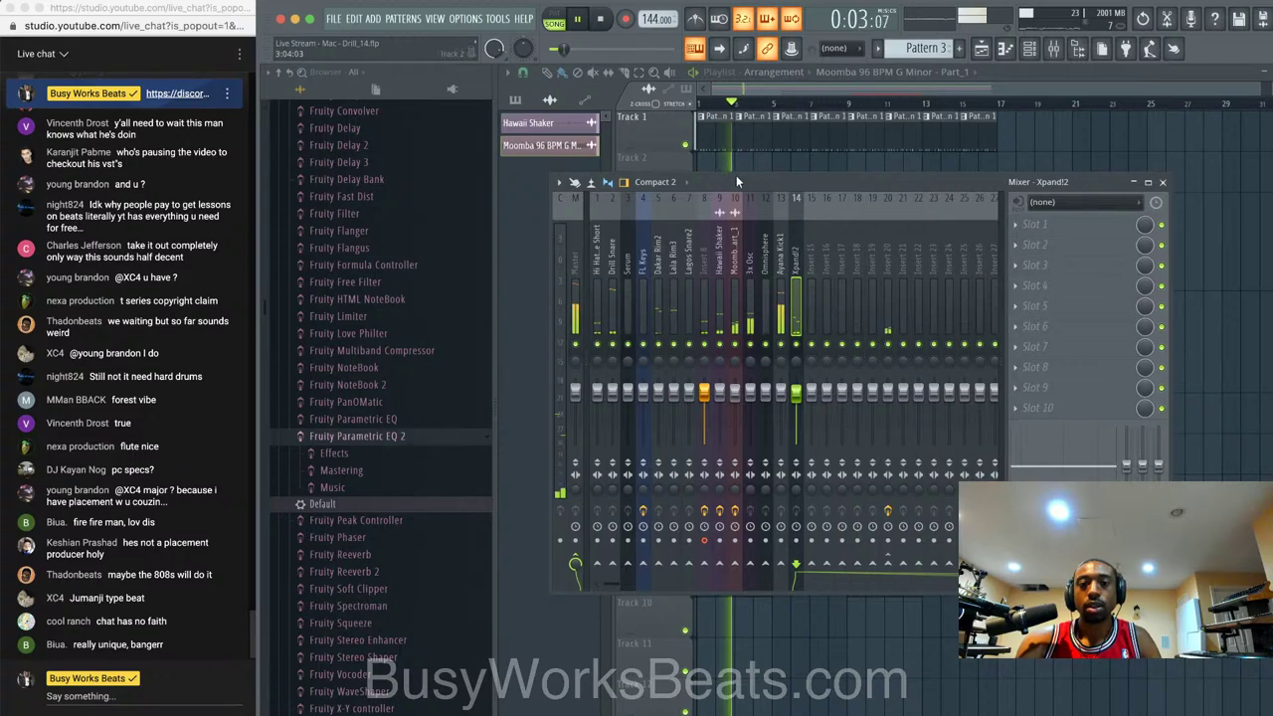
pyautogui.moveTo(755, 182); pyautogui.dragTo(856, 158)
pyautogui.click(673, 255)
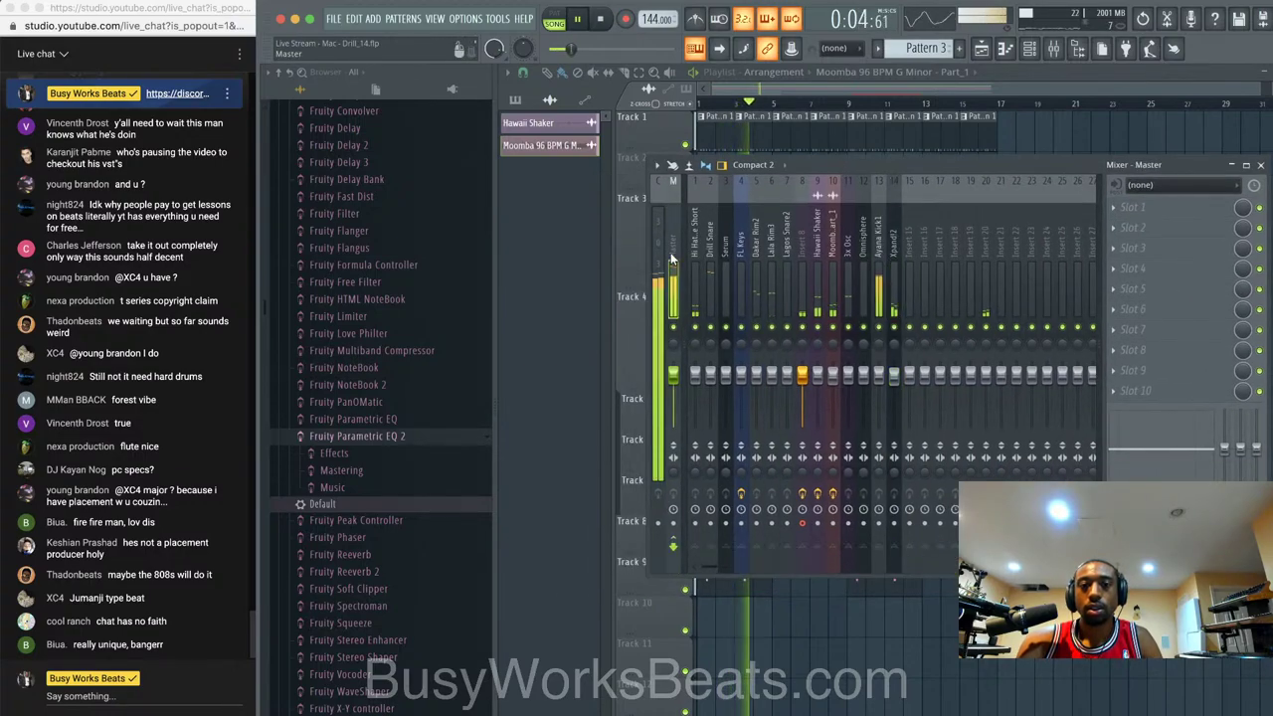
pyautogui.click(1154, 207)
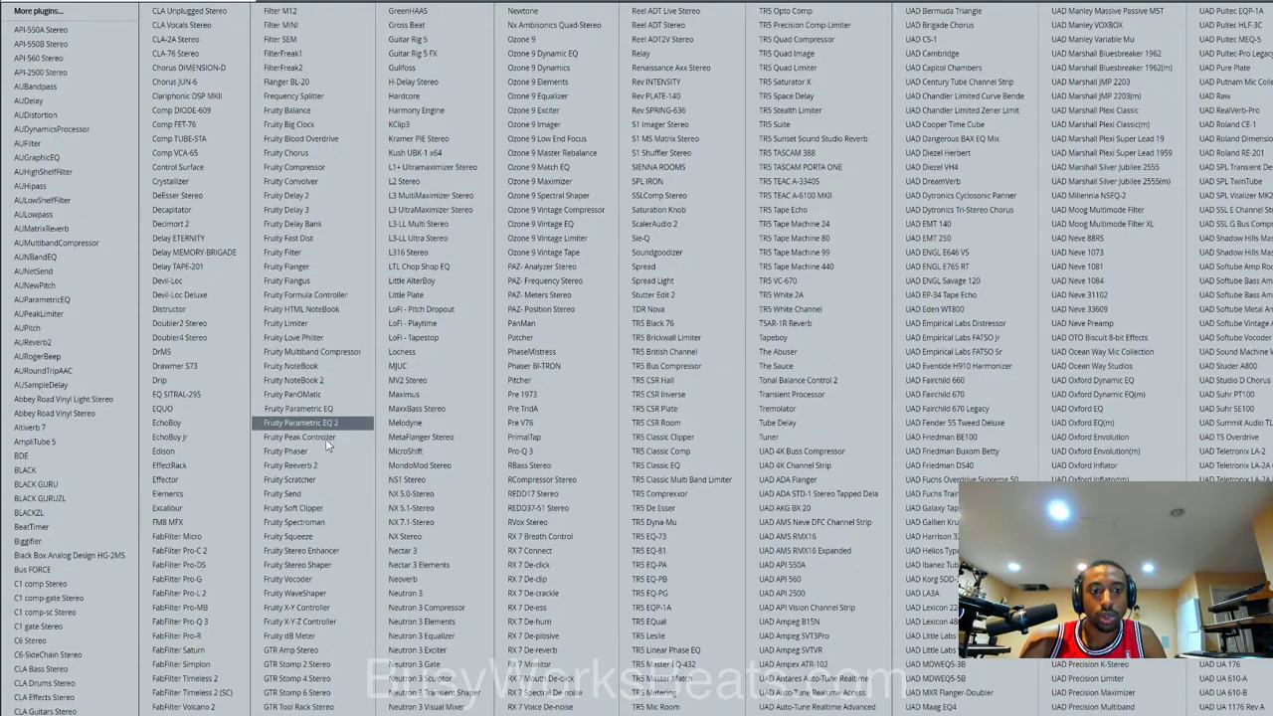
pyautogui.click(322, 504)
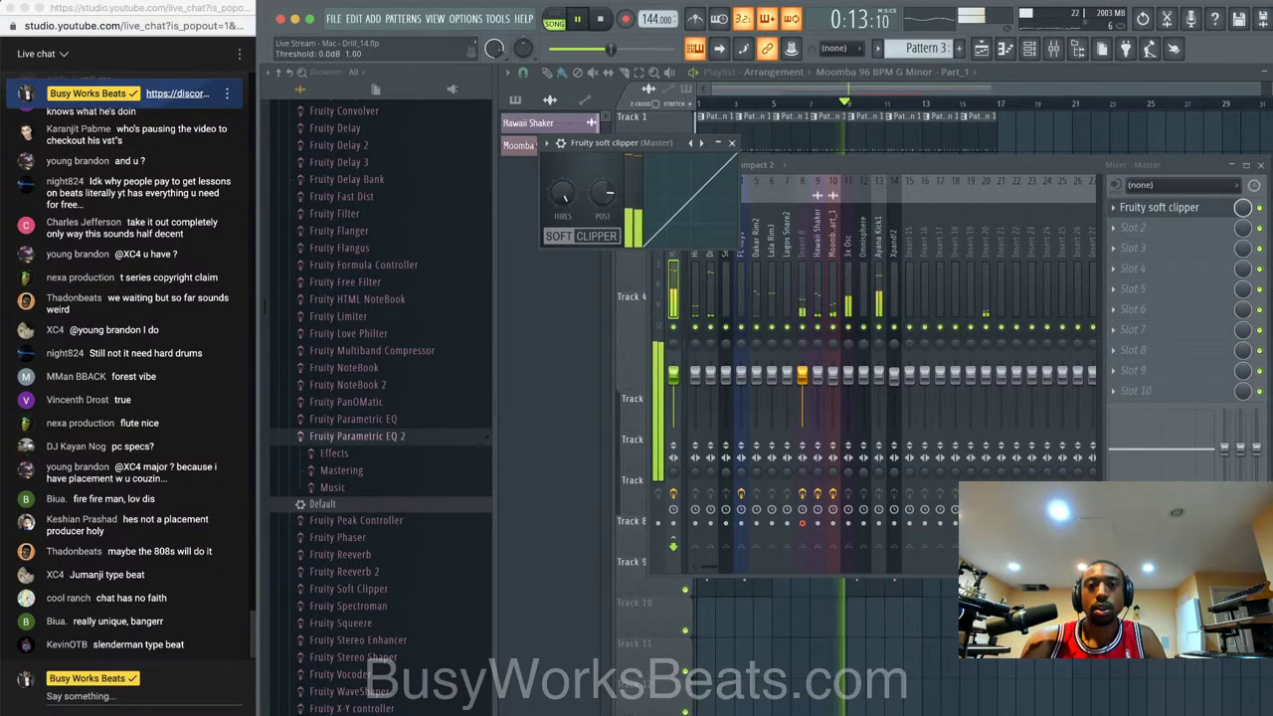
pyautogui.click(732, 143)
pyautogui.click(1063, 149)
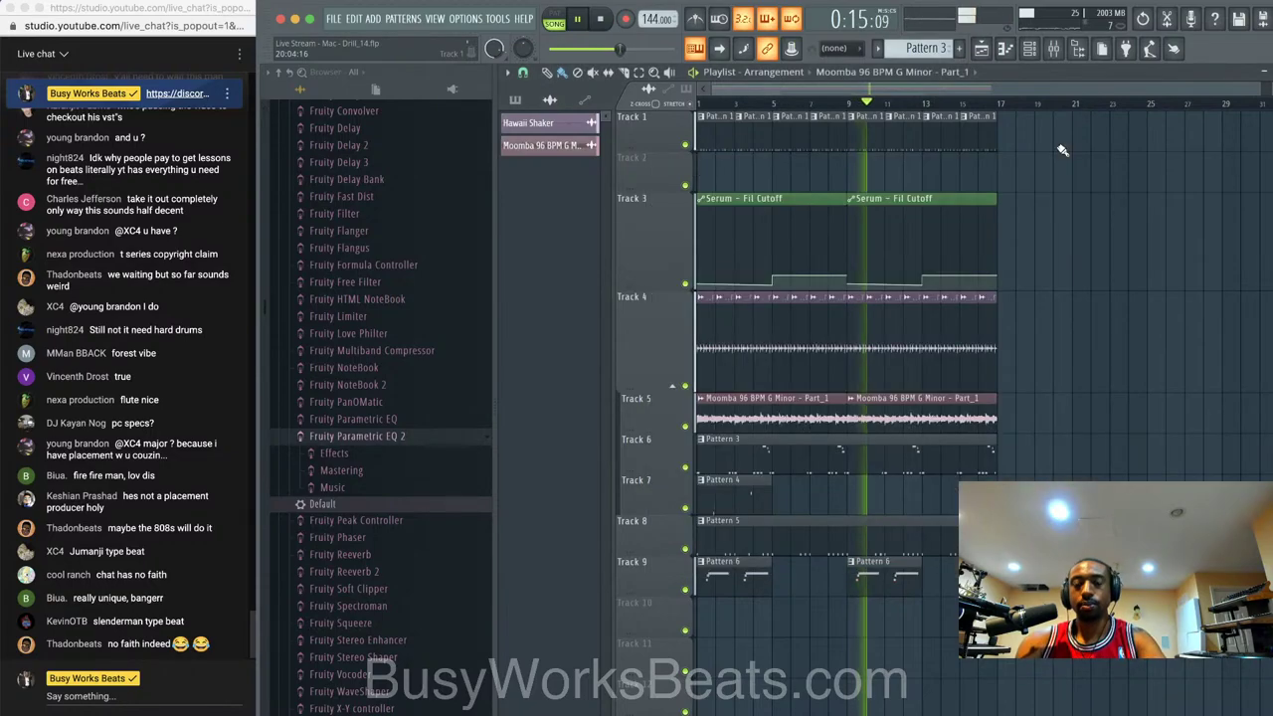
pyautogui.press('super+s')
# - Restart the beat and delete the Pattern 6 clip at the start of Track 9
pyautogui.press('space')
pyautogui.press('space')
pyautogui.rightClick(758, 581)
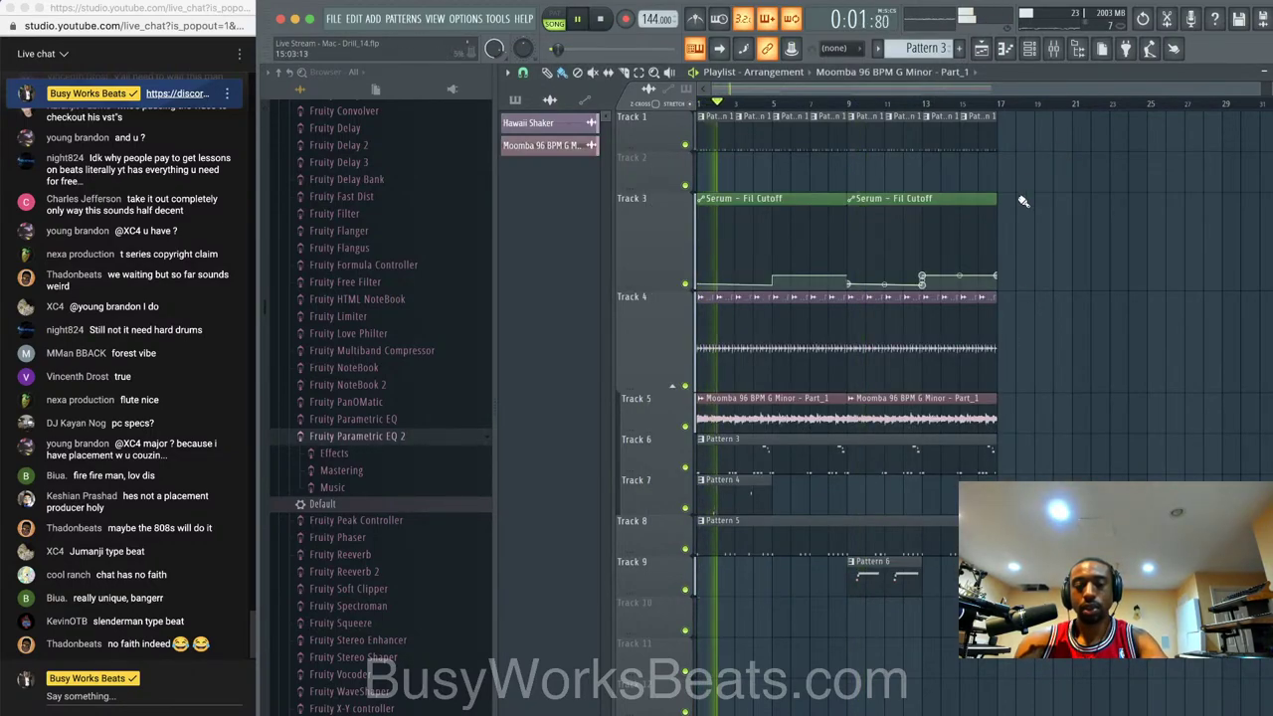
pyautogui.press('space')
# - Show all channels in the channel rack and add an Omnisphere instrument channel
pyautogui.click(1030, 52)
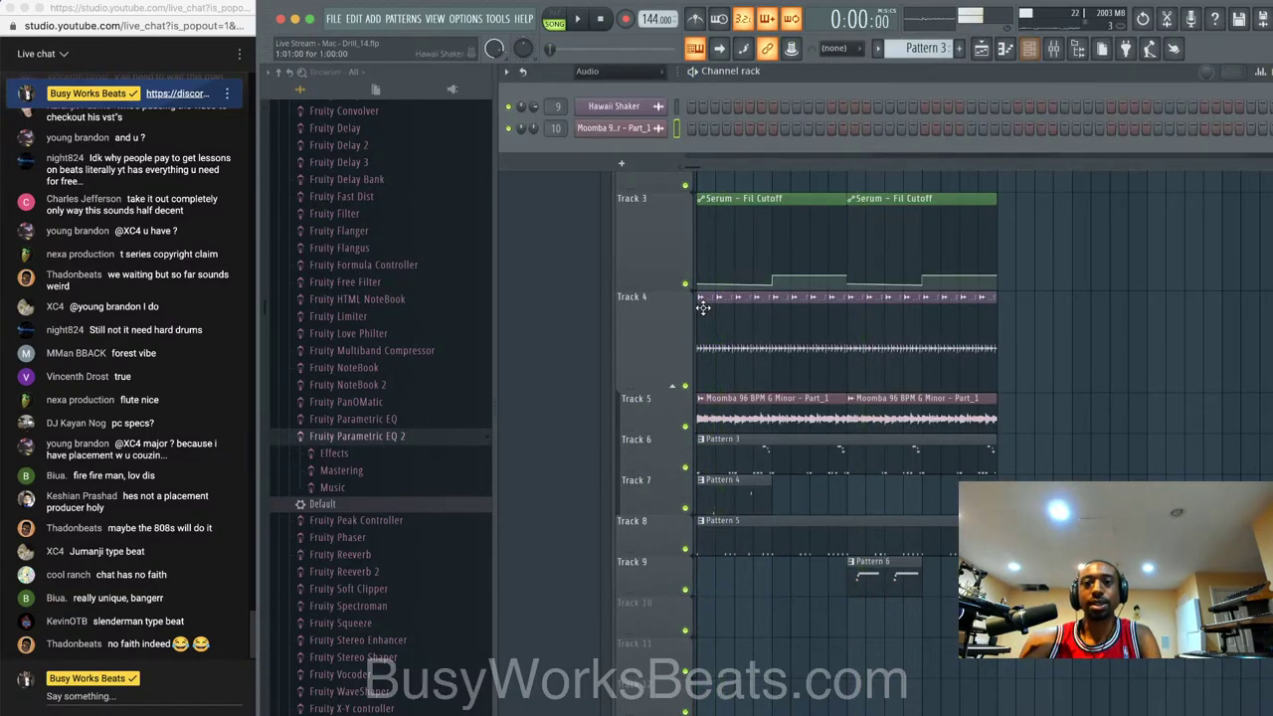
pyautogui.click(657, 71)
pyautogui.click(648, 85)
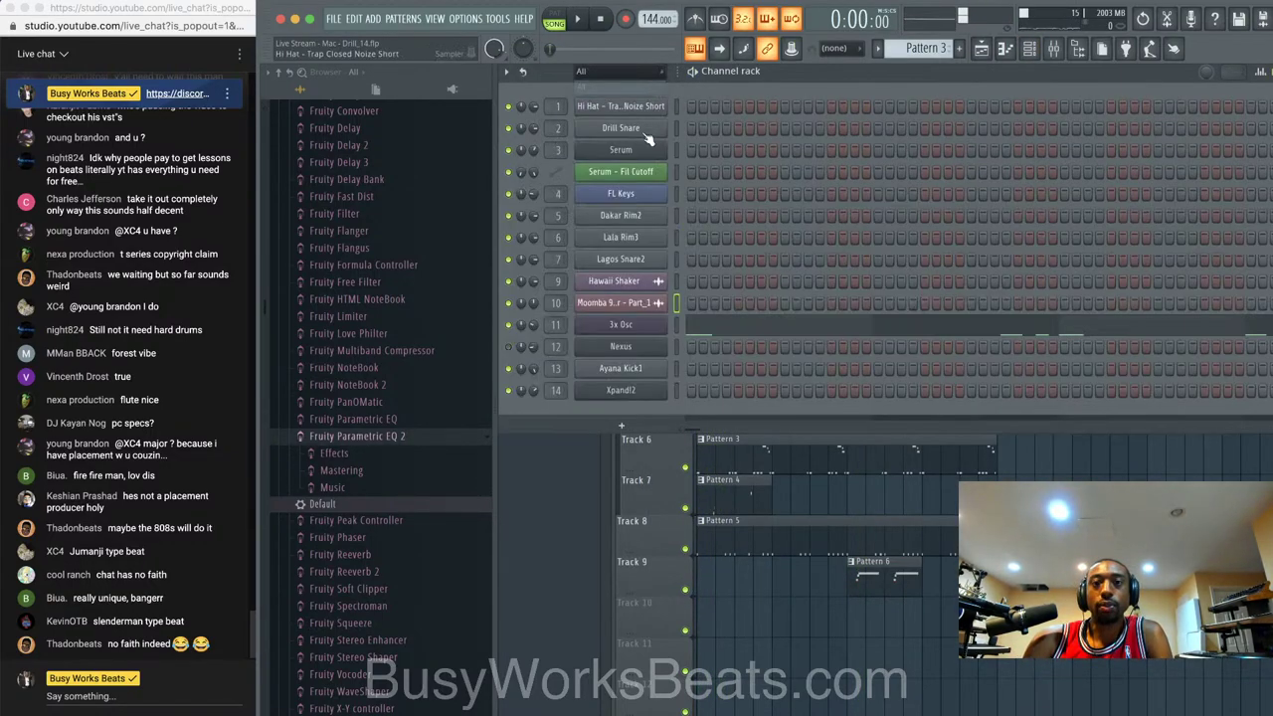
pyautogui.click(623, 432)
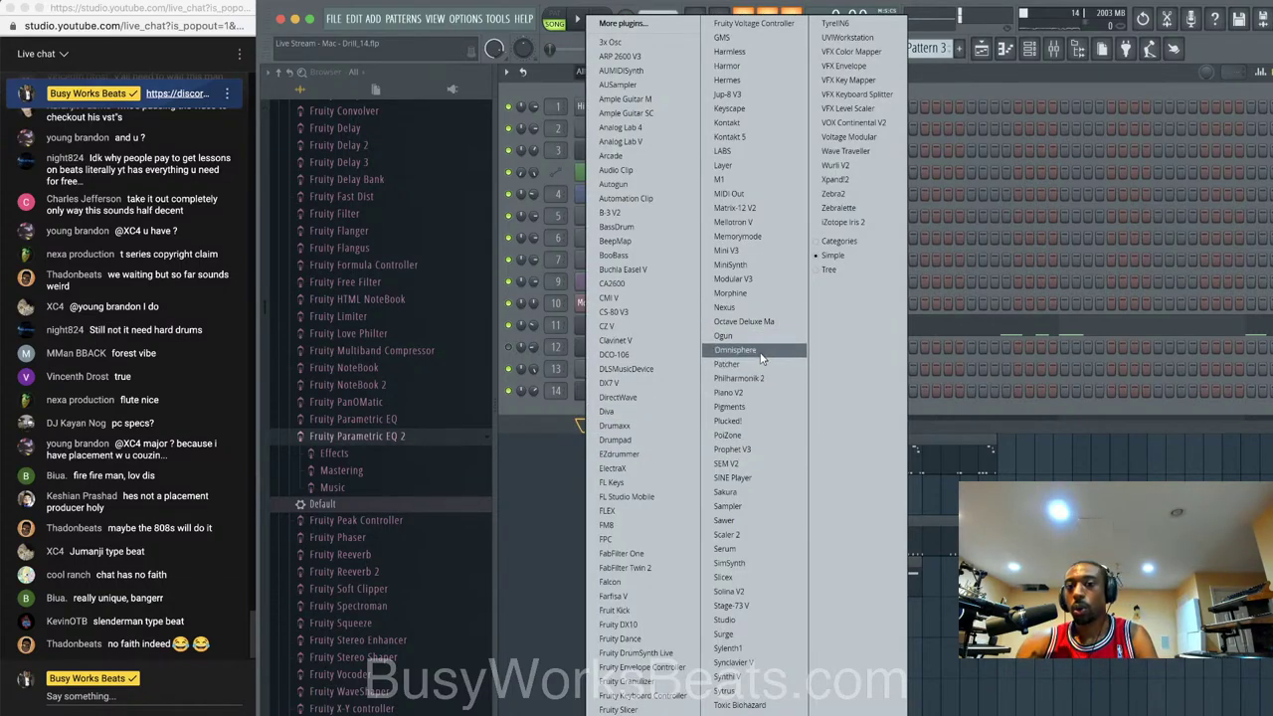
pyautogui.click(761, 356)
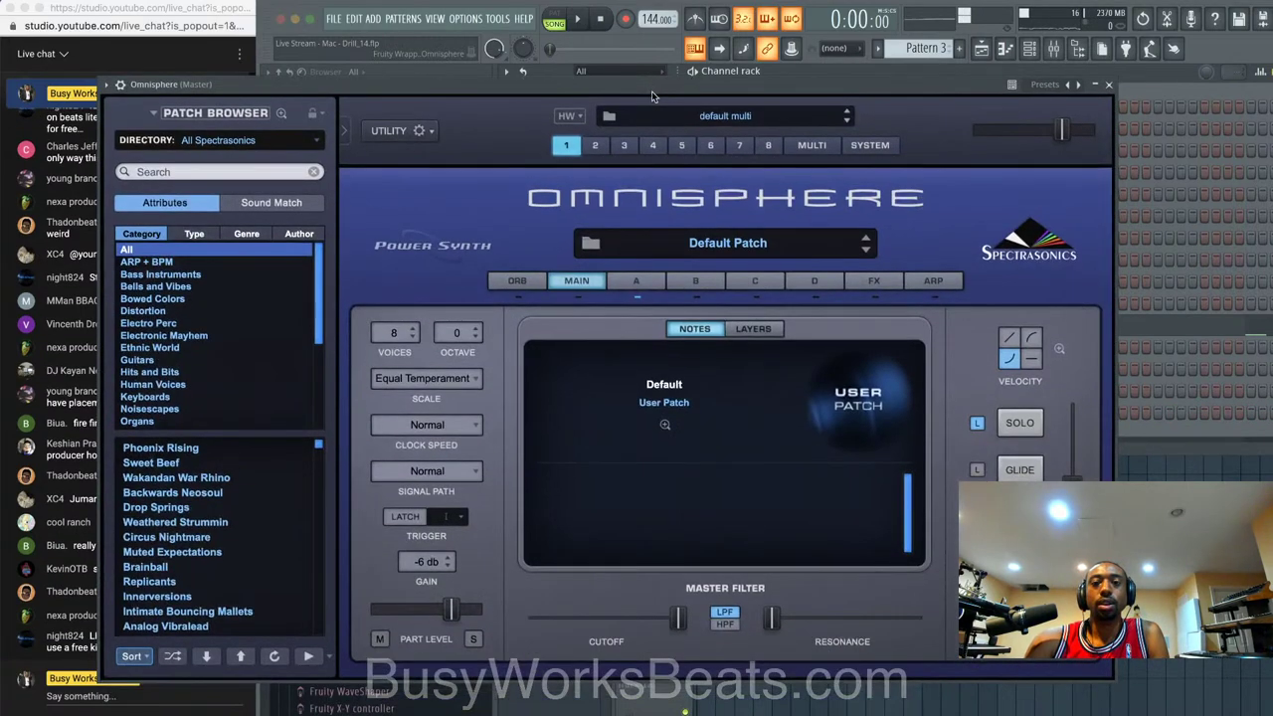
# - Search Omnisphere's layer A soundsources for "flute" and load Flute Trill Mild
pyautogui.click(637, 281)
pyautogui.click(702, 391)
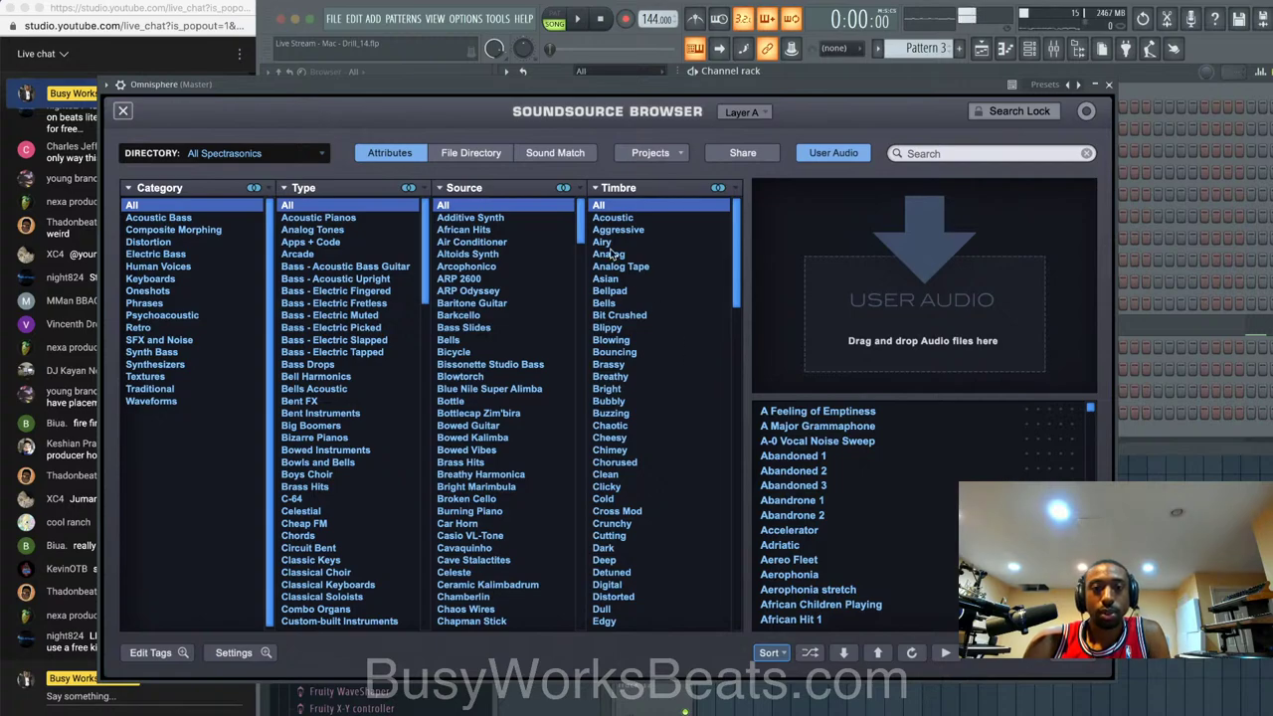
pyautogui.click(926, 154)
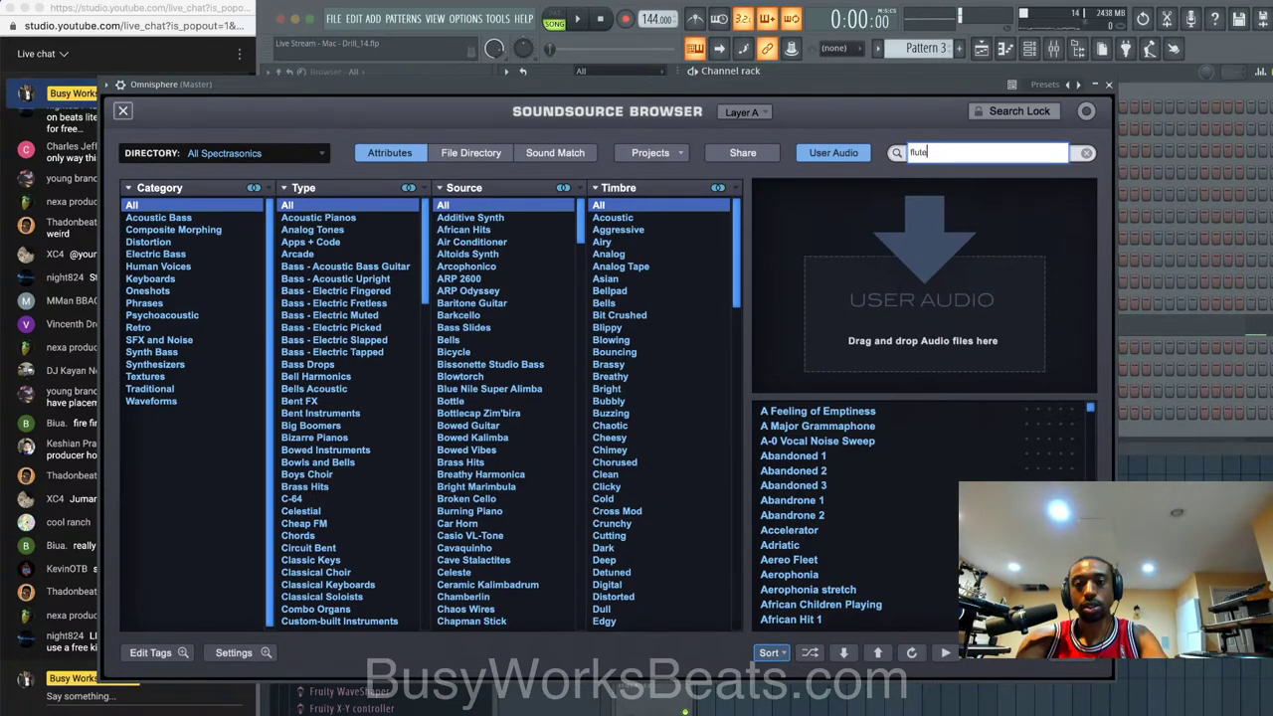
pyautogui.press('Return')
pyautogui.scroll(-10, 864, 463)
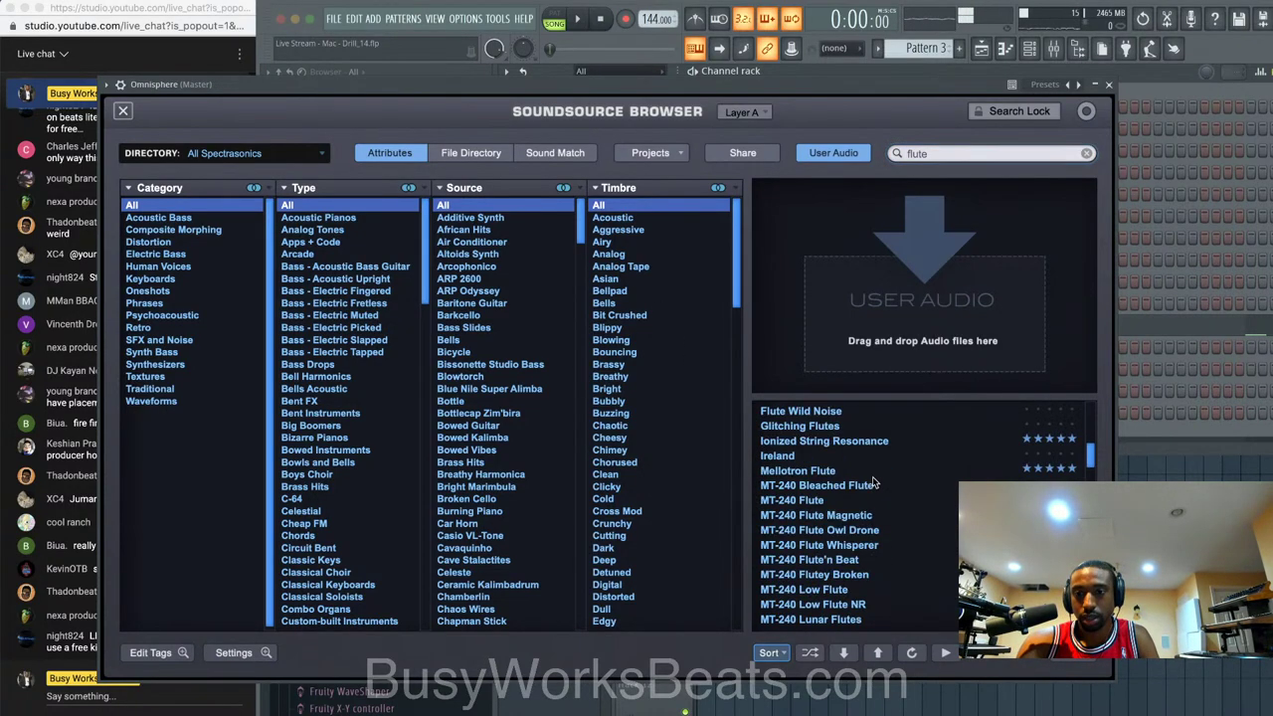
pyautogui.scroll(5, 861, 477)
pyautogui.scroll(-3, 858, 496)
pyautogui.click(855, 487)
pyautogui.click(843, 473)
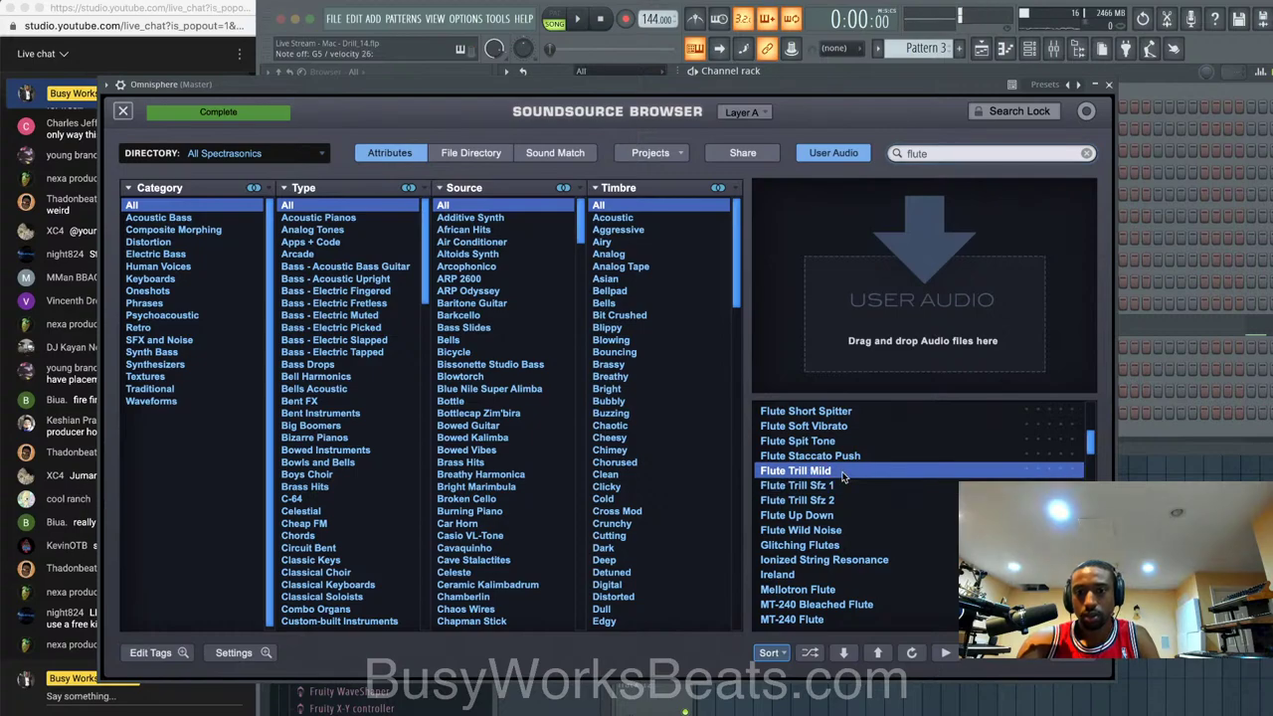
# - Route the new Omnisphere channel to its own mixer track, number 15
pyautogui.click(1109, 84)
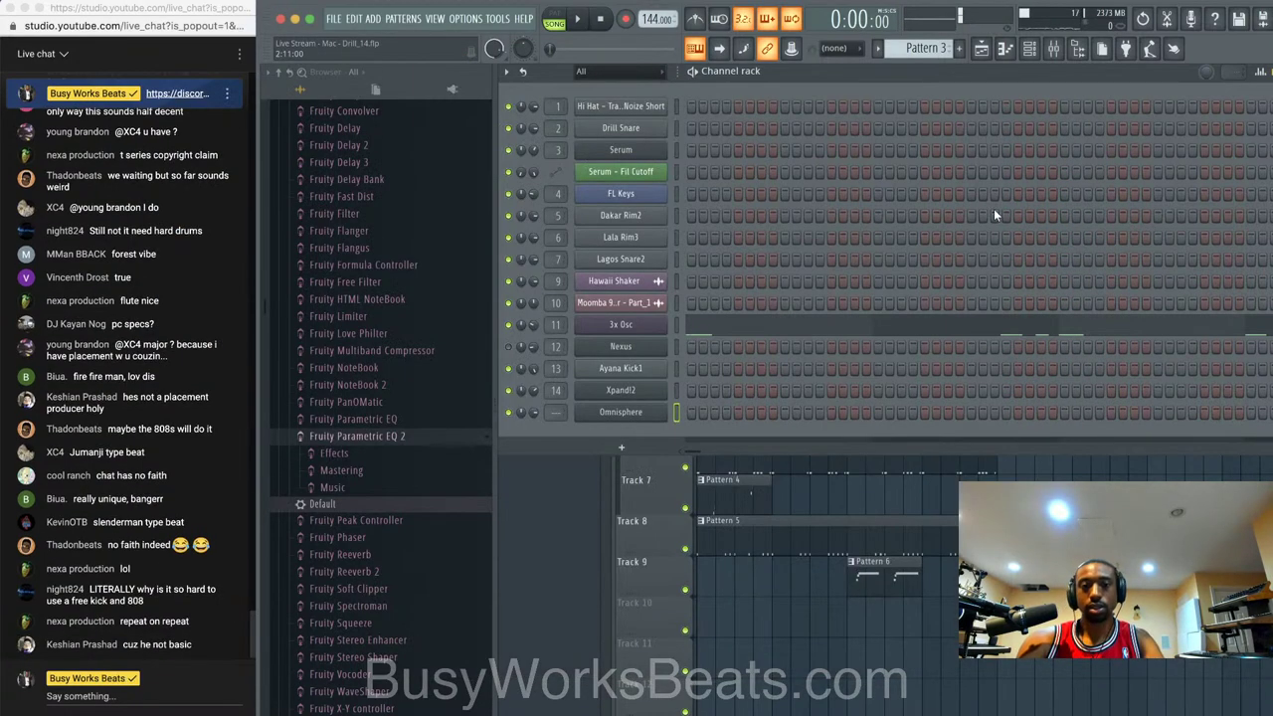
pyautogui.press('super+l')
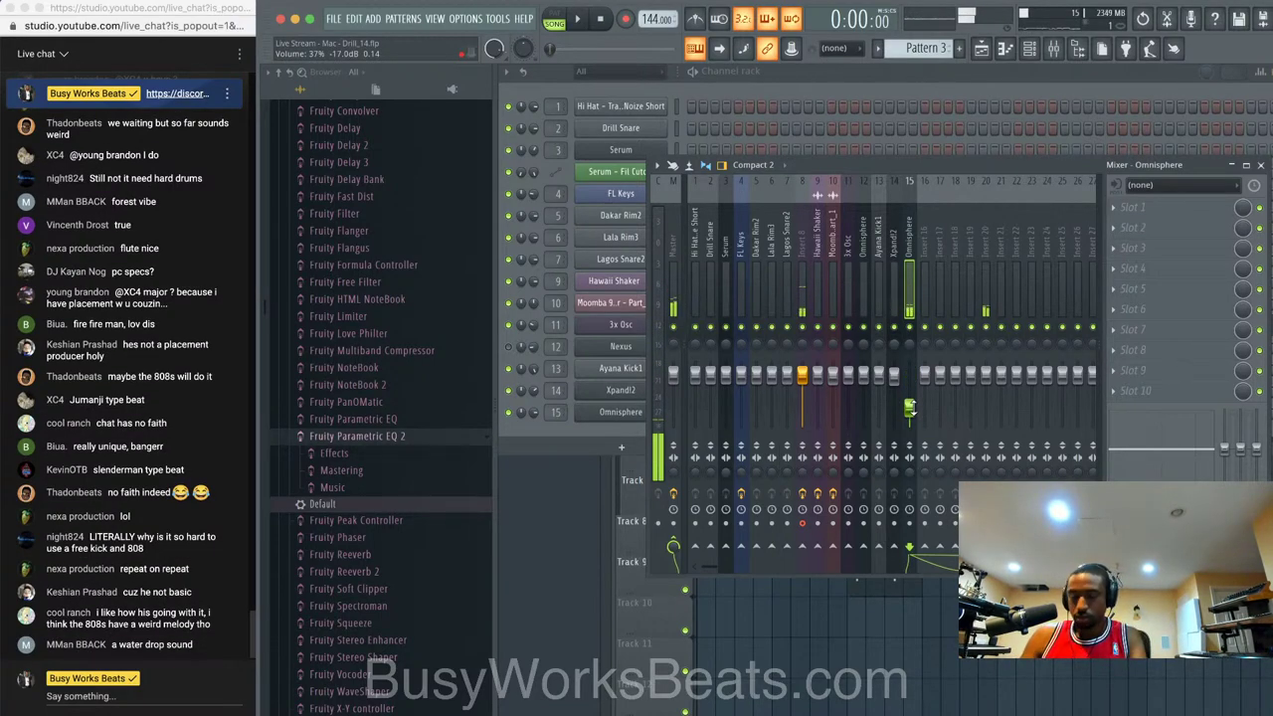
# - Play the beat and switch the Omnisphere layer A soundsource from the flute results to Flute Trill Sfz 2
pyautogui.press('space')
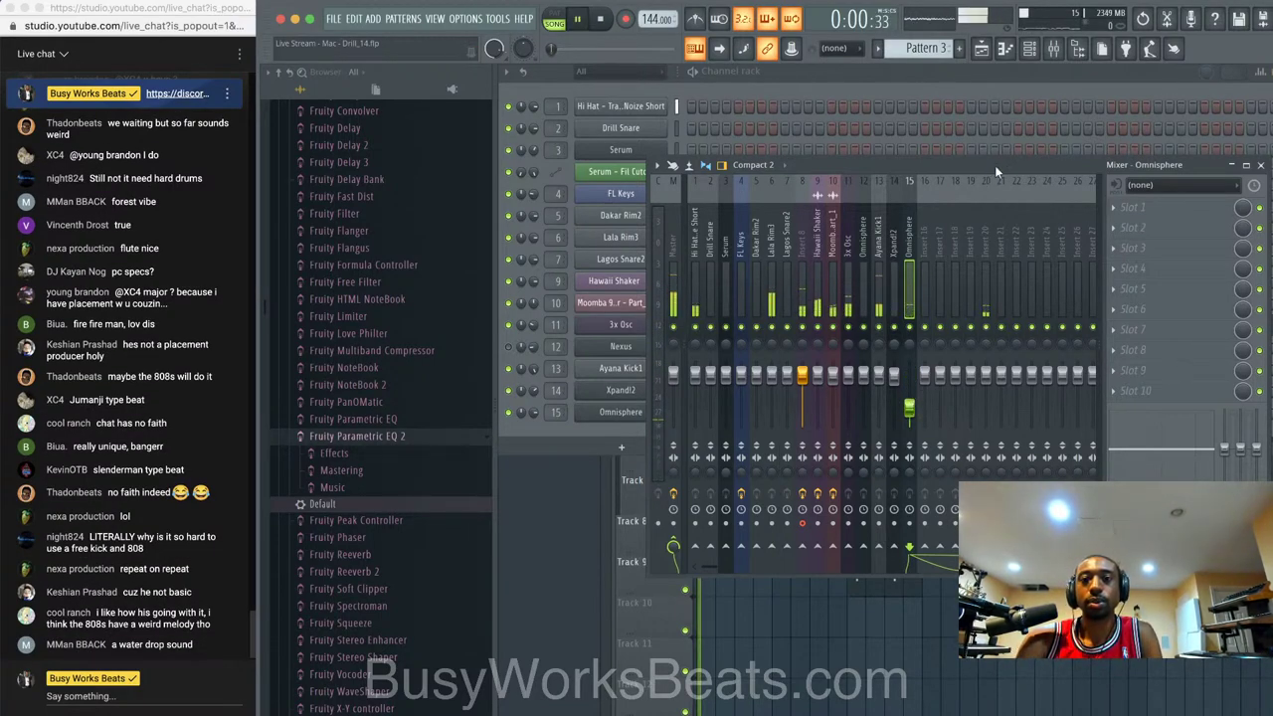
pyautogui.click(1259, 166)
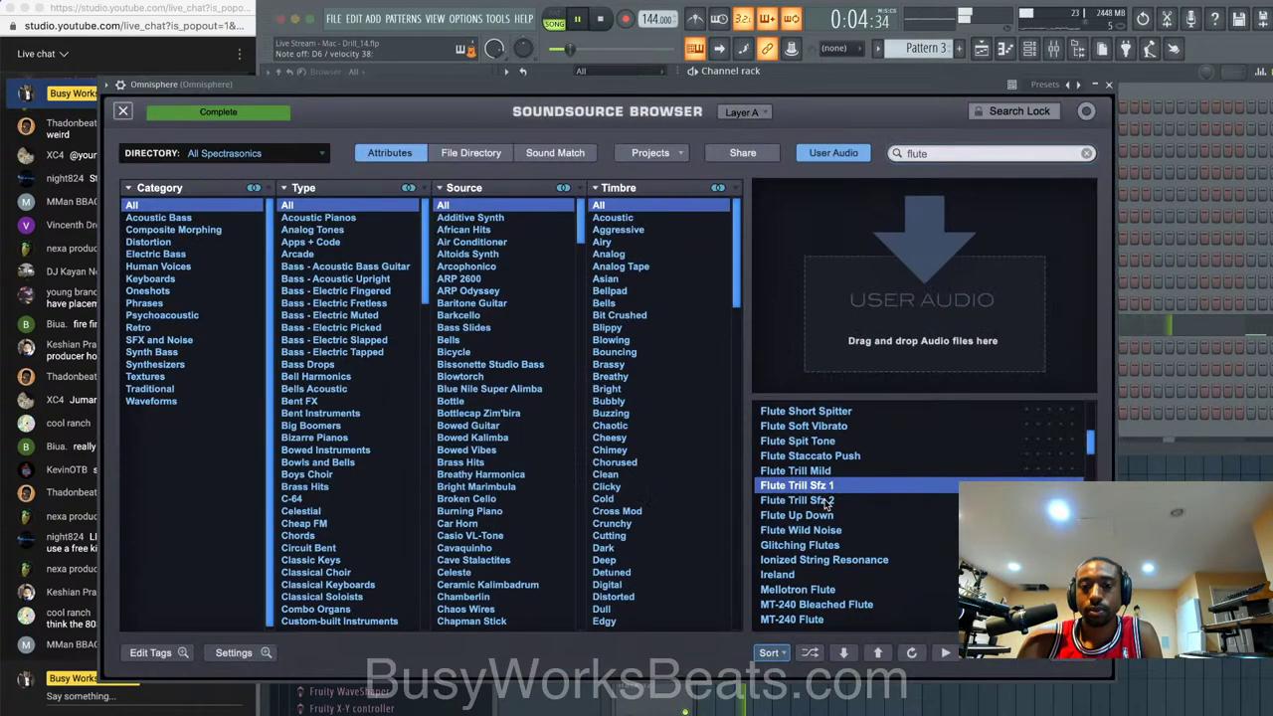
pyautogui.click(827, 501)
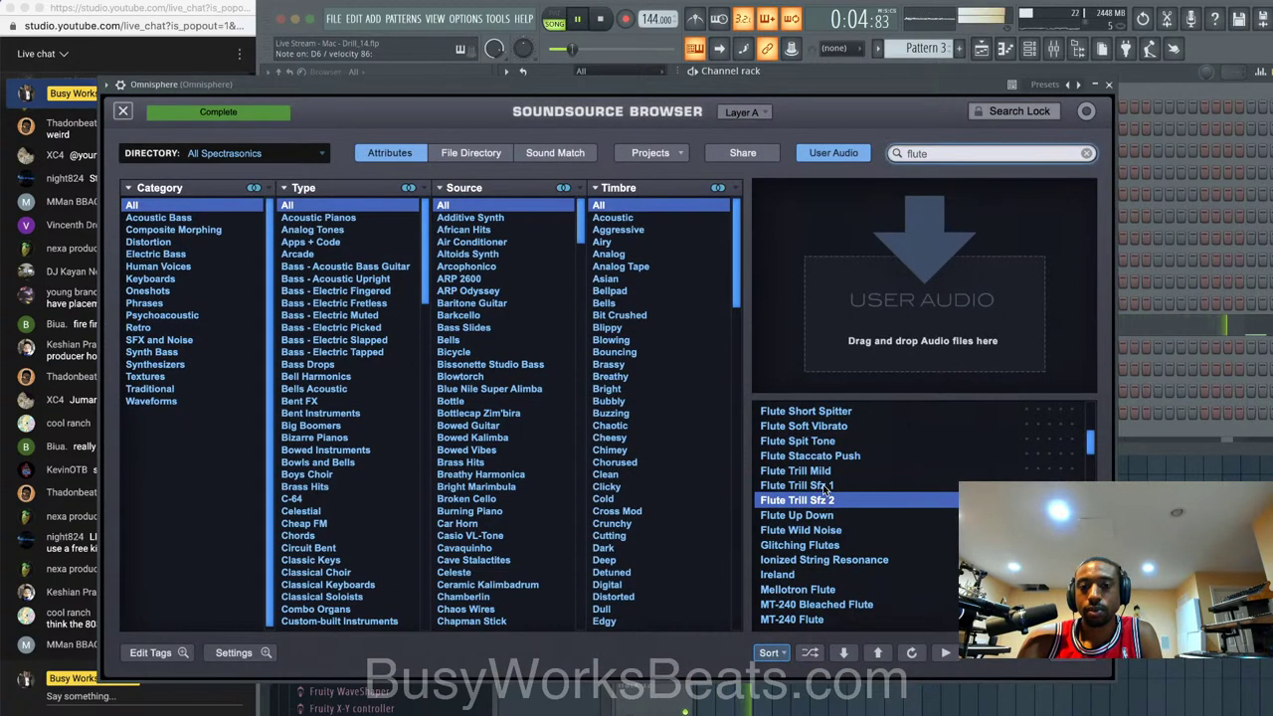
pyautogui.click(811, 486)
pyautogui.click(828, 500)
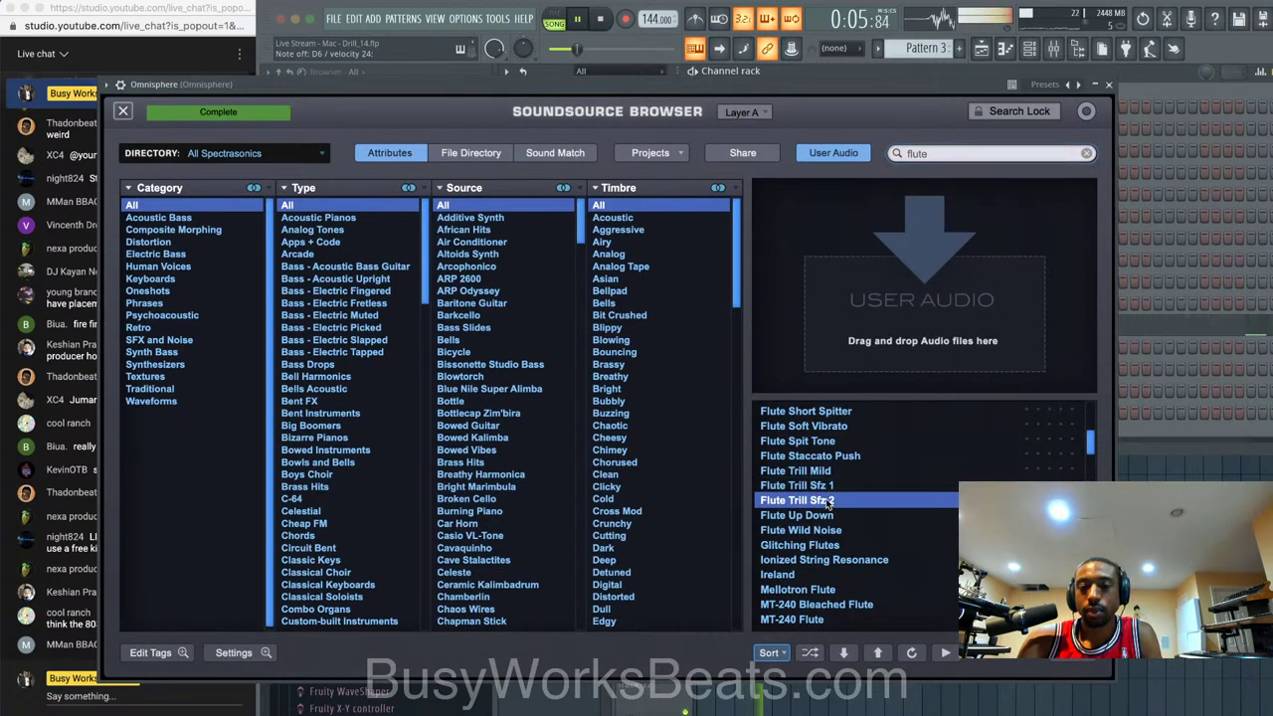
pyautogui.click(1110, 86)
# - Create an empty Pattern 7 and record an Omnisphere flute note into it over the playing song, as a clip at the start of Track 2
pyautogui.scroll(-1, 930, 48)
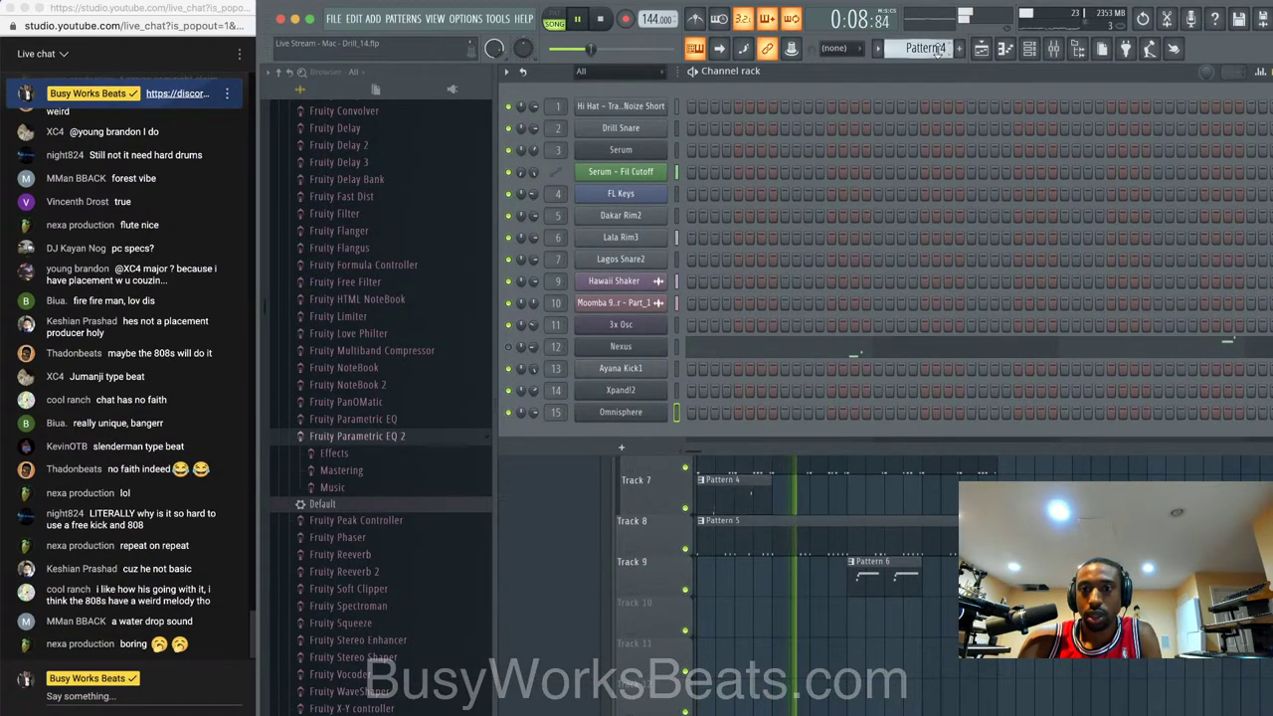
pyautogui.press('space')
pyautogui.click(931, 48)
pyautogui.click(960, 104)
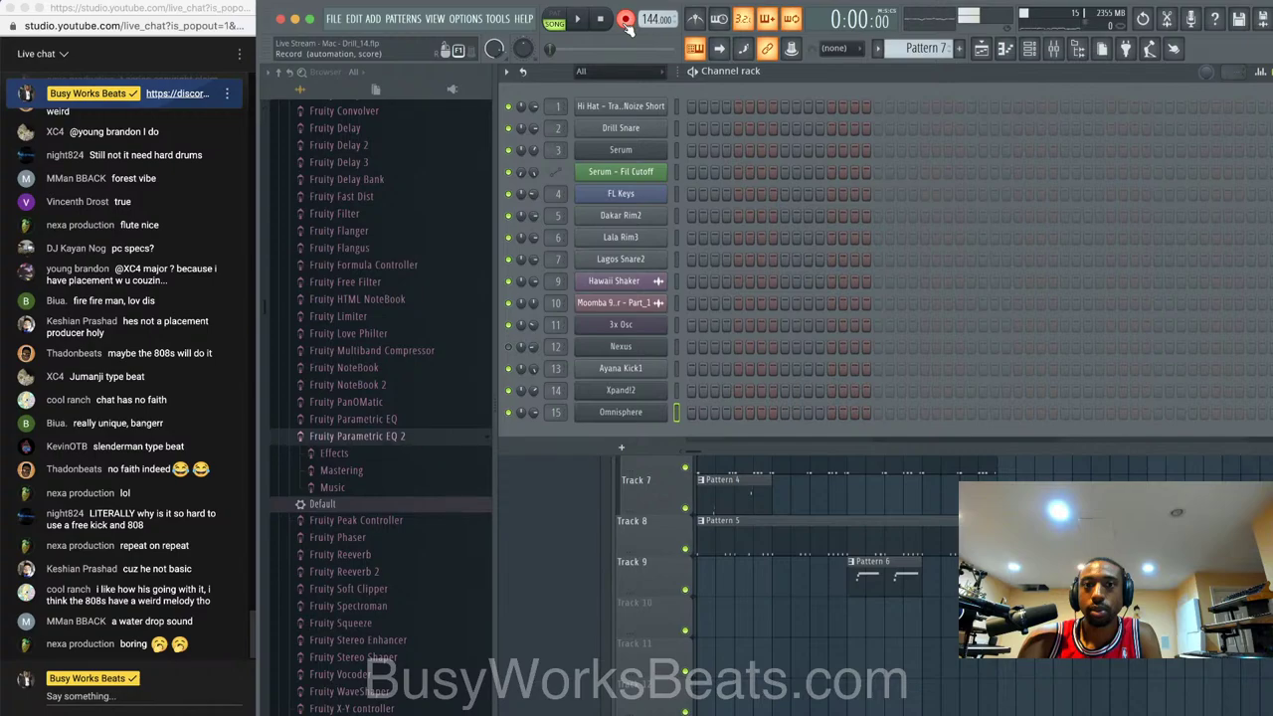
pyautogui.press('F5')
pyautogui.press('space')
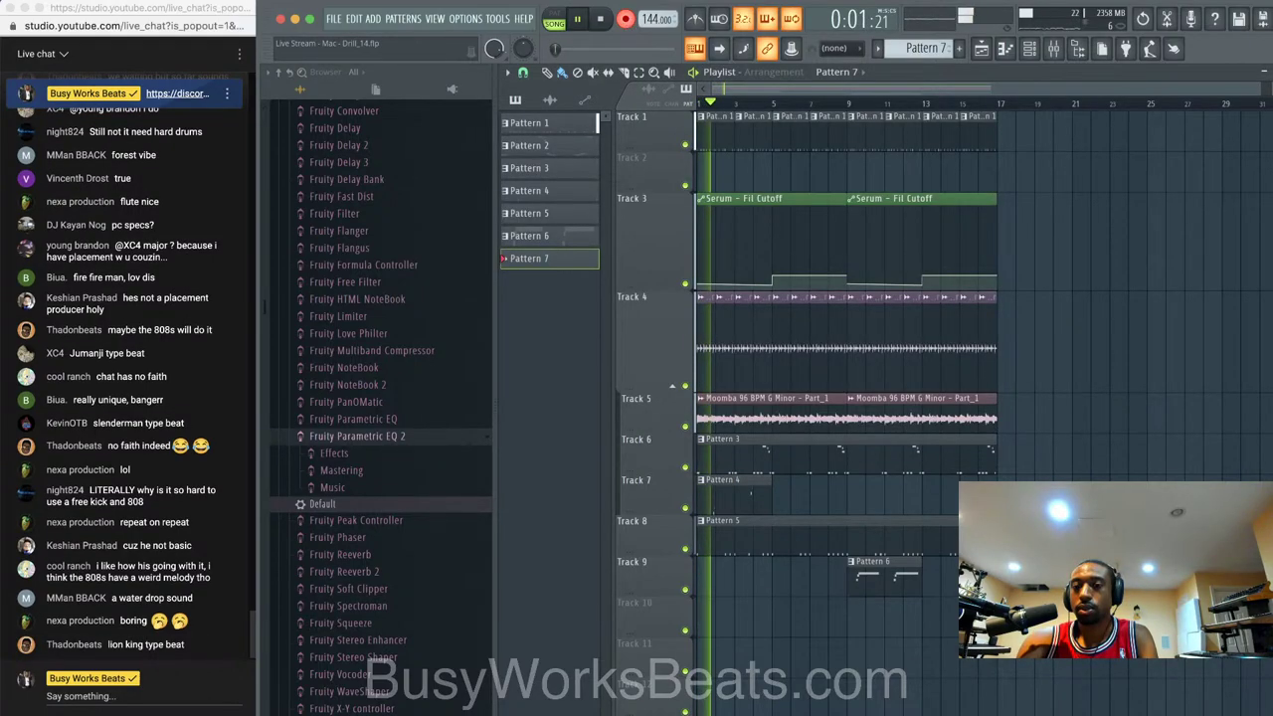
pyautogui.press('F6')
pyautogui.press('F6')
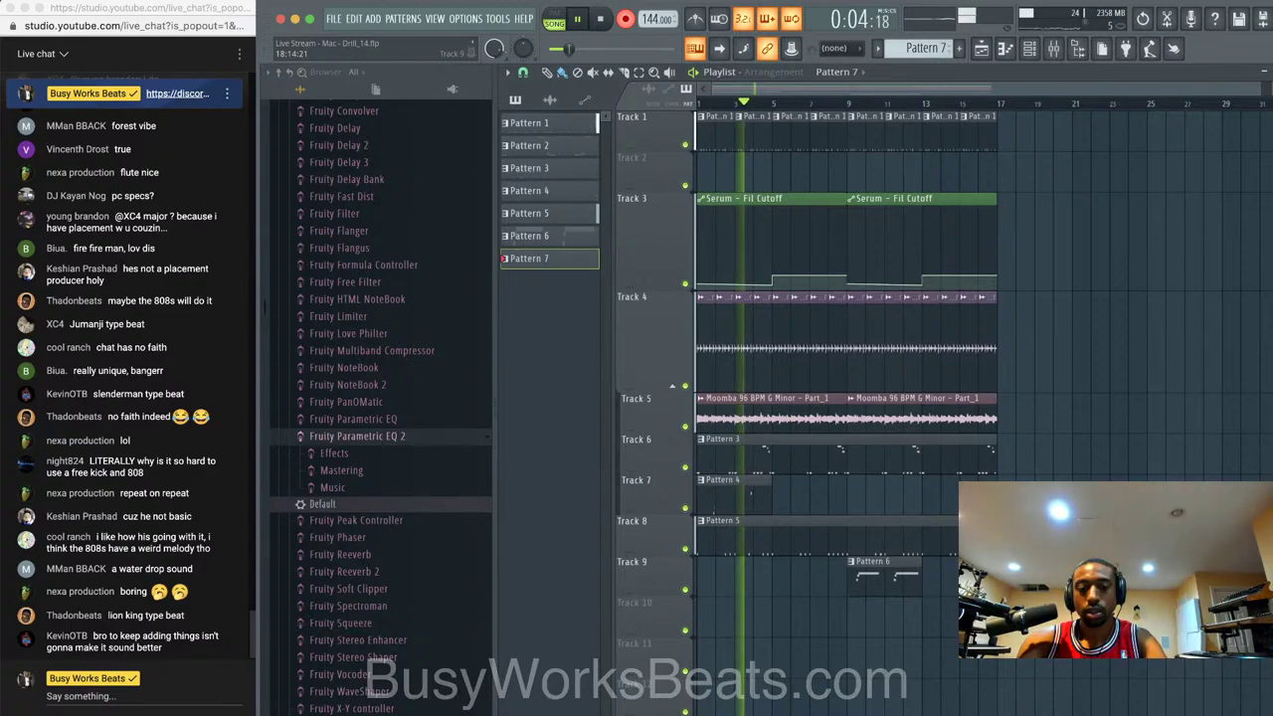
pyautogui.press('space')
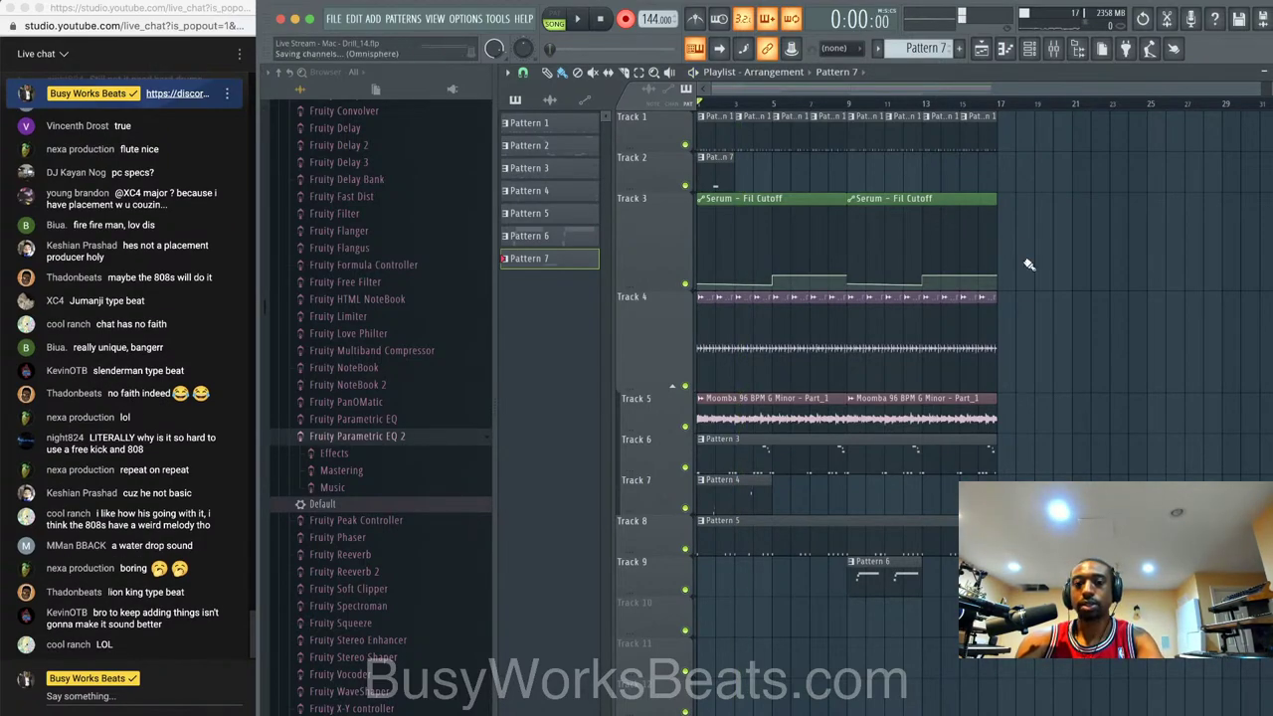
# - Play the arrangement from the start and review Pattern 7's recorded flute note in the channel rack
pyautogui.press('space')
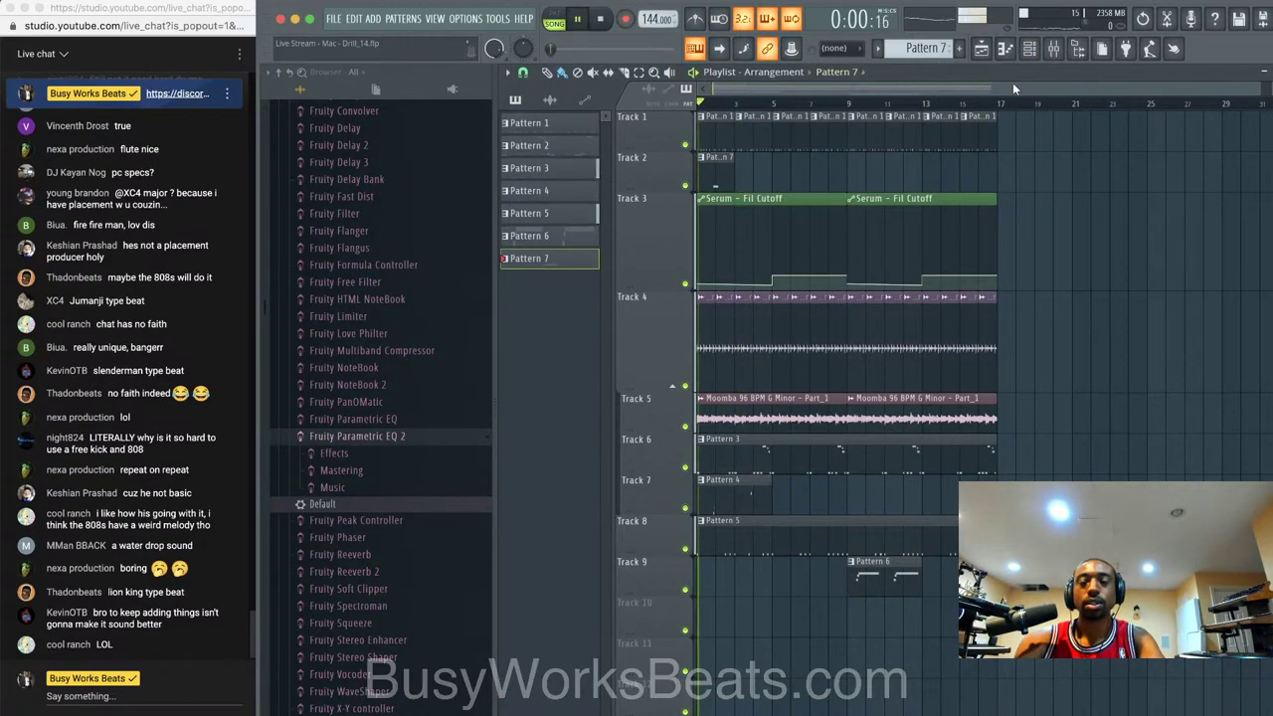
pyautogui.click(1031, 49)
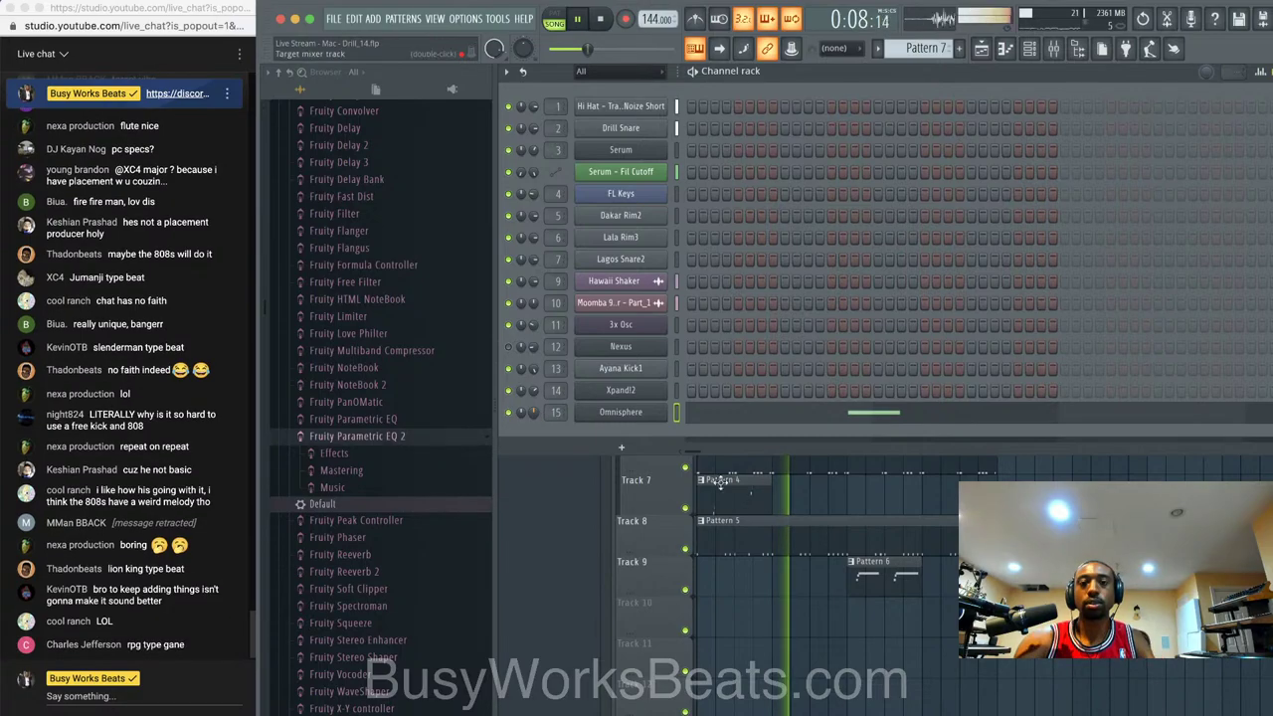
pyautogui.press('F6')
# - Duplicate all the playlist clips so the copied 16-bar section starts at bar 17, and stop playback
pyautogui.press('super+n')
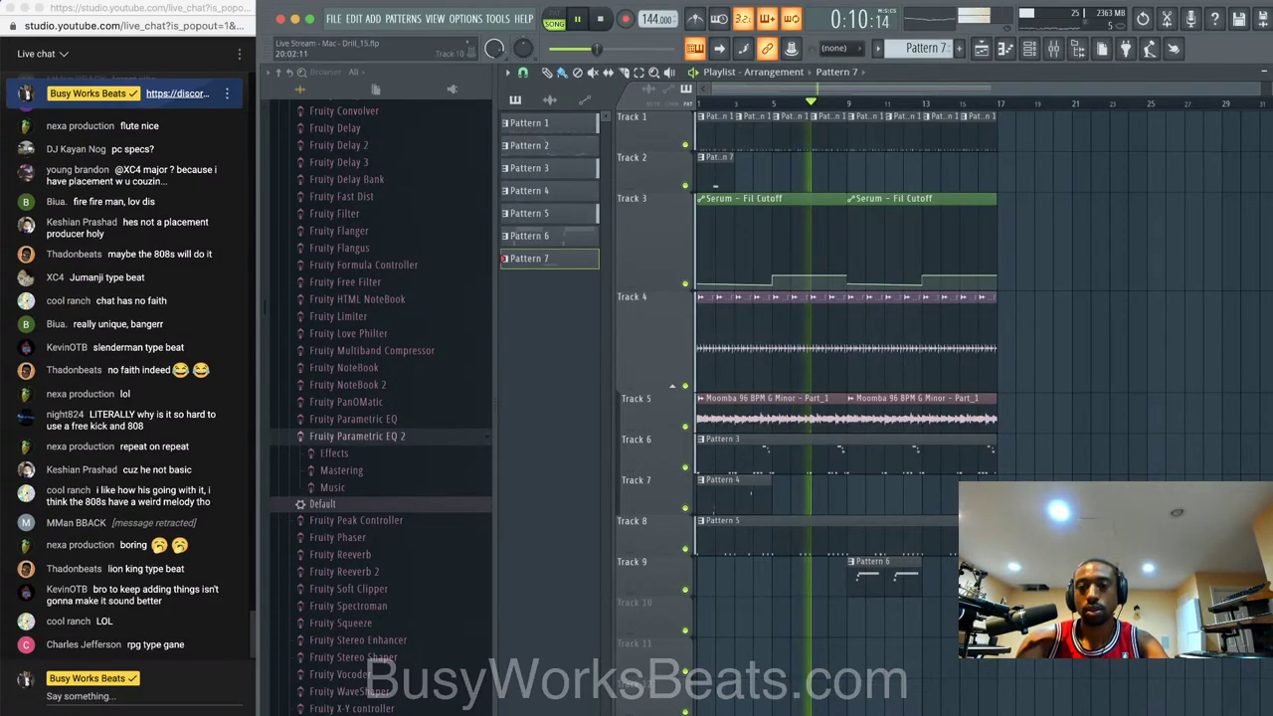
pyautogui.hotkey('ctrl', 'a')
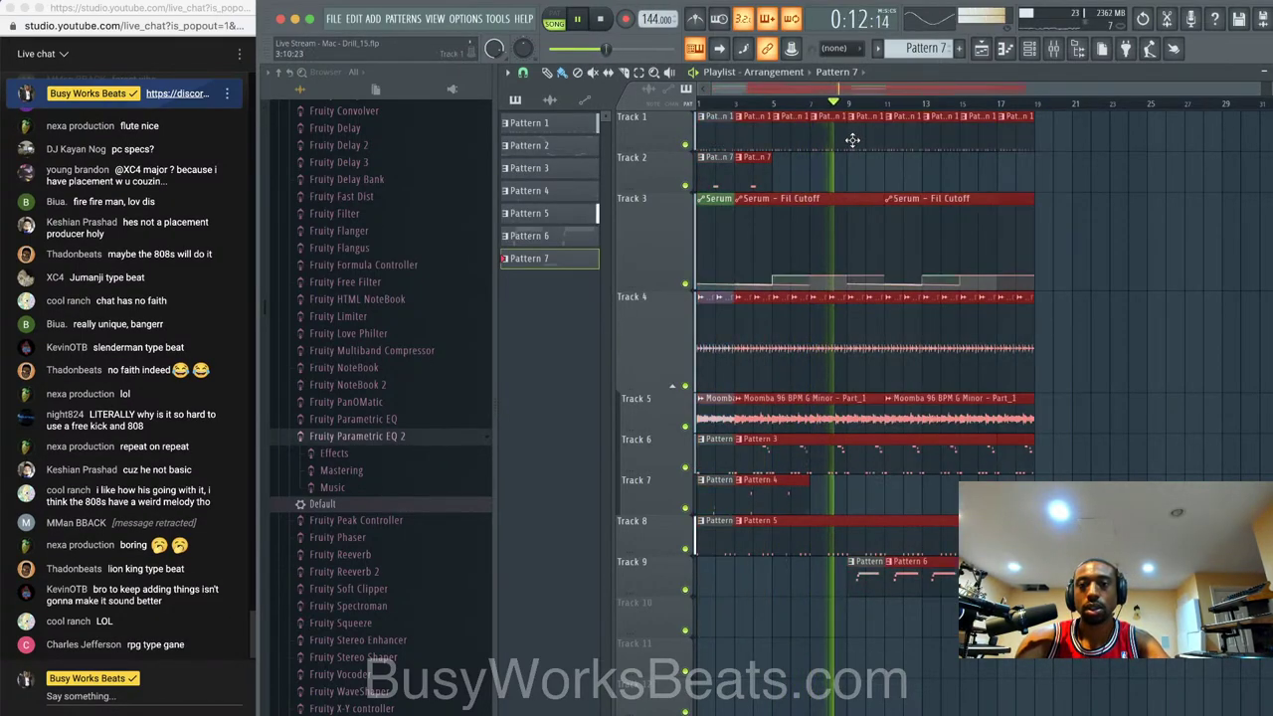
pyautogui.hotkey('ctrl', 'b')
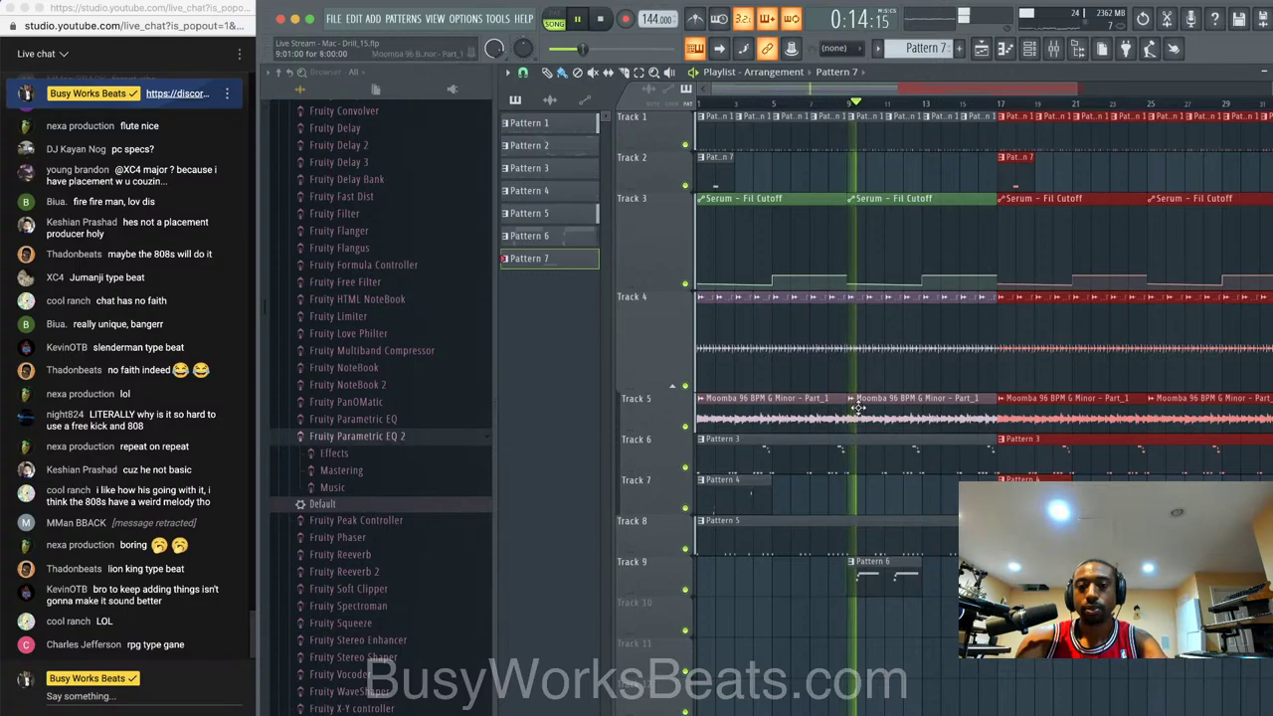
pyautogui.press('space')
pyautogui.press('space')
pyautogui.press('space')
# - Create an automation clip for the mix level of Gross Beat on the Moomba mixer track
pyautogui.click(1054, 49)
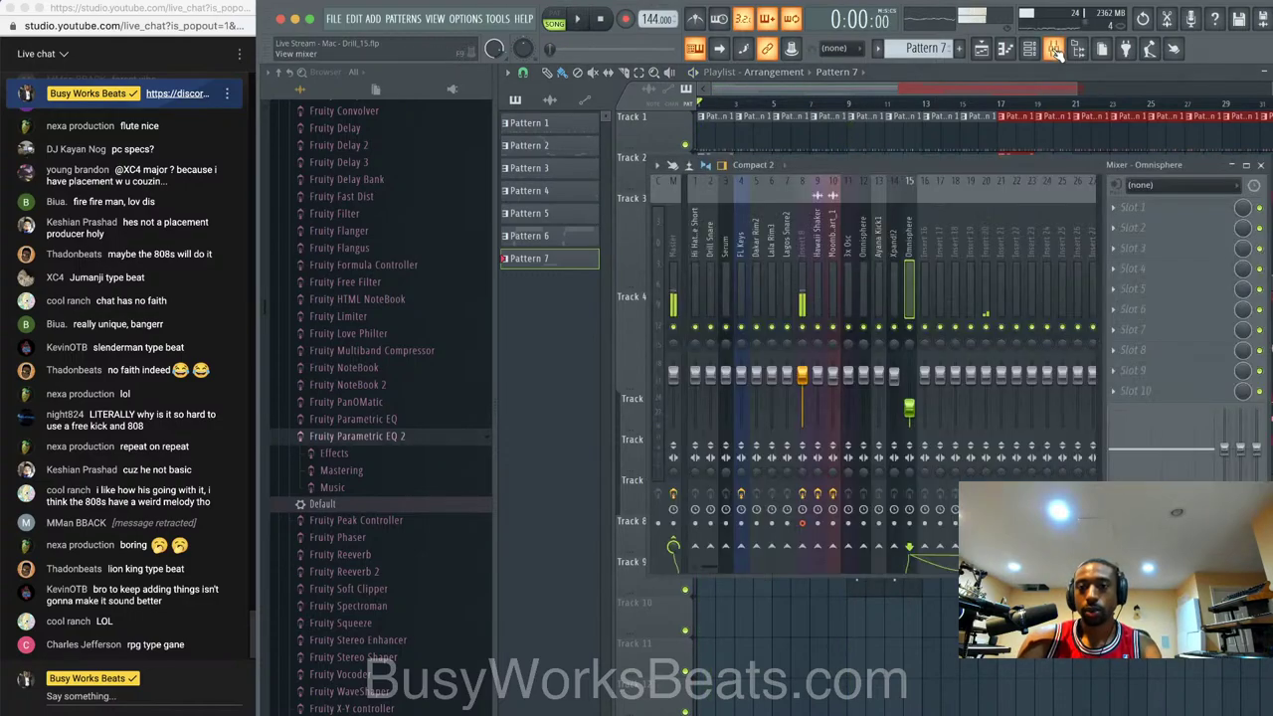
pyautogui.click(831, 249)
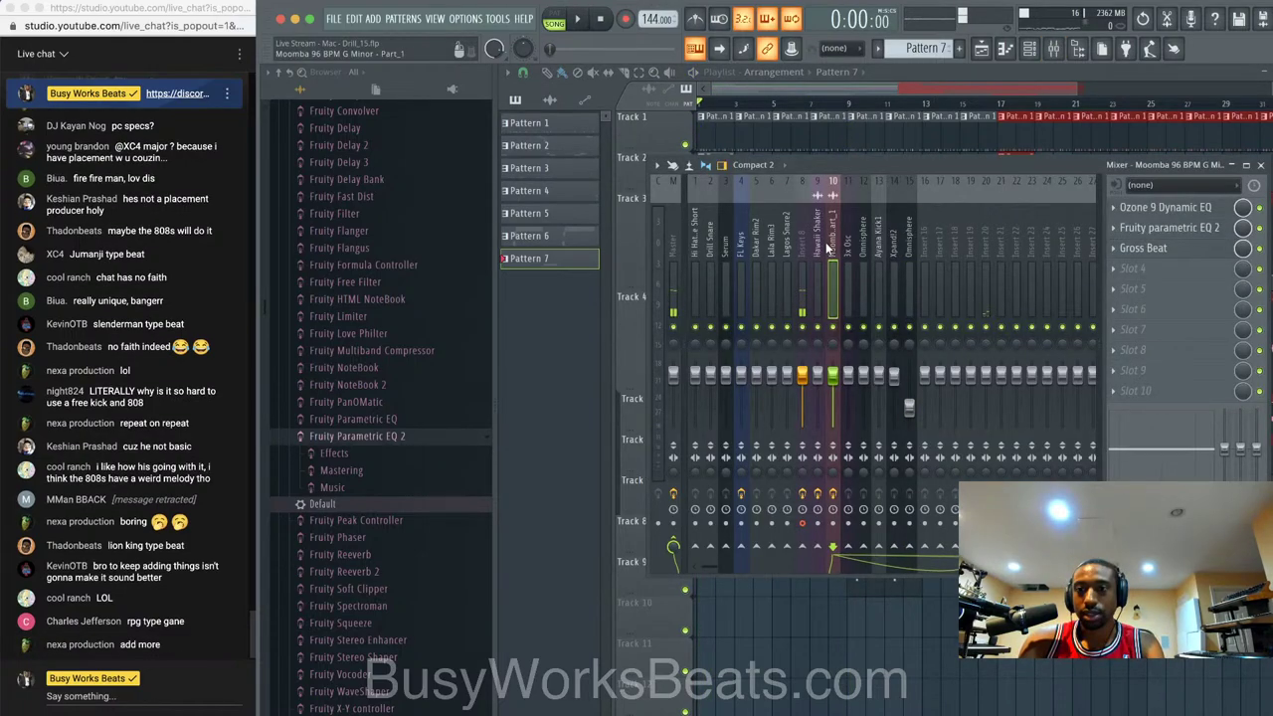
pyautogui.rightClick(1248, 250)
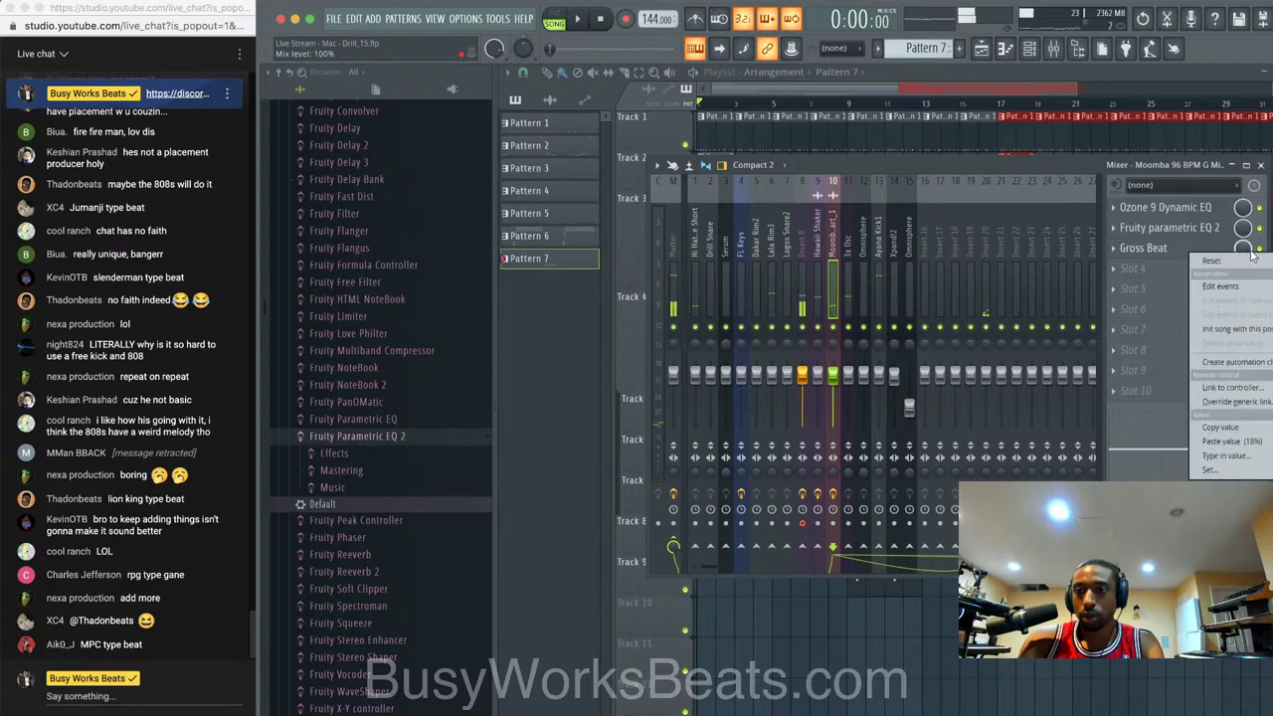
pyautogui.click(1248, 363)
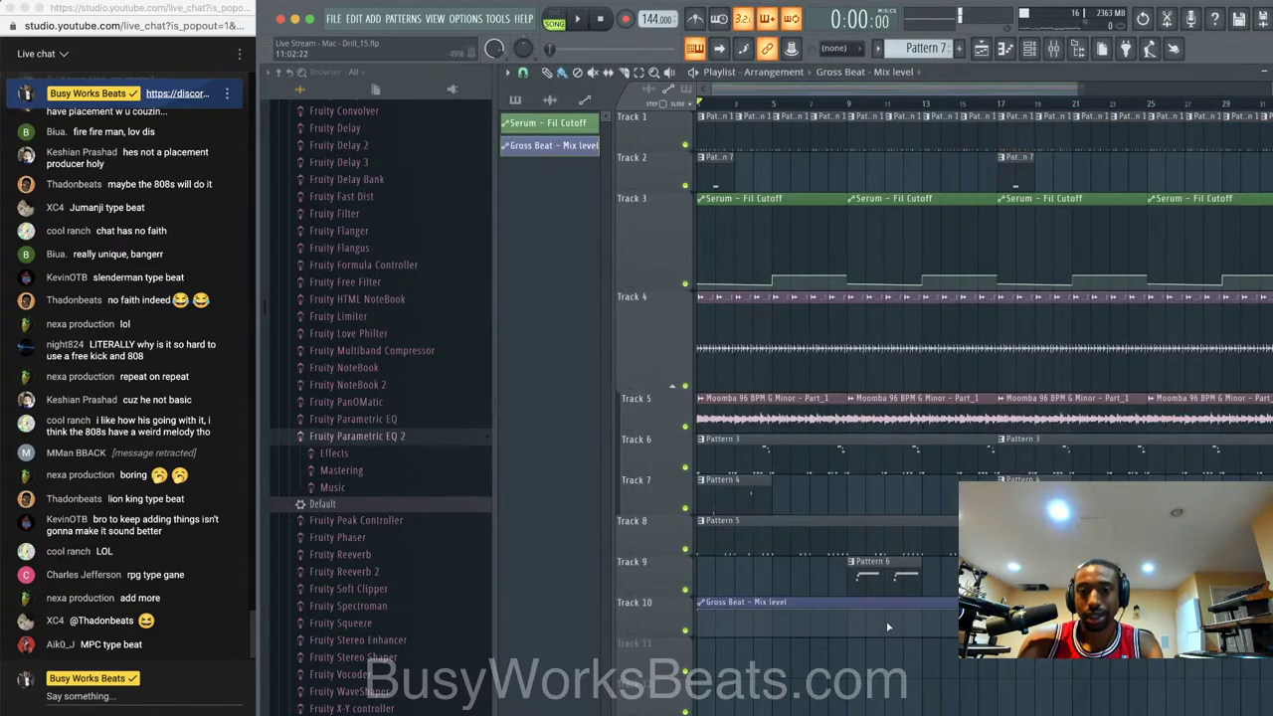
# - Shape the Gross Beat mix-level automation on Track 10 to drop at bar 9, with the points at bars 17 and 33 at 0%
pyautogui.moveTo(849, 630); pyautogui.dragTo(851, 639)
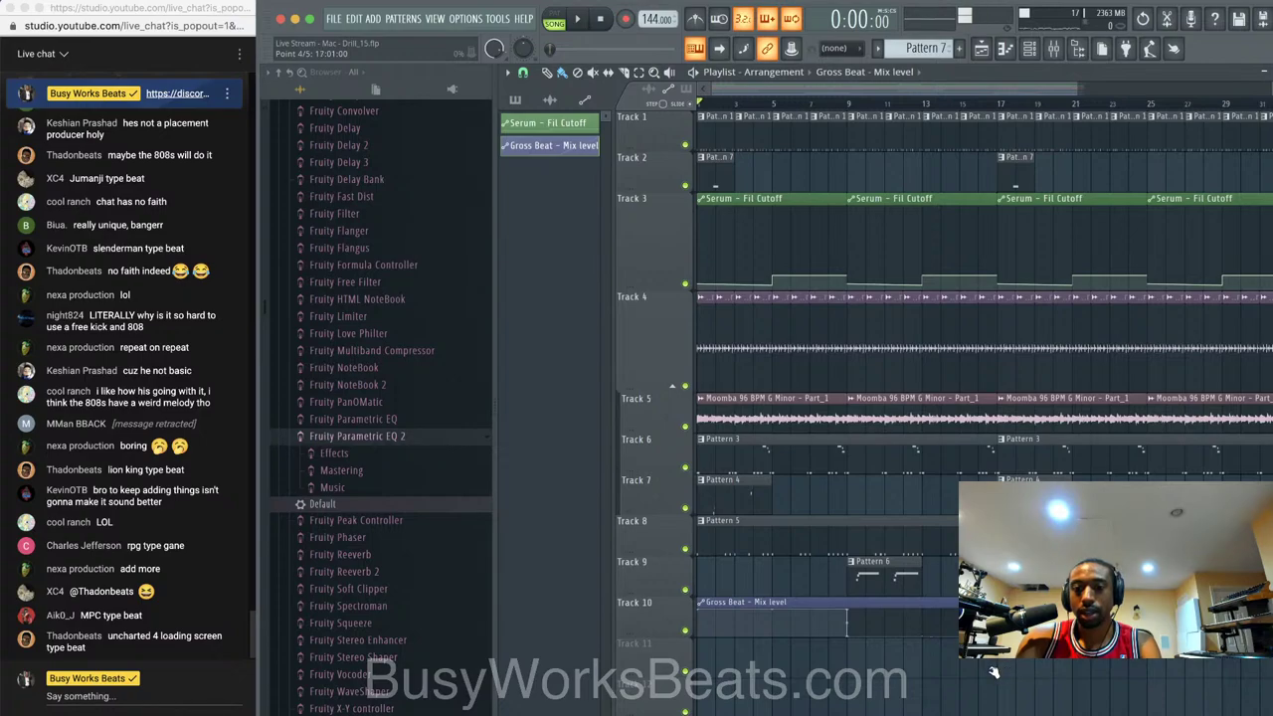
pyautogui.hscroll(3, 1222, 617)
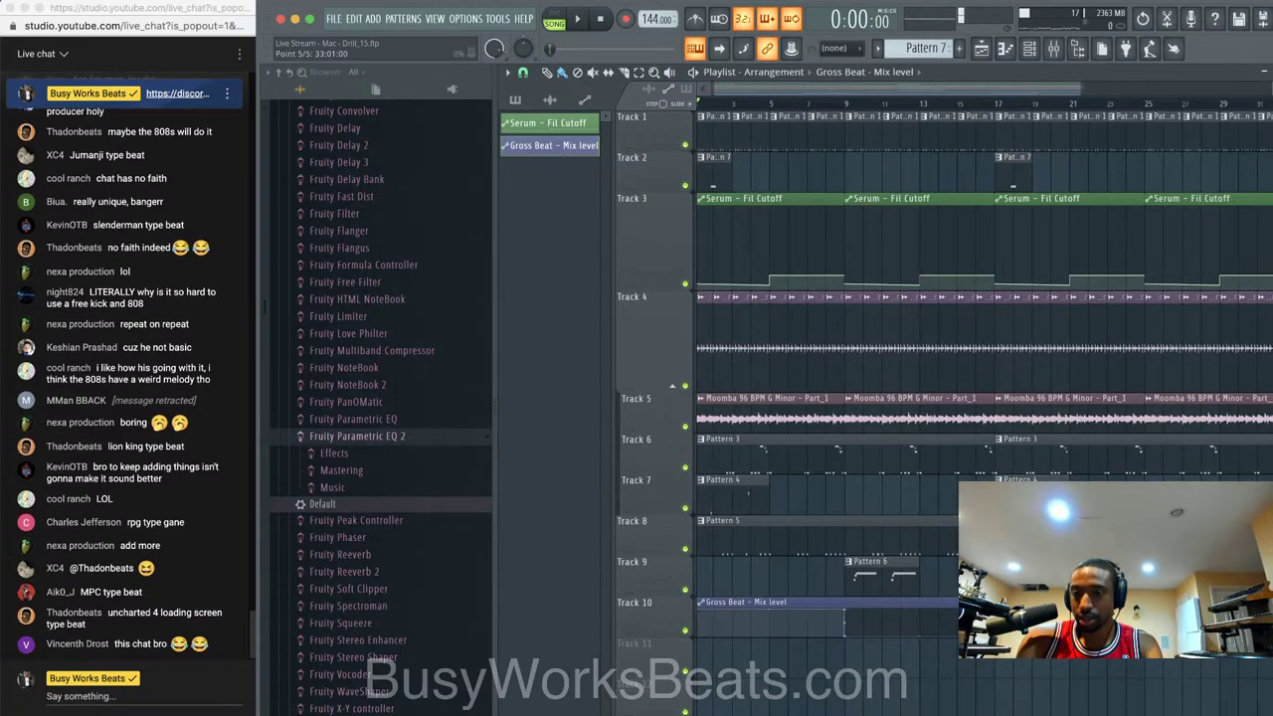
pyautogui.moveTo(1178, 609); pyautogui.dragTo(1178, 632)
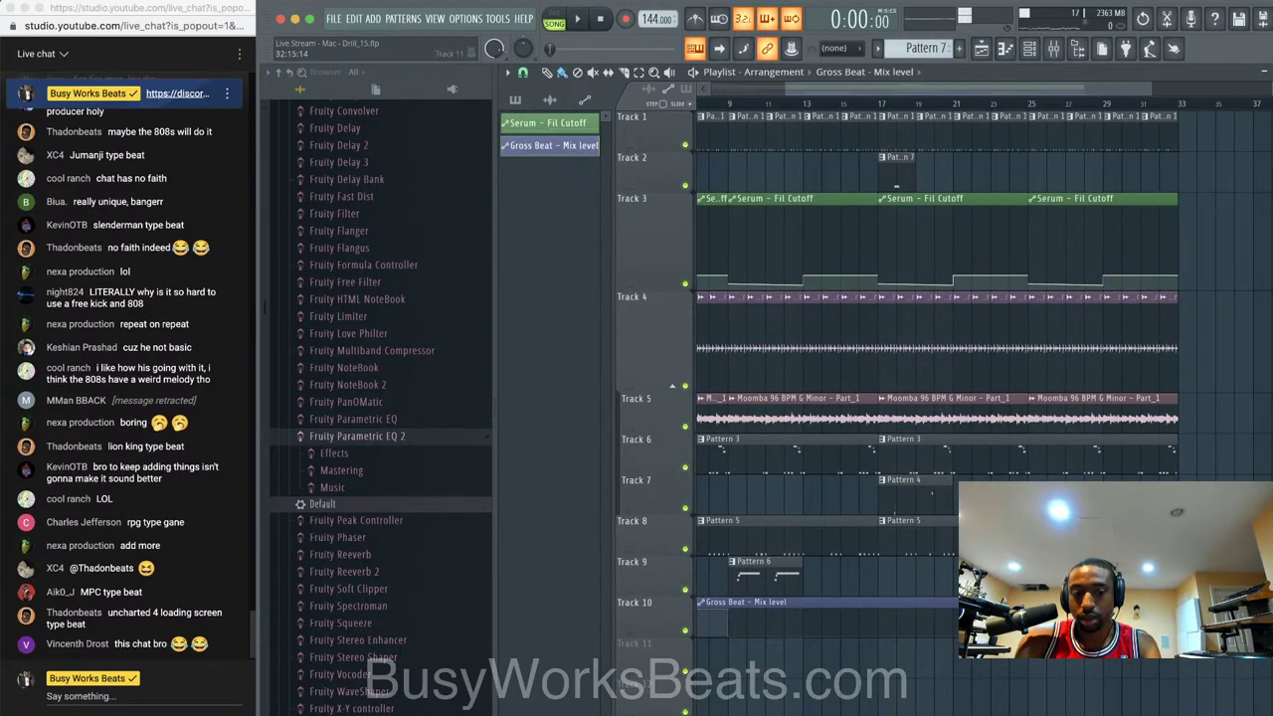
# - Save the project as a new version and play the arrangement while checking the channel rack and mixer levels
pyautogui.press('super+s')
pyautogui.press('space')
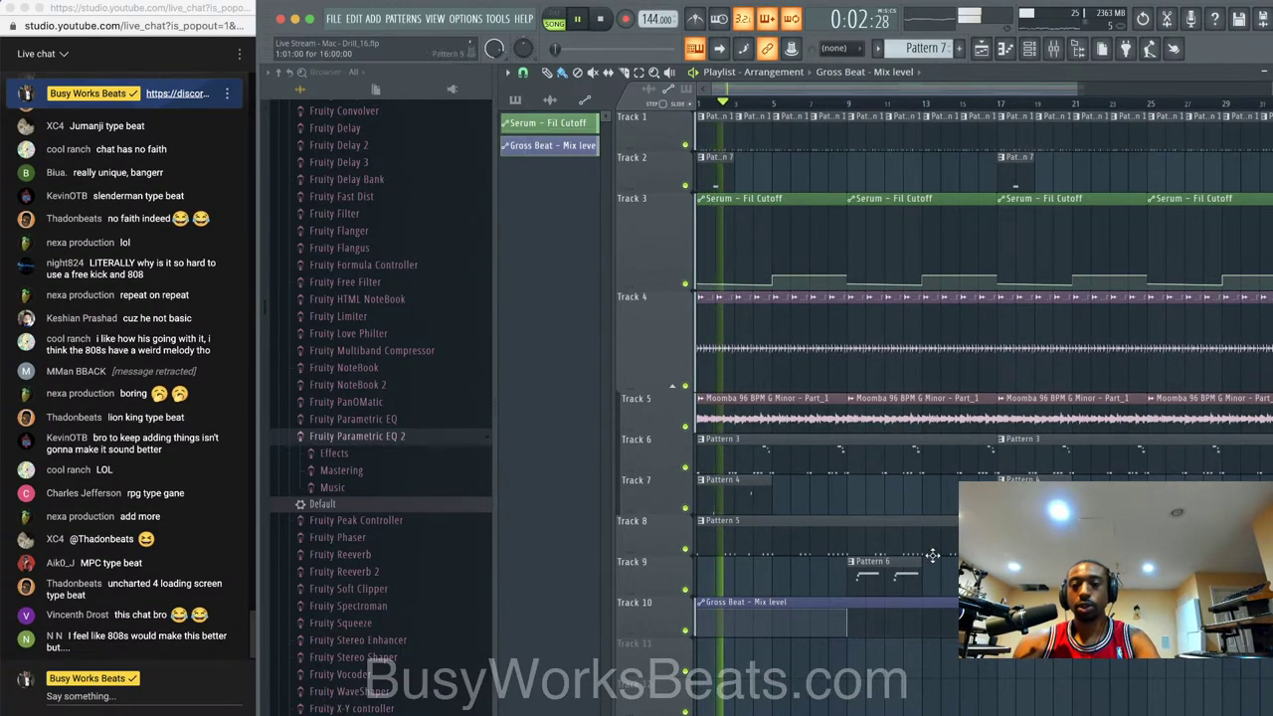
pyautogui.click(1032, 50)
pyautogui.click(1056, 50)
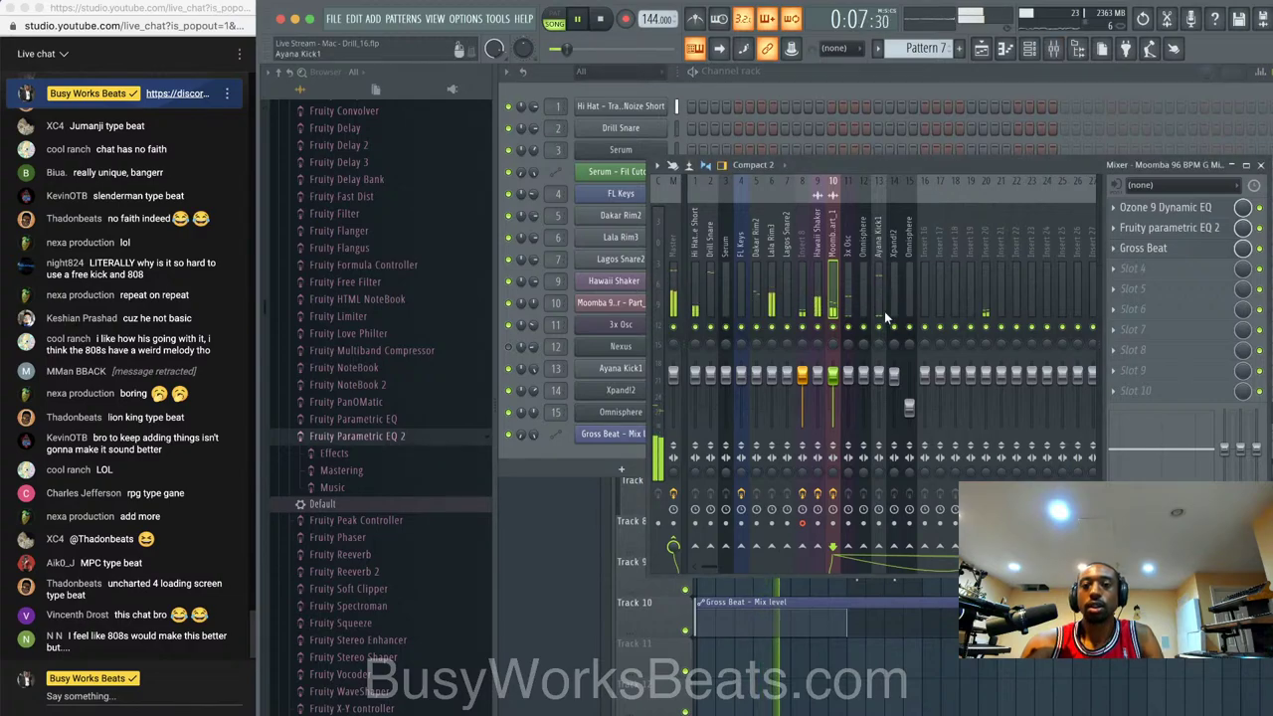
pyautogui.press('Escape')
pyautogui.click(881, 655)
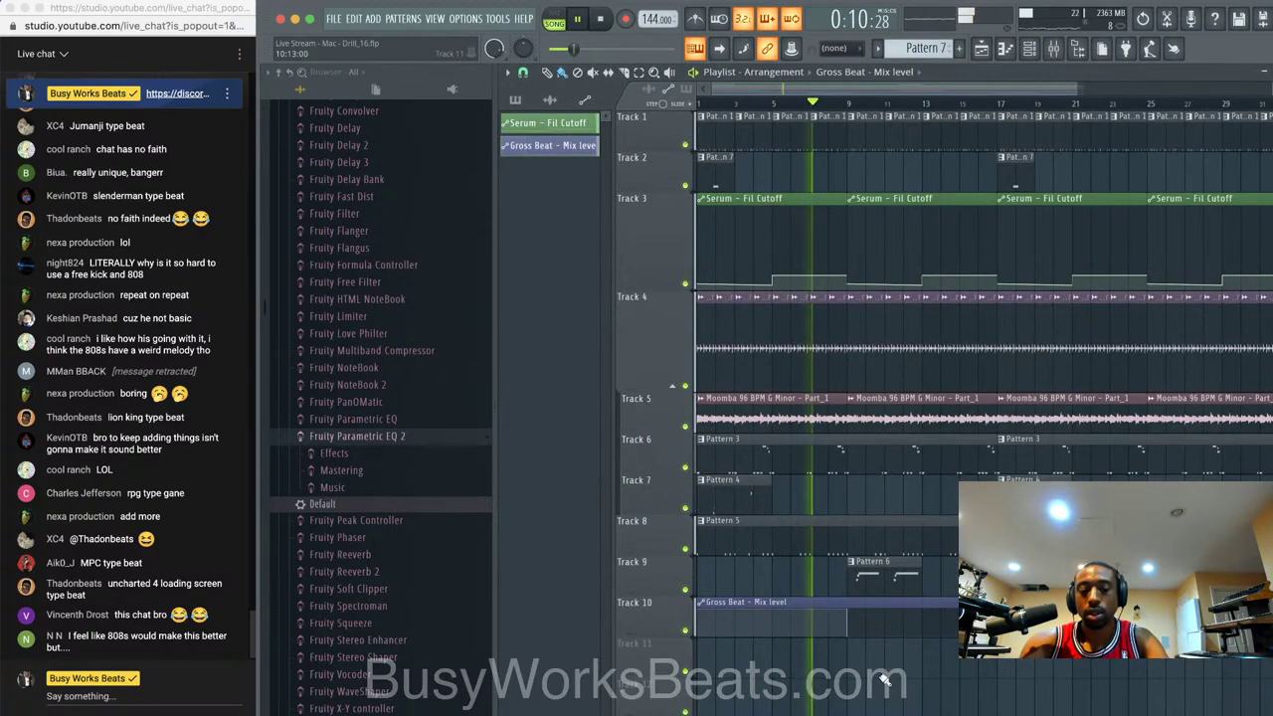
# - Save another project version and raise the Gross Beat automation point at bar 17 to form a gradual ramp from bar 9
pyautogui.press('super+n')
pyautogui.scroll(-2, 883, 679)
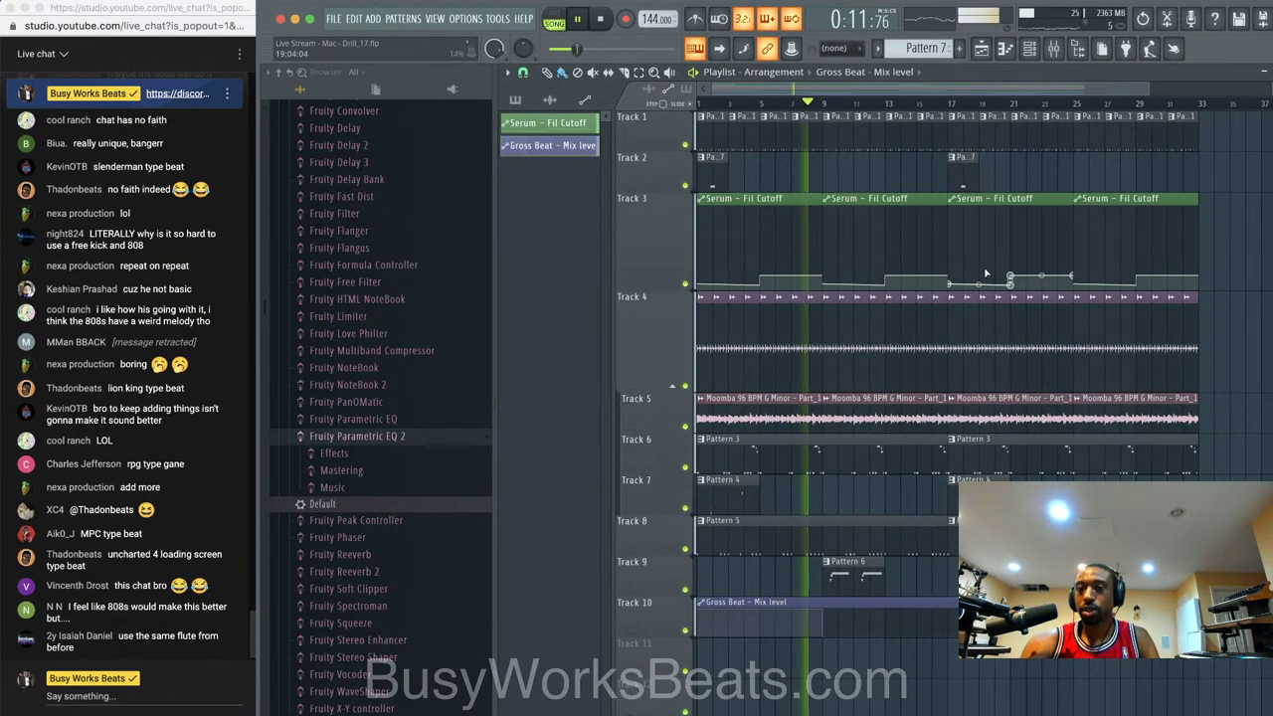
pyautogui.click(1032, 50)
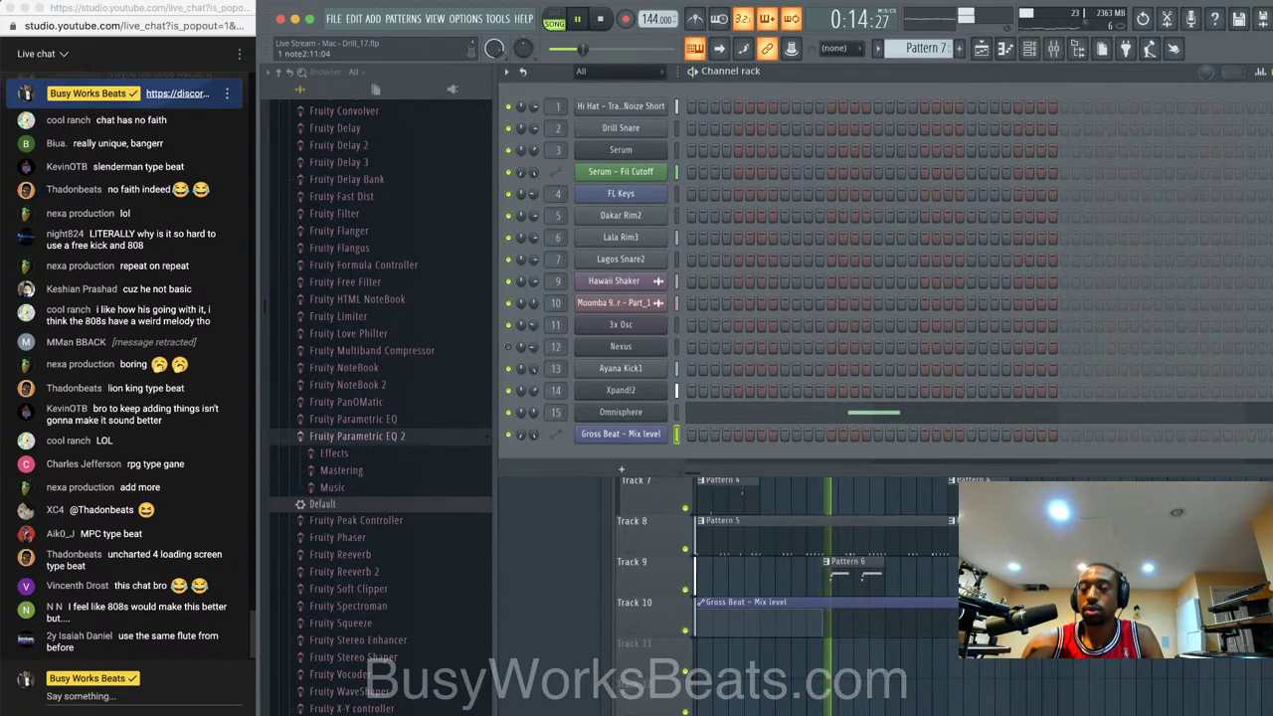
pyautogui.press('F6')
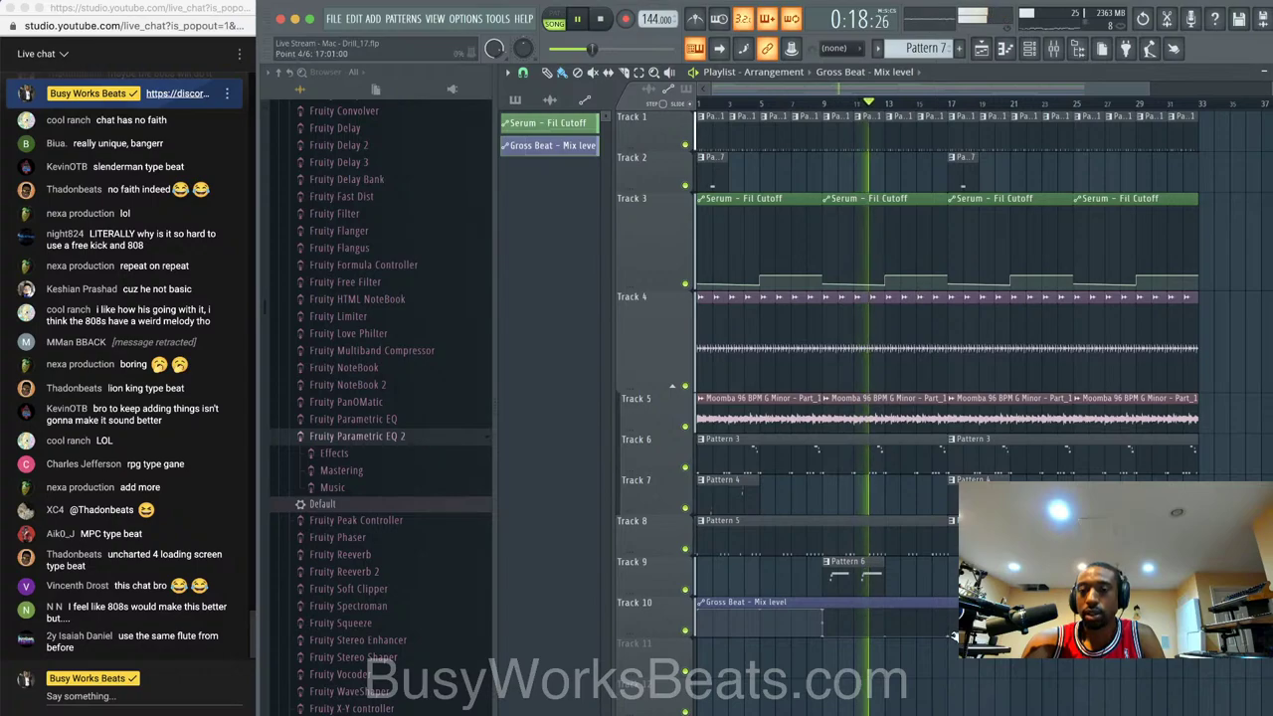
pyautogui.moveTo(950, 618)
pyautogui.mouseDown()
pyautogui.moveTo(955, 641)
pyautogui.moveTo(951, 608)
pyautogui.mouseUp()
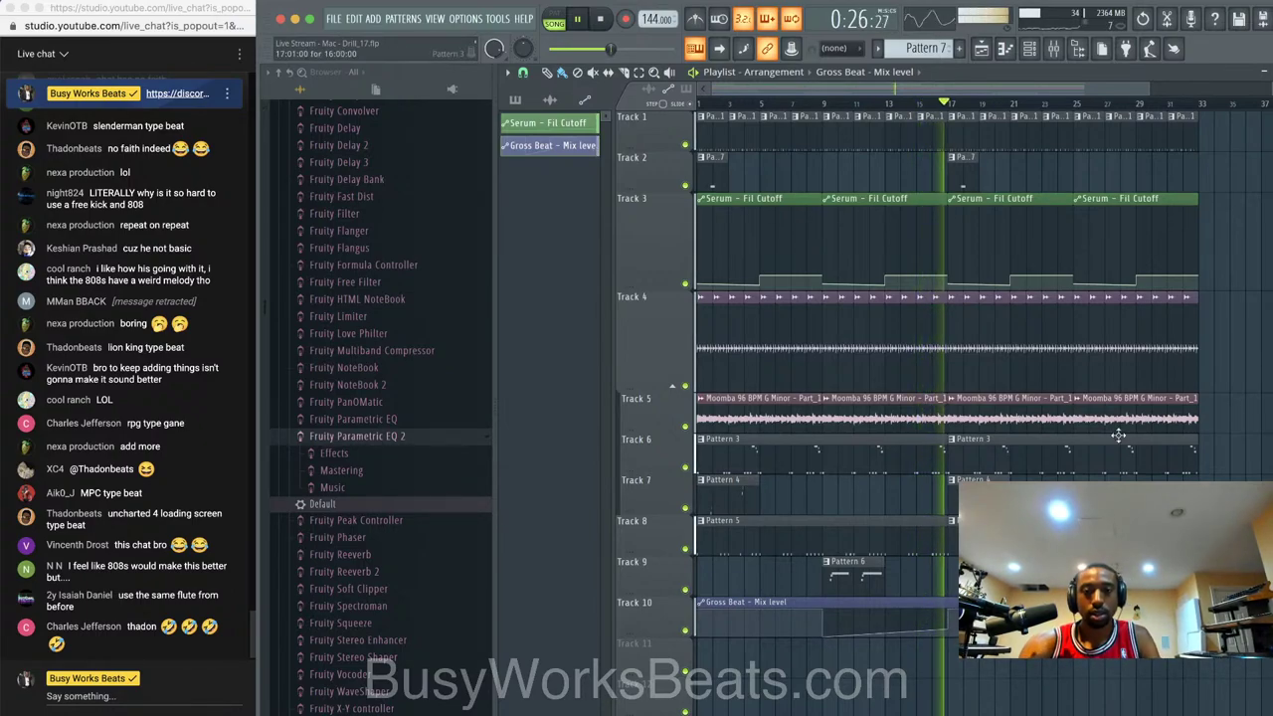
# - Restart the song from the beginning and check the track levels in the mixer
pyautogui.press('space')
pyautogui.press('space')
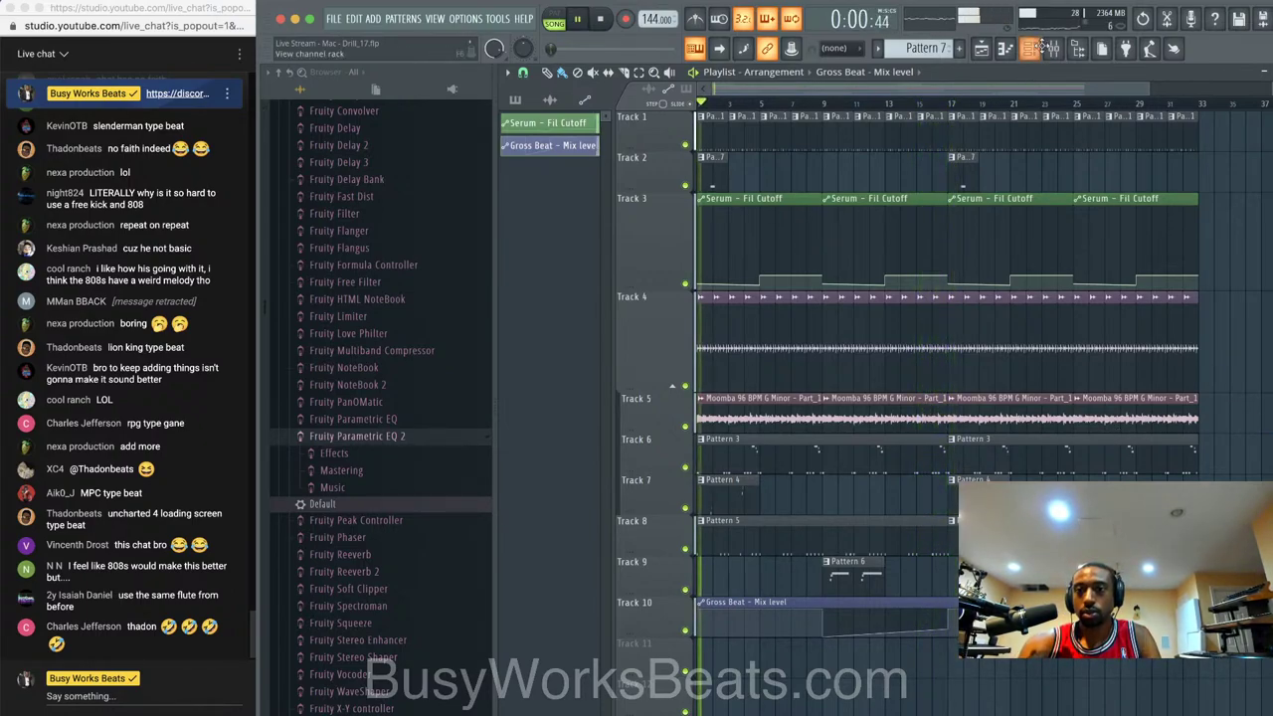
pyautogui.click(1056, 49)
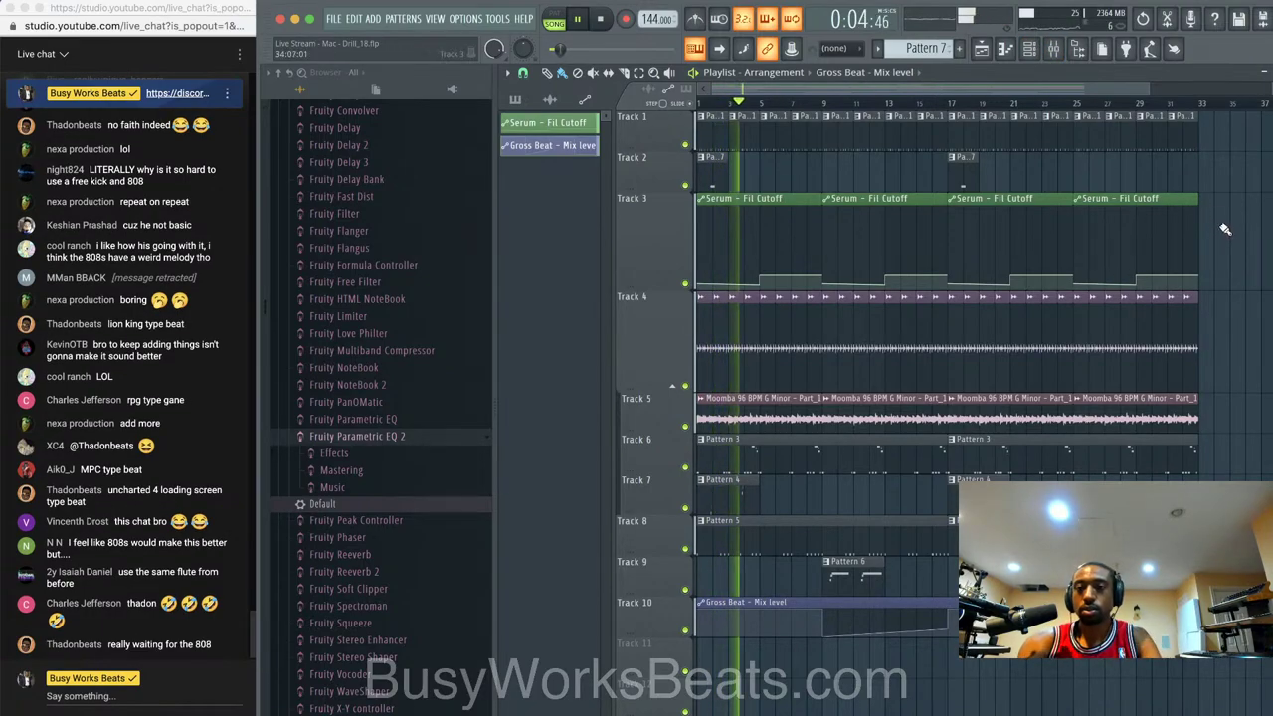
pyautogui.press('F9')
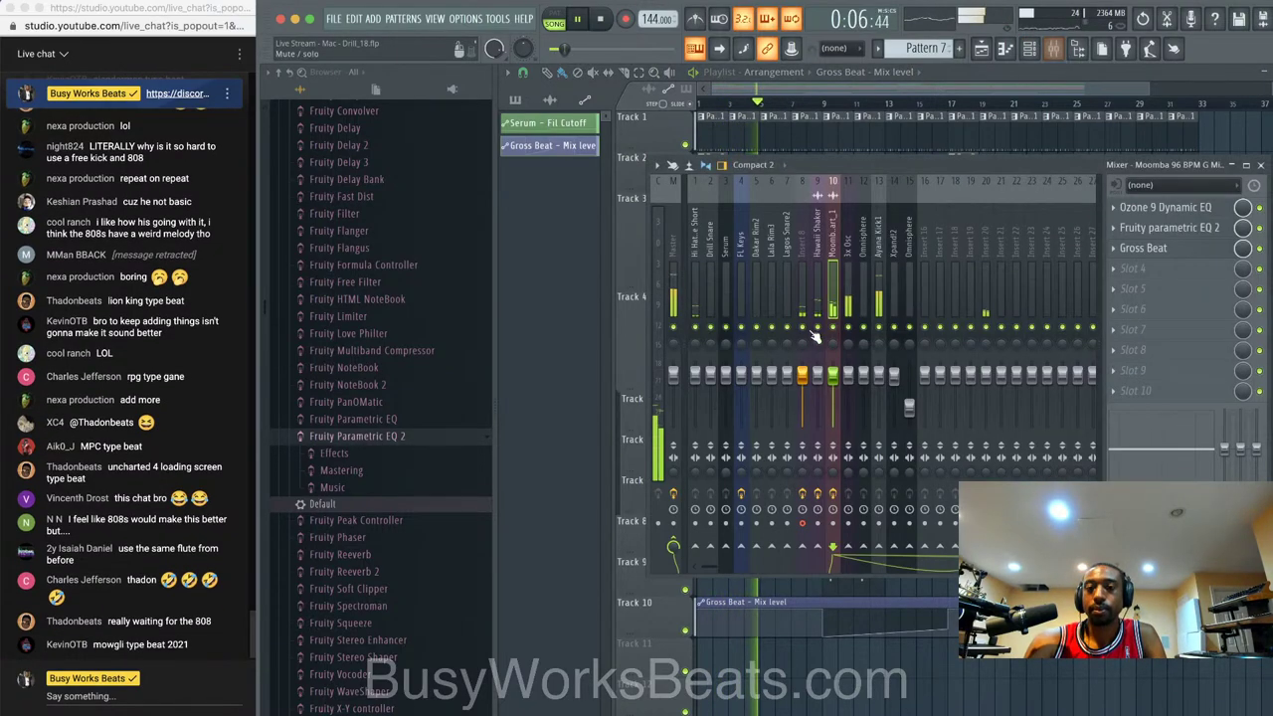
pyautogui.click(1260, 165)
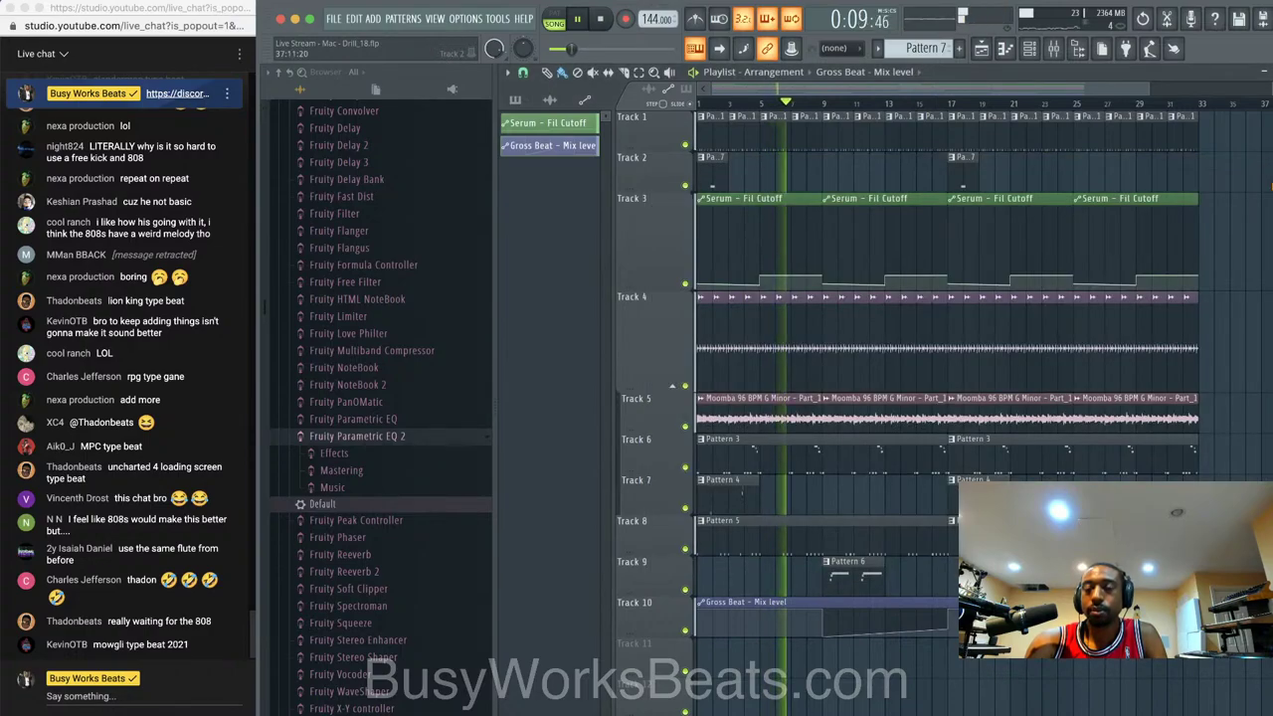
# - Insert Fruity Parametric EQ 2 on the Drill Snare mixer track and lower high-shelf band 7 to about -15.8 dB at 5992 Hz
pyautogui.click(1053, 48)
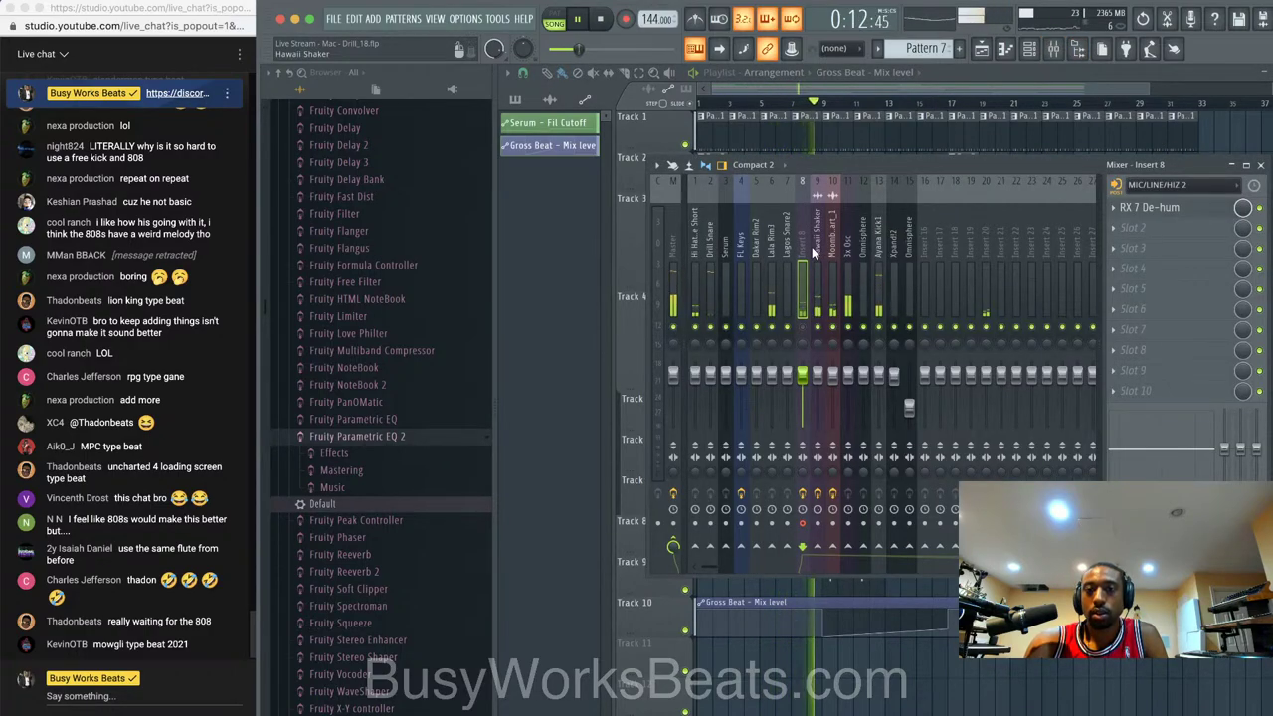
pyautogui.click(708, 249)
pyautogui.click(1111, 209)
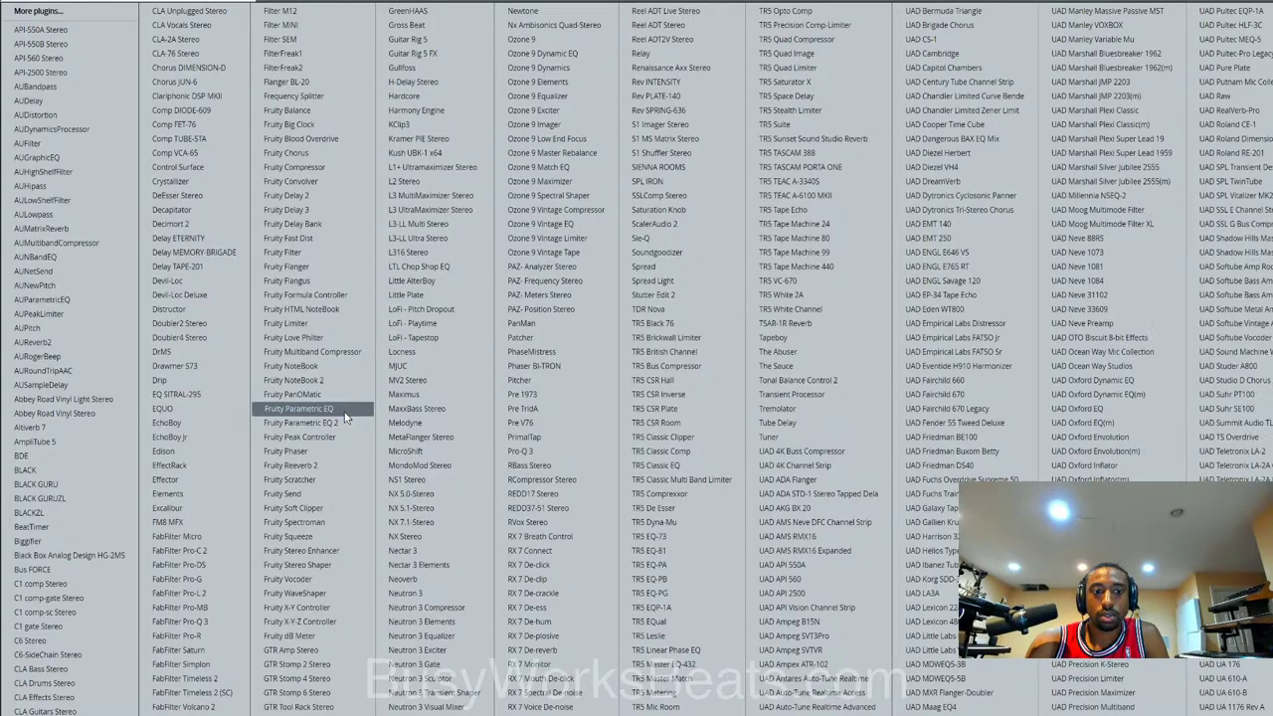
pyautogui.click(293, 422)
pyautogui.moveTo(925, 343); pyautogui.dragTo(924, 417)
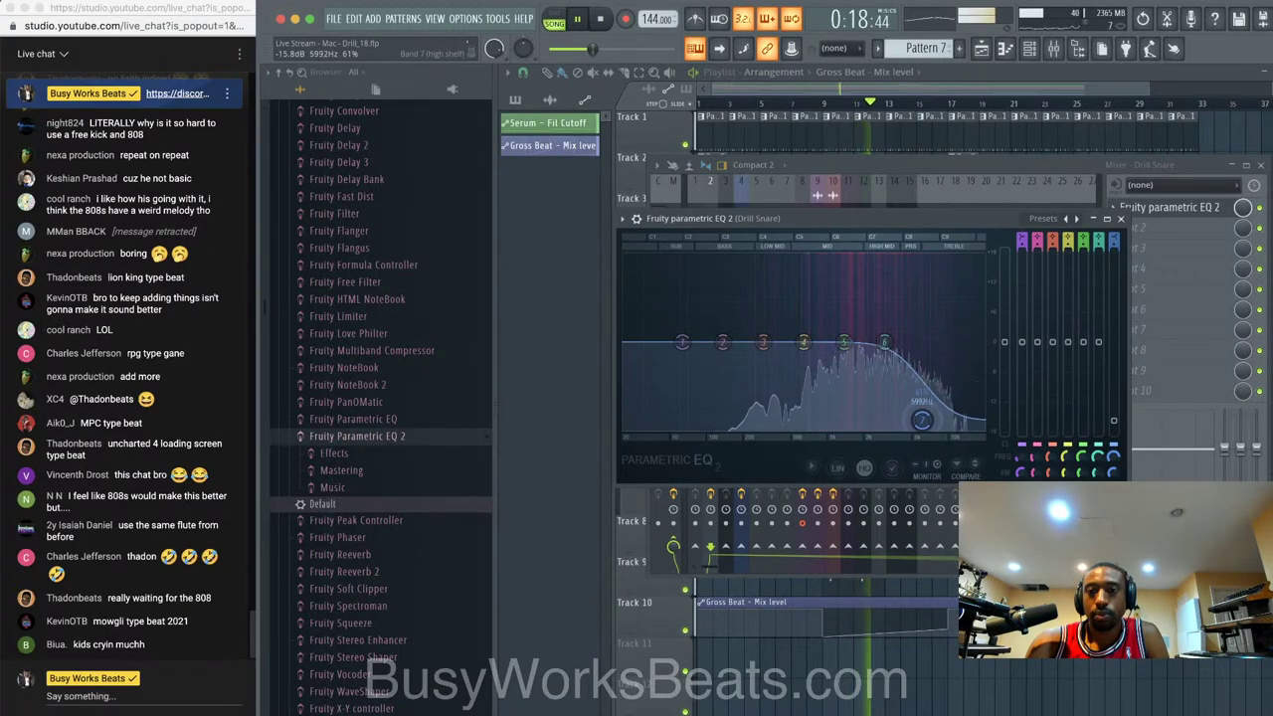
# - Close the equalizer and replay the song from the beginning while checking the channel rack and mixer track levels
pyautogui.click(1121, 219)
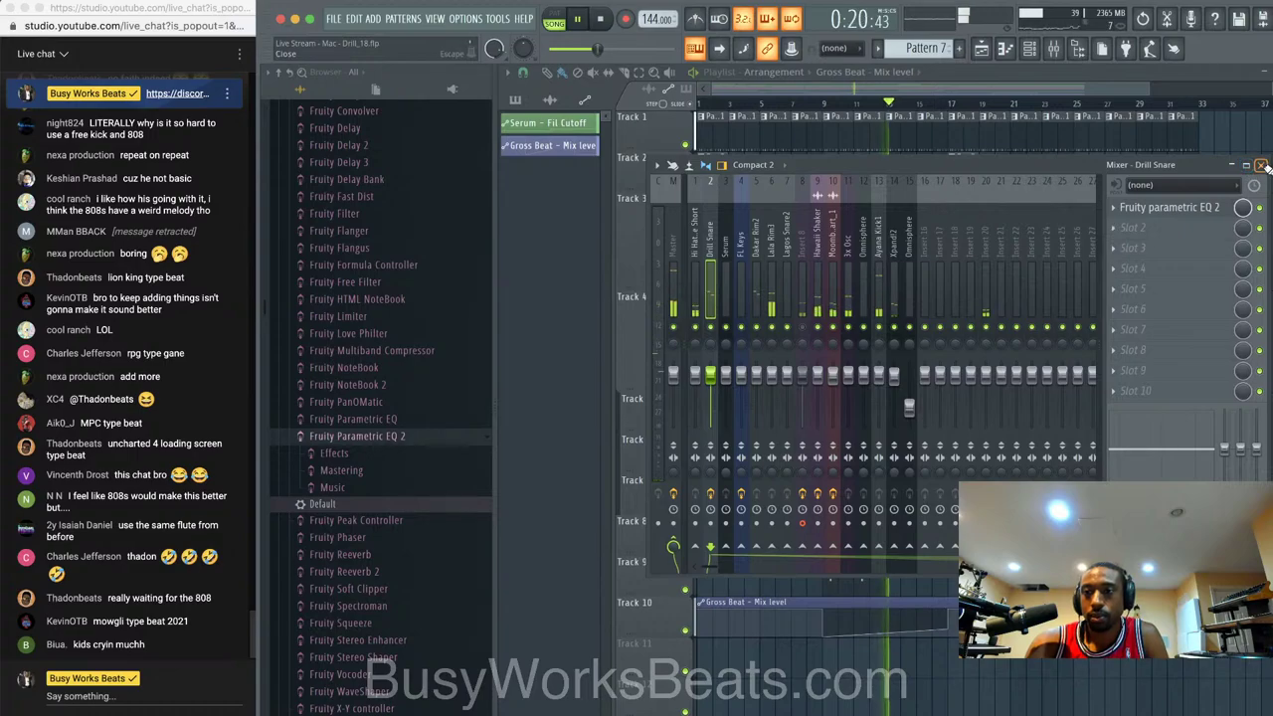
pyautogui.click(1261, 166)
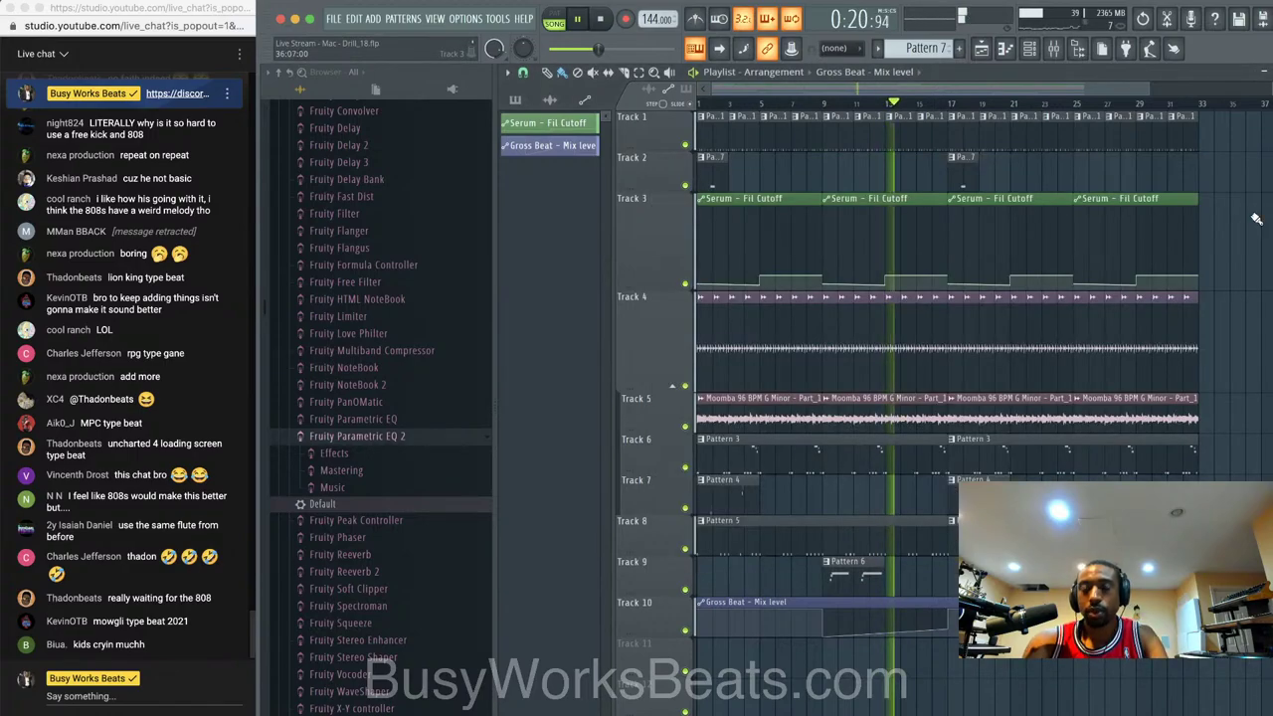
pyautogui.click(1029, 50)
pyautogui.click(1076, 54)
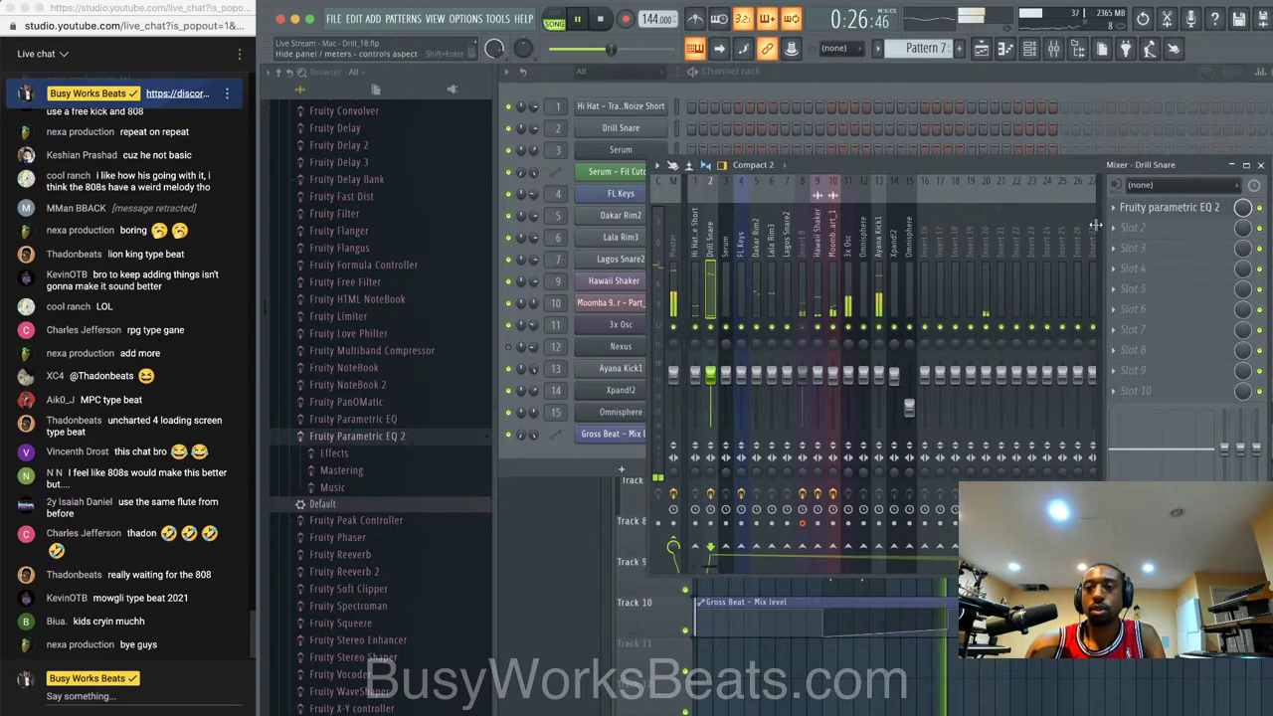
pyautogui.click(1222, 603)
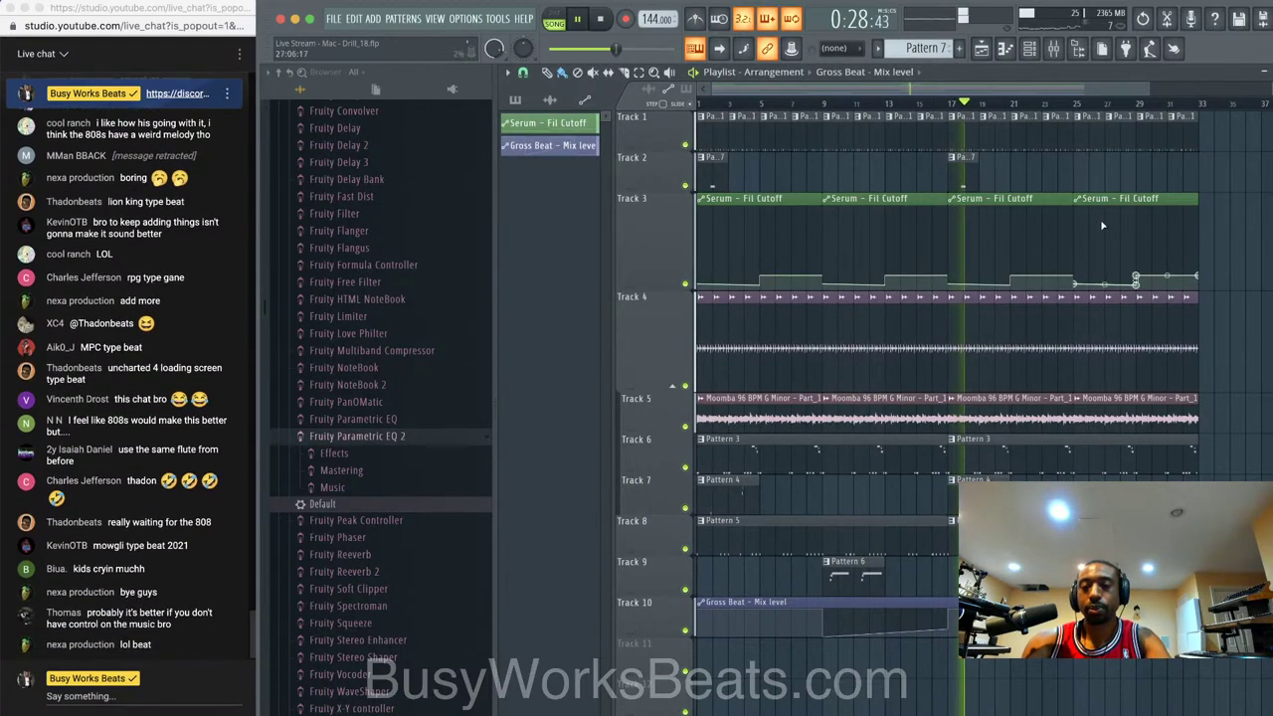
pyautogui.press('space')
pyautogui.press('space')
pyautogui.click(1063, 53)
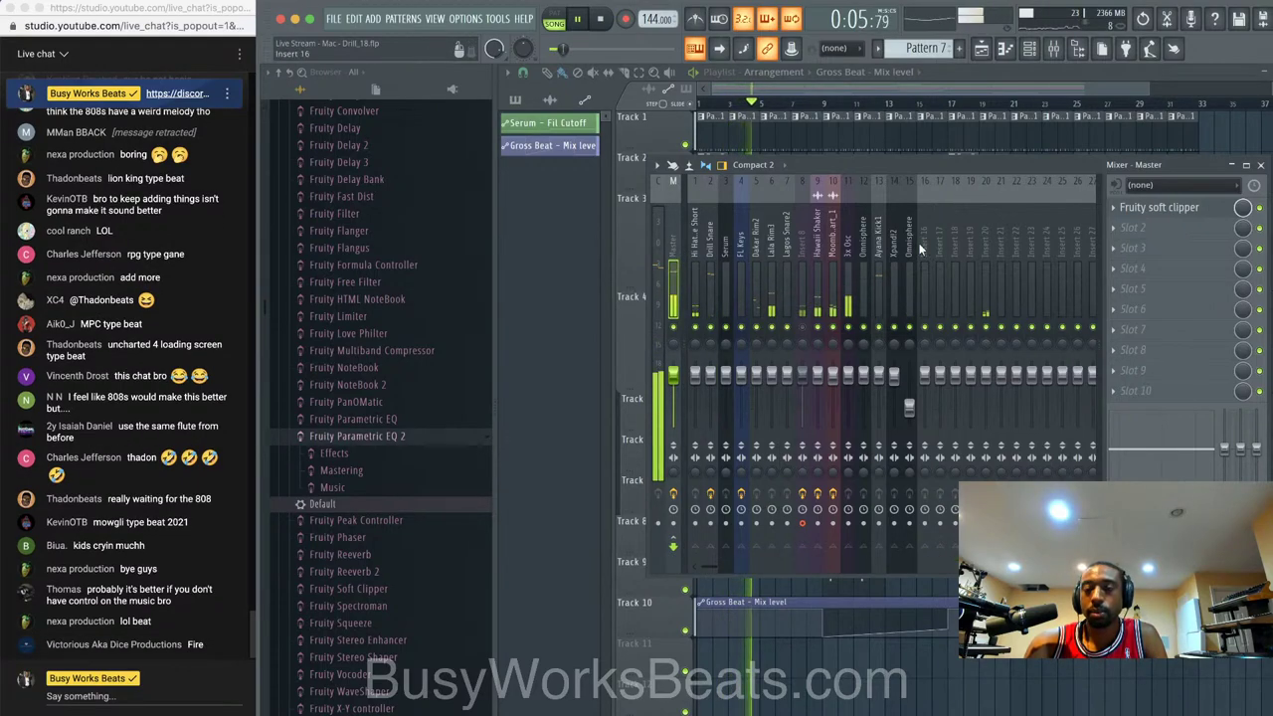
pyautogui.click(875, 282)
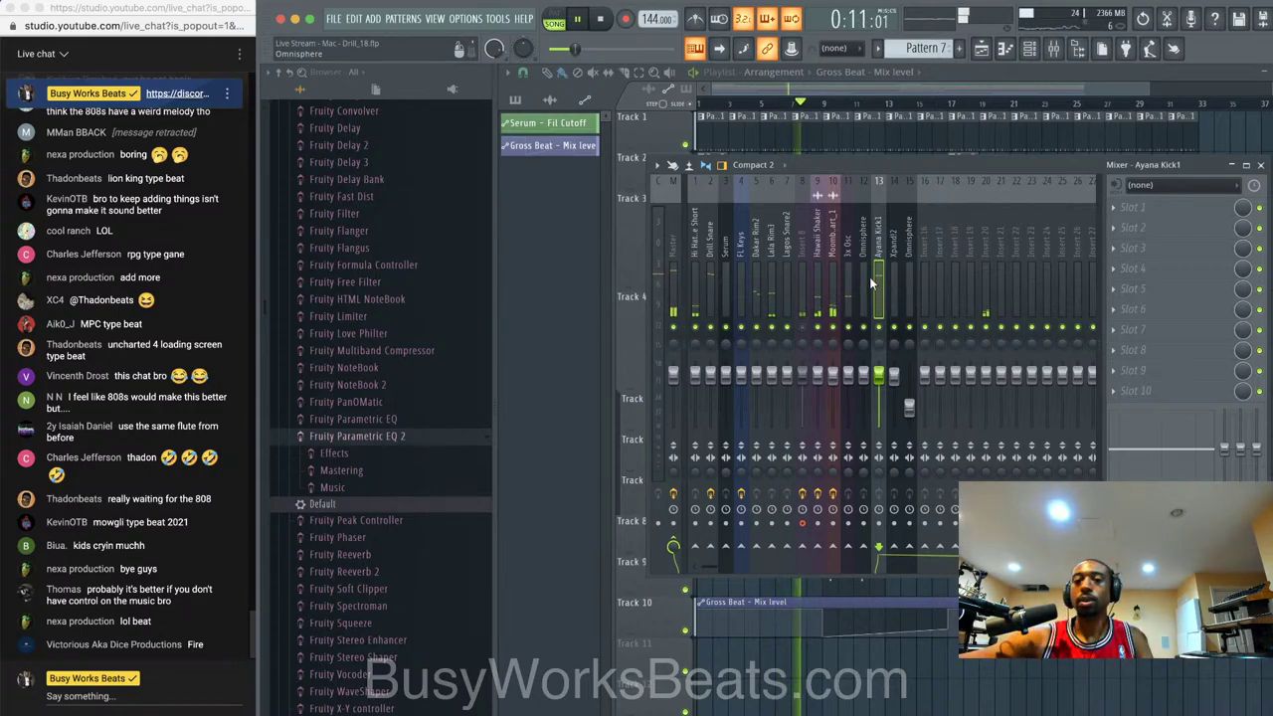
# - Insert Ozone 9 Dynamic EQ in slot 2 of the Drill Snare mixer track and move its window clear of the chat
pyautogui.click(710, 239)
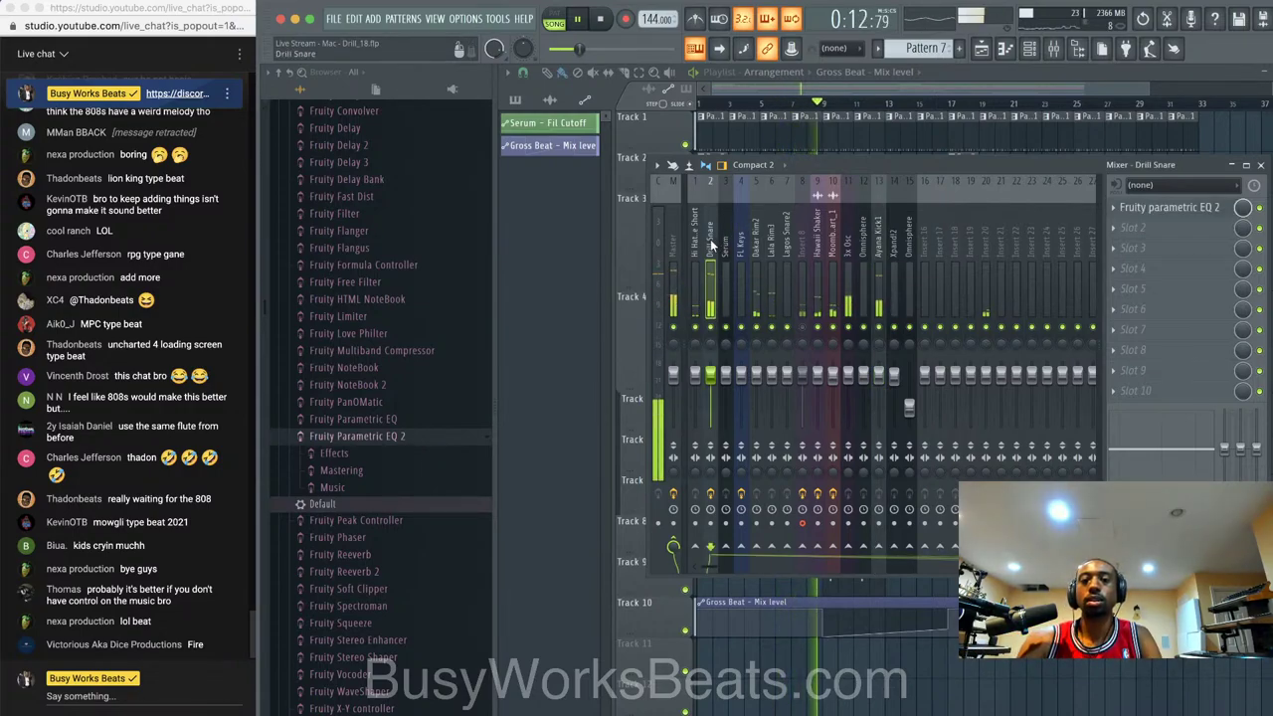
pyautogui.click(1154, 231)
pyautogui.moveTo(1134, 246)
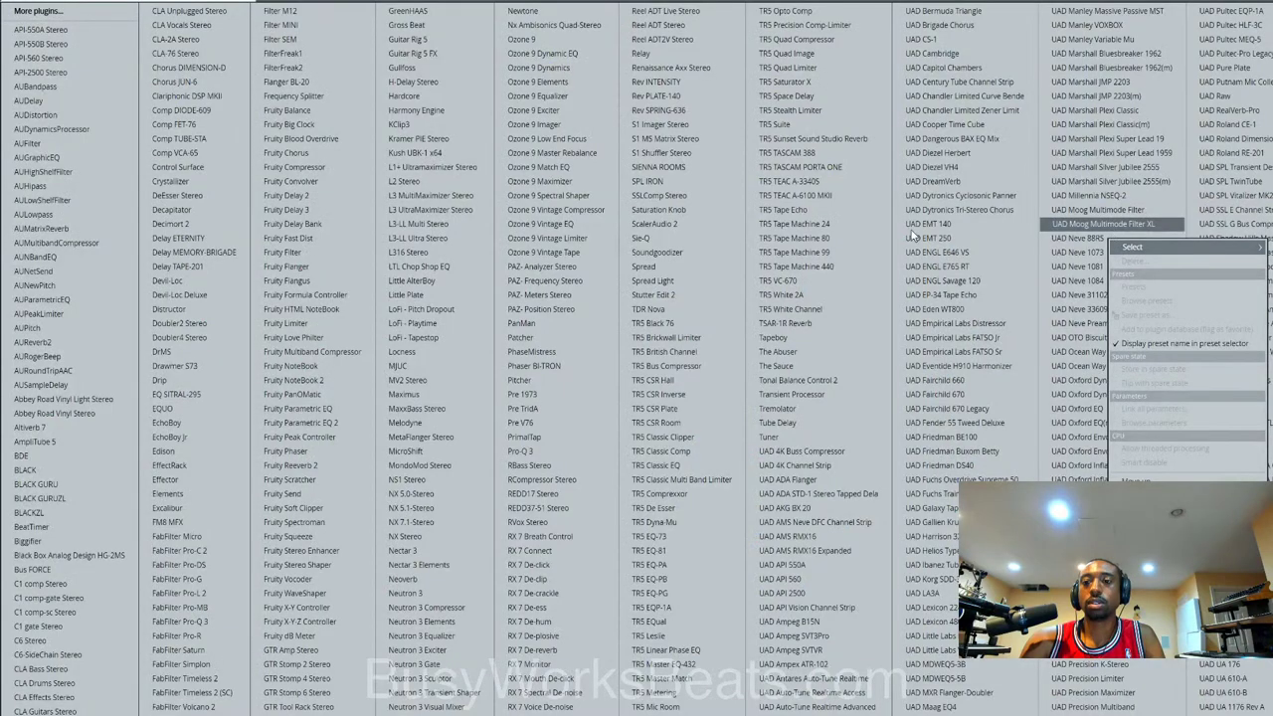
pyautogui.click(571, 54)
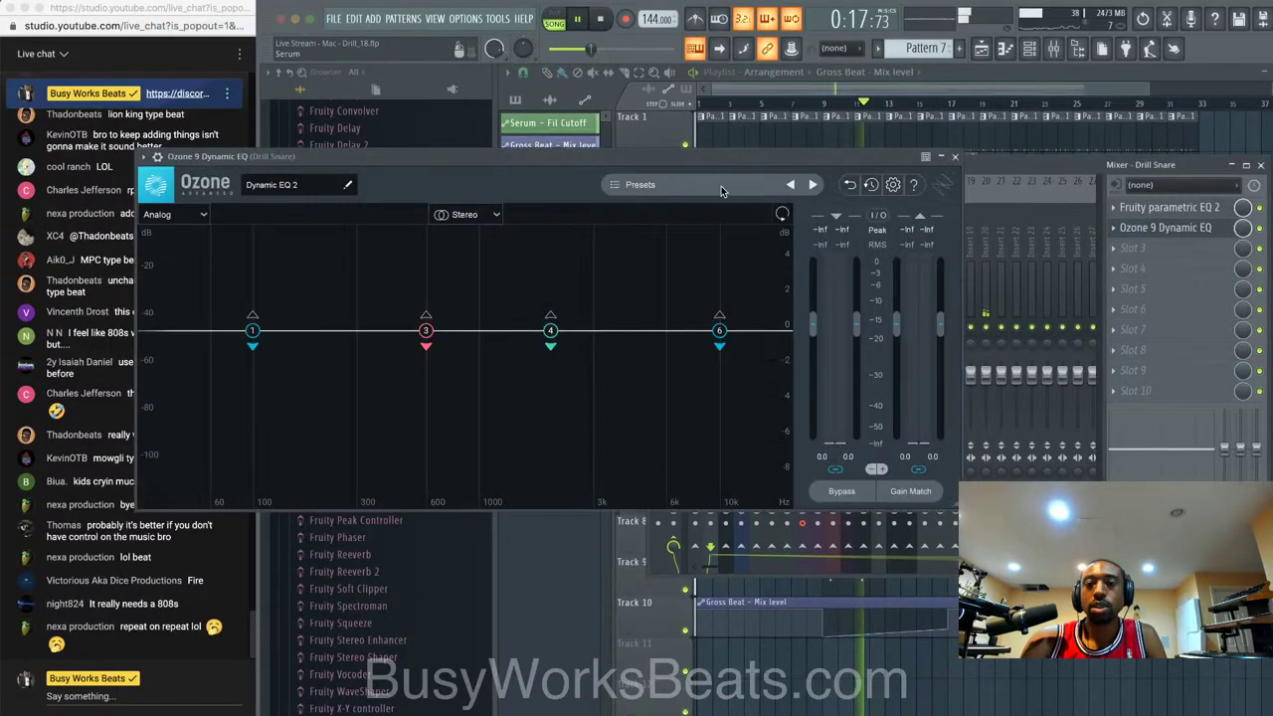
pyautogui.moveTo(711, 158); pyautogui.dragTo(988, 166)
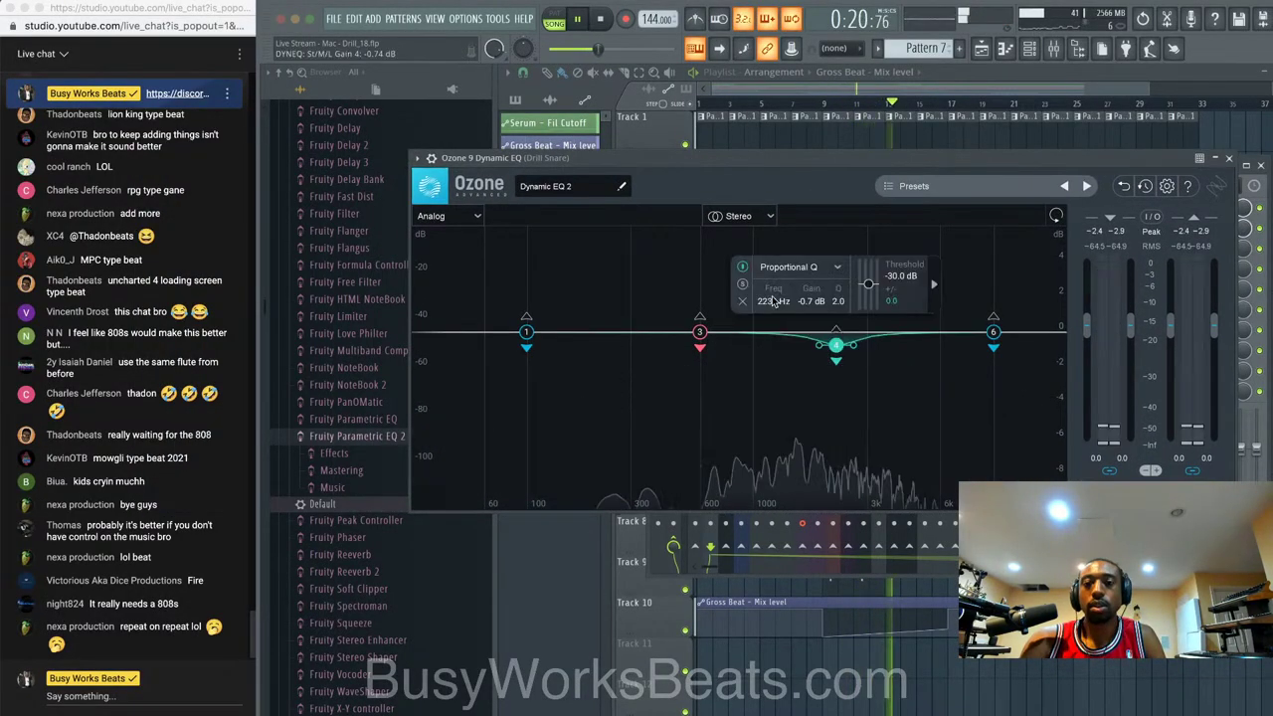
# - Set Dynamic EQ band 4 to 3000 Hz with about -1.1 dB gain and a threshold of about -52.1 dB, and close the plugin
pyautogui.doubleClick(773, 301)
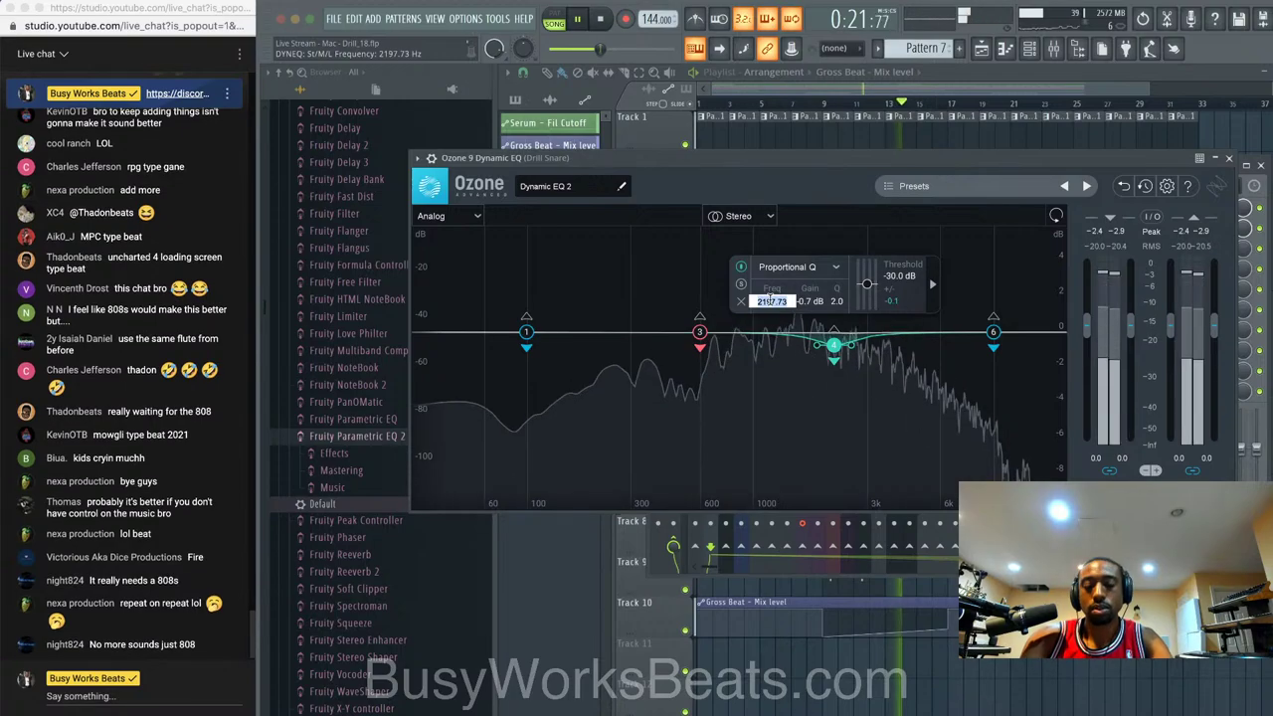
pyautogui.write('3000')
pyautogui.press('Return')
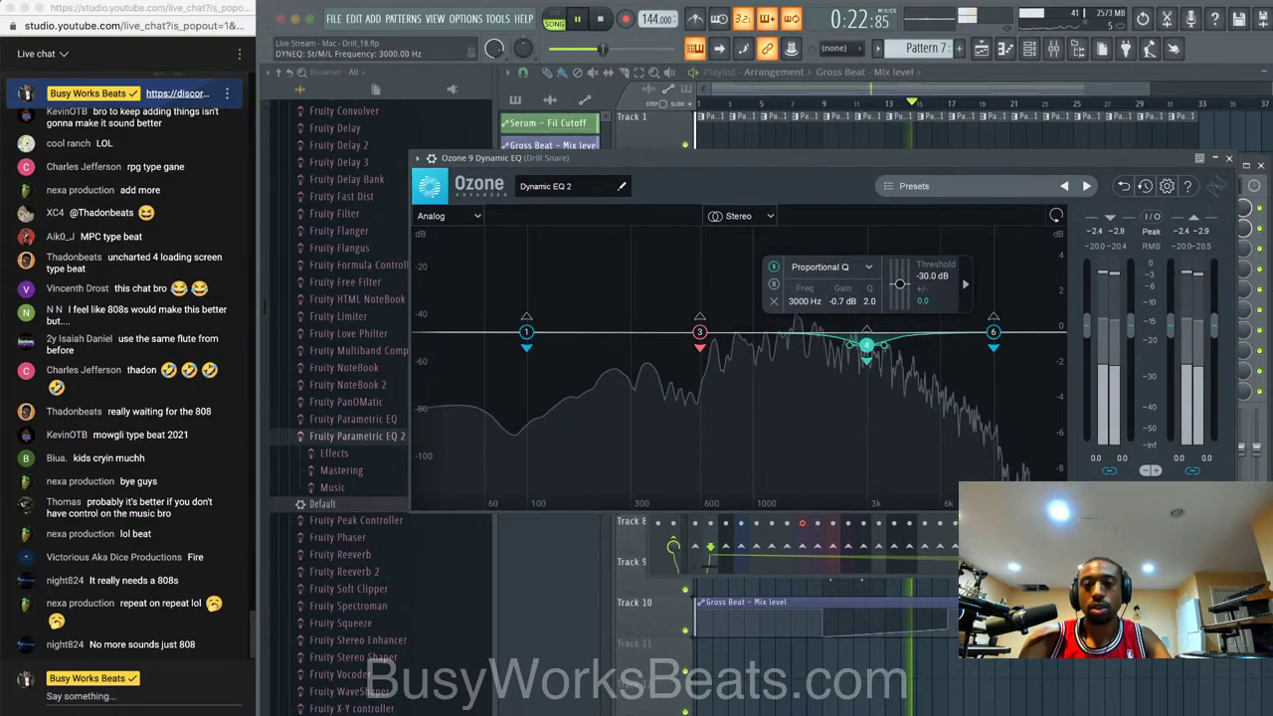
pyautogui.moveTo(900, 285); pyautogui.dragTo(901, 293)
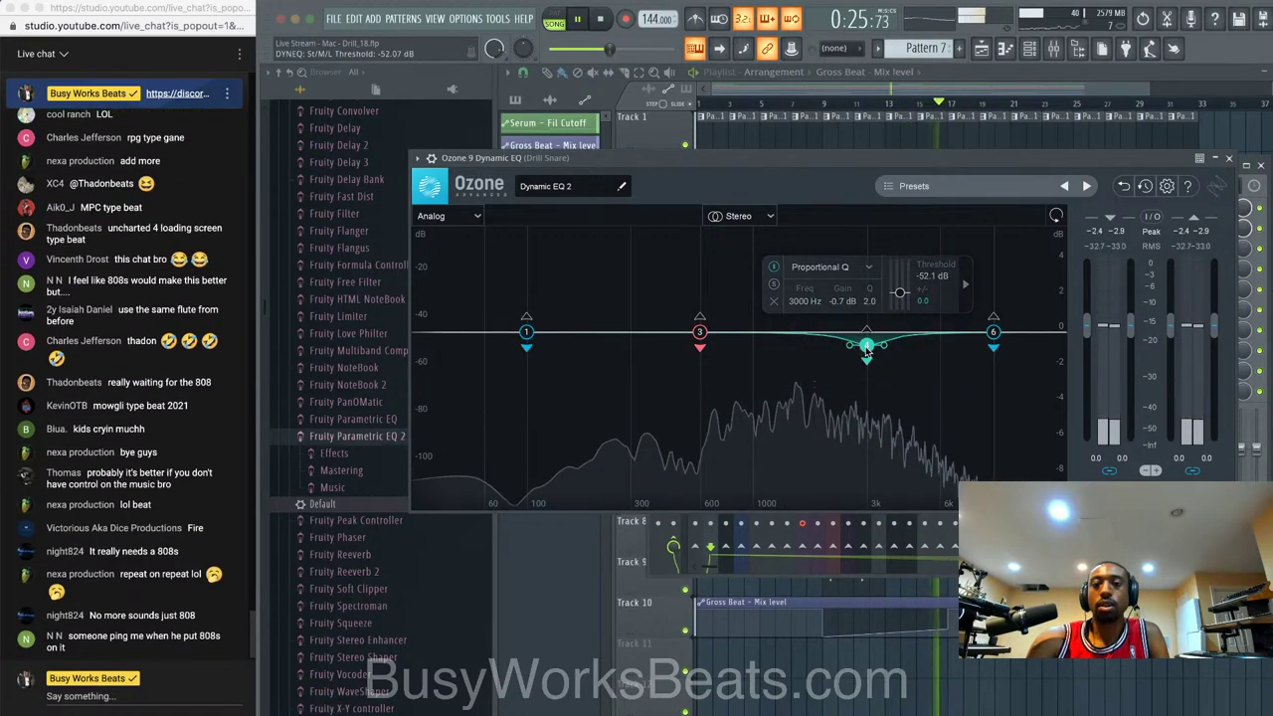
pyautogui.click(1231, 159)
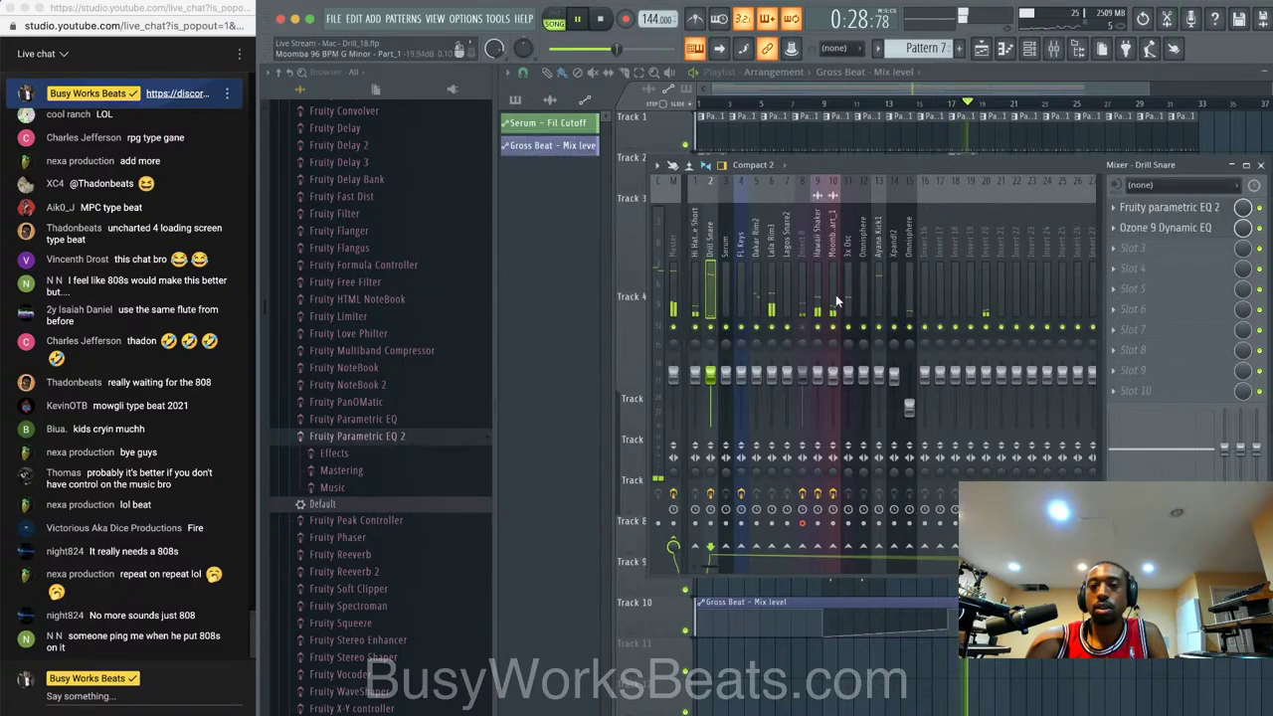
# - Toggle the mute of mixer track Insert 8 and replay the song from the beginning in the playlist
pyautogui.click(803, 331)
pyautogui.press('space')
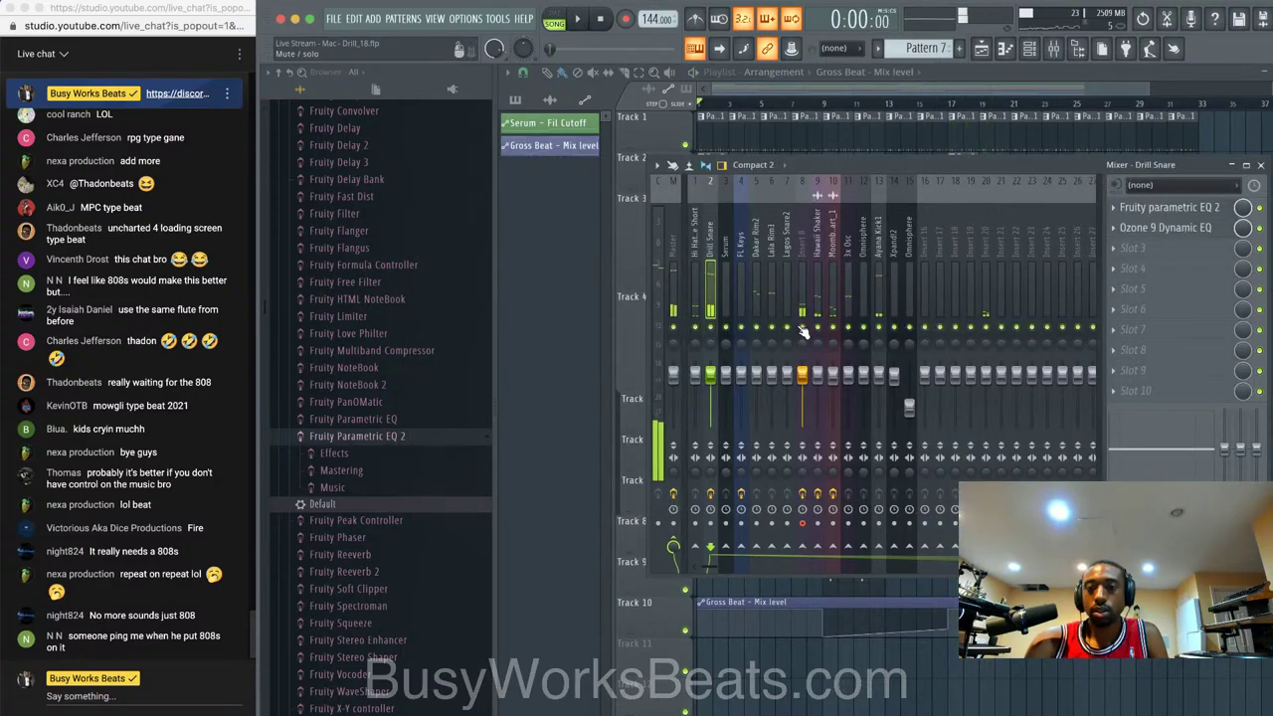
pyautogui.press('space')
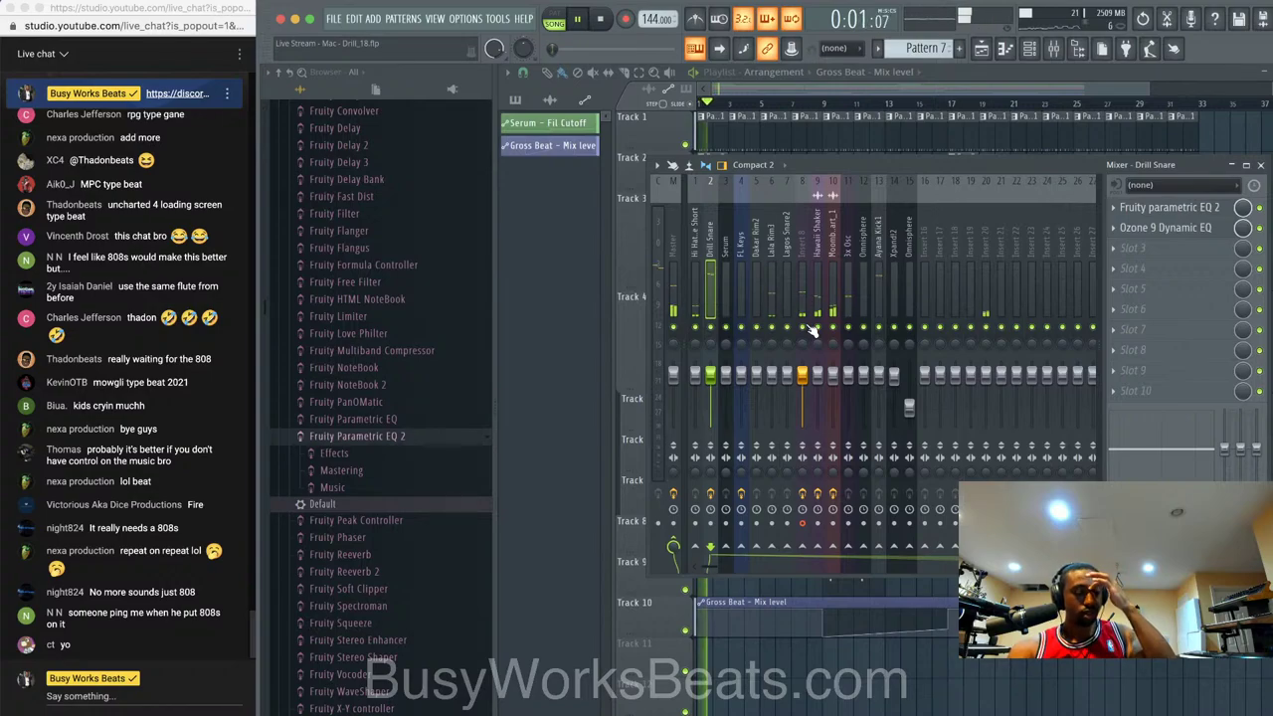
pyautogui.click(1262, 166)
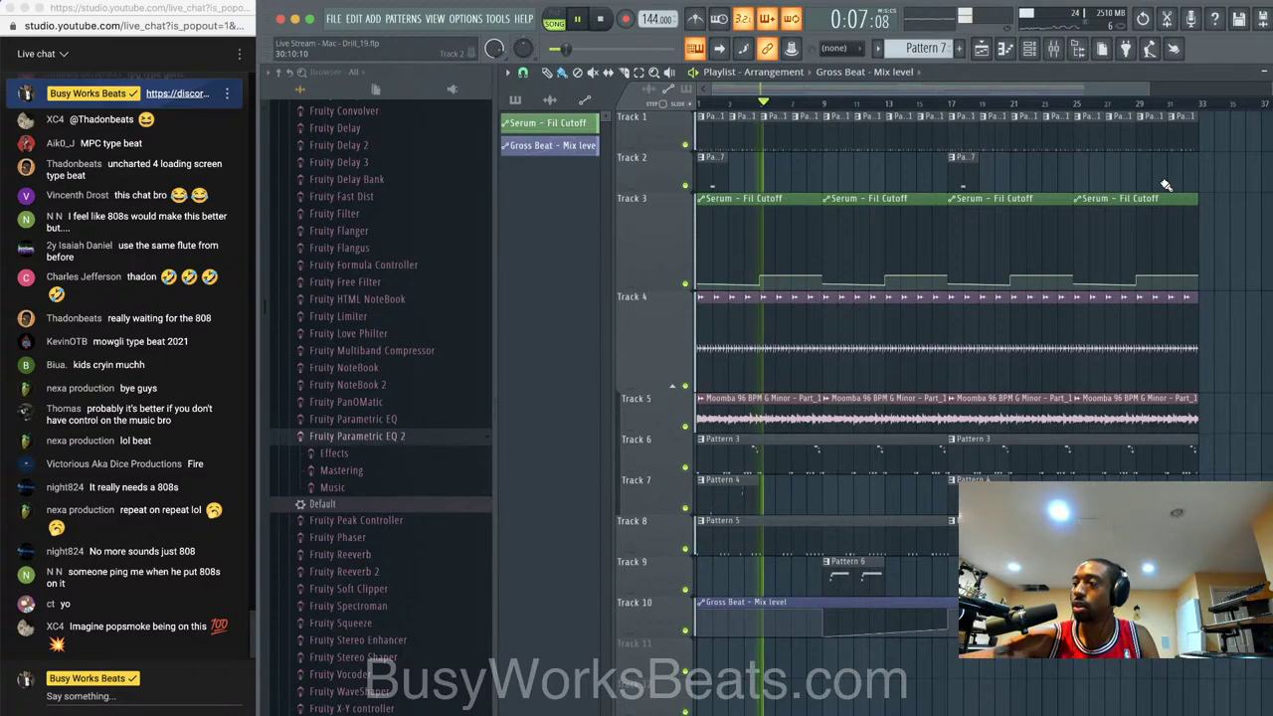
# - Rename mixer track Insert 8 as MMMMMMMMM
pyautogui.click(1053, 50)
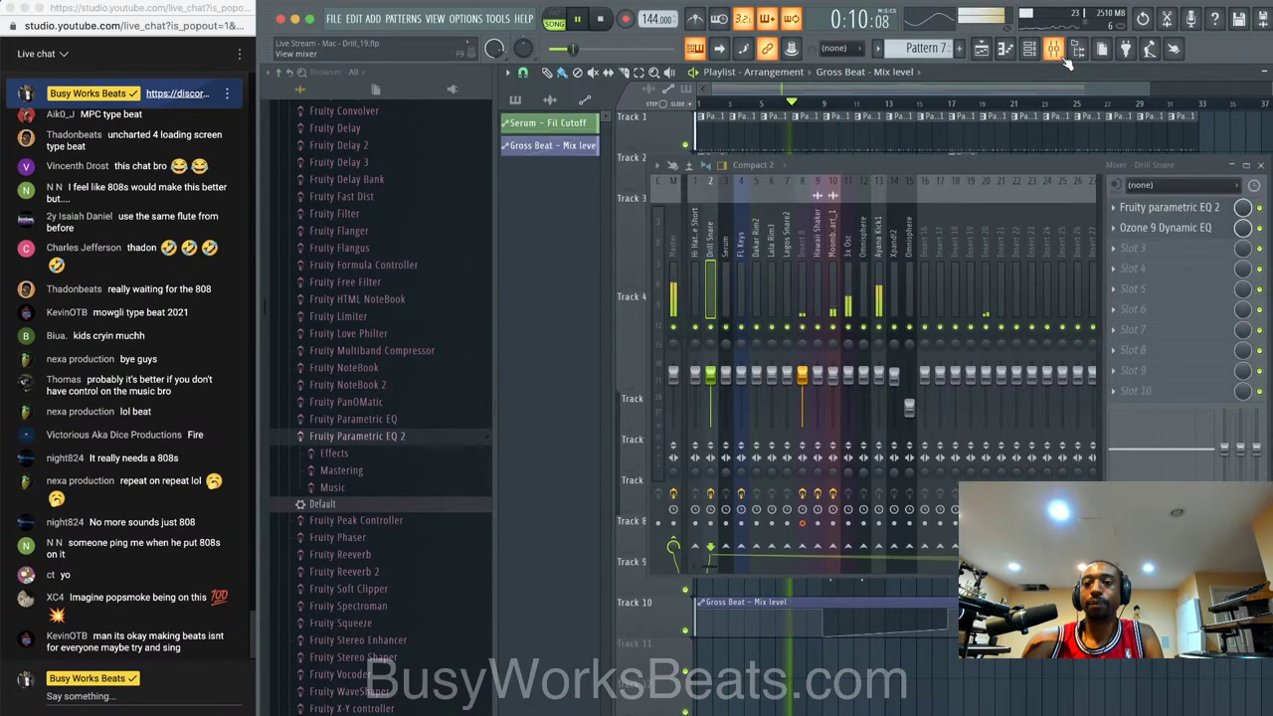
pyautogui.click(696, 289)
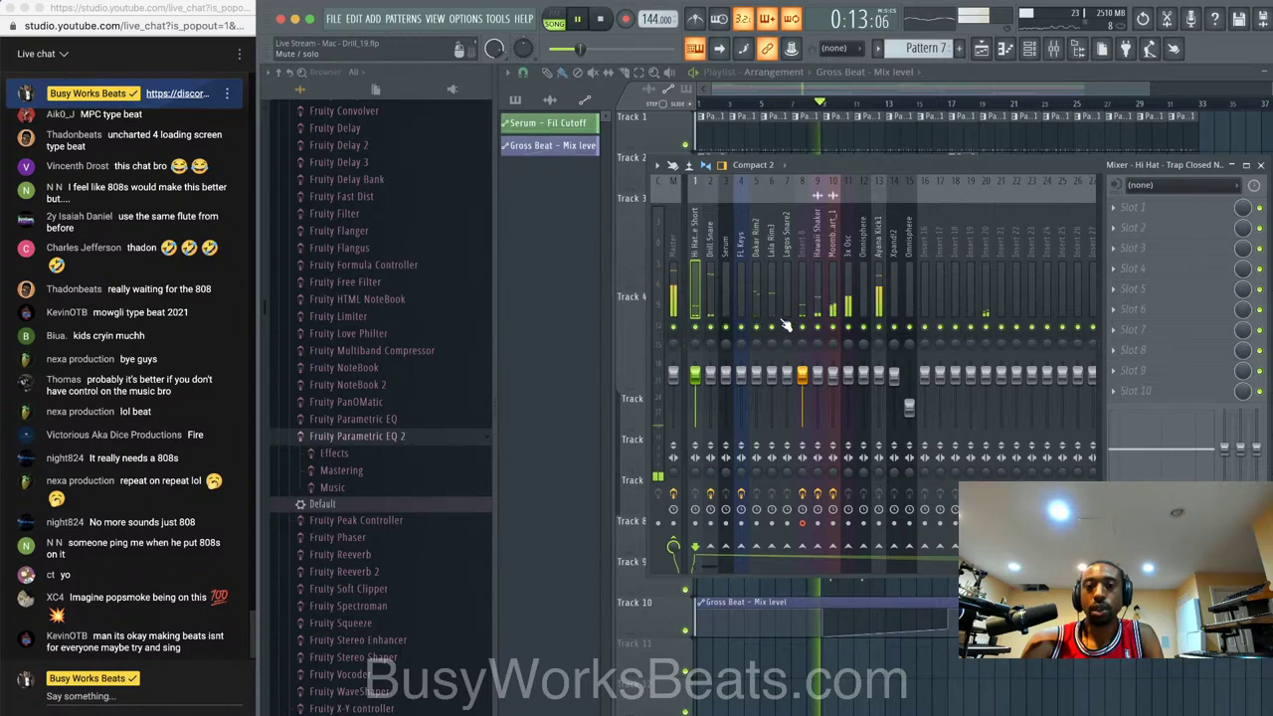
pyautogui.click(745, 252)
pyautogui.click(802, 260)
pyautogui.rightClick(803, 260)
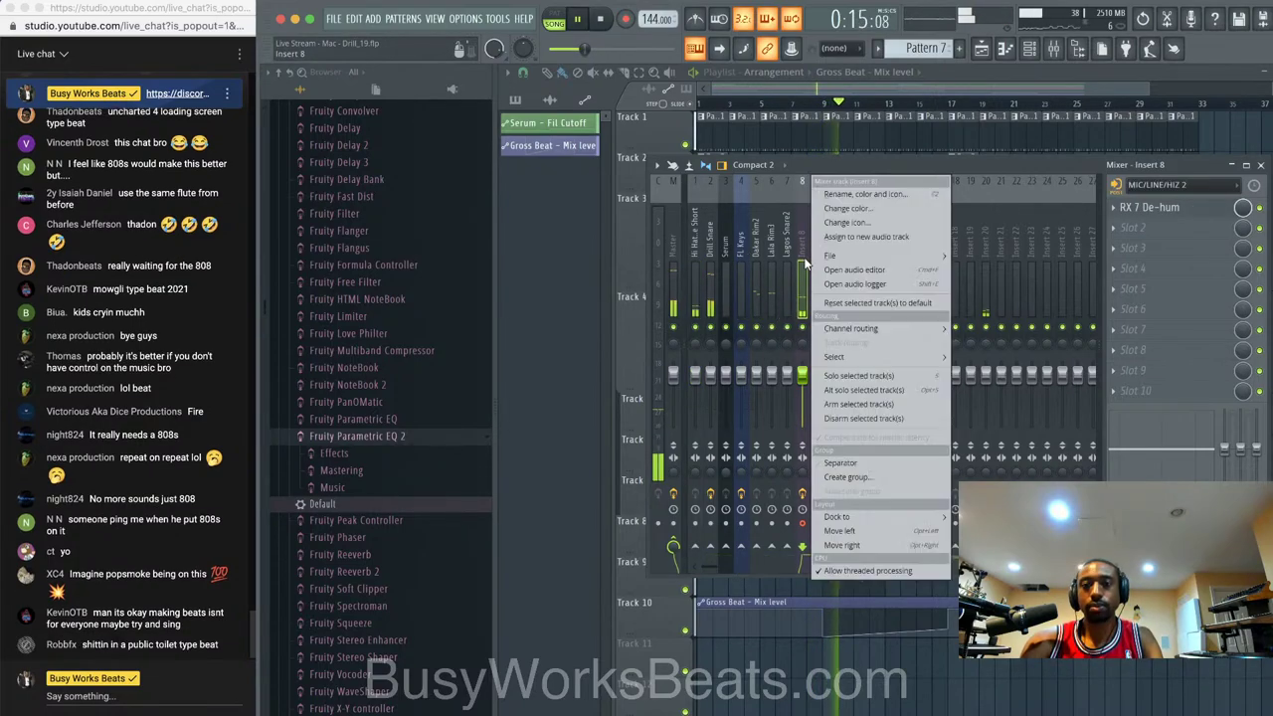
pyautogui.click(848, 195)
pyautogui.write('MM')
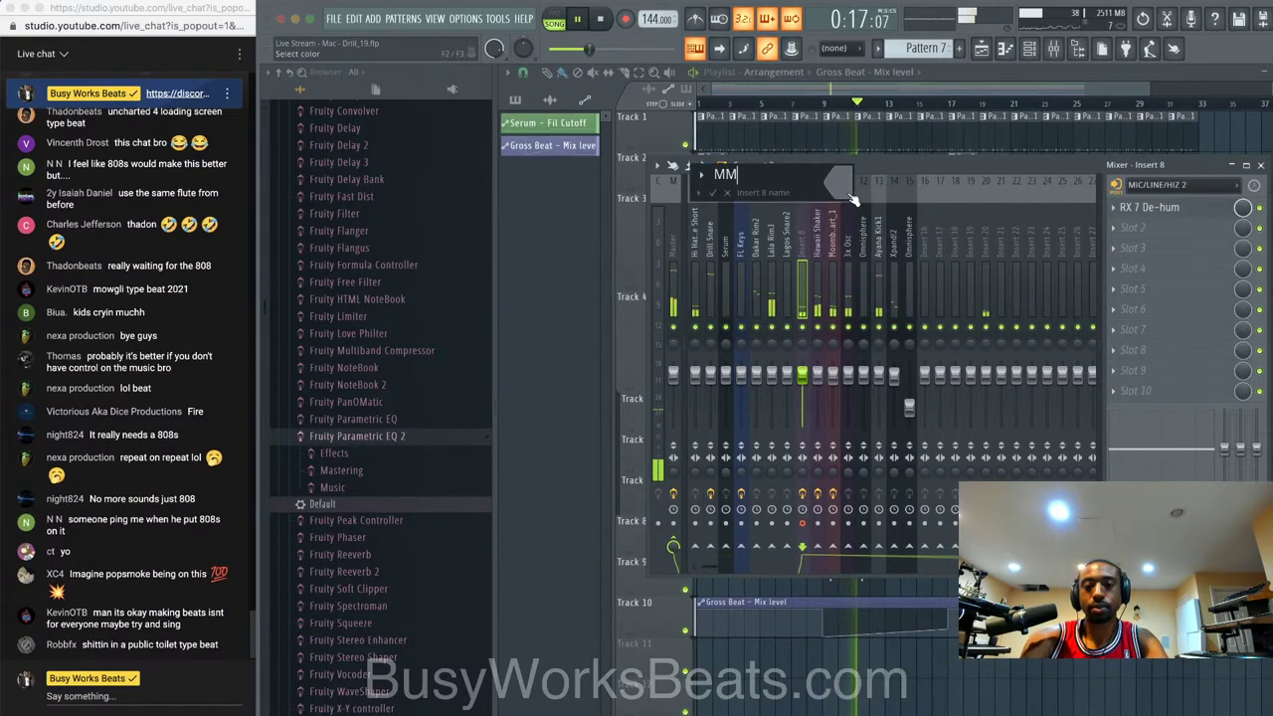
pyautogui.write('MMMMMMM')
pyautogui.press('Return')
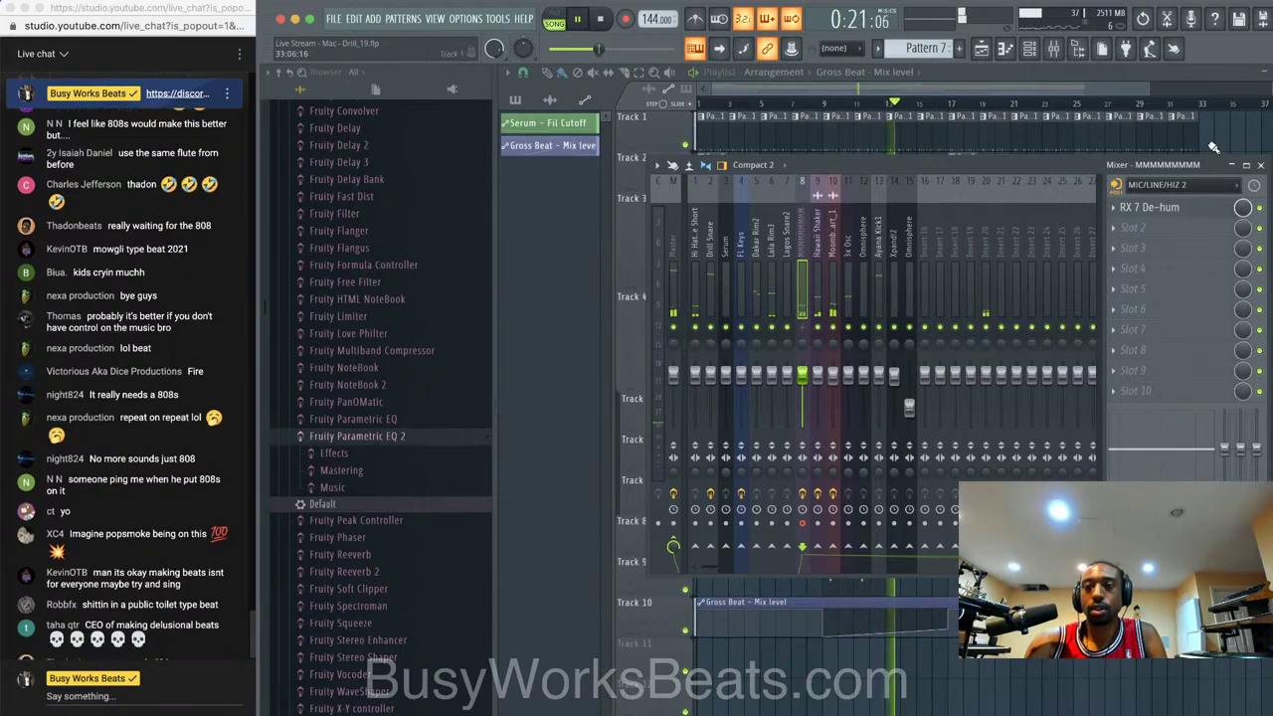
# - Mute playlist Track 6 and delete its second Pattern 3 clip at bar 17
pyautogui.press('F9')
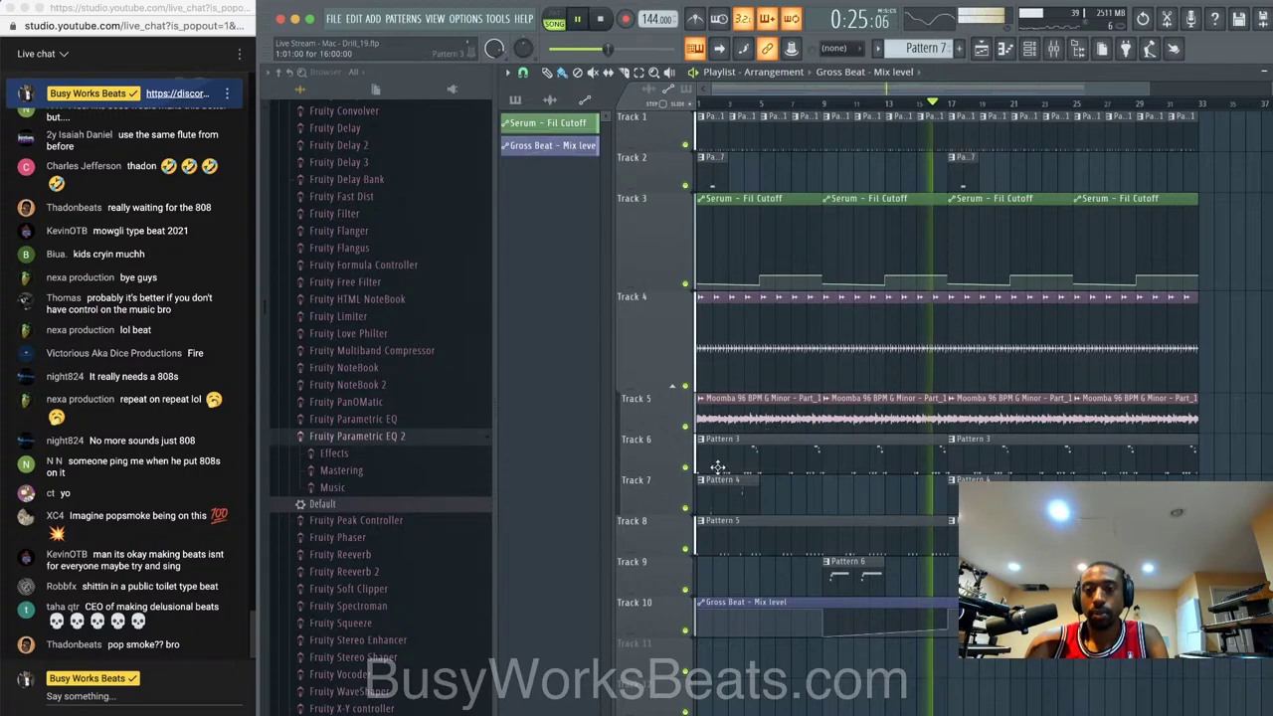
pyautogui.click(686, 467)
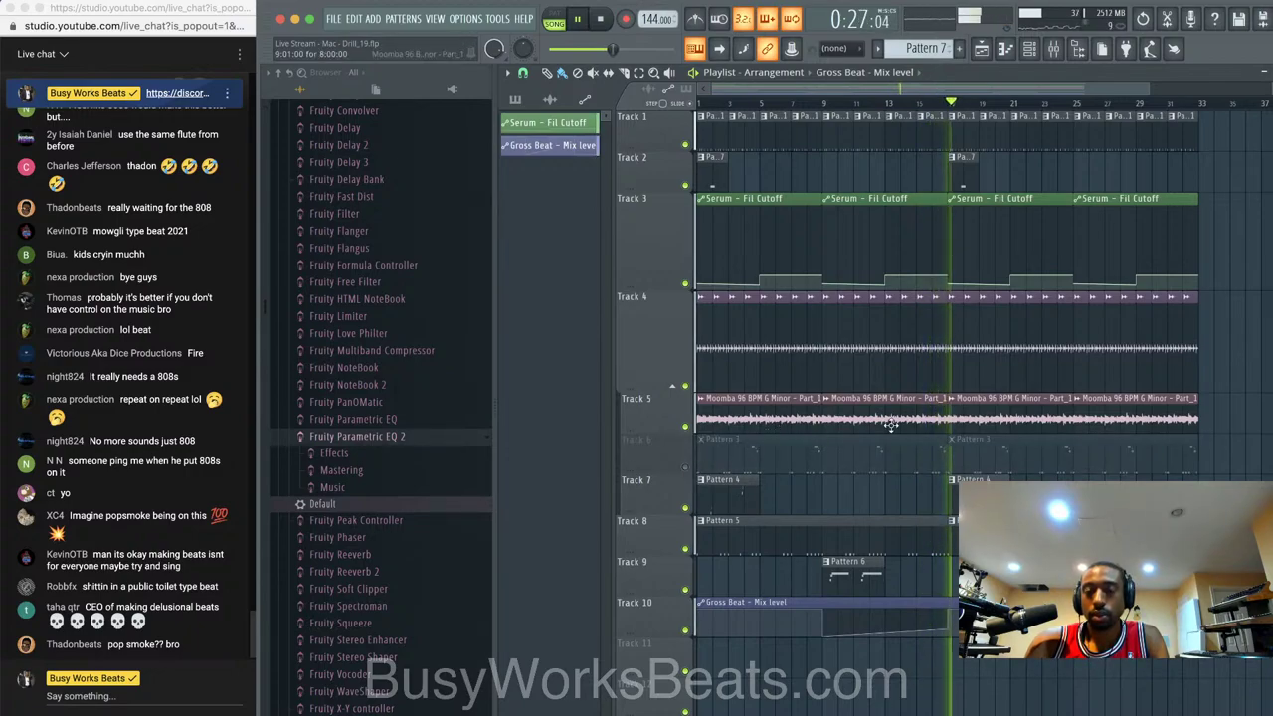
pyautogui.rightClick(966, 453)
# - Lower the Gross Beat automation point at bar 17 to flatten the ramp from bar 9, and restart the song
pyautogui.moveTo(948, 628); pyautogui.dragTo(950, 640)
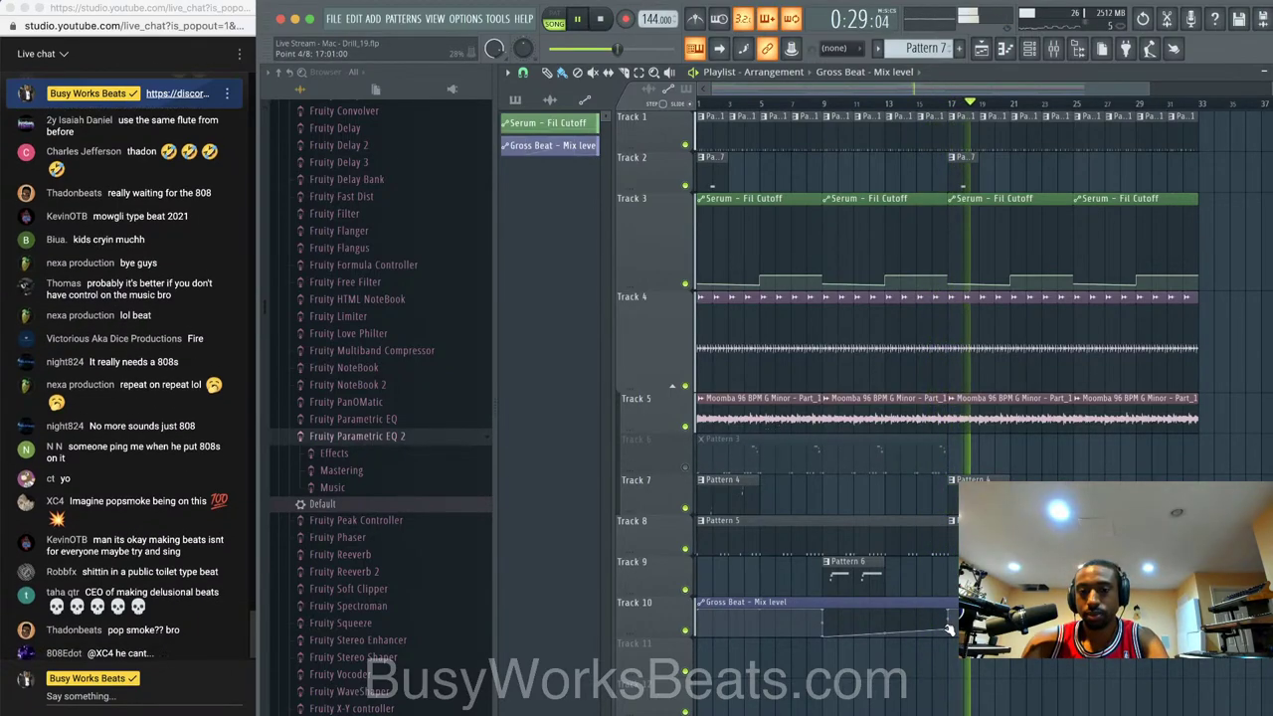
pyautogui.press('space')
pyautogui.press('space')
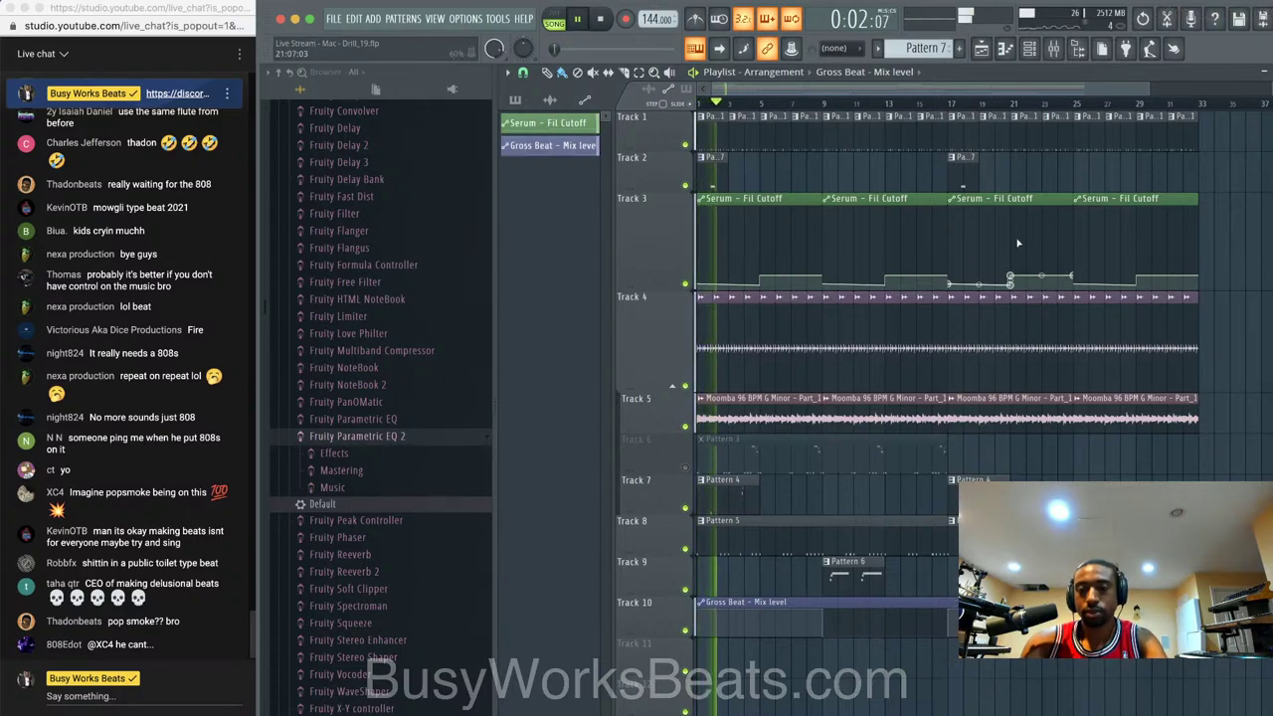
# - Restart playback with the mixer displayed and lower the Drill Snare volume to about 92% (-2.0 dB)
pyautogui.press('space')
pyautogui.click(1052, 47)
pyautogui.click(605, 20)
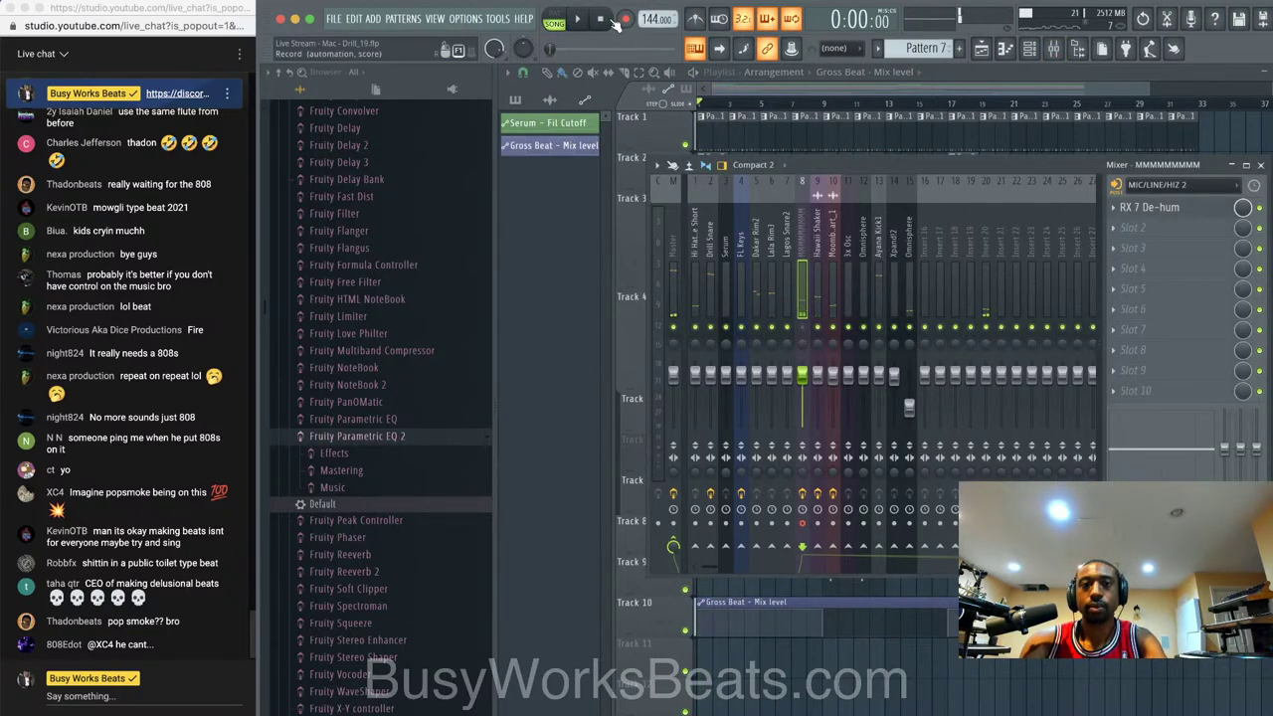
pyautogui.press('space')
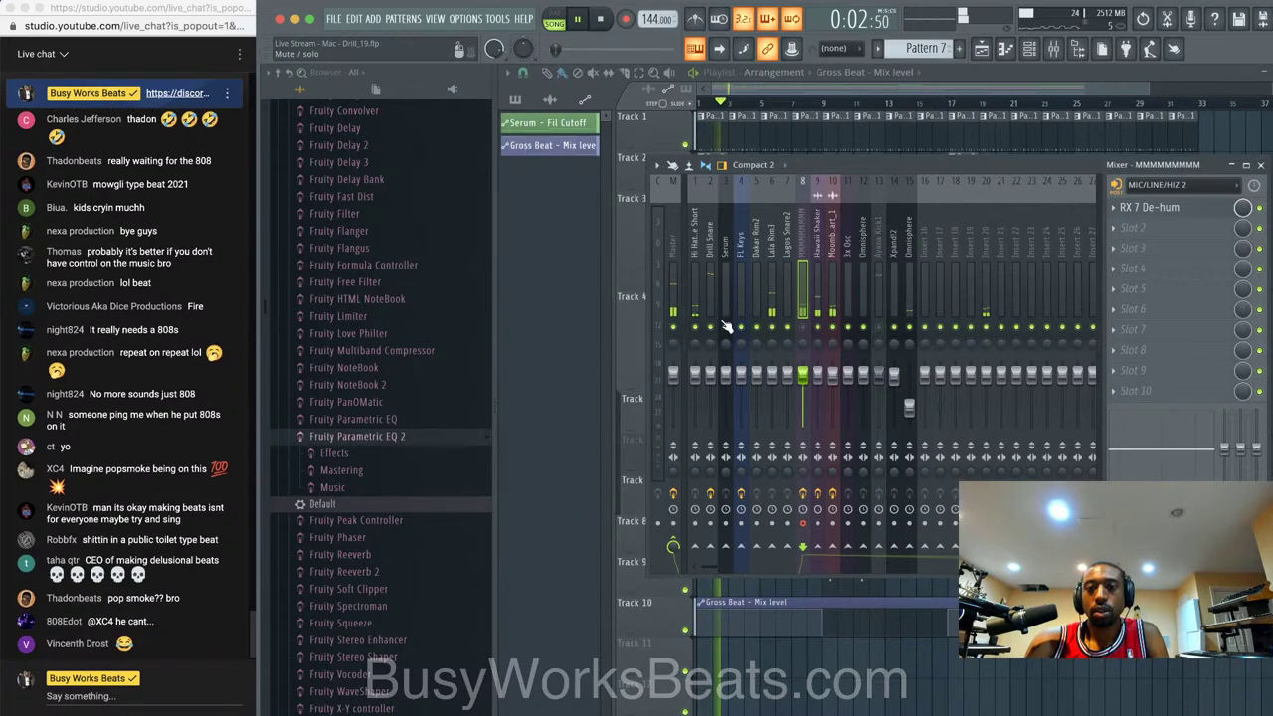
pyautogui.click(711, 376)
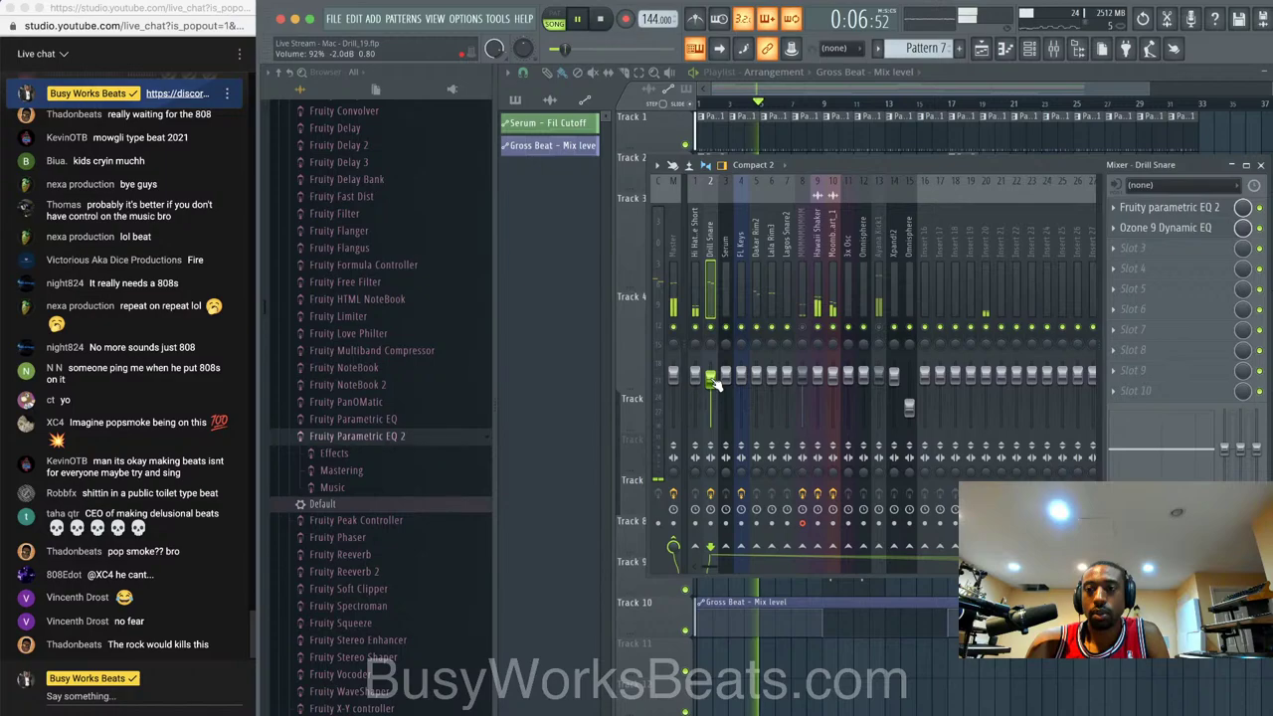
# - Open ValhallaVintageVerb on mixer track Insert 20 and raise modulation depth to about 89.6% and rate to about 2.71 Hz
pyautogui.click(836, 248)
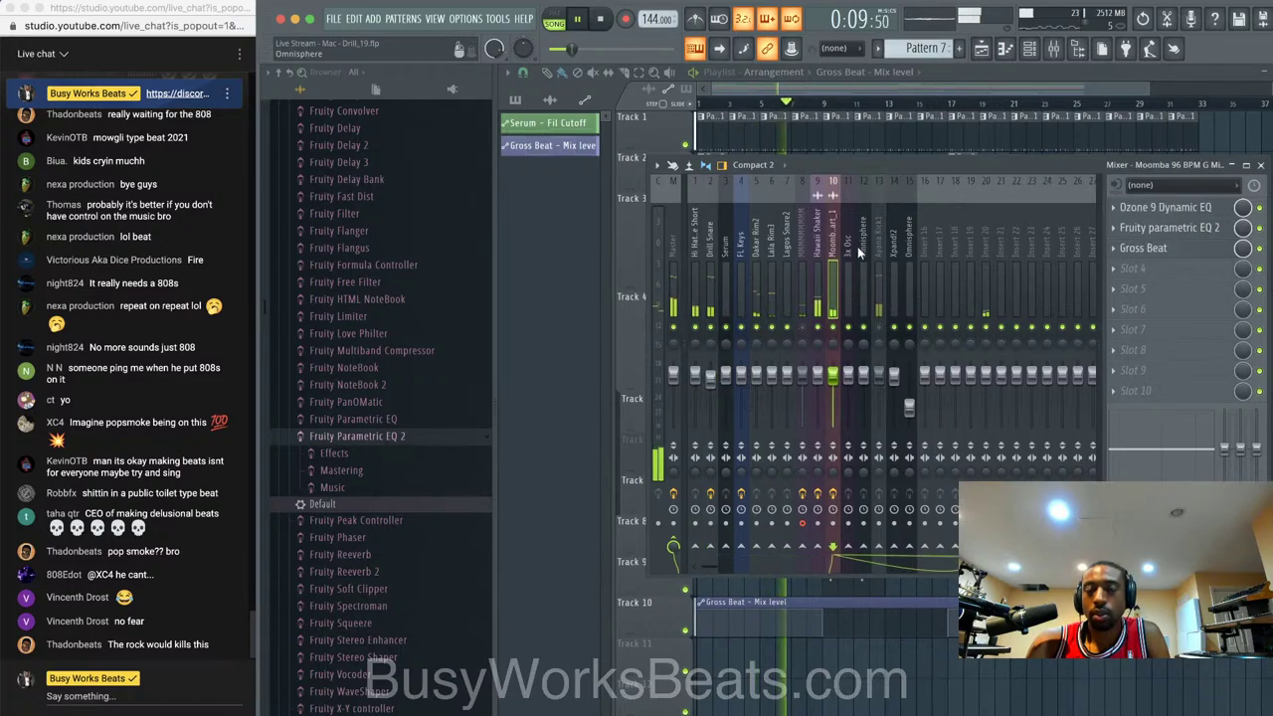
pyautogui.click(986, 249)
pyautogui.click(1164, 207)
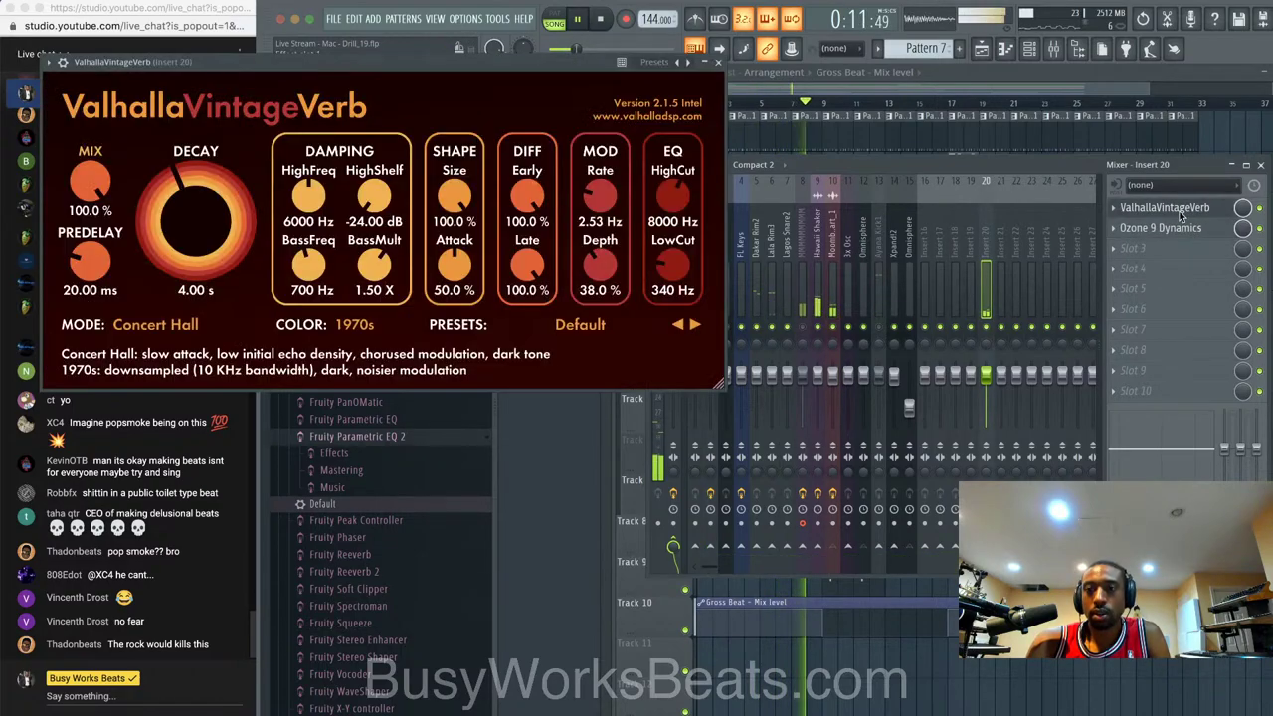
pyautogui.moveTo(605, 258); pyautogui.dragTo(606, 201)
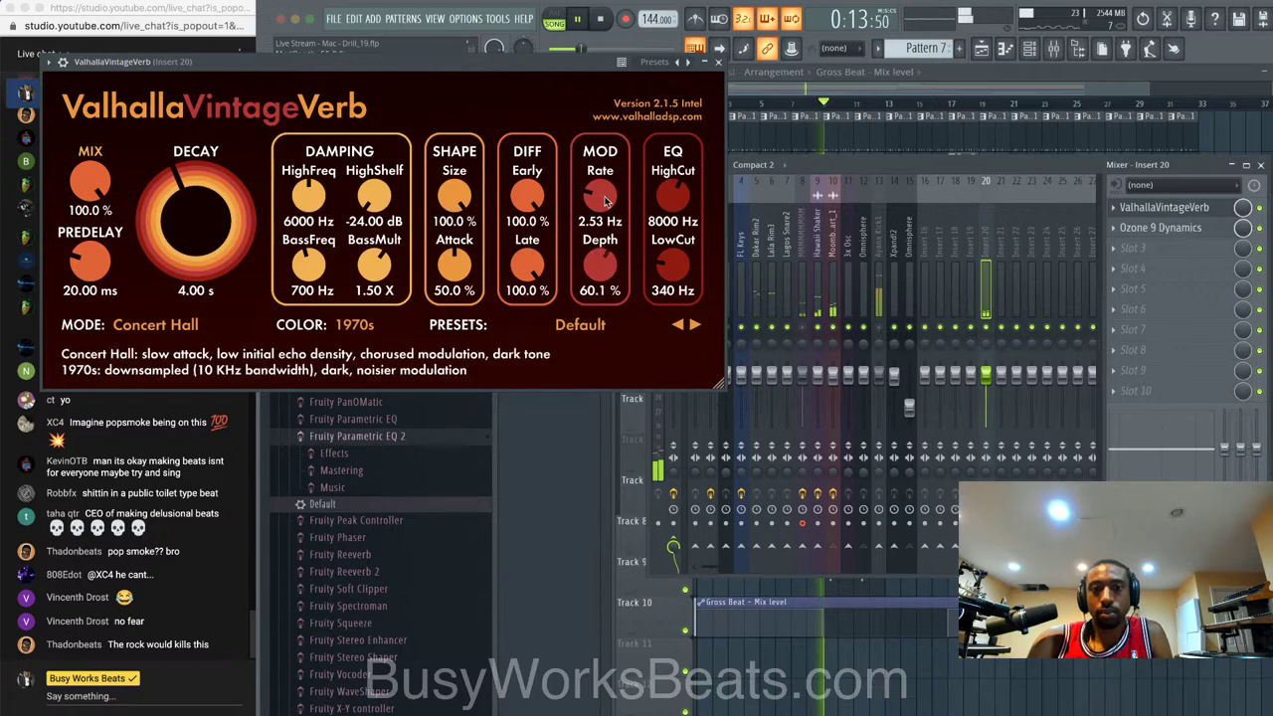
pyautogui.moveTo(609, 266); pyautogui.dragTo(608, 257)
pyautogui.moveTo(606, 212); pyautogui.dragTo(607, 207)
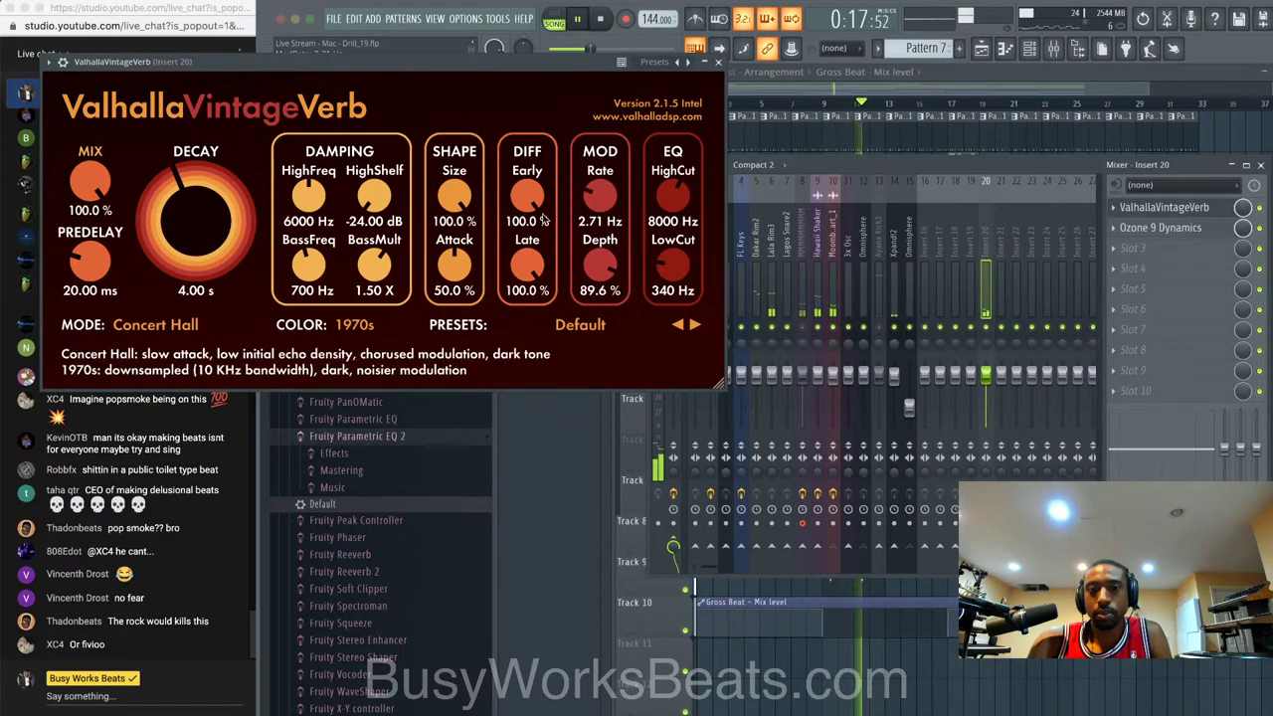
# - Set the reverb's low cut to 240 Hz and high cut to about 10190 Hz, and close the plugin
pyautogui.scroll(-1, 669, 266)
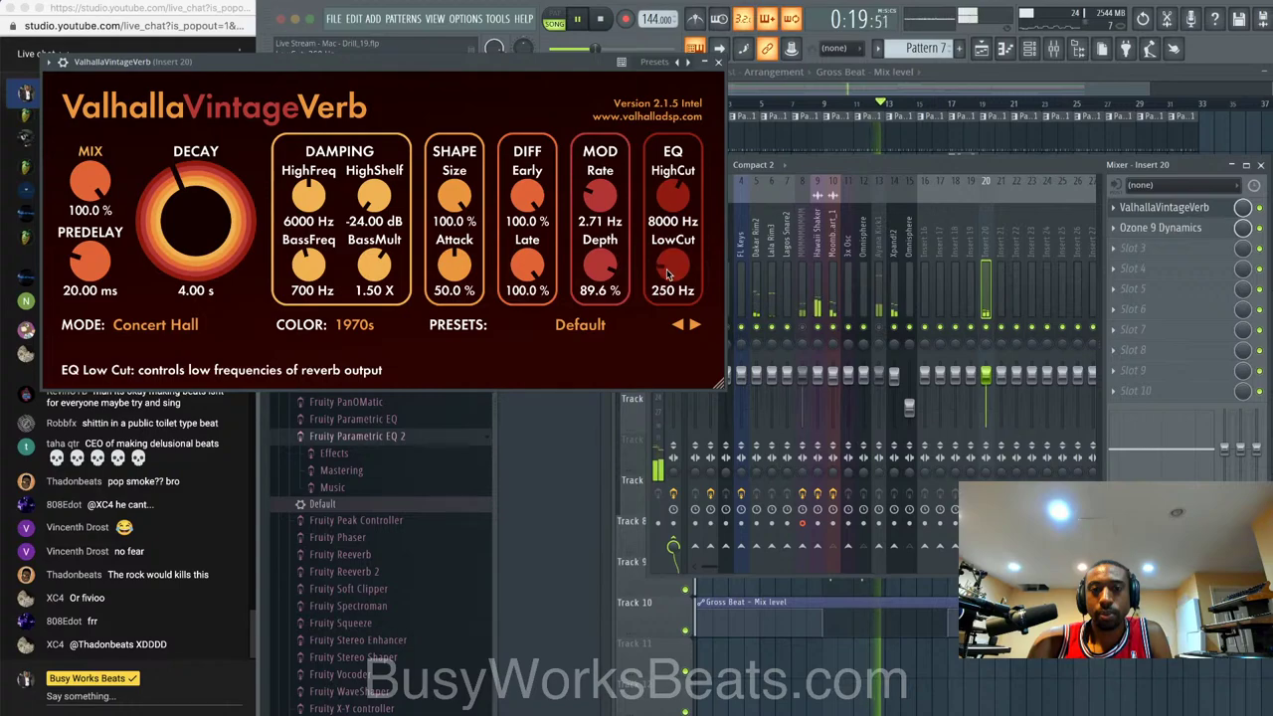
pyautogui.moveTo(674, 199)
pyautogui.mouseDown()
pyautogui.moveTo(675, 165)
pyautogui.moveTo(676, 217)
pyautogui.mouseUp()
pyautogui.moveTo(678, 265); pyautogui.dragTo(677, 269)
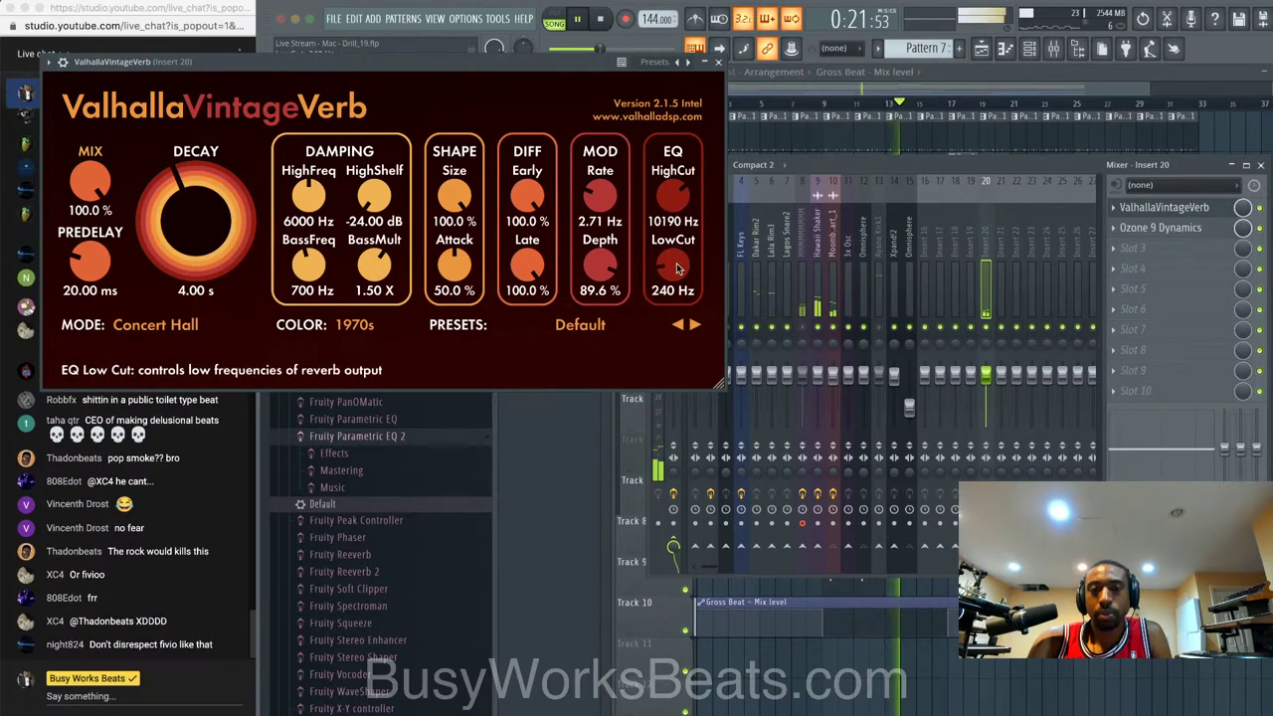
pyautogui.click(718, 62)
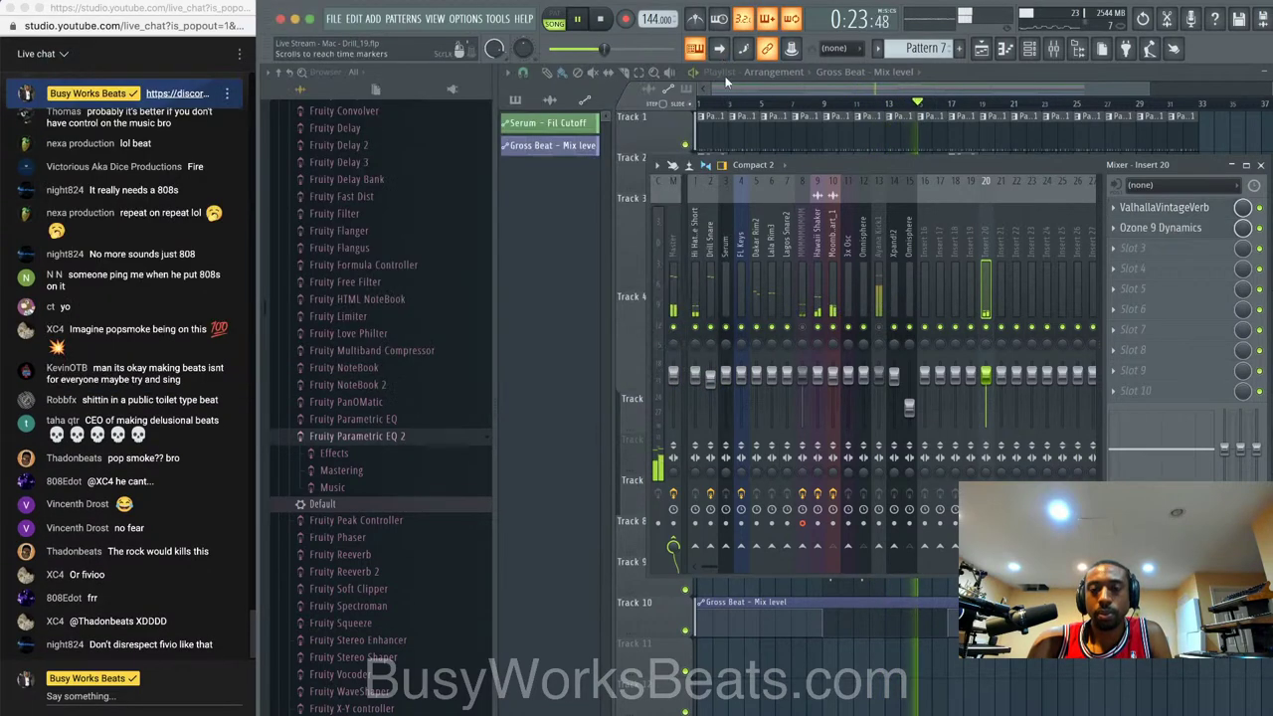
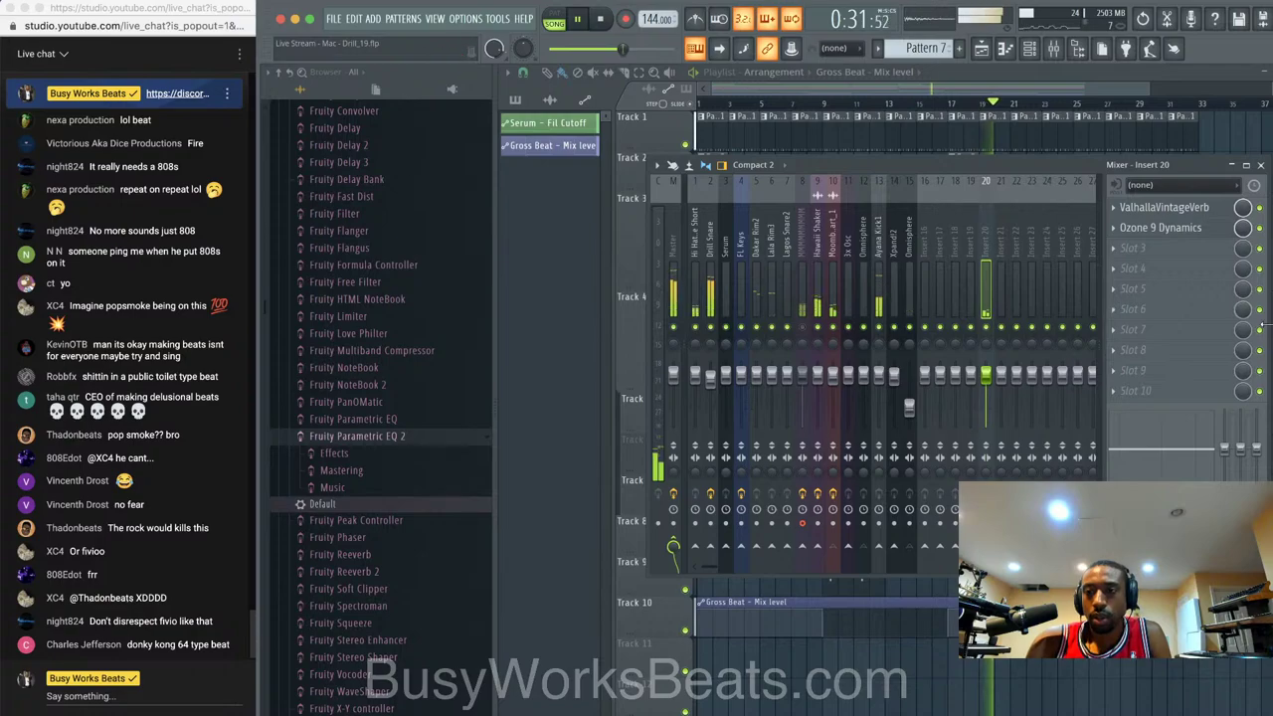
# - Unmute Track 6 in the playlist and duplicate its Pattern 3 clip so the copy starts at bar 17
pyautogui.click(1261, 166)
pyautogui.click(686, 467)
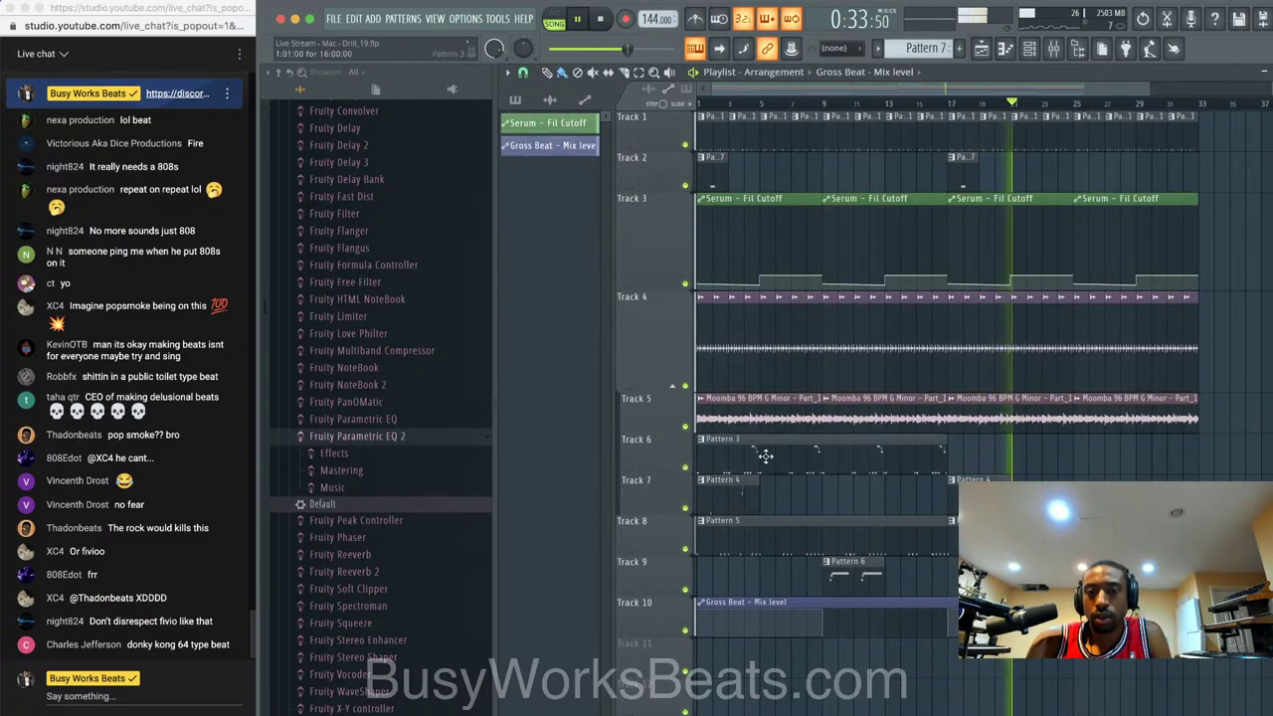
pyautogui.press('space')
pyautogui.moveTo(787, 449); pyautogui.dragTo(1032, 452)
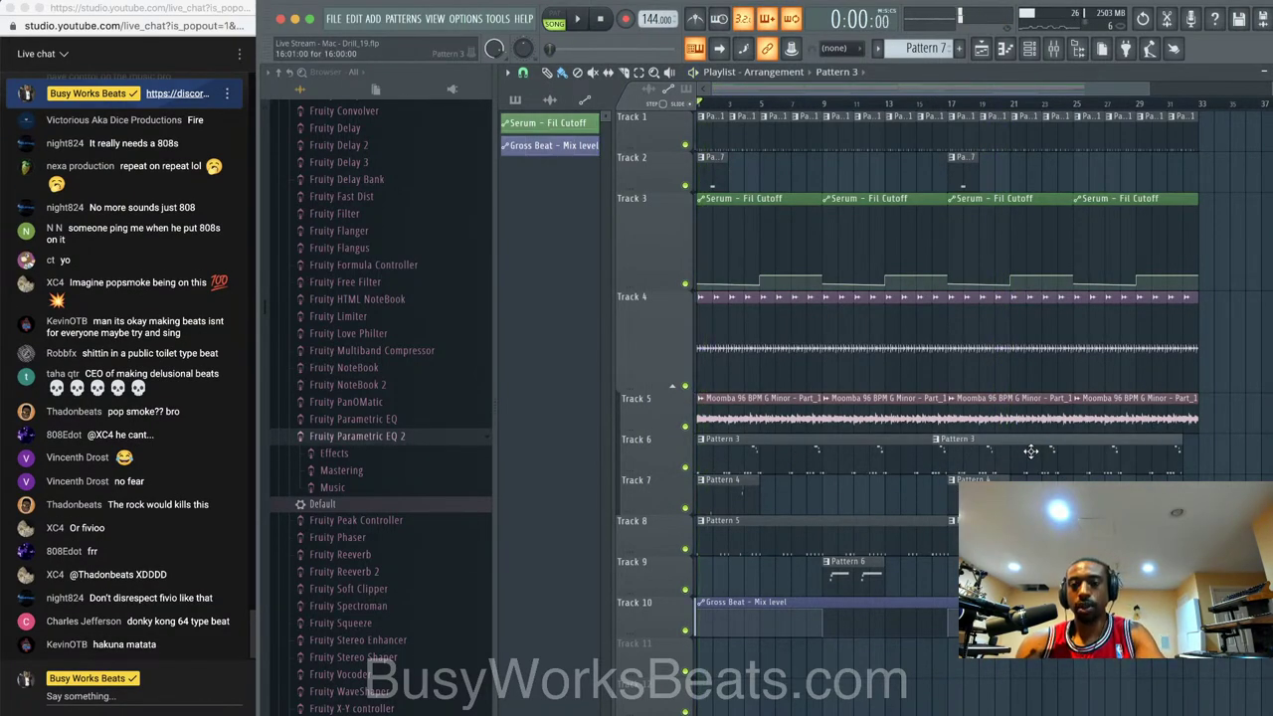
# - Unmute mixer insert 8 and play the arrangement with the mixer open
pyautogui.press('F9')
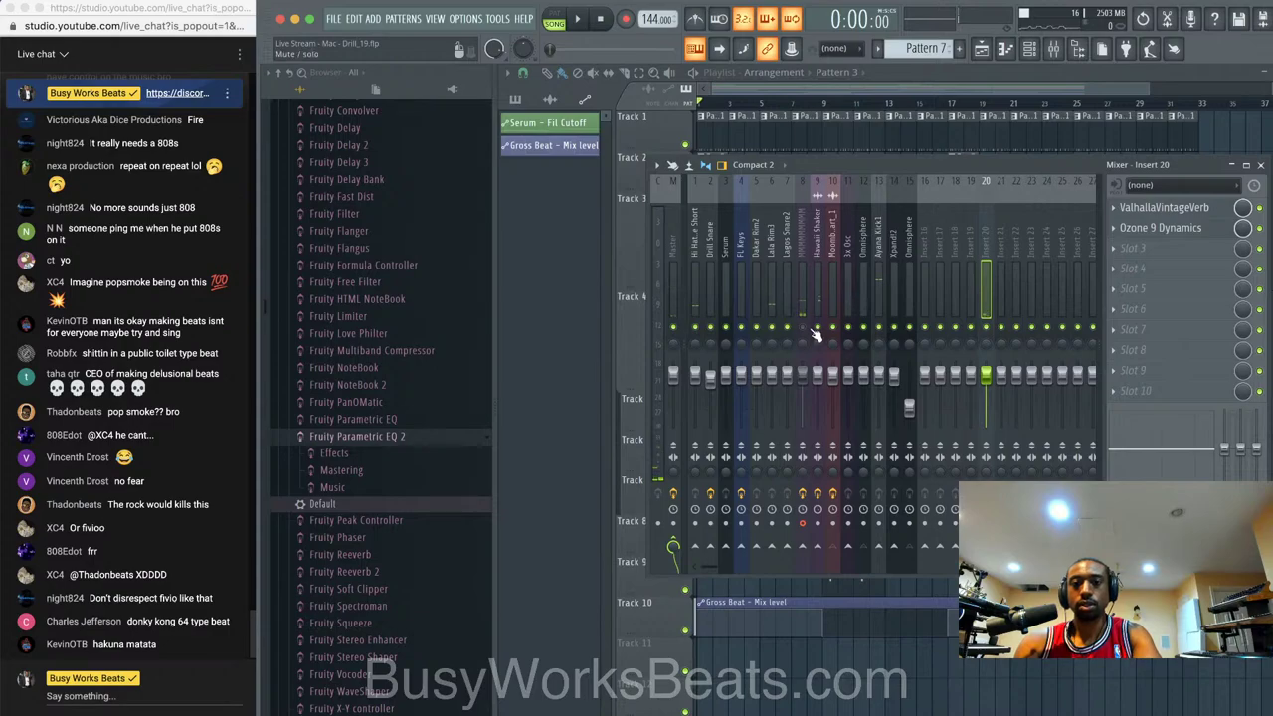
pyautogui.press('F9')
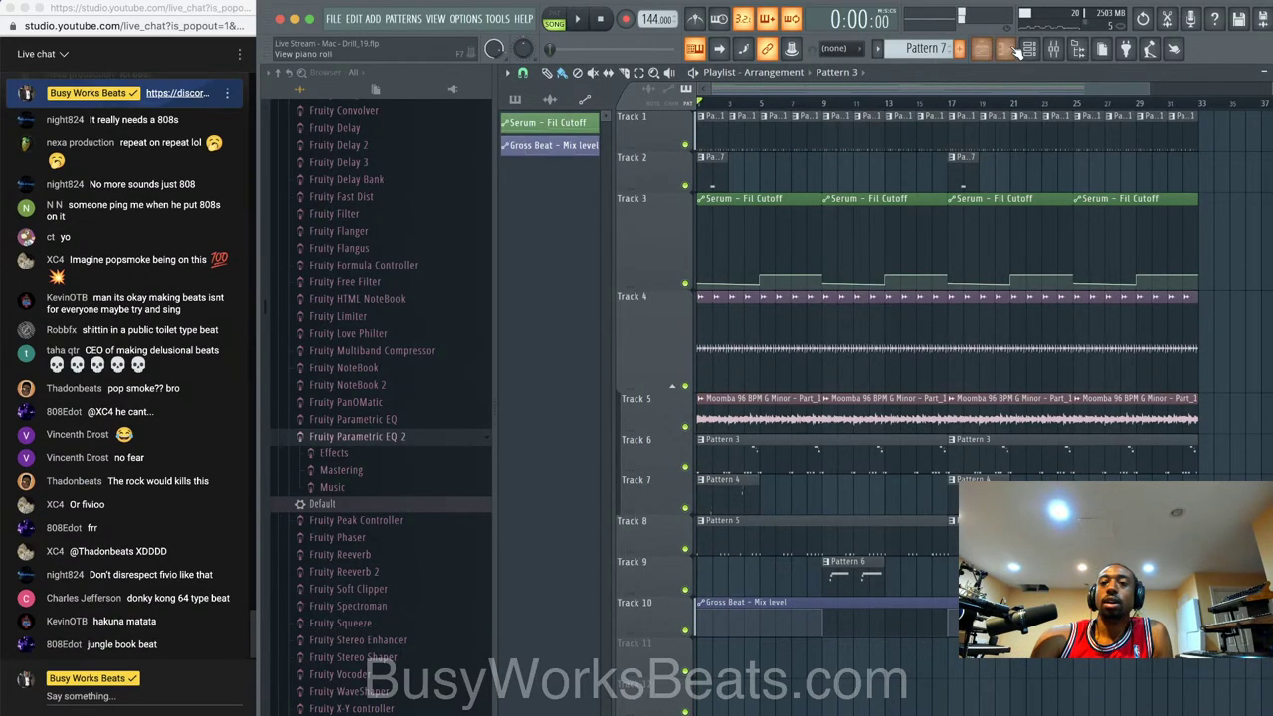
pyautogui.click(1051, 51)
pyautogui.press('space')
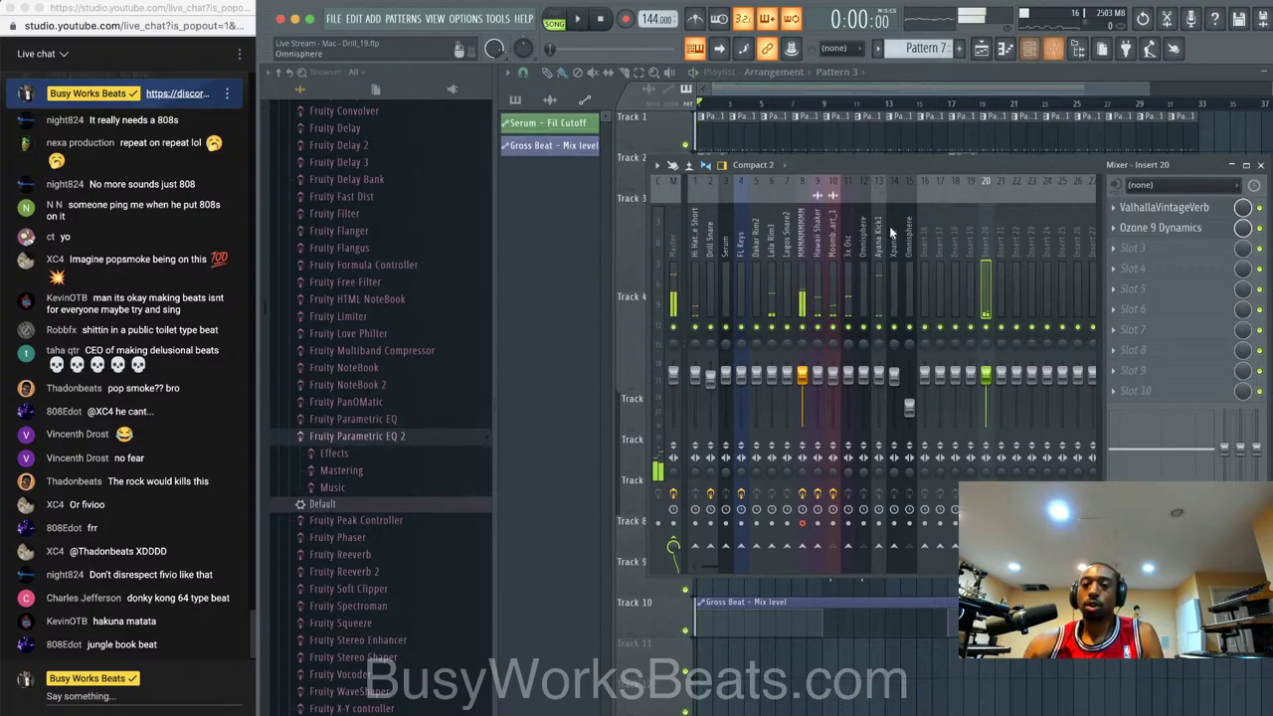
# - Select the Moomba 96 BPM mixer track and mute the Ayana Kick1 and Drill Snare tracks during playback
pyautogui.click(849, 244)
pyautogui.click(833, 244)
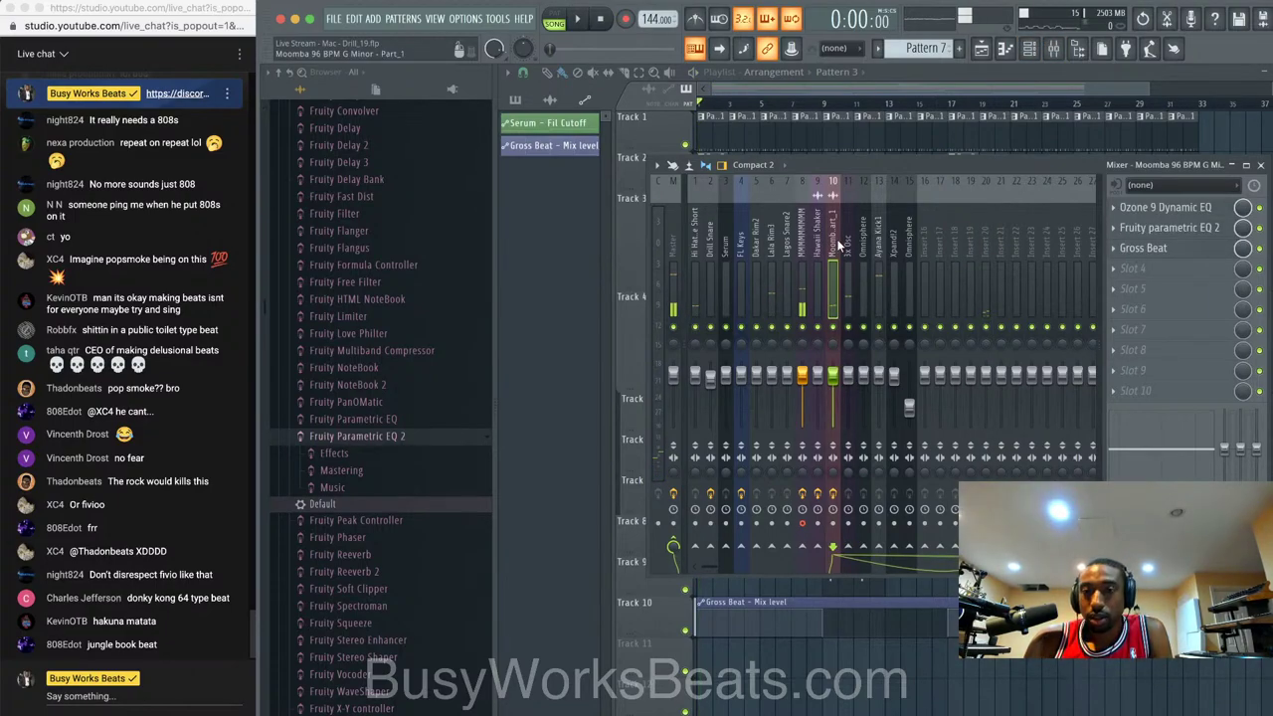
pyautogui.press('space')
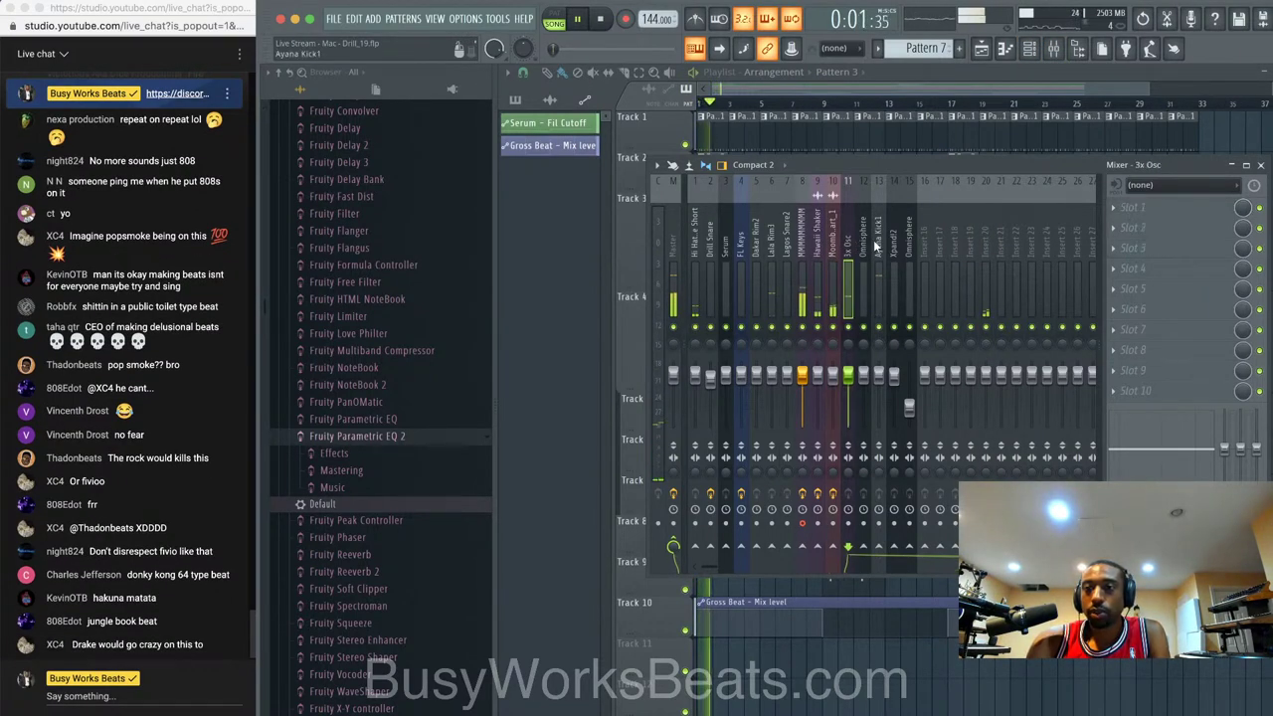
pyautogui.press('space')
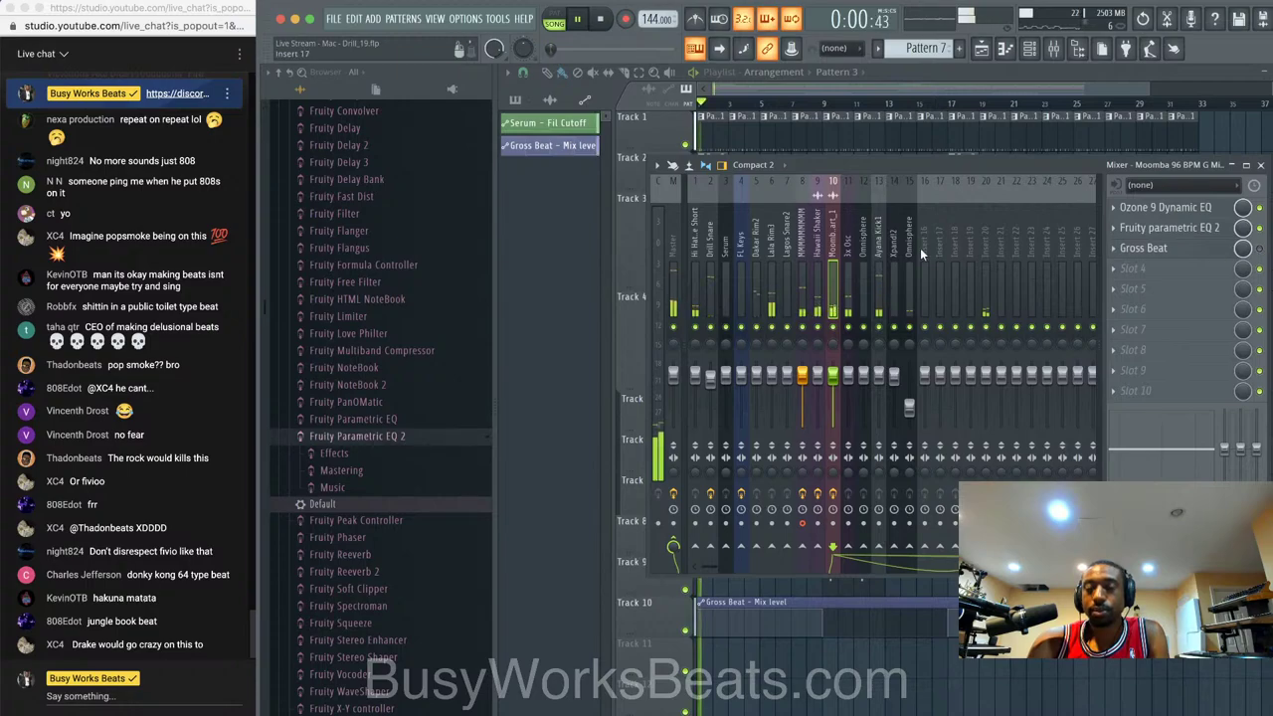
pyautogui.click(879, 325)
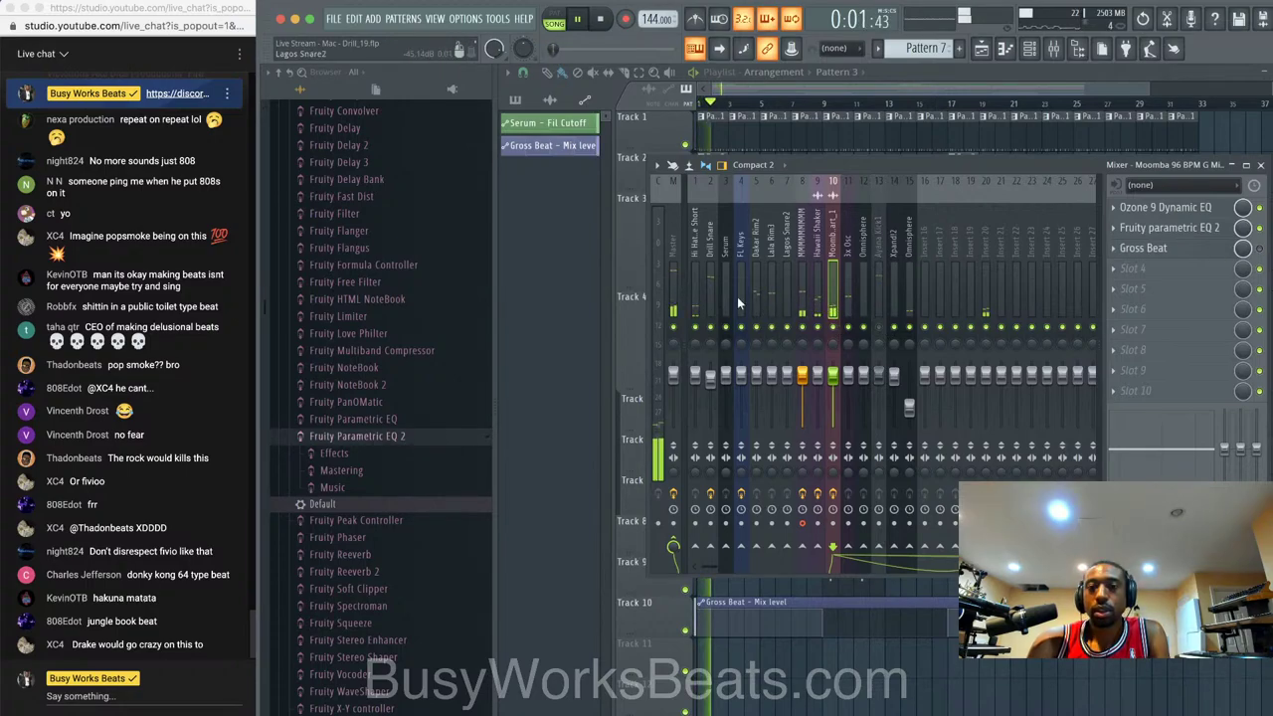
# - Save the project as a new version, Live Stream - Mac - Drill_20.flp
pyautogui.press('F9')
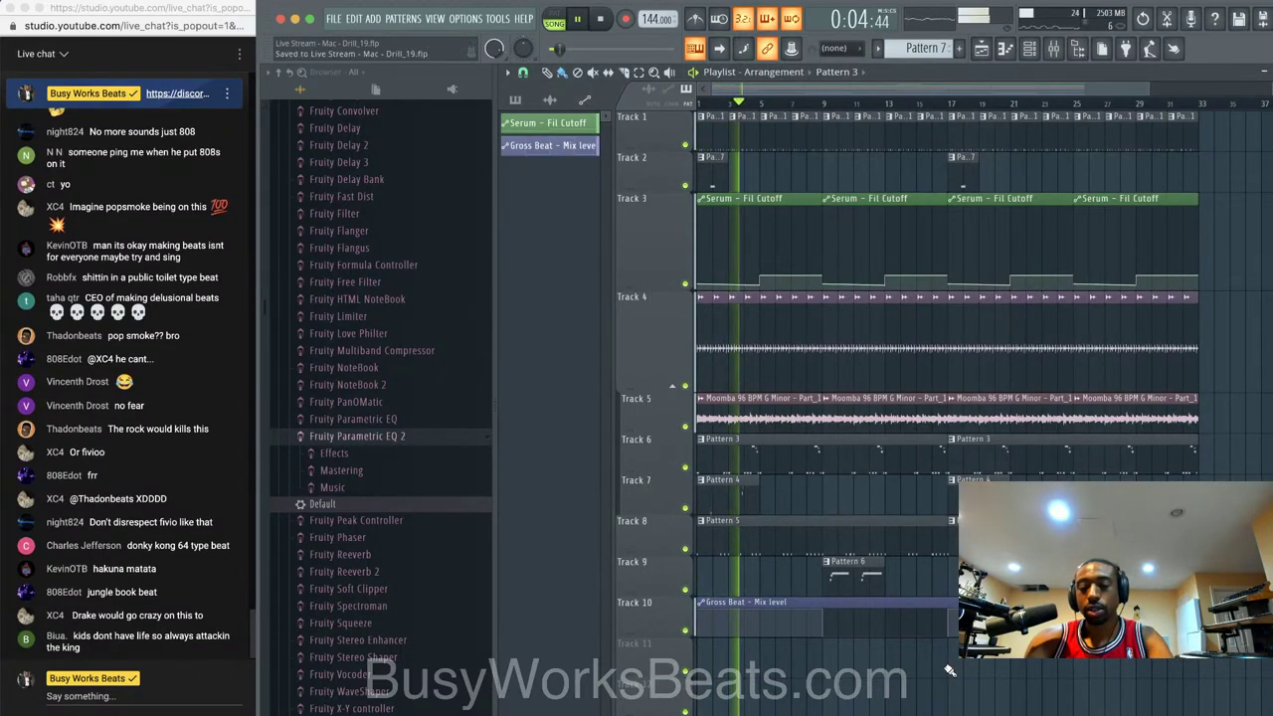
pyautogui.press('super+n')
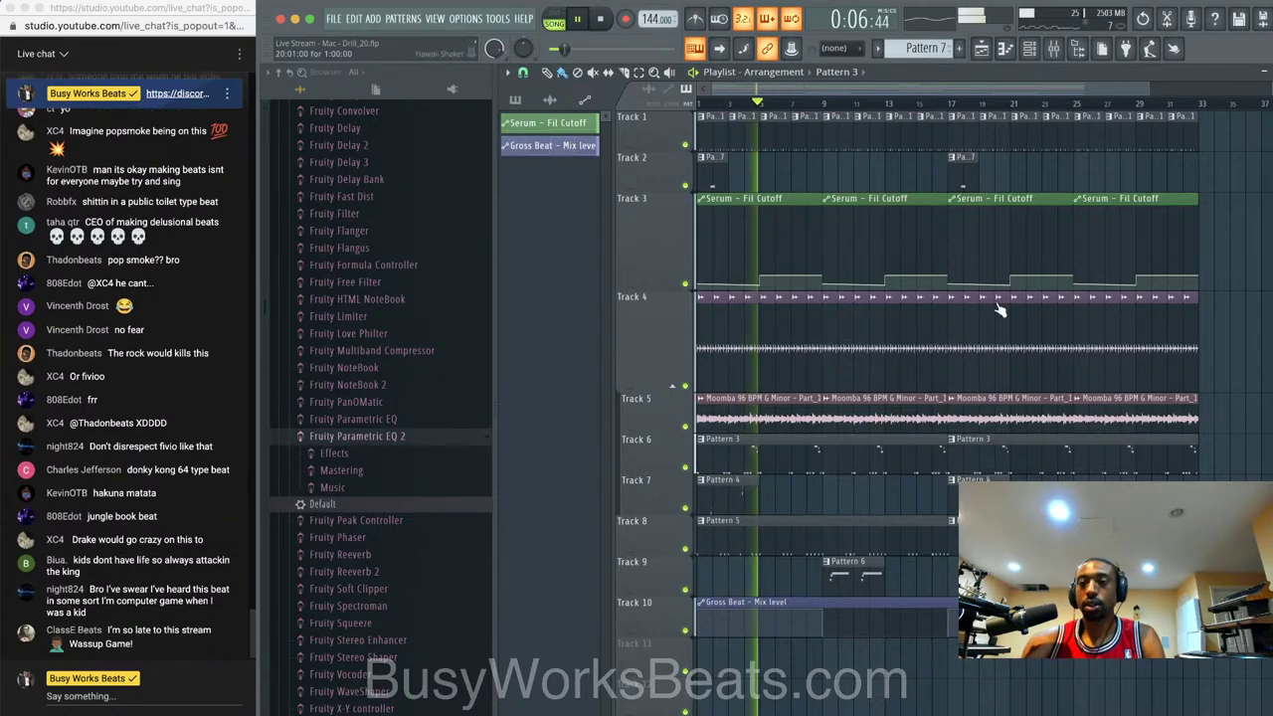
# - Check the 3x Osc mixer track while listening to the arrangement, and stop playback
pyautogui.click(1053, 52)
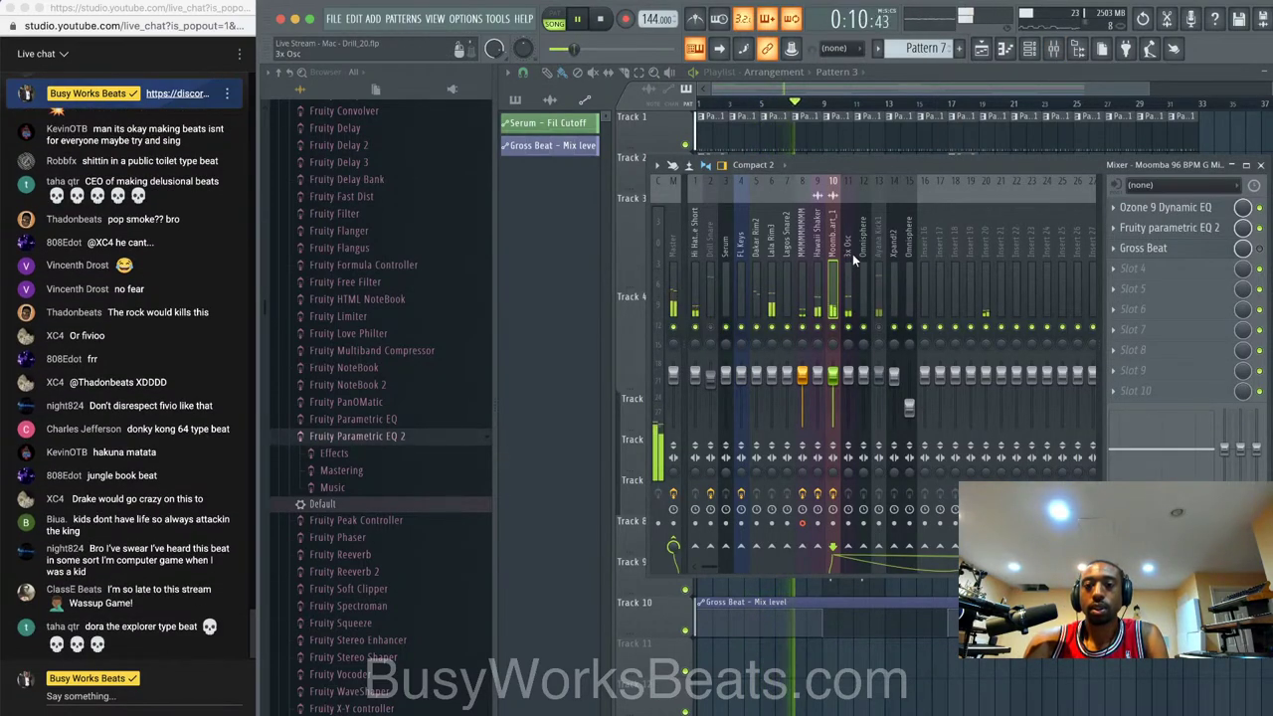
pyautogui.click(853, 260)
pyautogui.click(1260, 166)
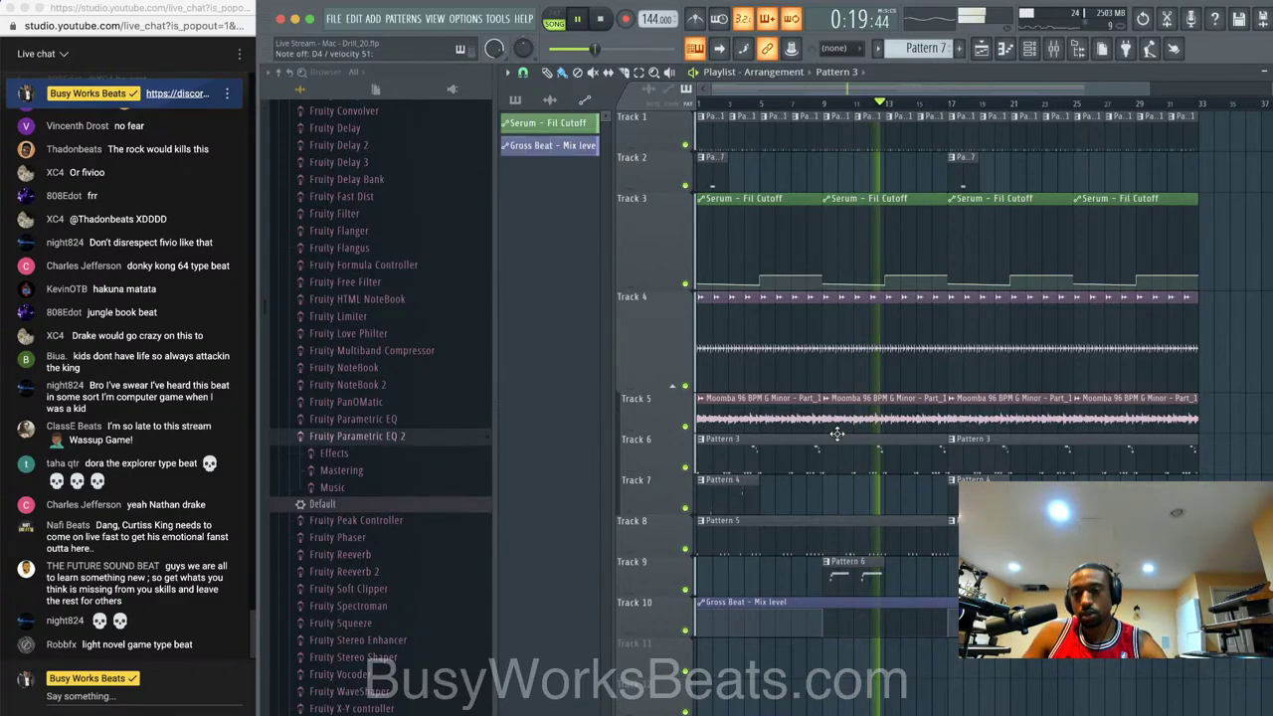
pyautogui.press('space')
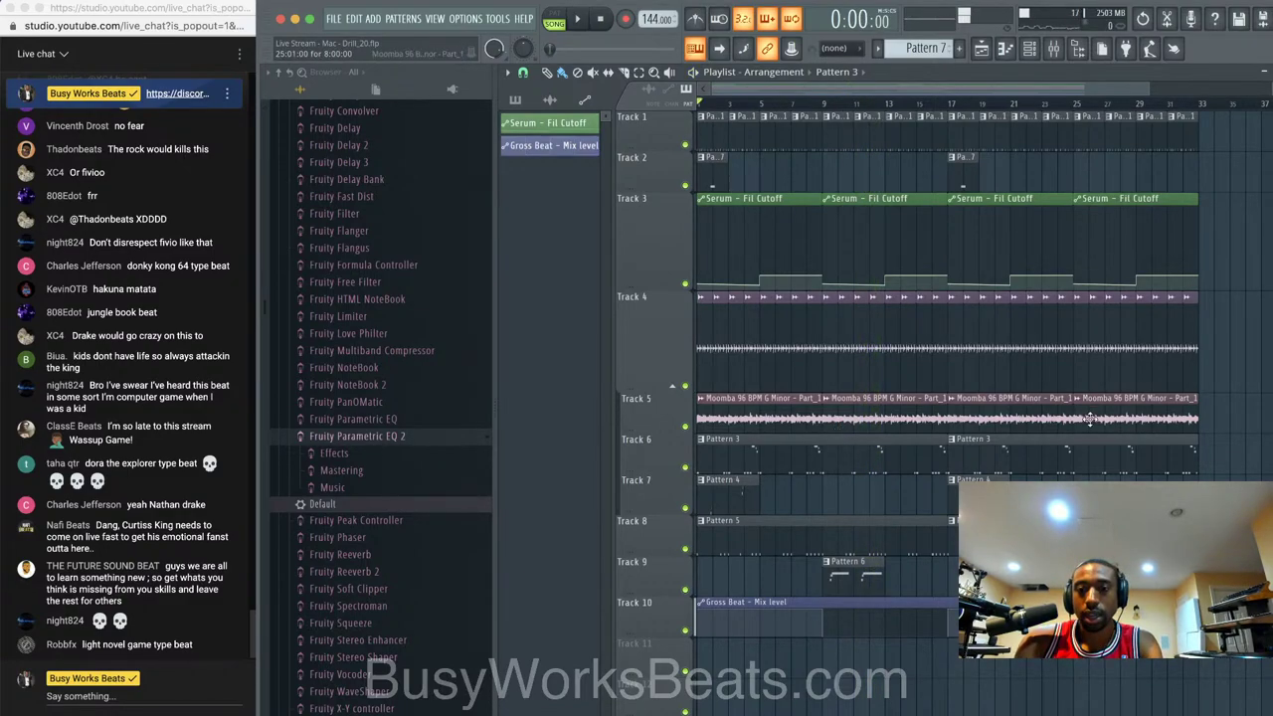
# - Open Pattern 3's 3x Osc notes in the piano roll and play them back
pyautogui.doubleClick(774, 441)
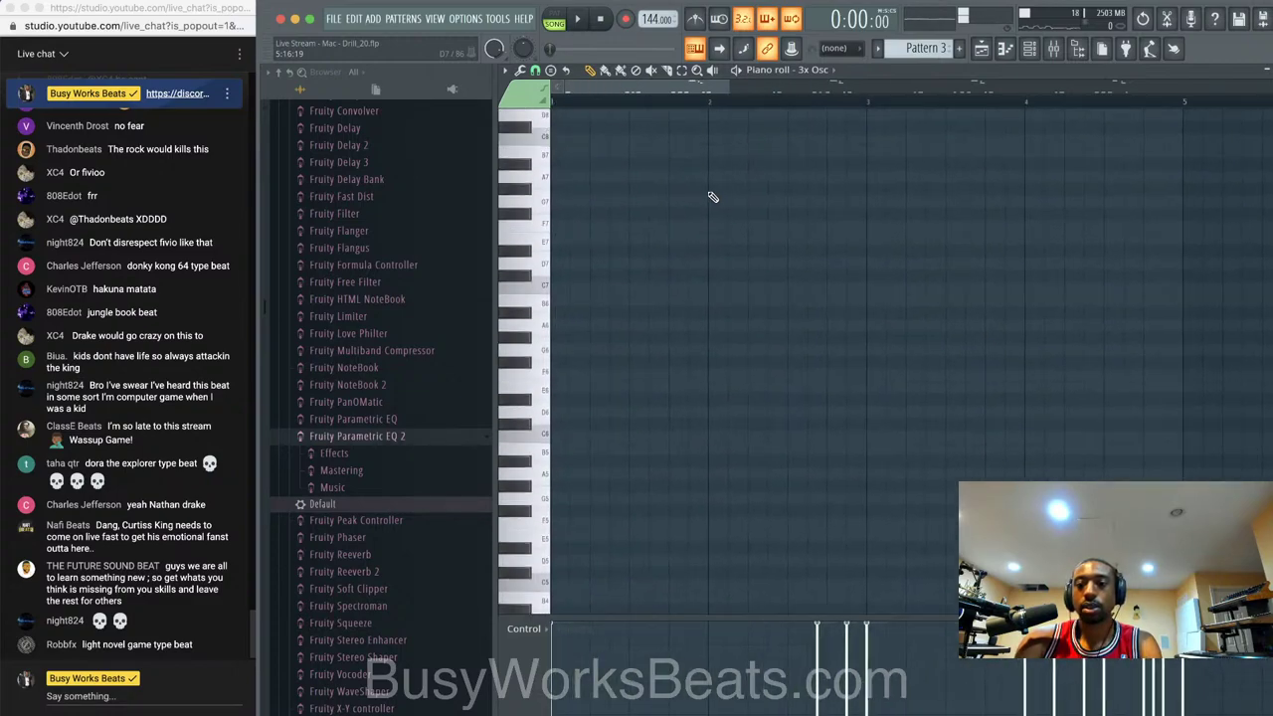
pyautogui.scroll(-2, 716, 193)
pyautogui.press('space')
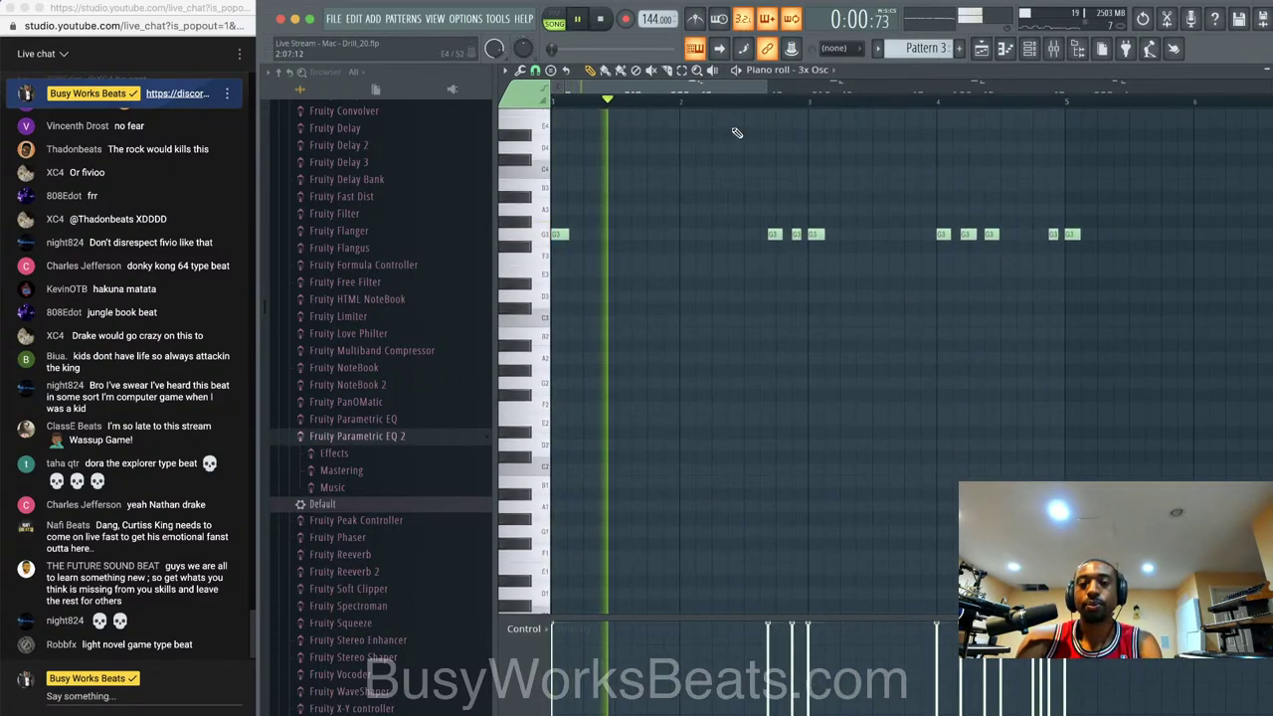
pyautogui.scroll(-1, 739, 179)
pyautogui.scroll(5, 727, 198)
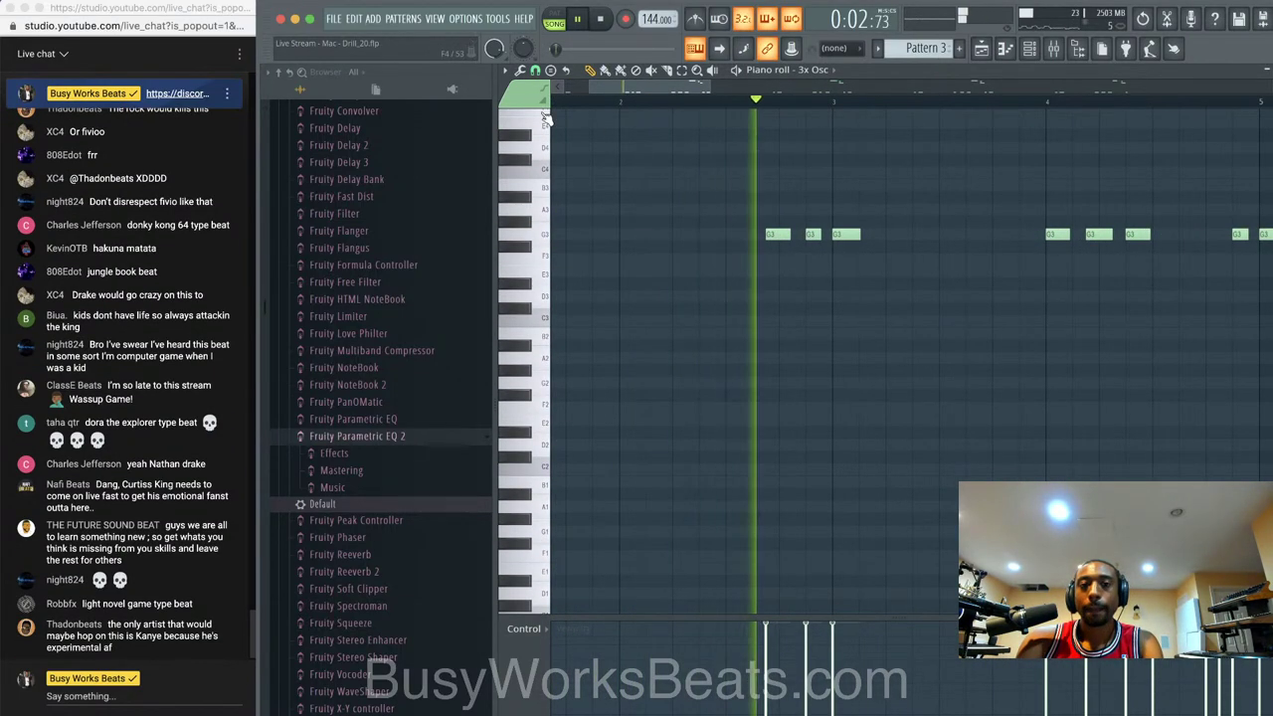
# - Change the piano roll's snap setting and add a short G3 note after the first note of bar 4
pyautogui.click(536, 69)
pyautogui.click(575, 288)
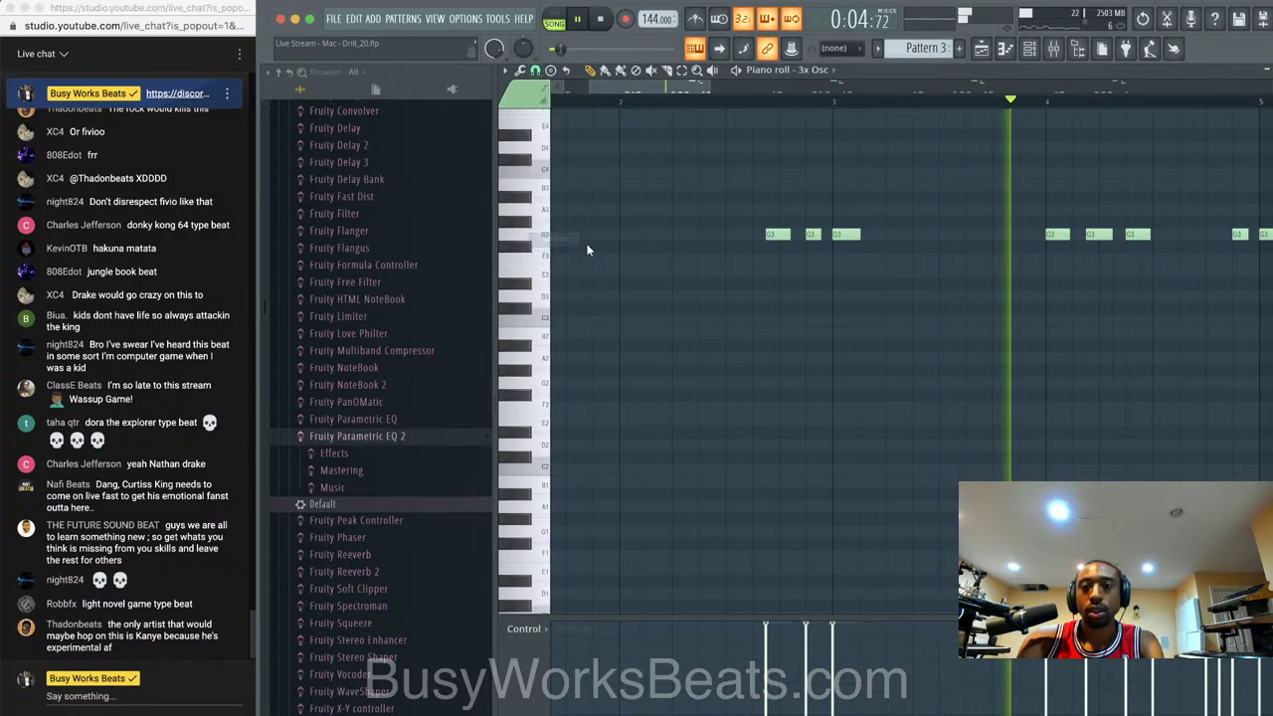
pyautogui.press('space')
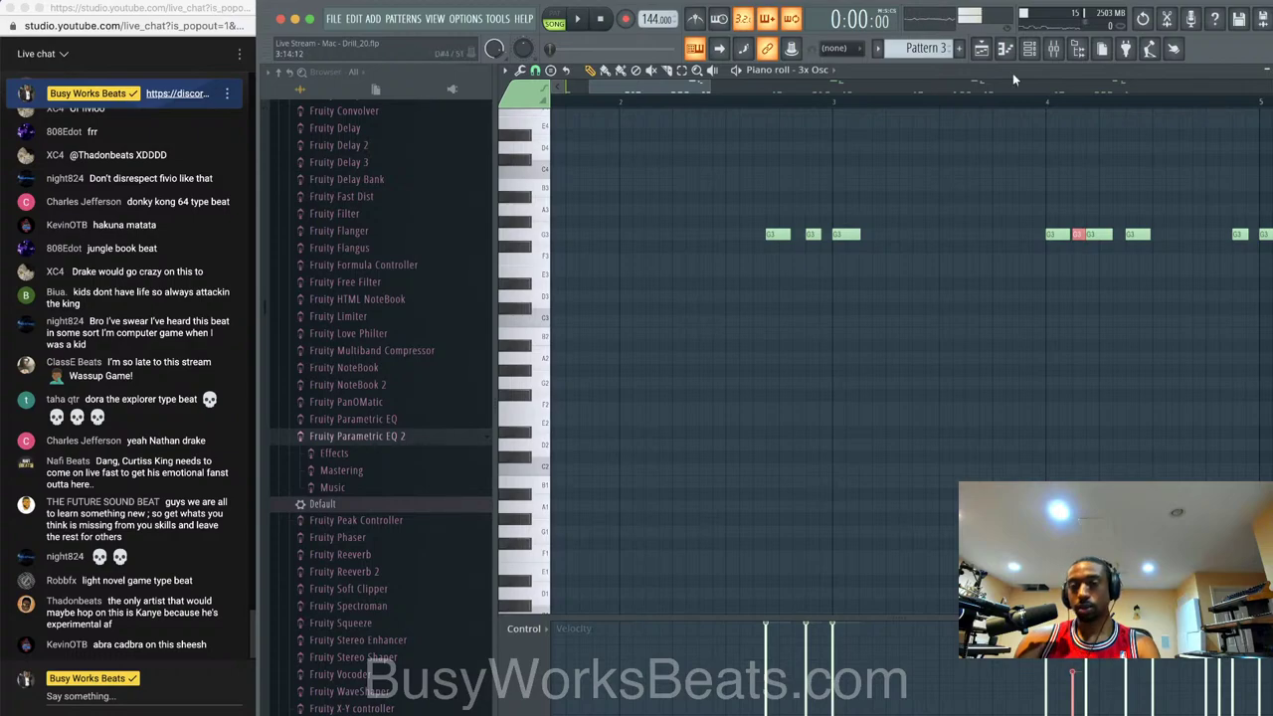
pyautogui.press('space')
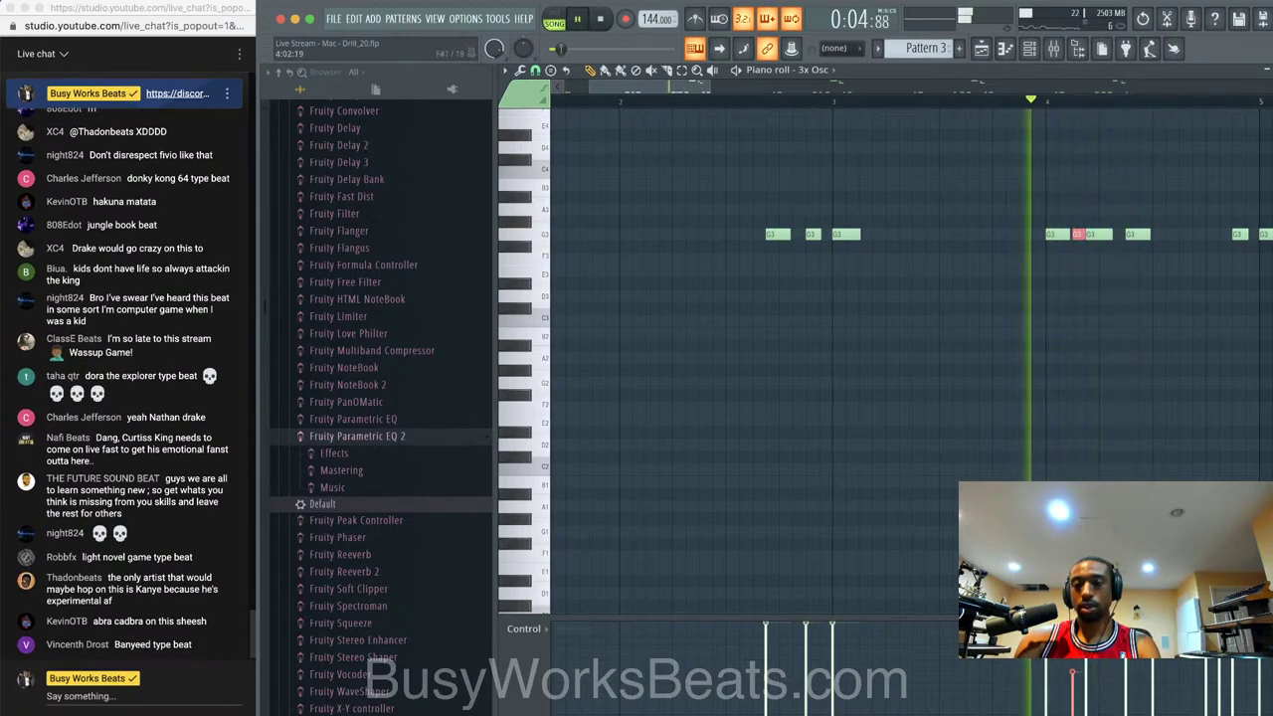
# - Shorten the added G3 note and place a matching short G3 note after the second main note of bar 4
pyautogui.scroll(2, 1065, 270)
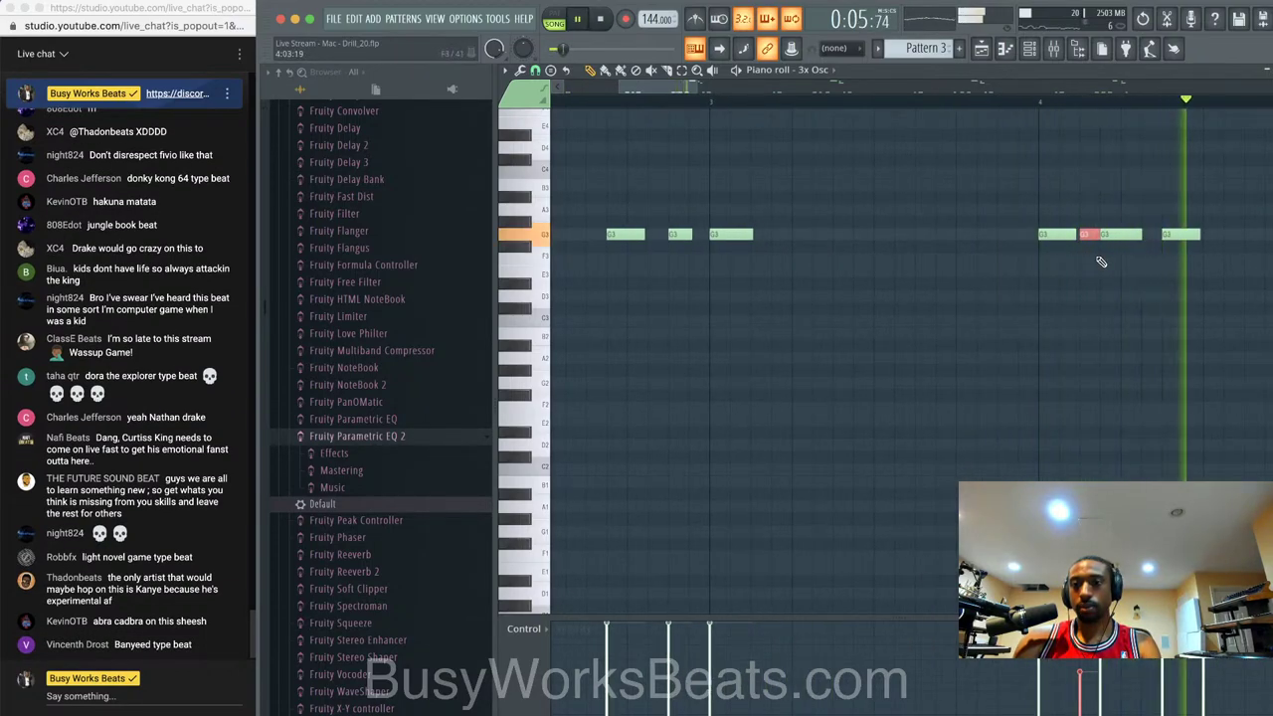
pyautogui.press('space')
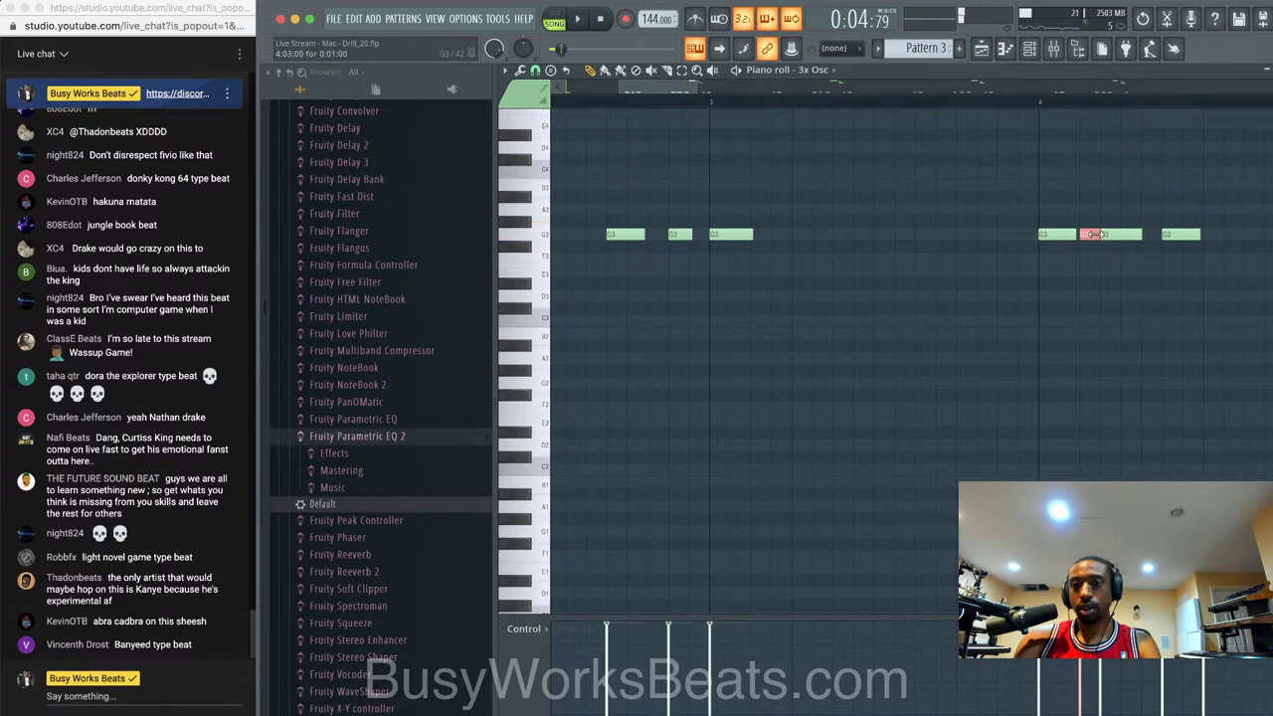
pyautogui.press('space')
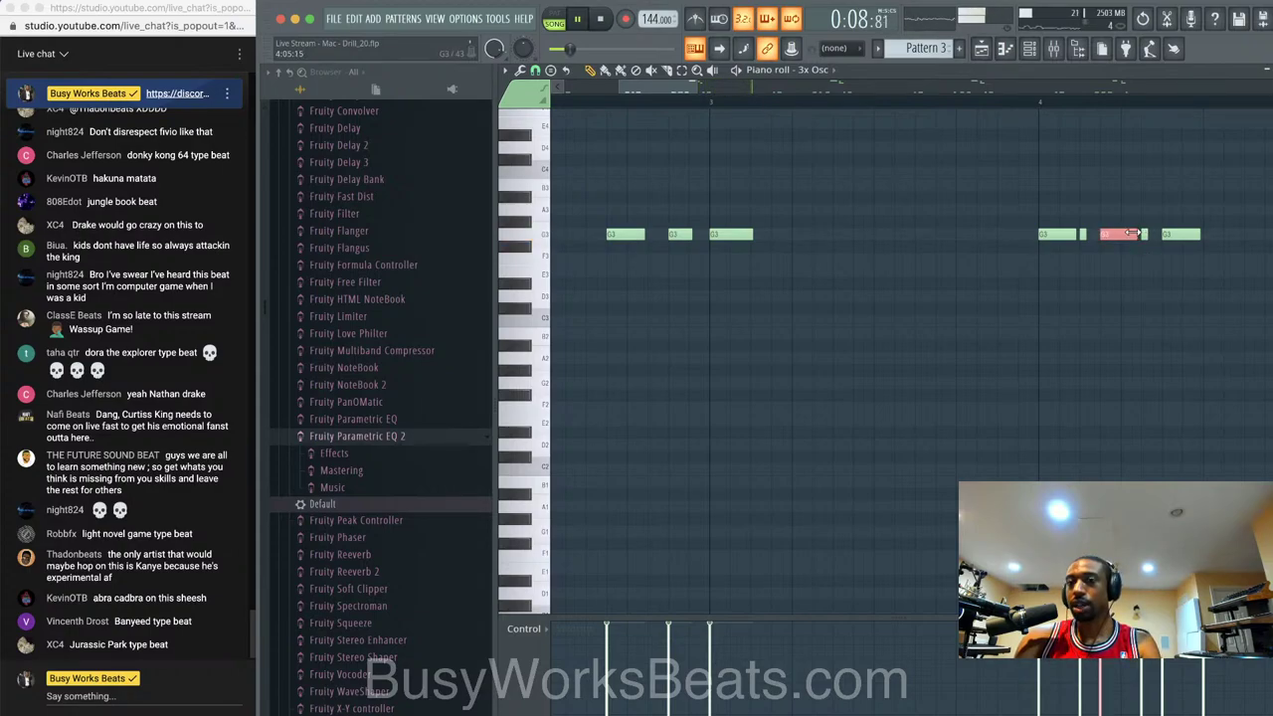
pyautogui.scroll(-2, 1087, 244)
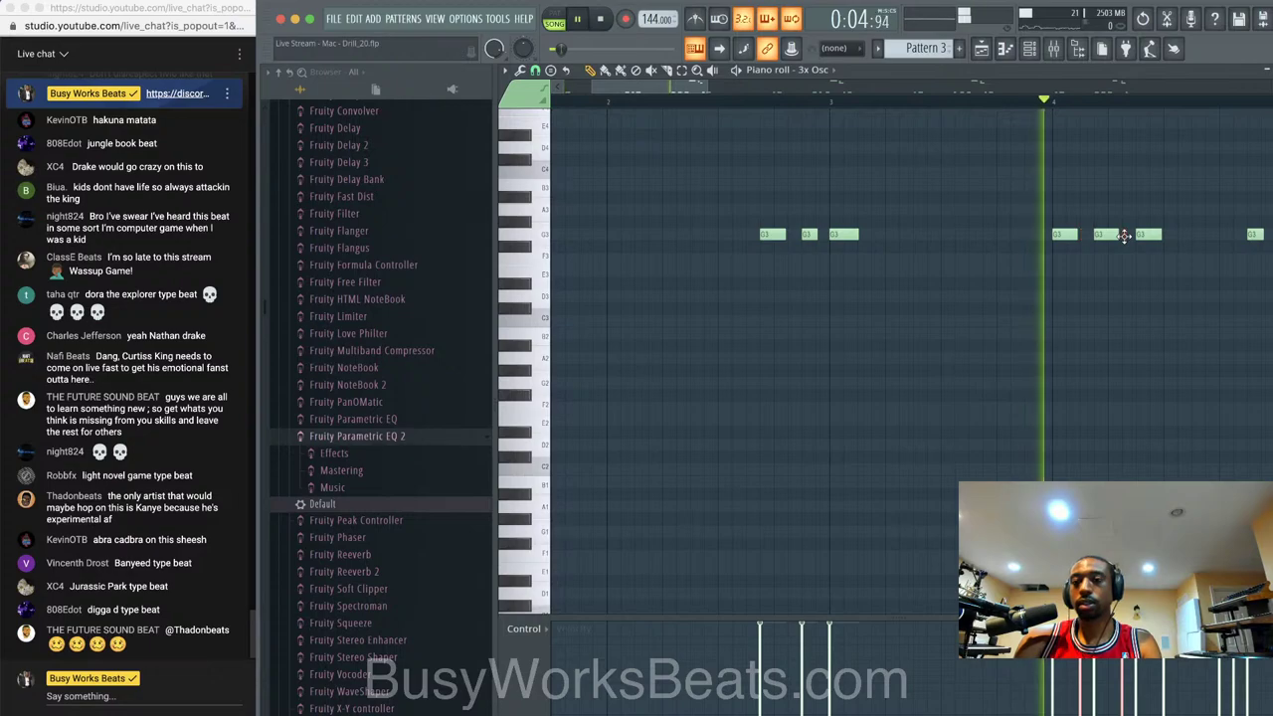
# - Try the two short bar 4 notes in a higher octave and return them to the G3 row
pyautogui.scroll(2, 1126, 237)
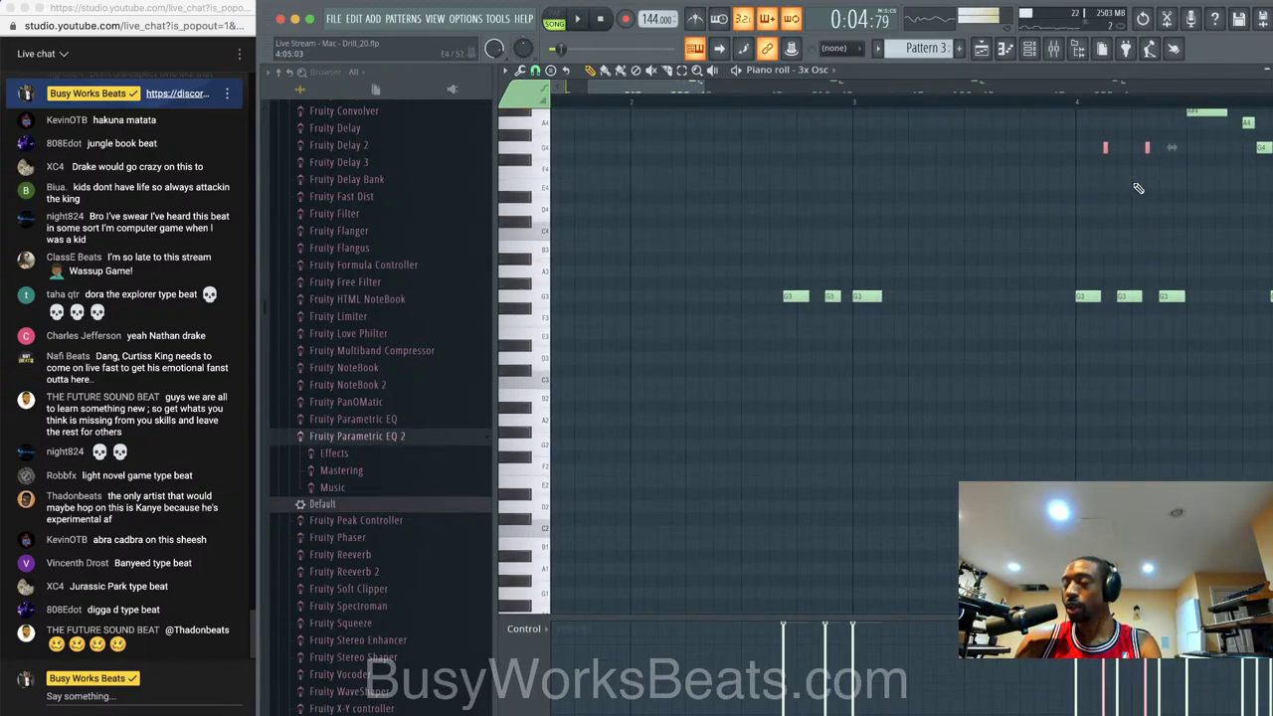
pyautogui.scroll(3, 1139, 188)
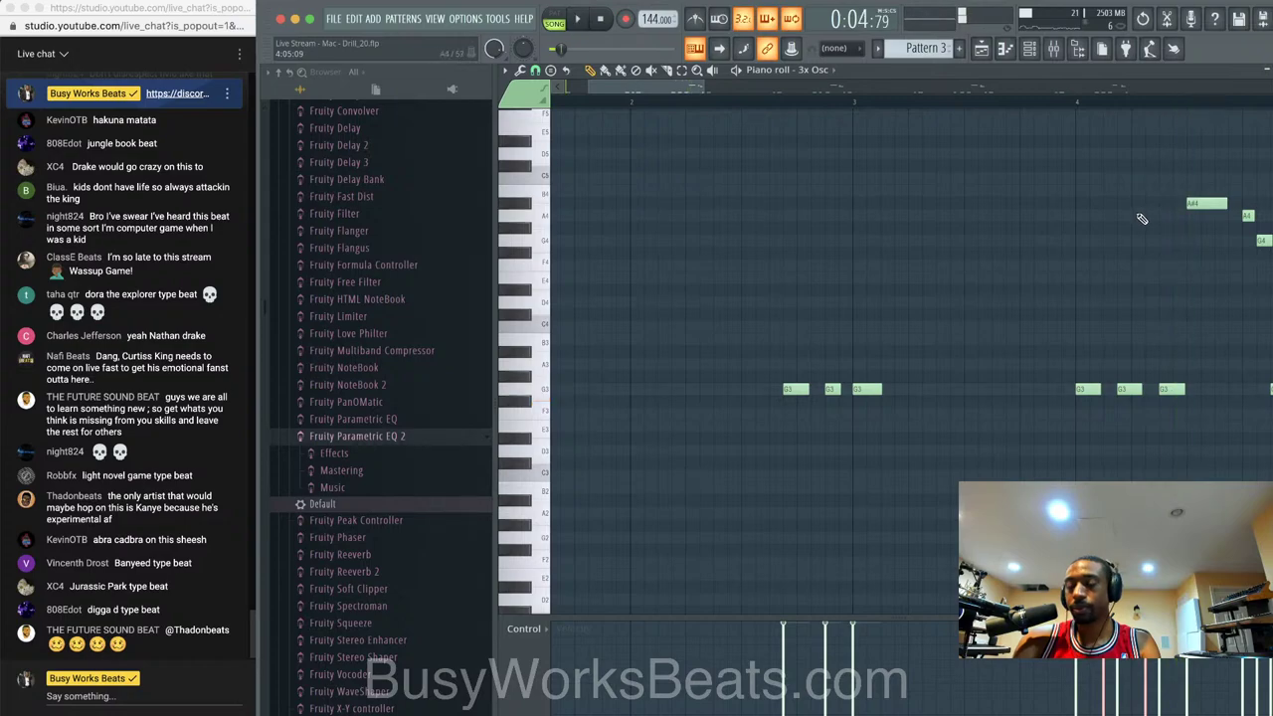
pyautogui.press('super+Down')
pyautogui.press('space')
# - Transpose all Pattern 3 notes up two octaves, moving the G3 notes to G5, and audition them
pyautogui.press('super+d')
pyautogui.press('space')
pyautogui.press('super+Up')
pyautogui.press('super+Up')
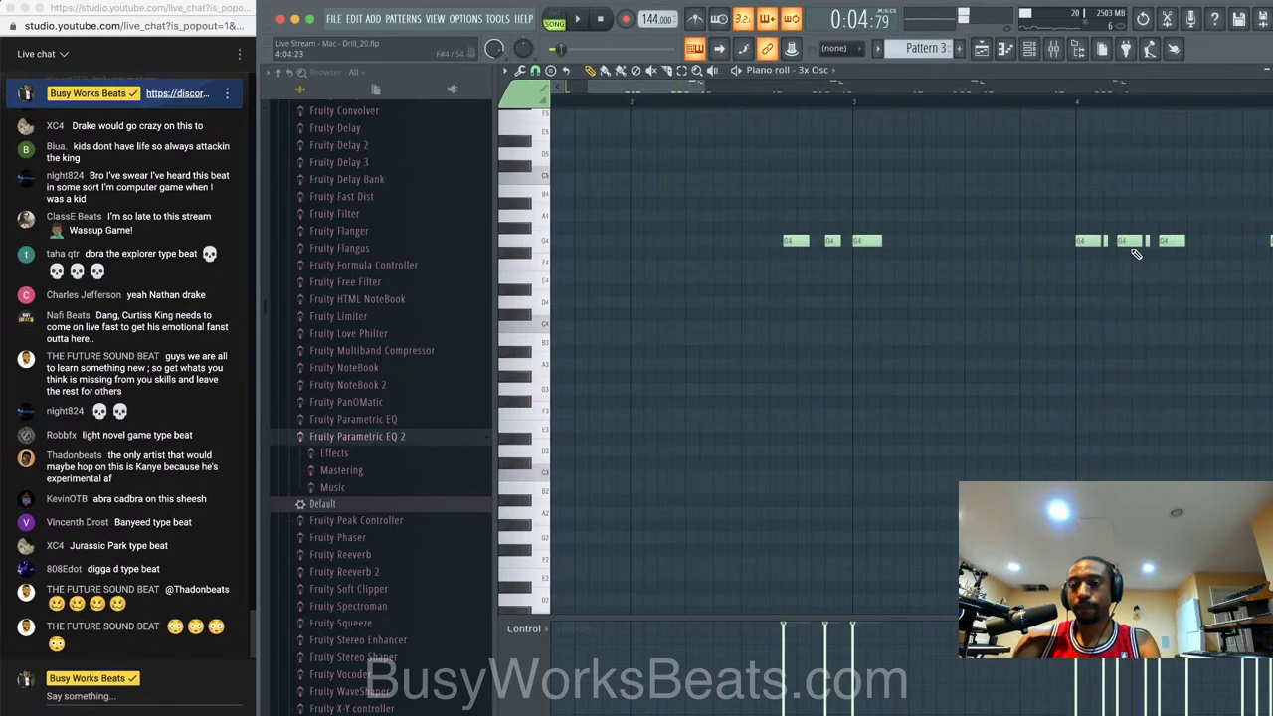
pyautogui.press('space')
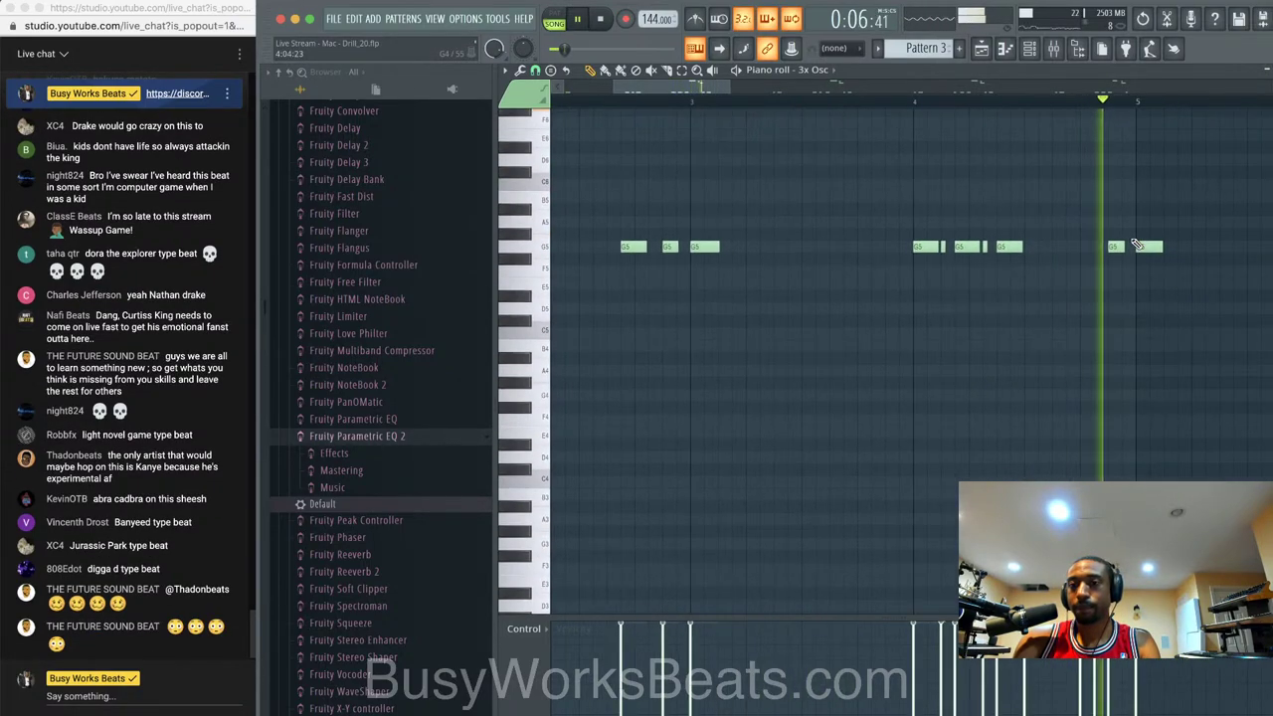
pyautogui.press('space')
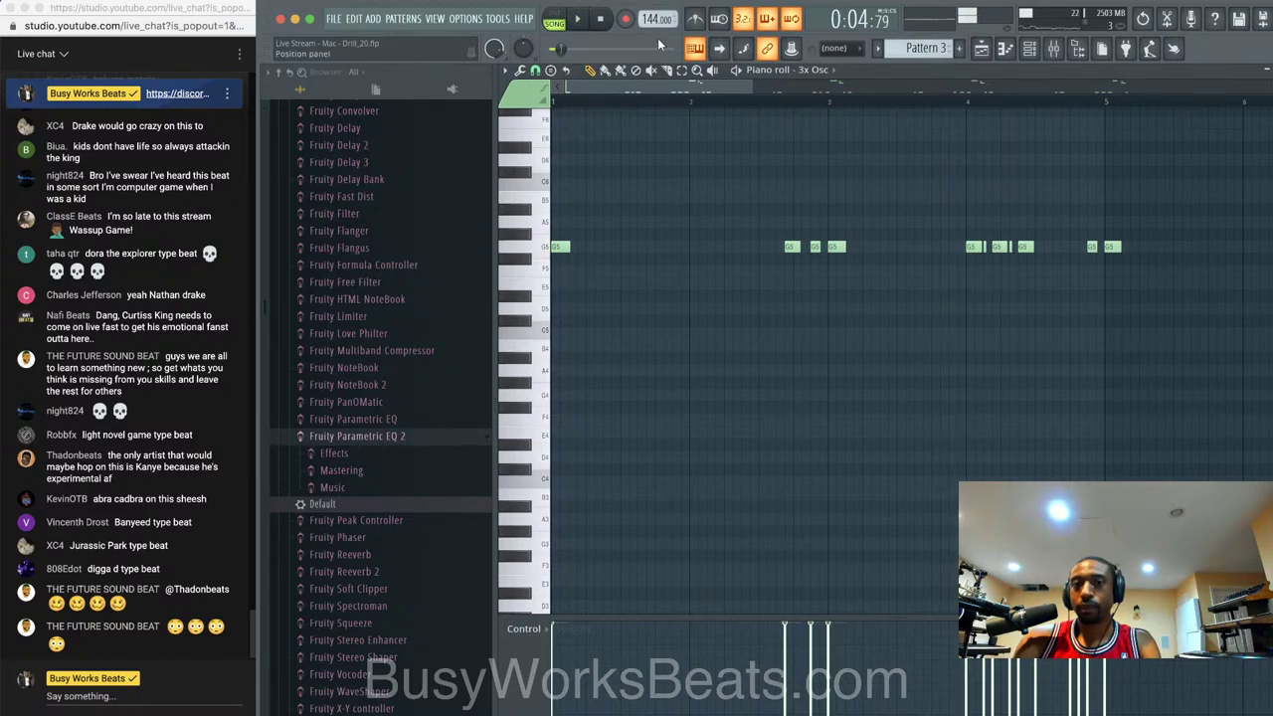
# - Shorten the G5 note just before bar 5, add a very short G5 note at 4:15 after it, and replay the passage
pyautogui.press('space')
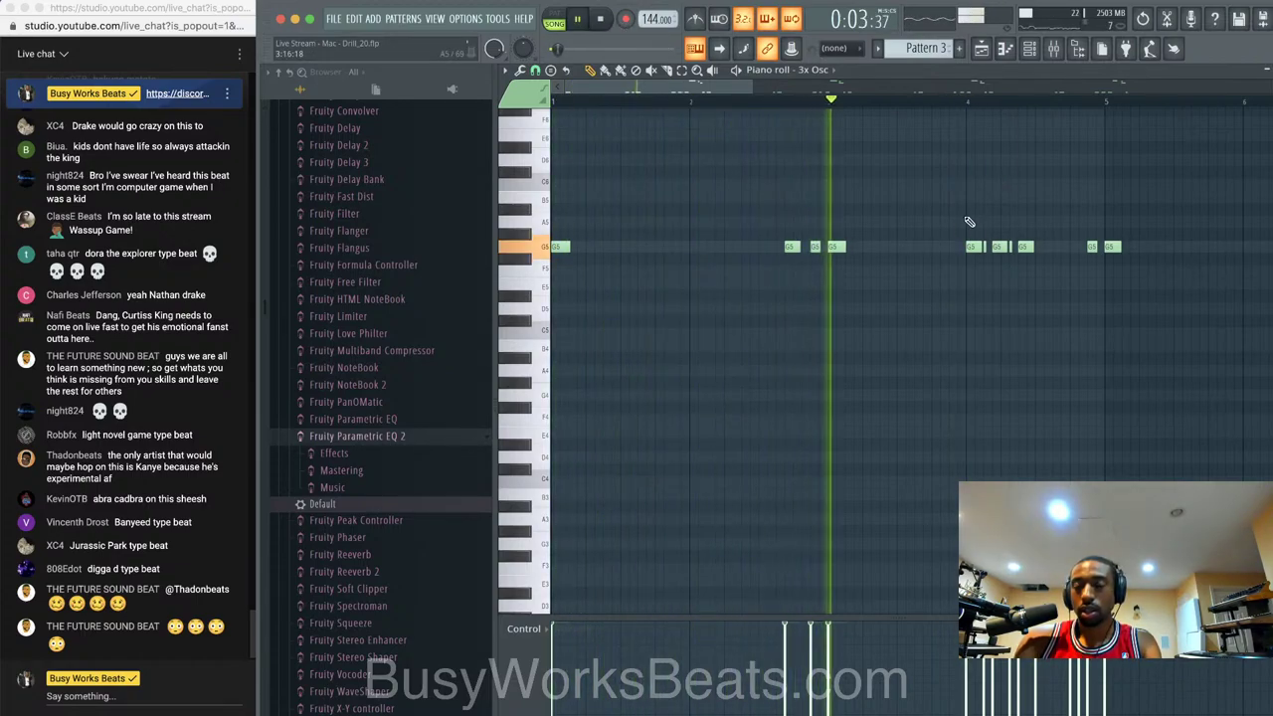
pyautogui.keyDown('ctrl'); pyautogui.scroll(2, 970, 221); pyautogui.keyUp('ctrl')
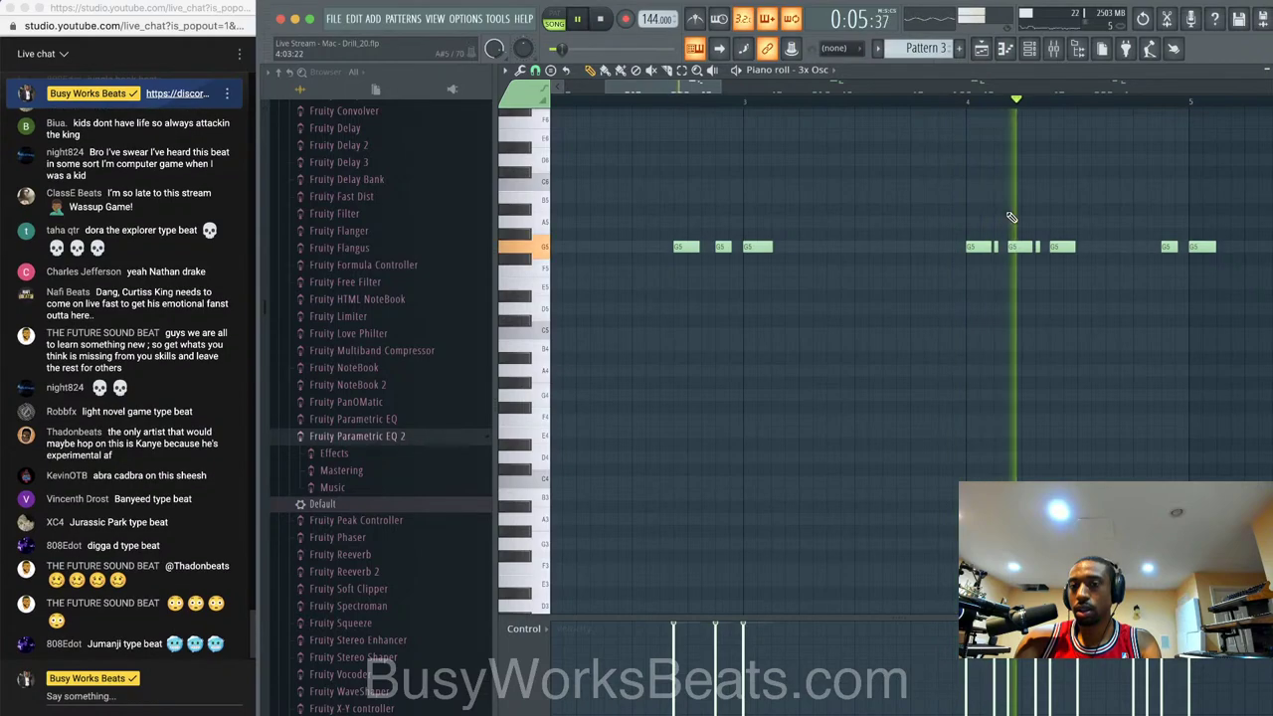
pyautogui.keyDown('ctrl'); pyautogui.scroll(1, 1146, 209); pyautogui.keyUp('ctrl')
pyautogui.press('space')
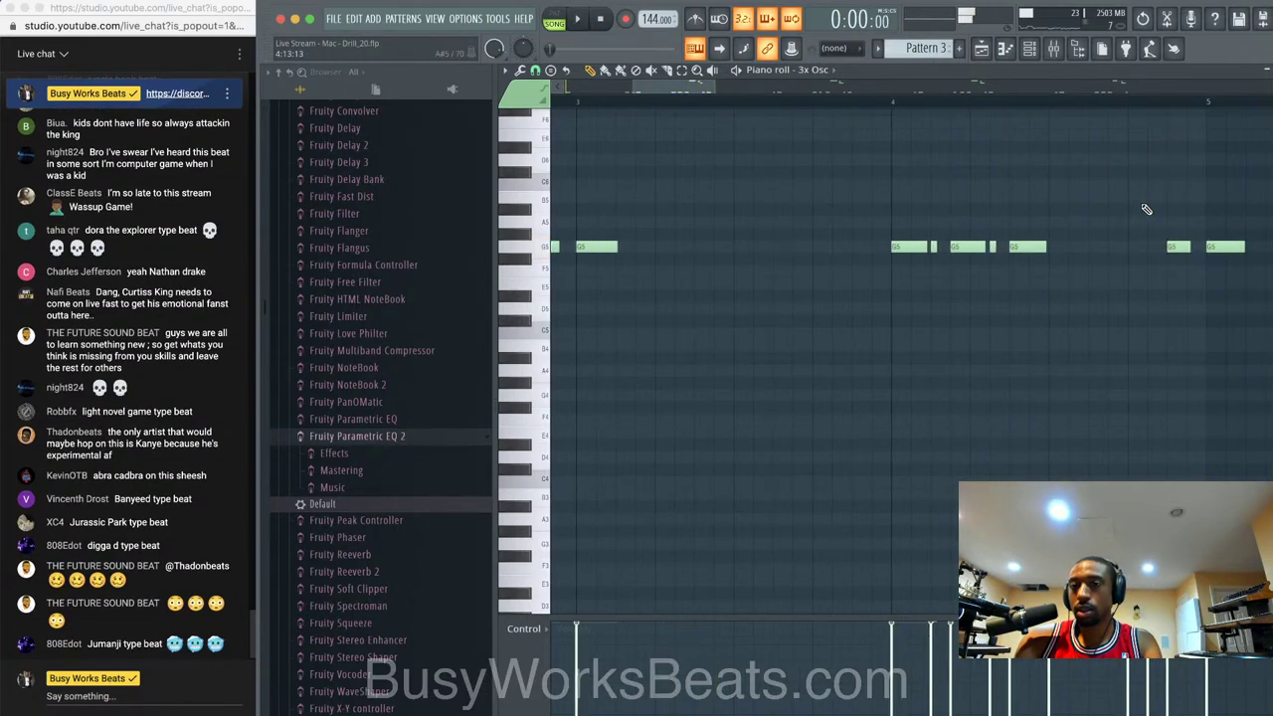
pyautogui.click(1077, 100)
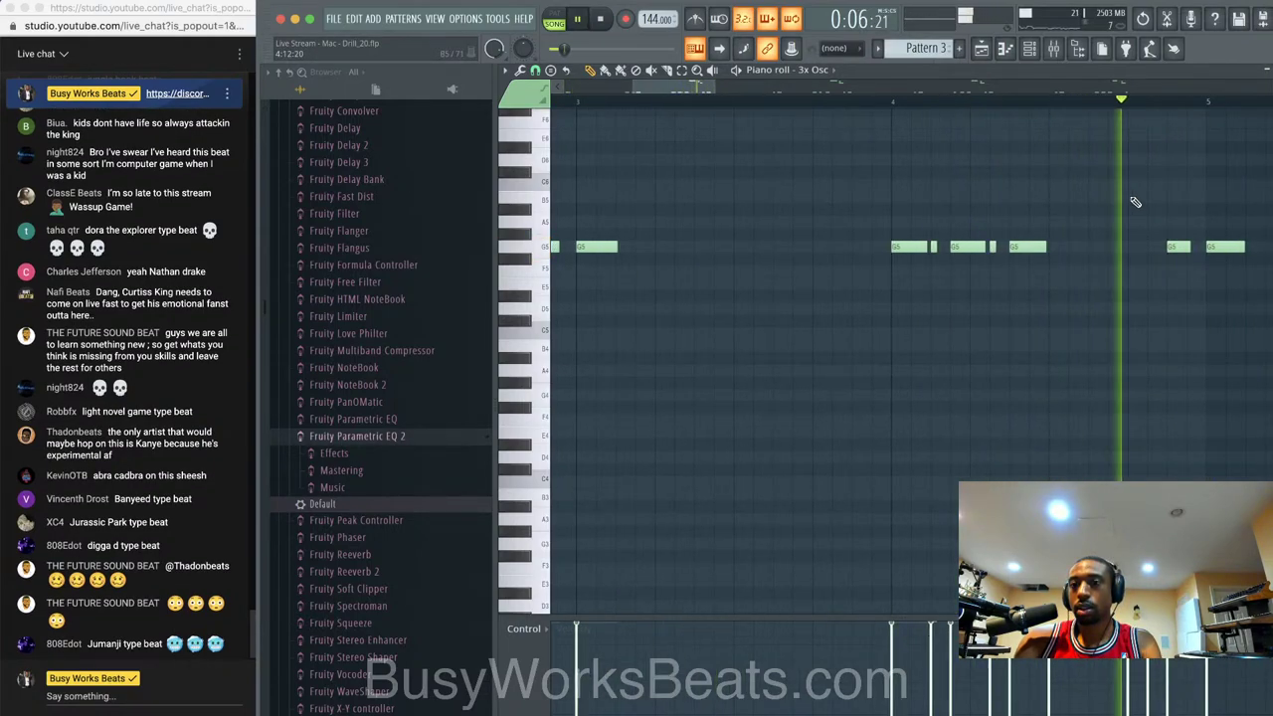
pyautogui.click(1195, 251)
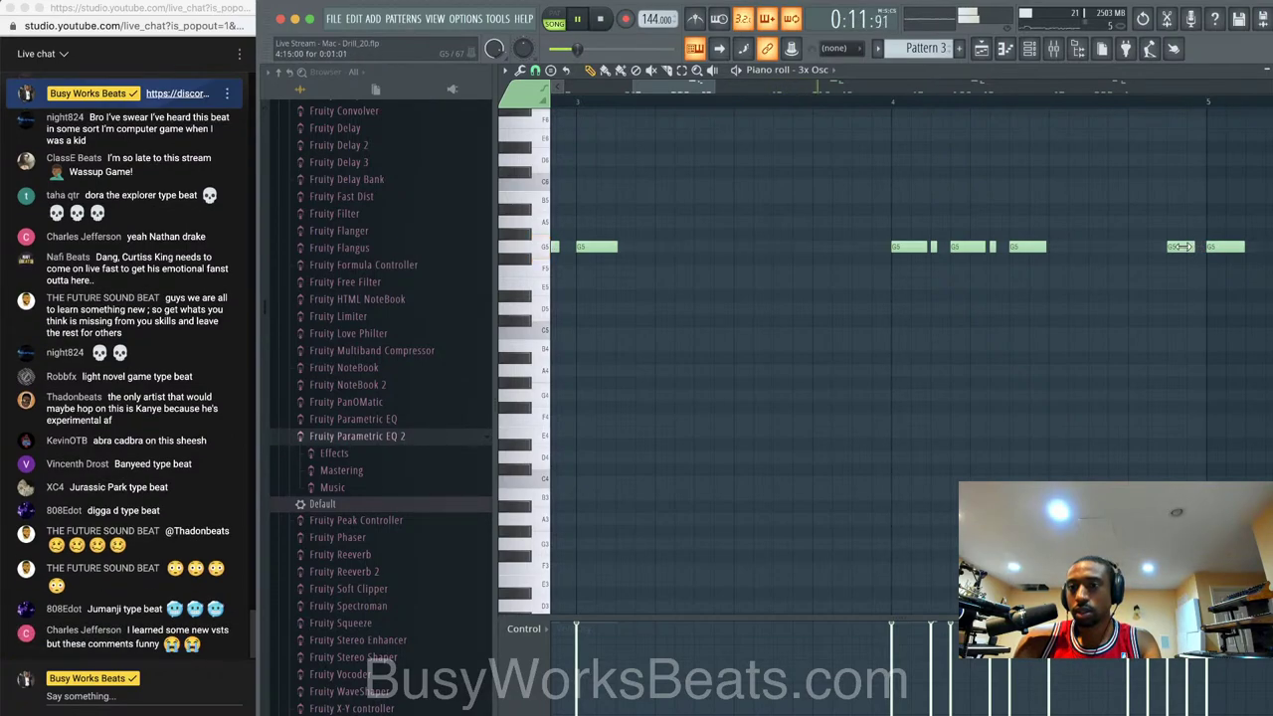
pyautogui.click(1029, 102)
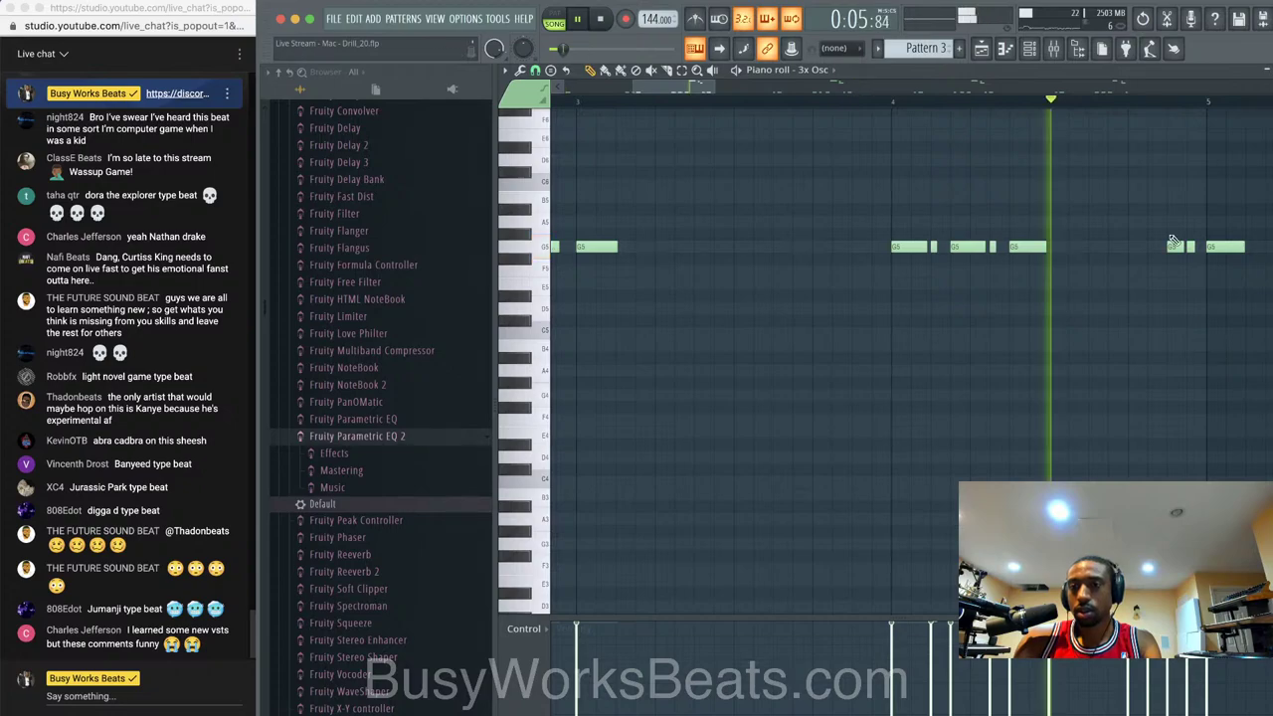
# - Play through Pattern 3's G5 notes up to bar 7 and return from the piano roll to the arrangement
pyautogui.scroll(-3, 1128, 244)
pyautogui.scroll(-1, 1134, 192)
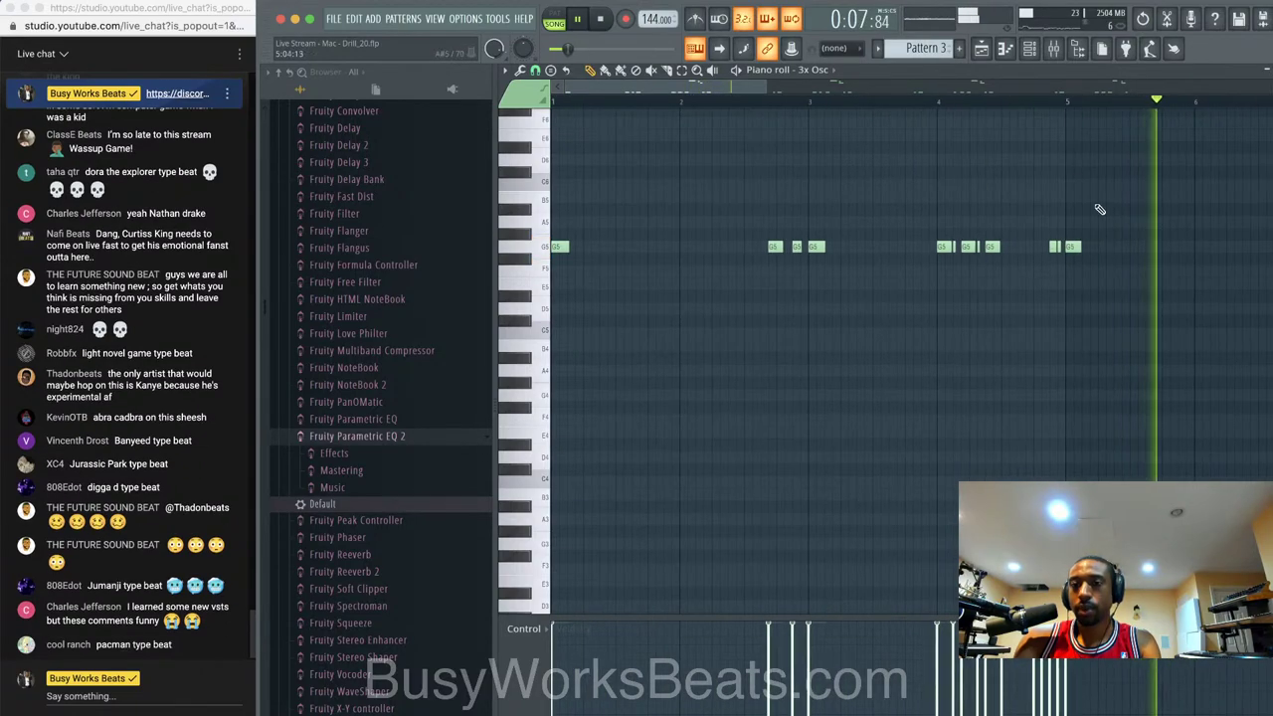
pyautogui.hscroll(1, 1103, 207)
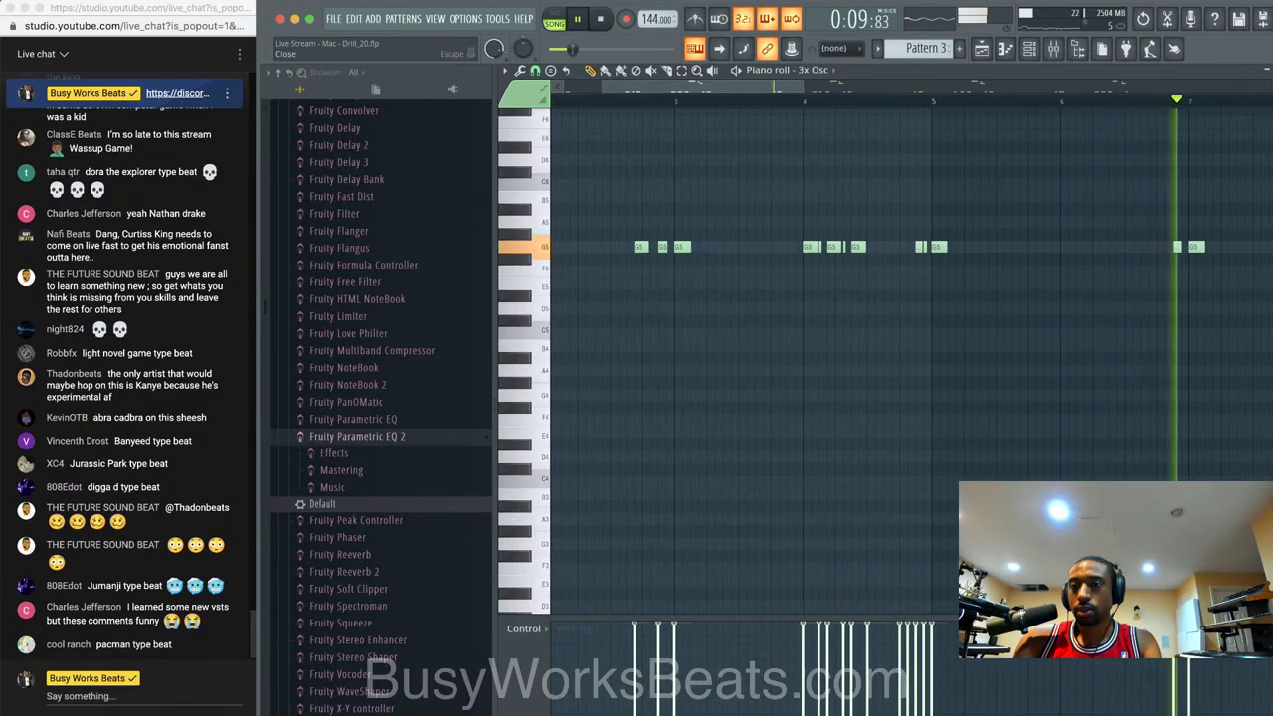
pyautogui.press('Escape')
pyautogui.press('space')
# - Trim the first Pattern 3 clip on Track 6 to four bars, ending at bar 5, with snapping set to Bar
pyautogui.rightClick(813, 505)
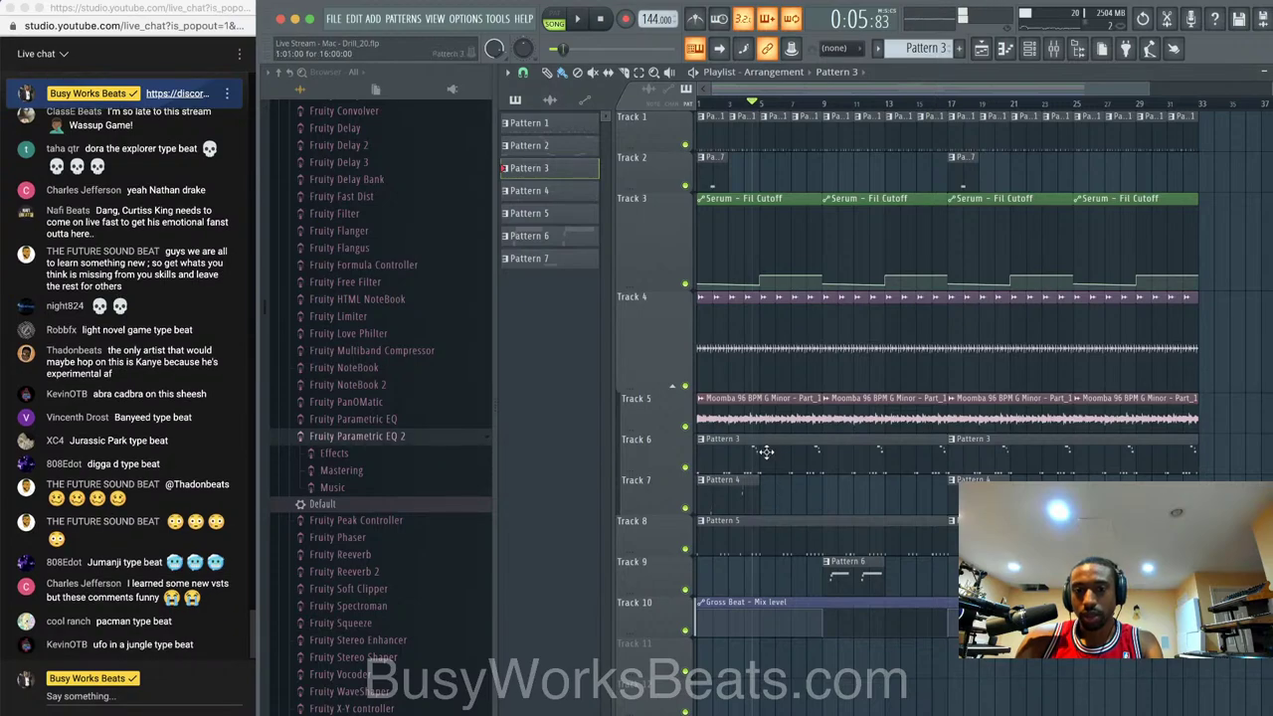
pyautogui.click(911, 447)
pyautogui.moveTo(943, 447); pyautogui.dragTo(758, 448)
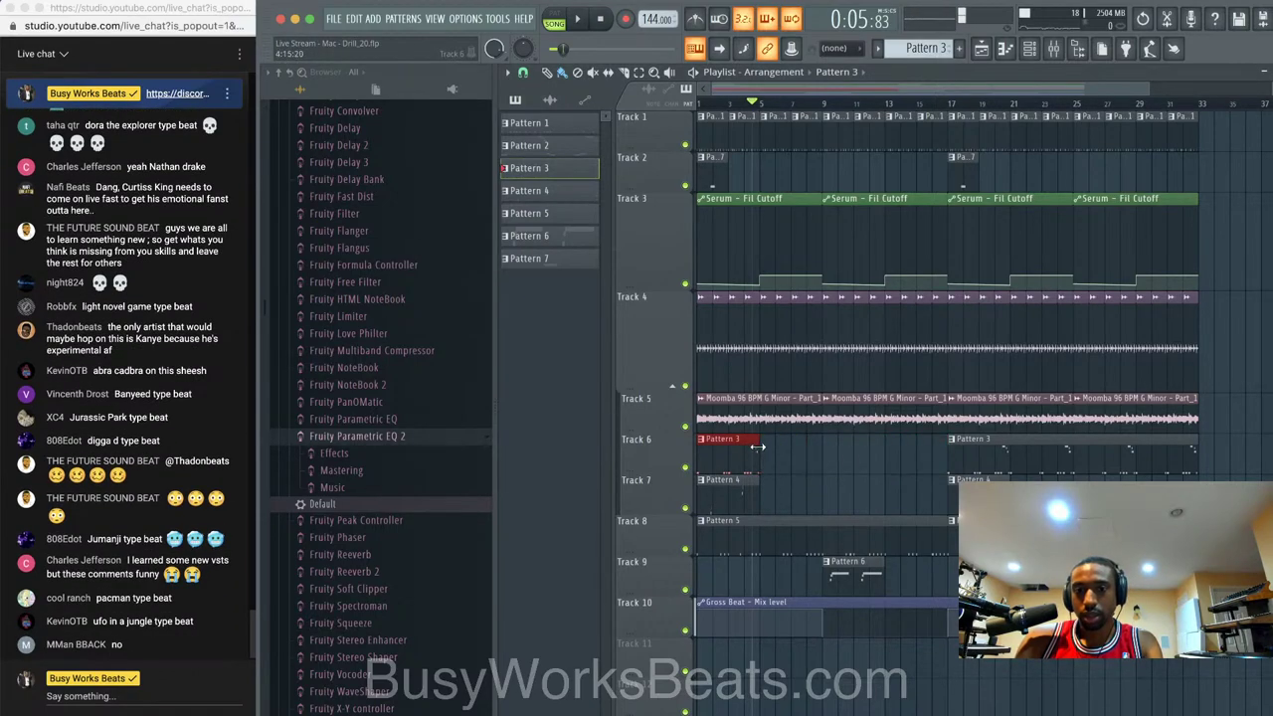
pyautogui.click(523, 73)
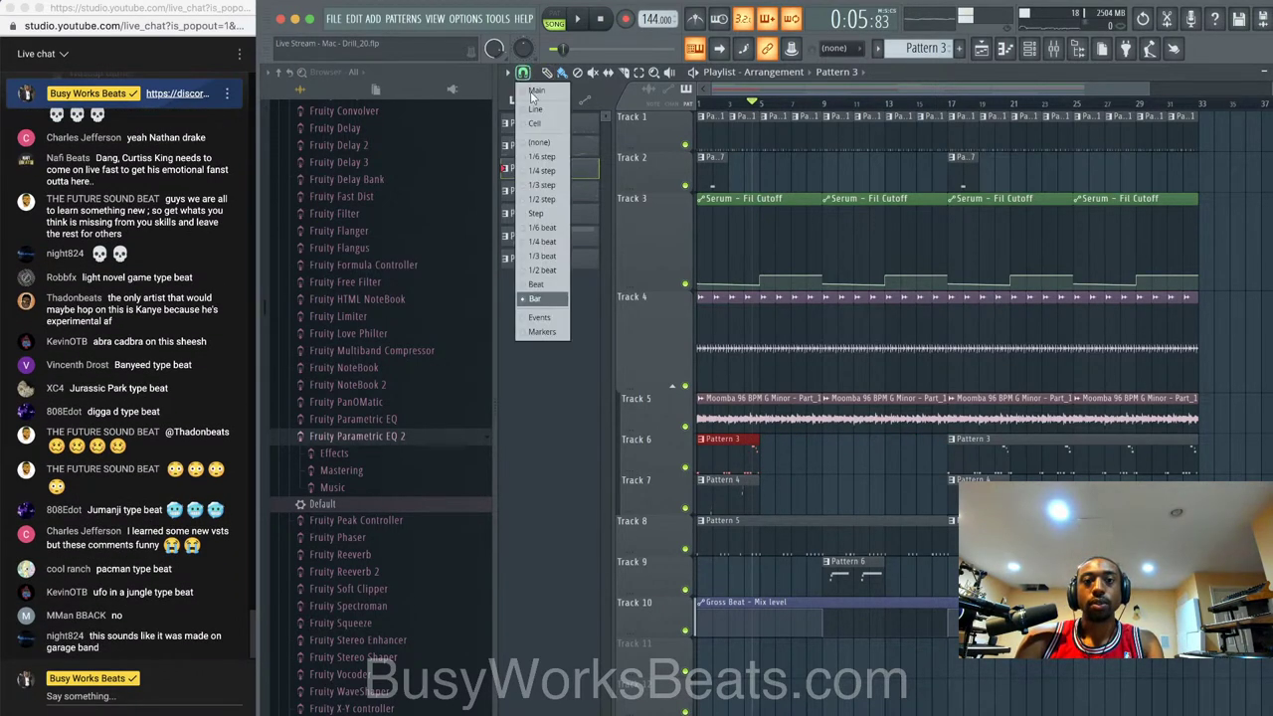
pyautogui.click(553, 299)
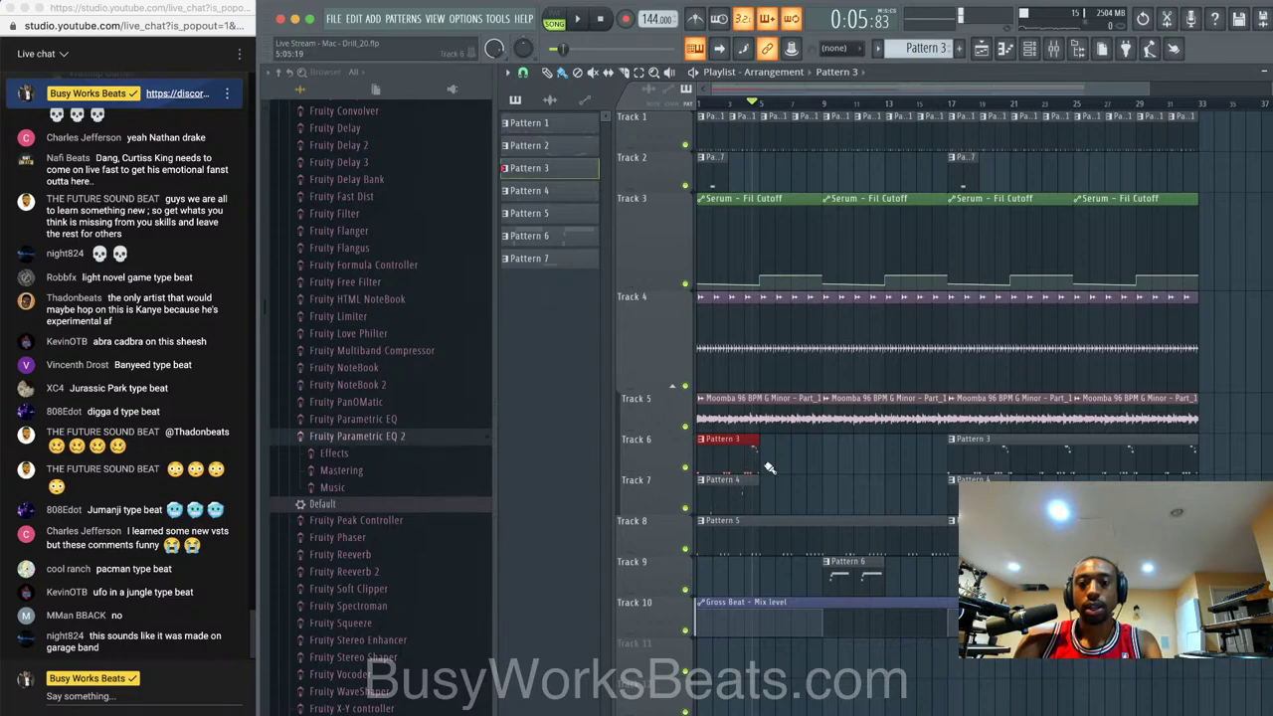
# - Duplicate the four-bar Pattern 3 clip along Track 6 up to bar 33, removing the old long clip at bar 17
pyautogui.hotkey('ctrl', 'b')
pyautogui.hotkey('ctrl', 'b')
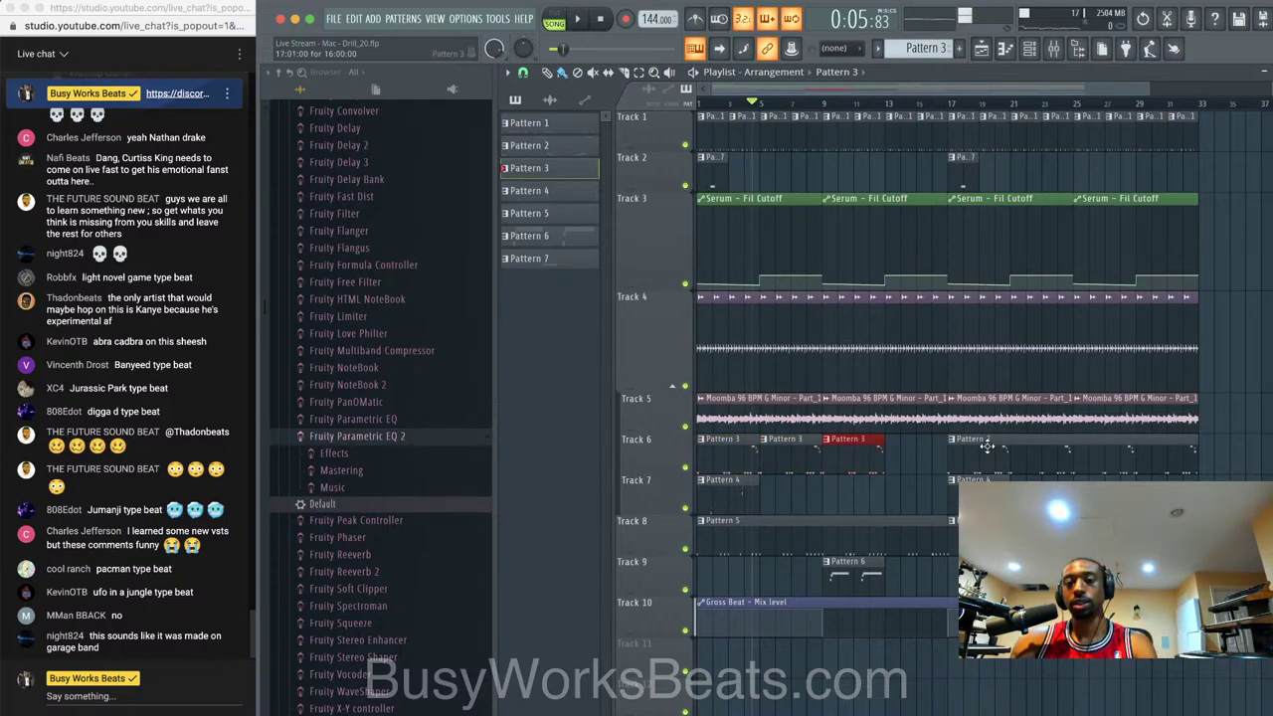
pyautogui.rightClick(987, 446)
pyautogui.hotkey('ctrl', 'b')
pyautogui.hotkey('ctrl', 'b')
pyautogui.hotkey('ctrl', 'b')
pyautogui.hotkey('ctrl', 'b')
pyautogui.hotkey('ctrl', 'b')
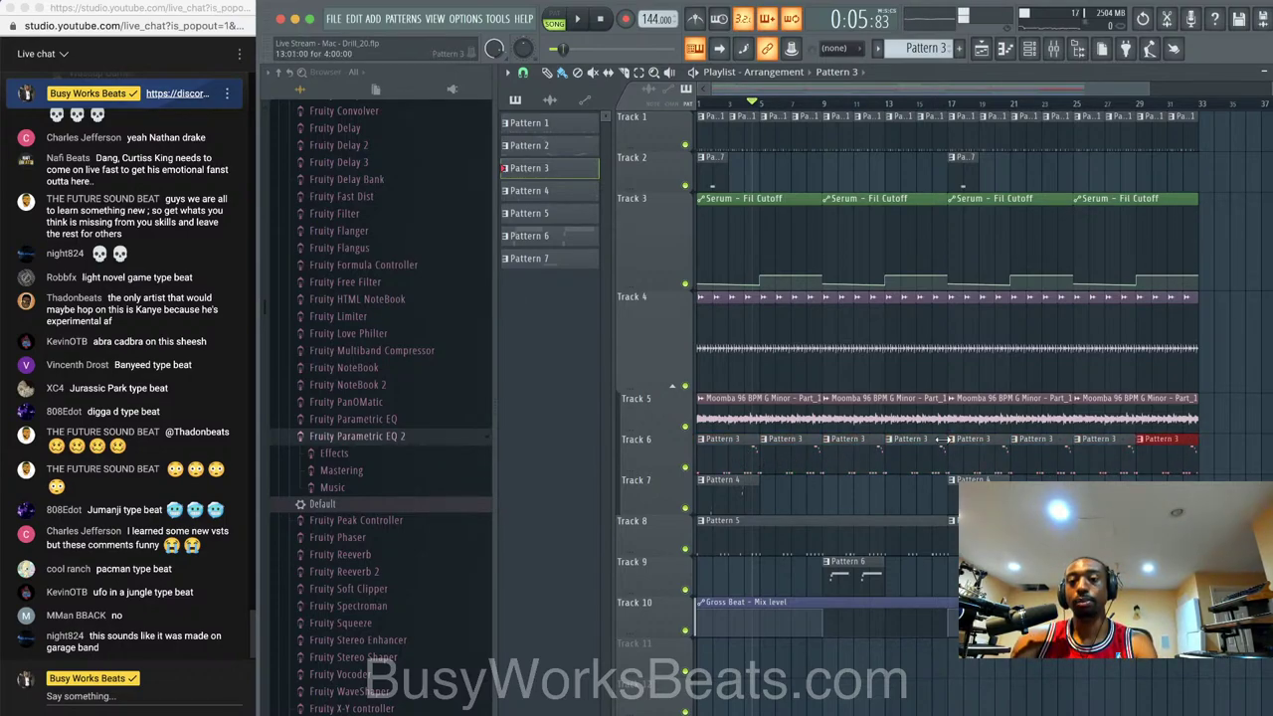
# - Save the project and check Pattern 3's 3x Osc notes while playing the arrangement
pyautogui.hotkey('ctrl', 's')
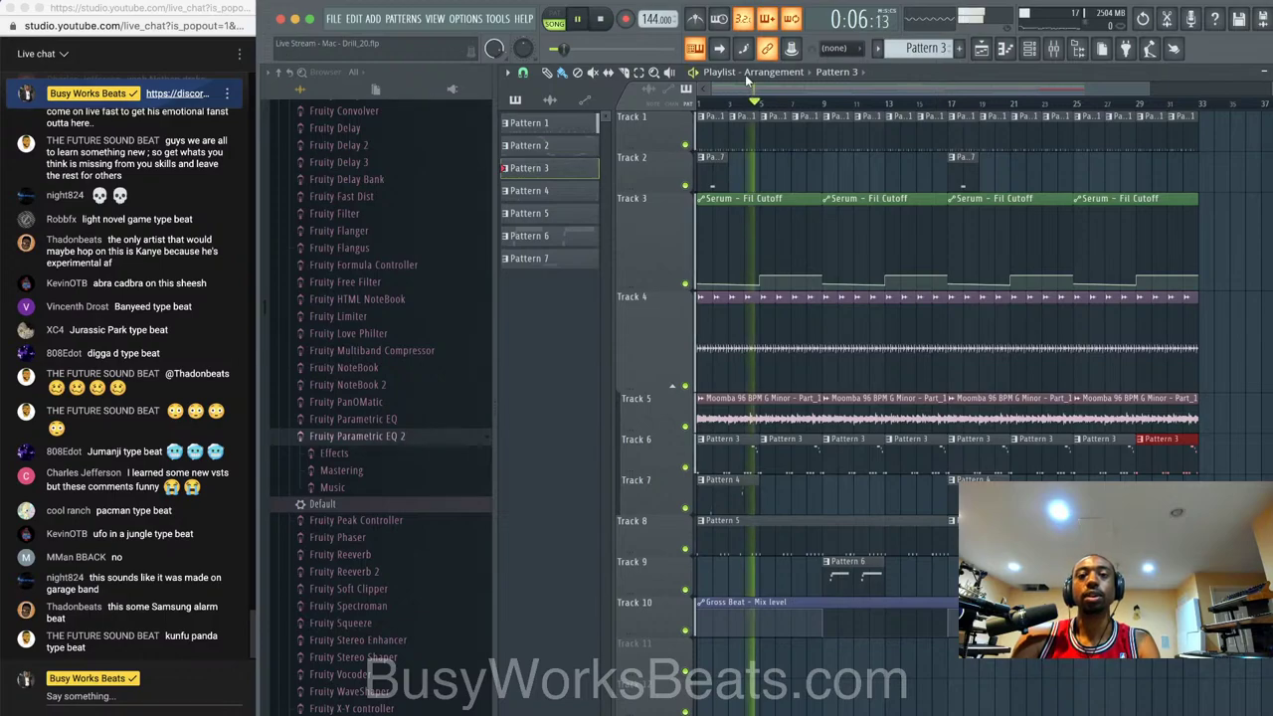
pyautogui.doubleClick(862, 456)
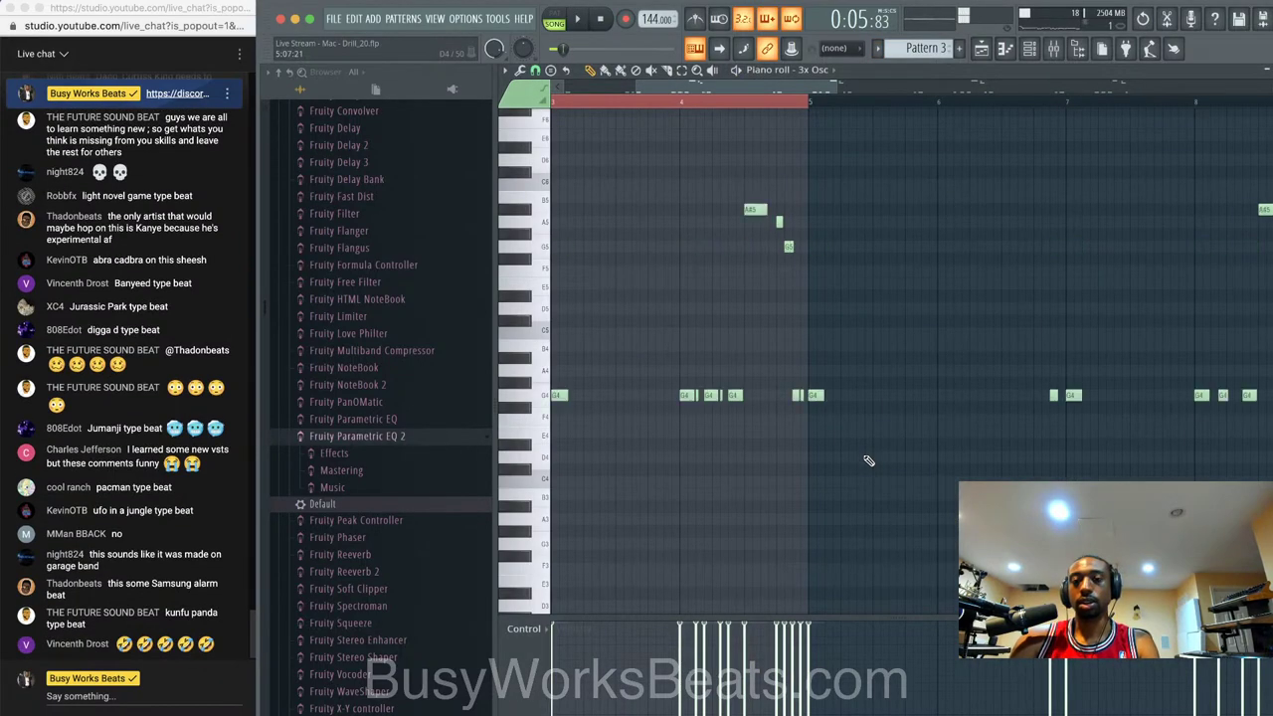
pyautogui.press('space')
pyautogui.press('Escape')
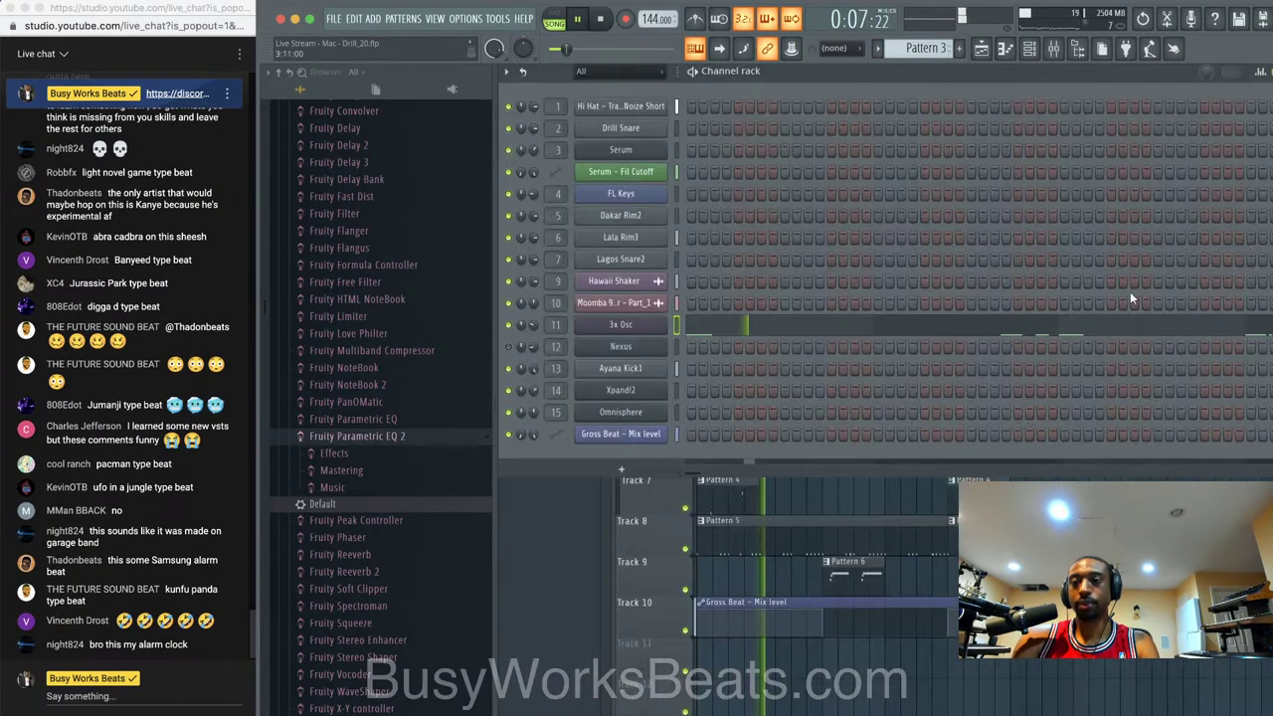
pyautogui.press('Escape')
pyautogui.hotkey('ctrl', 's')
pyautogui.press('space')
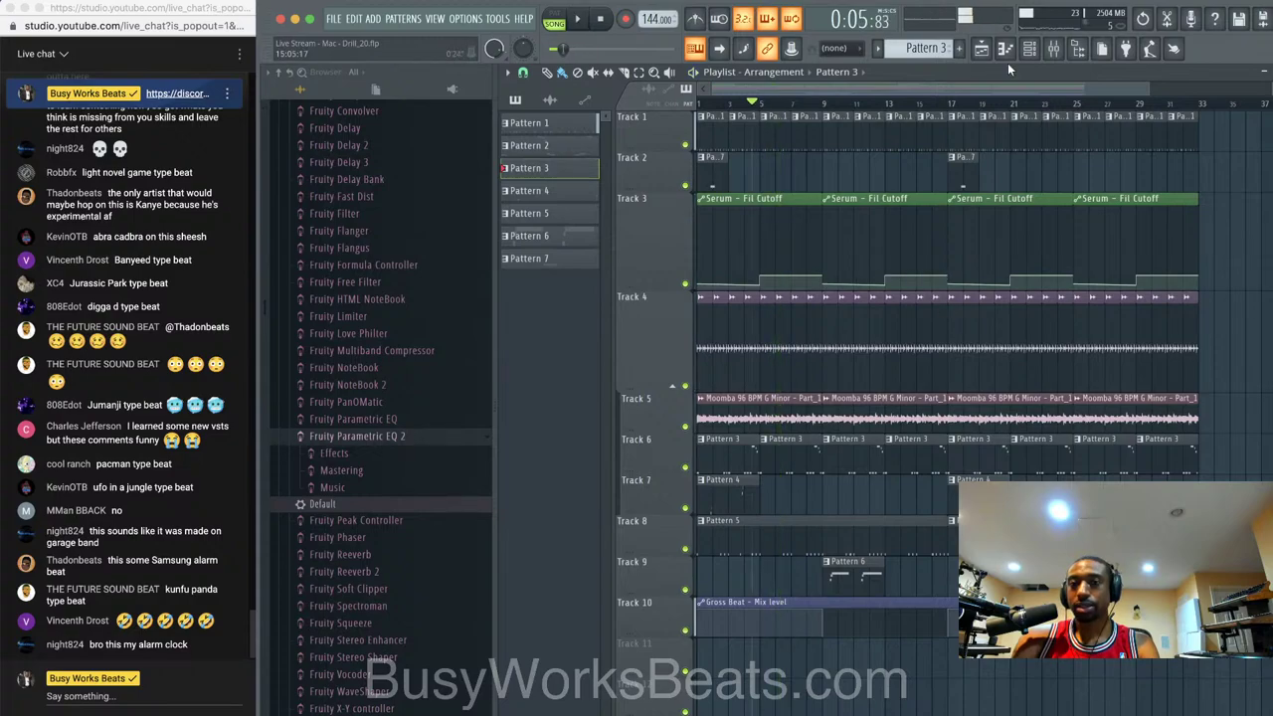
# - Play the arrangement while reviewing the channels in the channel rack and the track levels in the mixer
pyautogui.click(1034, 51)
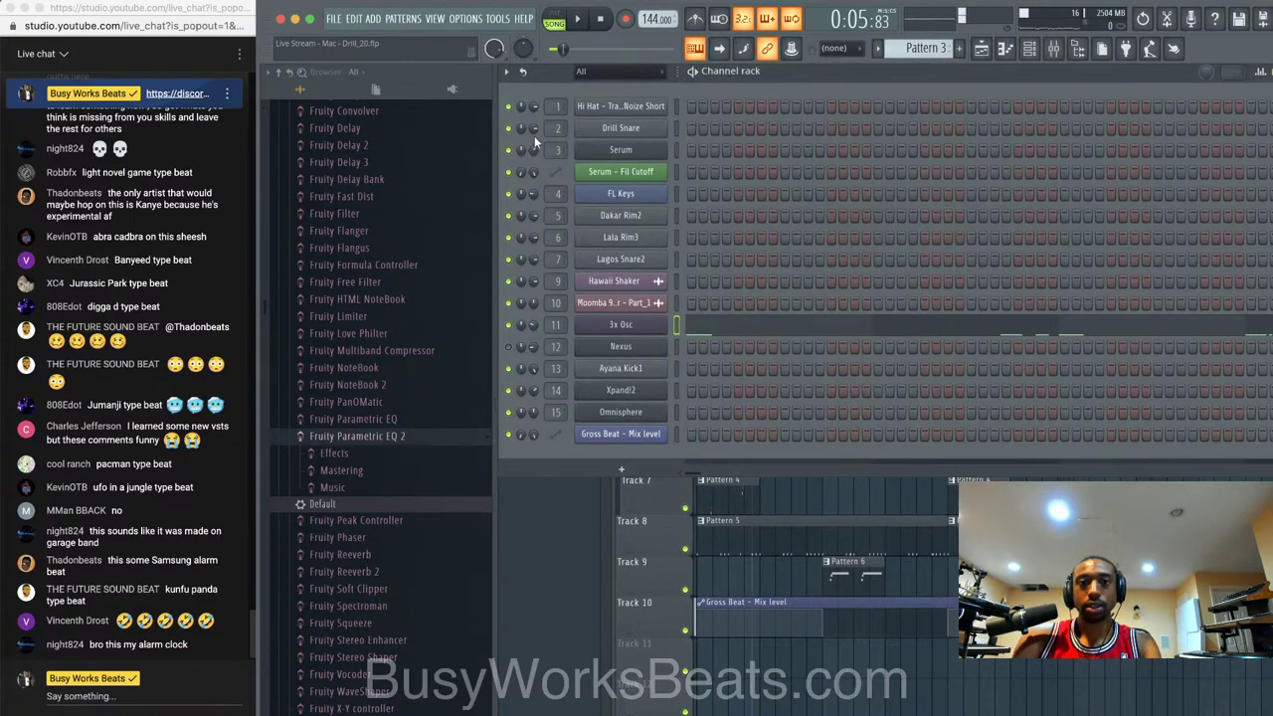
pyautogui.press('space')
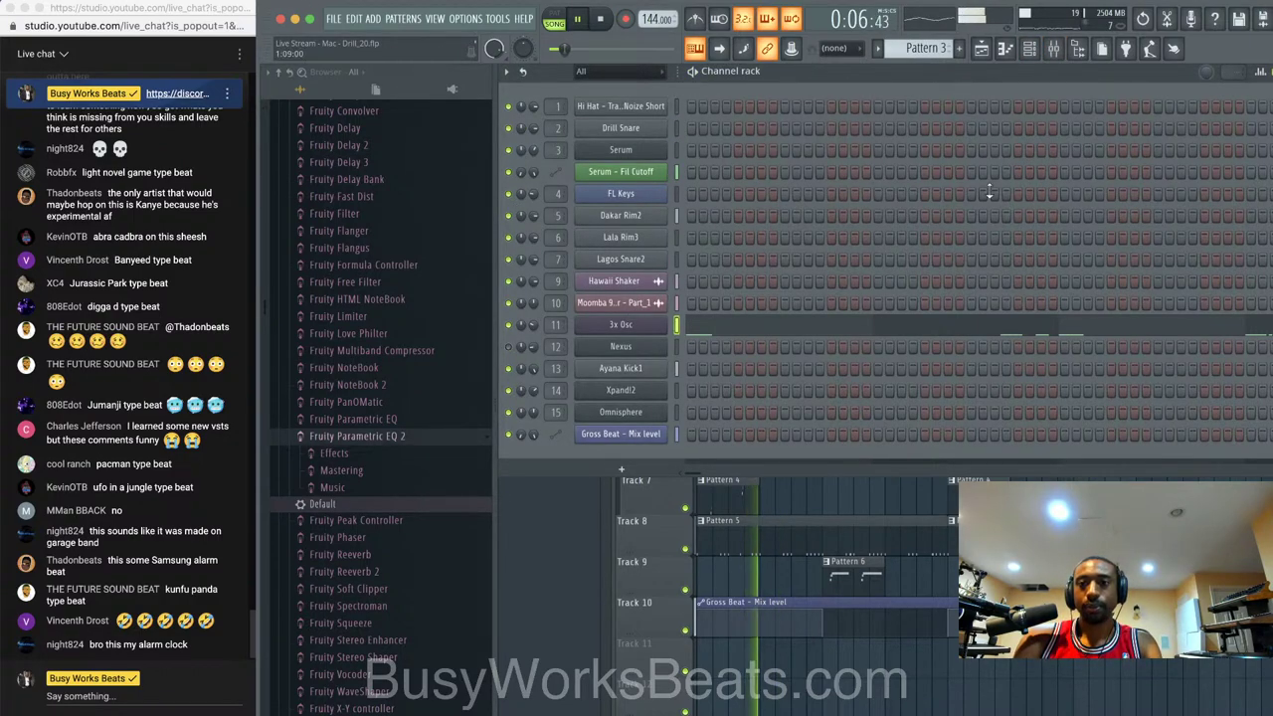
pyautogui.click(1032, 49)
pyautogui.press('space')
pyautogui.click(1058, 51)
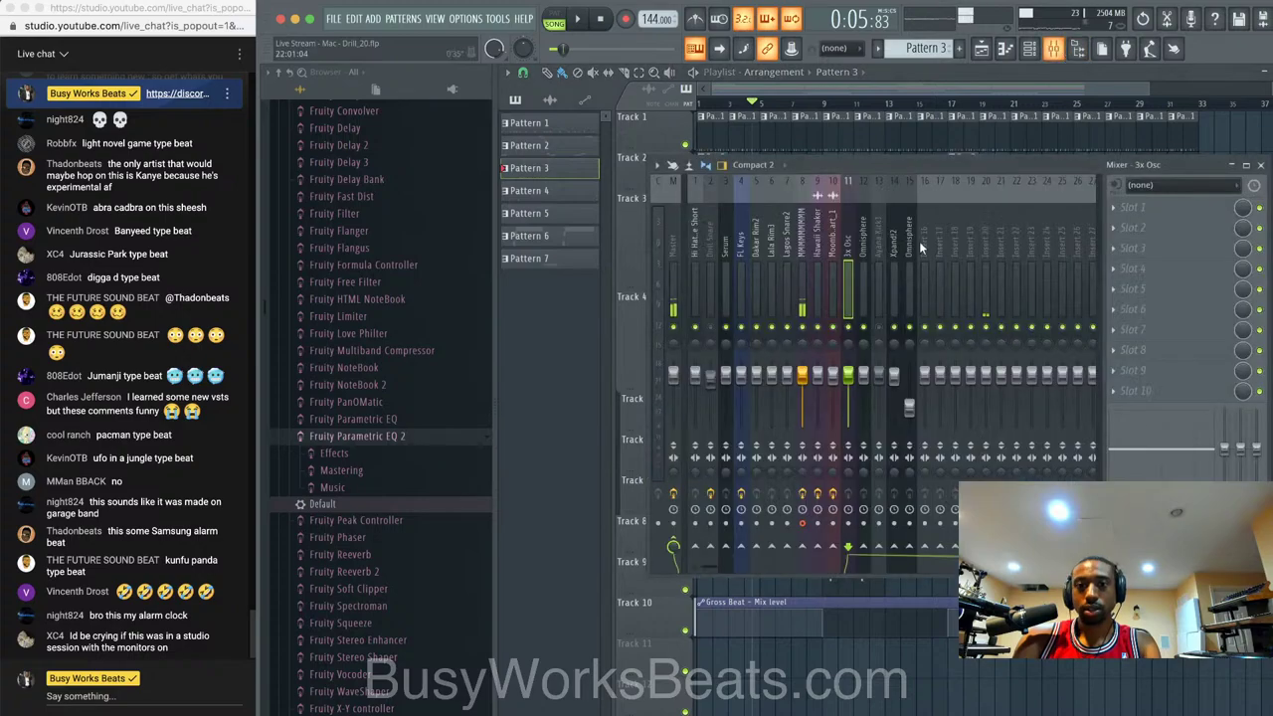
pyautogui.press('space')
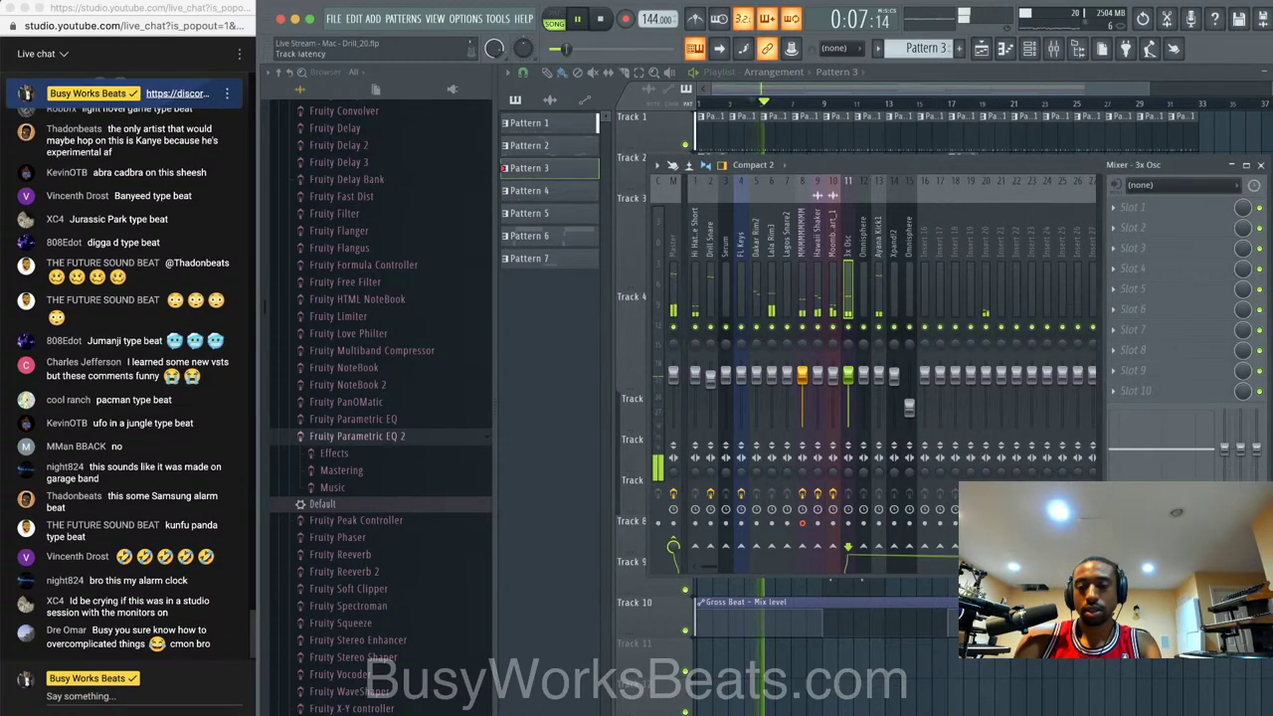
pyautogui.press('F9')
pyautogui.press('space')
pyautogui.click(1054, 48)
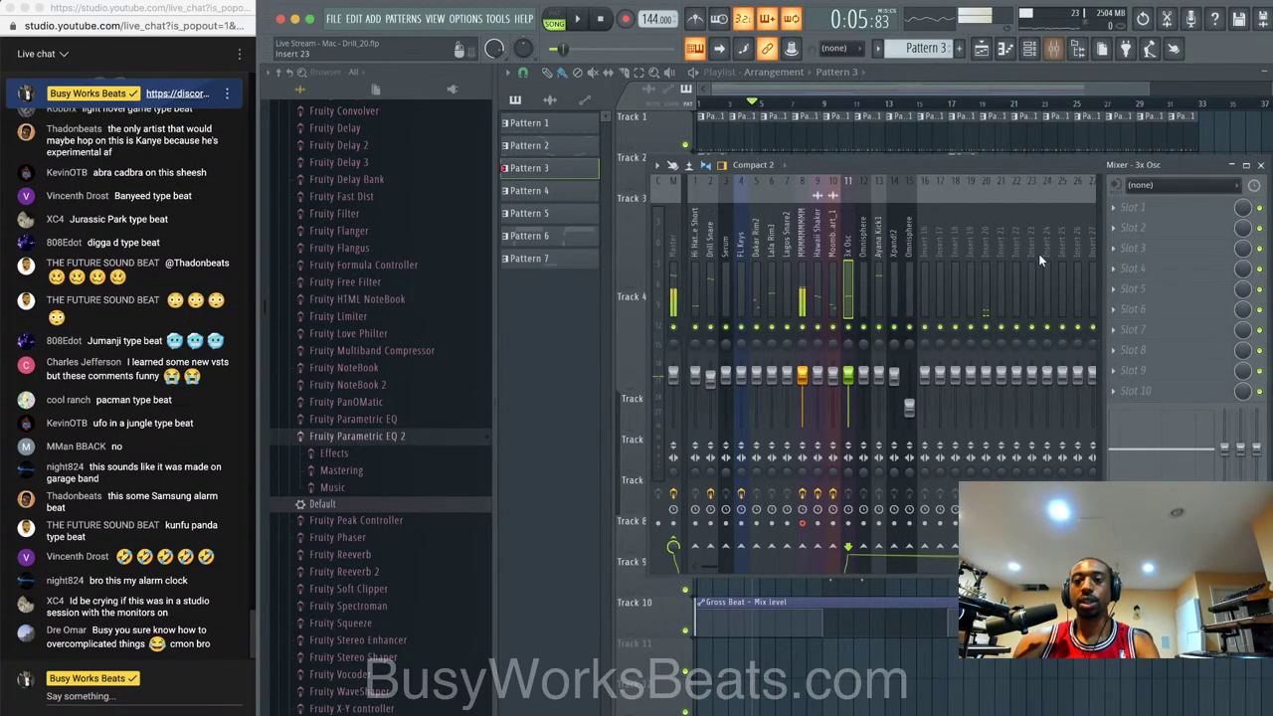
# - Rename mixer track Insert 16 as INSTRUMENTS
pyautogui.rightClick(936, 184)
pyautogui.click(962, 195)
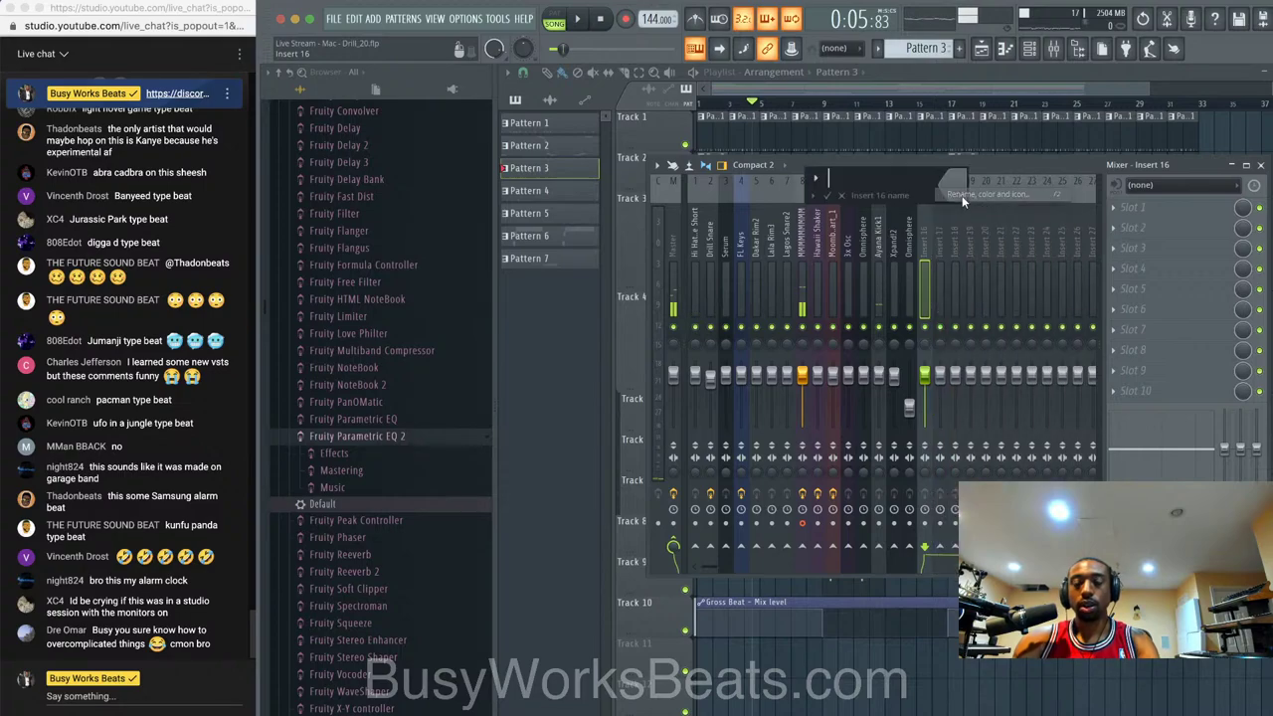
pyautogui.write('INSTRUMENTS')
pyautogui.press('Return')
# - Find the Moomba loop's mixer track during playback and move it to insert 15, beside INSTRUMENTS
pyautogui.press('space')
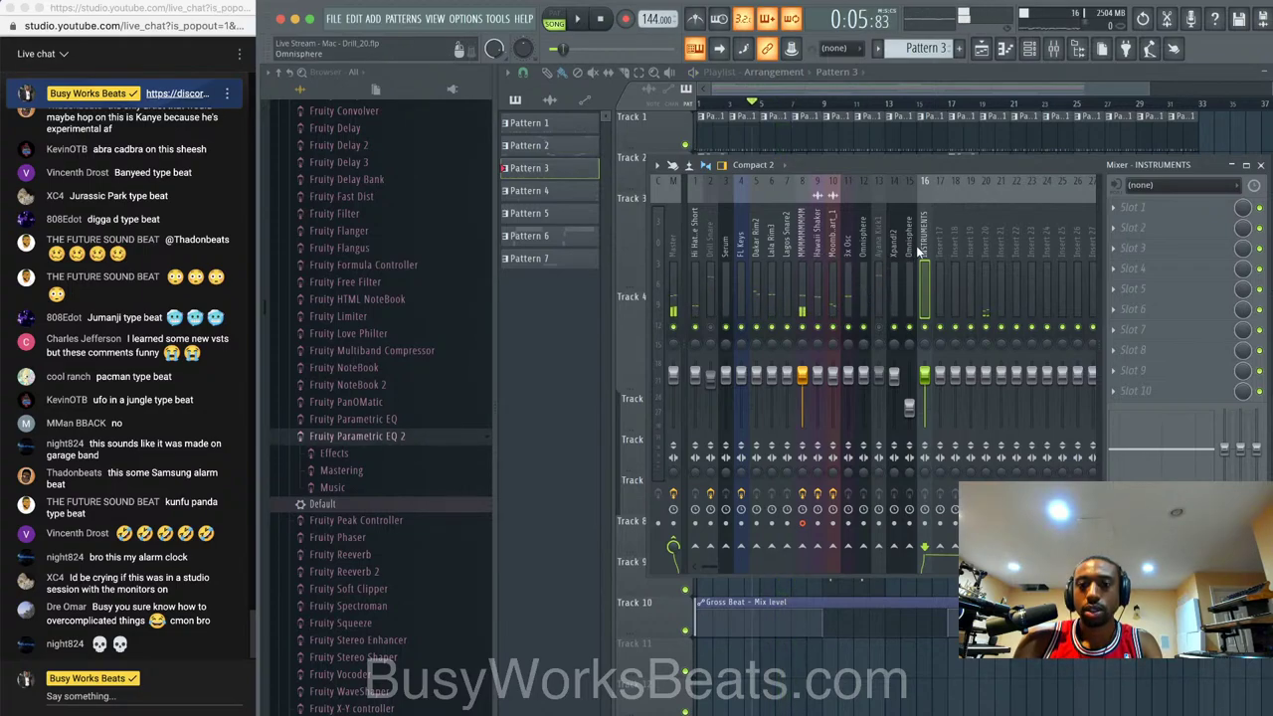
pyautogui.press('space')
pyautogui.click(820, 298)
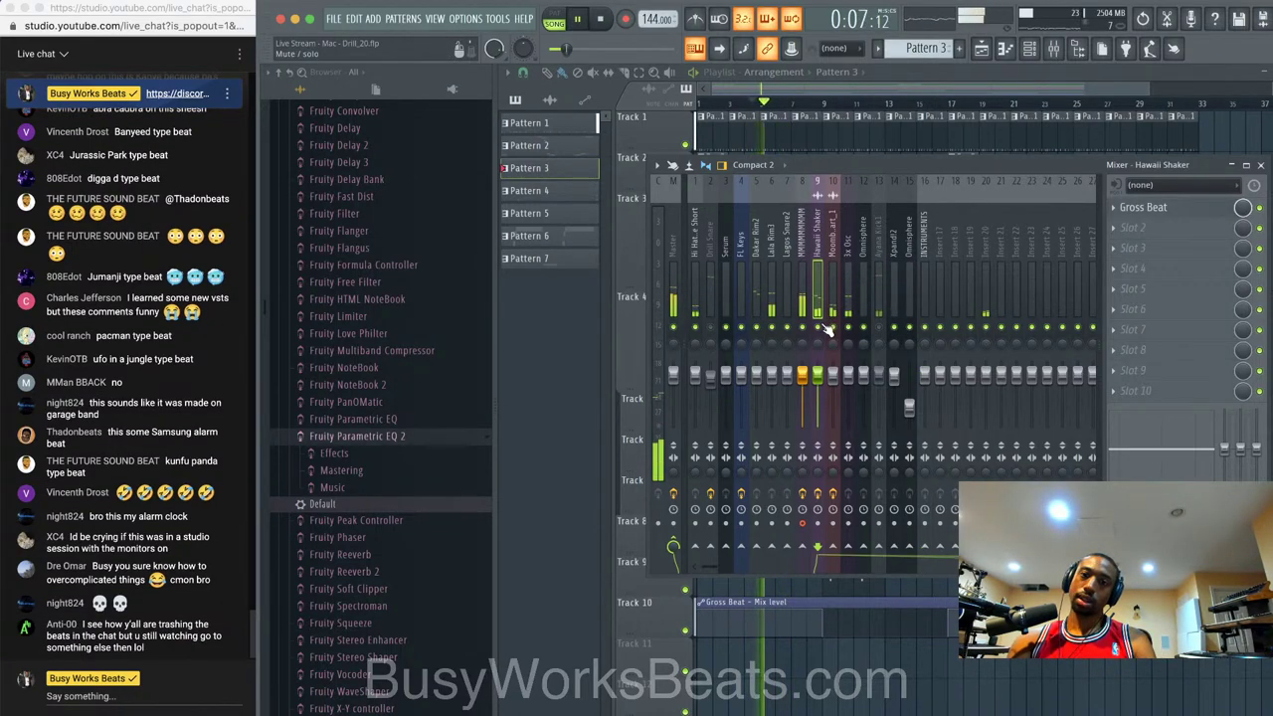
pyautogui.click(834, 269)
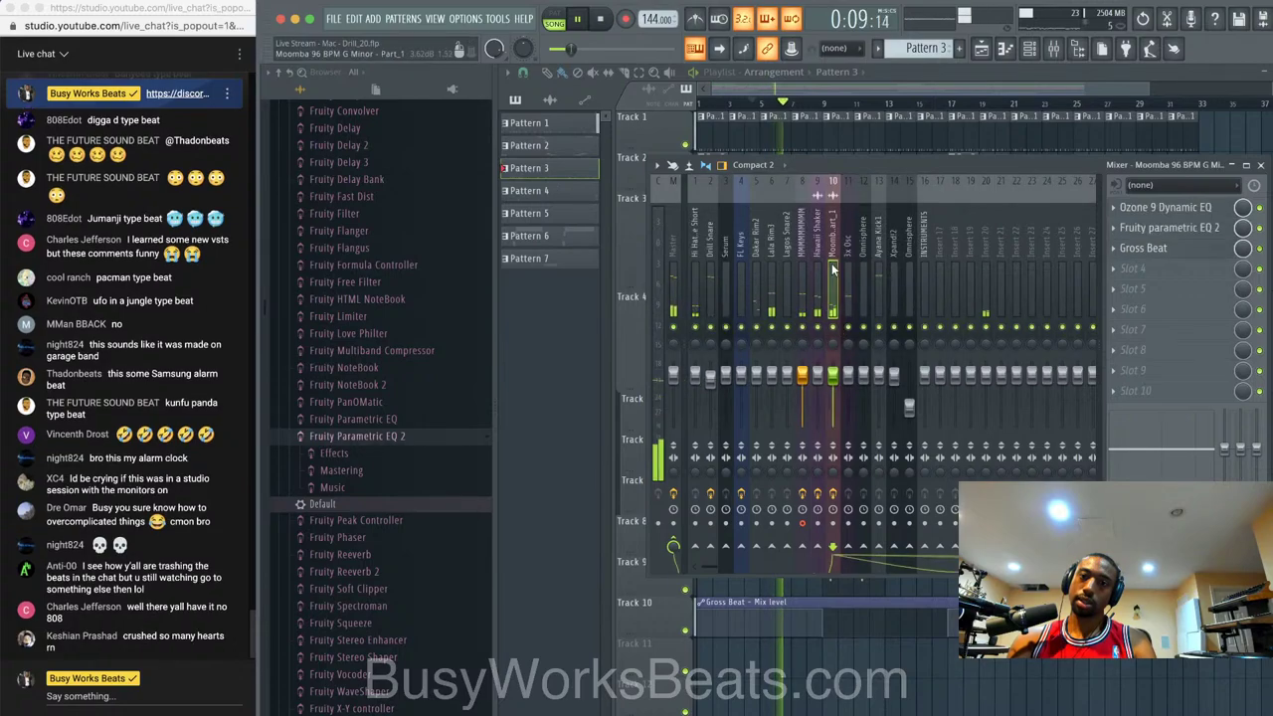
pyautogui.scroll(-5, 832, 264)
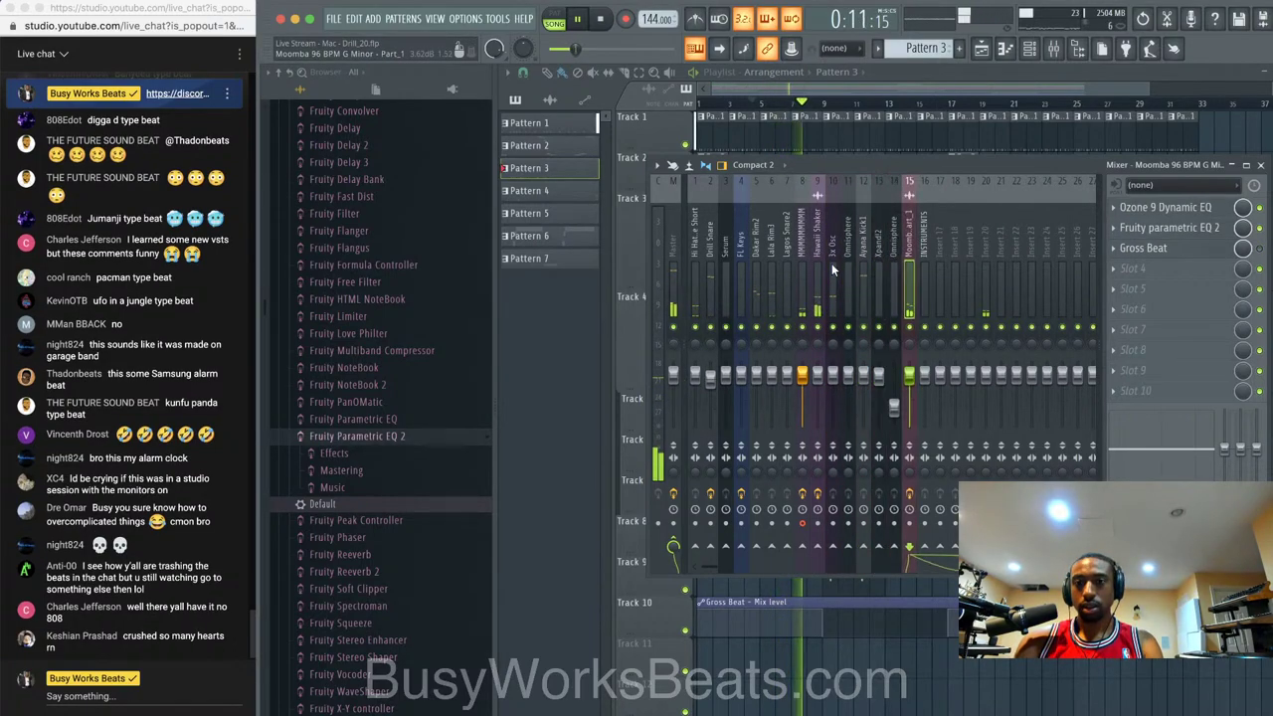
# - Move the Hawaii Shaker mixer track to insert 14 and route it and the Moomba track to INSTRUMENTS
pyautogui.press('space')
pyautogui.press('space')
pyautogui.click(818, 252)
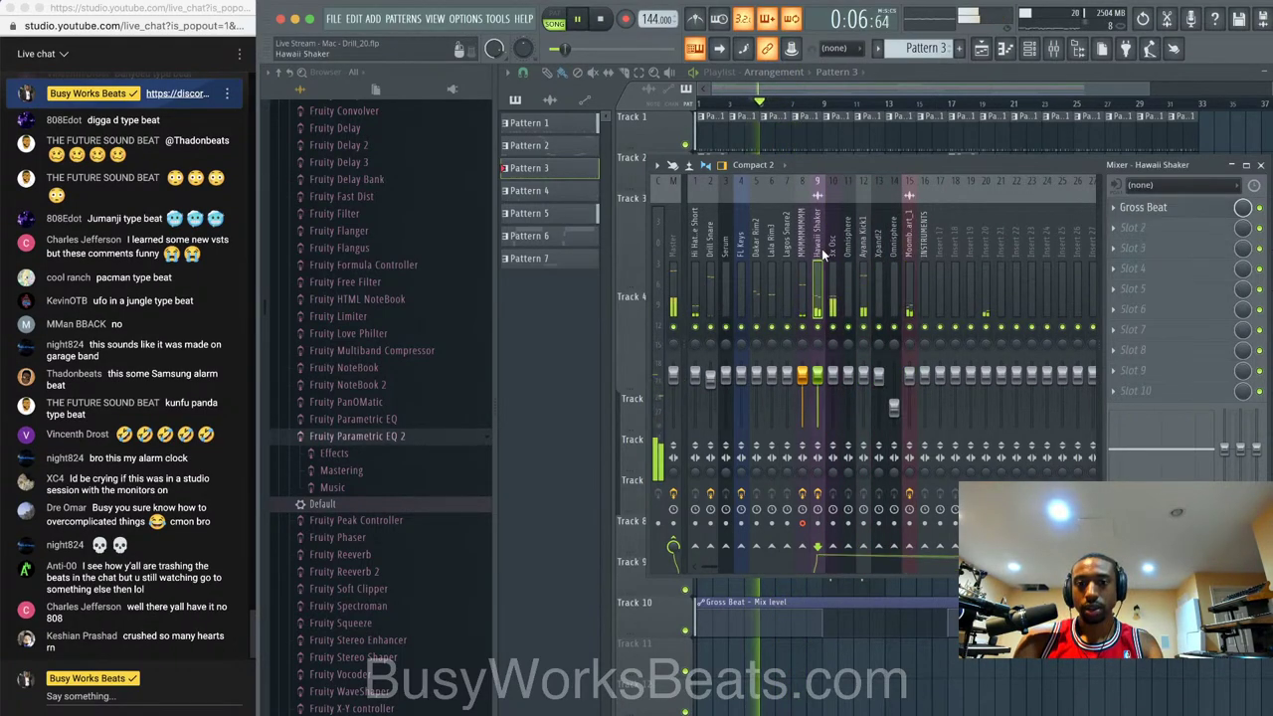
pyautogui.scroll(-2, 822, 248)
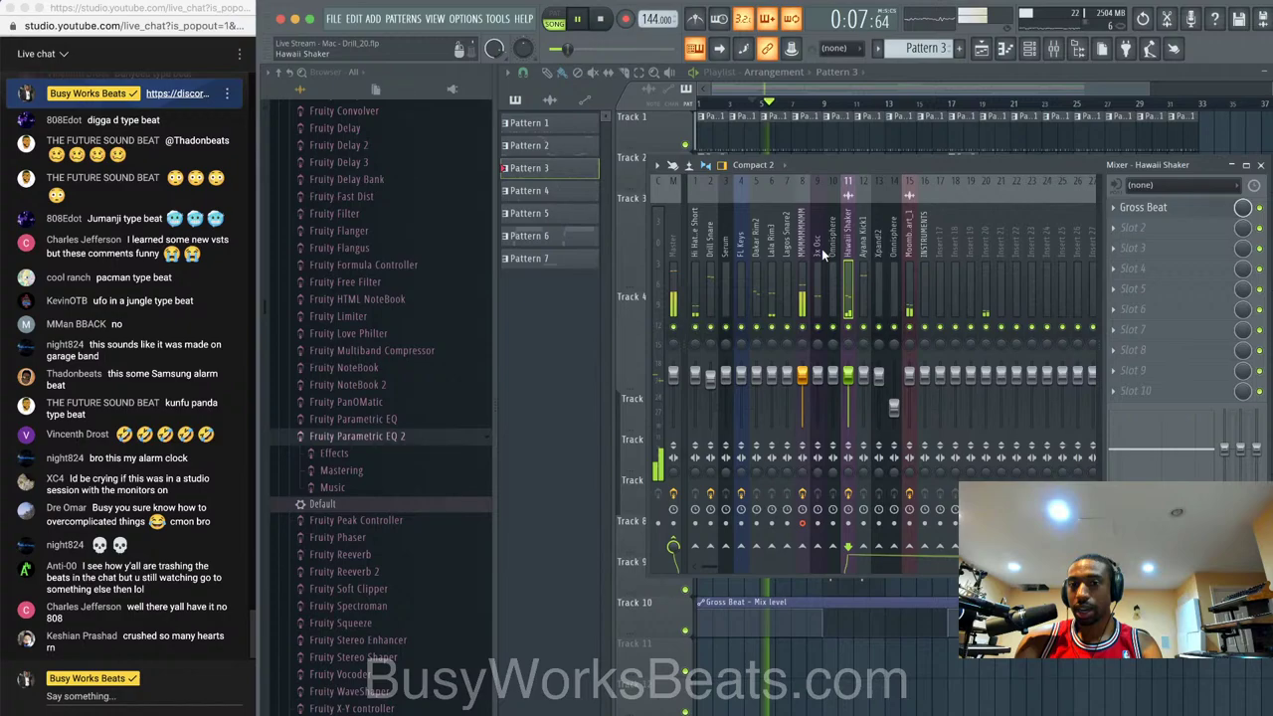
pyautogui.scroll(-3, 822, 249)
pyautogui.press('space')
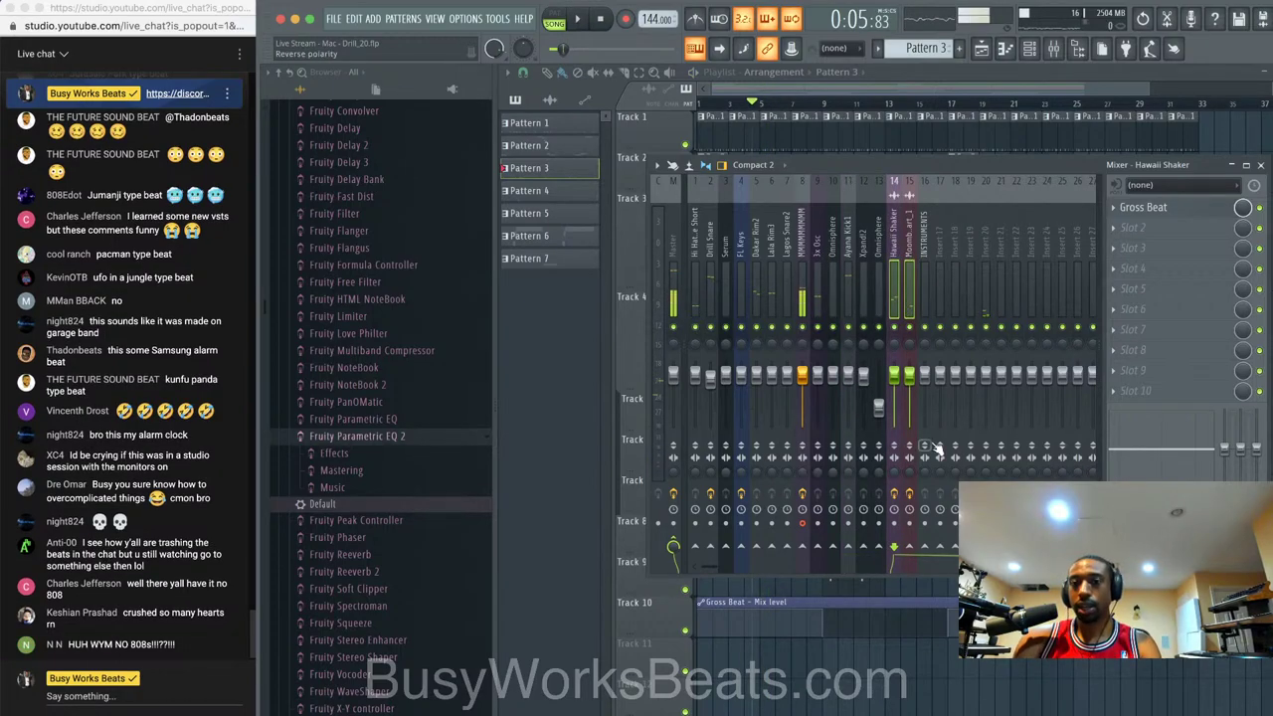
pyautogui.click(925, 267)
pyautogui.press('space')
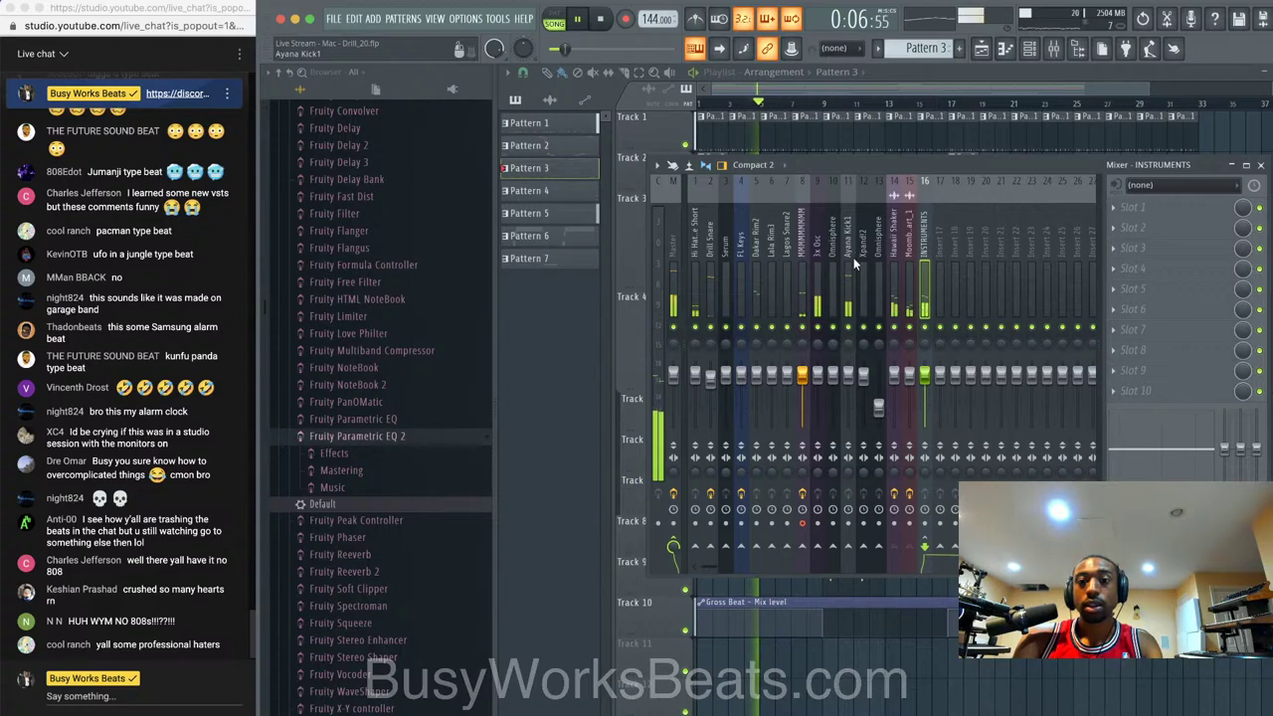
# - Move the Hi Hat mixer track to insert 13 and route it only to INSTRUMENTS
pyautogui.click(697, 263)
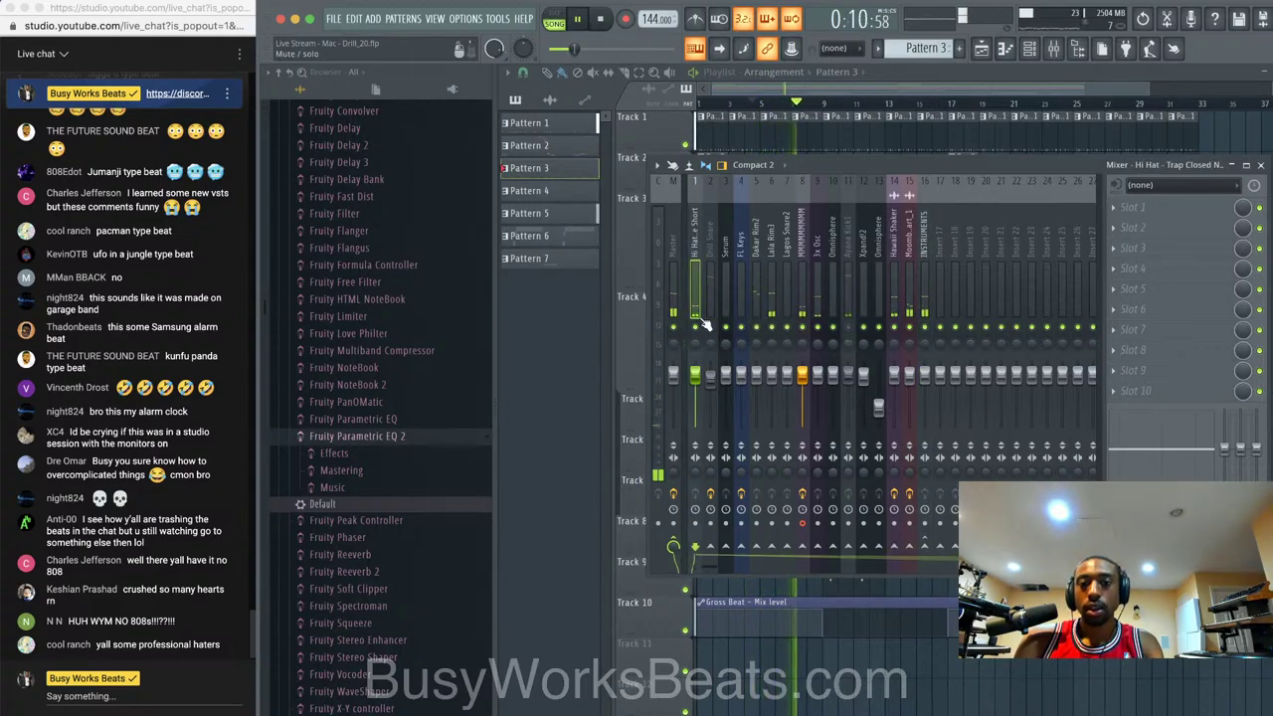
pyautogui.hotkey('alt', 'Right')
pyautogui.hotkey('alt', 'Right')
pyautogui.hotkey('alt', 'Right')
pyautogui.hotkey('alt', 'Right')
pyautogui.hotkey('alt', 'Right')
pyautogui.hotkey('alt', 'Right')
pyautogui.hotkey('alt', 'Right')
pyautogui.hotkey('alt', 'Right')
pyautogui.hotkey('alt', 'Right')
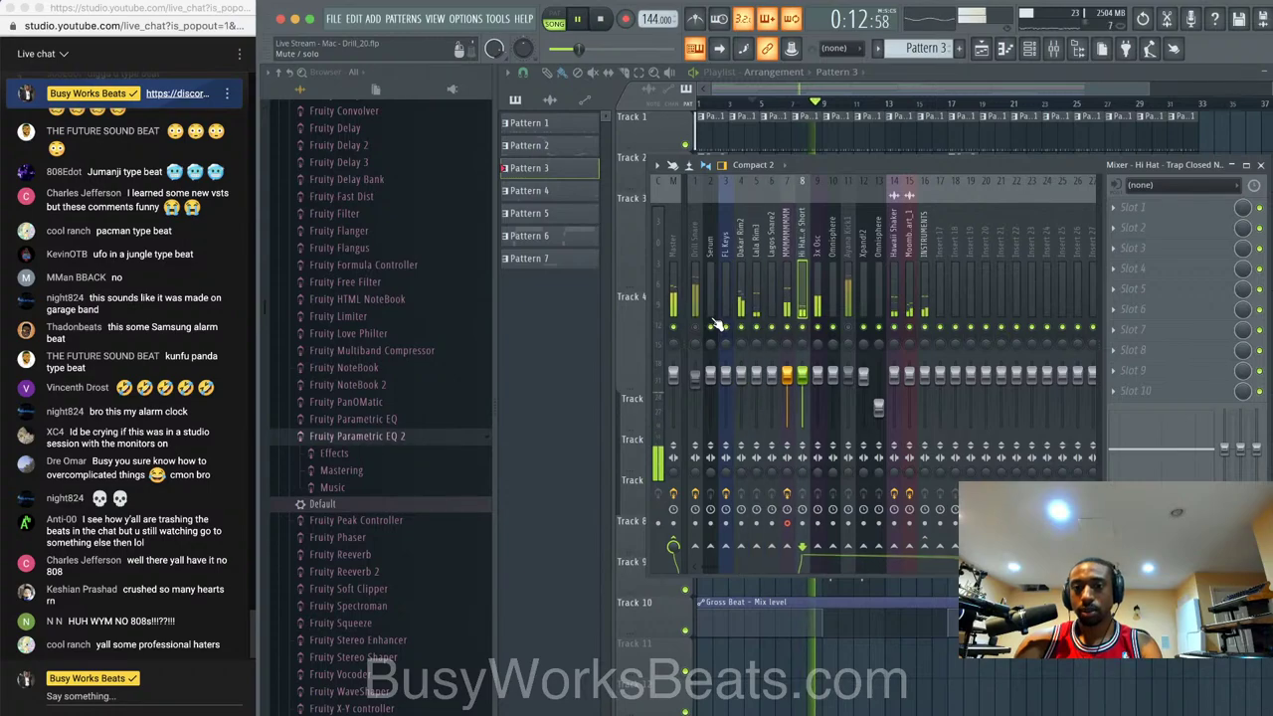
pyautogui.rightClick(927, 547)
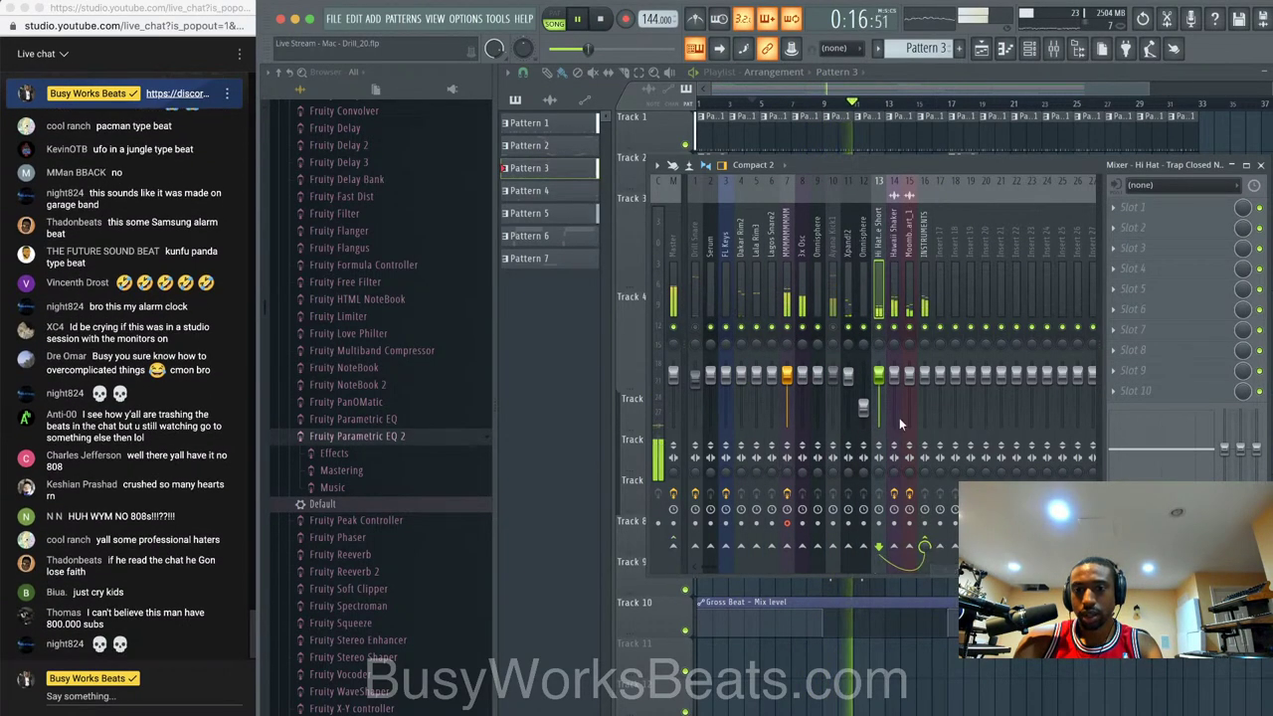
# - Play from bar 9 to check the channels' mixer assignments, and route the Xpand!2 track only to INSTRUMENTS
pyautogui.click(1029, 55)
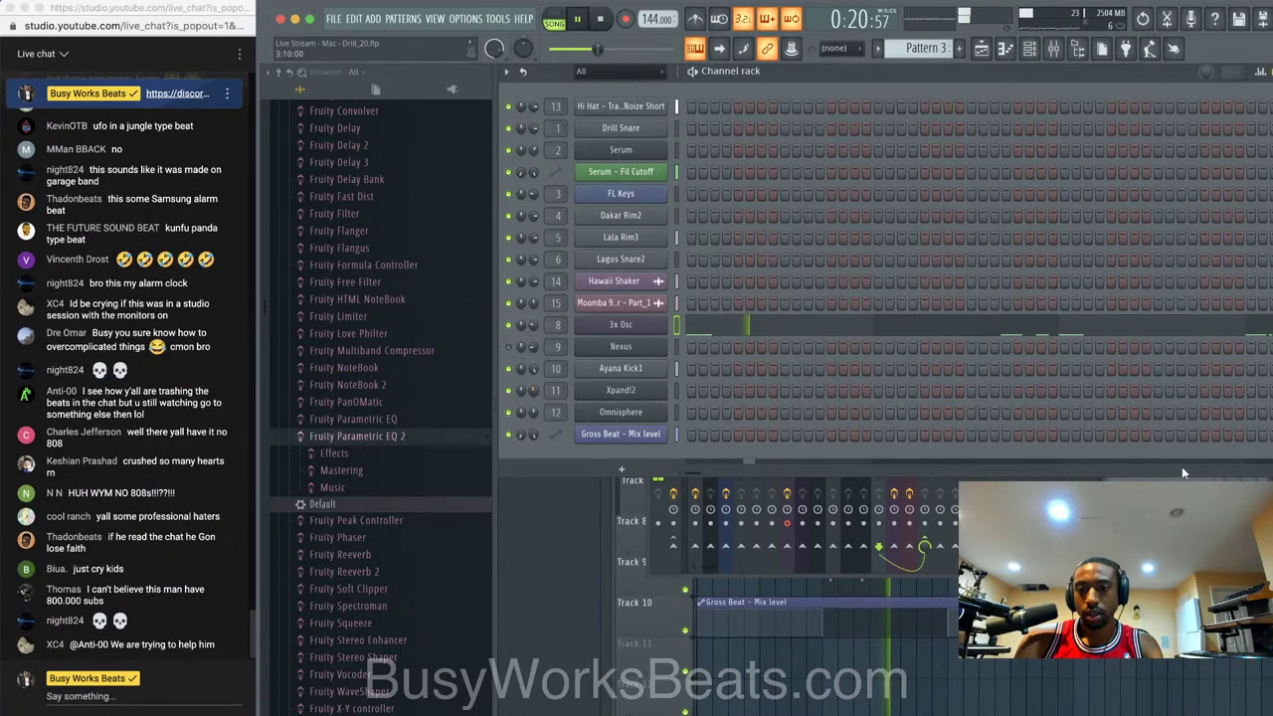
pyautogui.press('F9')
pyautogui.press('F5')
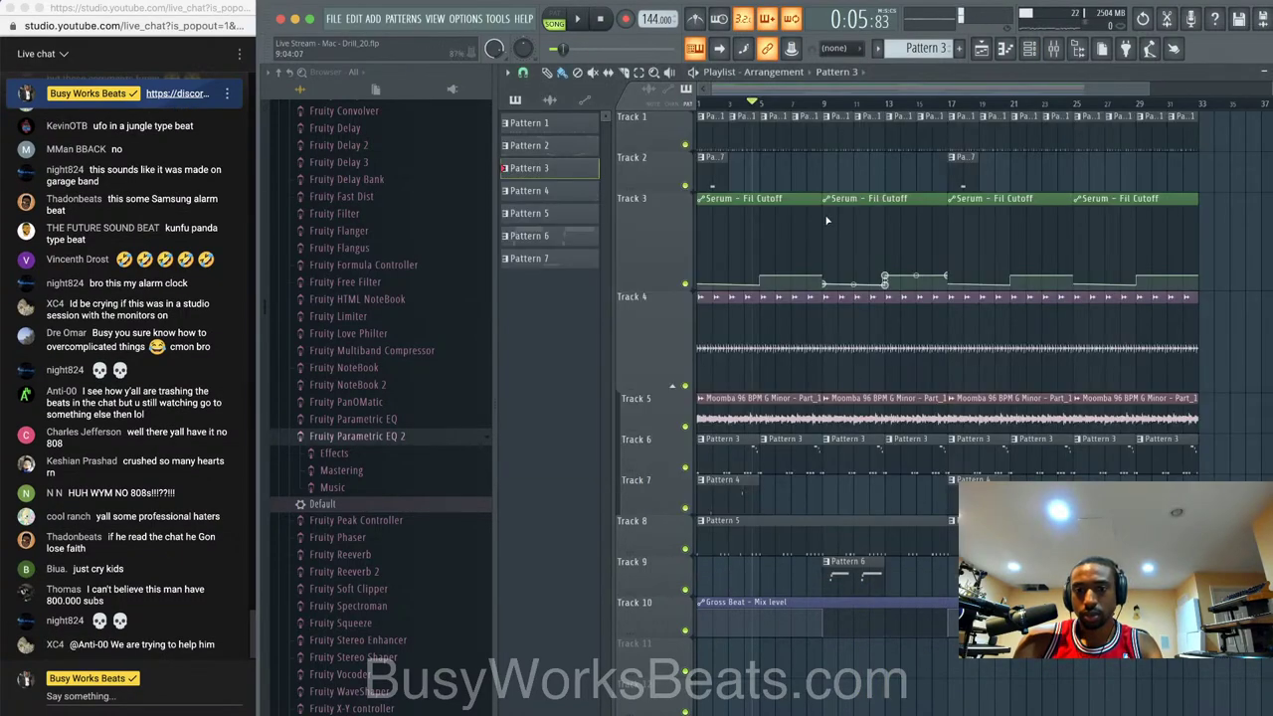
pyautogui.click(824, 99)
pyautogui.press('F6')
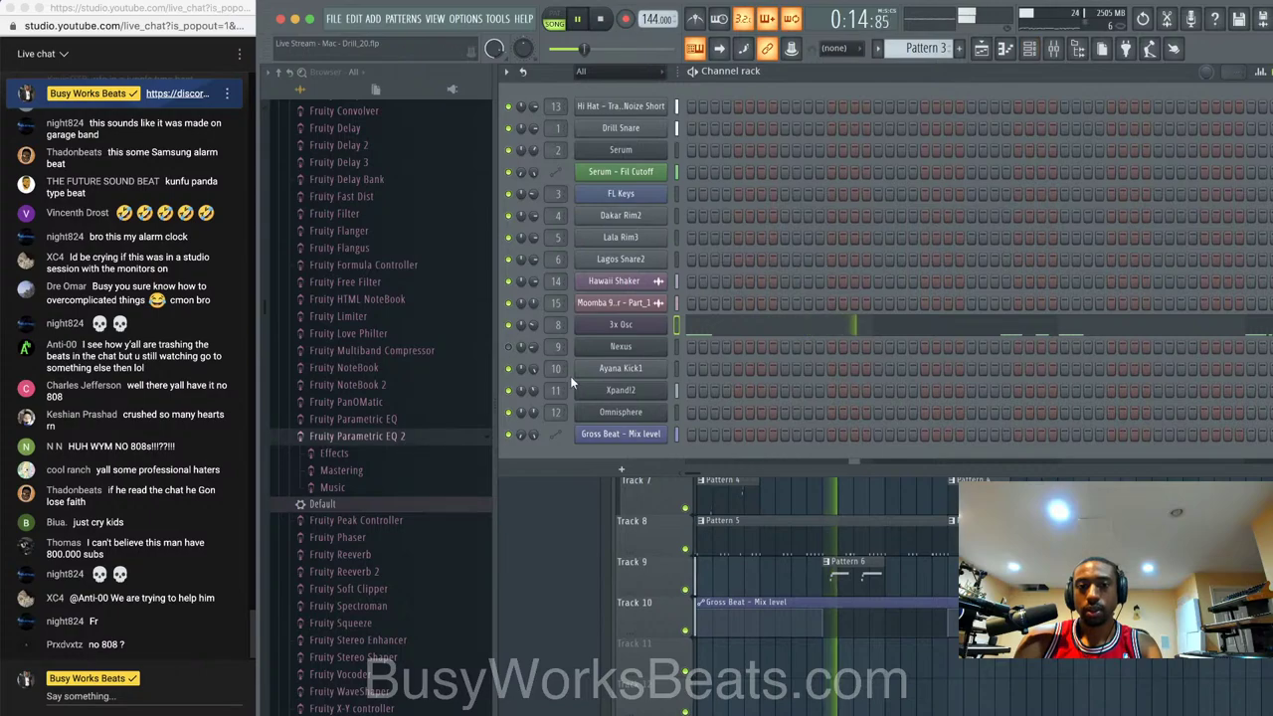
pyautogui.click(1054, 48)
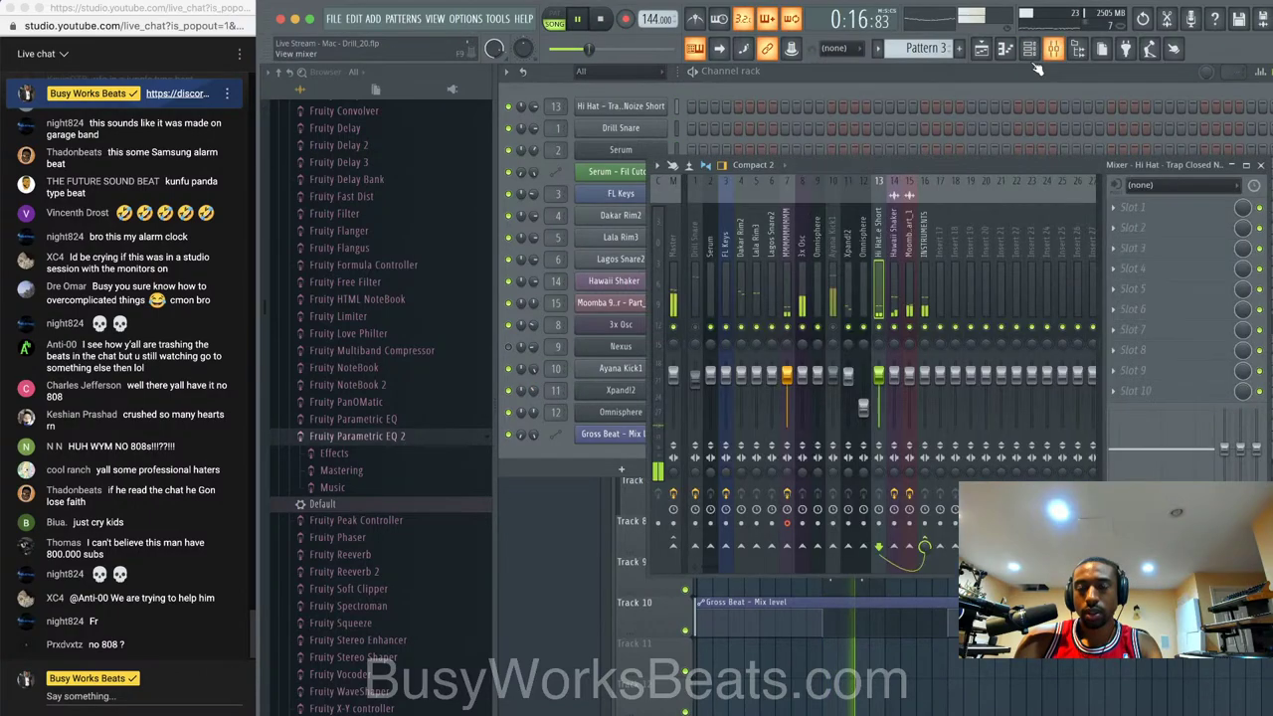
pyautogui.click(853, 255)
pyautogui.press('space')
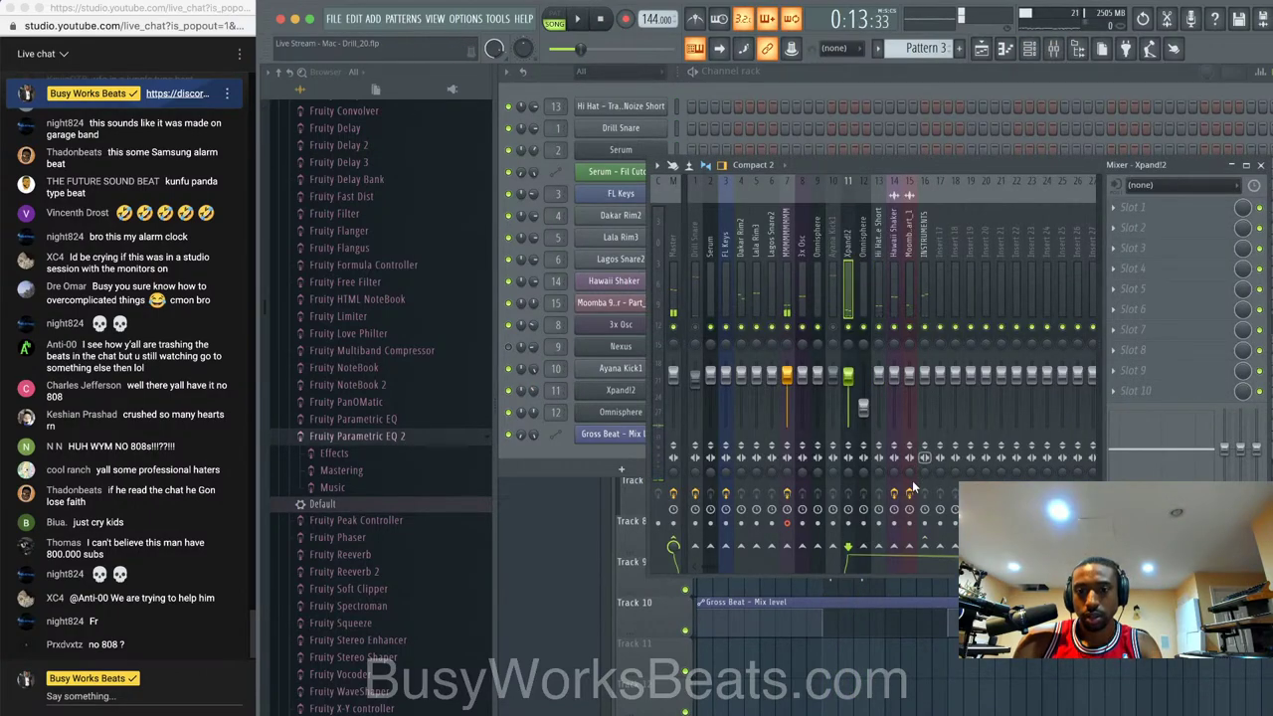
pyautogui.click(925, 546)
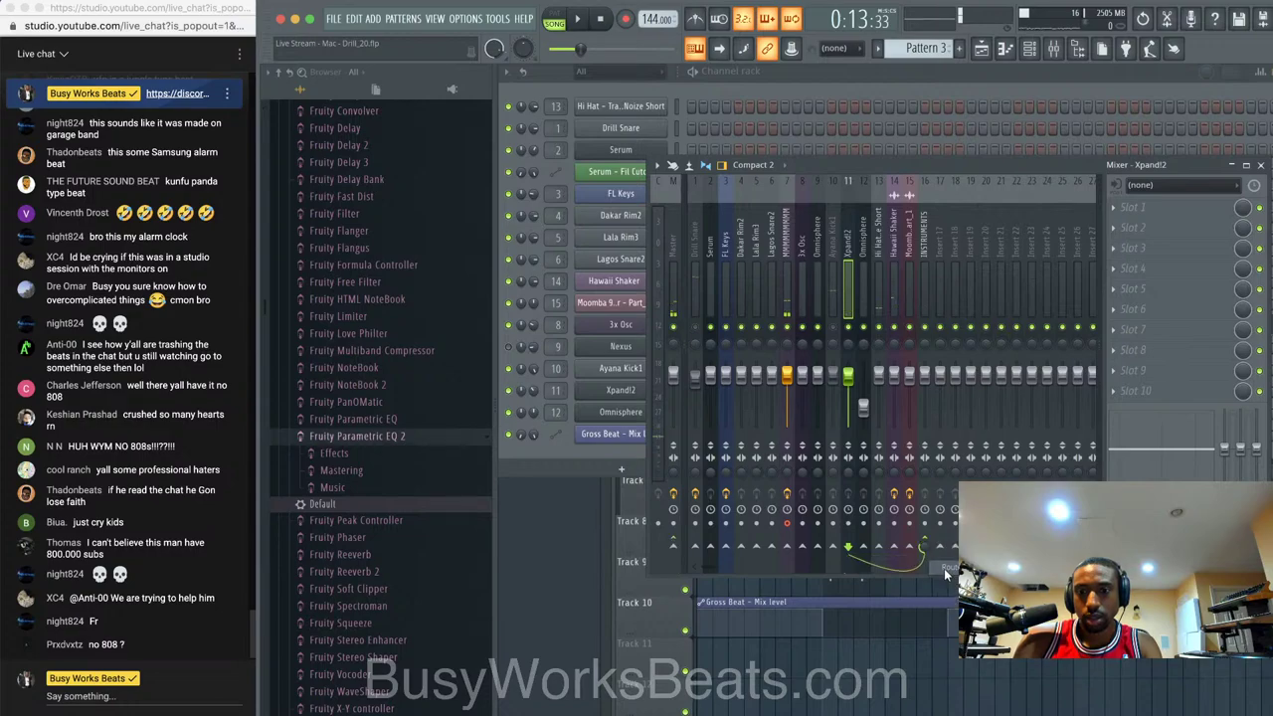
# - Open the Xpand!2 instrument from the channel rack to check its patch, and close it
pyautogui.click(993, 69)
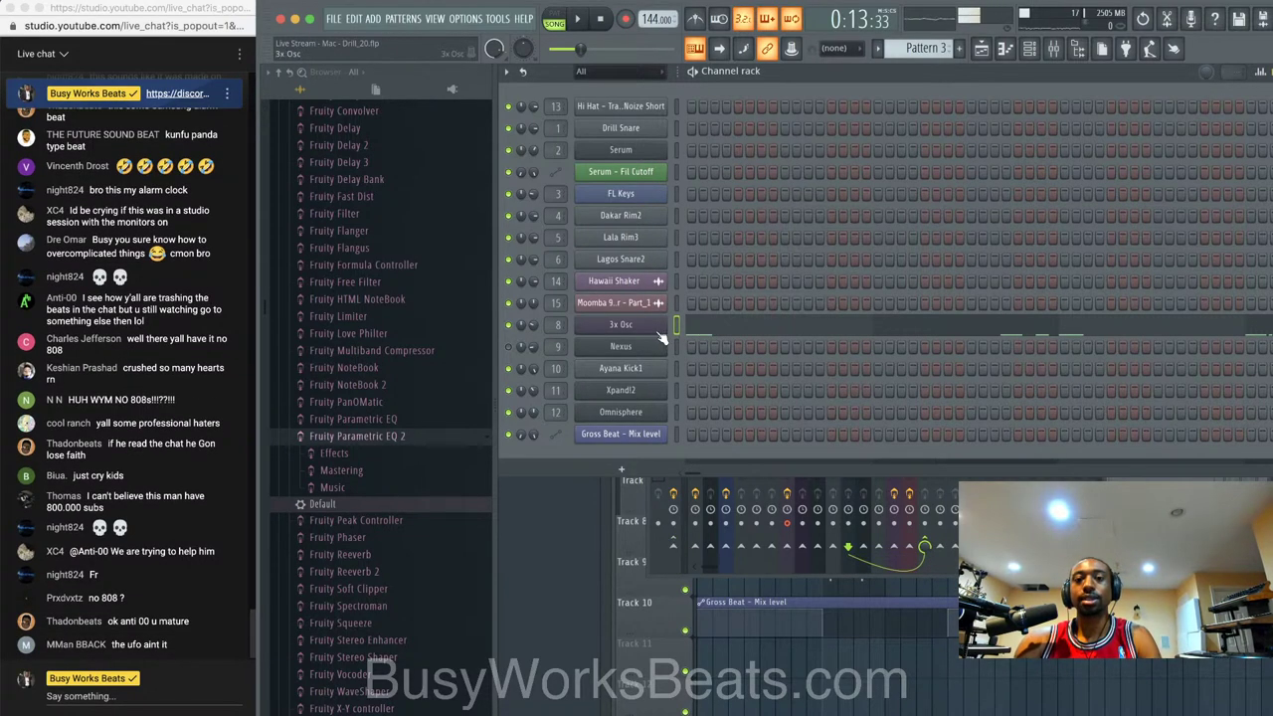
pyautogui.click(661, 390)
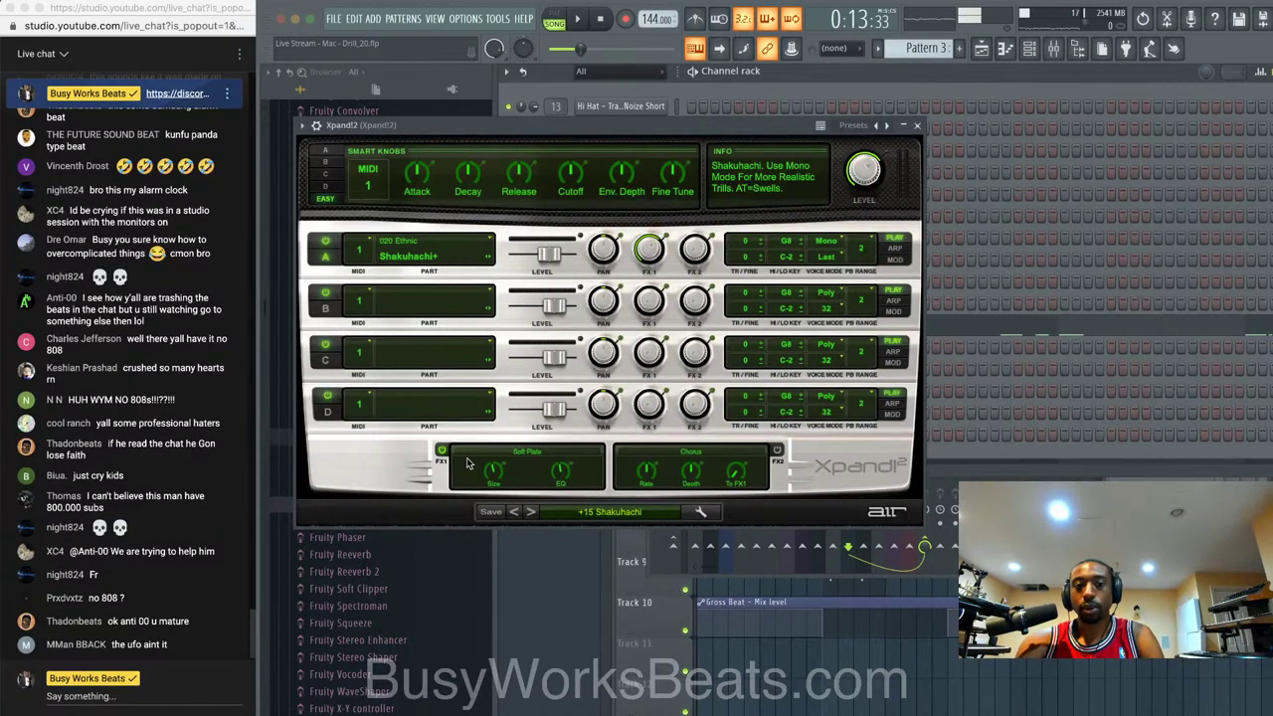
pyautogui.click(918, 125)
# - Play the arrangement from bar 9 and check the mixer's levels, including the microphone input track
pyautogui.press('F5')
pyautogui.press('space')
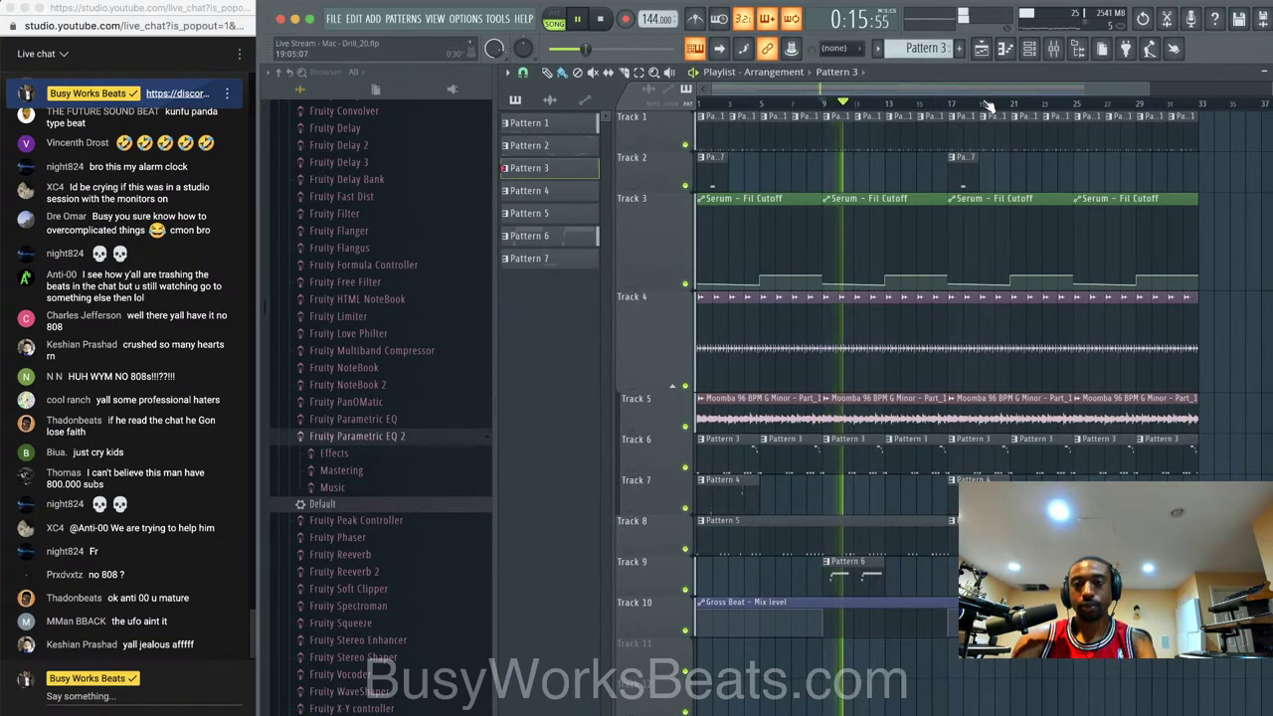
pyautogui.click(1055, 50)
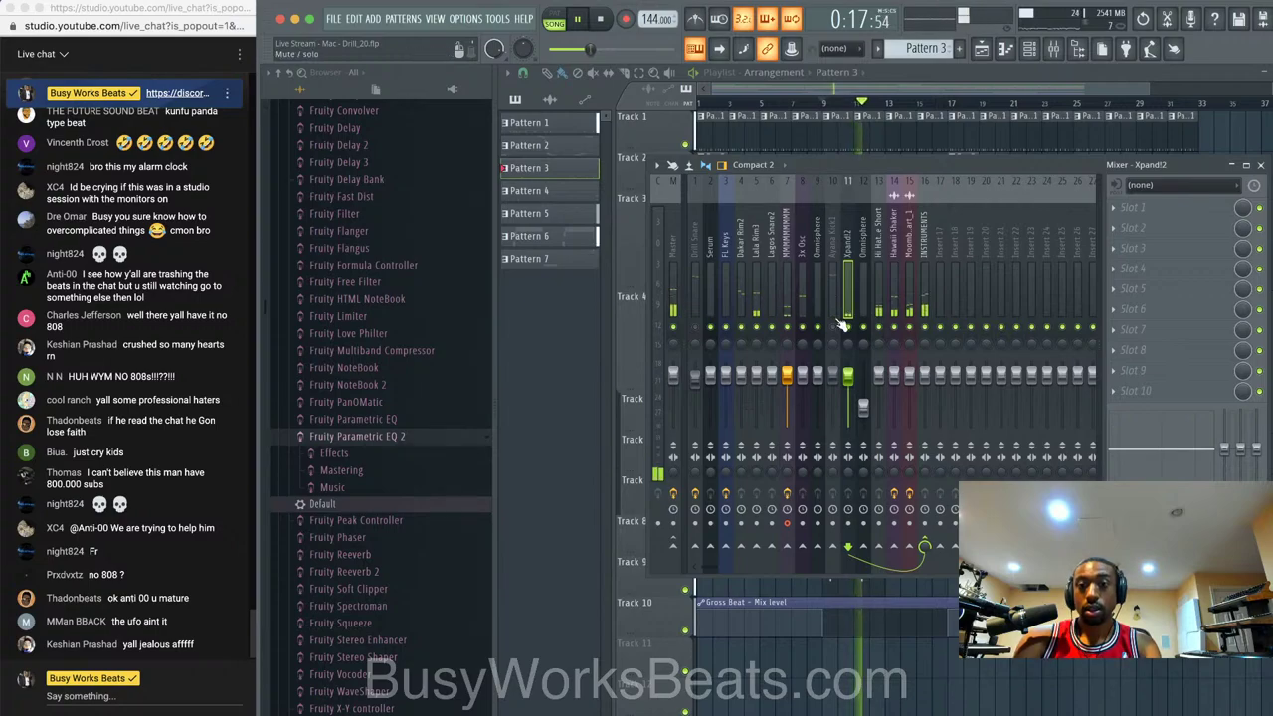
pyautogui.click(791, 288)
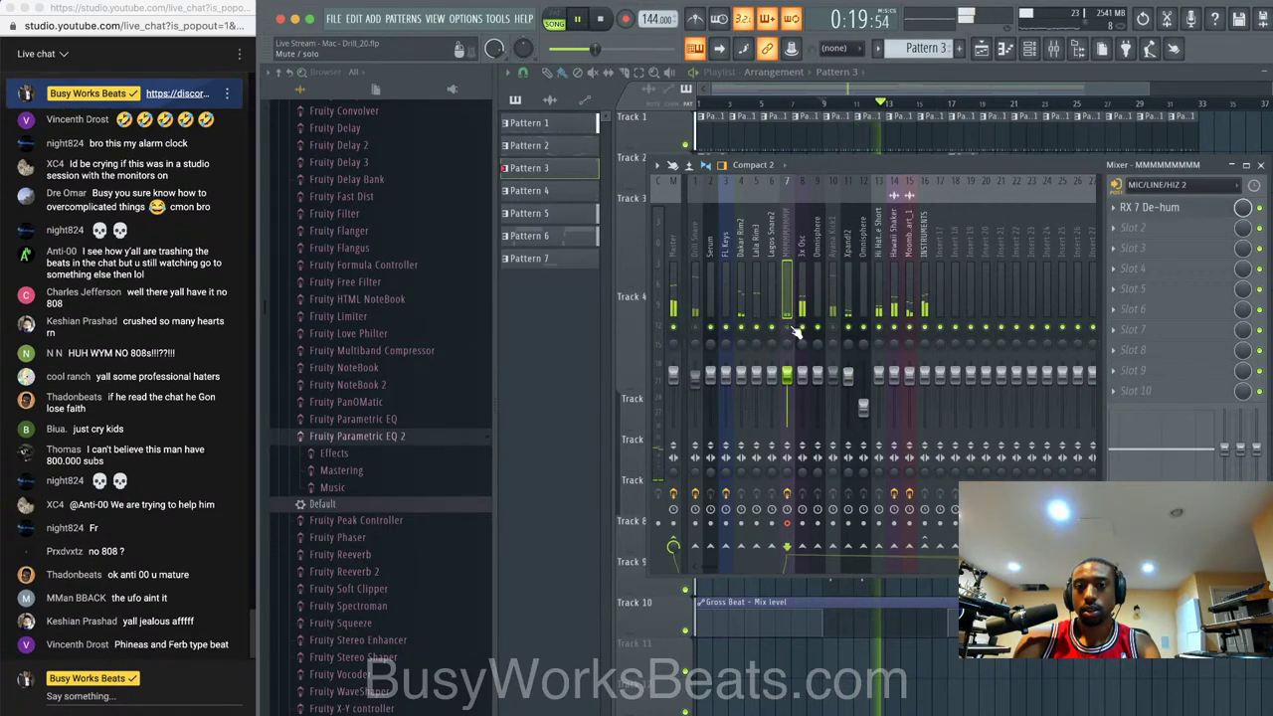
pyautogui.press('space')
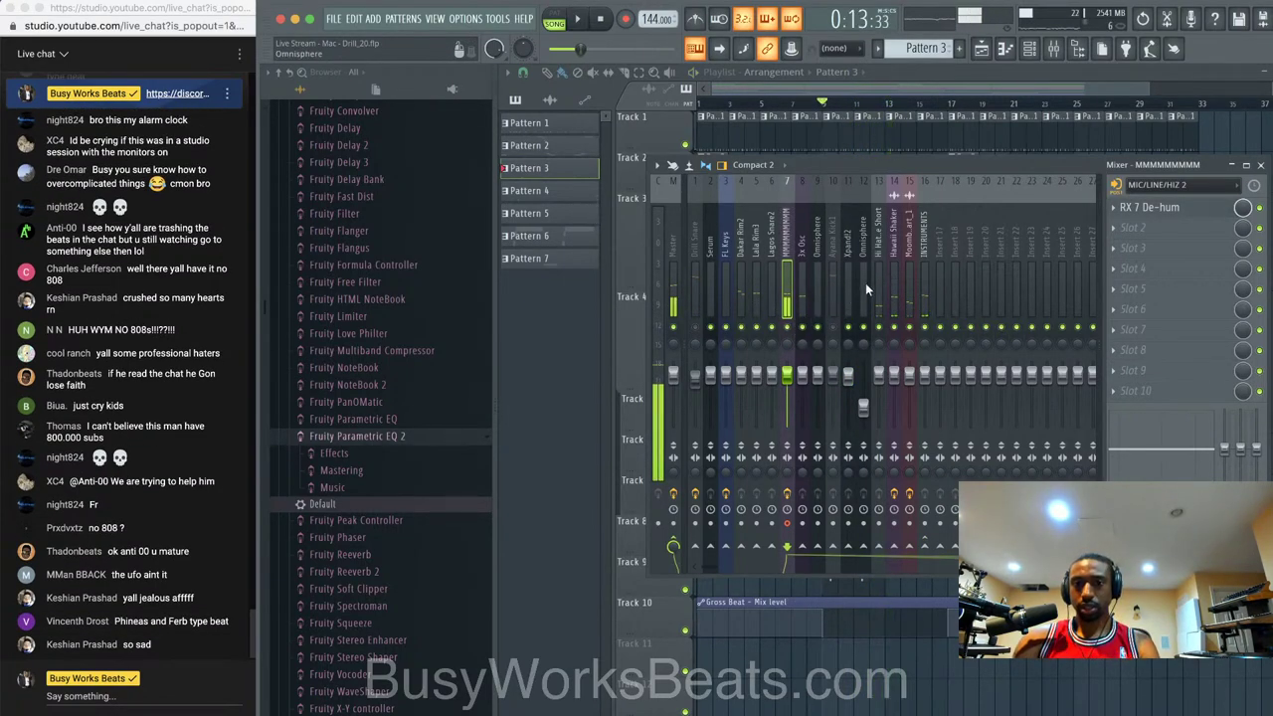
# - Insert Fruity Delay 3 in the first effect slot of INSTRUMENTS, set its feedback level to 0%, and audition it
pyautogui.click(924, 253)
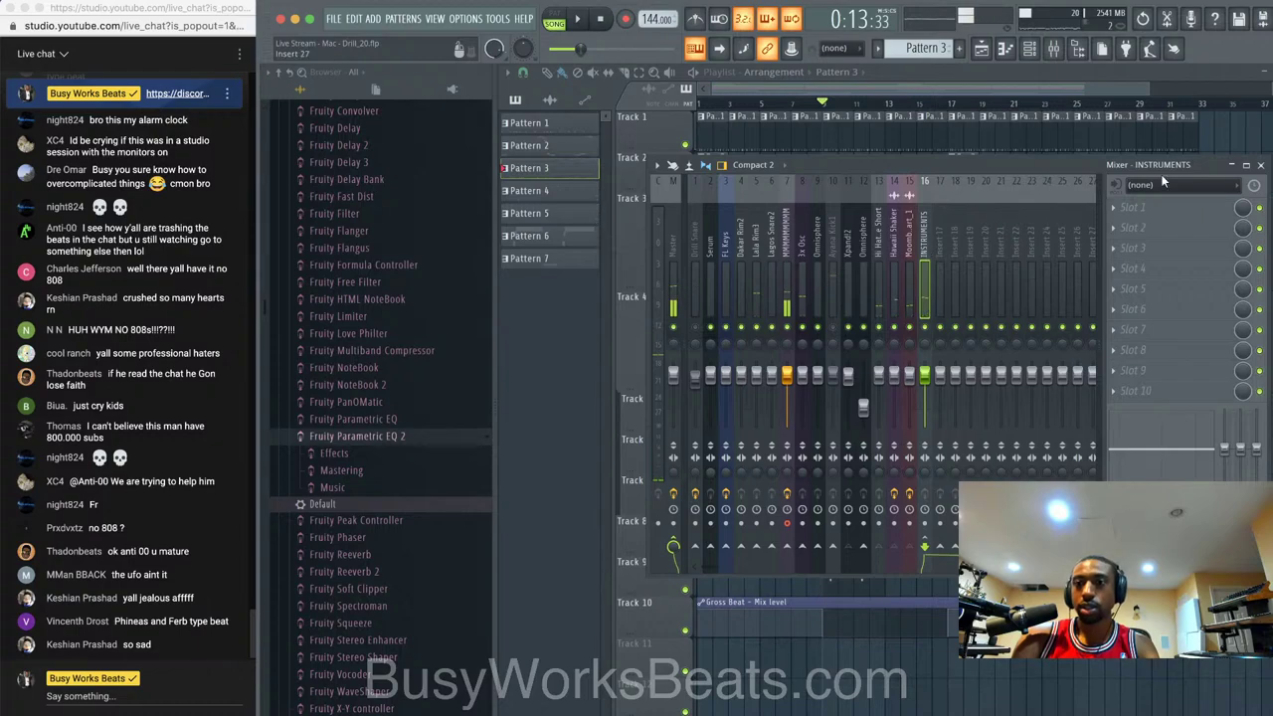
pyautogui.click(1132, 211)
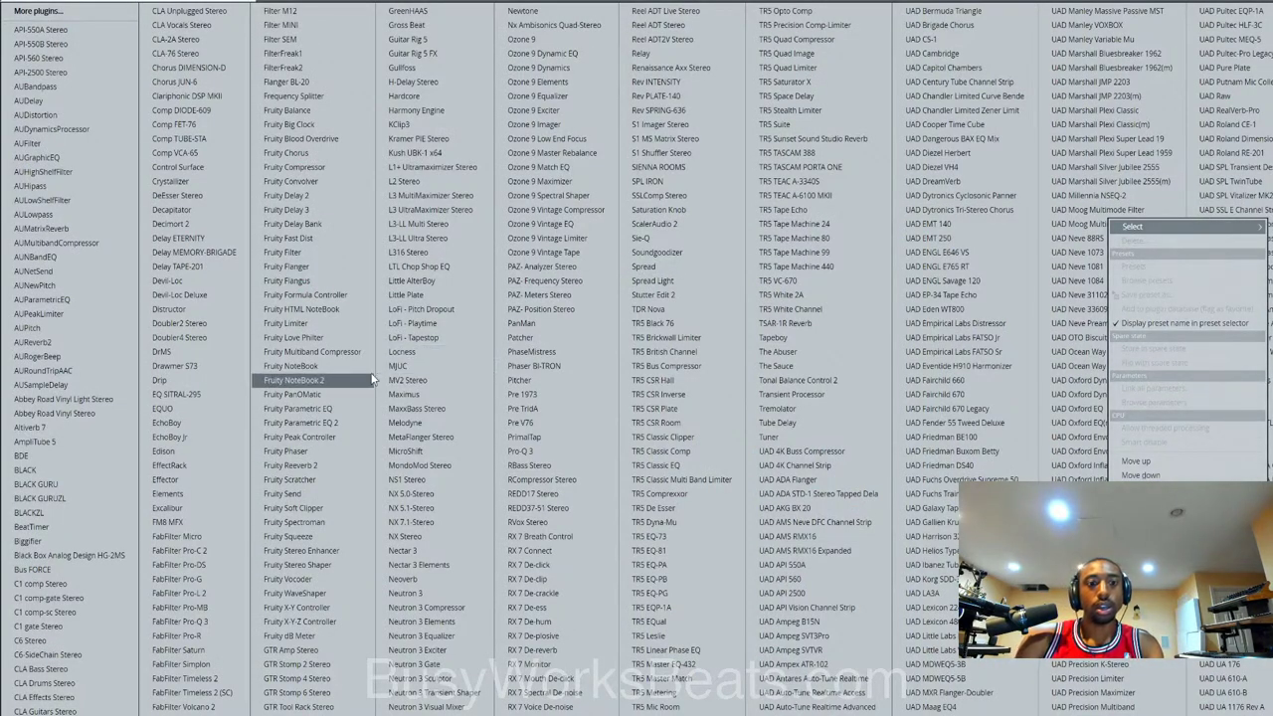
pyautogui.click(361, 209)
pyautogui.press('space')
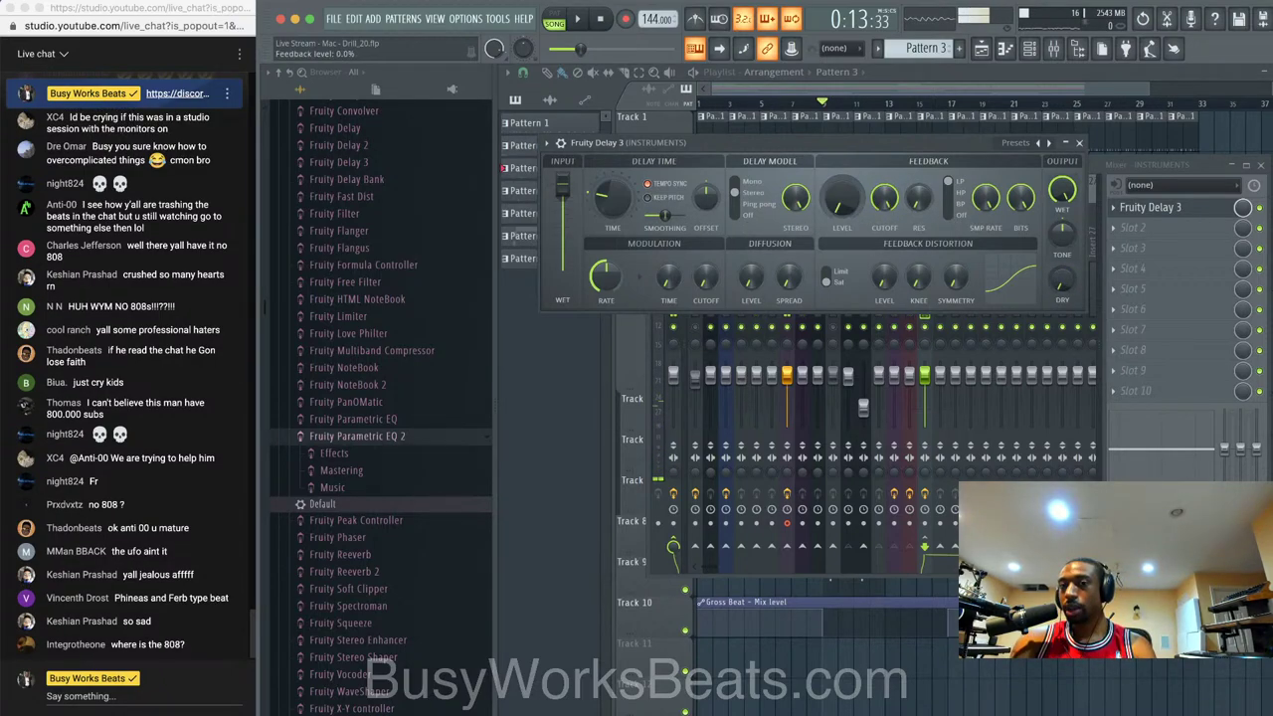
pyautogui.press('space')
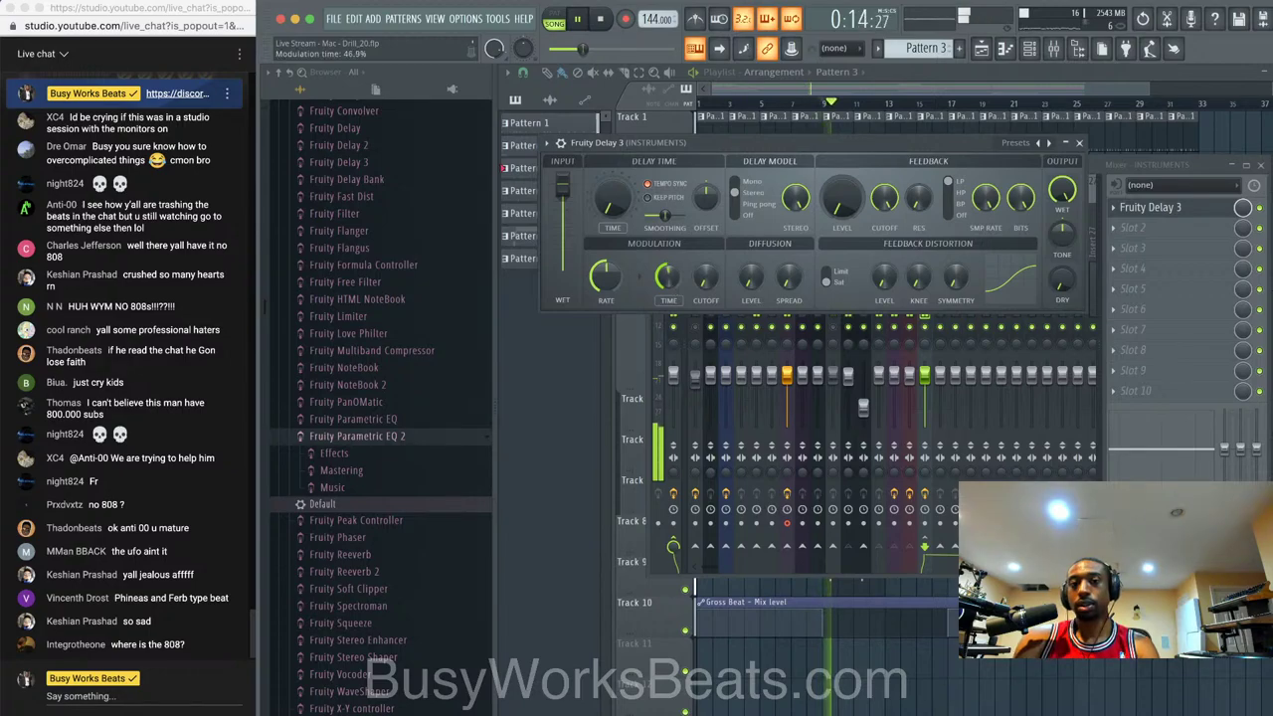
pyautogui.click(1079, 142)
# - Try deleting the Pattern 6 clip at bar 9 on Track 9
pyautogui.press('F9')
pyautogui.press('space')
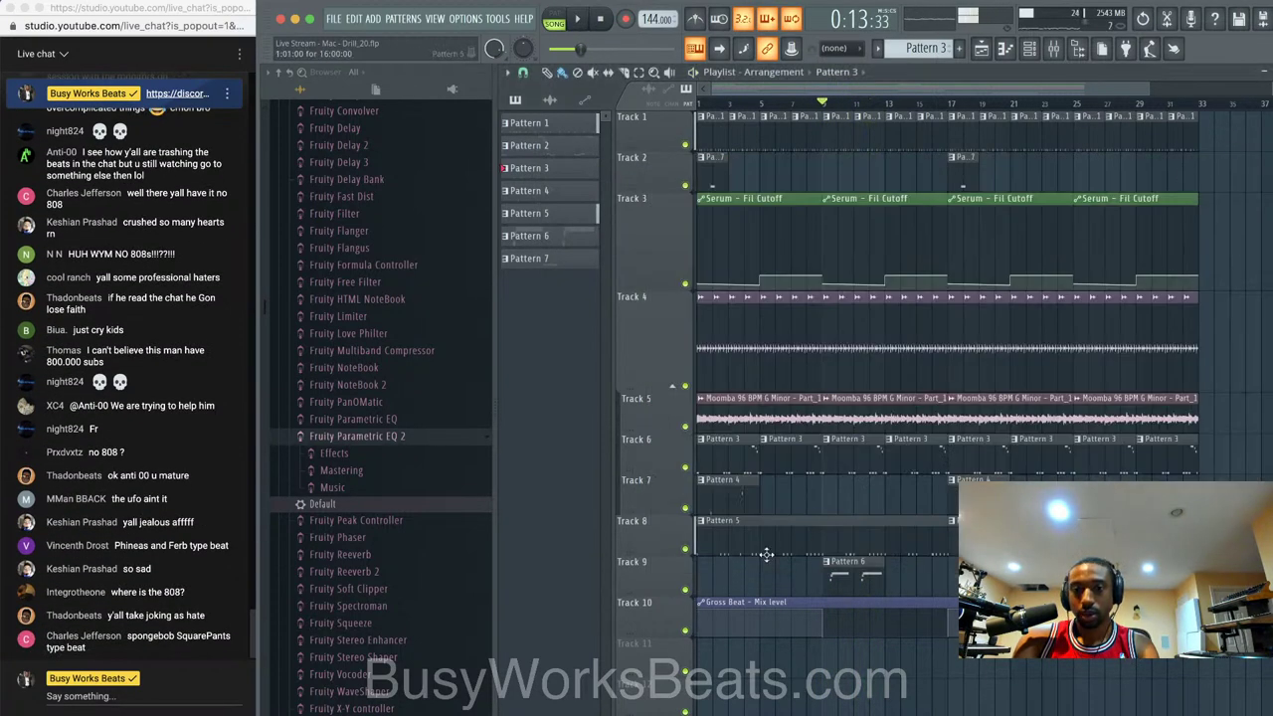
pyautogui.click(853, 575)
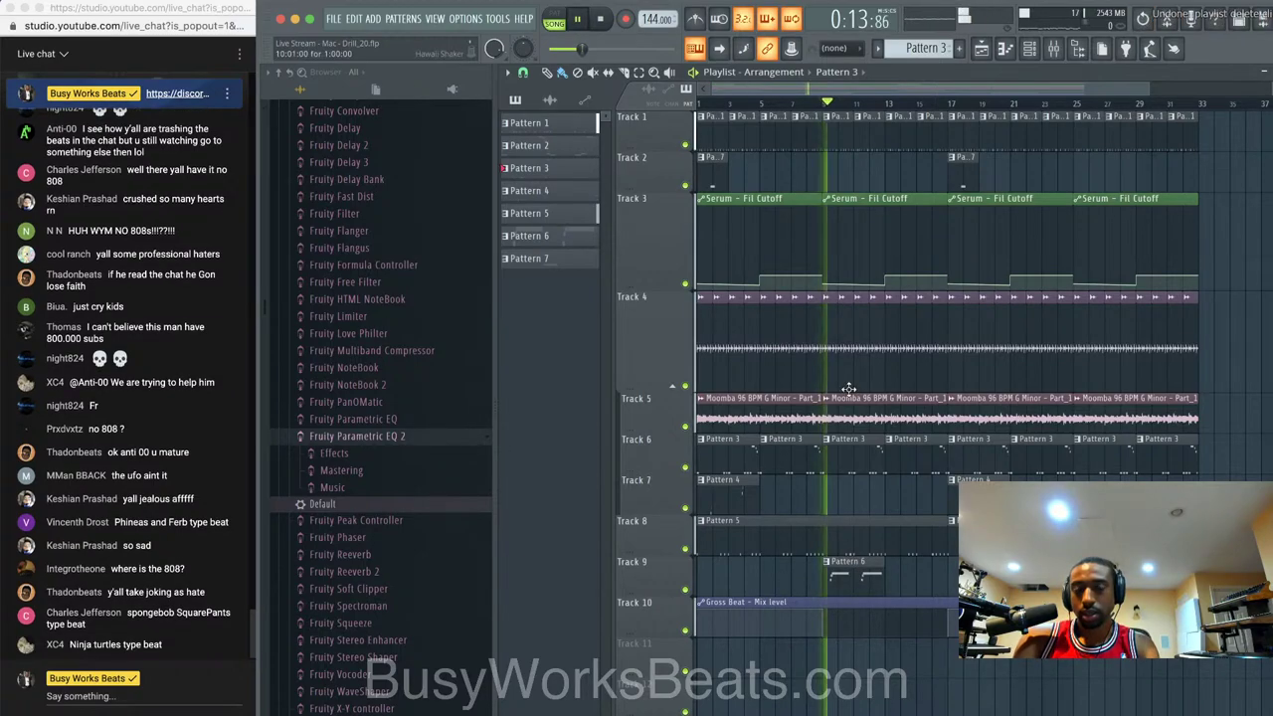
# - Inspect the effect chains on the Hawaii Shaker and Moomba mixer tracks
pyautogui.click(1055, 55)
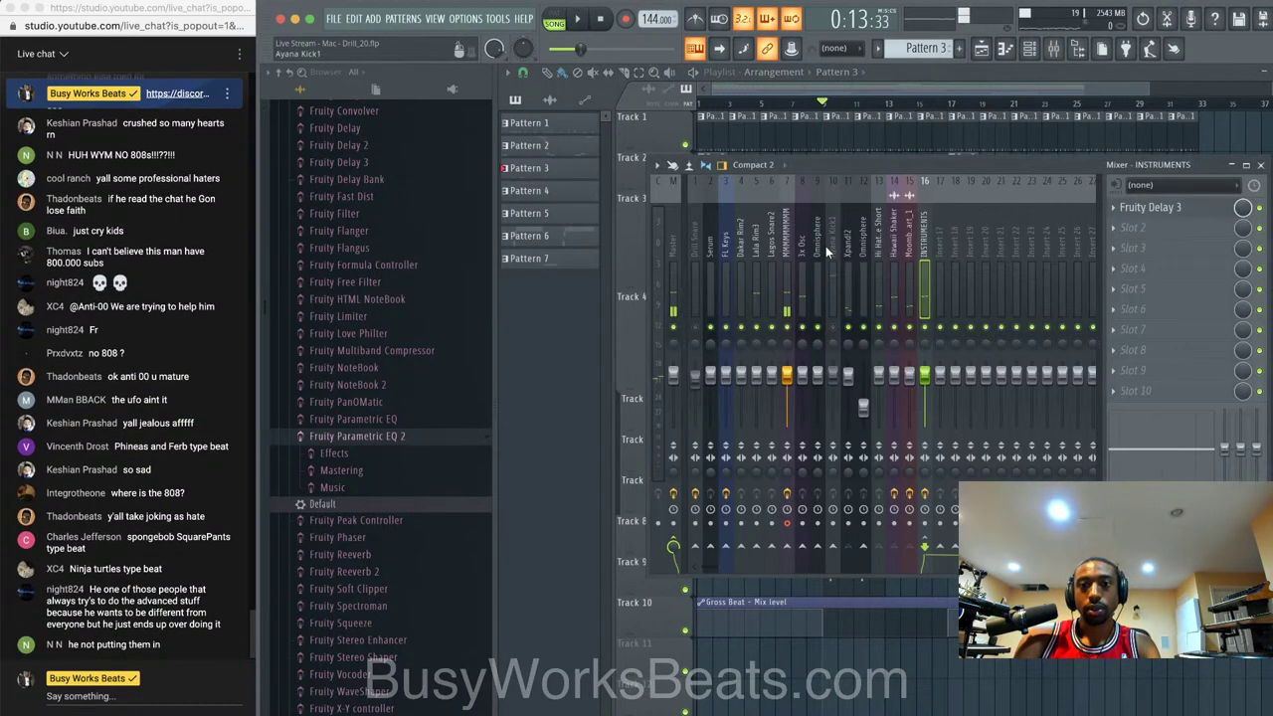
pyautogui.click(873, 235)
pyautogui.click(892, 234)
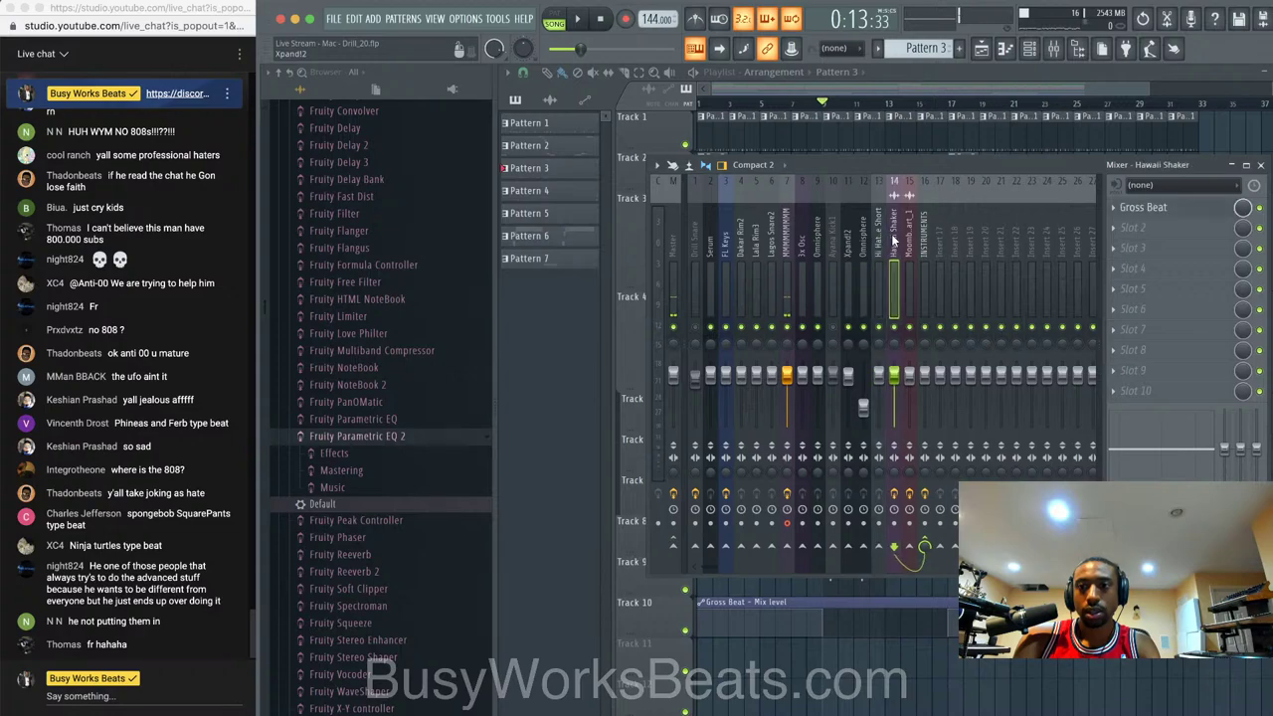
pyautogui.click(908, 237)
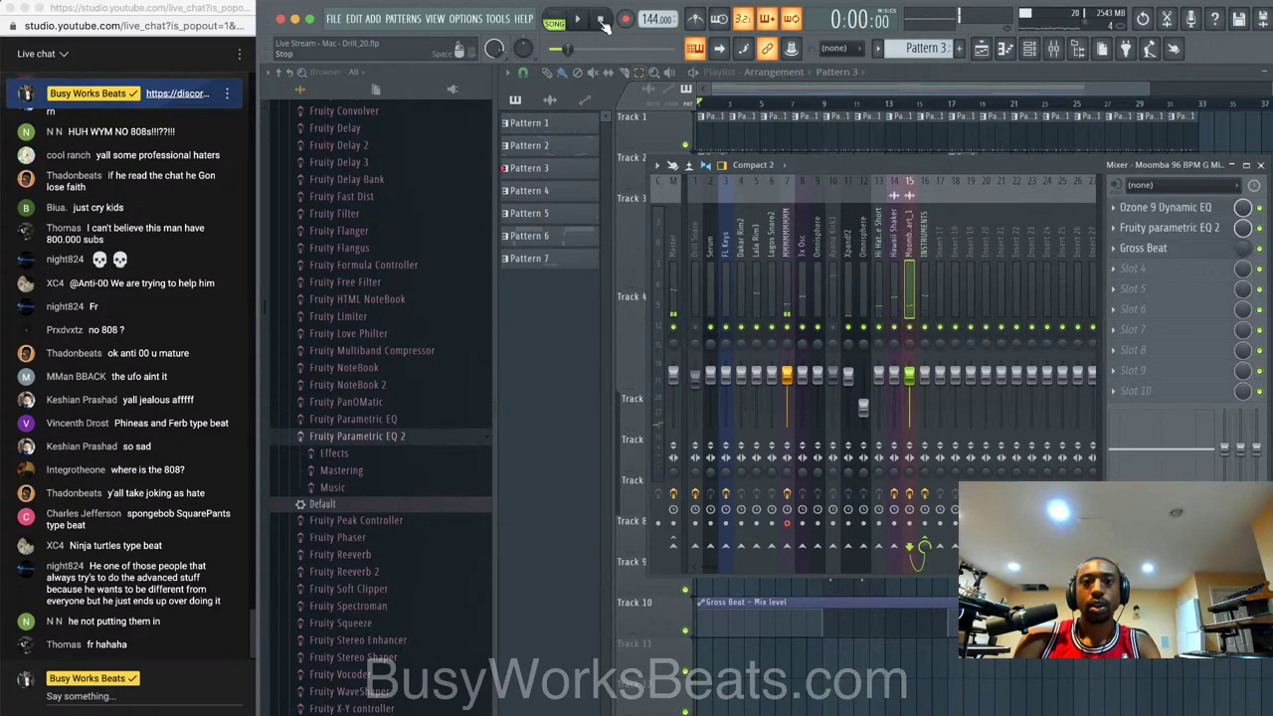
# - Place Pattern 6 clips at bars 1 and 17 on Track 9 instead of bar 9, trimming the first to two bars
pyautogui.click(914, 669)
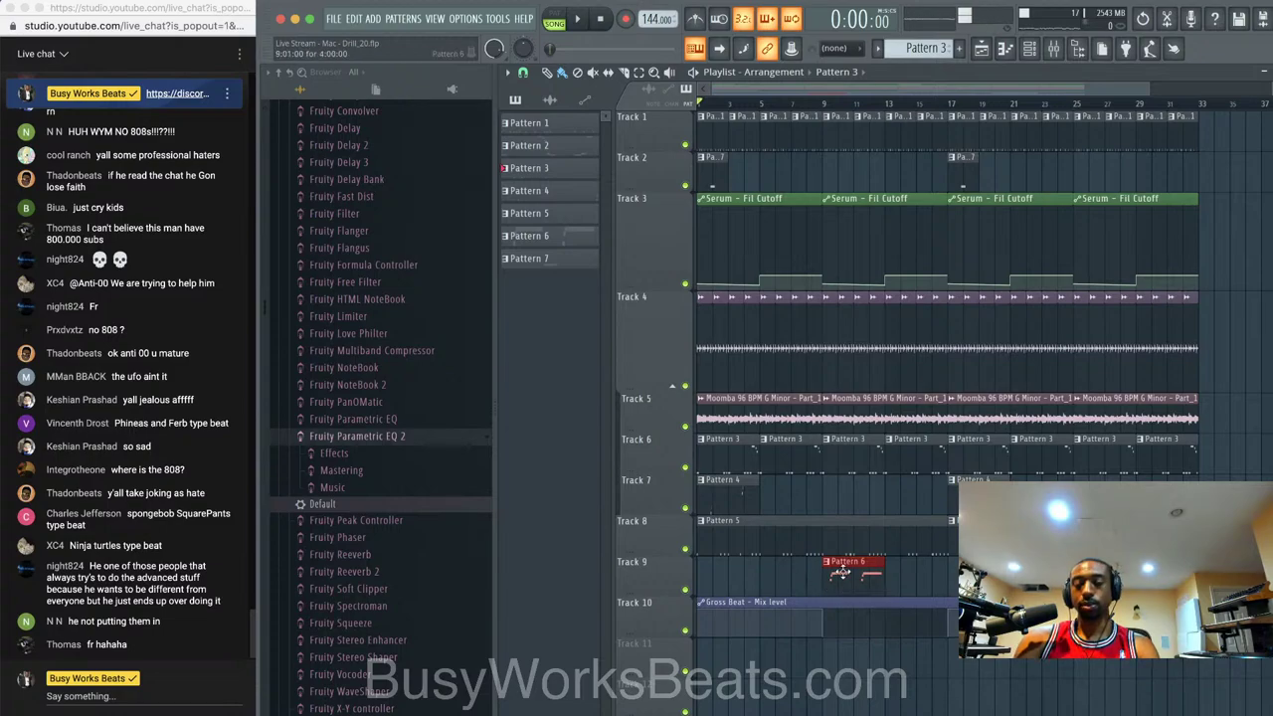
pyautogui.press('space')
pyautogui.moveTo(841, 572); pyautogui.dragTo(686, 569)
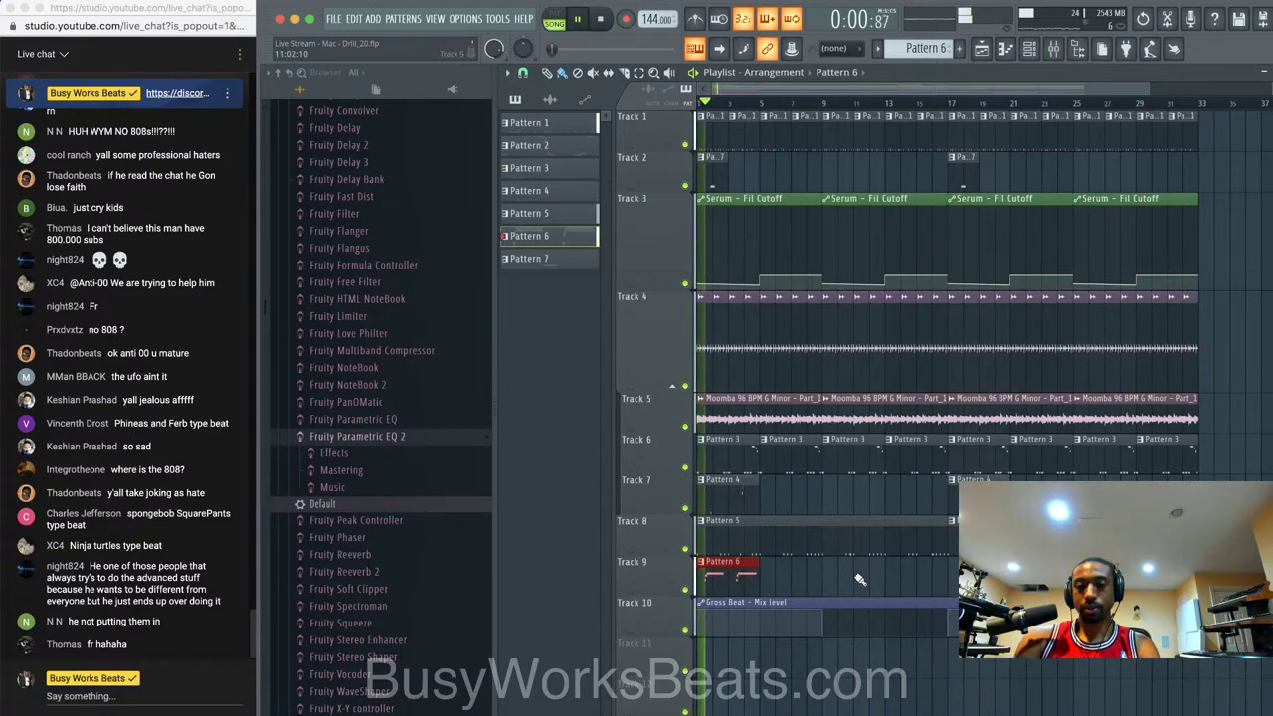
pyautogui.click(963, 575)
pyautogui.press('super+s')
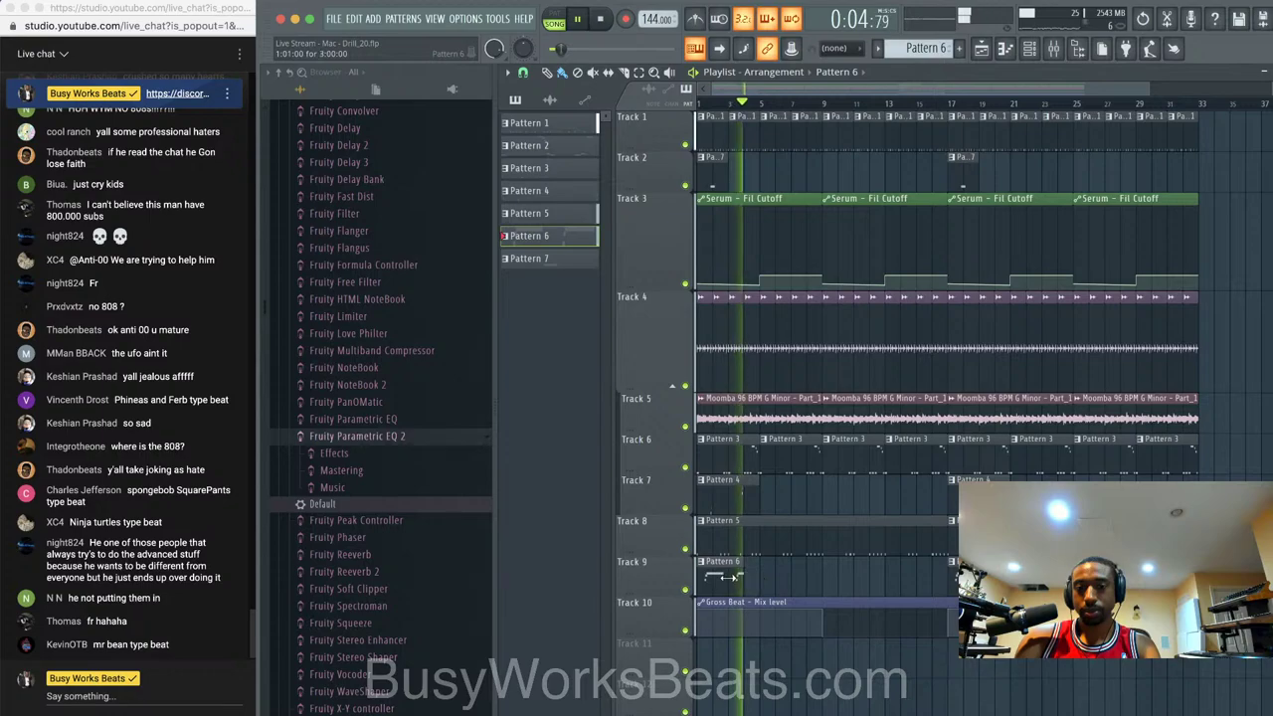
pyautogui.moveTo(726, 577); pyautogui.dragTo(718, 575)
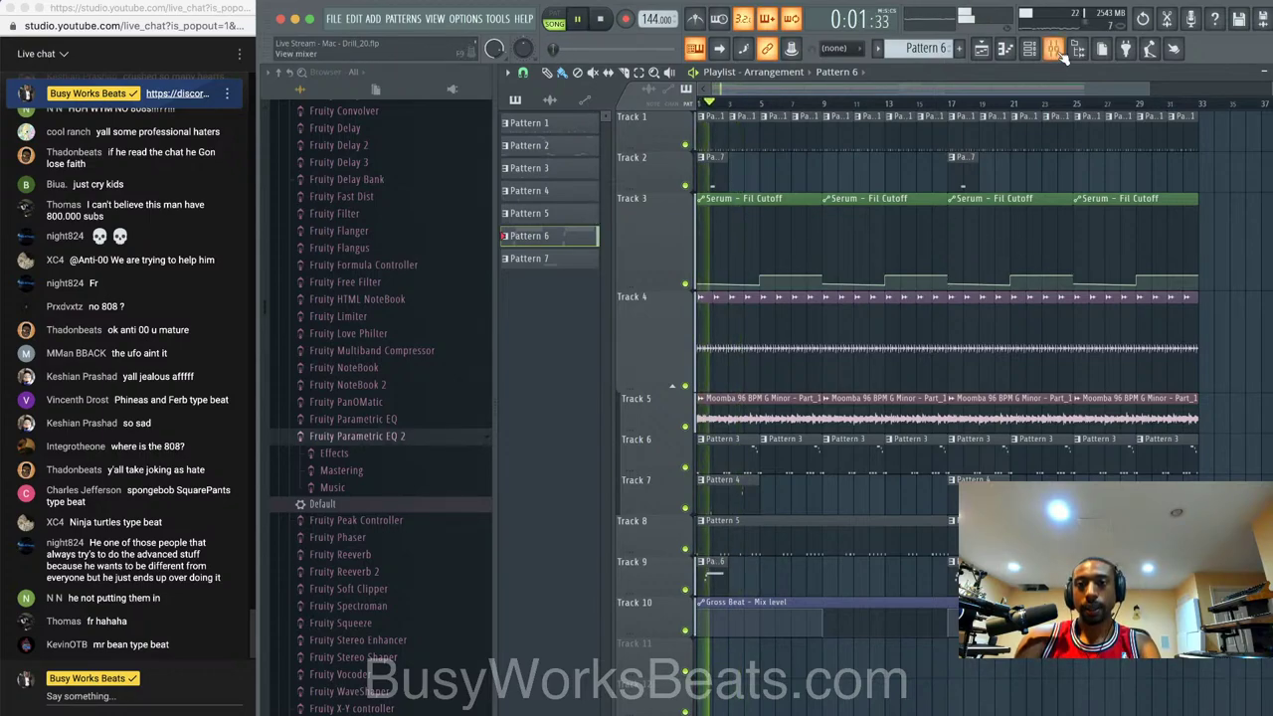
# - Review the Fruity Delay 3 settings on INSTRUMENTS while the song plays
pyautogui.click(1057, 50)
pyautogui.click(924, 254)
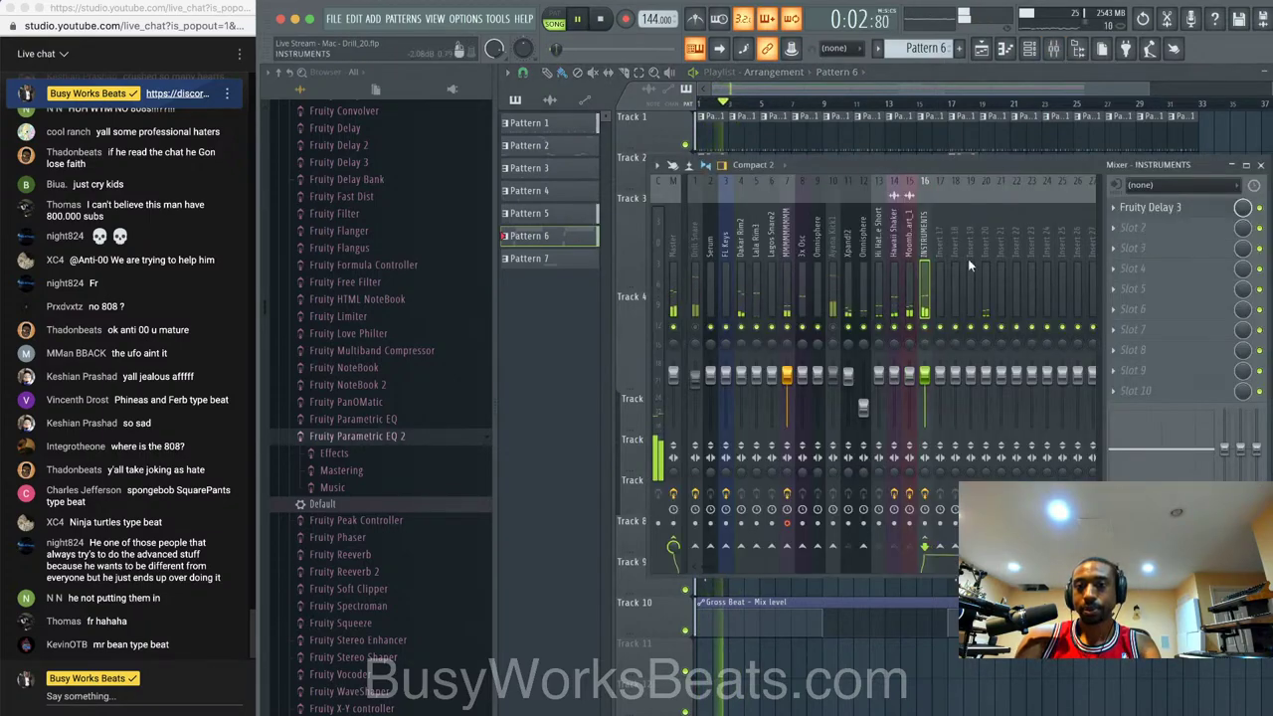
pyautogui.click(1175, 207)
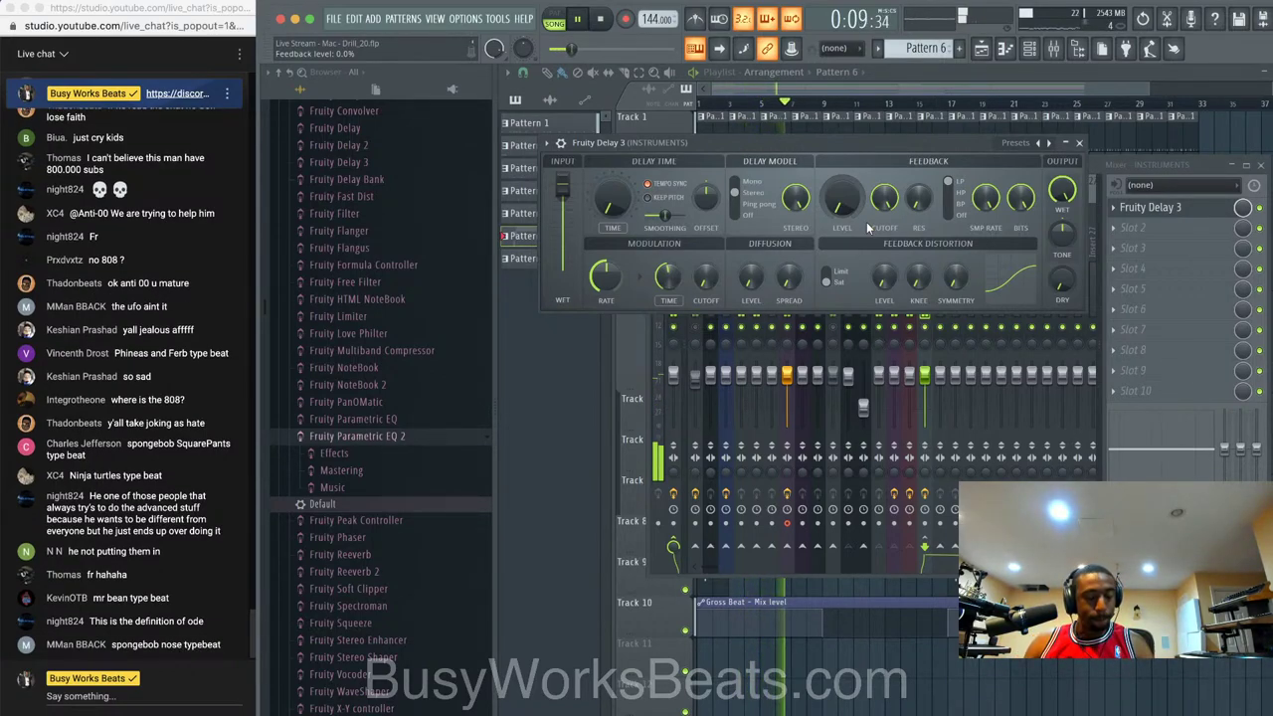
pyautogui.click(1079, 143)
# - Insert C6-SideChain Stereo in the second effect slot of INSTRUMENTS and play the song from the start
pyautogui.click(1132, 228)
pyautogui.moveTo(1134, 247)
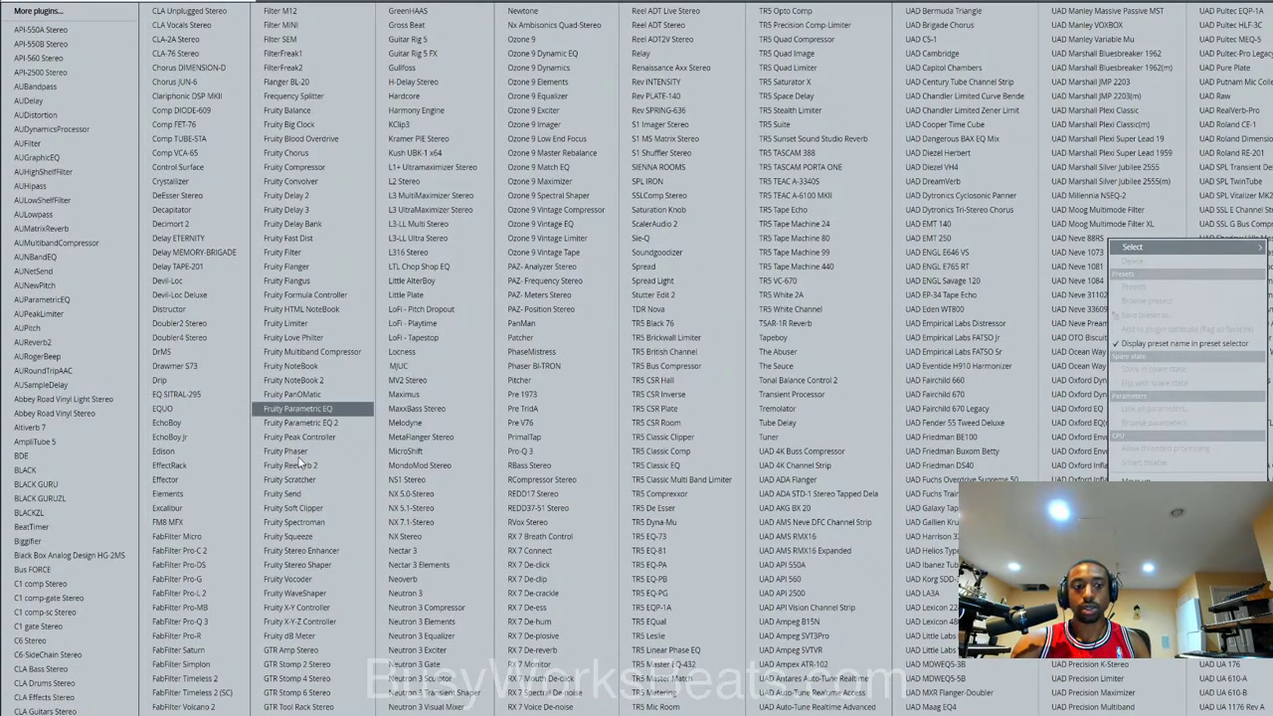
pyautogui.click(99, 658)
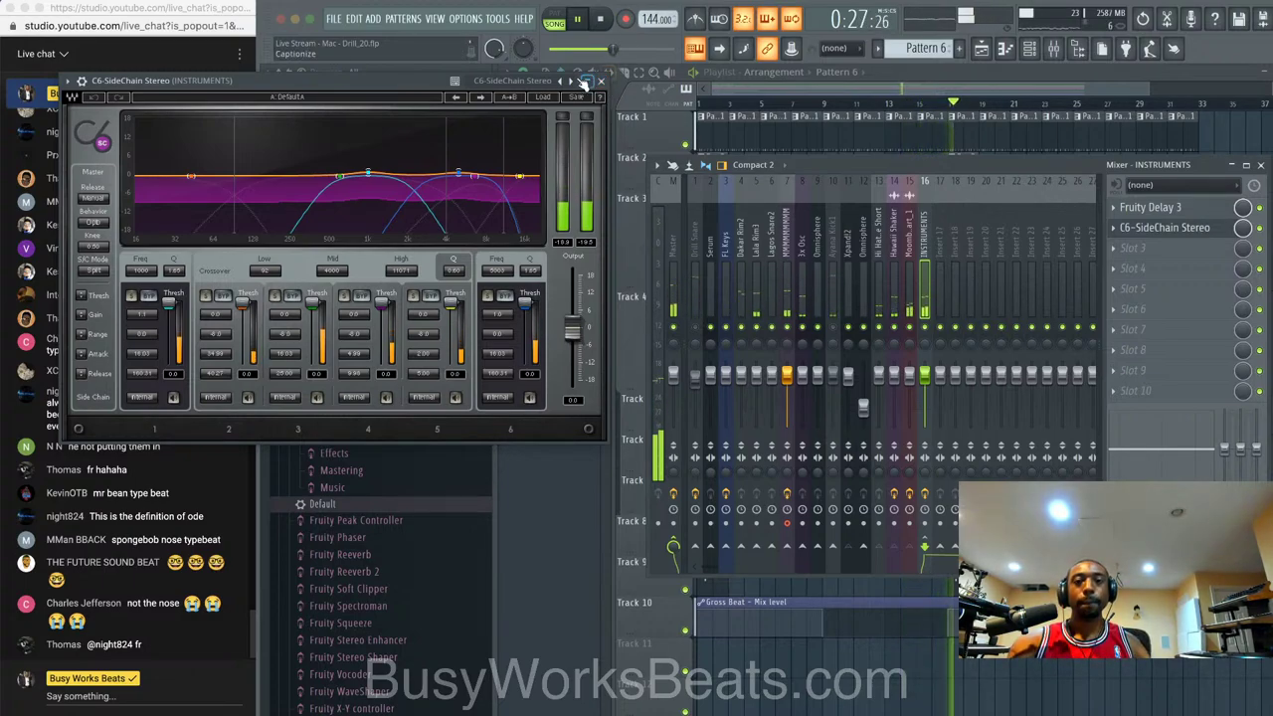
pyautogui.press('space')
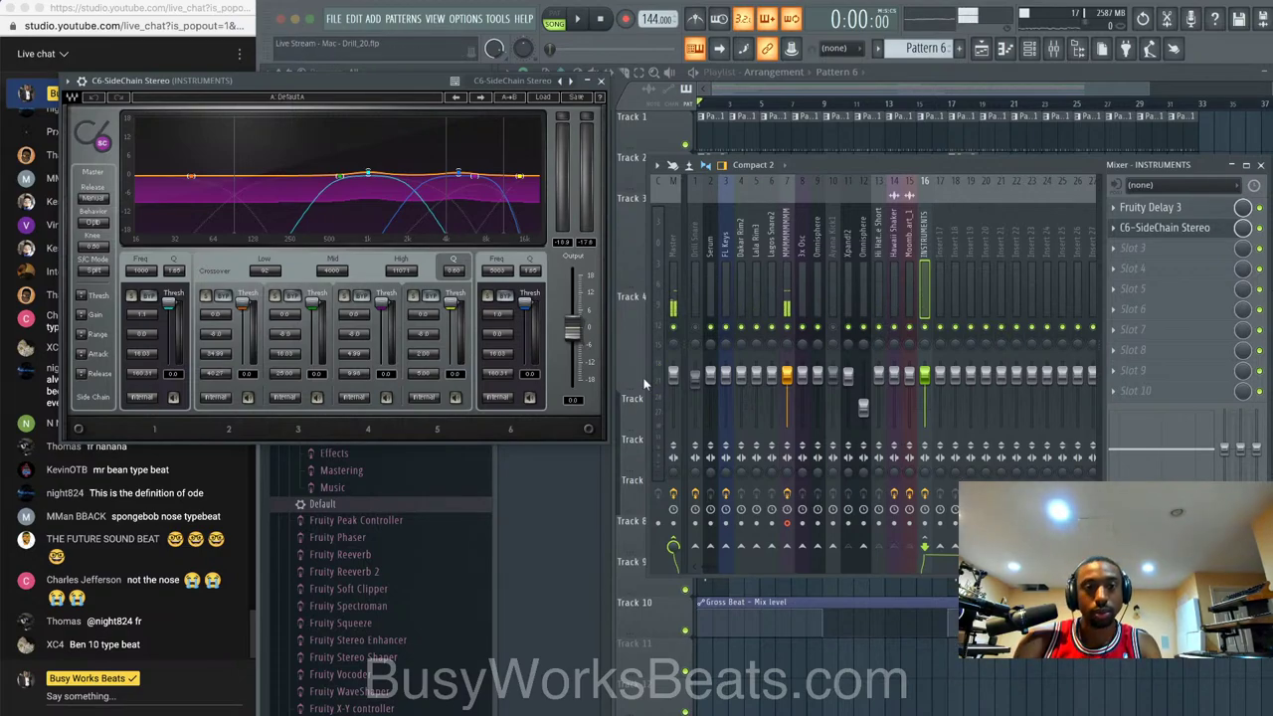
pyautogui.moveTo(411, 88); pyautogui.dragTo(895, 137)
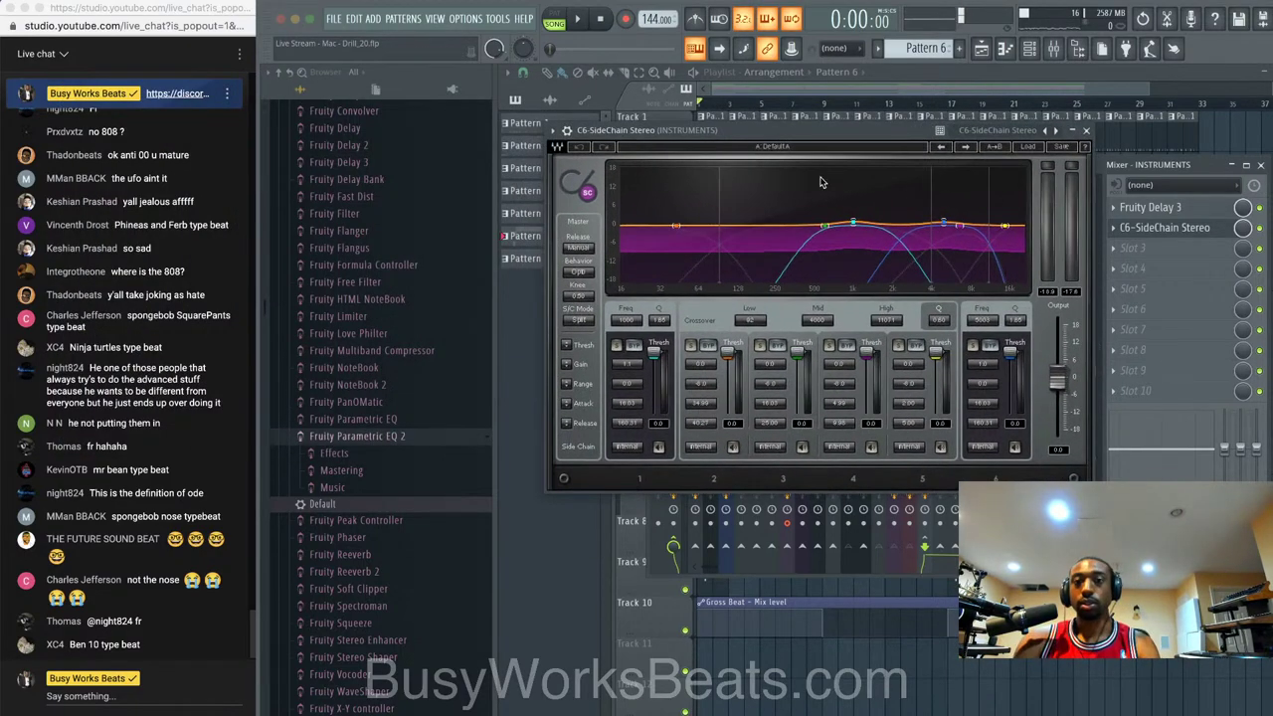
pyautogui.click(1085, 130)
pyautogui.press('space')
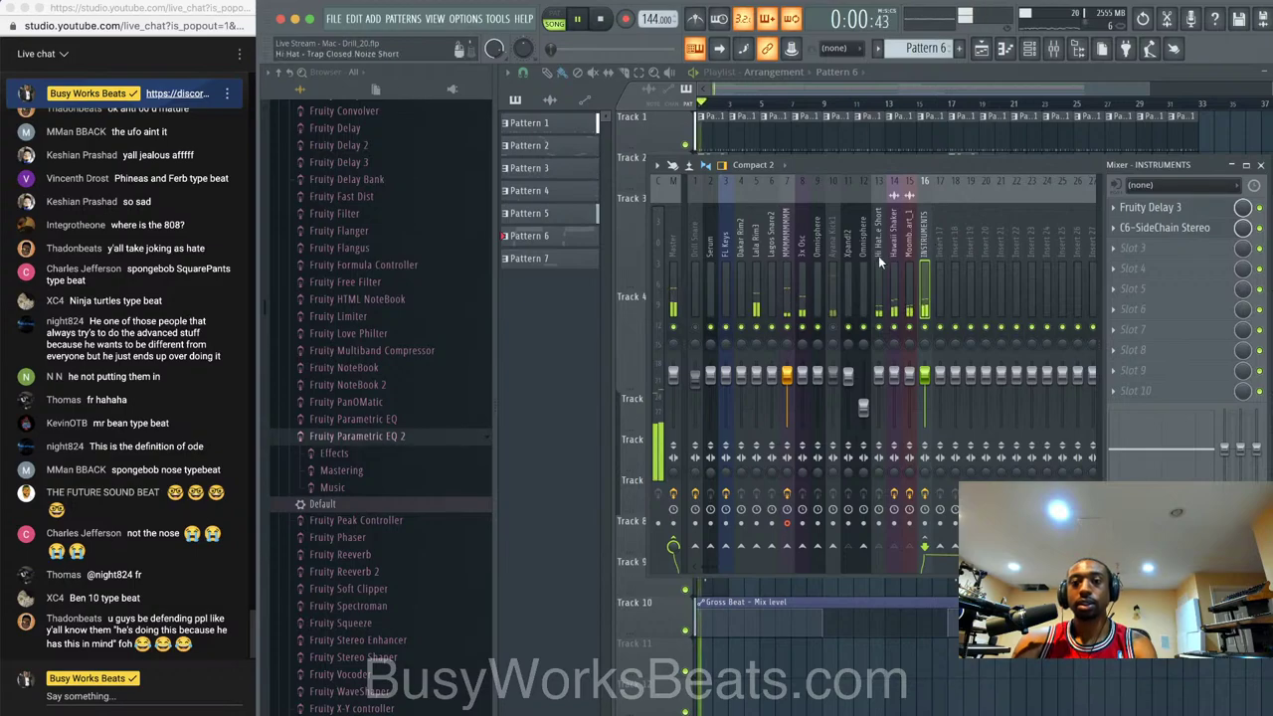
# - Stop playback and sidechain the Ayana Kick1 mixer track to INSTRUMENTS
pyautogui.click(835, 256)
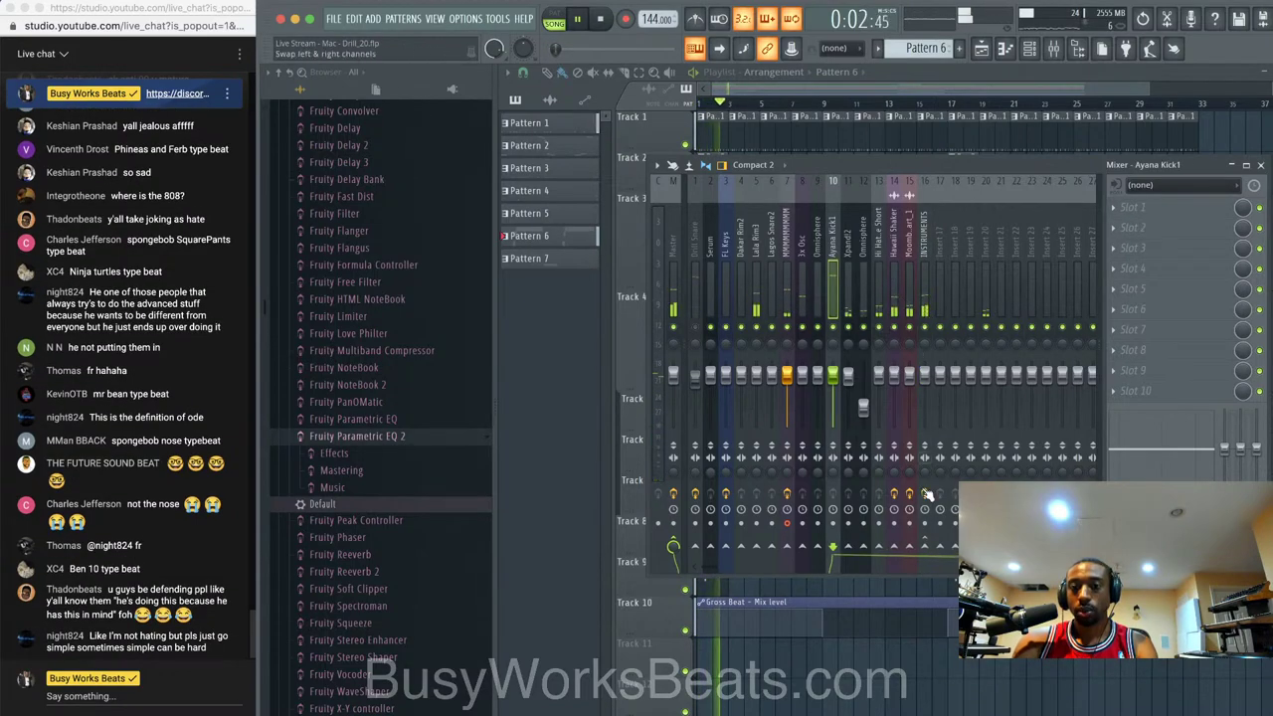
pyautogui.press('space')
pyautogui.rightClick(925, 547)
pyautogui.click(945, 589)
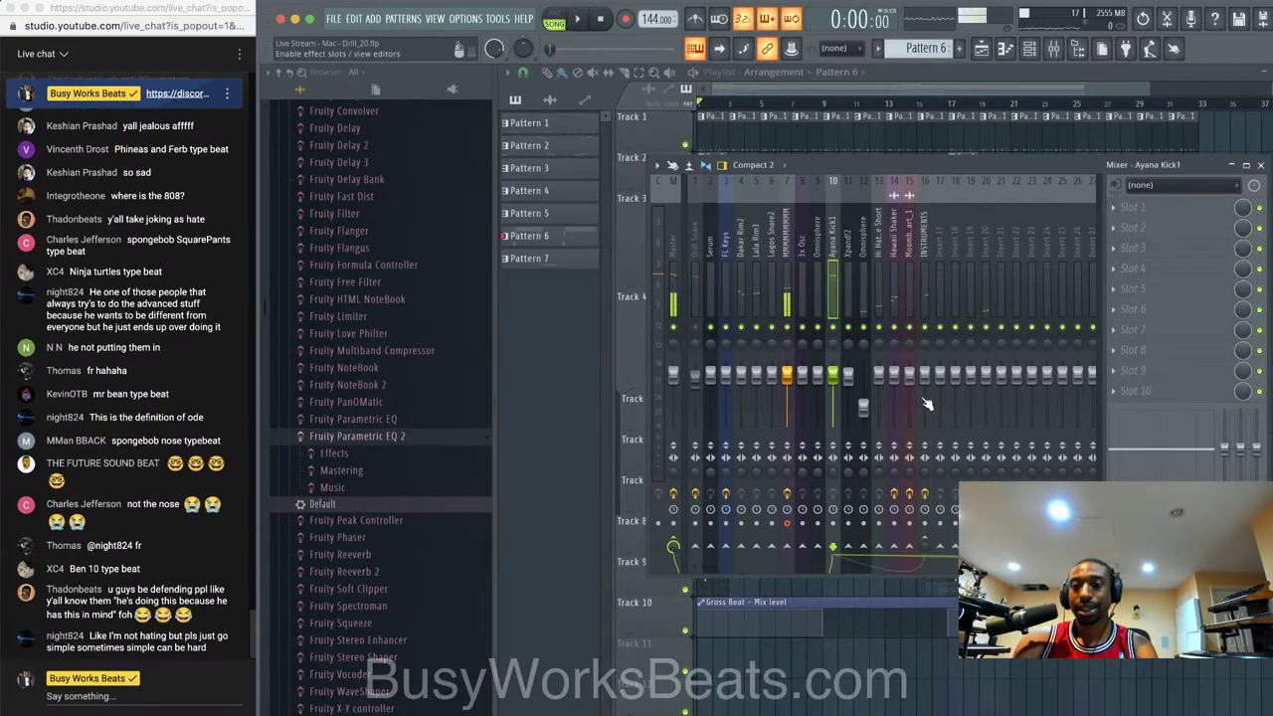
# - Assign sidechain index 1 to the Stereo Aux In of C6-SideChain Stereo on INSTRUMENTS
pyautogui.click(918, 264)
pyautogui.click(1146, 227)
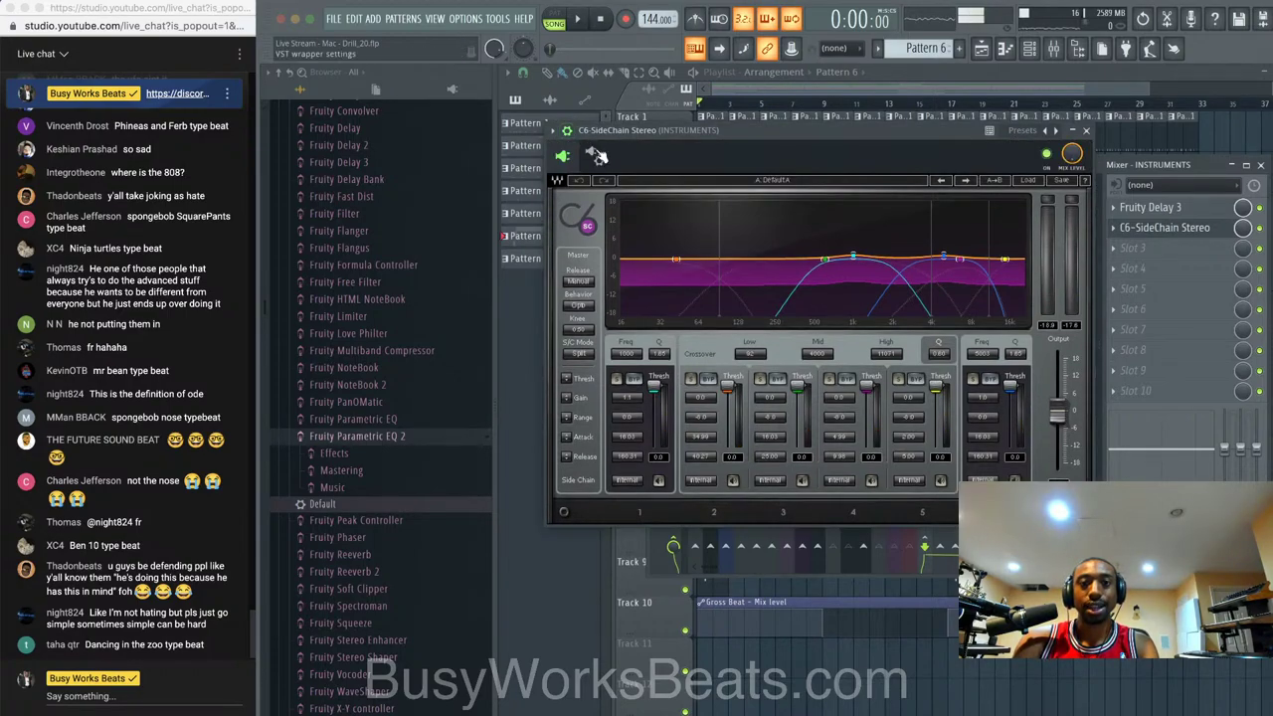
pyautogui.click(577, 147)
pyautogui.click(625, 186)
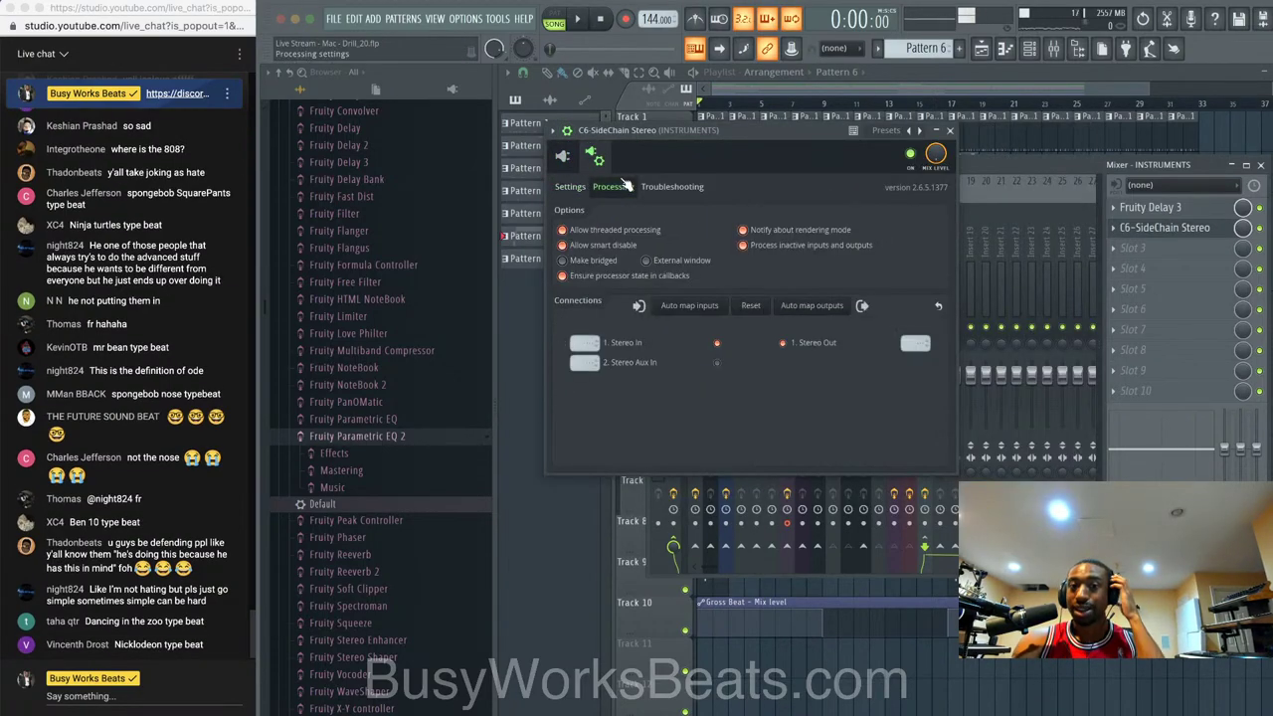
pyautogui.click(595, 364)
pyautogui.click(626, 394)
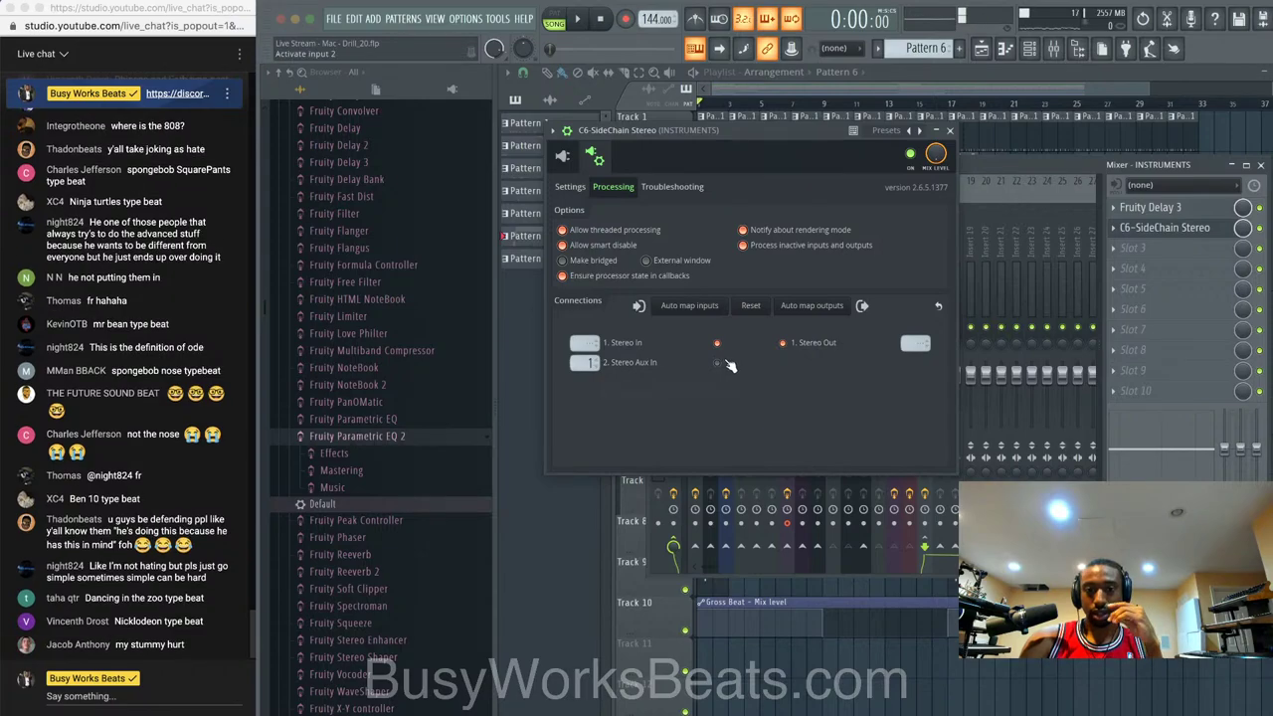
# - Set band 3 of C6-SideChain Stereo to the External sidechain and lower its threshold during playback
pyautogui.click(565, 159)
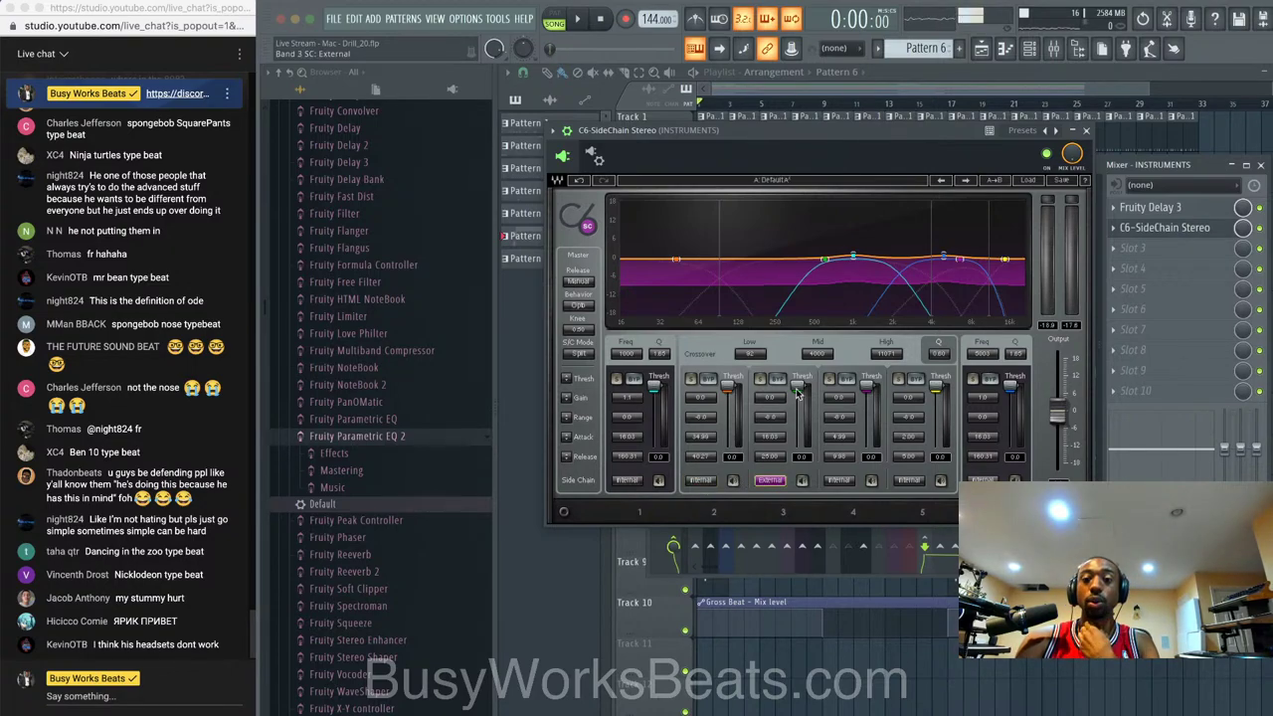
pyautogui.press('space')
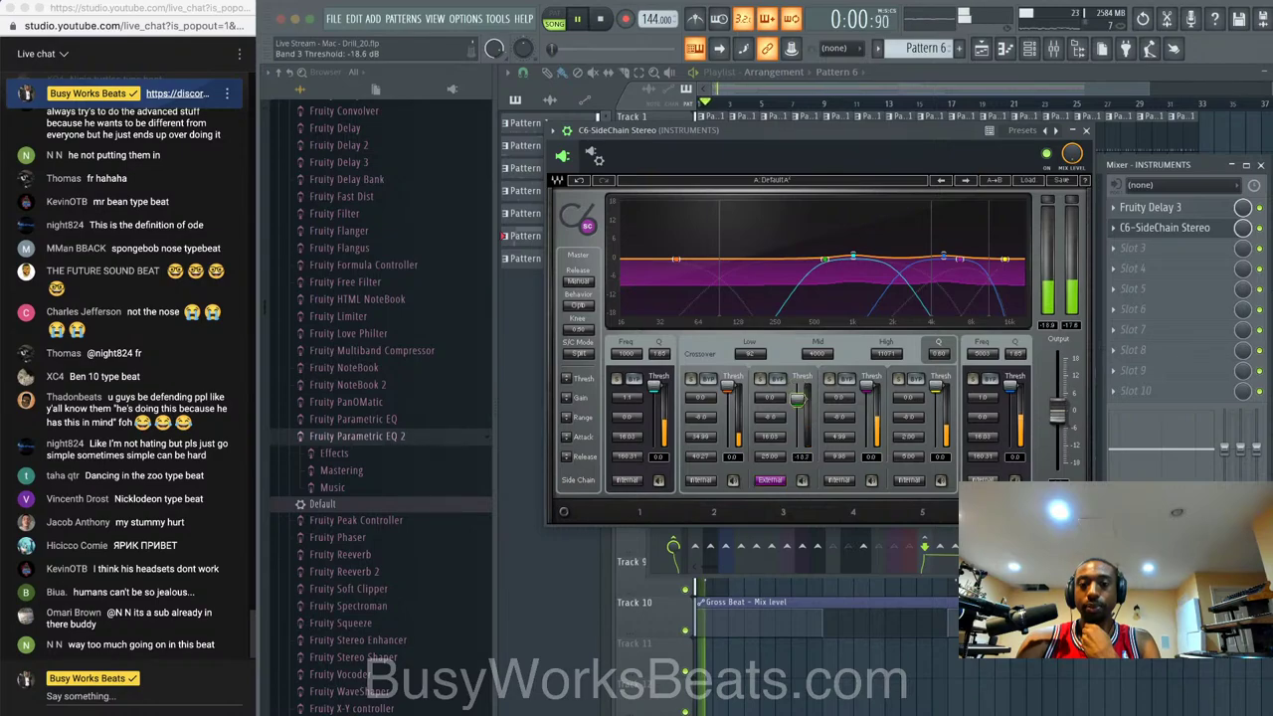
pyautogui.moveTo(798, 404); pyautogui.dragTo(803, 412)
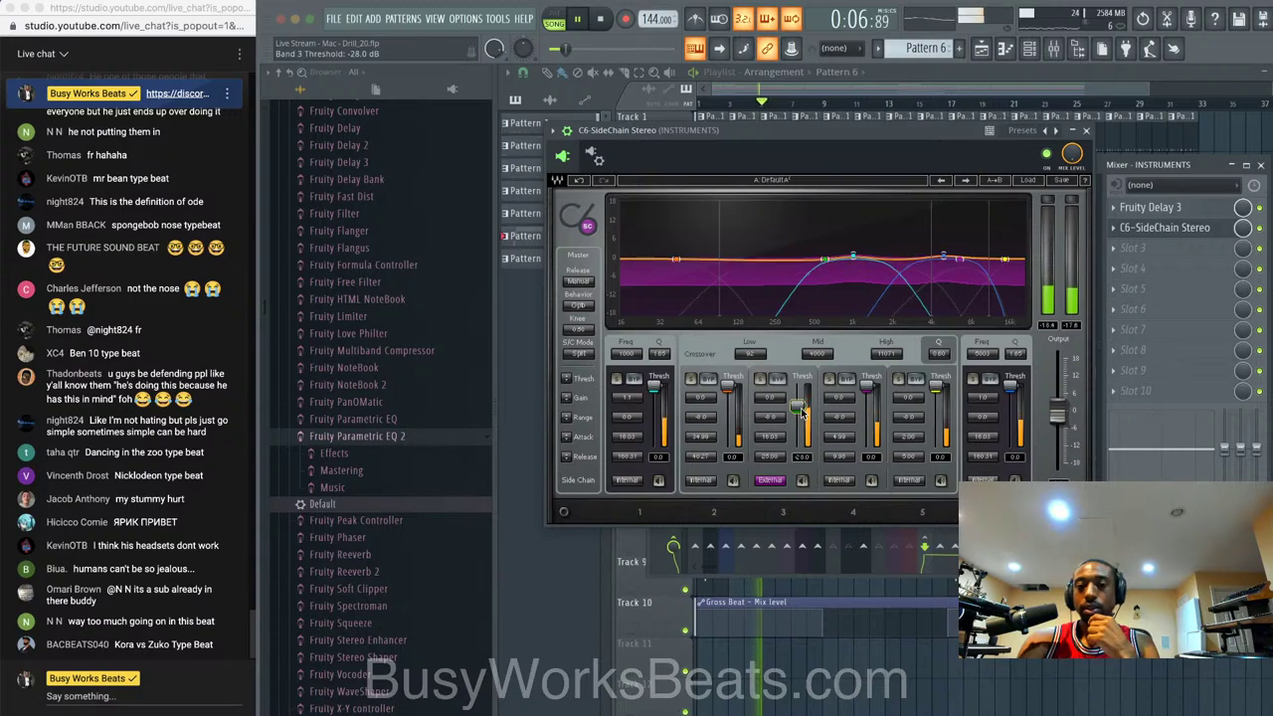
pyautogui.click(1086, 130)
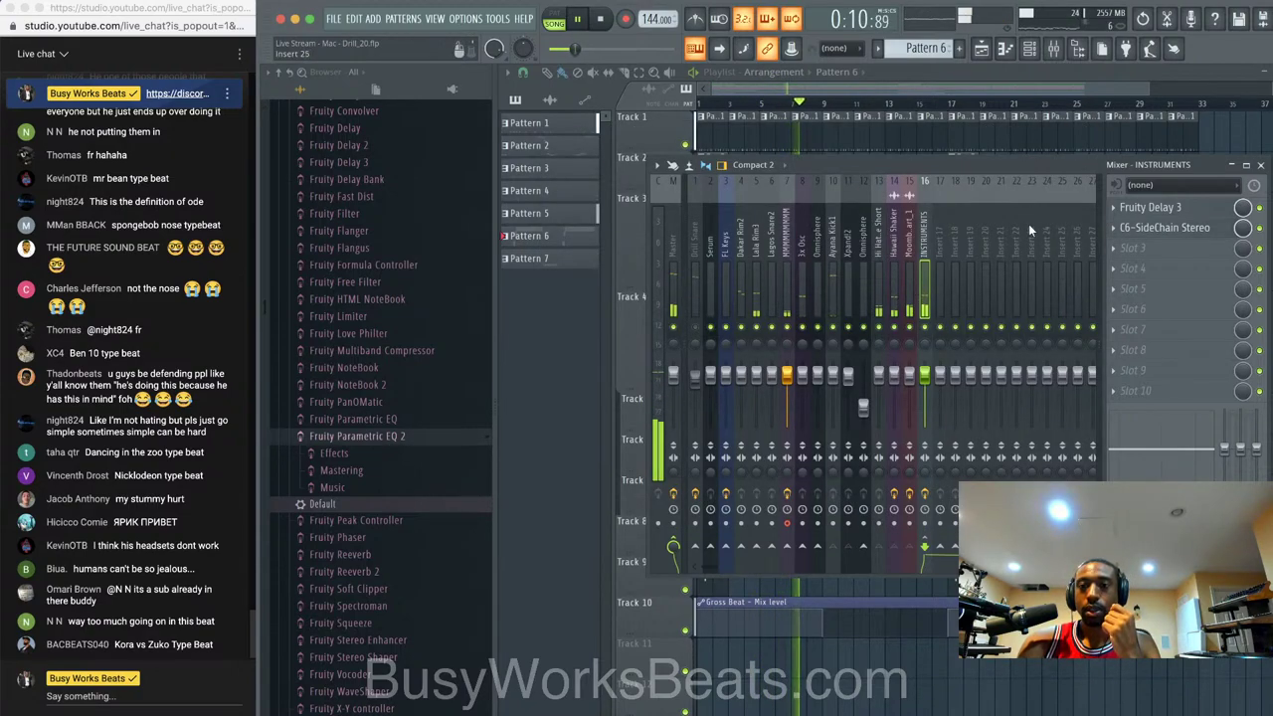
# - Check the Ayana Kick1 and INSTRUMENTS mixer tracks and review C6-SideChain Stereo on INSTRUMENTS during playback
pyautogui.click(836, 256)
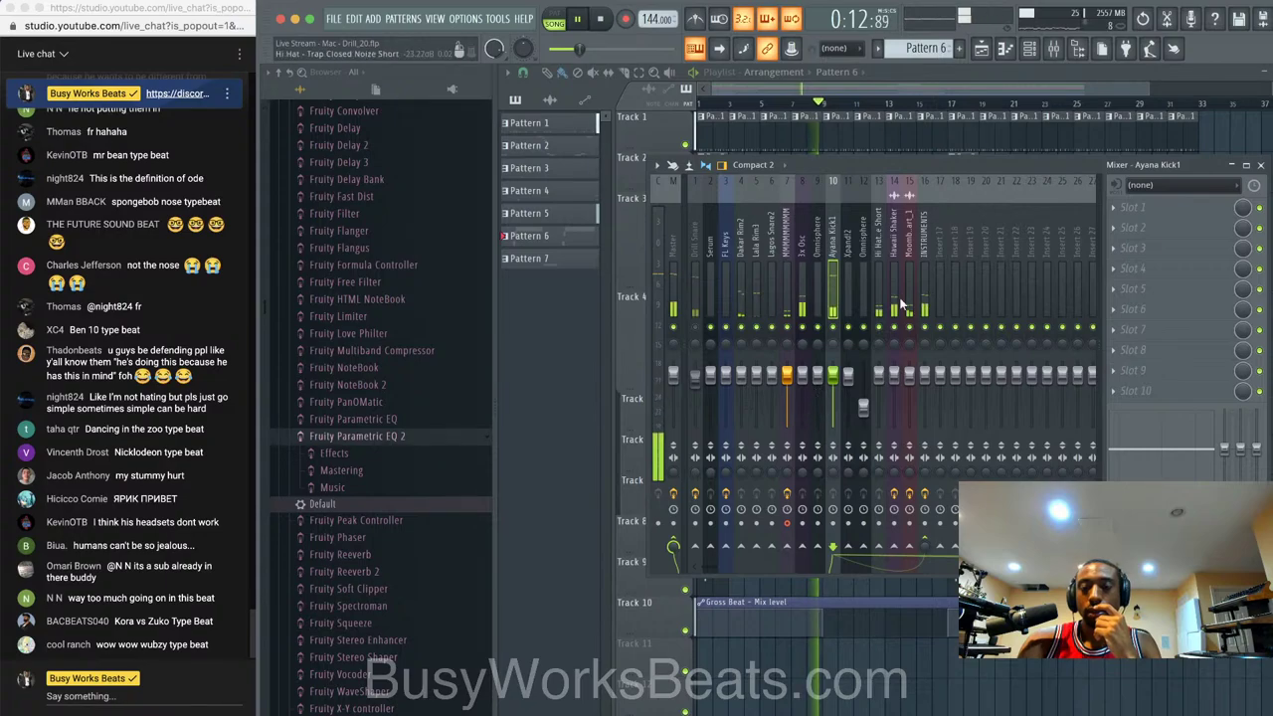
pyautogui.click(928, 268)
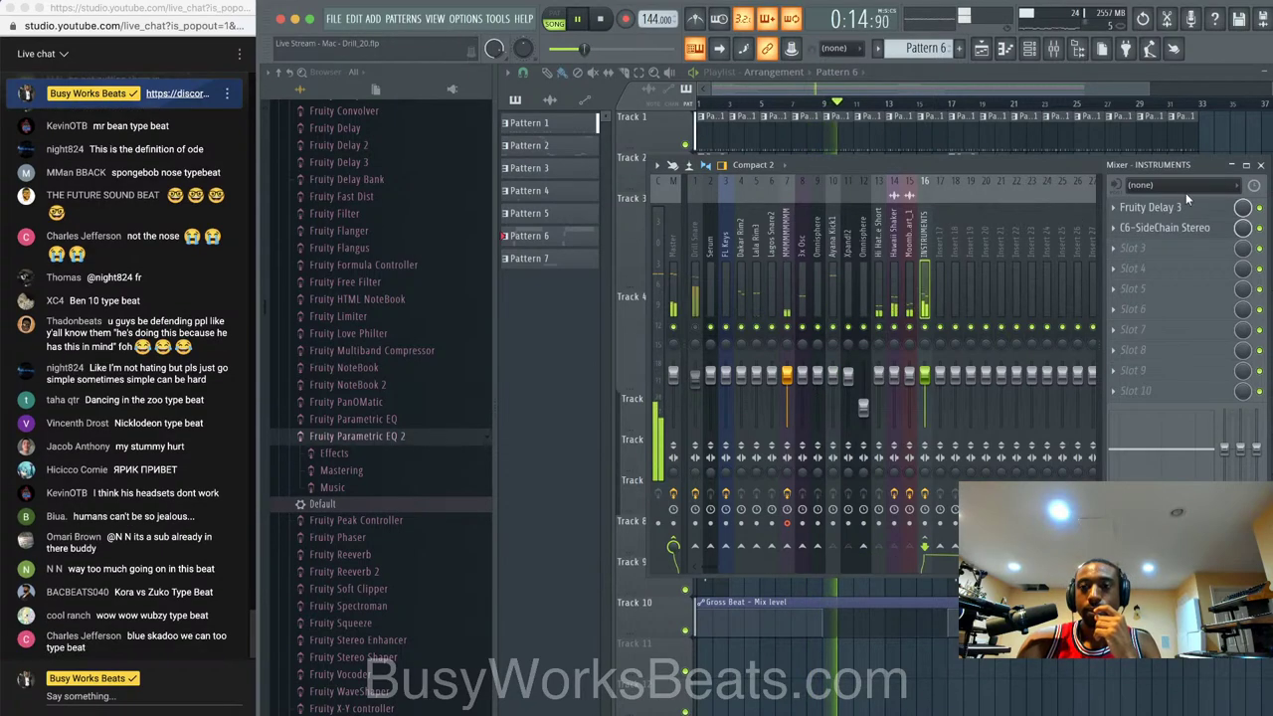
pyautogui.click(1163, 227)
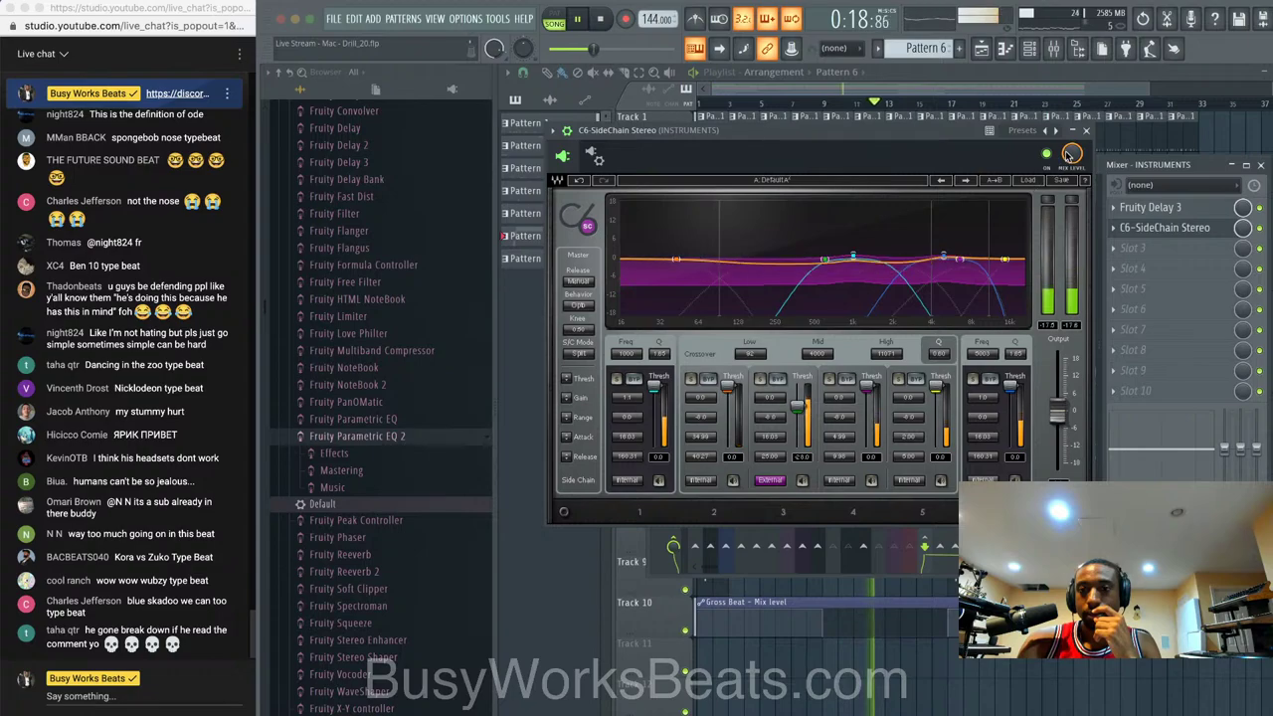
pyautogui.click(1087, 131)
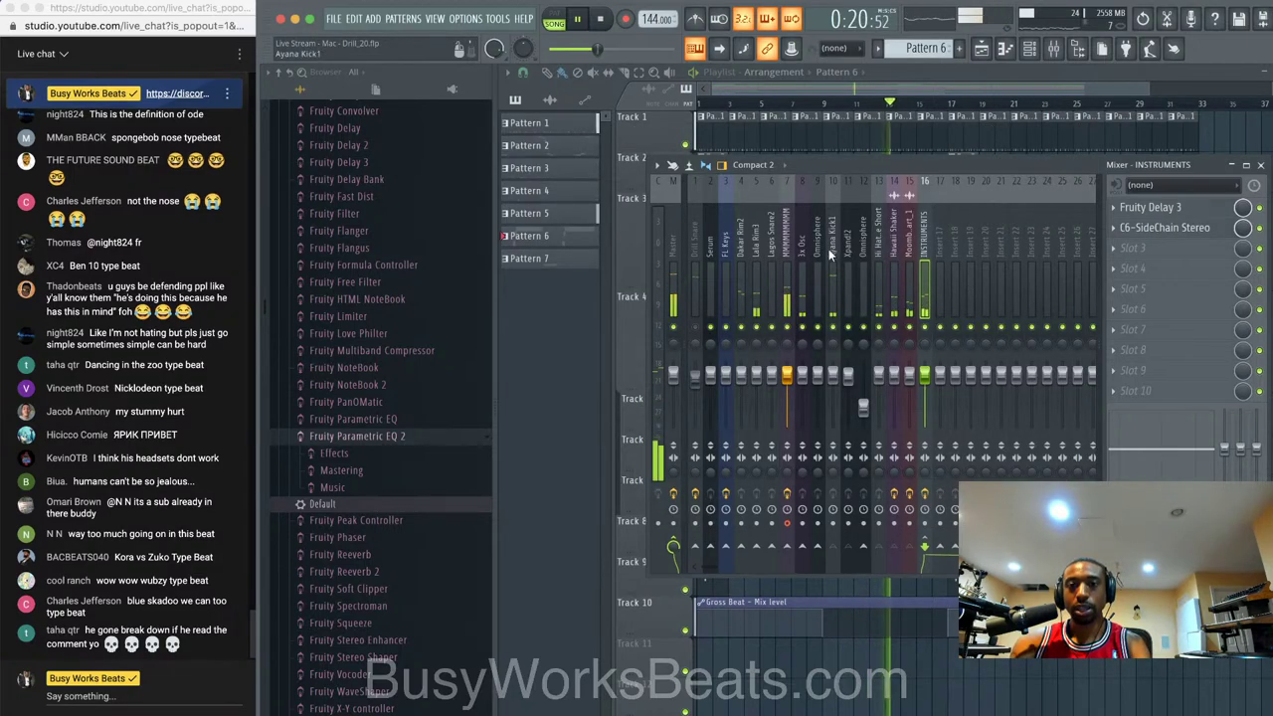
# - Route the 3x Osc mixer track to the INSTRUMENTS track
pyautogui.click(803, 251)
pyautogui.rightClick(926, 546)
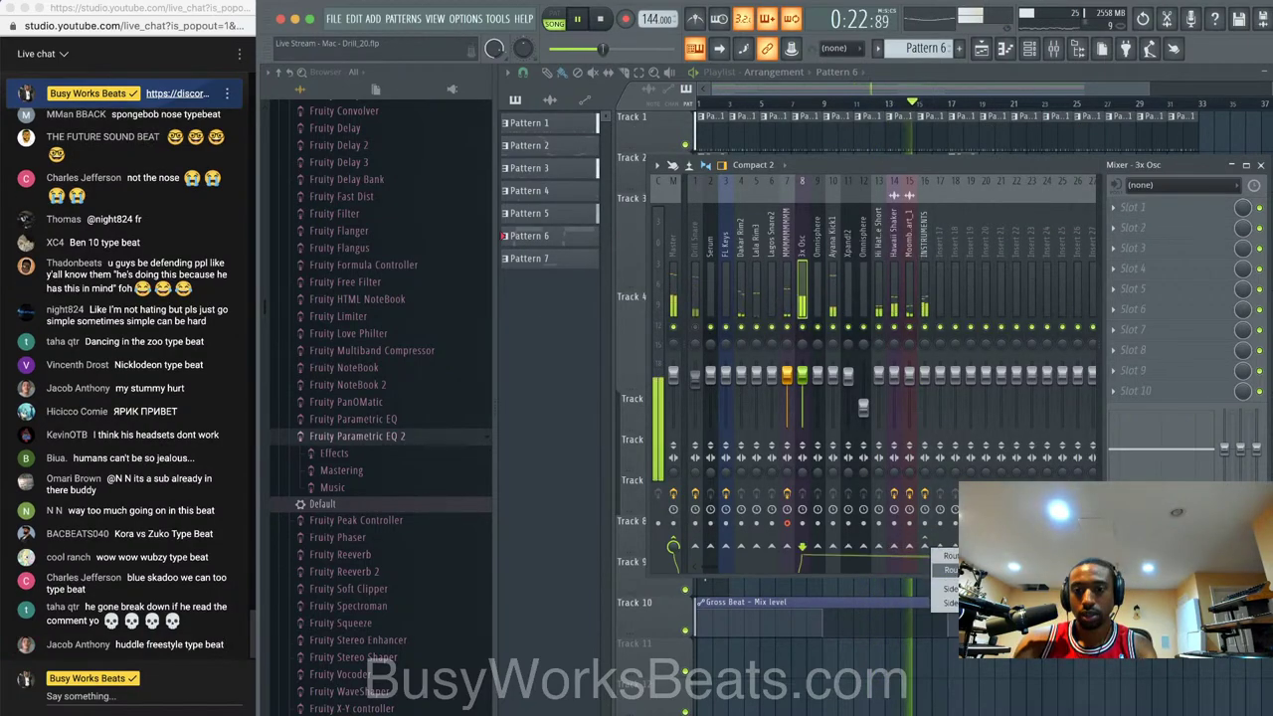
pyautogui.click(943, 571)
# - Reassign Ayana Kick1 as the Stereo Aux In source of C6-SideChain Stereo on INSTRUMENTS and restart the song
pyautogui.click(925, 255)
pyautogui.click(1160, 227)
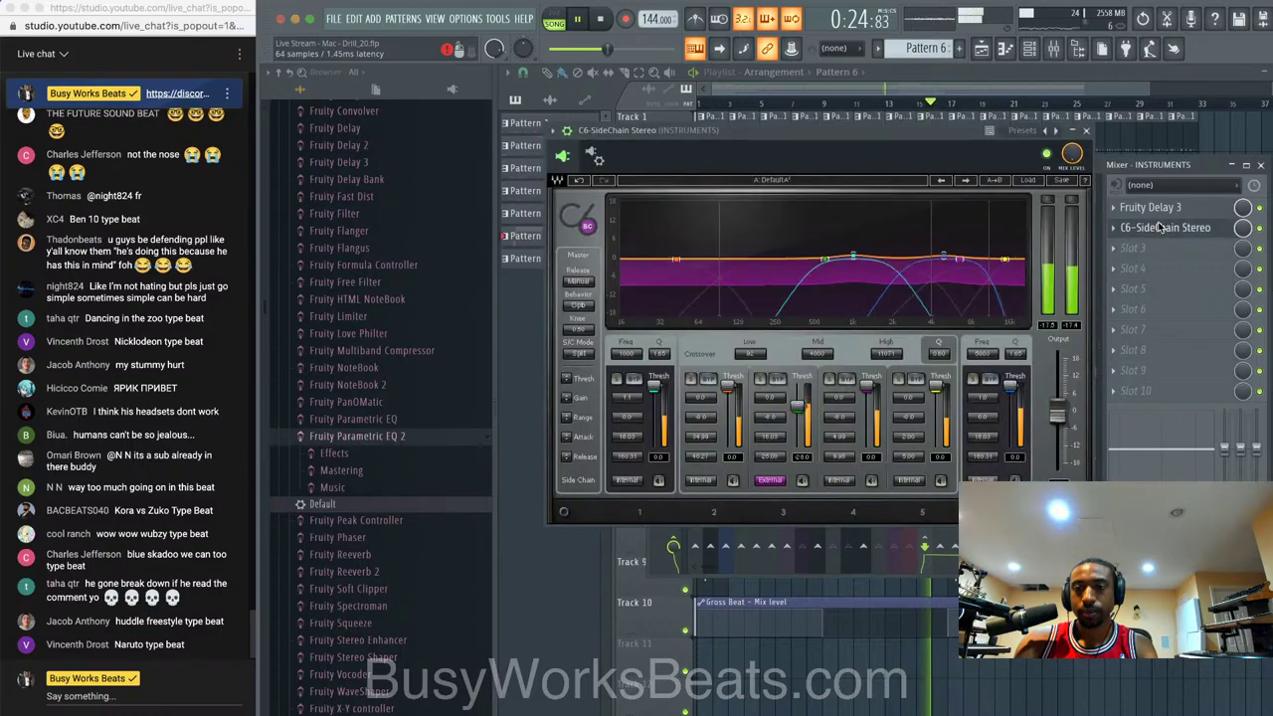
pyautogui.click(595, 157)
pyautogui.press('space')
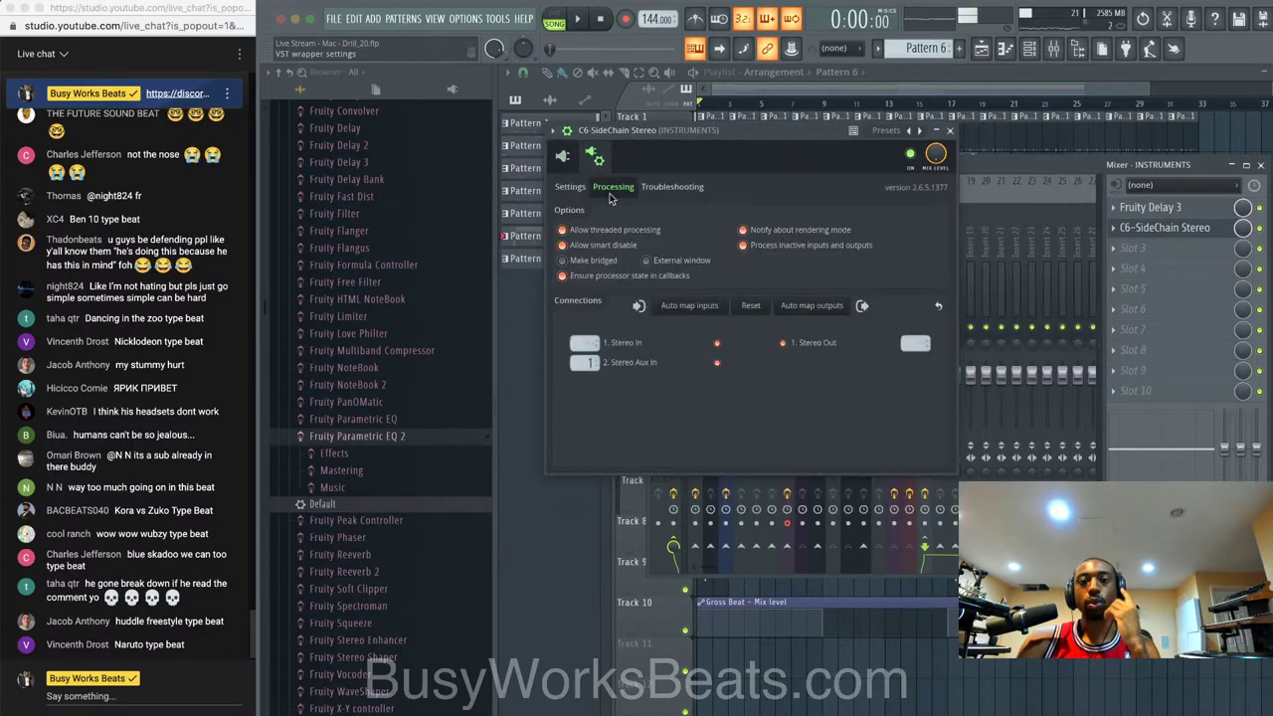
pyautogui.click(594, 363)
pyautogui.click(637, 400)
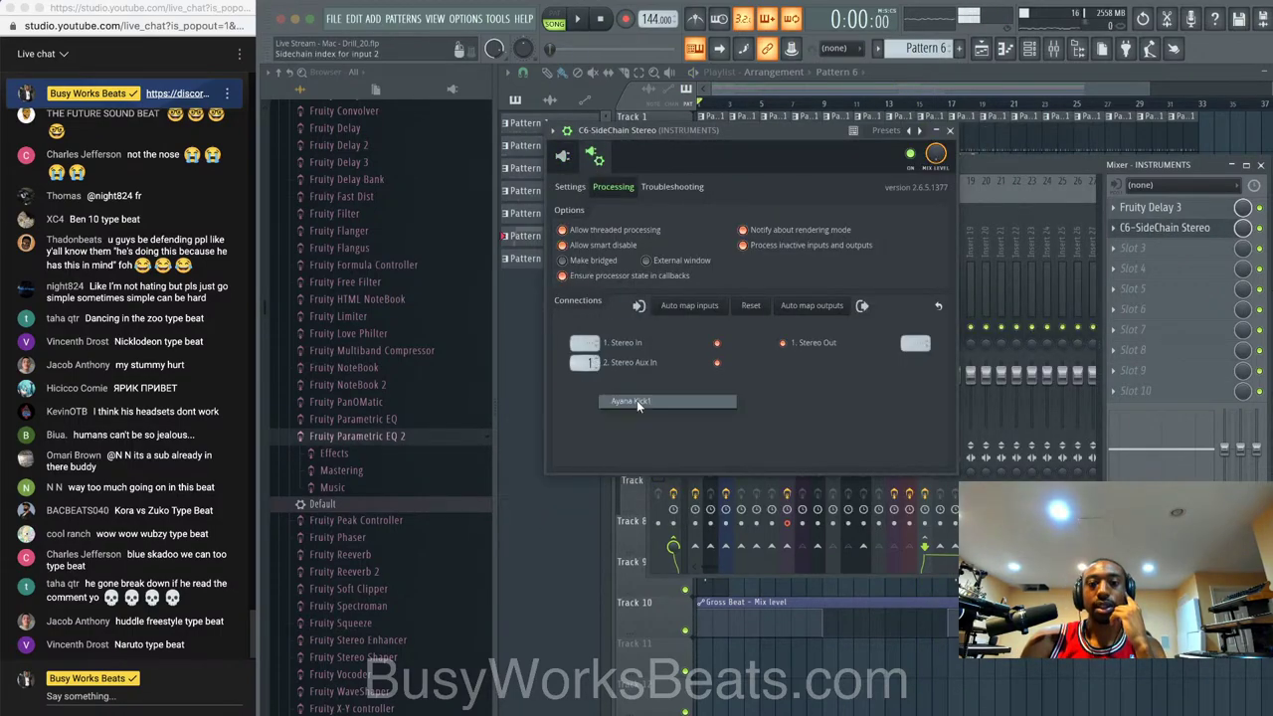
pyautogui.press('space')
pyautogui.click(593, 157)
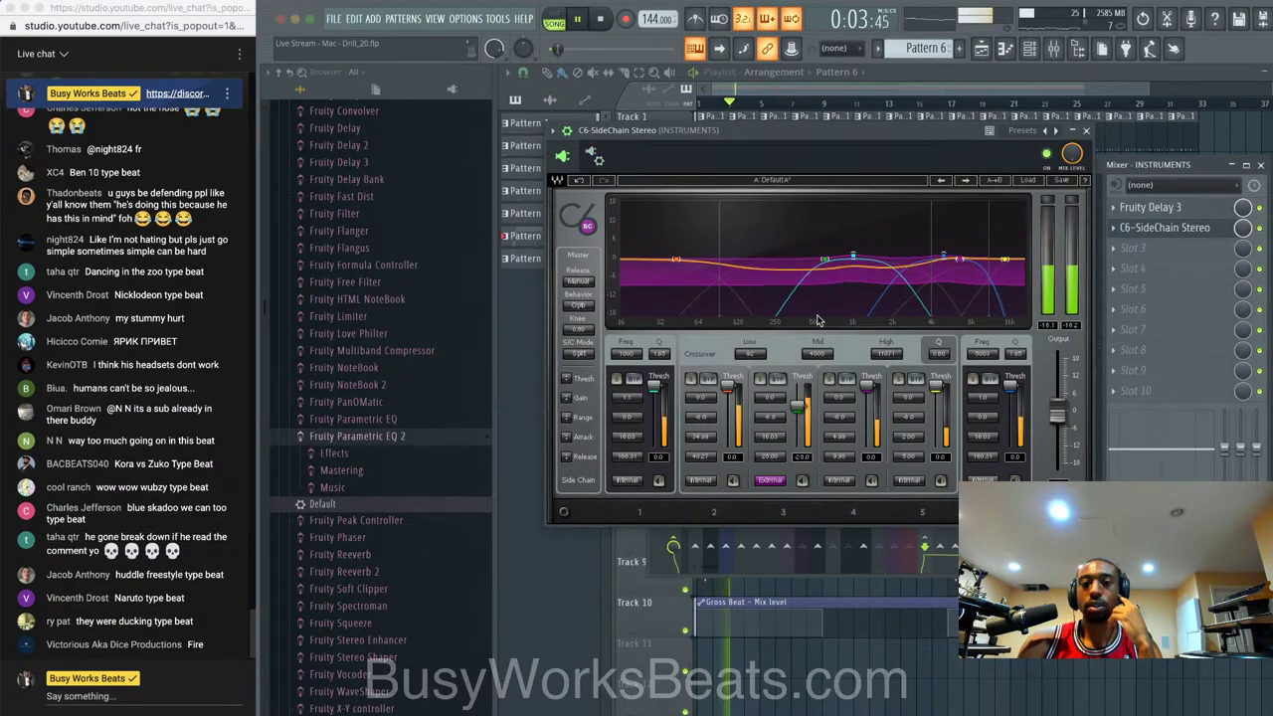
# - Set band 2 of C6-SideChain Stereo to External sidechain instead of band 3 and lower its threshold to about -29
pyautogui.click(773, 484)
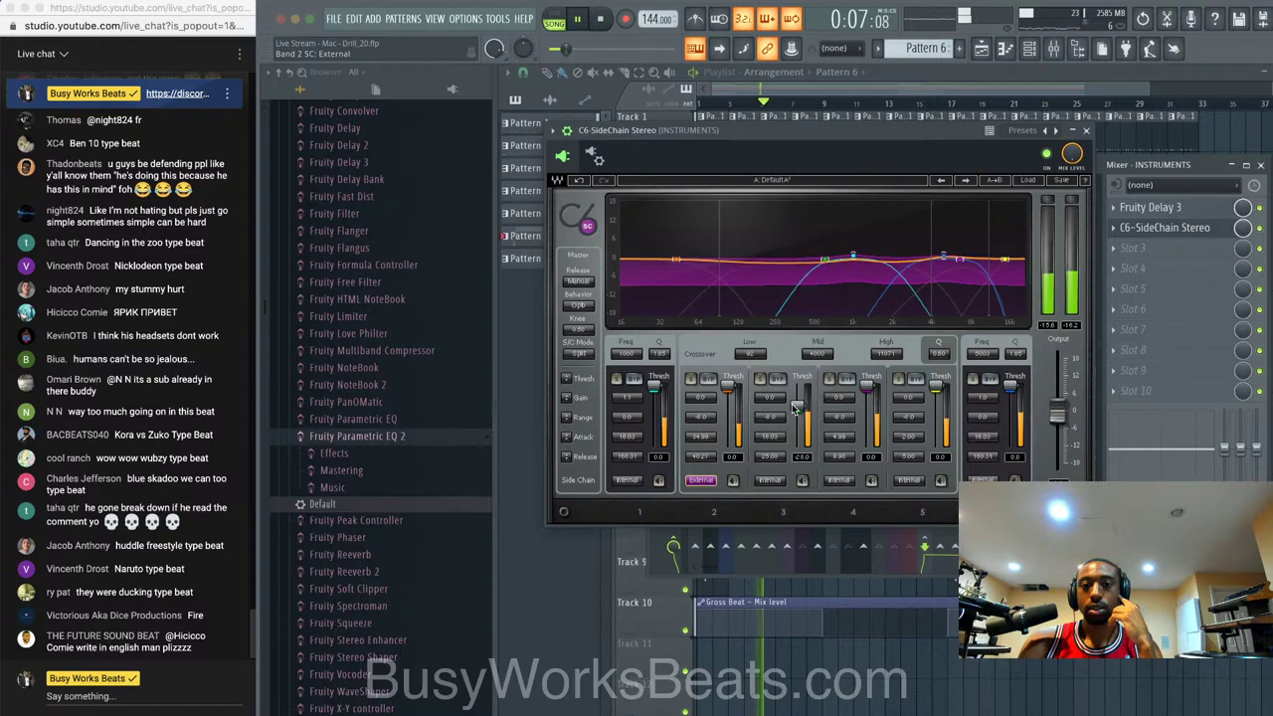
pyautogui.moveTo(731, 388); pyautogui.dragTo(730, 405)
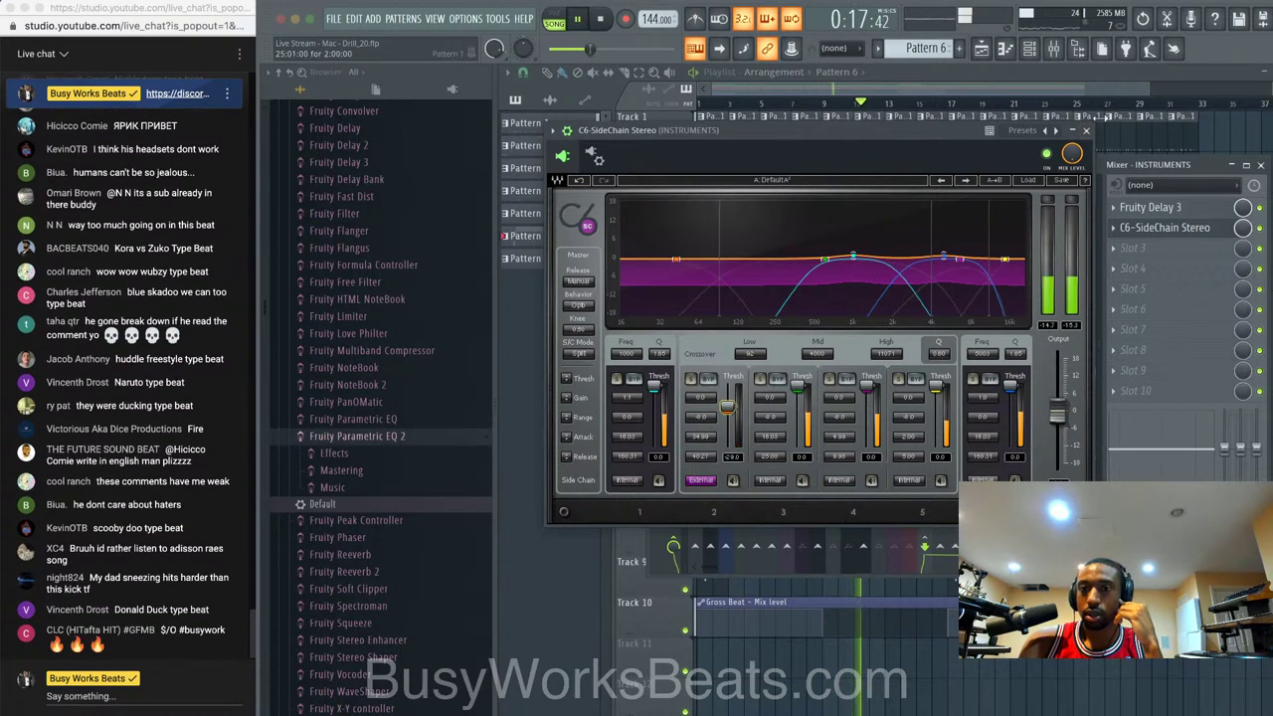
# - Close C6-SideChain Stereo and the mixer, and save the project as the new version Drill_21.flp
pyautogui.click(1086, 131)
pyautogui.click(1261, 165)
pyautogui.press('super+s')
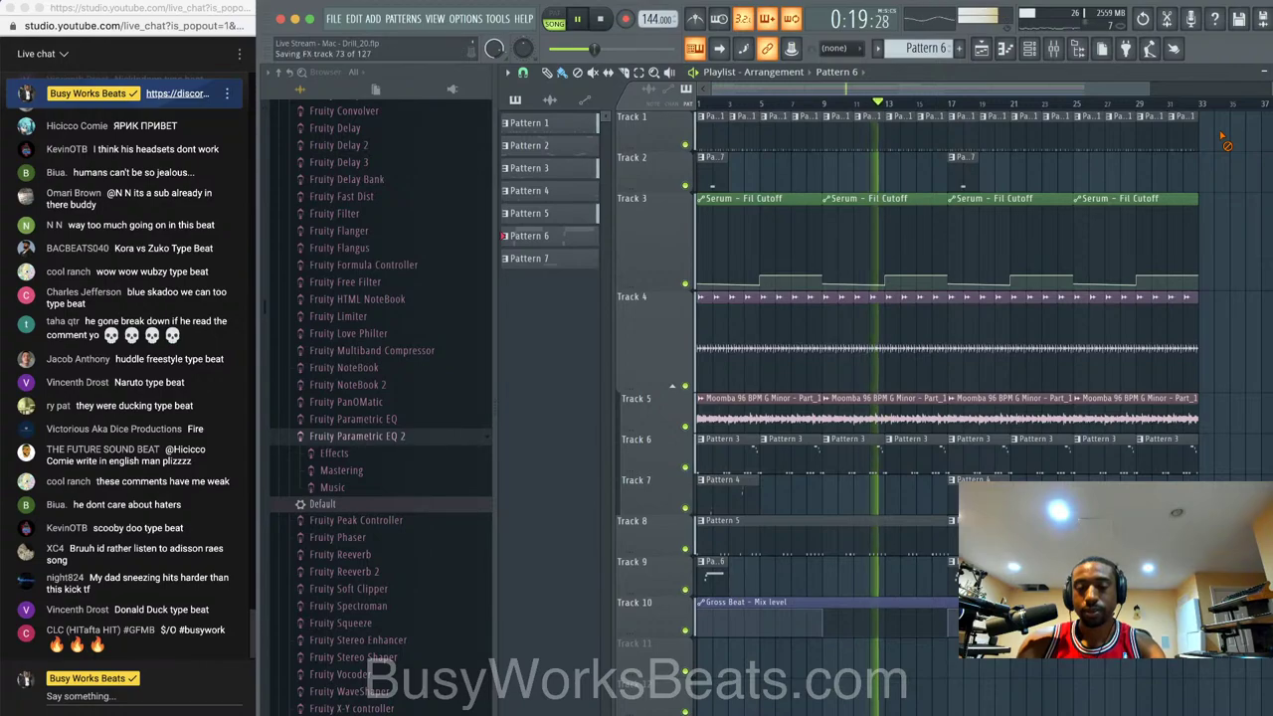
# - Stop playback and delete the four Pattern 3 clips in bars 1 to 16 of Track 6
pyautogui.click(1032, 51)
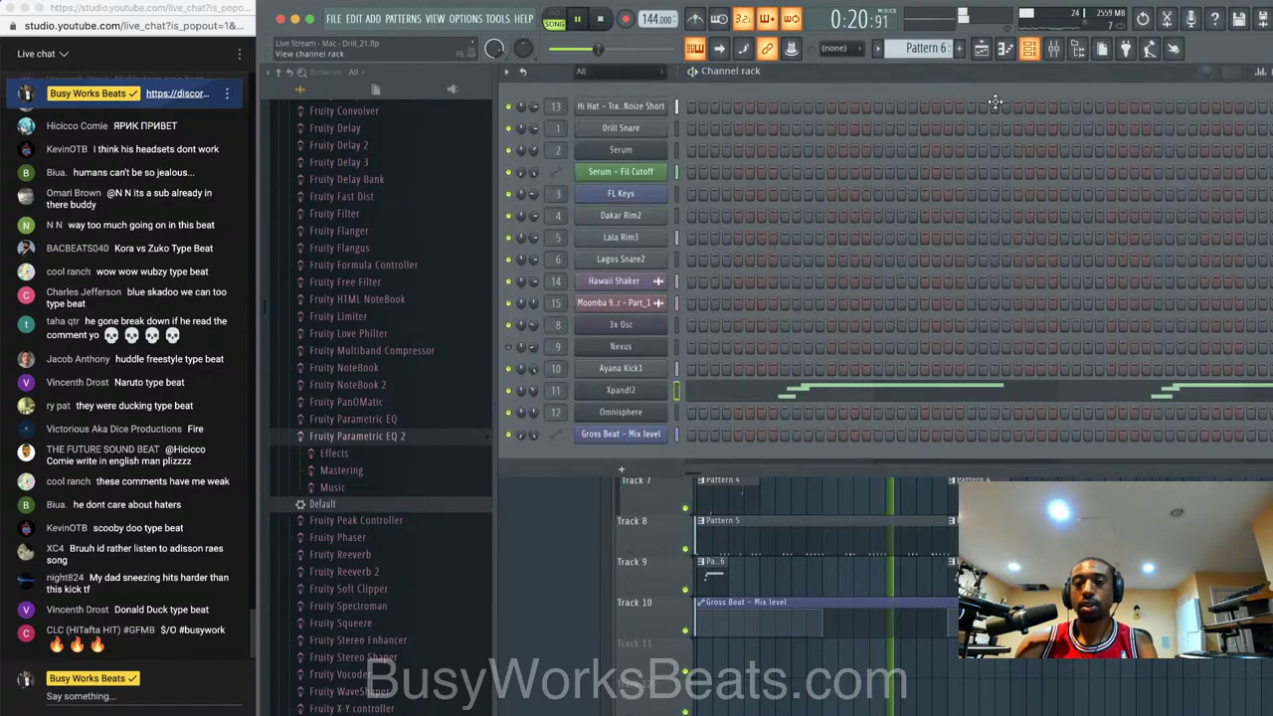
pyautogui.click(948, 575)
pyautogui.press('space')
pyautogui.rightClick(906, 457)
pyautogui.rightClick(838, 468)
pyautogui.rightClick(786, 465)
pyautogui.rightClick(739, 460)
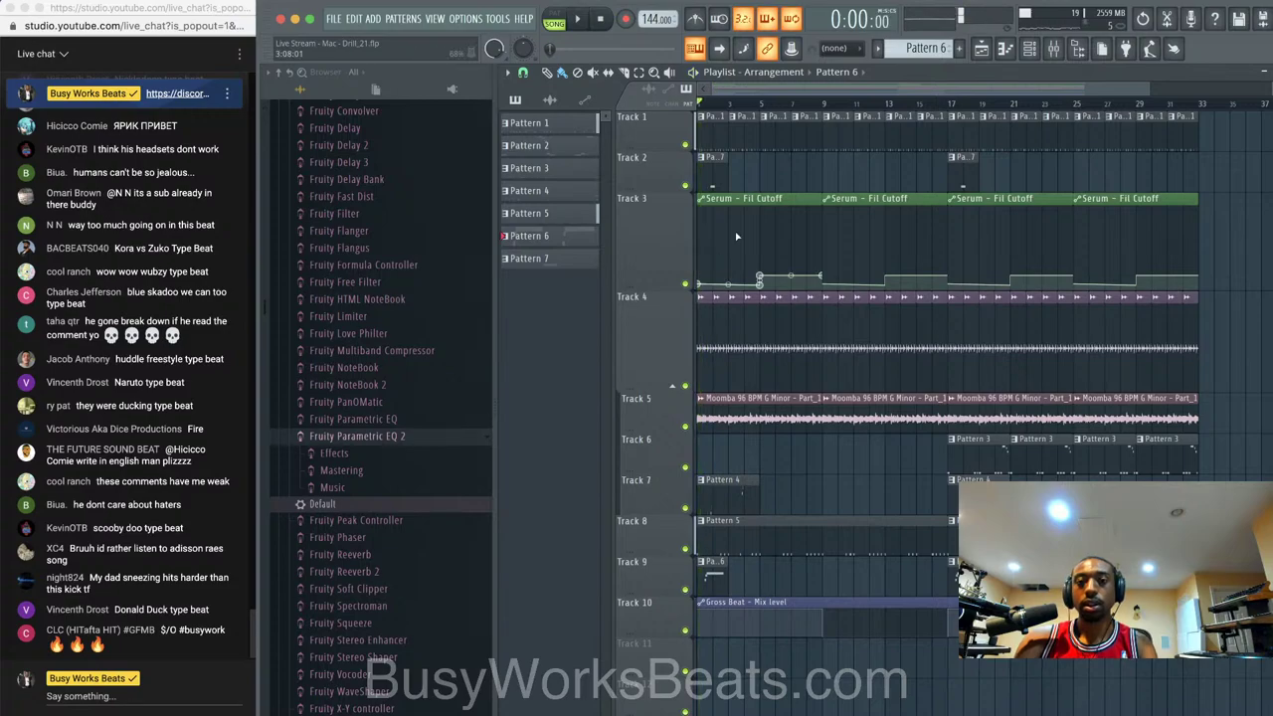
# - Solo Track 8 briefly to audition it, and trim the start of its first Pattern 5 clip to bar 9
pyautogui.rightClick(686, 550)
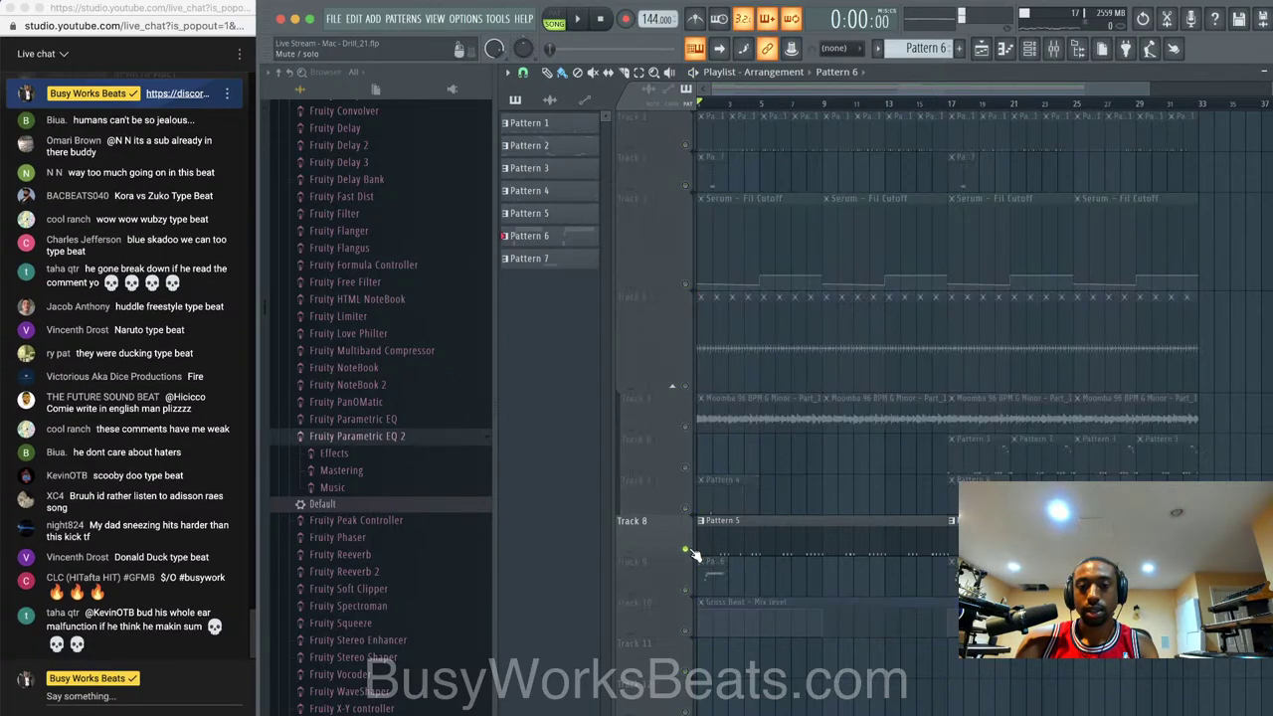
pyautogui.press('space')
pyautogui.rightClick(687, 549)
pyautogui.moveTo(700, 550); pyautogui.dragTo(826, 542)
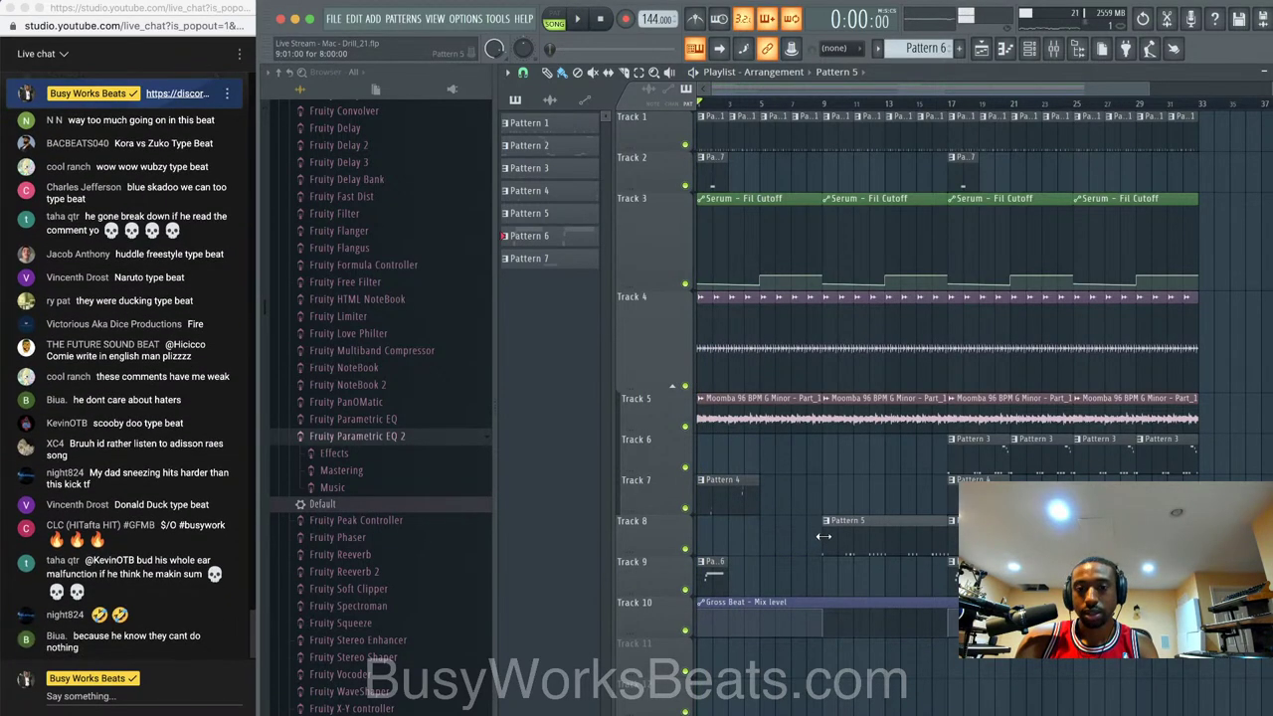
# - Play the arrangement from the start and review the effects on mixer track Insert 20
pyautogui.press('space')
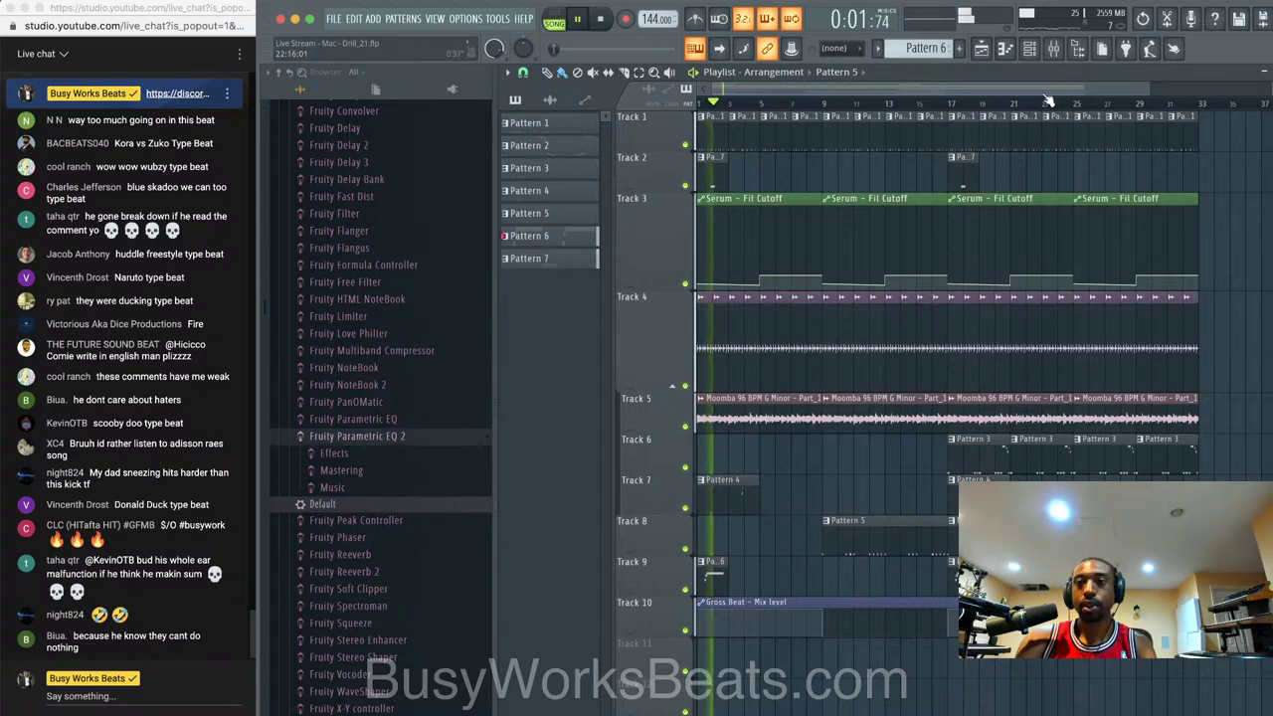
pyautogui.press('F9')
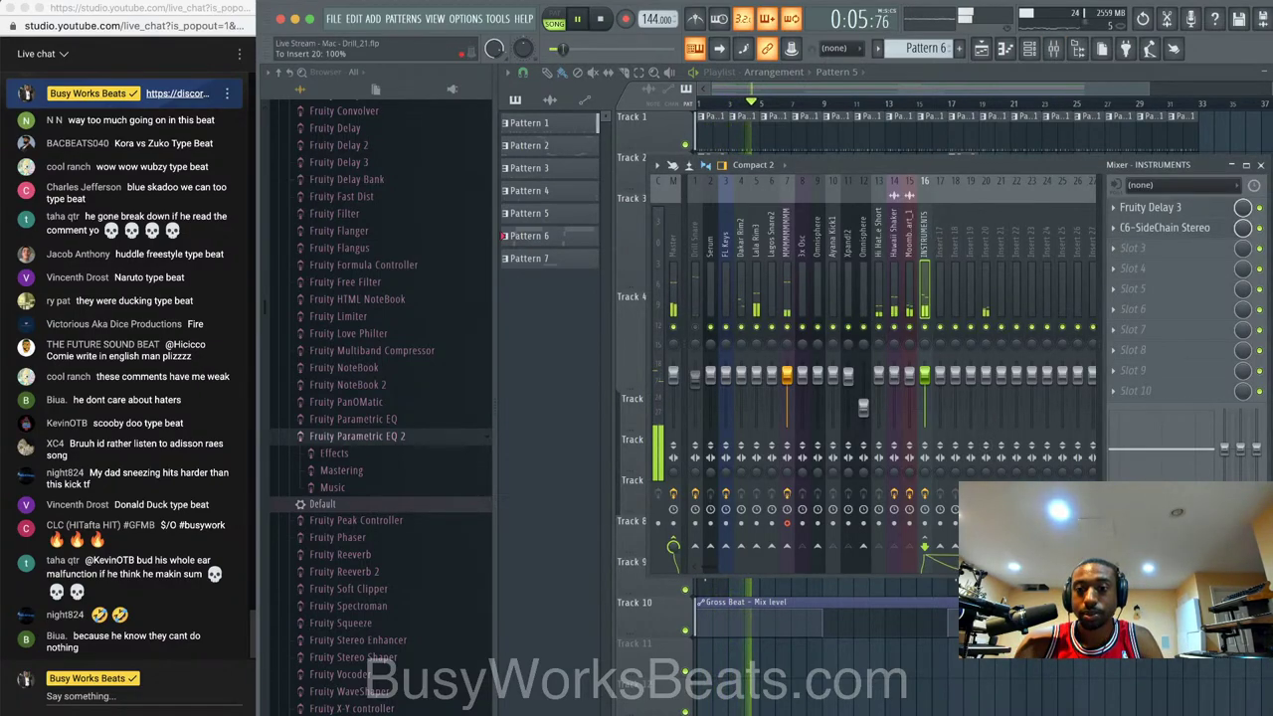
pyautogui.click(986, 283)
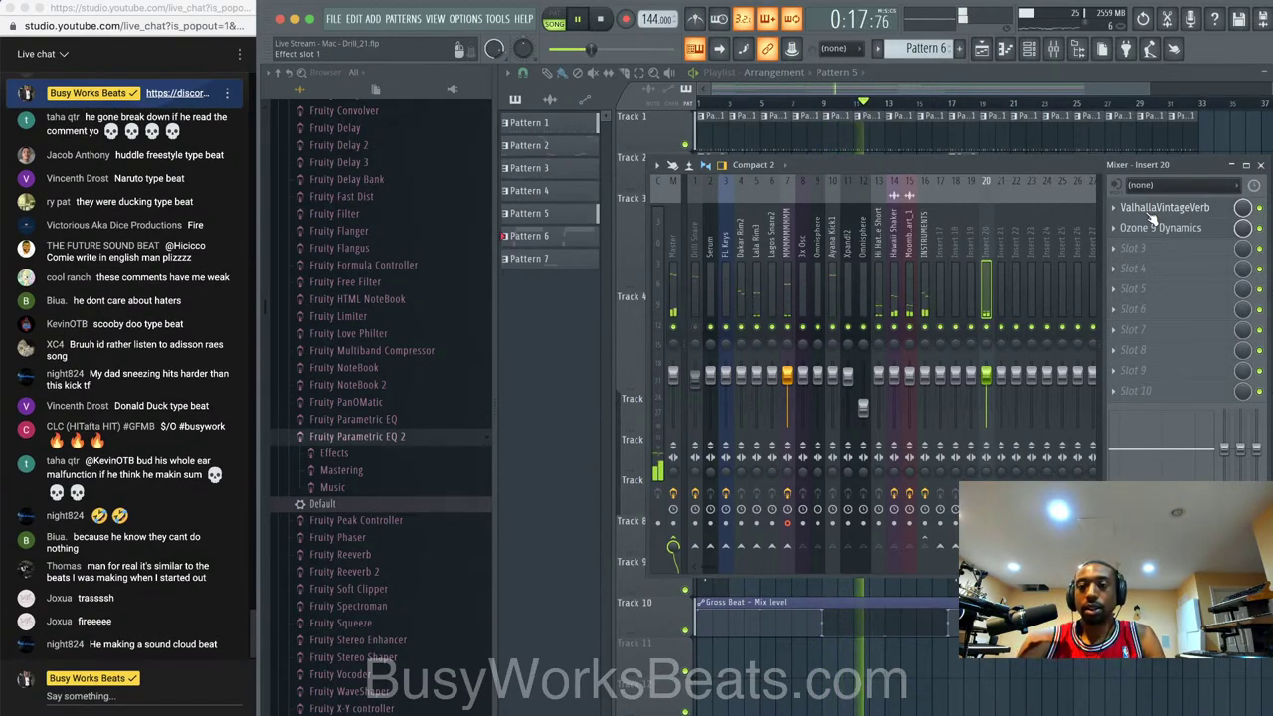
pyautogui.press('space')
# - Insert UAD Lexicon 224 in the third effect slot of Insert 20 and move its window over the mixer
pyautogui.click(1115, 250)
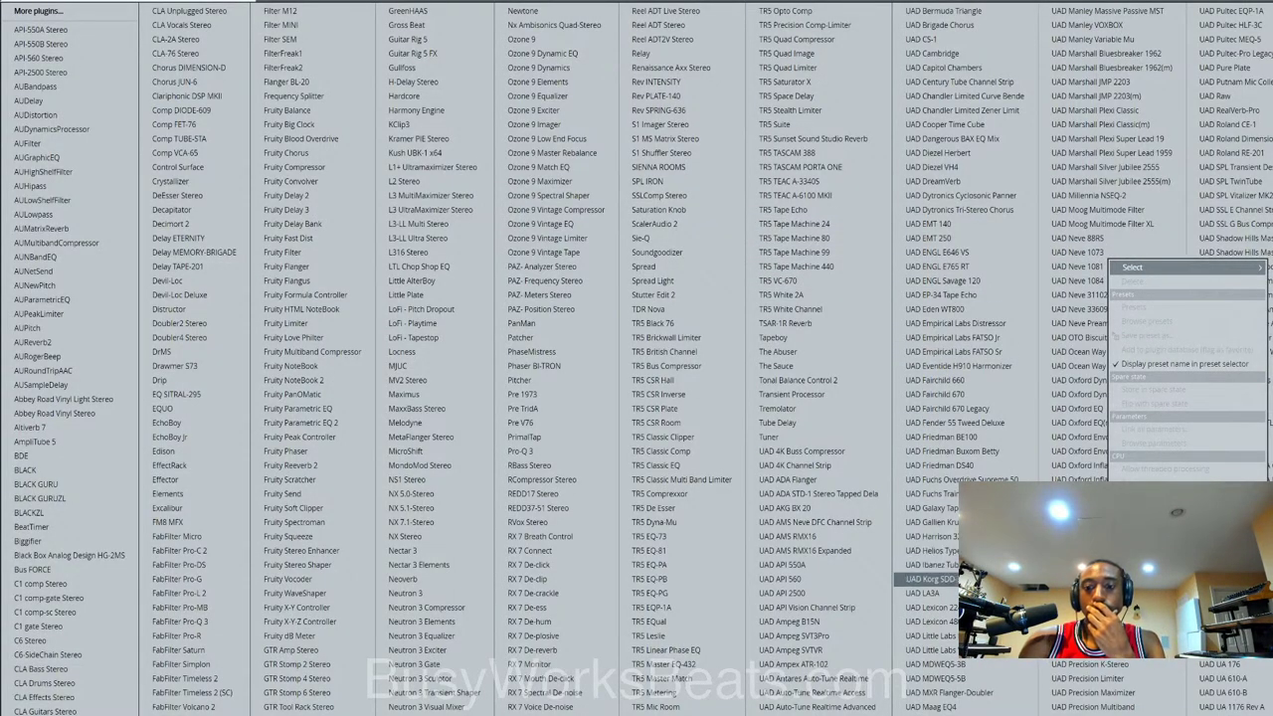
pyautogui.click(935, 580)
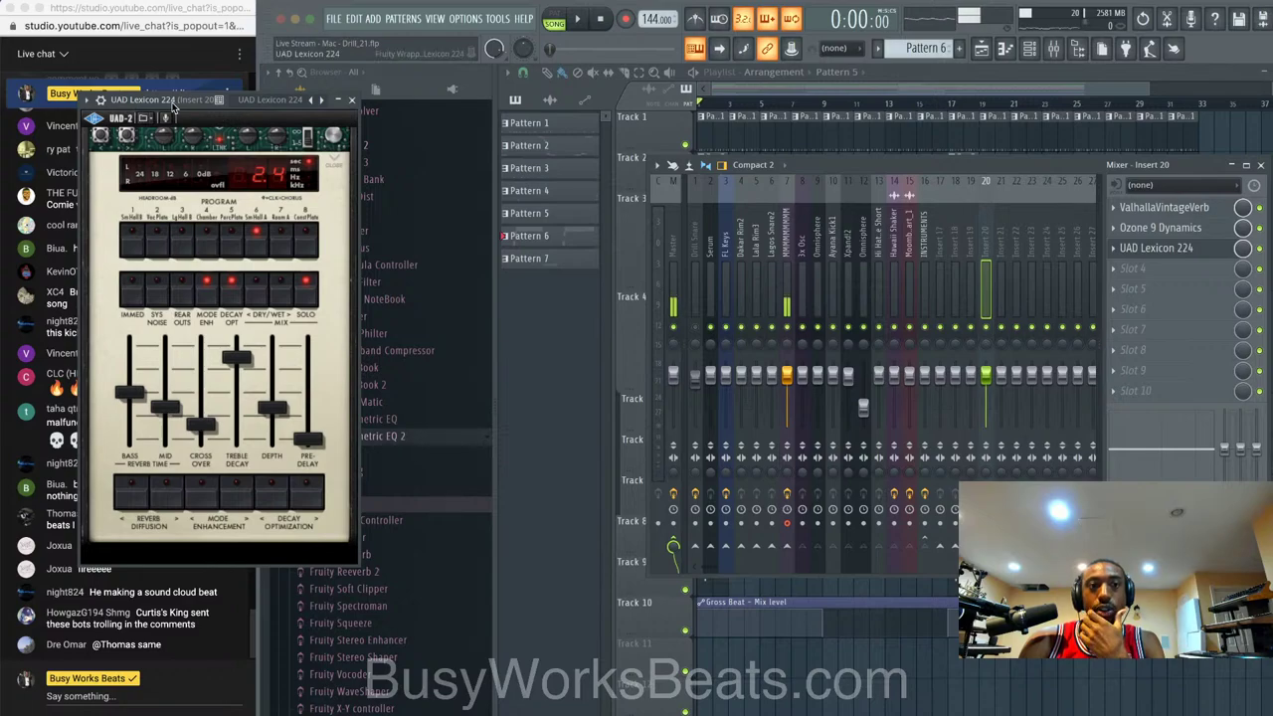
pyautogui.moveTo(171, 108); pyautogui.dragTo(703, 211)
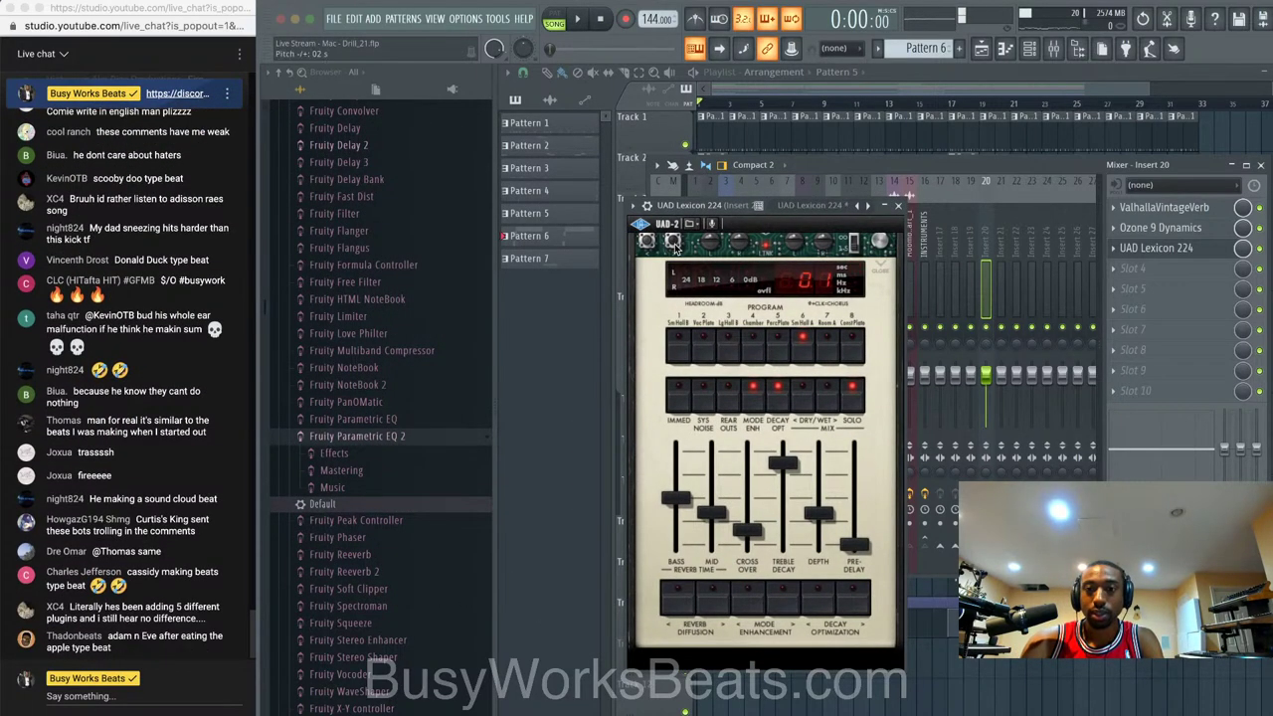
# - Set the pitch control of UAD Lexicon 224 to 12 and bypass ValhallaVintageVerb on Insert 20
pyautogui.scroll(3, 675, 247)
pyautogui.scroll(3, 674, 246)
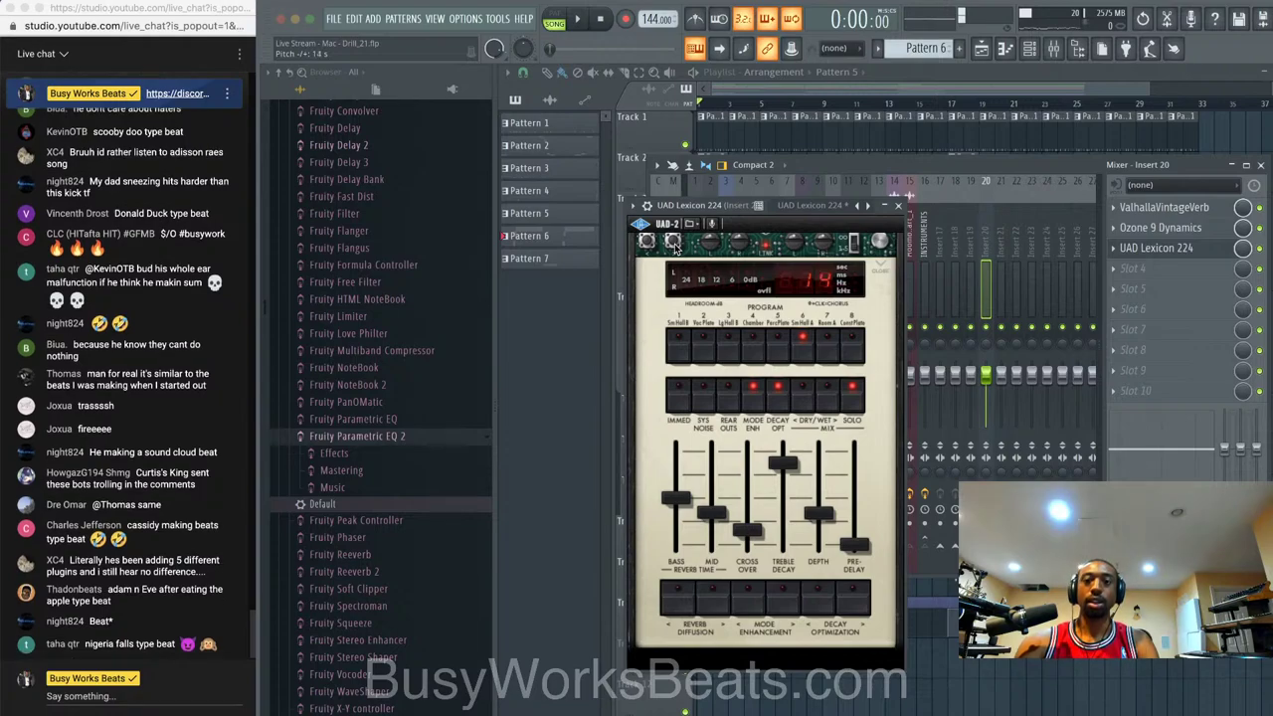
pyautogui.scroll(-3, 654, 251)
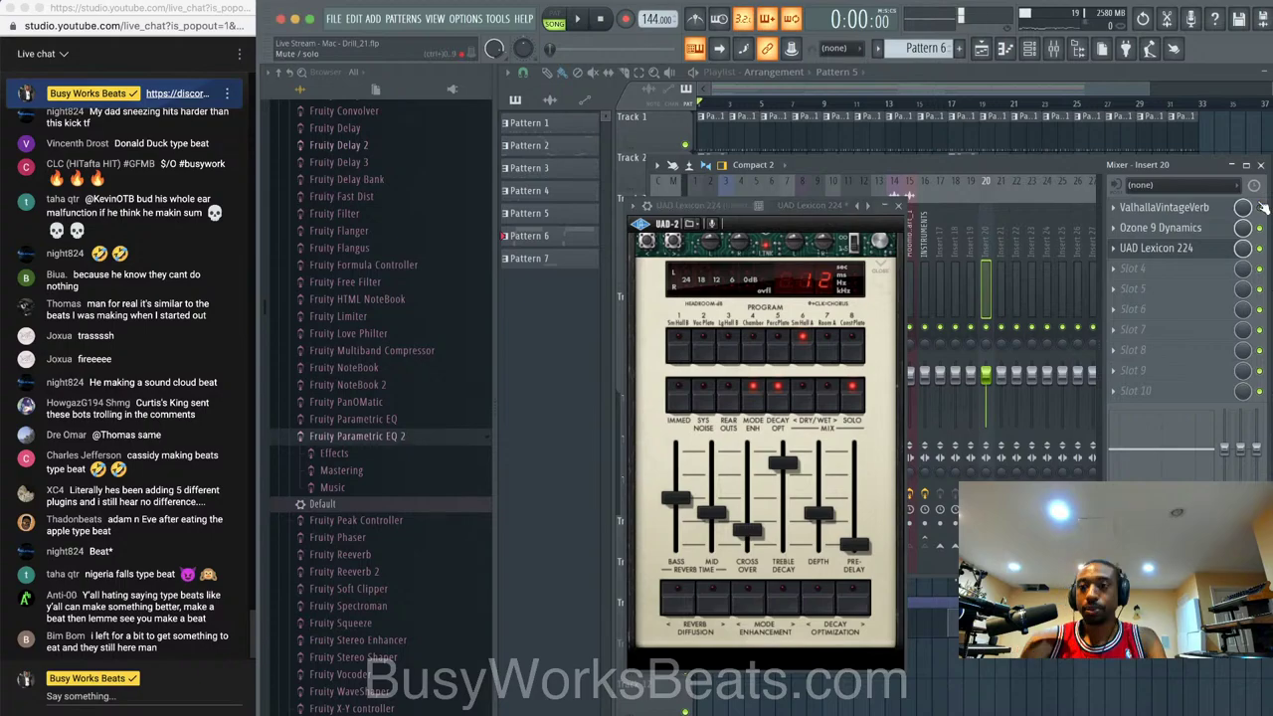
# - During playback, set the Lexicon 224 mid reverb time to 16.0 s, raise its depth, and set predelay to 40 ms
pyautogui.press('space')
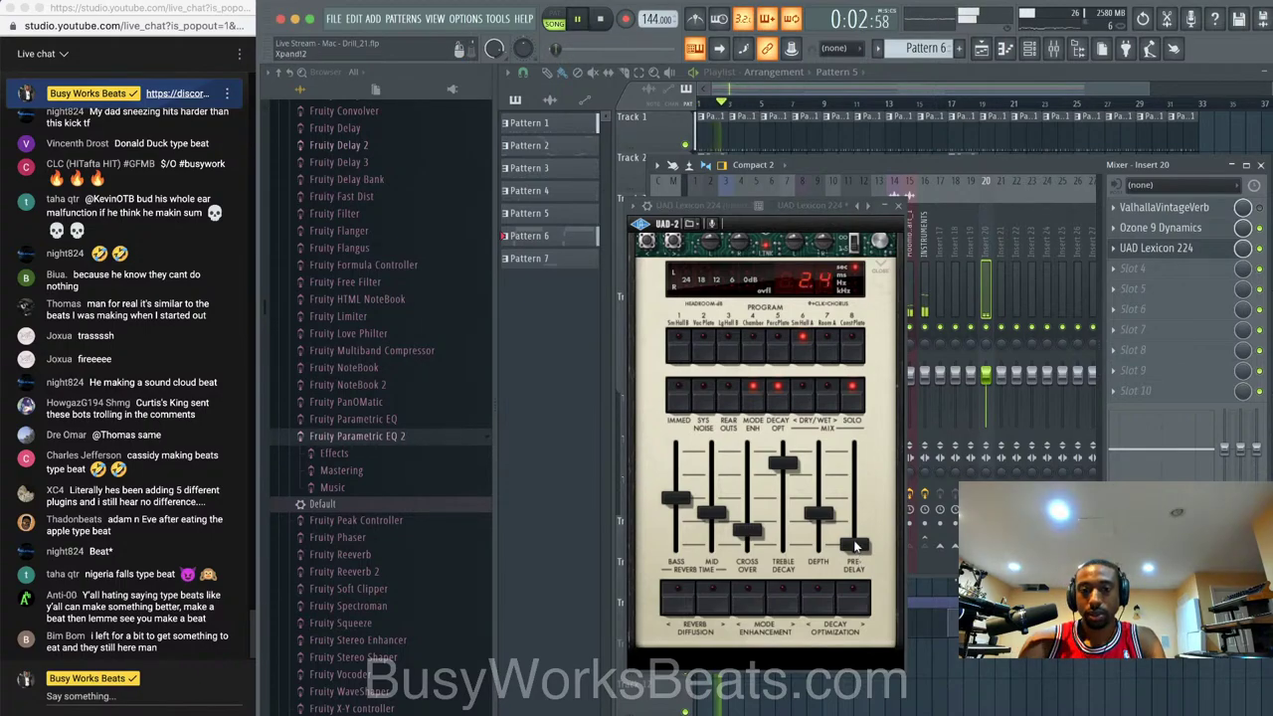
pyautogui.moveTo(725, 518); pyautogui.dragTo(724, 462)
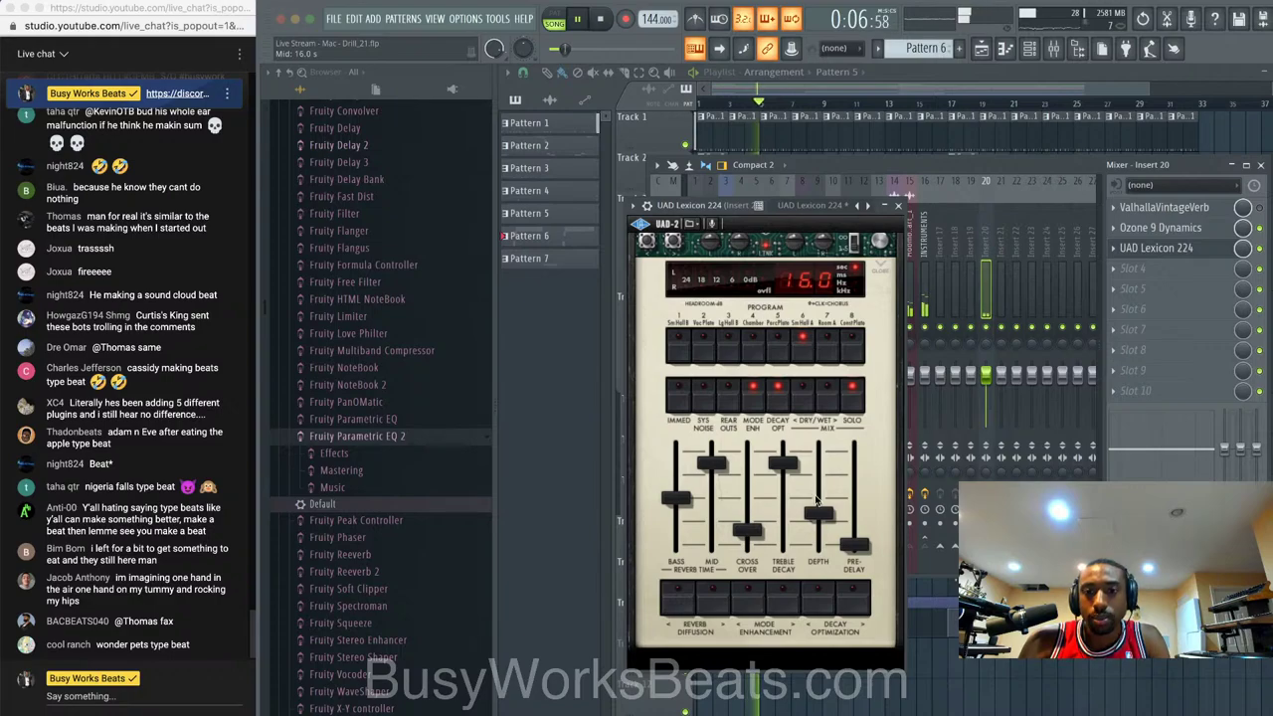
pyautogui.moveTo(815, 500); pyautogui.dragTo(822, 476)
pyautogui.moveTo(860, 557); pyautogui.dragTo(861, 539)
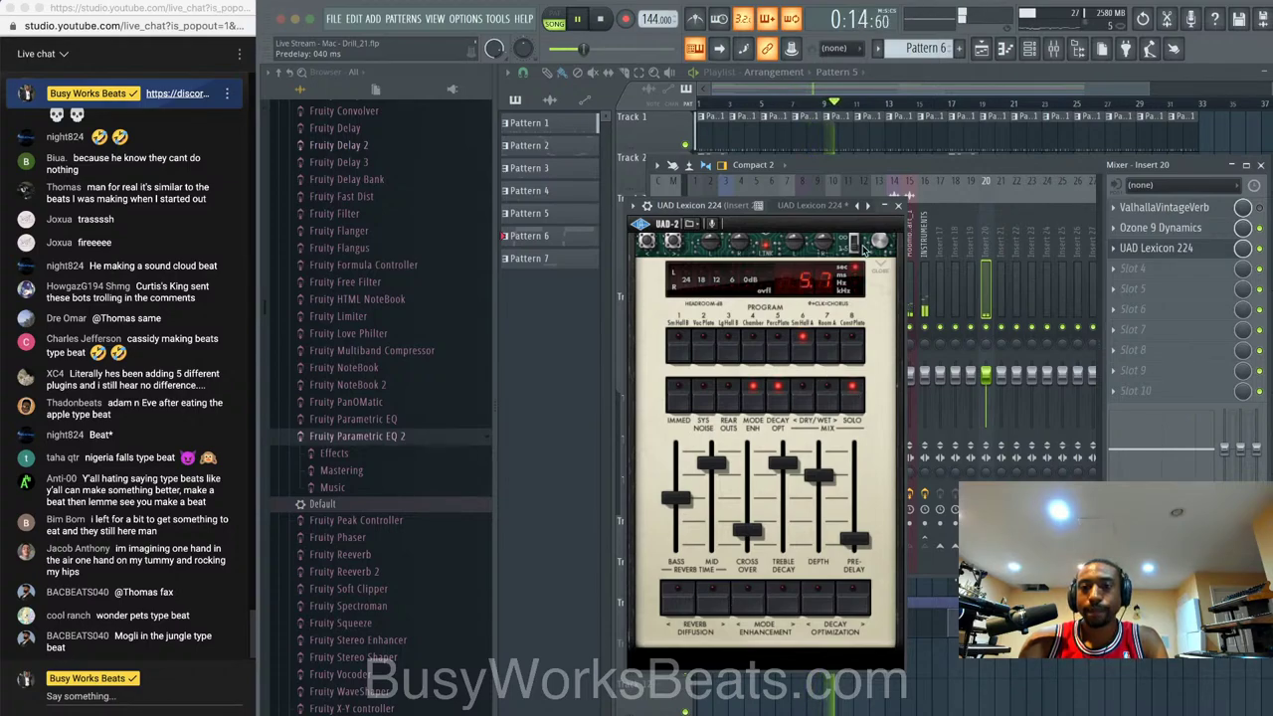
pyautogui.click(898, 206)
# - Raise the volume of Insert 20 to 125% and compare its sound with UAD Lexicon 224 and ValhallaVintageVerb
pyautogui.press('space')
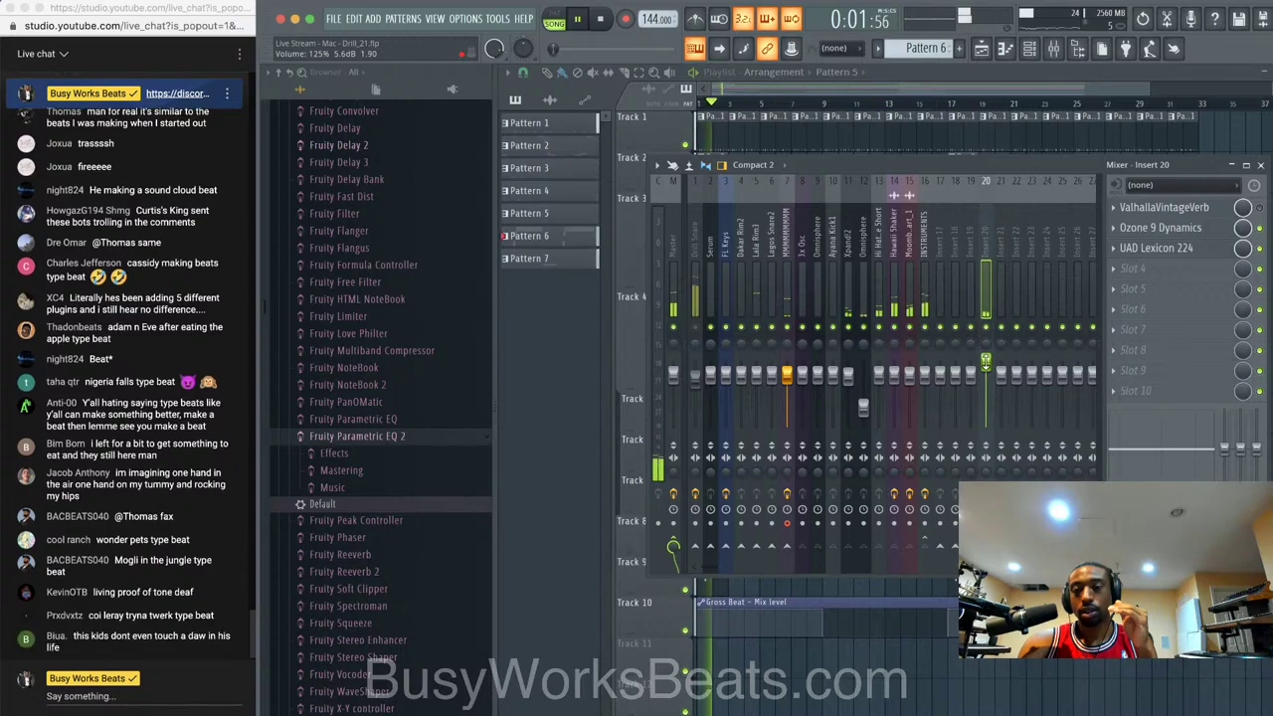
pyautogui.press('space')
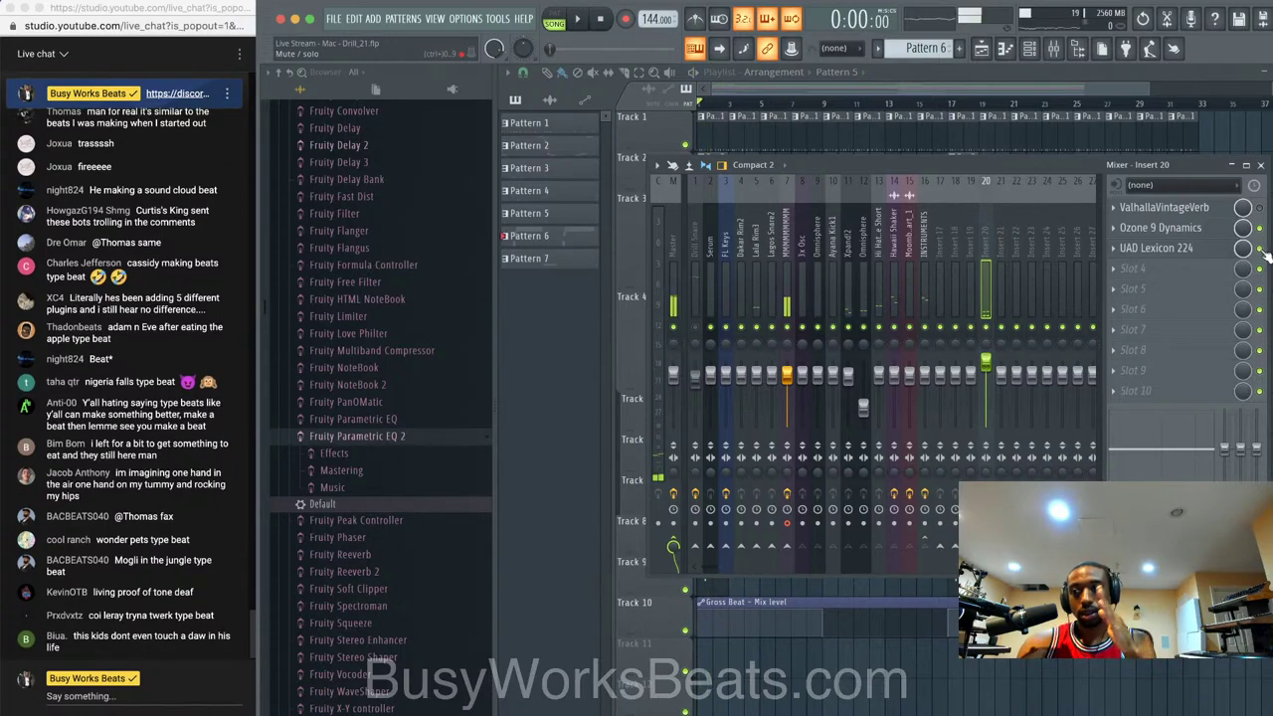
pyautogui.press('space')
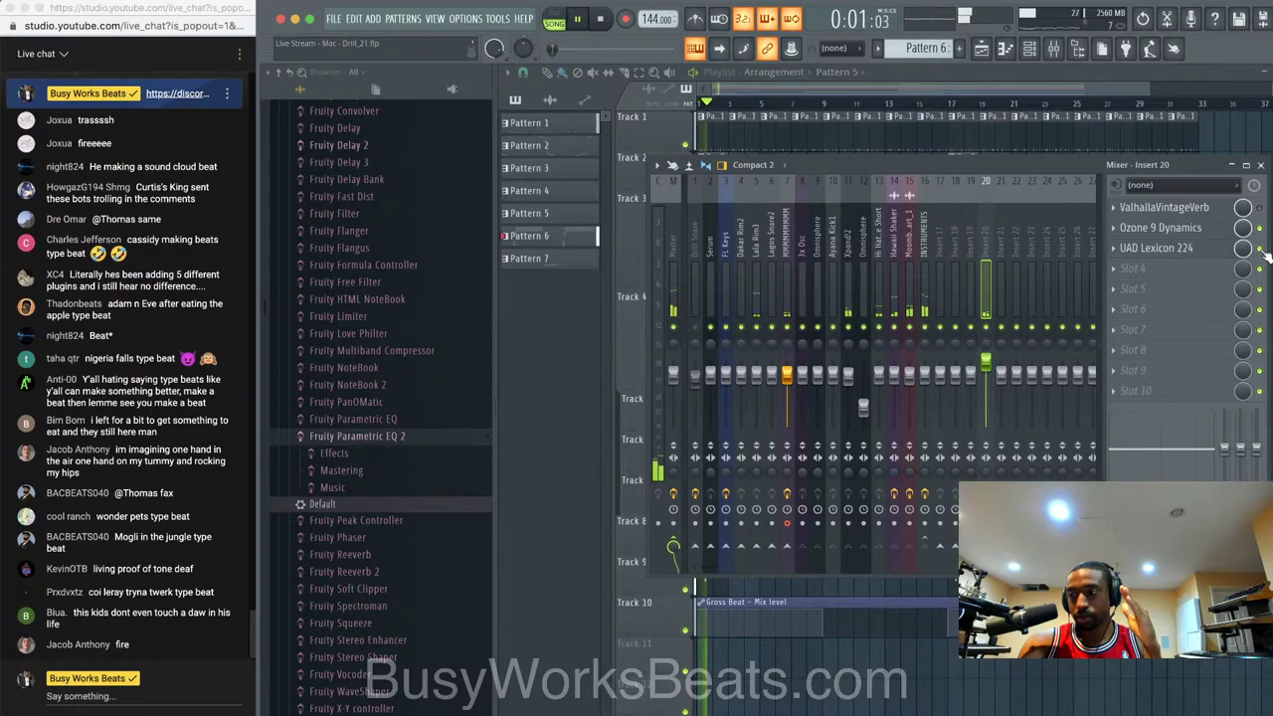
pyautogui.press('space')
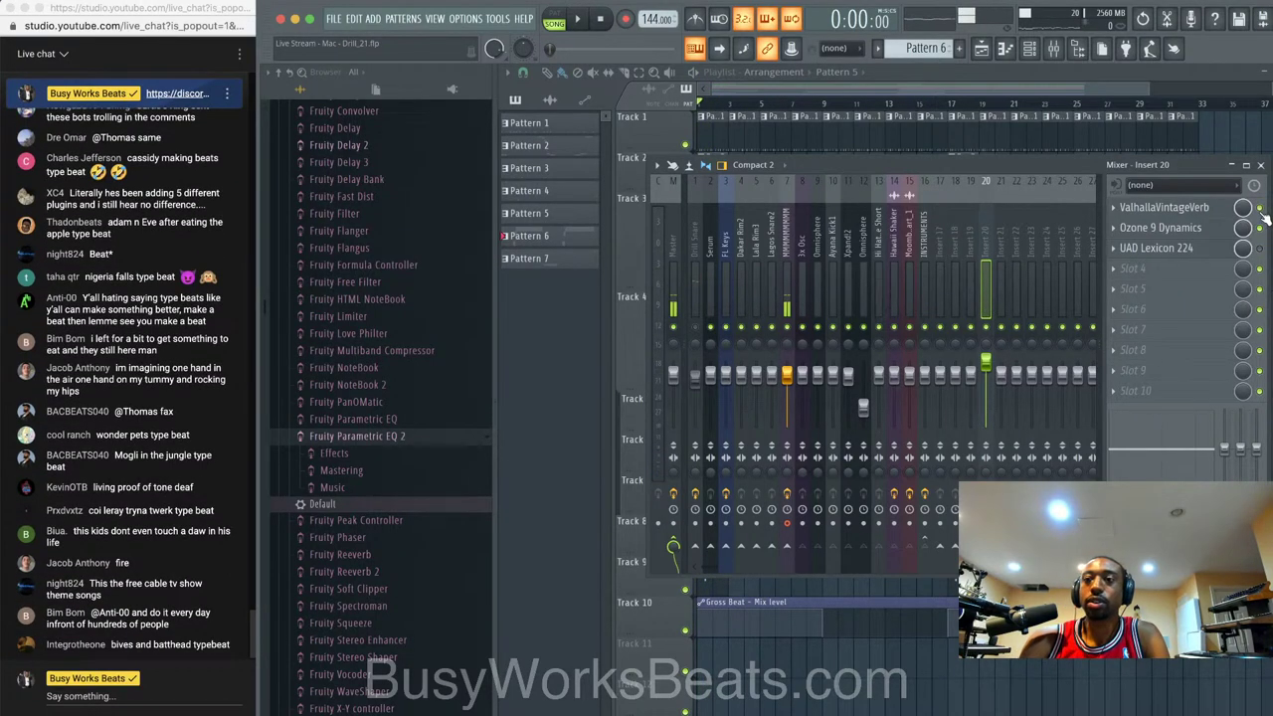
# - Delete UAD Lexicon 224 from the third effect slot of Insert 20
pyautogui.rightClick(1134, 247)
pyautogui.click(1135, 286)
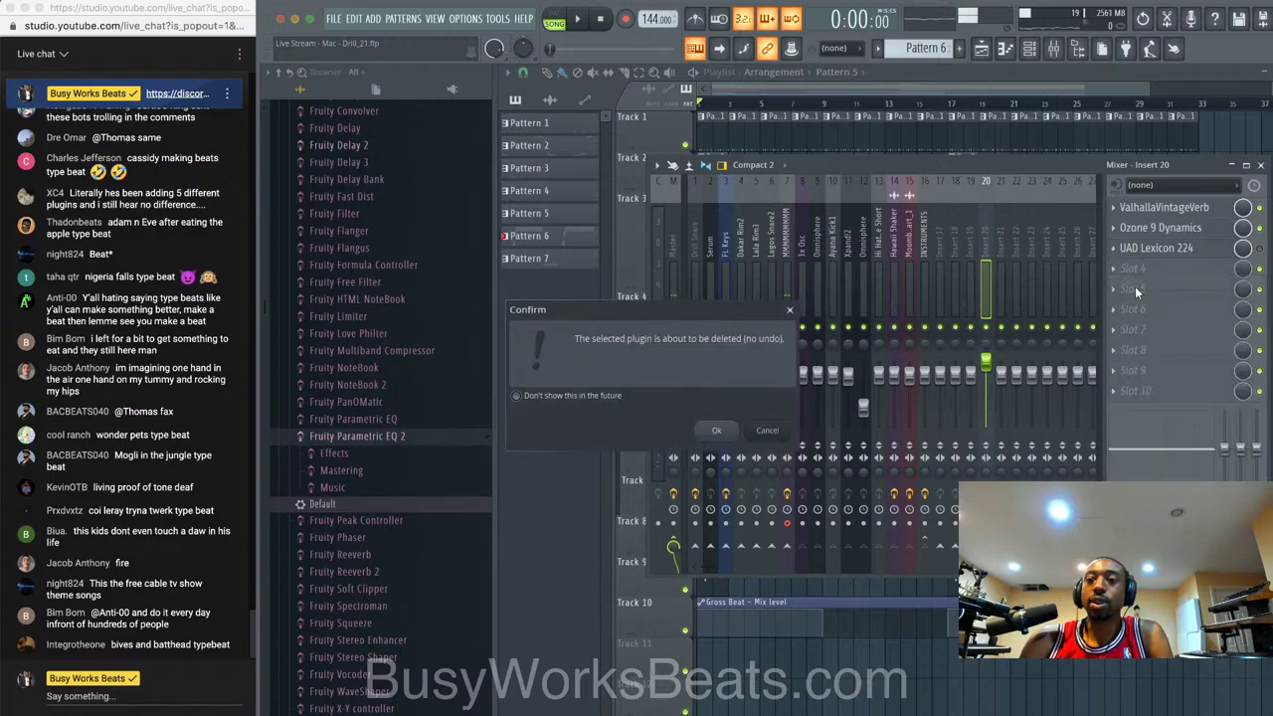
pyautogui.click(717, 431)
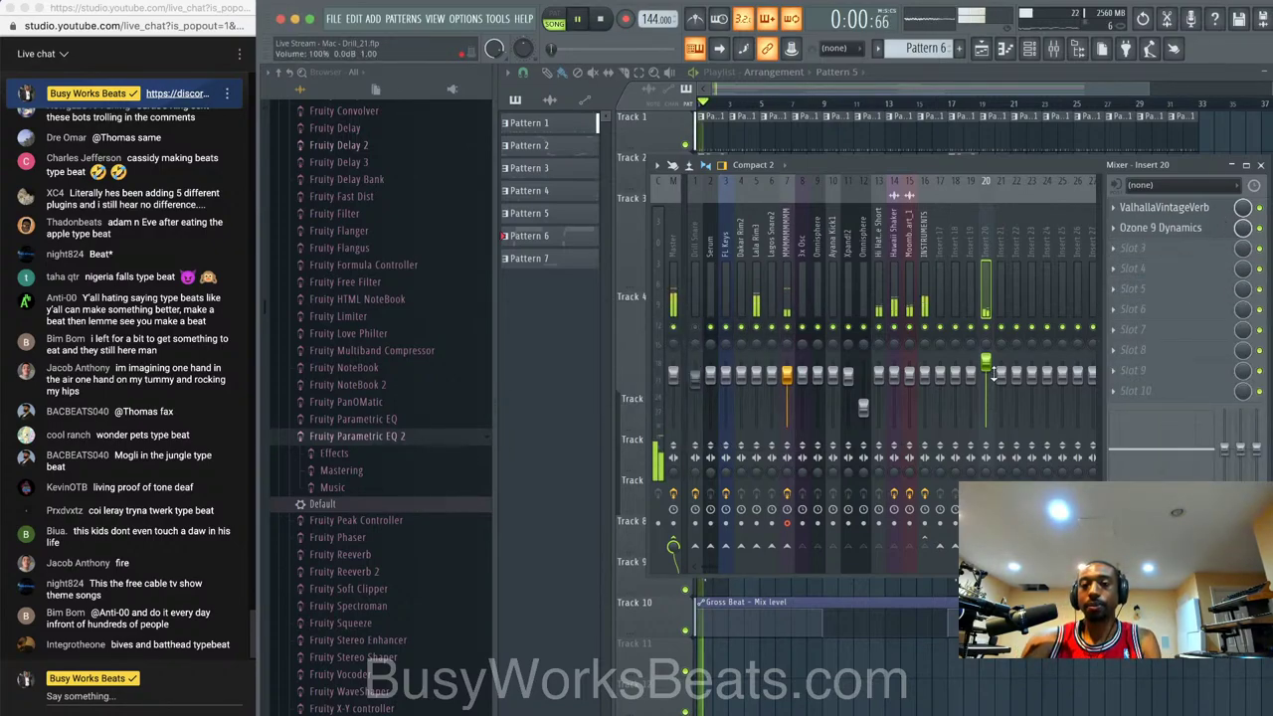
# - Return to the playlist during playback and save the project as the new version Drill_22.flp
pyautogui.click(971, 694)
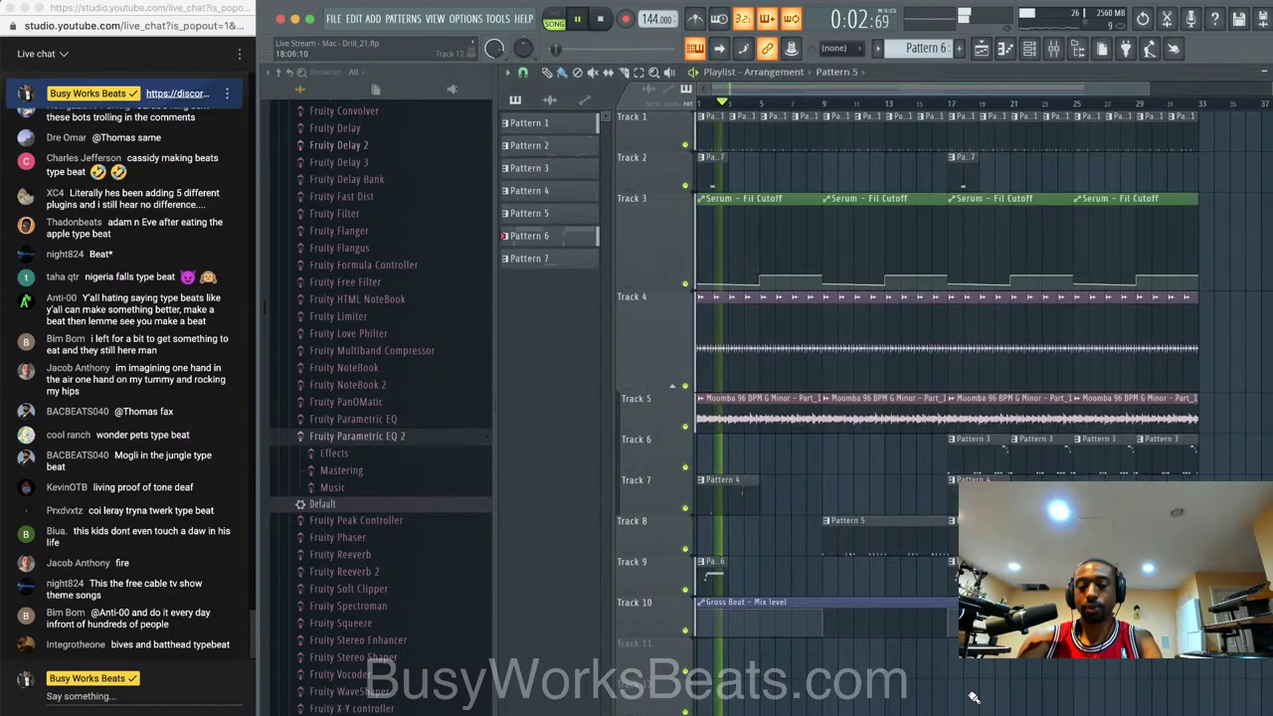
pyautogui.press('super+n')
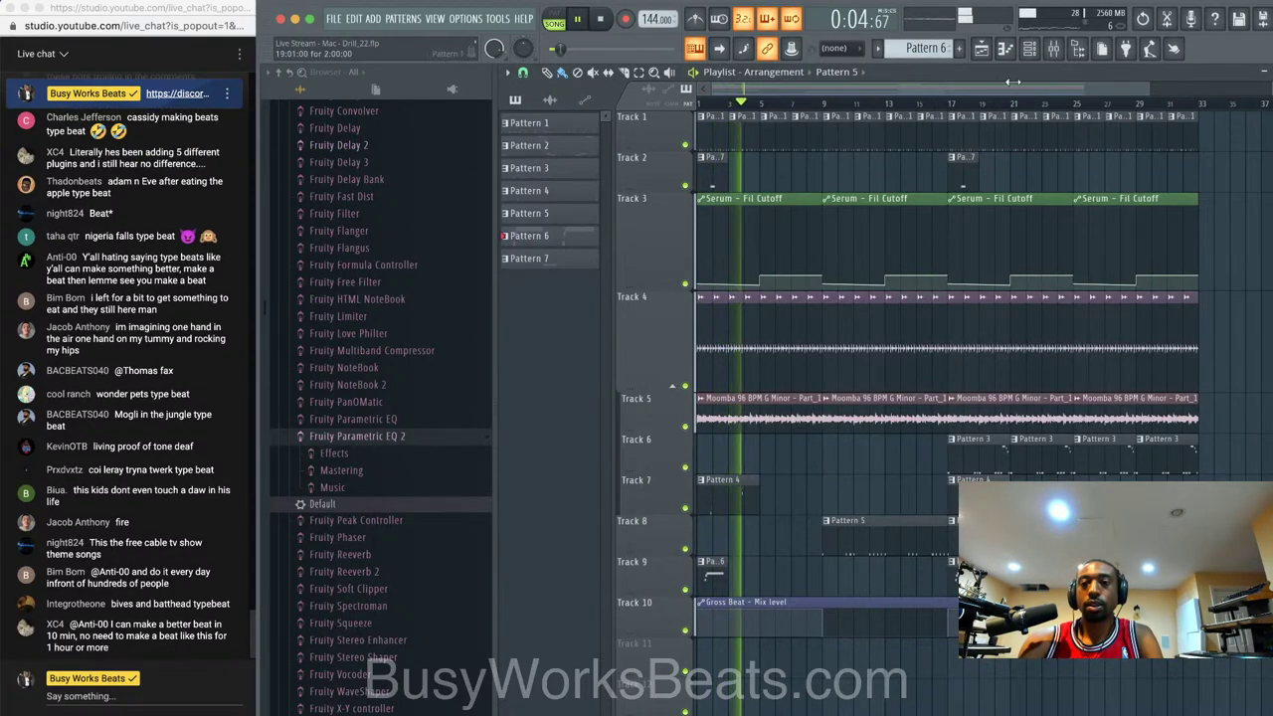
# - Check the INSTRUMENTS track and its effects in the mixer during playback, and return to the playlist
pyautogui.click(1053, 50)
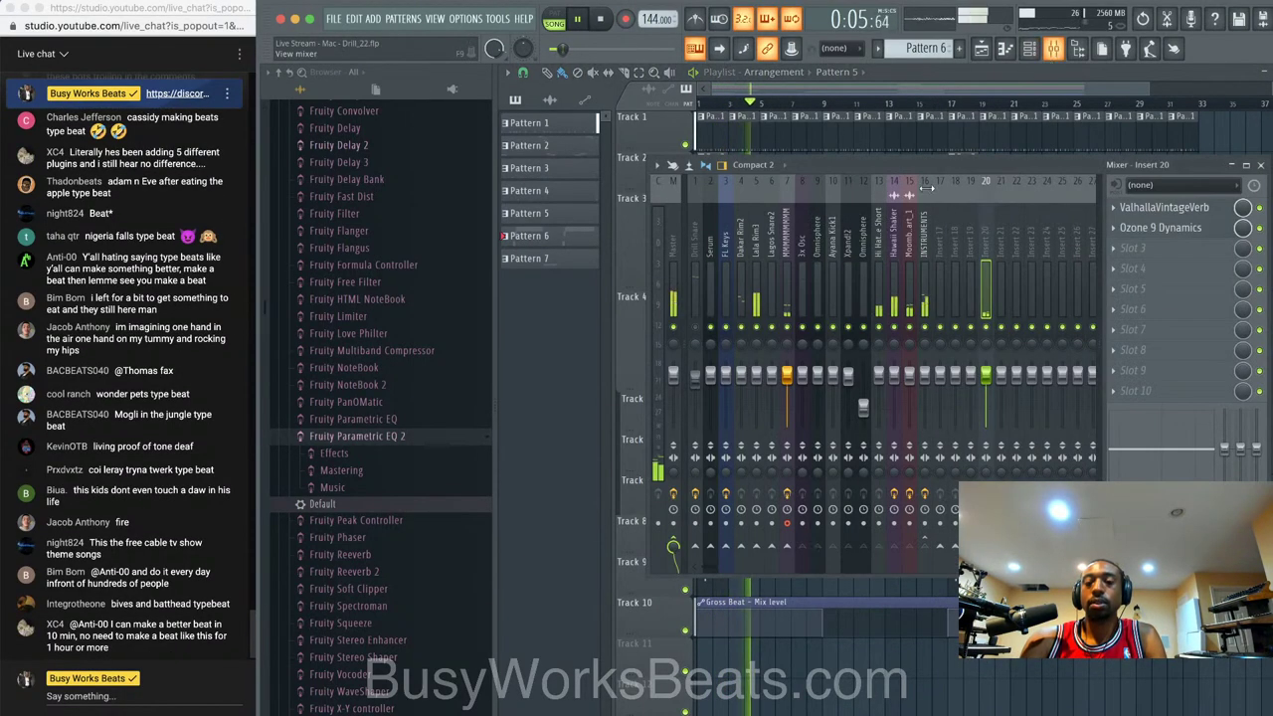
pyautogui.click(922, 257)
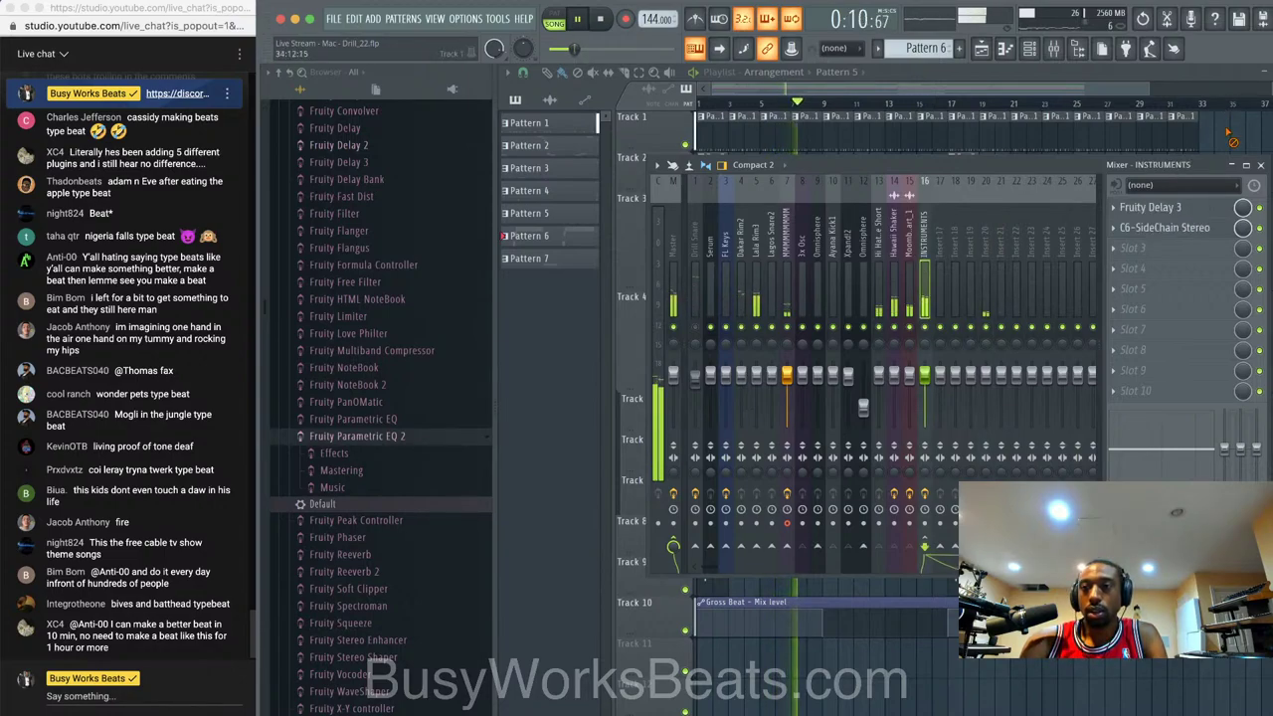
pyautogui.click(1053, 50)
pyautogui.click(1054, 52)
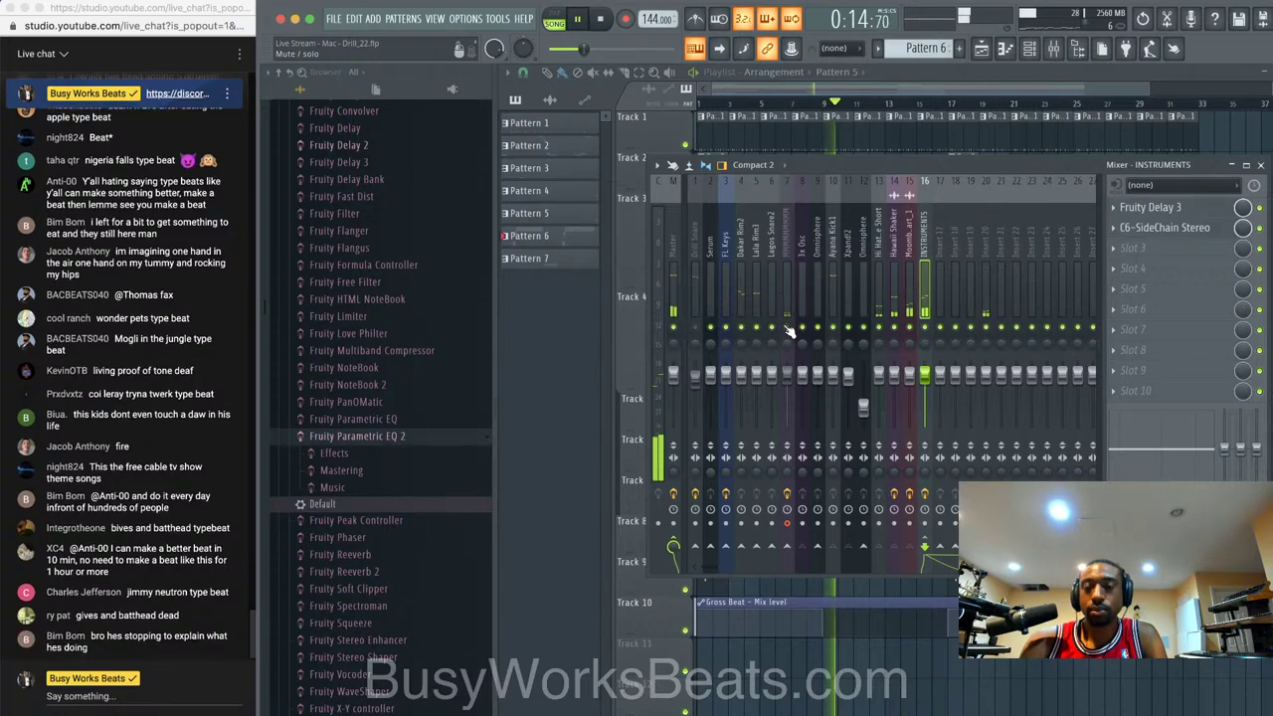
pyautogui.press('F9')
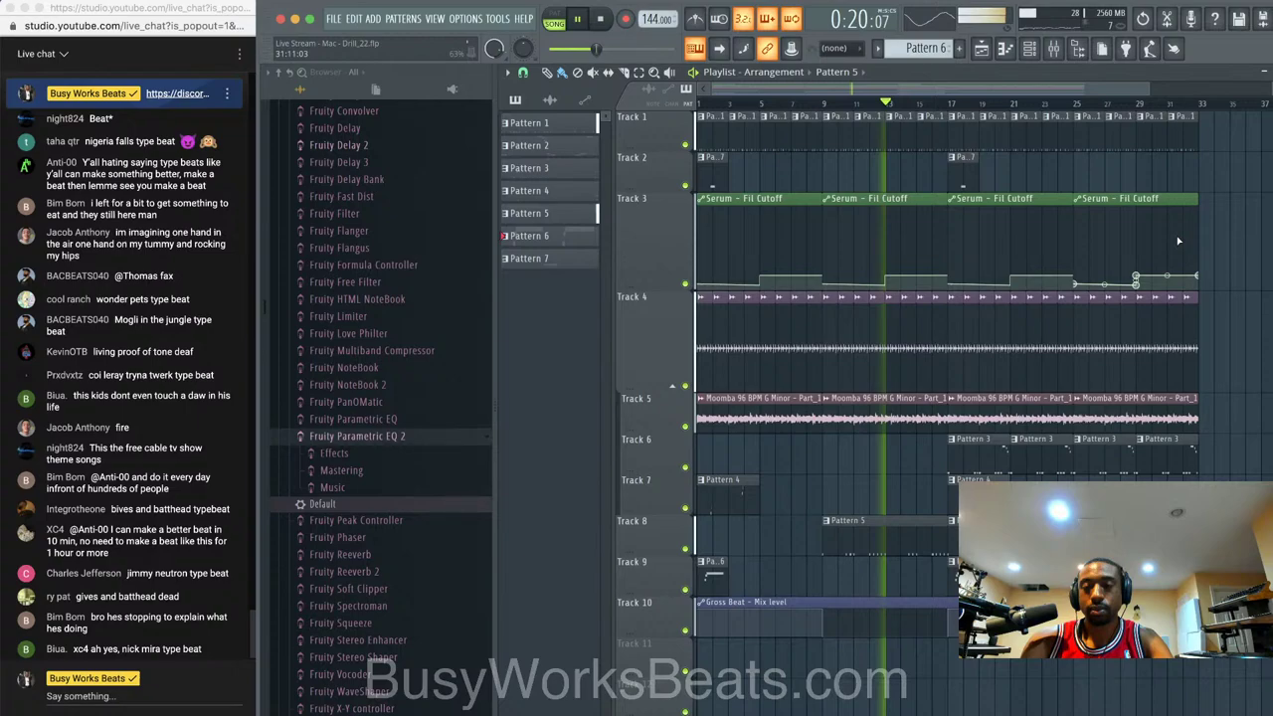
# - Add Ozone 9 Dynamic EQ to the Ayana Kick1 mixer track and cut band 3 by about 1.2 dB at 460 Hz
pyautogui.press('F9')
pyautogui.click(834, 268)
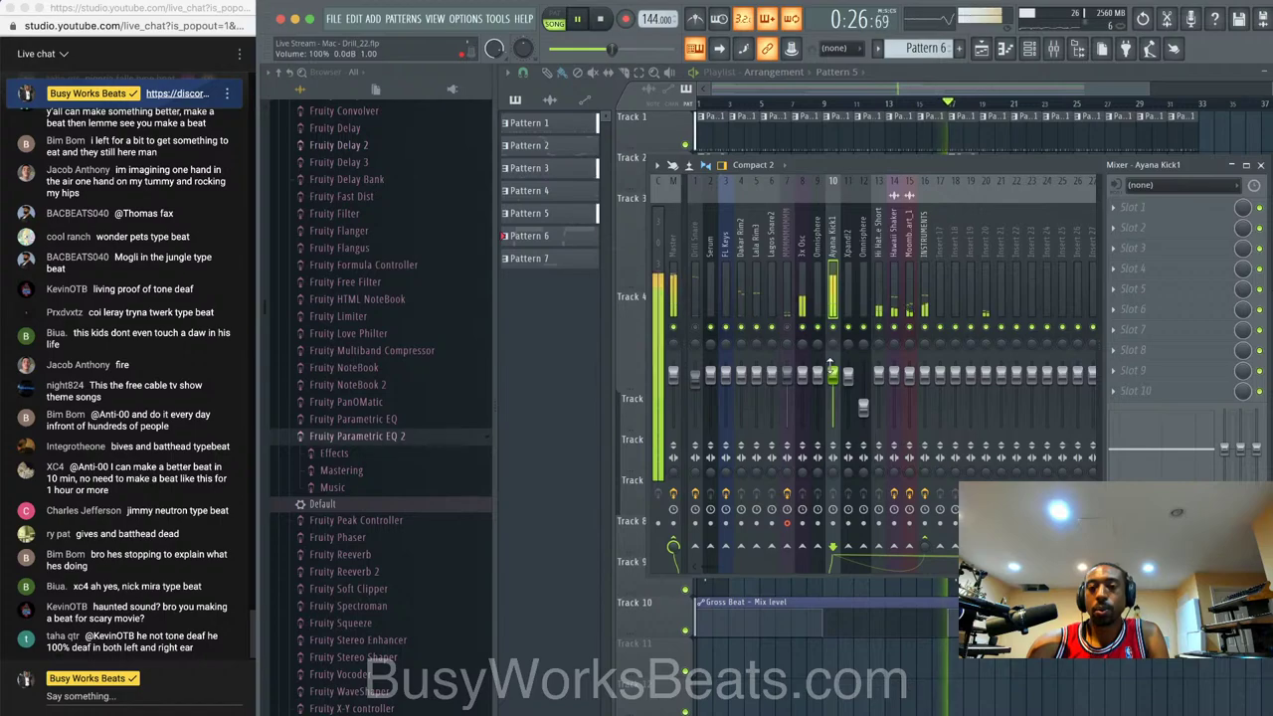
pyautogui.click(1149, 217)
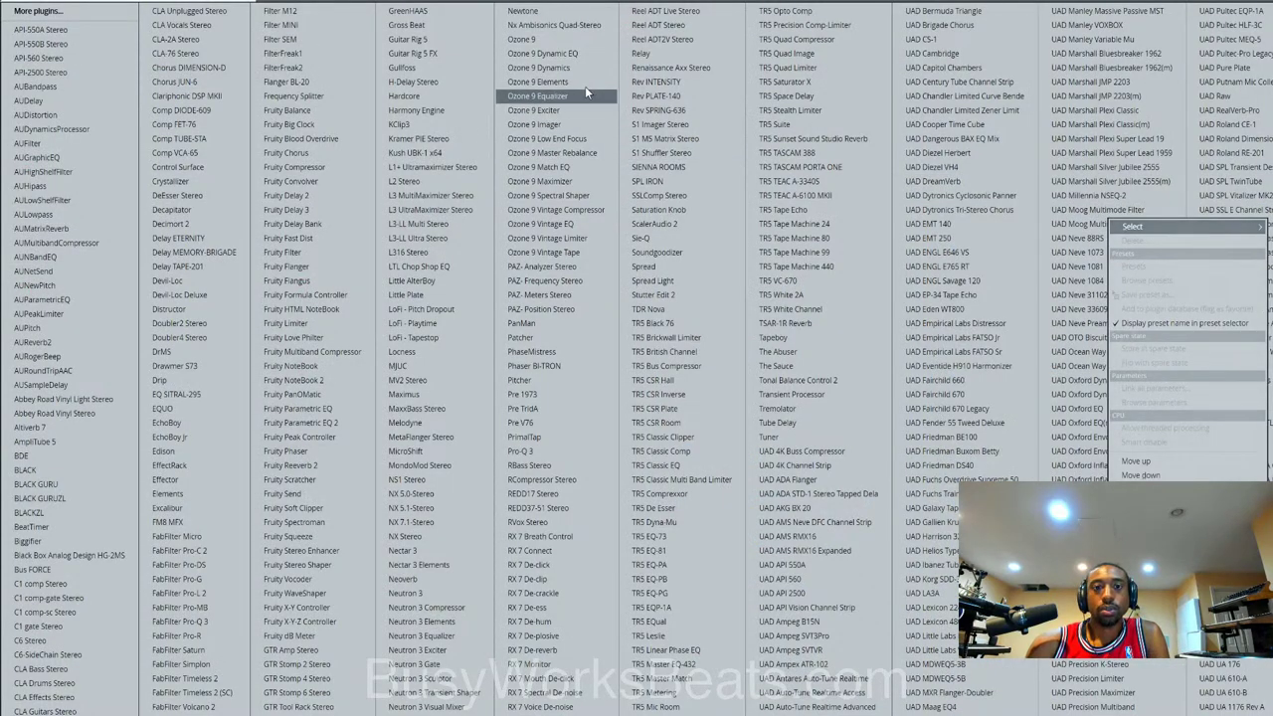
pyautogui.click(585, 54)
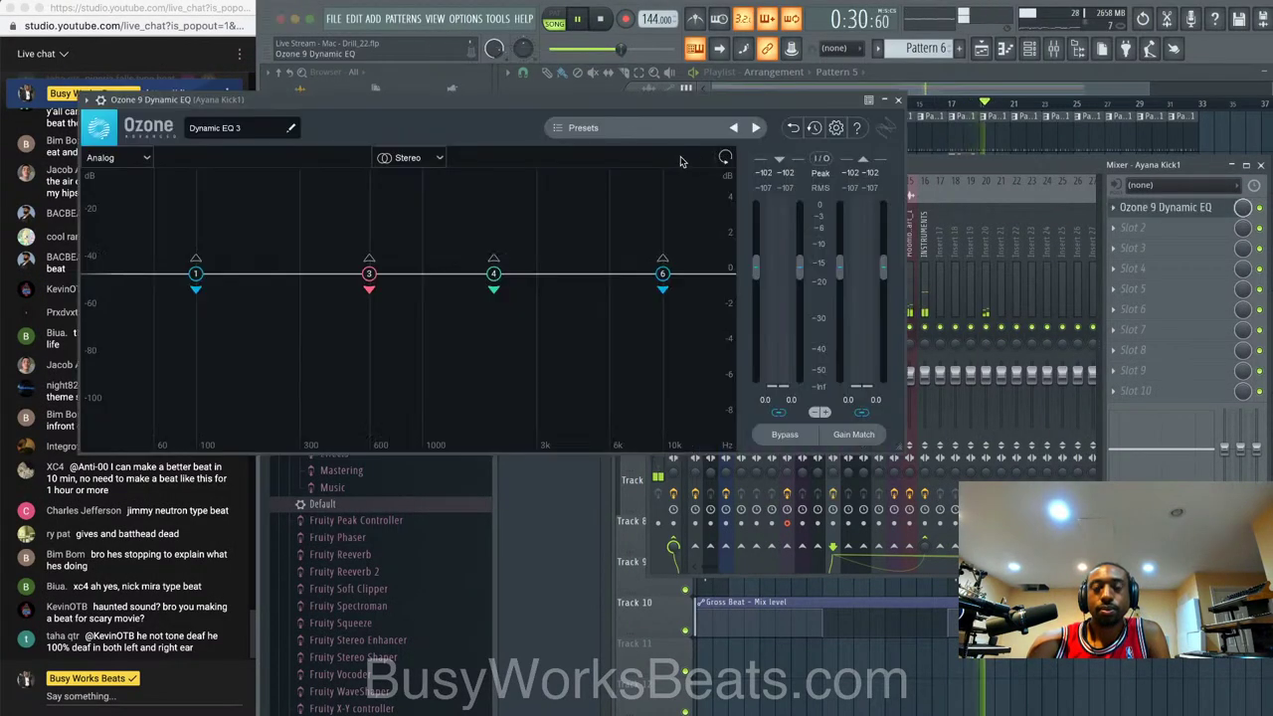
pyautogui.moveTo(600, 100); pyautogui.dragTo(929, 150)
pyautogui.moveTo(700, 325); pyautogui.dragTo(673, 345)
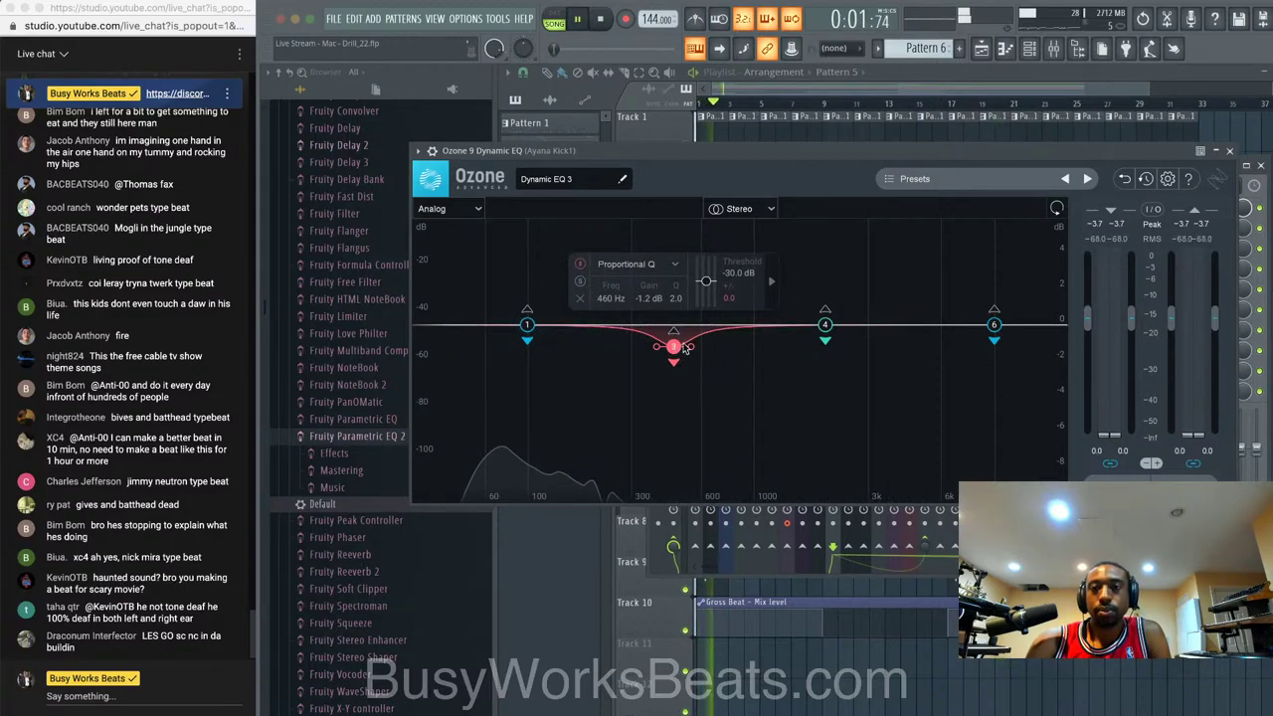
# - Close the EQ and mixer, loop bars 17 to 21 in the playlist, and solo Track 8
pyautogui.click(911, 665)
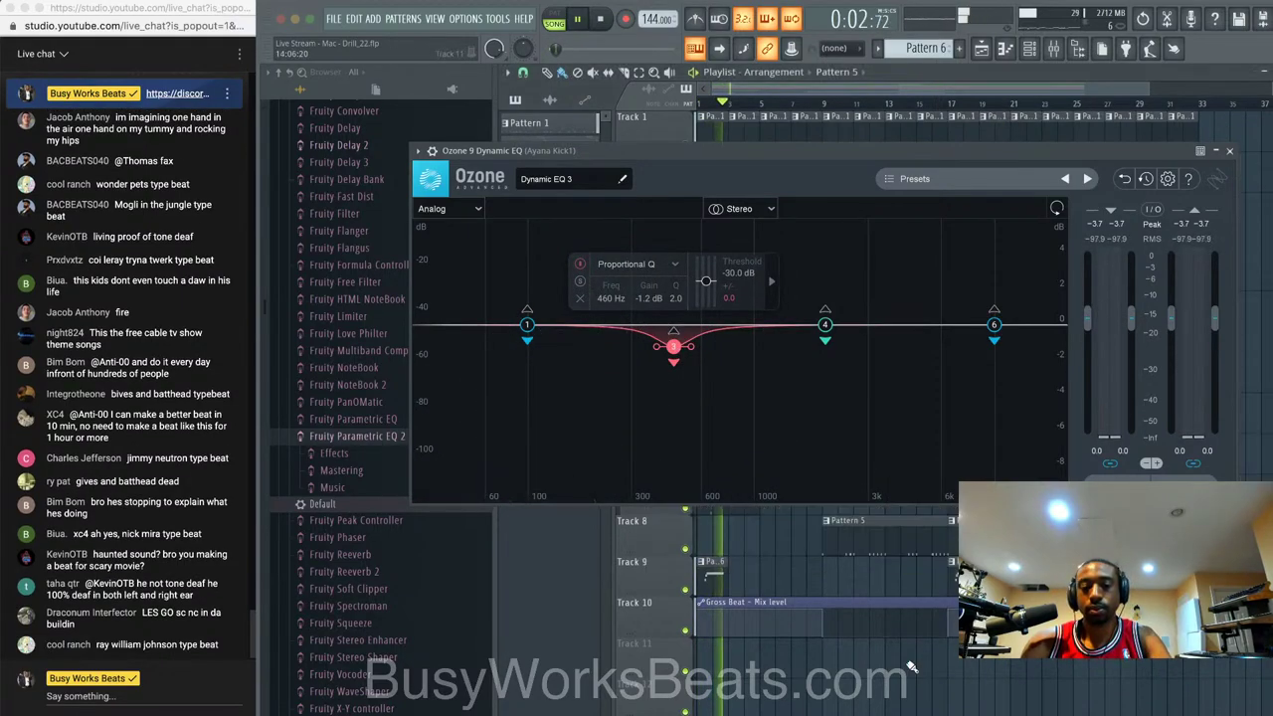
pyautogui.click(1229, 151)
pyautogui.press('F9')
pyautogui.click(1261, 165)
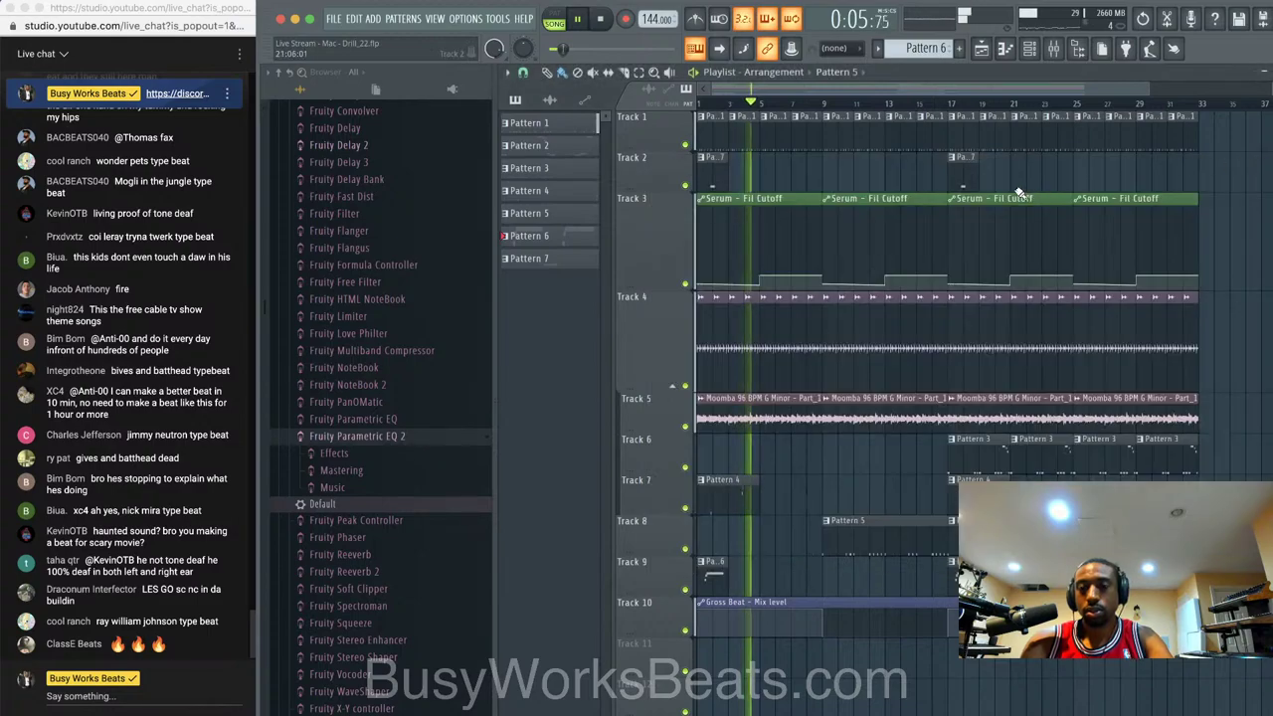
pyautogui.moveTo(967, 115); pyautogui.dragTo(1015, 118)
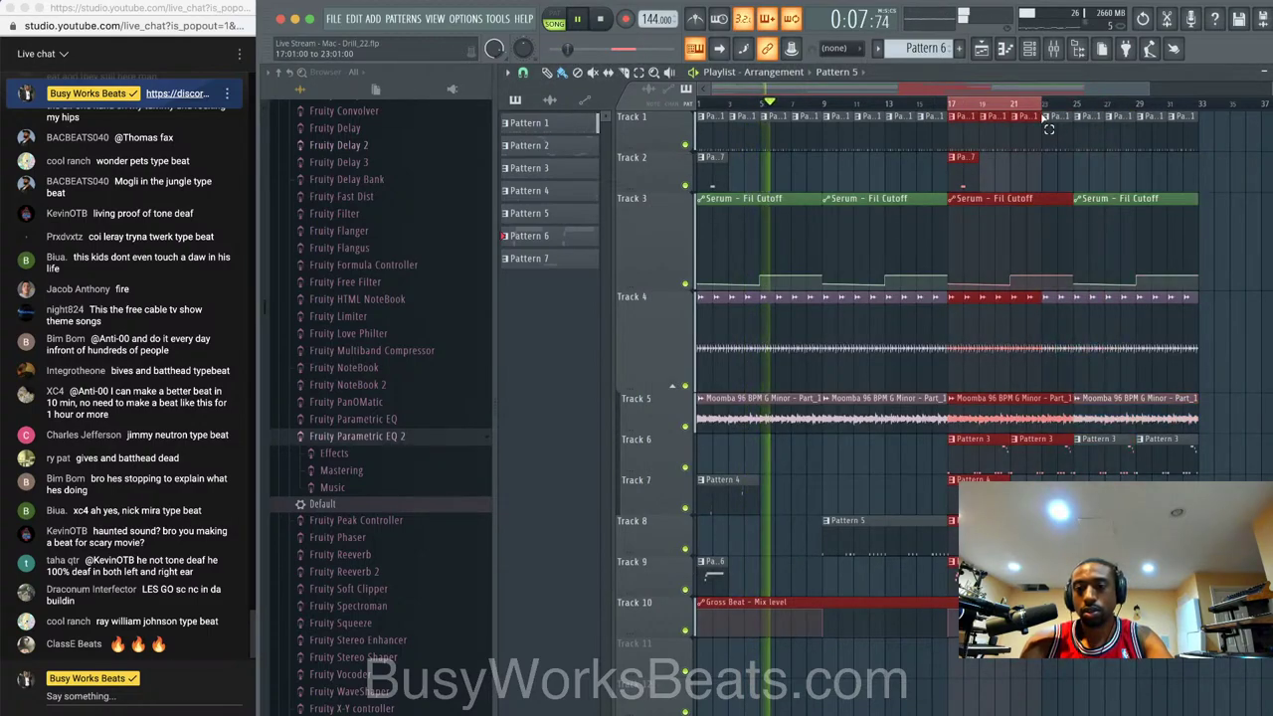
pyautogui.rightClick(686, 550)
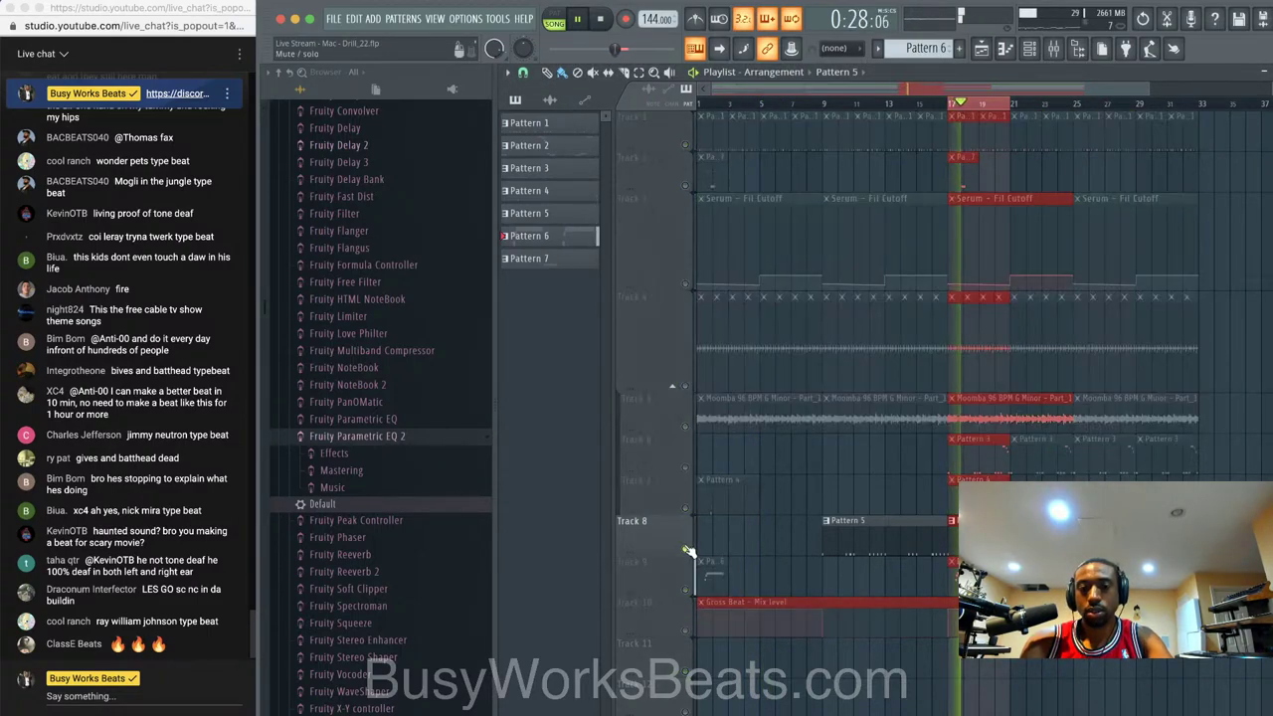
# - In Ayana Kick1's Dynamic EQ, deepen the band 3 cut to about -2.38 dB and add a -1.6 dB cut at 79 Hz
pyautogui.click(1054, 47)
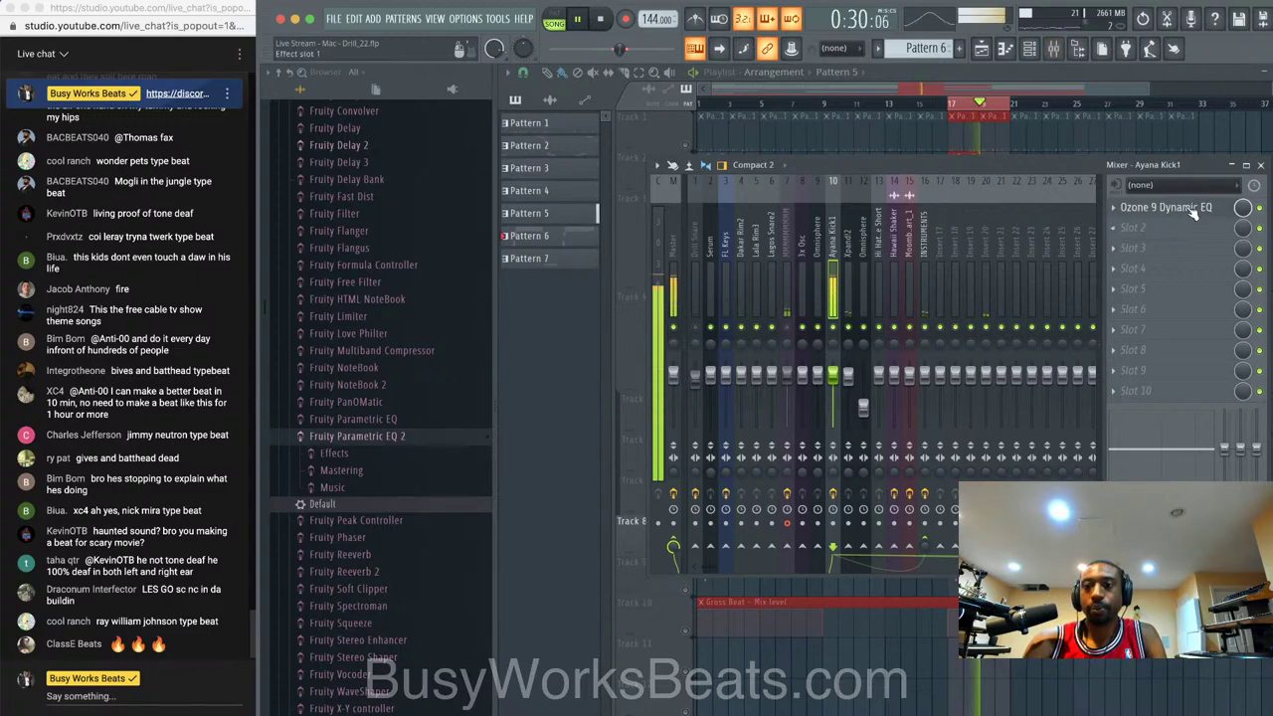
pyautogui.click(1186, 205)
pyautogui.click(674, 346)
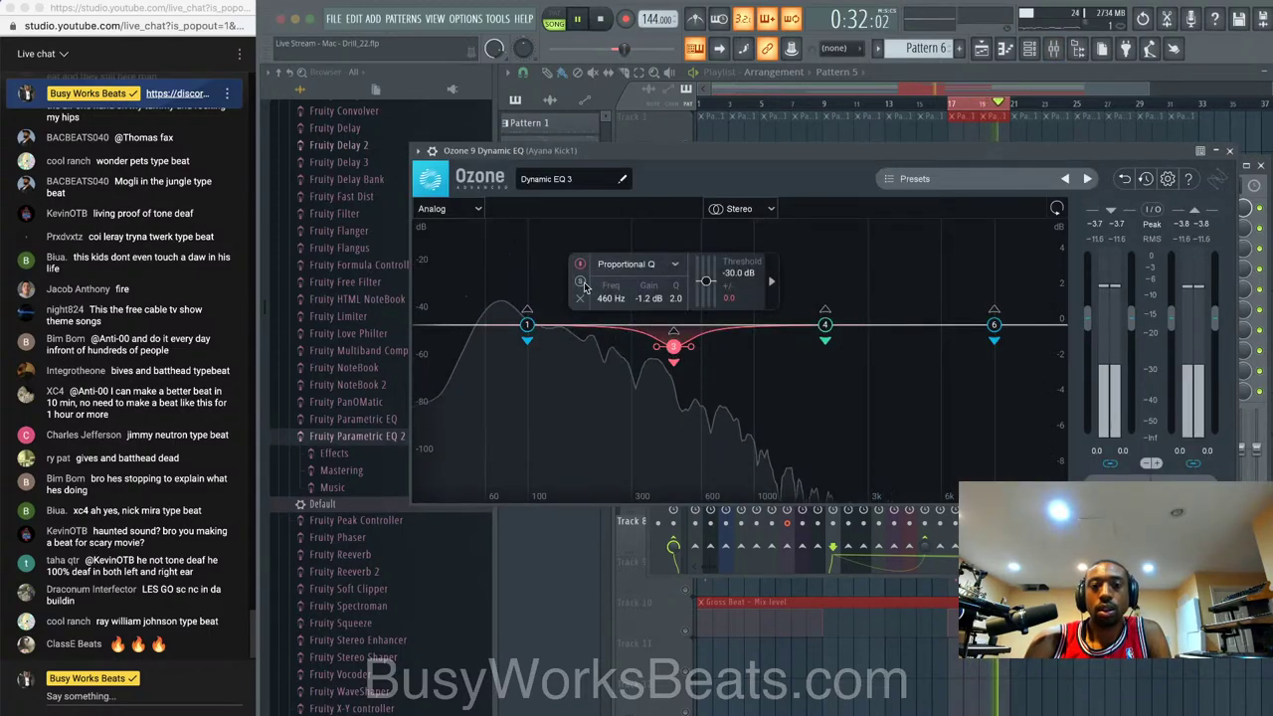
pyautogui.moveTo(673, 346); pyautogui.dragTo(656, 373)
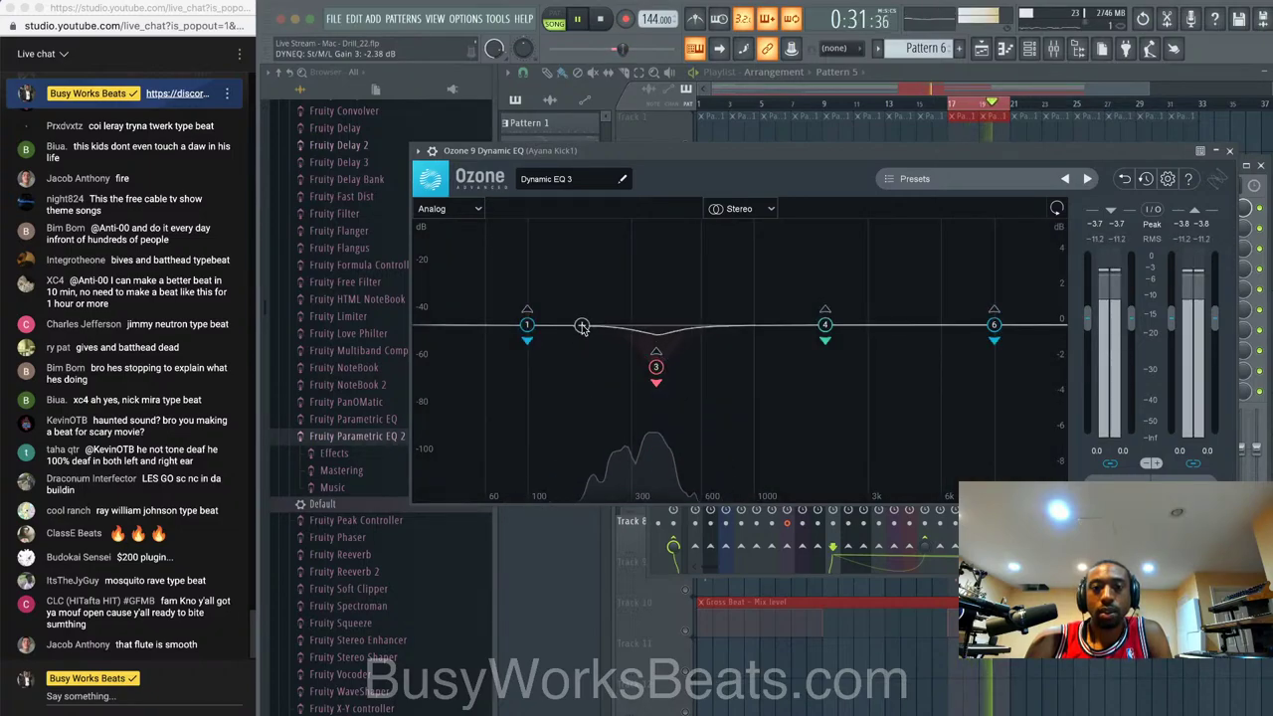
pyautogui.moveTo(581, 327); pyautogui.dragTo(507, 355)
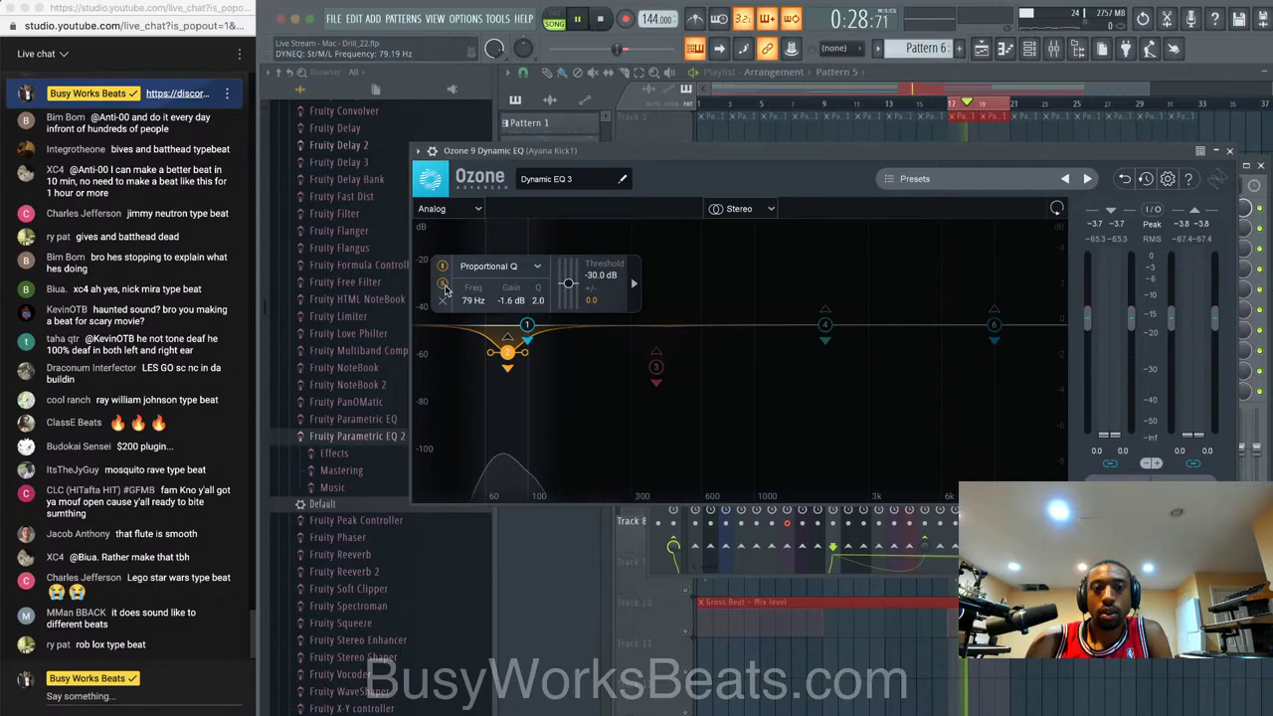
pyautogui.click(1234, 151)
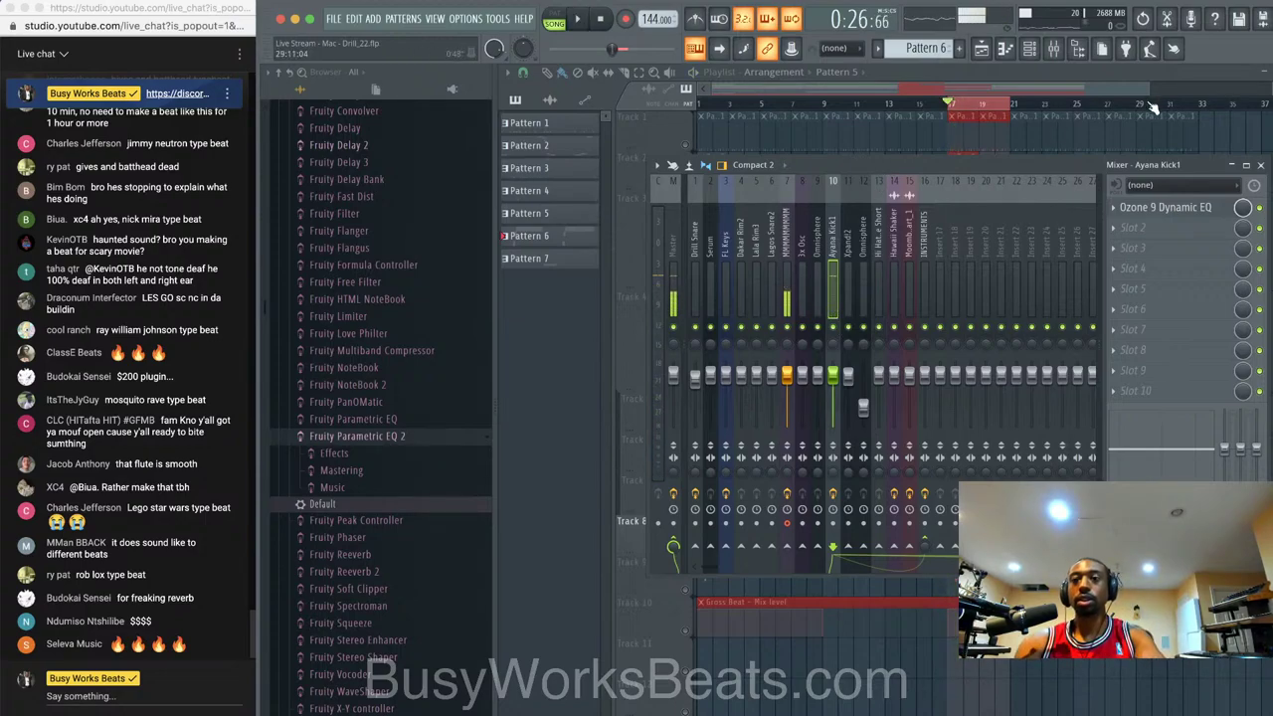
# - Unsolo Track 8, clear the loop selection, and restart playback of the full arrangement from the beginning
pyautogui.press('F9')
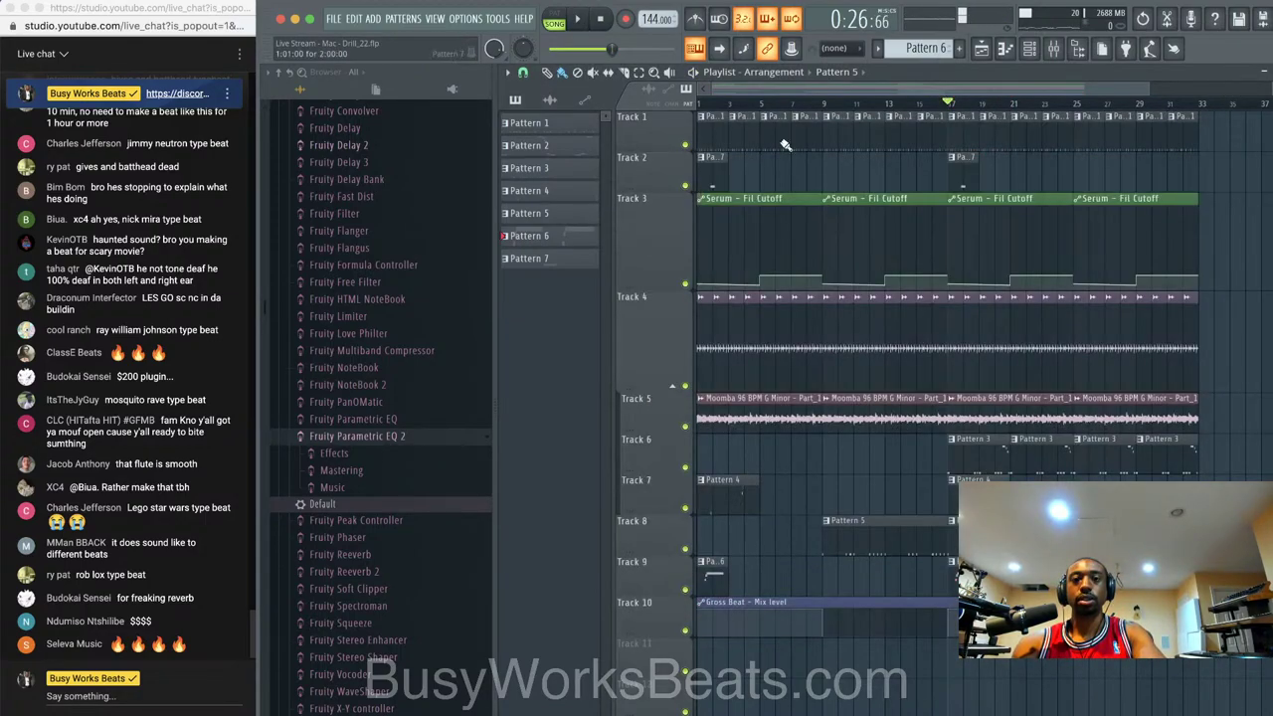
pyautogui.click(1052, 47)
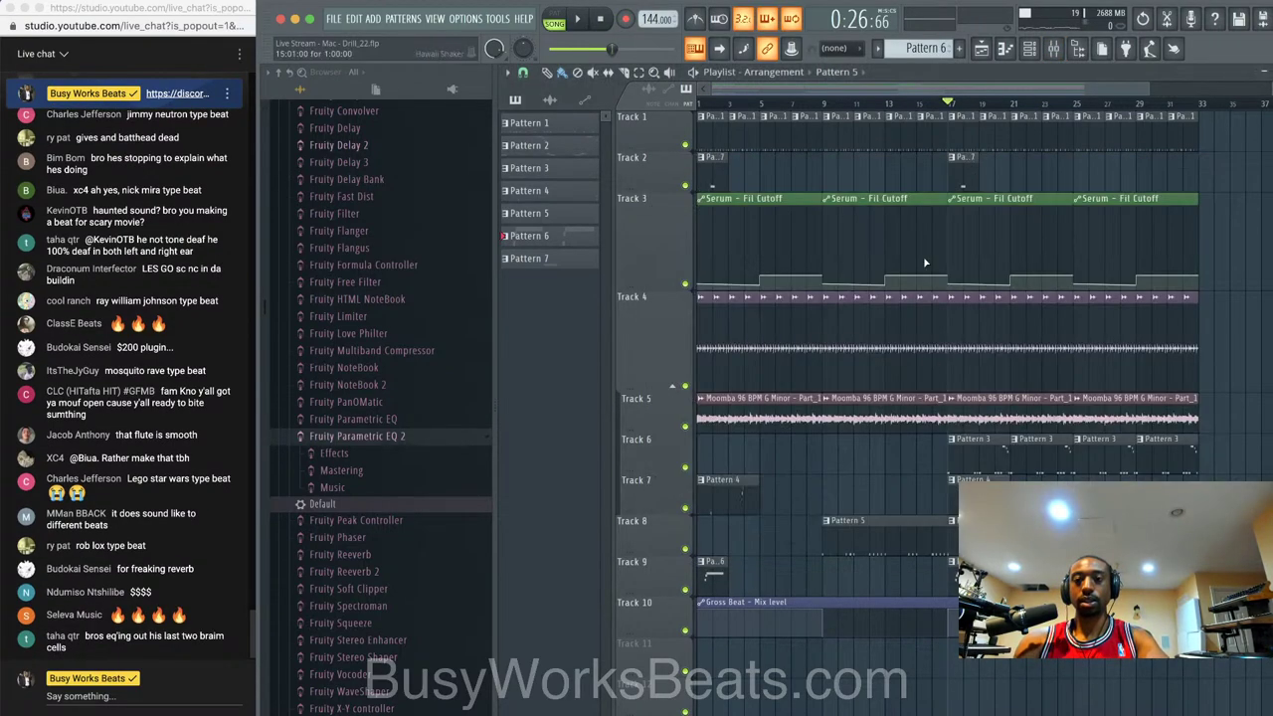
pyautogui.press('space')
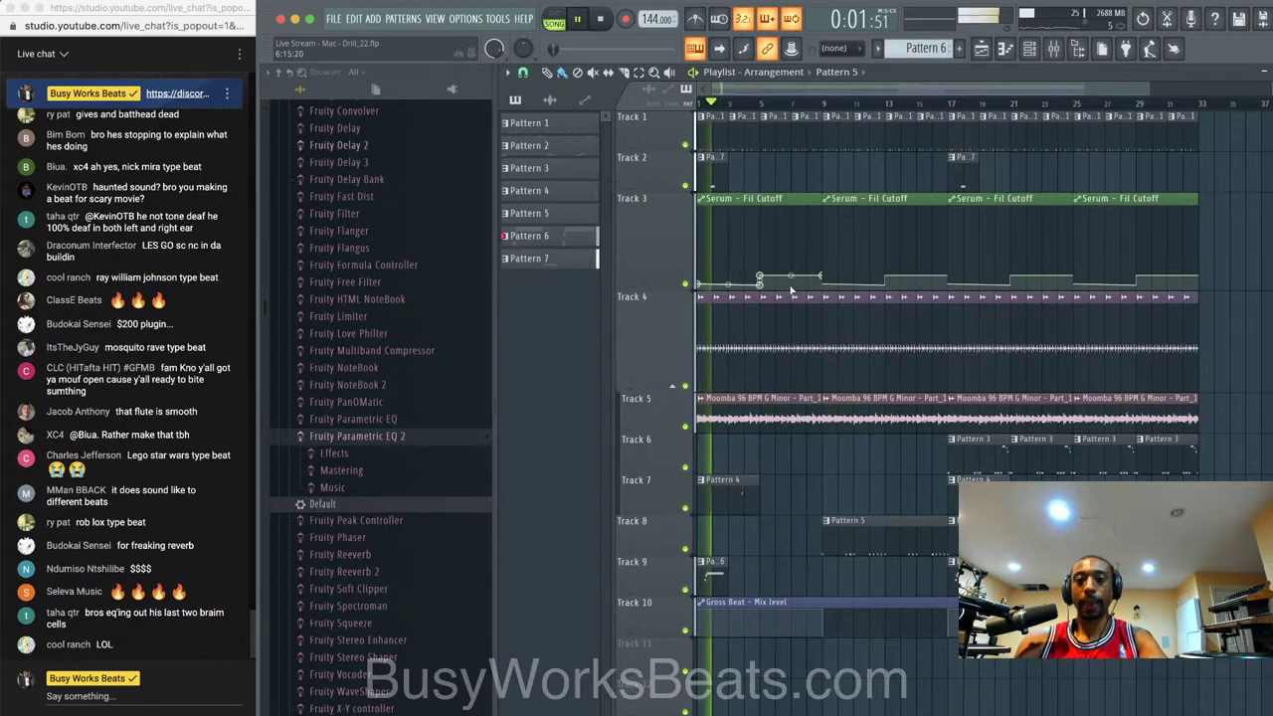
# - Lower the Drill Snare mixer level slightly and save the project as the new version Drill_23.flp
pyautogui.click(1055, 48)
pyautogui.click(698, 289)
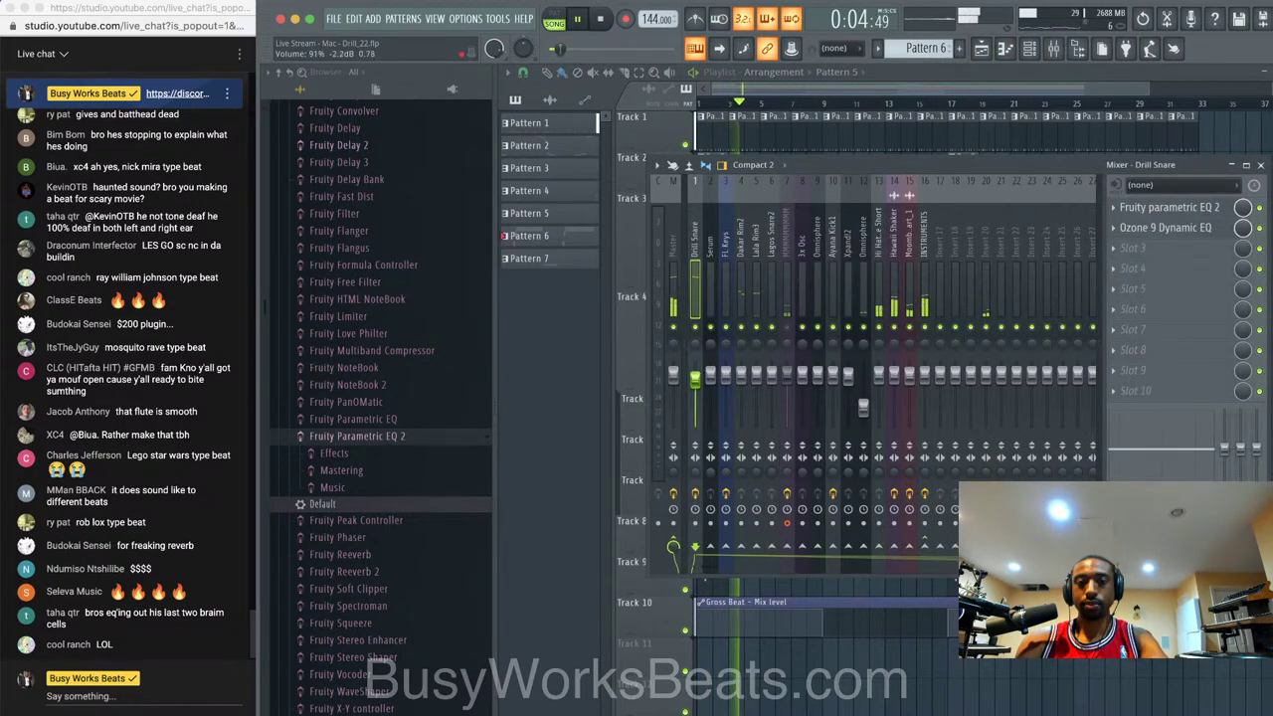
pyautogui.moveTo(696, 379); pyautogui.dragTo(695, 386)
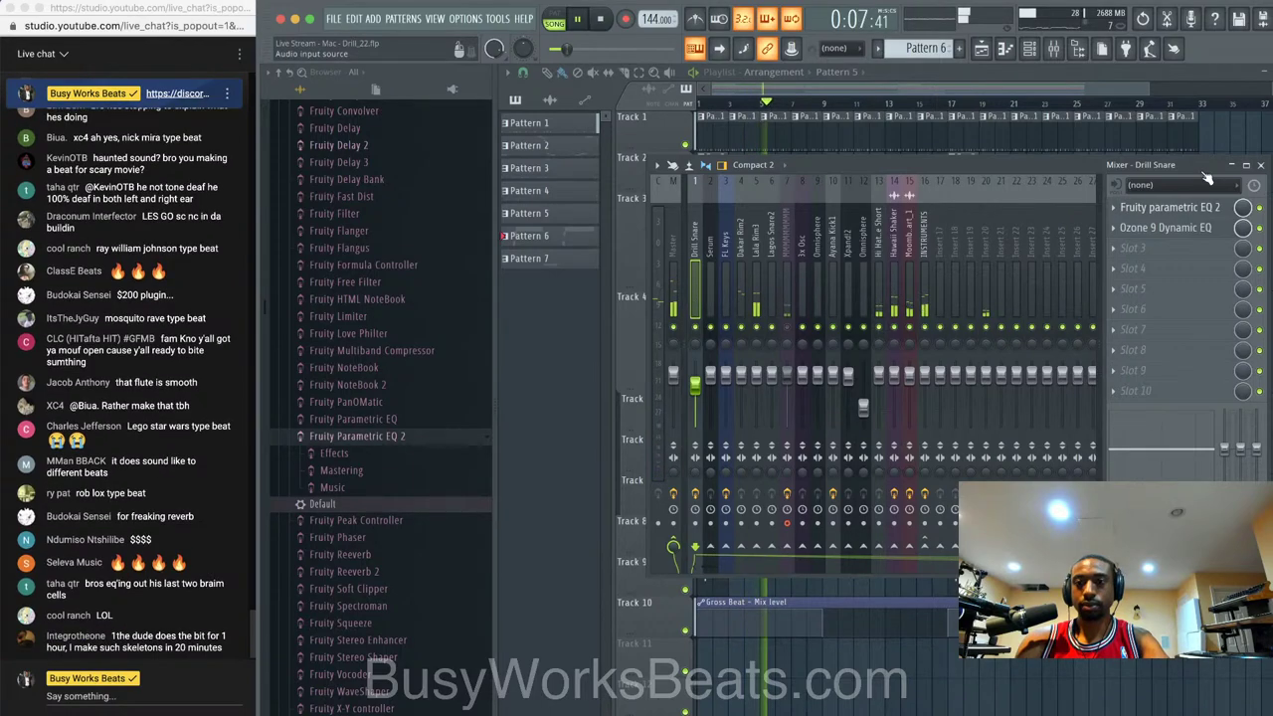
pyautogui.click(1262, 165)
pyautogui.press('super+n')
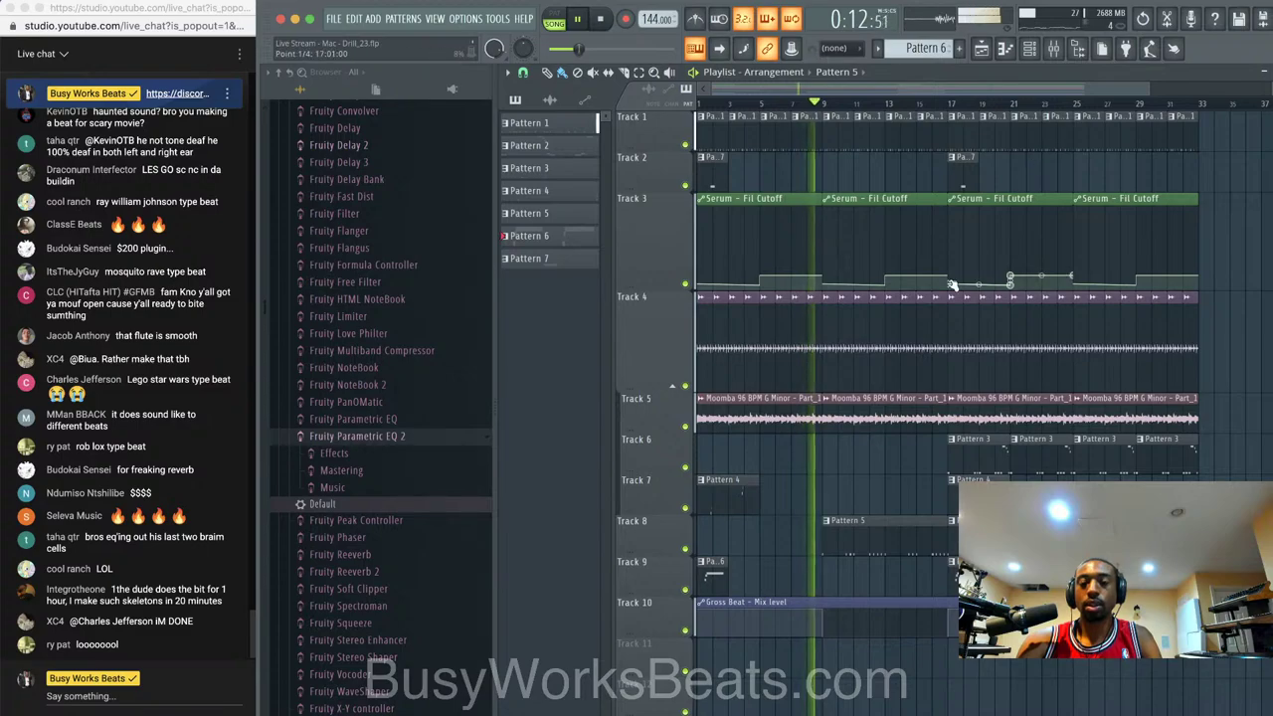
# - Open the channel rack, check the track levels in the mixer, and stop playback
pyautogui.press('F6')
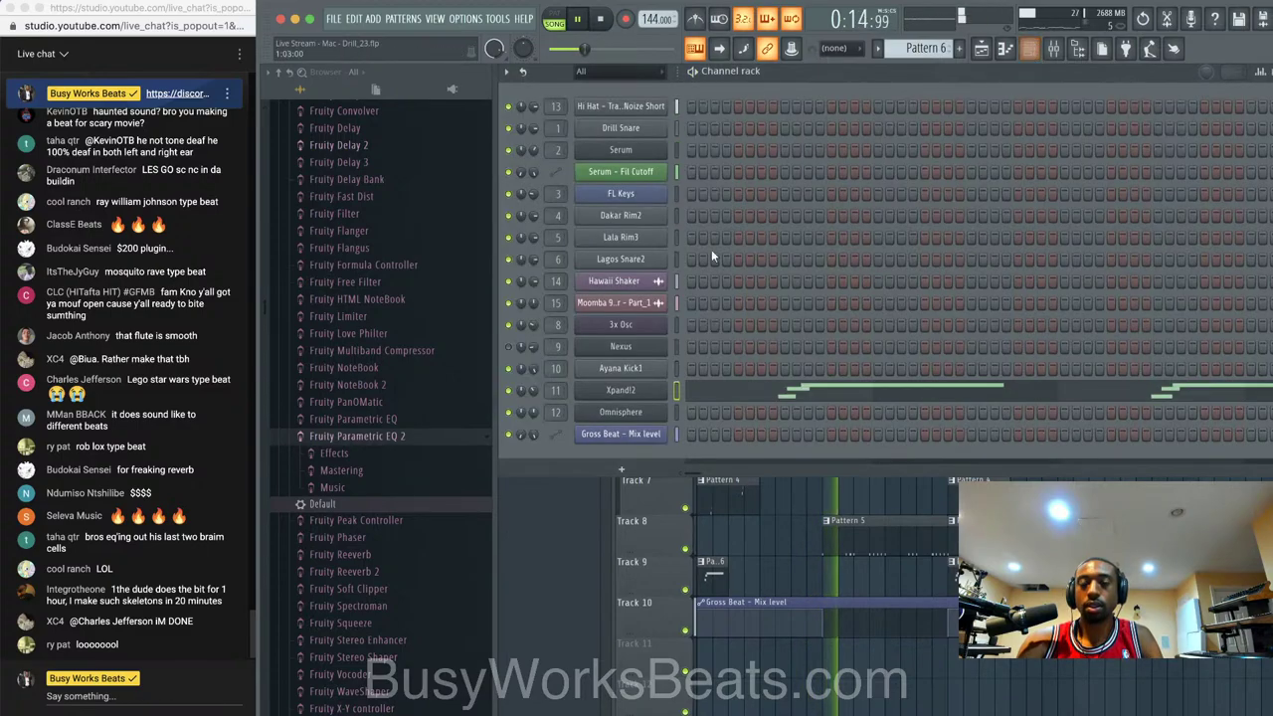
pyautogui.click(1057, 50)
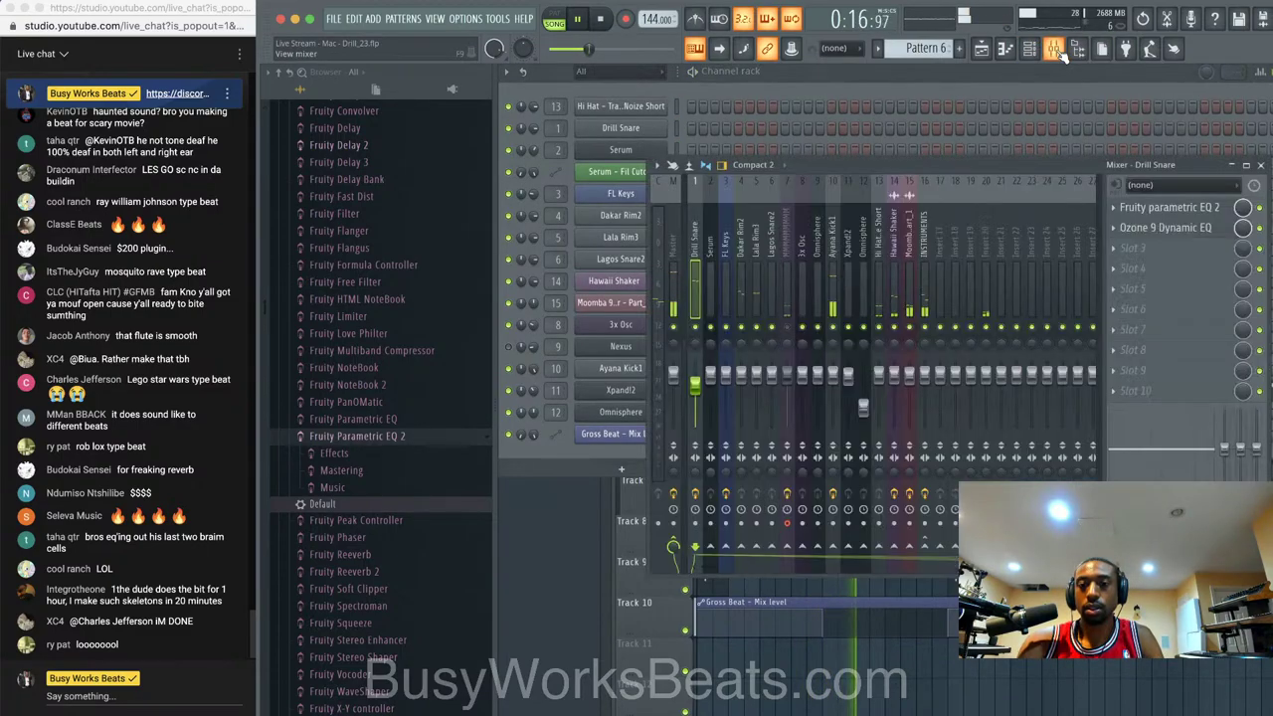
pyautogui.click(793, 332)
pyautogui.press('space')
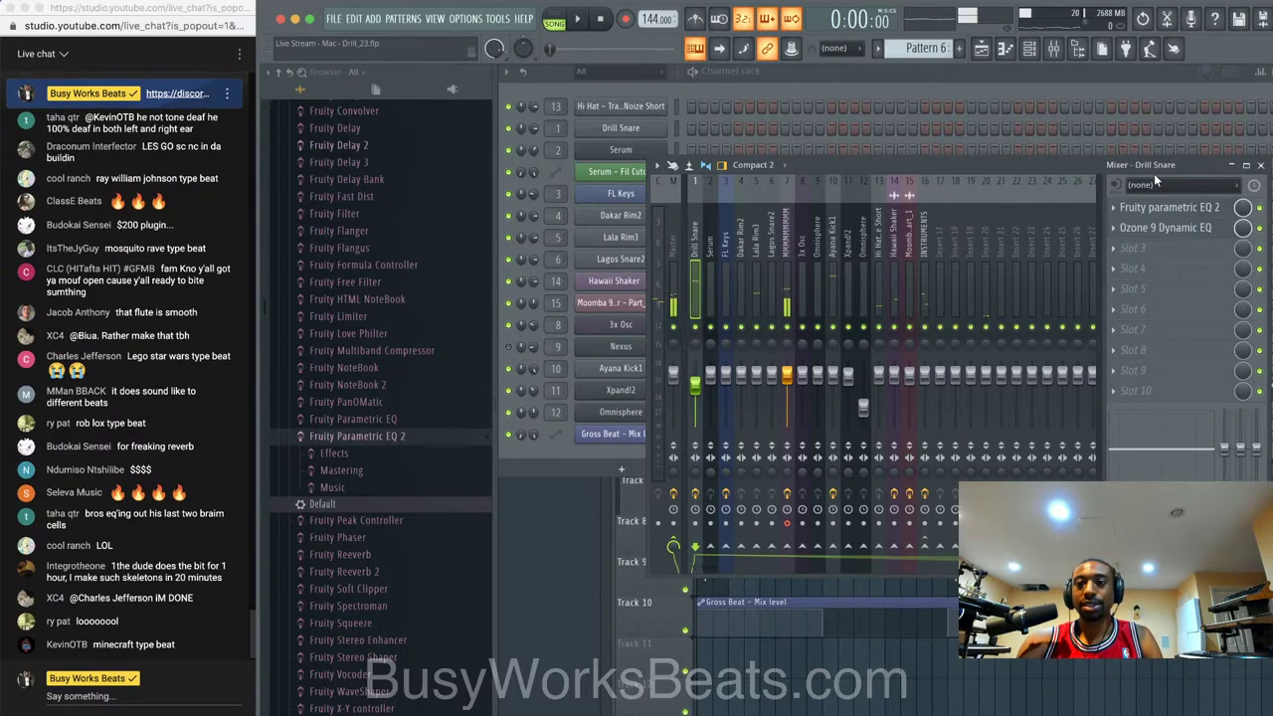
pyautogui.click(1260, 166)
# - Add Sylenth1 as a new instrument channel and initialize its preset
pyautogui.click(621, 469)
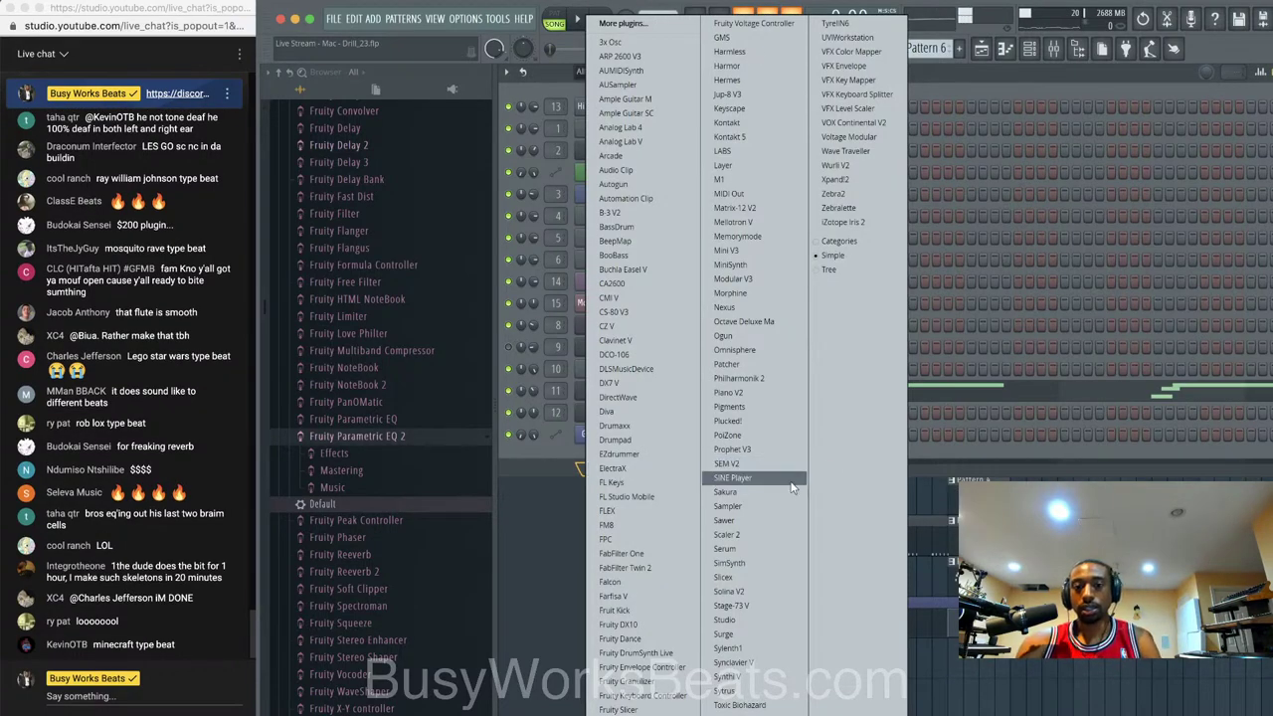
pyautogui.click(753, 647)
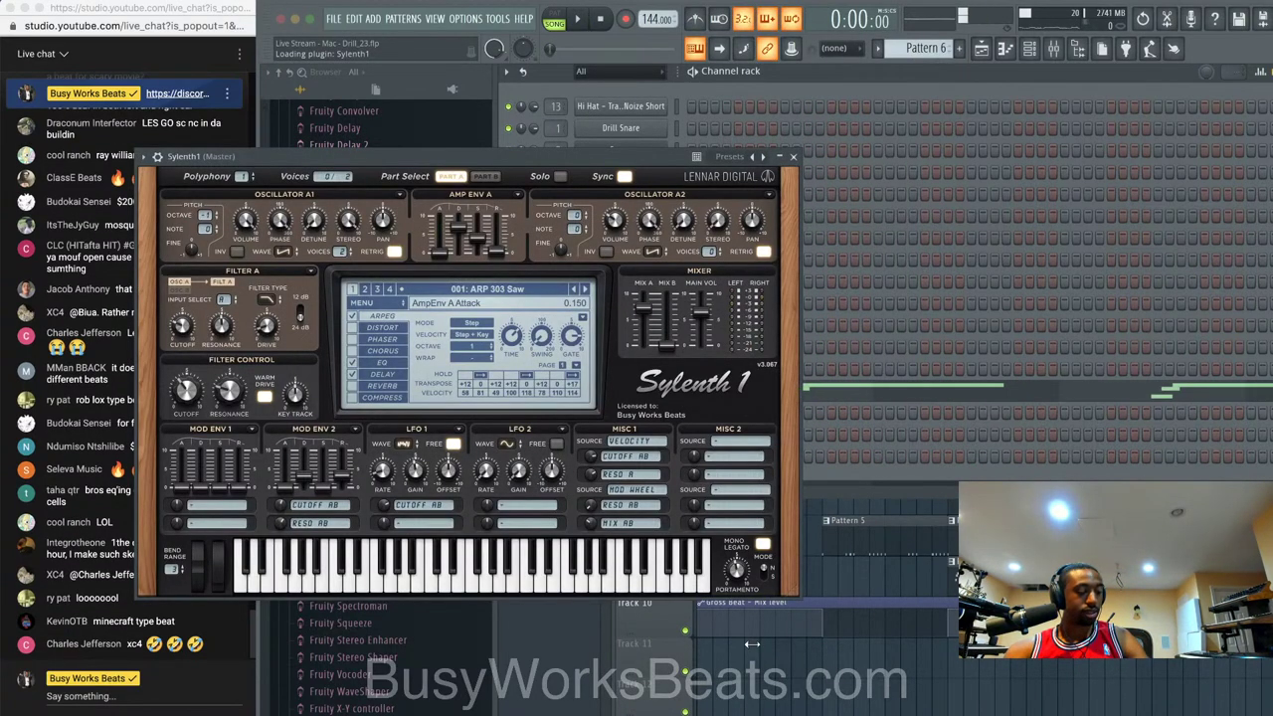
pyautogui.click(393, 304)
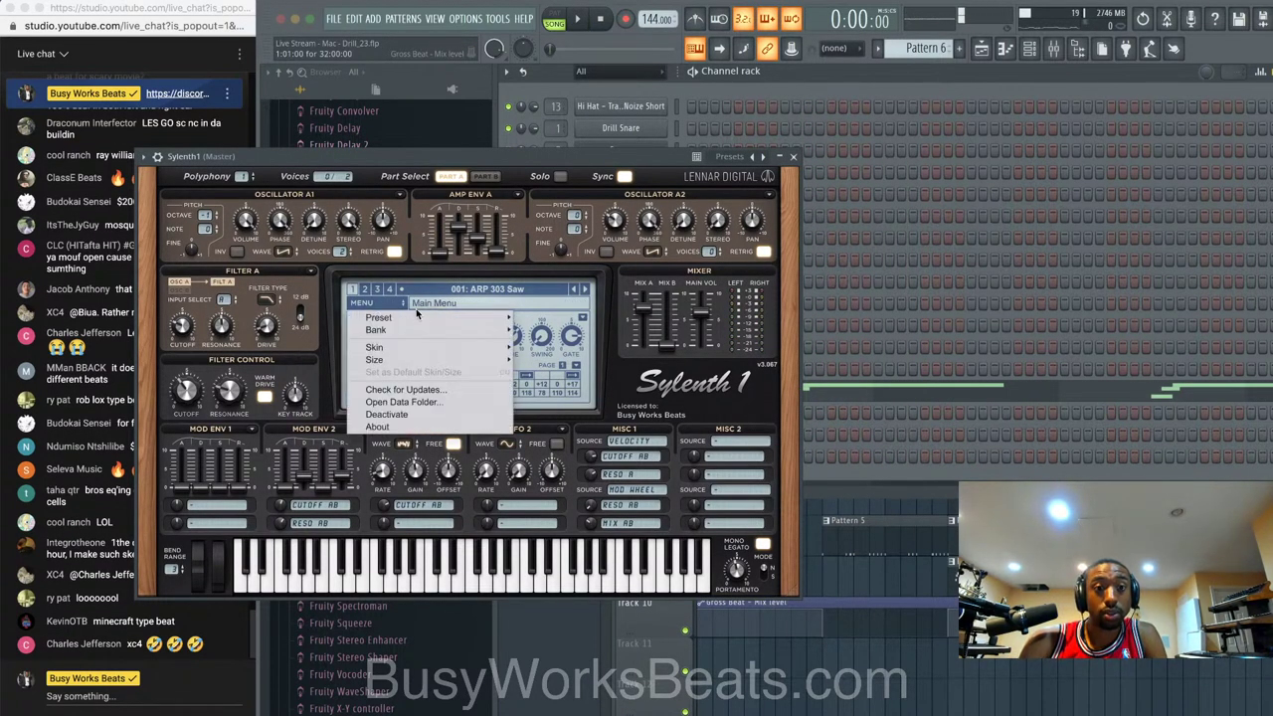
pyautogui.click(583, 394)
# - Set Sylenth1's Oscillator A1 to a sine wave and Oscillator A2 to a pulse wave with retrigger off
pyautogui.click(298, 253)
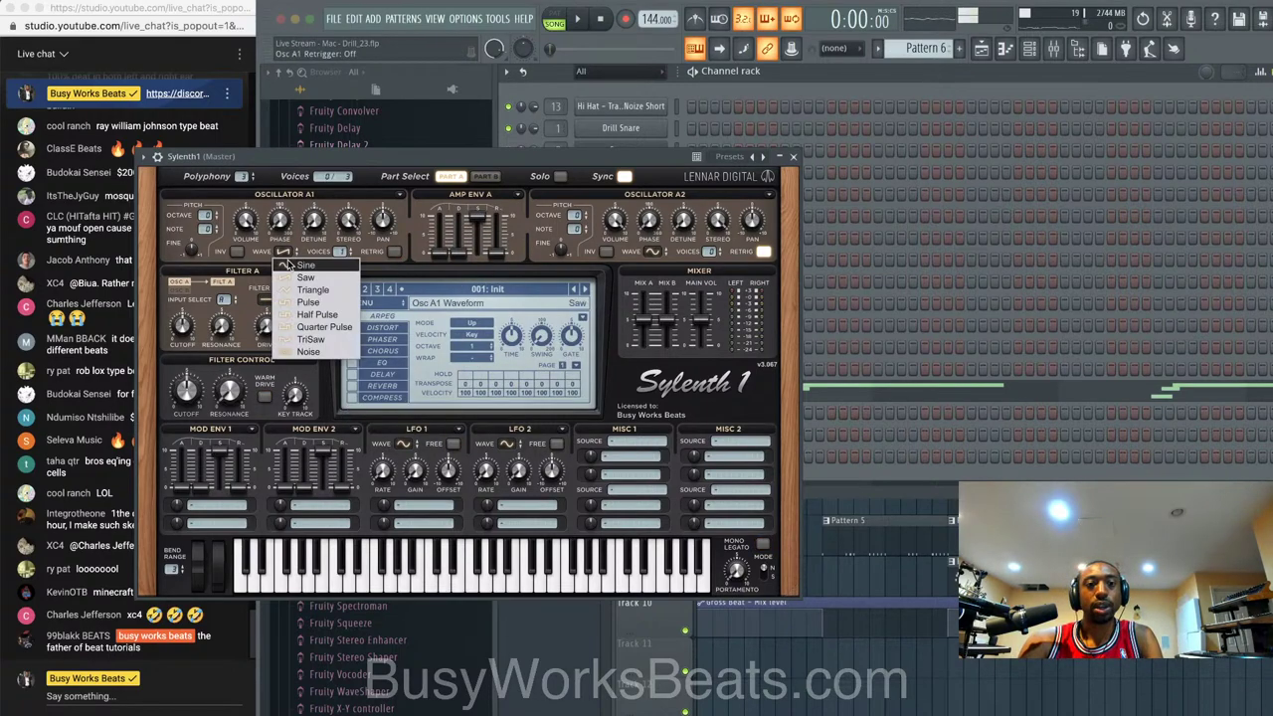
pyautogui.click(290, 267)
pyautogui.click(761, 253)
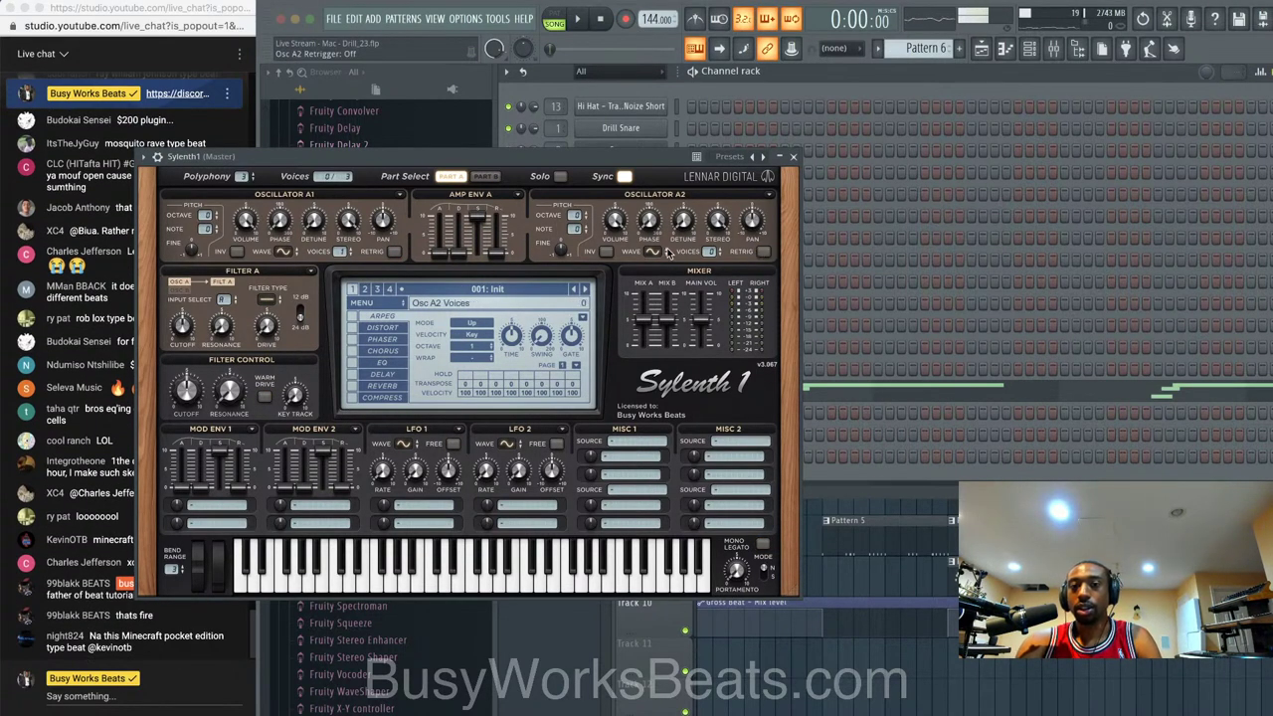
pyautogui.click(653, 252)
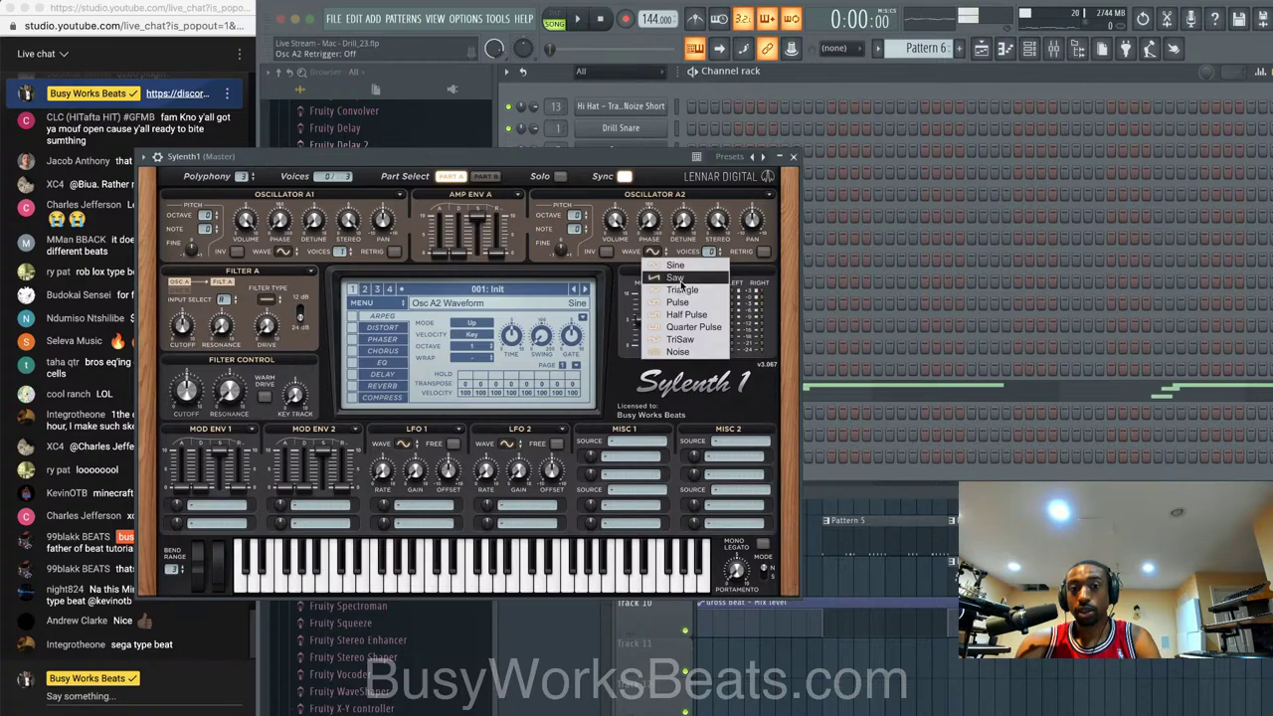
pyautogui.click(678, 302)
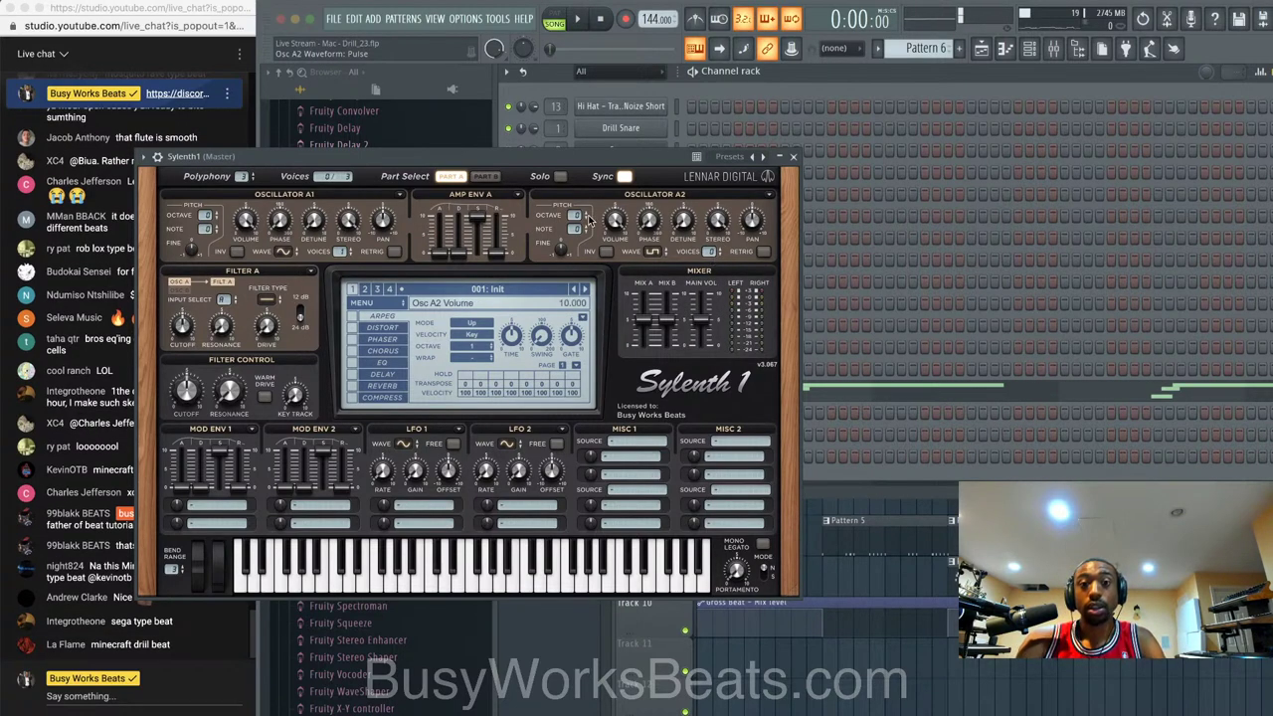
# - Lower both Sylenth1 oscillators to octave -1, enable mono legato, and set Filter A to lowpass
pyautogui.moveTo(577, 239); pyautogui.dragTo(579, 245)
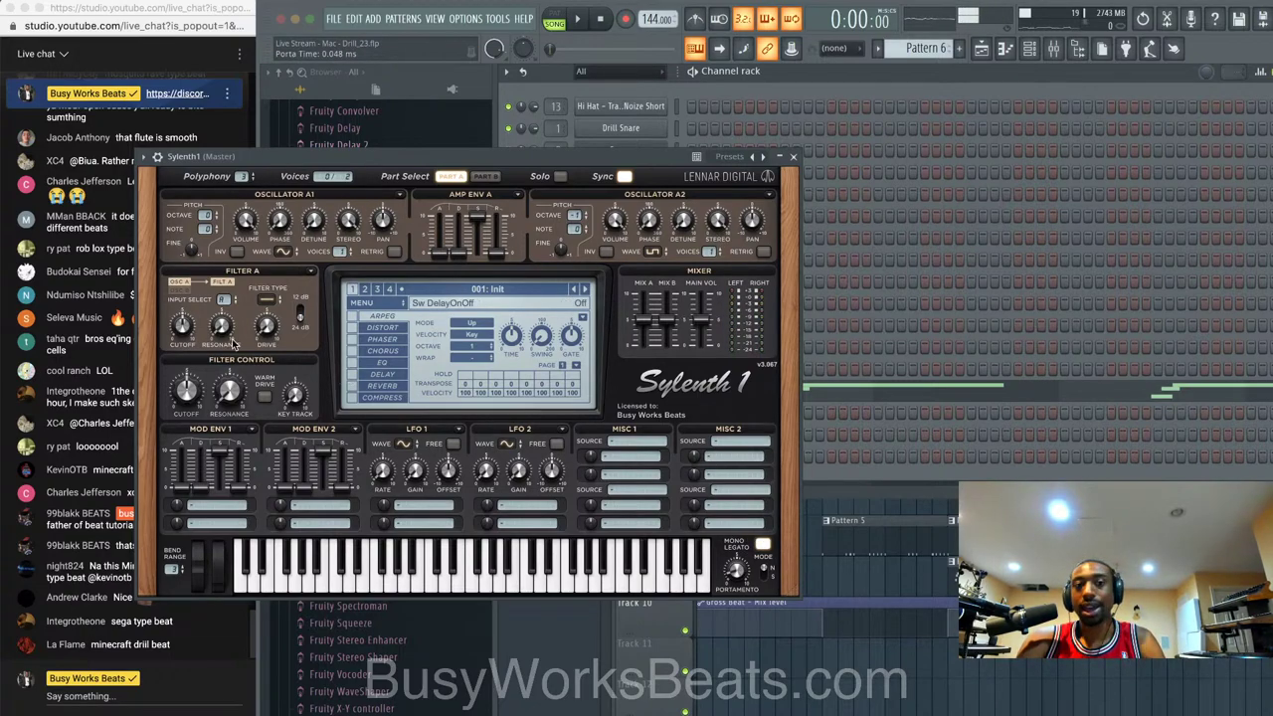
pyautogui.click(266, 299)
pyautogui.click(276, 324)
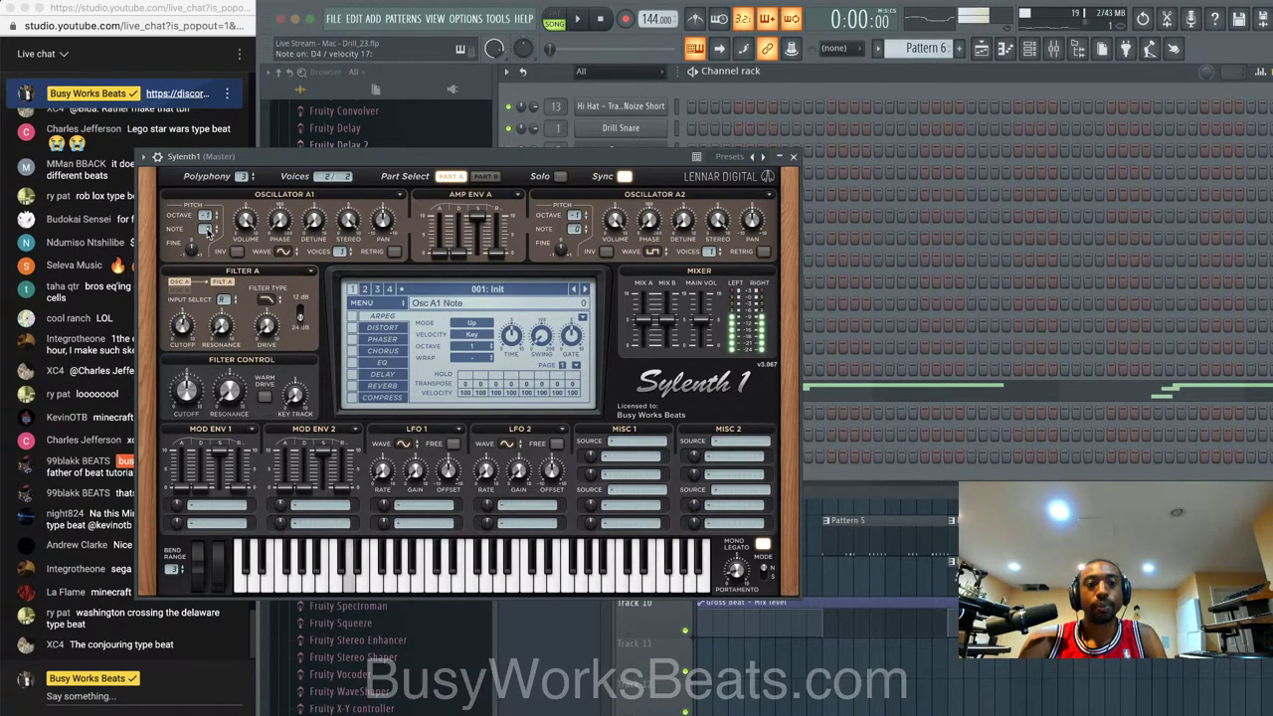
# - Set Sylenth1's Oscillator A2 to octave -2 and route the Sylenth1 channel to mixer track 17
pyautogui.moveTo(574, 216); pyautogui.dragTo(572, 232)
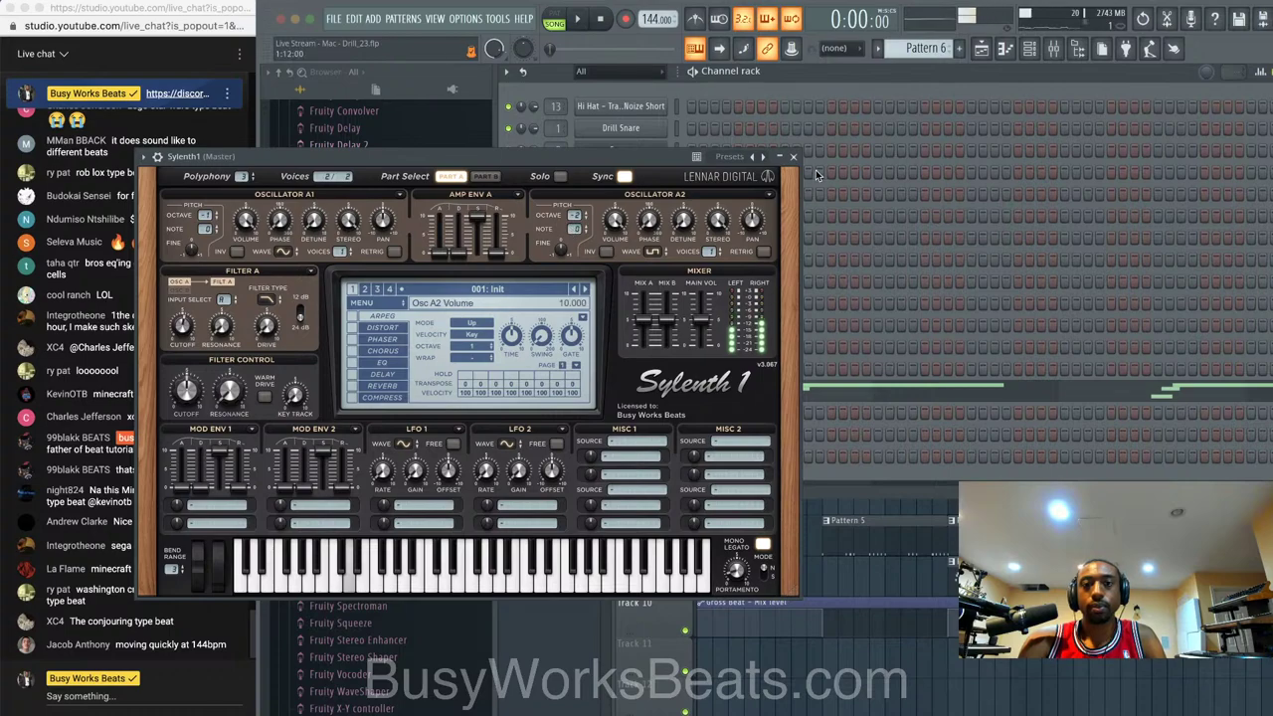
pyautogui.click(794, 157)
pyautogui.press('super+l')
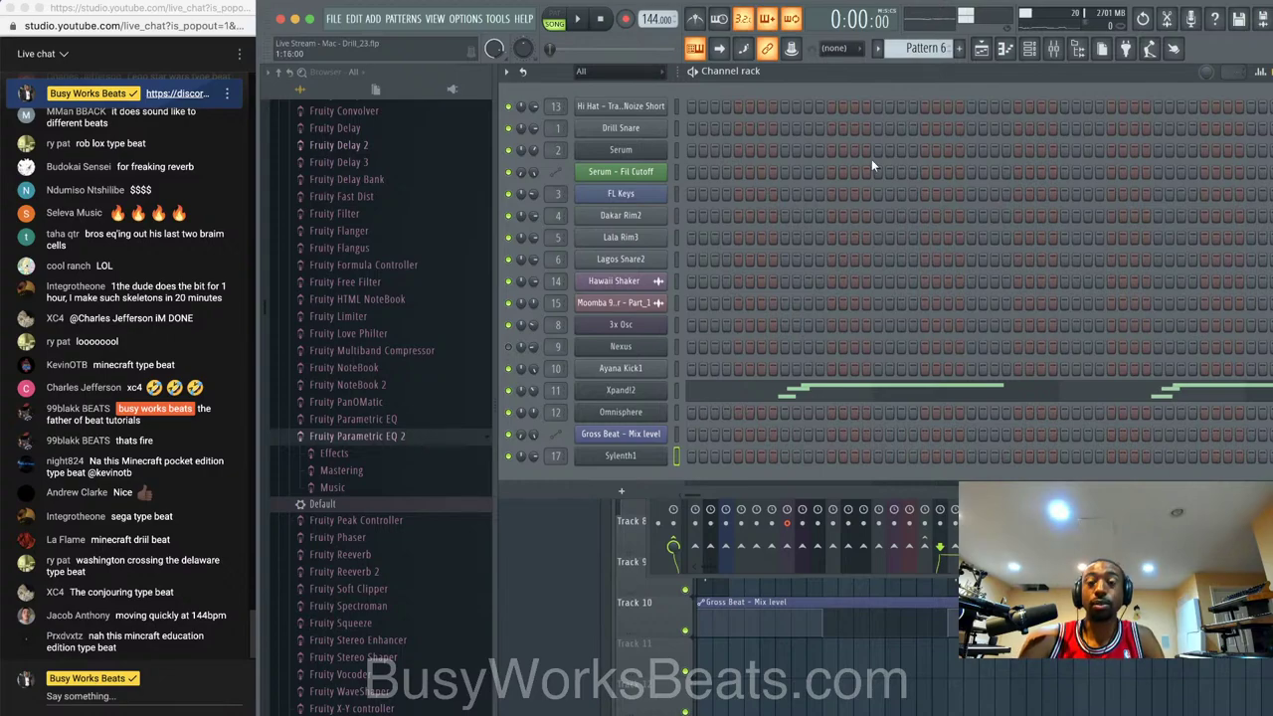
# - During song playback, change Sylenth1's Oscillator A1 to a saw wave with 8 voices and adjust its detune
pyautogui.press('space')
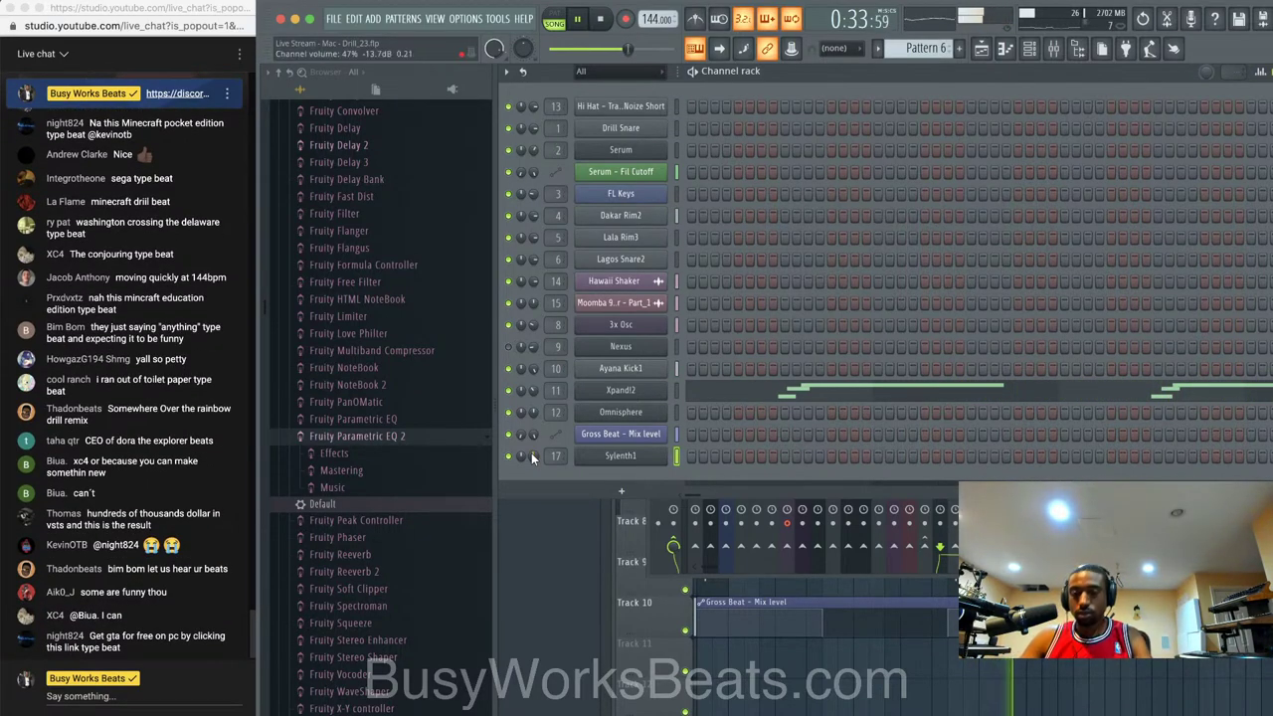
pyautogui.click(641, 460)
pyautogui.moveTo(377, 162); pyautogui.dragTo(599, 160)
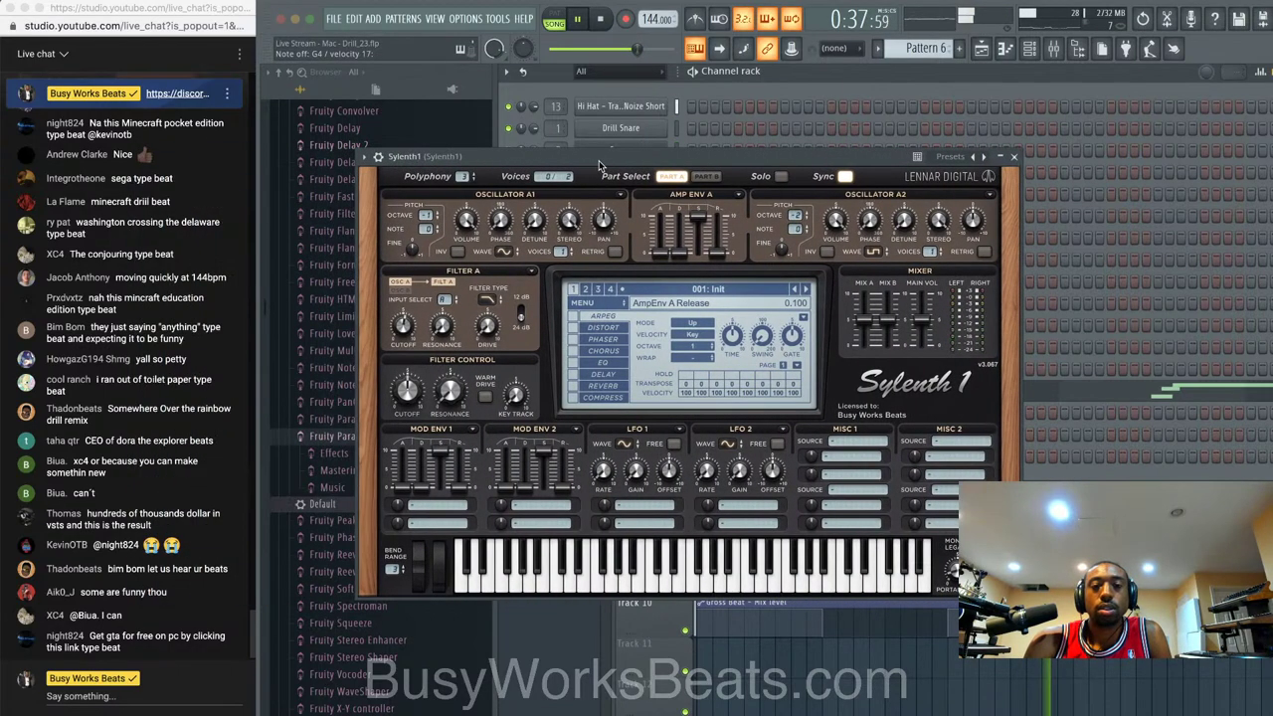
pyautogui.click(505, 251)
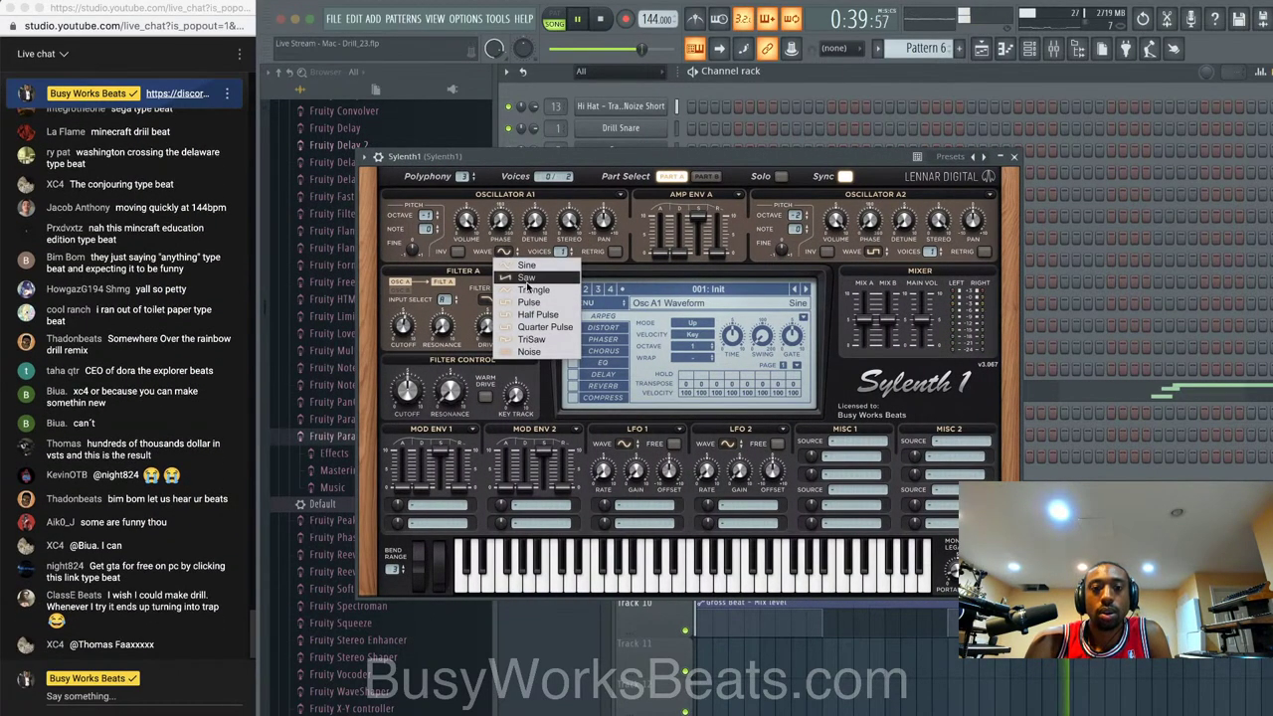
pyautogui.click(528, 277)
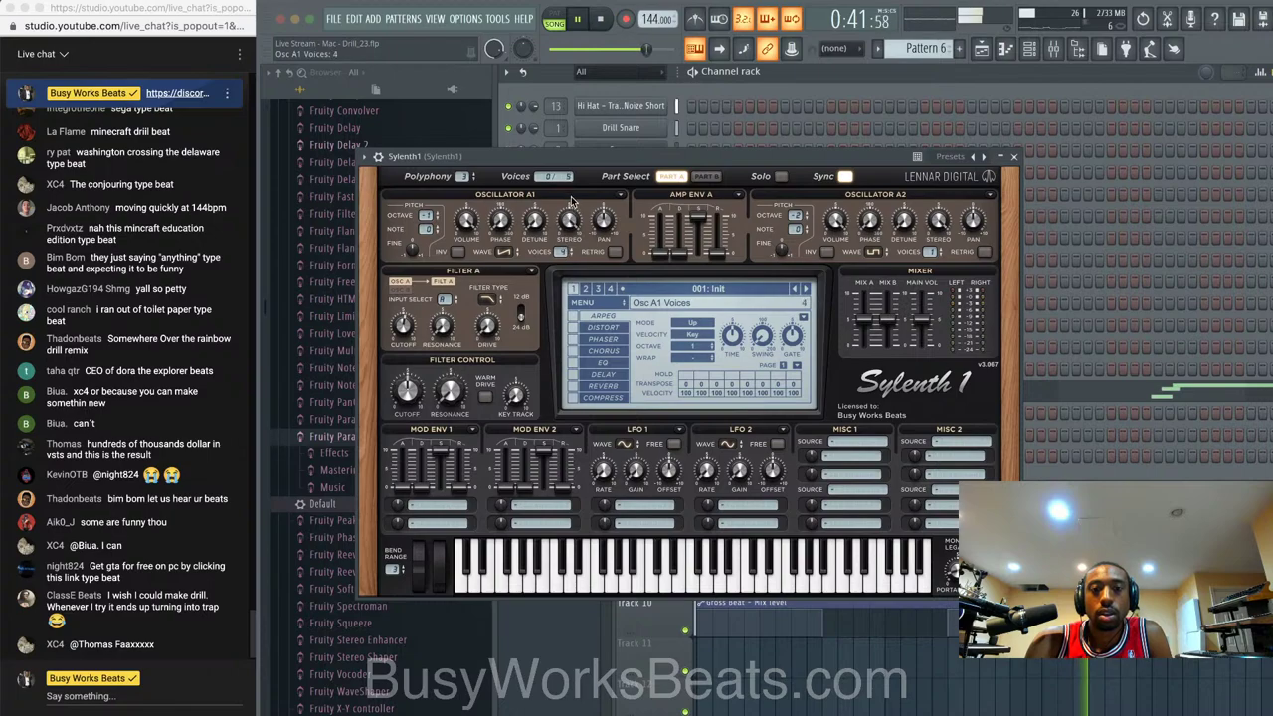
pyautogui.moveTo(534, 218); pyautogui.dragTo(569, 284)
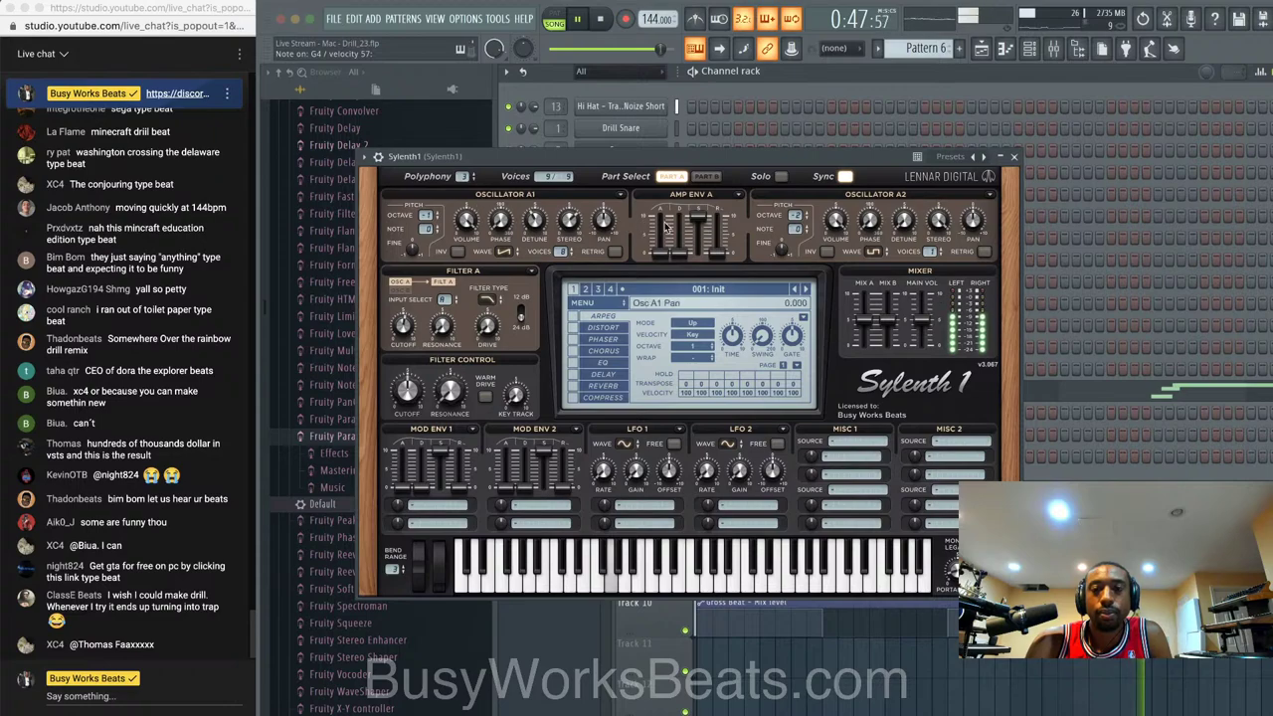
pyautogui.click(1013, 156)
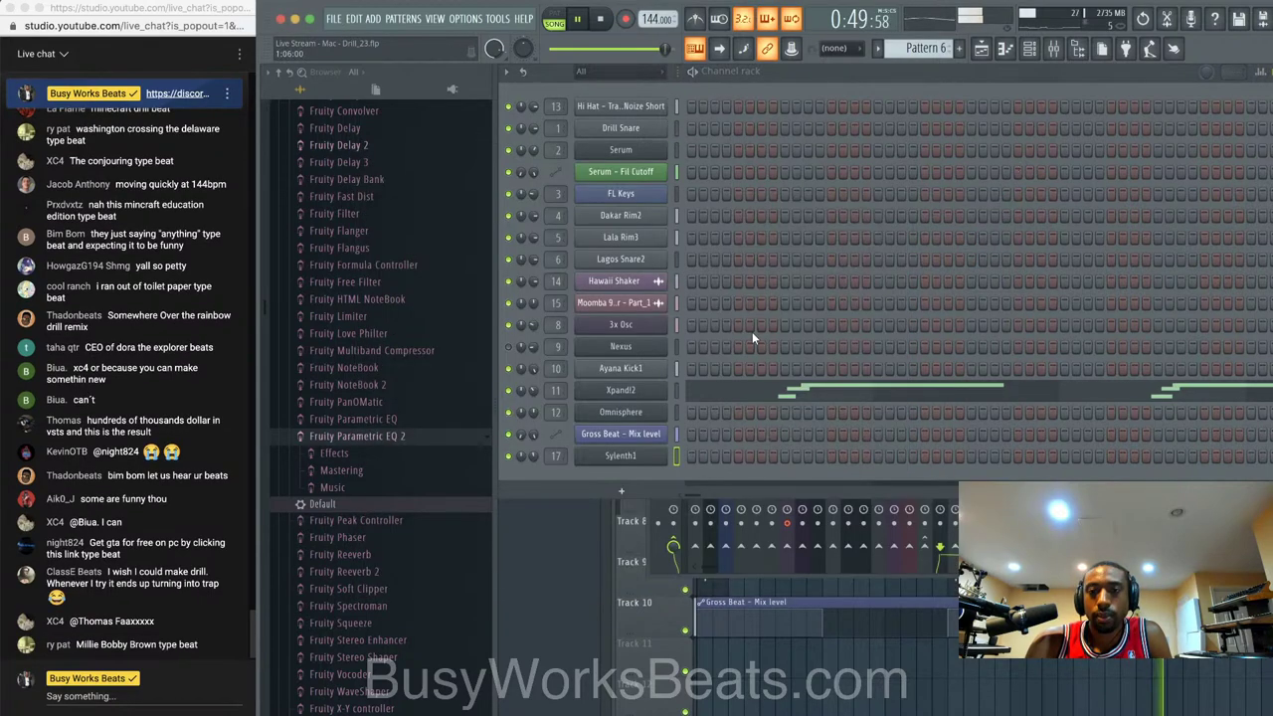
# - Open Pattern 3 from the playlist and examine its 3x Osc notes in the piano roll
pyautogui.press('F6')
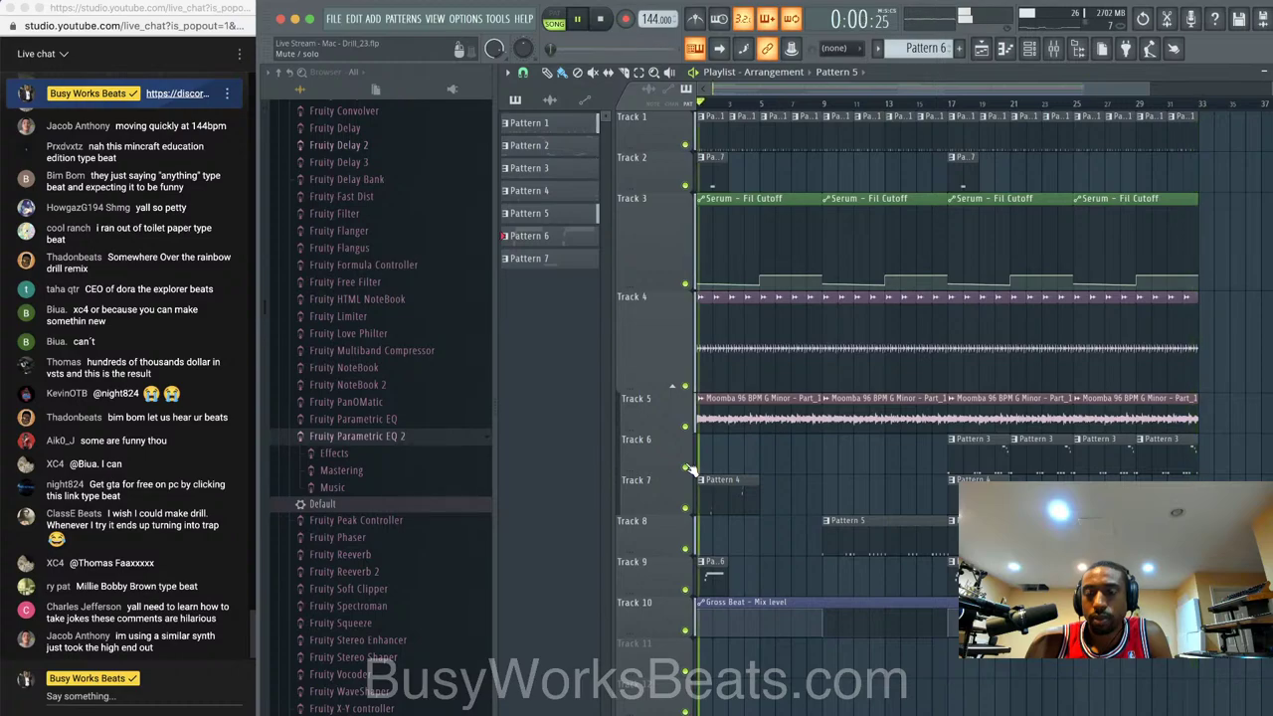
pyautogui.click(952, 440)
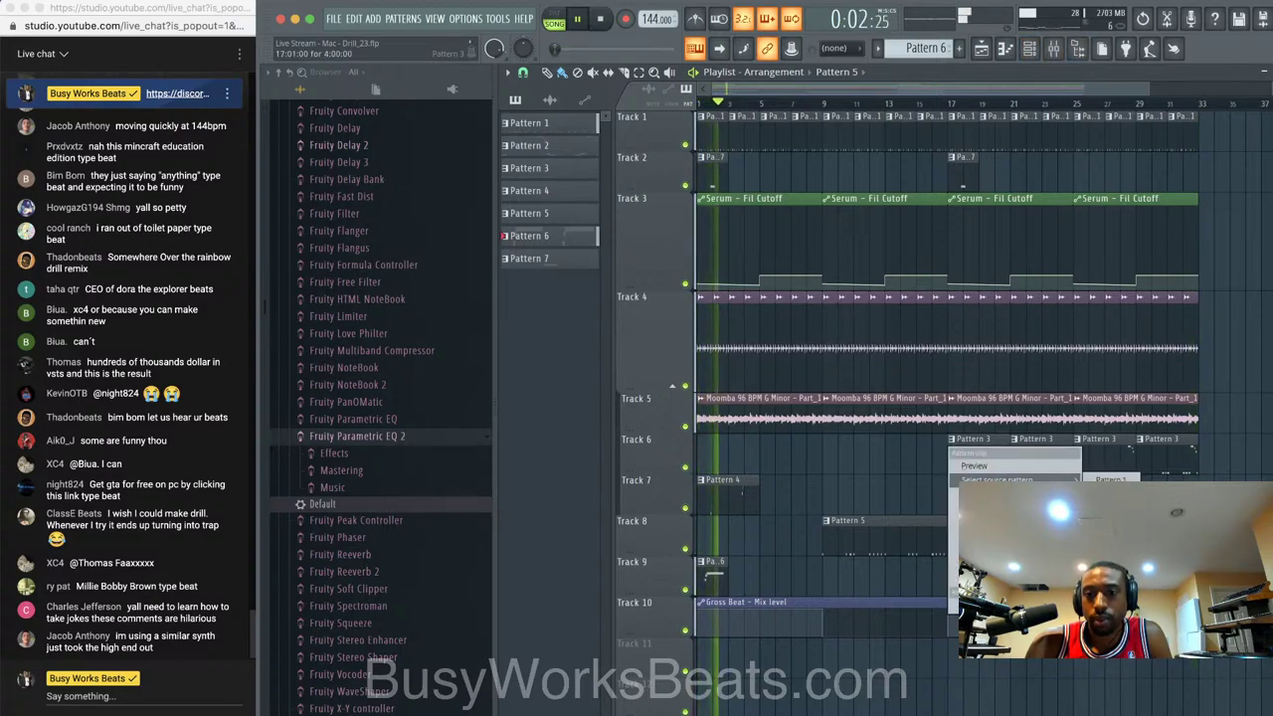
pyautogui.click(975, 494)
pyautogui.doubleClick(961, 438)
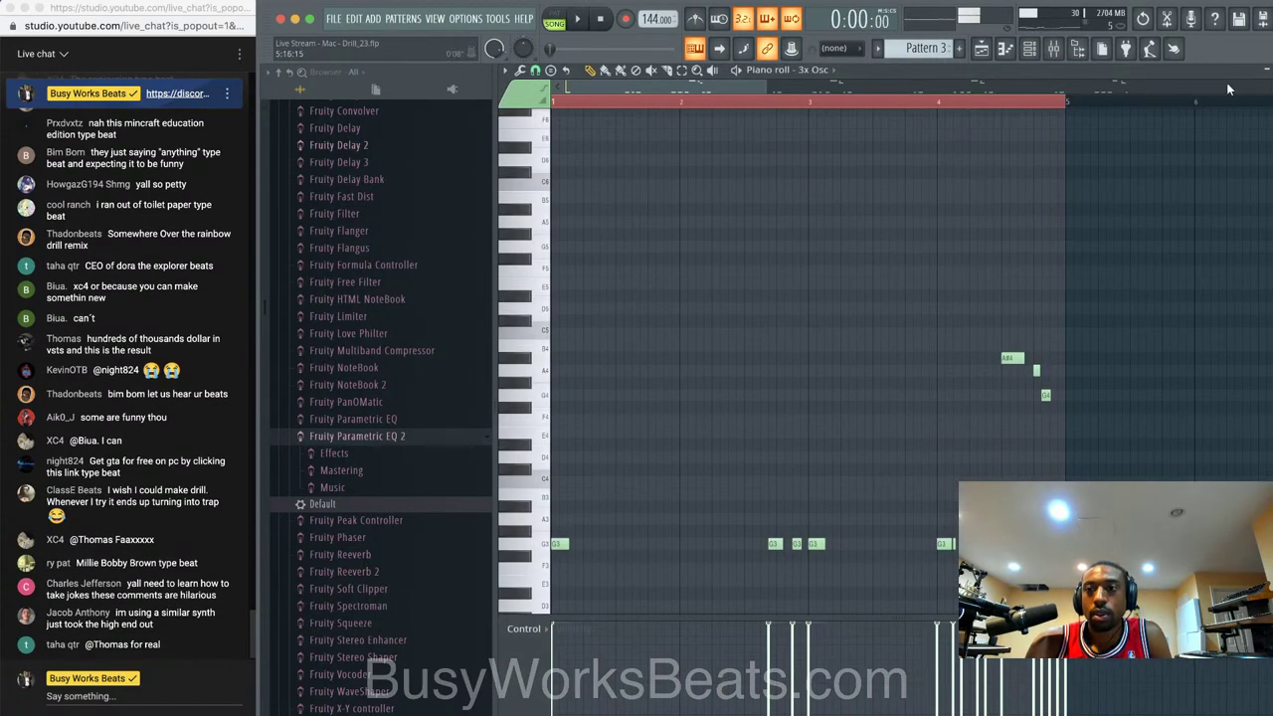
pyautogui.click(1271, 71)
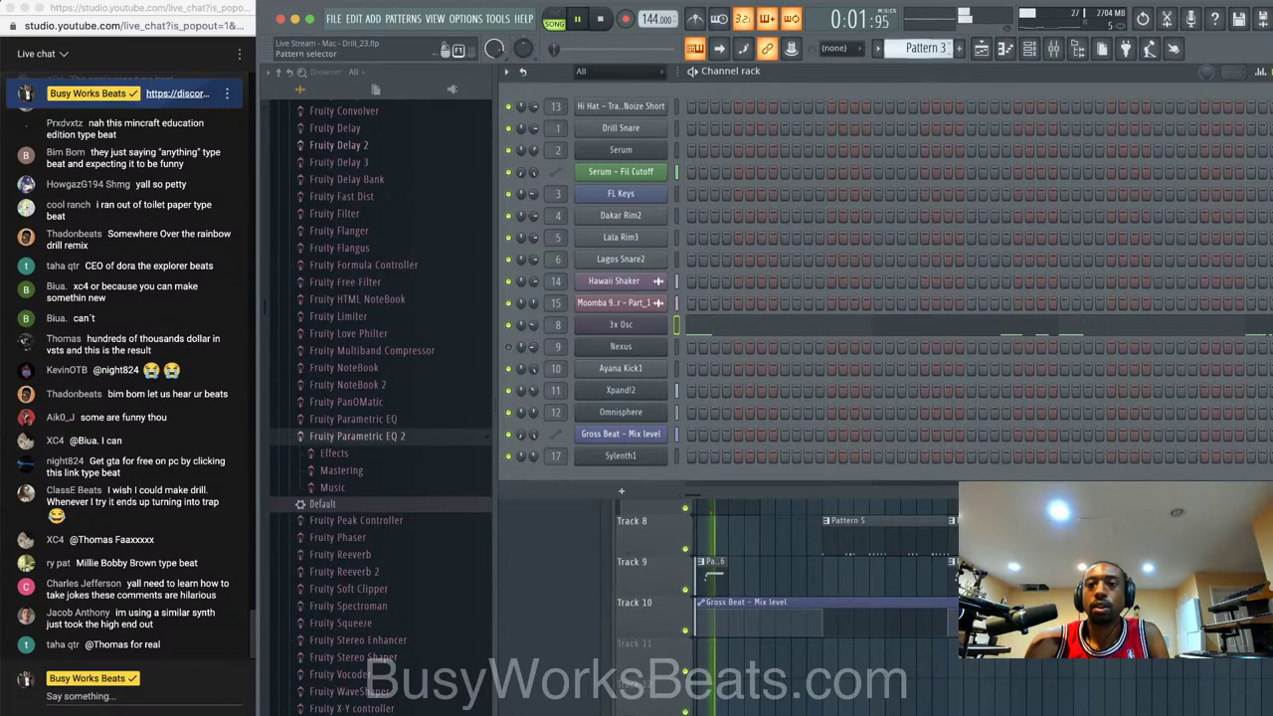
# - Add an empty Pattern 8 to the project and collapse the browser's folder tree
pyautogui.moveTo(917, 50); pyautogui.dragTo(917, 27)
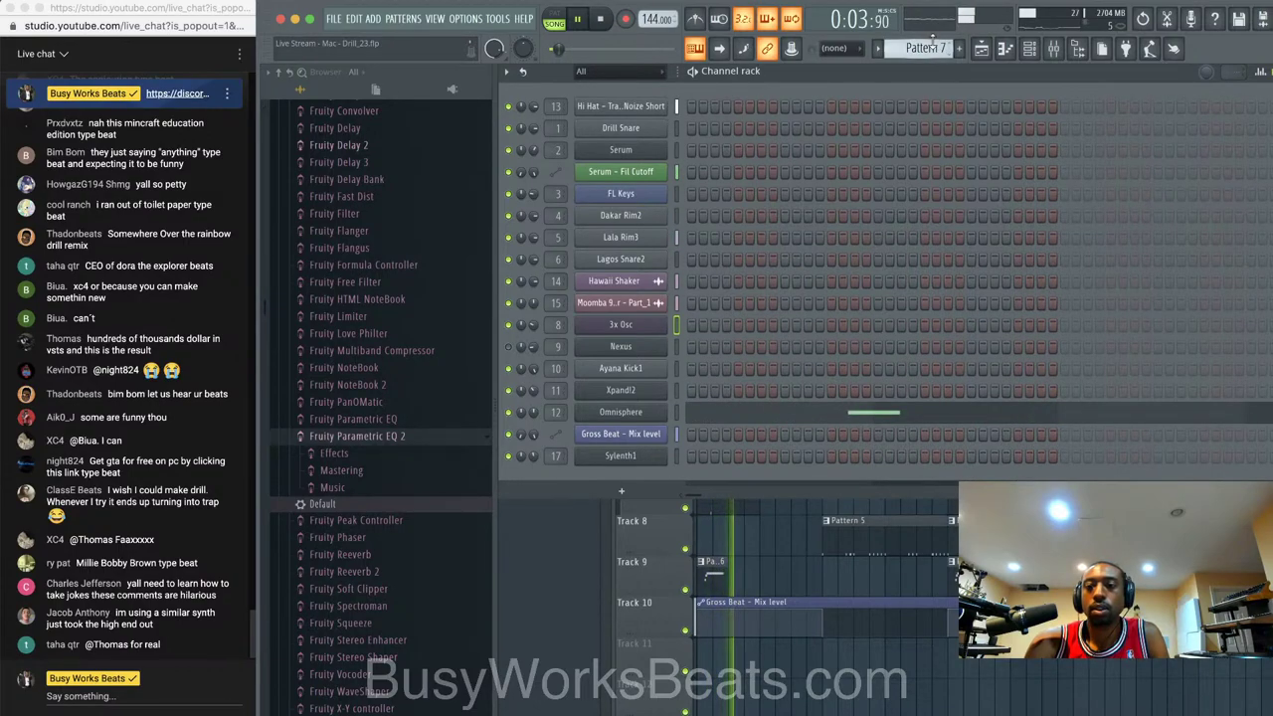
pyautogui.press('KP_Add')
pyautogui.press('F9')
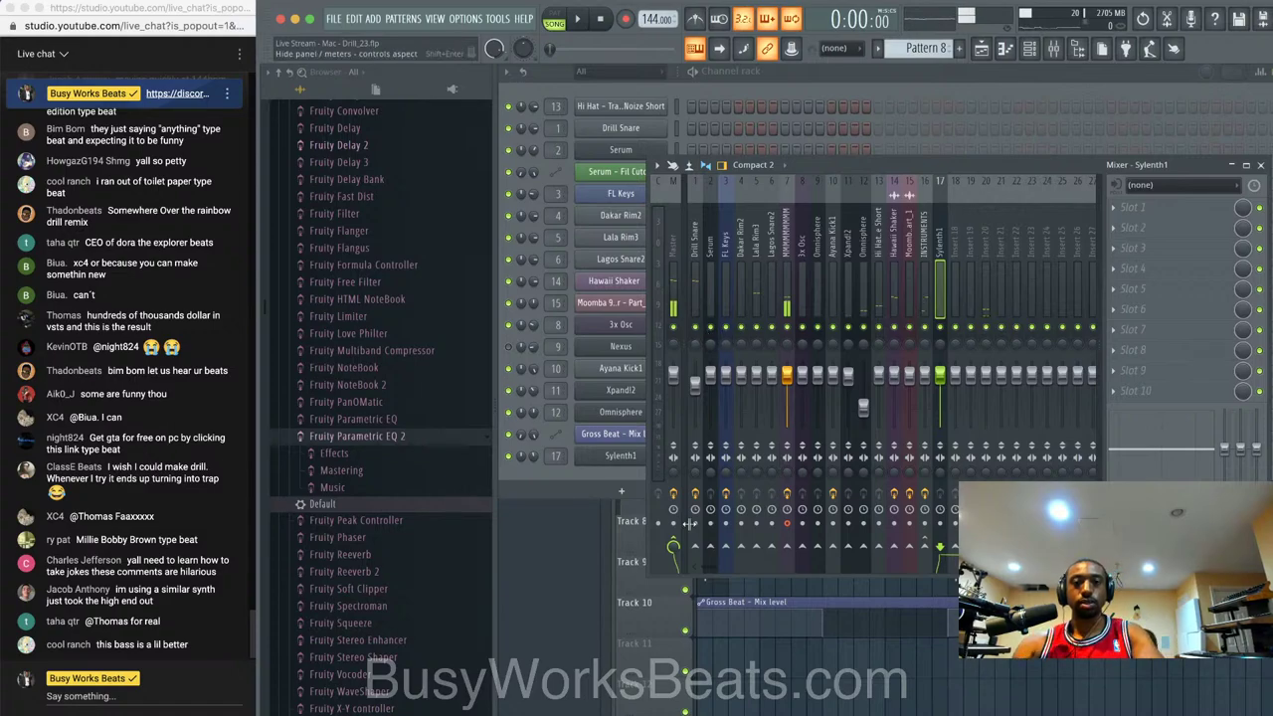
pyautogui.click(768, 645)
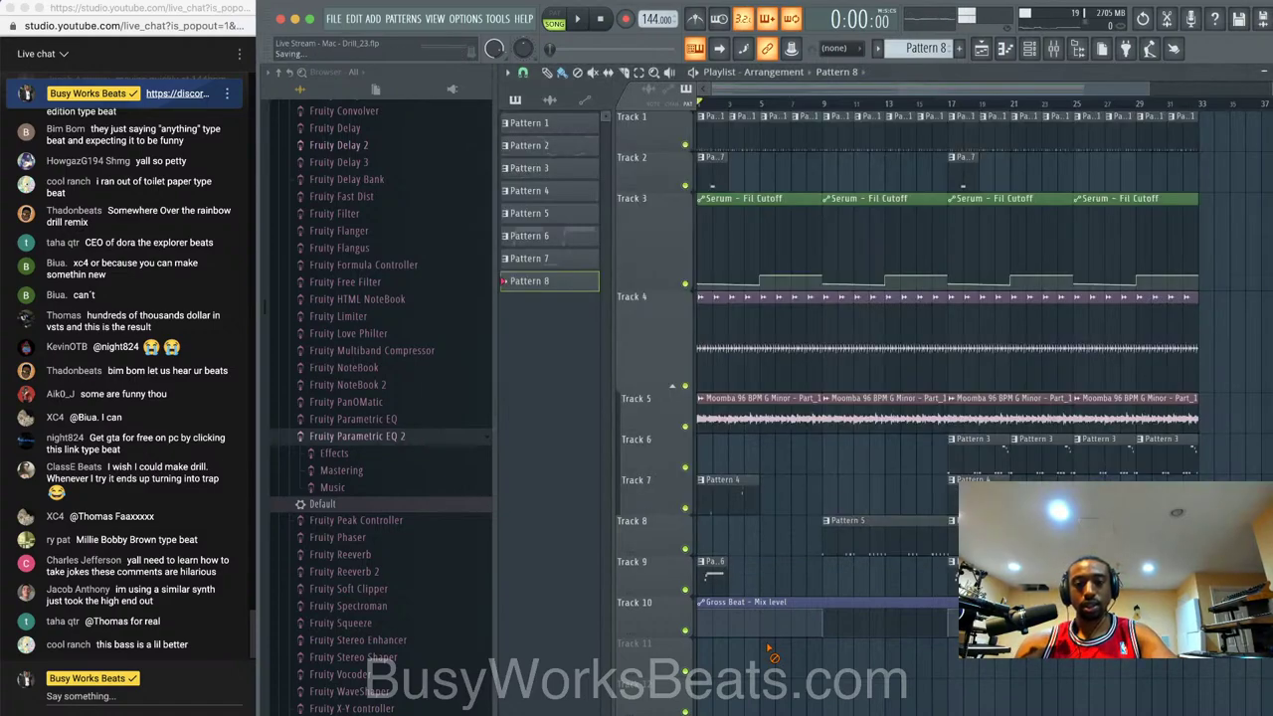
pyautogui.click(283, 74)
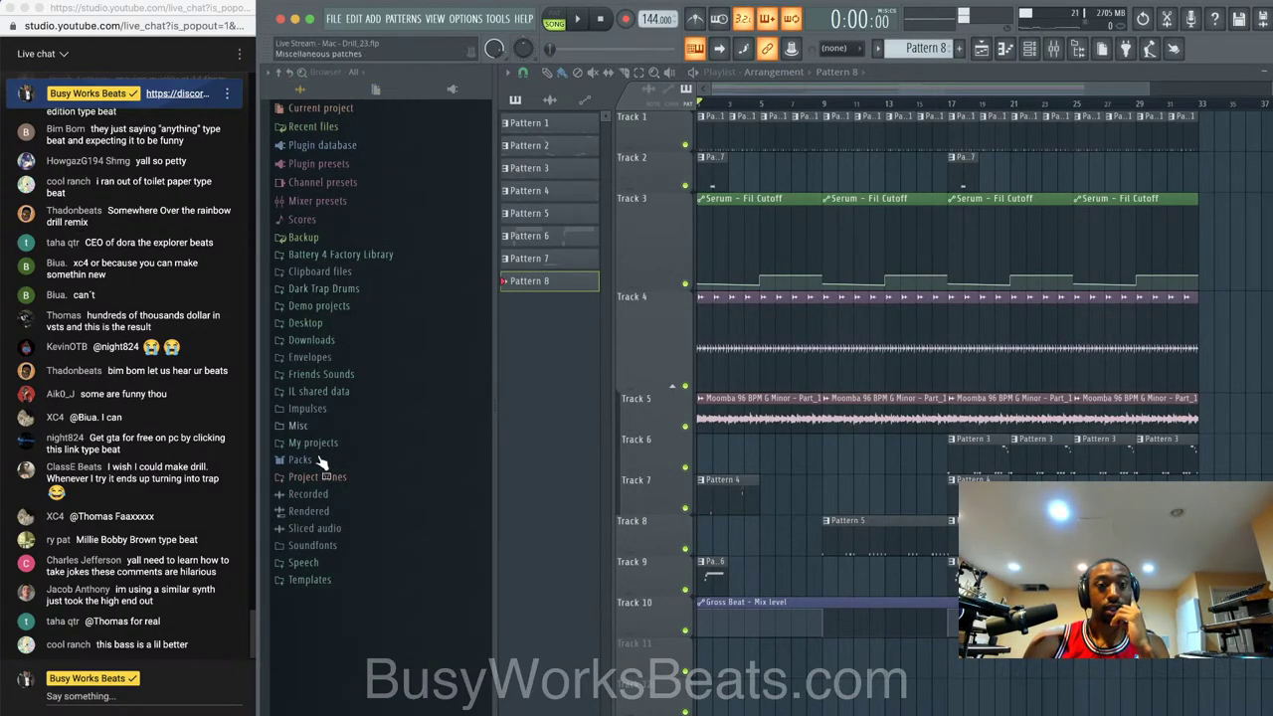
# - Switch to Chrome to check the live stream's analytics in YouTube Studio, and return to FL Studio
pyautogui.rightClick(271, 690)
pyautogui.click(318, 614)
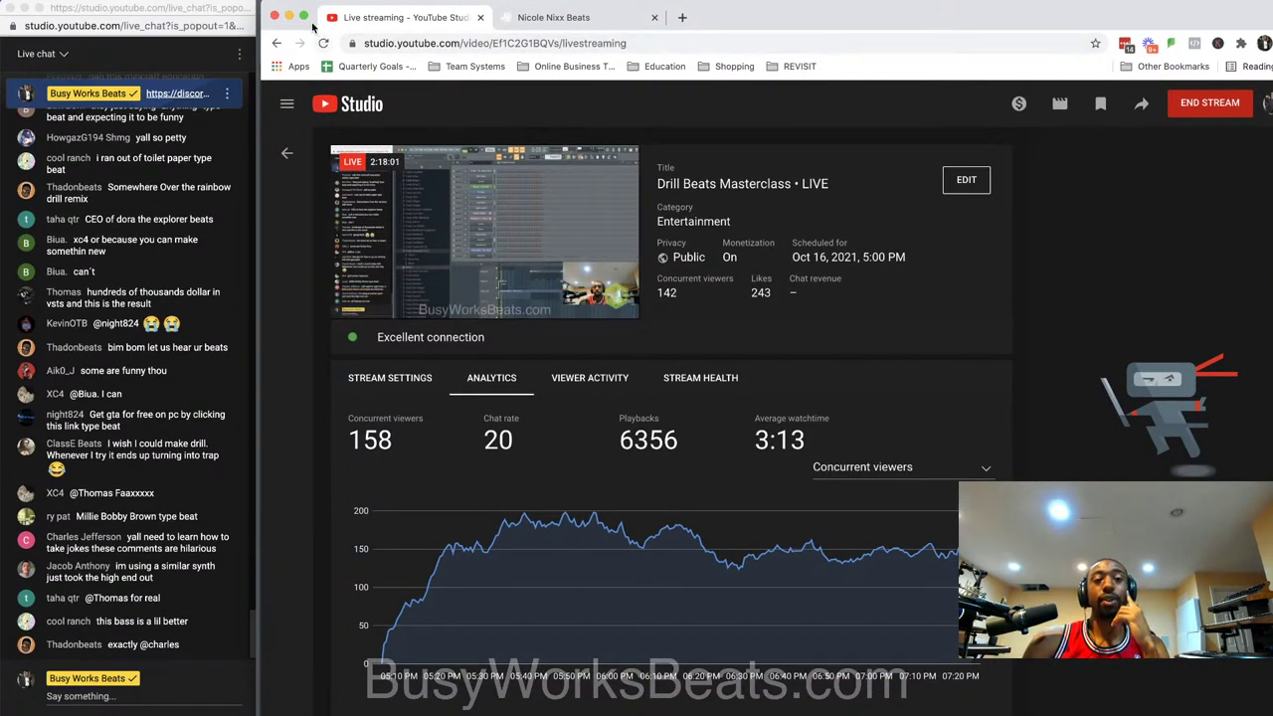
pyautogui.click(289, 17)
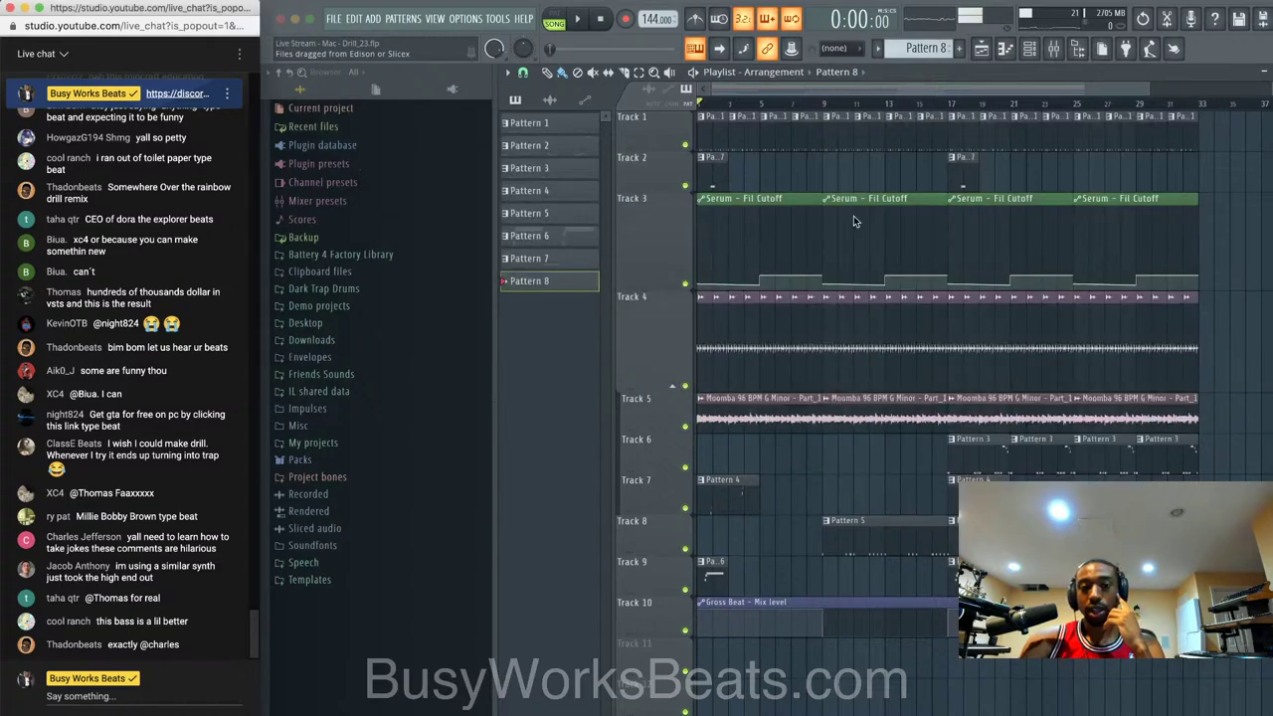
pyautogui.press('super+s')
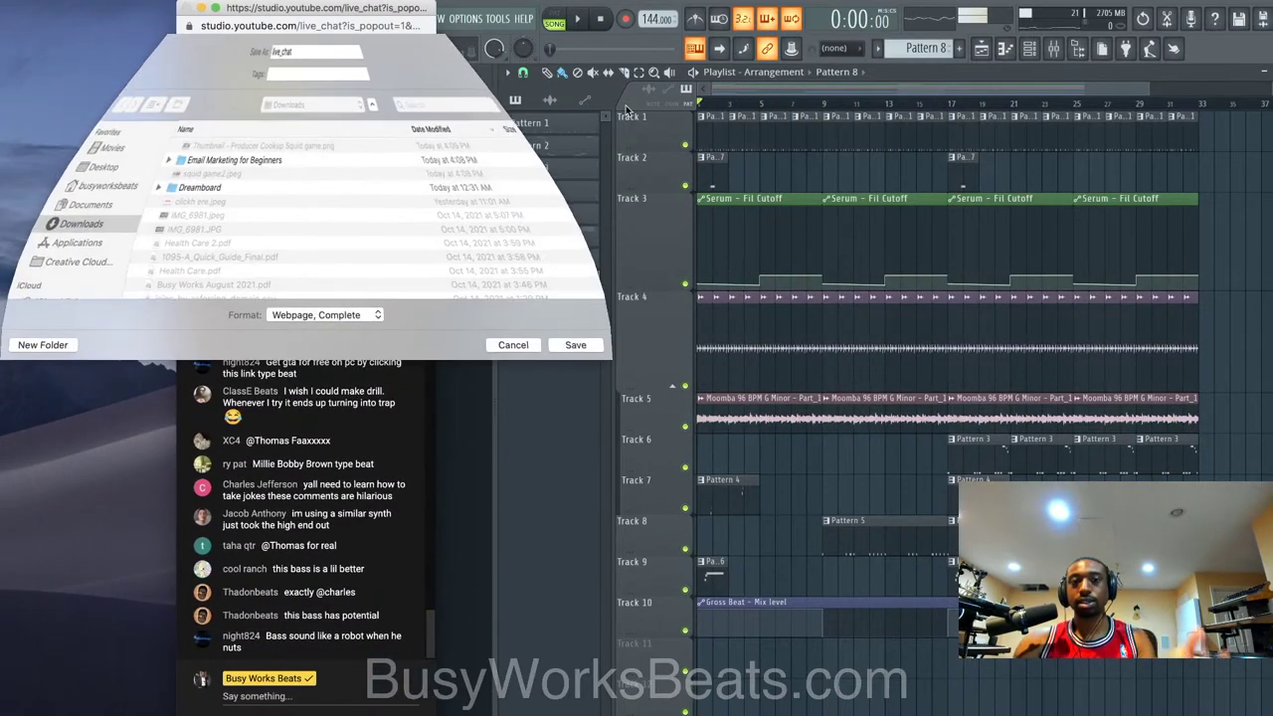
pyautogui.press('super+n')
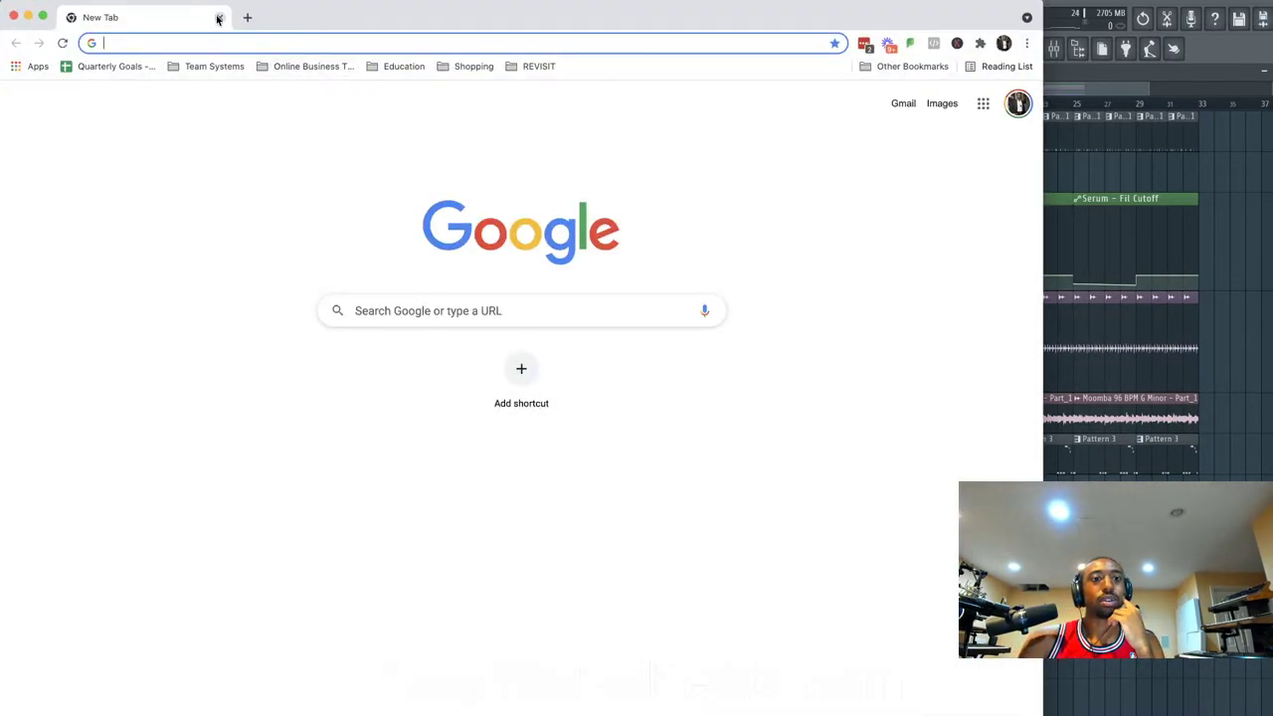
pyautogui.click(218, 17)
pyautogui.click(515, 345)
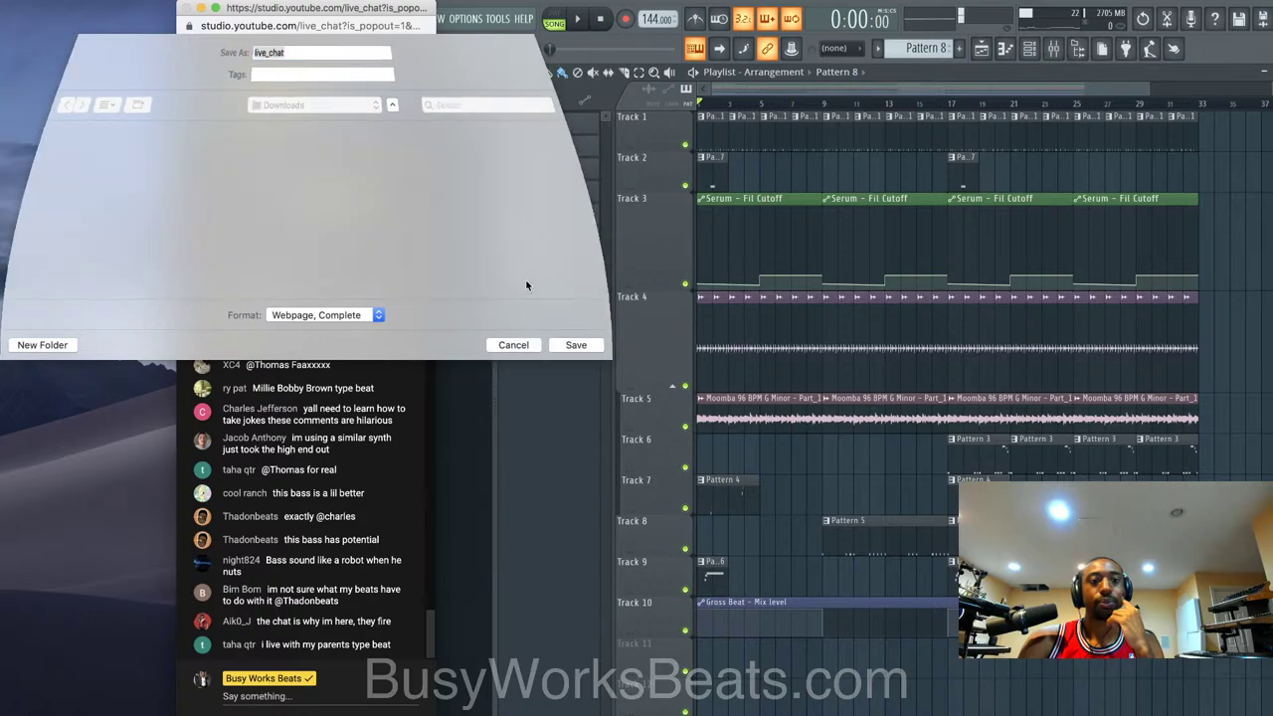
# - Play back the arrangement to review the beat and check the track levels in the mixer
pyautogui.click(1216, 88)
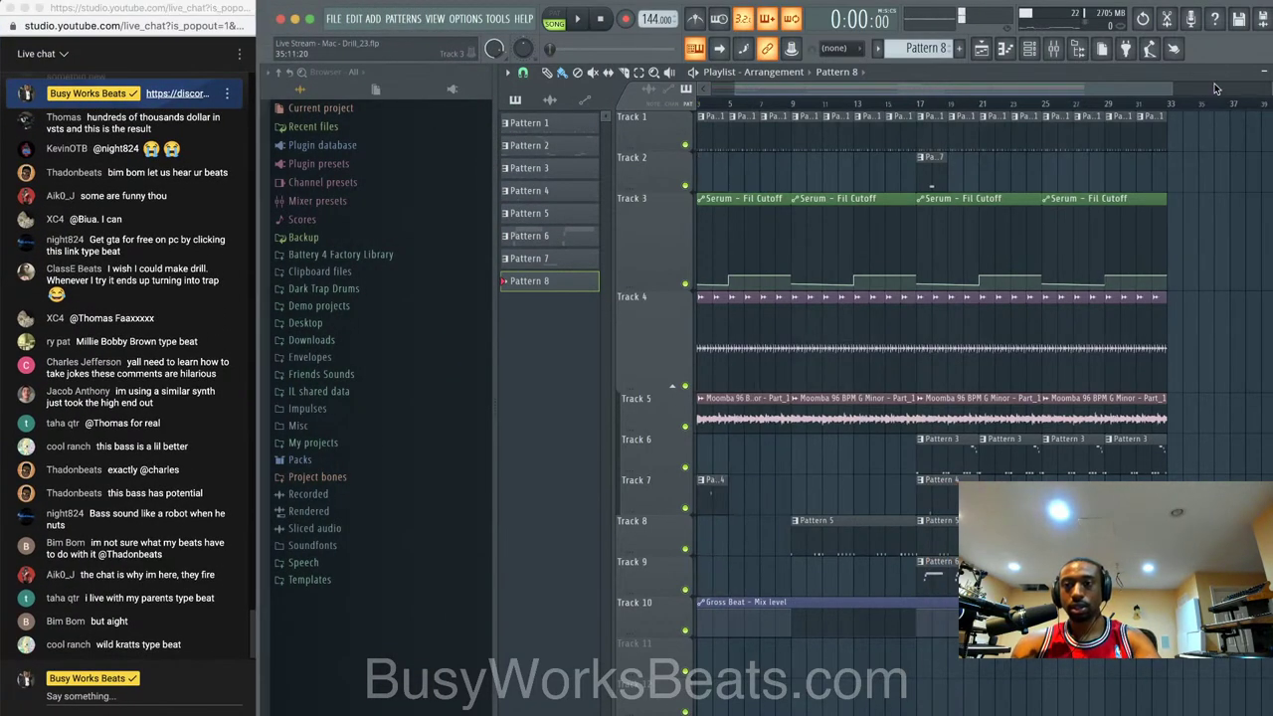
pyautogui.hscroll(-2, 1010, 114)
pyautogui.click(1054, 49)
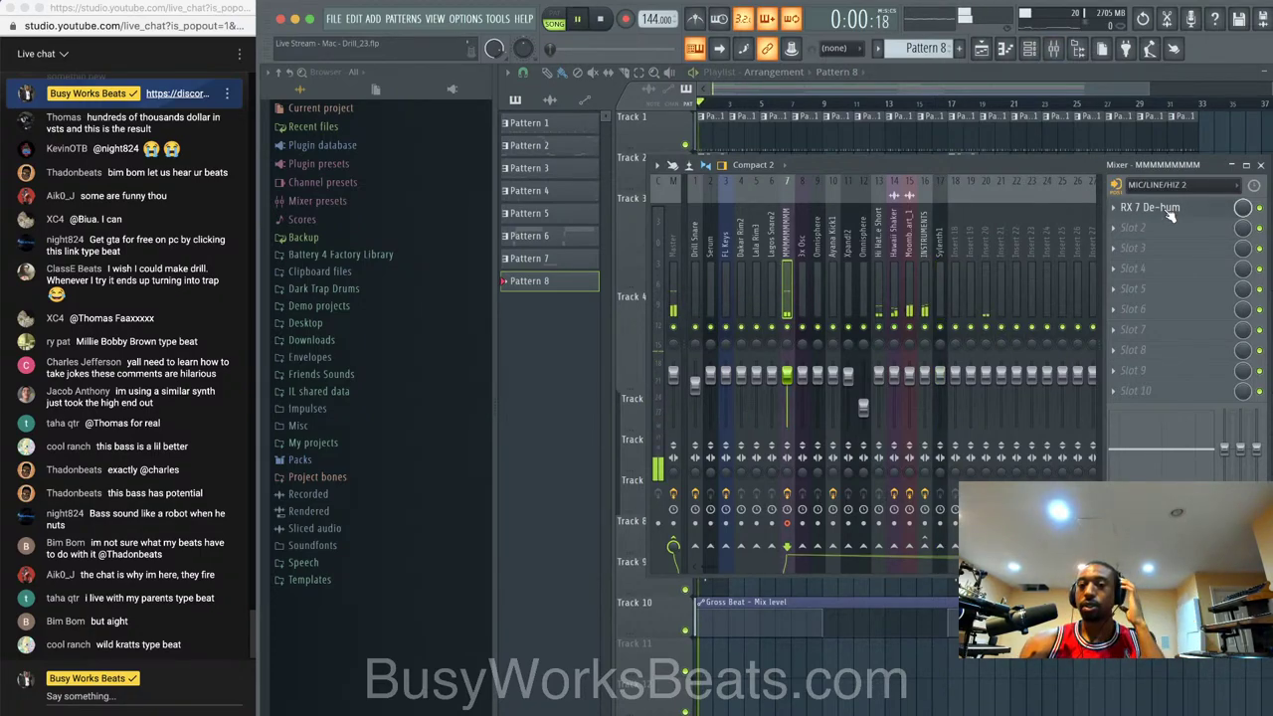
pyautogui.click(1261, 165)
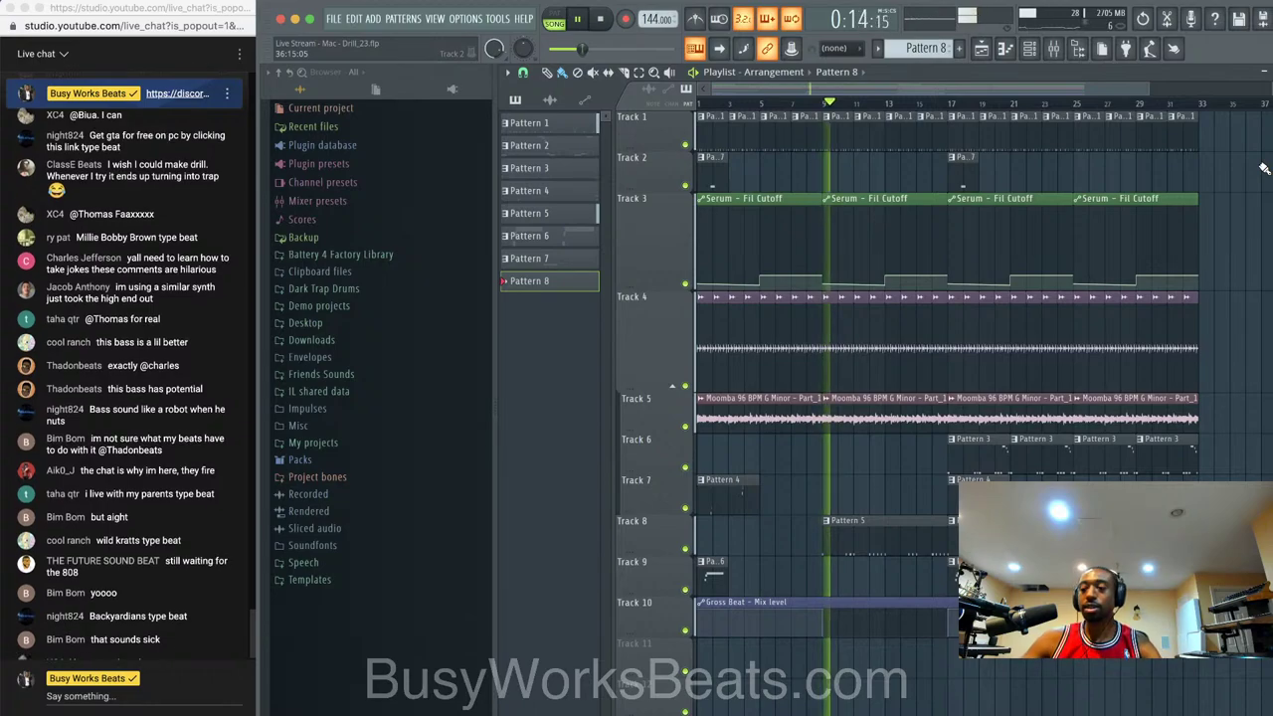
pyautogui.press('space')
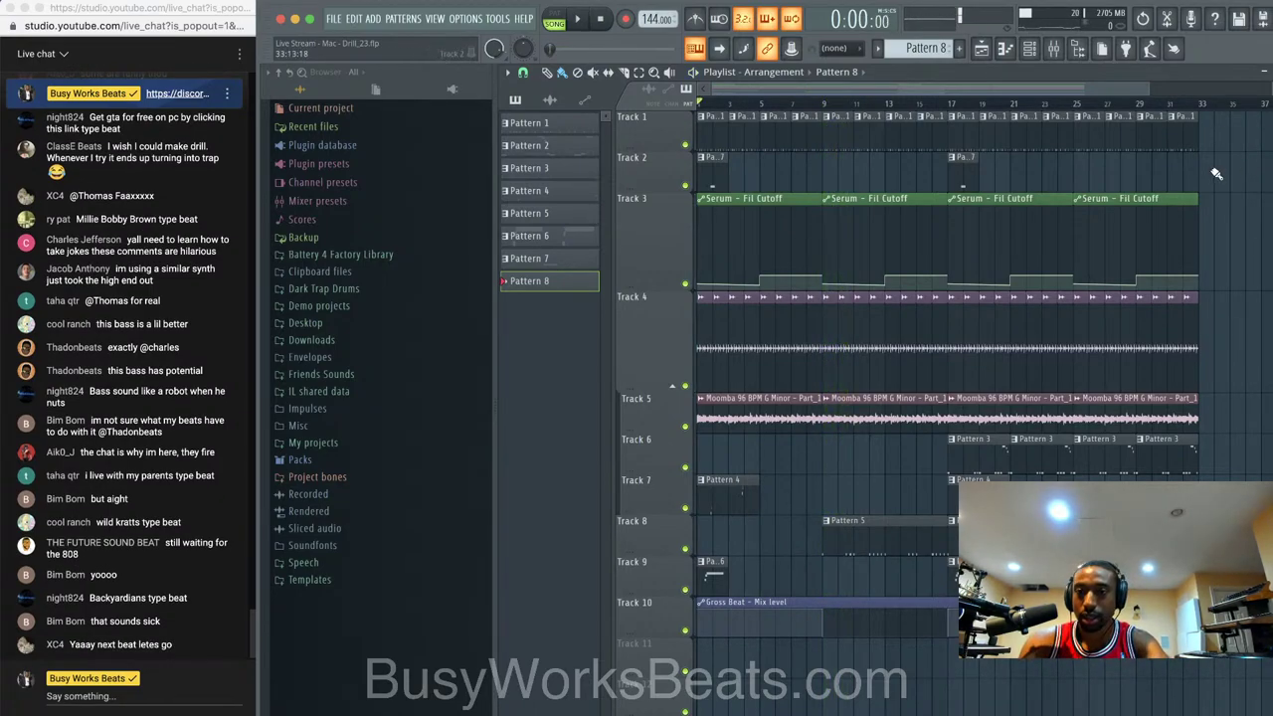
pyautogui.press('space')
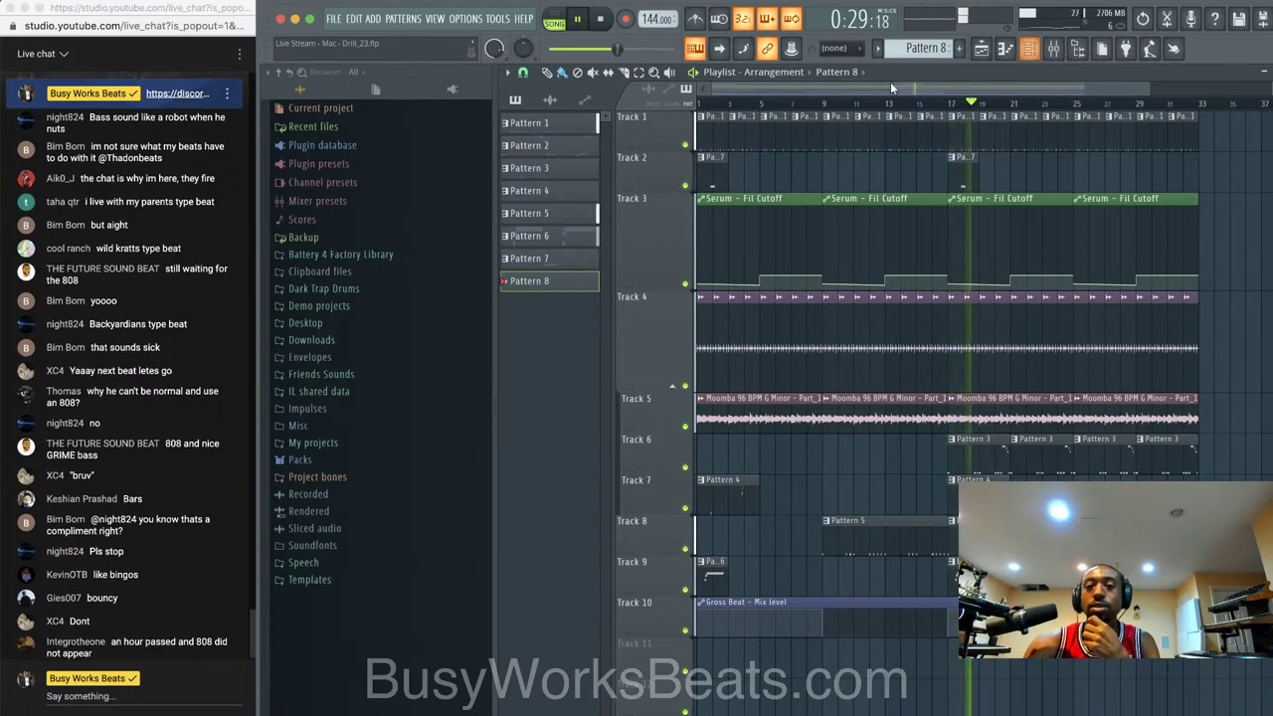
pyautogui.press('space')
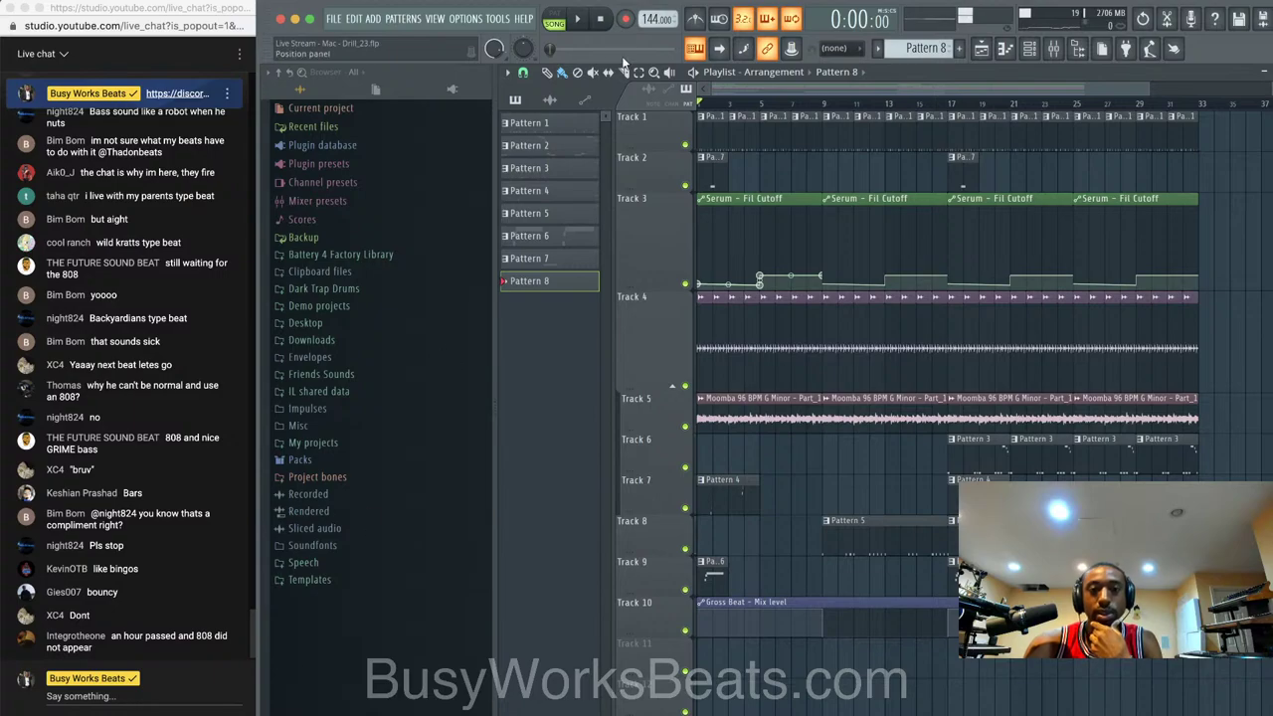
# - Start a new empty project in place of the finished drill beat
pyautogui.click(333, 18)
pyautogui.moveTo(370, 53)
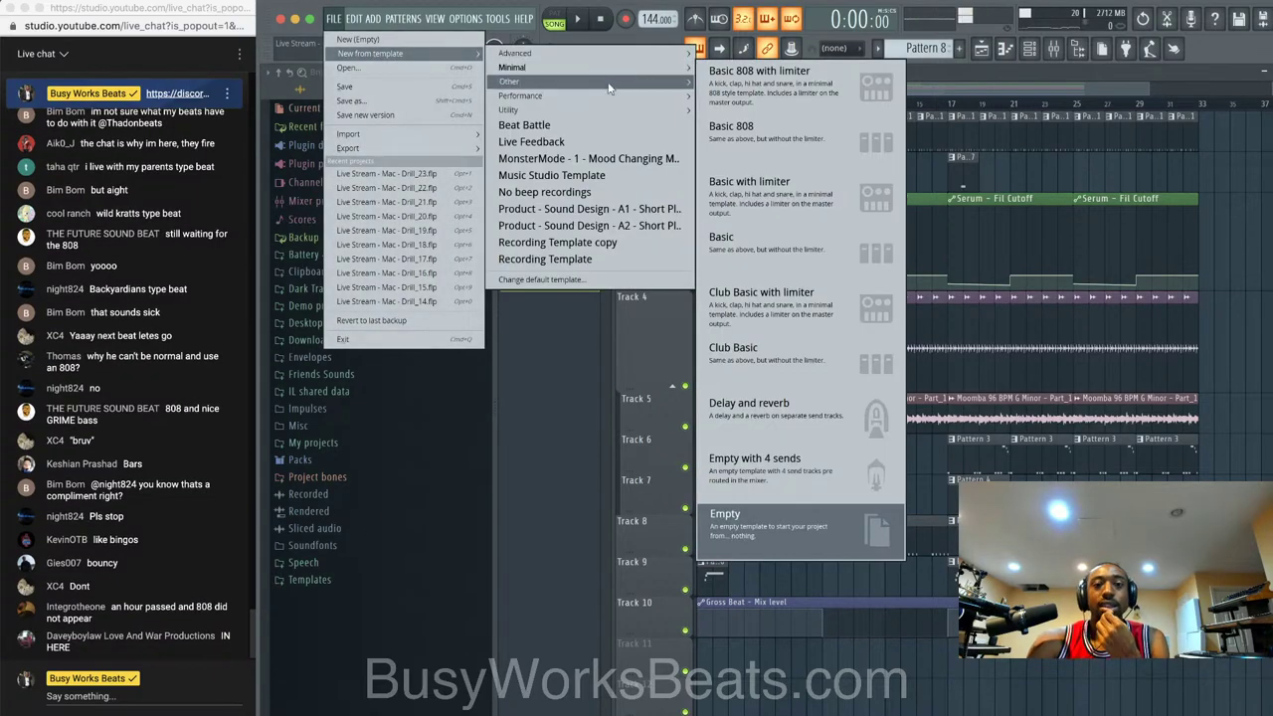
pyautogui.moveTo(614, 78)
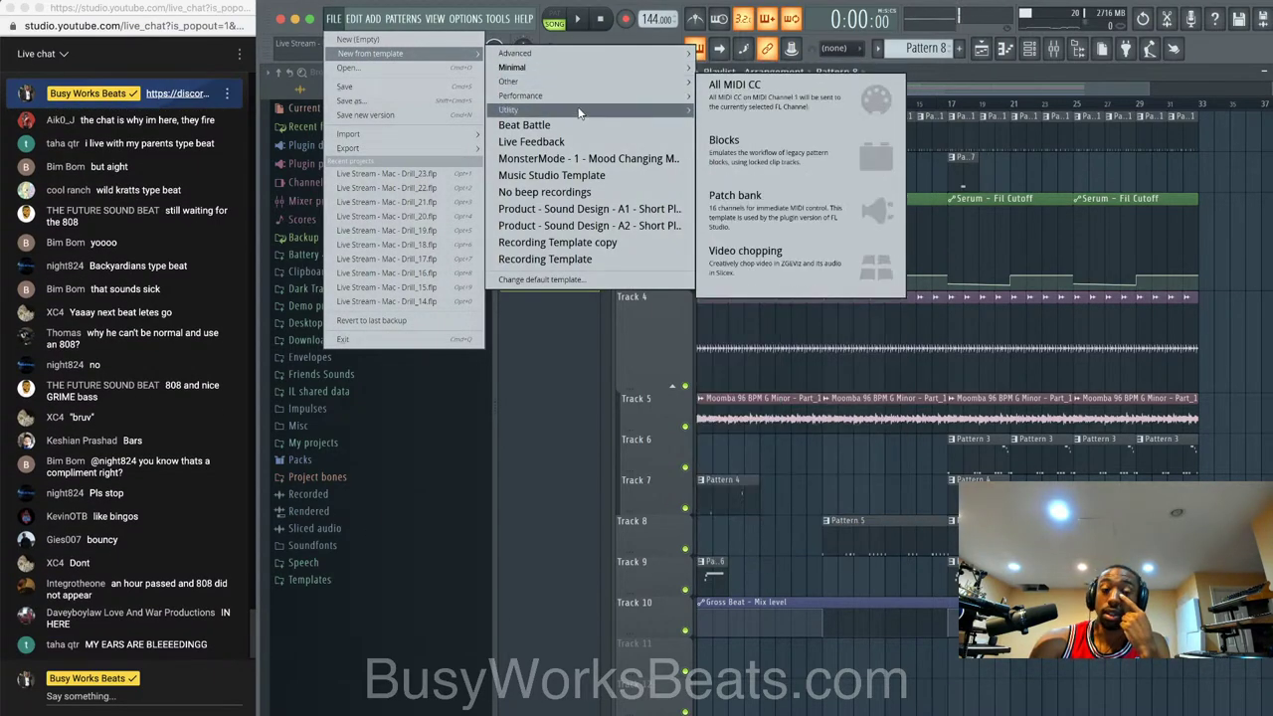
pyautogui.click(439, 40)
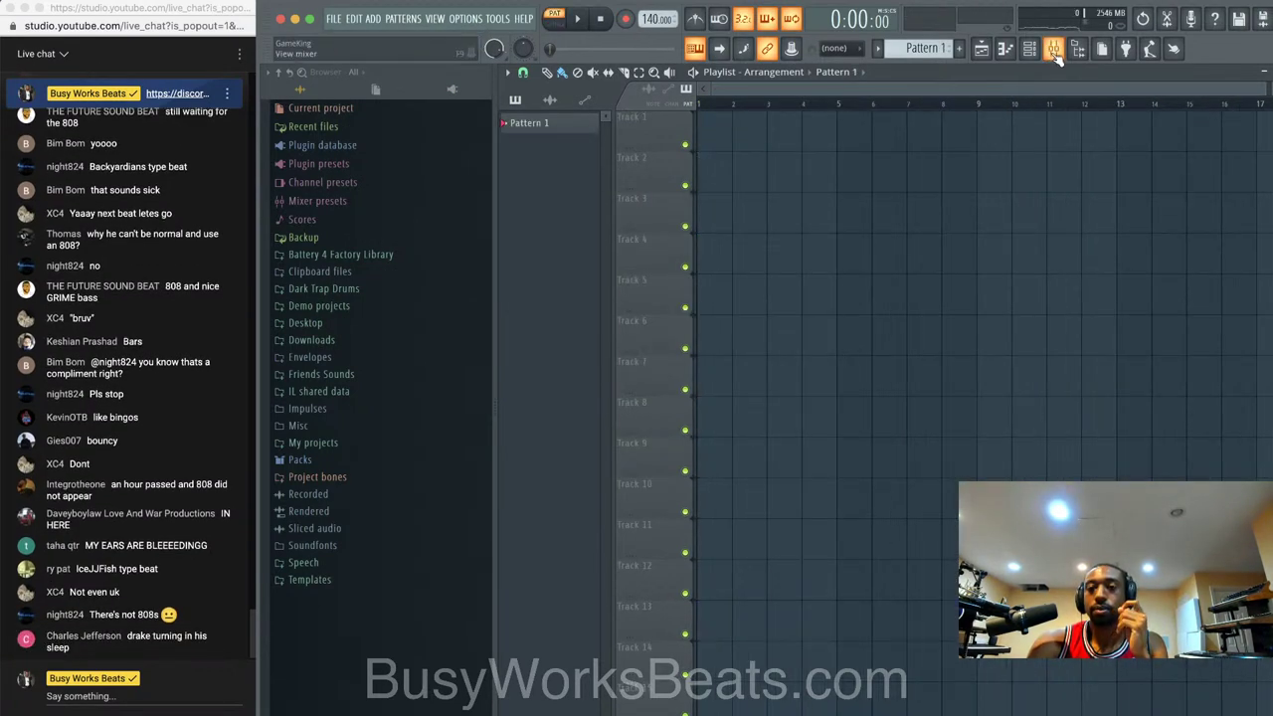
# - Set the audio input of mixer Insert 3 to the mono MIC/LINE/HIZ 2 source
pyautogui.click(1053, 50)
pyautogui.click(723, 210)
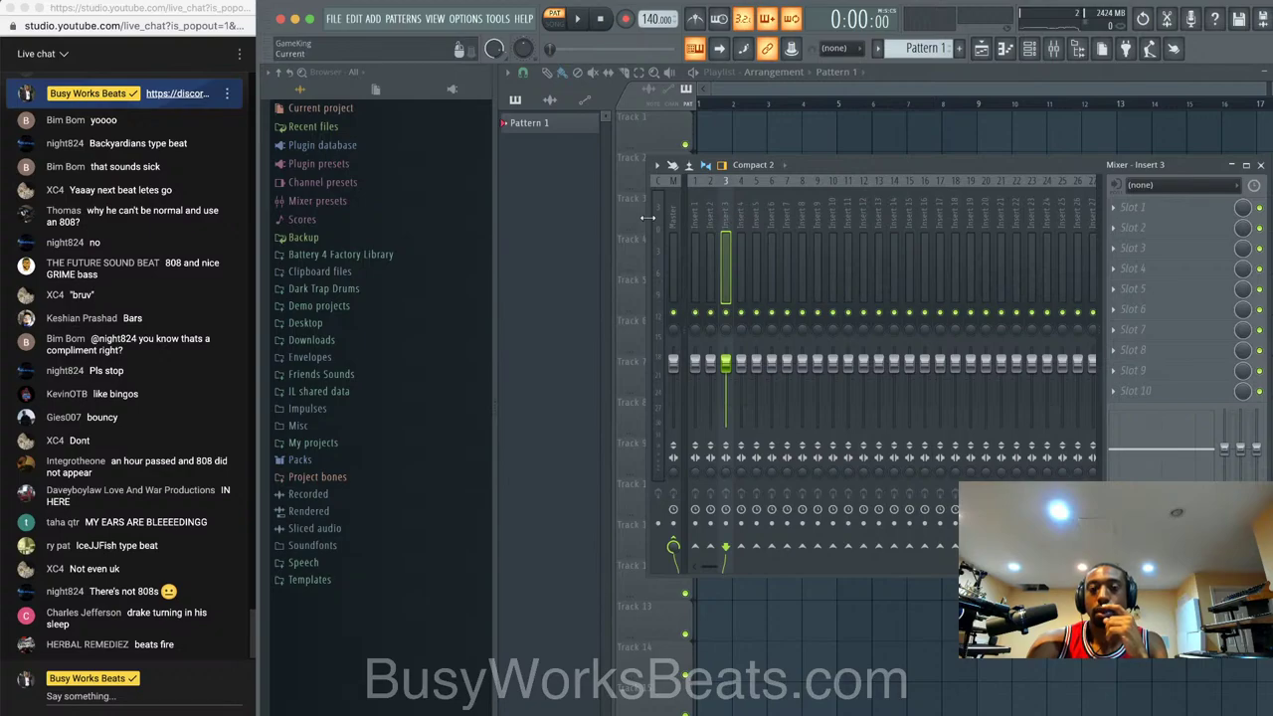
pyautogui.click(1157, 197)
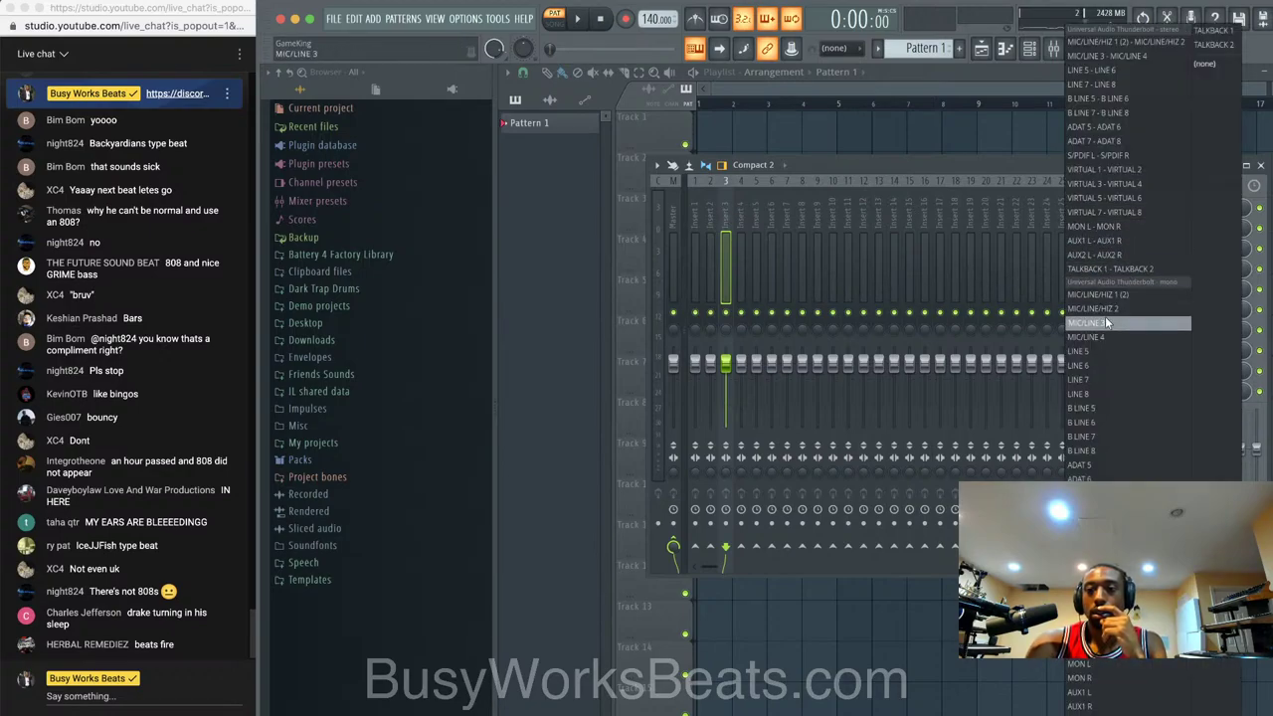
pyautogui.click(1106, 309)
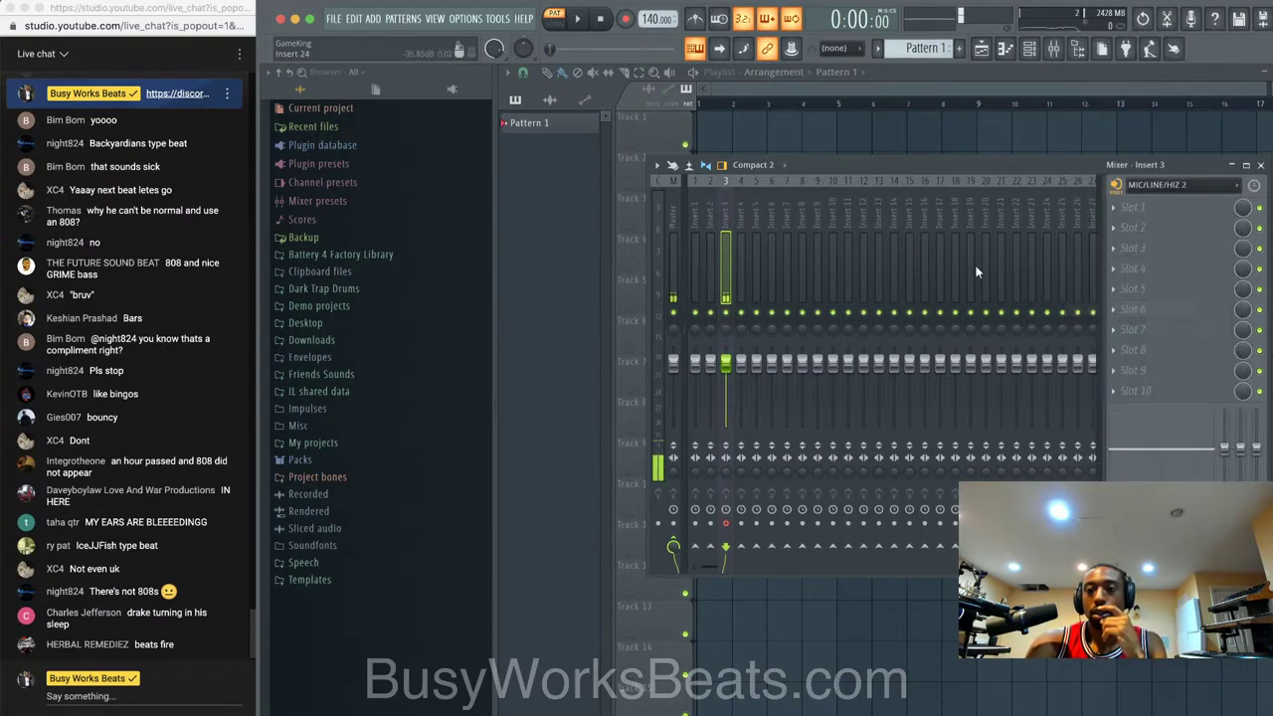
# - Save the new project as "Live Stream - DRILLUMINATI" in the Tutorials folder
pyautogui.click(335, 17)
pyautogui.click(374, 93)
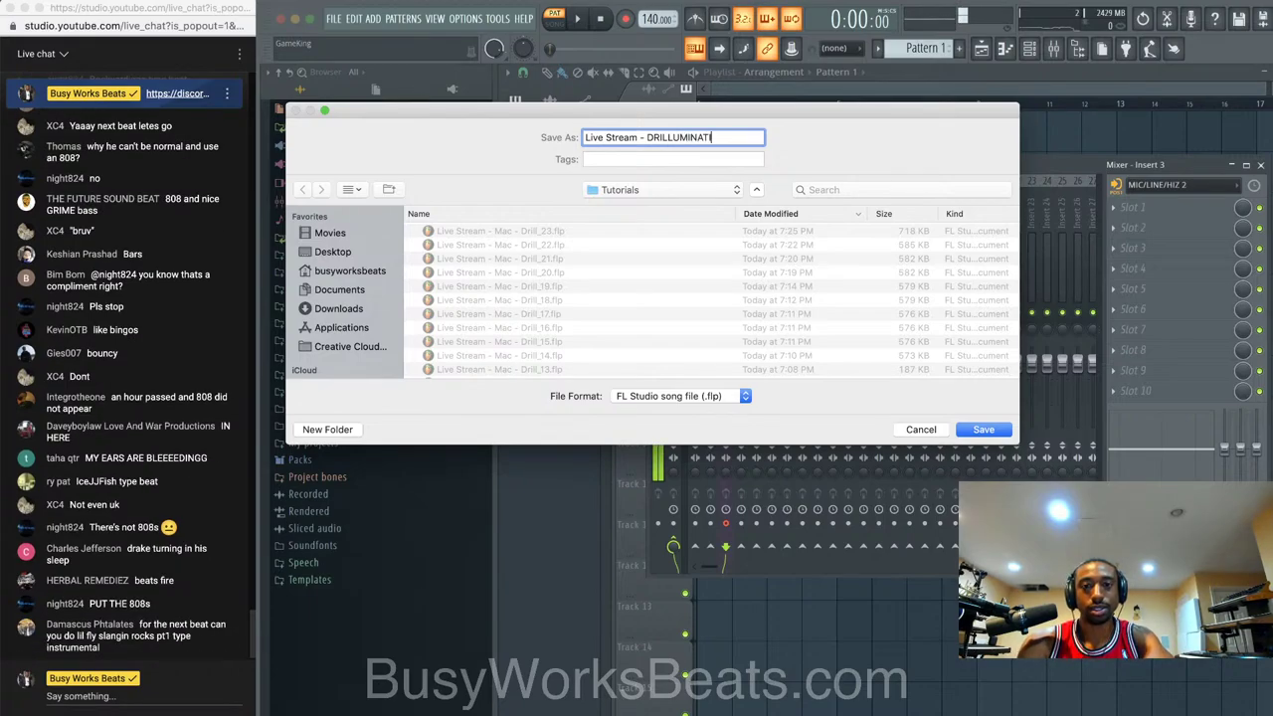
pyautogui.press('Return')
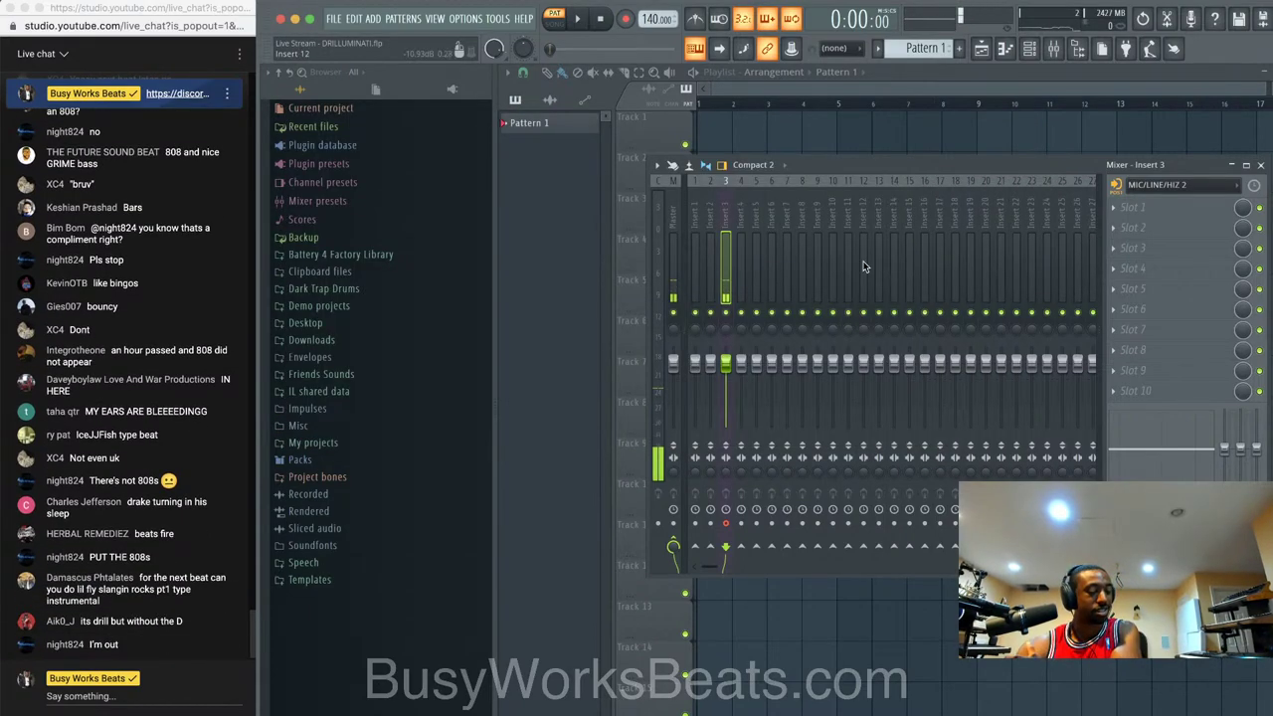
# - Load the RX 7 De-hum effect into an empty slot on mixer Insert 3, then close the mixer and the effect window
pyautogui.click(1188, 208)
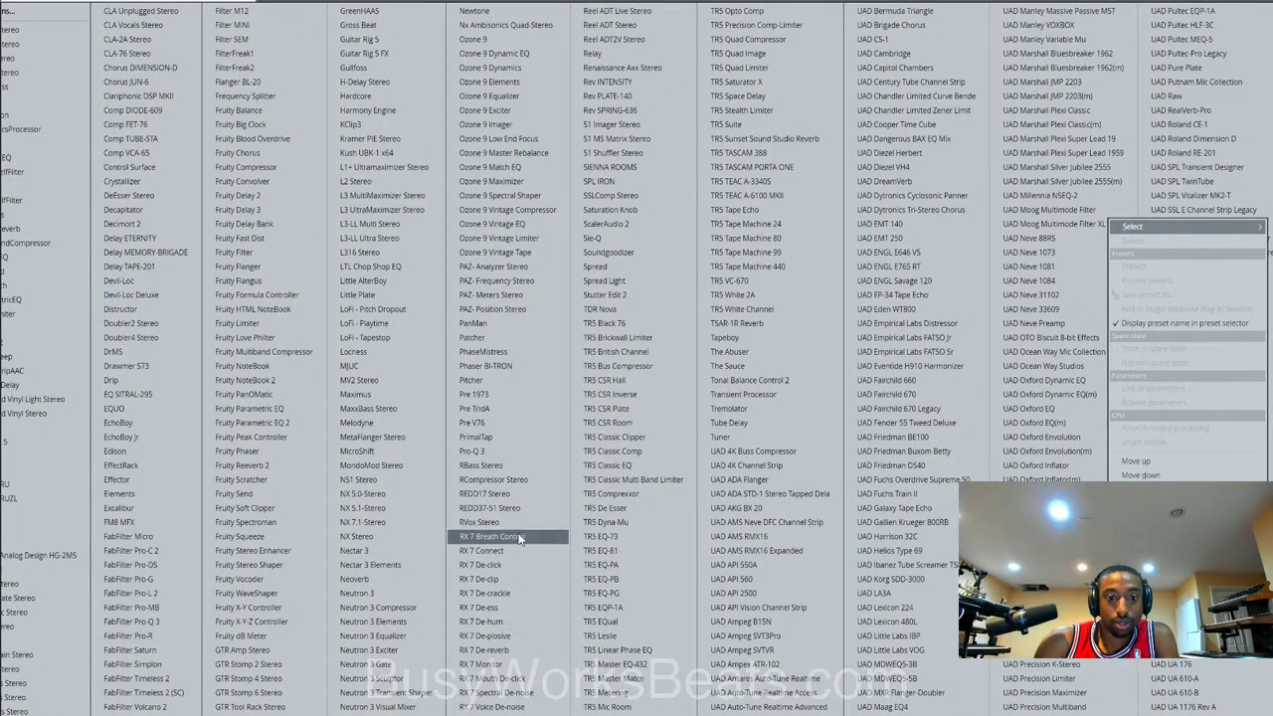
pyautogui.click(518, 621)
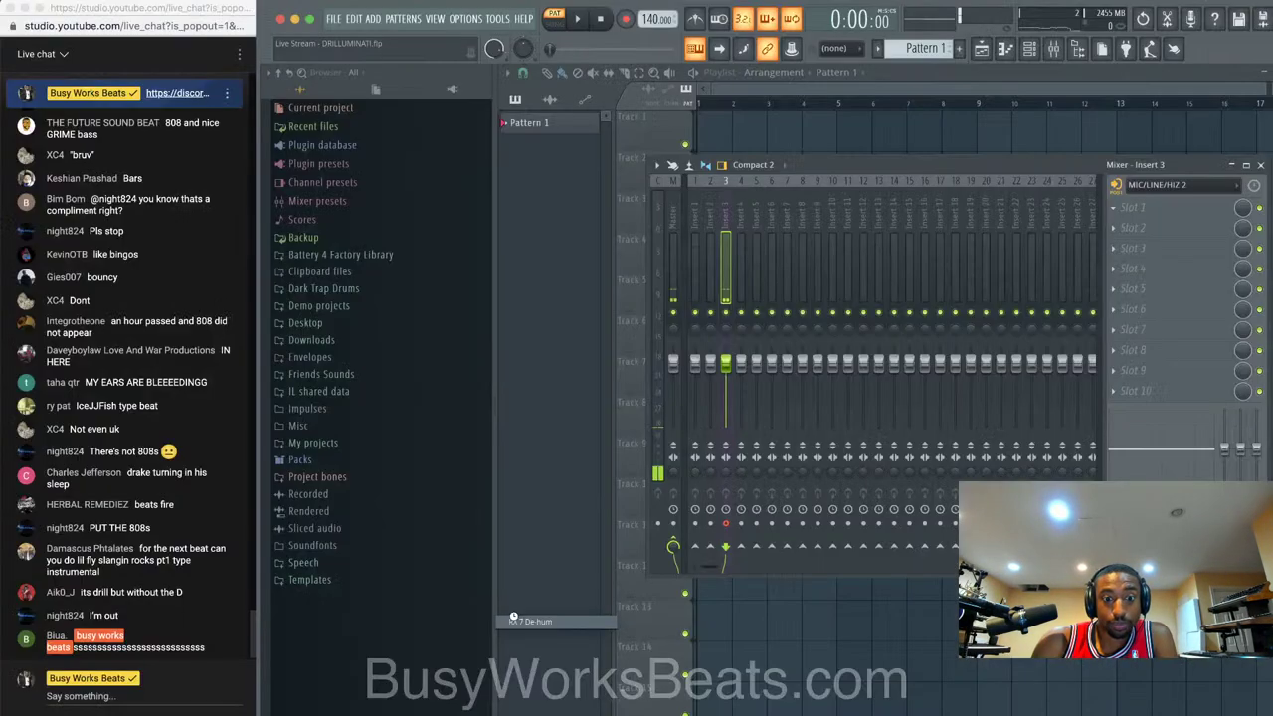
pyautogui.click(1260, 166)
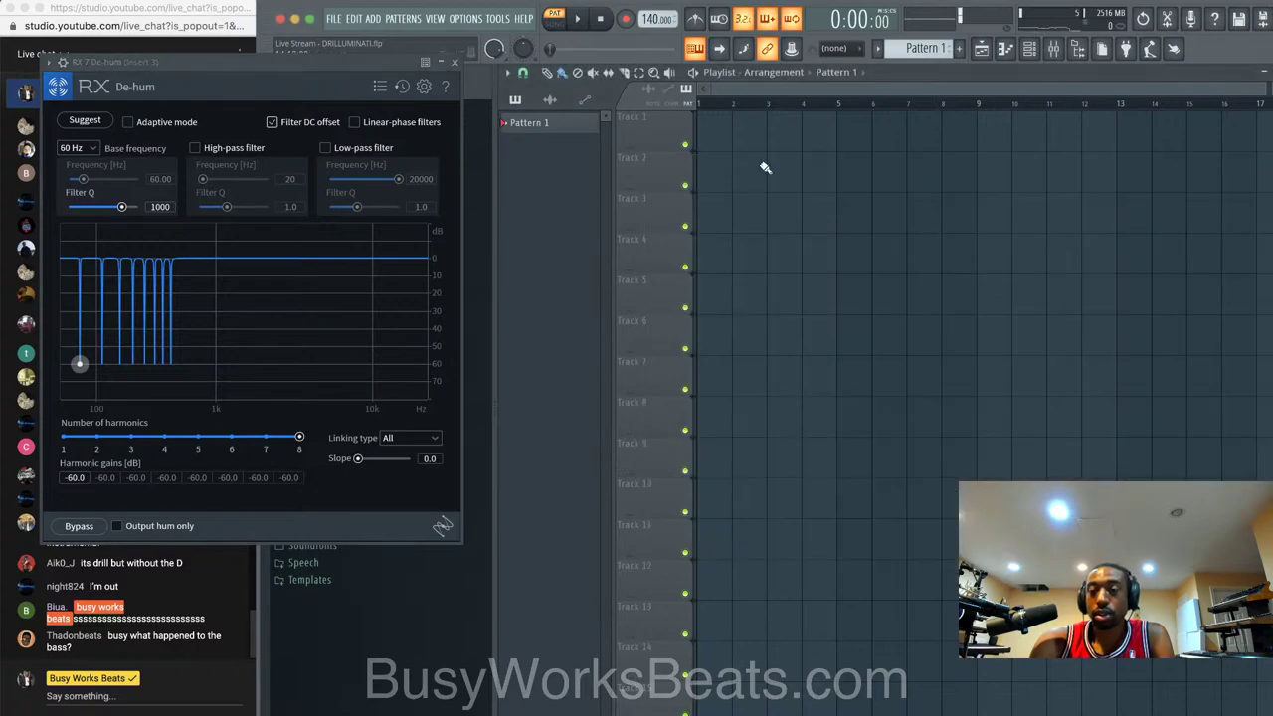
pyautogui.click(456, 63)
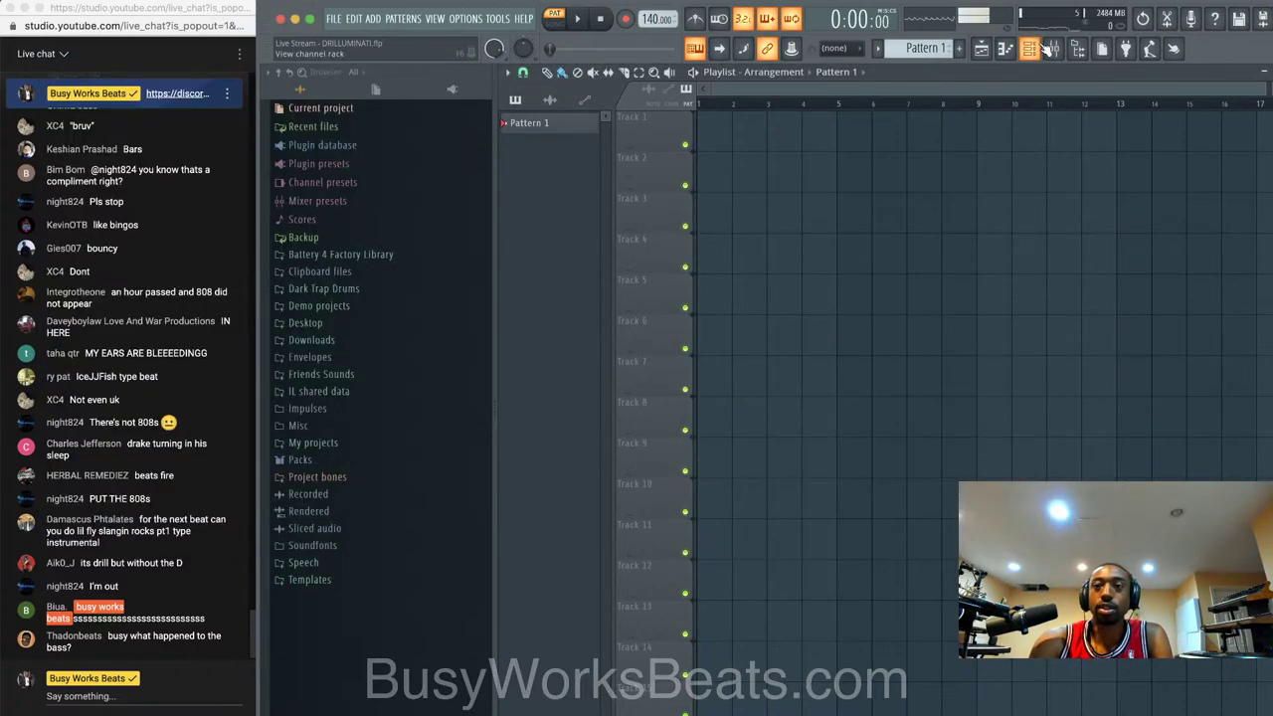
# - Replace the default Sampler channel in the channel rack with Omnisphere and move its window up so it fits the screen
pyautogui.click(1046, 50)
pyautogui.rightClick(635, 109)
pyautogui.moveTo(742, 242)
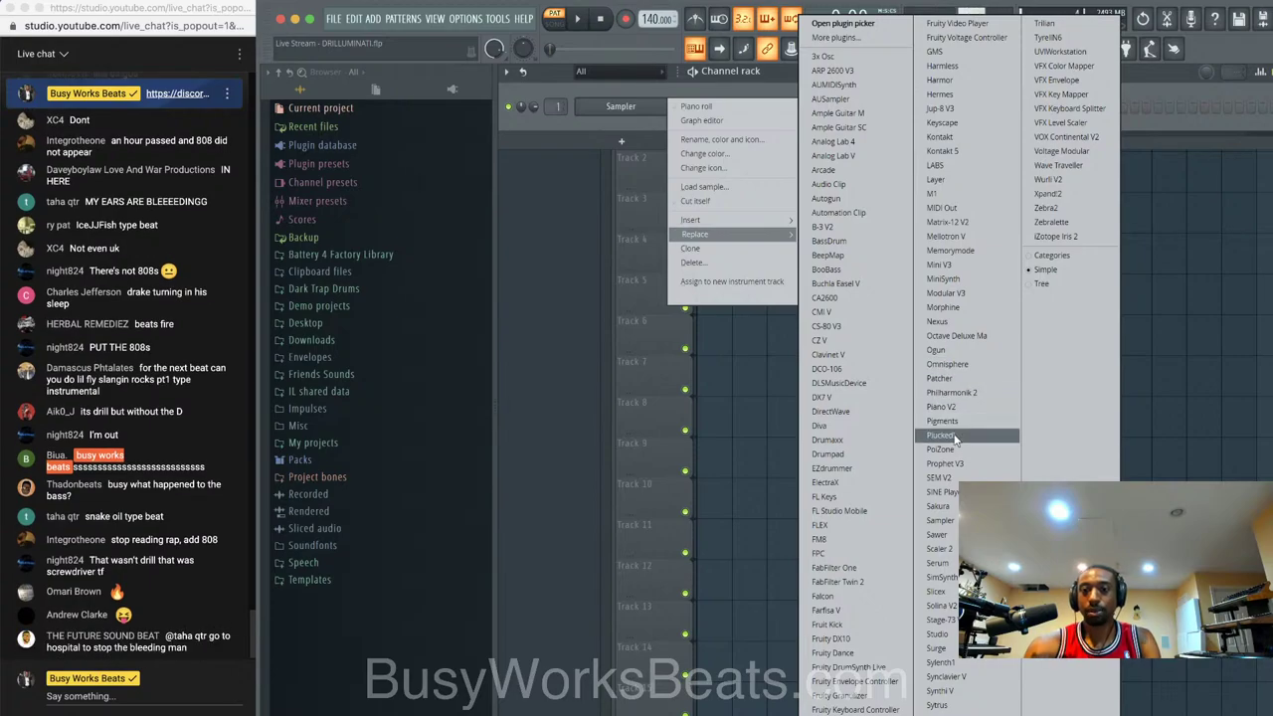
pyautogui.click(961, 364)
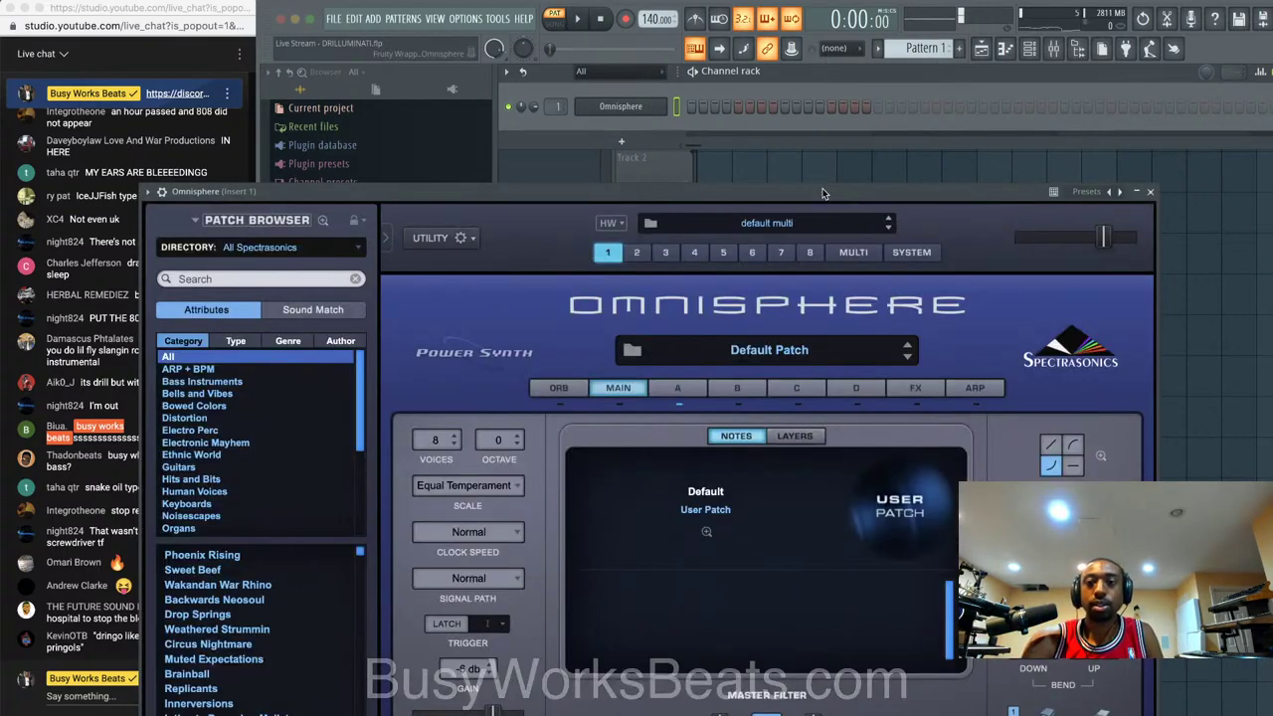
pyautogui.moveTo(854, 191); pyautogui.dragTo(858, 75)
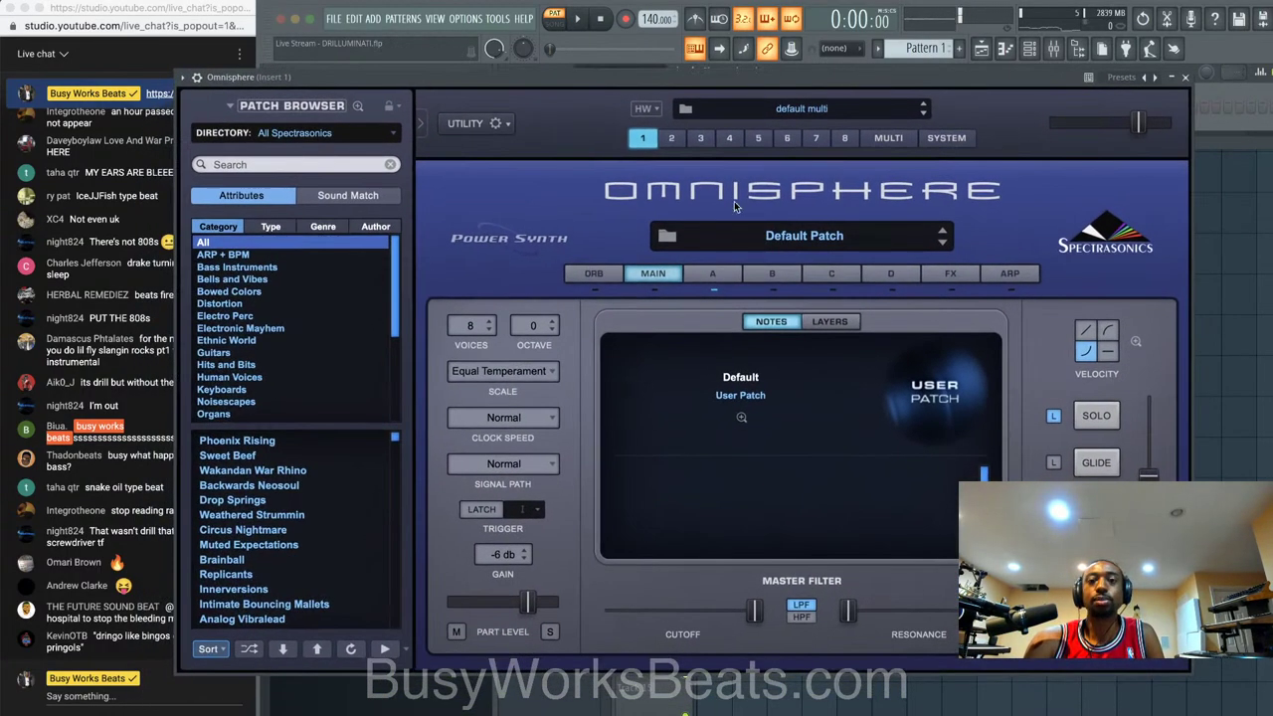
# - Show layer A of the Omnisphere patch and switch the patch browser's directory to User
pyautogui.click(709, 273)
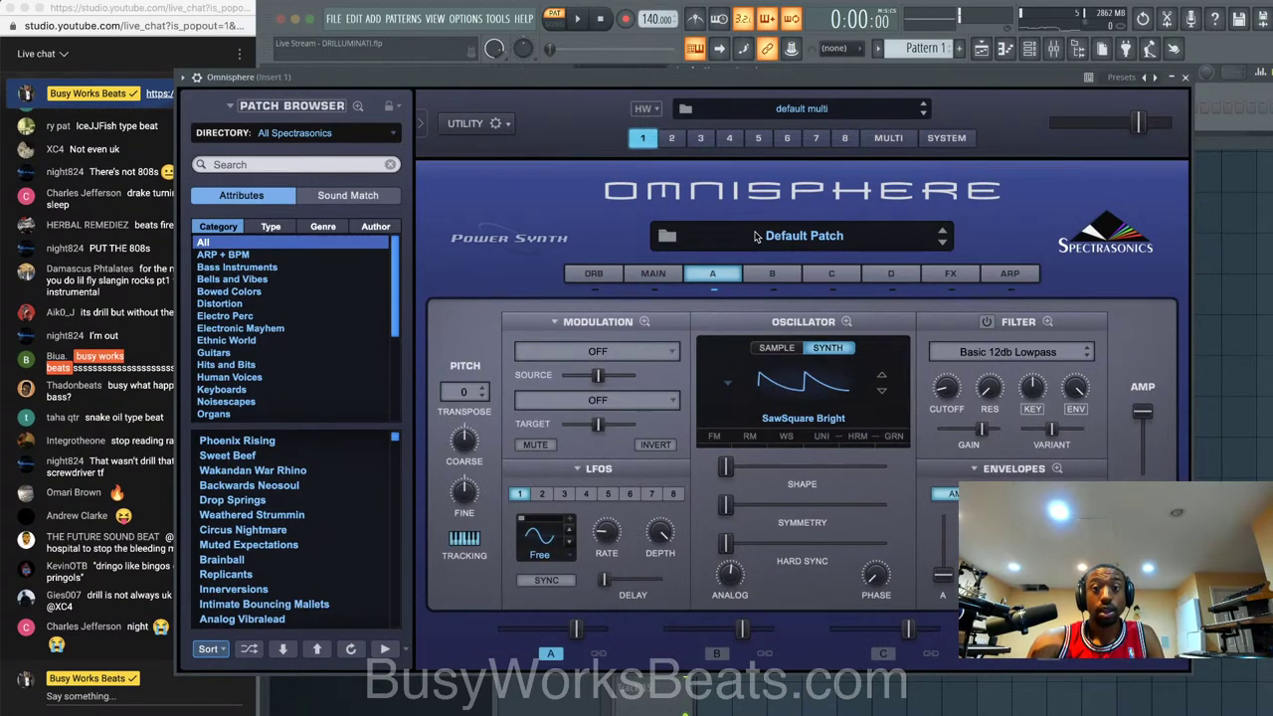
pyautogui.scroll(-1, 269, 348)
pyautogui.scroll(-8, 268, 350)
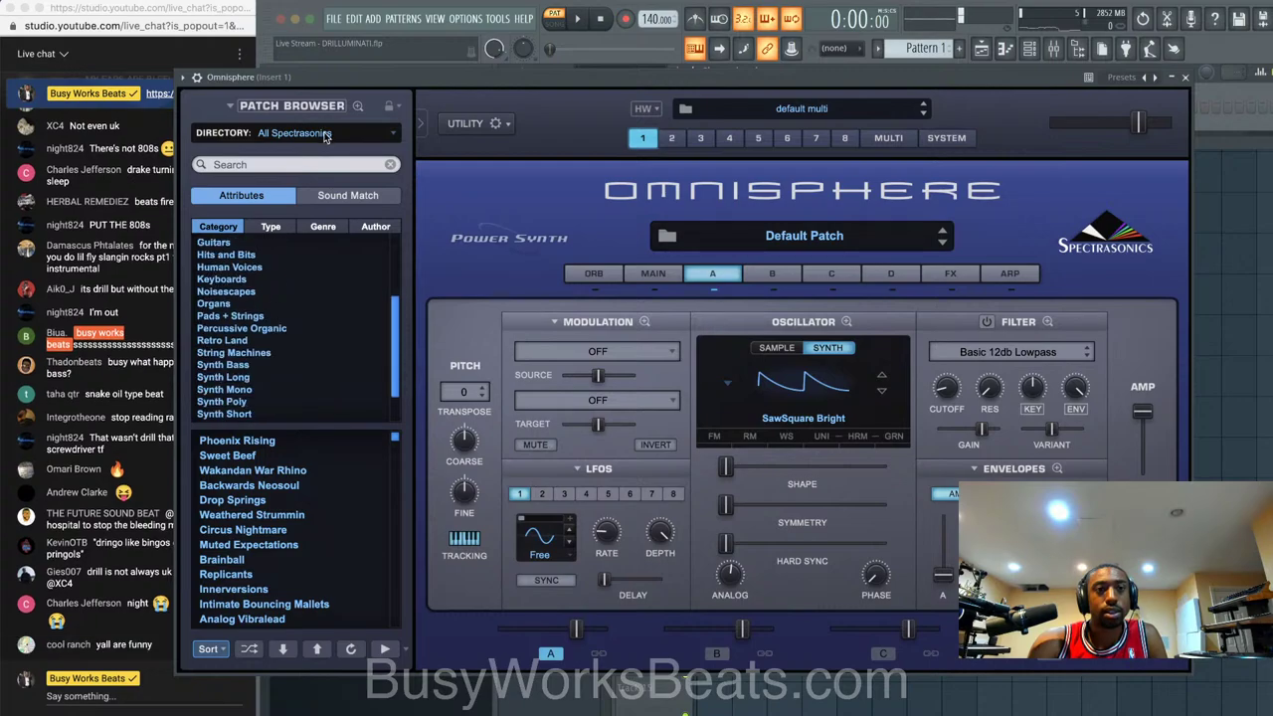
pyautogui.click(299, 132)
pyautogui.moveTo(358, 307)
pyautogui.click(405, 307)
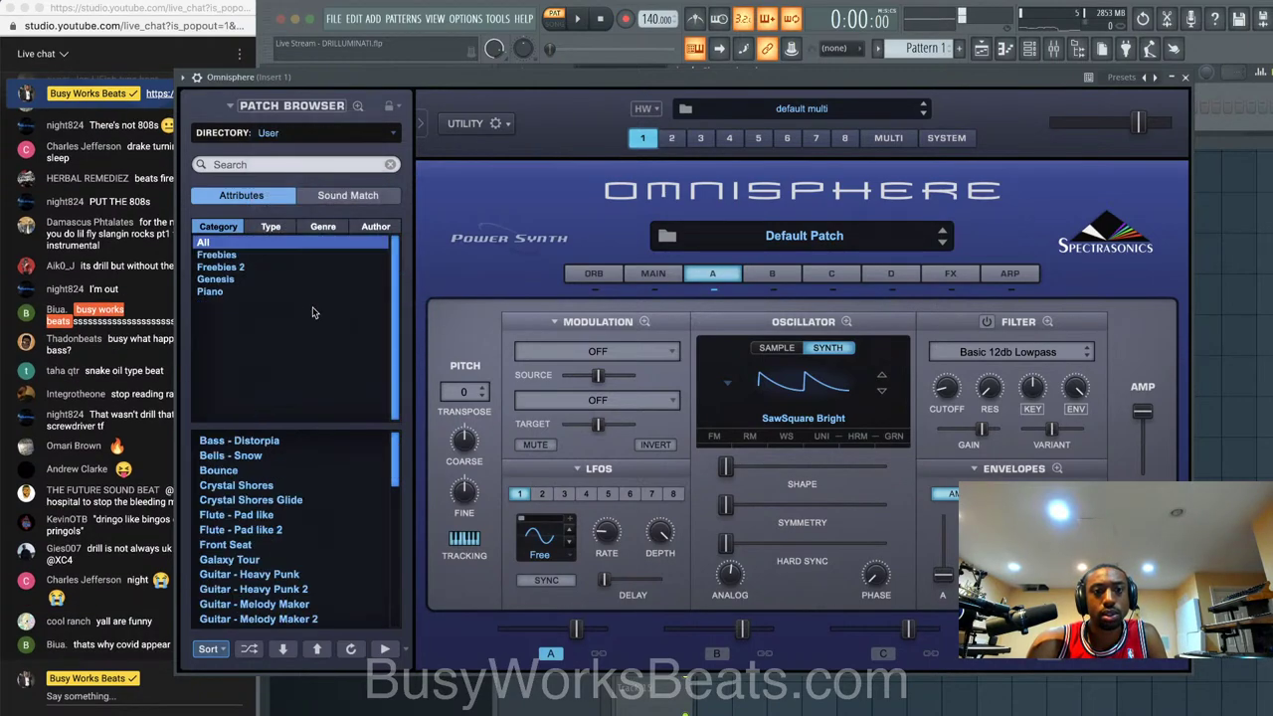
# - Audition the user patches Bass - Distorpia, Bells - Snow and Bounce, lowering Omnisphere's master output level along the way
pyautogui.click(242, 443)
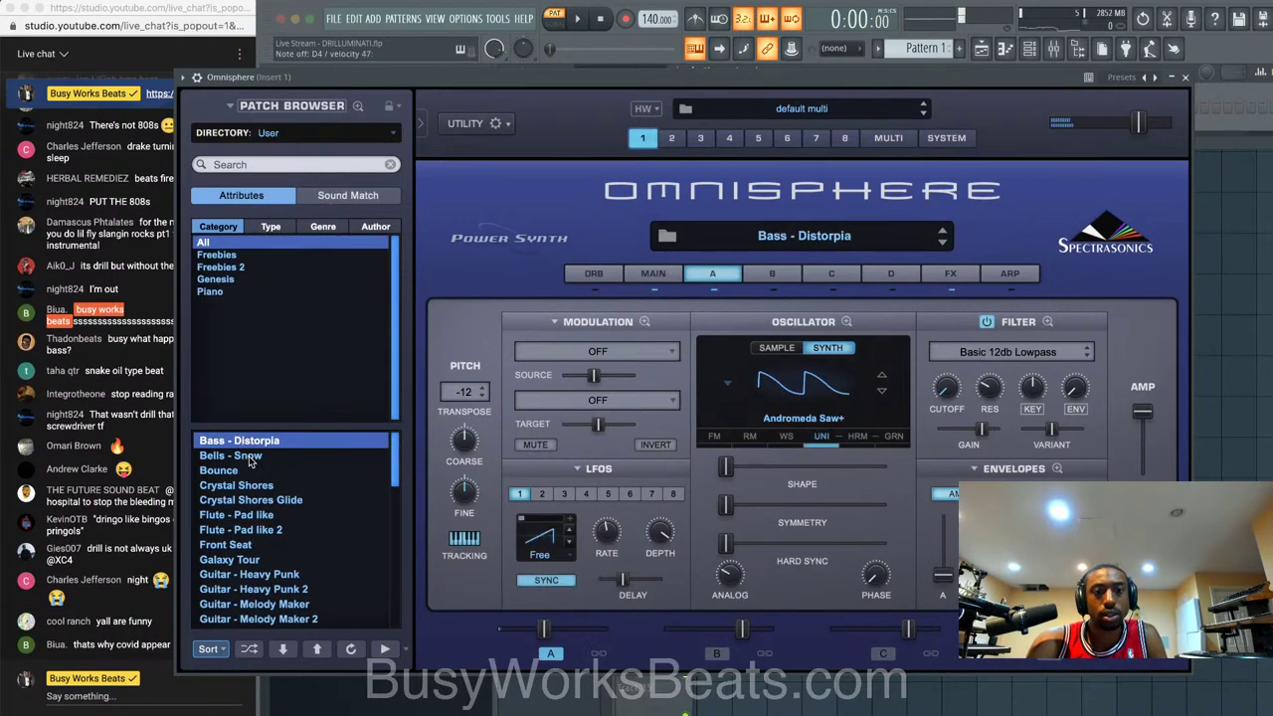
pyautogui.click(1184, 76)
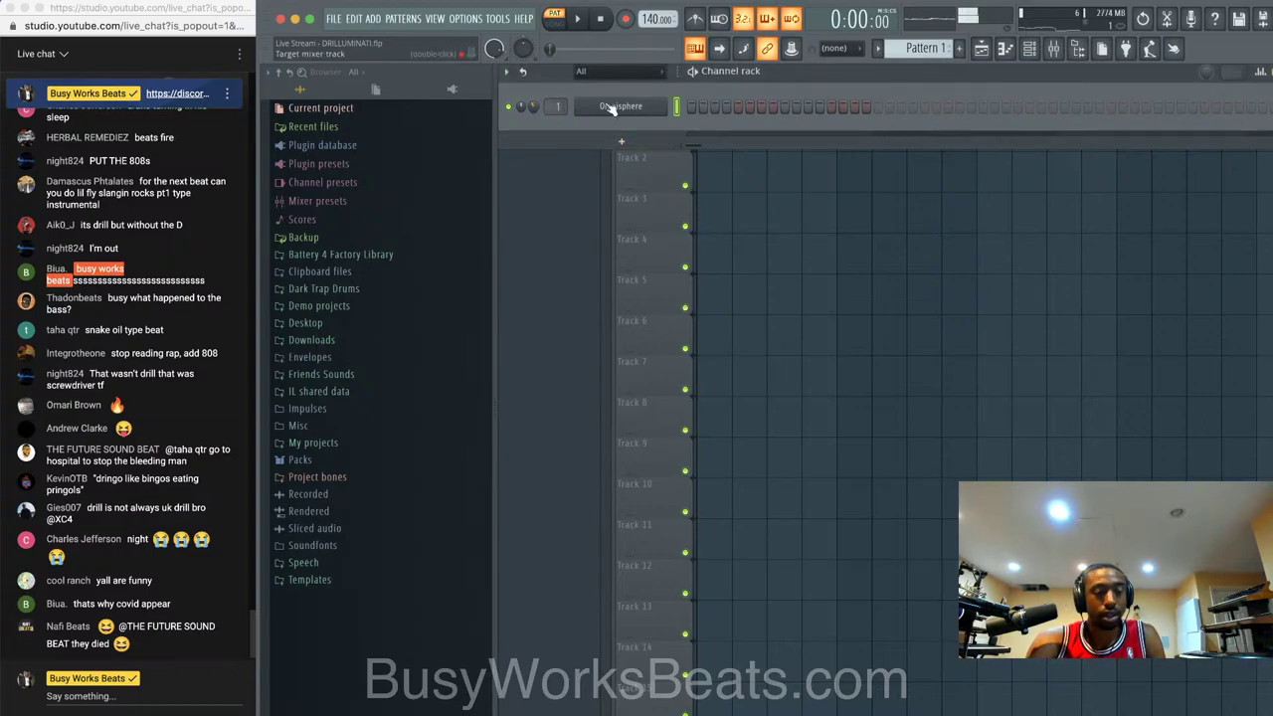
pyautogui.click(659, 107)
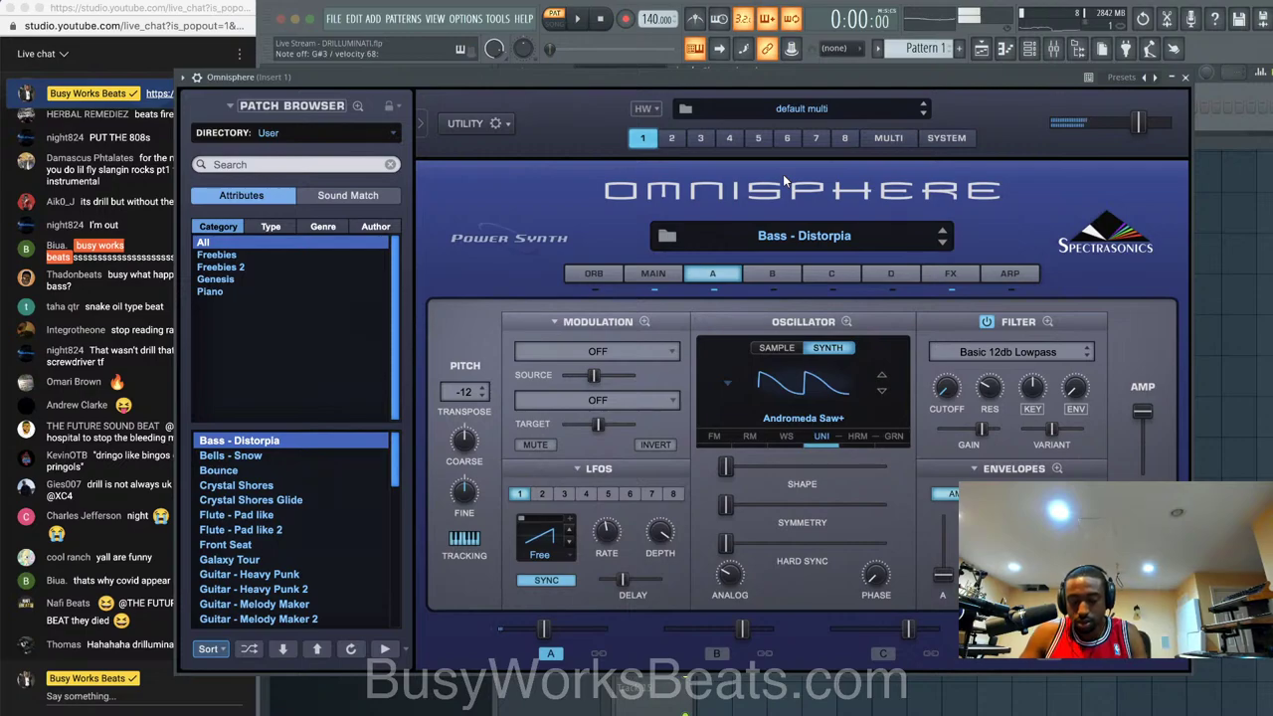
pyautogui.click(295, 458)
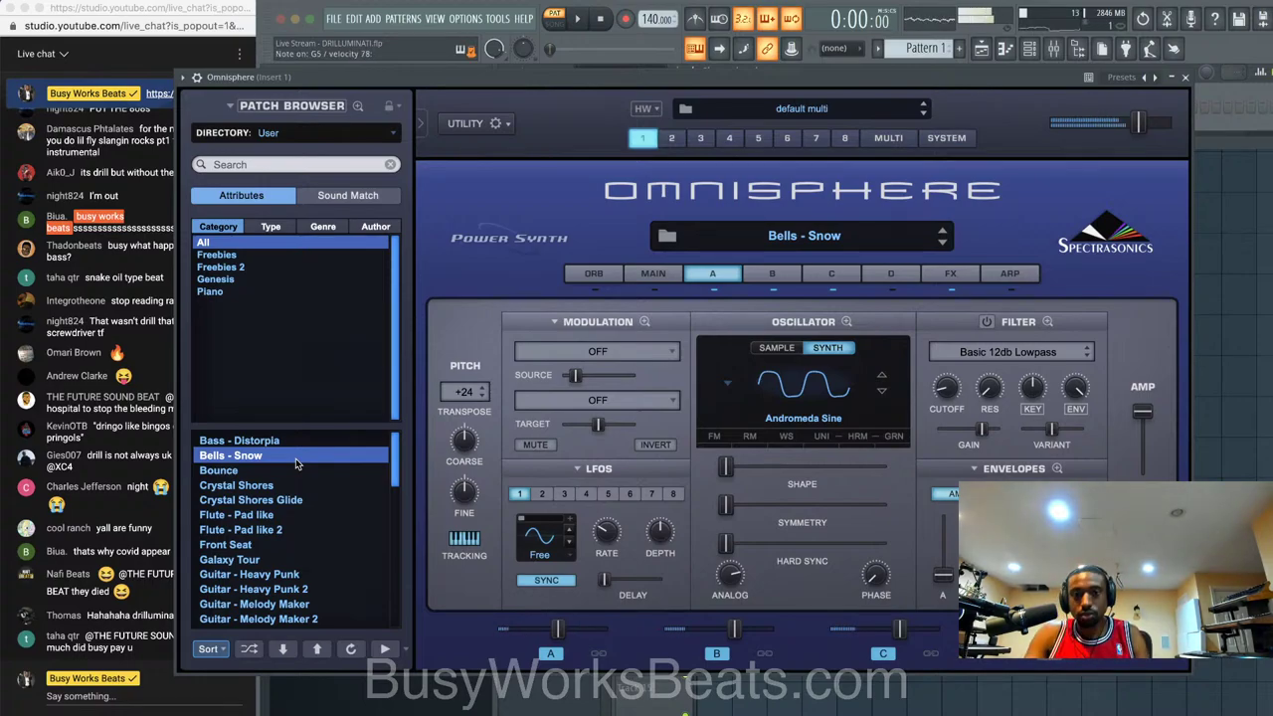
pyautogui.moveTo(1139, 121); pyautogui.dragTo(1113, 113)
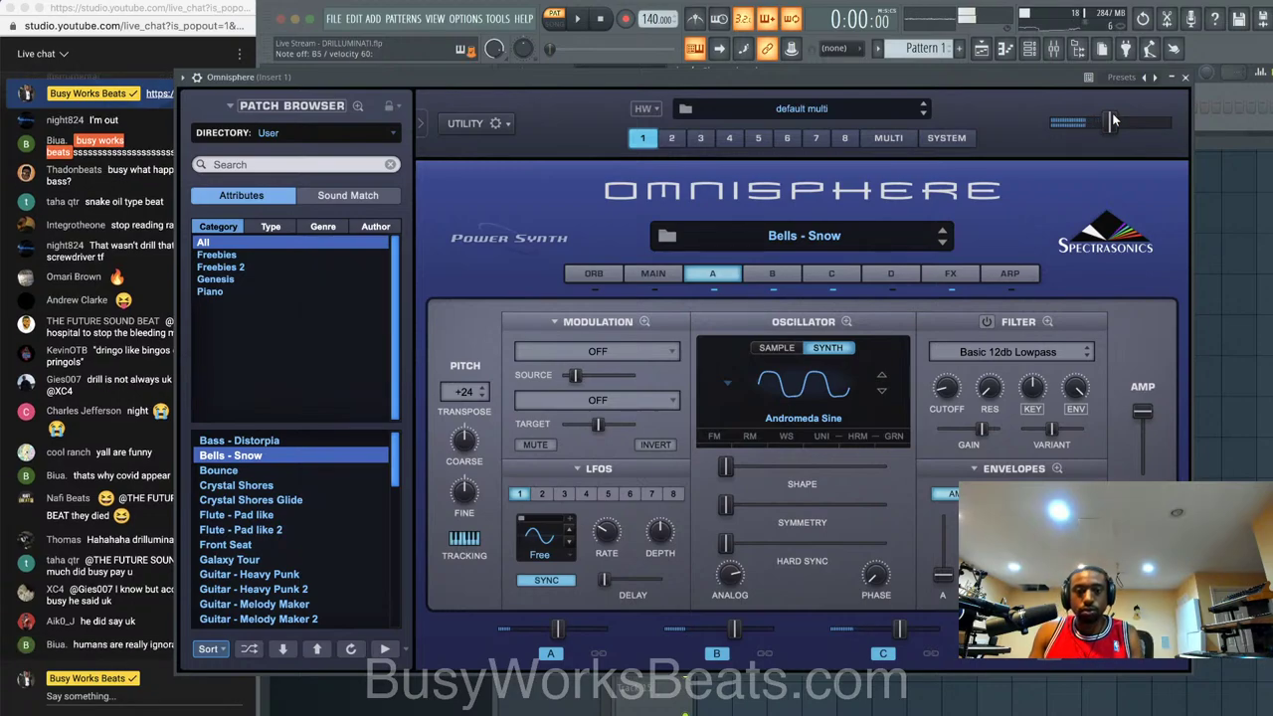
pyautogui.click(329, 470)
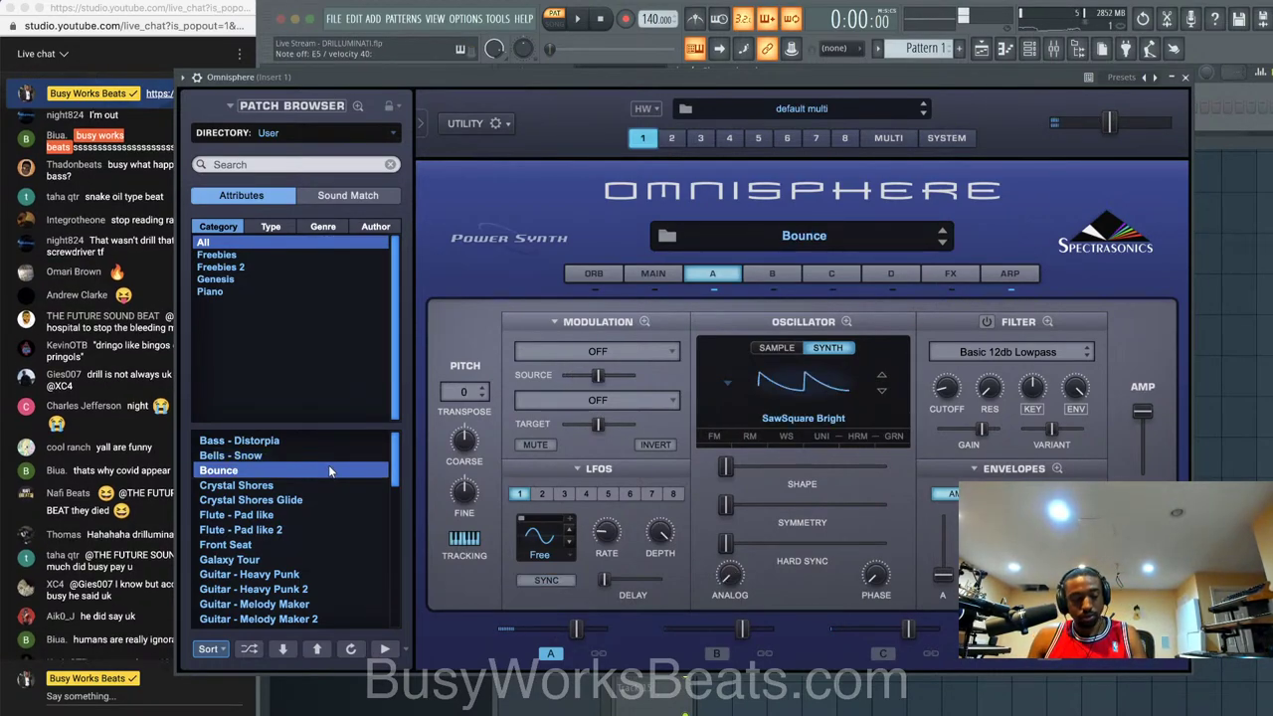
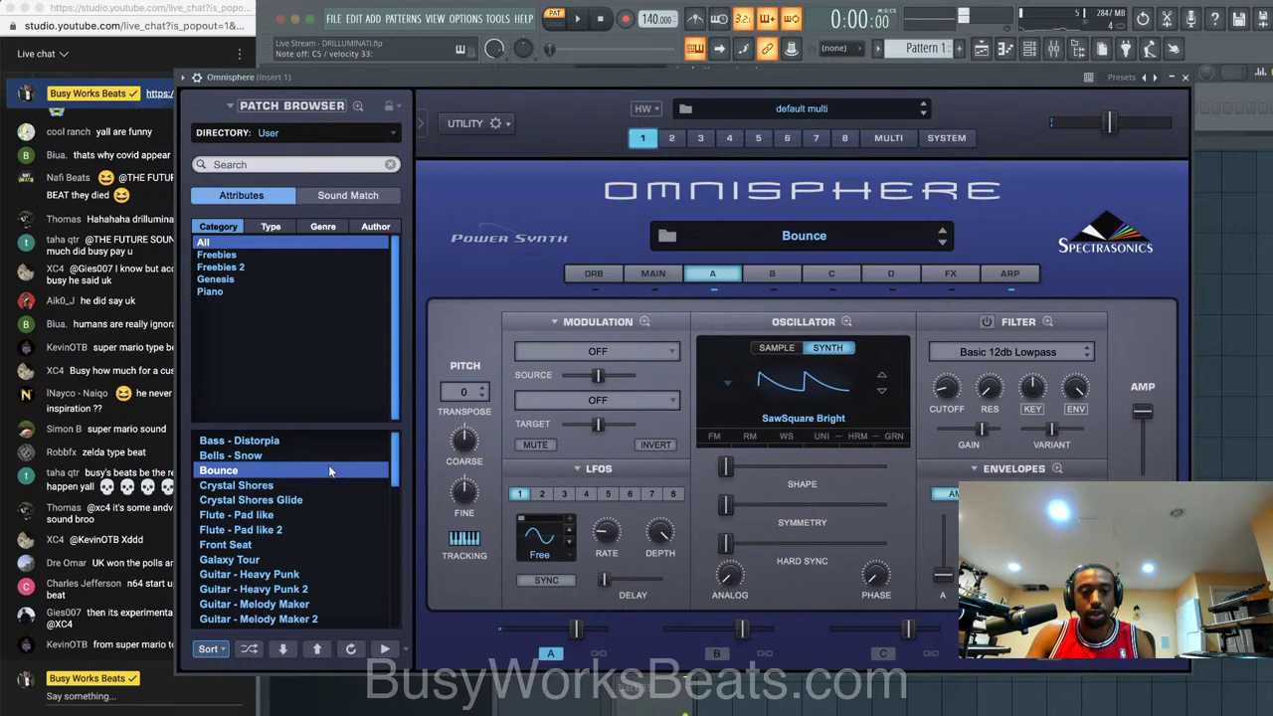
# - Audition the user patches Crystal Shores Glide and Crystal Shores, returning to Crystal Shores Glide and raising Omnisphere's master output level
pyautogui.click(257, 497)
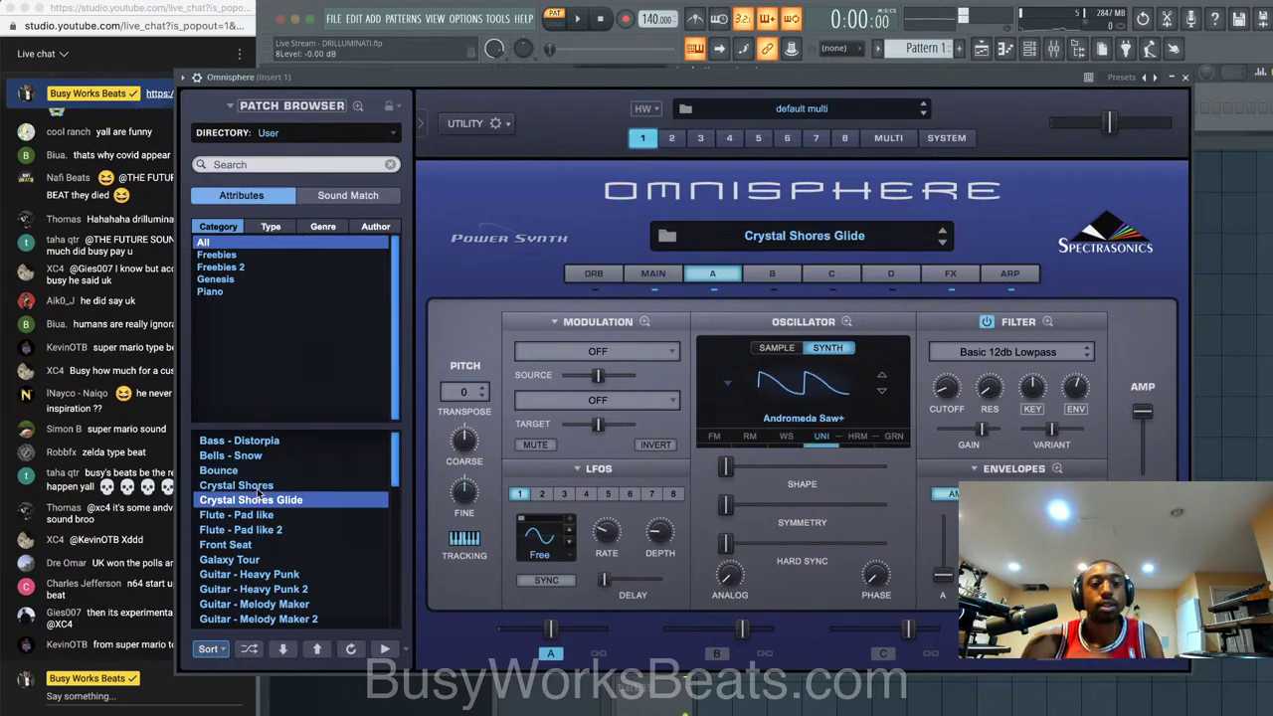
pyautogui.click(262, 488)
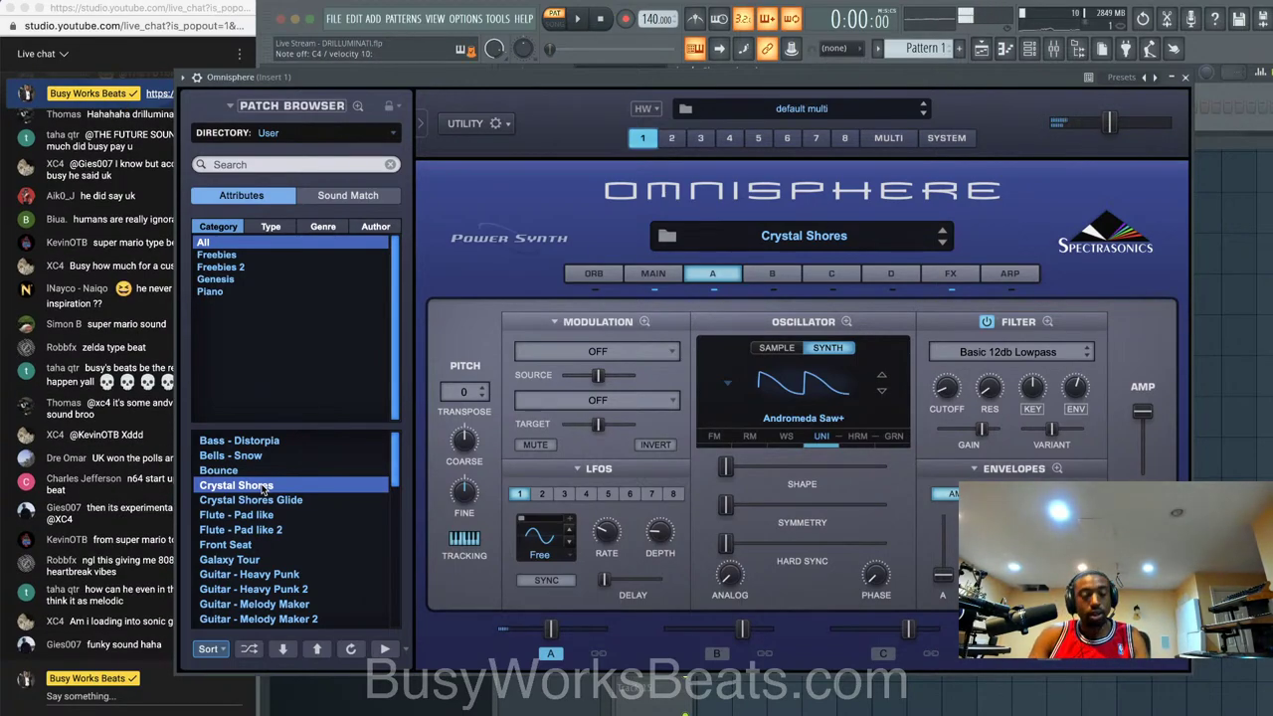
pyautogui.click(270, 504)
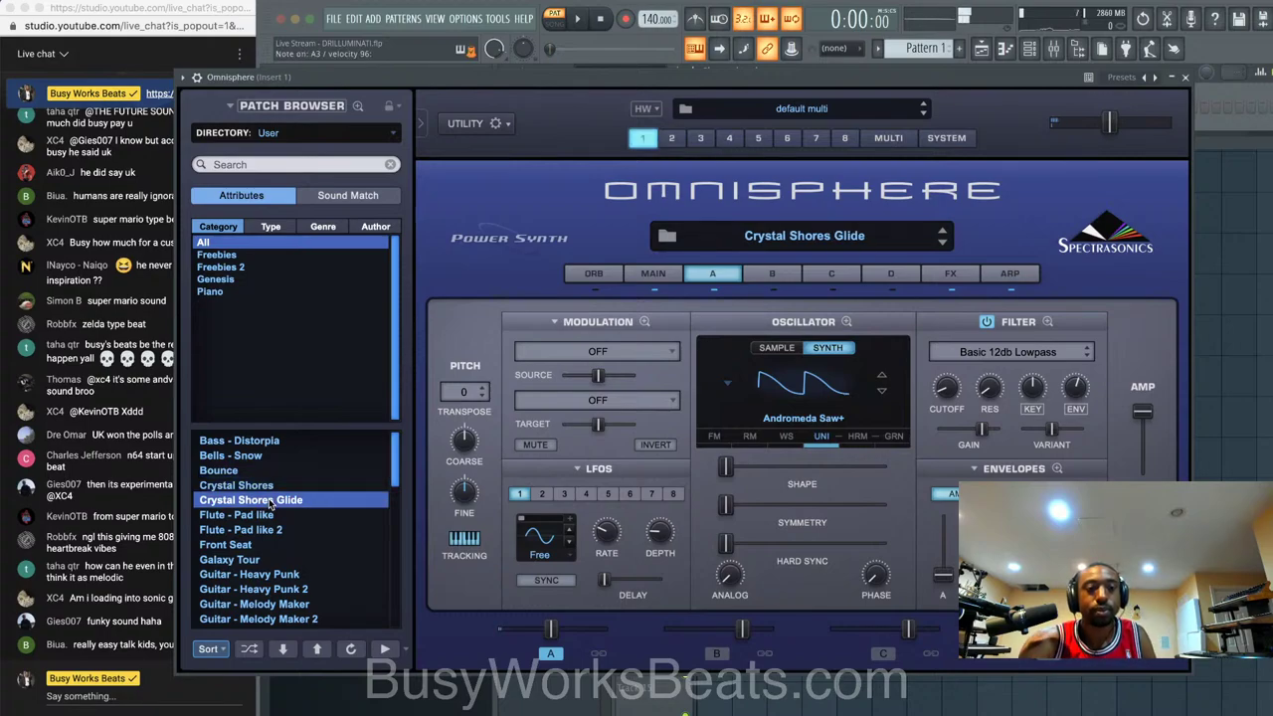
pyautogui.moveTo(1109, 137)
pyautogui.moveTo(1109, 136); pyautogui.dragTo(1135, 138)
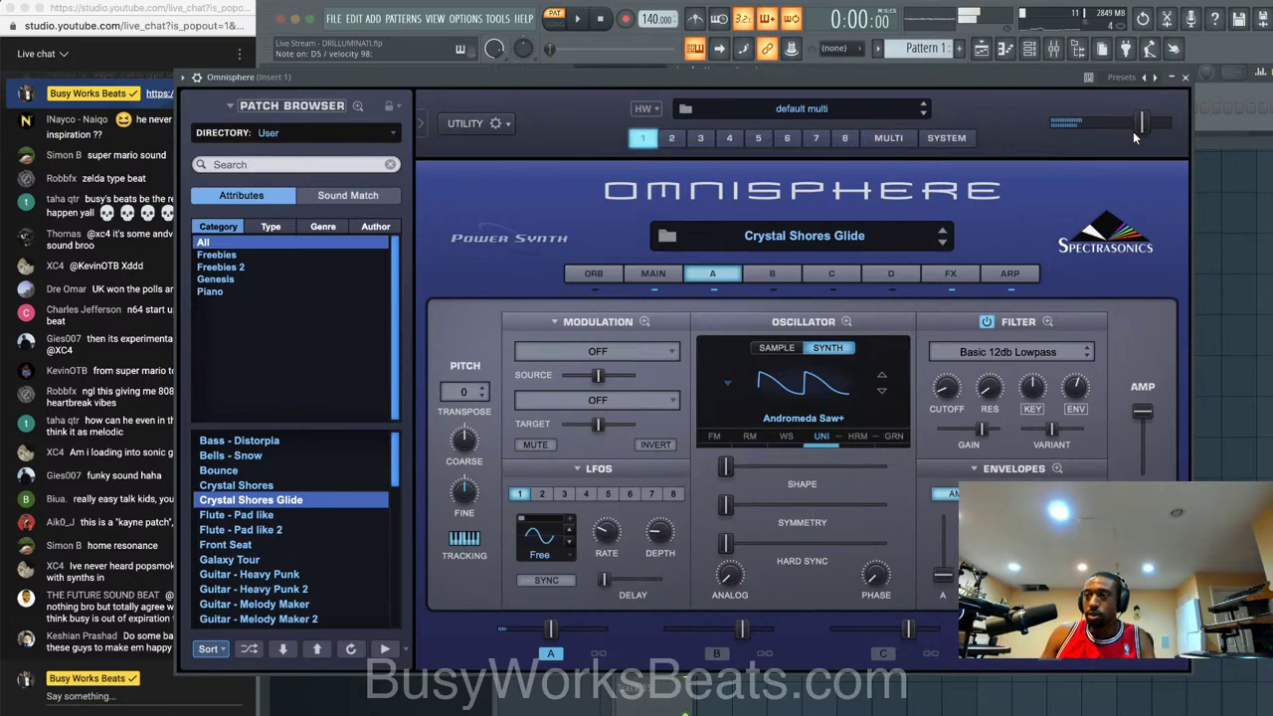
# - Audition Flute - Pad like, Flute - Pad like 2, Front Seat and Galaxy Tour, load Guitar - Heavy Punk, and close Omnisphere
pyautogui.click(315, 516)
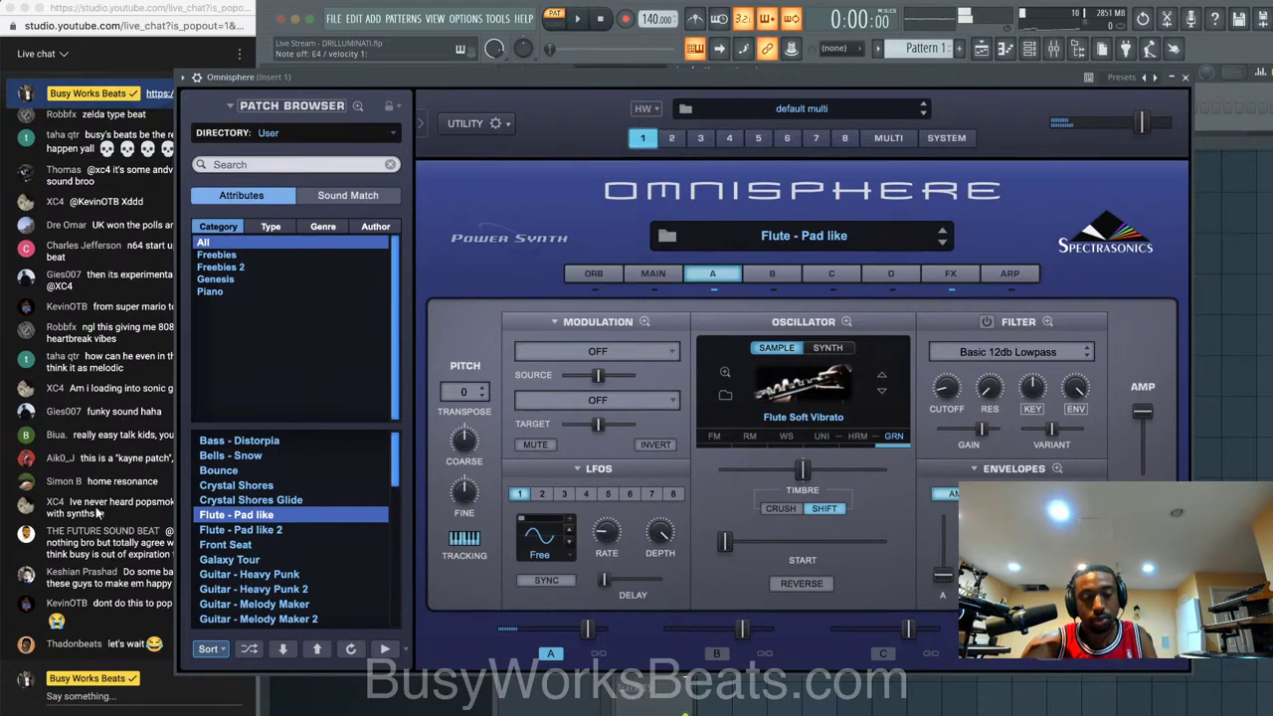
pyautogui.click(267, 529)
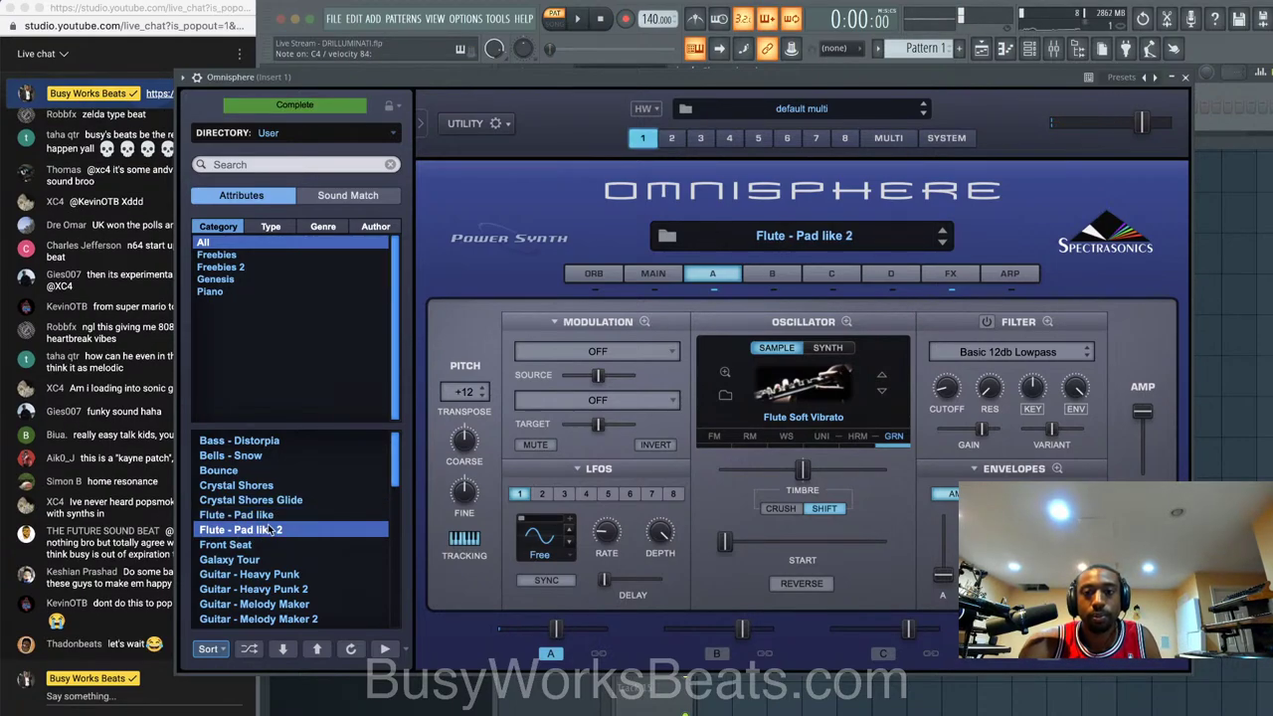
pyautogui.click(289, 546)
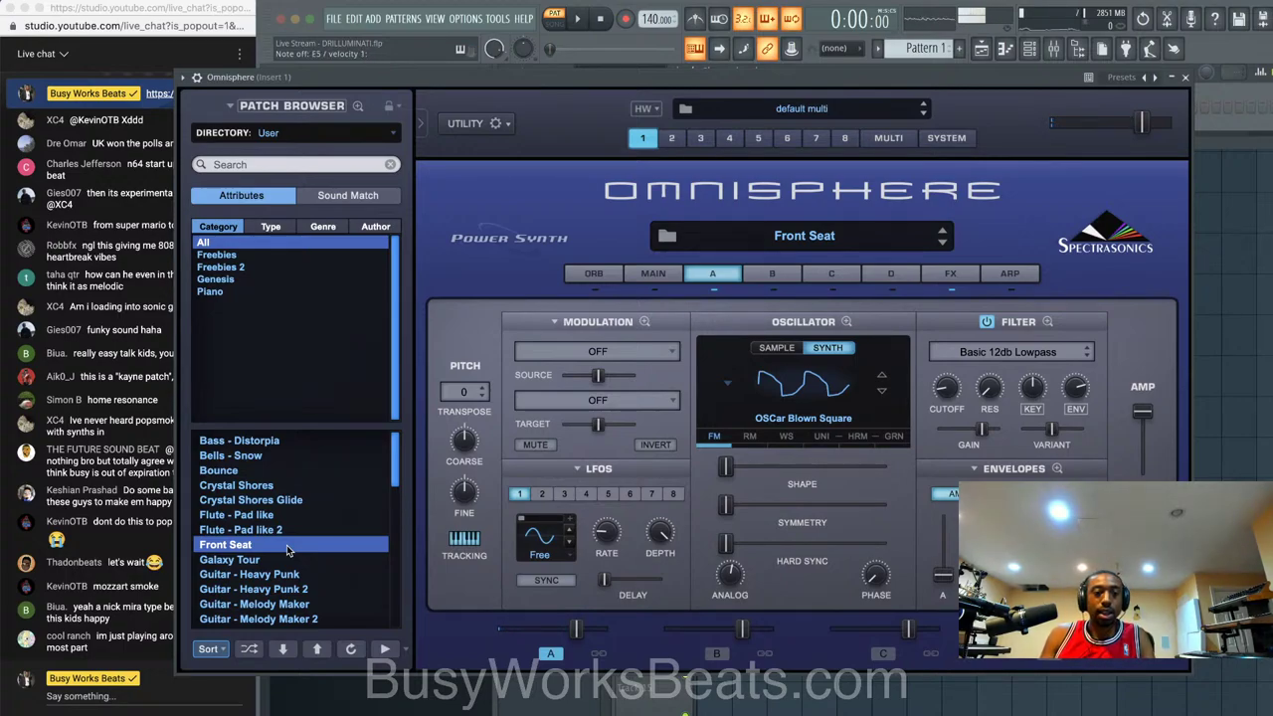
pyautogui.click(239, 560)
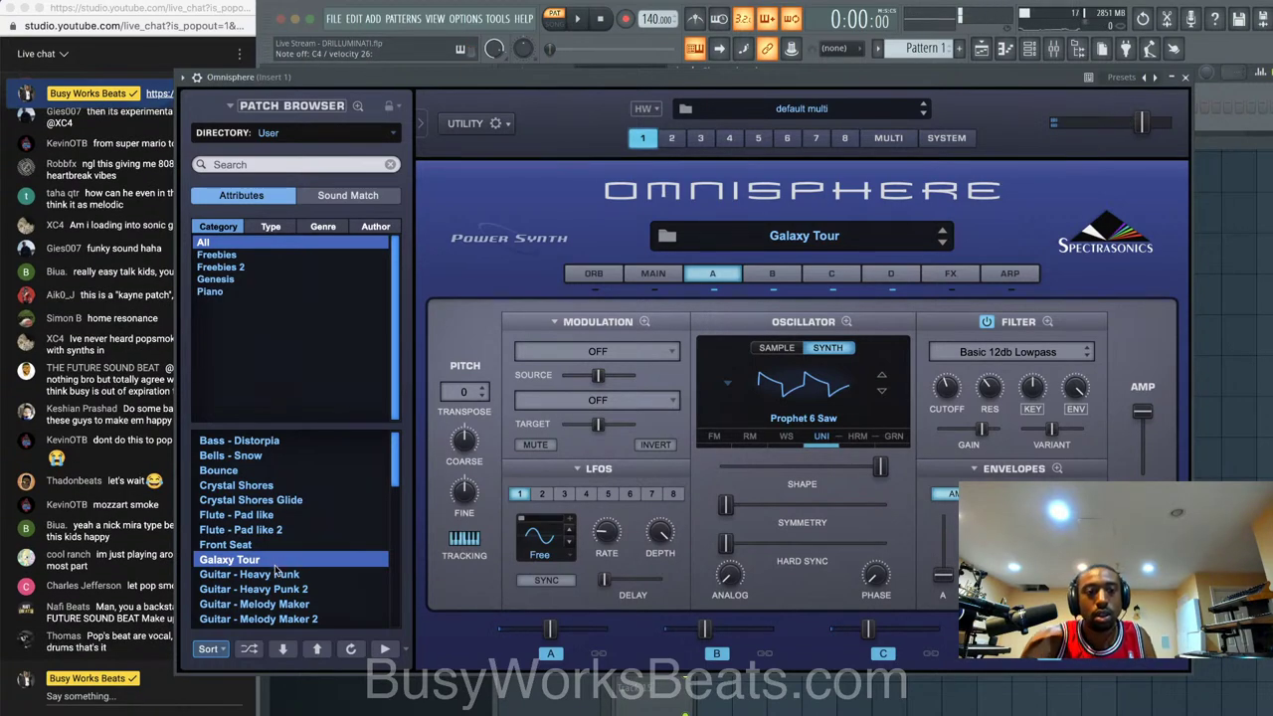
pyautogui.click(276, 573)
pyautogui.scroll(-1, 278, 574)
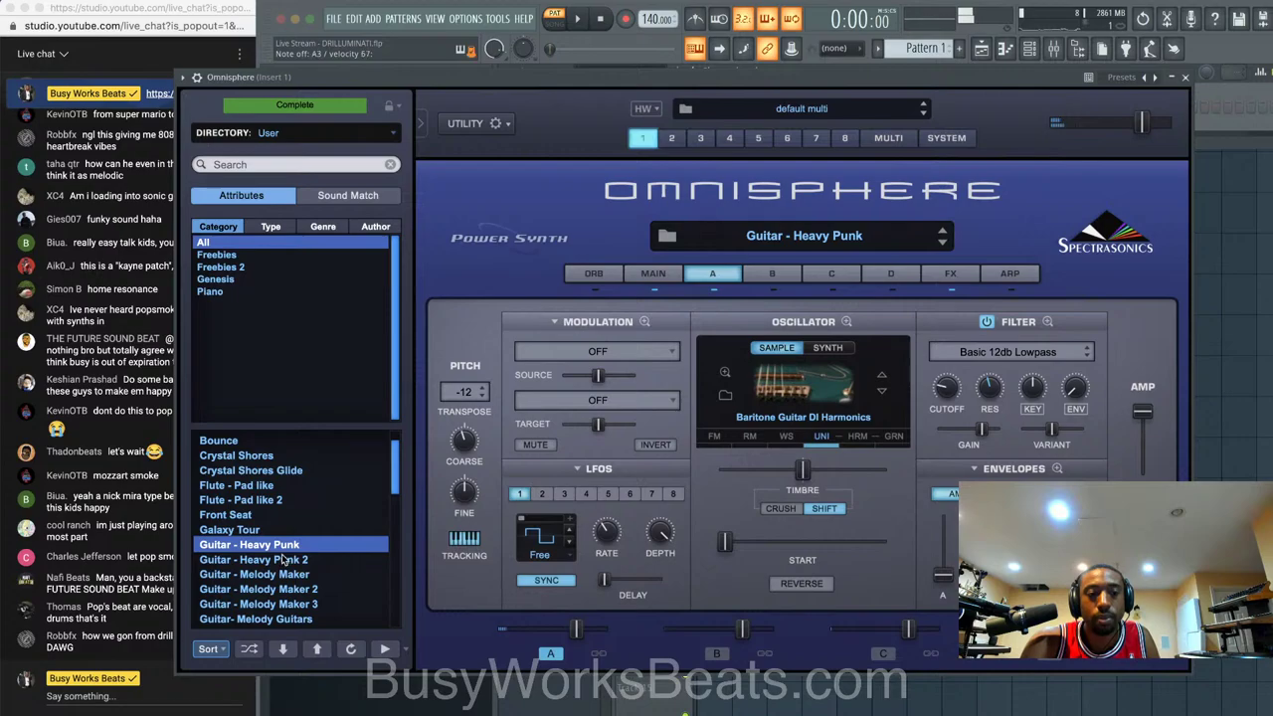
pyautogui.click(1186, 77)
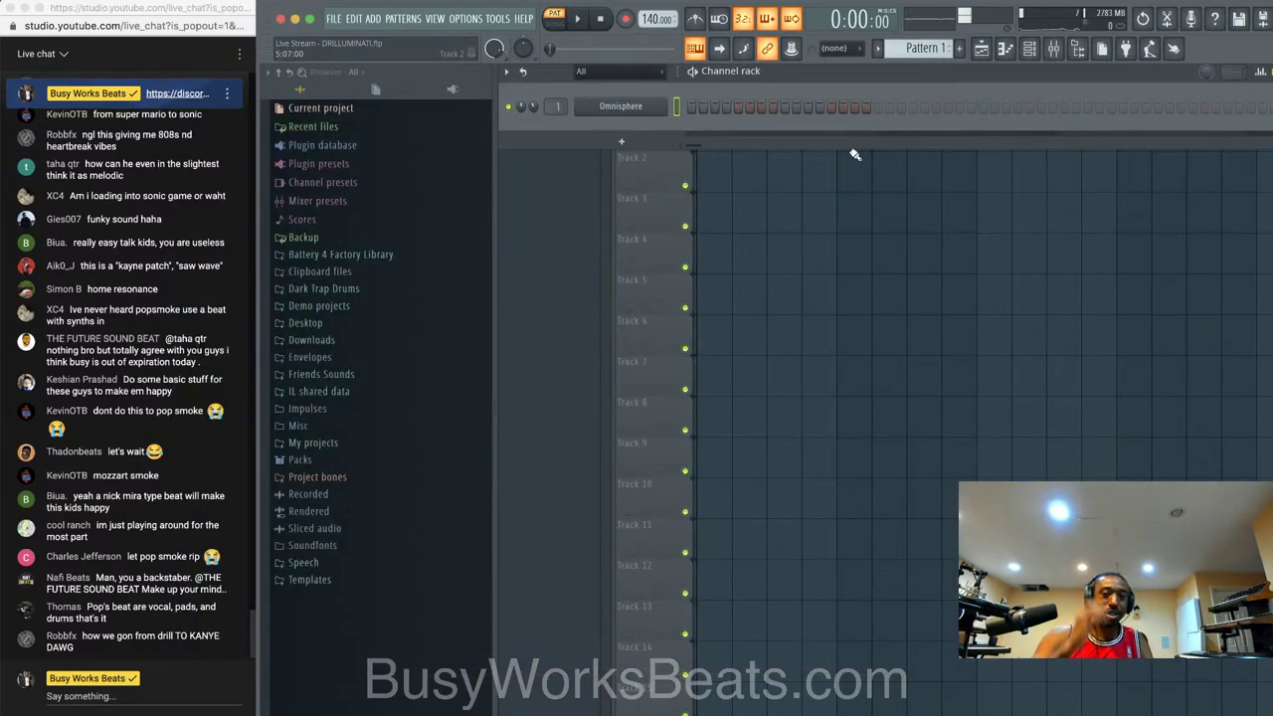
# - Open the Omnisphere channel's piano roll with the metronome on and set the project tempo to 144 BPM
pyautogui.rightClick(672, 105)
pyautogui.click(697, 107)
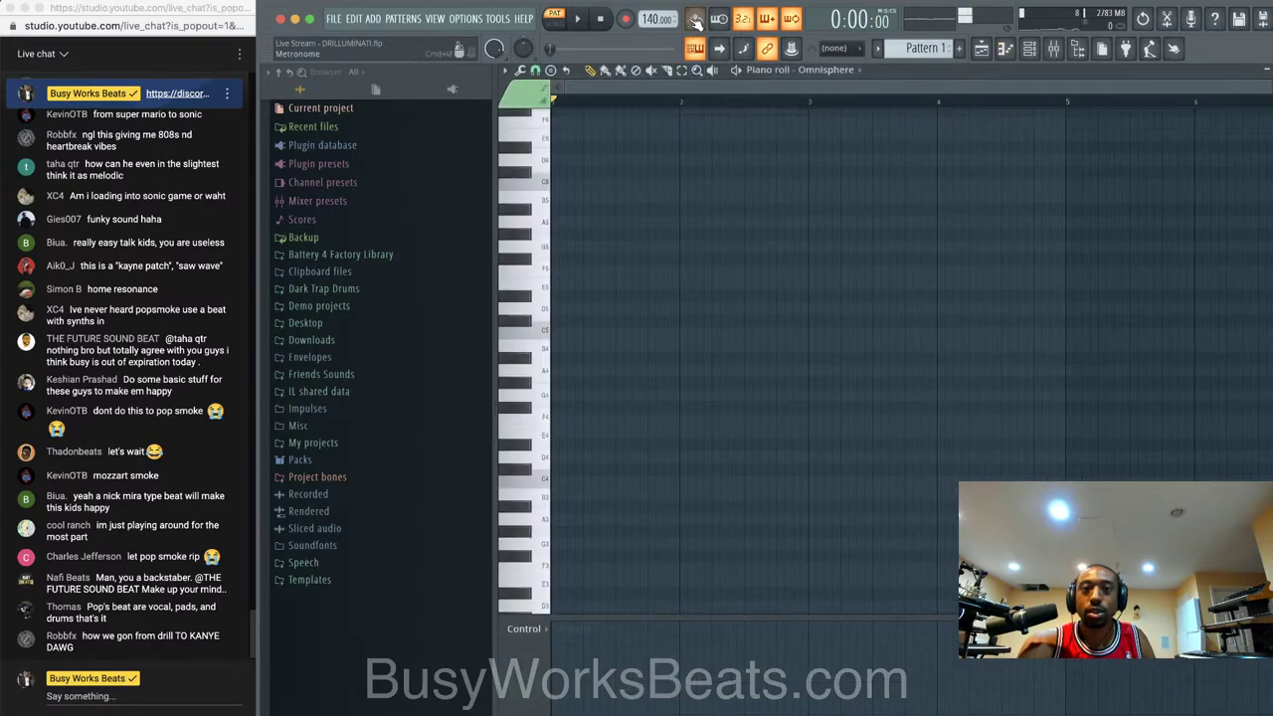
pyautogui.scroll(3, 645, 20)
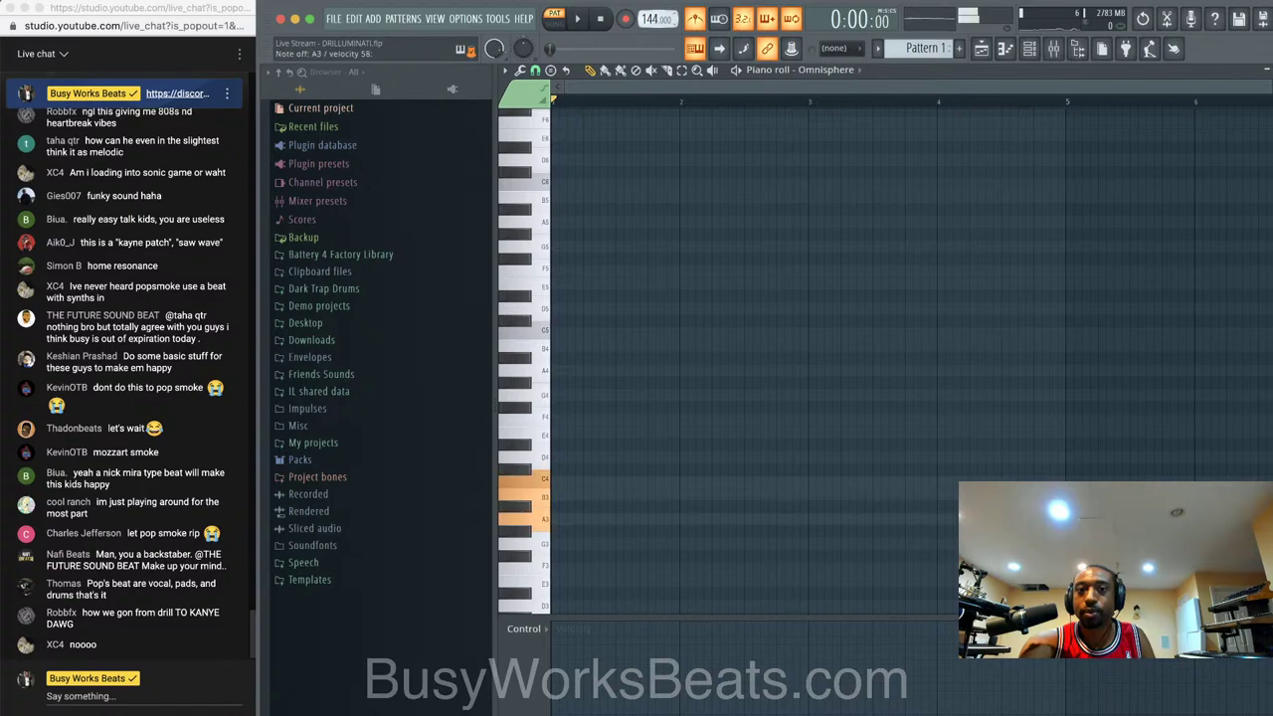
pyautogui.moveTo(647, 20); pyautogui.dragTo(647, 16)
# - Adjust the piano roll snap and draw a one-bar pattern of eight short notes alternating between C4 and A3
pyautogui.click(535, 70)
pyautogui.click(553, 267)
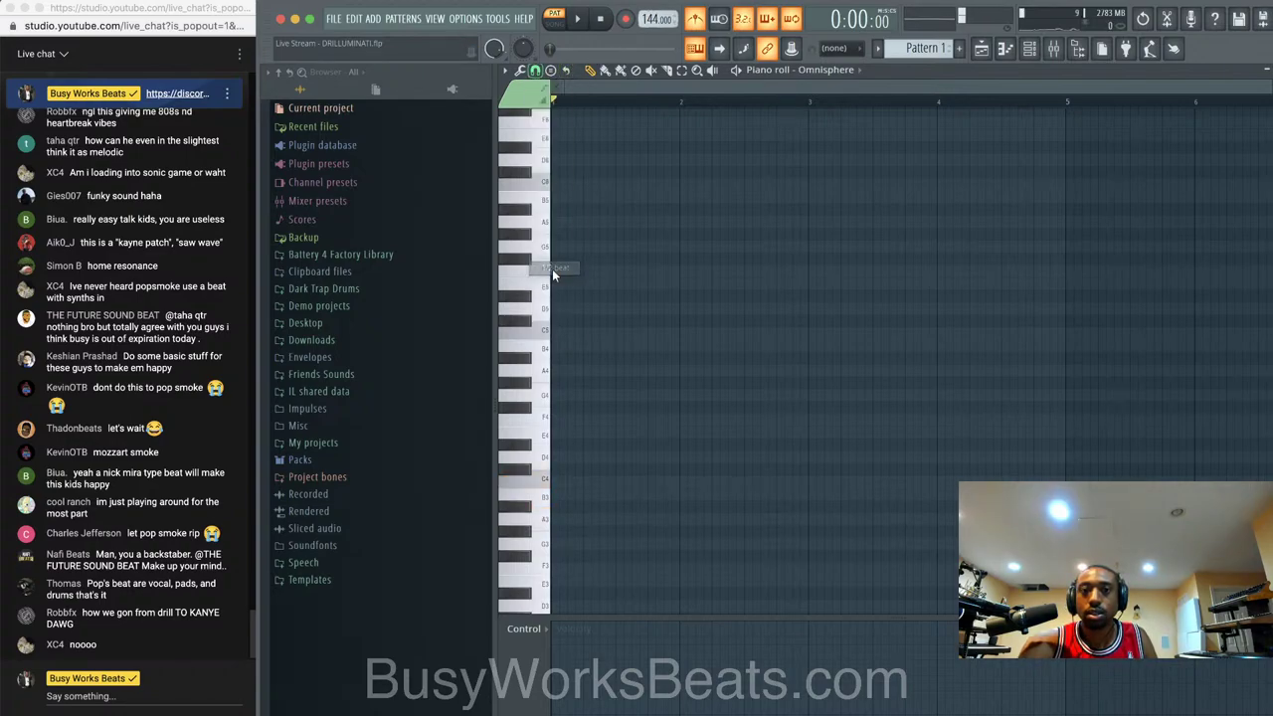
pyautogui.click(601, 519)
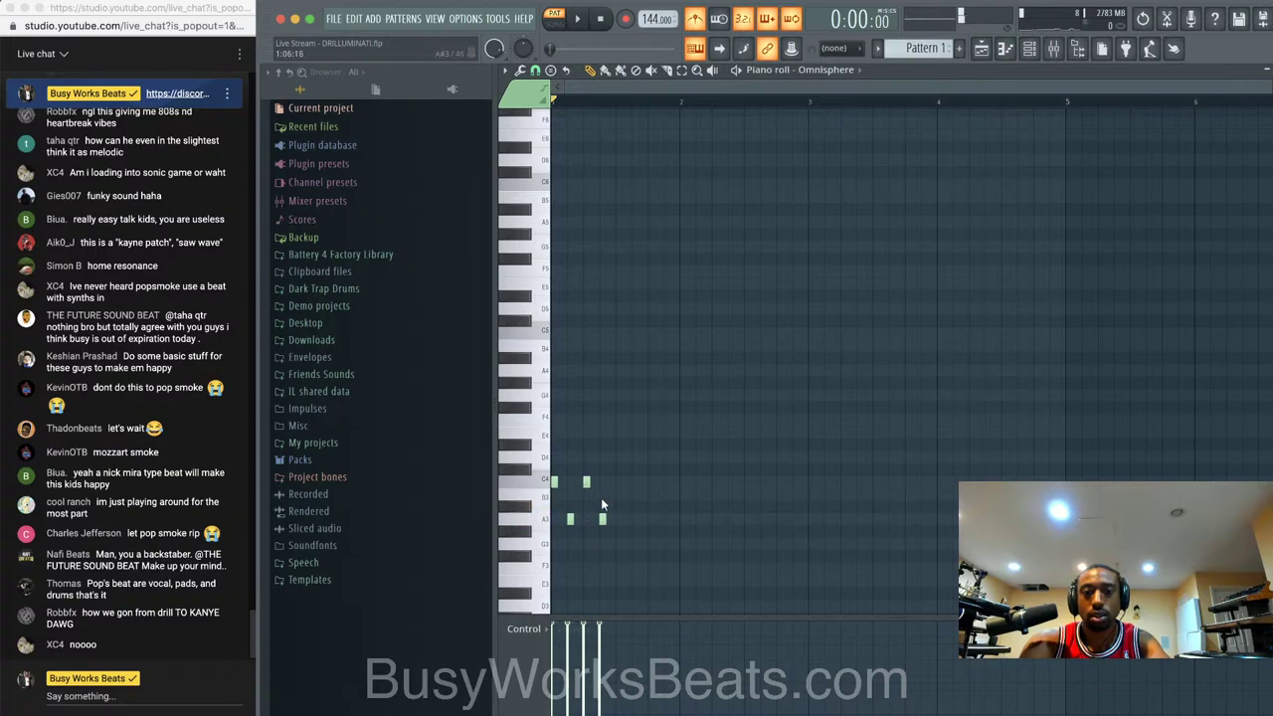
pyautogui.click(665, 518)
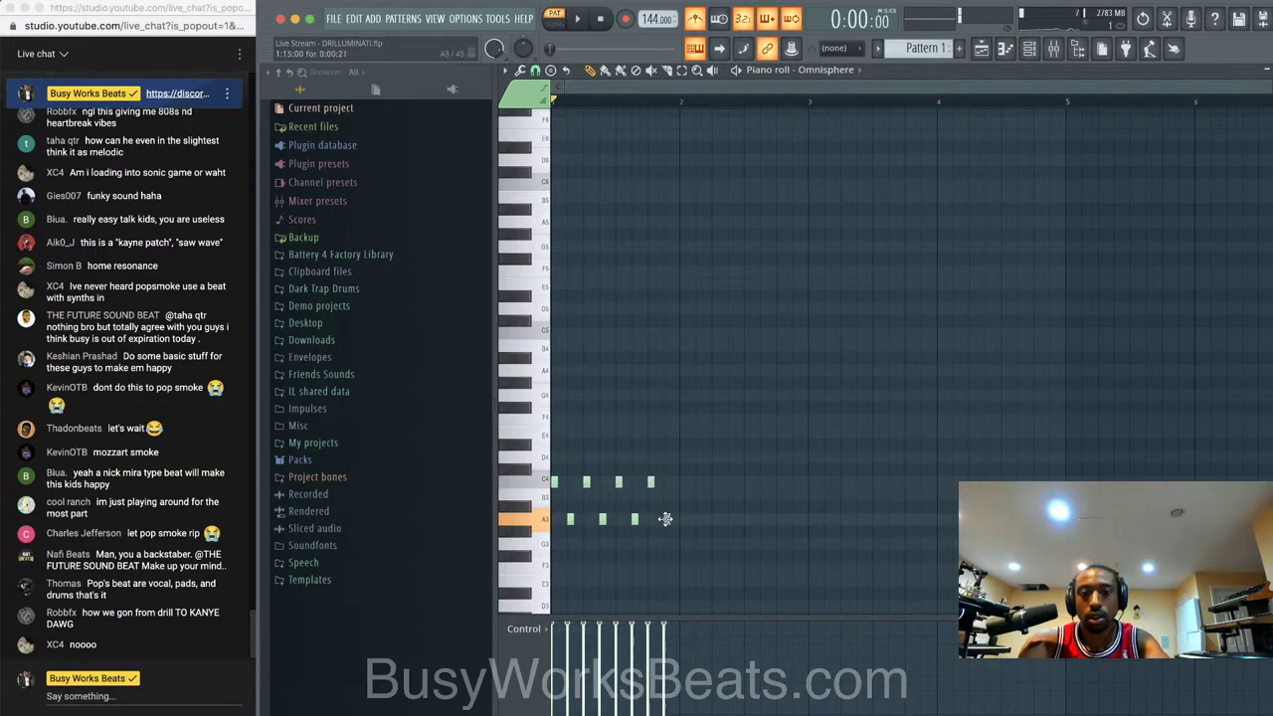
# - Play the pattern back, raise the tempo to 160 BPM and turn off the metronome
pyautogui.press('space')
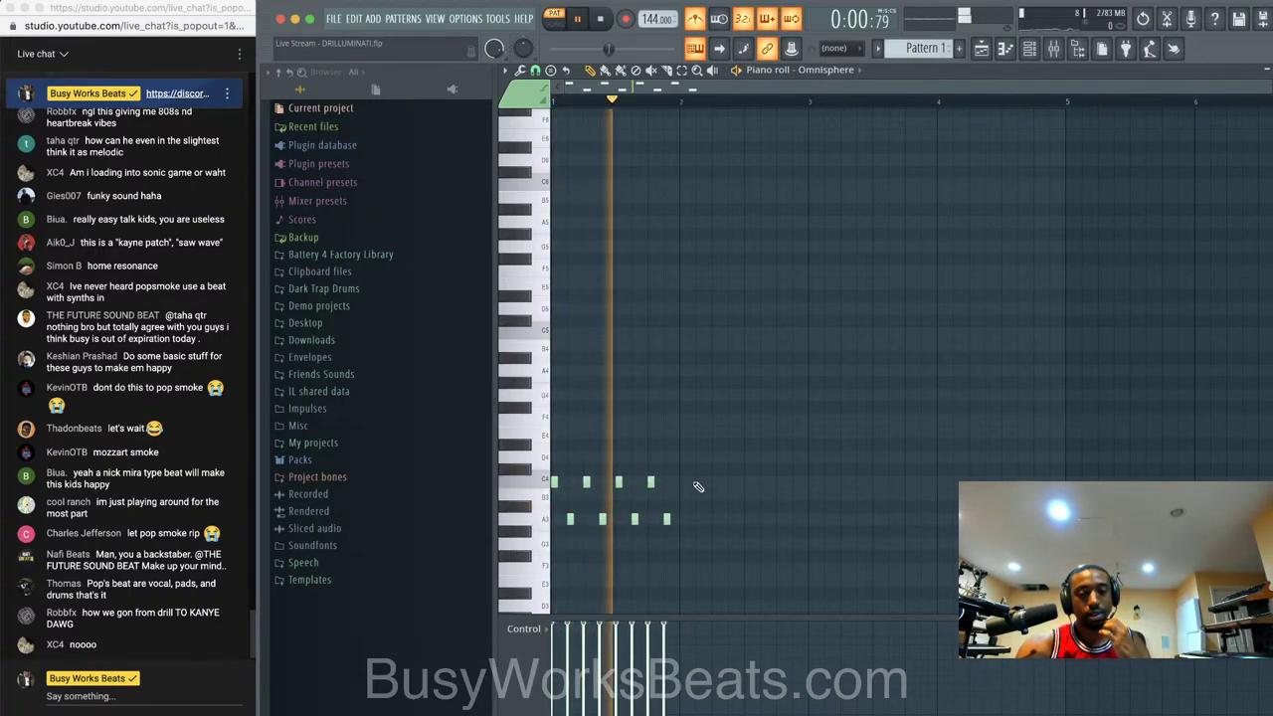
pyautogui.press('space')
pyautogui.press('space')
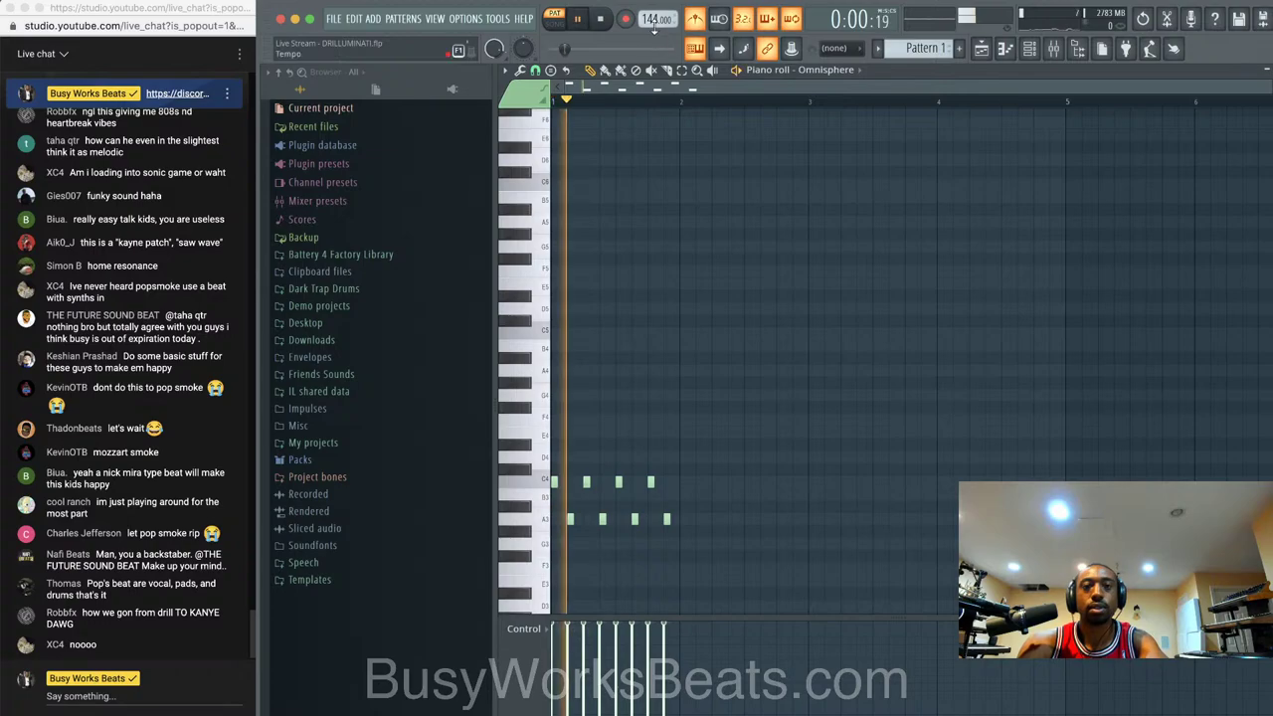
pyautogui.scroll(19, 649, 22)
pyautogui.scroll(-3, 648, 22)
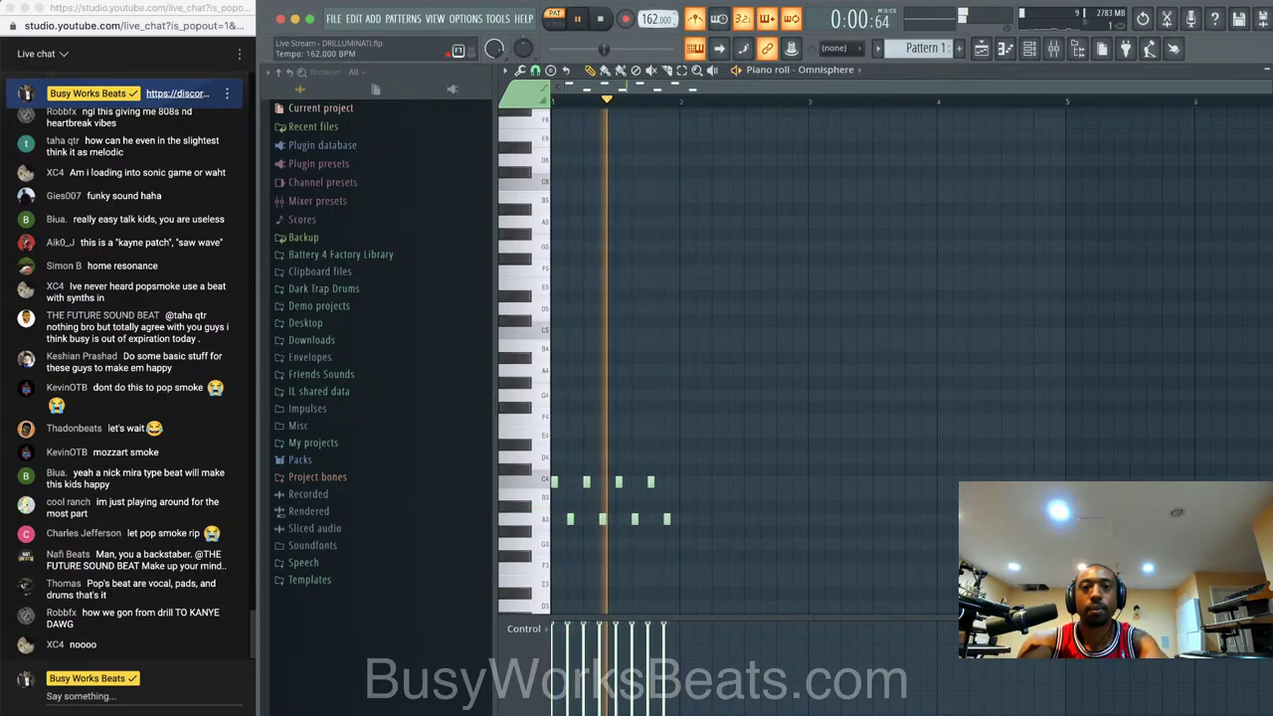
pyautogui.click(694, 20)
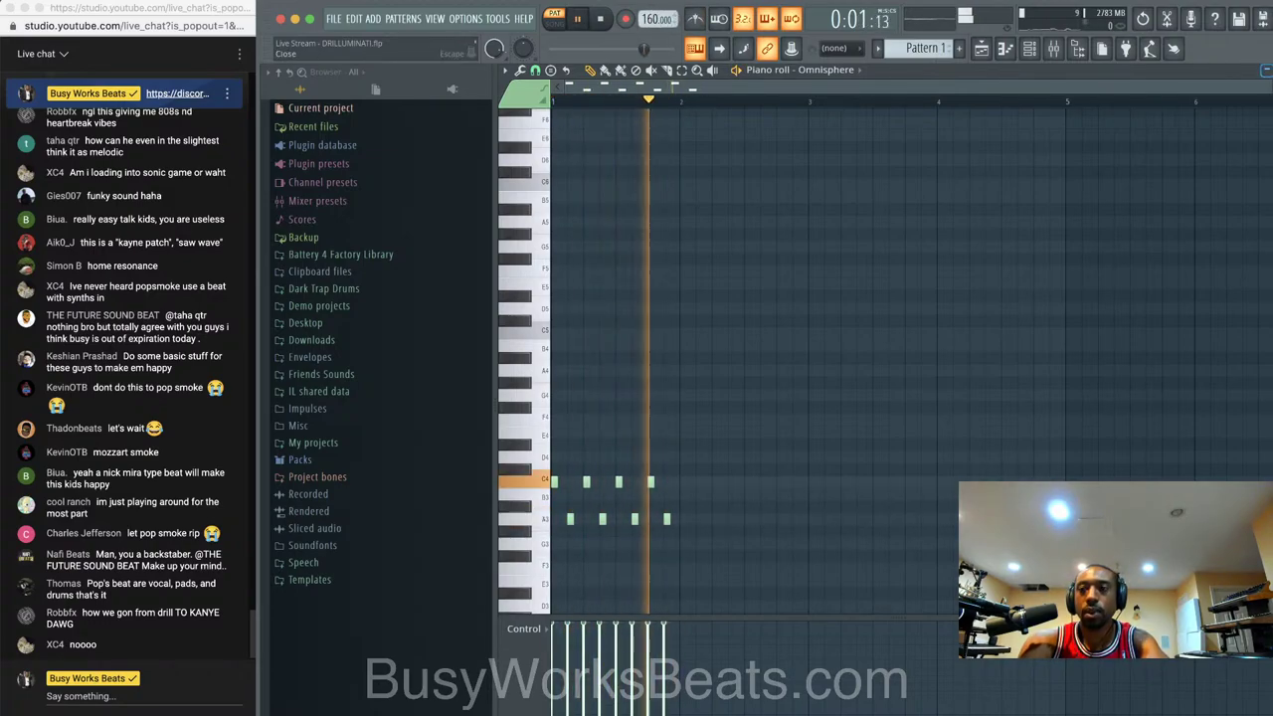
# - Close the piano roll, paint Pattern 1 clips across the first 16 bars of playlist Track 1, and switch playback to song mode
pyautogui.click(1270, 71)
pyautogui.click(1270, 69)
pyautogui.press('space')
pyautogui.moveTo(708, 144); pyautogui.dragTo(1234, 135)
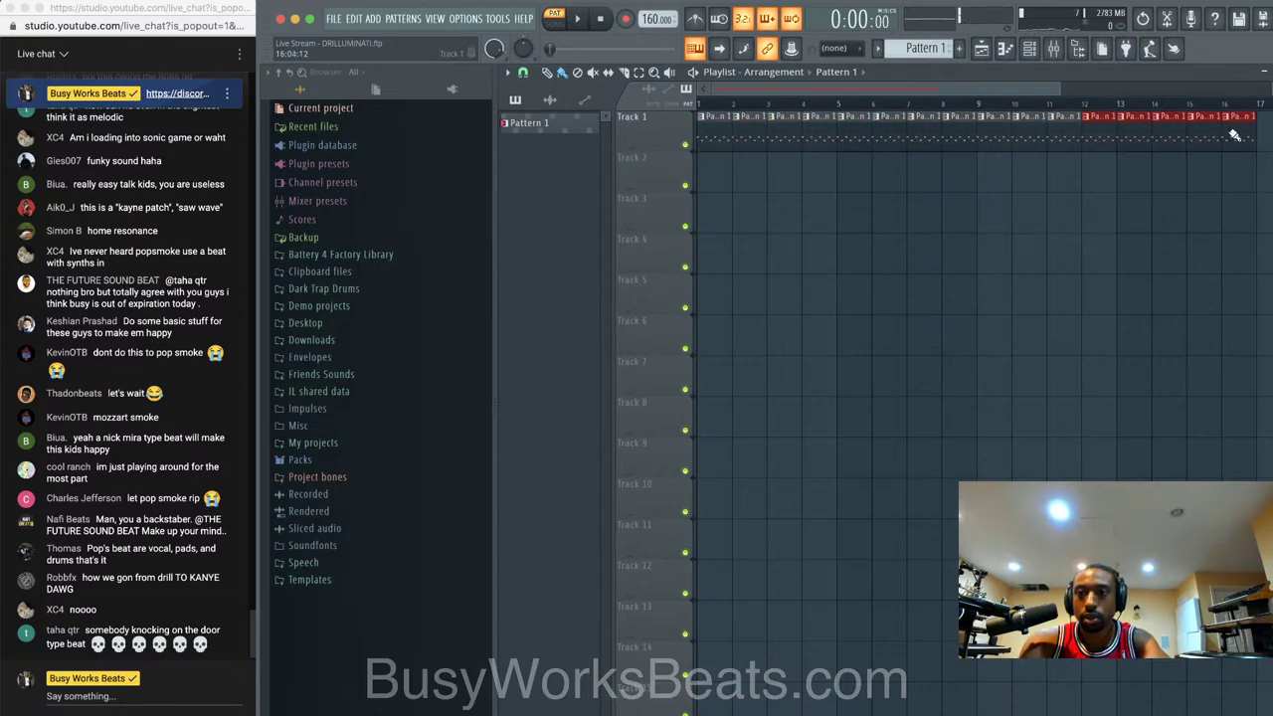
pyautogui.click(558, 26)
# - Show the channel rack and lower the Omnisphere channel's volume to about 42%
pyautogui.click(1030, 50)
pyautogui.click(625, 141)
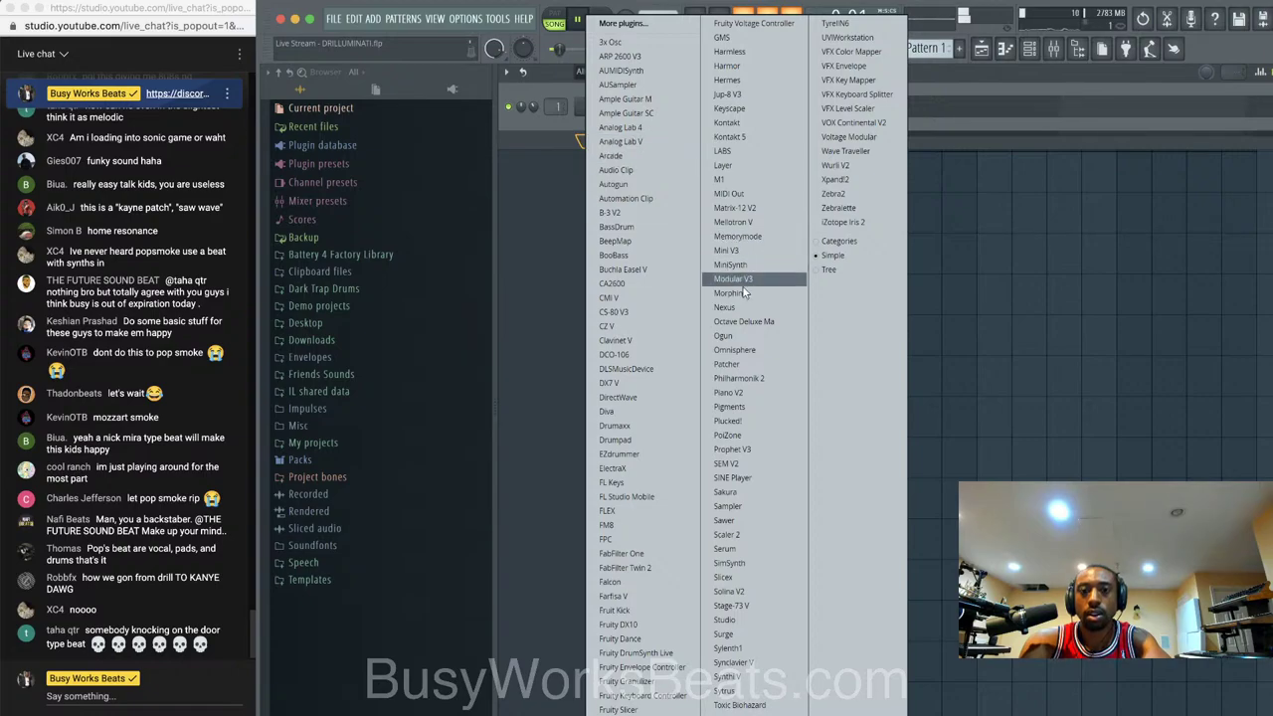
pyautogui.click(542, 118)
pyautogui.moveTo(534, 106); pyautogui.dragTo(534, 137)
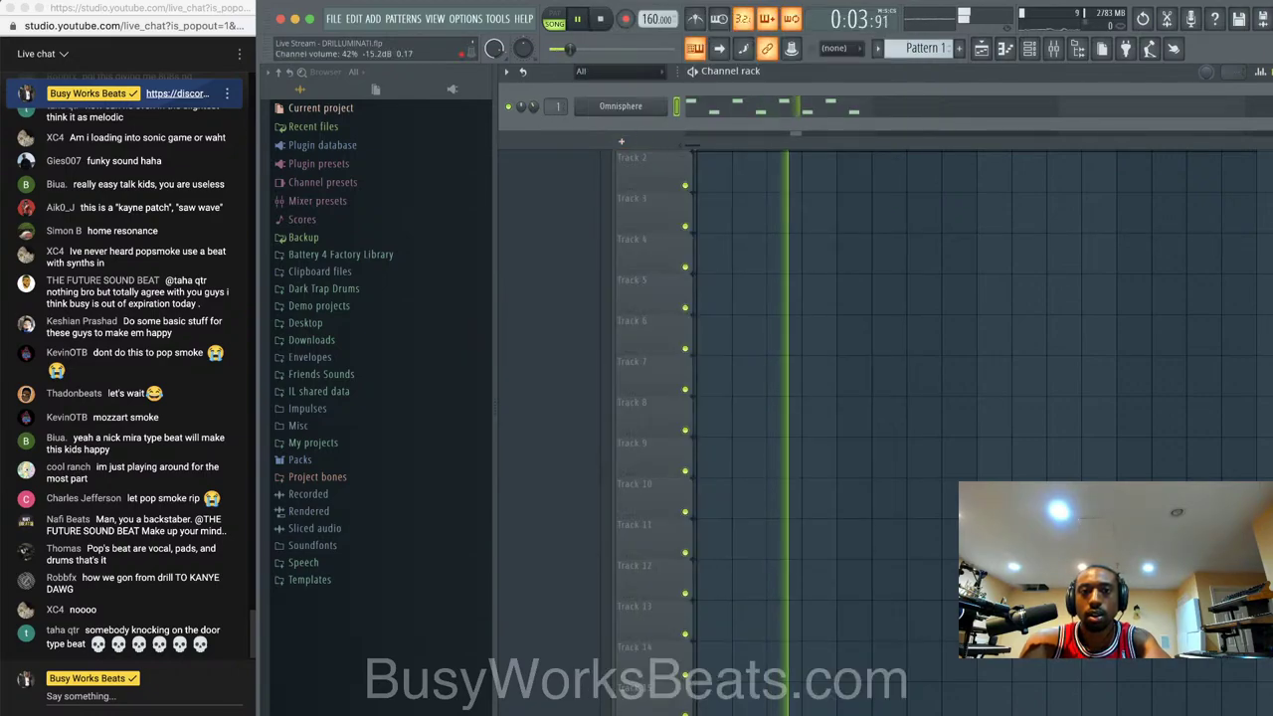
# - Add a second Omnisphere channel and switch its patch browser's directory to User
pyautogui.click(622, 145)
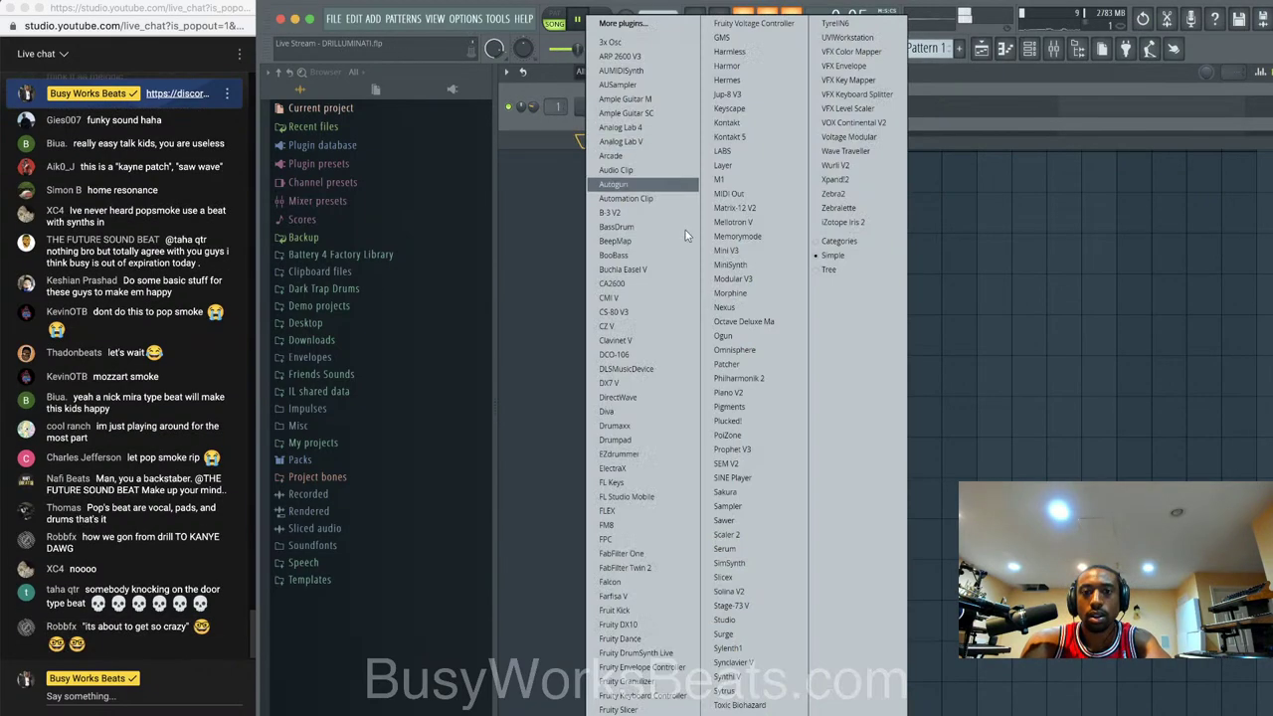
pyautogui.click(736, 350)
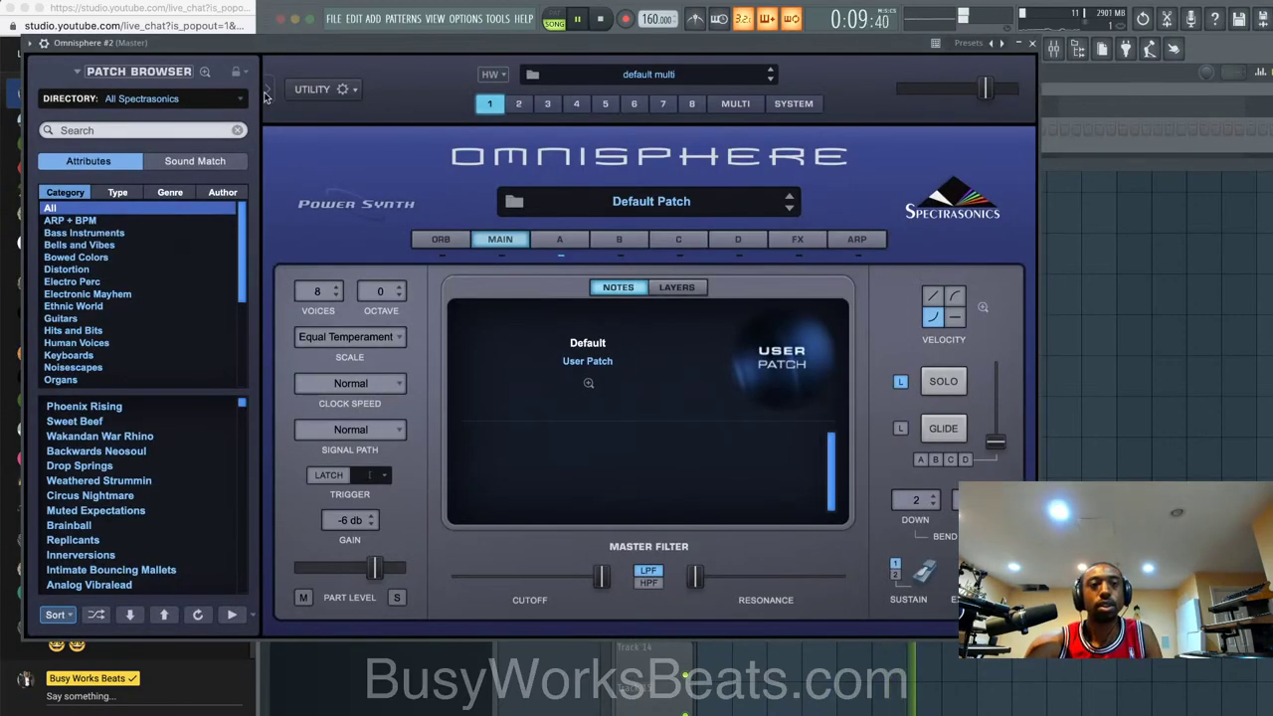
pyautogui.click(235, 99)
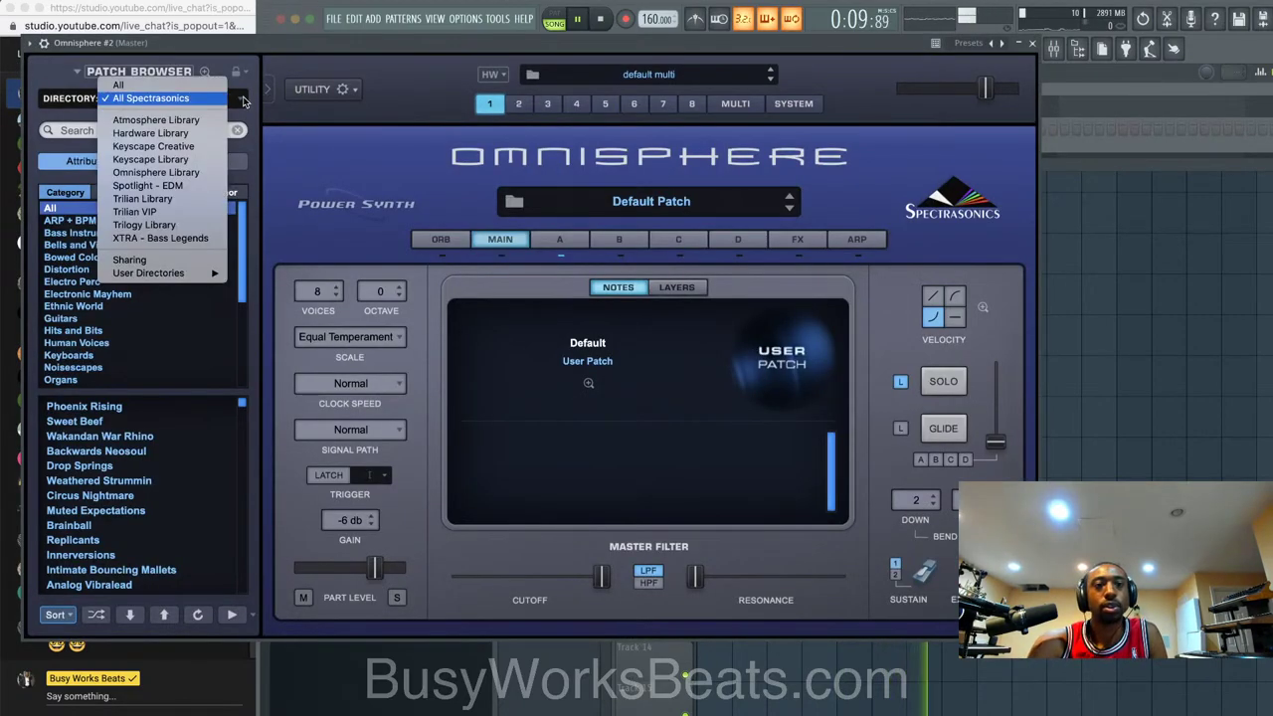
pyautogui.moveTo(214, 274)
pyautogui.click(253, 273)
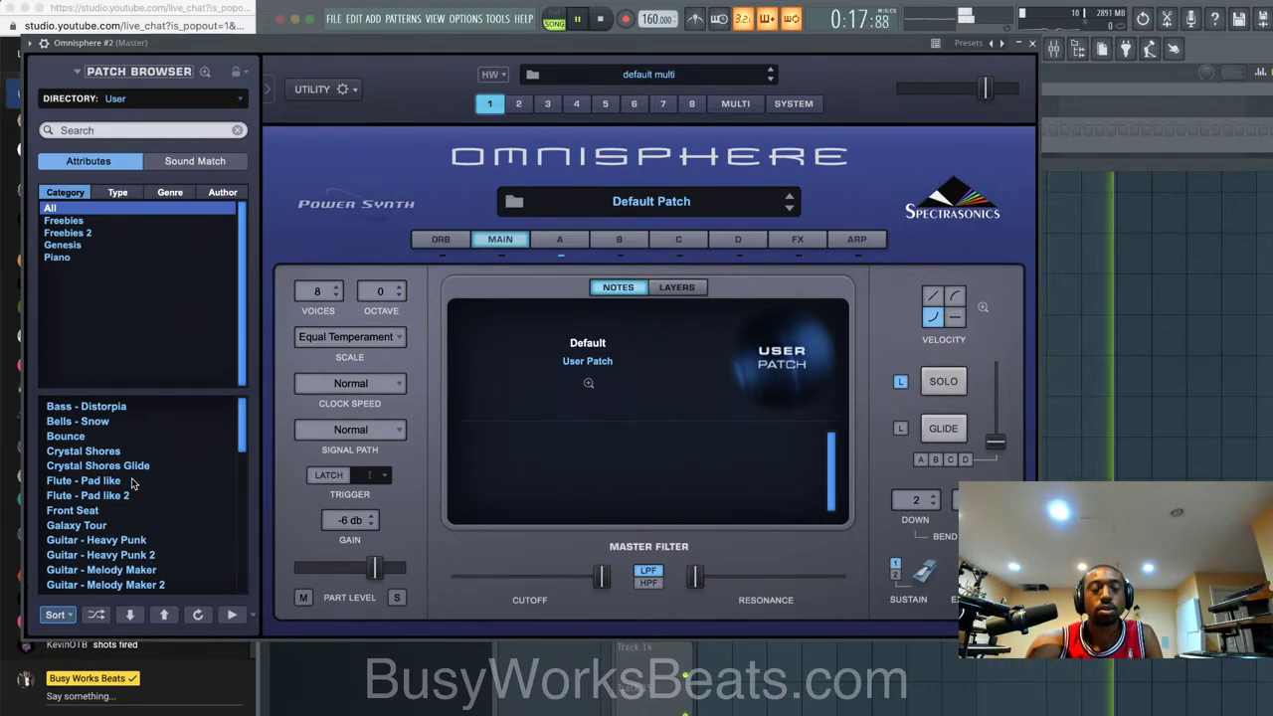
# - Audition the user patches Guitar - Melody Maker 3, Guitar- Melody Guitars and Haunted Mansion over the looping pattern
pyautogui.scroll(-5, 133, 483)
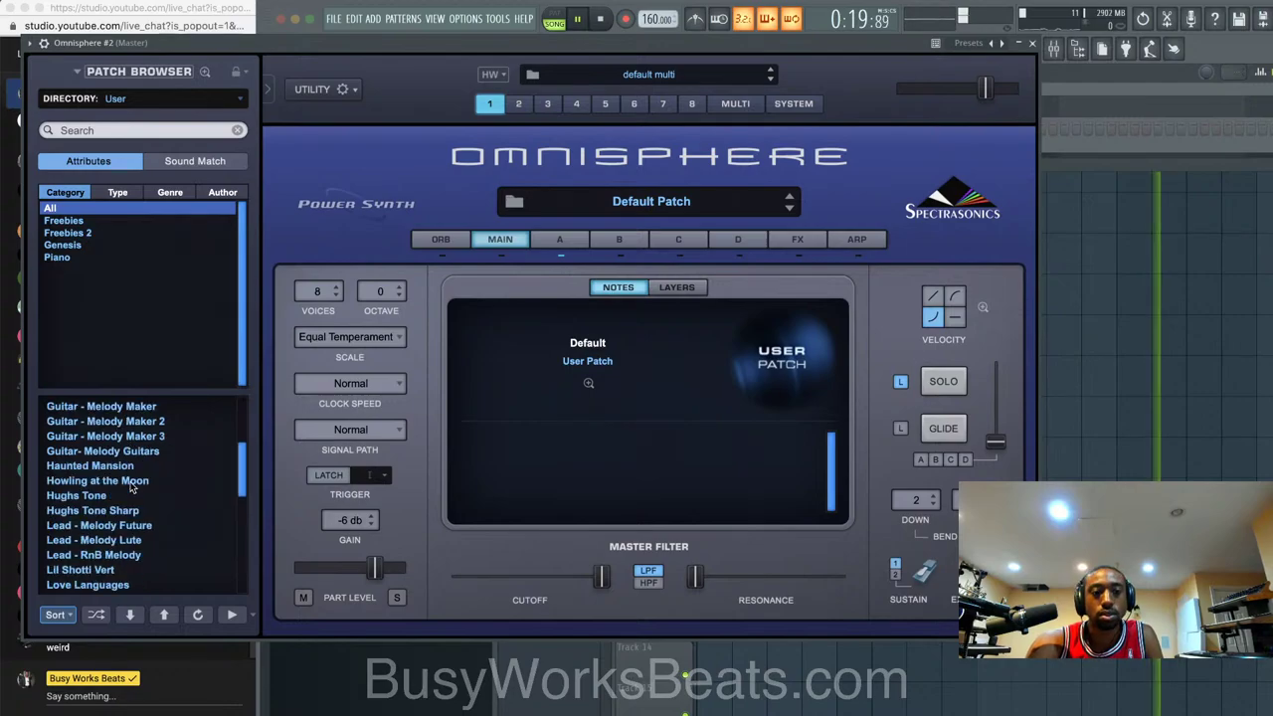
pyautogui.click(138, 440)
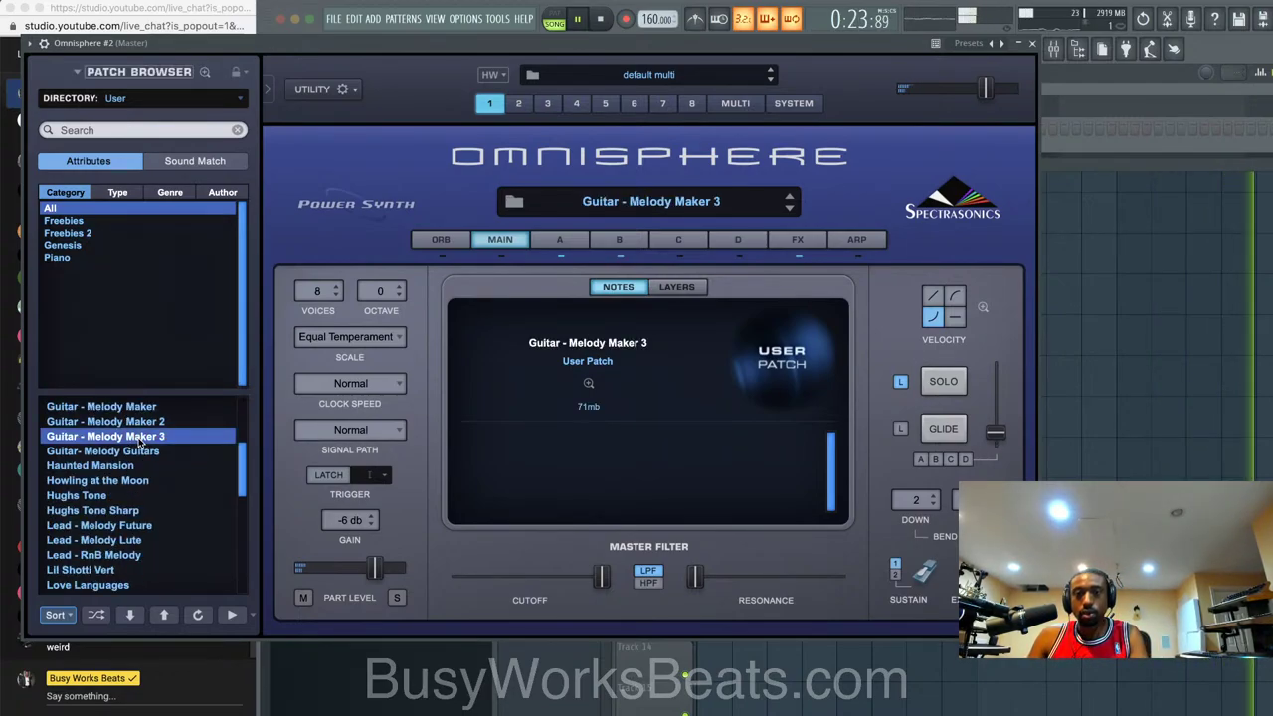
pyautogui.click(98, 452)
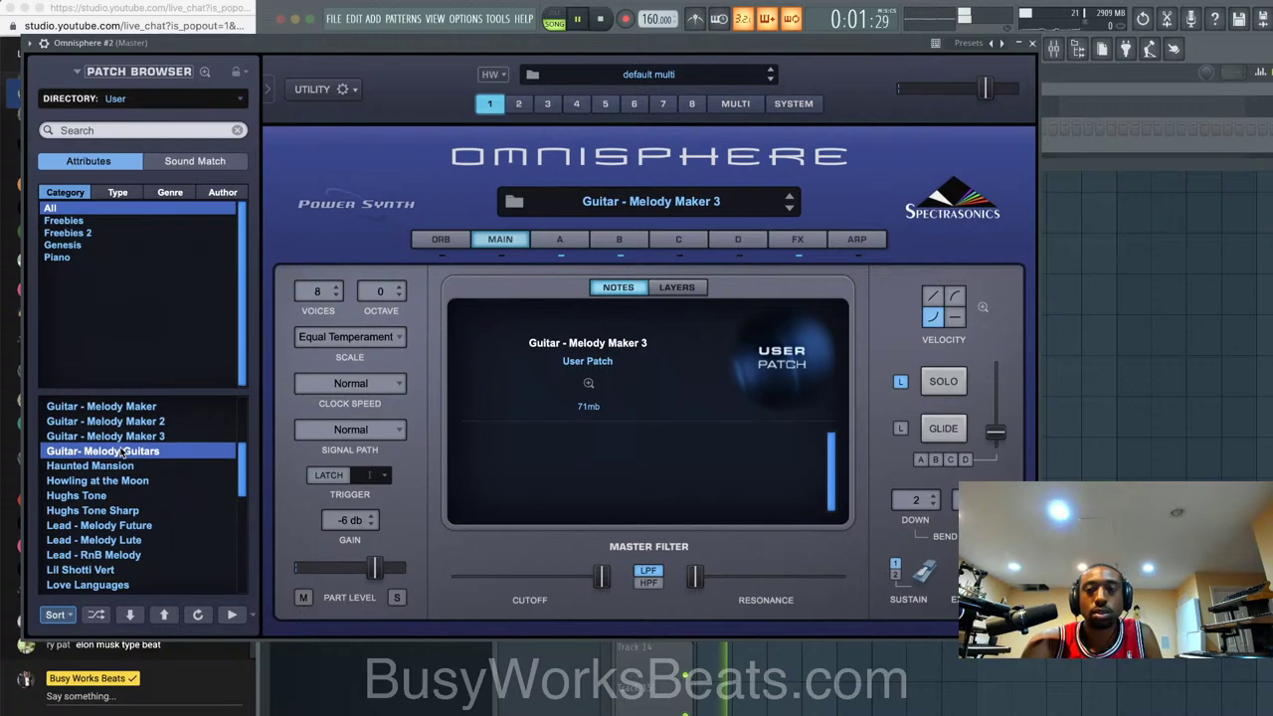
pyautogui.click(133, 465)
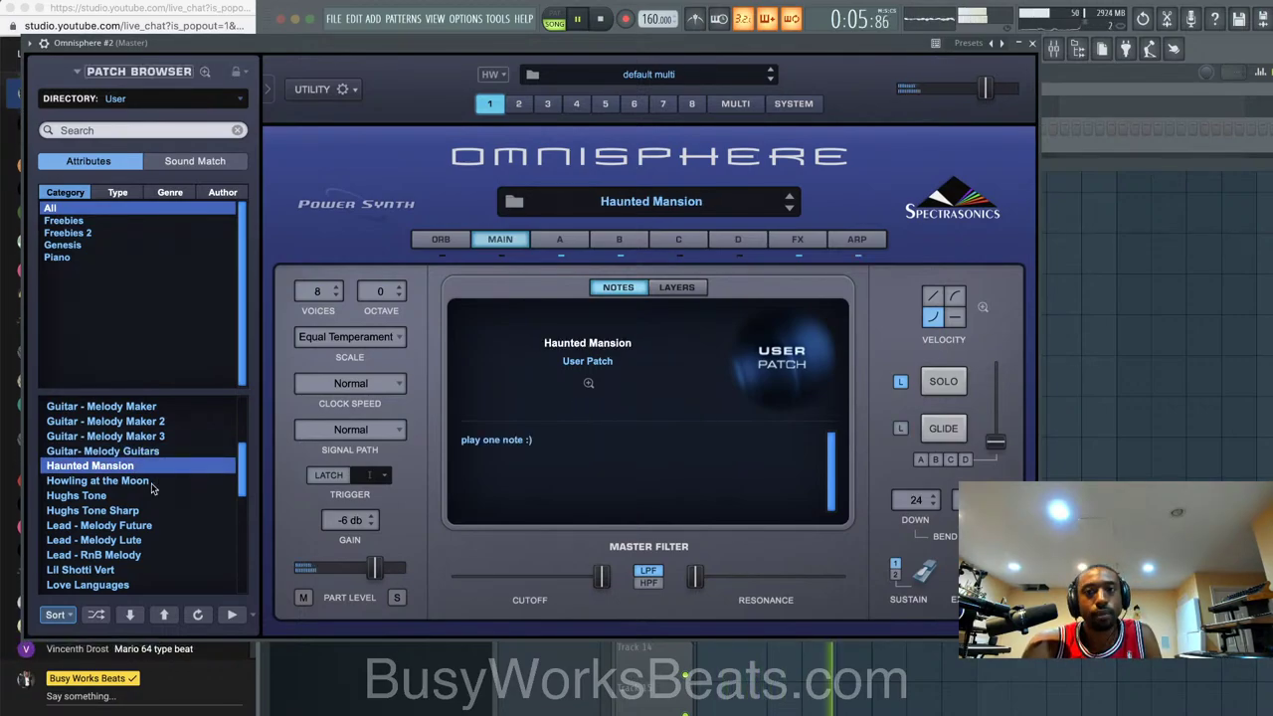
# - Audition Howling at the Moon while lowering the second Omnisphere's master output level, and load the Hughs Tone patch
pyautogui.click(149, 481)
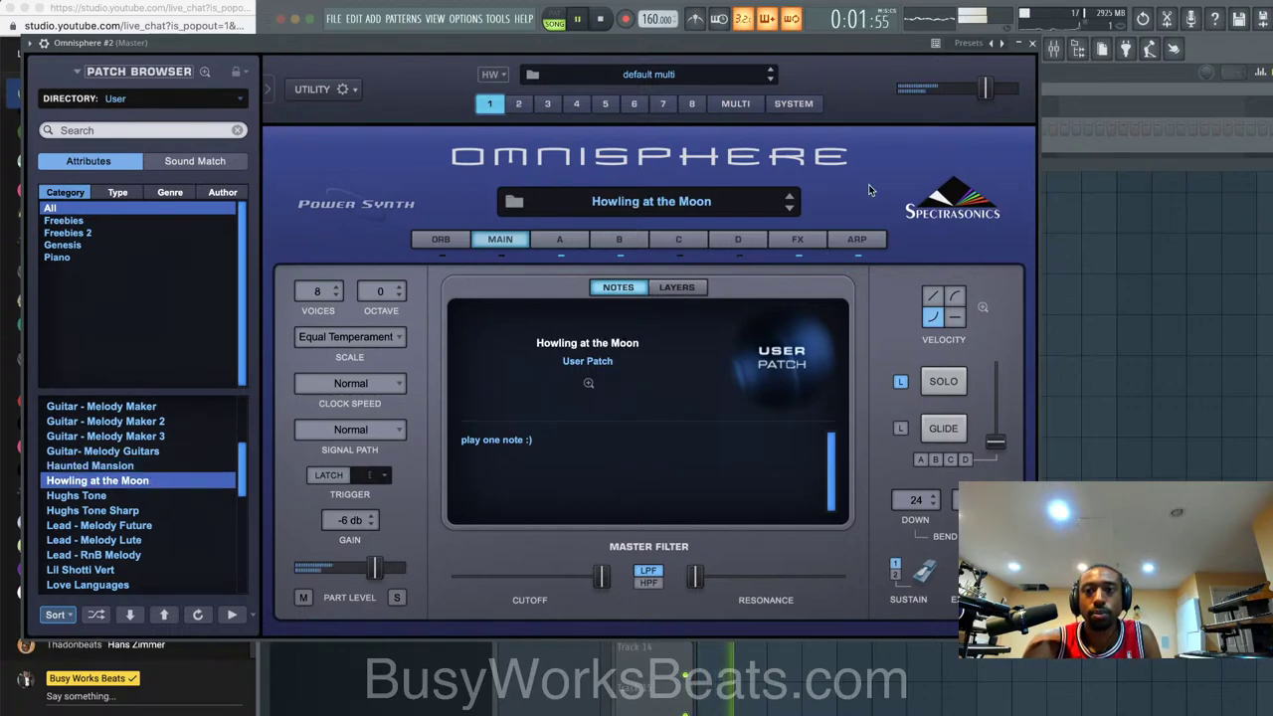
pyautogui.moveTo(987, 95); pyautogui.dragTo(975, 92)
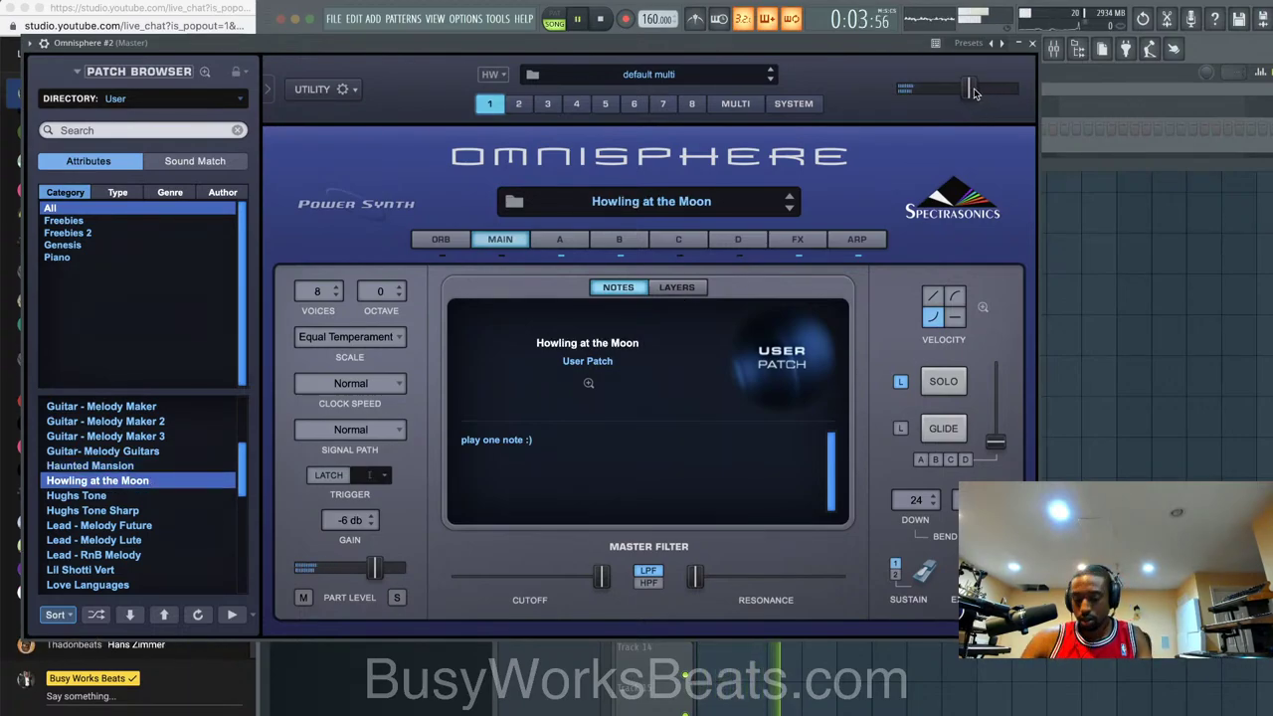
pyautogui.moveTo(975, 93); pyautogui.dragTo(946, 95)
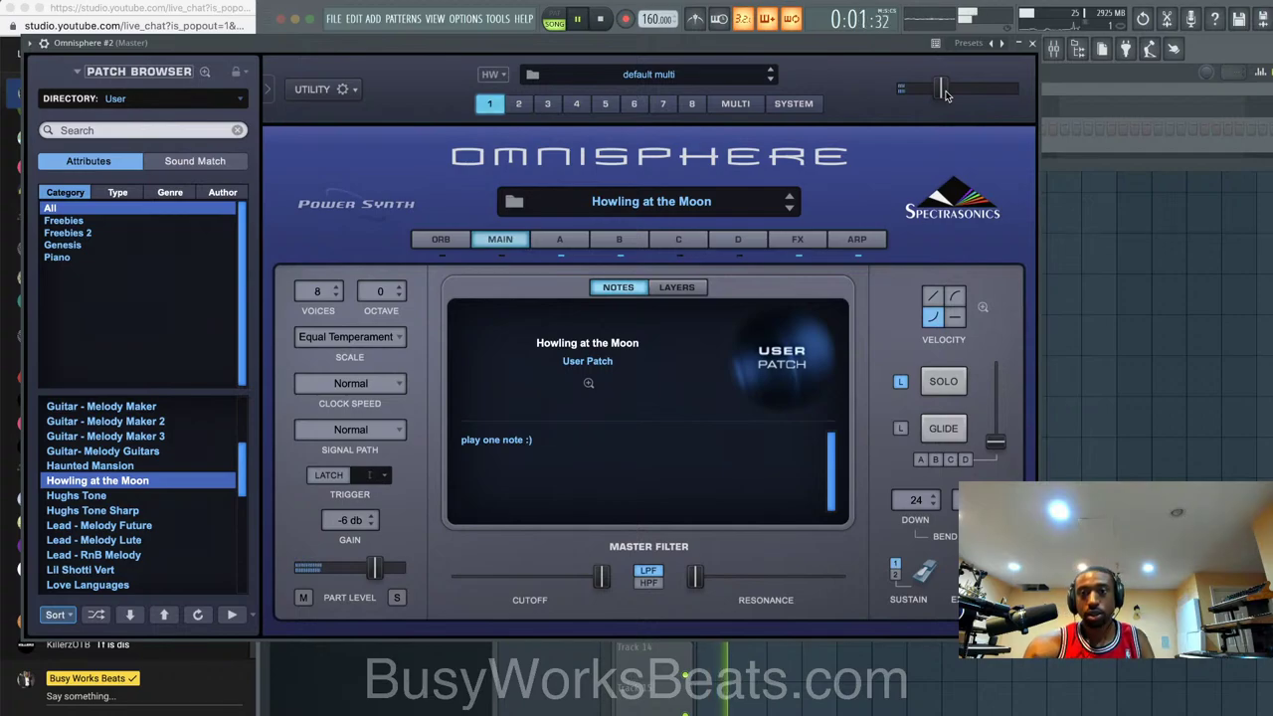
pyautogui.moveTo(946, 95)
pyautogui.moveTo(939, 93); pyautogui.dragTo(936, 95)
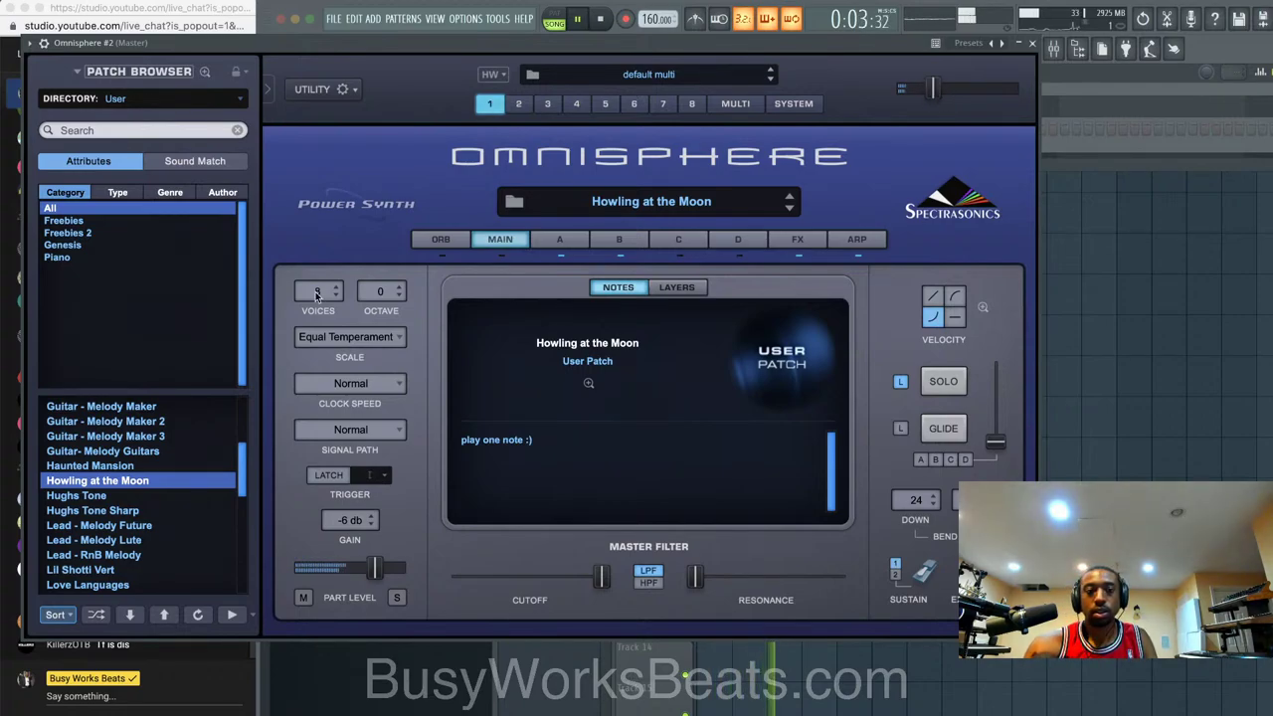
pyautogui.click(124, 494)
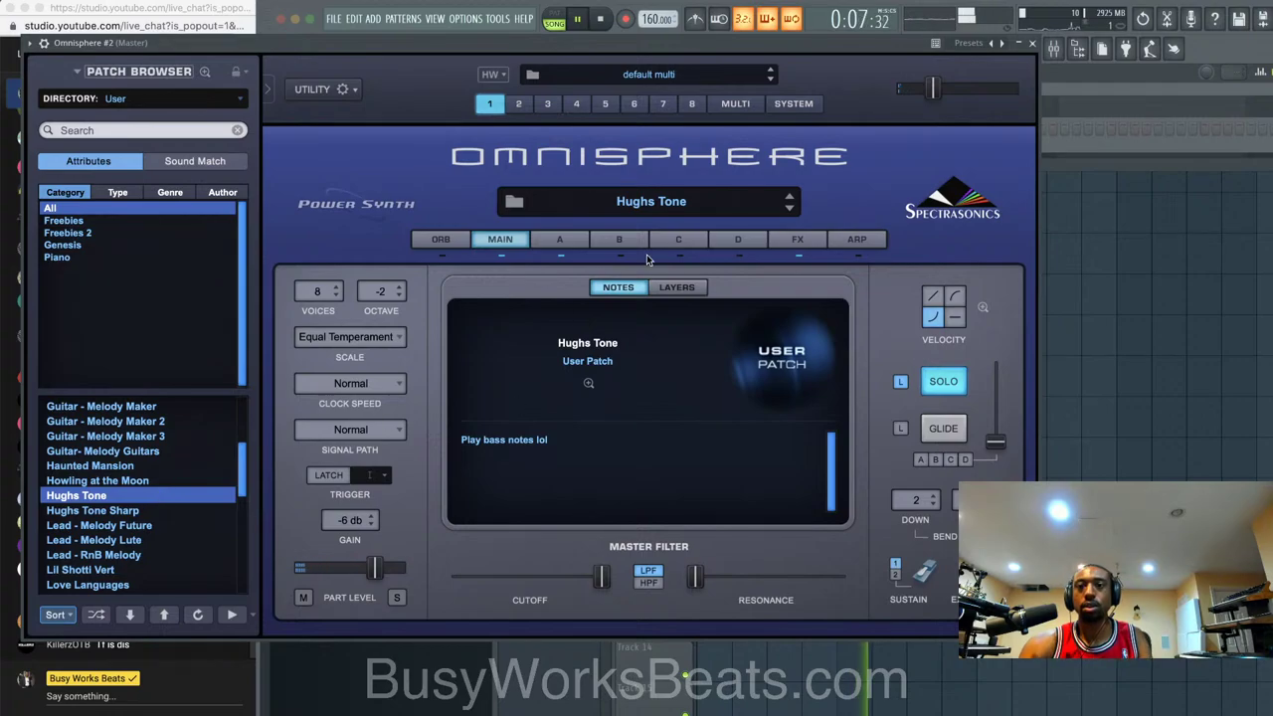
# - Raise the second Omnisphere's master output level and close its plugin window
pyautogui.click(1033, 44)
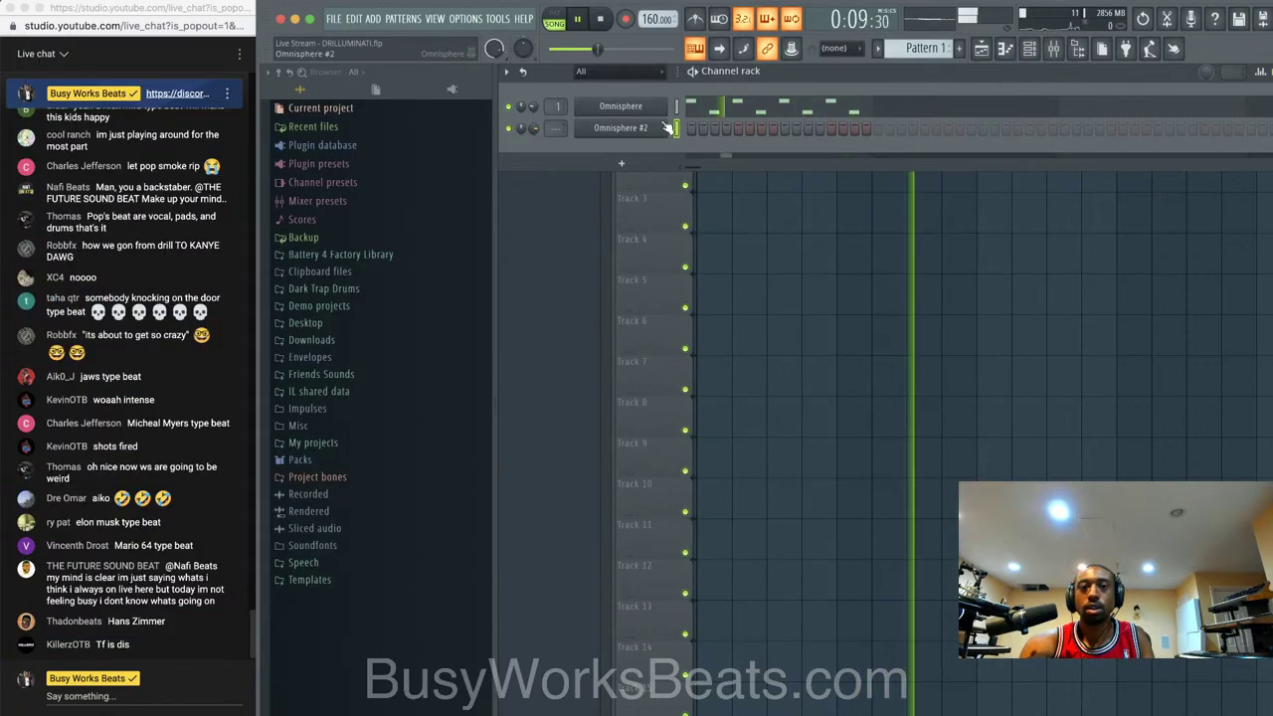
pyautogui.click(627, 126)
pyautogui.moveTo(933, 89); pyautogui.dragTo(957, 92)
pyautogui.click(1032, 44)
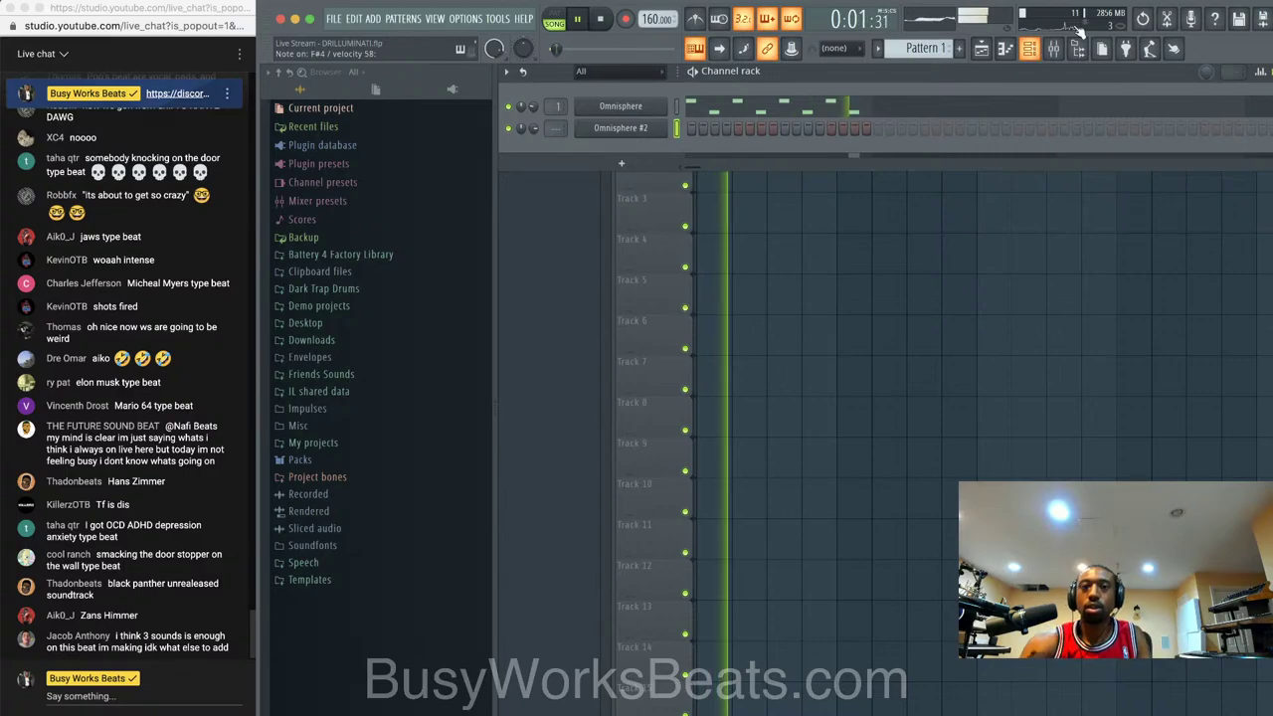
# - Record a 16-bar part with the second Omnisphere into Pattern 2, capturing notes and automation
pyautogui.press('space')
pyautogui.moveTo(923, 49); pyautogui.dragTo(922, 42)
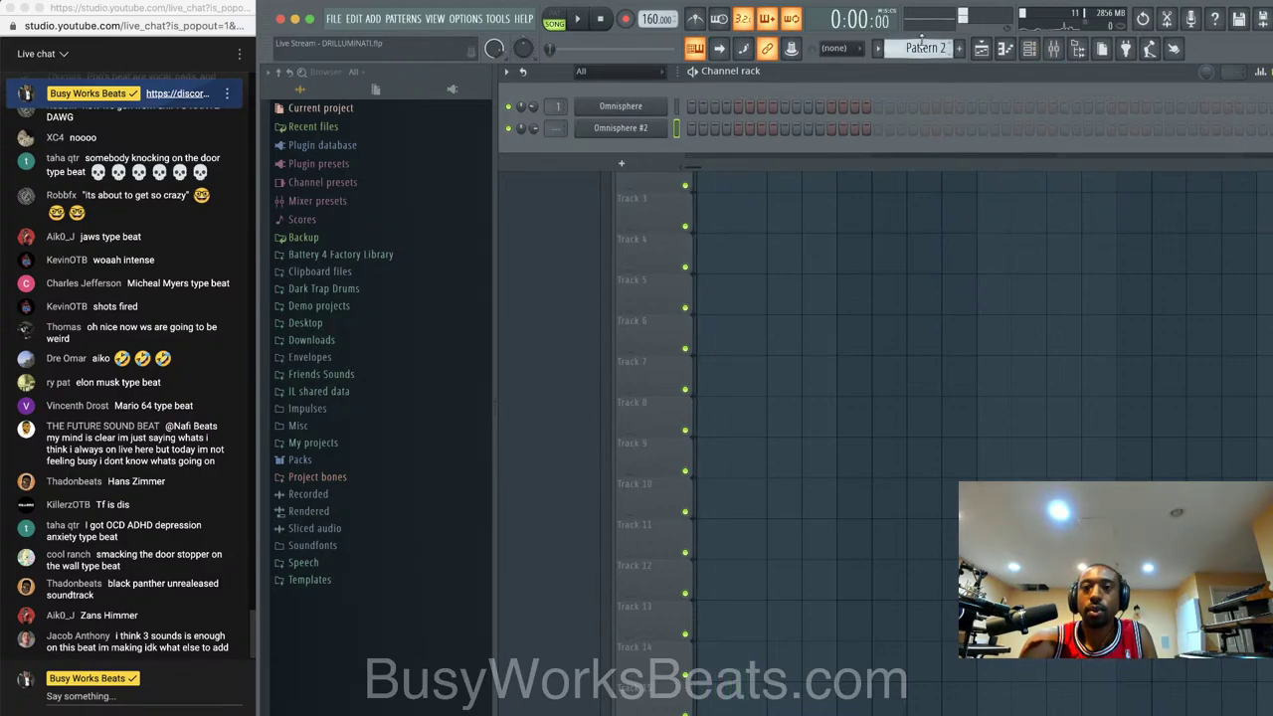
pyautogui.click(625, 19)
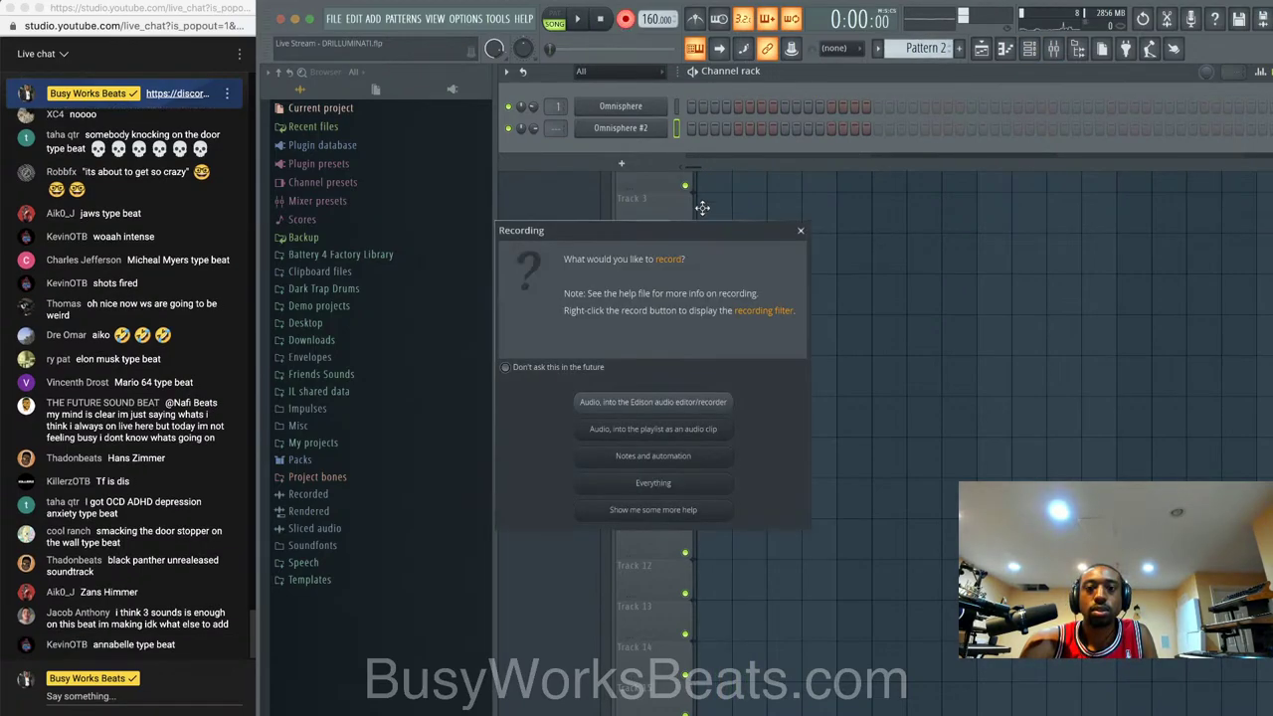
pyautogui.click(666, 443)
pyautogui.rightClick(839, 398)
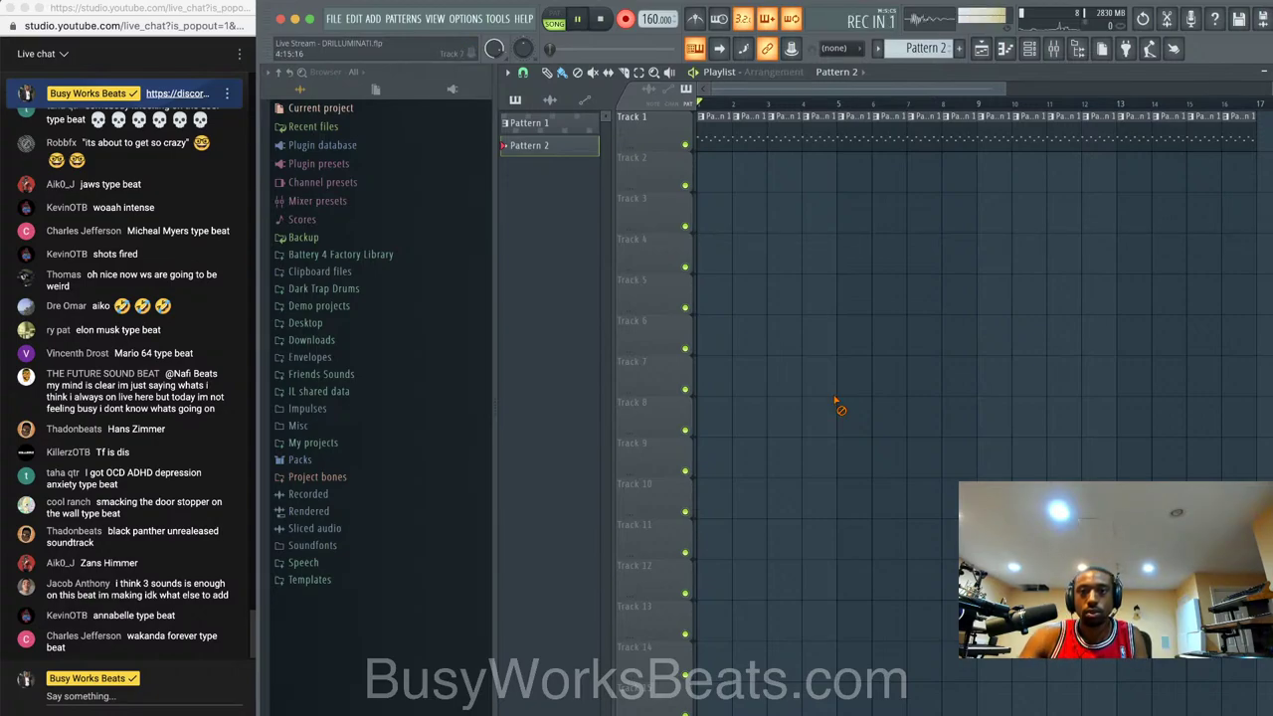
pyautogui.press('space')
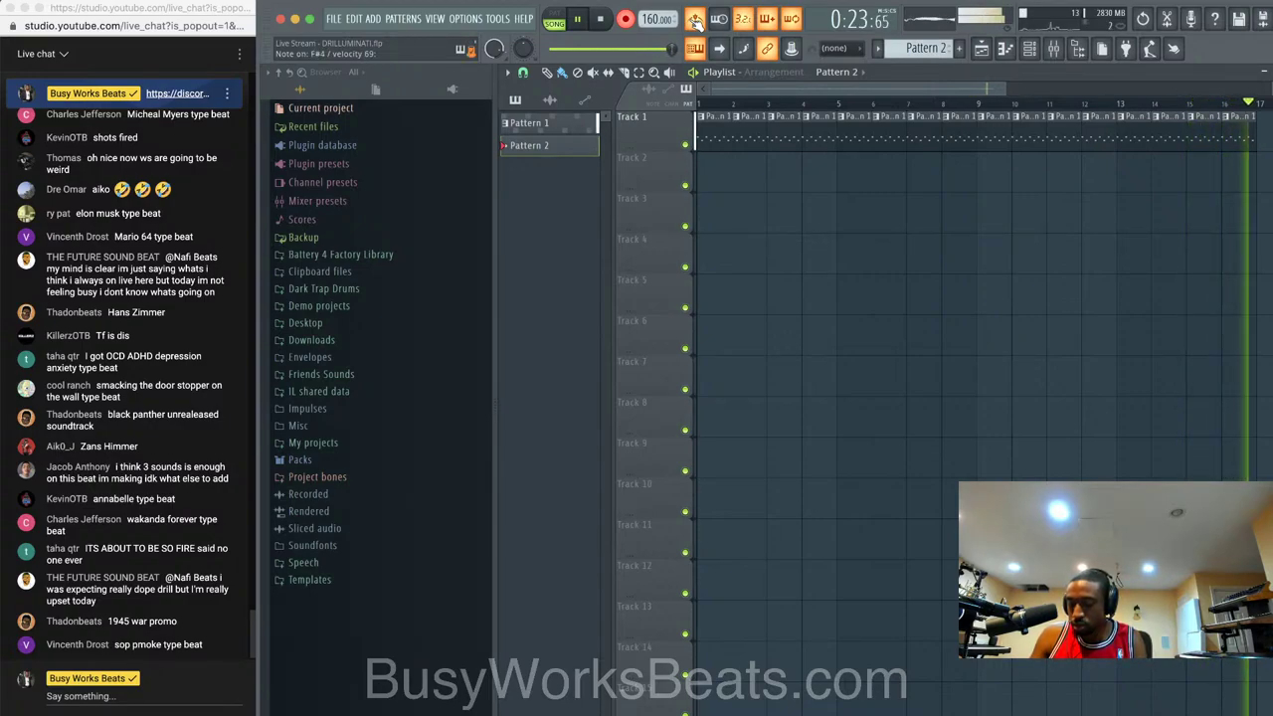
pyautogui.press('space')
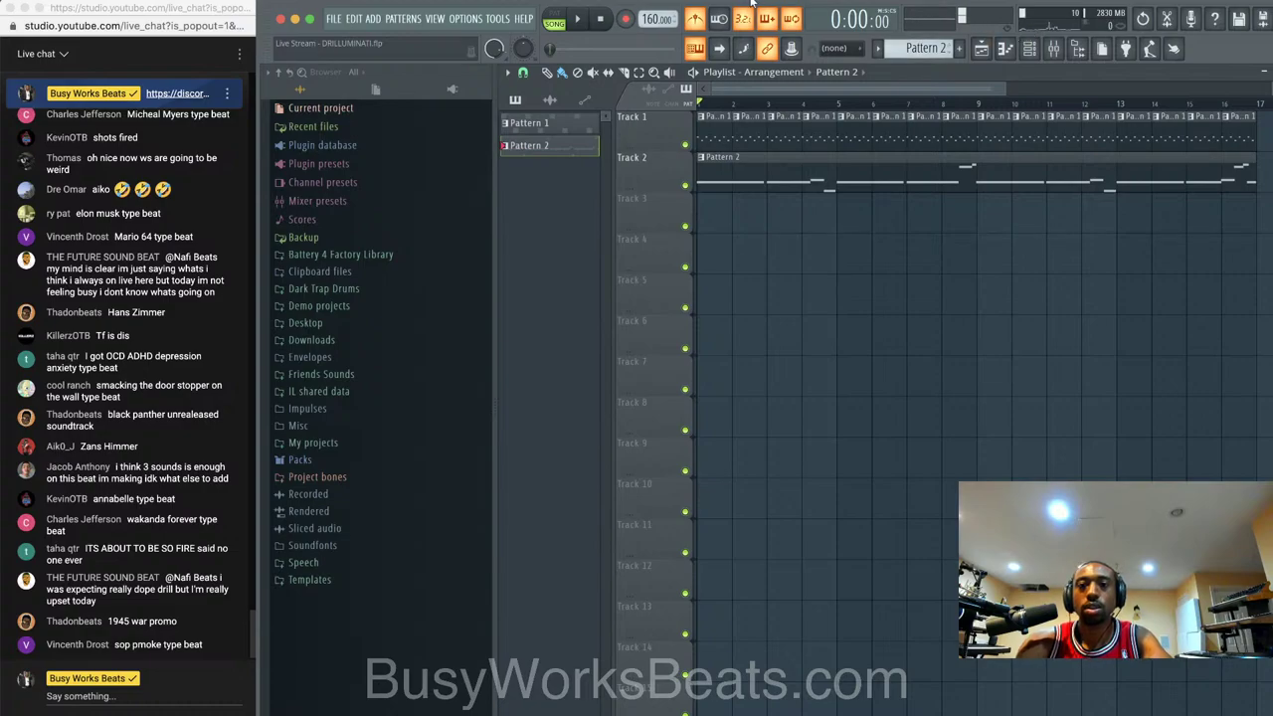
# - Route the second Omnisphere channel to mixer insert 2 and save the project
pyautogui.click(1027, 50)
pyautogui.press('space')
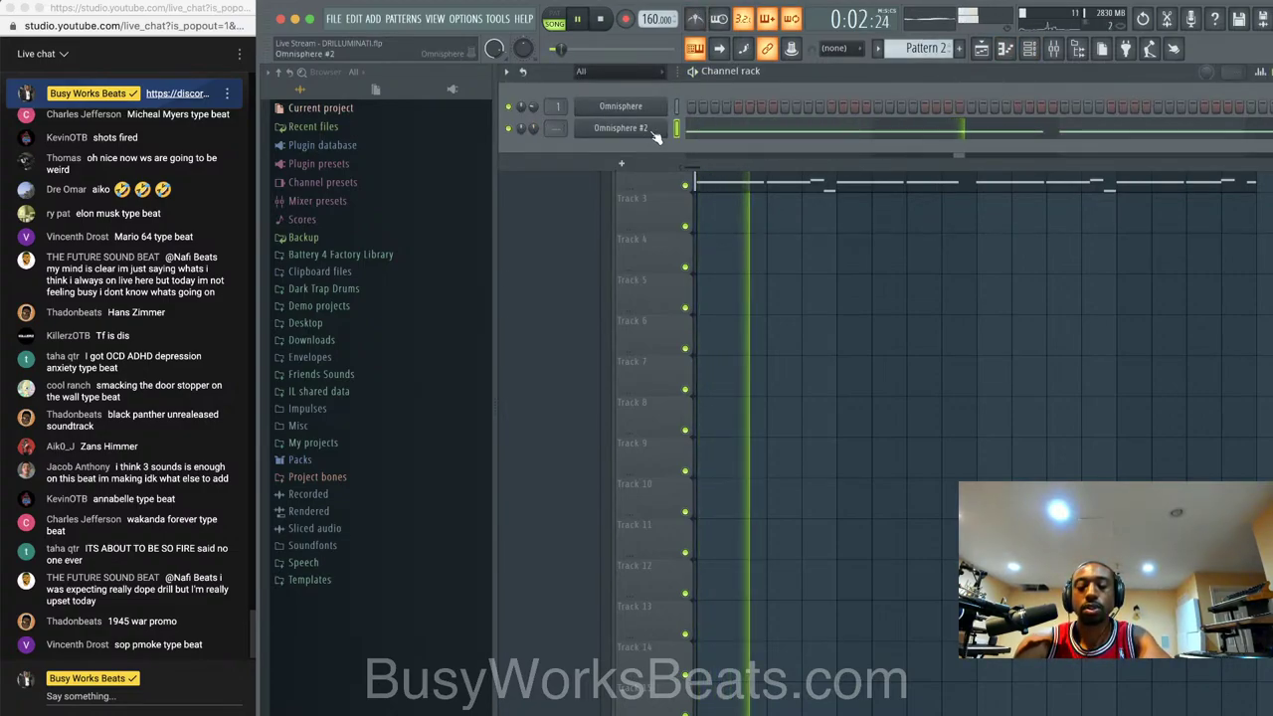
pyautogui.press('F9')
pyautogui.click(793, 603)
pyautogui.hotkey('ctrl', 's')
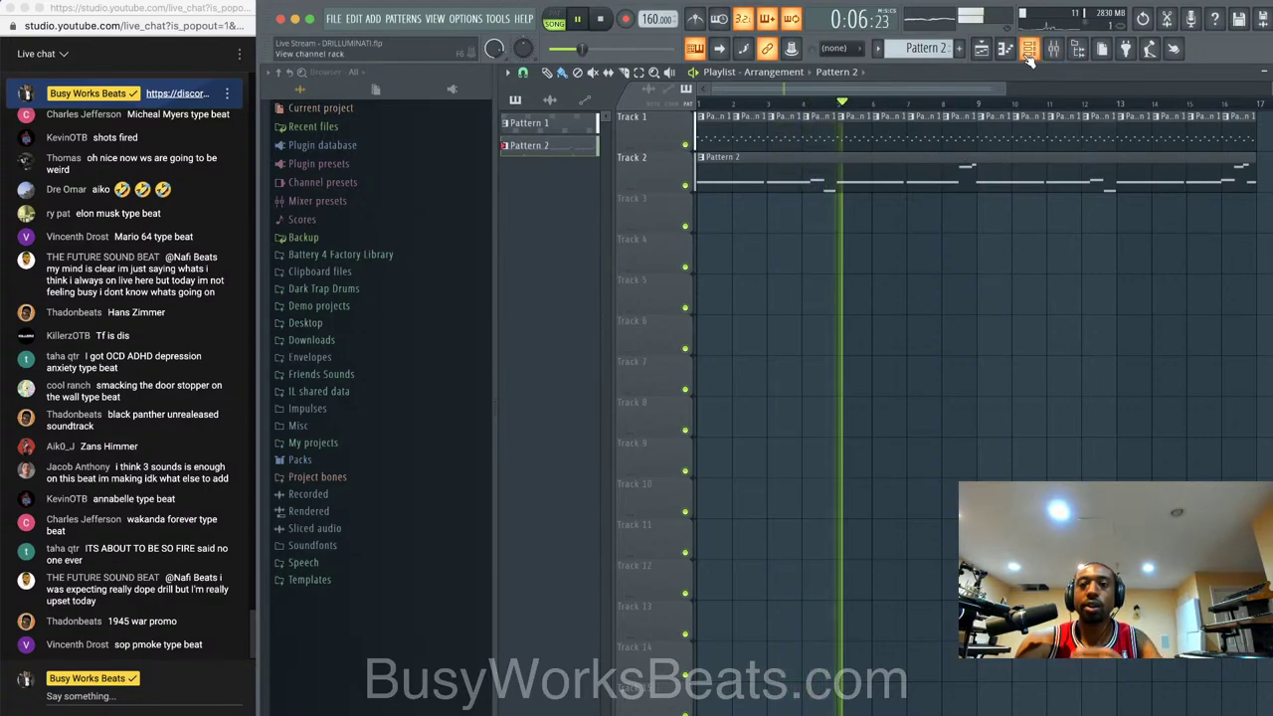
# - Open the Hi Hats folder inside Essential 808s, under Friends Sounds, in the sound browser
pyautogui.press('F6')
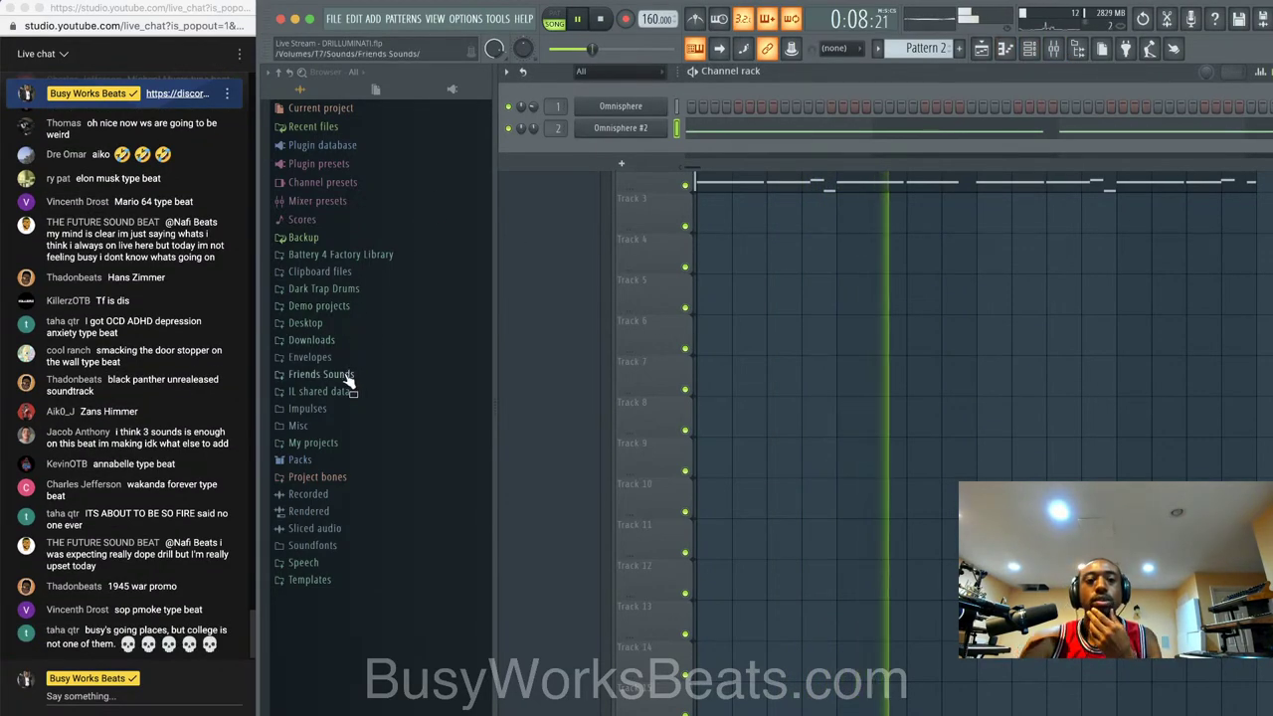
pyautogui.click(346, 374)
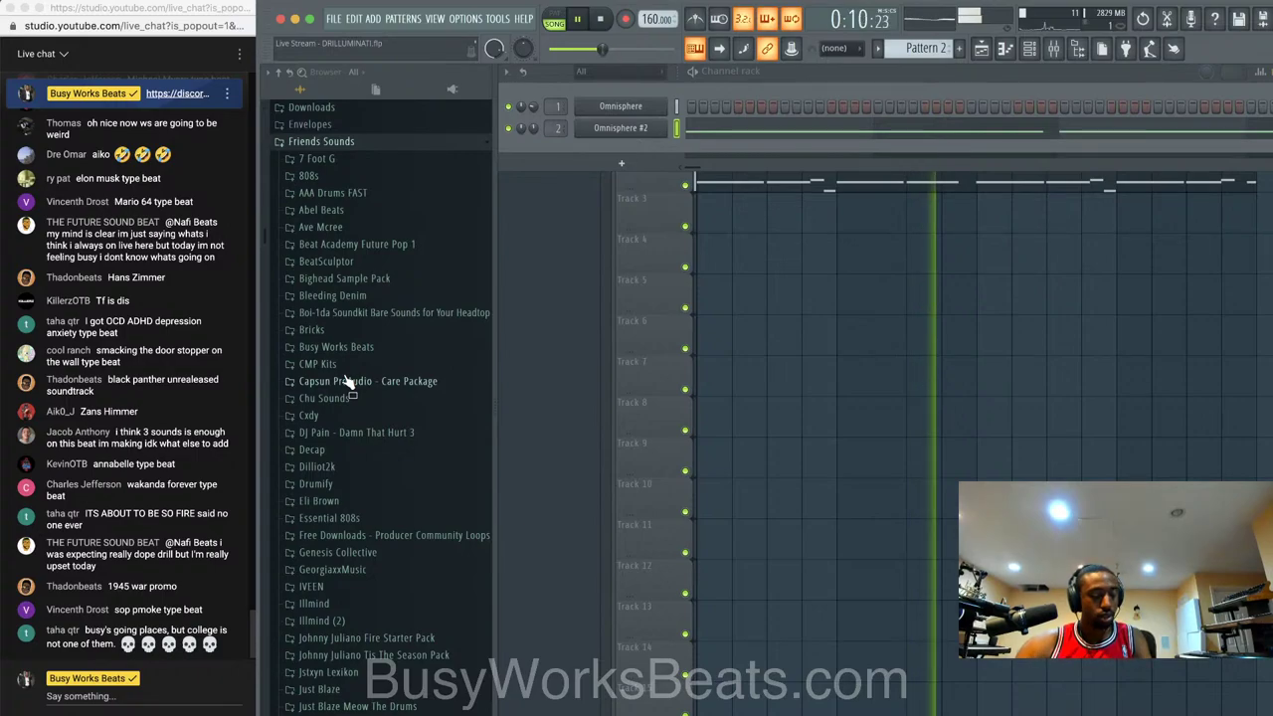
pyautogui.scroll(-2, 358, 328)
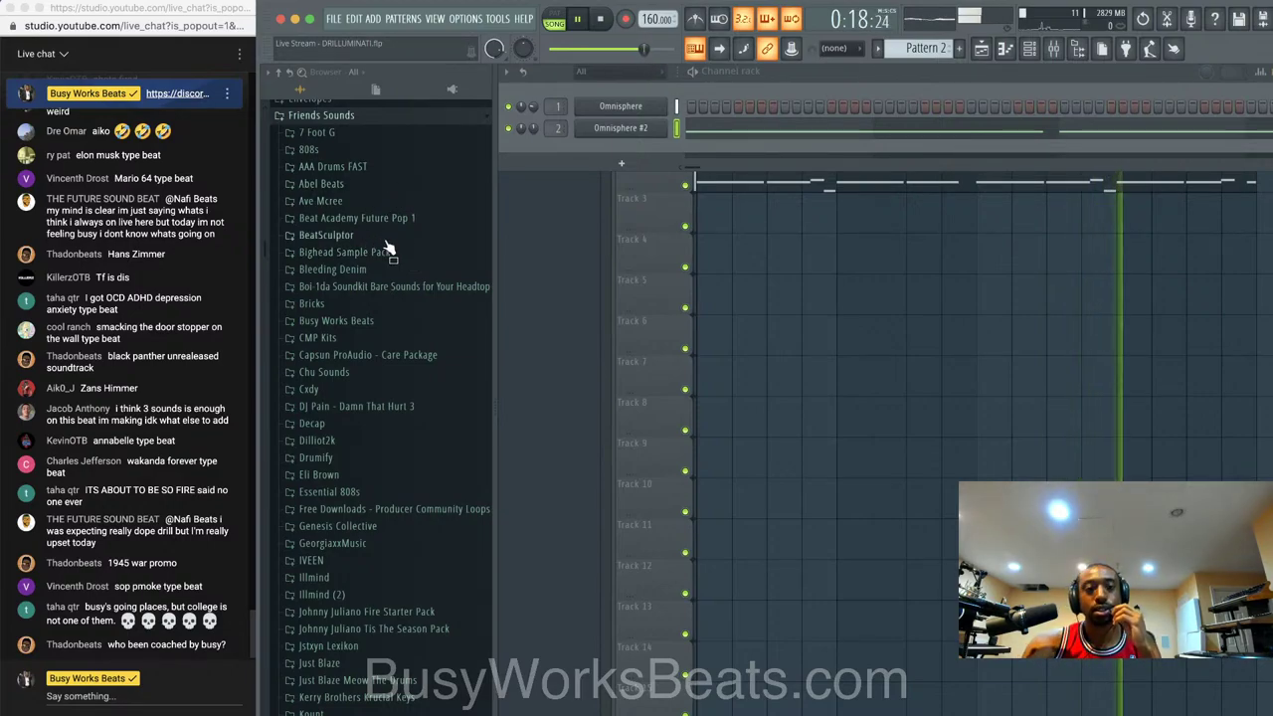
pyautogui.scroll(-3, 381, 249)
pyautogui.click(338, 413)
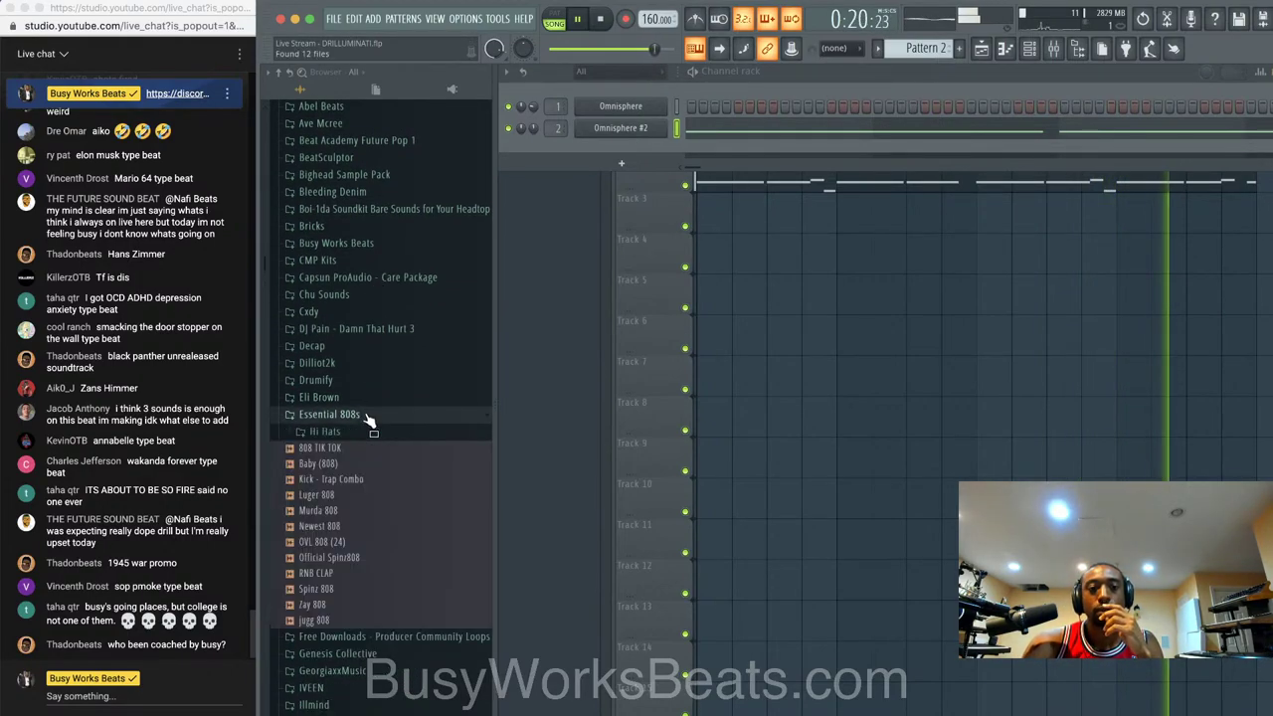
pyautogui.click(368, 431)
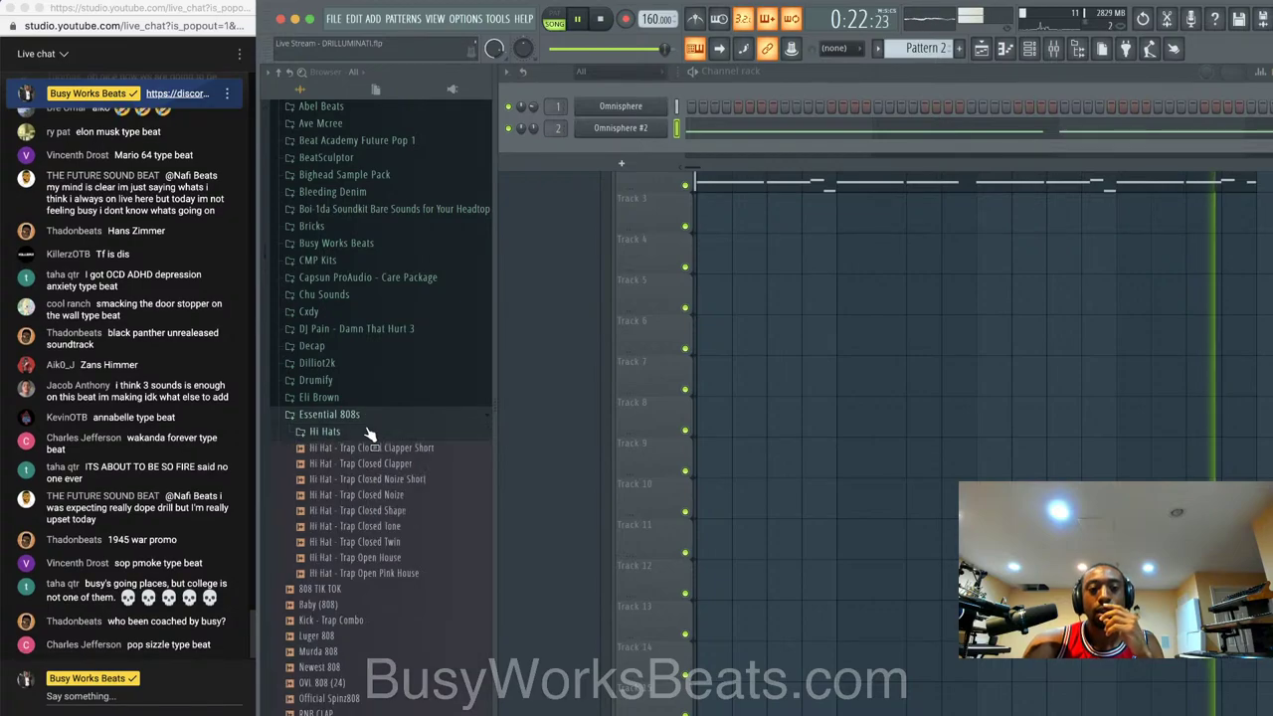
# - Load Hi Hat - Trap Closed Noise Short into a new channel and route it to mixer insert 4
pyautogui.click(417, 480)
pyautogui.rightClick(417, 481)
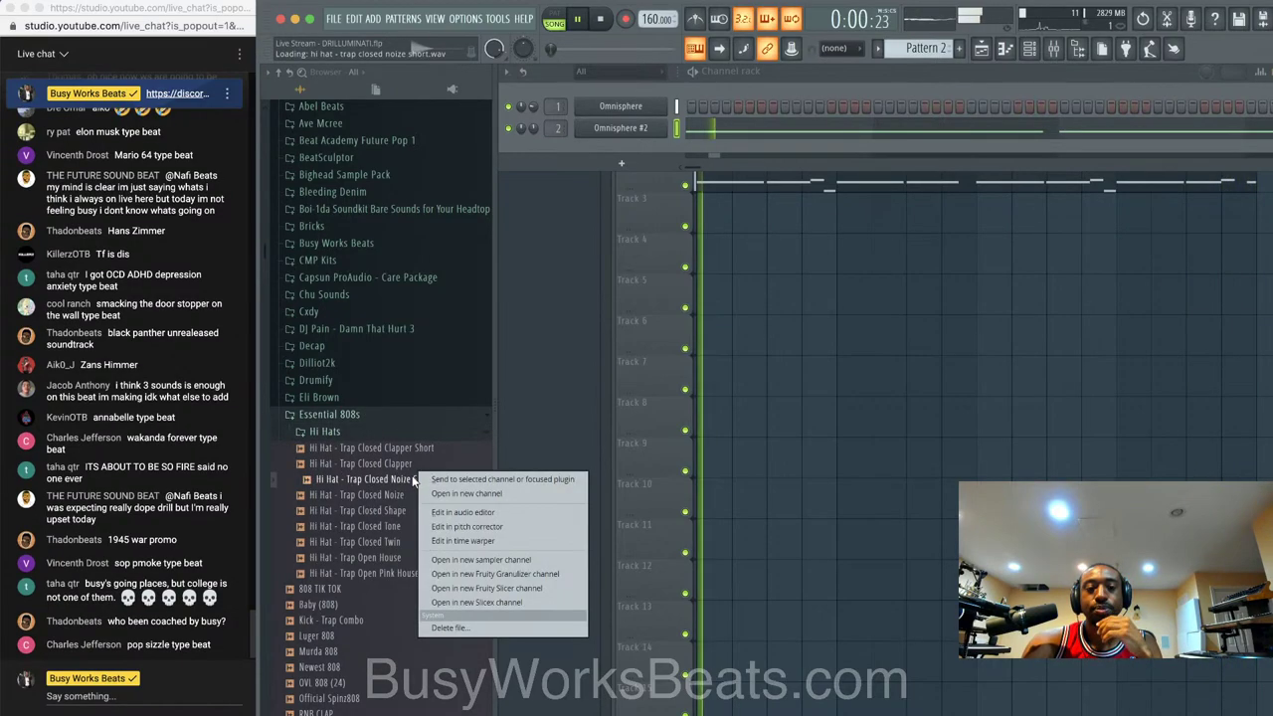
pyautogui.click(444, 494)
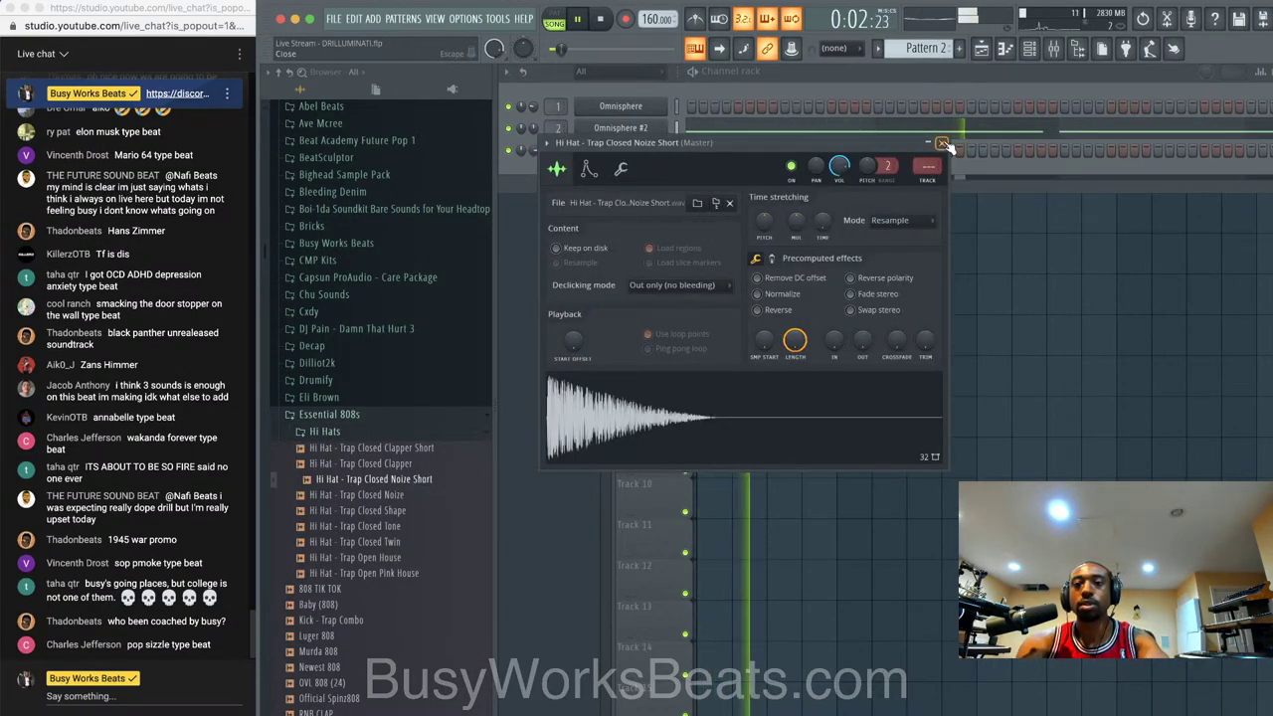
pyautogui.click(942, 143)
pyautogui.press('F9')
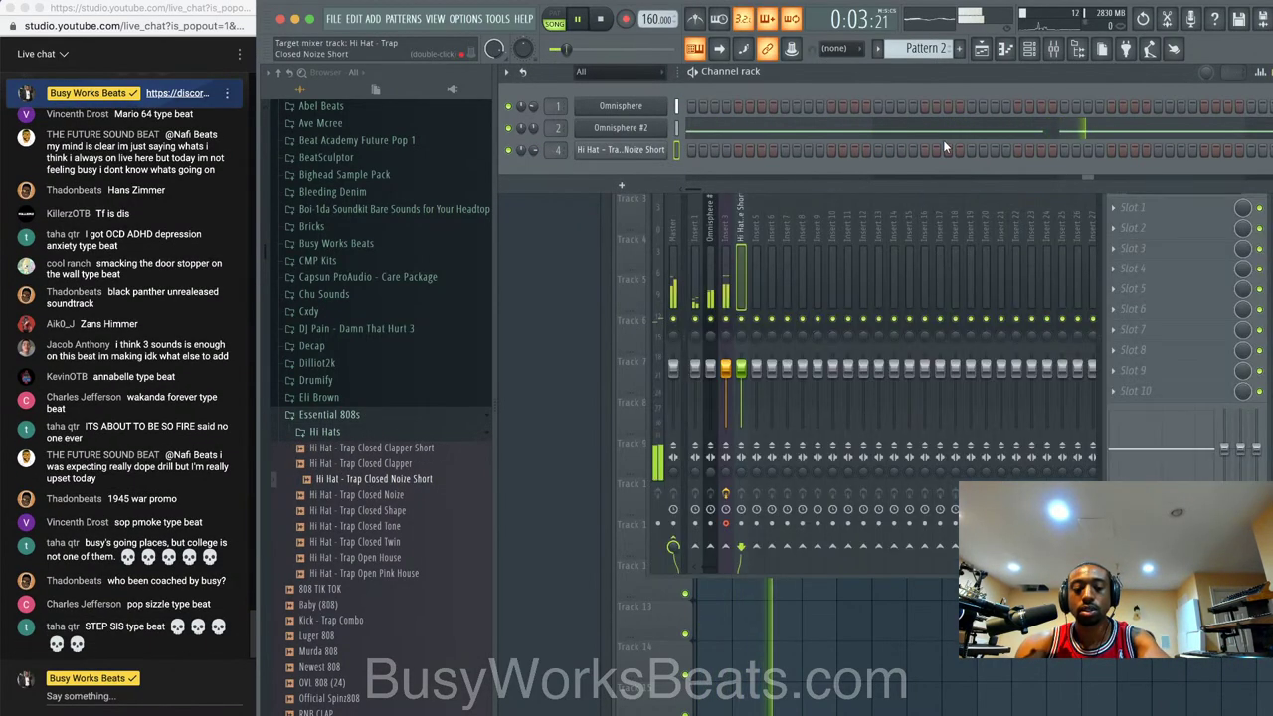
# - Switch to the empty Pattern 3 and place its clip at bar 1 of Track 3 in the playlist
pyautogui.click(959, 49)
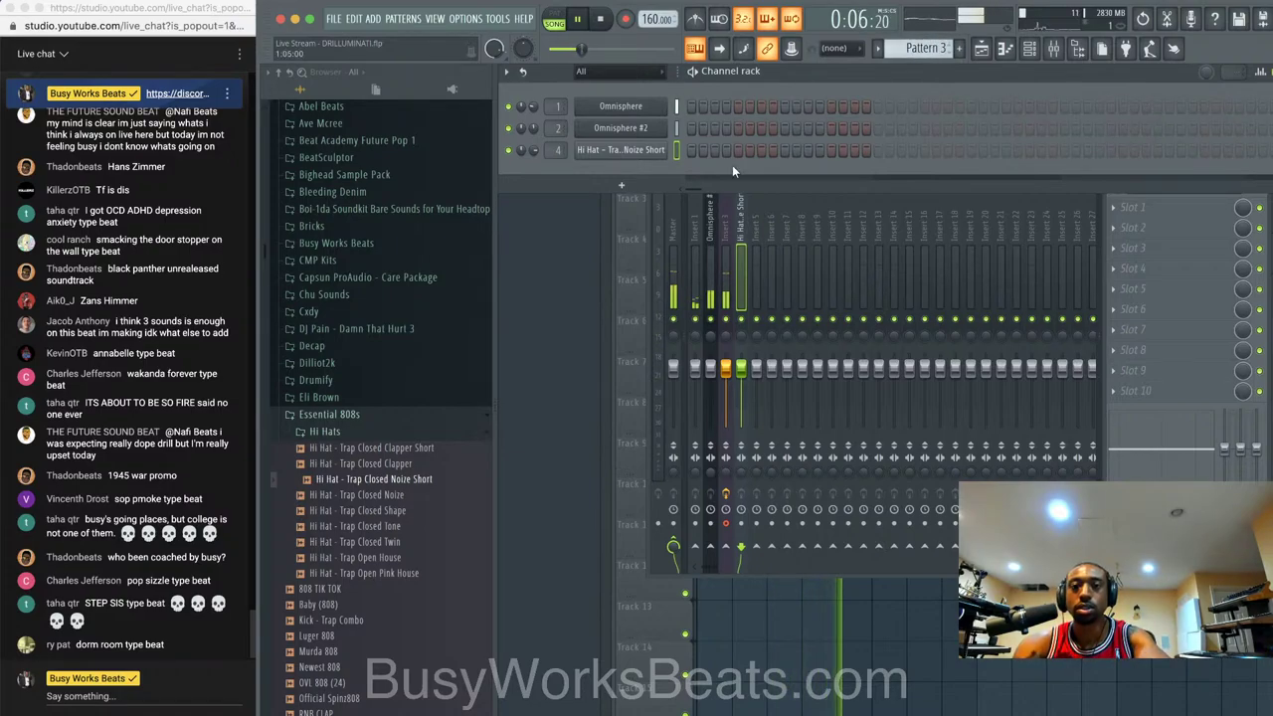
pyautogui.click(793, 597)
pyautogui.moveTo(727, 214); pyautogui.dragTo(700, 209)
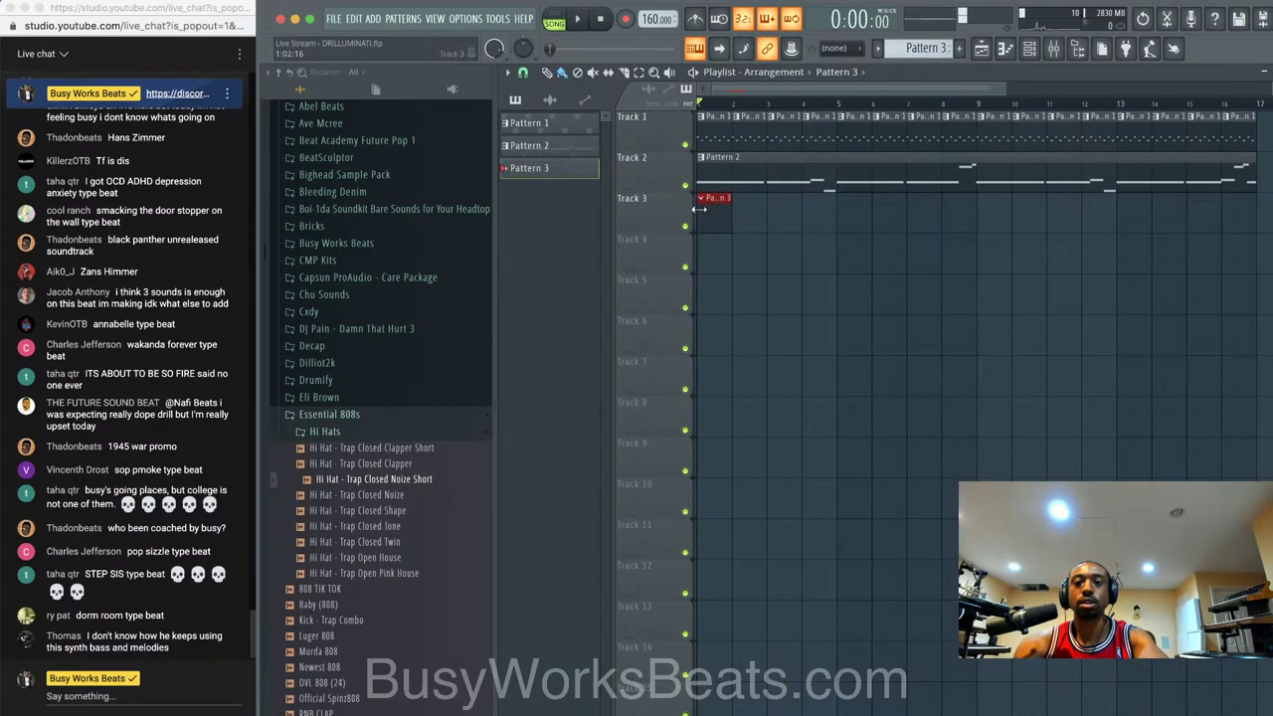
# - Add hi-hat hits on steps 12 and 15 of Pattern 3 and lower the hi-hat channel's volume
pyautogui.click(1041, 47)
pyautogui.press('space')
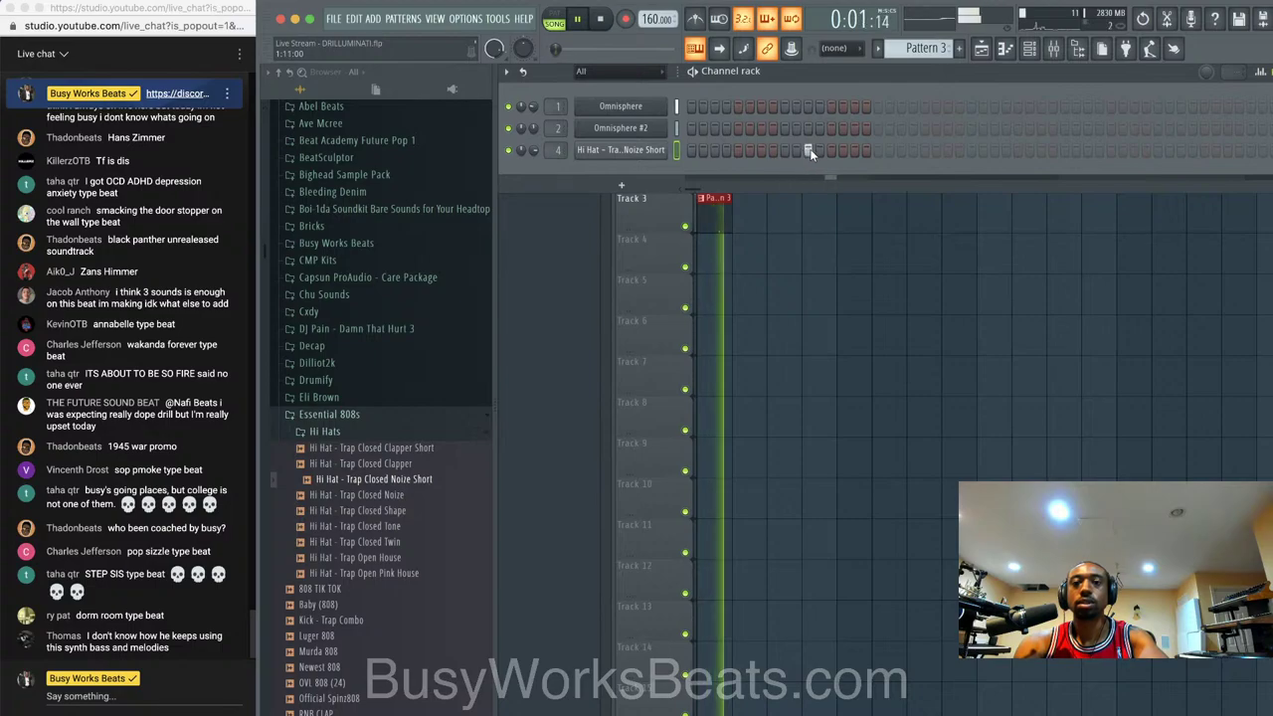
pyautogui.click(819, 150)
pyautogui.click(853, 150)
pyautogui.press('space')
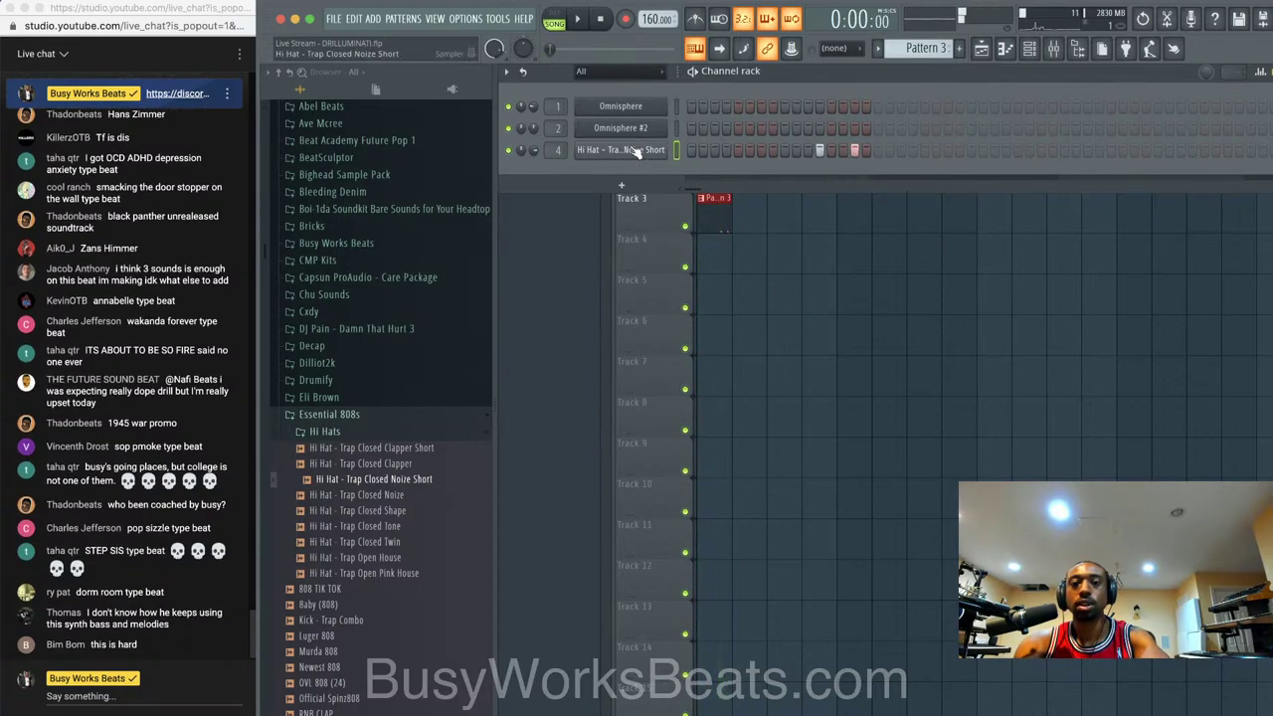
pyautogui.moveTo(533, 150); pyautogui.dragTo(534, 177)
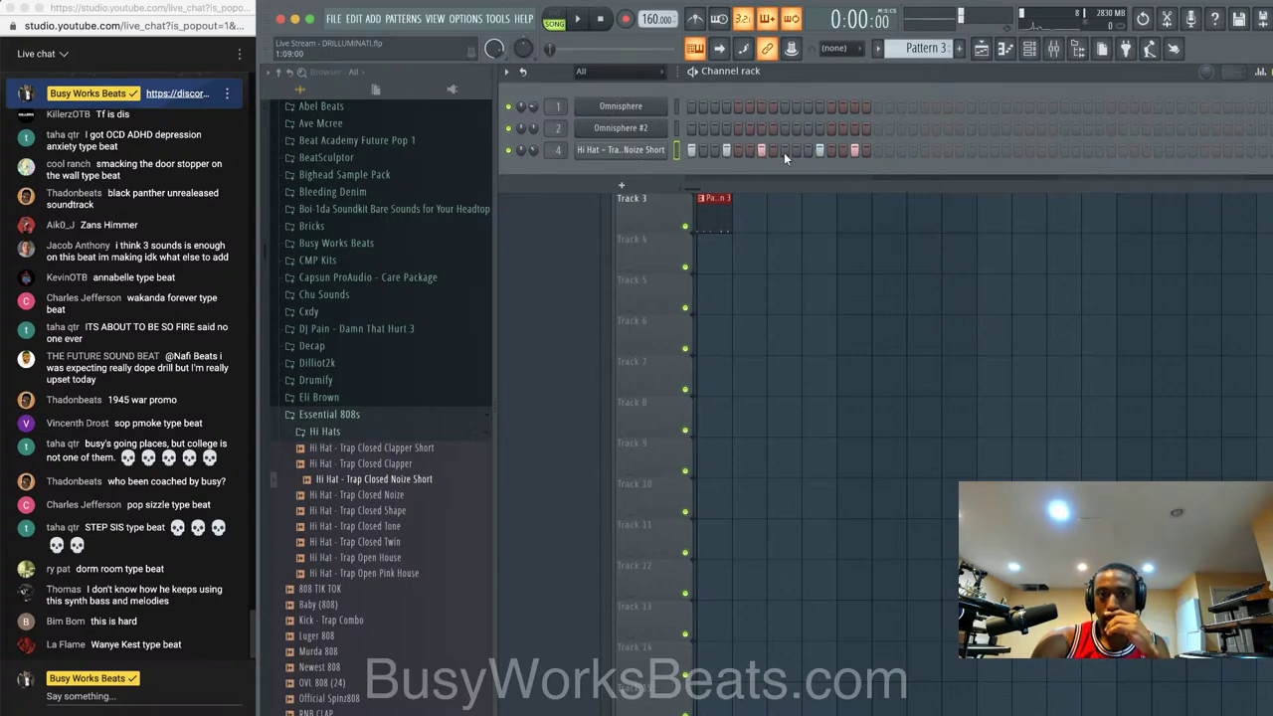
# - Try extra hi-hat hits on steps 1, 4, 7 and 9 of Pattern 3 and clear them again
pyautogui.press('space')
pyautogui.press('space')
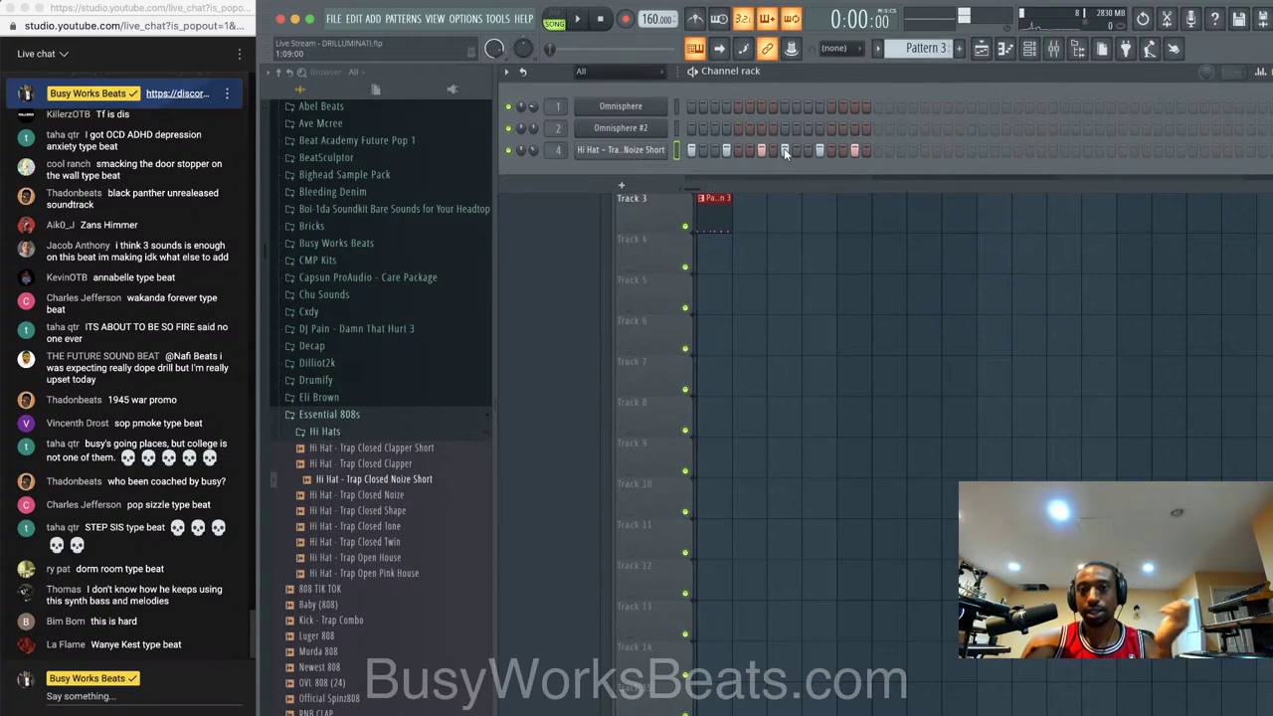
pyautogui.moveTo(784, 148); pyautogui.dragTo(674, 150)
# - Fill the rest of Track 3 with Pattern 3 clips through bar 16 while the song plays
pyautogui.press('space')
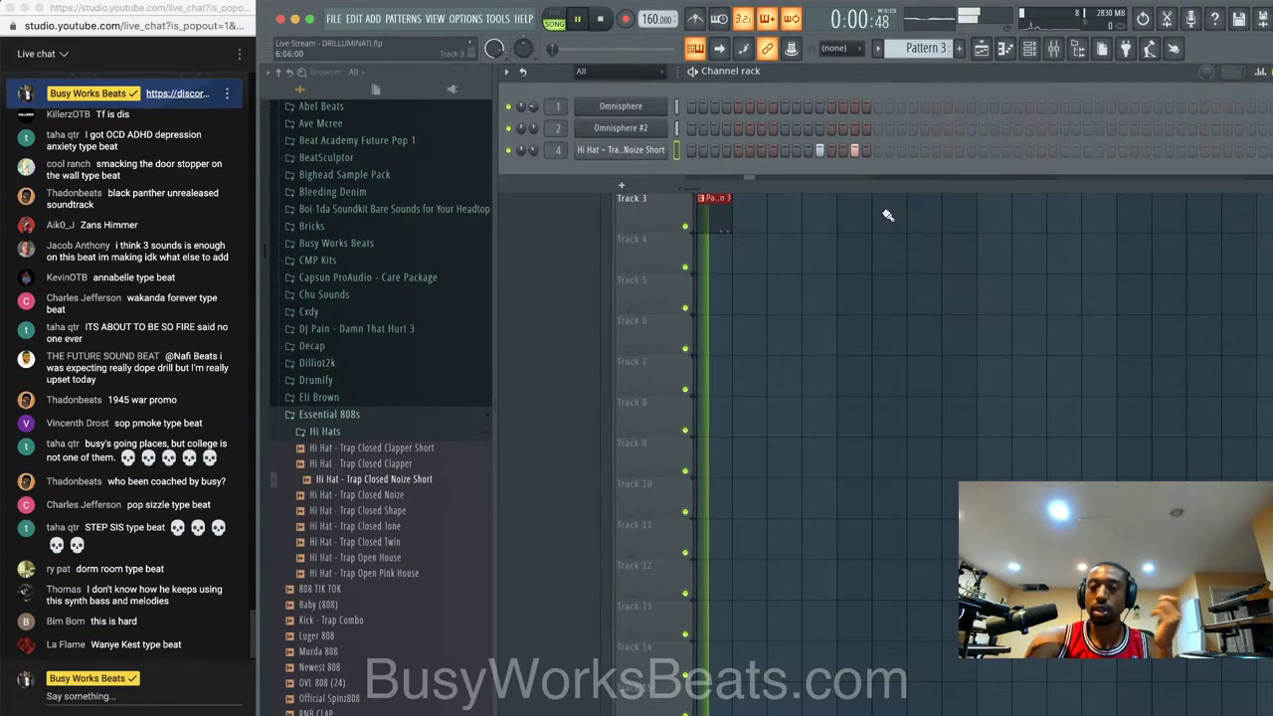
pyautogui.click(771, 213)
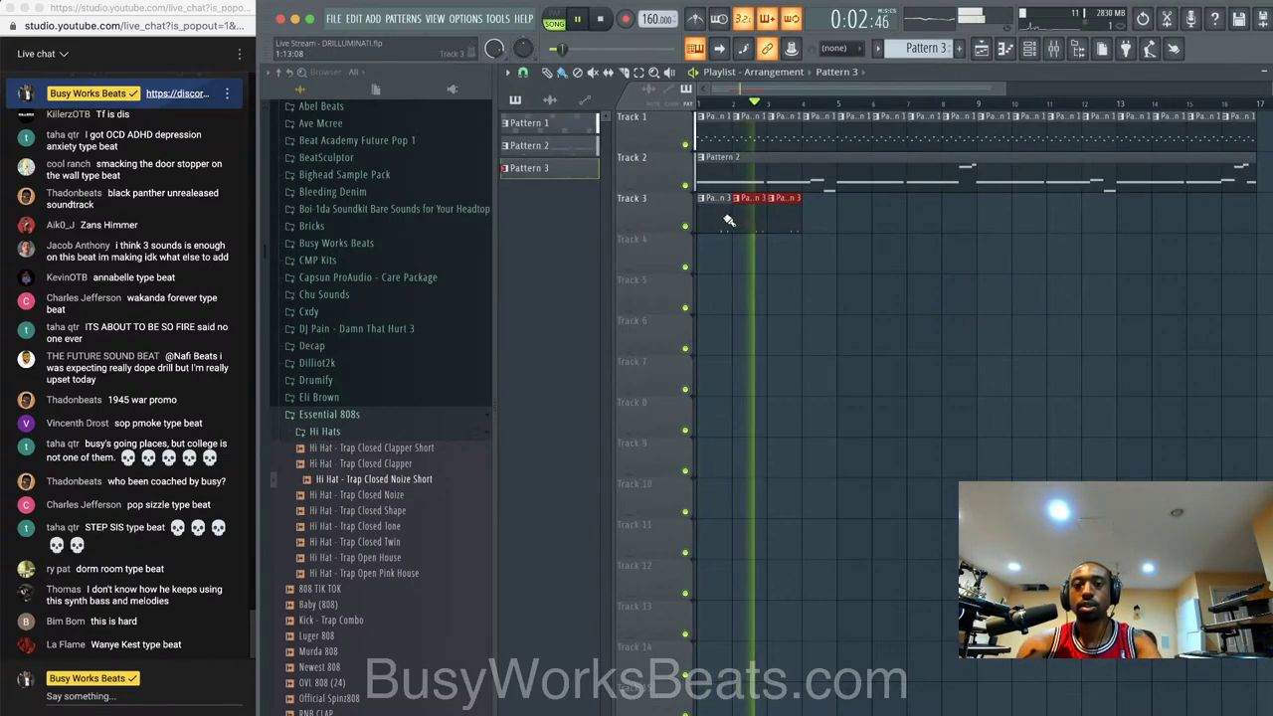
pyautogui.moveTo(758, 224)
pyautogui.mouseDown()
pyautogui.moveTo(830, 229)
pyautogui.moveTo(1060, 206)
pyautogui.moveTo(1187, 210)
pyautogui.moveTo(1223, 226)
pyautogui.mouseUp()
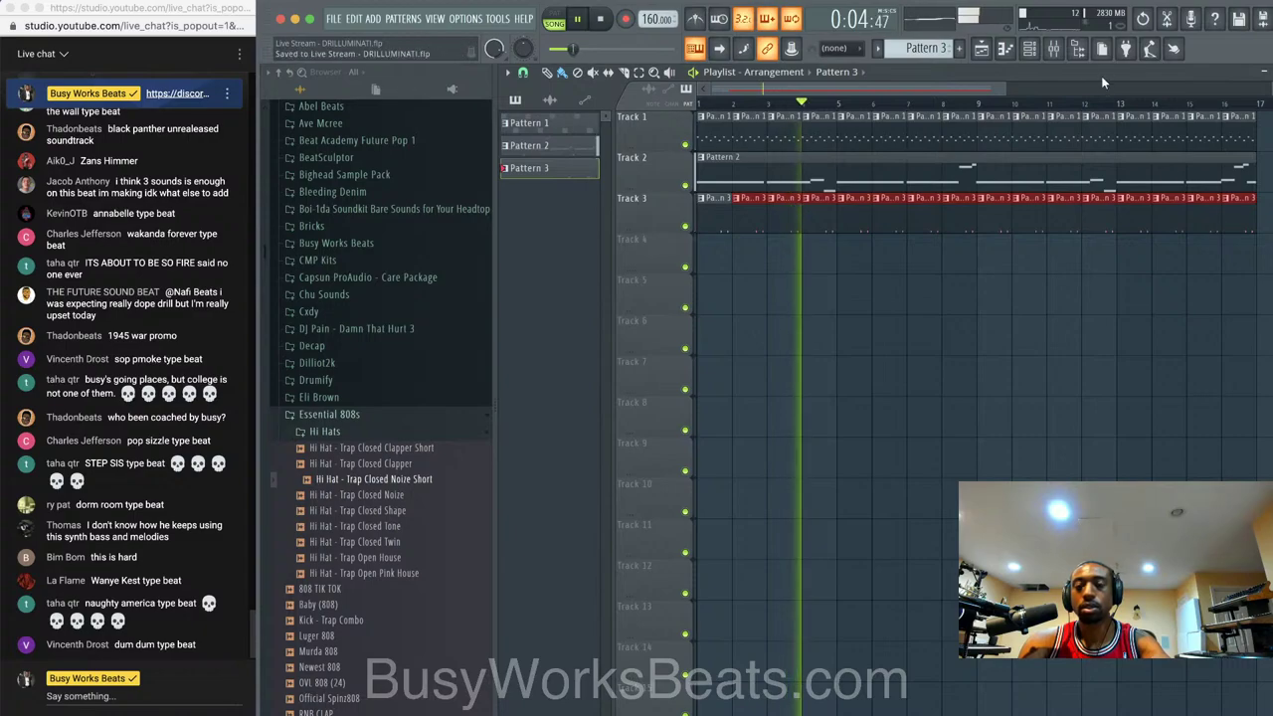
# - Quantize the second Omnisphere's notes in Pattern 2 with the default quantizer settings and replay the song from the start
pyautogui.doubleClick(995, 179)
pyautogui.hotkey('alt', 'q')
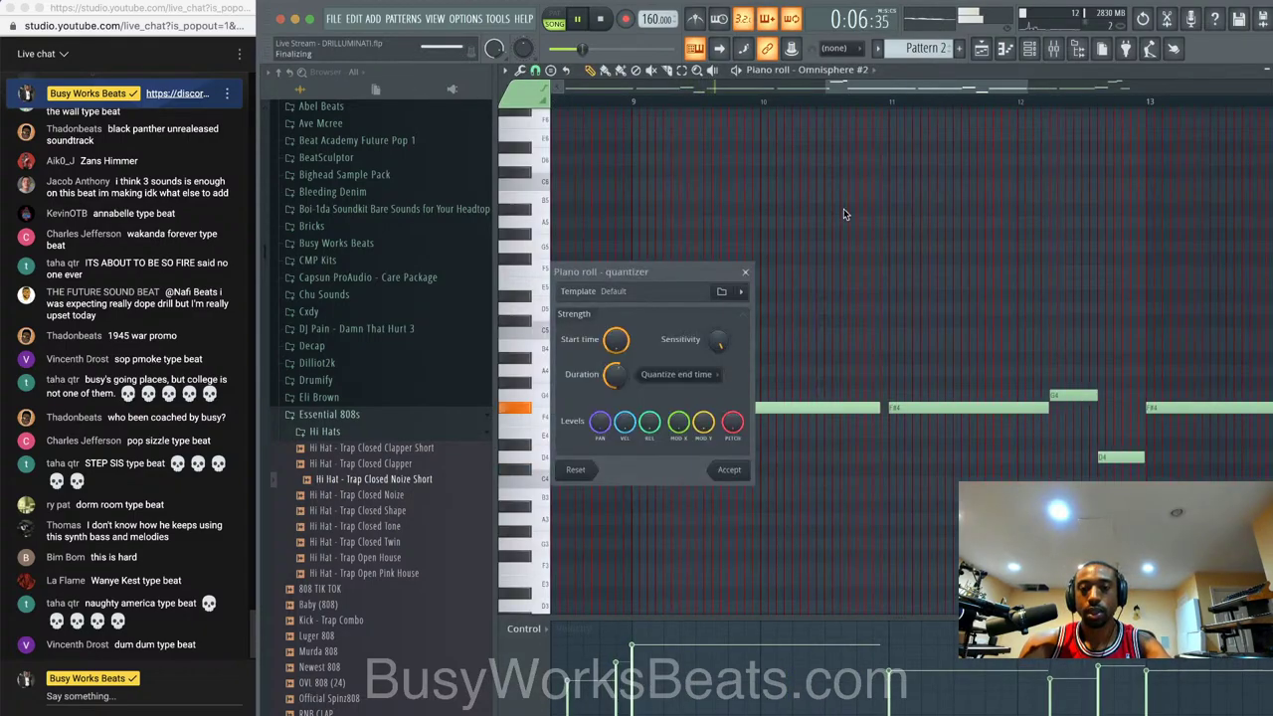
pyautogui.press('Return')
pyautogui.press('space')
pyautogui.press('space')
pyautogui.hscroll(-5, 690, 243)
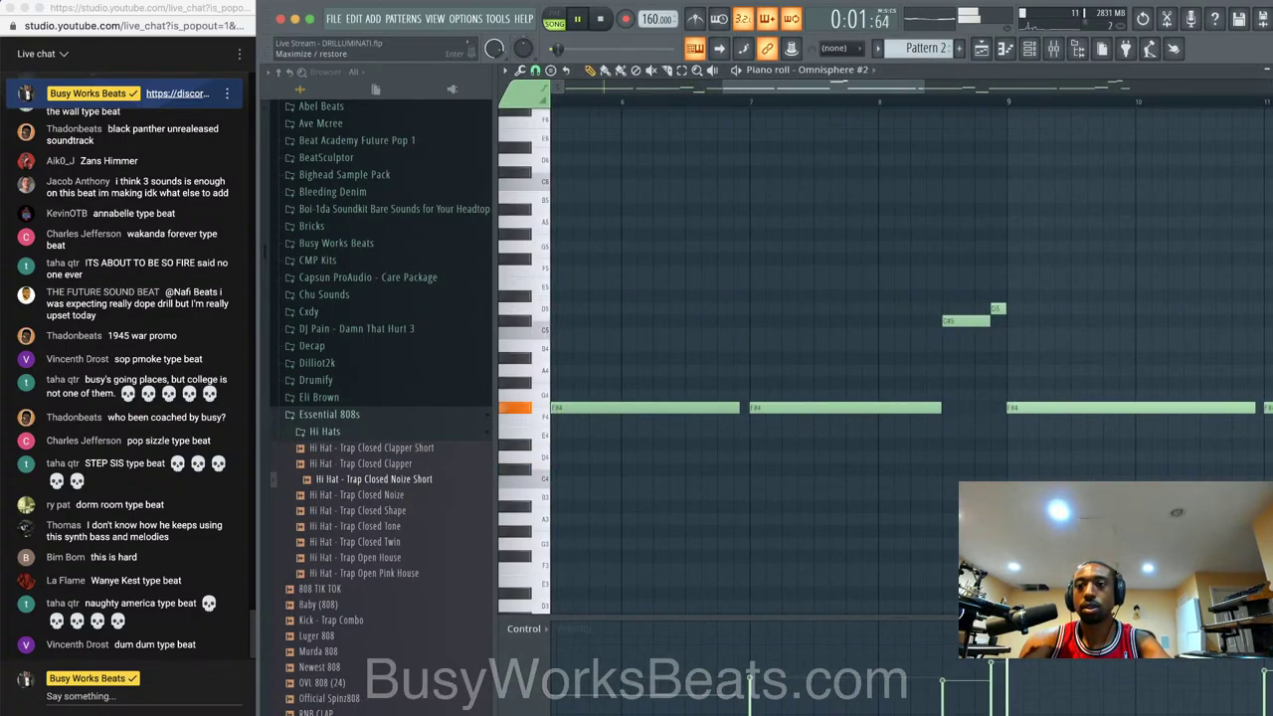
pyautogui.press('Escape')
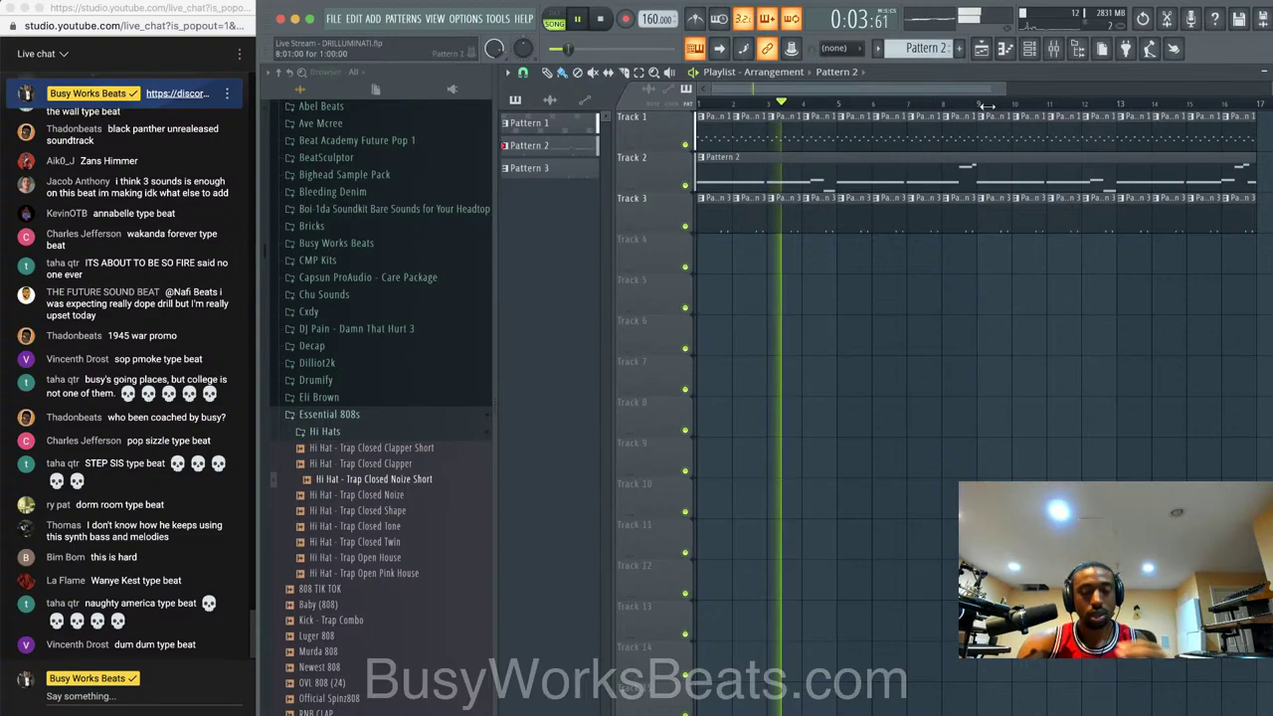
# - Check the hi-hat channel's settings and the second Omnisphere's patch window while the arrangement plays
pyautogui.click(1031, 48)
pyautogui.click(645, 147)
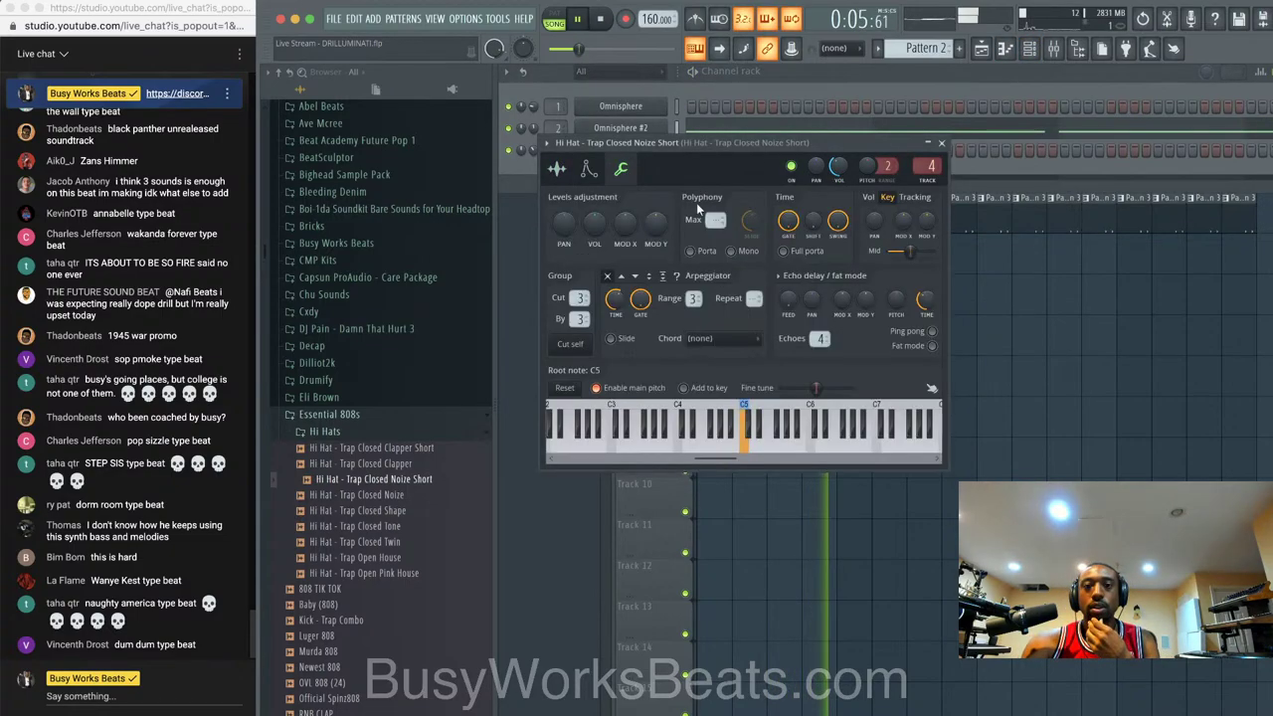
pyautogui.click(942, 144)
pyautogui.click(859, 335)
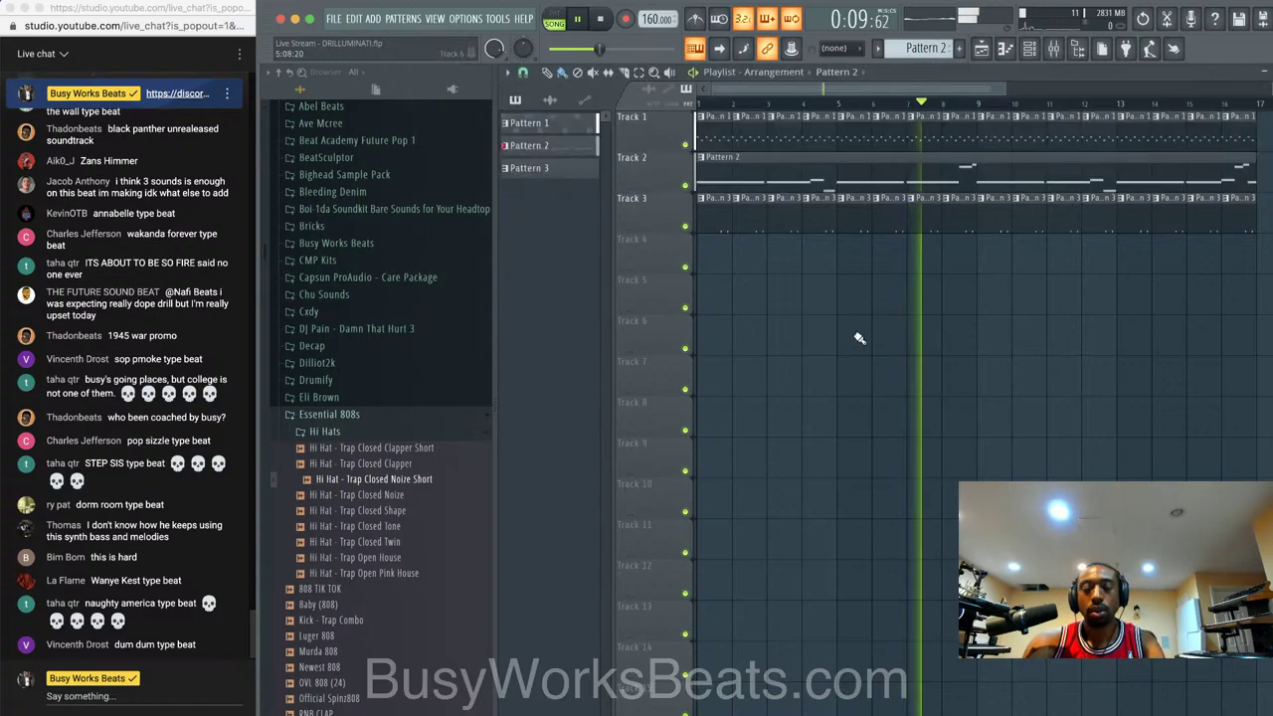
pyautogui.press('F6')
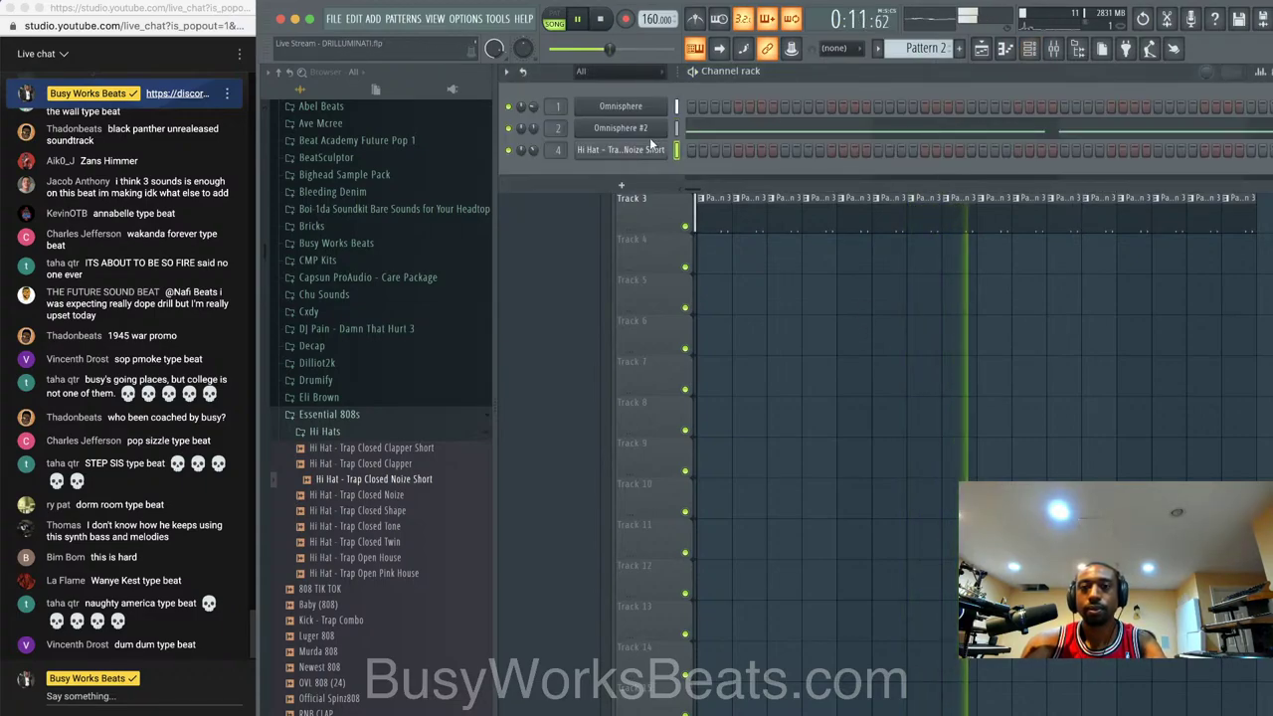
pyautogui.click(655, 132)
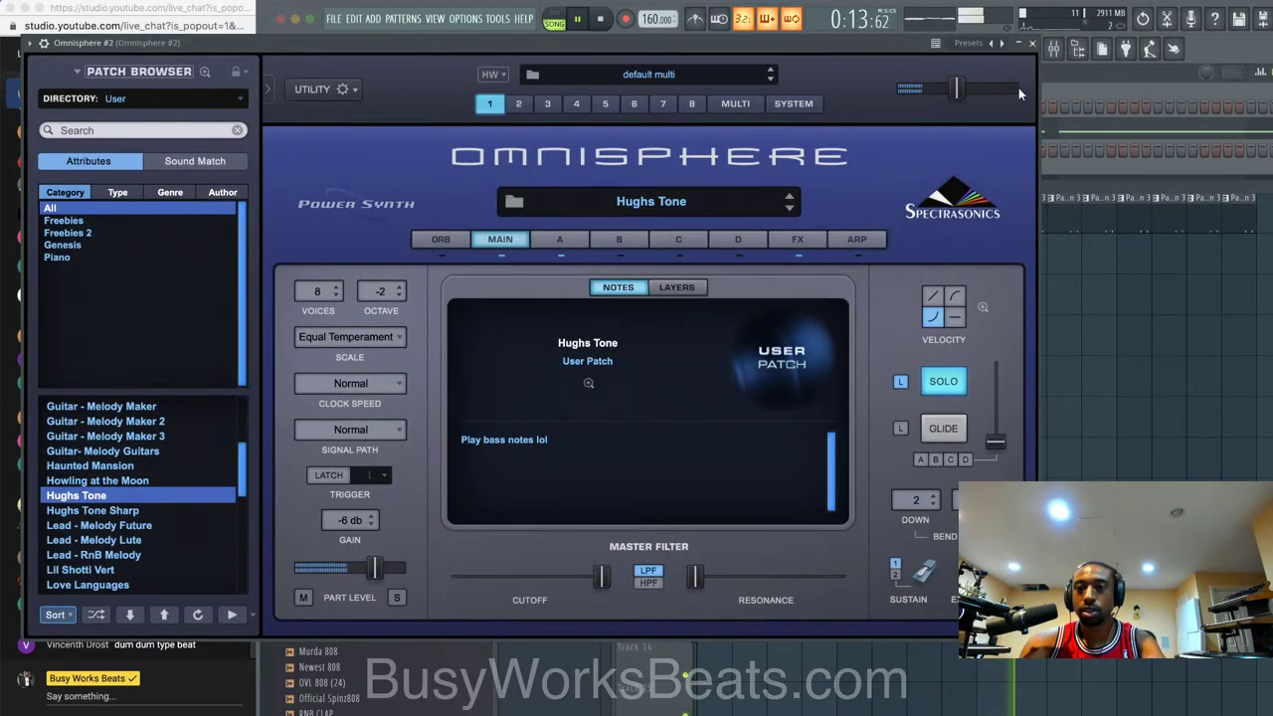
pyautogui.click(1032, 45)
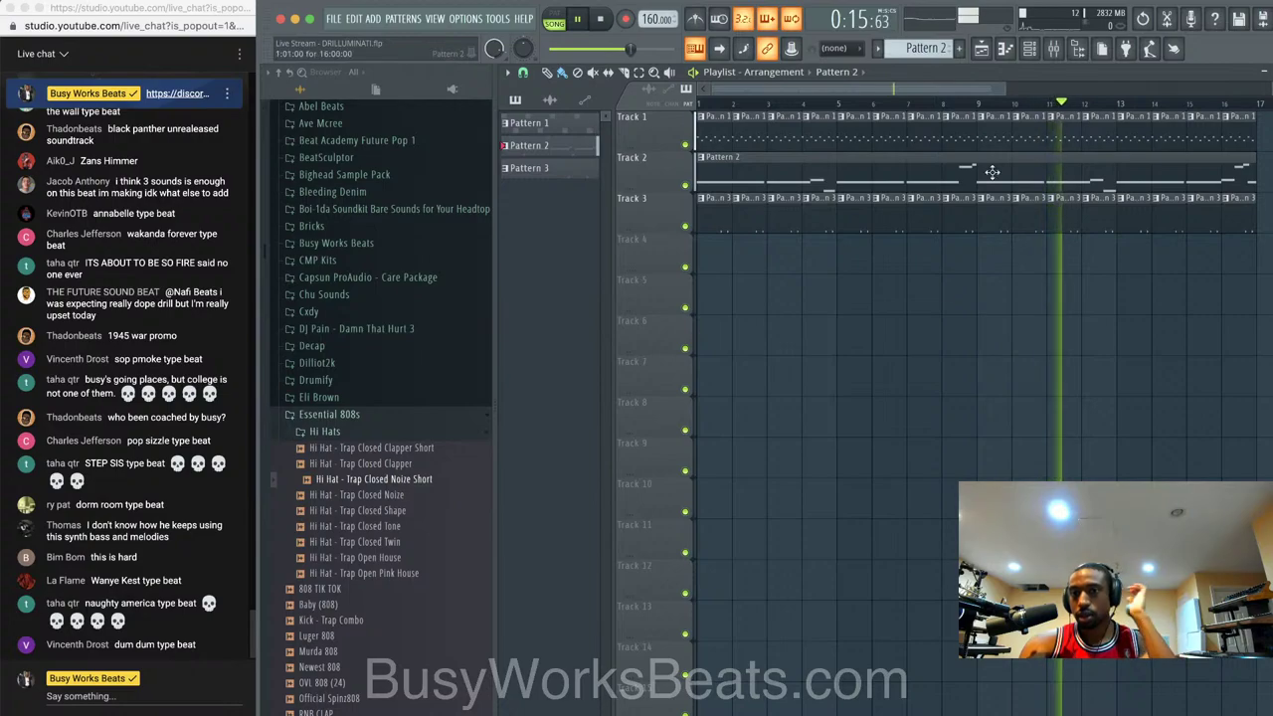
# - Review the second Omnisphere's notes in Pattern 2 while replaying the song from the start
pyautogui.doubleClick(979, 176)
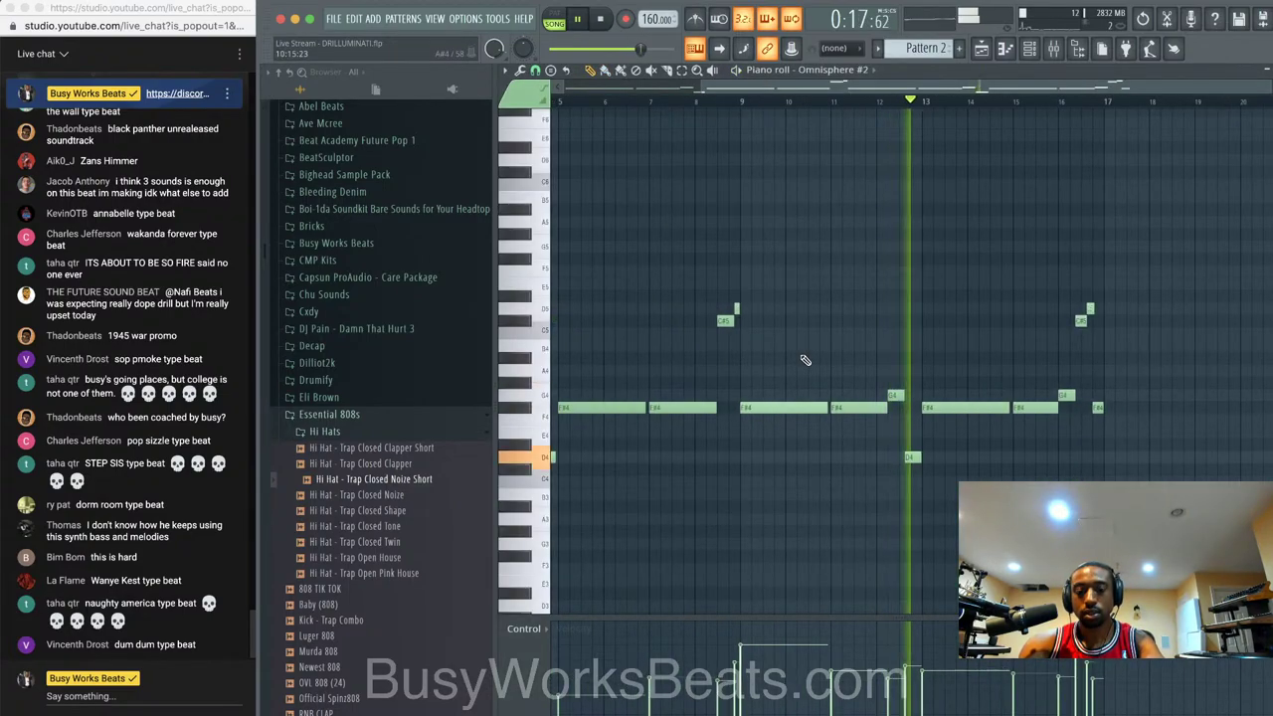
pyautogui.press('space')
pyautogui.hotkey('shift', '1')
pyautogui.scroll(-3, 813, 356)
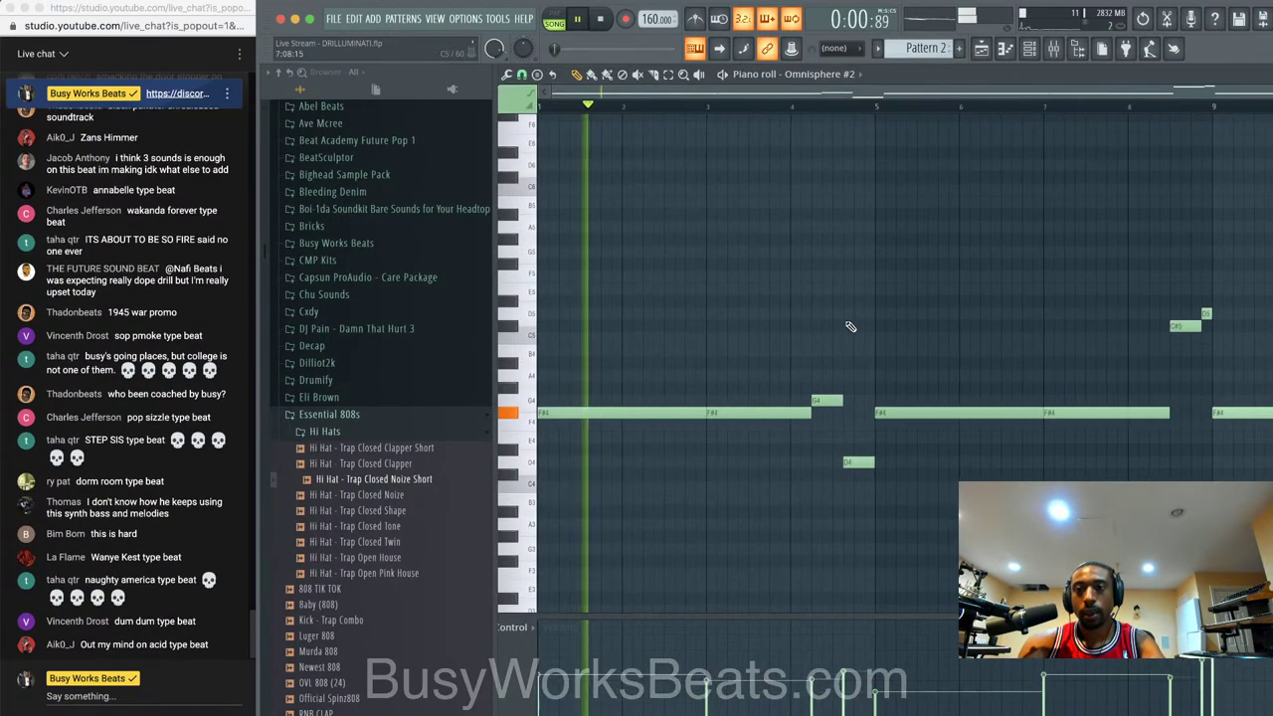
pyautogui.click(1271, 71)
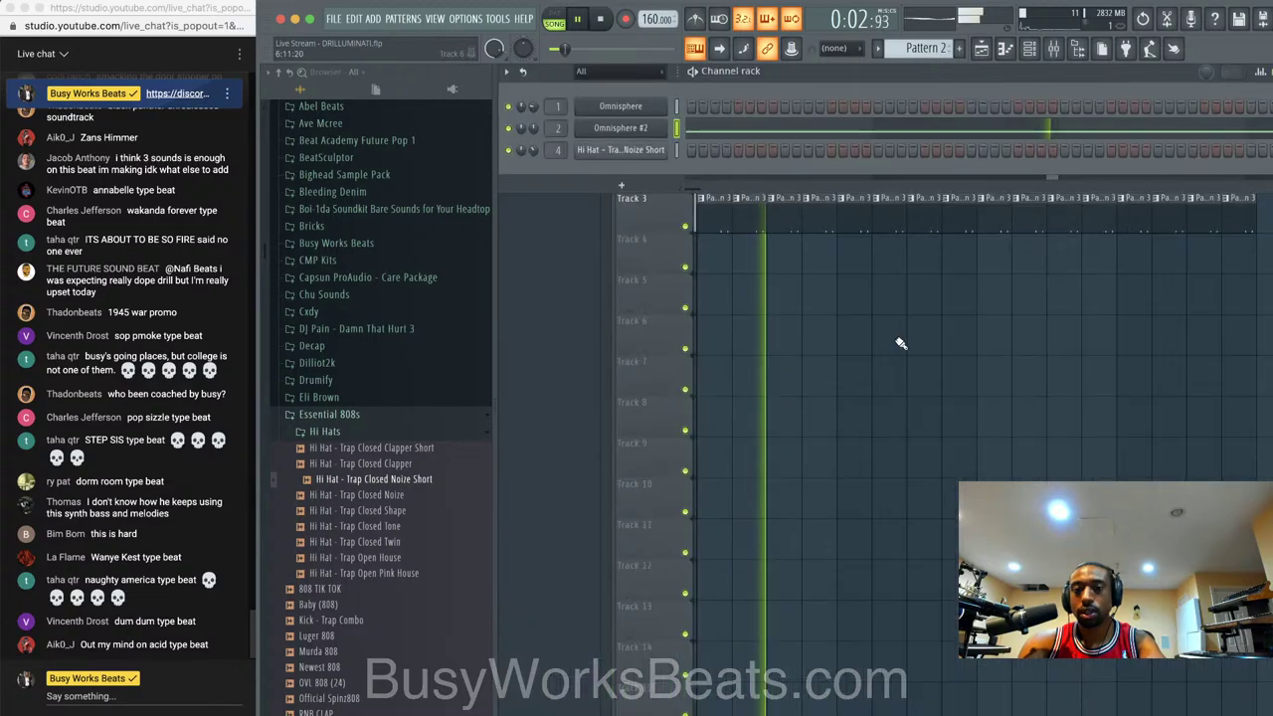
# - Add Kick Full_2 from the Drake folder of AAA Drums FAST as a new channel and route it to mixer insert 5
pyautogui.rightClick(901, 341)
pyautogui.click(1035, 53)
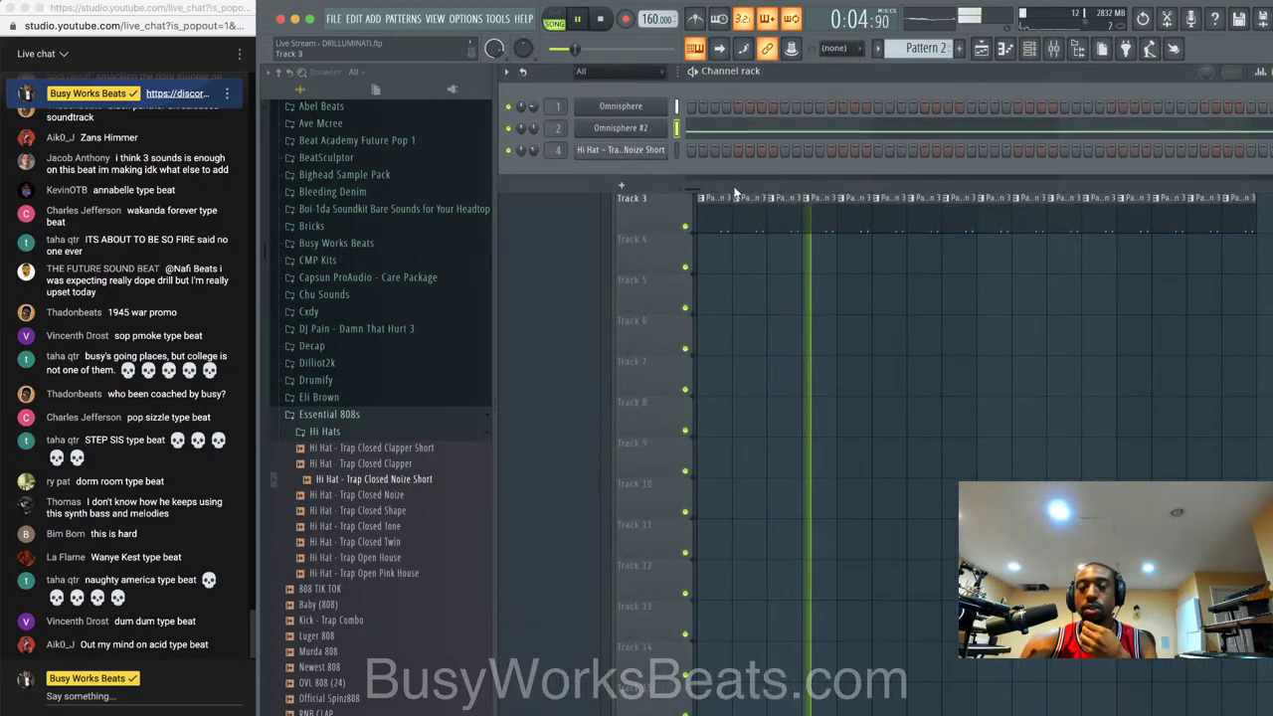
pyautogui.scroll(-3, 376, 511)
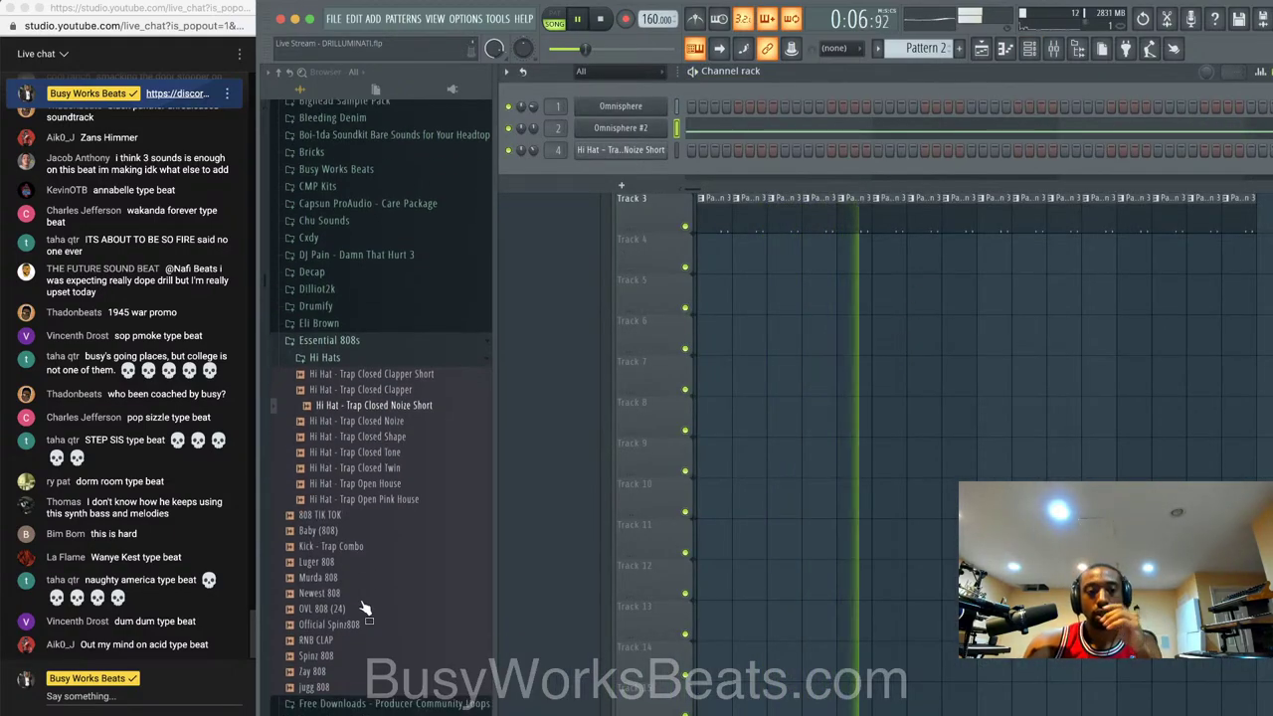
pyautogui.click(376, 543)
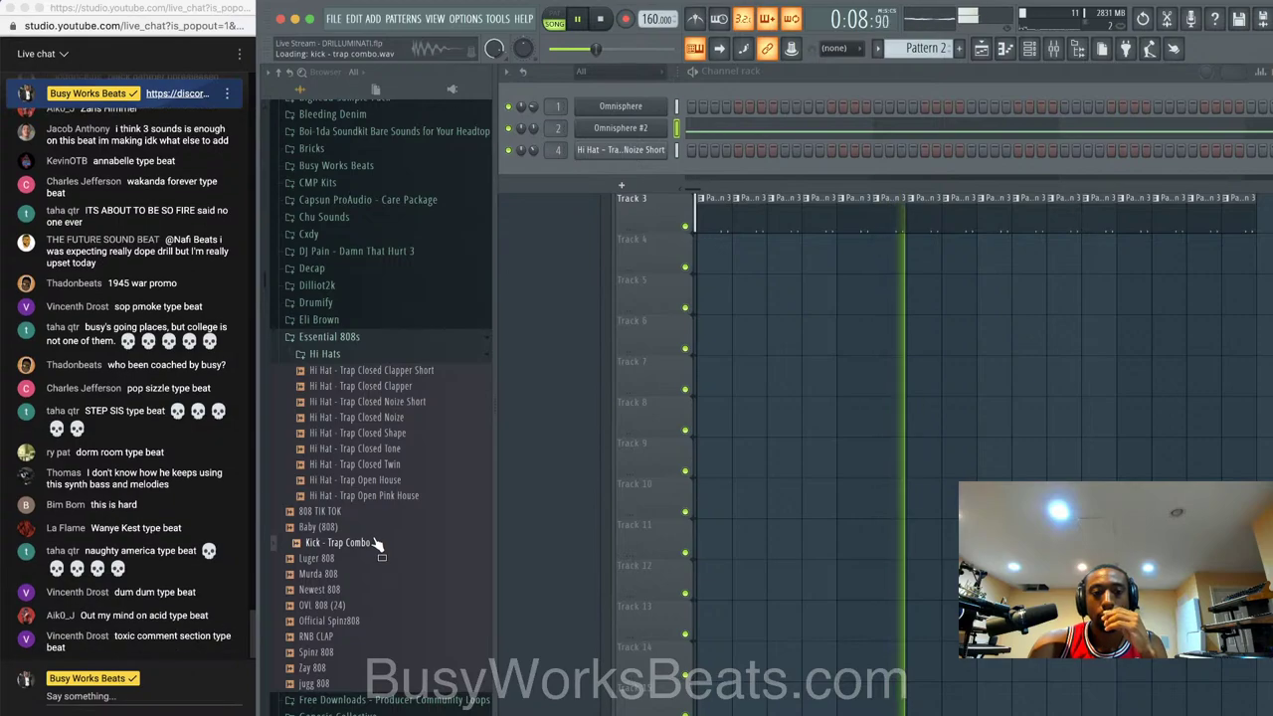
pyautogui.scroll(8, 383, 398)
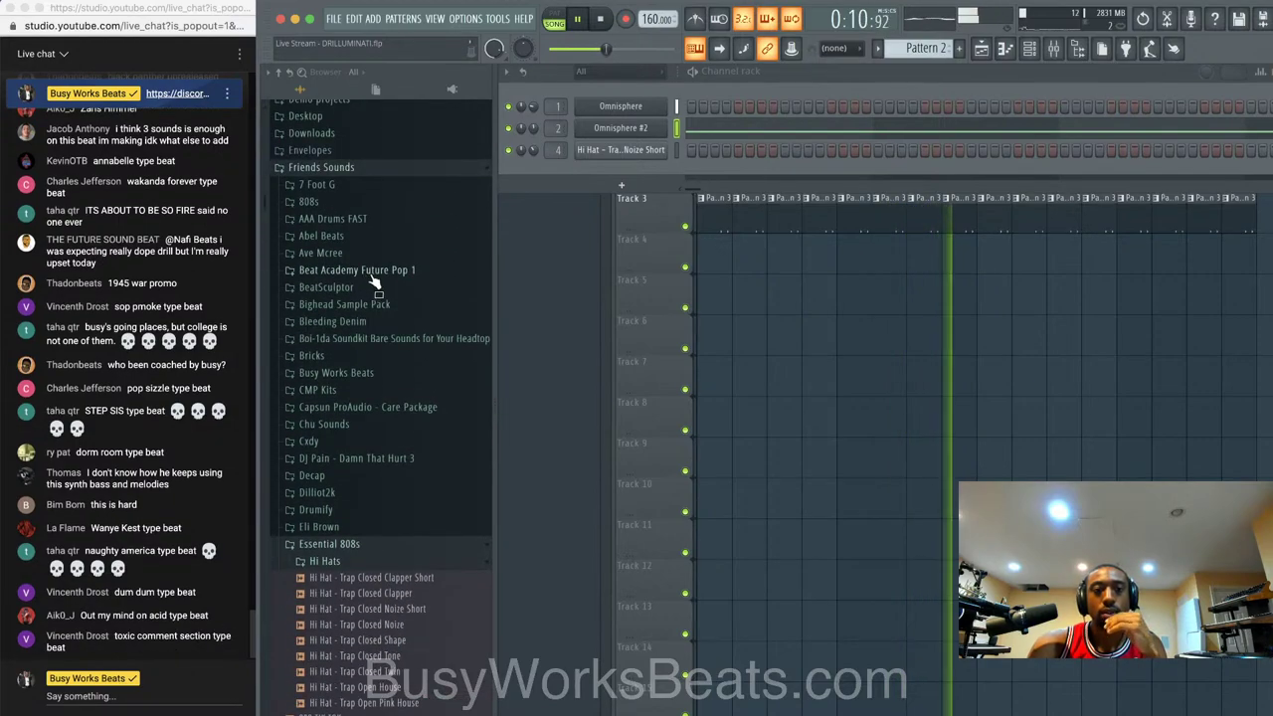
pyautogui.click(383, 220)
pyautogui.click(381, 256)
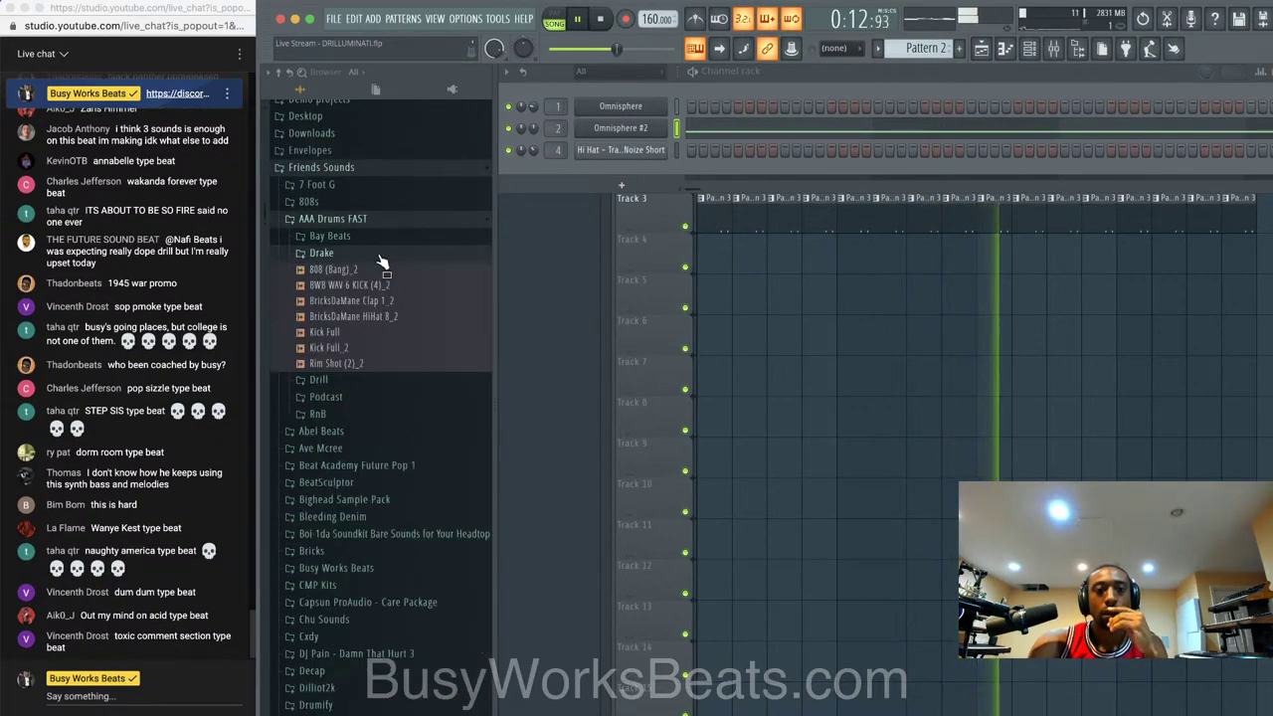
pyautogui.click(366, 348)
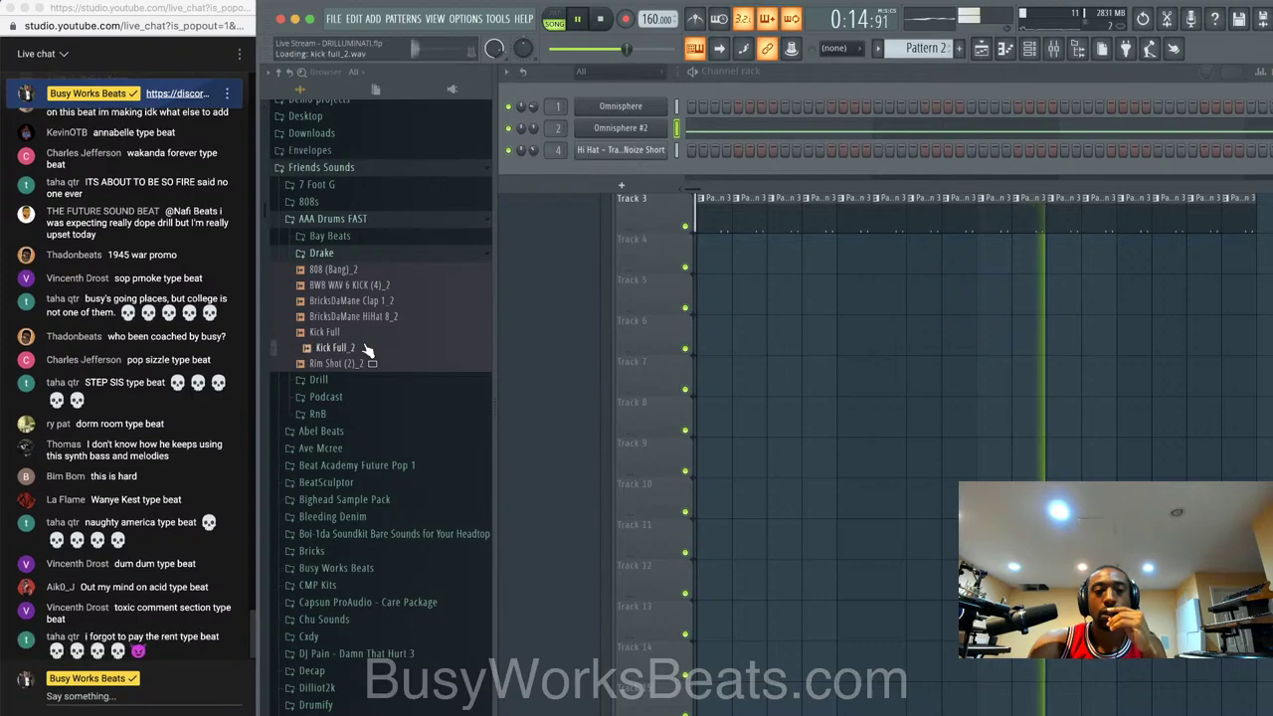
pyautogui.rightClick(366, 348)
pyautogui.click(398, 361)
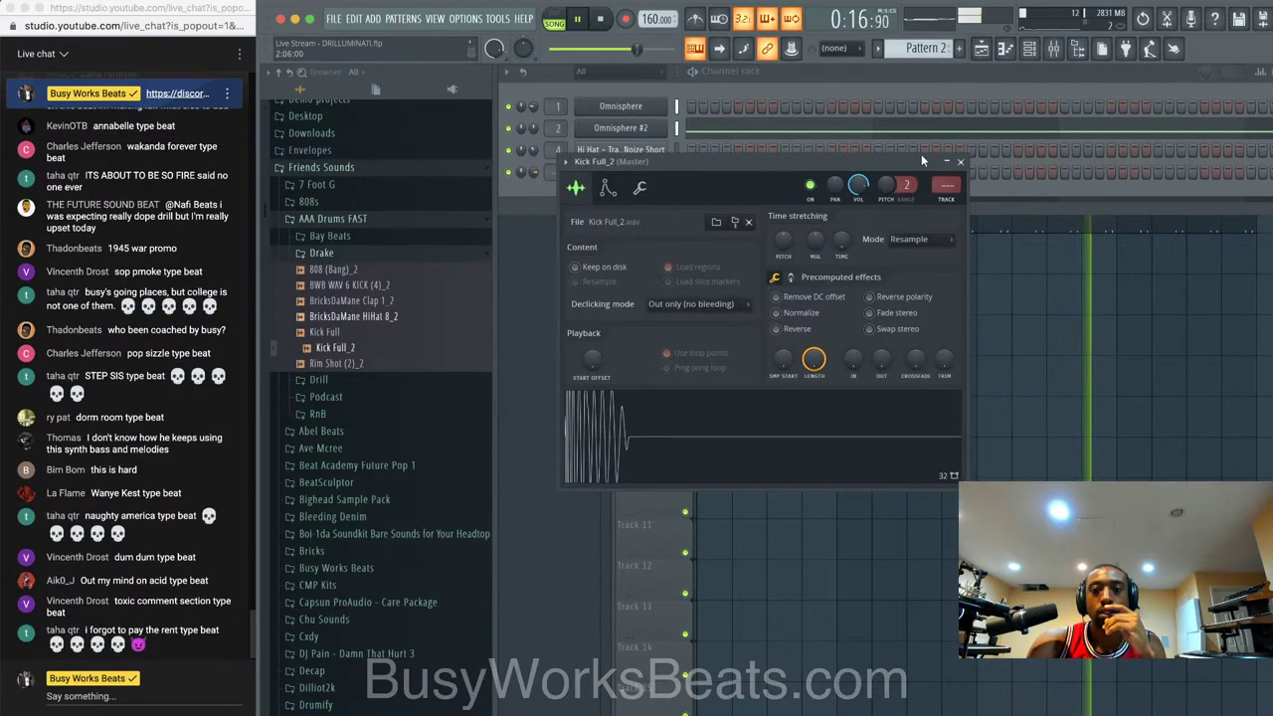
pyautogui.press('F9')
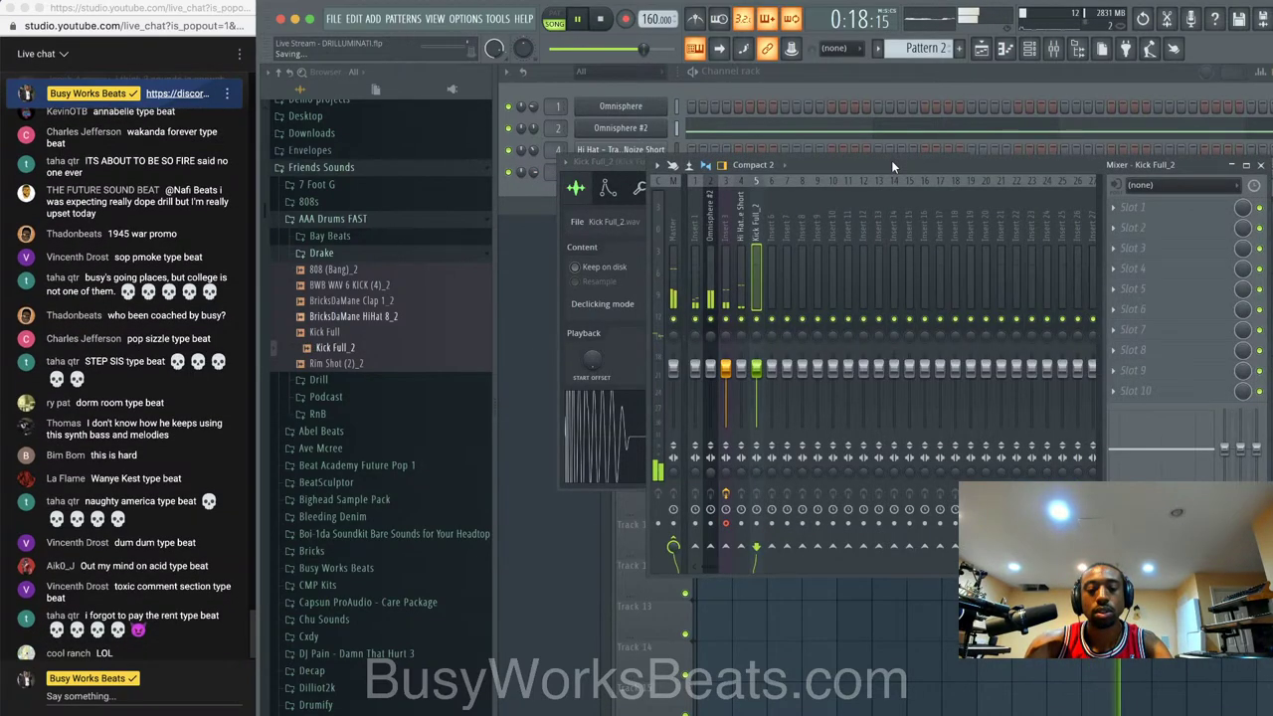
# - Browse the Bay Beats and Drake folders of AAA Drums FAST for more drum sounds
pyautogui.click(388, 236)
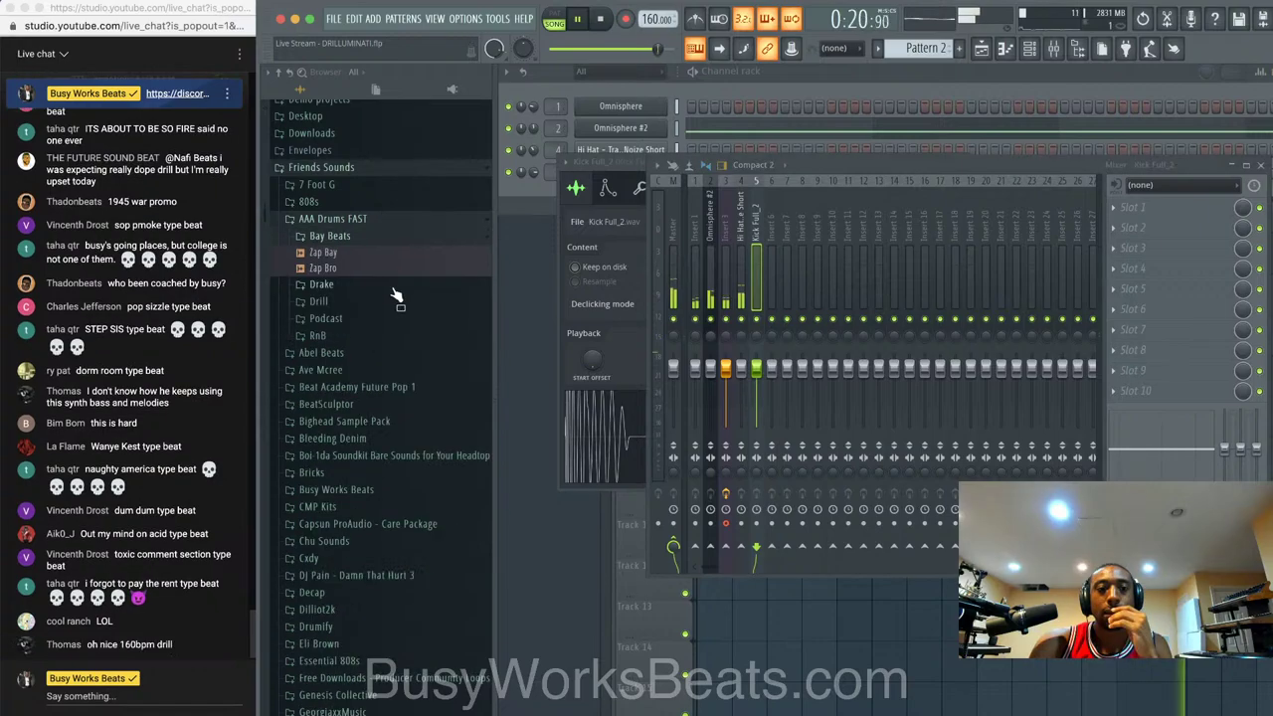
pyautogui.click(394, 302)
pyautogui.click(391, 286)
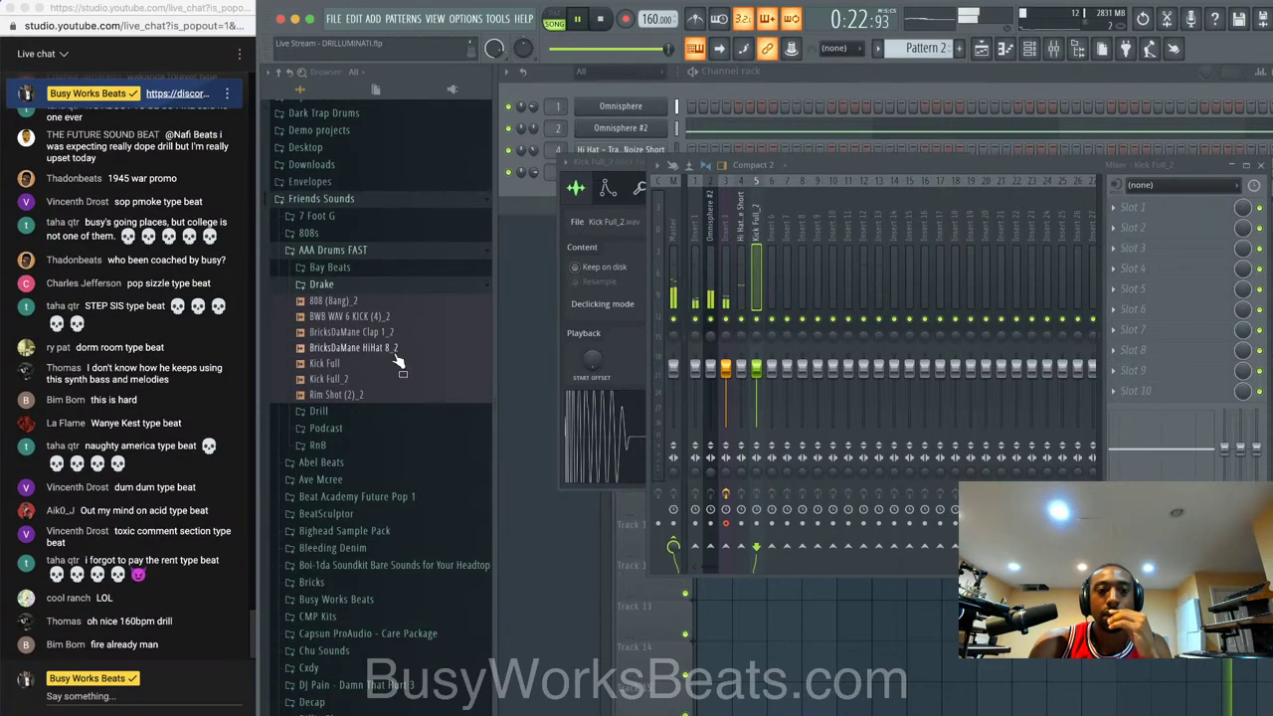
pyautogui.click(397, 293)
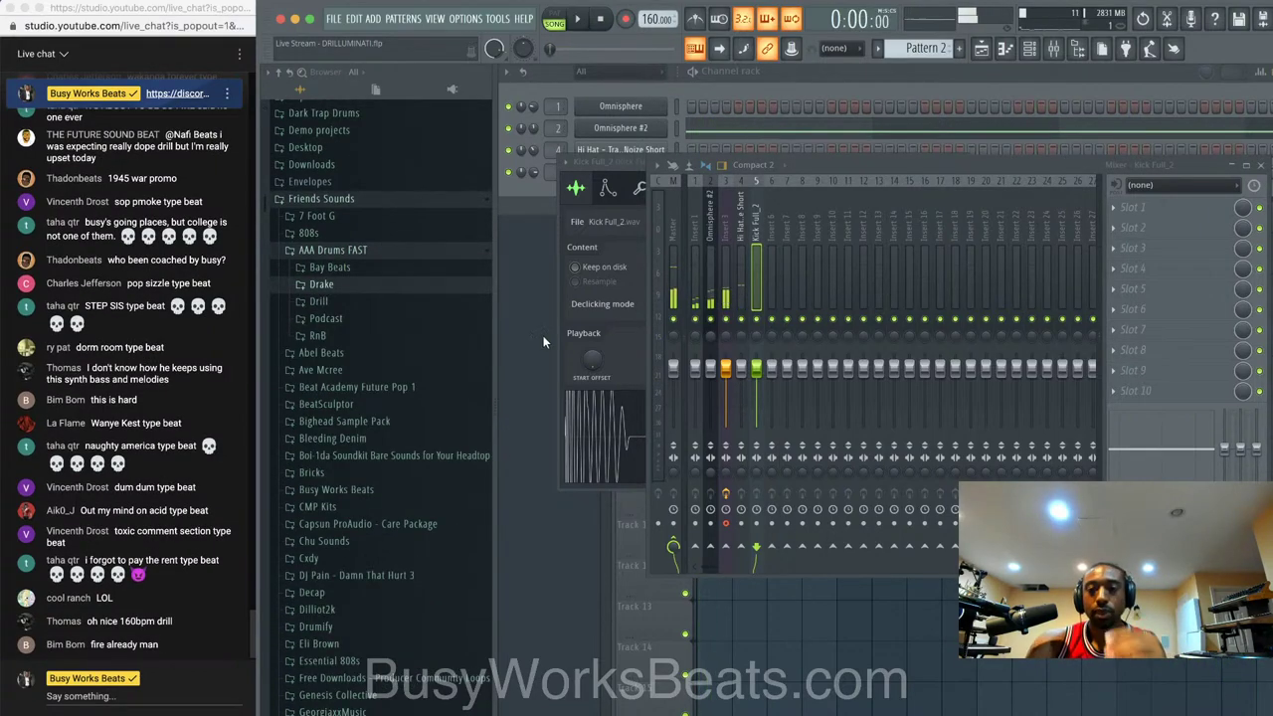
# - Lengthen the last C#5 and D5 notes in bar 16 of the second Omnisphere's Pattern 2 slightly so they overlap the following notes
pyautogui.click(870, 604)
pyautogui.doubleClick(1210, 162)
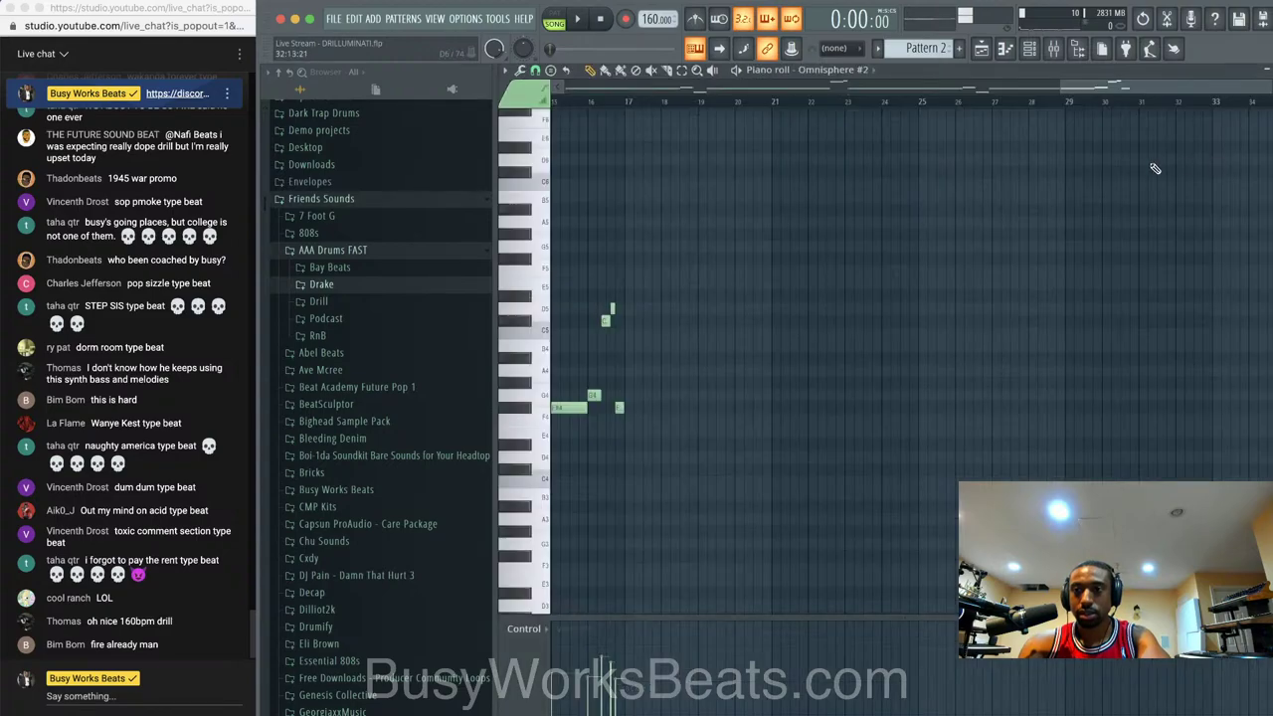
pyautogui.moveTo(1136, 87); pyautogui.dragTo(1072, 108)
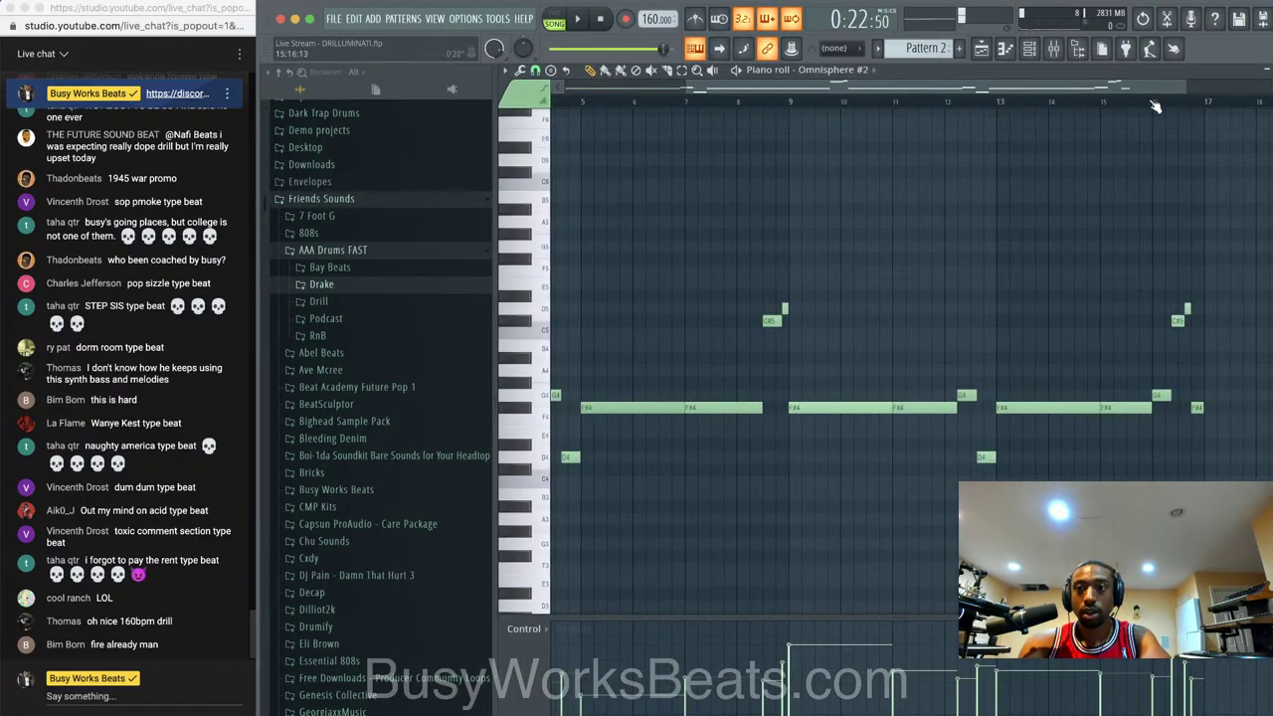
pyautogui.press('space')
pyautogui.scroll(5, 1207, 202)
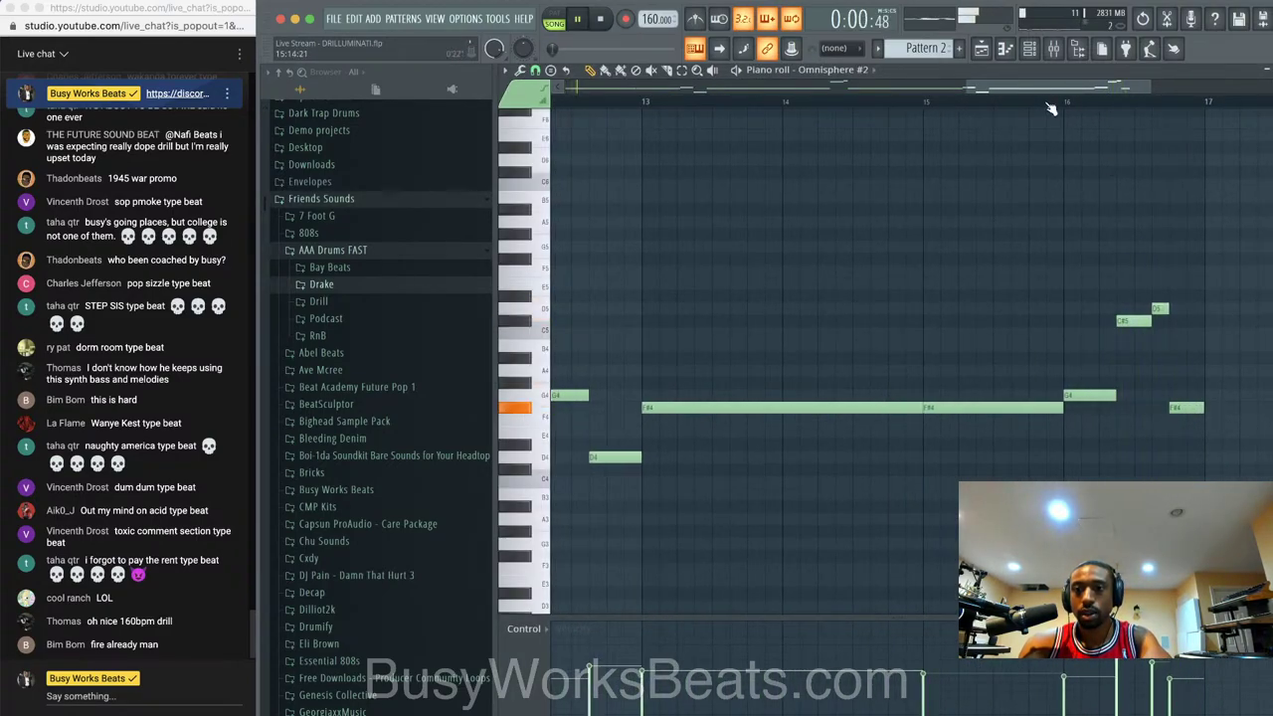
pyautogui.moveTo(1093, 397); pyautogui.dragTo(1186, 308)
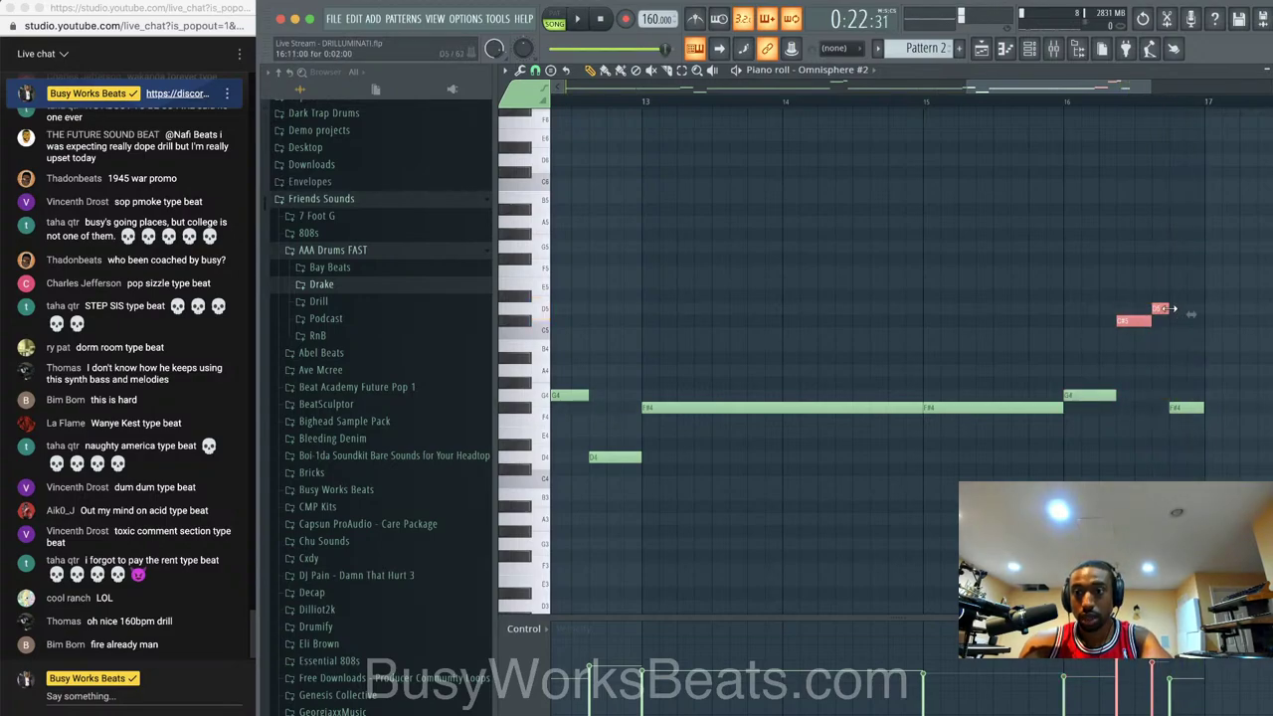
pyautogui.keyDown('super'); pyautogui.click(1198, 327); pyautogui.keyUp('super')
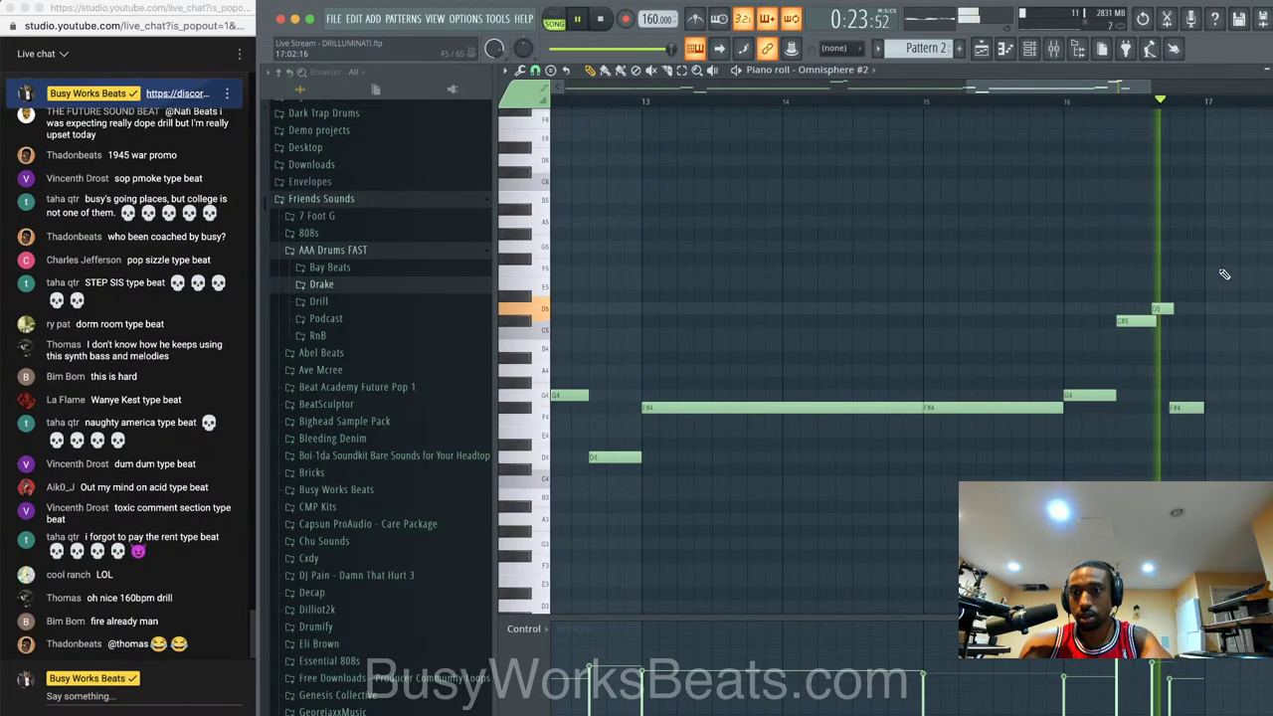
# - Lengthen the F#4, G4 and D4 notes around bar 4 and the F#4 note starting in bar 7 slightly so they overlap
pyautogui.scroll(-3, 1033, 324)
pyautogui.scroll(-2, 1033, 323)
pyautogui.hscroll(-5, 884, 332)
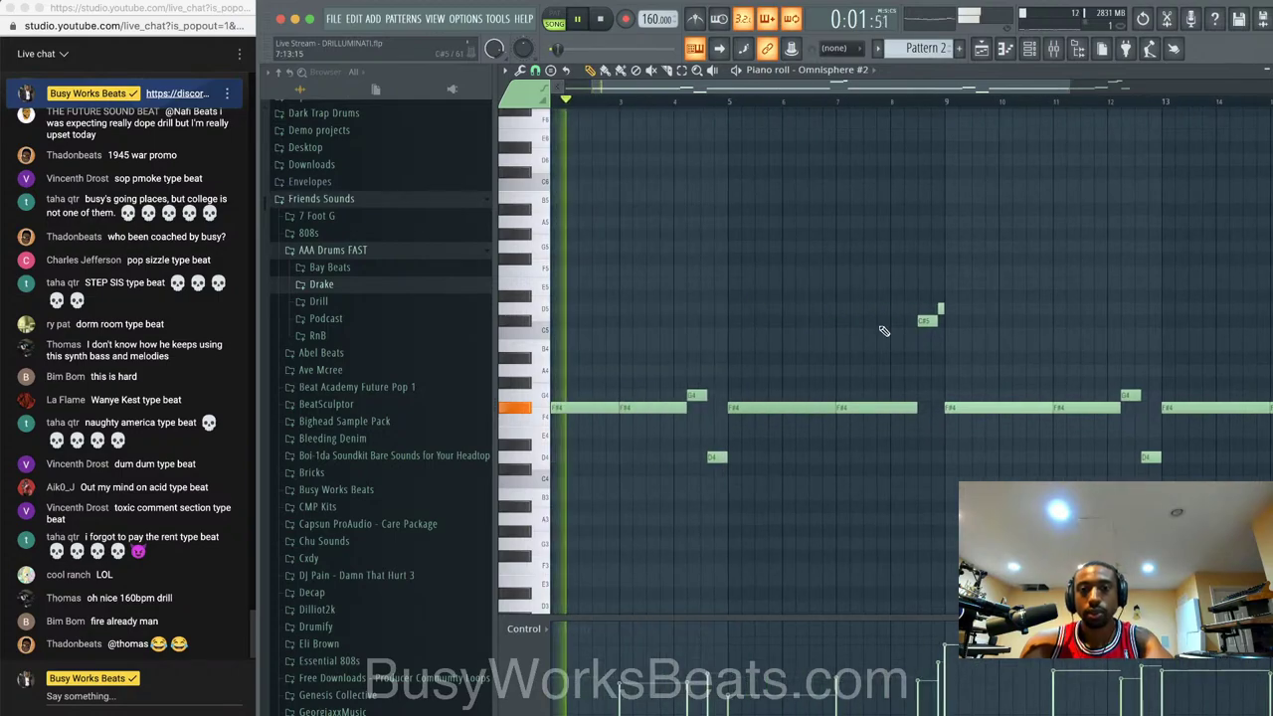
pyautogui.scroll(3, 884, 332)
pyautogui.hscroll(-1, 955, 341)
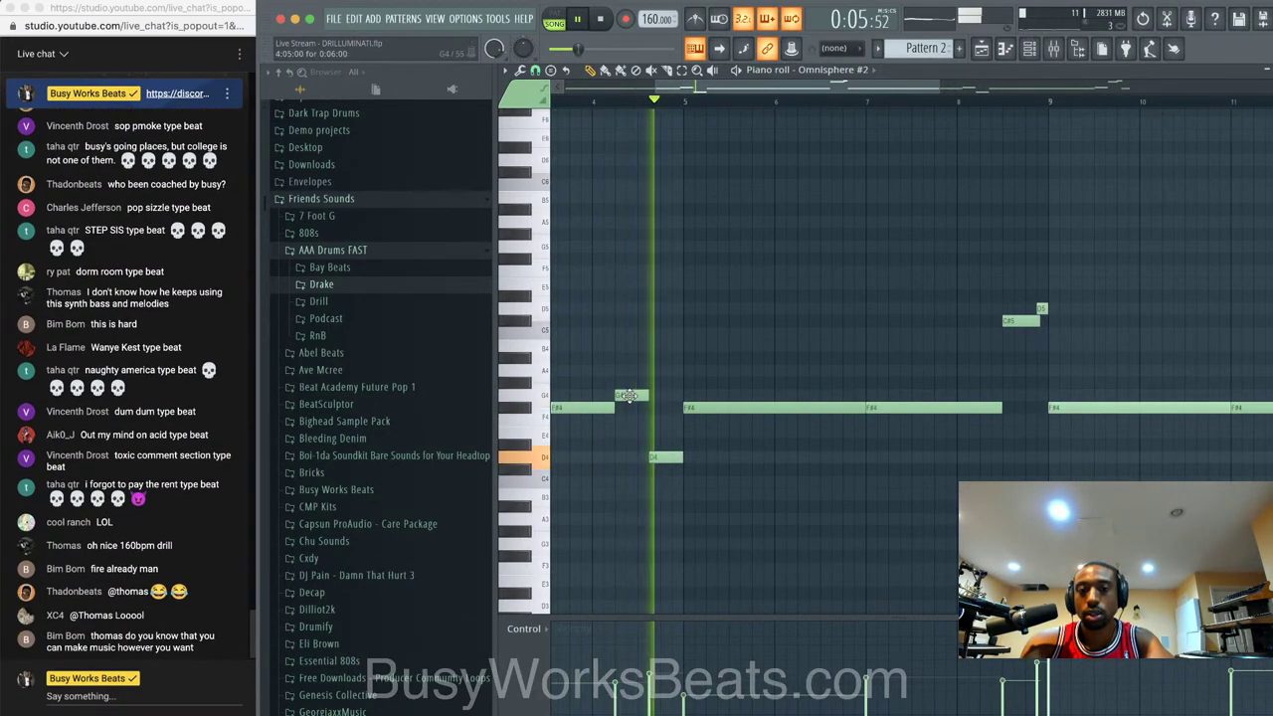
pyautogui.moveTo(598, 426)
pyautogui.mouseDown()
pyautogui.moveTo(634, 393)
pyautogui.moveTo(678, 404)
pyautogui.mouseUp()
pyautogui.moveTo(671, 476); pyautogui.dragTo(619, 409)
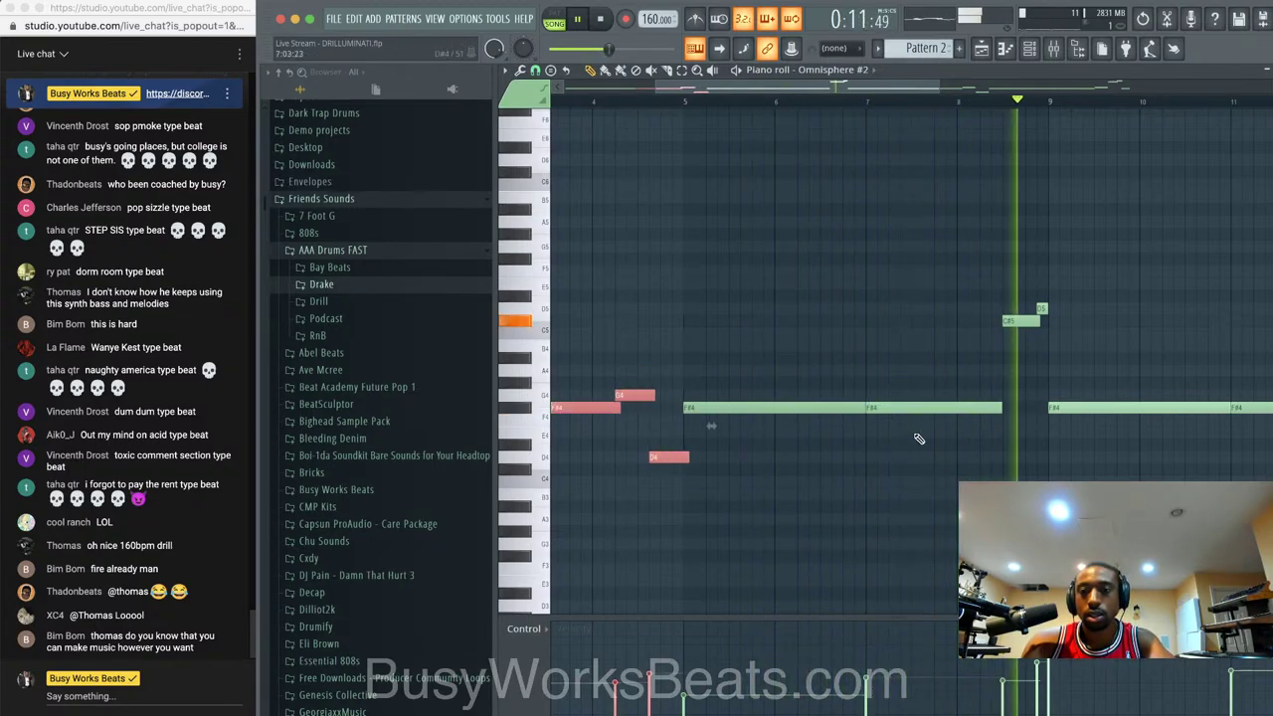
pyautogui.moveTo(1004, 407); pyautogui.dragTo(1007, 407)
pyautogui.scroll(-1, 1007, 407)
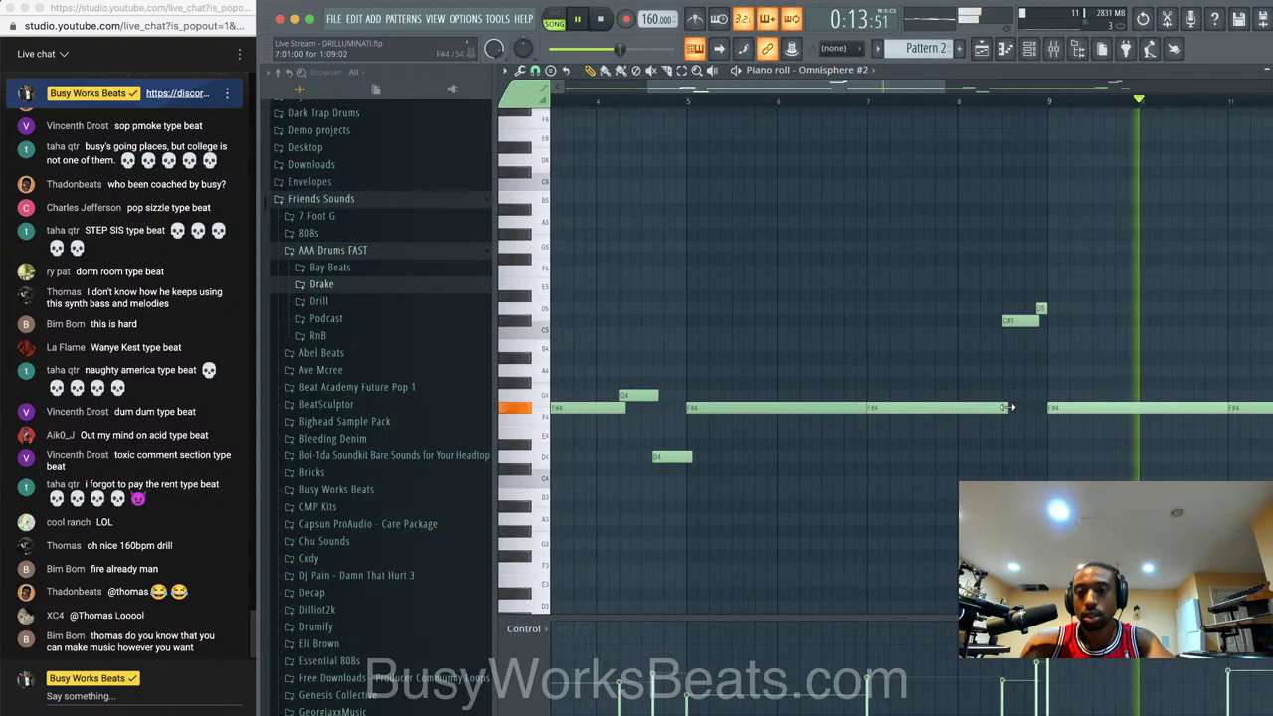
# - Save the project as the new version DRILLUMINATI_2 and return from the piano roll to the channel rack
pyautogui.scroll(-2, 1008, 407)
pyautogui.press('super+s')
pyautogui.hscroll(3, 1114, 424)
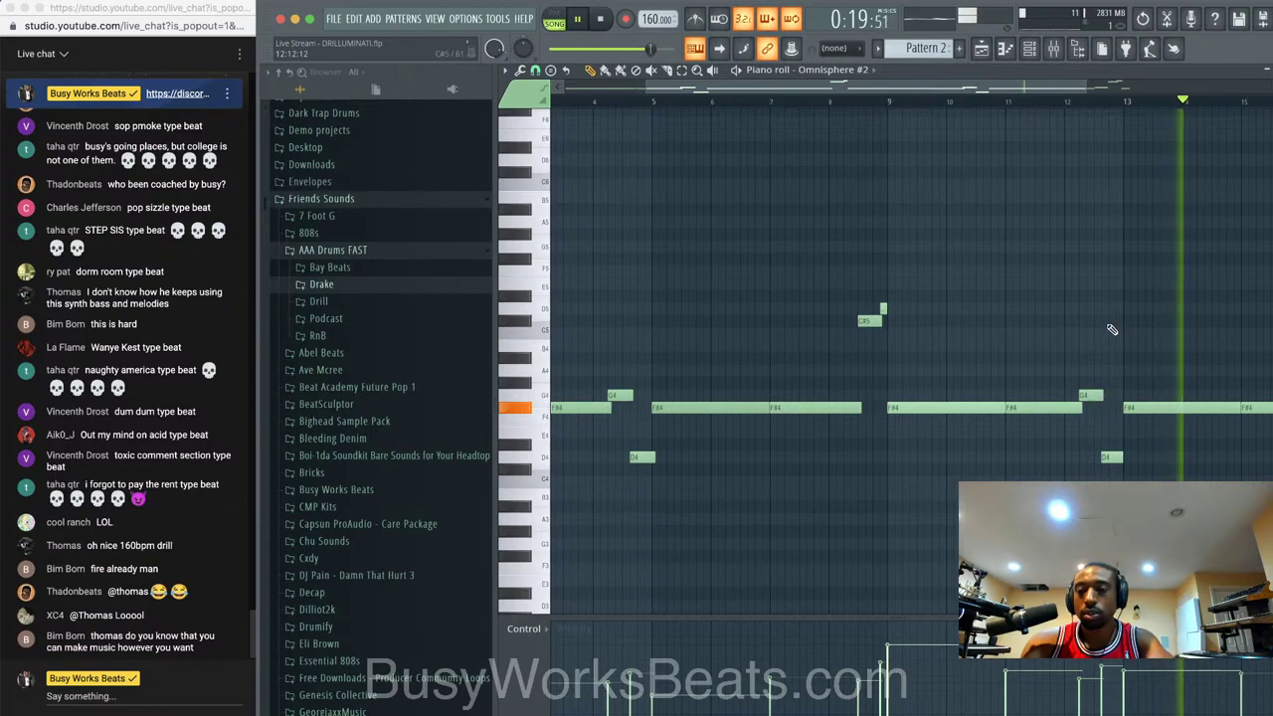
pyautogui.scroll(-2, 1112, 329)
pyautogui.hscroll(2, 1112, 329)
pyautogui.click(1271, 70)
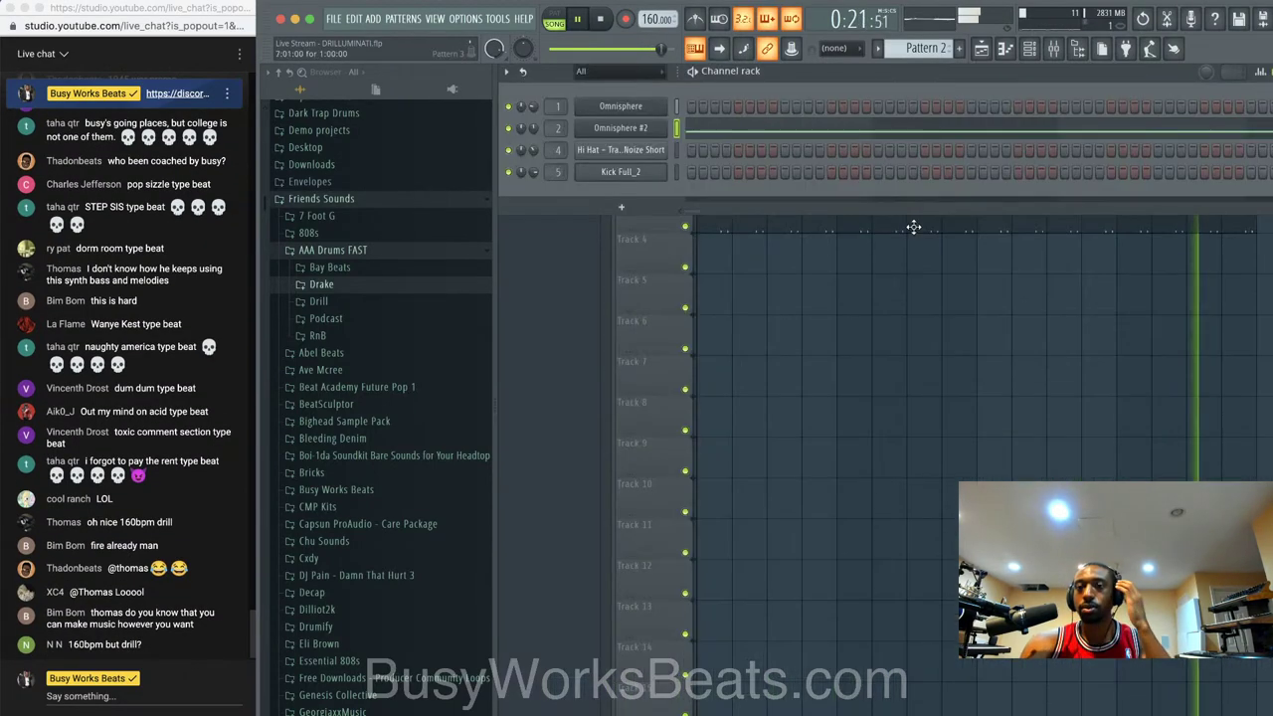
pyautogui.press('F6')
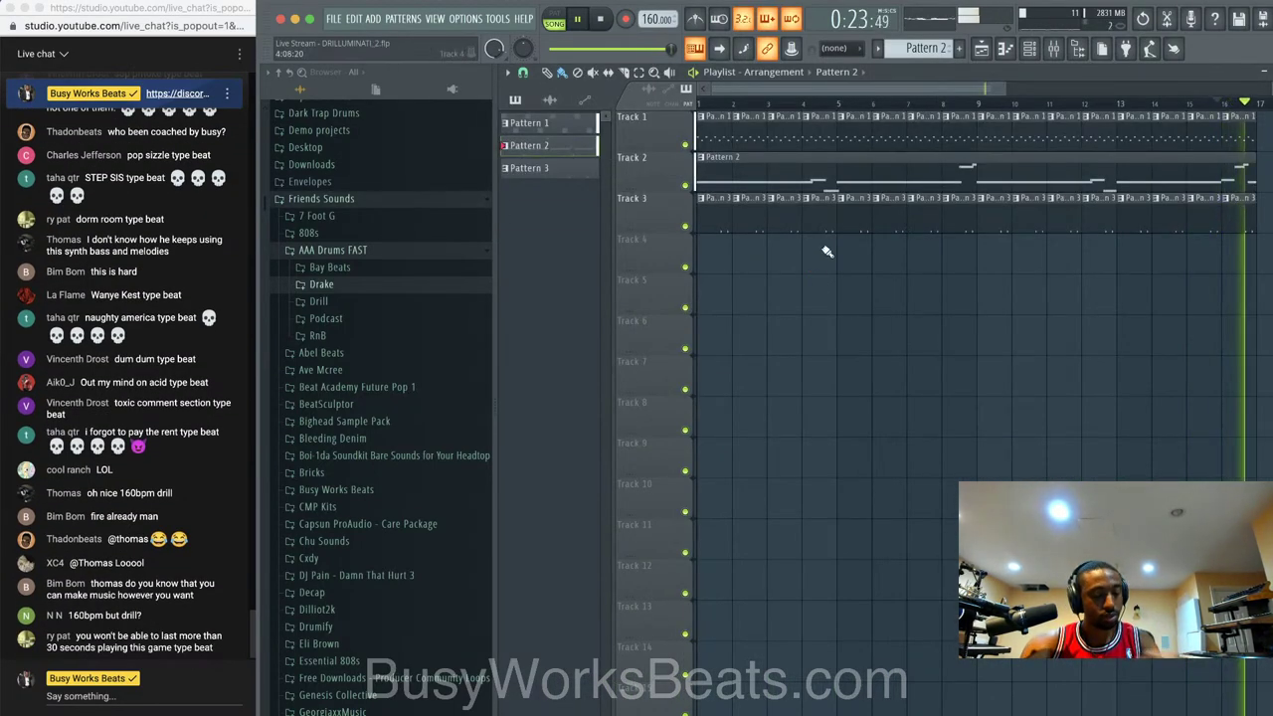
pyautogui.press('F6')
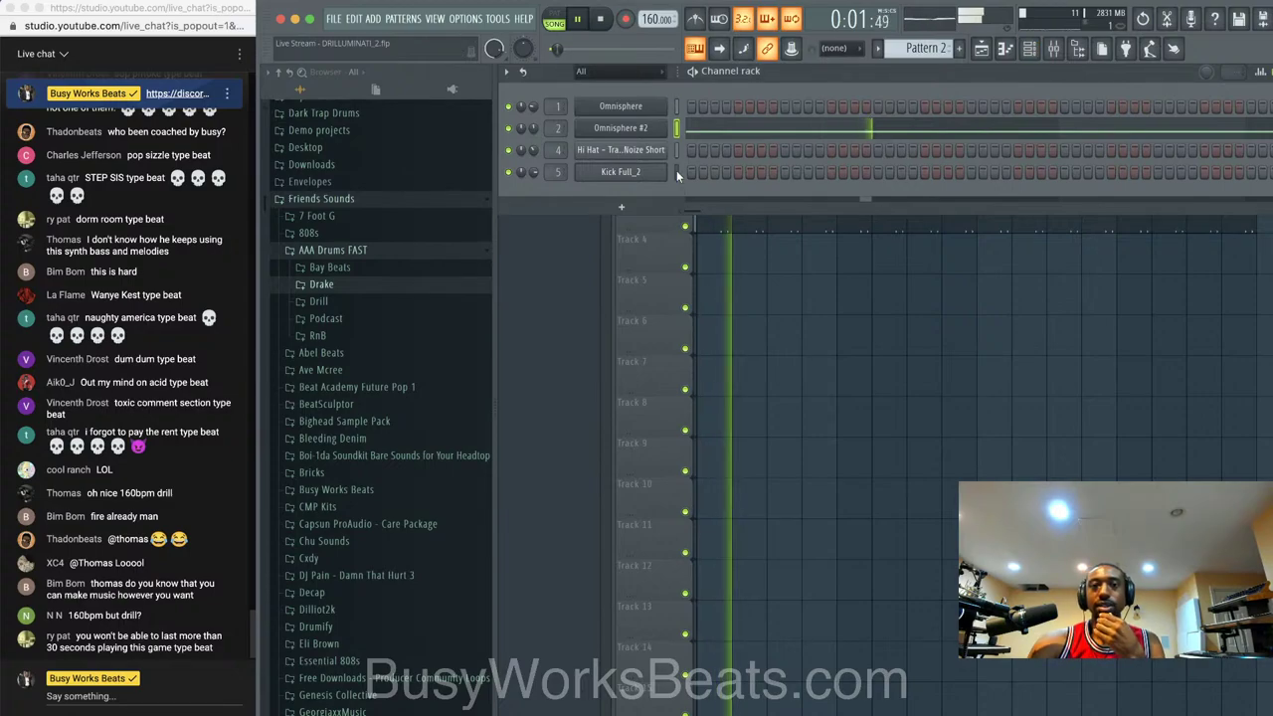
# - Inspect layer A of the second Omnisphere's Hughs Tone patch while the song plays
pyautogui.click(636, 128)
pyautogui.click(560, 241)
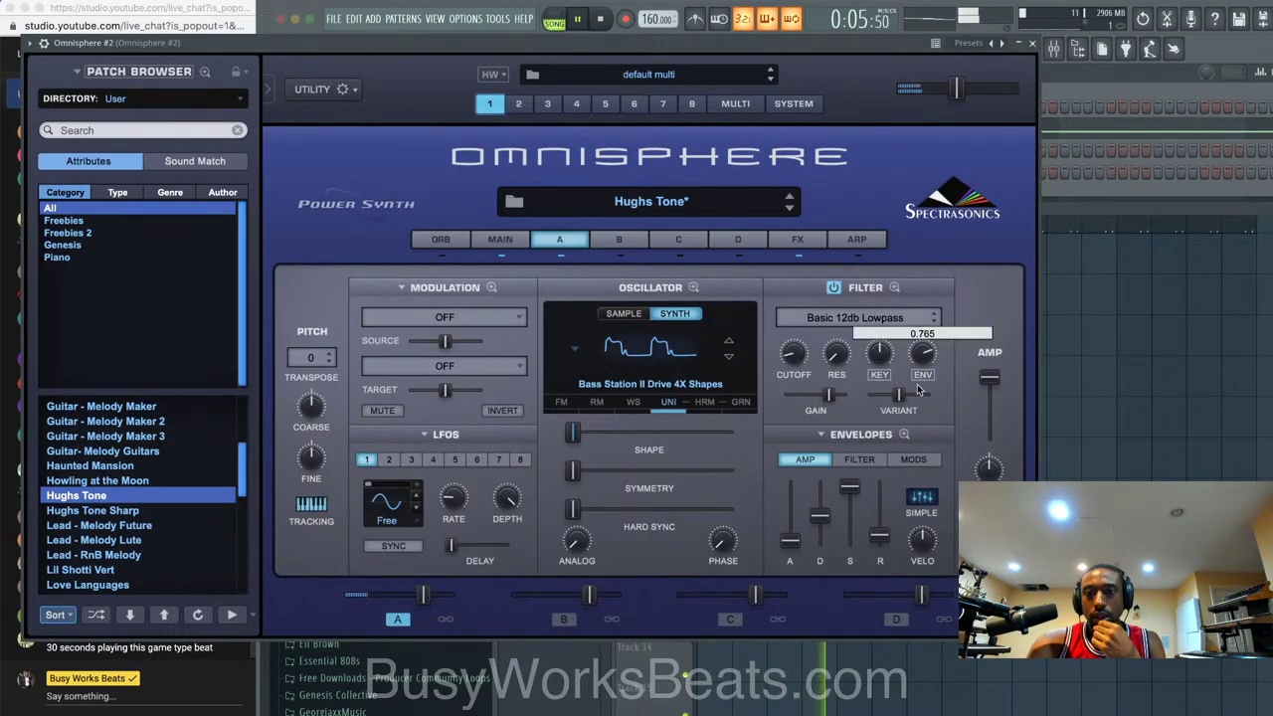
pyautogui.click(1033, 44)
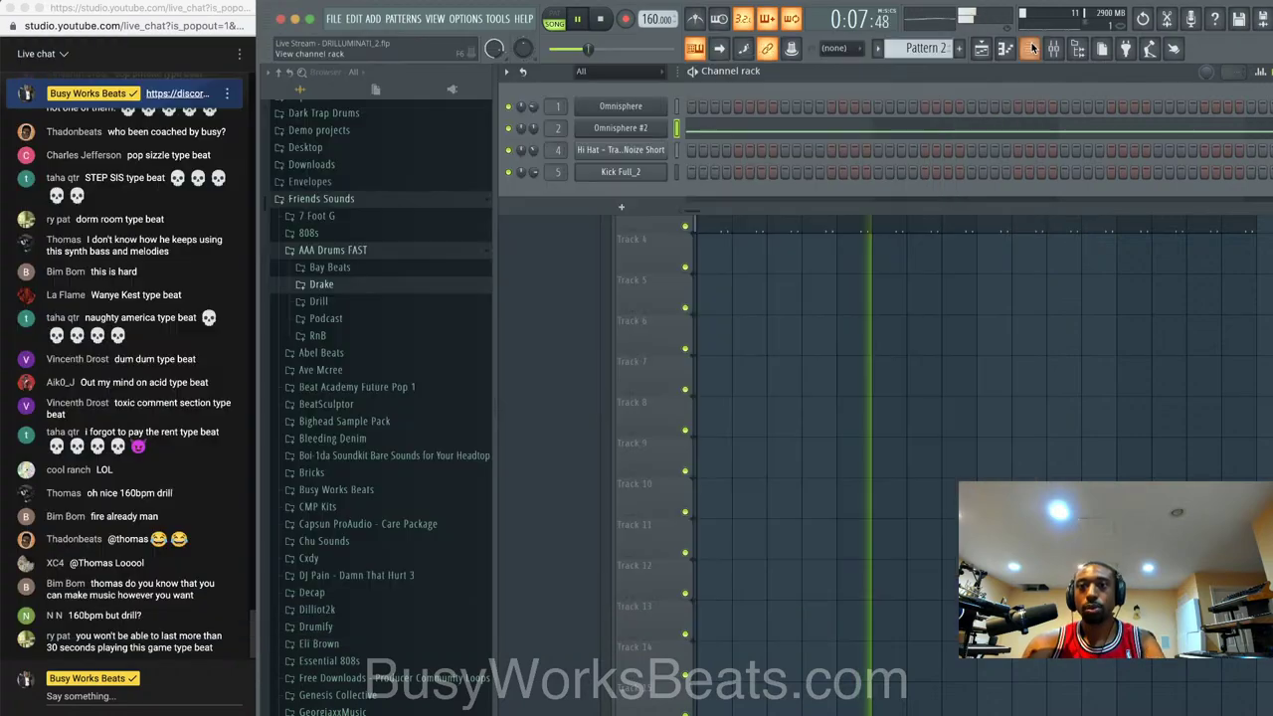
pyautogui.press('F6')
pyautogui.click(1030, 48)
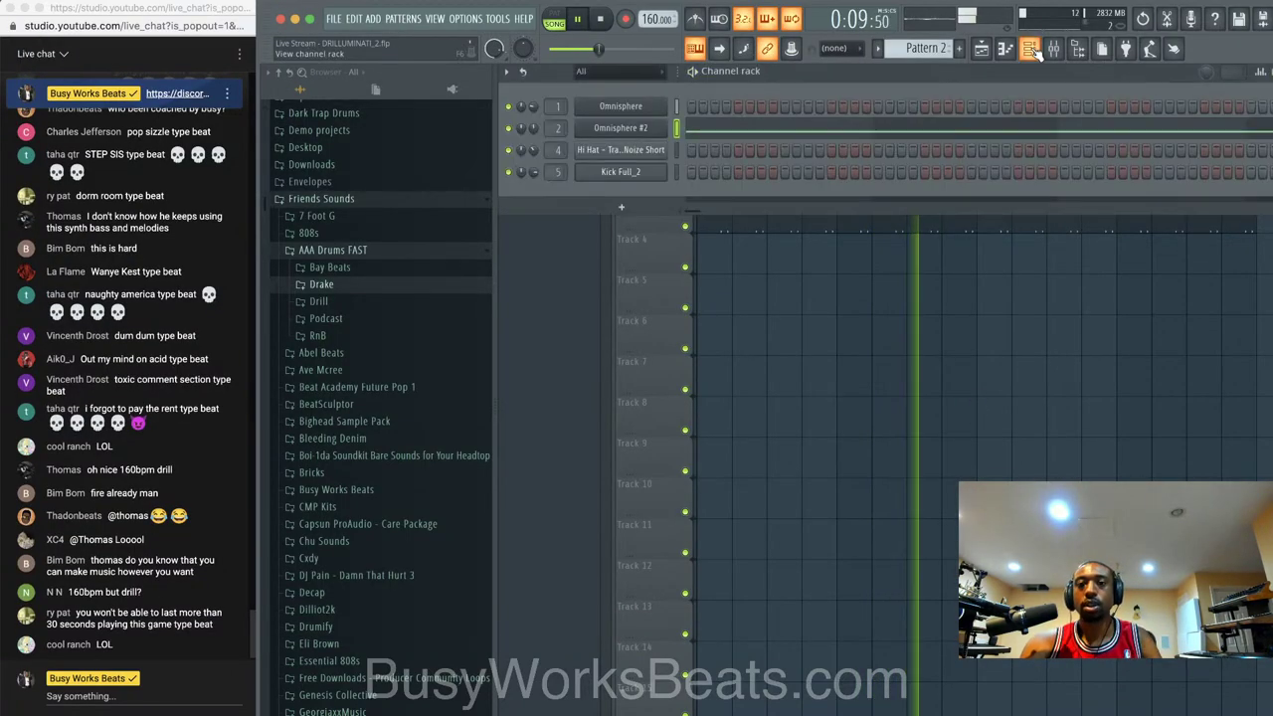
# - Create an empty Pattern 4 for the Kick Full_2 channel and start recording into it
pyautogui.click(676, 171)
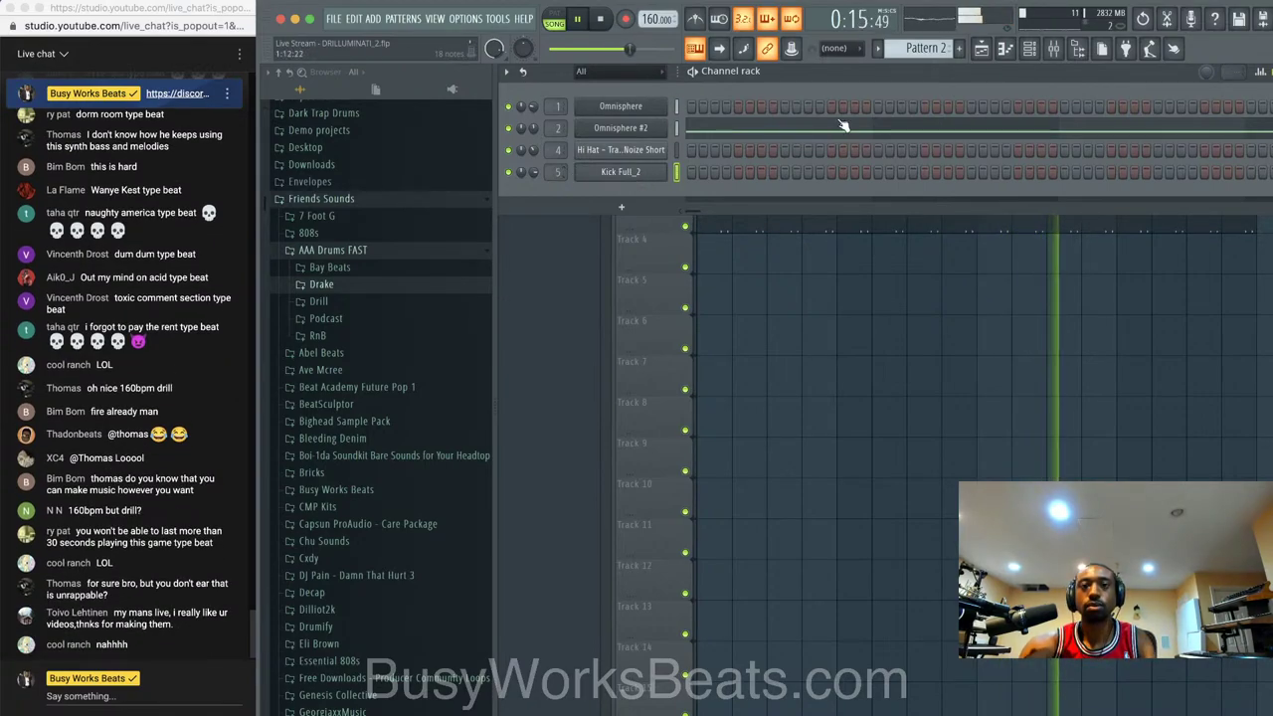
pyautogui.rightClick(833, 277)
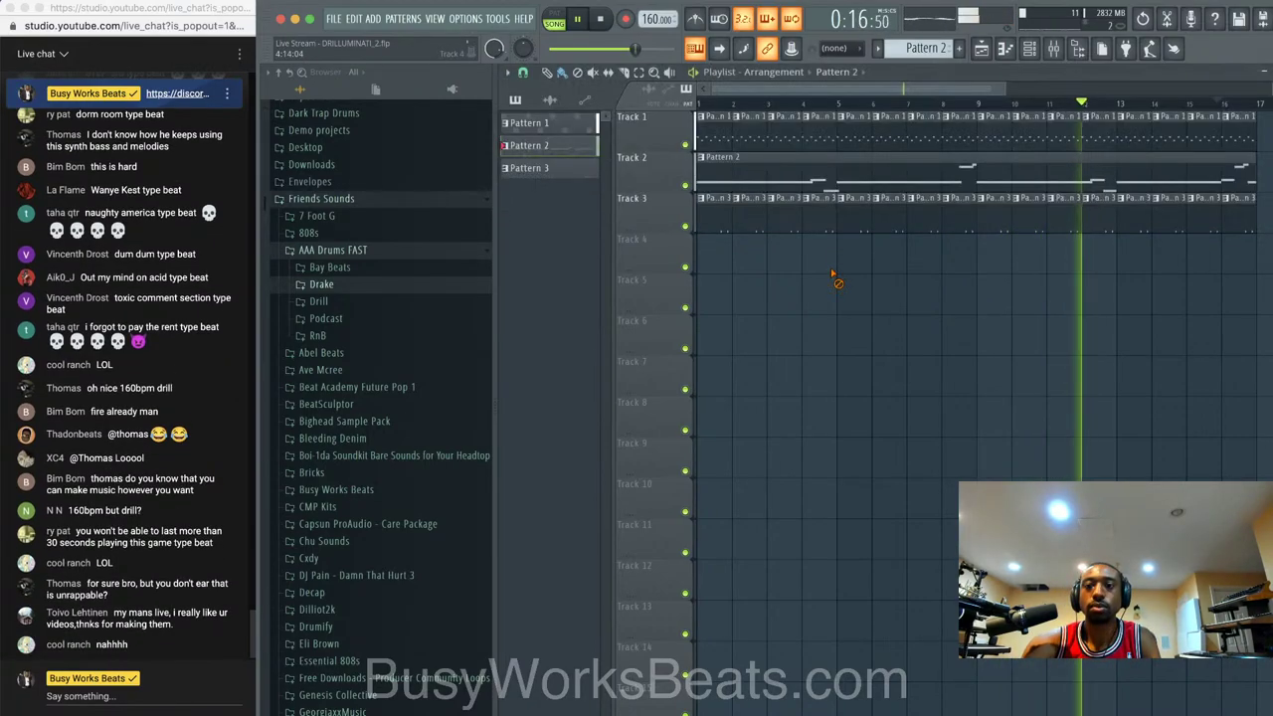
pyautogui.click(1029, 50)
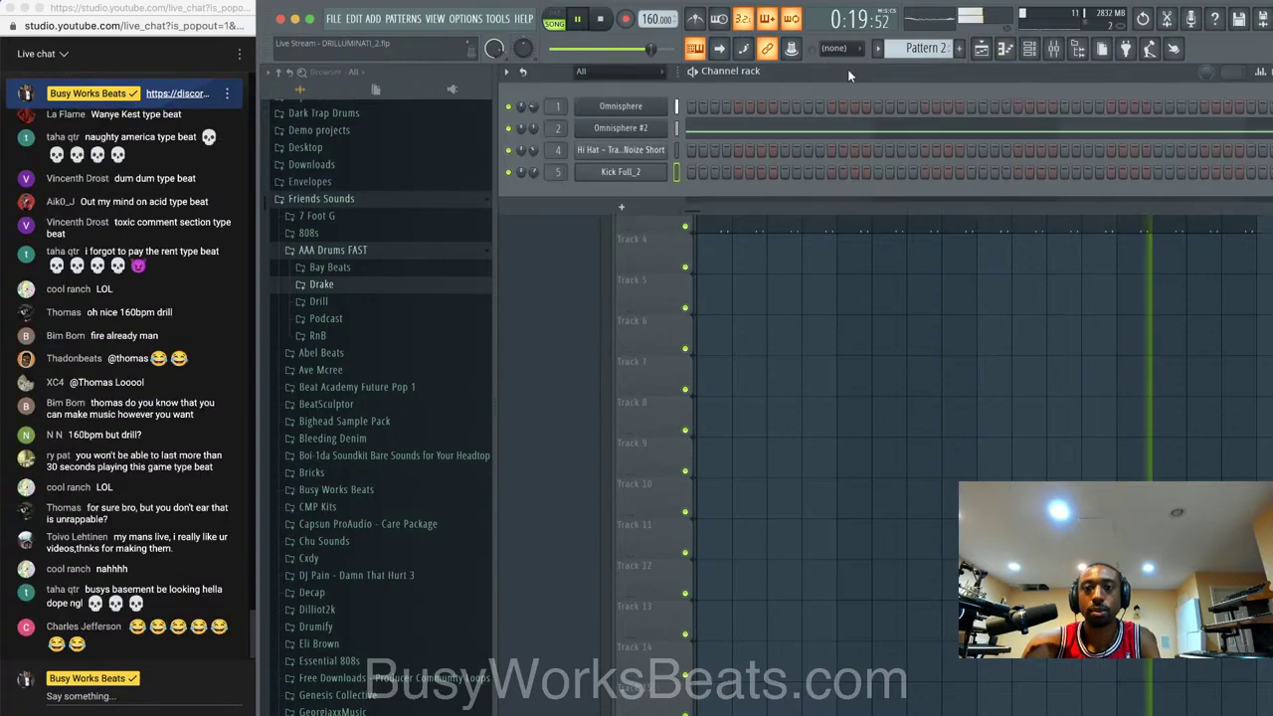
pyautogui.rightClick(922, 48)
pyautogui.click(1004, 55)
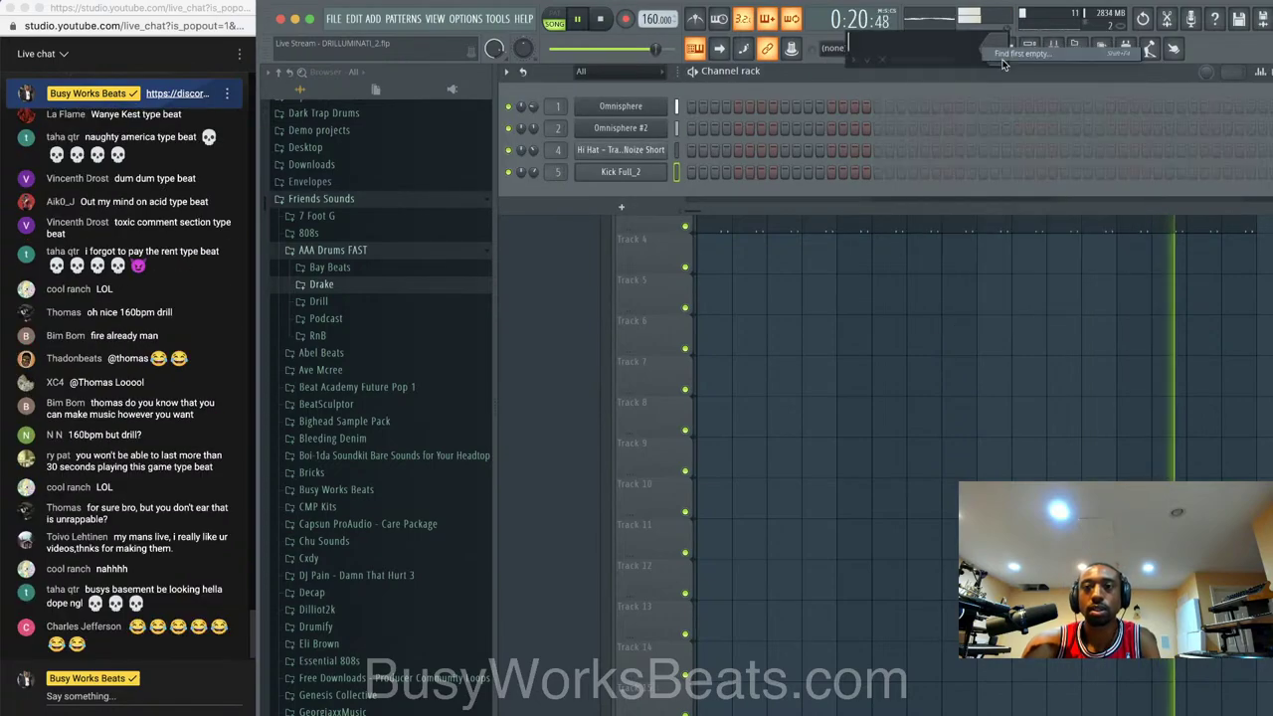
pyautogui.click(624, 22)
pyautogui.click(702, 456)
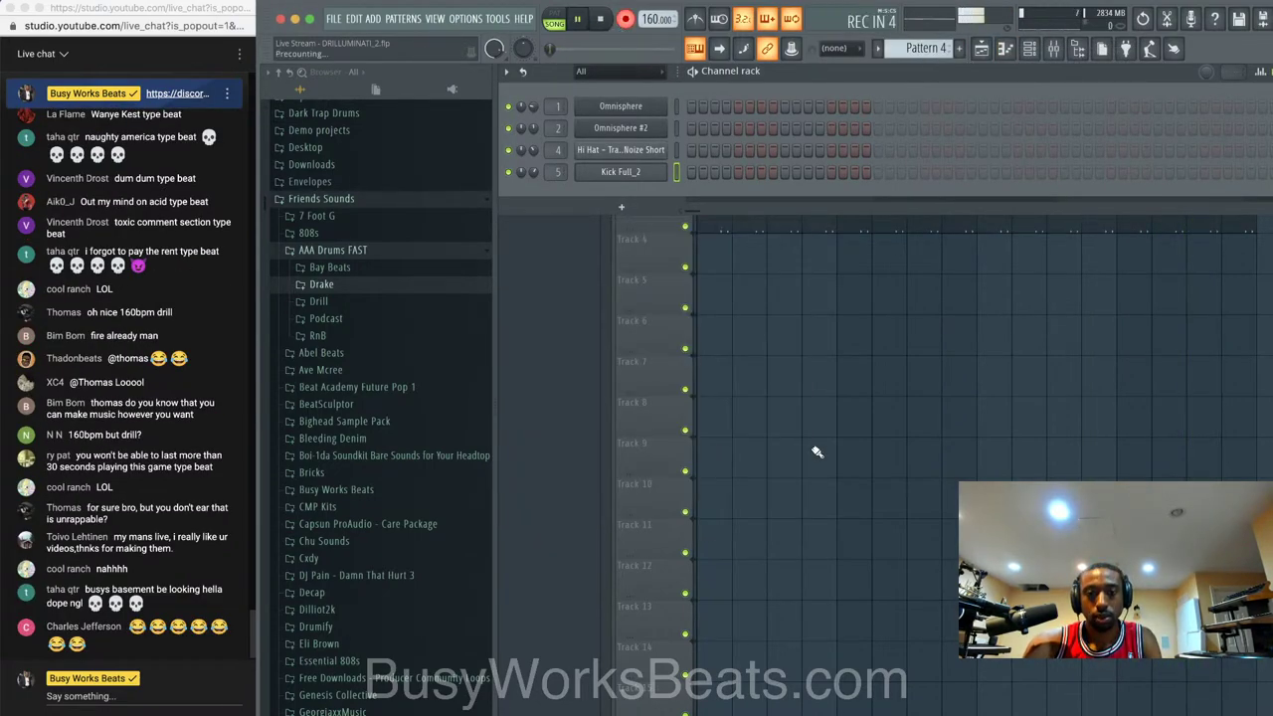
# - Record the Kick Full_2 part into Pattern 4 across the 16 bars and stop recording
pyautogui.rightClick(814, 449)
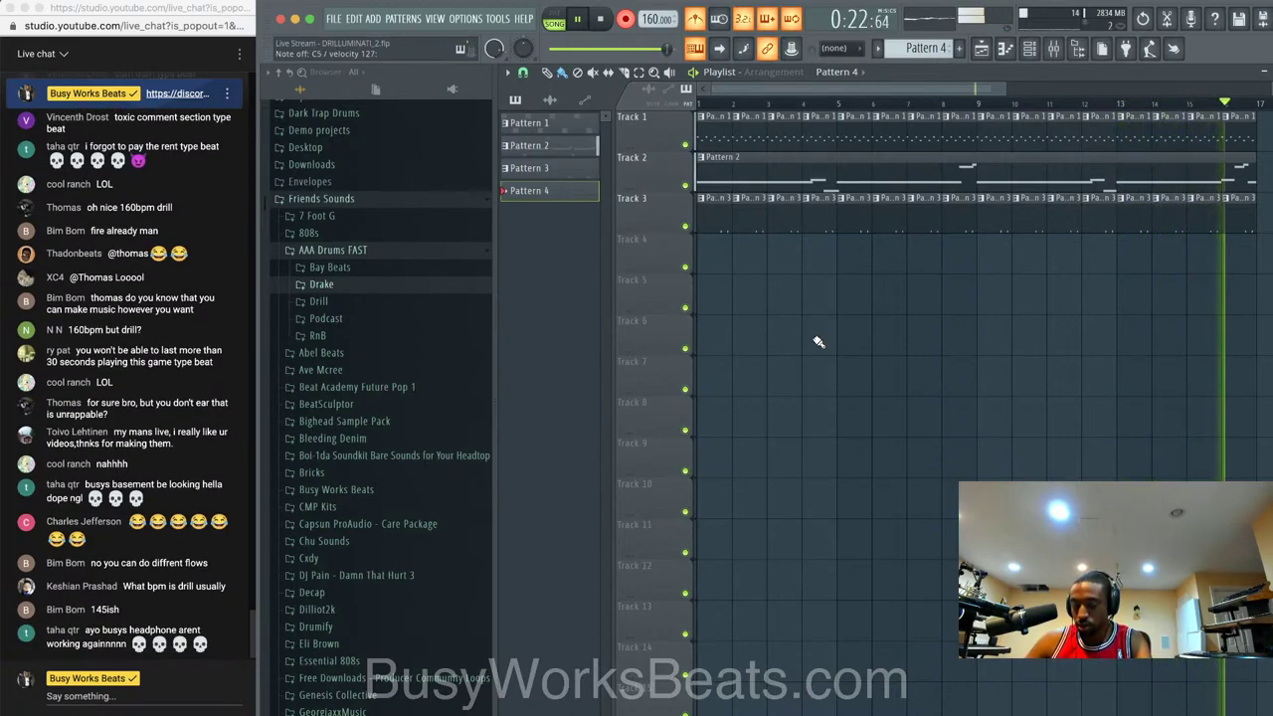
pyautogui.press('space')
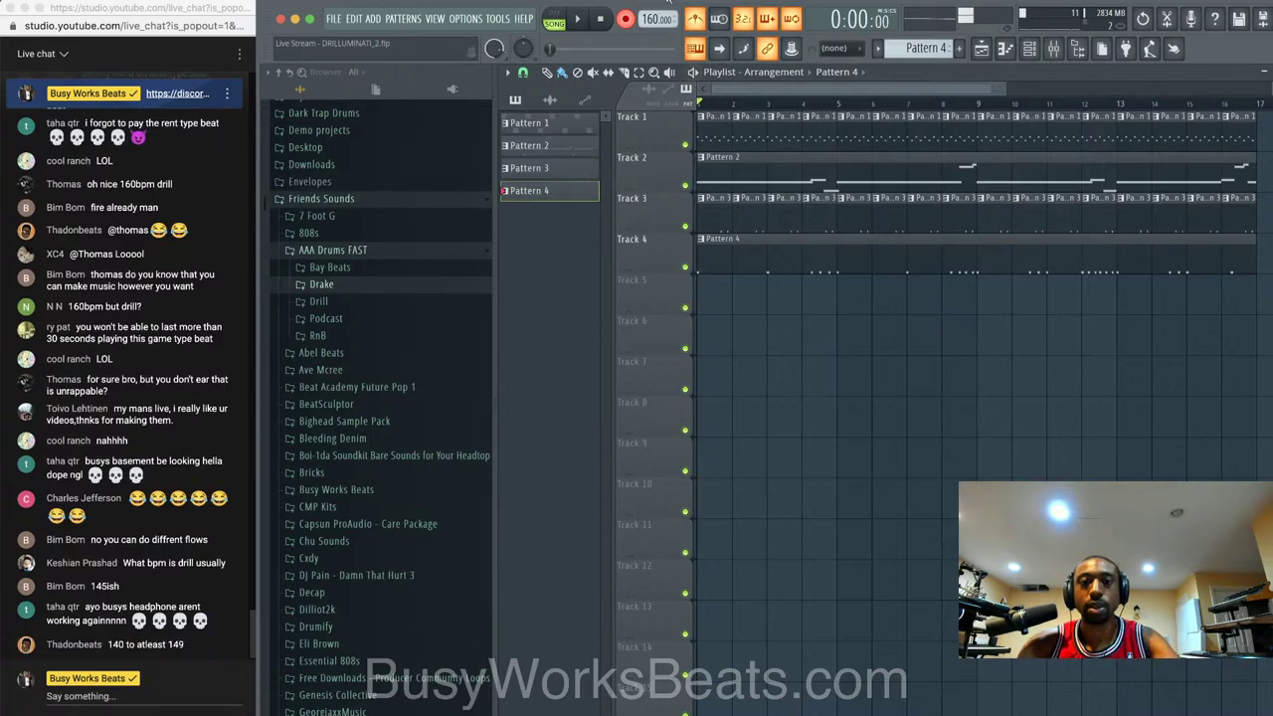
# - Quantize the recorded kick notes in Pattern 4, return to the playlist and turn off the metronome
pyautogui.doubleClick(798, 250)
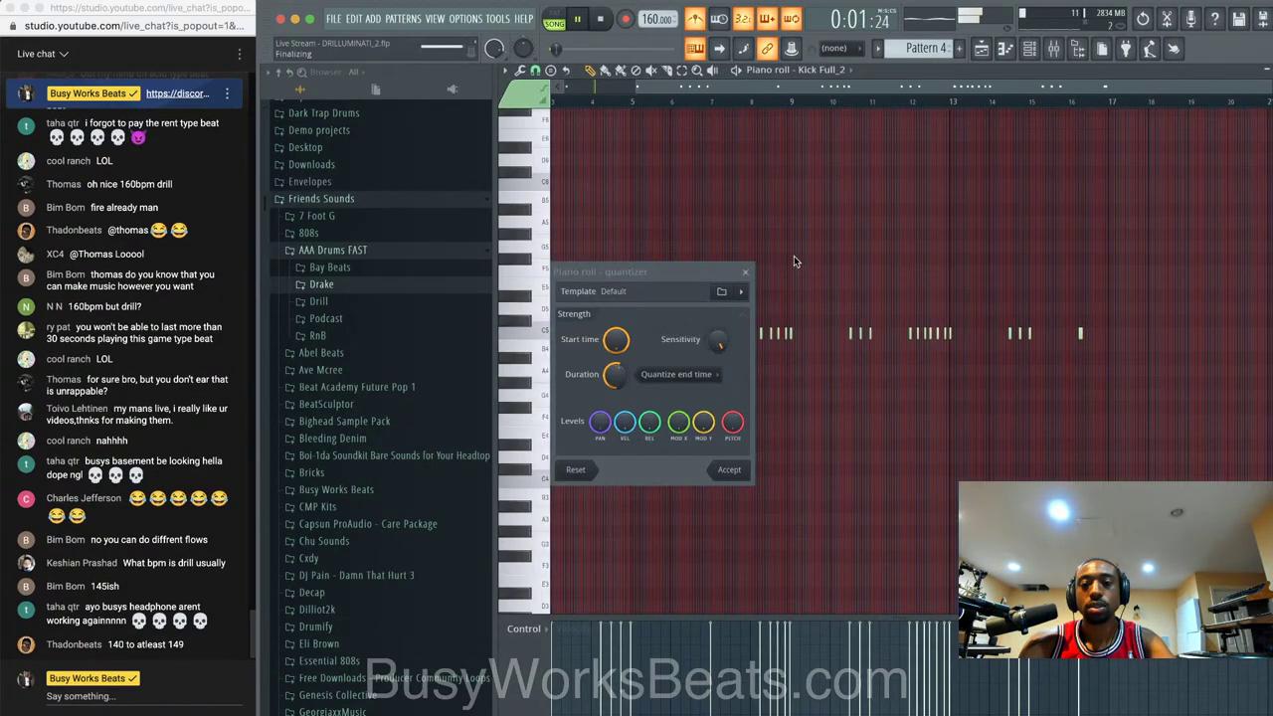
pyautogui.click(1271, 70)
pyautogui.click(1051, 304)
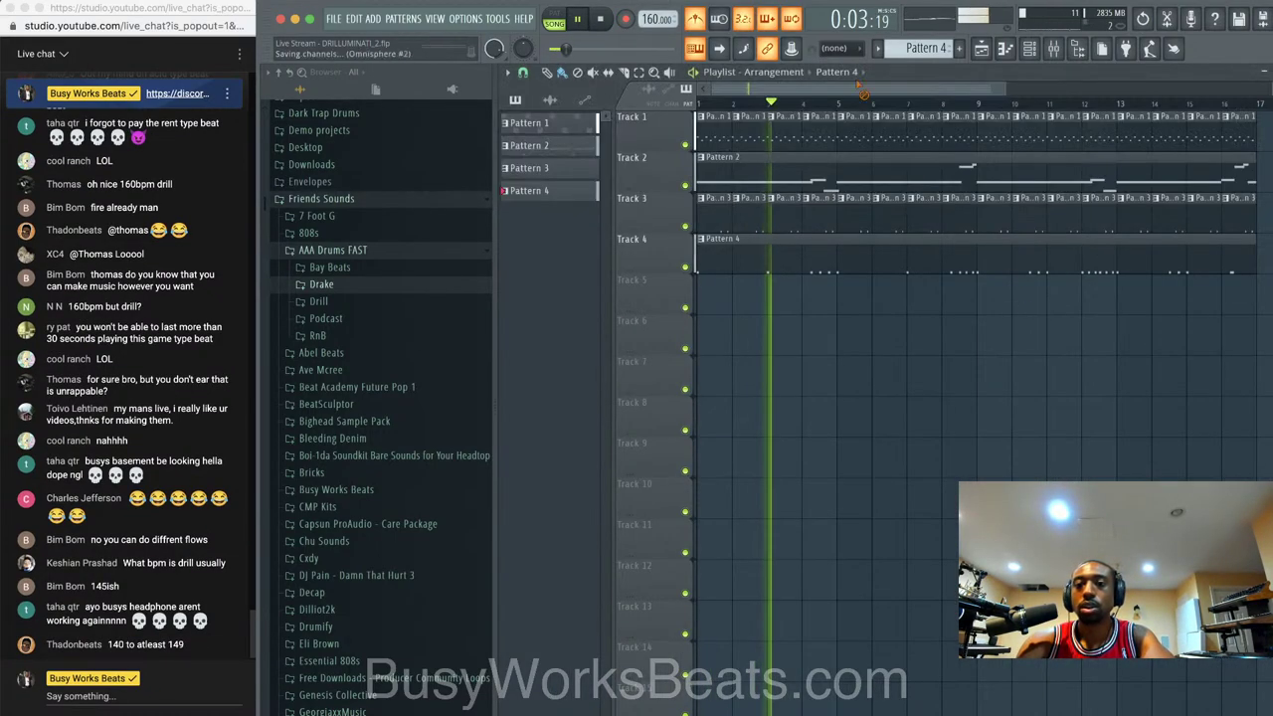
pyautogui.click(696, 24)
# - Try to nudge every Omnisphere note after the first slightly earlier in Pattern 1 and listen to the result
pyautogui.doubleClick(751, 144)
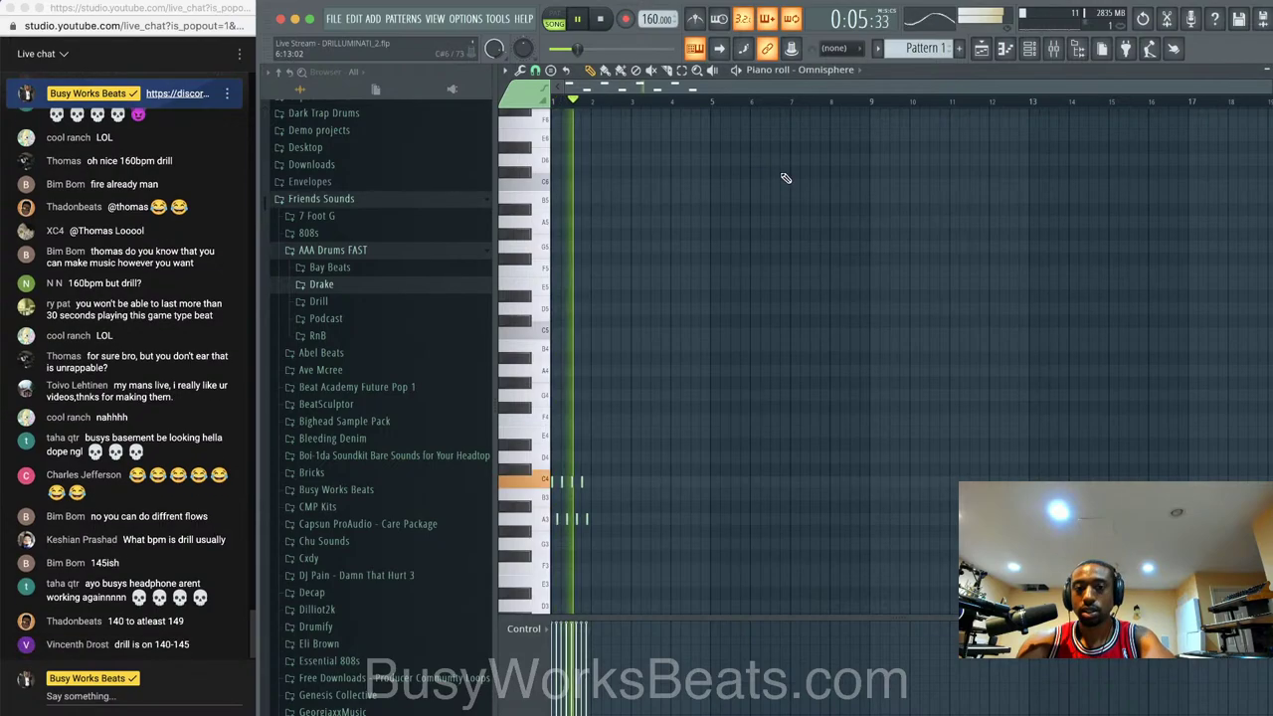
pyautogui.scroll(5, 785, 178)
pyautogui.press('space')
pyautogui.scroll(1, 796, 378)
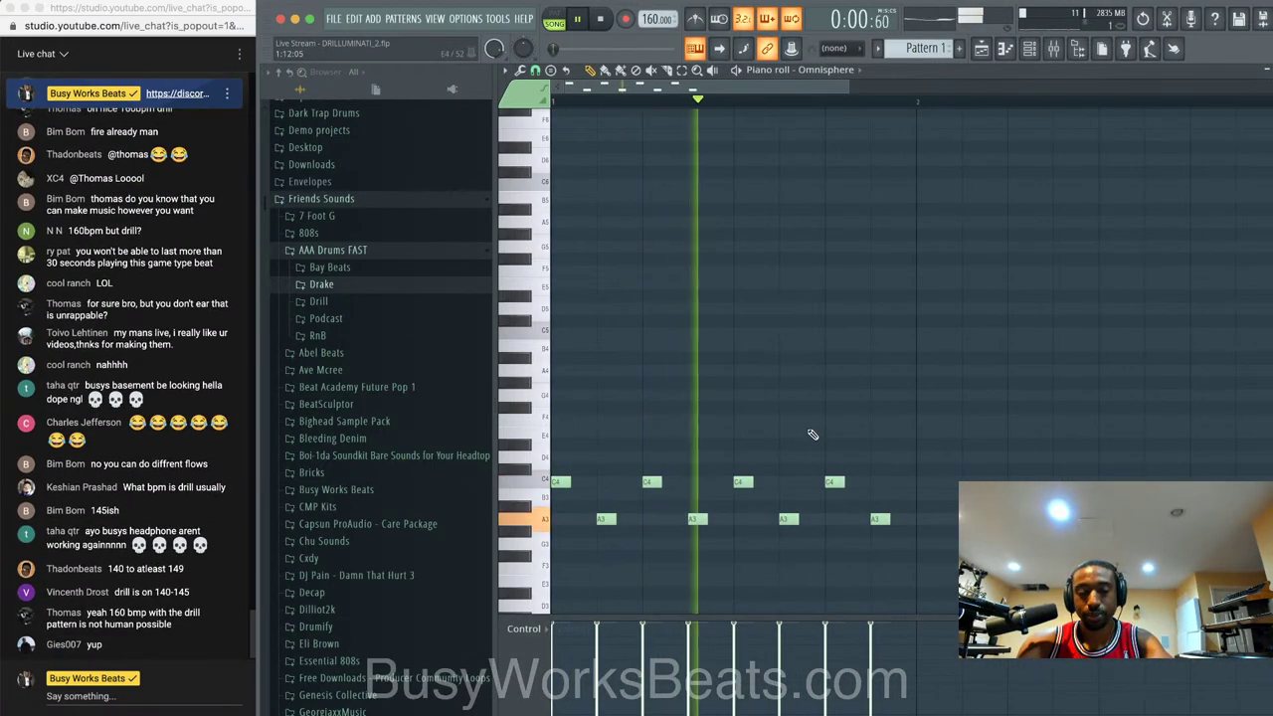
pyautogui.press('space')
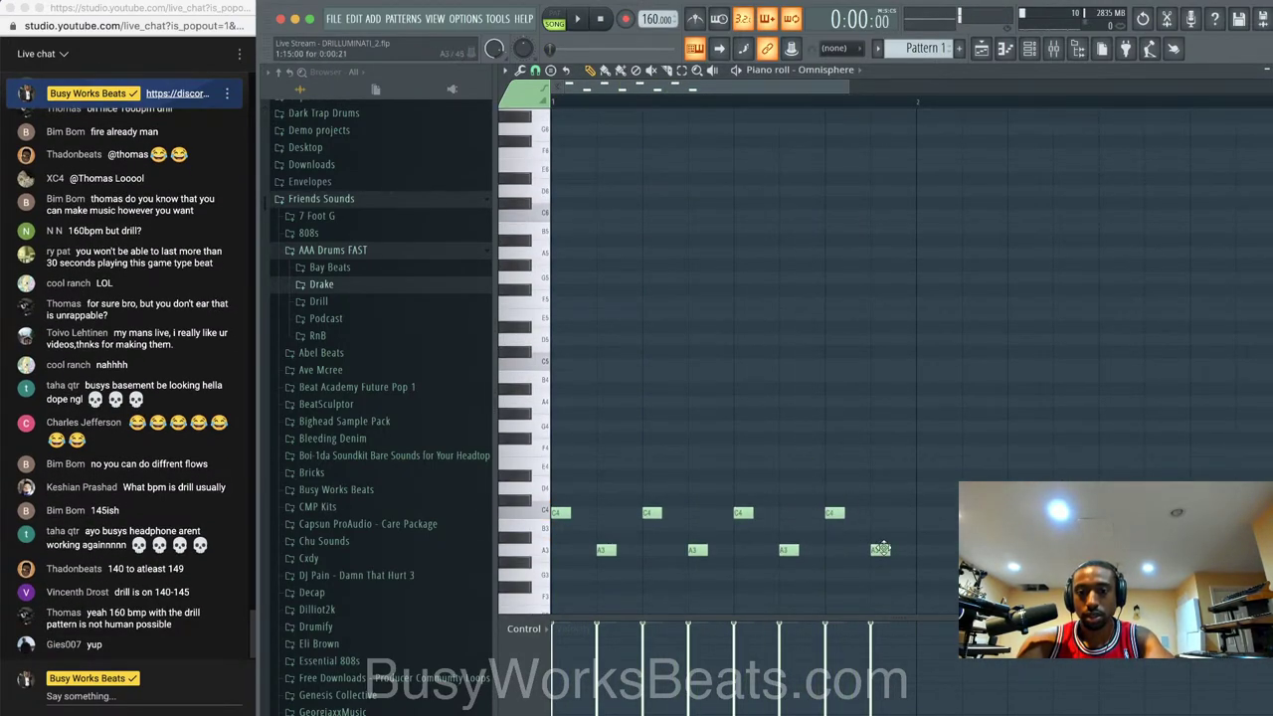
pyautogui.moveTo(882, 549); pyautogui.dragTo(605, 485)
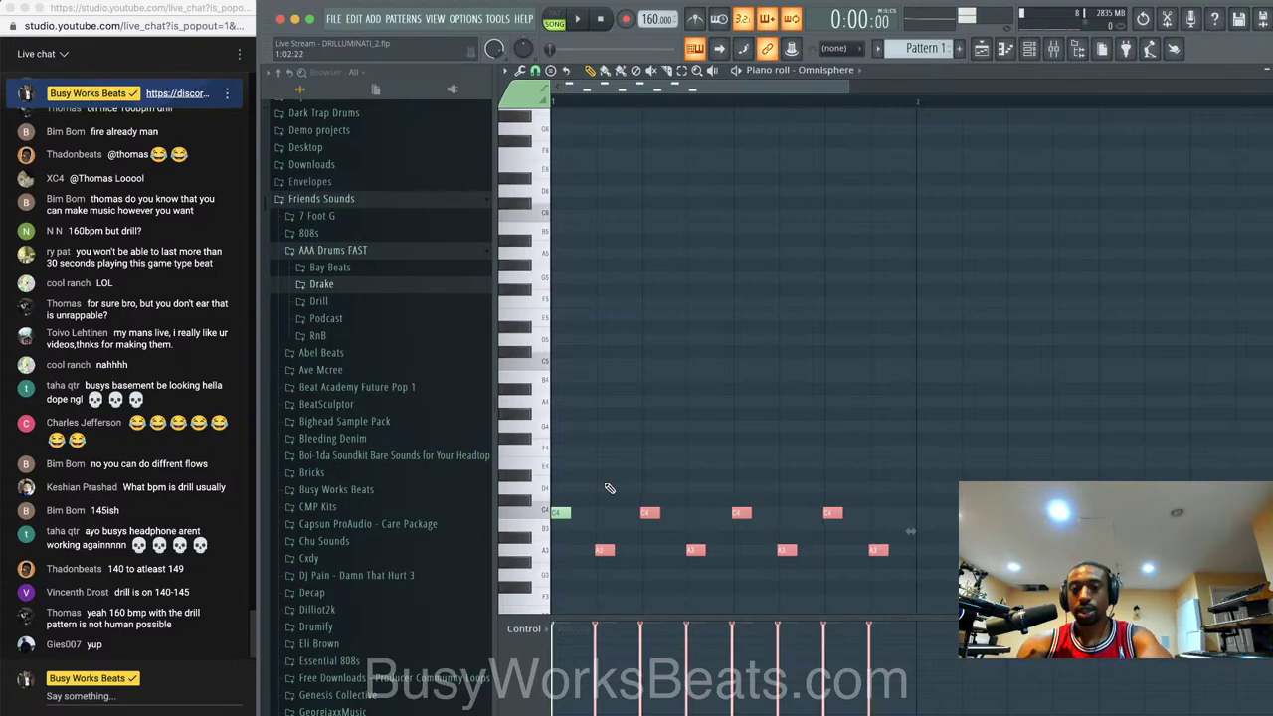
pyautogui.press('space')
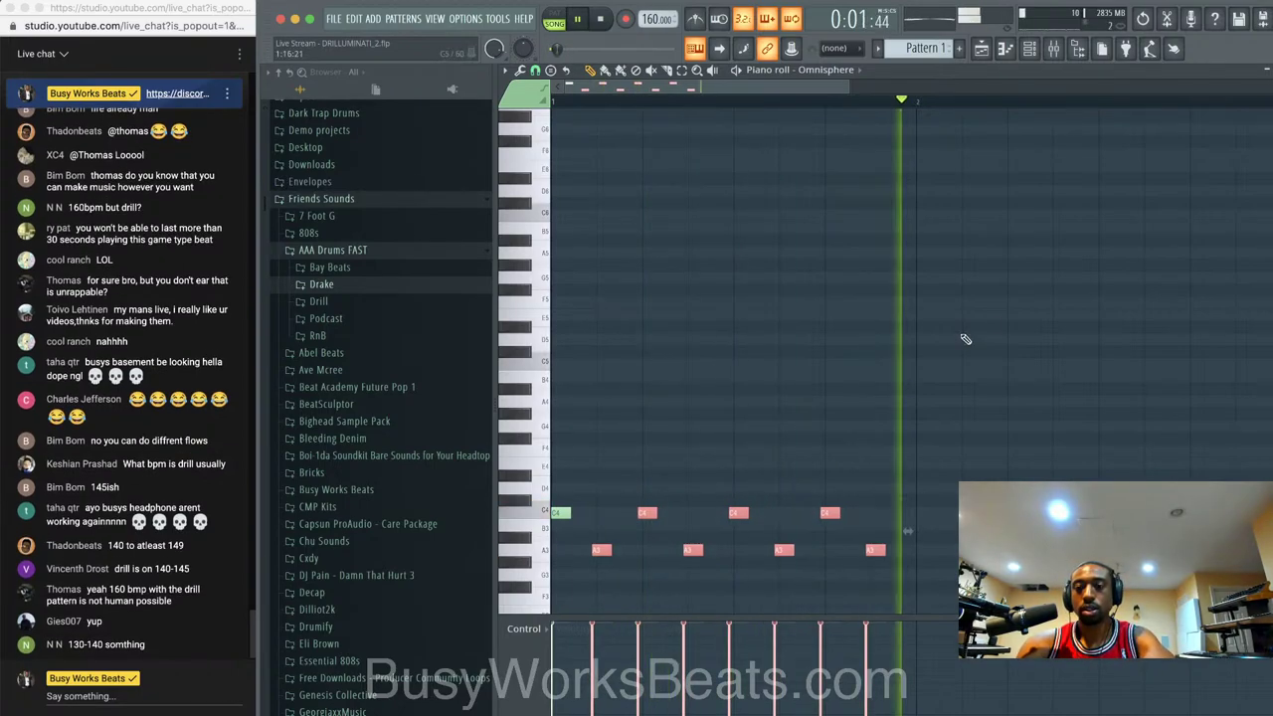
pyautogui.press('F5')
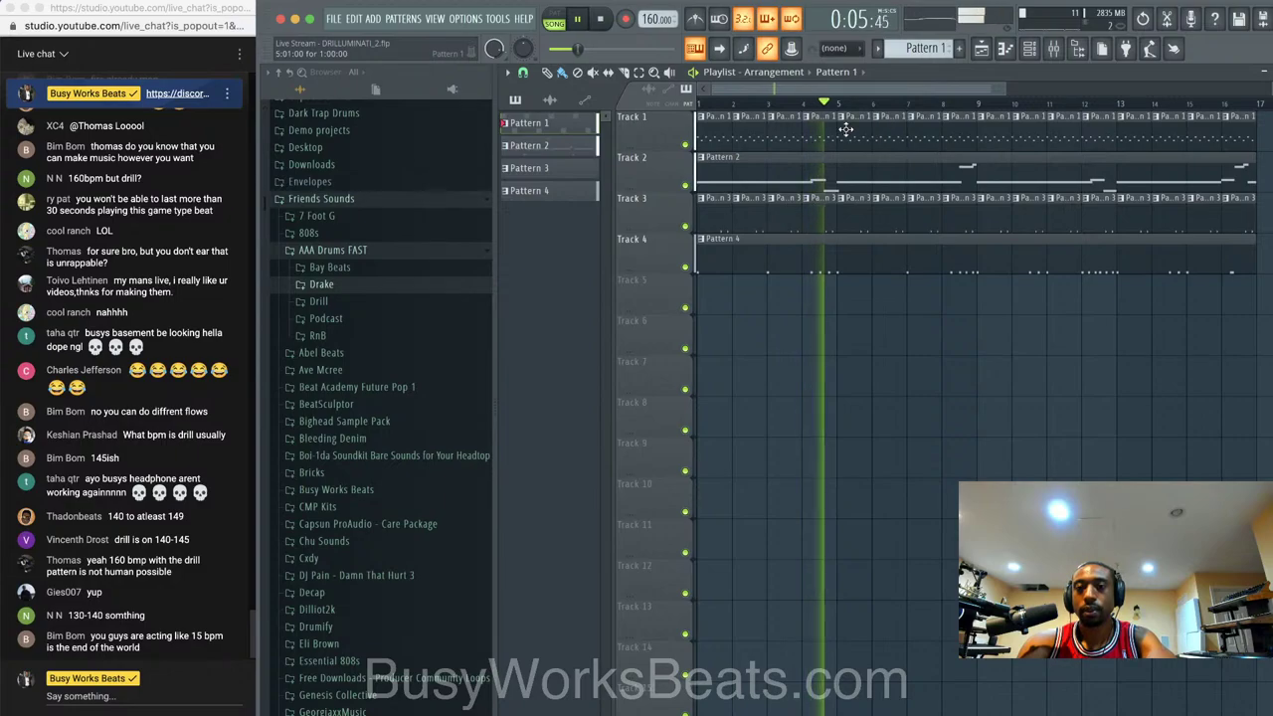
pyautogui.press('F7')
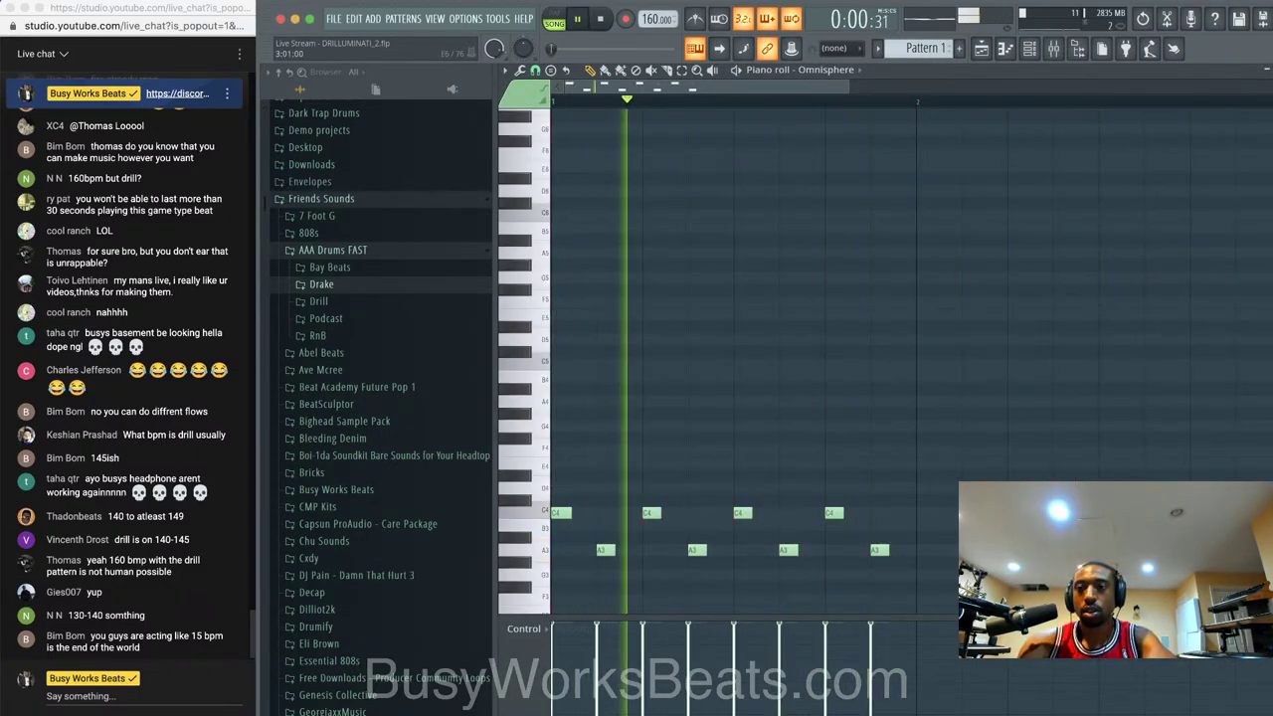
# - Inspect the main page and layer A of the first Omnisphere's Guitar - Heavy Punk patch while playing the song
pyautogui.press('space')
pyautogui.press('Escape')
pyautogui.click(656, 106)
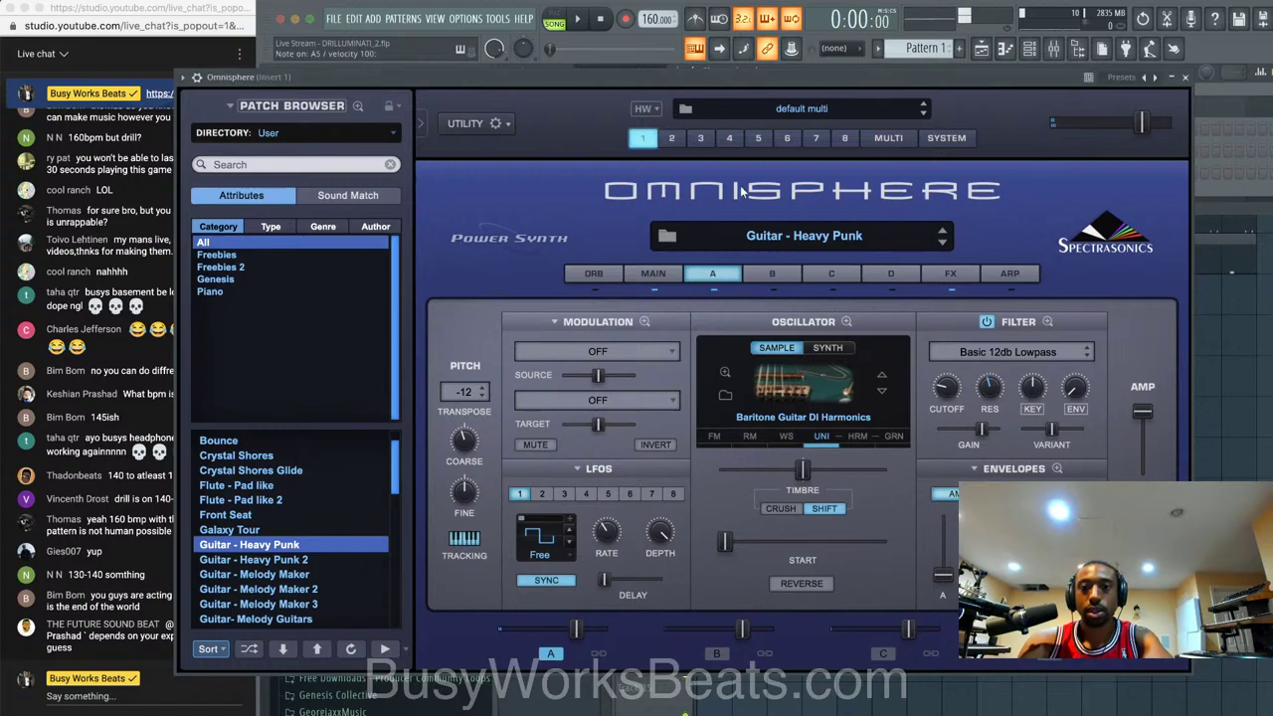
pyautogui.click(654, 275)
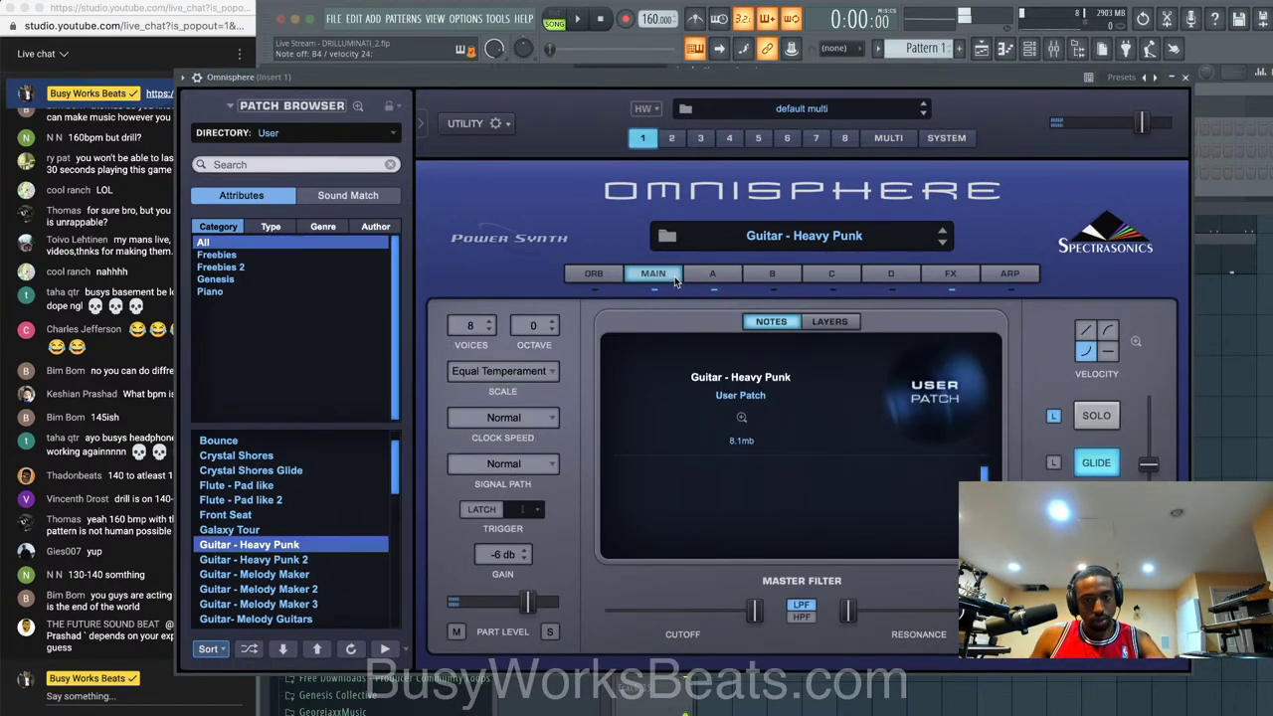
pyautogui.click(714, 274)
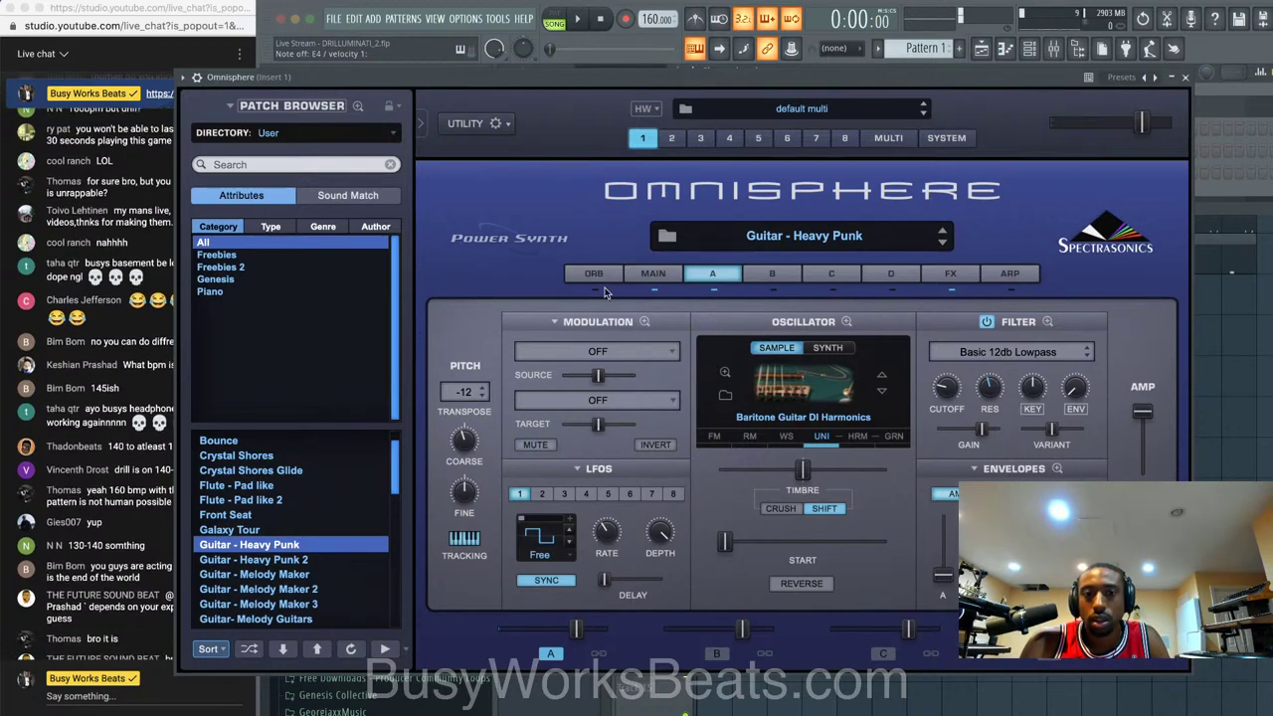
pyautogui.click(554, 321)
pyautogui.click(585, 341)
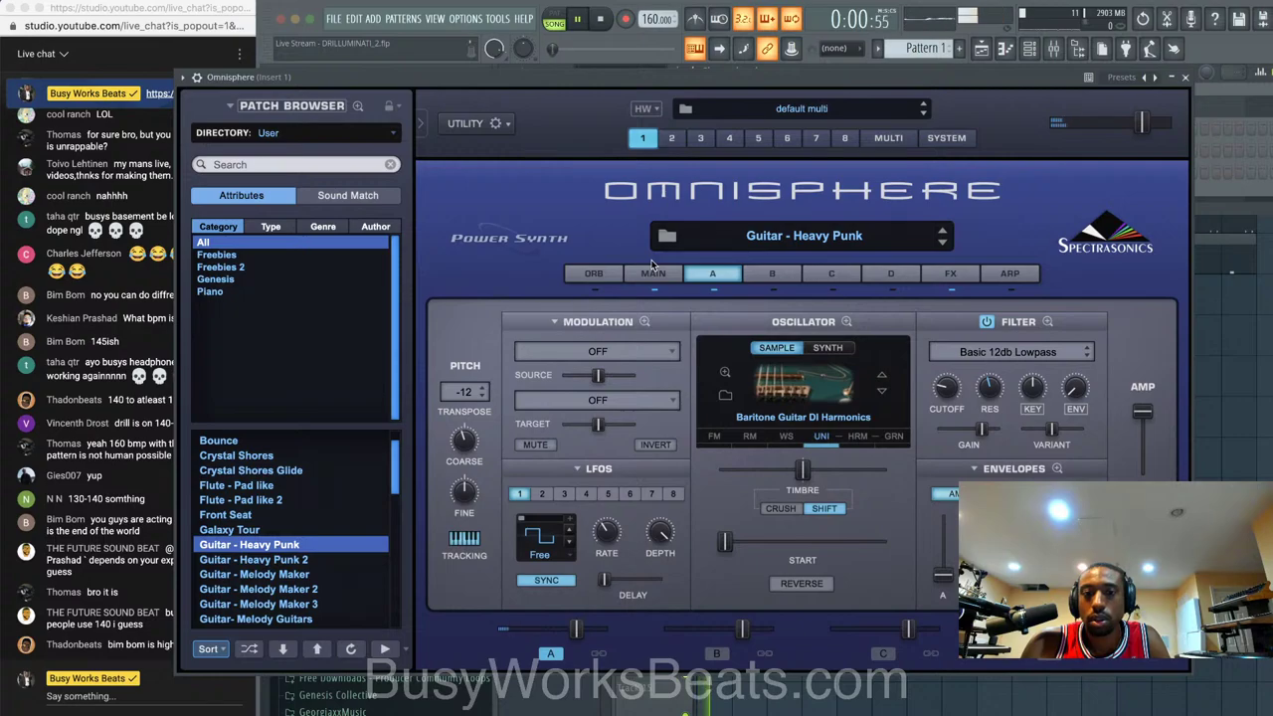
pyautogui.press('space')
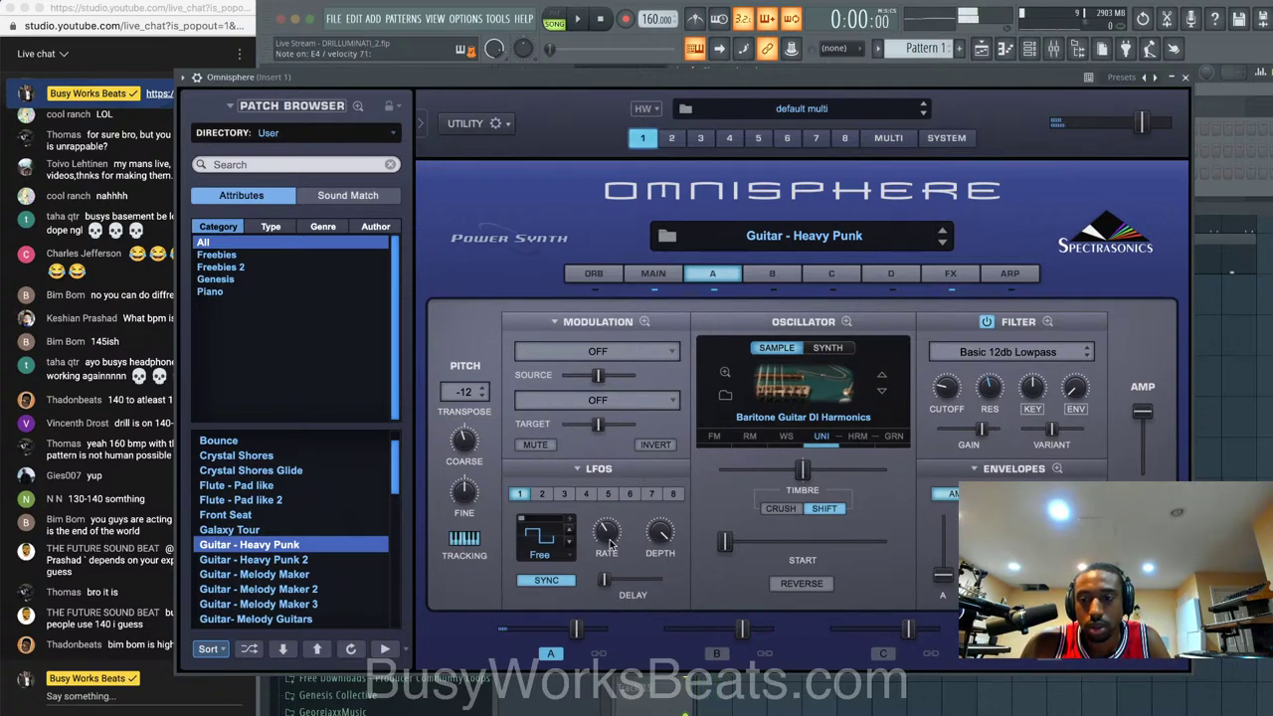
pyautogui.press('space')
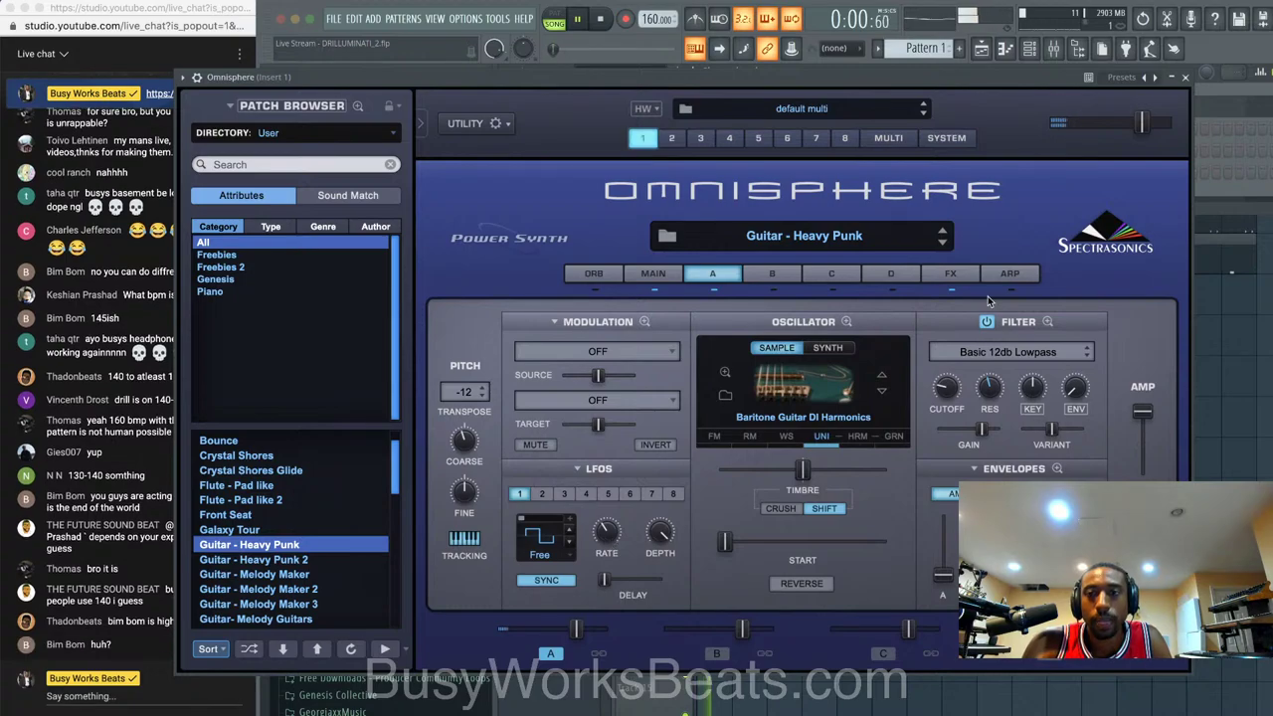
pyautogui.click(1186, 79)
pyautogui.press('space')
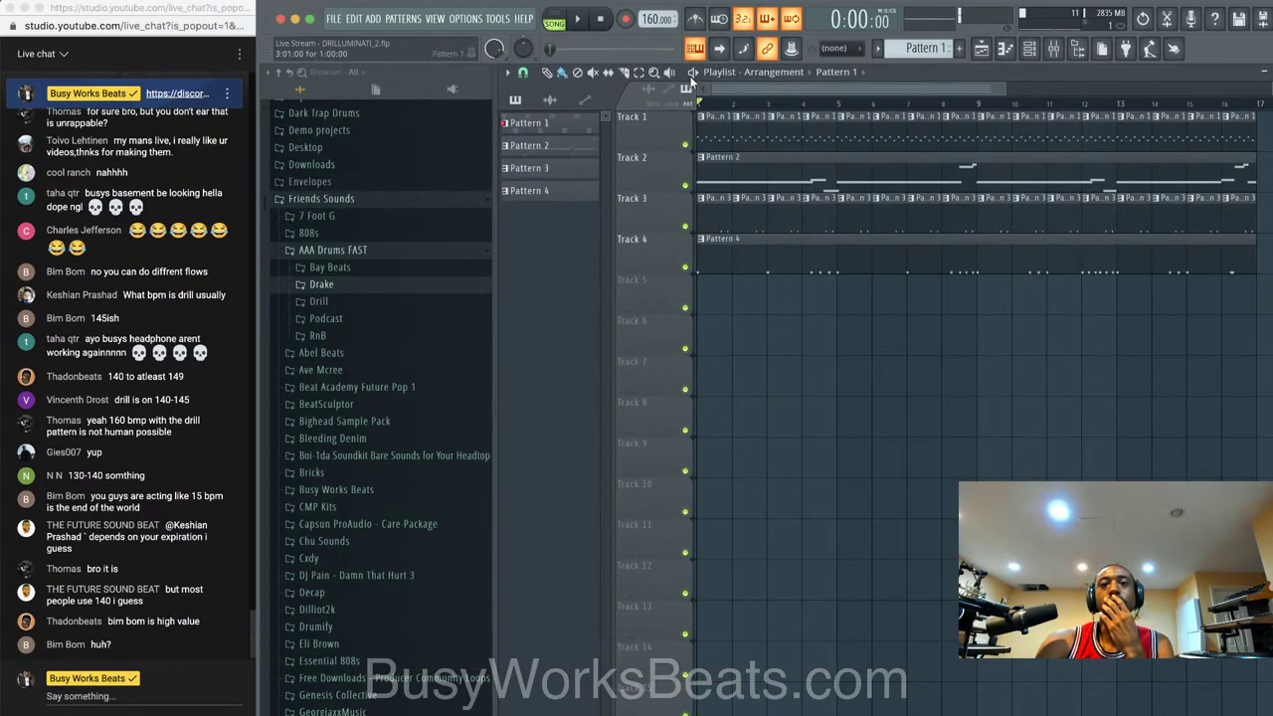
# - Play the song from the start and review the recorded kick notes in Pattern 4
pyautogui.press('space')
pyautogui.press('F6')
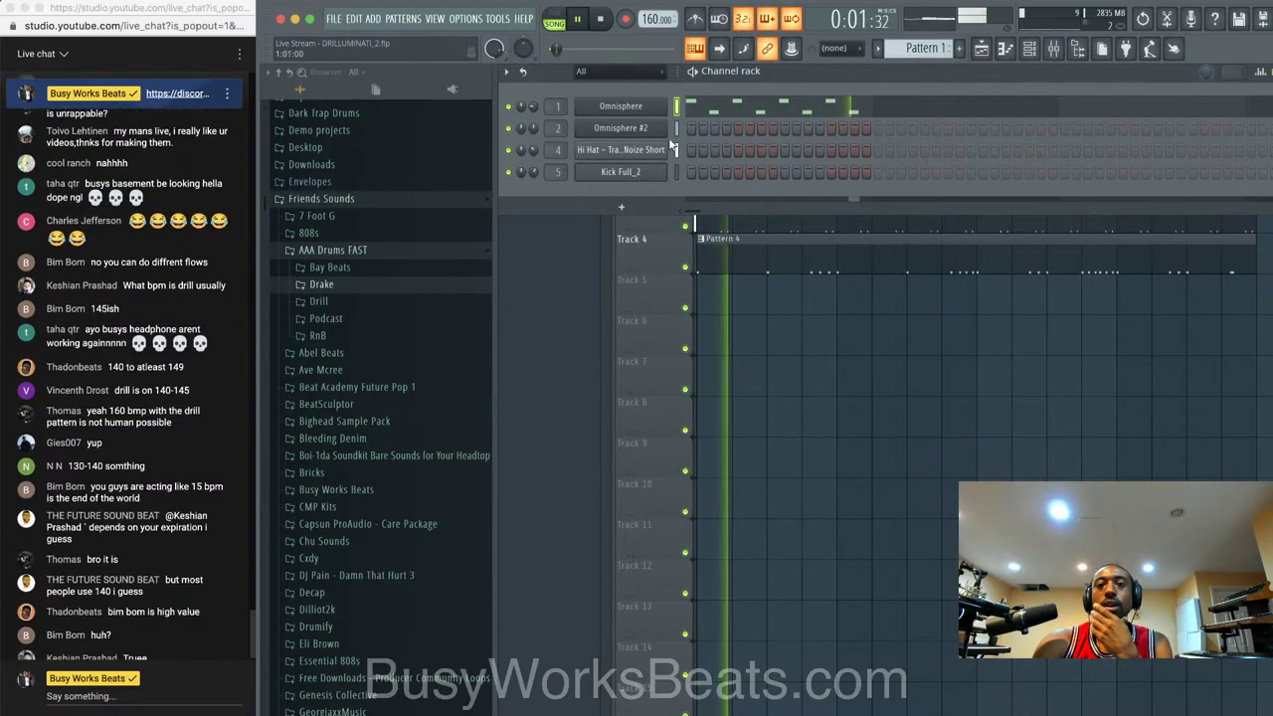
pyautogui.press('F6')
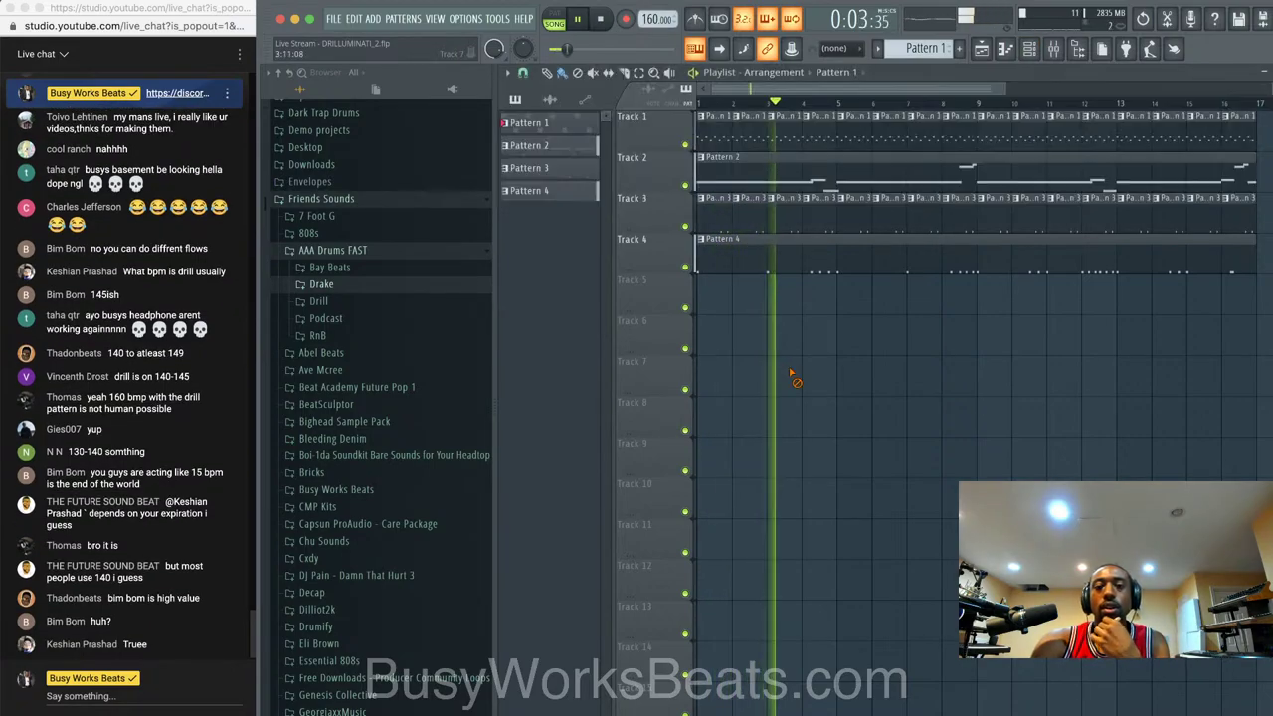
pyautogui.doubleClick(898, 256)
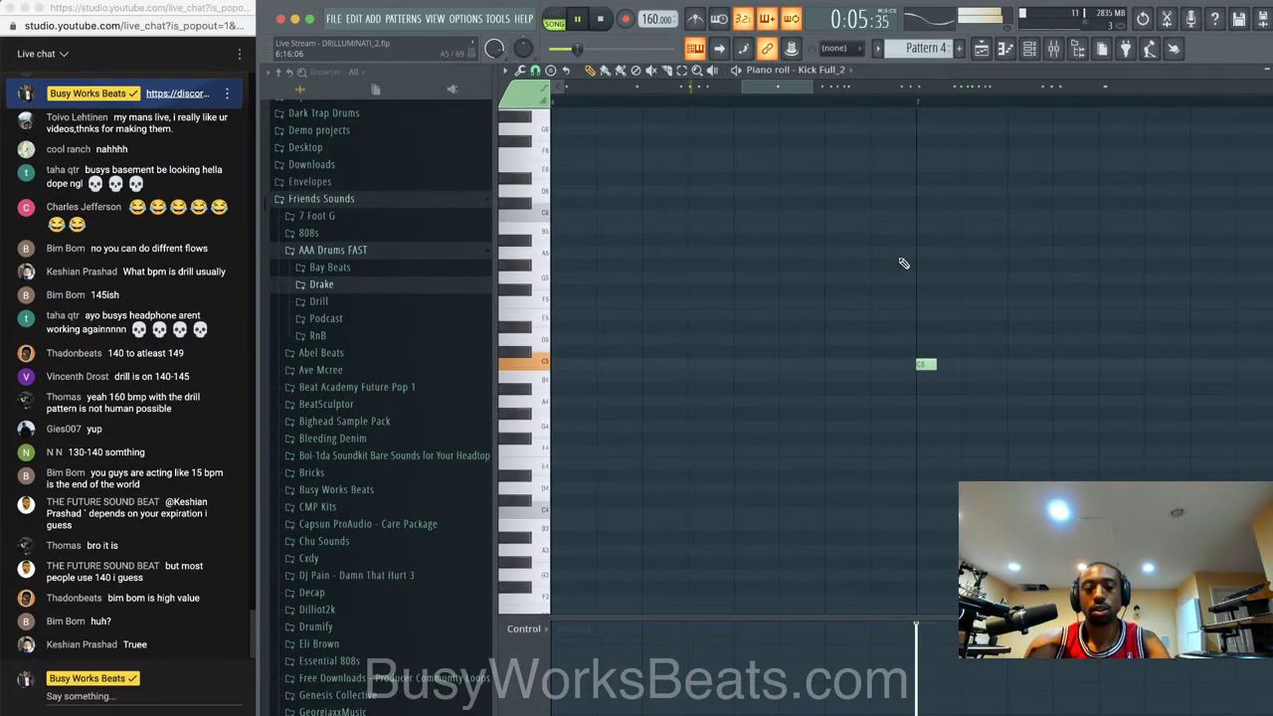
pyautogui.moveTo(577, 48); pyautogui.dragTo(588, 48)
pyautogui.press('F7')
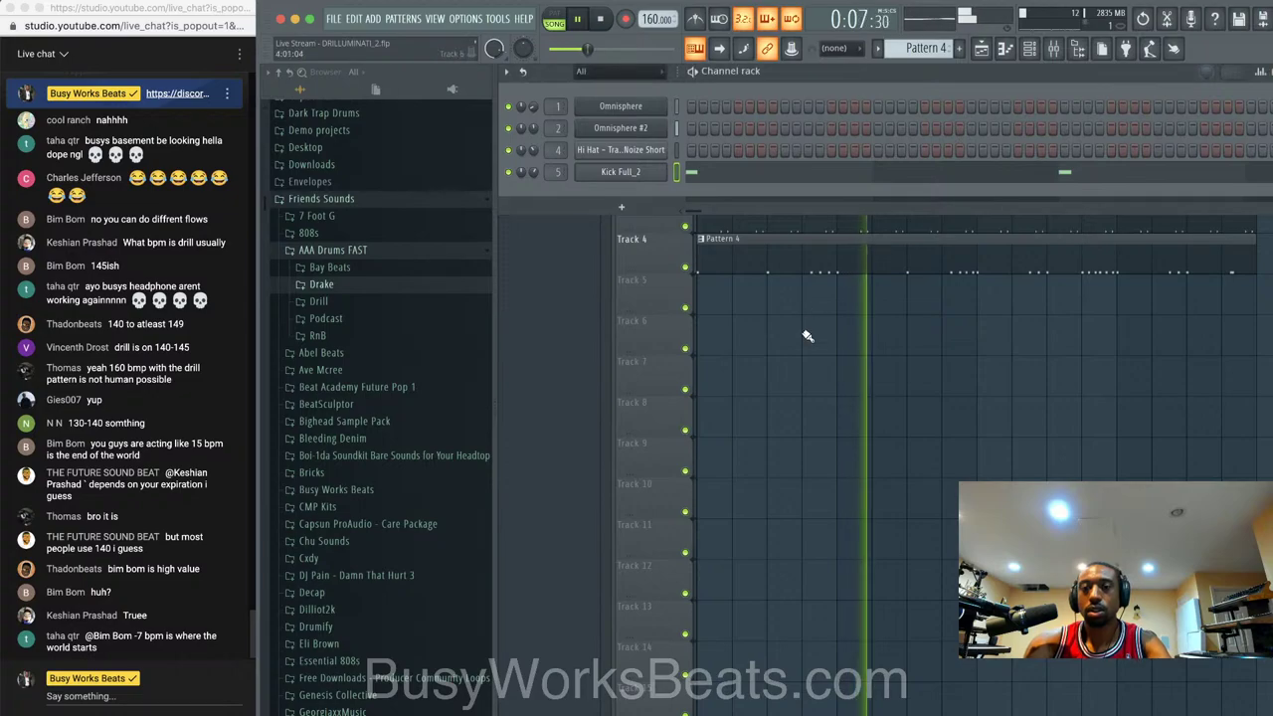
# - Switch to the empty Pattern 5 and lower the Kick Full_2 channel volume to 59%
pyautogui.press('F6')
pyautogui.click(1035, 50)
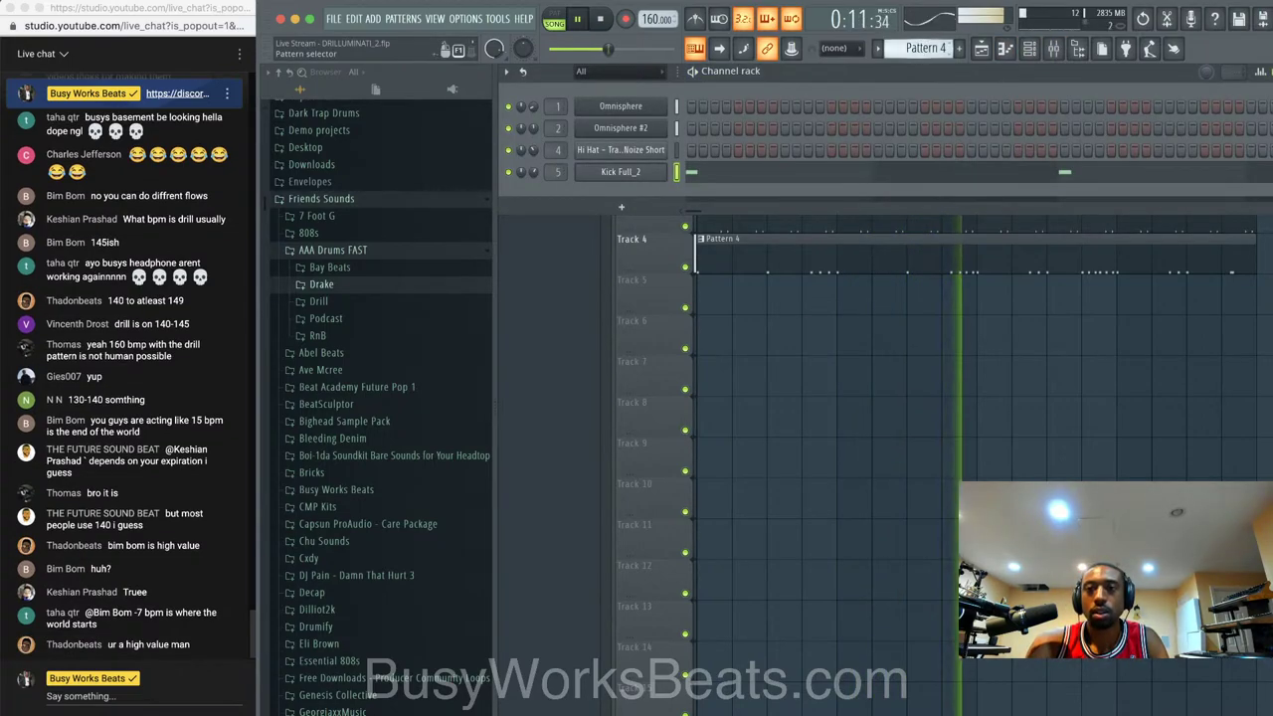
pyautogui.moveTo(920, 49); pyautogui.dragTo(920, 40)
pyautogui.moveTo(534, 172); pyautogui.dragTo(534, 187)
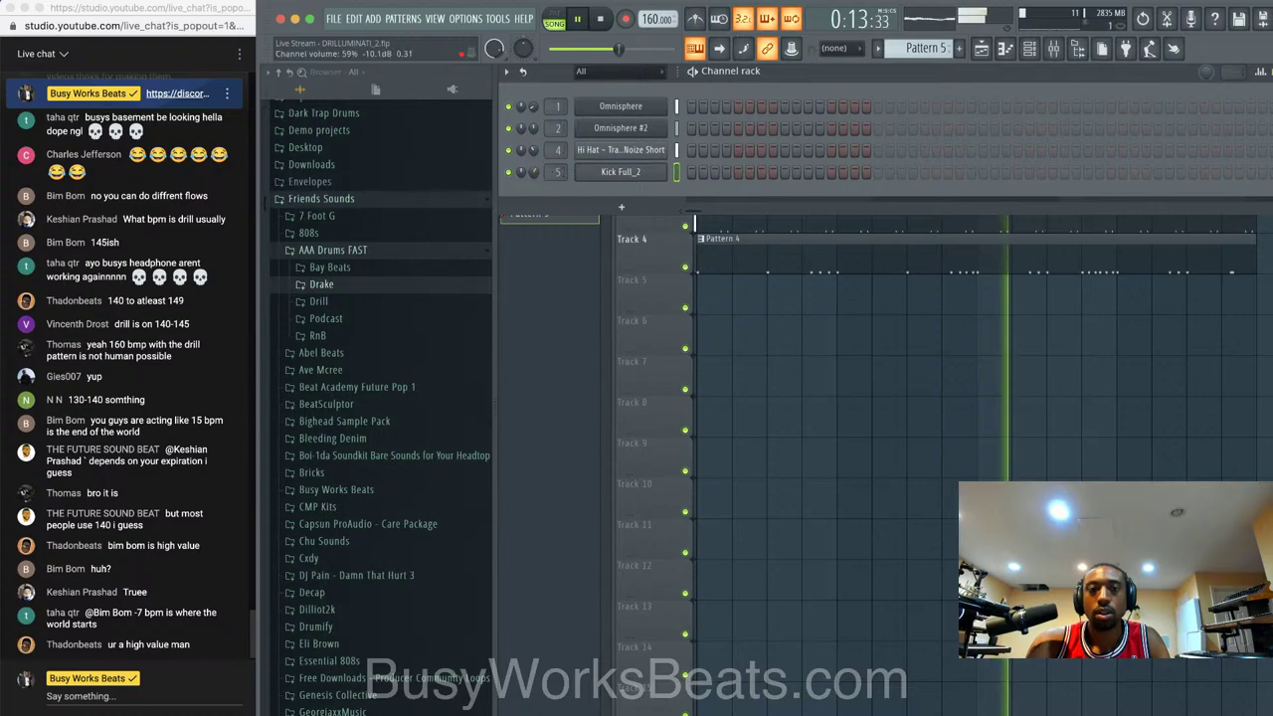
# - Check layer A of Omnisphere #2's Hughs Tone patch and add a third Omnisphere instance to the channel rack
pyautogui.click(615, 128)
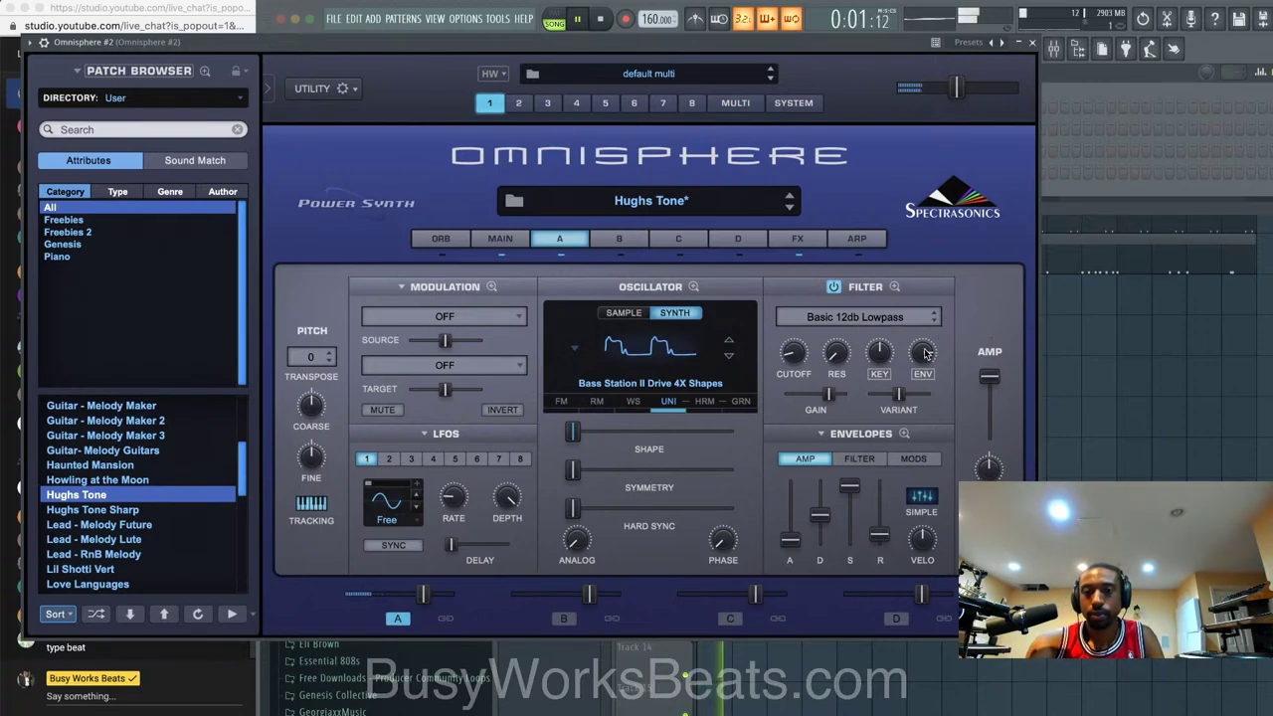
pyautogui.click(1032, 41)
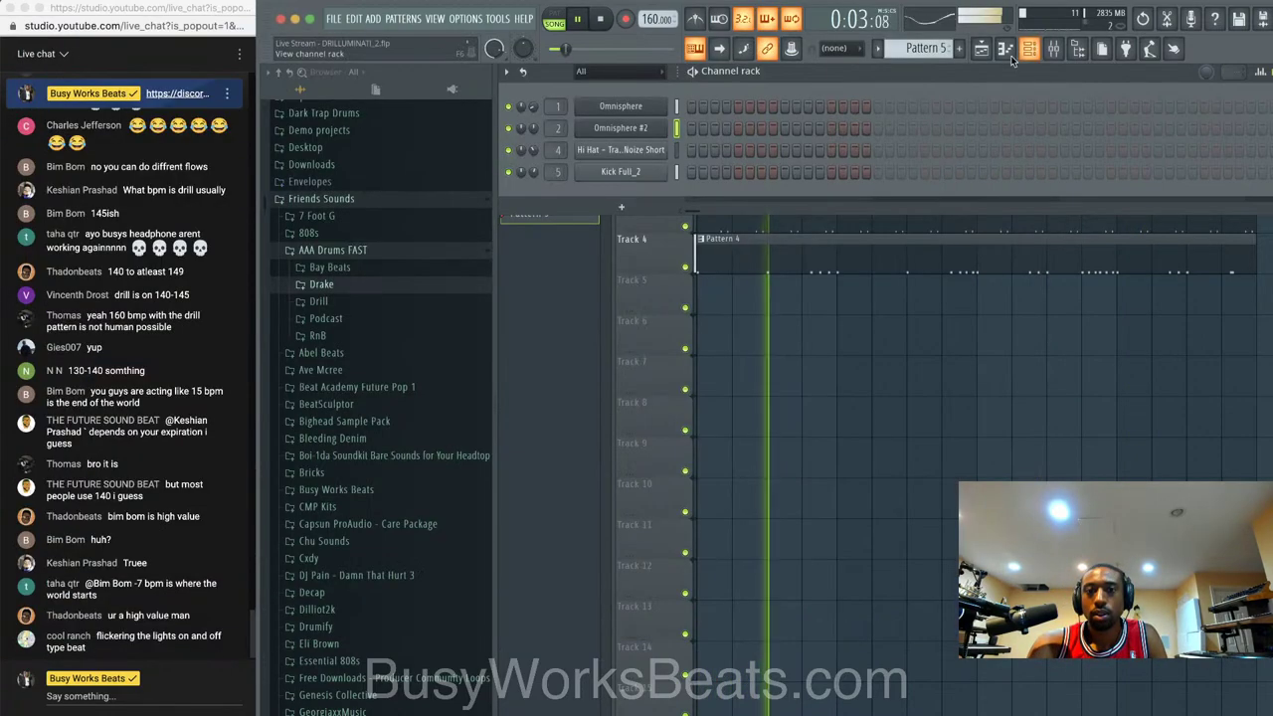
pyautogui.click(621, 206)
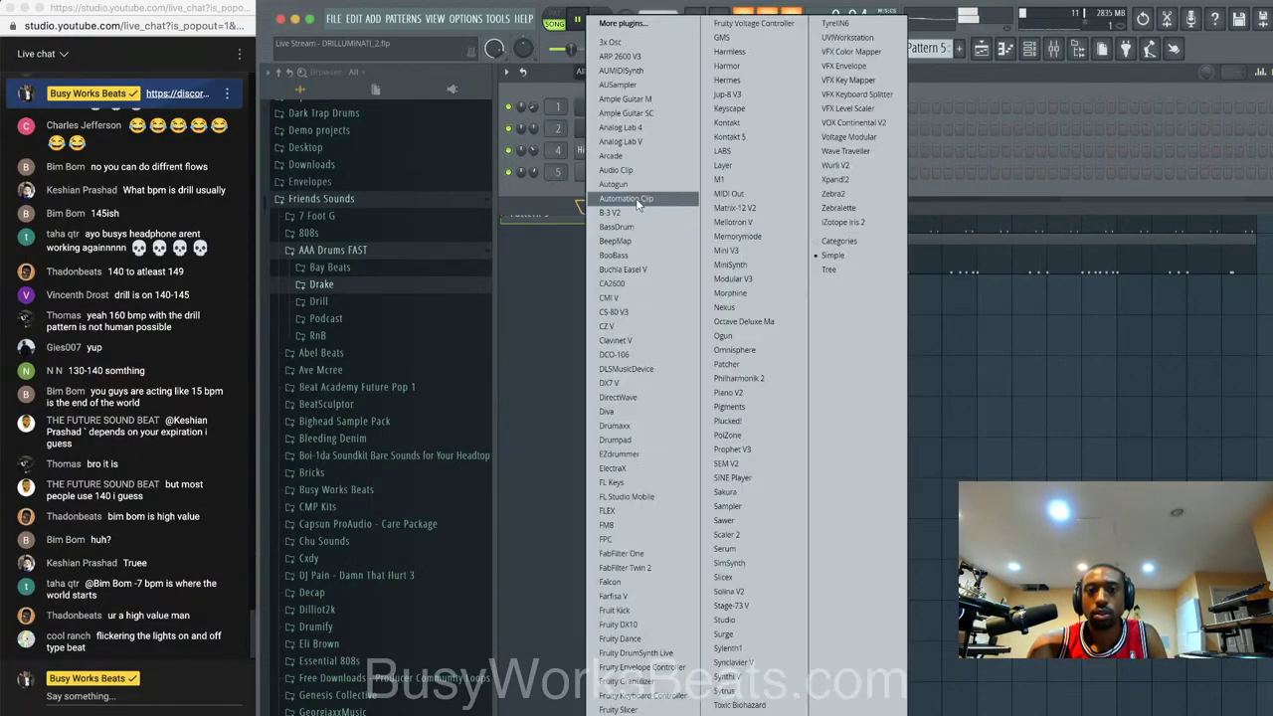
pyautogui.click(736, 350)
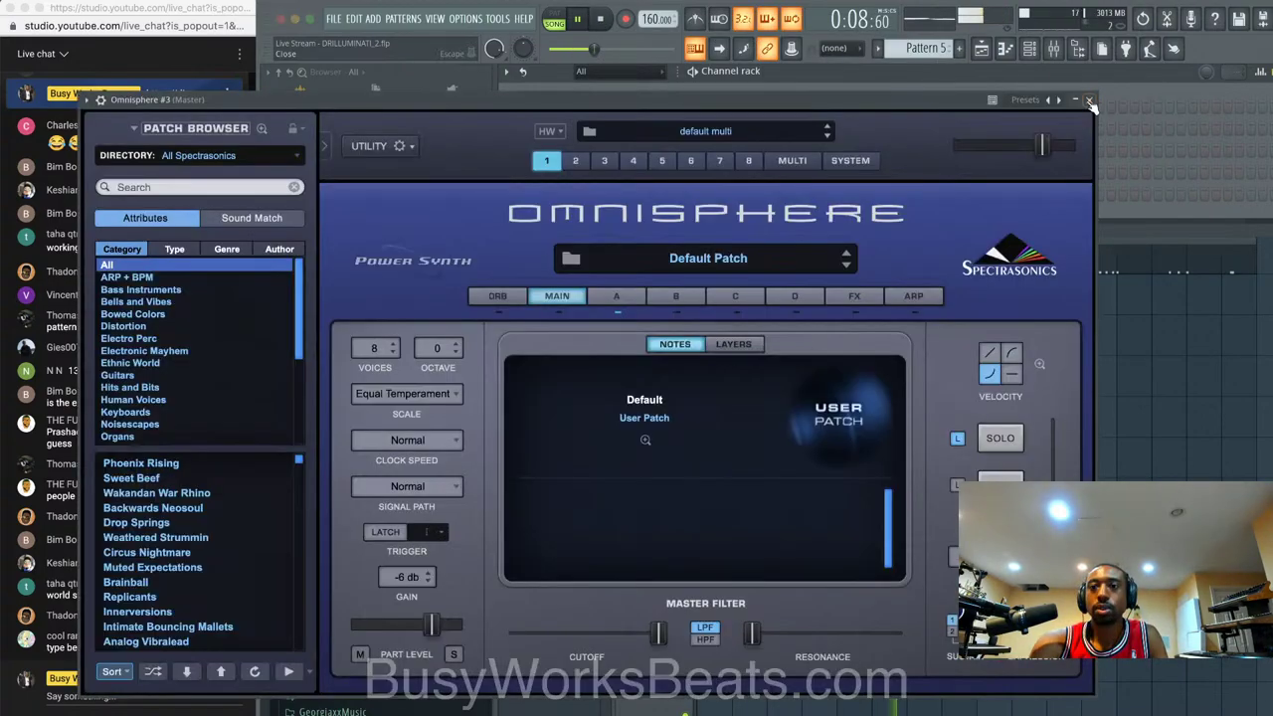
pyautogui.click(1090, 103)
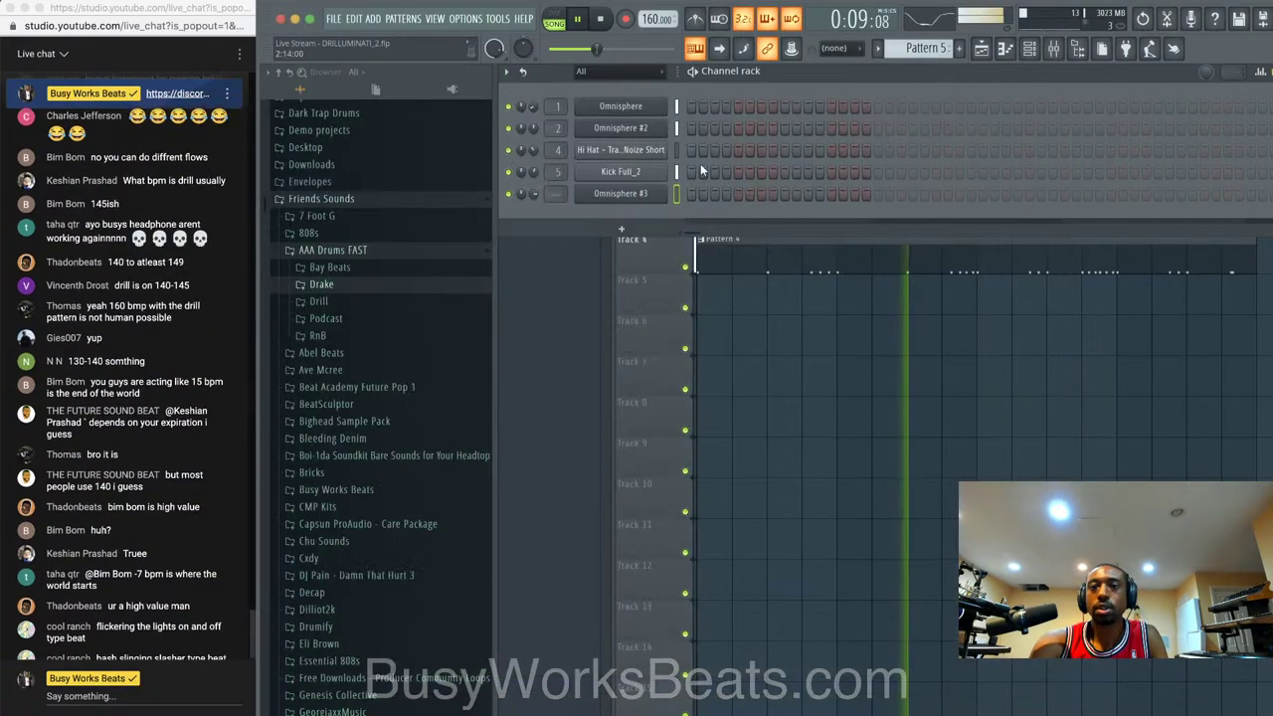
# - Raise the fine time shift of the Kick Full_2 channel slightly, stop playback and return to the playlist
pyautogui.click(621, 171)
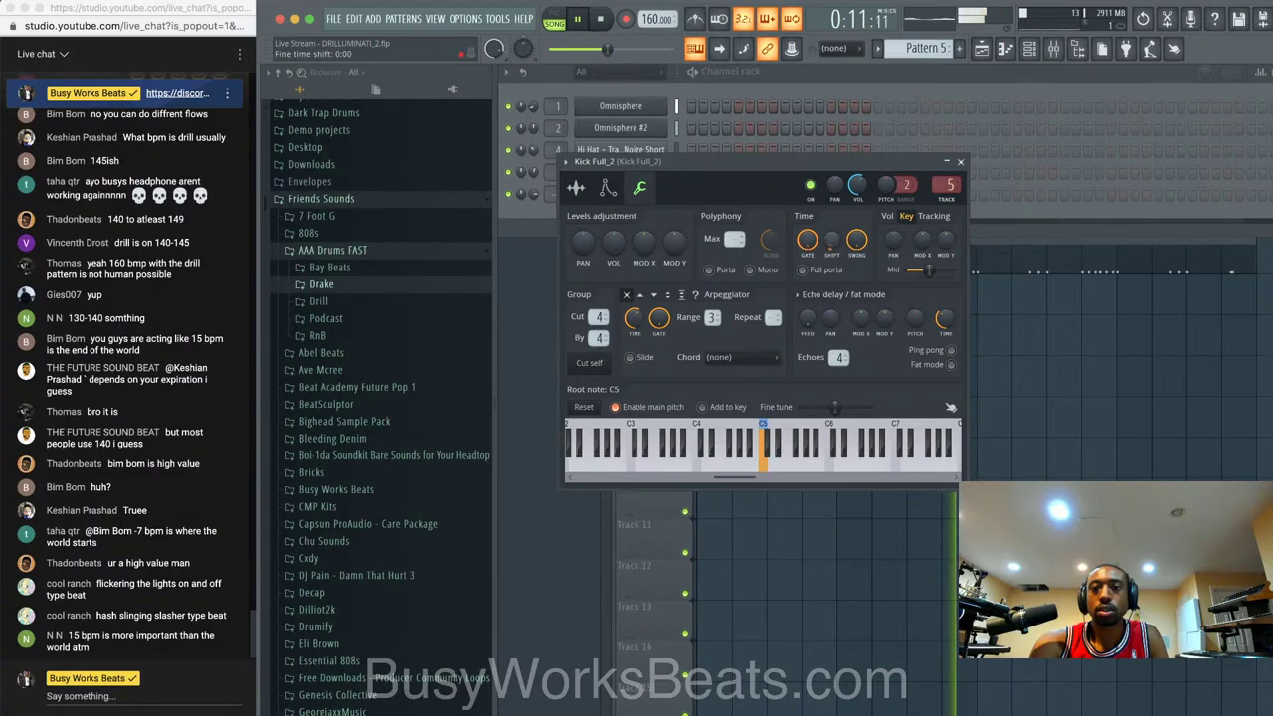
pyautogui.moveTo(832, 254); pyautogui.dragTo(832, 250)
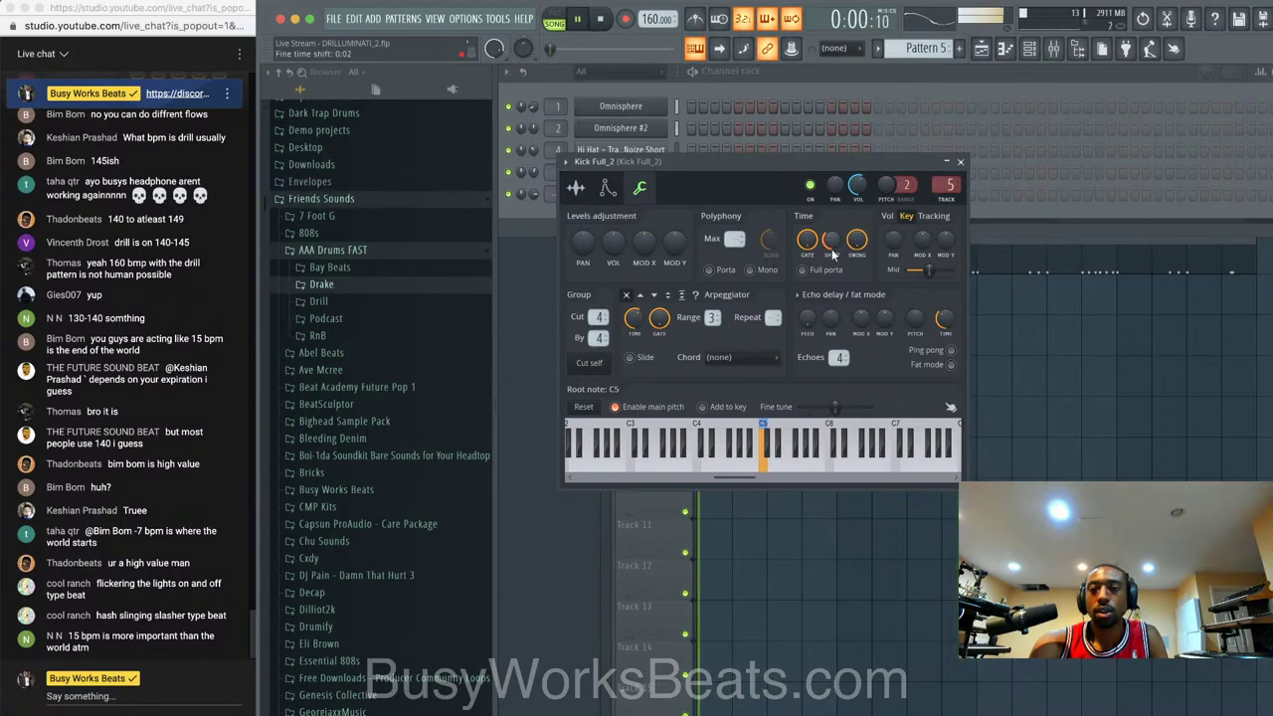
pyautogui.click(961, 163)
pyautogui.press('space')
pyautogui.press('F6')
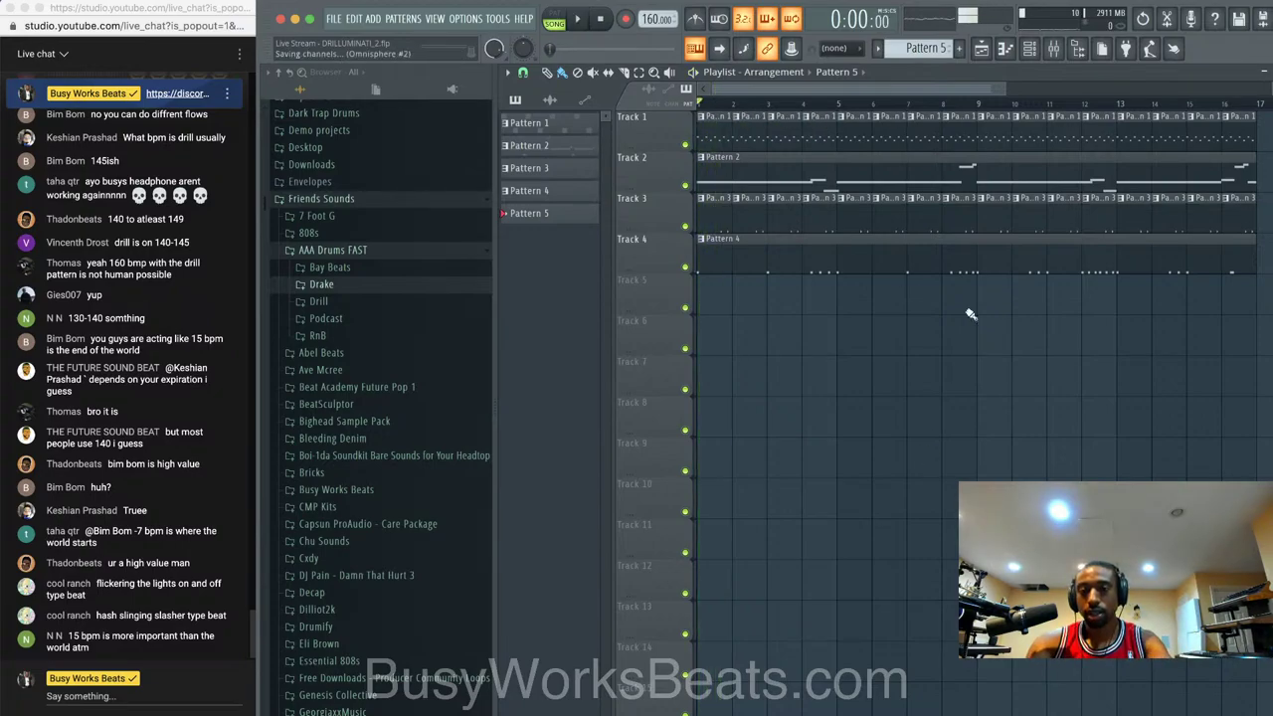
# - Route Omnisphere #3 to mixer track 6 and open its plugin window while the song plays
pyautogui.click(1031, 50)
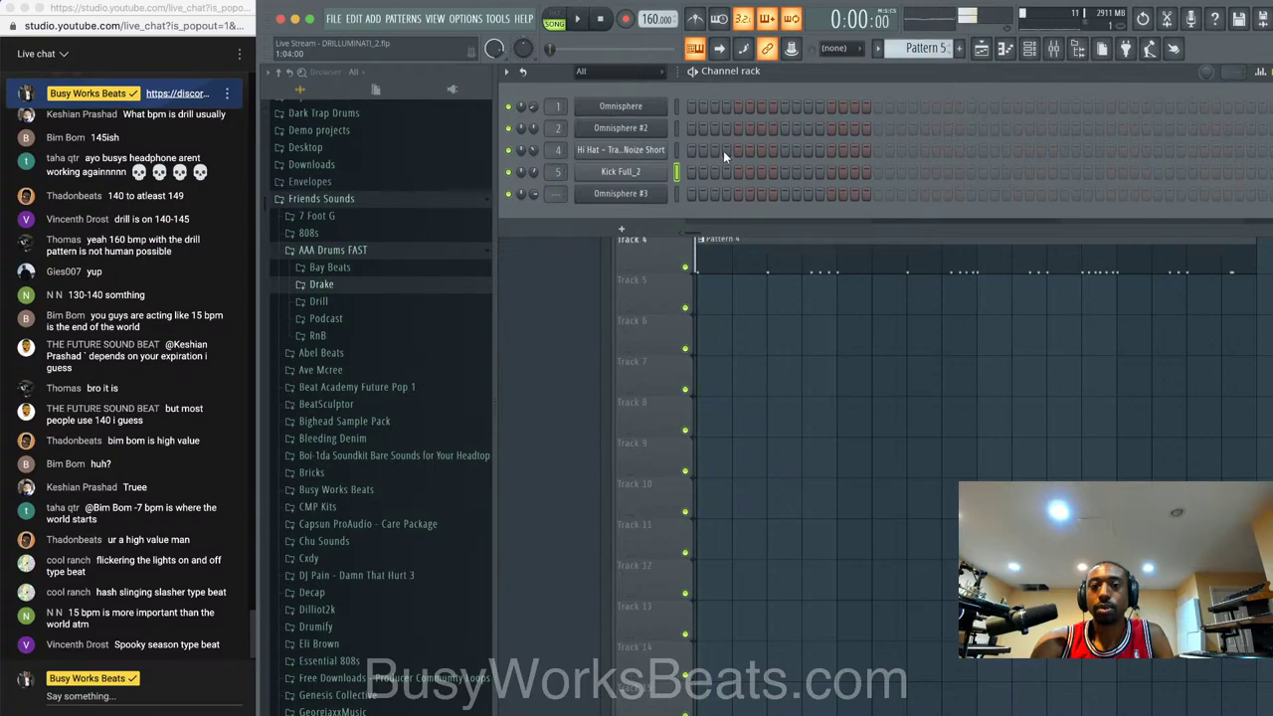
pyautogui.press('space')
pyautogui.press('F9')
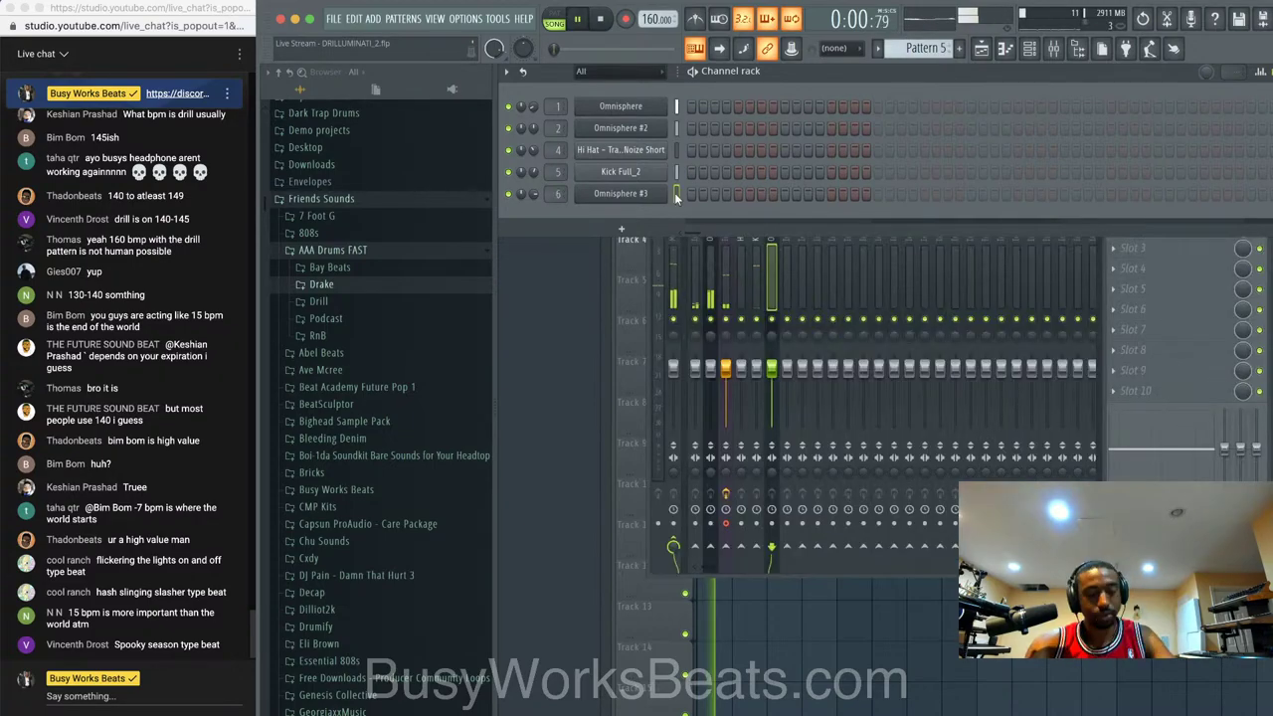
pyautogui.click(647, 197)
pyautogui.moveTo(575, 101); pyautogui.dragTo(717, 100)
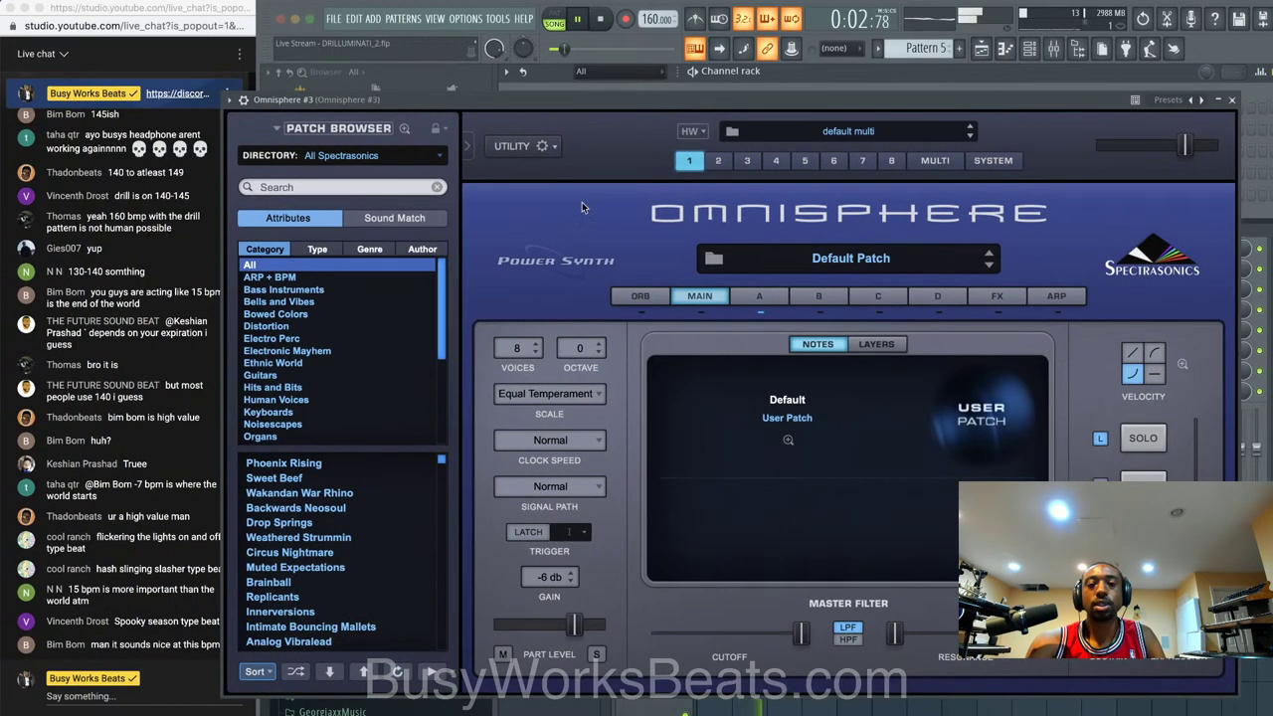
# - Browse Omnisphere #3's User directory, audition Lead - Melody Future, Love Languages and Lil Shotti Vert, and lower the plugin's output level
pyautogui.click(331, 159)
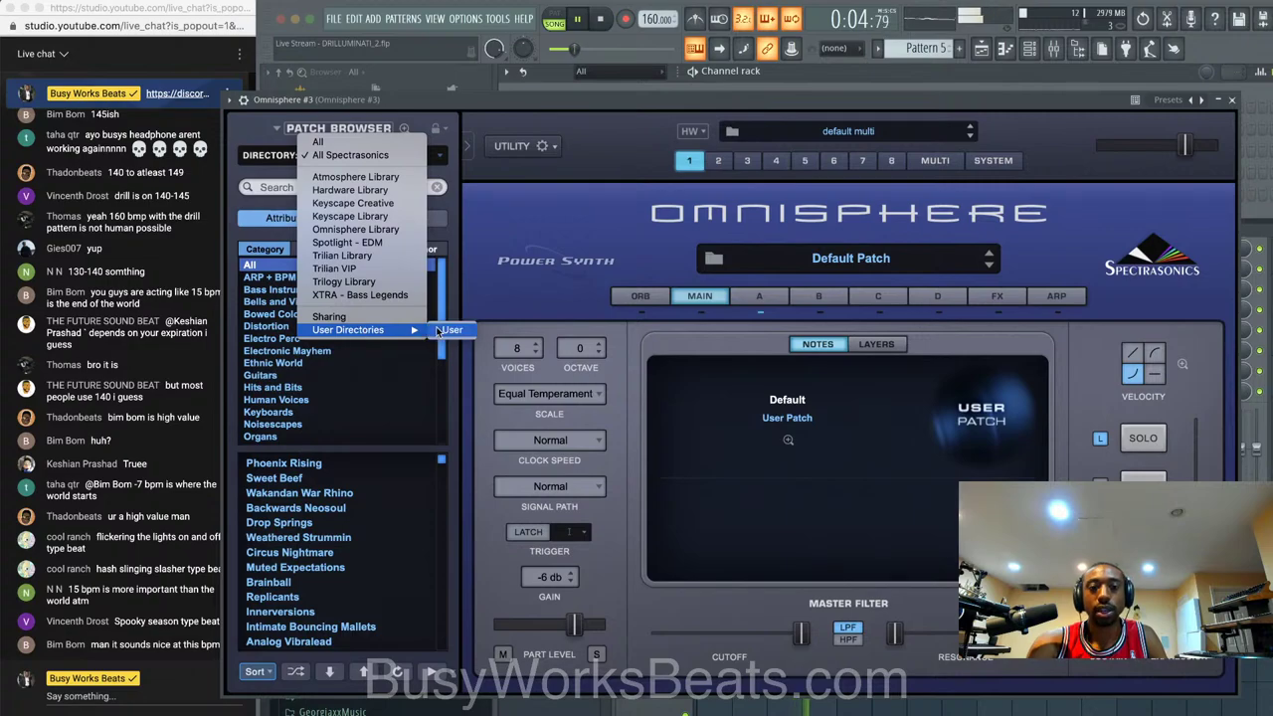
pyautogui.click(439, 331)
pyautogui.scroll(-5, 339, 547)
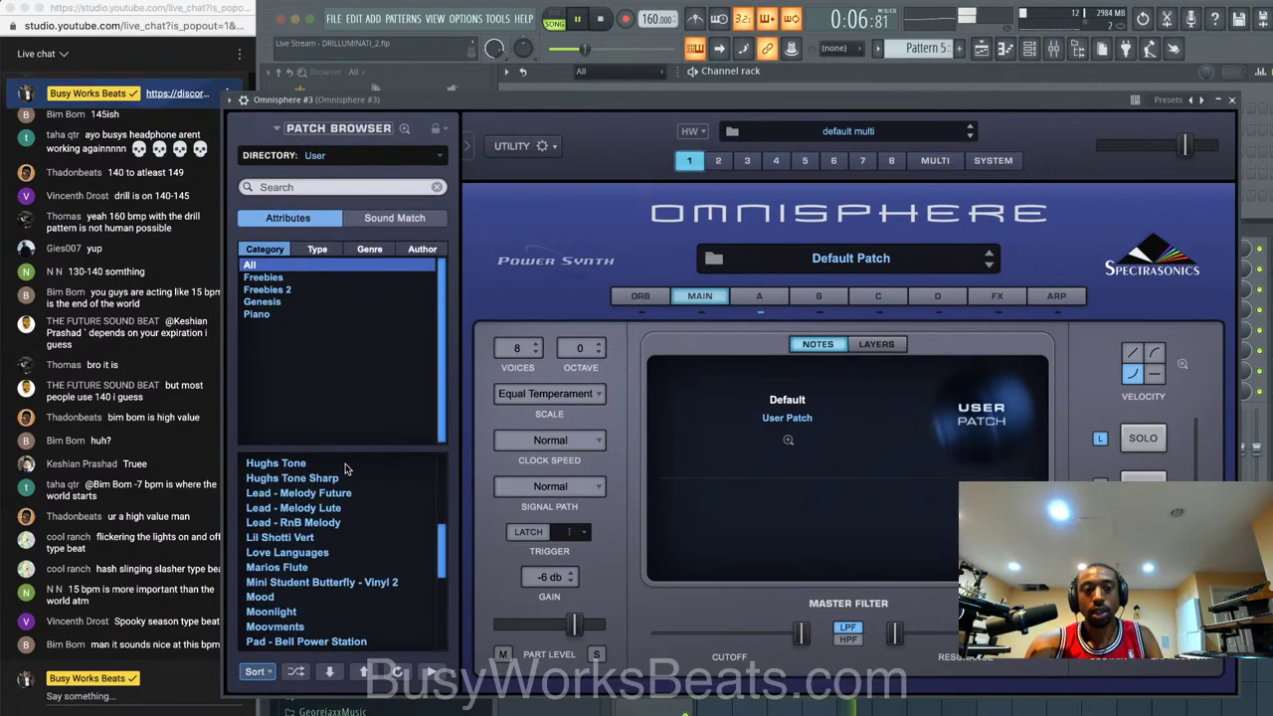
pyautogui.click(346, 492)
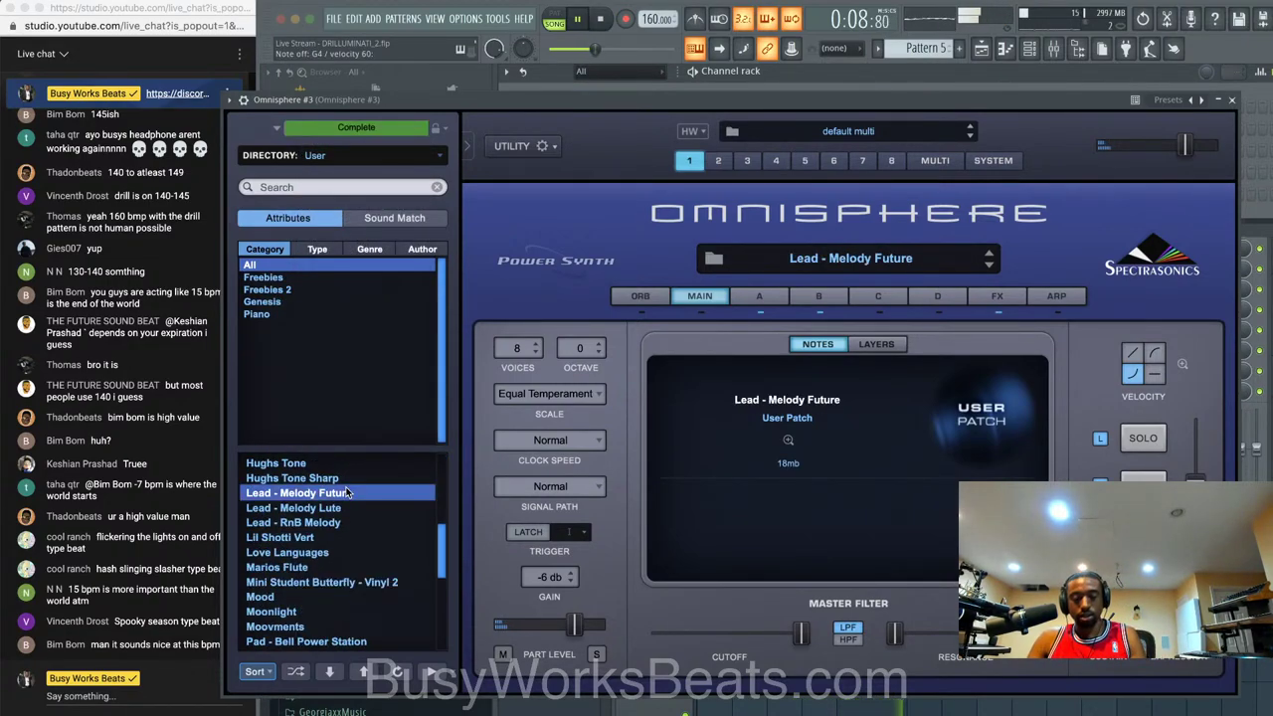
pyautogui.click(321, 552)
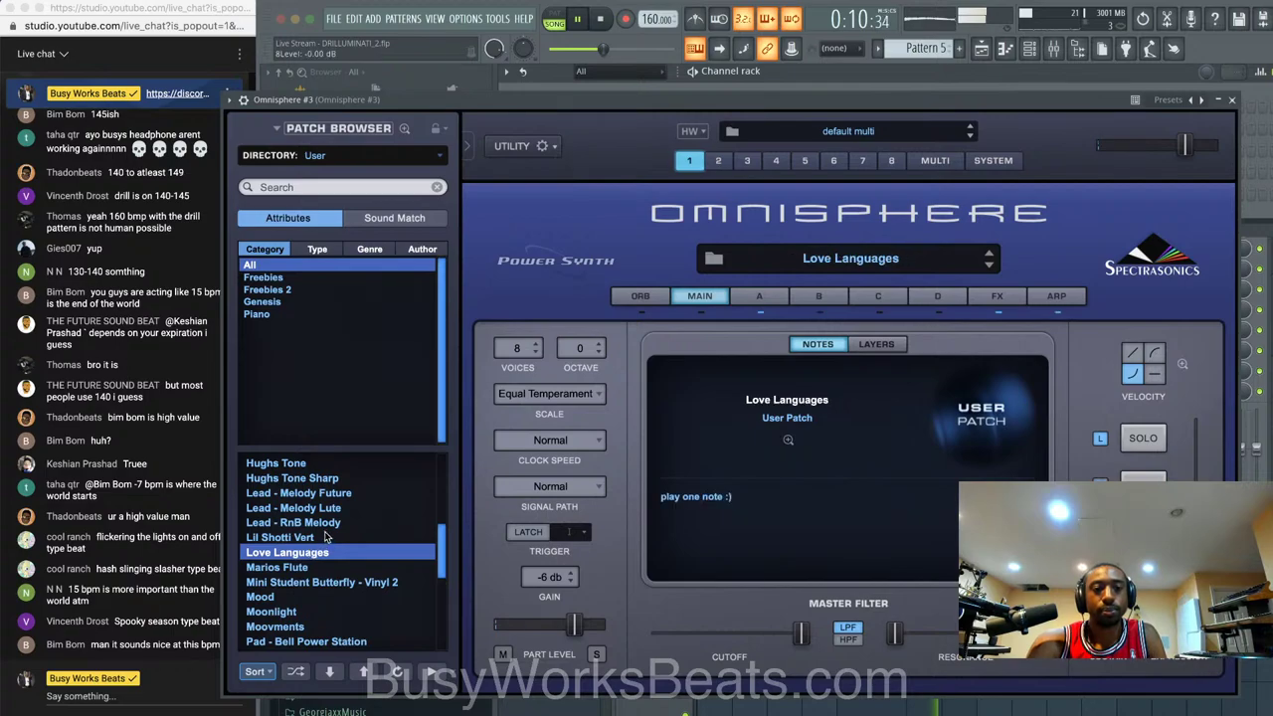
pyautogui.click(323, 538)
pyautogui.moveTo(1185, 148); pyautogui.dragTo(1156, 148)
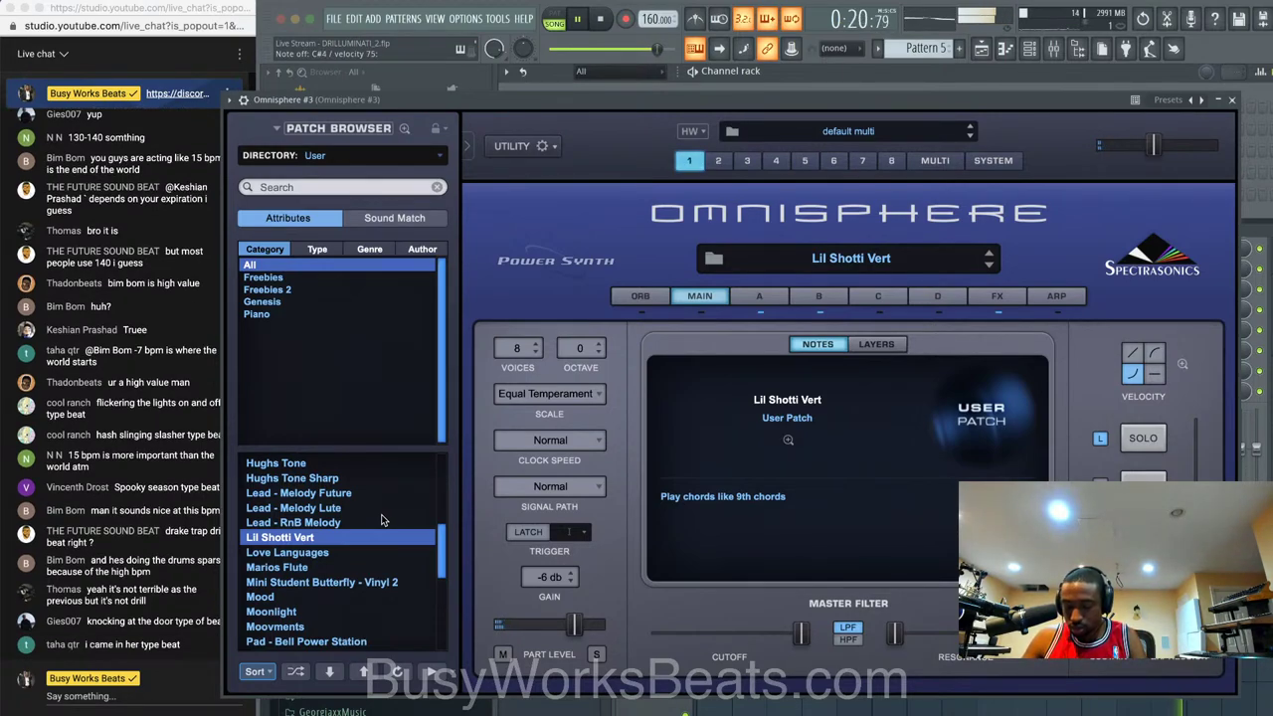
# - Set Omnisphere #3's output level to -10.8 dB, try Love Languages and Marios Flute, and load Mini Student Butterfly - Vinyl 2
pyautogui.press('space')
pyautogui.click(330, 553)
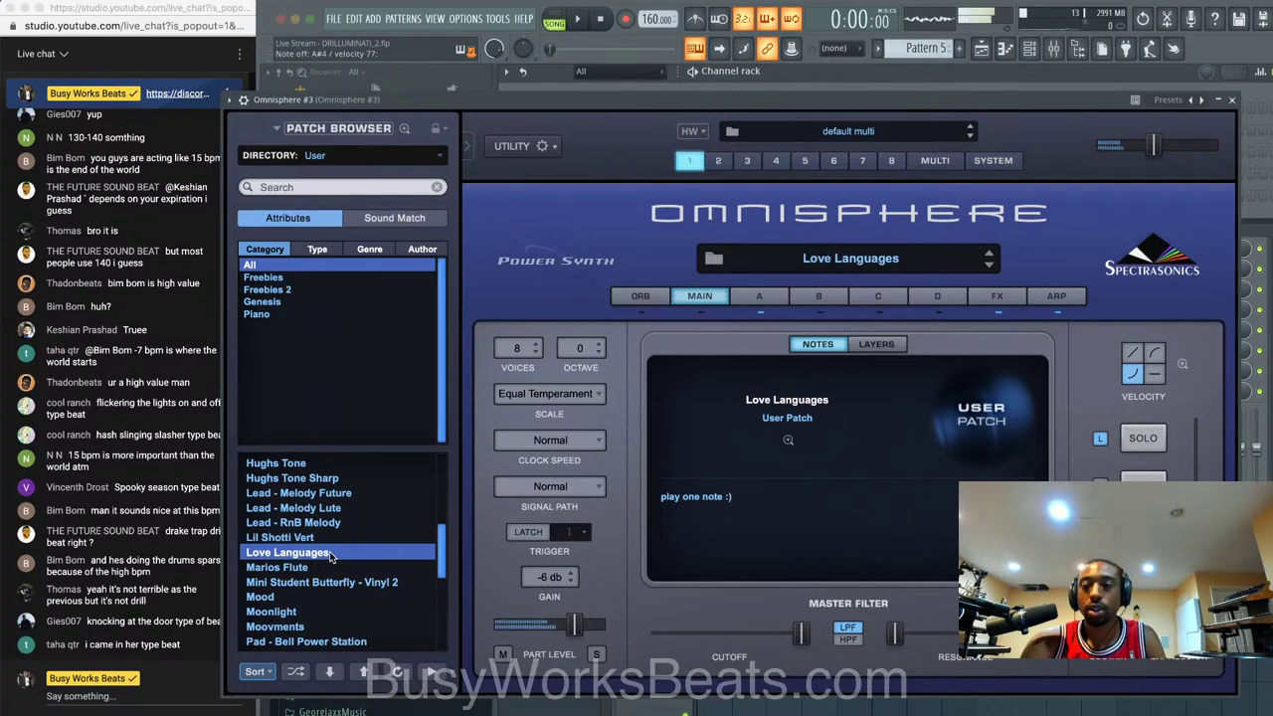
pyautogui.moveTo(1151, 145)
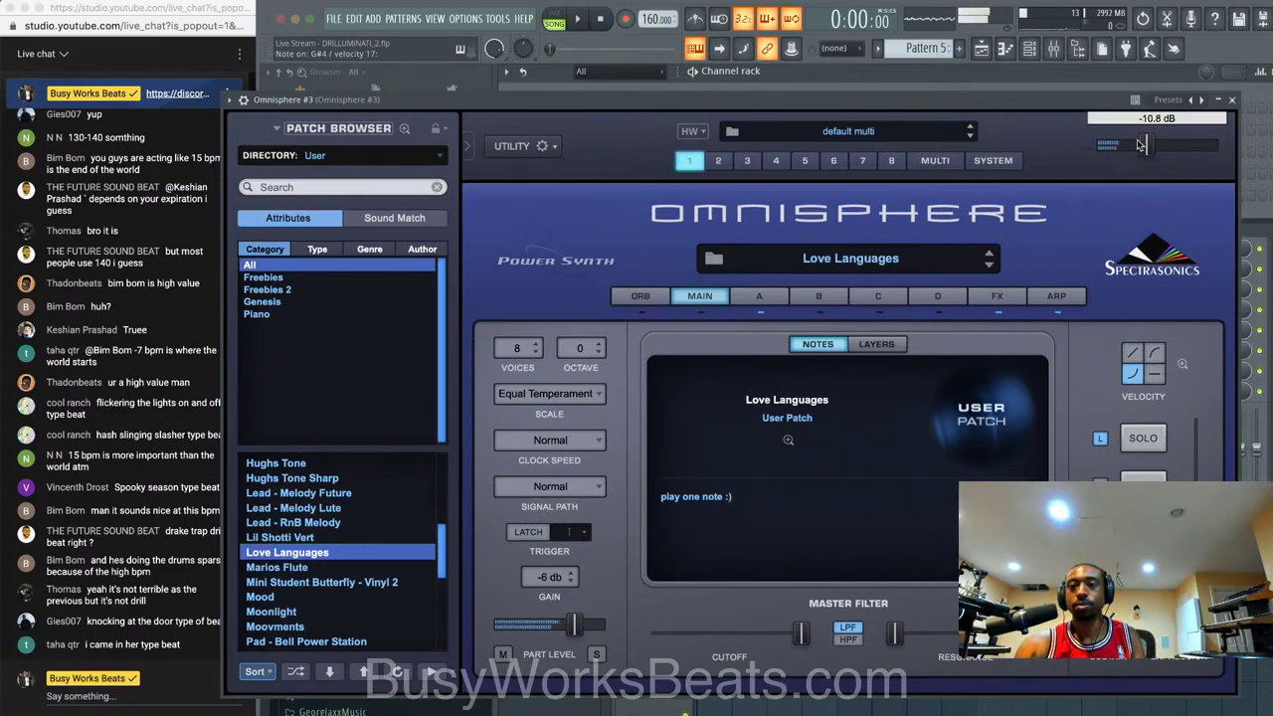
pyautogui.click(339, 566)
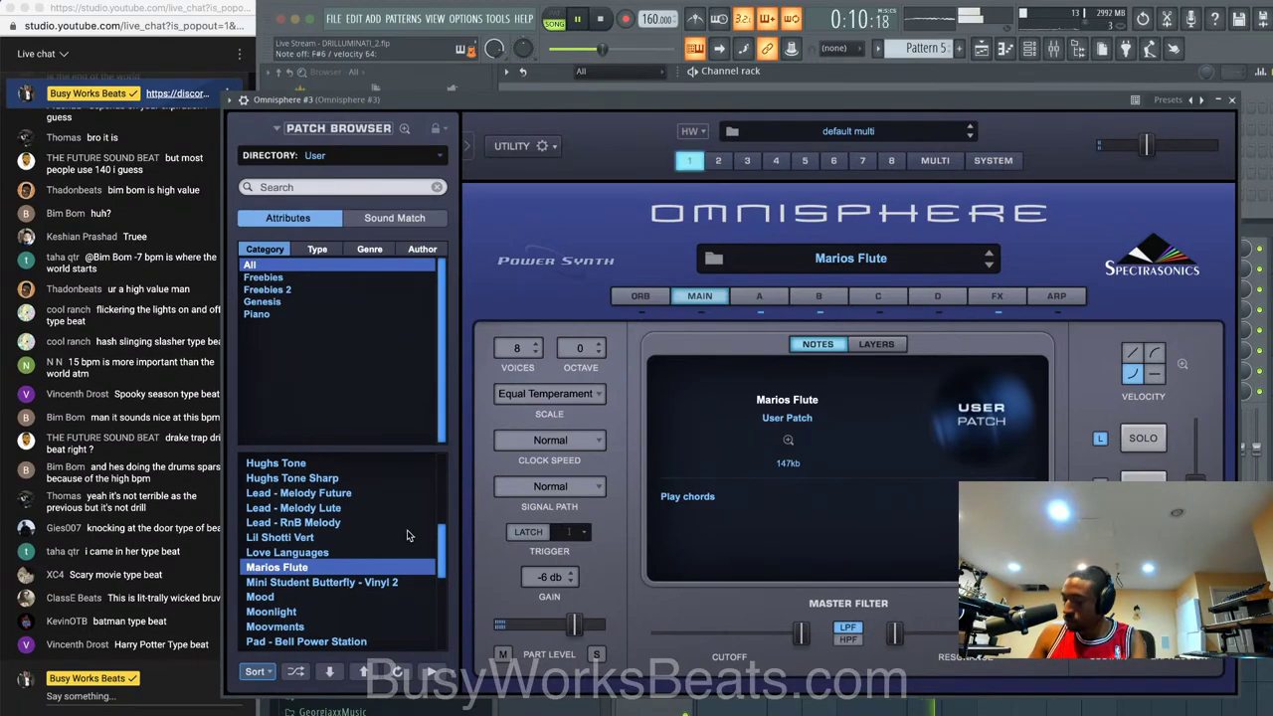
pyautogui.click(359, 582)
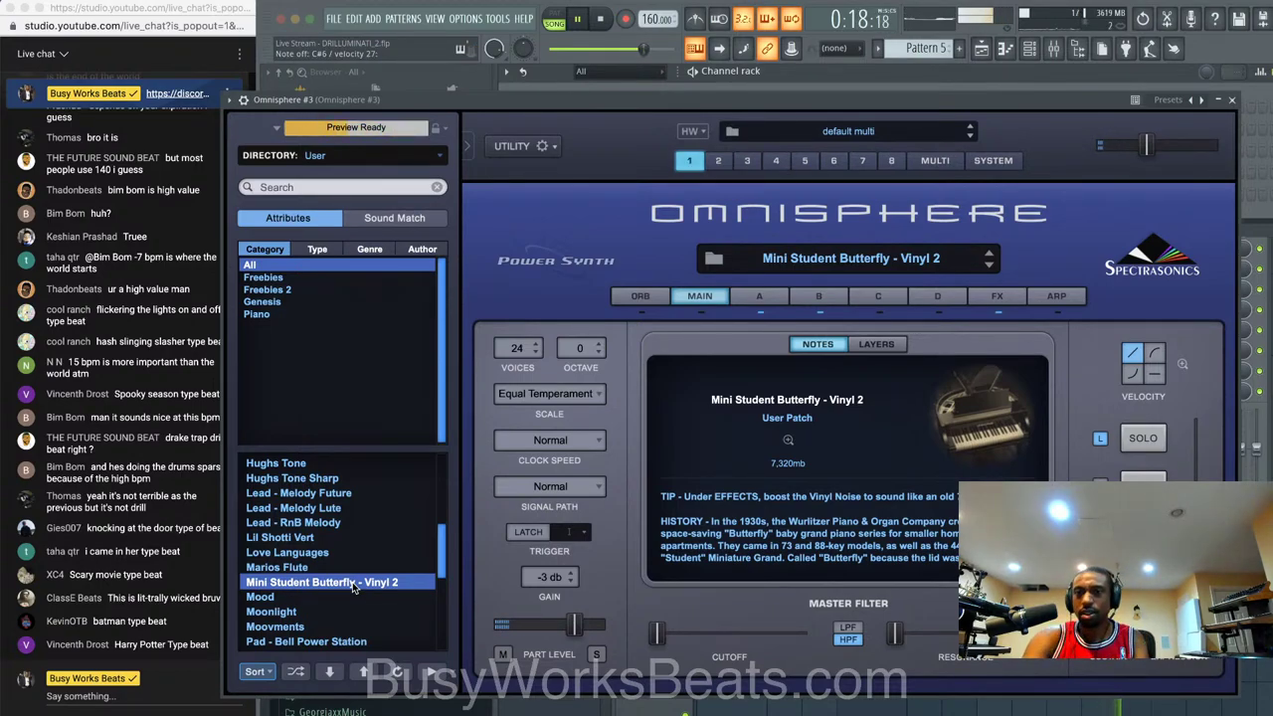
# - Close the Omnisphere #3 window and arm recording for notes and automation
pyautogui.click(1234, 102)
pyautogui.click(626, 20)
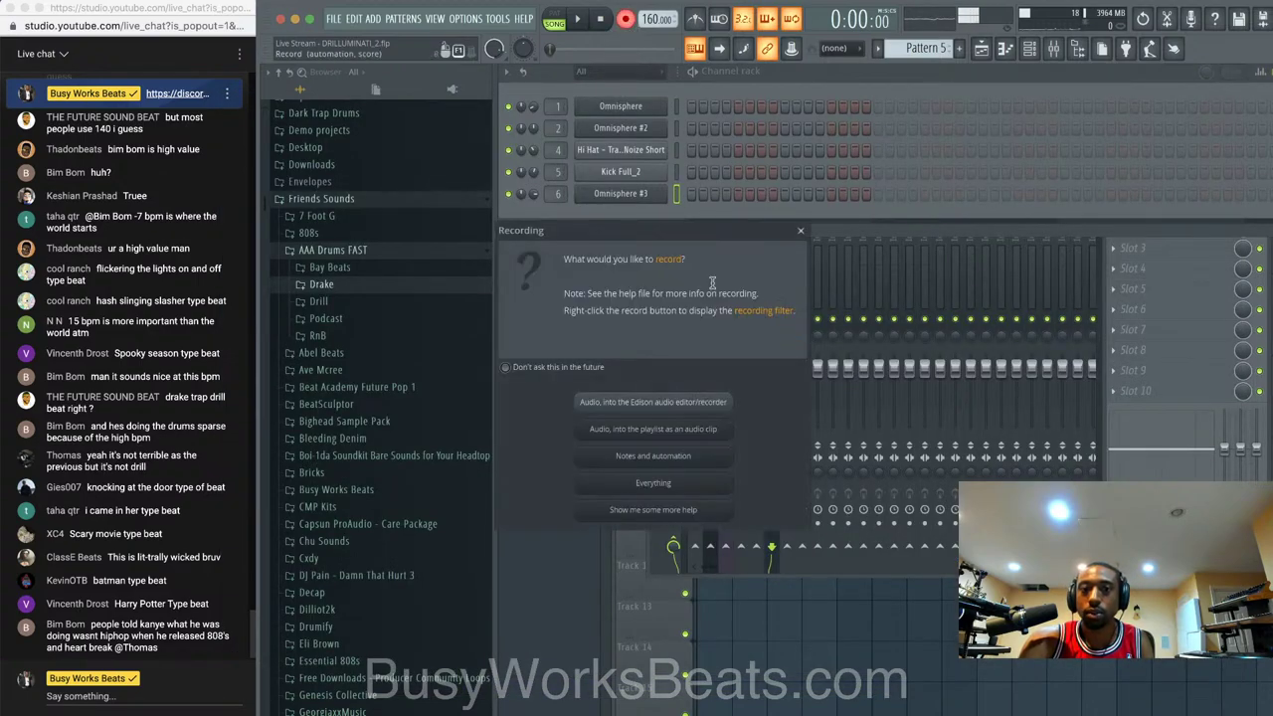
pyautogui.click(681, 454)
pyautogui.click(800, 613)
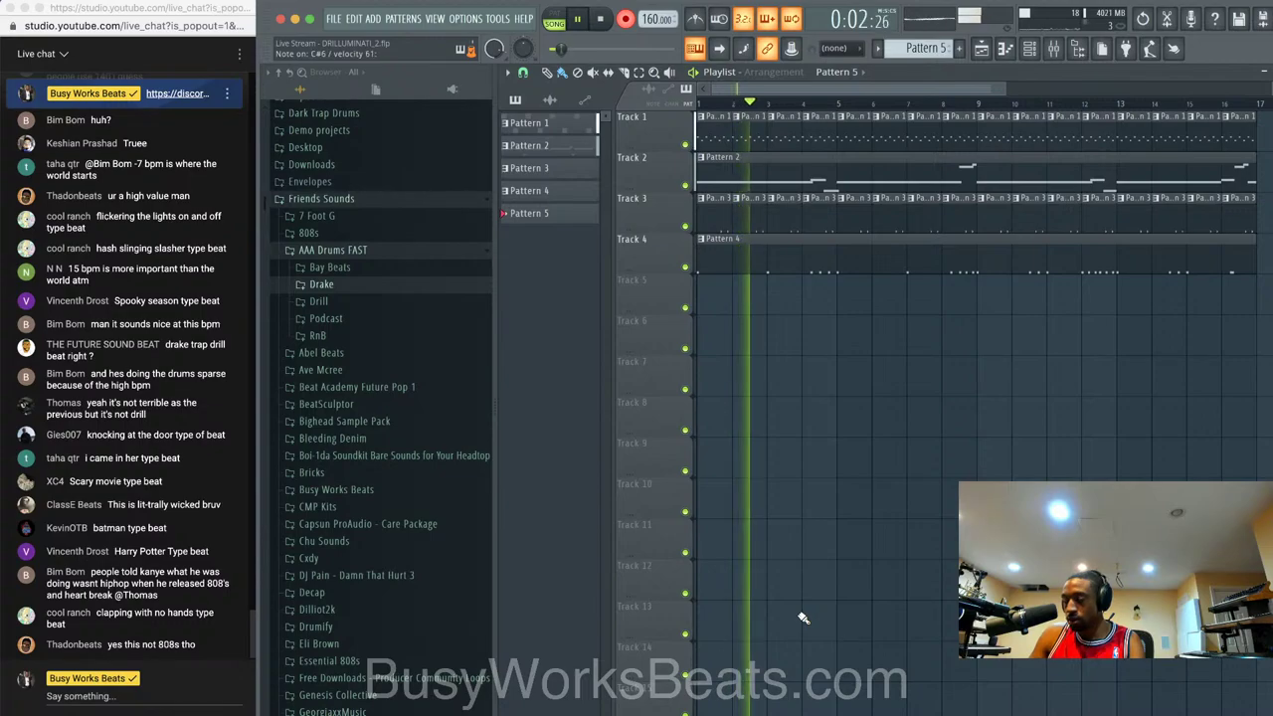
pyautogui.press('space')
pyautogui.hotkey('ctrl', 'z')
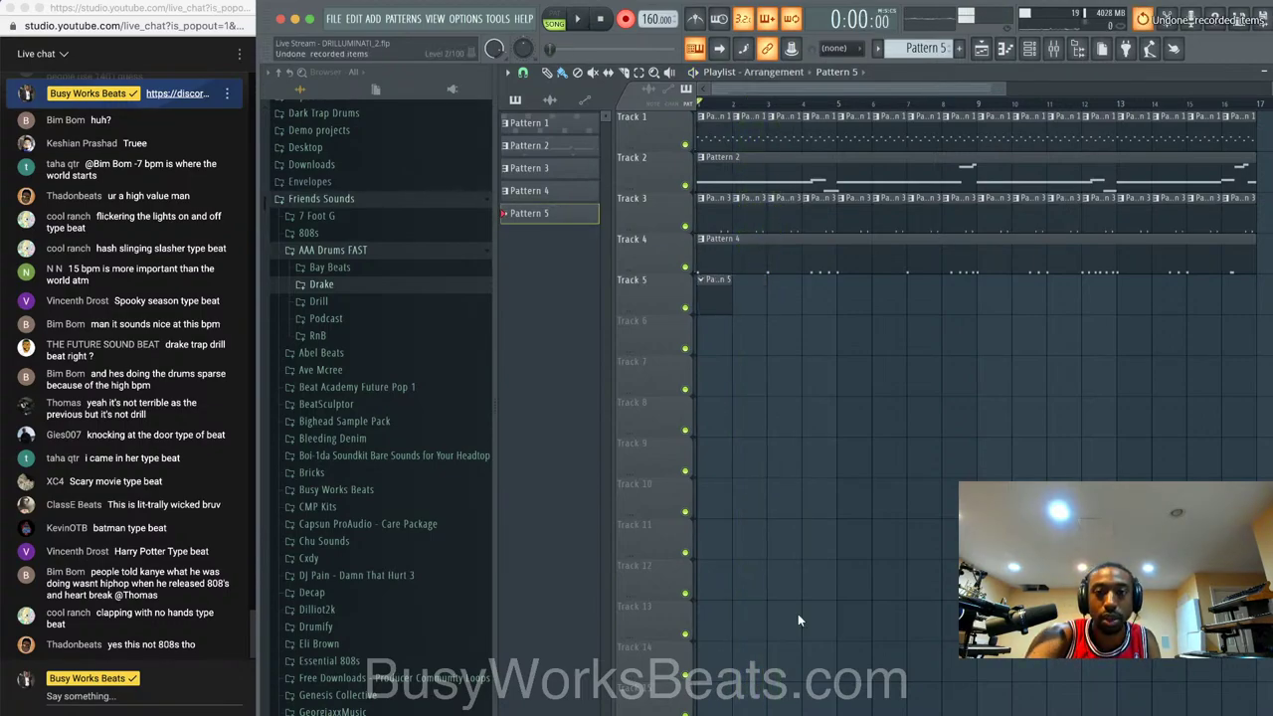
# - Record an eight-bar Omnisphere #3 melody into Pattern 5 with the metronome on, and play it back from Track 5
pyautogui.click(708, 30)
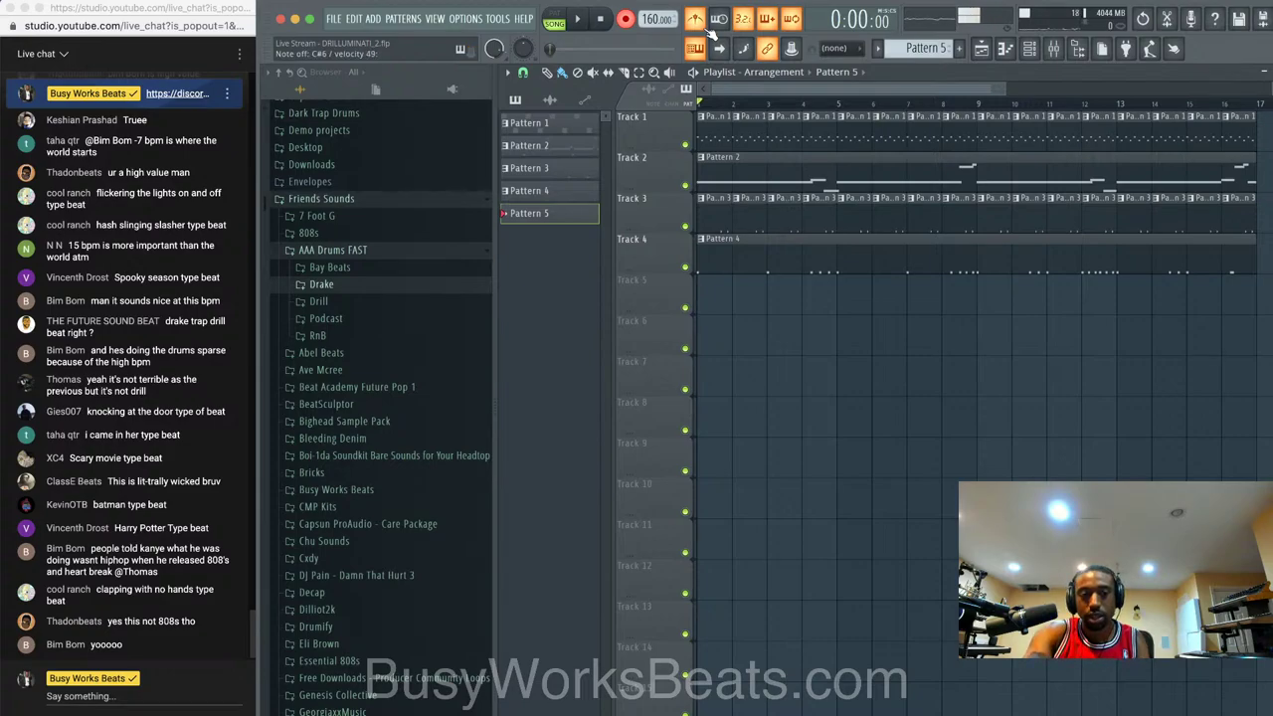
pyautogui.press('space')
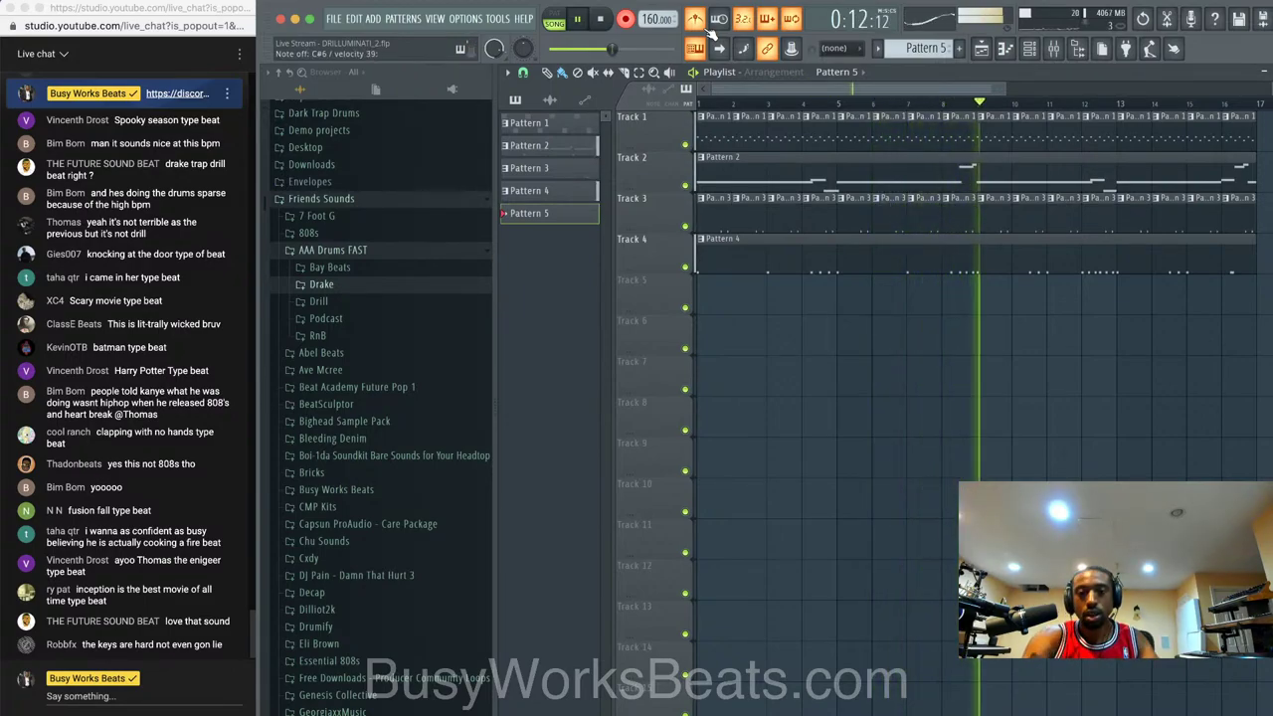
pyautogui.press('space')
pyautogui.press('space')
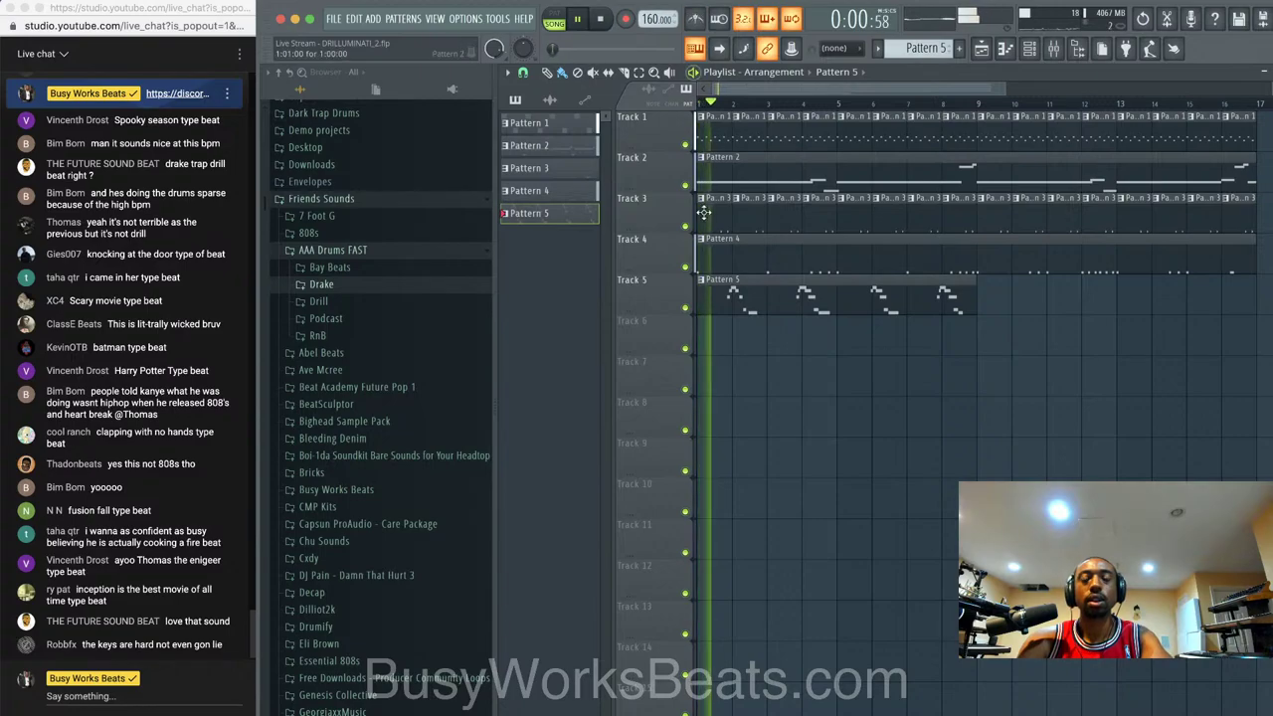
# - Quantize the Omnisphere #3 notes of Pattern 5 in the piano roll and set the snap to 1/4 beat
pyautogui.doubleClick(729, 288)
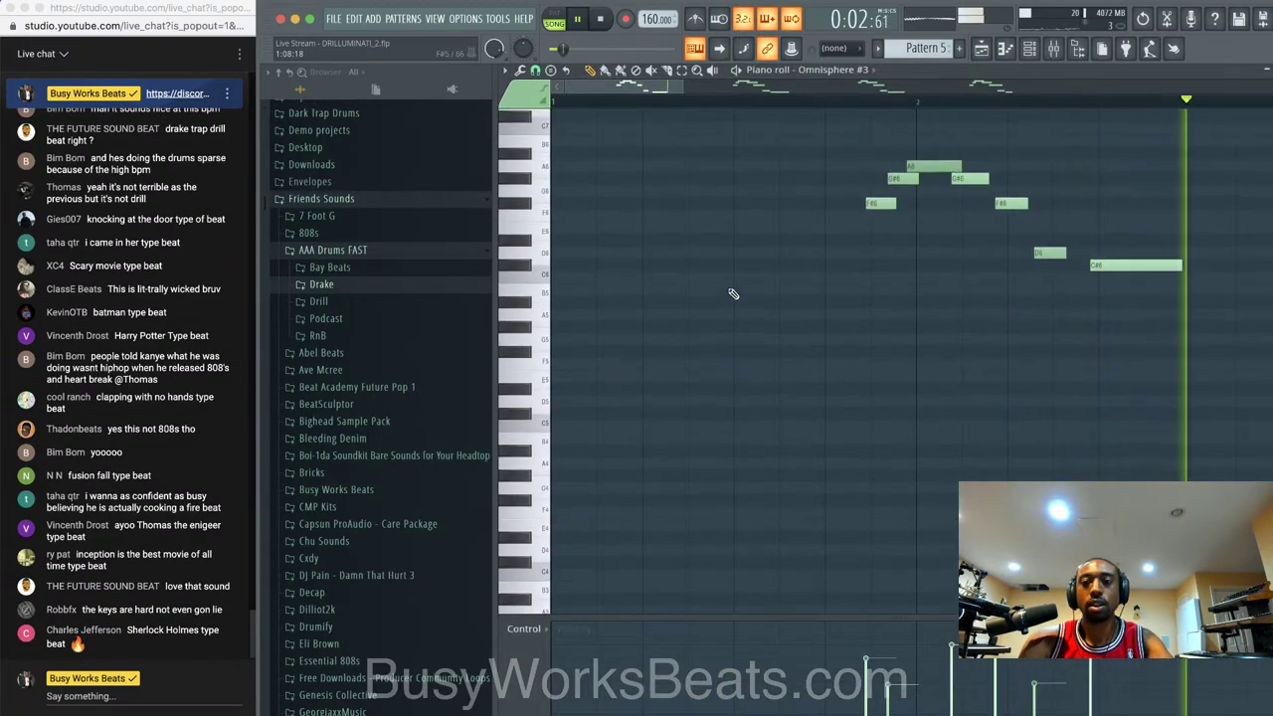
pyautogui.hotkey('alt', 'q')
pyautogui.press('Escape')
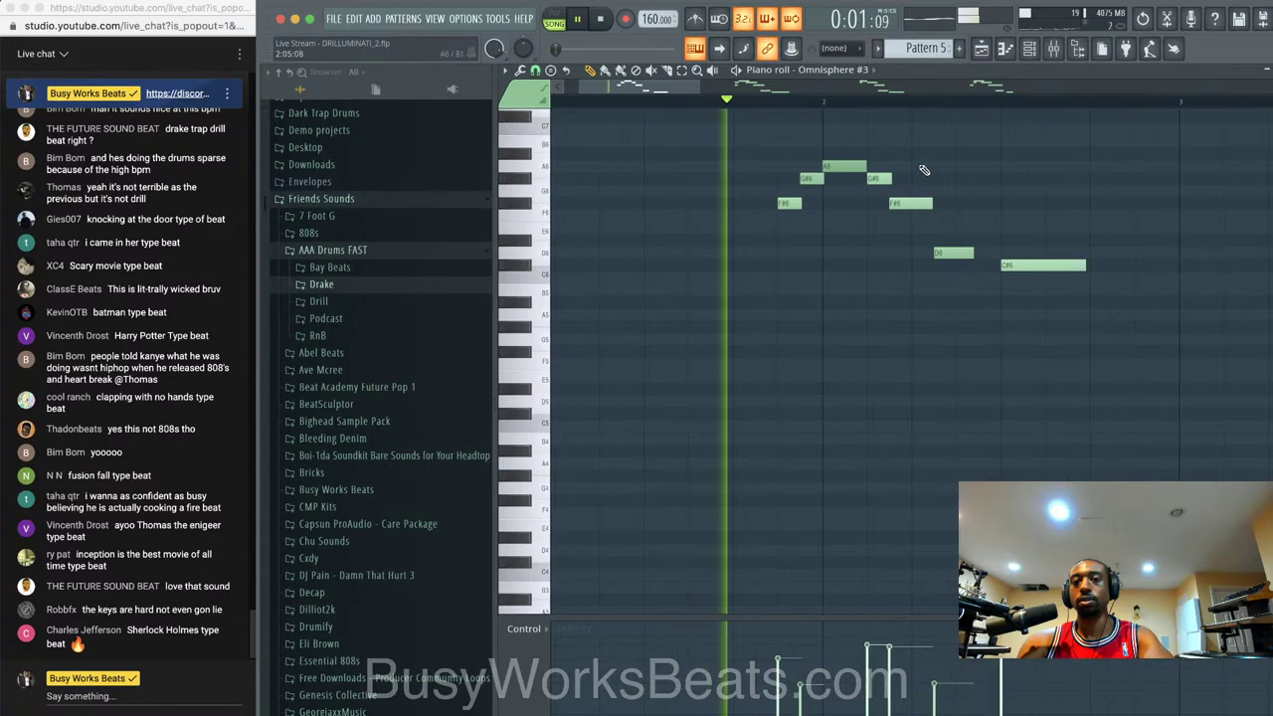
pyautogui.scroll(2, 920, 167)
pyautogui.press('space')
pyautogui.click(535, 70)
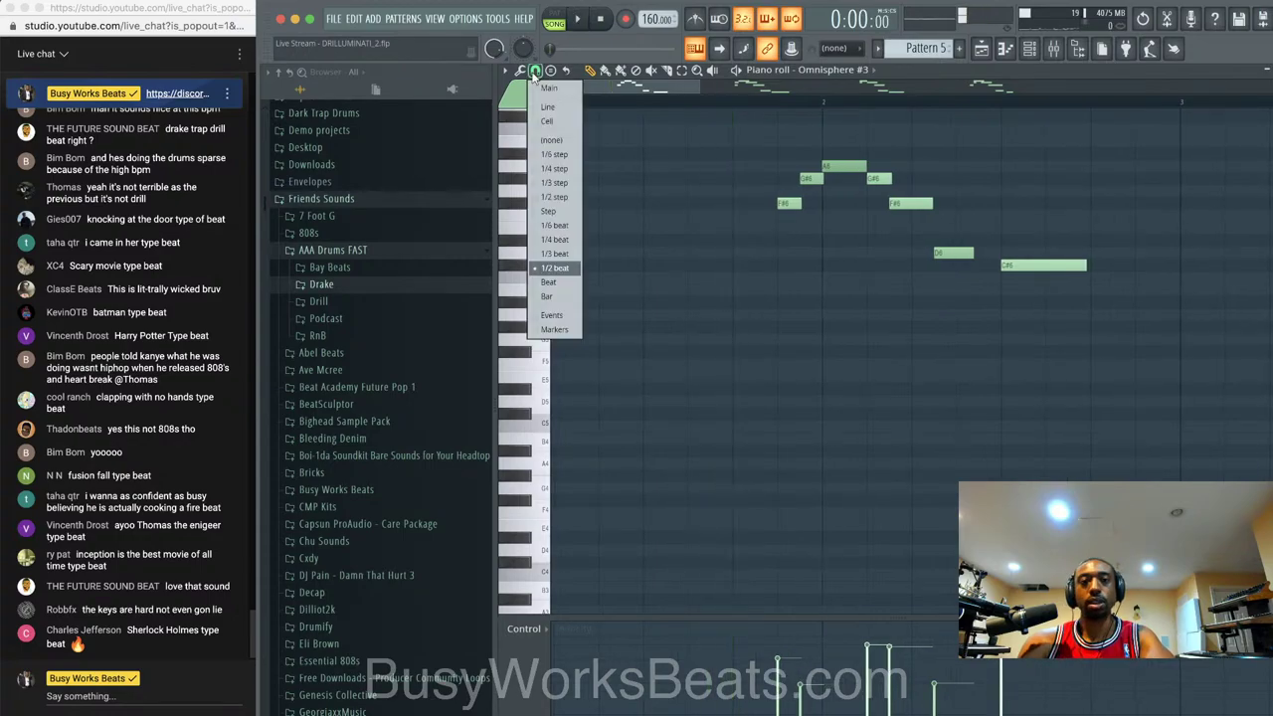
pyautogui.click(563, 242)
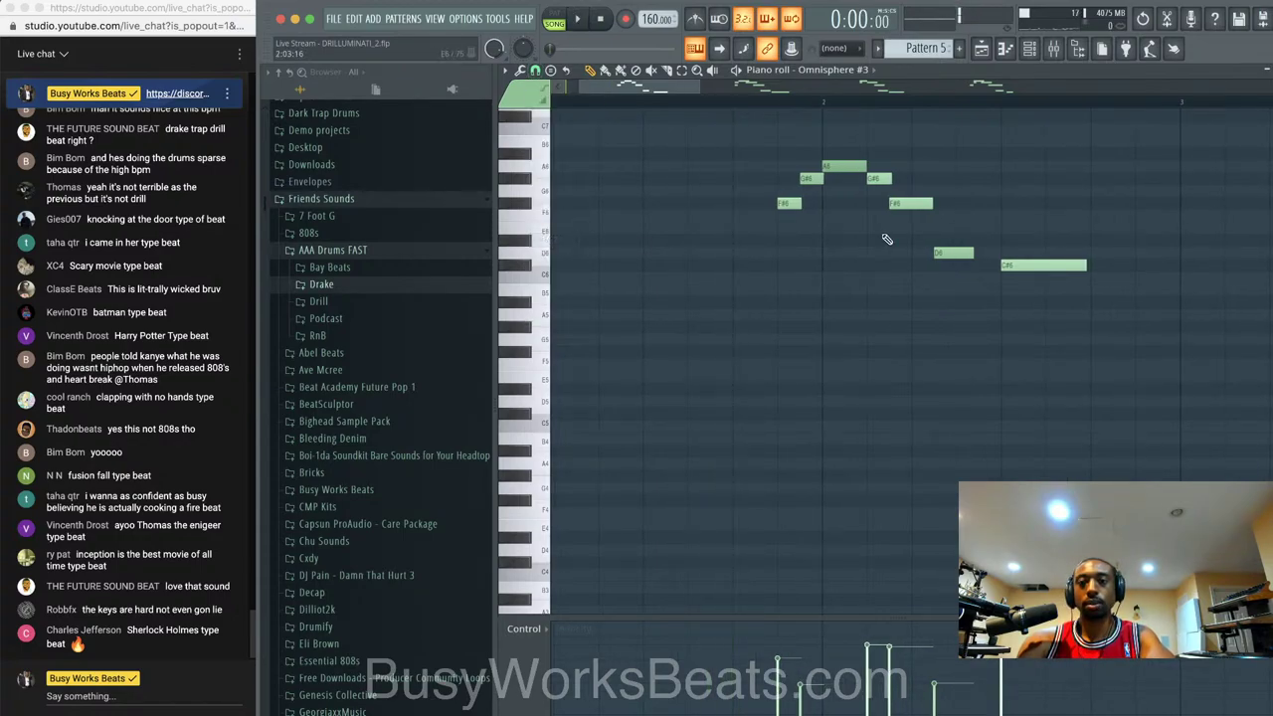
# - Lengthen the second G#6 note and move the F#6 note after it a quarter beat later
pyautogui.press('space')
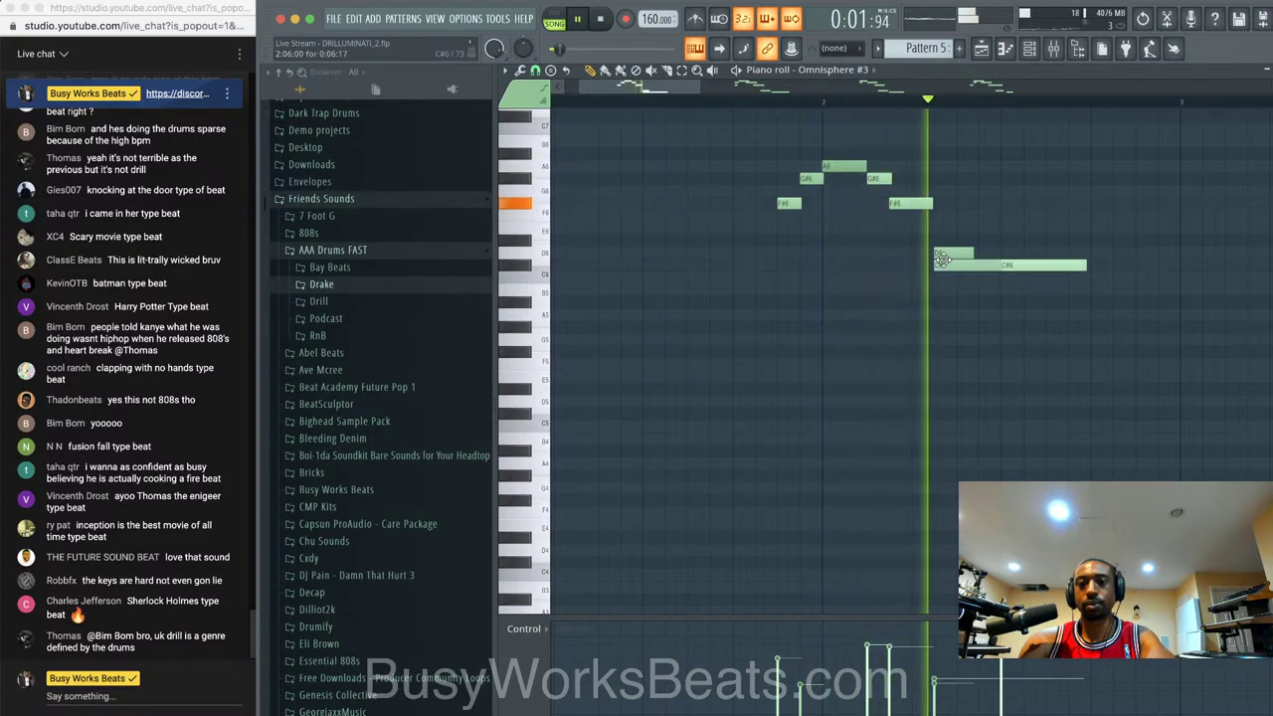
pyautogui.press('space')
pyautogui.moveTo(907, 206); pyautogui.dragTo(913, 180)
pyautogui.press('space')
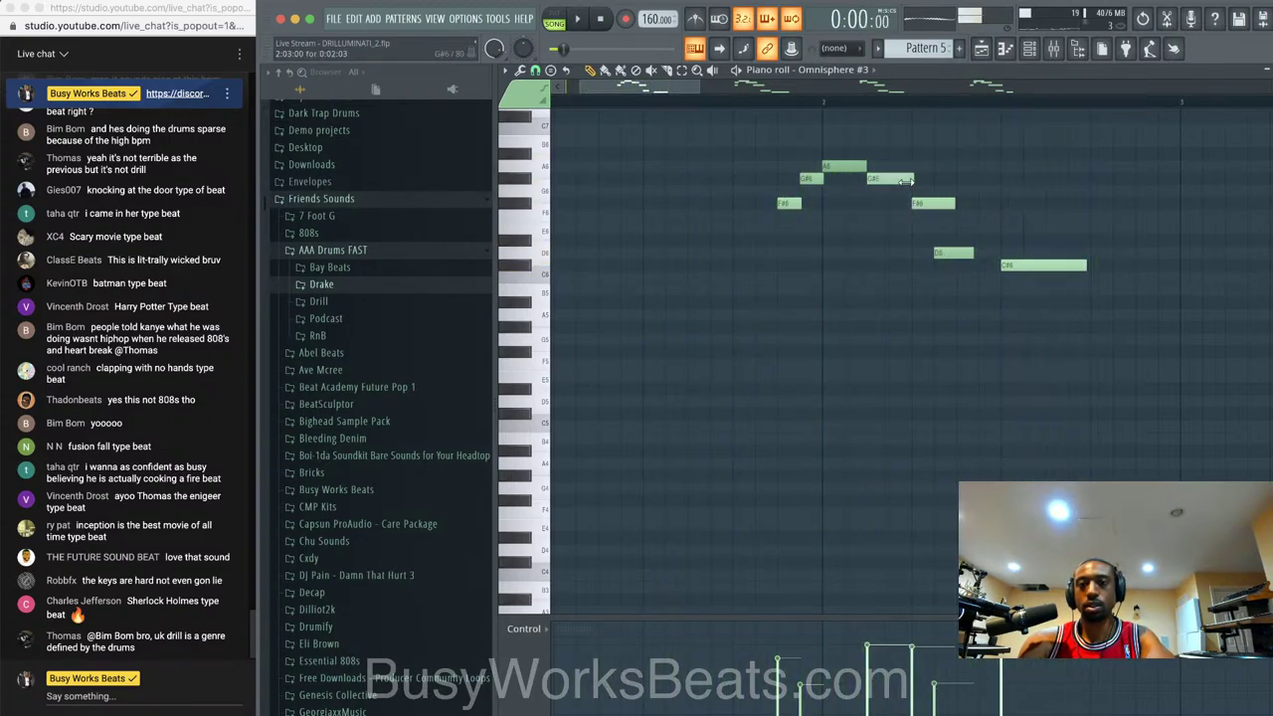
# - Try an extra D#6 note before the final C#6, remove it and move the D6 note a quarter beat later
pyautogui.click(987, 241)
pyautogui.rightClick(994, 241)
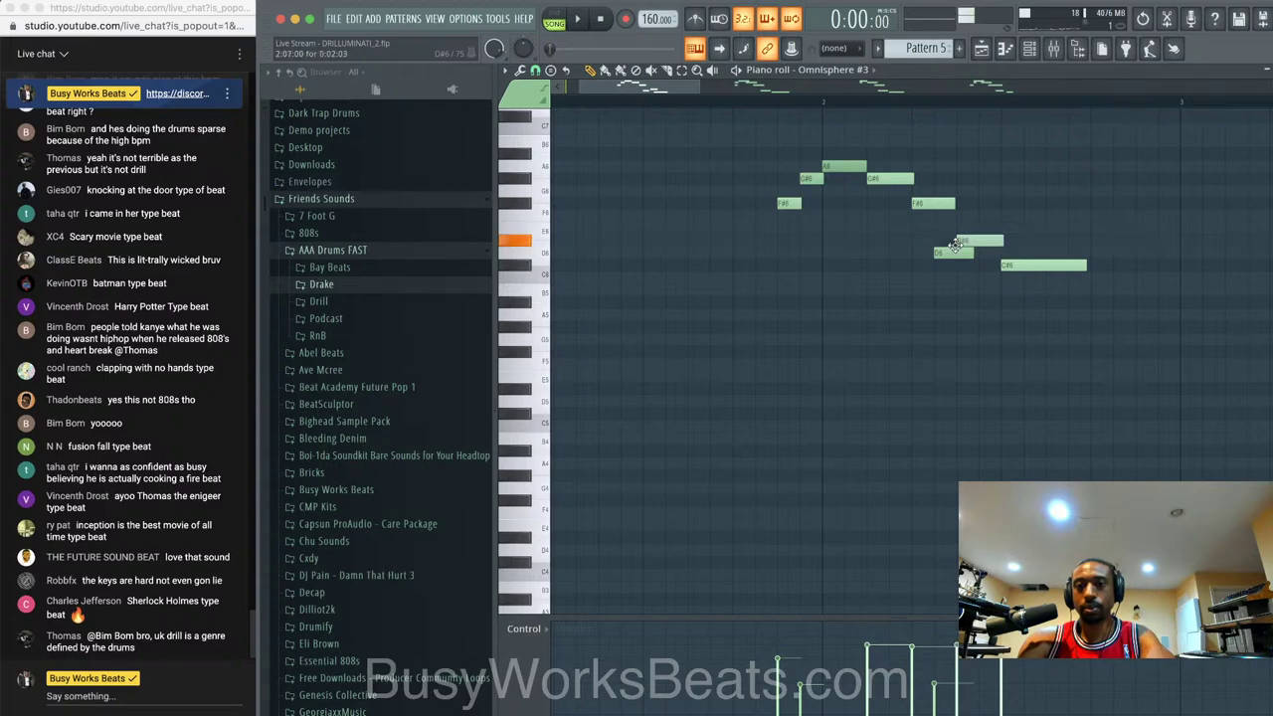
pyautogui.press('space')
pyautogui.moveTo(955, 253); pyautogui.dragTo(977, 252)
pyautogui.press('space')
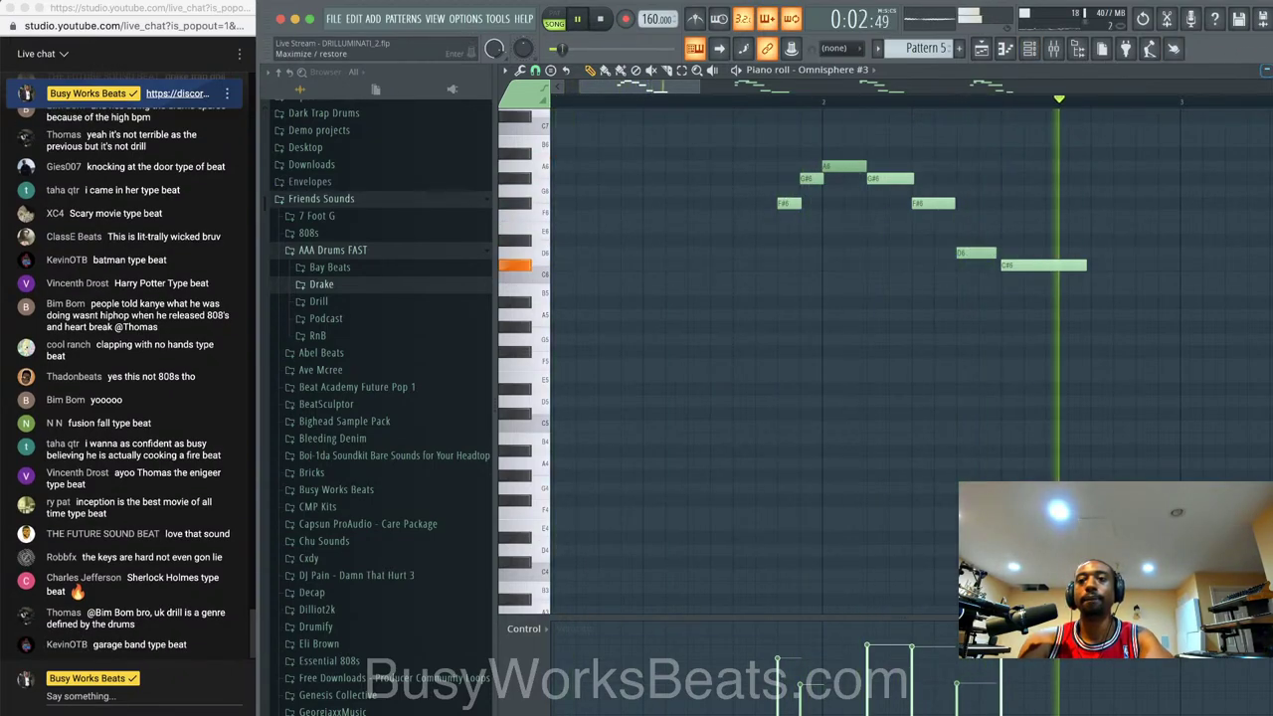
# - Trim the Pattern 5 clip on Track 5 to two bars, copy it to bar 5 and save the project
pyautogui.press('F5')
pyautogui.press('space')
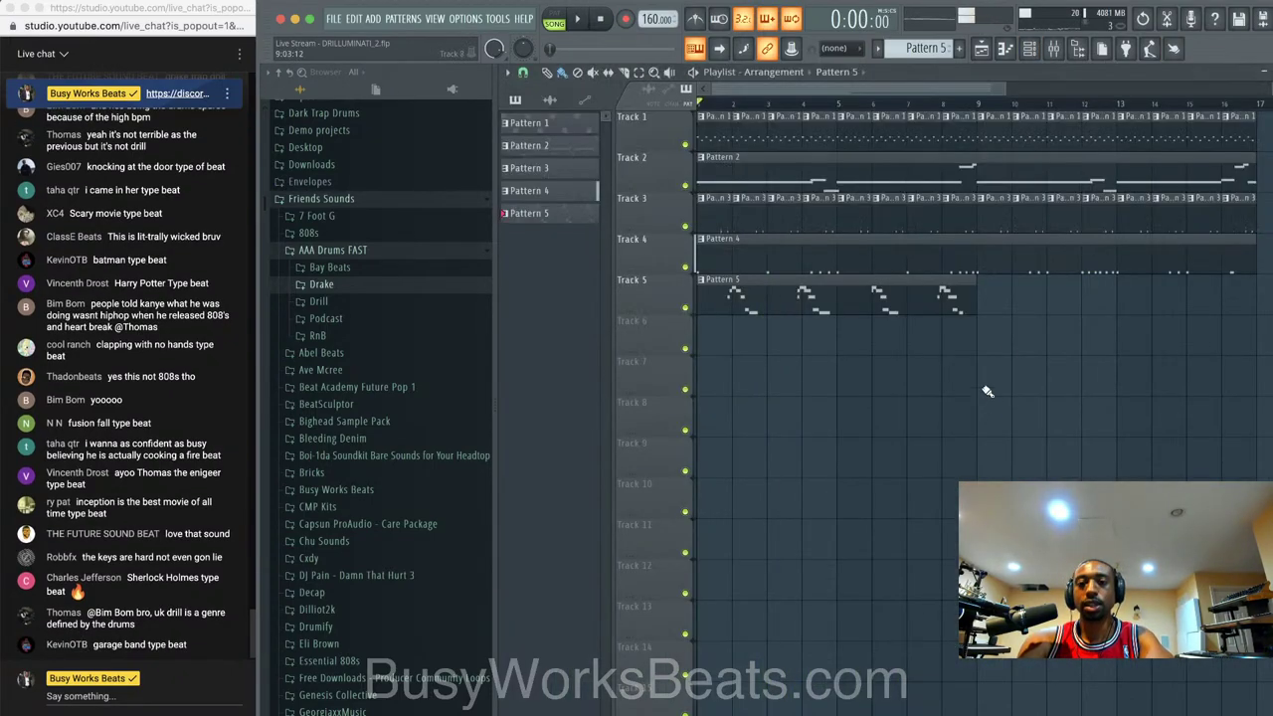
pyautogui.click(970, 293)
pyautogui.moveTo(970, 295); pyautogui.dragTo(766, 296)
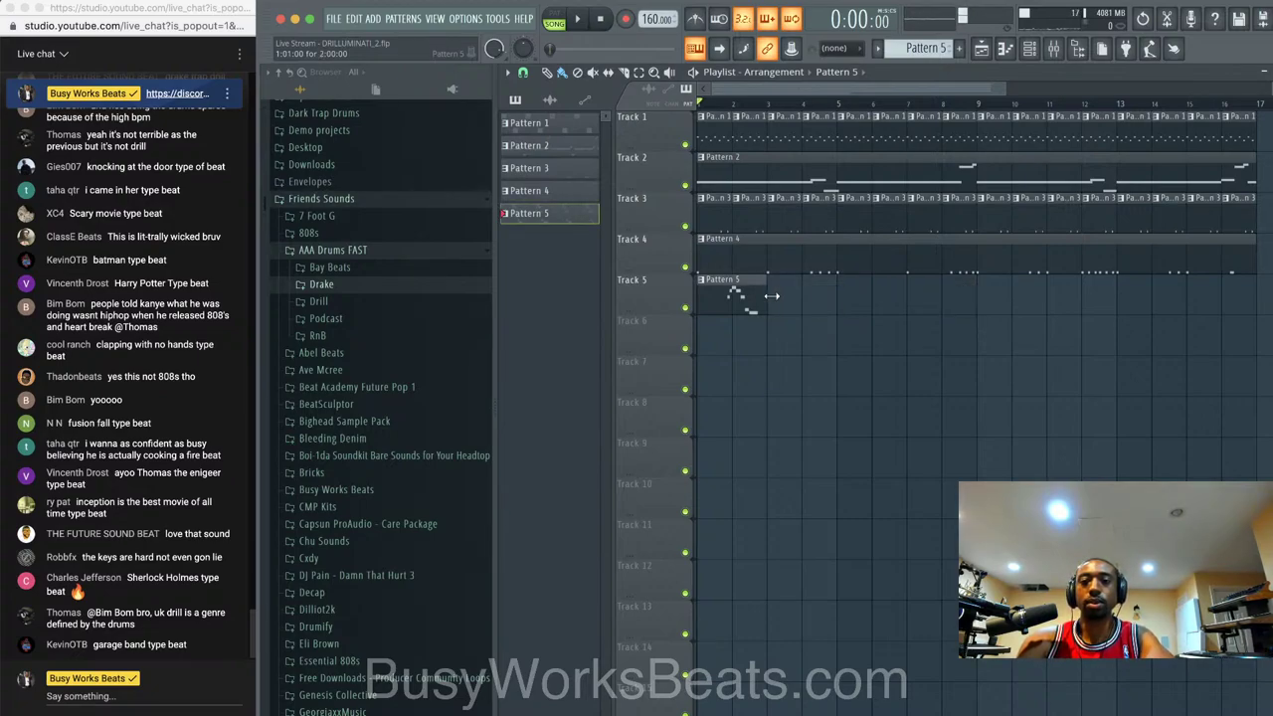
pyautogui.press('space')
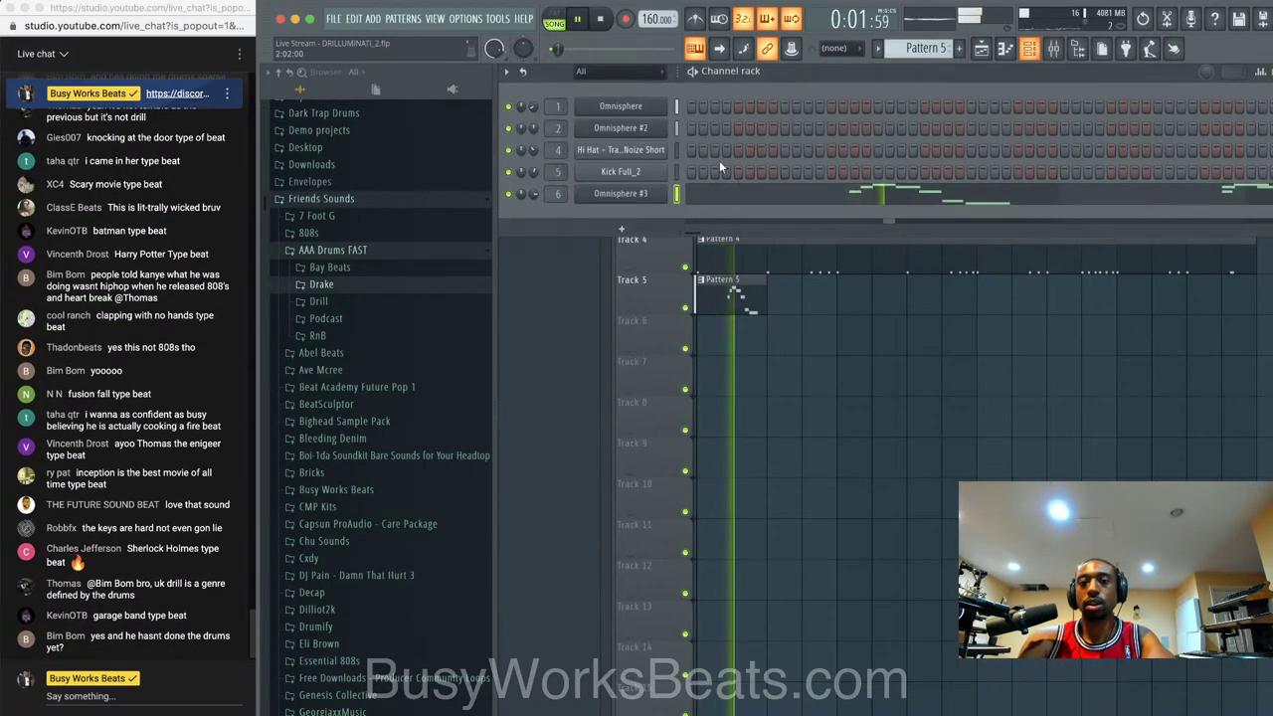
pyautogui.moveTo(775, 339); pyautogui.dragTo(865, 306)
pyautogui.hotkey('ctrl', 's')
# - Open Omnisphere #2, reload its Hughs Tone patch, check it during playback and close the plugin window
pyautogui.click(1030, 50)
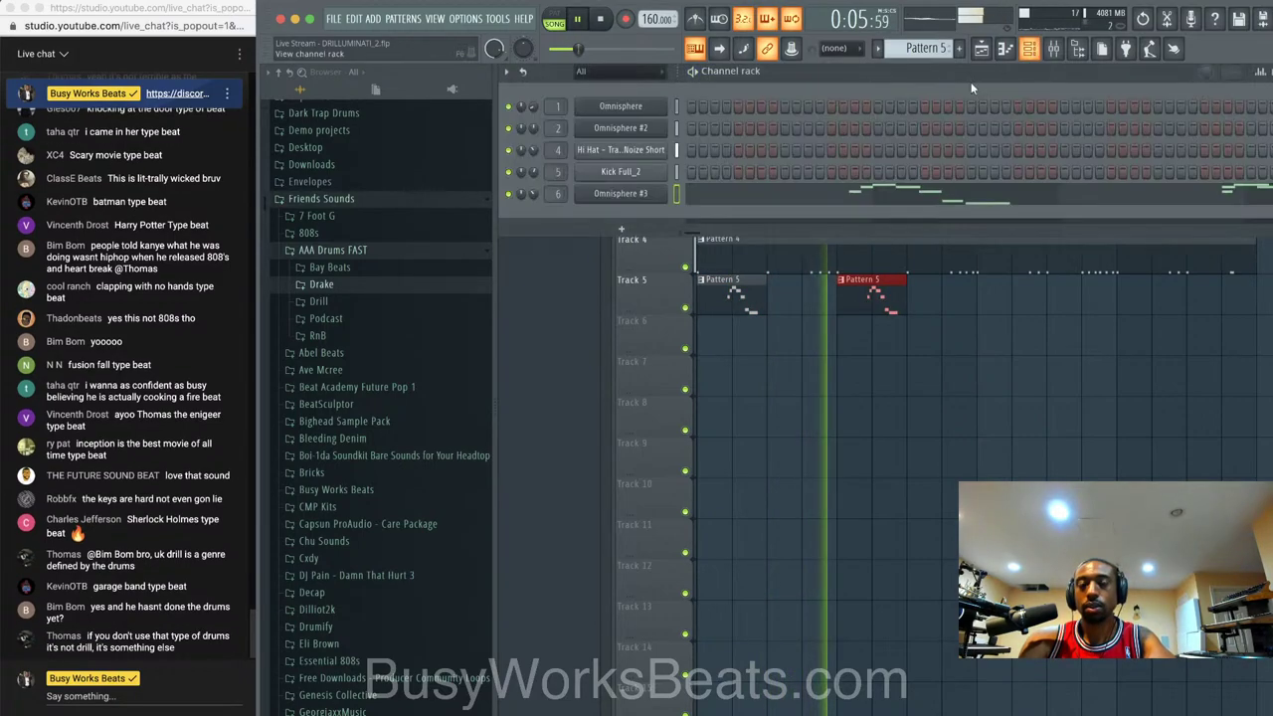
pyautogui.click(625, 128)
pyautogui.press('space')
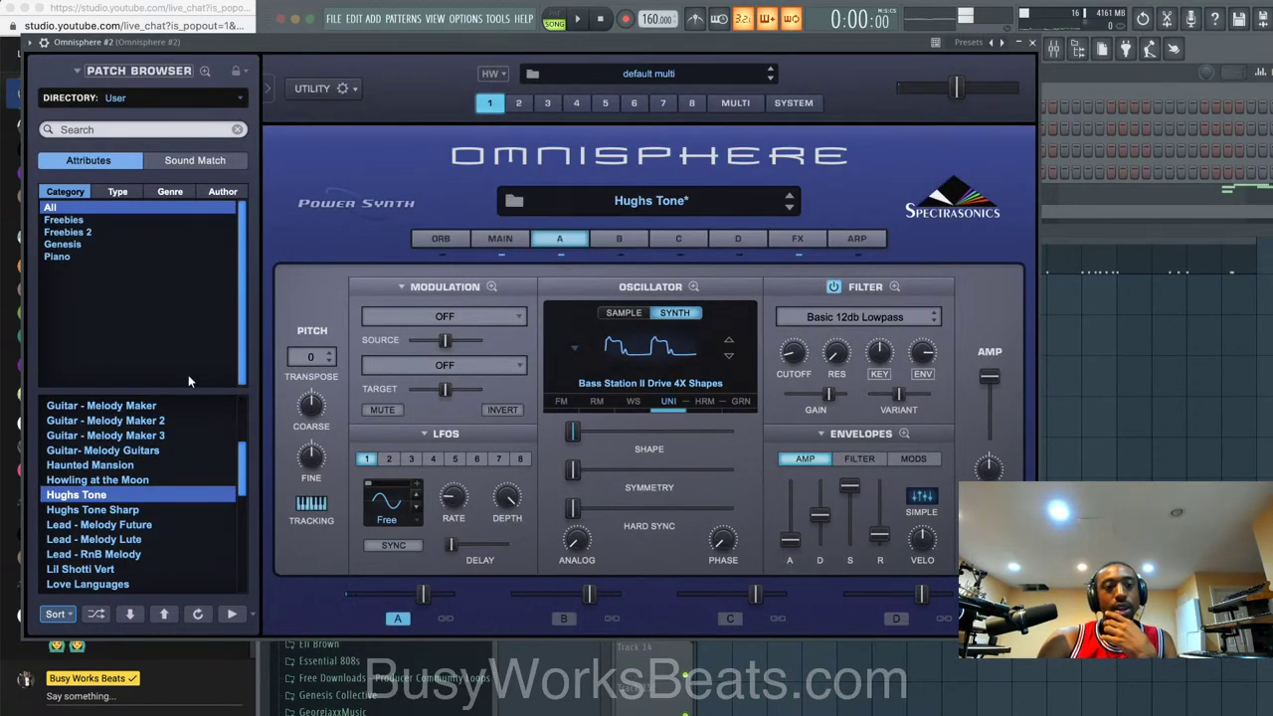
pyautogui.click(139, 481)
pyautogui.click(124, 494)
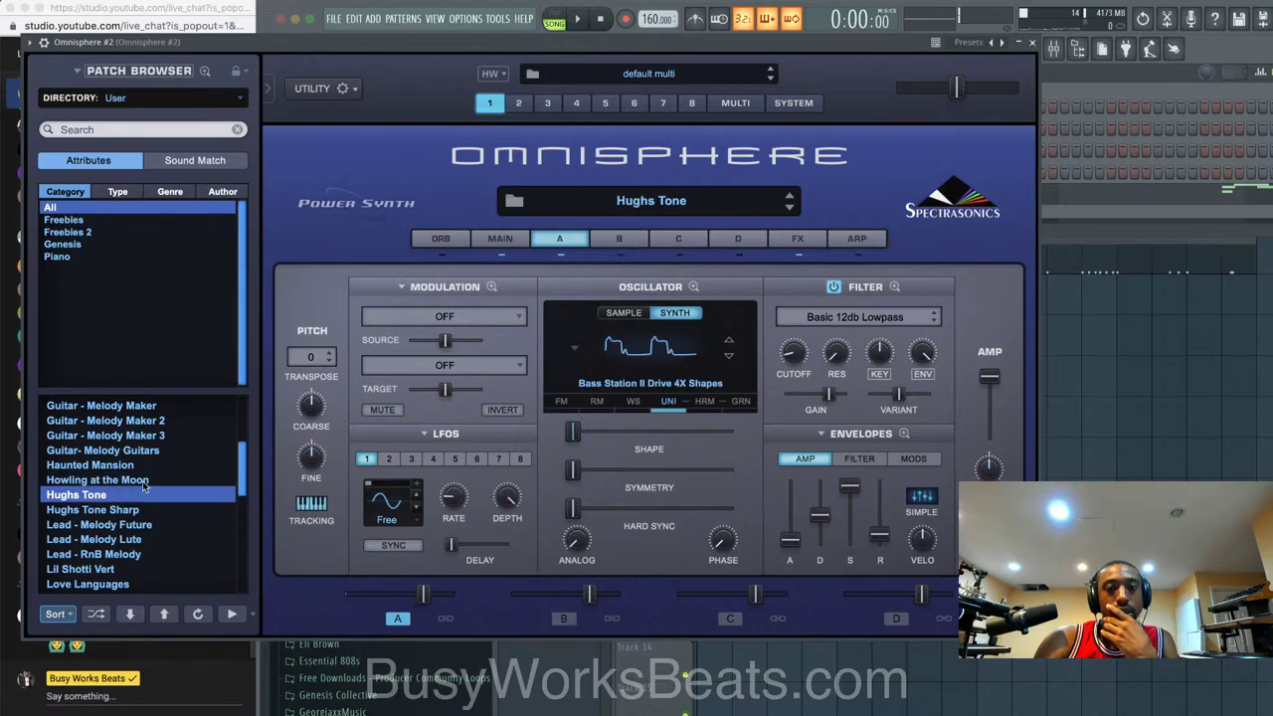
pyautogui.press('space')
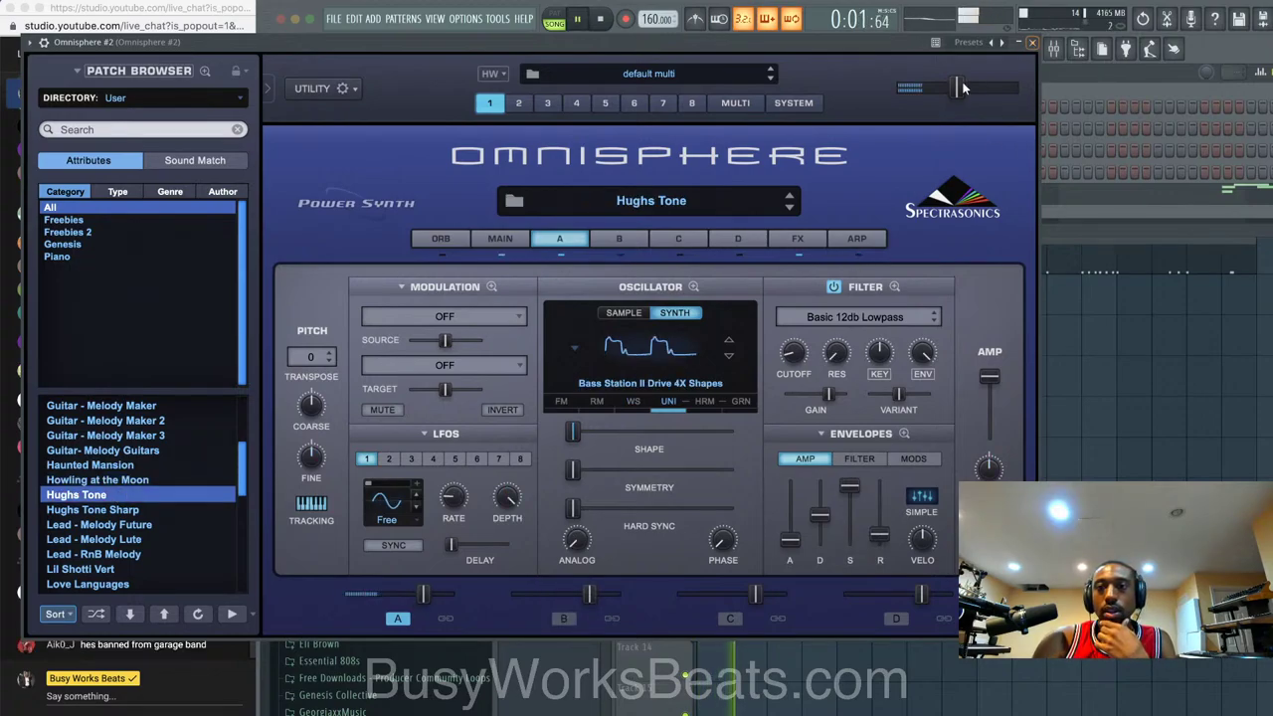
pyautogui.click(1032, 44)
# - Lower the Omnisphere #2 channel volume to 43%, saving the project as new version DRILLUMINATI_4, and return to the playlist
pyautogui.click(1030, 48)
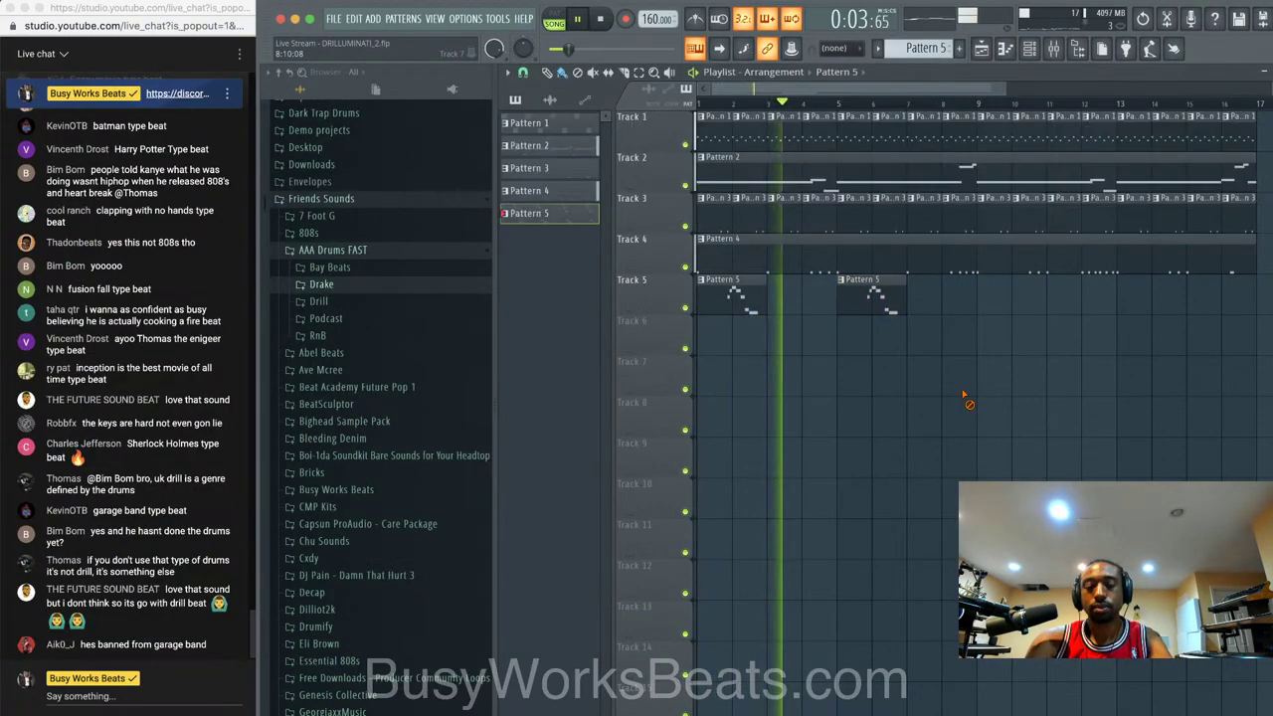
pyautogui.click(1038, 52)
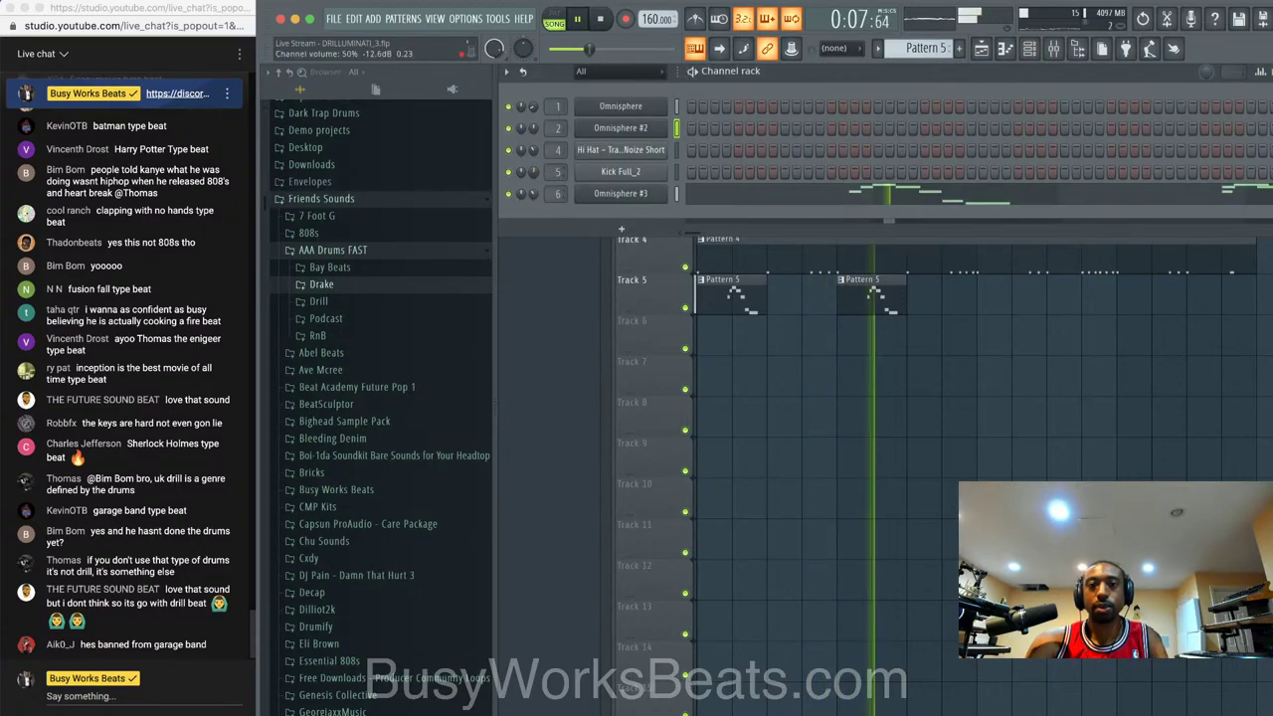
pyautogui.rightClick(772, 350)
pyautogui.press('super+n')
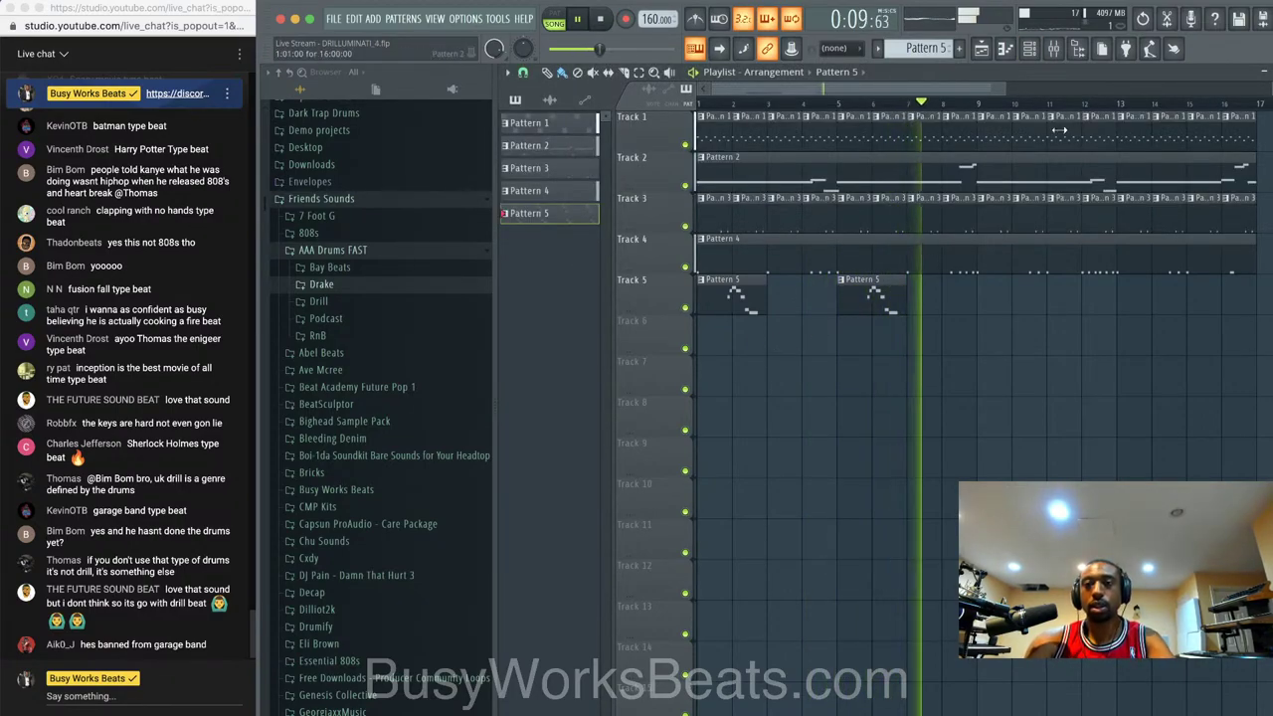
pyautogui.click(1036, 54)
pyautogui.click(1035, 53)
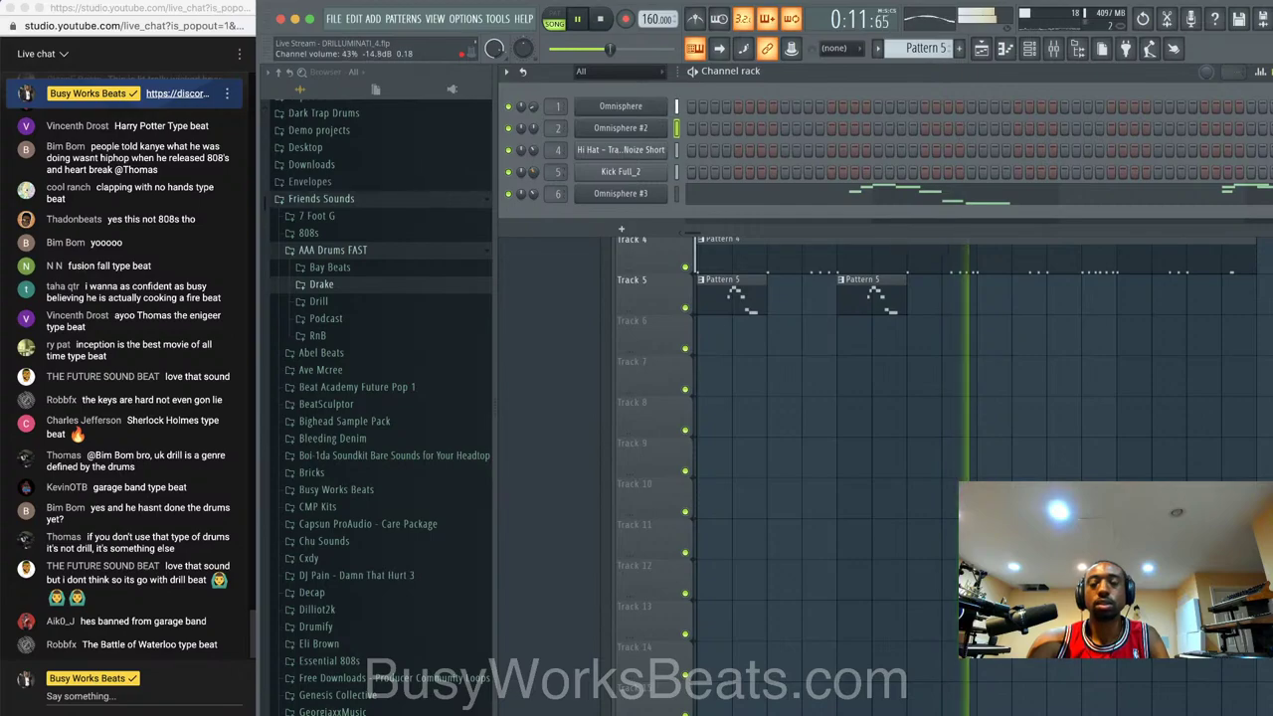
pyautogui.click(890, 334)
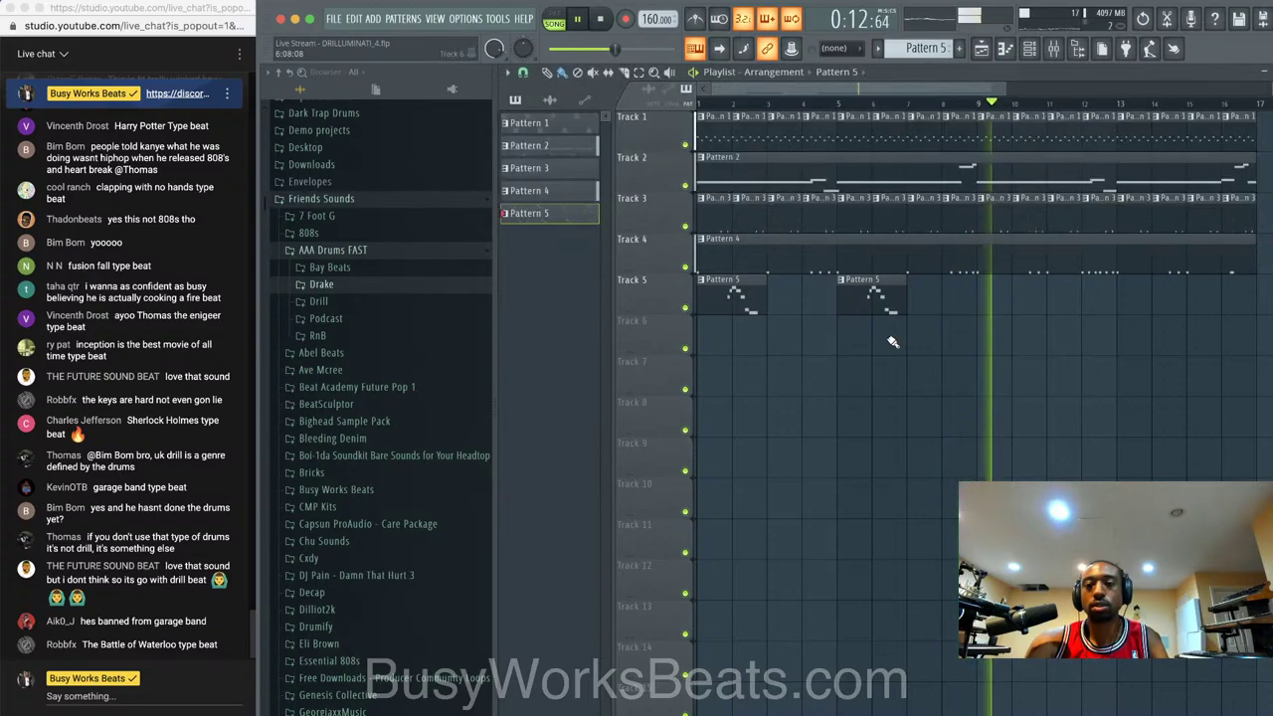
# - Create a new empty pattern, Pattern 6, check the mixer briefly and return to the playlist
pyautogui.click(1032, 52)
pyautogui.click(947, 48)
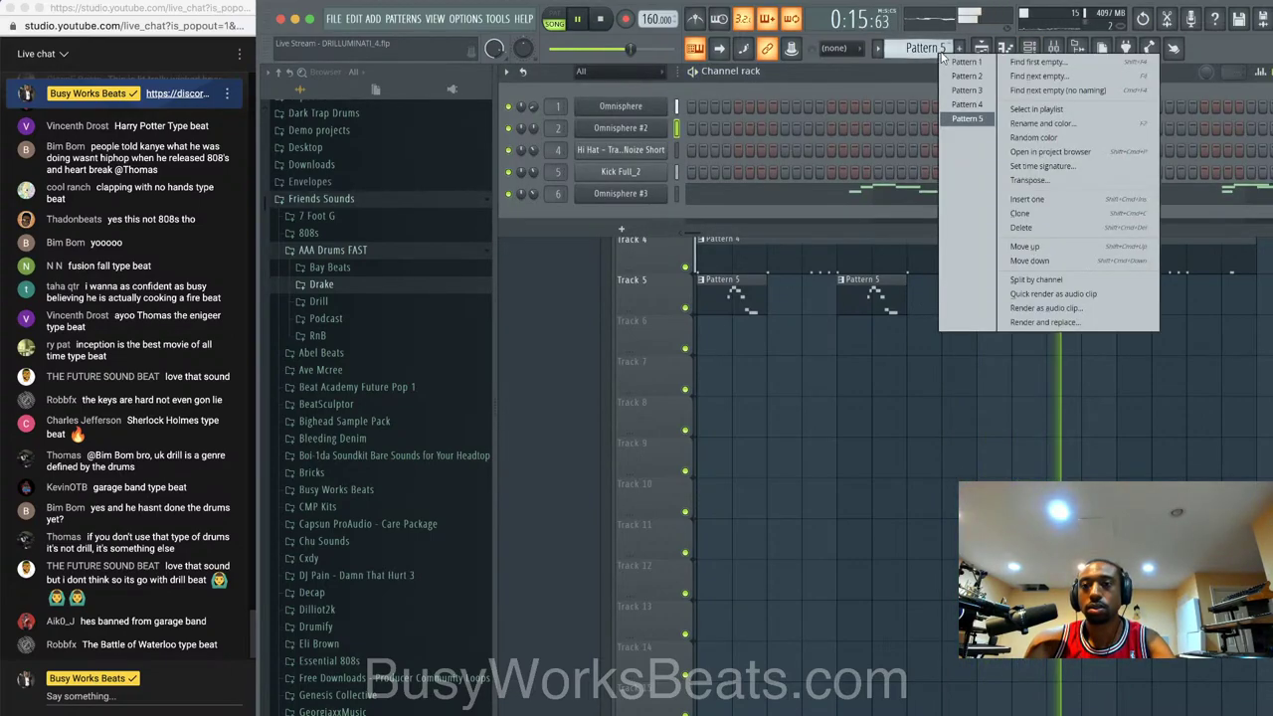
pyautogui.click(1011, 63)
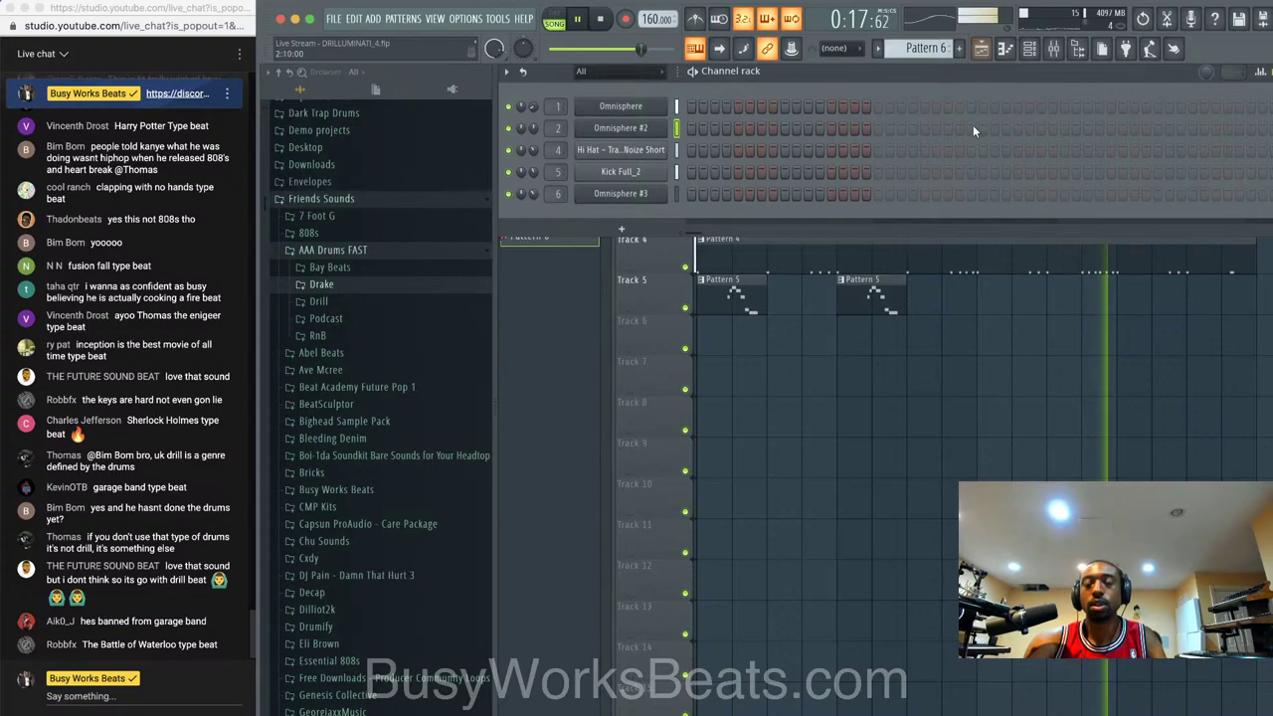
pyautogui.click(1055, 50)
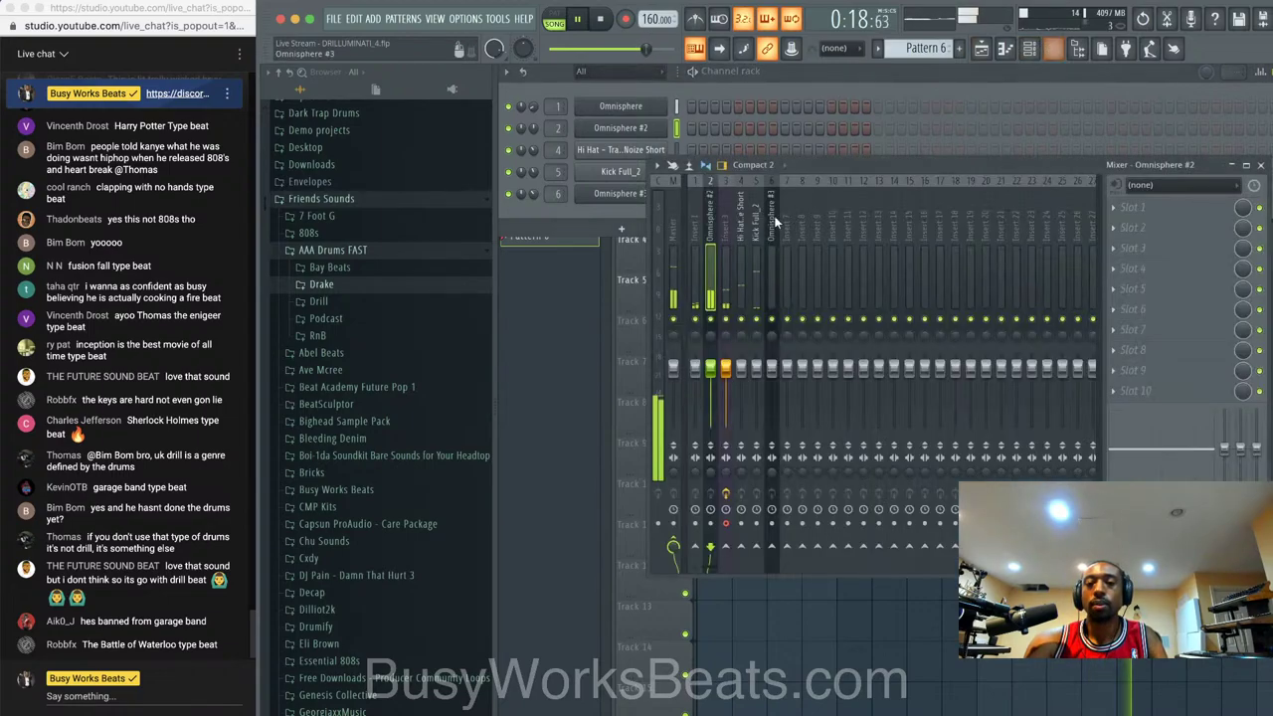
pyautogui.click(1261, 166)
pyautogui.click(1030, 50)
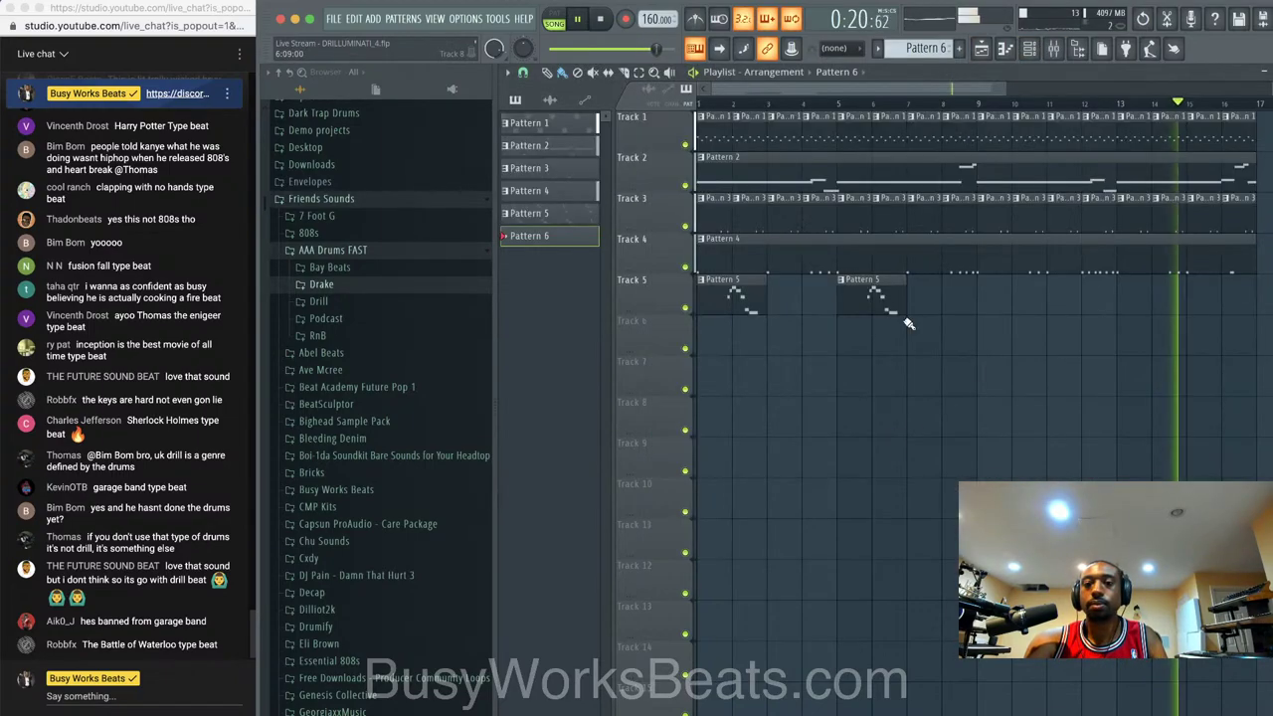
# - Set the Kick Full_2 channel's time shift to 0:02 and save the project as new version DRILLUMINATI_5
pyautogui.click(1034, 56)
pyautogui.click(649, 171)
pyautogui.moveTo(831, 247); pyautogui.dragTo(831, 244)
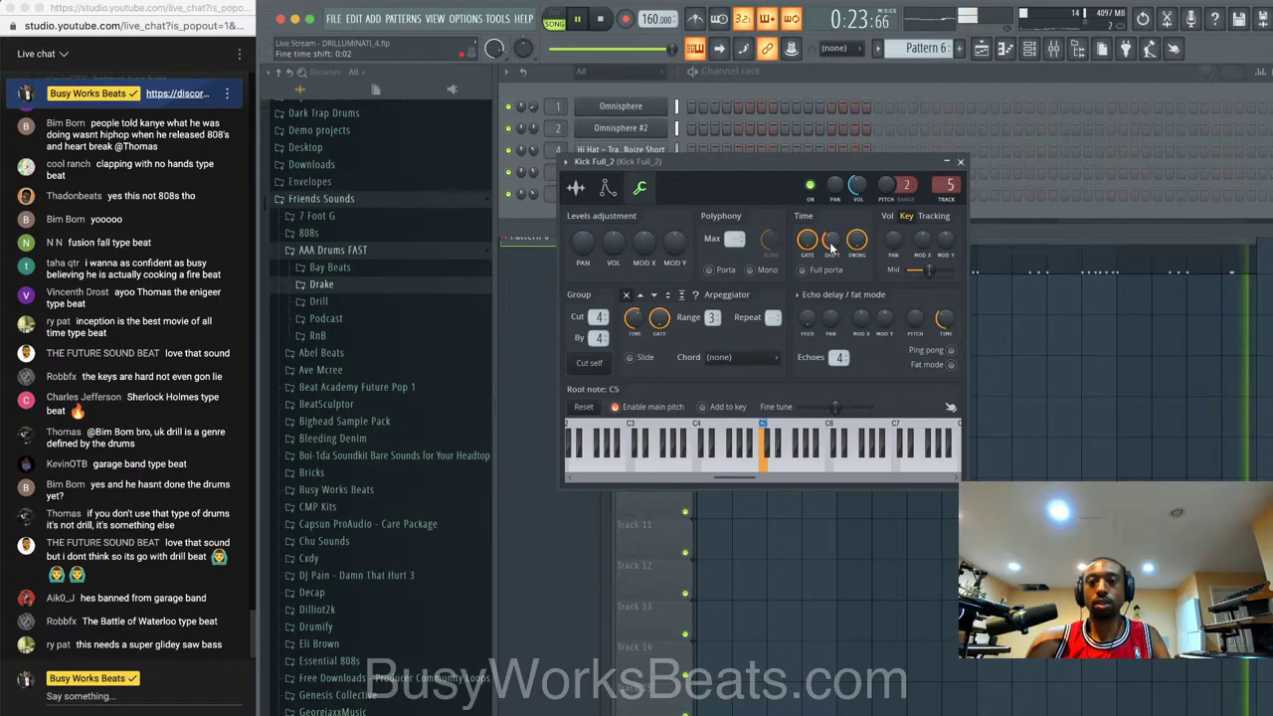
pyautogui.click(960, 163)
pyautogui.rightClick(923, 340)
pyautogui.press('super+s')
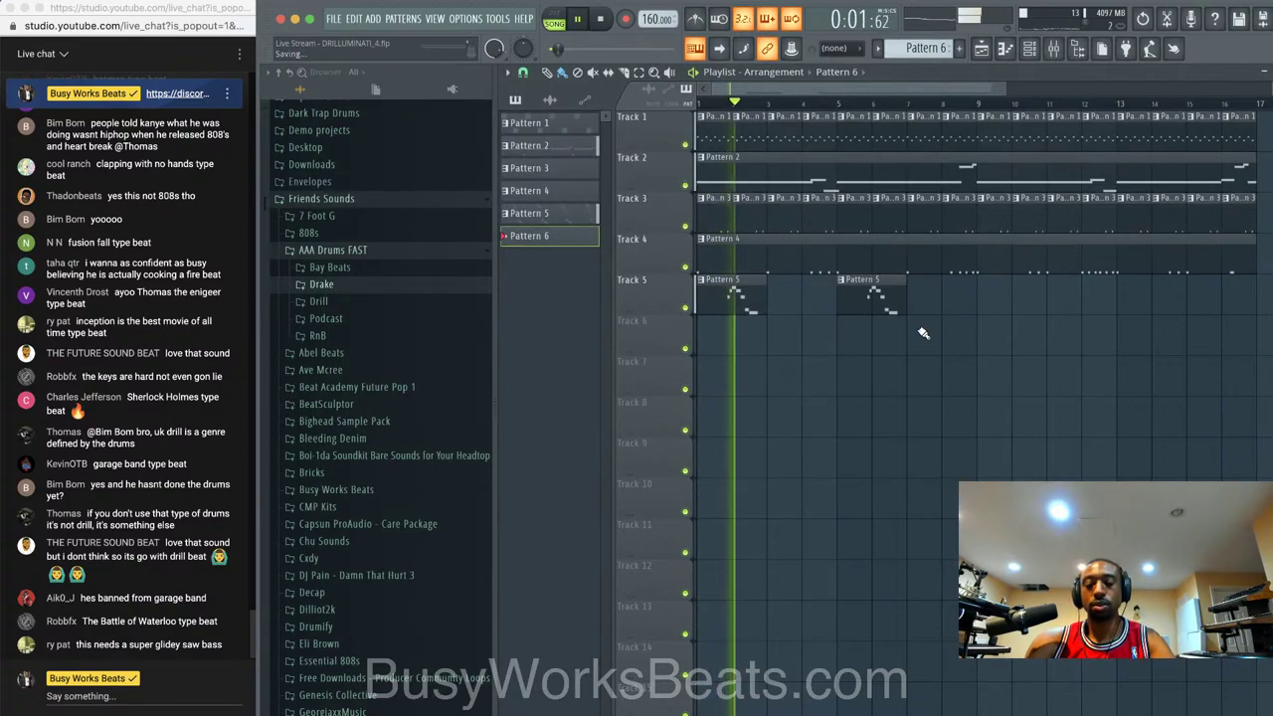
# - Add another Omnisphere instance as a new channel below Omnisphere #3 and close its plugin window
pyautogui.click(1029, 48)
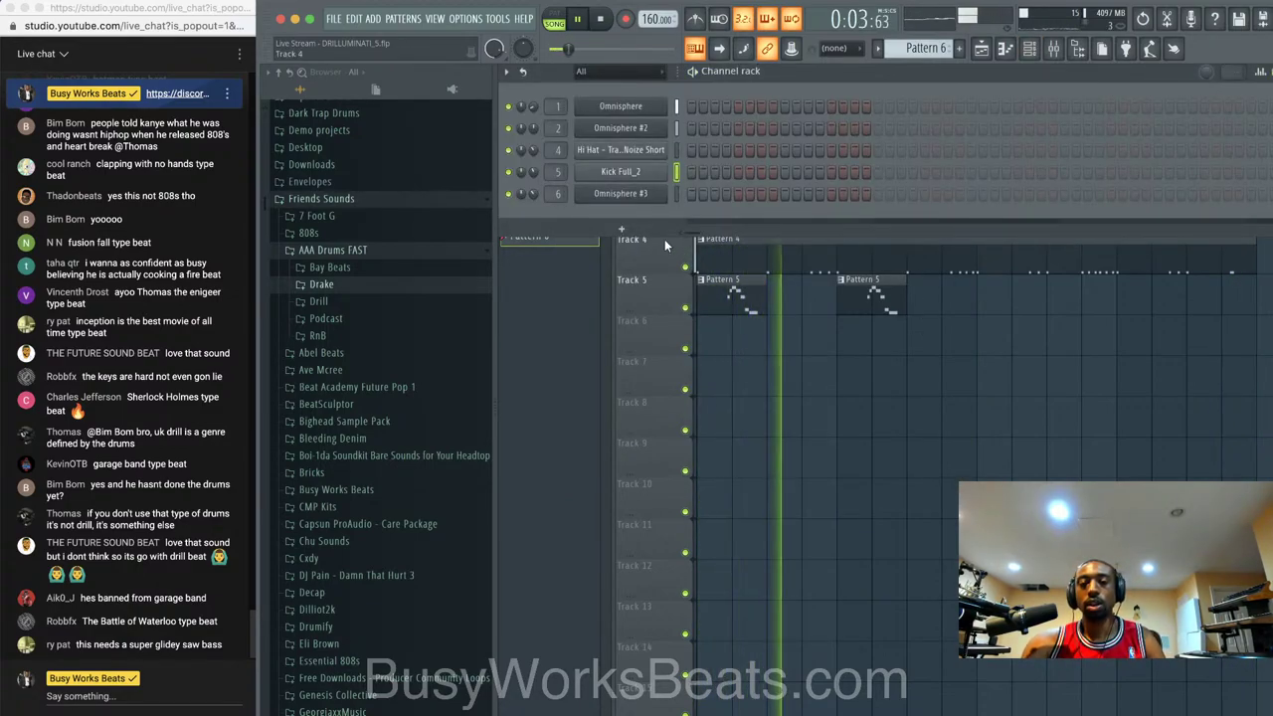
pyautogui.click(622, 230)
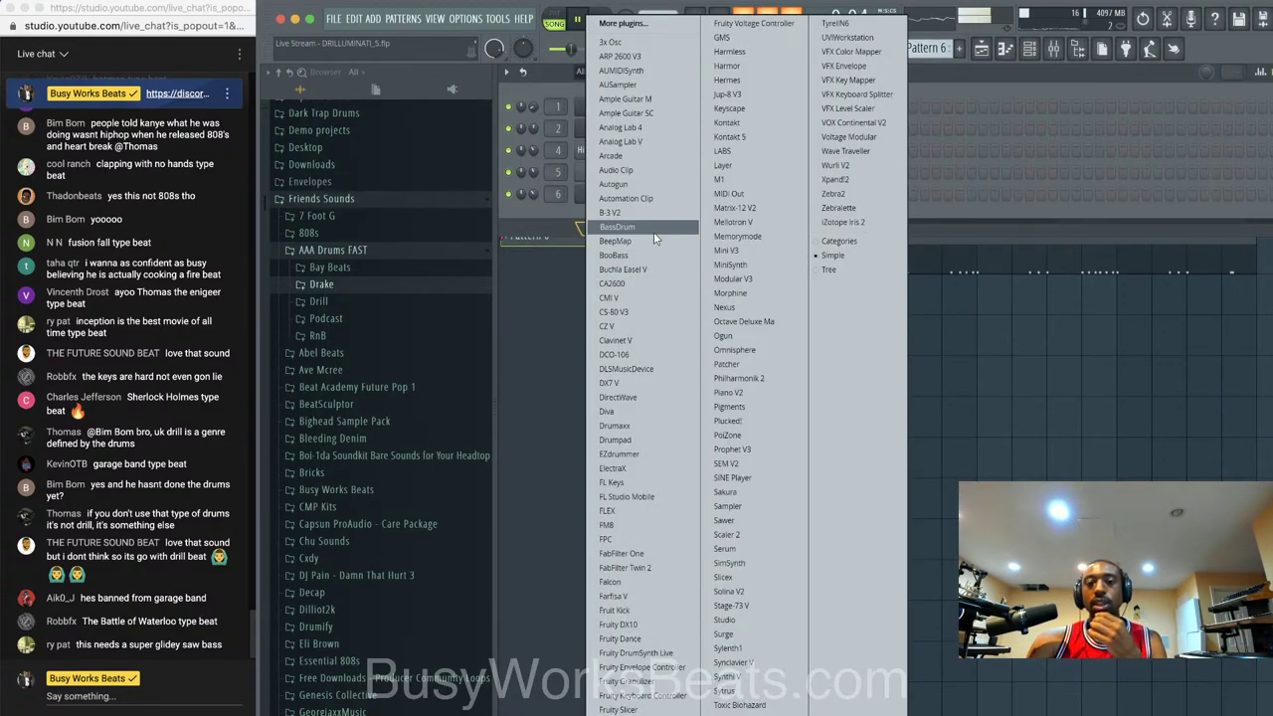
pyautogui.click(736, 350)
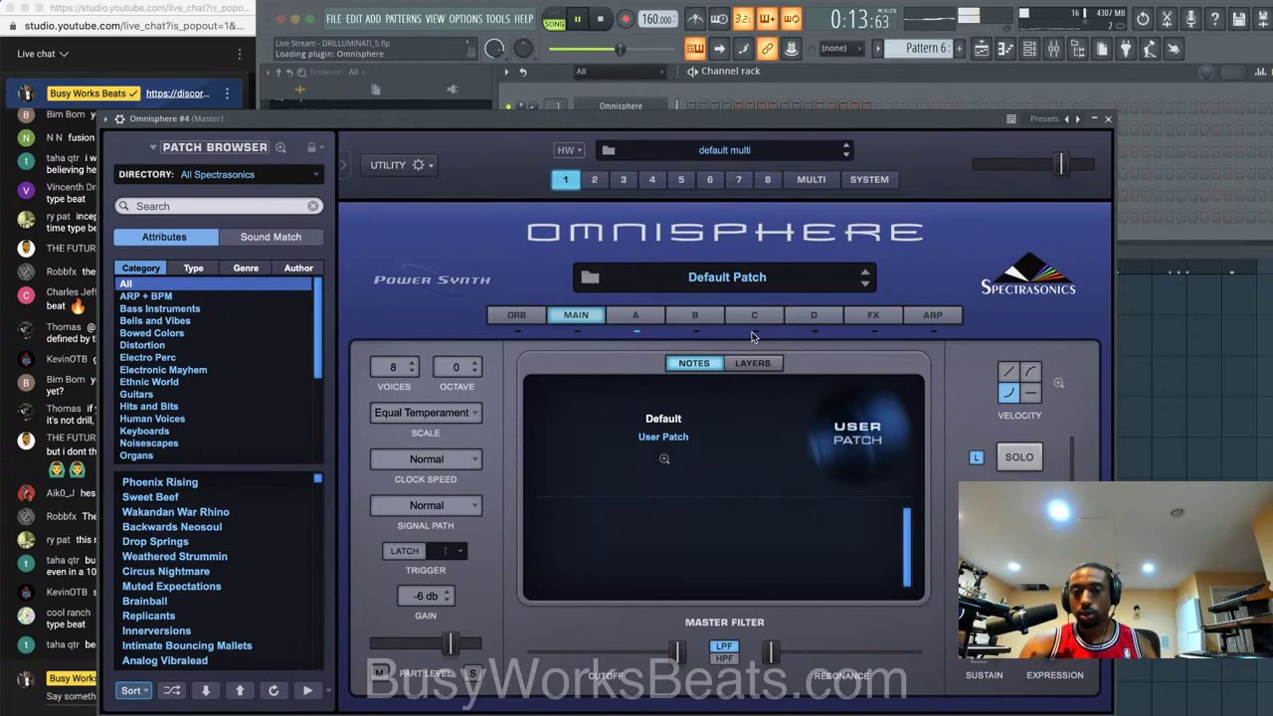
pyautogui.click(1109, 119)
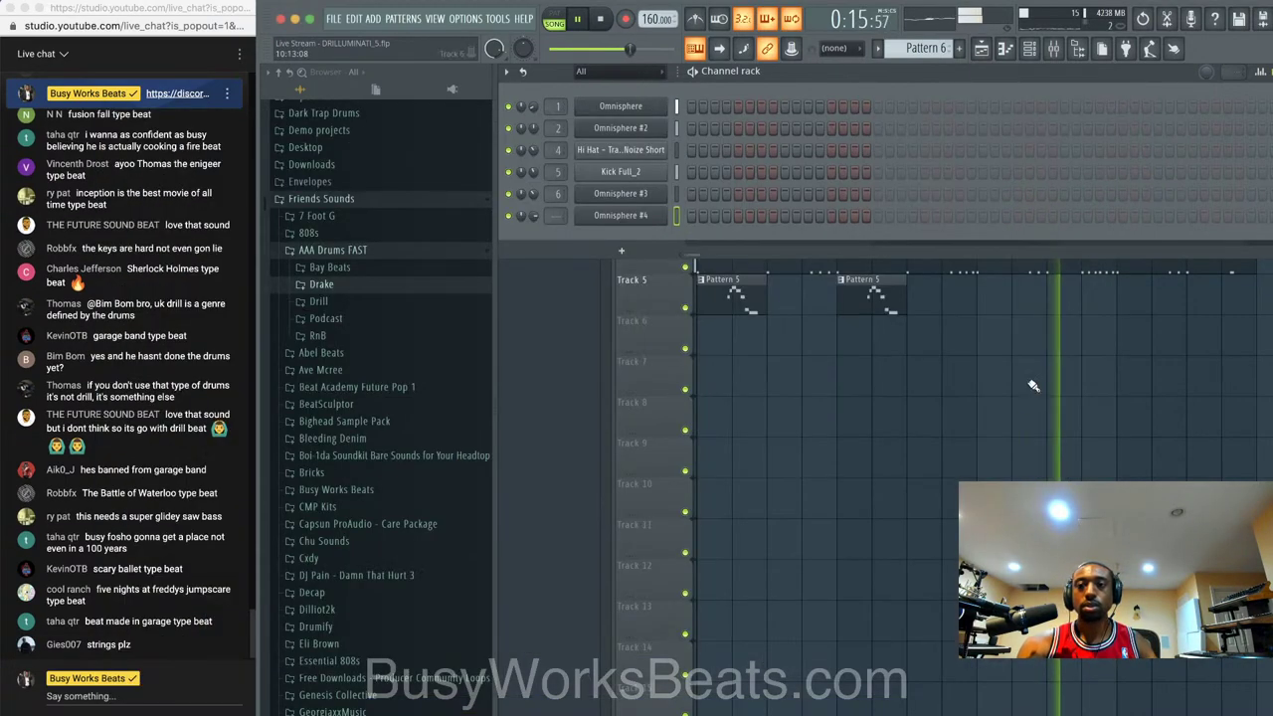
# - Mute Track 2 in the playlist during playback and unmute it to compare the beat with and without Pattern 2
pyautogui.rightClick(1033, 385)
pyautogui.scroll(-2, 1023, 259)
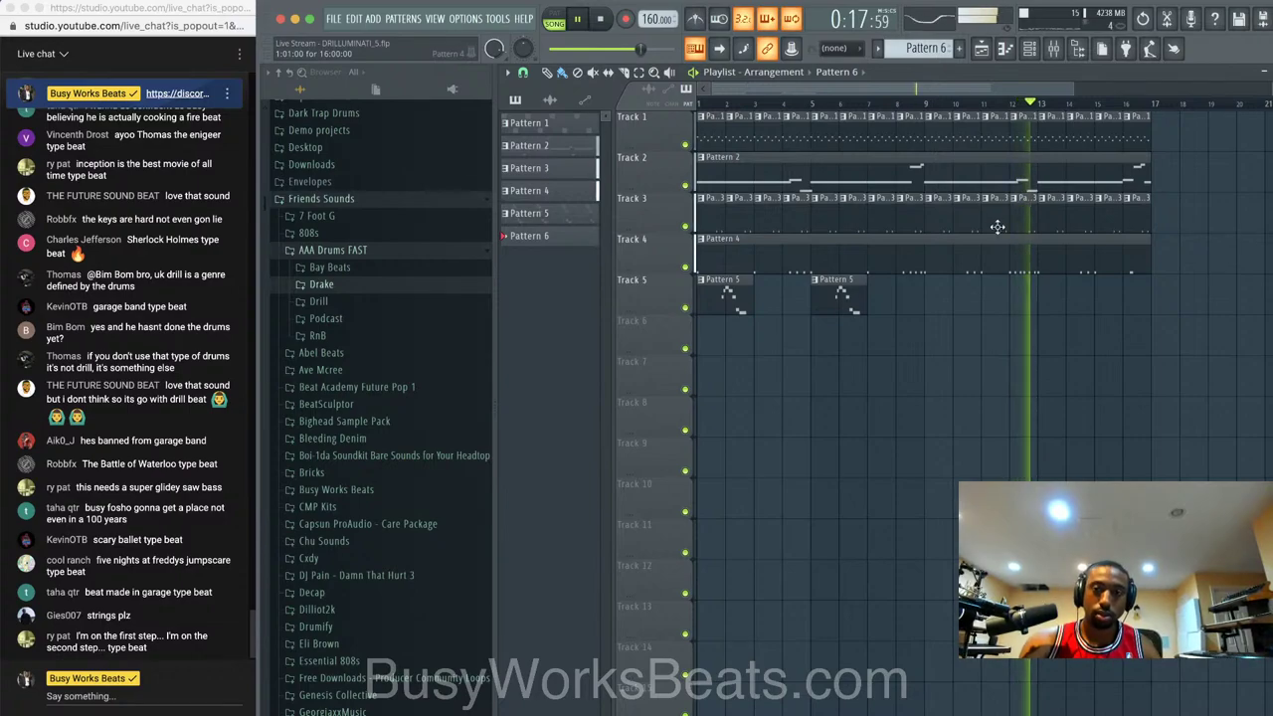
pyautogui.click(685, 185)
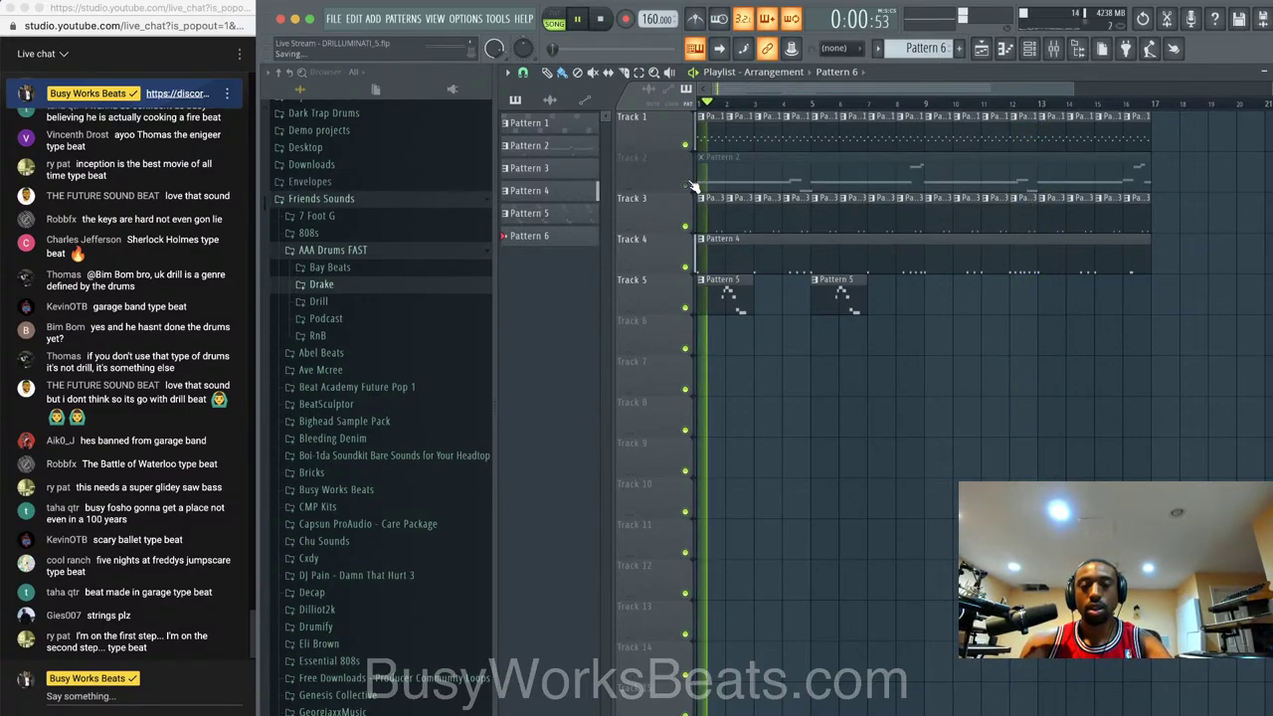
pyautogui.click(686, 185)
# - Route Omnisphere #4 to mixer track 7, view its default patch, close the plugin and select Insert 3 in the mixer
pyautogui.press('F6')
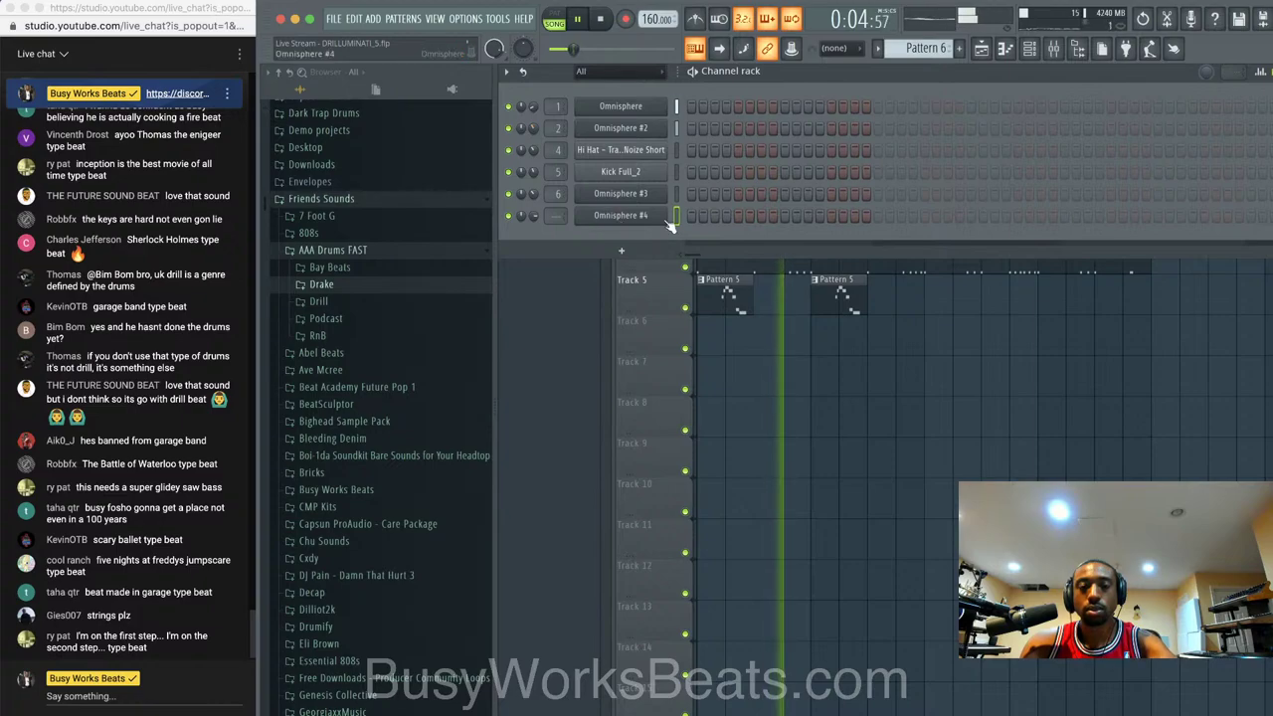
pyautogui.press('F9')
pyautogui.click(636, 217)
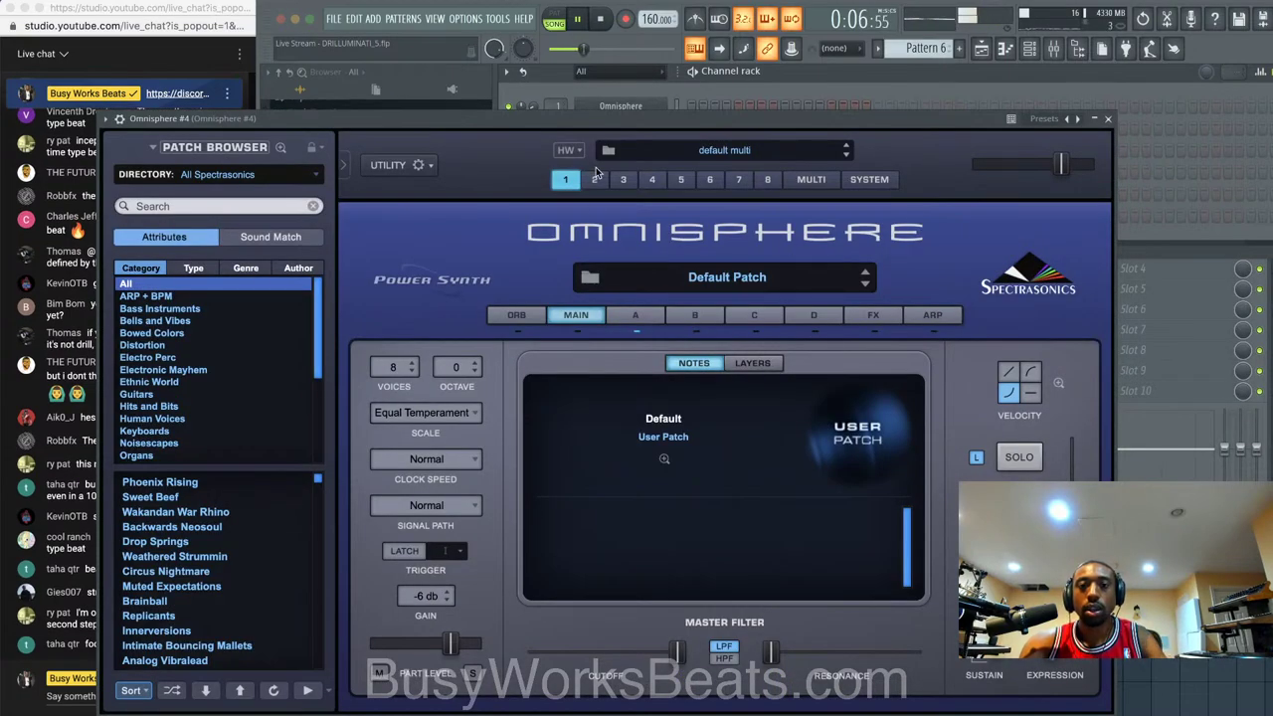
pyautogui.moveTo(641, 124); pyautogui.dragTo(777, 100)
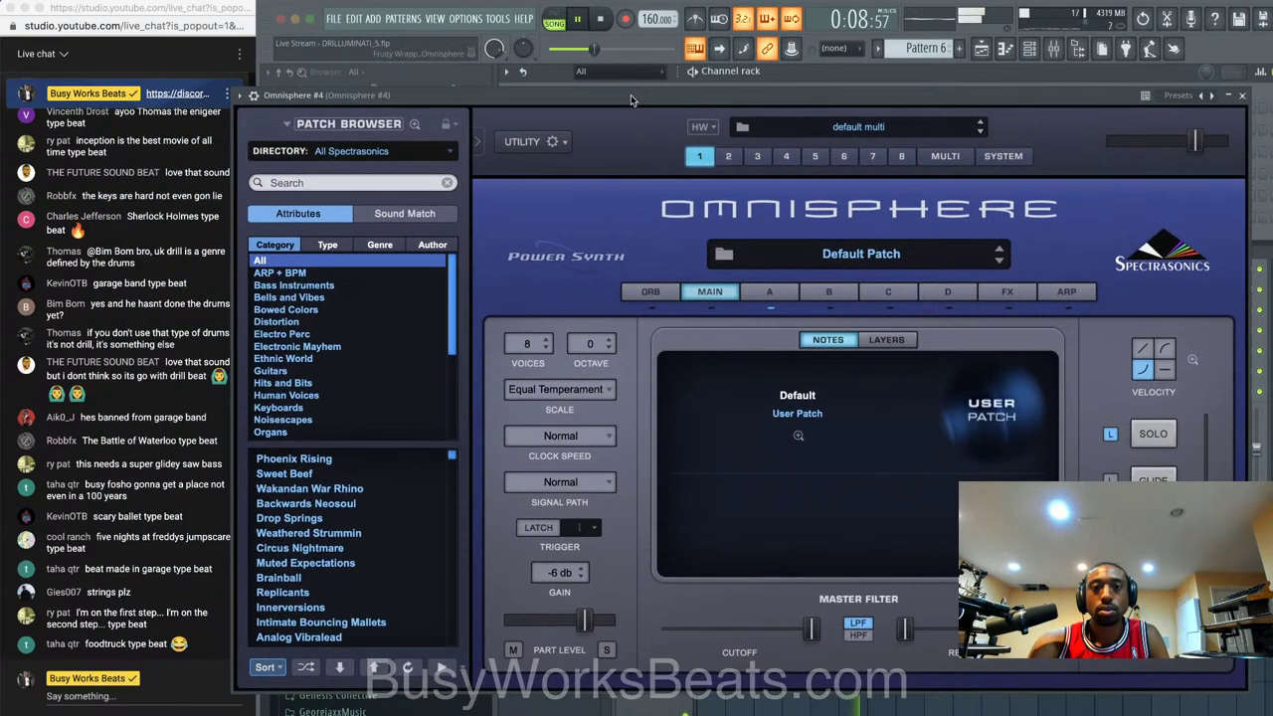
pyautogui.moveTo(630, 94); pyautogui.dragTo(713, 98)
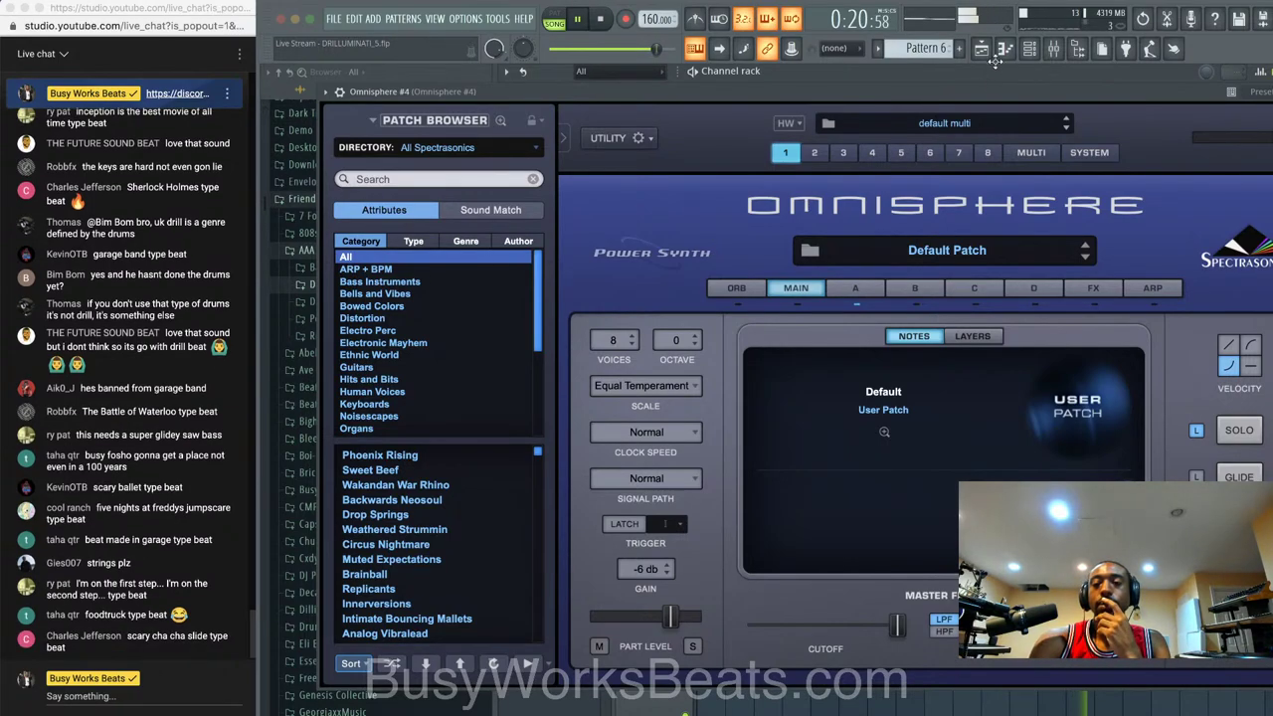
pyautogui.moveTo(1000, 92); pyautogui.dragTo(941, 91)
pyautogui.click(1268, 91)
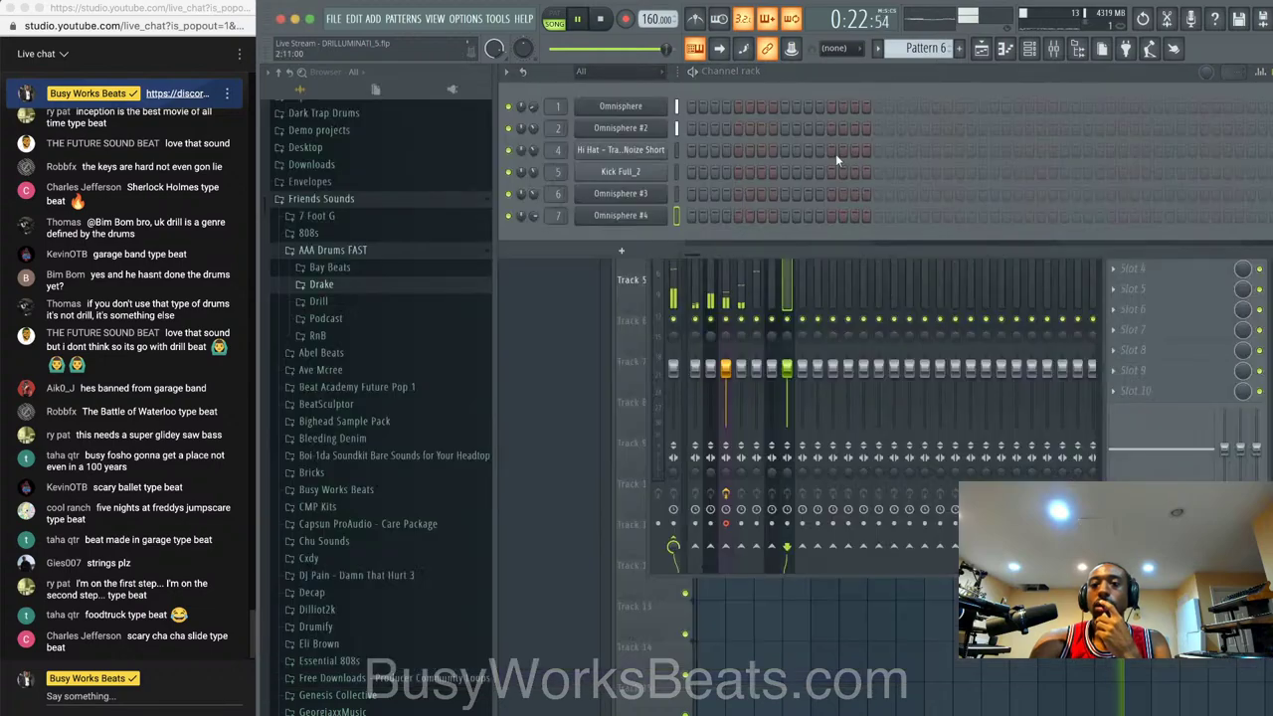
pyautogui.click(1067, 420)
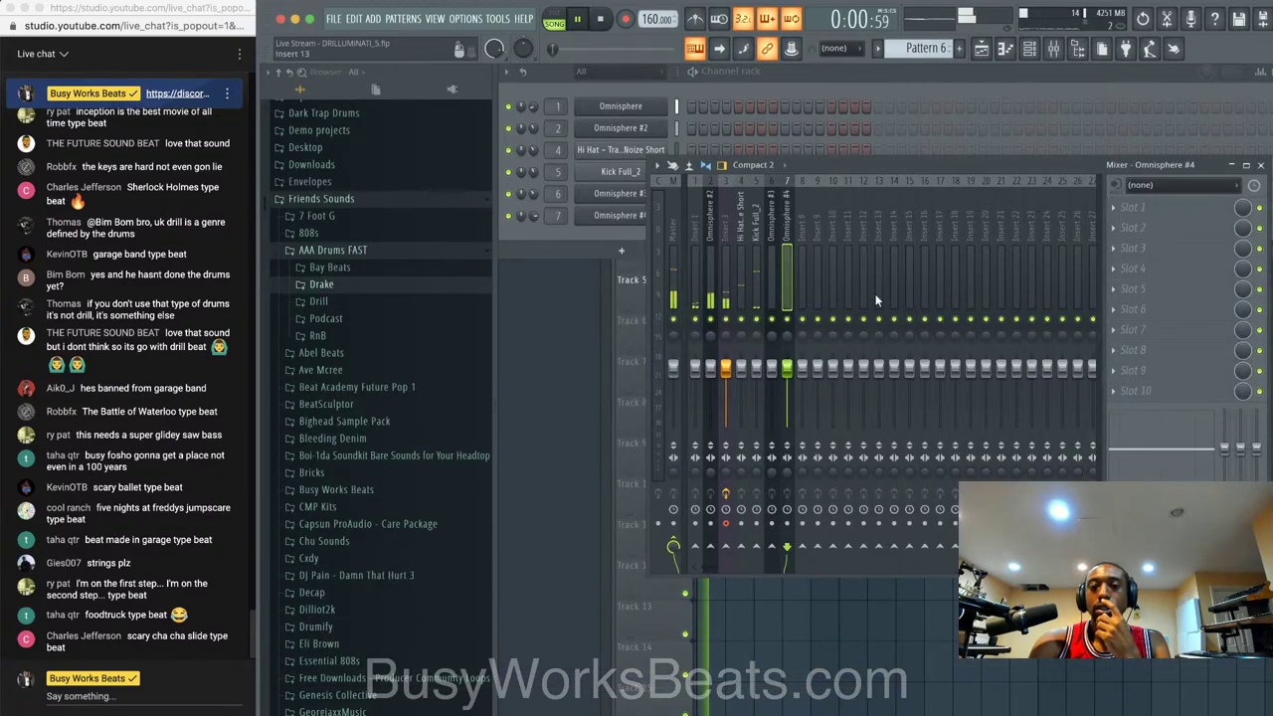
pyautogui.click(728, 250)
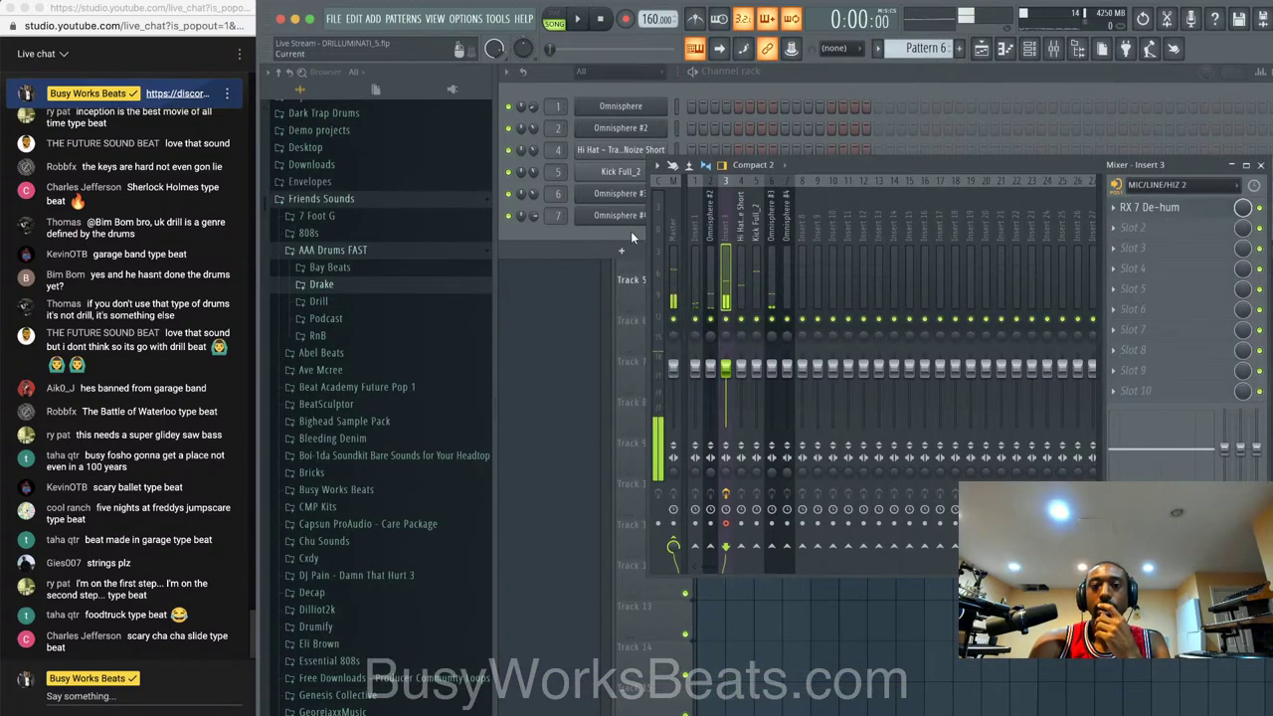
pyautogui.click(622, 250)
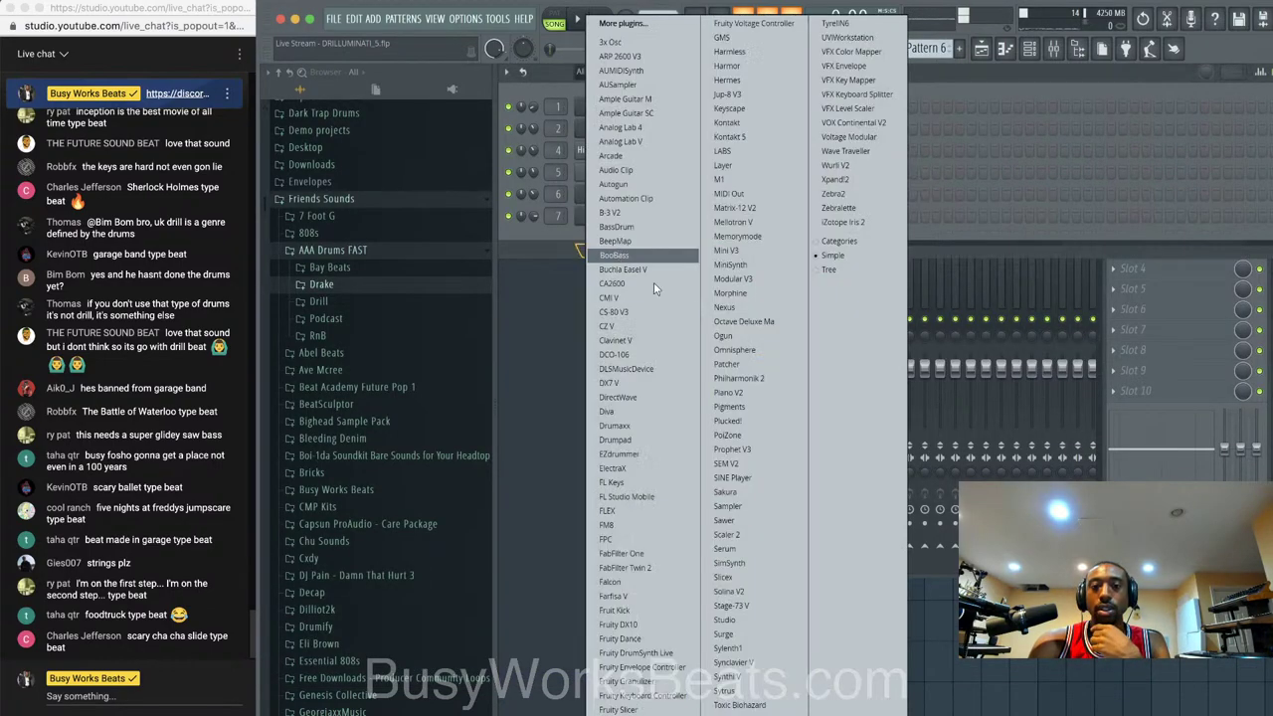
pyautogui.click(736, 534)
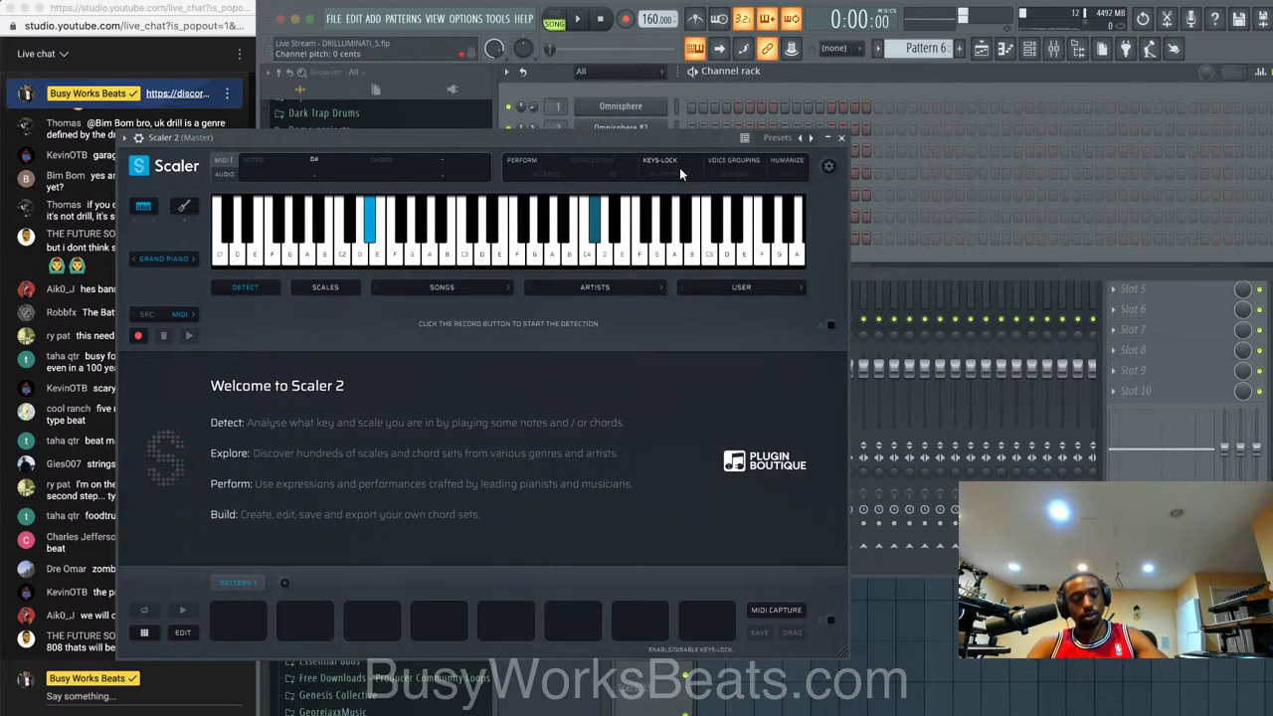
pyautogui.click(843, 136)
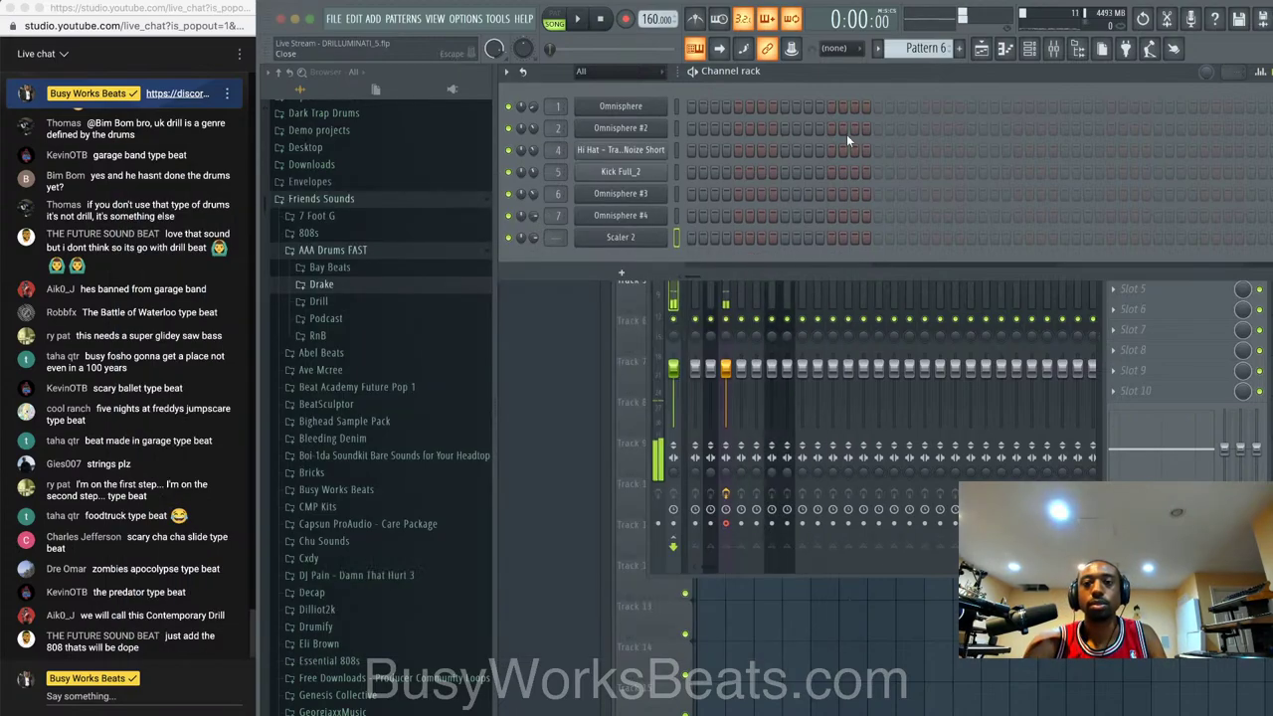
pyautogui.rightClick(645, 241)
pyautogui.press('d')
pyautogui.press('Return')
# - Add Scaler 2 as a new channel, detect the scale from played MIDI notes and close the plugin
pyautogui.click(621, 250)
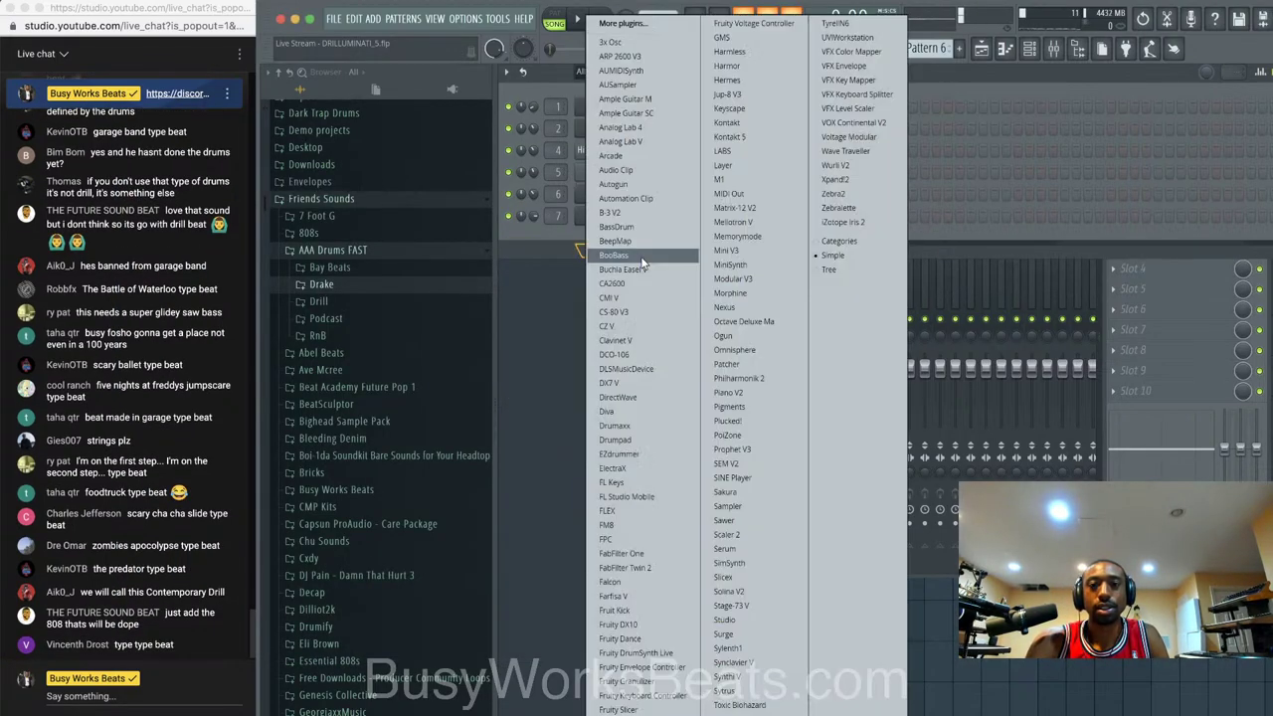
pyautogui.click(731, 535)
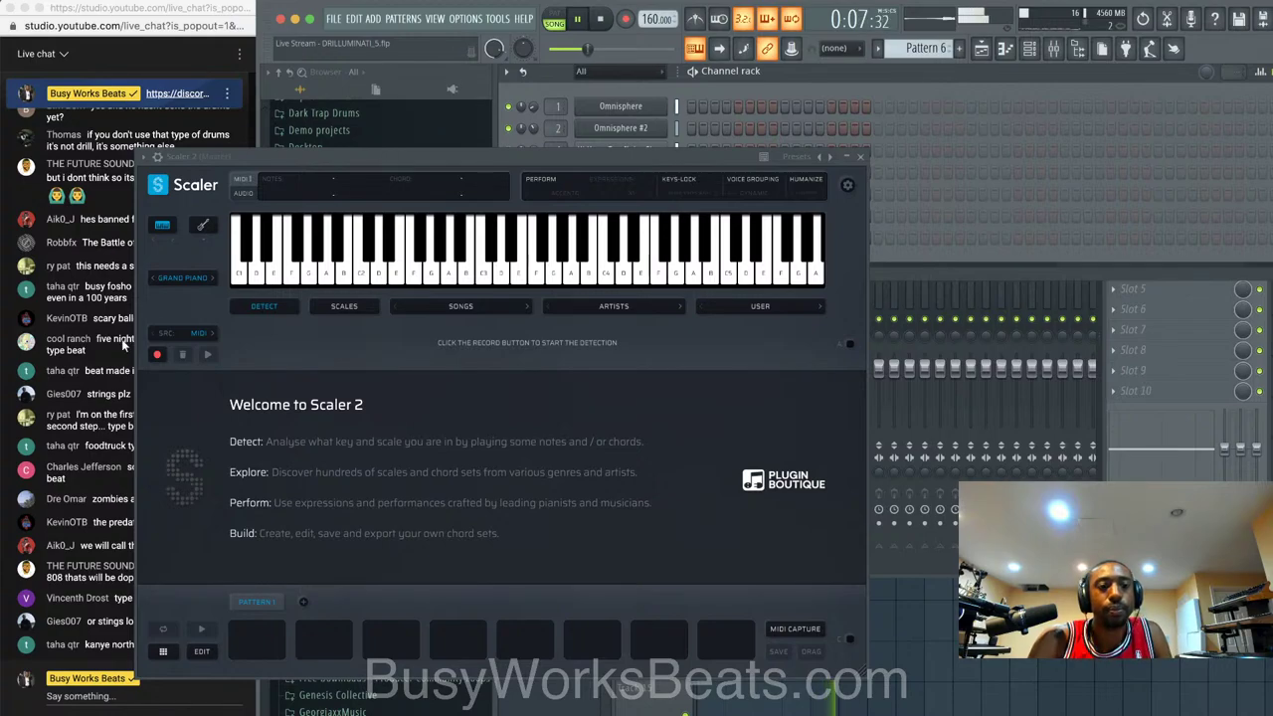
pyautogui.click(156, 356)
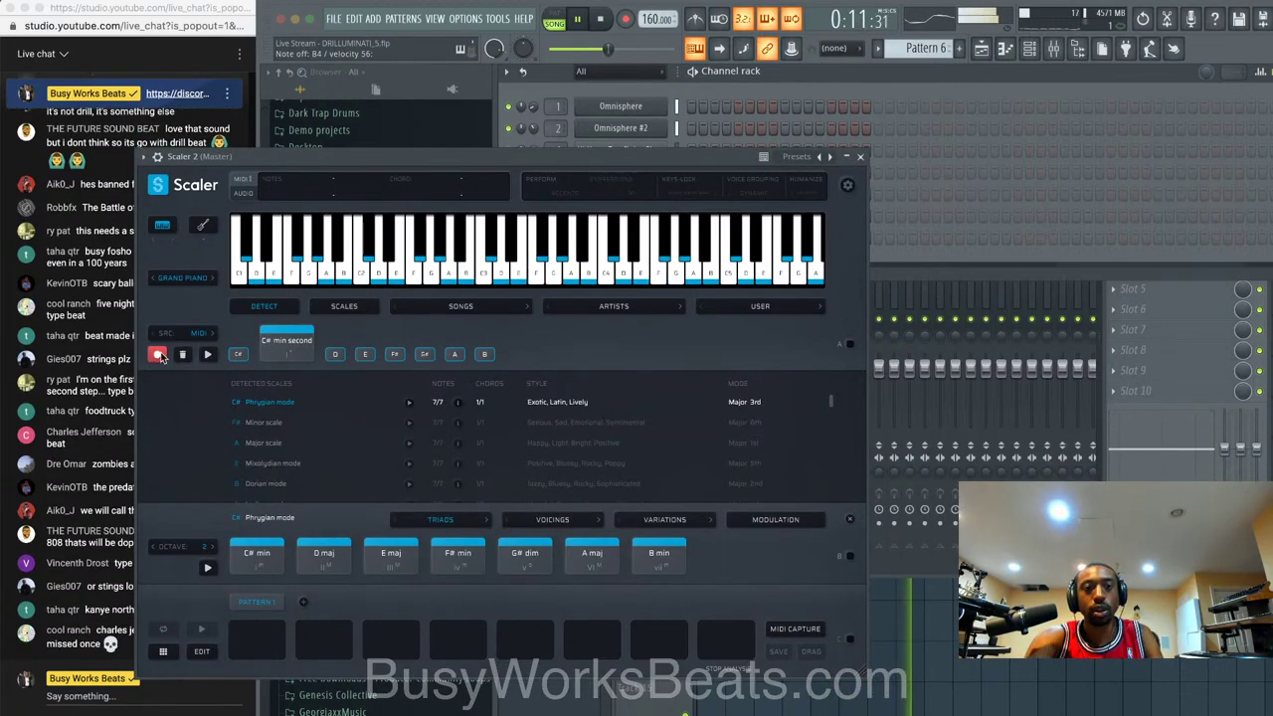
pyautogui.click(861, 161)
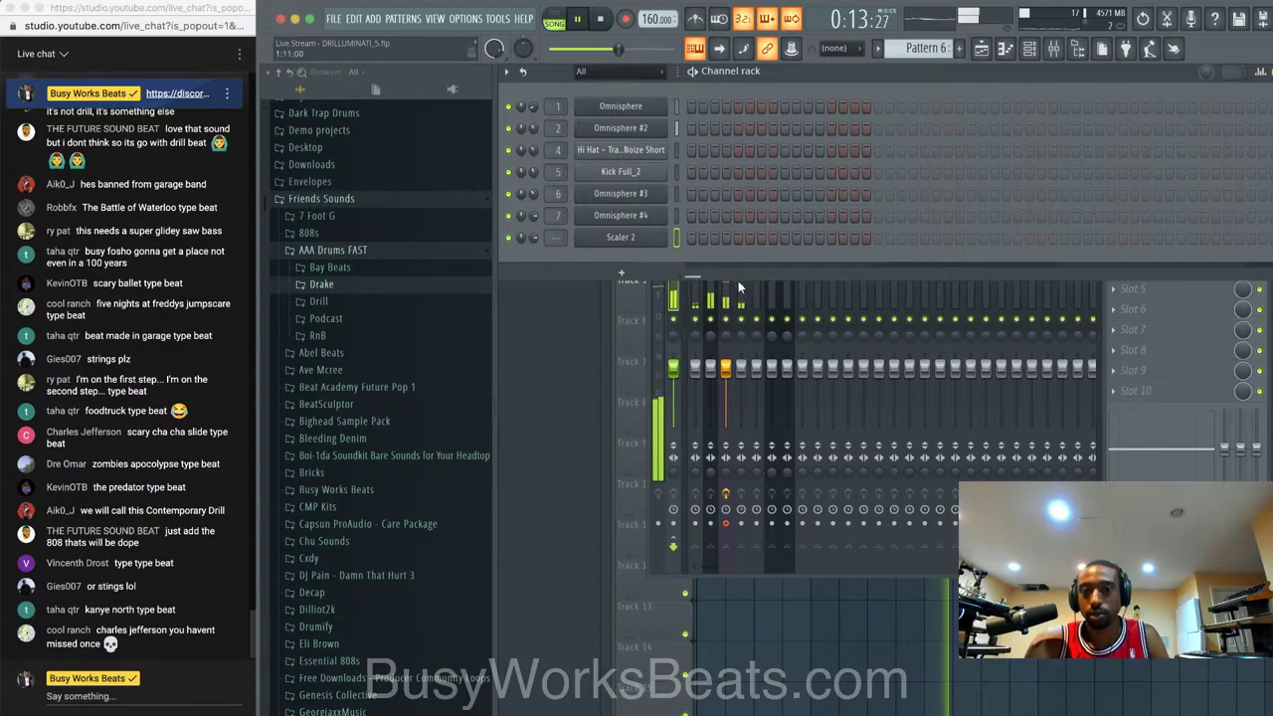
# - Load Waves Tune Real-Time Stereo in the second effect slot of Insert 3 and set its scale to F# Natural Minor
pyautogui.click(727, 285)
pyautogui.click(1134, 229)
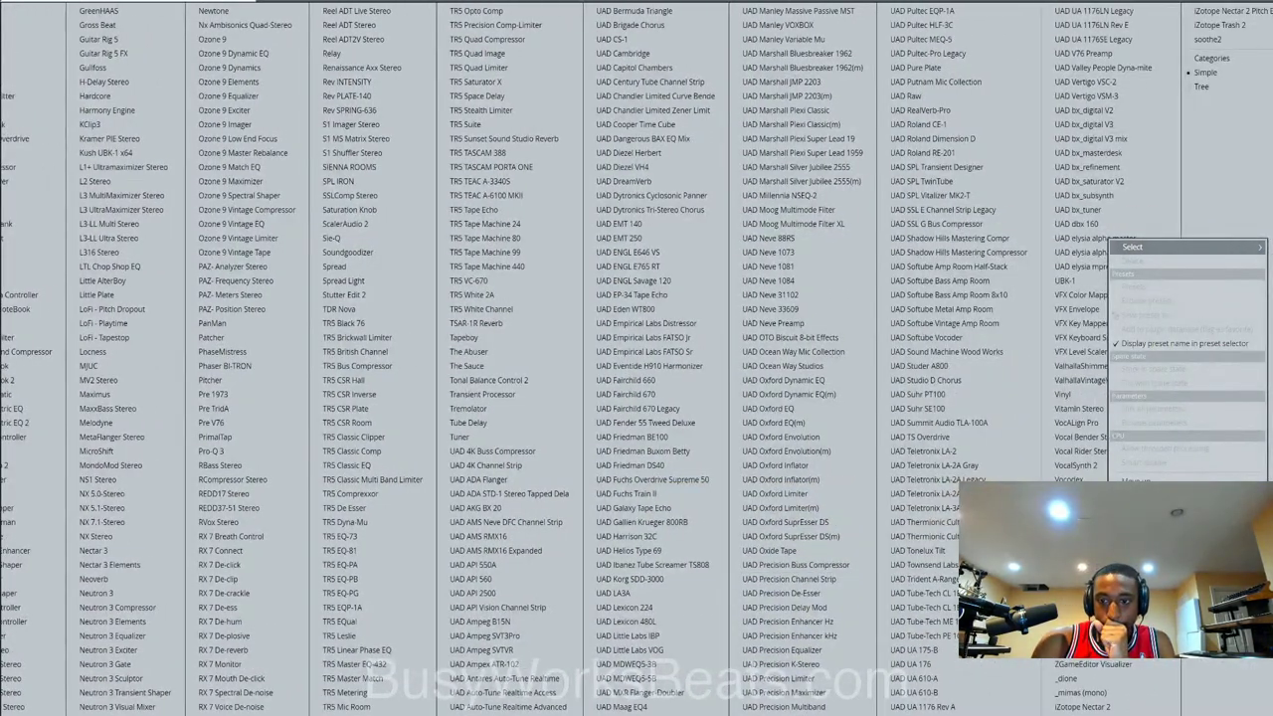
pyautogui.click(1102, 574)
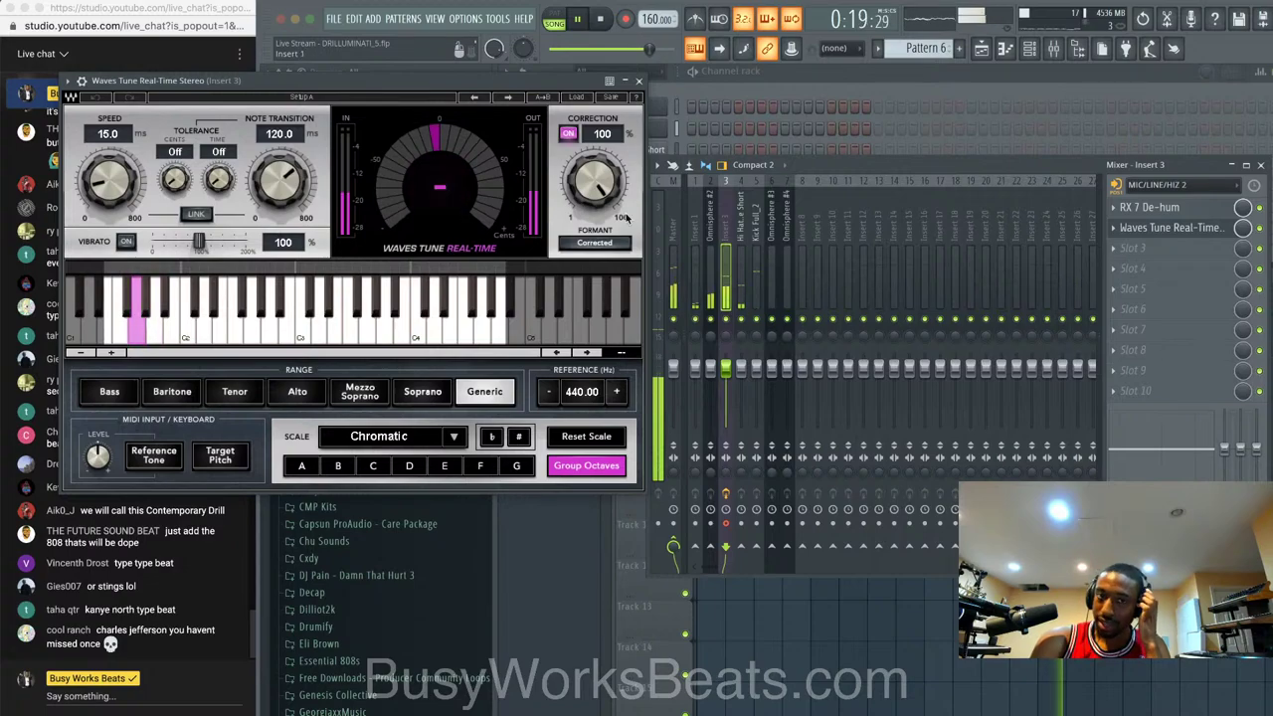
pyautogui.click(435, 439)
pyautogui.click(434, 440)
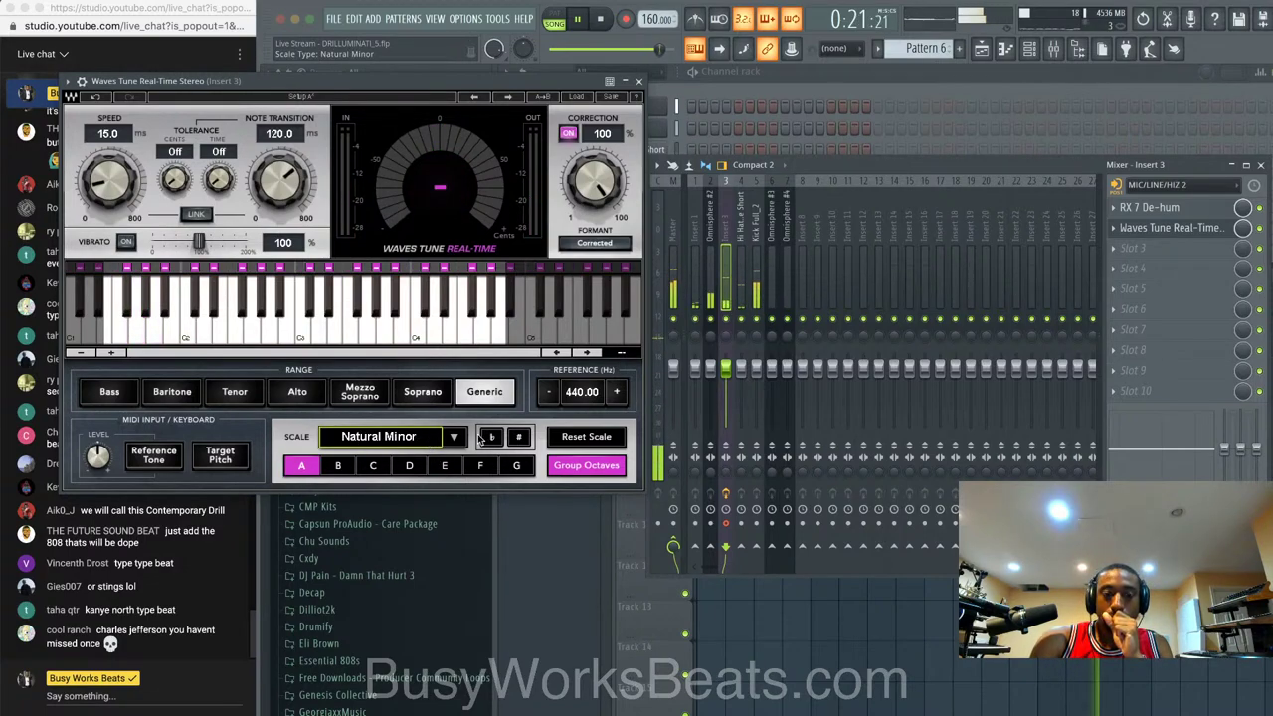
pyautogui.click(516, 441)
pyautogui.click(475, 467)
# - Set the Waves Tune note transition to 0.1 ms, lower its speed and close the plugin
pyautogui.moveTo(279, 189); pyautogui.dragTo(280, 278)
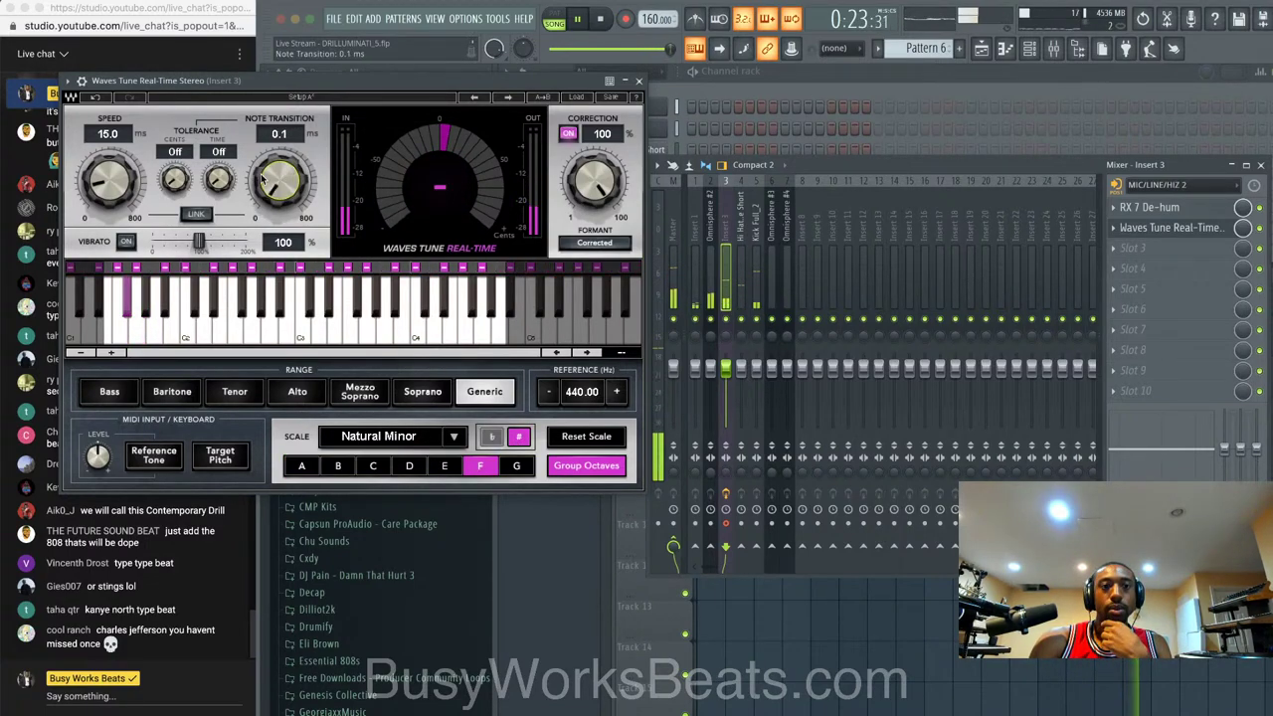
pyautogui.moveTo(112, 183); pyautogui.dragTo(112, 249)
pyautogui.click(630, 81)
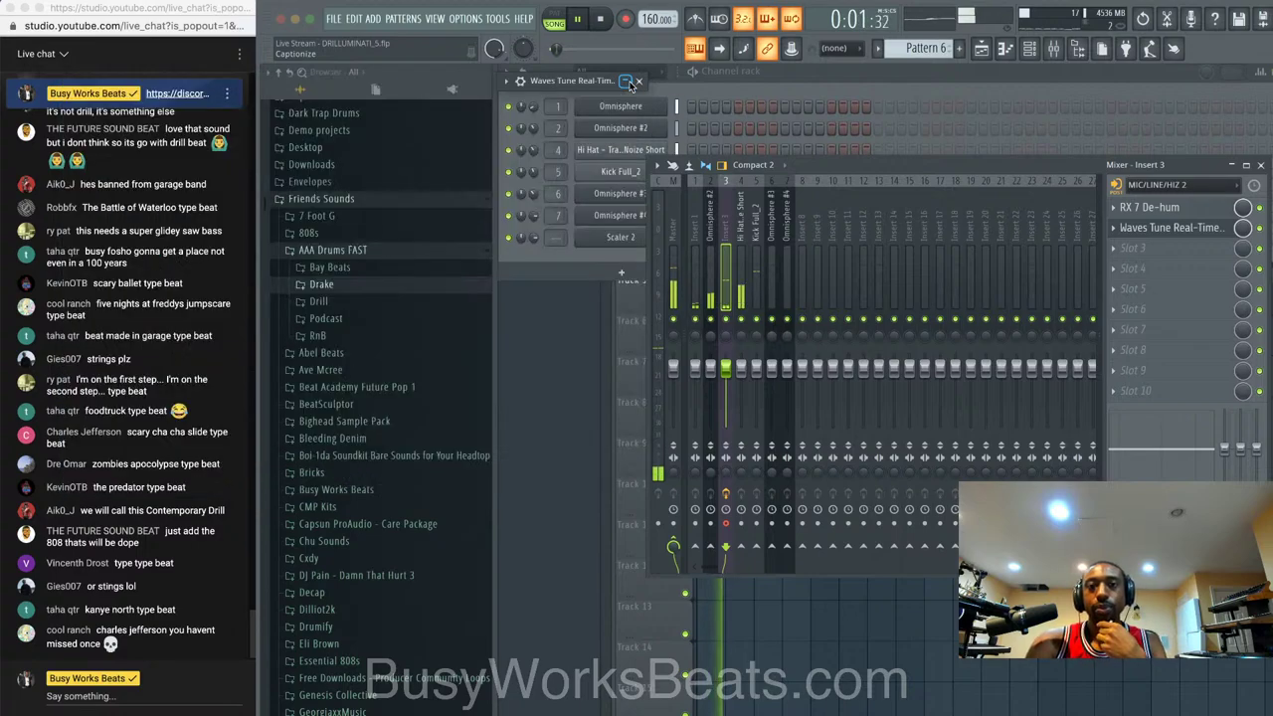
pyautogui.click(631, 81)
pyautogui.click(640, 82)
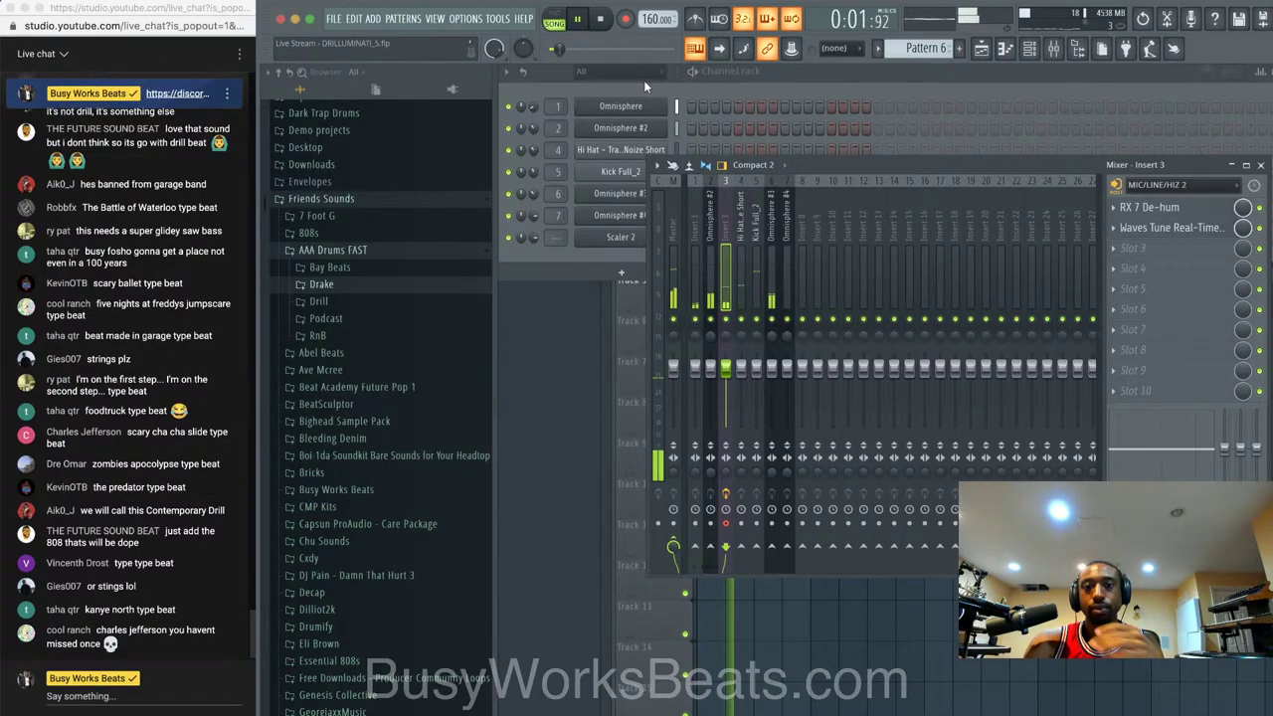
# - Load ValhallaVintageVerb in the first effect slot of Insert 10, raise its EQ low cut and close the plugin
pyautogui.rightClick(1172, 208)
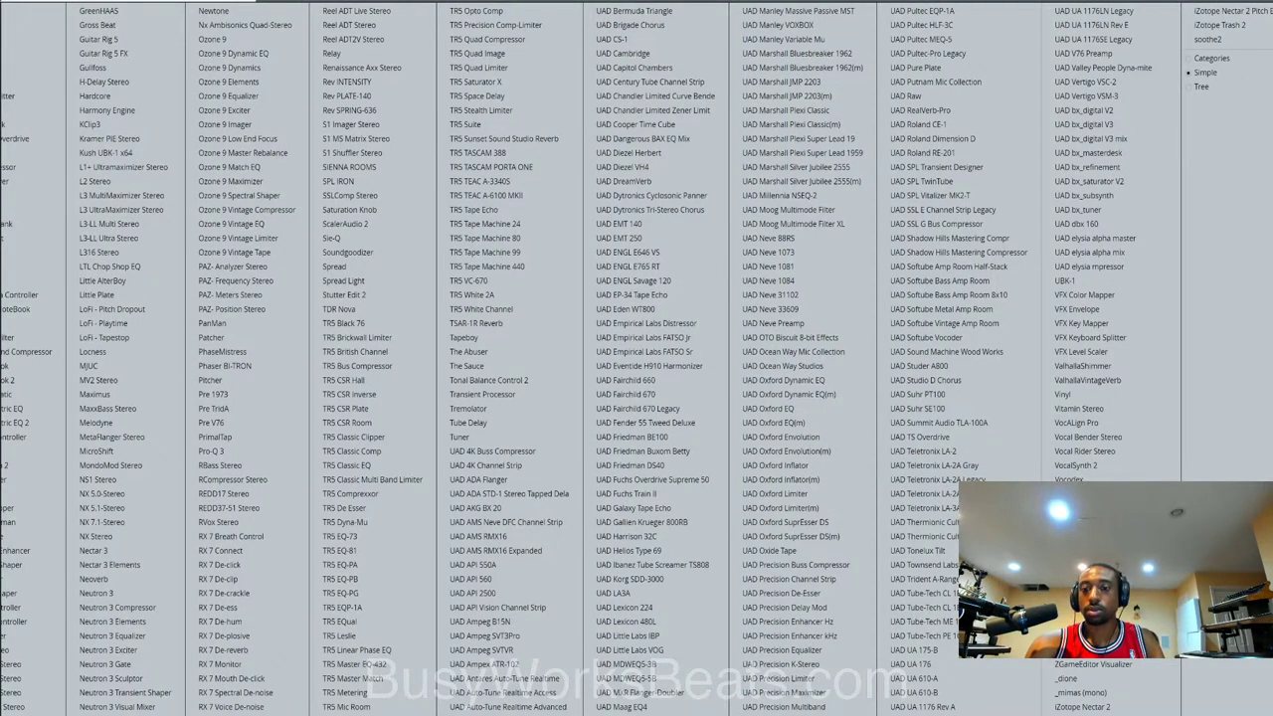
pyautogui.click(1098, 380)
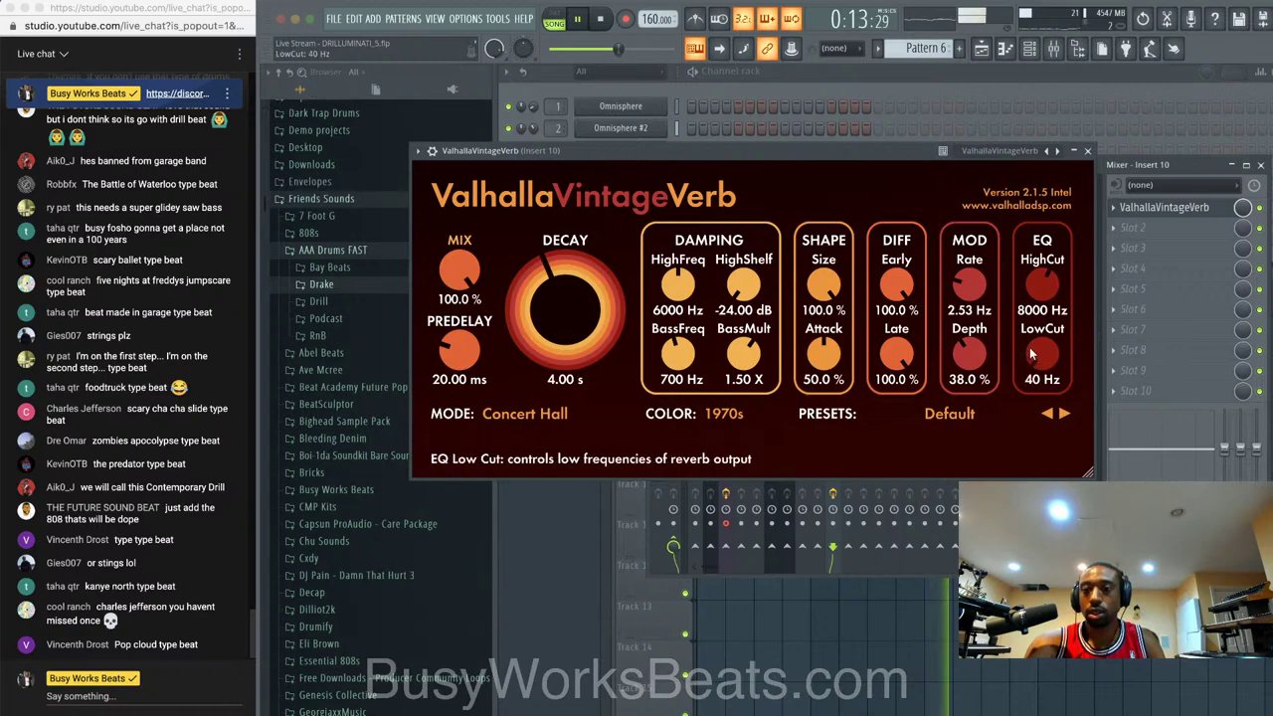
pyautogui.moveTo(1037, 355); pyautogui.dragTo(1032, 341)
pyautogui.click(1090, 150)
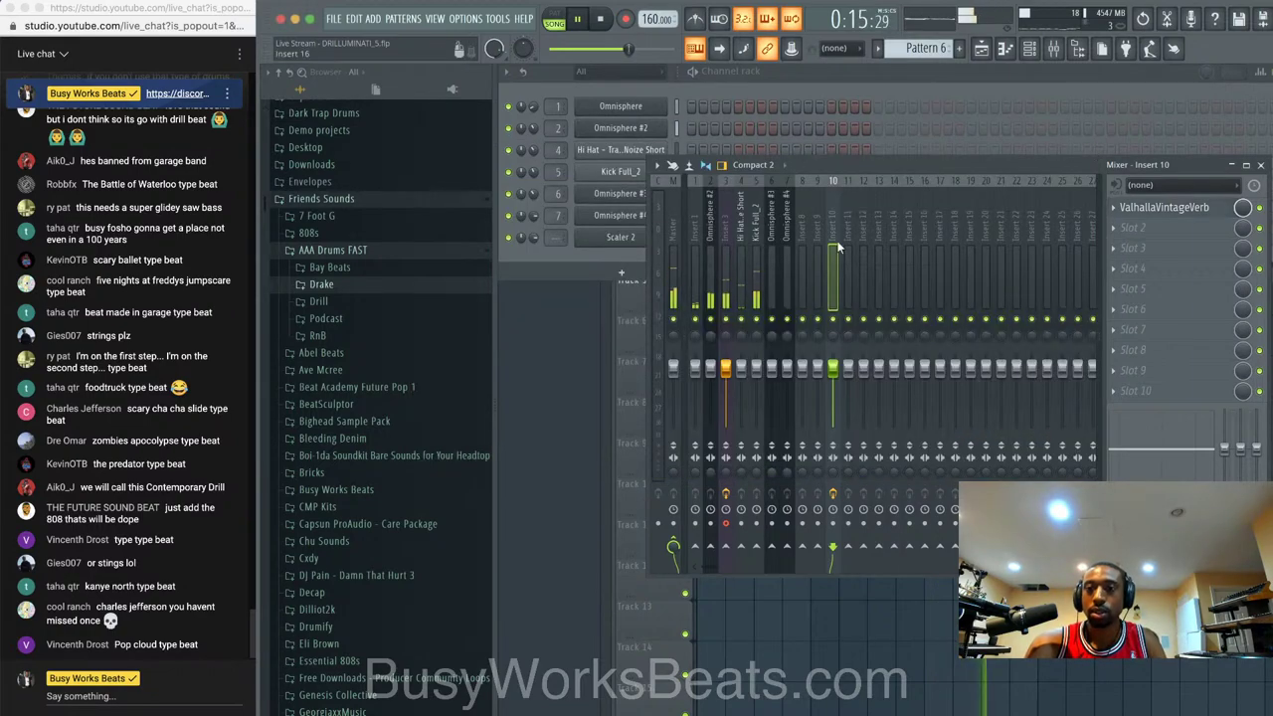
# - Load MicroShift in the third effect slot of Insert 3, lower its delay toward tight and close the plugin
pyautogui.click(736, 240)
pyautogui.click(1129, 249)
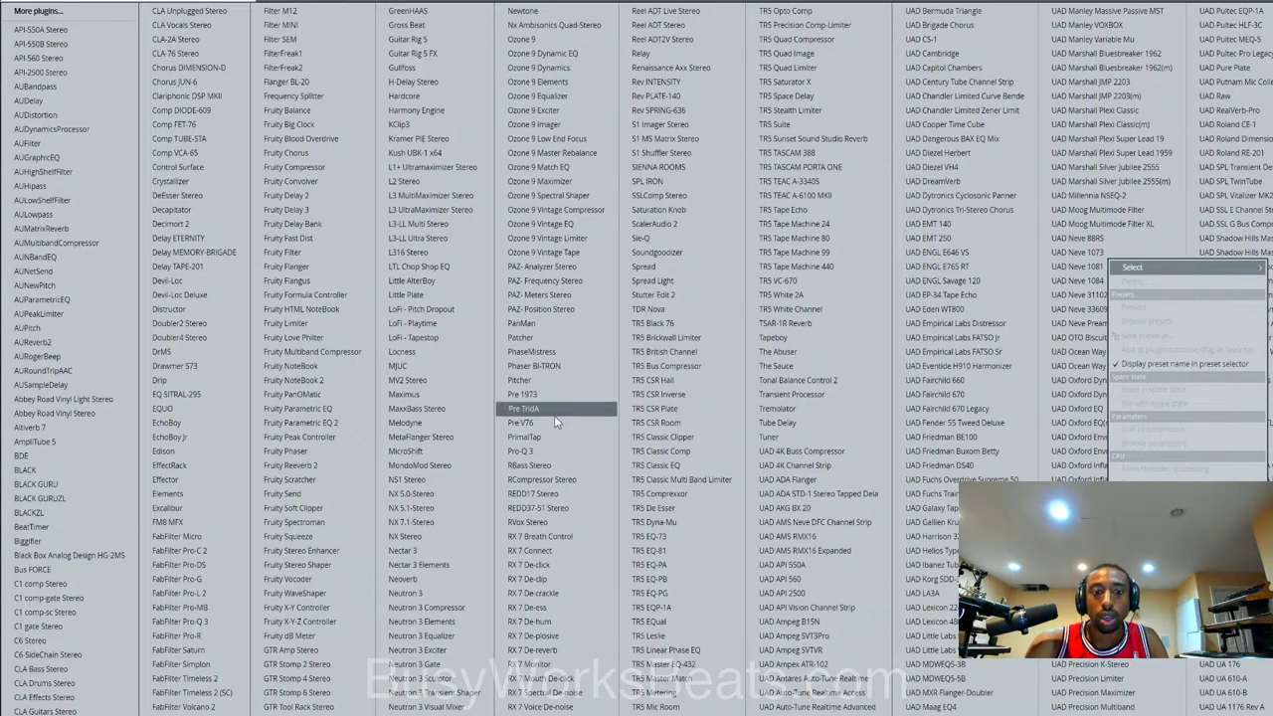
pyautogui.click(439, 450)
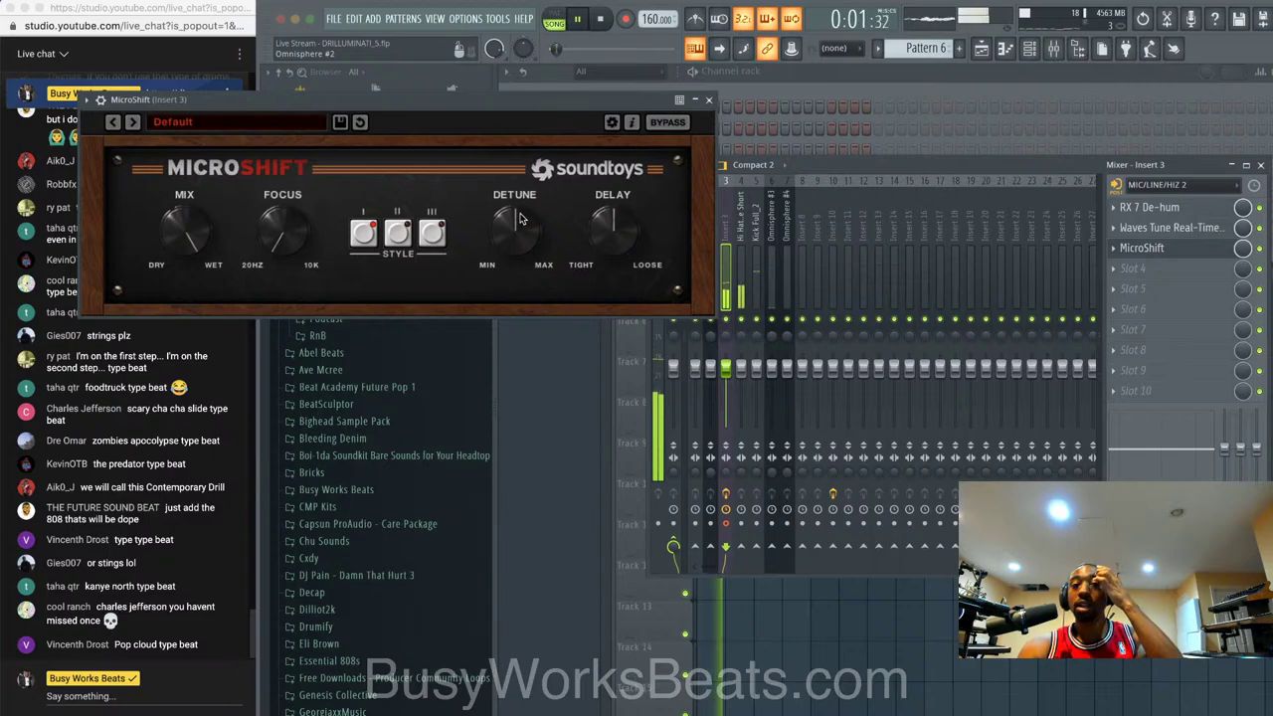
pyautogui.moveTo(520, 218); pyautogui.dragTo(519, 221)
pyautogui.moveTo(610, 218); pyautogui.dragTo(573, 258)
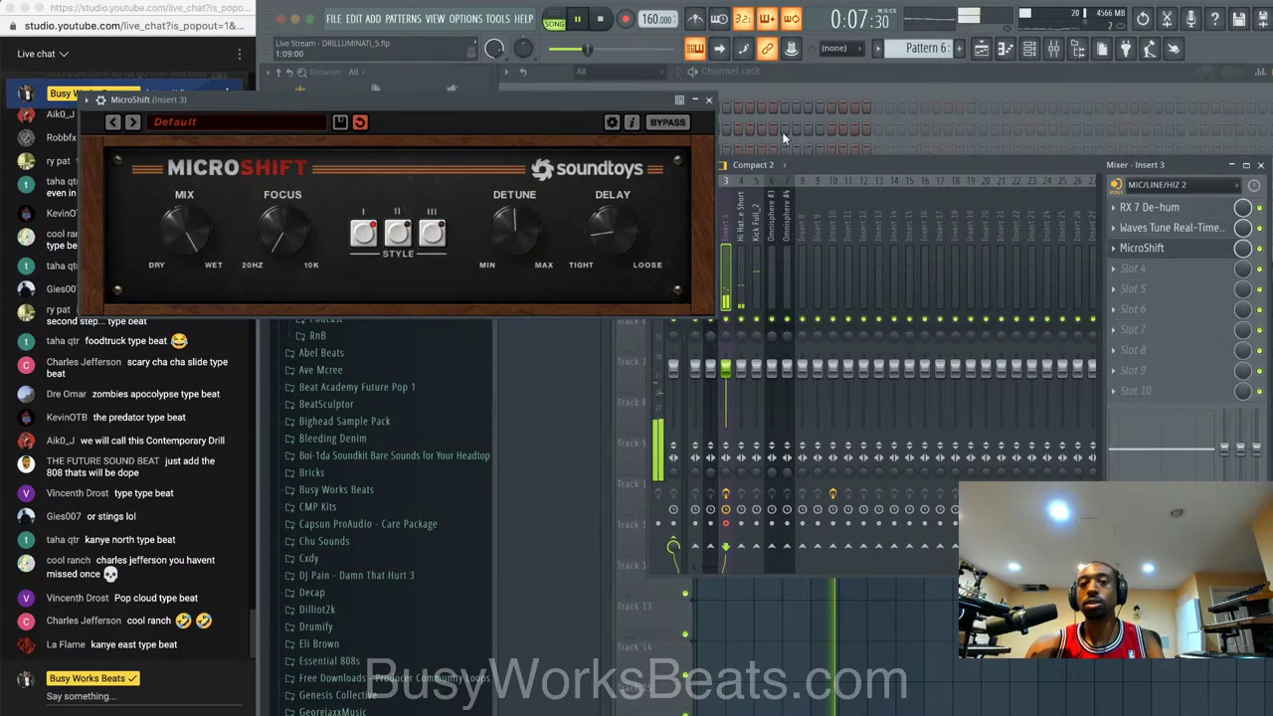
pyautogui.click(708, 99)
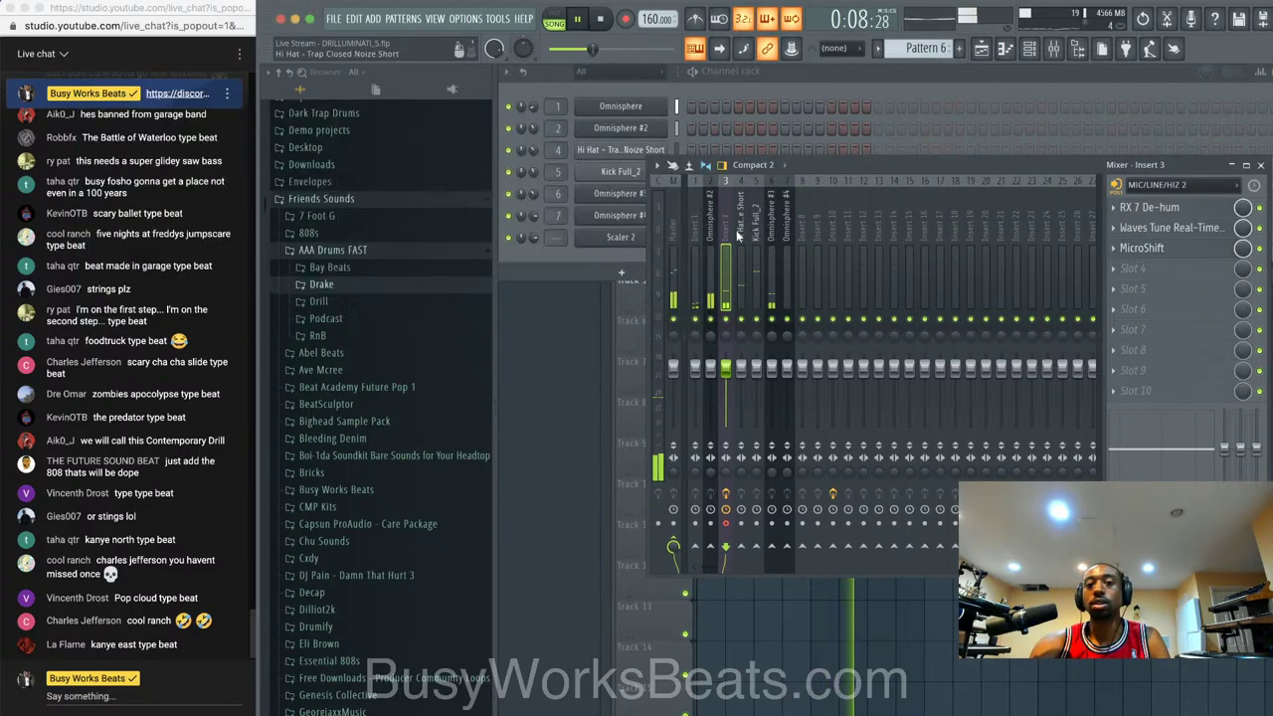
# - Send Insert 3 to Insert 10 and load Ozone 9 Dynamics in the second effect slot of Insert 10
pyautogui.click(833, 545)
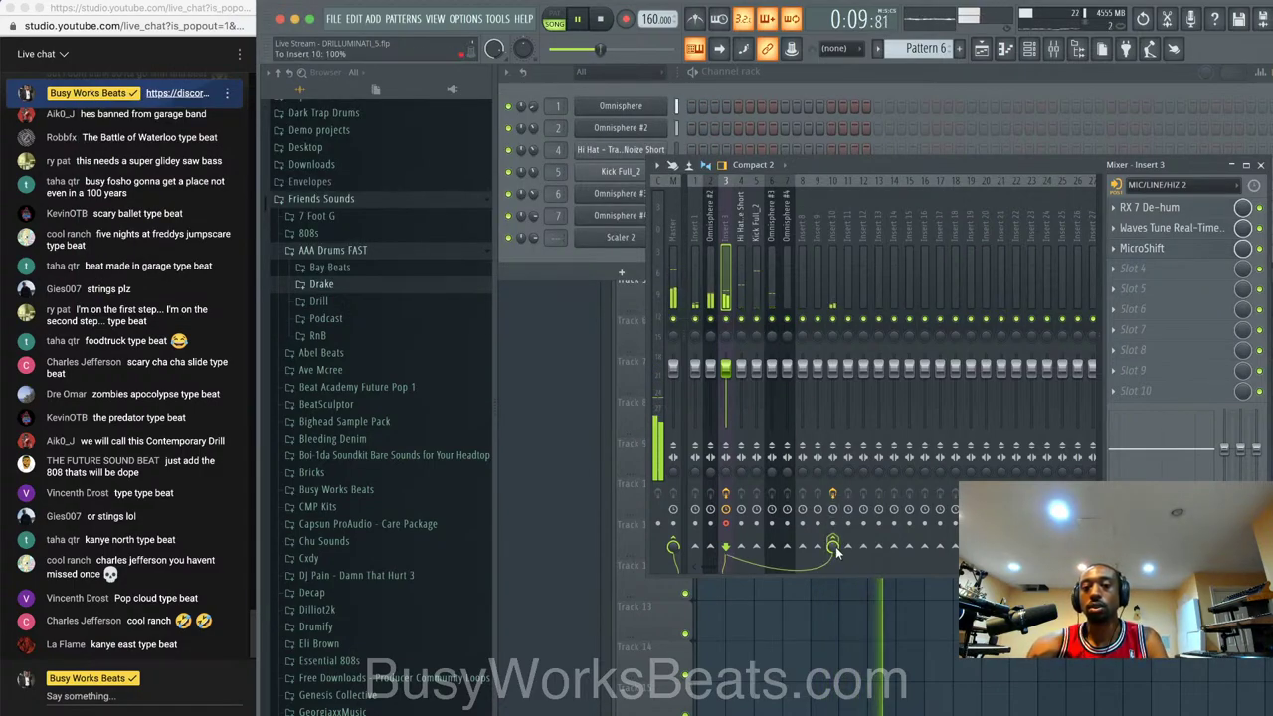
pyautogui.click(835, 231)
pyautogui.click(1172, 231)
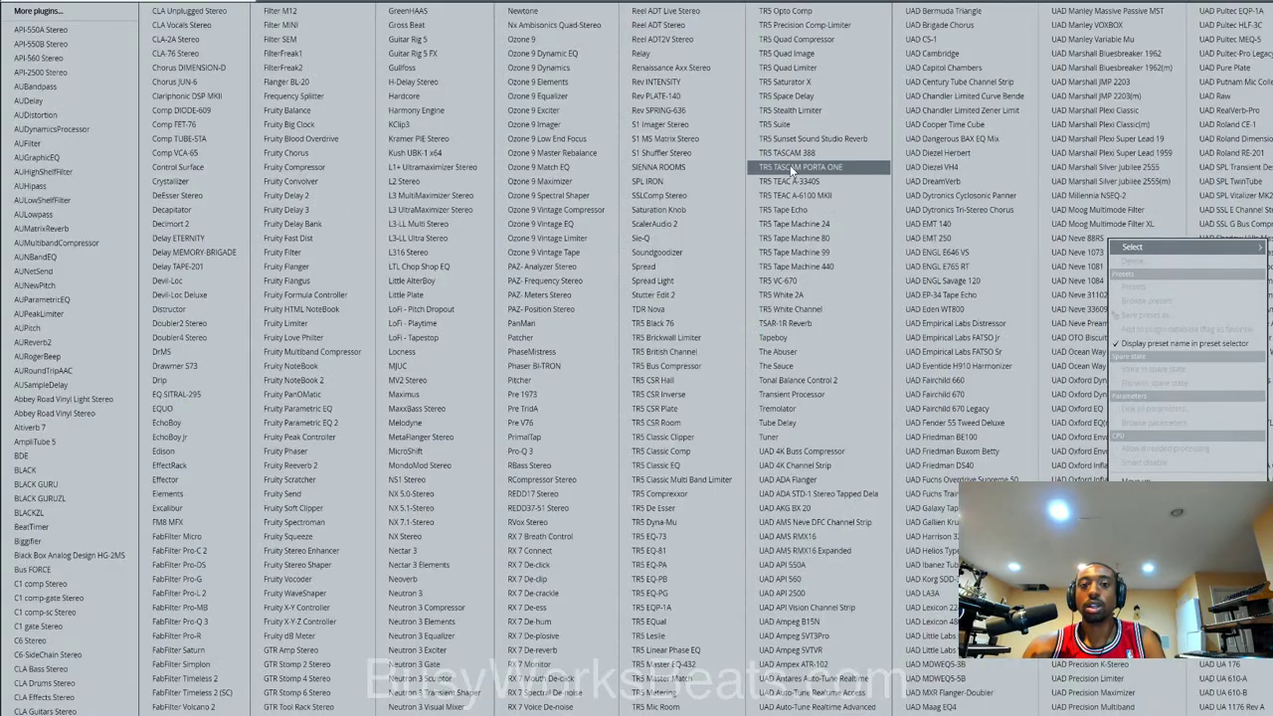
pyautogui.click(574, 68)
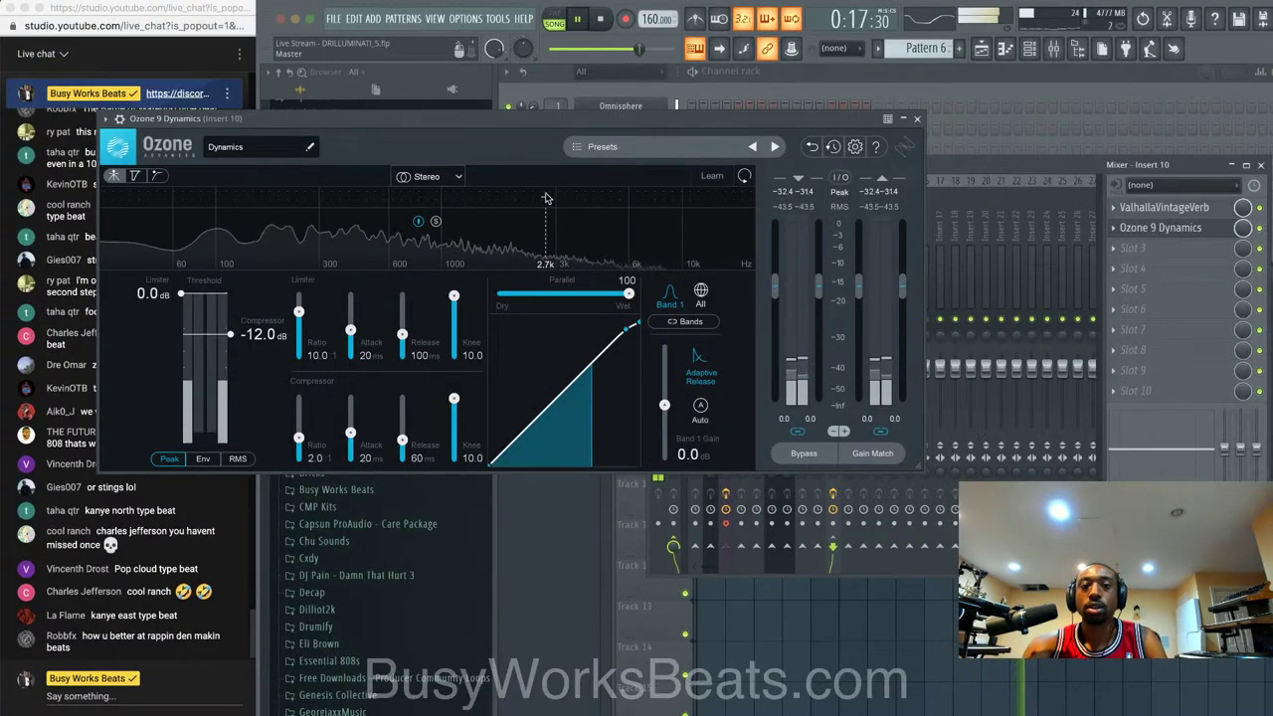
# - Switch Ozone 9 Dynamics to Mid/Side mode, set its compressor threshold to -42.1 dB and close the plugin
pyautogui.click(430, 176)
pyautogui.click(457, 217)
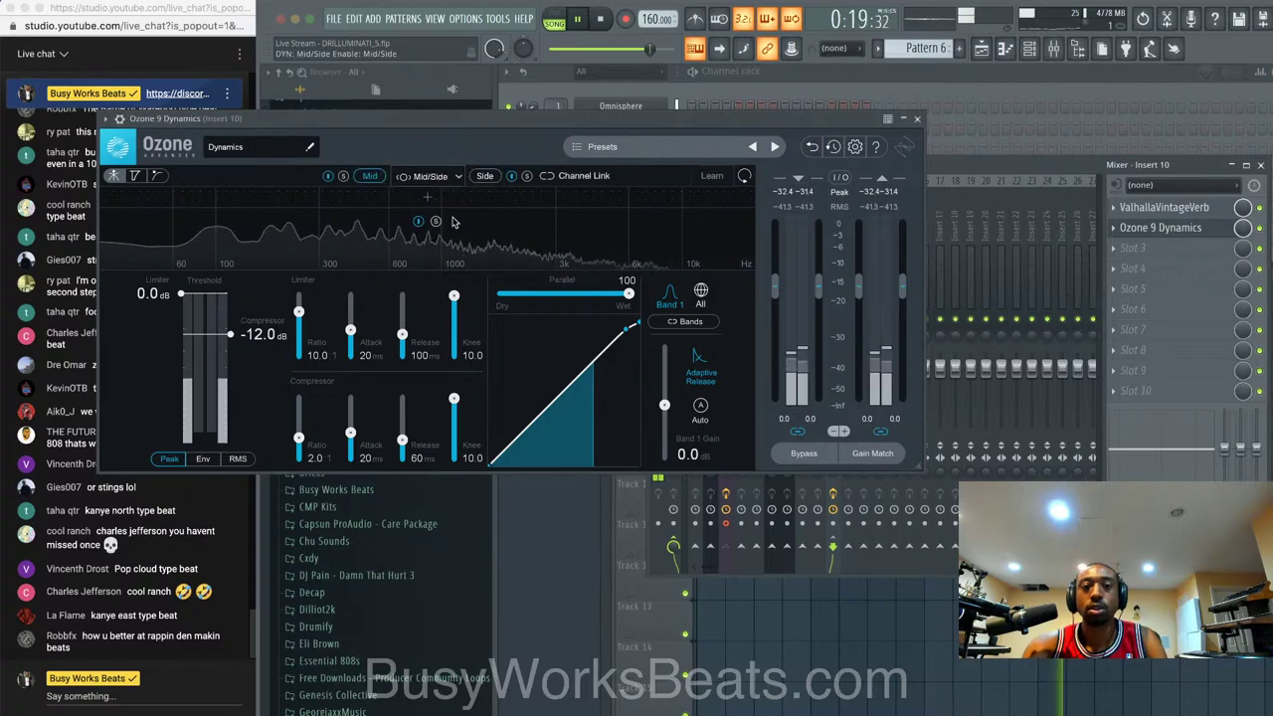
pyautogui.click(701, 295)
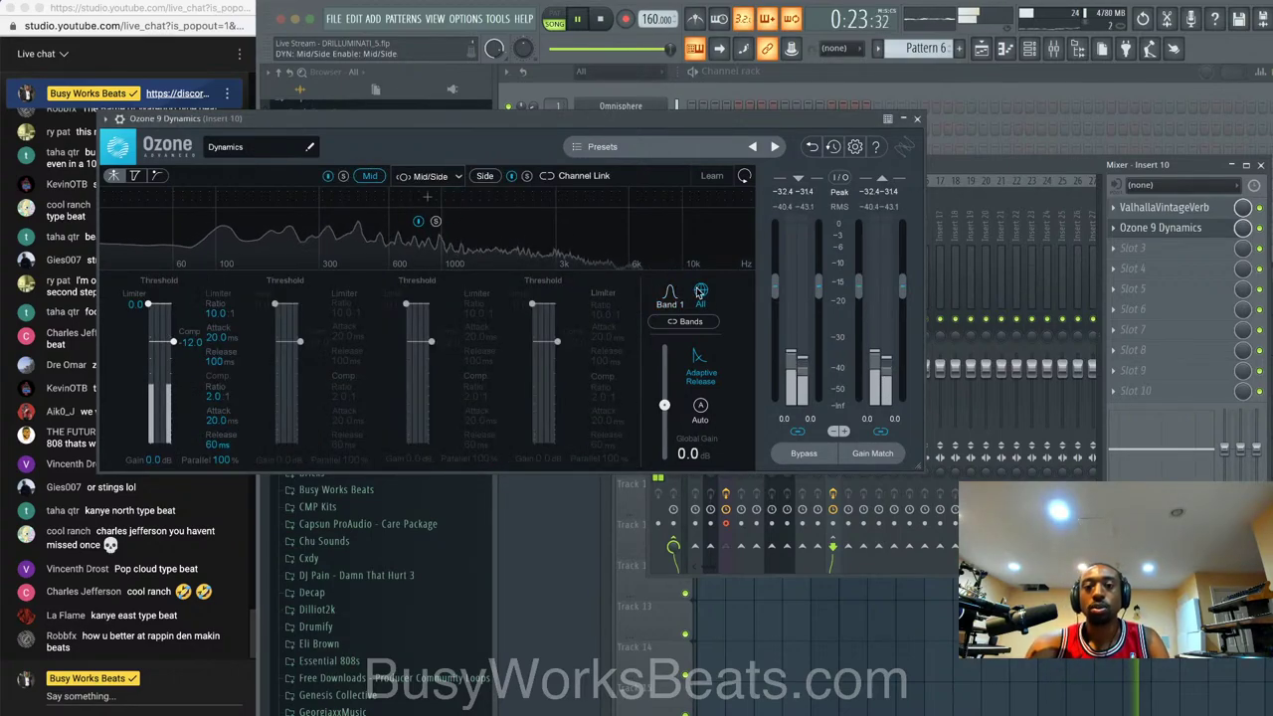
pyautogui.click(668, 292)
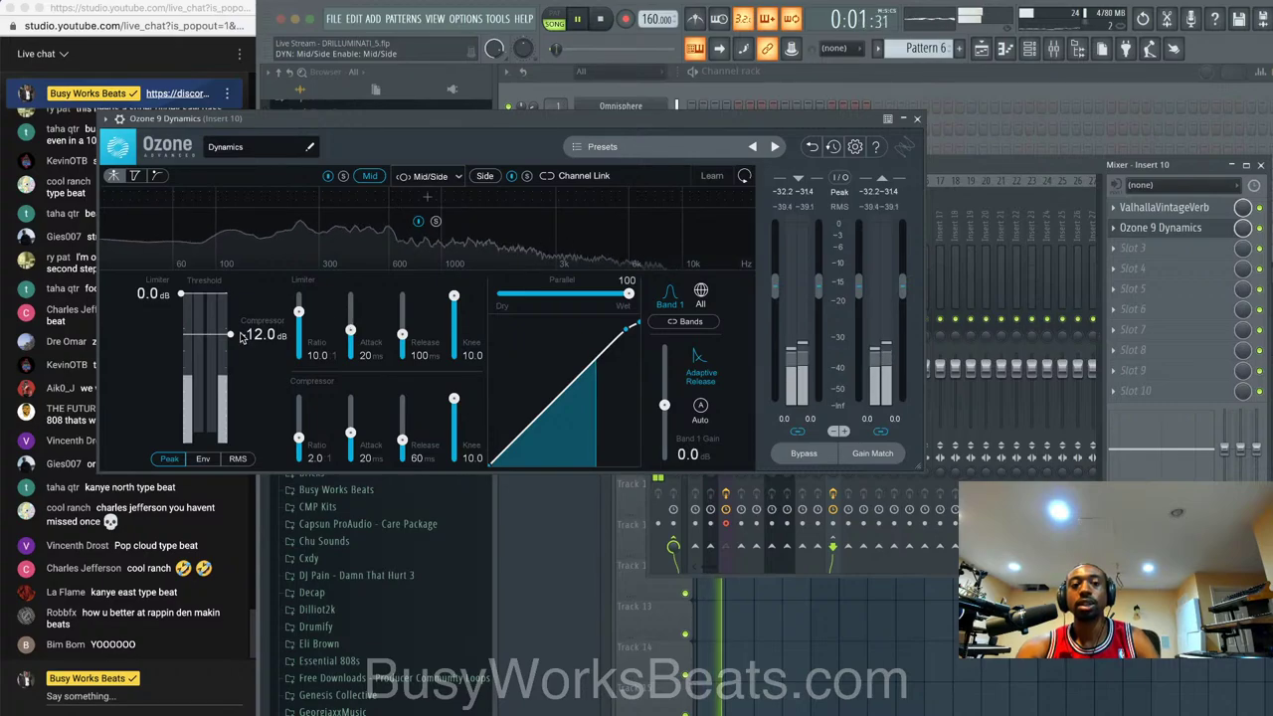
pyautogui.moveTo(232, 335); pyautogui.dragTo(234, 385)
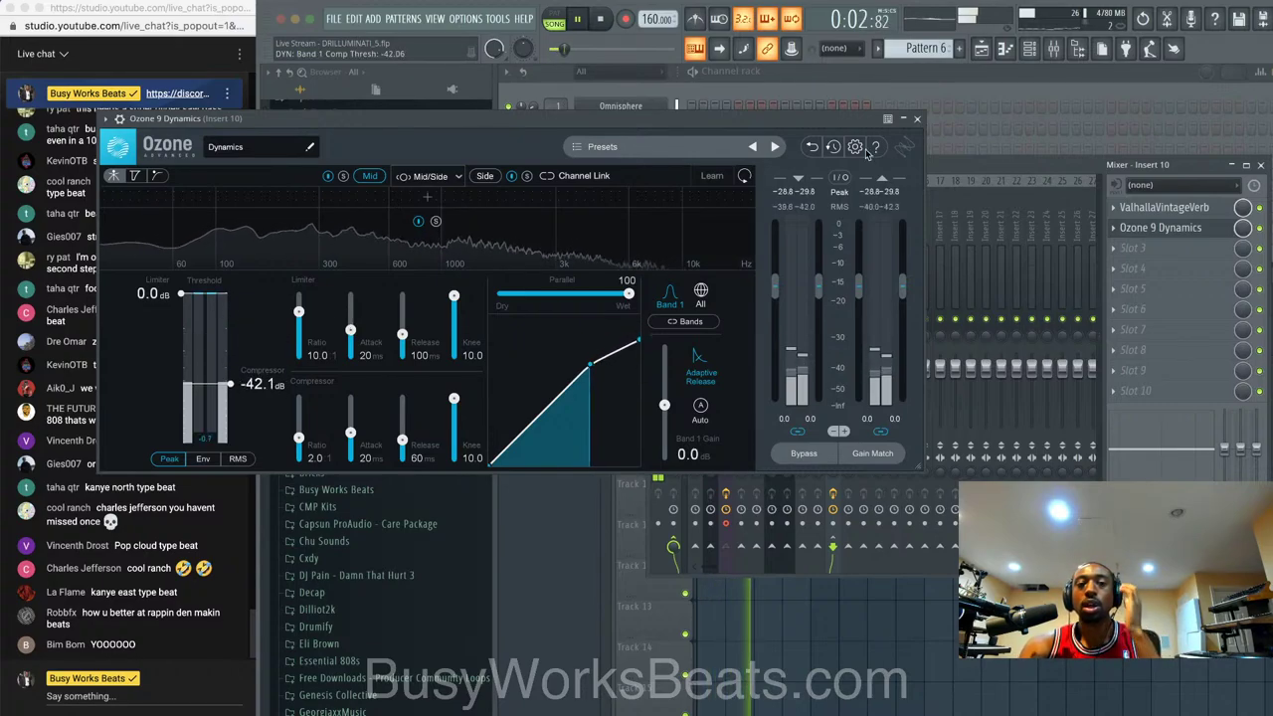
pyautogui.click(916, 119)
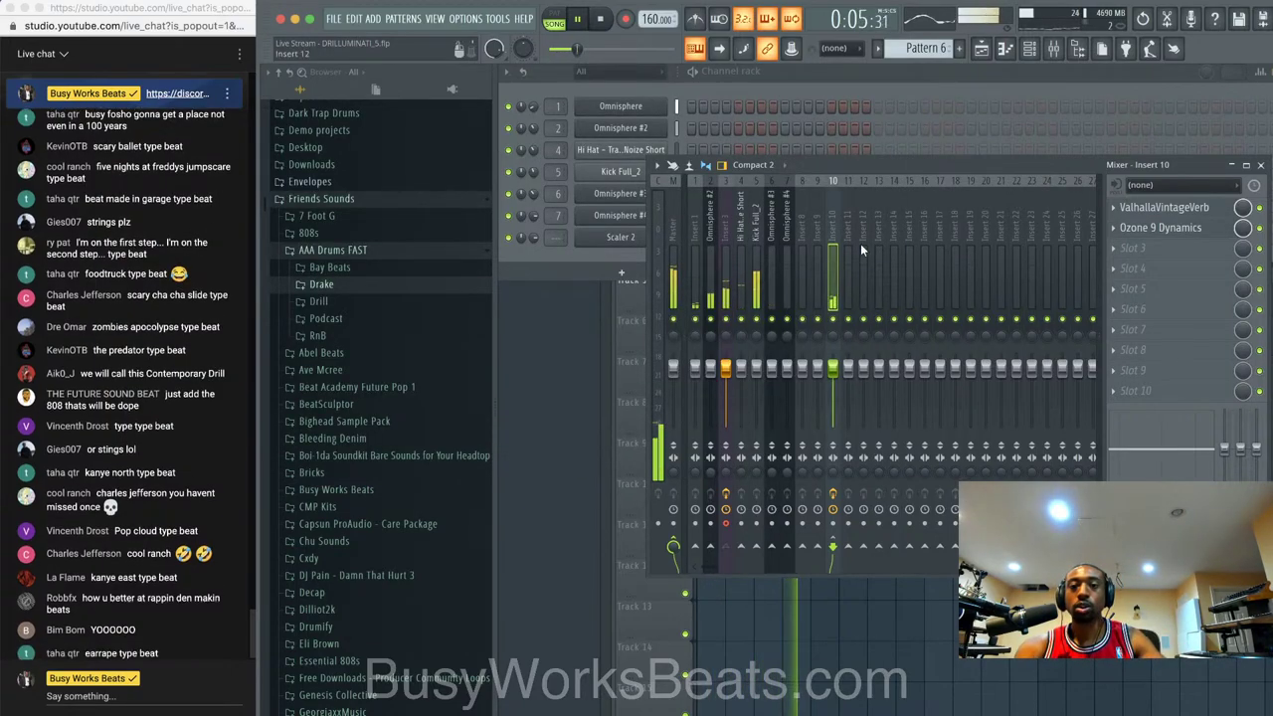
# - Select Insert 3, close the mixer and save the project as a new version
pyautogui.click(717, 233)
pyautogui.click(722, 234)
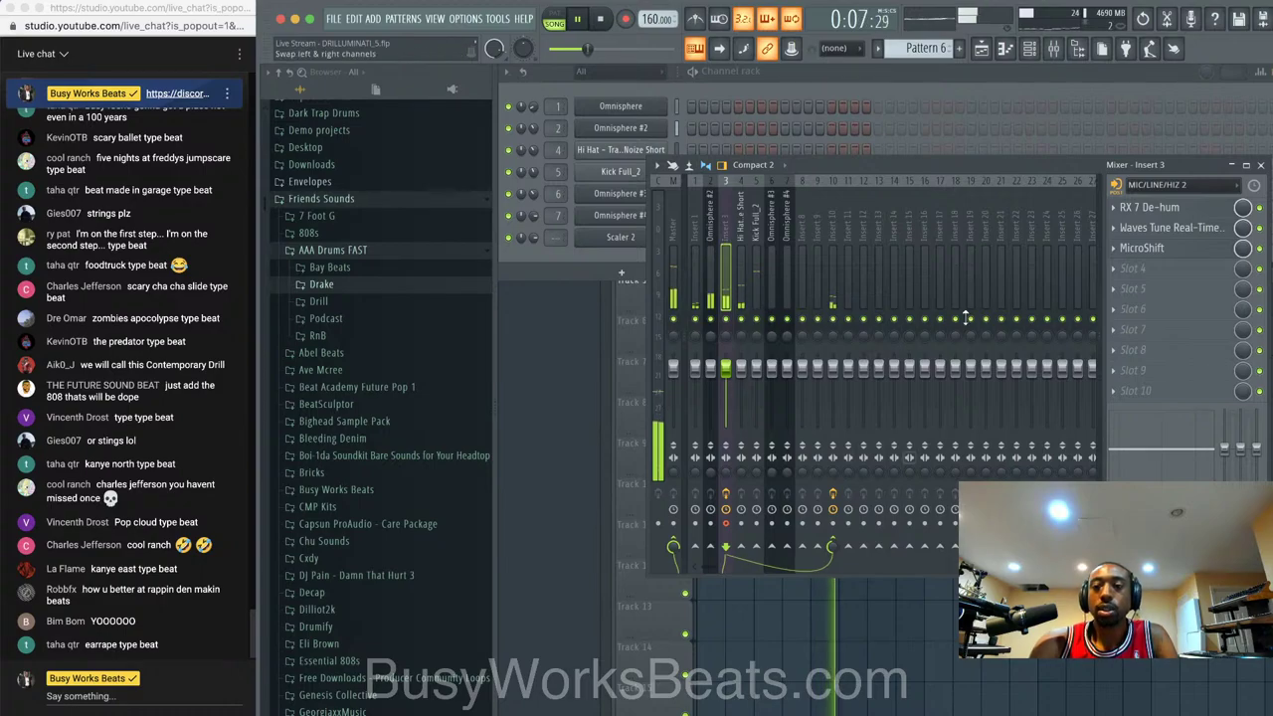
pyautogui.click(1261, 165)
pyautogui.press('F6')
pyautogui.hotkey('ctrl', 's')
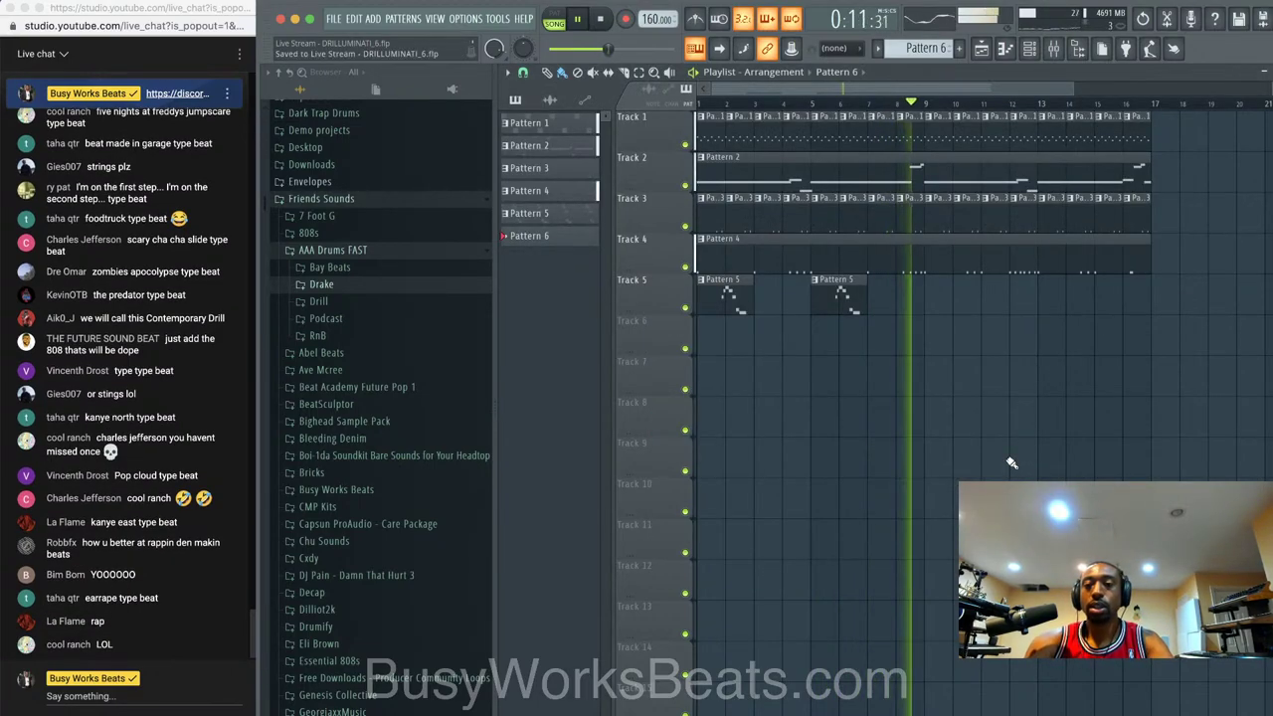
# - Select all playlist clips on Tracks 1 to 5 and duplicate them from bar 17, then deselect them
pyautogui.scroll(-2, 1012, 463)
pyautogui.moveTo(1053, 396); pyautogui.dragTo(700, 111)
pyautogui.moveTo(1040, 354); pyautogui.dragTo(709, 117)
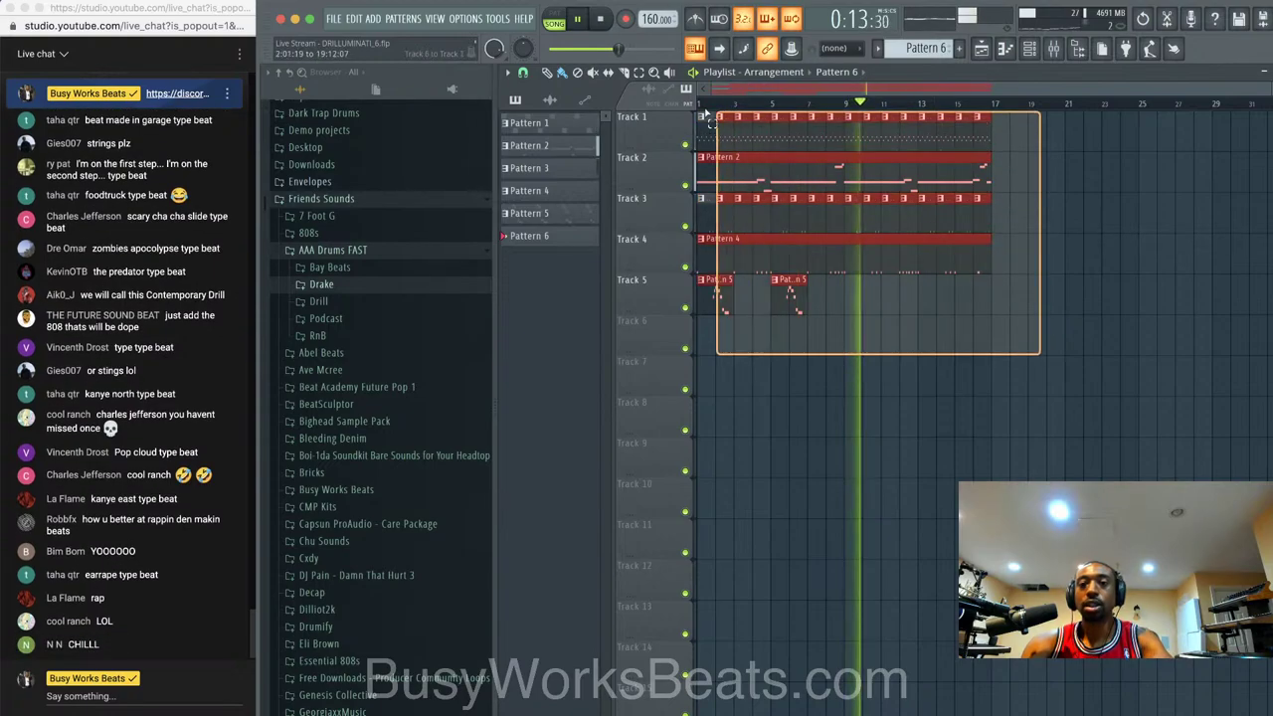
pyautogui.hotkey('ctrl', 'b')
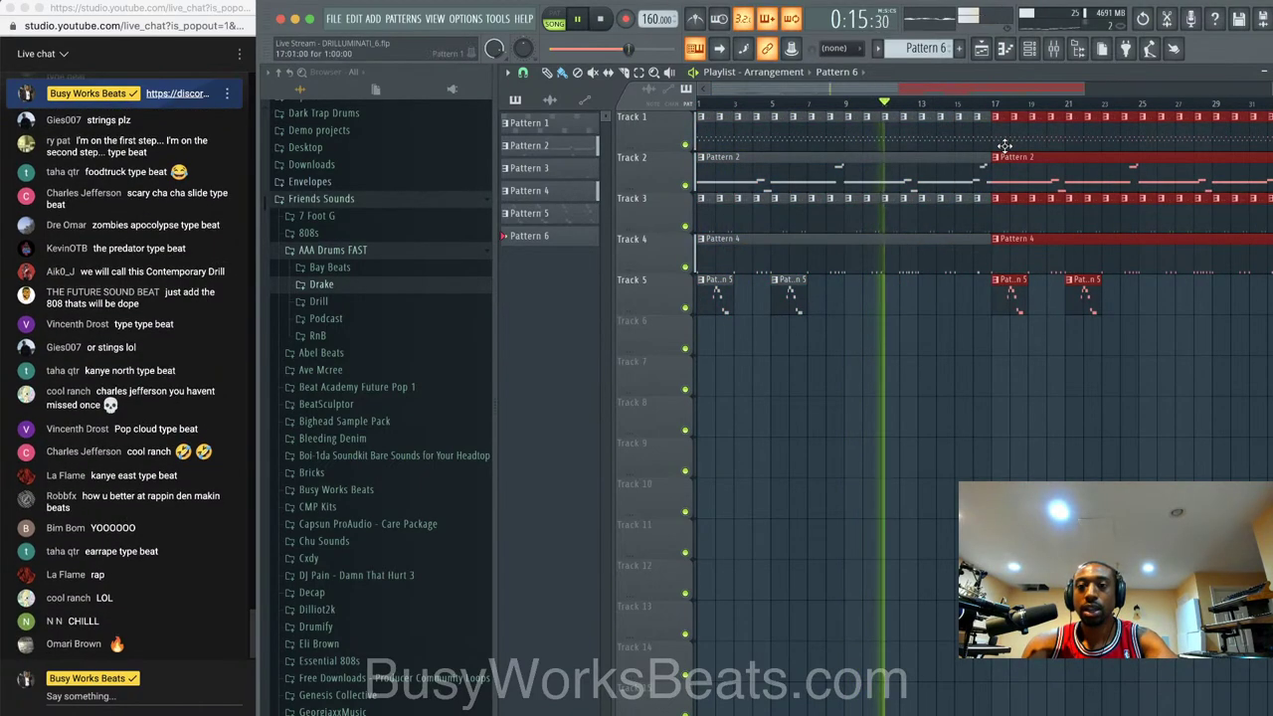
pyautogui.keyDown('ctrl'); pyautogui.click(1055, 362); pyautogui.keyUp('ctrl')
pyautogui.scroll(-2, 1039, 145)
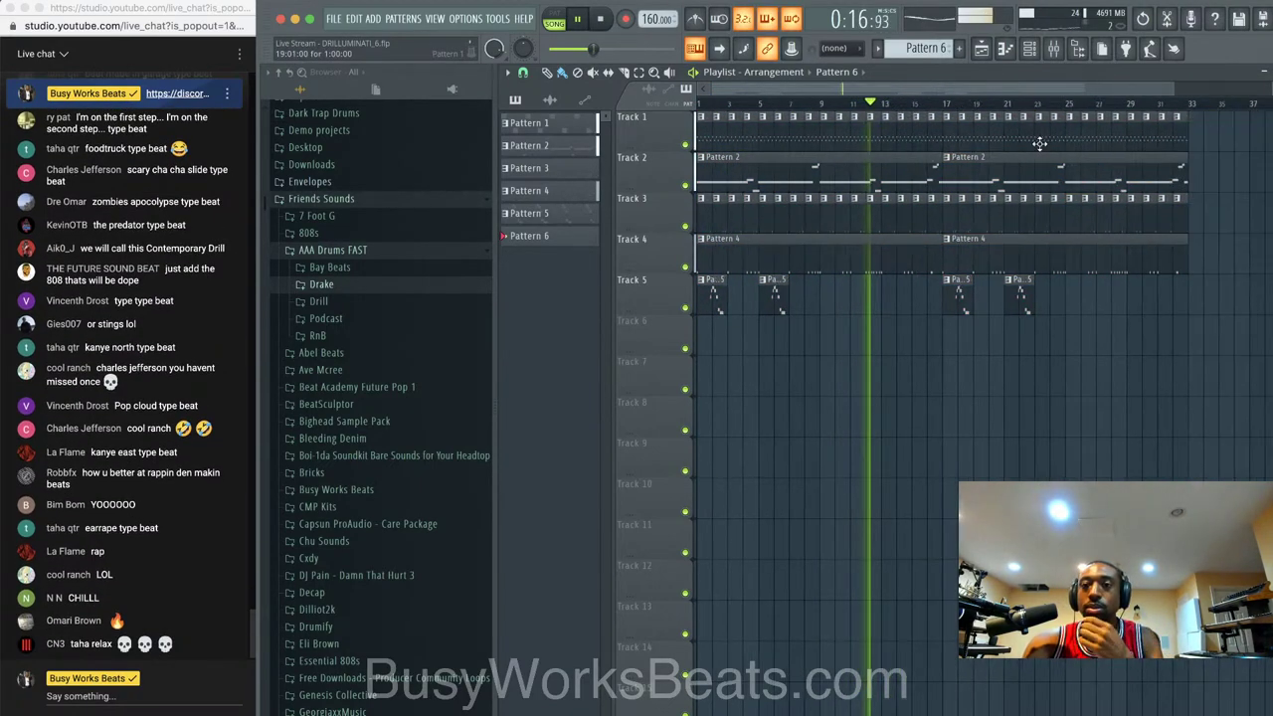
# - Restart playback of the extended arrangement, close the mixer and save the project as the next version
pyautogui.press('F9')
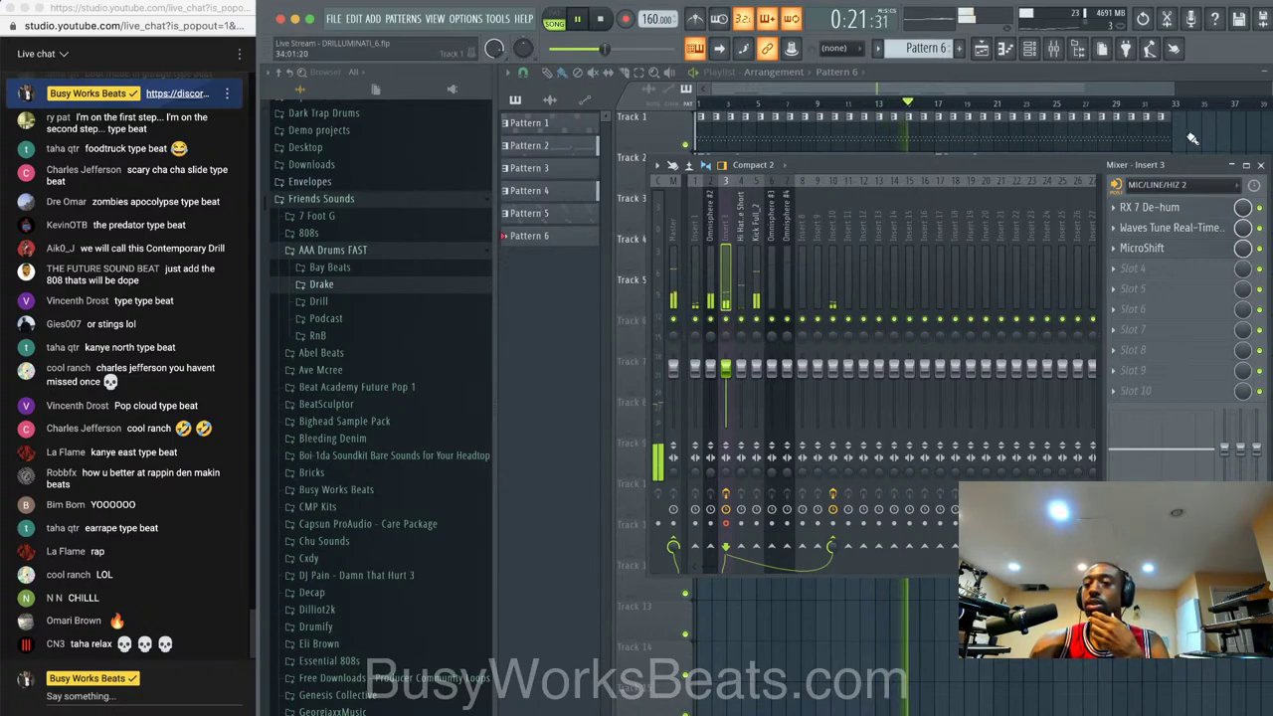
pyautogui.press('space')
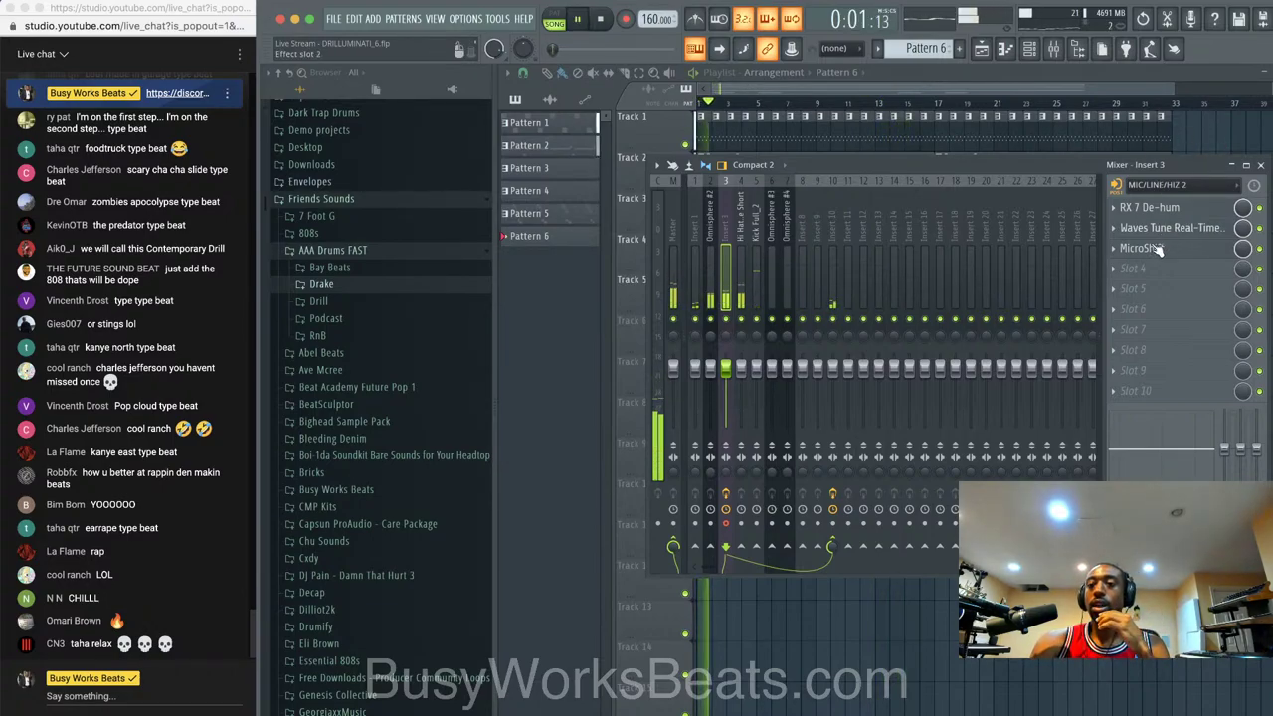
pyautogui.rightClick(1216, 146)
pyautogui.press('super+n')
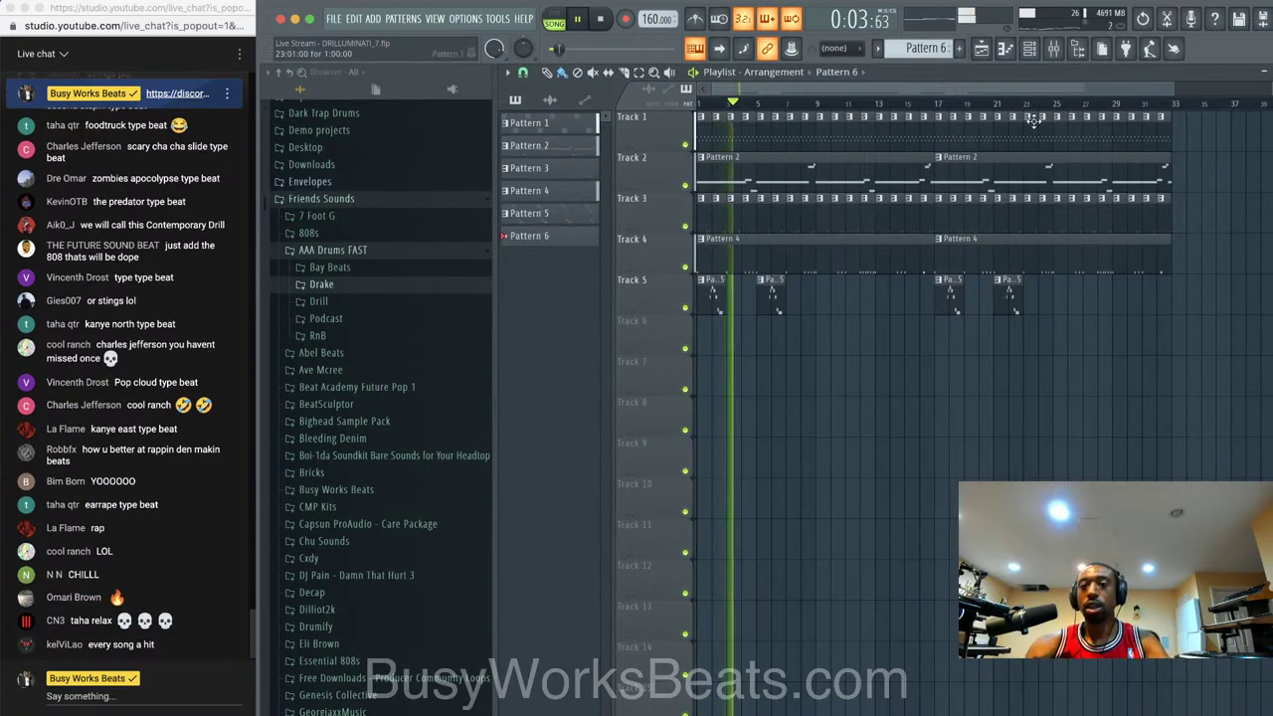
# - Assign the Scaler 2 channel to mixer track 8 and delete the channel from the channel rack
pyautogui.press('F6')
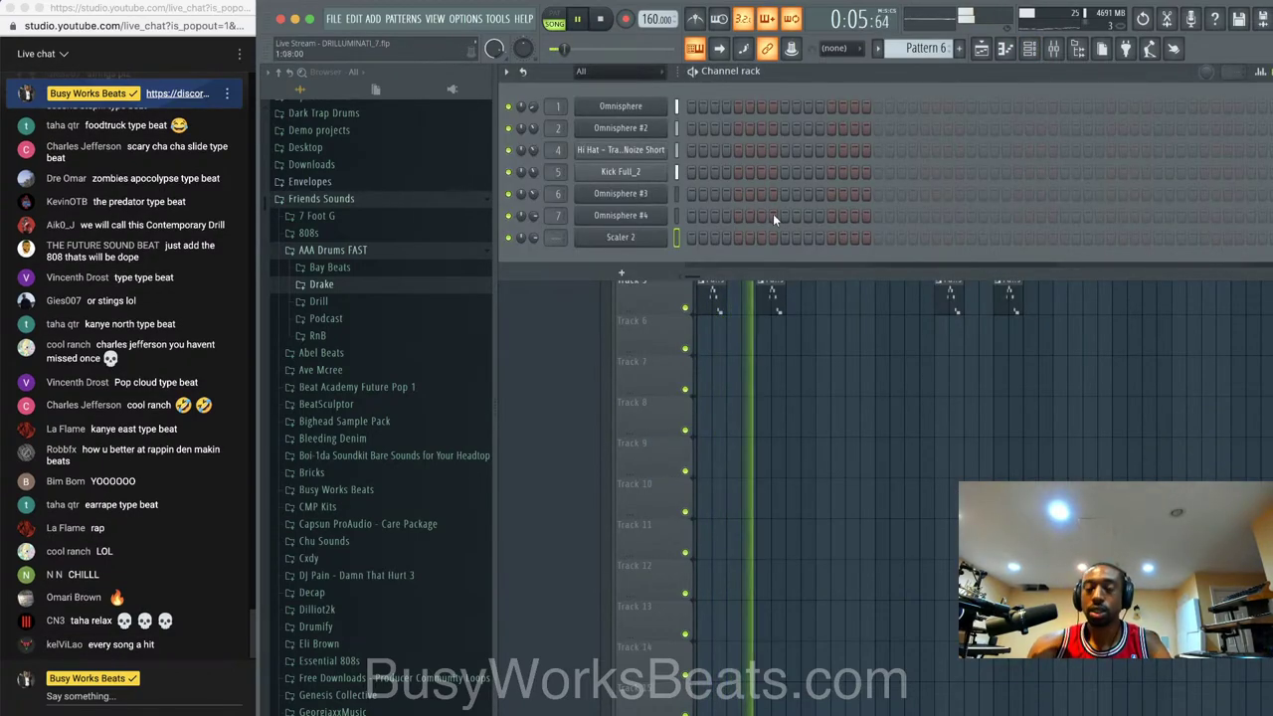
pyautogui.press('super+l')
pyautogui.rightClick(657, 240)
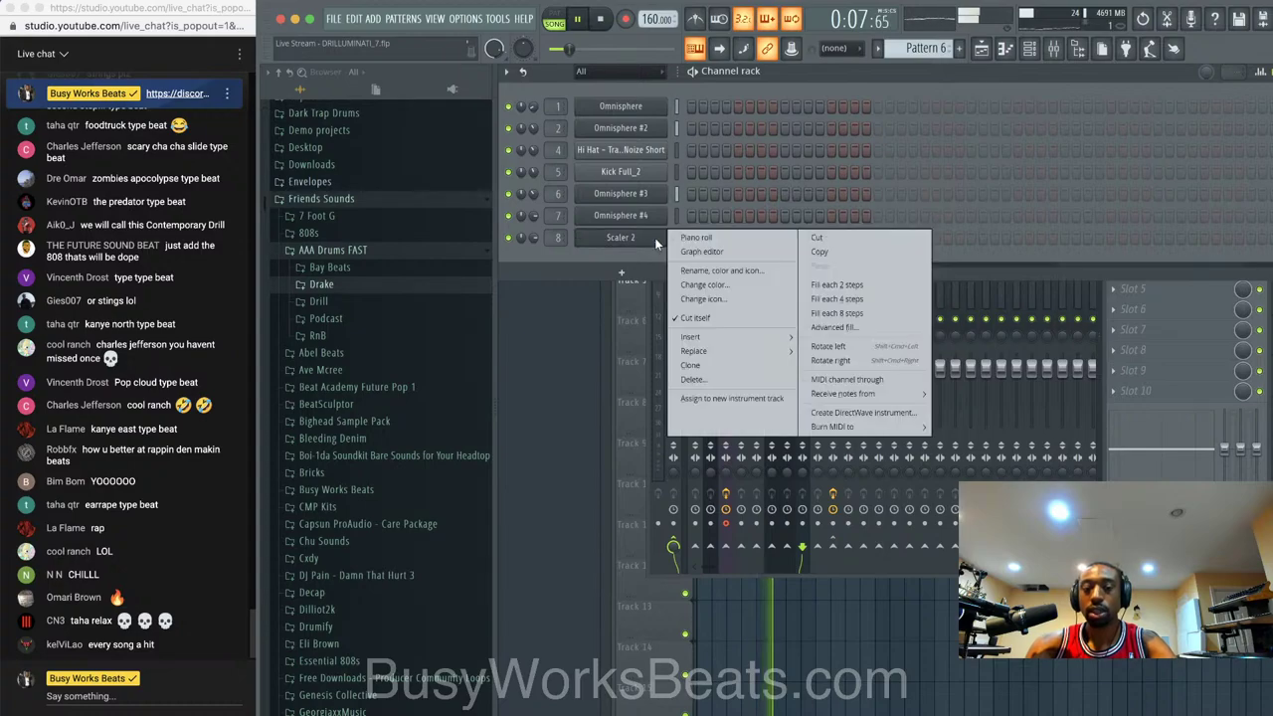
pyautogui.press('d')
pyautogui.press('Return')
pyautogui.rightClick(852, 616)
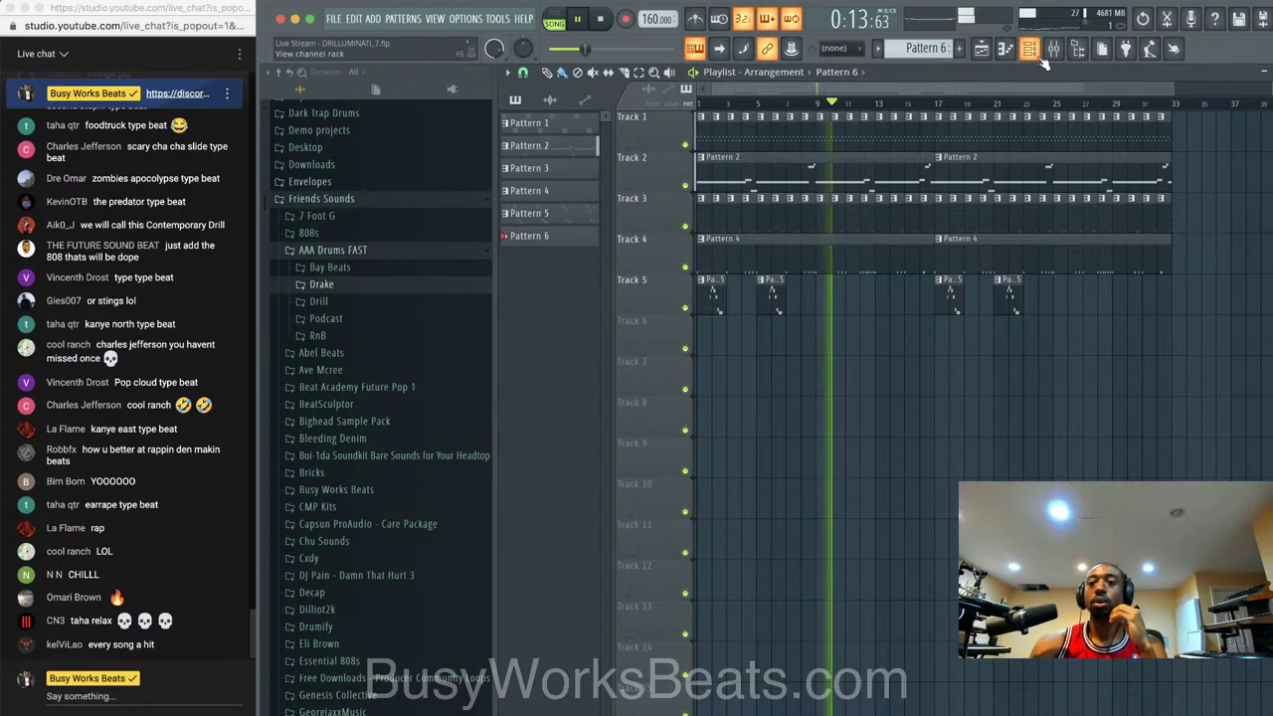
# - Select the Insert 3 microphone track in the mixer and replay the arrangement from the start
pyautogui.click(1076, 48)
pyautogui.click(1058, 52)
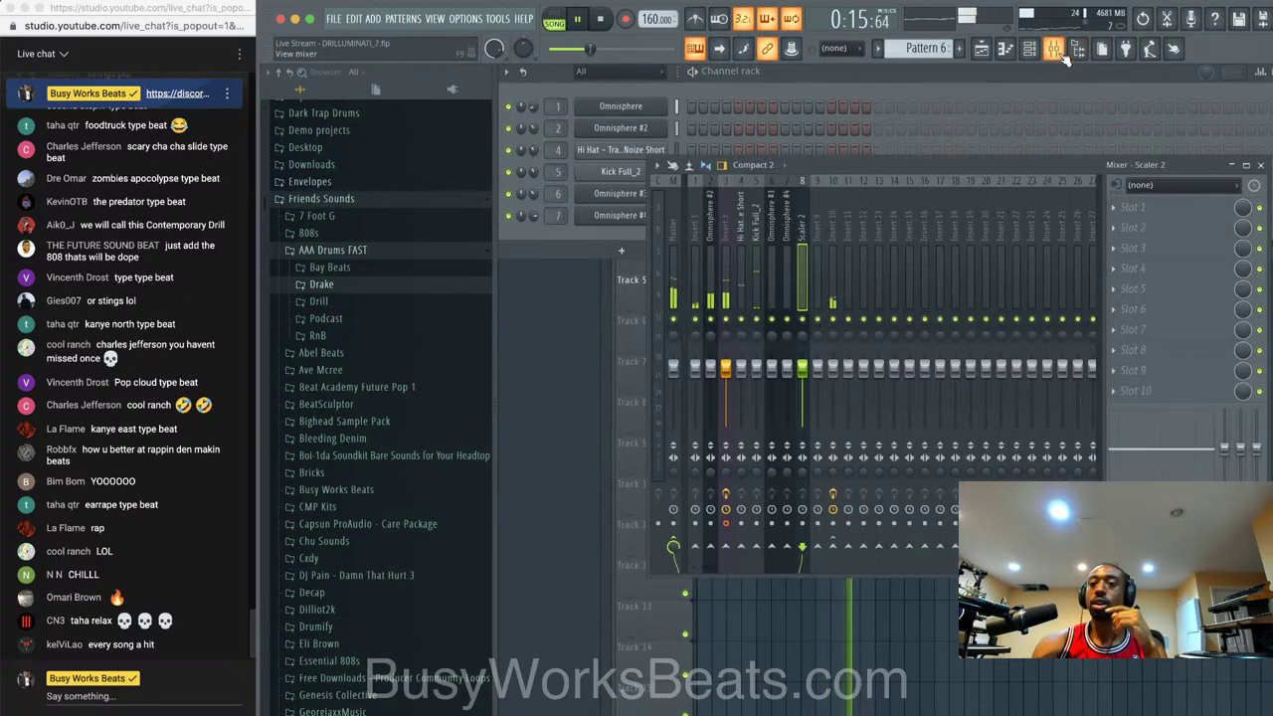
pyautogui.click(723, 250)
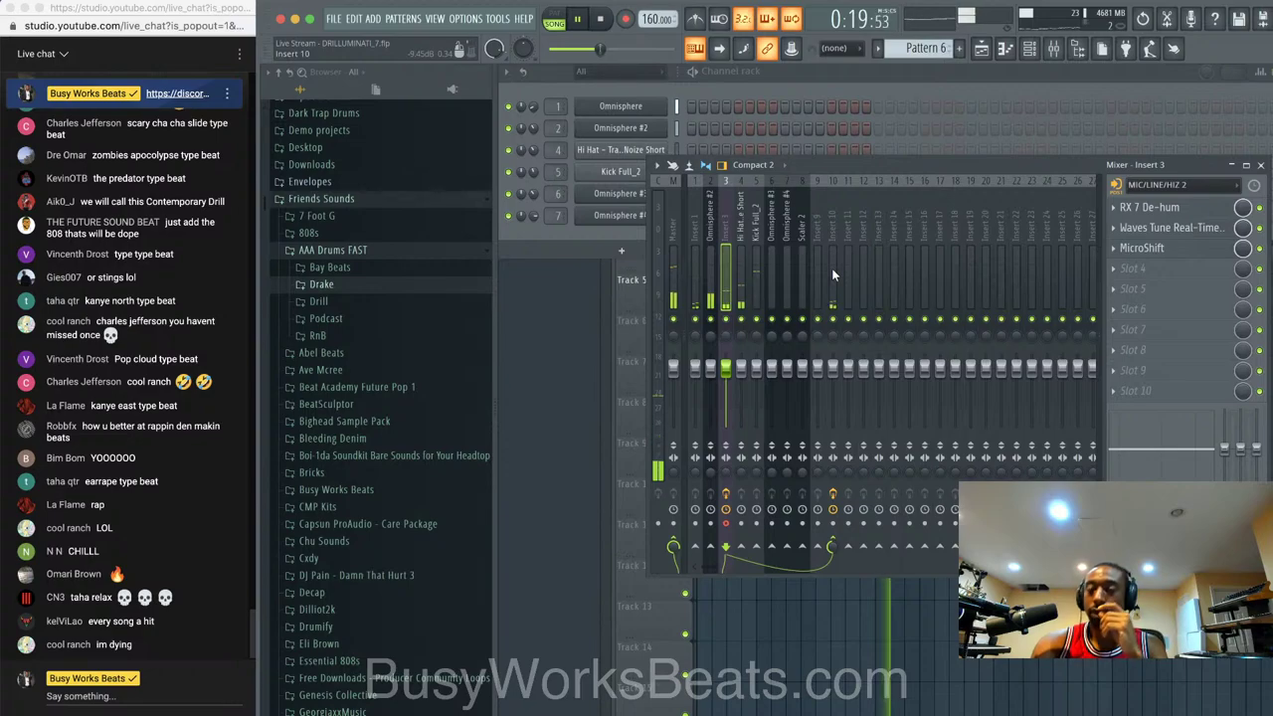
pyautogui.press('space')
pyautogui.press('space')
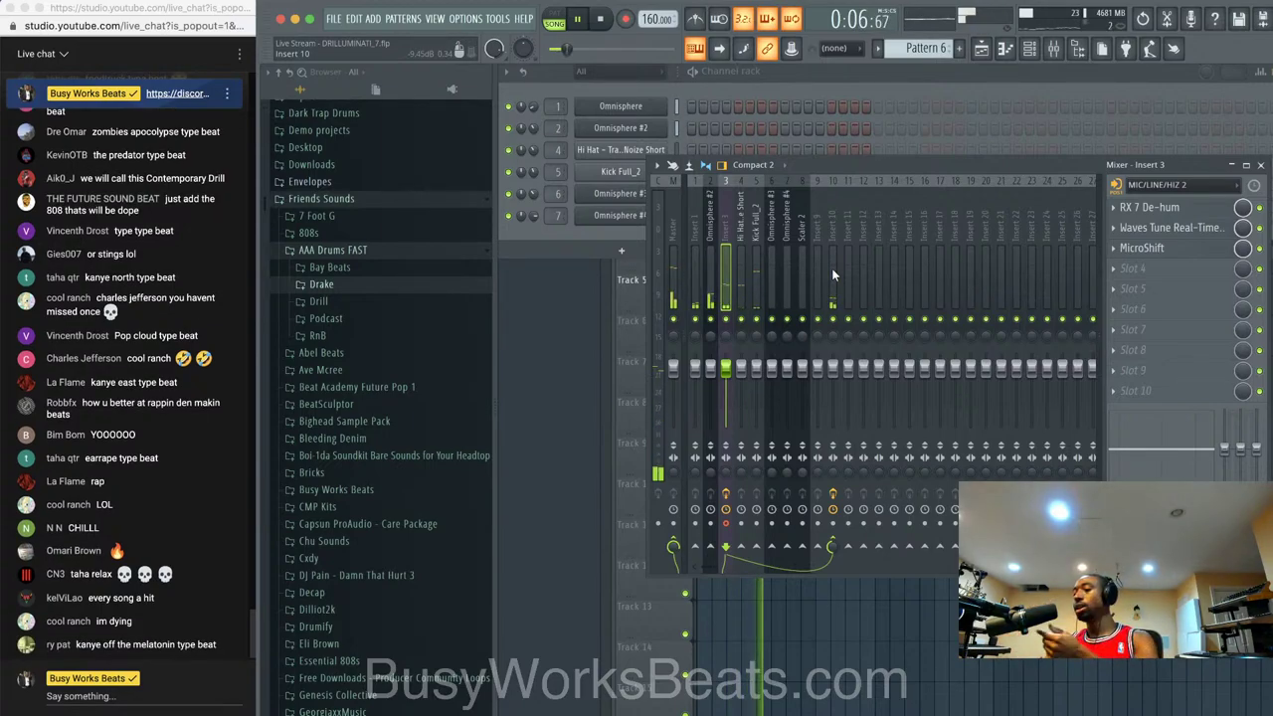
# - Stop playback and start recording audio into the playlist as an audio clip
pyautogui.press('space')
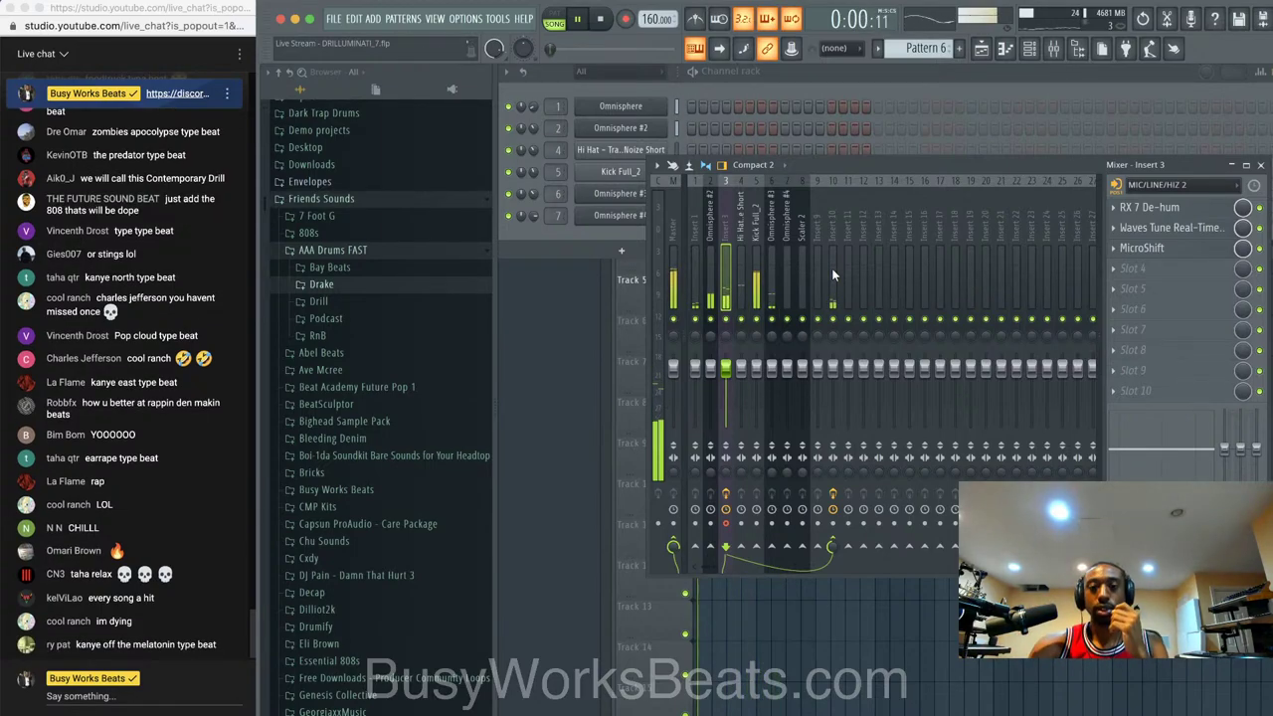
pyautogui.click(626, 20)
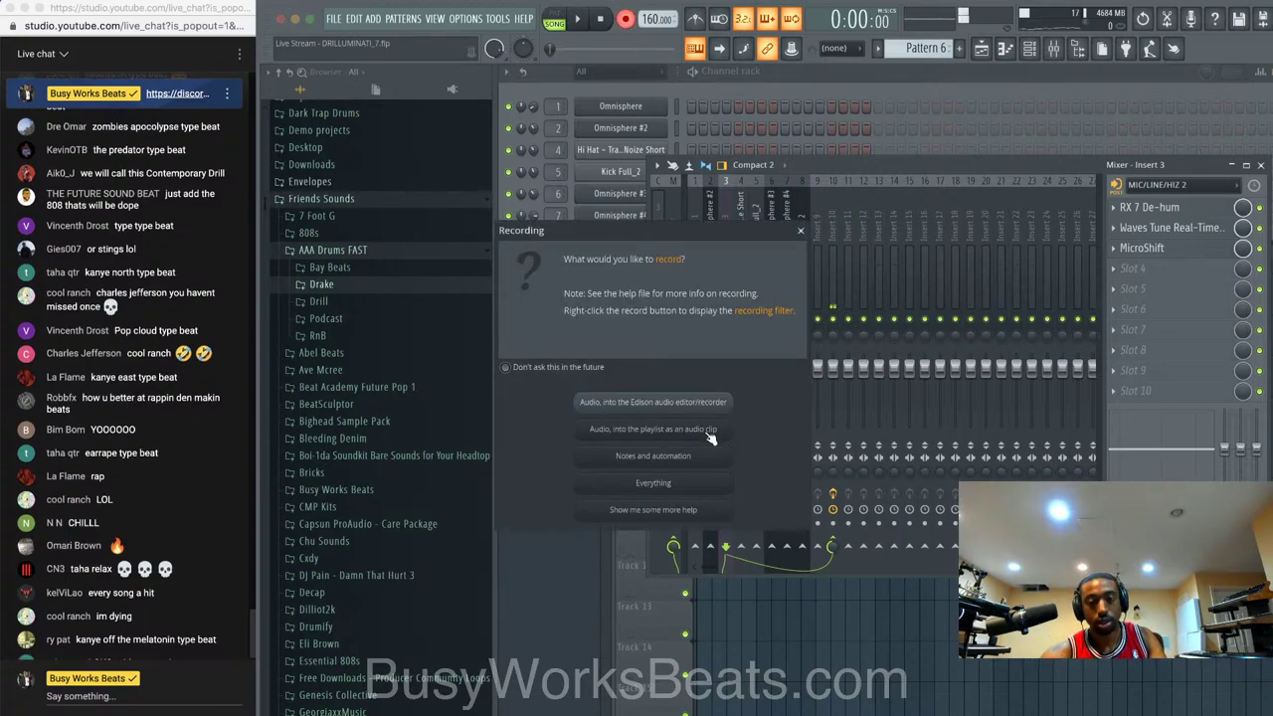
pyautogui.click(710, 432)
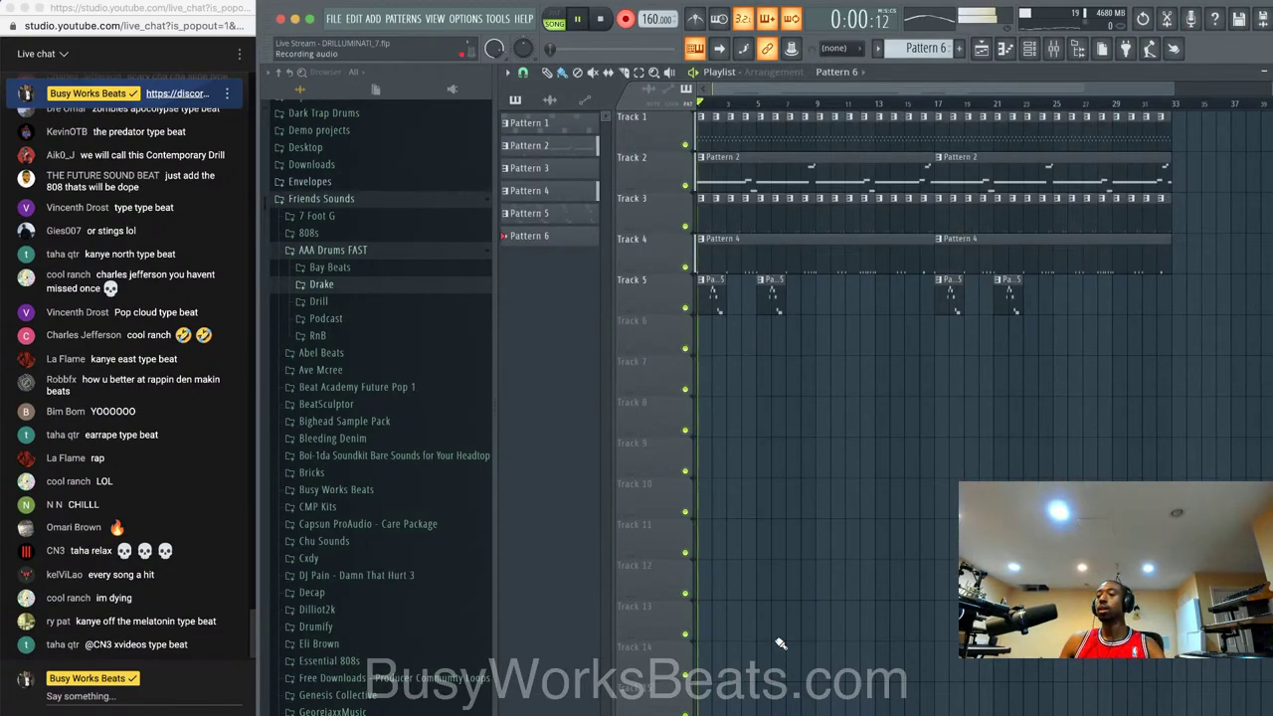
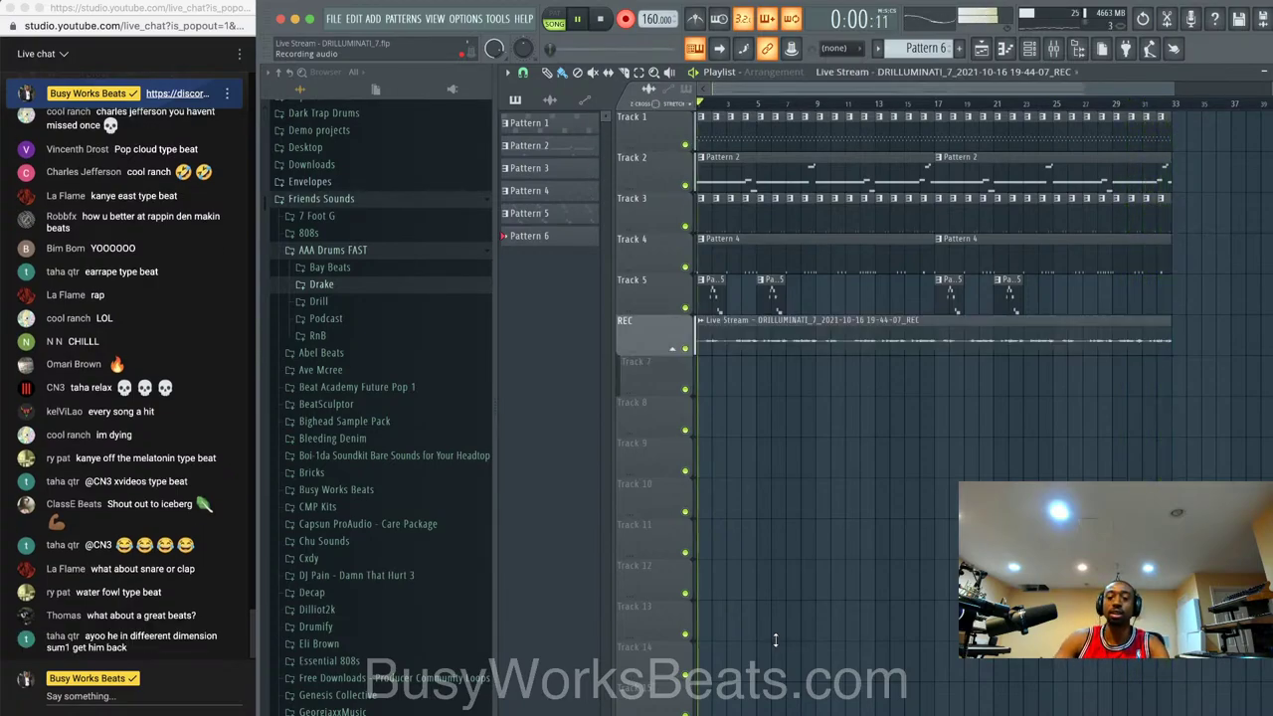
# - Discard the short second vocal take and assign the 9-44-07_REC vocal channel to mixer track 9
pyautogui.press('space')
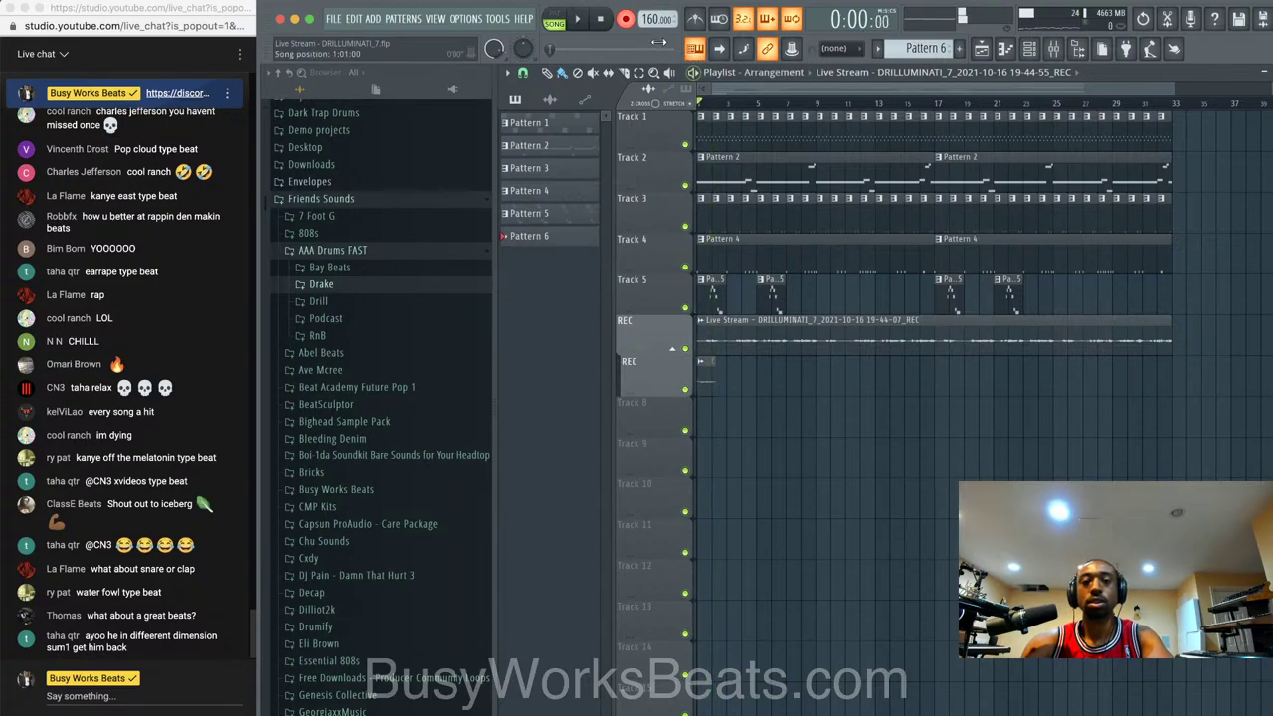
pyautogui.press('space')
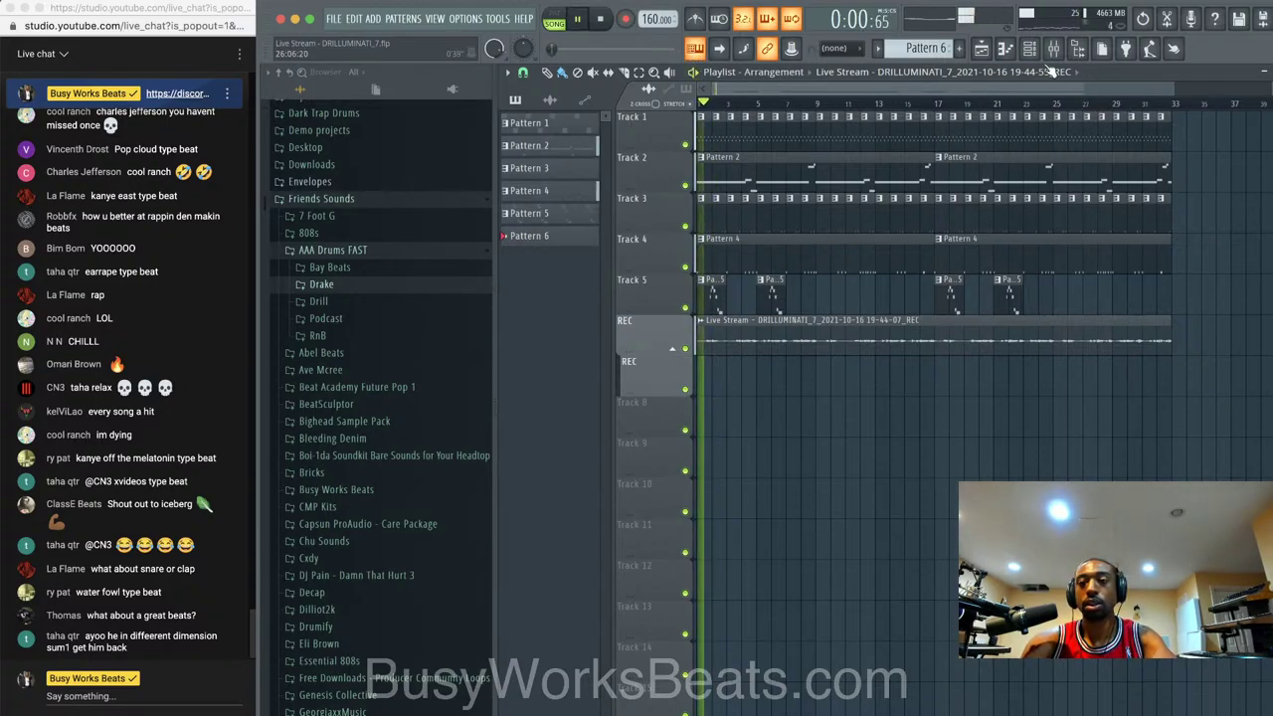
pyautogui.press('F6')
pyautogui.click(679, 238)
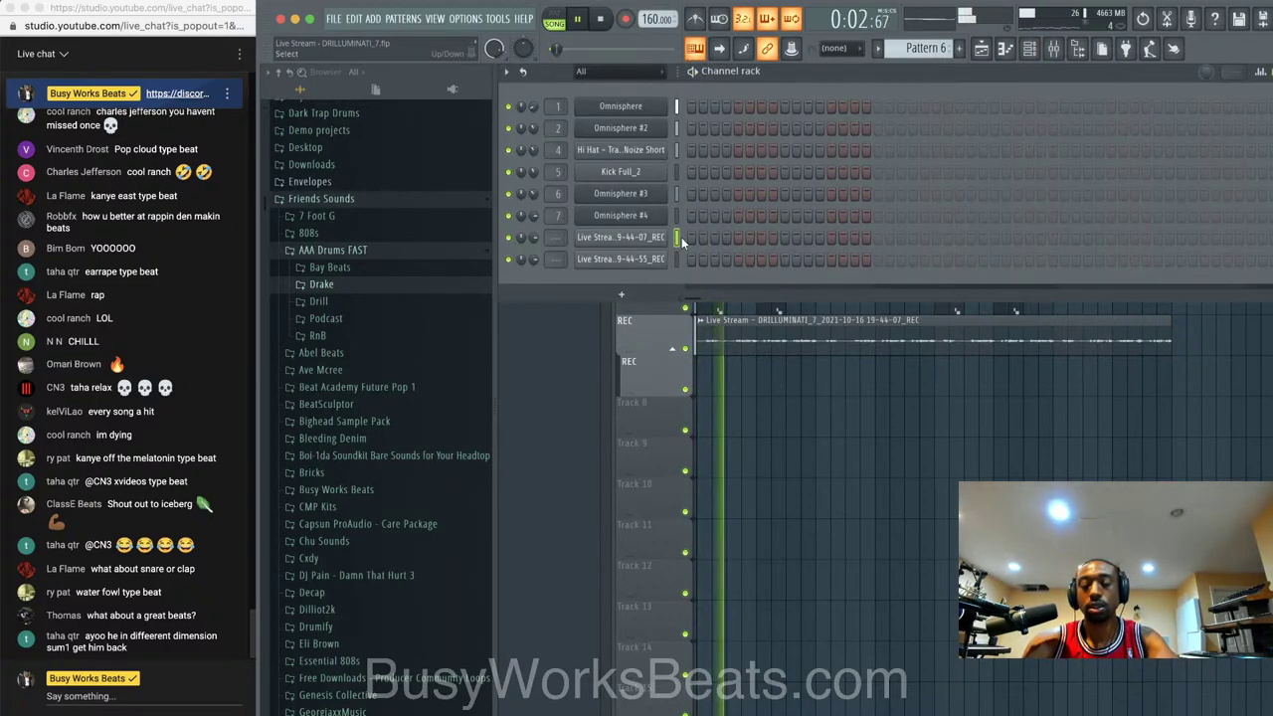
pyautogui.press('super+l')
pyautogui.press('F5')
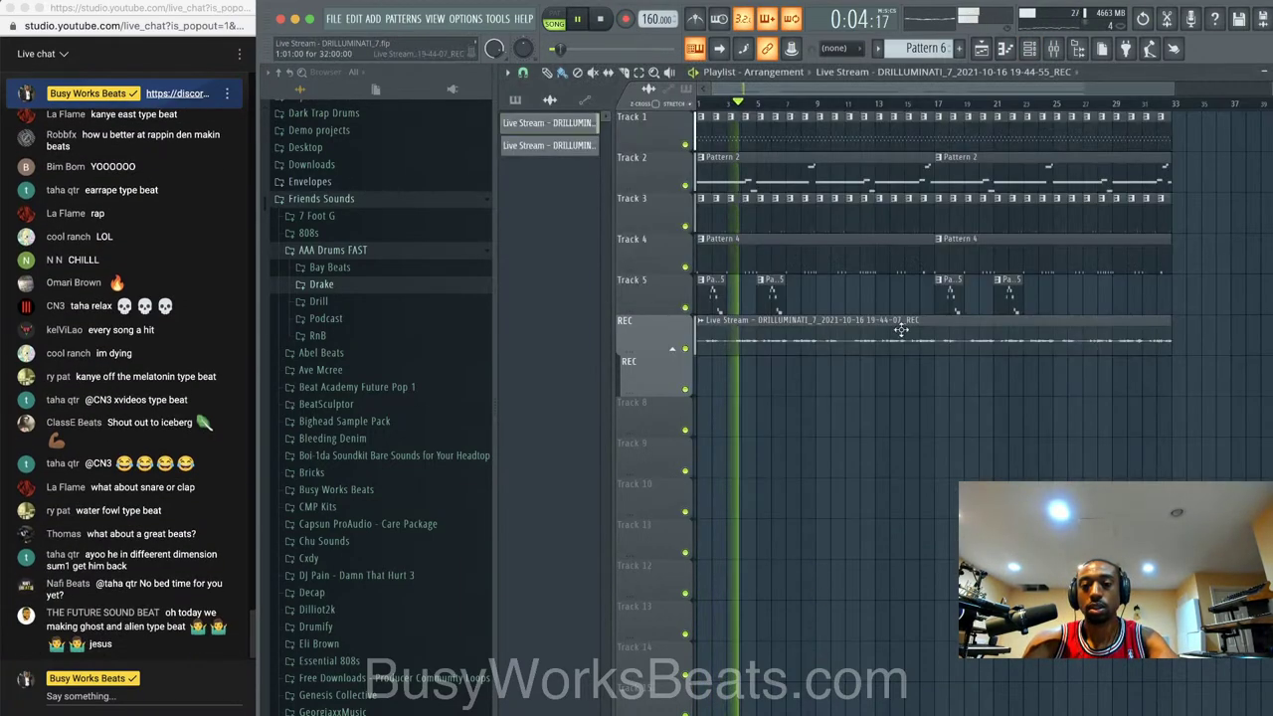
# - Save the project as a new version and check the vocal and REC tracks in the mixer
pyautogui.click(1036, 56)
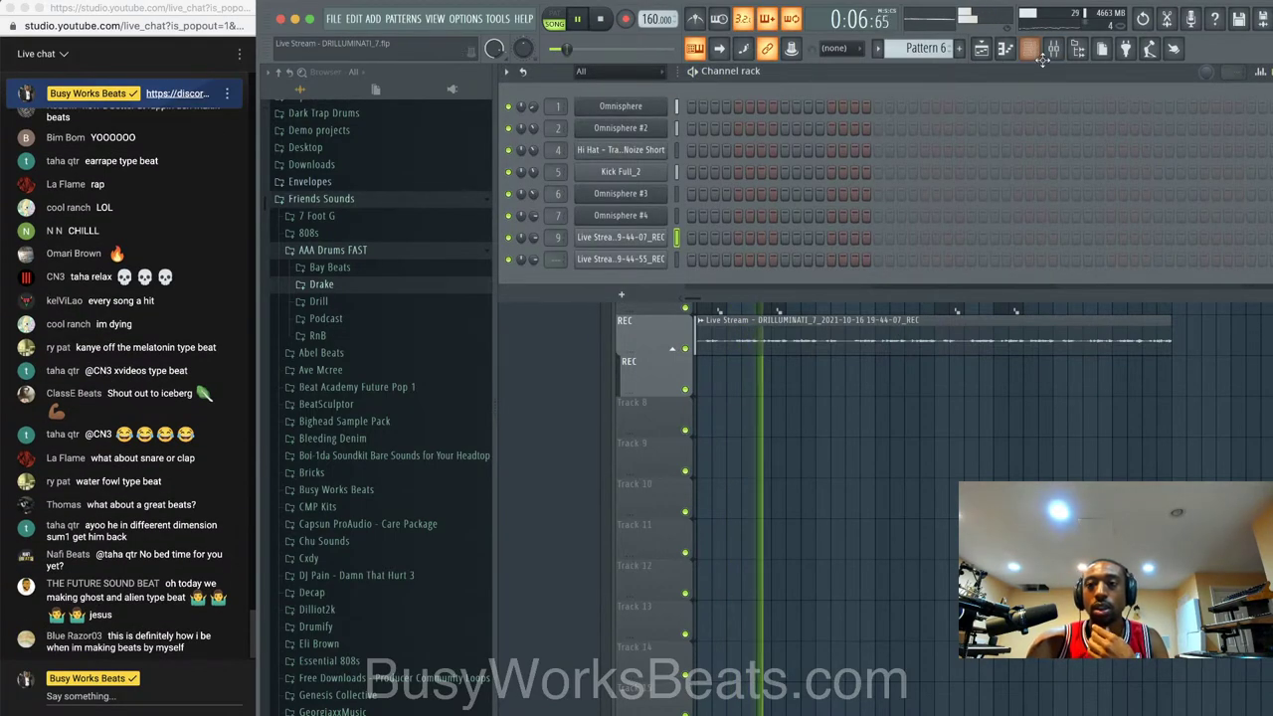
pyautogui.click(1053, 47)
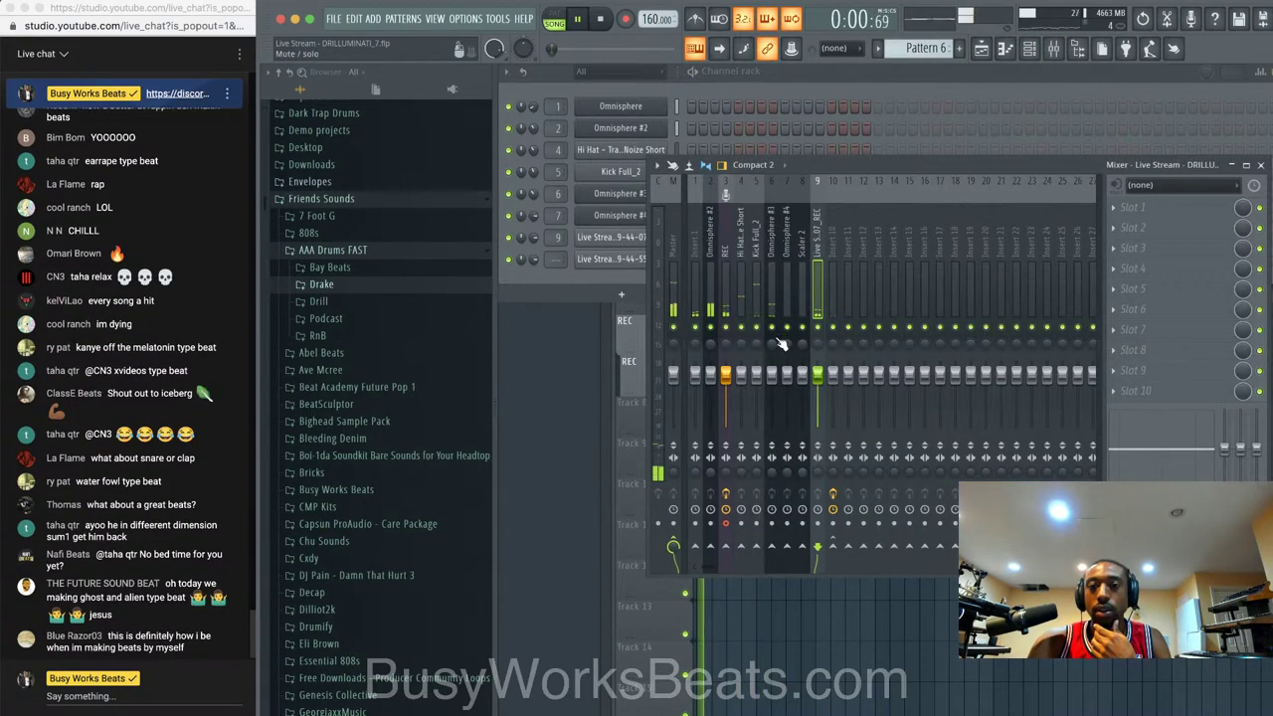
pyautogui.click(841, 647)
pyautogui.press('super+n')
pyautogui.click(1033, 49)
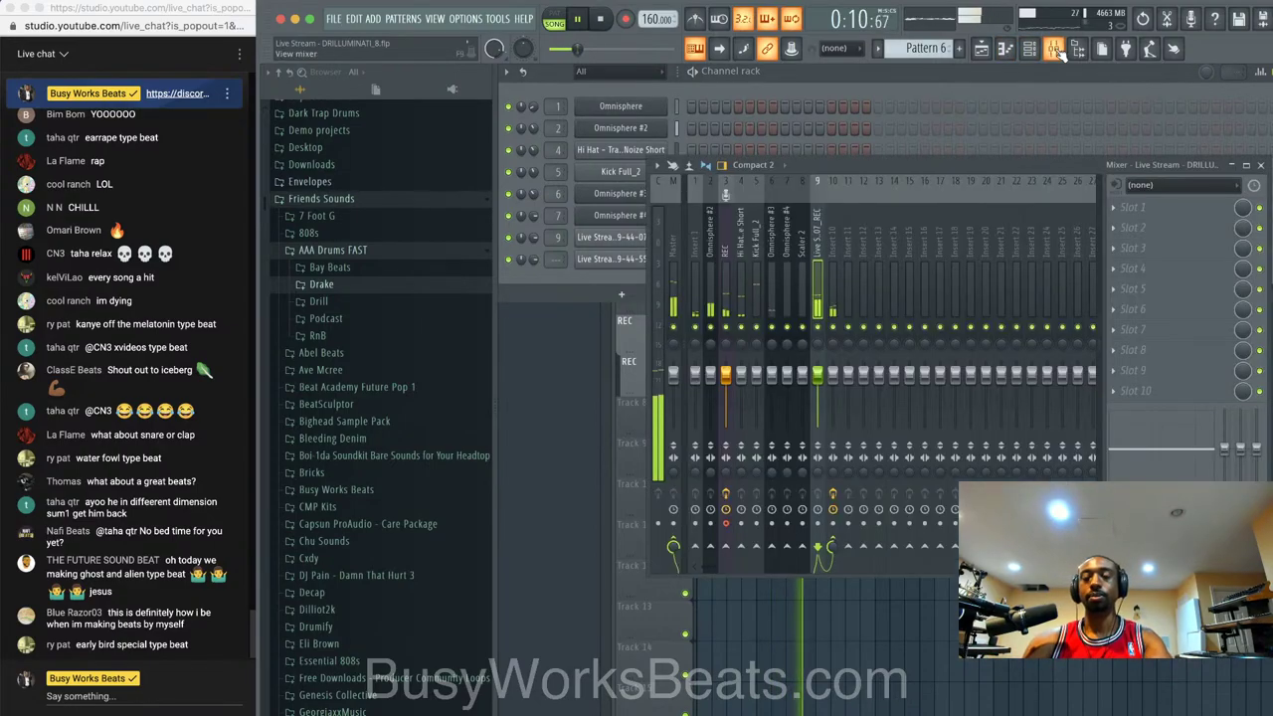
pyautogui.click(1054, 49)
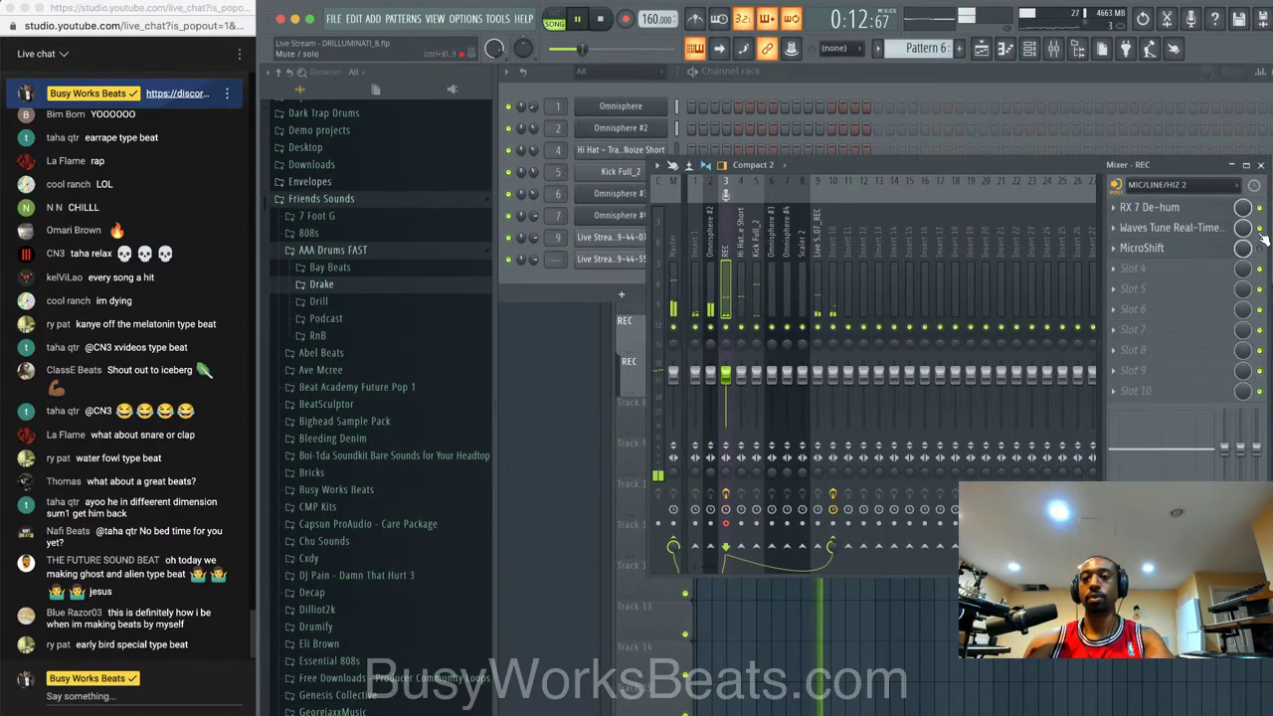
pyautogui.click(1248, 167)
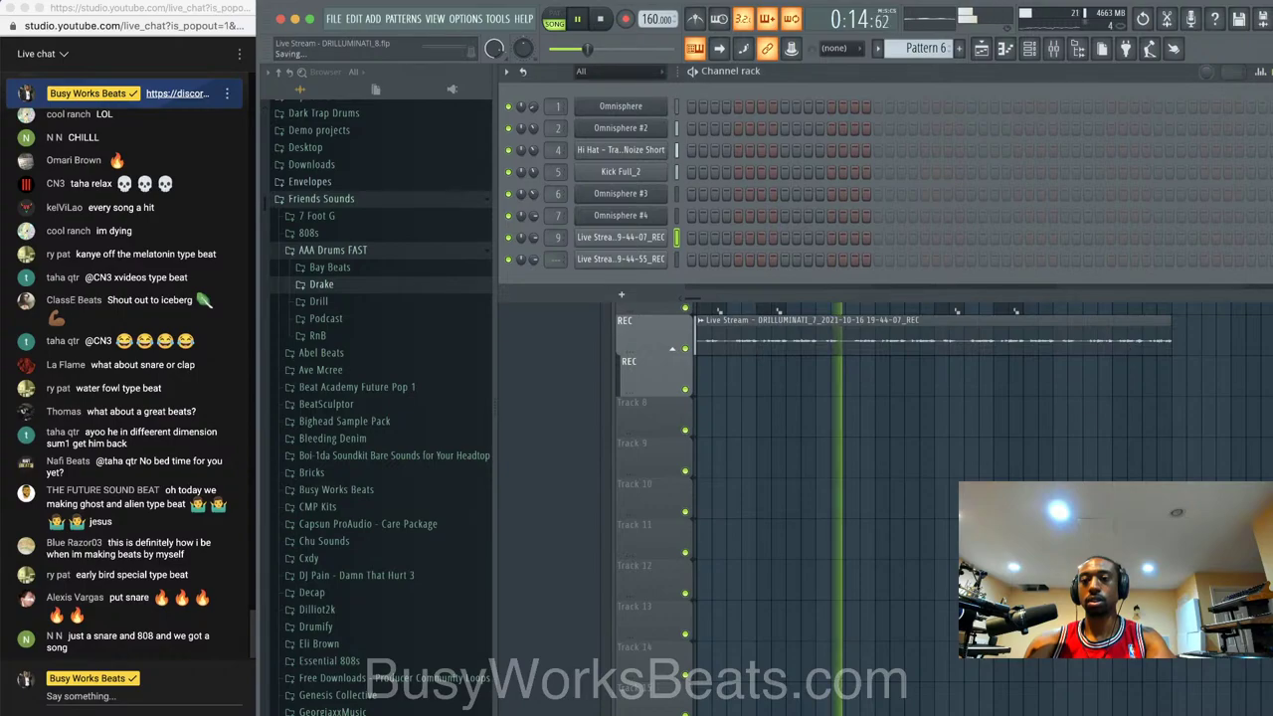
pyautogui.click(1030, 48)
pyautogui.click(1029, 48)
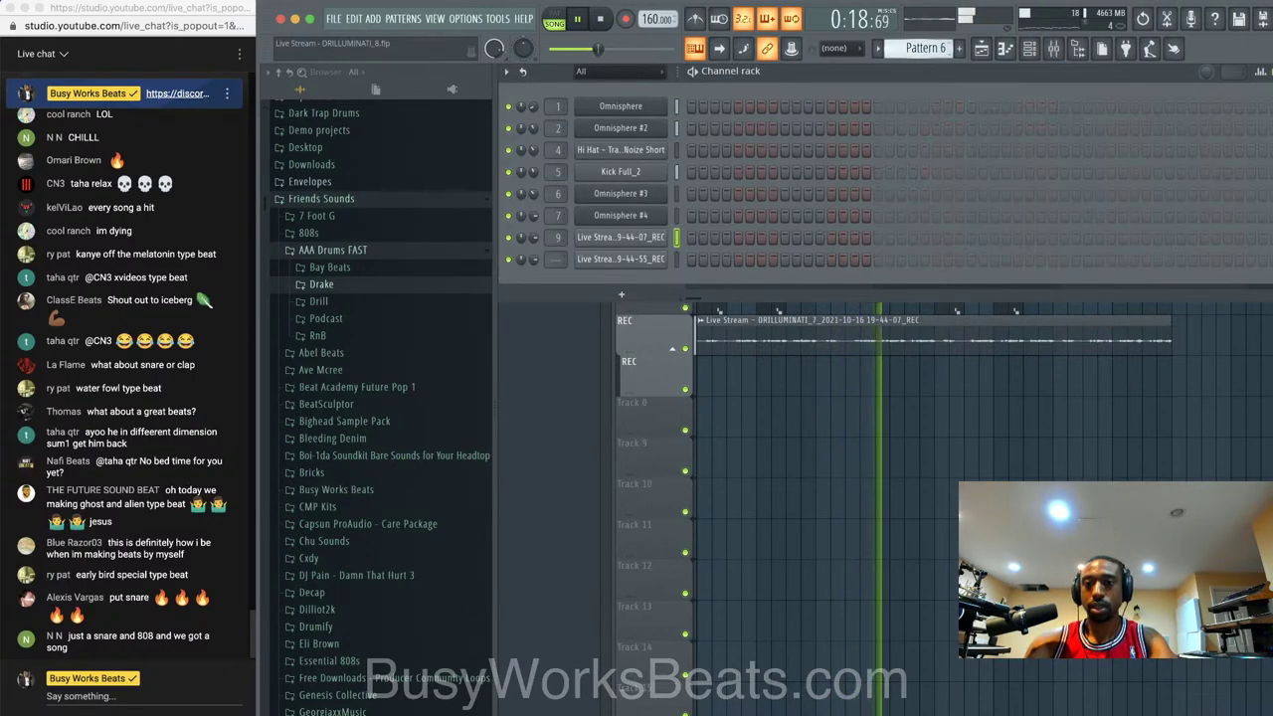
pyautogui.rightClick(844, 421)
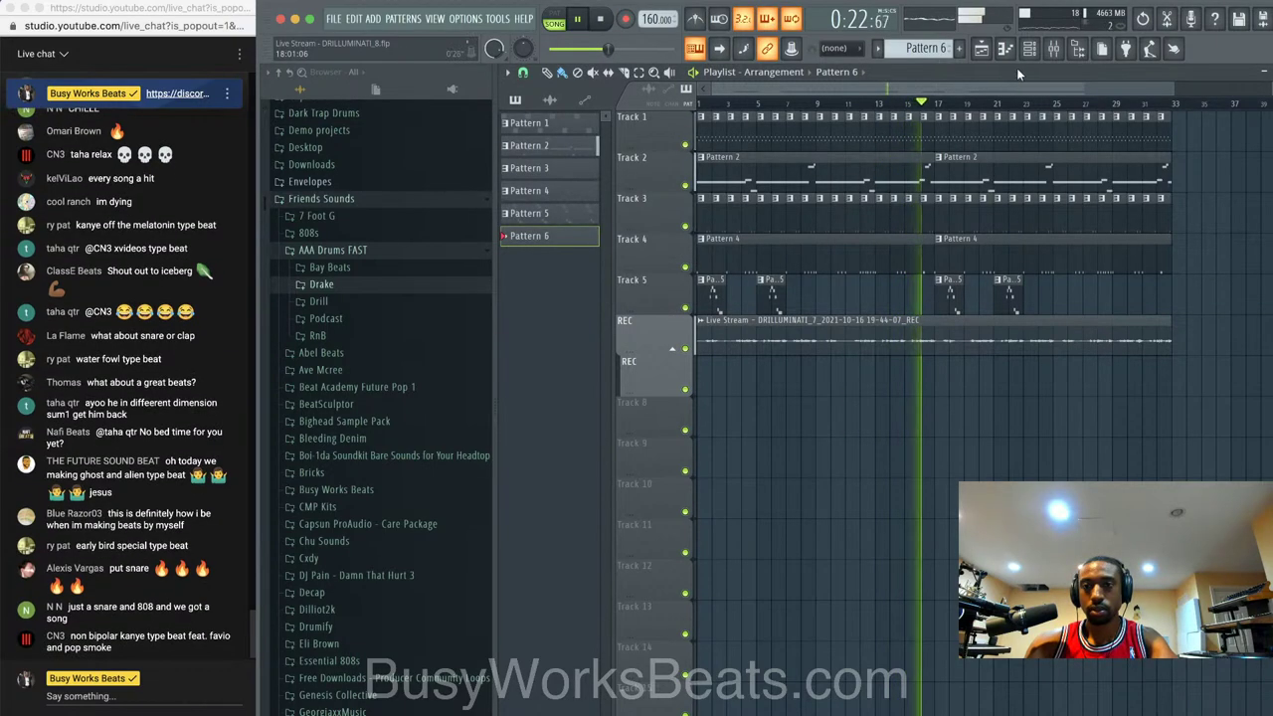
pyautogui.press('F6')
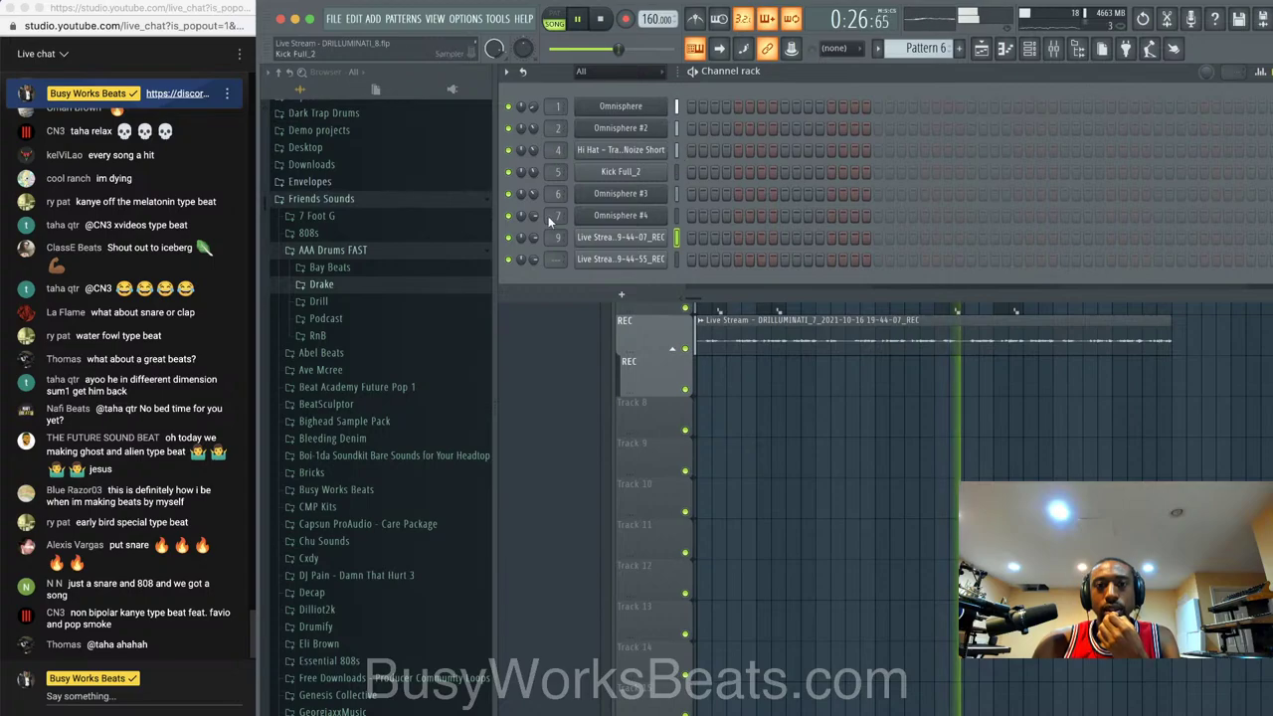
pyautogui.click(1054, 48)
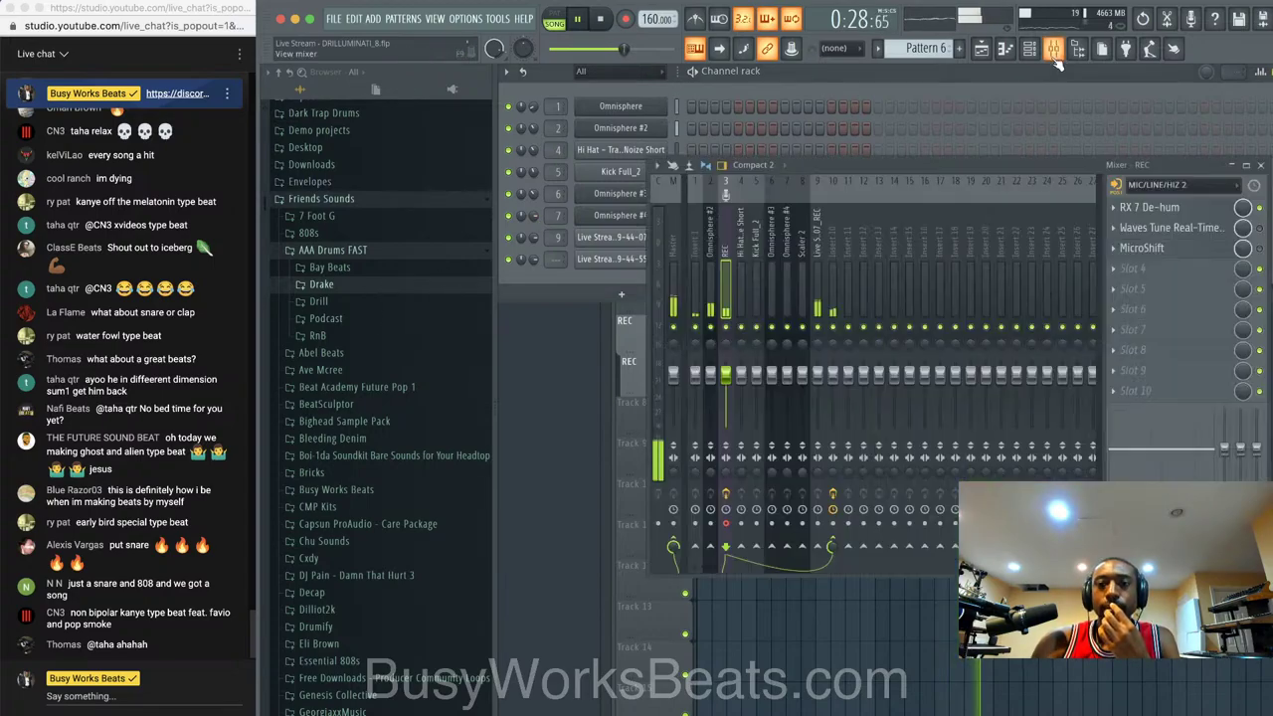
pyautogui.click(1262, 164)
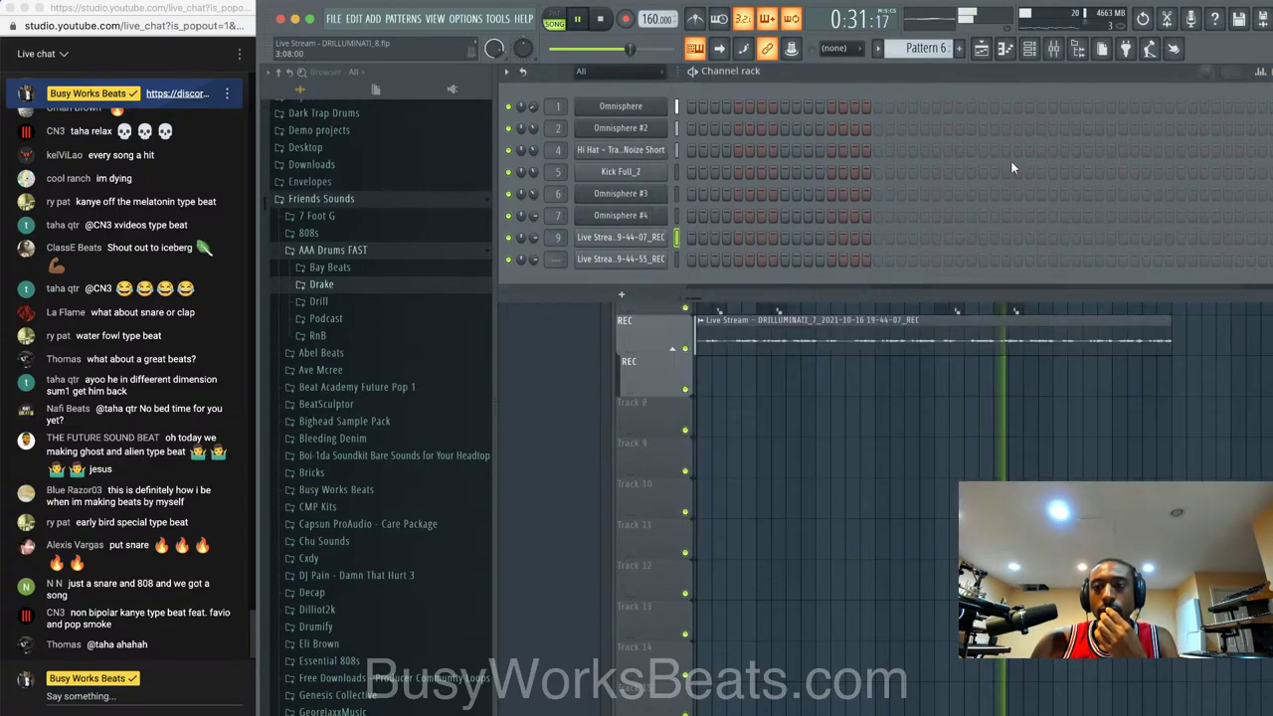
# - Look through the Drake and Bay Beats sample folders and the list of Friends Sounds kits for a snare
pyautogui.click(366, 286)
pyautogui.moveTo(374, 379); pyautogui.dragTo(396, 286)
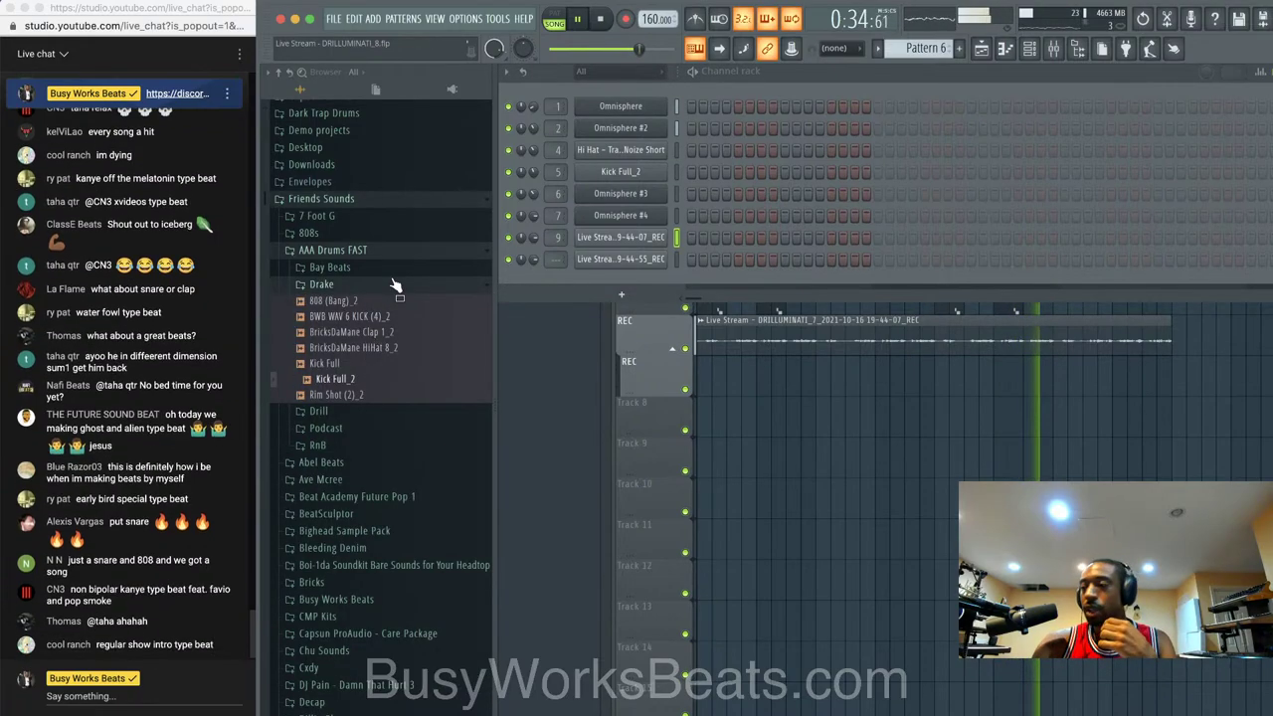
pyautogui.click(400, 270)
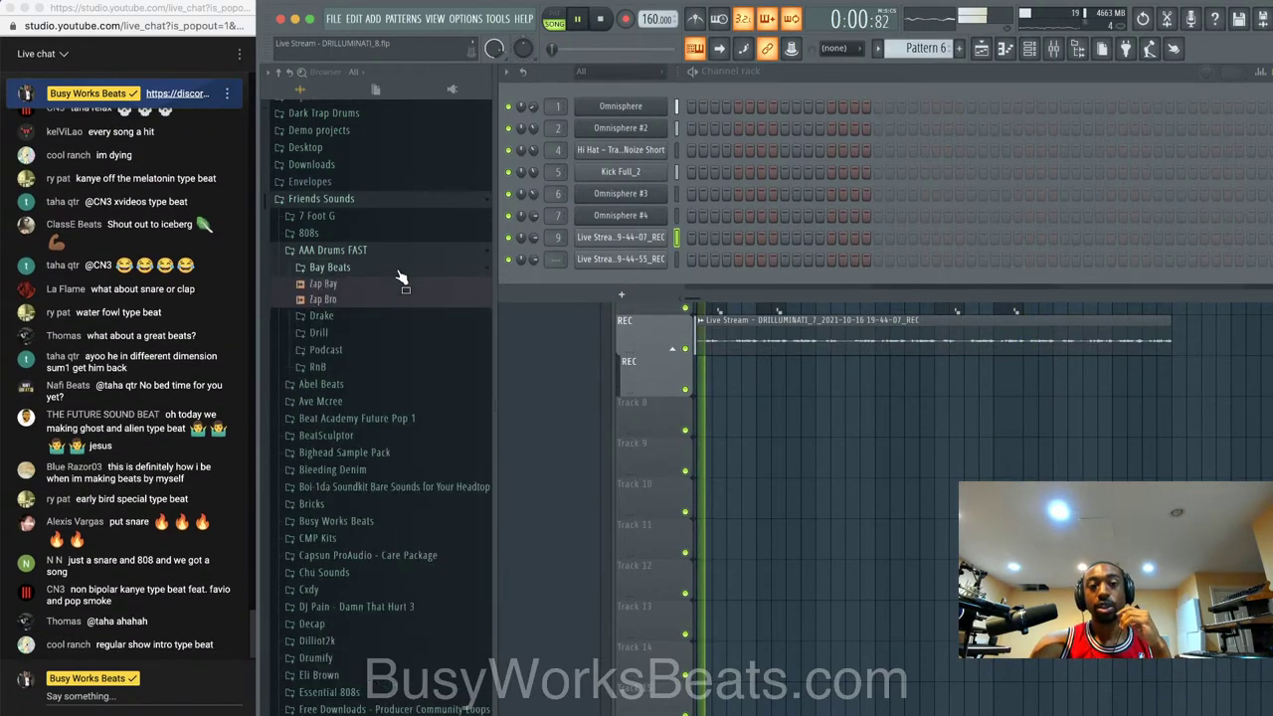
pyautogui.click(408, 254)
pyautogui.scroll(-3, 393, 393)
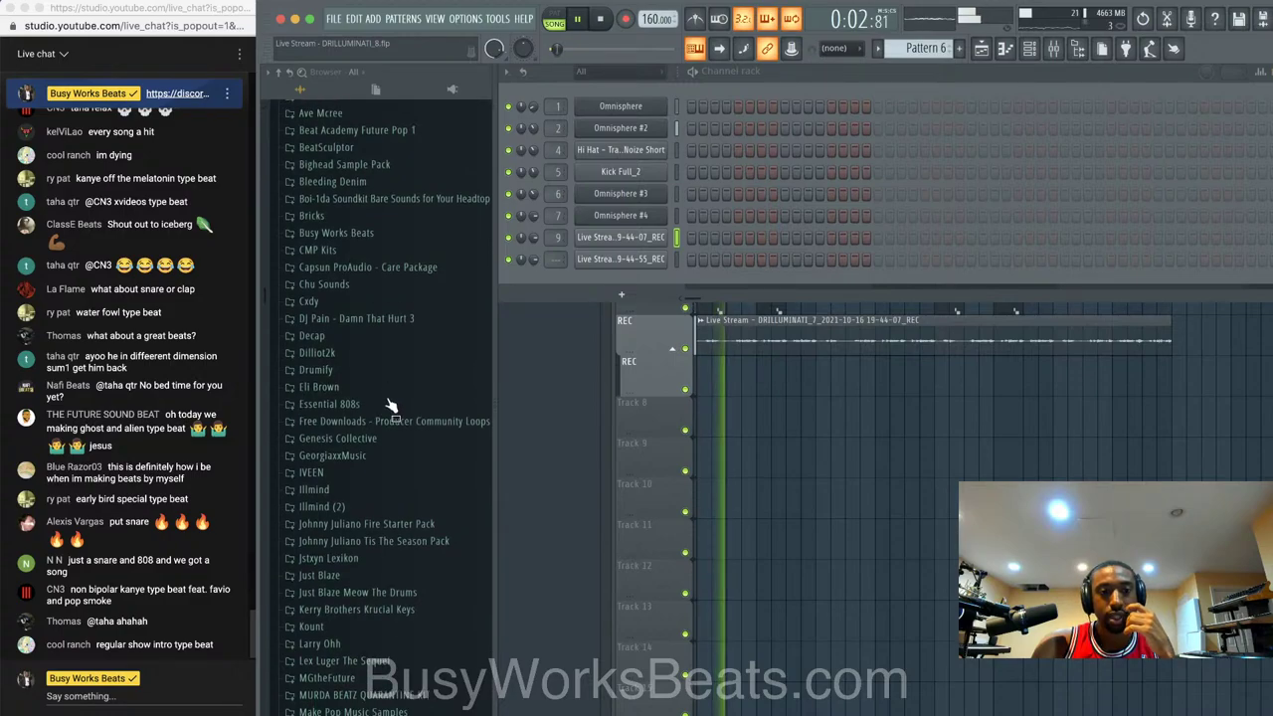
pyautogui.scroll(-6, 393, 398)
pyautogui.scroll(10, 393, 407)
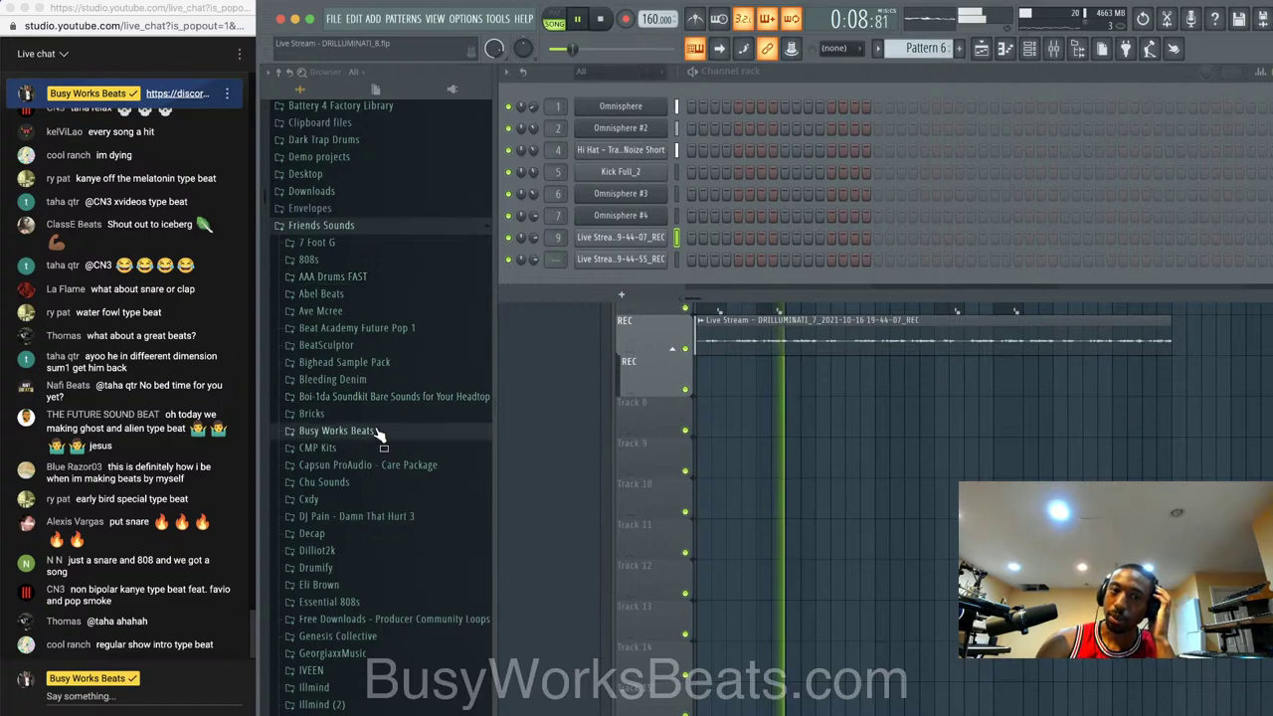
# - Preview samples in the Snares folder of Busy Works Beats' Ultimate Producer Bundle, from 808 Snare down to Lite Snare
pyautogui.click(338, 430)
pyautogui.click(363, 482)
pyautogui.scroll(-3, 379, 544)
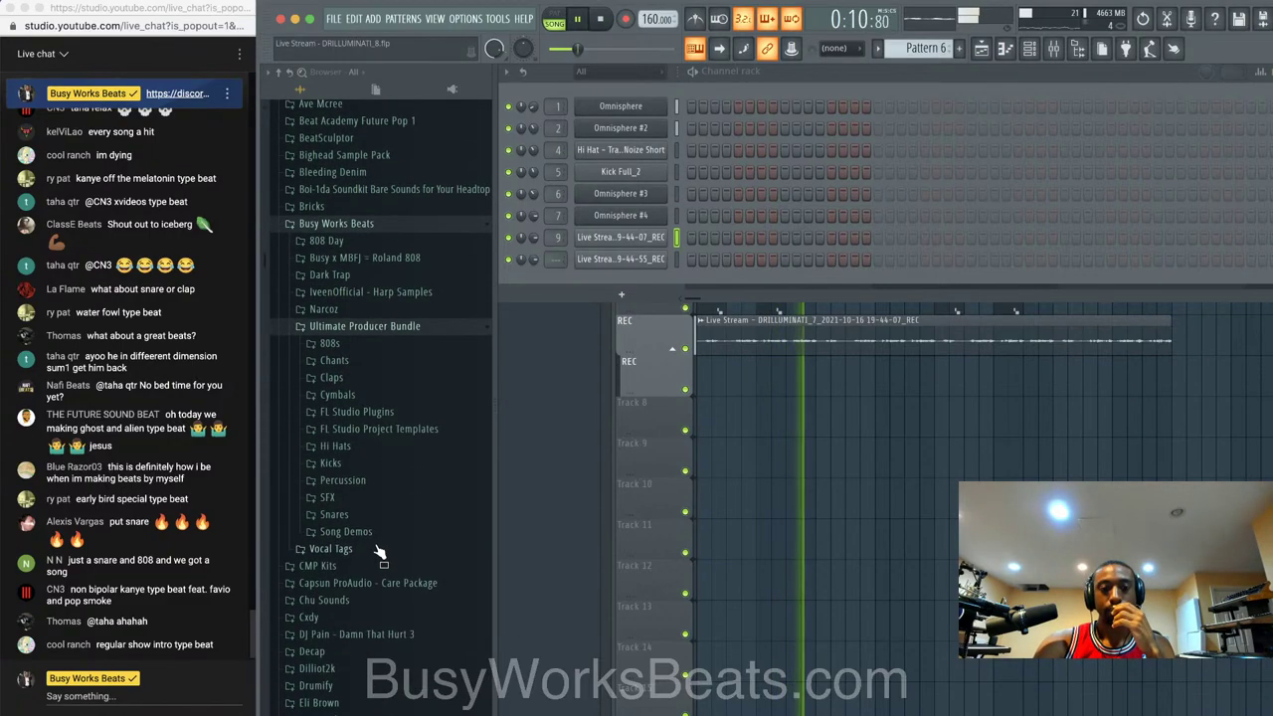
pyautogui.click(378, 519)
pyautogui.click(382, 396)
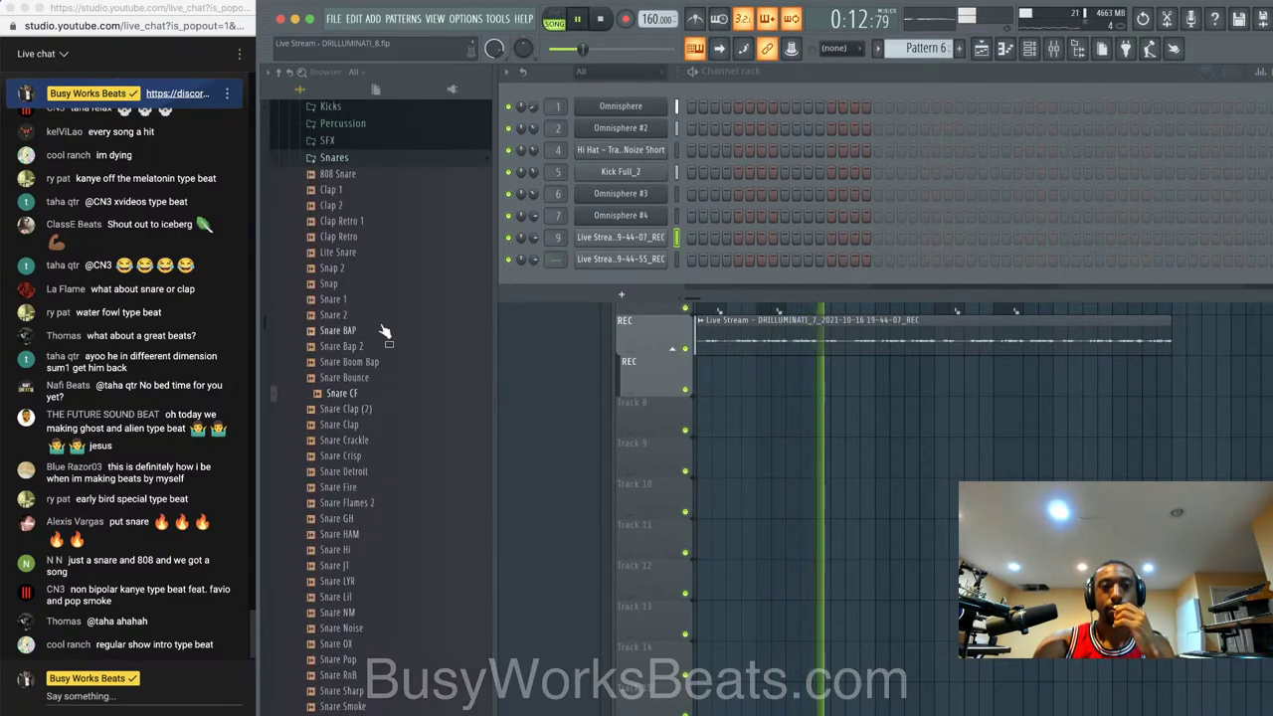
pyautogui.click(382, 237)
pyautogui.click(382, 190)
pyautogui.click(381, 179)
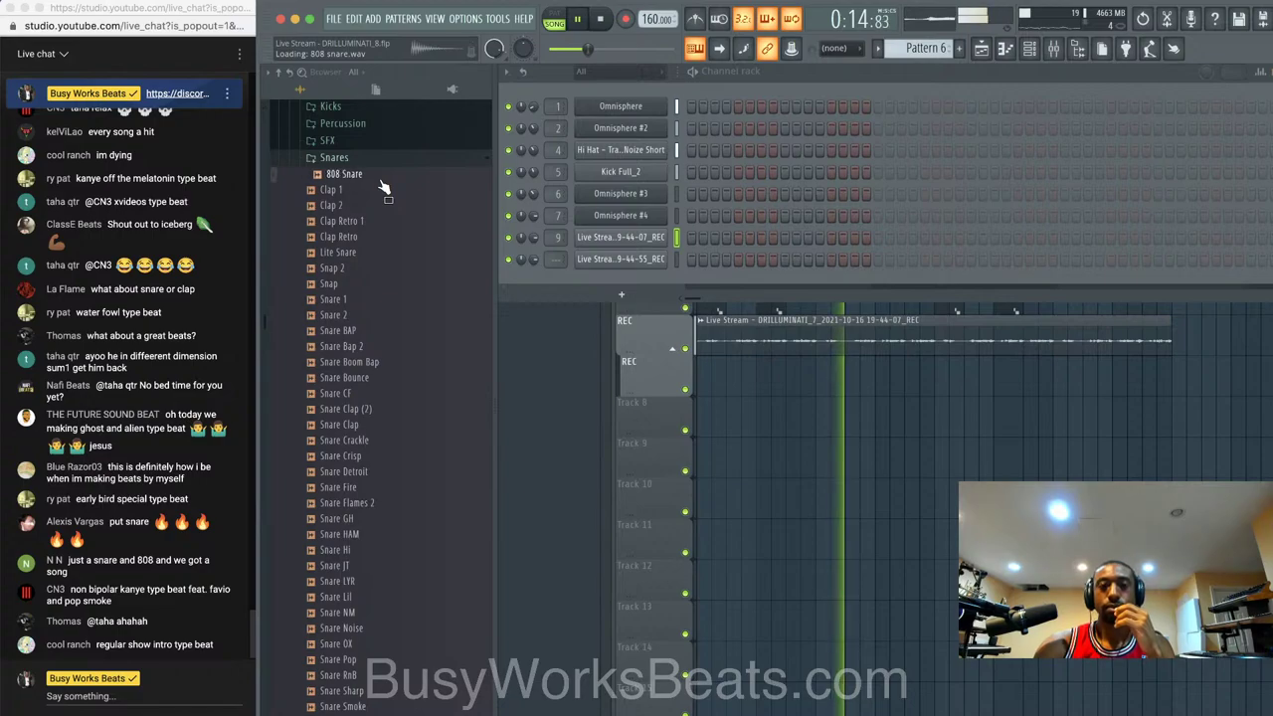
pyautogui.press('Down')
pyautogui.press('Down')
pyautogui.press('Down')
pyautogui.press('Down')
pyautogui.press('Down')
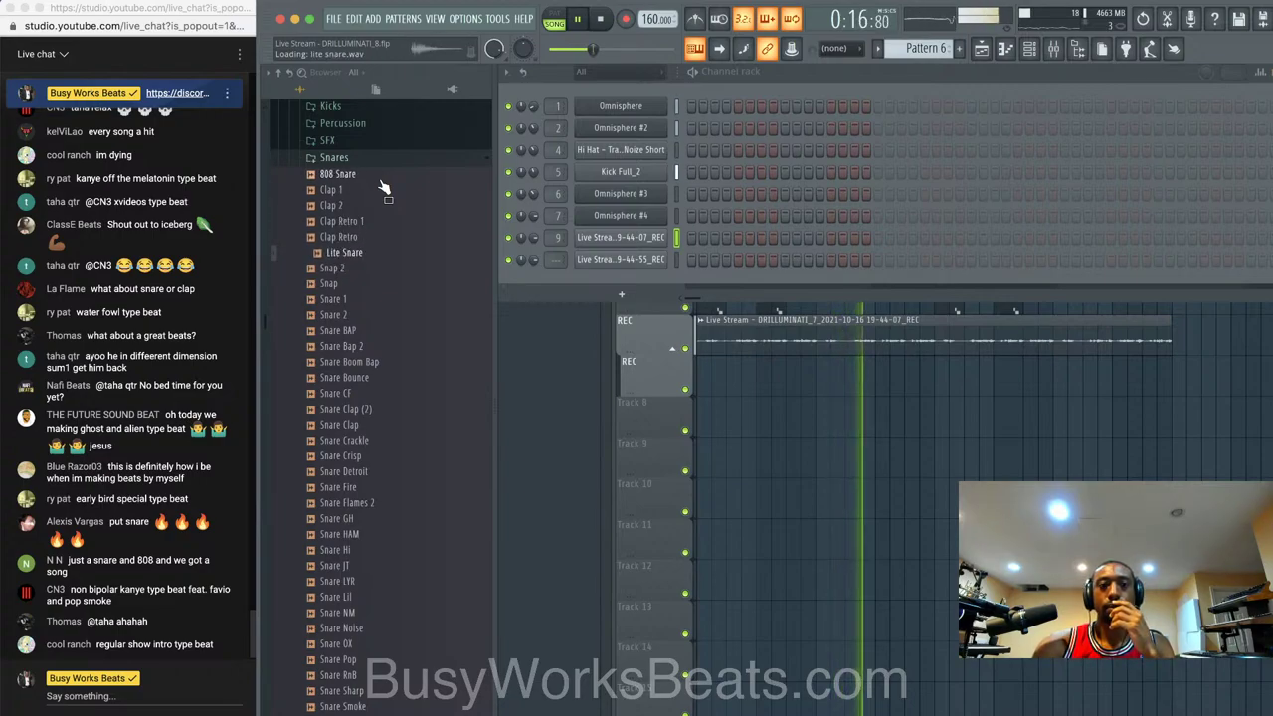
# - Load Lite Snare into a new sampler channel and assign it to mixer track 11
pyautogui.rightClick(364, 249)
pyautogui.click(376, 267)
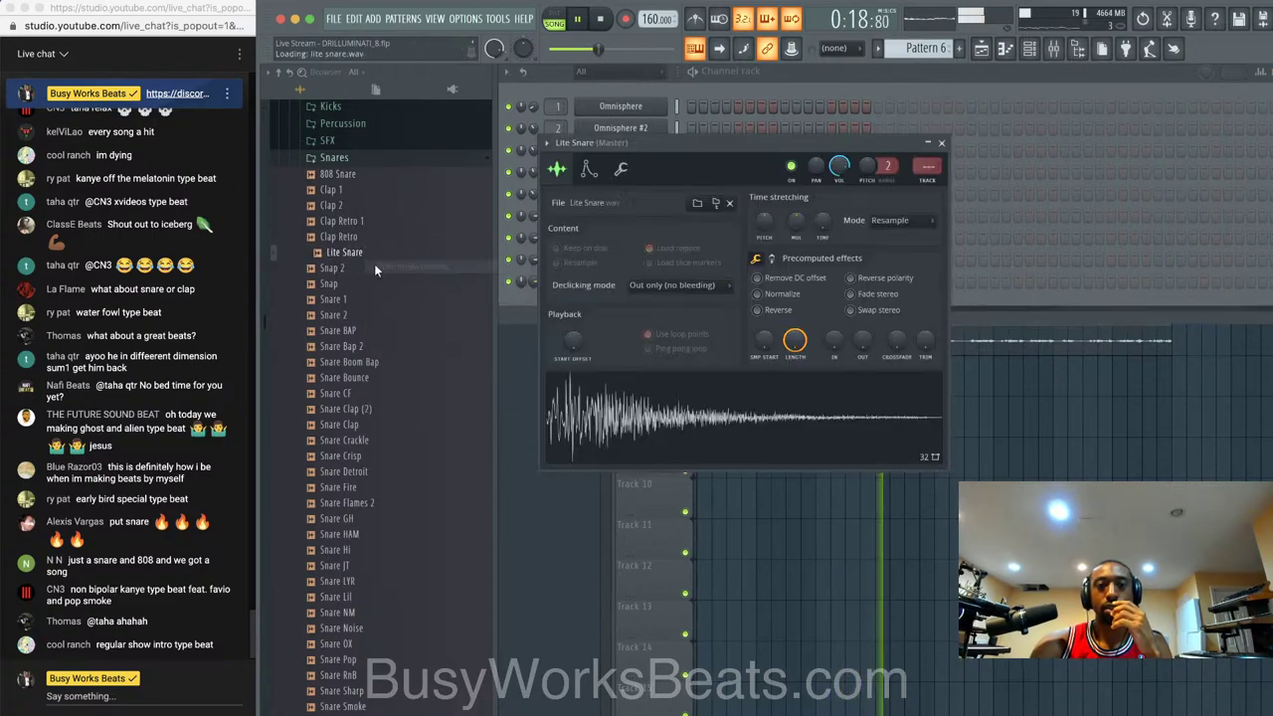
pyautogui.click(714, 218)
pyautogui.click(885, 71)
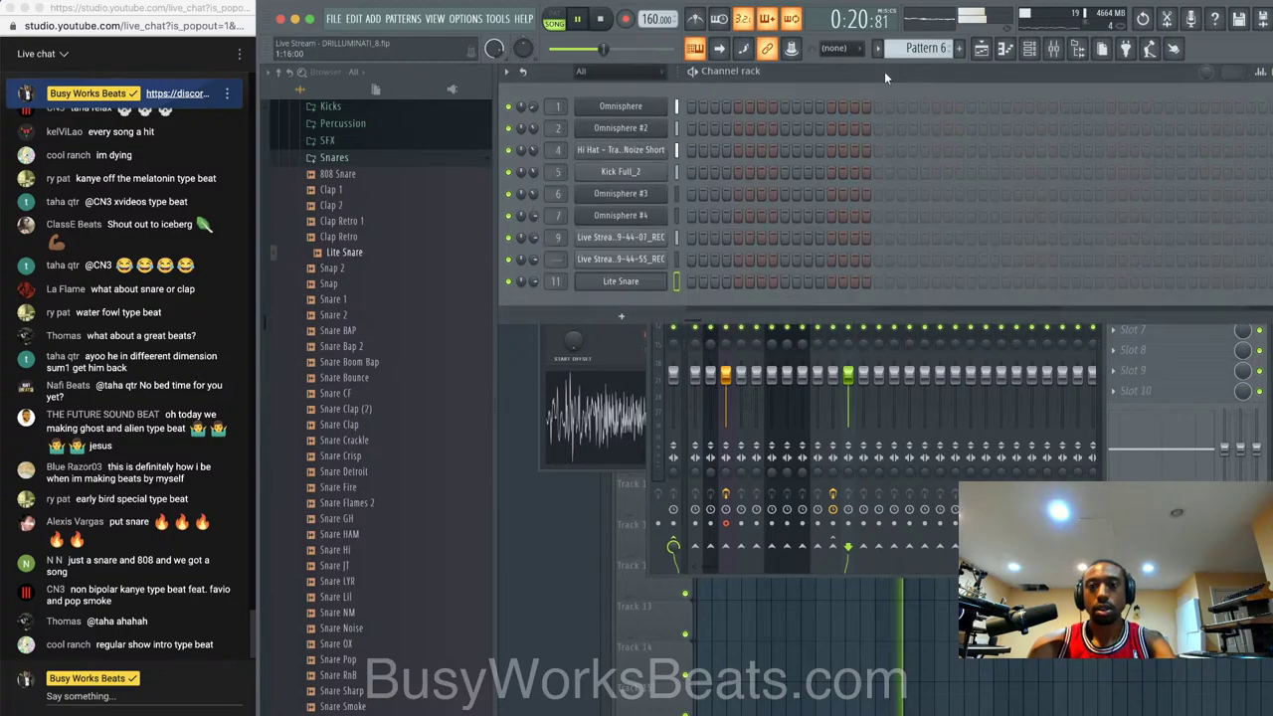
# - Add a Lite Snare hit on step 9 of Pattern 6 and place the pattern at bar 1 on the second REC track
pyautogui.click(783, 281)
pyautogui.press('F5')
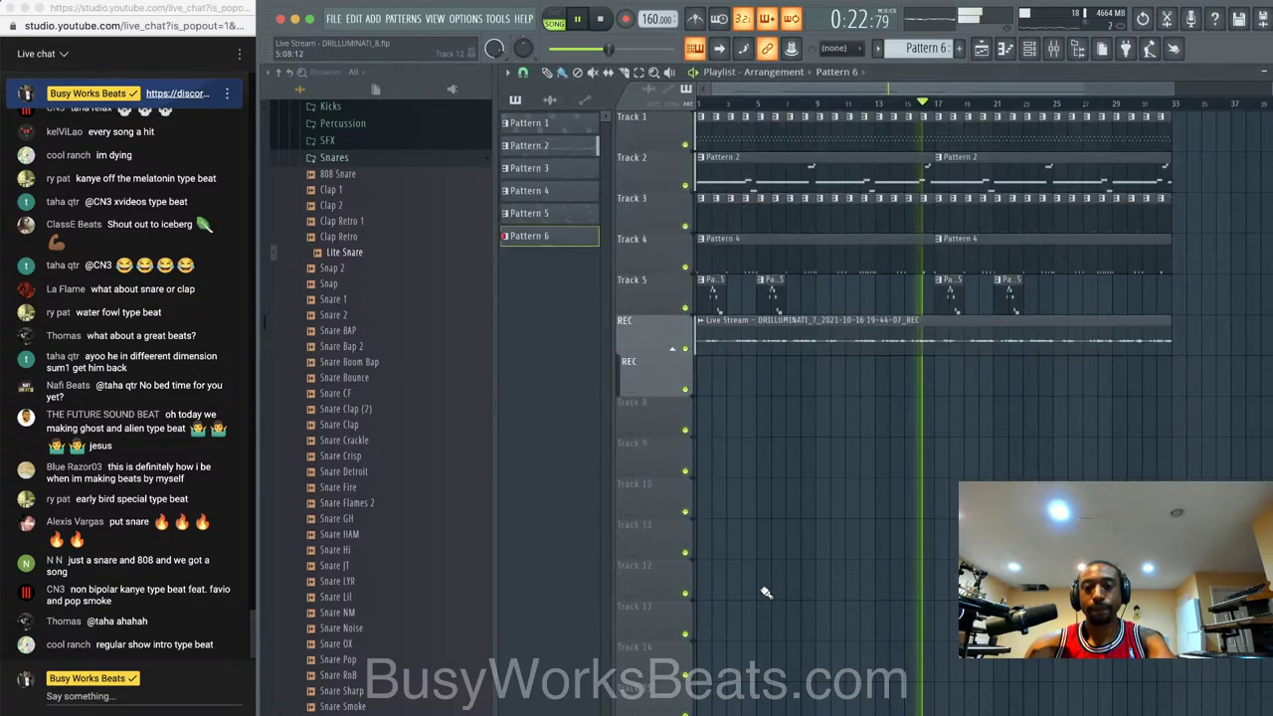
pyautogui.click(723, 378)
pyautogui.rightClick(724, 379)
pyautogui.rightClick(734, 380)
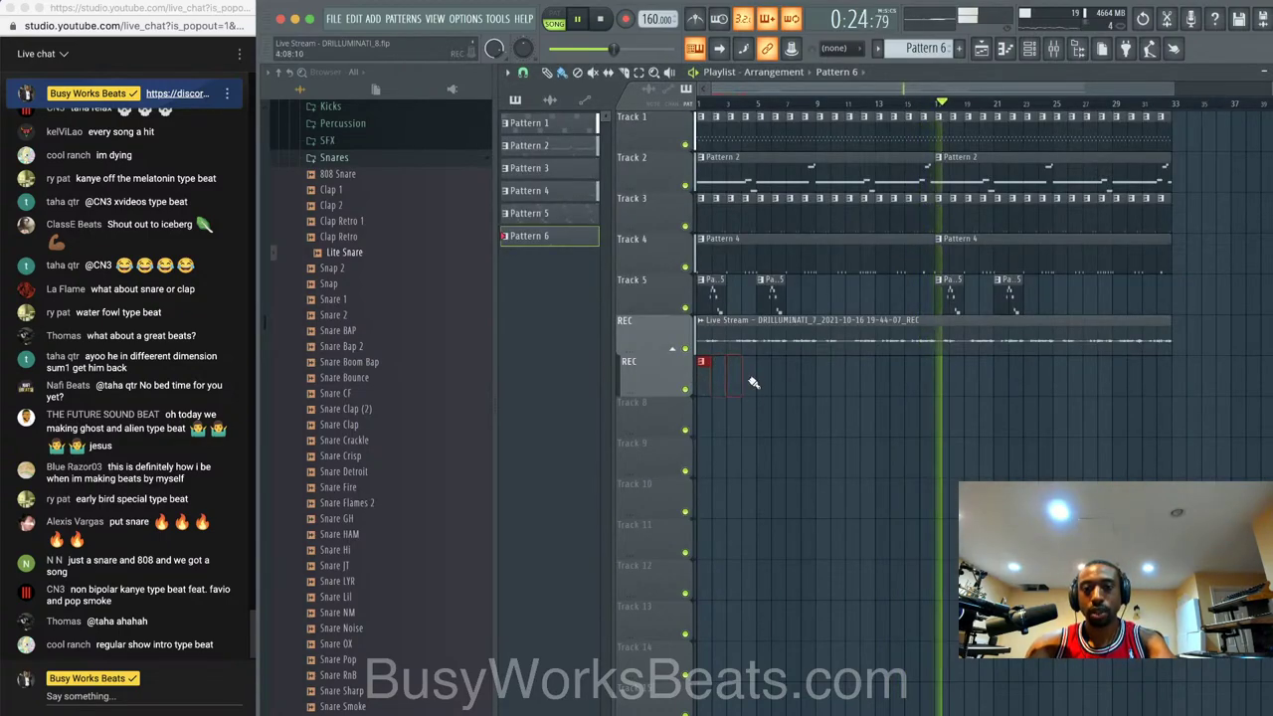
# - Set Lite Snare hits on steps 9, 15 and 25 of Pattern 6 and save the project as a new version
pyautogui.press('space')
pyautogui.press('space')
pyautogui.click(1036, 53)
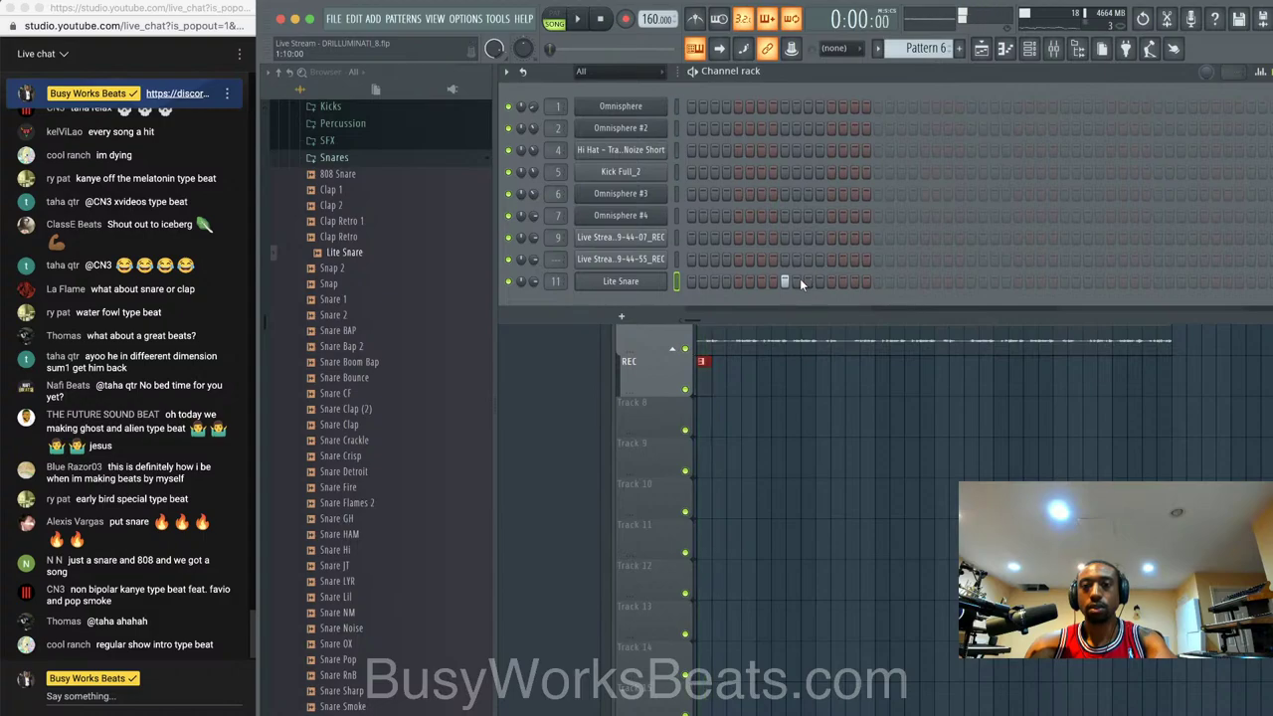
pyautogui.click(784, 282)
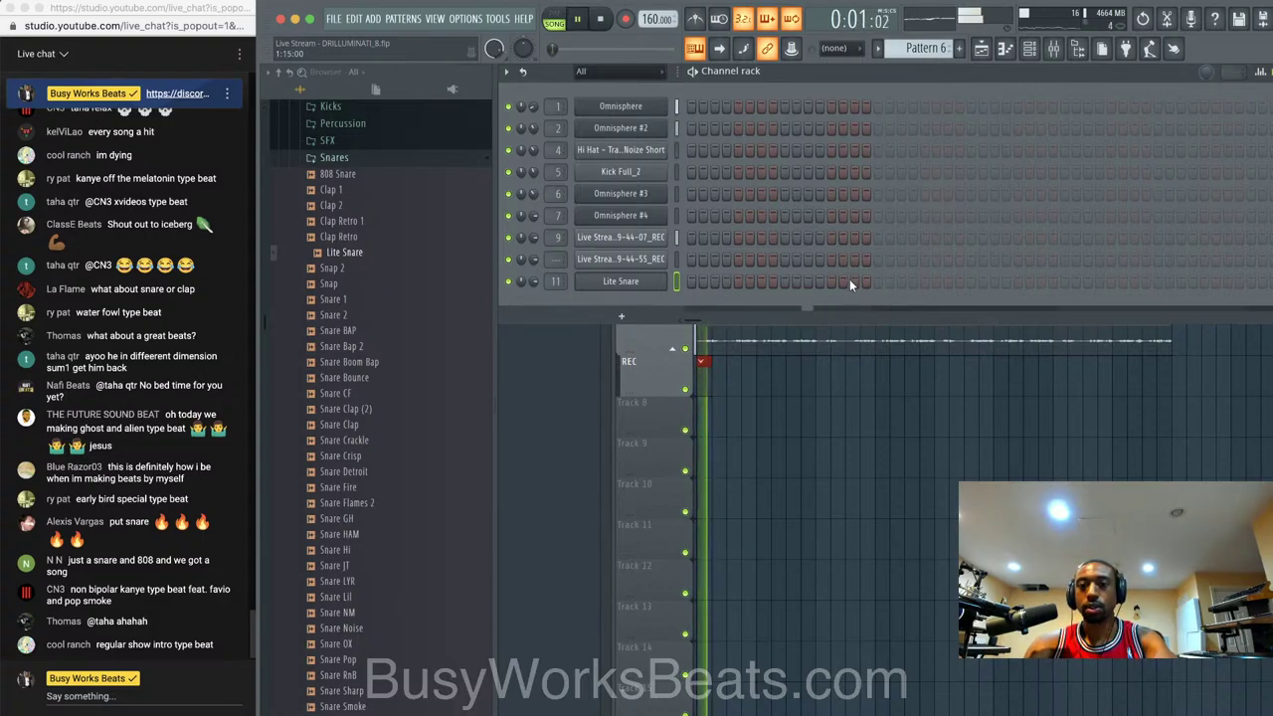
pyautogui.click(854, 283)
pyautogui.moveTo(984, 283); pyautogui.dragTo(976, 282)
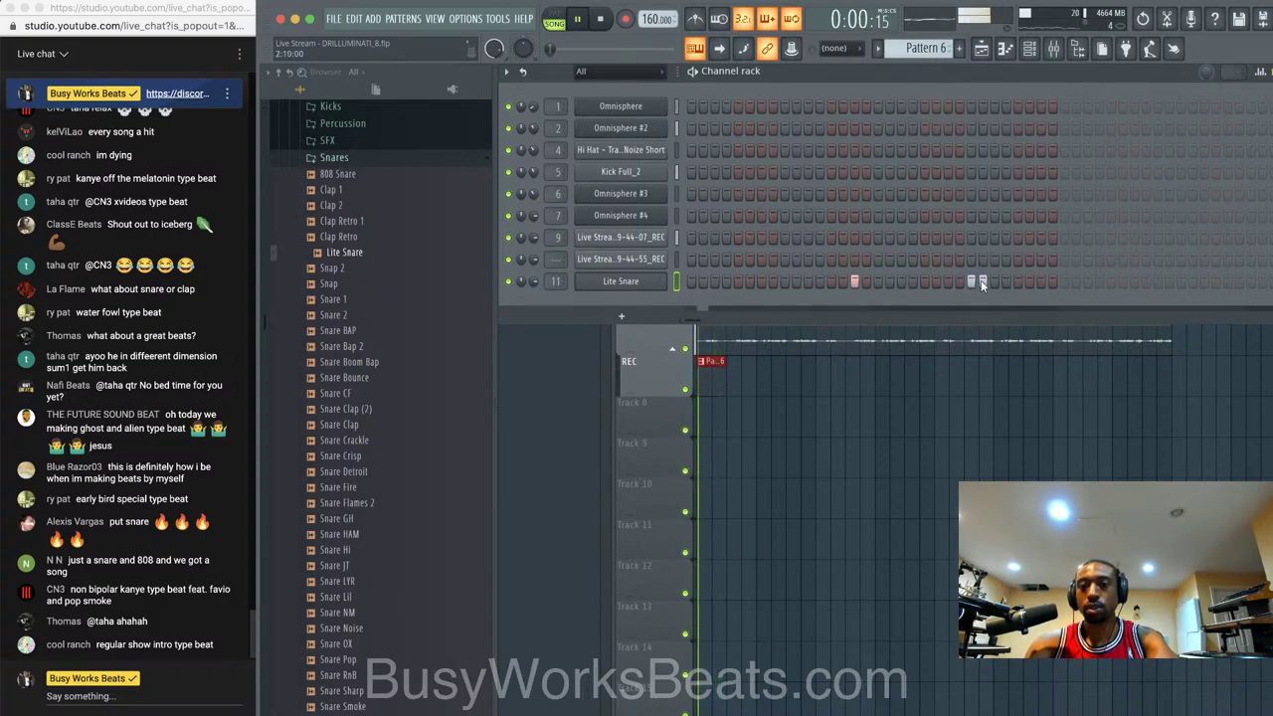
pyautogui.click(785, 281)
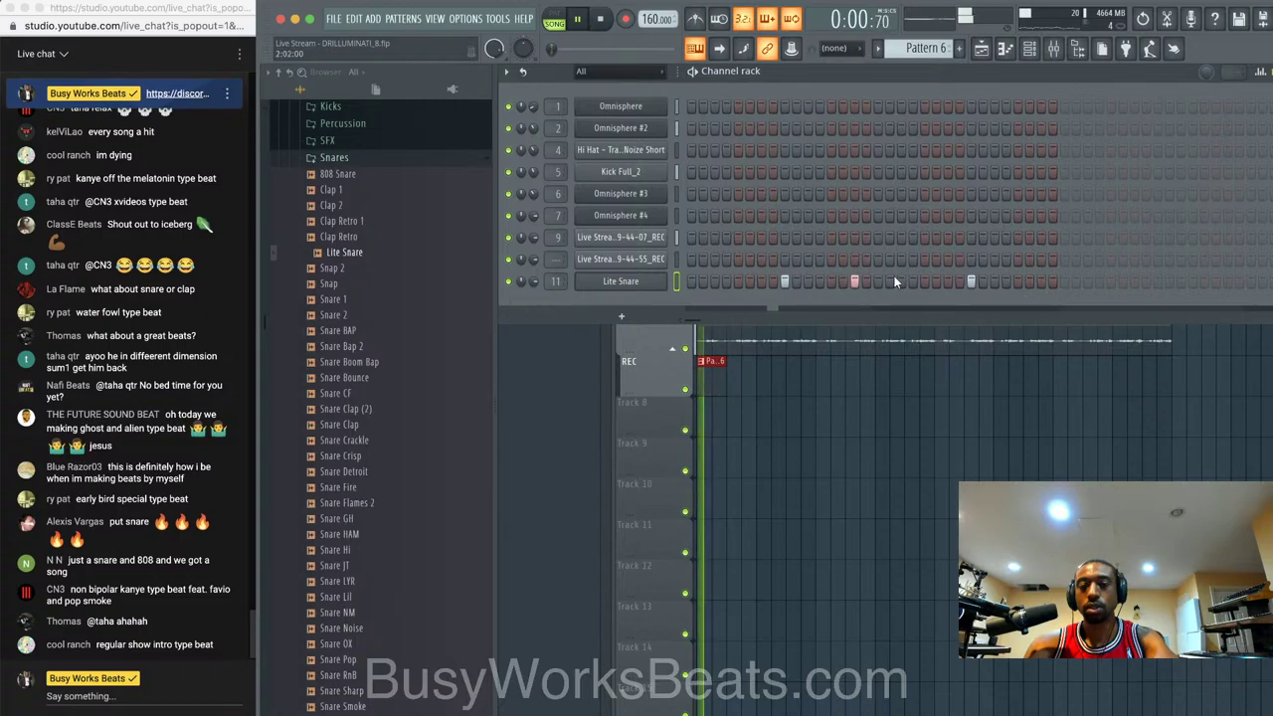
pyautogui.click(648, 282)
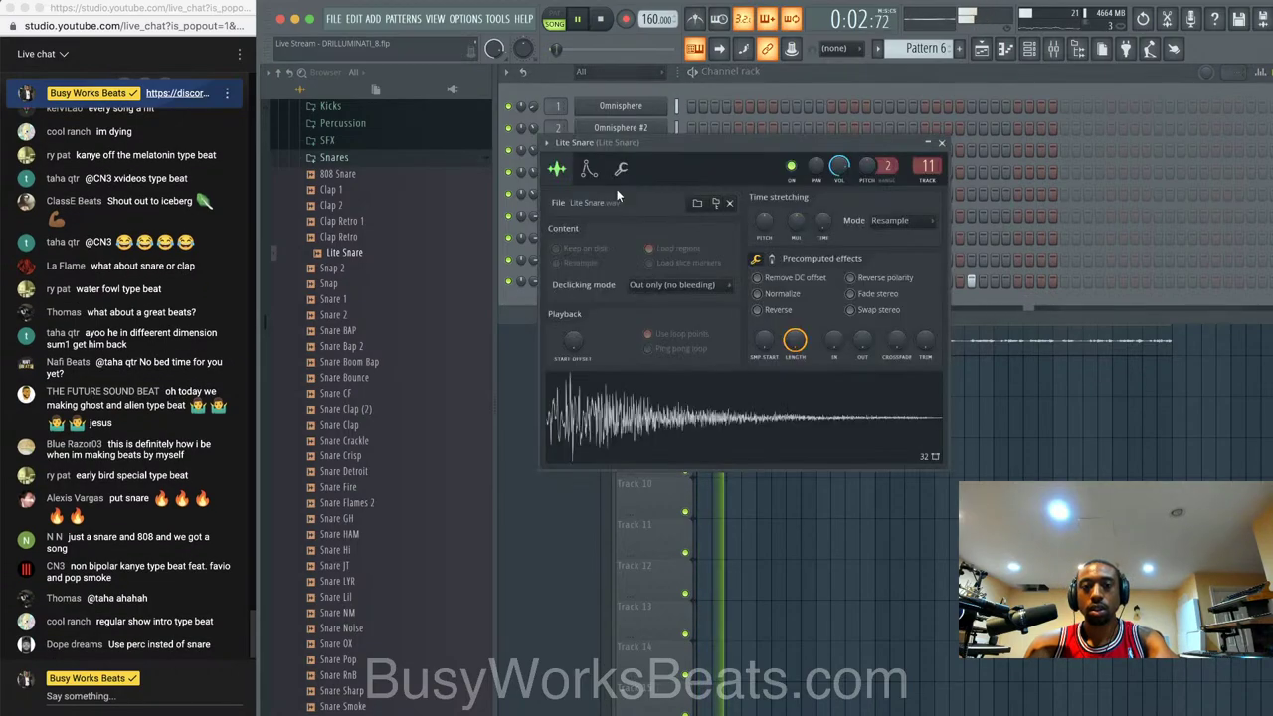
pyautogui.press('space')
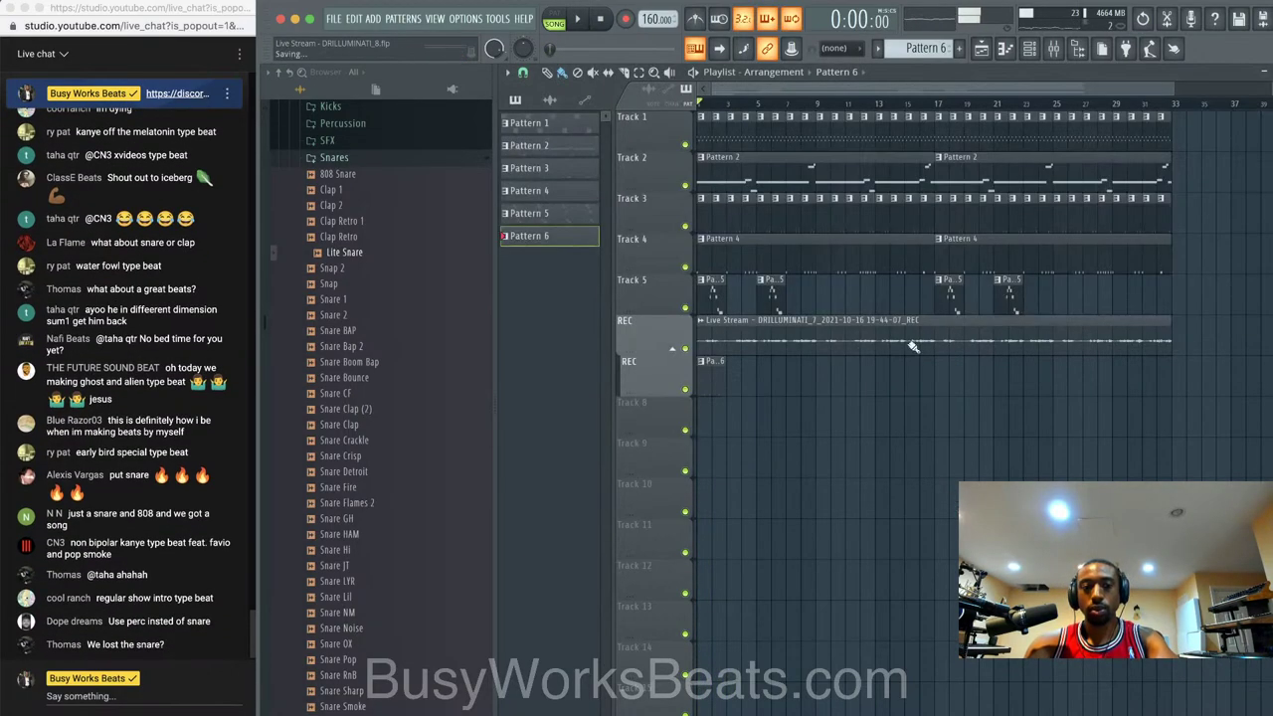
# - Delete all Pattern 1 clips on Track 1 except the first one at bar 1
pyautogui.scroll(3, 706, 124)
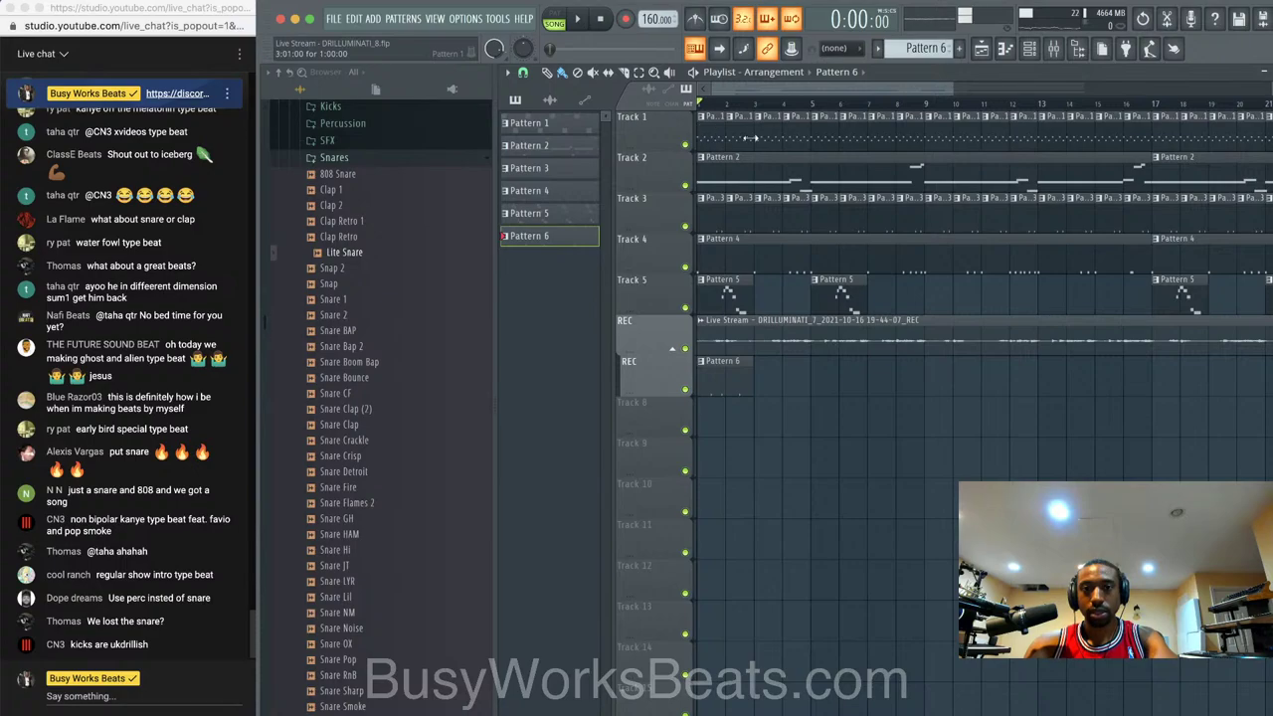
pyautogui.scroll(-3, 836, 126)
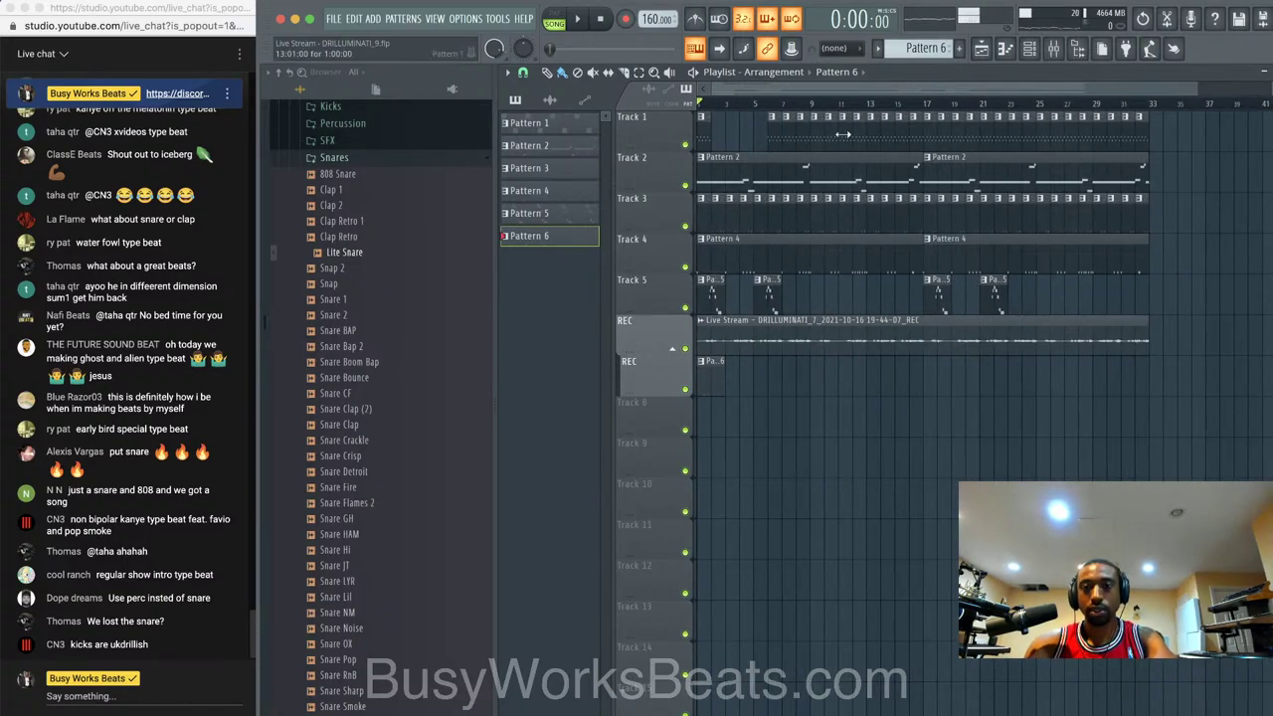
pyautogui.moveTo(843, 134); pyautogui.dragTo(1215, 147)
pyautogui.press('Delete')
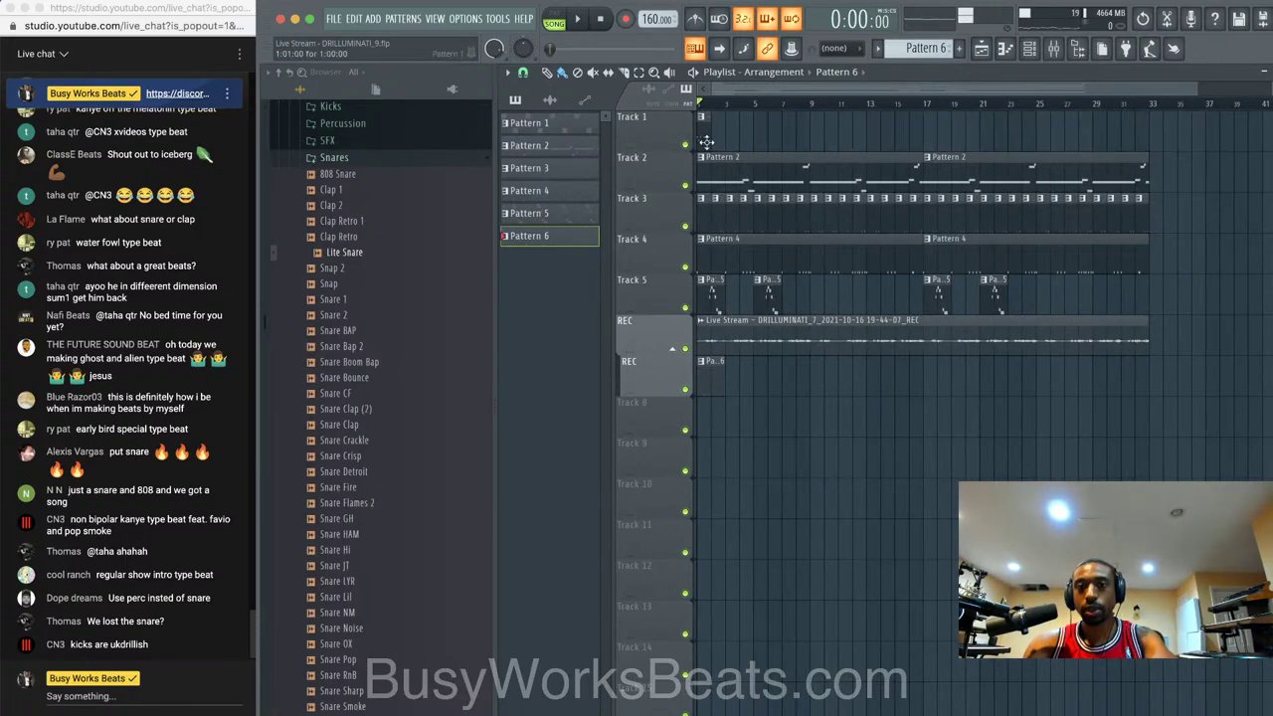
# - Consolidate Track 1 from the track start and render it to a stereo 16-bit WAV clip
pyautogui.scroll(3, 701, 128)
pyautogui.moveTo(724, 343)
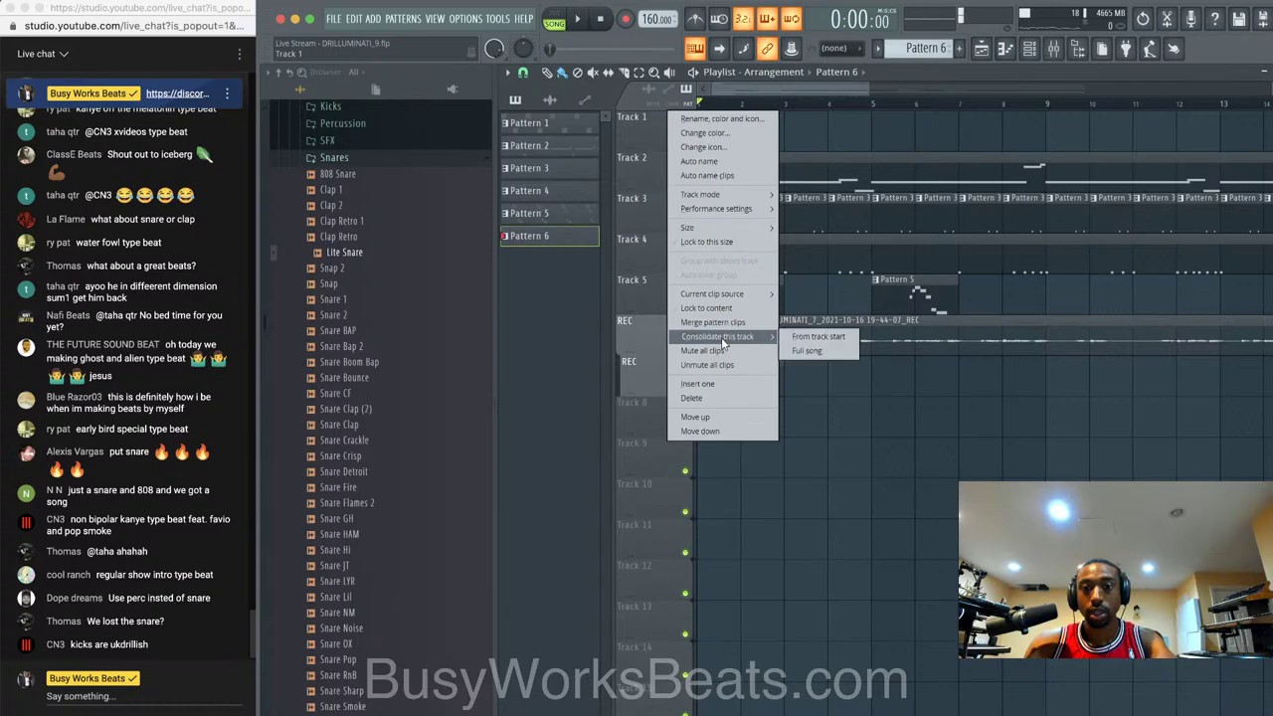
pyautogui.click(806, 339)
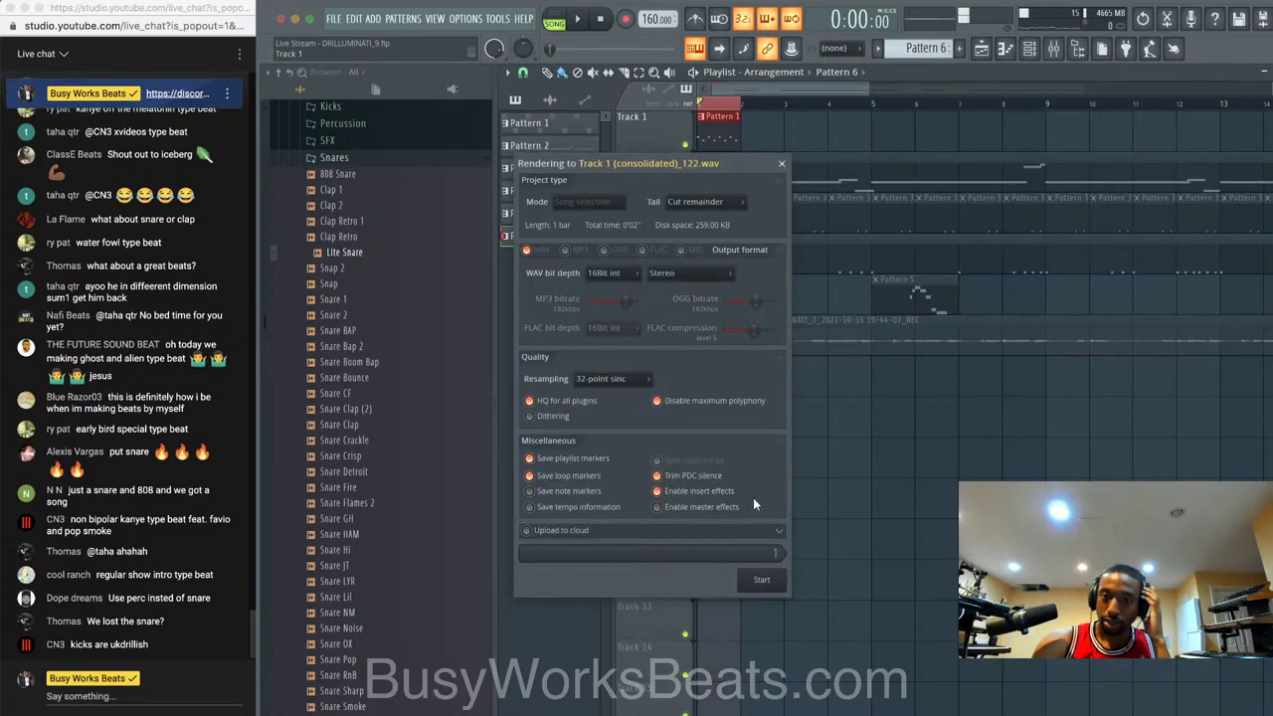
pyautogui.click(761, 580)
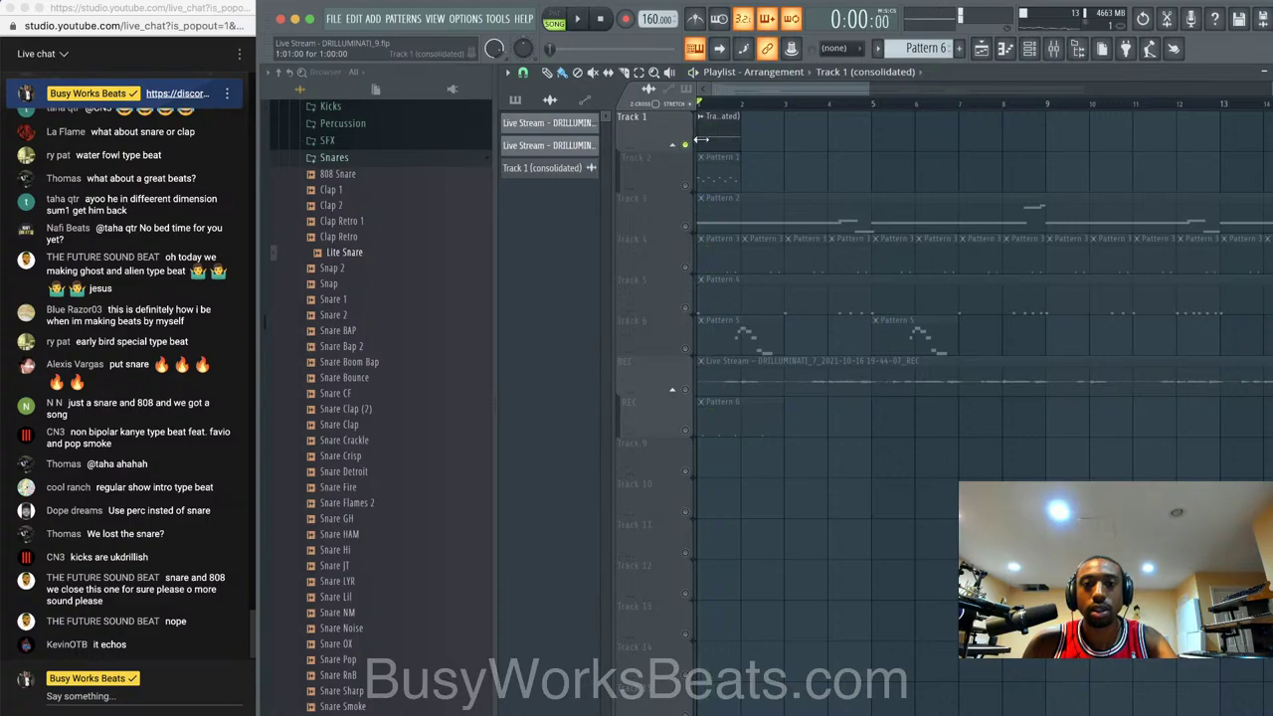
# - Make playlist Track 1 taller and turn on Normalize for its consolidated audio clip
pyautogui.scroll(5, 710, 137)
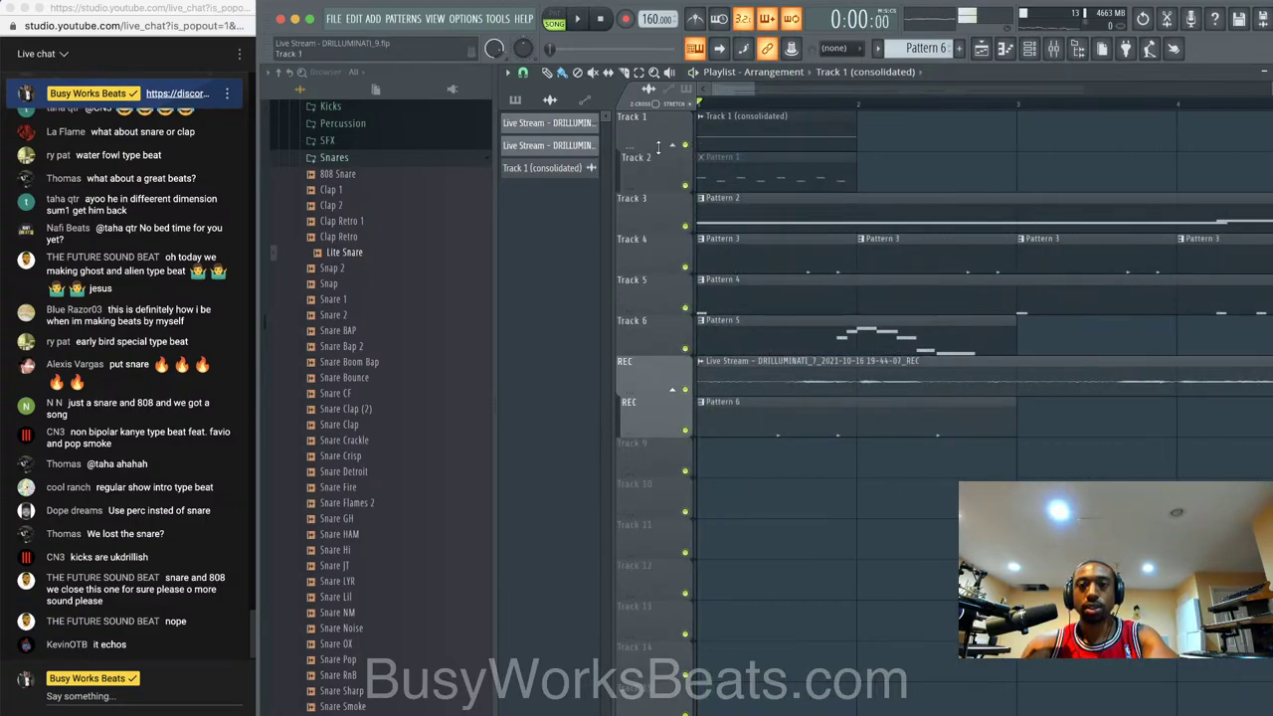
pyautogui.moveTo(658, 147); pyautogui.dragTo(659, 205)
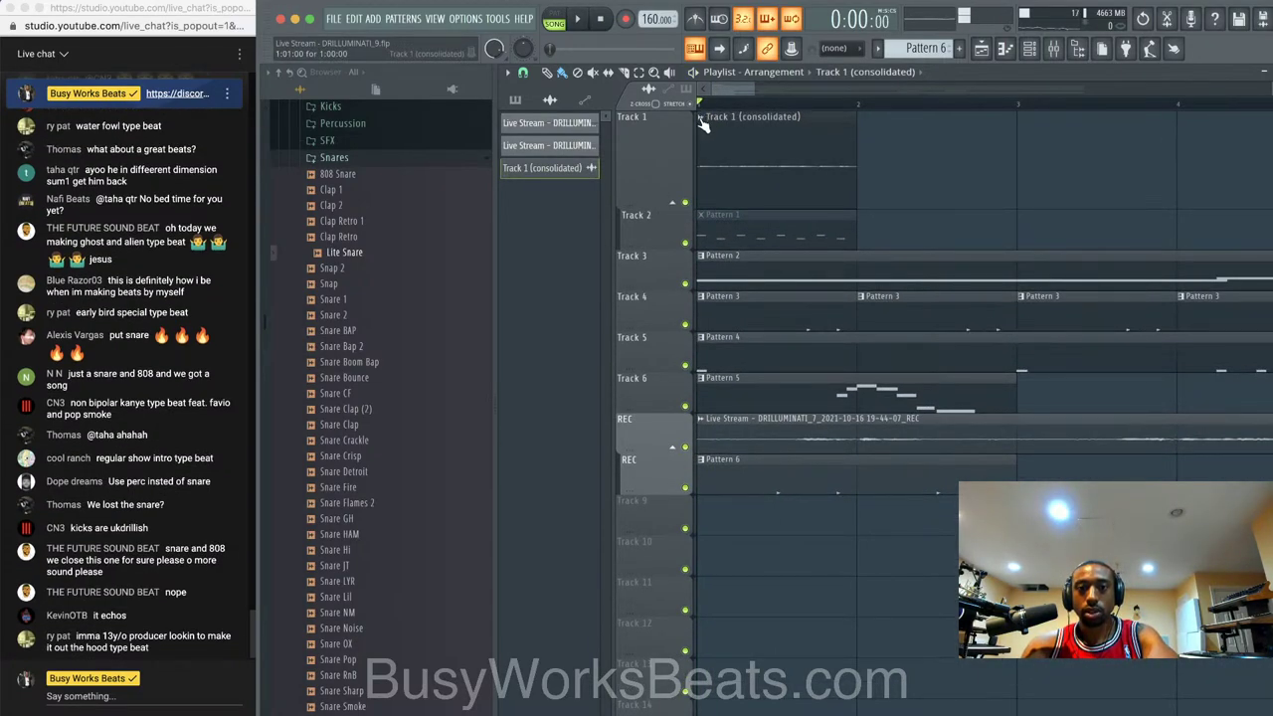
pyautogui.click(703, 119)
pyautogui.click(724, 180)
pyautogui.click(798, 316)
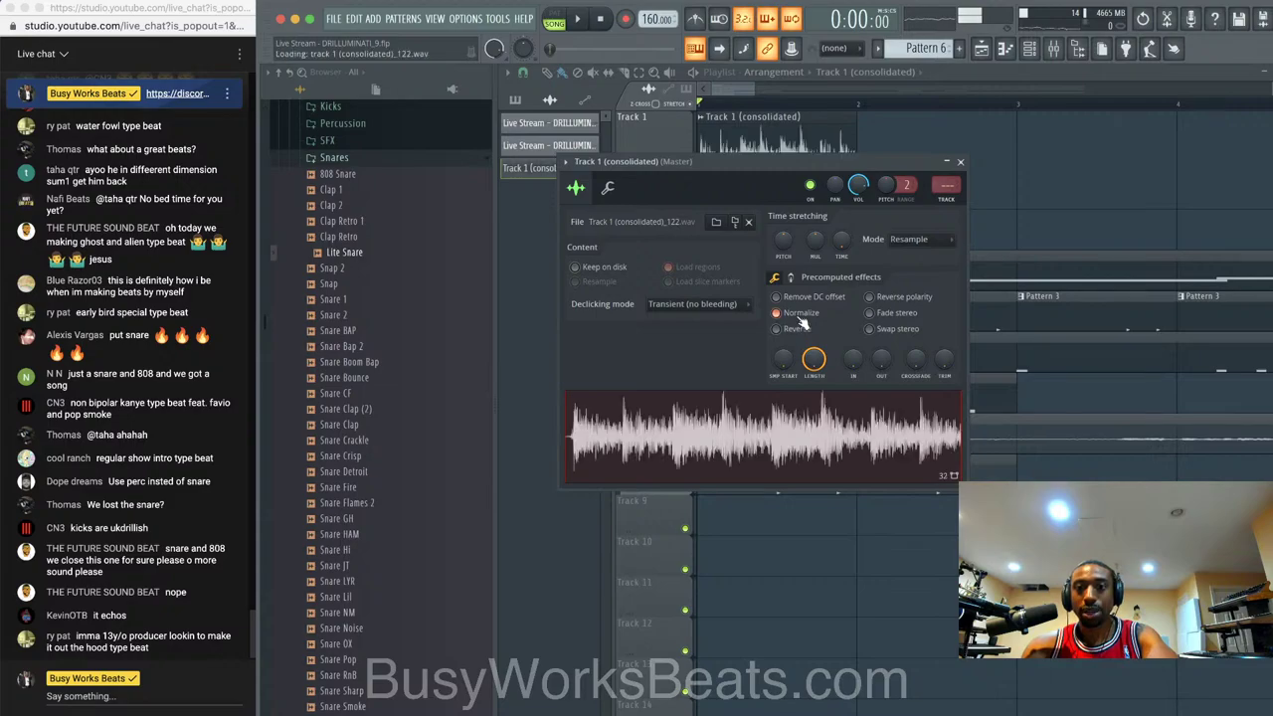
pyautogui.click(960, 162)
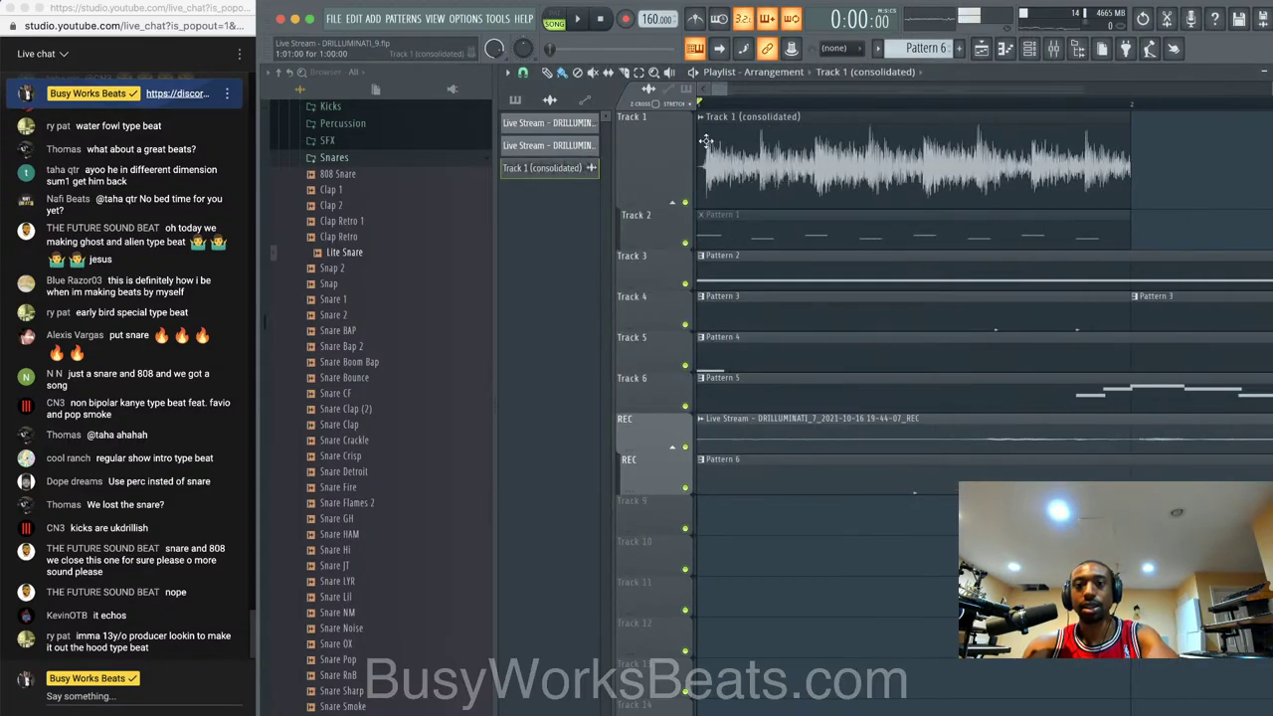
# - Set the playlist snap to 1/2 beat and try shifting the audio inside the first slices of the consolidated clip
pyautogui.click(524, 73)
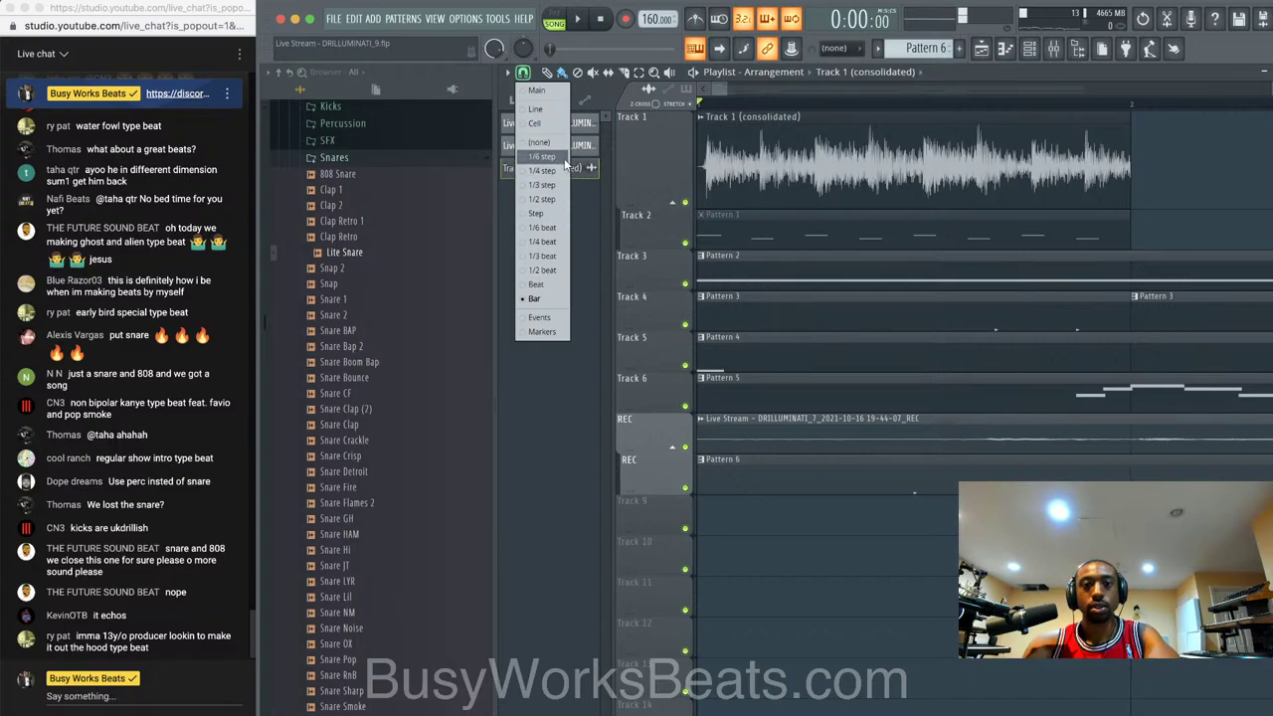
pyautogui.click(542, 270)
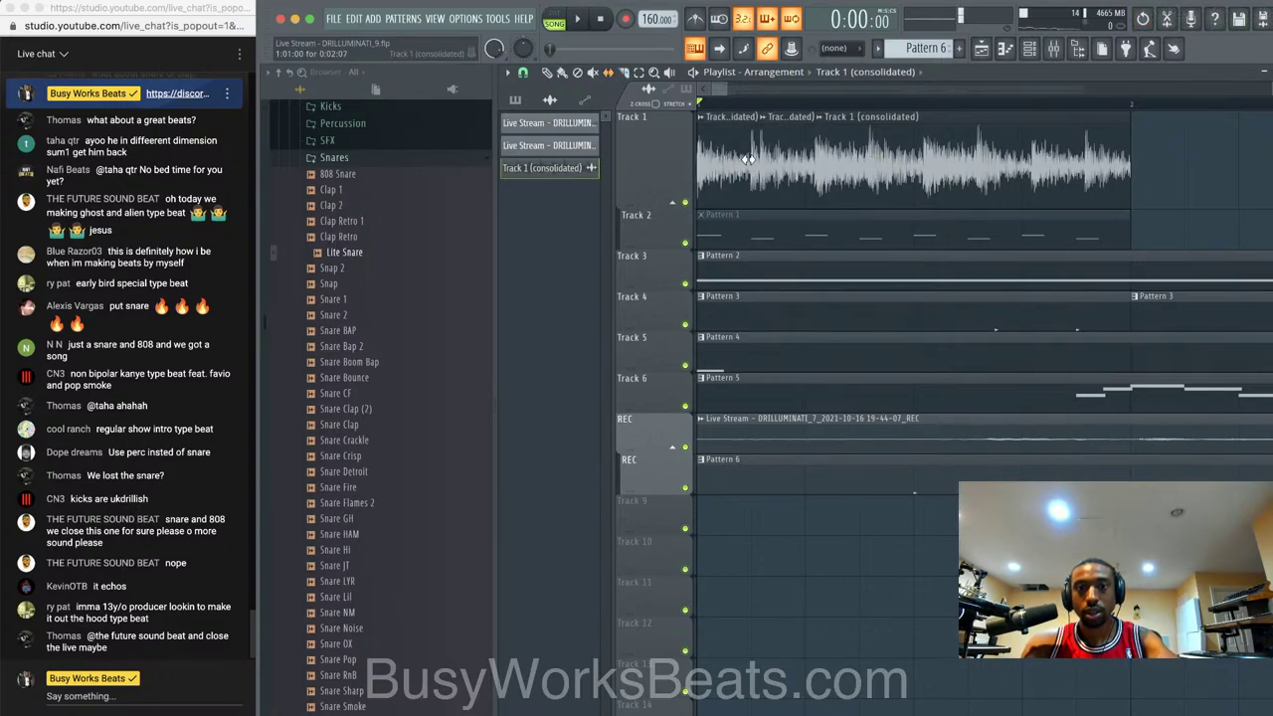
pyautogui.press('super+z')
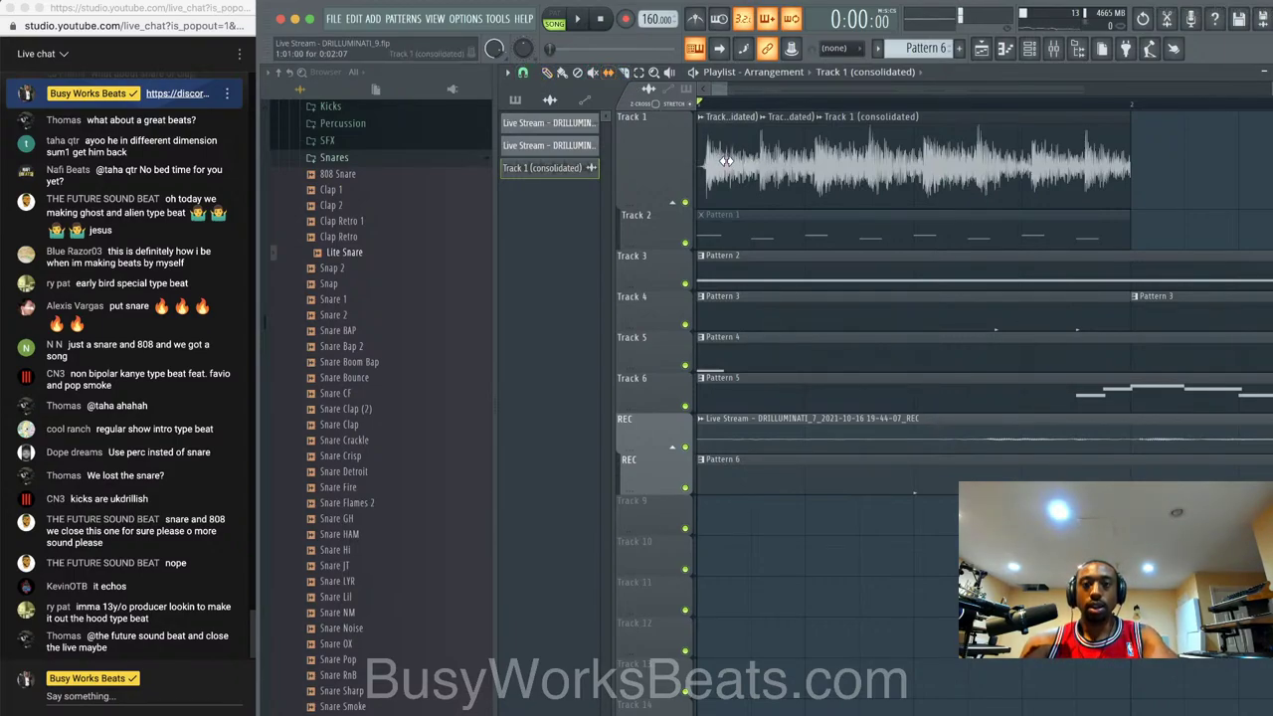
pyautogui.moveTo(727, 162); pyautogui.dragTo(718, 161)
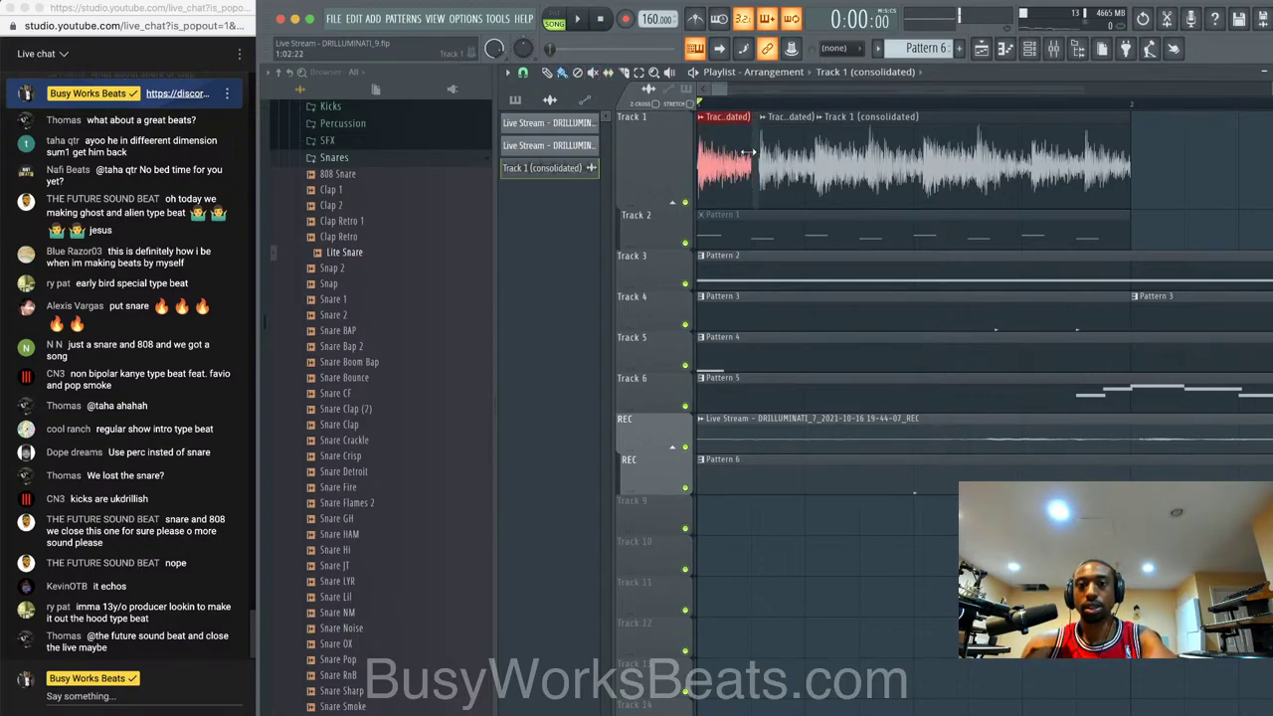
pyautogui.click(815, 150)
pyautogui.click(812, 150)
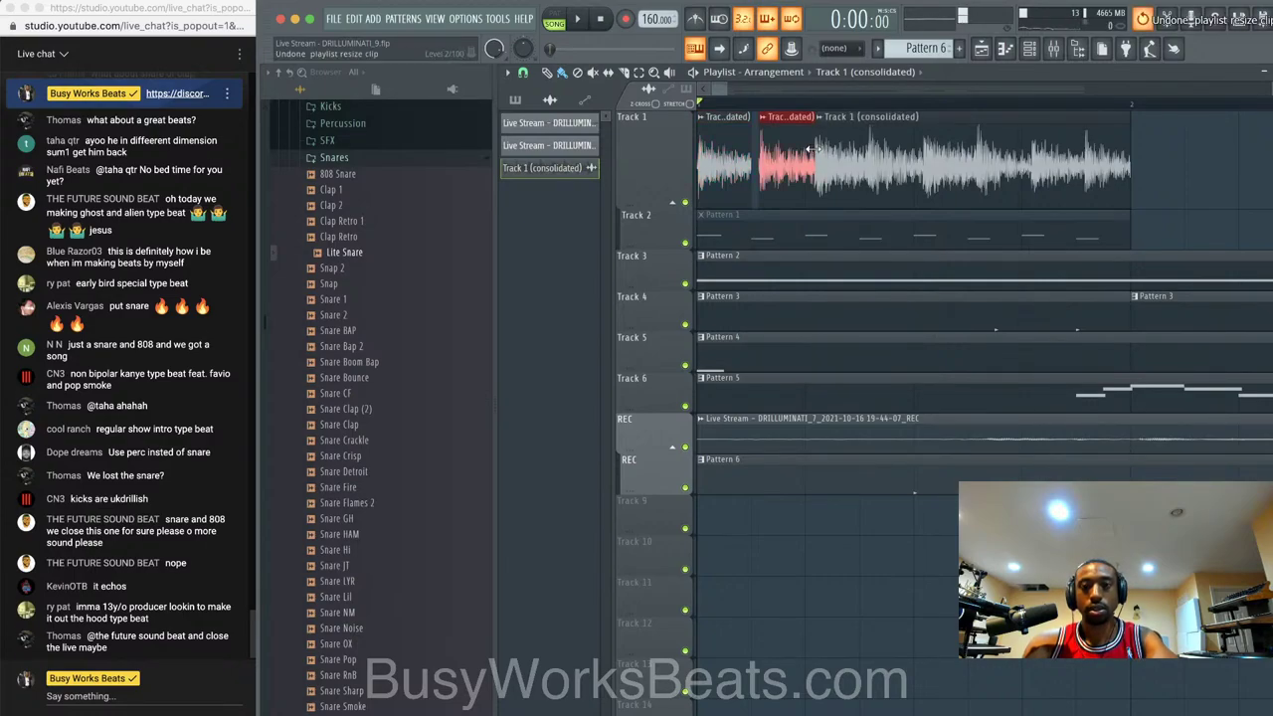
# - Play the song from the start to hear the edited slices on Track 1
pyautogui.press('space')
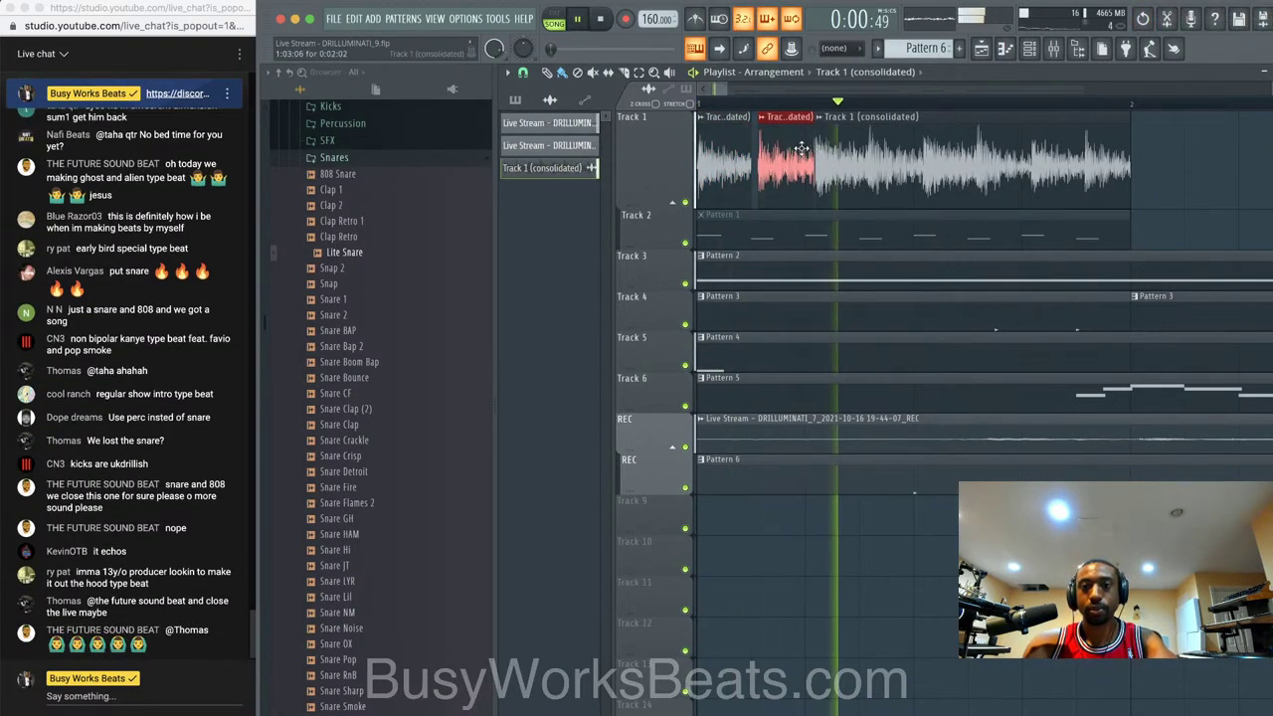
pyautogui.scroll(-2, 837, 152)
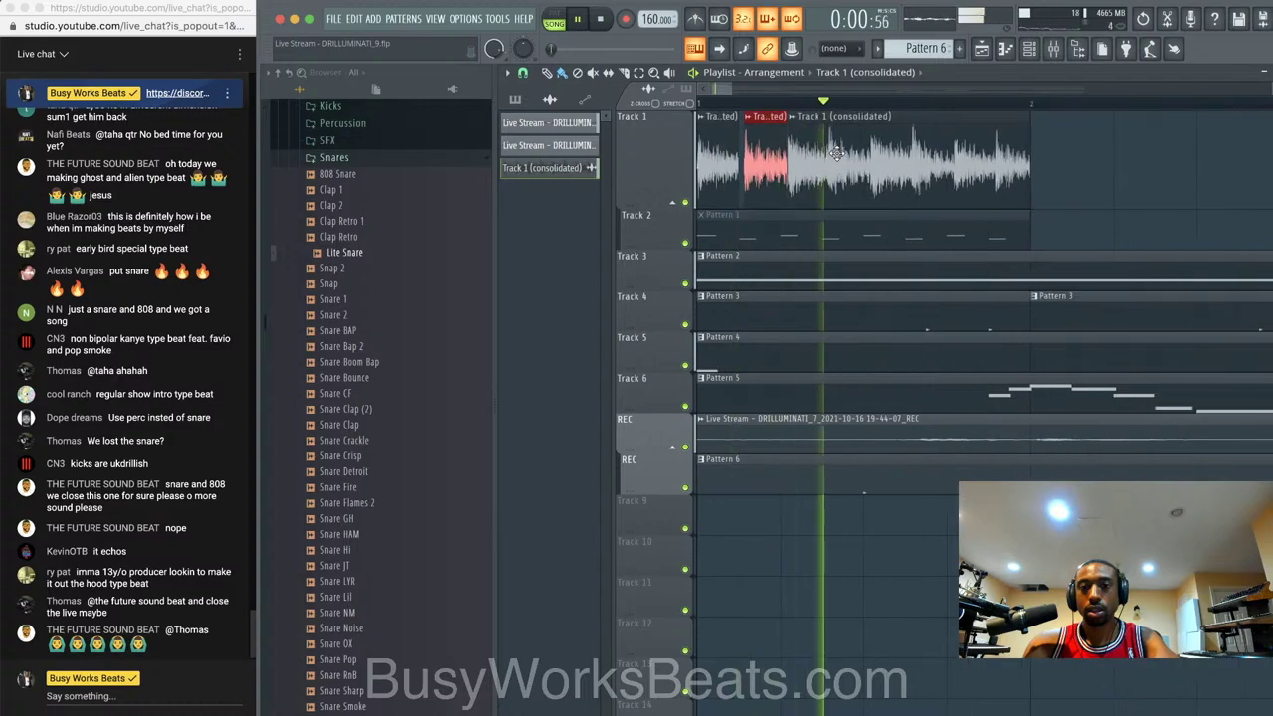
pyautogui.press('space')
pyautogui.press('space')
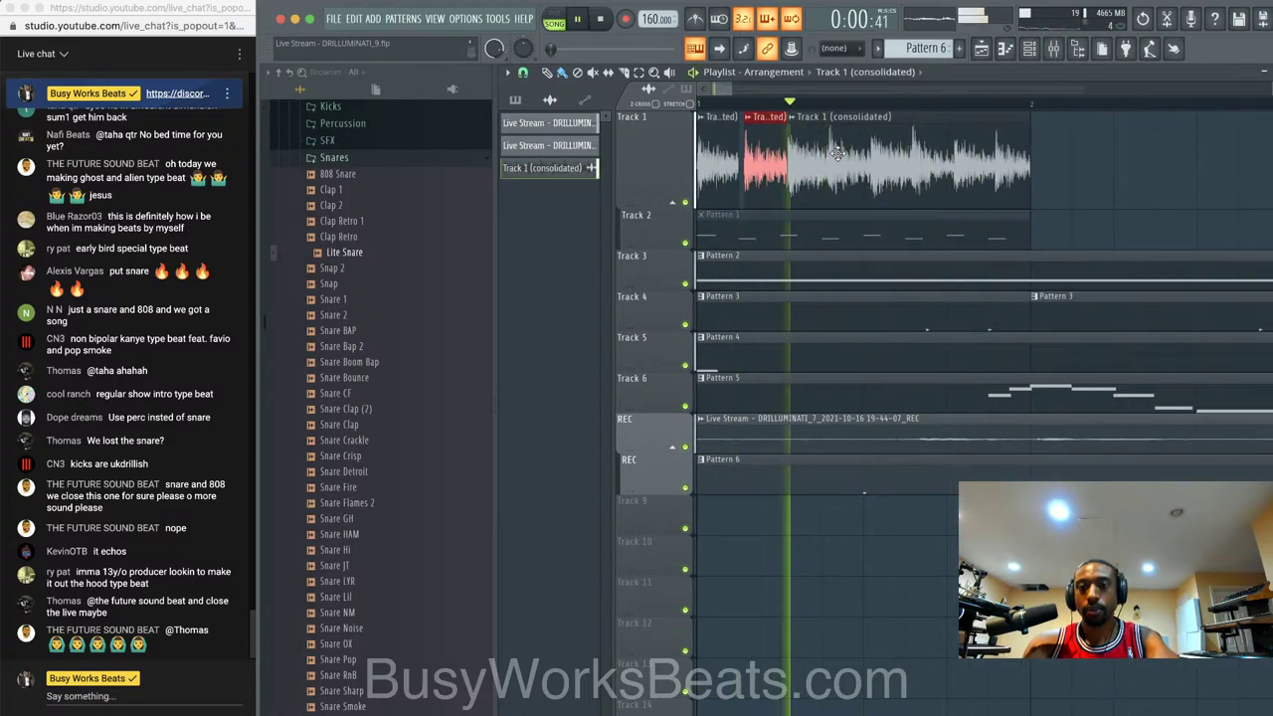
pyautogui.press('space')
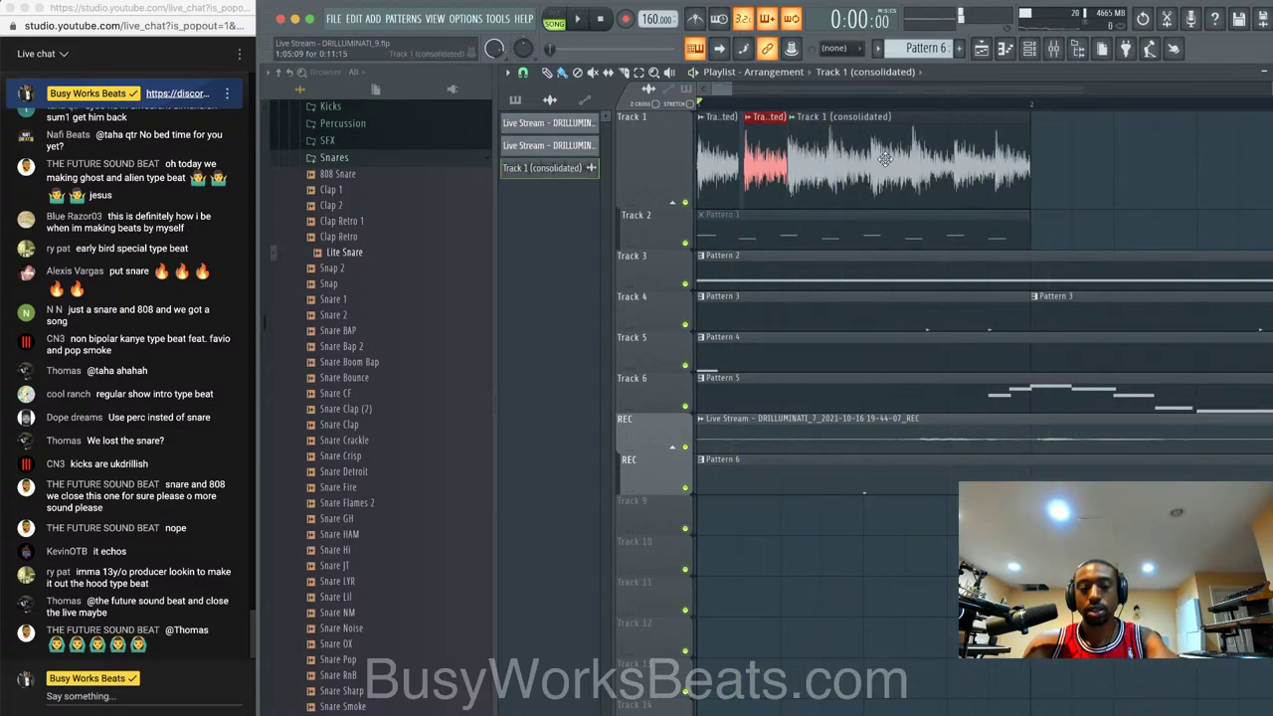
# - Undo the slice edits on Track 1 and repeat the whole consolidated clip across bars 1 to 4
pyautogui.hotkey('ctrl', 'z')
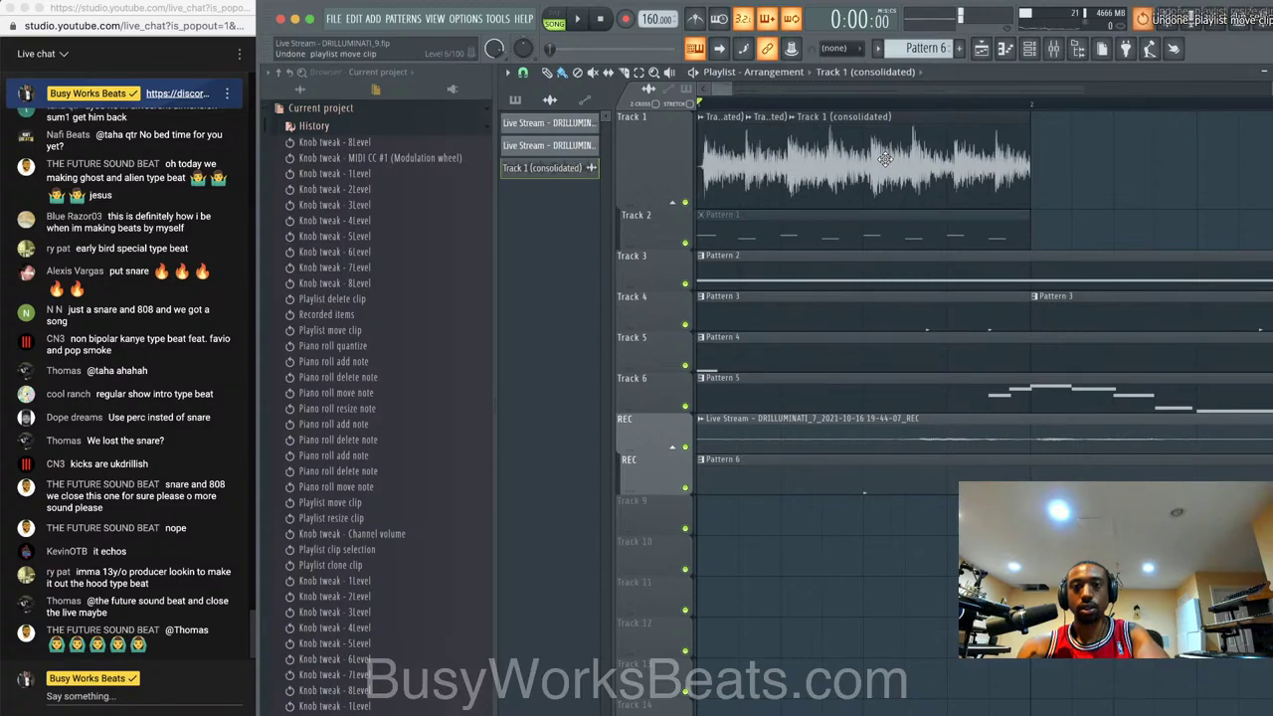
pyautogui.scroll(-2, 885, 159)
pyautogui.moveTo(884, 160); pyautogui.dragTo(747, 157)
pyautogui.hotkey('ctrl', 'z')
pyautogui.moveTo(740, 157)
pyautogui.mouseDown()
pyautogui.moveTo(927, 166)
pyautogui.moveTo(747, 167)
pyautogui.mouseUp()
pyautogui.press('space')
pyautogui.scroll(-2, 906, 165)
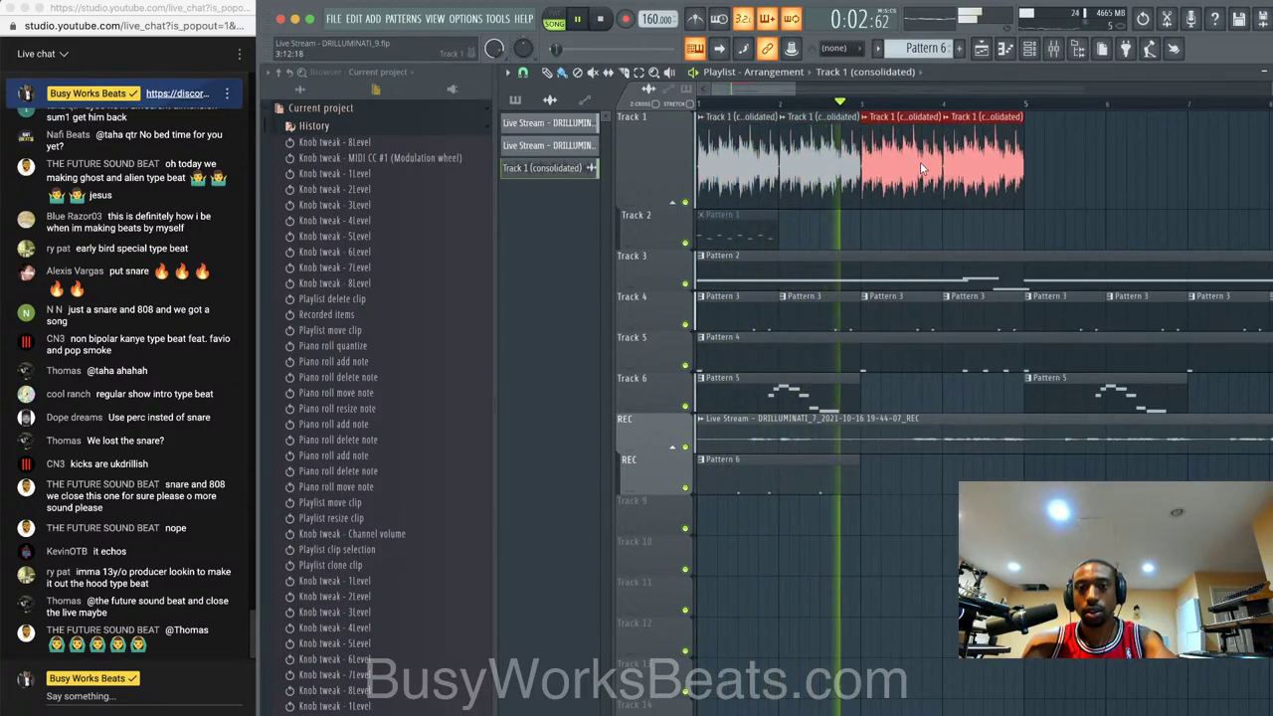
# - Turn off Normalize for the consolidated audio channel and route it to mixer track 12
pyautogui.press('space')
pyautogui.click(1031, 51)
pyautogui.click(651, 150)
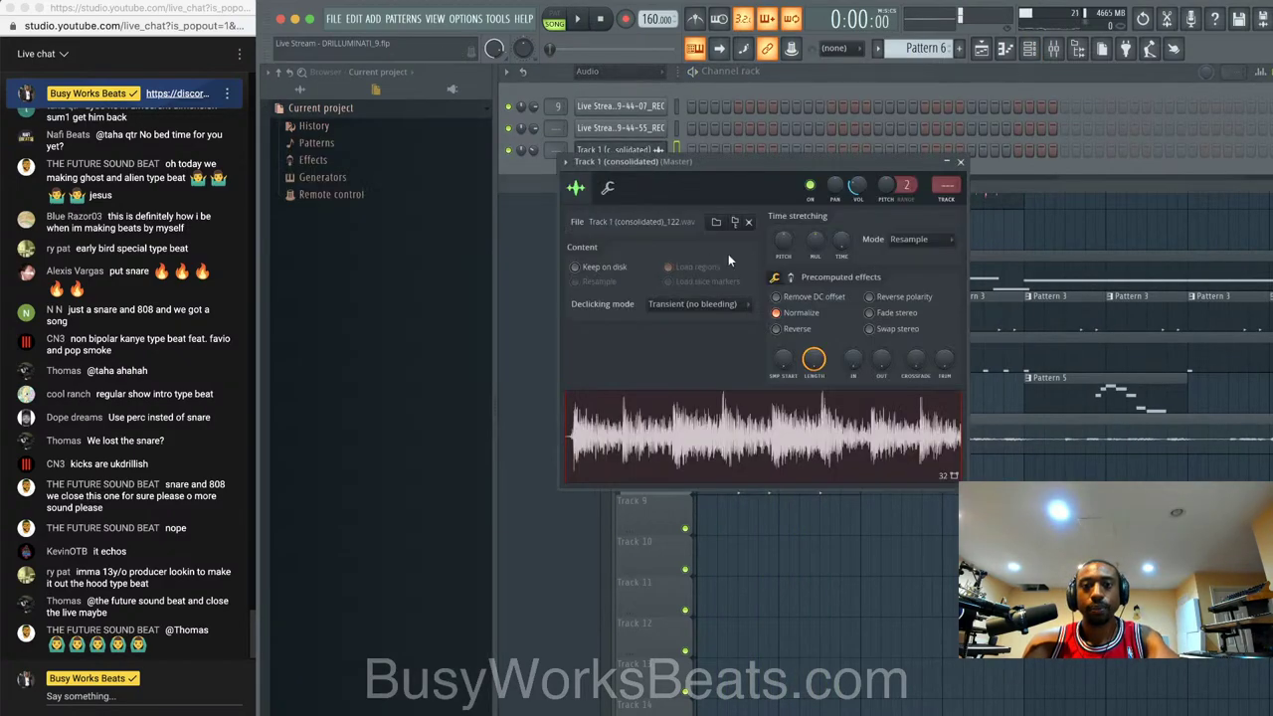
pyautogui.click(778, 314)
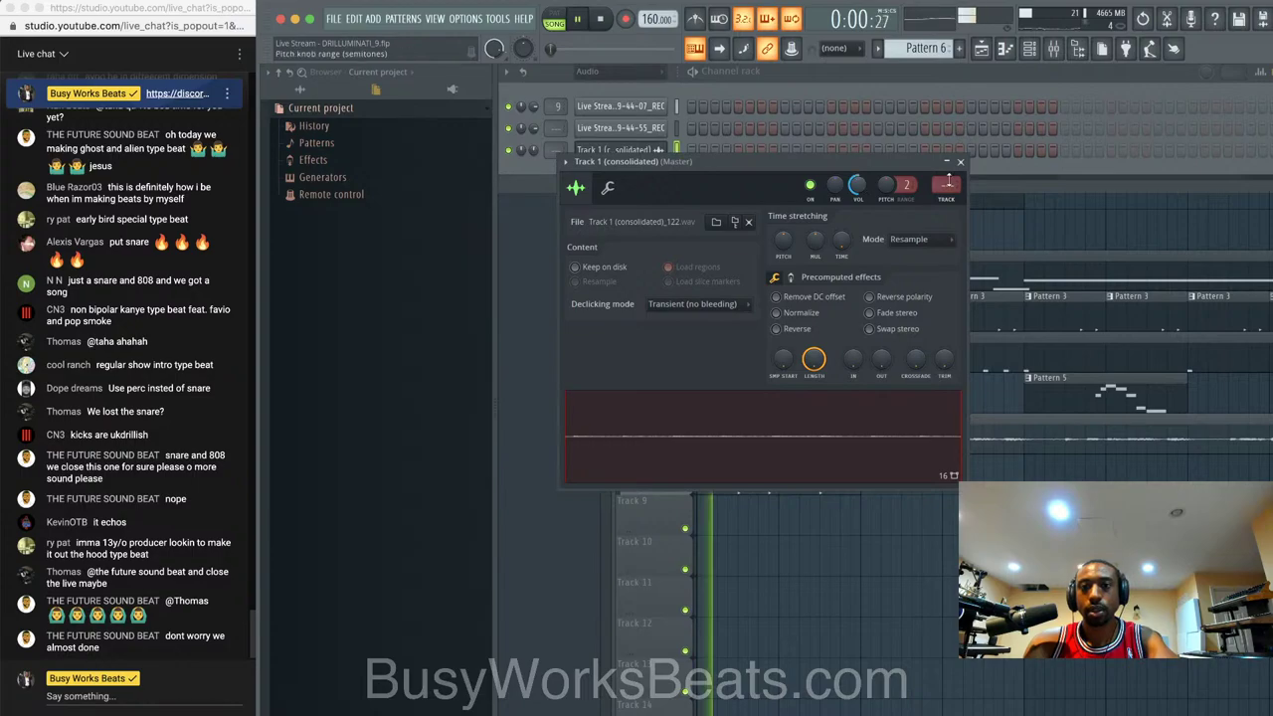
pyautogui.click(961, 162)
pyautogui.press('F9')
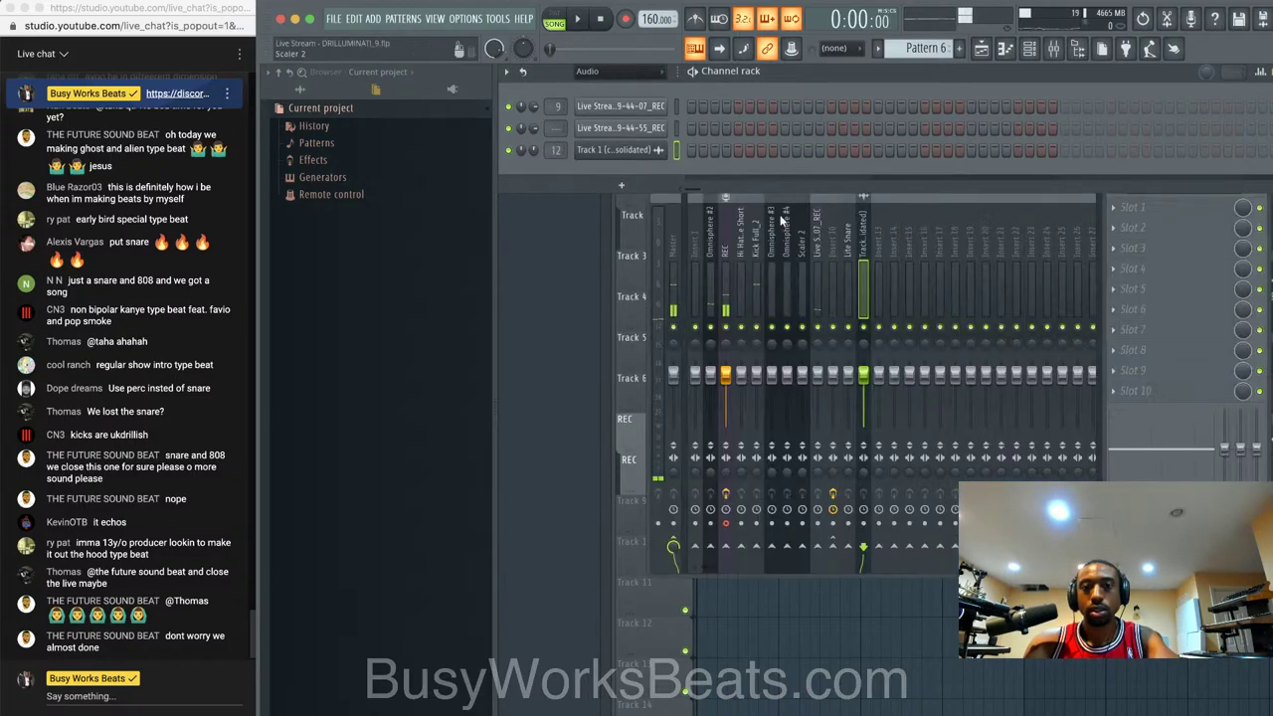
pyautogui.press('space')
pyautogui.press('space')
# - Turn Normalize back on for the consolidated Track 1 audio and lower its channel volume to about 9%
pyautogui.click(836, 603)
pyautogui.click(700, 120)
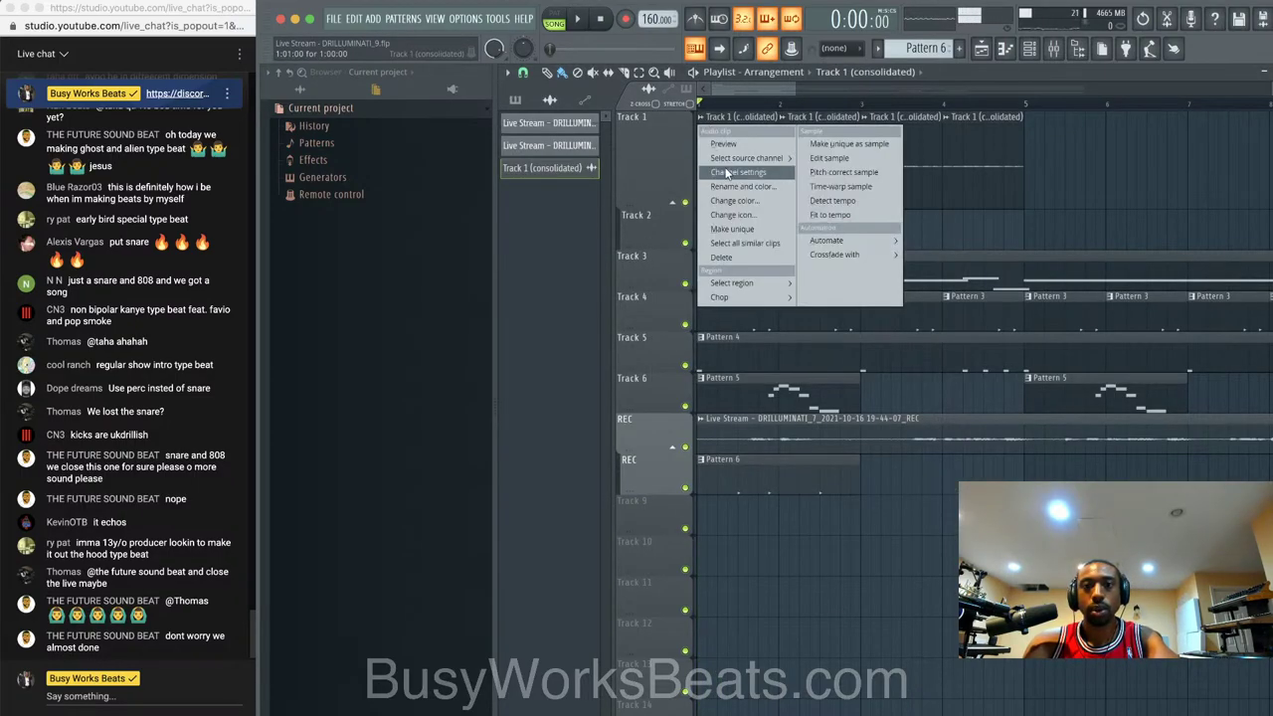
pyautogui.click(736, 173)
pyautogui.click(778, 312)
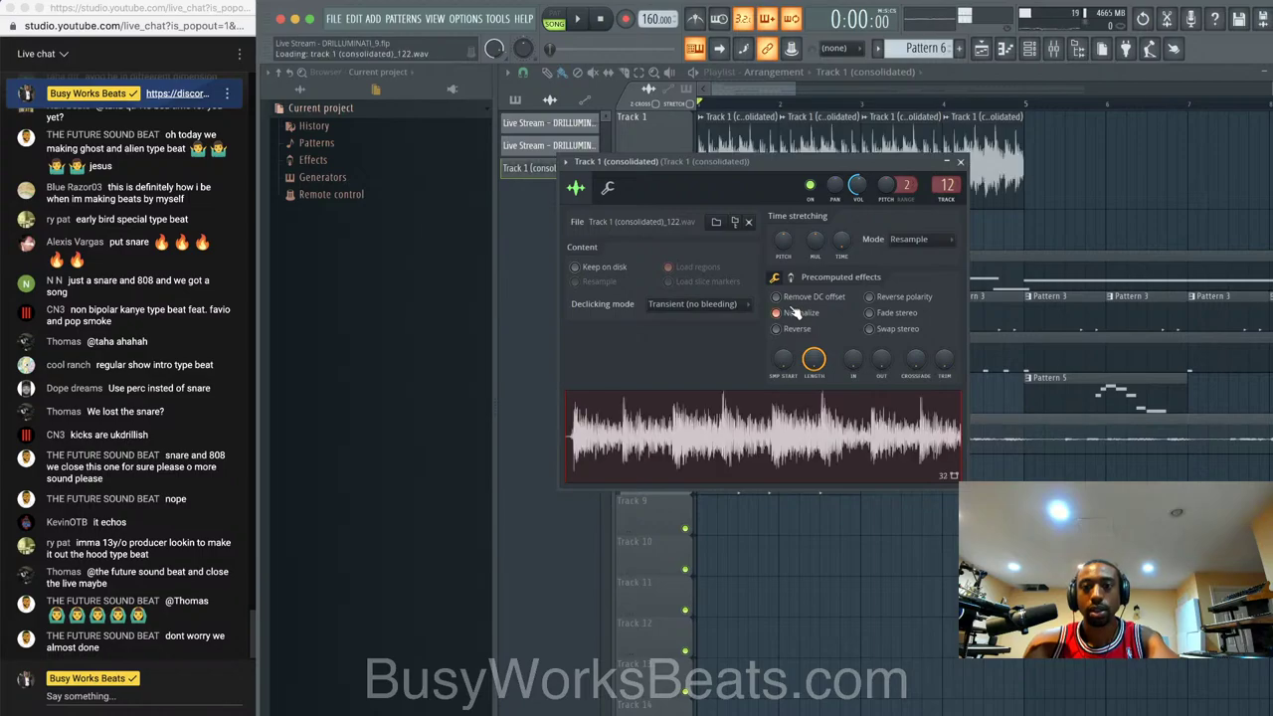
pyautogui.press('space')
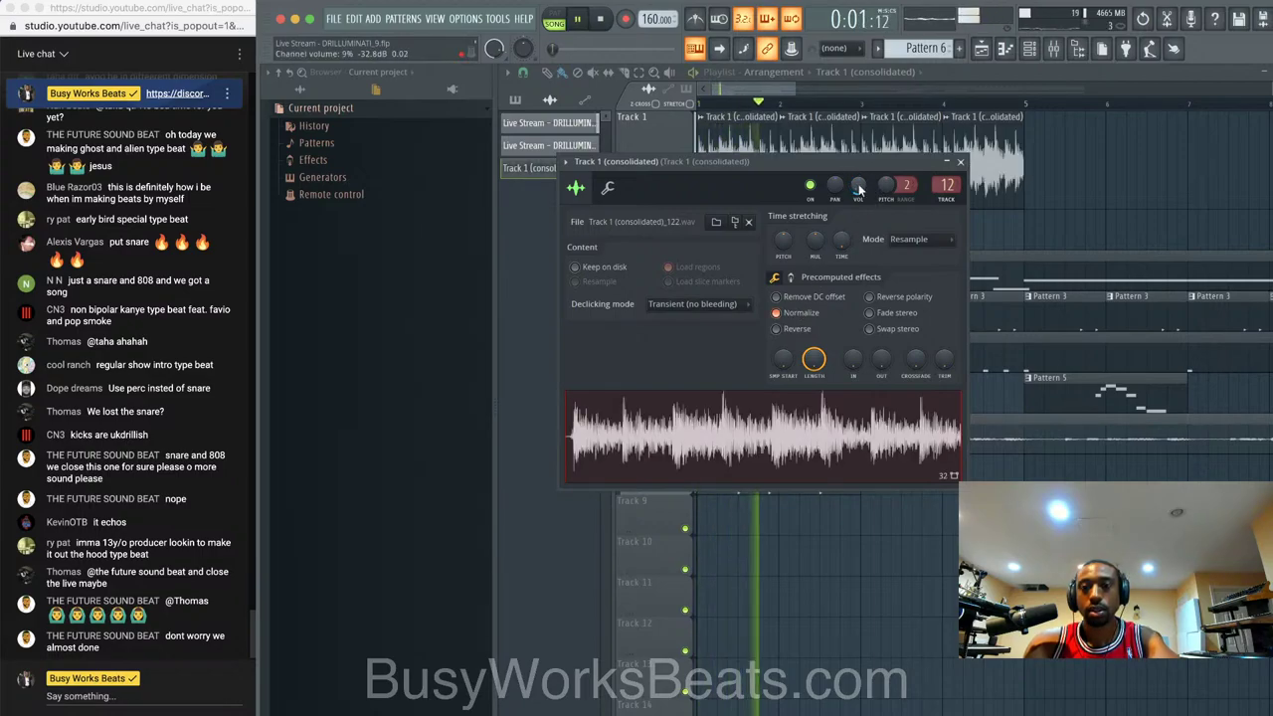
pyautogui.click(960, 161)
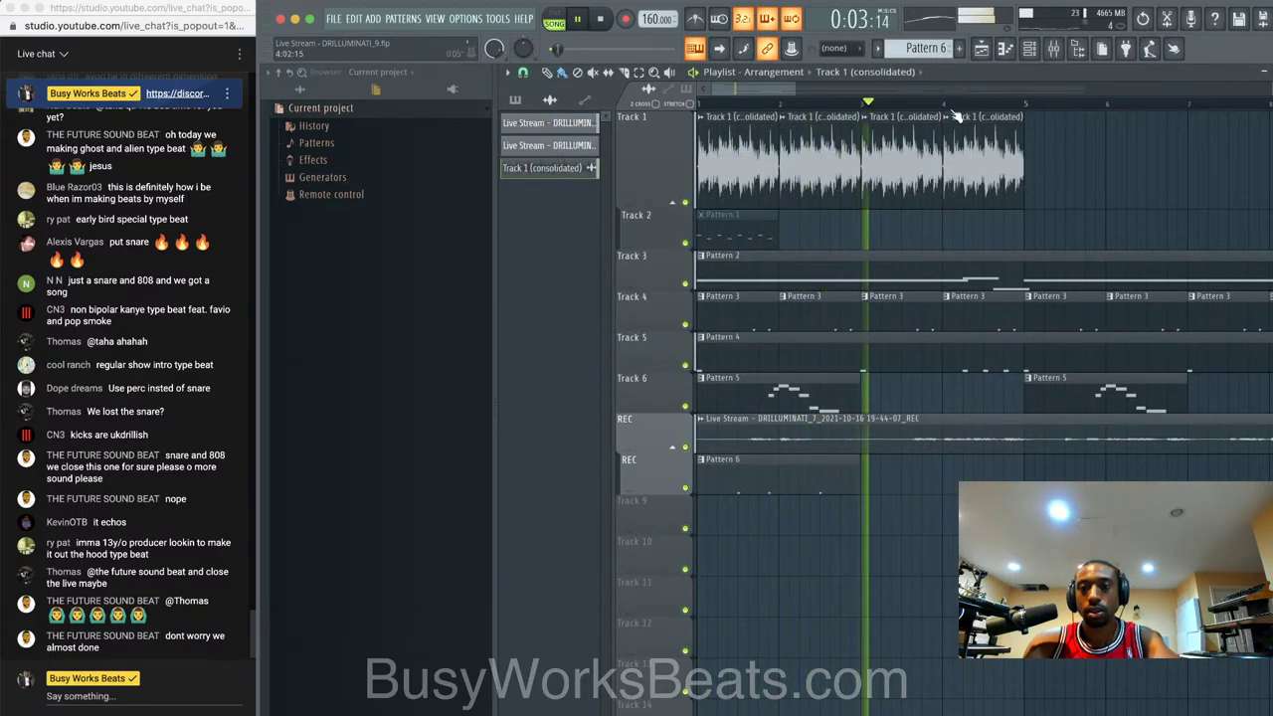
# - Duplicate the four consolidated clips along Track 1 through bar 32 and delete the surplus copies beyond it
pyautogui.moveTo(958, 118); pyautogui.dragTo(1058, 150)
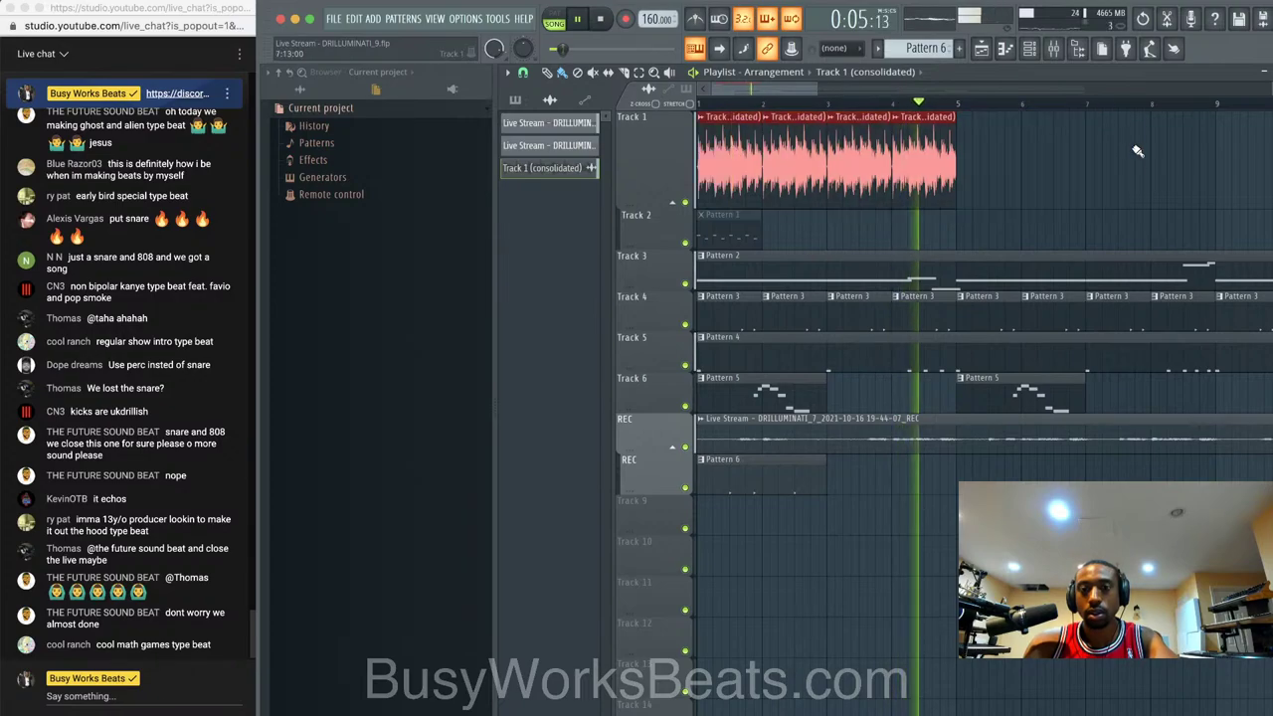
pyautogui.scroll(-2, 986, 155)
pyautogui.hotkey('ctrl', 'b')
pyautogui.hotkey('ctrl', 'b')
pyautogui.hotkey('ctrl', 'b')
pyautogui.hotkey('ctrl', 'b')
pyautogui.hotkey('ctrl', 'b')
pyautogui.hotkey('ctrl', 'b')
pyautogui.hotkey('ctrl', 'b')
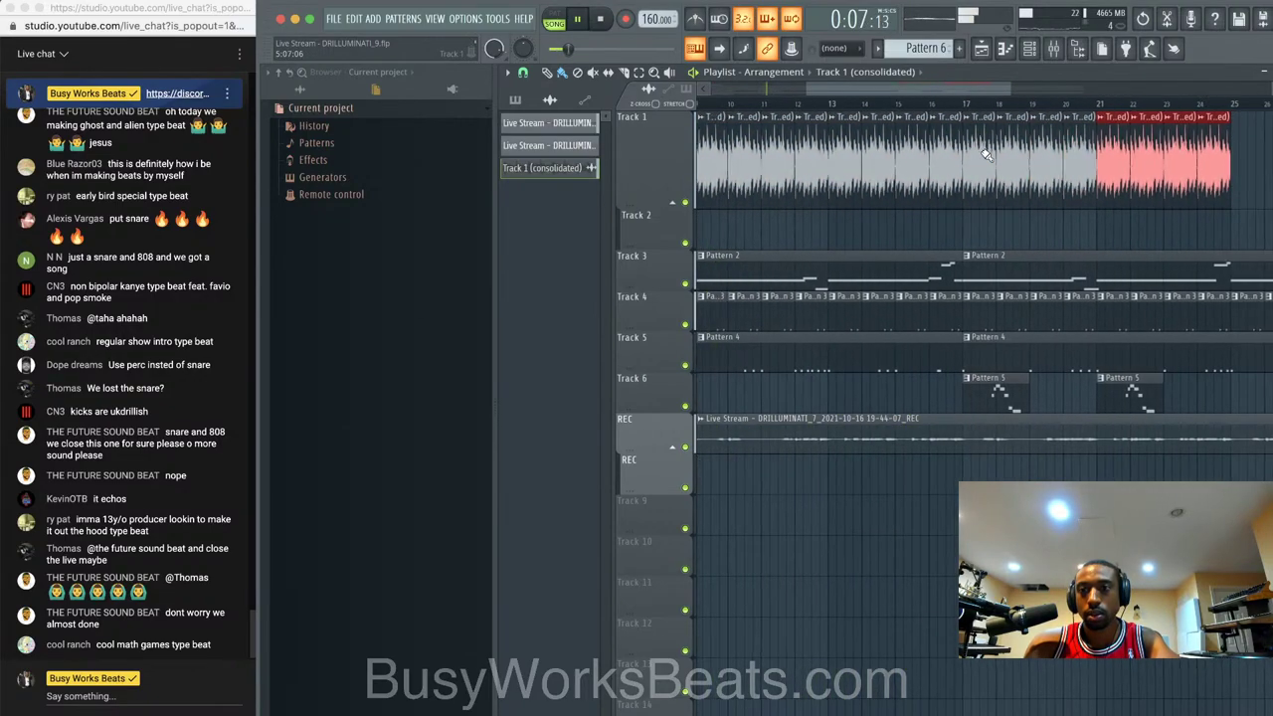
pyautogui.hotkey('ctrl', 'b')
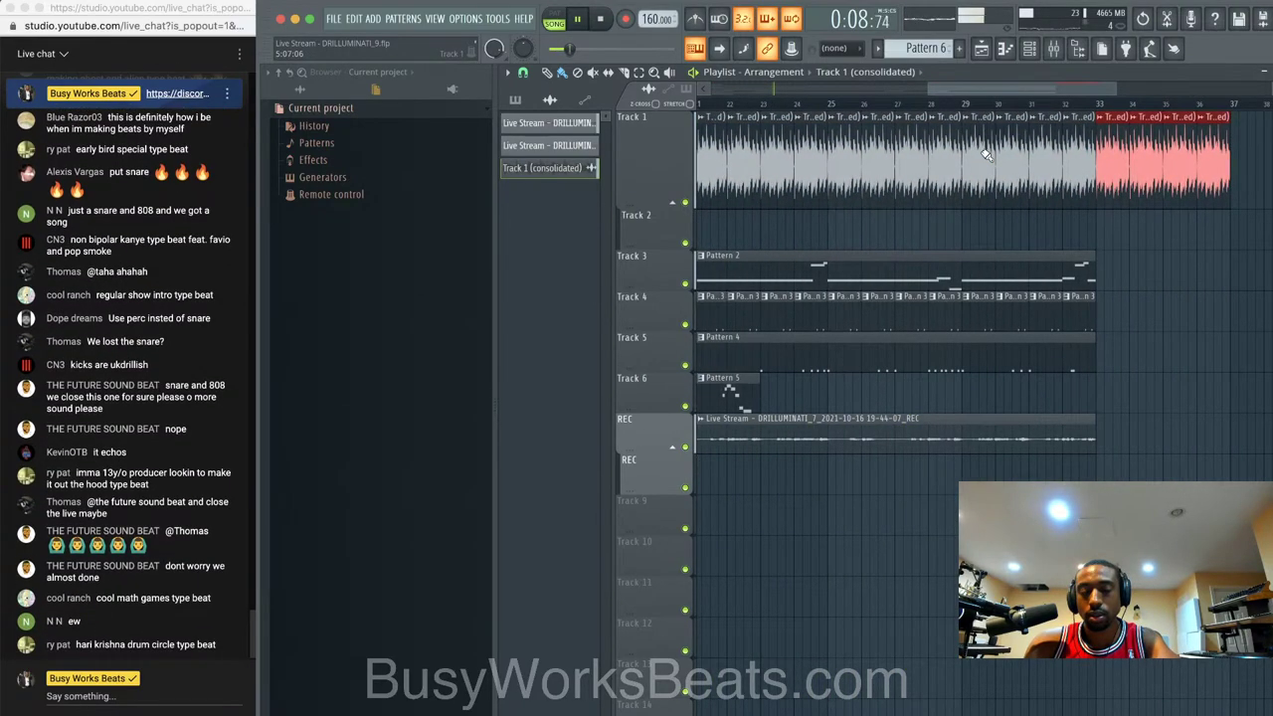
pyautogui.press('Delete')
# - Slightly lower the mixer fader of the consolidated audio on track 12 and close the mixer
pyautogui.press('F9')
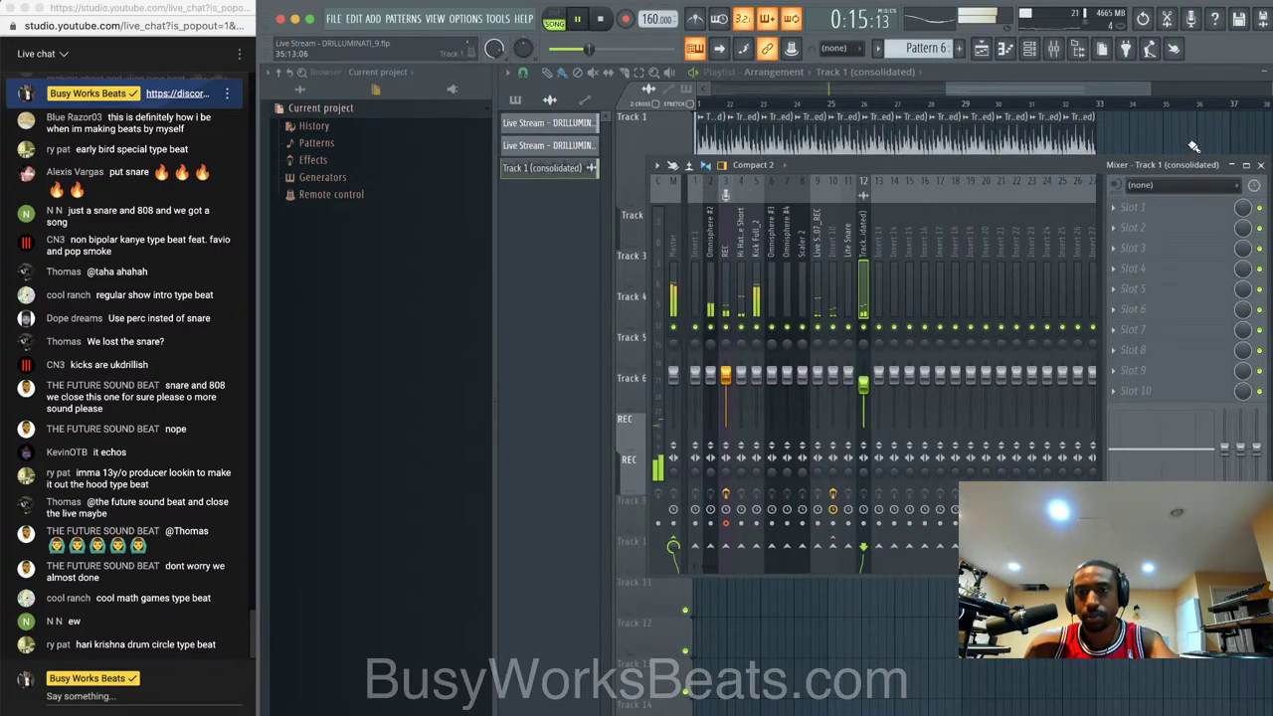
pyautogui.click(1260, 165)
pyautogui.hscroll(-4, 927, 152)
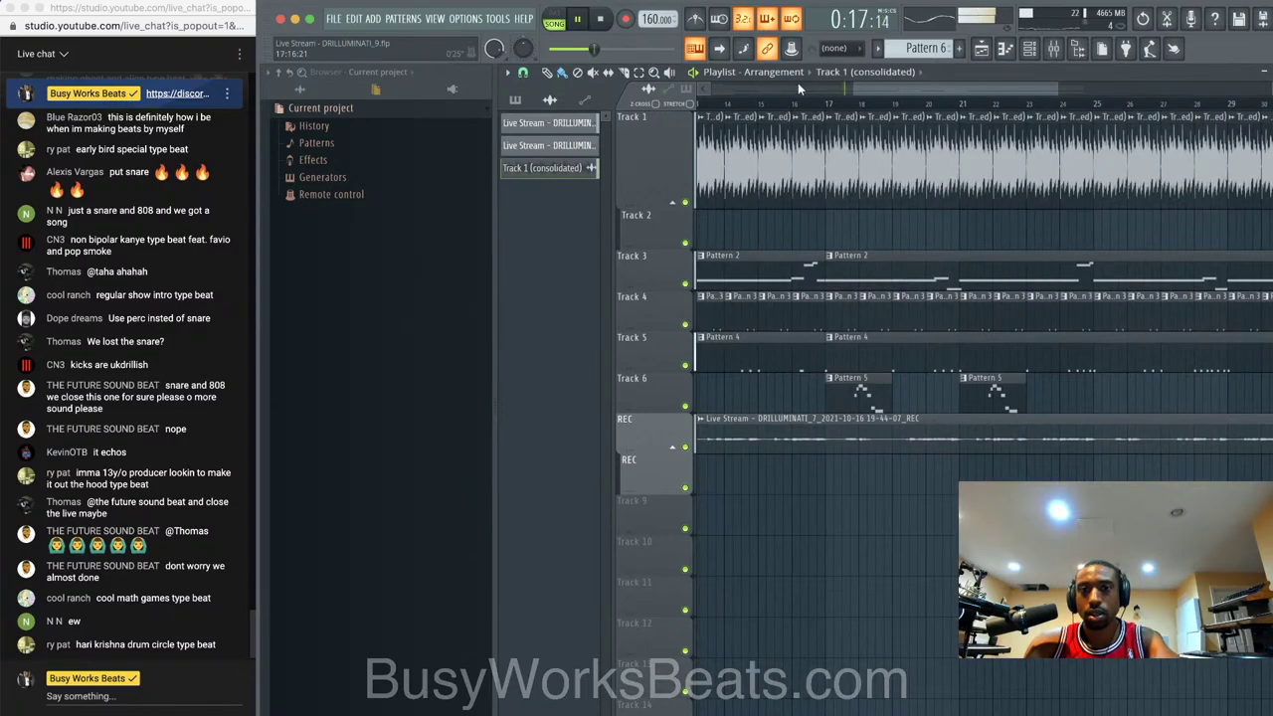
pyautogui.moveTo(879, 88); pyautogui.dragTo(762, 102)
pyautogui.click(695, 19)
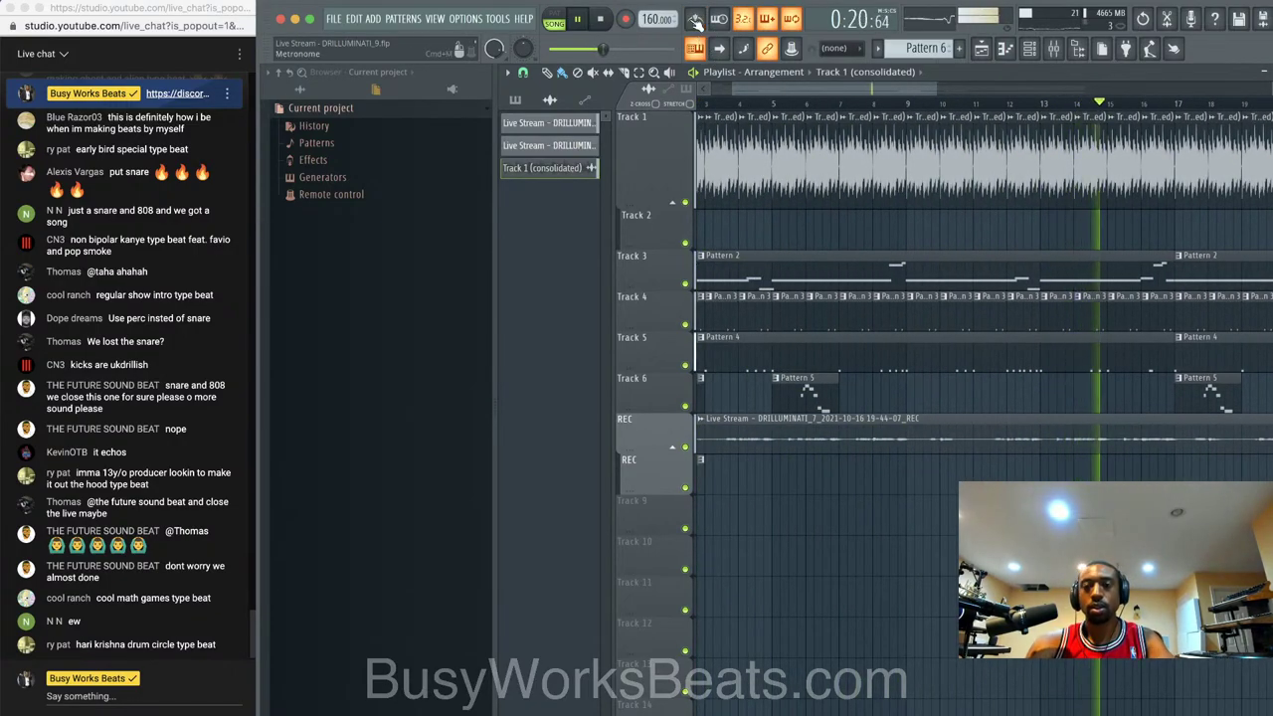
# - Set the channel rack to show all channels, save the project as a new version and stop playback
pyautogui.click(1031, 48)
pyautogui.click(642, 74)
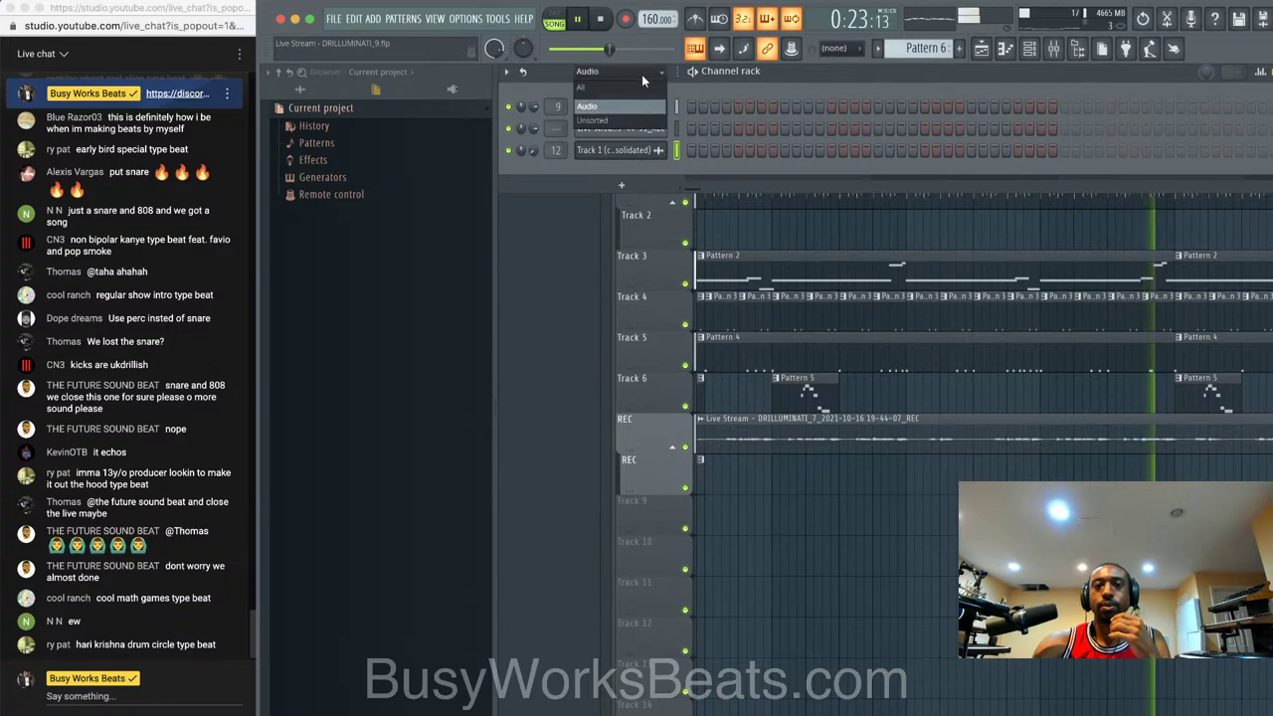
pyautogui.click(639, 86)
pyautogui.rightClick(887, 558)
pyautogui.press('super+n')
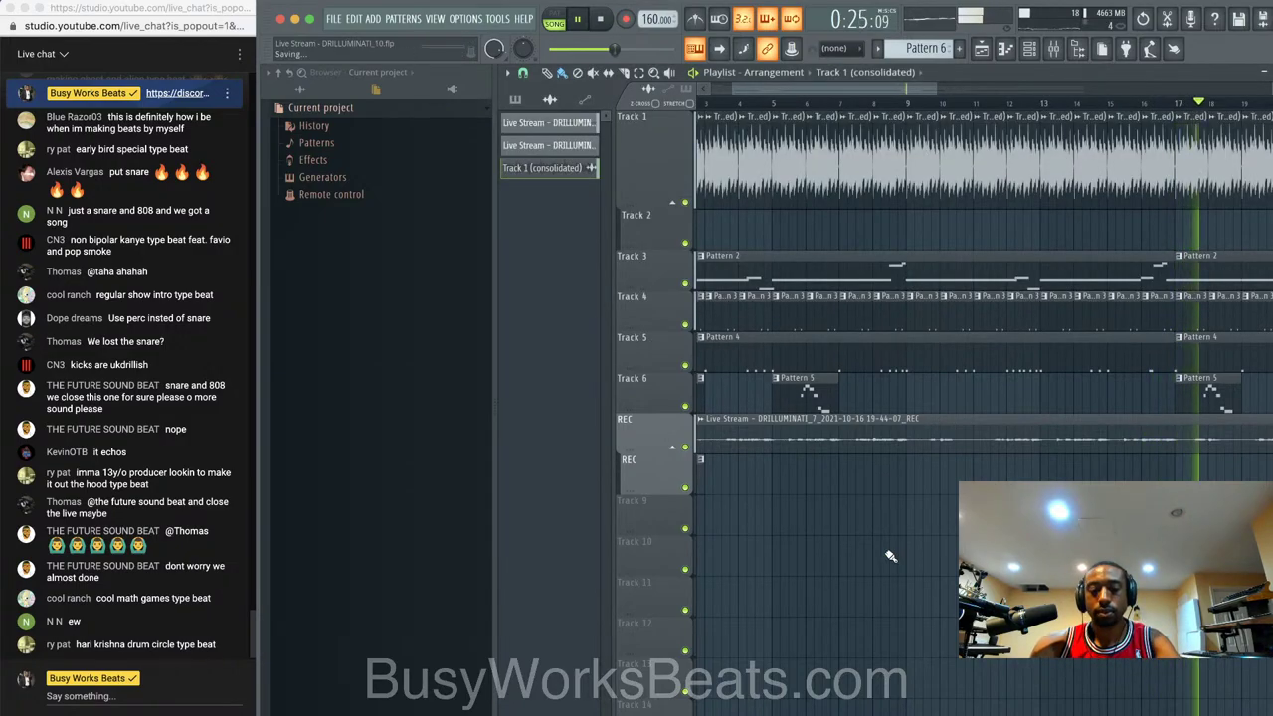
pyautogui.scroll(-3, 913, 477)
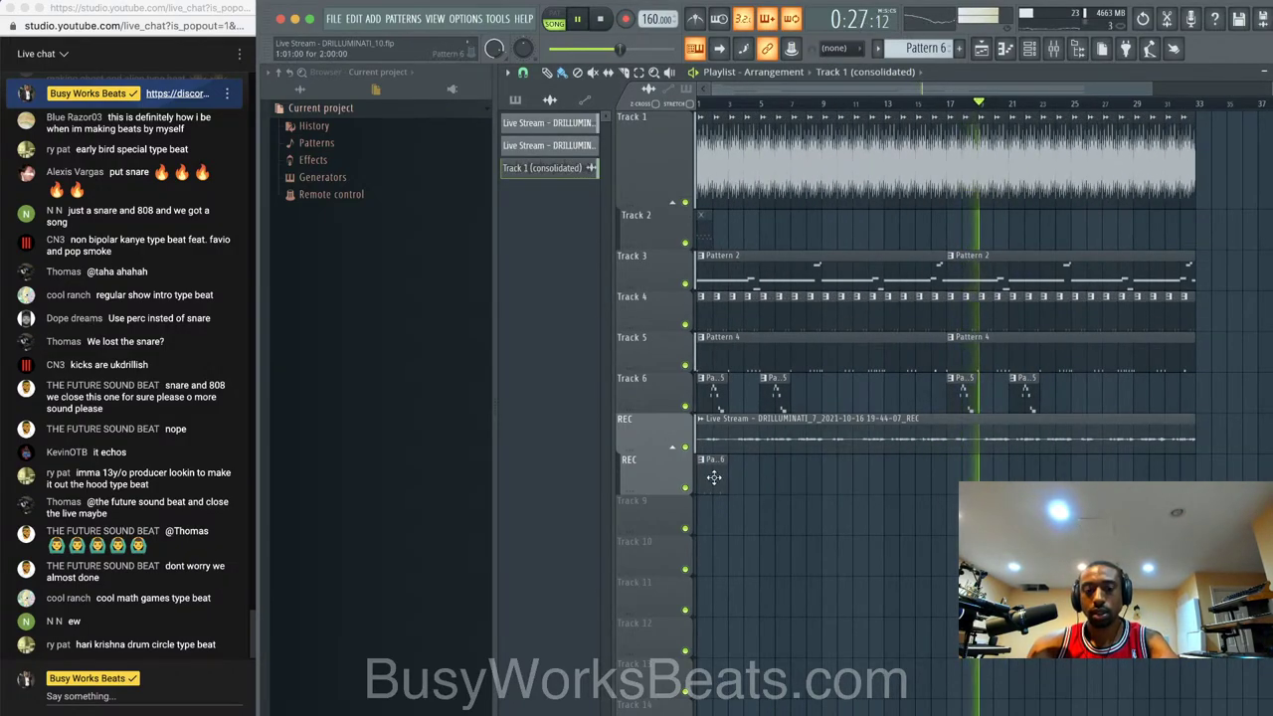
pyautogui.press('space')
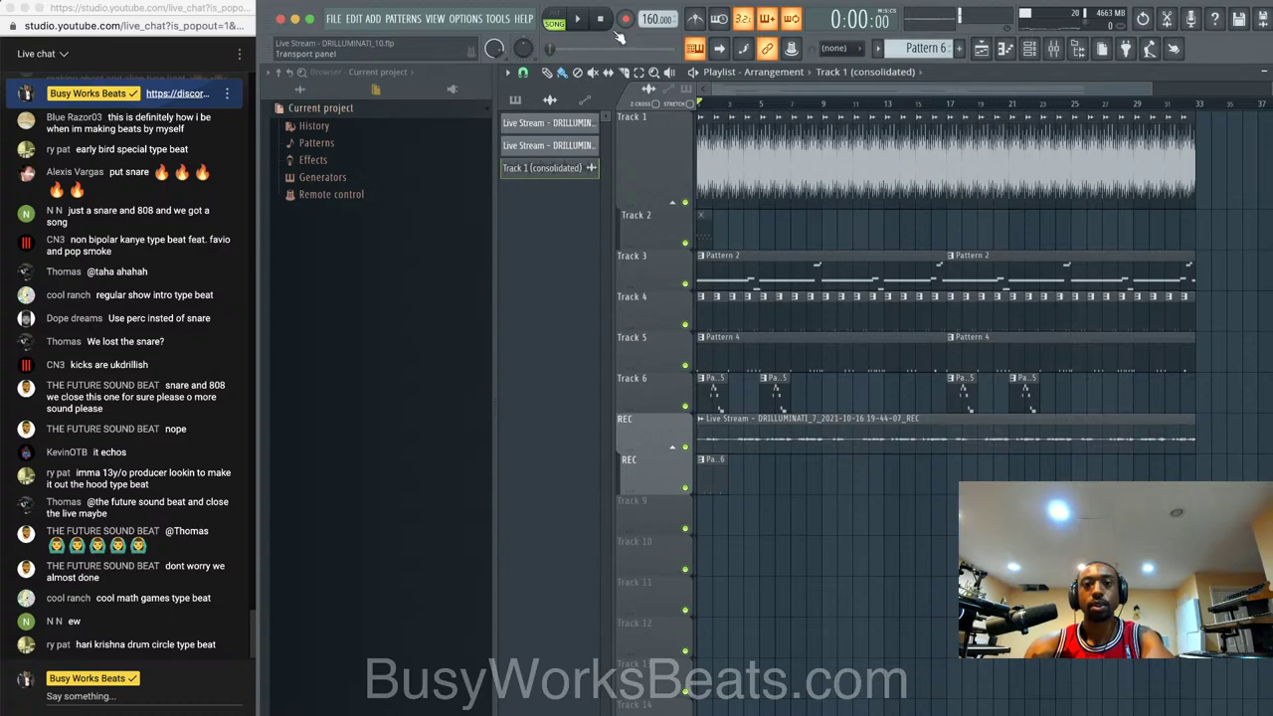
# - During playback, duplicate the Pattern 6 clip along the lower REC track through bar 32 and delete the surplus copy beyond it
pyautogui.press('space')
pyautogui.click(1040, 49)
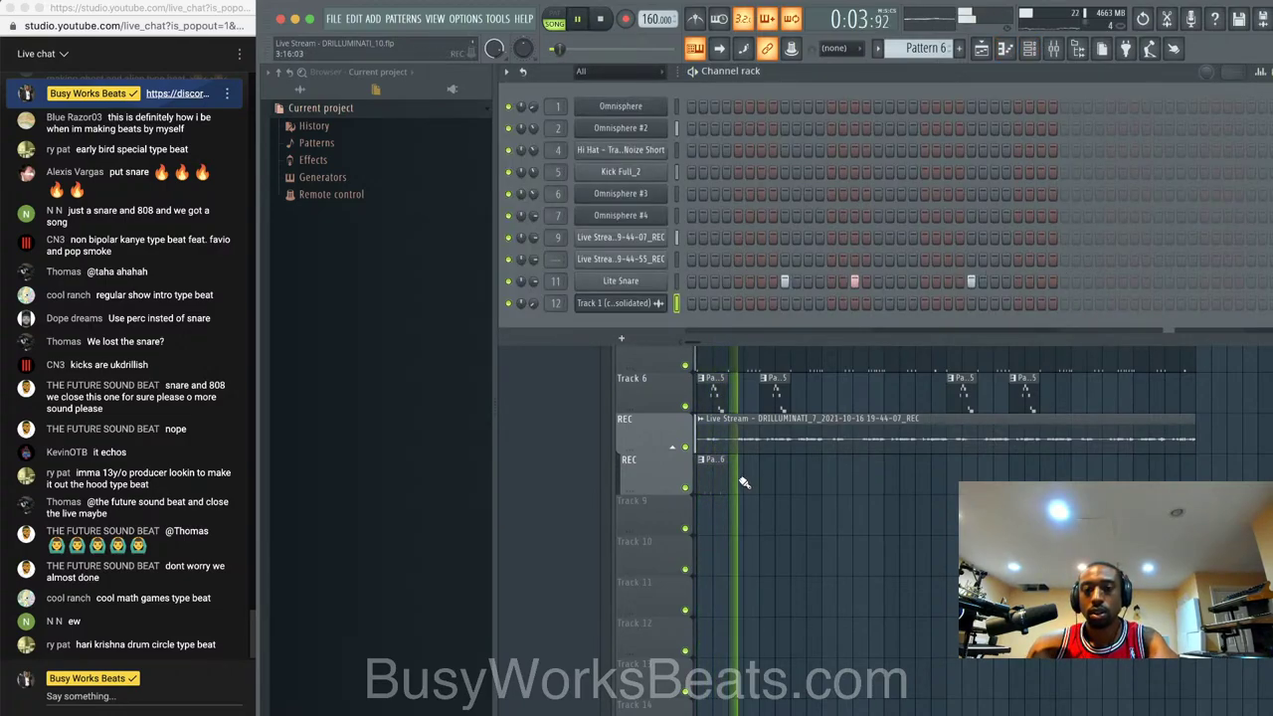
pyautogui.moveTo(744, 482); pyautogui.dragTo(702, 478)
pyautogui.hotkey('ctrl', 'b')
pyautogui.hotkey('ctrl', 'b')
pyautogui.hotkey('ctrl', 'b')
pyautogui.hotkey('ctrl', 'b')
pyautogui.hotkey('ctrl', 'b')
pyautogui.hotkey('ctrl', 'b')
pyautogui.hotkey('ctrl', 'b')
pyautogui.hotkey('ctrl', 'b')
pyautogui.hotkey('ctrl', 'b')
pyautogui.hotkey('ctrl', 'b')
pyautogui.hotkey('ctrl', 'b')
pyautogui.hotkey('ctrl', 'b')
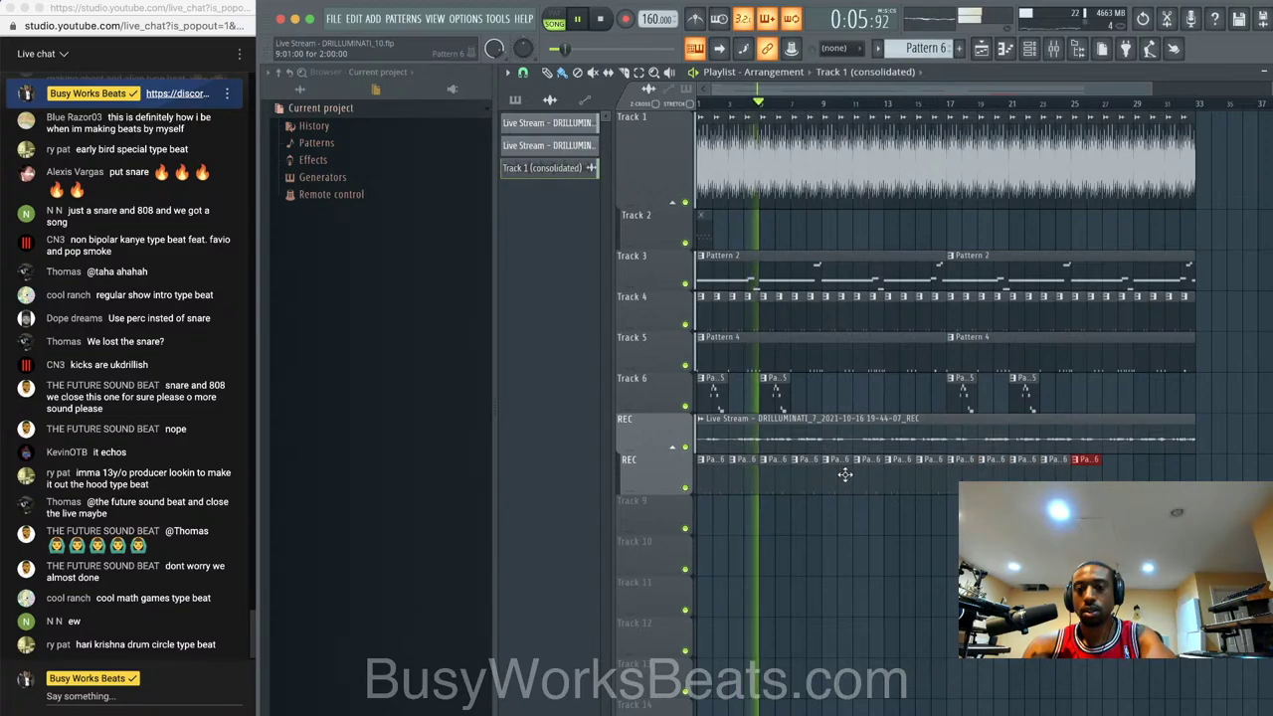
pyautogui.hotkey('ctrl', 'b')
pyautogui.hotkey('ctrl', 'b')
pyautogui.hotkey('ctrl', 'b')
pyautogui.hotkey('ctrl', 'b')
pyautogui.rightClick(1210, 469)
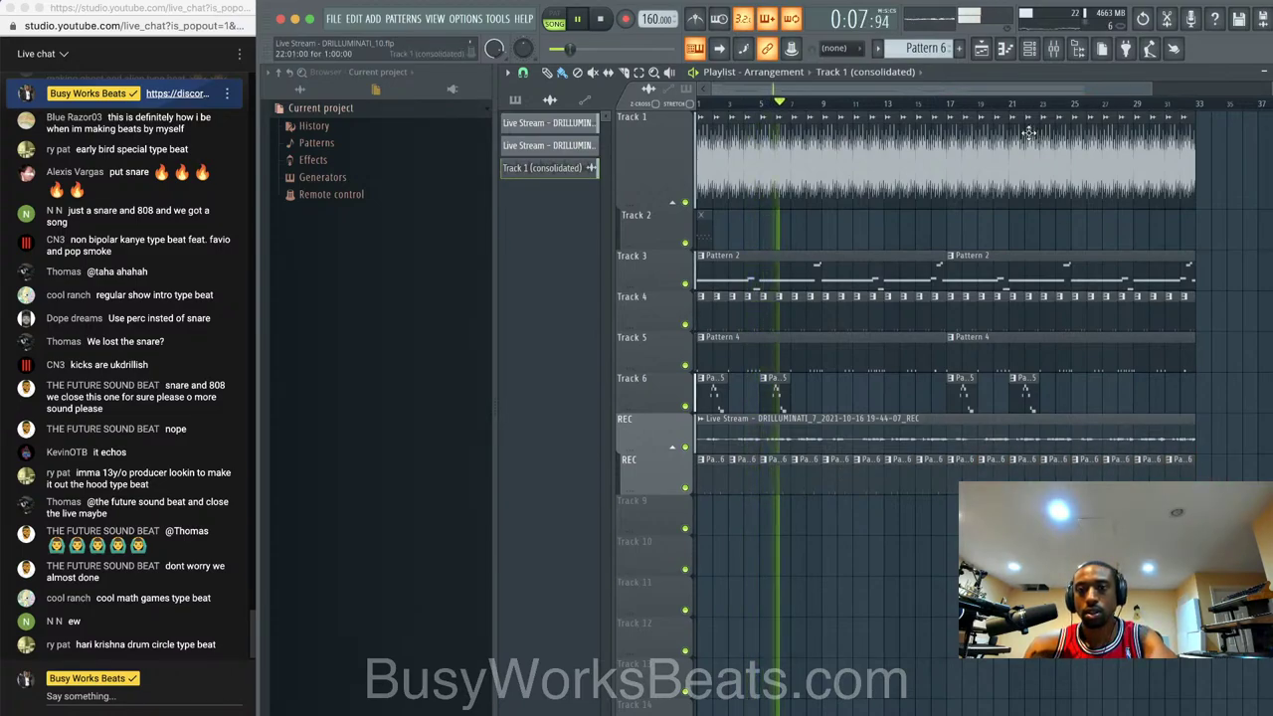
pyautogui.click(1030, 49)
pyautogui.click(614, 282)
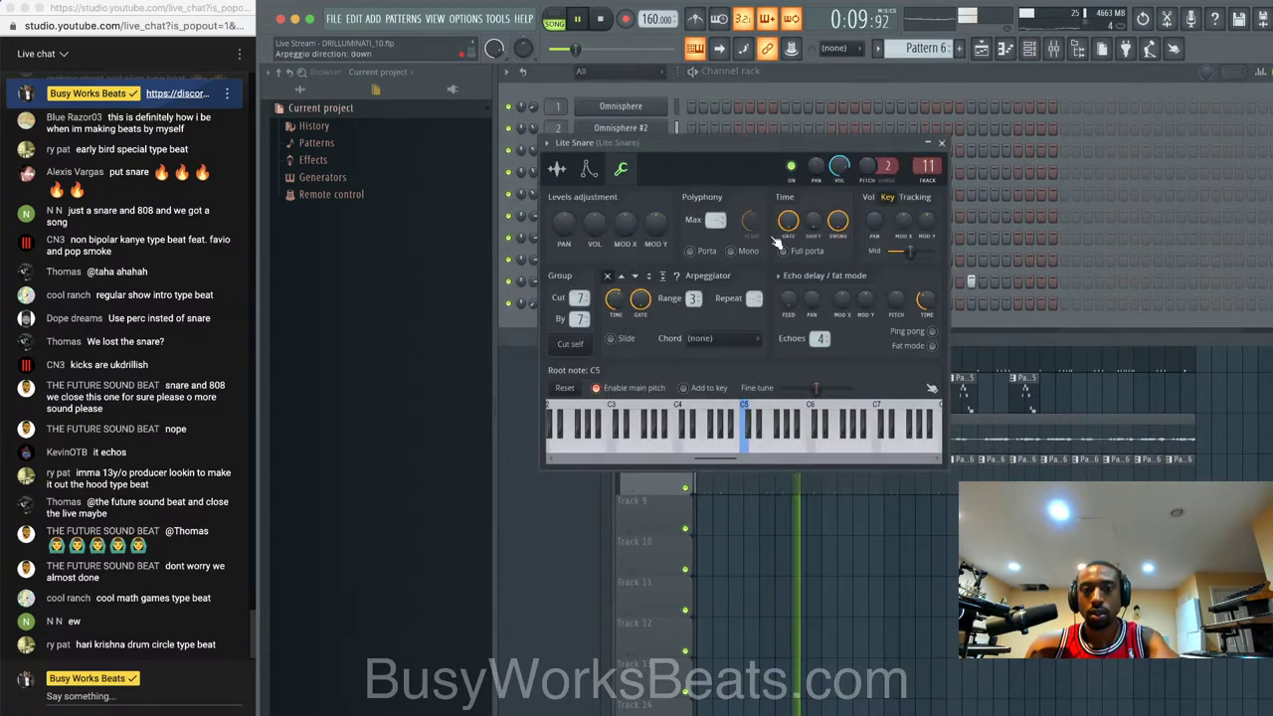
pyautogui.click(941, 143)
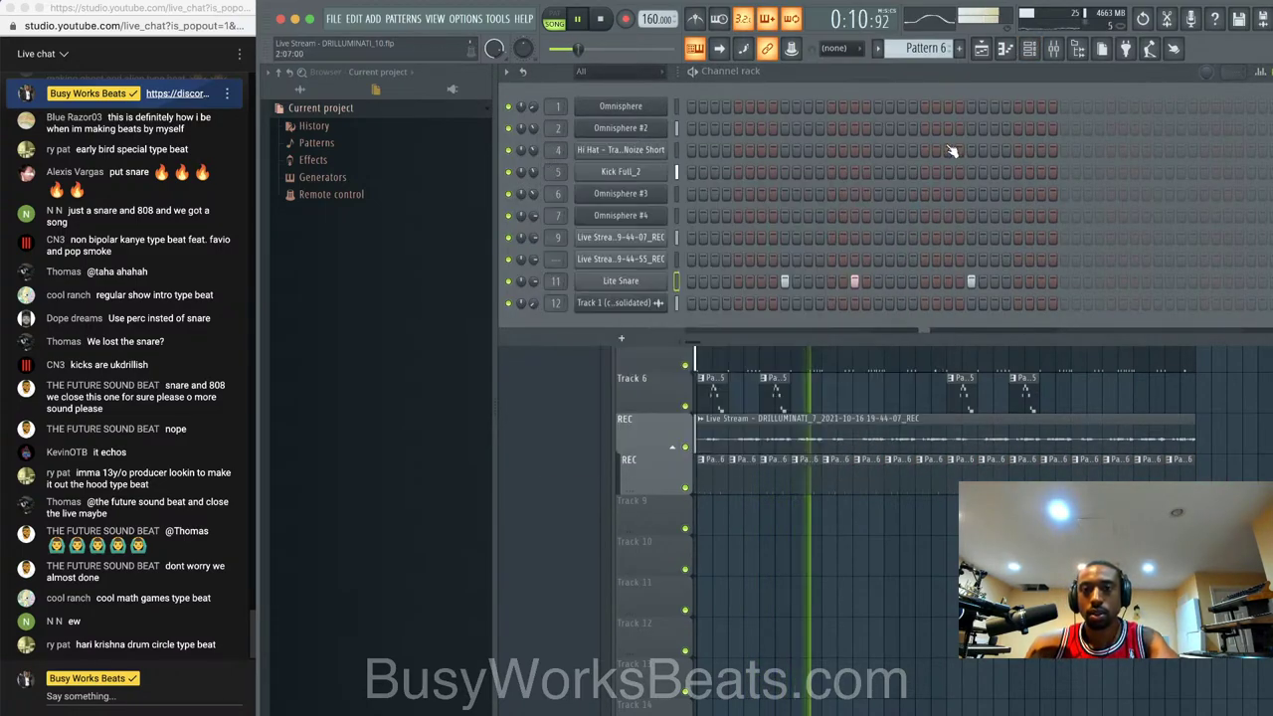
pyautogui.click(815, 552)
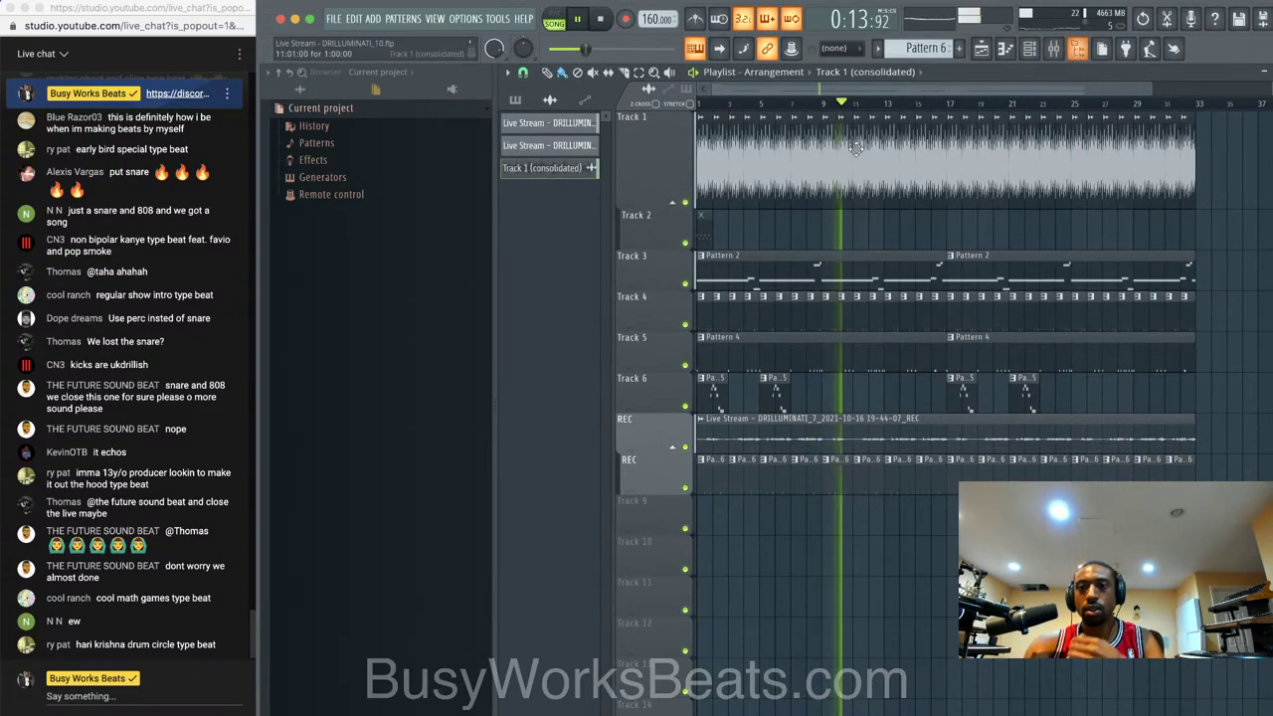
# - Lower the Omnisphere #2 mixer fader slightly
pyautogui.click(1053, 48)
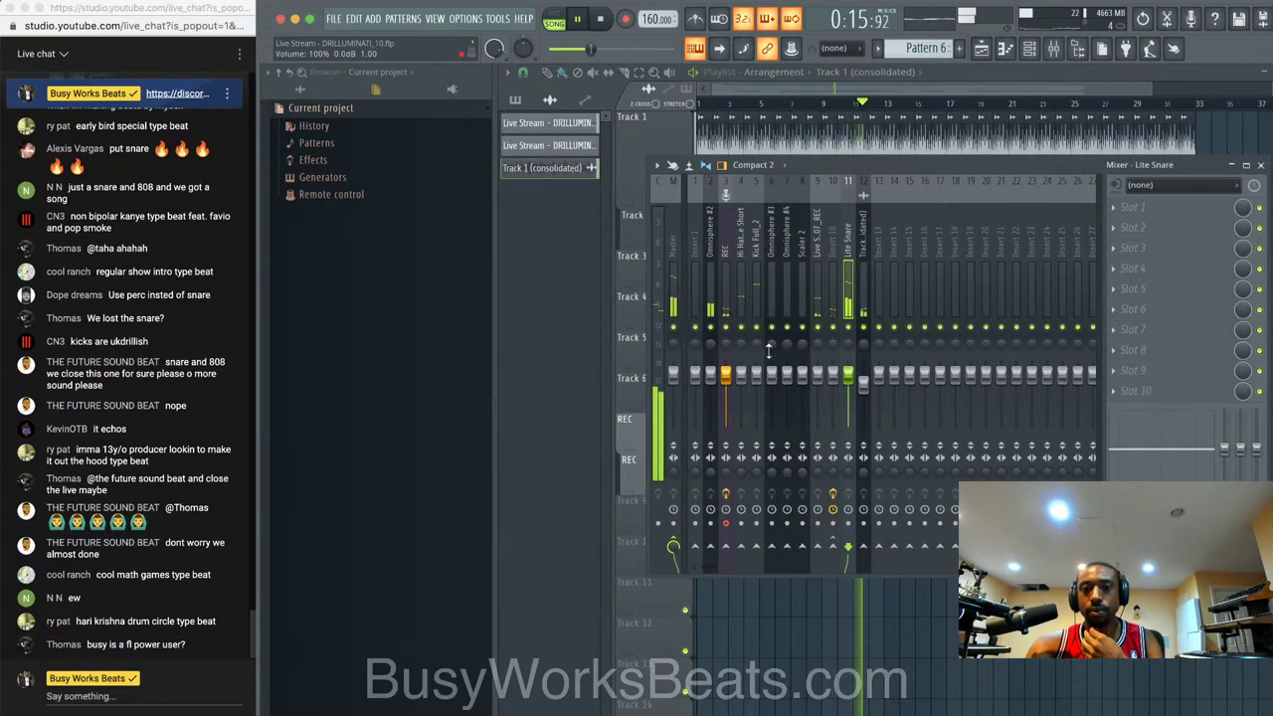
pyautogui.press('F6')
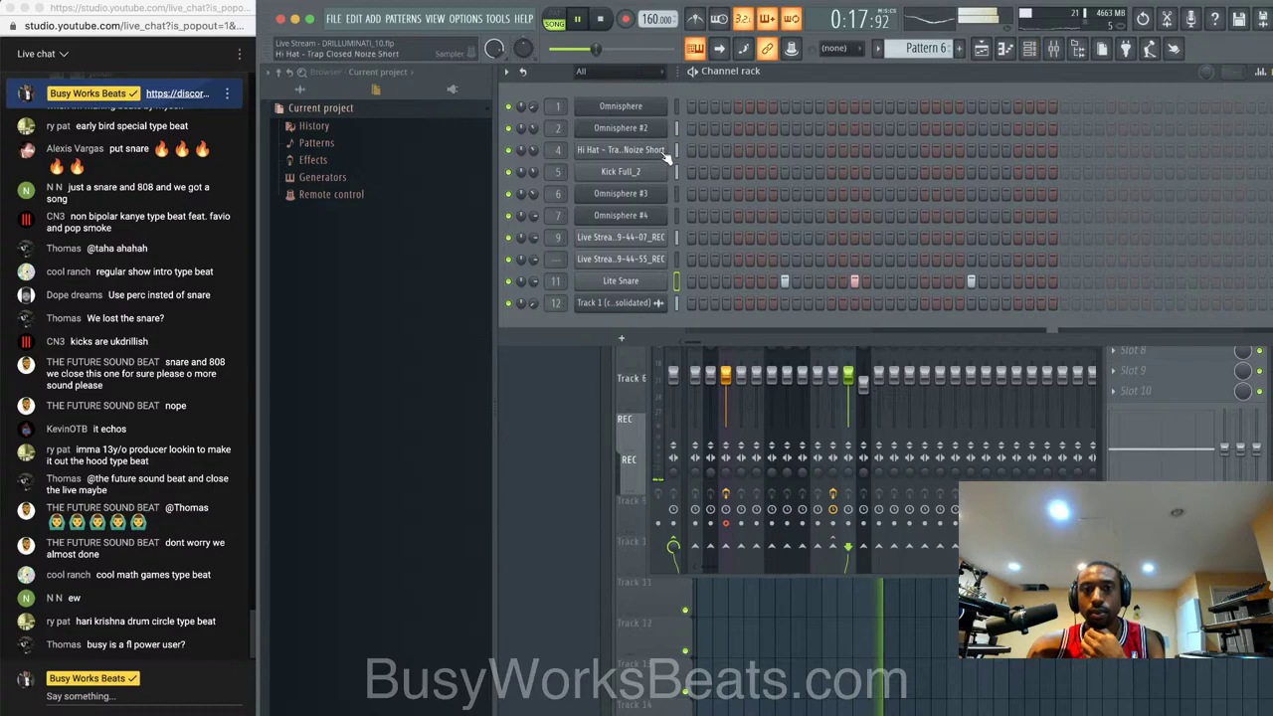
pyautogui.click(710, 375)
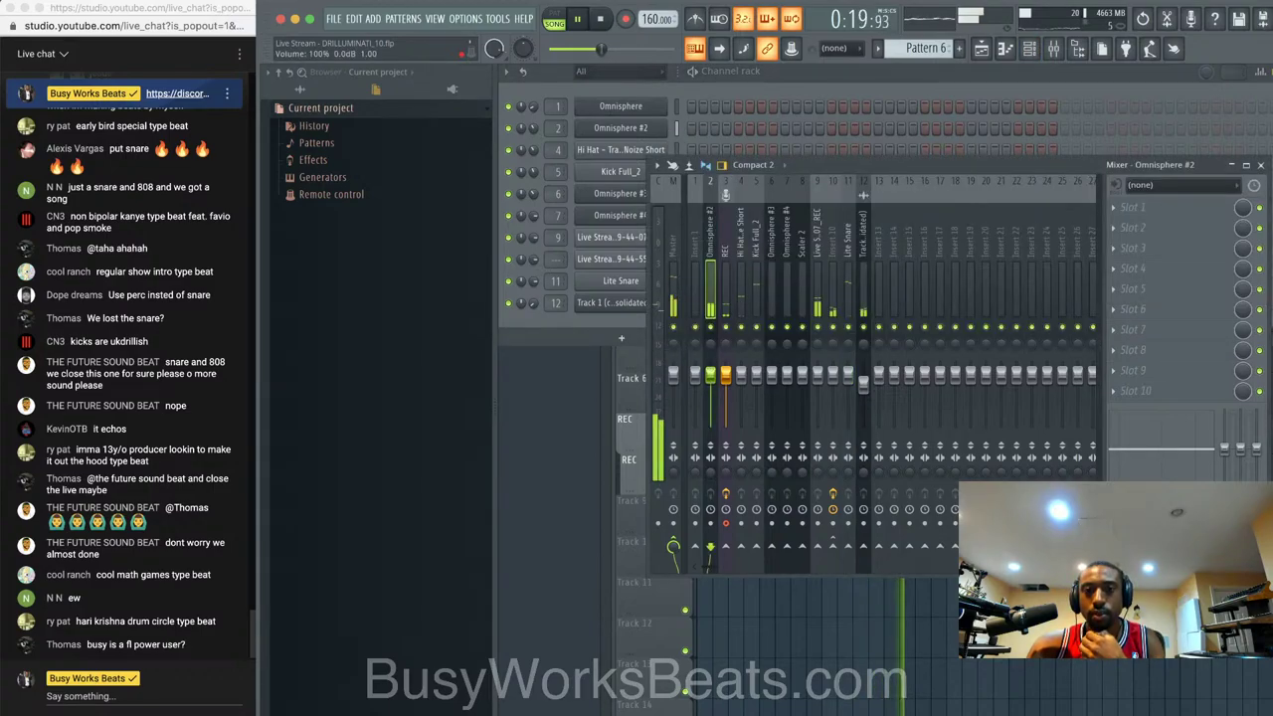
pyautogui.moveTo(710, 374); pyautogui.dragTo(711, 385)
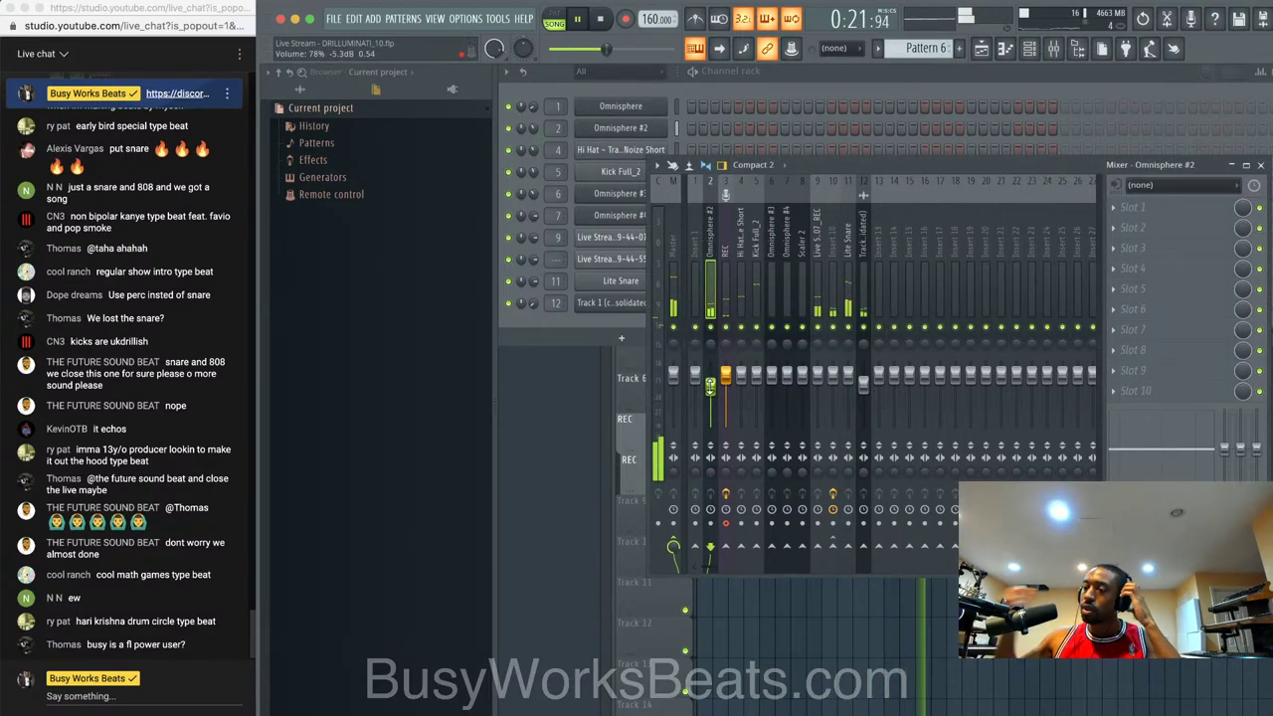
# - Add L2 Stereo to the master track, lower its threshold to about -4 dB, and mute the REC mixer track
pyautogui.click(677, 280)
pyautogui.click(1139, 214)
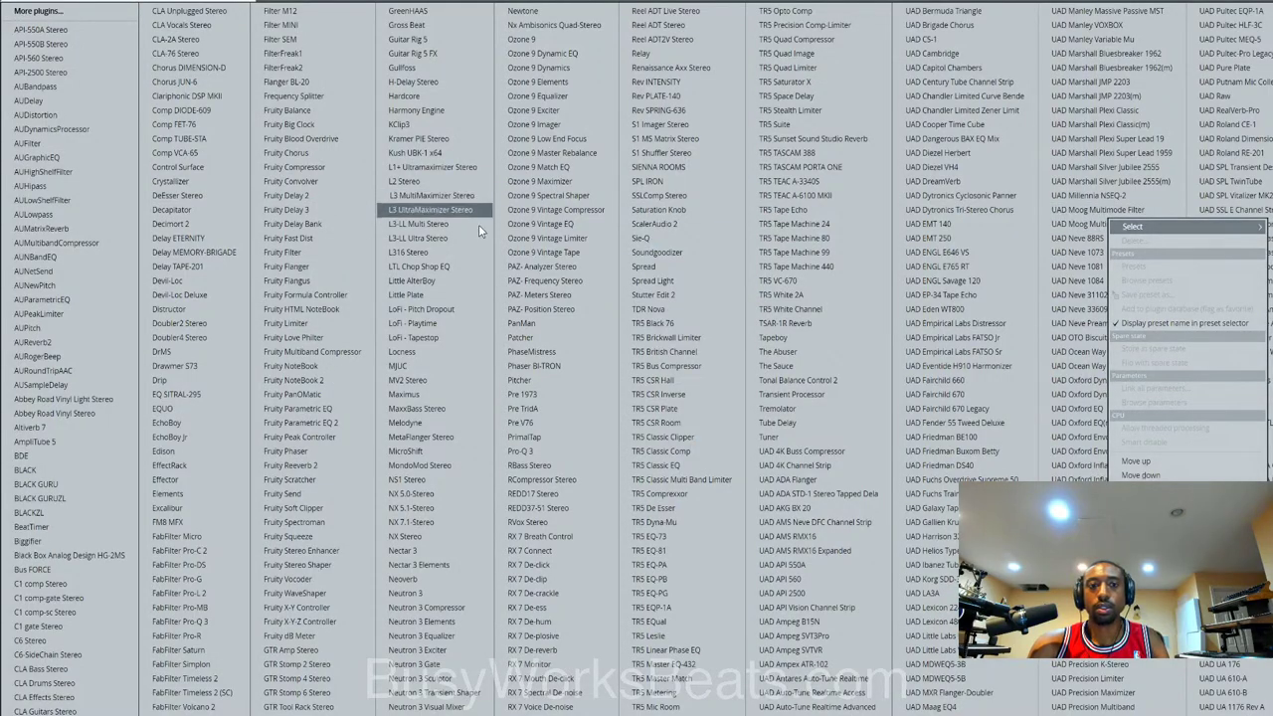
pyautogui.click(446, 184)
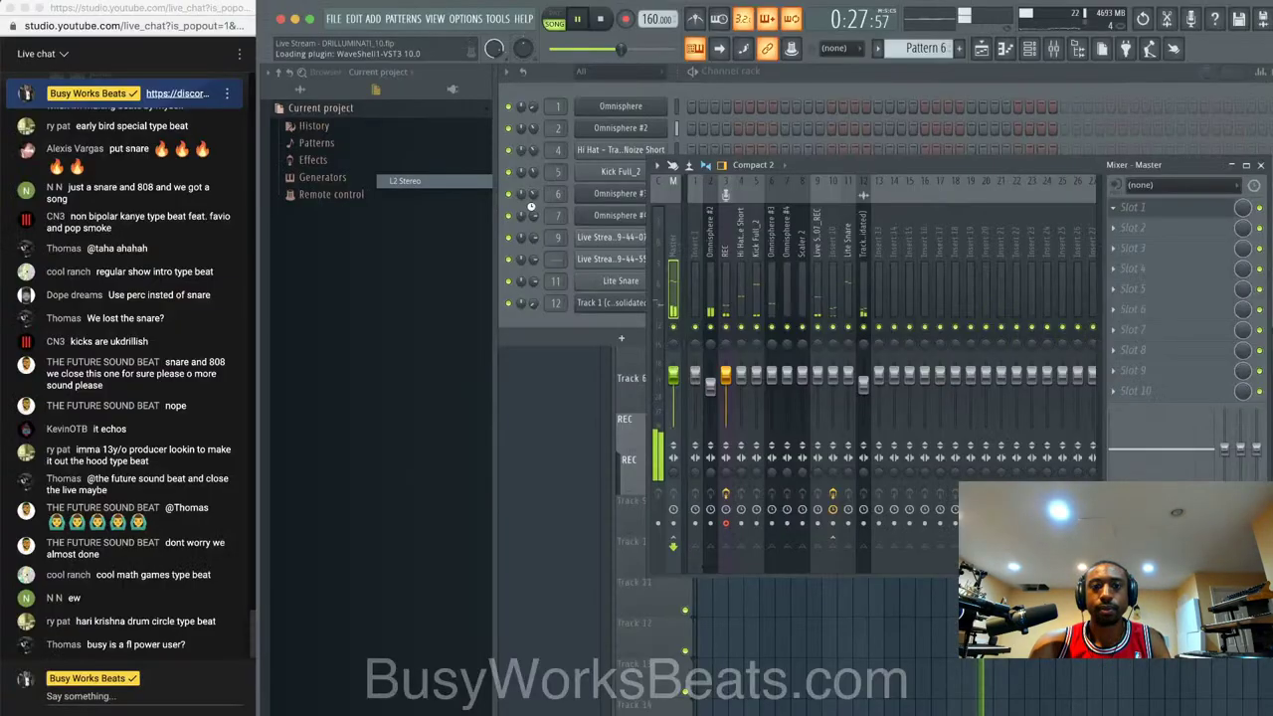
pyautogui.moveTo(85, 134); pyautogui.dragTo(91, 152)
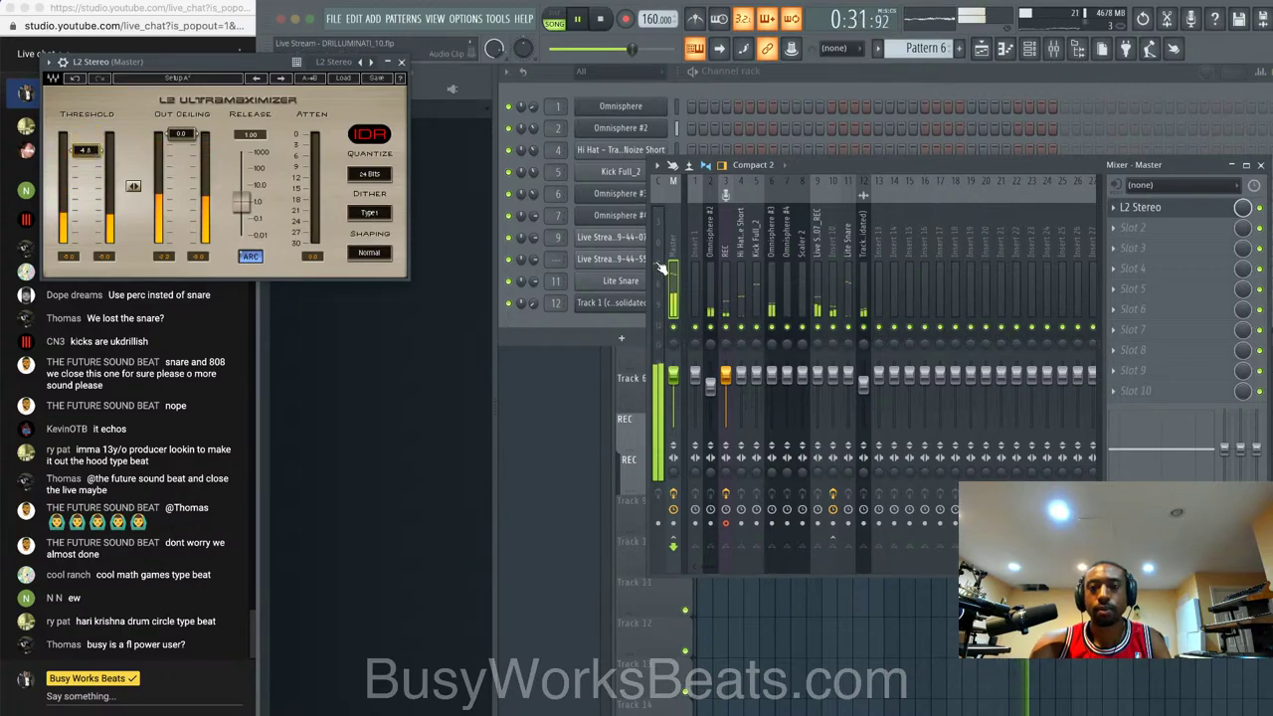
pyautogui.click(727, 327)
pyautogui.click(401, 61)
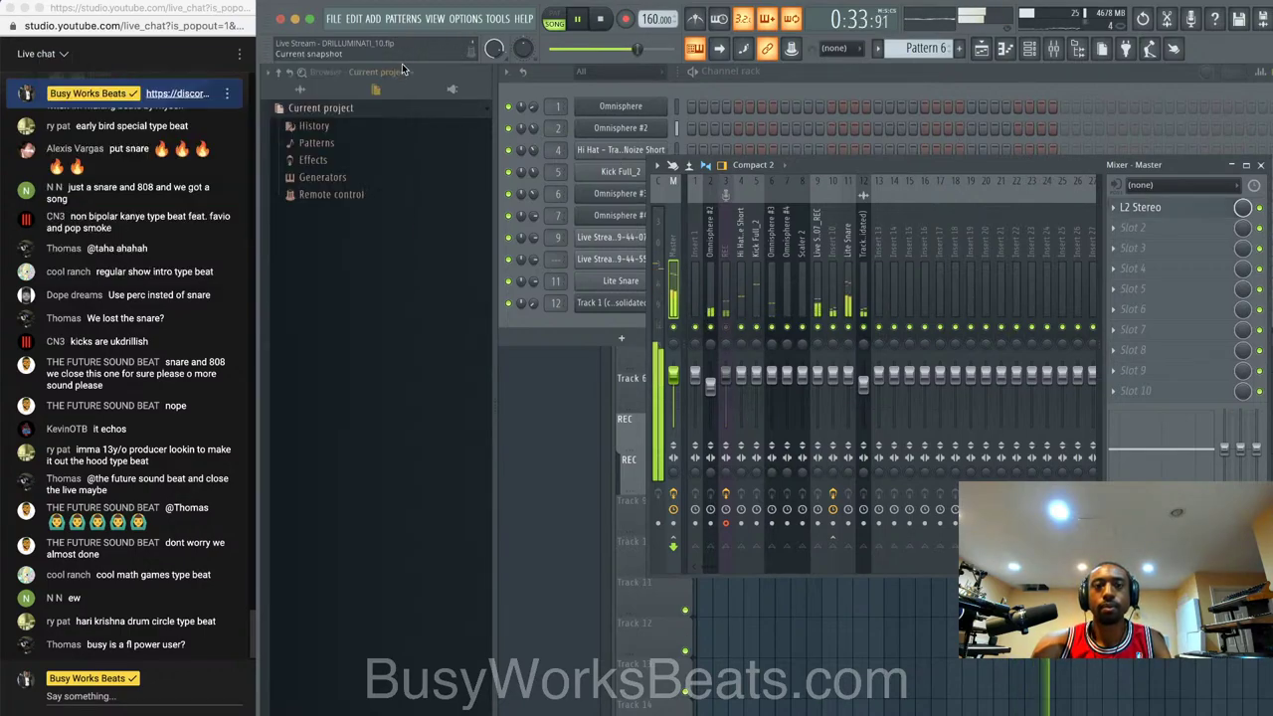
# - Lower the Lite Snare and Kick Full_2 mixer faders, select the consolidated audio's track and close the mixer
pyautogui.moveTo(848, 374); pyautogui.dragTo(848, 383)
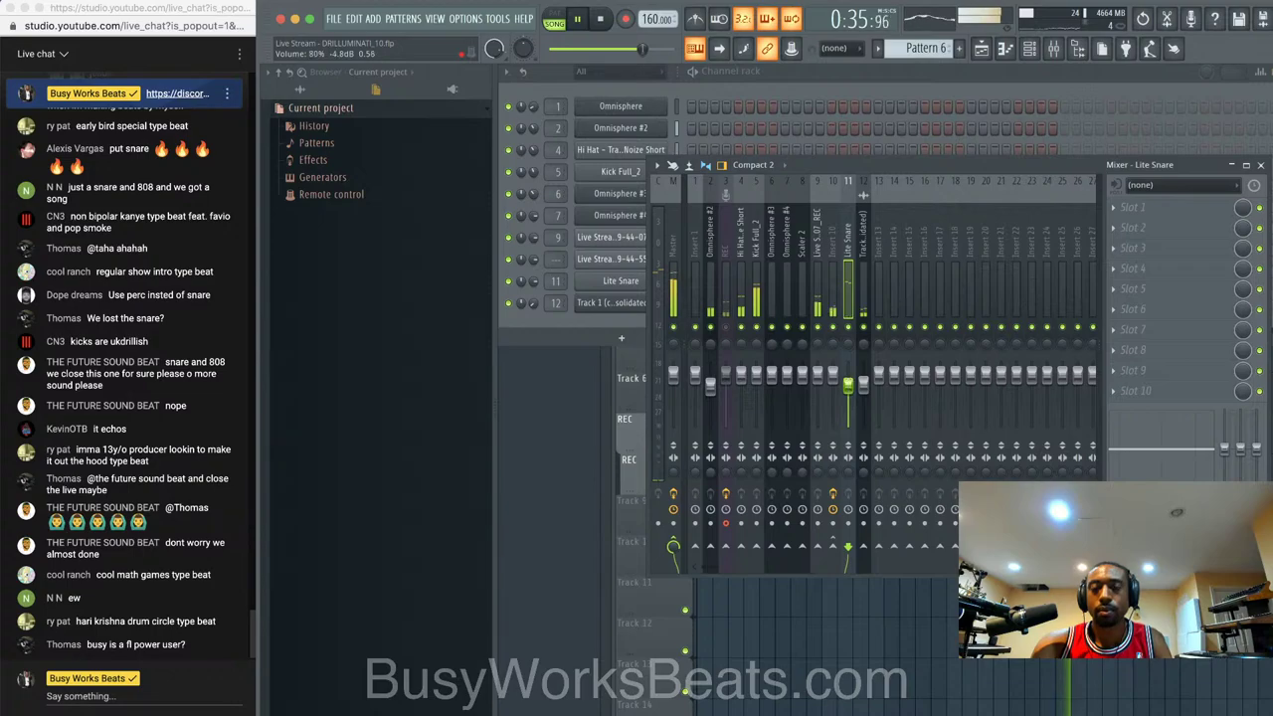
pyautogui.moveTo(756, 374); pyautogui.dragTo(757, 389)
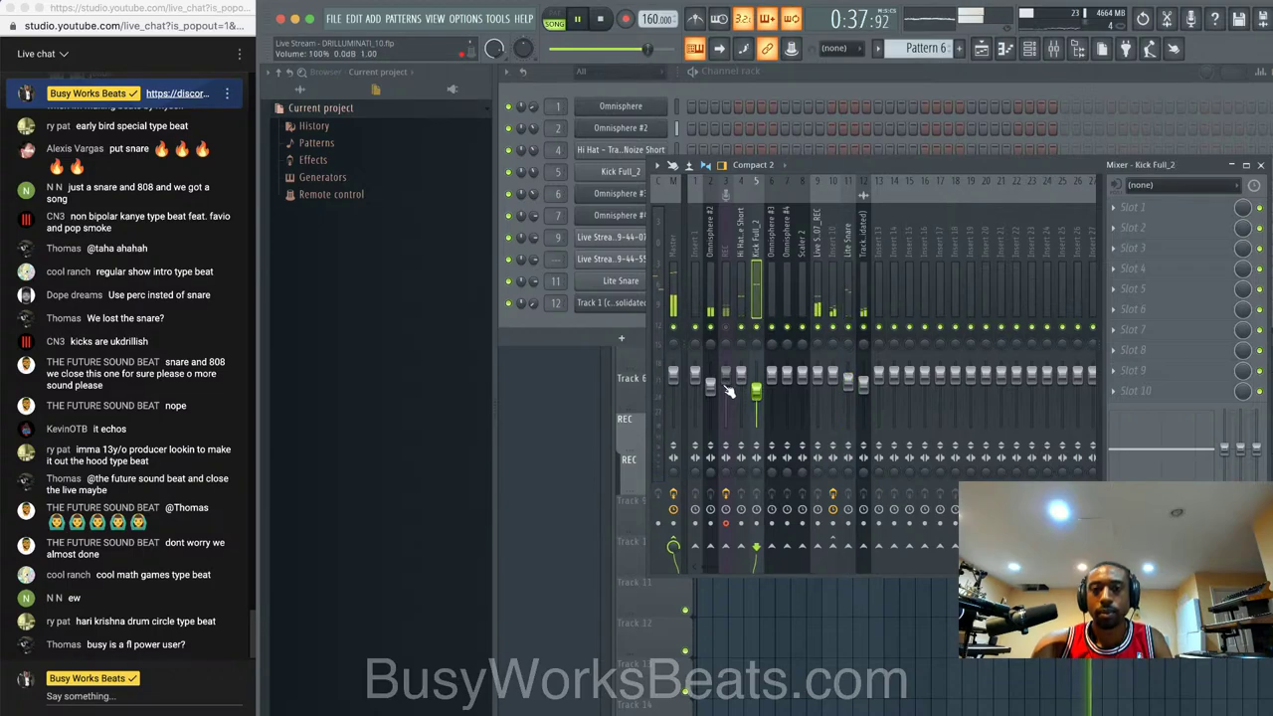
pyautogui.click(863, 378)
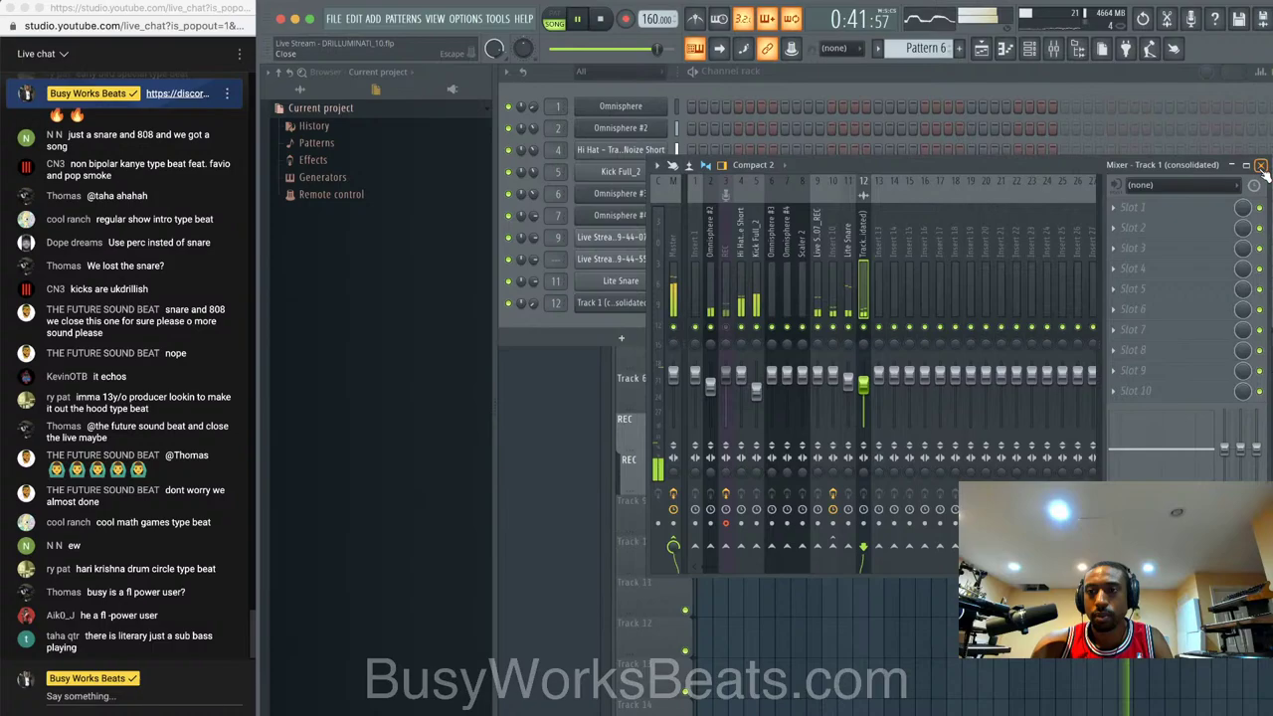
pyautogui.click(1261, 166)
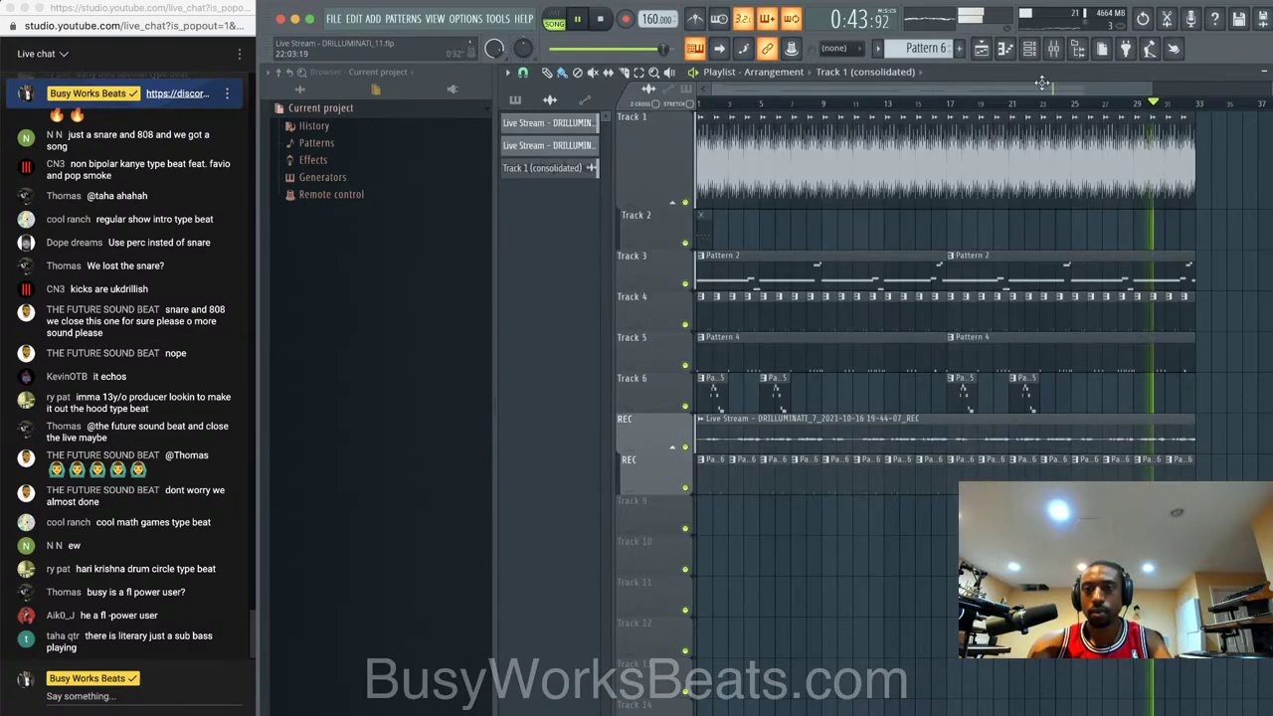
# - Review the mixer levels and save the project as the new version DRILLUMINATI_12
pyautogui.press('F9')
pyautogui.hotkey('ctrl', 'alt', 's')
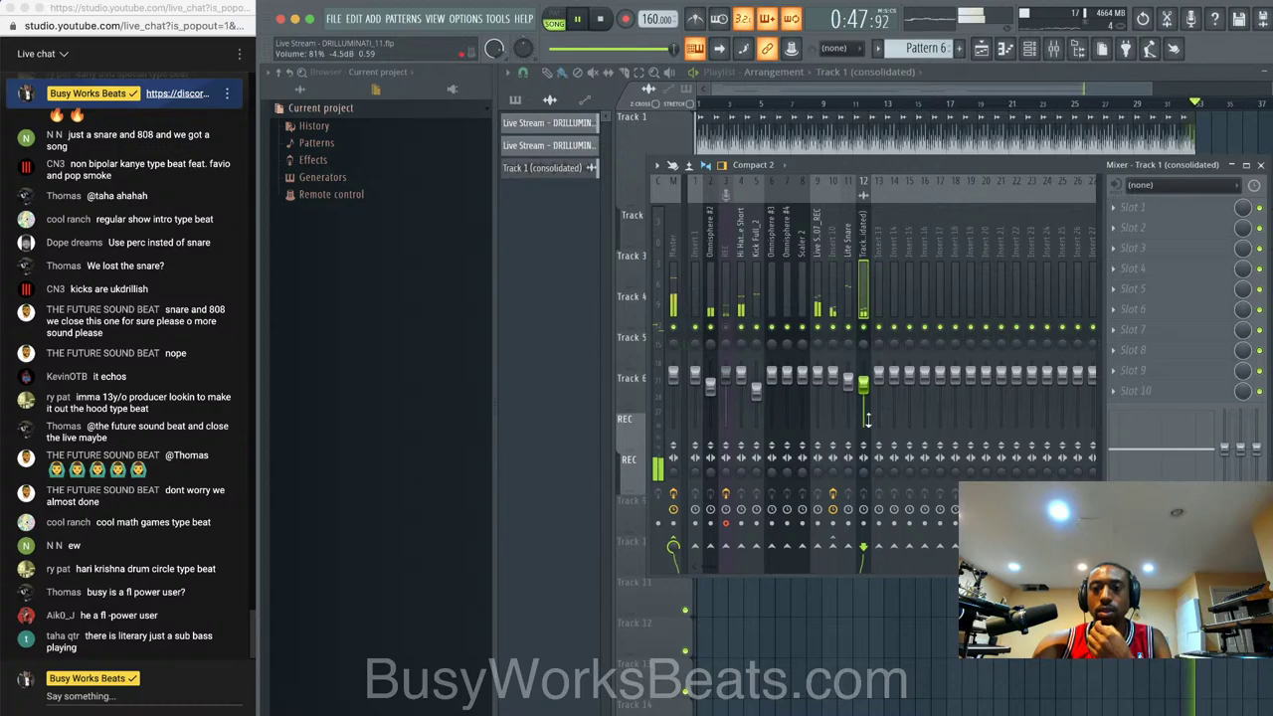
pyautogui.press('F9')
pyautogui.press('super+n')
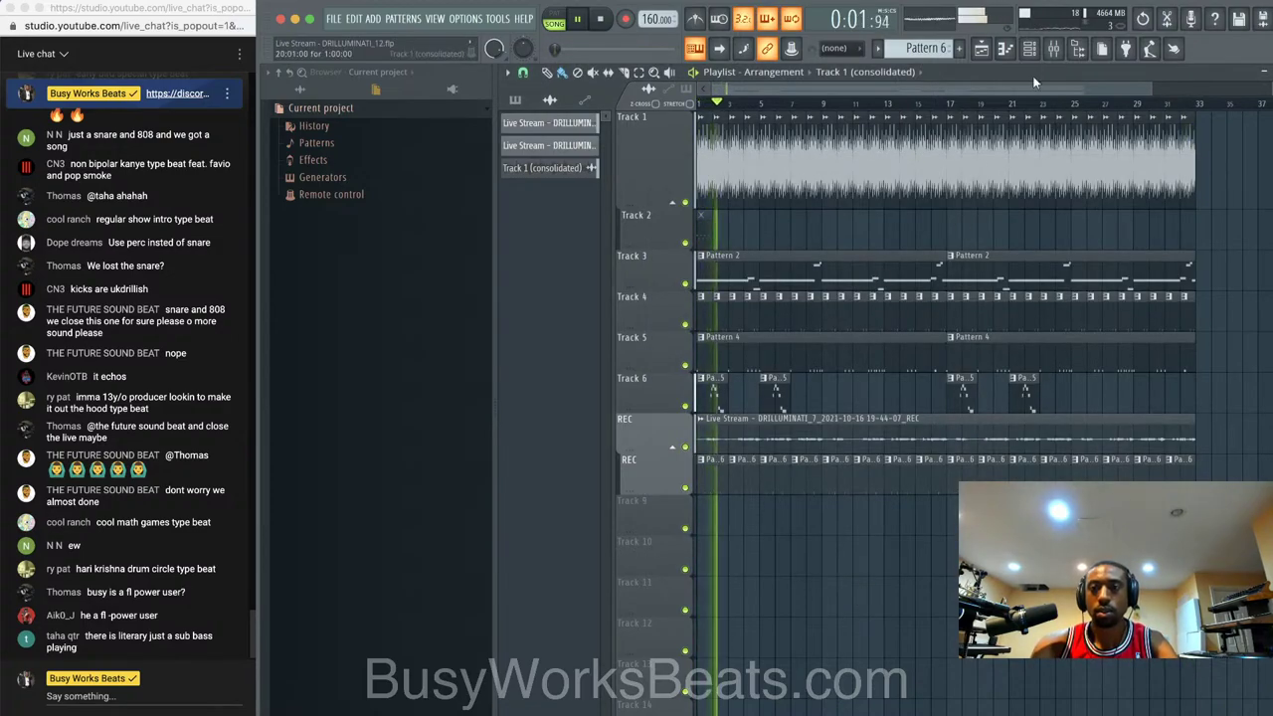
# - Unmute the REC mixer track and stop playback
pyautogui.press('F9')
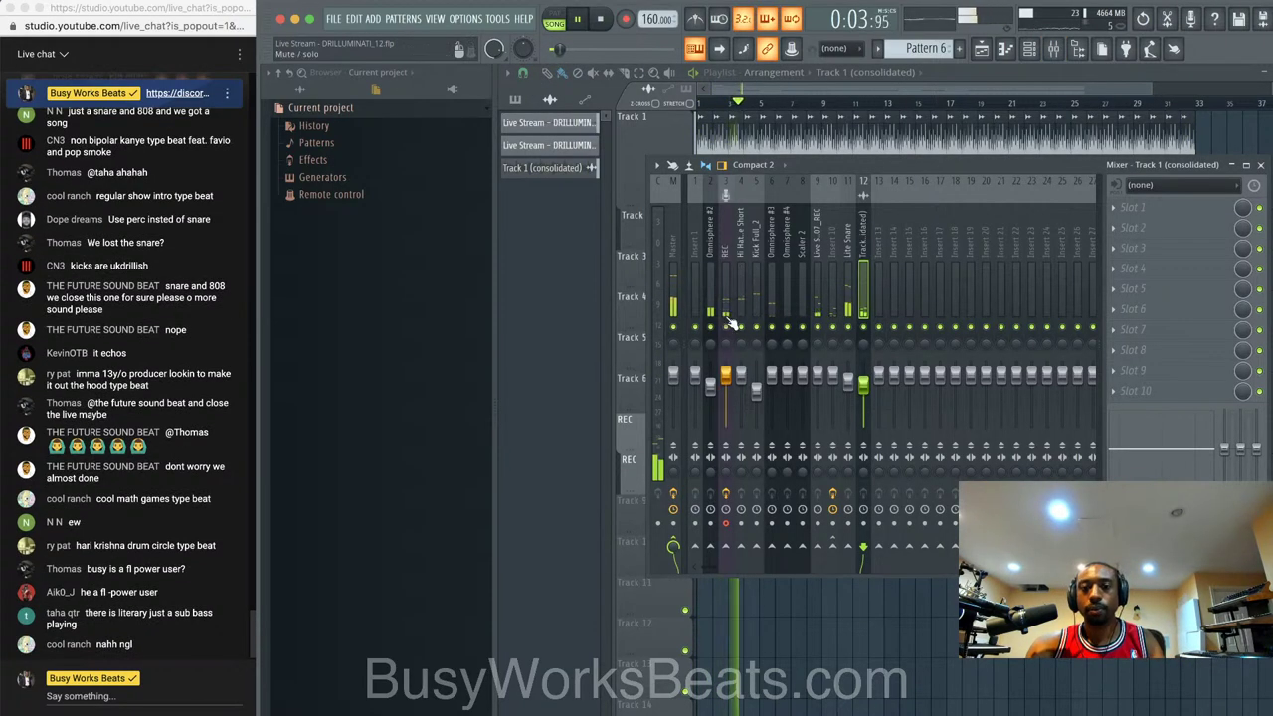
pyautogui.click(729, 323)
pyautogui.press('space')
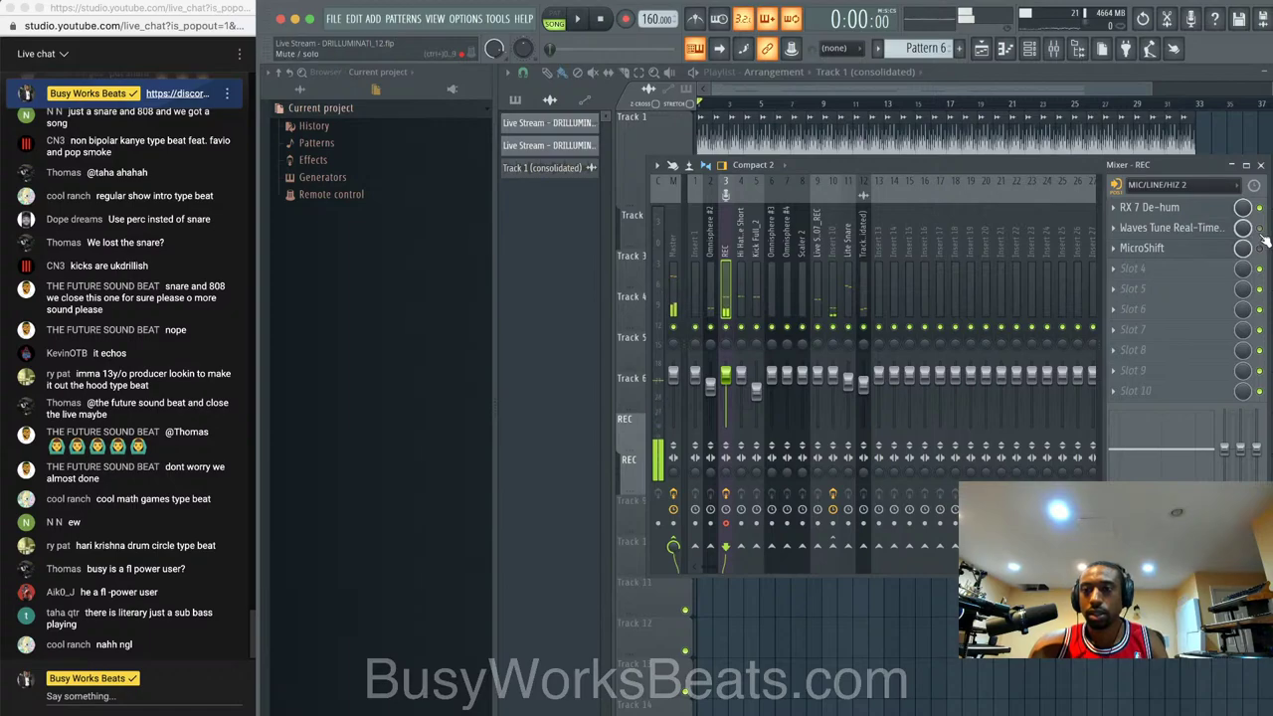
# - During playback, lower the consolidated audio's mixer fader slightly and the track 9 recording's fader to about 59%
pyautogui.moveTo(864, 385)
pyautogui.mouseDown()
pyautogui.moveTo(863, 401)
pyautogui.moveTo(862, 375)
pyautogui.mouseUp()
pyautogui.press('space')
pyautogui.click(1030, 48)
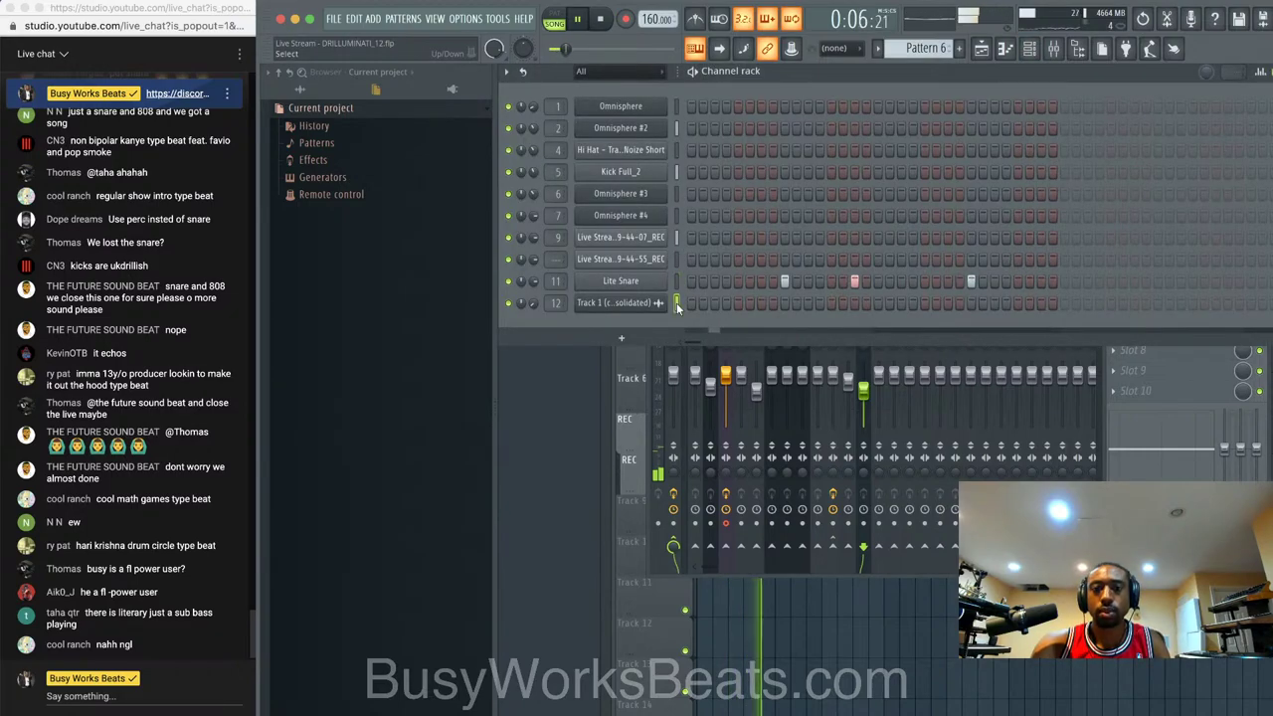
pyautogui.click(677, 237)
pyautogui.click(864, 413)
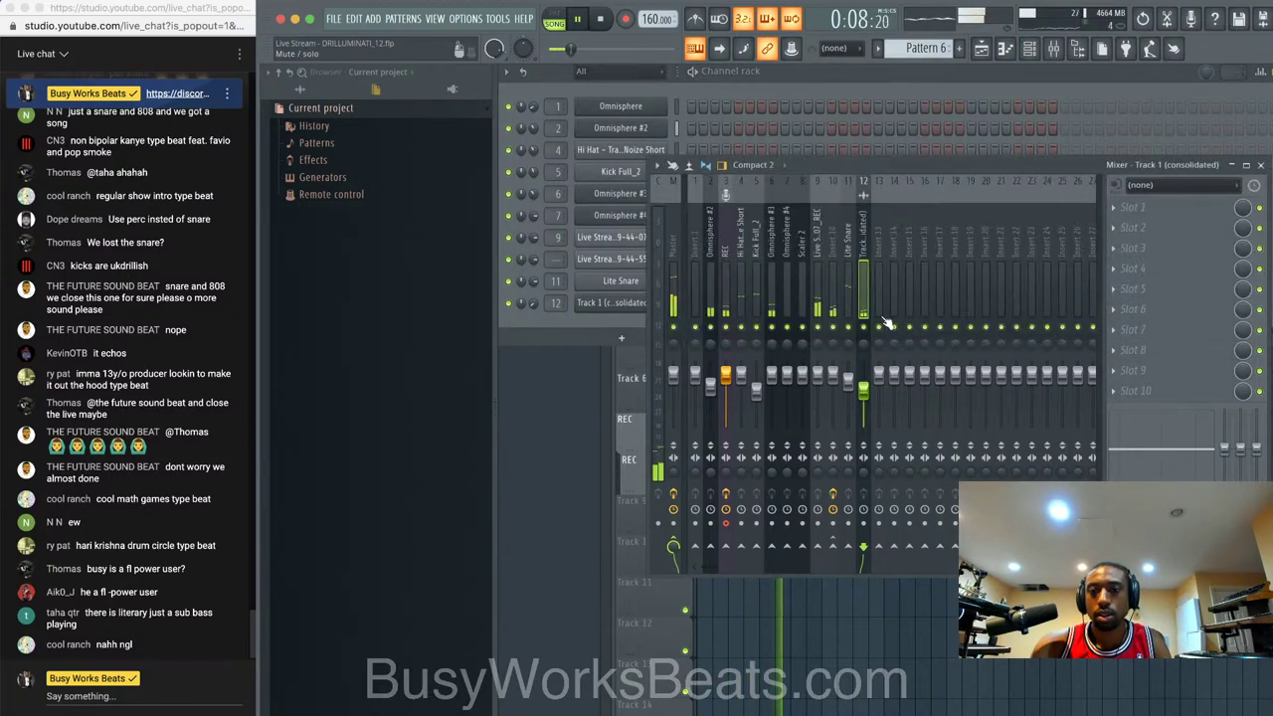
pyautogui.moveTo(817, 374); pyautogui.dragTo(818, 396)
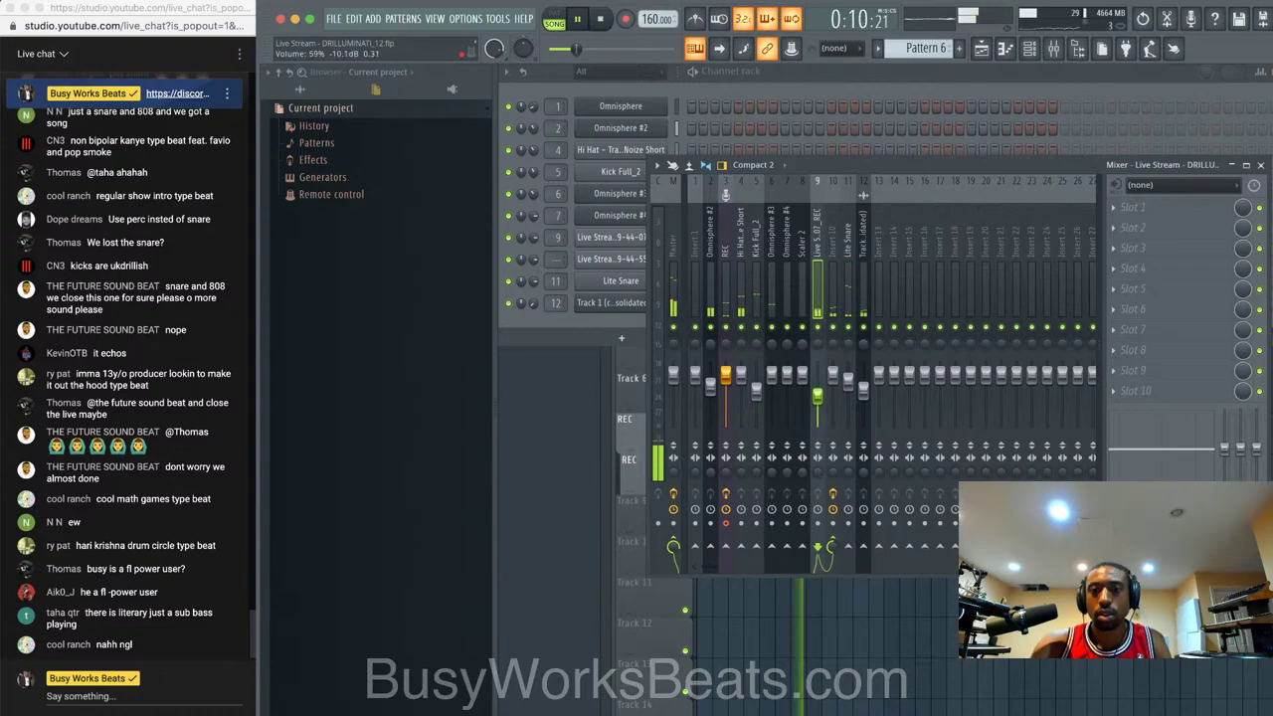
pyautogui.press('space')
pyautogui.press('F5')
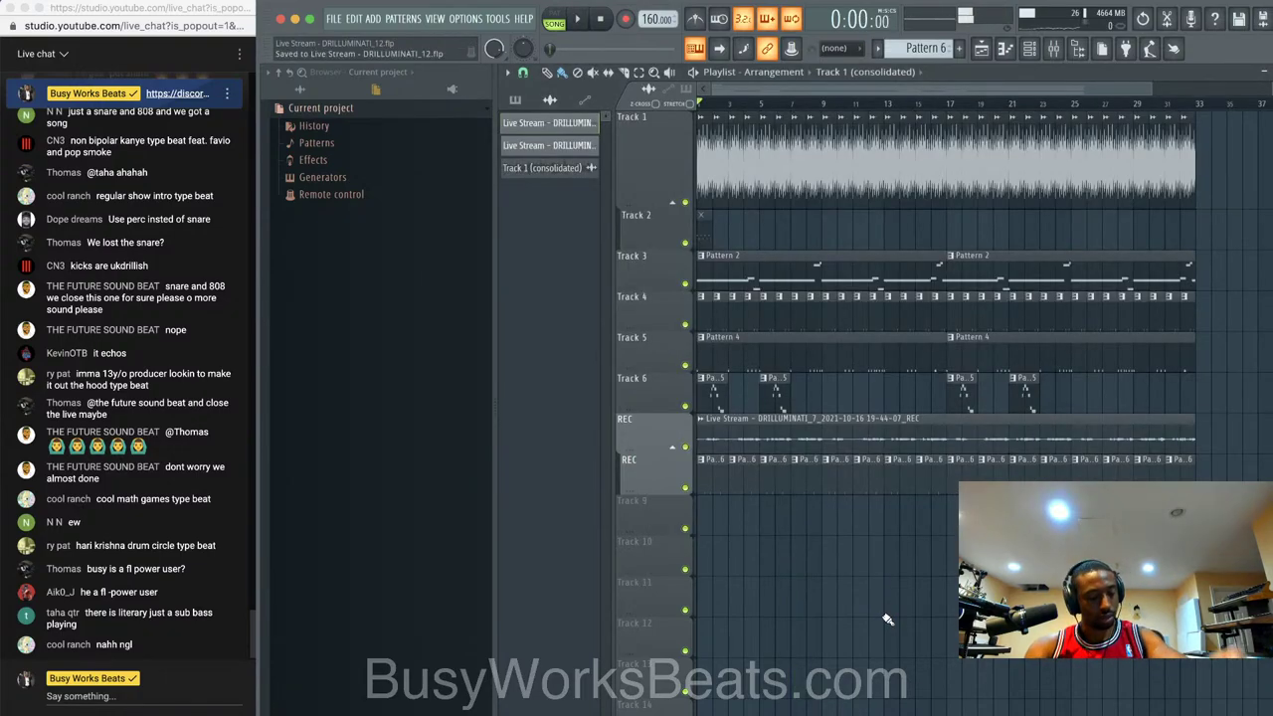
# - Restart playback and load FabFilter Saturn into the fourth effect slot of the REC mixer track
pyautogui.press('space')
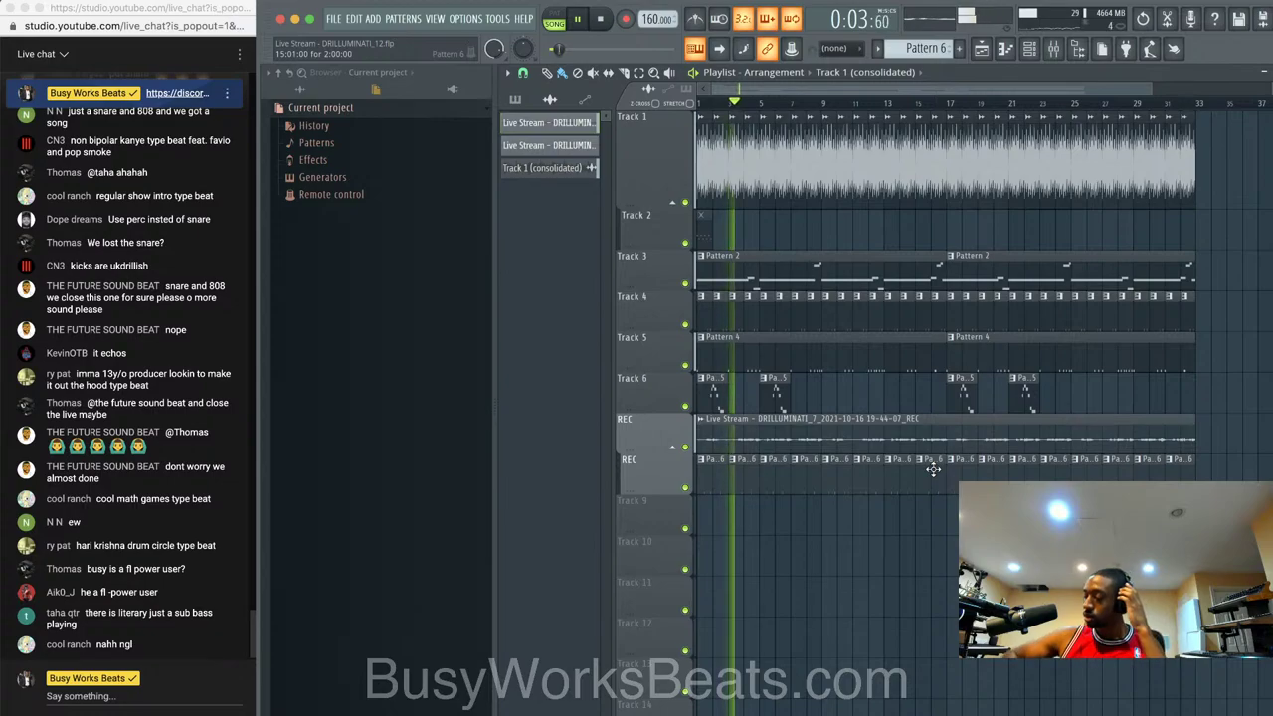
pyautogui.click(1056, 52)
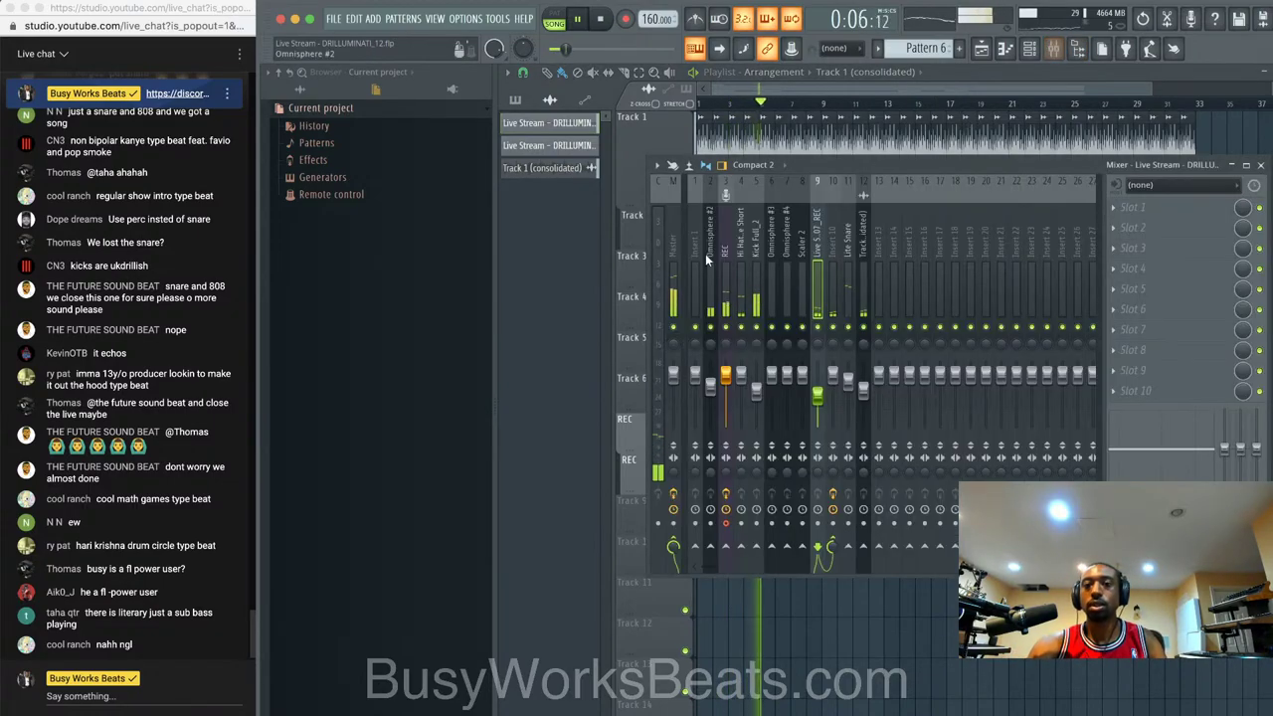
pyautogui.click(1140, 269)
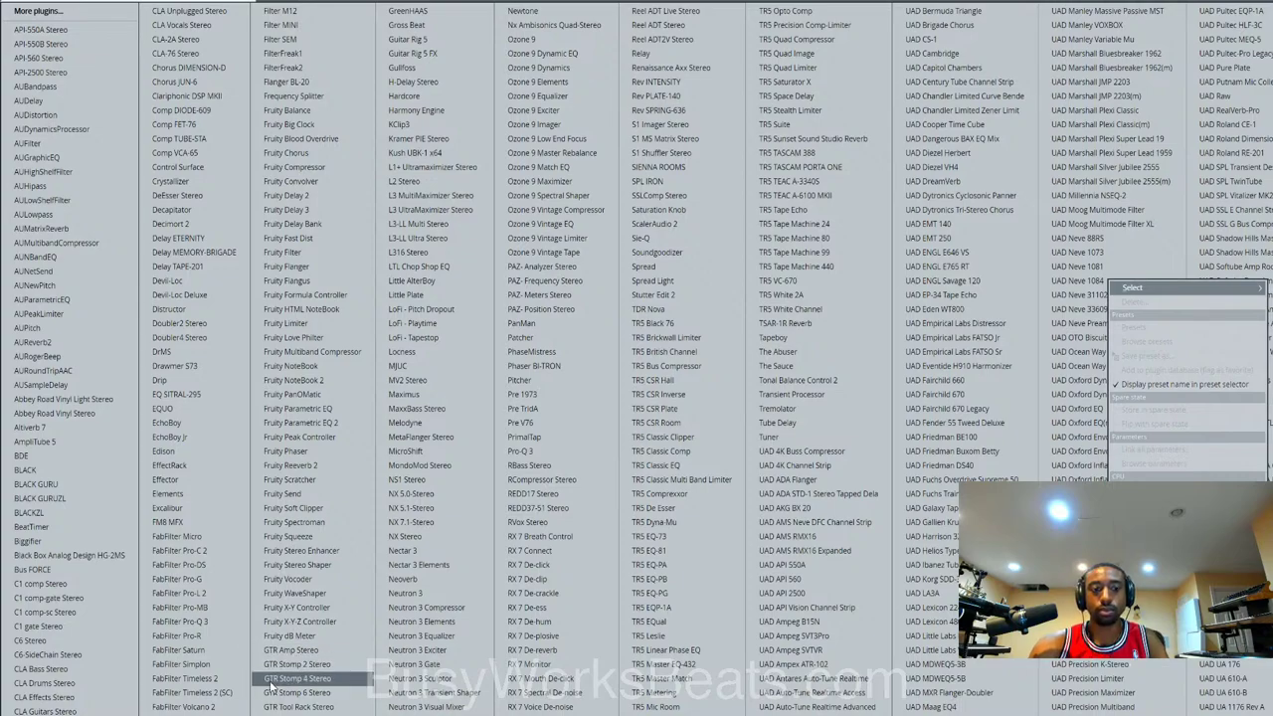
pyautogui.click(229, 649)
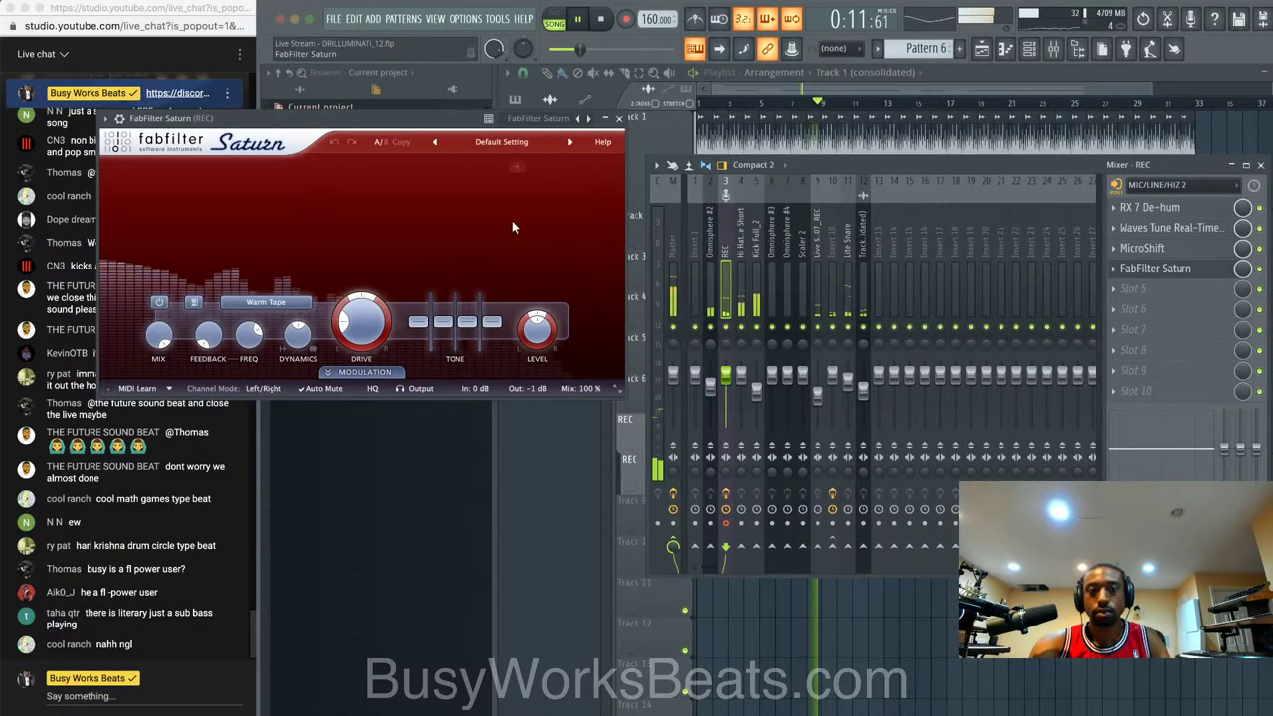
# - Split Saturn into two bands, set the upper band's style to Clean Tape and close the plugin
pyautogui.click(296, 174)
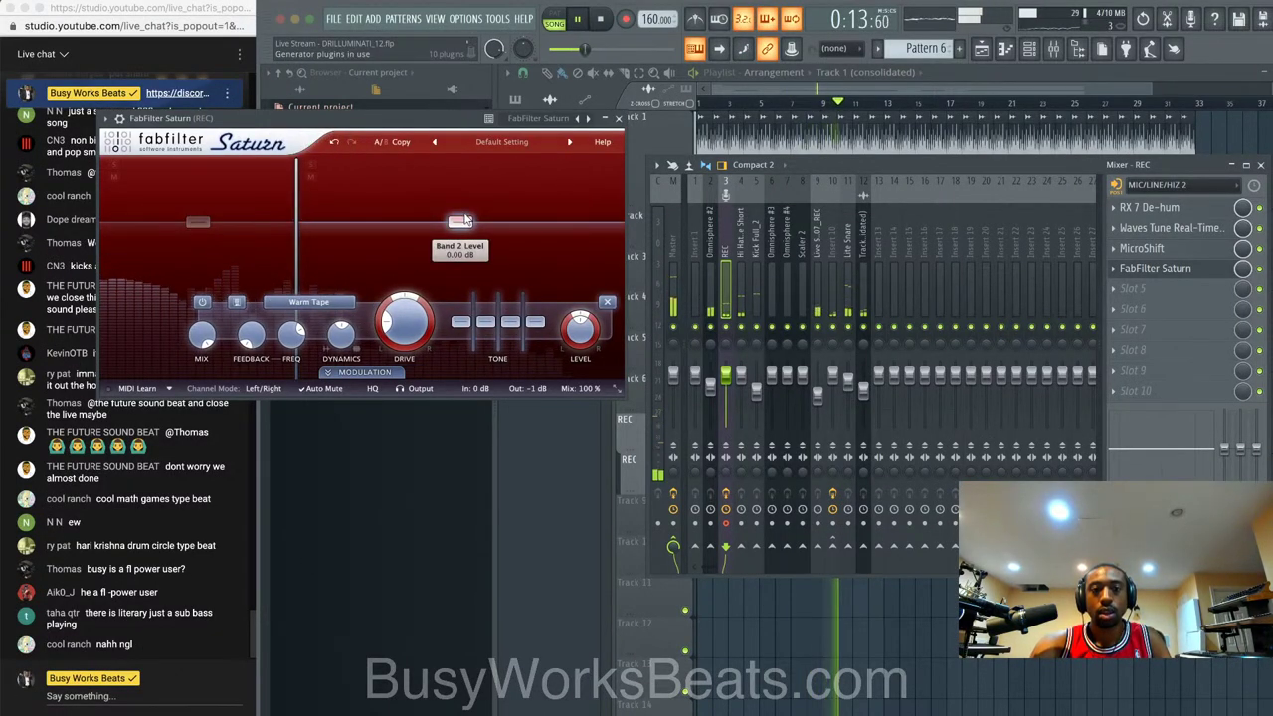
pyautogui.click(308, 302)
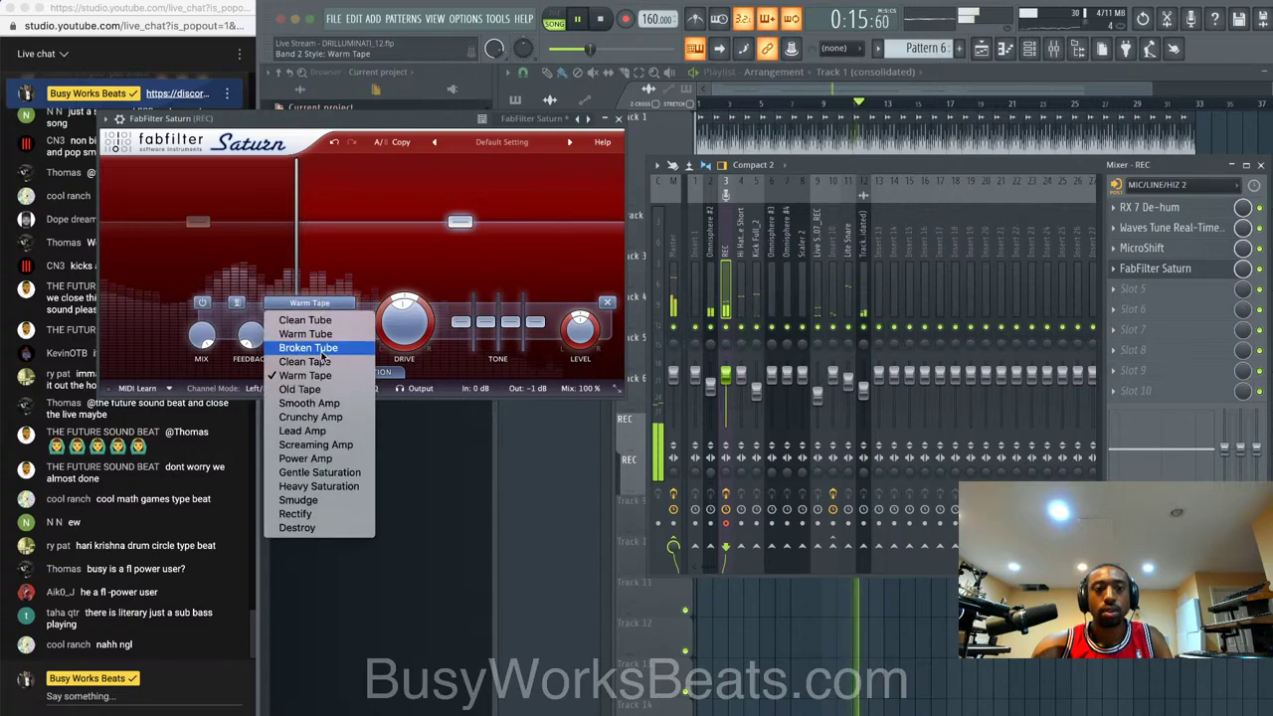
pyautogui.click(307, 361)
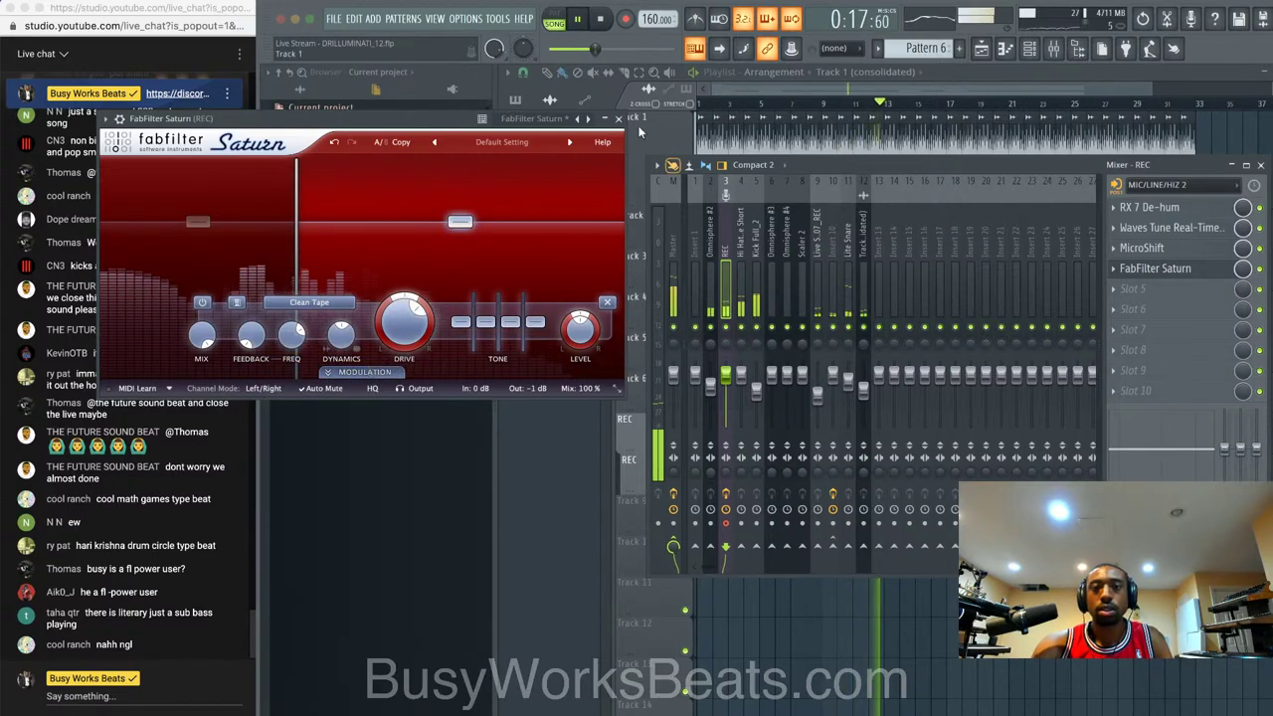
pyautogui.click(618, 119)
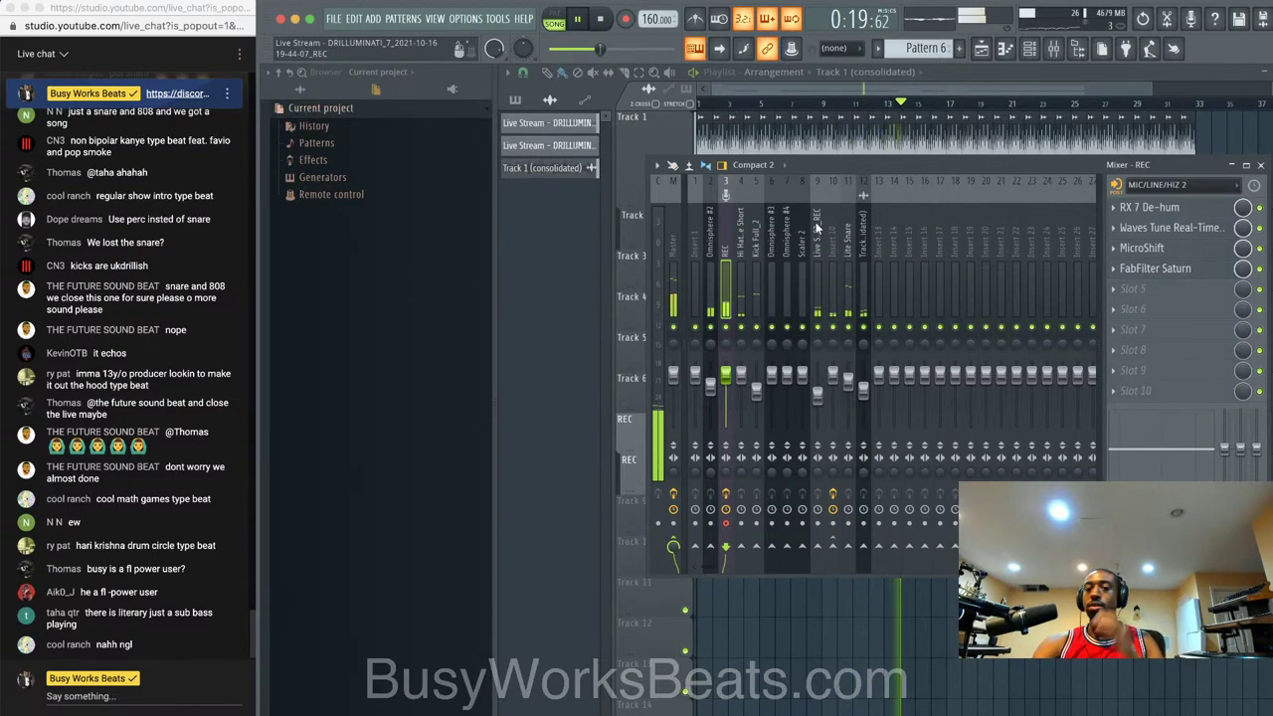
# - Check the effects on the Master and REC mixer tracks and mute the REC recording's playlist track
pyautogui.click(677, 271)
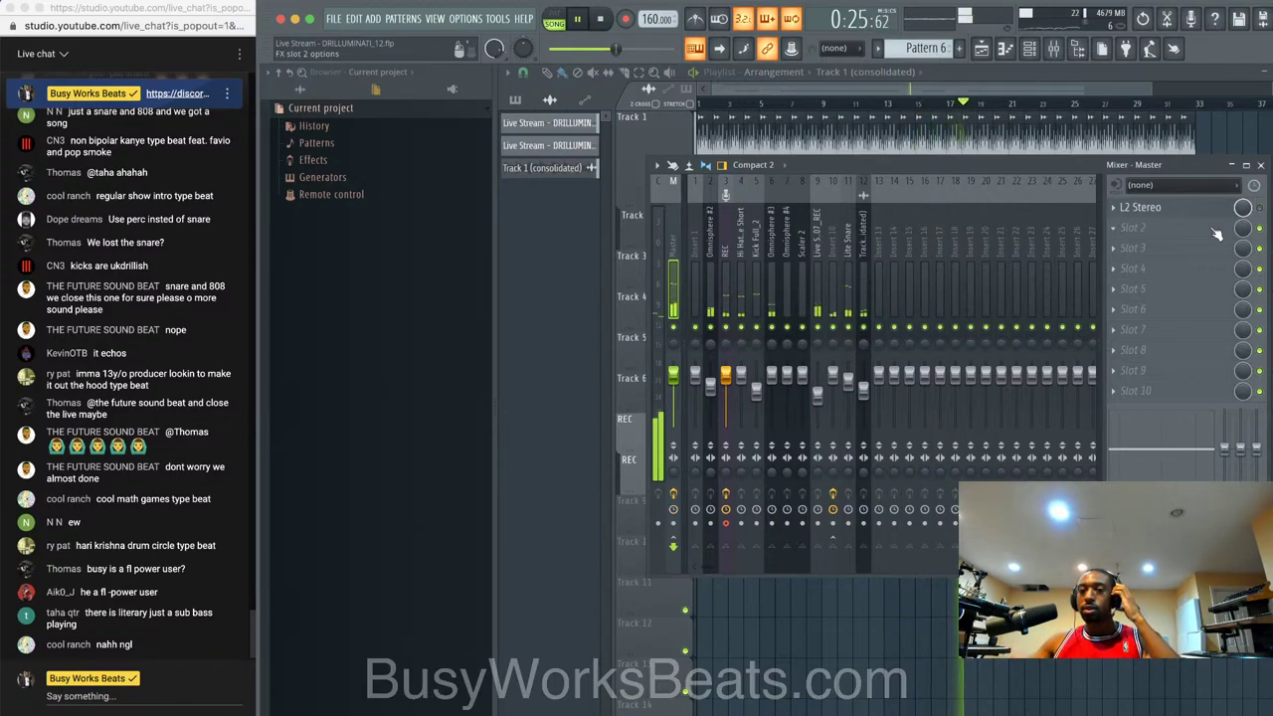
pyautogui.click(1056, 49)
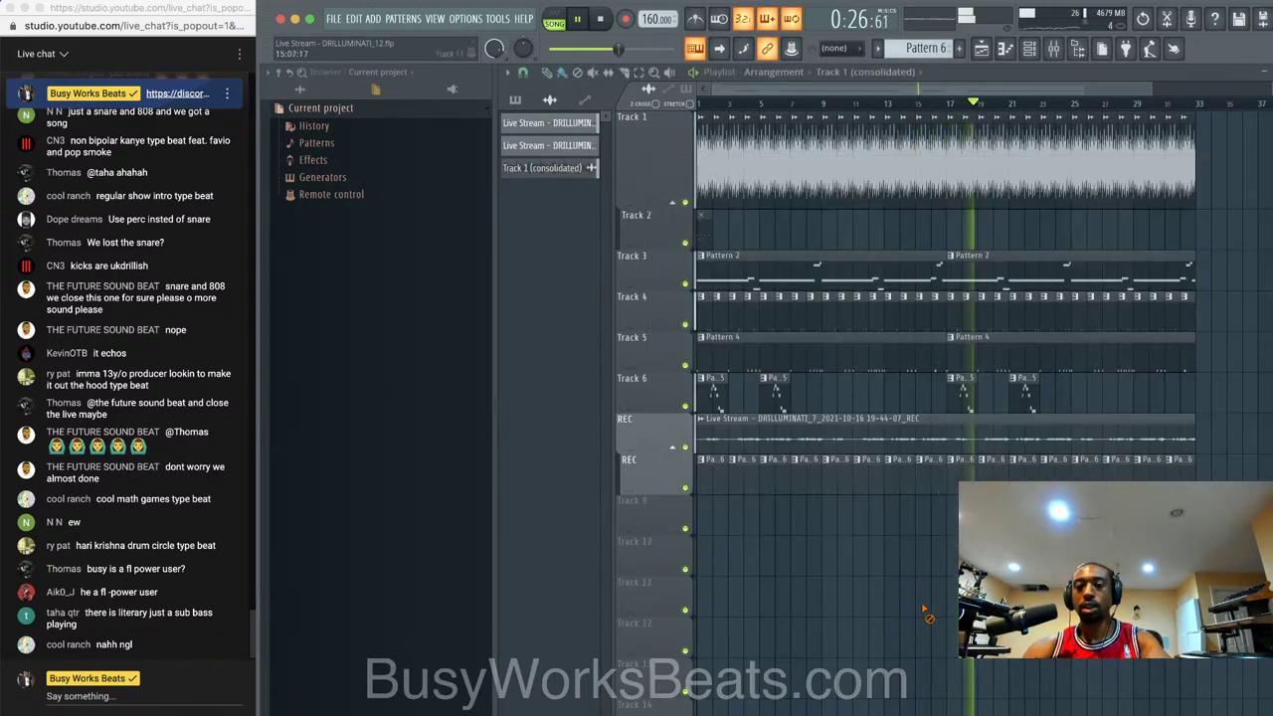
pyautogui.click(1056, 50)
pyautogui.click(731, 236)
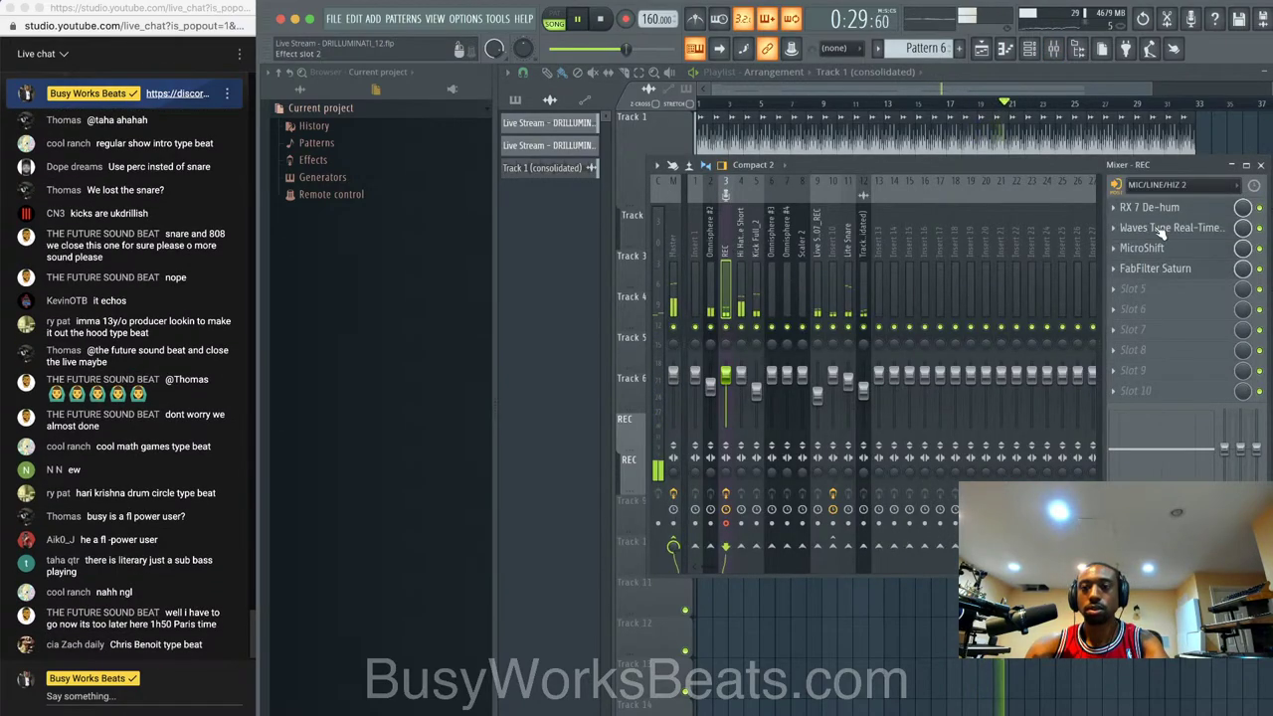
pyautogui.click(1260, 166)
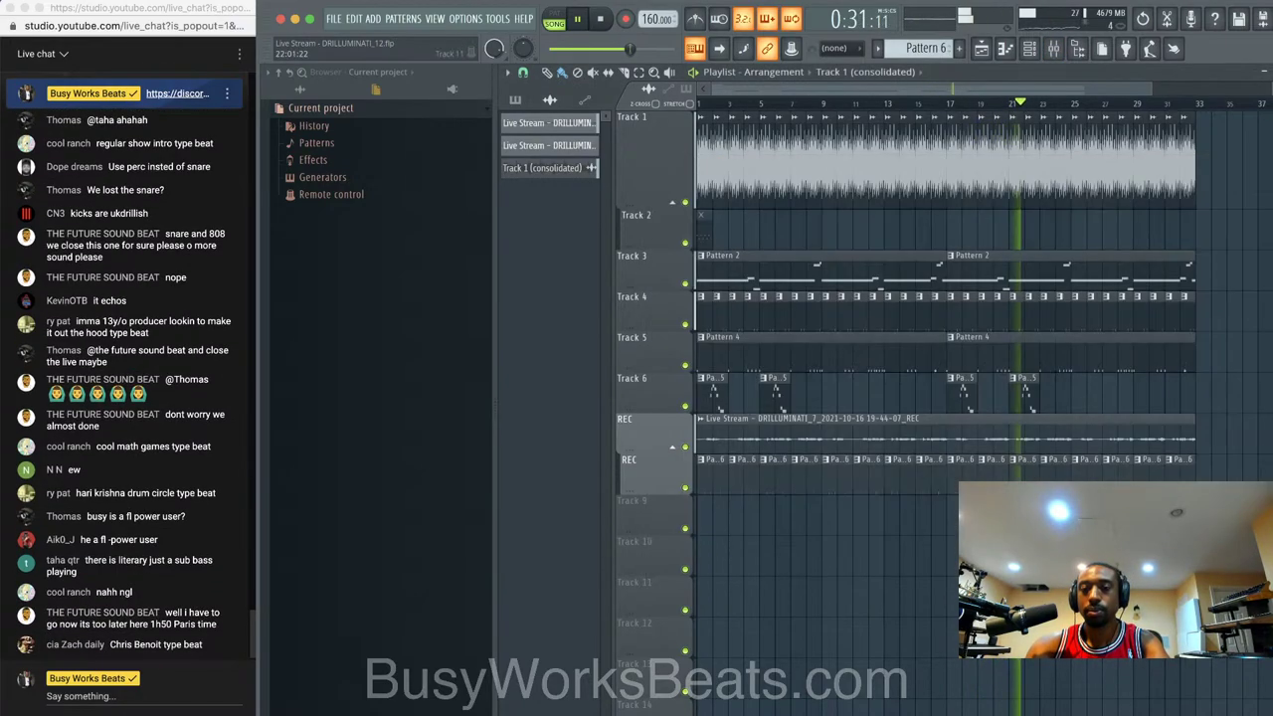
pyautogui.click(685, 448)
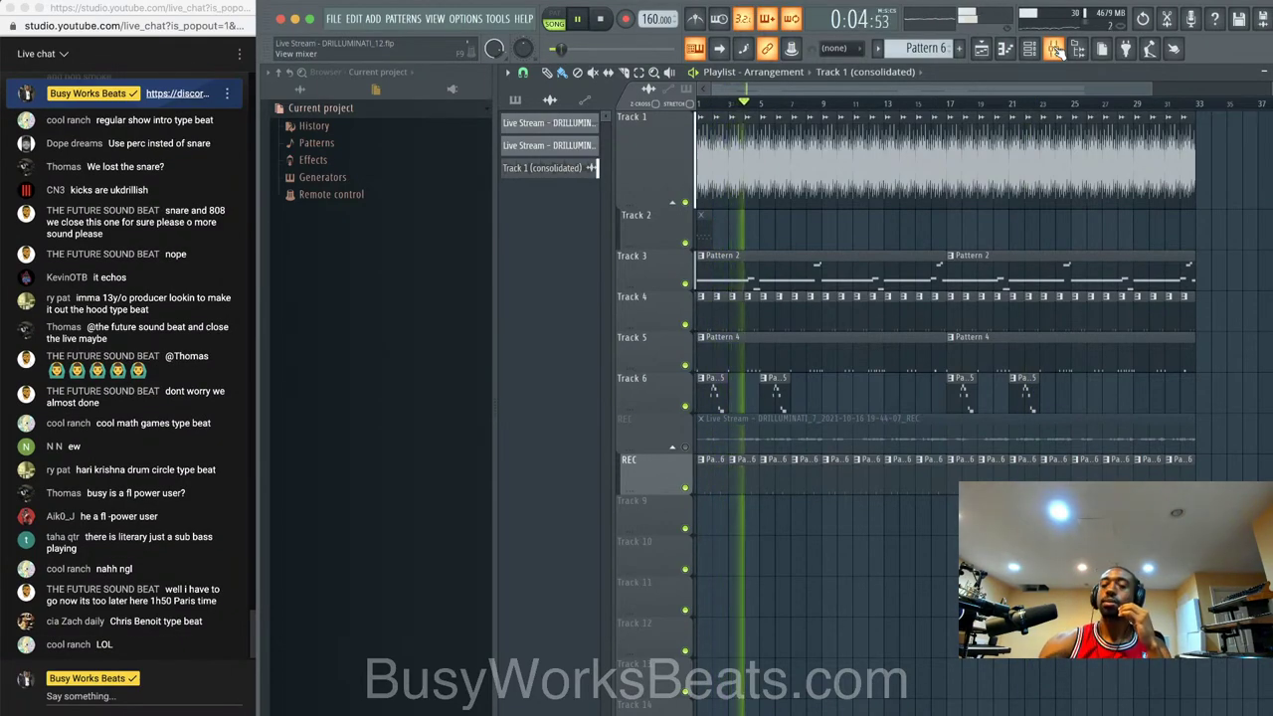
# - Rename mixer insert 10 as REVERB and colour it pink
pyautogui.click(1052, 45)
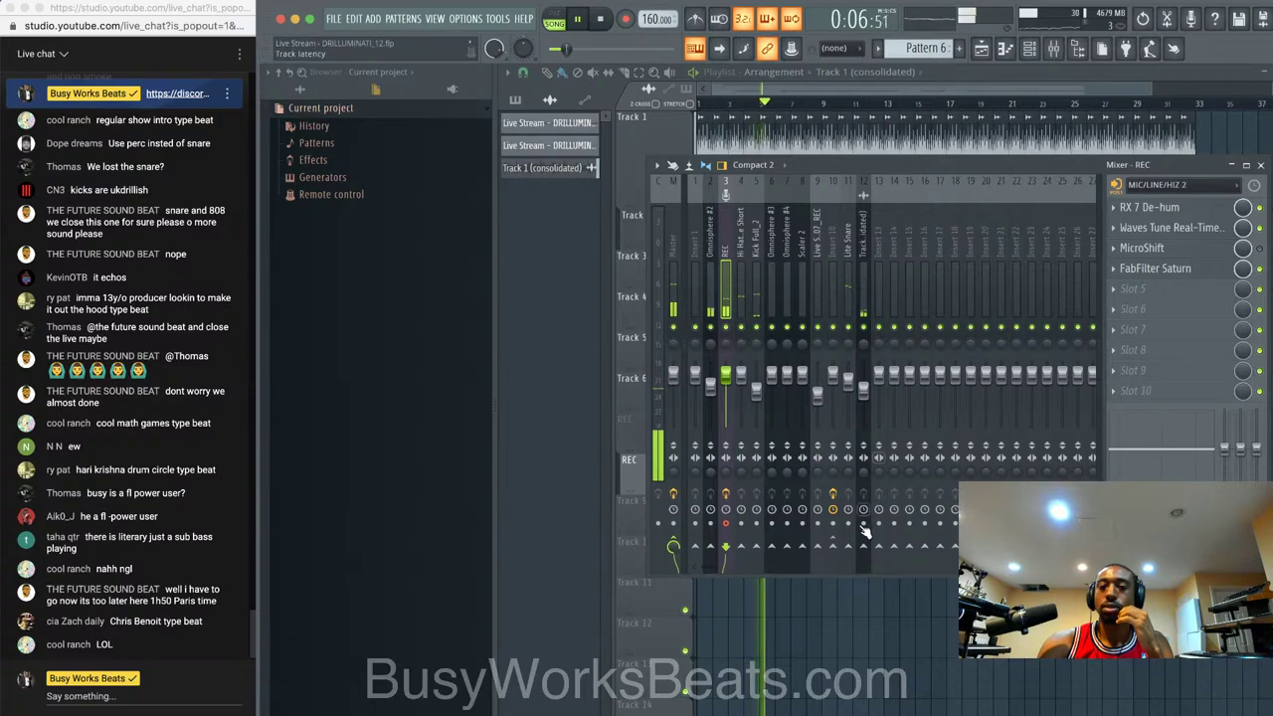
pyautogui.click(820, 288)
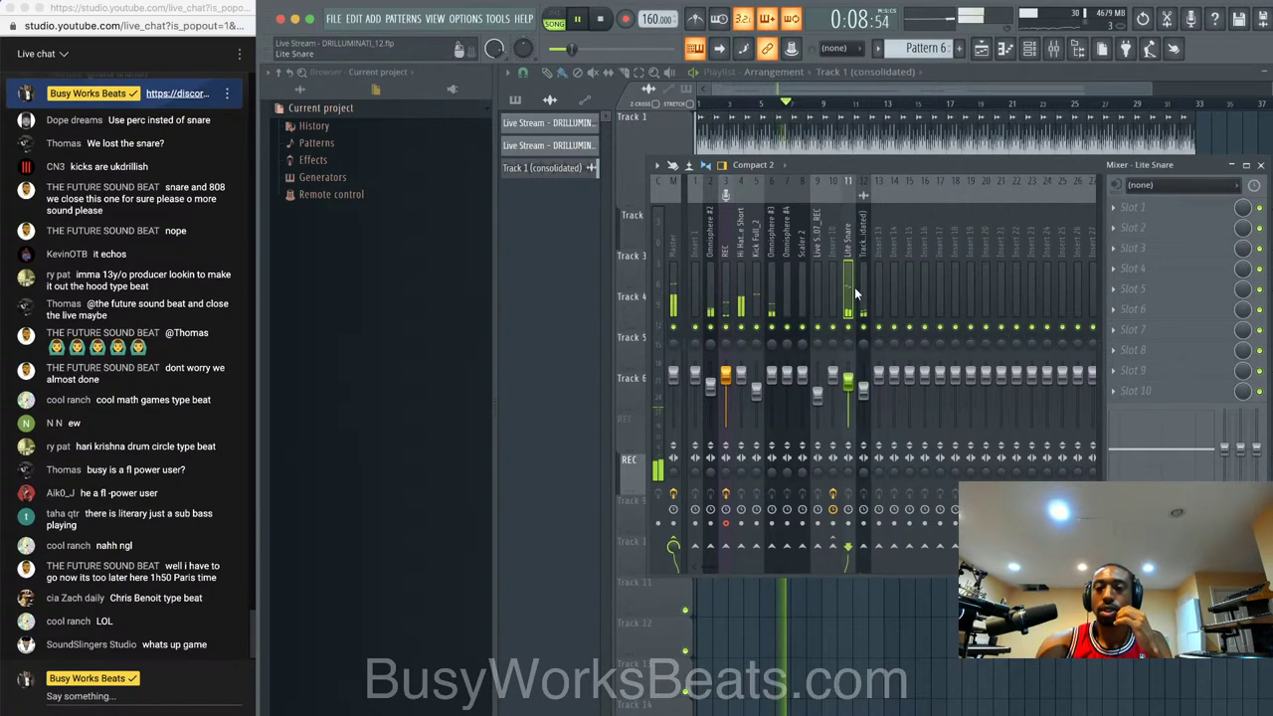
pyautogui.click(833, 288)
pyautogui.rightClick(833, 288)
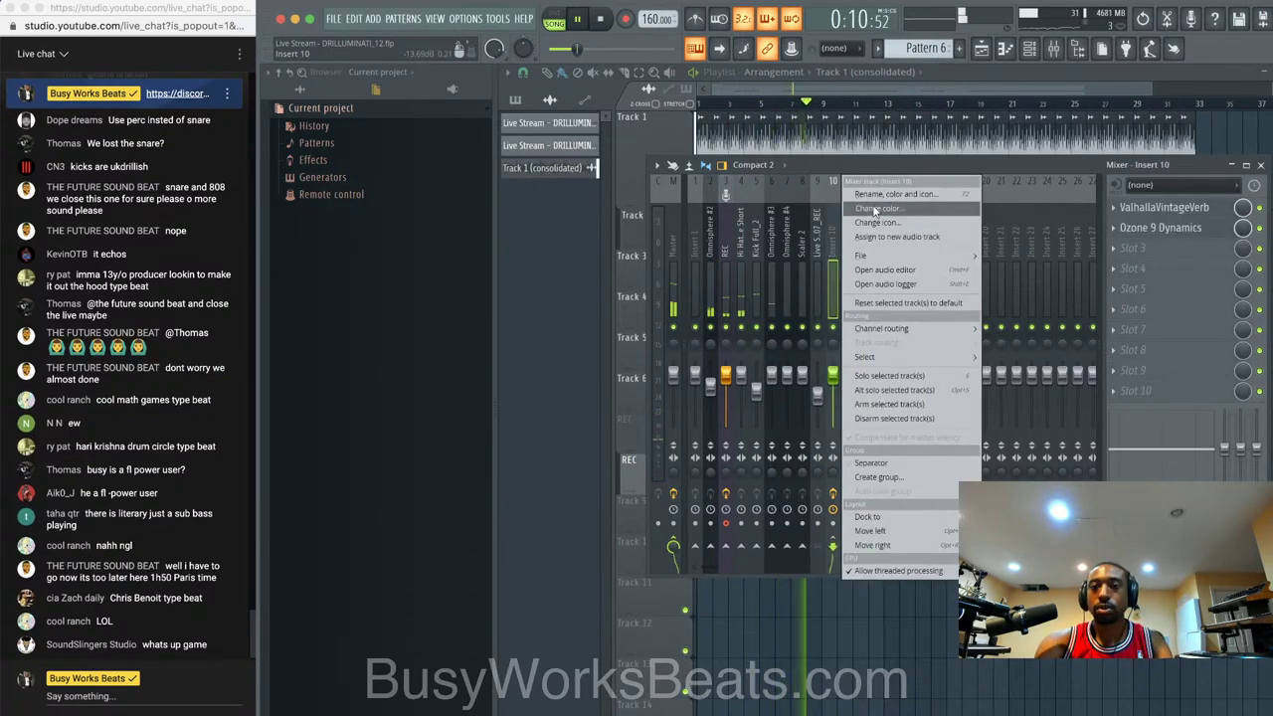
pyautogui.click(878, 195)
pyautogui.write('REVERB')
pyautogui.press('Return')
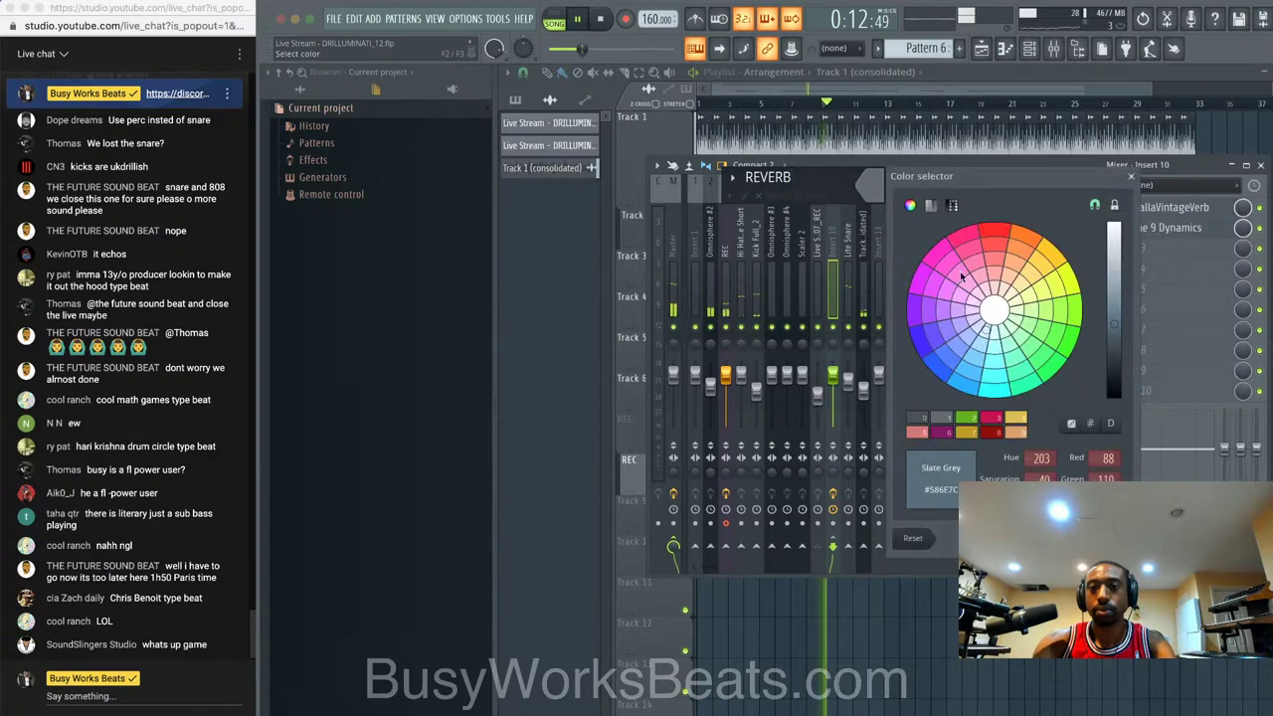
pyautogui.click(972, 286)
pyautogui.press('Return')
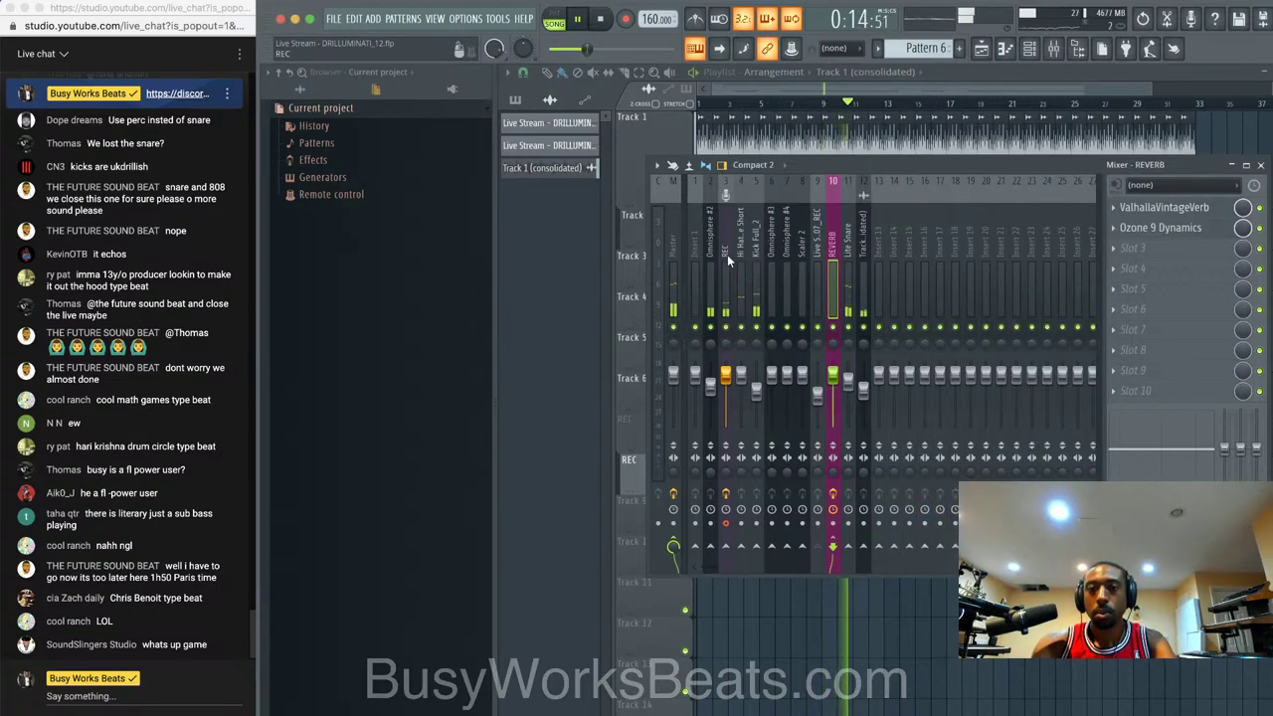
# - Send the REC mixer track to the REVERB track and adjust the send level
pyautogui.click(727, 254)
pyautogui.click(832, 548)
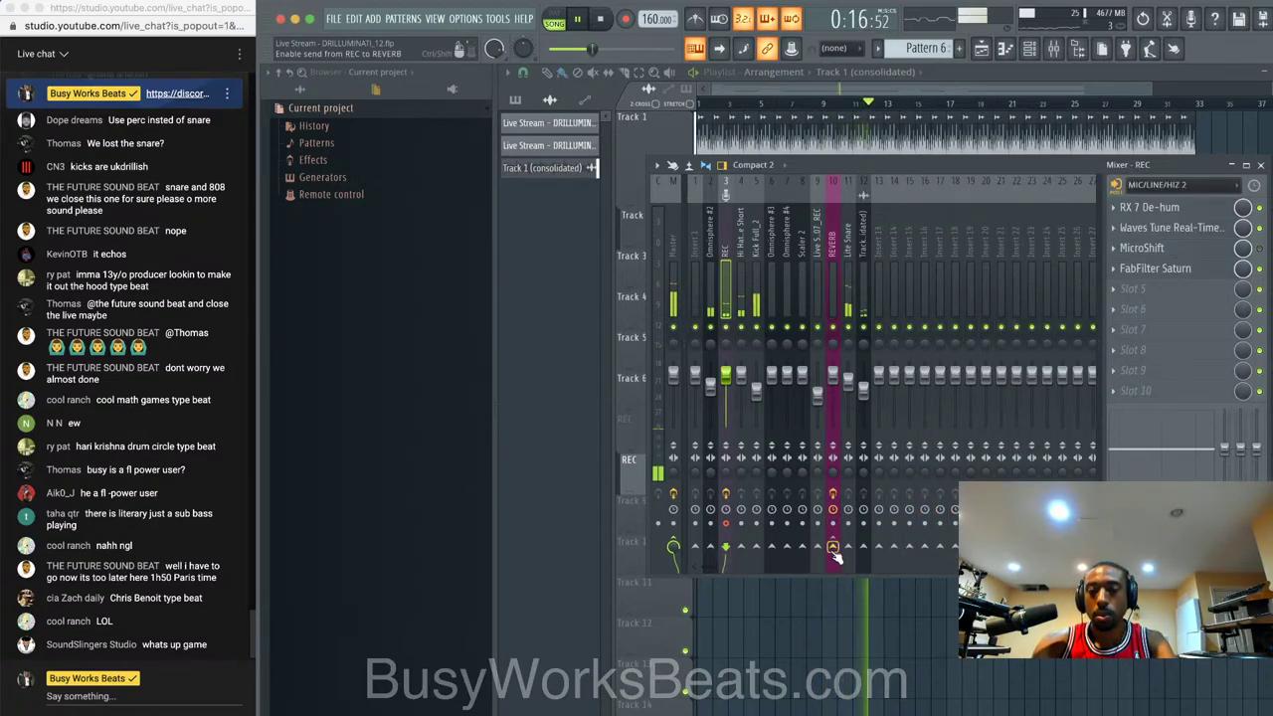
pyautogui.moveTo(832, 550); pyautogui.dragTo(832, 538)
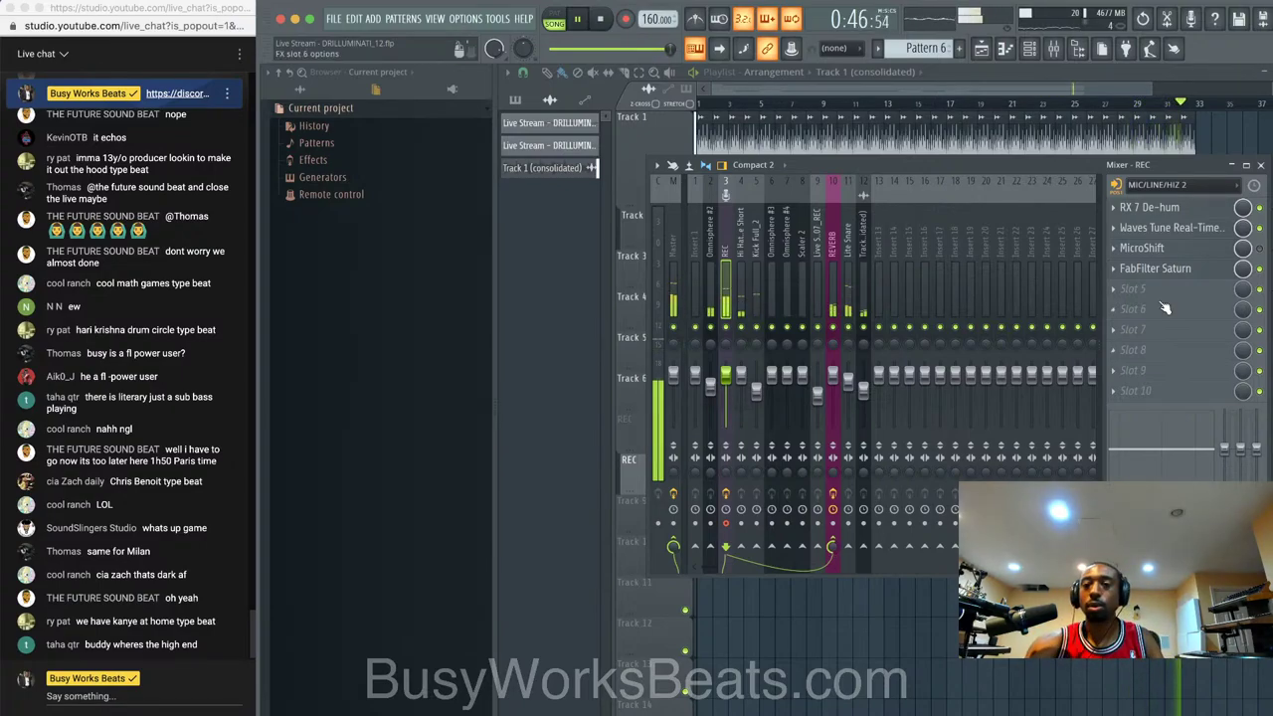
# - Stop playback and bypass Waves Tune Real-Time, MicroShift and FabFilter Saturn on the REC mixer track
pyautogui.click(1261, 165)
pyautogui.press('space')
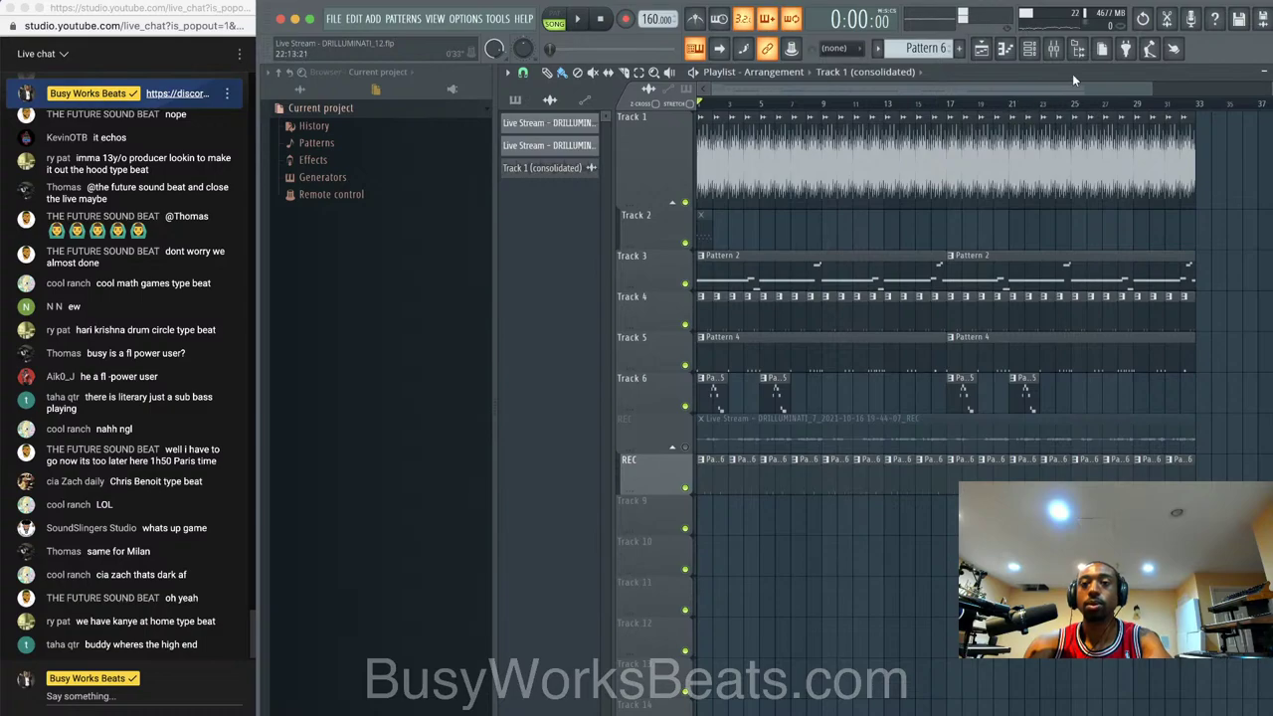
pyautogui.click(1053, 48)
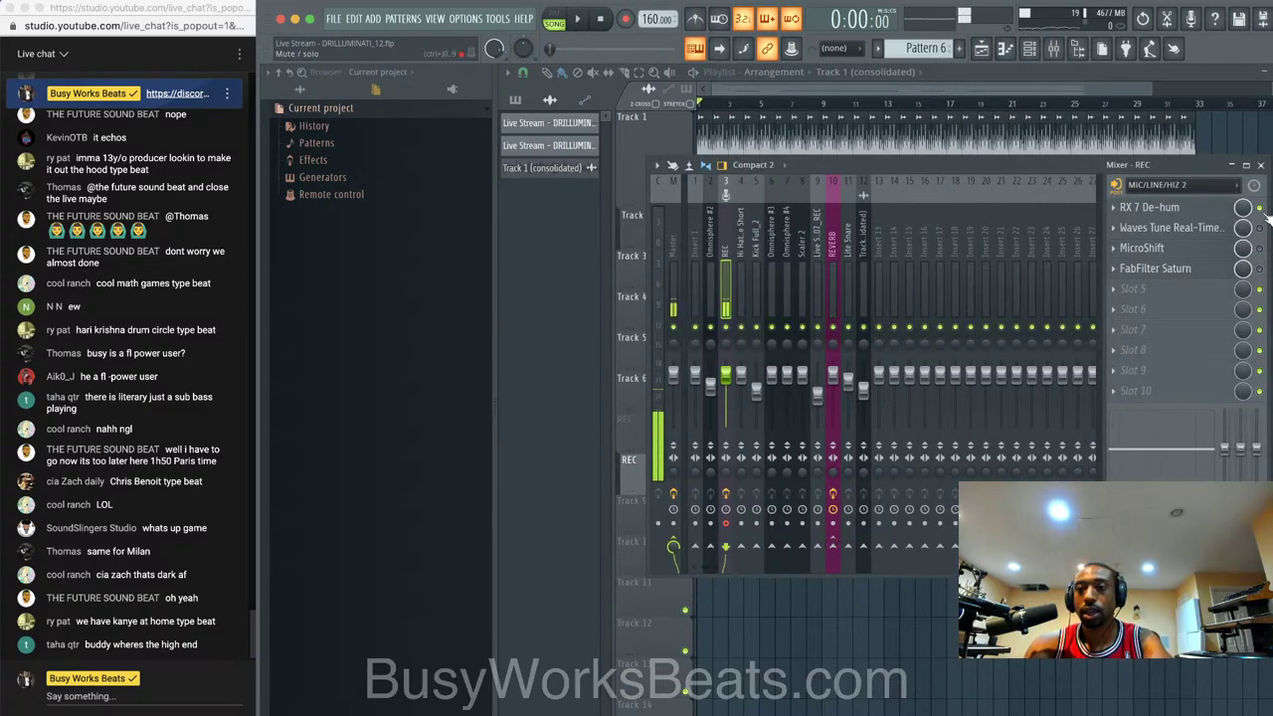
pyautogui.click(1261, 165)
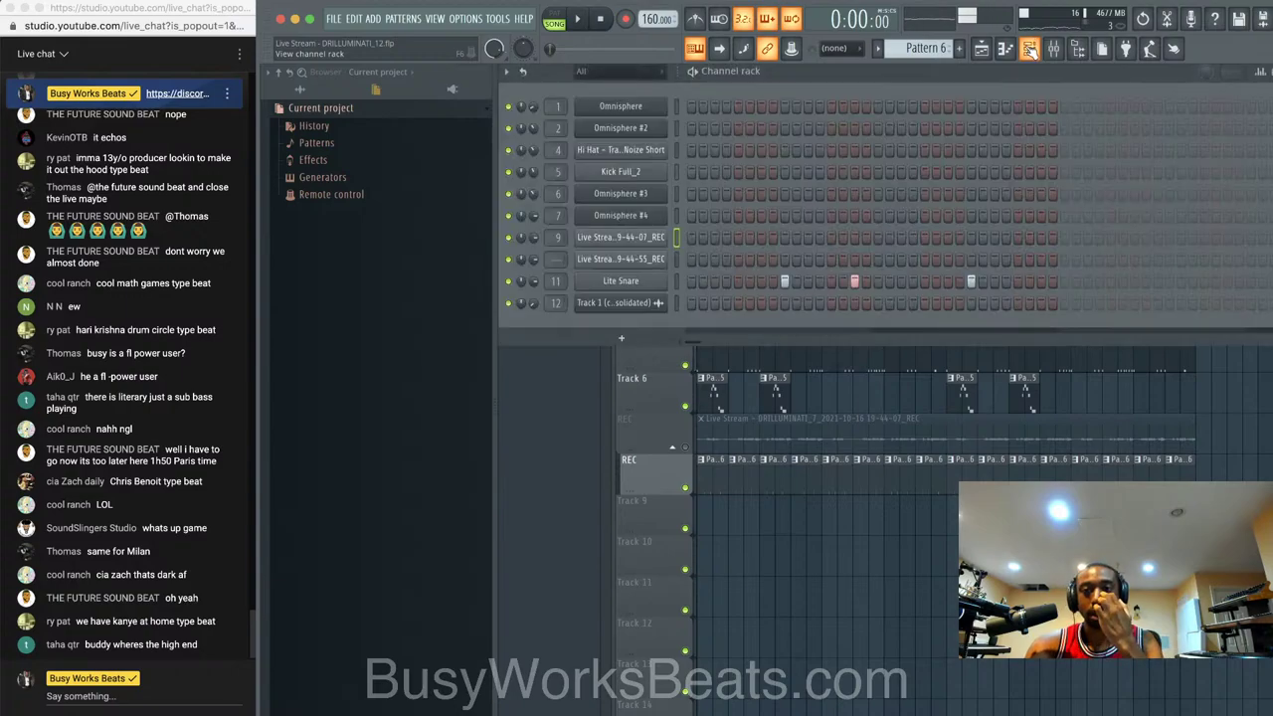
# - Create Pattern 7 with hi-hat hits on steps 1, 4, 7, 9, 12 and 15 and view it in the piano roll
pyautogui.click(1030, 47)
pyautogui.click(930, 47)
pyautogui.click(1003, 55)
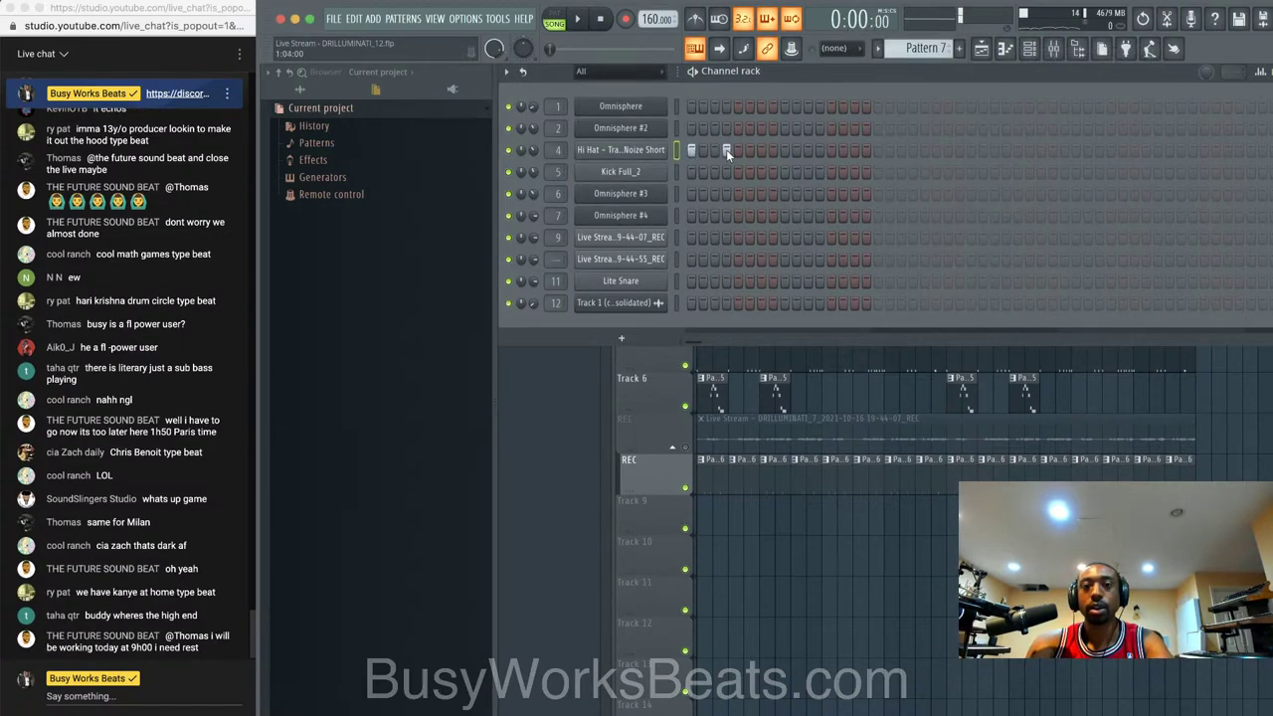
pyautogui.click(784, 150)
pyautogui.click(820, 150)
pyautogui.click(854, 150)
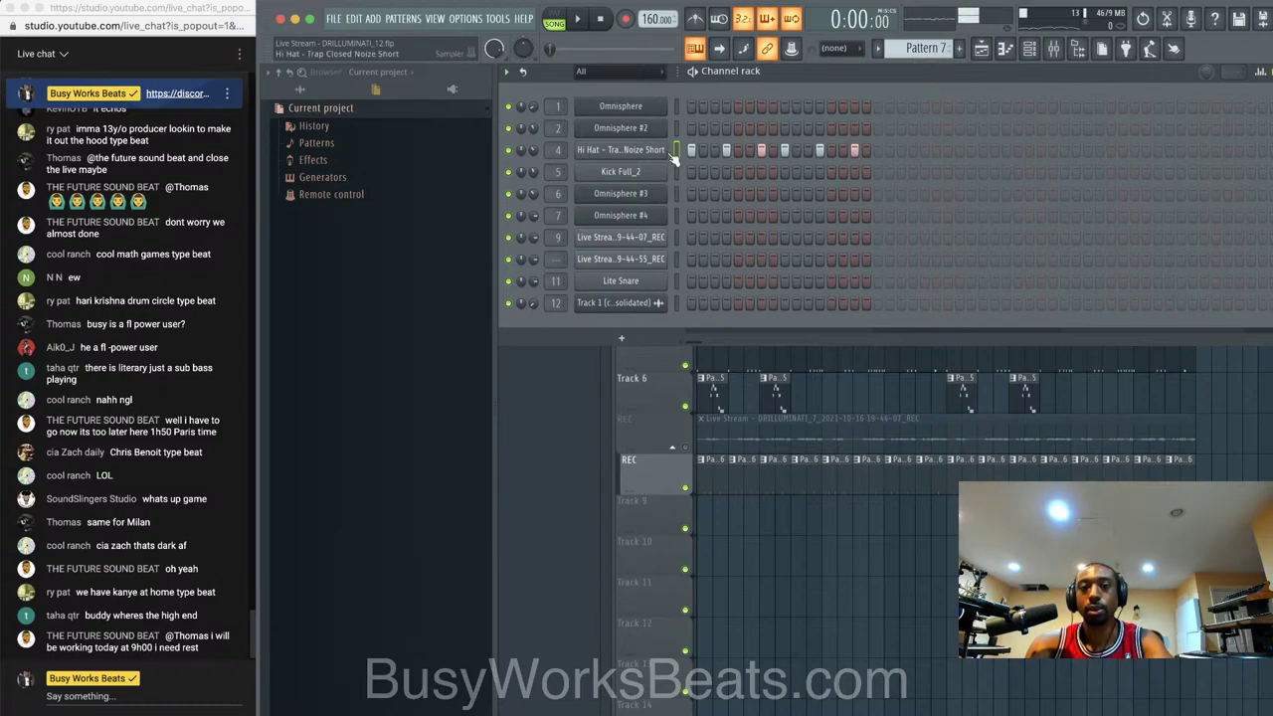
pyautogui.press('F7')
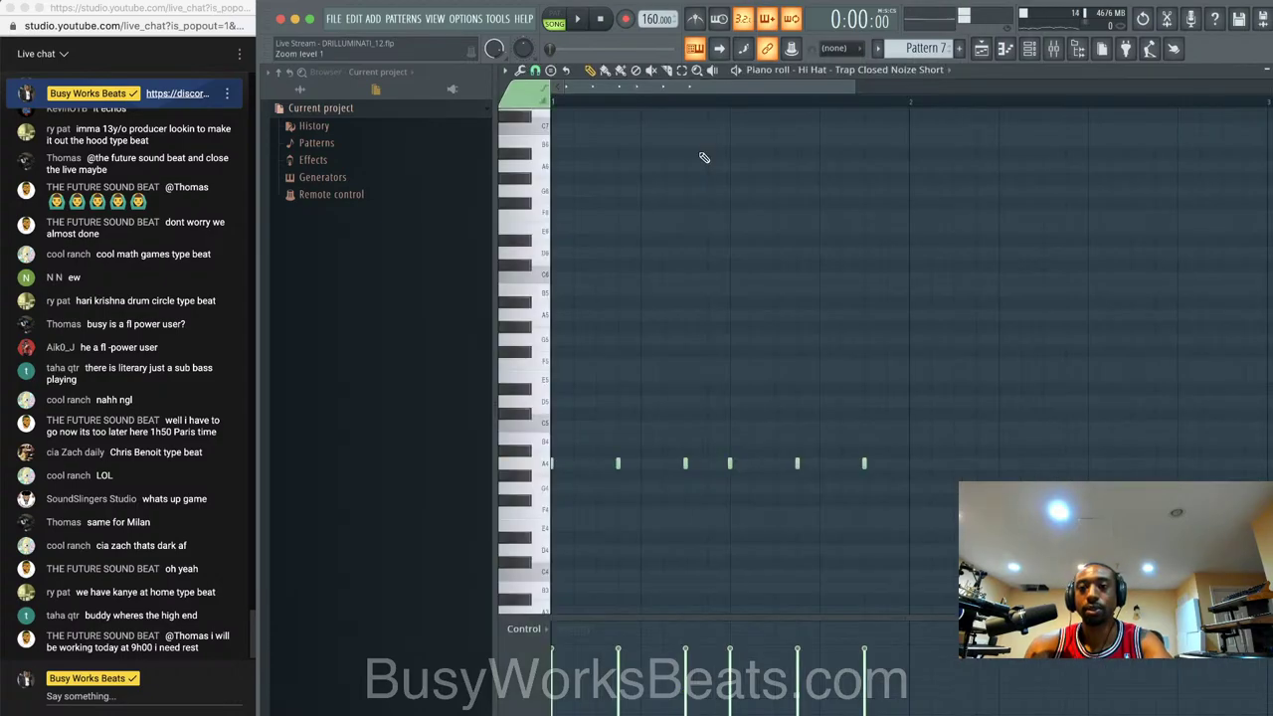
# - Paint 14 bars of Pattern 7 along Track 9 from the start of the playlist and start playback
pyautogui.click(980, 50)
pyautogui.moveTo(702, 505); pyautogui.dragTo(910, 506)
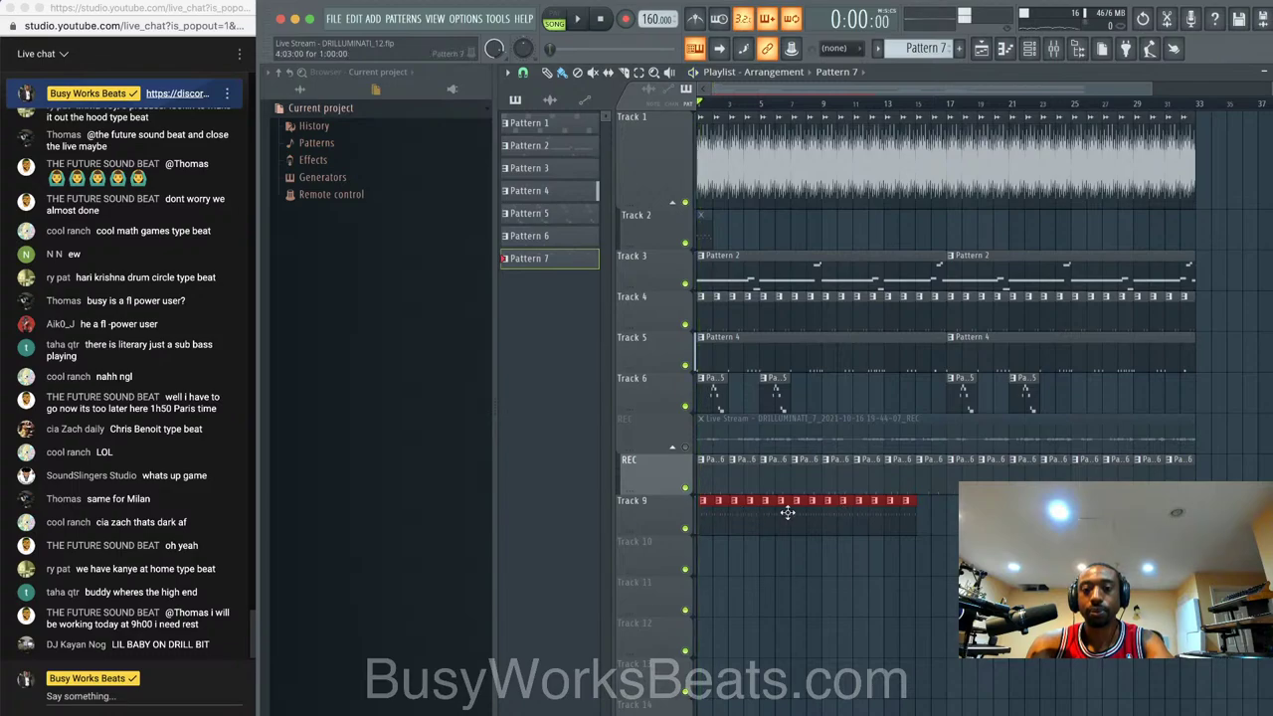
pyautogui.press('space')
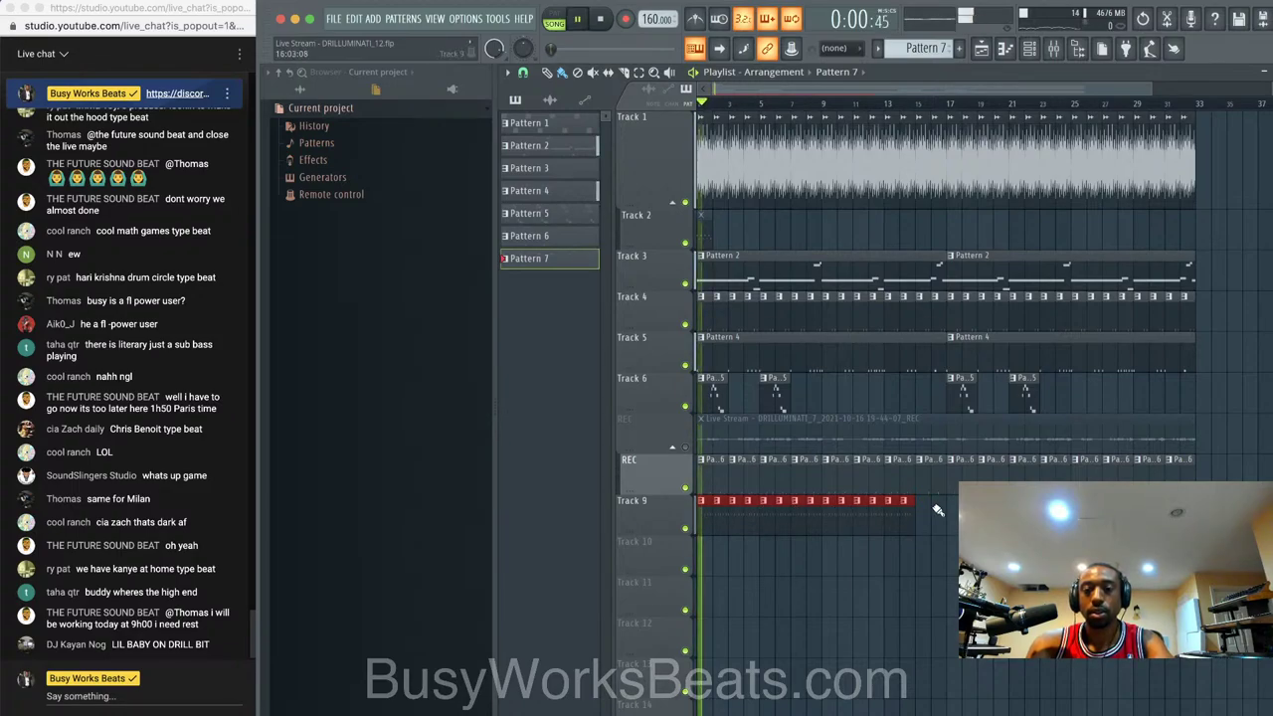
# - Set the playlist snap to Bar and continue painting Pattern 7 along the rest of Track 9
pyautogui.moveTo(924, 509); pyautogui.dragTo(1154, 511)
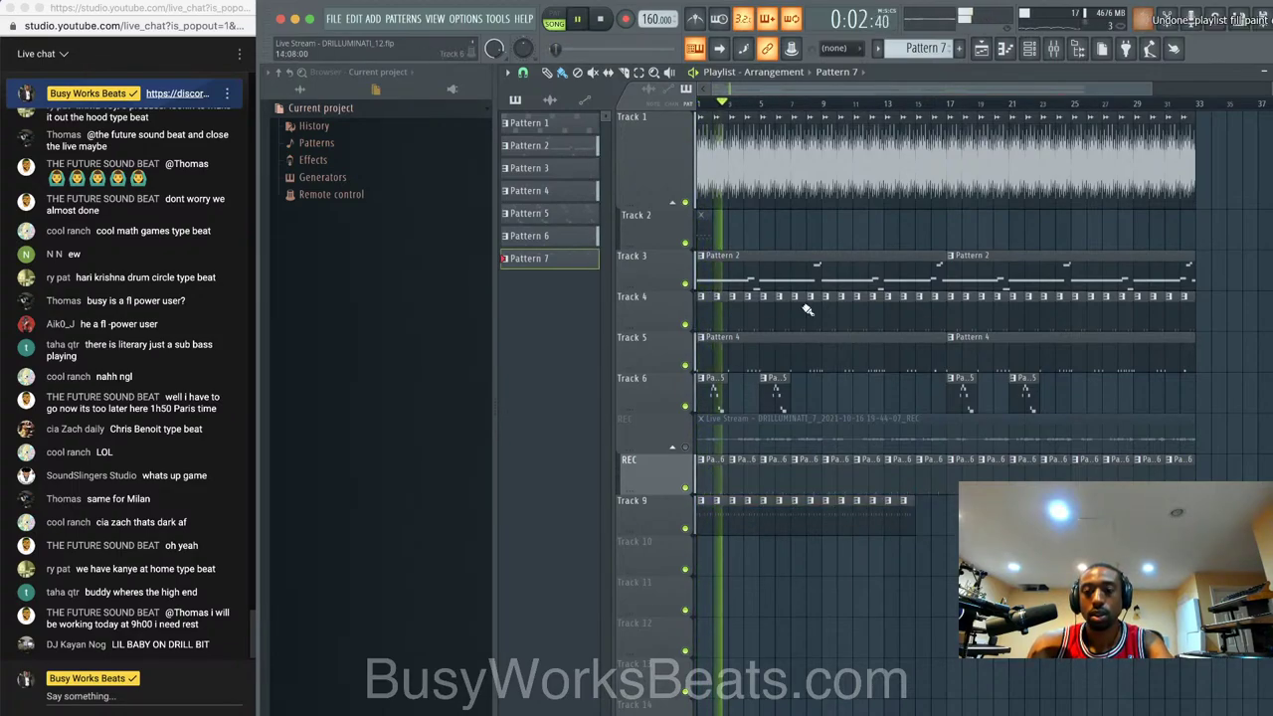
pyautogui.click(523, 73)
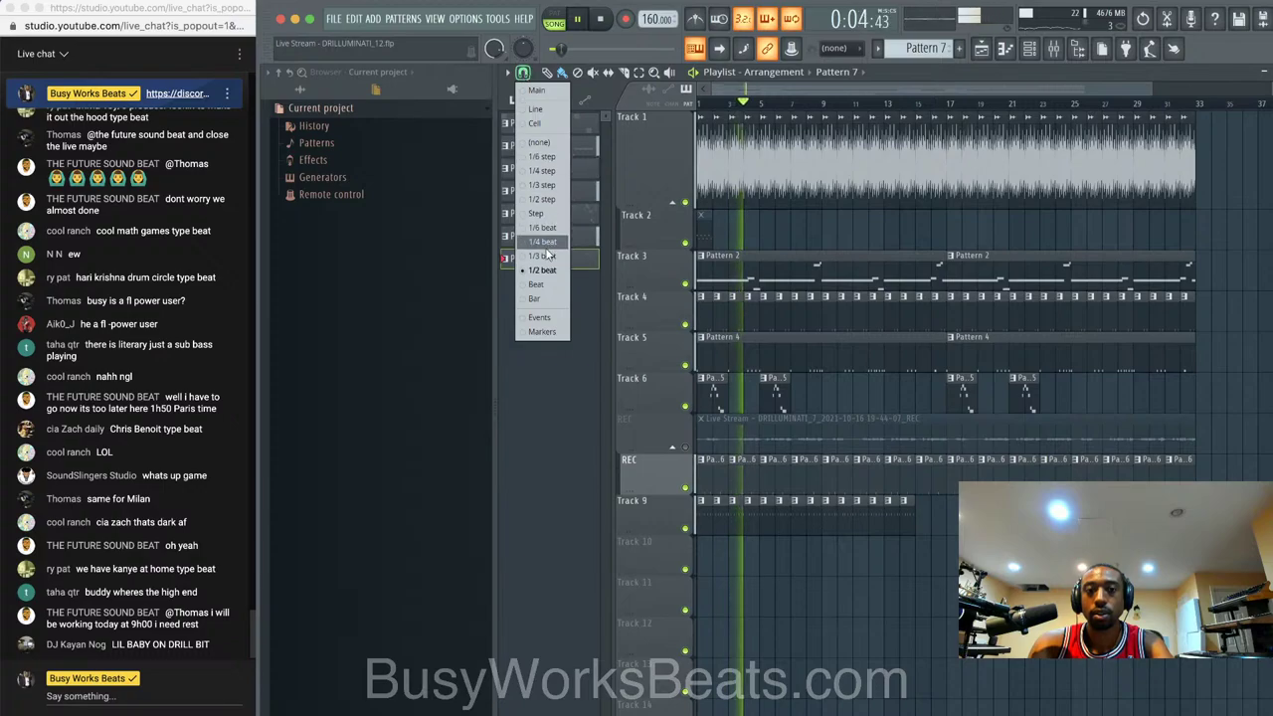
pyautogui.click(538, 299)
pyautogui.moveTo(916, 517); pyautogui.dragTo(1269, 516)
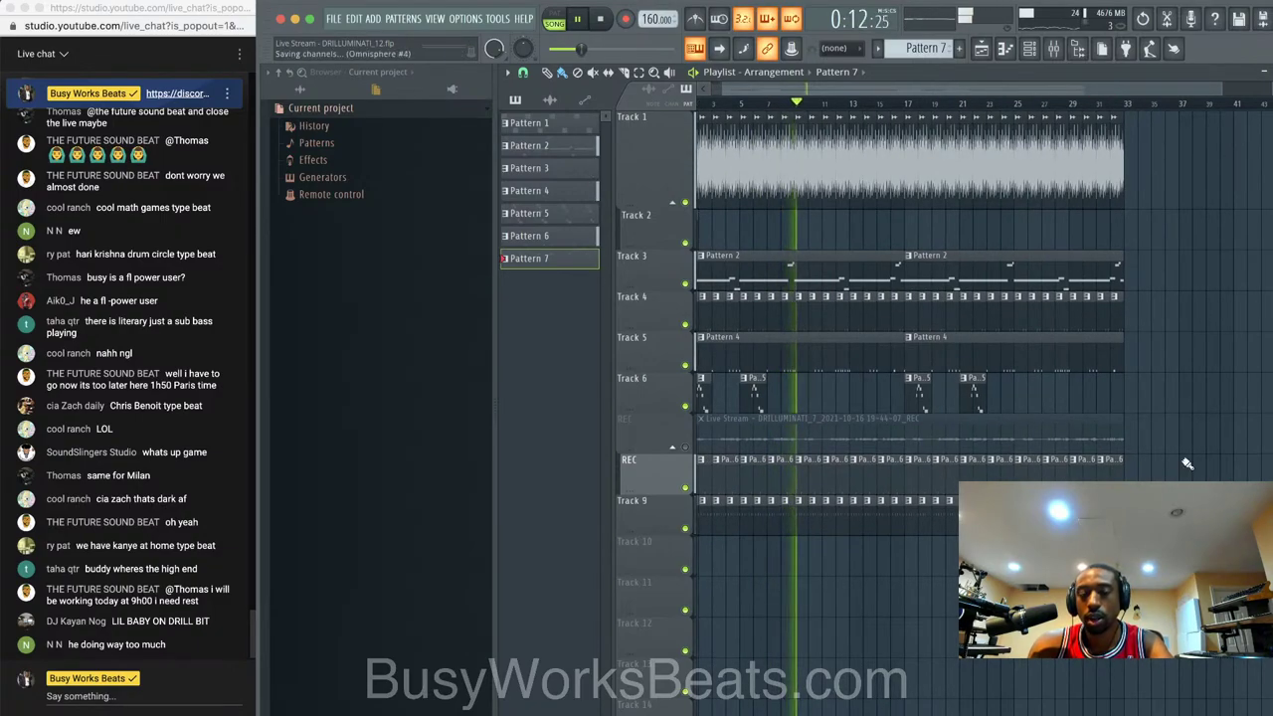
# - Check the hi-hat channel's settings and save the project as the new version DRILLUMINATI_13.flp
pyautogui.click(1053, 48)
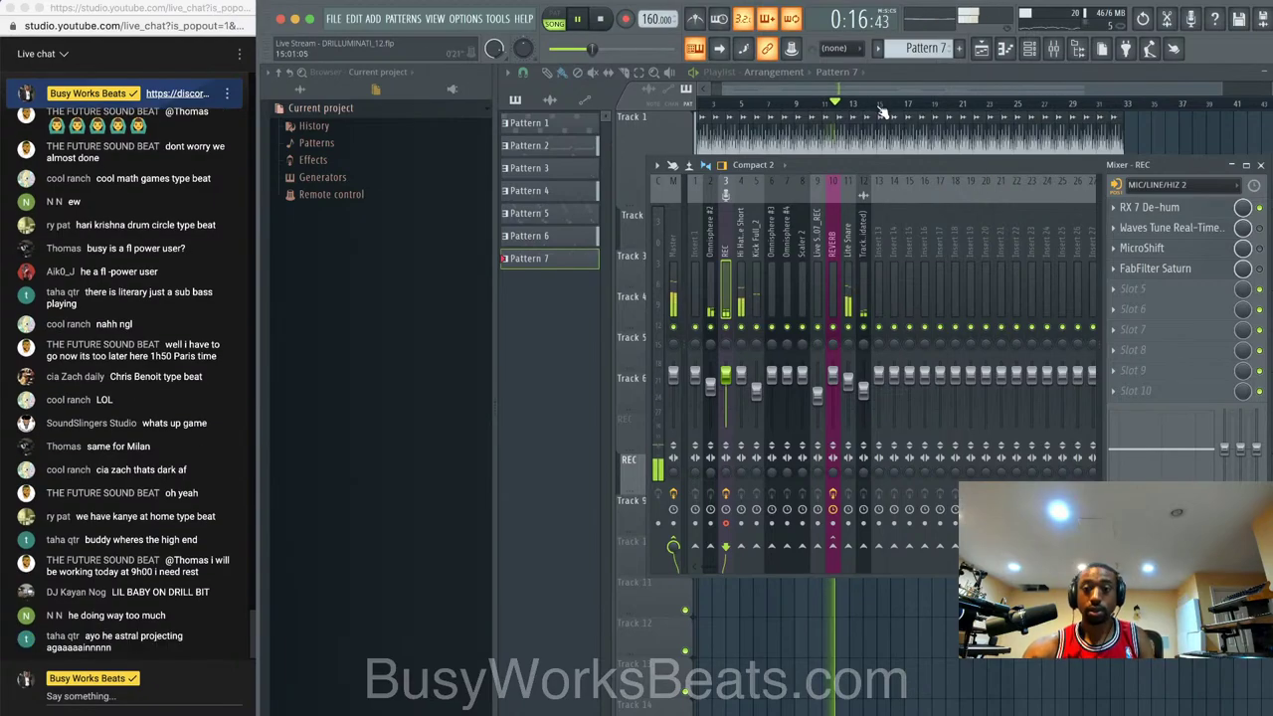
pyautogui.click(1029, 49)
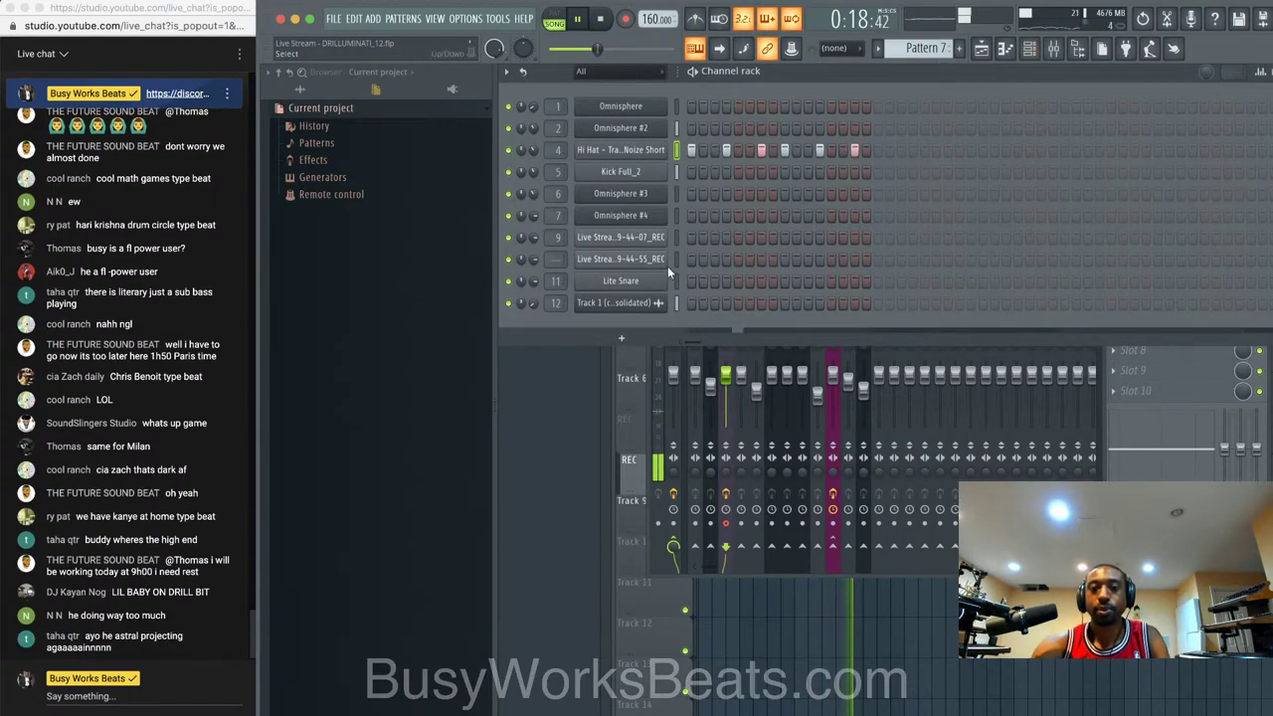
pyautogui.click(654, 149)
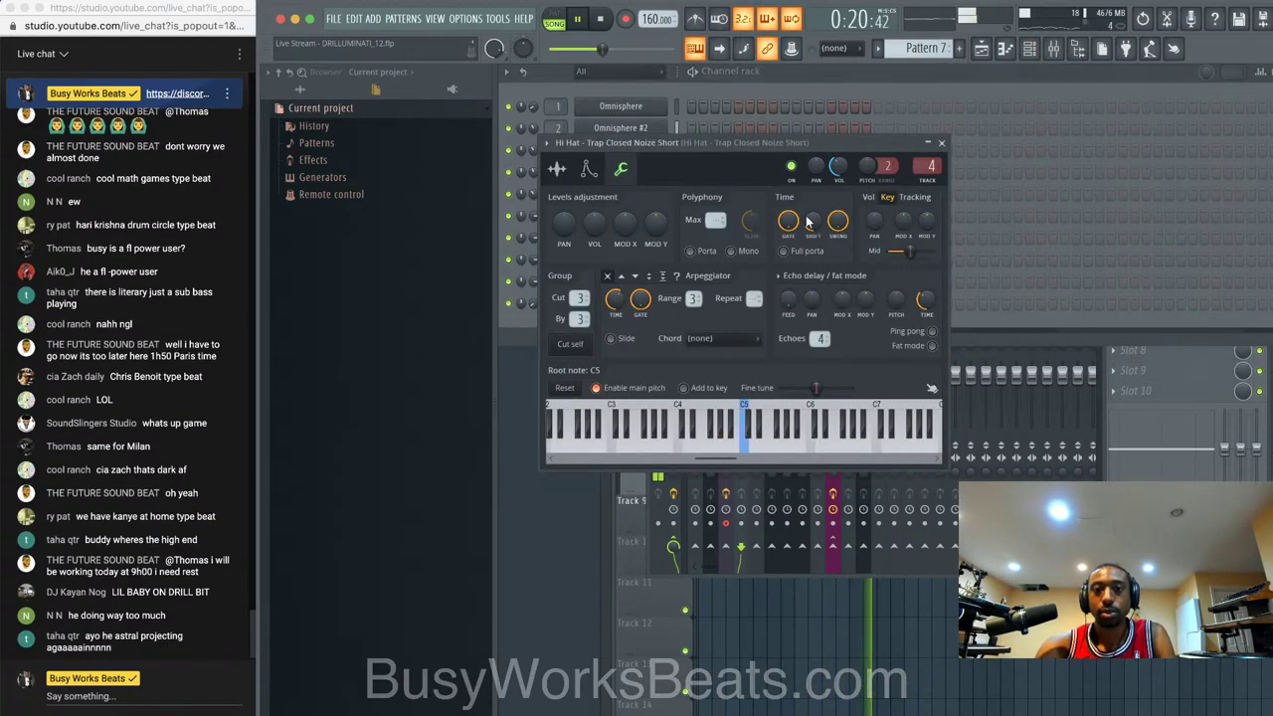
pyautogui.click(941, 142)
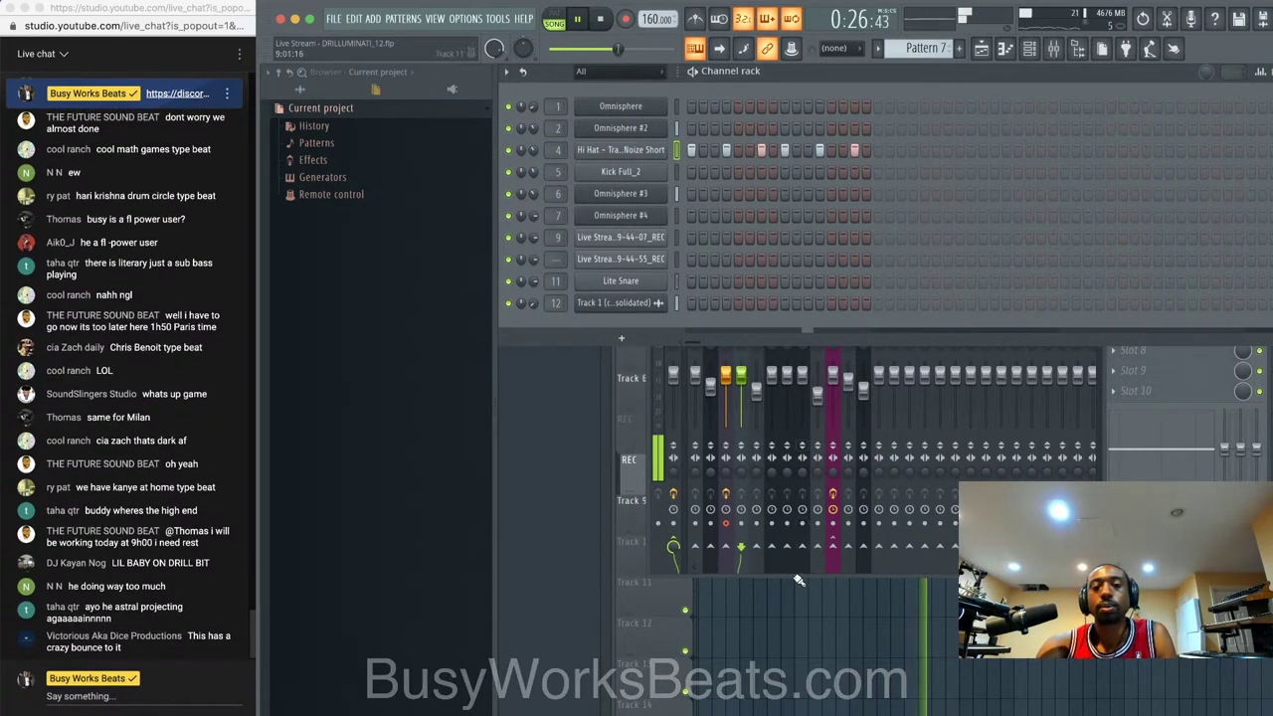
pyautogui.click(794, 617)
pyautogui.press('super+n')
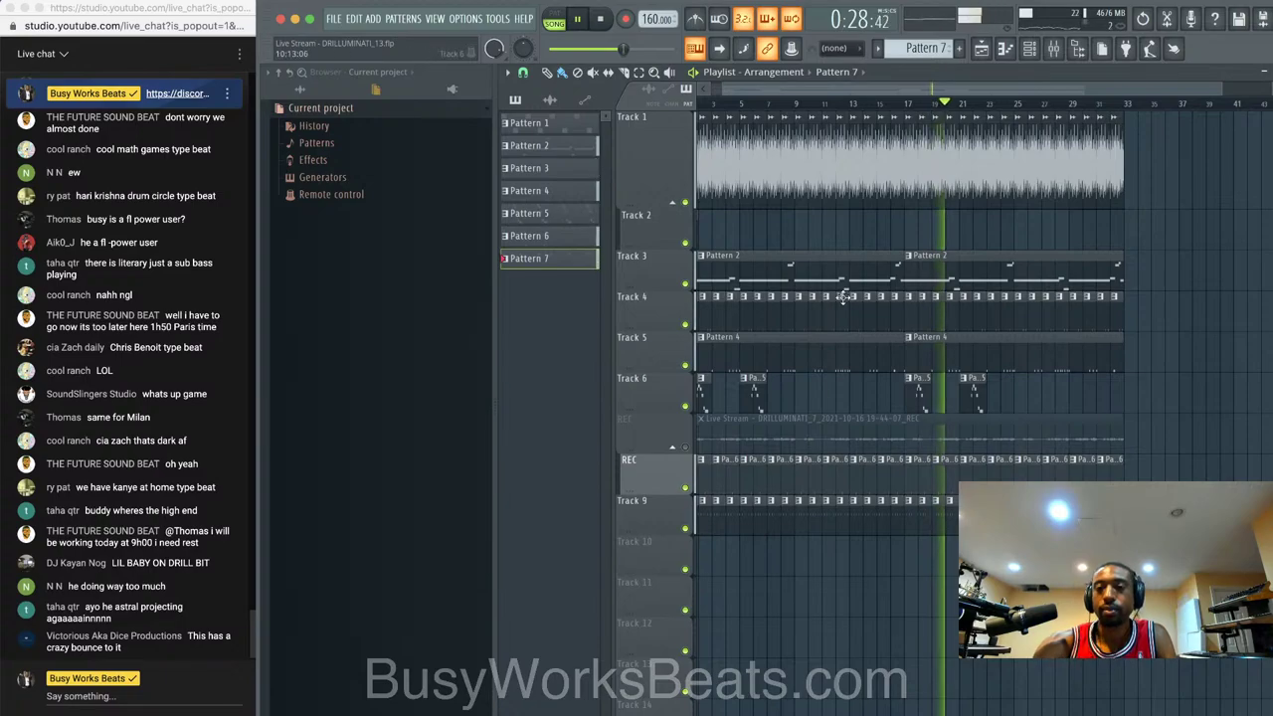
# - Re-enable Waves Tune Real-Time on the REC mixer track, inspect MicroShift's settings and stop playback
pyautogui.click(1078, 48)
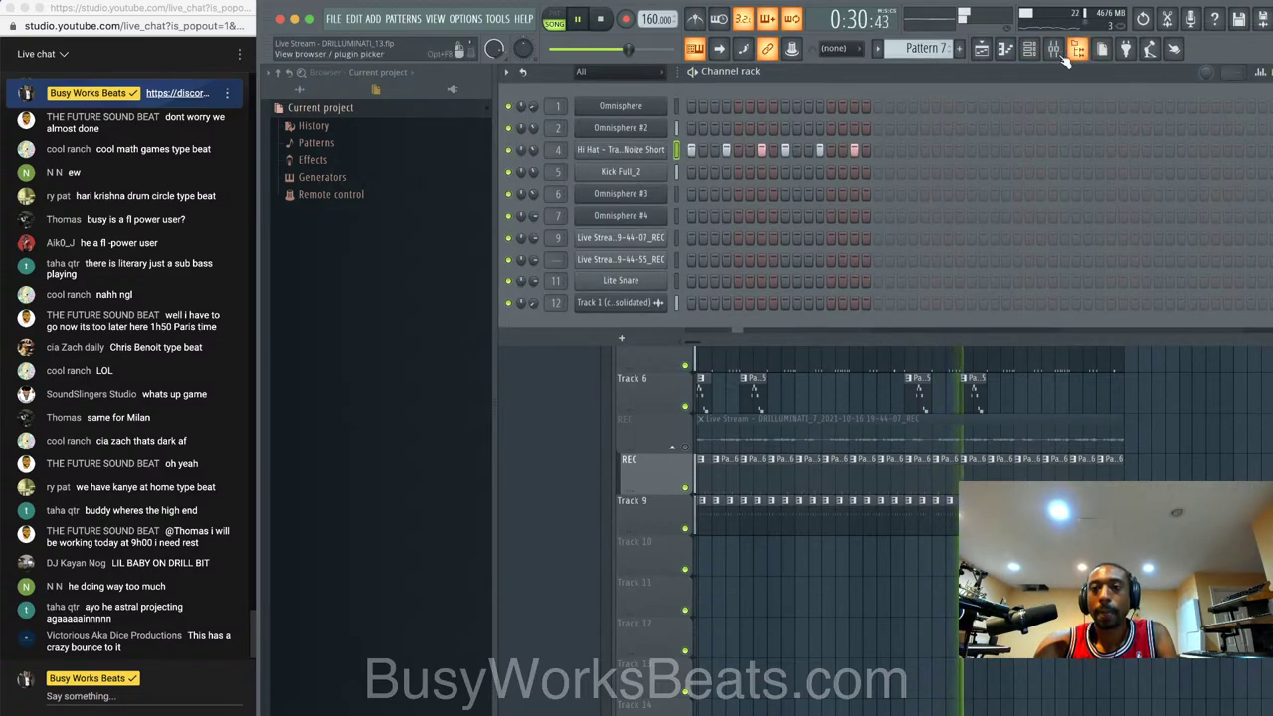
pyautogui.click(1056, 49)
pyautogui.click(722, 268)
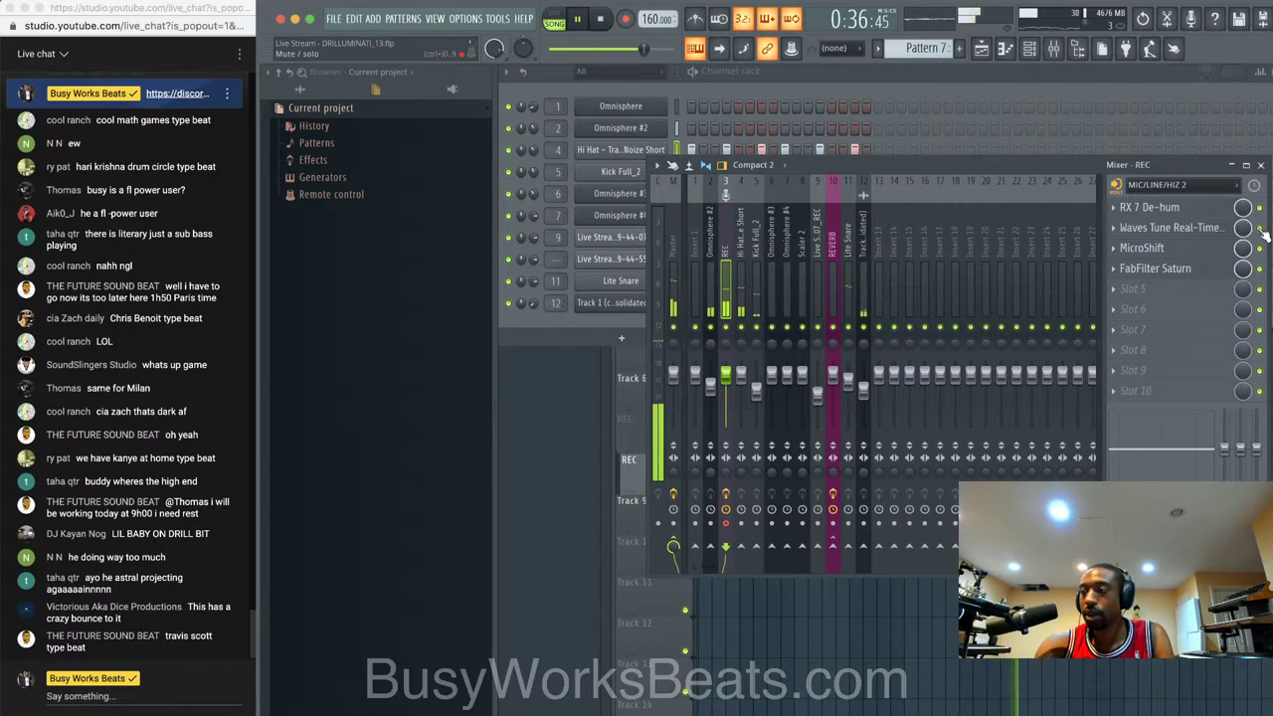
pyautogui.click(1142, 248)
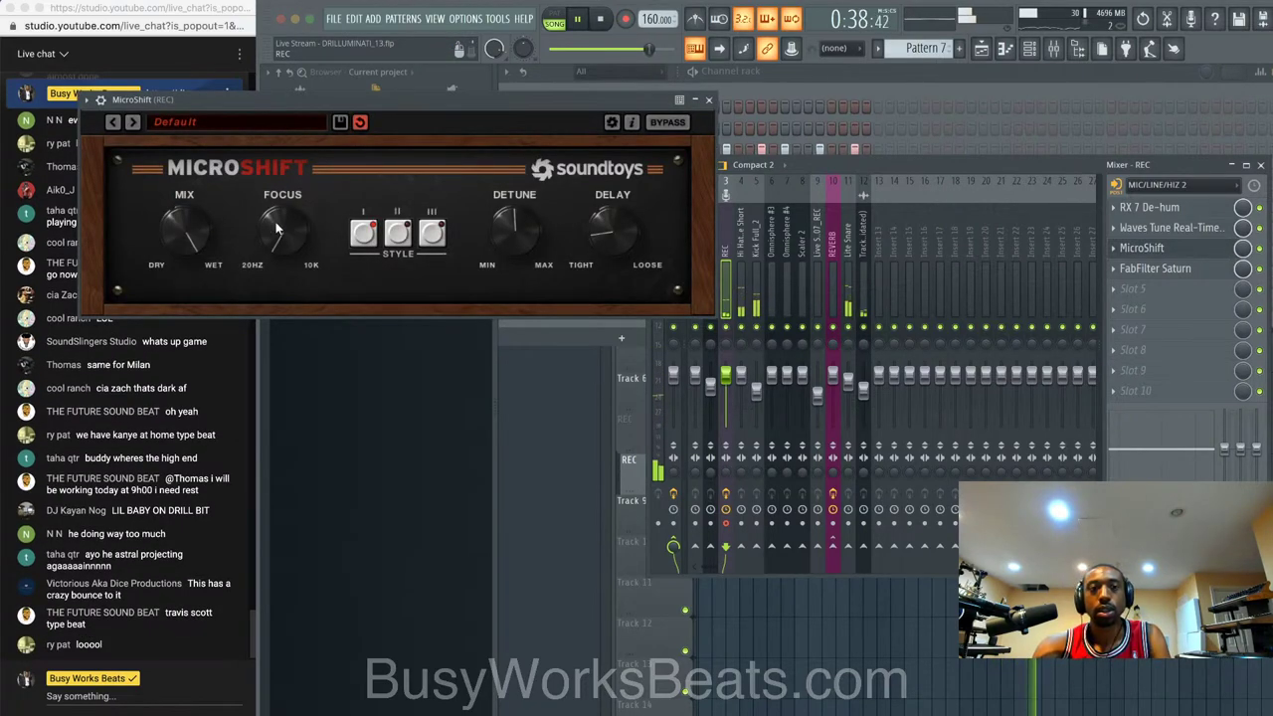
pyautogui.click(709, 100)
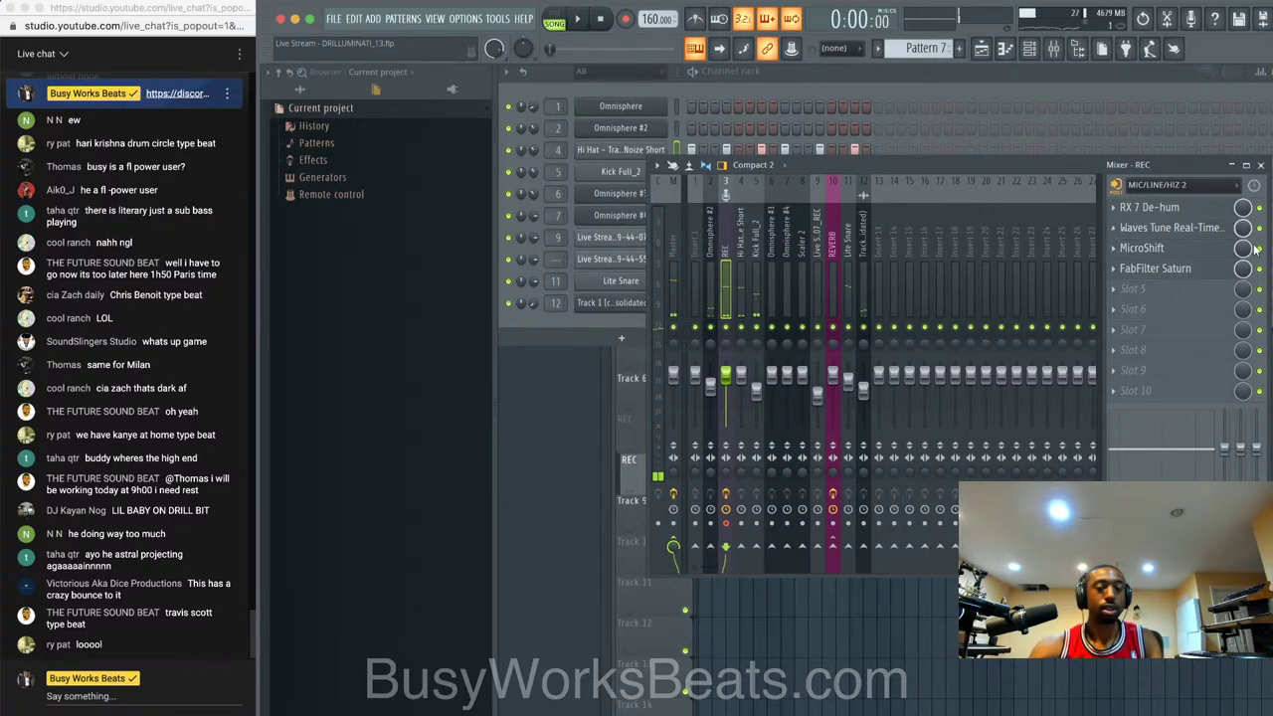
# - Load UAD Eventide H910 Harmonizer into the fifth effect slot of the REC mixer track
pyautogui.click(1154, 268)
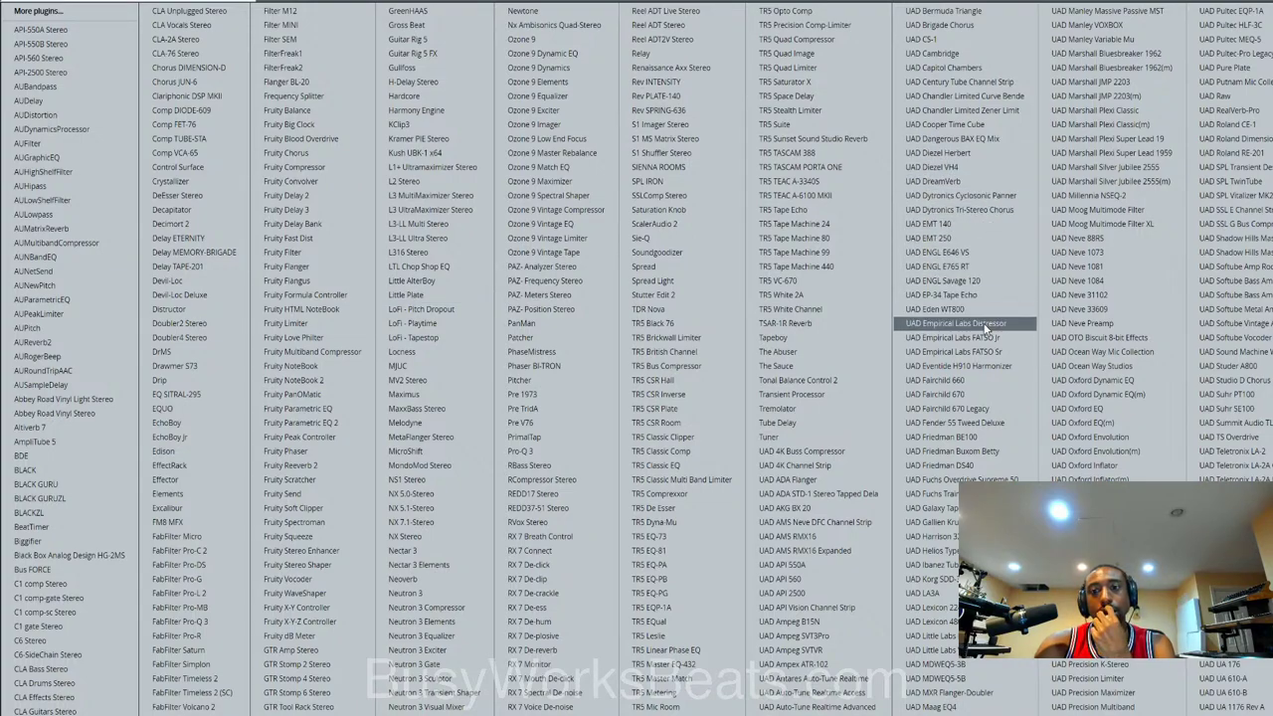
pyautogui.click(984, 366)
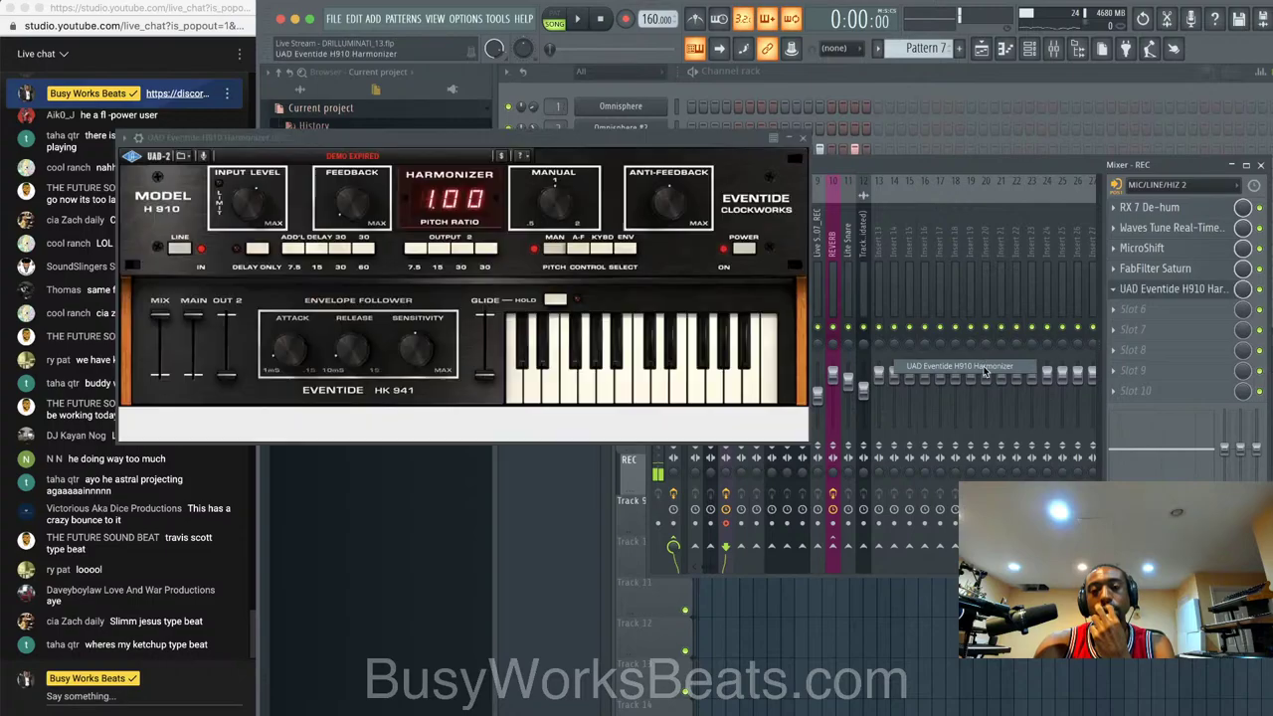
pyautogui.click(692, 260)
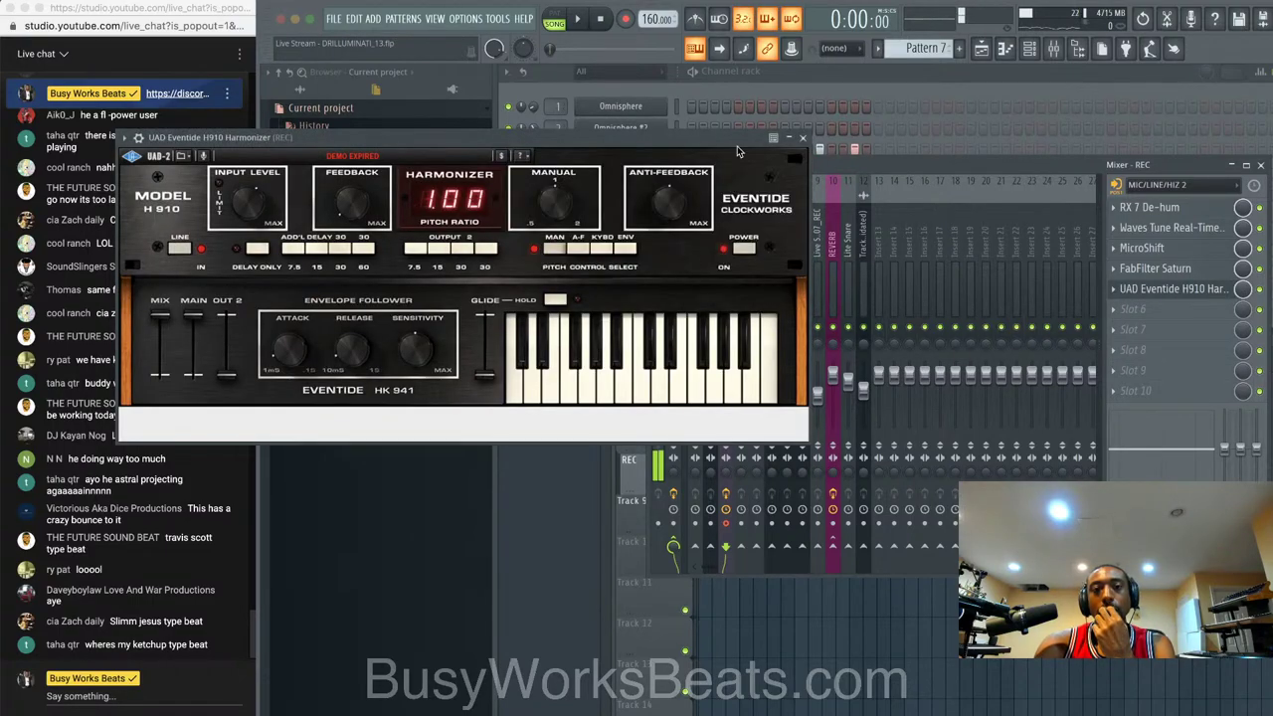
# - Replace the Eventide H910 Harmonizer in the REC track's fifth effect slot with Guitar Rig 5
pyautogui.click(1115, 291)
pyautogui.moveTo(1132, 305)
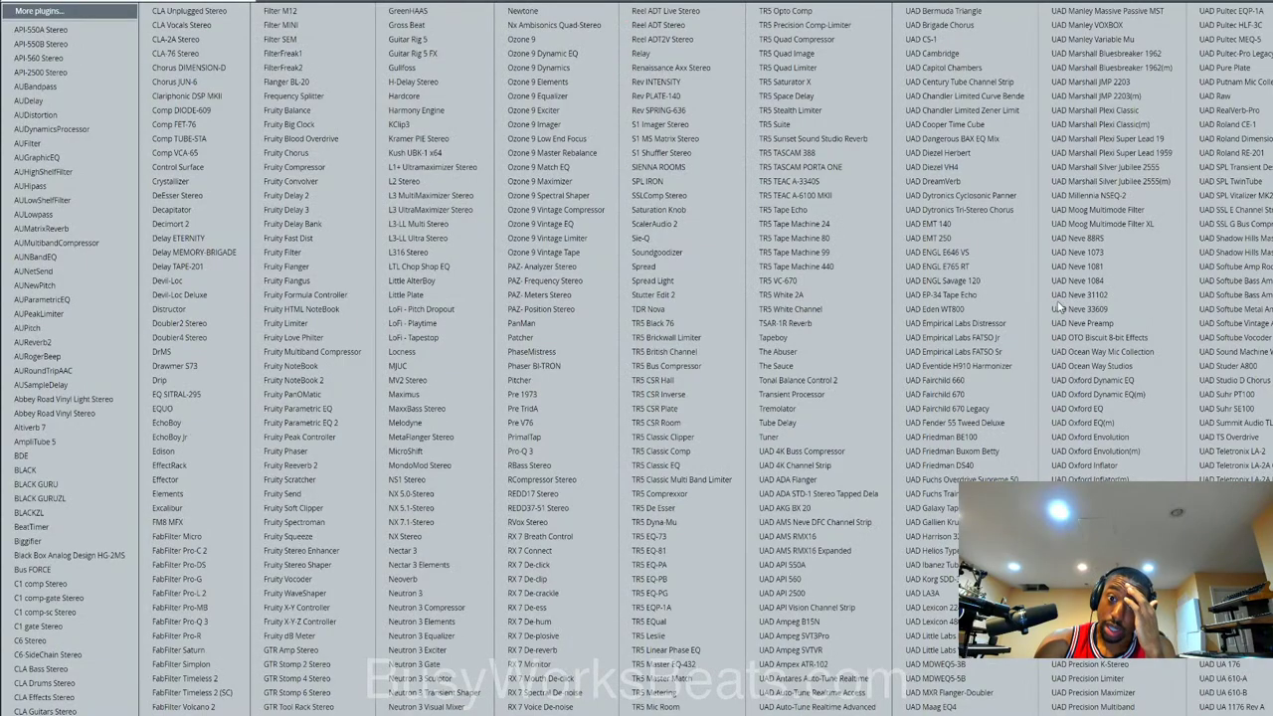
pyautogui.click(446, 41)
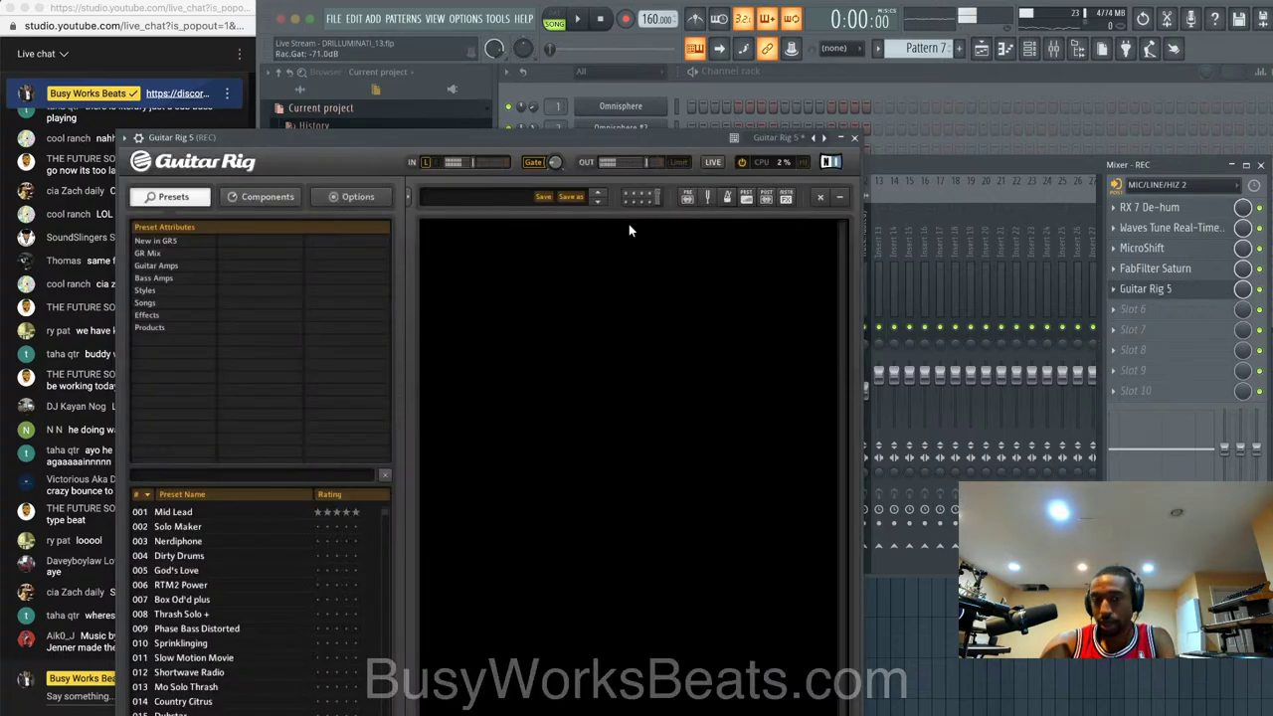
# - Add the Resochord component from the Pitch category to Guitar Rig 5's rack and set its Mix to about 15.7%
pyautogui.click(290, 195)
pyautogui.click(285, 375)
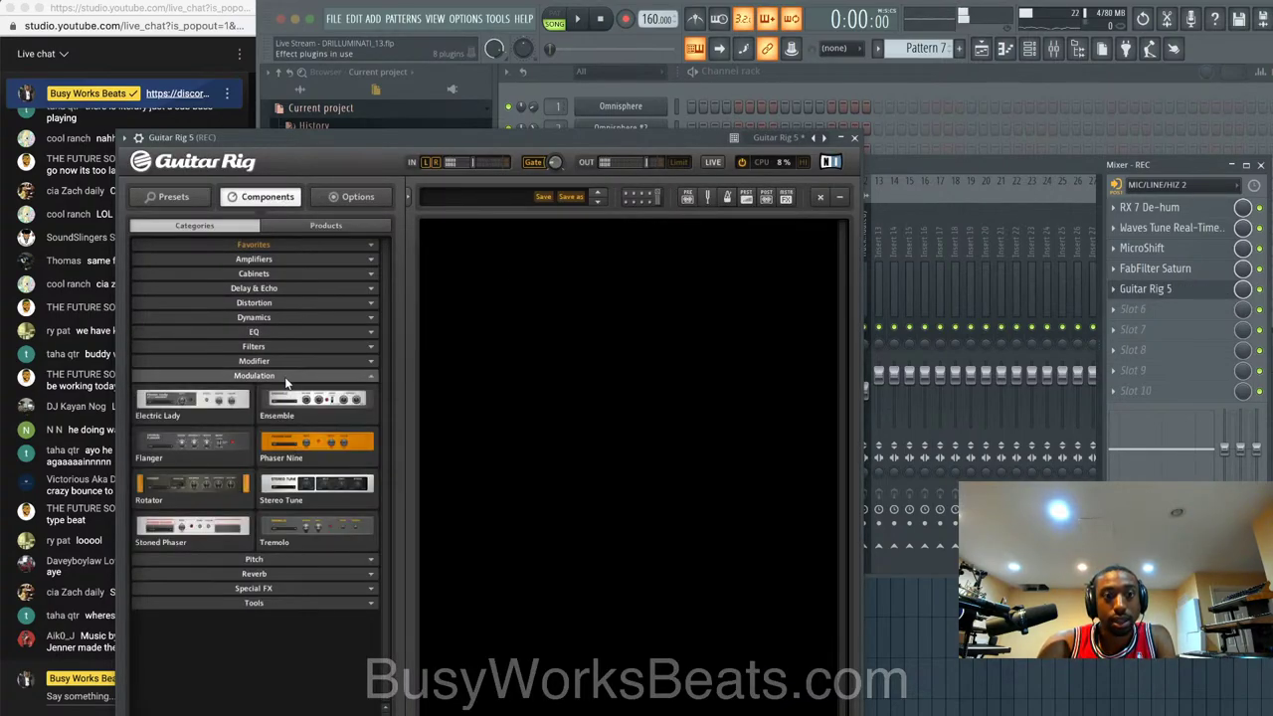
pyautogui.click(289, 375)
pyautogui.click(287, 390)
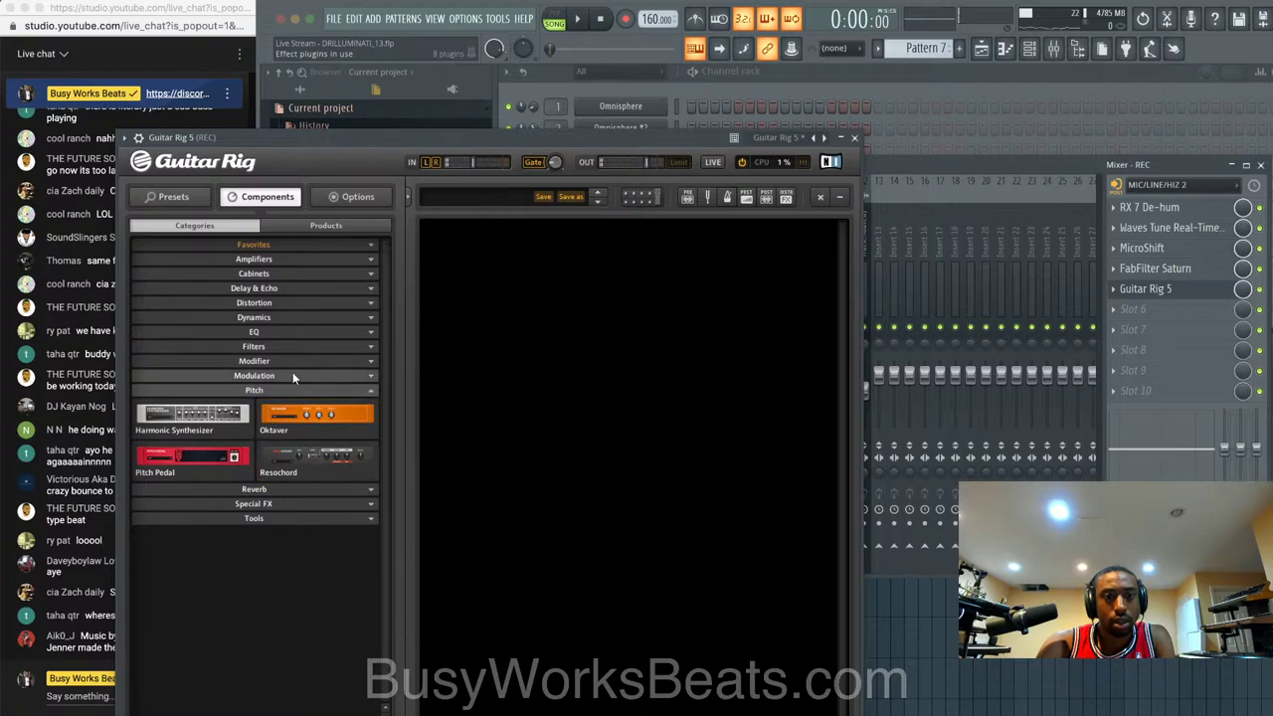
pyautogui.moveTo(317, 458); pyautogui.dragTo(507, 424)
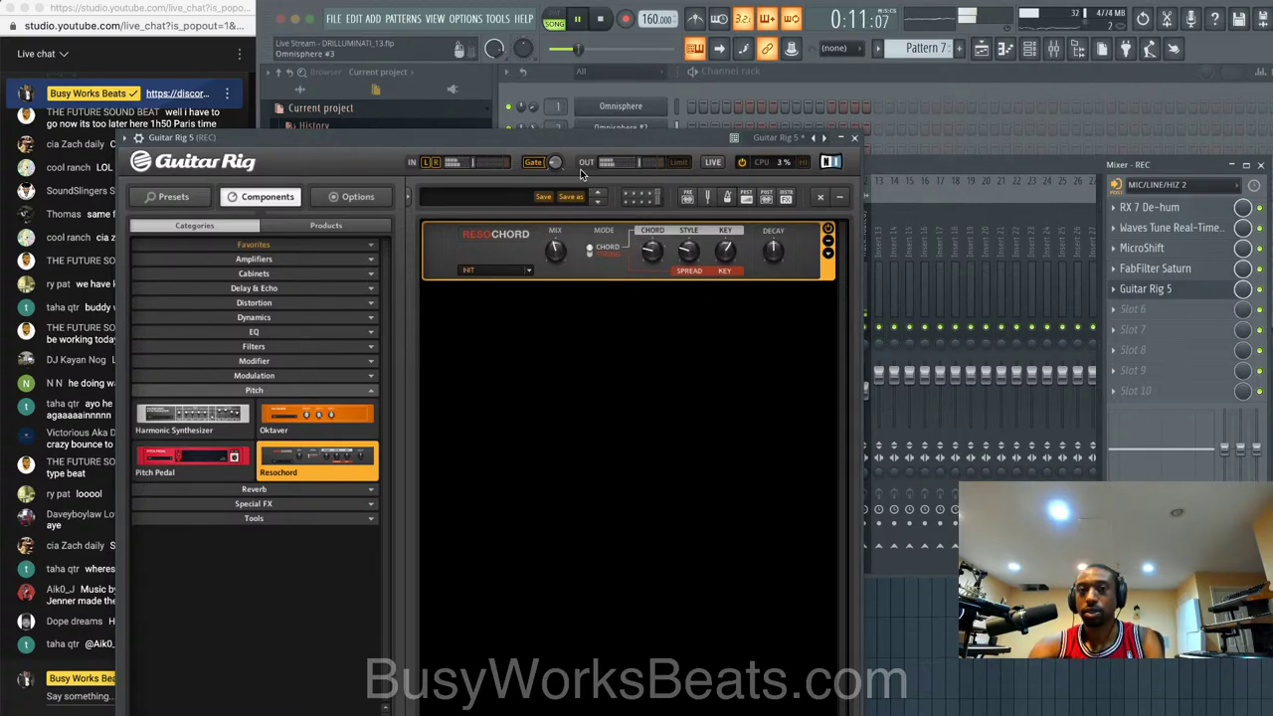
pyautogui.moveTo(560, 256); pyautogui.dragTo(563, 260)
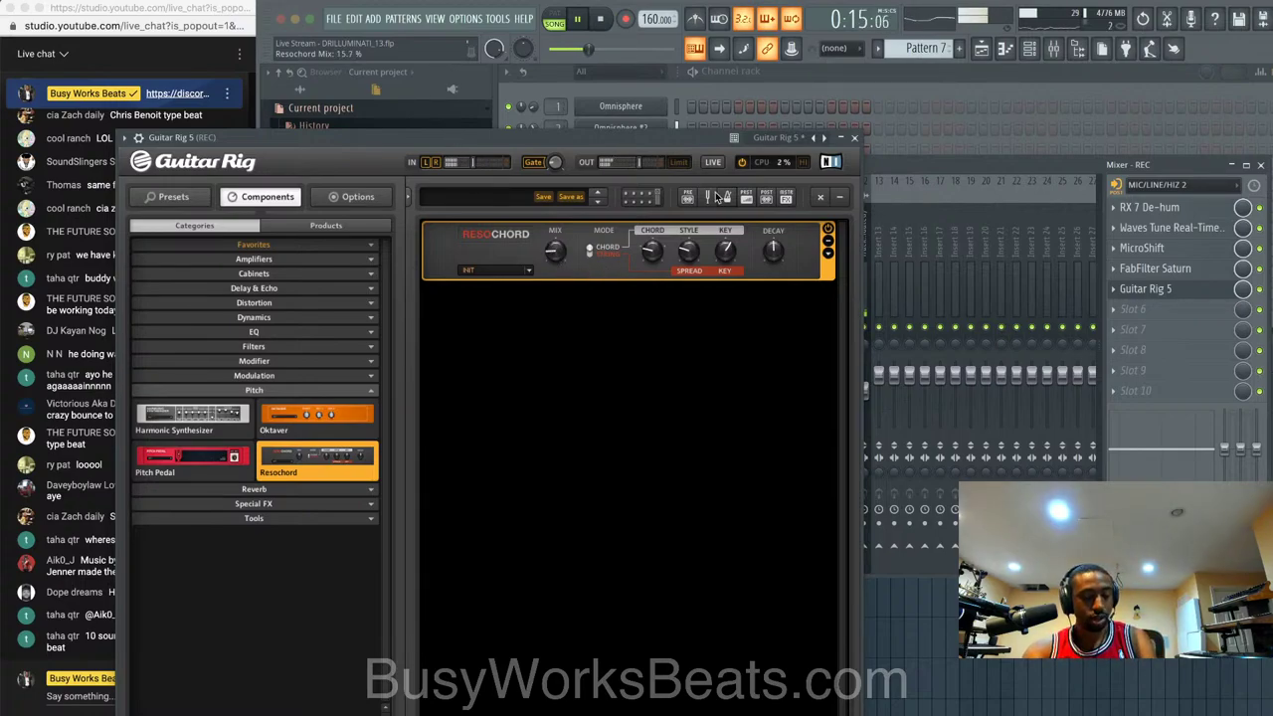
pyautogui.click(854, 137)
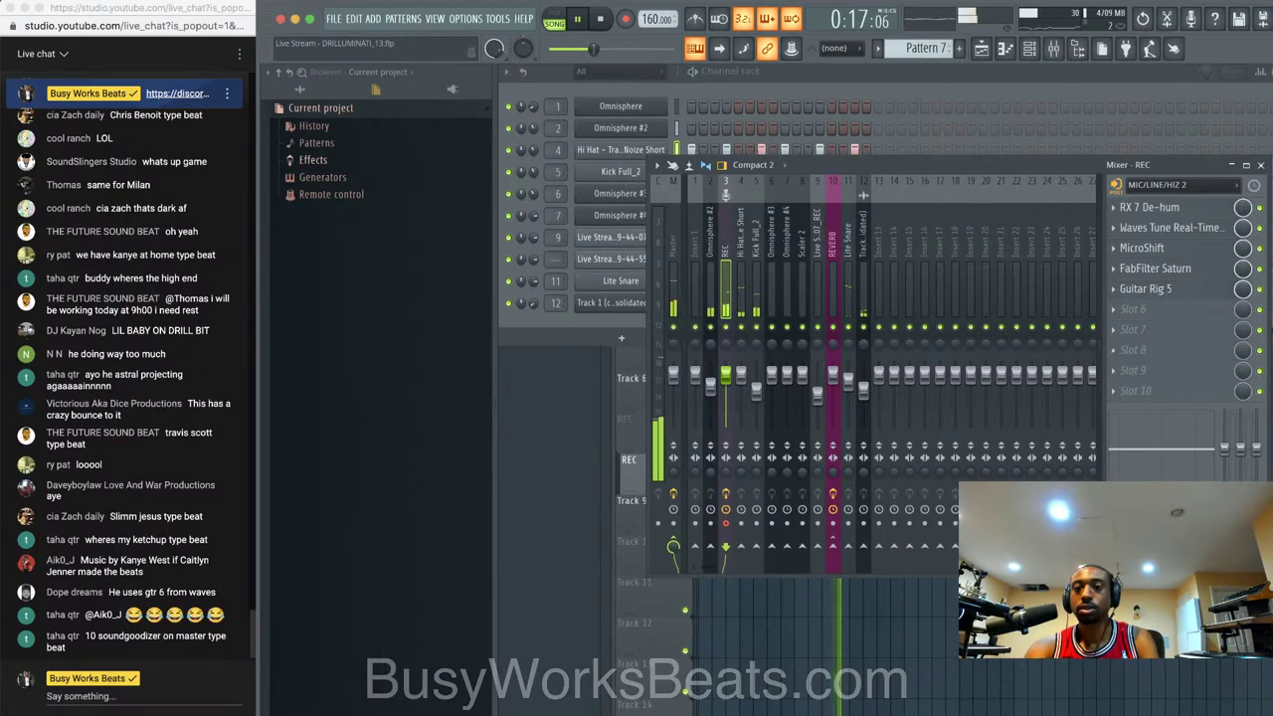
# - Raise the Band 1 Drive in the REC track's FabFilter Saturn to about 81%
pyautogui.click(1156, 269)
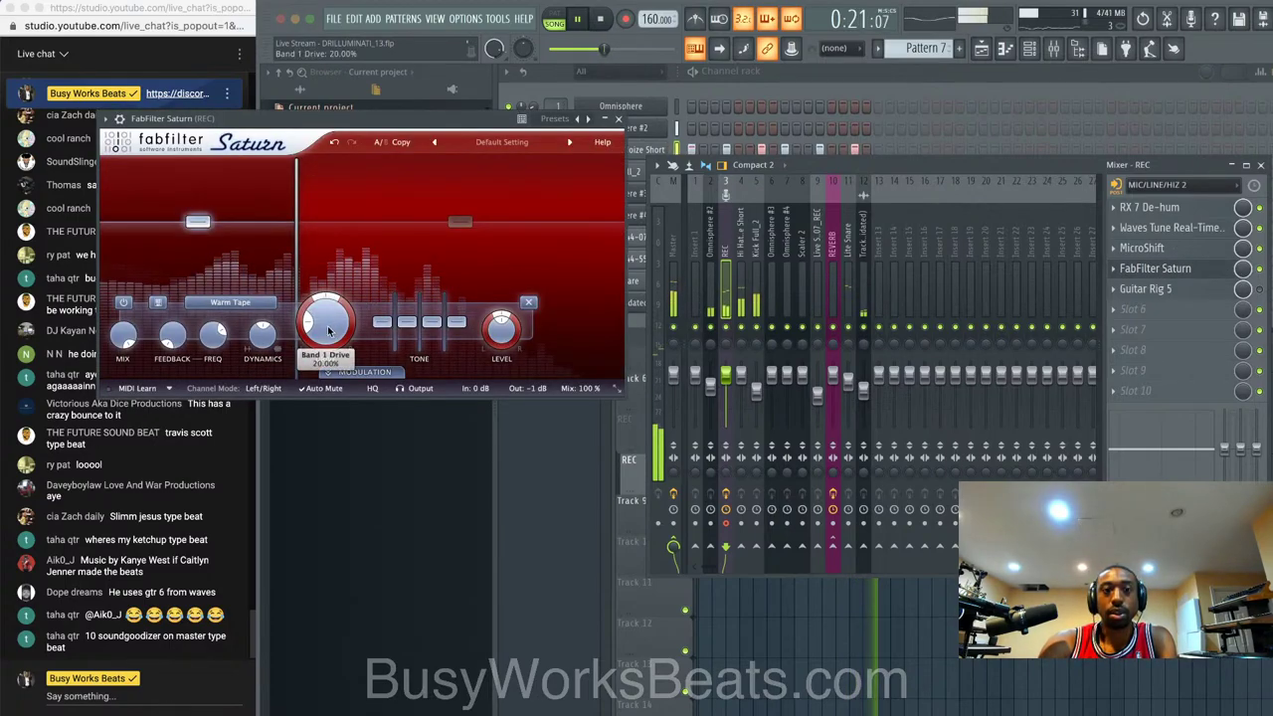
pyautogui.moveTo(328, 331); pyautogui.dragTo(355, 213)
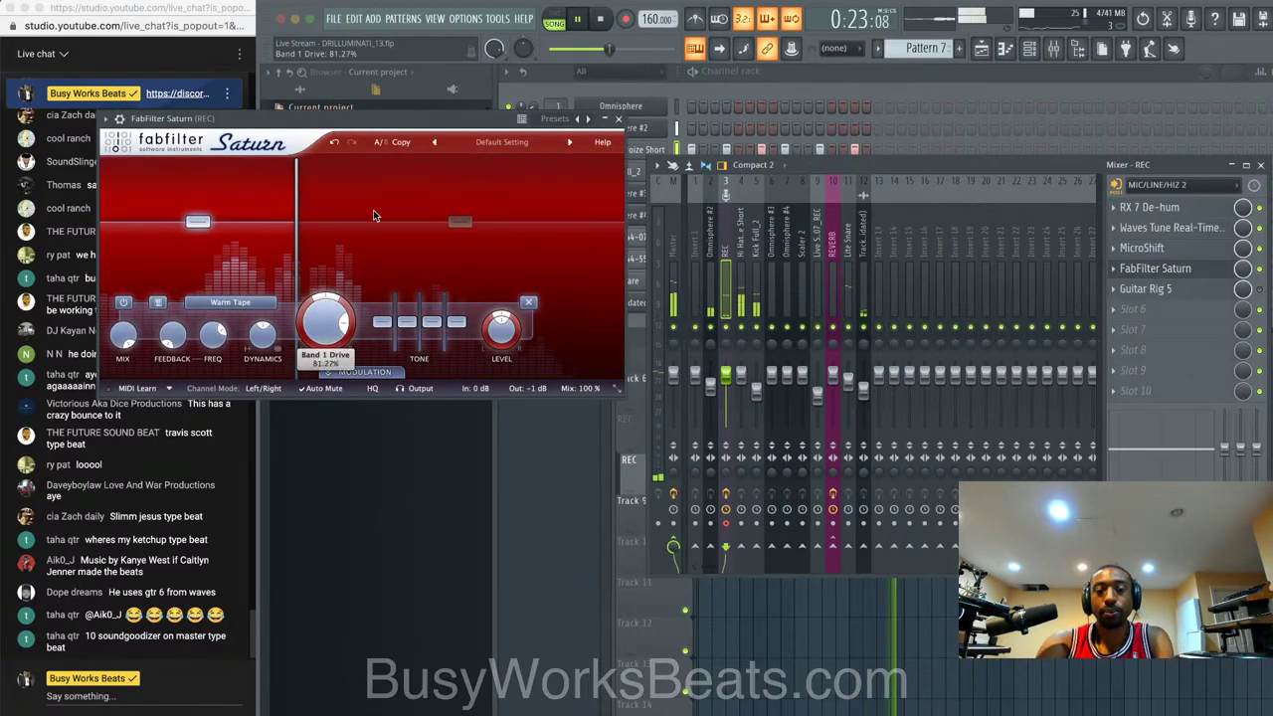
pyautogui.click(619, 119)
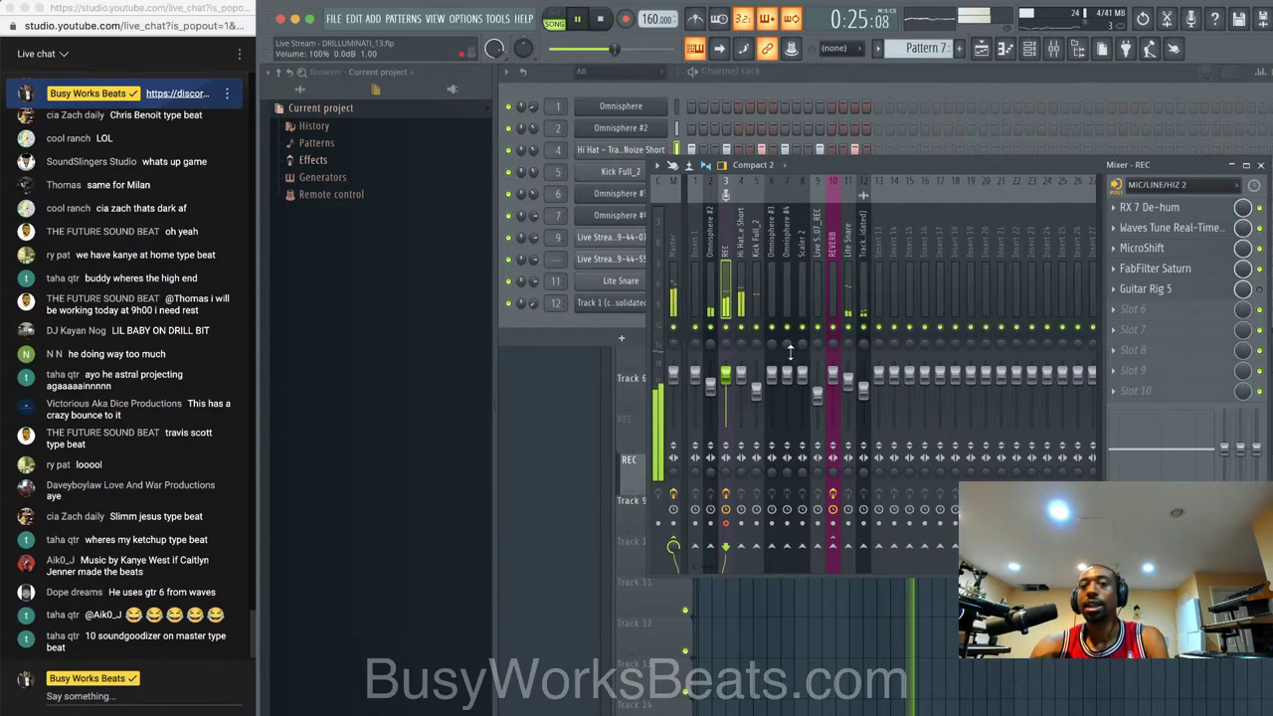
# - Set Note Transition to 5.0 ms in the REC track's Waves Tune Real-Time and slightly raise its Speed
pyautogui.click(1183, 228)
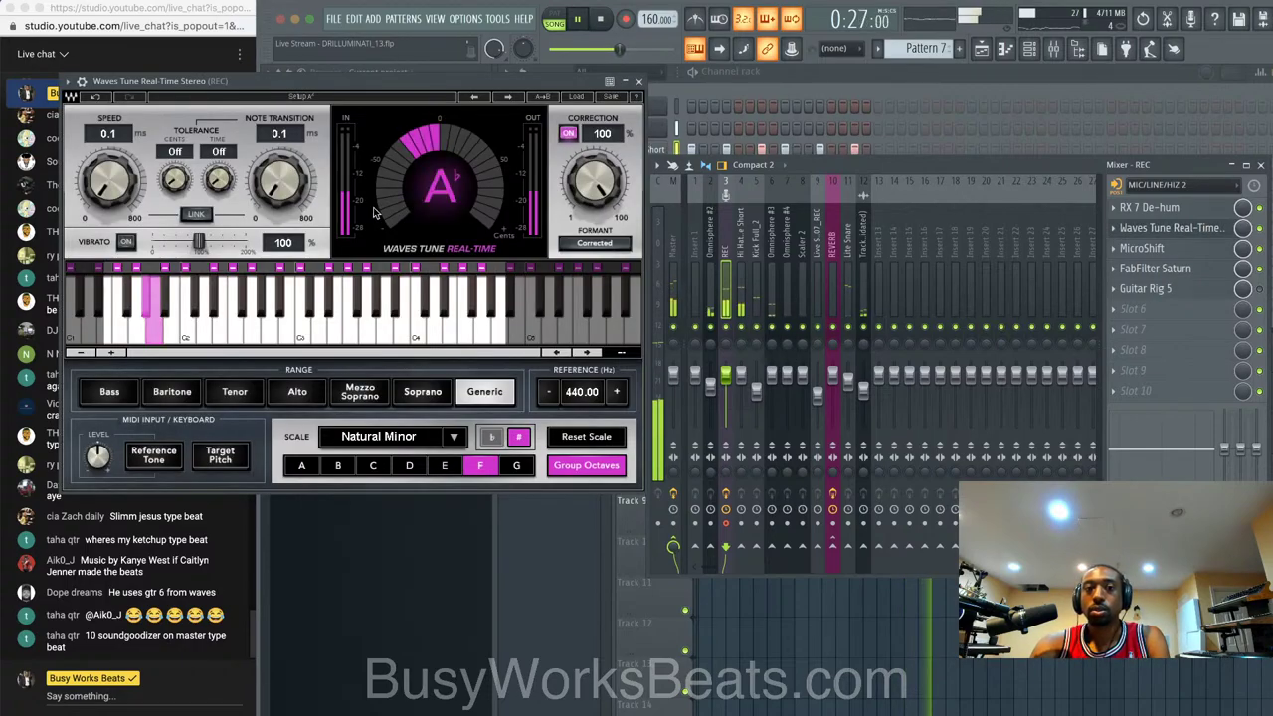
pyautogui.moveTo(269, 191); pyautogui.dragTo(273, 177)
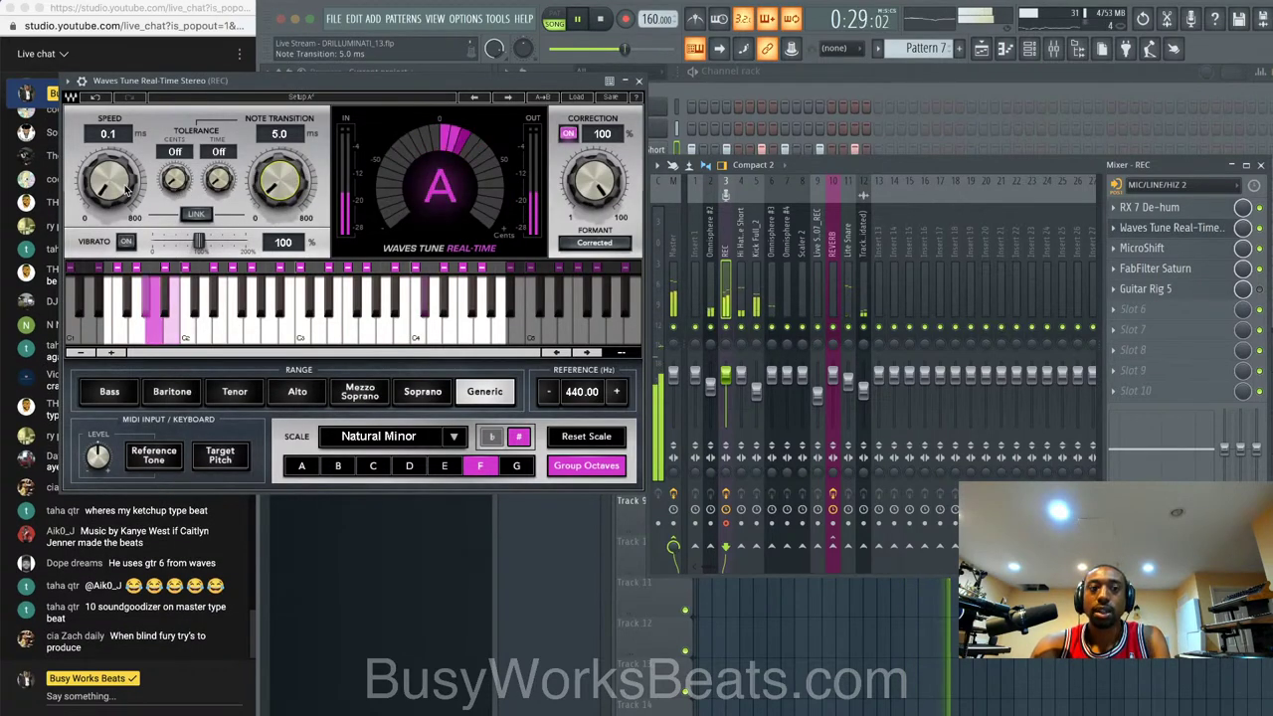
pyautogui.moveTo(117, 195); pyautogui.dragTo(121, 189)
pyautogui.press('Escape')
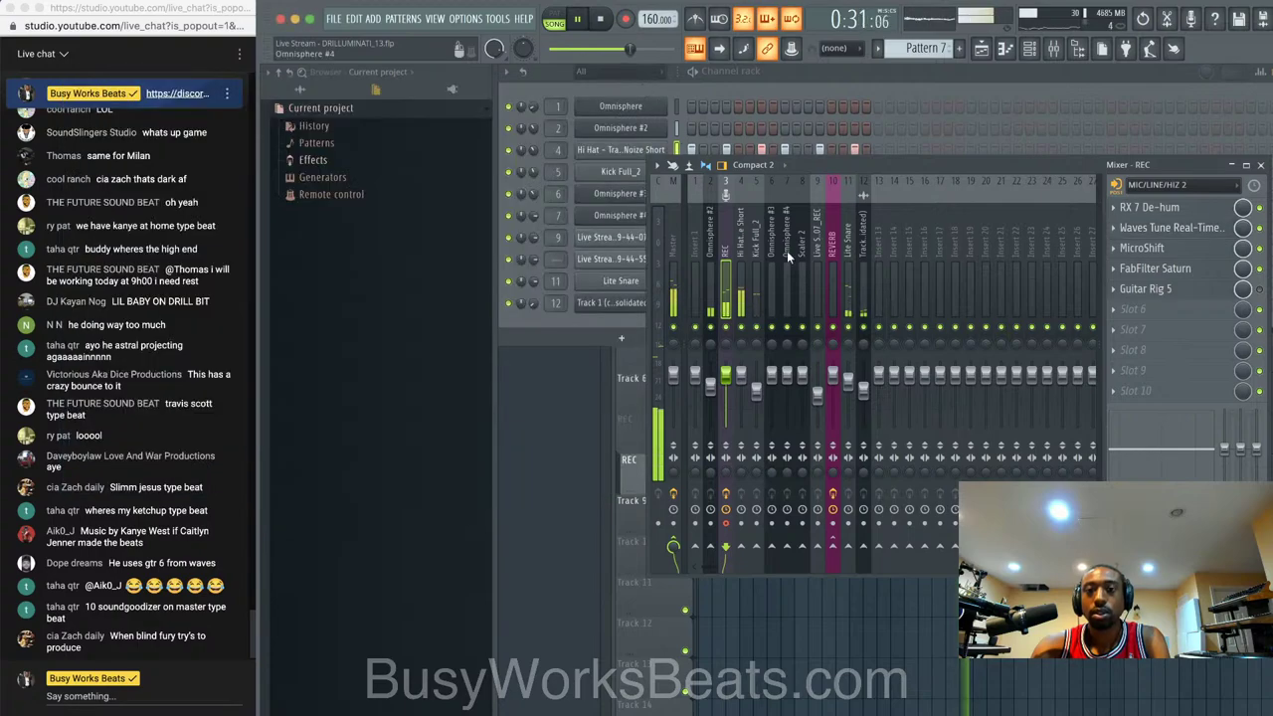
# - Rebalance the mixer by raising the Kick Full_2 and Omnisphere #2 faders and lowering the hi-hat to 78% (-5.3 dB)
pyautogui.click(756, 387)
pyautogui.moveTo(757, 385); pyautogui.dragTo(742, 382)
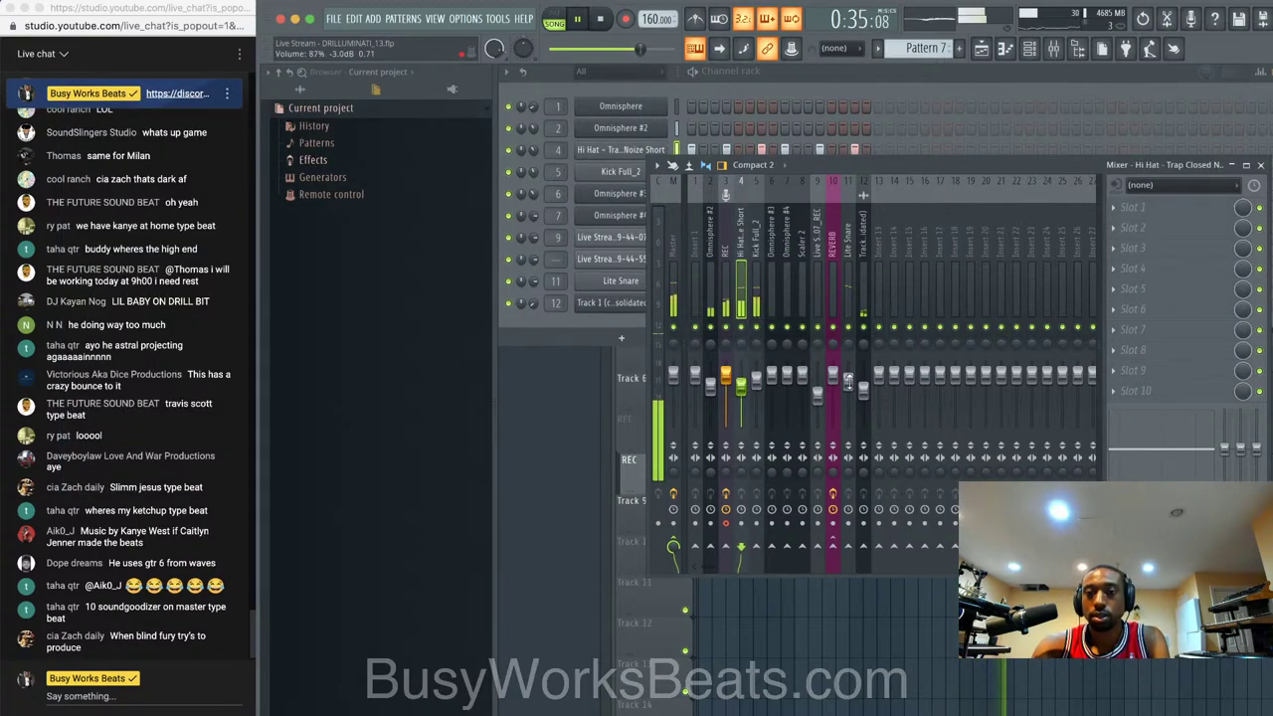
pyautogui.click(710, 378)
# - Send the REC mixer track to REVERB at 70% and audition it against the beat from the start
pyautogui.click(727, 273)
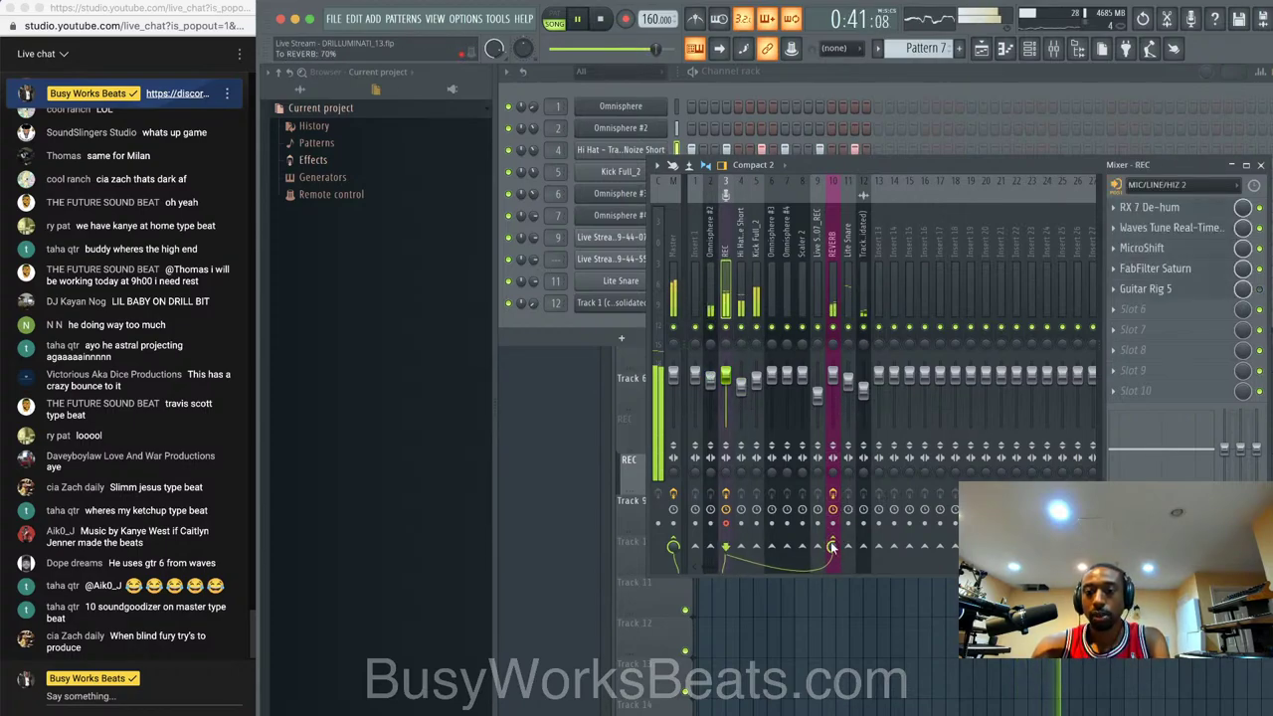
pyautogui.rightClick(822, 626)
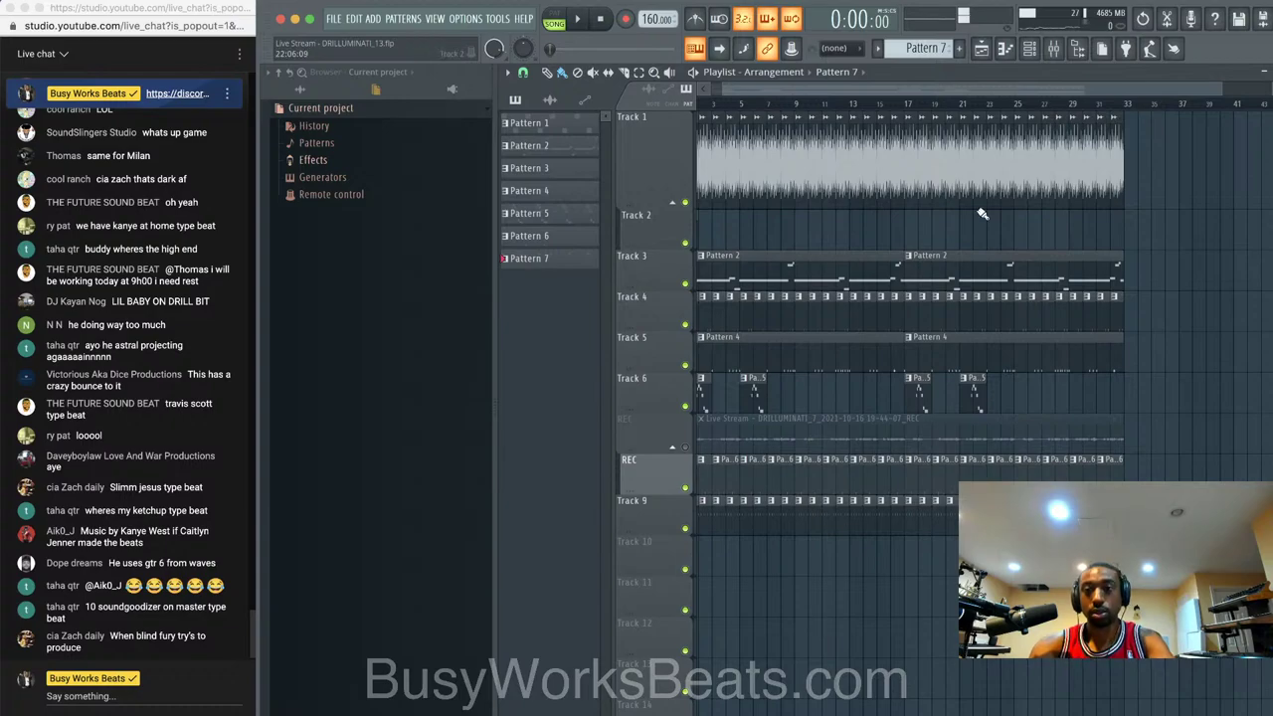
pyautogui.click(1057, 50)
pyautogui.press('space')
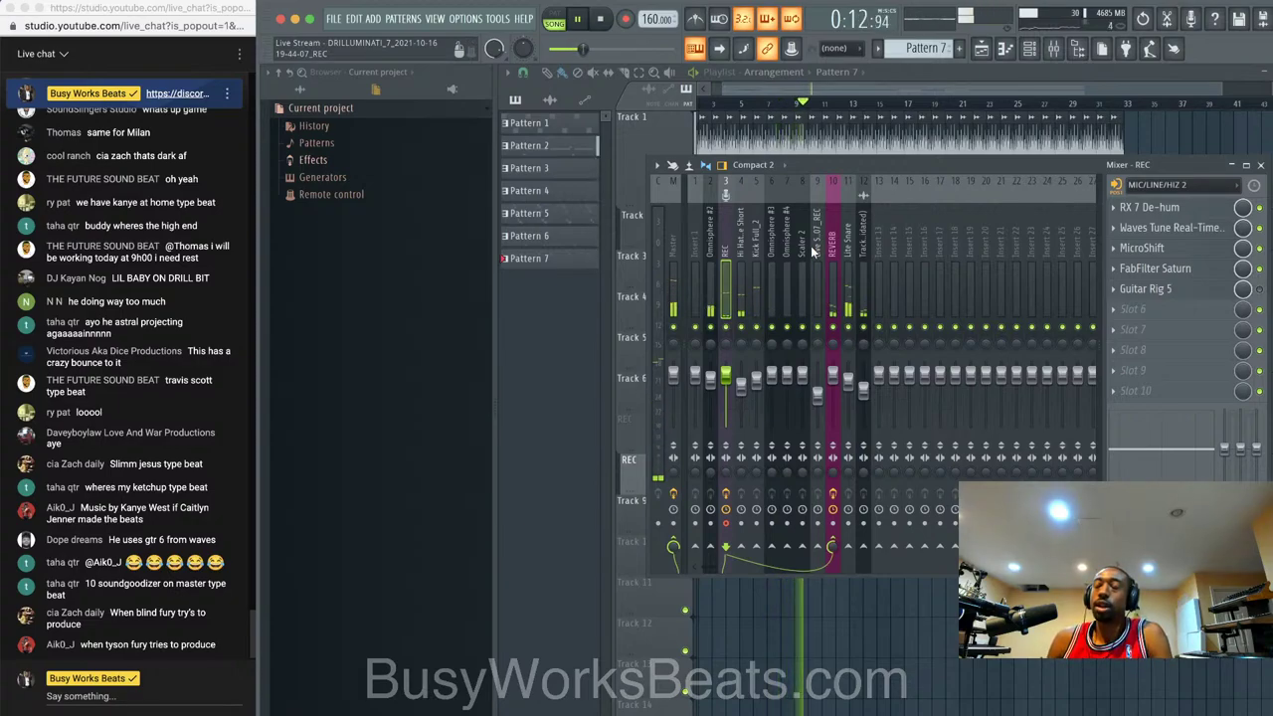
pyautogui.press('space')
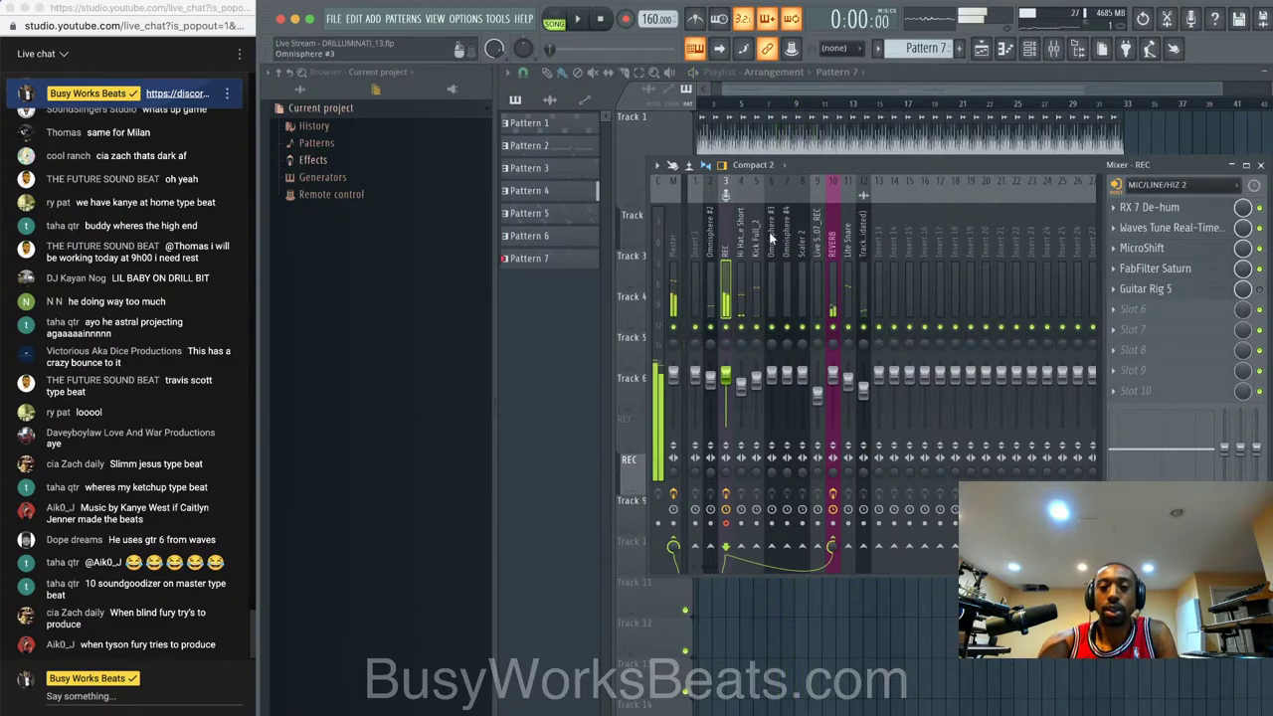
# - Record a first vocal take over the beat into the playlist as an audio clip
pyautogui.click(624, 18)
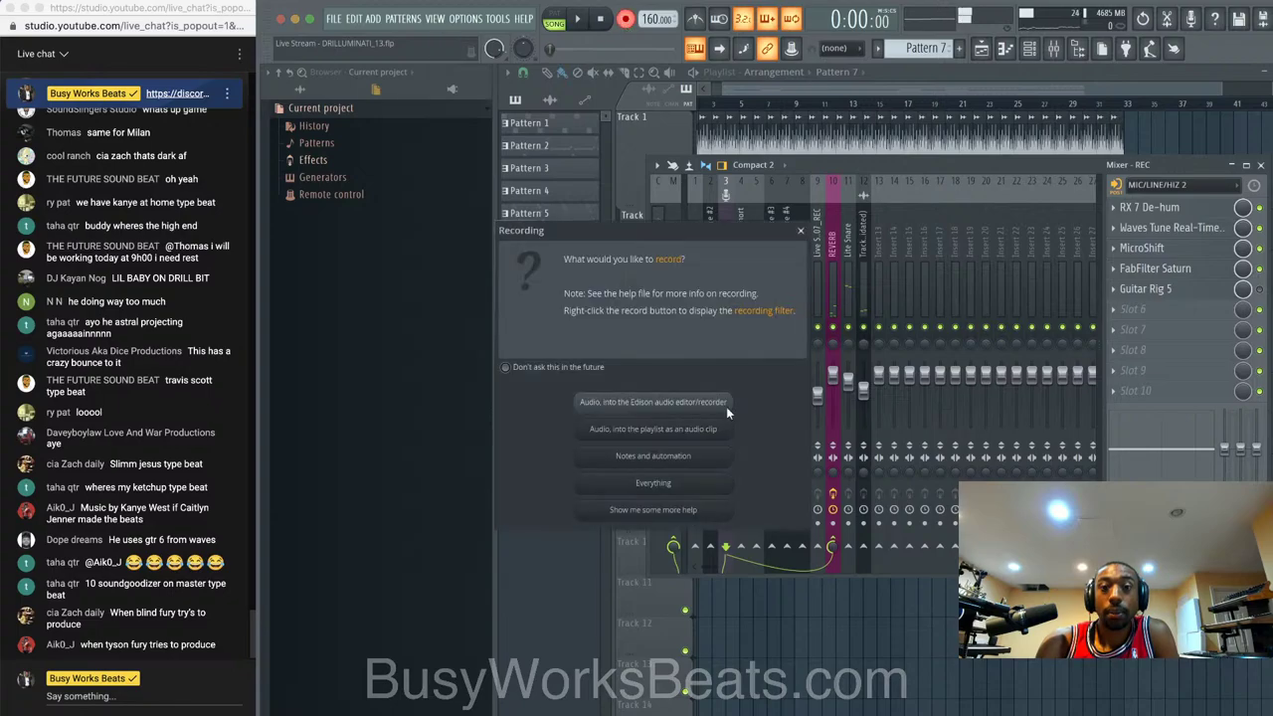
pyautogui.click(711, 428)
pyautogui.press('space')
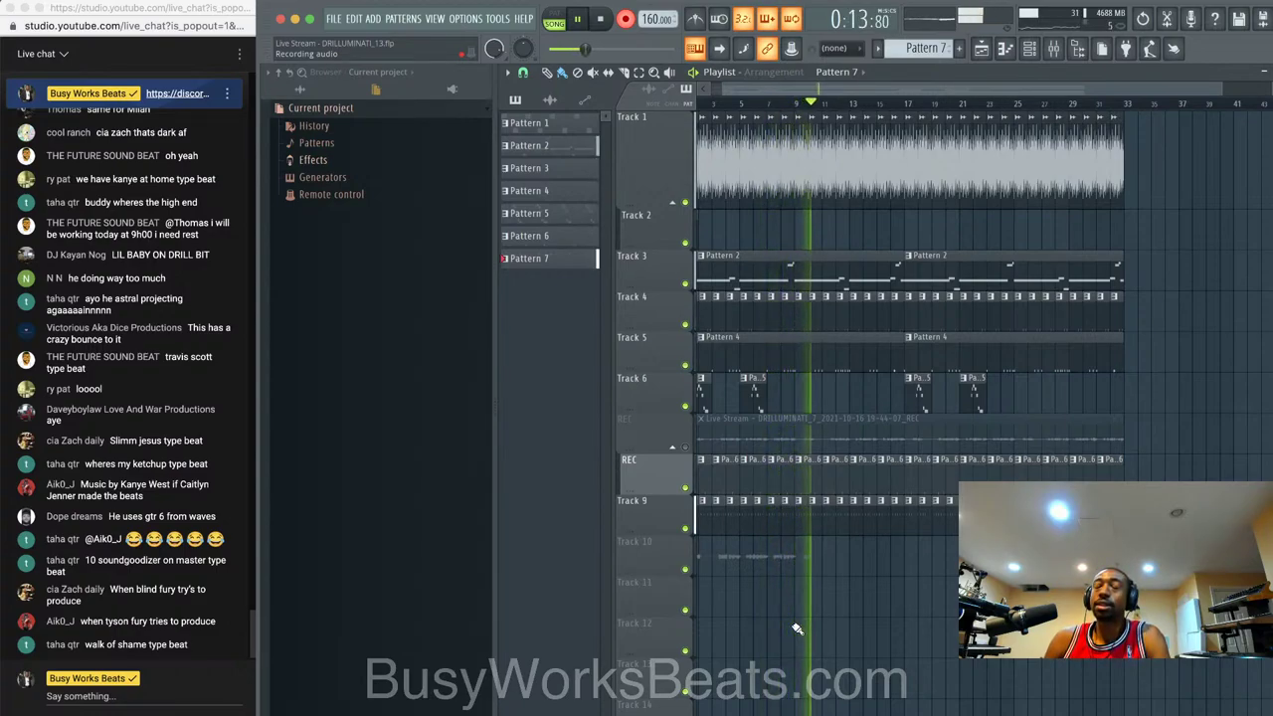
pyautogui.press('space')
pyautogui.scroll(-2, 798, 587)
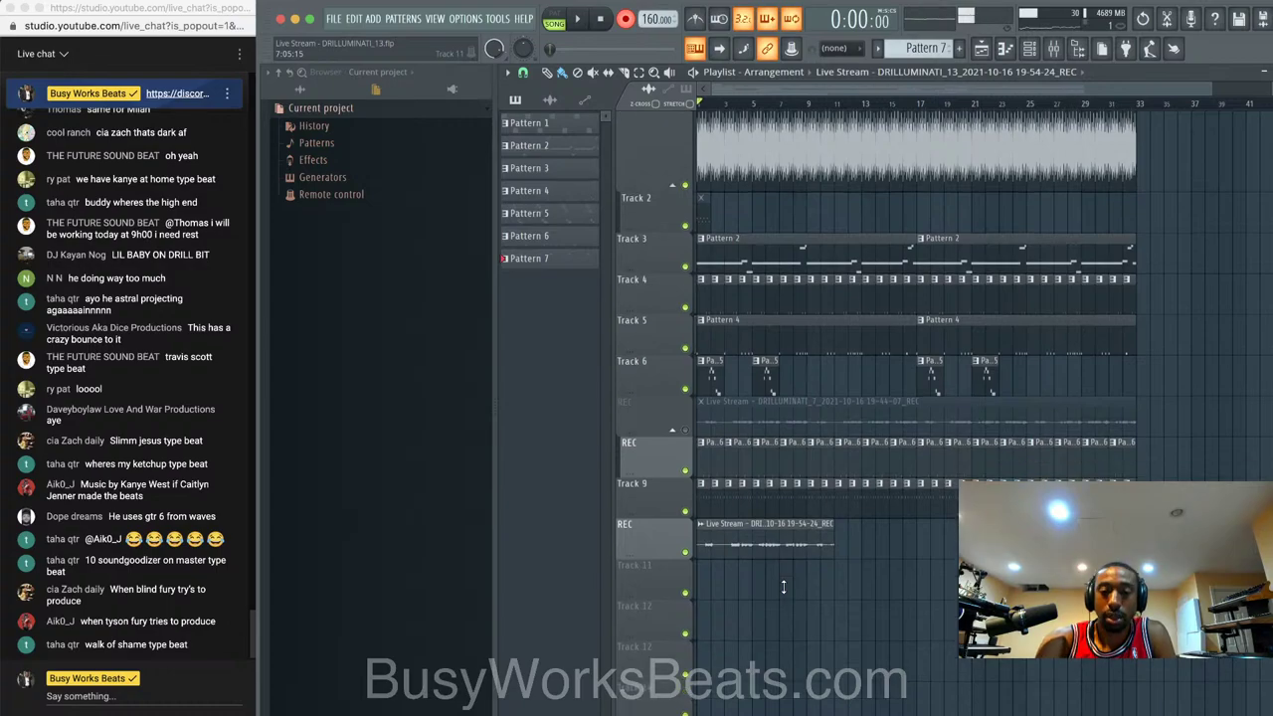
# - Delete the first vocal take from Track 10 and record a replacement take from the start of the arrangement
pyautogui.rightClick(823, 502)
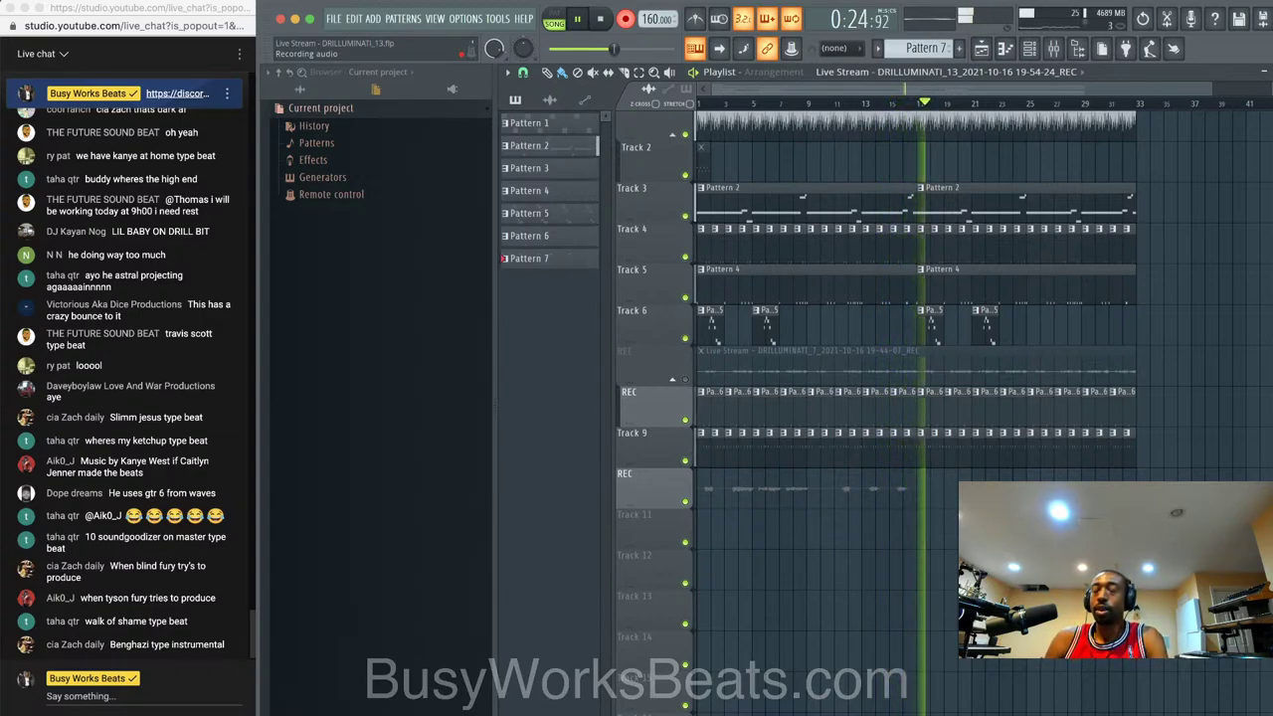
pyautogui.press('space')
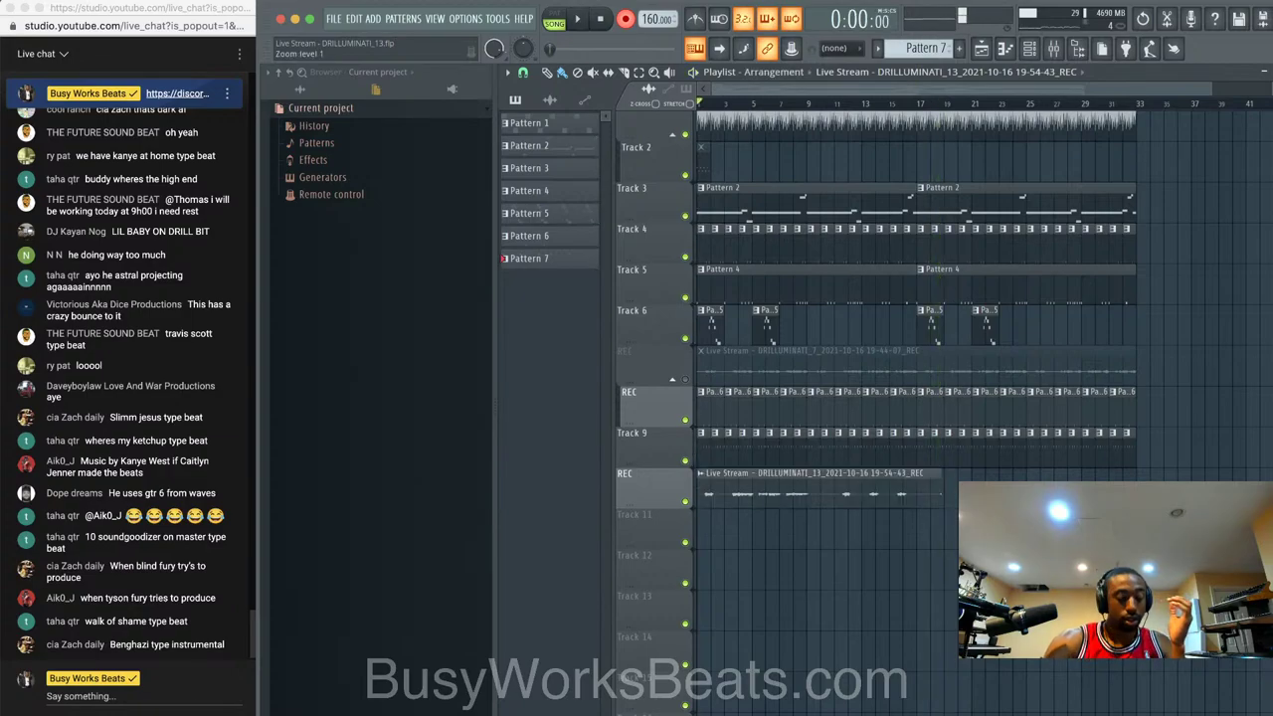
# - Disable the REC mixer track's send to REVERB and bypass its Waves Tune Real-Time effect
pyautogui.click(1053, 50)
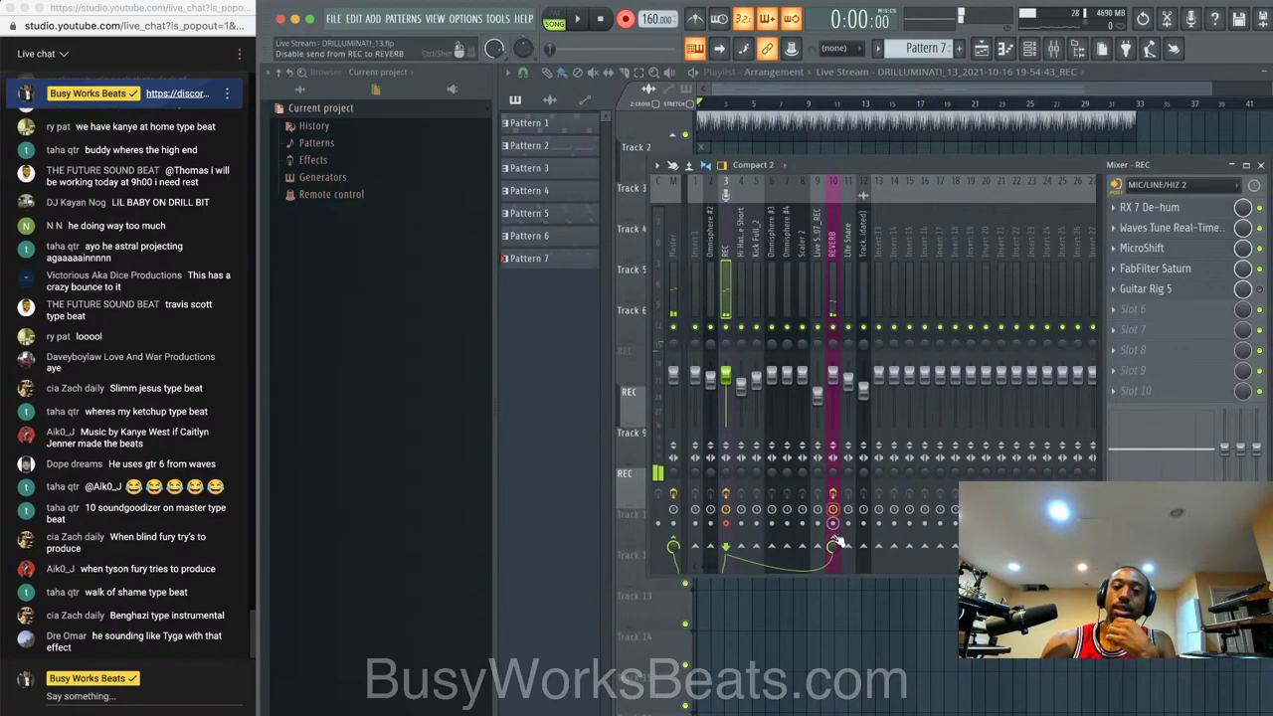
pyautogui.press('F9')
pyautogui.click(1060, 56)
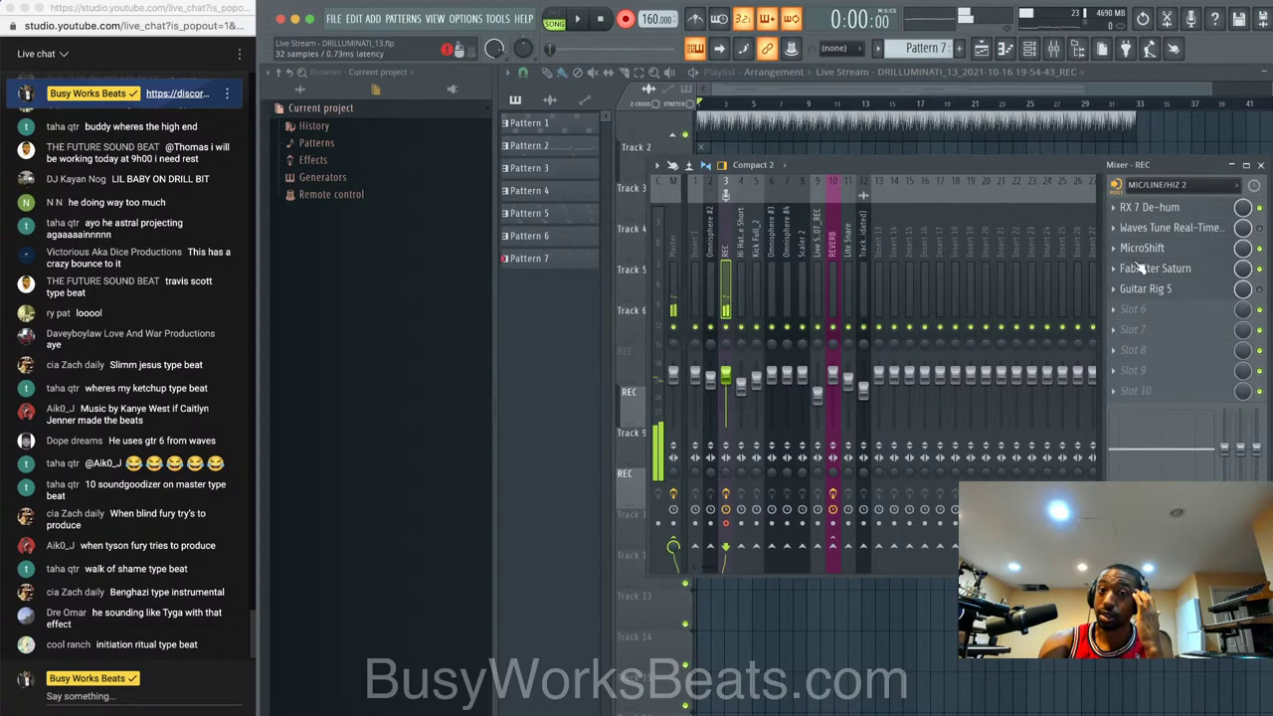
pyautogui.press('space')
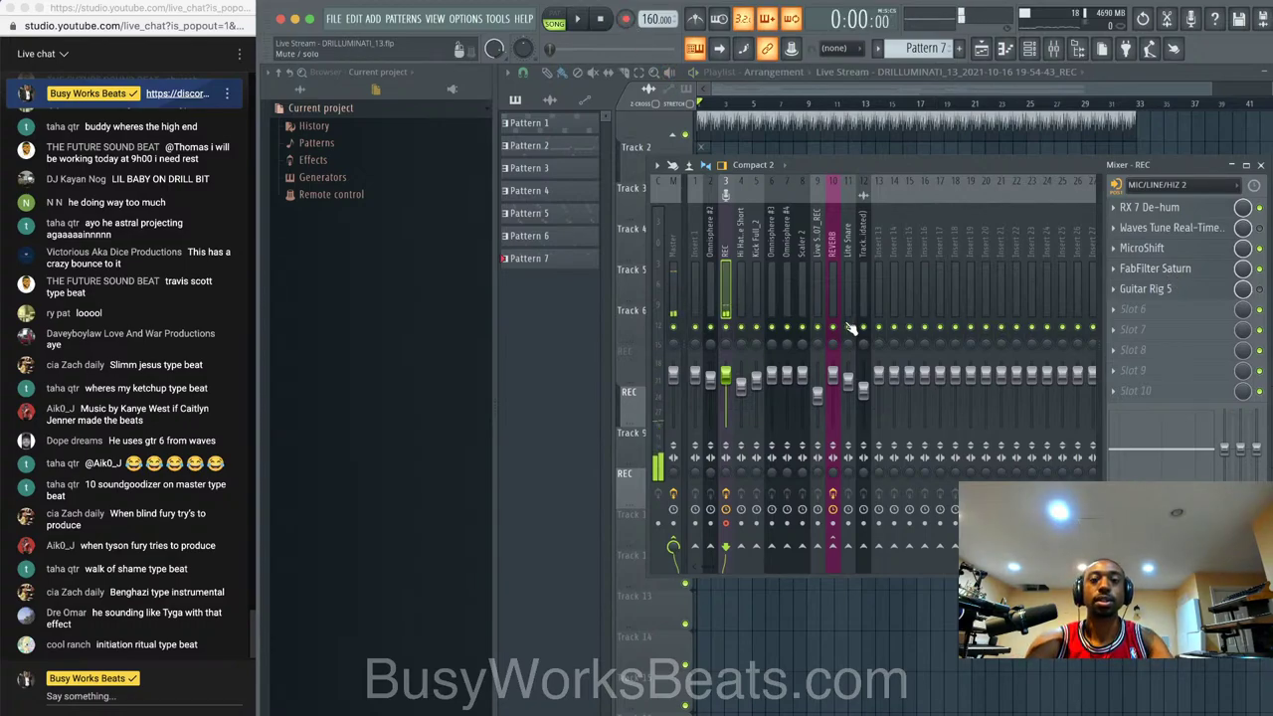
# - Switch to Loopback to check the audio sources' routing to the output channels and return to FL Studio
pyautogui.click(1046, 714)
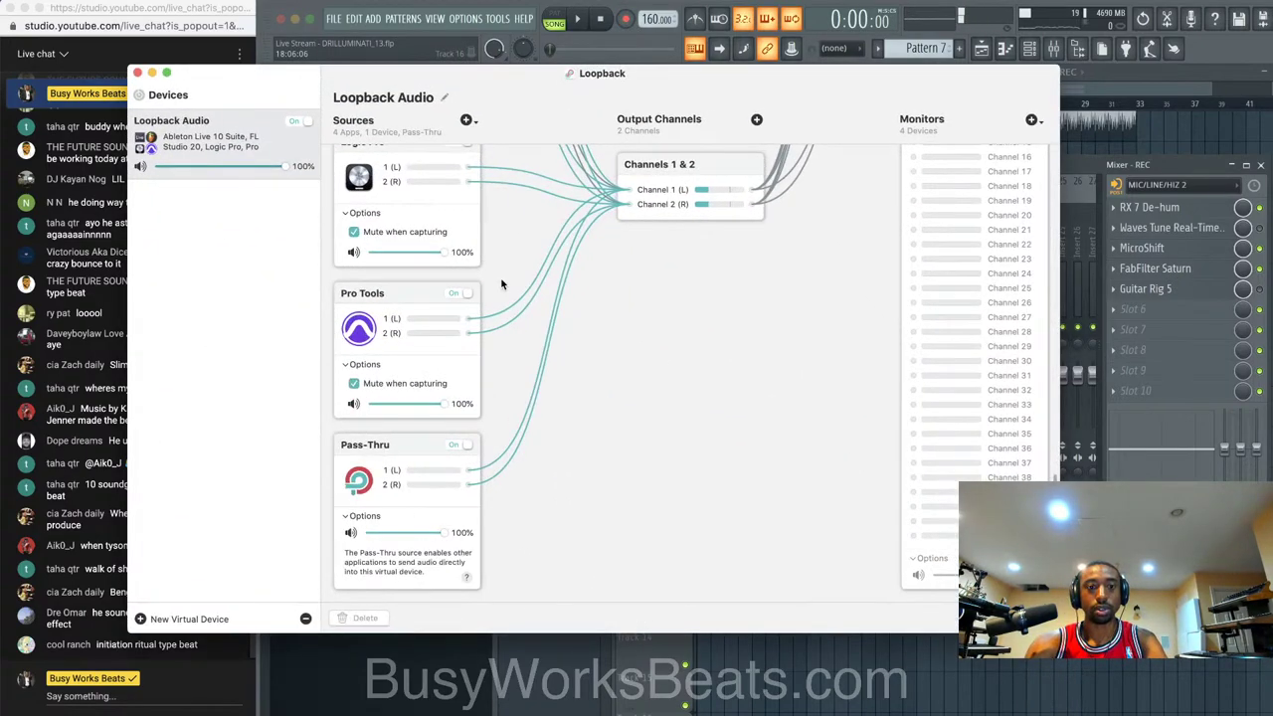
pyautogui.scroll(5, 503, 285)
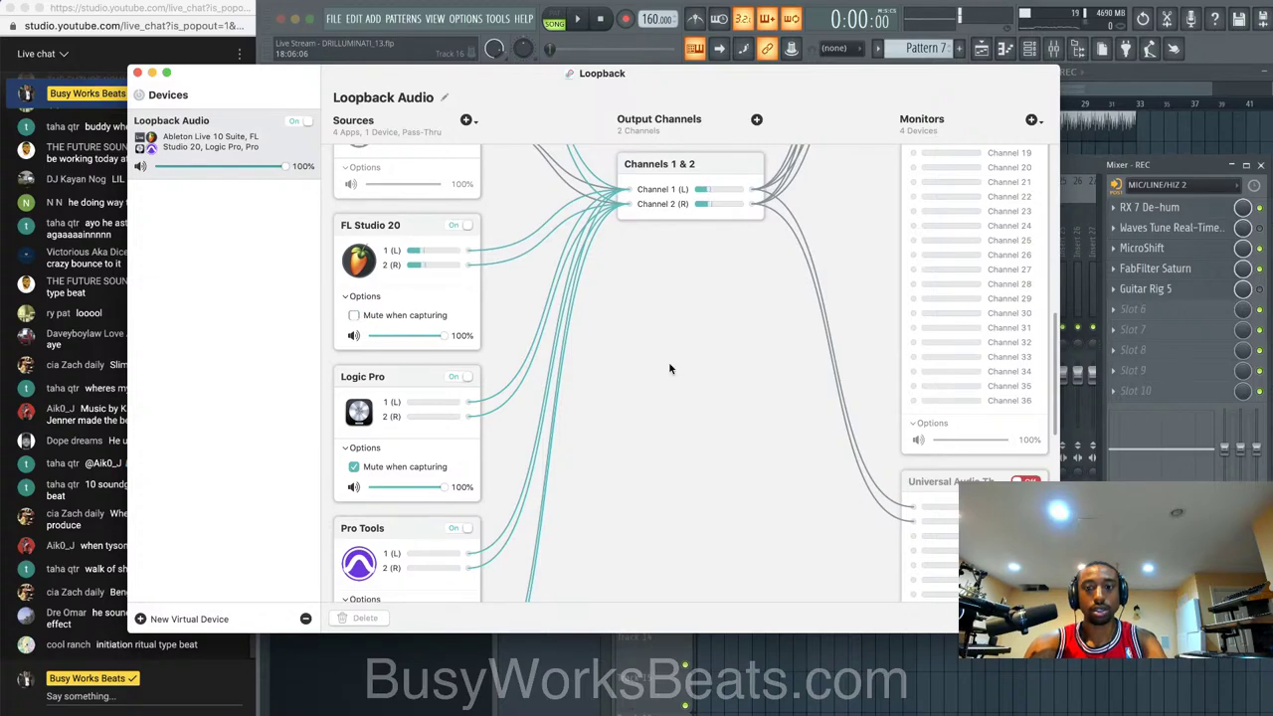
pyautogui.scroll(-5, 668, 361)
pyautogui.click(1098, 164)
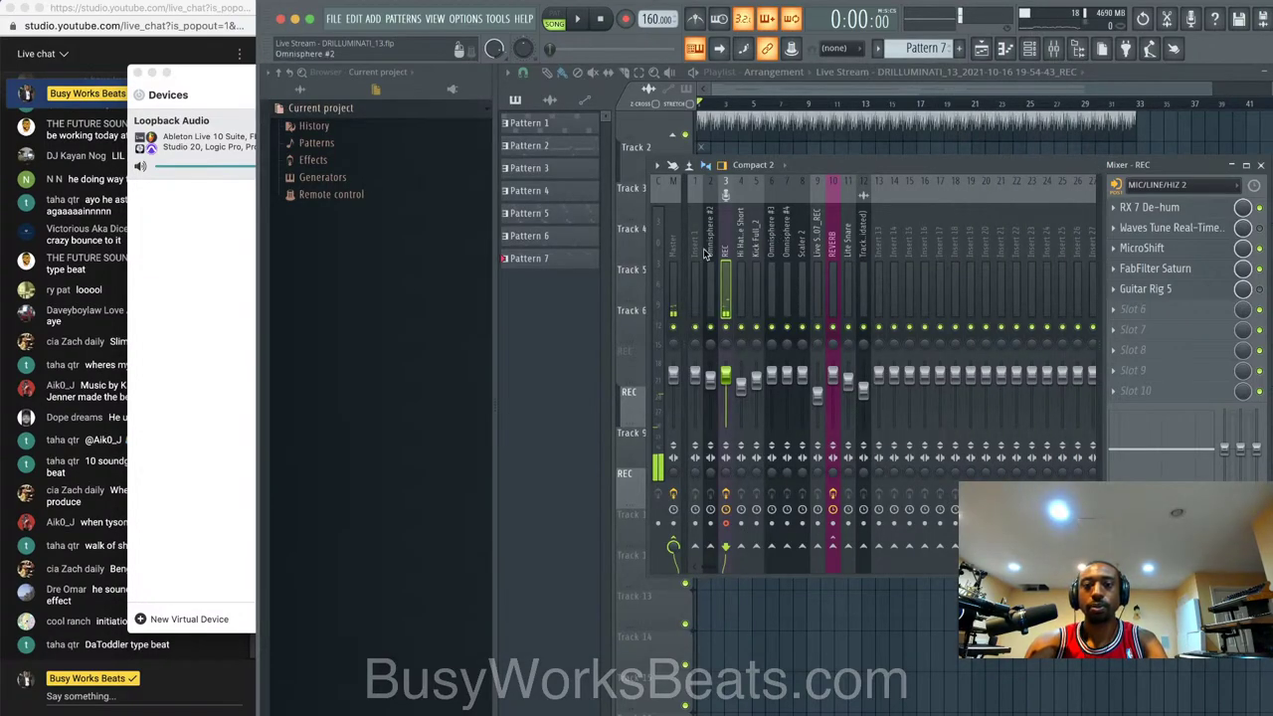
# - Play the arrangement with the new vocal take and check the effect chains of the Master and REC mixer tracks
pyautogui.press('space')
pyautogui.click(673, 249)
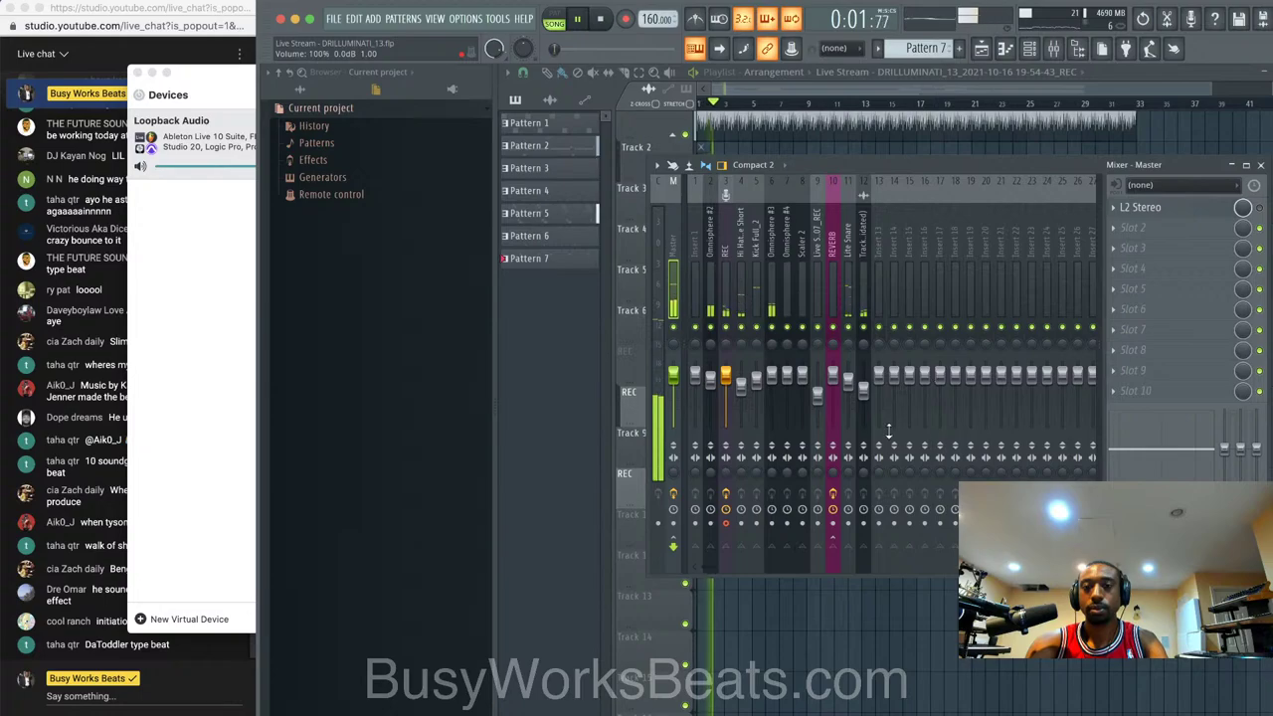
pyautogui.click(835, 625)
pyautogui.click(1056, 52)
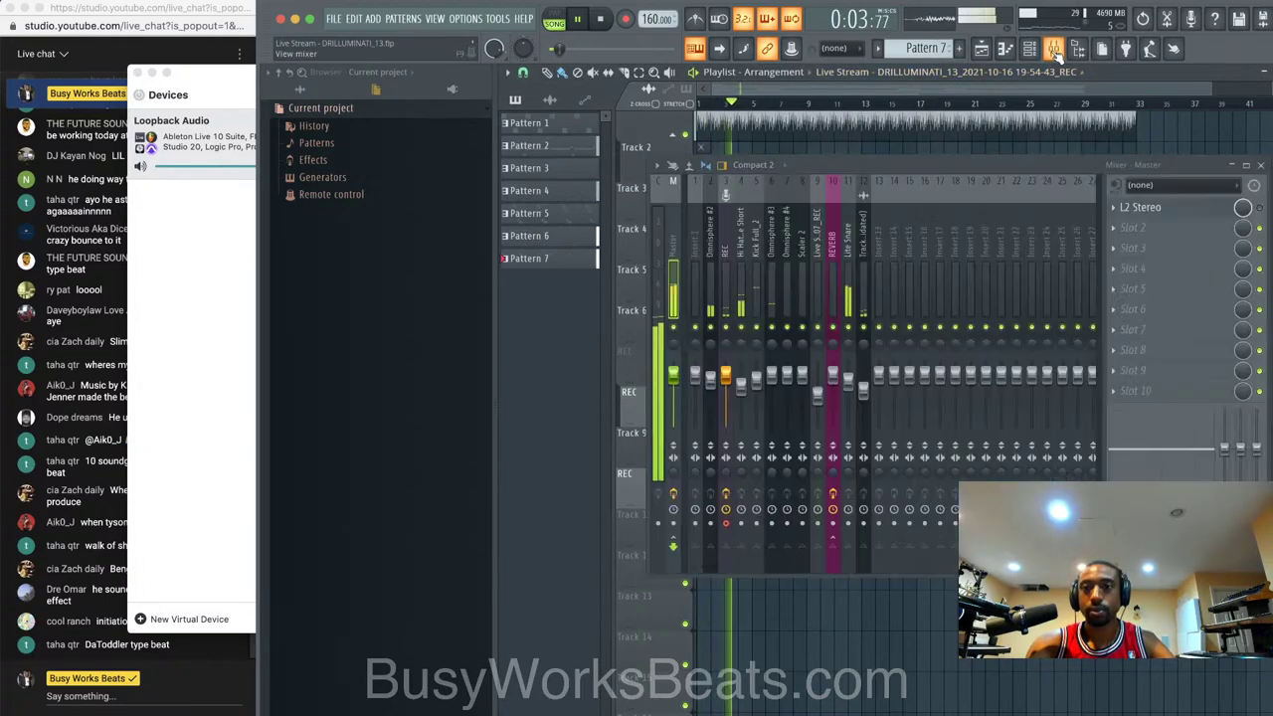
pyautogui.click(723, 251)
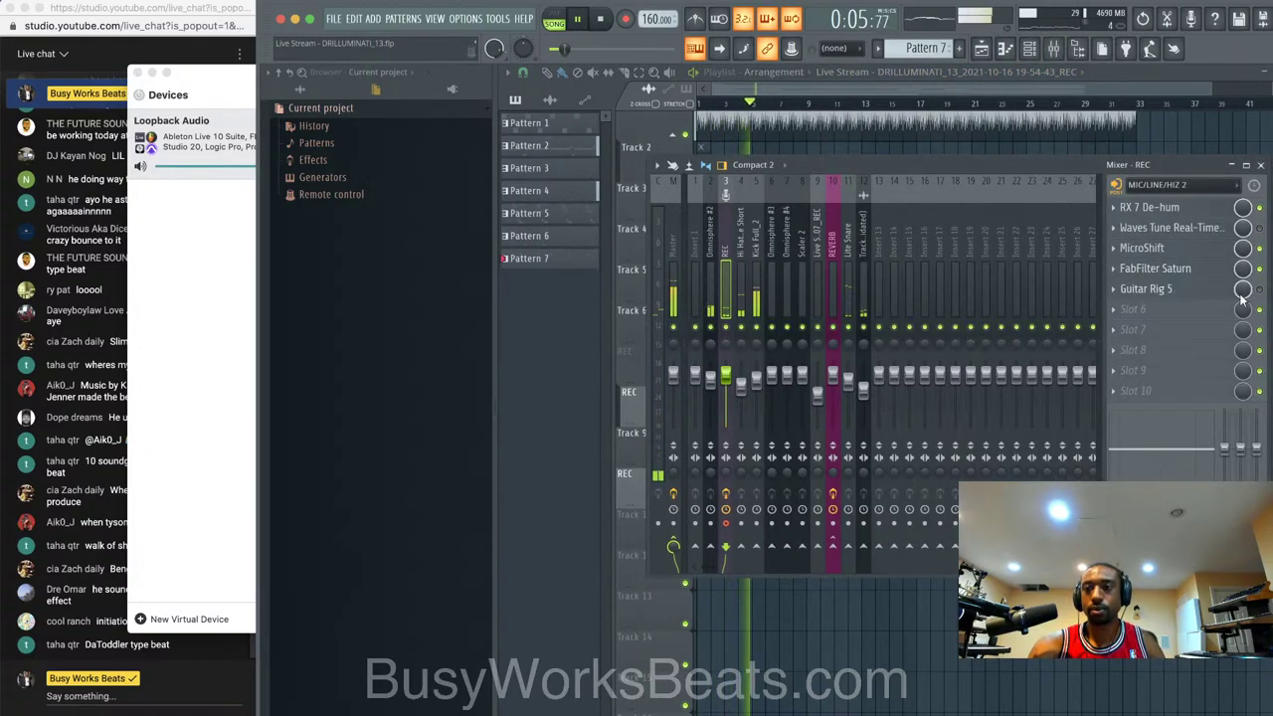
# - Check the channel rack's channels during playback and save the project
pyautogui.click(1200, 151)
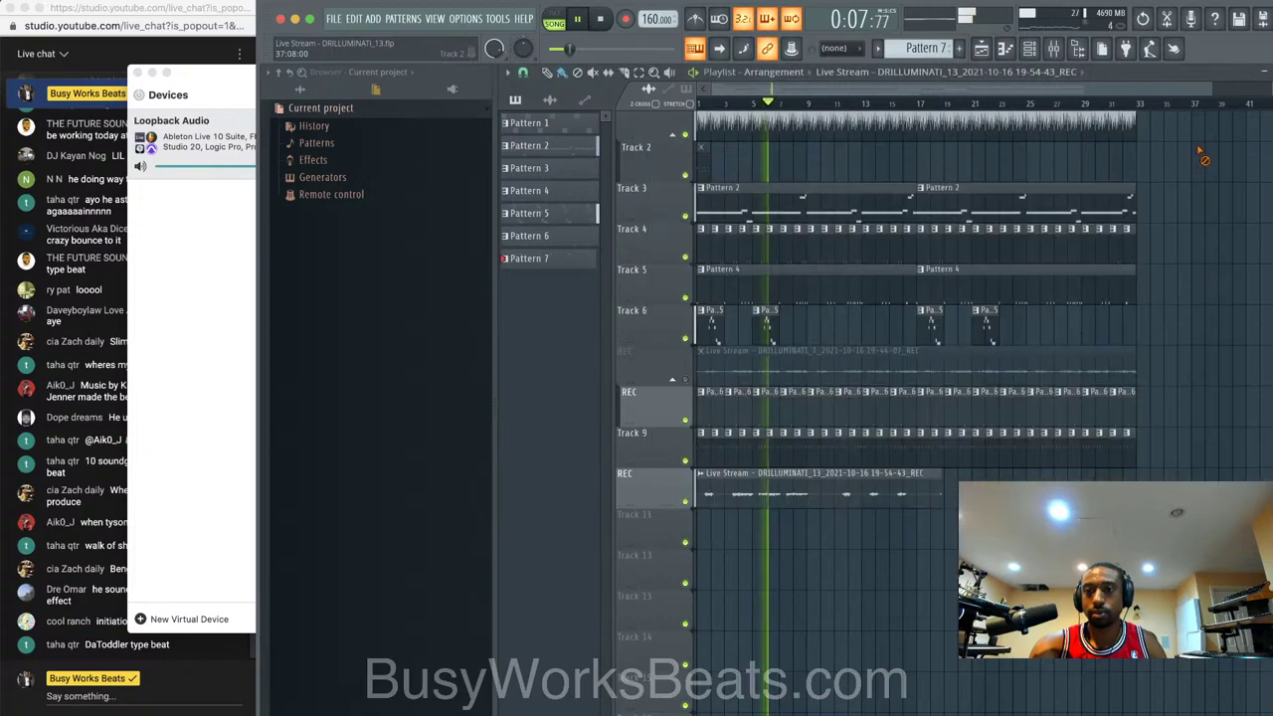
pyautogui.click(1029, 49)
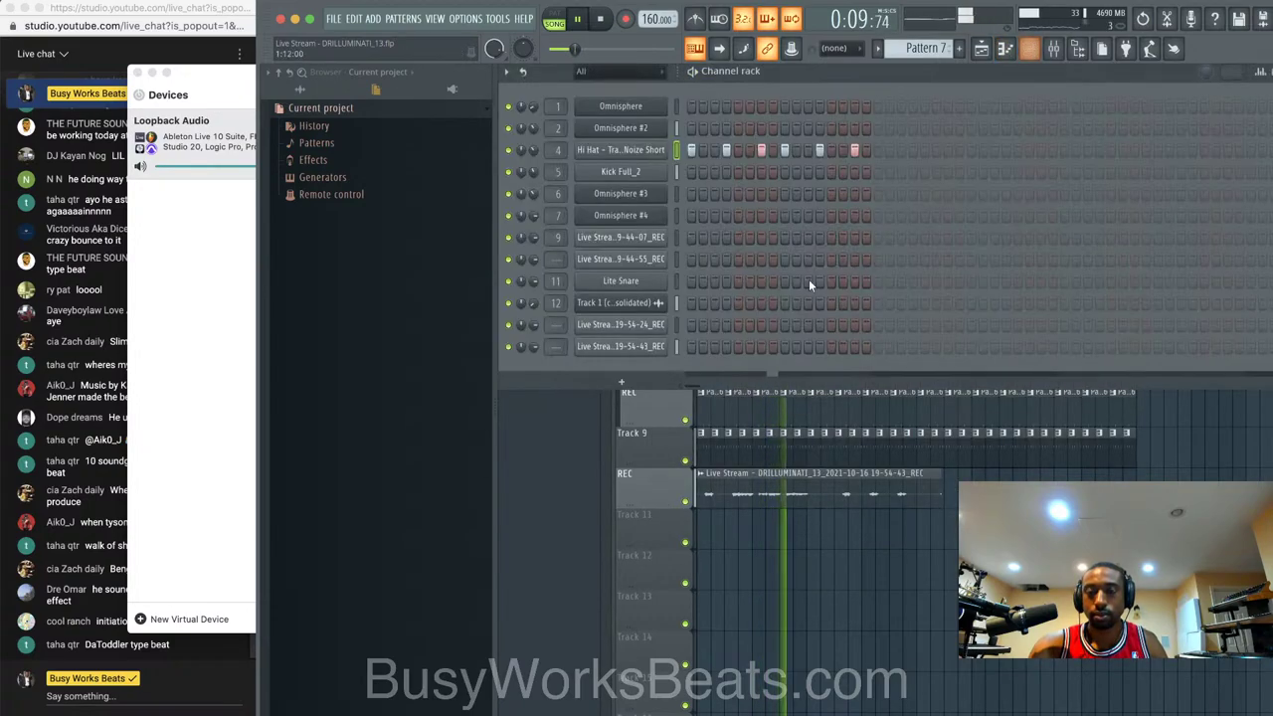
pyautogui.click(832, 518)
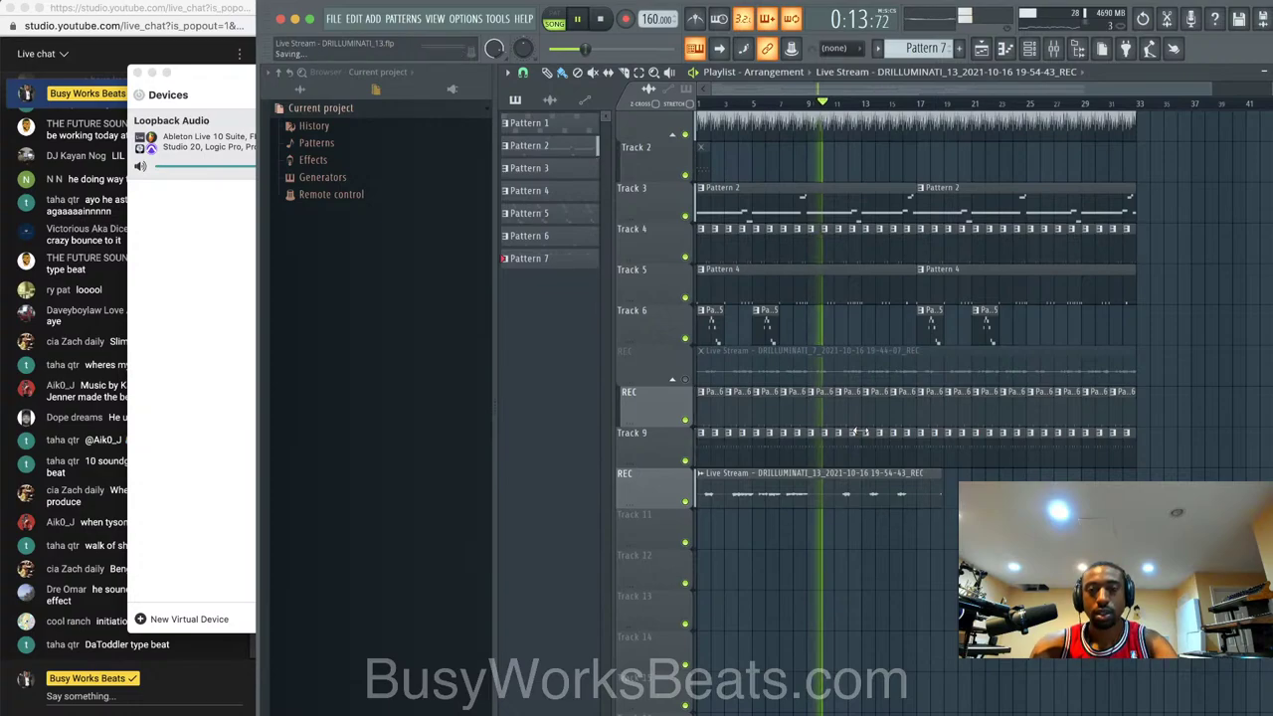
# - Unmute the first vocal take's playlist track, mute the newer take's track and restart the arrangement's playback
pyautogui.press('space')
pyautogui.click(684, 379)
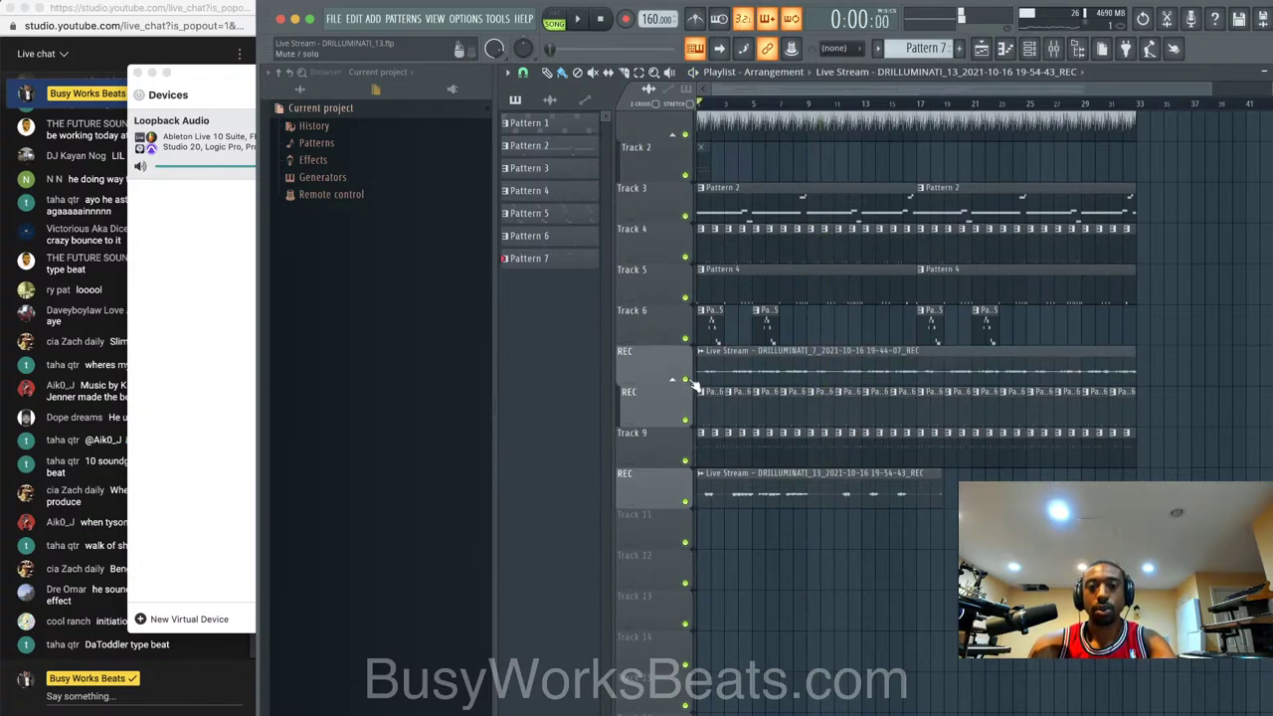
pyautogui.press('space')
pyautogui.click(684, 500)
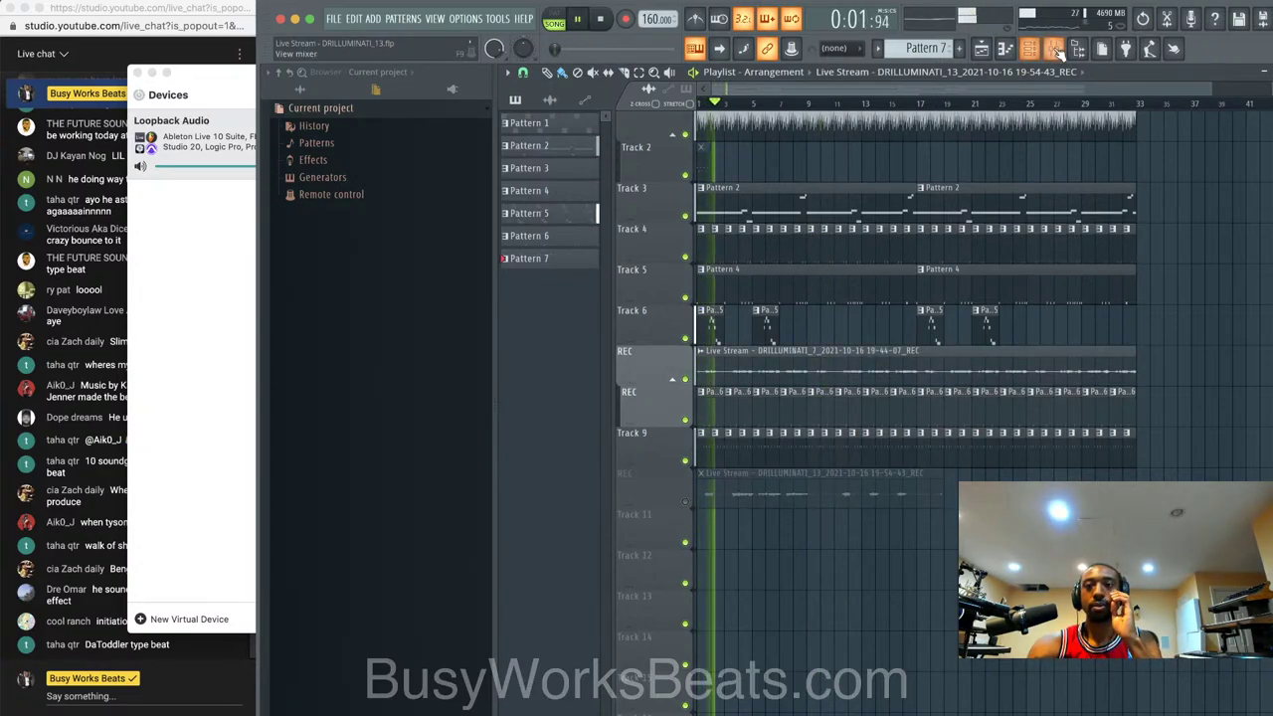
# - Set the first vocal take's mixer track volume to 100%, stop playback and close the Loopback devices window
pyautogui.click(1057, 50)
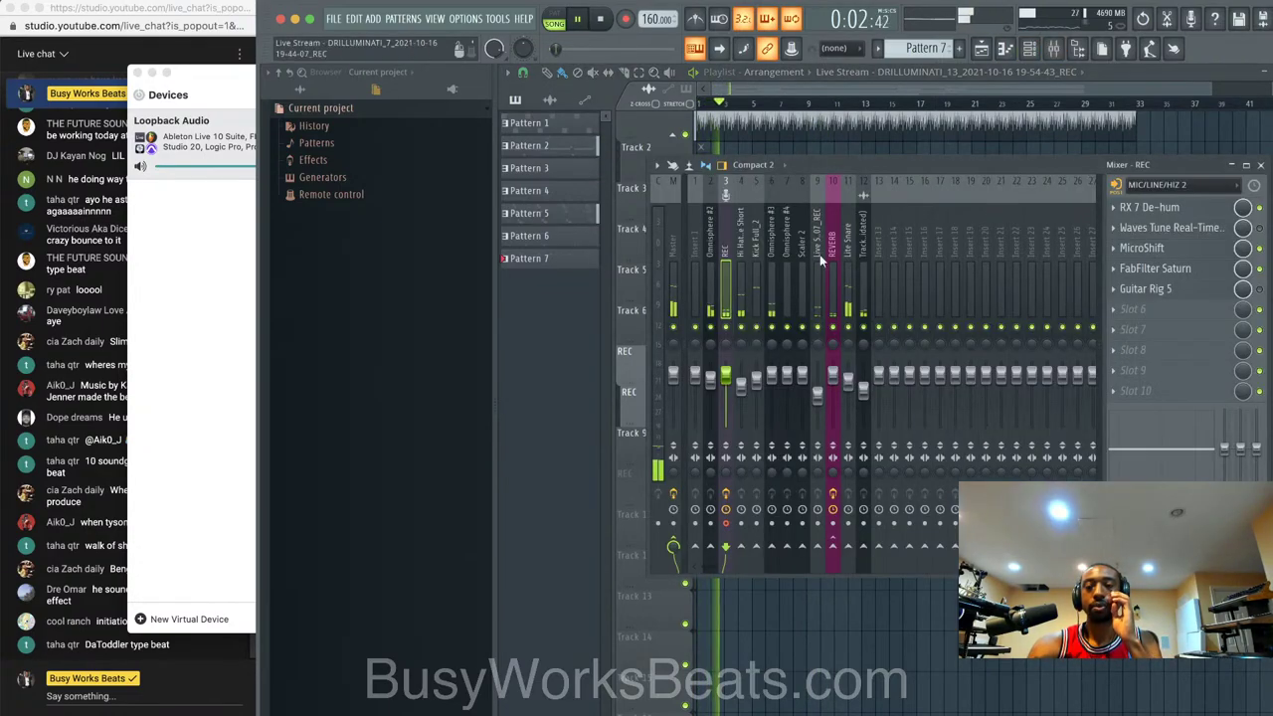
pyautogui.click(817, 391)
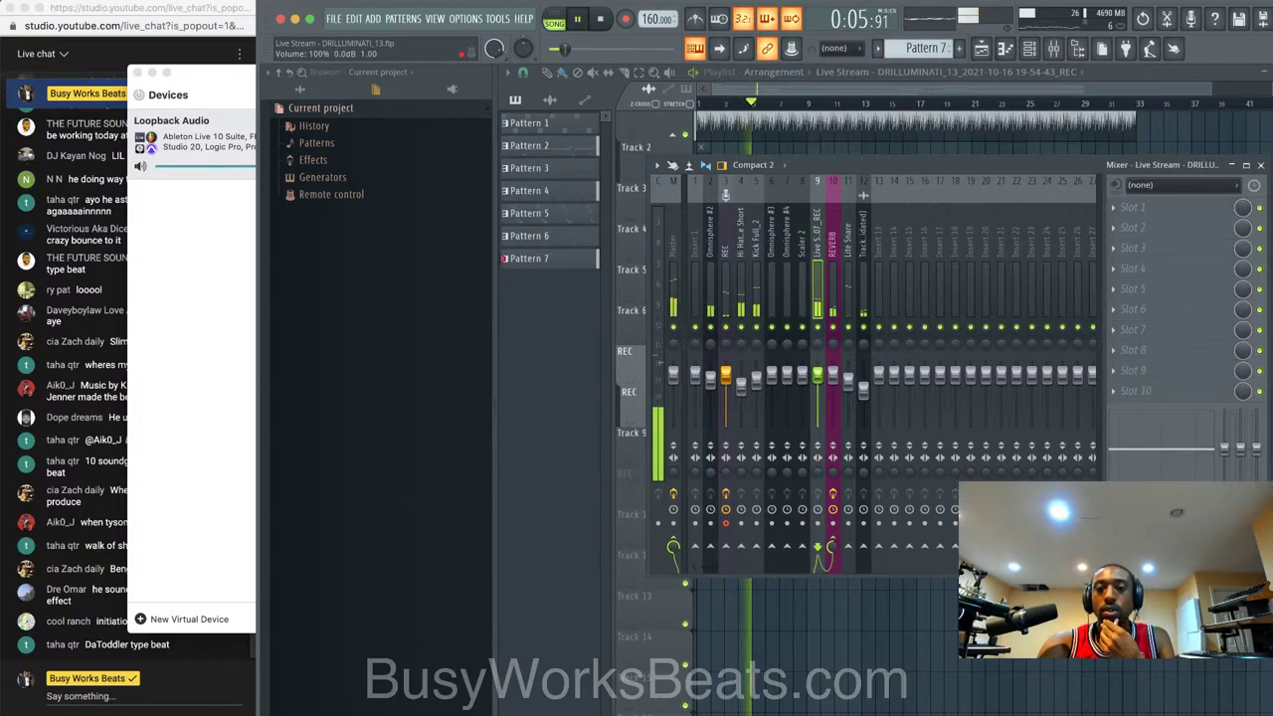
pyautogui.click(1056, 47)
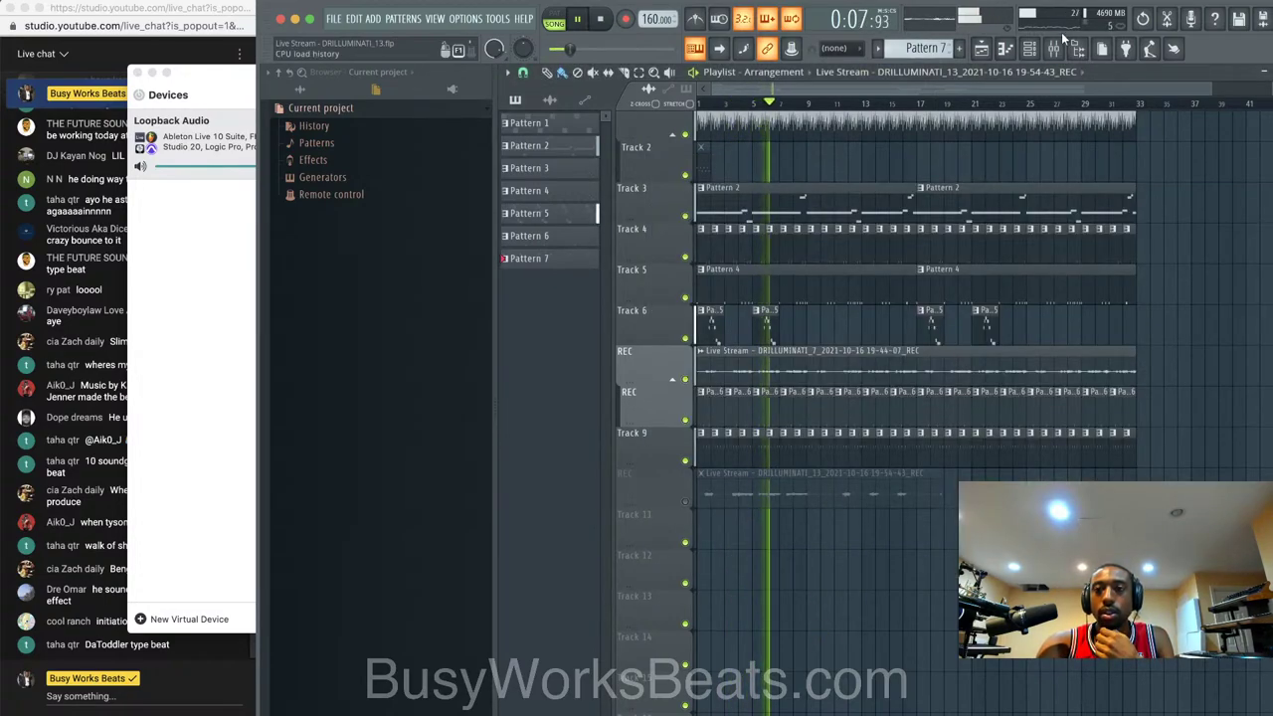
pyautogui.press('space')
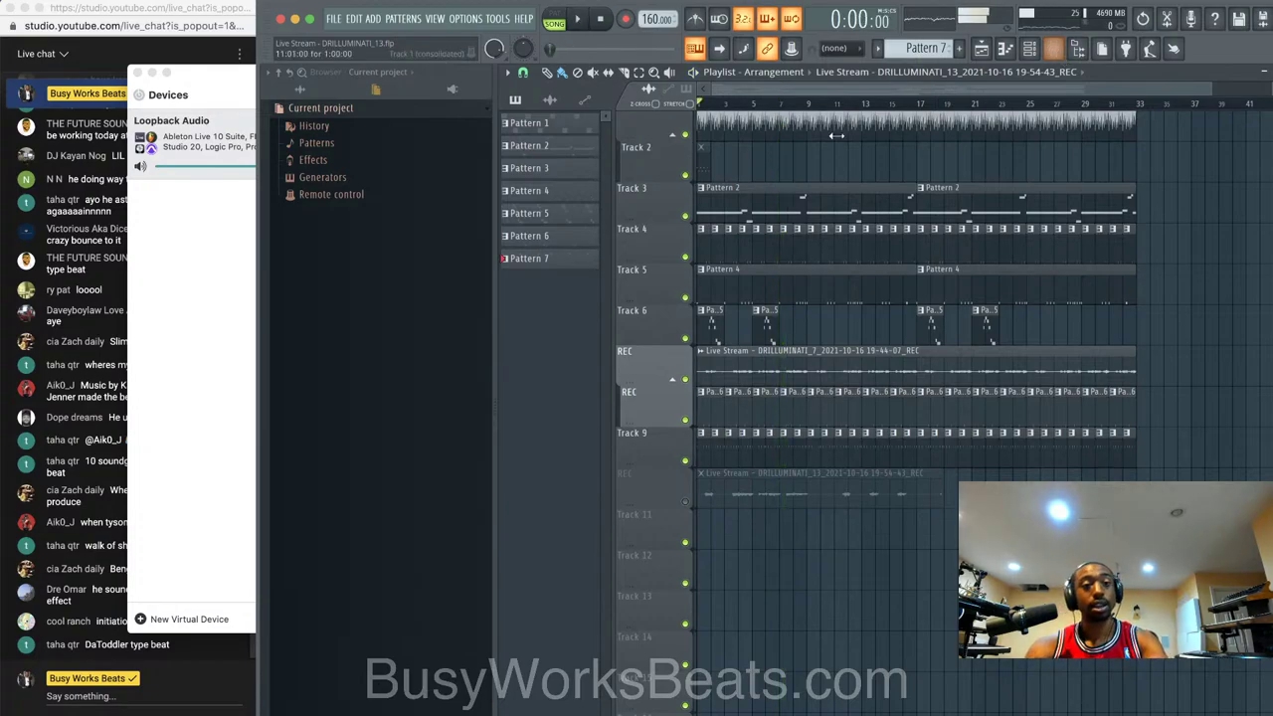
pyautogui.click(152, 74)
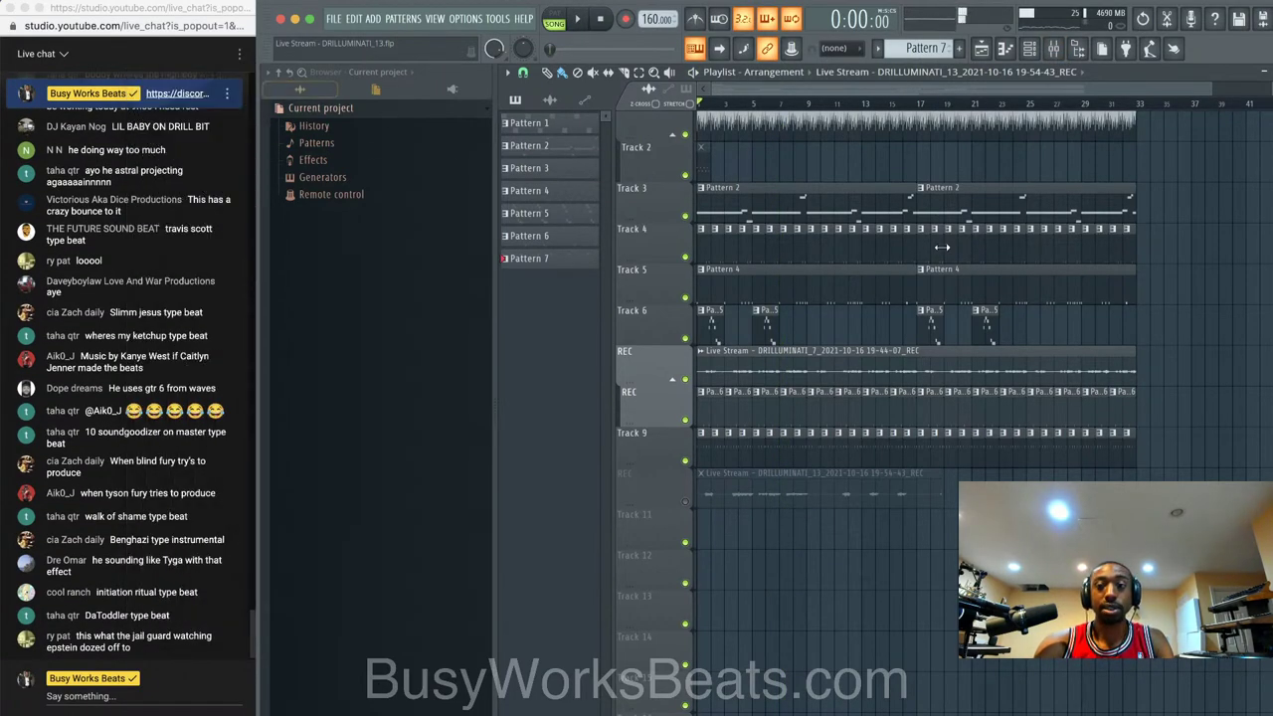
# - Browse the Friends Sounds library to the Essential 808s folder and preview its Murda 808 sample
pyautogui.click(1053, 50)
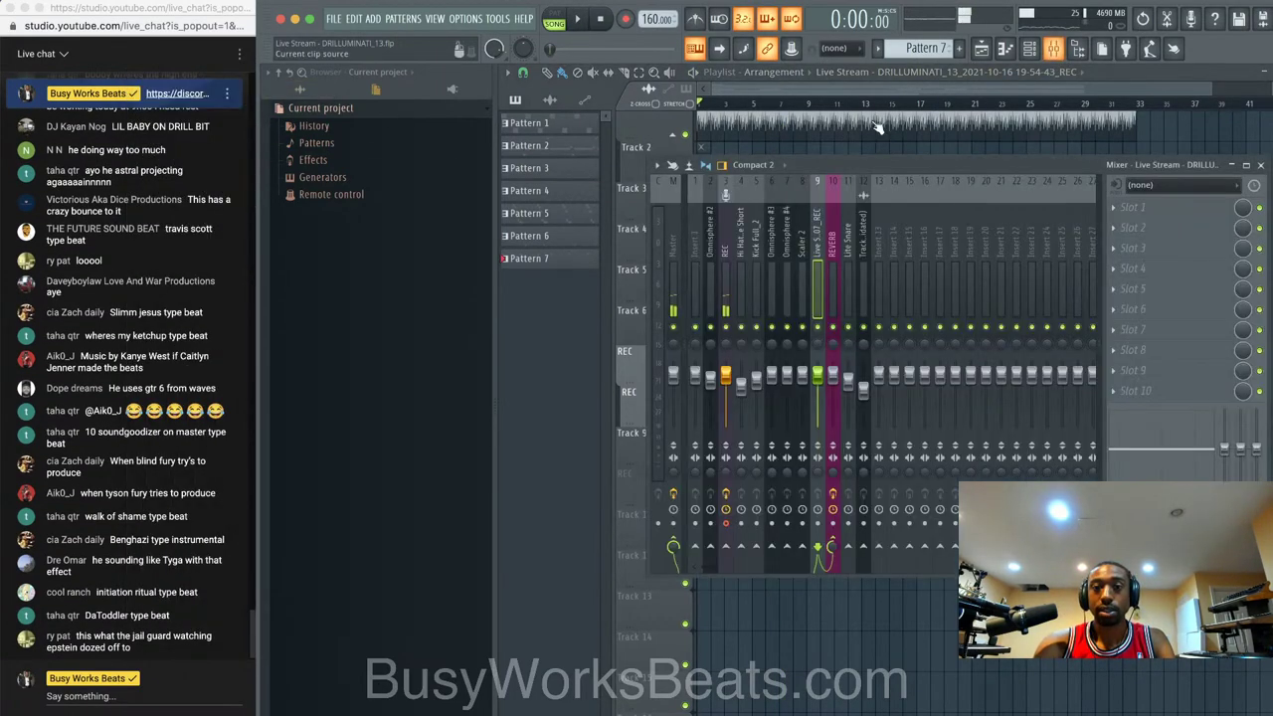
pyautogui.click(1079, 50)
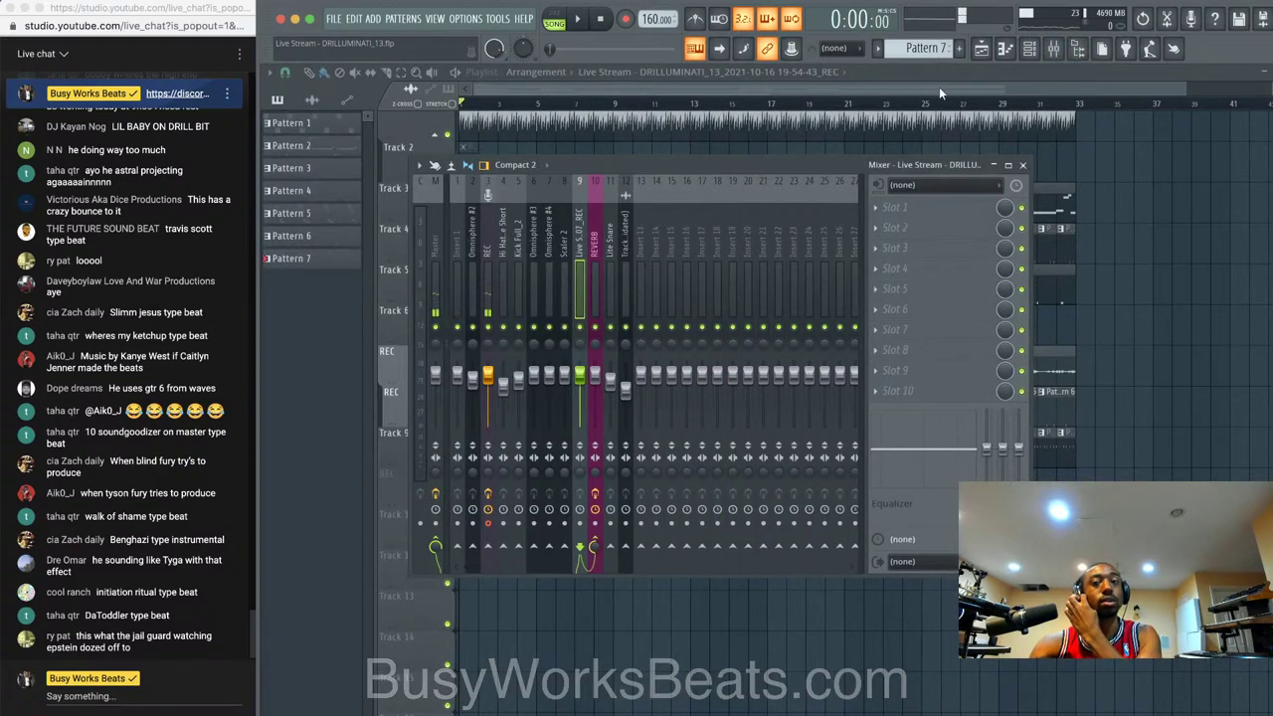
pyautogui.click(1079, 50)
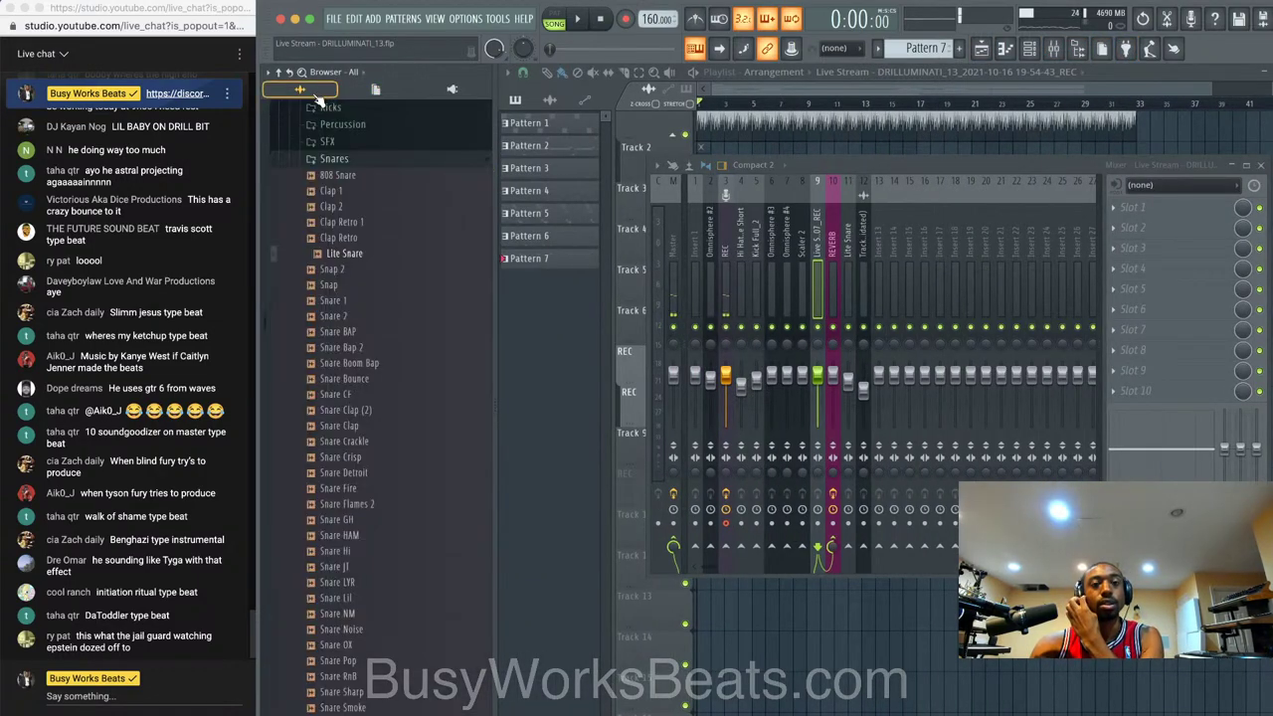
pyautogui.scroll(3, 355, 222)
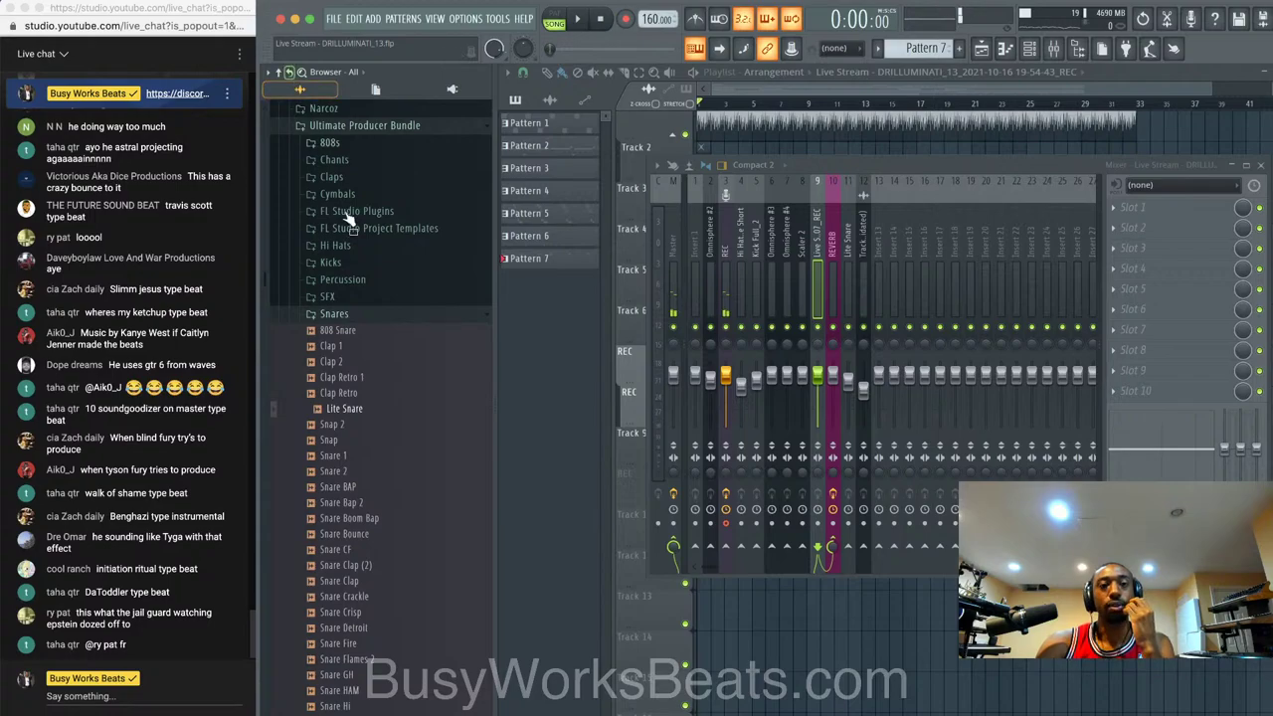
pyautogui.scroll(5, 358, 248)
pyautogui.click(363, 255)
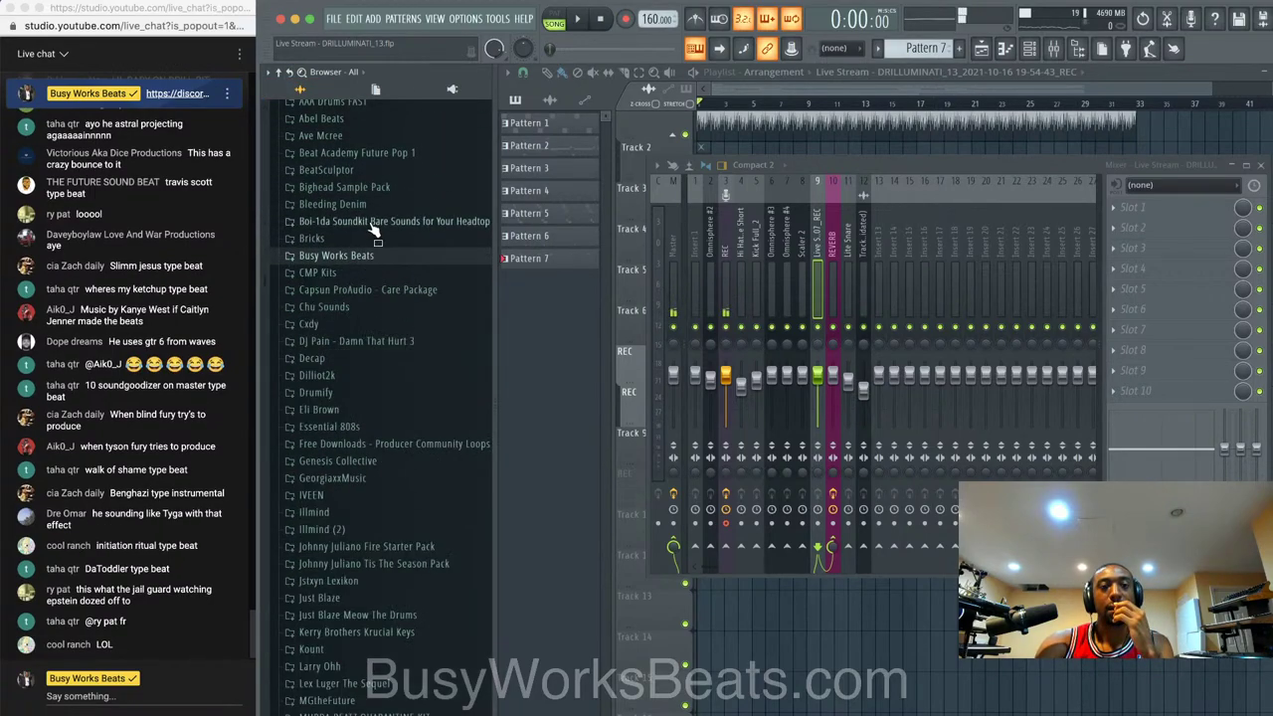
pyautogui.scroll(3, 376, 239)
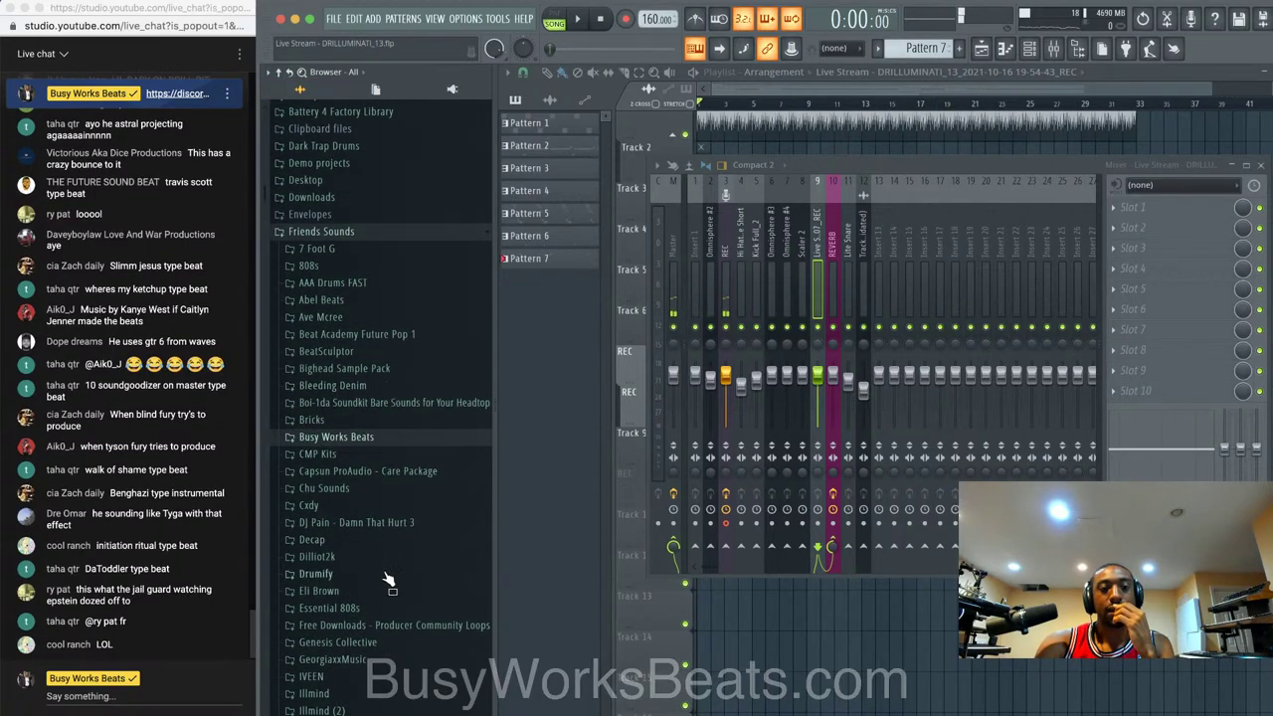
pyautogui.click(378, 608)
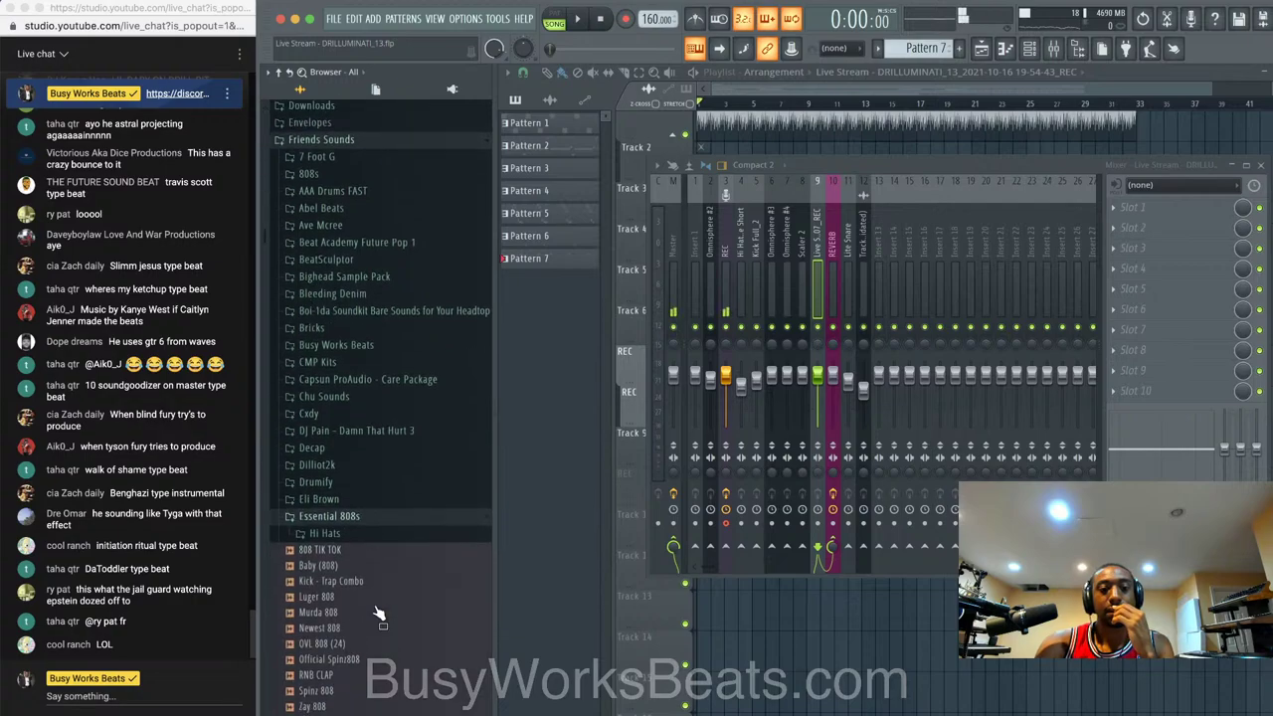
pyautogui.click(378, 499)
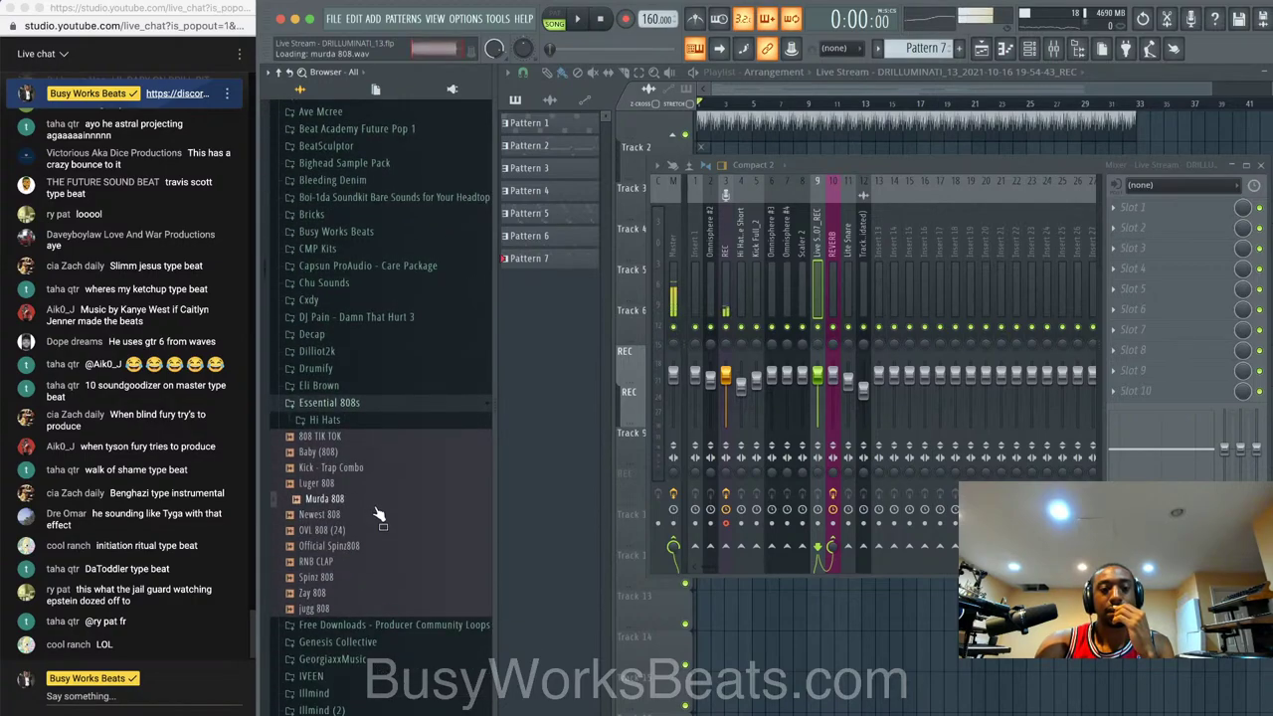
# - Play the arrangement while previewing the Newest 808, jugg 808, Zay 808 and OVL 808 (24) samples against it
pyautogui.press('space')
pyautogui.click(375, 516)
pyautogui.rightClick(374, 518)
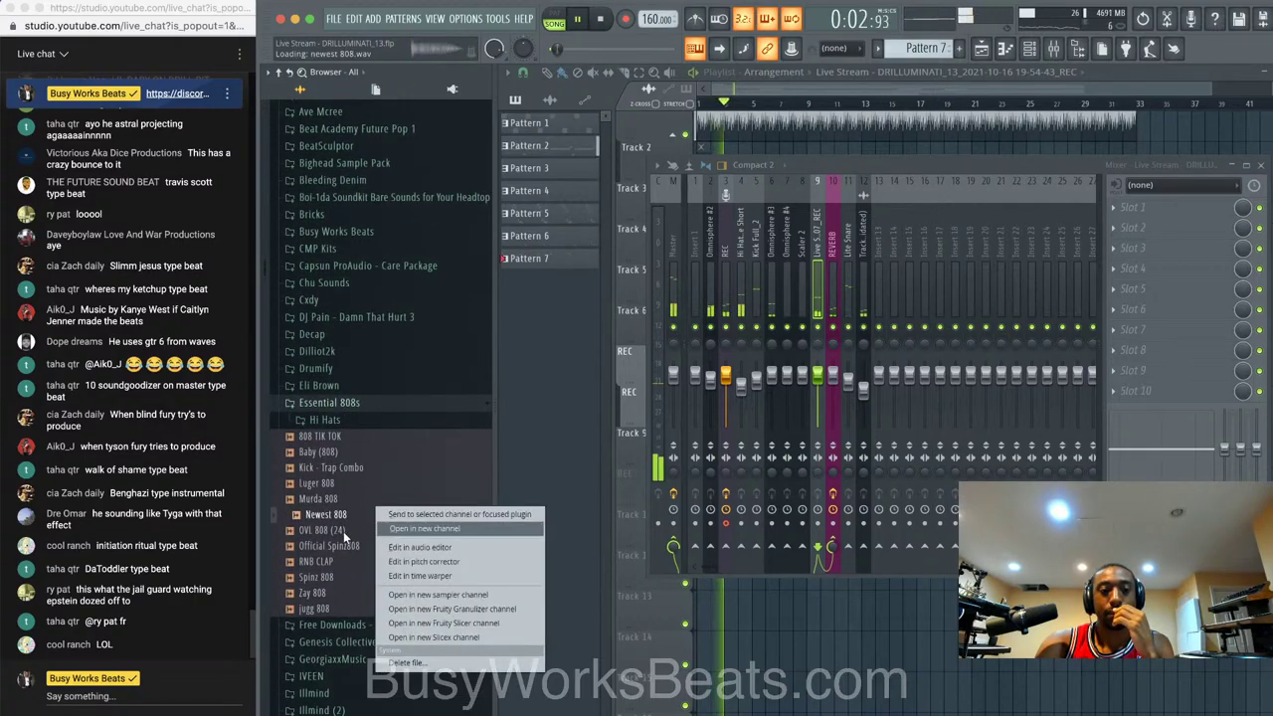
pyautogui.click(338, 544)
pyautogui.click(341, 605)
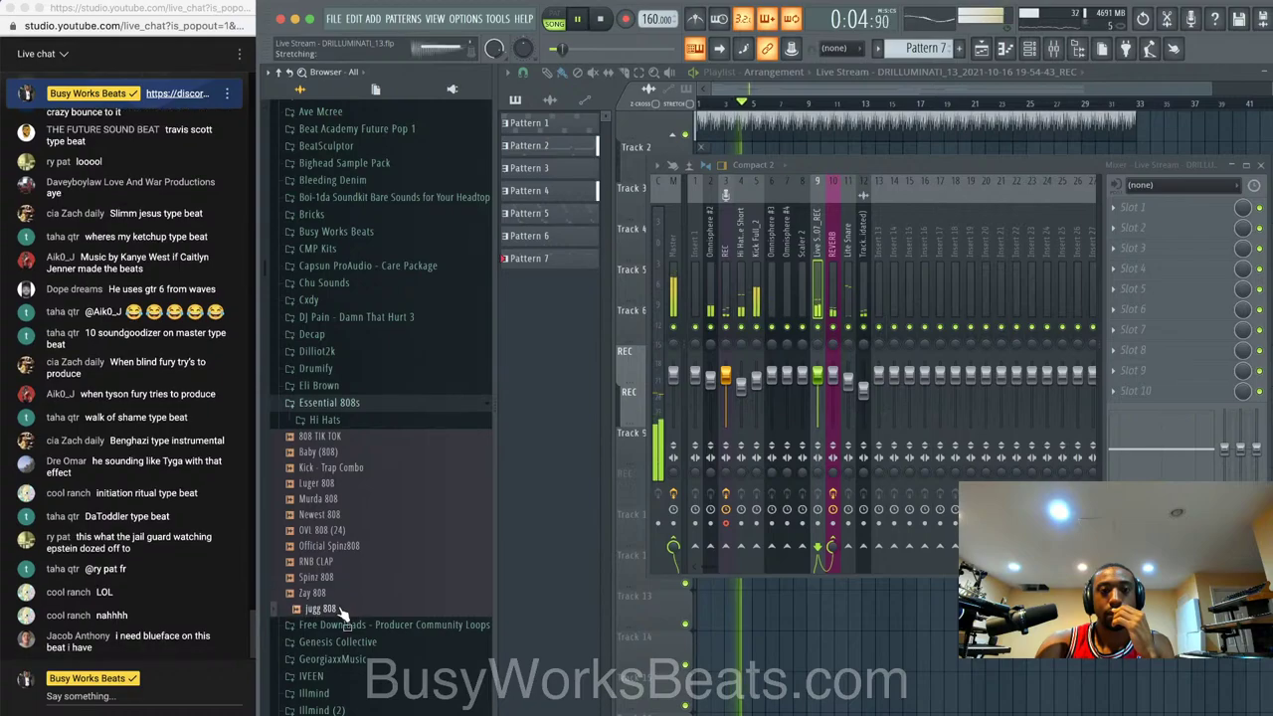
pyautogui.click(341, 597)
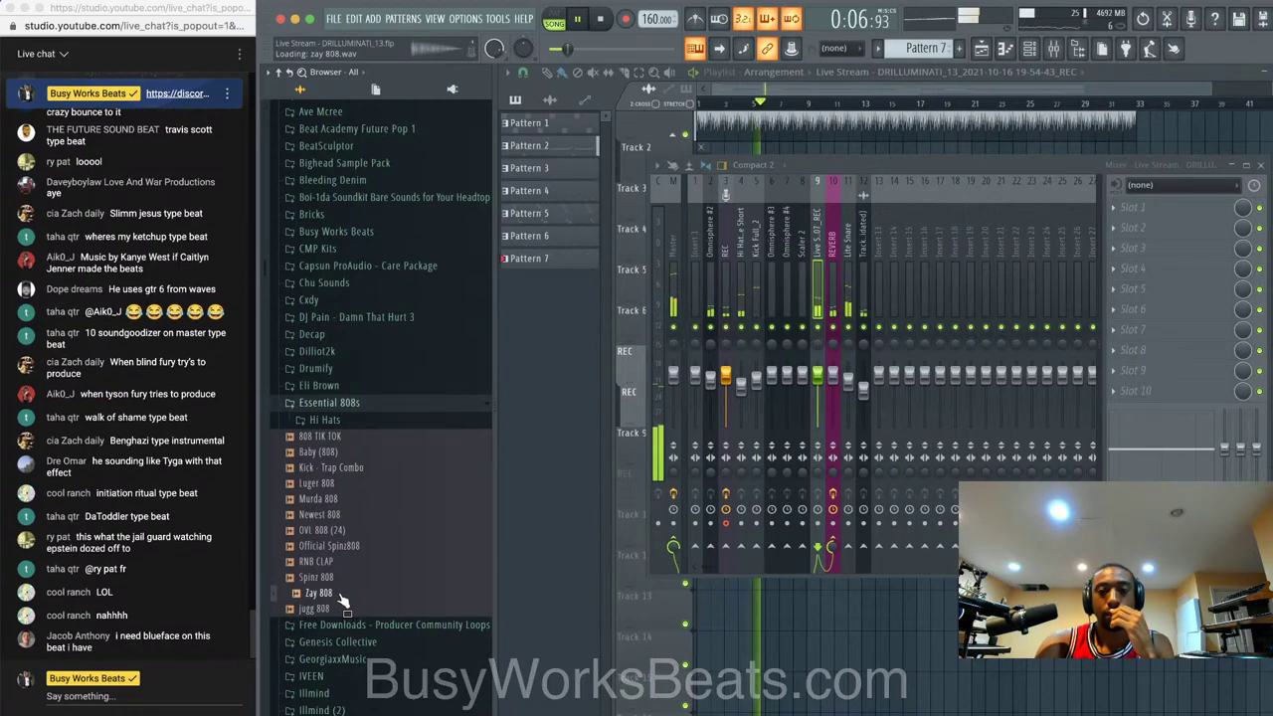
pyautogui.click(346, 530)
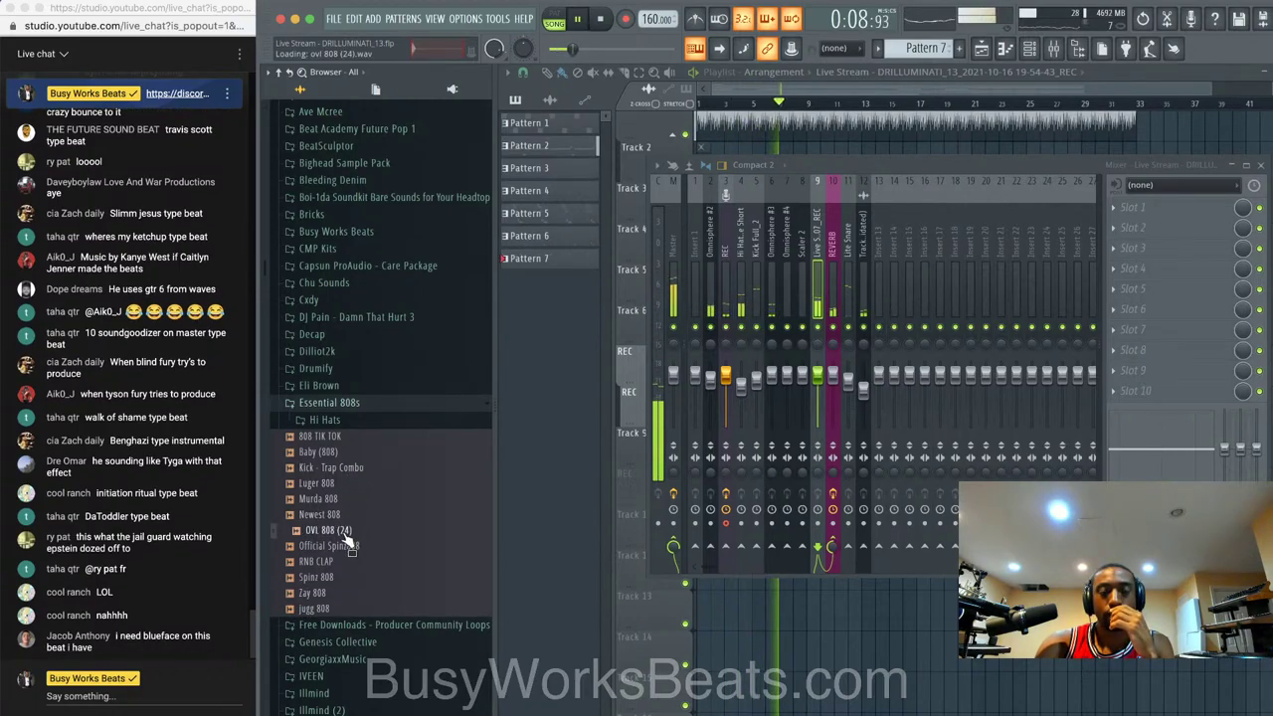
pyautogui.rightClick(345, 532)
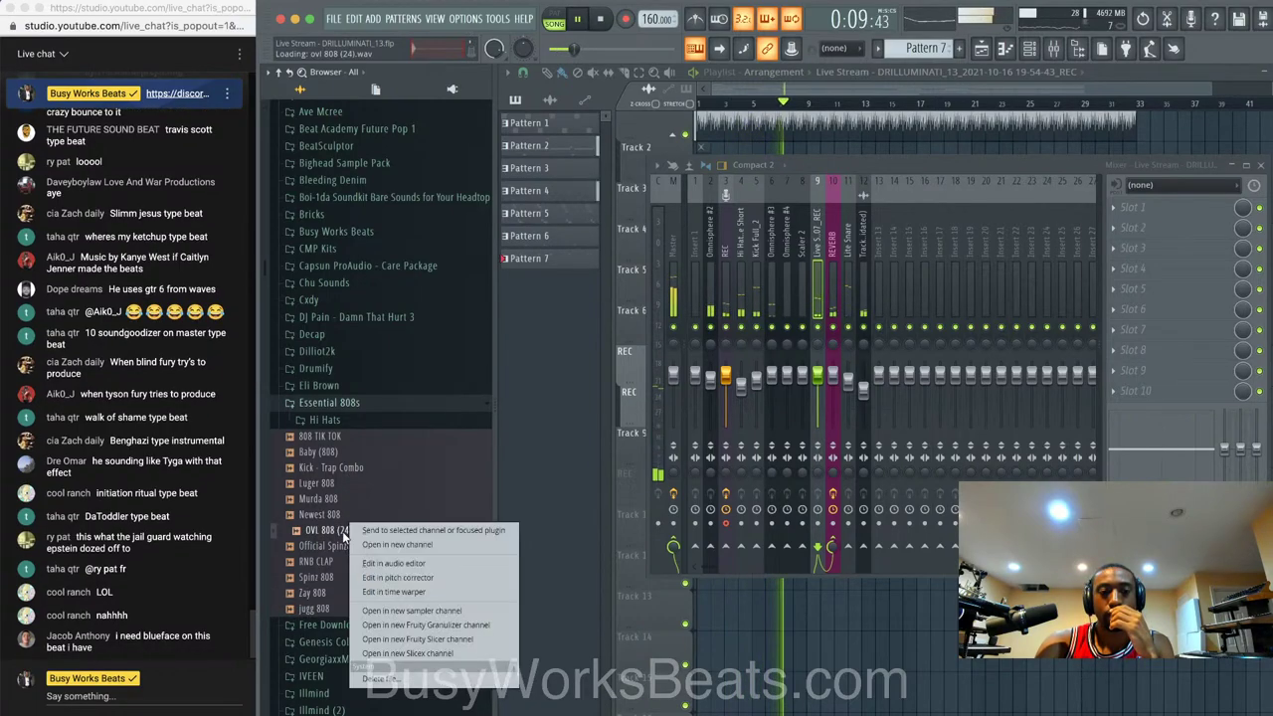
pyautogui.click(350, 408)
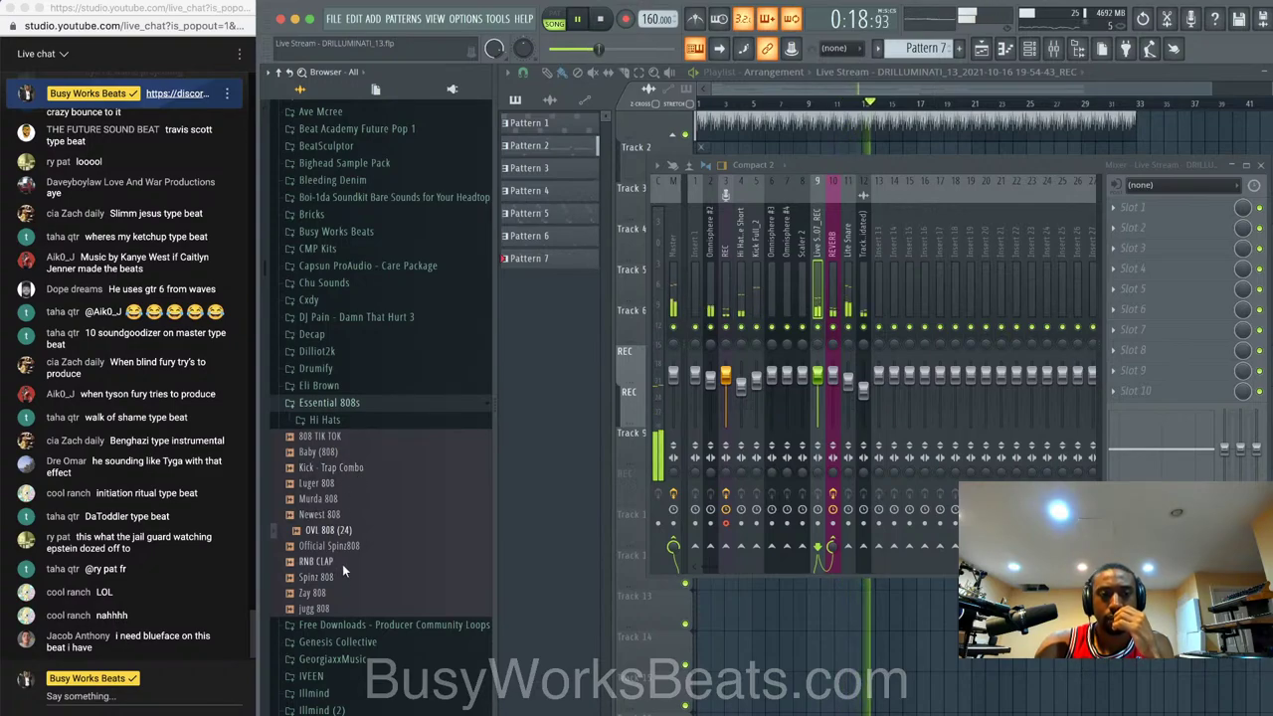
# - Check the Friends Sounds 808s folder, open the Desktop's Essential 808s folder and preview OVL 808 (24)
pyautogui.scroll(5, 372, 252)
pyautogui.click(369, 242)
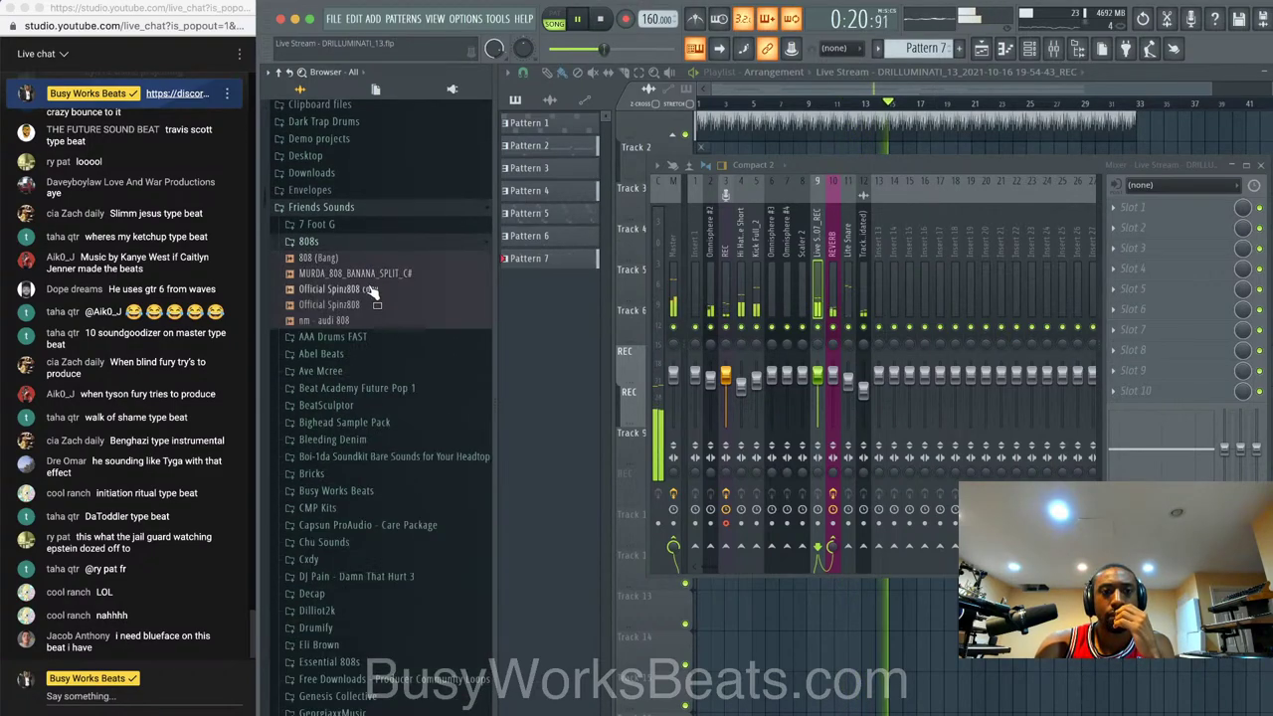
pyautogui.click(368, 243)
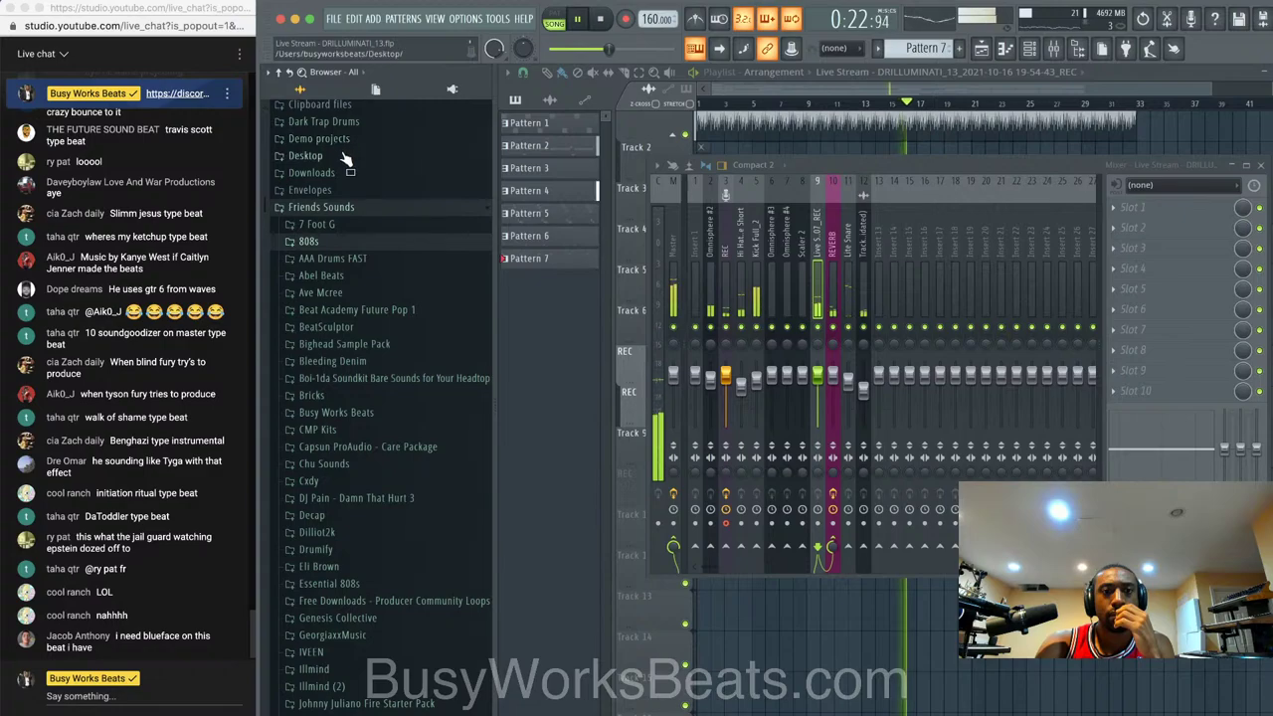
pyautogui.click(346, 159)
pyautogui.click(369, 357)
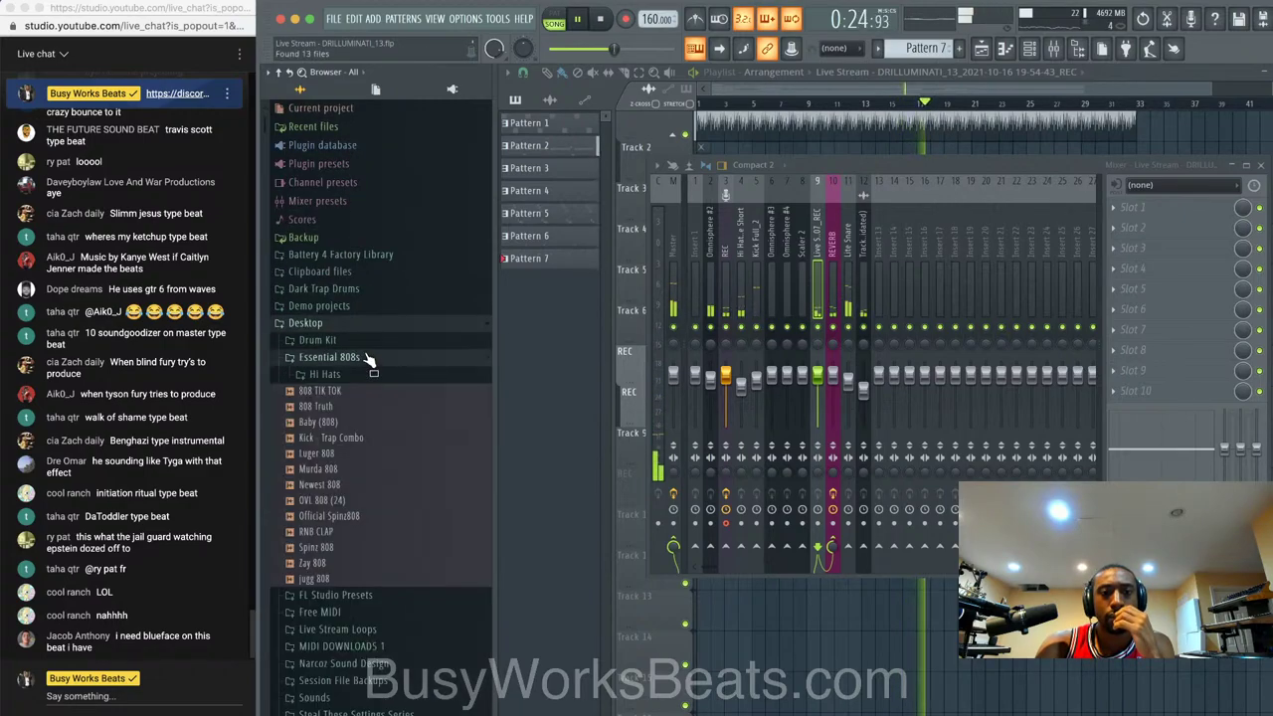
pyautogui.click(359, 486)
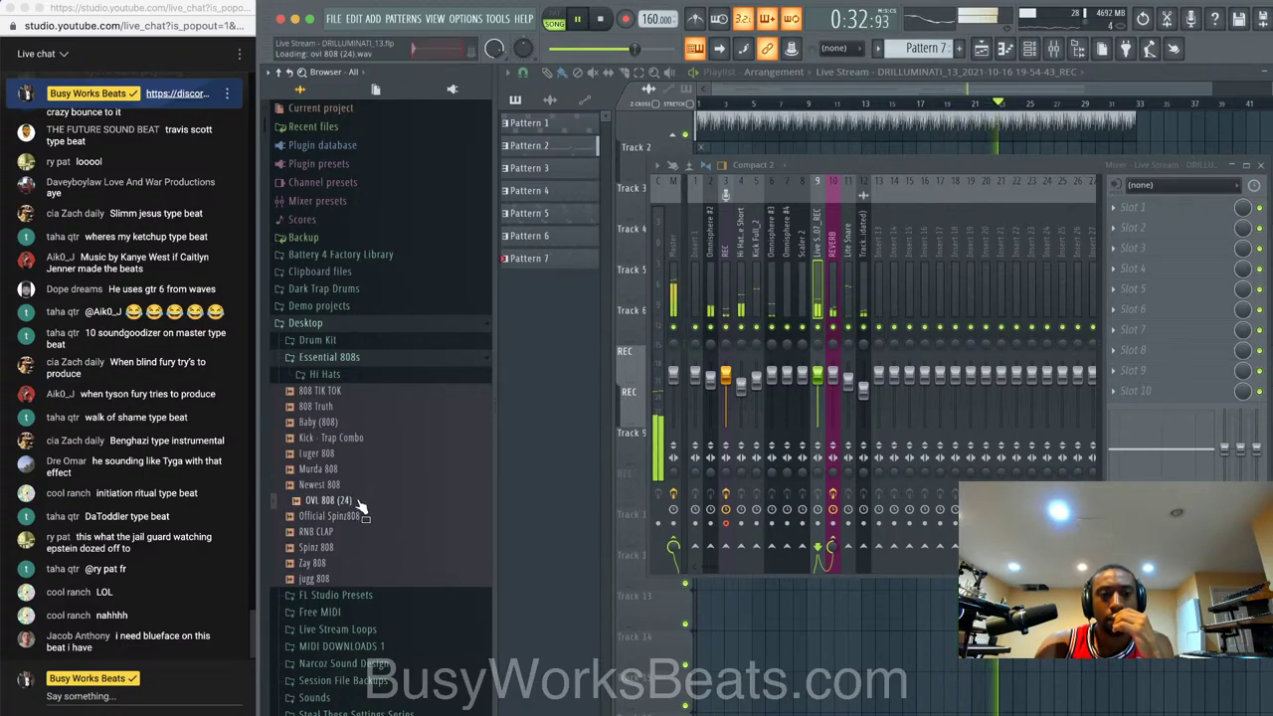
# - Load the 808 Truth sample into a new channel, stop playback and link the channel to mixer track 13
pyautogui.click(356, 408)
pyautogui.rightClick(356, 406)
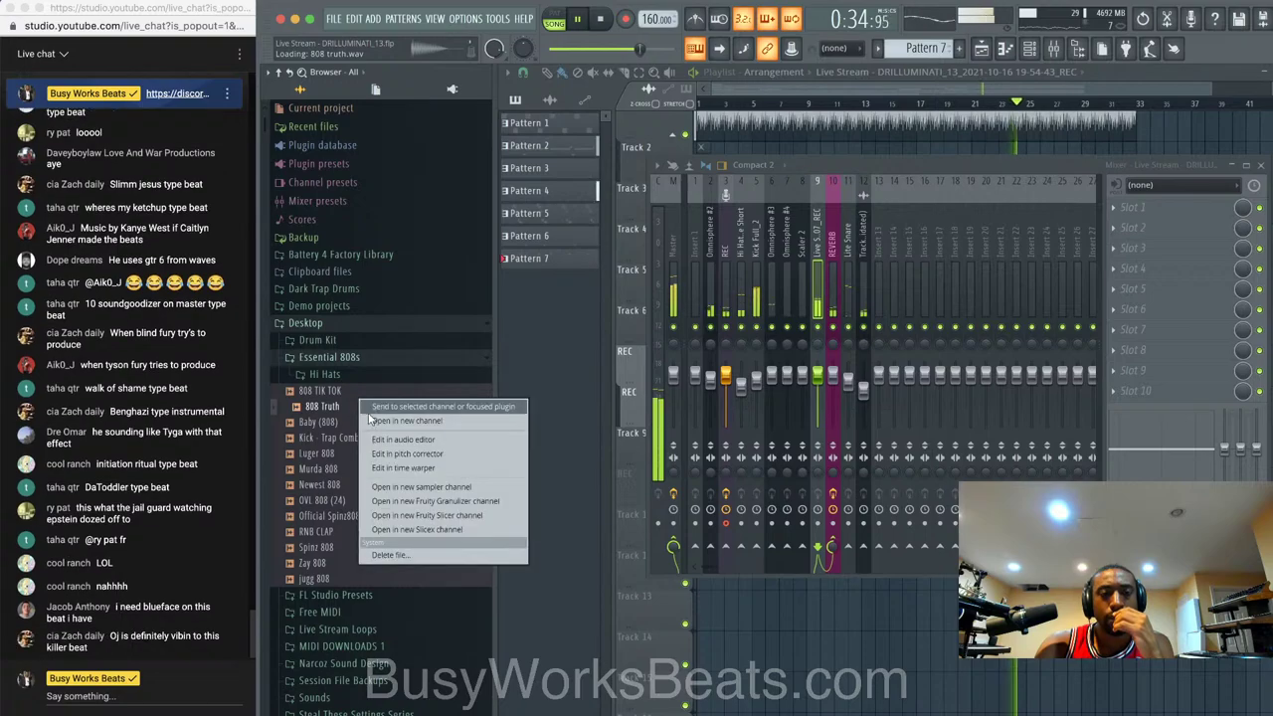
pyautogui.click(369, 419)
pyautogui.press('space')
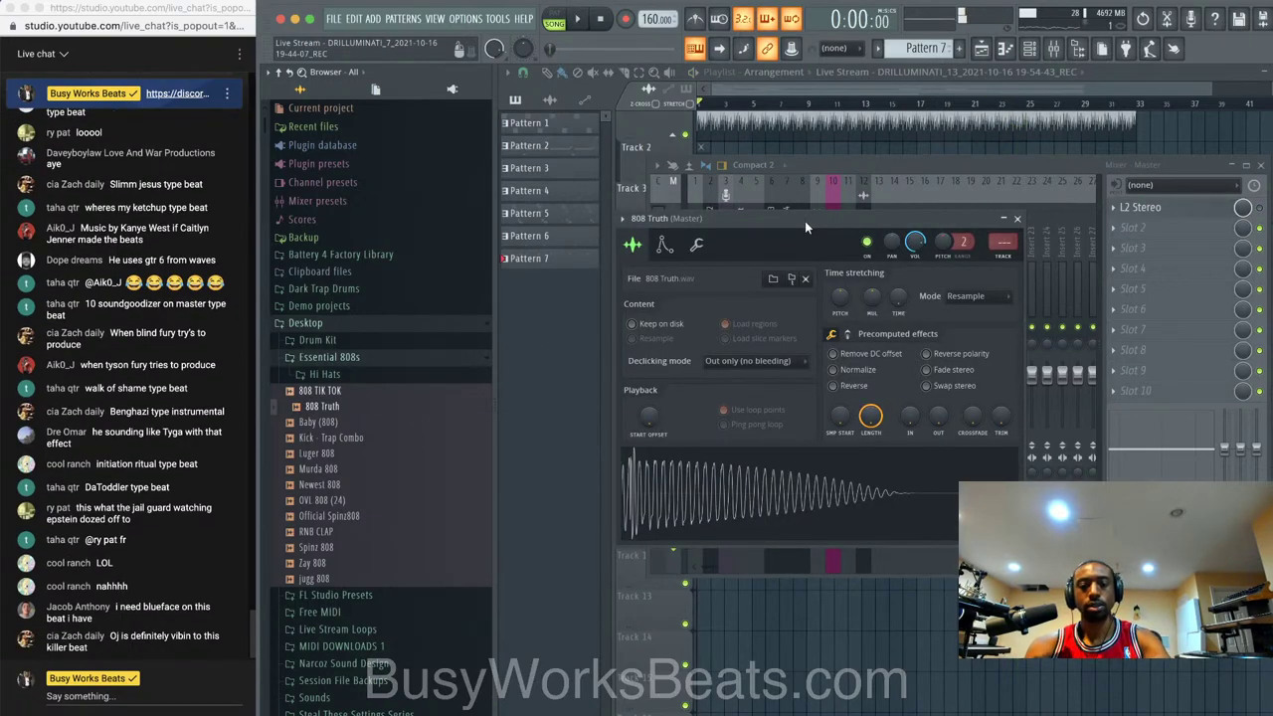
pyautogui.press('super+l')
pyautogui.click(1035, 49)
pyautogui.press('space')
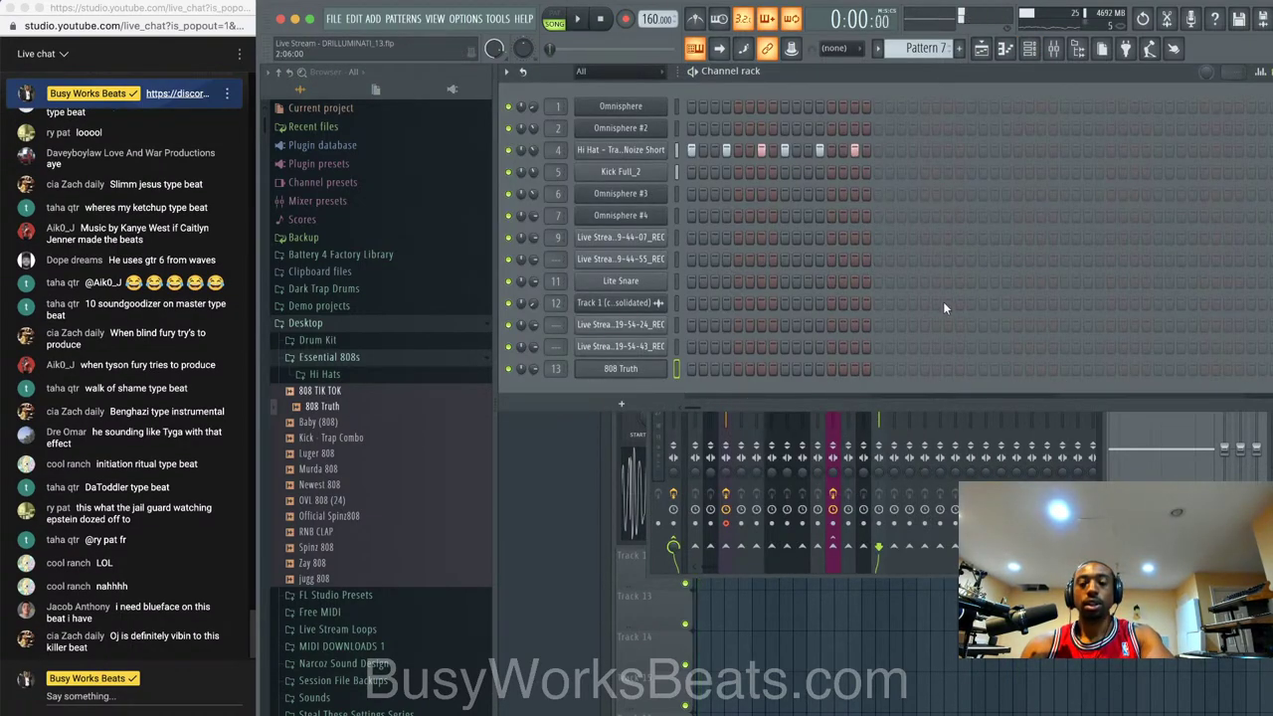
# - Restart the arrangement's playback and create the empty Pattern 8 for the new 808
pyautogui.press('F9')
pyautogui.press('space')
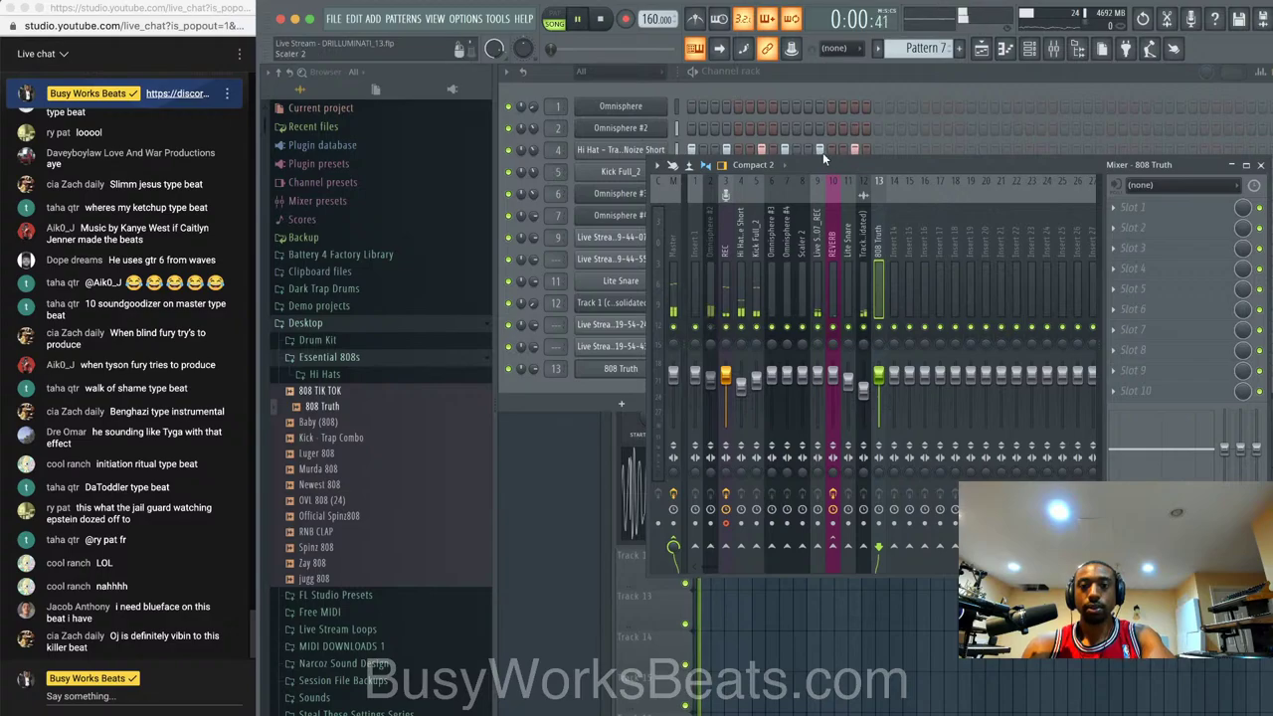
pyautogui.click(856, 71)
pyautogui.rightClick(917, 51)
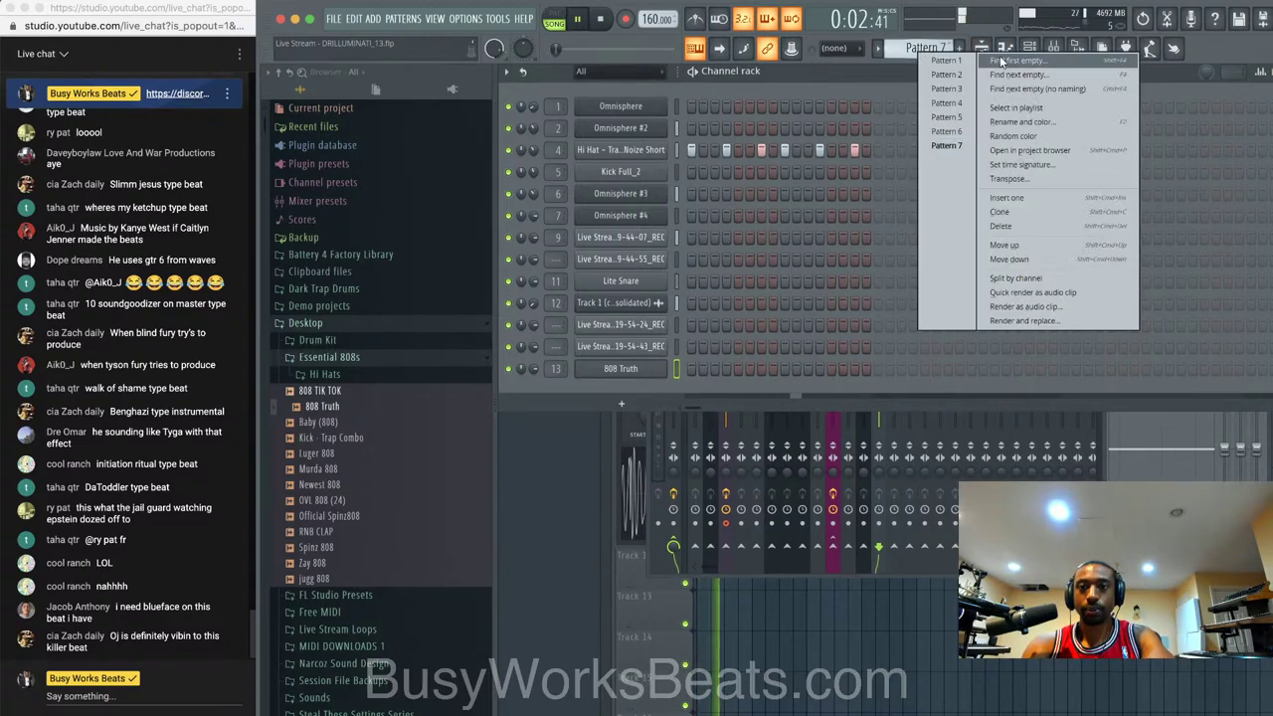
pyautogui.click(1003, 61)
# - Load Fruity parametric EQ 2 into the first effect slot of the Track 1 (consolidated) mixer track and close its window
pyautogui.press('F5')
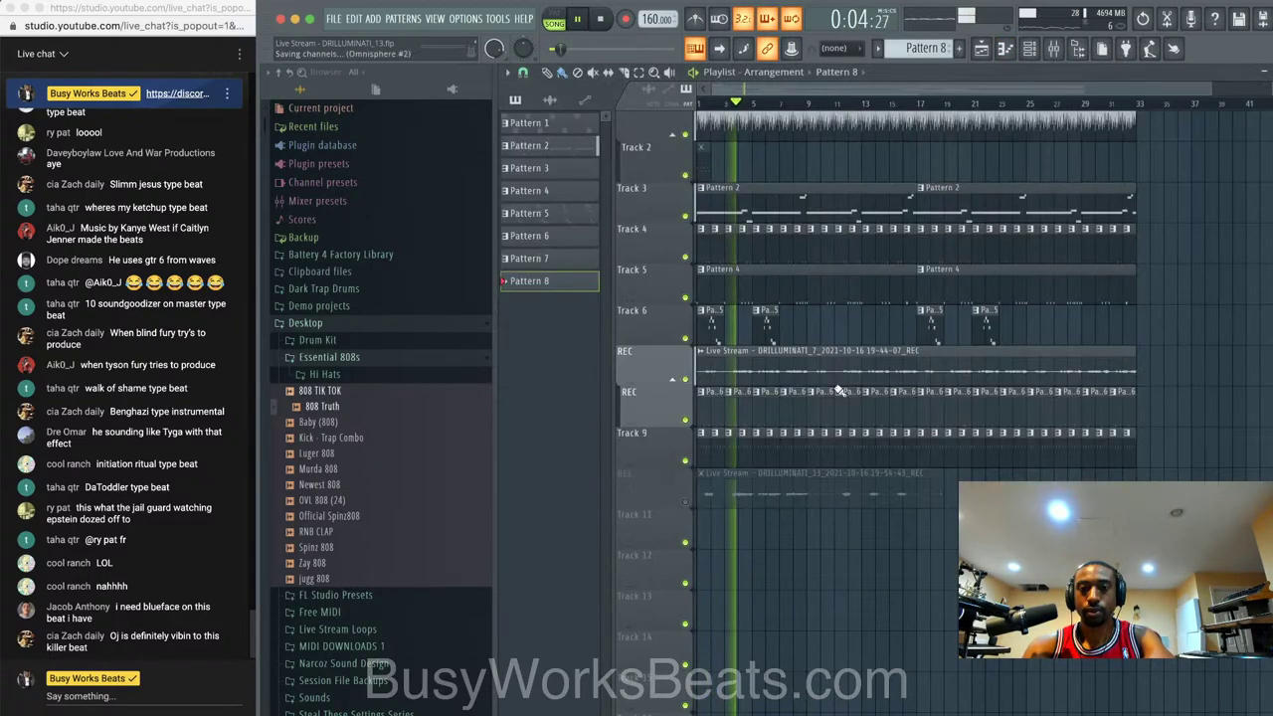
pyautogui.click(1054, 48)
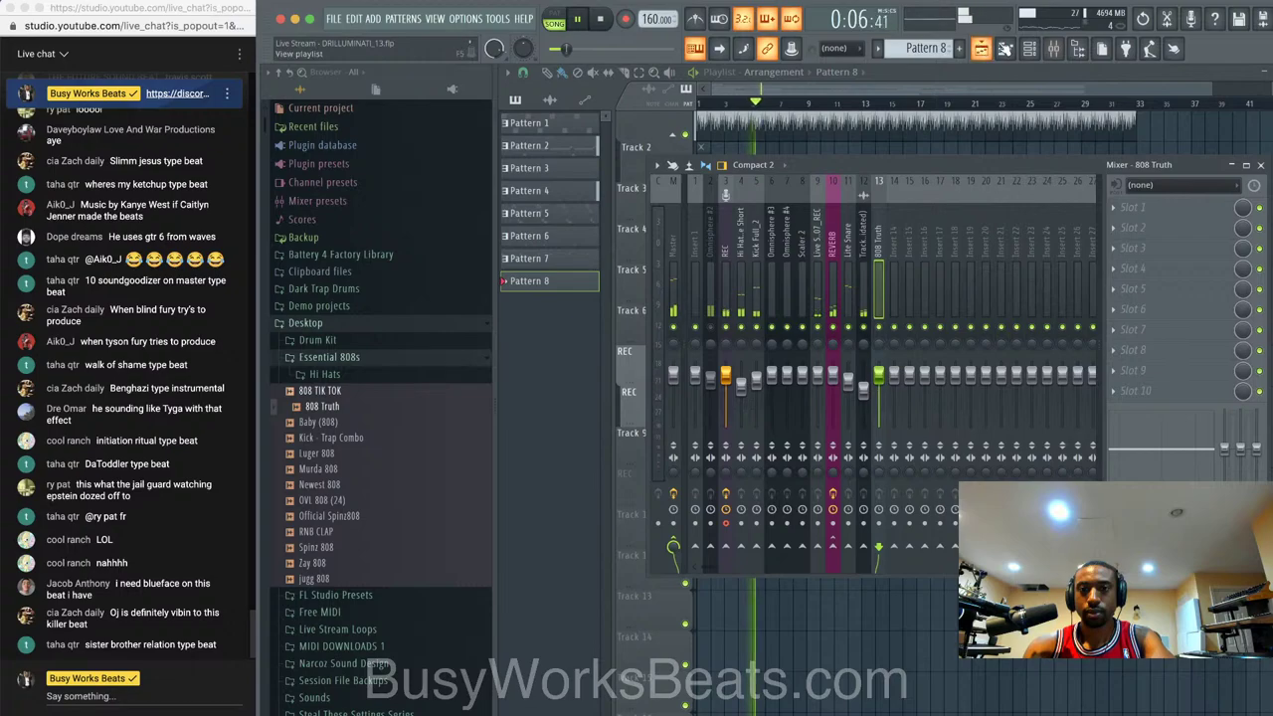
pyautogui.press('F6')
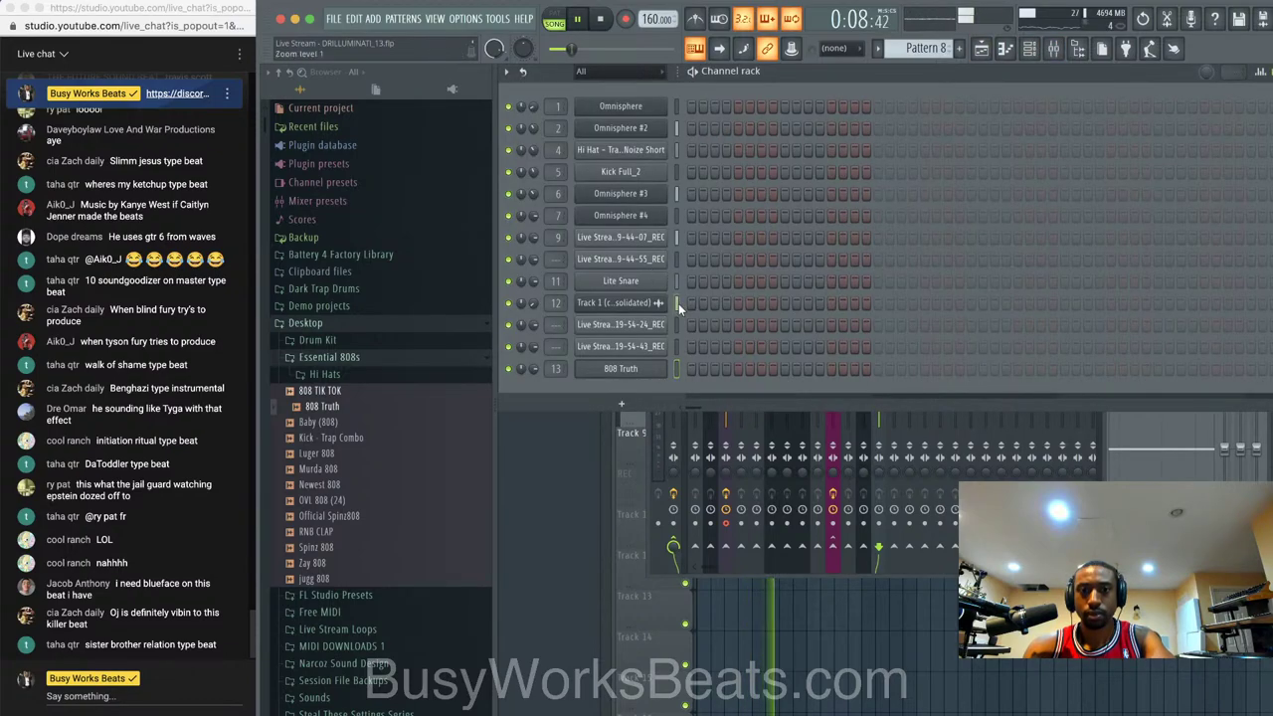
pyautogui.press('F9')
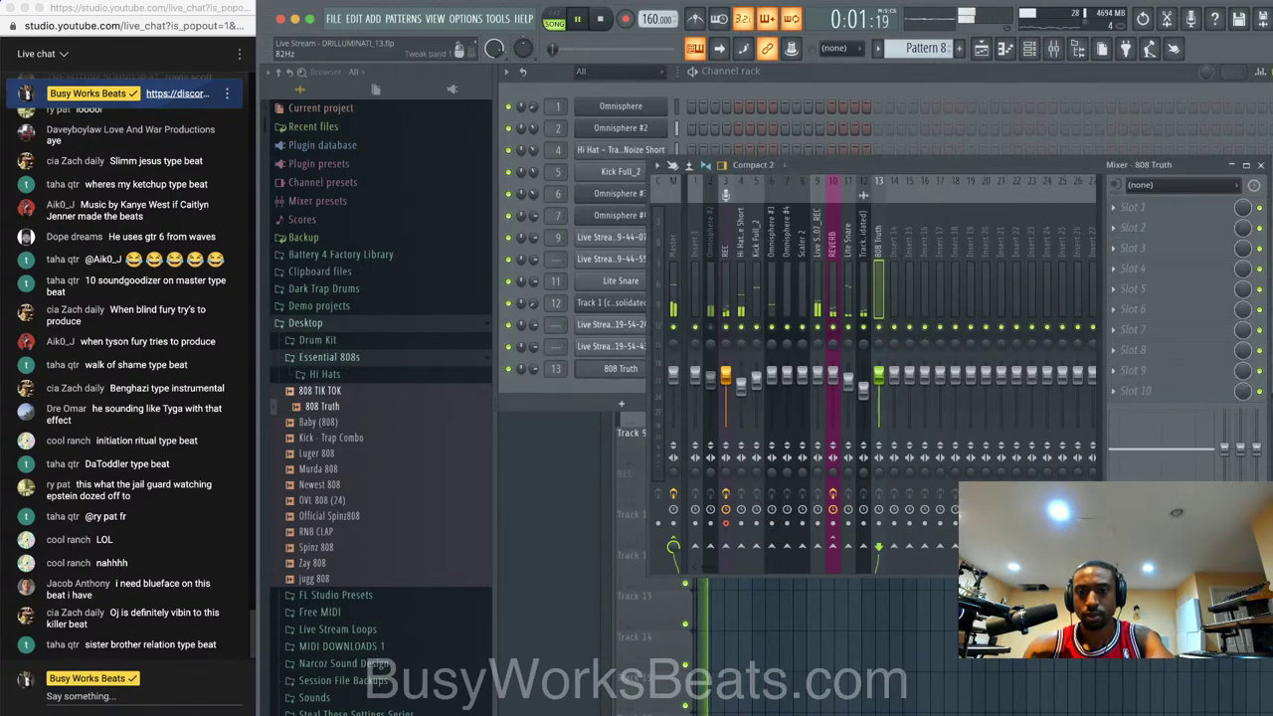
pyautogui.click(1144, 208)
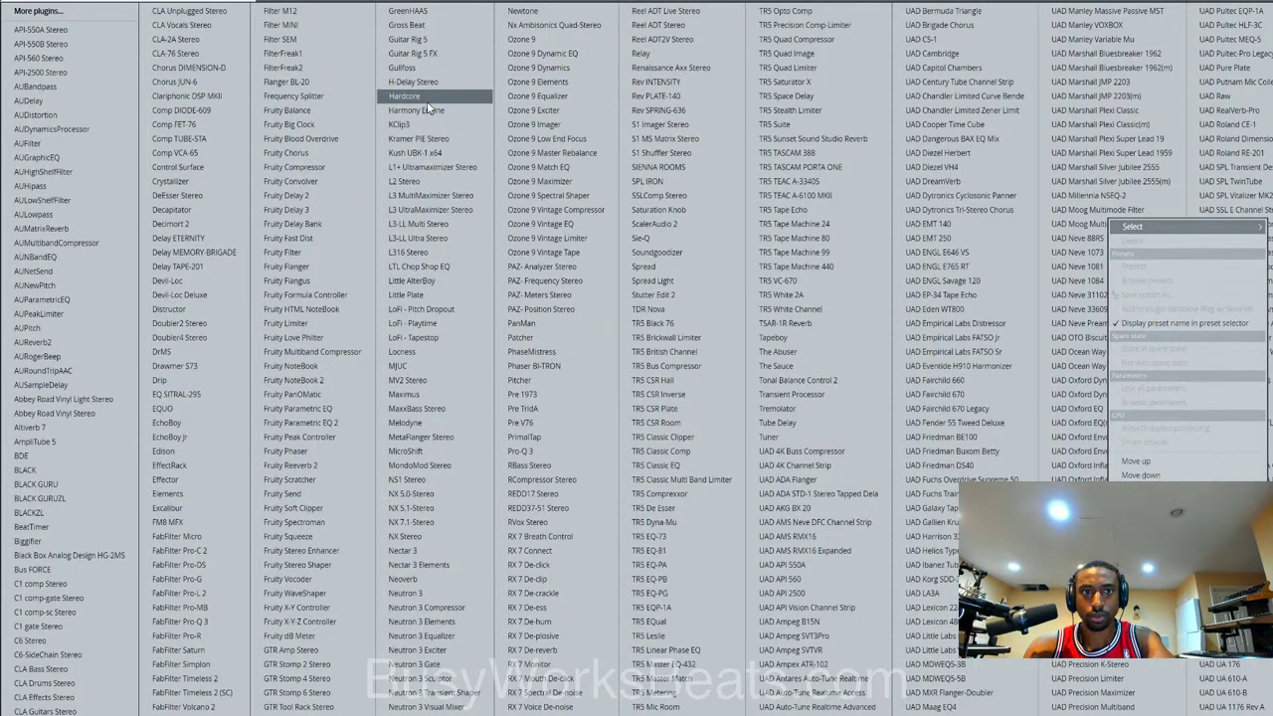
pyautogui.click(338, 423)
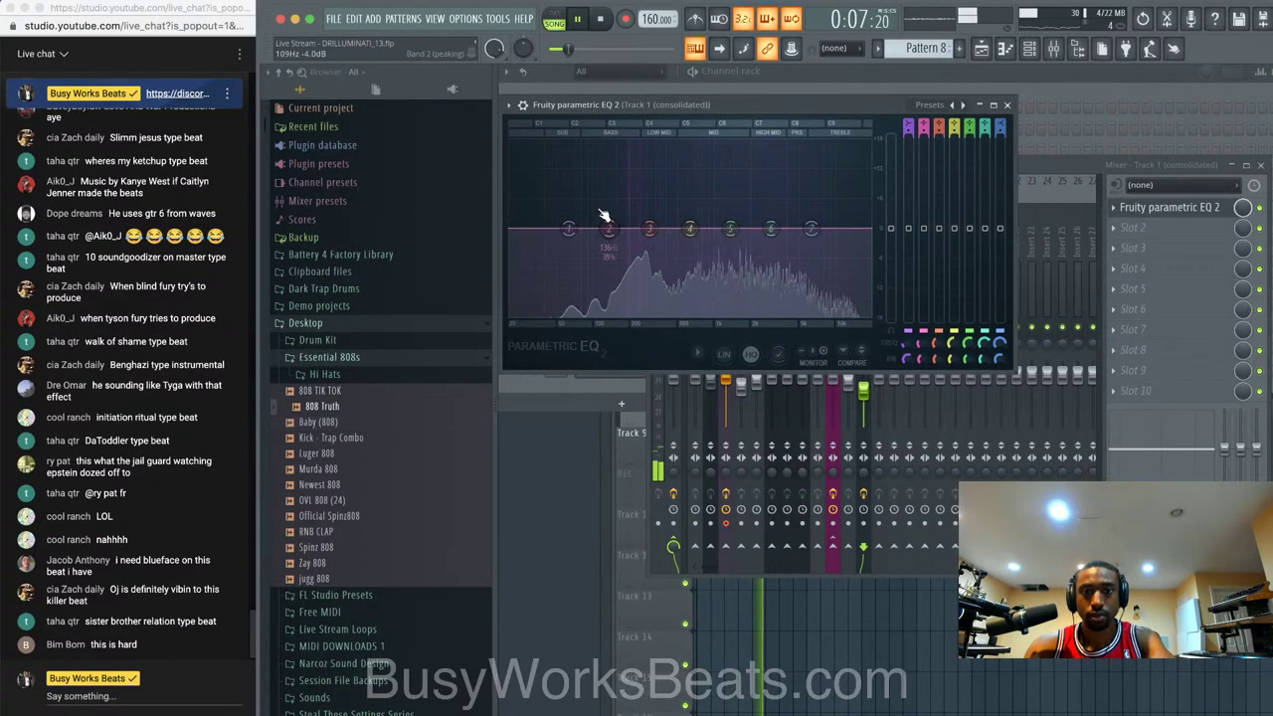
pyautogui.click(1006, 104)
pyautogui.click(1001, 87)
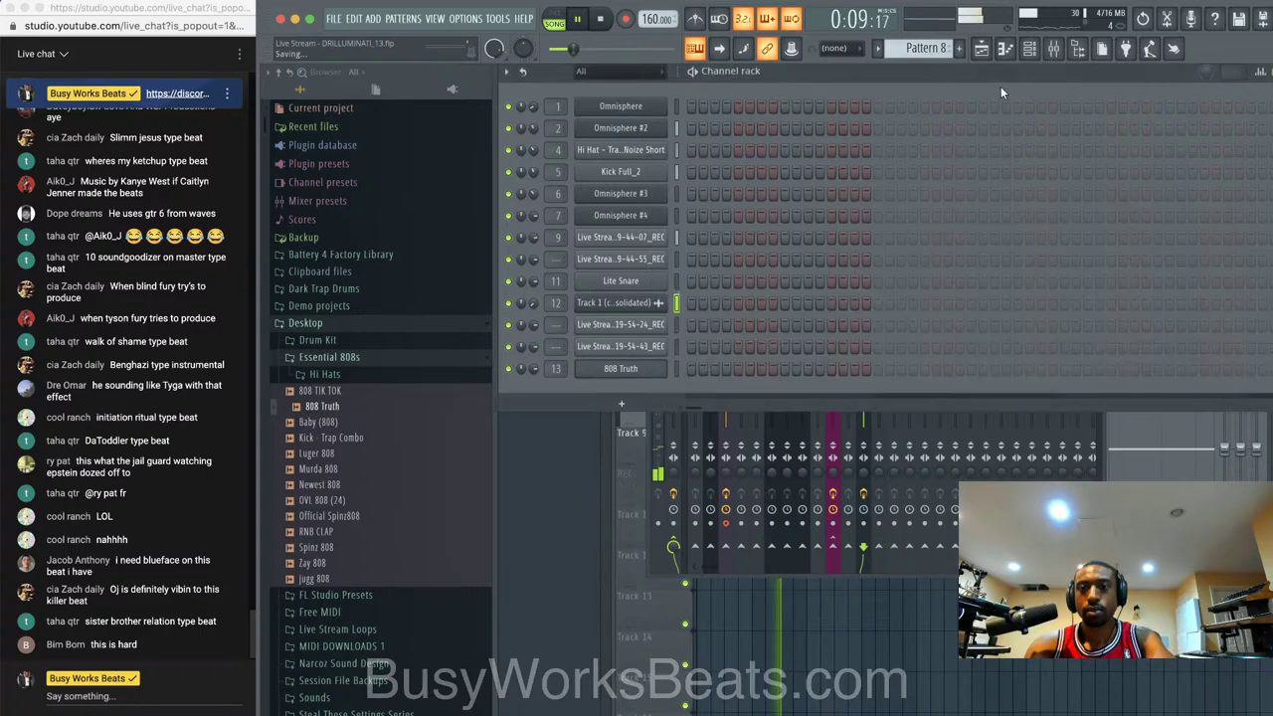
# - Rehearse on the 808 Truth channel over the arrangement, then restart playback in record mode to capture its notes into Pattern 8
pyautogui.click(677, 369)
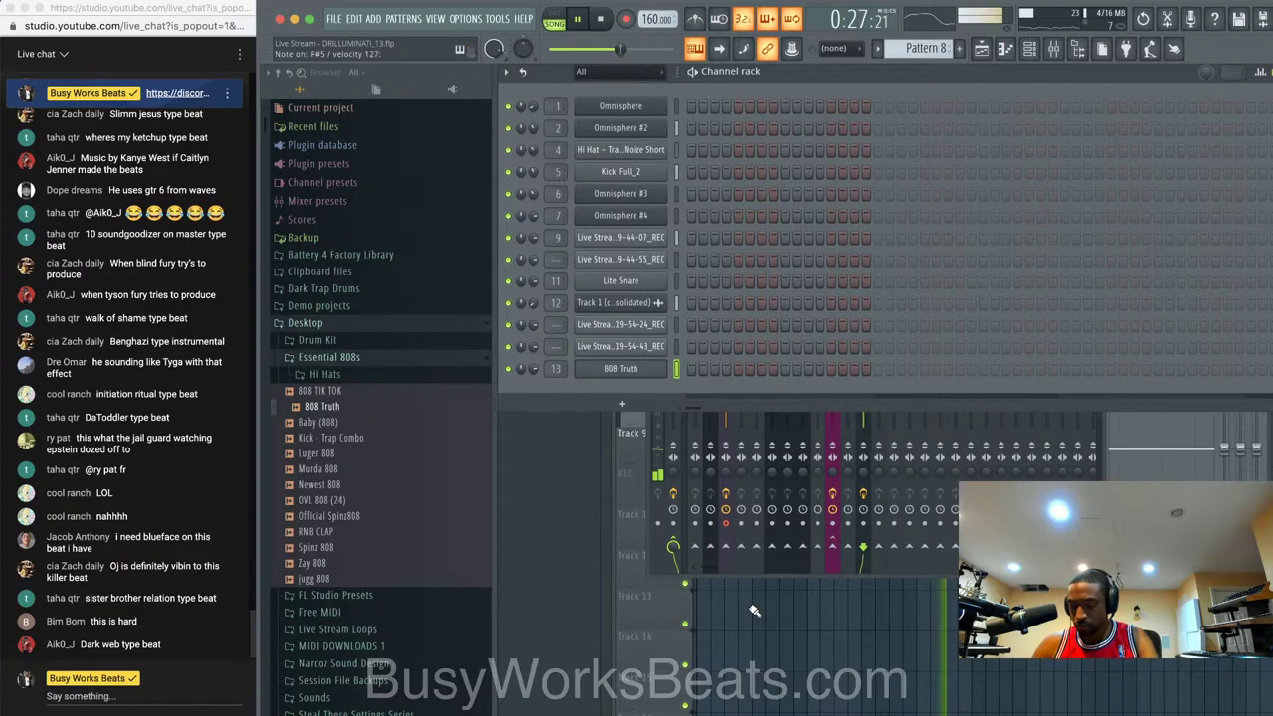
pyautogui.press('F12')
pyautogui.press('space')
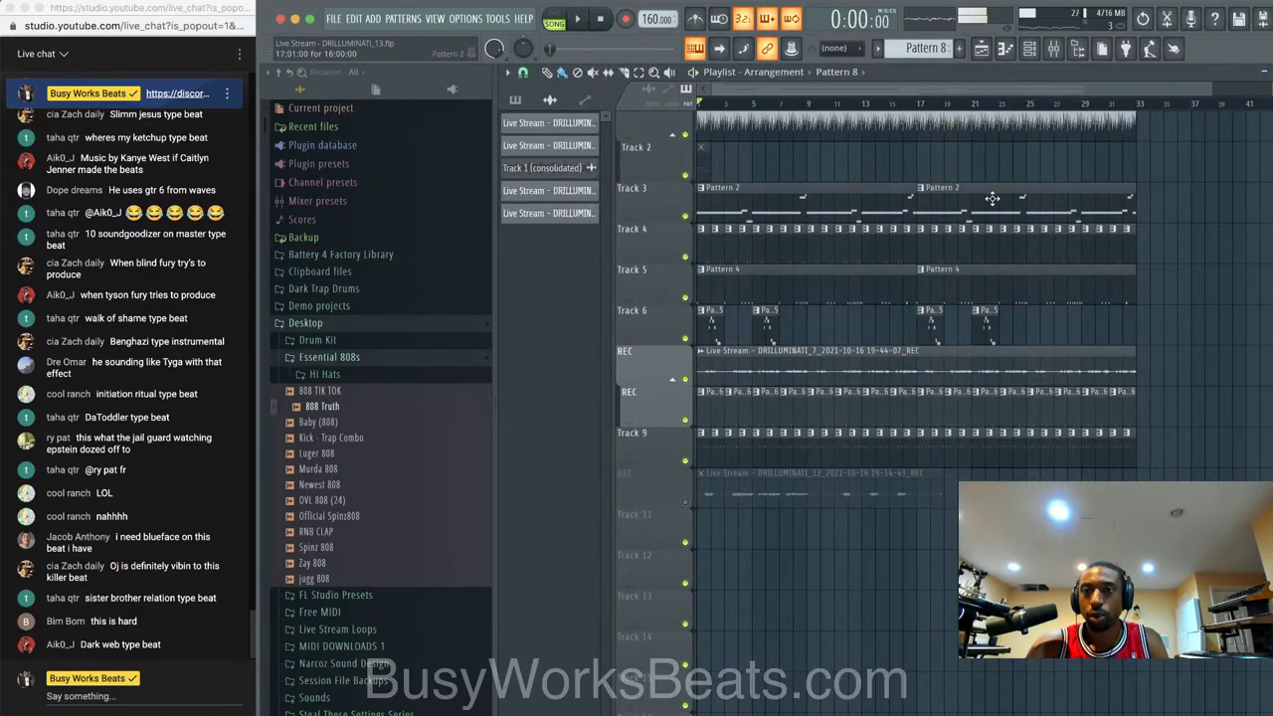
pyautogui.click(1063, 56)
pyautogui.click(1061, 56)
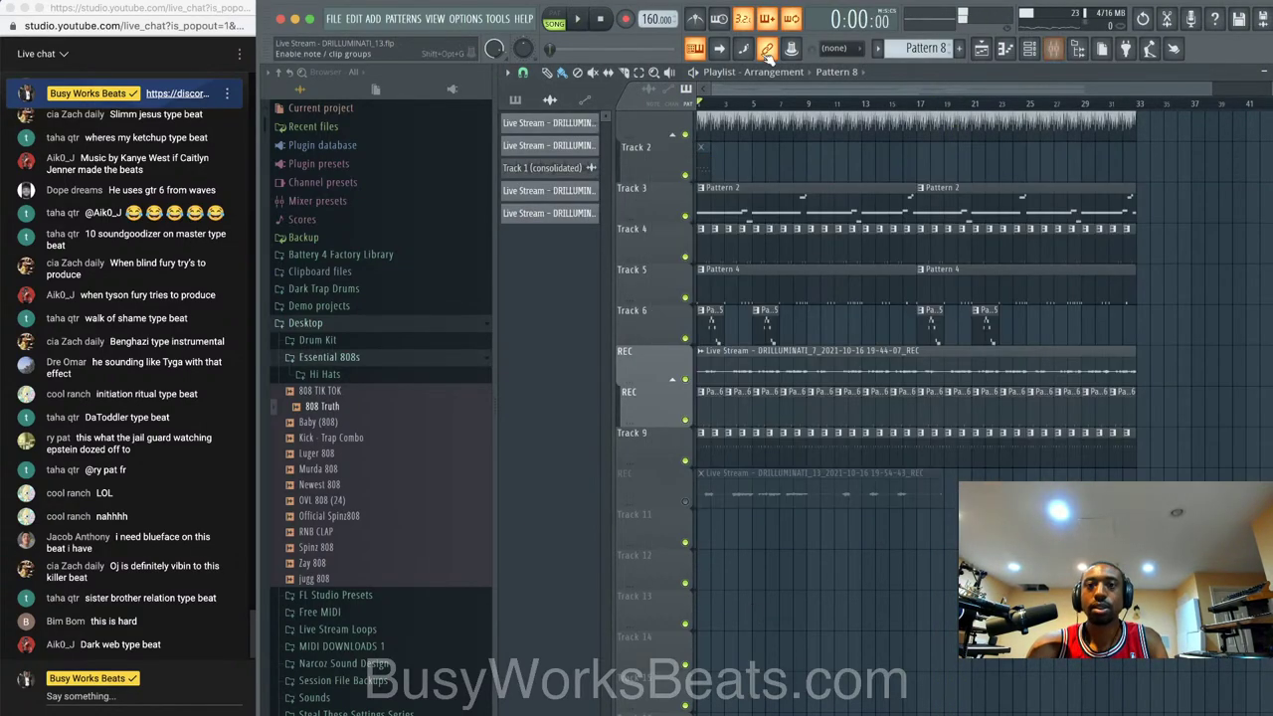
pyautogui.click(625, 18)
pyautogui.click(701, 452)
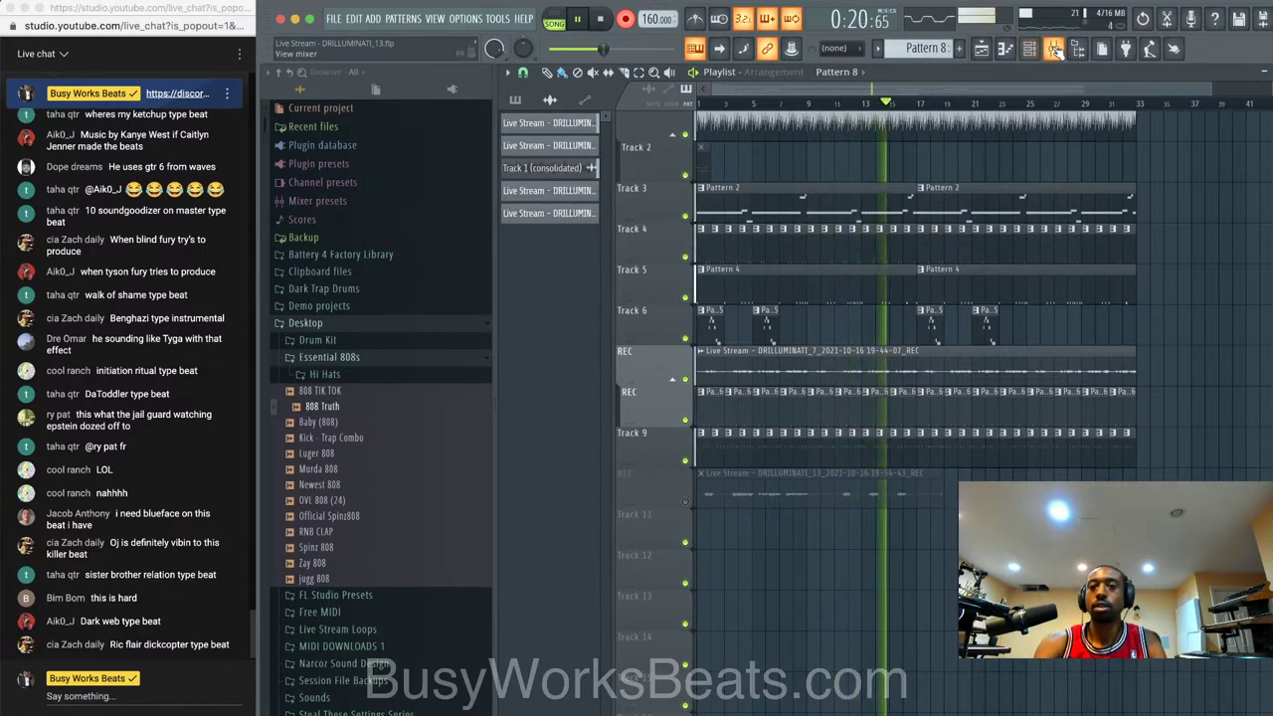
# - Unmute the REC mixer track and stop the 808 recording
pyautogui.click(1054, 49)
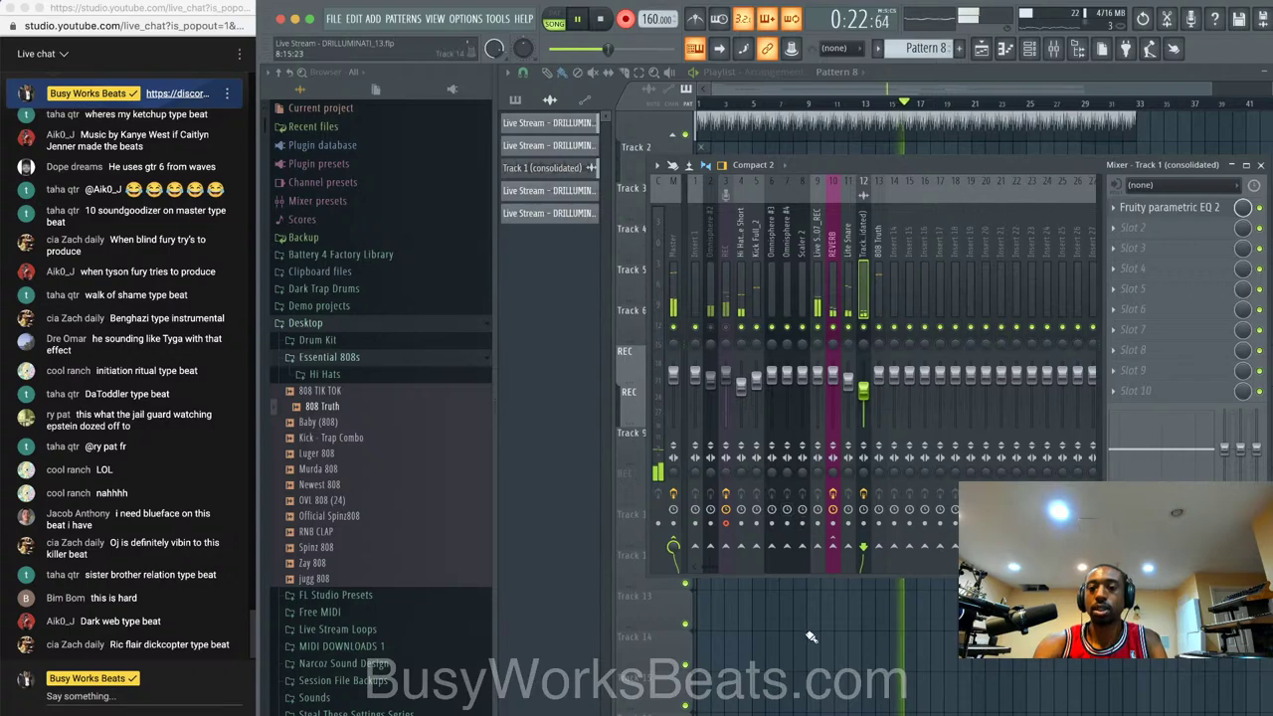
pyautogui.click(726, 327)
pyautogui.rightClick(772, 606)
pyautogui.press('space')
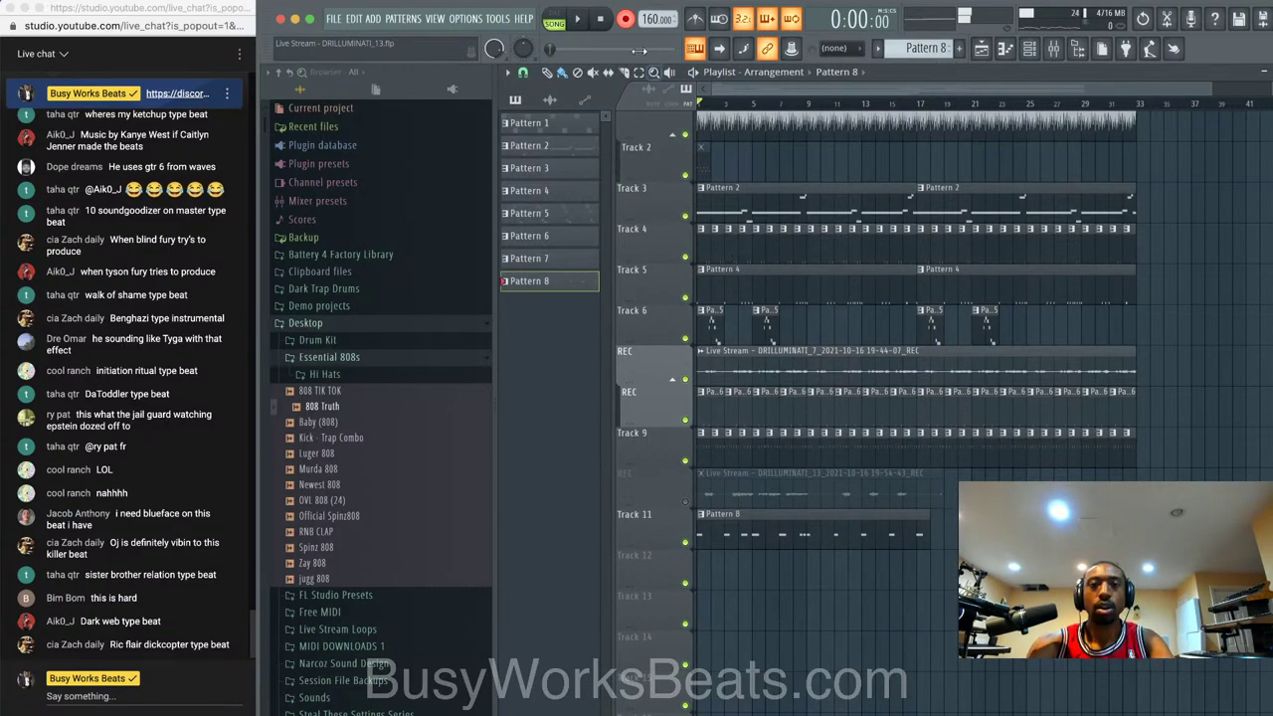
# - Open the recorded 808 Truth notes of Pattern 8 in the piano roll and quantize them with the default template
pyautogui.doubleClick(791, 532)
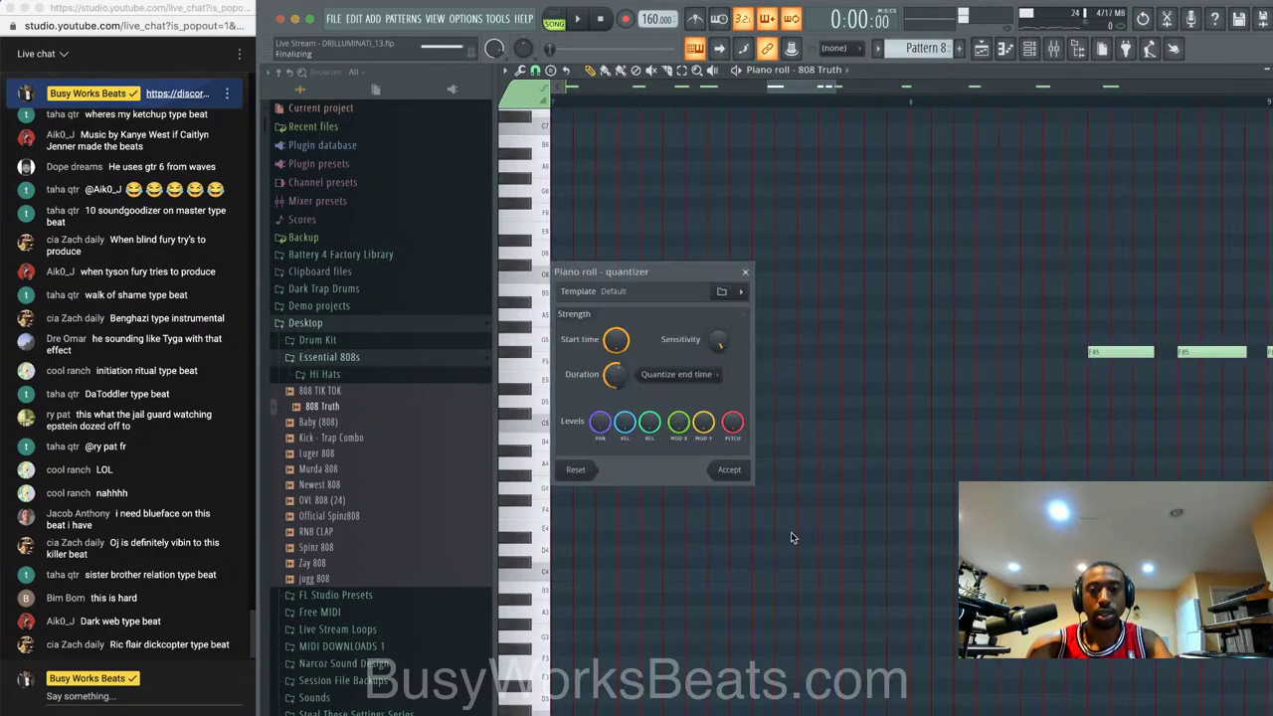
pyautogui.press('space')
pyautogui.press('space')
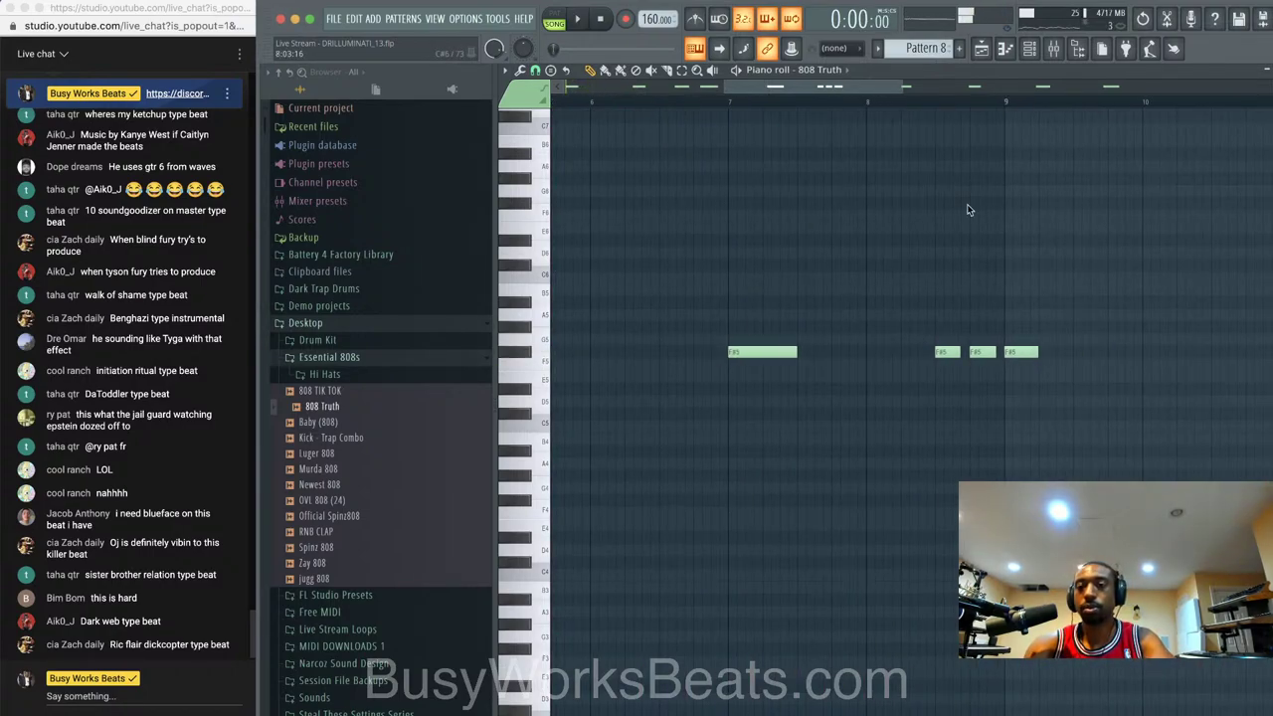
# - Play the arrangement with the new 808 and load C6-SideChain Stereo into the first effect slot of the Omnisphere #2 mixer track
pyautogui.press('F6')
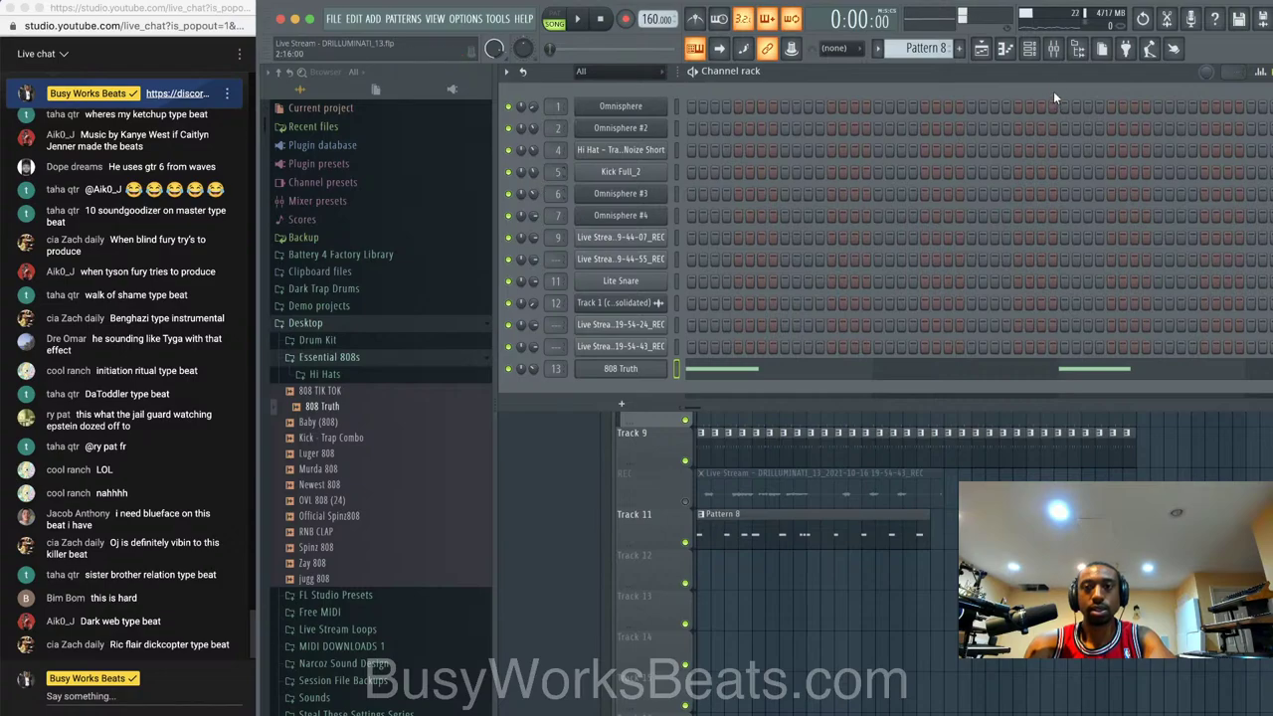
pyautogui.click(1055, 50)
pyautogui.press('space')
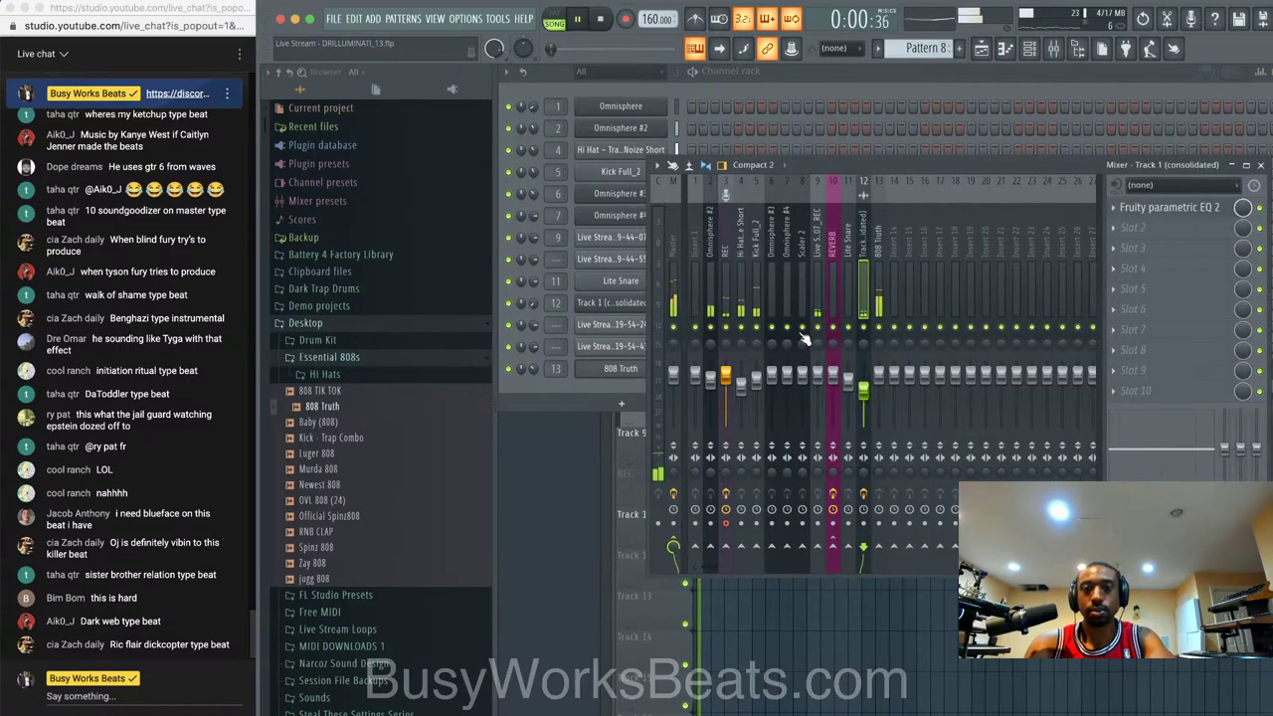
pyautogui.click(879, 274)
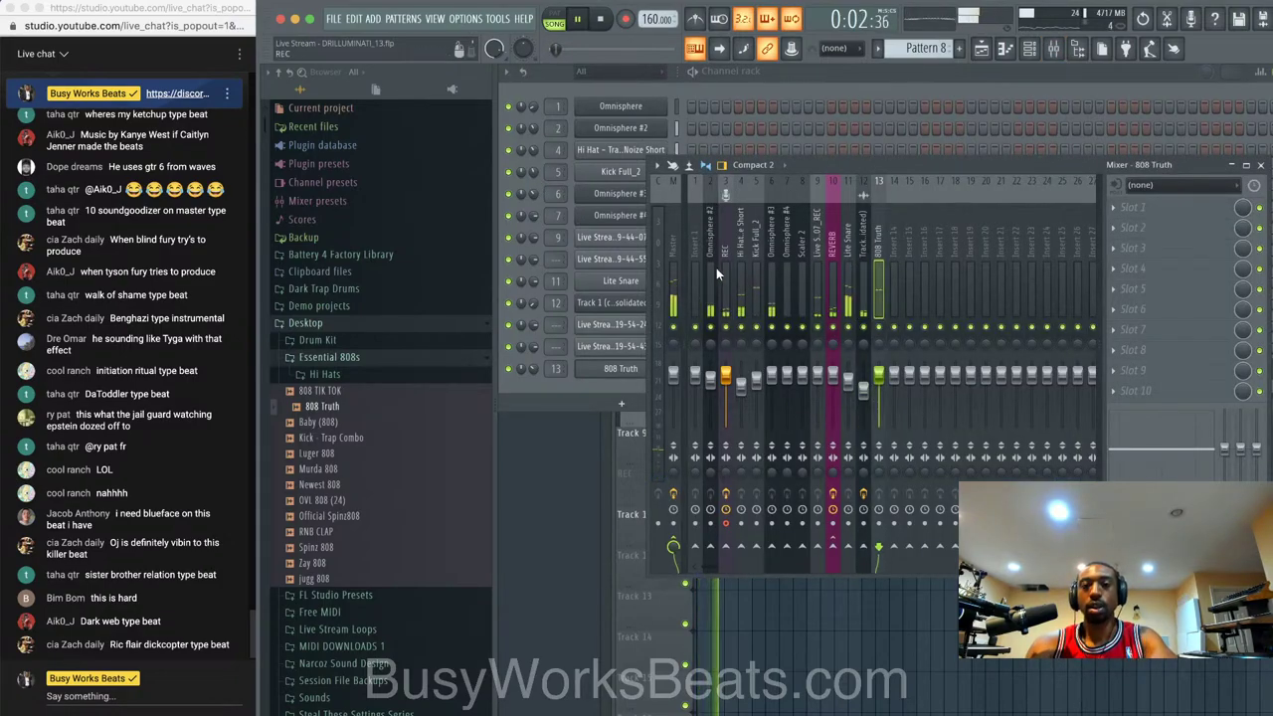
pyautogui.click(1188, 205)
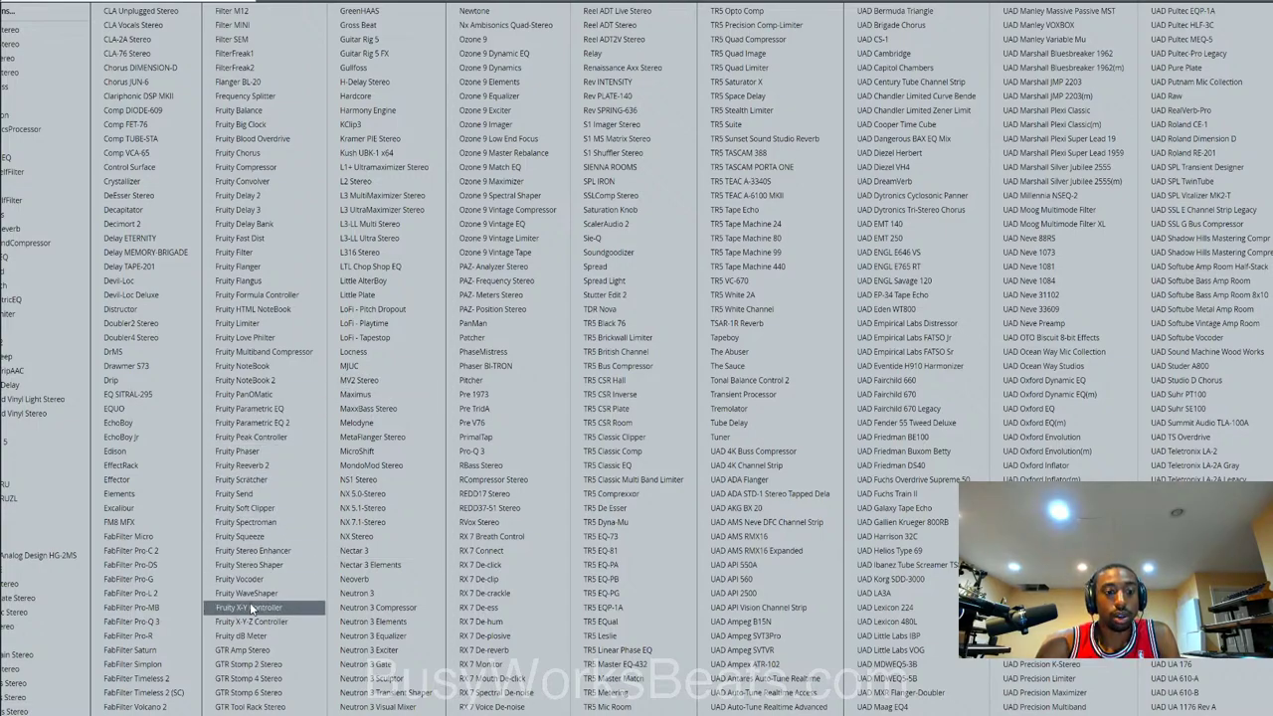
pyautogui.scroll(-3, 251, 609)
pyautogui.scroll(3, 250, 609)
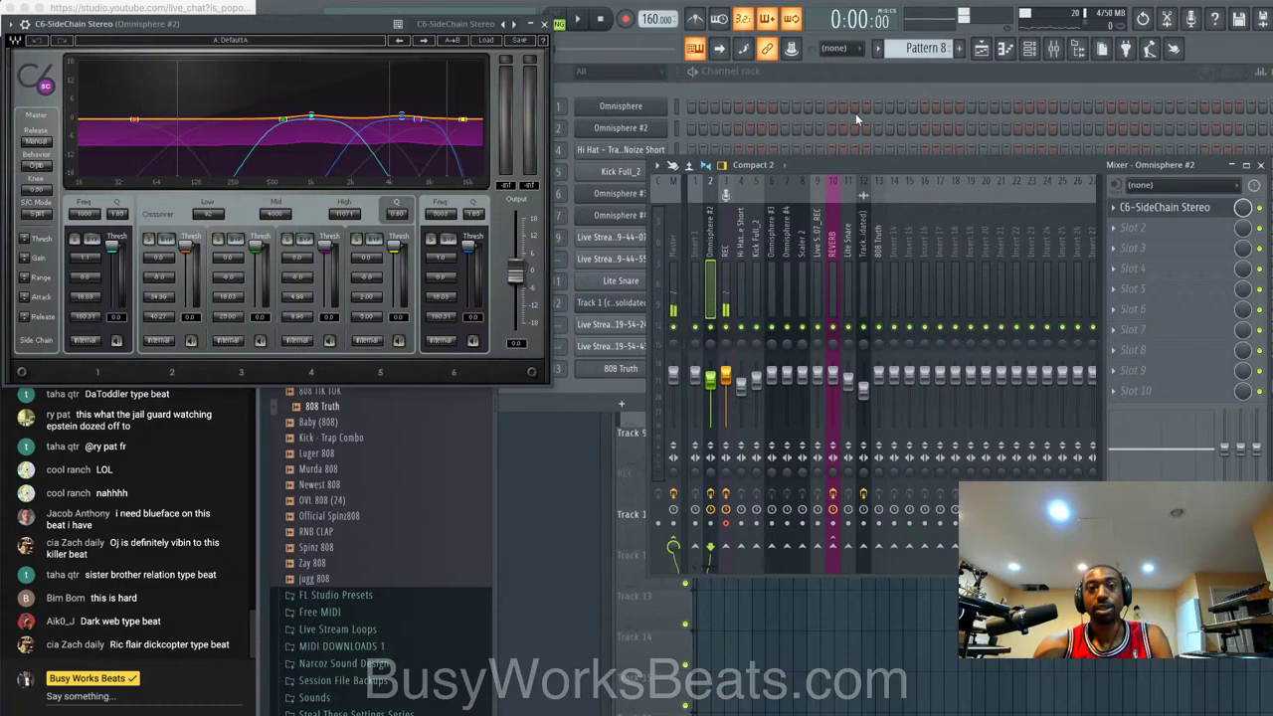
# - Sidechain the 808 Truth mixer track to the Omnisphere #2 mixer track
pyautogui.click(880, 248)
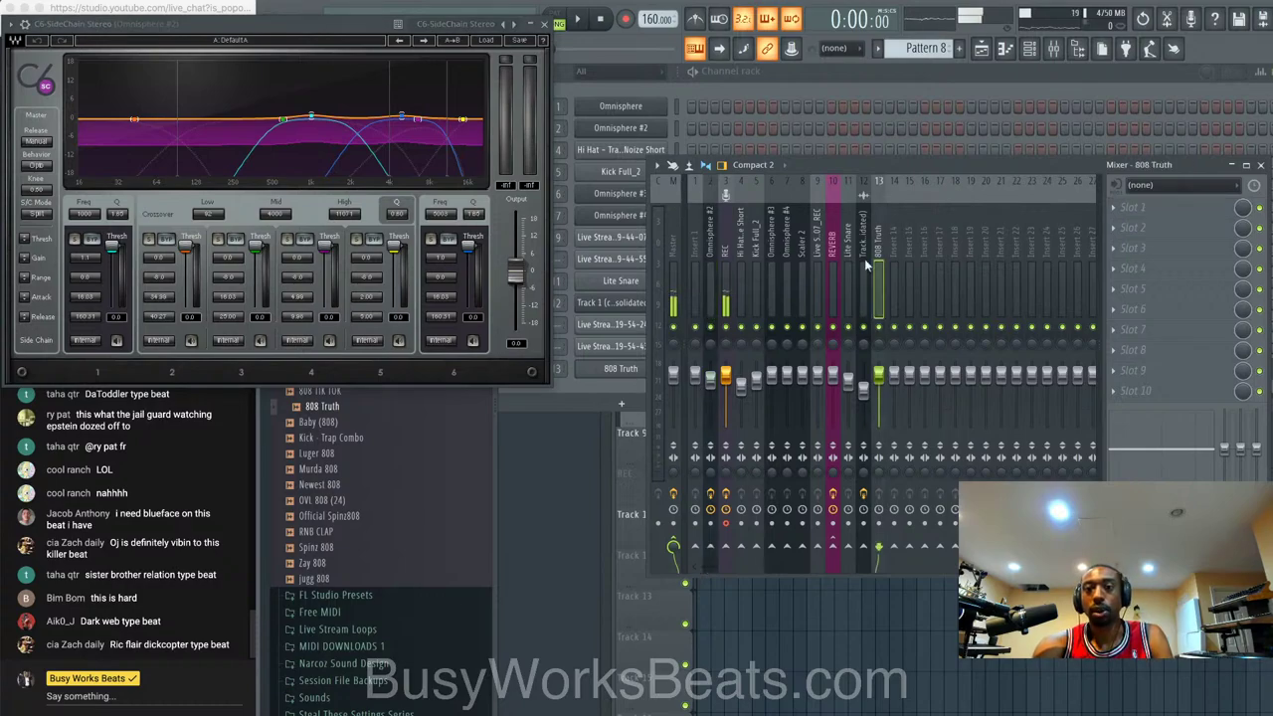
pyautogui.rightClick(716, 555)
pyautogui.click(757, 591)
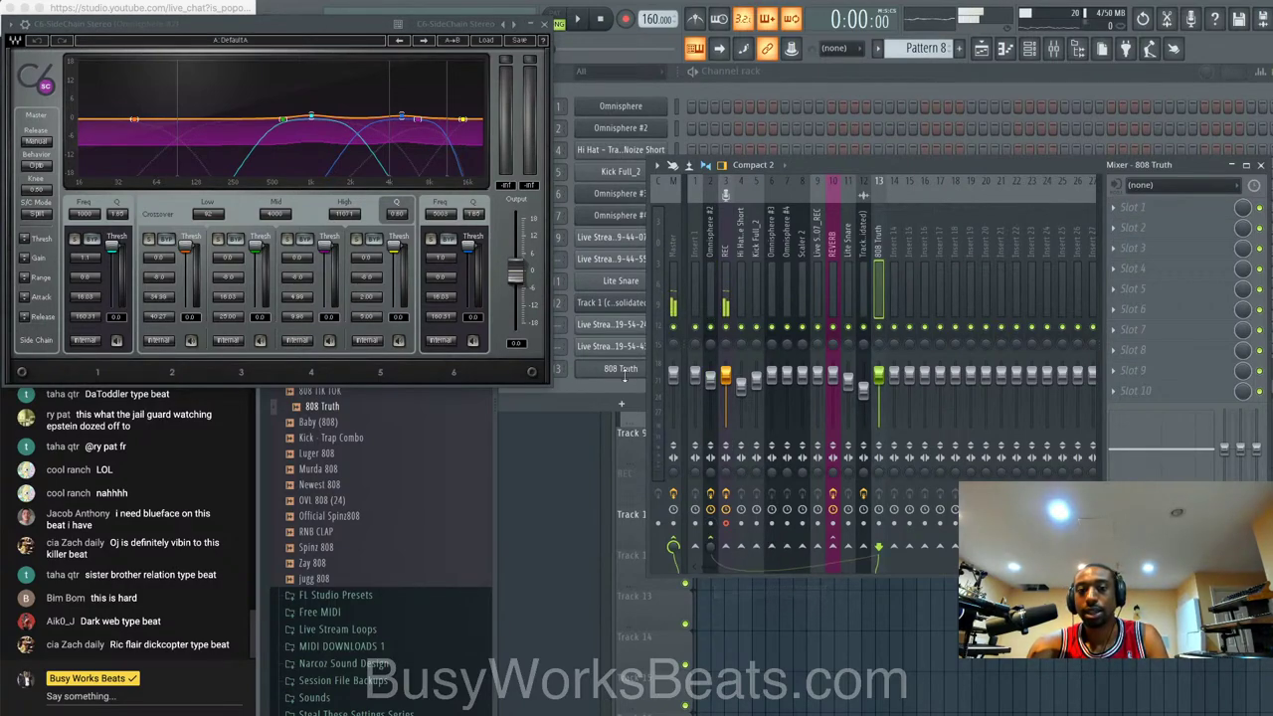
# - Assign 808 Truth as the Stereo Aux In source in the C6-SideChain plugin's processing connections
pyautogui.click(26, 25)
pyautogui.click(53, 50)
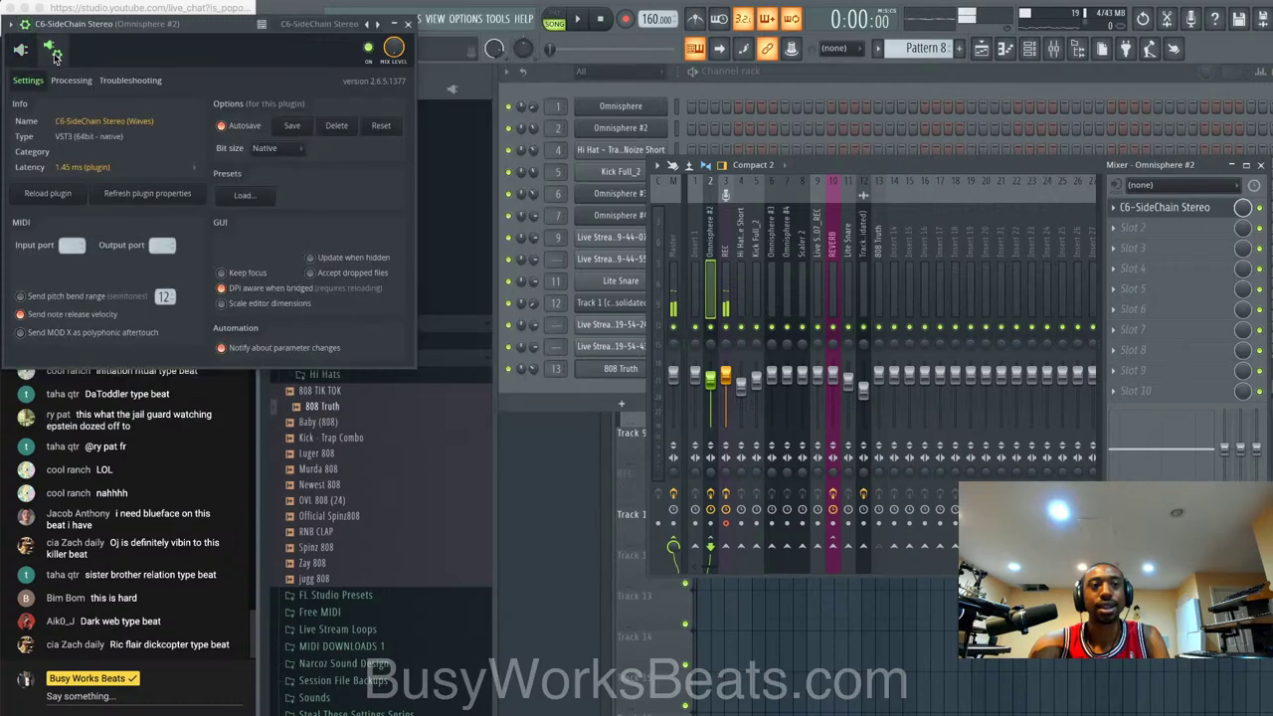
pyautogui.click(89, 82)
pyautogui.click(41, 256)
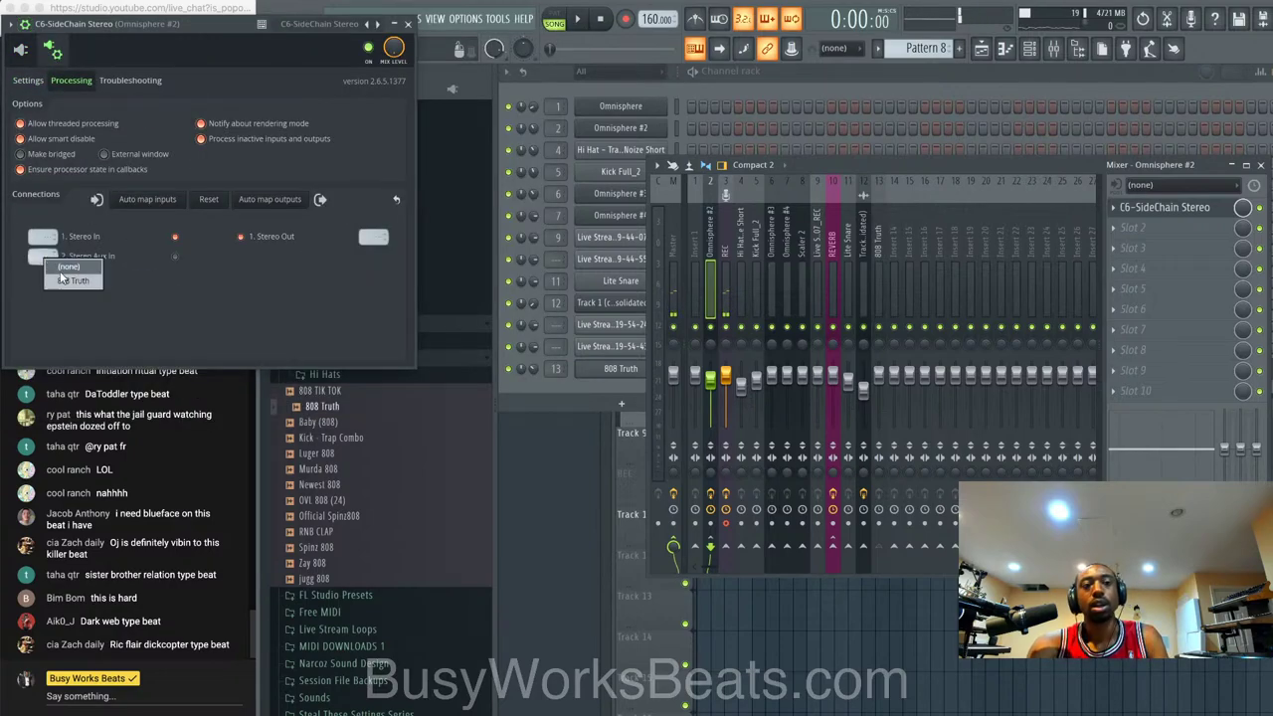
pyautogui.click(70, 280)
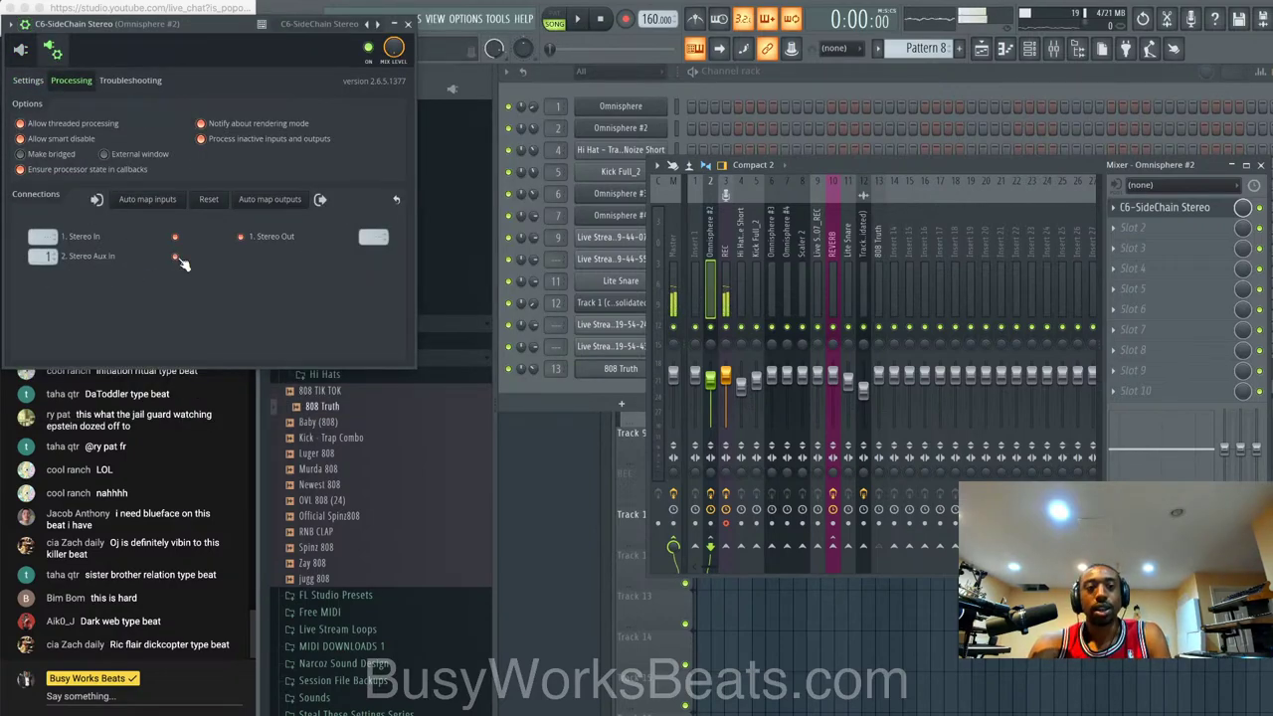
# - Set the C6-SideChain's second band to the external sidechain with a threshold of -20.2, and select the REC mixer track
pyautogui.click(30, 57)
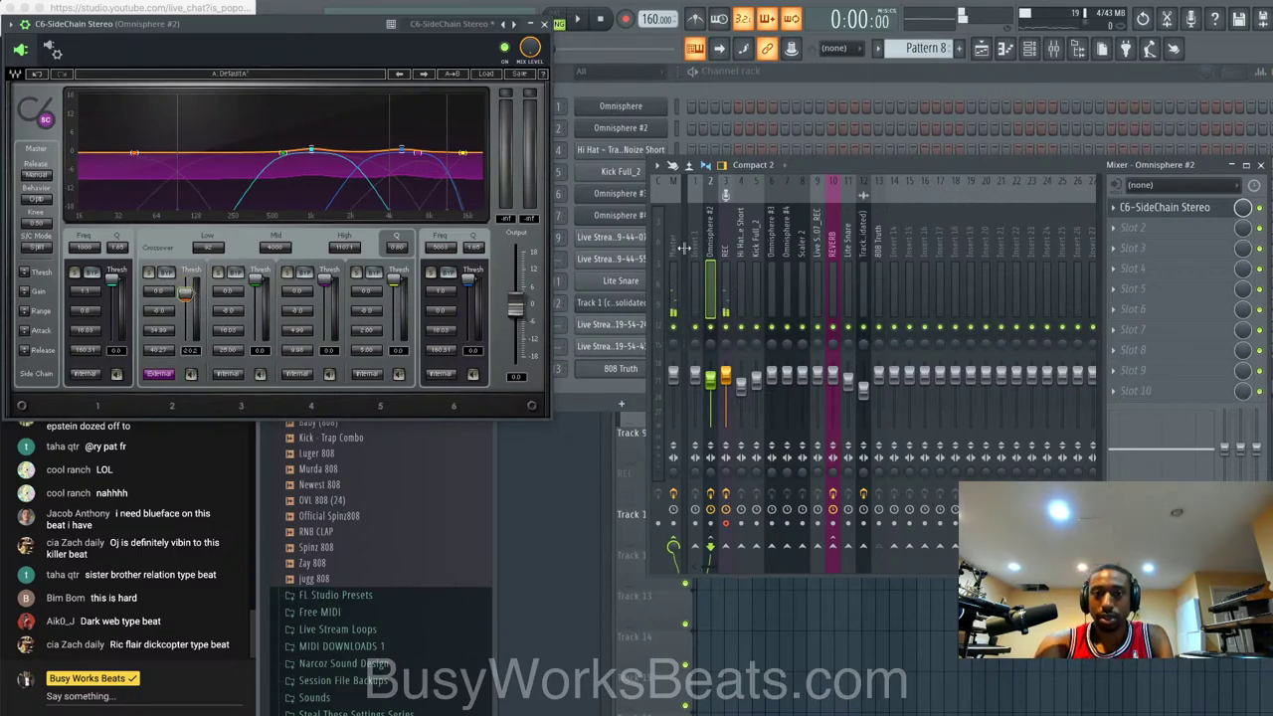
pyautogui.click(723, 253)
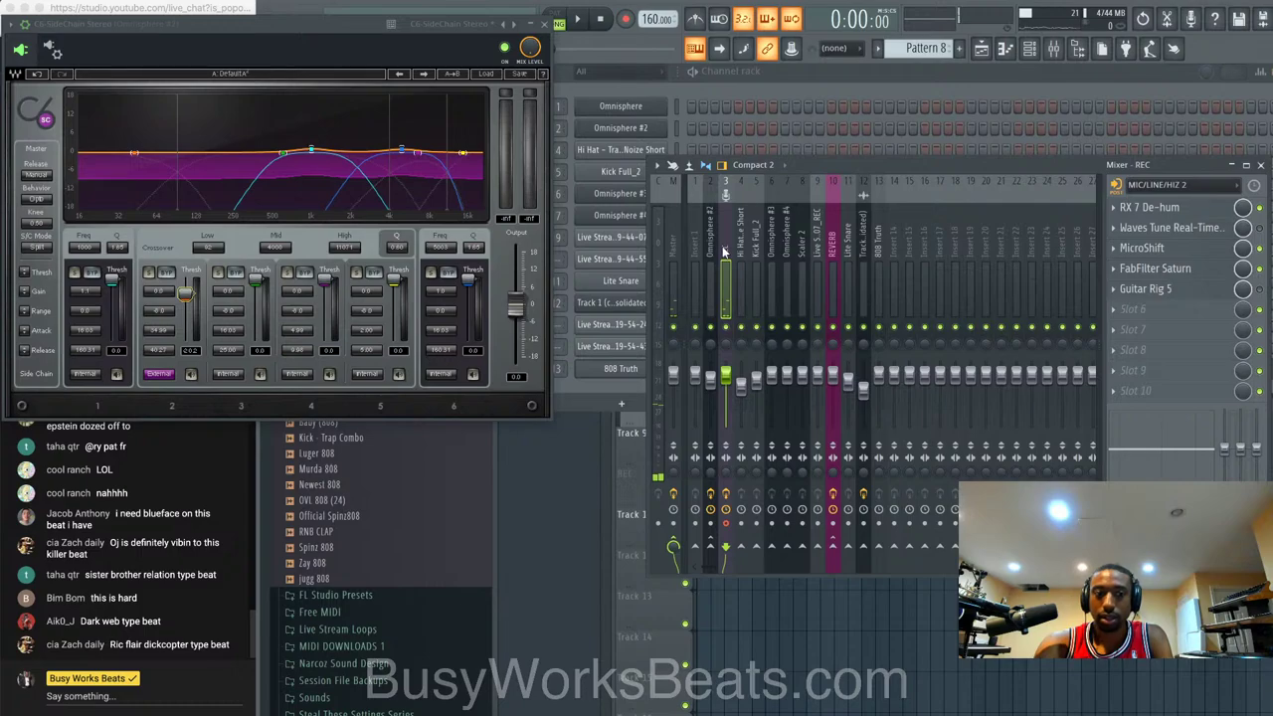
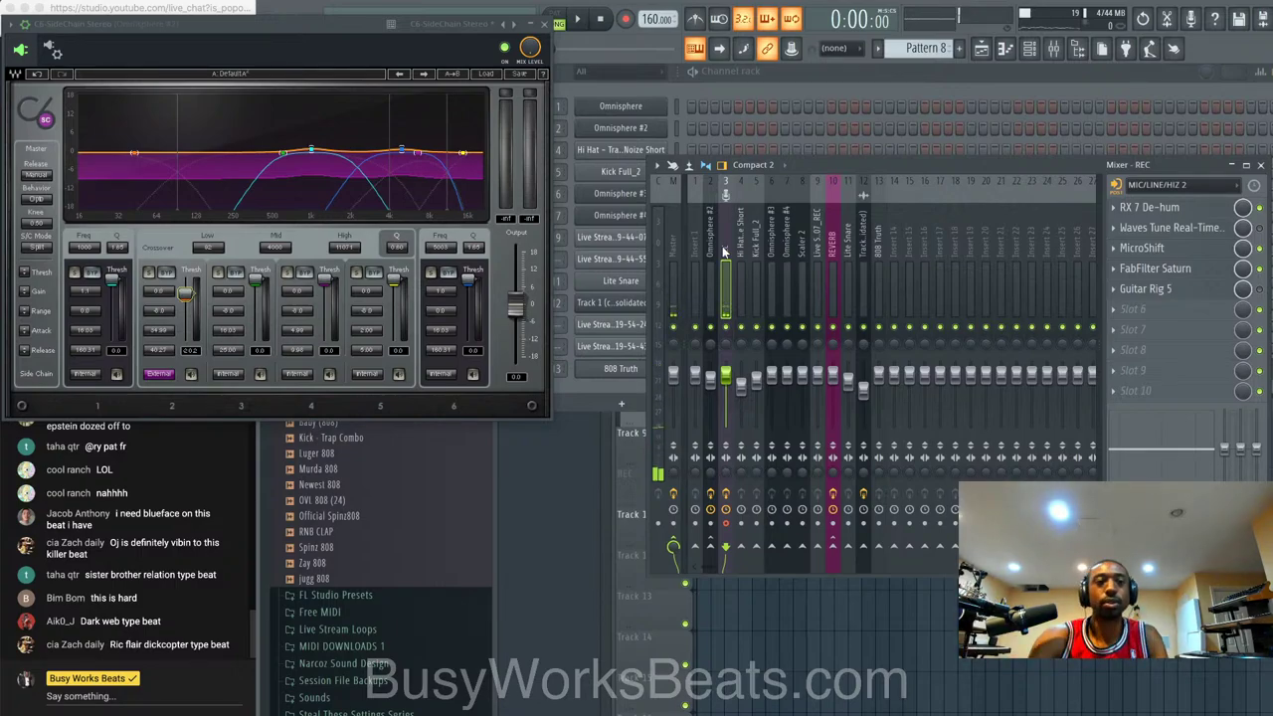
# - Lower the second band's threshold in the Omnisphere #2 C6-SideChain to about -41 and play the arrangement
pyautogui.click(228, 298)
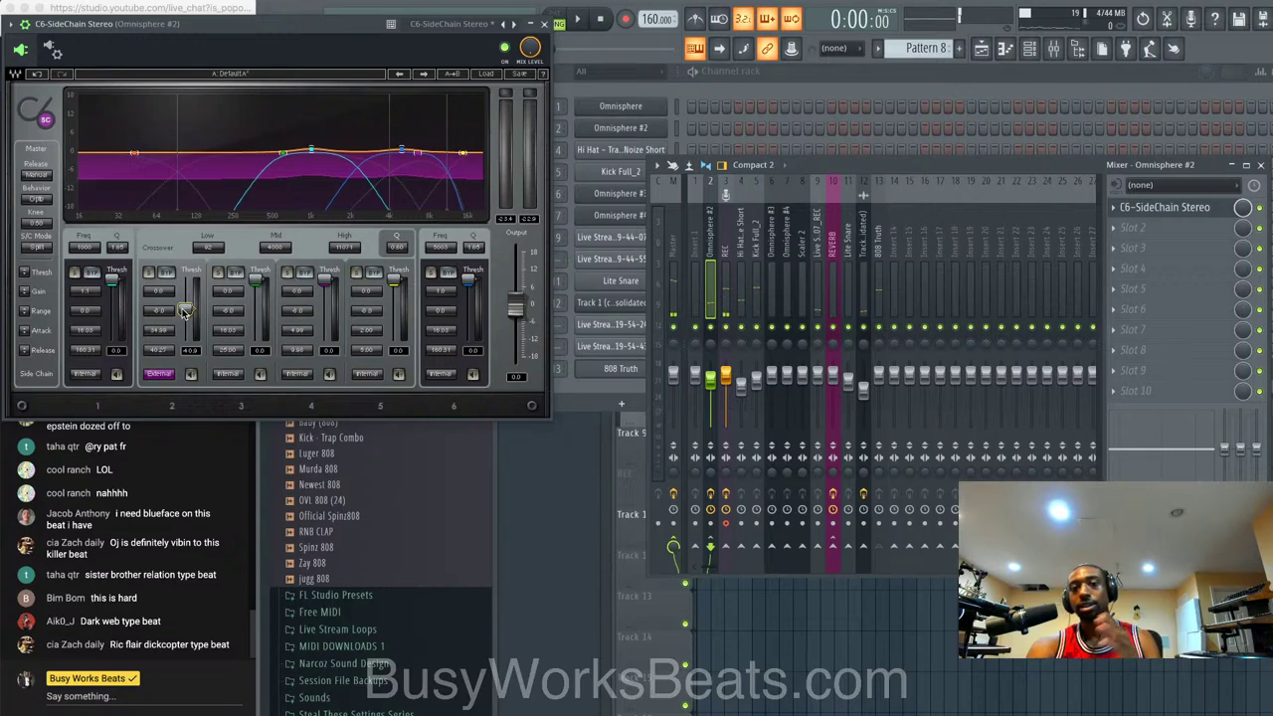
pyautogui.click(727, 320)
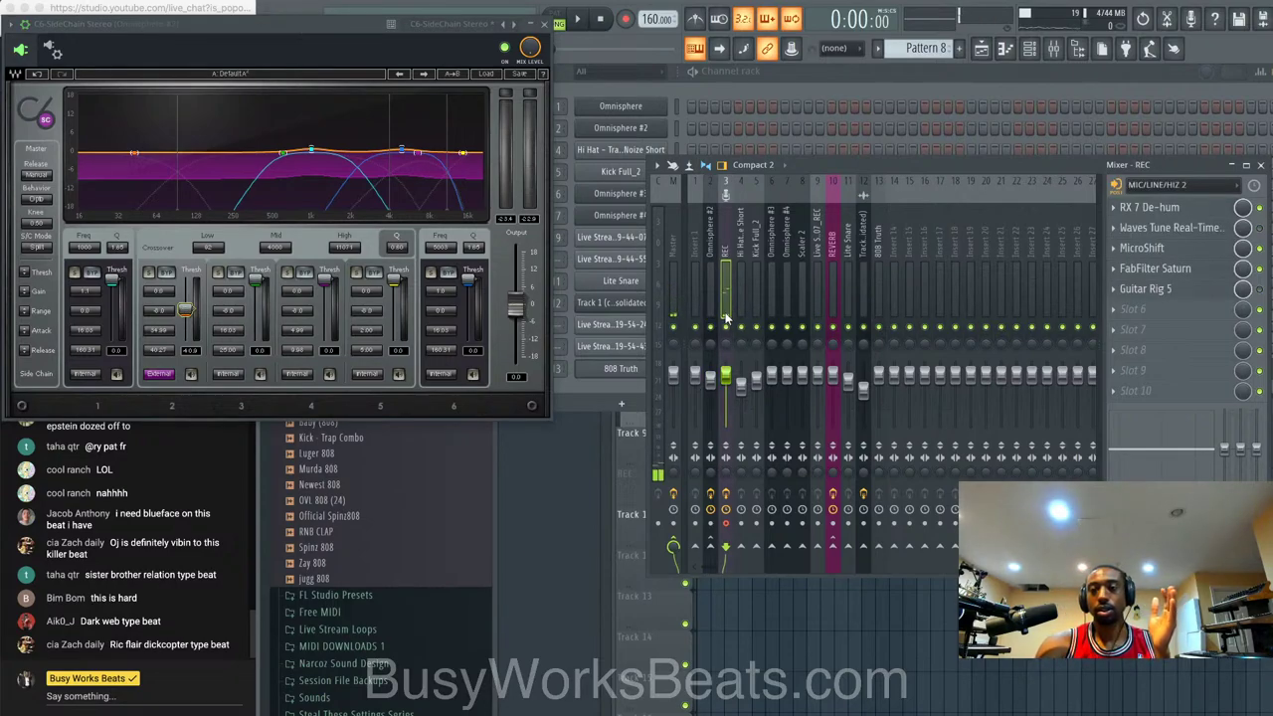
pyautogui.press('space')
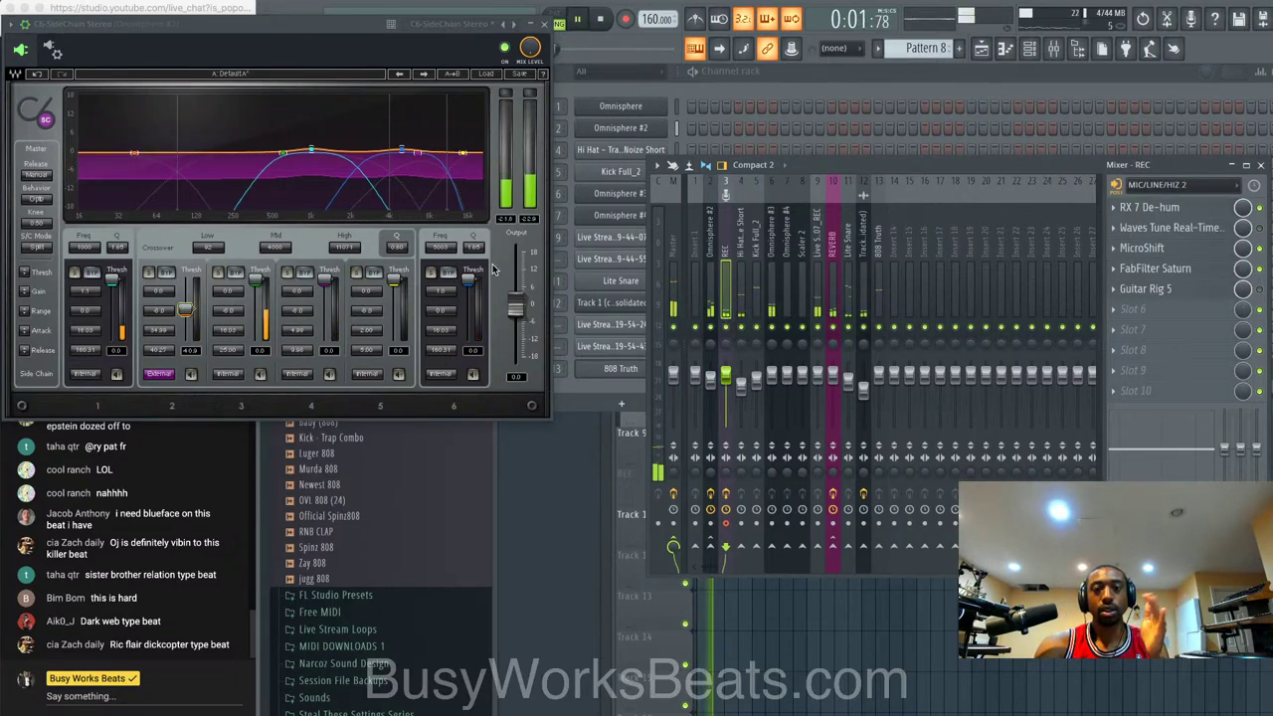
pyautogui.click(713, 280)
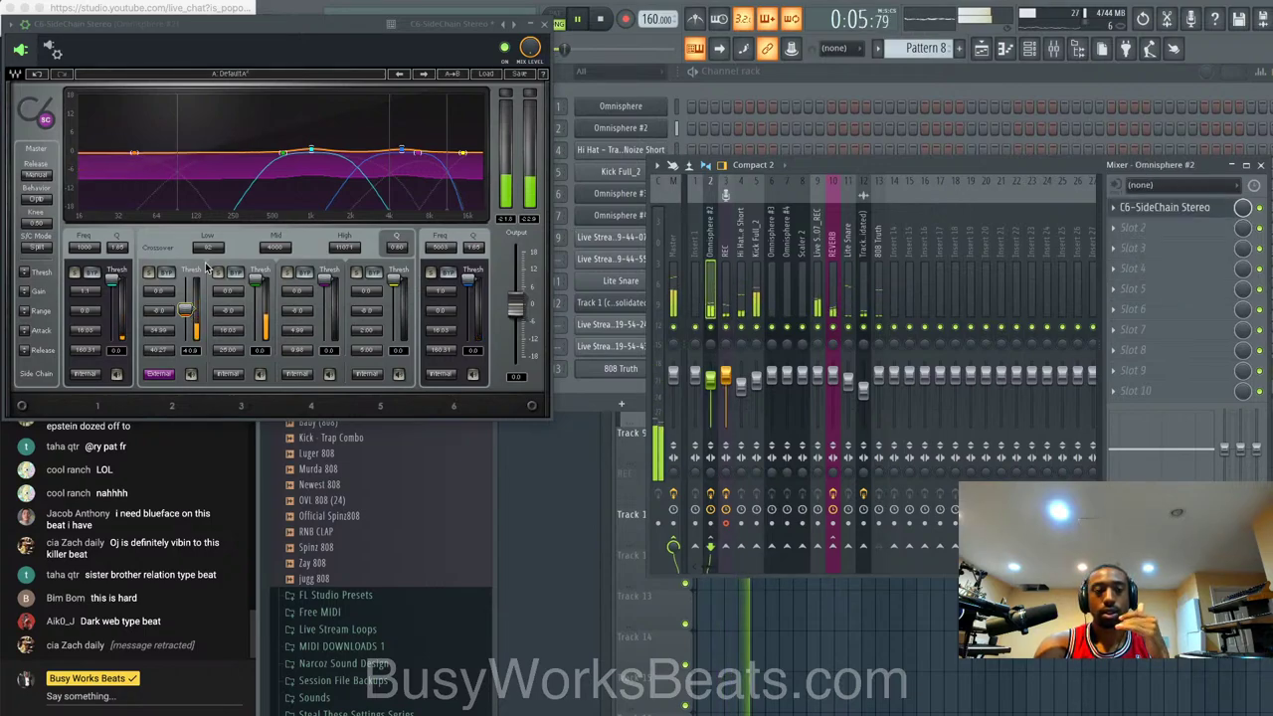
# - Set the C6-SideChain's second-band release to 40 and its low crossover to 250, then close the plugin and stop playback
pyautogui.click(162, 351)
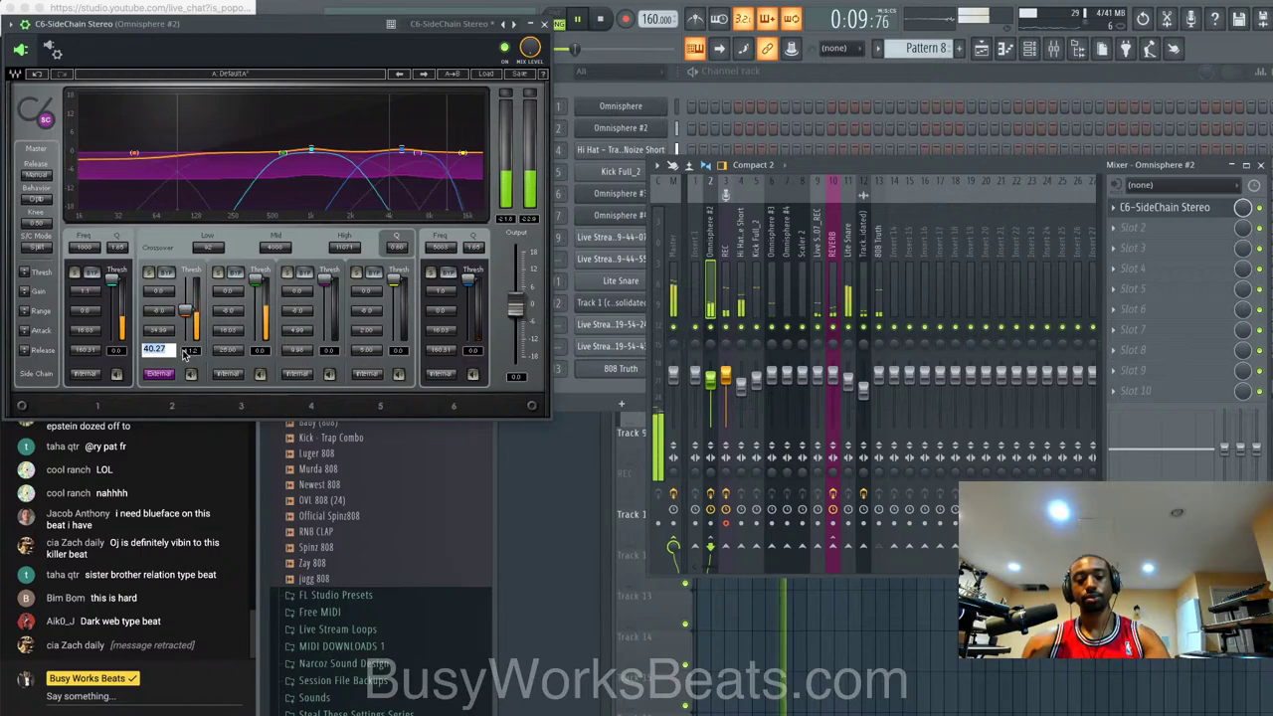
pyautogui.write('40')
pyautogui.press('Return')
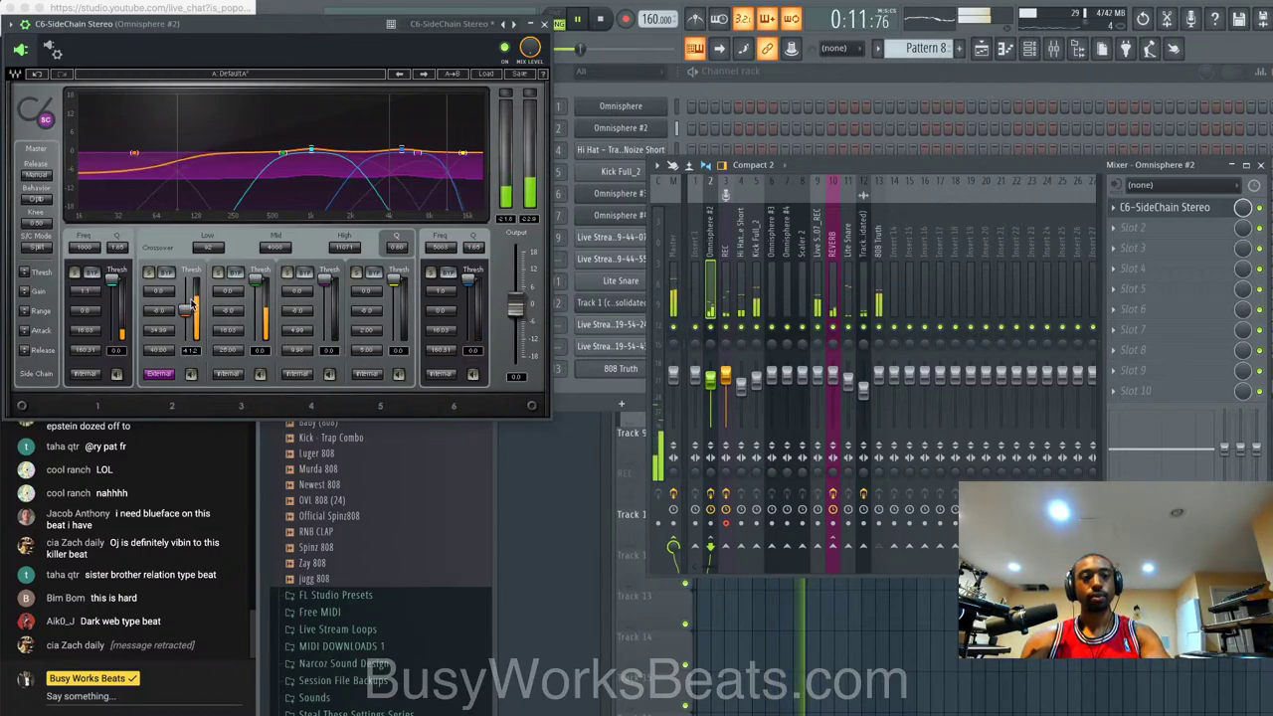
pyautogui.moveTo(206, 252); pyautogui.dragTo(205, 248)
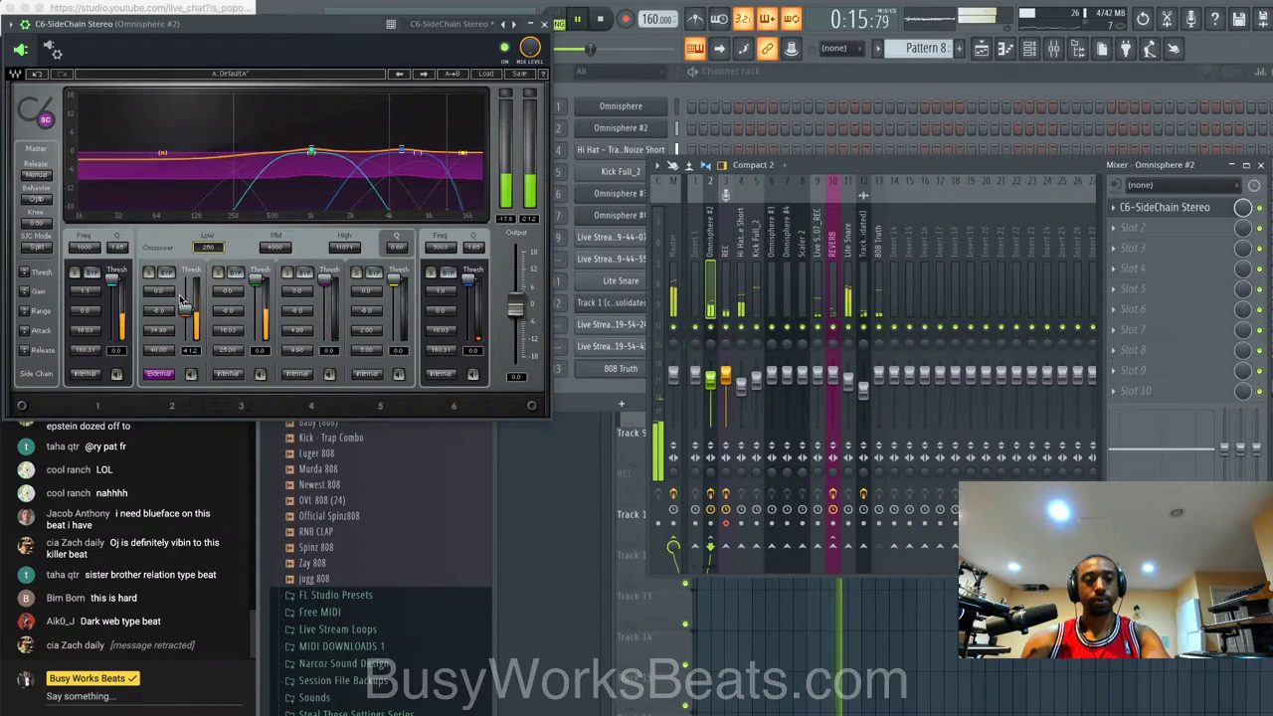
pyautogui.click(544, 23)
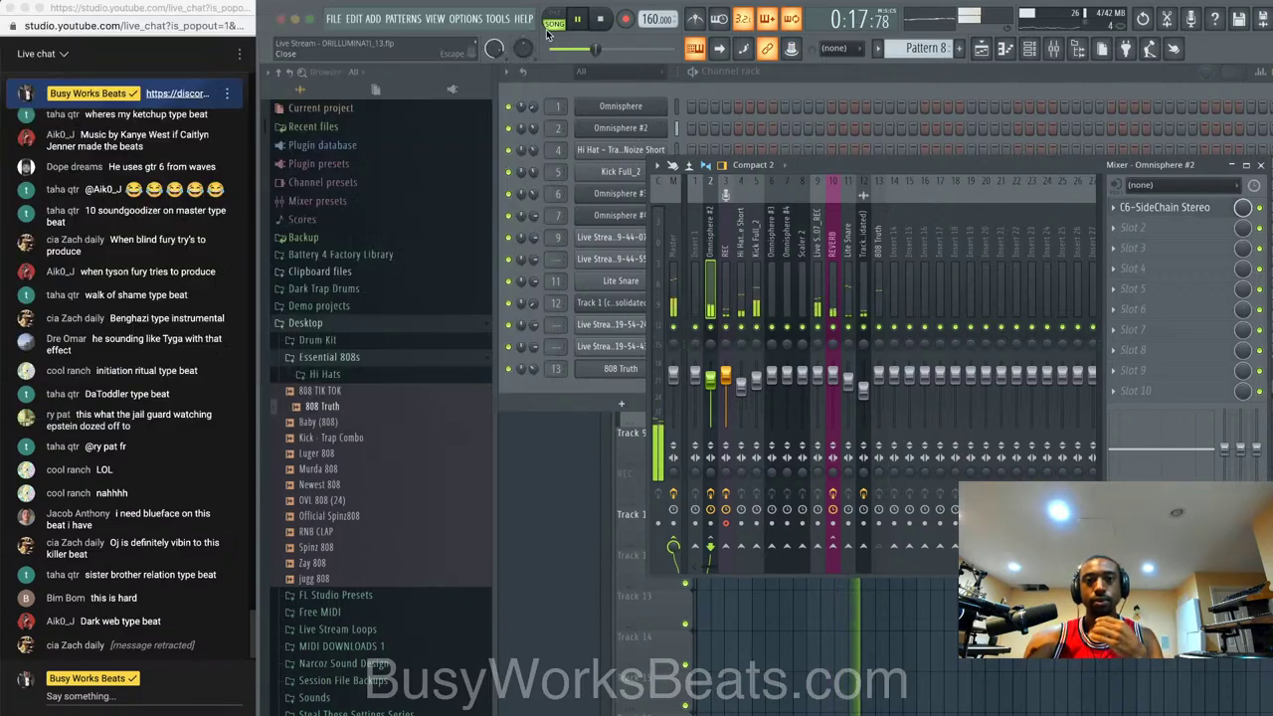
pyautogui.press('space')
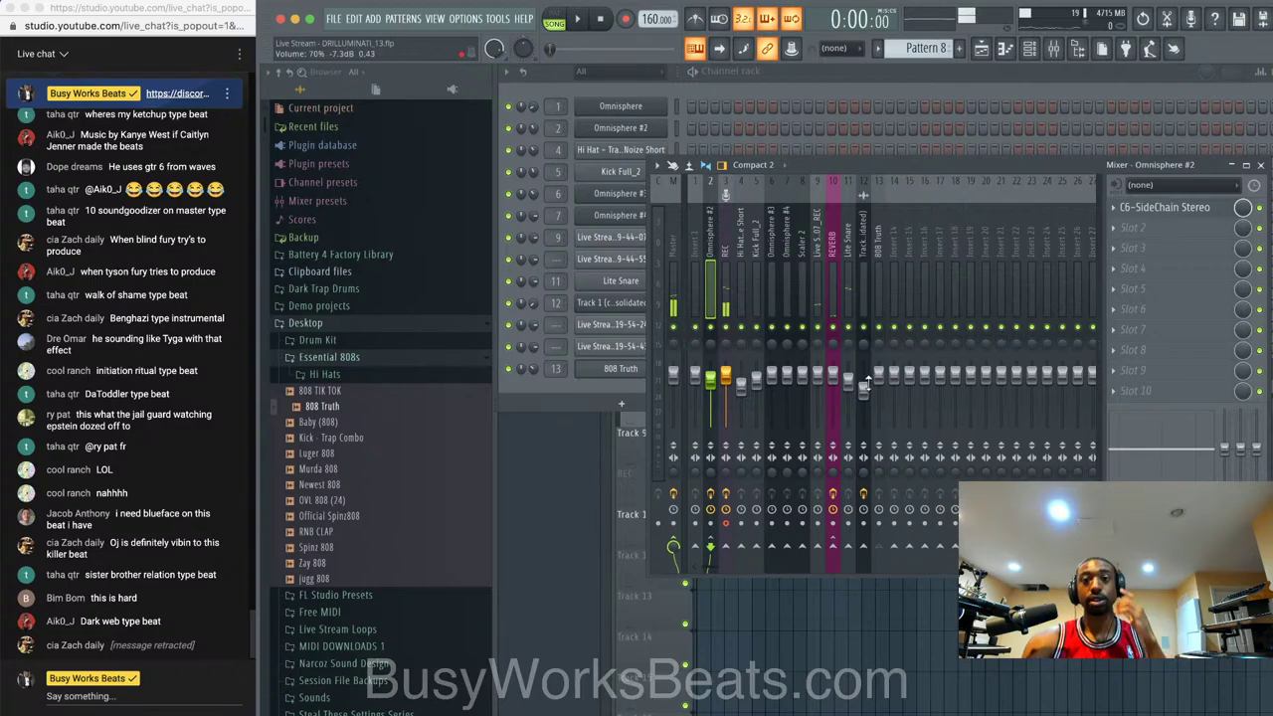
# - Load Fruity Limiter into the first effect slot of the 808 Truth mixer track and switch it to compressor mode
pyautogui.press('space')
pyautogui.click(756, 378)
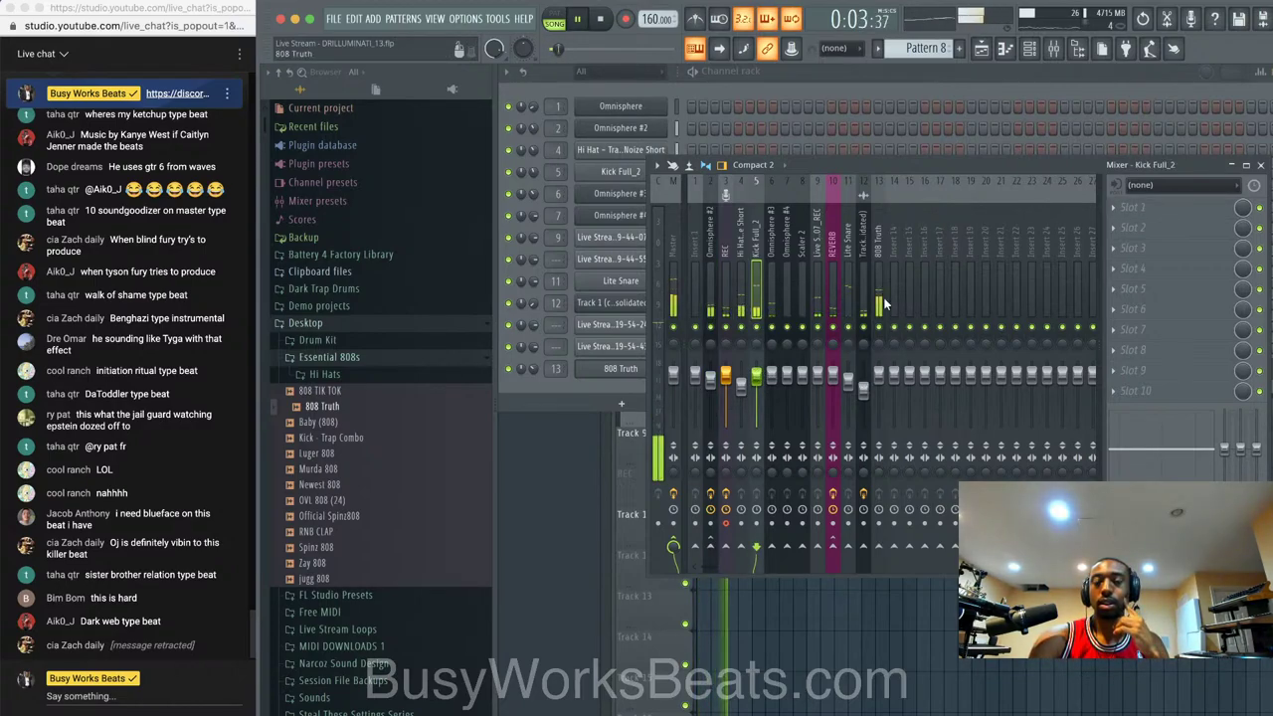
pyautogui.press('space')
pyautogui.click(1114, 214)
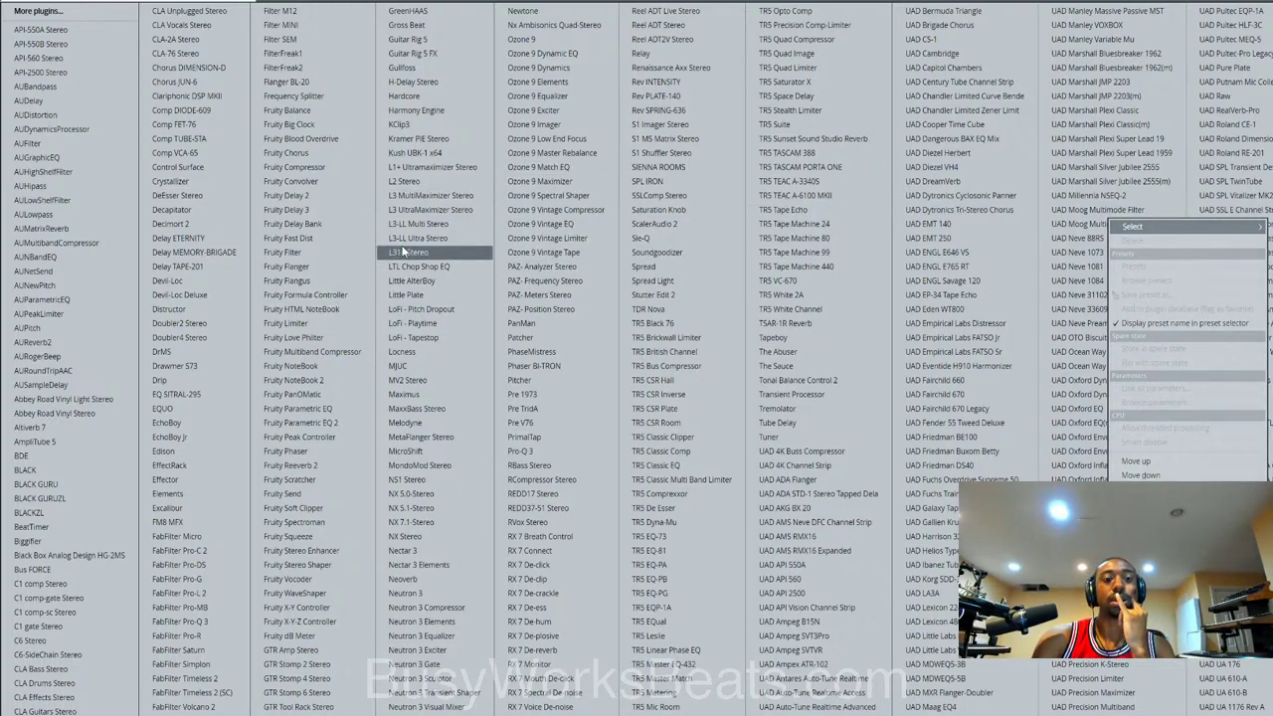
pyautogui.click(298, 323)
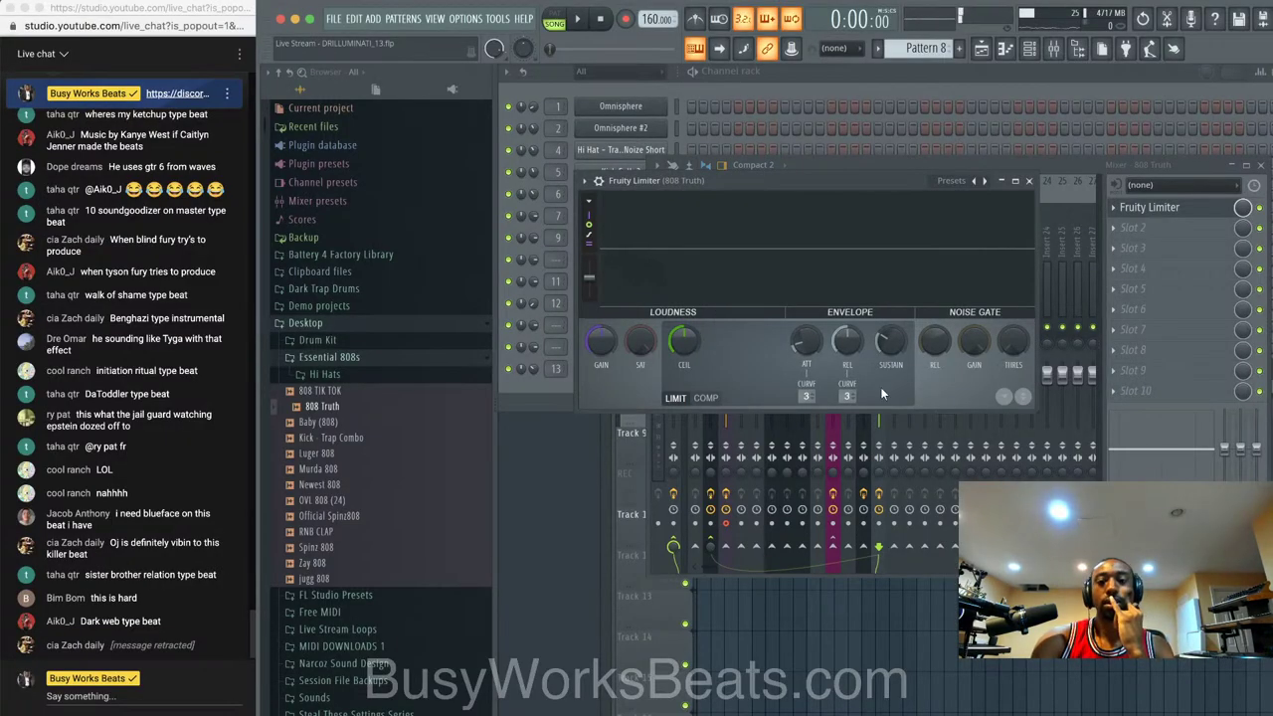
pyautogui.click(705, 397)
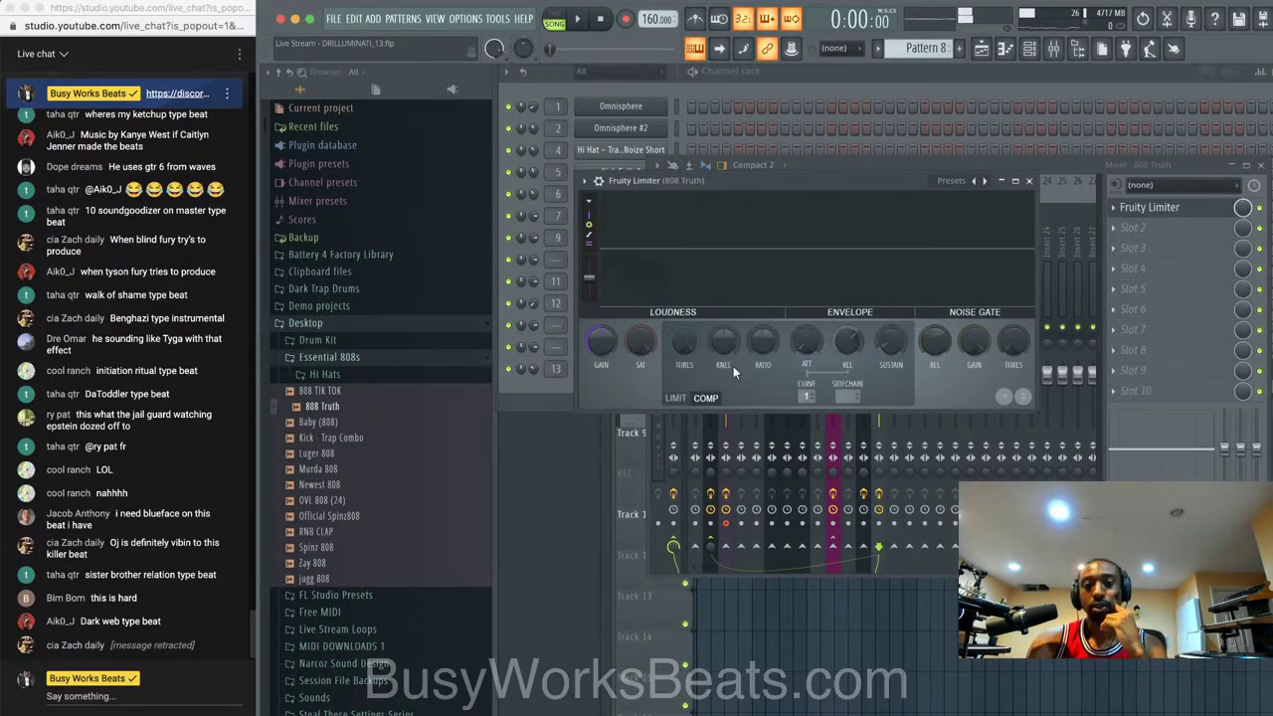
pyautogui.click(1028, 181)
# - Sidechain the Kick Full_2 mixer track to the 808 Truth mixer track
pyautogui.press('space')
pyautogui.click(760, 254)
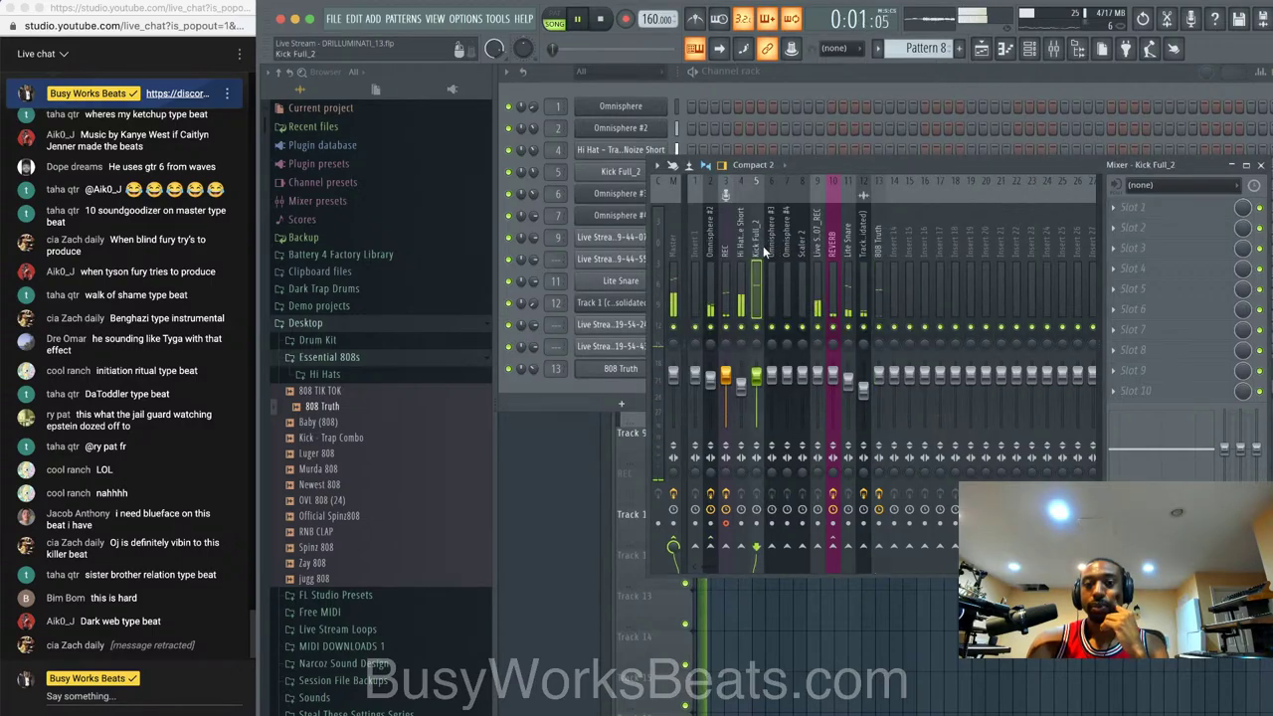
pyautogui.press('space')
pyautogui.rightClick(884, 545)
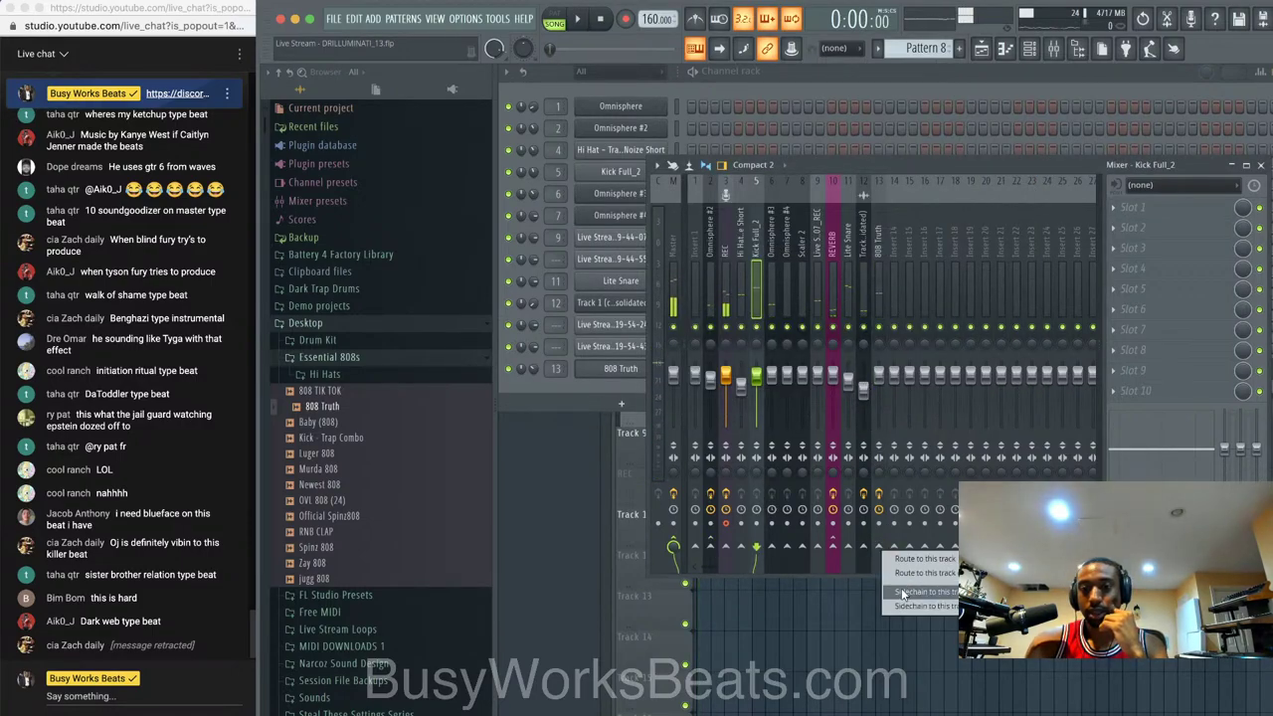
pyautogui.click(901, 589)
pyautogui.click(879, 267)
# - Set 808 Truth's Fruity Limiter to a -18.9 dB threshold and 21.98 ms release, and raise the ratio during playback
pyautogui.click(1154, 207)
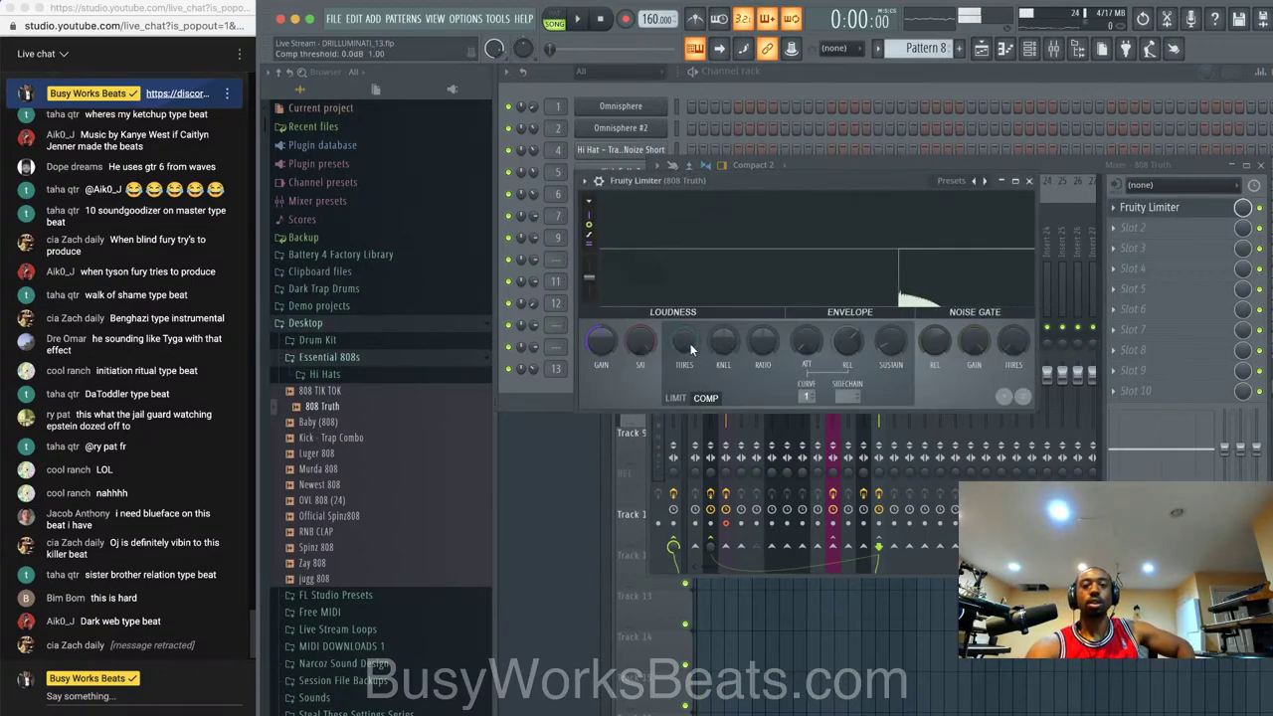
pyautogui.moveTo(691, 348); pyautogui.dragTo(691, 383)
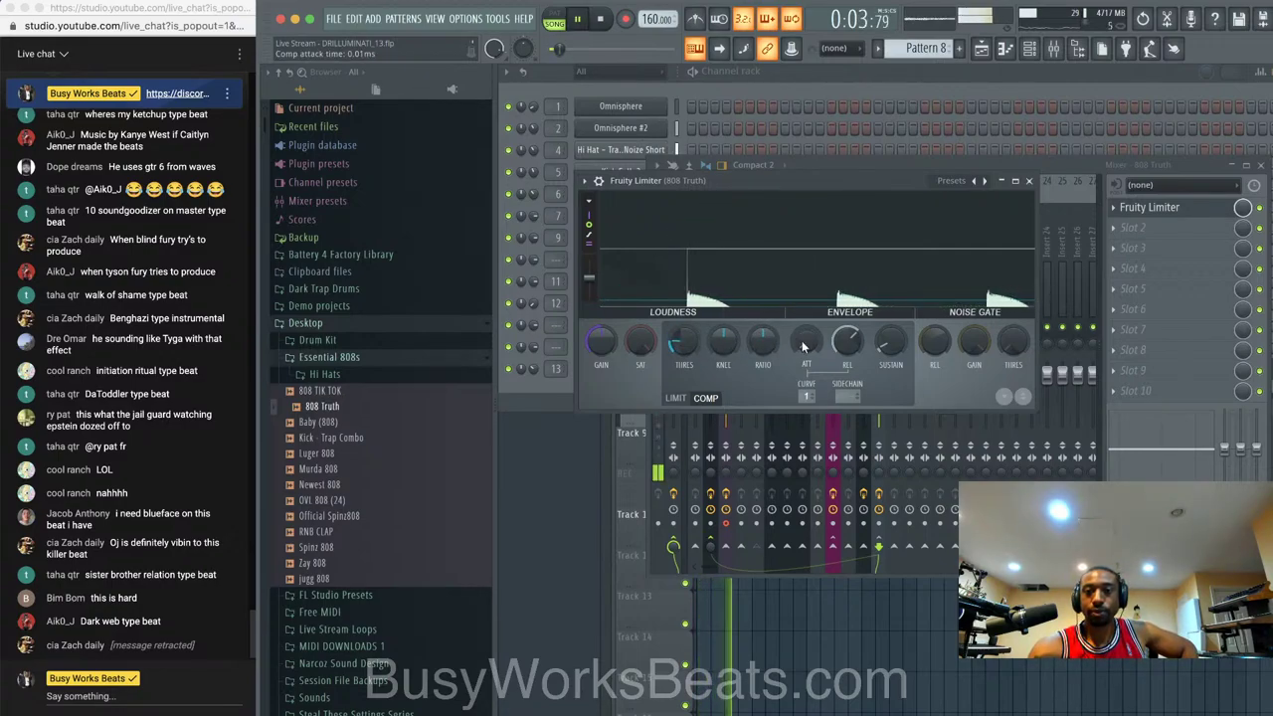
pyautogui.moveTo(763, 341)
pyautogui.mouseDown()
pyautogui.moveTo(763, 363)
pyautogui.moveTo(767, 326)
pyautogui.mouseUp()
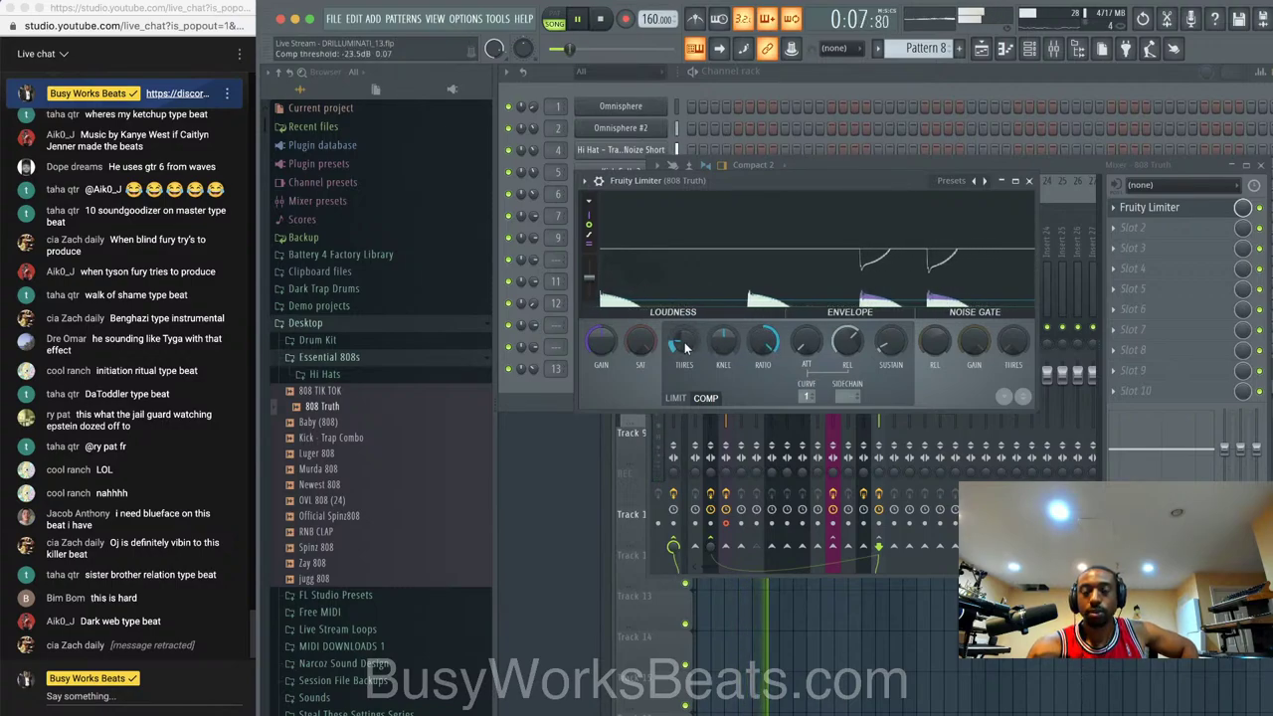
pyautogui.moveTo(684, 345); pyautogui.dragTo(684, 345)
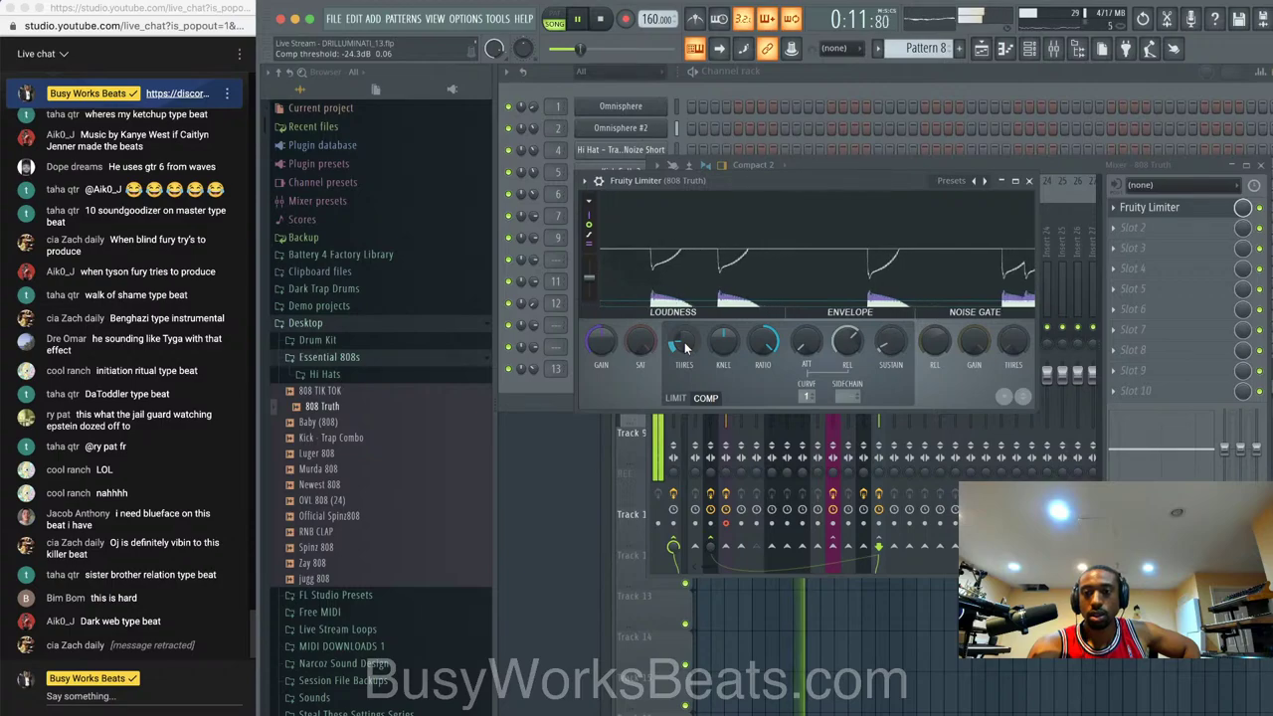
pyautogui.moveTo(841, 351); pyautogui.dragTo(841, 381)
pyautogui.press('space')
pyautogui.press('space')
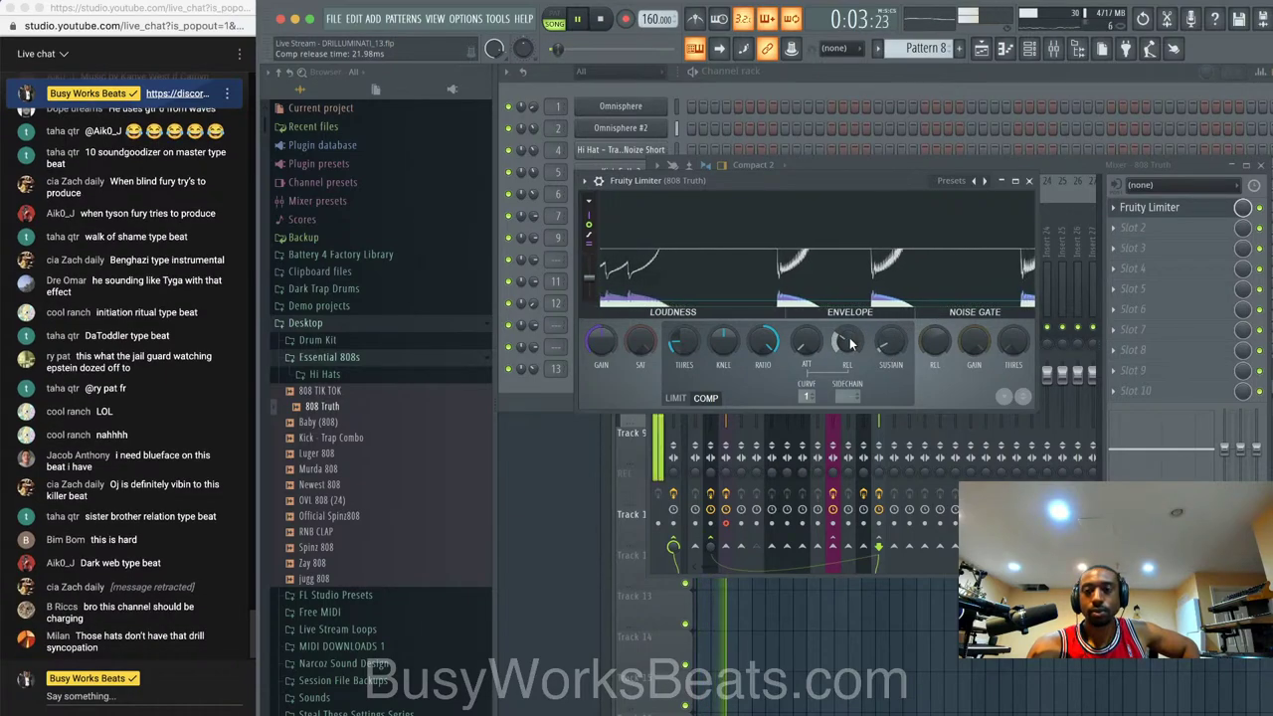
pyautogui.moveTo(685, 342); pyautogui.dragTo(686, 342)
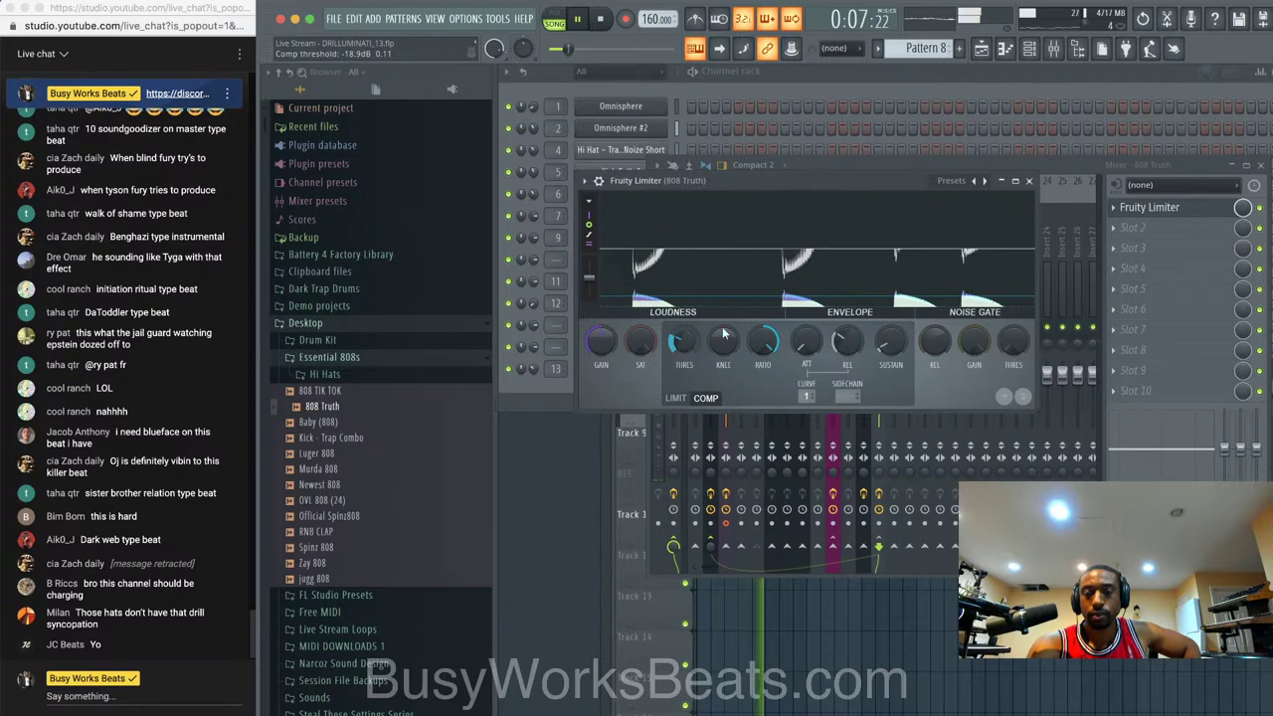
# - Set the Fruity Limiter's sidechain input to 1 and its compressor release to 25.72 ms, then close it
pyautogui.click(1029, 180)
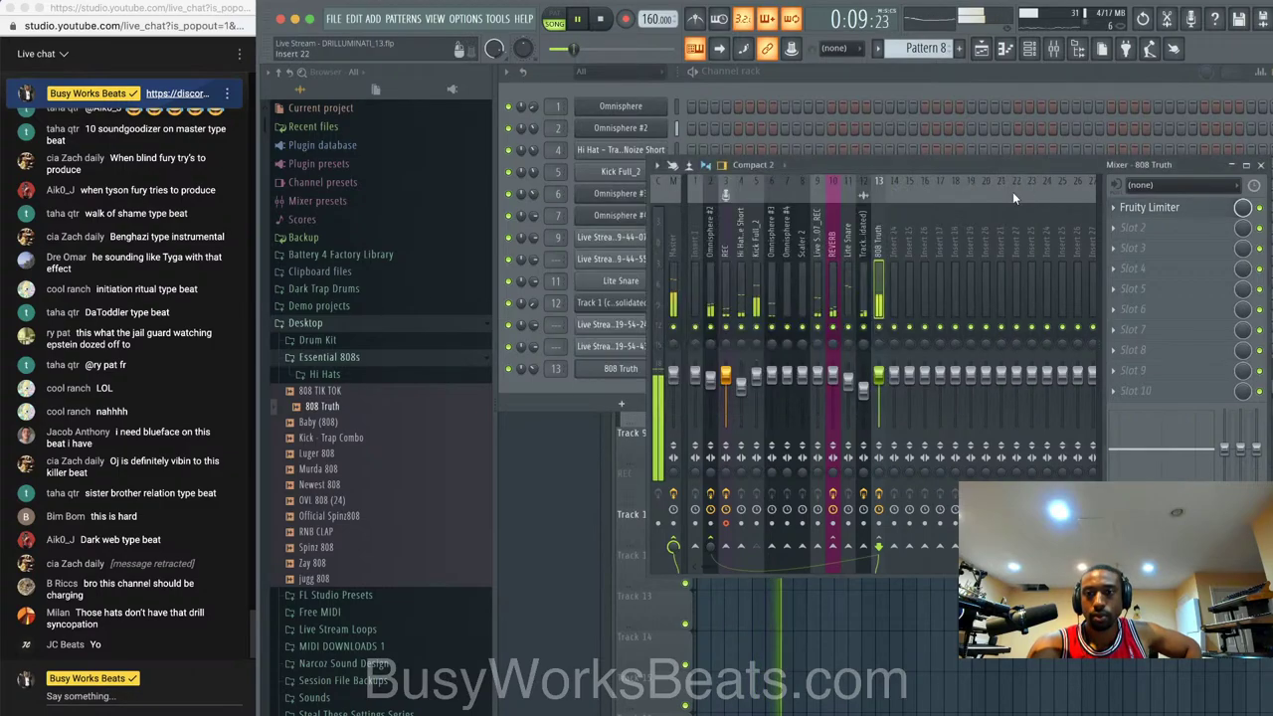
pyautogui.click(1153, 207)
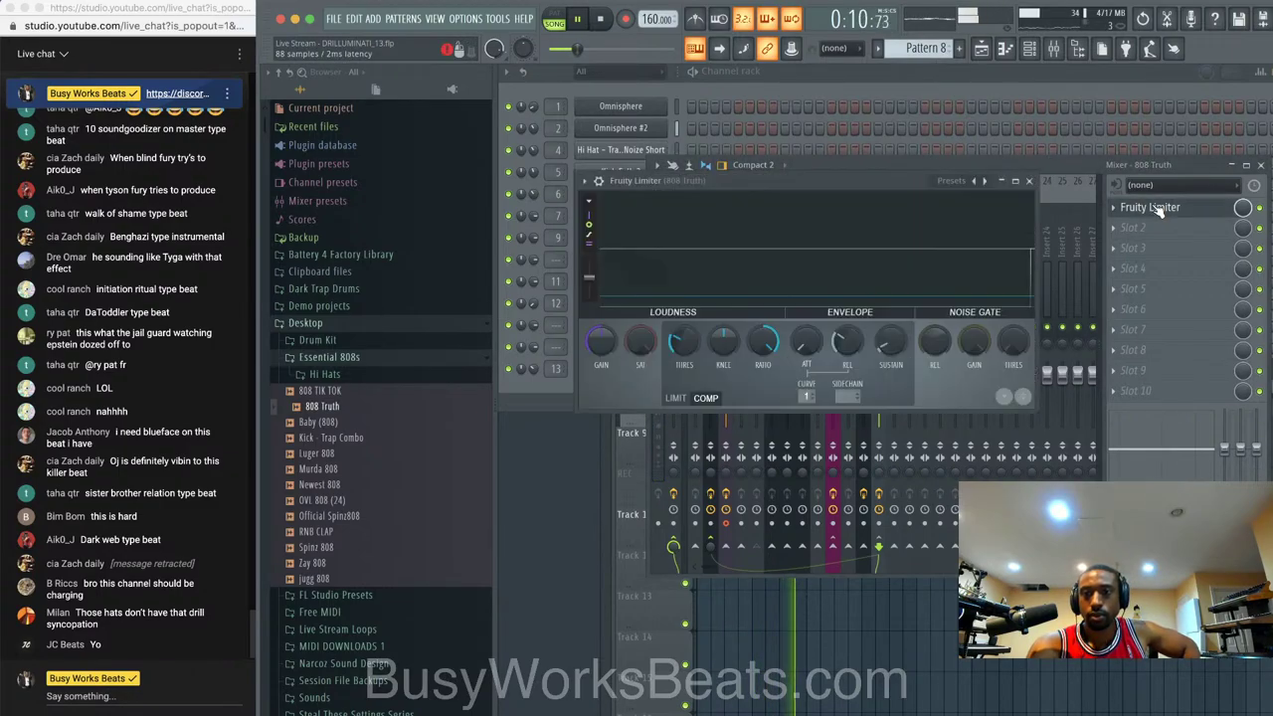
pyautogui.click(847, 397)
pyautogui.click(880, 428)
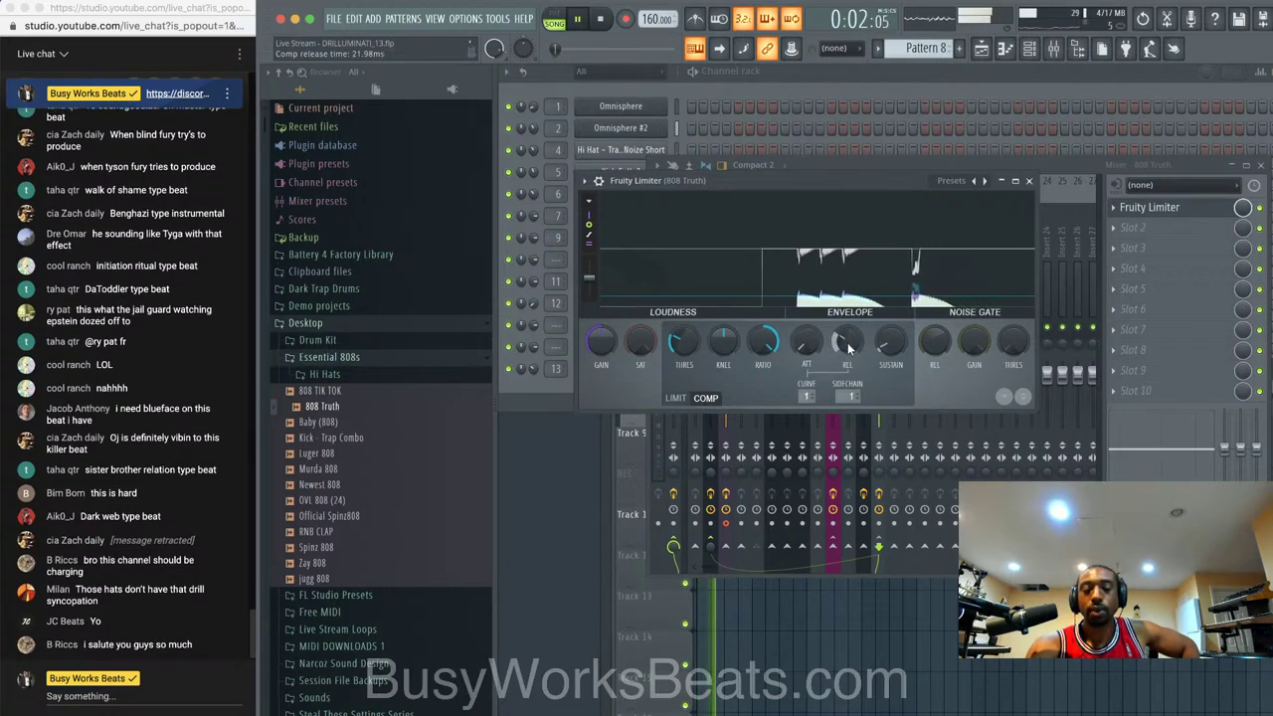
pyautogui.scroll(3, 848, 342)
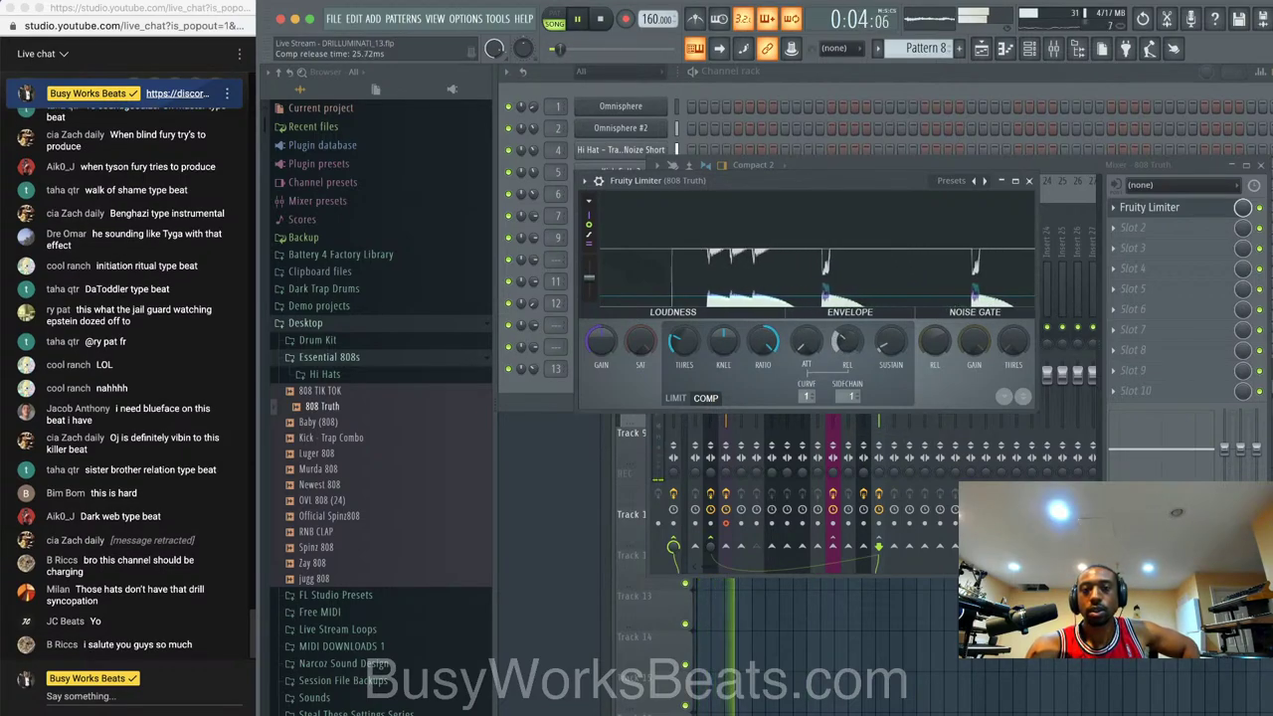
pyautogui.click(1029, 180)
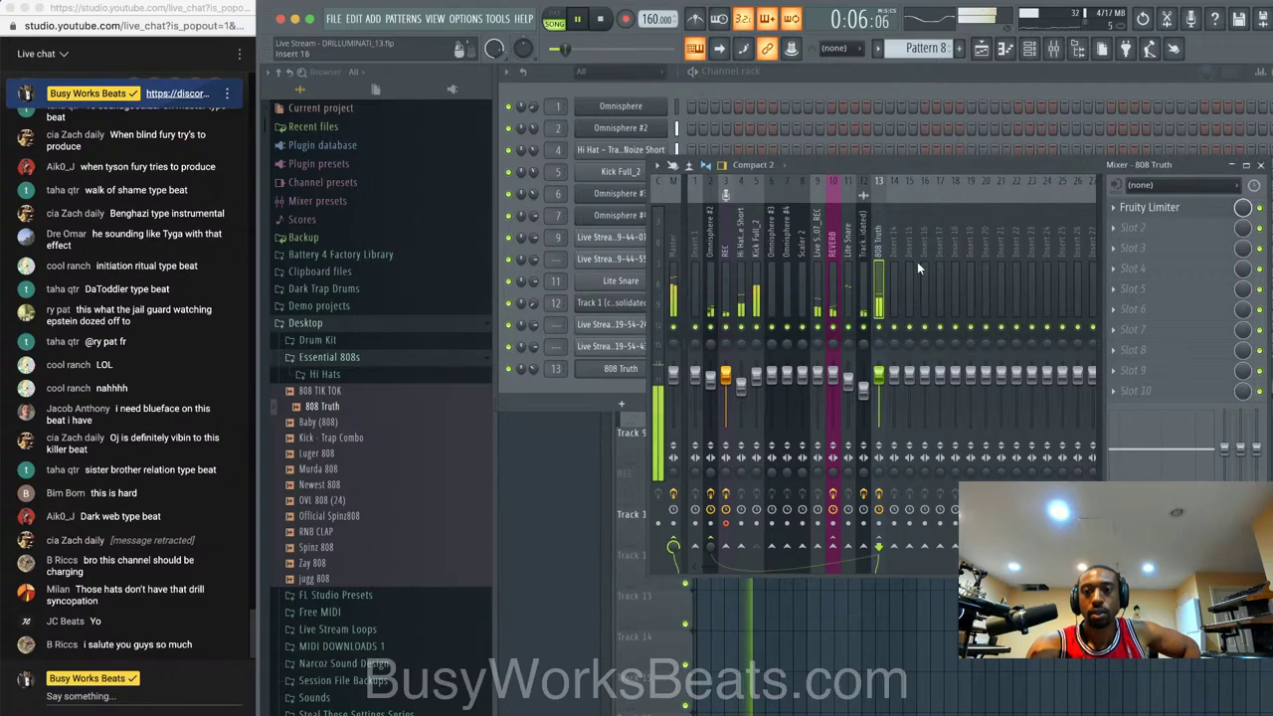
# - Reopen the C6-SideChain on Omnisphere #2 and set its second-band release to 100
pyautogui.click(756, 288)
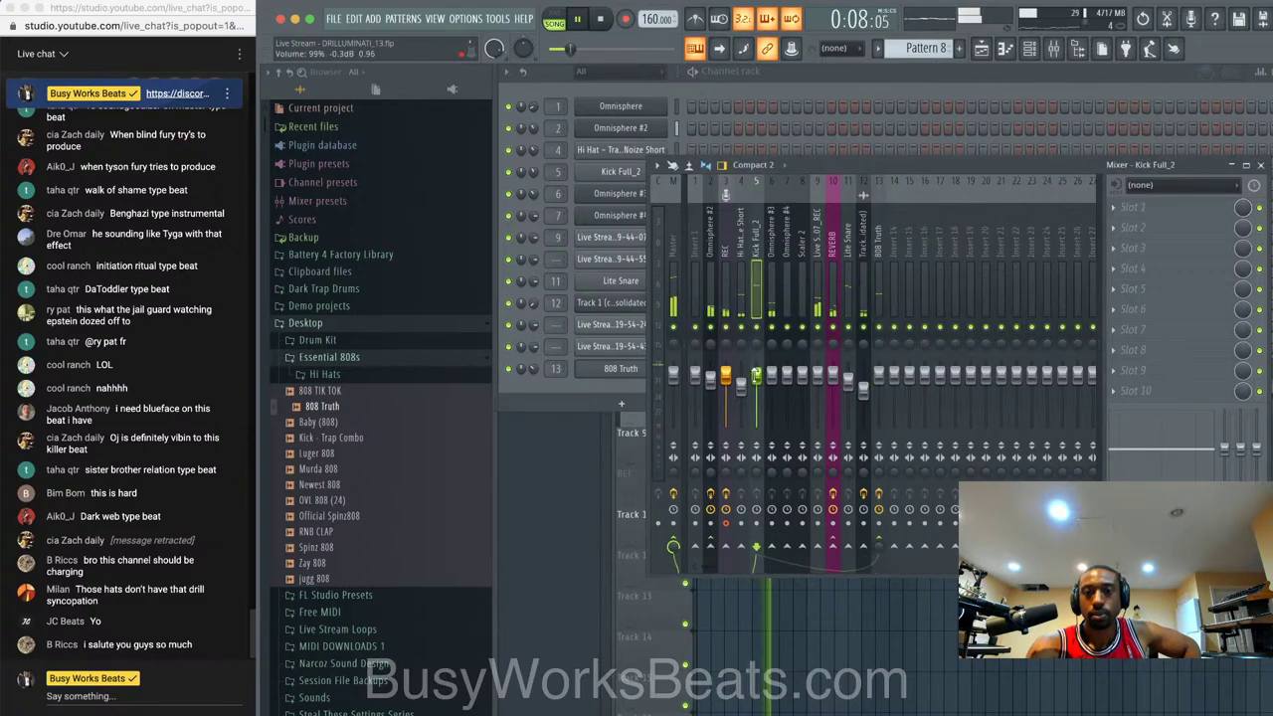
pyautogui.click(712, 292)
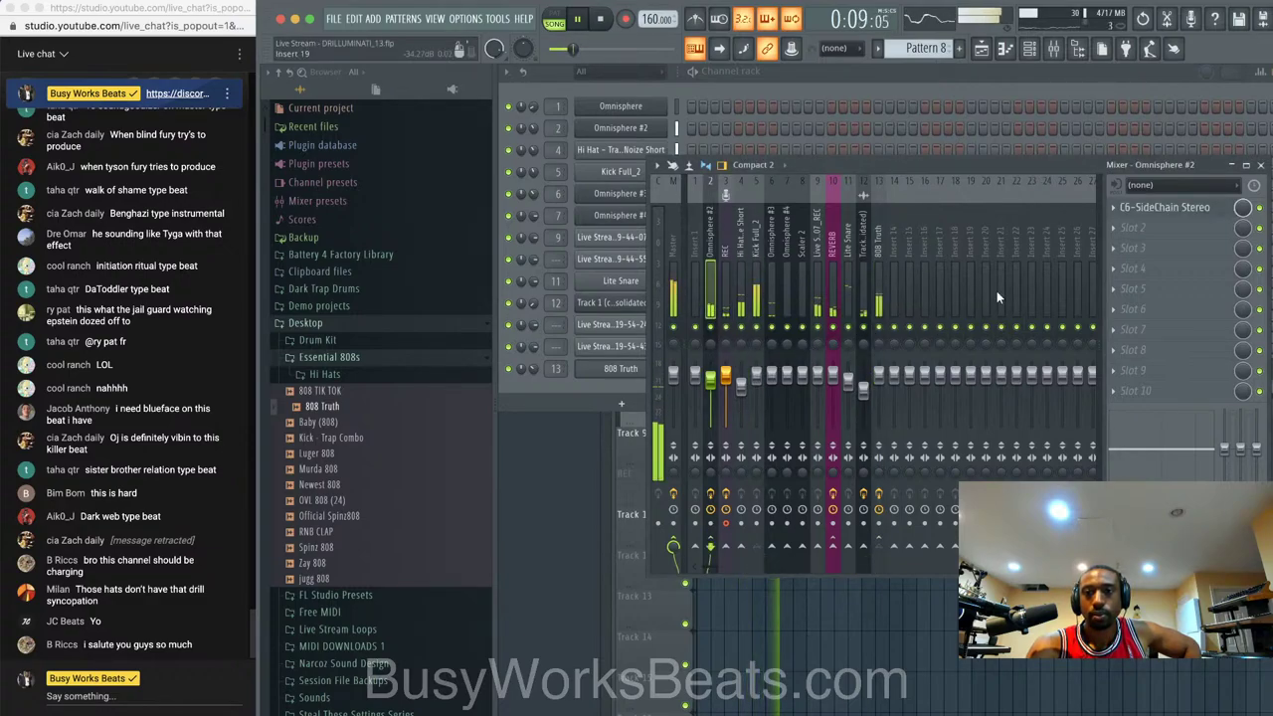
pyautogui.click(1164, 207)
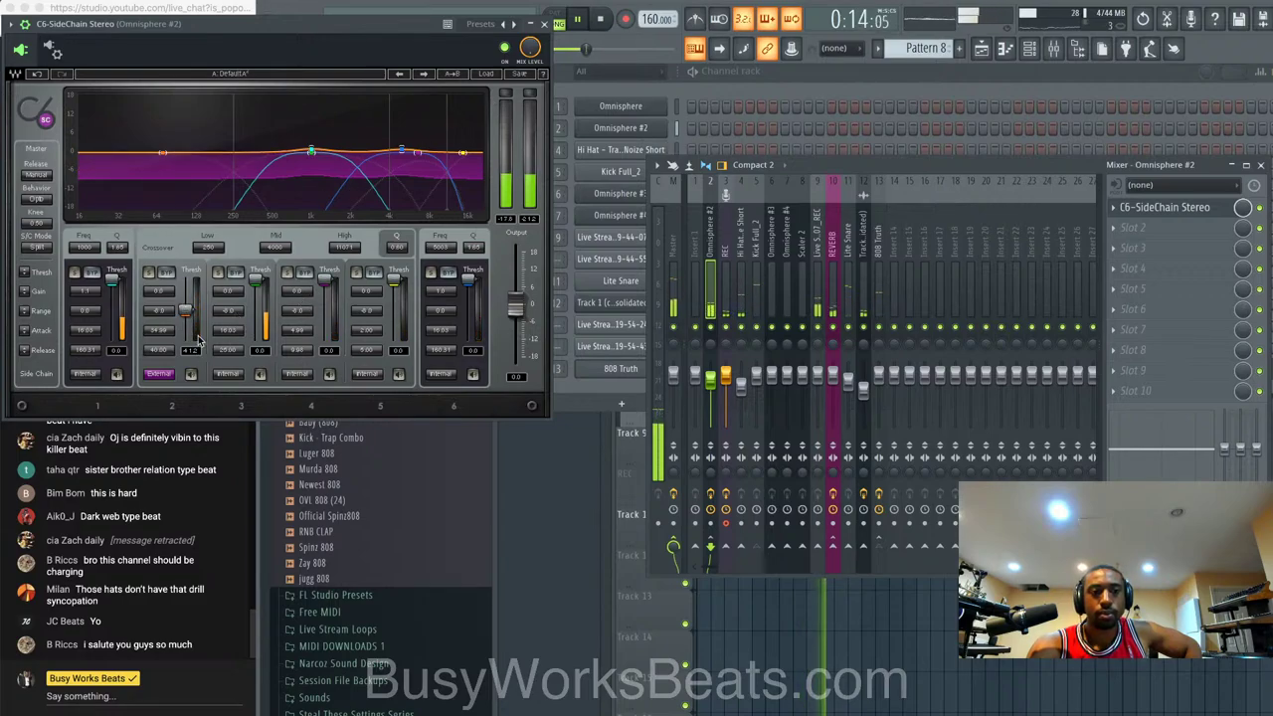
pyautogui.click(159, 348)
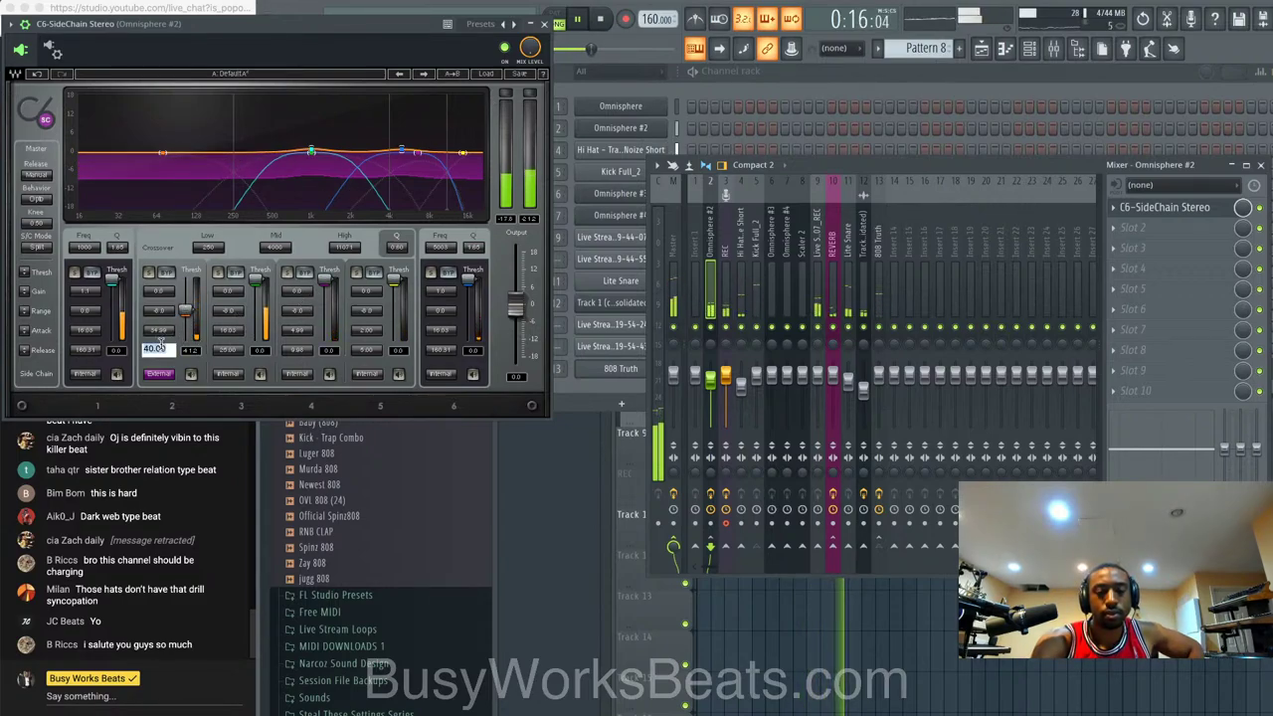
pyautogui.write('180')
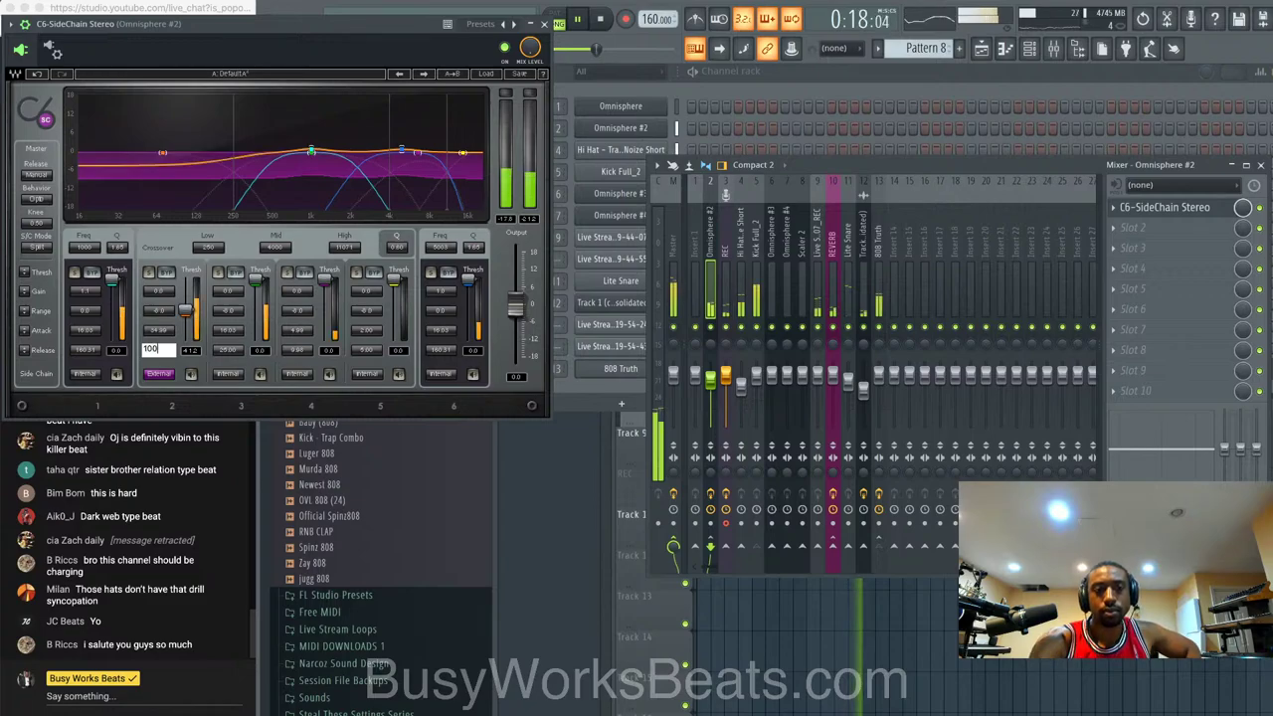
pyautogui.press('Return')
# - Close the C6-SideChain plugin and replay the arrangement from the start to check the sidechained mix
pyautogui.press('space')
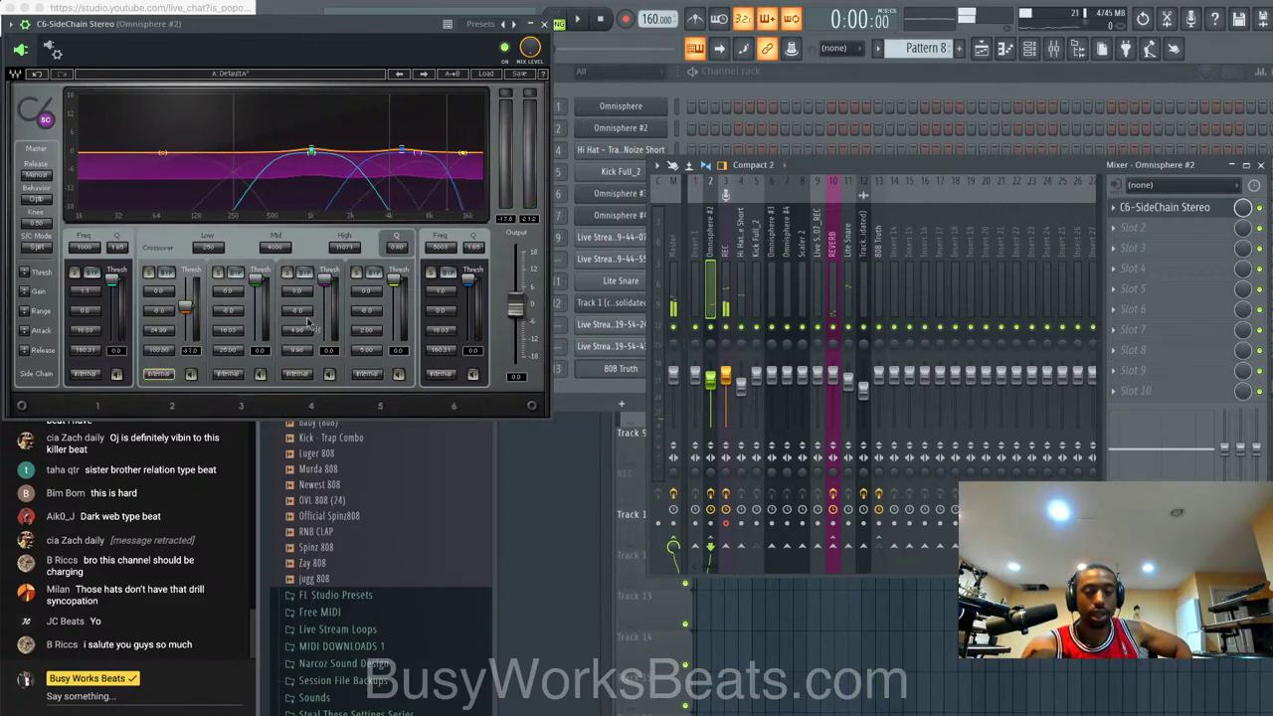
pyautogui.press('space')
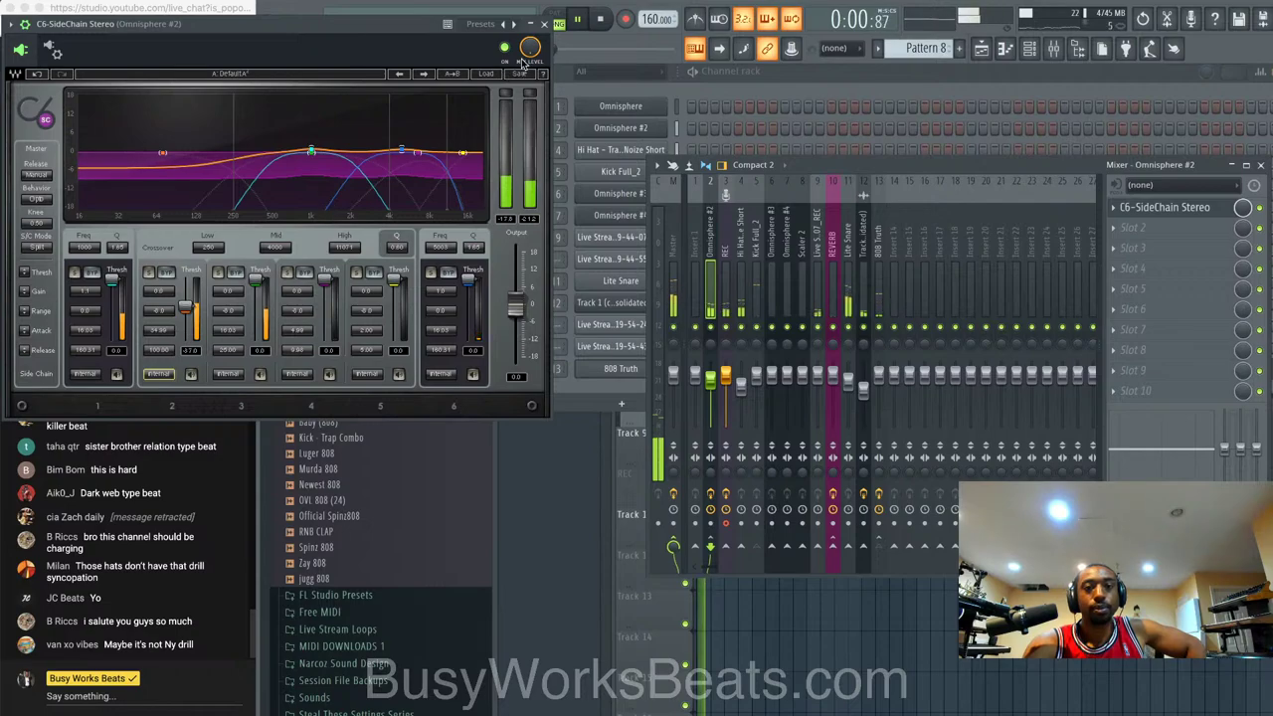
pyautogui.click(544, 23)
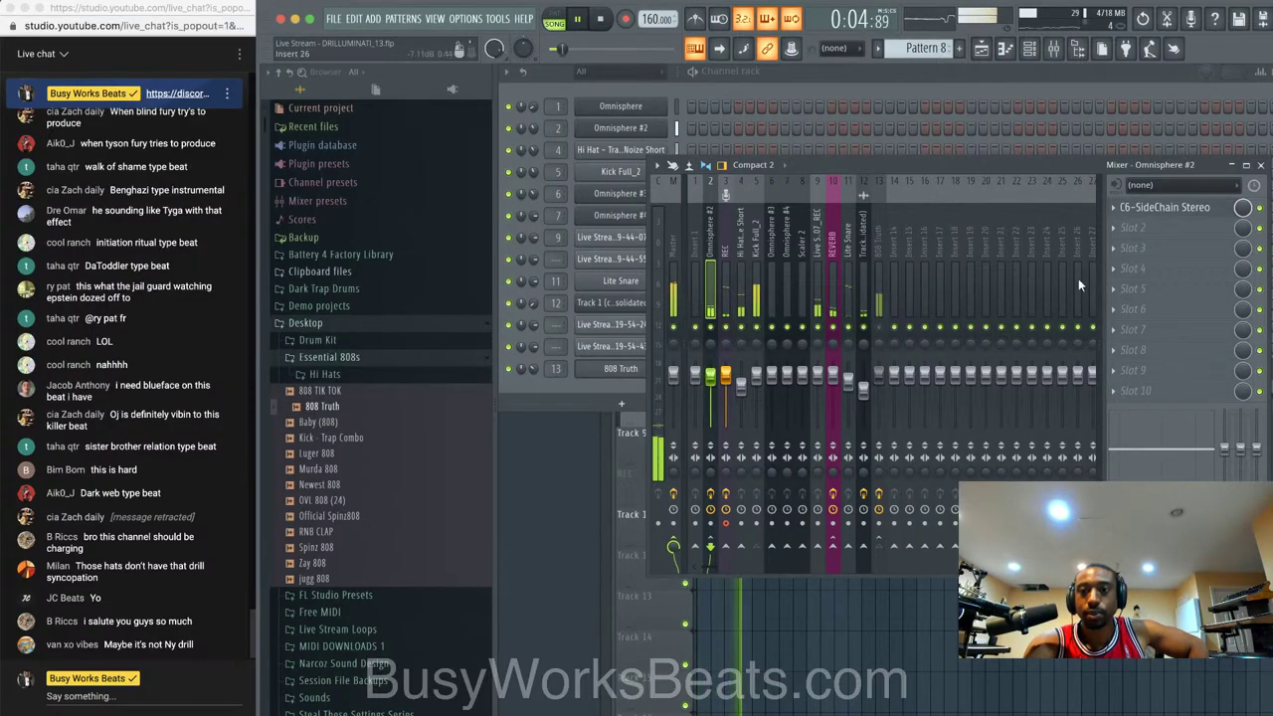
pyautogui.press('space')
# - Select the Kick Full_2 mixer track and replay the arrangement from the start to check the kick
pyautogui.press('space')
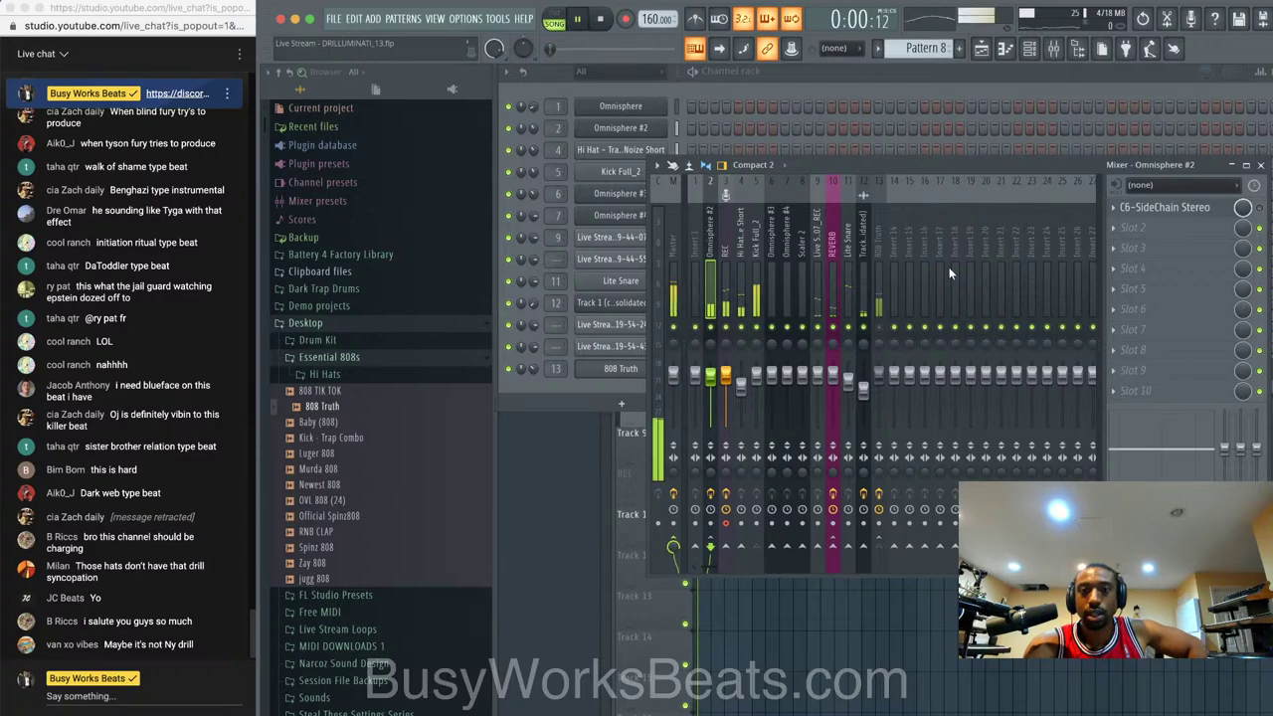
pyautogui.click(757, 285)
pyautogui.press('space')
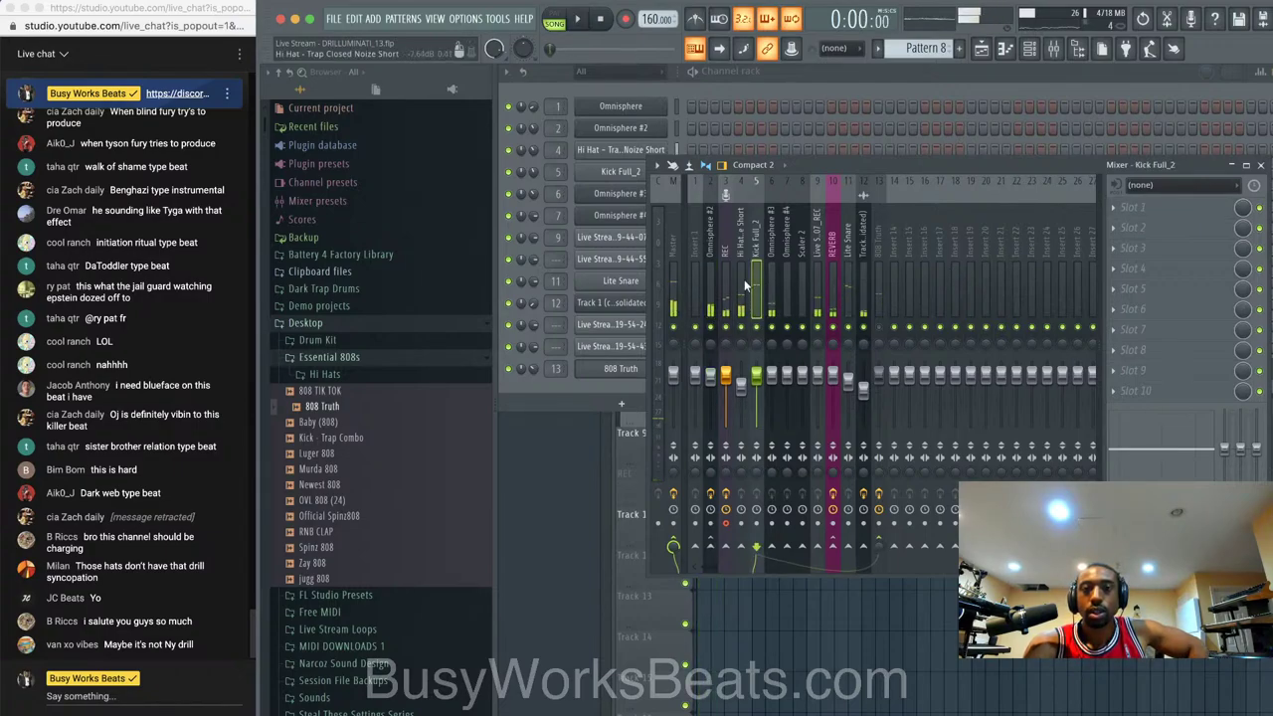
pyautogui.press('space')
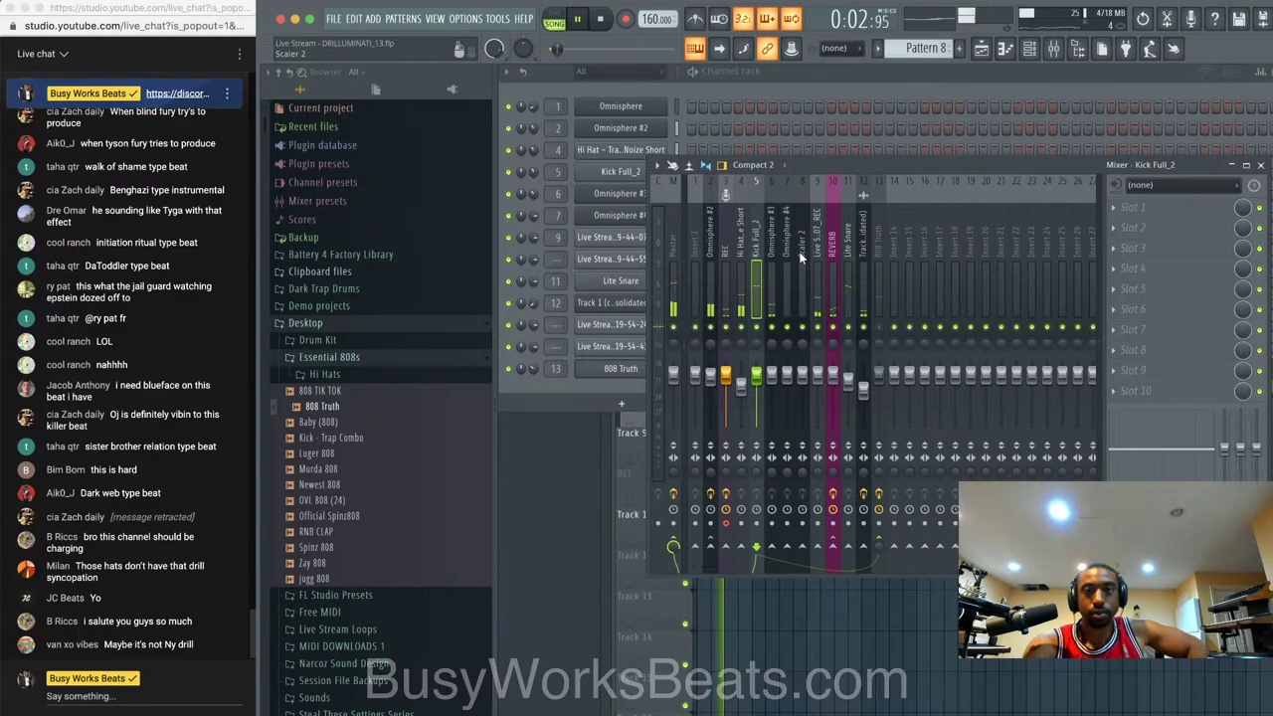
pyautogui.press('space')
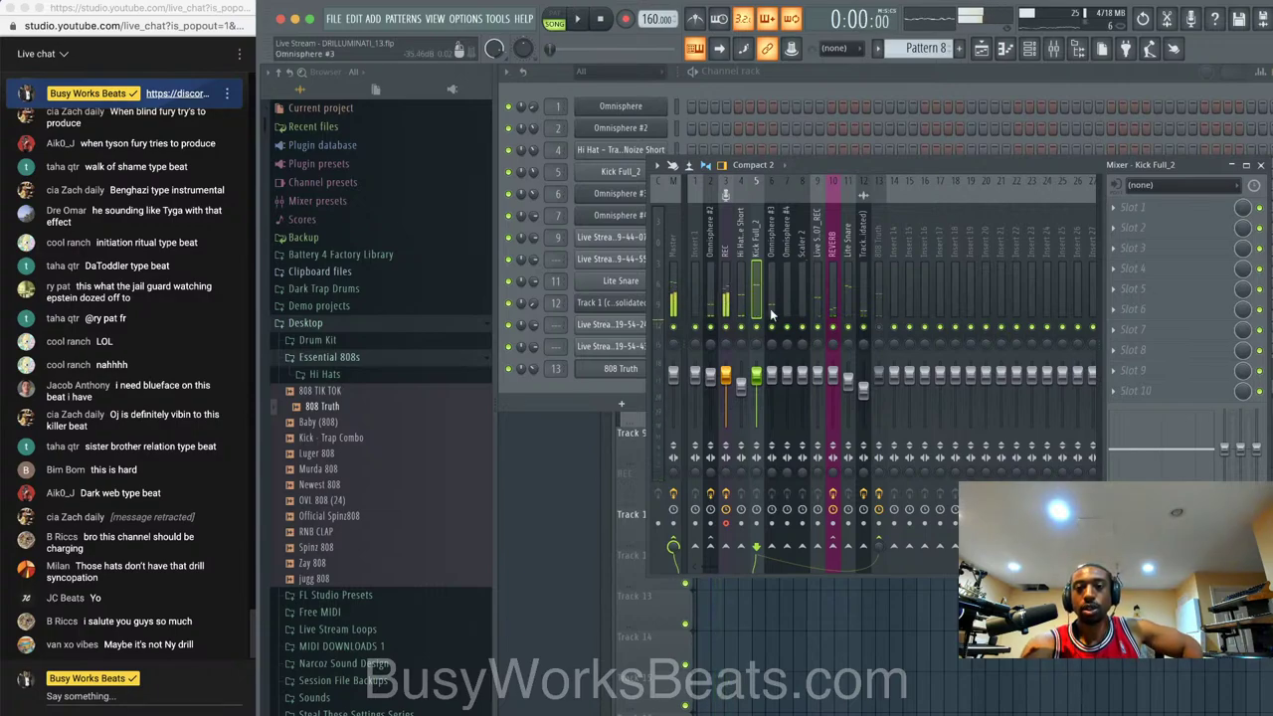
# - Set the time-stretching mode of the REC track's 19-44-07 audio clip to Stretch and close its channel settings
pyautogui.click(782, 635)
pyautogui.click(705, 358)
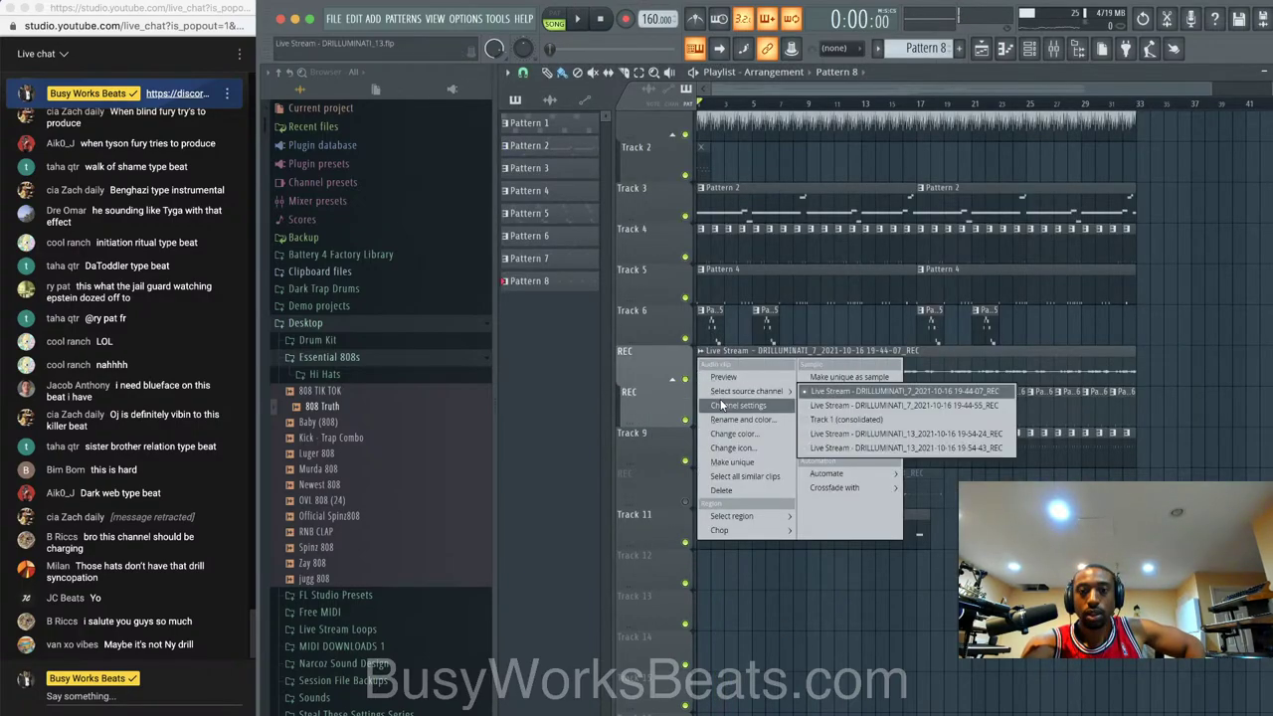
pyautogui.click(723, 405)
pyautogui.click(851, 184)
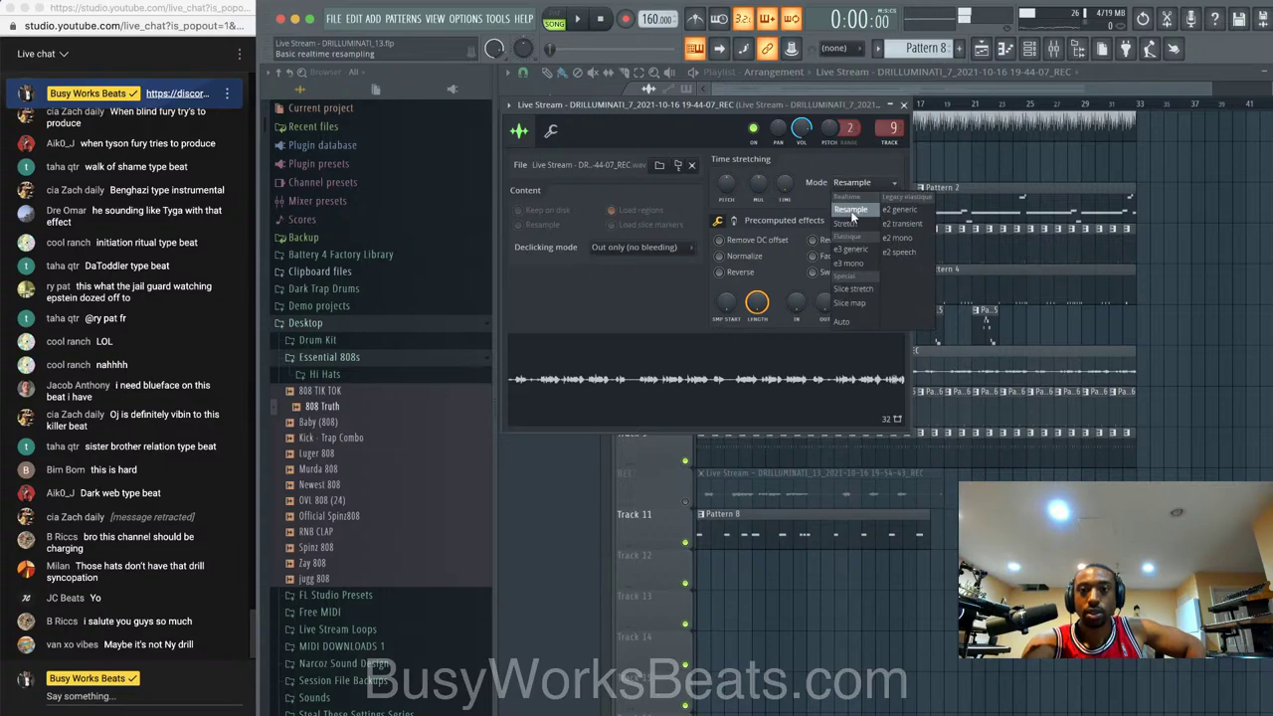
pyautogui.click(853, 225)
pyautogui.click(904, 106)
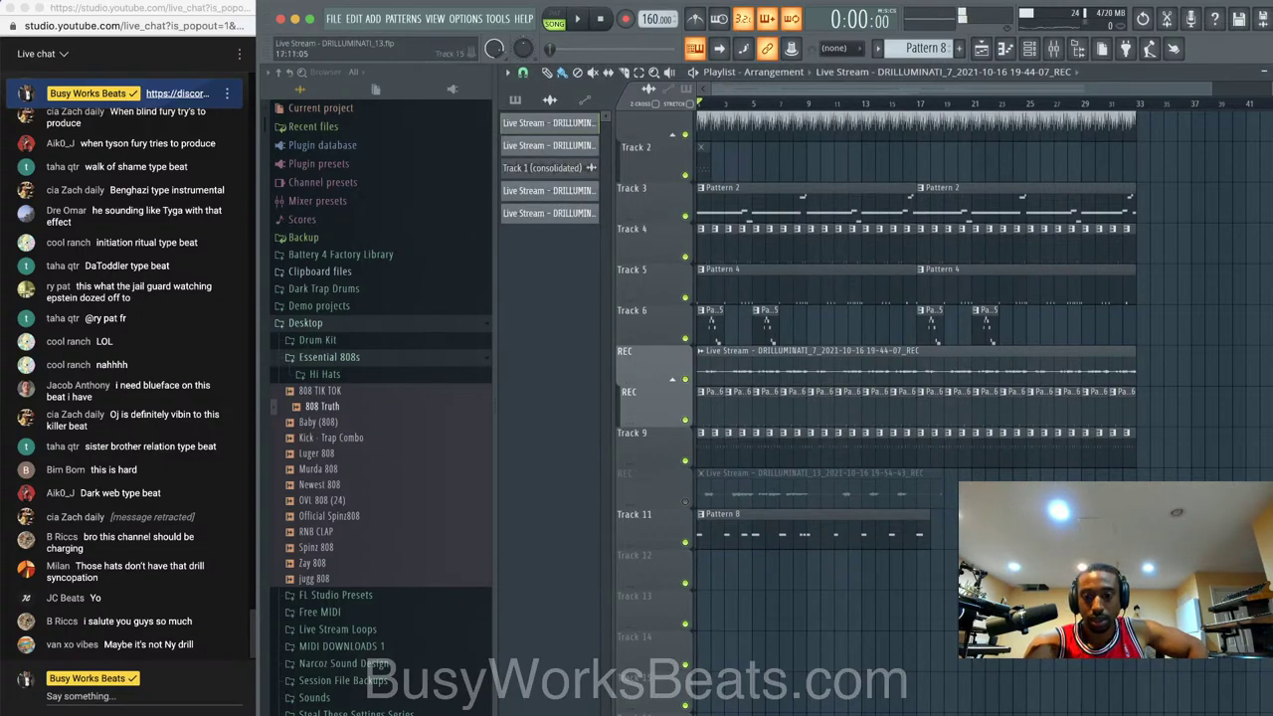
# - Switch to Loopback to check the FL Studio source's audio routing, minimize it, and briefly play the arrangement
pyautogui.click(1084, 711)
pyautogui.scroll(5, 528, 312)
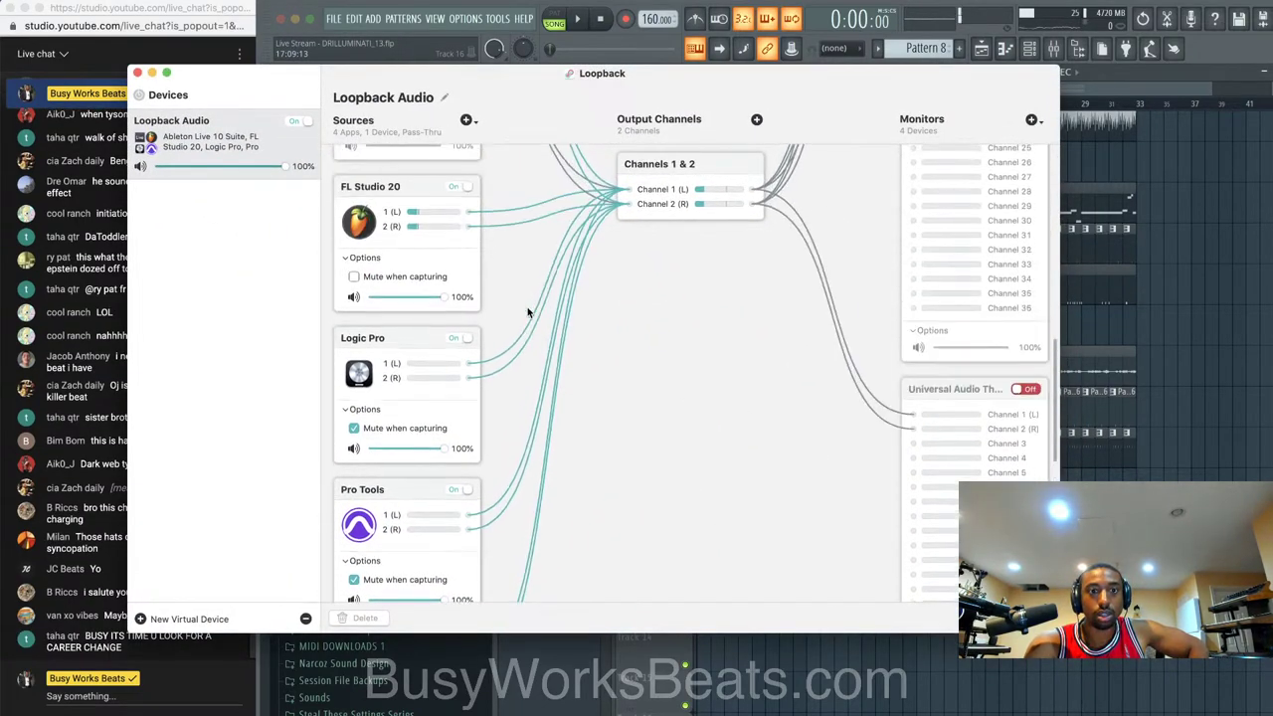
pyautogui.scroll(2, 353, 323)
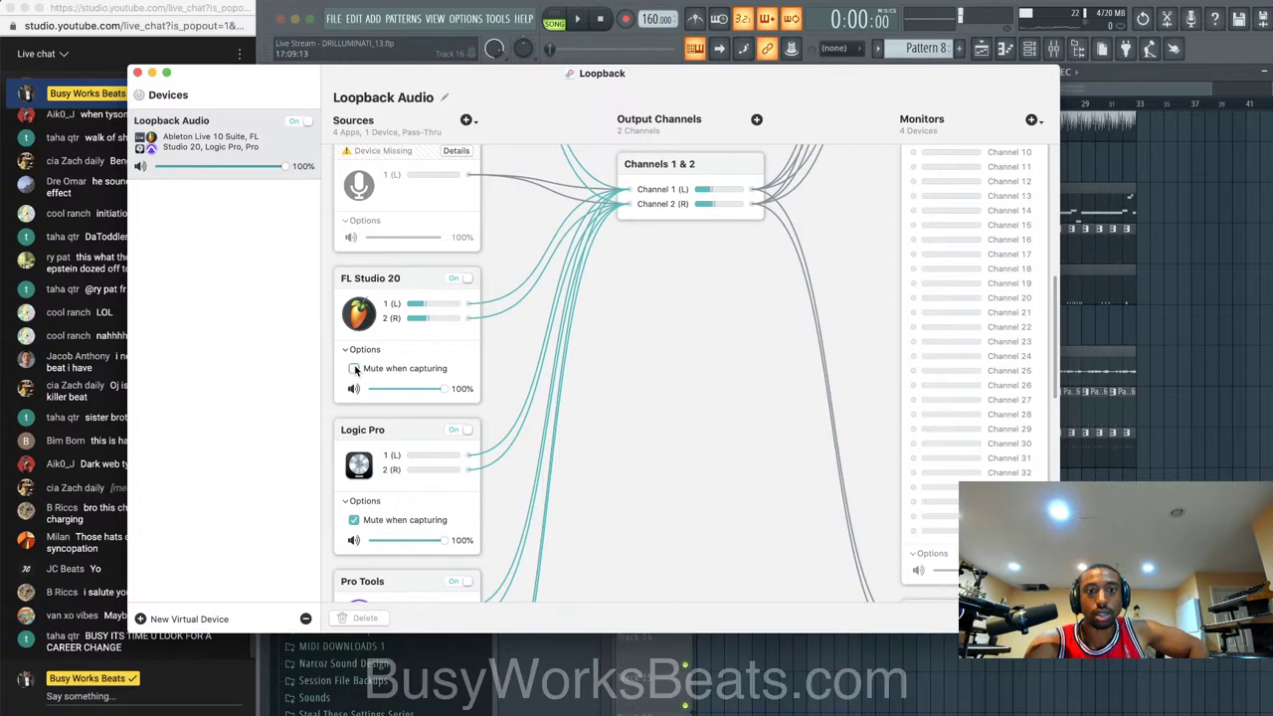
pyautogui.click(152, 72)
pyautogui.press('space')
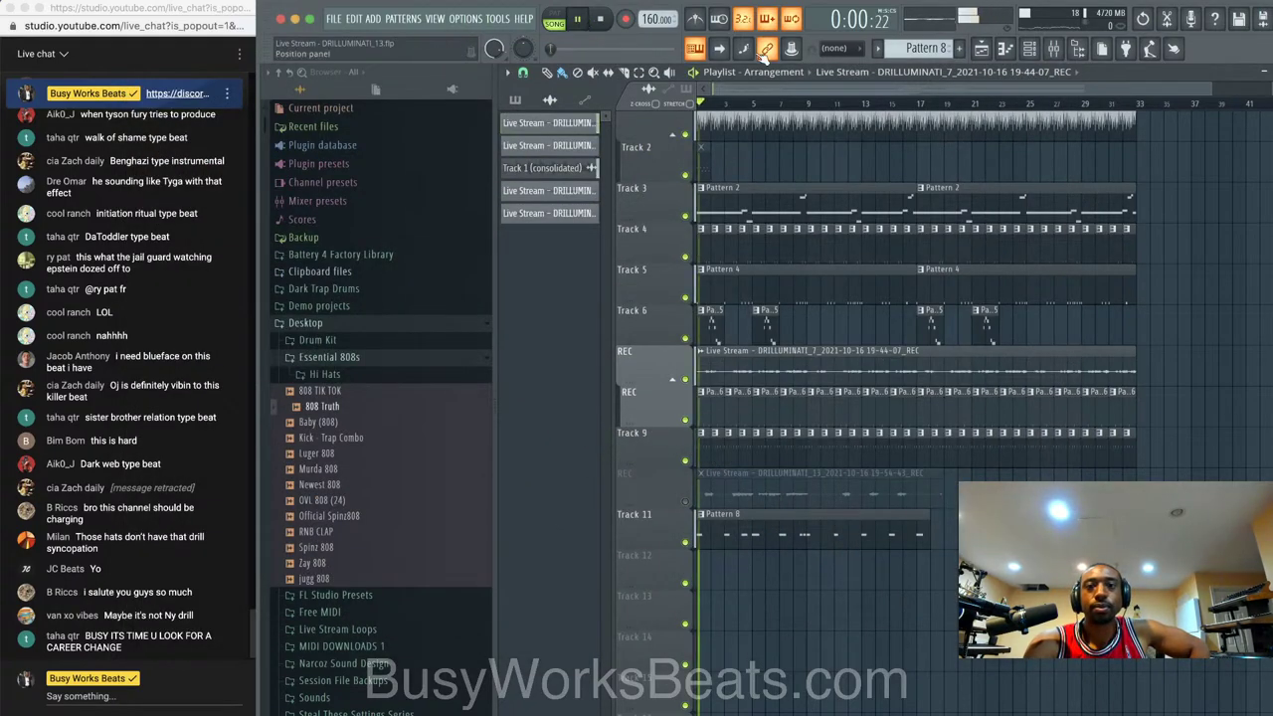
pyautogui.press('space')
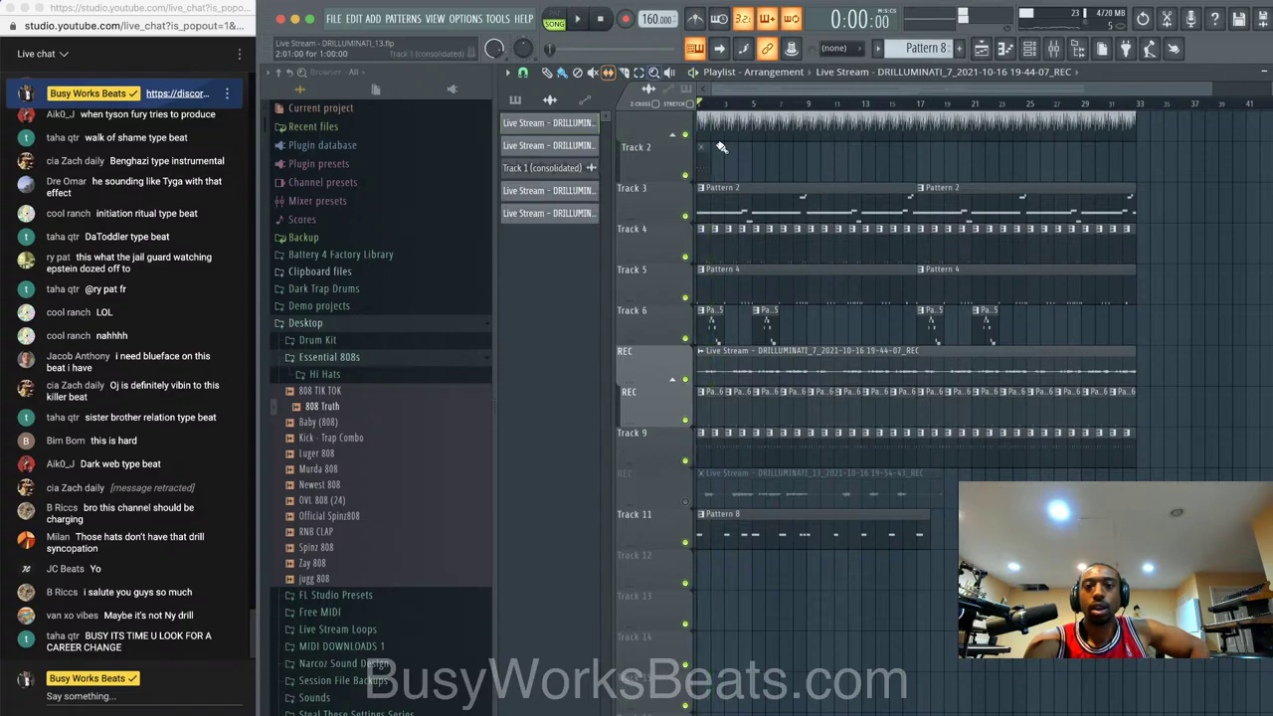
# - Run the macro that switches all audio clips to realtime stretching and accept its confirmation
pyautogui.click(492, 19)
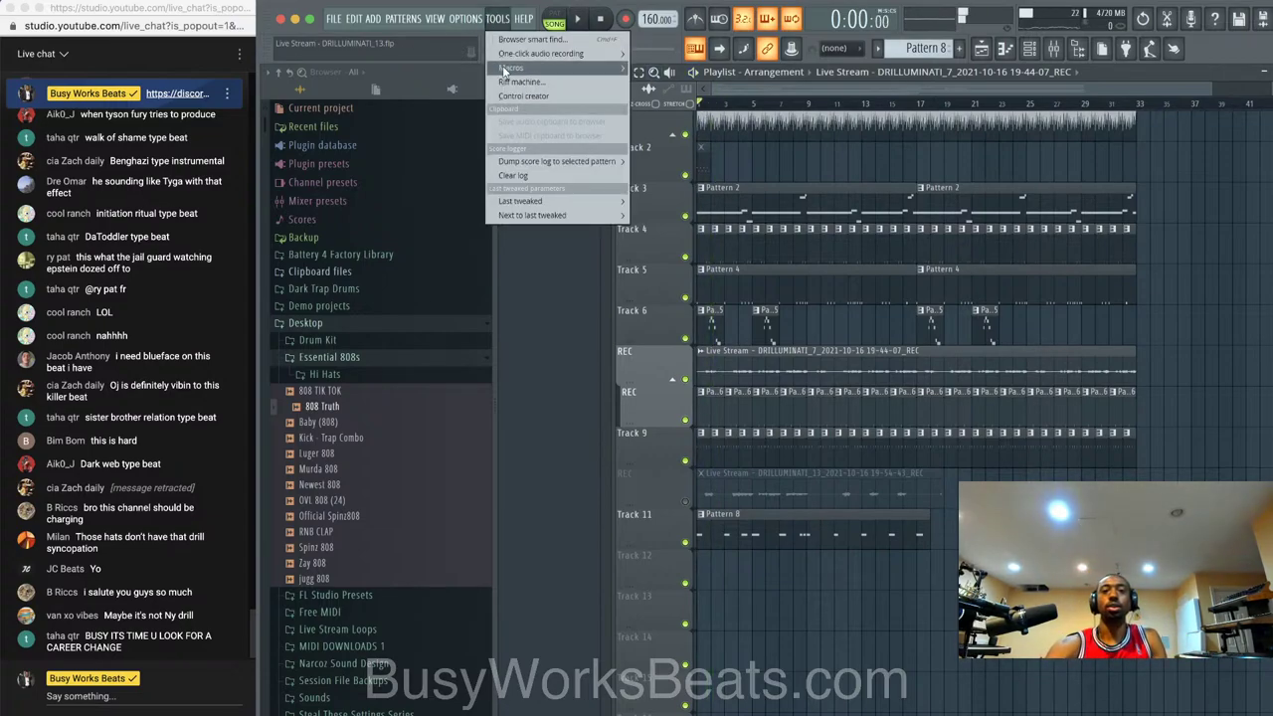
pyautogui.moveTo(449, 8)
pyautogui.moveTo(500, 19)
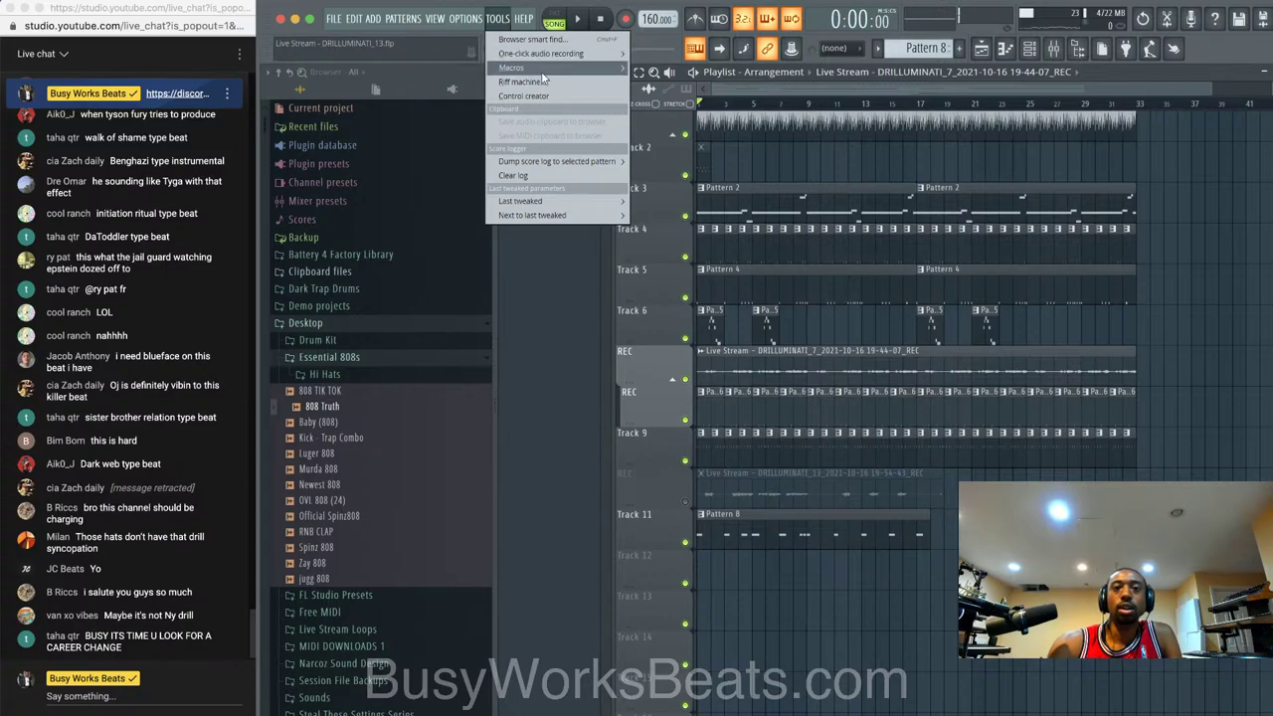
pyautogui.moveTo(542, 69)
pyautogui.moveTo(701, 190)
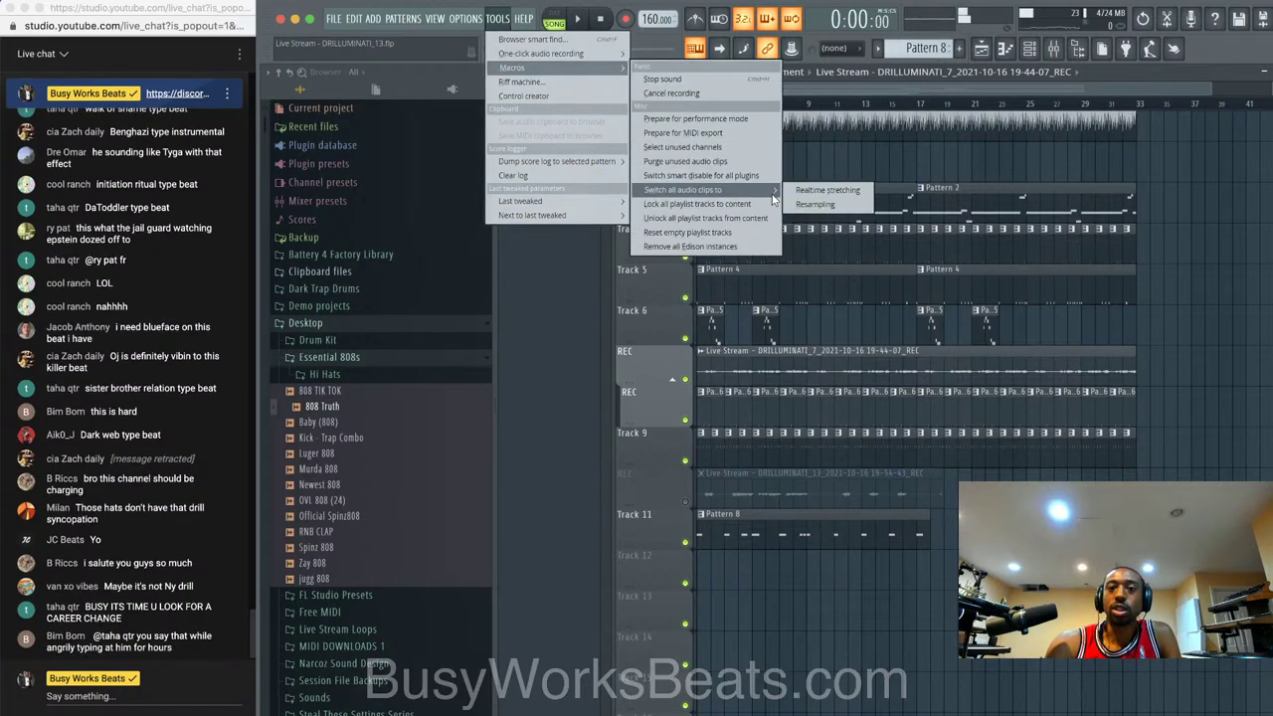
pyautogui.click(826, 190)
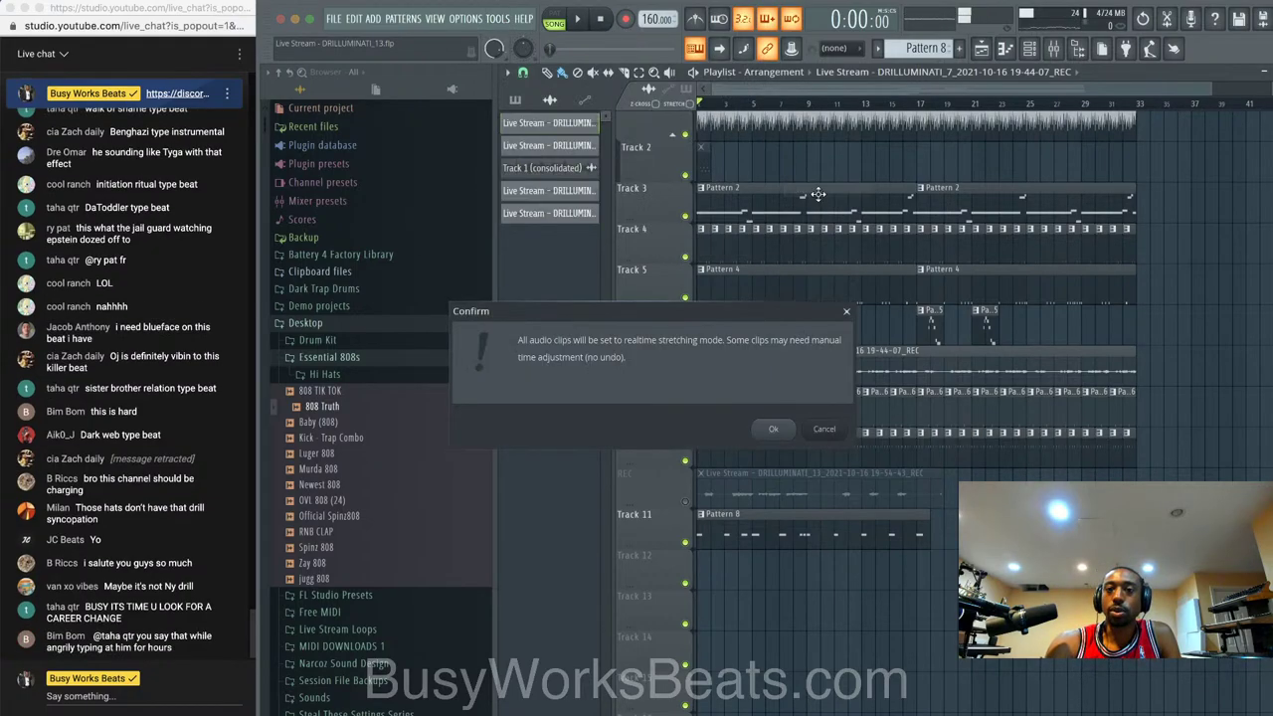
pyautogui.click(775, 429)
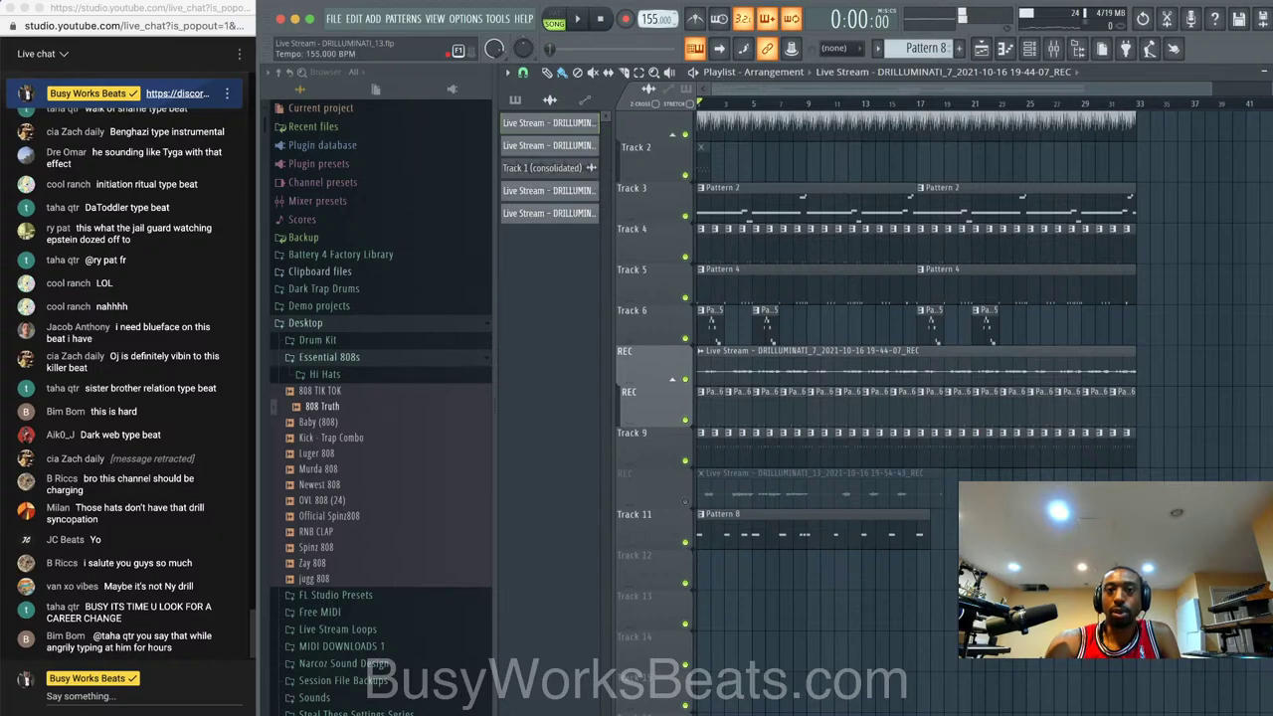
# - Play the arrangement and try the project tempo at 150 BPM
pyautogui.press('space')
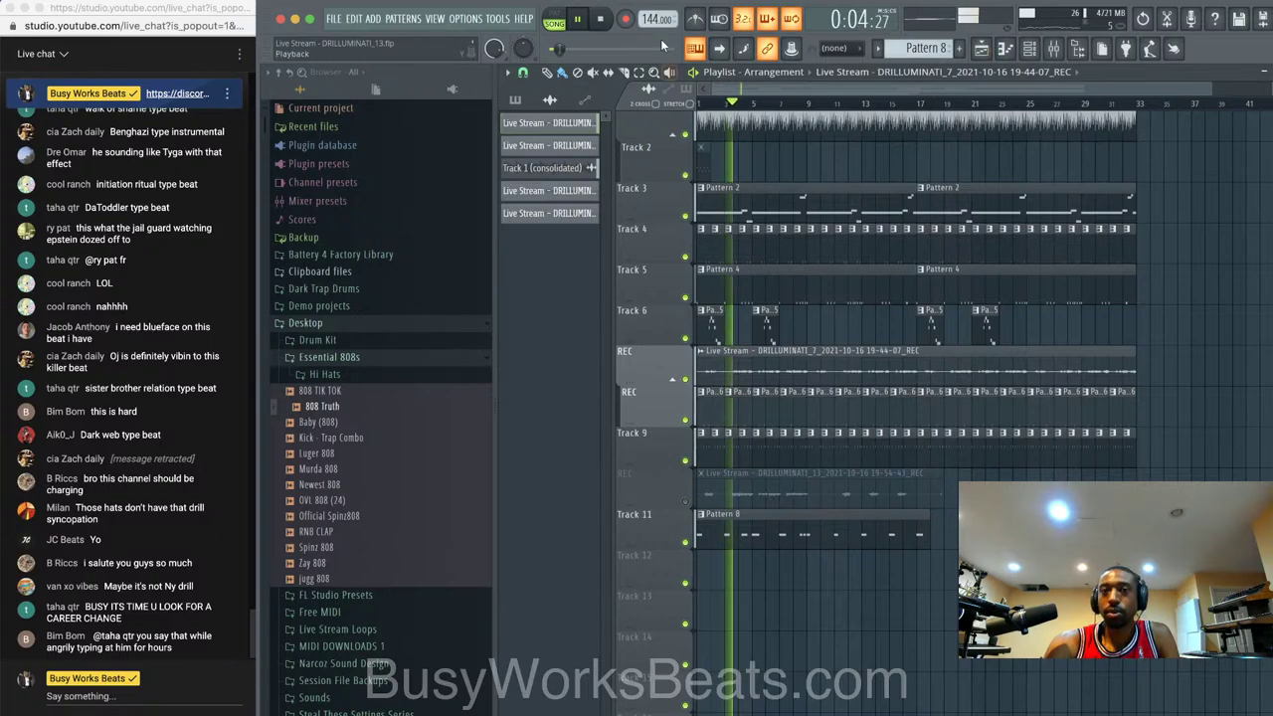
pyautogui.scroll(6, 655, 19)
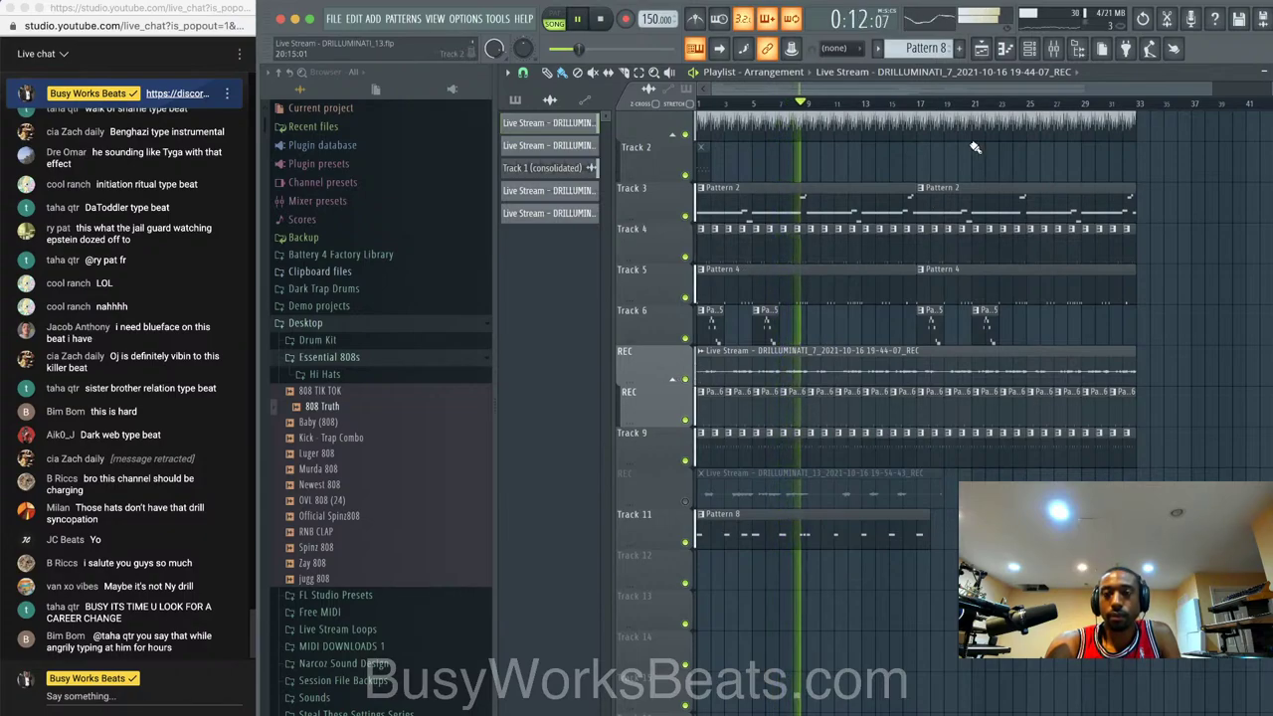
# - Bring up the mixer during playback and mute the REC track on insert 3
pyautogui.click(1030, 50)
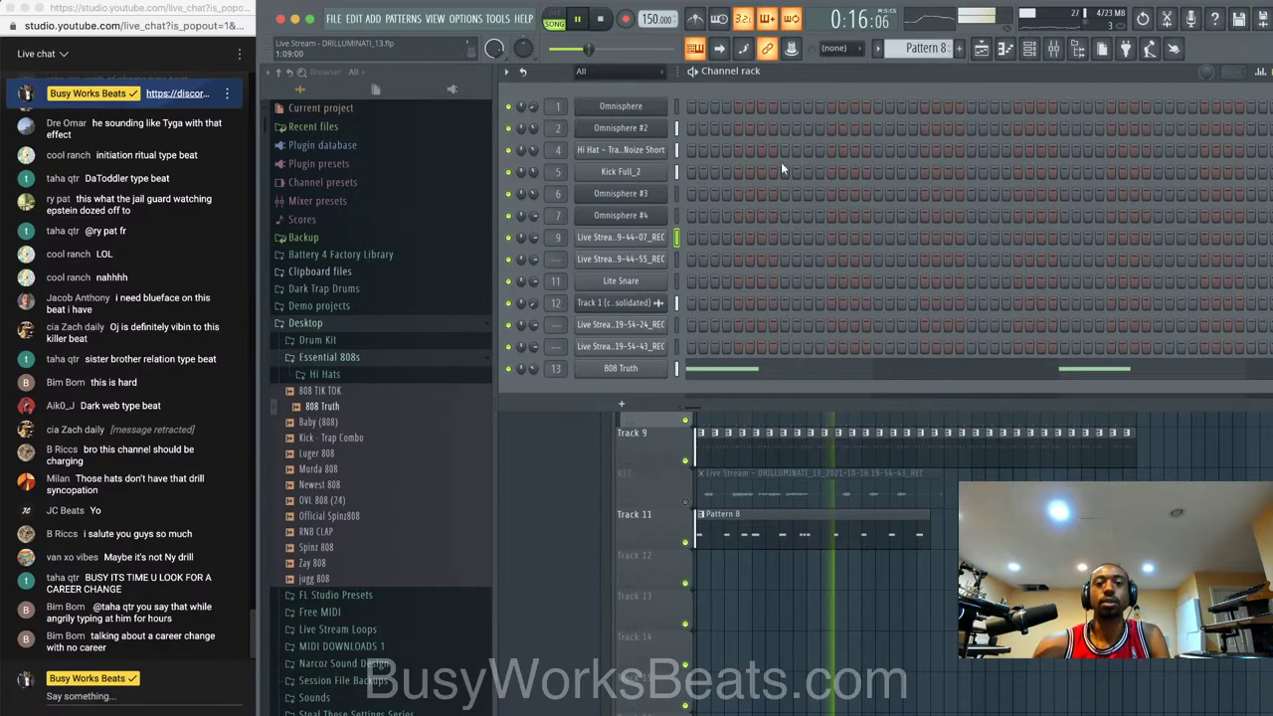
pyautogui.click(1054, 49)
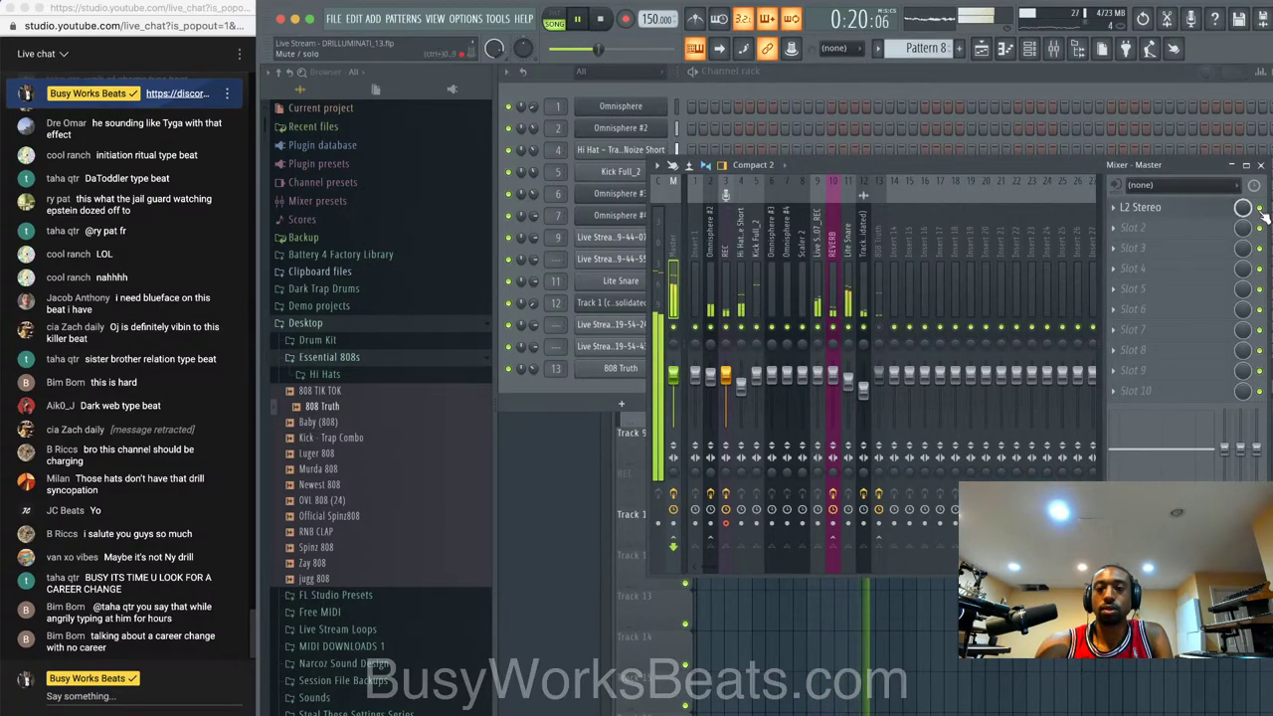
pyautogui.click(734, 327)
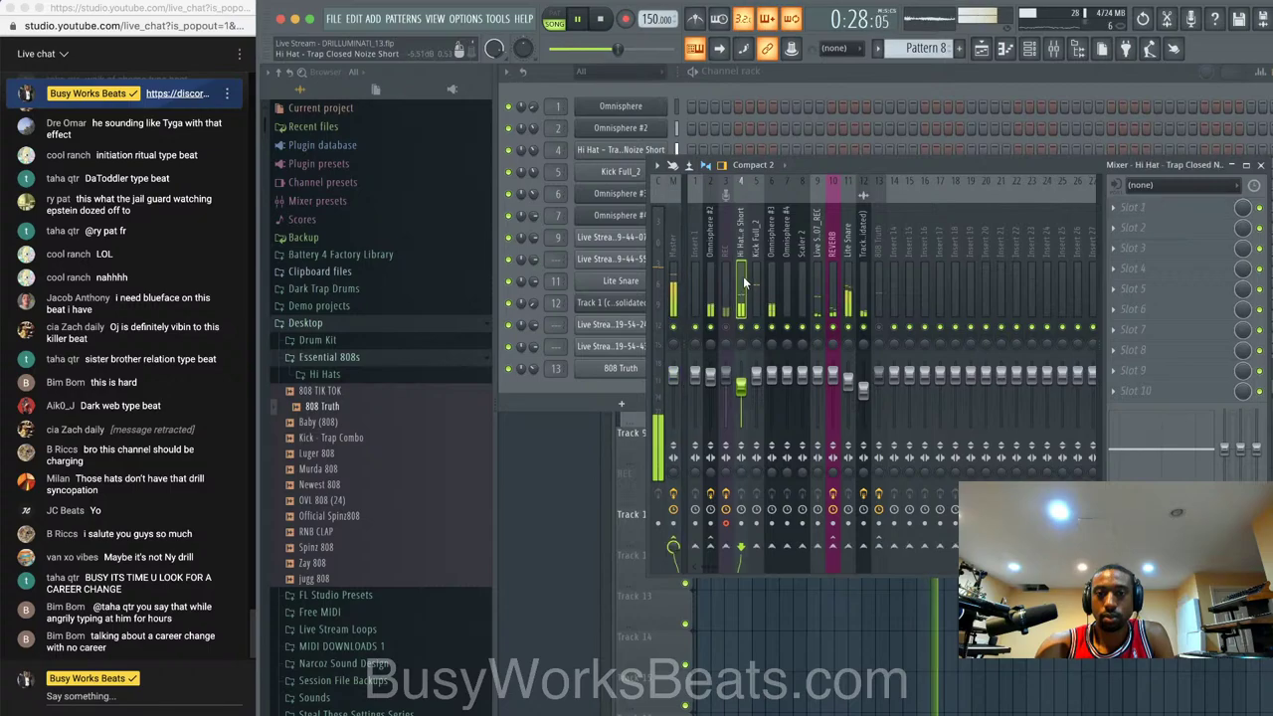
# - Open the C6-SideChain on Omnisphere #2 and route Kick Full_2 to that track as a sidechain
pyautogui.click(717, 270)
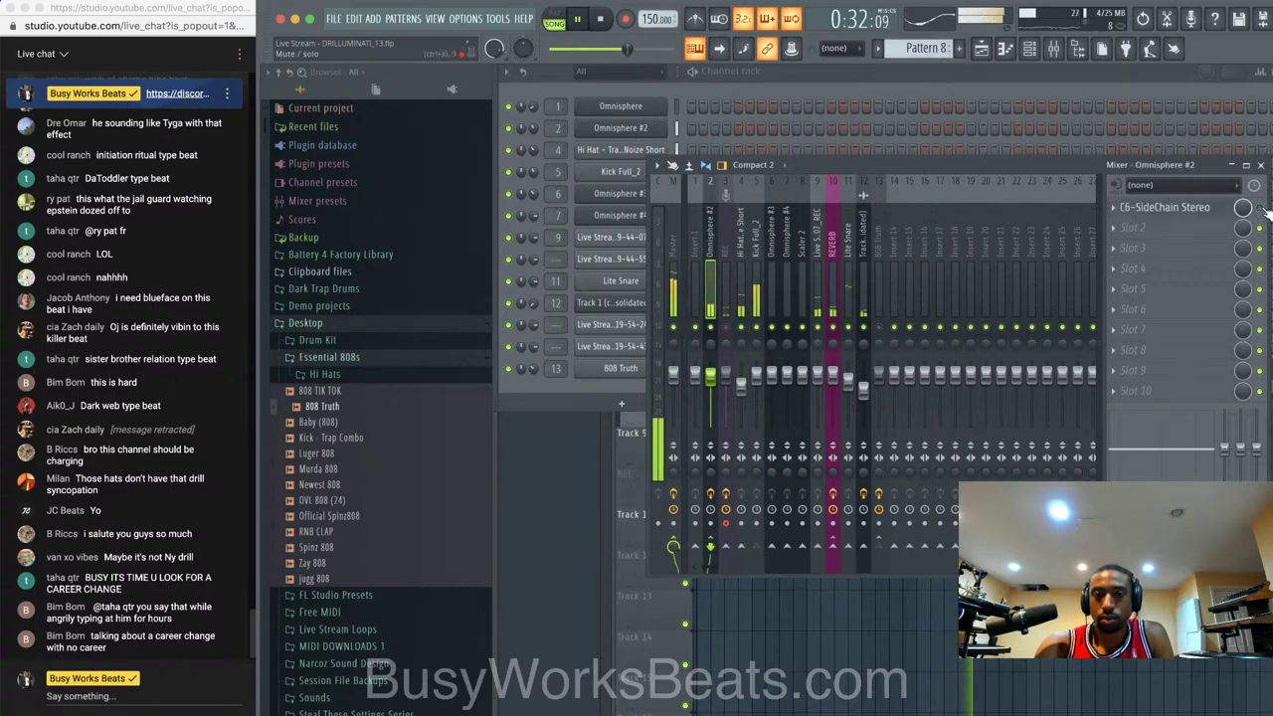
pyautogui.click(1223, 209)
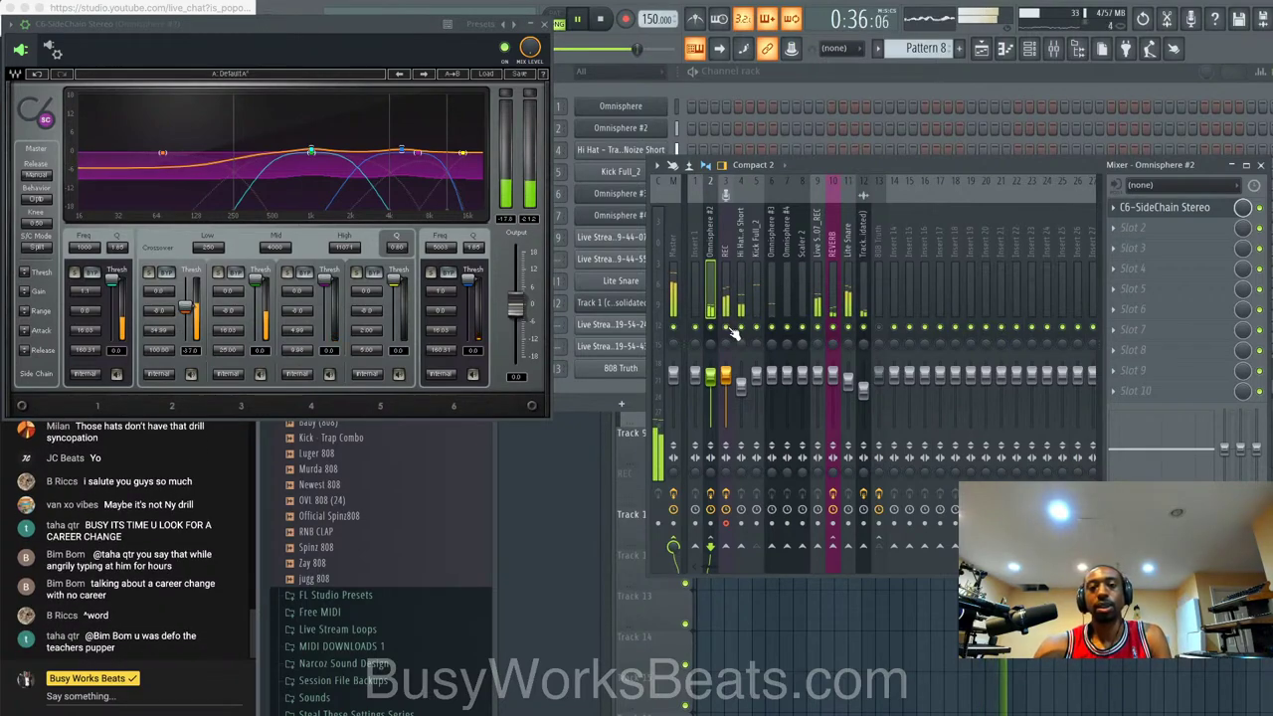
pyautogui.click(756, 229)
pyautogui.rightClick(709, 545)
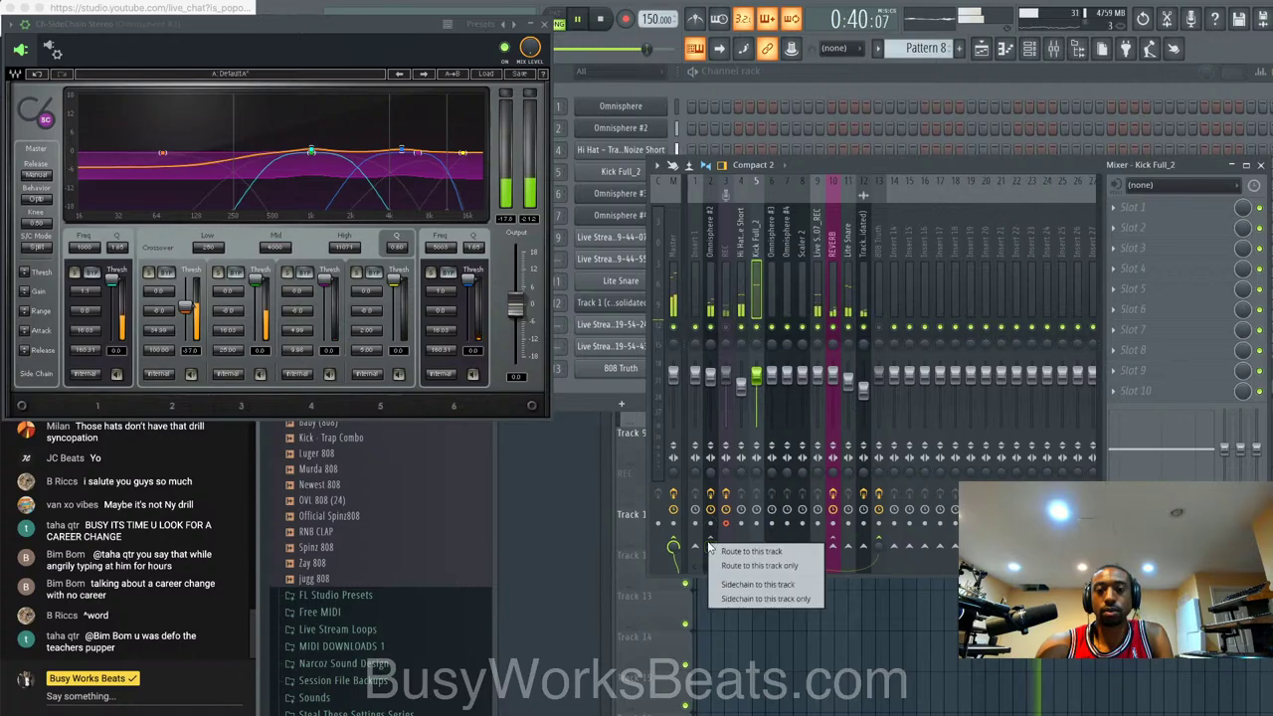
pyautogui.click(726, 567)
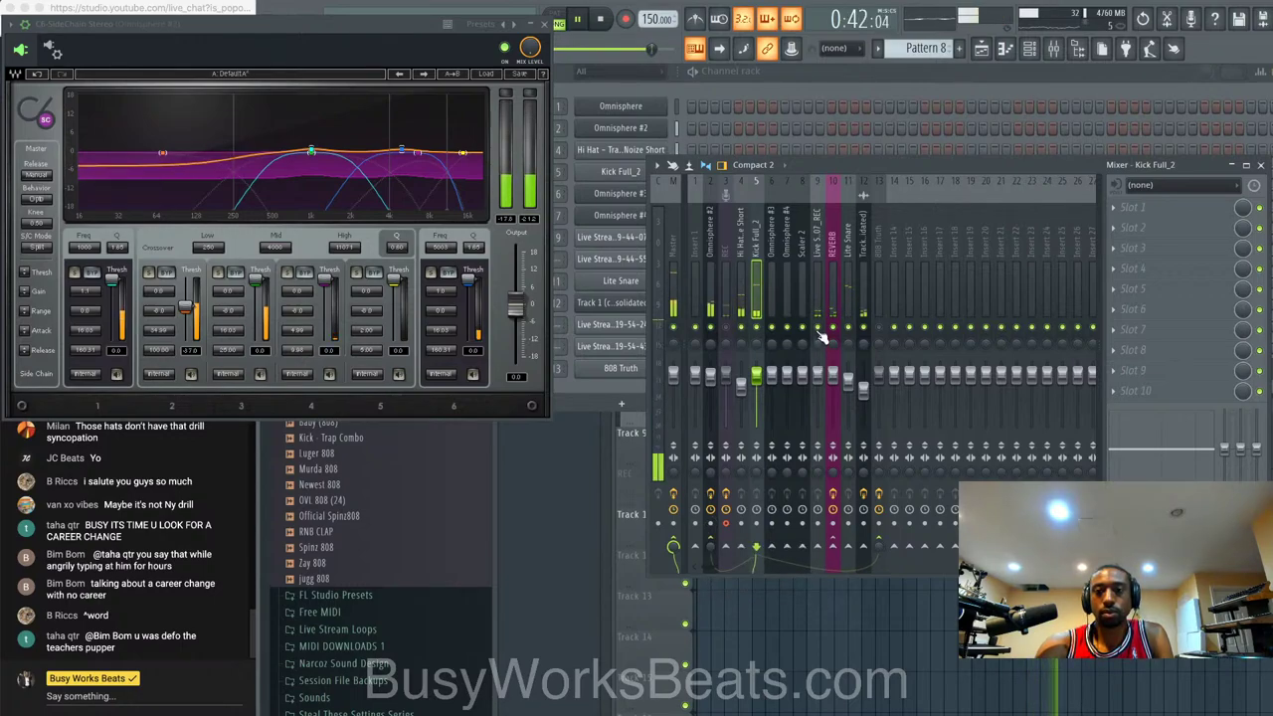
# - Stop playback, close the C6-SideChain, and replay the arrangement with the tempo set to 154 BPM
pyautogui.press('space')
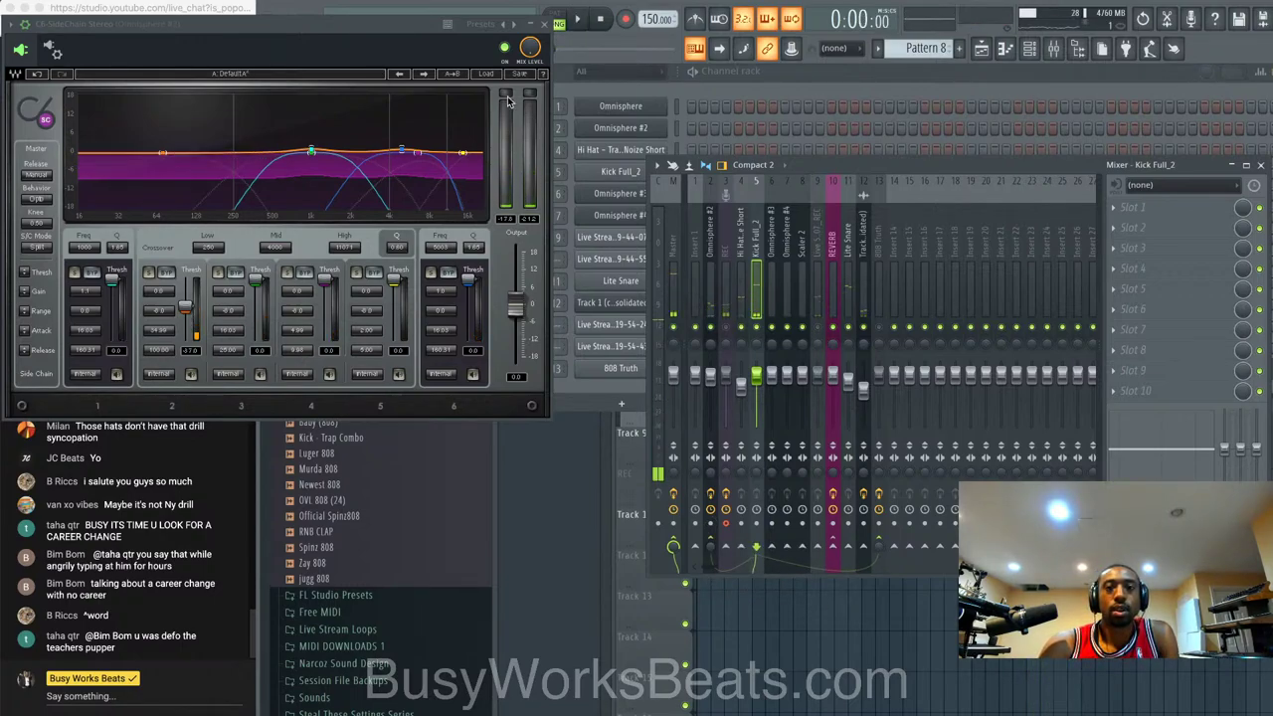
pyautogui.click(551, 38)
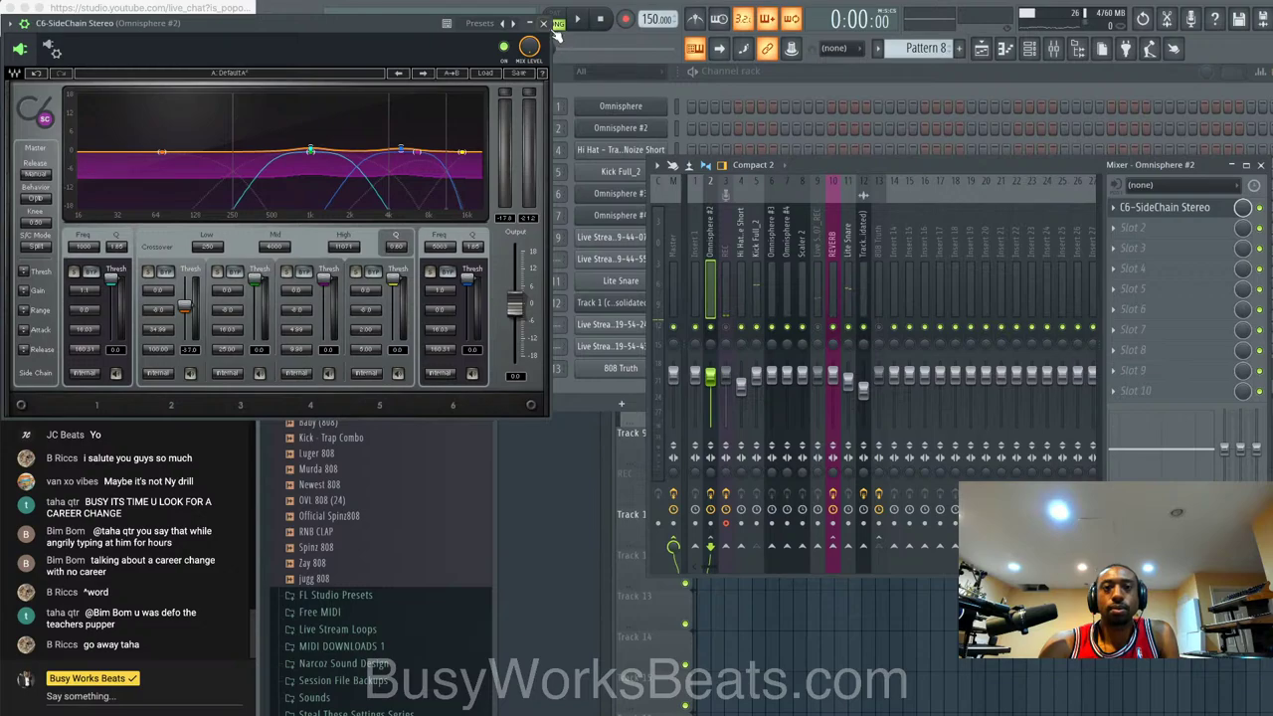
pyautogui.click(557, 34)
pyautogui.press('space')
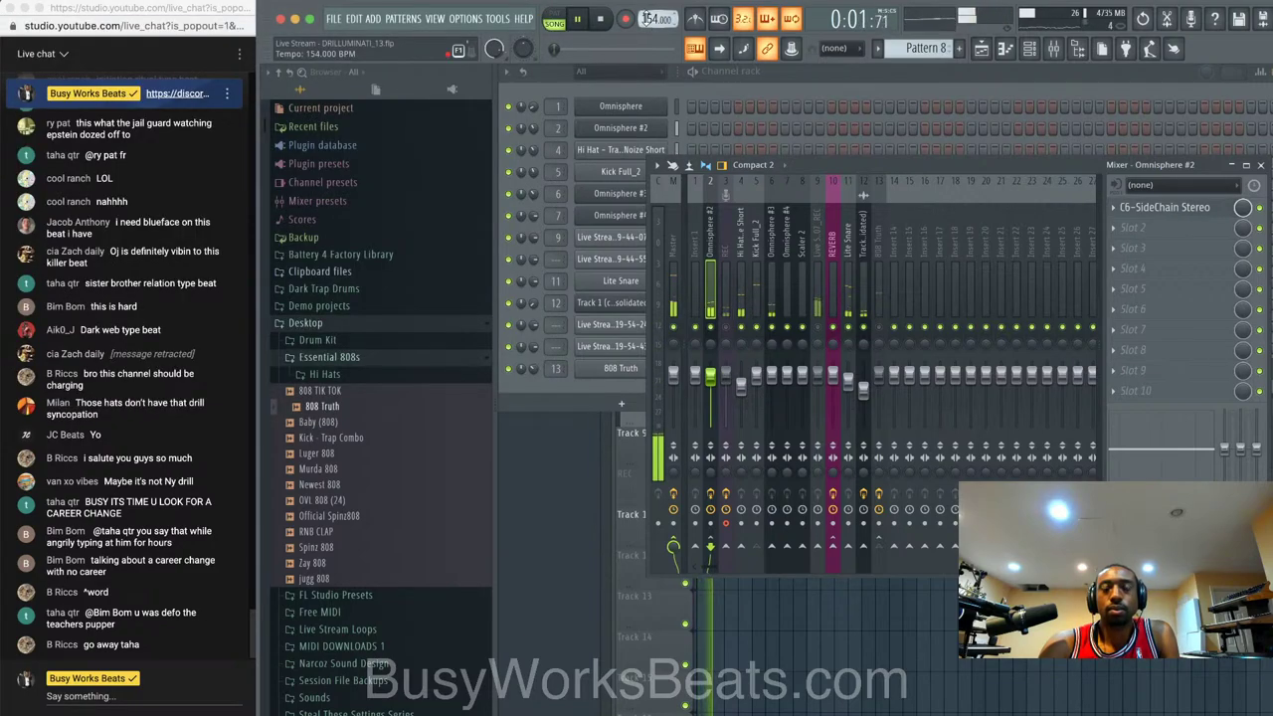
# - Set the C6-SideChain's Stereo Aux In to Kick Full_2 and raise its second-band threshold to -27.1
pyautogui.click(1164, 207)
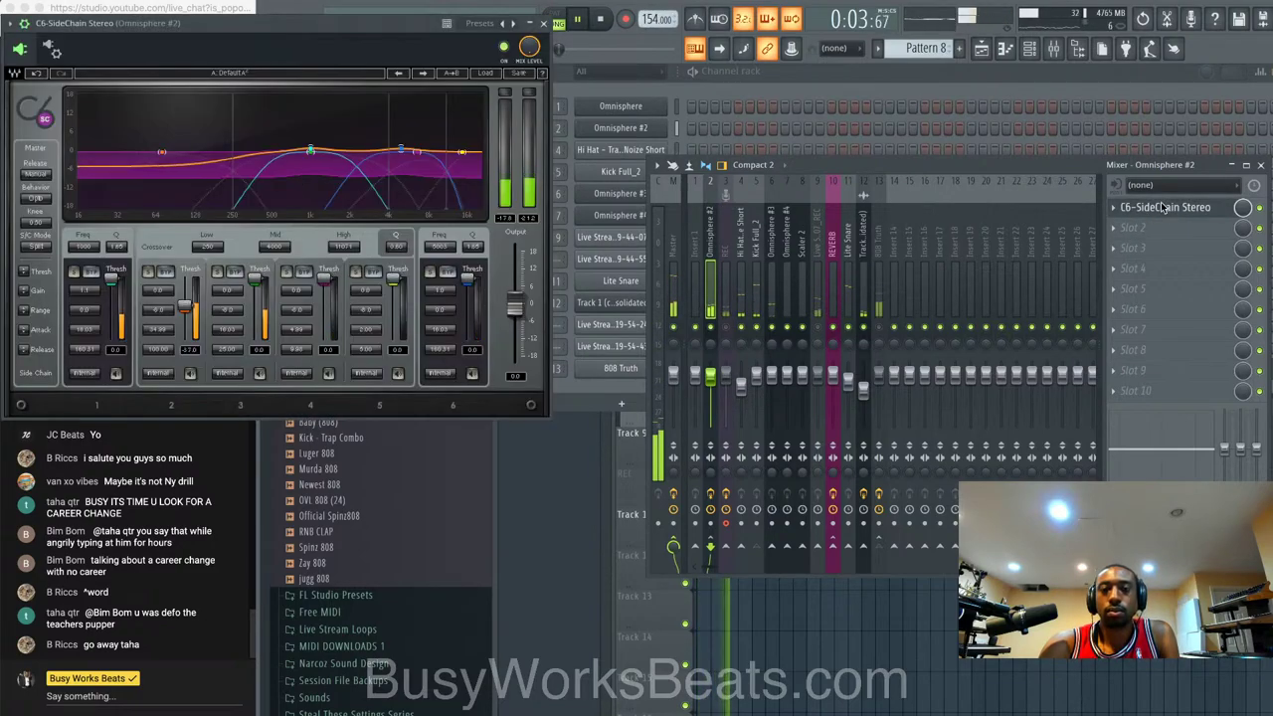
pyautogui.click(56, 51)
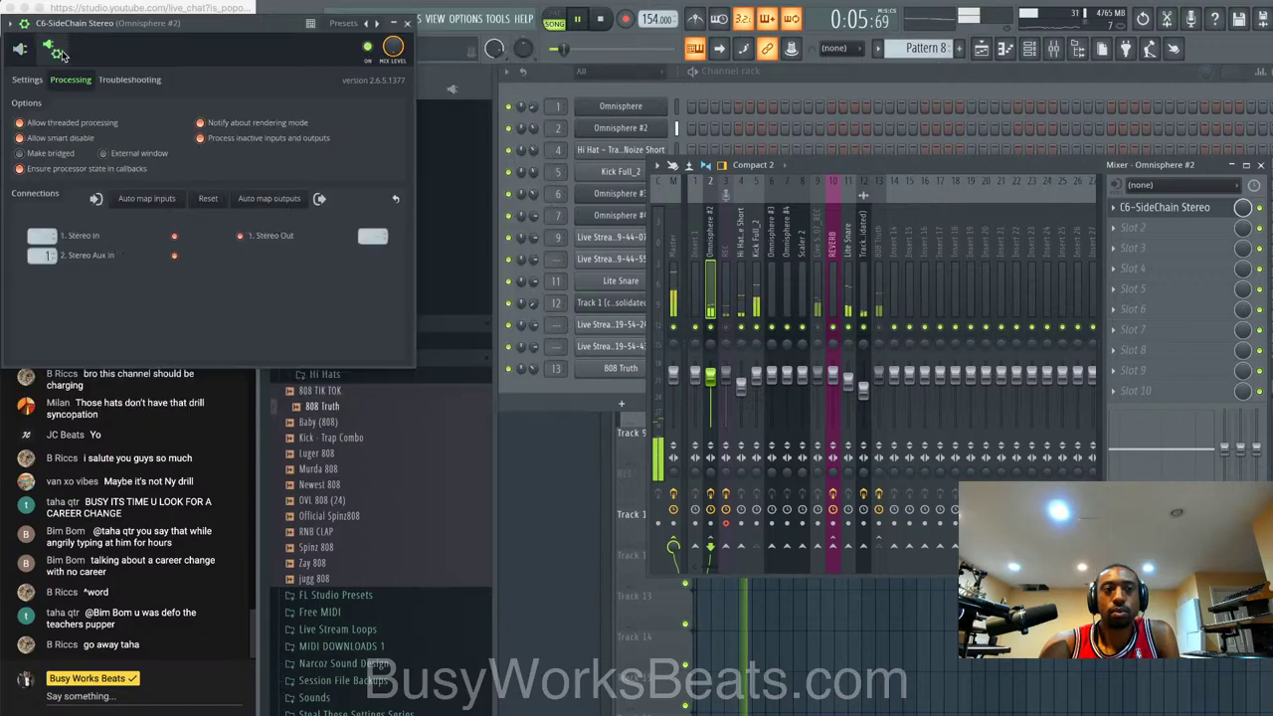
pyautogui.click(42, 255)
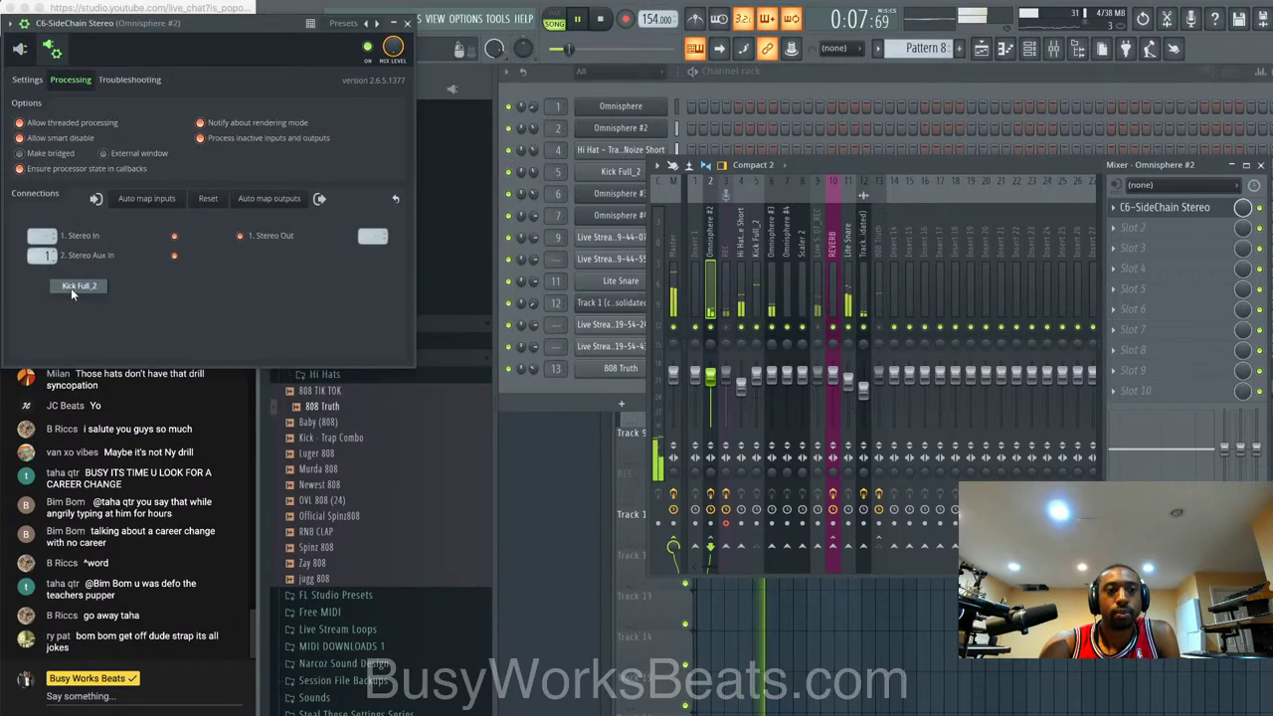
pyautogui.click(22, 52)
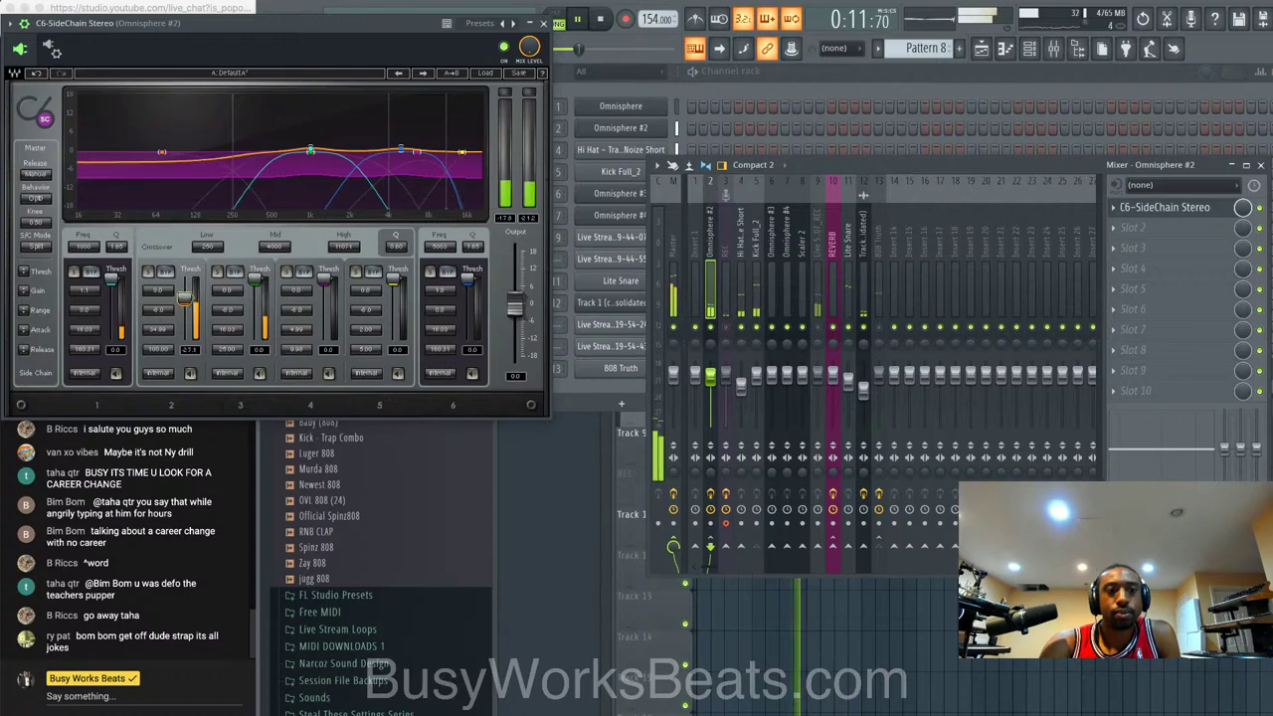
# - Recheck the C6-SideChain's input connections and select Kick Full_2 again for Stereo Aux In
pyautogui.click(54, 51)
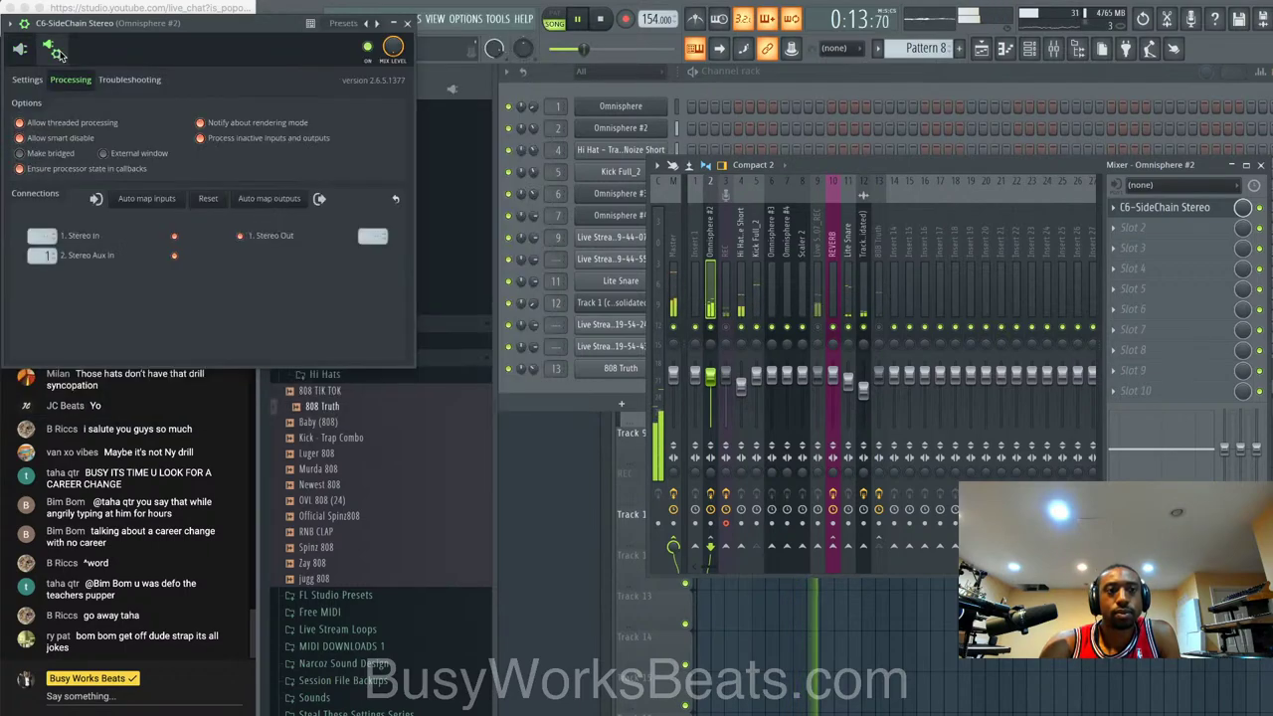
pyautogui.click(55, 255)
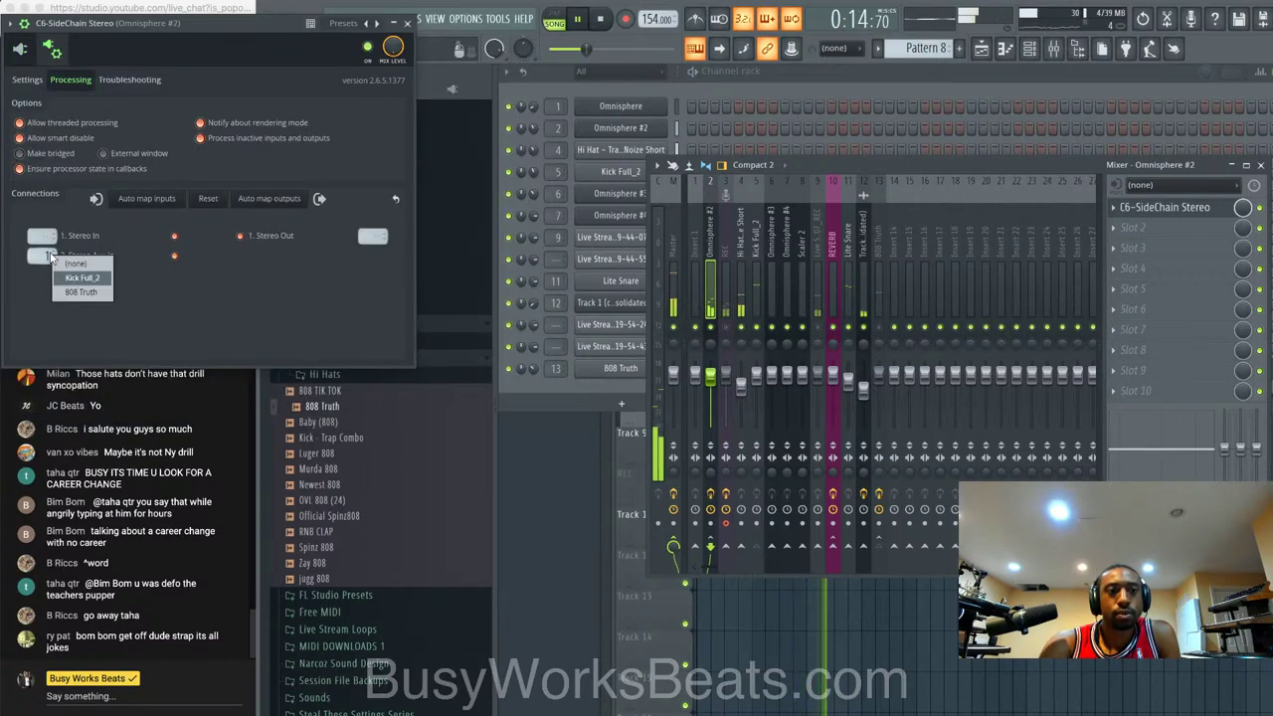
pyautogui.click(82, 277)
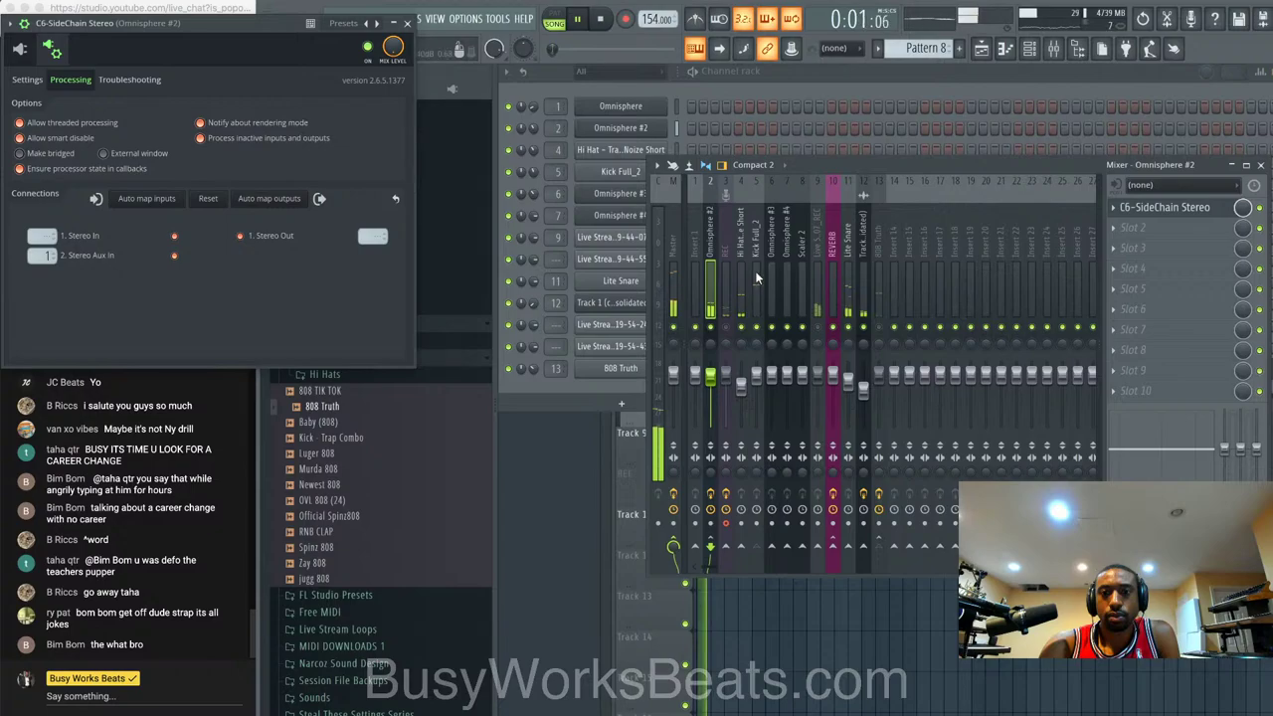
# - Select the Kick Full_2 mixer track and lower its volume fader while the arrangement plays
pyautogui.click(747, 264)
pyautogui.click(758, 298)
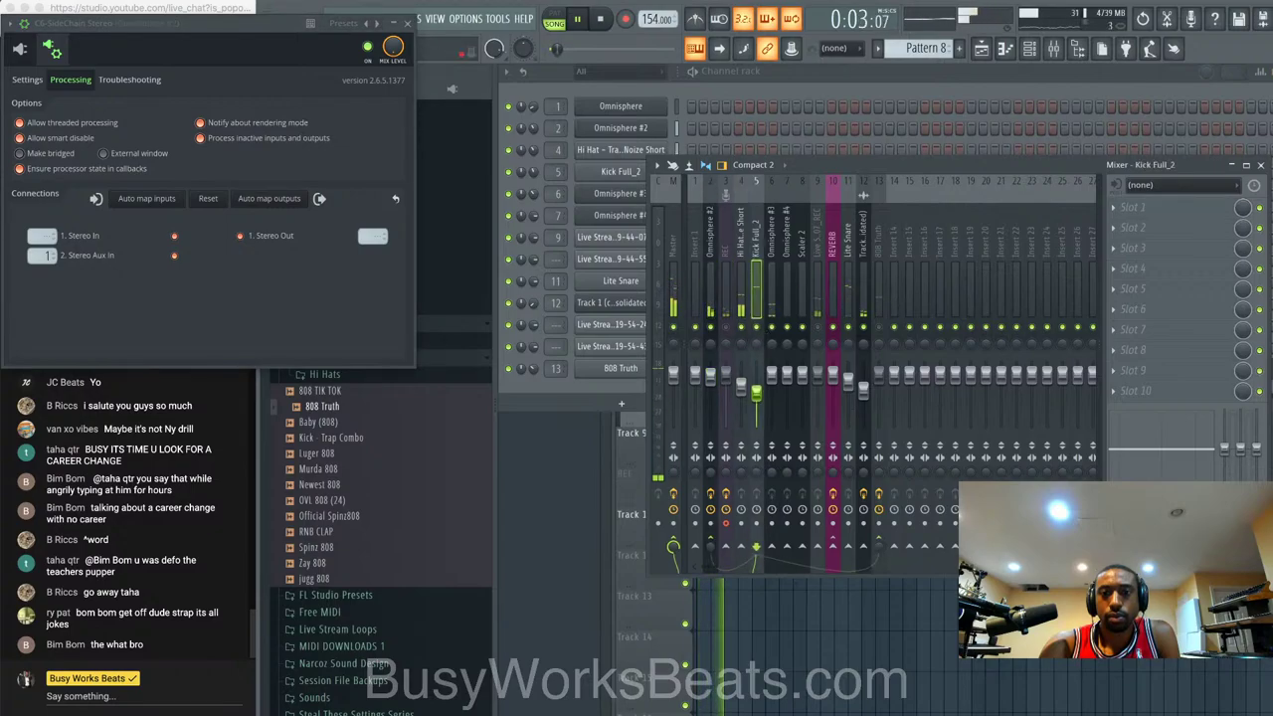
# - Select the Omnisphere #2 mixer track, check the C6-SideChain's band display during playback, and close the plugin
pyautogui.click(713, 266)
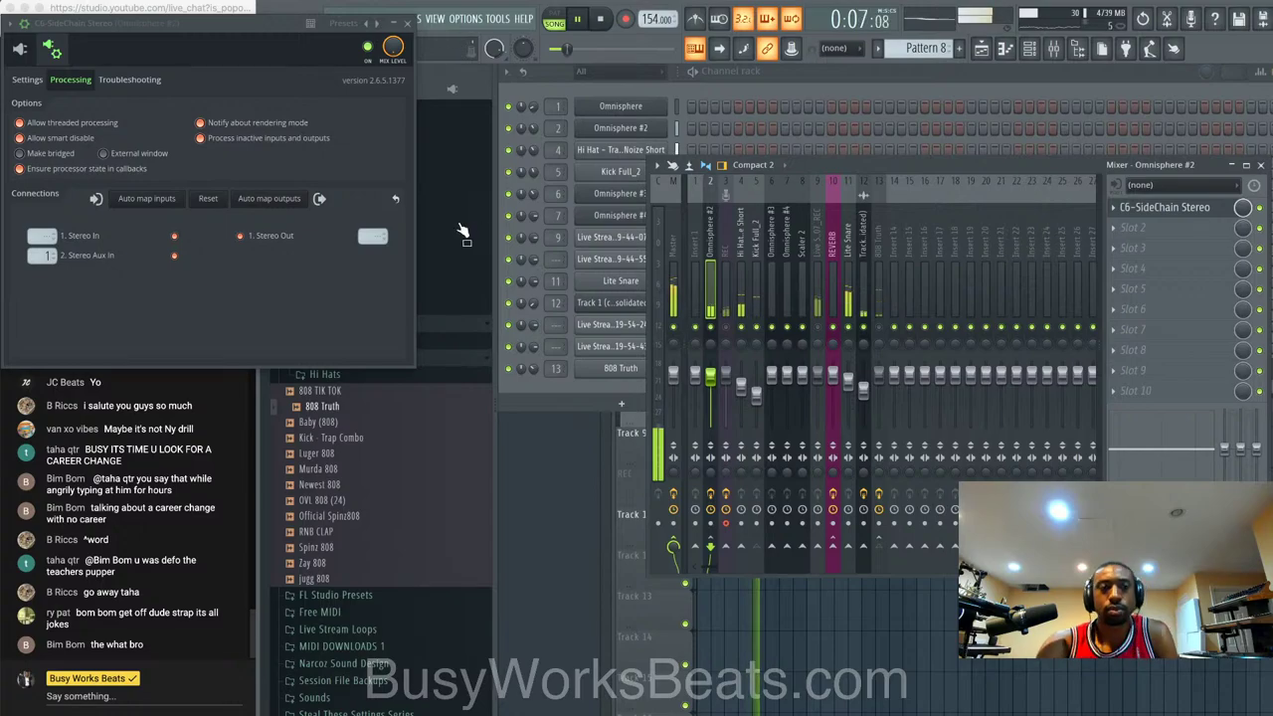
pyautogui.click(20, 48)
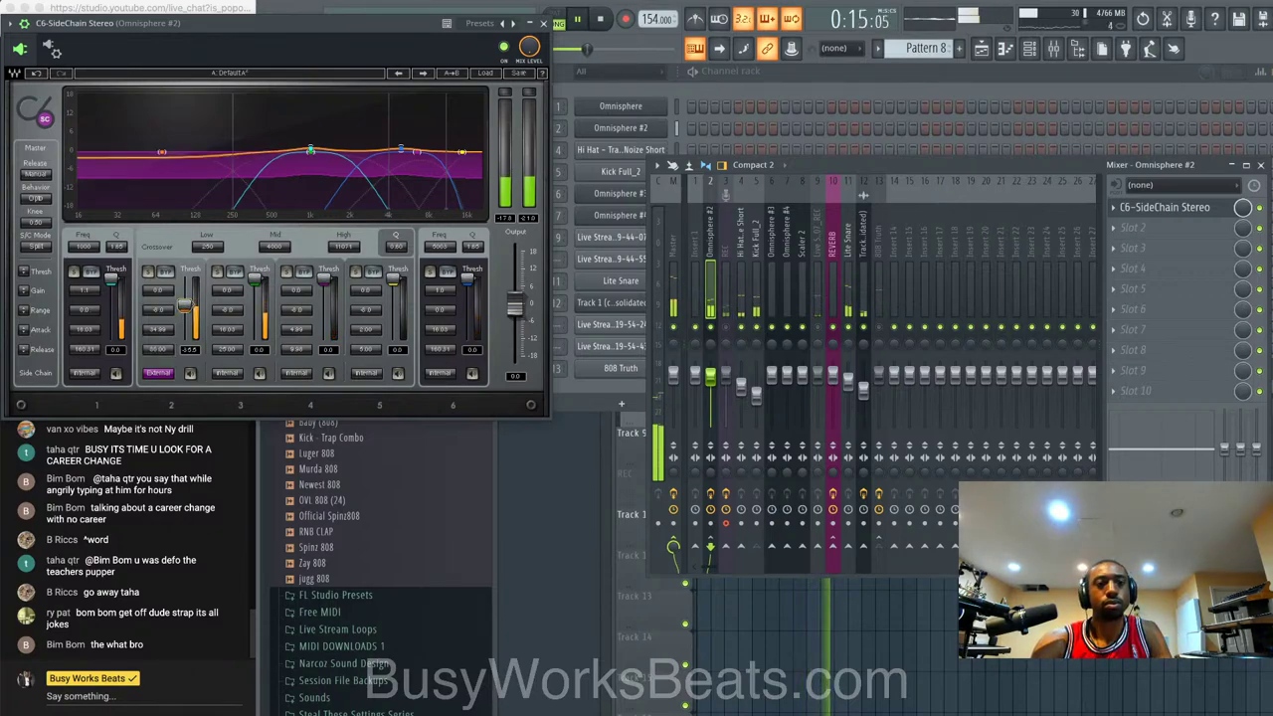
pyautogui.click(543, 22)
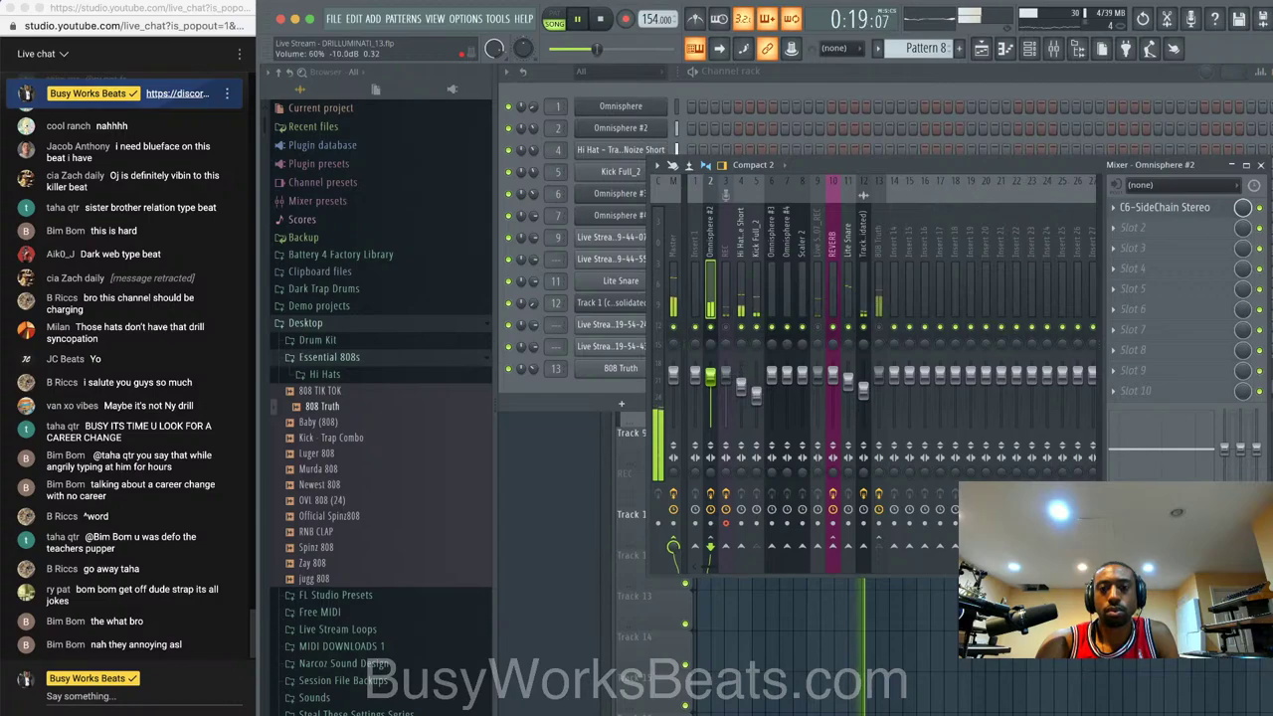
# - Raise the Kick Full_2 fader slightly and lower the fader of the Live Stream recording track in the mixer
pyautogui.moveTo(756, 396); pyautogui.dragTo(756, 388)
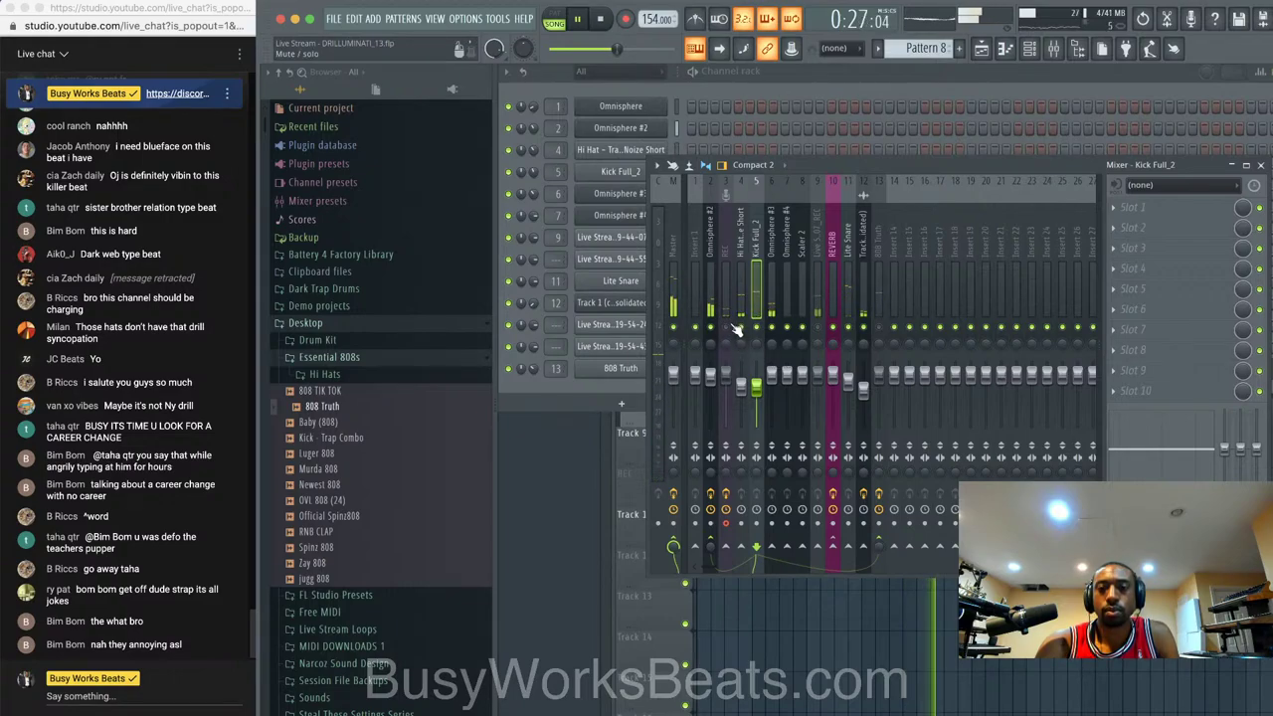
pyautogui.click(817, 306)
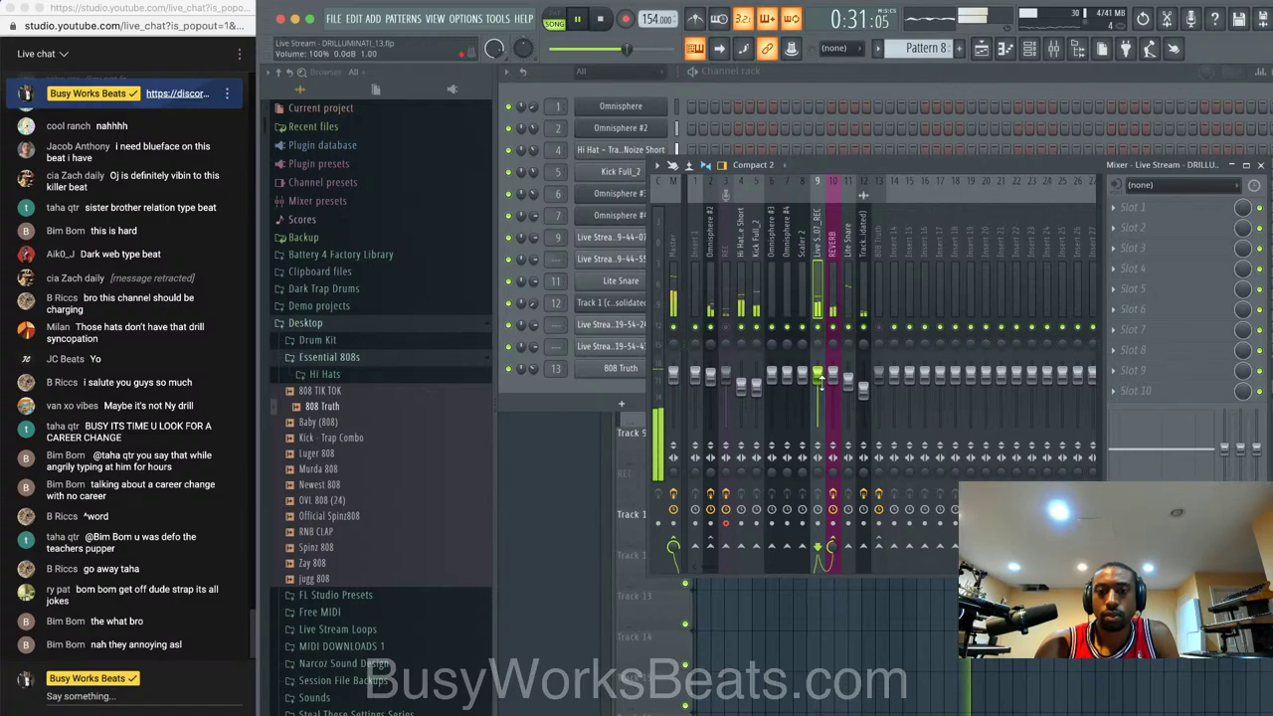
# - Disarm recording on the REC mixer track, save the project as new version DRILLUMINATI_14, and stop playback
pyautogui.click(727, 524)
pyautogui.click(758, 651)
pyautogui.press('super+n')
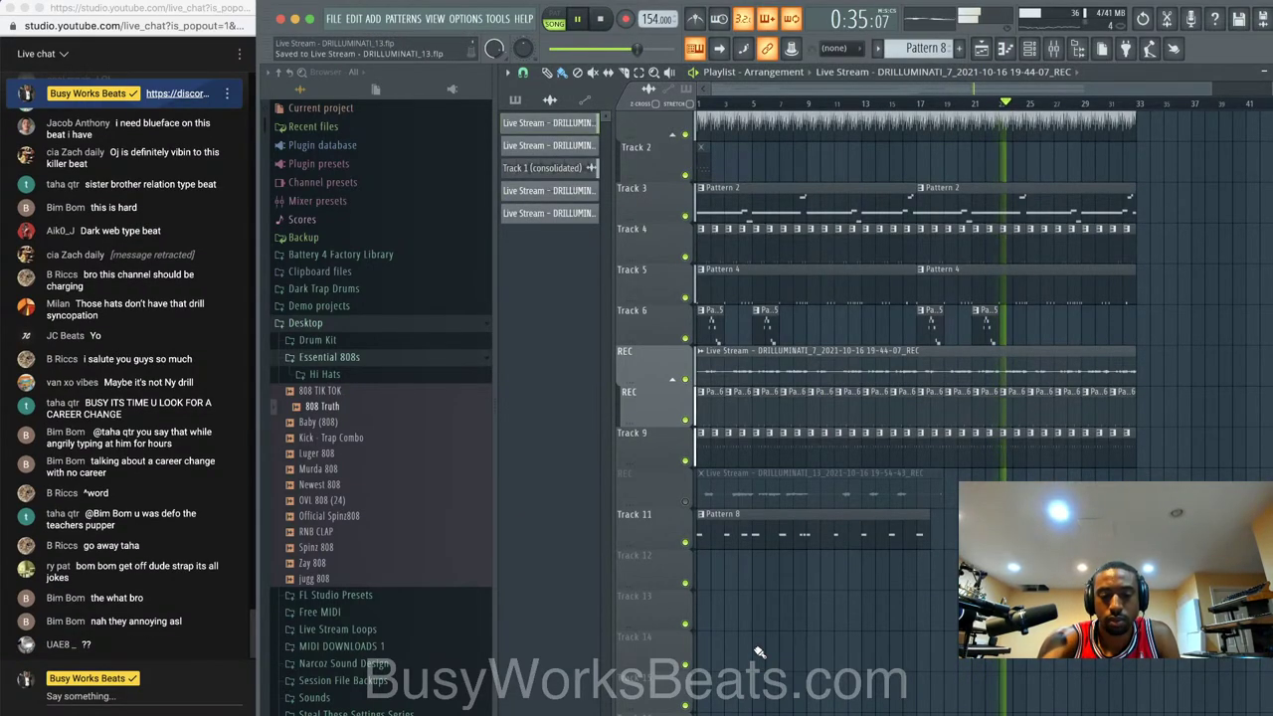
pyautogui.scroll(-1, 885, 298)
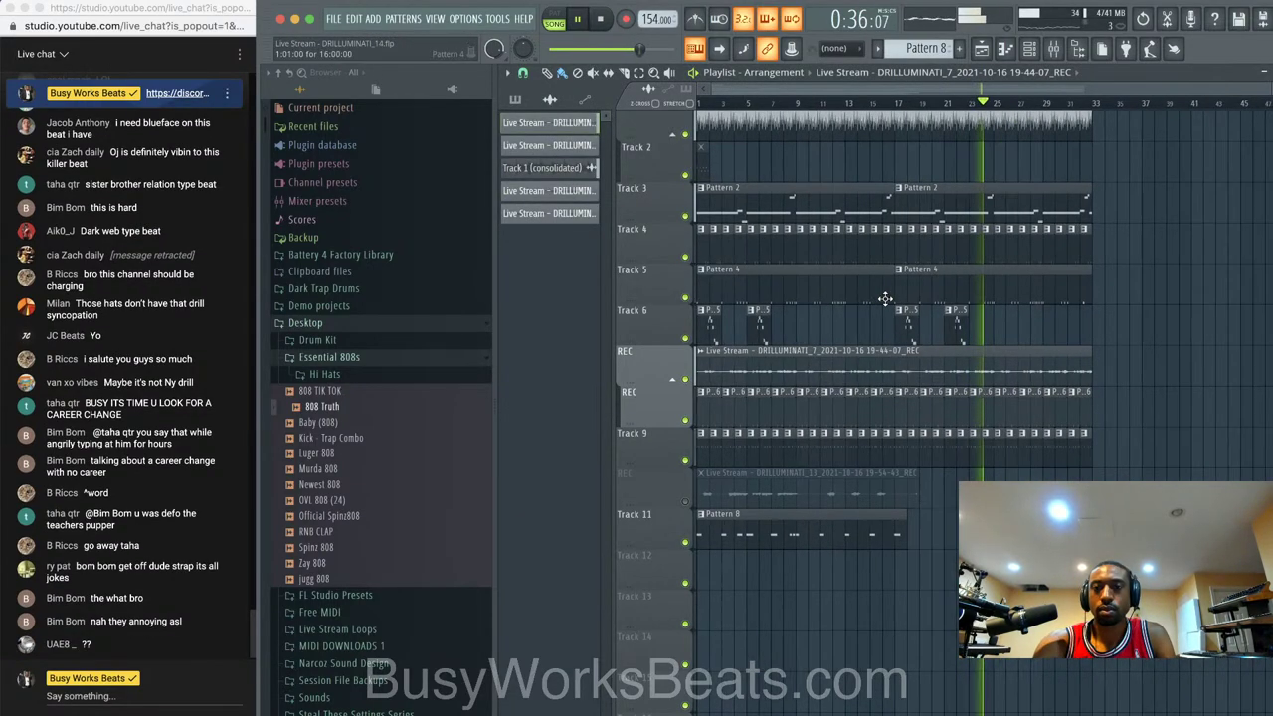
pyautogui.click(1054, 48)
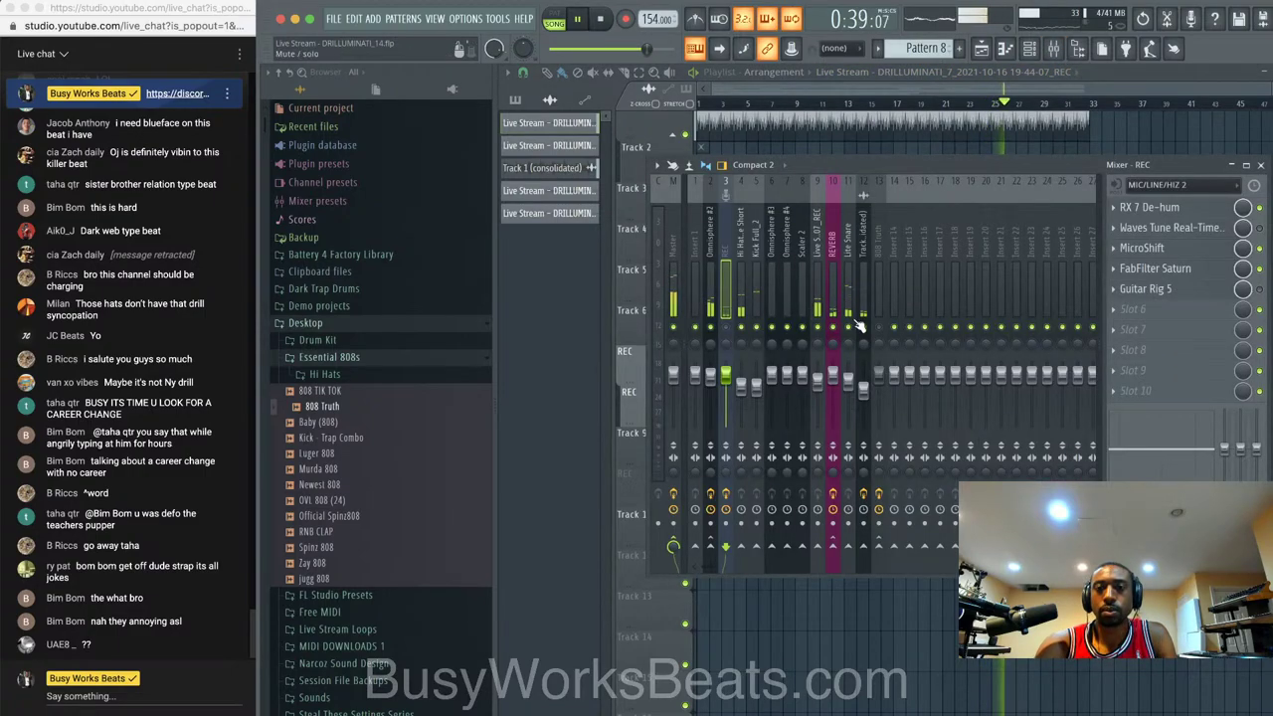
pyautogui.press('space')
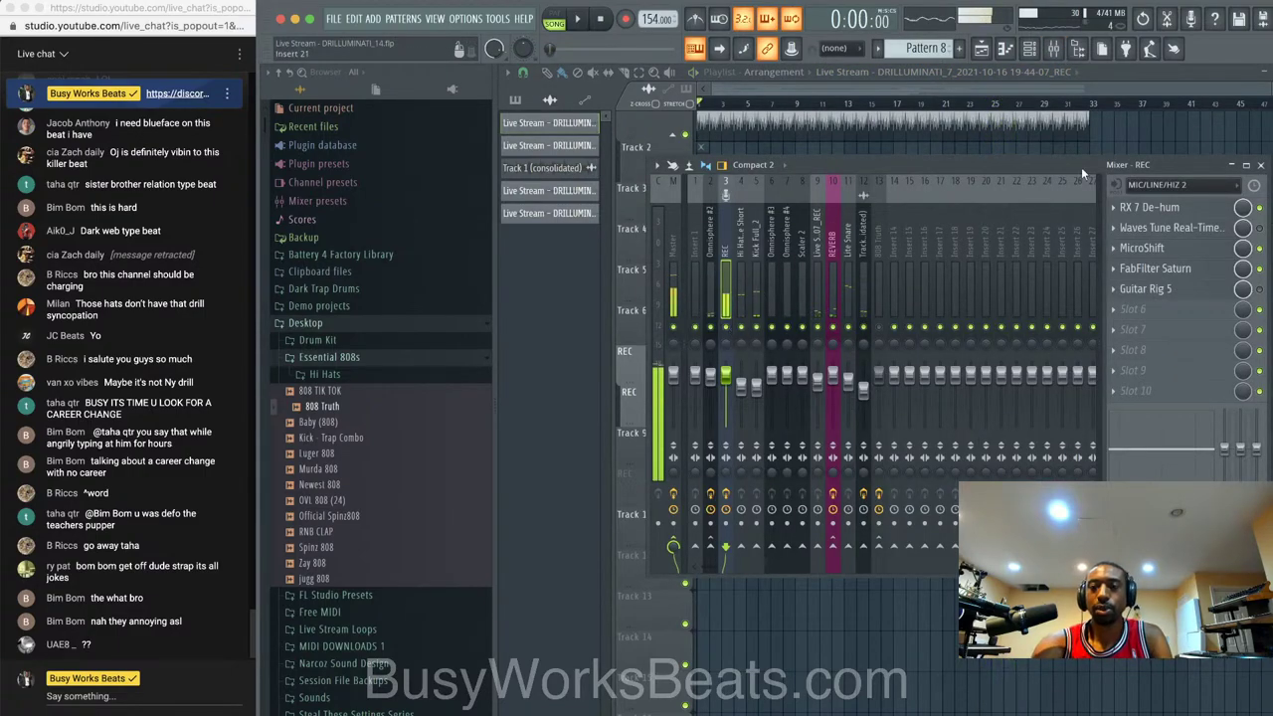
# - Remove the Pattern 7 clips from the first four bars of playlist Track 9 so they start at bar 5, and save the project
pyautogui.click(1054, 48)
pyautogui.click(1030, 56)
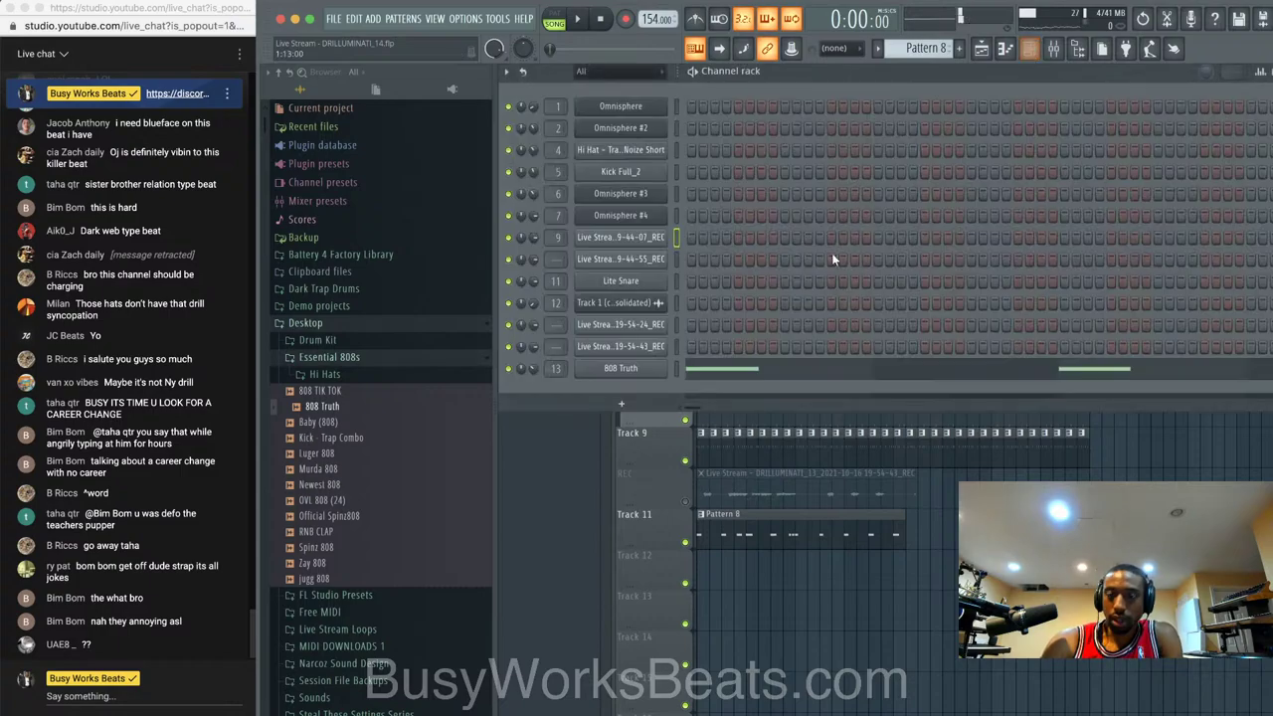
pyautogui.rightClick(898, 563)
pyautogui.scroll(2, 754, 455)
pyautogui.hscroll(-2, 754, 455)
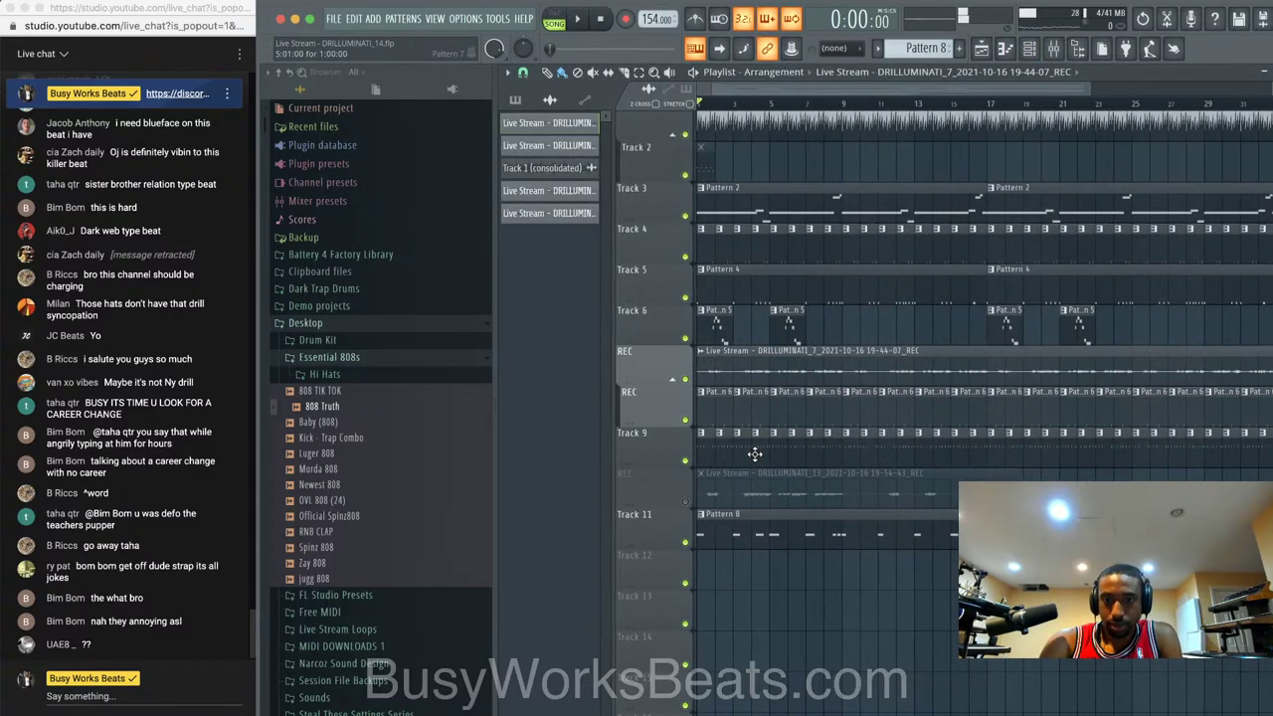
pyautogui.rightClick(778, 455)
pyautogui.rightClick(759, 455)
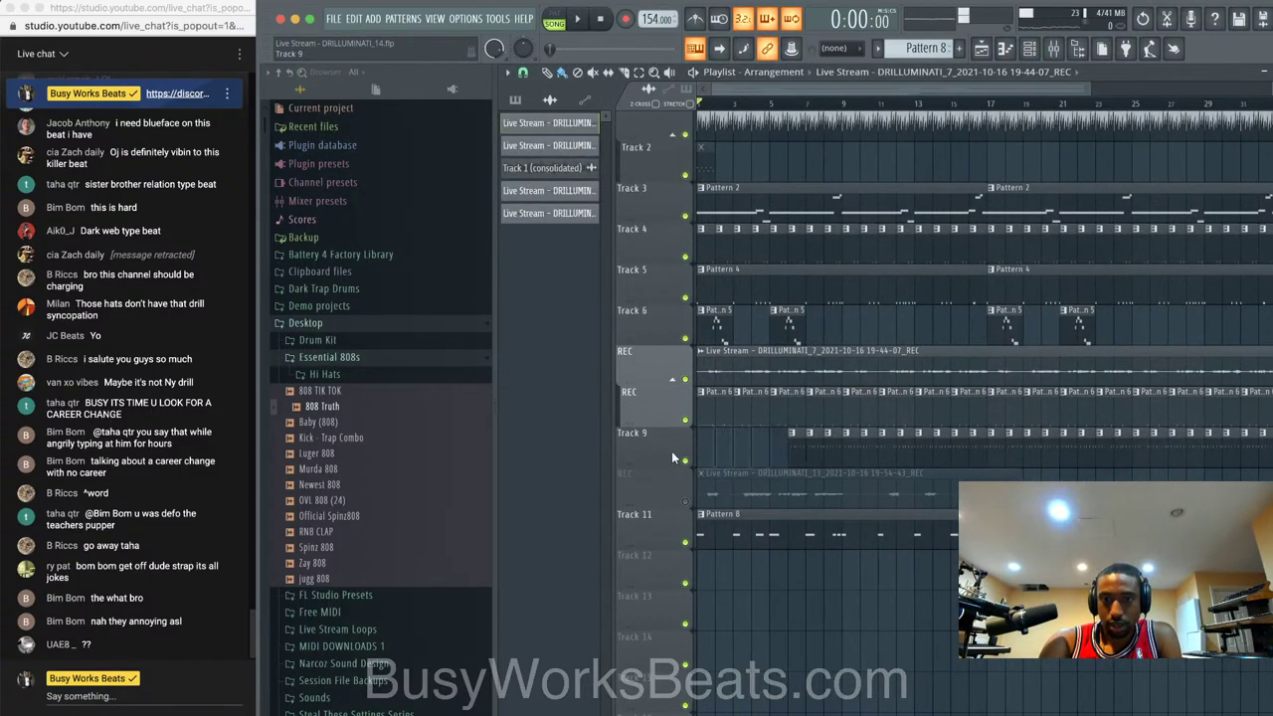
pyautogui.click(802, 442)
pyautogui.click(776, 447)
pyautogui.hotkey('ctrl', 's')
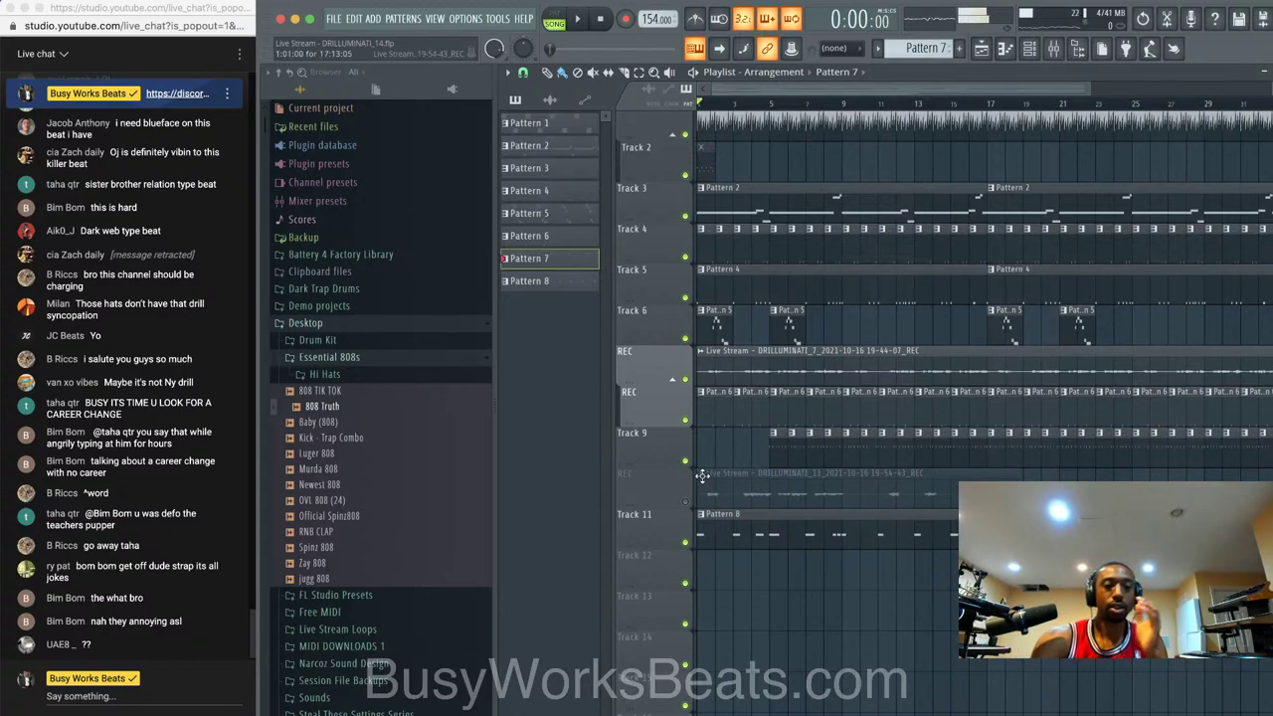
# - Switch to the YouTube Studio live streaming window to check the stream, and return to FL Studio
pyautogui.rightClick(412, 713)
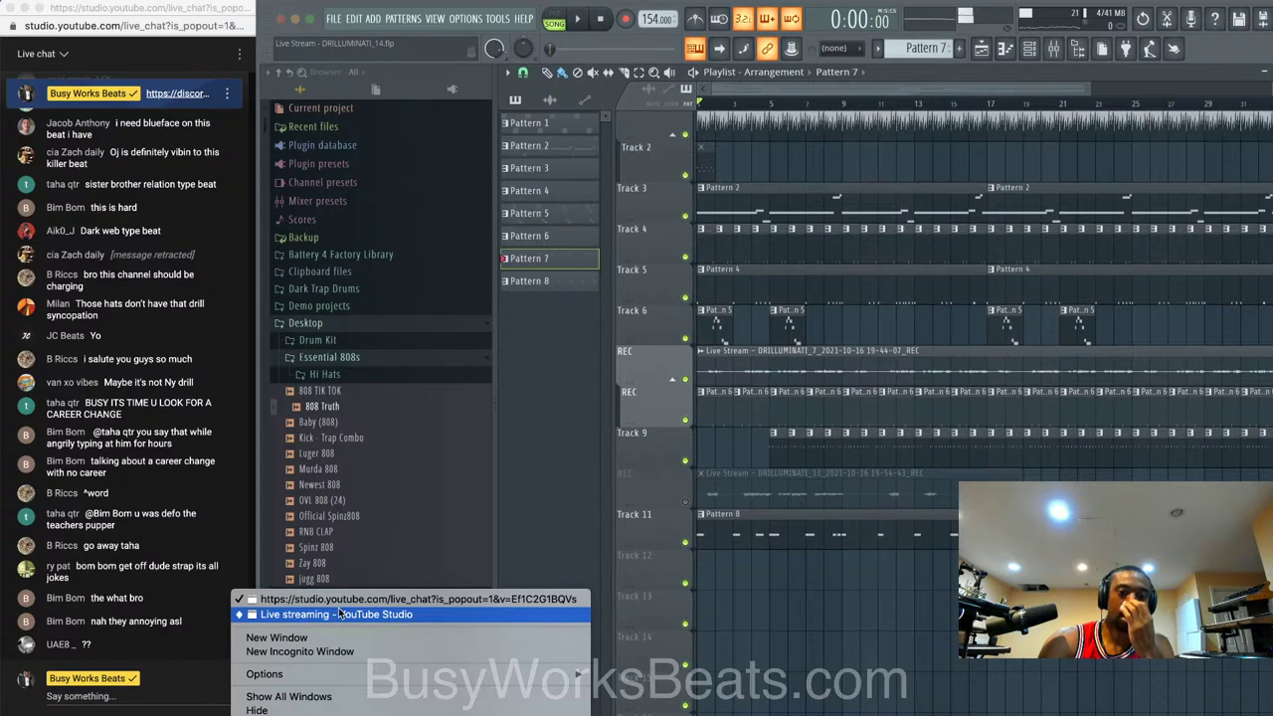
pyautogui.click(342, 615)
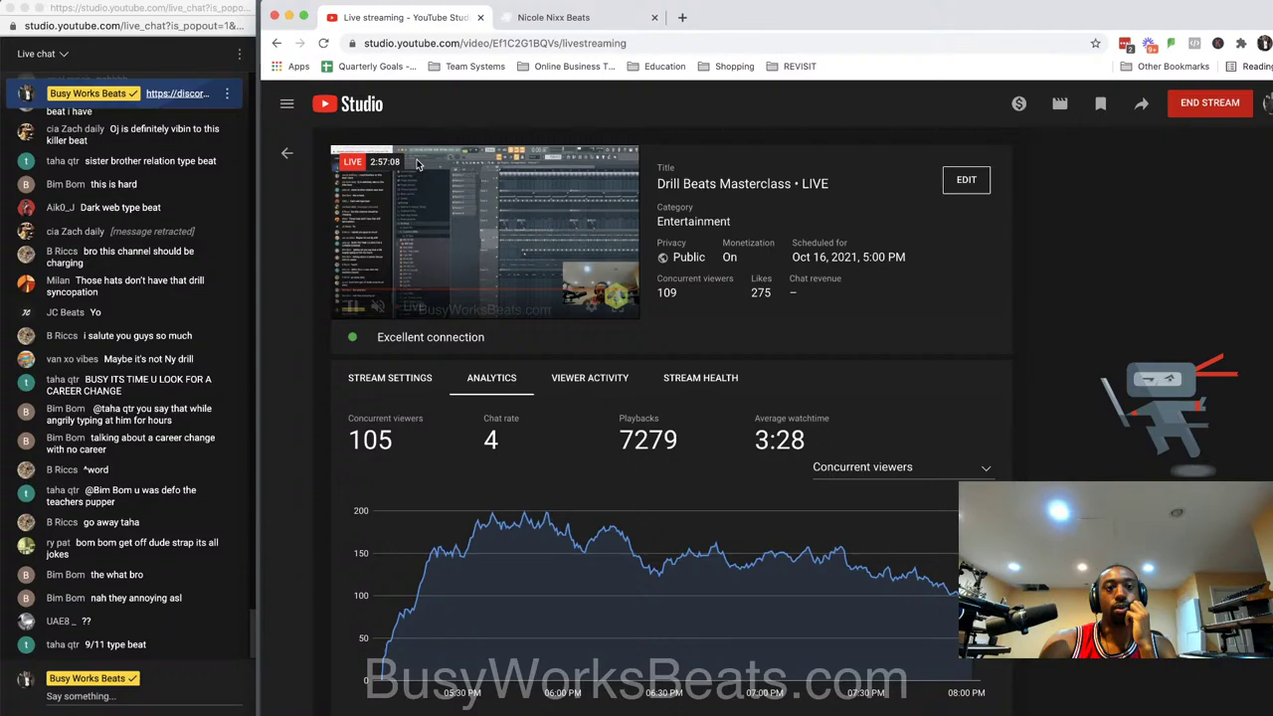
pyautogui.click(288, 17)
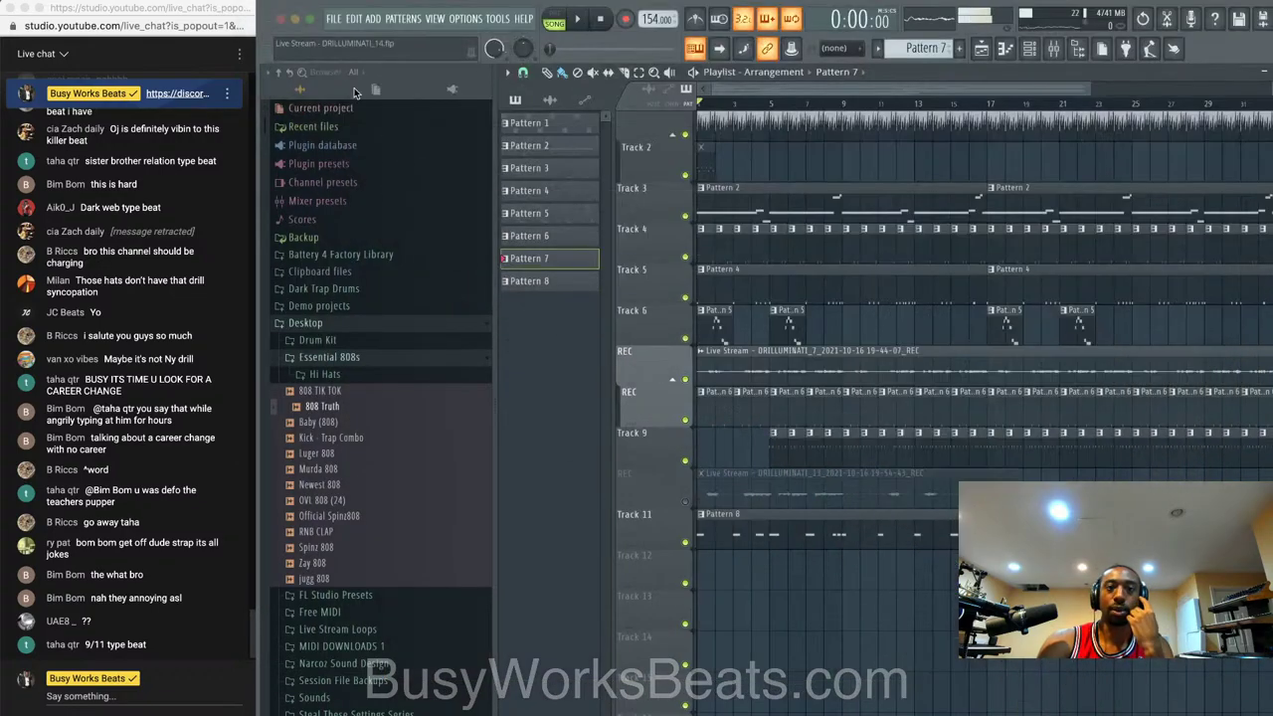
# - Start a new project and set the external input of mixer track Insert 3 to MIC/LINE/HIZ 2
pyautogui.click(333, 18)
pyautogui.click(357, 36)
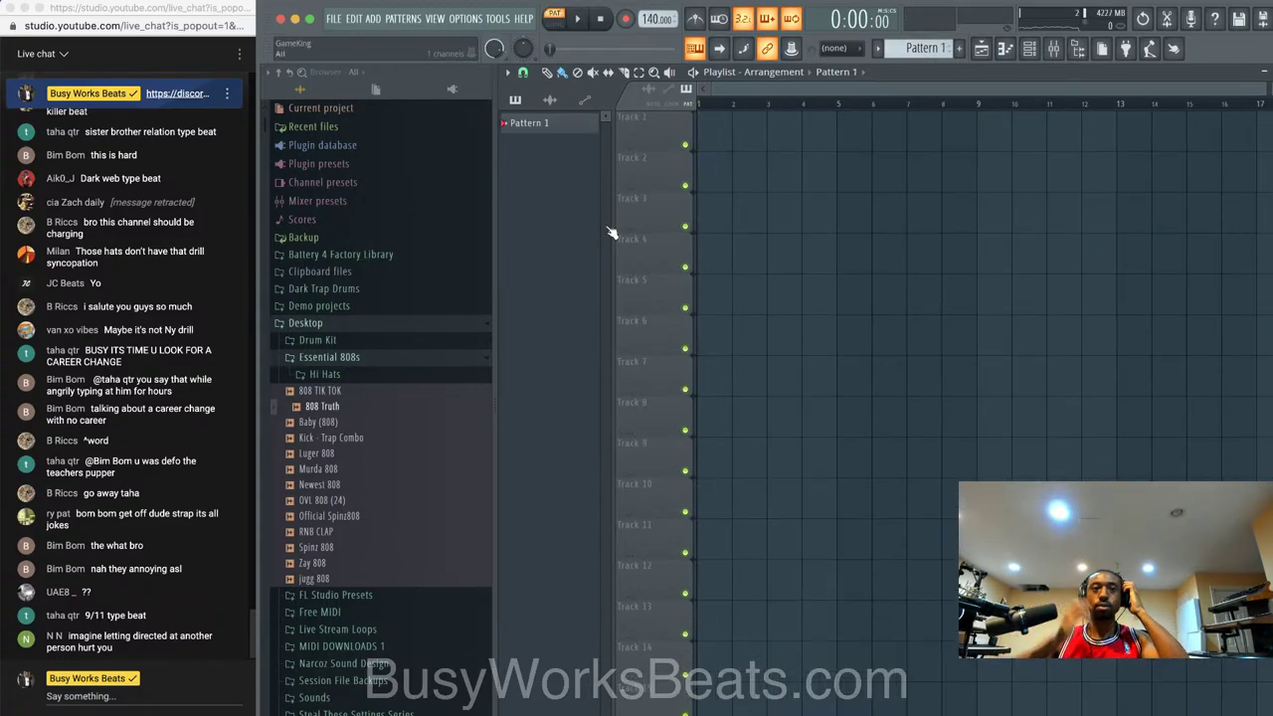
pyautogui.press('F9')
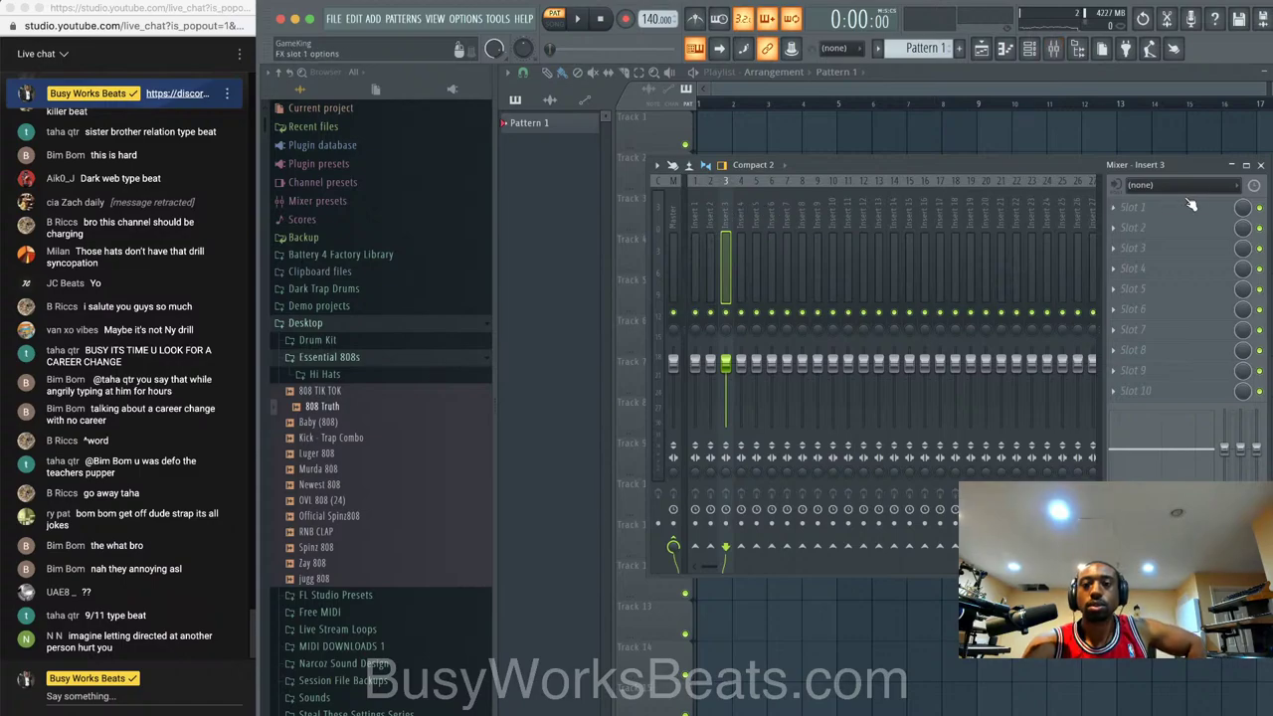
pyautogui.click(1191, 186)
pyautogui.click(1114, 310)
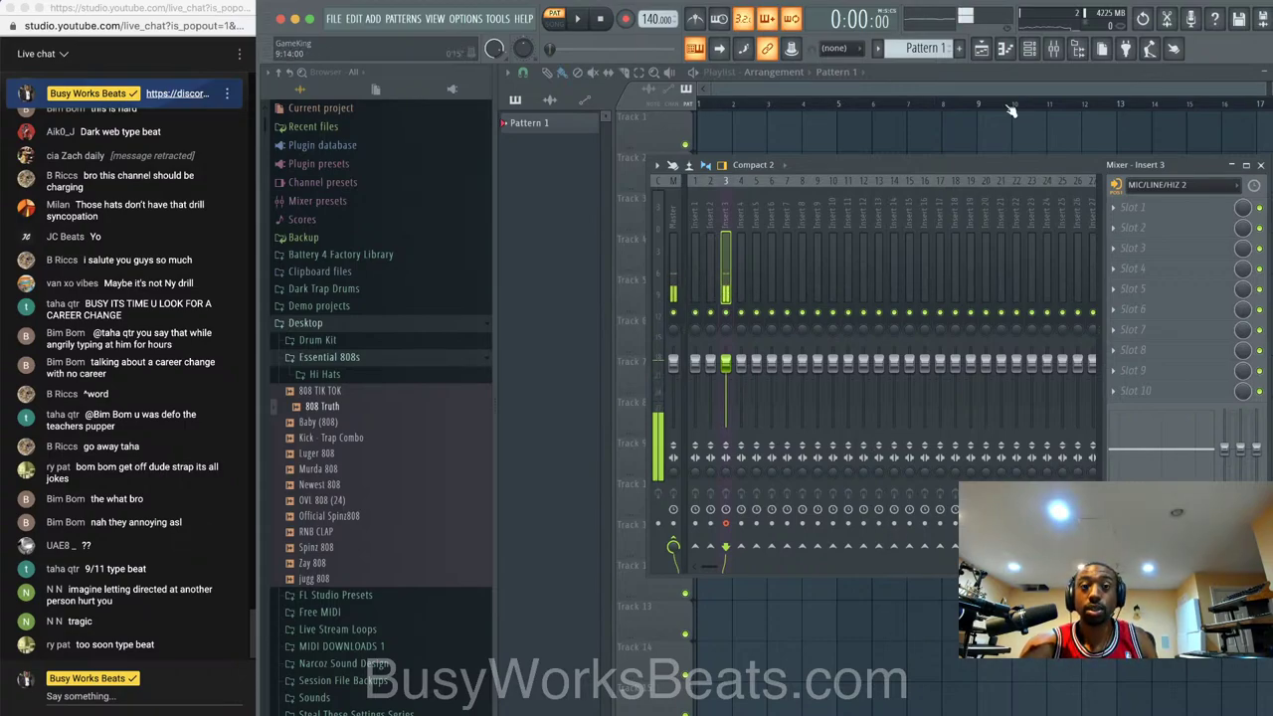
# - Save the new project in the Tutorials folder as "Live Stream - Melodic PUNK" and show the channel rack
pyautogui.click(333, 18)
pyautogui.click(376, 101)
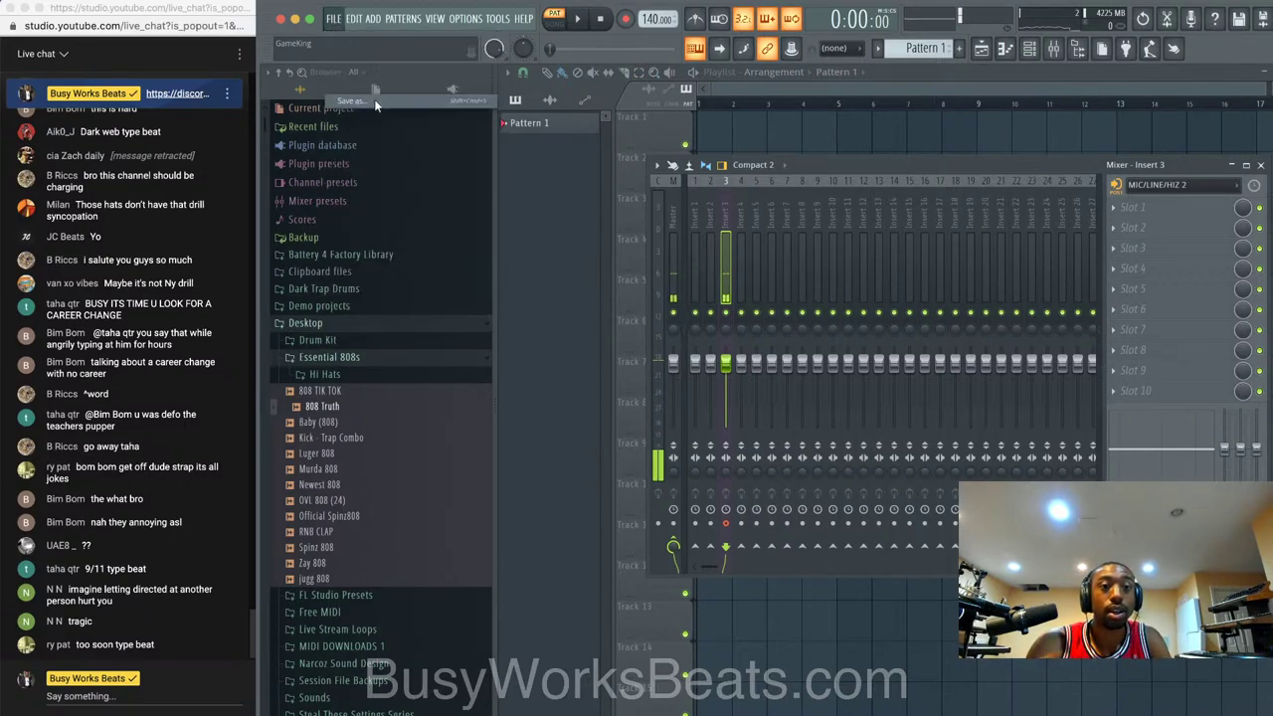
pyautogui.write('Live ')
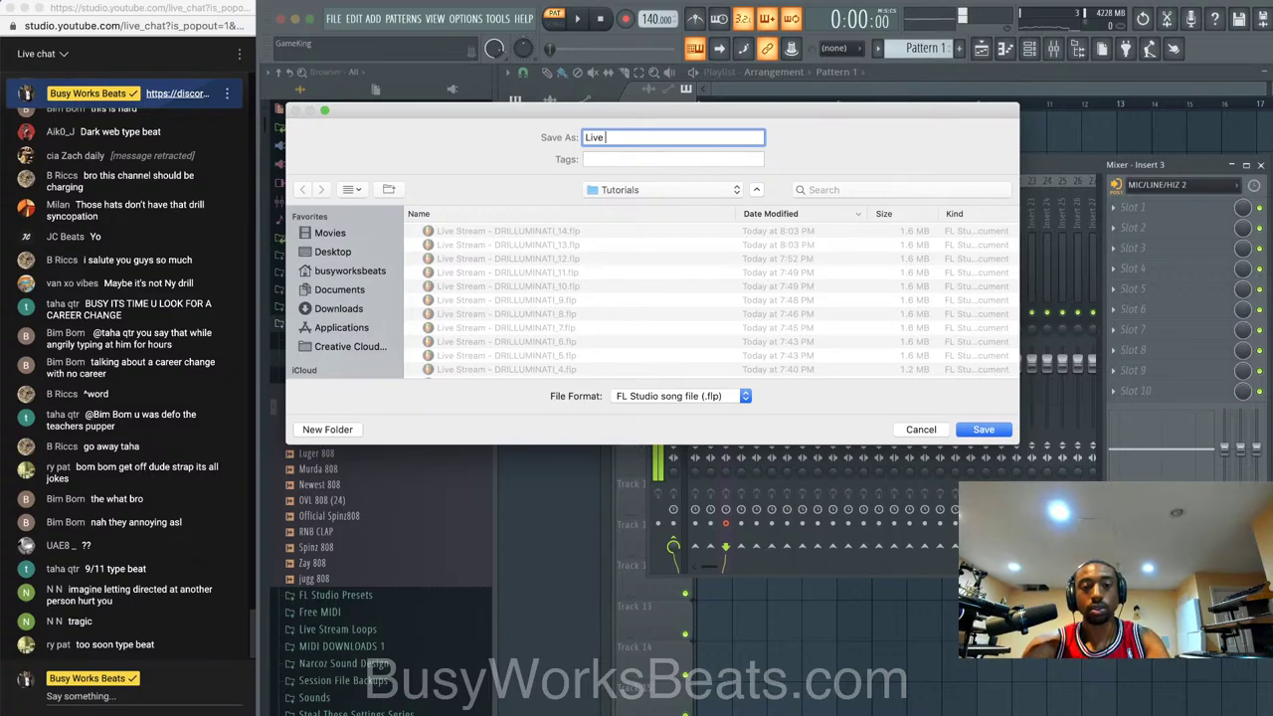
pyautogui.write('Strea')
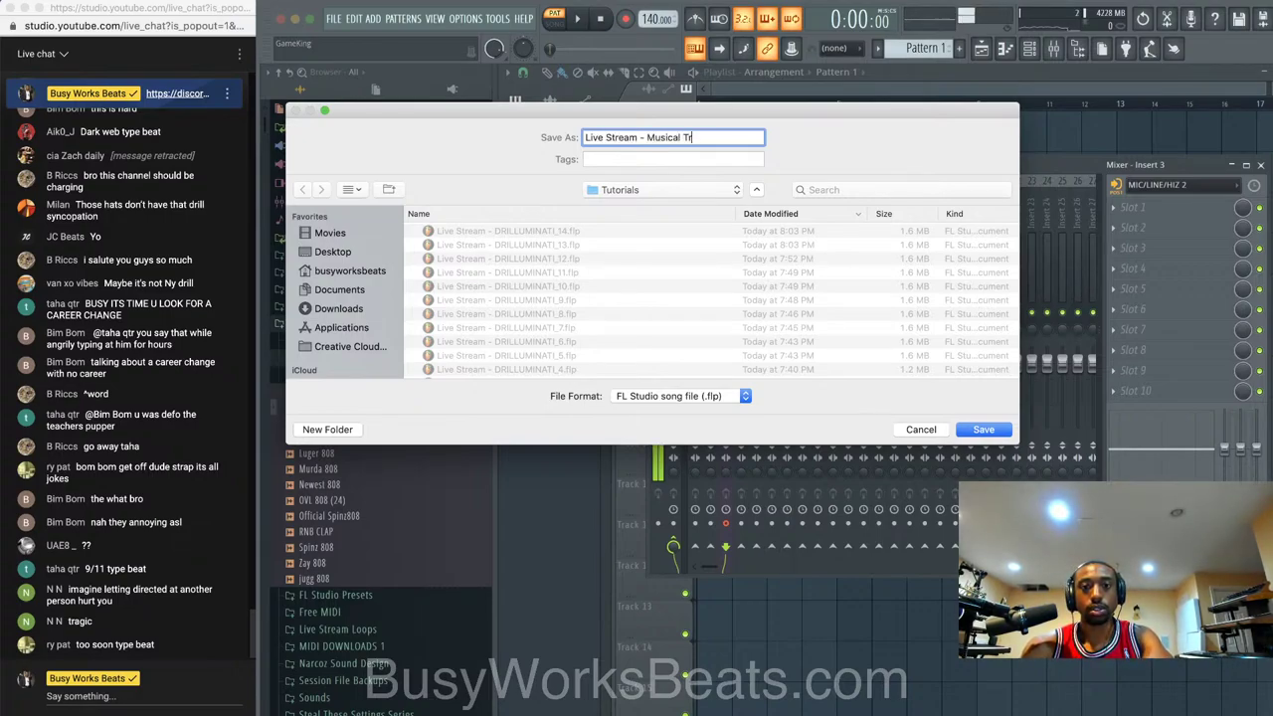
pyautogui.write('m - Mu')
pyautogui.press('BackSpace')
pyautogui.write('el')
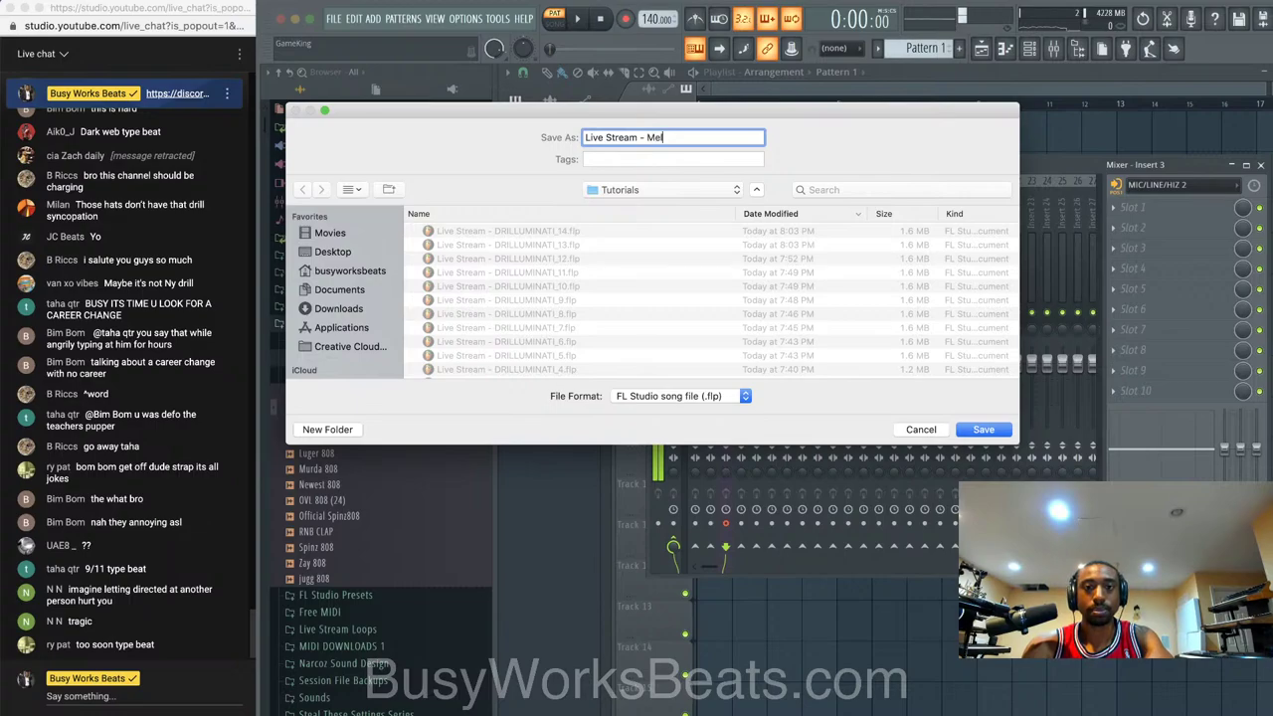
pyautogui.write('odic PUN')
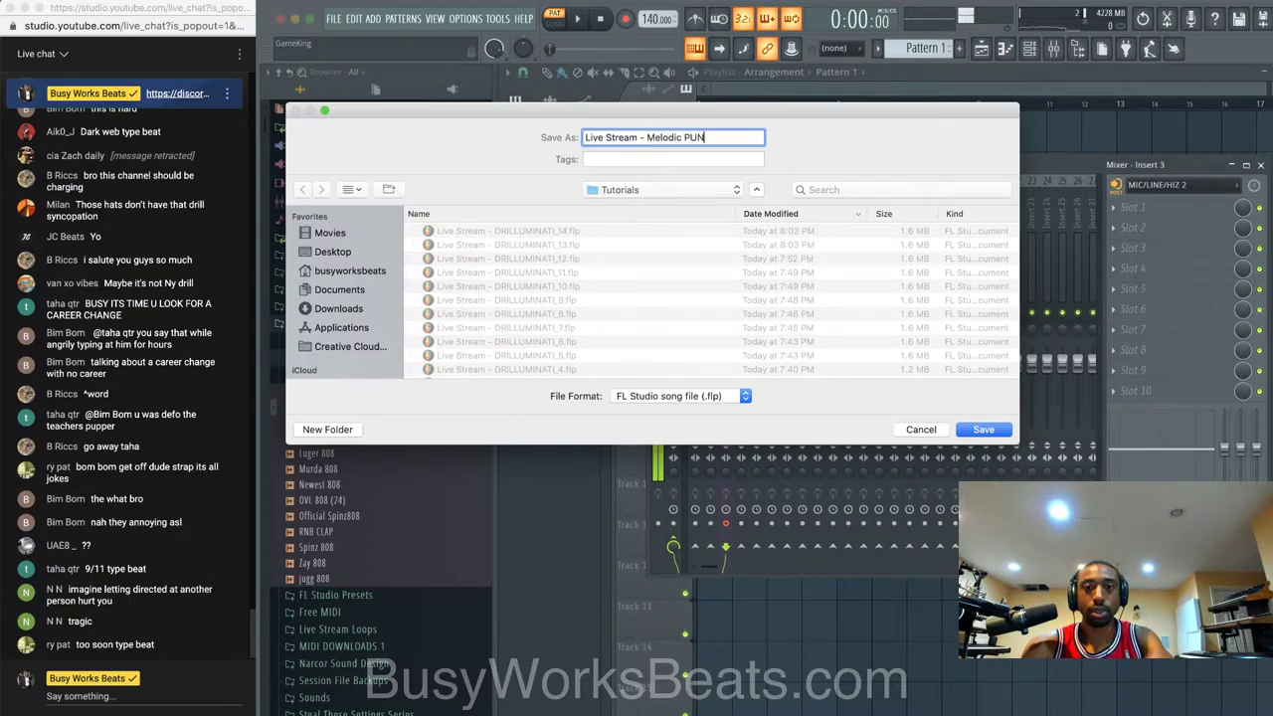
pyautogui.write('K')
pyautogui.press('Return')
pyautogui.click(1030, 55)
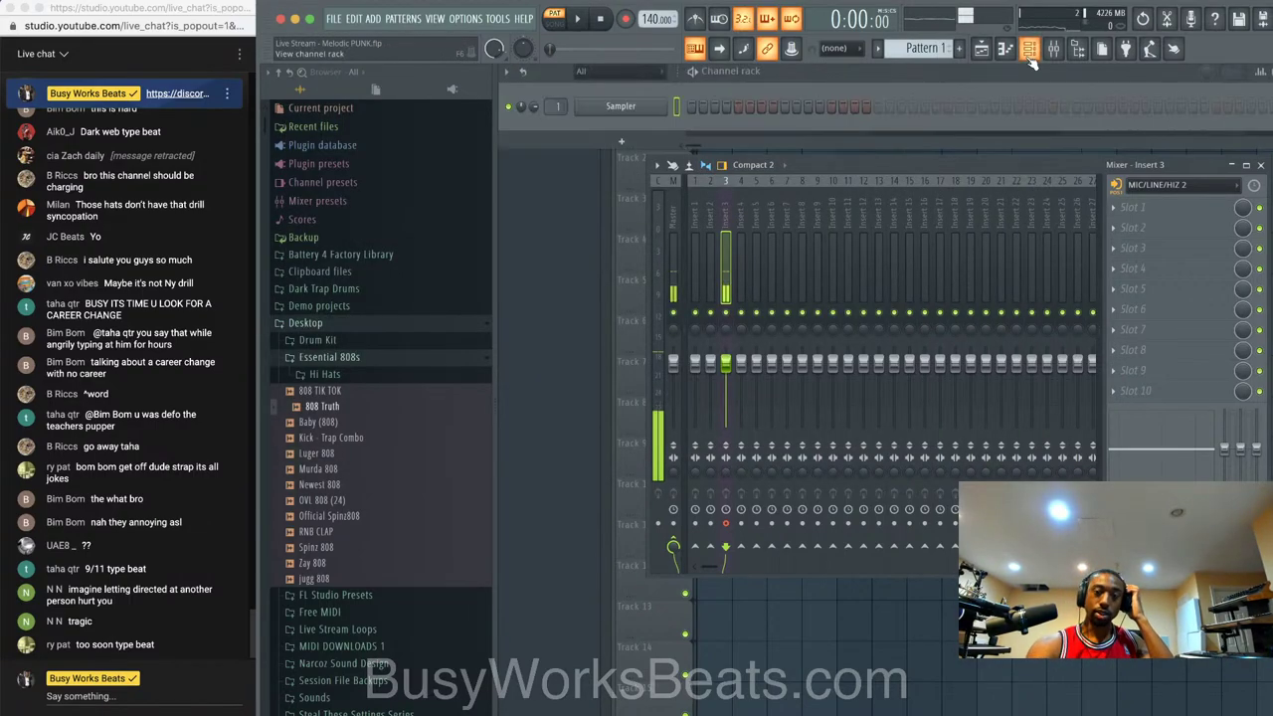
pyautogui.rightClick(642, 107)
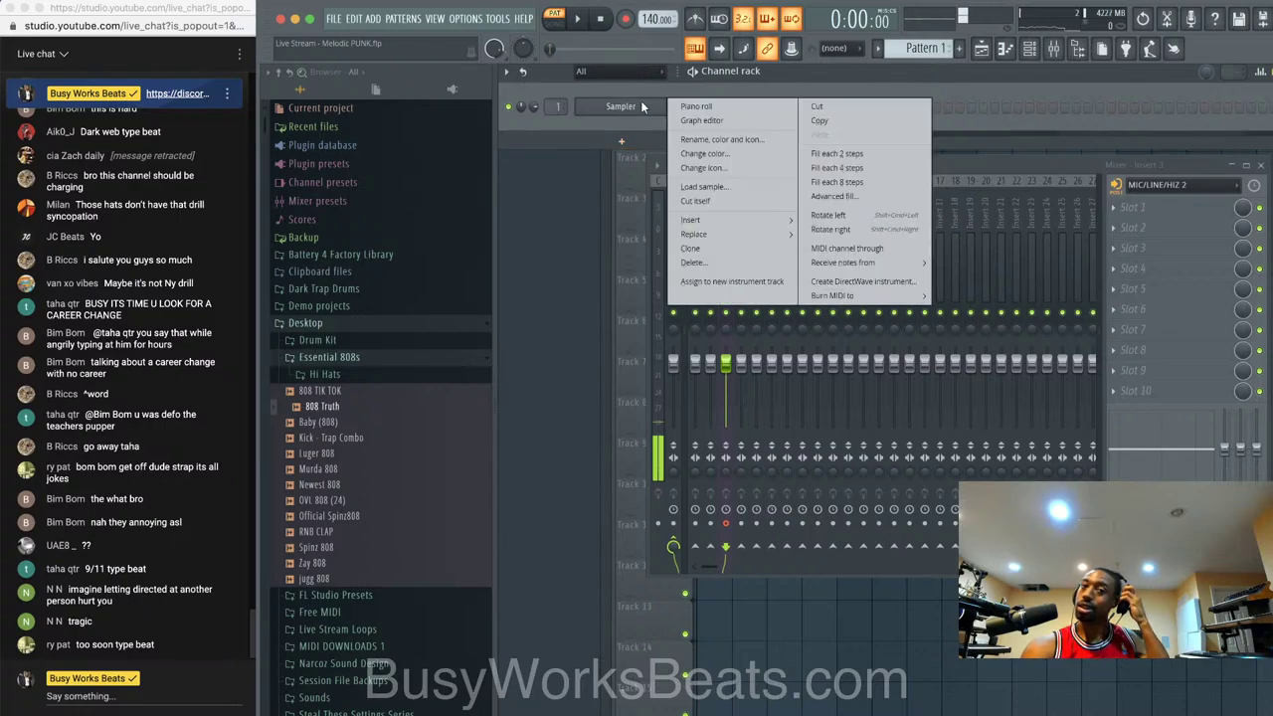
pyautogui.moveTo(739, 234)
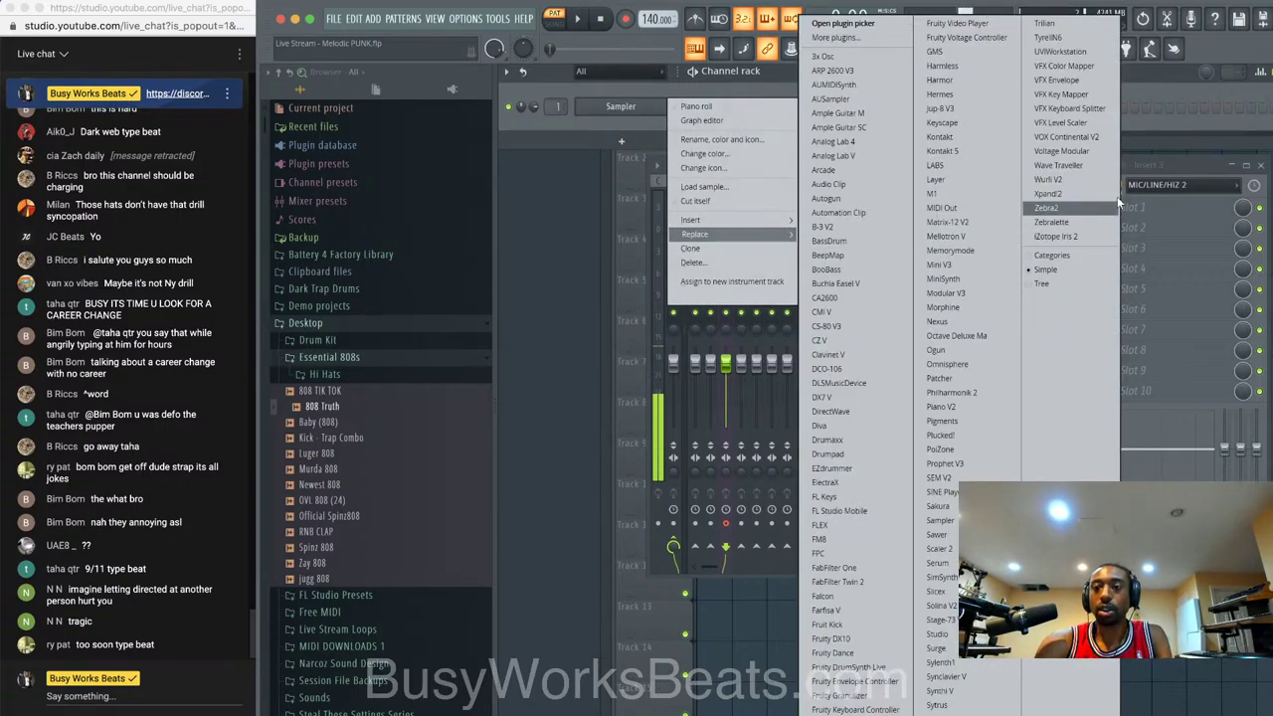
pyautogui.click(1142, 166)
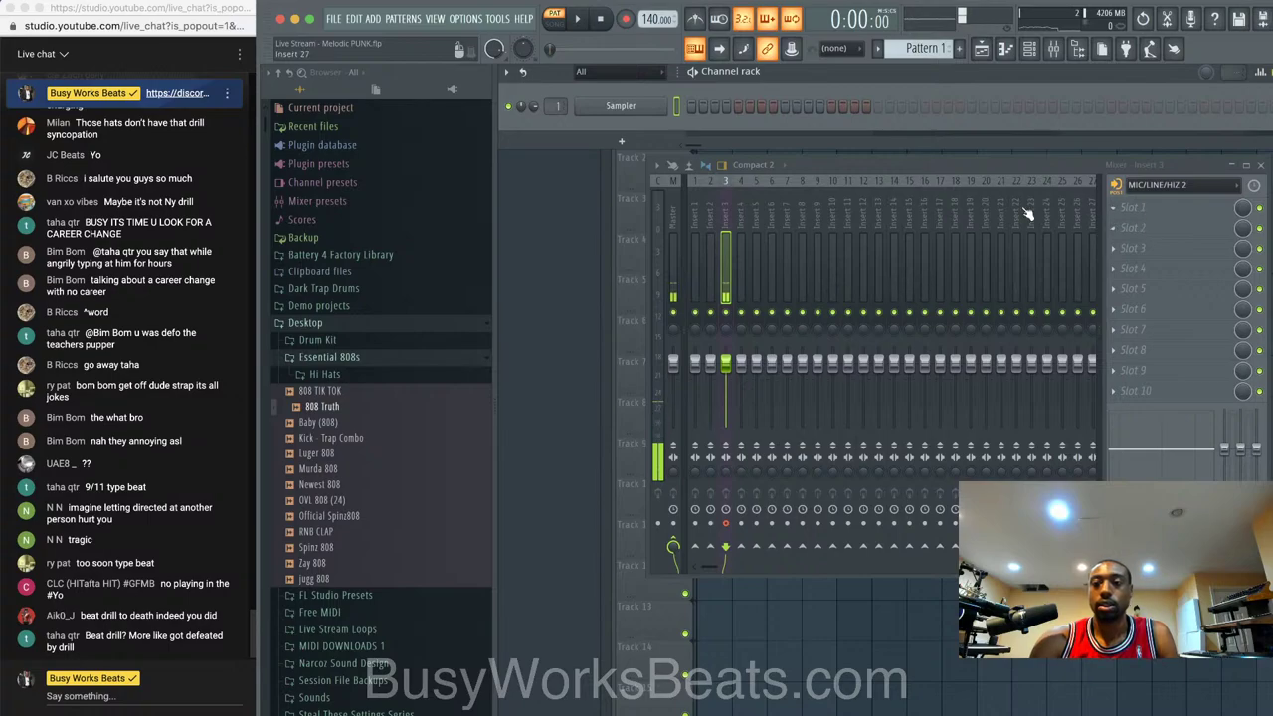
# - Replace the Sampler channel with Omnisphere and close the plugin's start-up window
pyautogui.rightClick(651, 111)
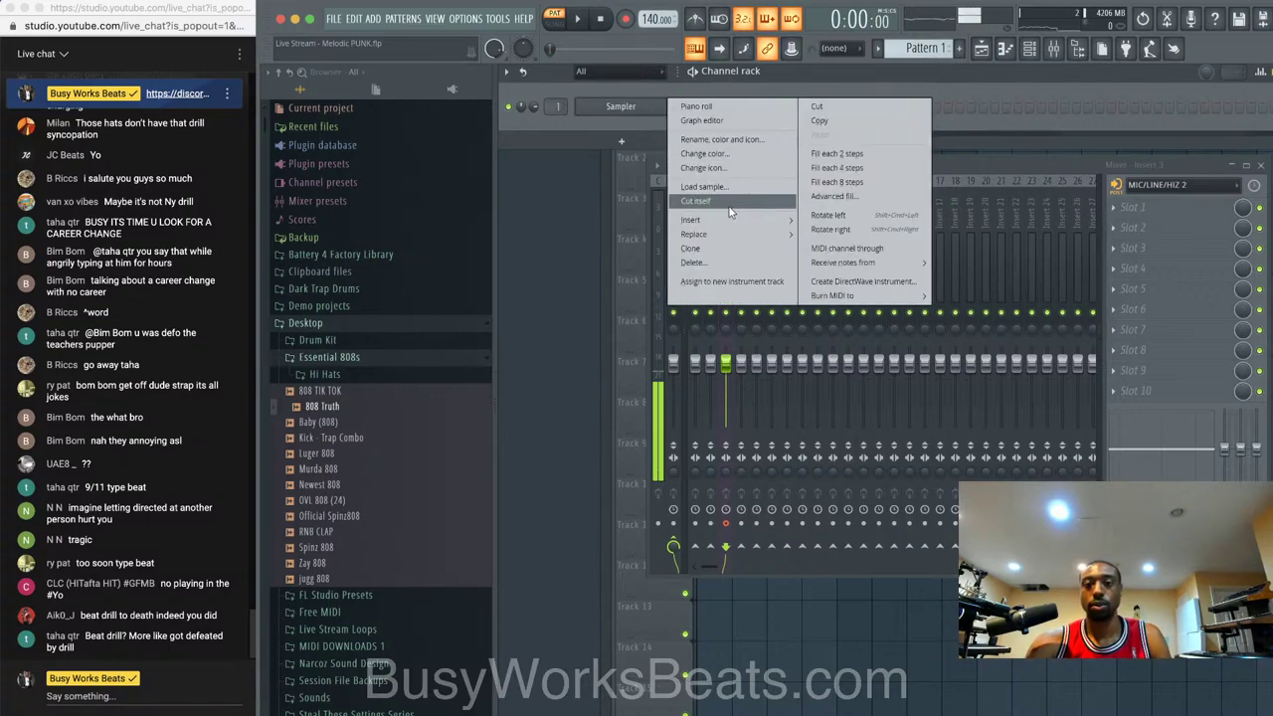
pyautogui.moveTo(736, 237)
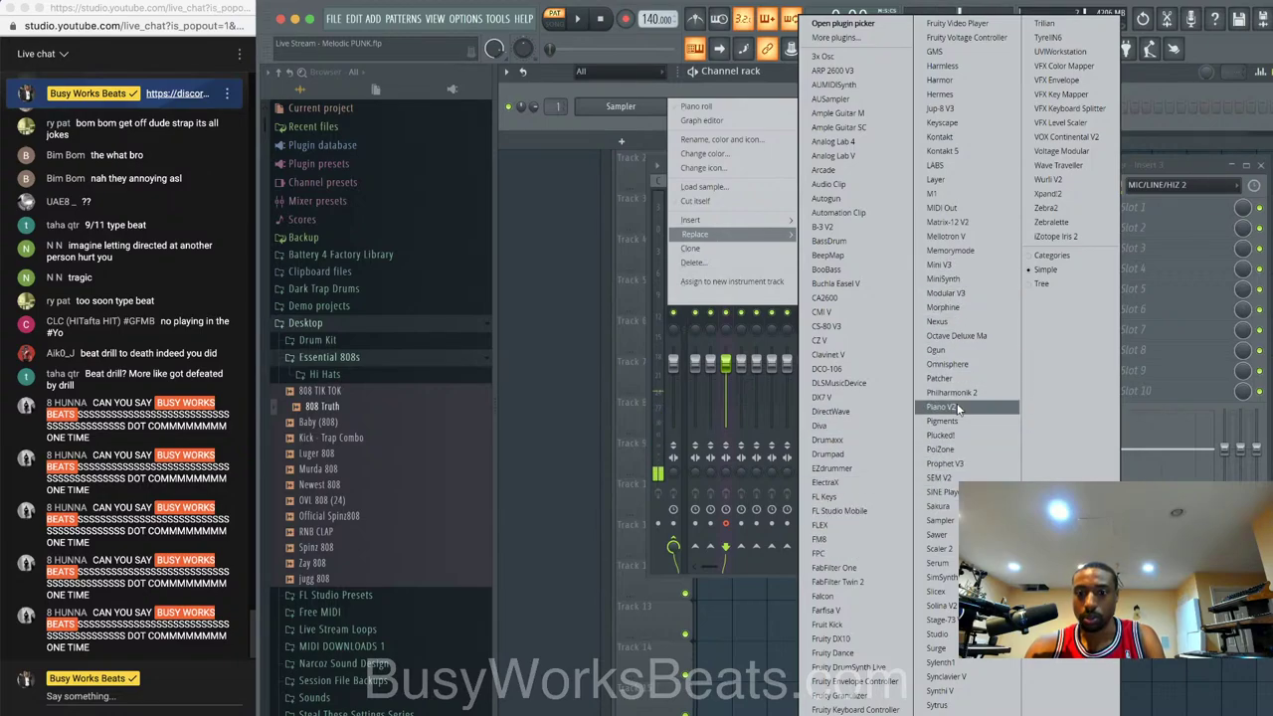
pyautogui.click(950, 364)
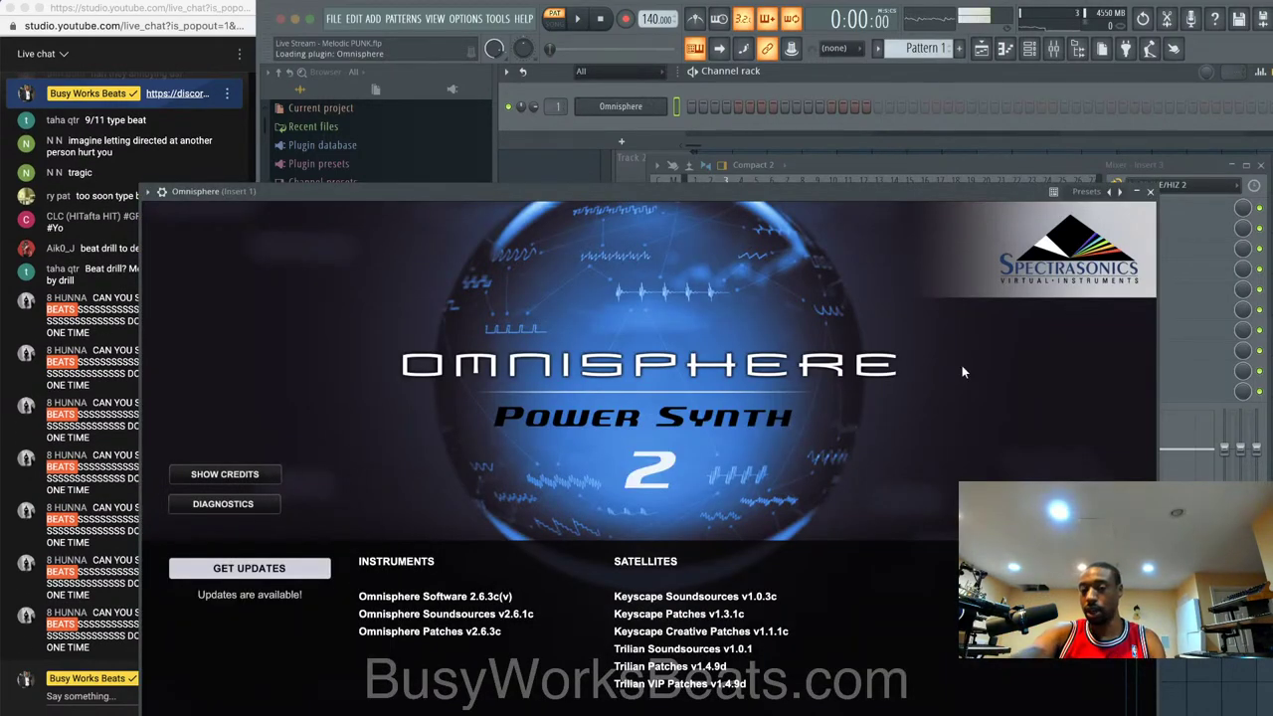
pyautogui.click(1151, 191)
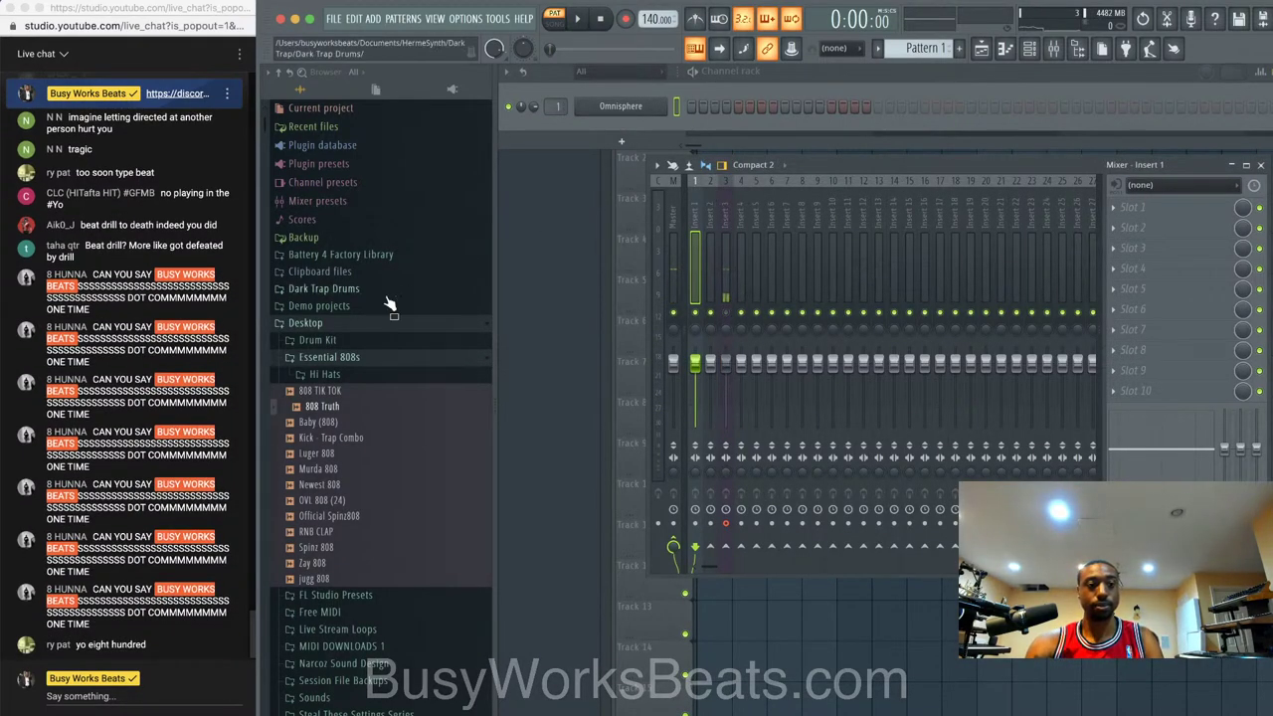
# - Open Omnisphere, set layer A's oscillator to Sample, and open the soundsource browser for it
pyautogui.click(656, 105)
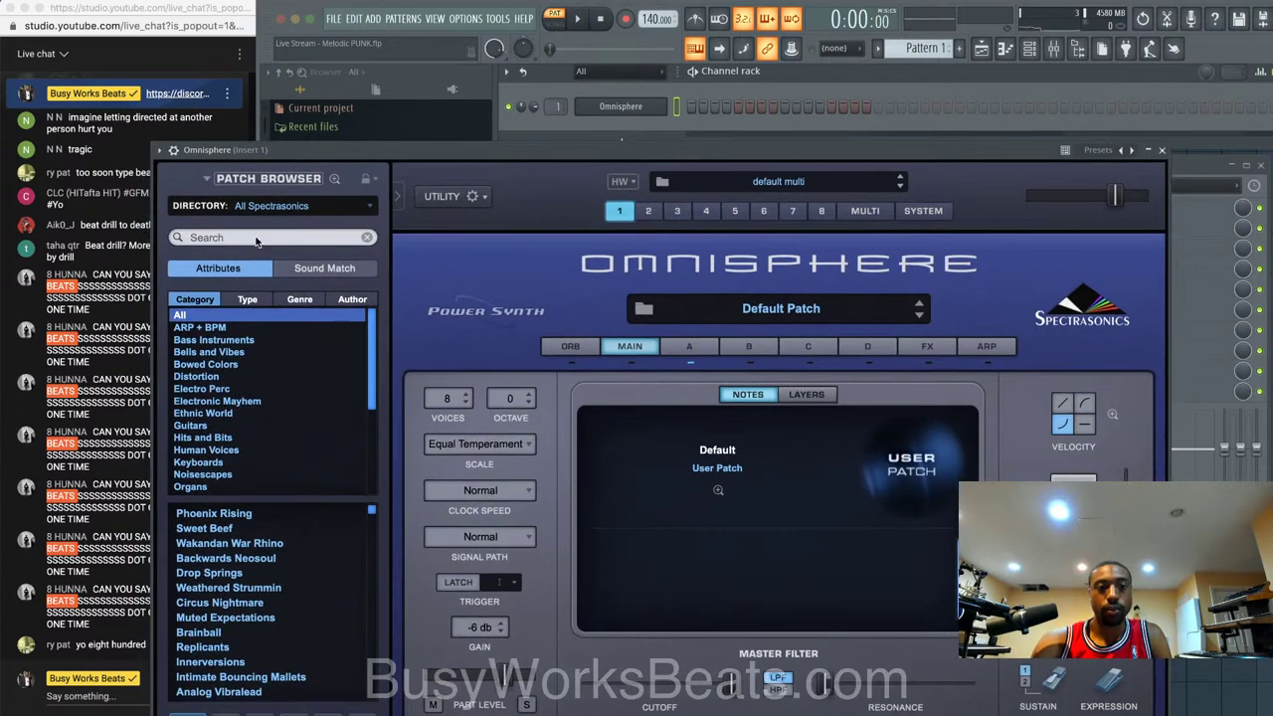
pyautogui.click(286, 206)
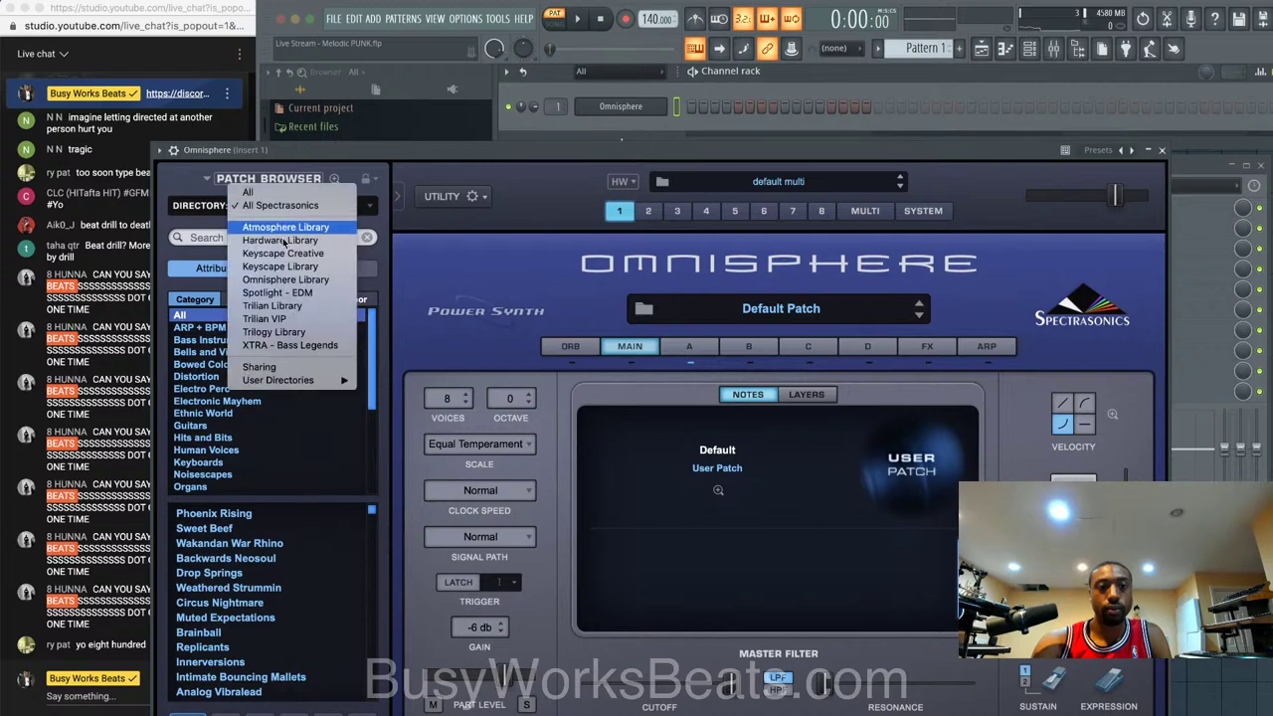
pyautogui.moveTo(309, 380)
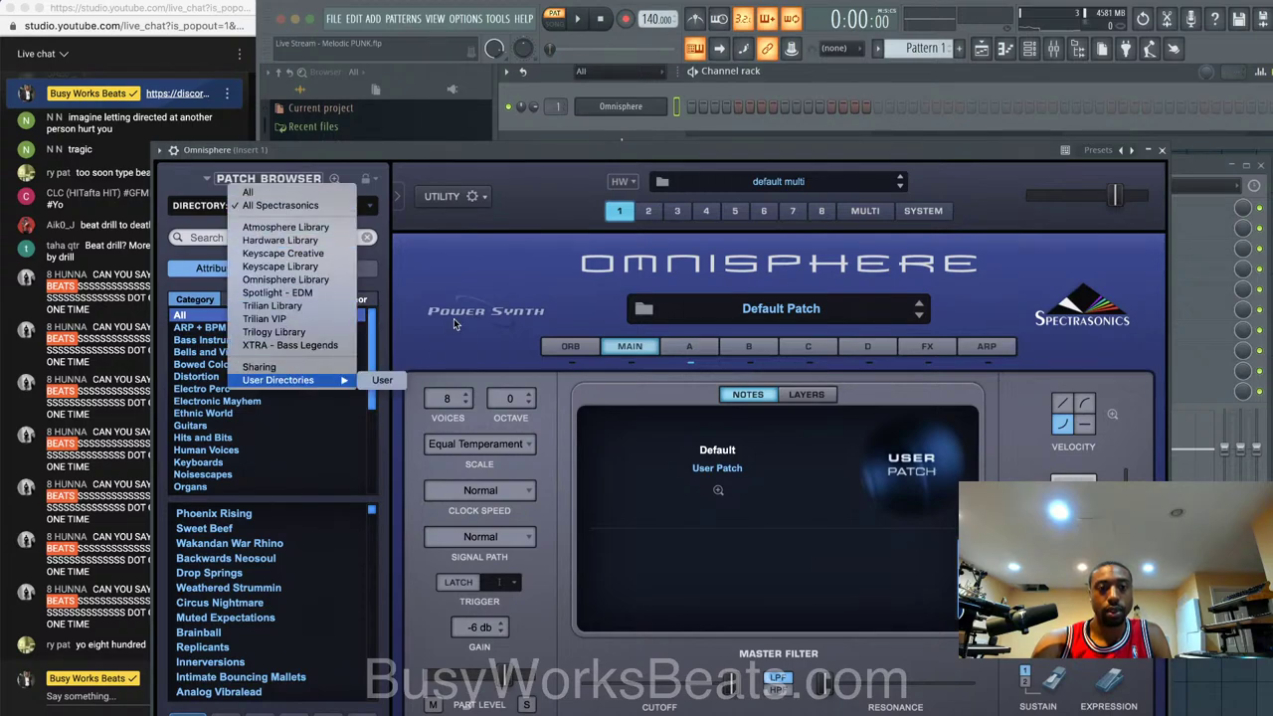
pyautogui.click(484, 232)
pyautogui.click(694, 347)
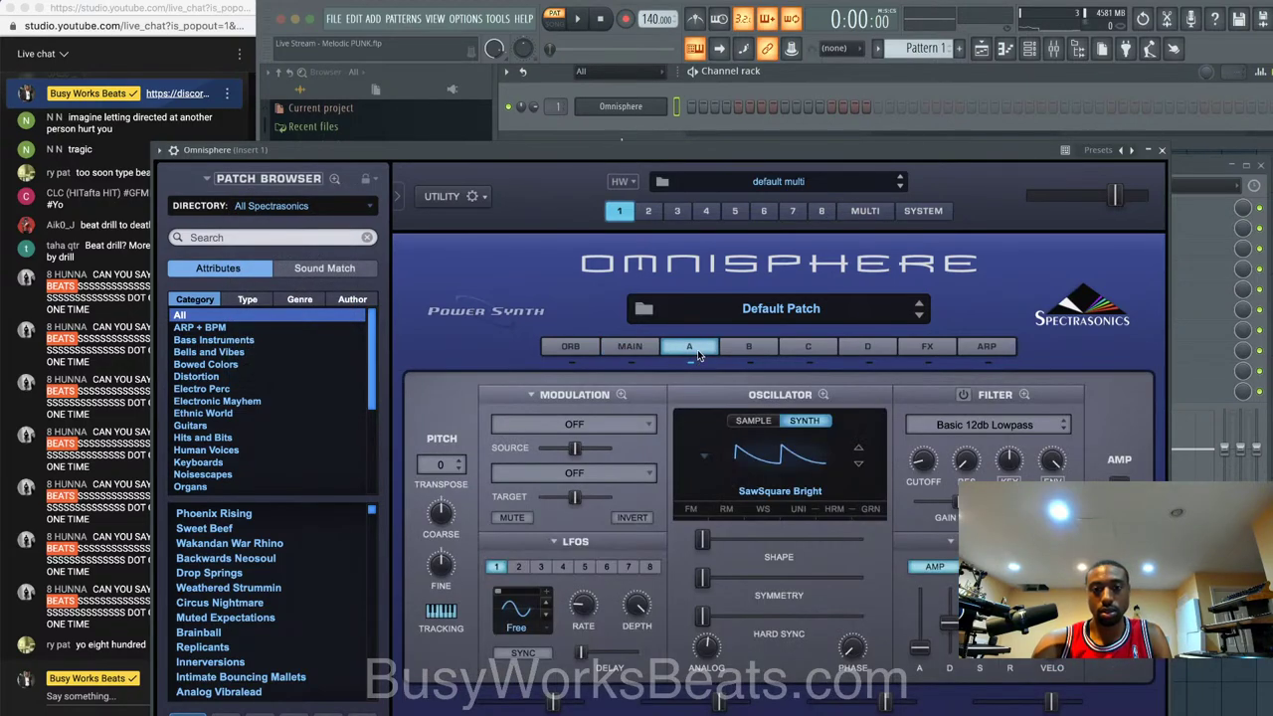
pyautogui.click(751, 422)
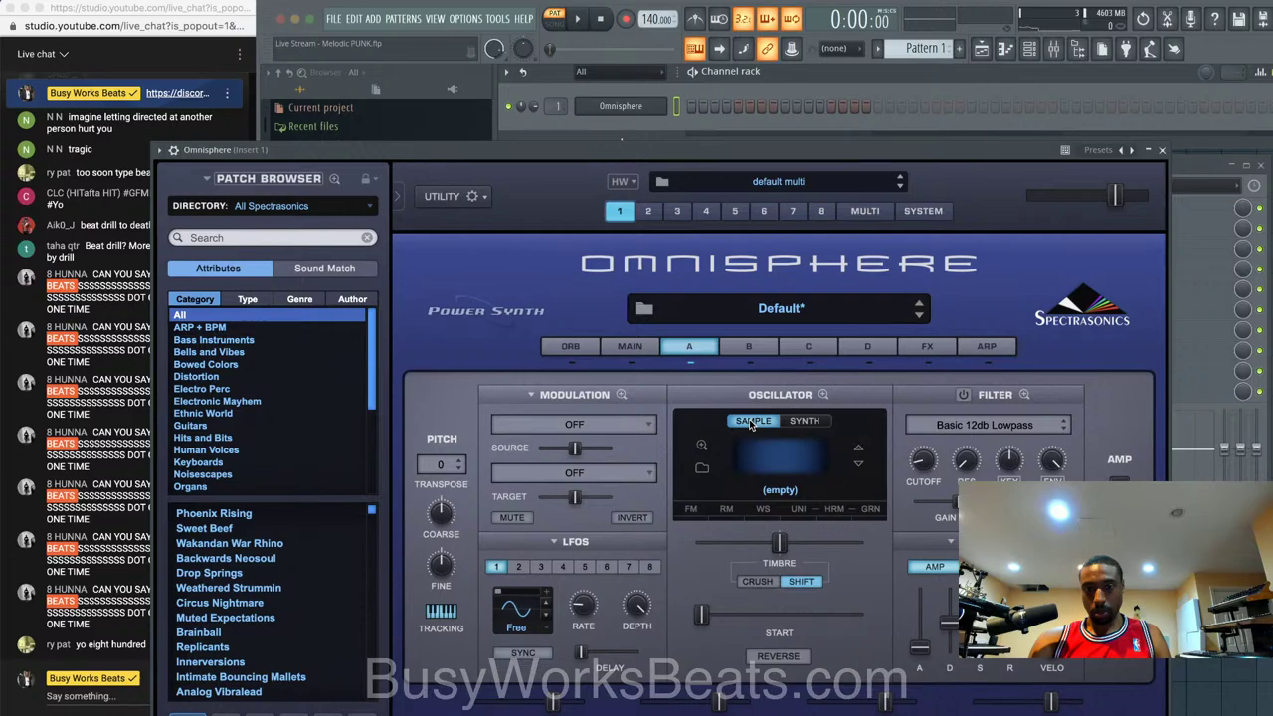
pyautogui.click(779, 489)
# - Audition Glass Harmonica a and its neighbouring soundsources, load SID Arp 3 into layer A, and close Omnisphere
pyautogui.click(884, 624)
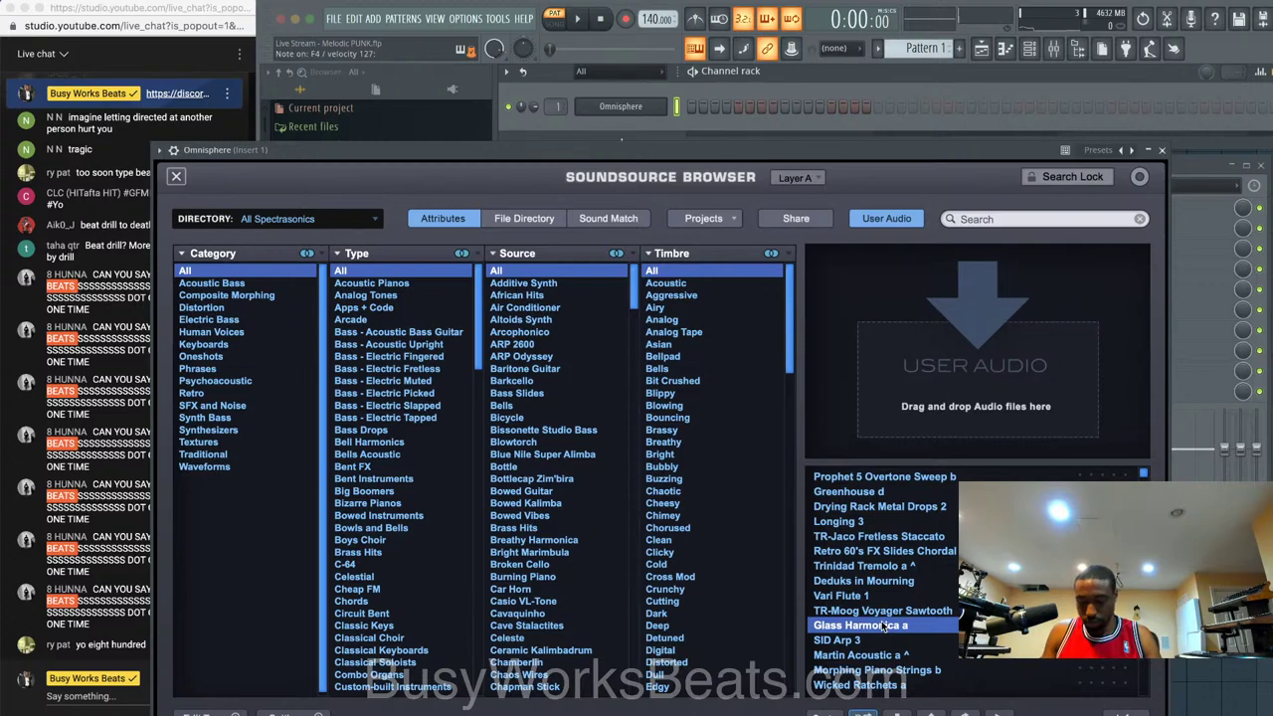
pyautogui.click(886, 642)
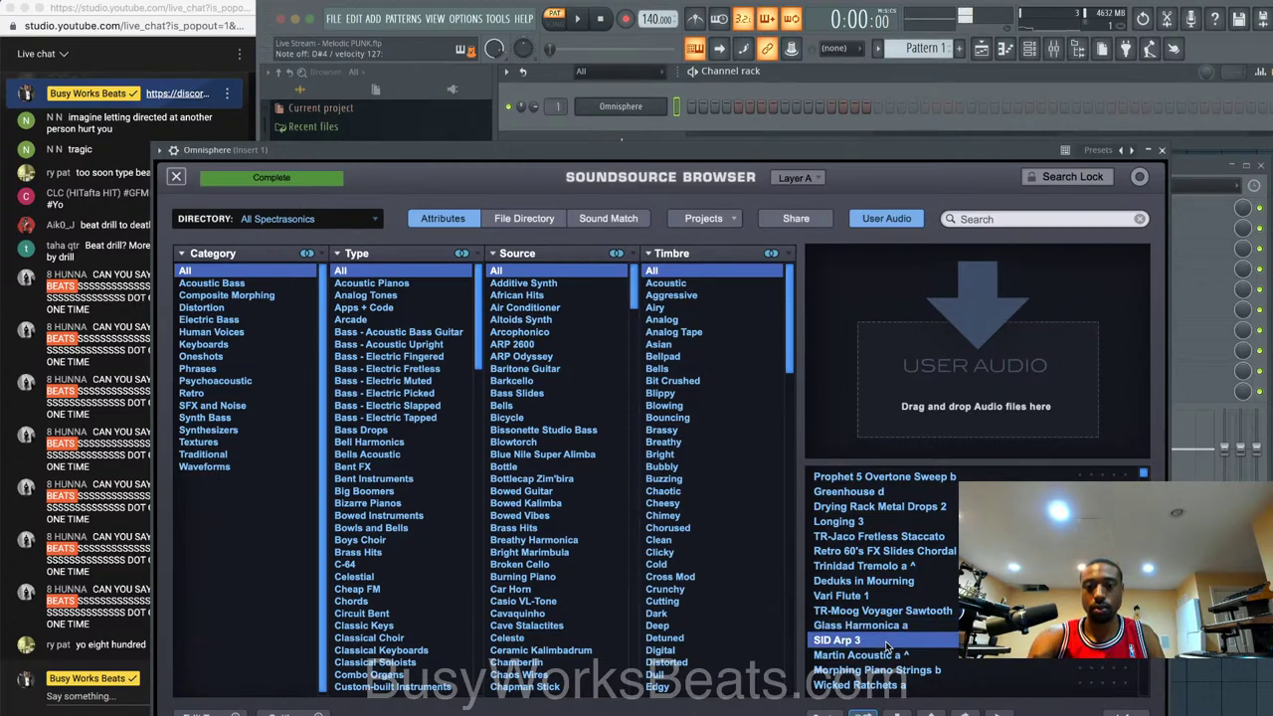
pyautogui.click(885, 656)
pyautogui.click(885, 643)
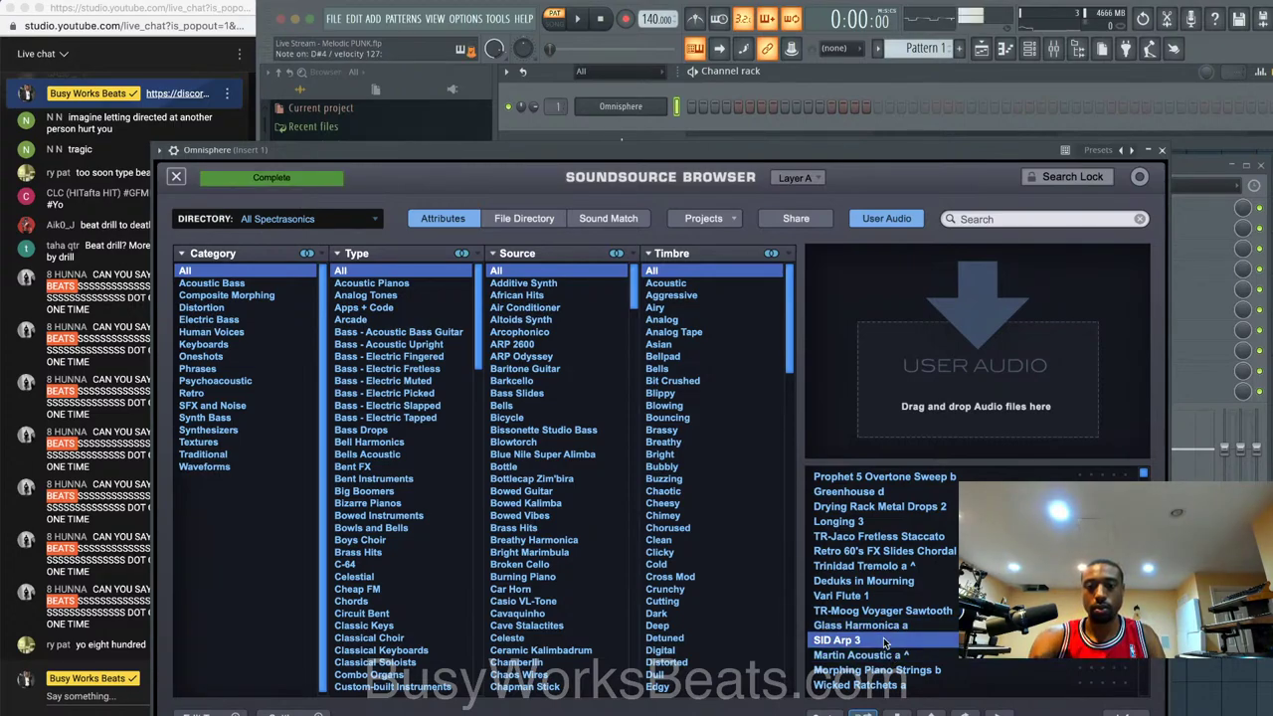
pyautogui.click(1162, 149)
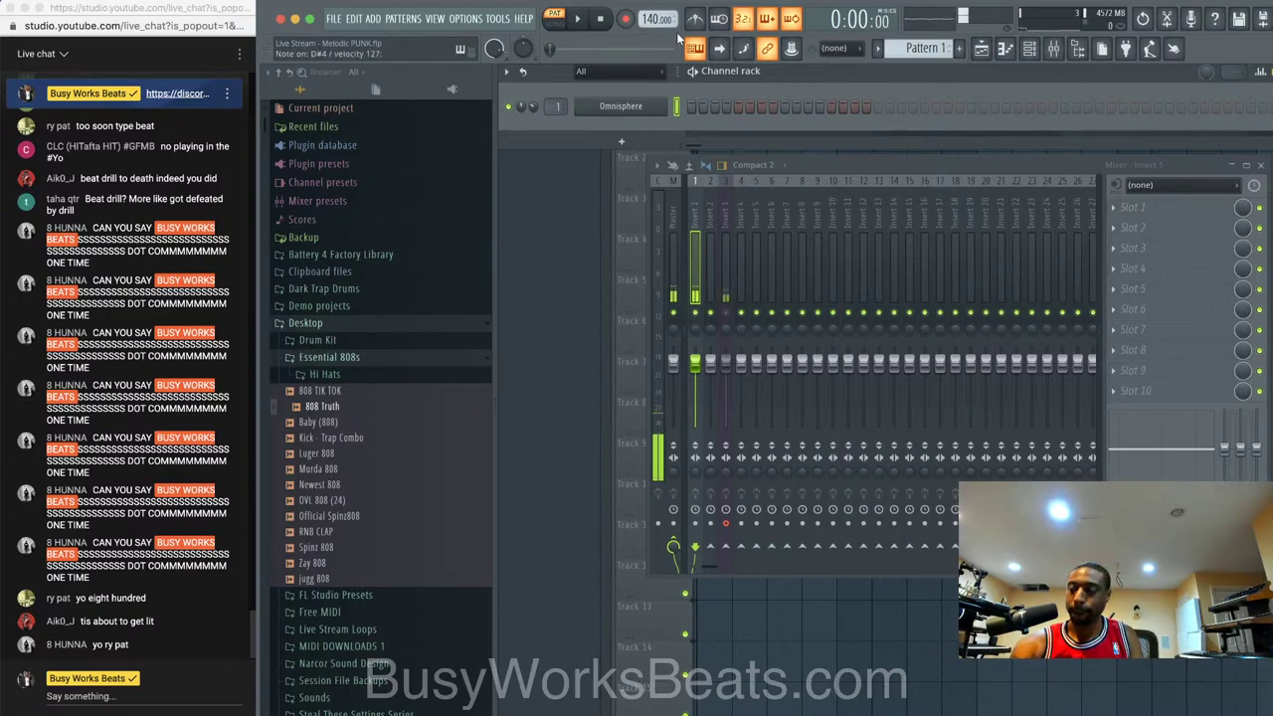
# - Arm recording and turn on the metronome
pyautogui.click(624, 21)
pyautogui.click(654, 456)
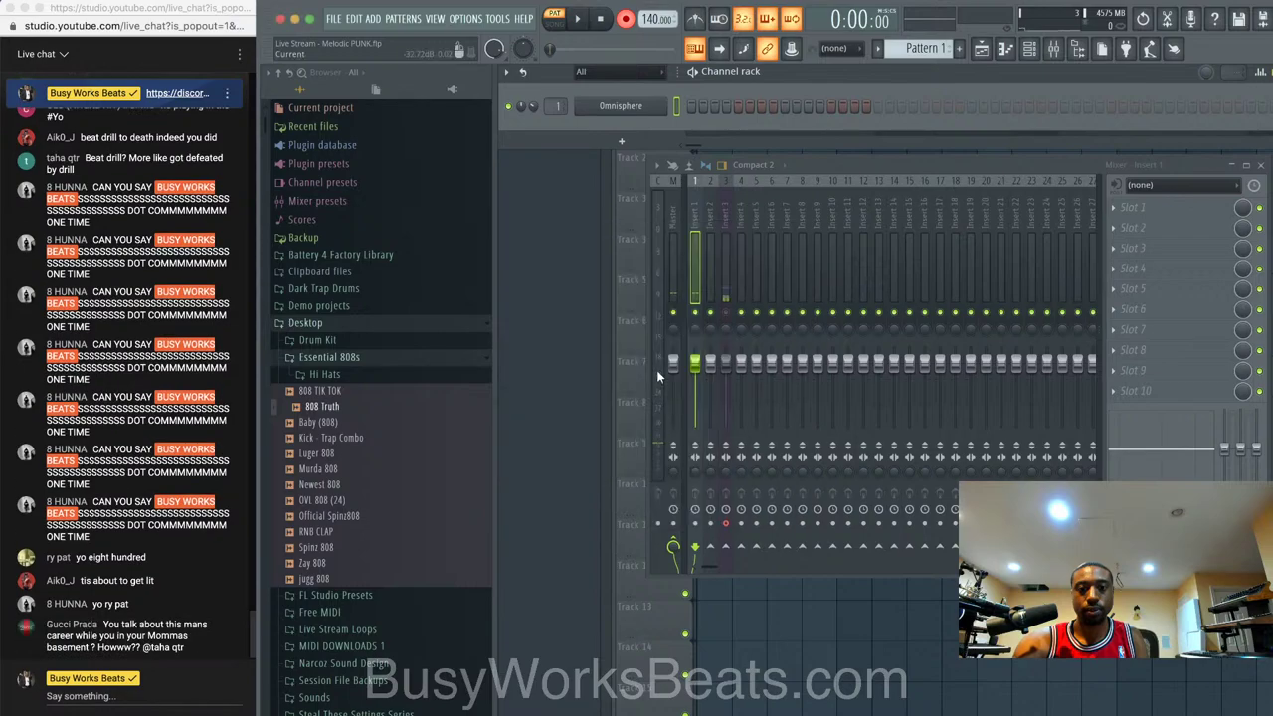
pyautogui.click(696, 19)
pyautogui.press('space')
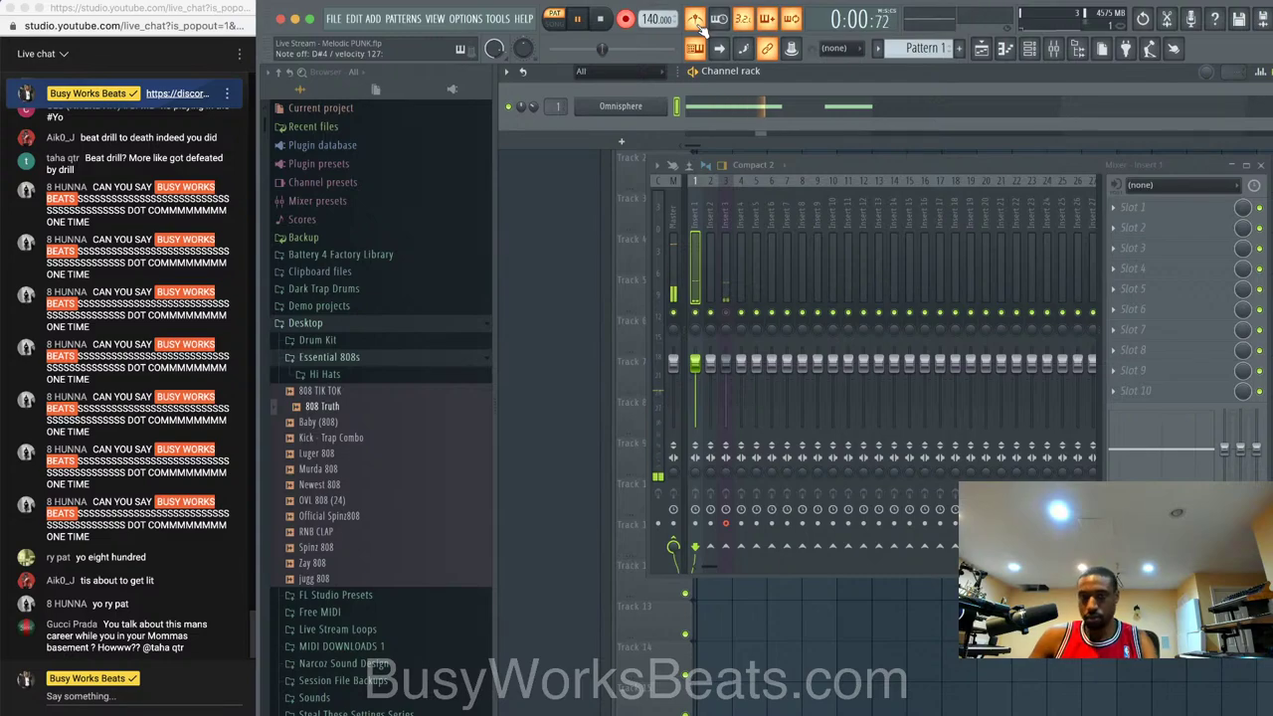
pyautogui.press('space')
pyautogui.hotkey('ctrl', 'z')
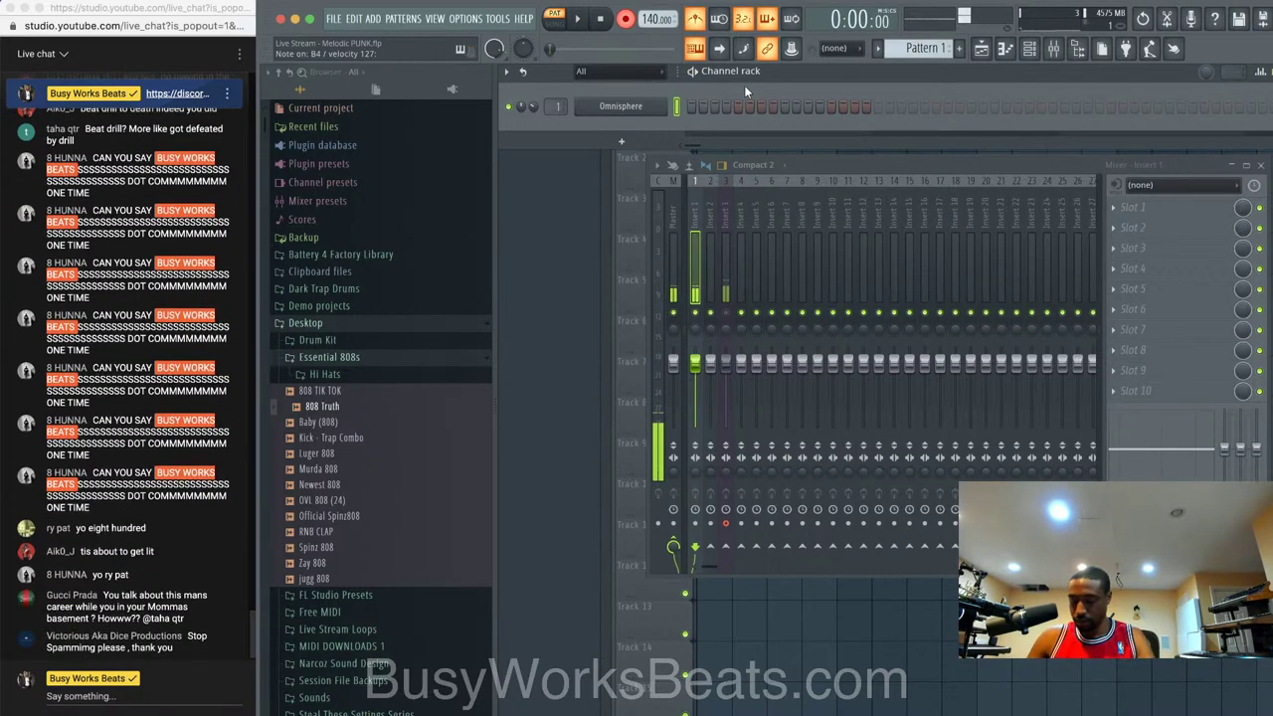
# - Record the Omnisphere melody into Pattern 1, stop the take, and disarm recording
pyautogui.press('space')
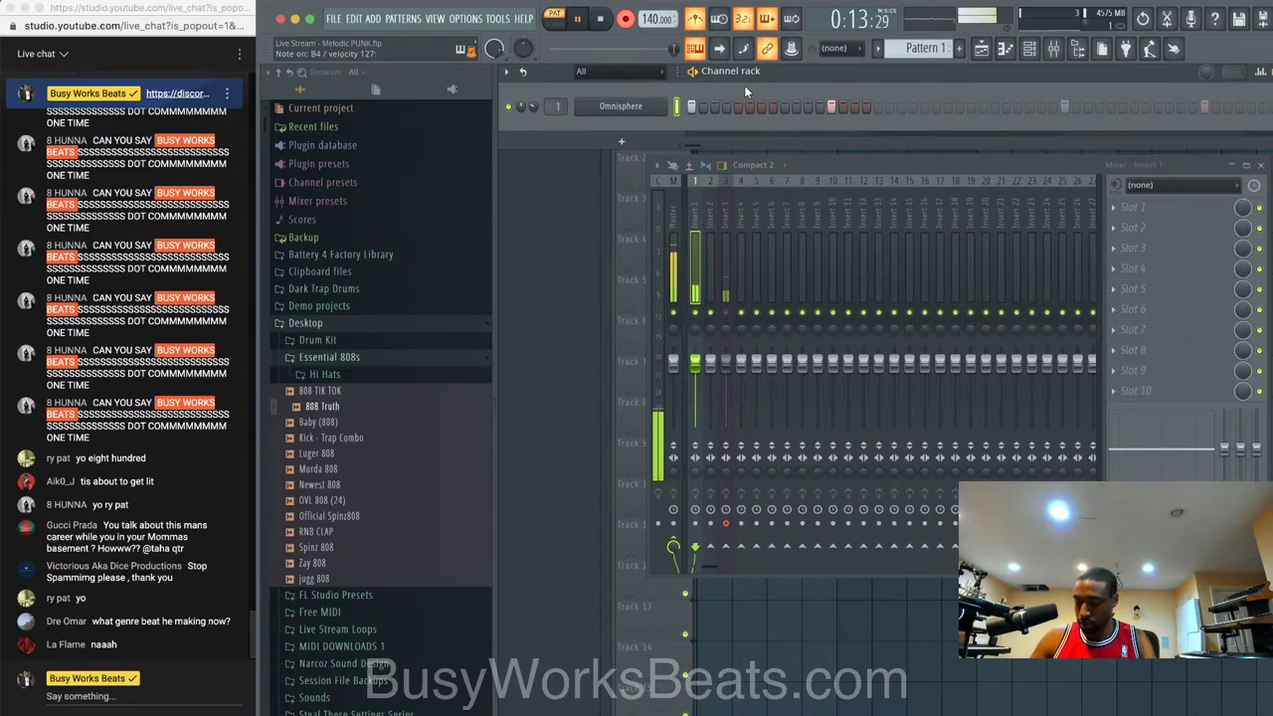
pyautogui.press('space')
pyautogui.click(625, 19)
# - Play back the recorded pattern, move the D#5 note near the end of bar 4 slightly earlier, and stop playback
pyautogui.press('space')
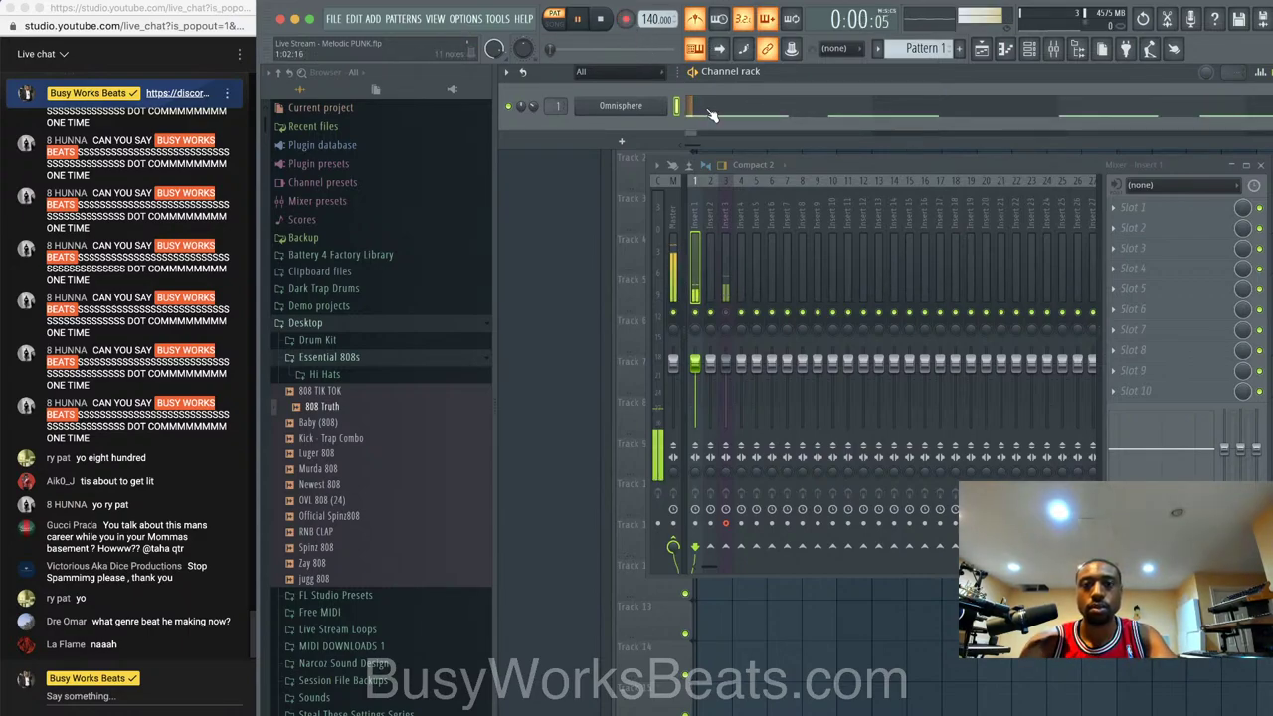
pyautogui.click(713, 115)
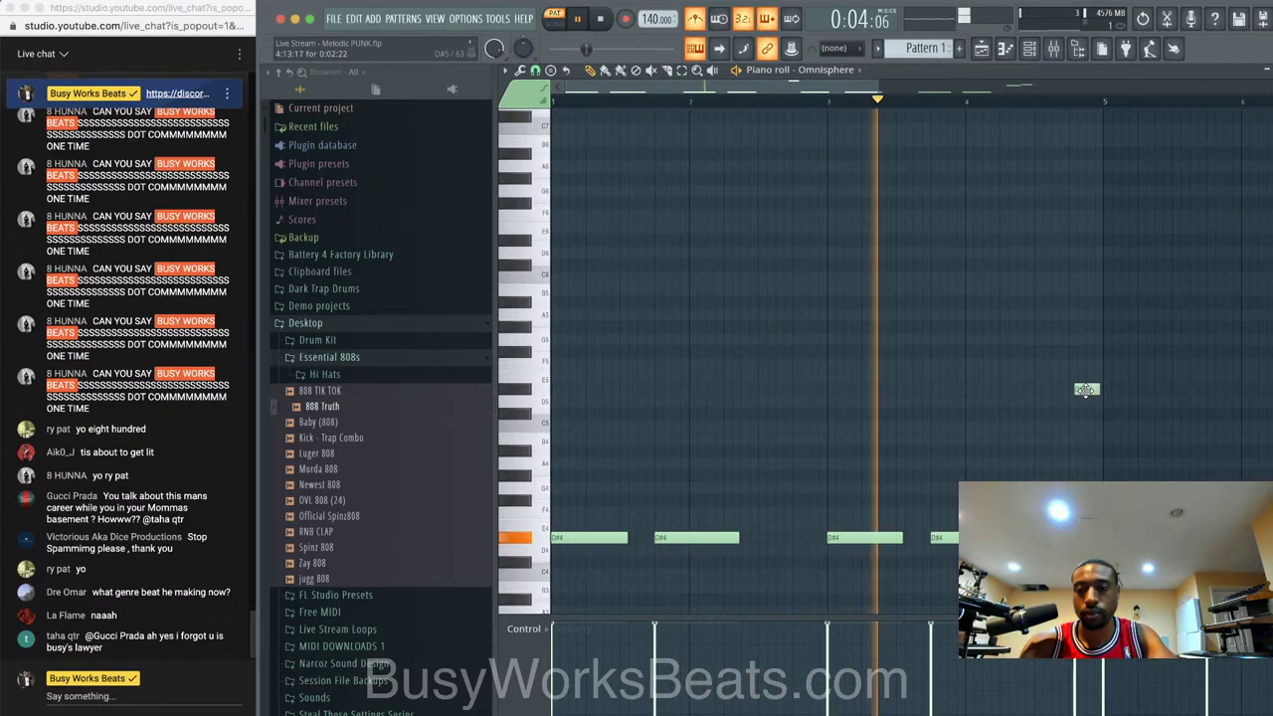
pyautogui.moveTo(1086, 391); pyautogui.dragTo(1081, 391)
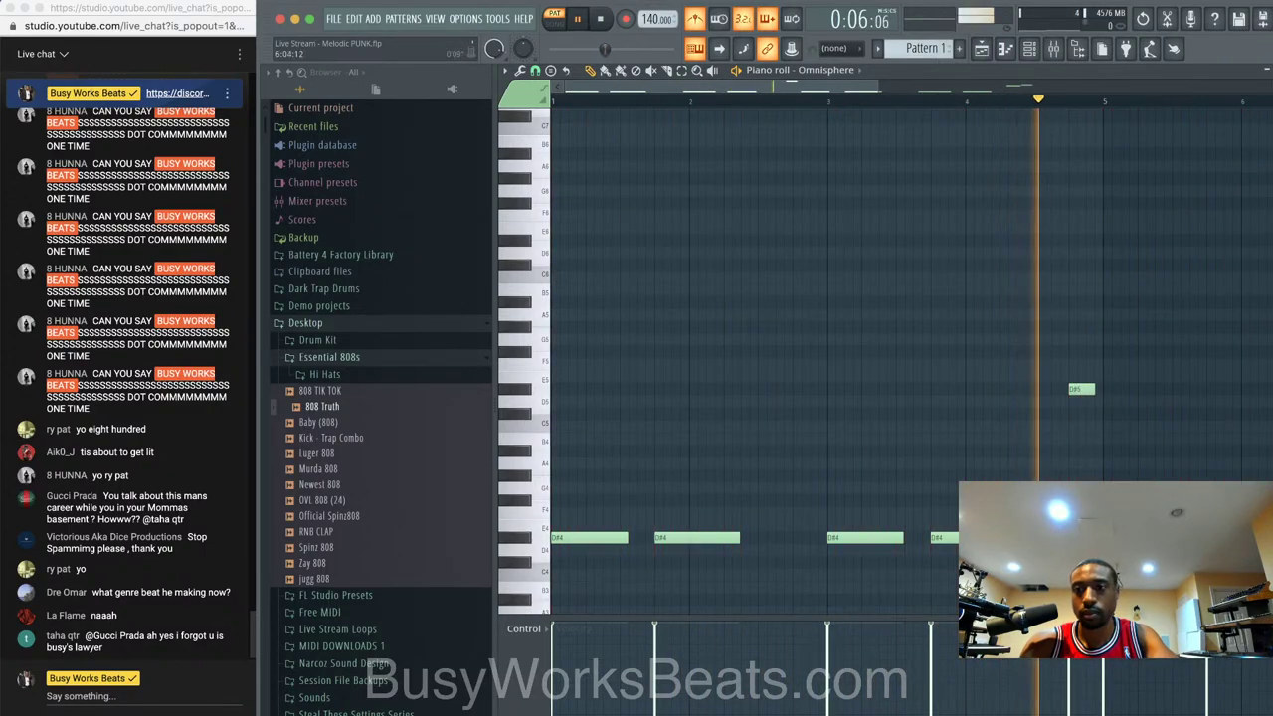
pyautogui.press('F7')
pyautogui.press('space')
# - Reopen Omnisphere, leave the soundsource browser, and sort the patch list by Ratings
pyautogui.click(622, 109)
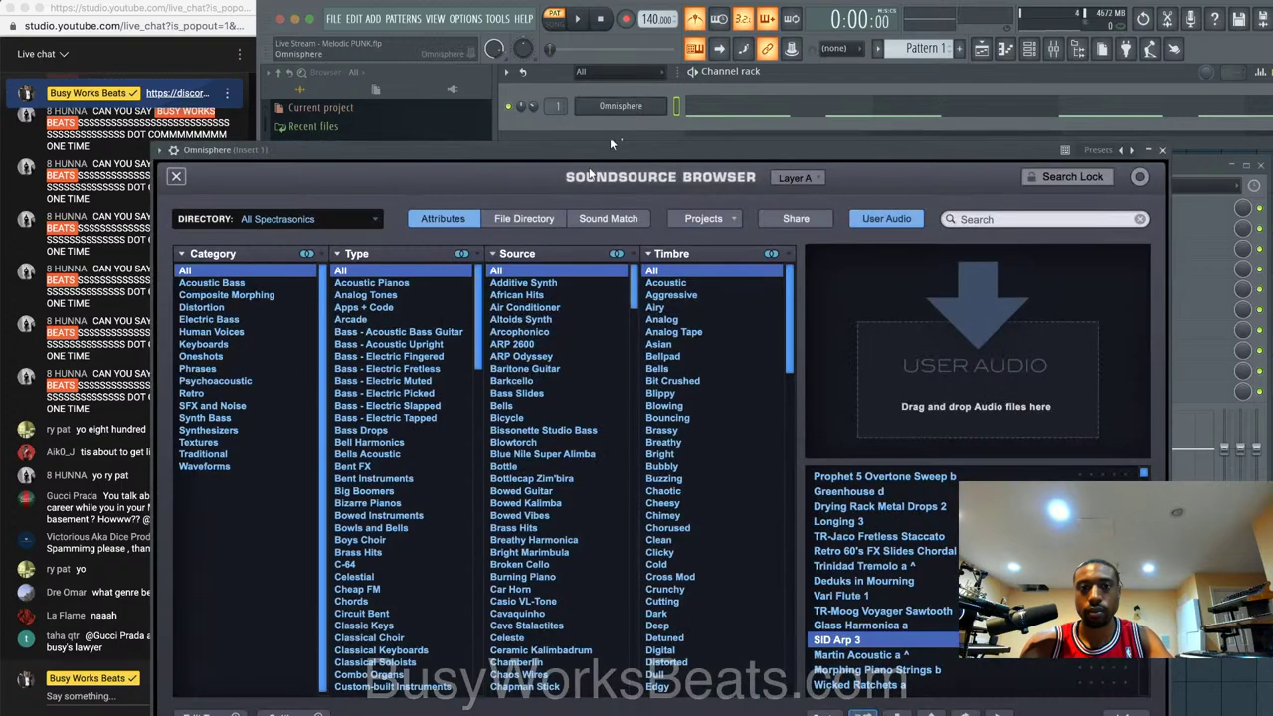
pyautogui.click(179, 179)
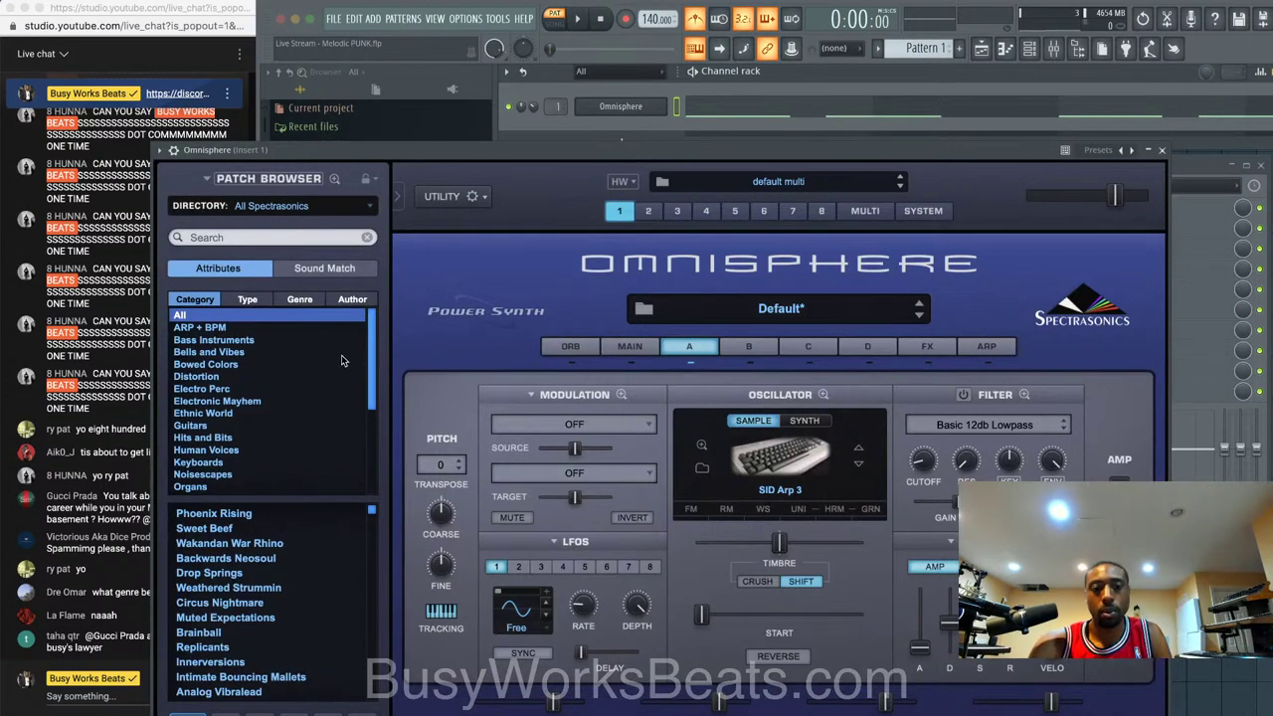
pyautogui.click(227, 713)
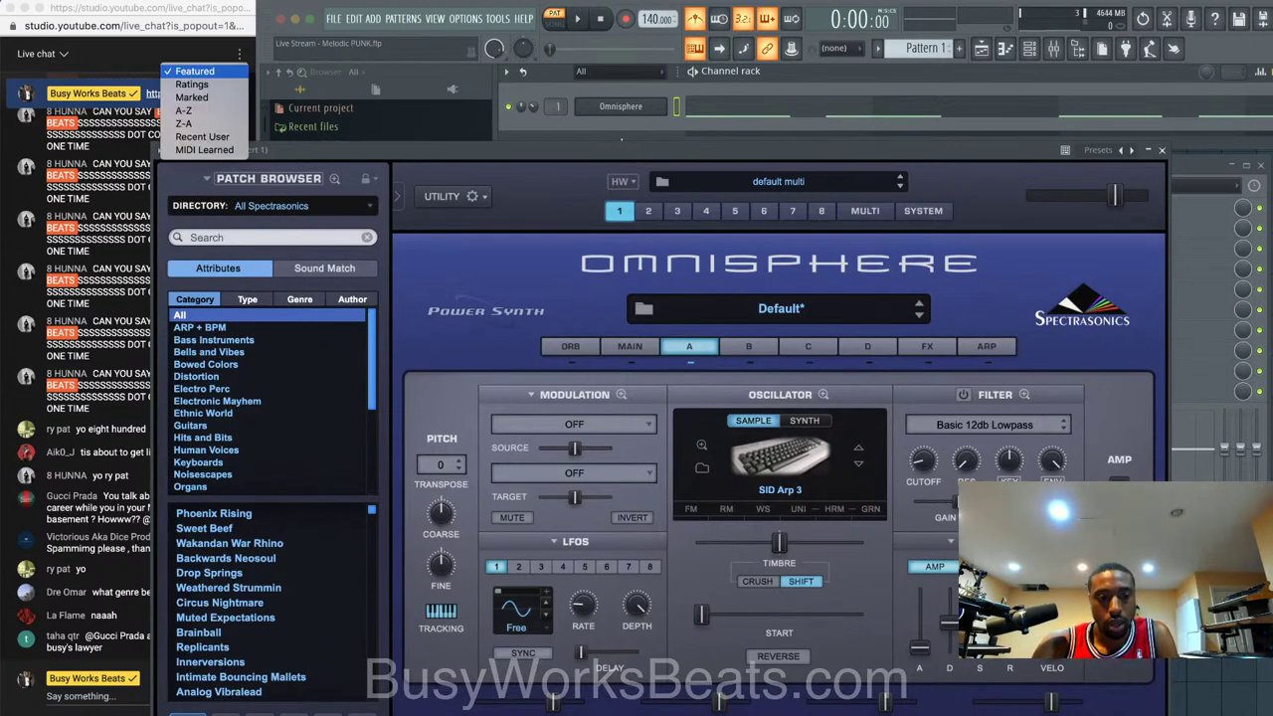
pyautogui.click(202, 86)
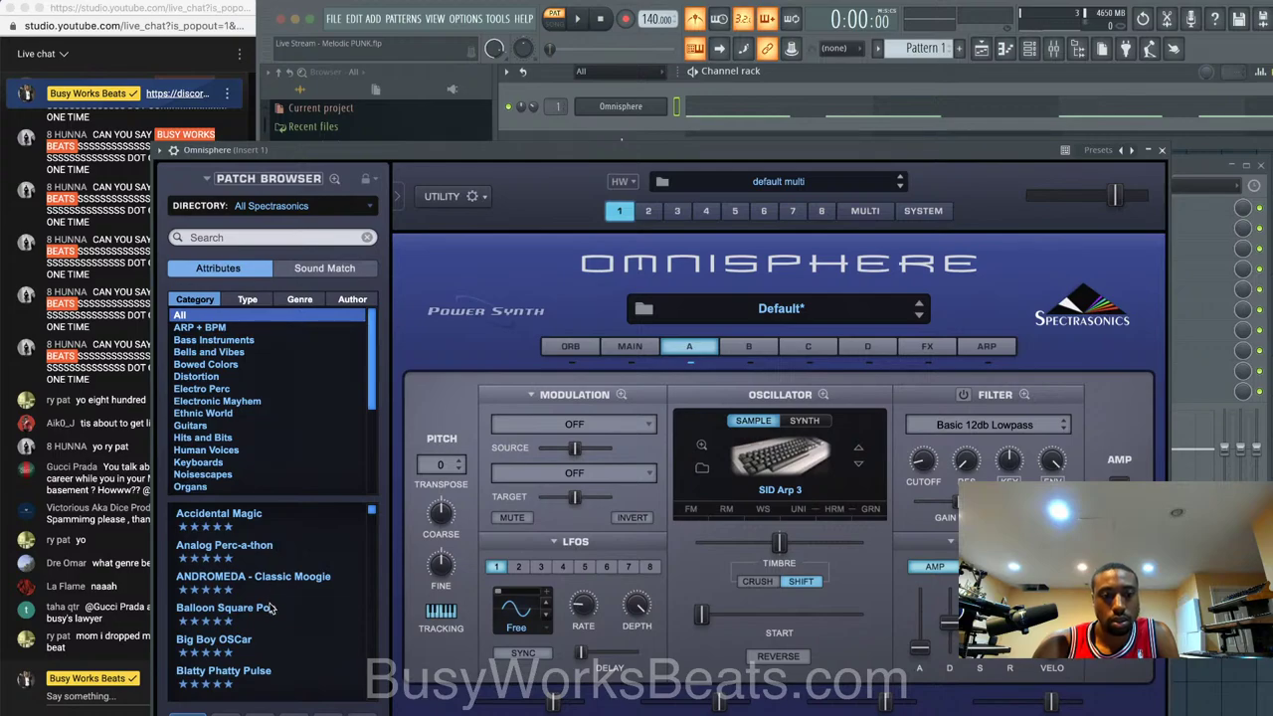
# - Audition top-rated patches, loading Chiptune Square Drops and Computer Music Center, and play the pattern with the latter
pyautogui.scroll(-1, 270, 608)
pyautogui.click(265, 677)
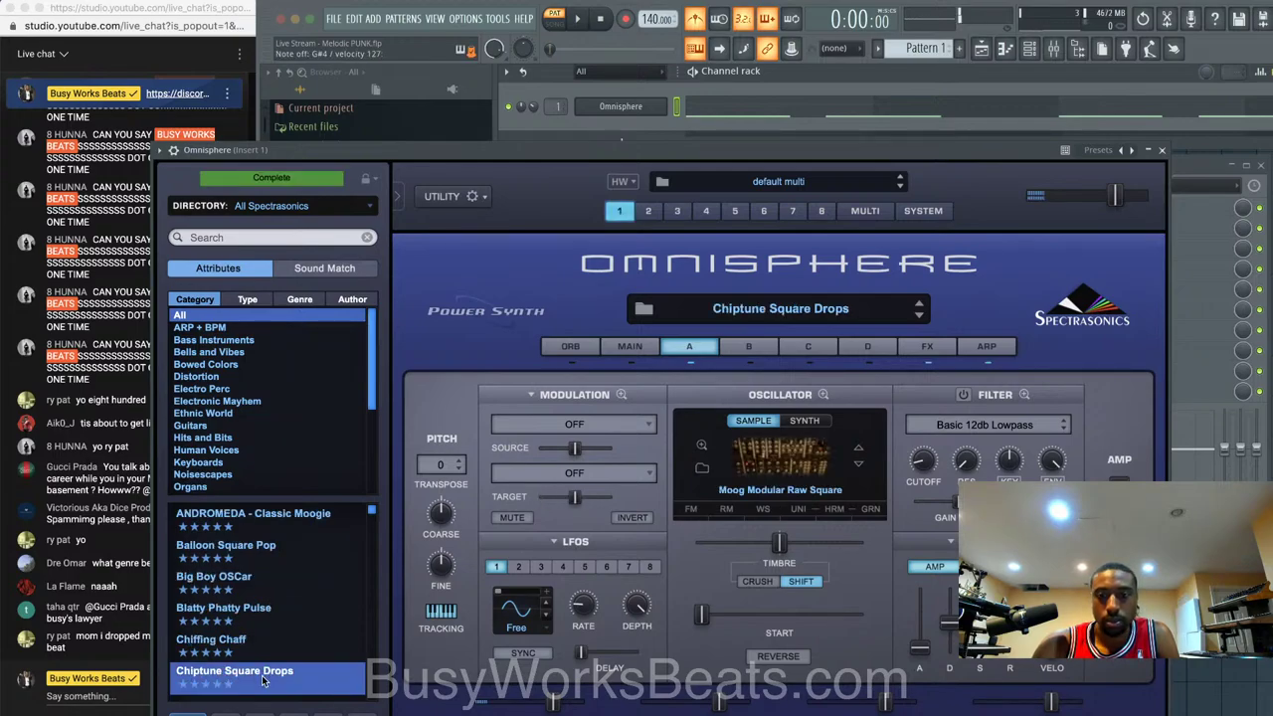
pyautogui.scroll(-2, 265, 676)
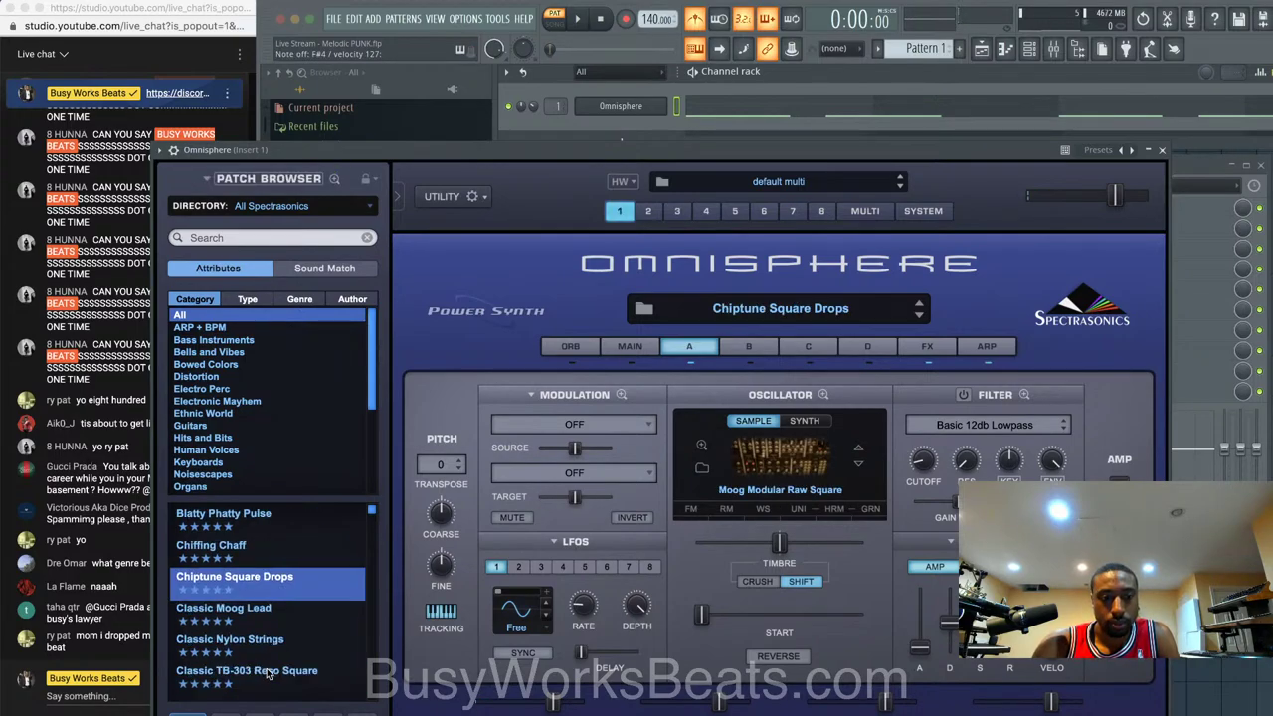
pyautogui.click(273, 652)
pyautogui.click(271, 674)
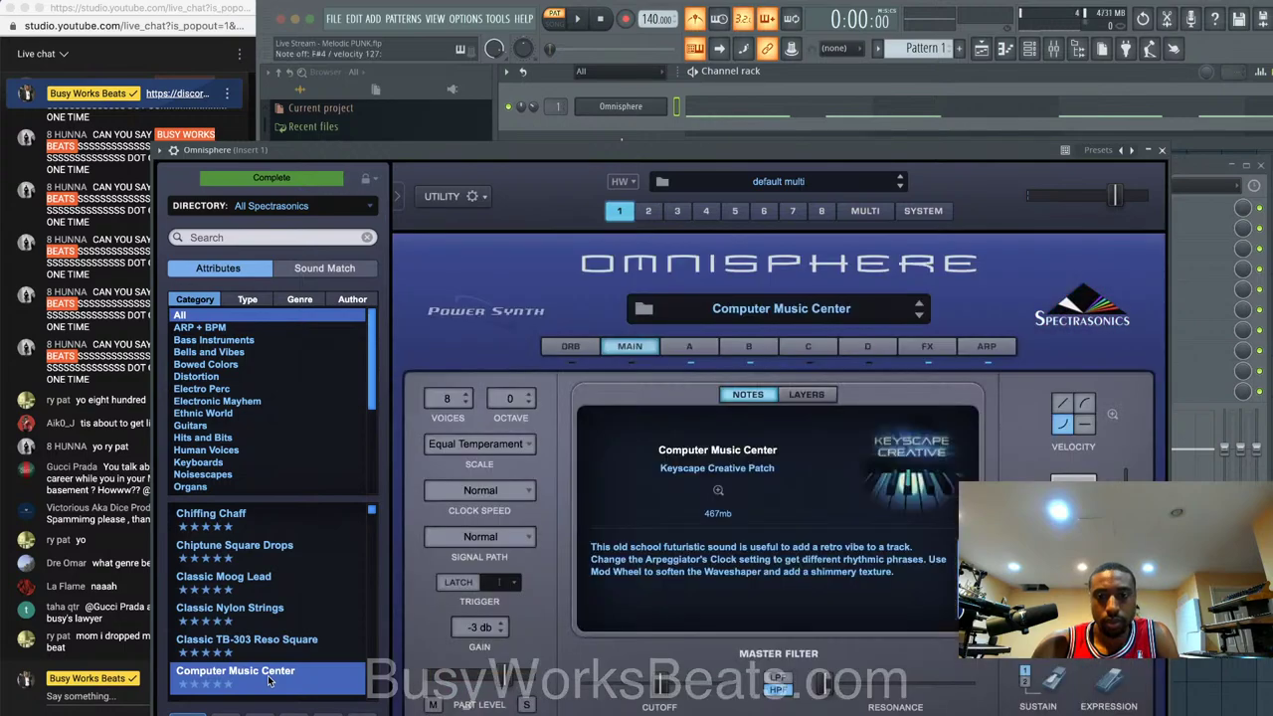
pyautogui.click(1162, 149)
pyautogui.click(621, 105)
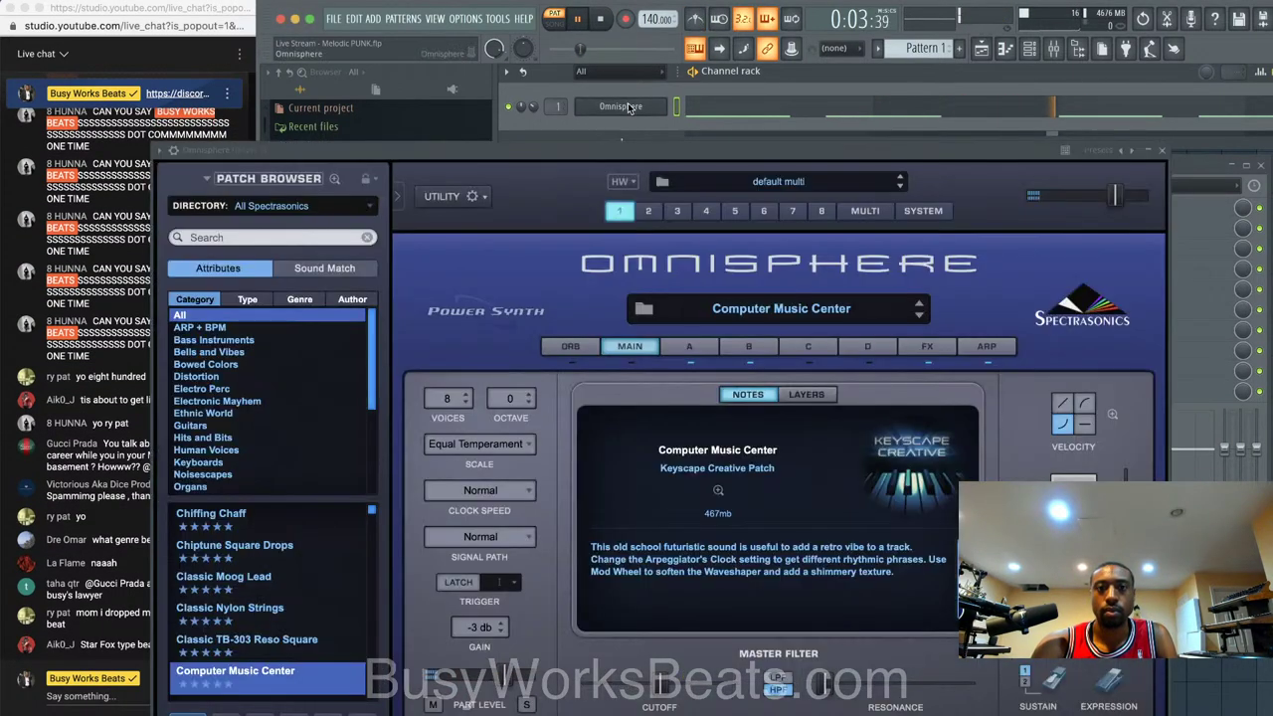
# - Audition Computer Music Lab, CS Bendz and Dark Bass Station PWM over the pattern, load Early Computer Daze 1, and close Omnisphere
pyautogui.scroll(-1, 321, 597)
pyautogui.click(278, 650)
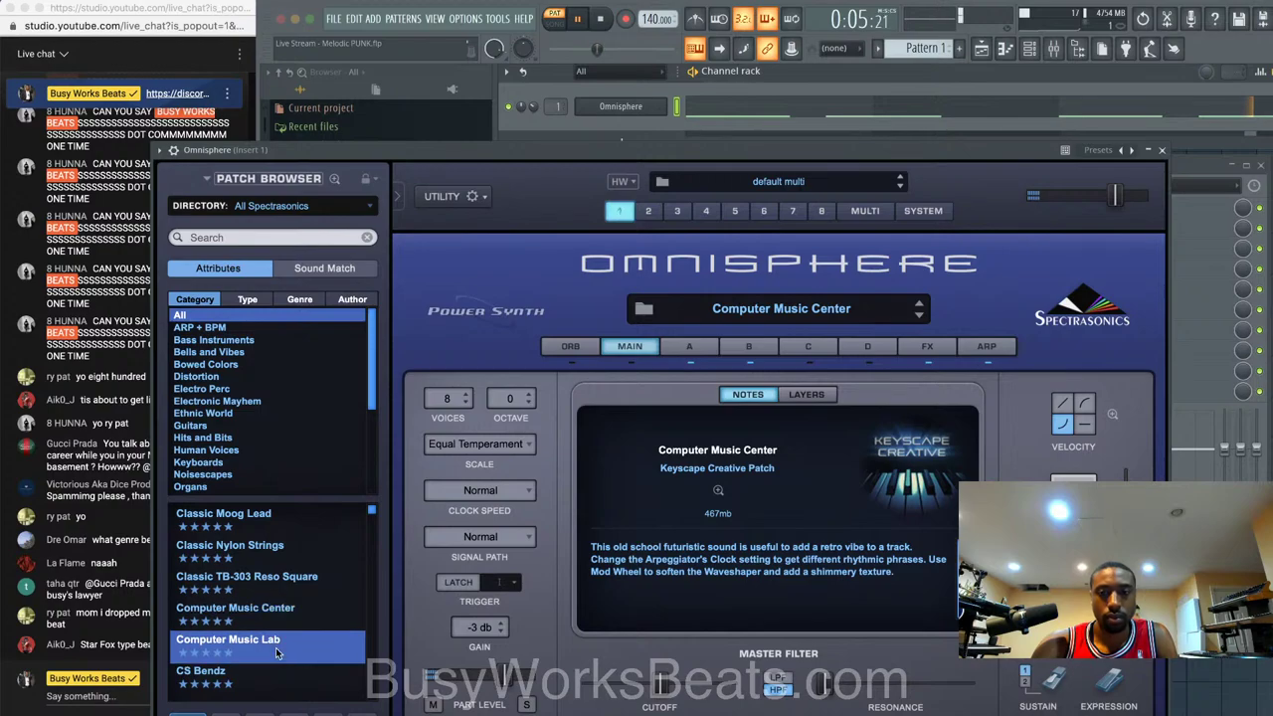
pyautogui.scroll(-1, 276, 637)
pyautogui.click(275, 615)
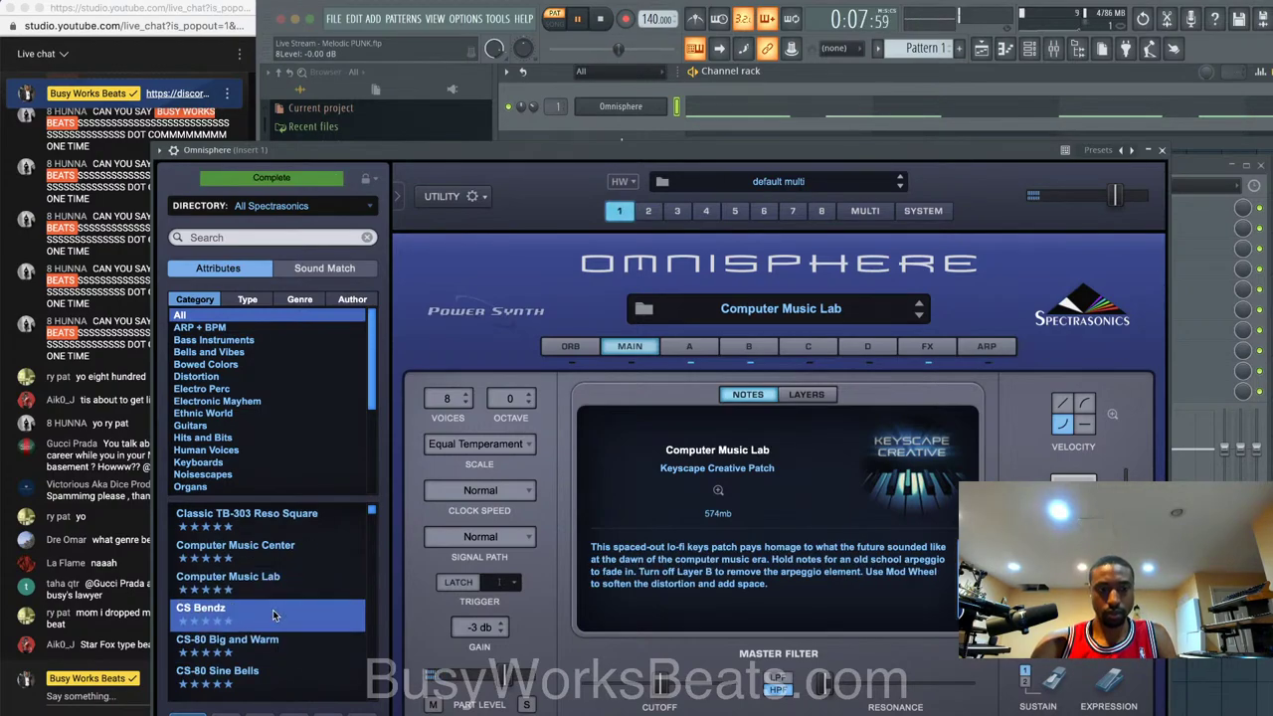
pyautogui.scroll(-1, 276, 615)
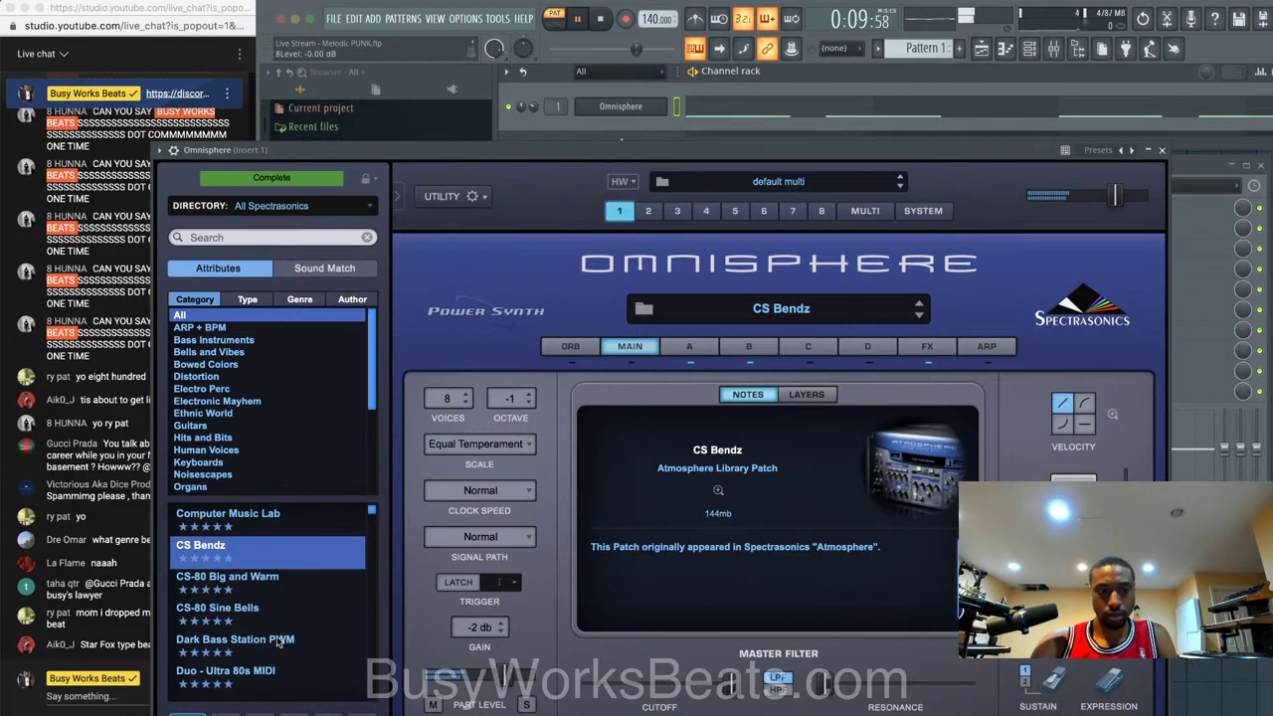
pyautogui.click(277, 642)
pyautogui.scroll(-1, 278, 642)
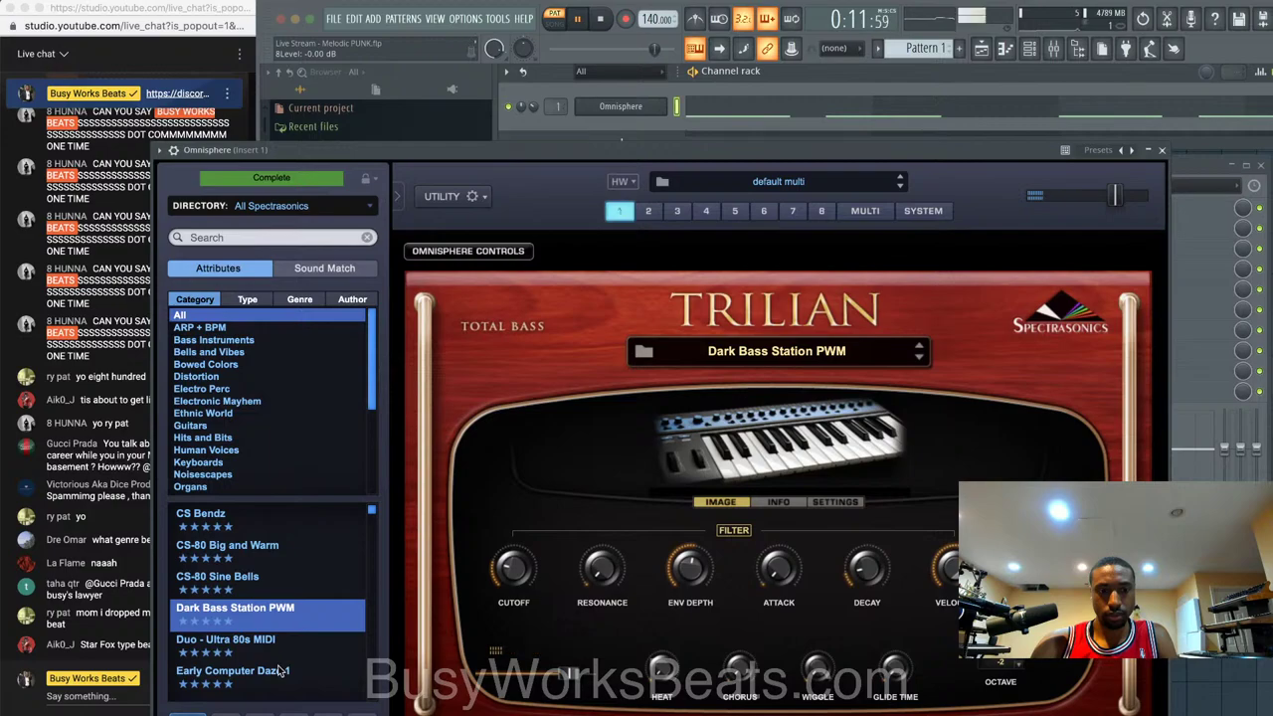
pyautogui.click(283, 672)
pyautogui.scroll(-1, 282, 672)
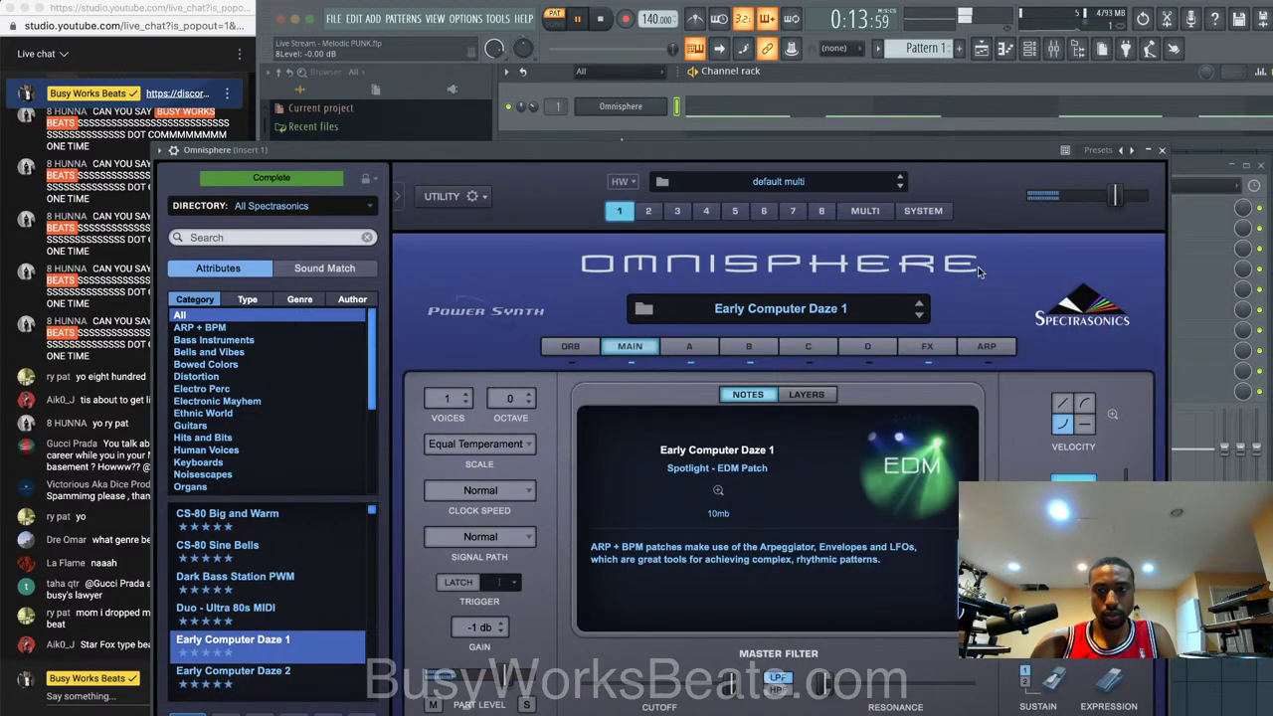
pyautogui.click(1162, 150)
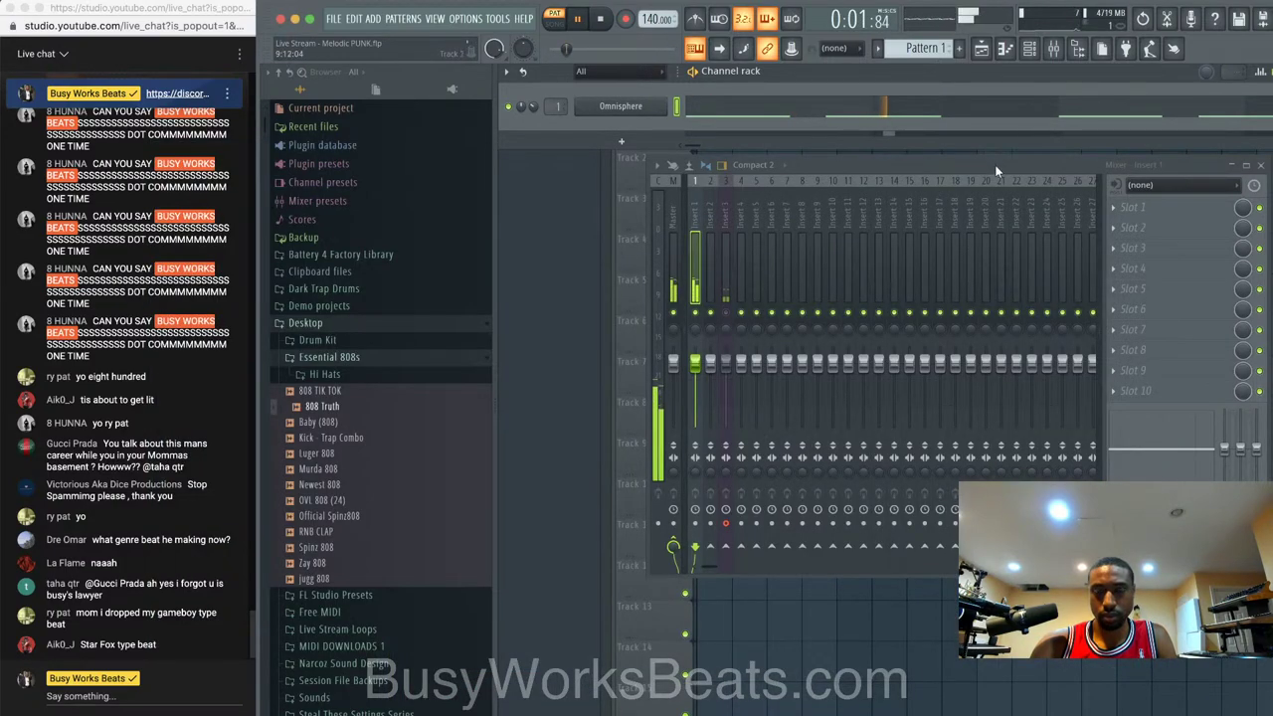
# - Place Pattern 1 at the start of Track 1 in the playlist and switch playback to song mode
pyautogui.press('F5')
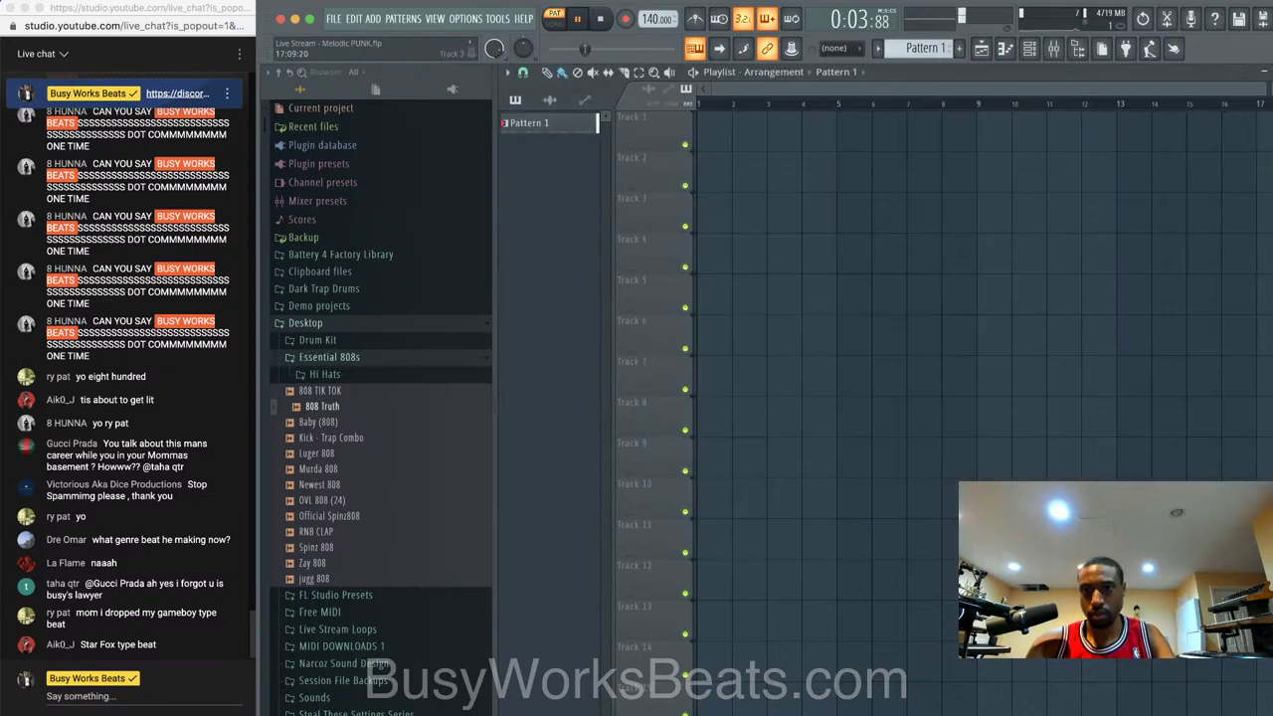
pyautogui.click(708, 125)
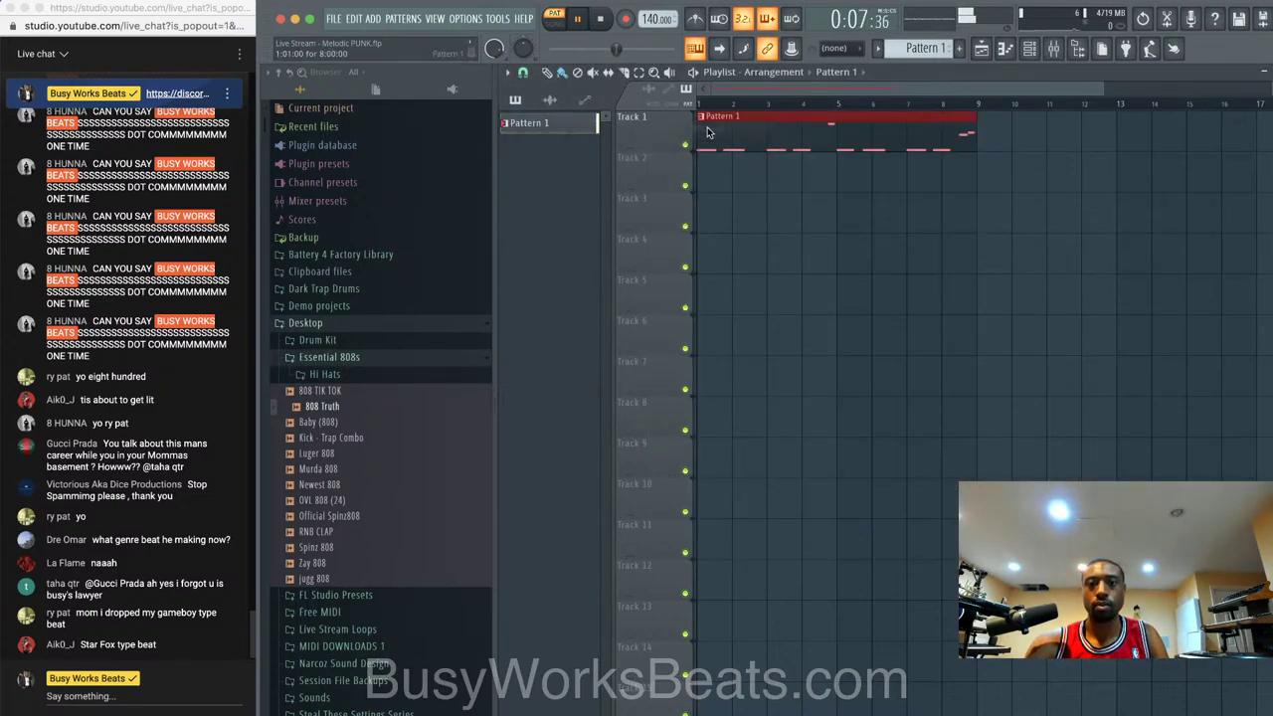
pyautogui.click(554, 24)
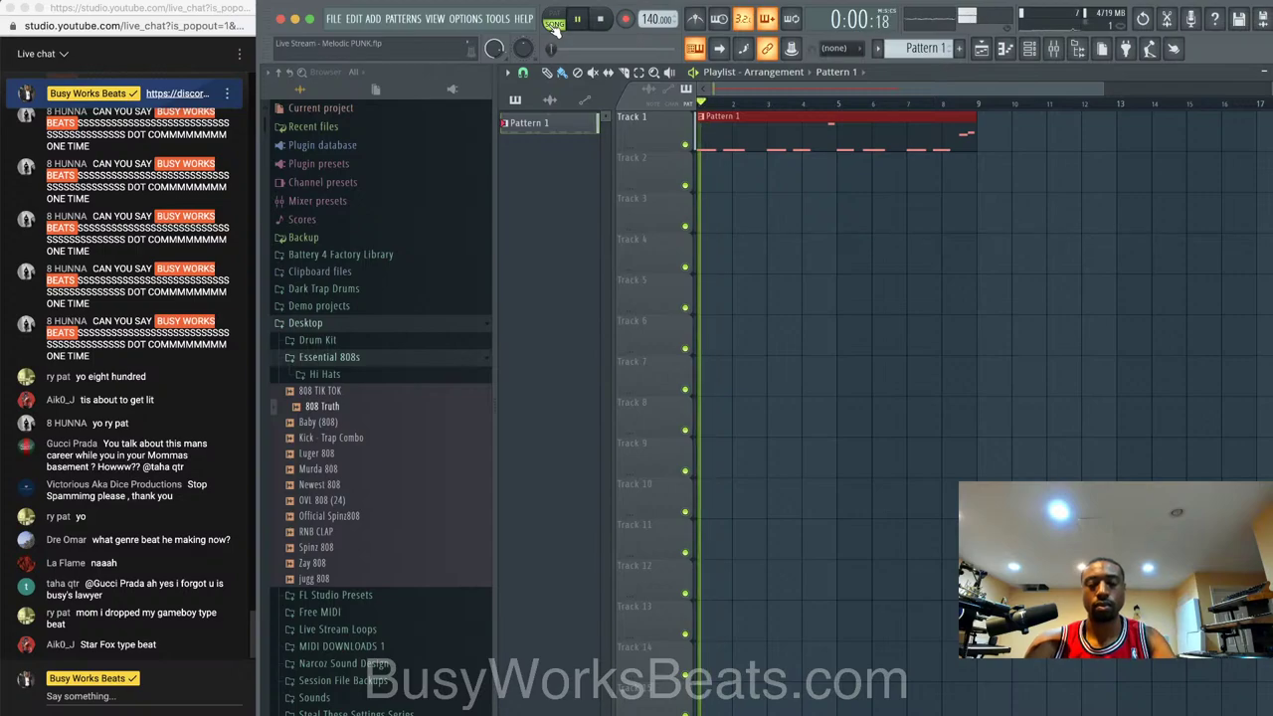
# - Turn on the metronome and select Pattern 2 with the channel rack shown
pyautogui.click(696, 19)
pyautogui.click(1030, 49)
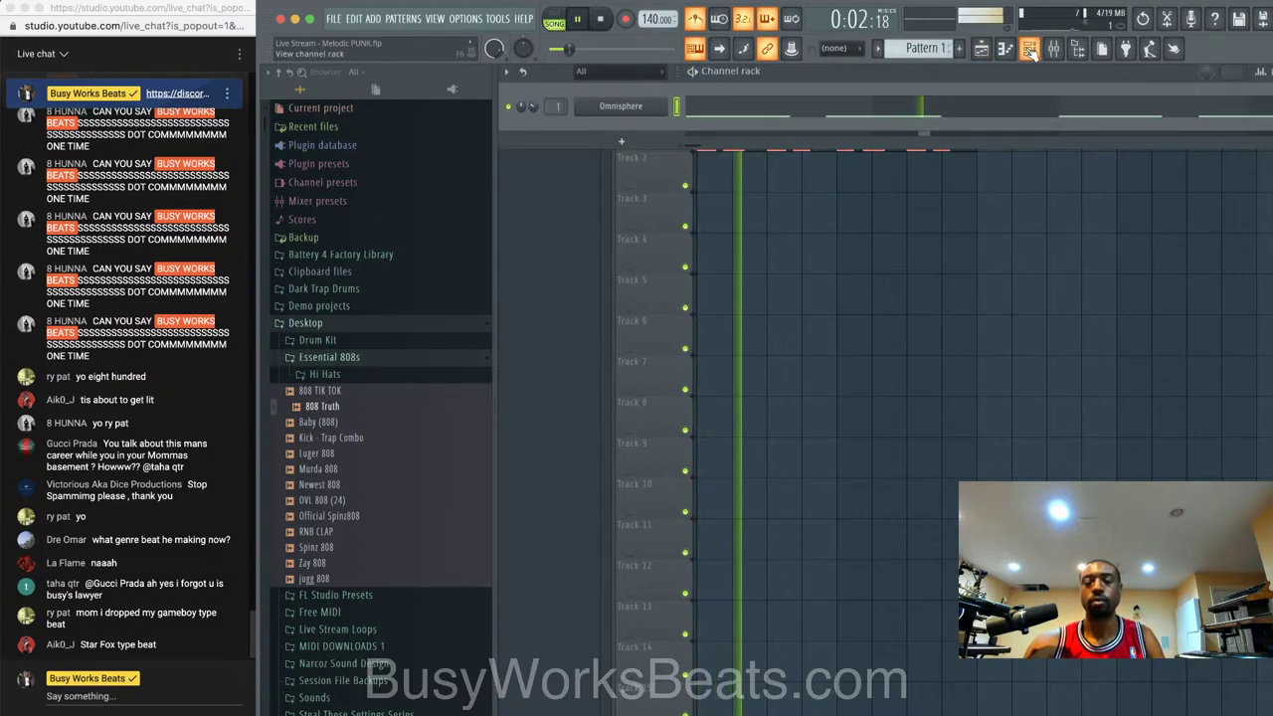
pyautogui.click(959, 48)
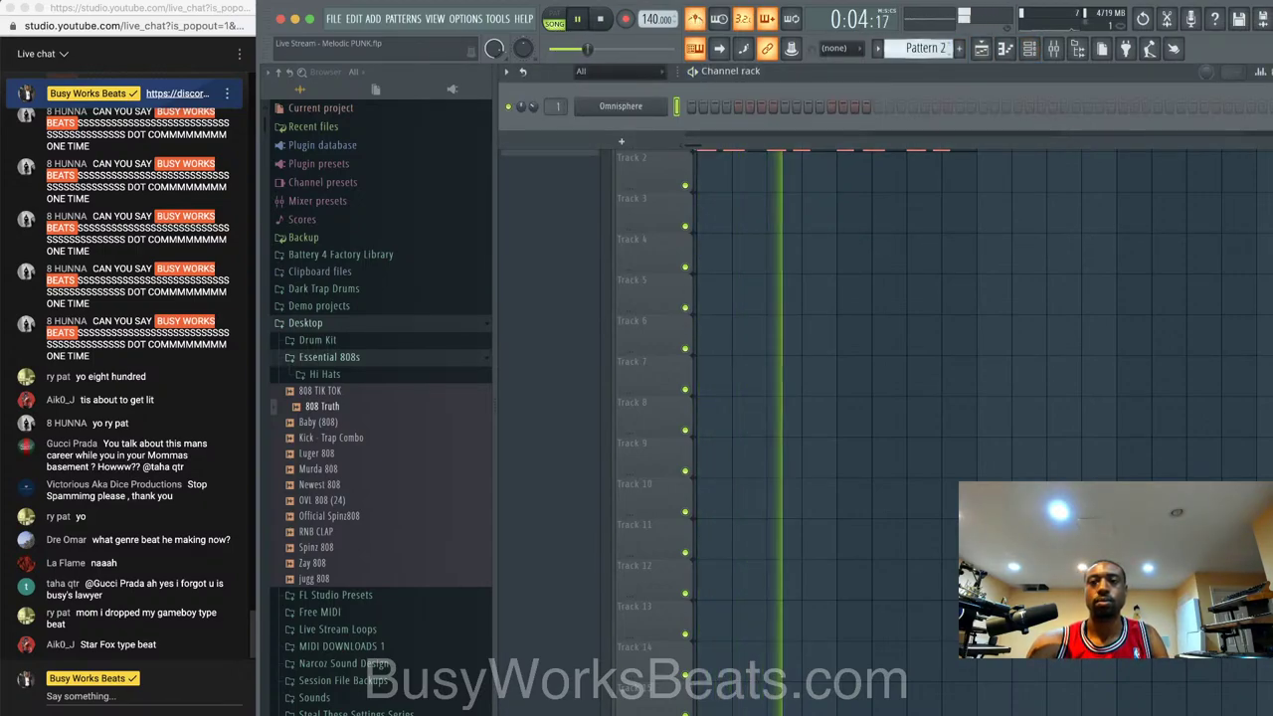
# - Add a second Omnisphere channel and sort its patch list by rating
pyautogui.click(621, 141)
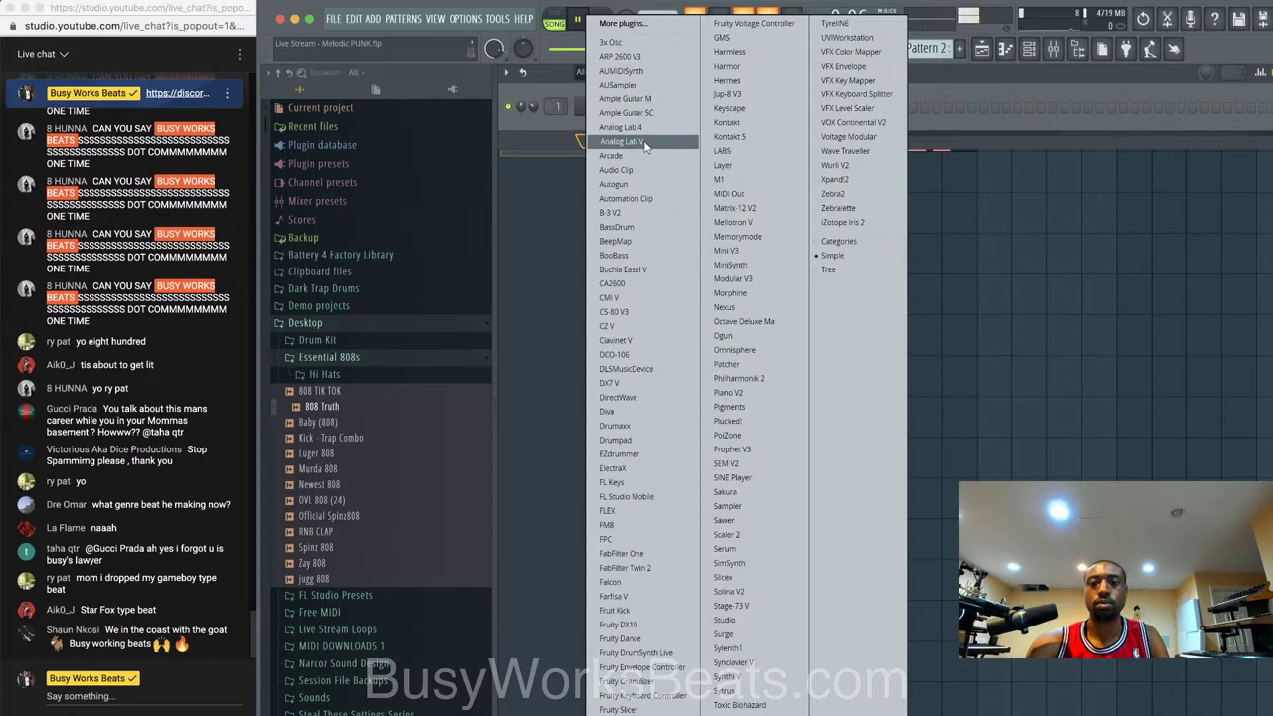
pyautogui.click(754, 350)
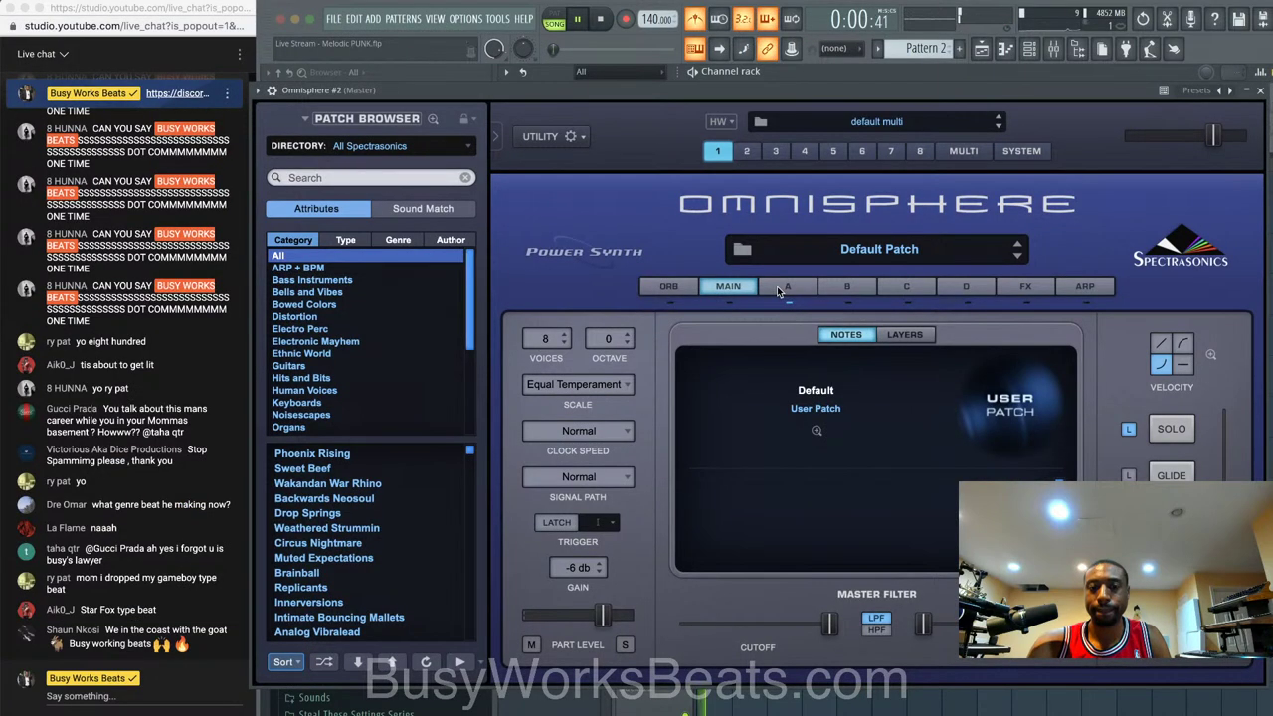
pyautogui.scroll(-5, 372, 488)
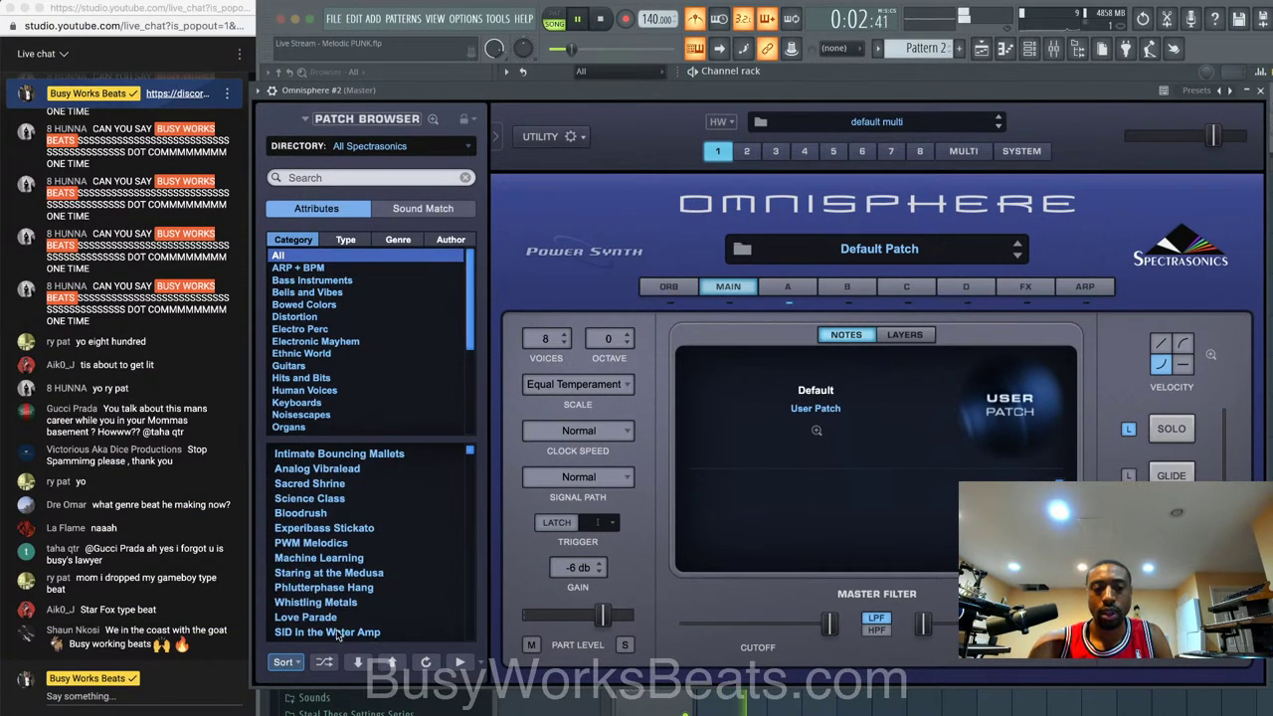
pyautogui.click(283, 661)
pyautogui.click(313, 679)
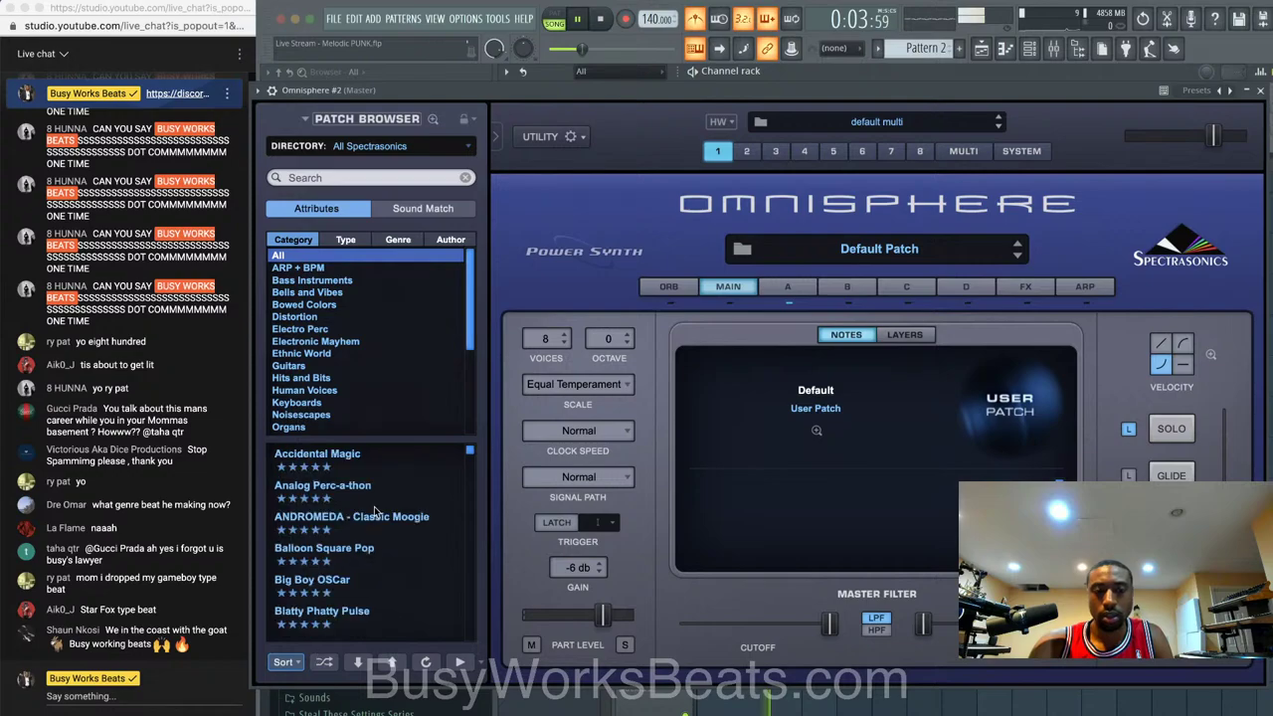
# - Audition Classic Nylon Strings, Electrical Attitude, Electric Harpsichord - Muted, Early Computer Daze 2 and Europhoria over the playing pattern
pyautogui.scroll(-3, 375, 526)
pyautogui.click(372, 563)
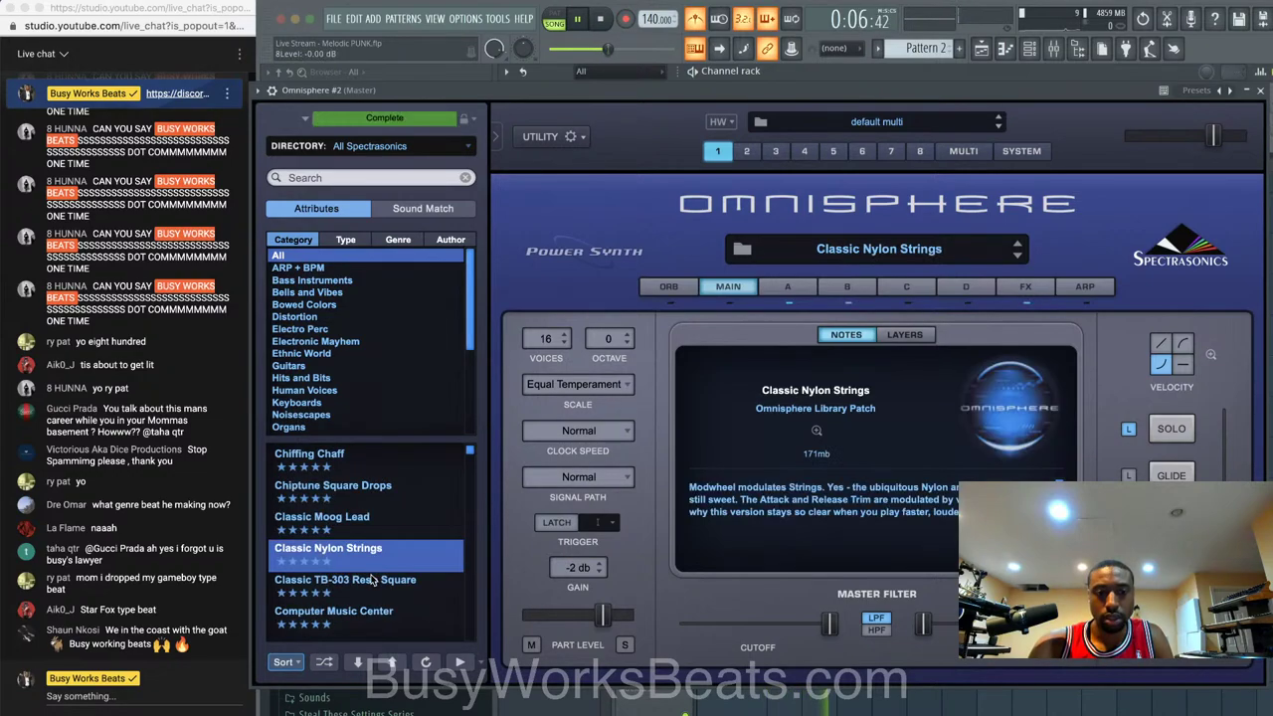
pyautogui.scroll(-3, 371, 580)
pyautogui.click(371, 554)
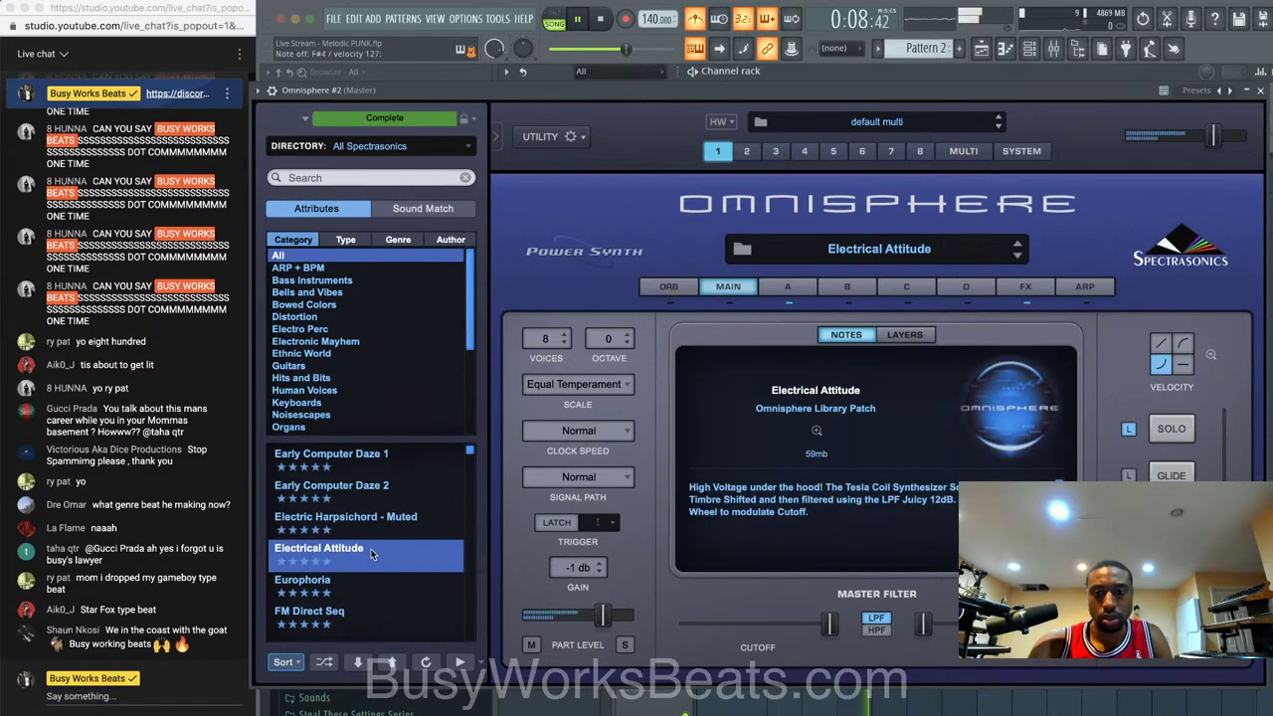
pyautogui.click(378, 520)
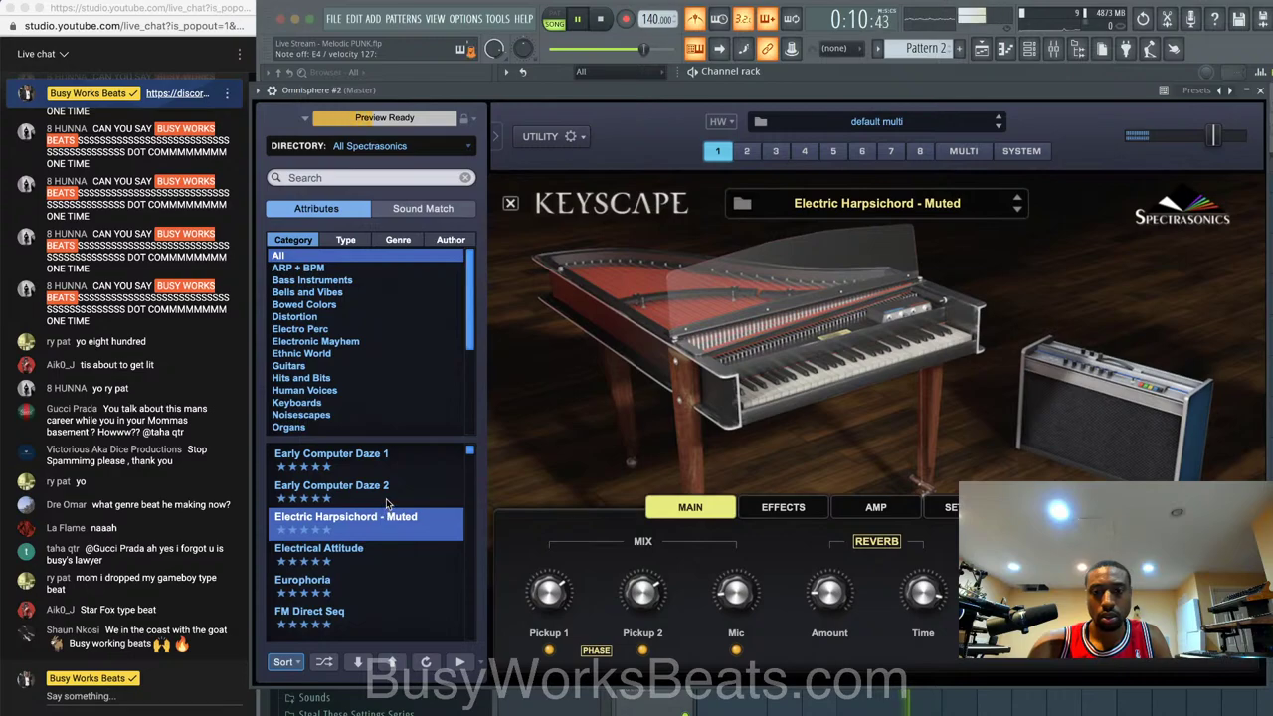
pyautogui.click(390, 489)
pyautogui.click(329, 582)
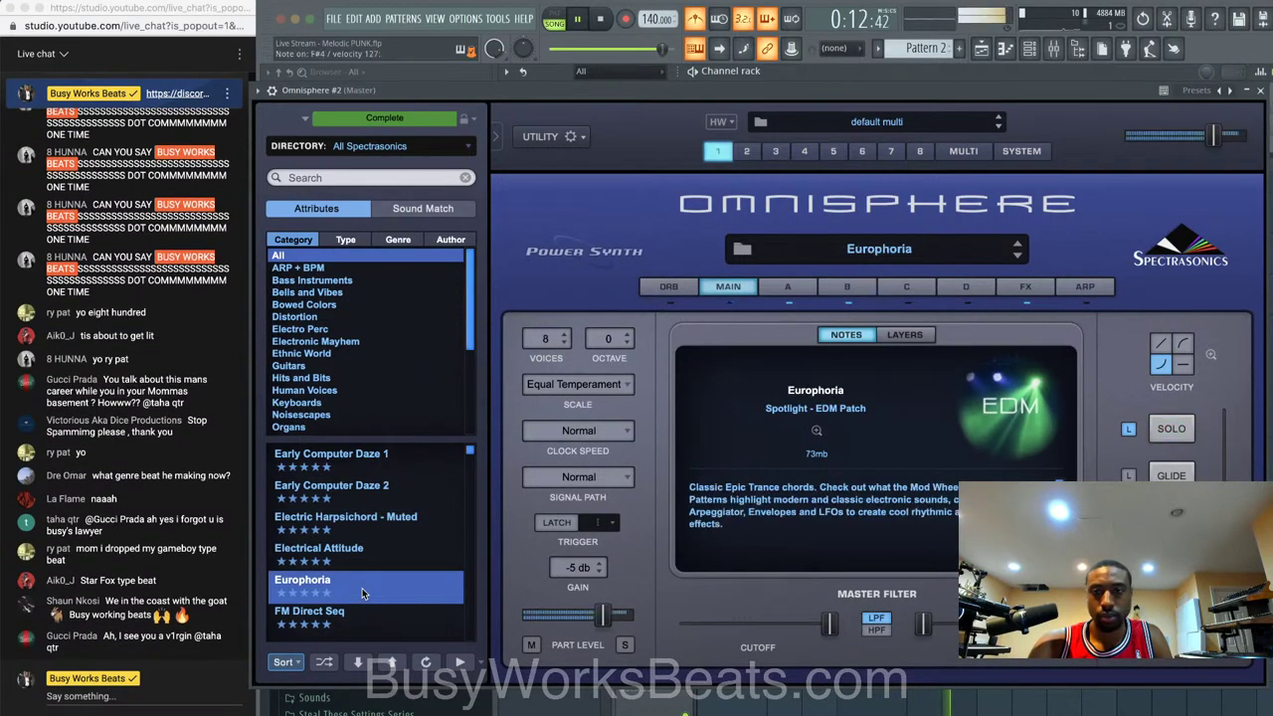
# - Lower Omnisphere #2's output level to about -6.12 dB, load the FM Direct Seq patch and close the plugin
pyautogui.moveTo(1215, 135); pyautogui.dragTo(1193, 136)
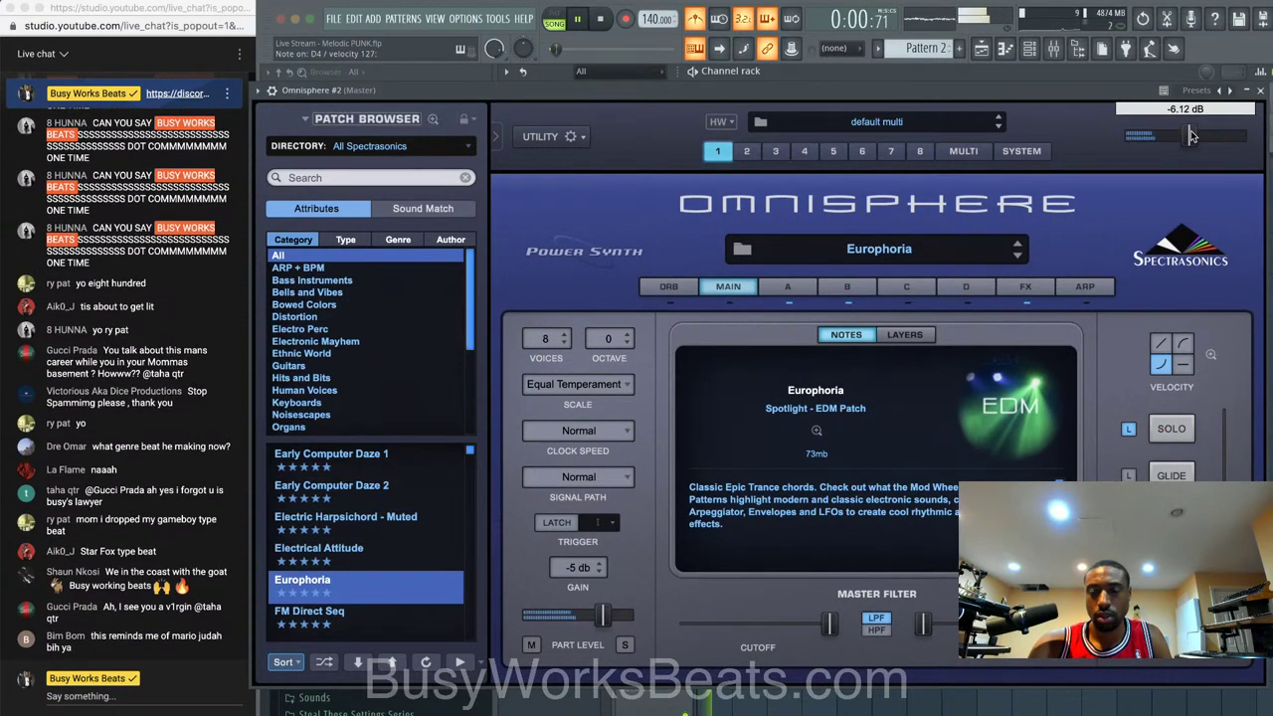
pyautogui.click(388, 619)
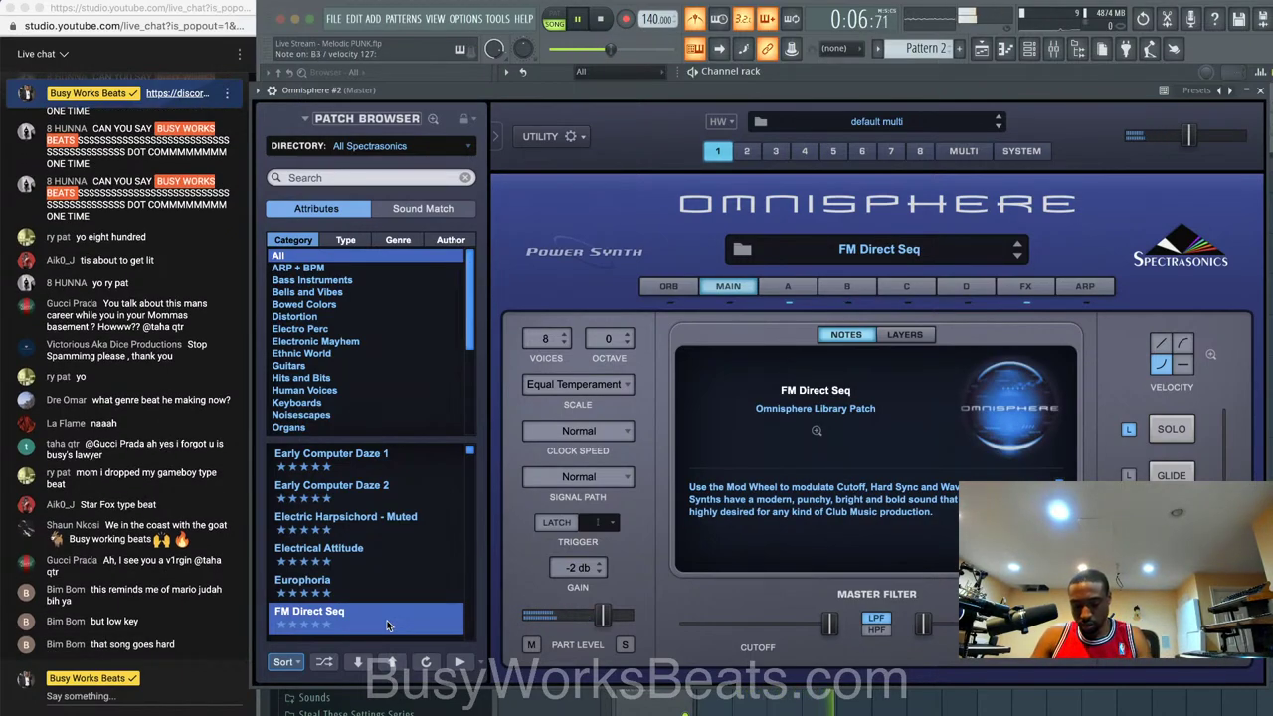
pyautogui.click(1260, 91)
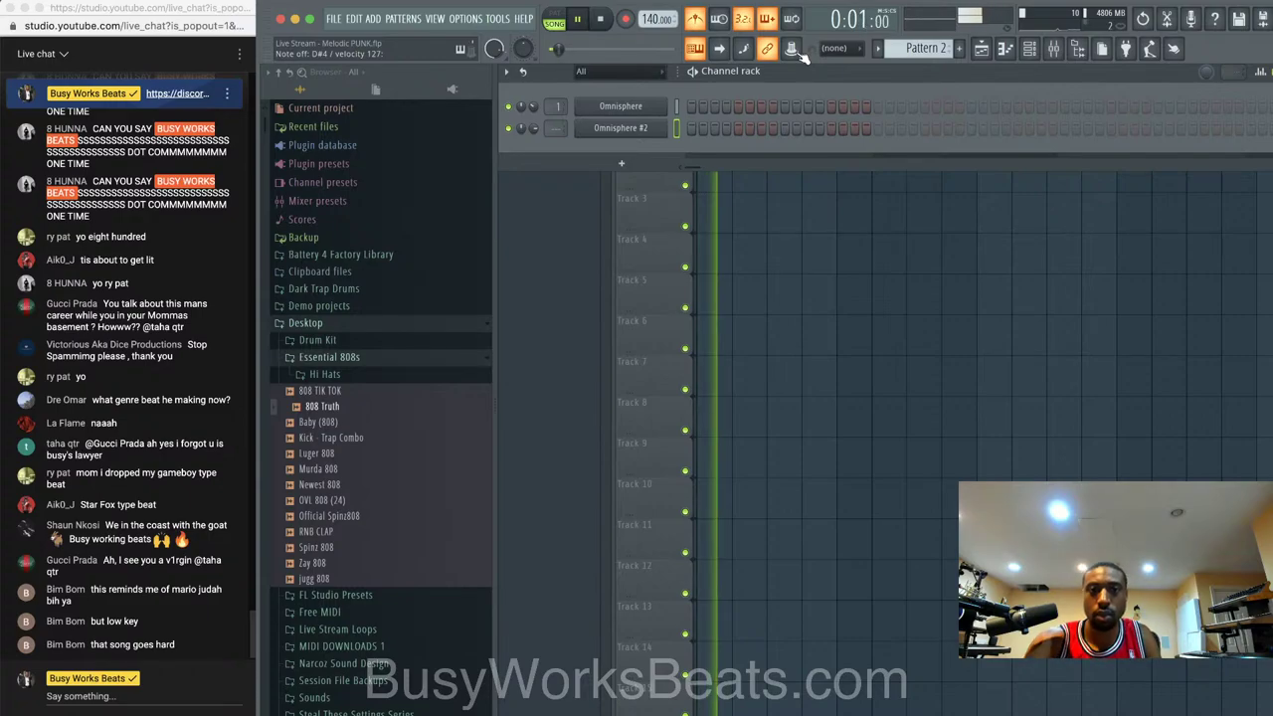
# - Record an Omnisphere #2 melody into Pattern 2 on Track 2 over Pattern 1 and disarm recording
pyautogui.press('space')
pyautogui.click(626, 19)
pyautogui.click(741, 448)
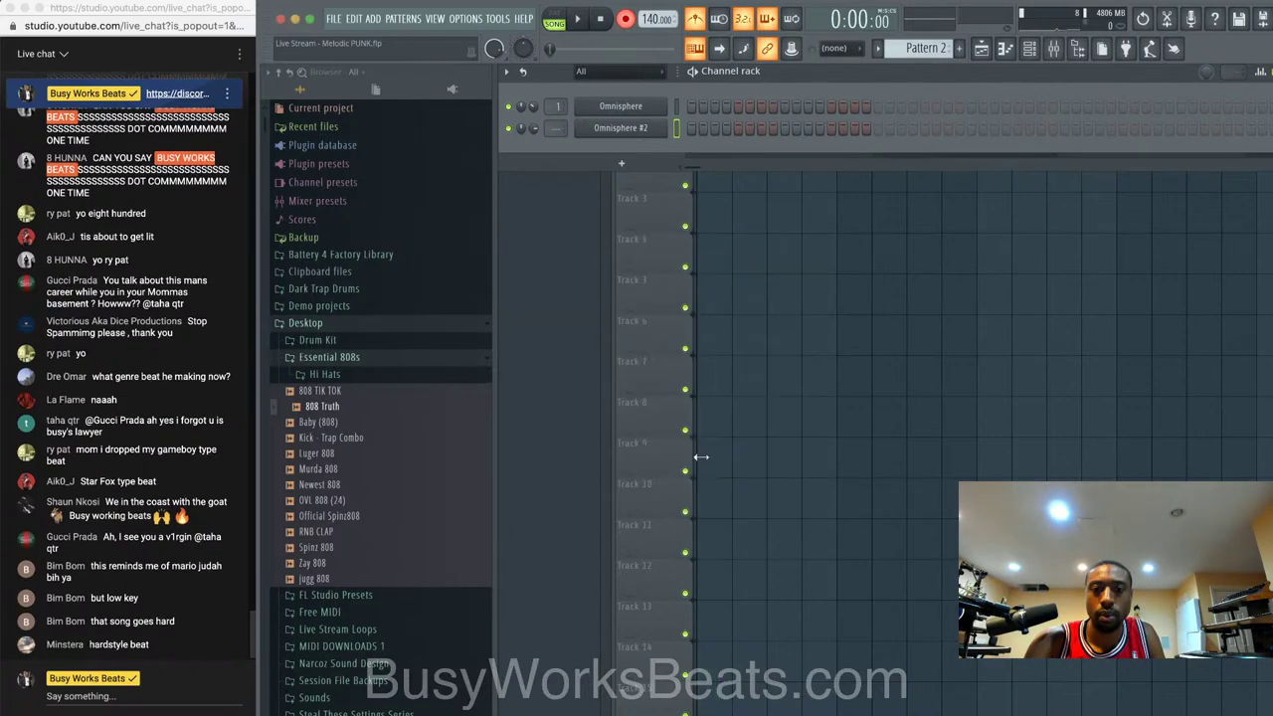
pyautogui.click(799, 445)
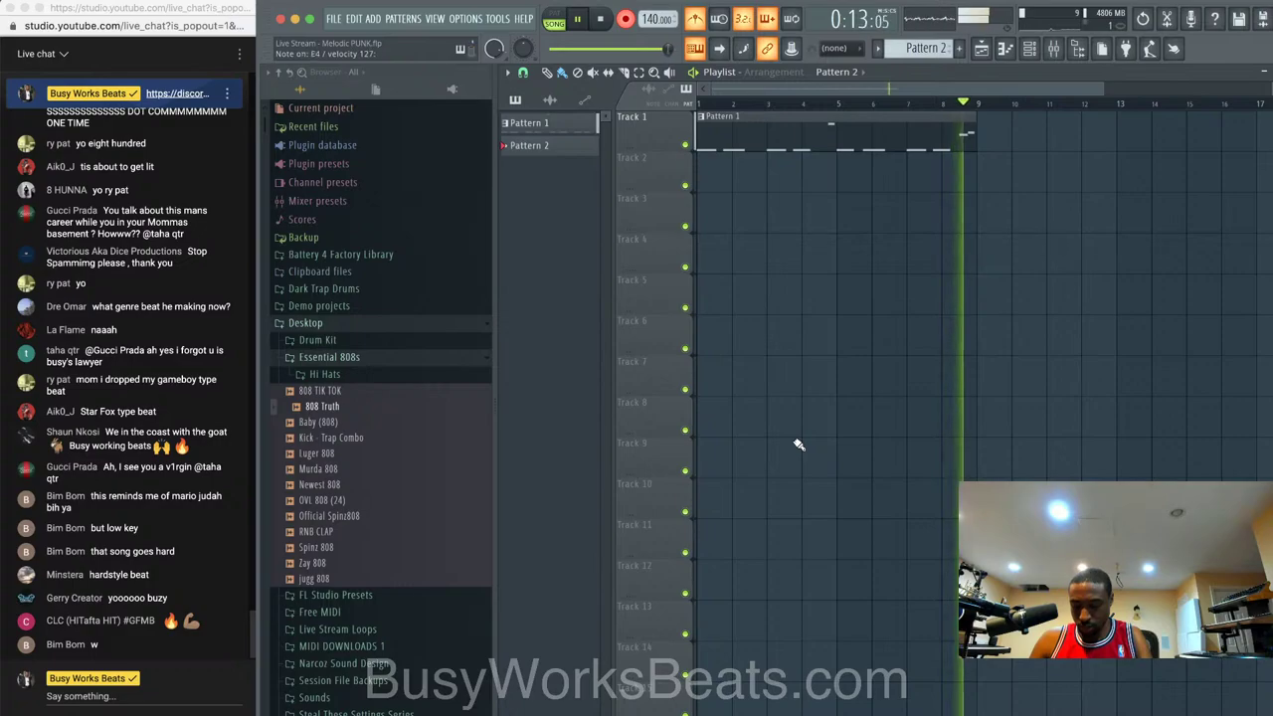
pyautogui.press('space')
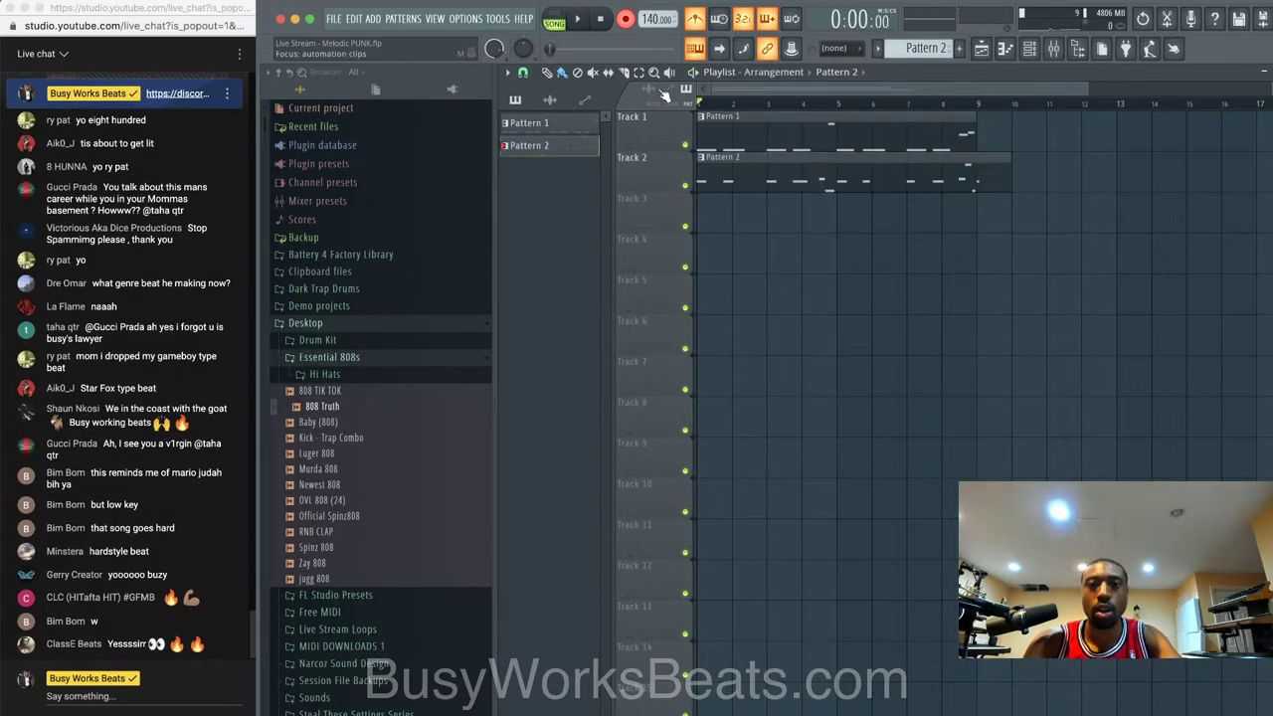
pyautogui.click(631, 20)
# - Quantize the recorded Pattern 2 notes in the piano roll with the default settings and return to the playlist during playback
pyautogui.press('space')
pyautogui.doubleClick(824, 186)
pyautogui.hotkey('alt', 'q')
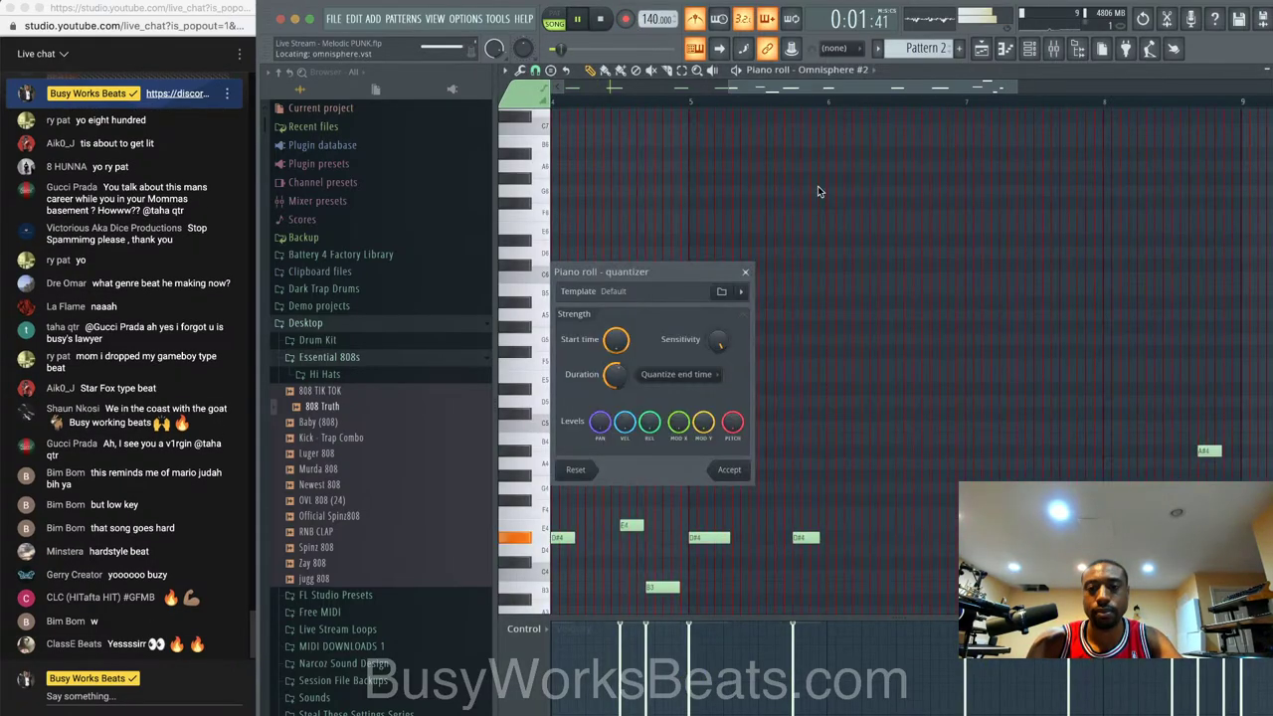
pyautogui.press('Return')
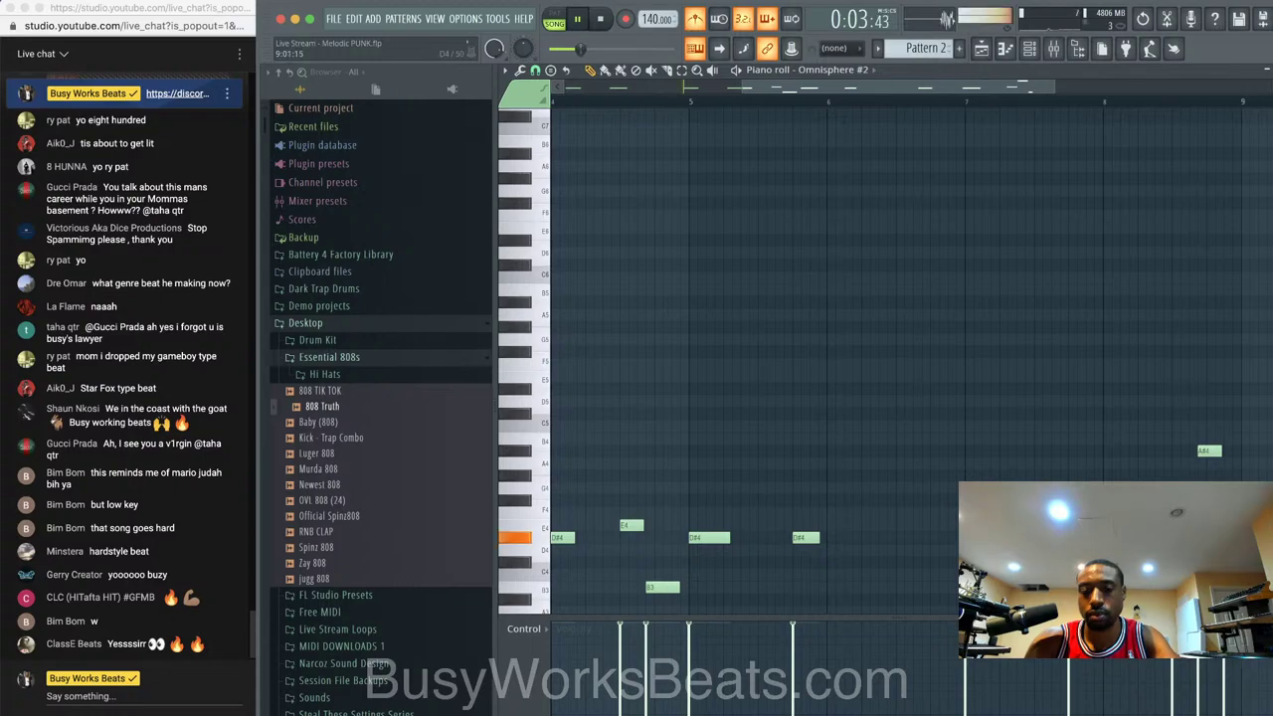
pyautogui.press('Escape')
pyautogui.press('Escape')
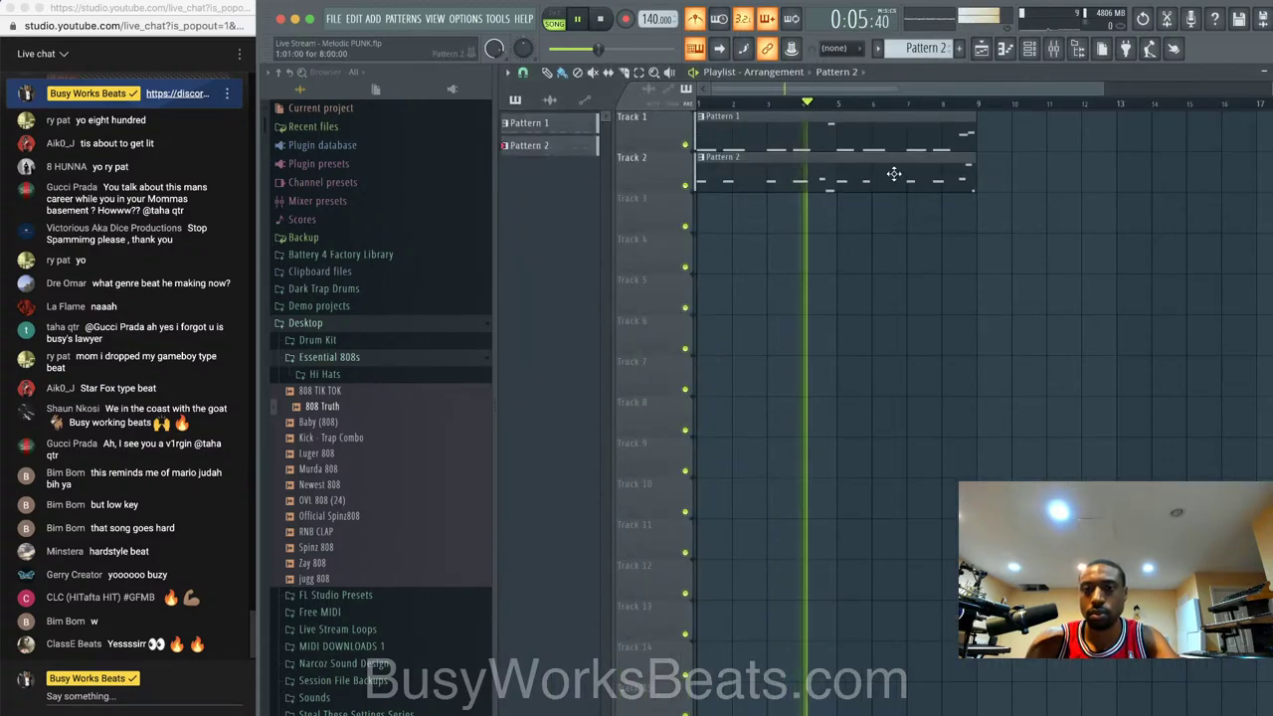
# - Route Omnisphere #2 to mixer track 2 and add Fruity soft clipper to the Master's first effect slot
pyautogui.press('F6')
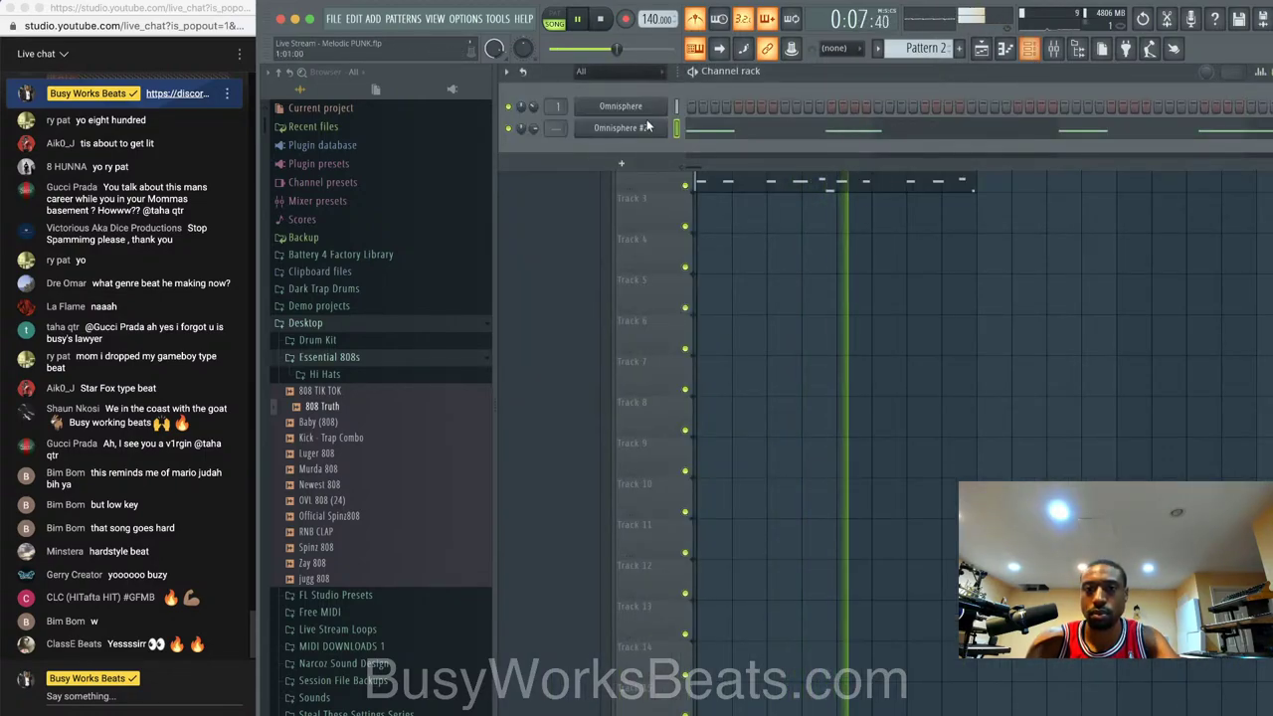
pyautogui.press('F9')
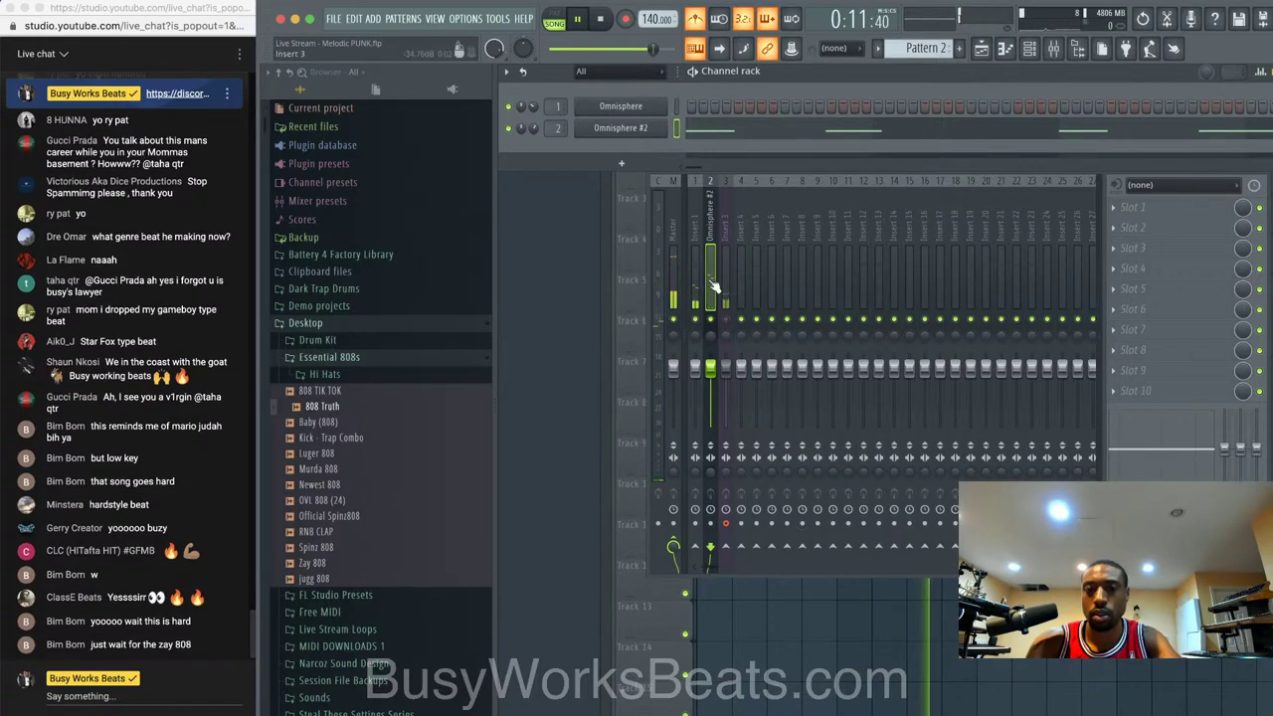
pyautogui.click(673, 215)
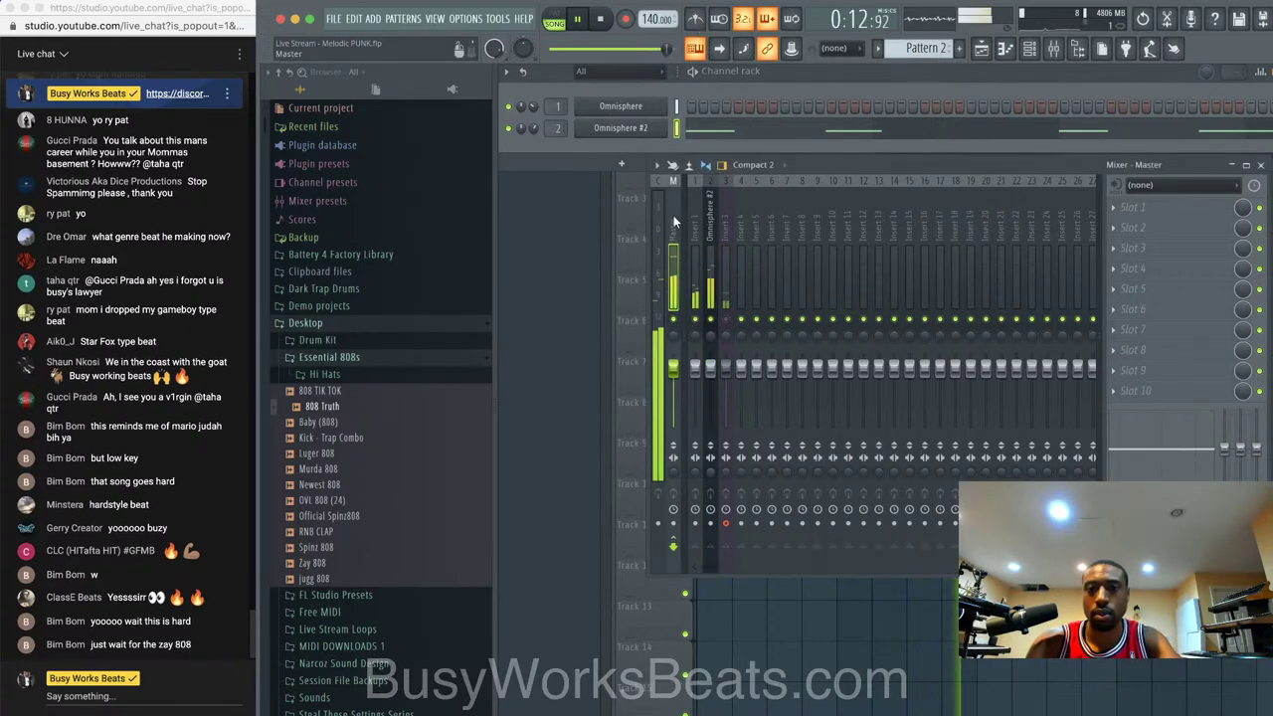
pyautogui.click(1146, 211)
pyautogui.moveTo(1146, 227)
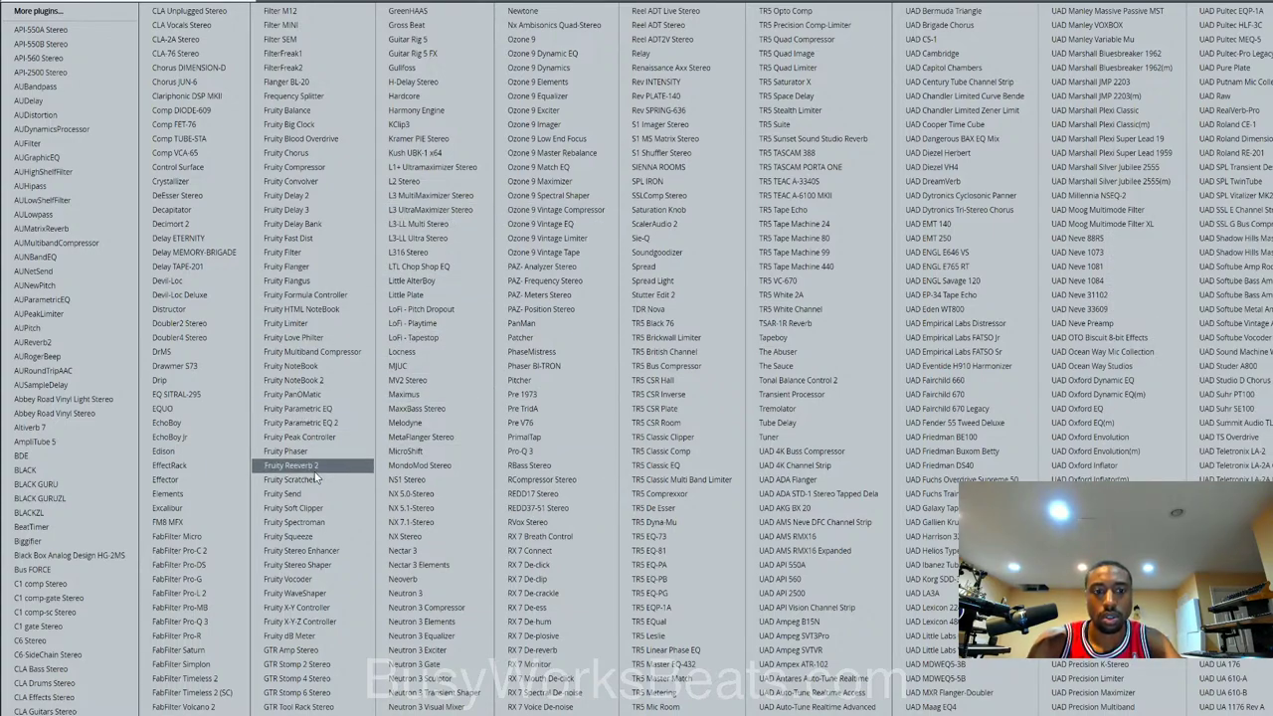
pyautogui.click(324, 509)
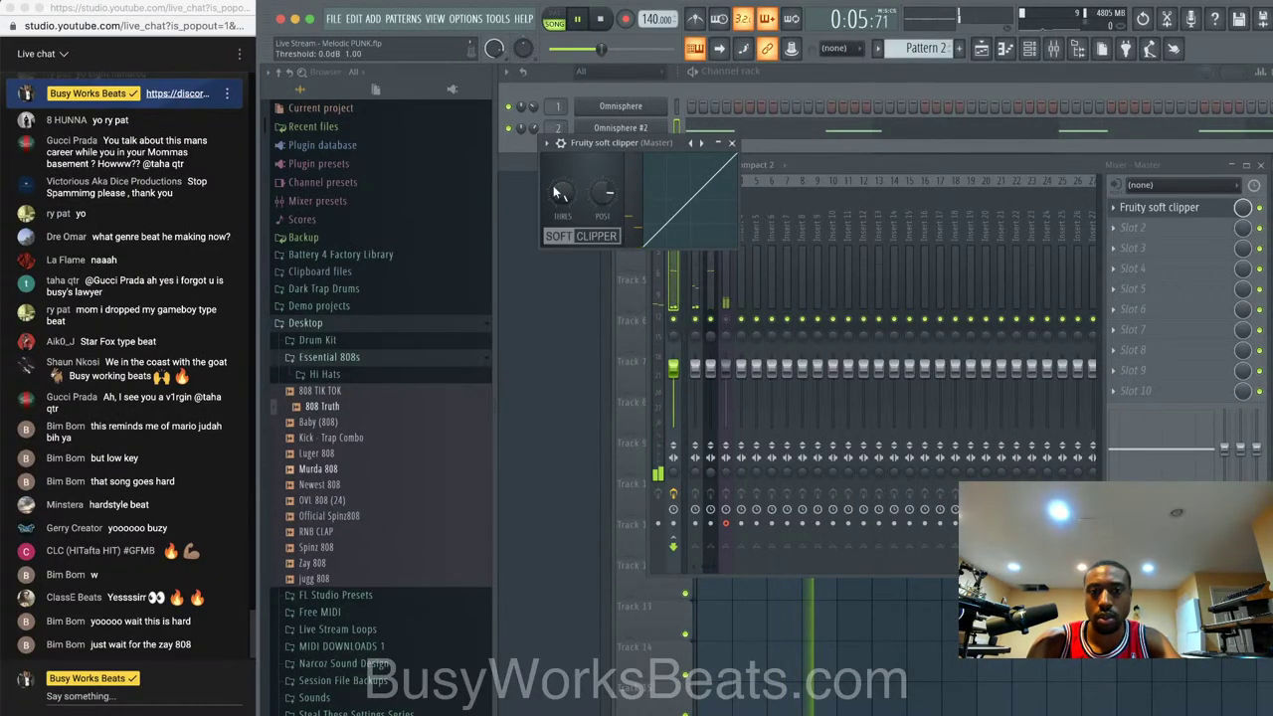
pyautogui.click(732, 143)
pyautogui.click(781, 614)
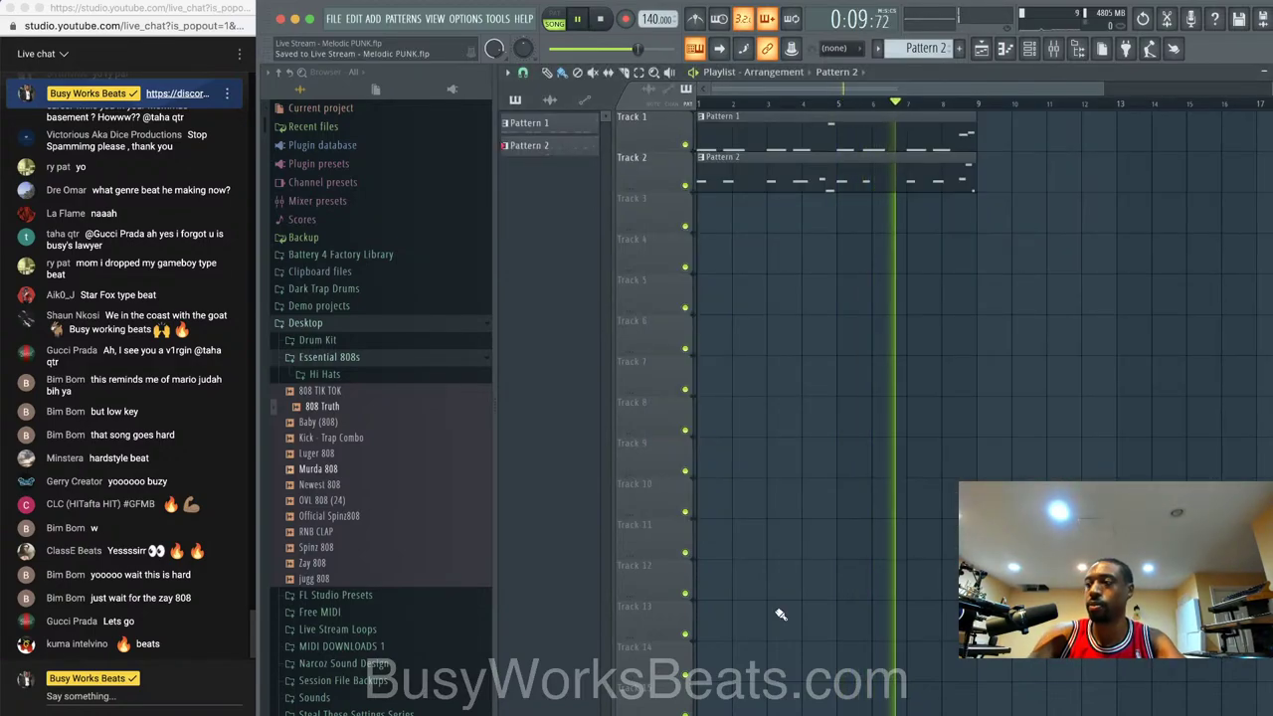
# - Lower the Omnisphere #2 channel volume to about 43% and add a third Omnisphere channel
pyautogui.click(1031, 49)
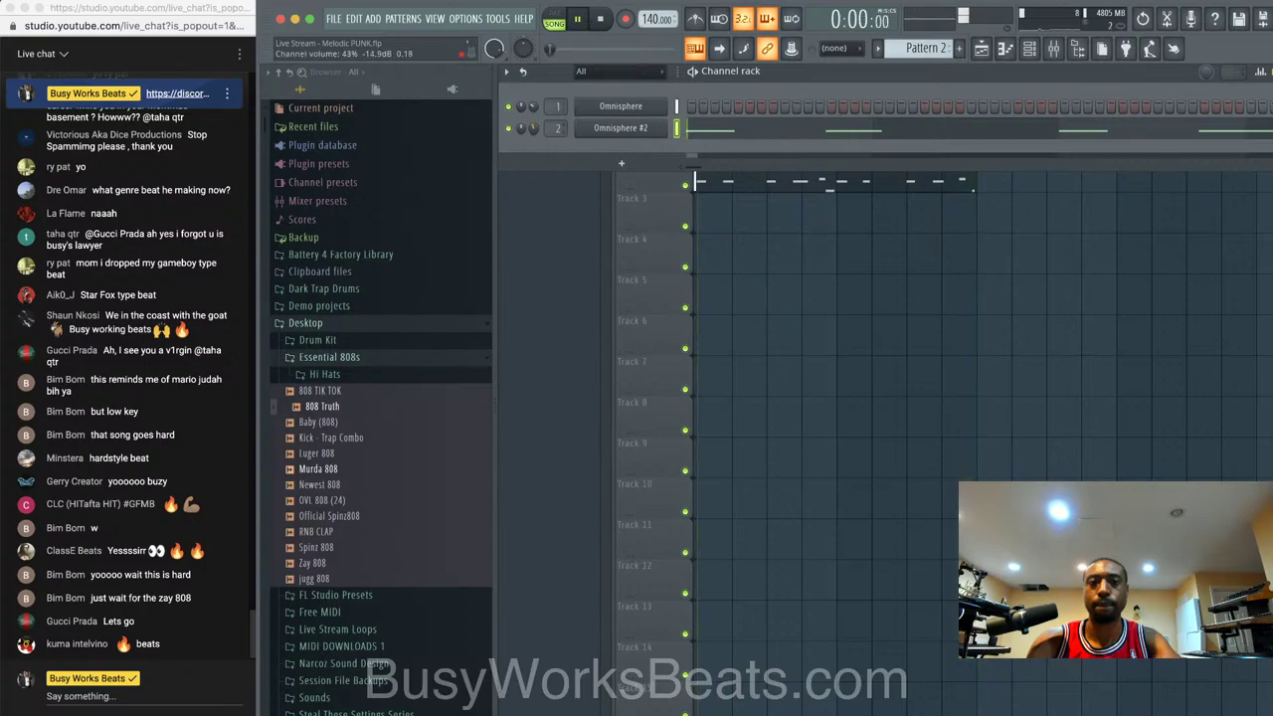
pyautogui.moveTo(533, 128); pyautogui.dragTo(658, 185)
pyautogui.click(621, 163)
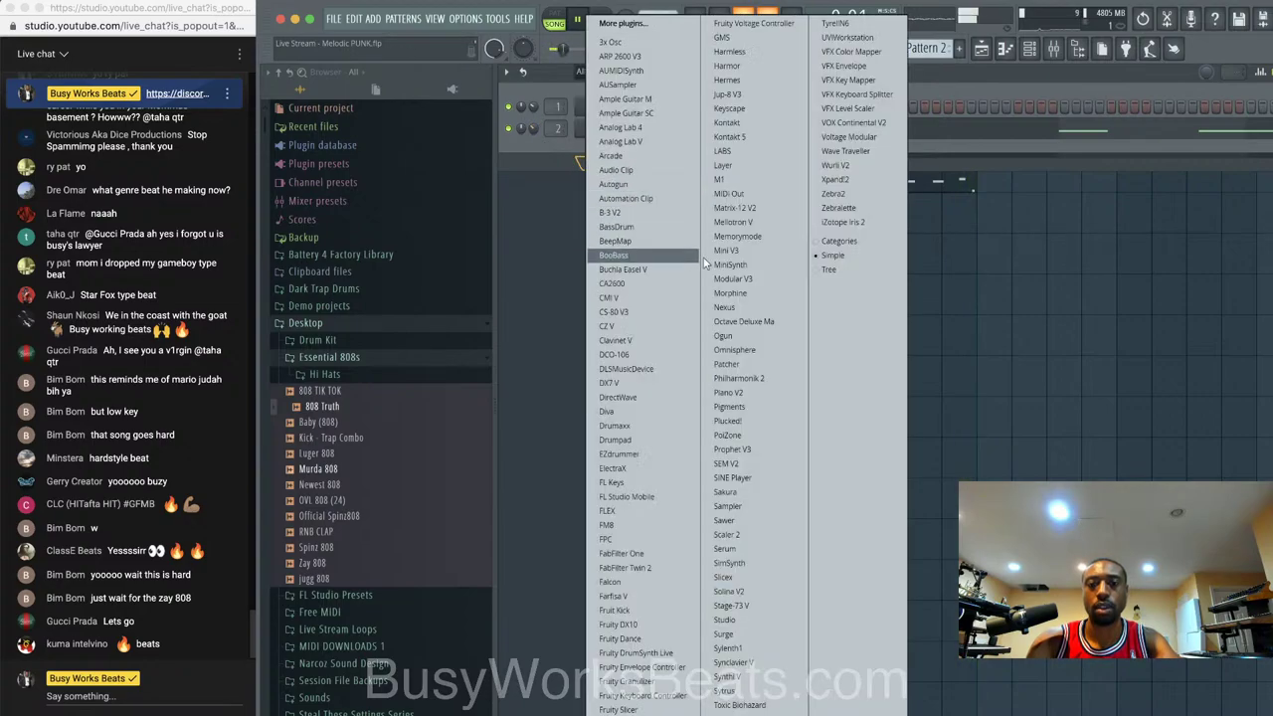
pyautogui.click(735, 349)
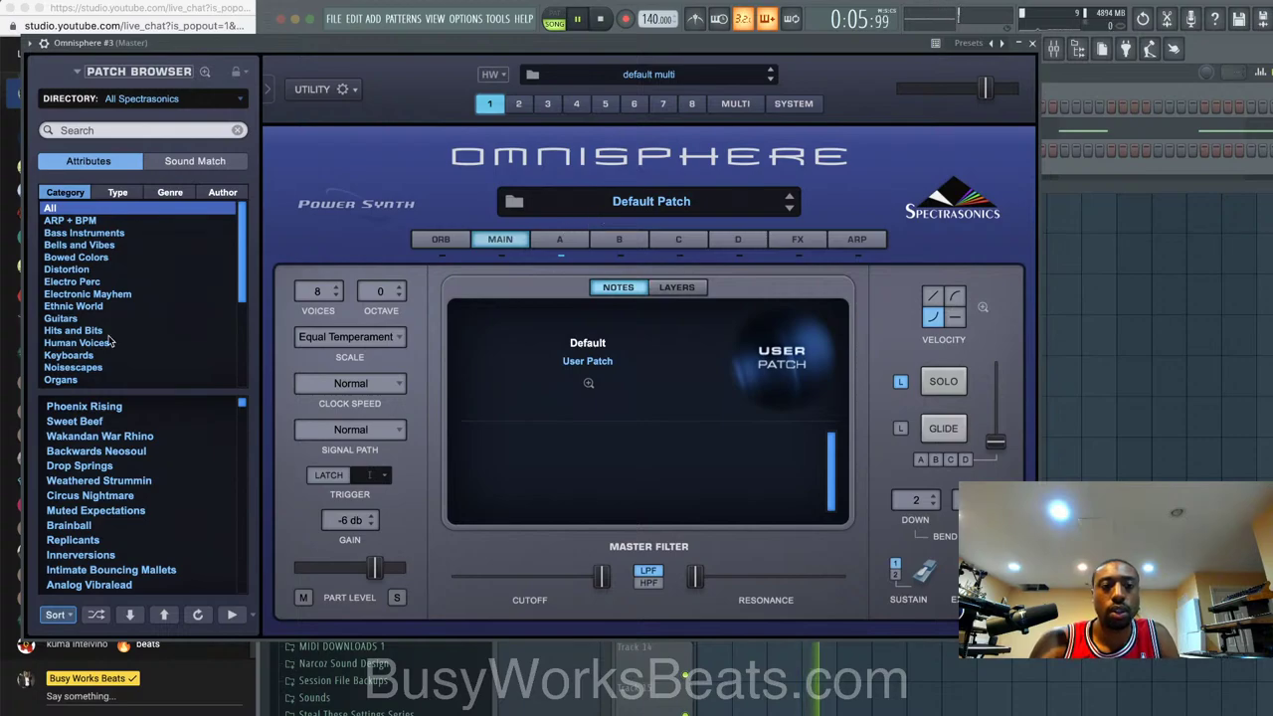
# - Sort Omnisphere #3's patches by rating and audition Big Boy OSCar, CS Bendz and CS-80 Sine Bells over the patterns
pyautogui.click(58, 614)
pyautogui.click(55, 627)
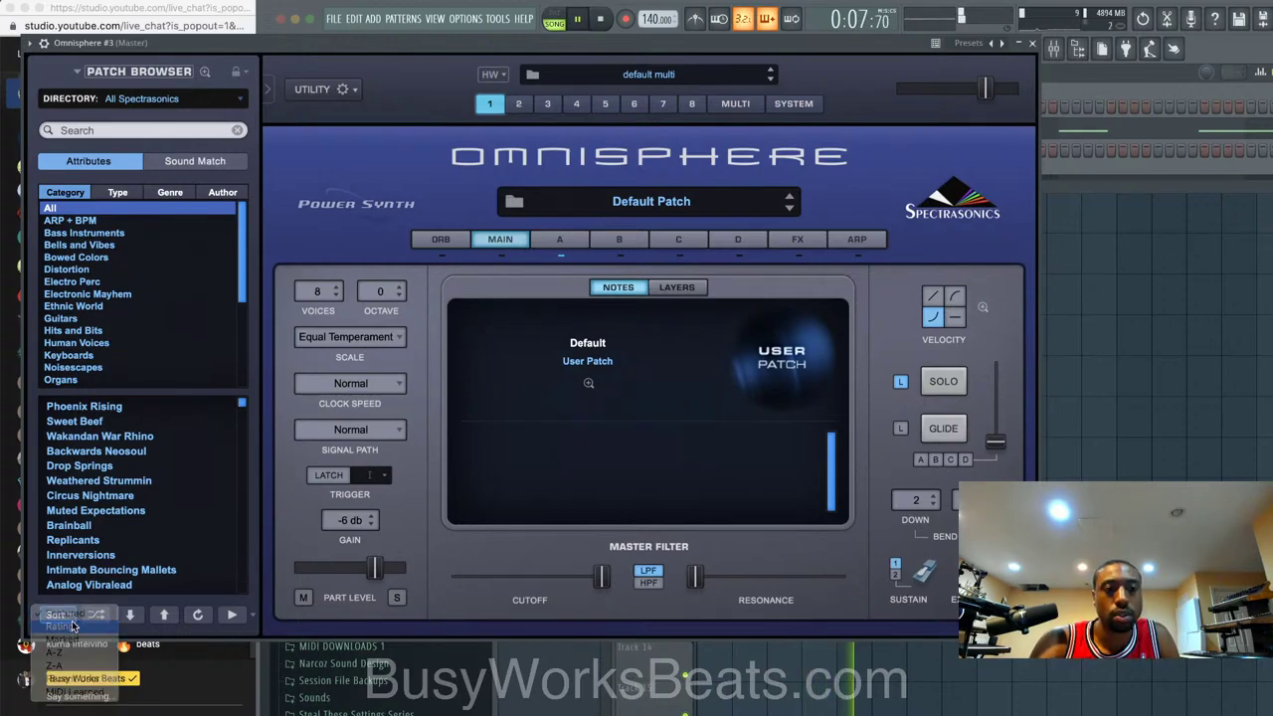
pyautogui.click(84, 533)
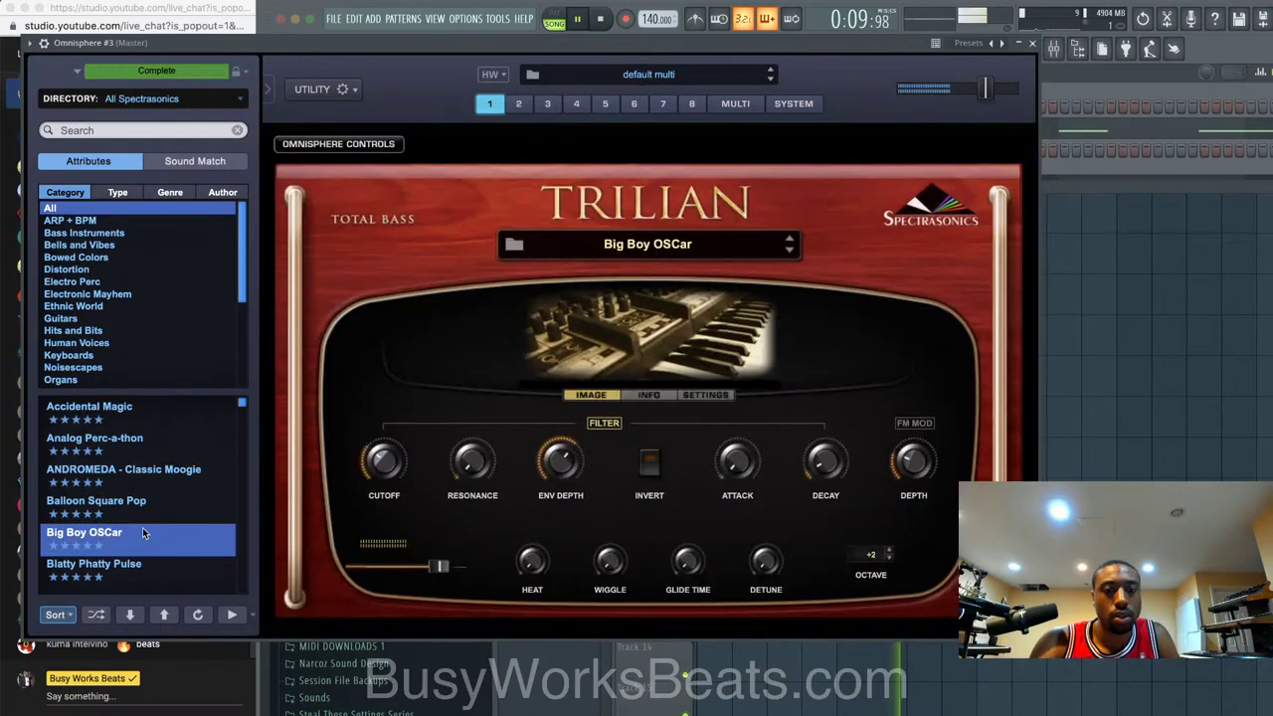
pyautogui.scroll(-5, 142, 527)
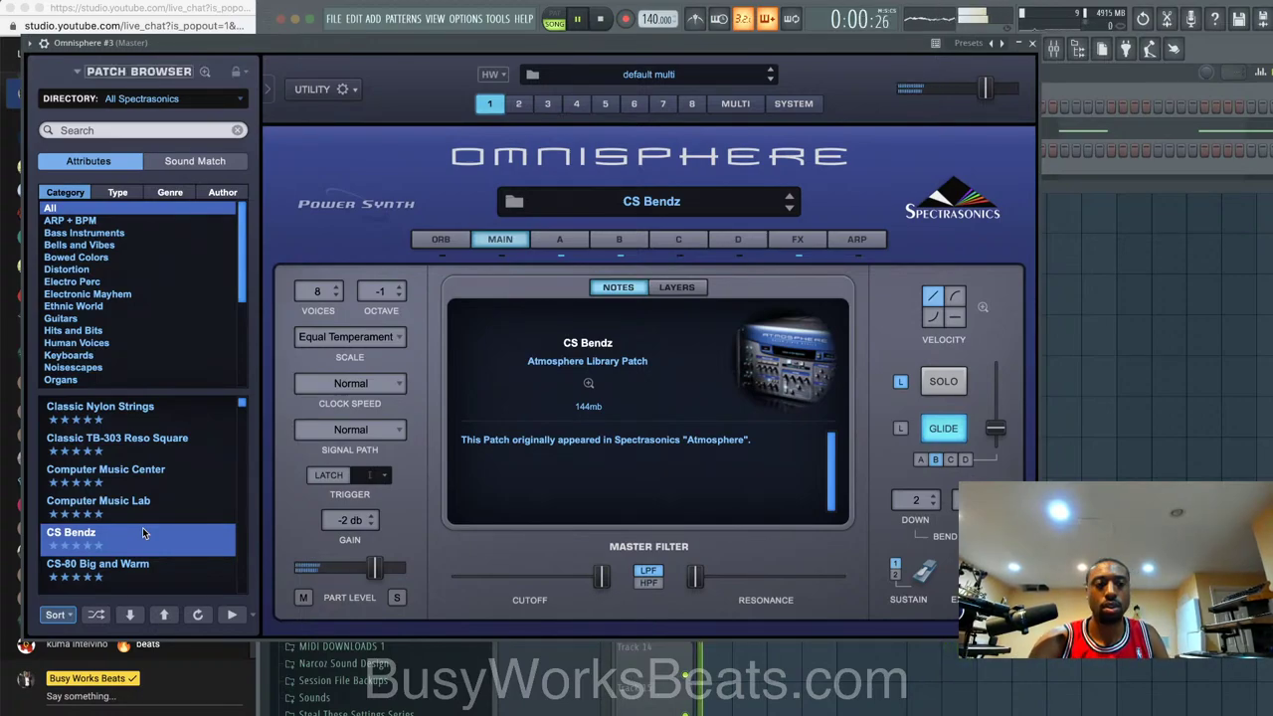
pyautogui.scroll(-1, 143, 529)
pyautogui.click(140, 564)
pyautogui.scroll(-5, 137, 530)
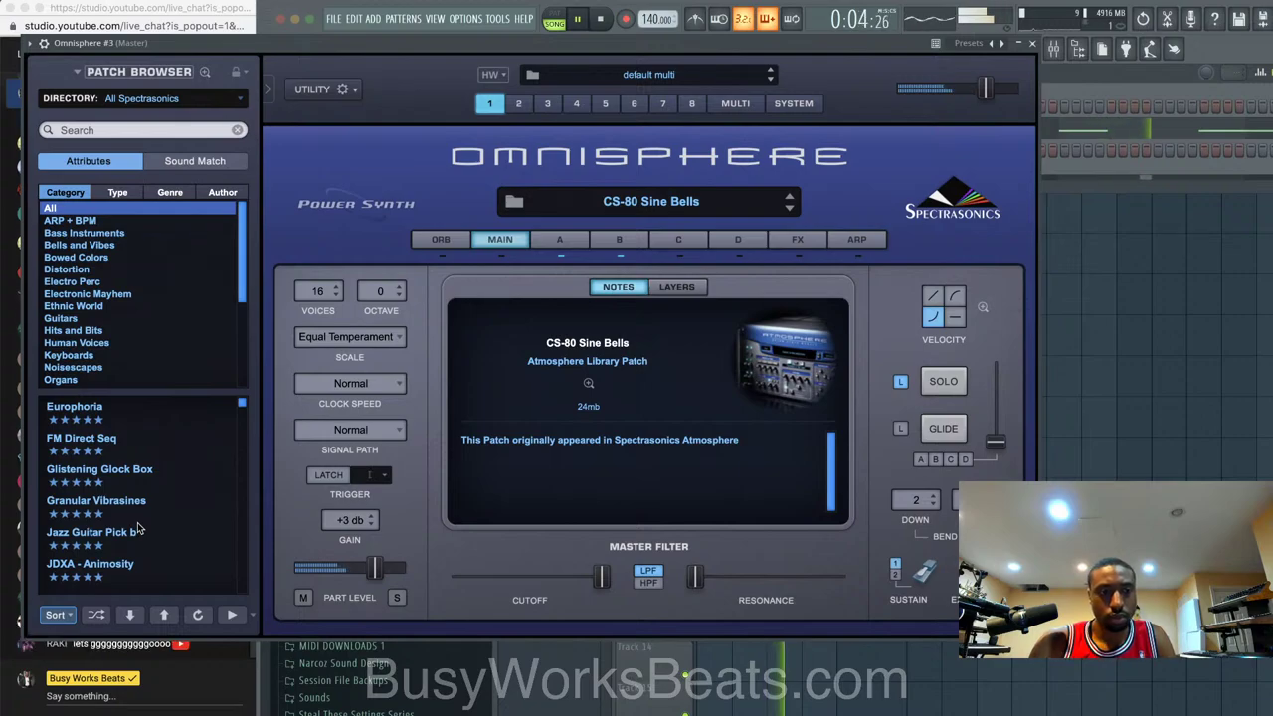
# - Audition Jazz Guitar Pick b and JDXA - Animosity, load Marimbula Tines in Omnisphere #3, close the plugin and stop playback
pyautogui.click(139, 534)
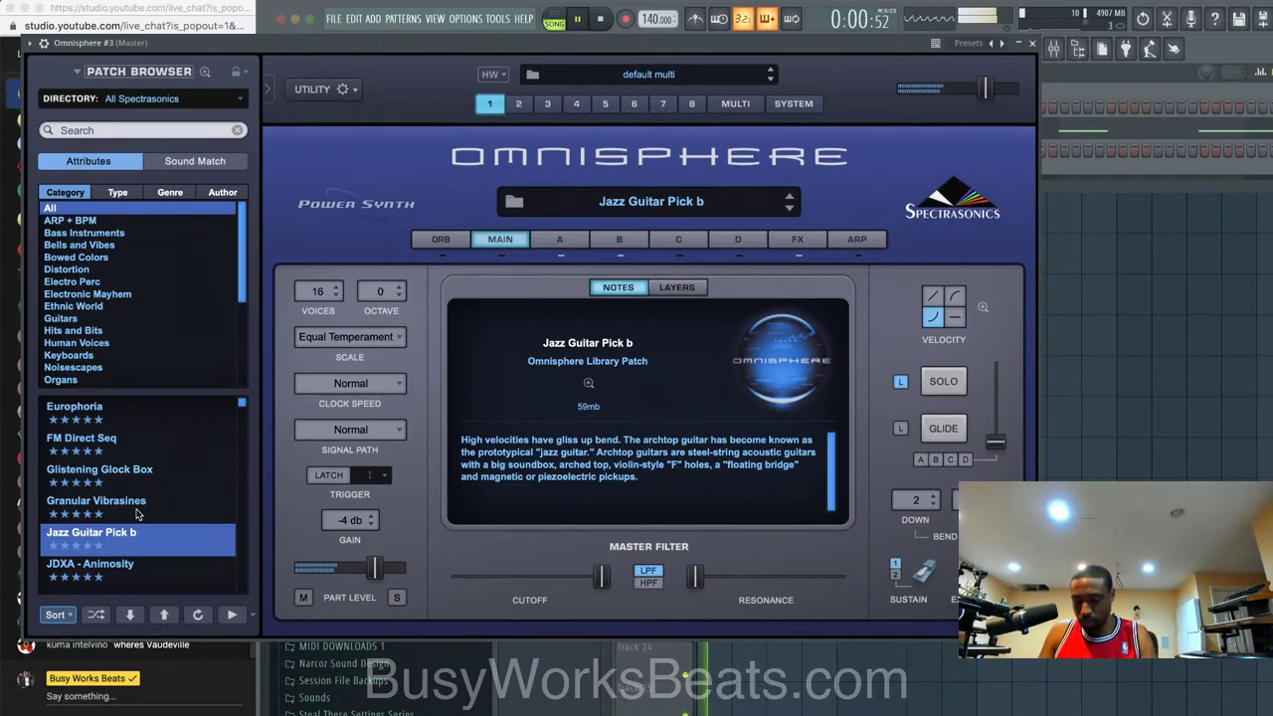
pyautogui.click(133, 563)
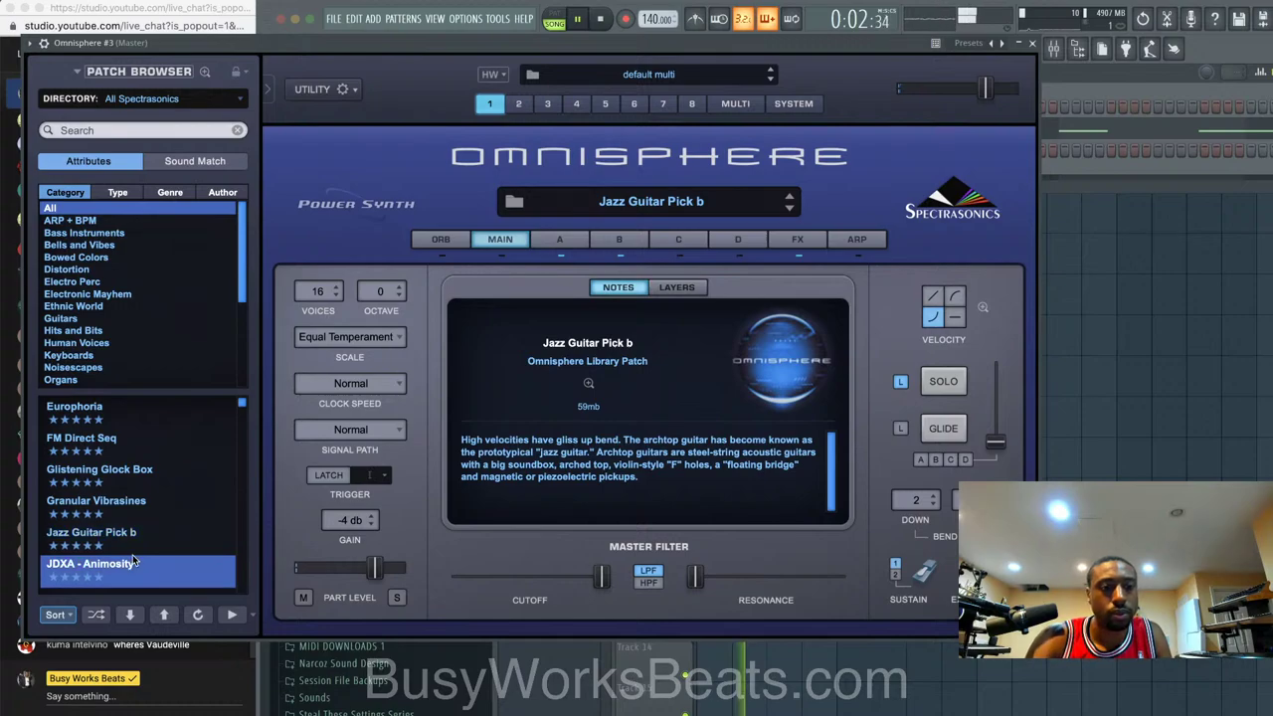
pyautogui.scroll(-2, 137, 531)
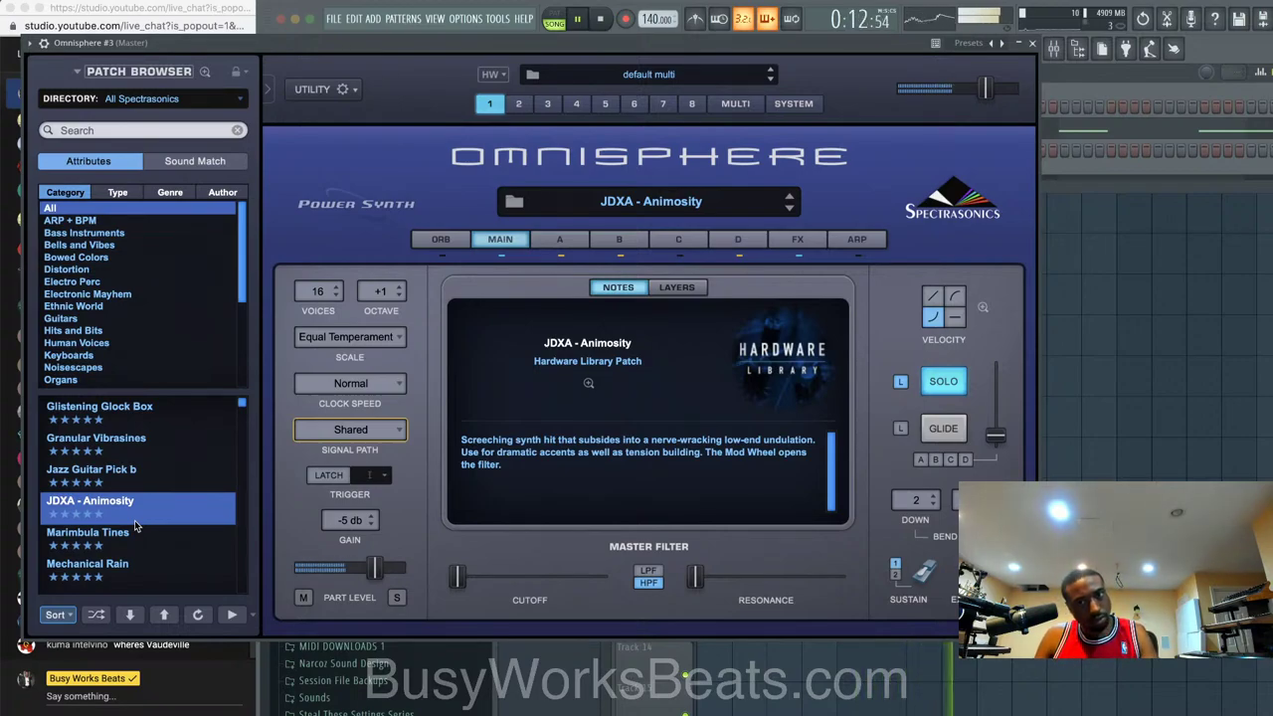
pyautogui.click(136, 533)
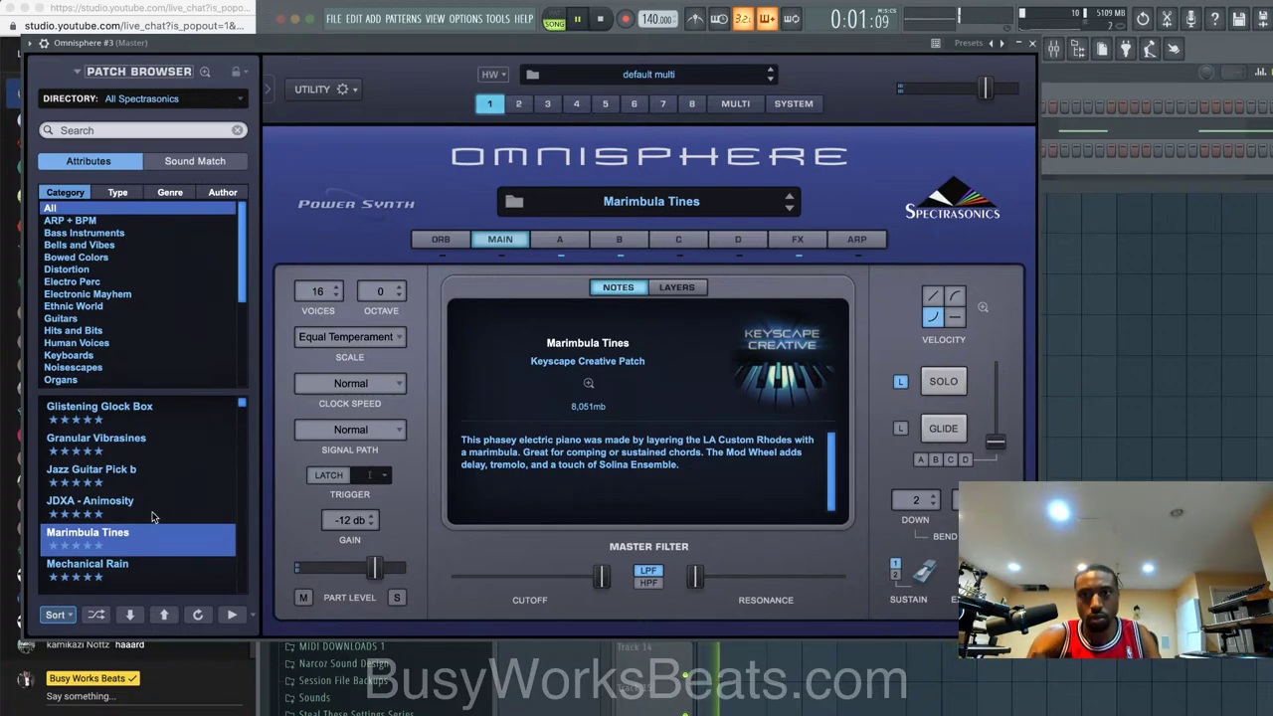
pyautogui.click(1031, 44)
pyautogui.press('space')
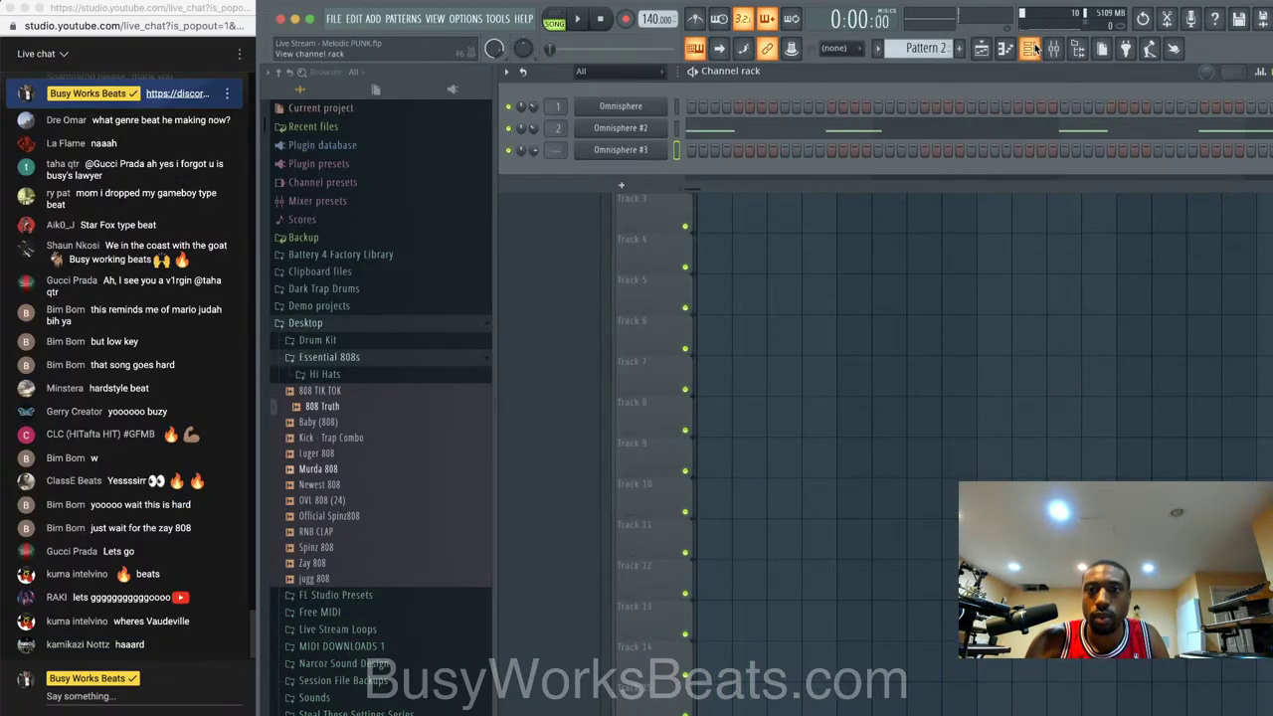
# - Record an Omnisphere #3 melody into the new Pattern 3 over the first four bars and play it back
pyautogui.scroll(-1, 944, 48)
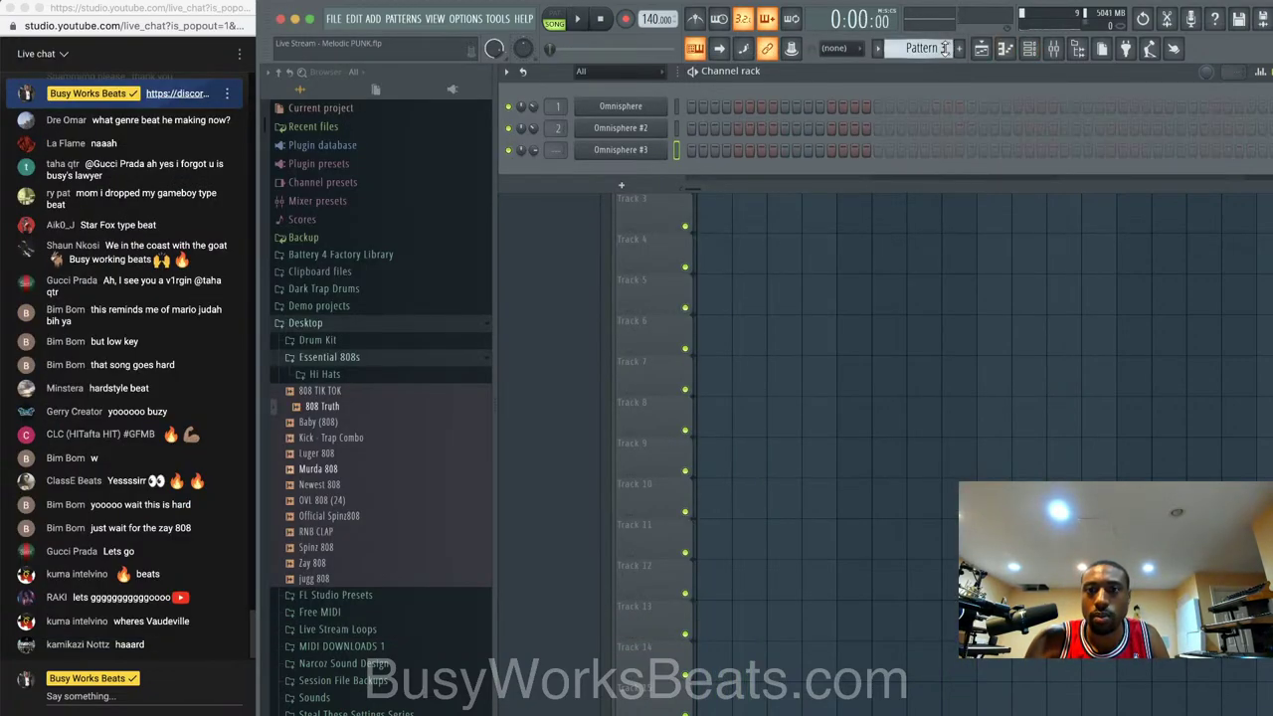
pyautogui.click(625, 20)
pyautogui.click(696, 456)
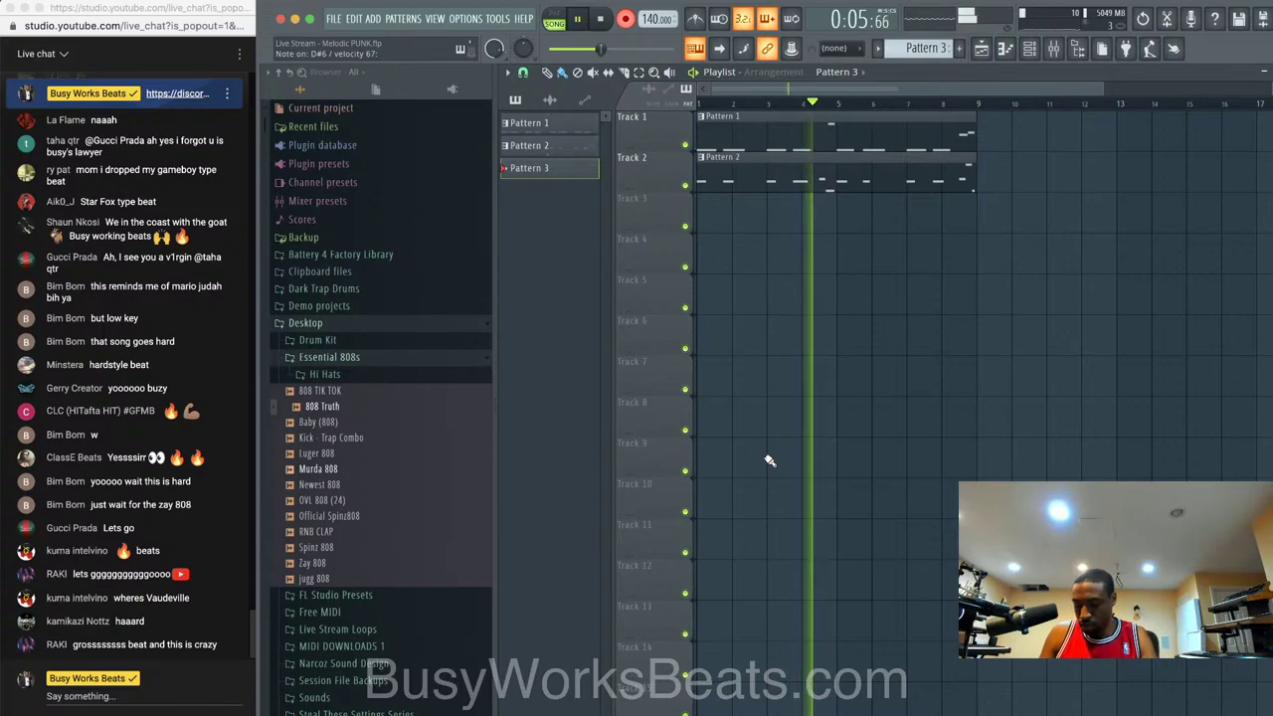
pyautogui.press('space')
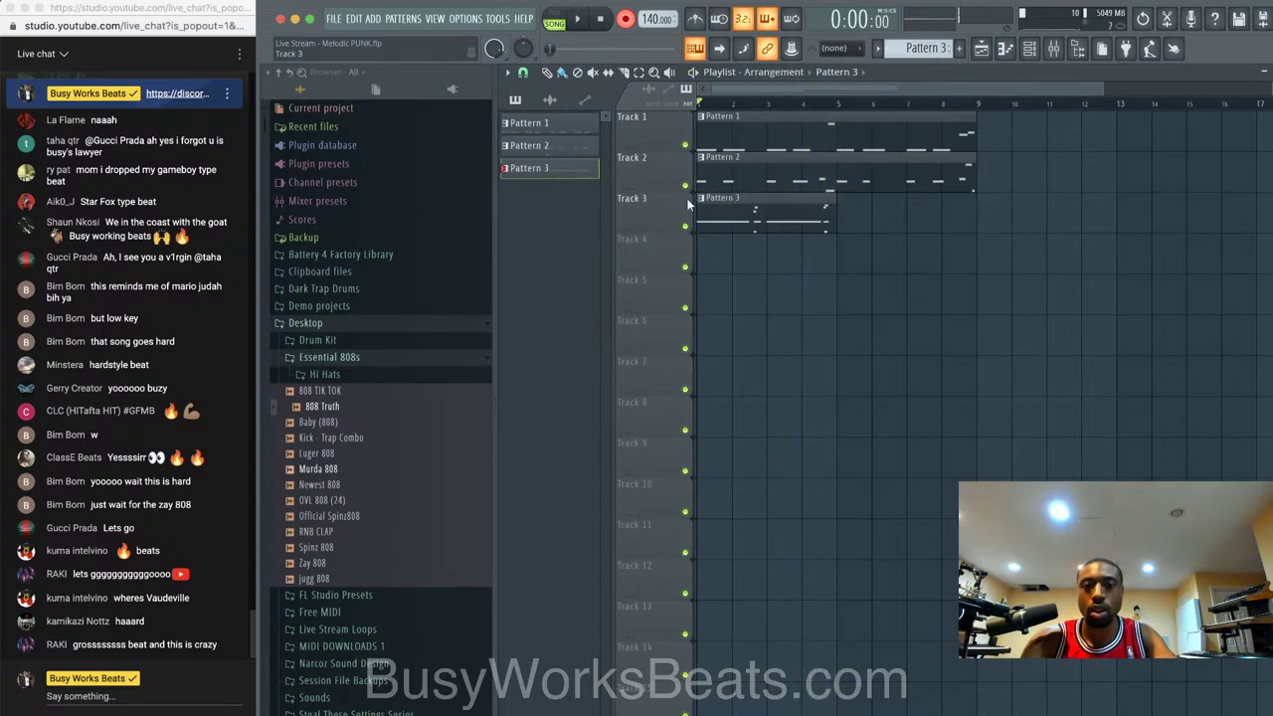
pyautogui.press('space')
# - Route Omnisphere #3 to mixer track 3 and rename mixer insert 6 as INSTRUMENTS
pyautogui.press('F6')
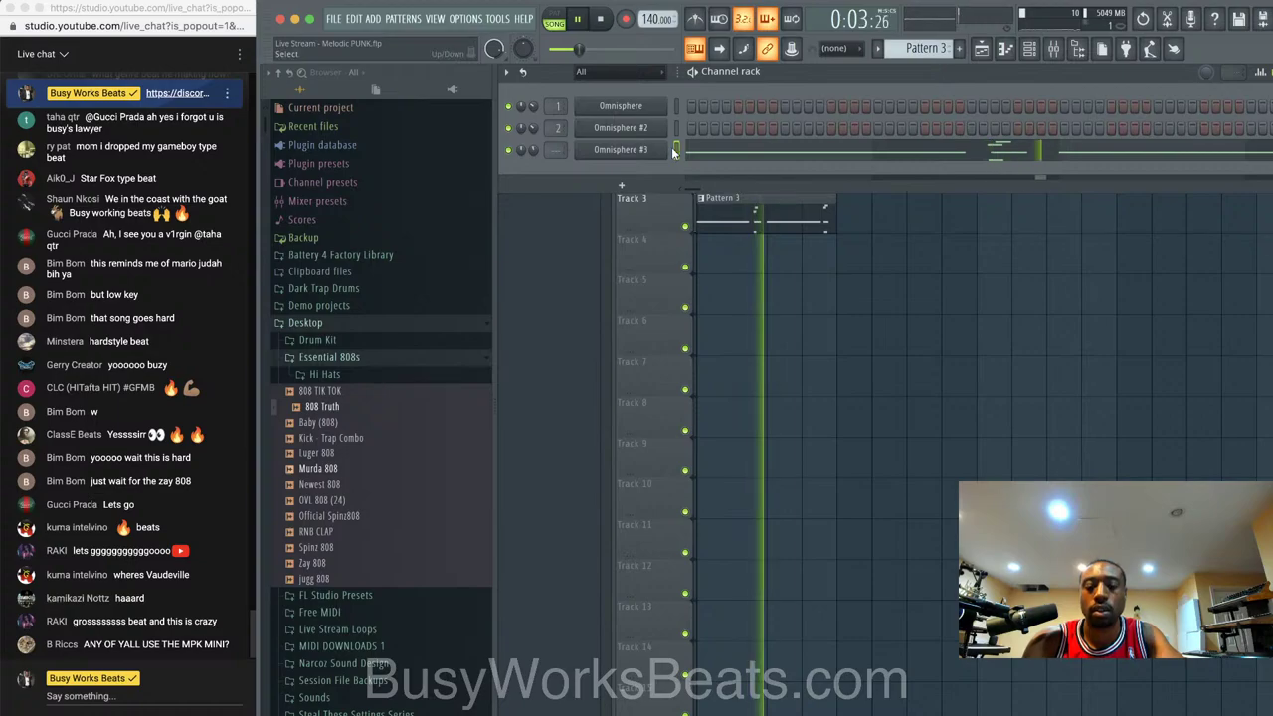
pyautogui.press('F9')
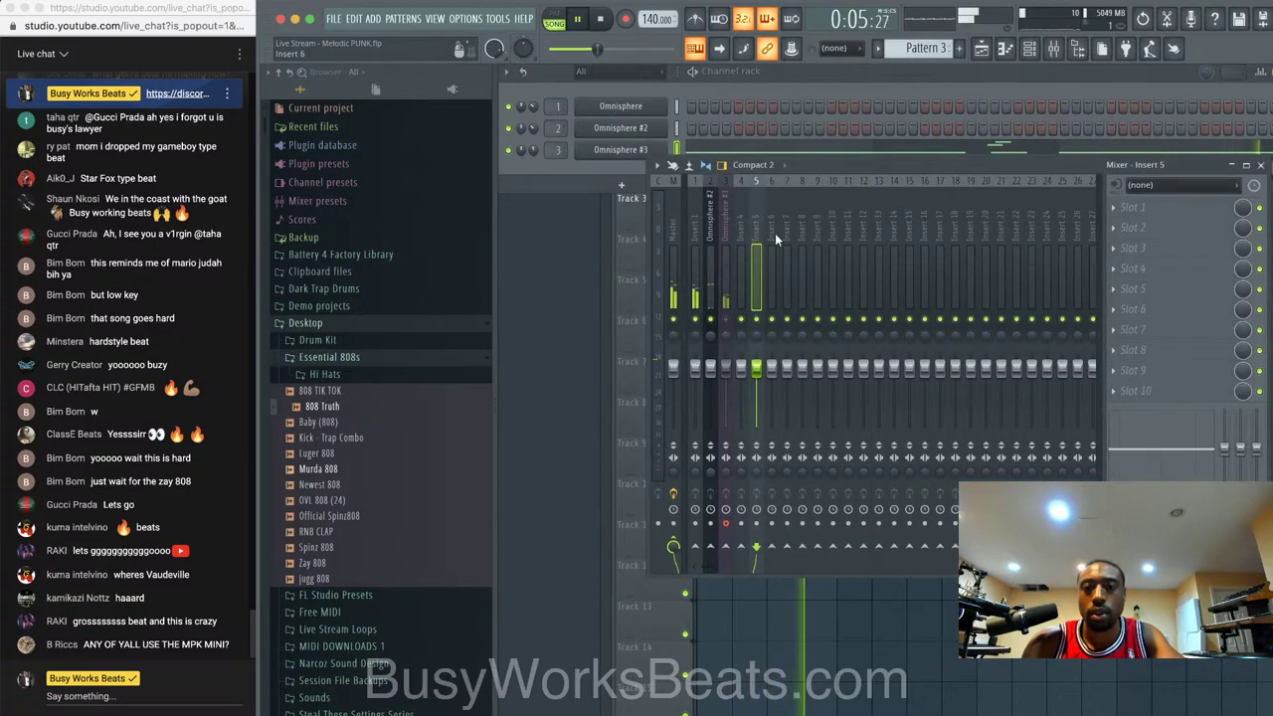
pyautogui.rightClick(774, 181)
pyautogui.click(828, 194)
pyautogui.write('INST')
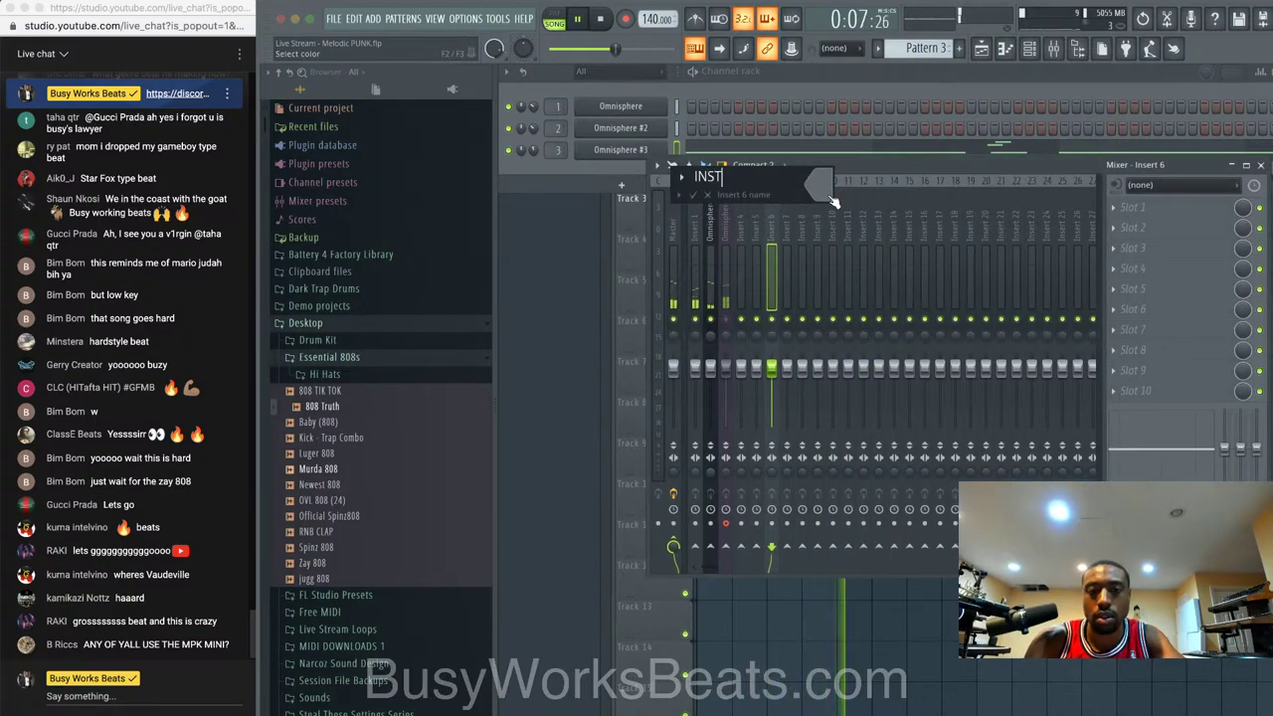
pyautogui.write('RUMENTS')
pyautogui.press('Return')
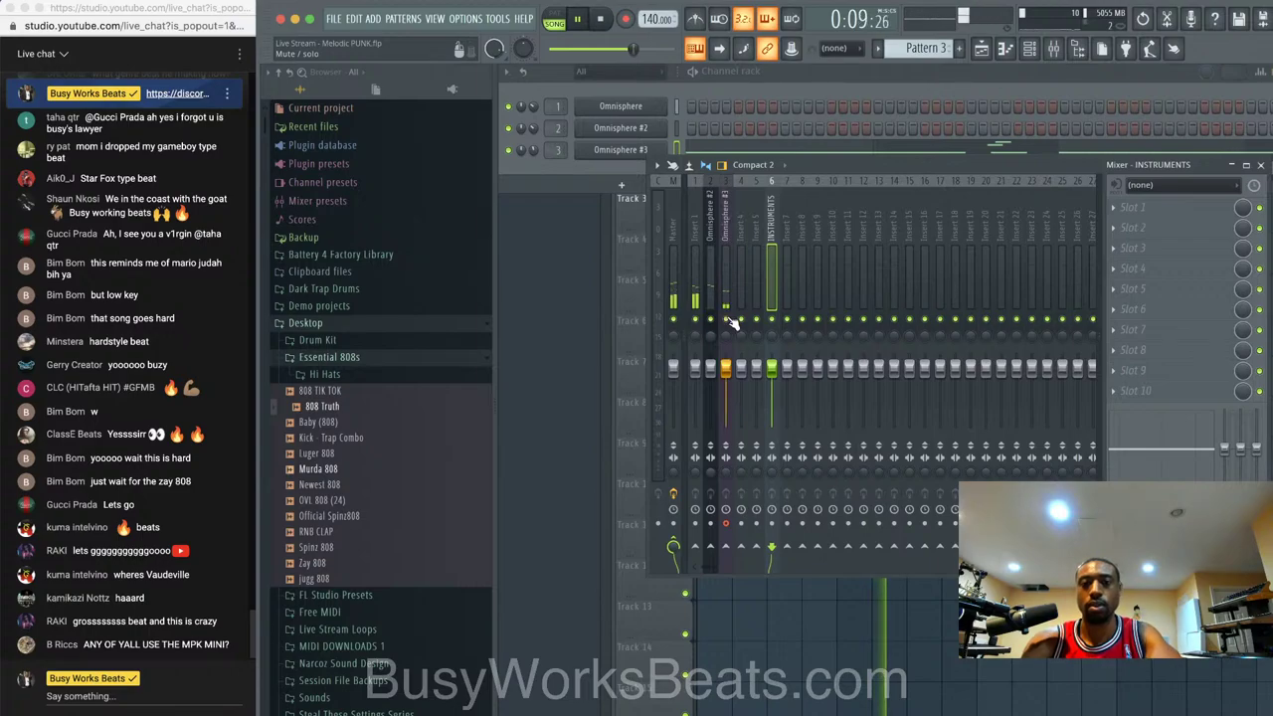
# - Reroute Omnisphere #3 to mixer track 4 and move the MIC/LINE/HIZ 2 input track to mixer position 13
pyautogui.click(728, 226)
pyautogui.click(660, 170)
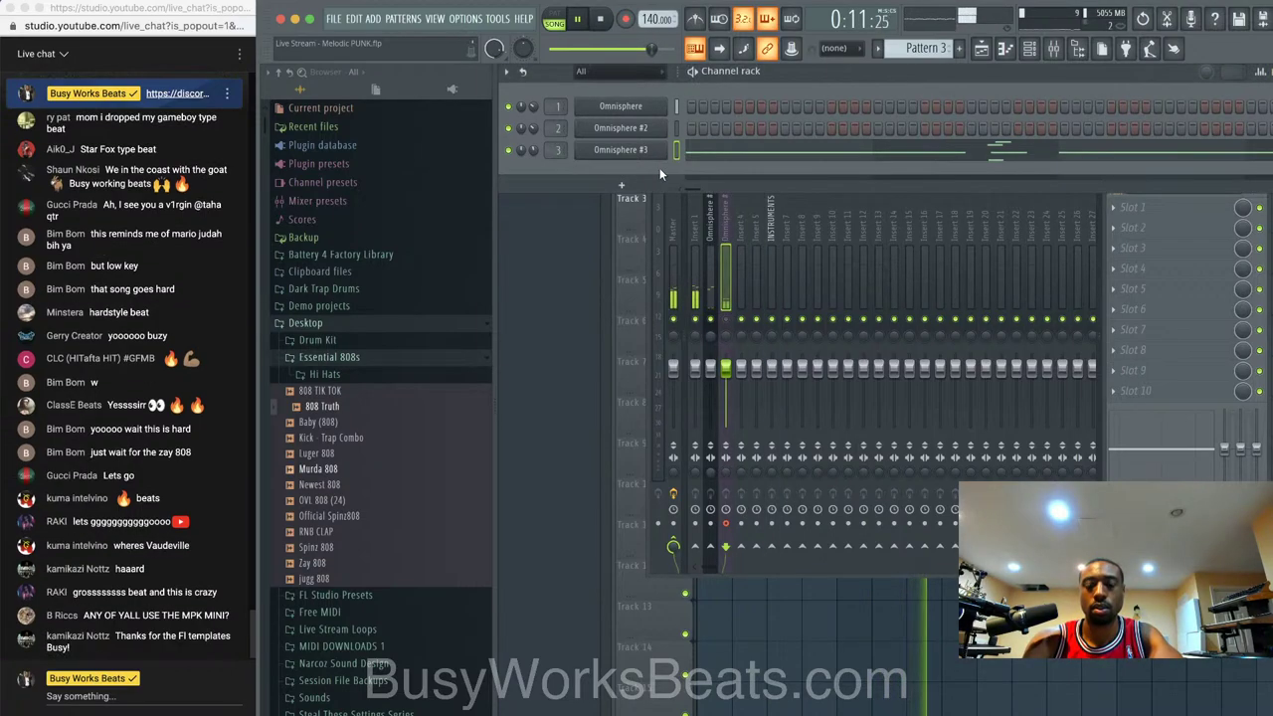
pyautogui.press('super+l')
pyautogui.click(660, 176)
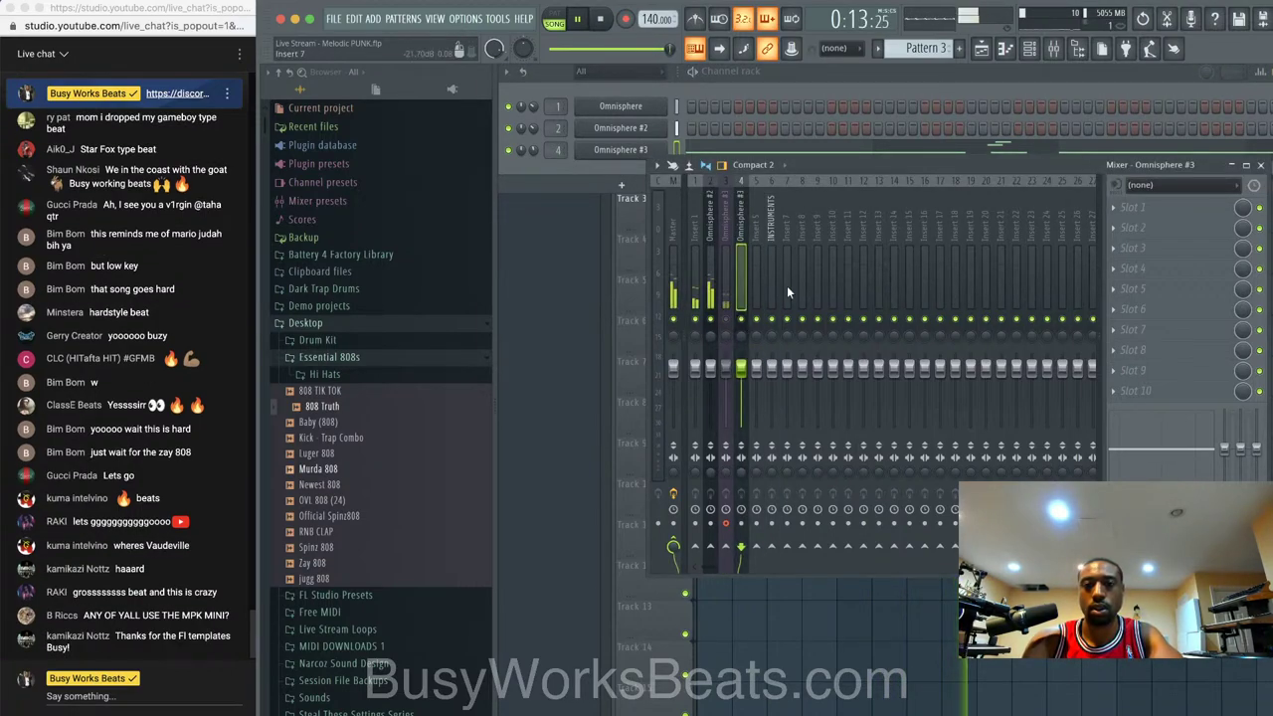
pyautogui.click(728, 241)
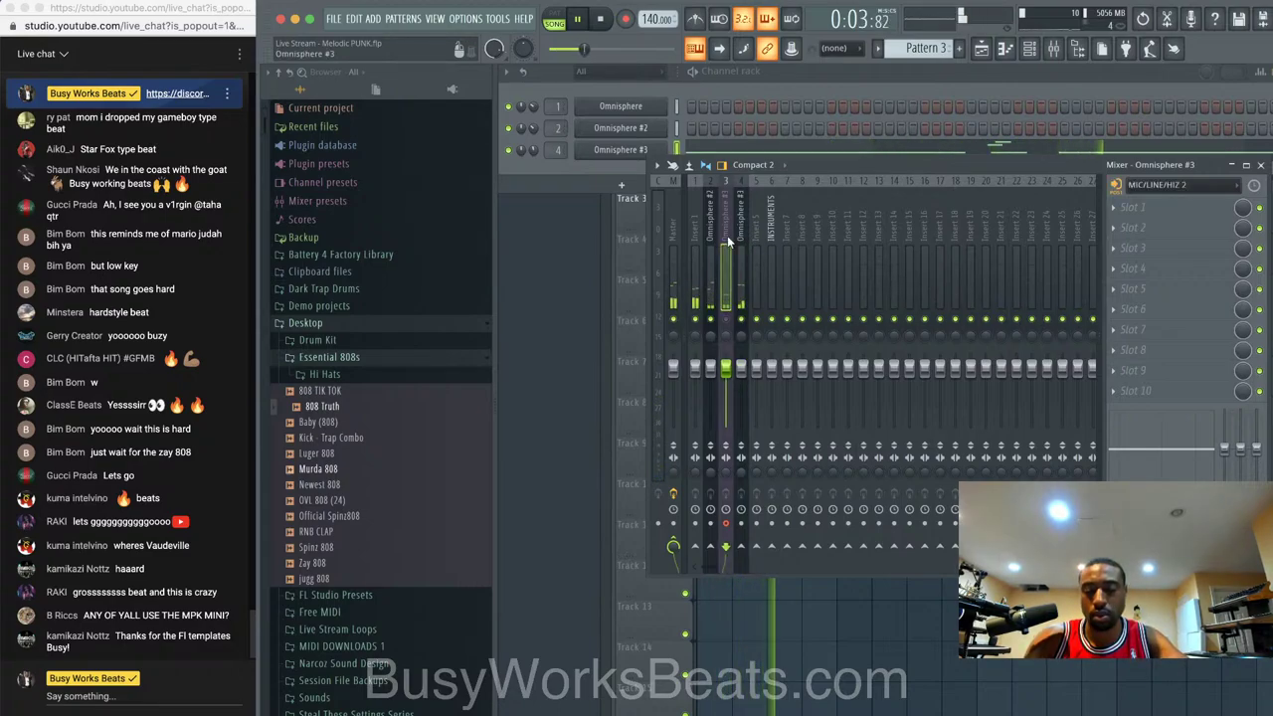
pyautogui.hotkey('alt', 'Right')
pyautogui.hotkey('alt', 'Right')
pyautogui.hotkey('alt', 'Right')
pyautogui.hotkey('alt', 'Right')
pyautogui.hotkey('alt', 'Right')
pyautogui.hotkey('alt', 'Right')
pyautogui.hotkey('alt', 'Right')
pyautogui.hotkey('alt', 'Right')
pyautogui.hotkey('alt', 'Right')
pyautogui.hotkey('alt', 'Right')
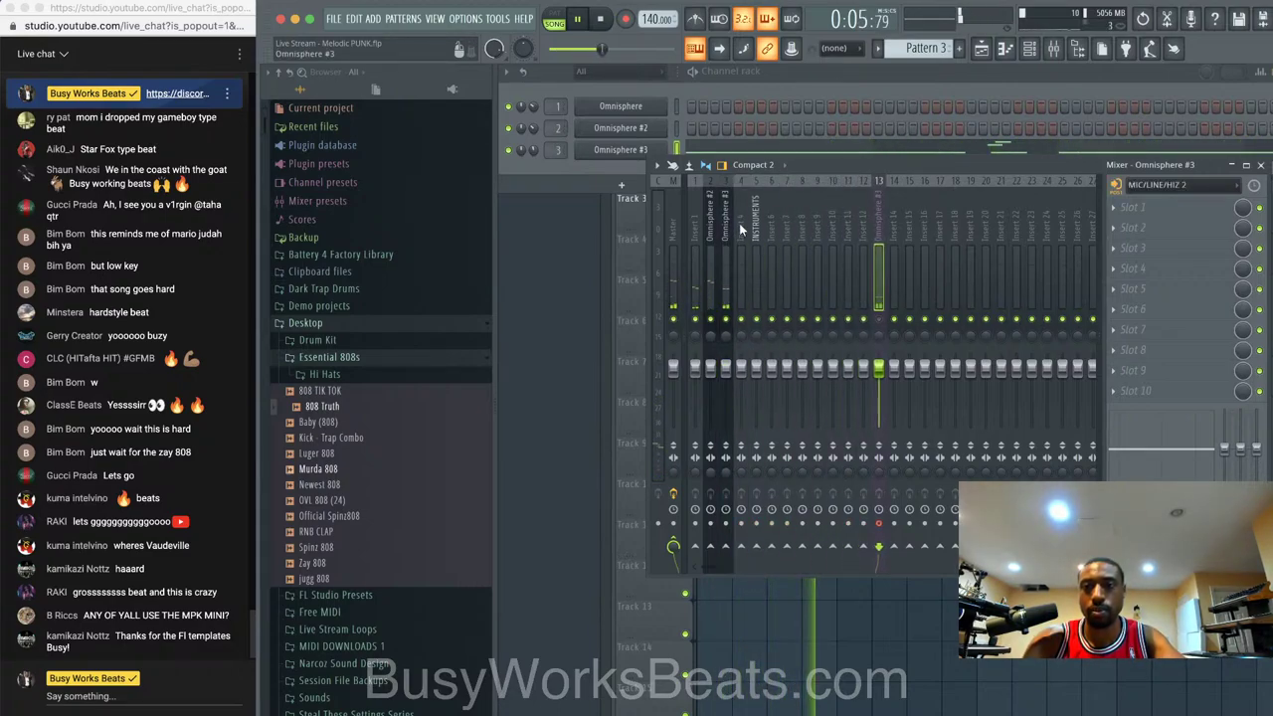
# - Examine the recorded Omnisphere #3 notes in the piano roll up to bar 5, then return to the playlist and stop playback
pyautogui.click(615, 165)
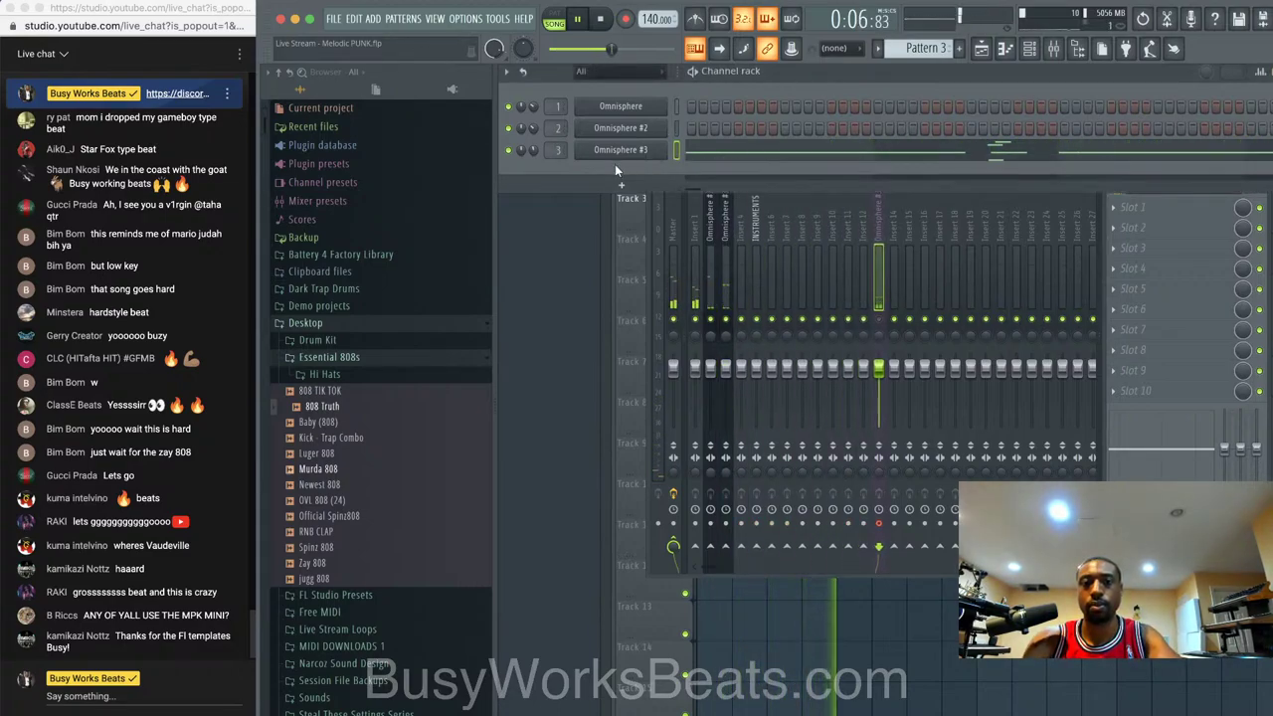
pyautogui.click(737, 150)
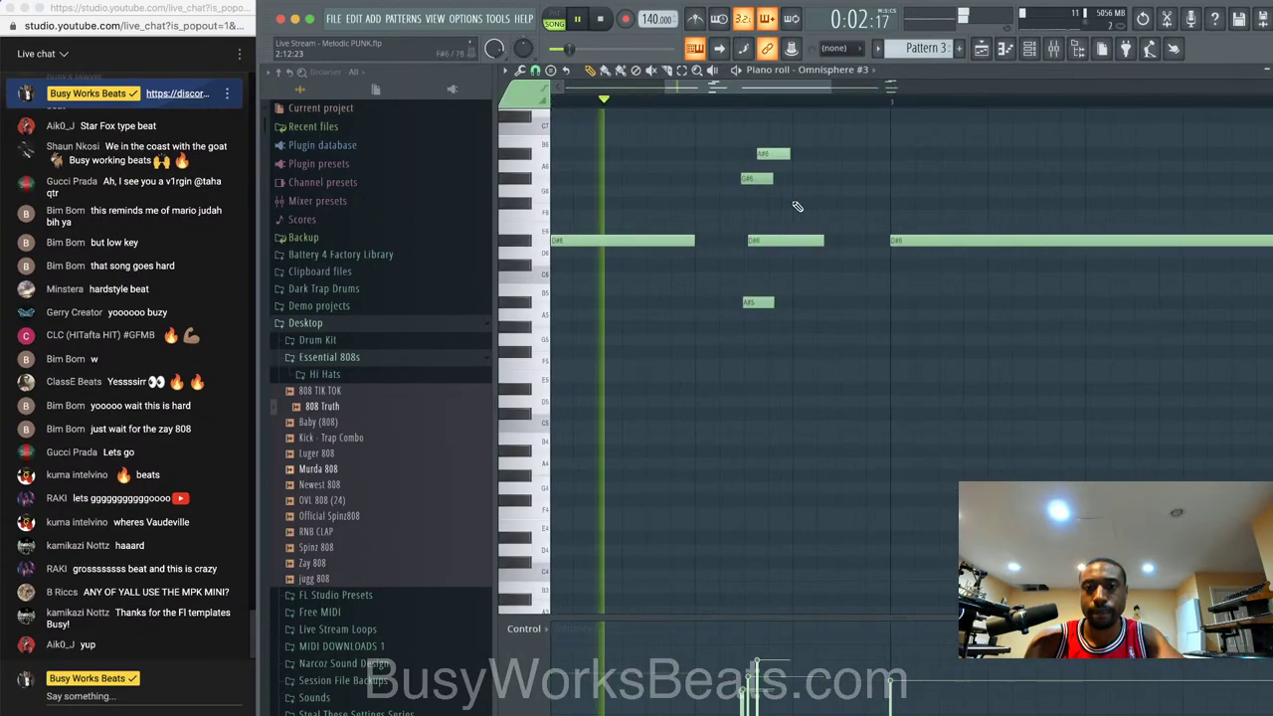
pyautogui.moveTo(753, 346); pyautogui.dragTo(774, 152)
pyautogui.hscroll(5, 939, 195)
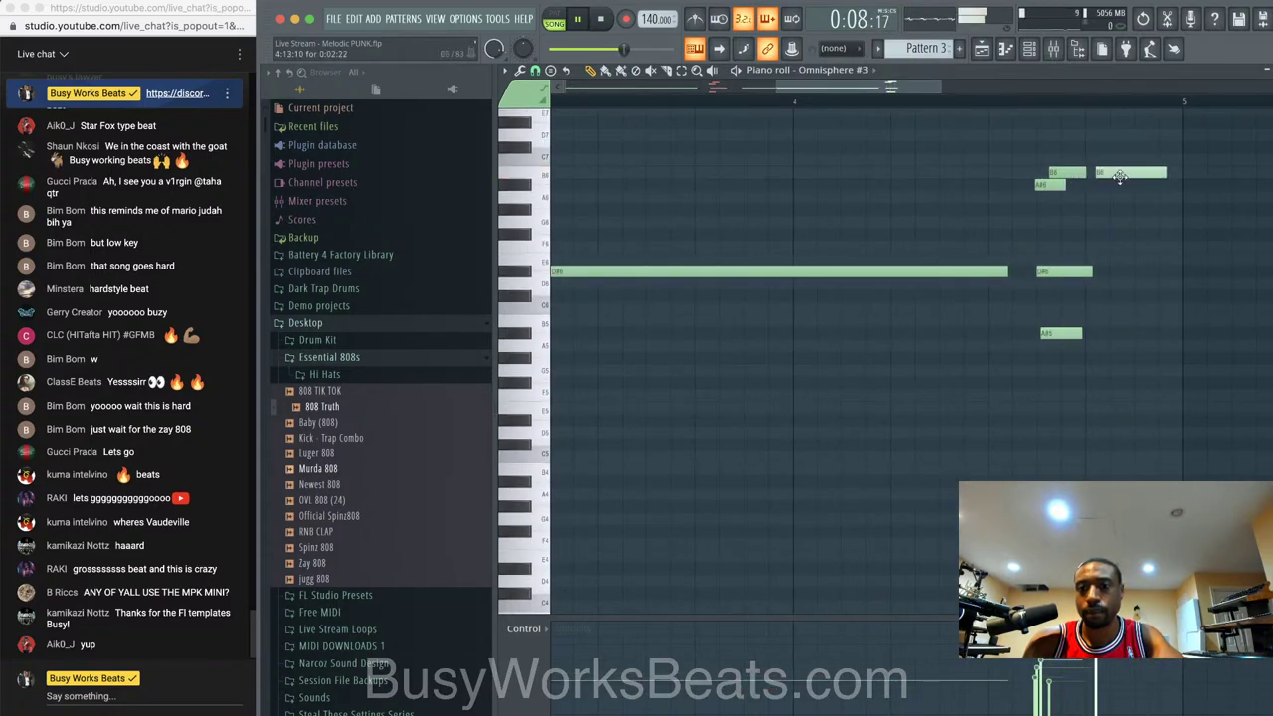
pyautogui.click(1272, 70)
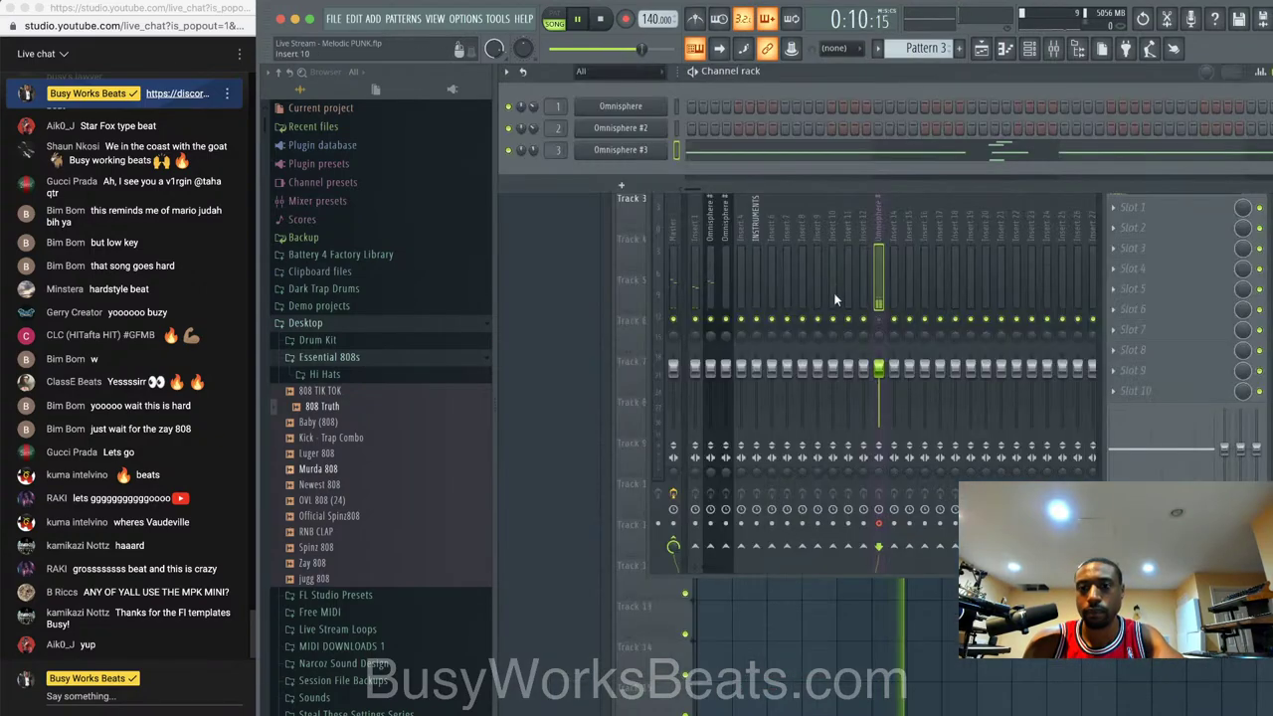
pyautogui.rightClick(830, 609)
pyautogui.press('space')
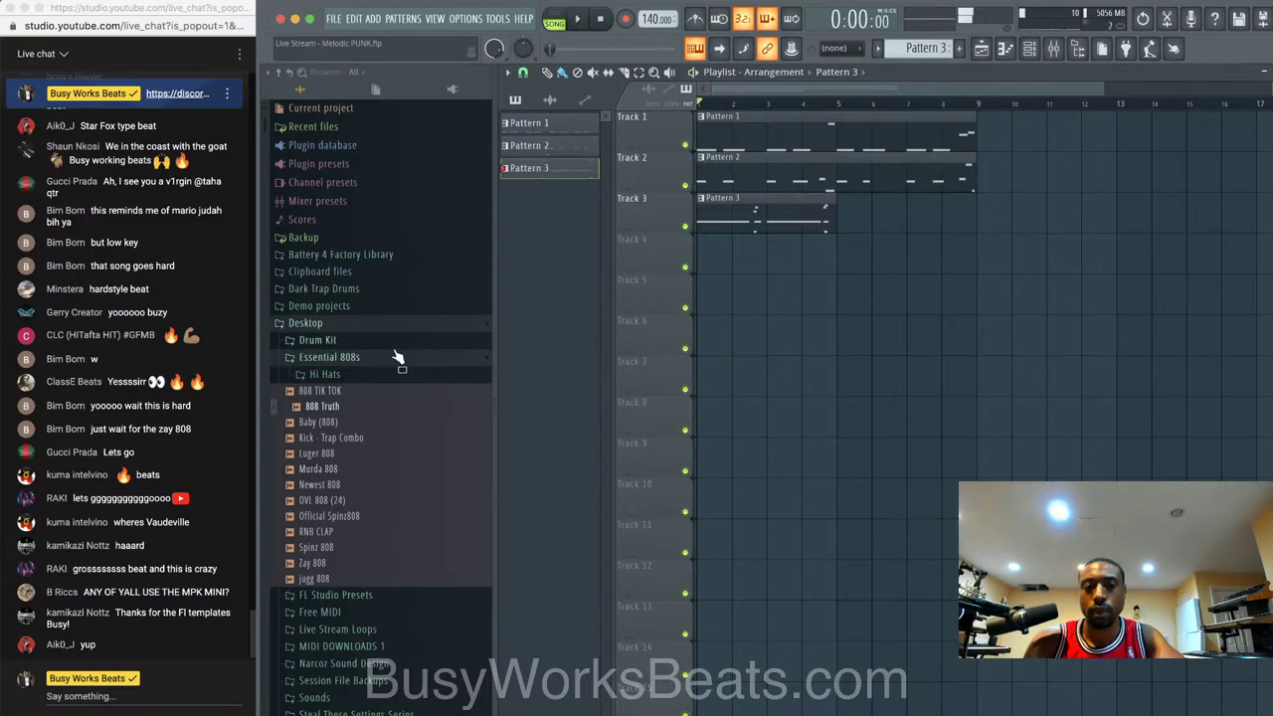
# - Audition the Spinz 808 and 808 Truth samples against the beat and load Spinz 808 into a new channel
pyautogui.click(350, 549)
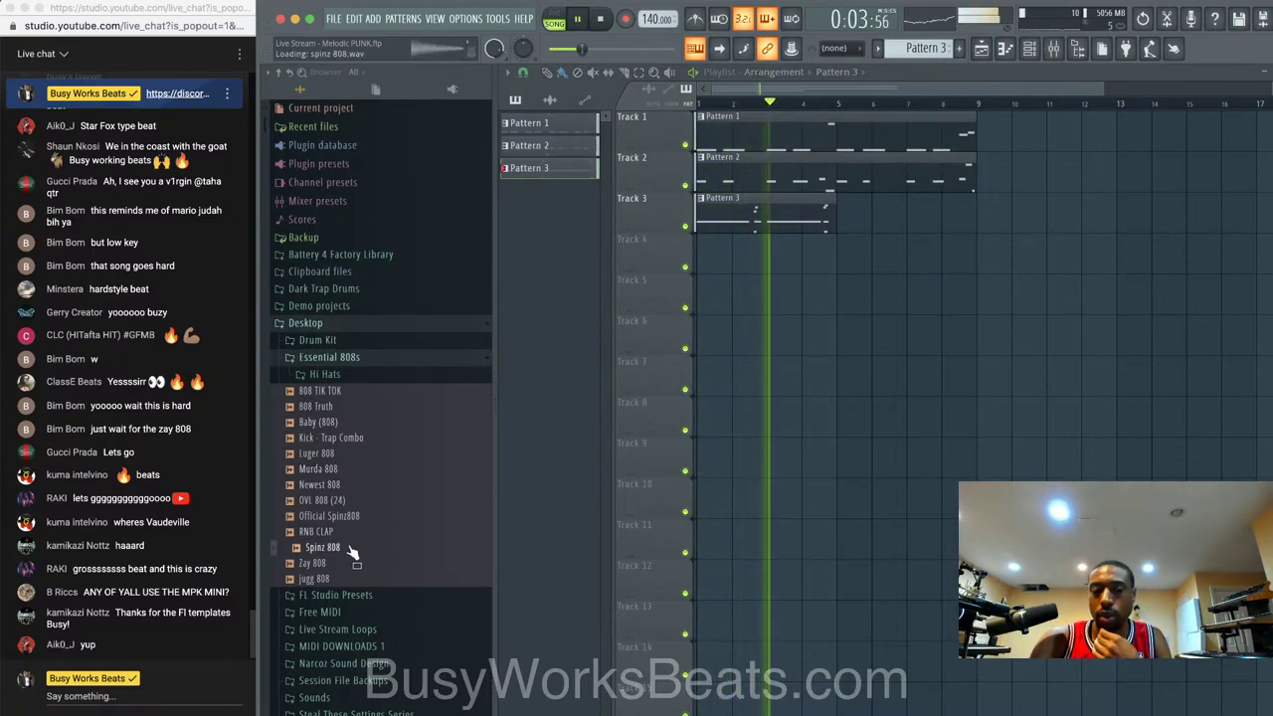
pyautogui.click(347, 408)
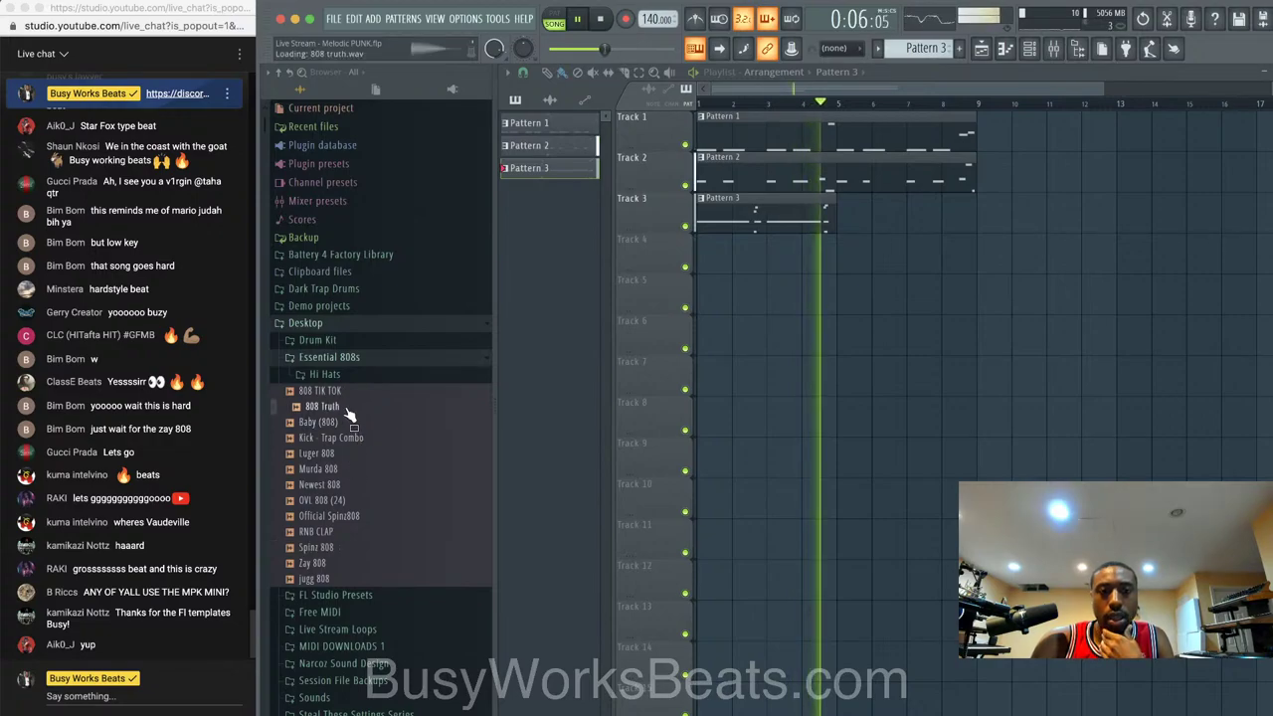
pyautogui.click(349, 551)
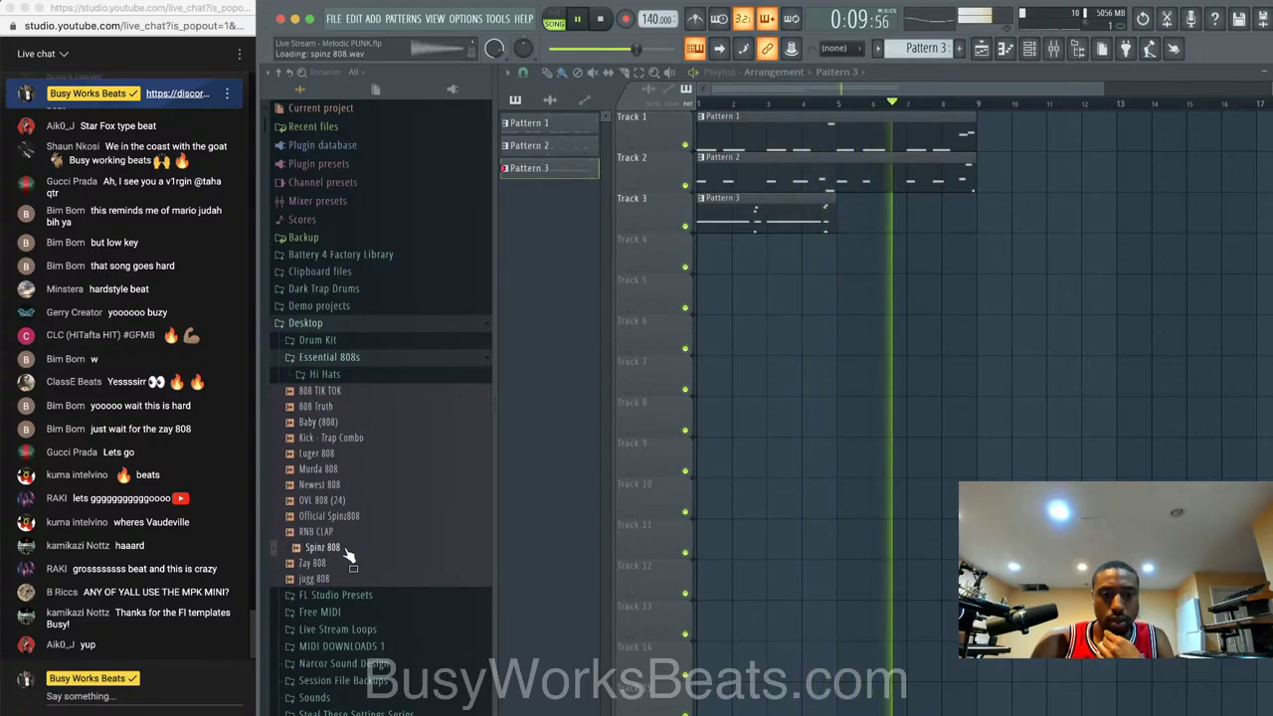
pyautogui.rightClick(355, 550)
pyautogui.click(396, 561)
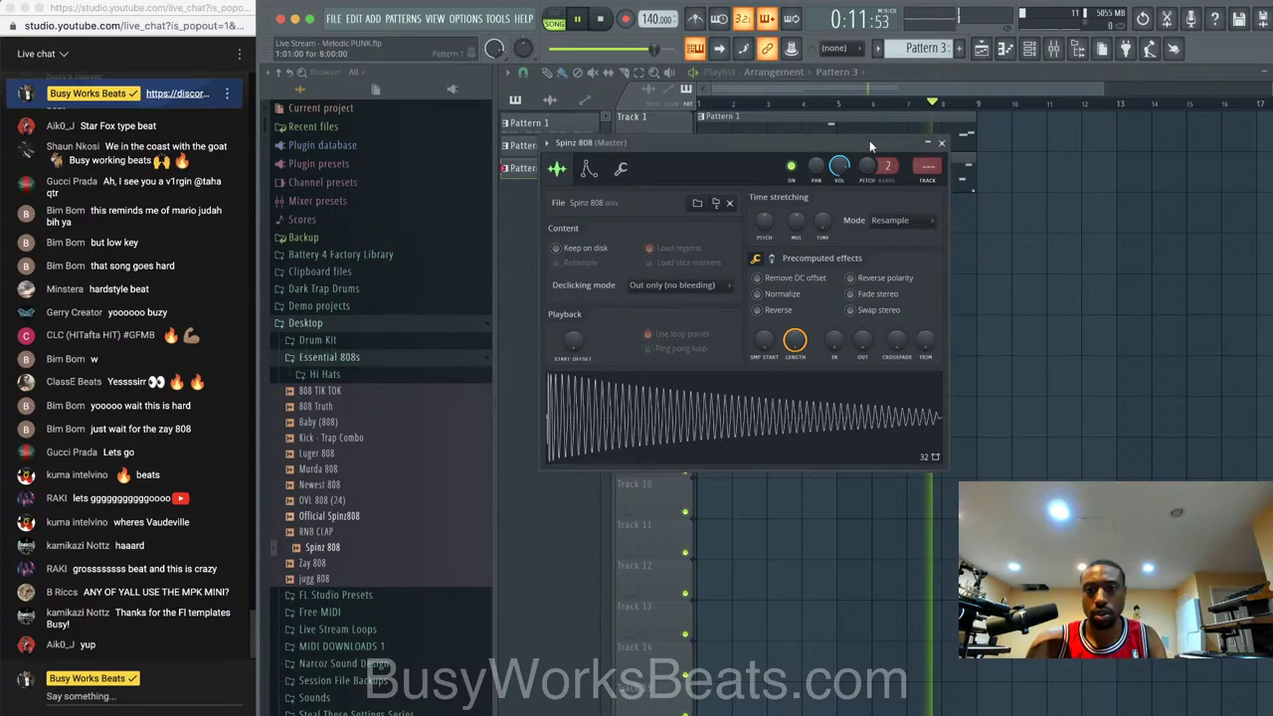
# - Route Spinz 808 to mixer track 4, add UAD Thermionic Culture Vulture to its first slot, and lower the Spinz 808 and Omnisphere #3 faders
pyautogui.press('F9')
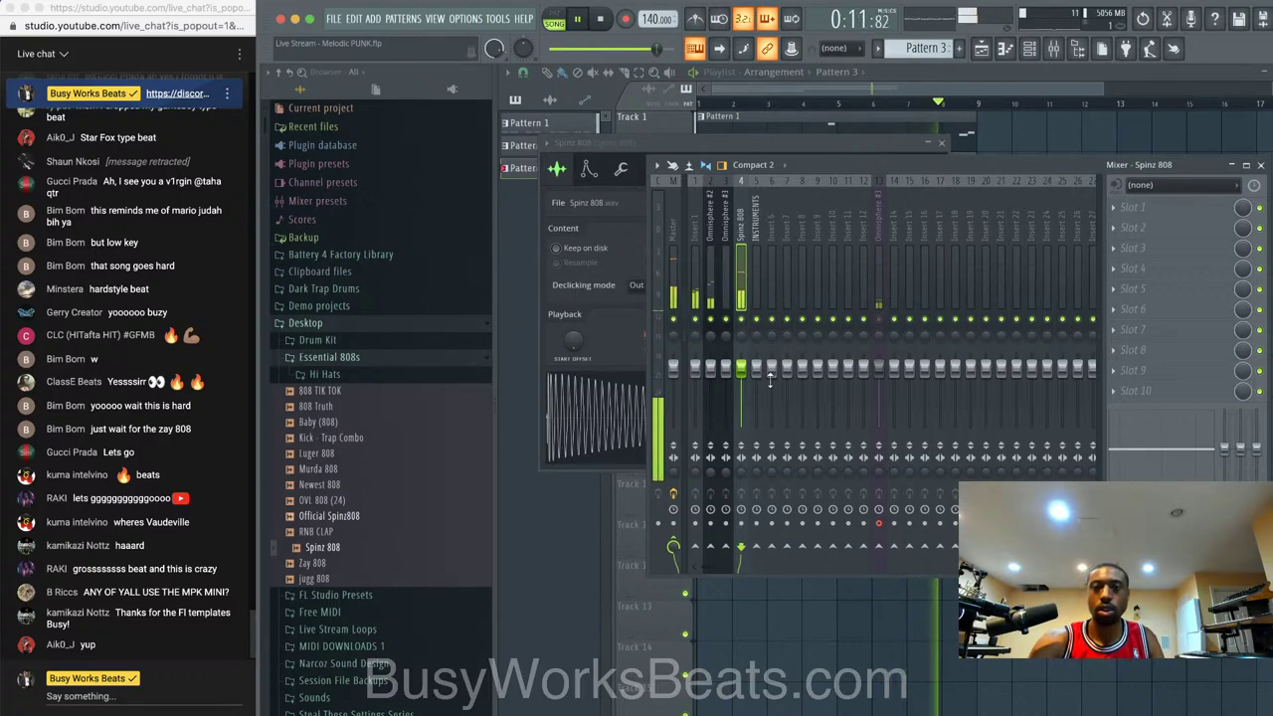
pyautogui.moveTo(741, 369); pyautogui.dragTo(741, 374)
pyautogui.click(1113, 208)
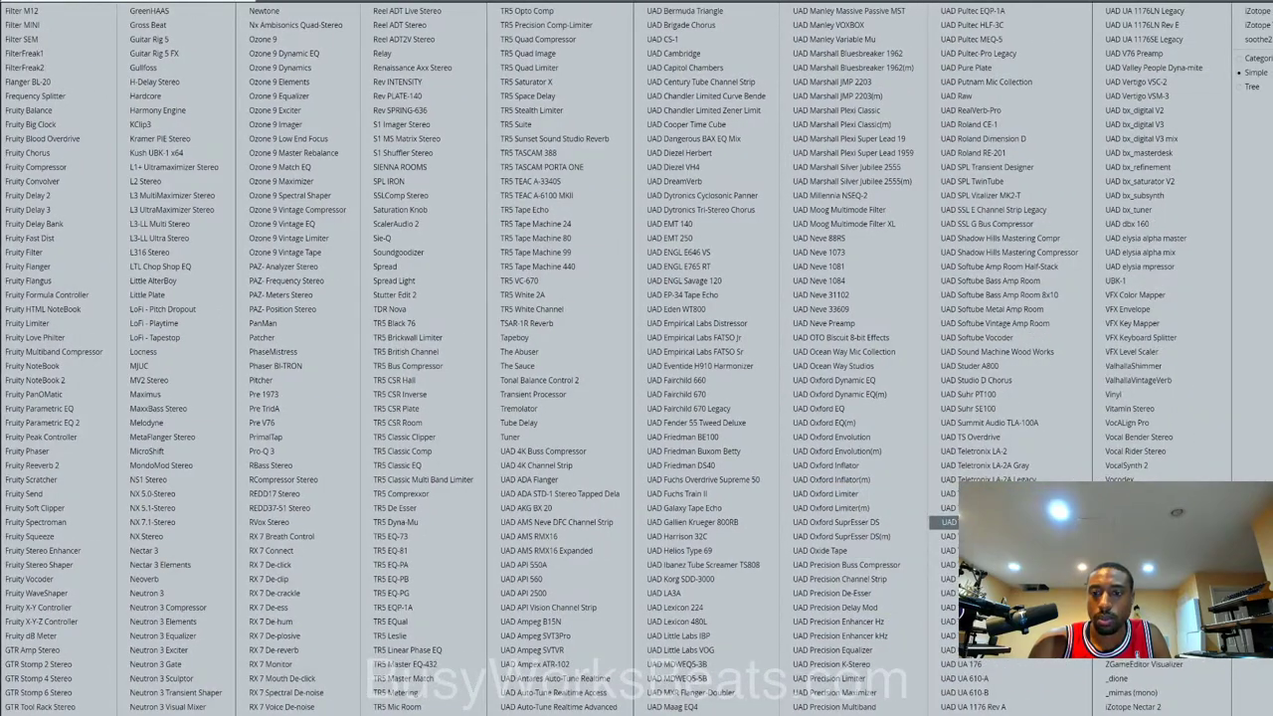
pyautogui.click(985, 522)
pyautogui.moveTo(725, 369); pyautogui.dragTo(725, 389)
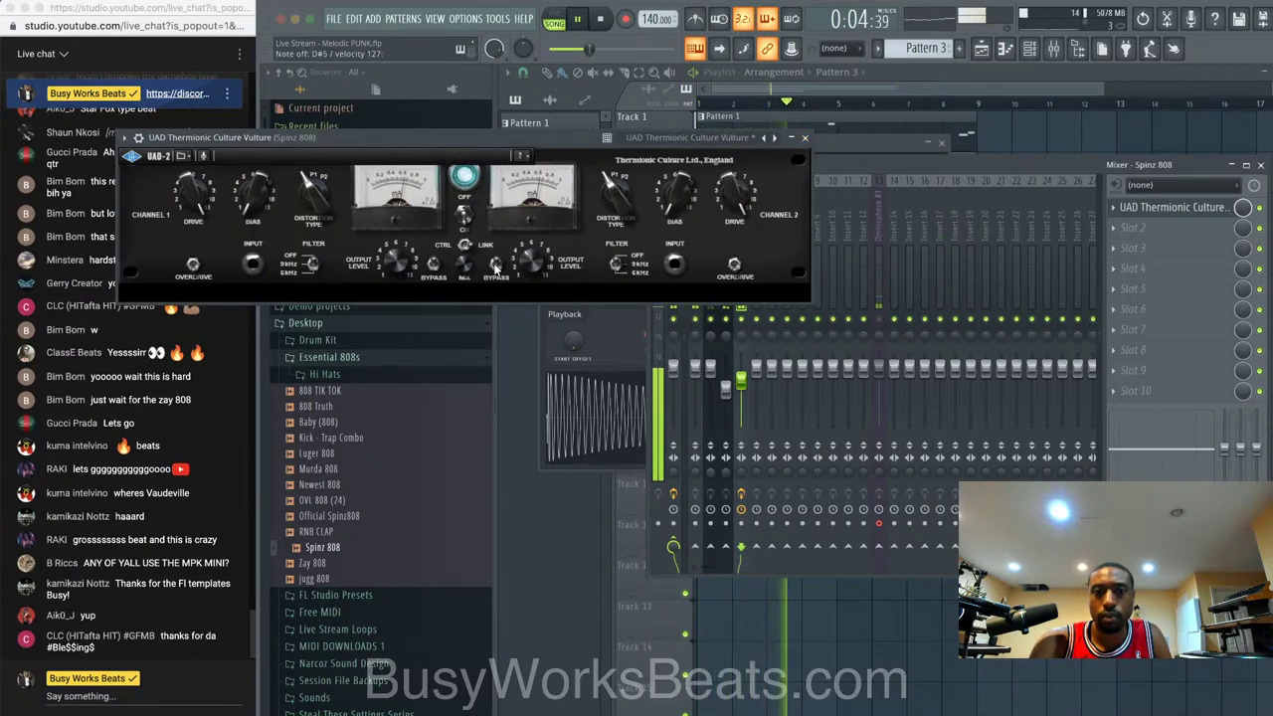
# - Set Culture Vulture's distortion type to the middle setting on both channels and return to the playlist
pyautogui.moveTo(467, 255); pyautogui.dragTo(470, 232)
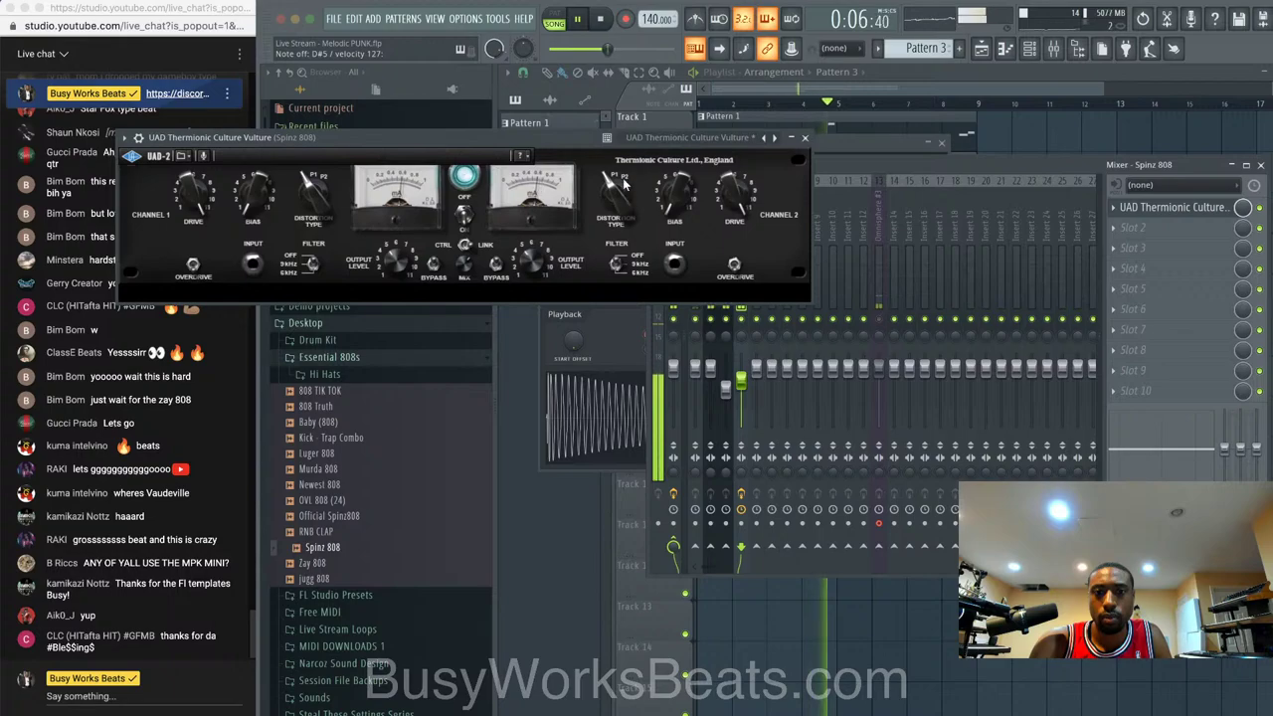
pyautogui.moveTo(623, 182); pyautogui.dragTo(624, 156)
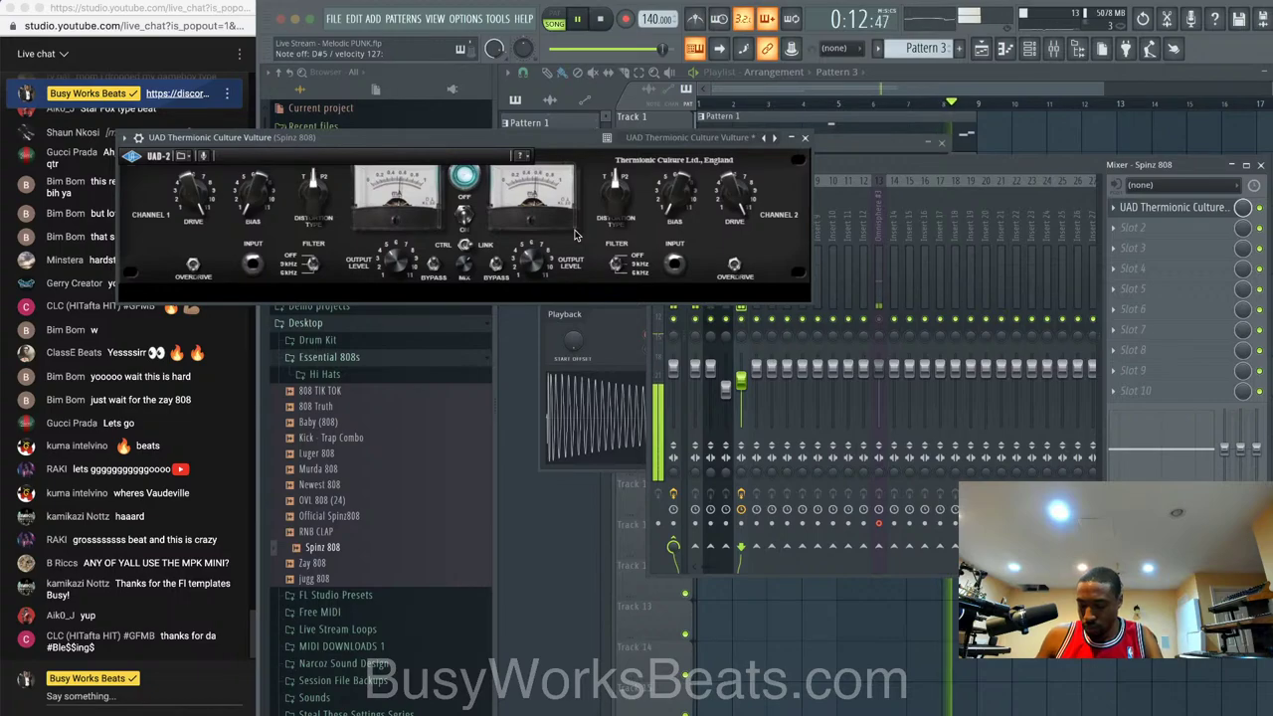
pyautogui.click(806, 138)
pyautogui.click(1020, 139)
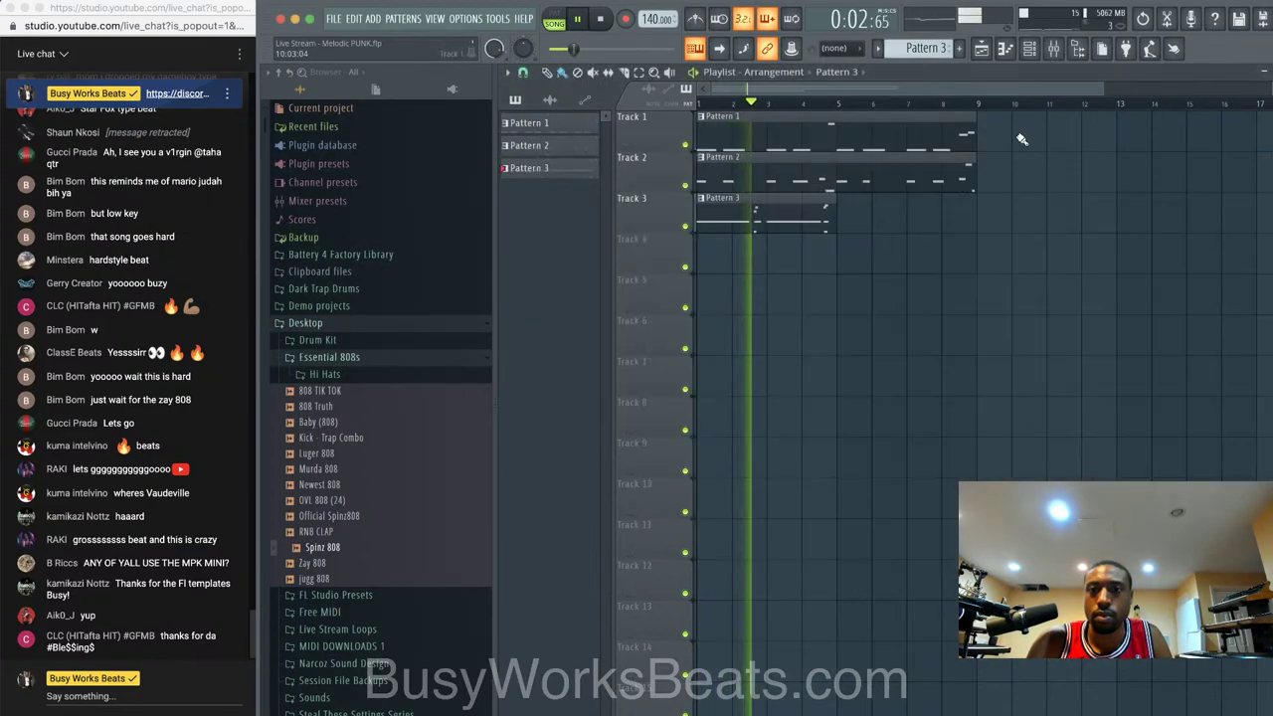
# - Stop playback and duplicate all the clips of Patterns 1, 2 and 3 so the copies start at bar 9
pyautogui.press('space')
pyautogui.hotkey('ctrl', 'a')
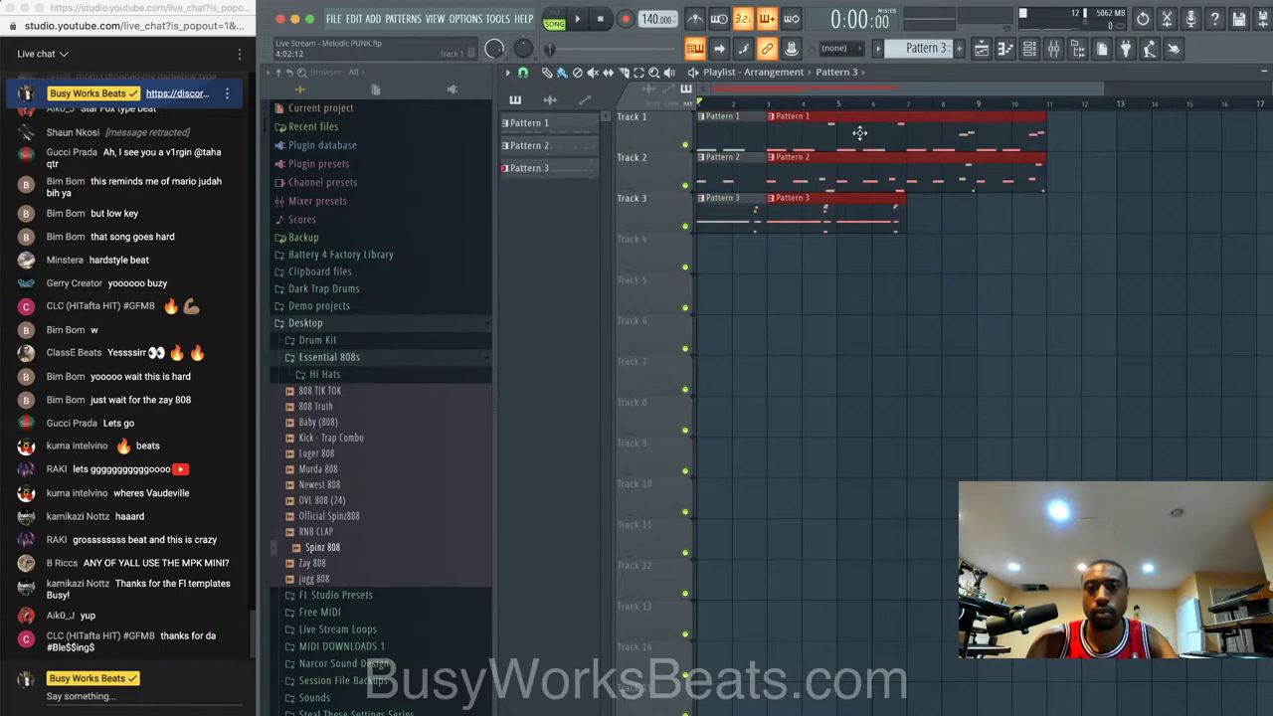
pyautogui.hotkey('ctrl', 'b')
# - Record a 16-bar Spinz 808 bassline into the new Pattern 4 on playlist track 4 and play it back
pyautogui.click(1029, 49)
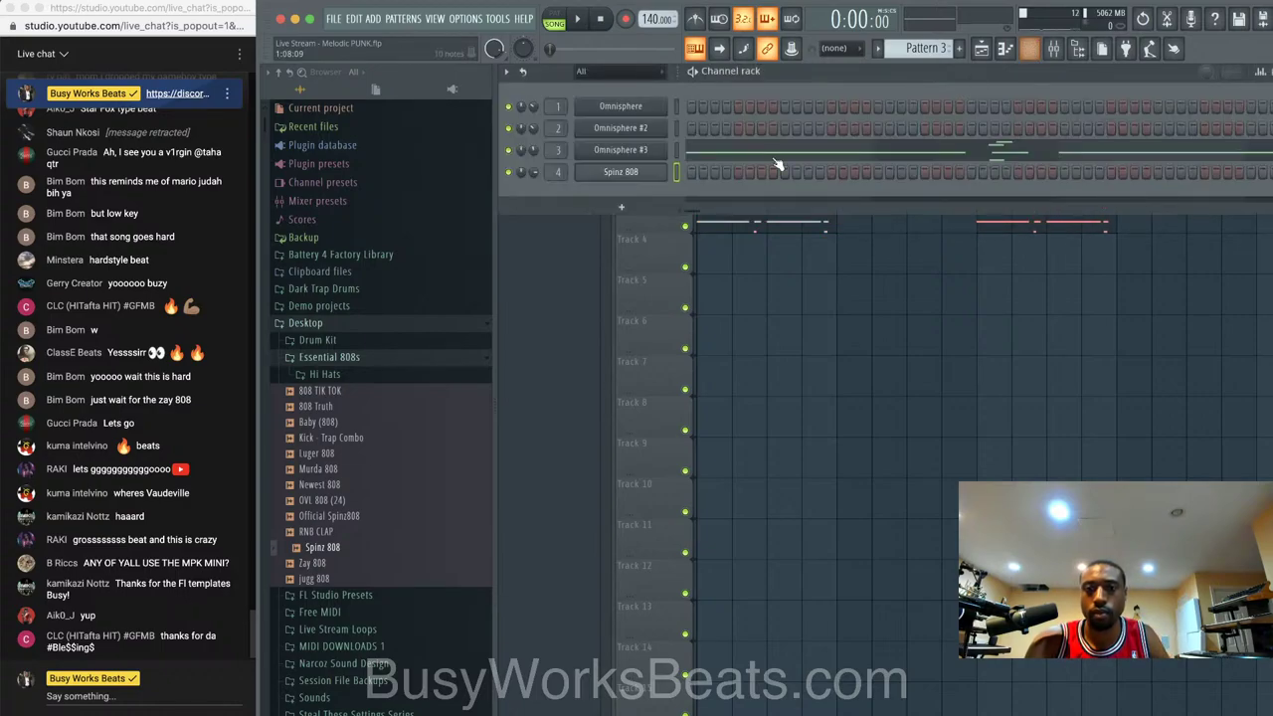
pyautogui.click(961, 47)
pyautogui.click(1040, 61)
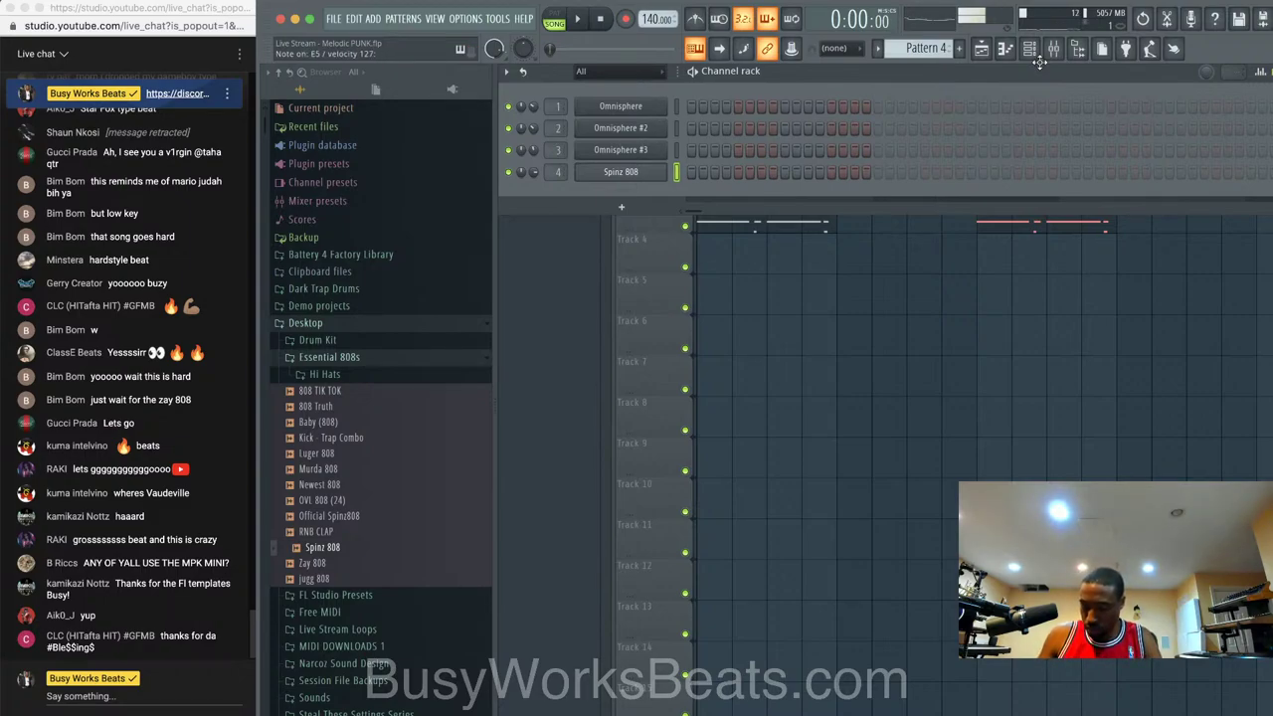
pyautogui.press('space')
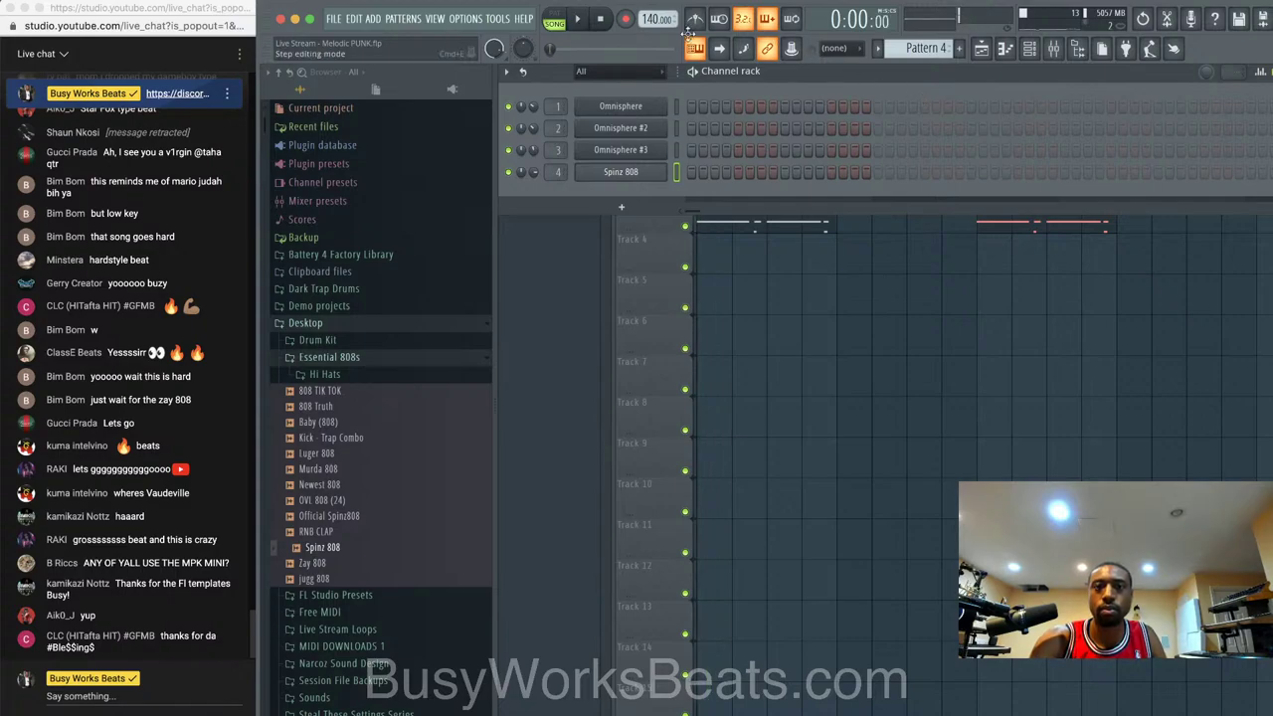
pyautogui.click(623, 22)
pyautogui.click(731, 453)
pyautogui.rightClick(779, 454)
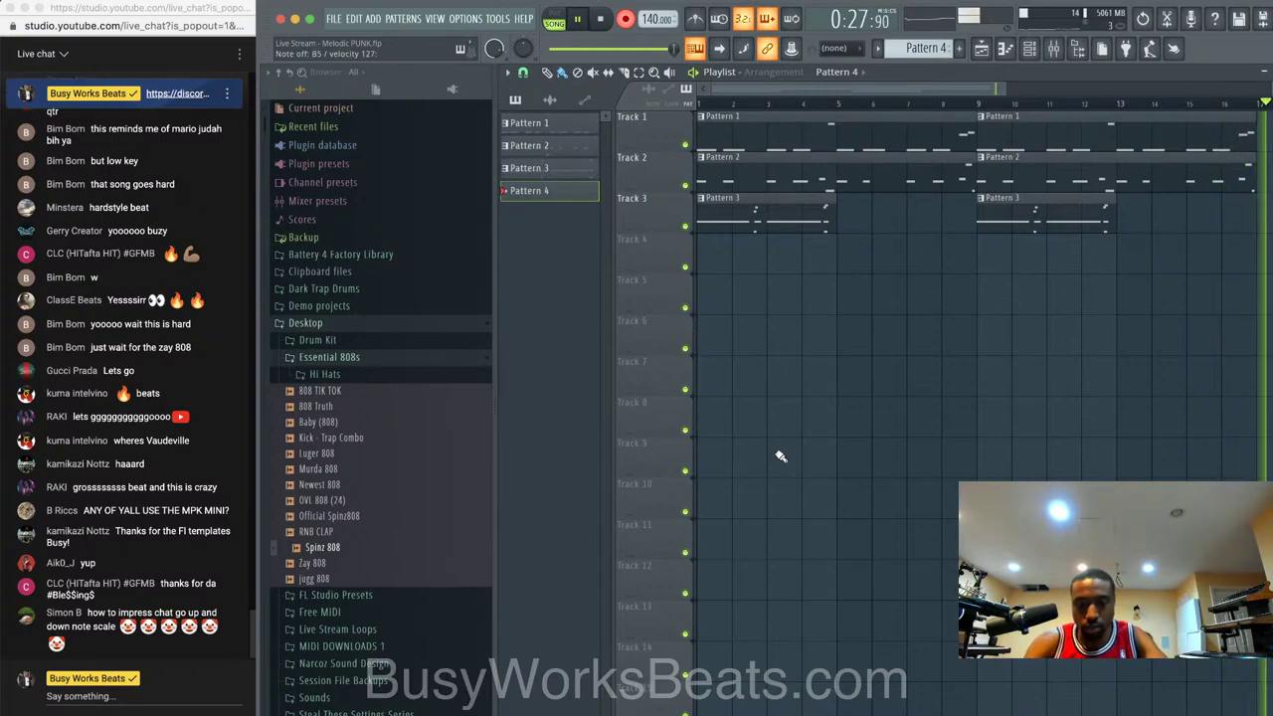
pyautogui.press('space')
pyautogui.press('space')
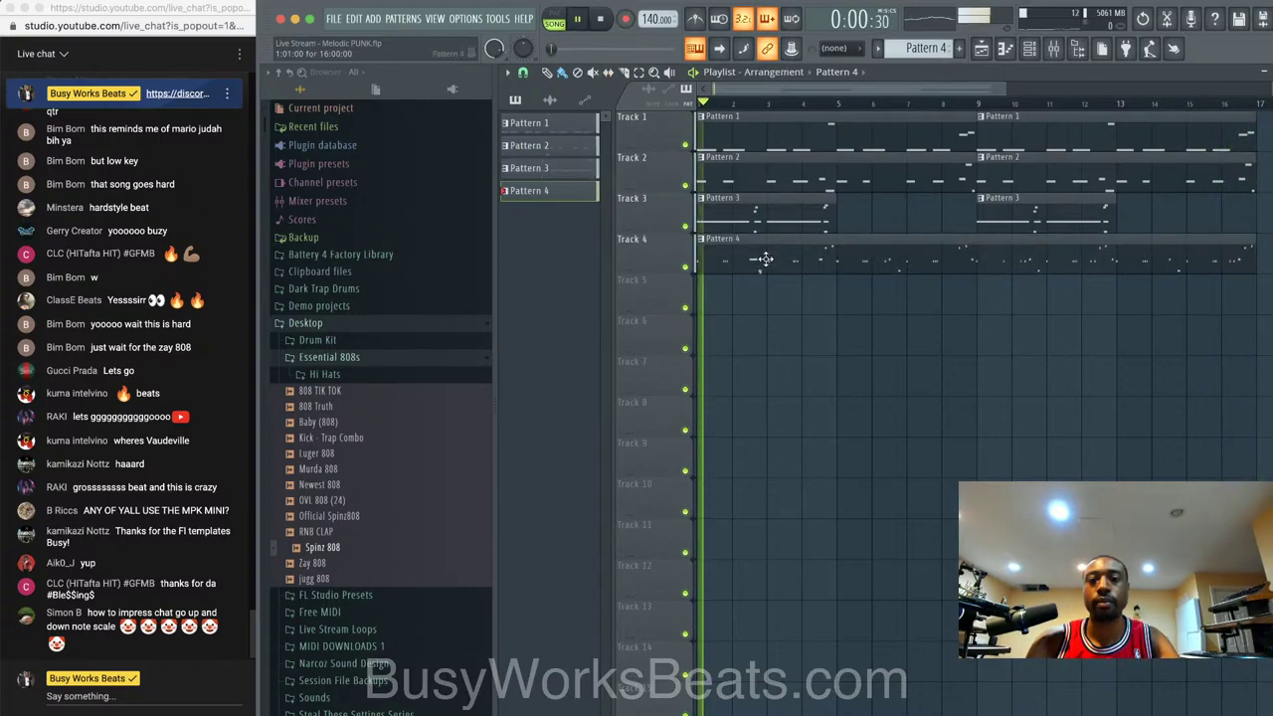
# - Delete the stray A4 note late in bar 2 of the Spinz 808 part and quantize the notes with the Default template
pyautogui.doubleClick(766, 260)
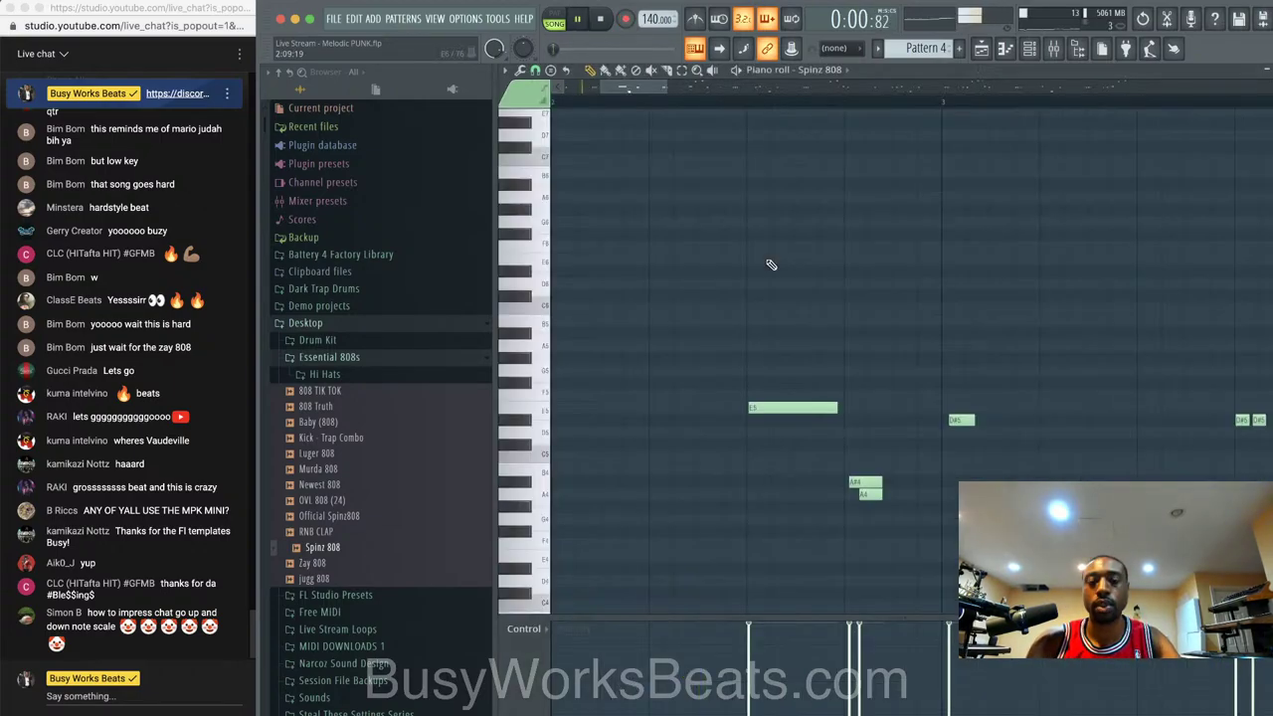
pyautogui.rightClick(873, 494)
pyautogui.hotkey('alt', 'q')
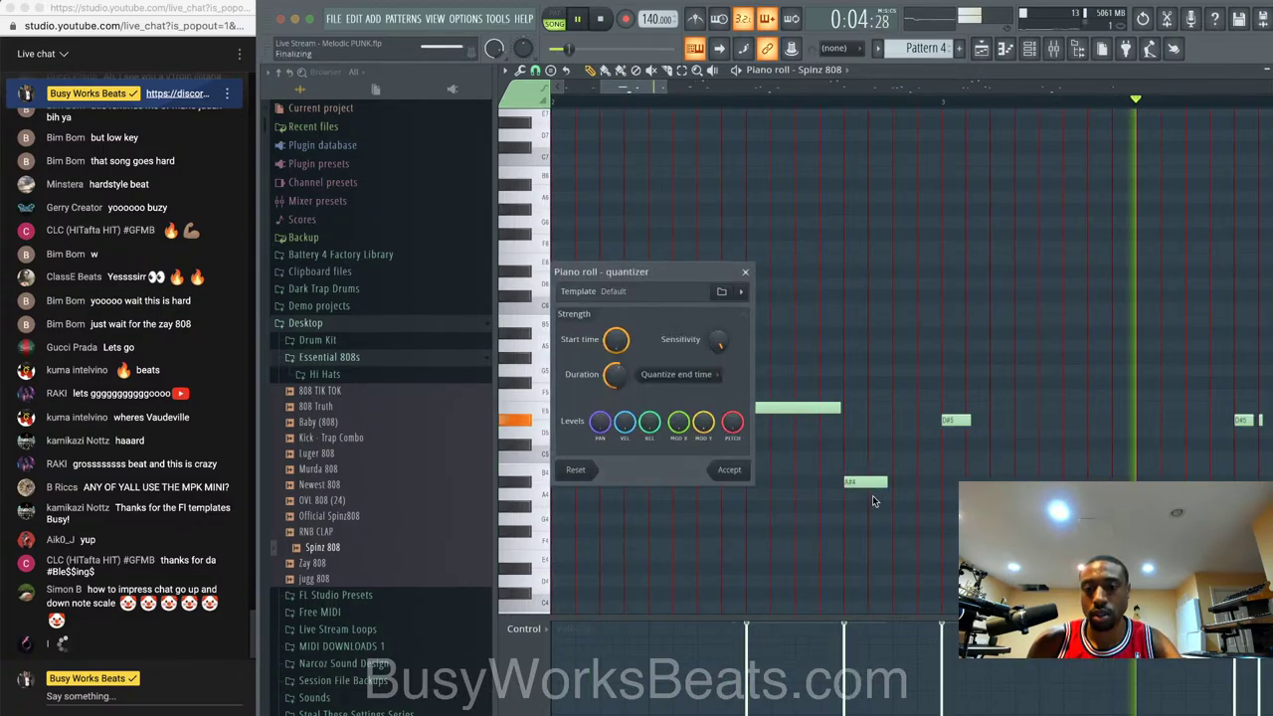
pyautogui.press('Return')
pyautogui.scroll(-3, 933, 450)
pyautogui.scroll(-1, 934, 451)
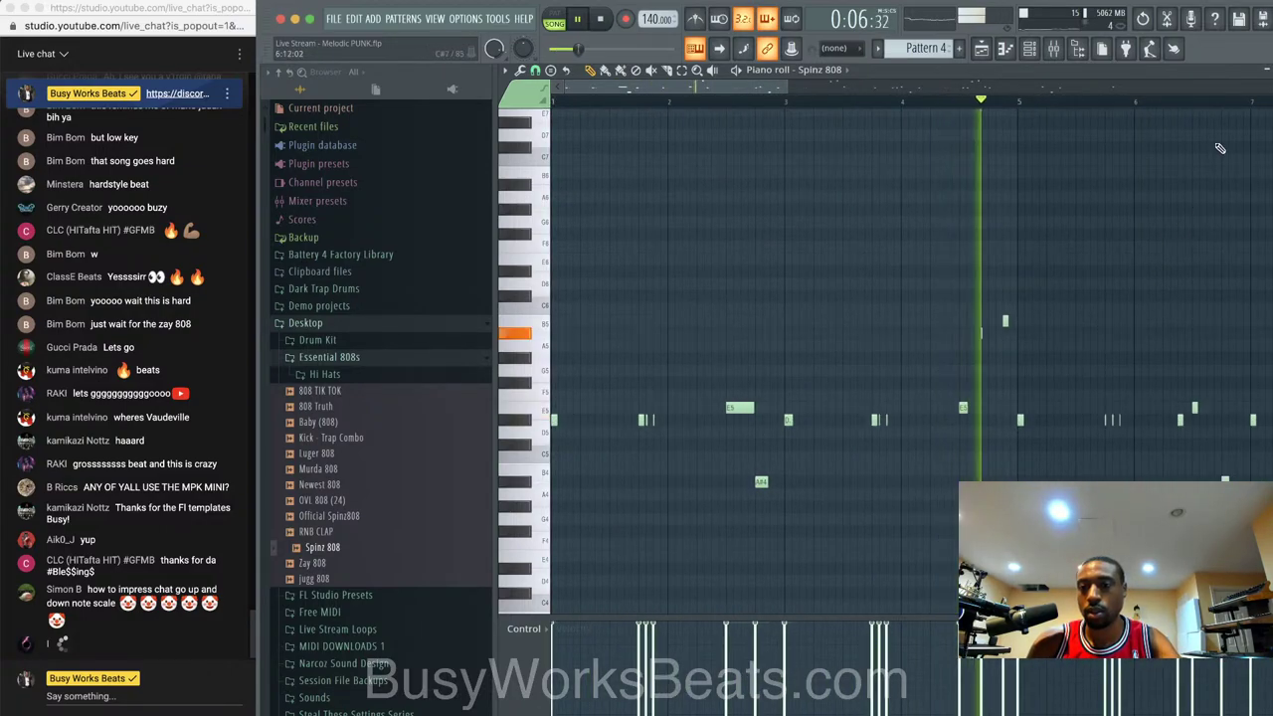
# - Move the INSTRUMENTS mixer track ahead of Spinz 808 and route the three Omnisphere tracks beside it only to INSTRUMENTS
pyautogui.click(1272, 70)
pyautogui.press('F6')
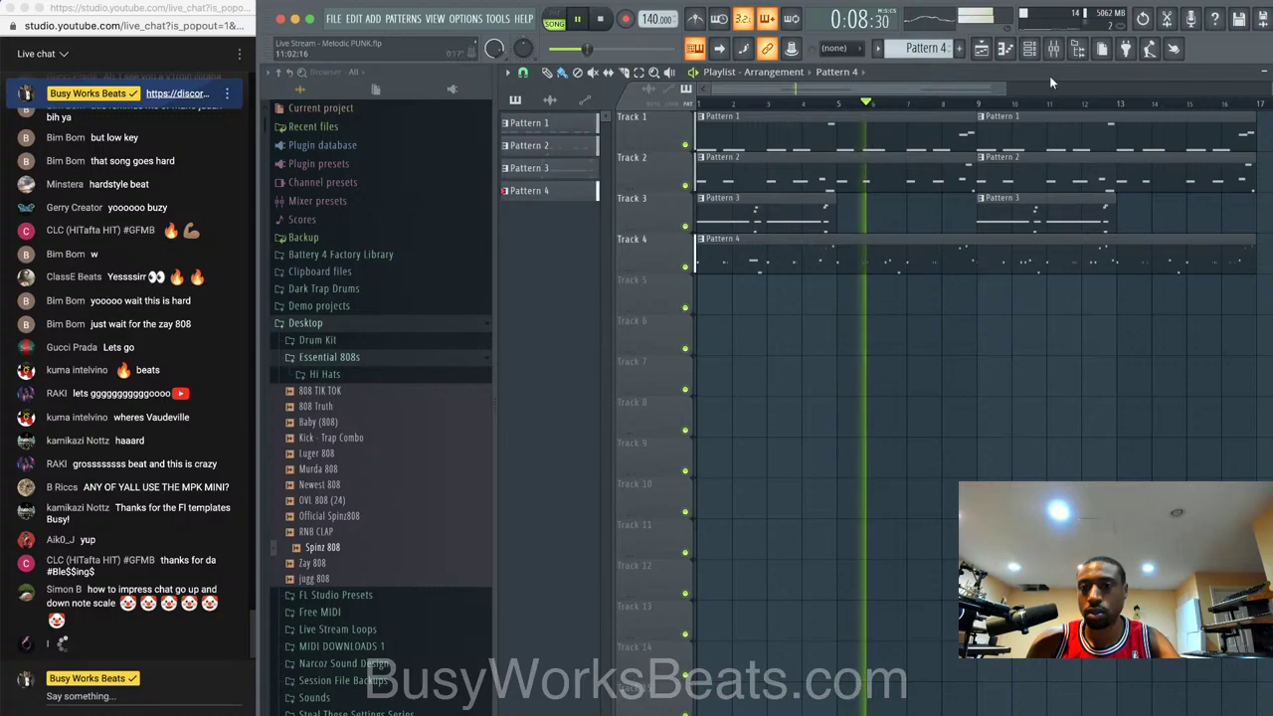
pyautogui.press('F9')
pyautogui.click(761, 235)
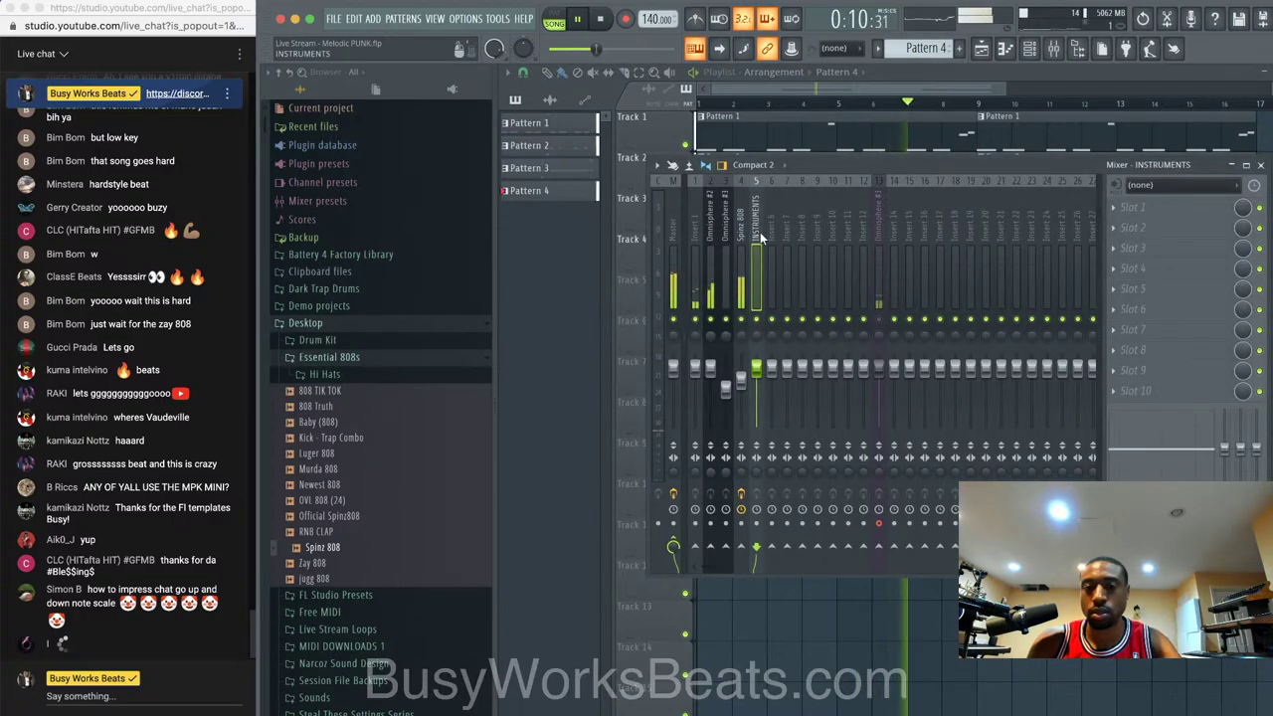
pyautogui.hotkey('alt', 'Left')
pyautogui.moveTo(731, 241); pyautogui.dragTo(675, 249)
pyautogui.rightClick(744, 549)
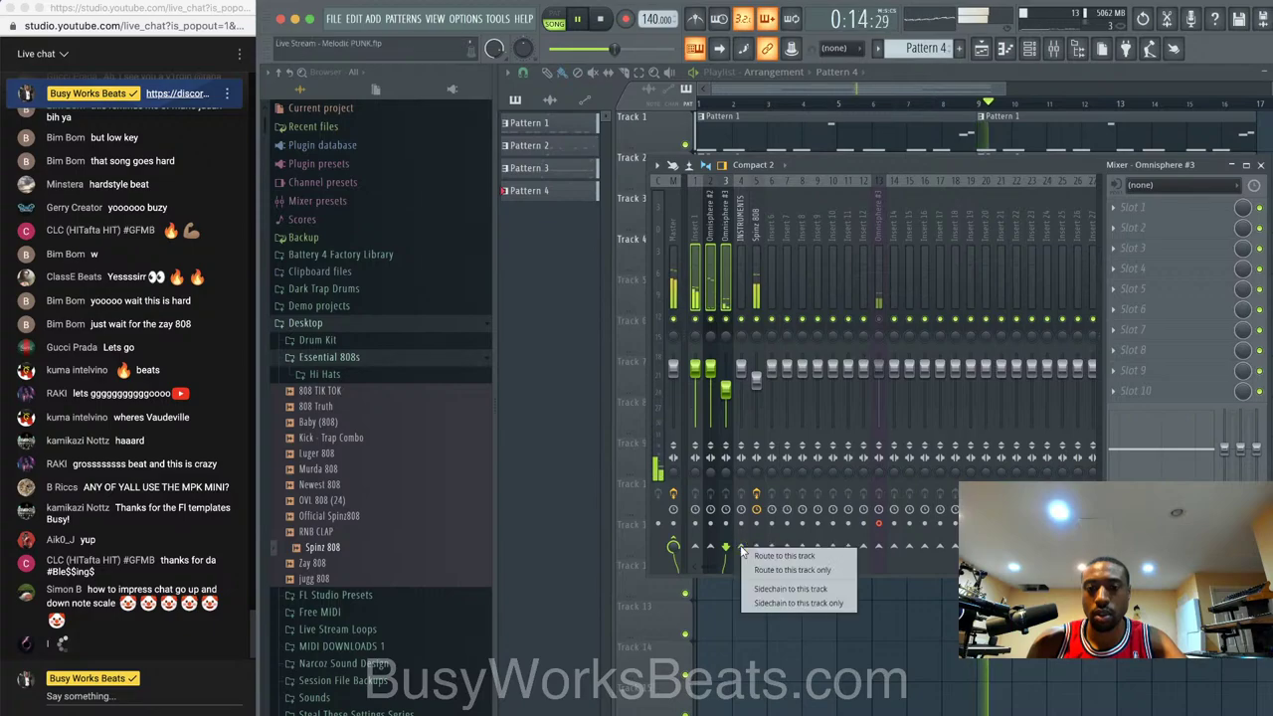
pyautogui.click(773, 570)
# - Load Gross Beat into the first effect slot of the INSTRUMENTS mixer track
pyautogui.click(747, 269)
pyautogui.press('space')
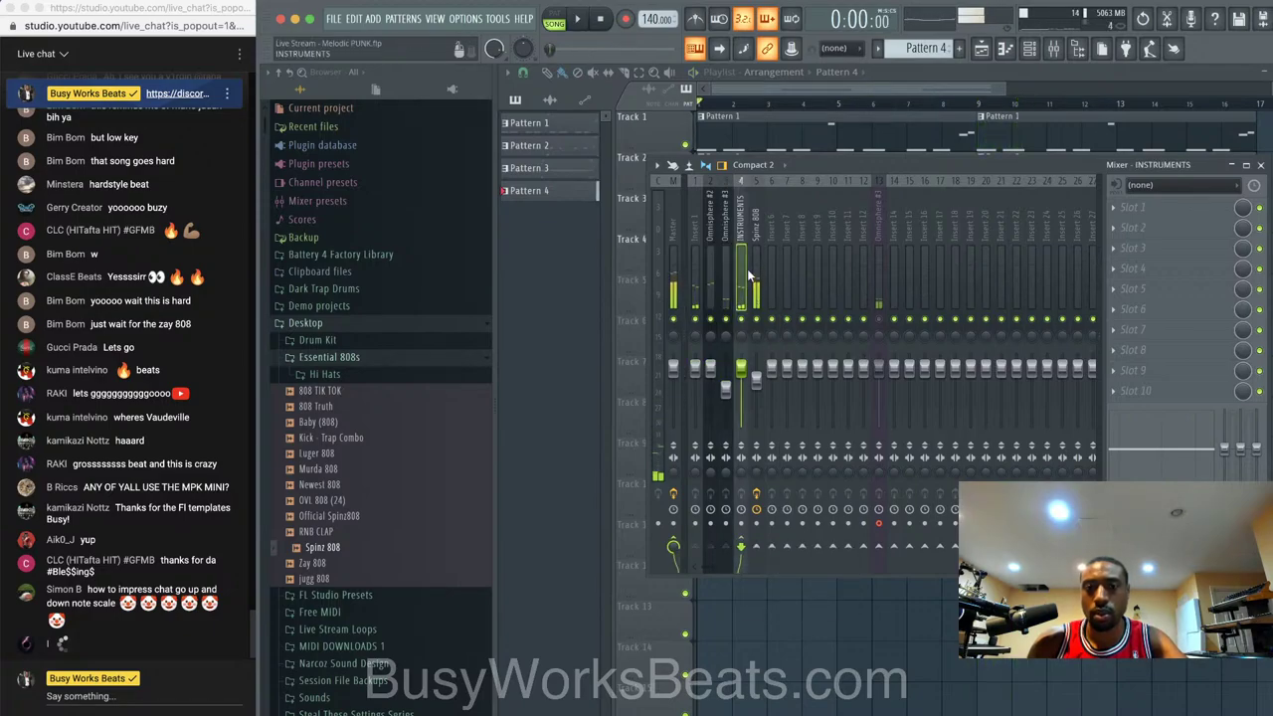
pyautogui.press('space')
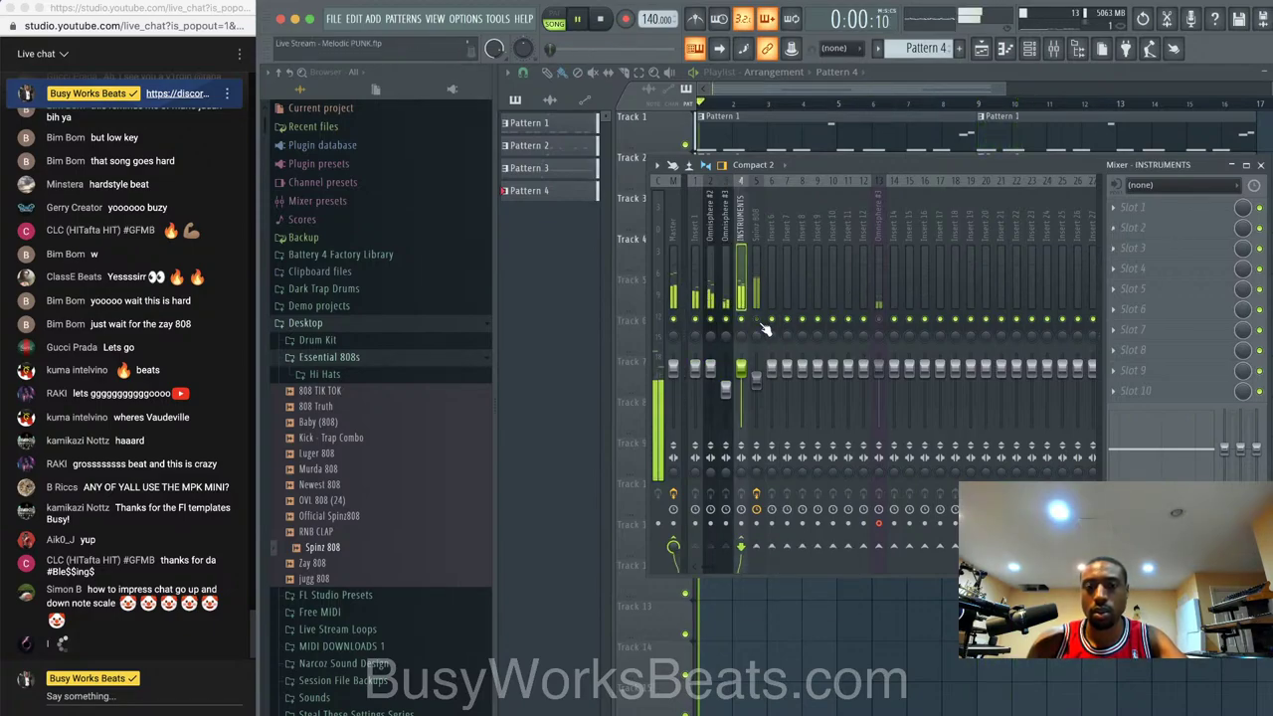
pyautogui.click(1144, 207)
pyautogui.moveTo(1139, 226)
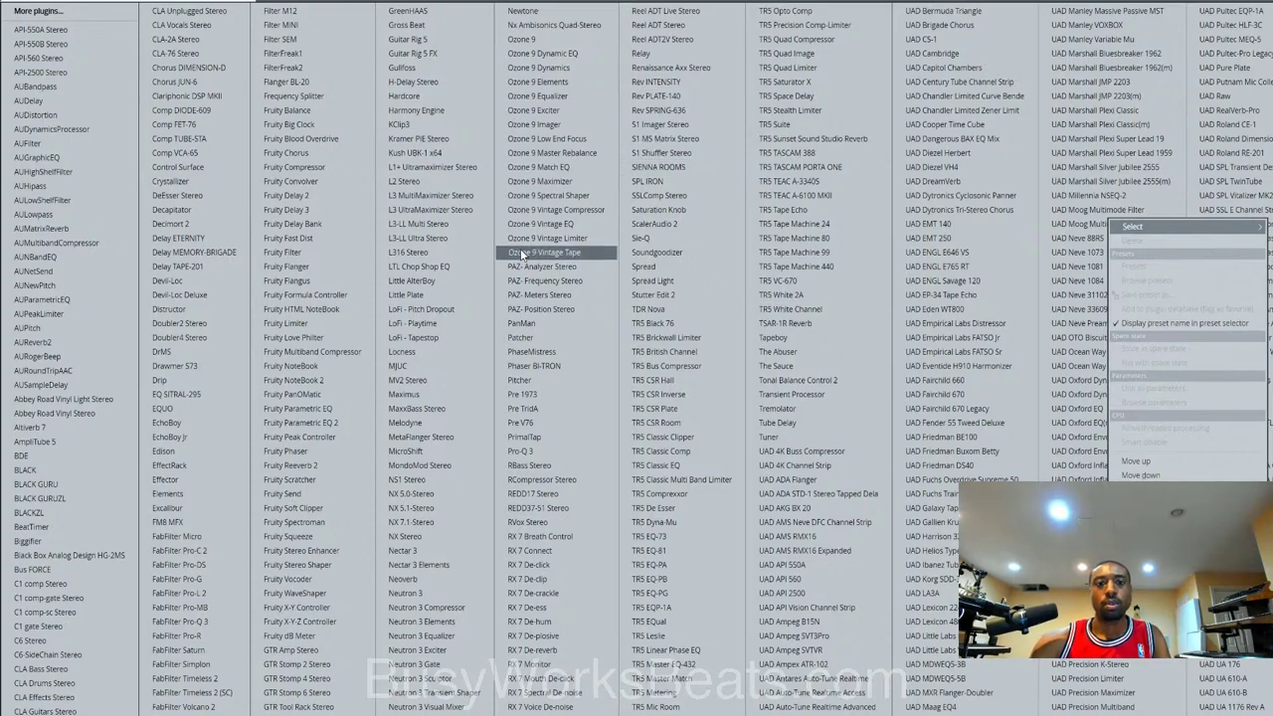
pyautogui.click(463, 25)
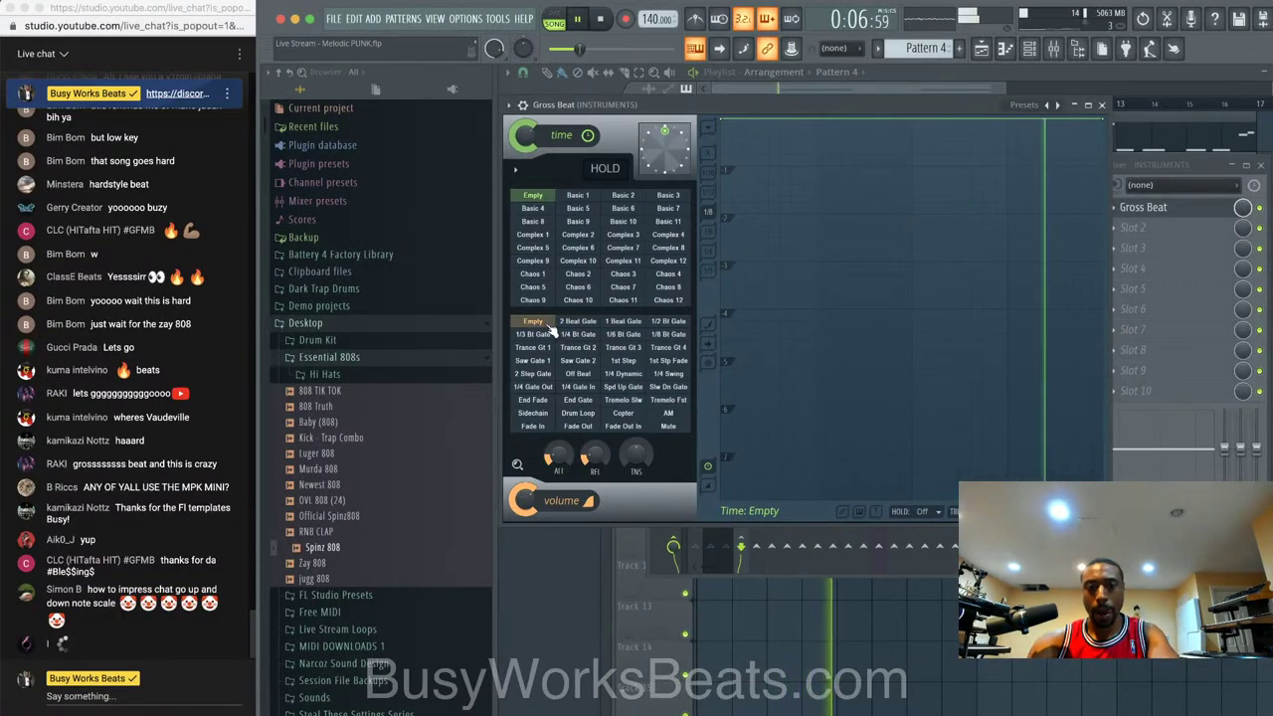
# - Shape Gross Beat's Empty volume envelope with a dip at the bar's start, rising back to full level along a single curve
pyautogui.press('space')
pyautogui.moveTo(720, 120); pyautogui.dragTo(720, 233)
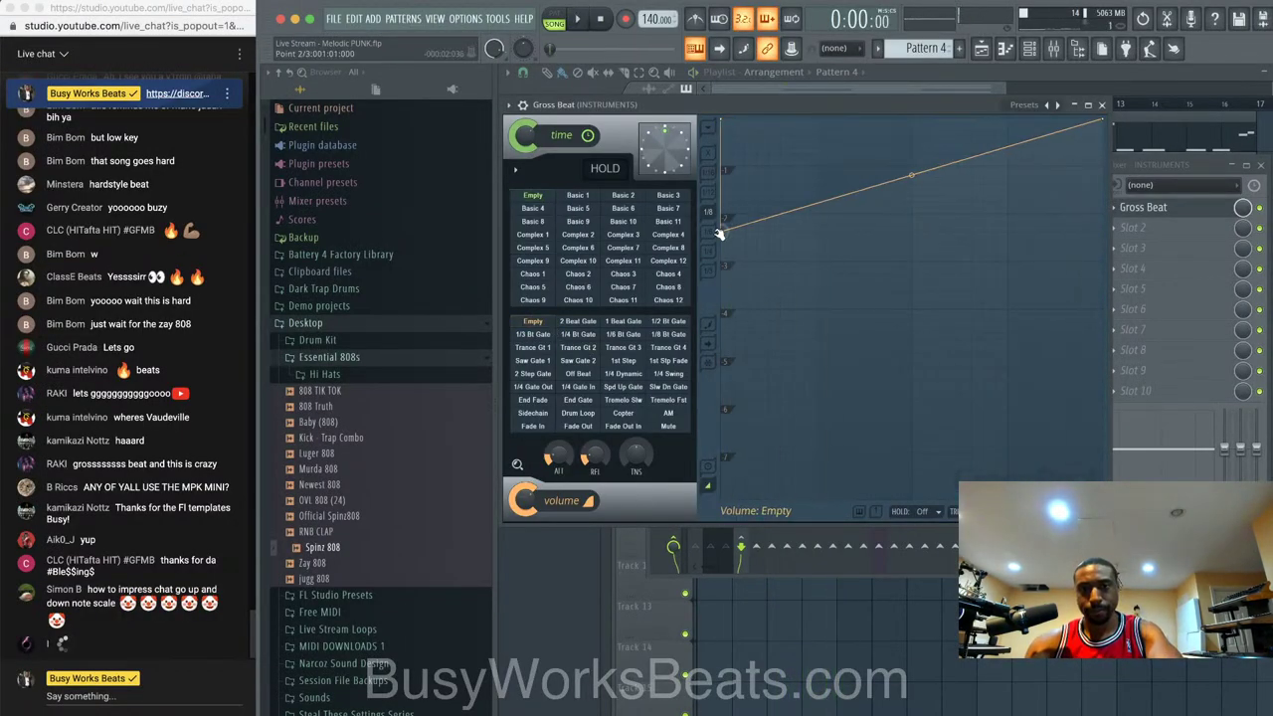
pyautogui.rightClick(817, 173)
pyautogui.moveTo(817, 173); pyautogui.dragTo(817, 131)
pyautogui.rightClick(817, 132)
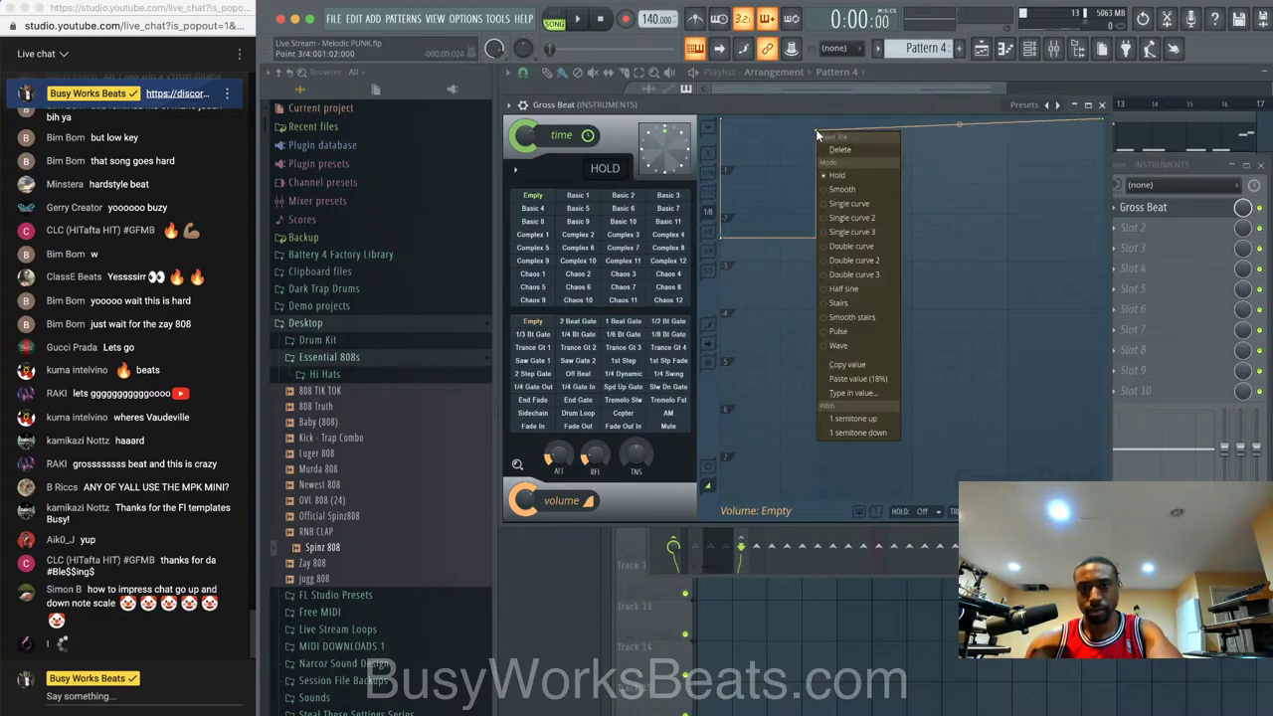
pyautogui.click(853, 205)
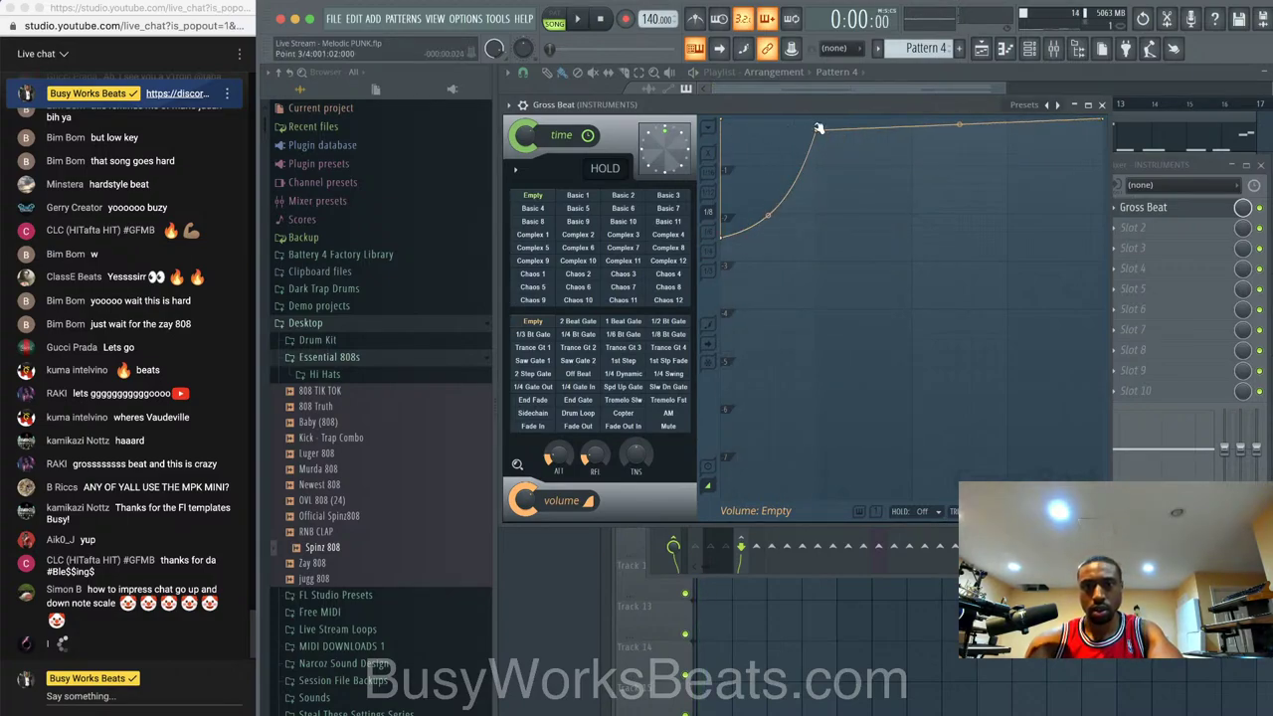
pyautogui.press('space')
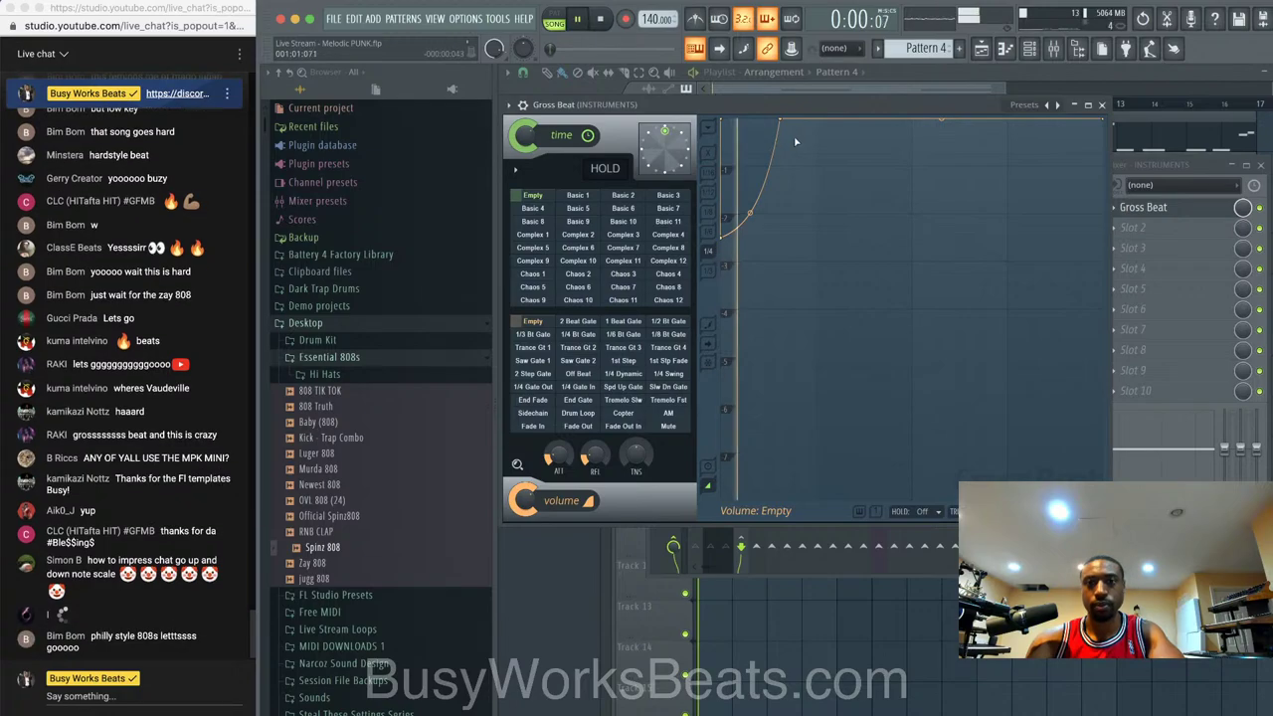
# - Add progressively deeper curved volume dips on beats 2, 3 and 4 of the Gross Beat envelope, play it back and return to the playlist
pyautogui.moveTo(781, 120); pyautogui.dragTo(819, 328)
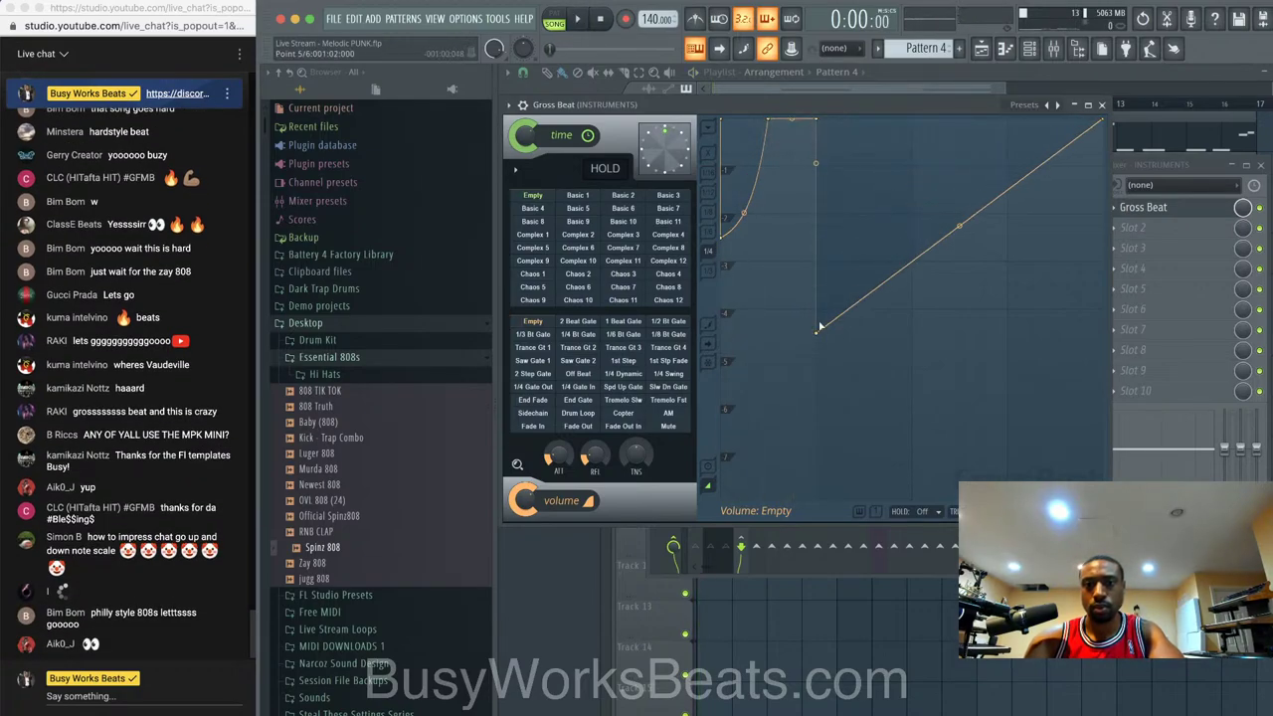
pyautogui.rightClick(865, 122)
pyautogui.rightClick(913, 202)
pyautogui.moveTo(912, 119); pyautogui.dragTo(913, 417)
pyautogui.rightClick(960, 141)
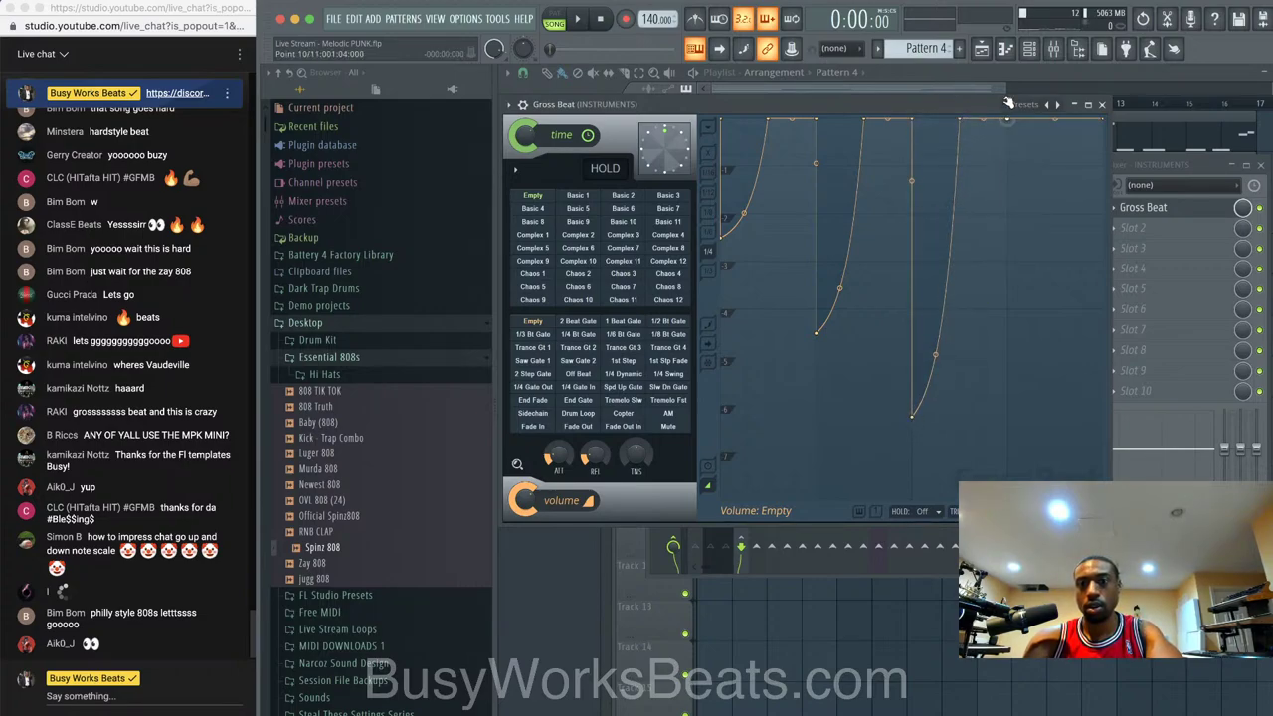
pyautogui.moveTo(1007, 244); pyautogui.dragTo(1007, 438)
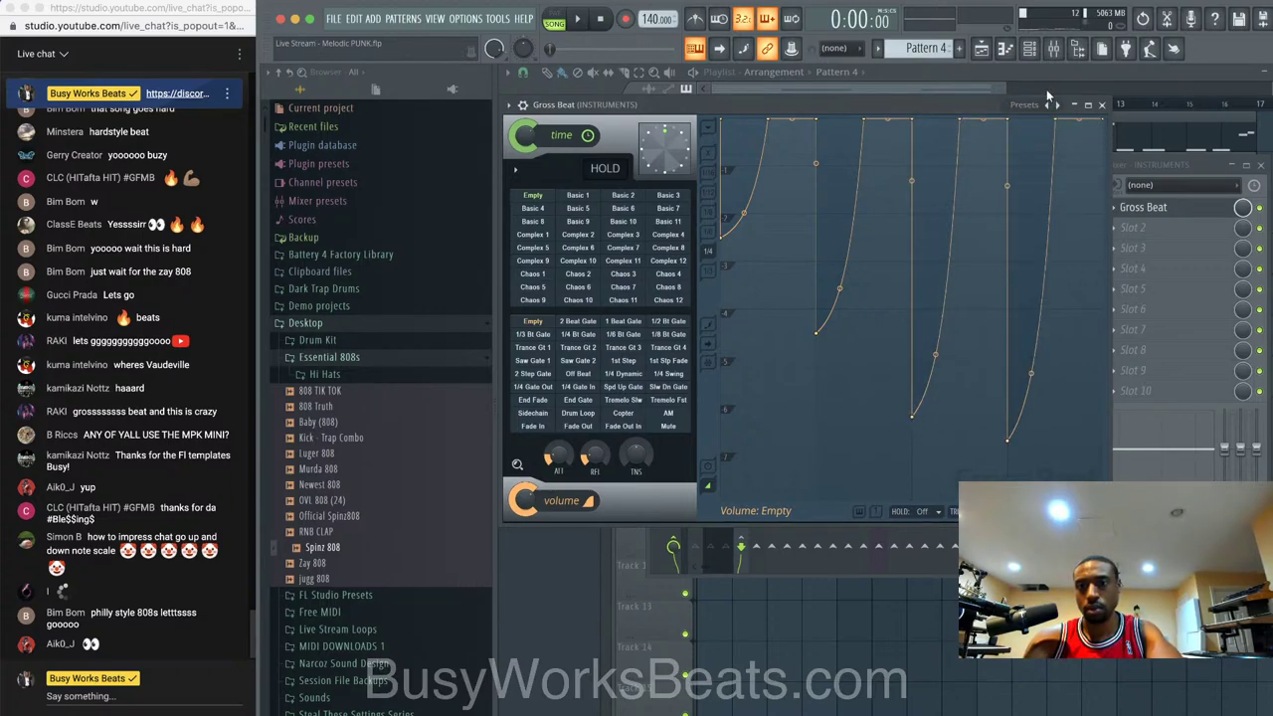
pyautogui.press('space')
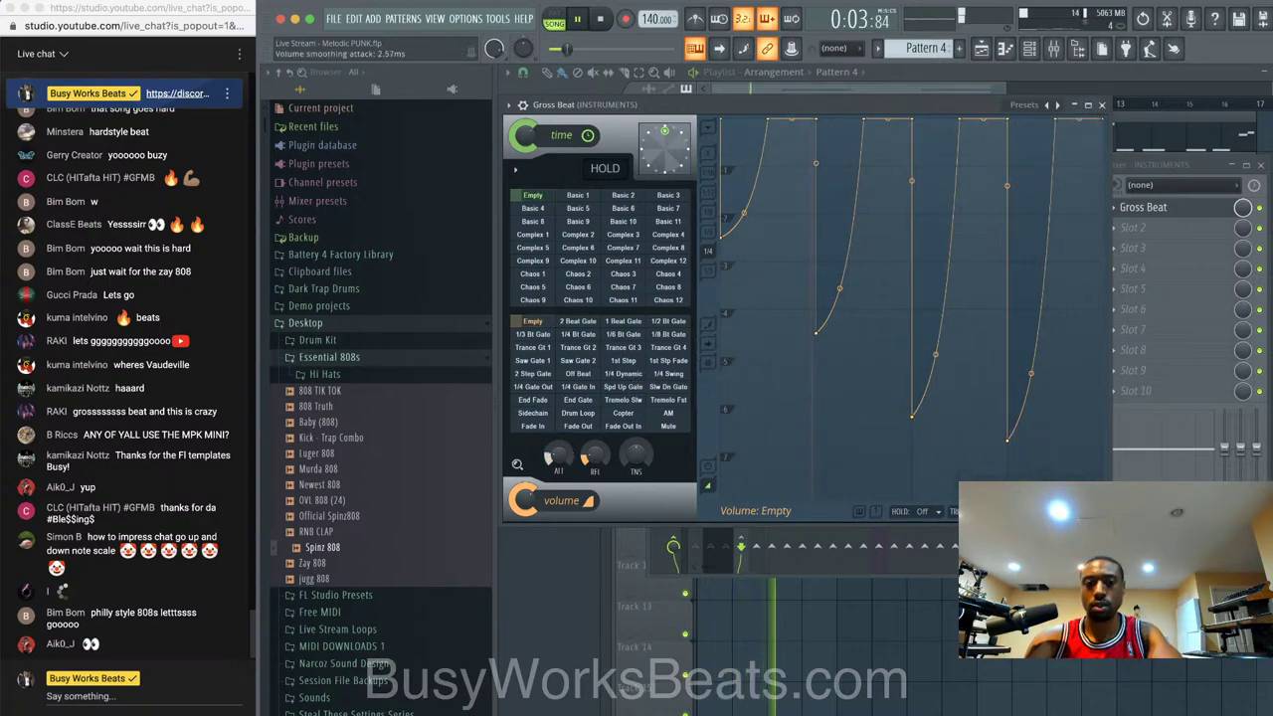
pyautogui.click(1103, 105)
pyautogui.press('F9')
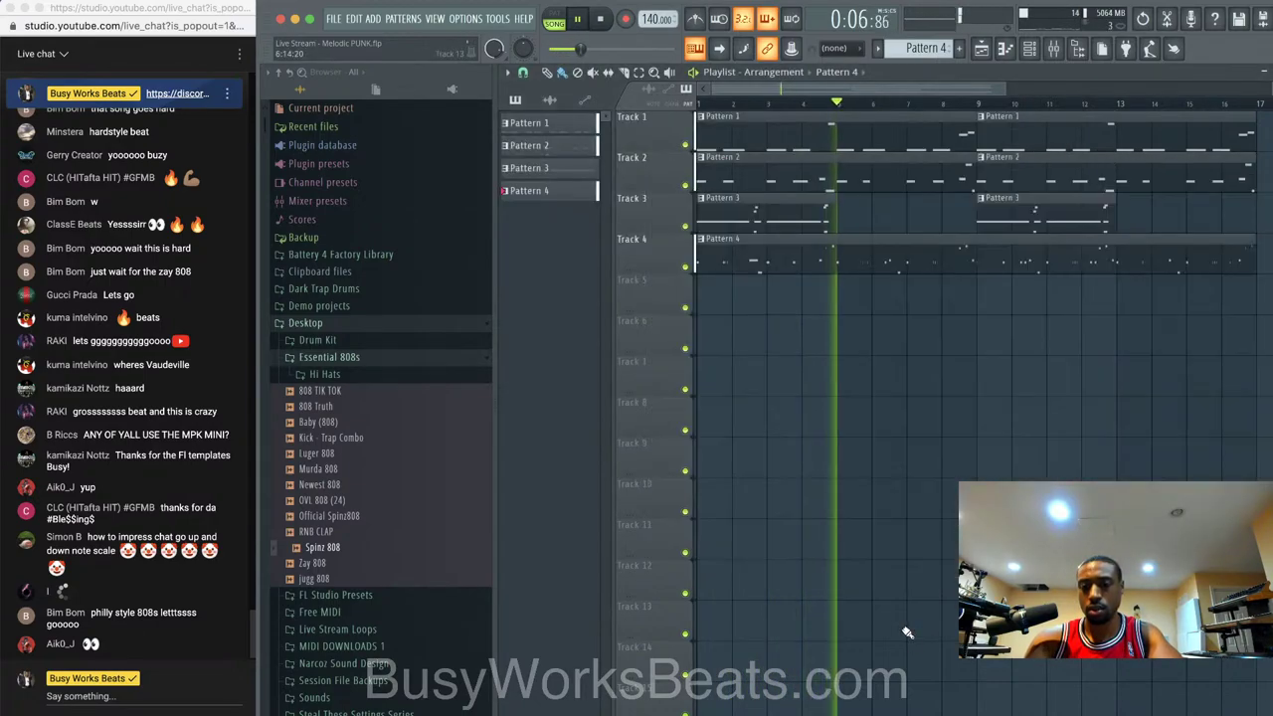
# - Create the new empty Pattern 5 and select the Omnisphere #2 channel
pyautogui.click(1030, 50)
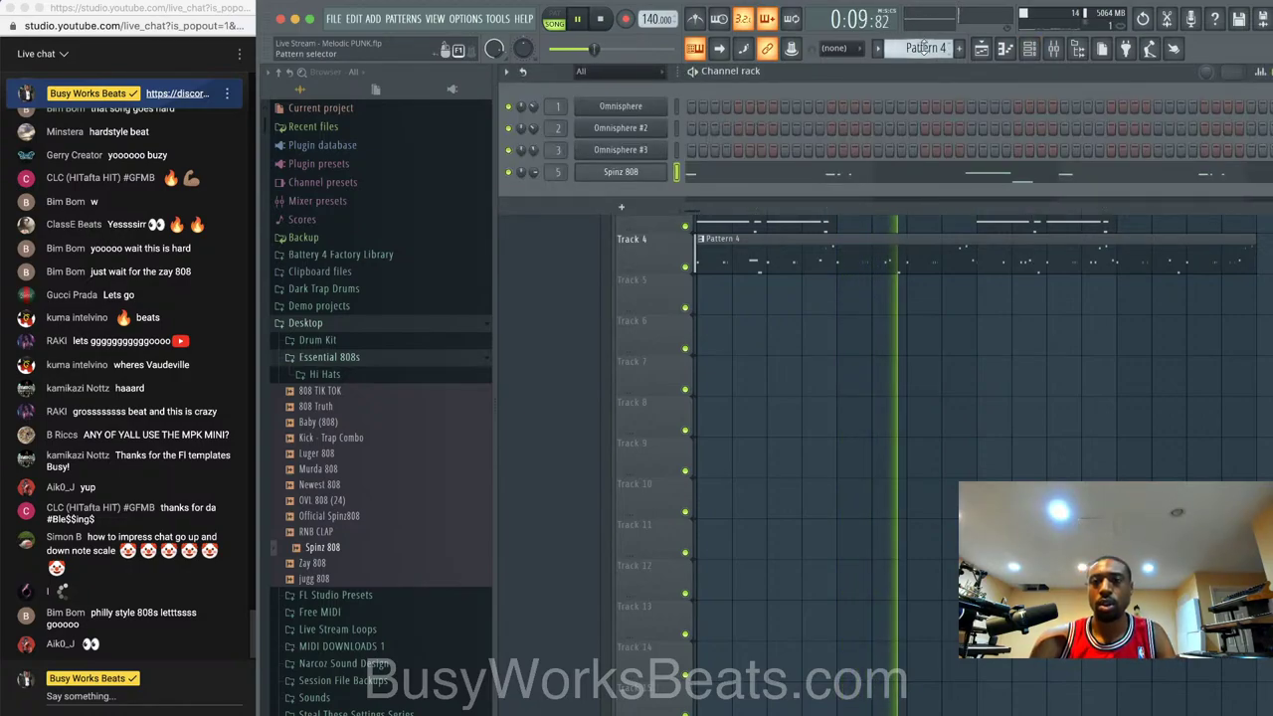
pyautogui.moveTo(925, 48); pyautogui.dragTo(925, 40)
pyautogui.click(677, 129)
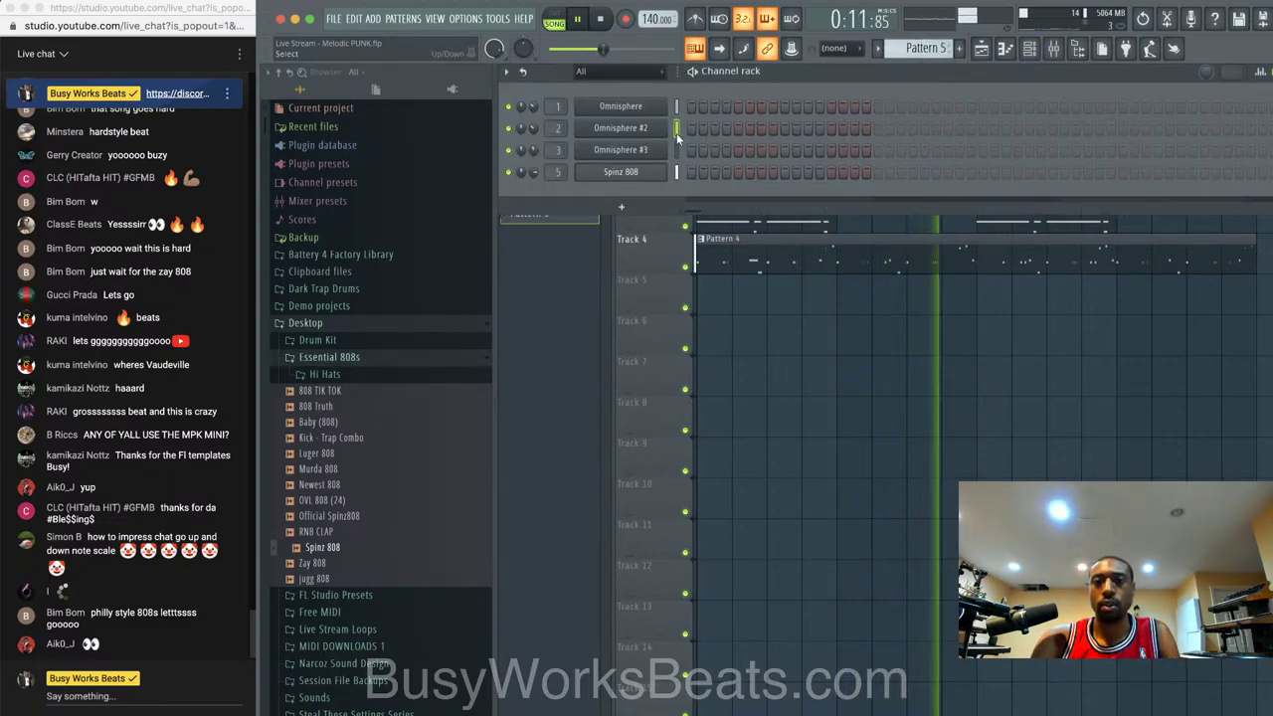
pyautogui.press('F6')
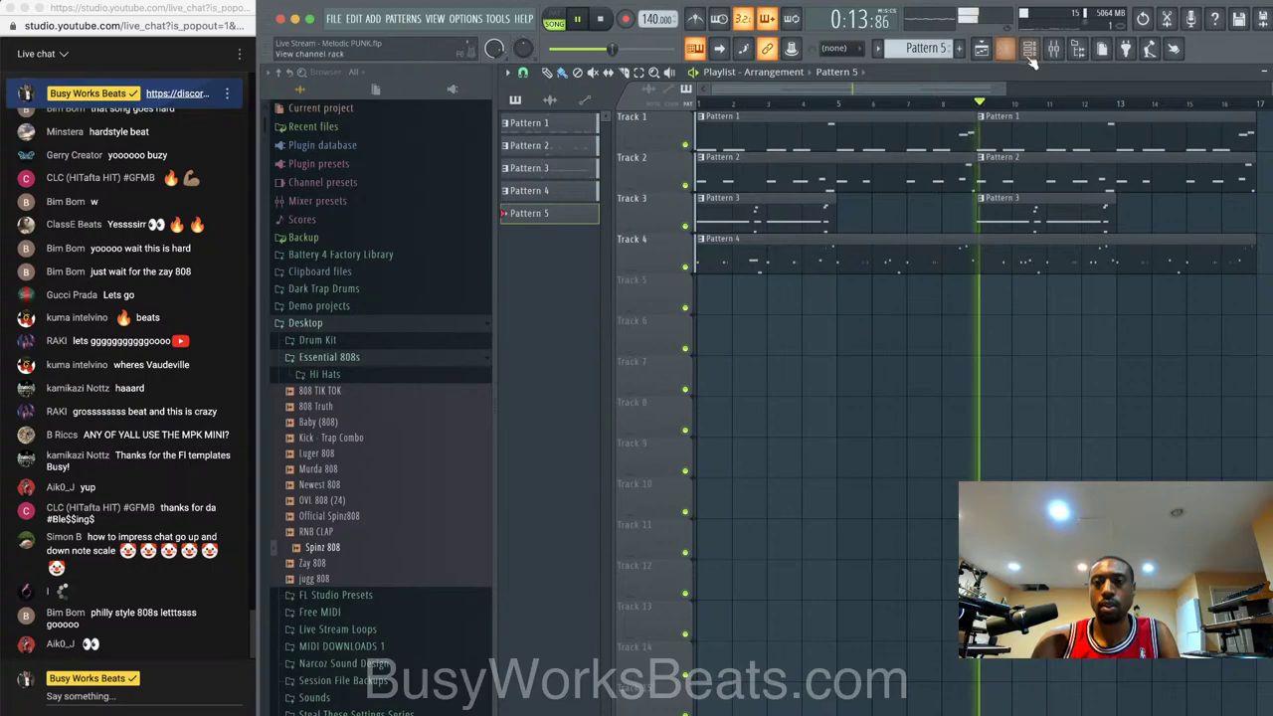
# - Lower the Spinz 808 mixer fader slightly during playback and return to the playlist
pyautogui.press('F9')
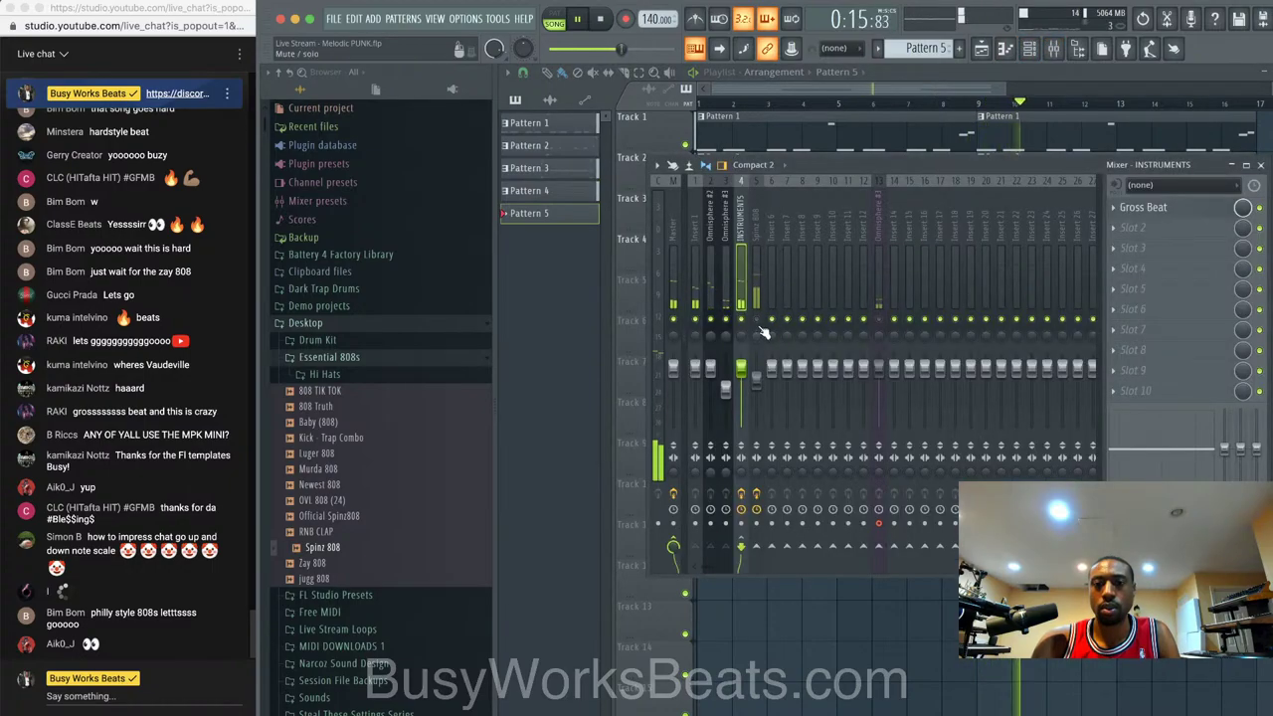
pyautogui.click(756, 380)
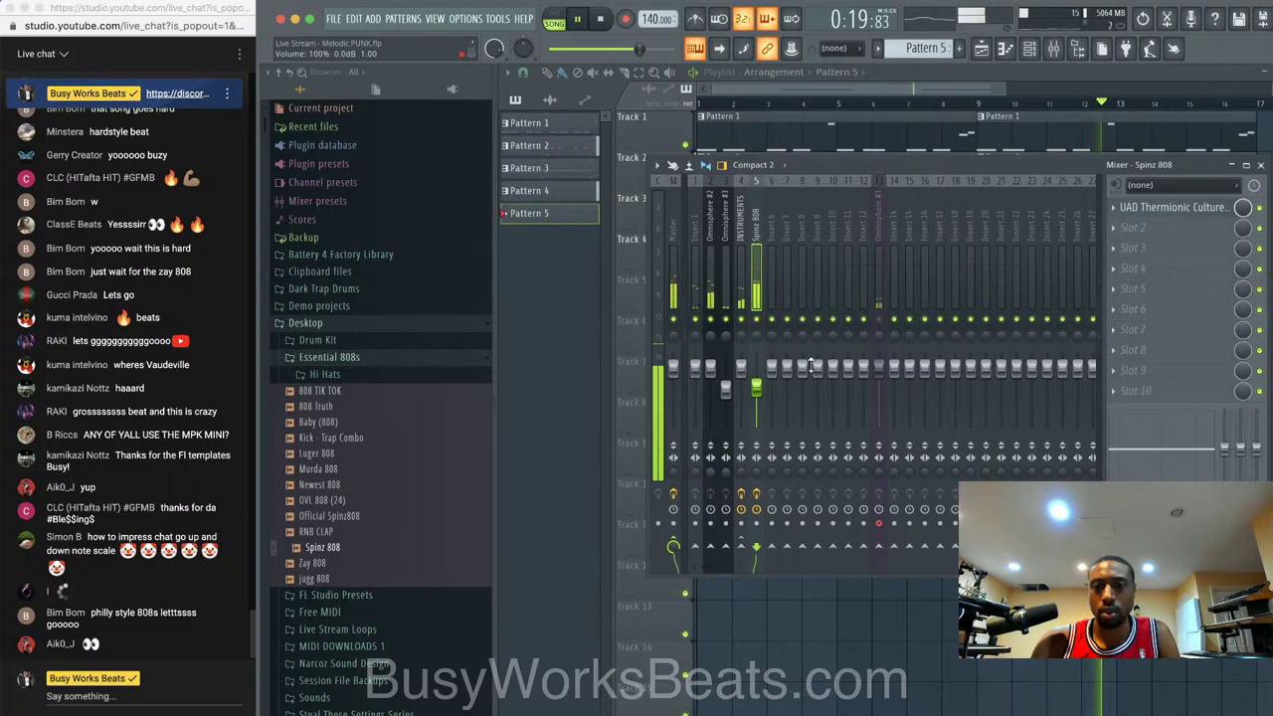
pyautogui.press('F9')
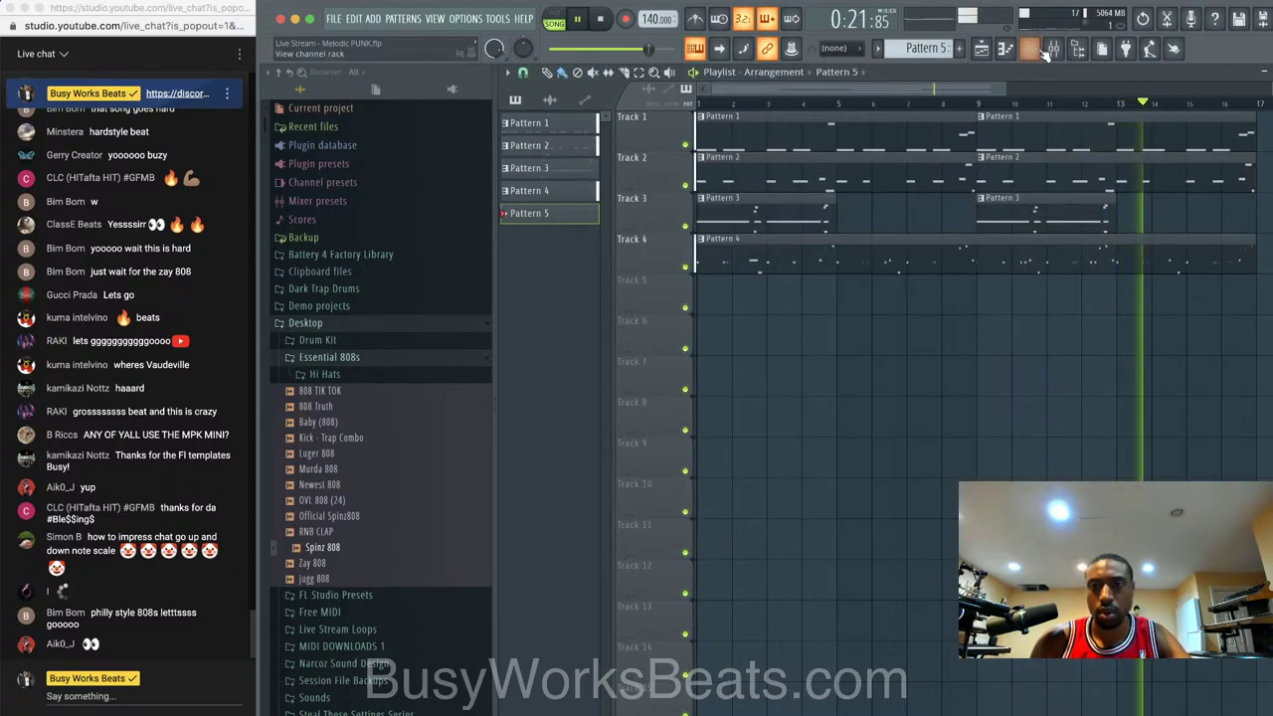
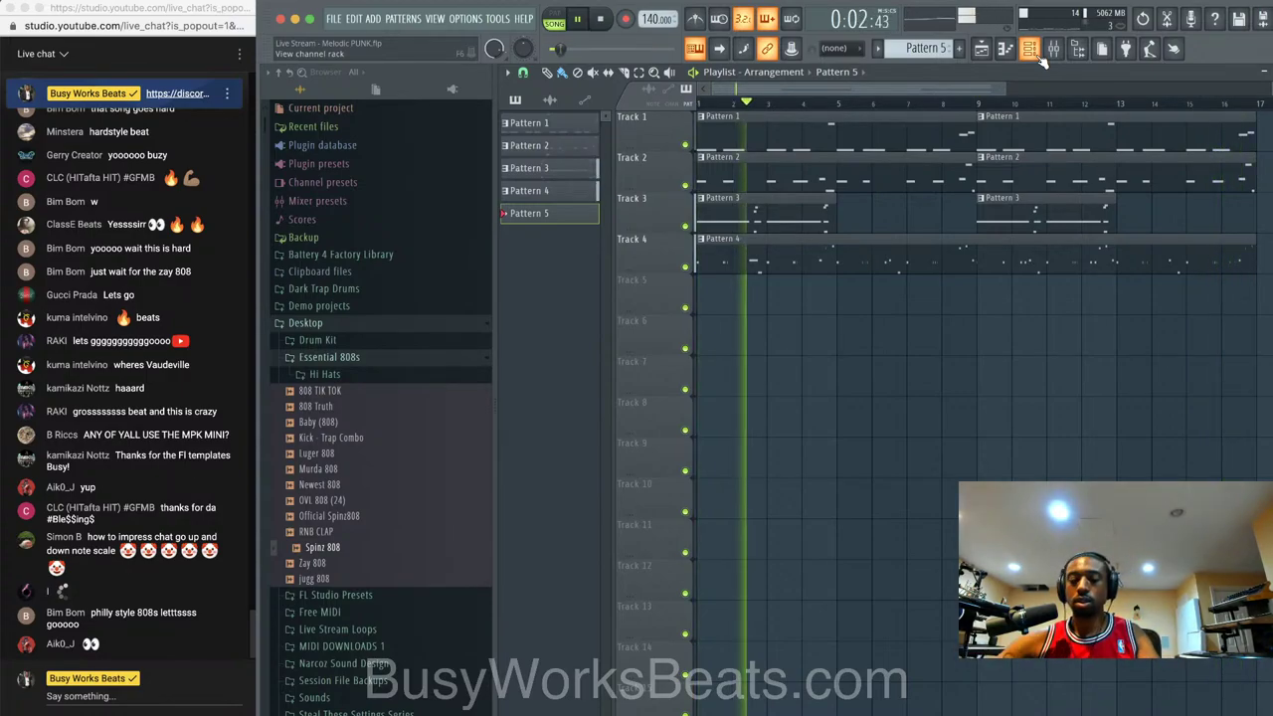
pyautogui.press('space')
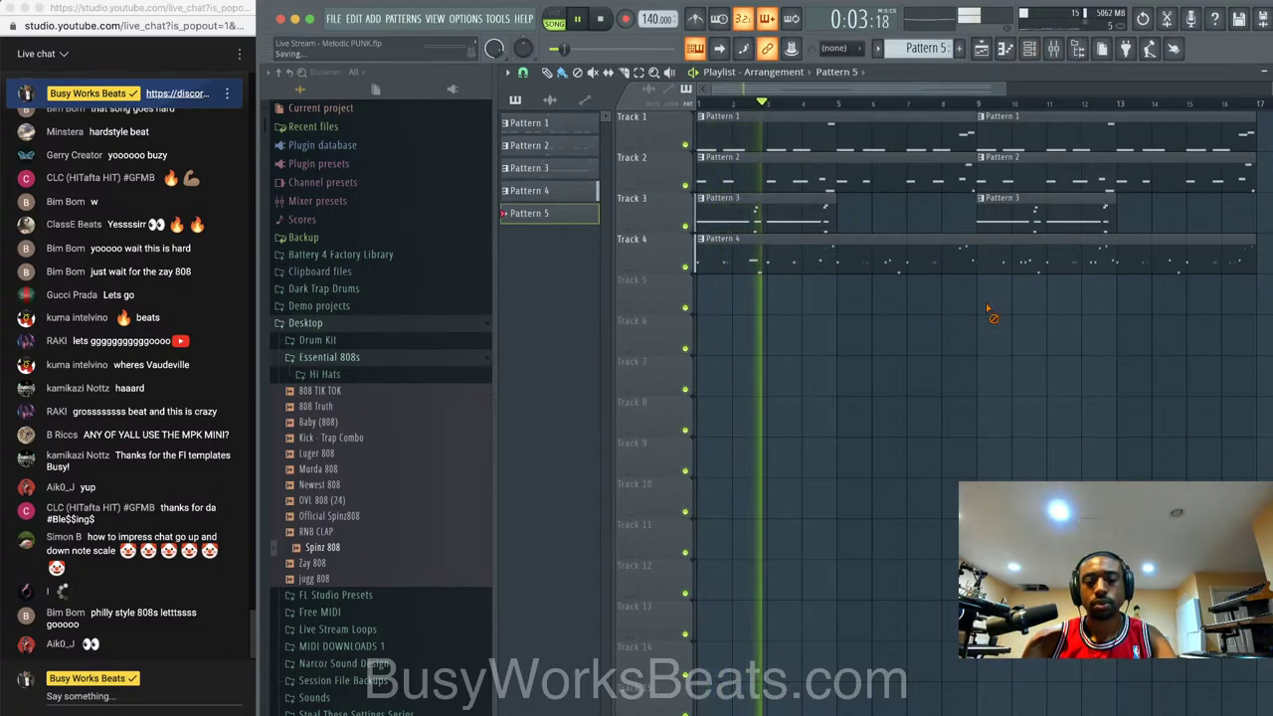
pyautogui.click(1056, 56)
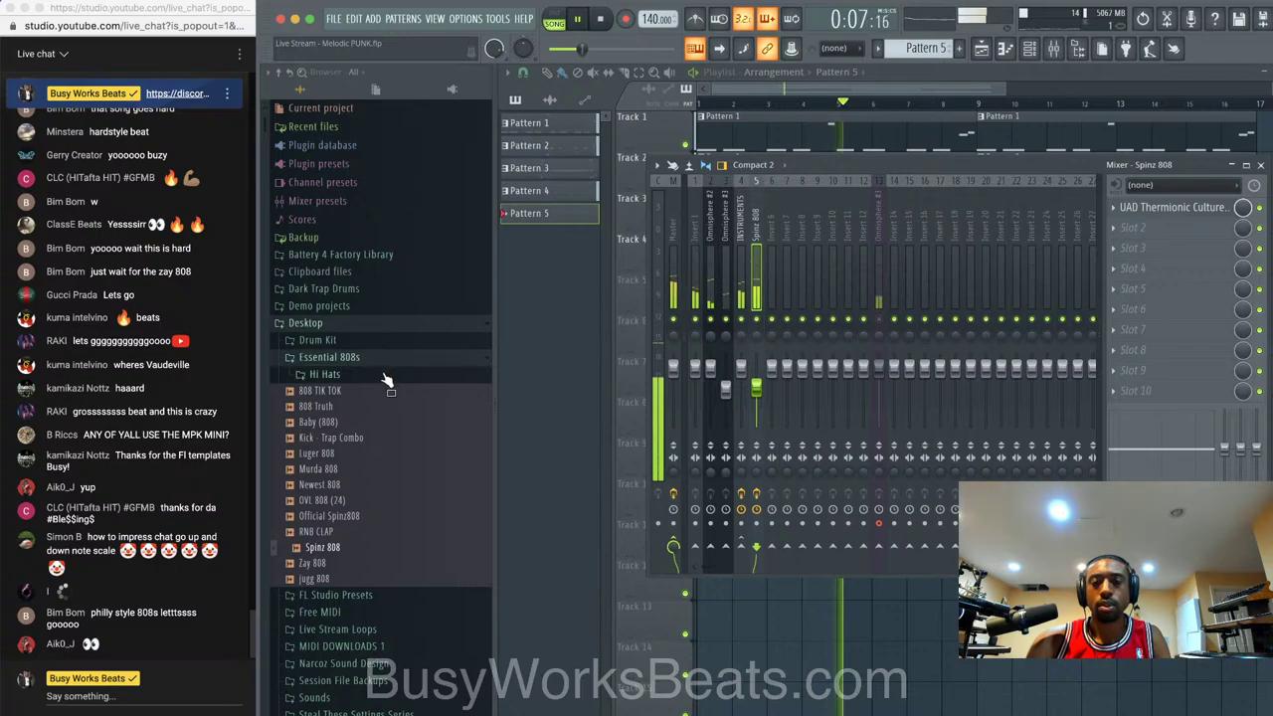
pyautogui.scroll(-5, 388, 381)
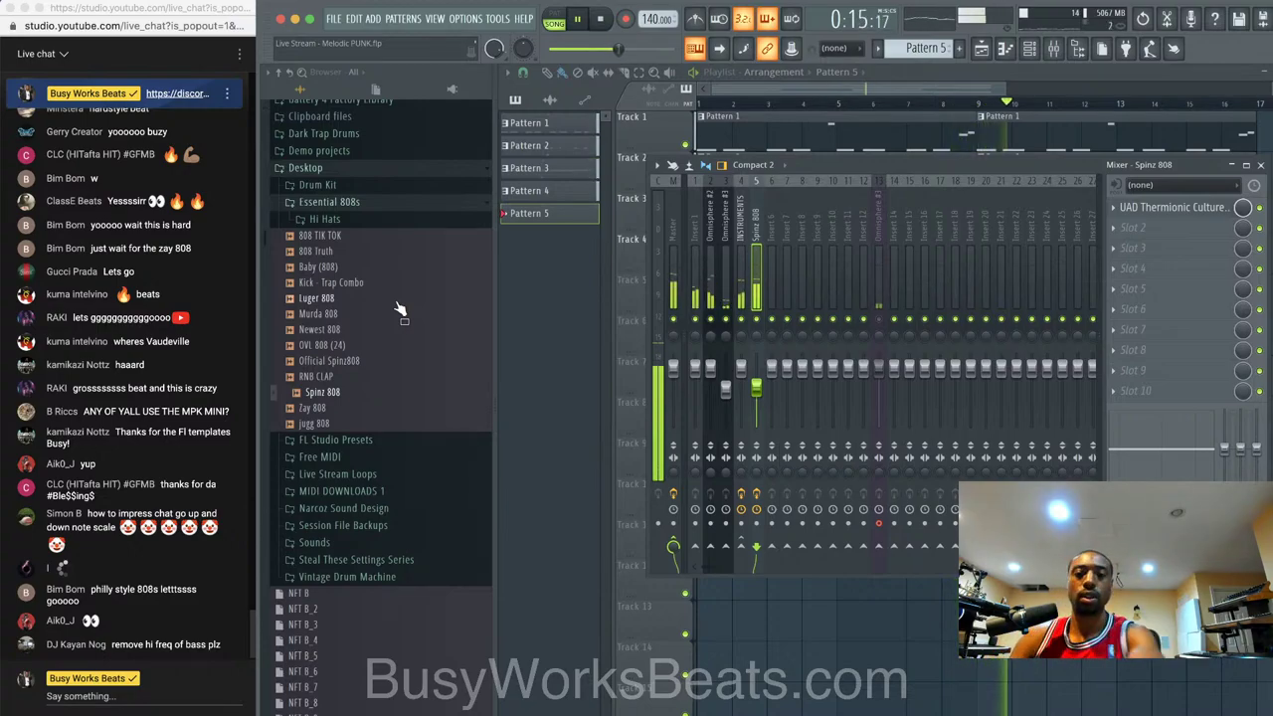
pyautogui.press('F9')
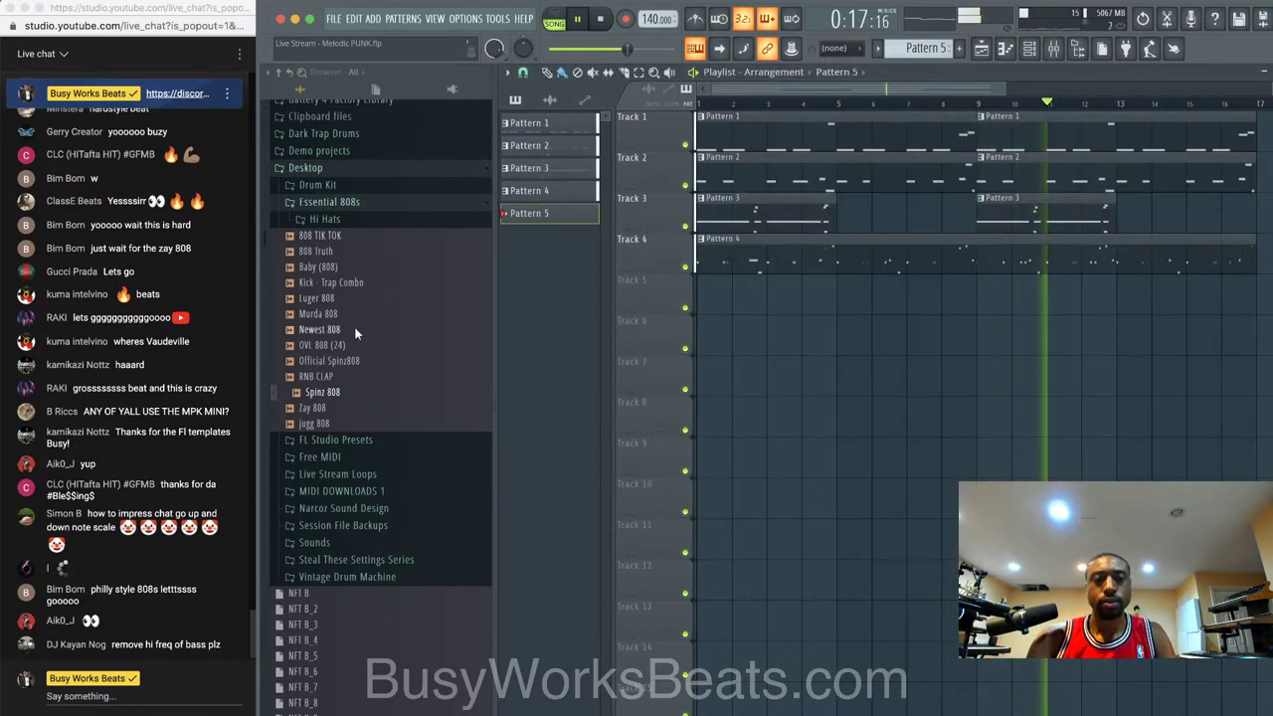
# - Collapse the Essential 808s and Desktop folders in the sample browser
pyautogui.click(375, 202)
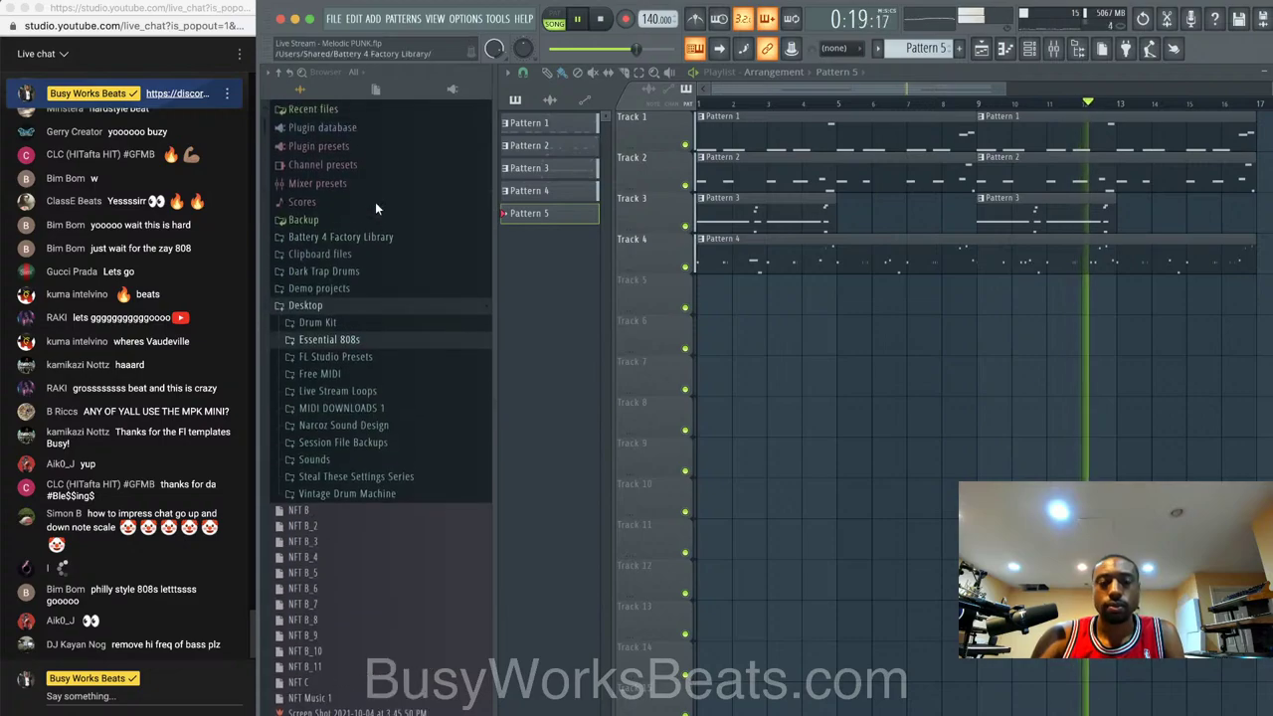
pyautogui.scroll(-2, 377, 346)
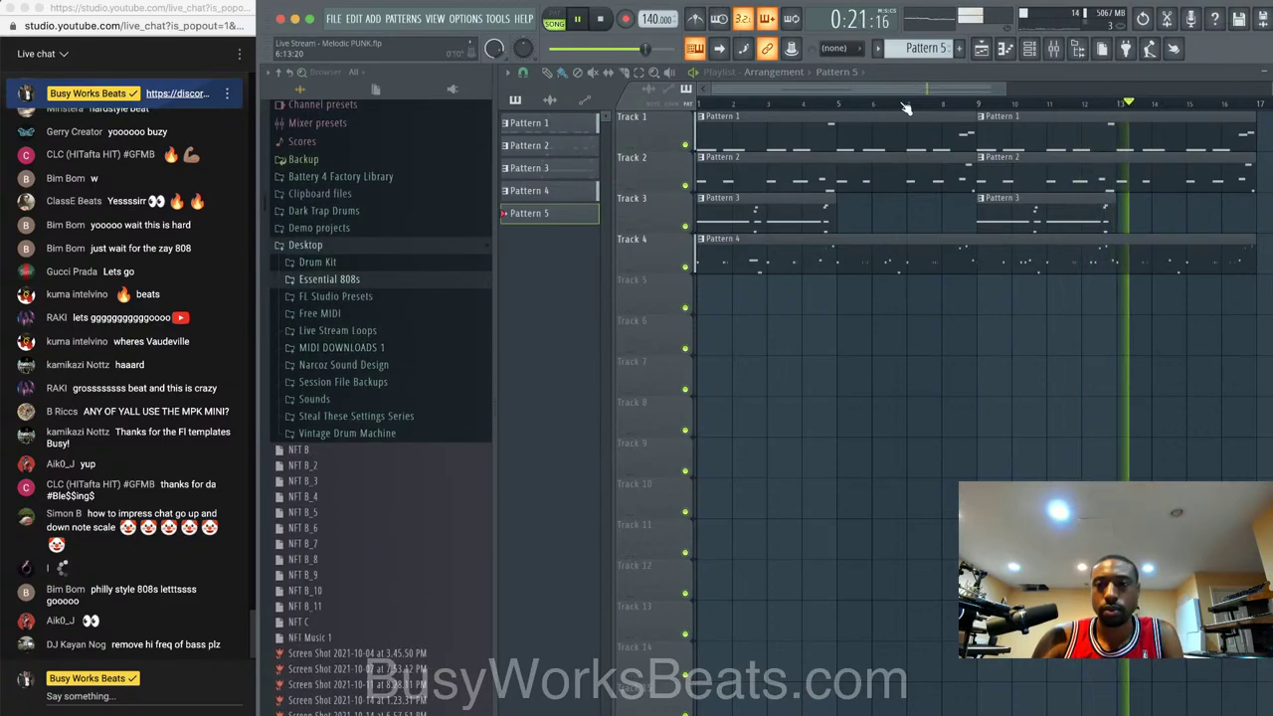
pyautogui.click(1034, 51)
pyautogui.scroll(-3, 424, 408)
pyautogui.scroll(2, 421, 418)
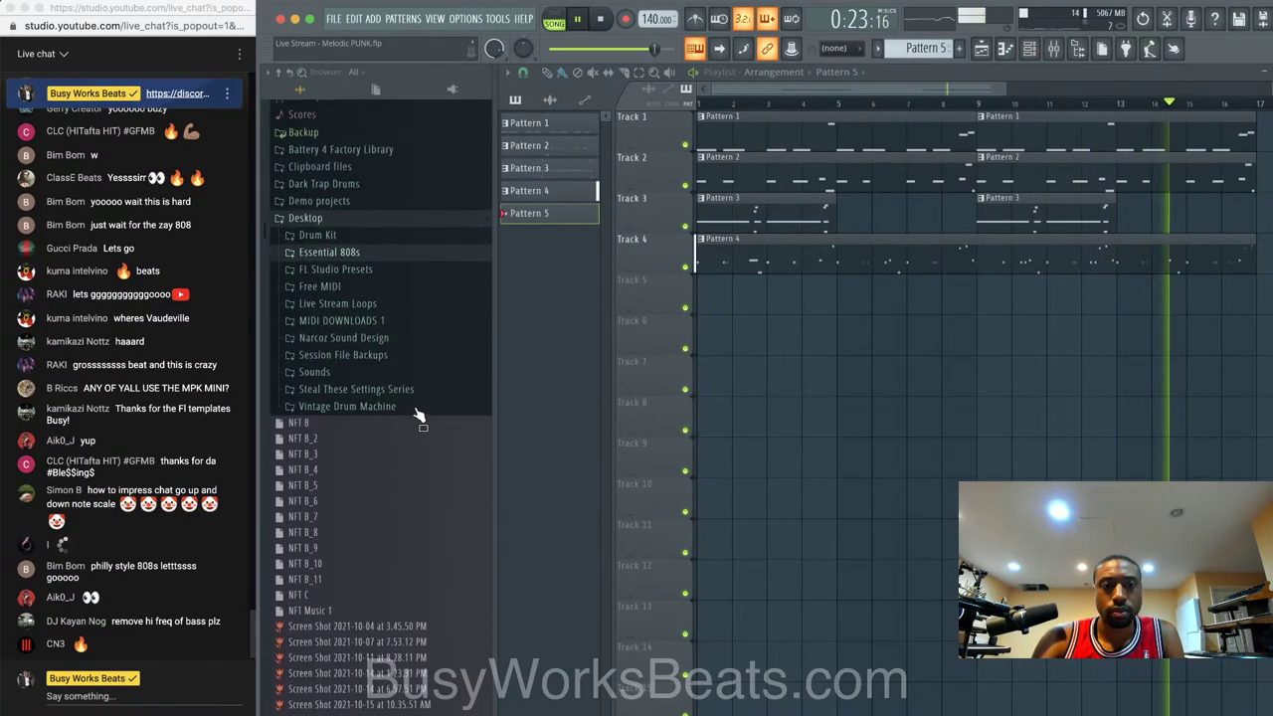
pyautogui.click(403, 220)
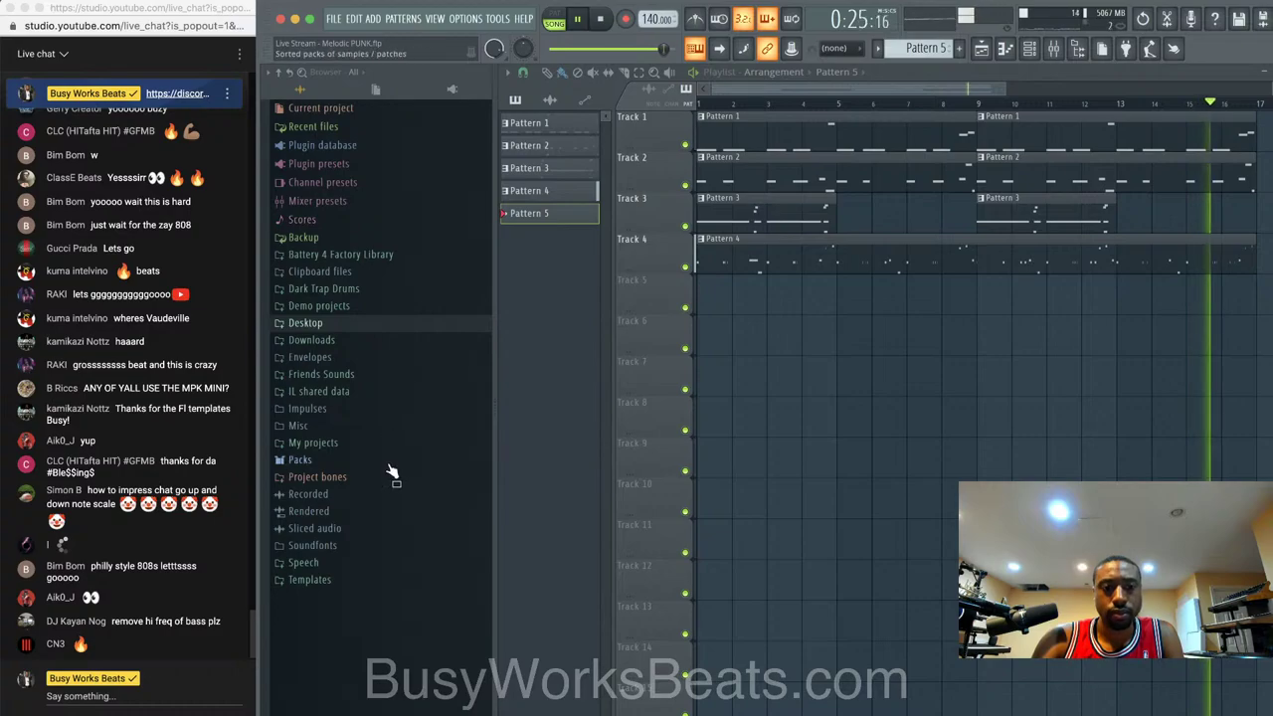
# - Find and expand the MetroBoomin 21 Savage Kit folder in the sample browser
pyautogui.click(350, 374)
pyautogui.scroll(-9, 354, 448)
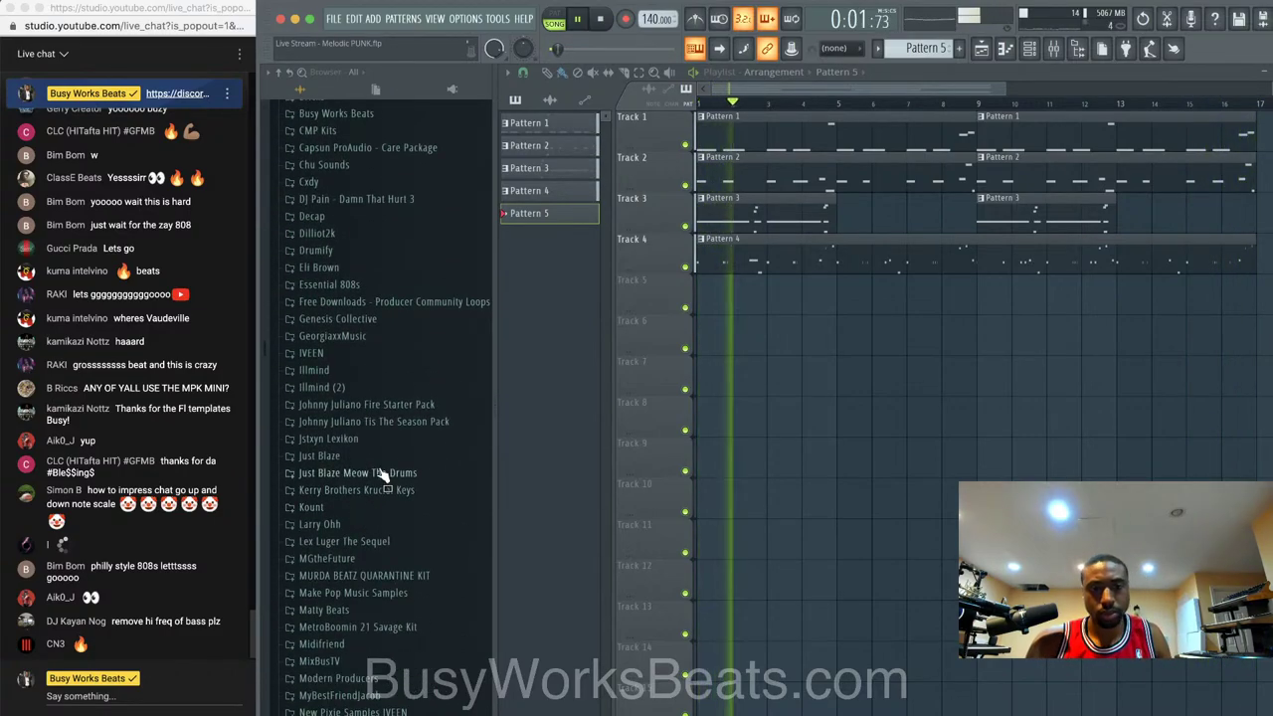
pyautogui.click(366, 626)
pyautogui.scroll(-3, 370, 527)
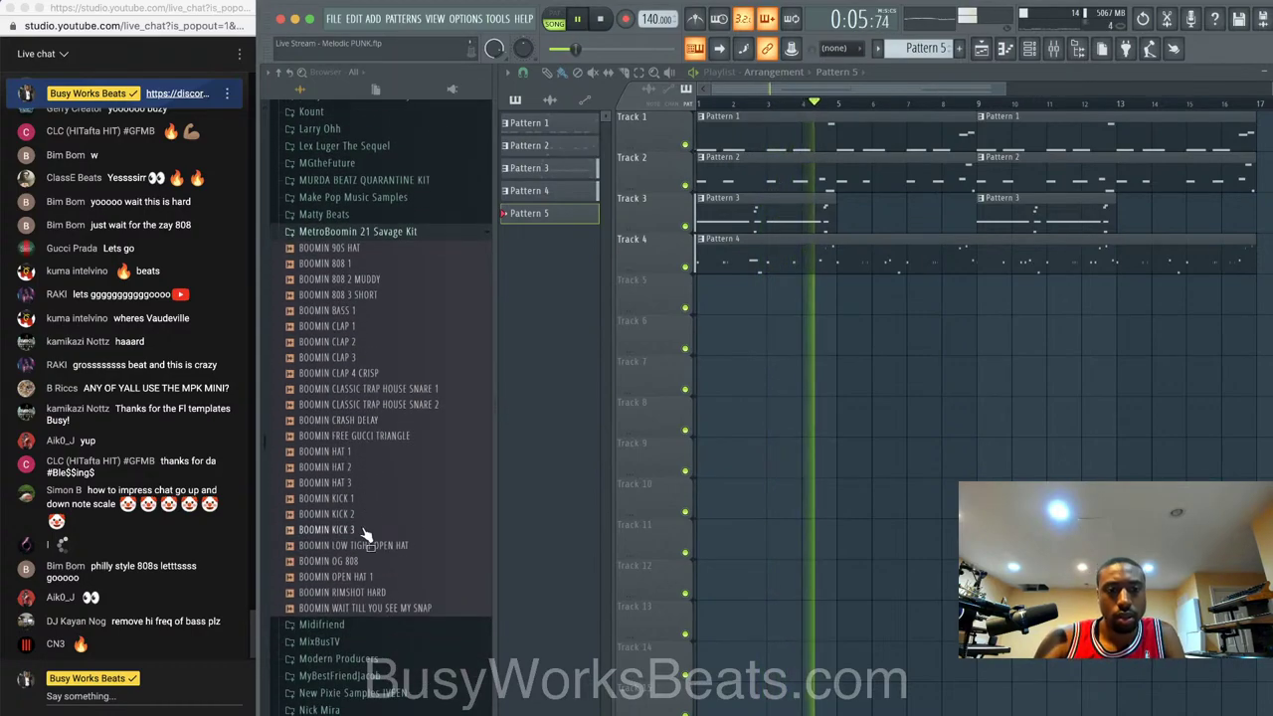
# - Load the BOOMIN OPEN HAT 1 sample into a new channel and route it to mixer track 6
pyautogui.click(364, 577)
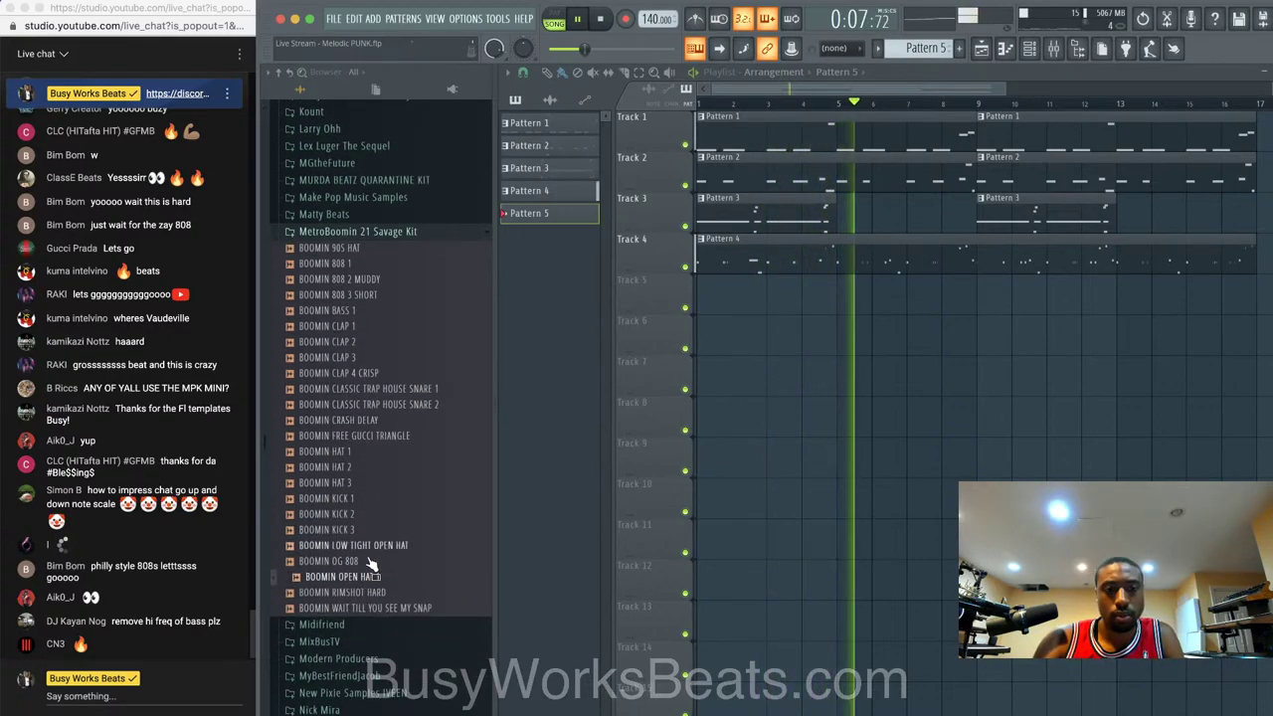
pyautogui.rightClick(371, 584)
pyautogui.click(395, 587)
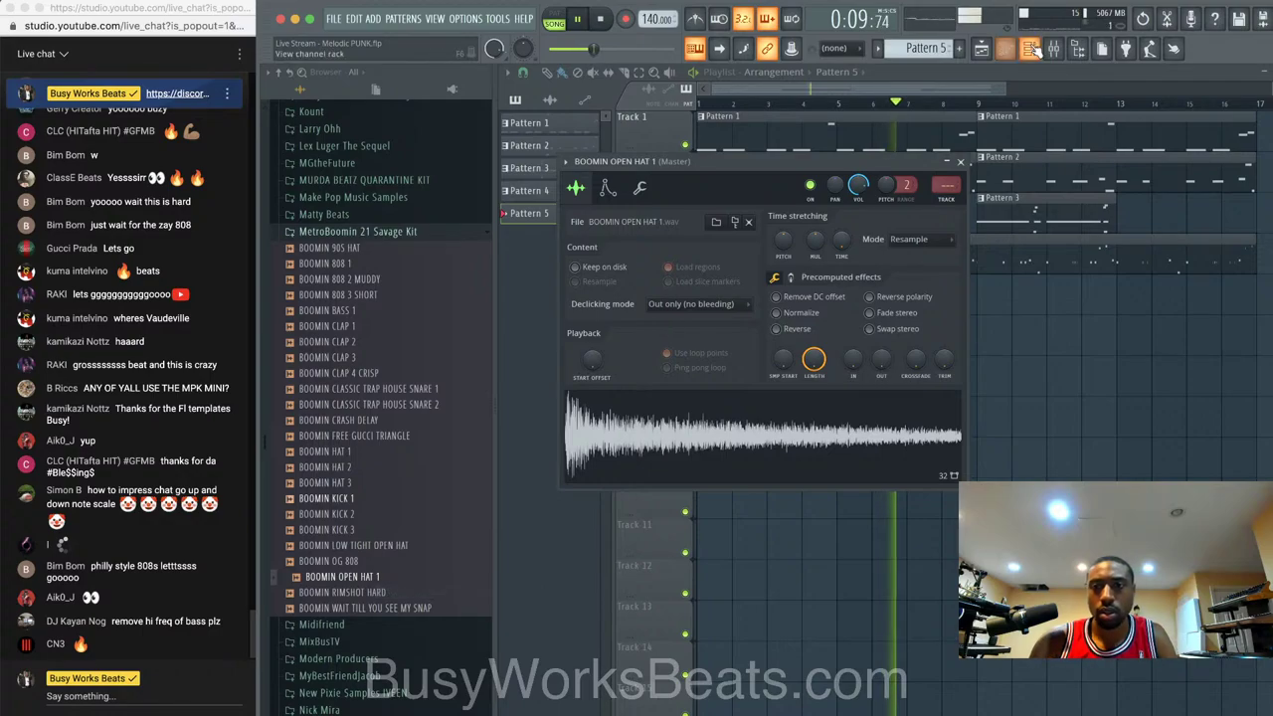
pyautogui.click(1031, 48)
pyautogui.press('F9')
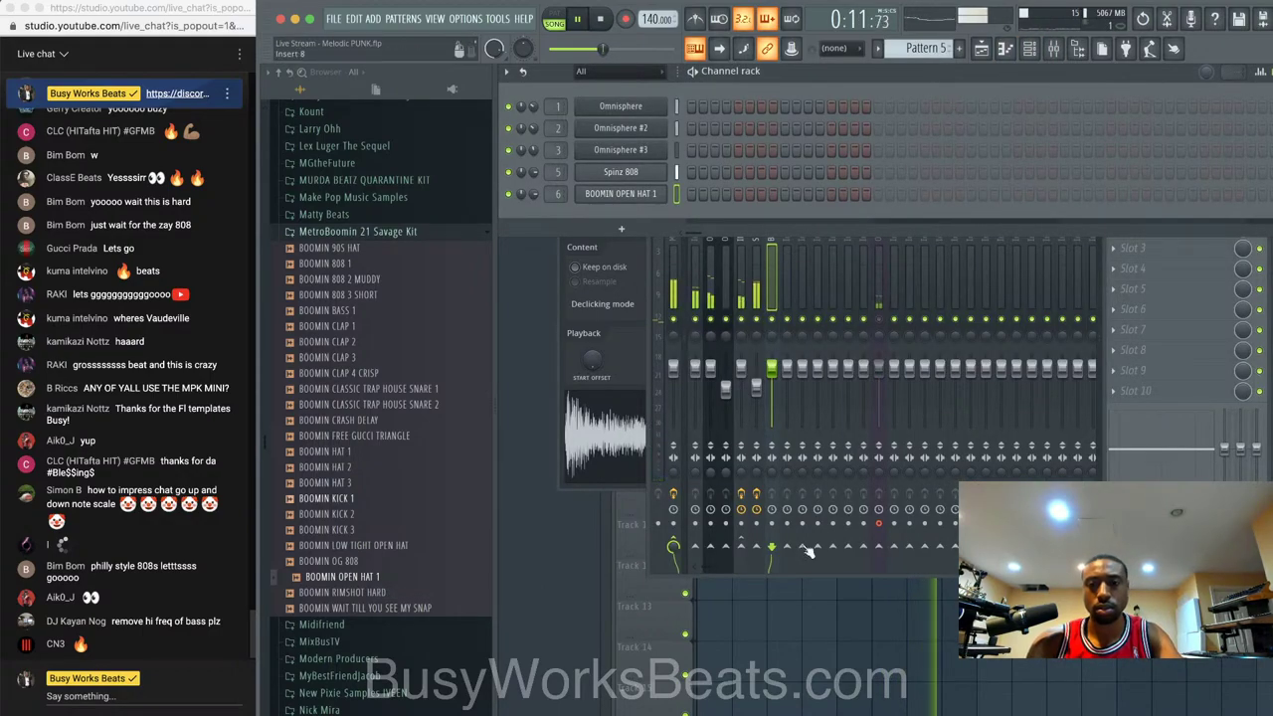
# - Place a Pattern 5 clip on Track 5 at bar 9 and play the arrangement from there
pyautogui.press('F5')
pyautogui.click(990, 283)
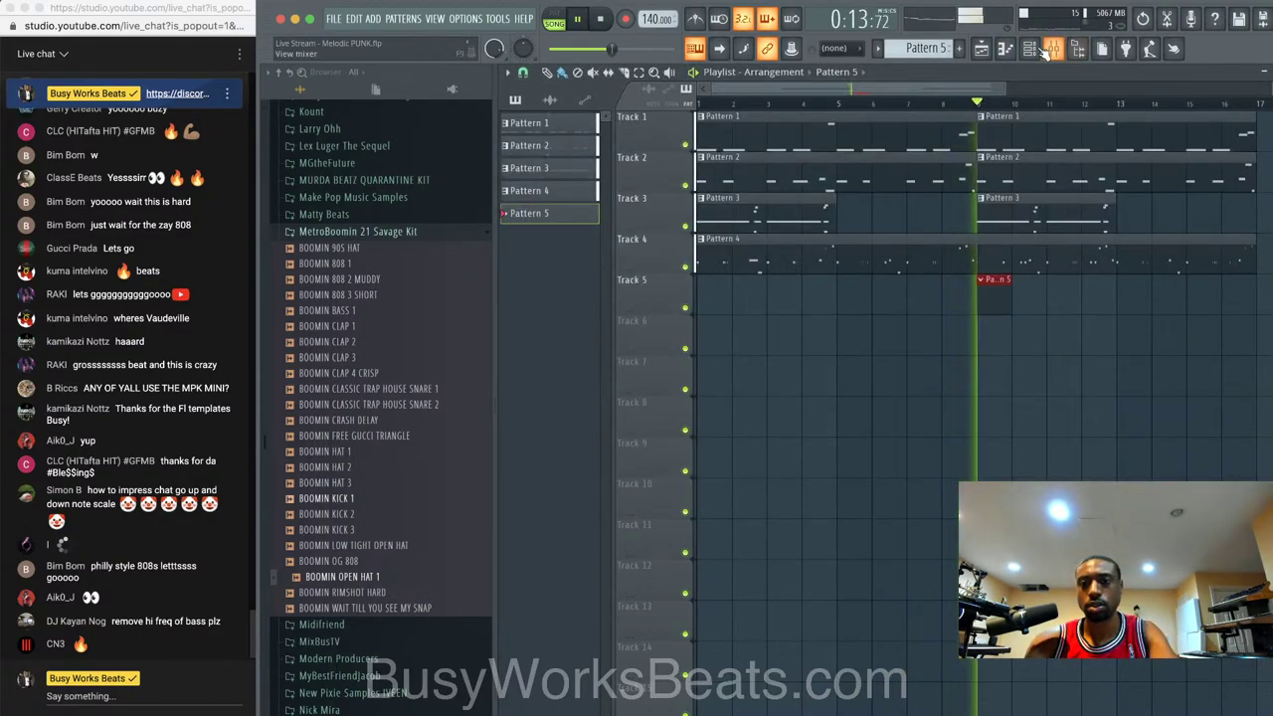
pyautogui.press('F6')
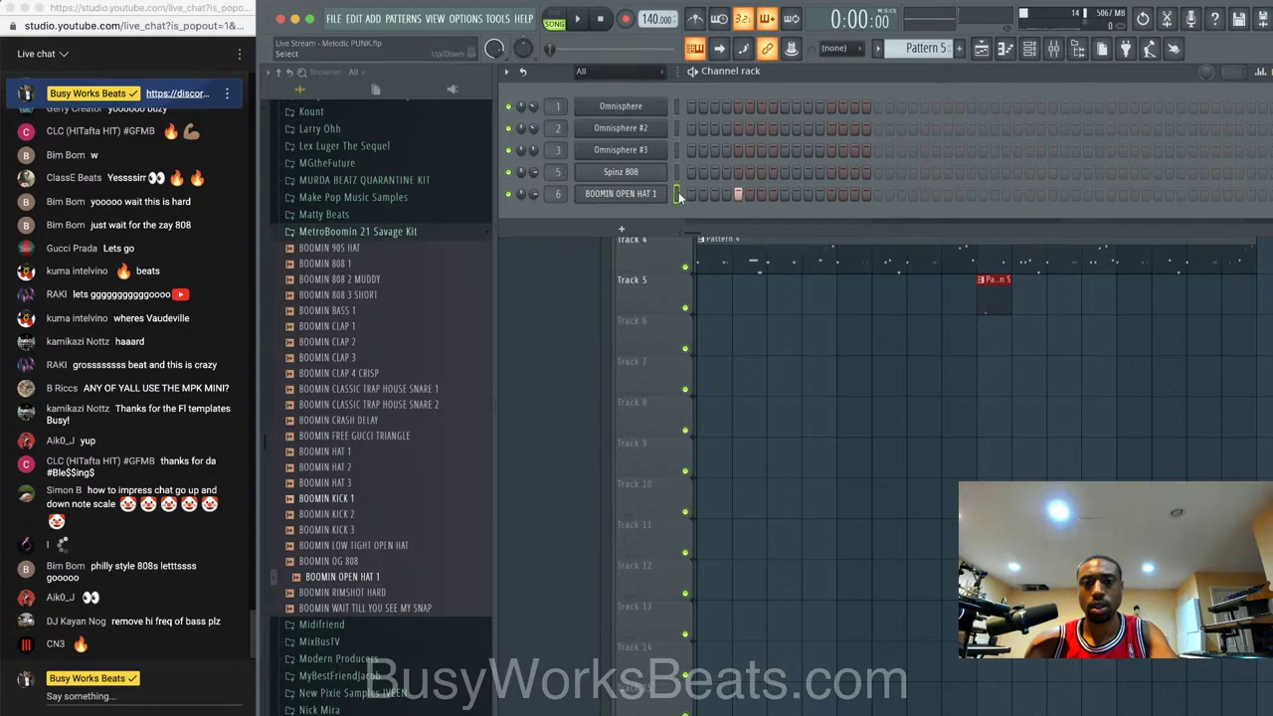
pyautogui.rightClick(813, 374)
pyautogui.press('space')
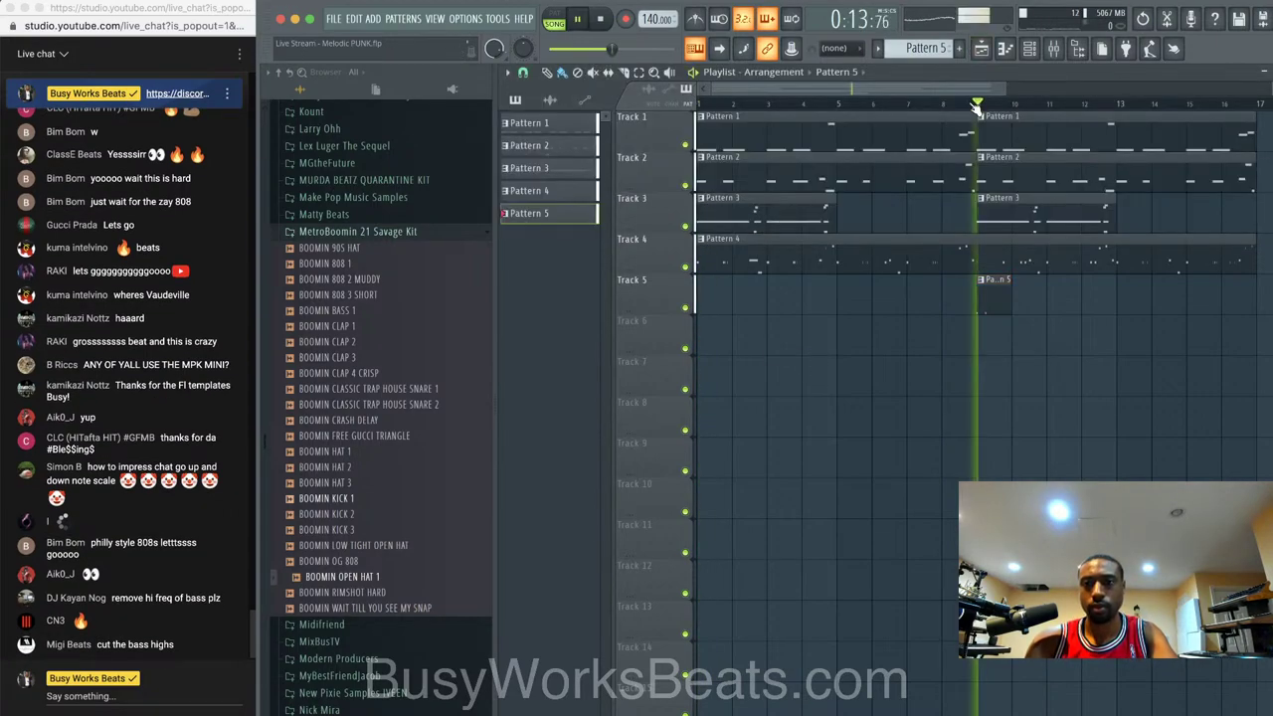
# - Try BOOMIN OPEN HAT 1 hits on steps 9, 17 and 25 of Pattern 5
pyautogui.click(981, 51)
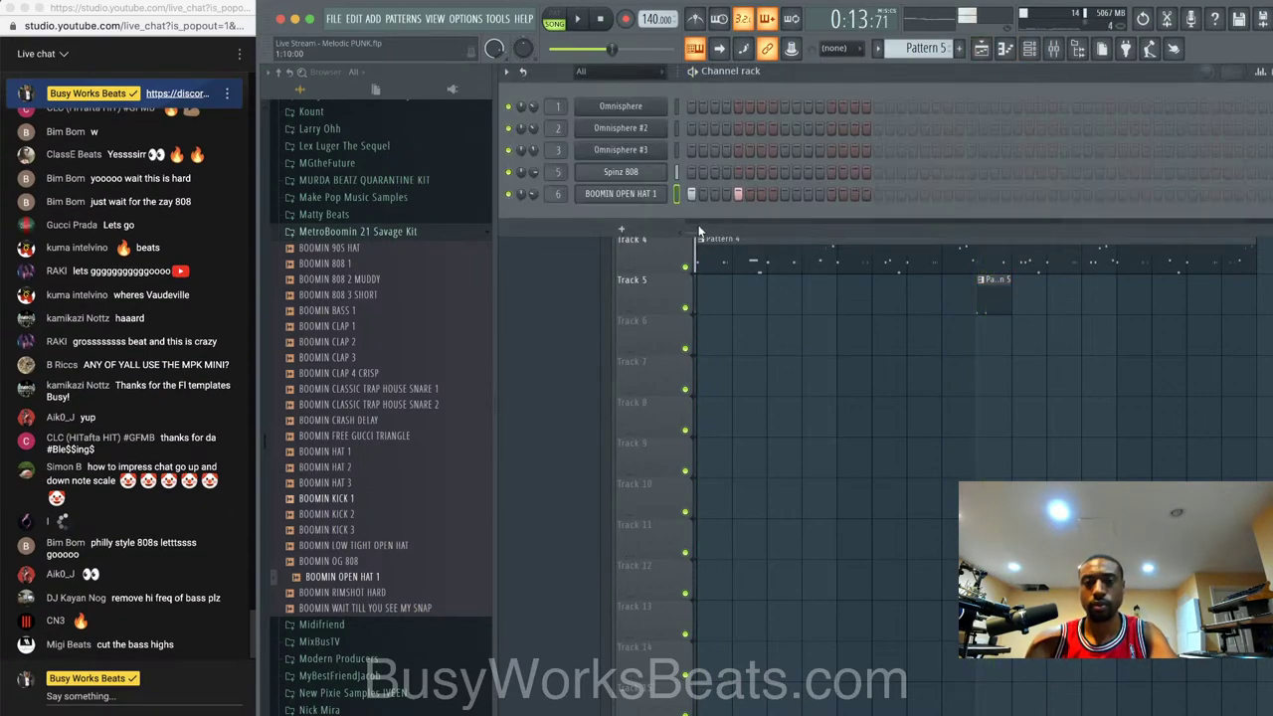
pyautogui.click(785, 194)
pyautogui.click(879, 194)
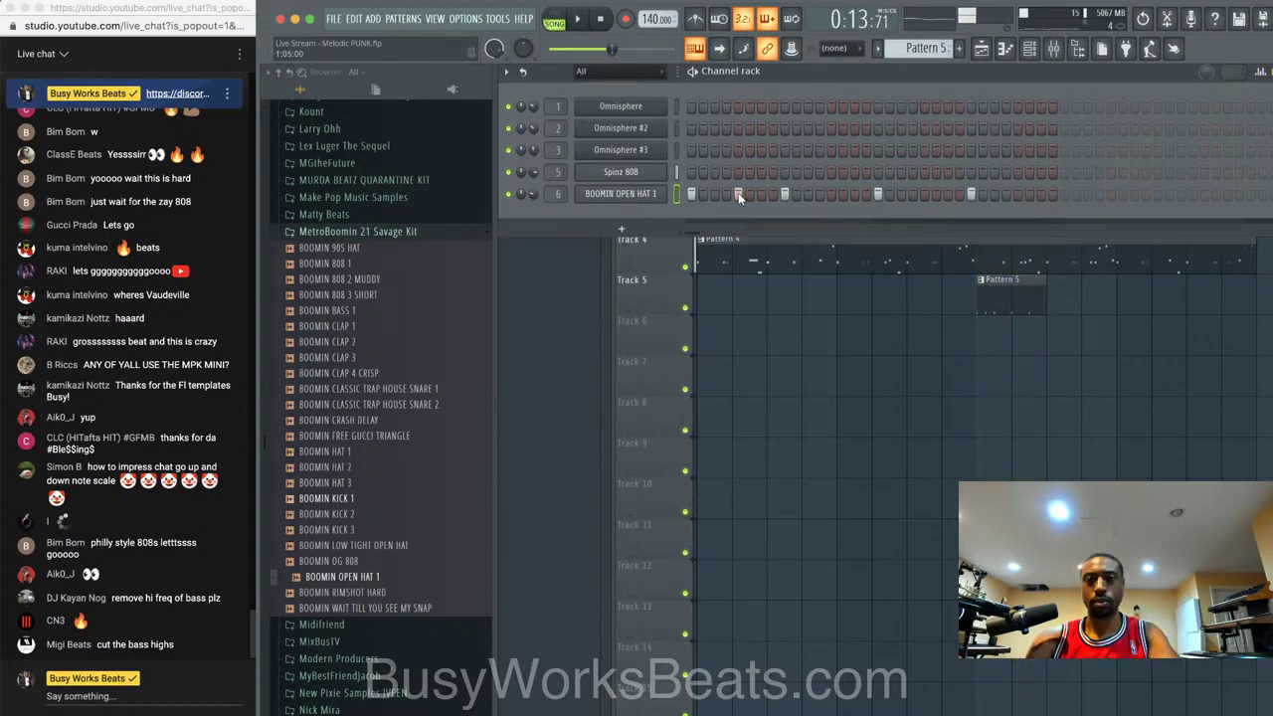
# - Reprogram the BOOMIN OPEN HAT 1 hits in Pattern 5 to steps 5, 13, 14, 21 and 29, clearing the other steps
pyautogui.rightClick(693, 194)
pyautogui.press('space')
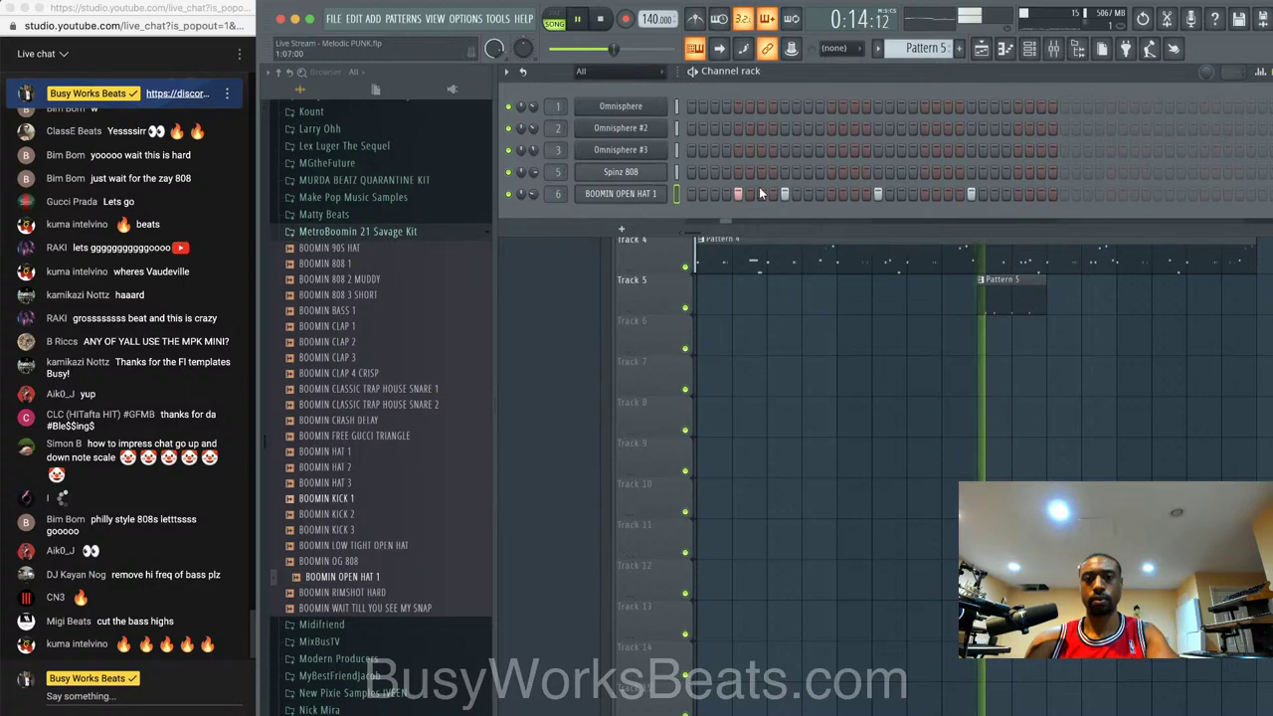
pyautogui.click(831, 194)
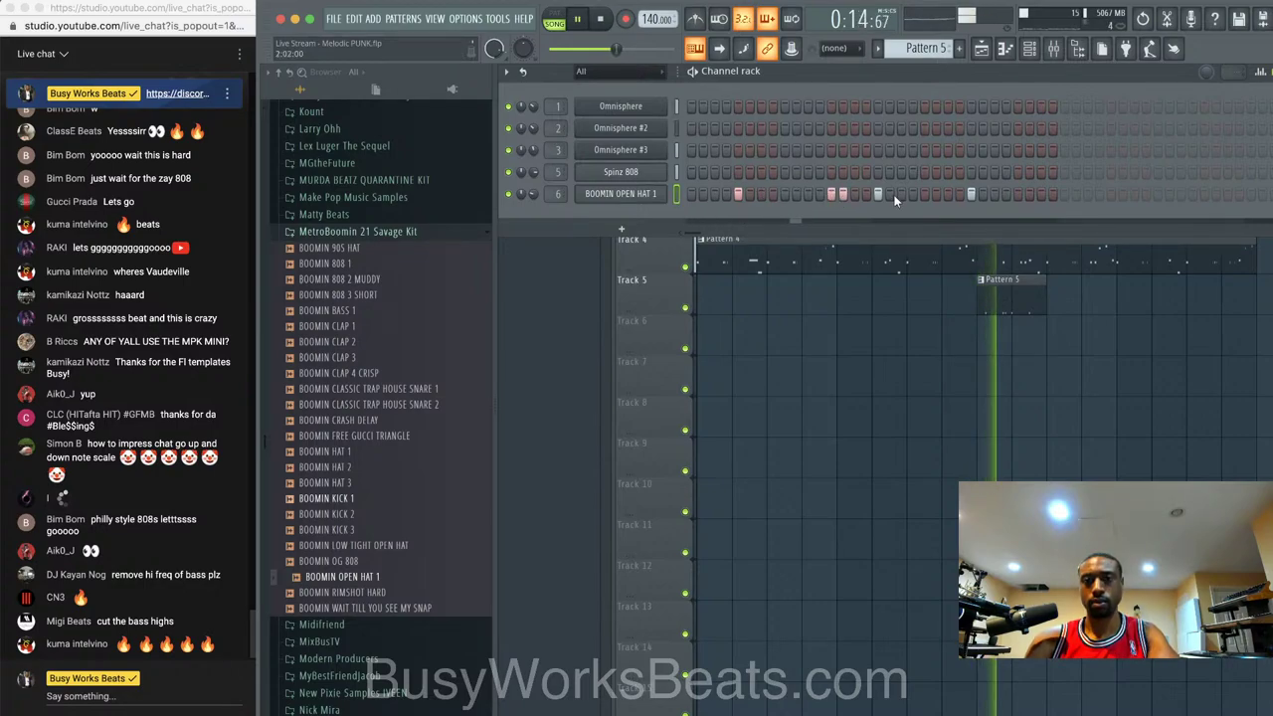
pyautogui.click(924, 194)
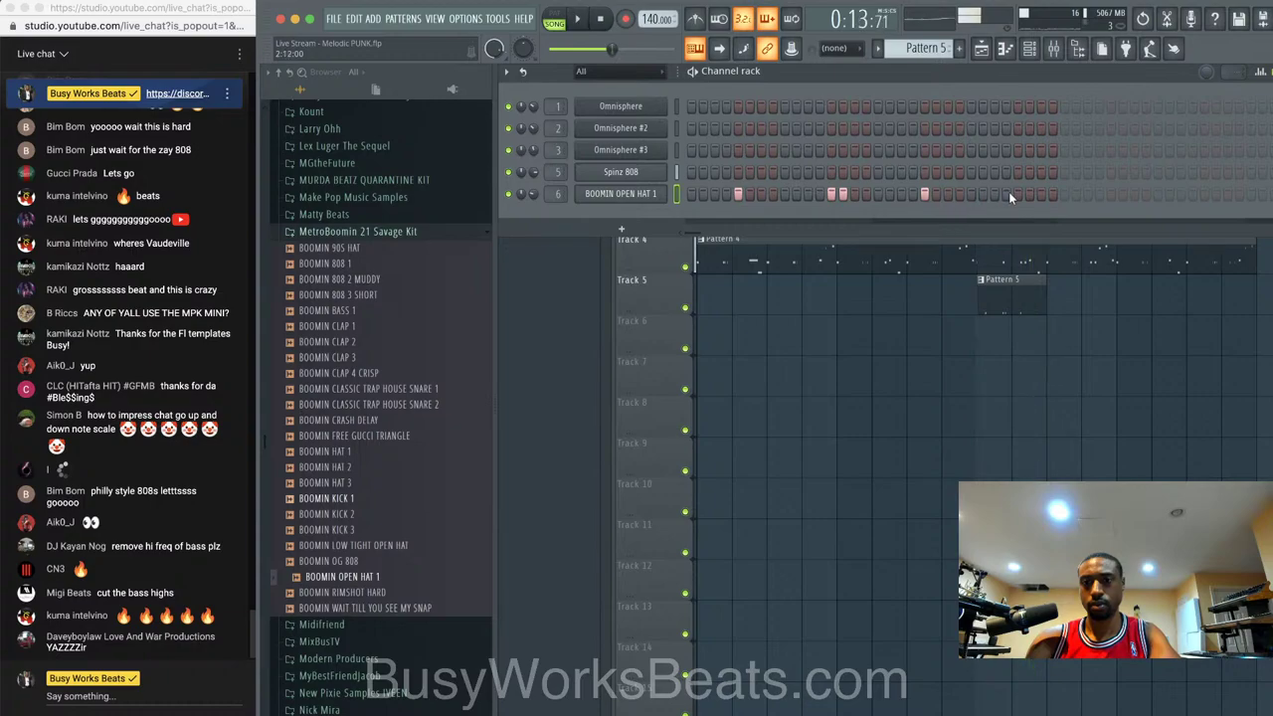
pyautogui.click(1016, 194)
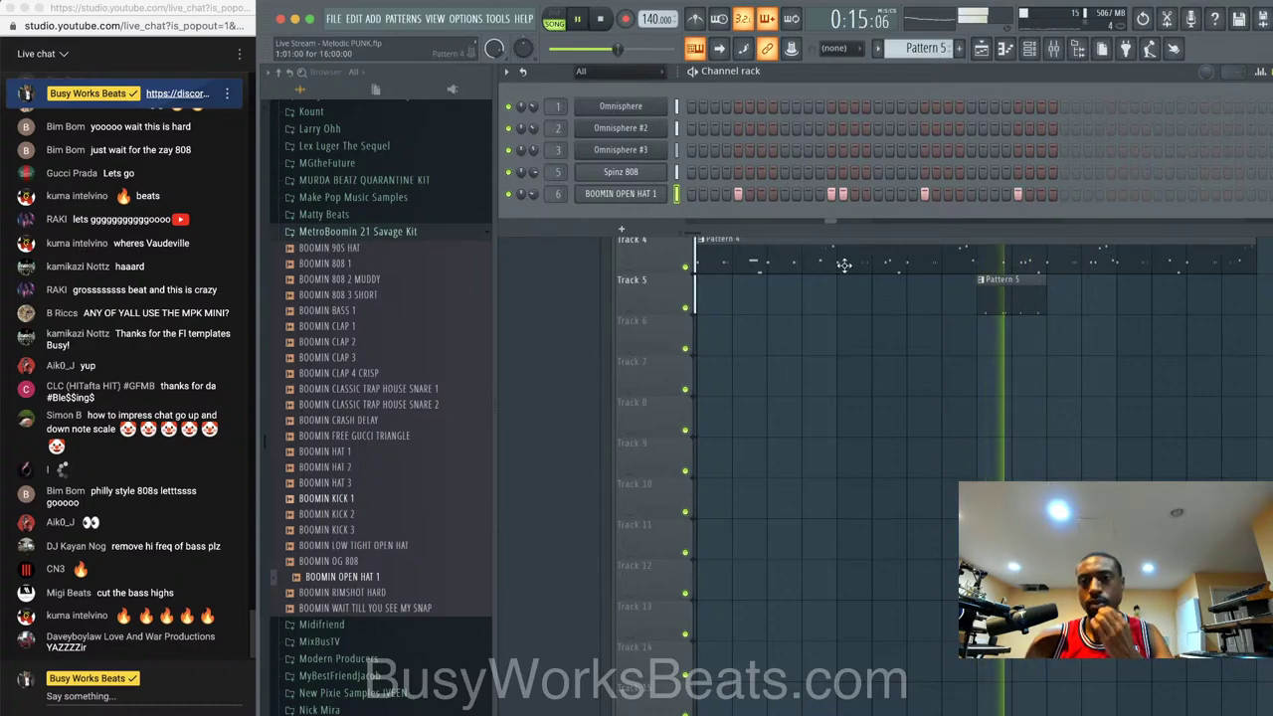
# - Add three more Pattern 5 clips on Track 5 at bars 11, 13 and 15
pyautogui.click(1053, 301)
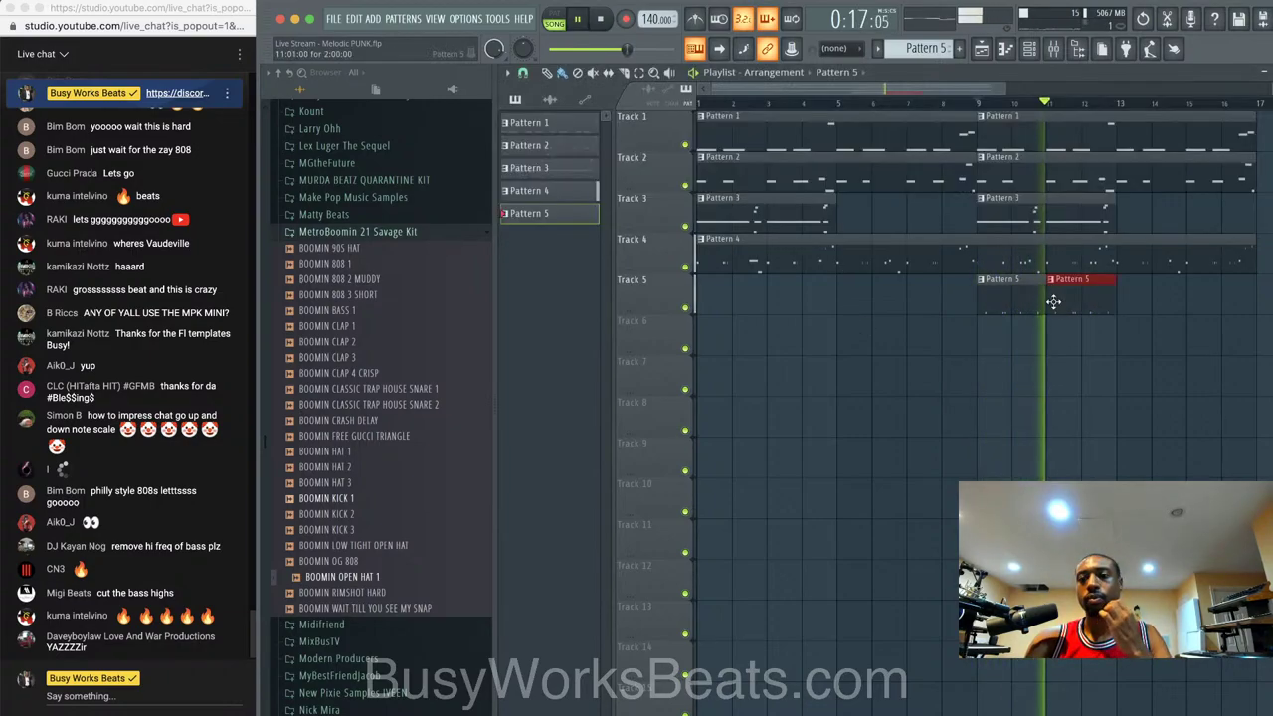
pyautogui.click(1125, 298)
pyautogui.click(1194, 299)
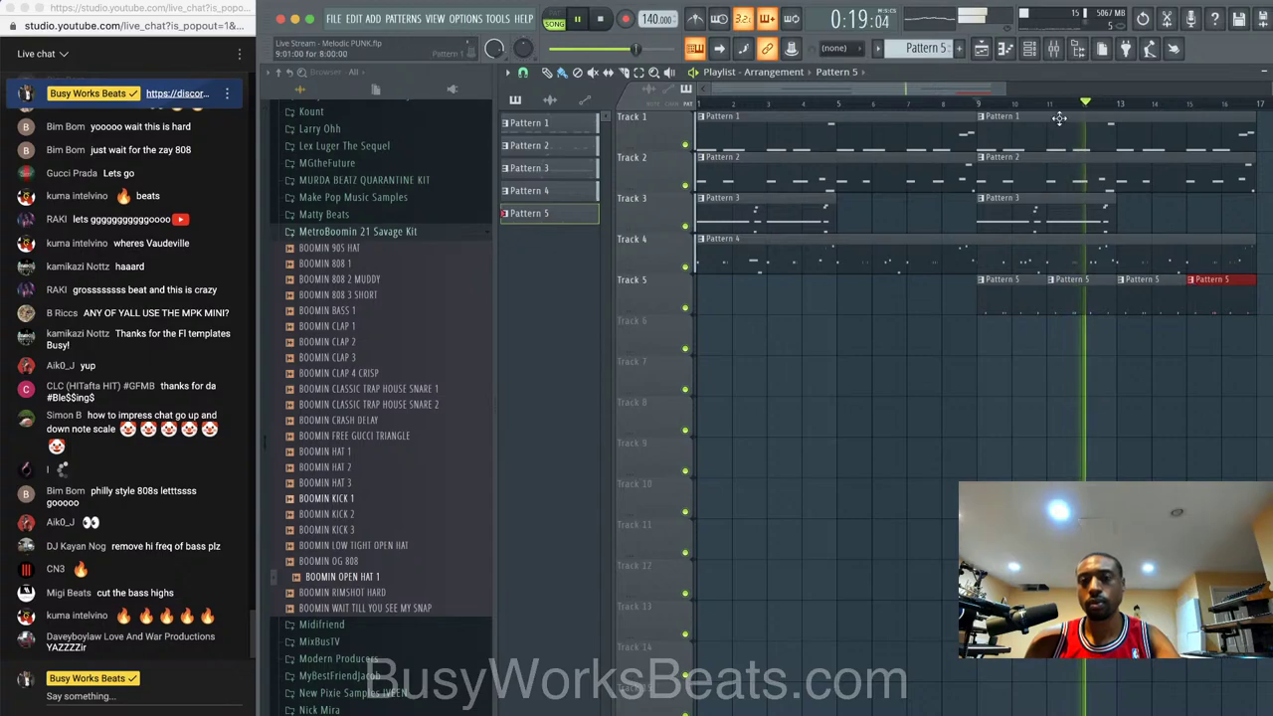
# - Lower the BOOMIN OPEN HAT 1 channel volume to 14%
pyautogui.click(1031, 49)
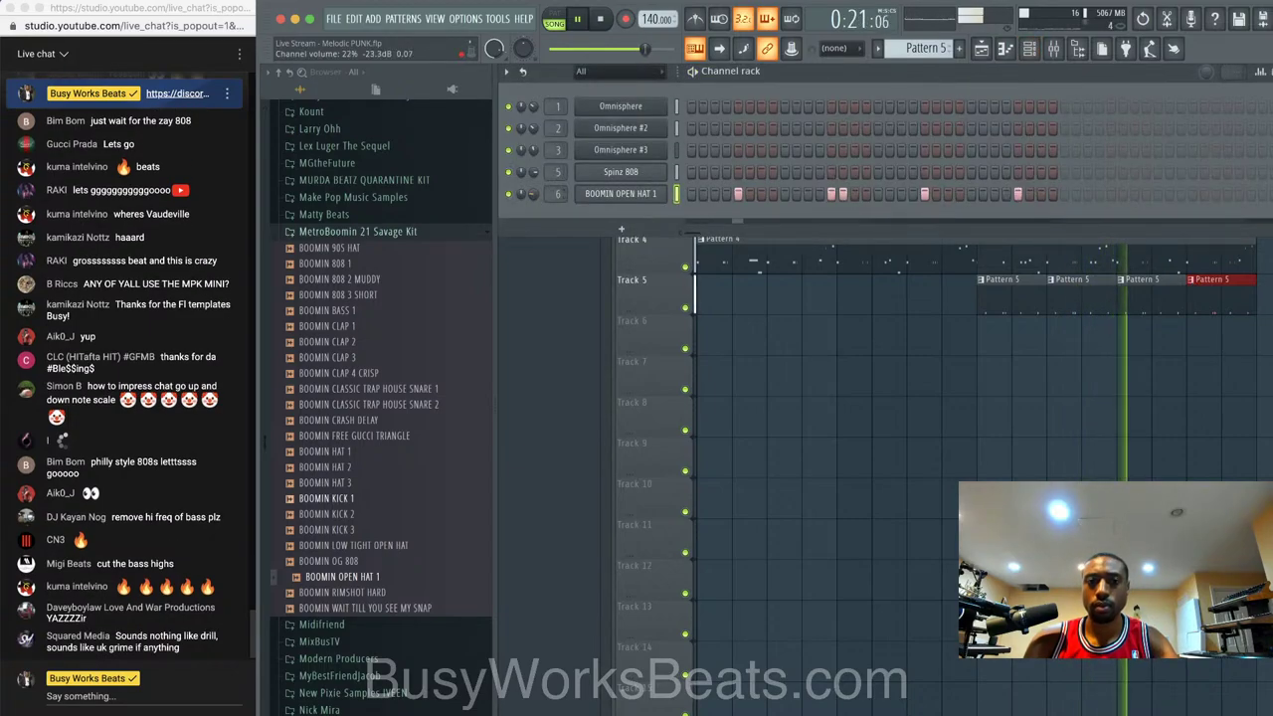
pyautogui.rightClick(858, 424)
pyautogui.click(1031, 49)
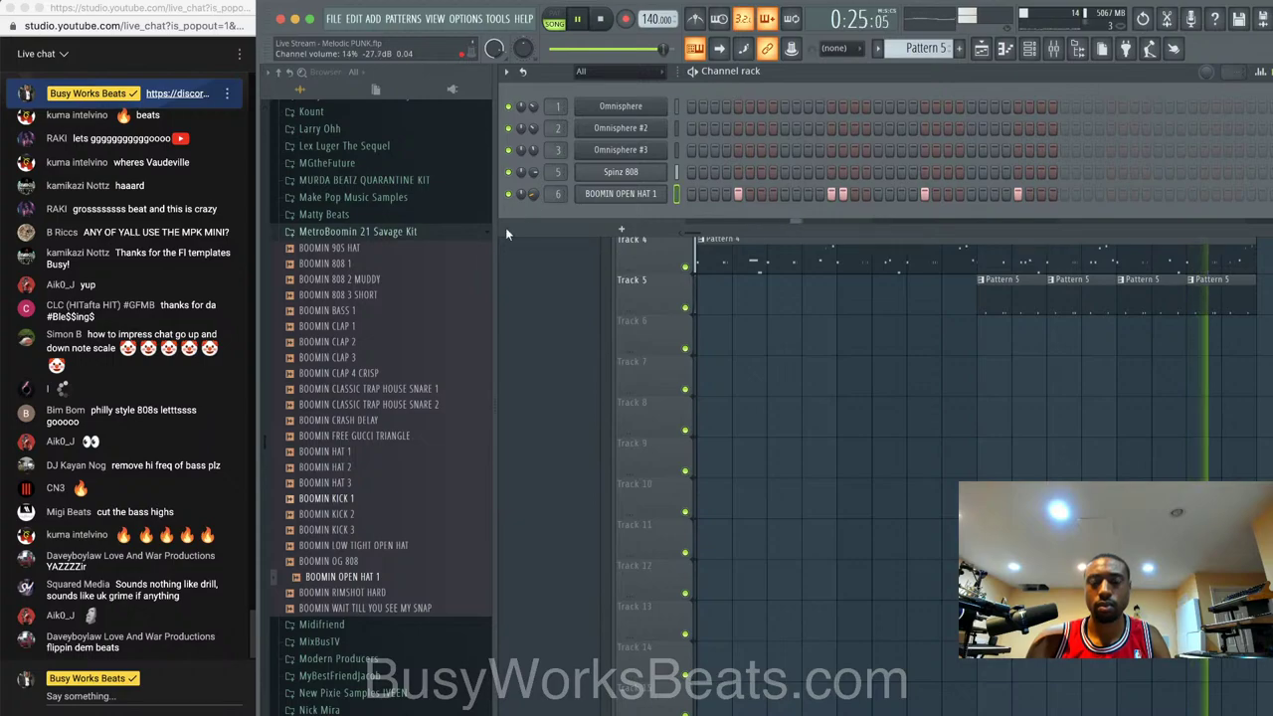
# - Audition the BOOMIN CLAP 2, BOOMIN CLAP 3 and BOOMIN CLASSIC TRAP HOUSE SNARE 1 samples
pyautogui.click(378, 342)
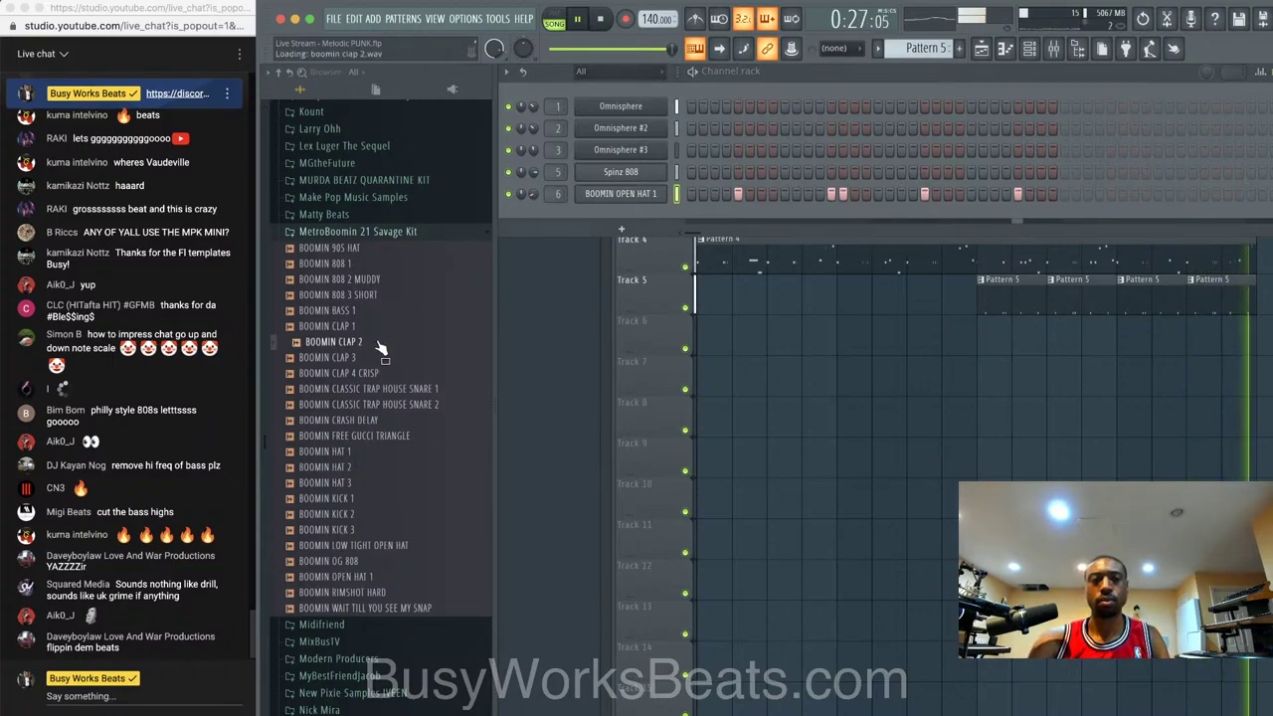
pyautogui.click(376, 359)
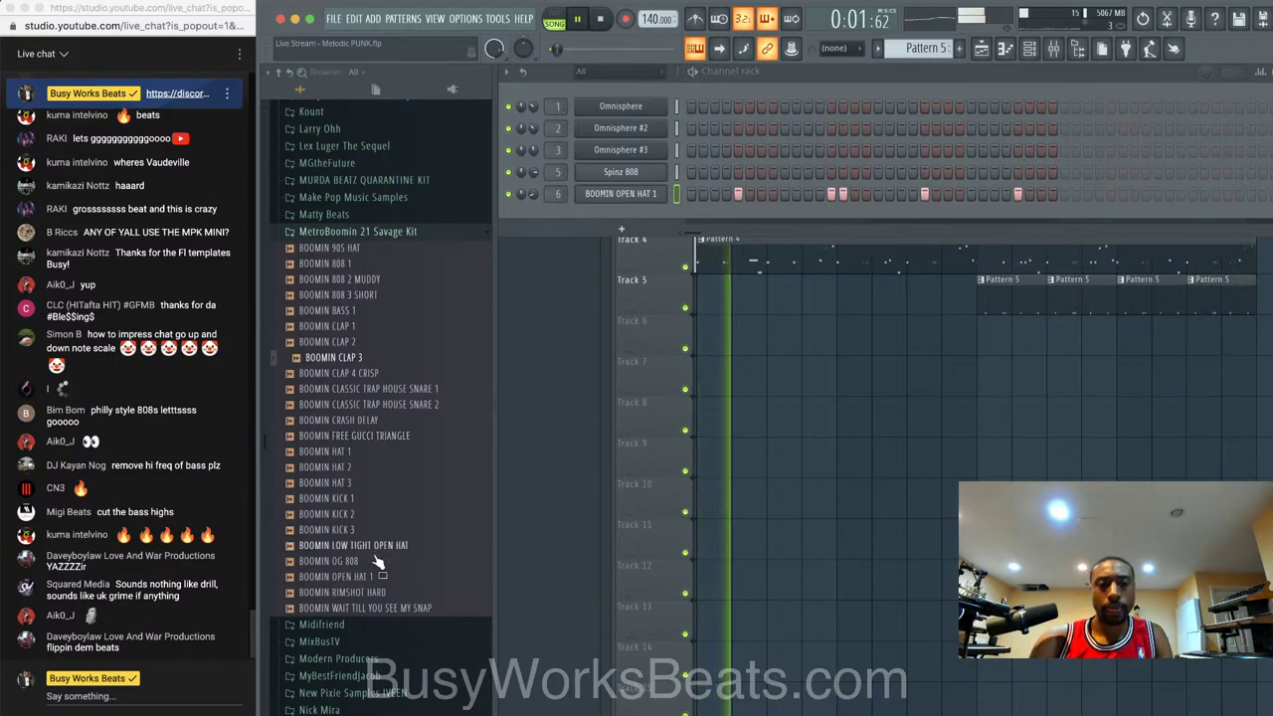
pyautogui.click(377, 392)
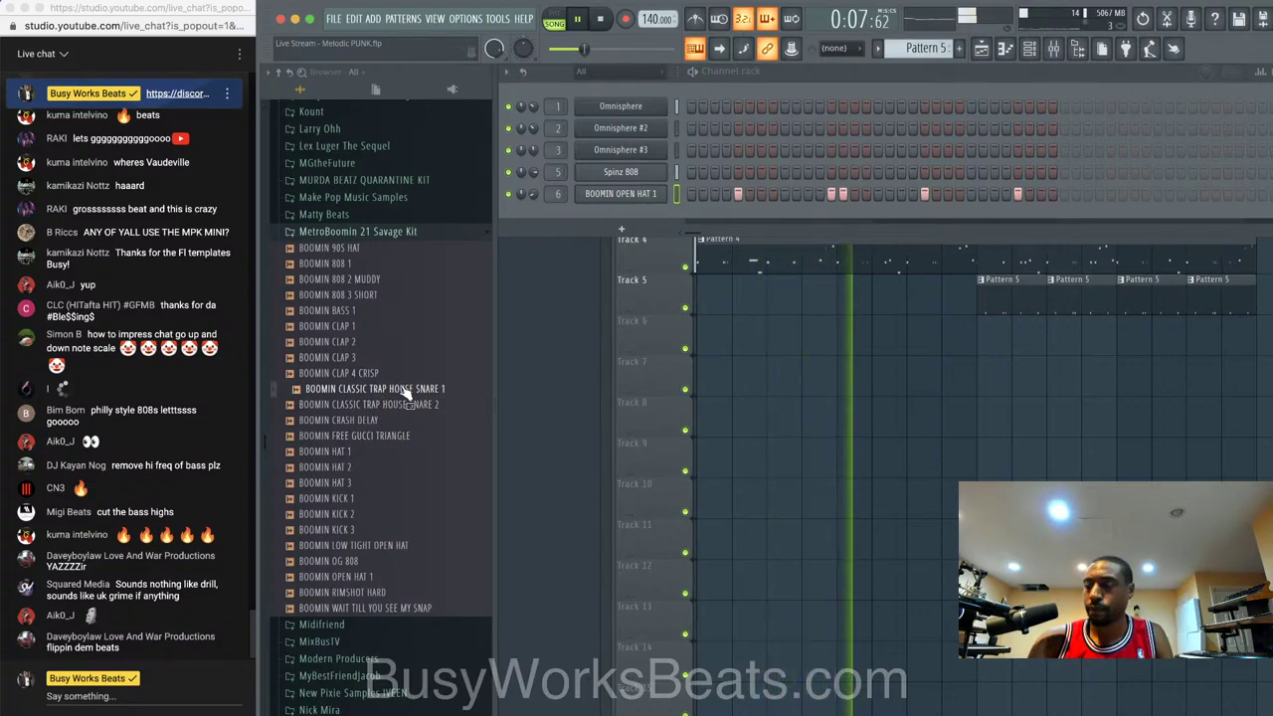
# - Load BOOMIN CLASSIC TRAP HOUSE SNARE 1 into a new channel and route it to mixer track 7
pyautogui.rightClick(406, 394)
pyautogui.click(424, 403)
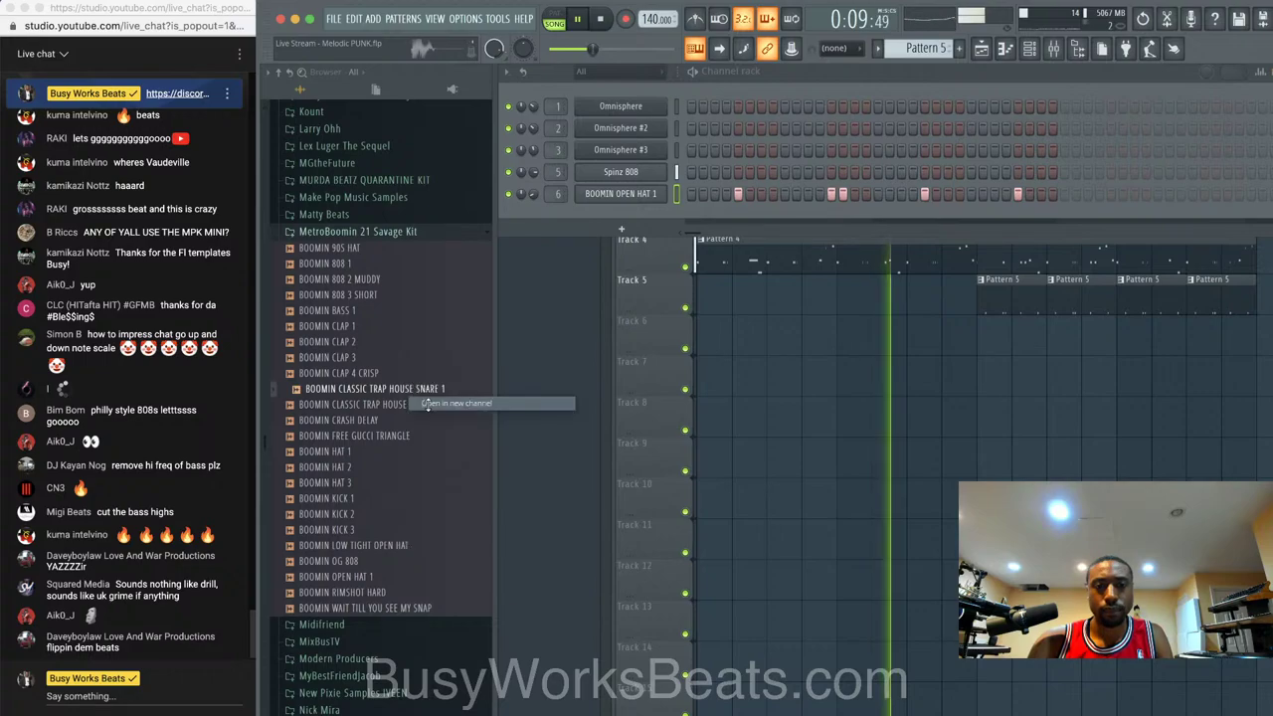
pyautogui.press('F9')
pyautogui.click(552, 237)
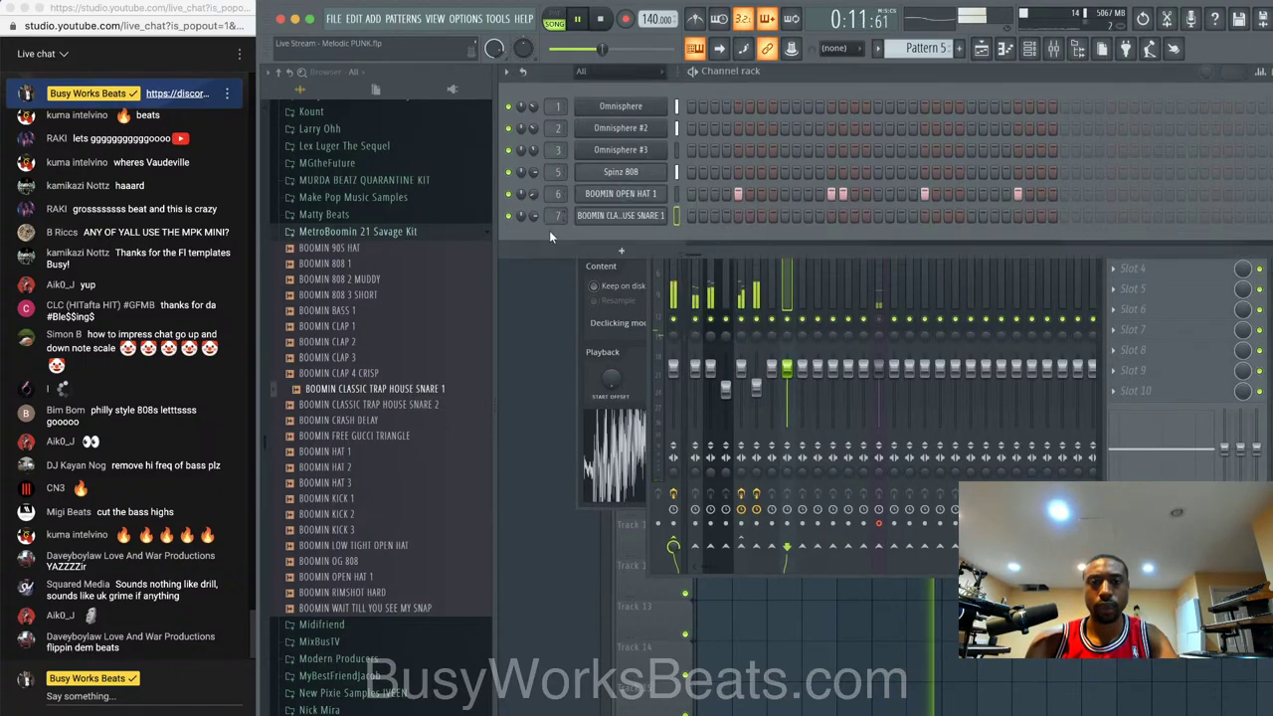
# - Program snare hits on steps 9 and 25 of Pattern 5 for BOOMIN CLASSIC TRAP HOUSE SNARE 1
pyautogui.click(784, 216)
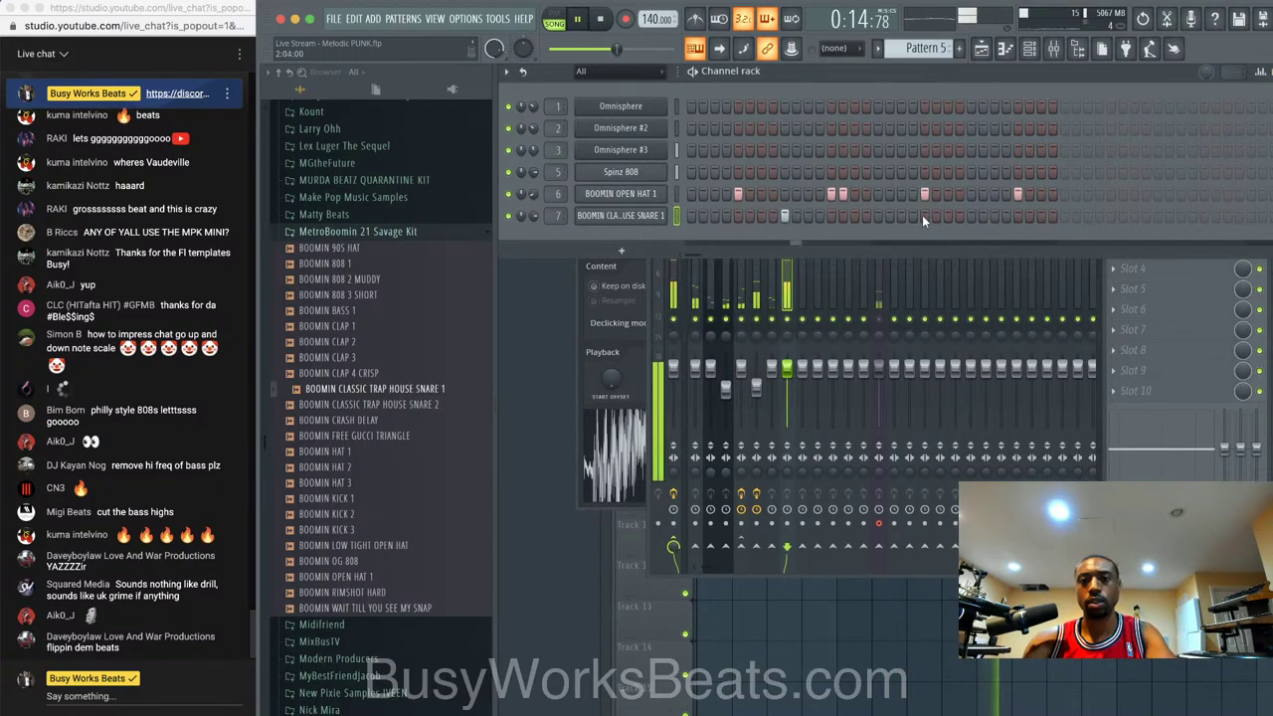
pyautogui.click(971, 216)
pyautogui.click(781, 675)
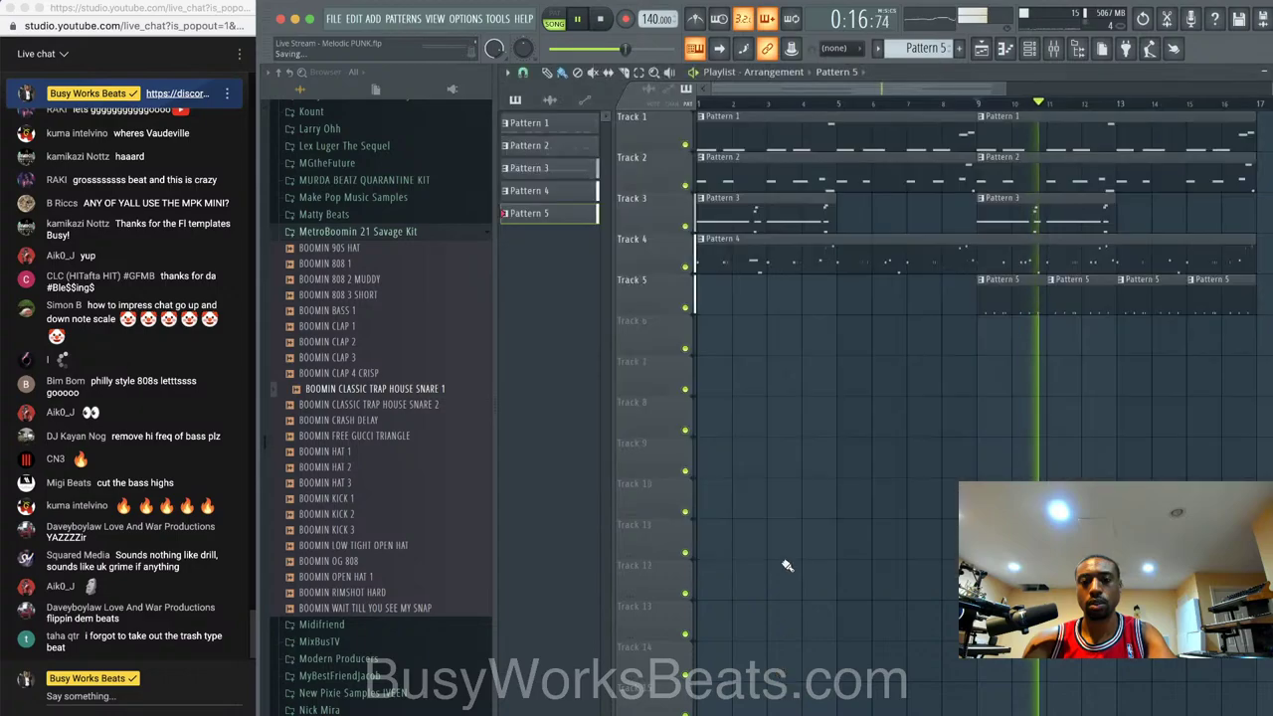
# - Check the BOOMIN CLASSIC TRAP HOUSE SNARE 1 sampler settings and add a snare hit on step 15 of Pattern 5
pyautogui.click(1036, 53)
pyautogui.click(1034, 52)
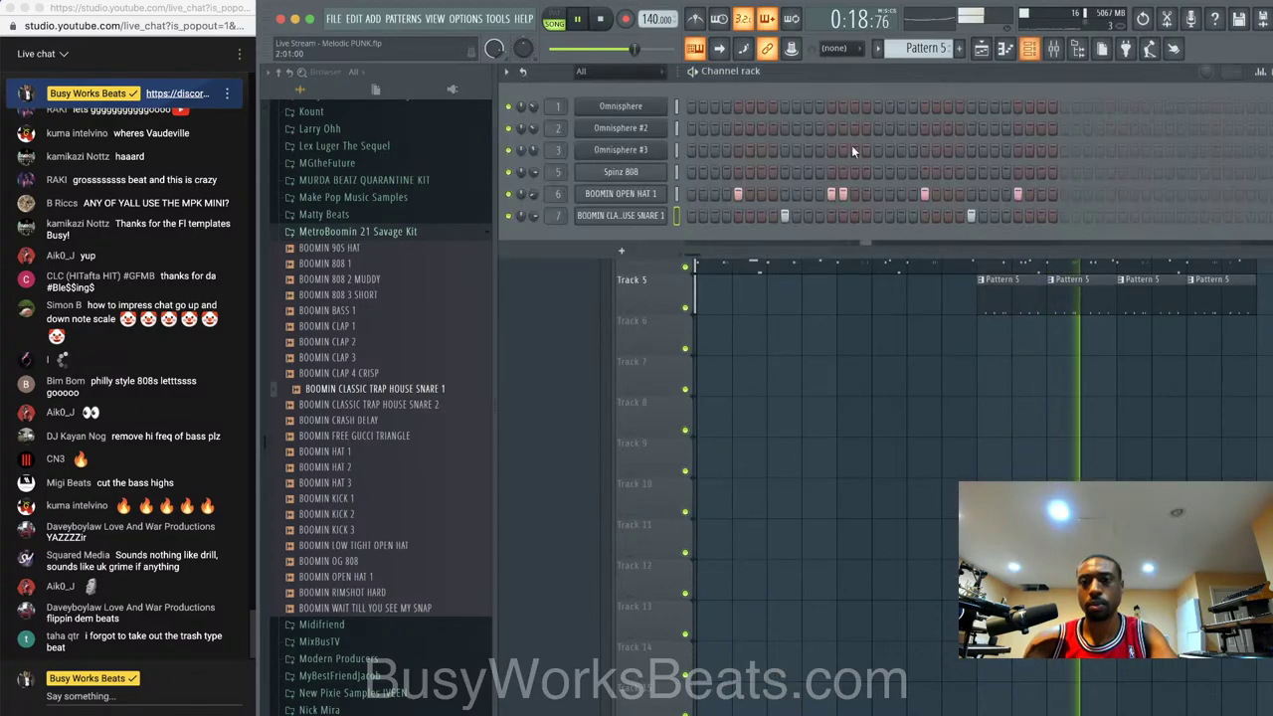
pyautogui.click(621, 216)
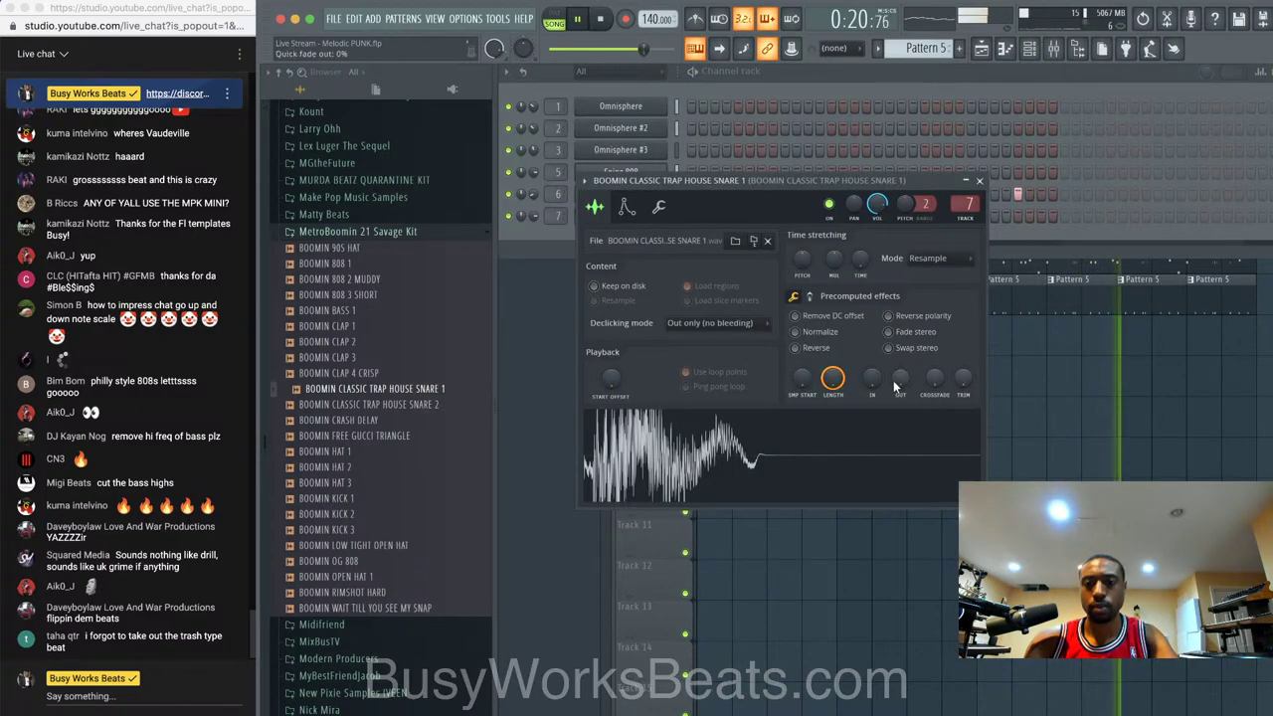
pyautogui.click(974, 175)
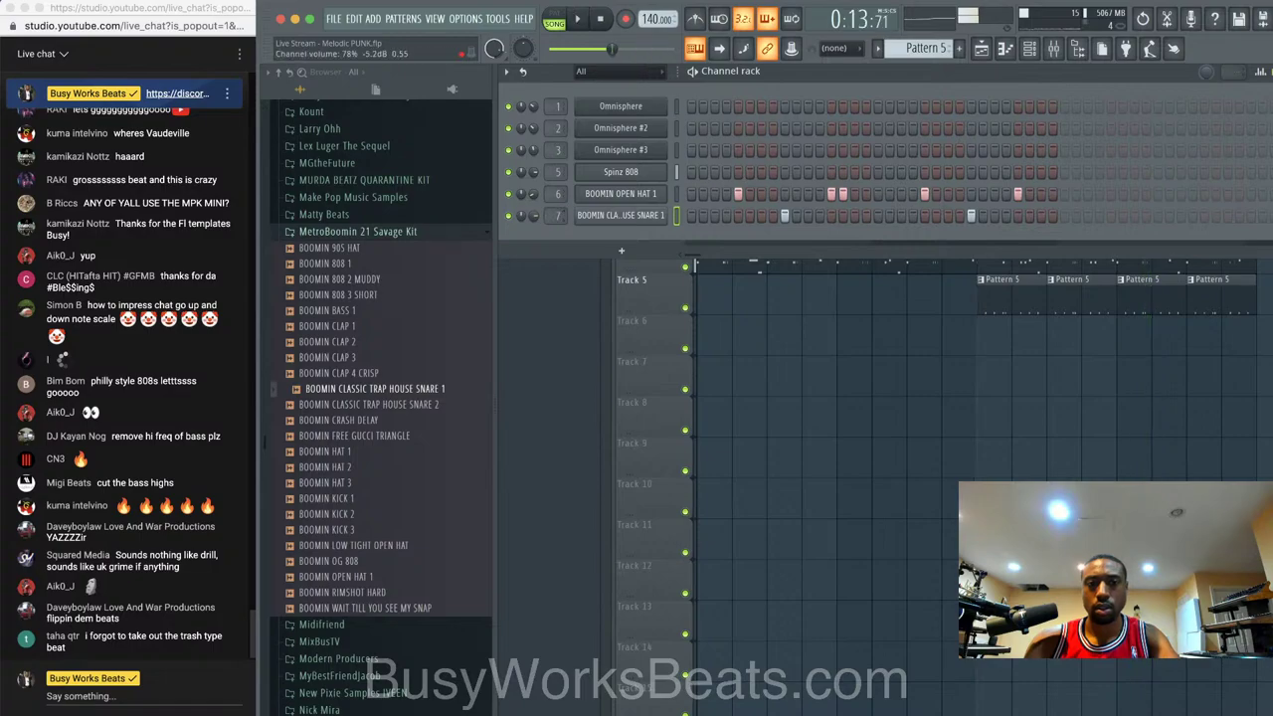
pyautogui.click(852, 215)
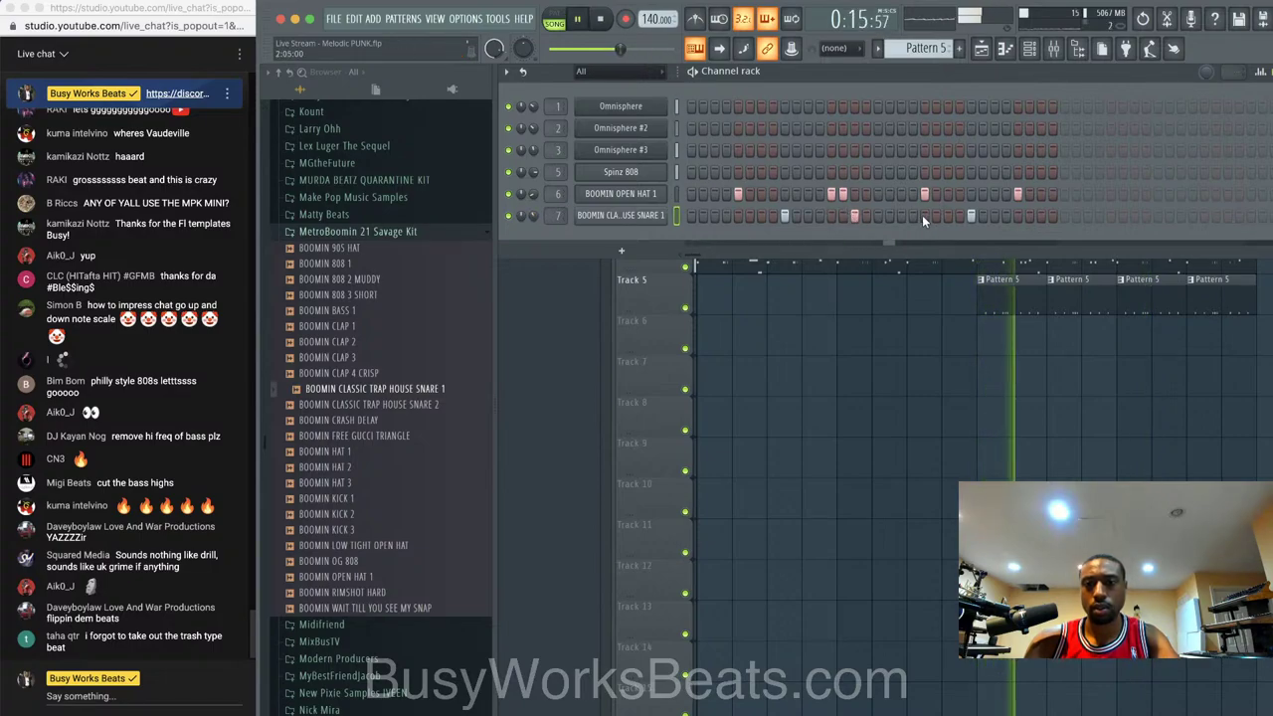
pyautogui.rightClick(918, 351)
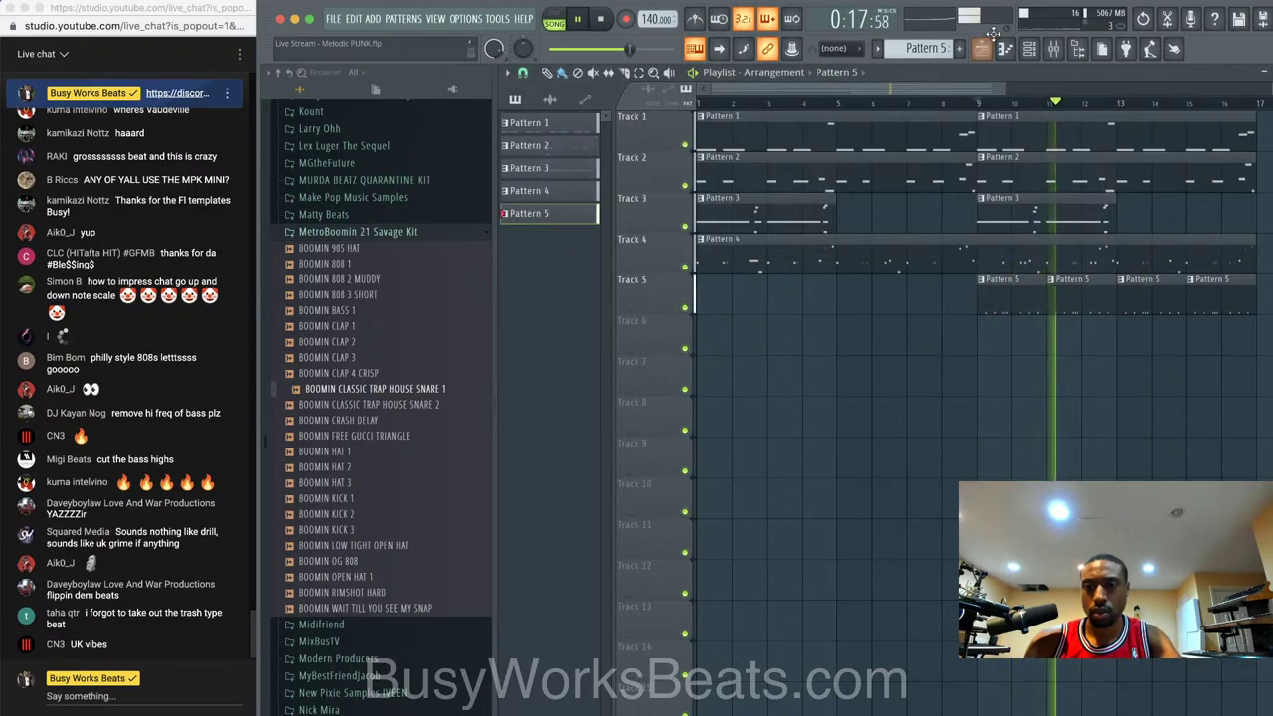
# - Audition the kit's clap, kick and hat samples, including BOOMIN CLAP 4 CRISP, BOOMIN KICK 1 and BOOMIN LOW TIGHT OPEN HAT
pyautogui.click(1030, 49)
pyautogui.moveTo(360, 374); pyautogui.dragTo(368, 388)
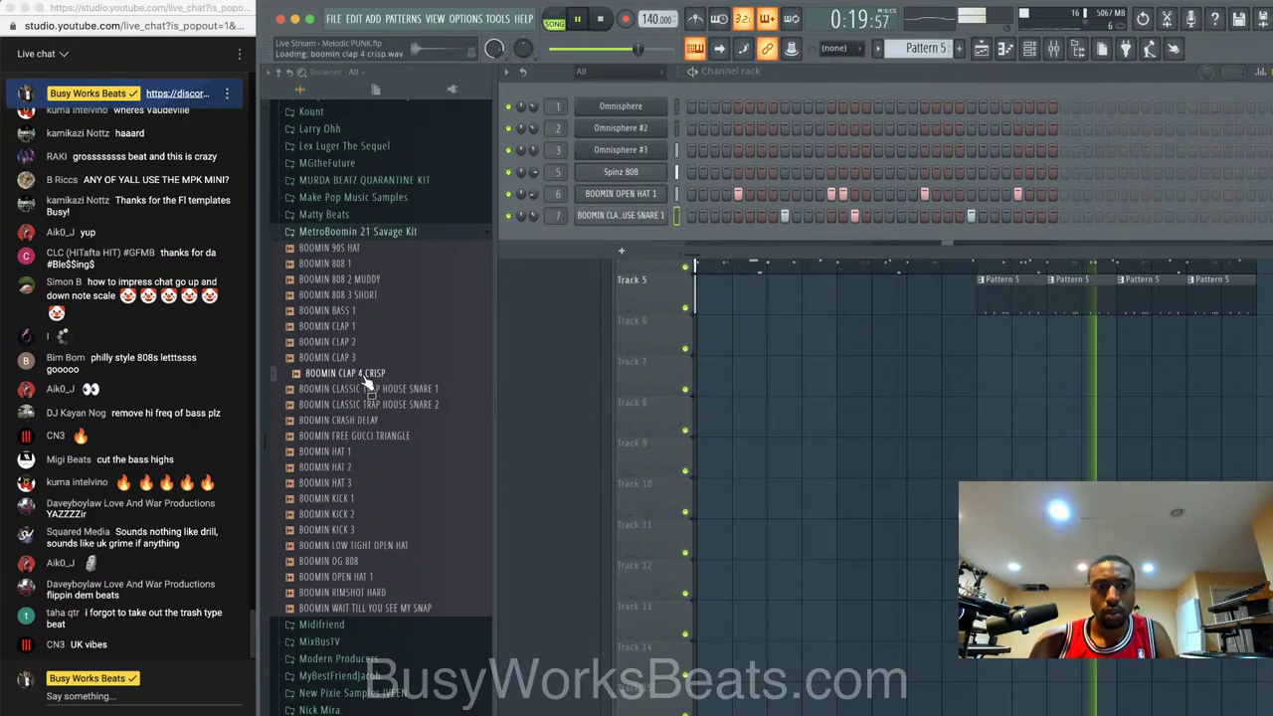
pyautogui.click(365, 357)
pyautogui.click(365, 341)
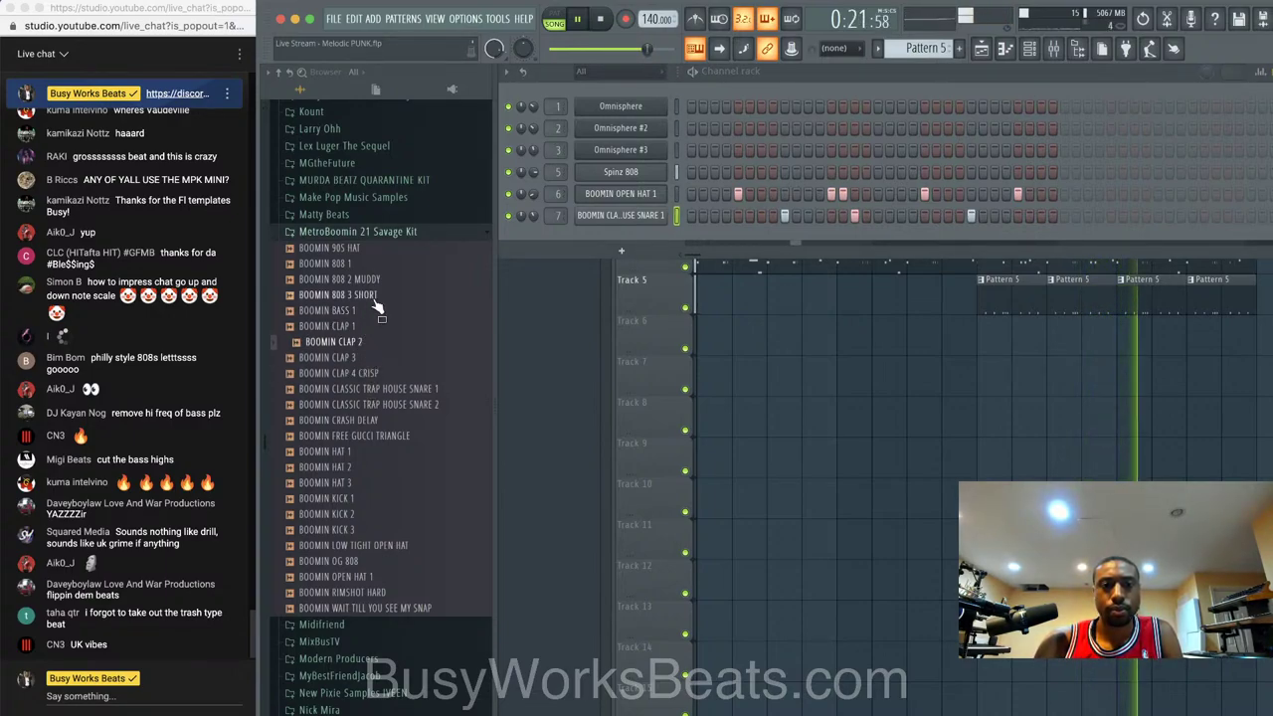
pyautogui.moveTo(378, 308); pyautogui.dragTo(378, 505)
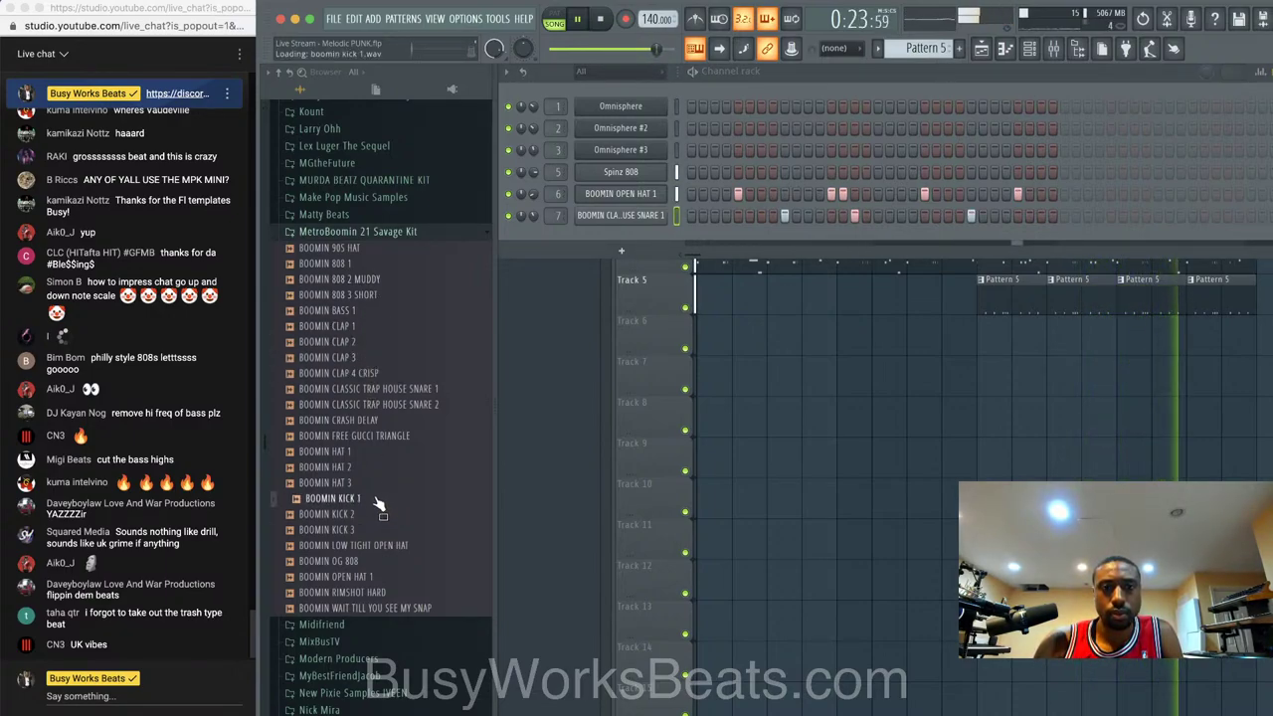
pyautogui.click(377, 486)
pyautogui.moveTo(371, 577); pyautogui.dragTo(390, 557)
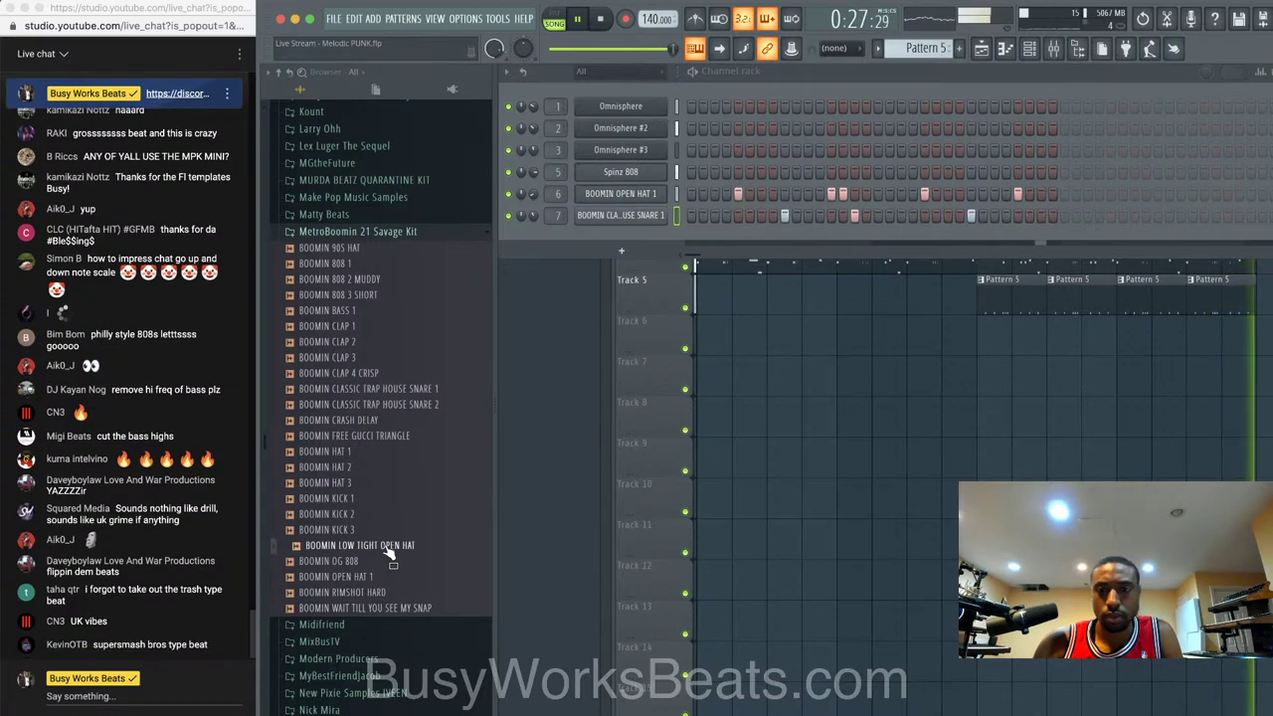
# - Load BOOMIN LOW TIGHT OPEN HAT into a new channel and route it to mixer track 8
pyautogui.moveTo(390, 552); pyautogui.dragTo(637, 233)
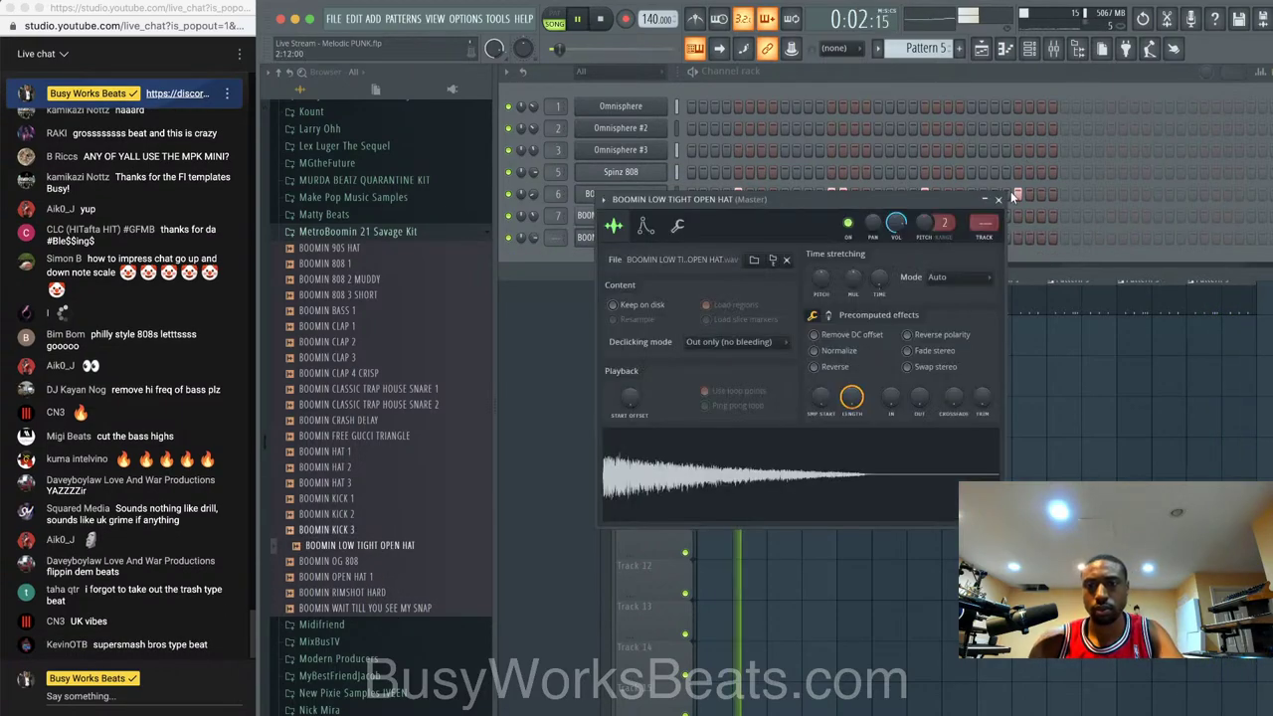
pyautogui.click(1004, 195)
pyautogui.press('F9')
pyautogui.press('space')
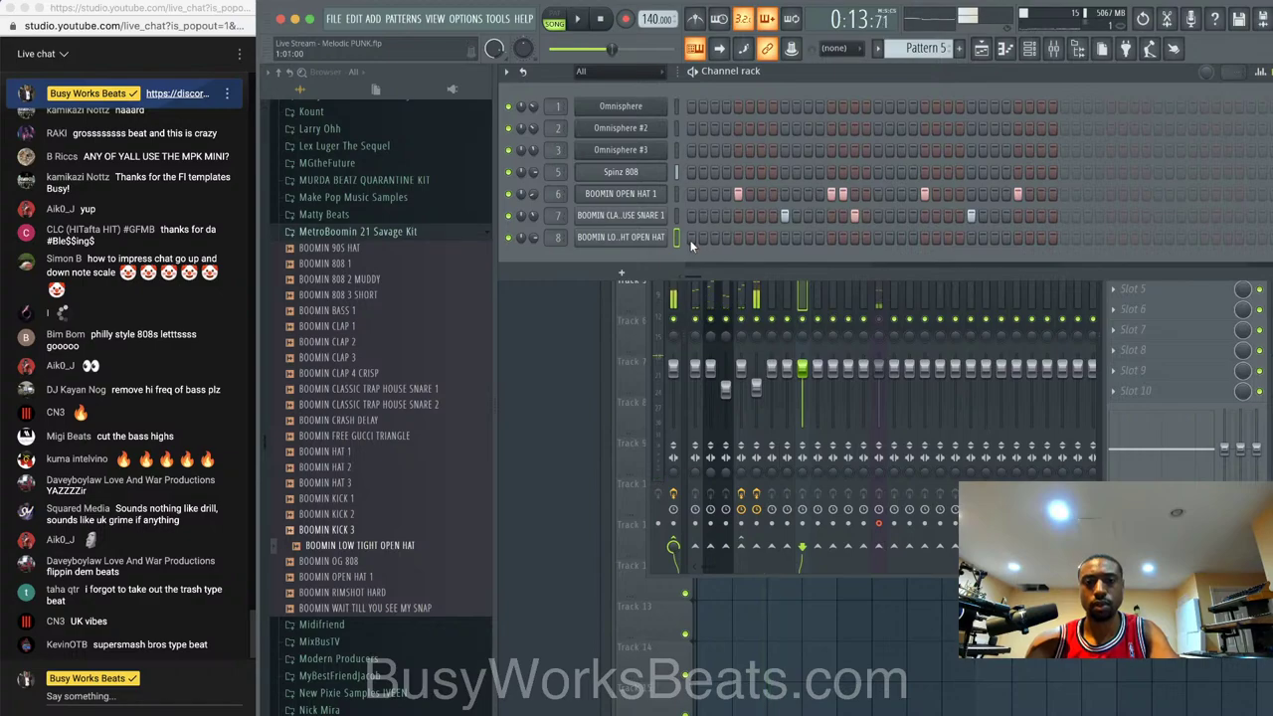
# - Program BOOMIN LOW TIGHT OPEN HAT on steps 1 and 9 of Pattern 5 and set its time stretching mode to Resample
pyautogui.click(784, 237)
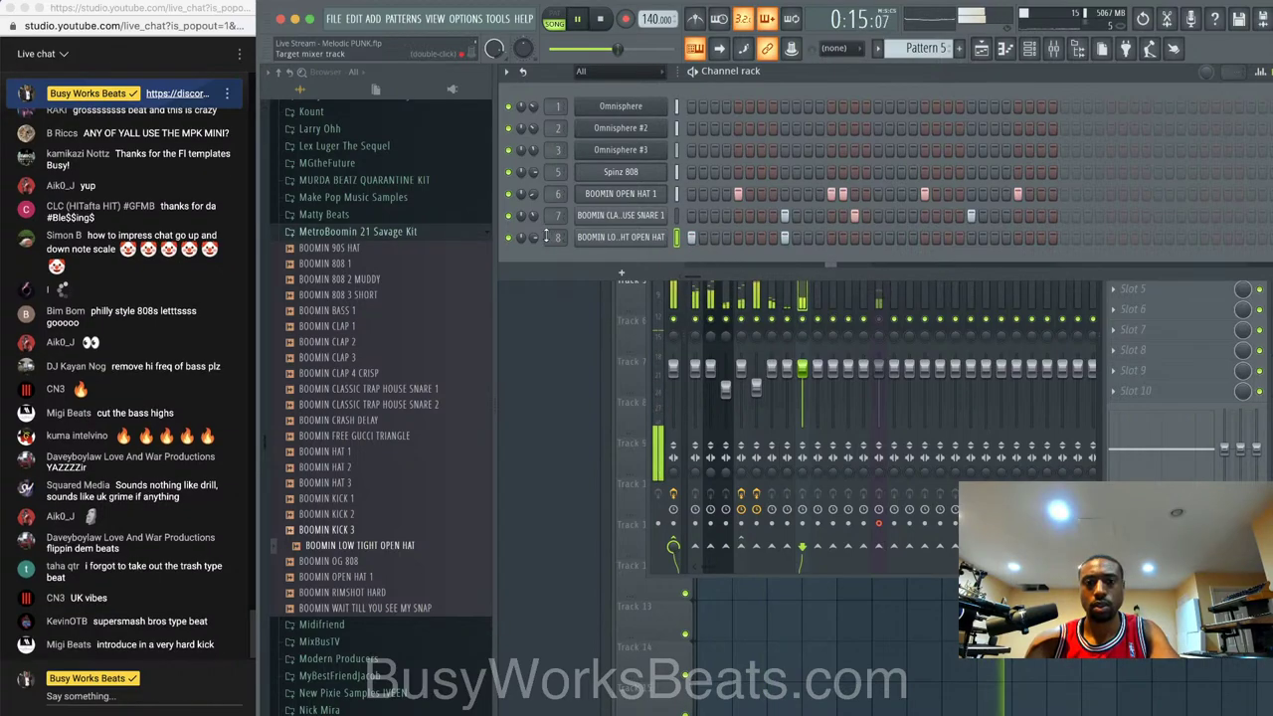
pyautogui.click(621, 237)
pyautogui.press('space')
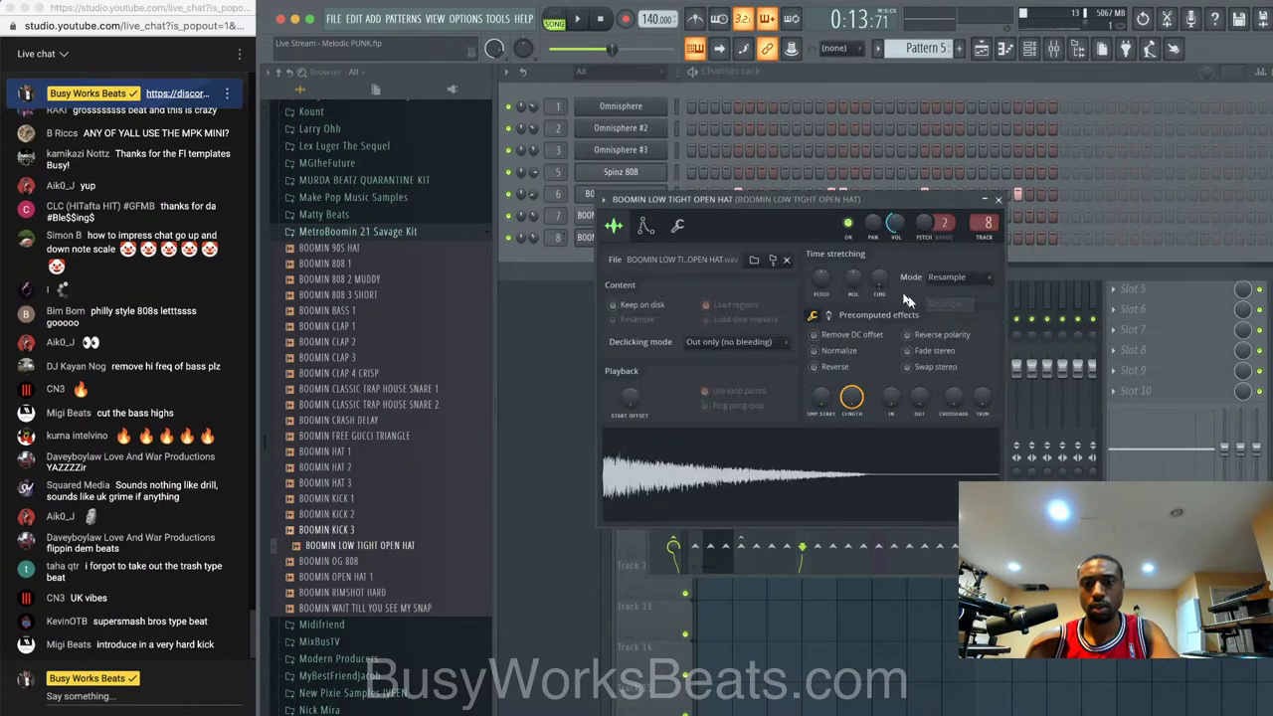
pyautogui.rightClick(873, 280)
pyautogui.click(884, 292)
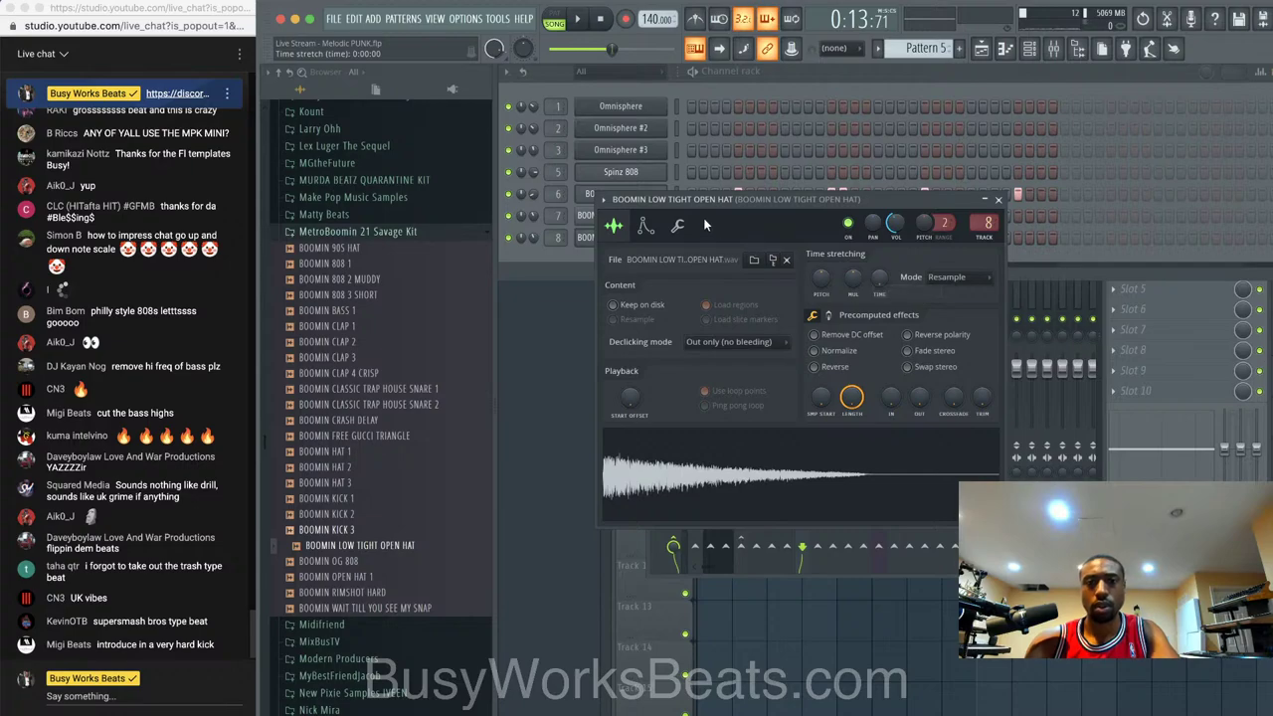
# - Check the BOOMIN OPEN HAT 1 and snare sampler settings, and add low tight open hat hits on steps 17 and 25
pyautogui.moveTo(698, 199); pyautogui.dragTo(815, 200)
pyautogui.click(643, 197)
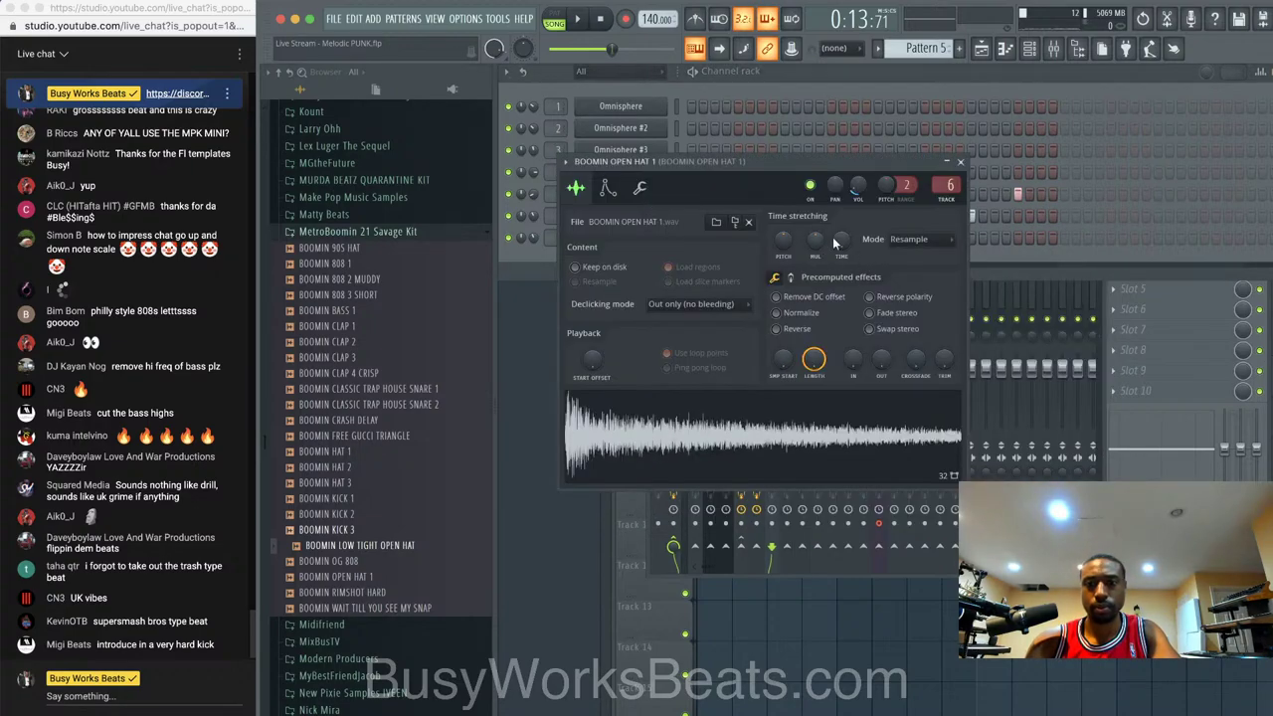
pyautogui.click(587, 216)
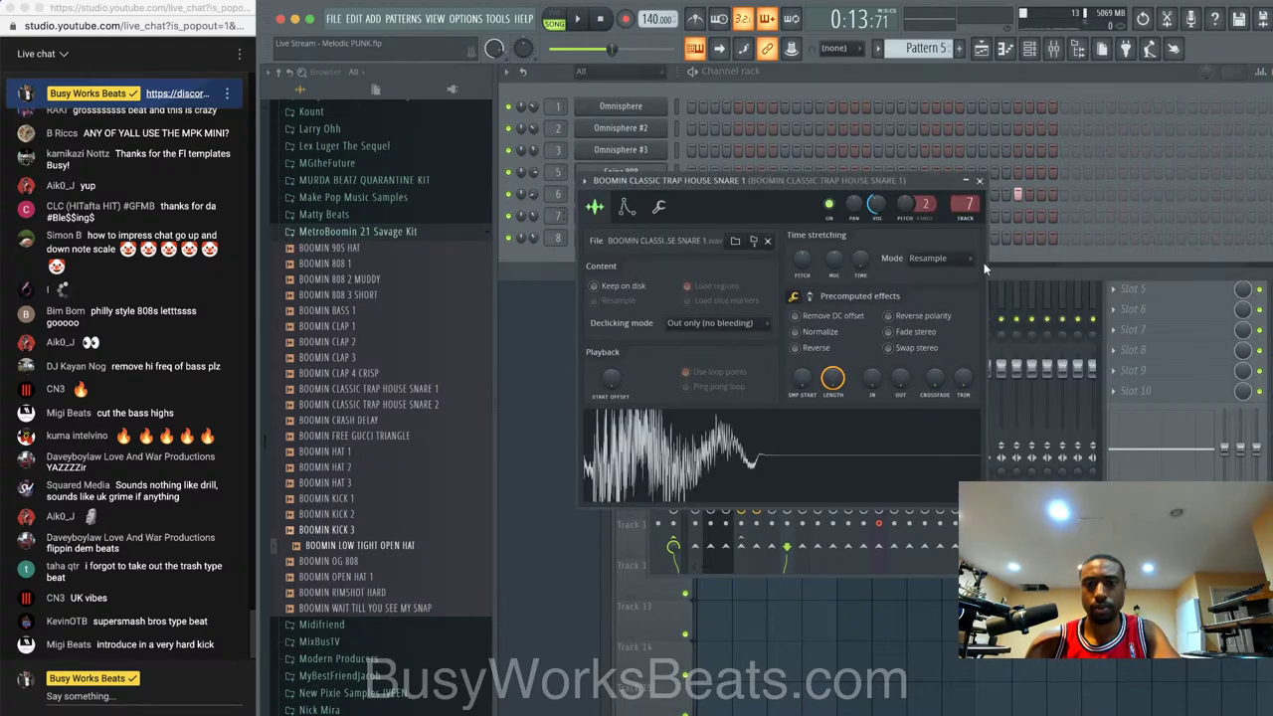
pyautogui.click(979, 182)
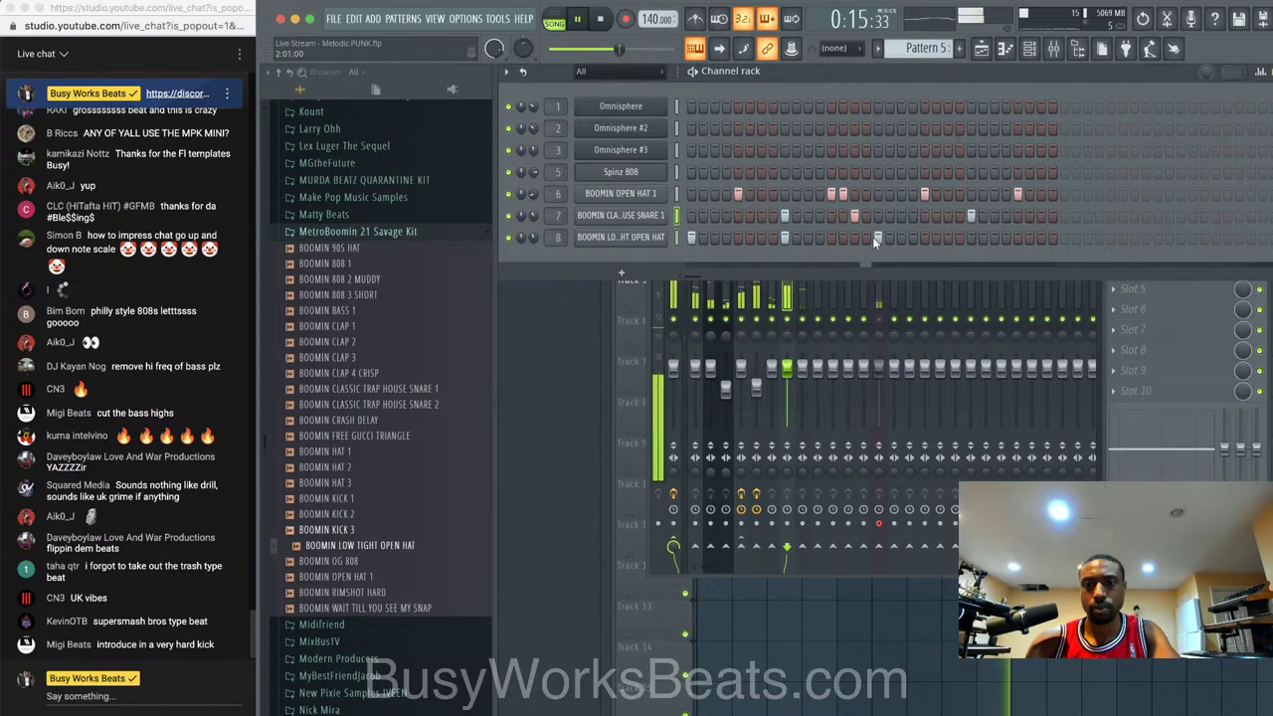
# - Set BOOMIN LOW TIGHT OPEN HAT to cut itself and lower its channel volume to 26%
pyautogui.click(659, 238)
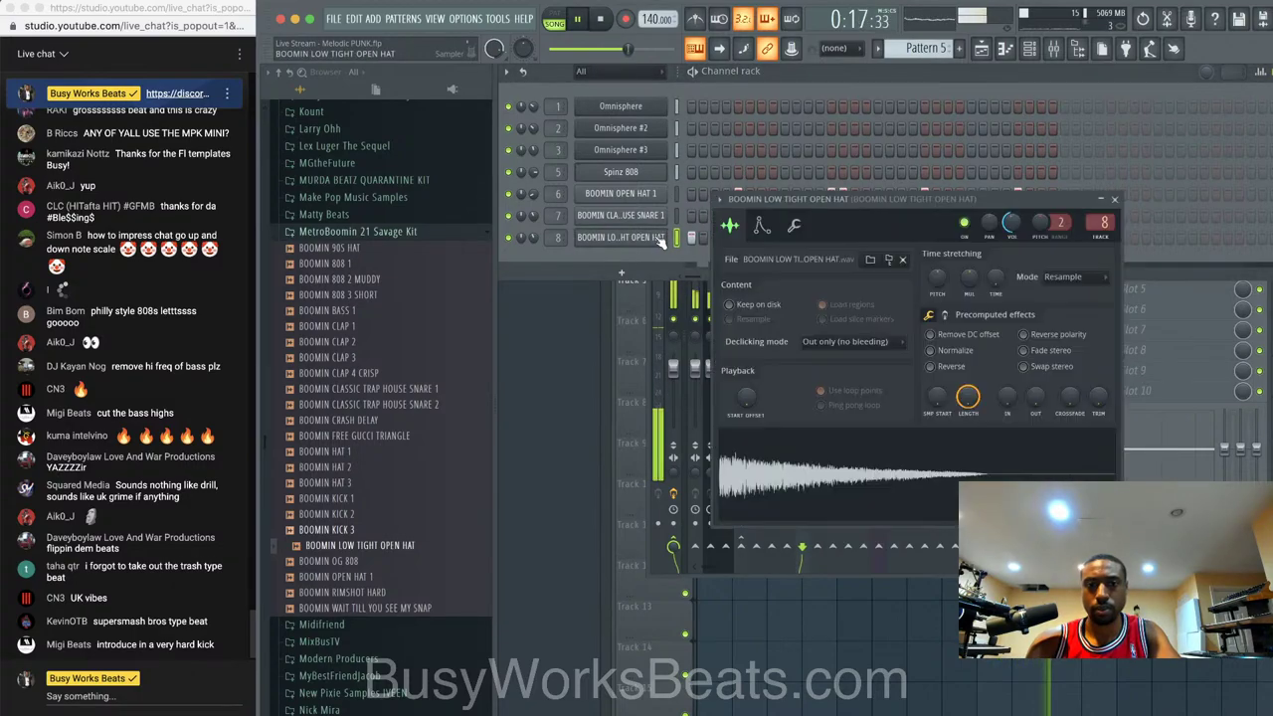
pyautogui.click(795, 226)
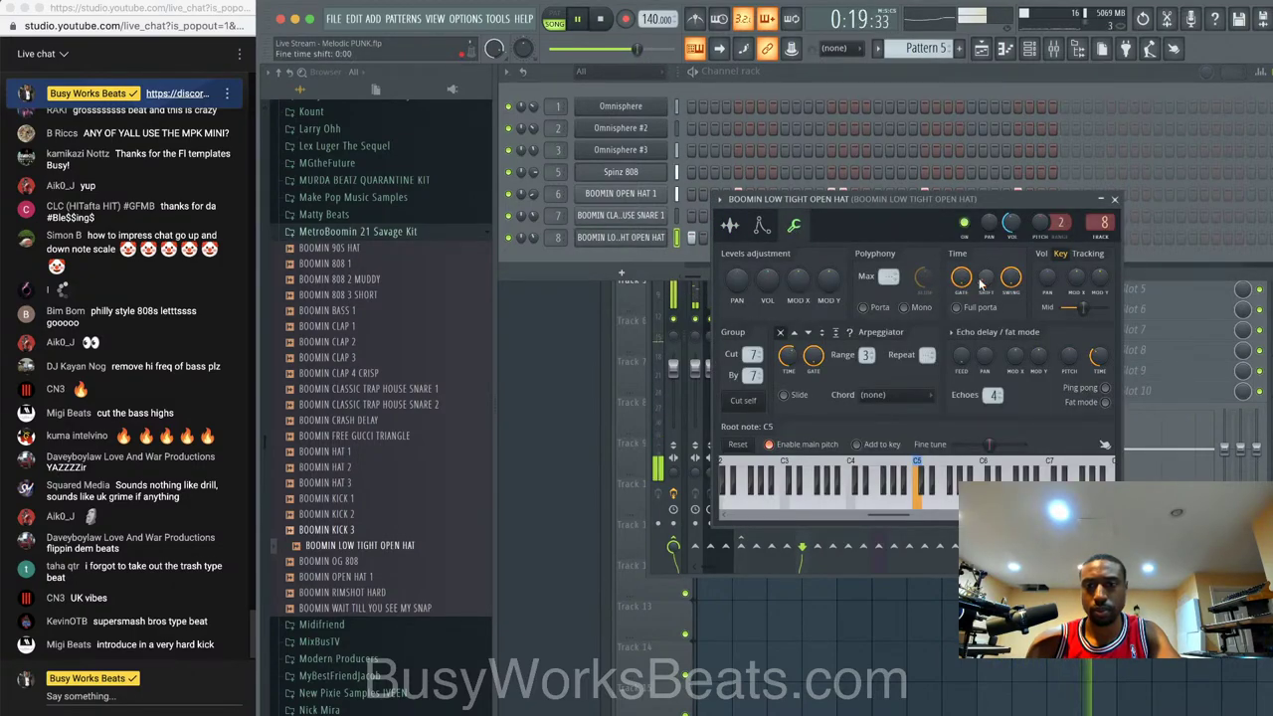
pyautogui.click(589, 247)
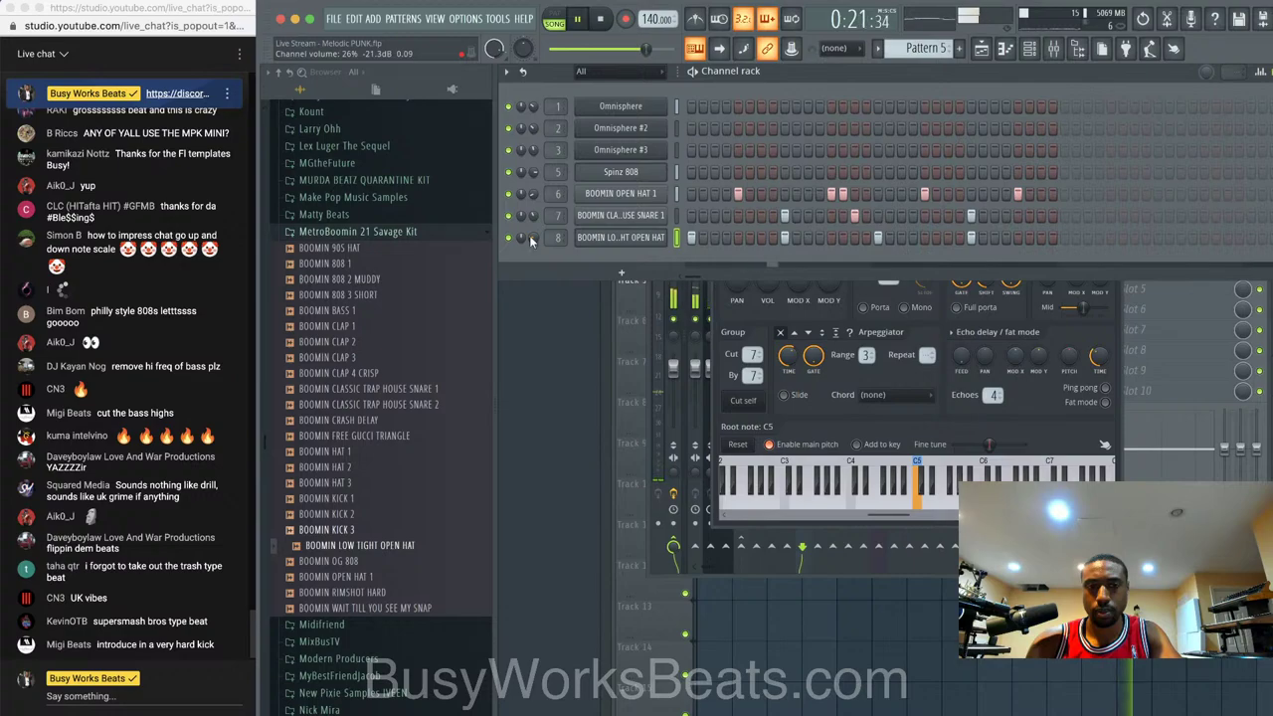
# - Adjust the panning of the two open hat channels, with BOOMIN OPEN HAT 1 at 57% left, and save the project
pyautogui.moveTo(522, 236); pyautogui.dragTo(519, 211)
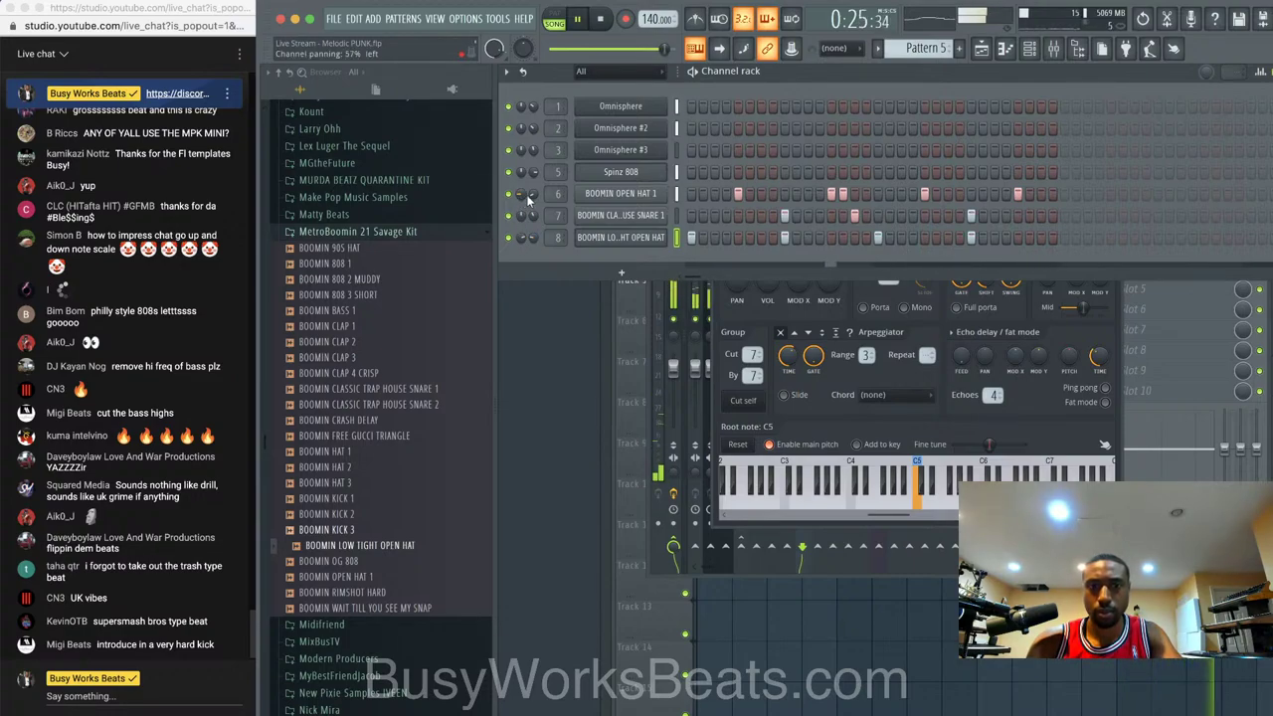
pyautogui.click(826, 594)
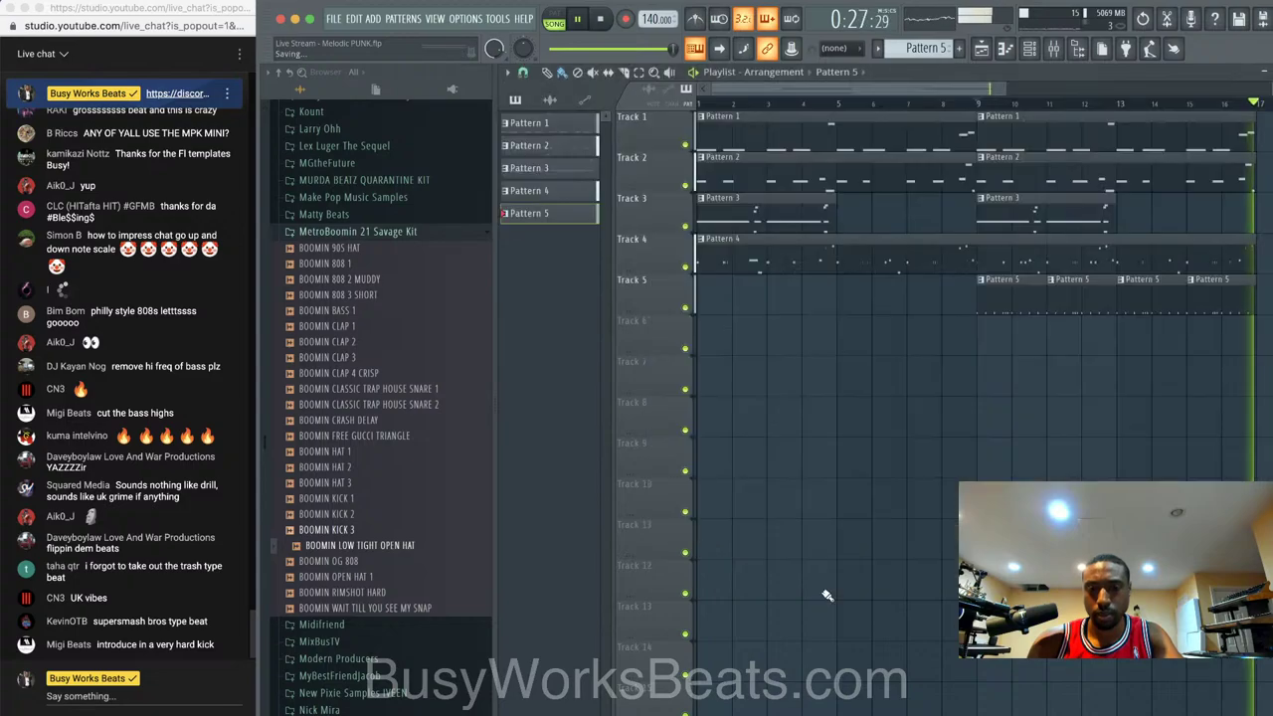
# - Mute the Spinz 808 channel
pyautogui.click(1029, 51)
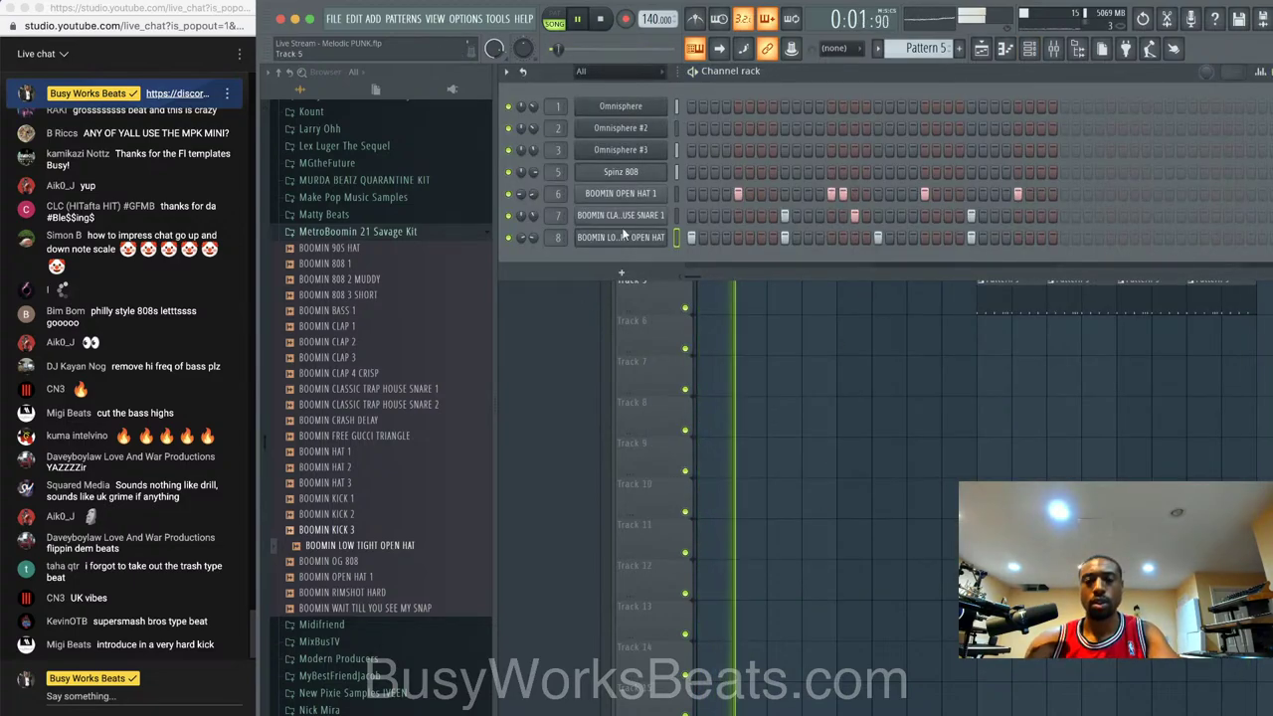
pyautogui.click(514, 172)
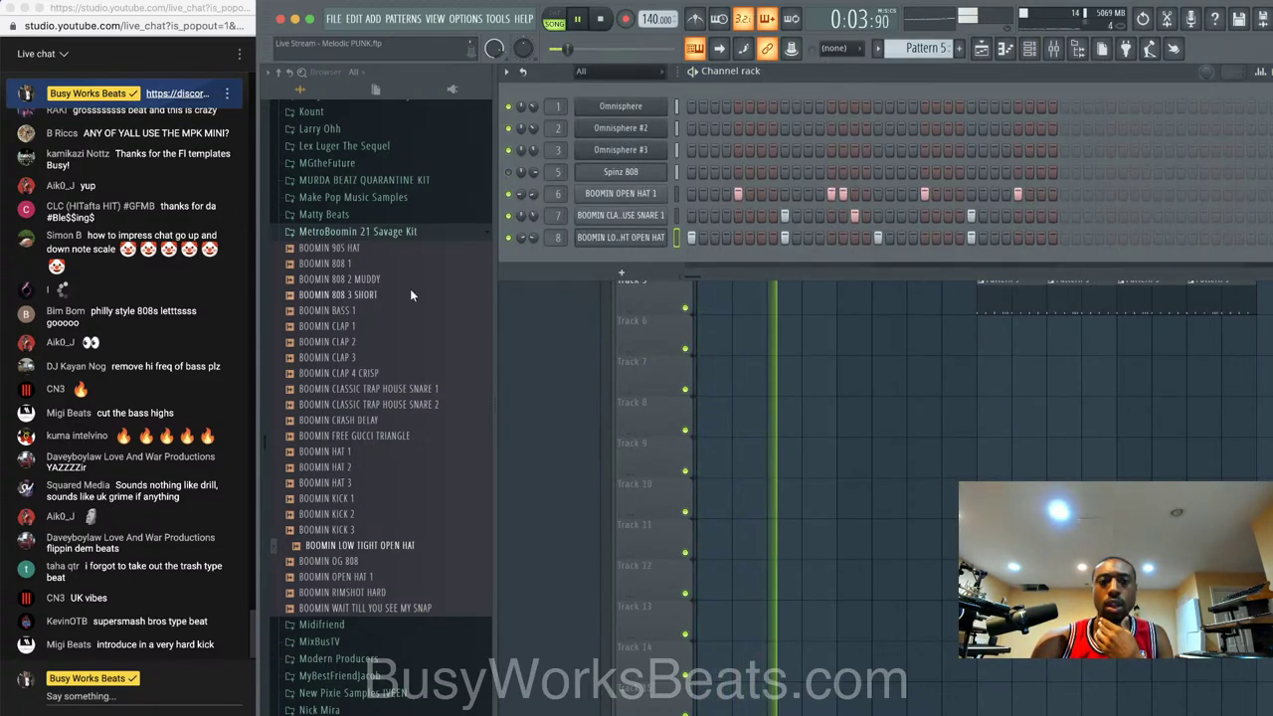
pyautogui.scroll(4, 410, 288)
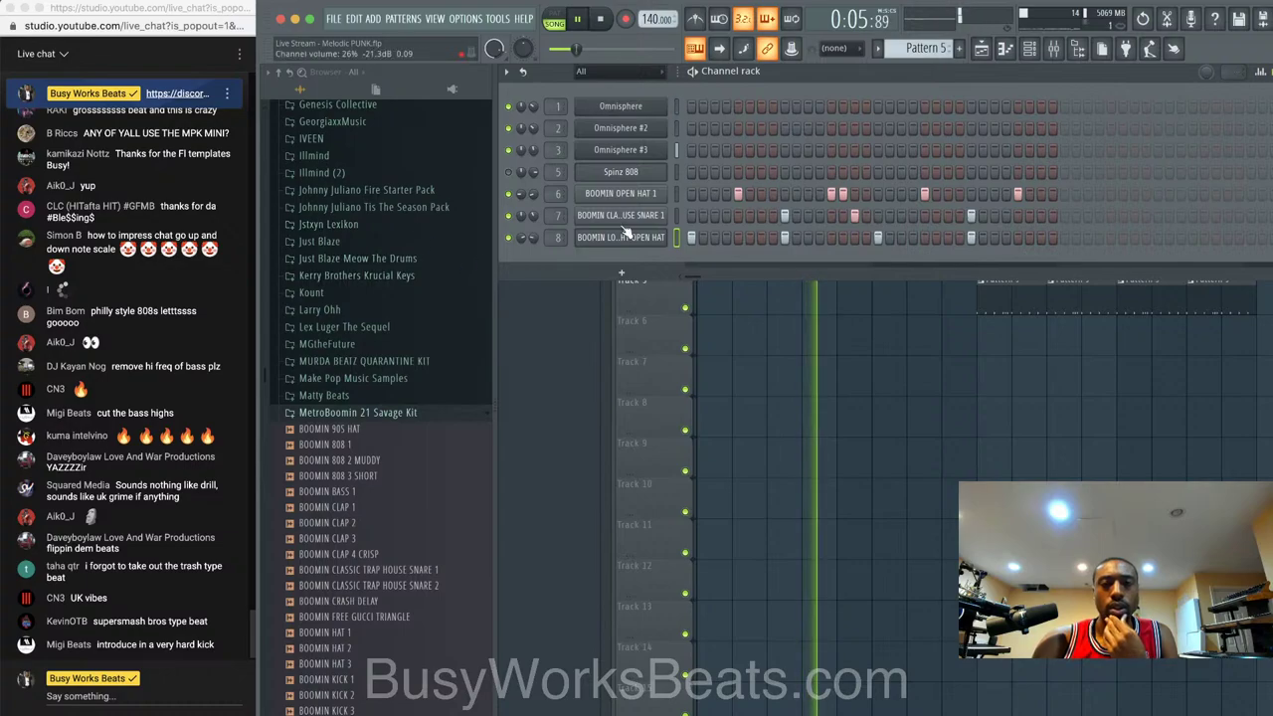
# - Deepen the four dips of the volume envelope in Gross Beat on the INSTRUMENTS mixer track
pyautogui.click(1031, 50)
pyautogui.click(746, 240)
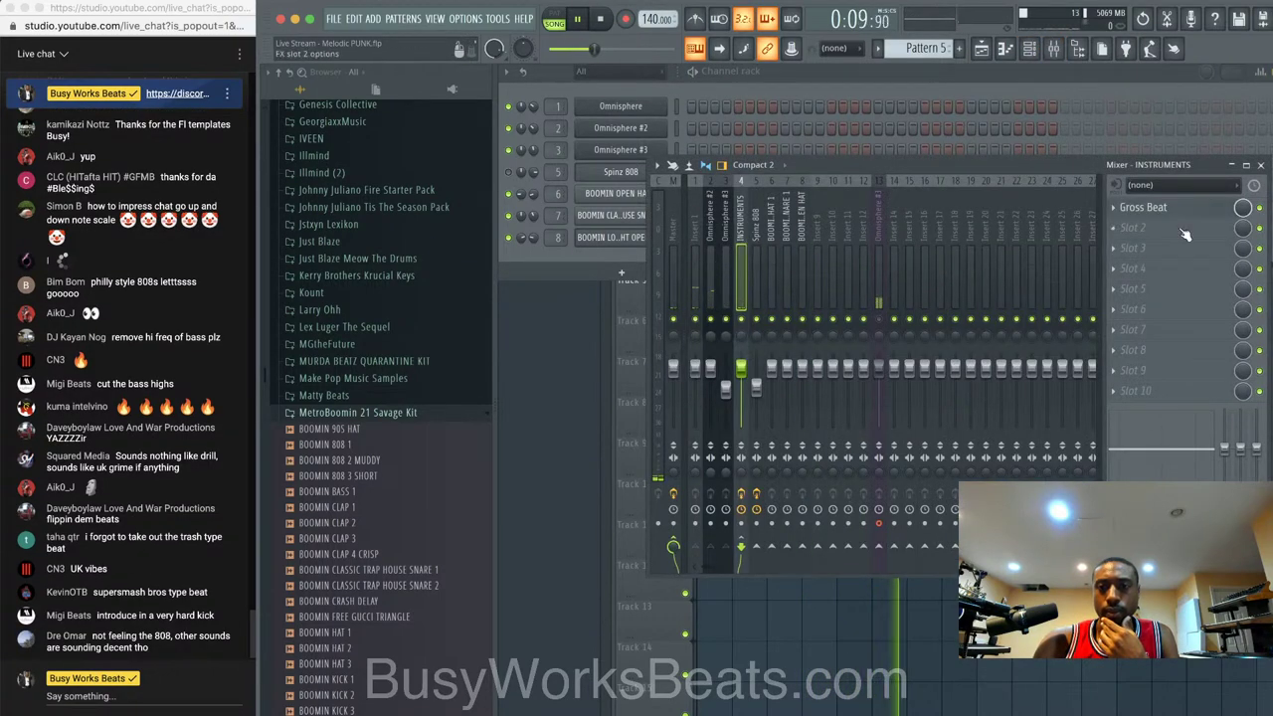
pyautogui.click(1194, 212)
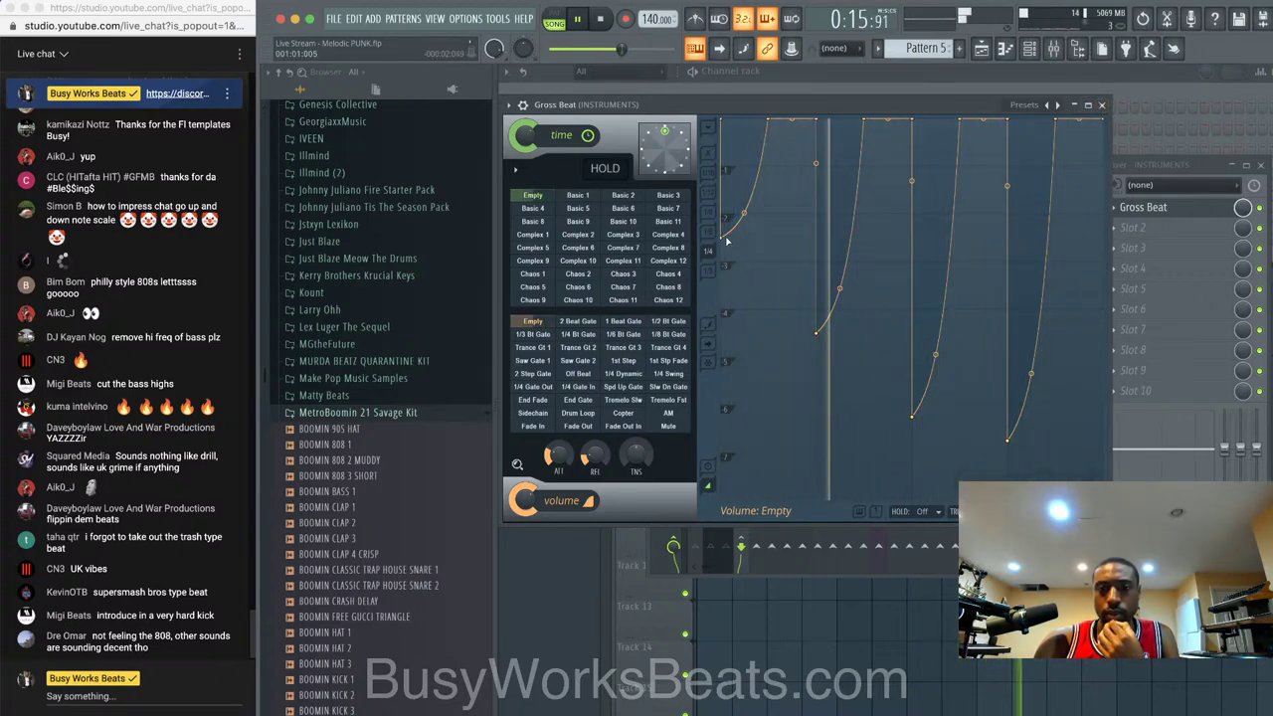
pyautogui.moveTo(727, 240); pyautogui.dragTo(722, 452)
pyautogui.moveTo(819, 335); pyautogui.dragTo(821, 465)
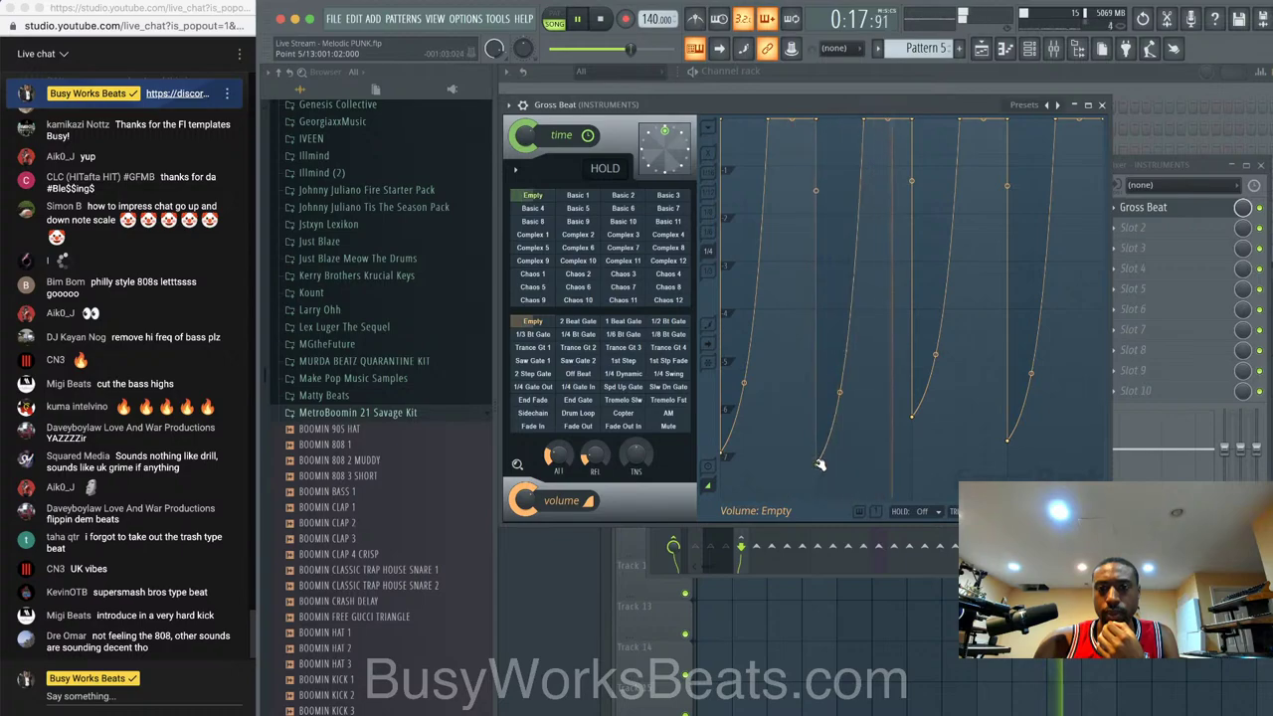
pyautogui.moveTo(911, 425); pyautogui.dragTo(915, 463)
pyautogui.moveTo(1009, 441); pyautogui.dragTo(1009, 477)
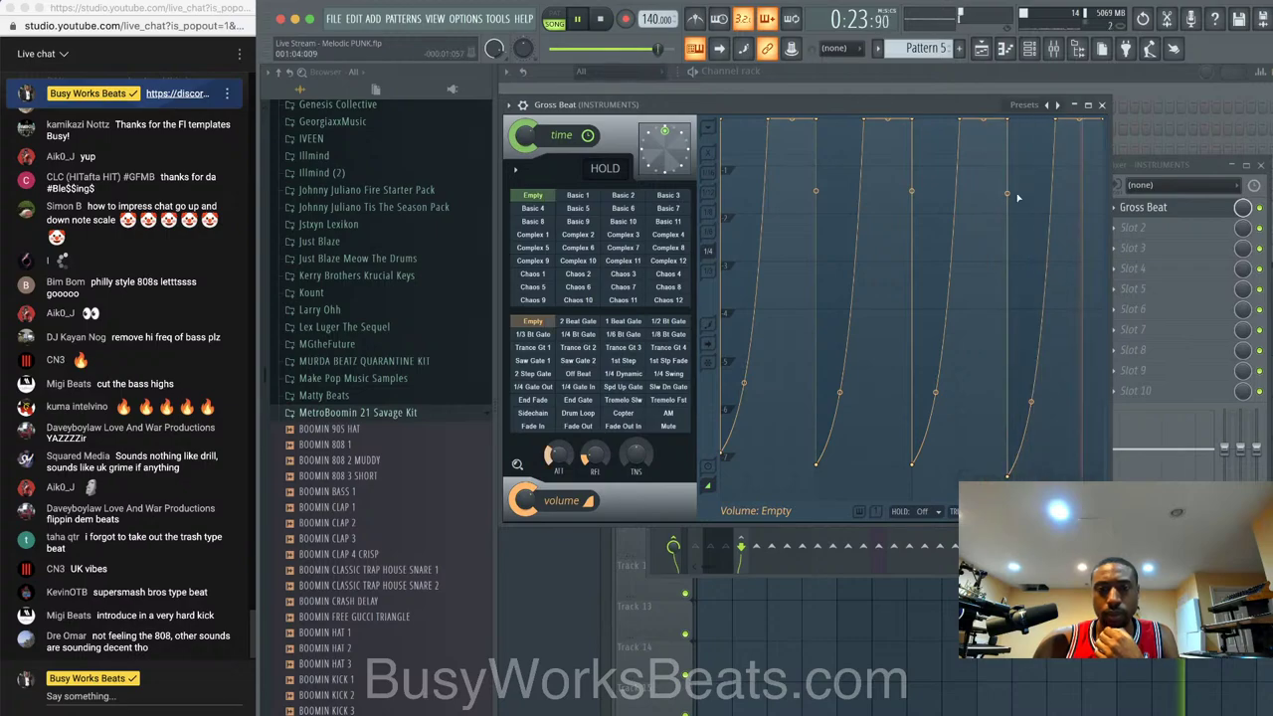
pyautogui.click(1104, 106)
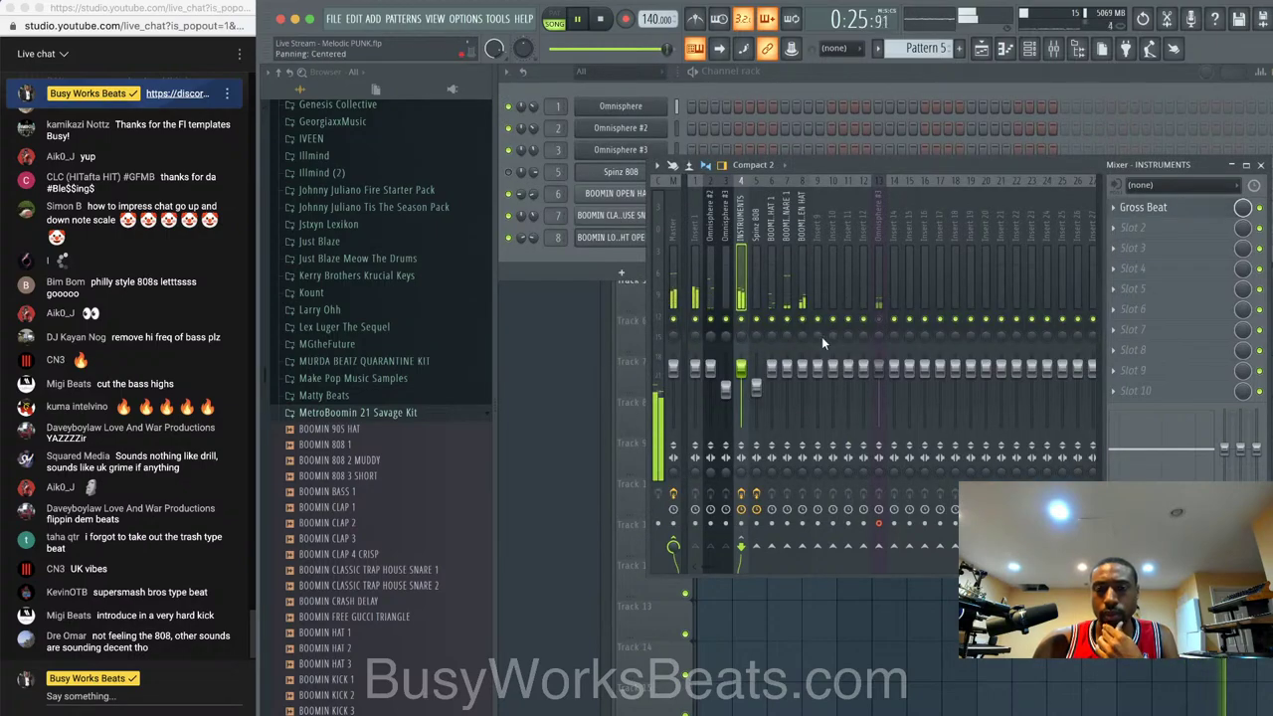
# - Save the project as Live Stream - Melodic PUNK_2.flp and play the arrangement from bar 9
pyautogui.press('F5')
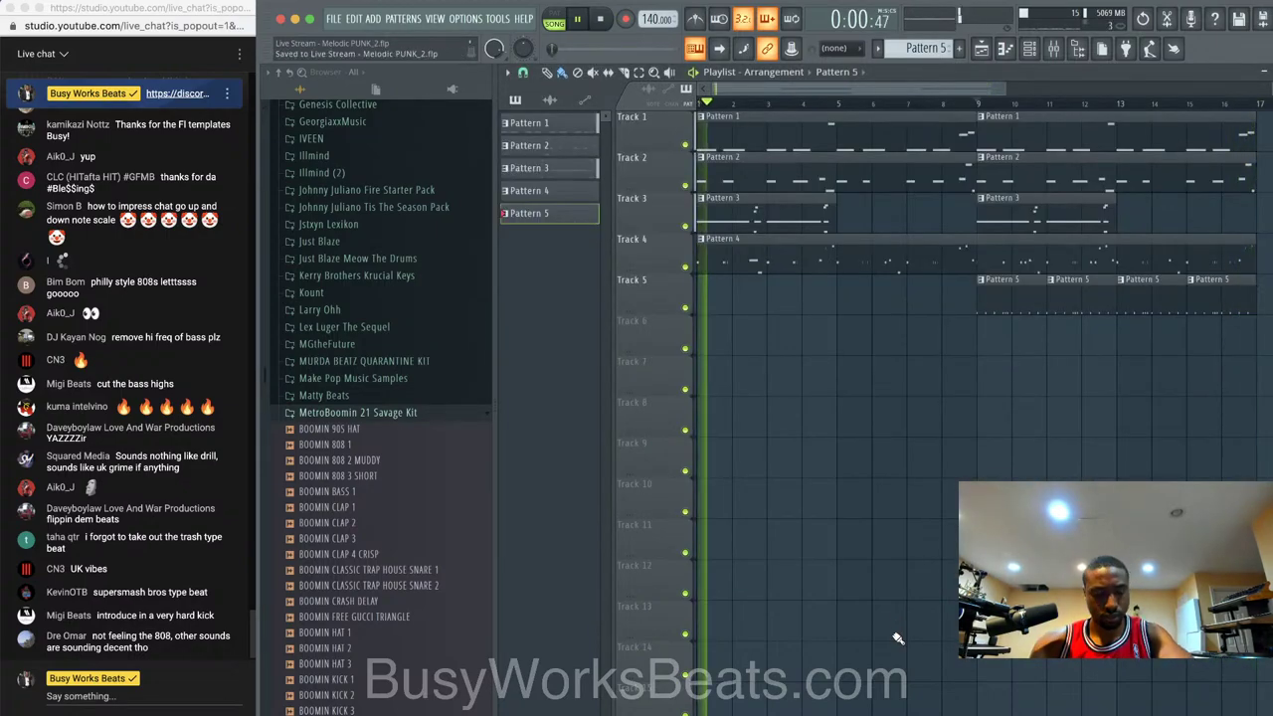
pyautogui.click(980, 103)
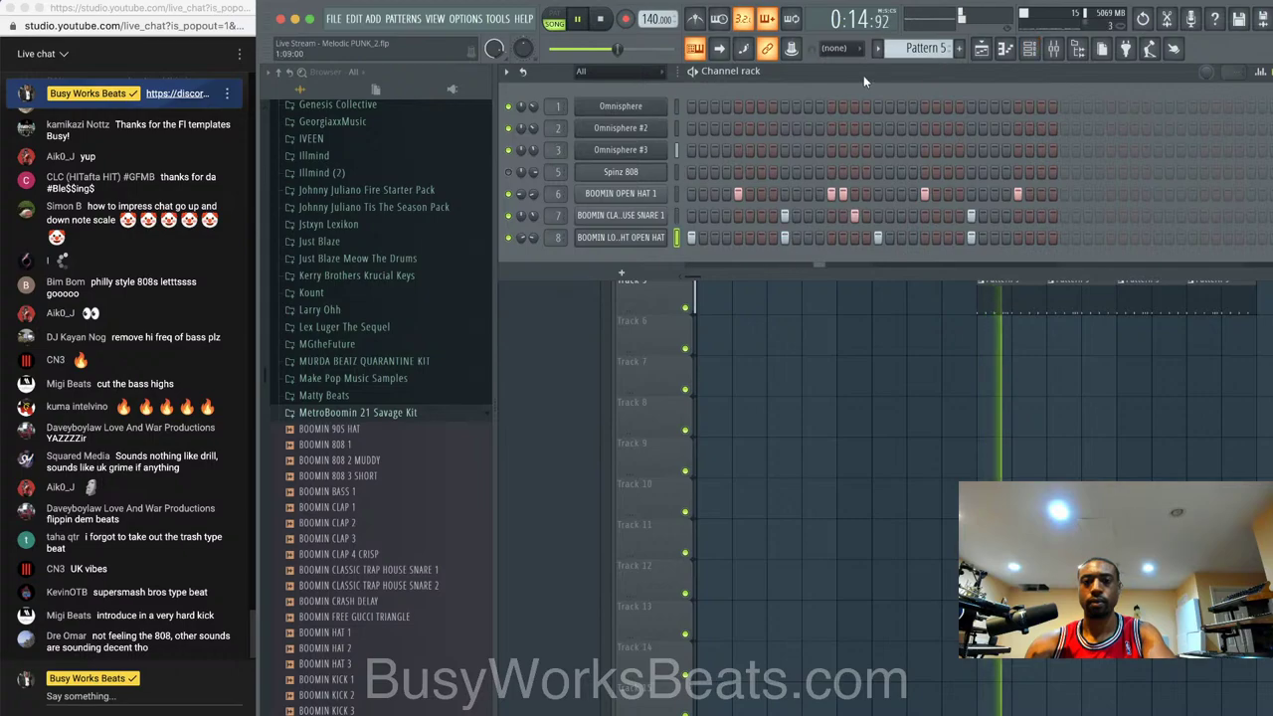
pyautogui.moveTo(923, 50); pyautogui.dragTo(923, 41)
# - Audition the drum samples in the Drake folder of AAA Drums FAST and look into its Bay Beats folder
pyautogui.scroll(1, 925, 48)
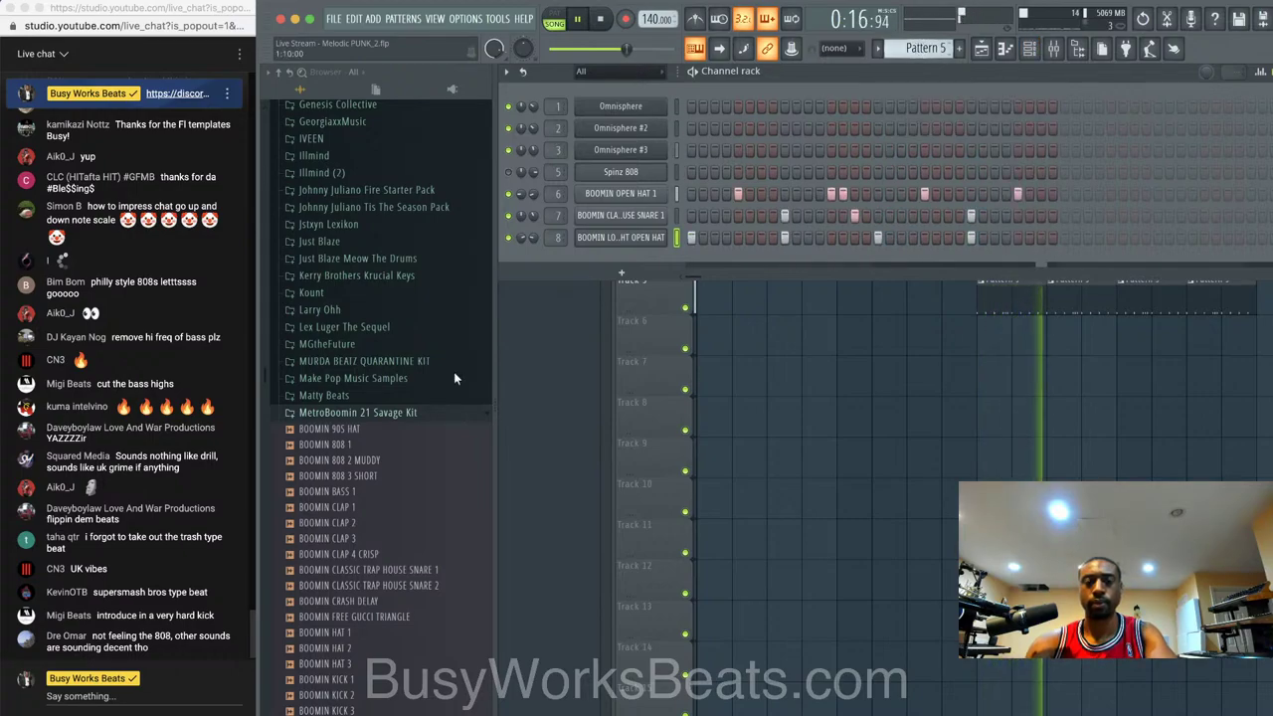
pyautogui.scroll(4, 408, 432)
pyautogui.scroll(2, 370, 340)
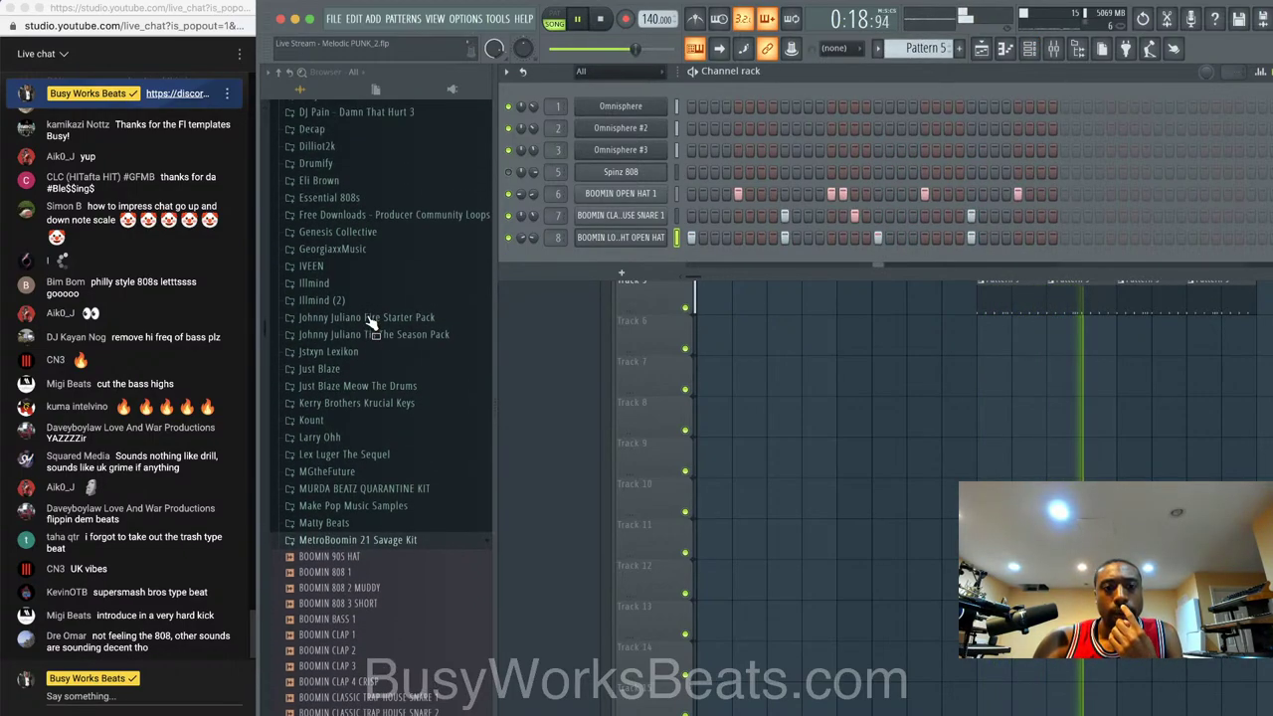
pyautogui.scroll(2, 374, 328)
pyautogui.scroll(10, 374, 329)
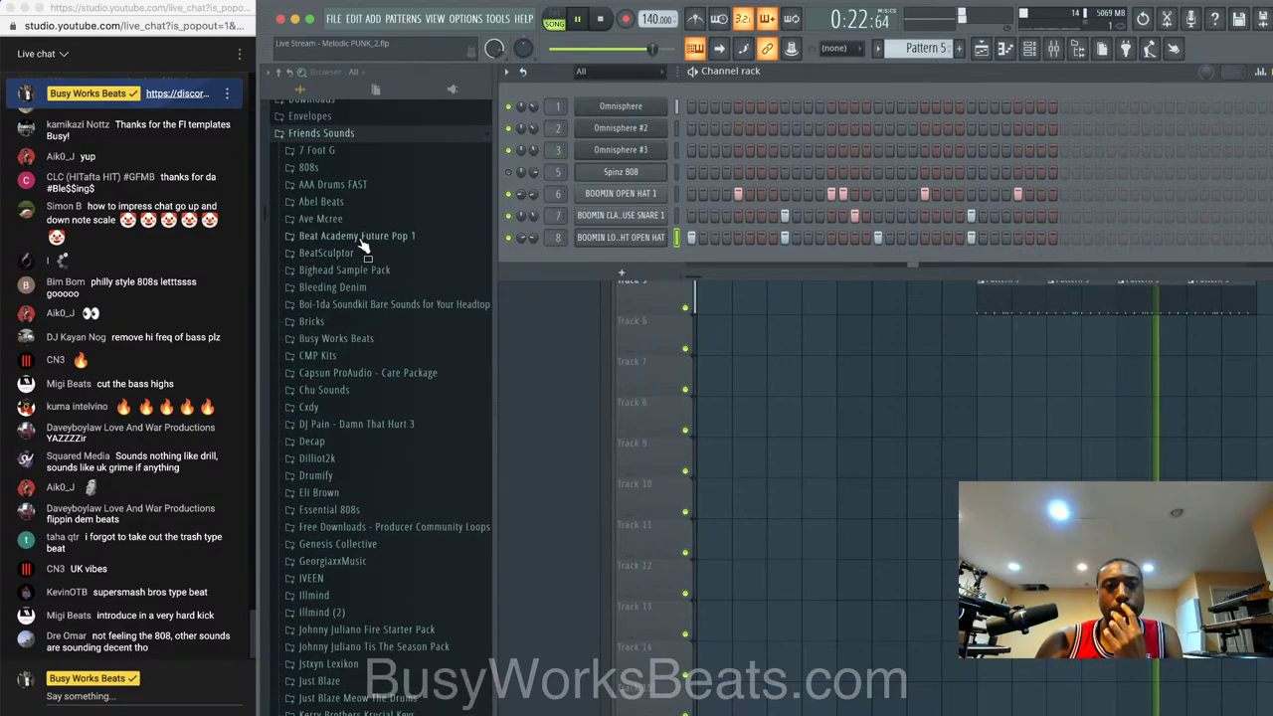
pyautogui.click(360, 185)
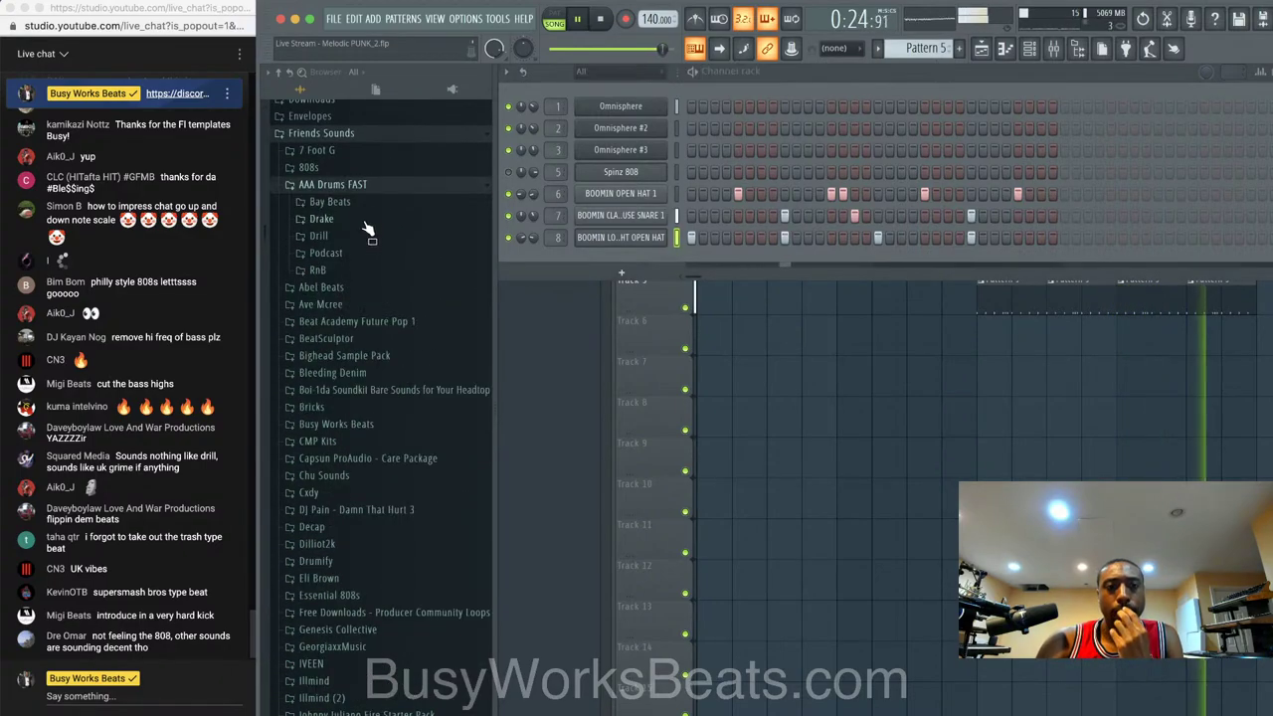
pyautogui.click(365, 222)
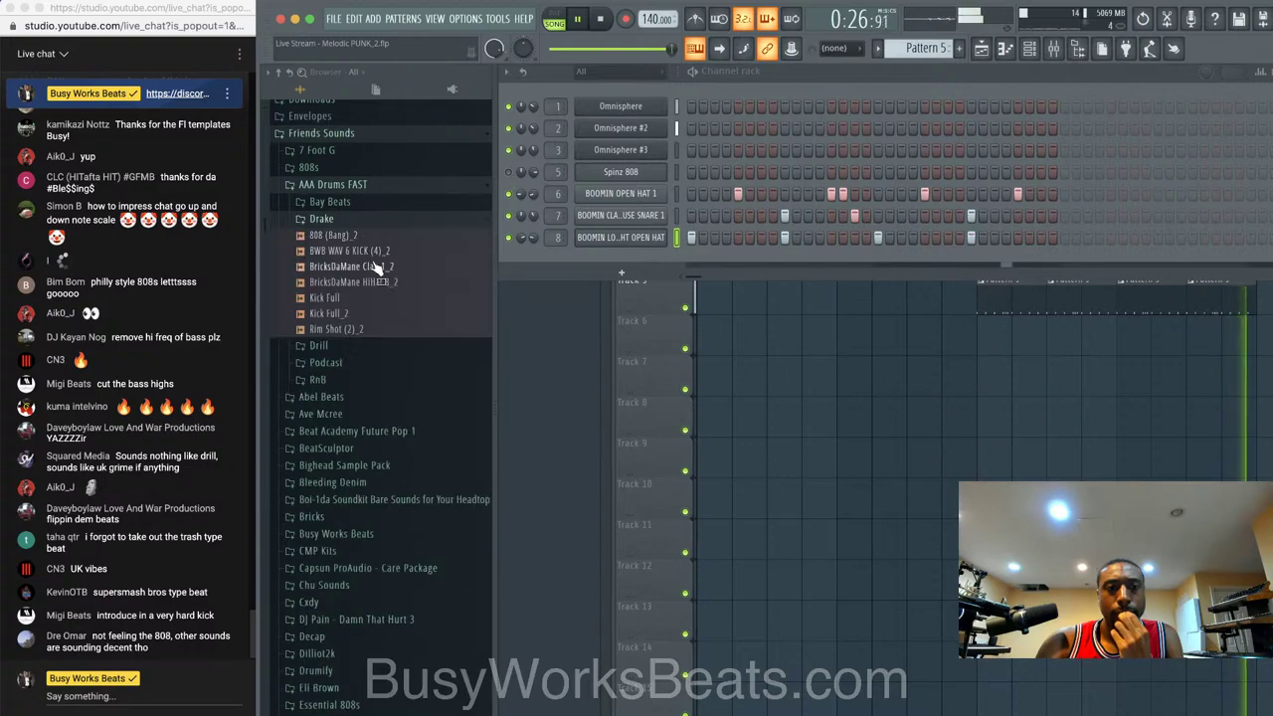
pyautogui.click(338, 329)
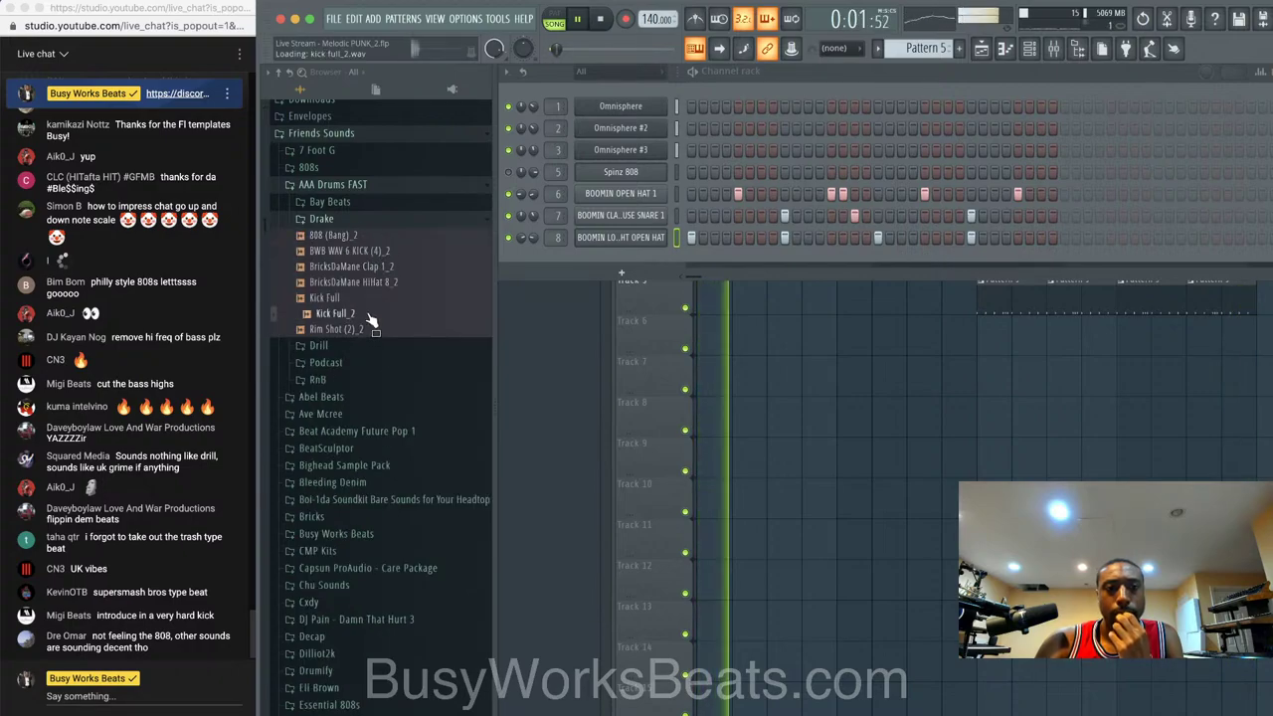
pyautogui.click(367, 204)
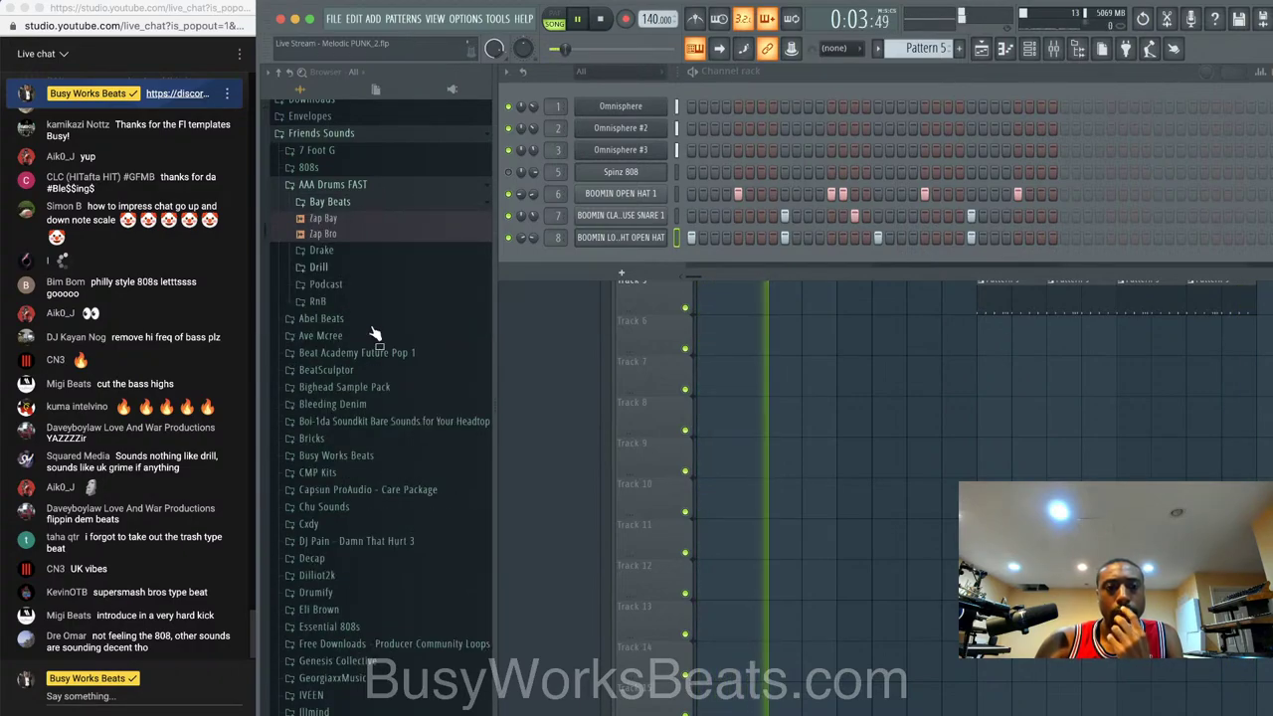
# - Open the Kicks folder of the Ultimate Producer Bundle under Busy Works Beats
pyautogui.scroll(-3, 372, 368)
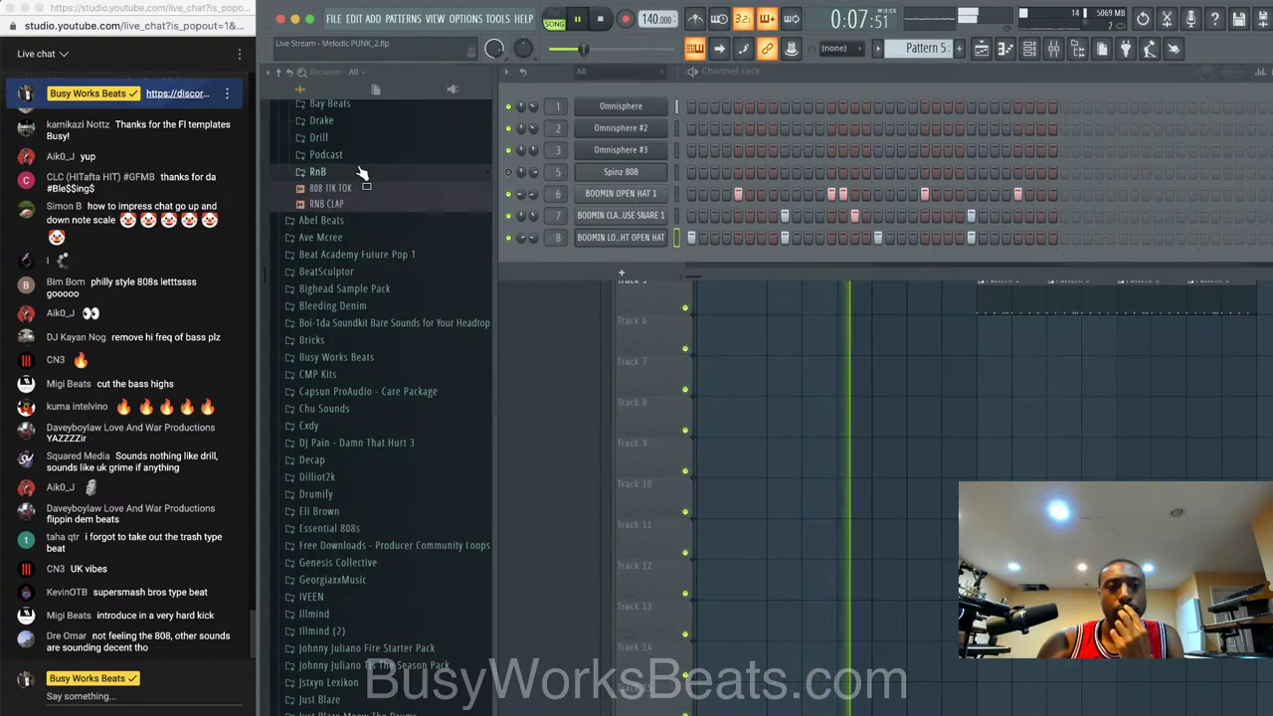
pyautogui.scroll(-1, 374, 448)
pyautogui.scroll(-3, 372, 386)
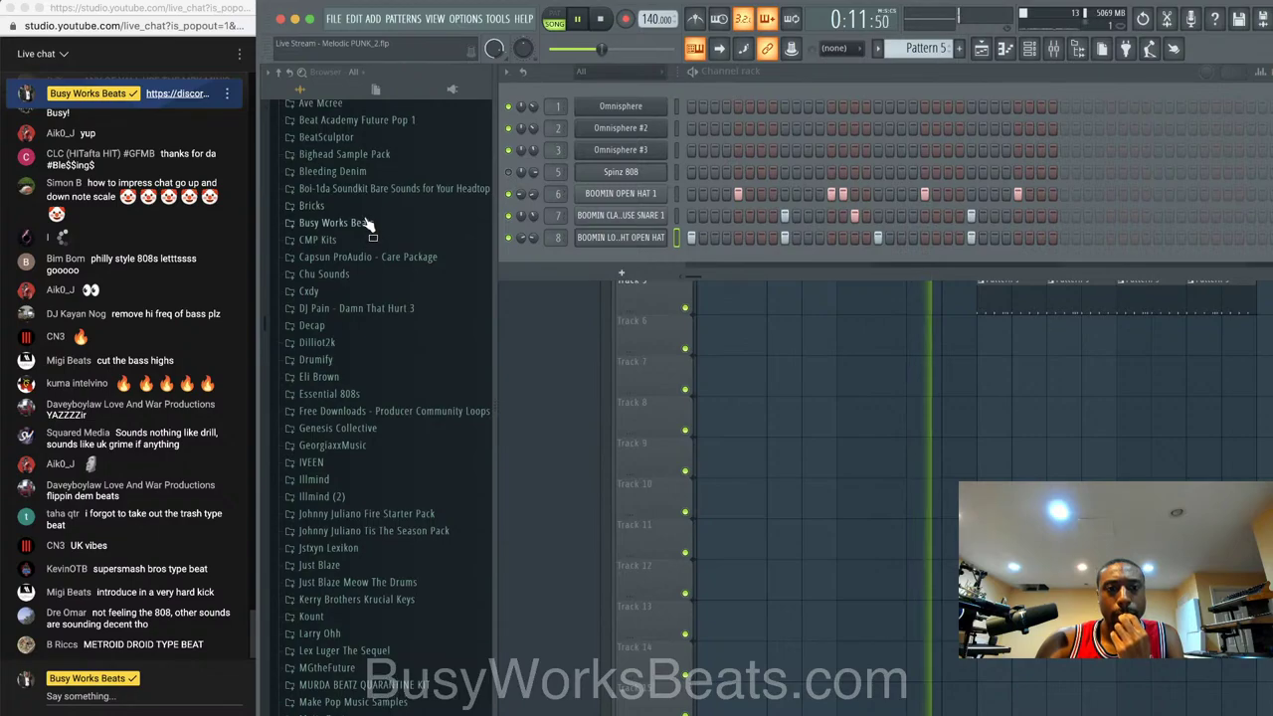
pyautogui.click(364, 219)
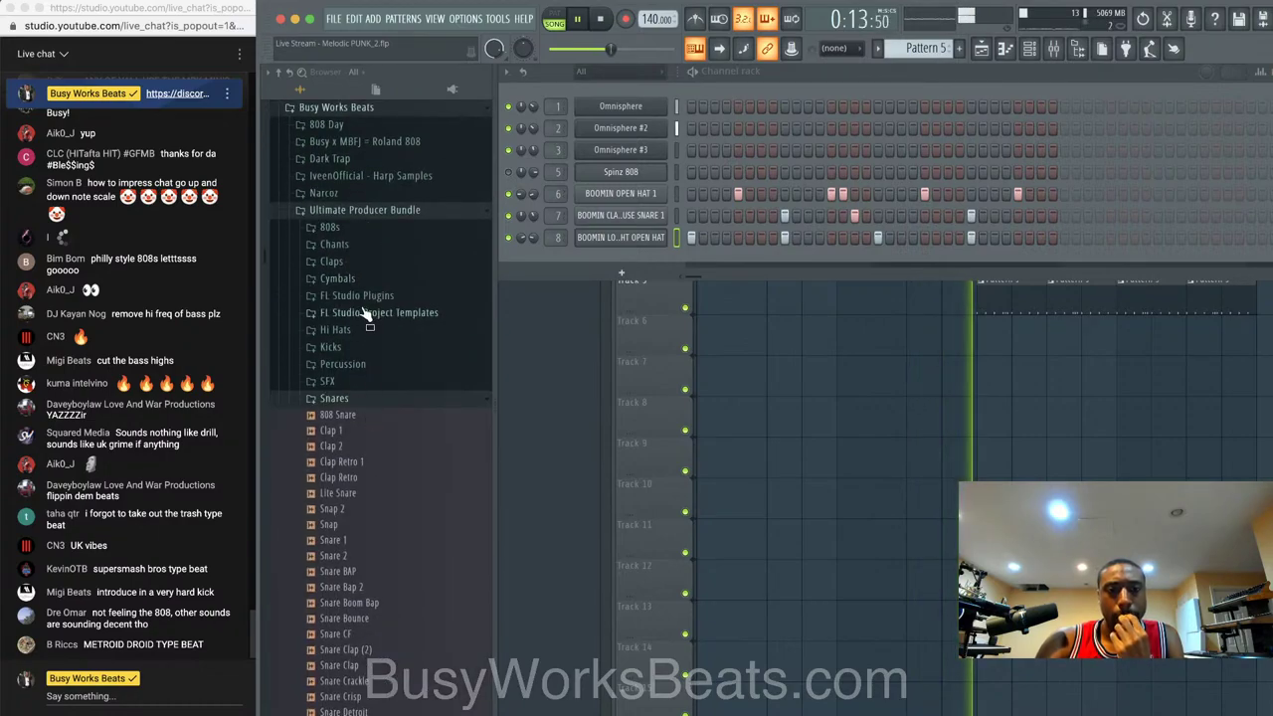
pyautogui.click(368, 348)
pyautogui.click(368, 345)
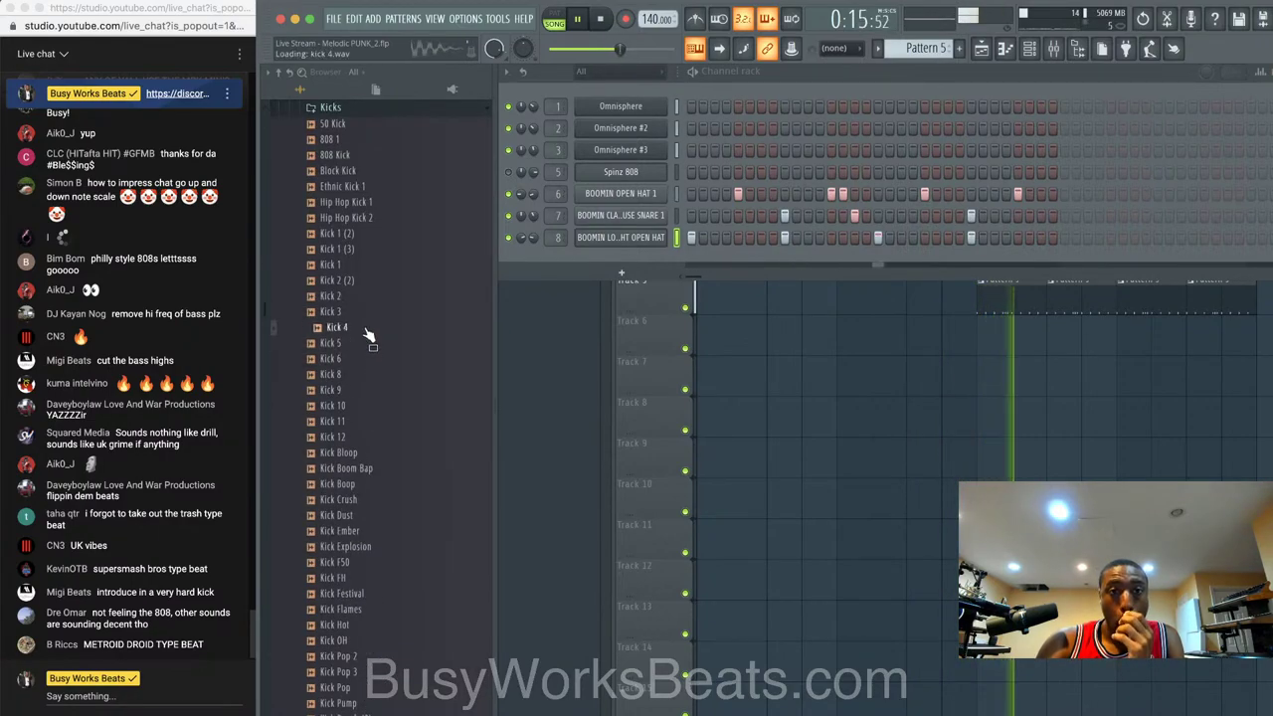
# - Audition the kick samples in the Kicks folder from 50 Kick down to Kick Boop
pyautogui.click(368, 123)
pyautogui.click(370, 142)
pyautogui.press('Down')
pyautogui.press('Down')
pyautogui.press('Down')
pyautogui.press('Down')
pyautogui.press('Down')
pyautogui.press('Down')
pyautogui.press('Down')
pyautogui.press('Down')
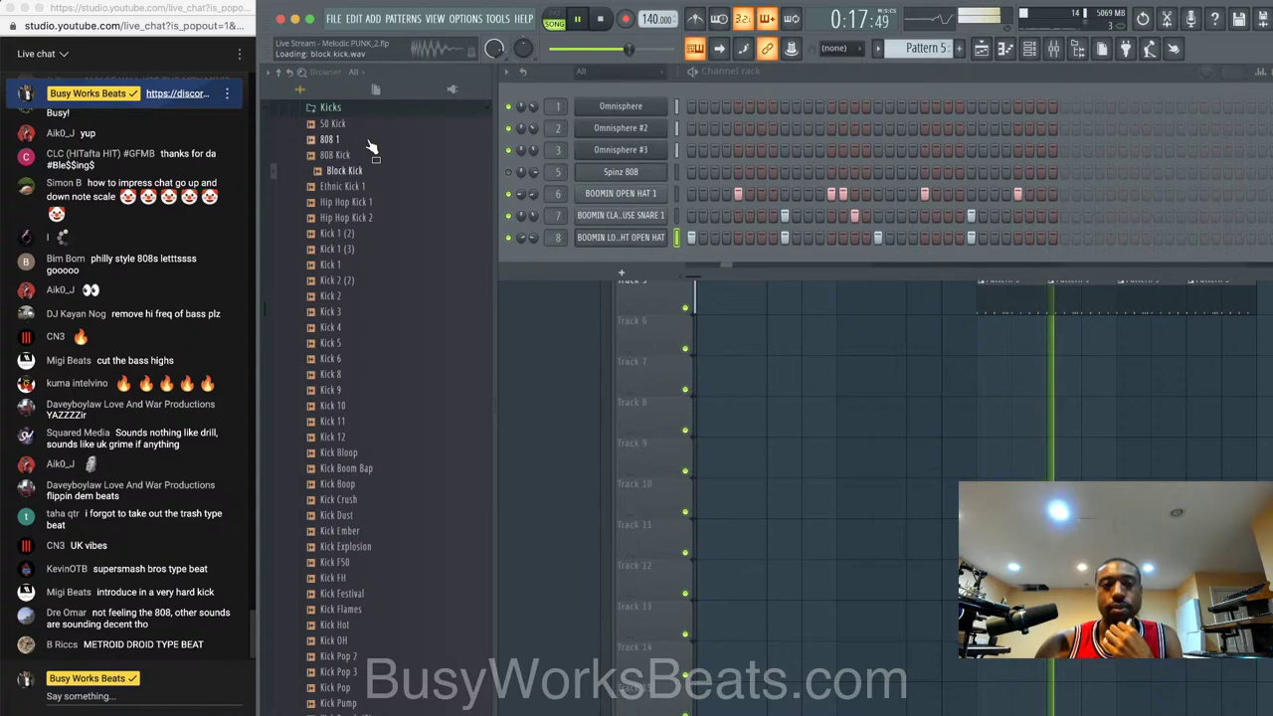
pyautogui.press('Down')
pyautogui.press('Down')
pyautogui.press('Down')
pyautogui.press('Down')
pyautogui.press('Down')
pyautogui.press('Down')
pyautogui.press('Down')
pyautogui.press('Down')
pyautogui.press('Down')
pyautogui.press('Down')
pyautogui.press('Down')
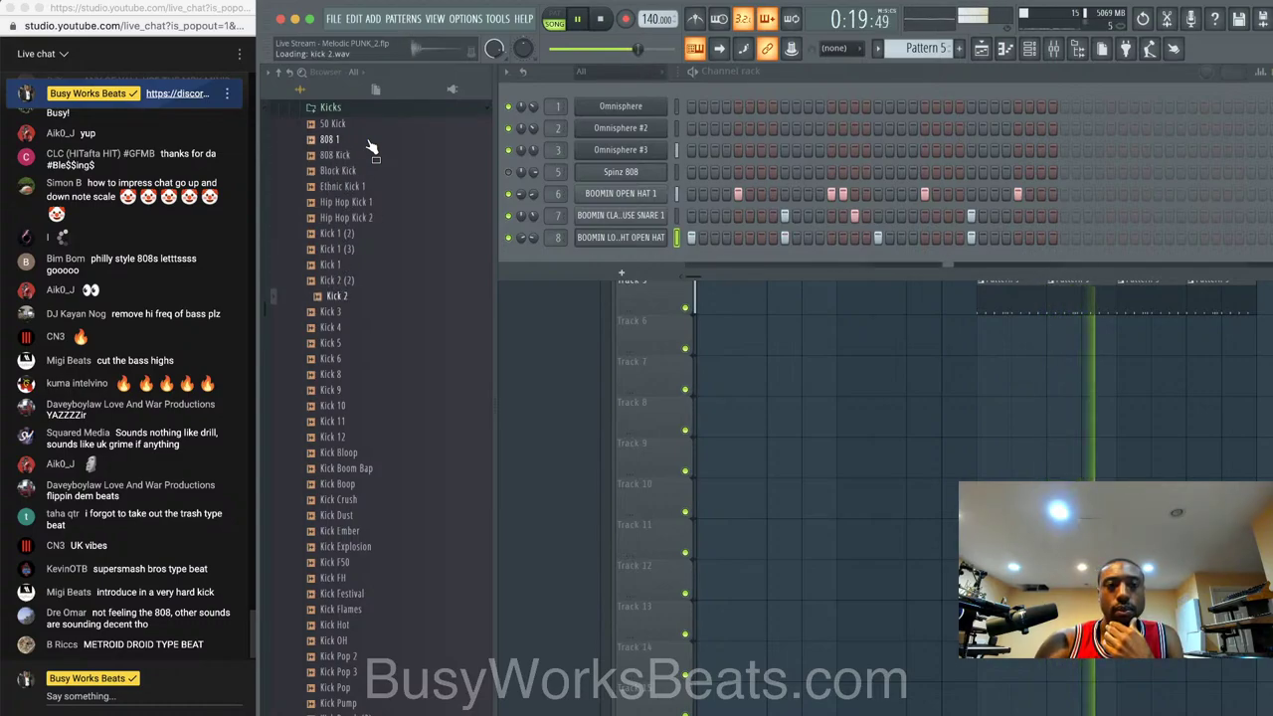
pyautogui.press('Down')
pyautogui.press('Down')
pyautogui.press('Down')
pyautogui.press('Down')
pyautogui.press('Down')
pyautogui.press('Down')
pyautogui.press('Down')
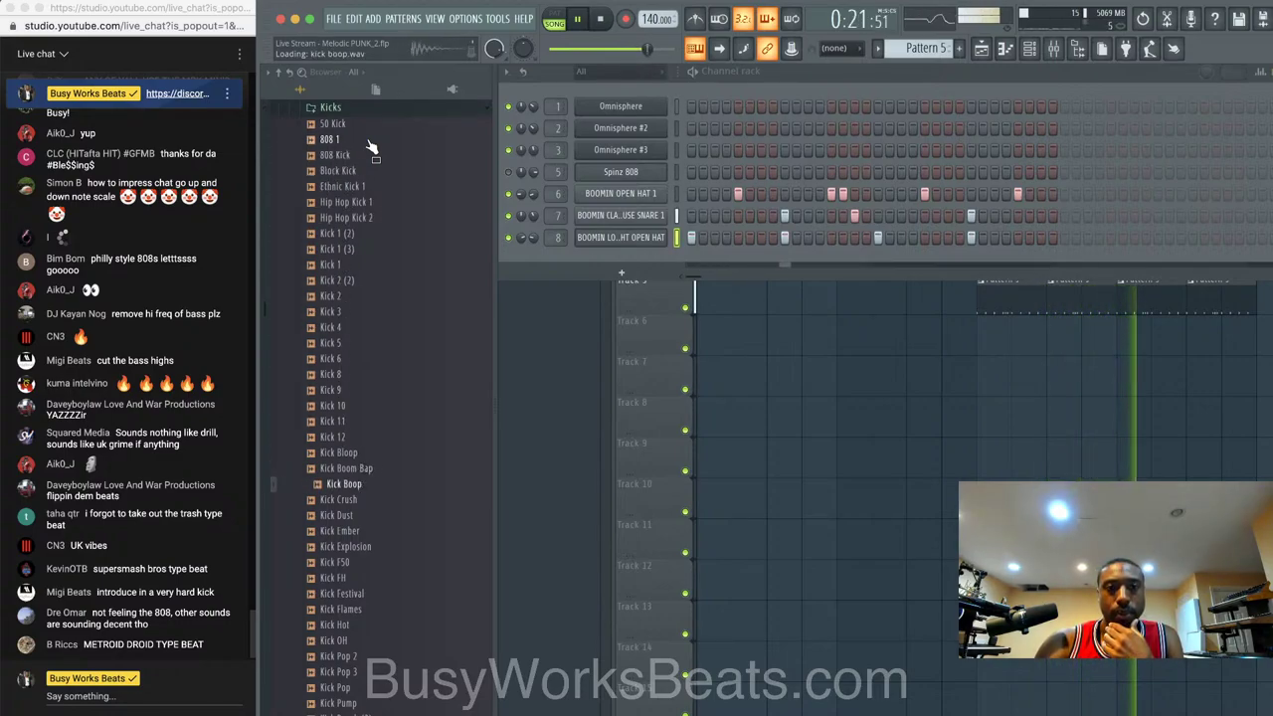
# - Audition the remaining kick samples down to Thick Kick and collapse the Kicks folder
pyautogui.scroll(-2, 343, 438)
pyautogui.press('Down')
pyautogui.press('Down')
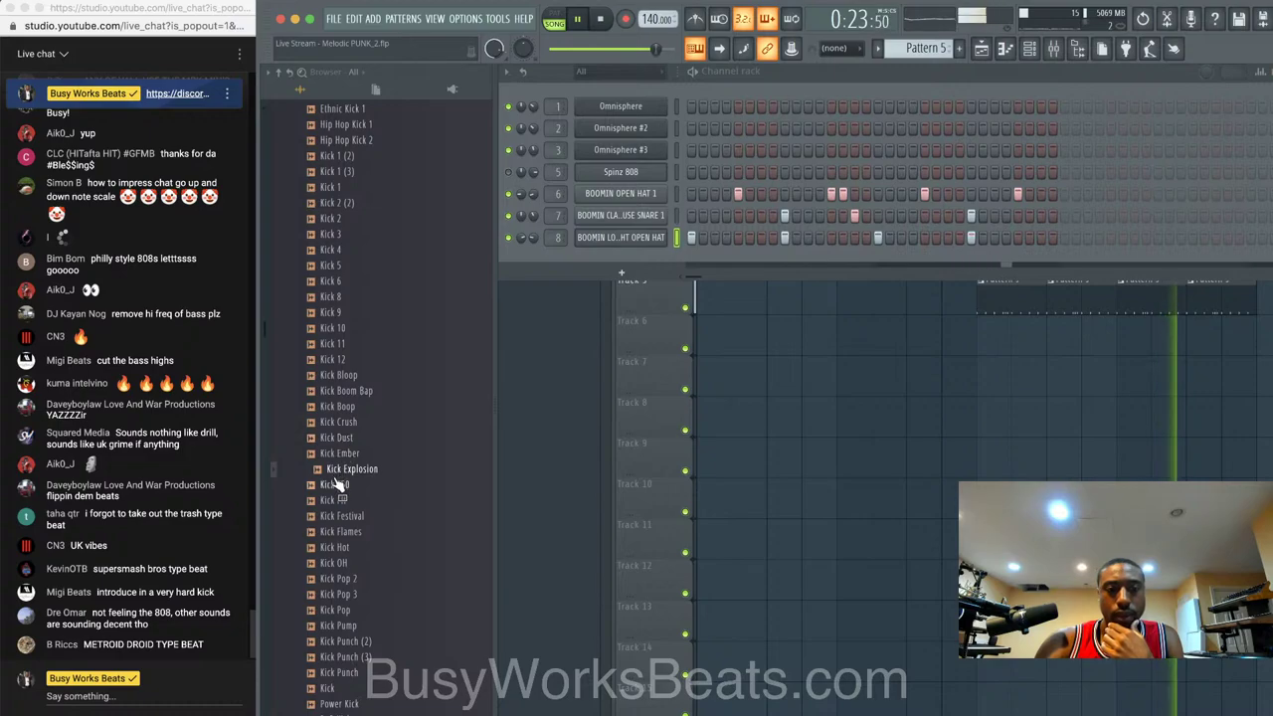
pyautogui.scroll(-3, 358, 448)
pyautogui.press('Down')
pyautogui.press('Down')
pyautogui.press('Down')
pyautogui.press('Down')
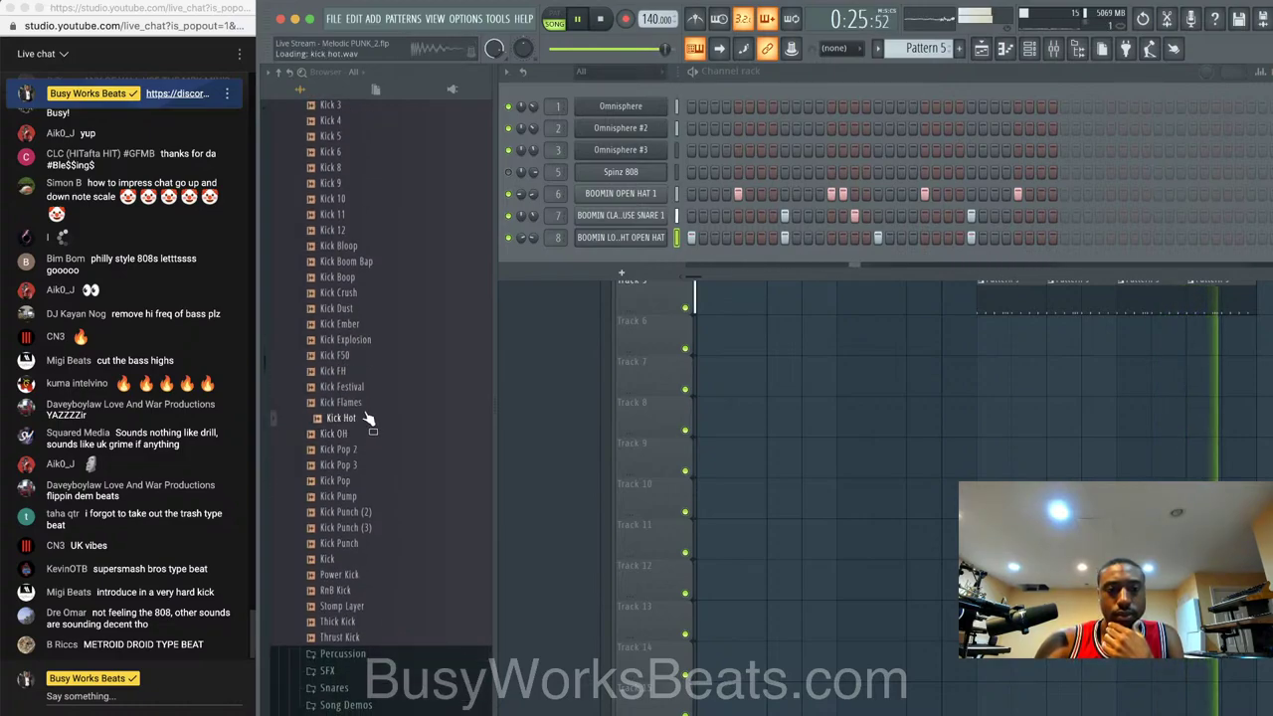
pyautogui.press('Down')
pyautogui.press('Down')
pyautogui.press('Down')
pyautogui.press('Down')
pyautogui.press('Down')
pyautogui.press('Down')
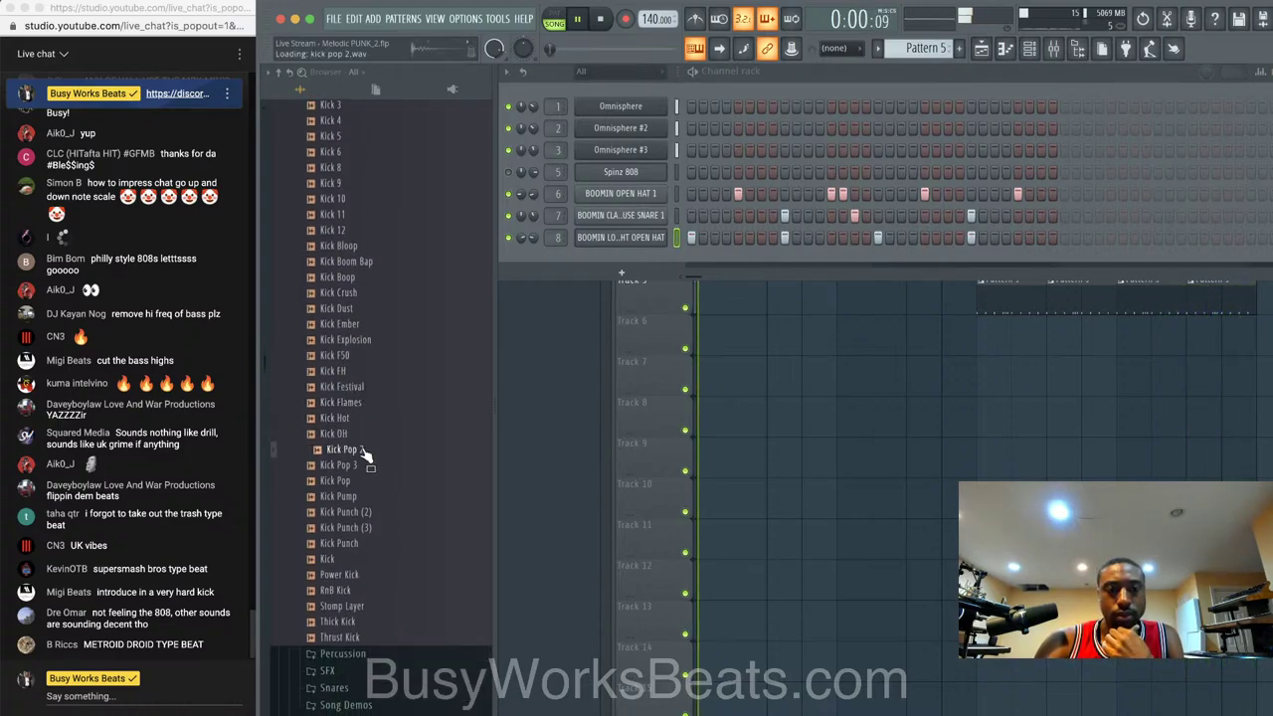
pyautogui.click(362, 545)
pyautogui.click(362, 560)
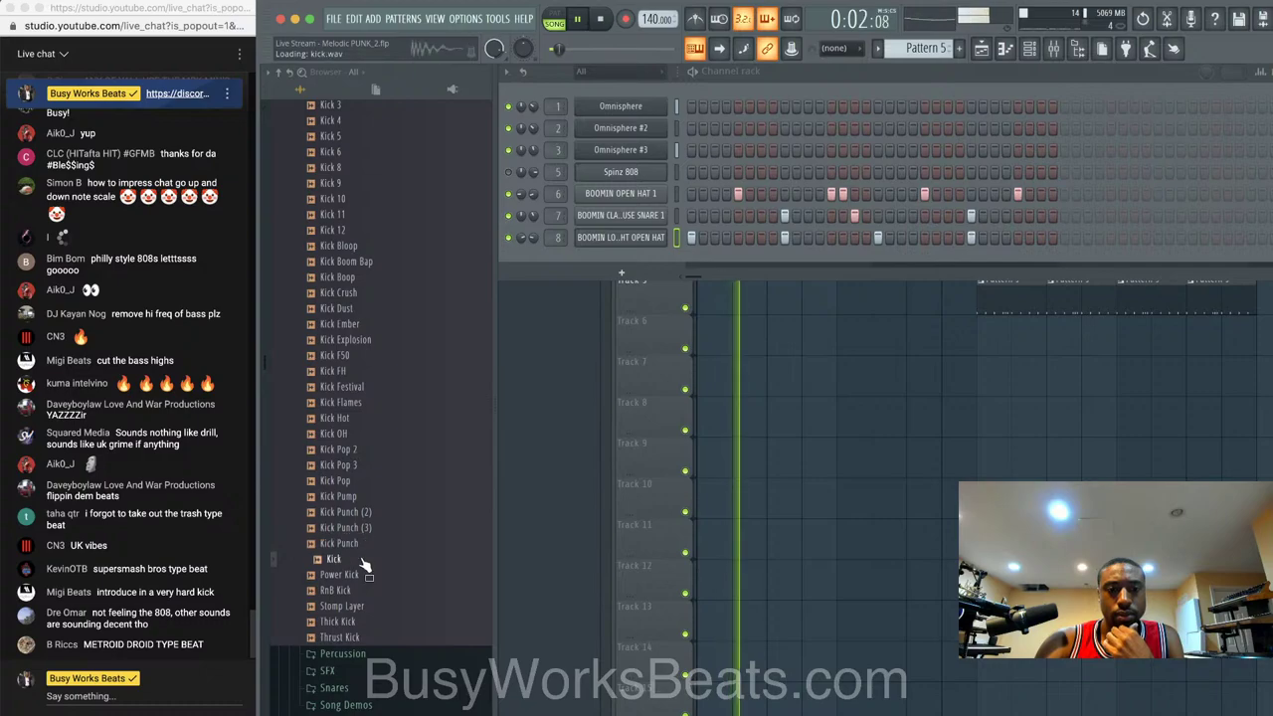
pyautogui.click(362, 576)
pyautogui.click(362, 592)
pyautogui.click(362, 607)
pyautogui.click(362, 622)
pyautogui.scroll(6, 360, 448)
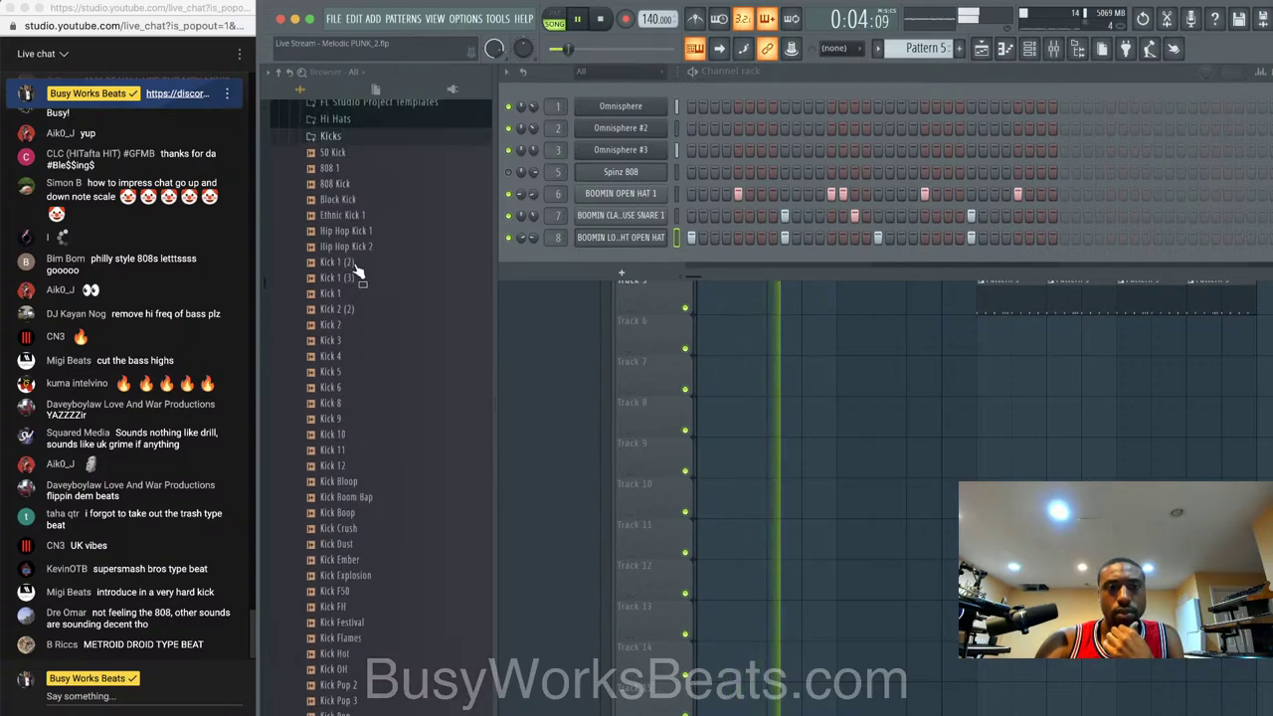
pyautogui.click(353, 291)
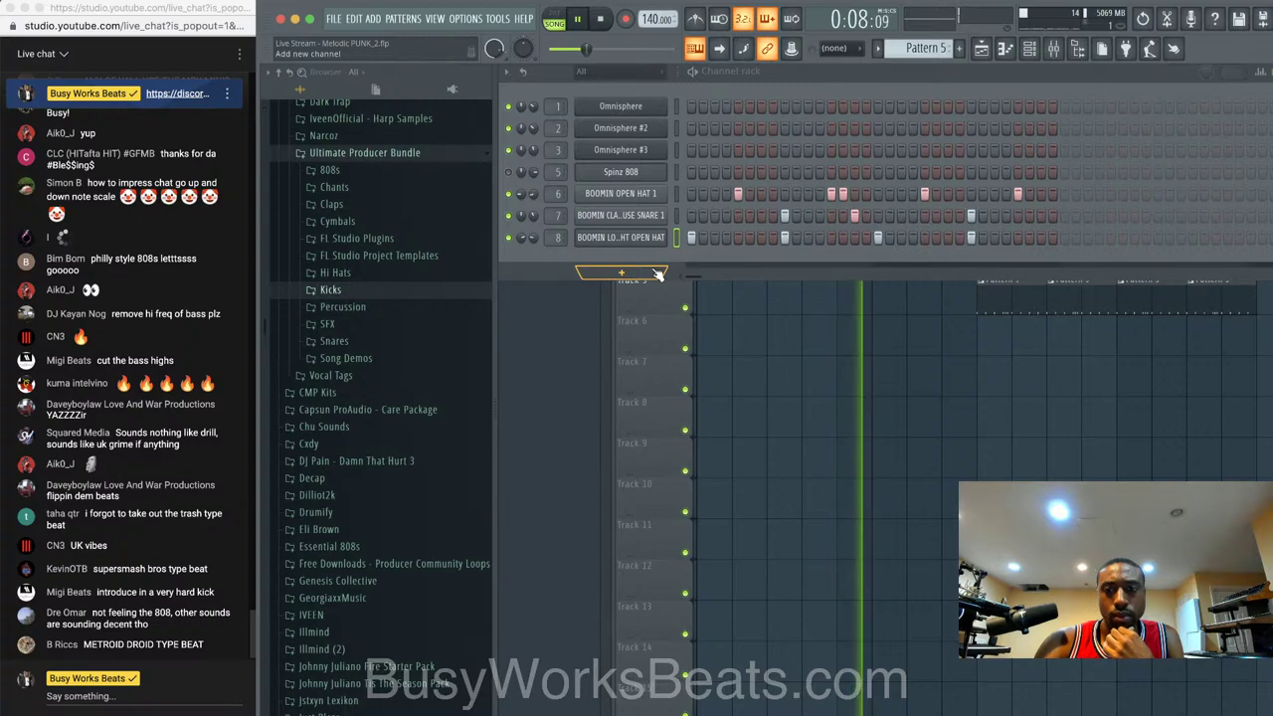
# - Load Kick - Trap Combo from the Essential 808s folder into a new channel and route it to mixer track 9
pyautogui.scroll(-3, 370, 348)
pyautogui.scroll(-5, 370, 358)
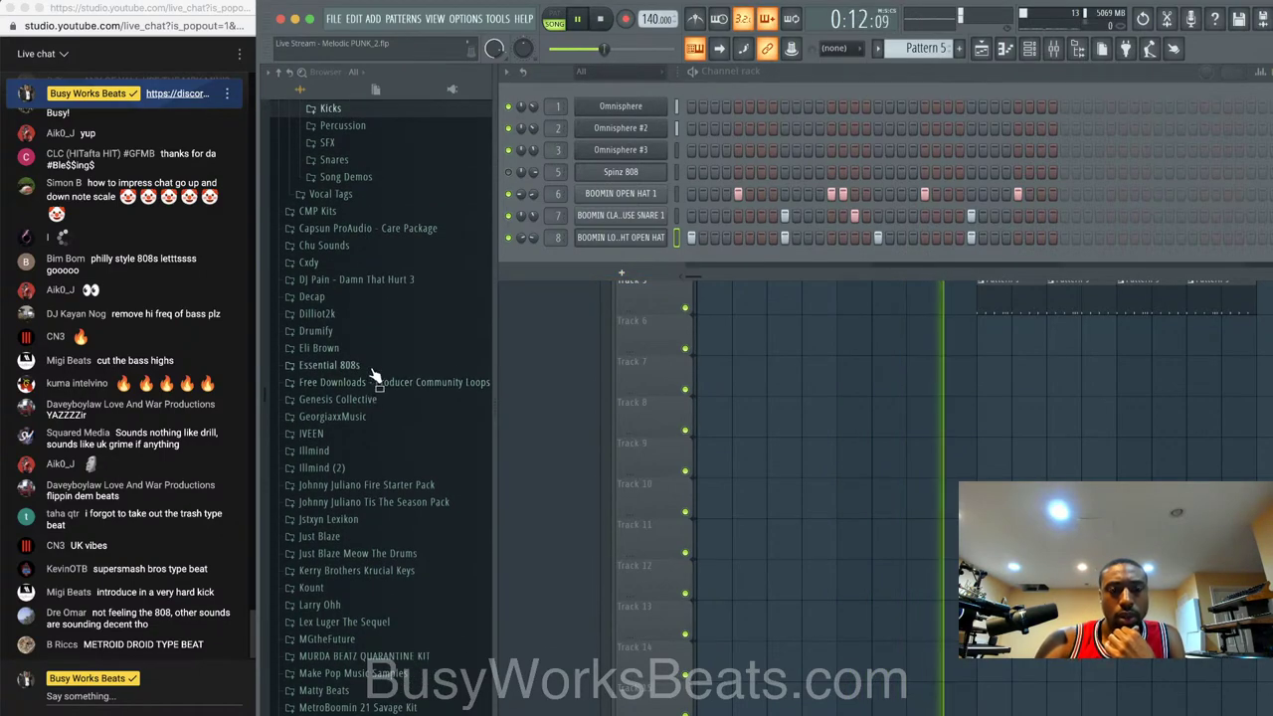
pyautogui.click(370, 366)
pyautogui.rightClick(361, 431)
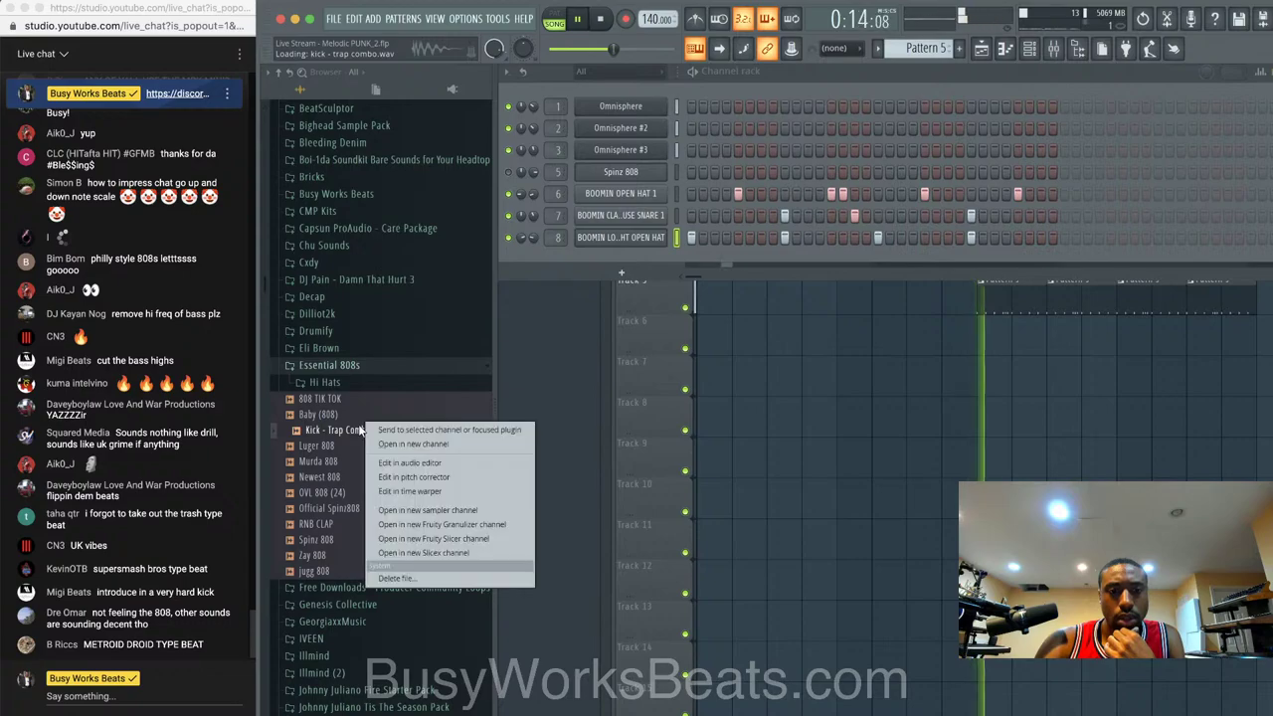
pyautogui.click(383, 447)
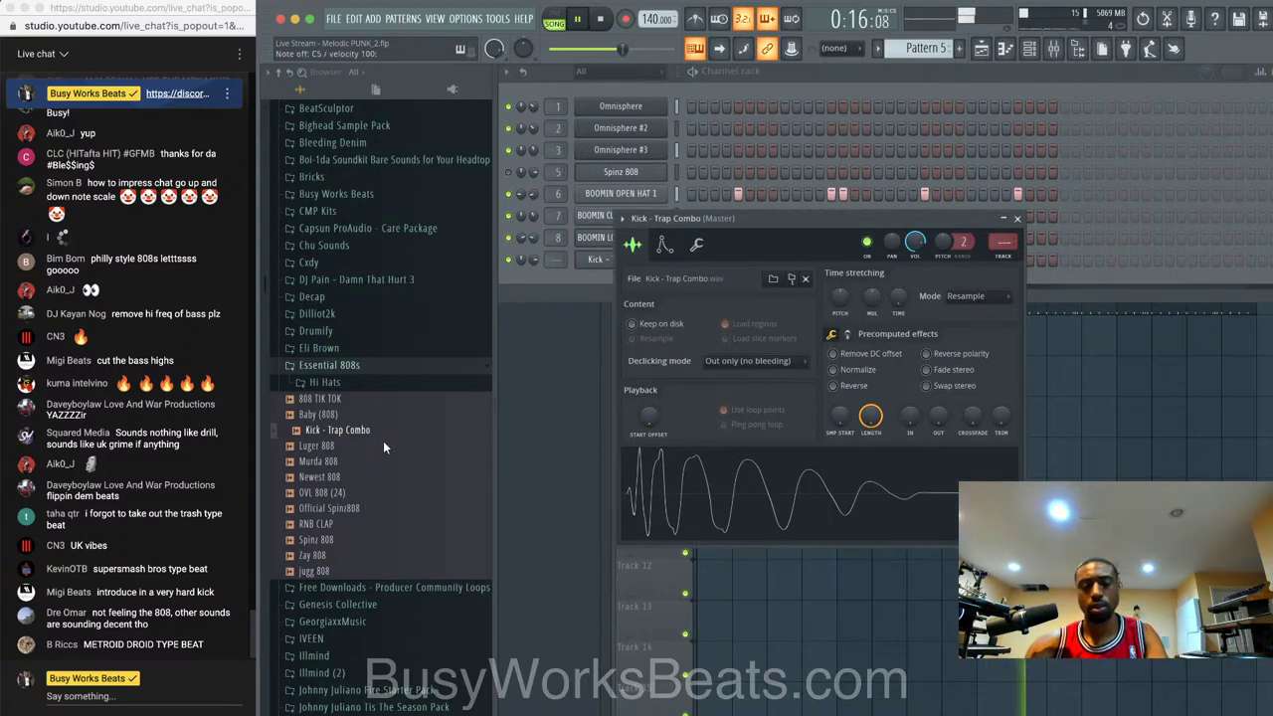
pyautogui.click(1017, 218)
pyautogui.press('F9')
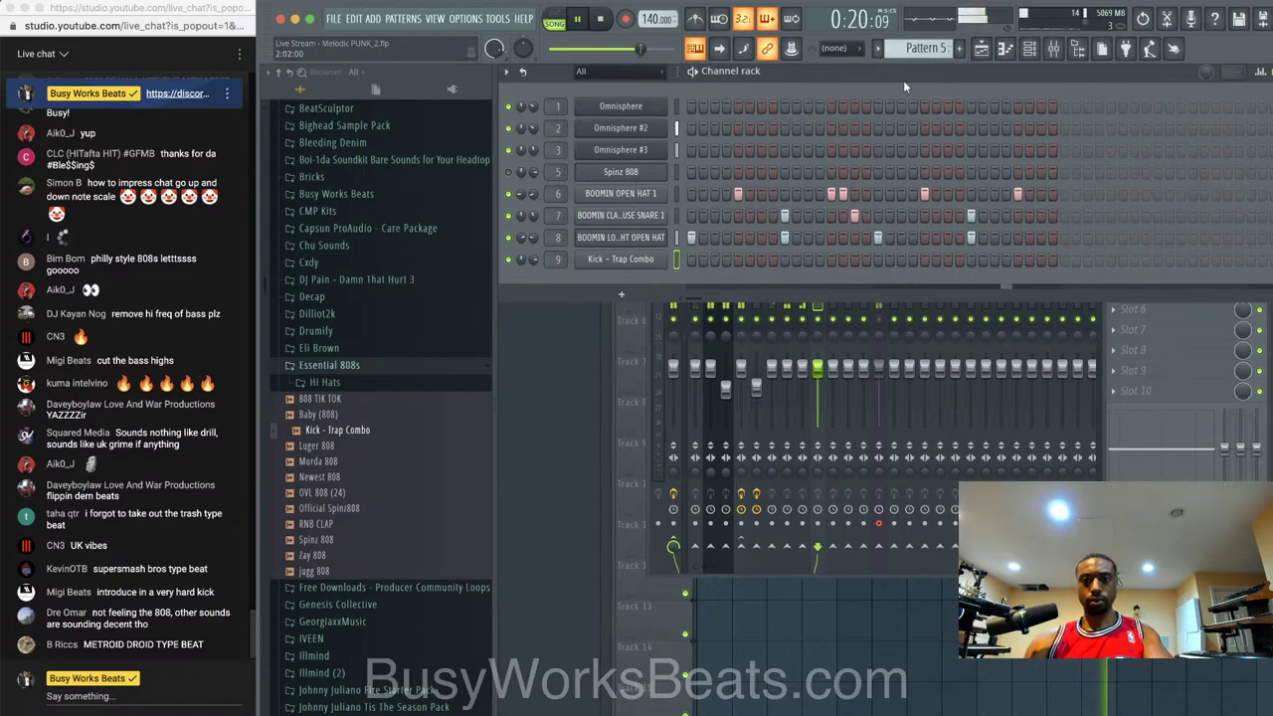
# - Put a kick on the first step of Pattern 6 and place the pattern on Track 6 at bar 9
pyautogui.moveTo(925, 48); pyautogui.dragTo(926, 40)
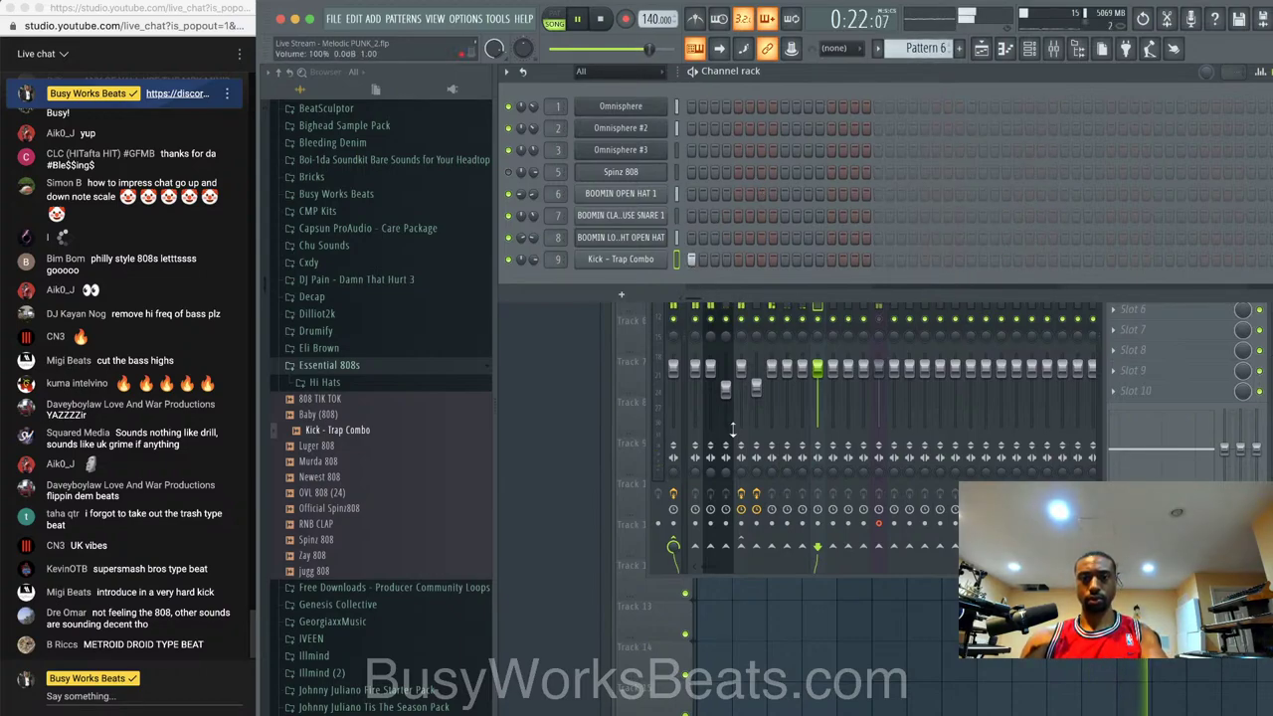
pyautogui.rightClick(782, 611)
pyautogui.click(983, 322)
pyautogui.press('space')
pyautogui.press('space')
pyautogui.click(1033, 47)
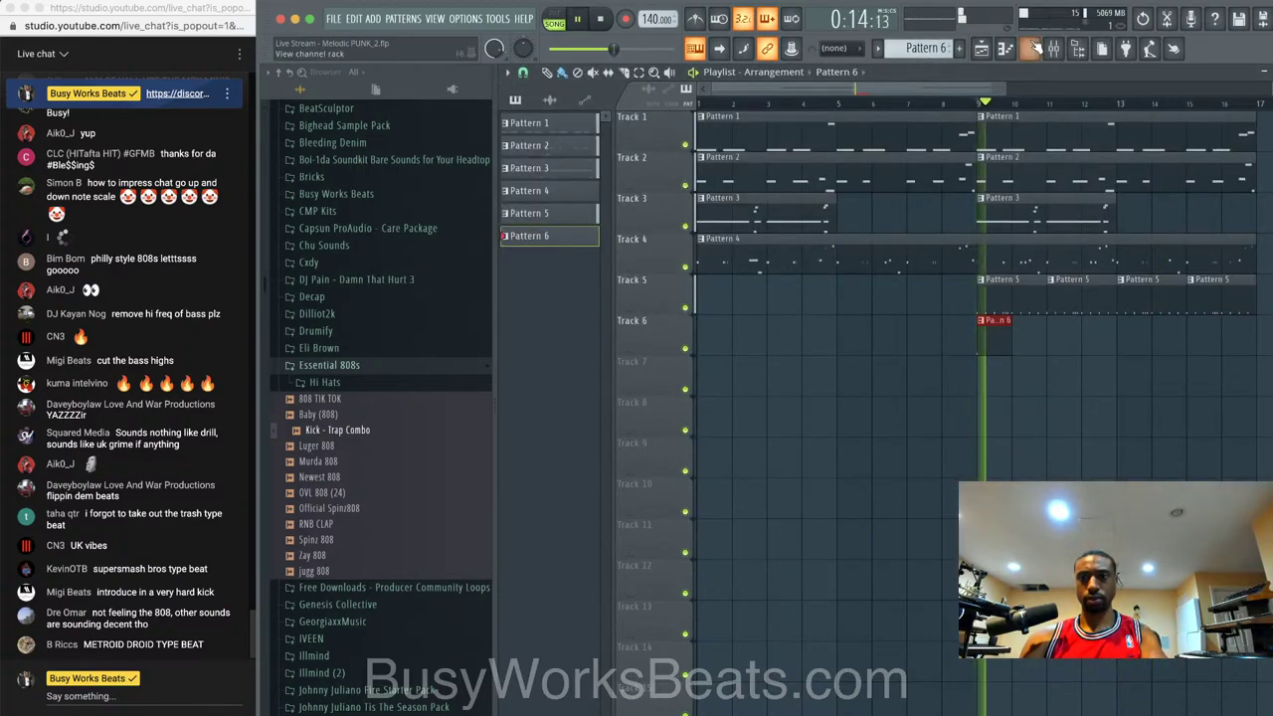
# - Unmute the Spinz 808 channel and restart playback from bar 9
pyautogui.click(1033, 48)
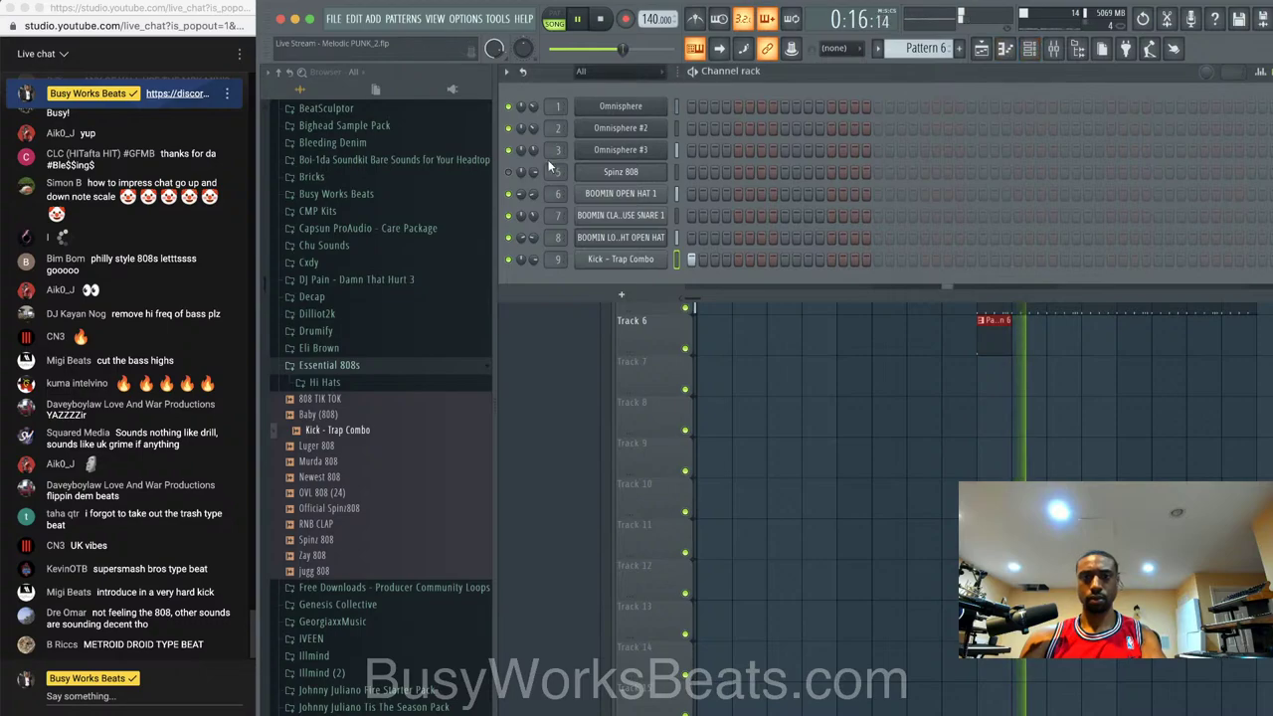
pyautogui.press('space')
pyautogui.press('space')
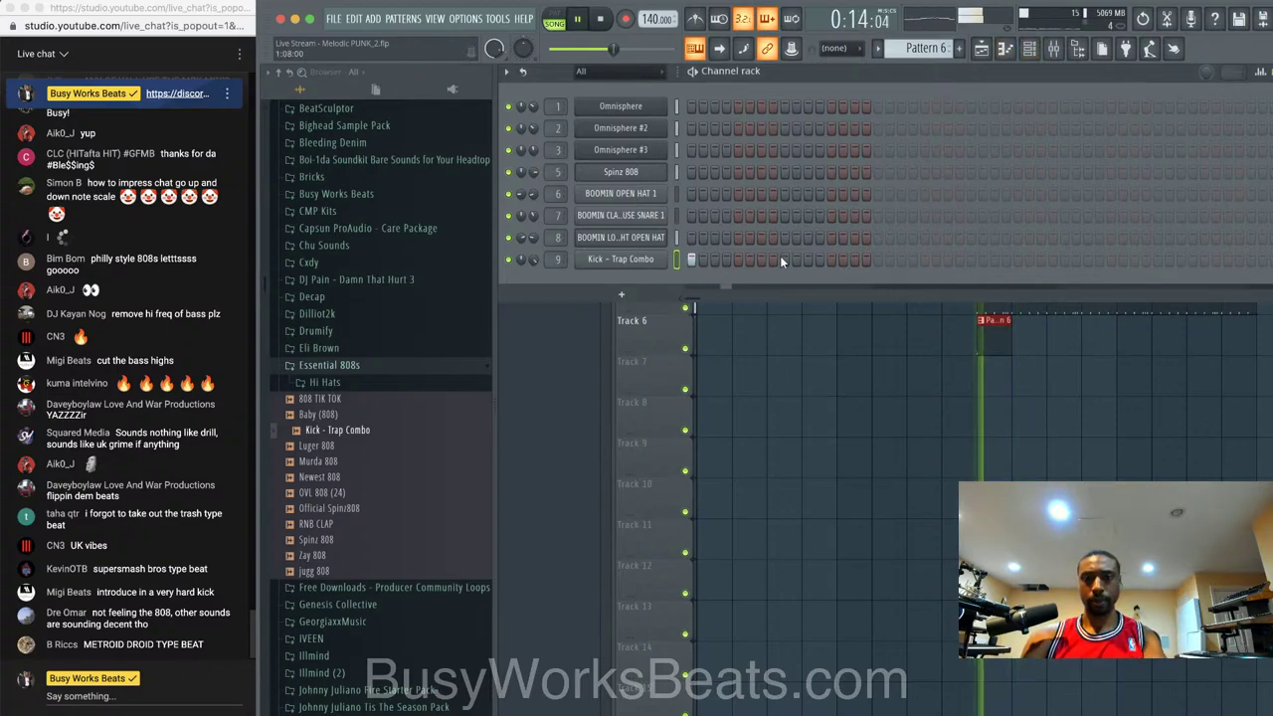
# - Add Kick - Trap Combo hits on steps 13, 21, 33 and 45 of Pattern 6
pyautogui.click(831, 260)
pyautogui.click(924, 260)
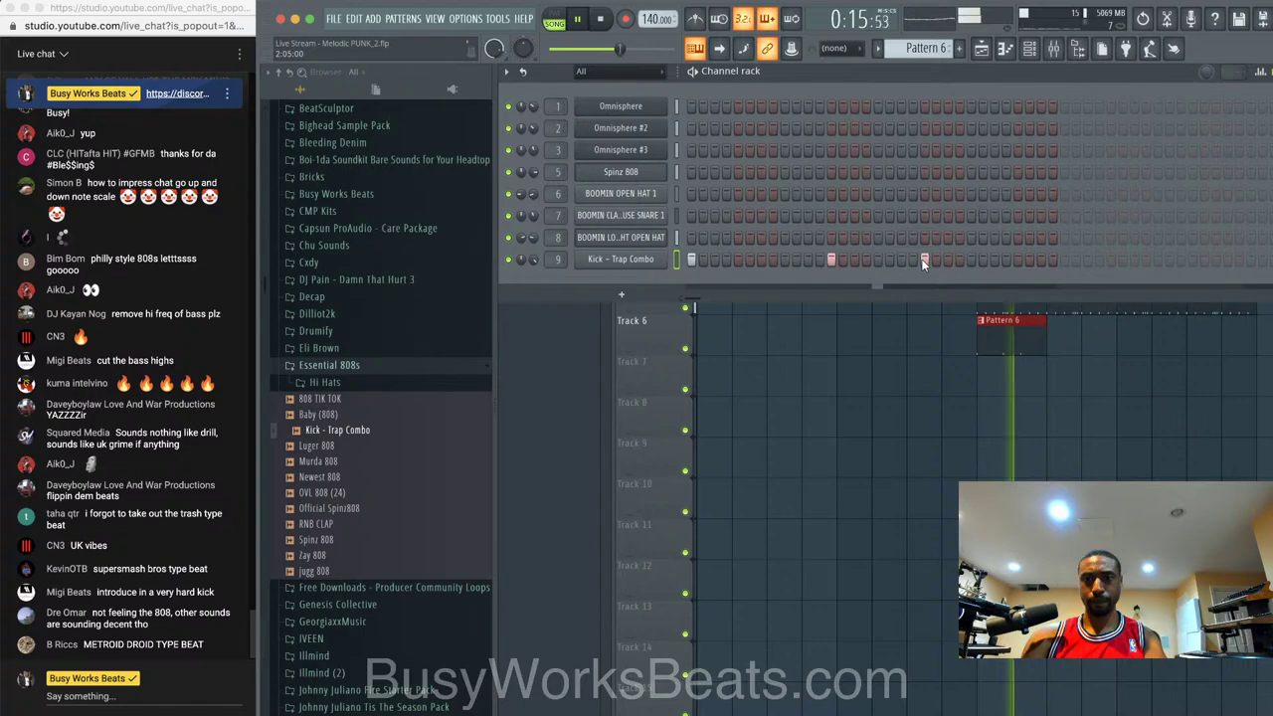
pyautogui.click(1064, 260)
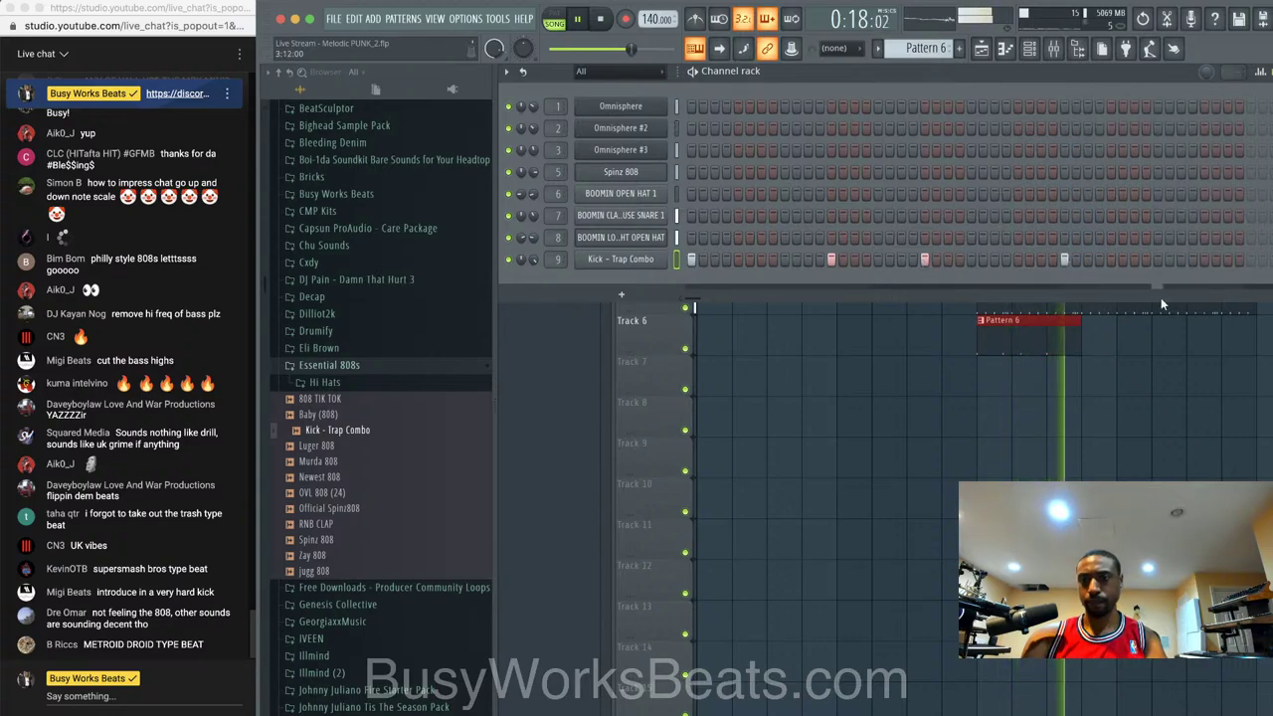
pyautogui.click(1001, 438)
pyautogui.click(1037, 51)
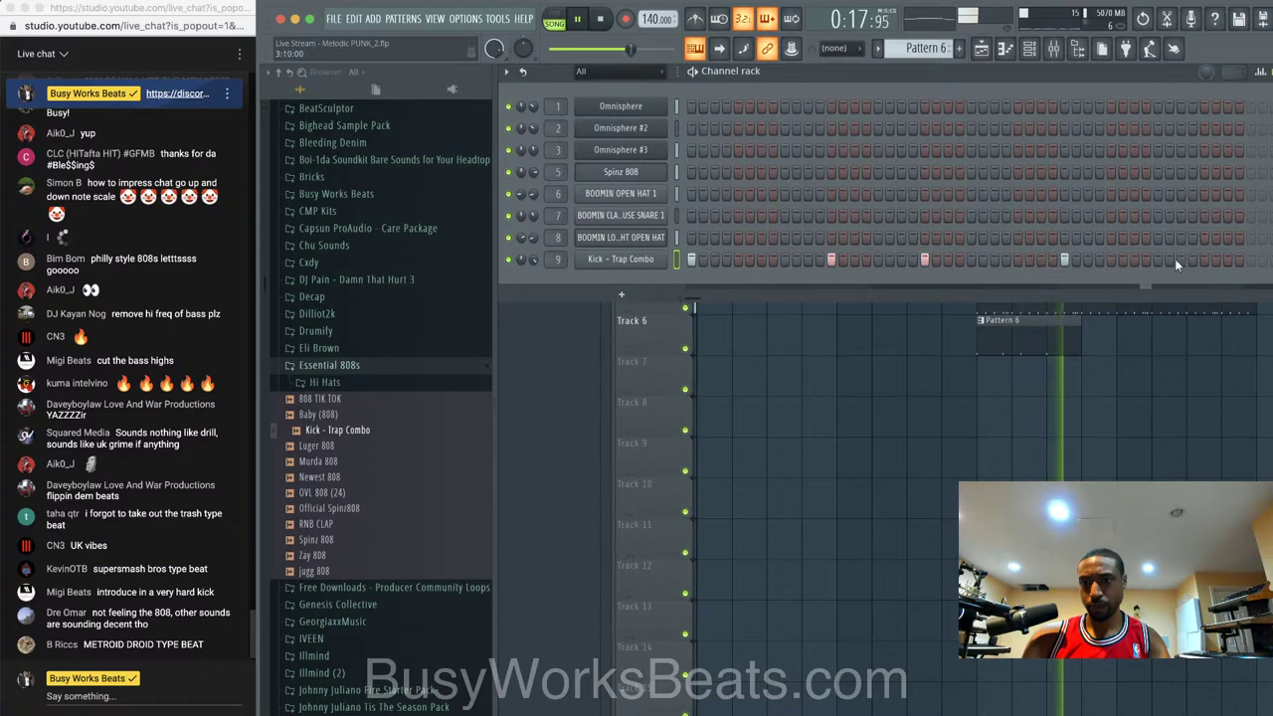
pyautogui.click(1204, 260)
pyautogui.rightClick(1198, 365)
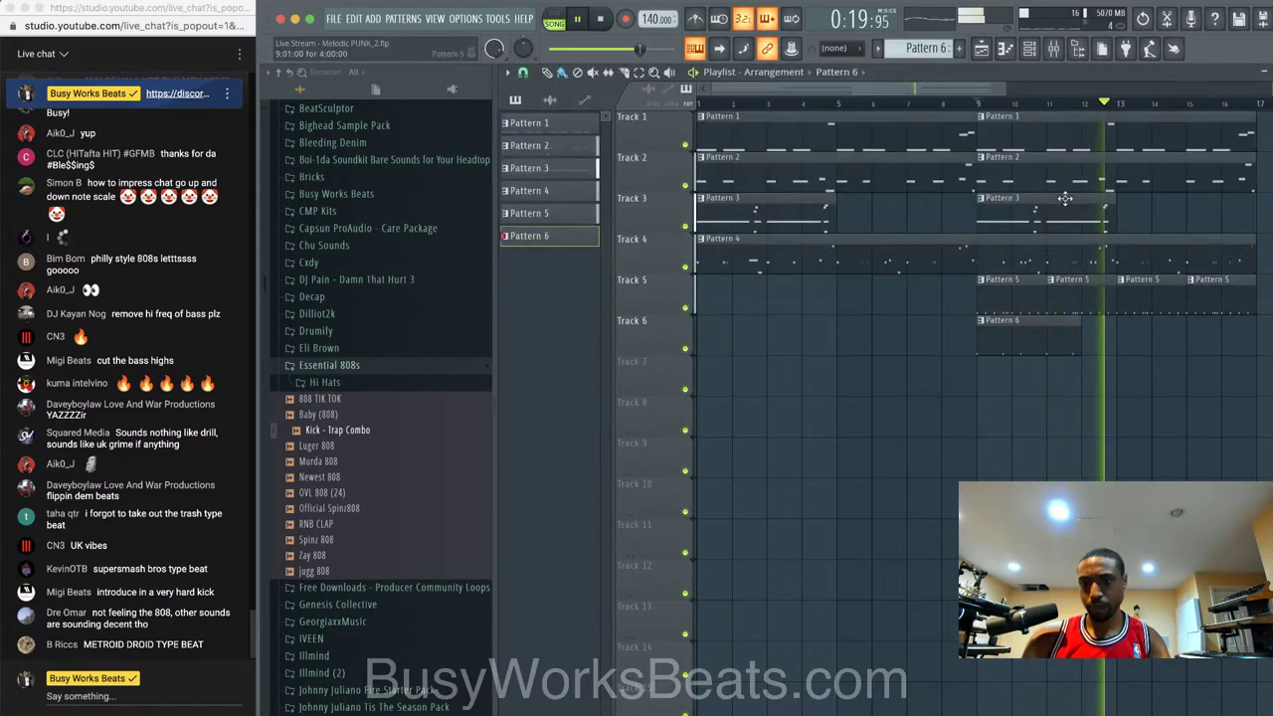
# - Select bars 9 to 16 as the playback loop and play it with the mixer open on the Kick - Trap Combo track
pyautogui.moveTo(980, 104); pyautogui.dragTo(1251, 108)
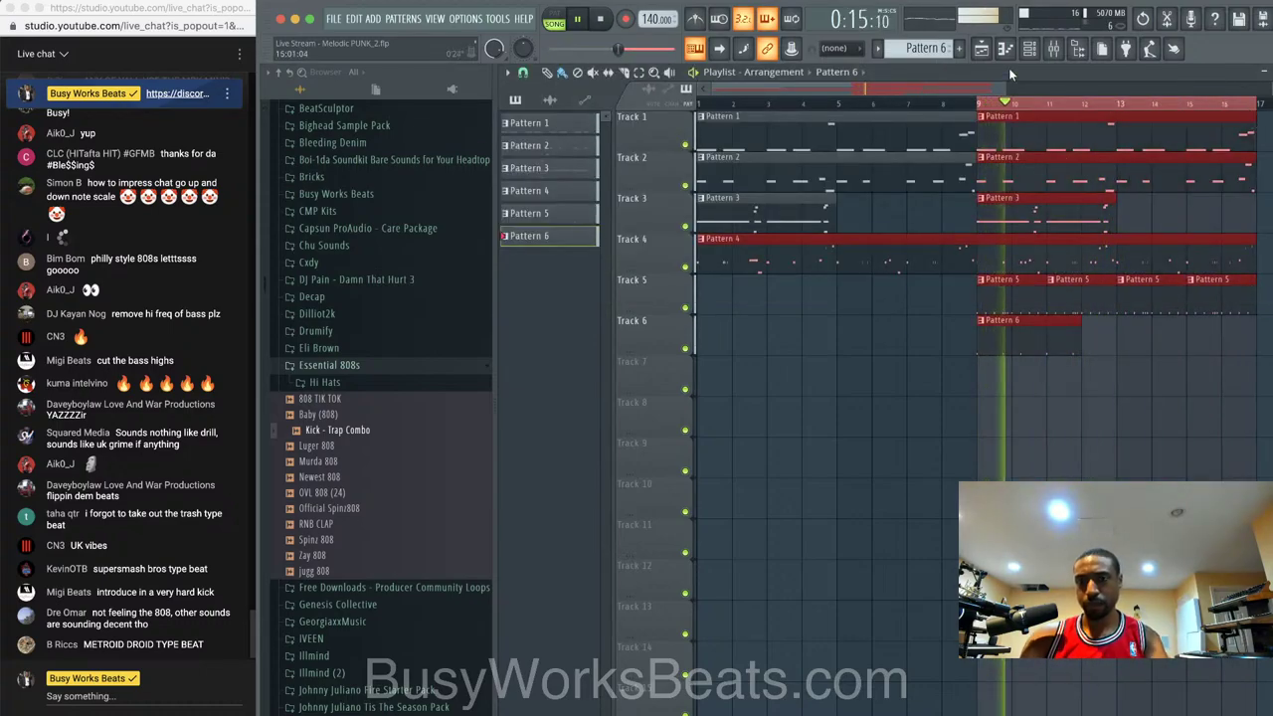
pyautogui.click(1053, 49)
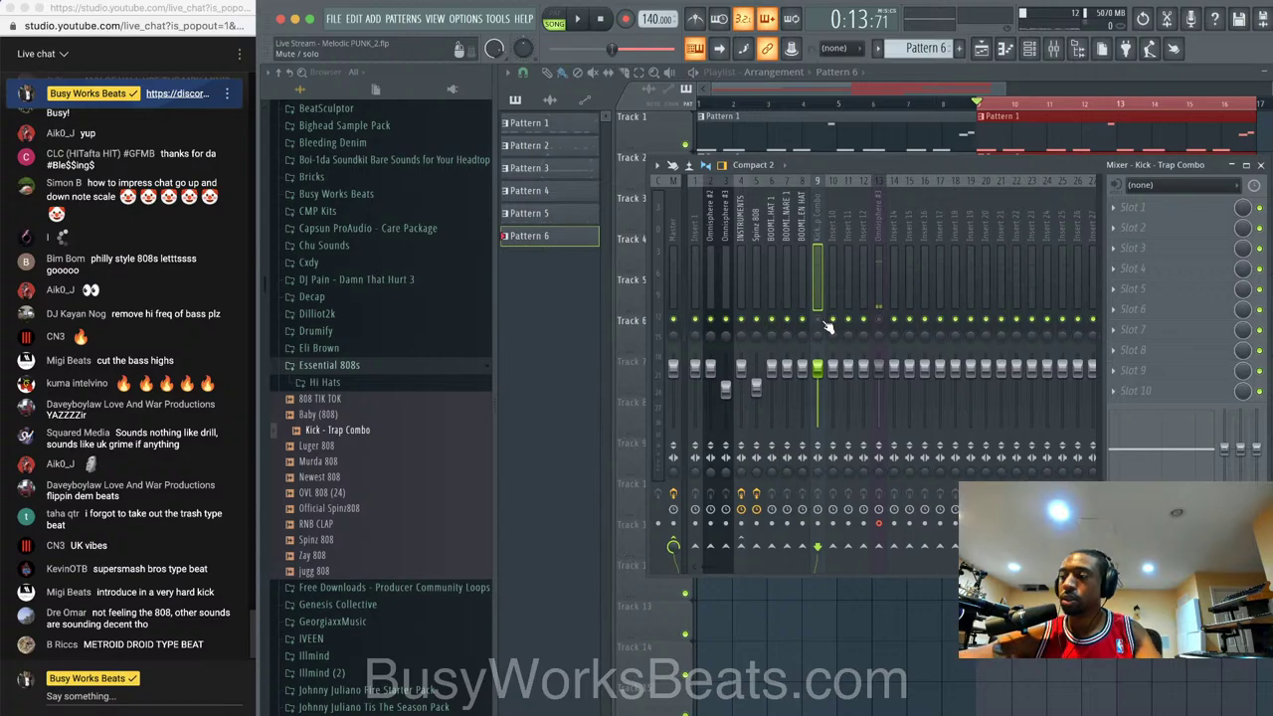
pyautogui.press('space')
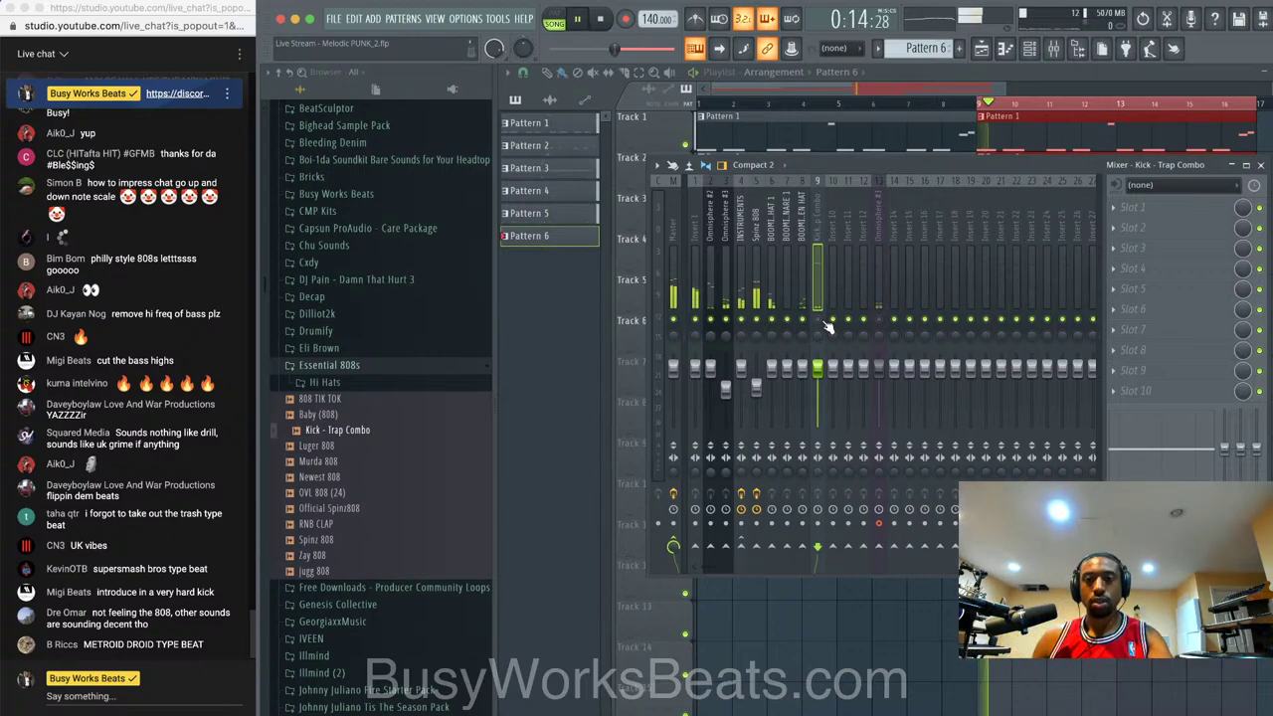
# - Clear the loop selection, stop playback, and duplicate all clips of bars 1 to 16 so the copies start at bar 17
pyautogui.click(756, 108)
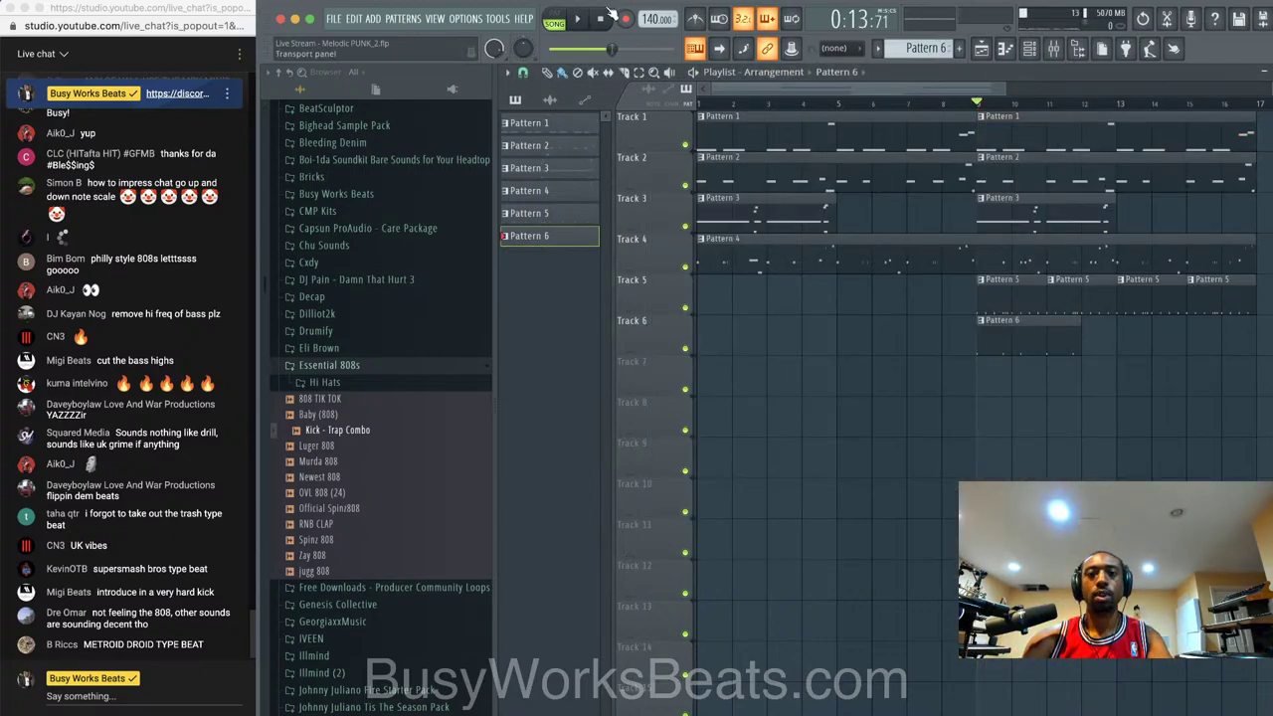
pyautogui.scroll(-3, 810, 317)
pyautogui.press('space')
pyautogui.press('space')
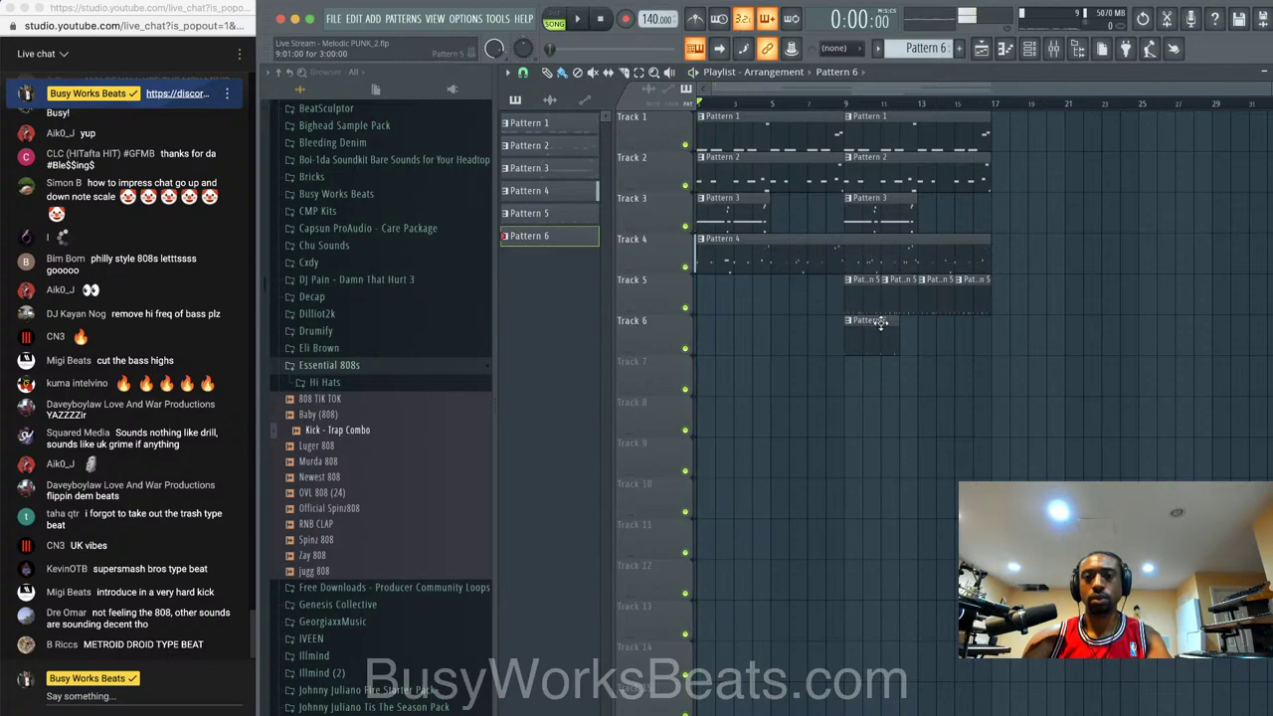
pyautogui.moveTo(1048, 427); pyautogui.dragTo(699, 97)
pyautogui.hotkey('ctrl', 'b')
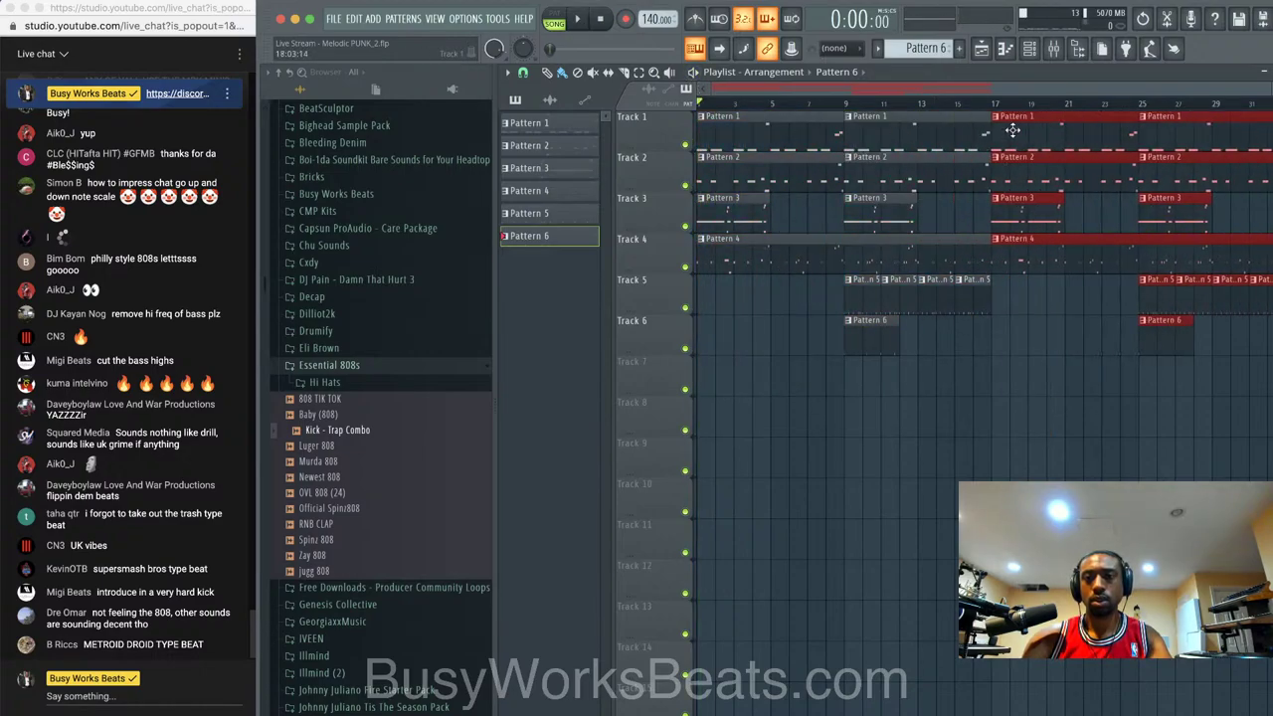
# - Trim the start of the first Pattern 4 clip on Track 4 to bar 9 and play the arrangement from the beginning
pyautogui.moveTo(701, 255); pyautogui.dragTo(846, 256)
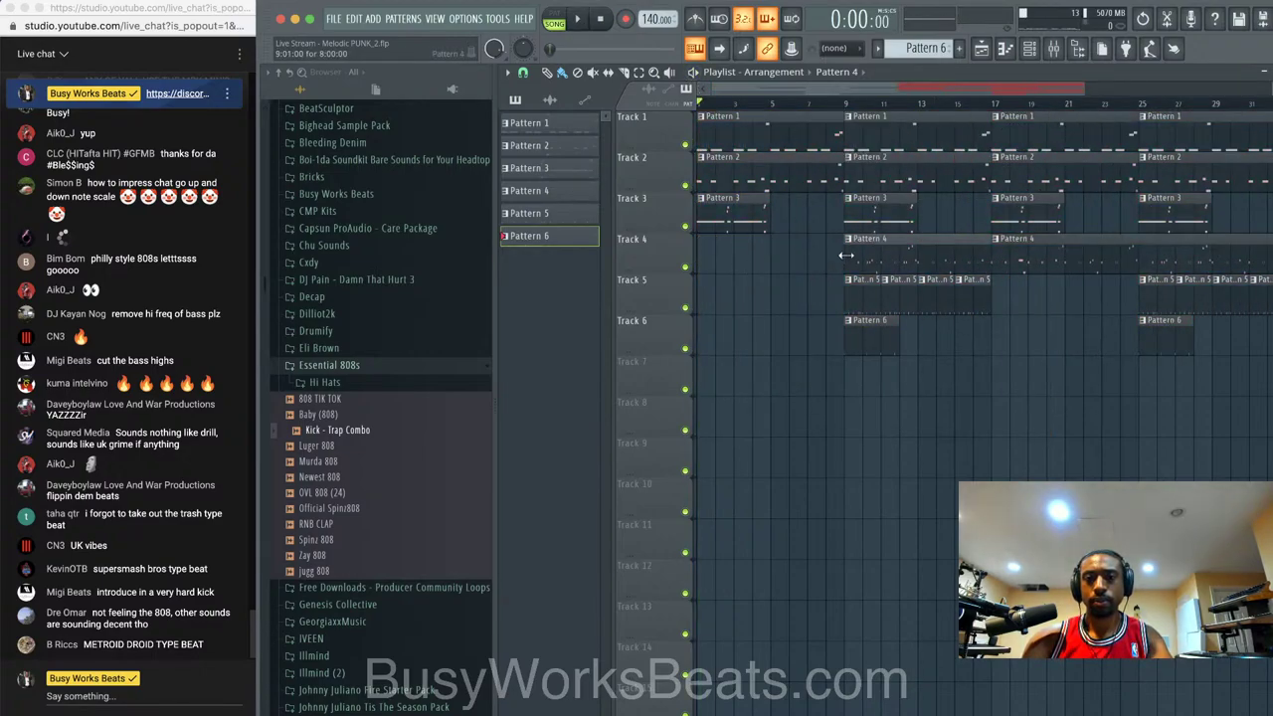
pyautogui.press('space')
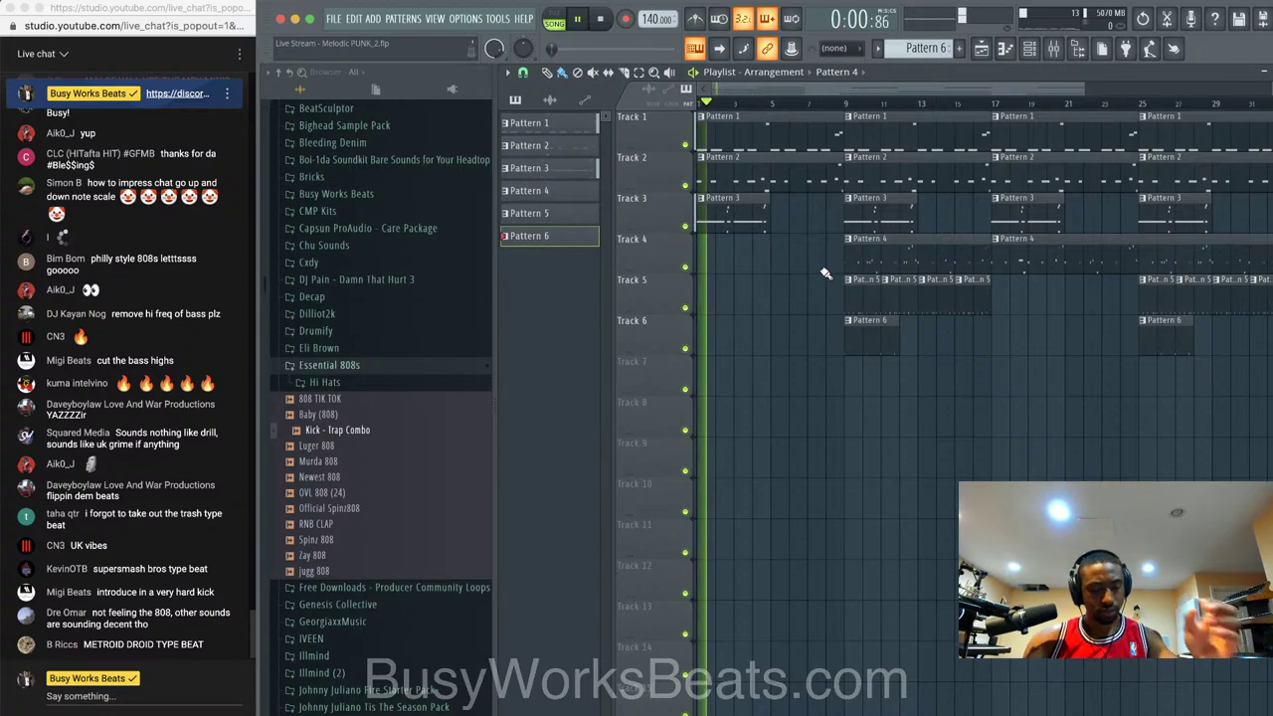
pyautogui.click(1030, 48)
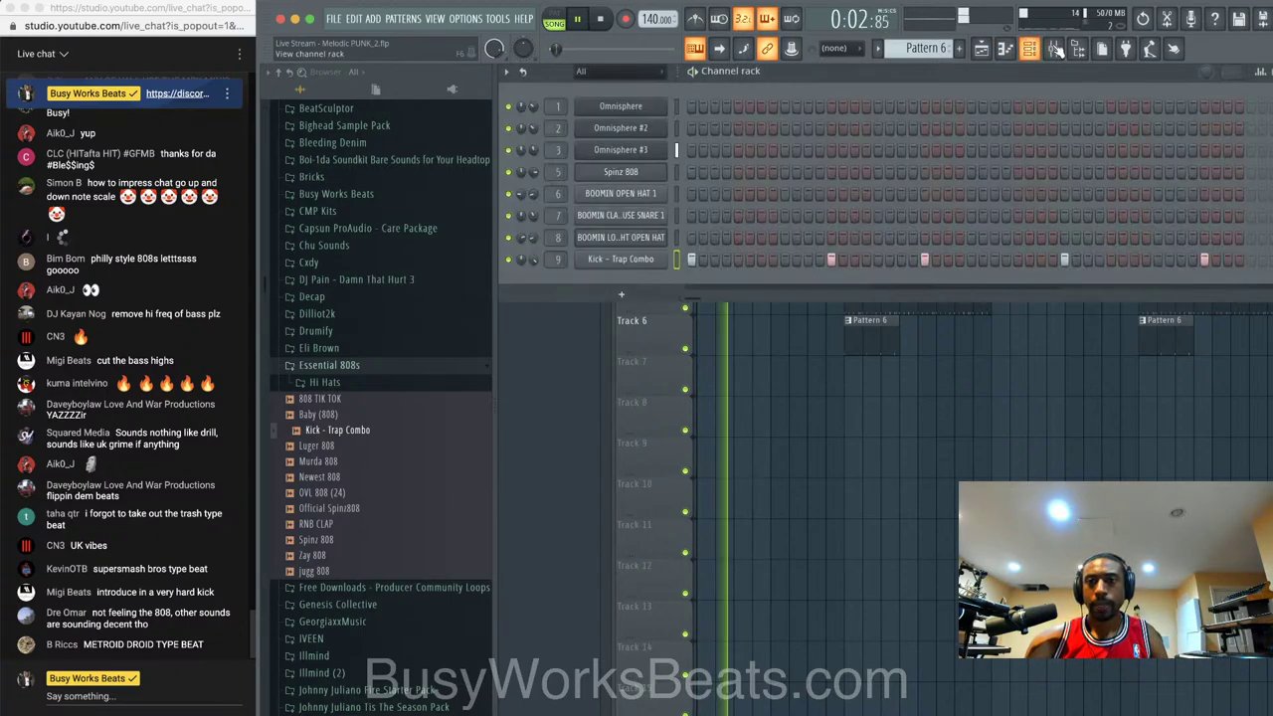
pyautogui.click(1053, 48)
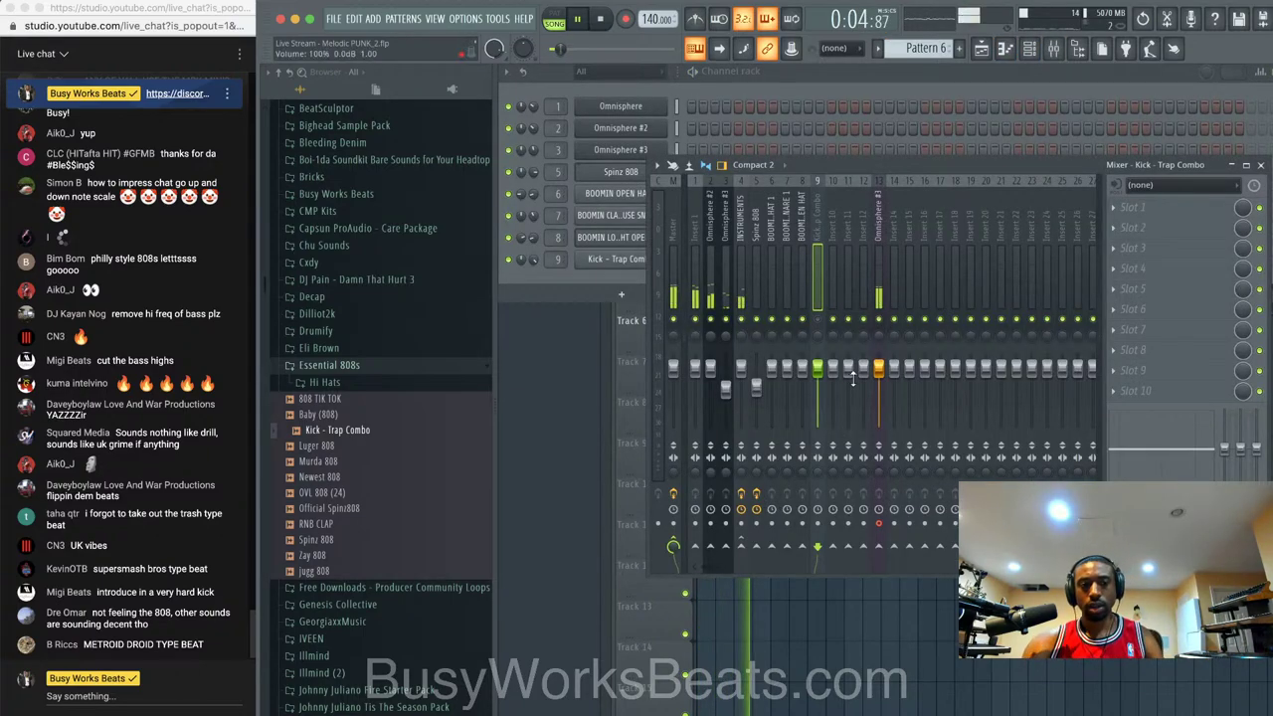
pyautogui.click(864, 620)
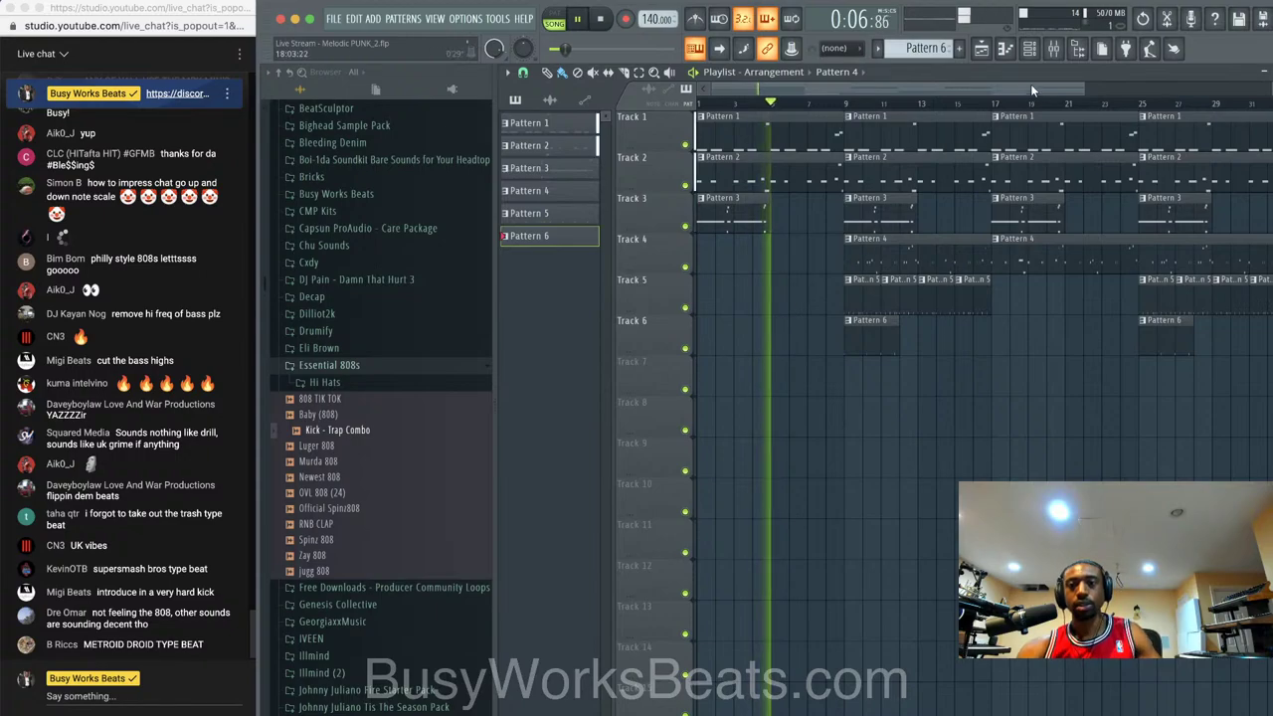
pyautogui.click(1030, 49)
pyautogui.click(621, 294)
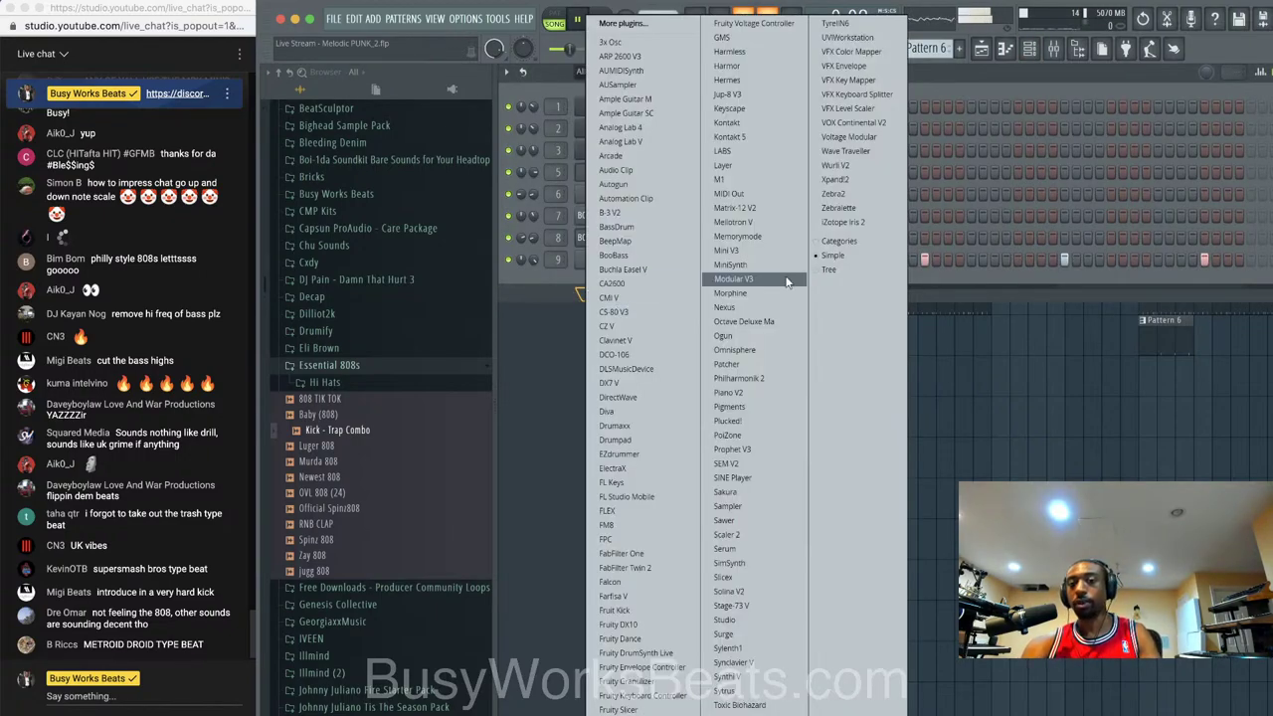
pyautogui.click(916, 271)
# - Adjust the Spinz 808 mixer track's volume and delete the Kick - Trap Combo channel
pyautogui.click(1055, 48)
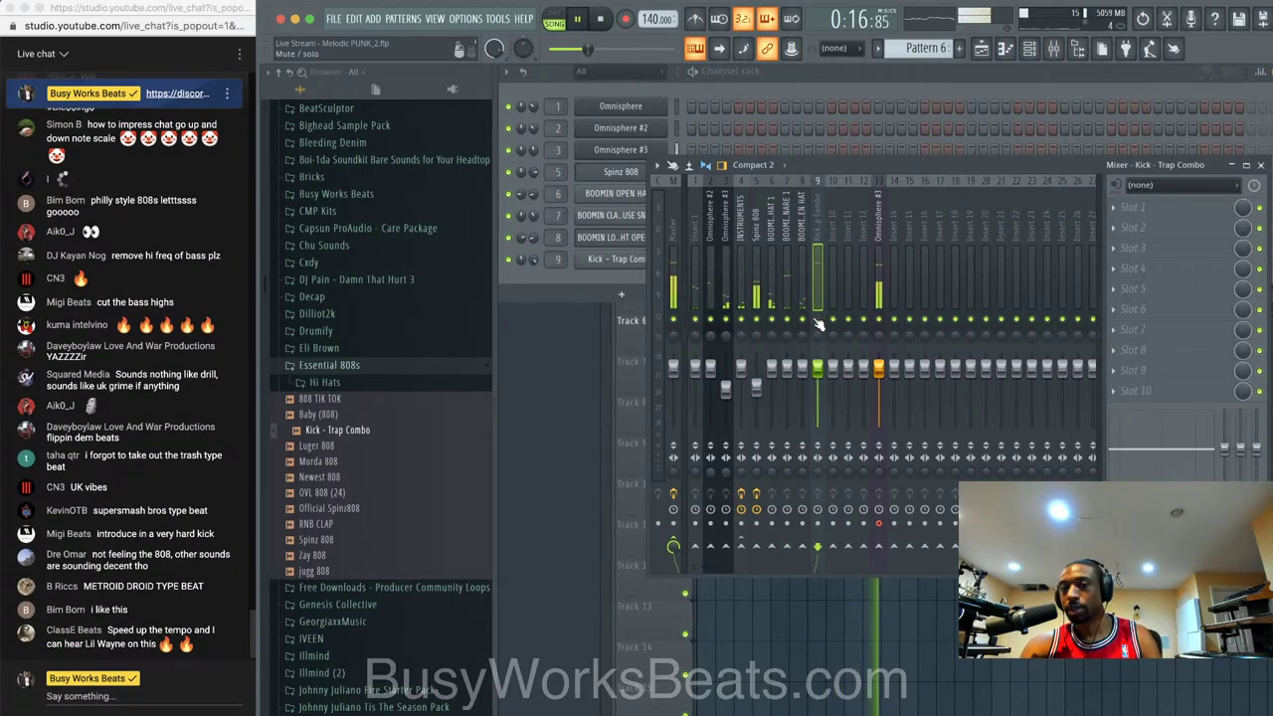
pyautogui.click(756, 386)
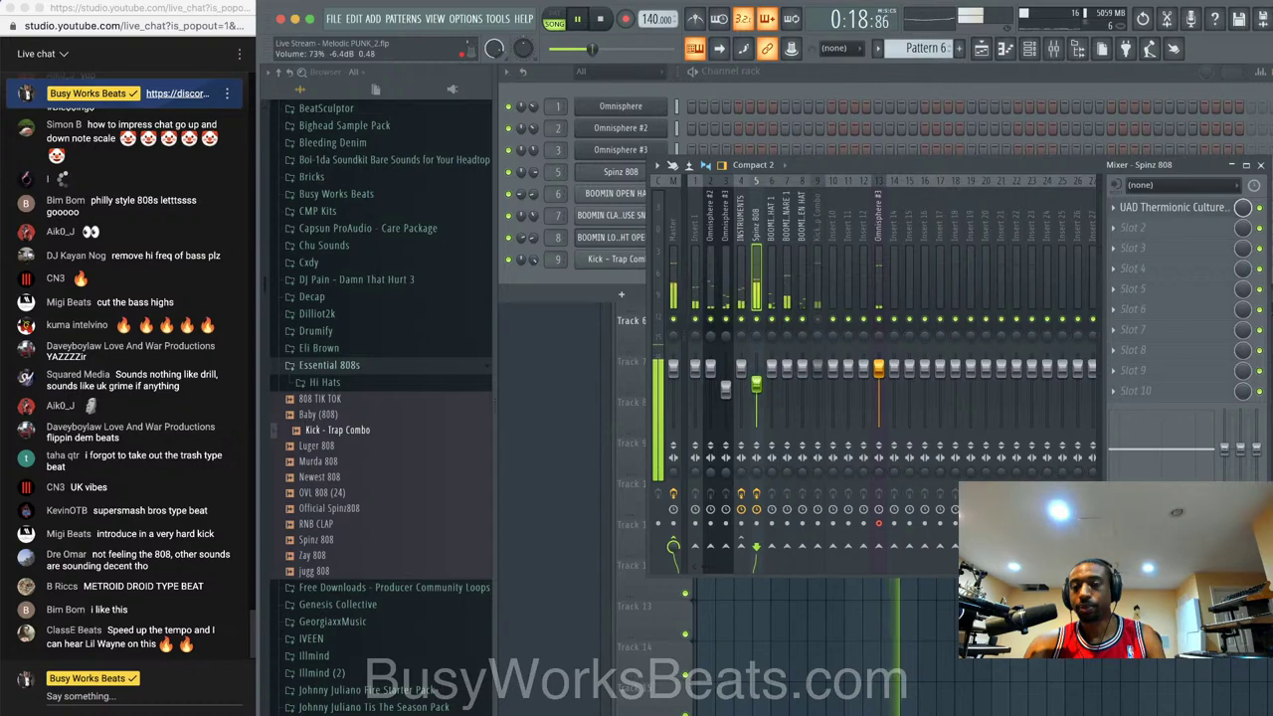
pyautogui.click(912, 91)
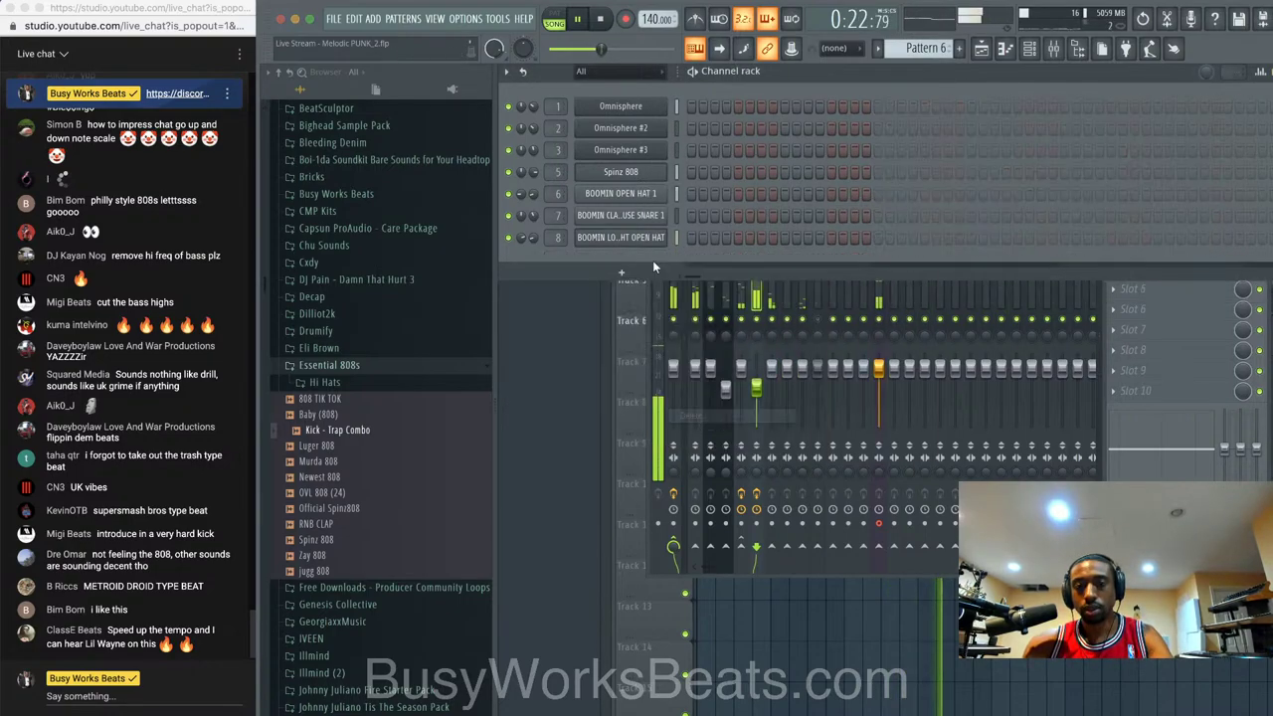
# - Add a new Omnisphere instrument channel and reposition its plugin window so the patch browser is fully in view
pyautogui.click(636, 272)
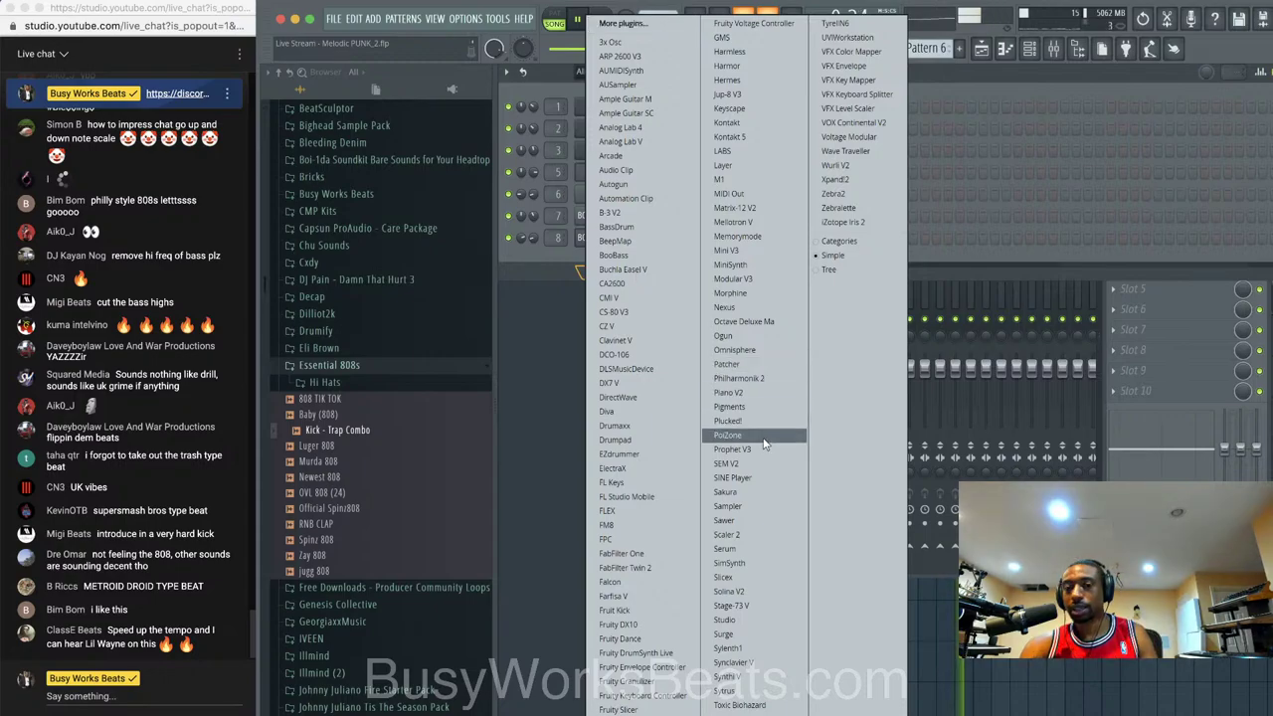
pyautogui.click(765, 349)
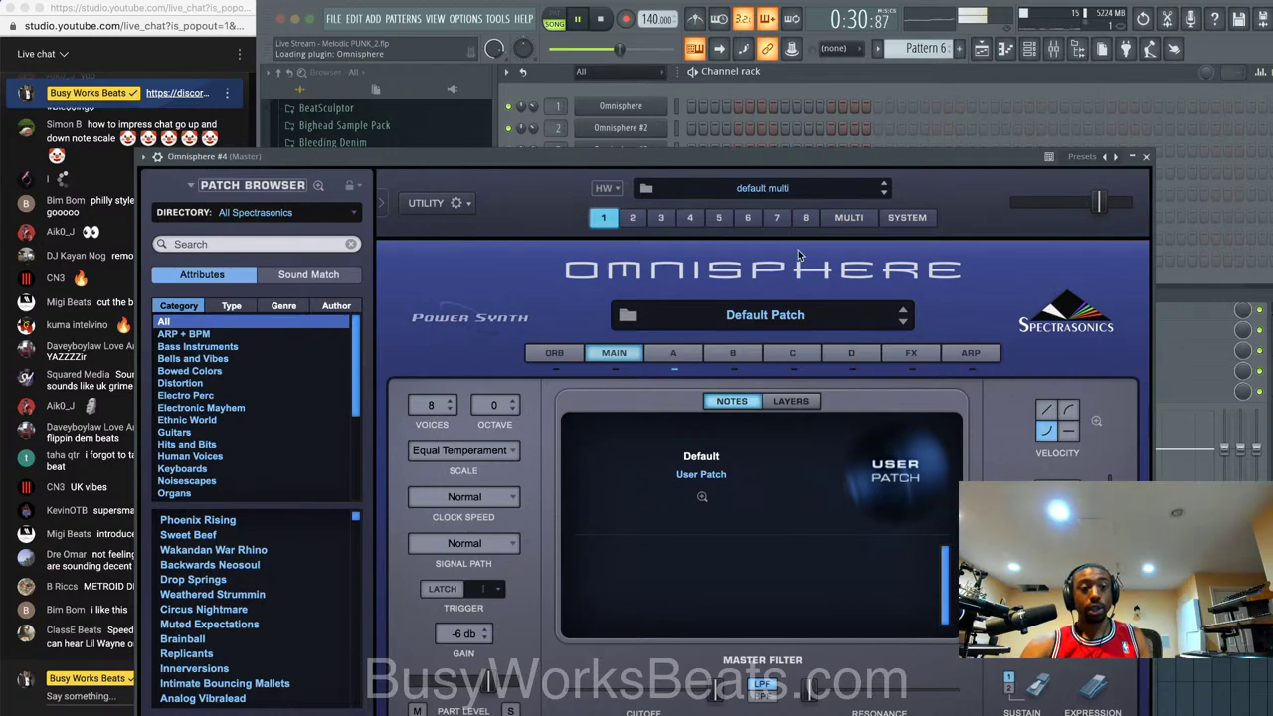
pyautogui.moveTo(847, 150); pyautogui.dragTo(905, 108)
pyautogui.scroll(-5, 294, 348)
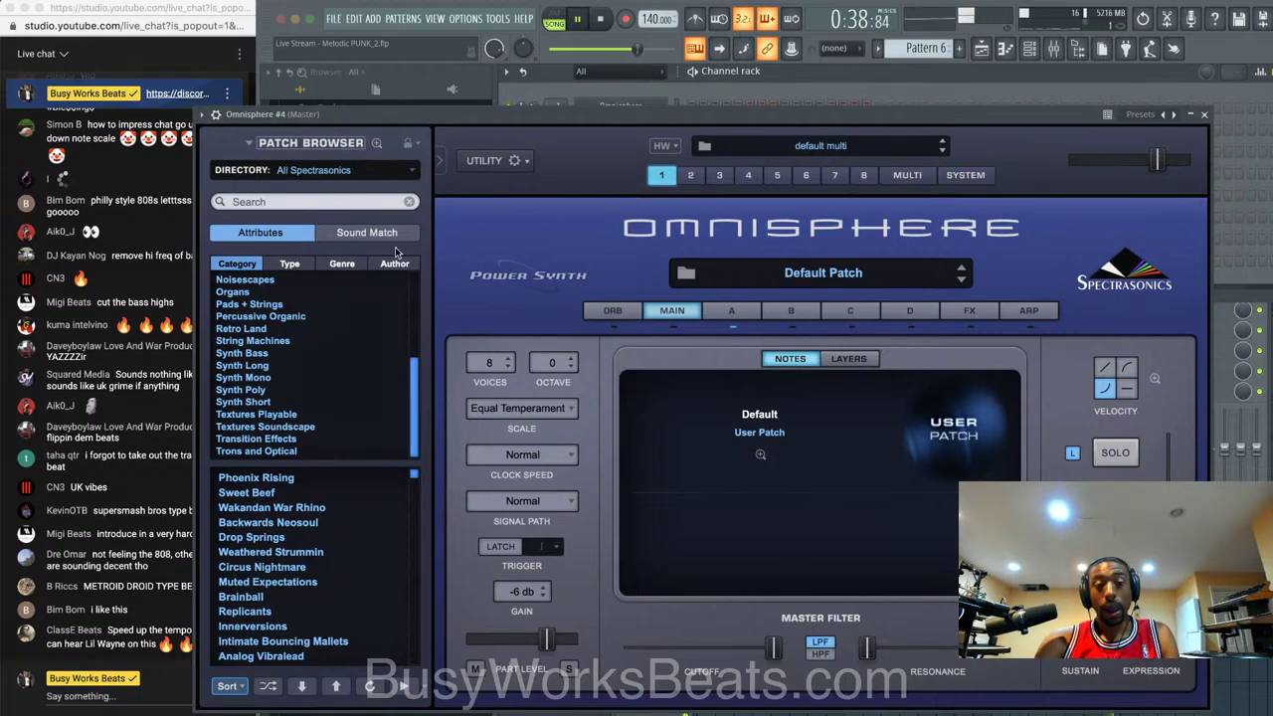
# - Load the Synth Poly patch Anthem of Happiness from the Spotlight - EDM library, lower Omnisphere's output level and close the plugin
pyautogui.click(349, 172)
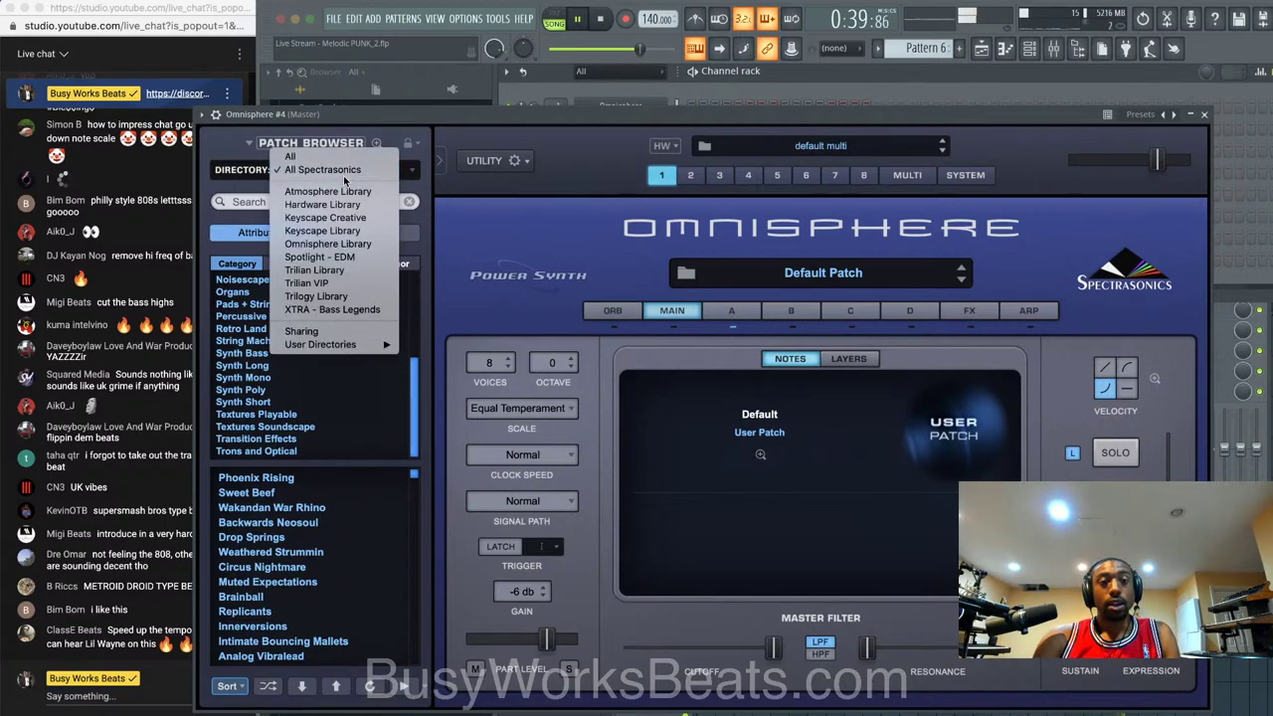
pyautogui.click(350, 257)
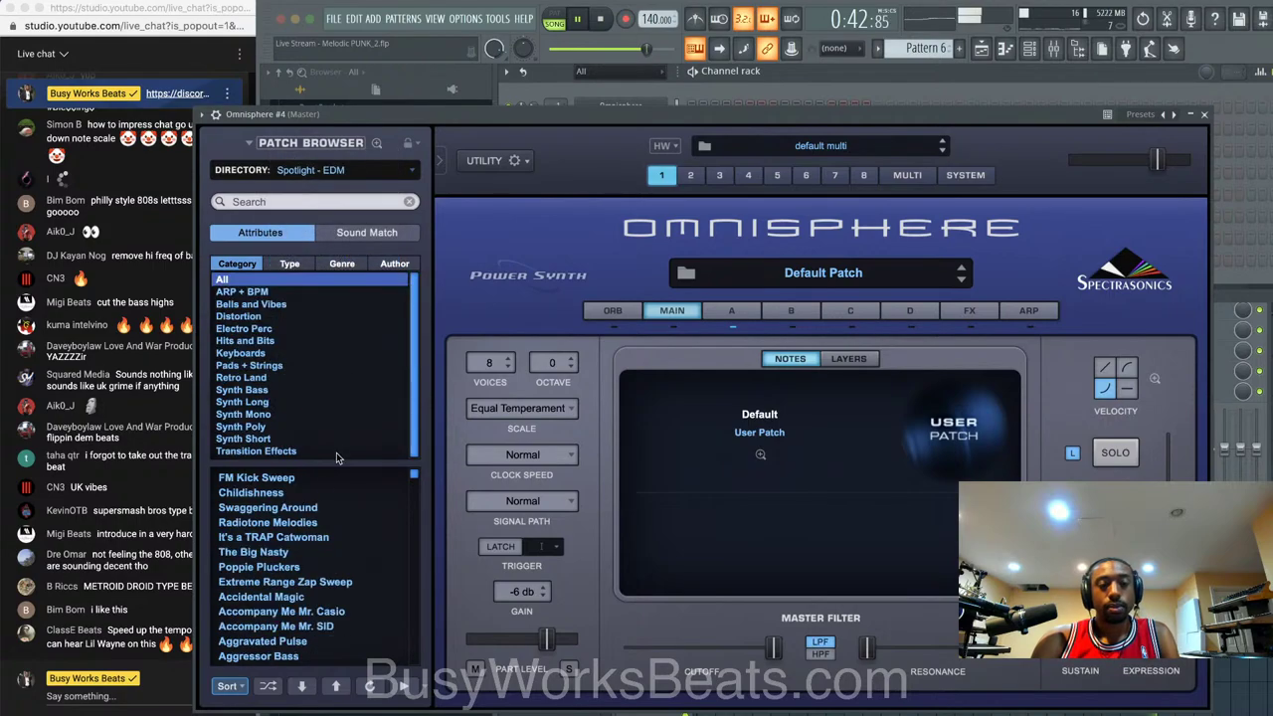
pyautogui.click(271, 403)
pyautogui.click(284, 478)
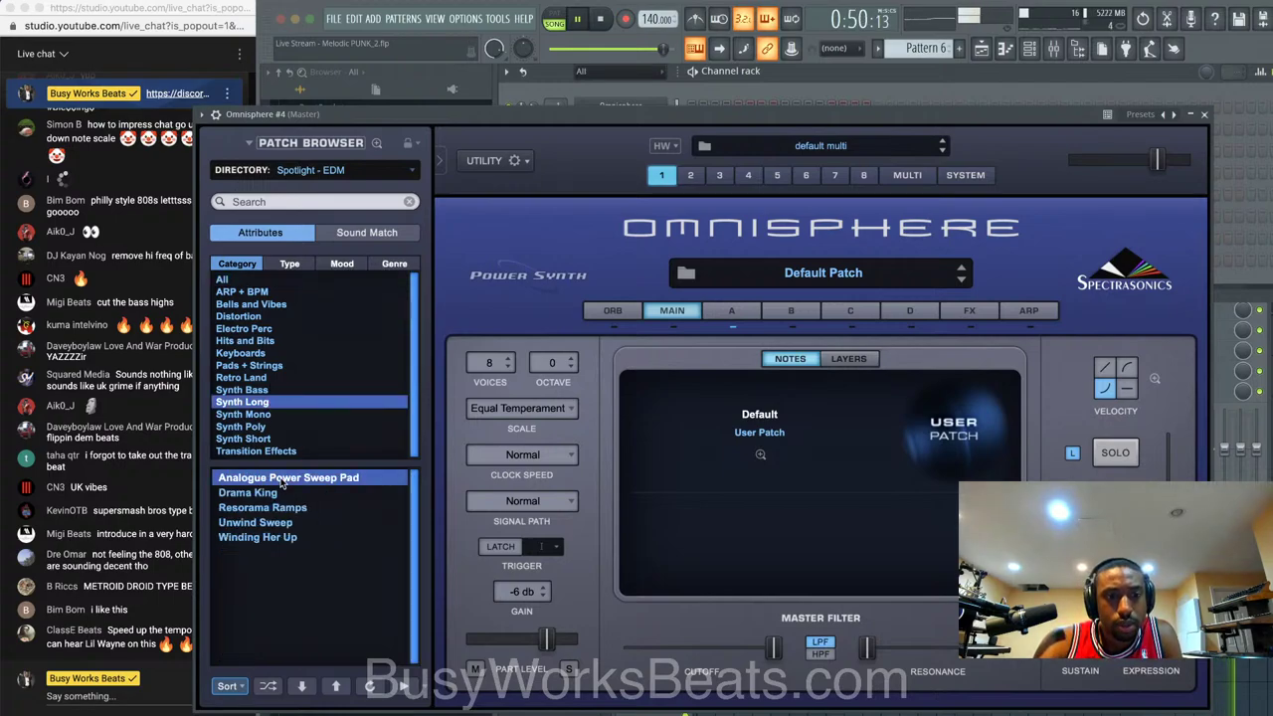
pyautogui.click(280, 414)
pyautogui.click(277, 427)
pyautogui.click(274, 478)
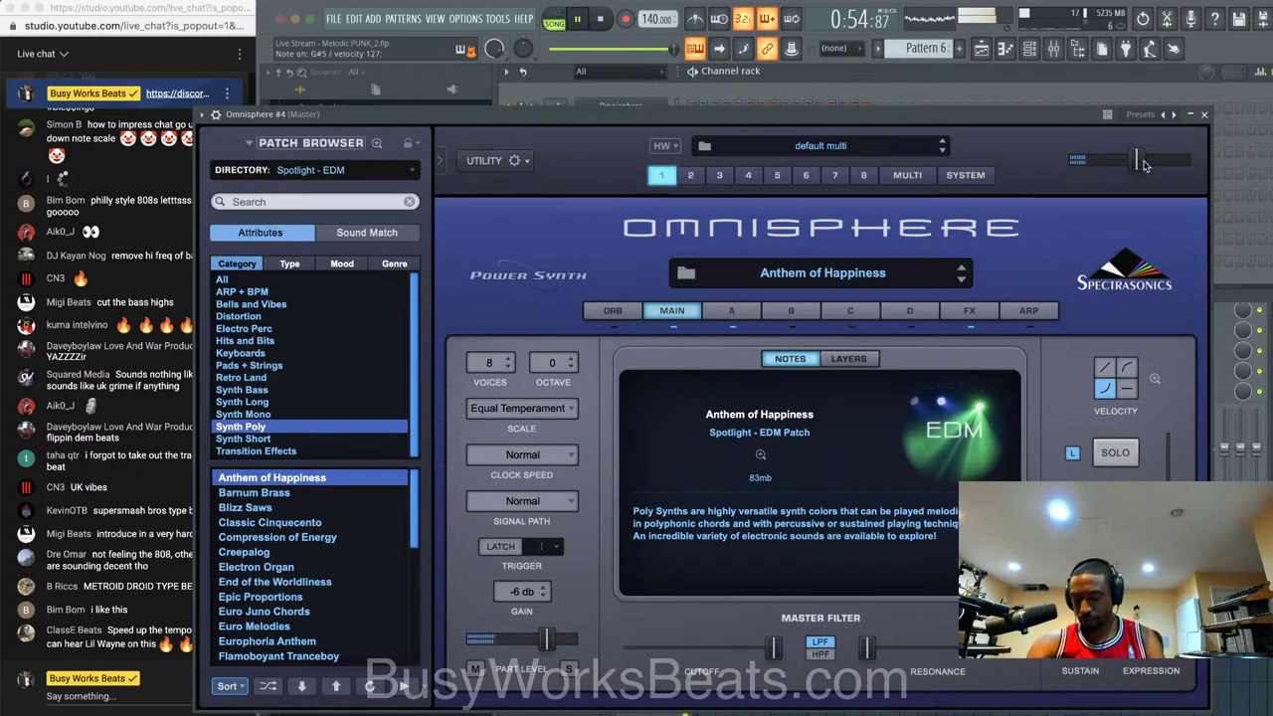
pyautogui.click(1203, 116)
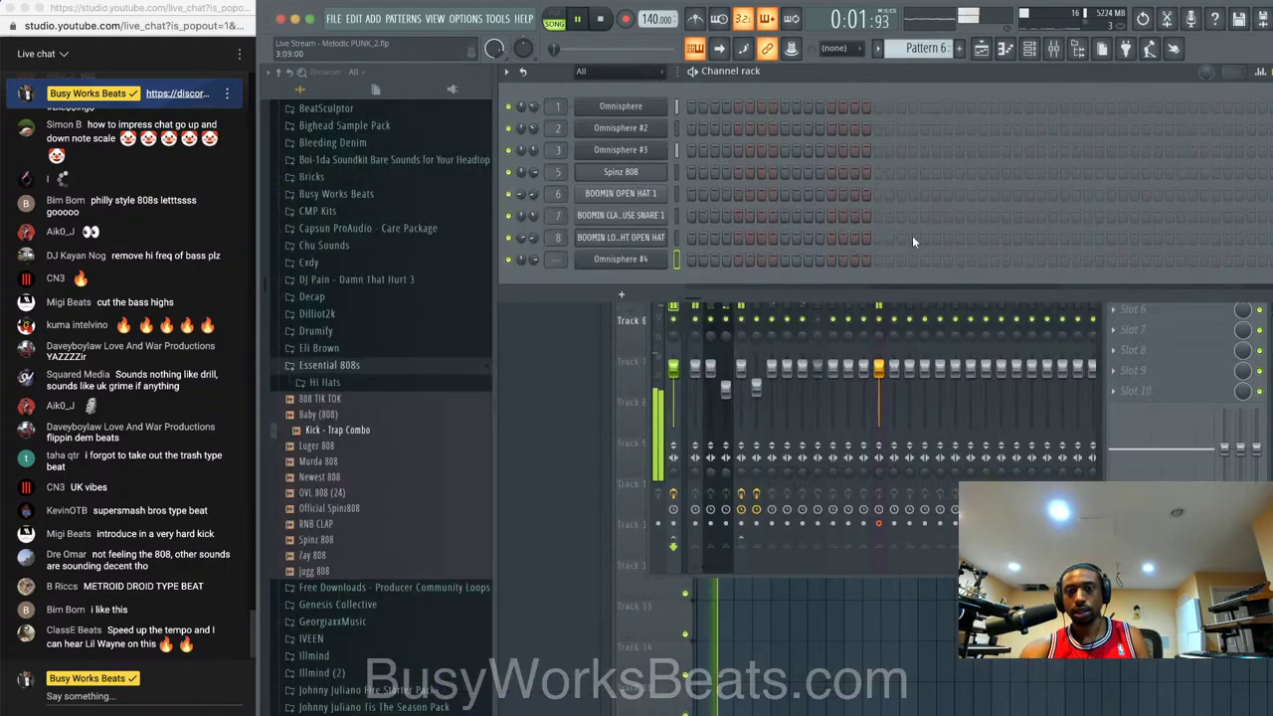
# - Try routing the Omnisphere #3 mixer track only to INSTRUMENTS, and route it back to the Master only
pyautogui.click(878, 368)
pyautogui.rightClick(739, 547)
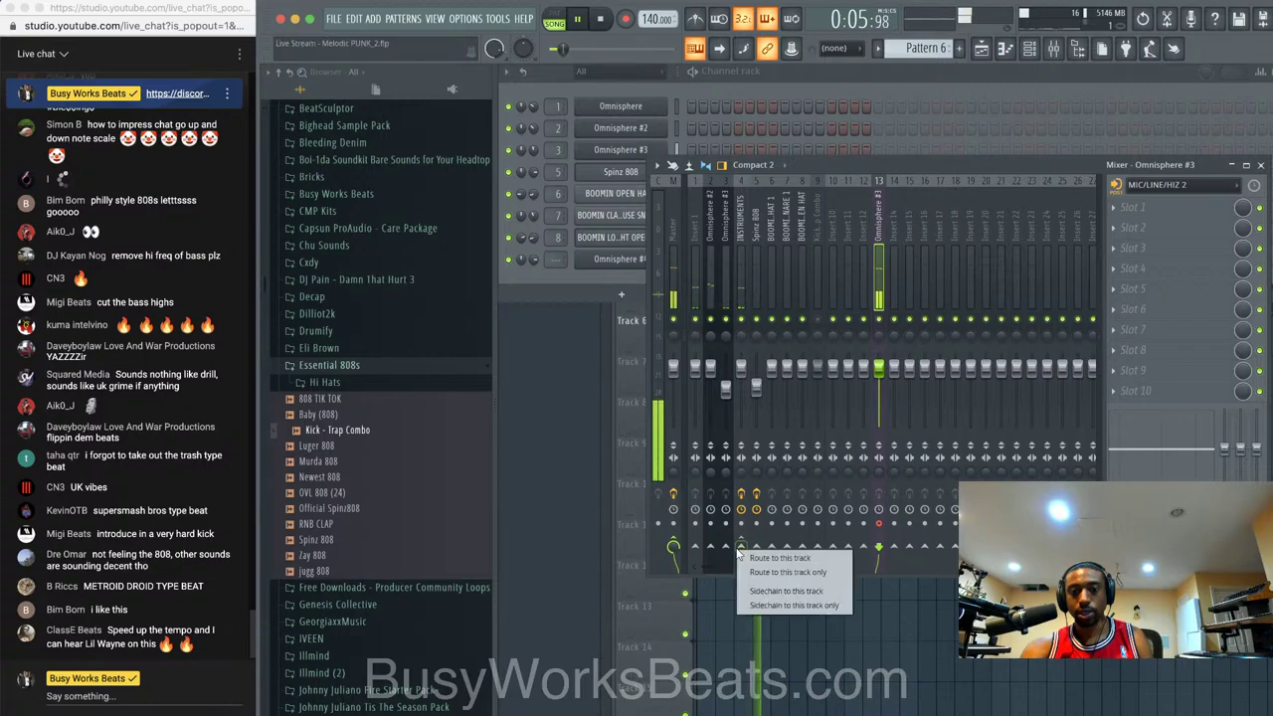
pyautogui.click(773, 574)
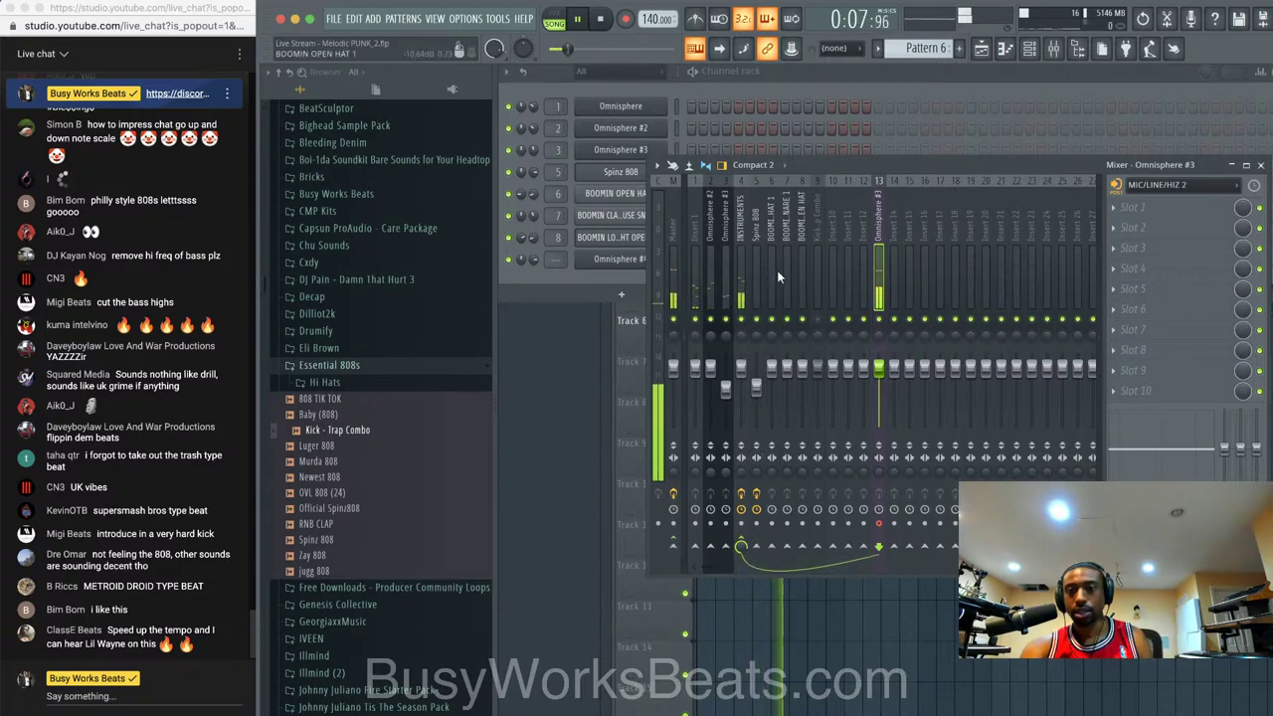
pyautogui.rightClick(673, 547)
pyautogui.click(696, 569)
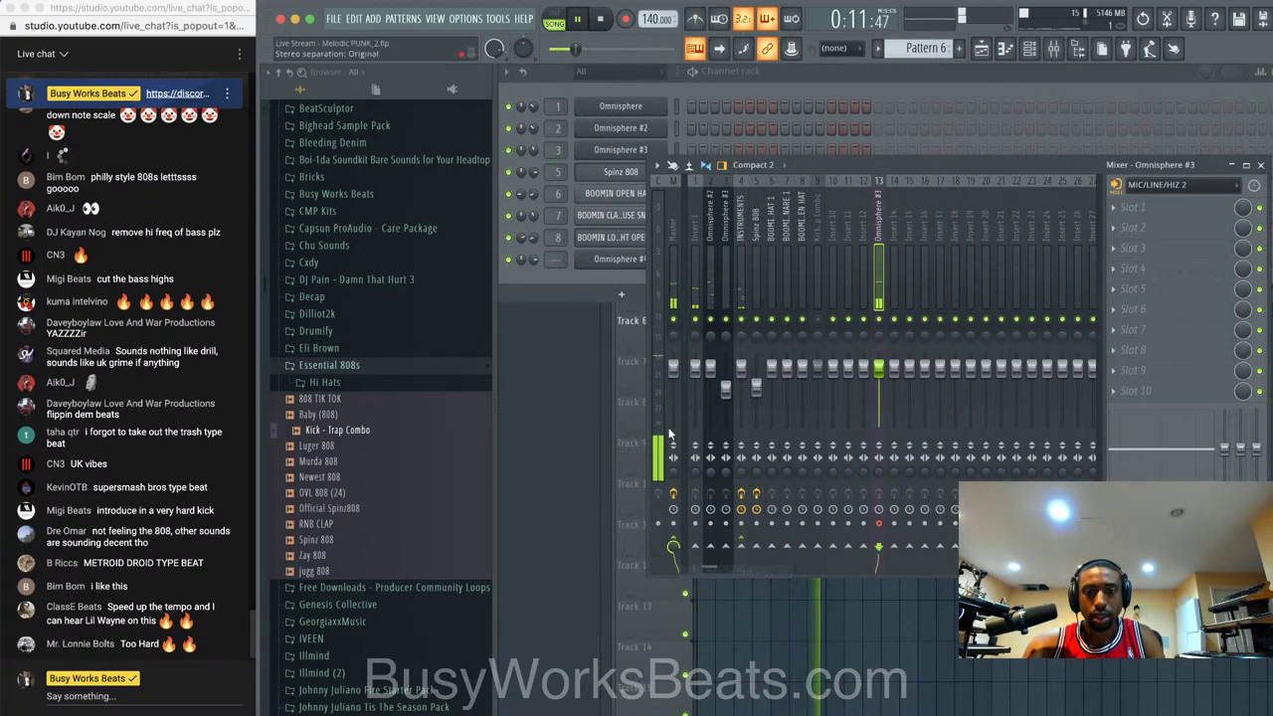
# - Assign Omnisphere #4 to mixer track 10, route it only to the INSTRUMENTS track and stop playback
pyautogui.click(611, 276)
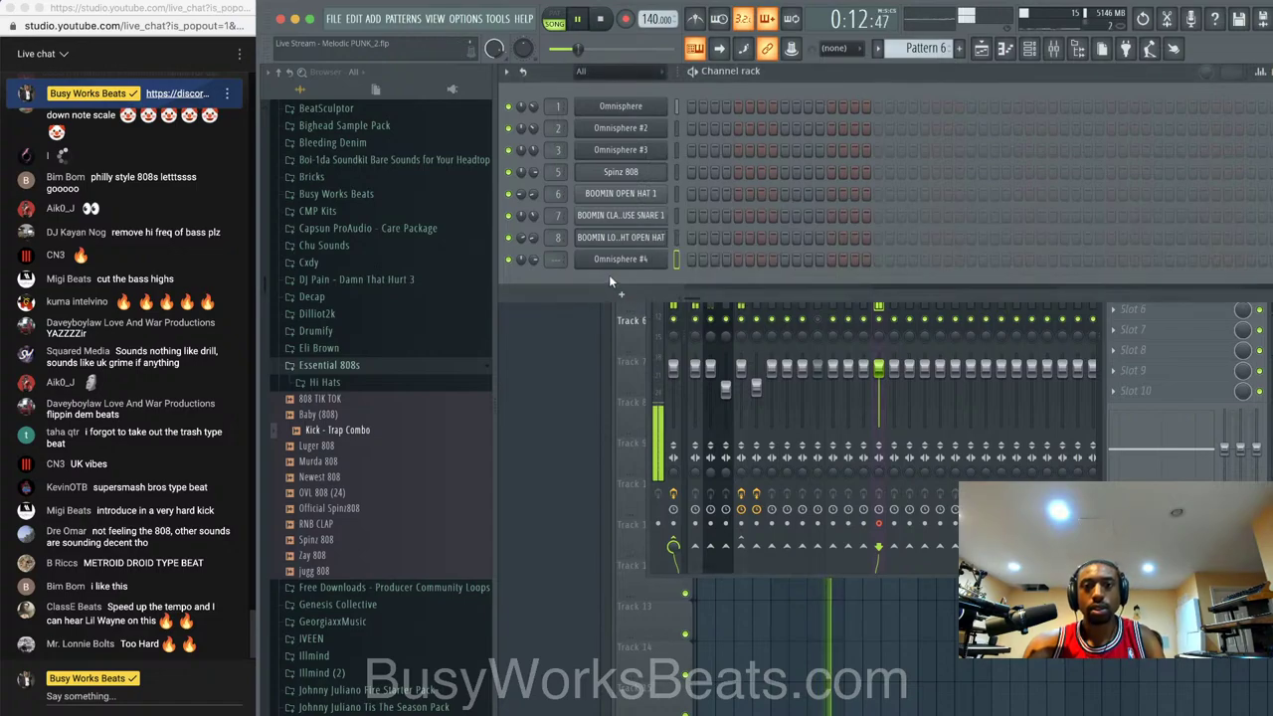
pyautogui.click(842, 335)
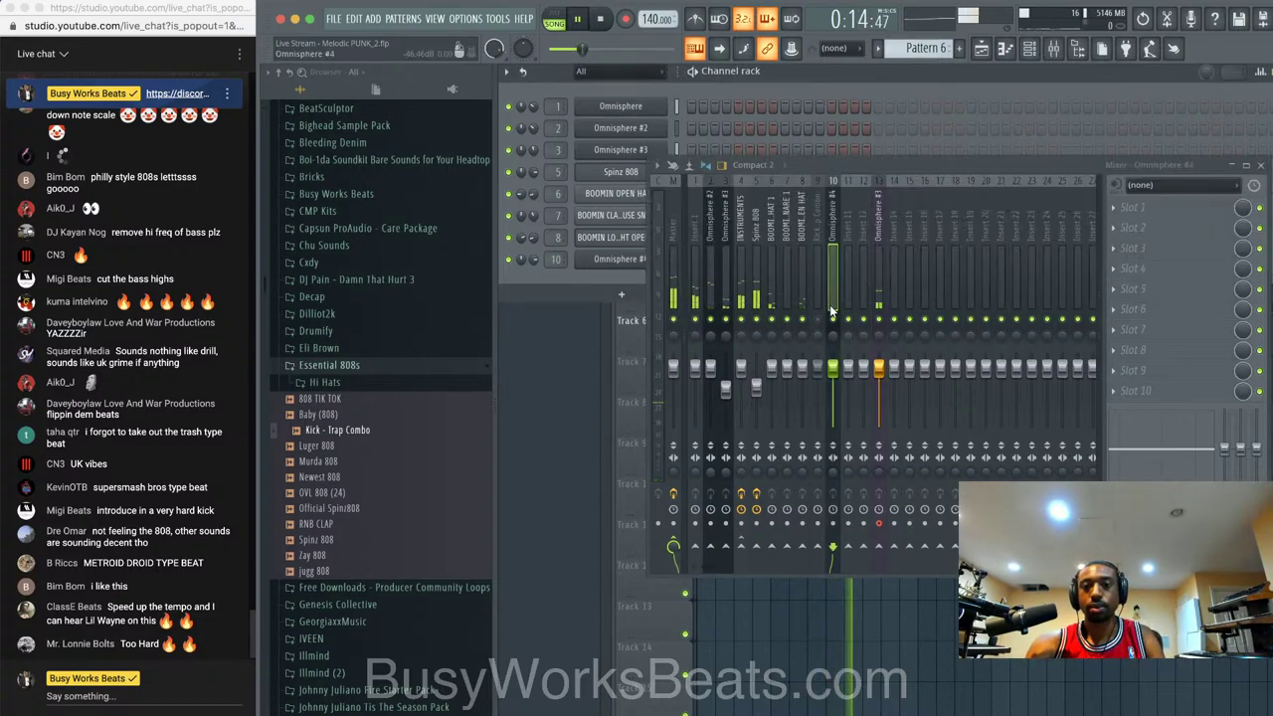
pyautogui.click(746, 549)
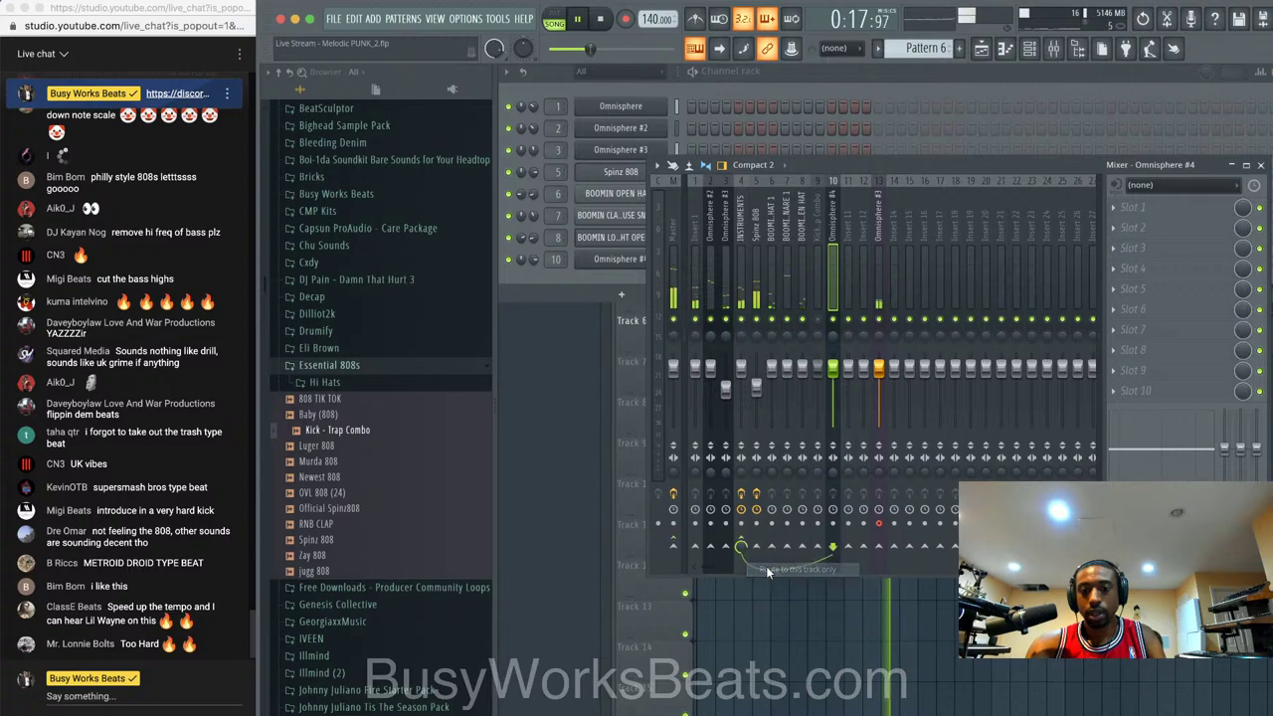
pyautogui.press('space')
pyautogui.click(869, 81)
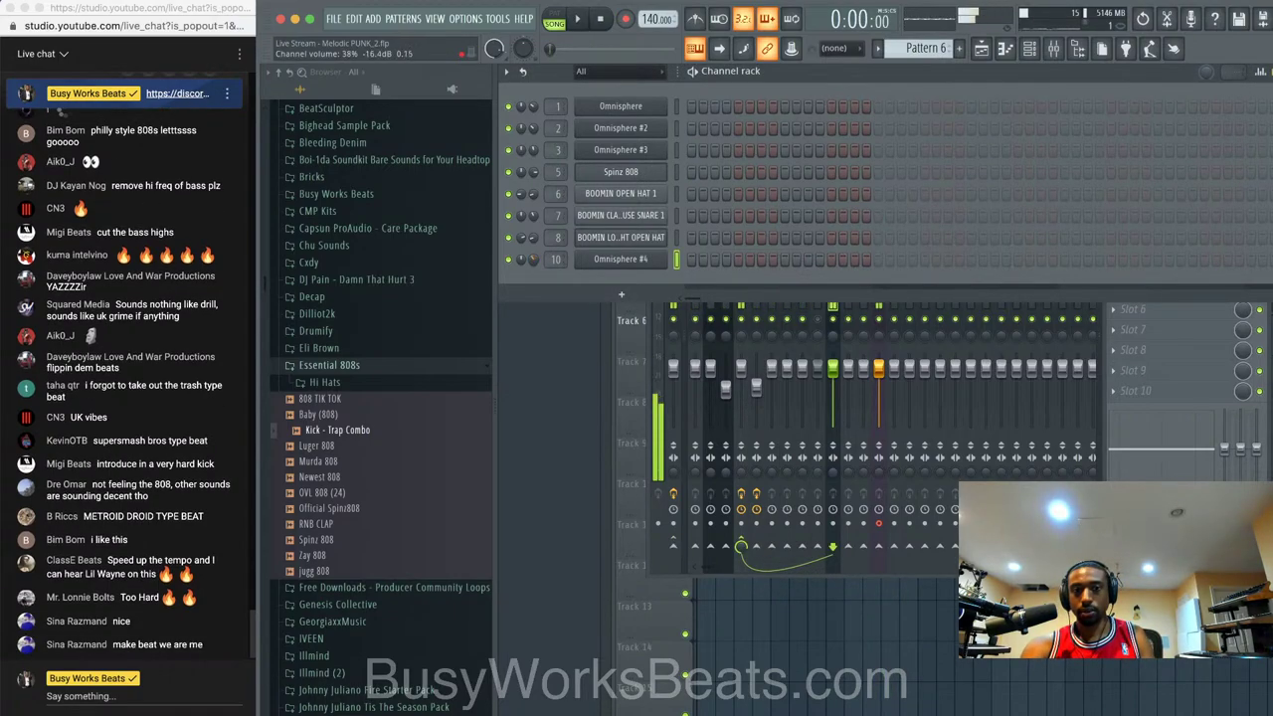
# - Audition Synth Poly patches such as Blizz Saws and Creepalog in Omnisphere #4, and leave Electron Organ loaded
pyautogui.click(597, 259)
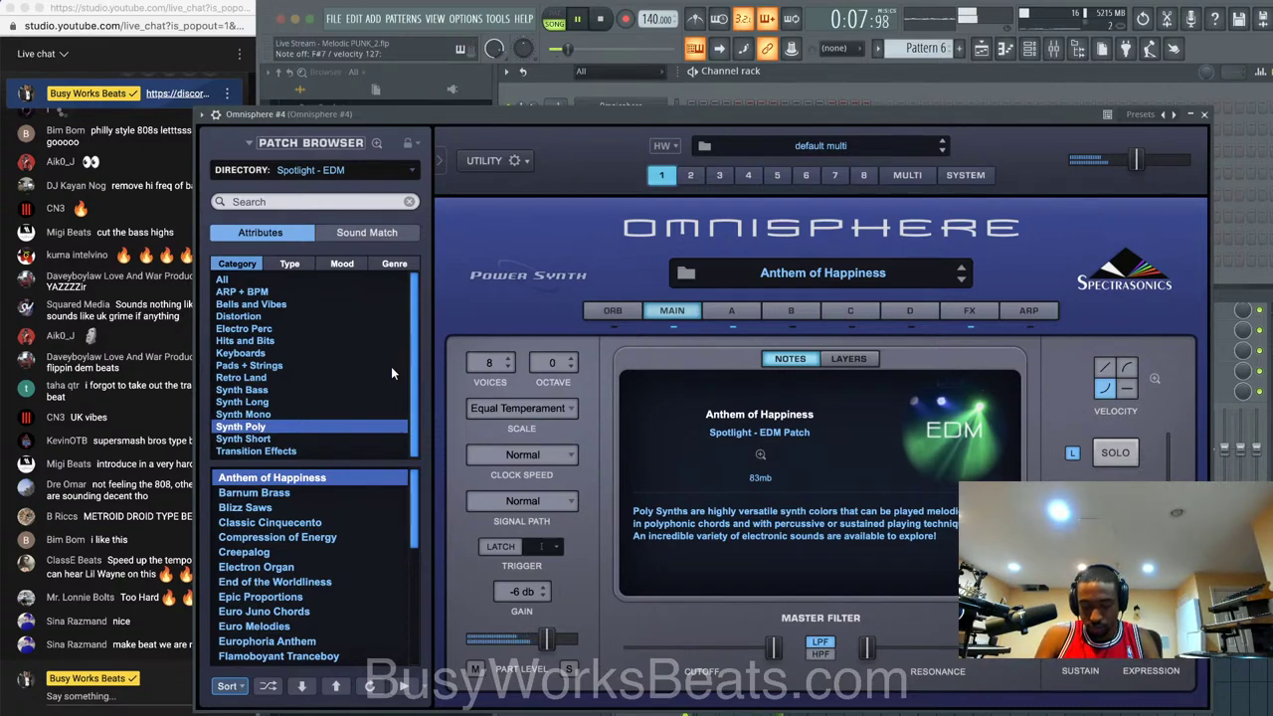
pyautogui.click(298, 491)
pyautogui.click(305, 509)
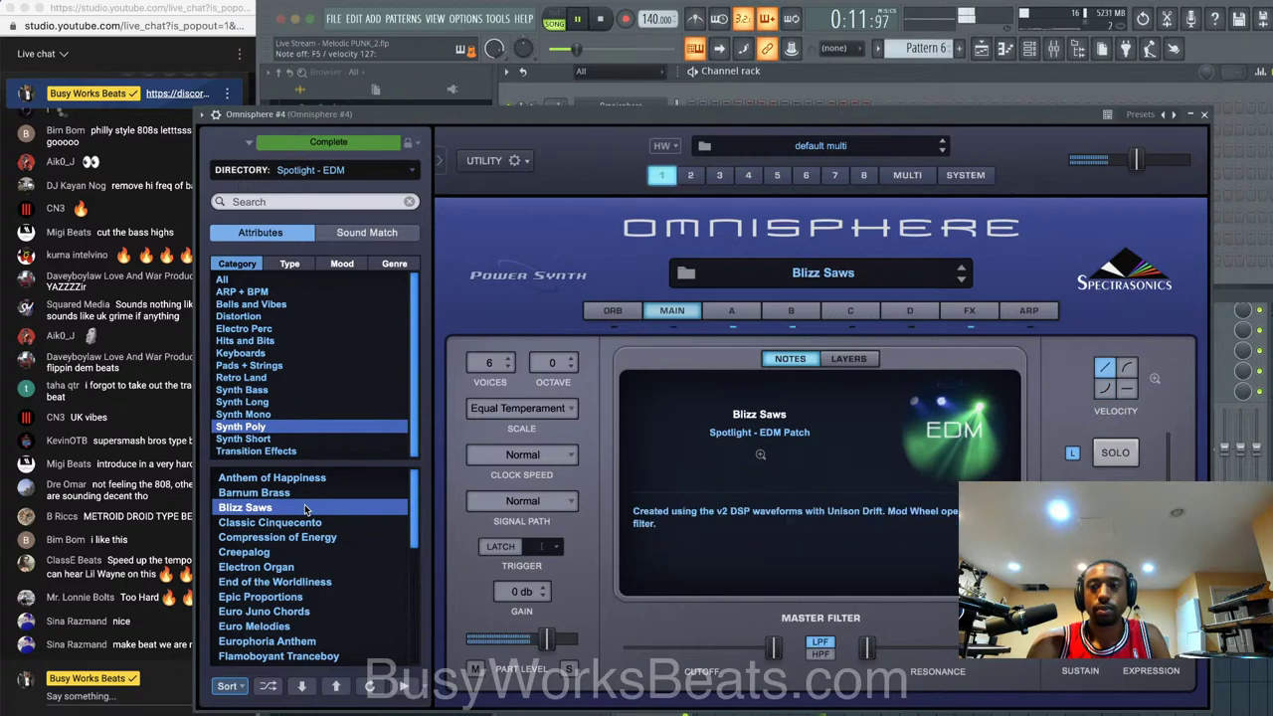
pyautogui.click(310, 527)
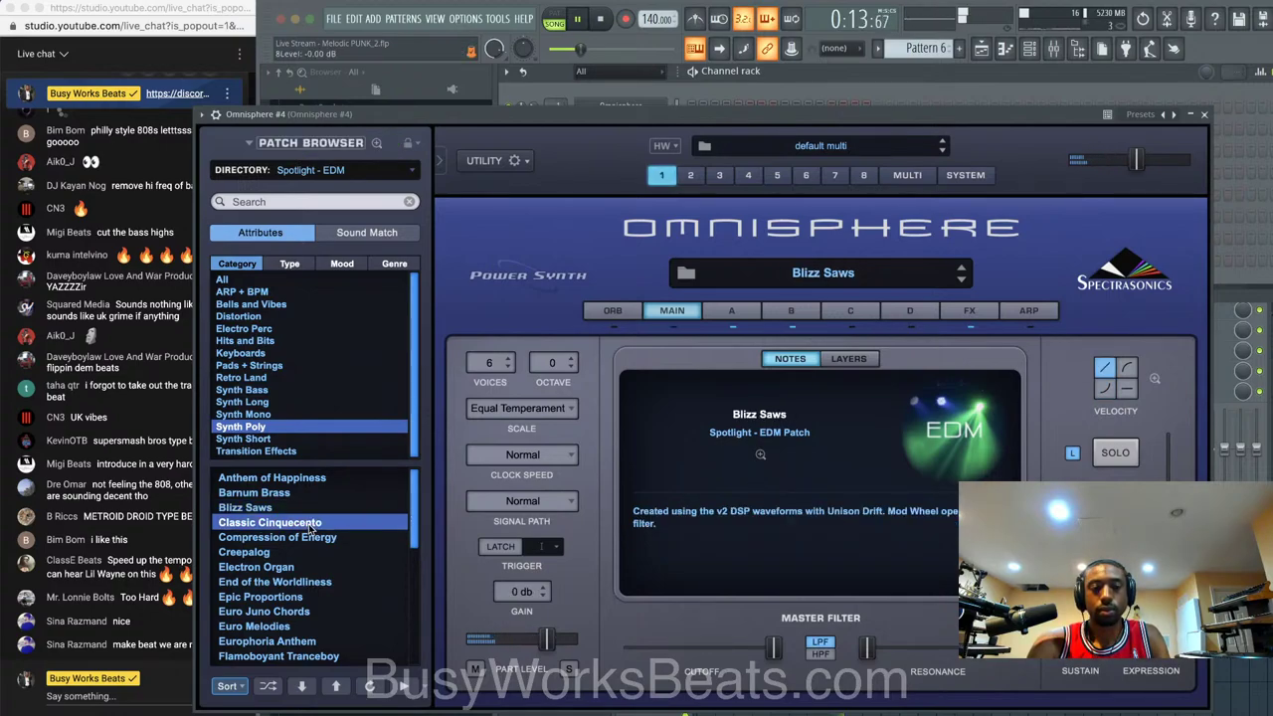
pyautogui.click(319, 547)
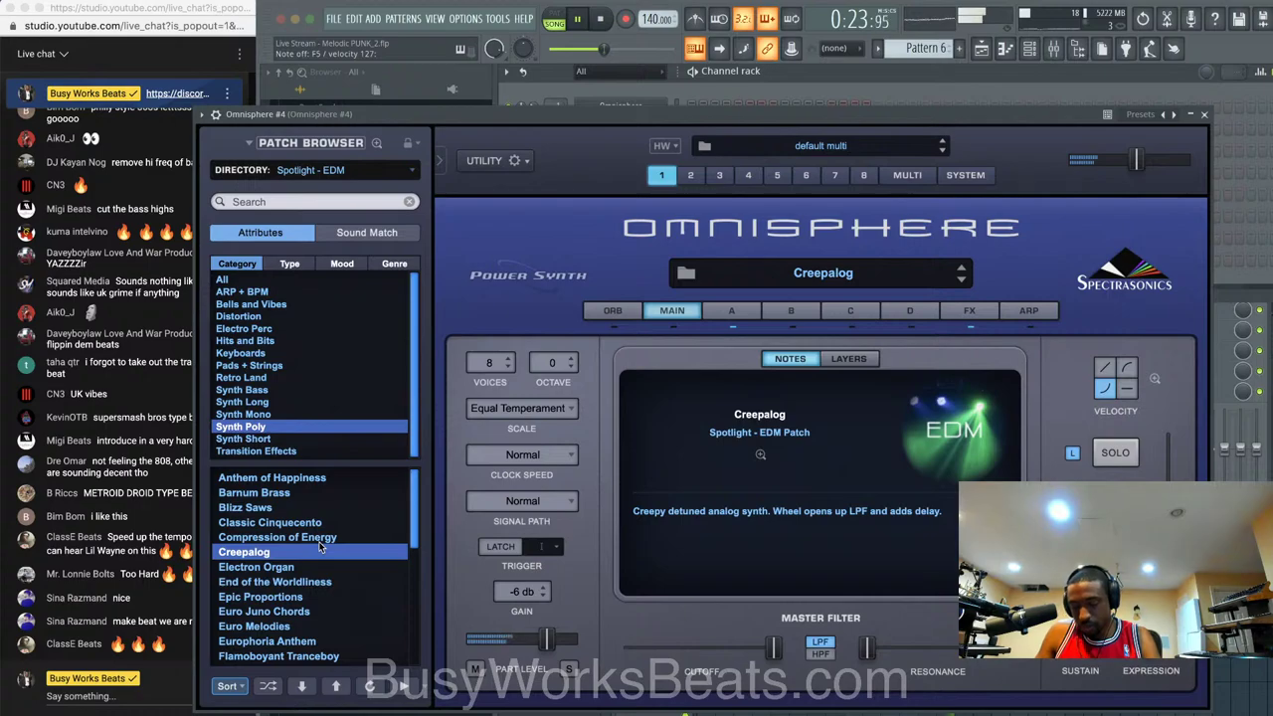
pyautogui.click(309, 567)
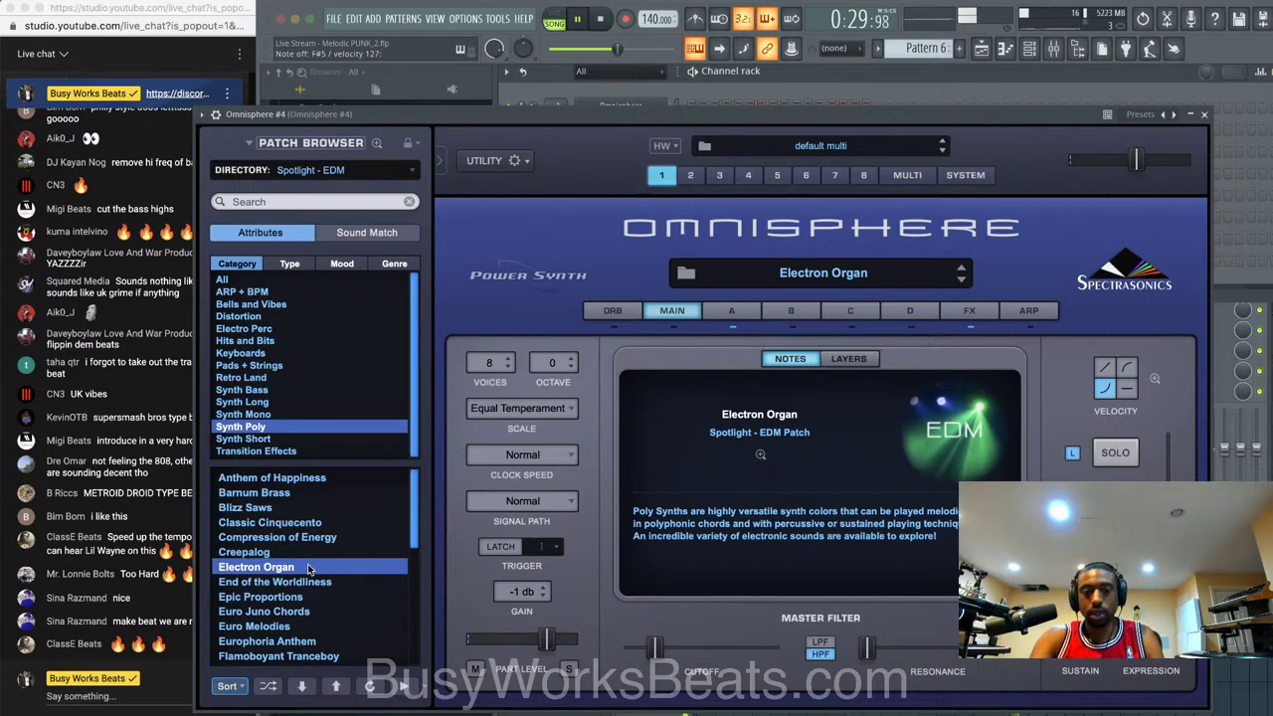
pyautogui.press('space')
pyautogui.click(1204, 114)
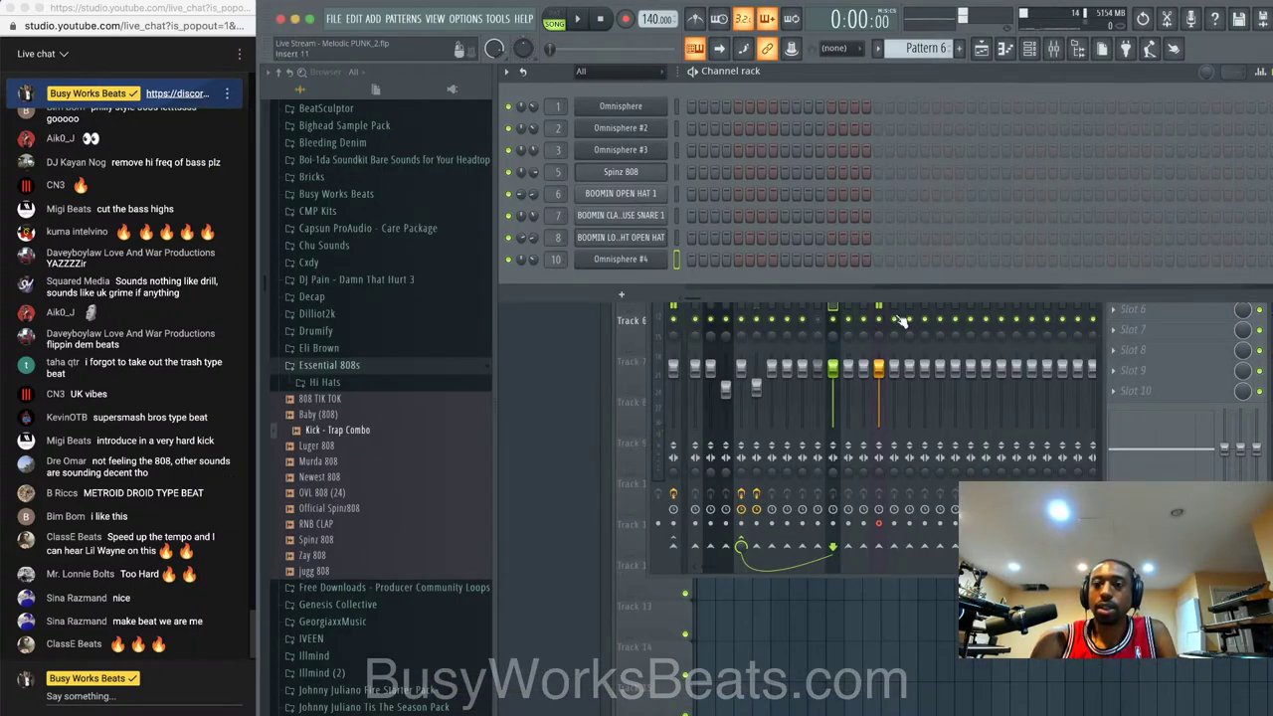
pyautogui.click(878, 213)
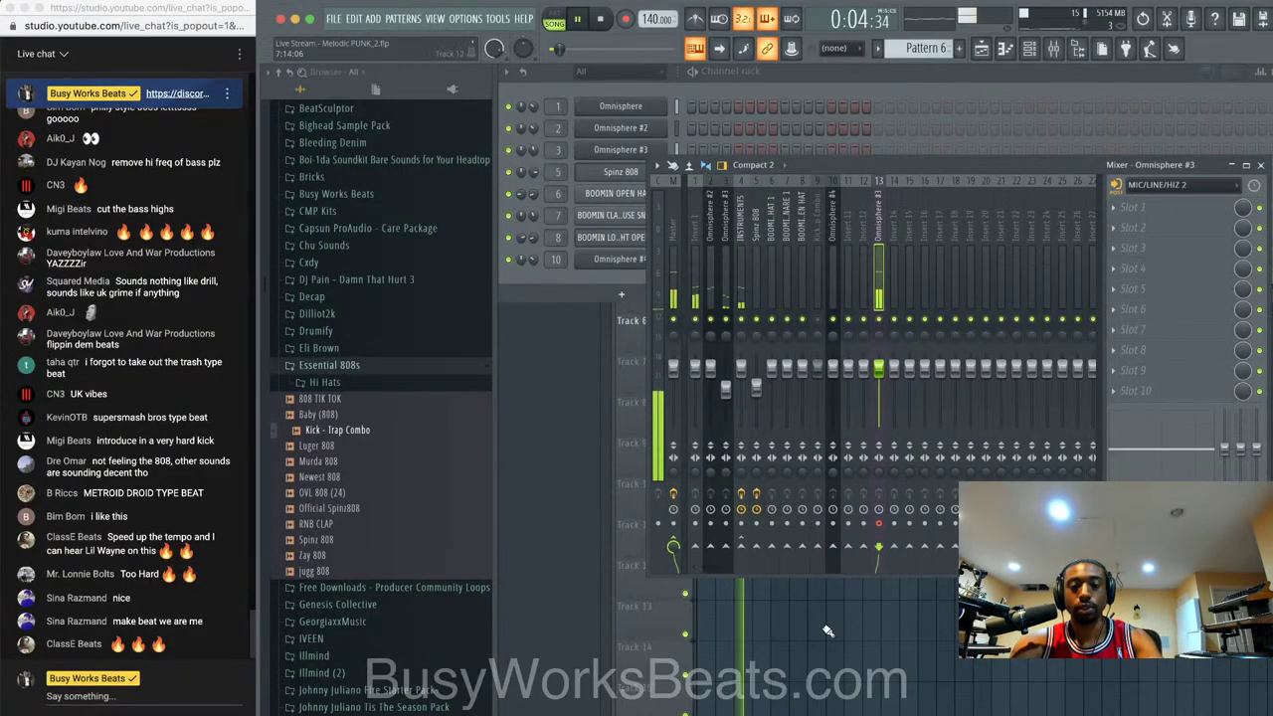
pyautogui.press('F9')
pyautogui.press('space')
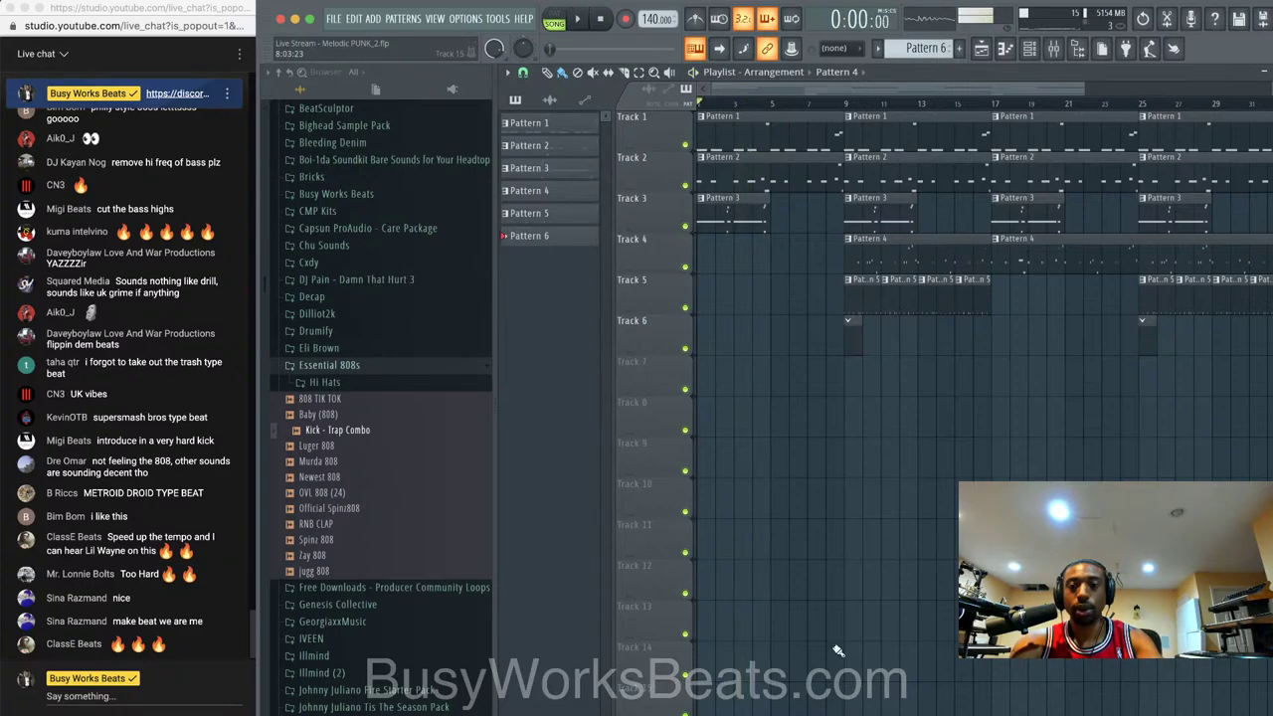
pyautogui.scroll(-2, 881, 398)
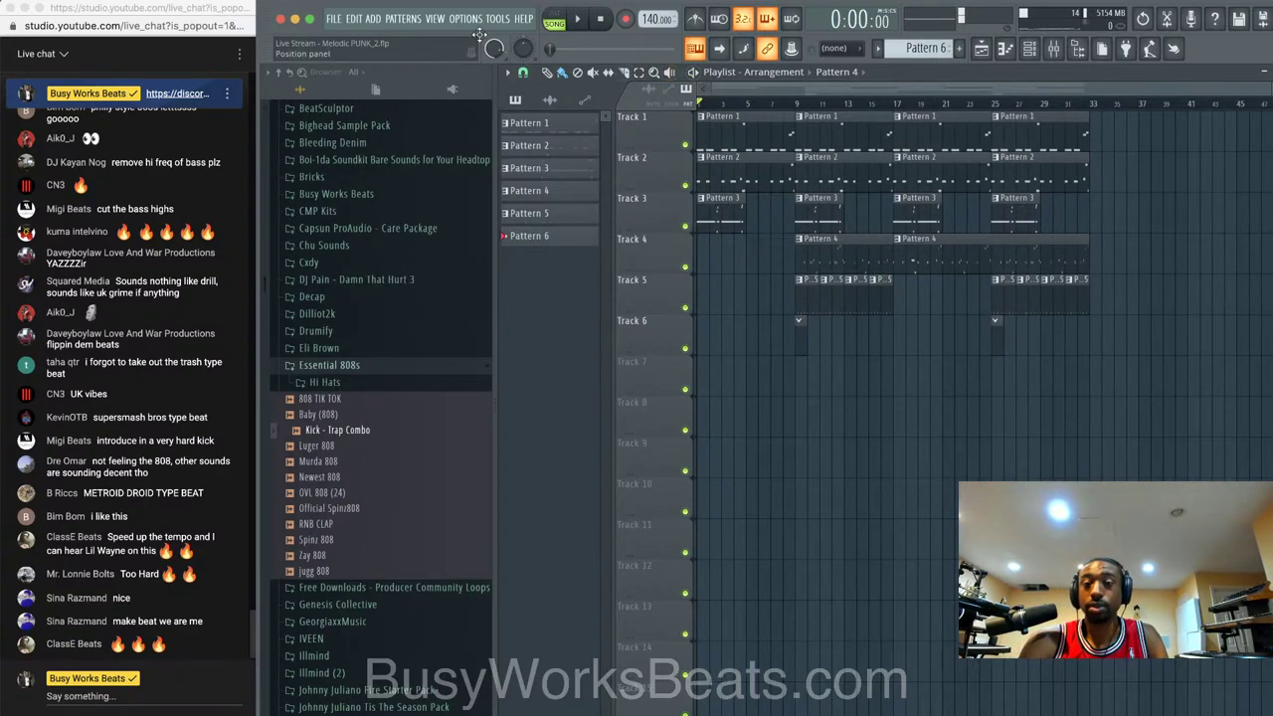
# - Switch to the Live streaming - YouTube Studio browser window
pyautogui.rightClick(378, 715)
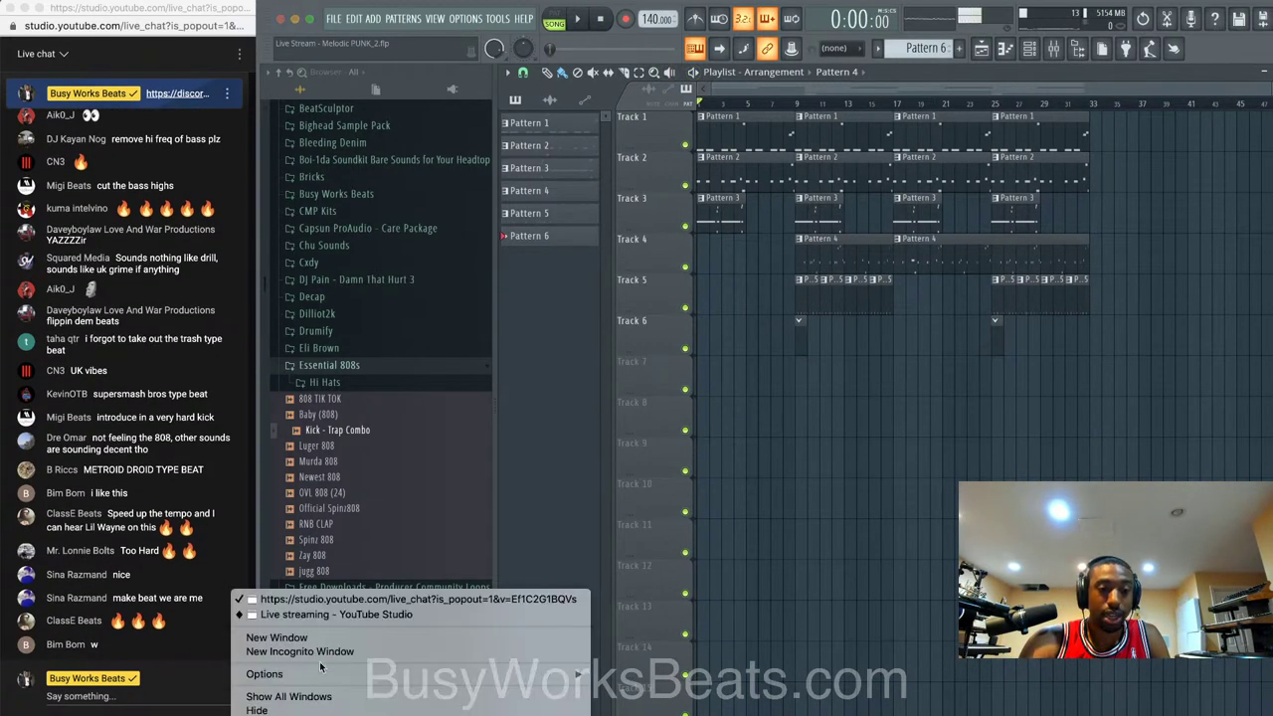
pyautogui.click(360, 615)
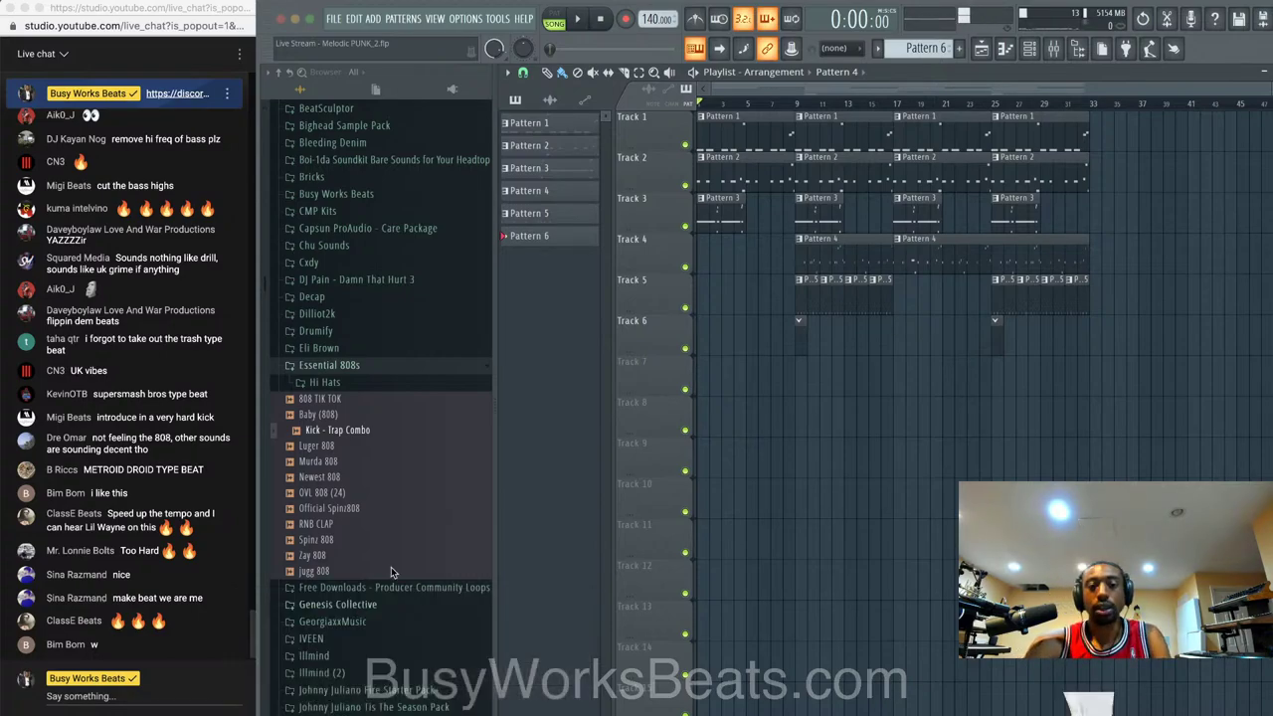